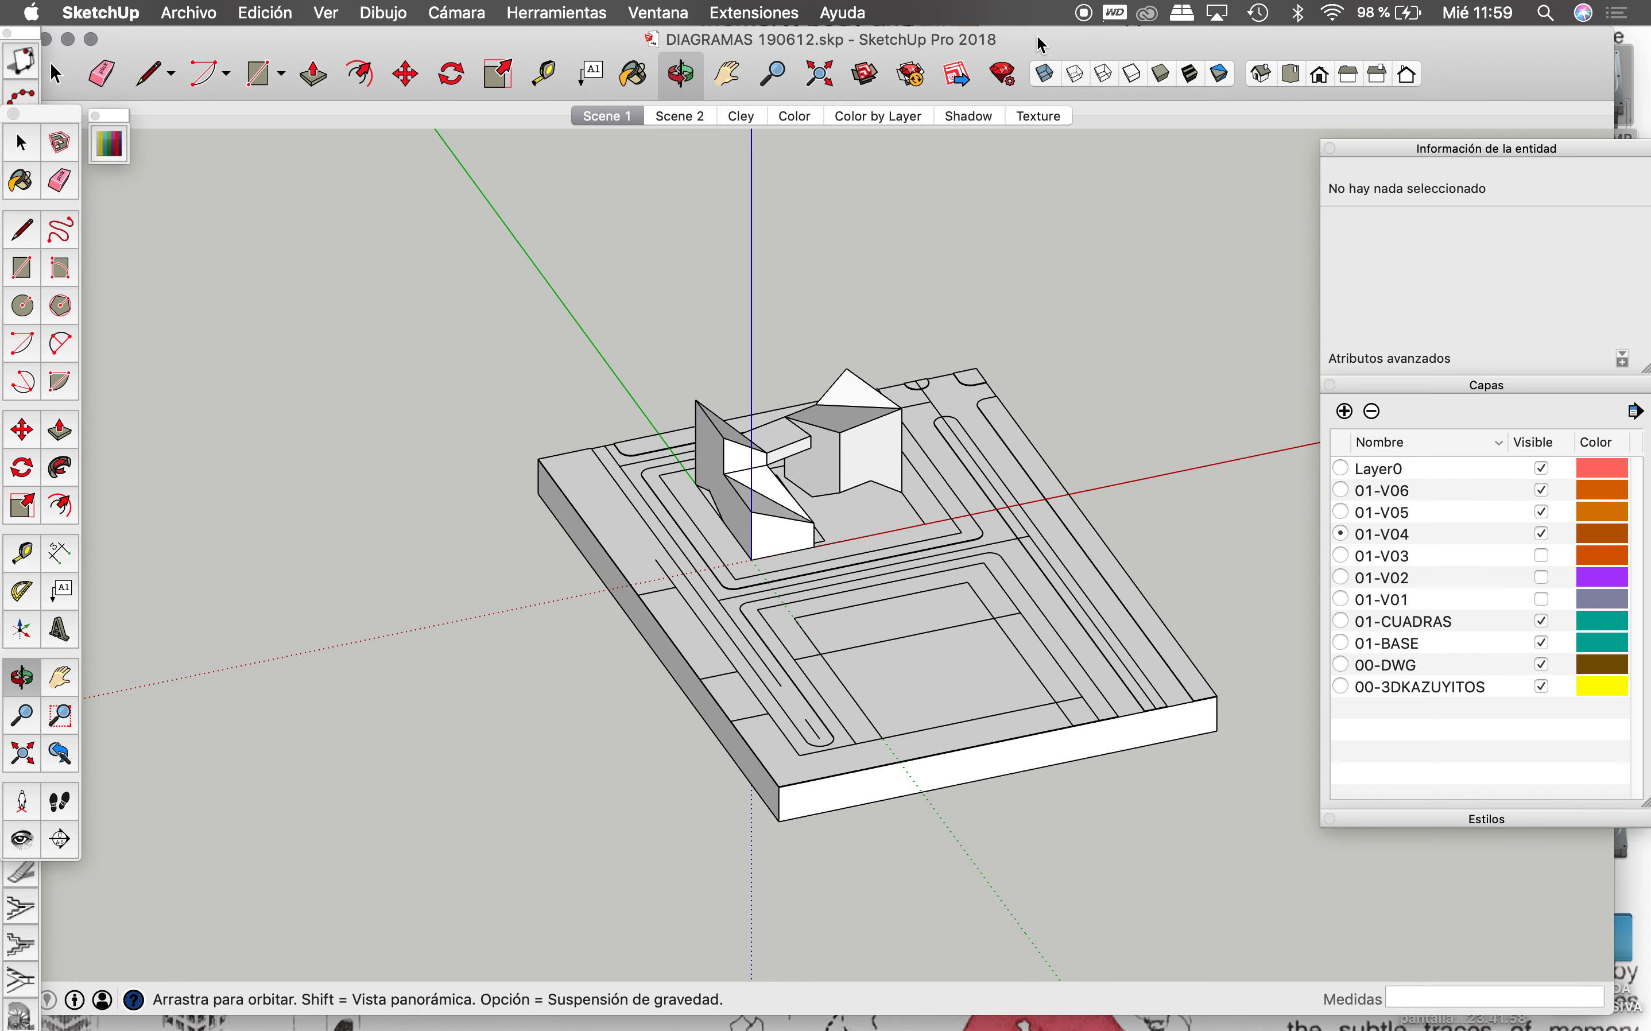
Step: Hide the 00-DWG layer linework and orbit around the site base and massing volumes
mouse_move(878, 459)
left_mouse_down()
mouse_move(793, 425)
mouse_move(553, 436)
mouse_move(818, 527)
mouse_move(914, 527)
mouse_move(811, 525)
mouse_move(672, 624)
left_mouse_up()
left_click(1543, 664)
scroll(672, 624, "up", 5)
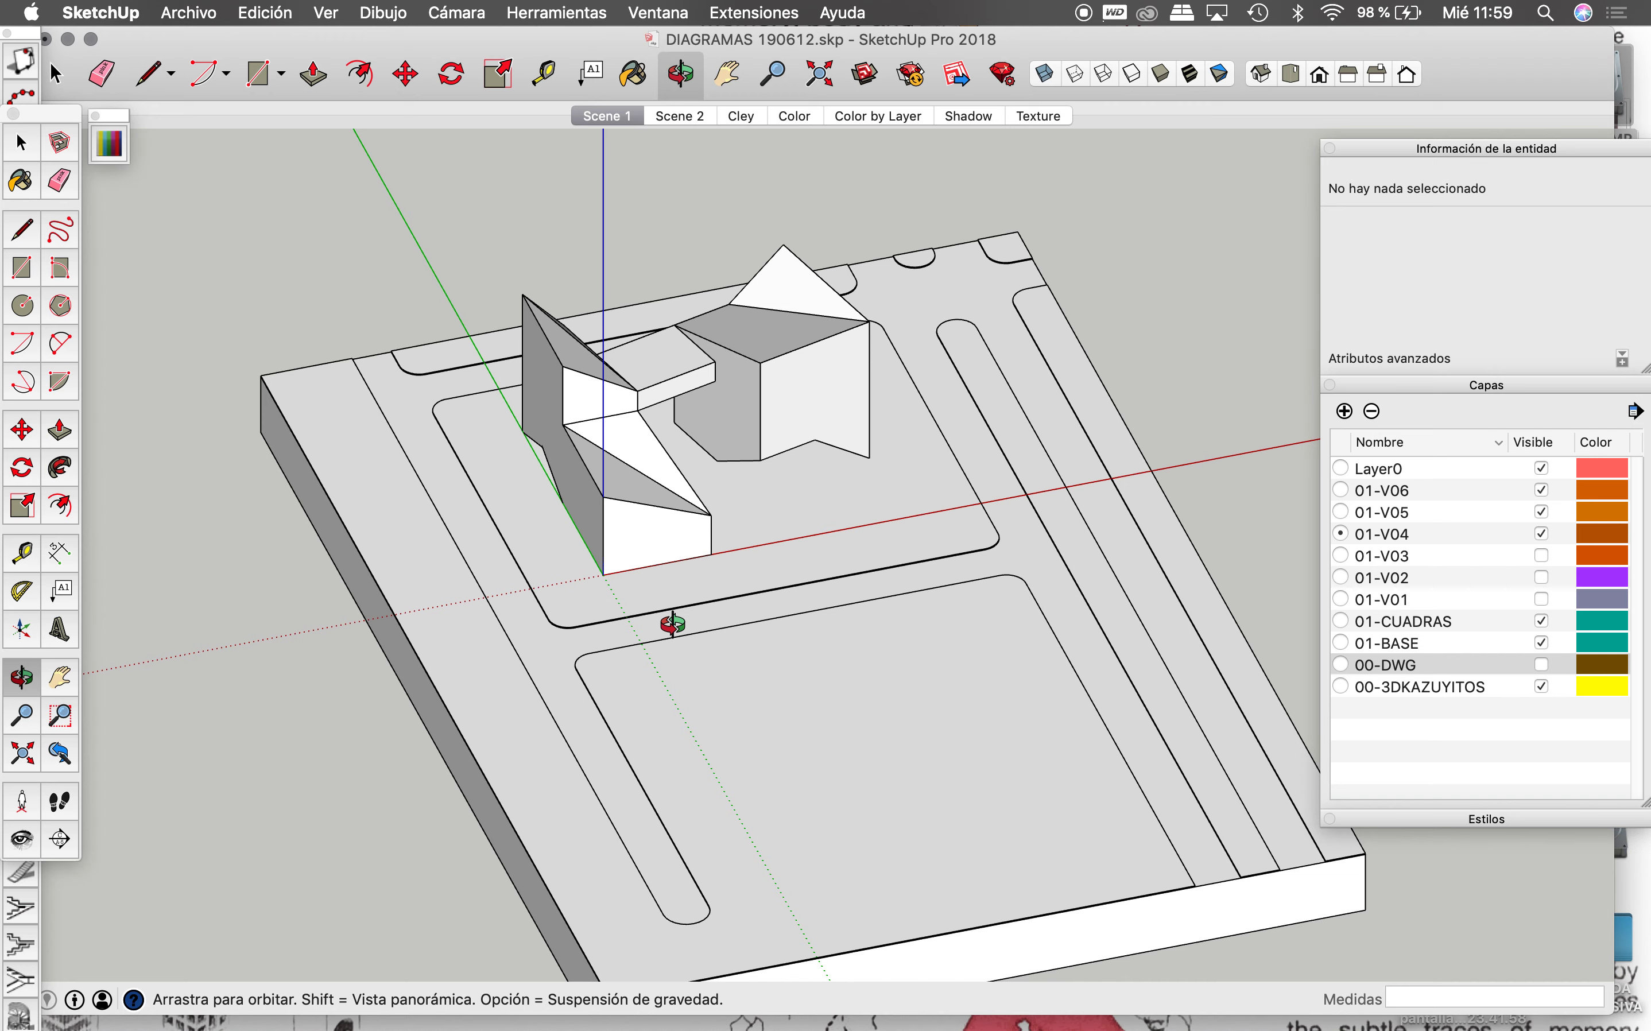
mouse_move(706, 553)
left_mouse_down()
mouse_move(859, 527)
mouse_move(732, 557)
left_mouse_up()
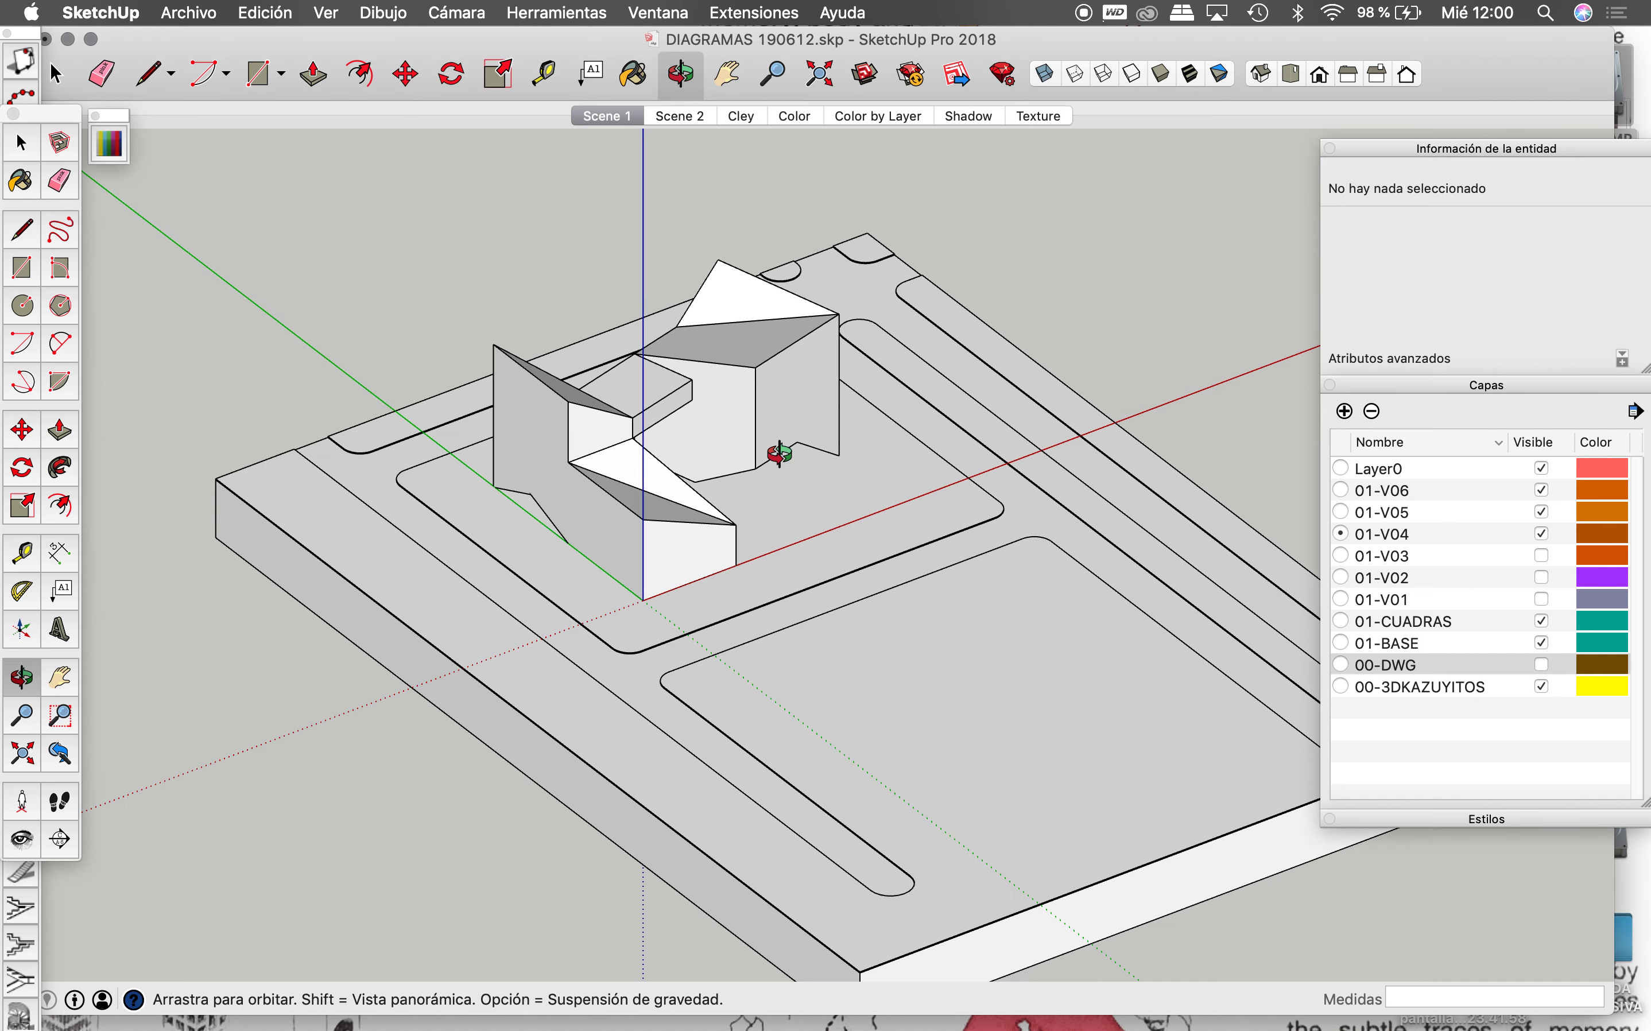
mouse_move(774, 454)
left_mouse_down()
mouse_move(498, 464)
mouse_move(666, 475)
mouse_move(643, 474)
mouse_move(836, 458)
left_mouse_up()
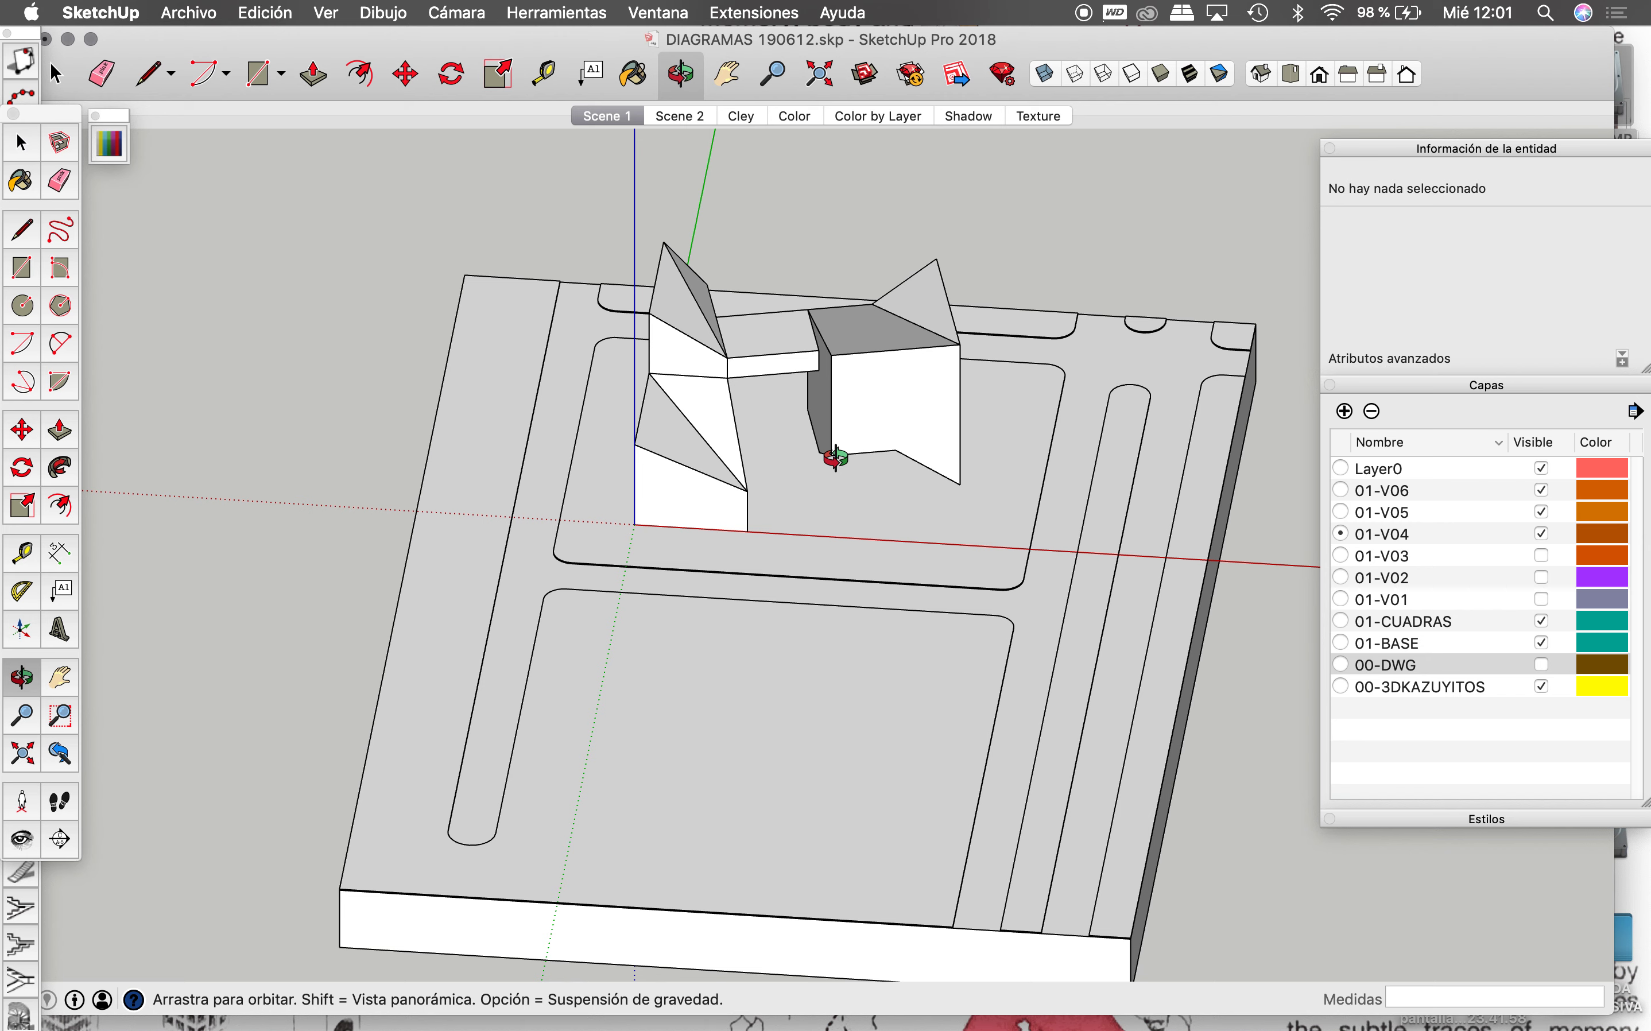
mouse_move(730, 460)
left_mouse_down()
mouse_move(996, 433)
mouse_move(891, 487)
mouse_move(656, 425)
left_mouse_up()
mouse_move(834, 426)
left_mouse_down()
mouse_move(896, 472)
mouse_move(753, 447)
mouse_move(1007, 516)
left_mouse_up()
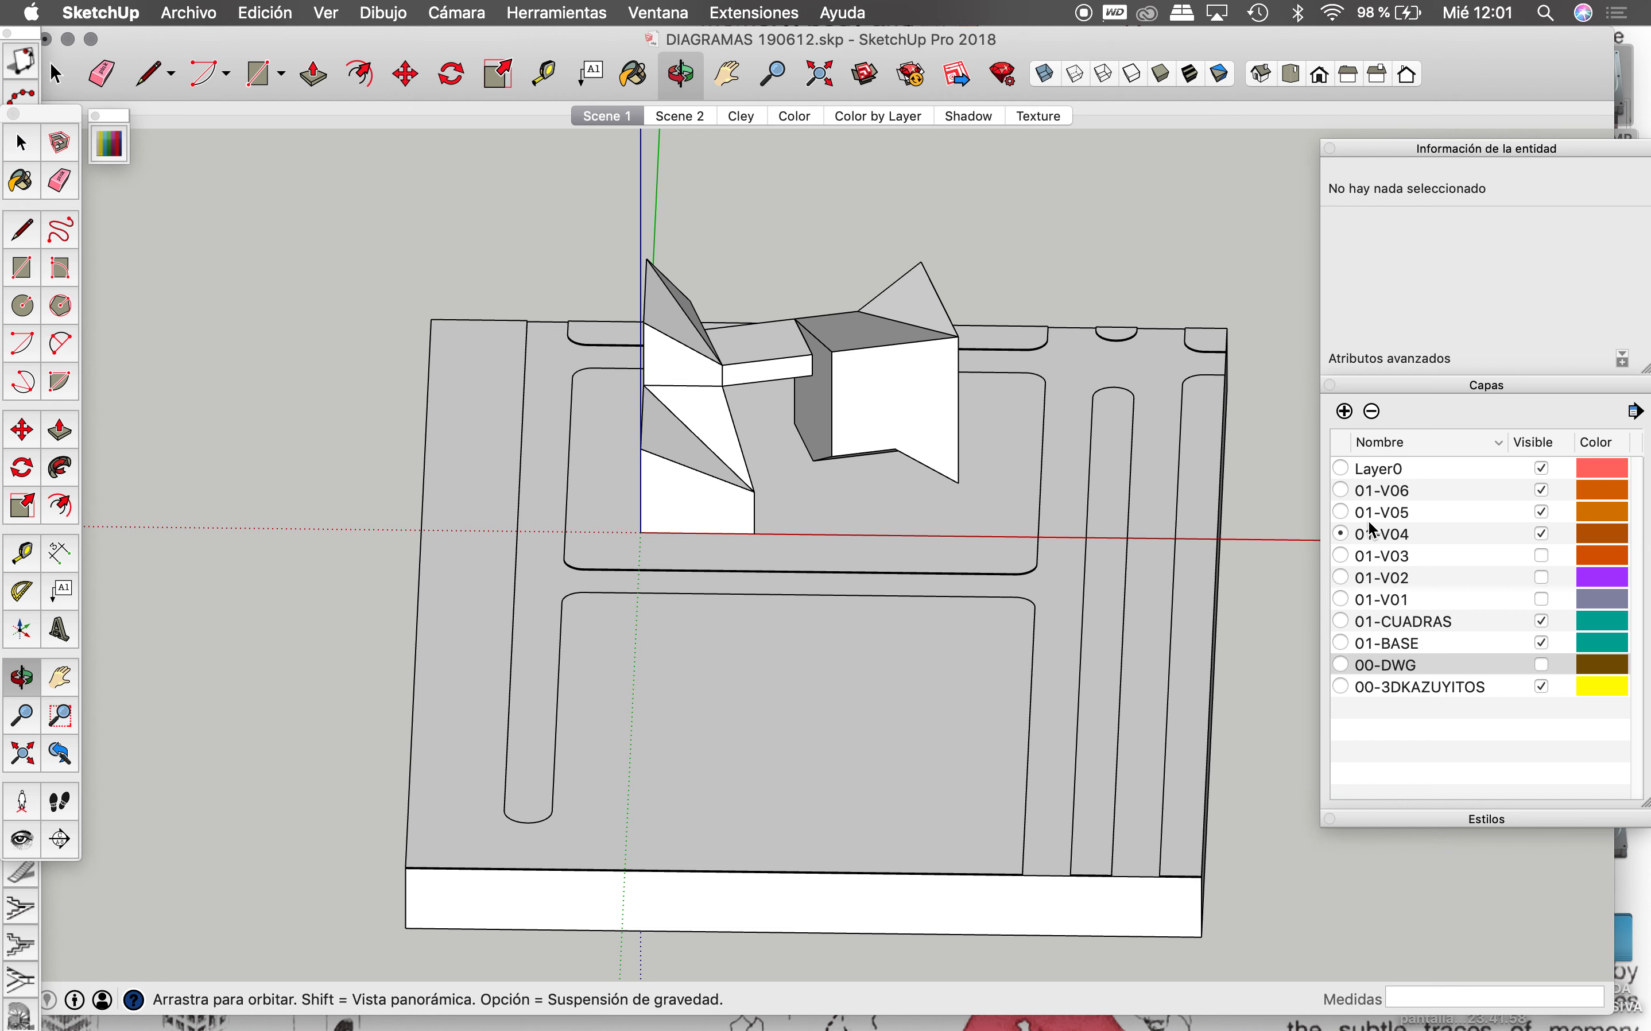
Step: Make 01-CUADRAS the current layer and show only massing version 01-V01
left_click(1342, 491)
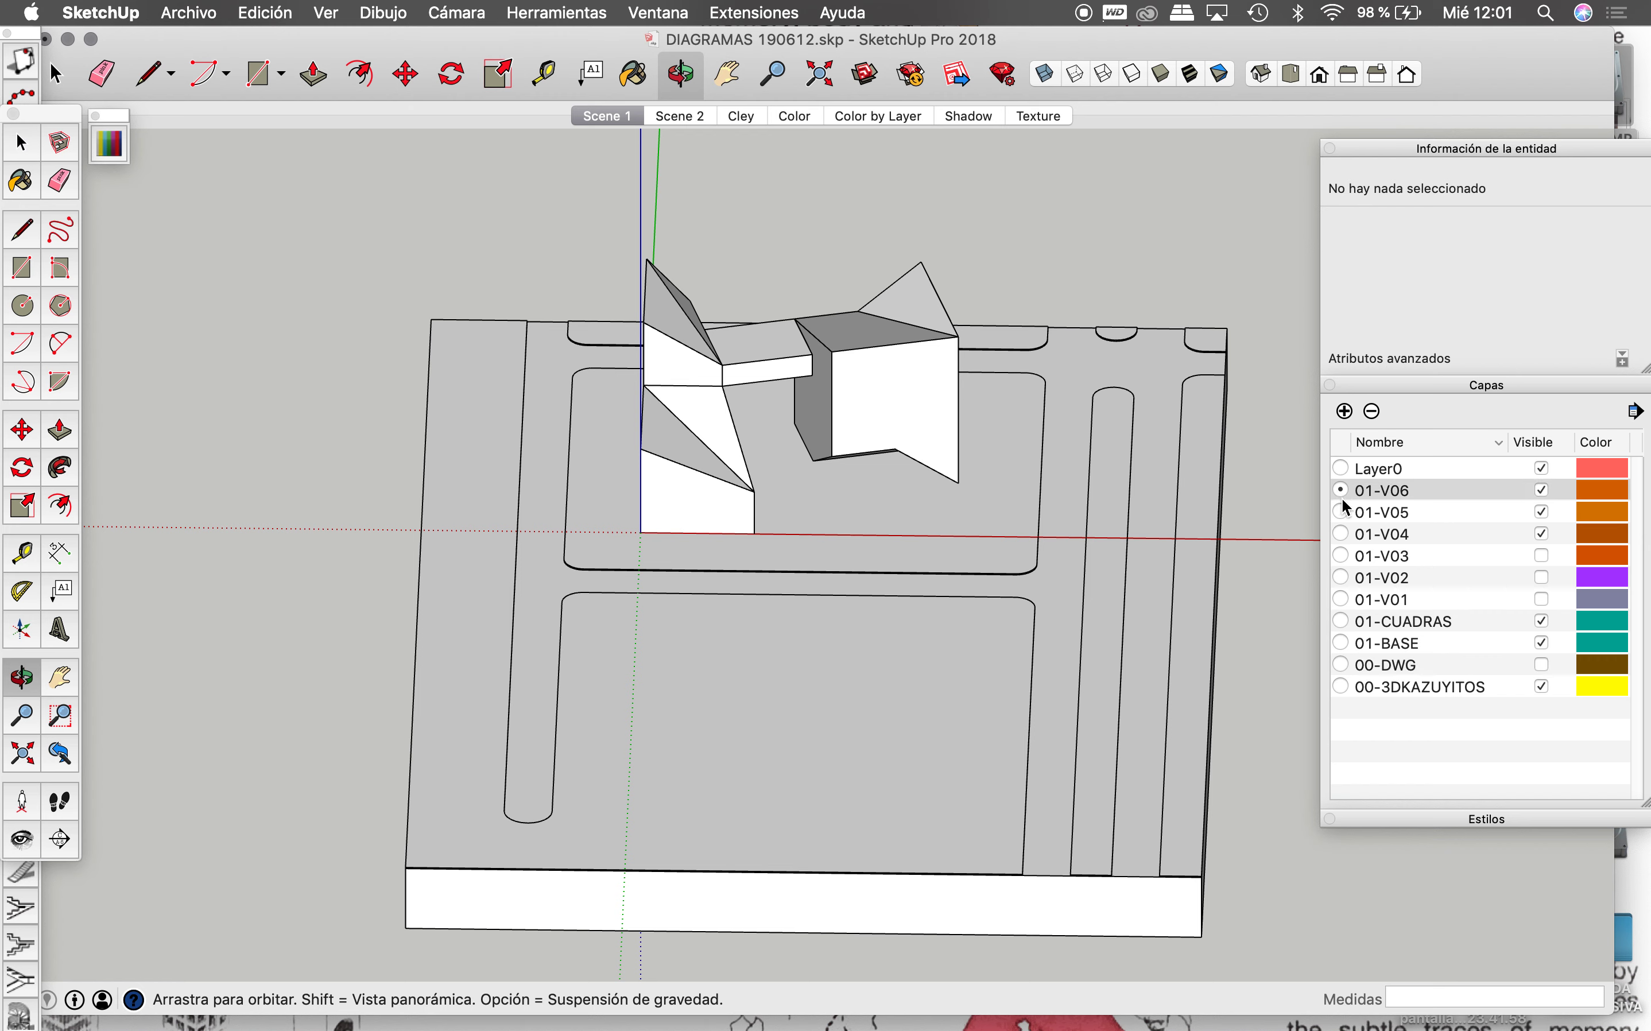
left_click(1343, 621)
left_click(1543, 490)
left_click(1544, 512)
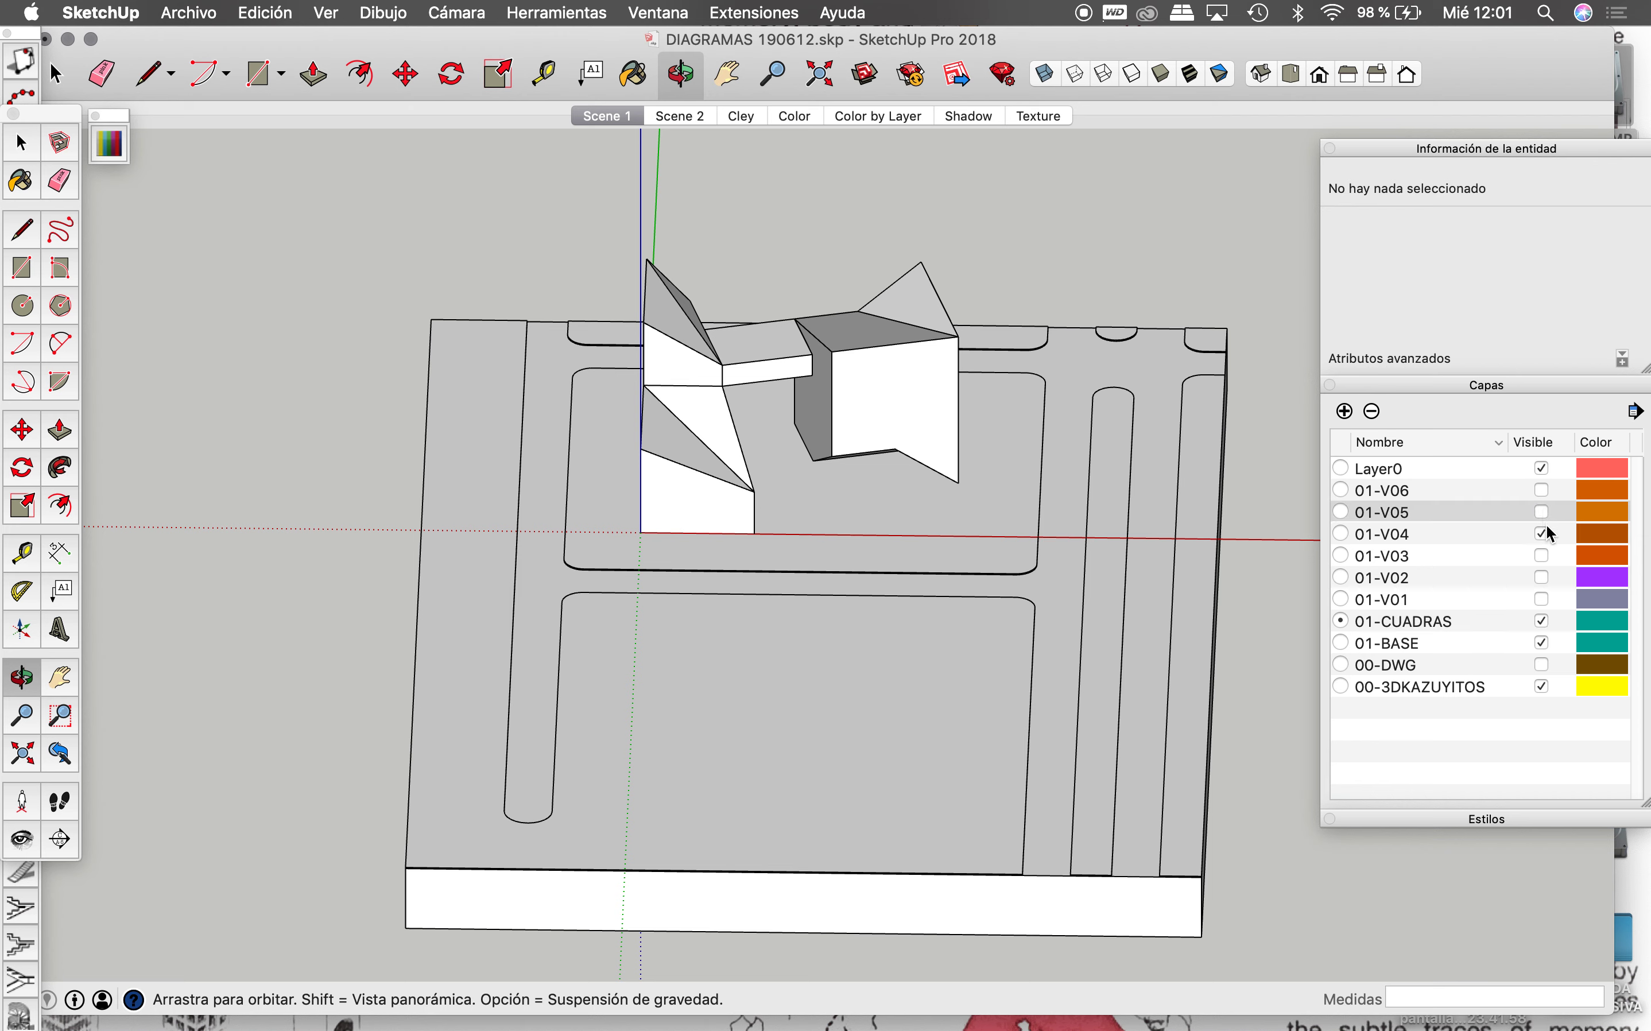
left_click(1545, 600)
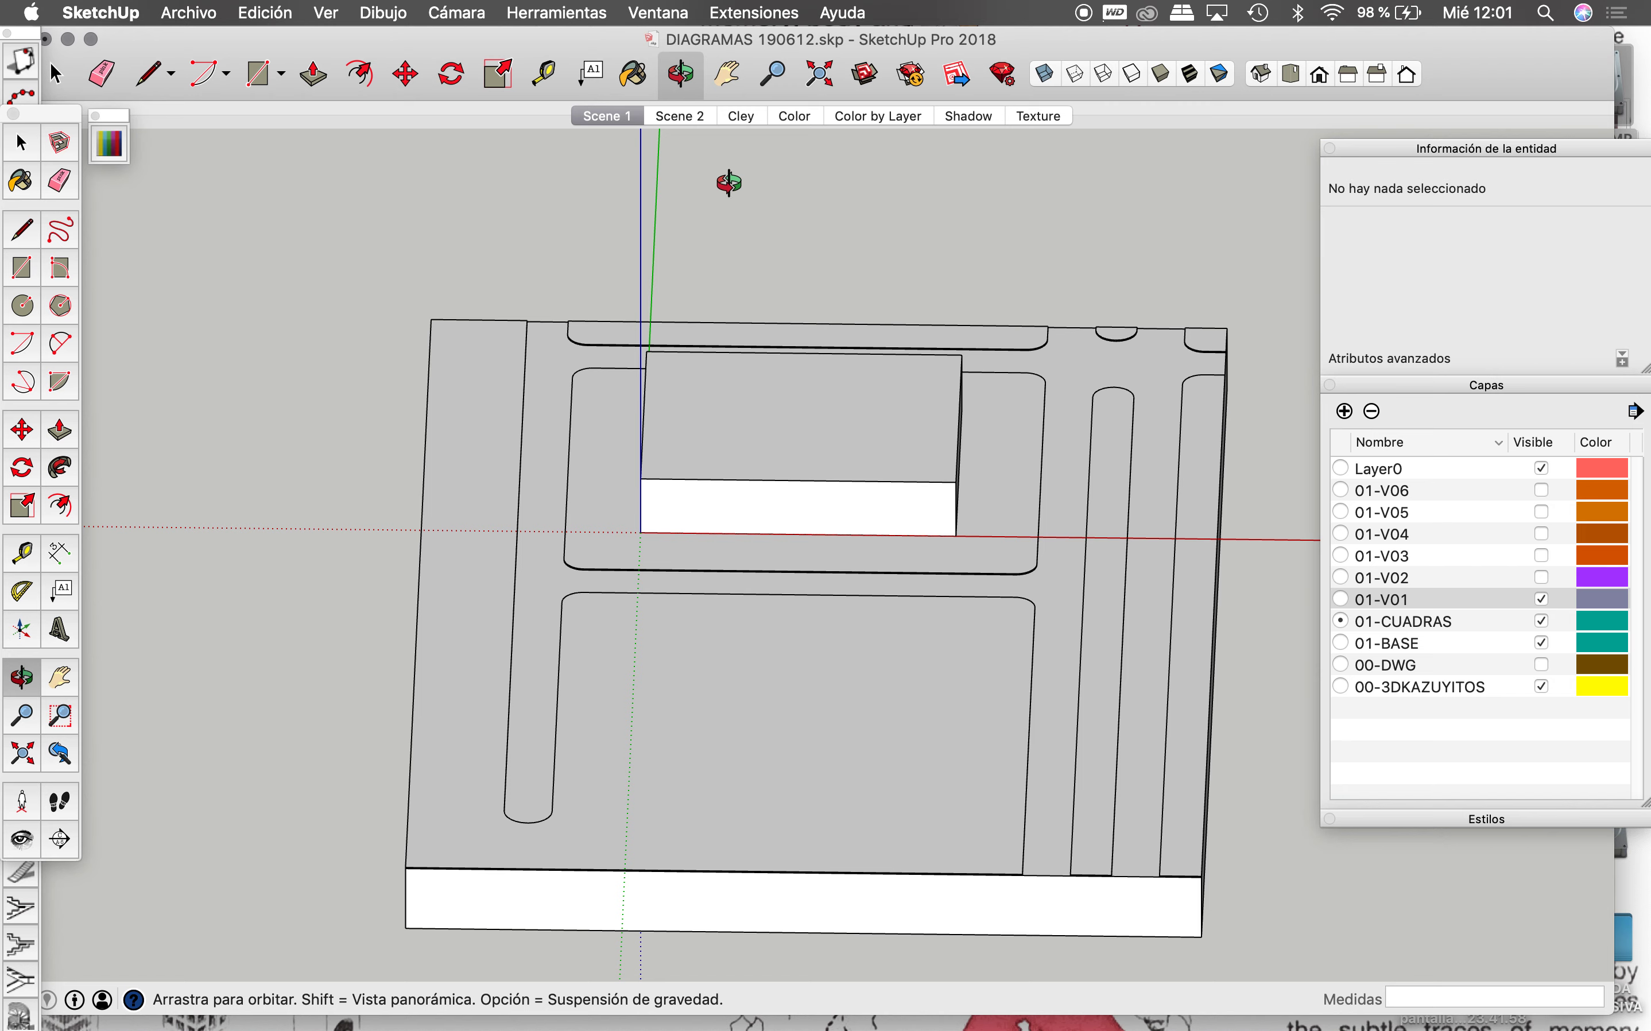
left_click_drag(937, 321, 945, 409)
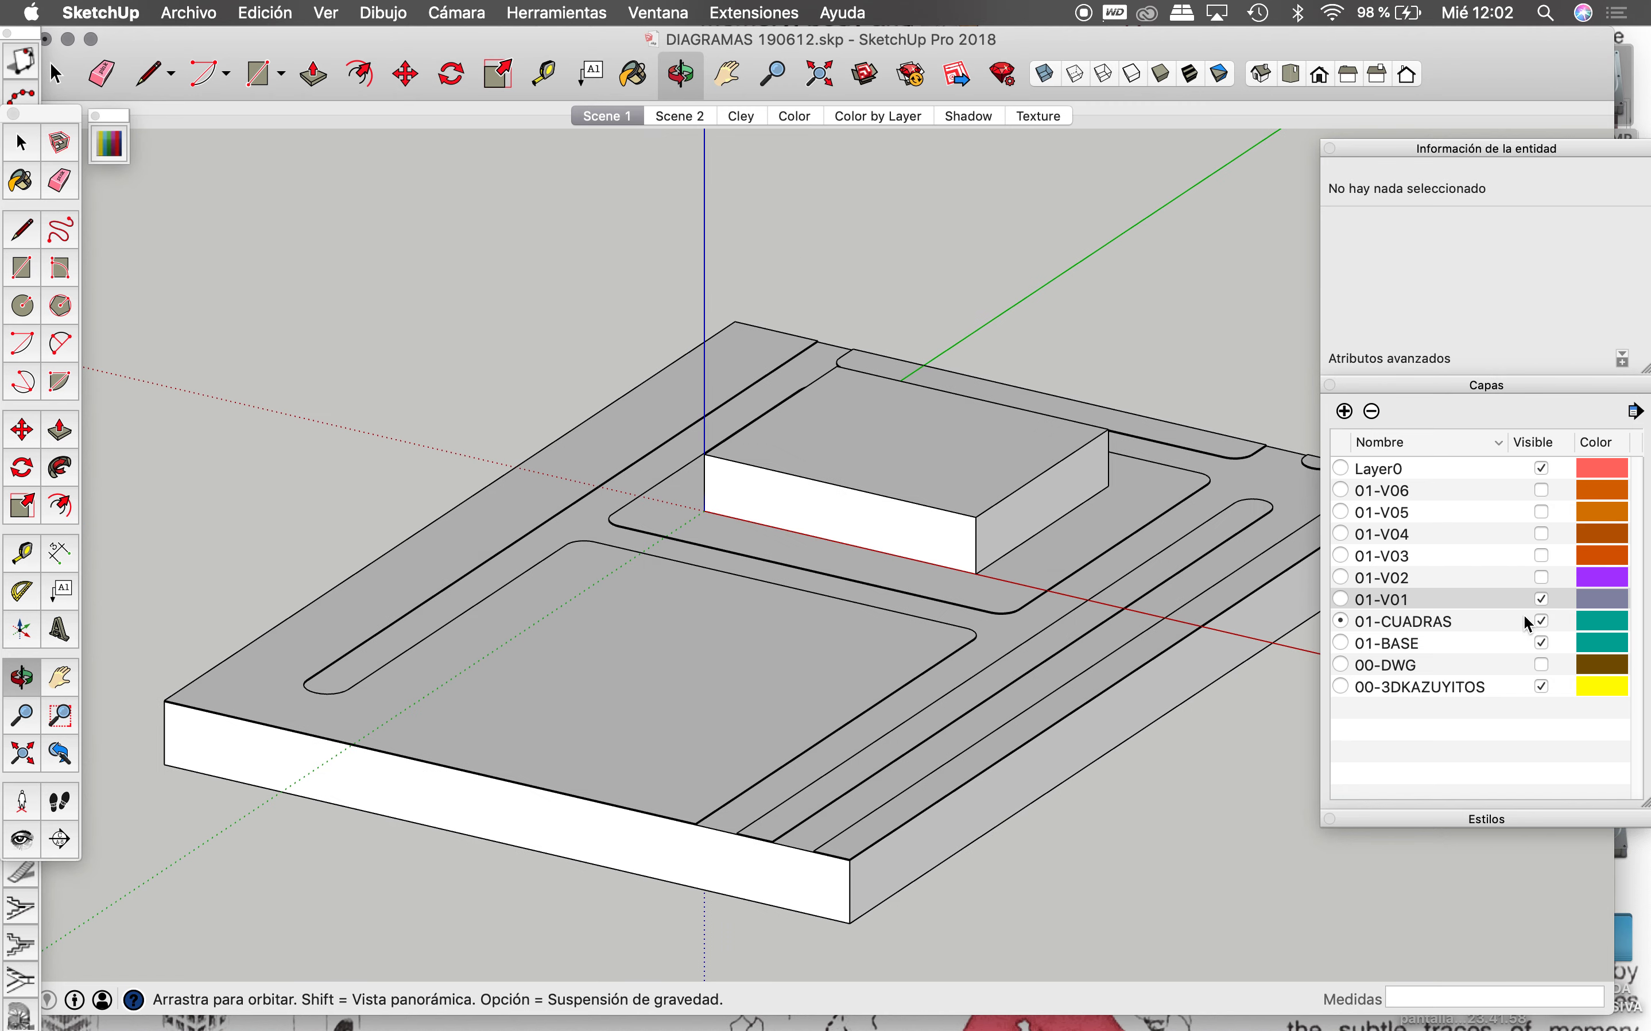
Step: Swap 01-V01 for 01-V02, then 01-V02 for 01-V03, inspecting each version
left_click(1544, 600)
mouse_move(1061, 409)
left_mouse_down()
mouse_move(1066, 431)
mouse_move(1150, 456)
left_mouse_up()
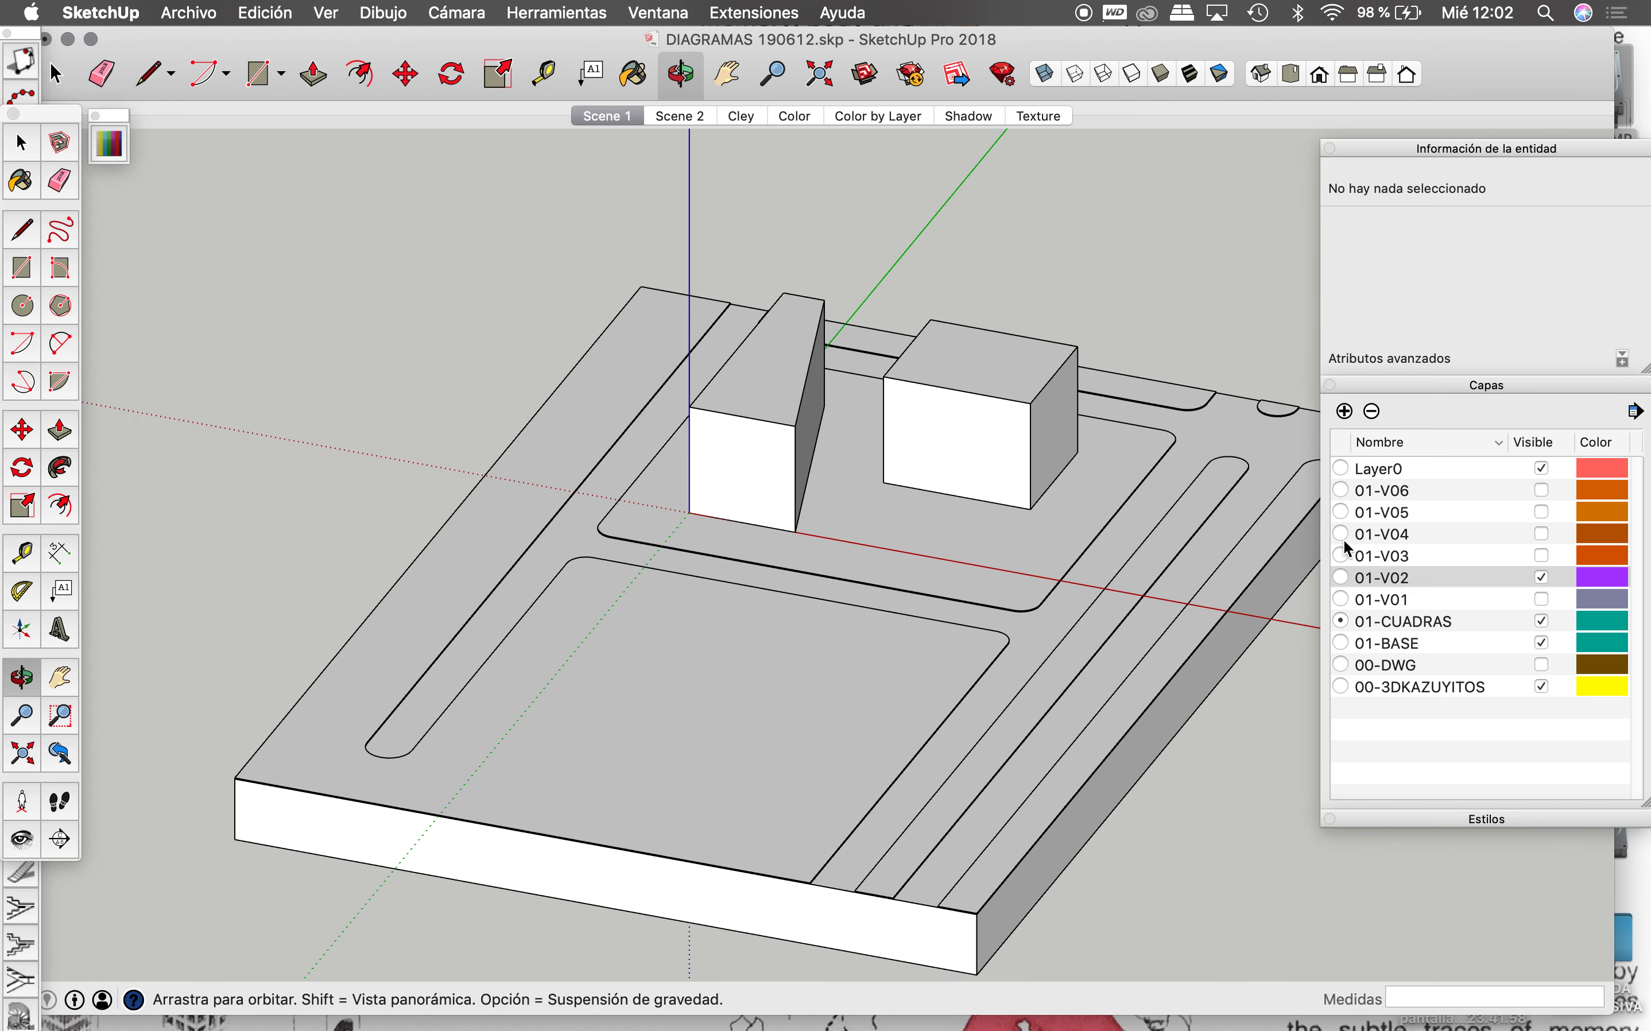
left_click(1543, 578)
left_click(1543, 555)
left_click_drag(921, 410, 829, 364)
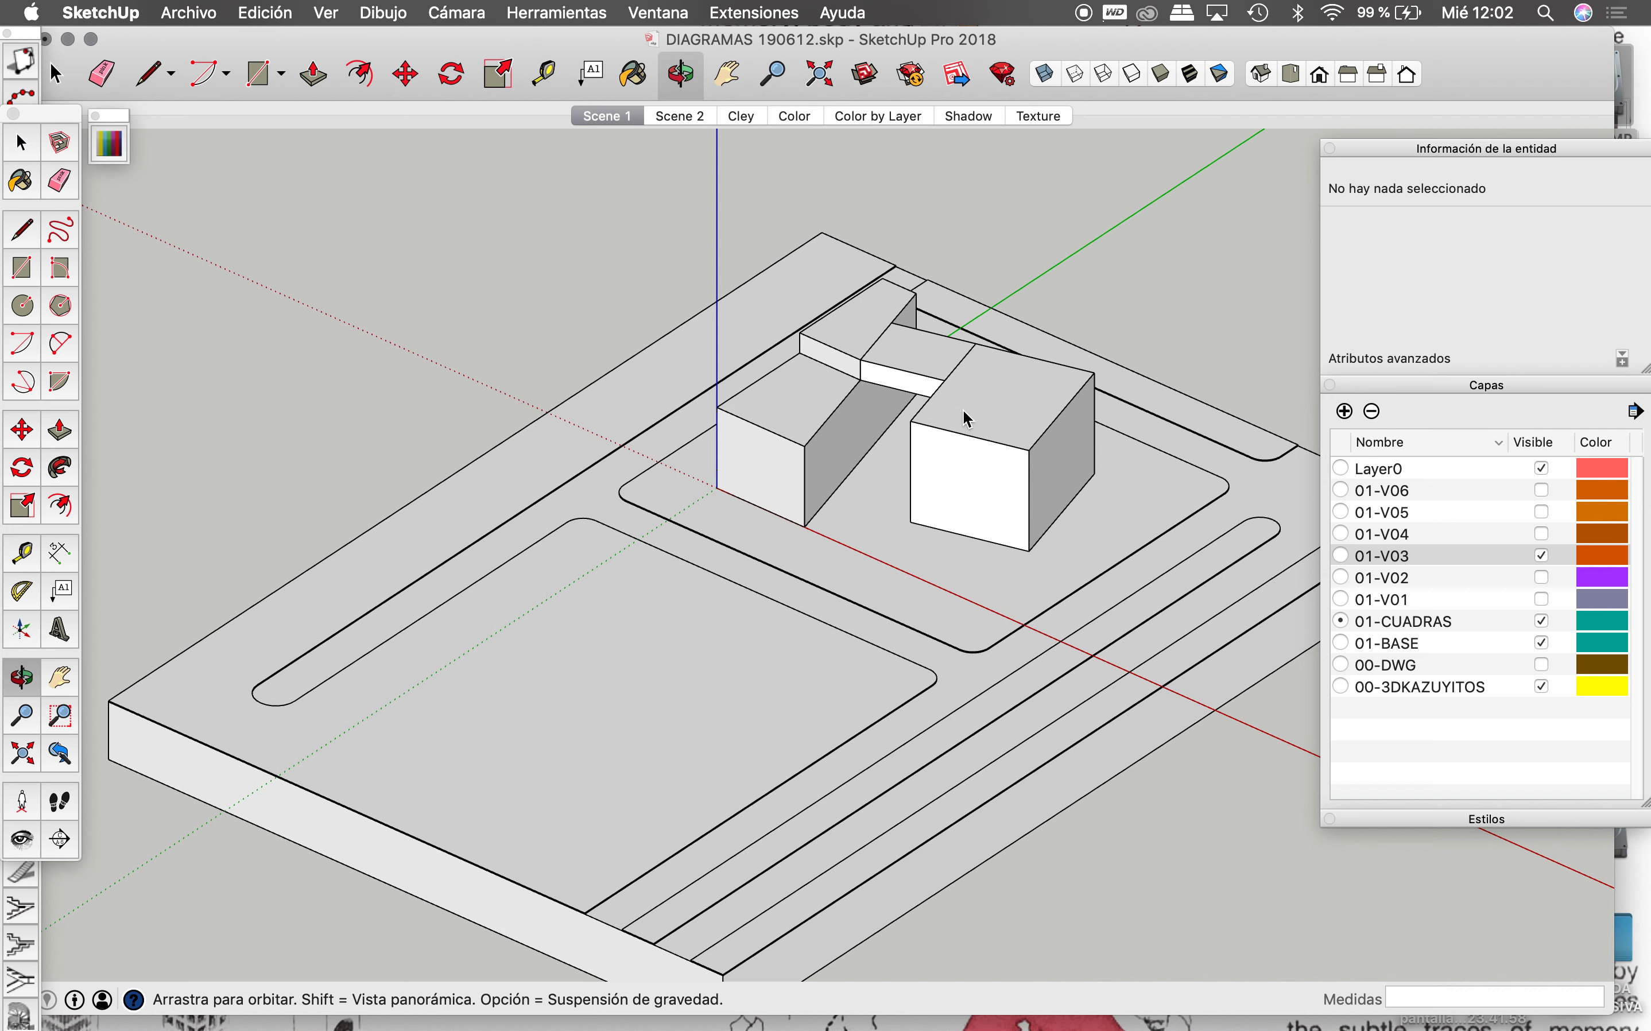
Step: Swap 01-V03 for 01-V04 and orbit around the 01-V04 building to a front view
left_click(1543, 556)
left_click(1543, 534)
mouse_move(1007, 384)
left_mouse_down()
mouse_move(749, 408)
mouse_move(764, 418)
left_mouse_up()
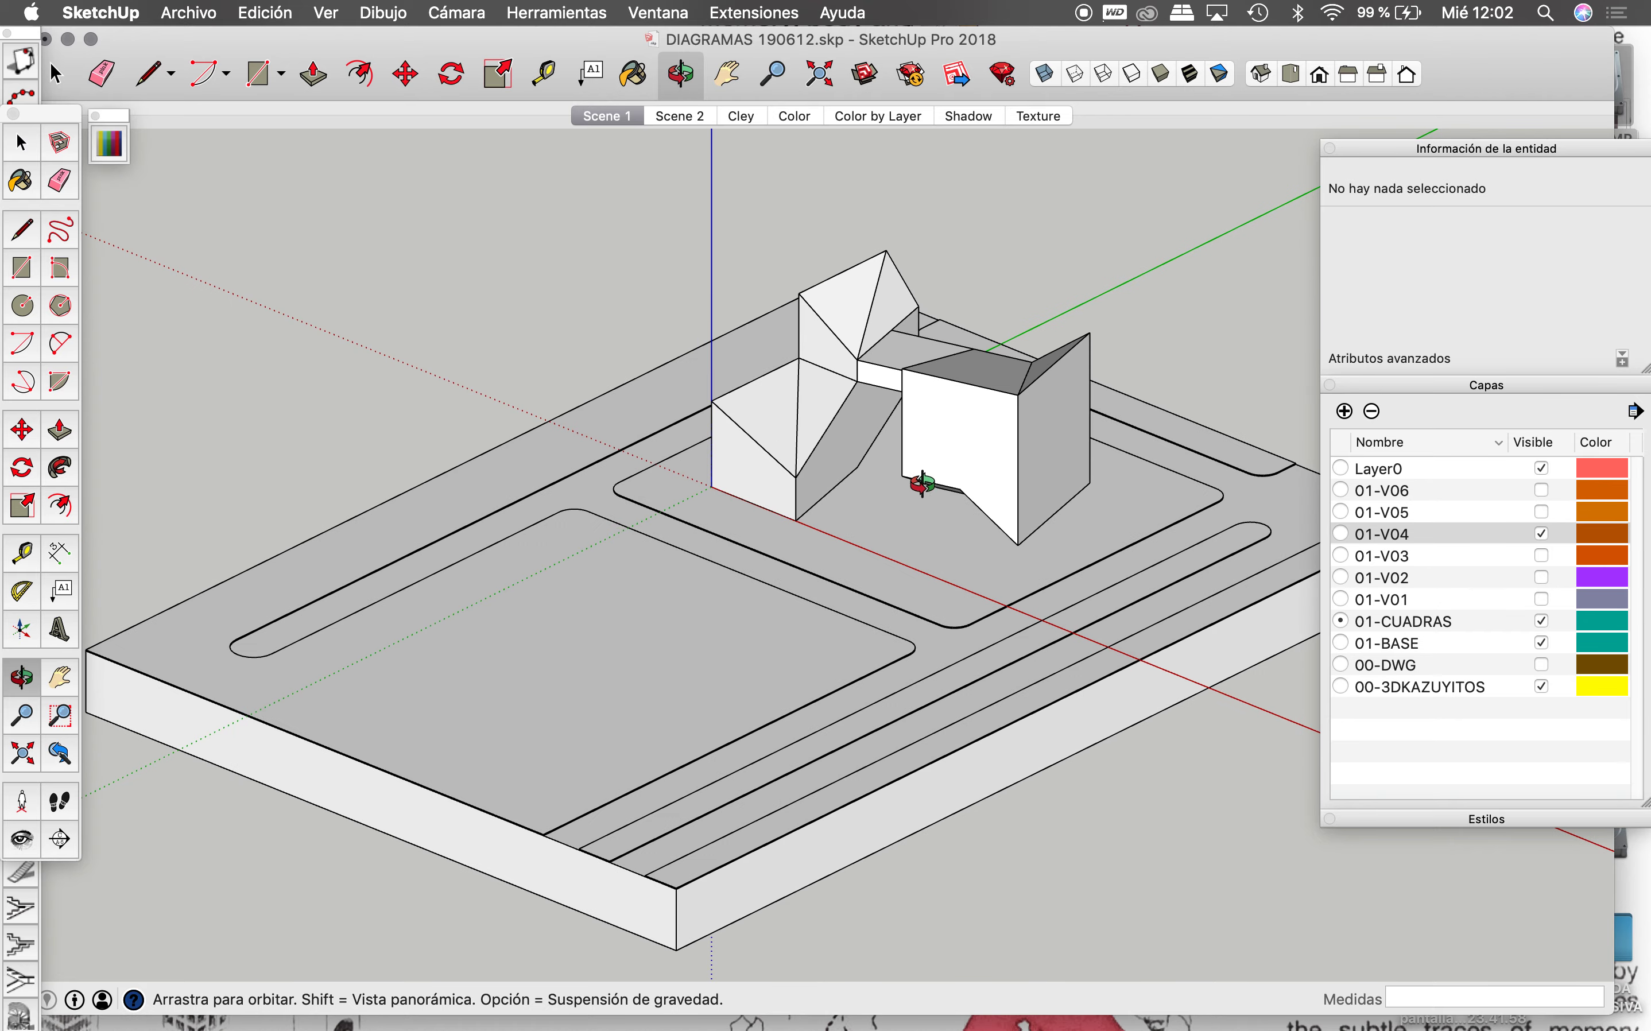
mouse_move(1034, 471)
left_mouse_down()
mouse_move(944, 418)
mouse_move(491, 542)
mouse_move(896, 527)
mouse_move(663, 542)
mouse_move(943, 505)
left_mouse_up()
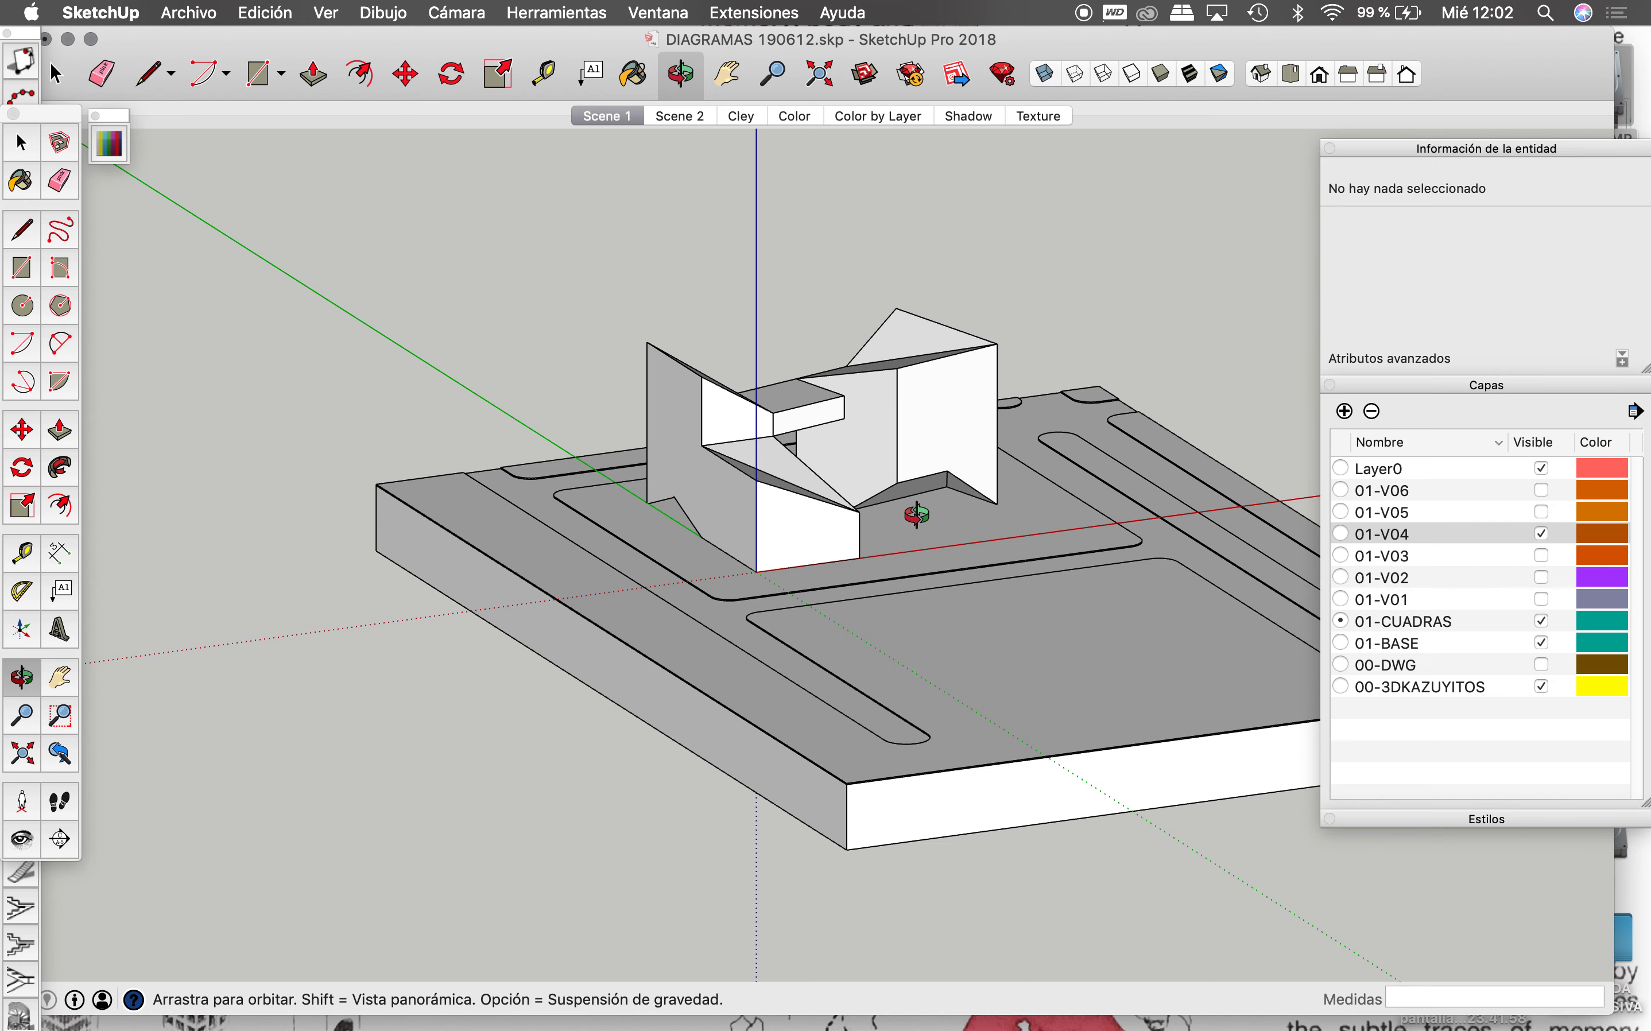
mouse_move(932, 527)
left_mouse_down()
mouse_move(967, 561)
mouse_move(840, 577)
left_mouse_up()
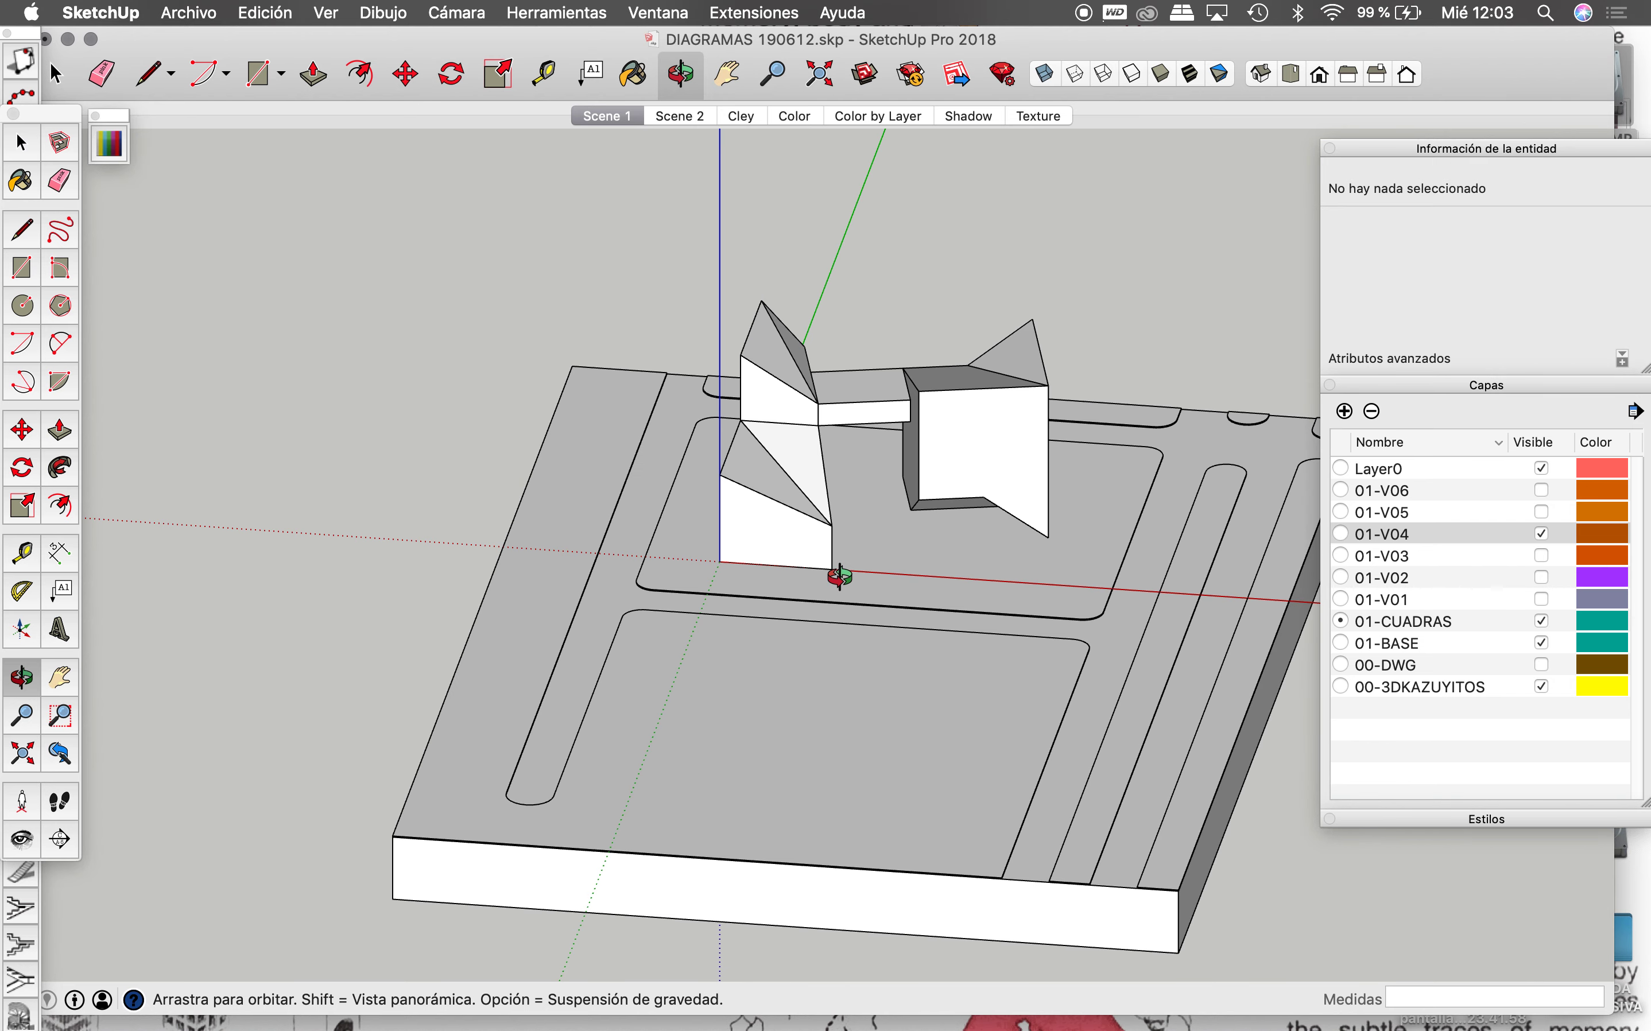
left_click(1546, 535)
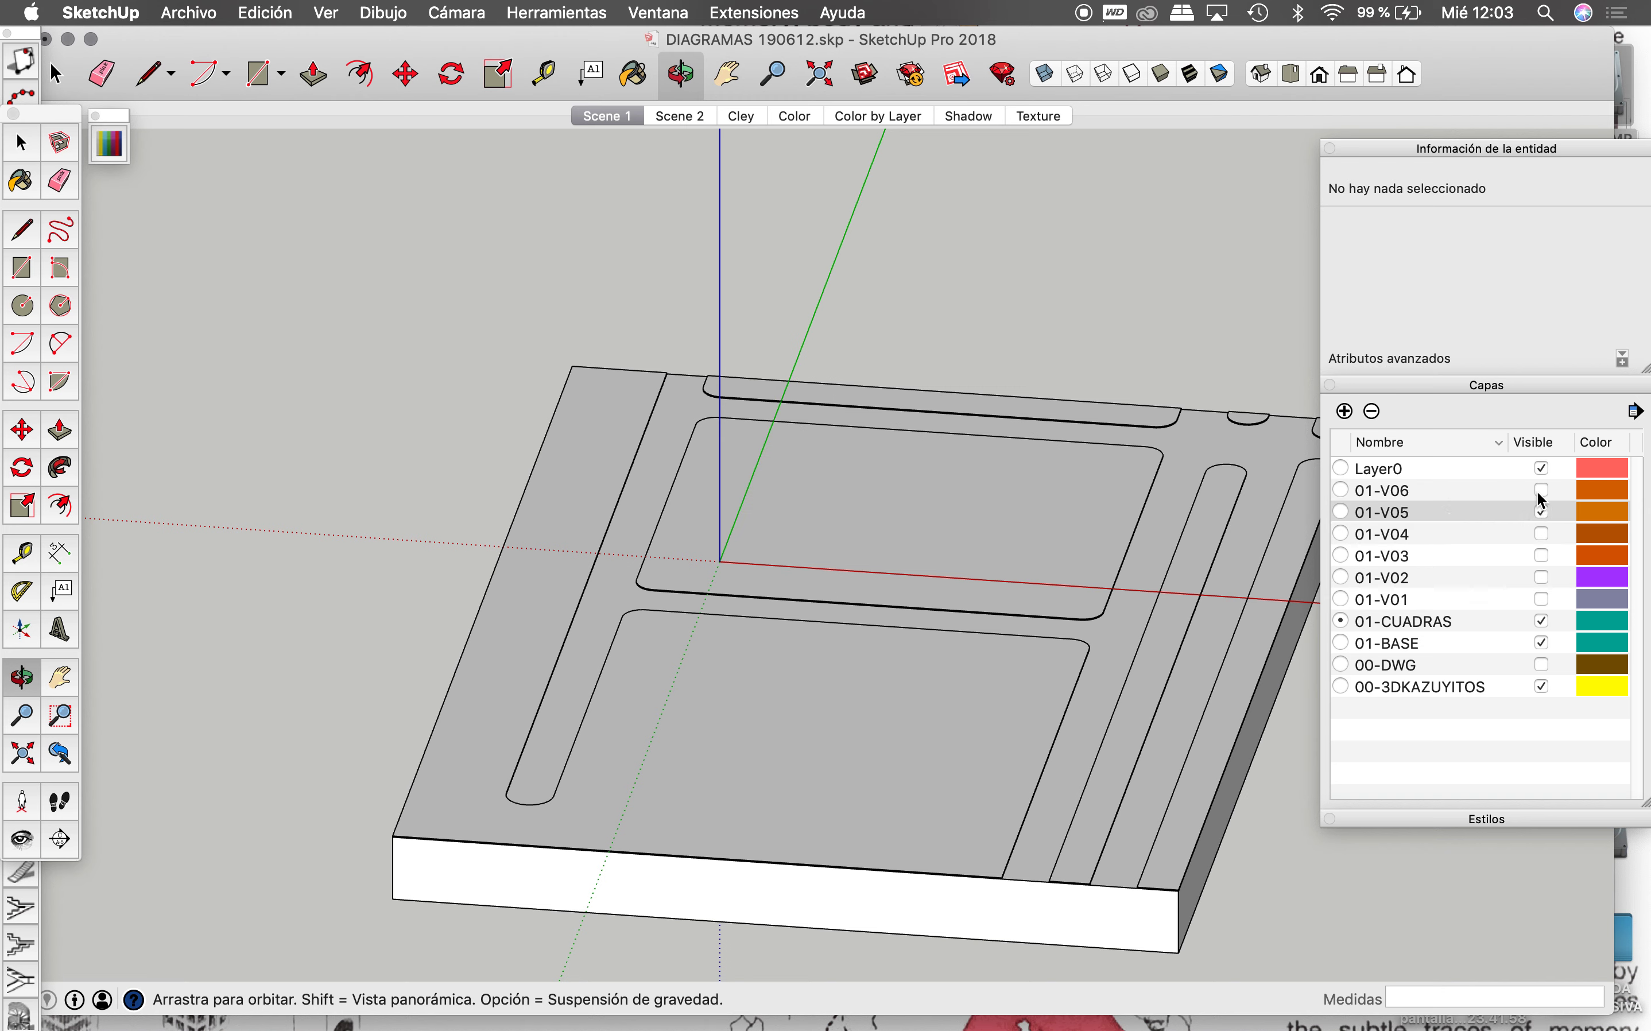
left_click(1545, 490)
left_click(1545, 513)
left_click(1544, 522)
left_click(1544, 491)
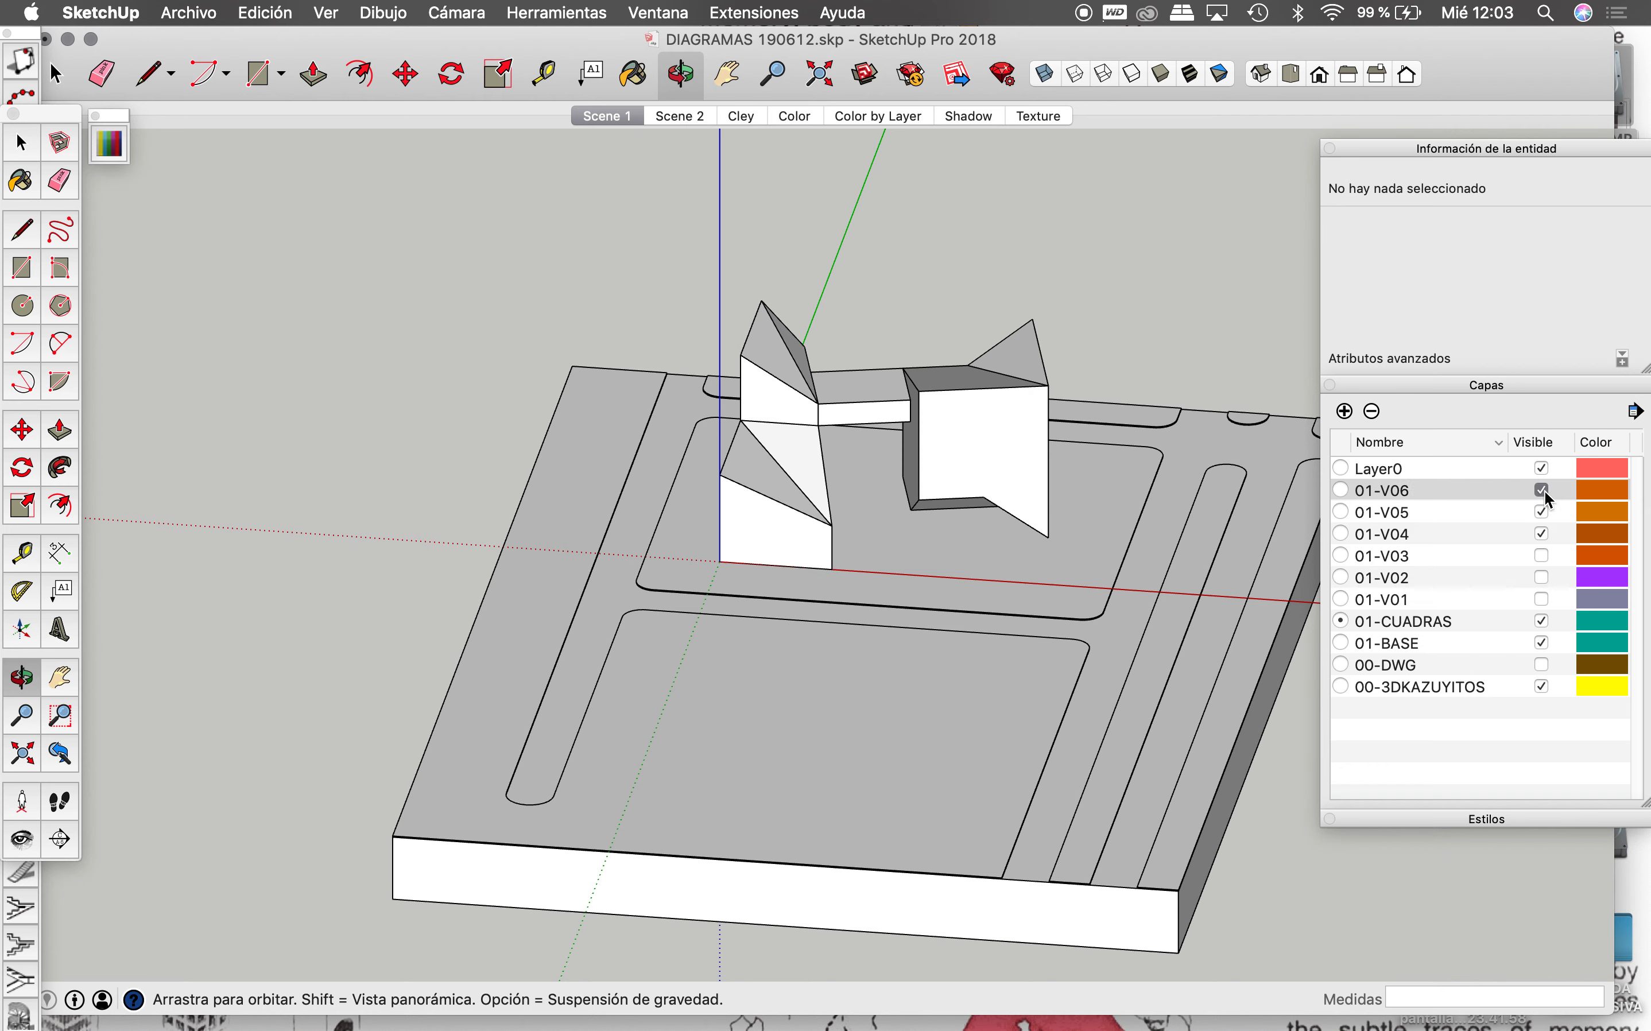
left_click(1545, 534)
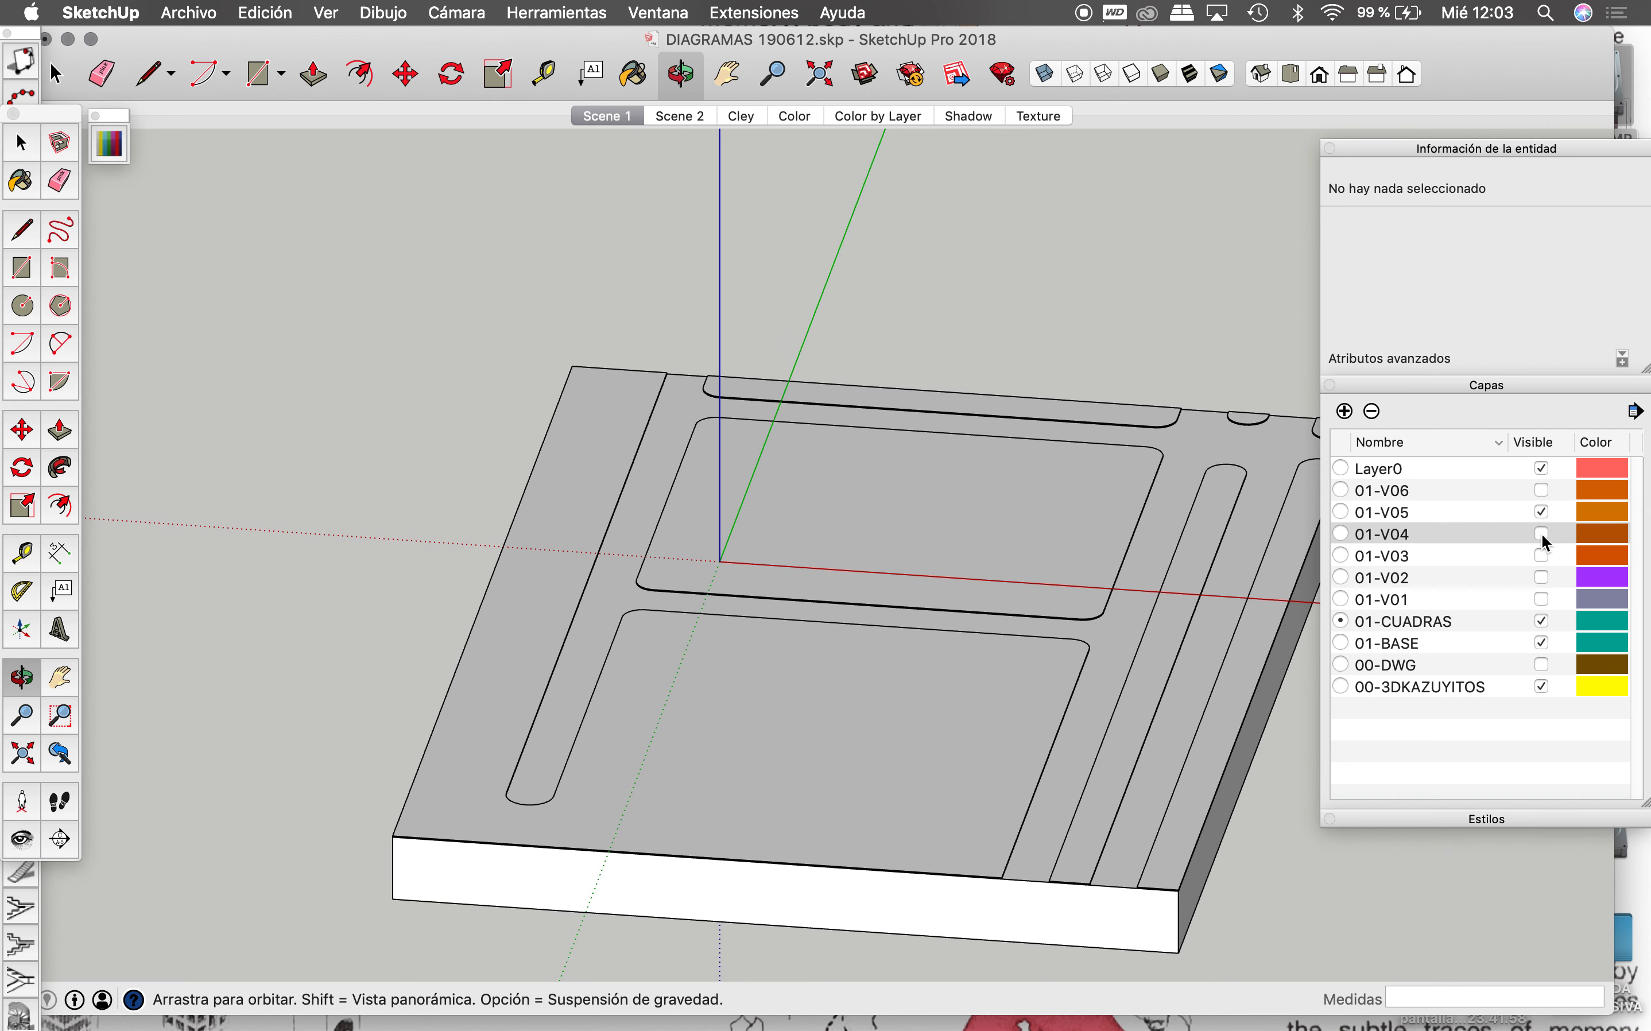
left_click(1543, 513)
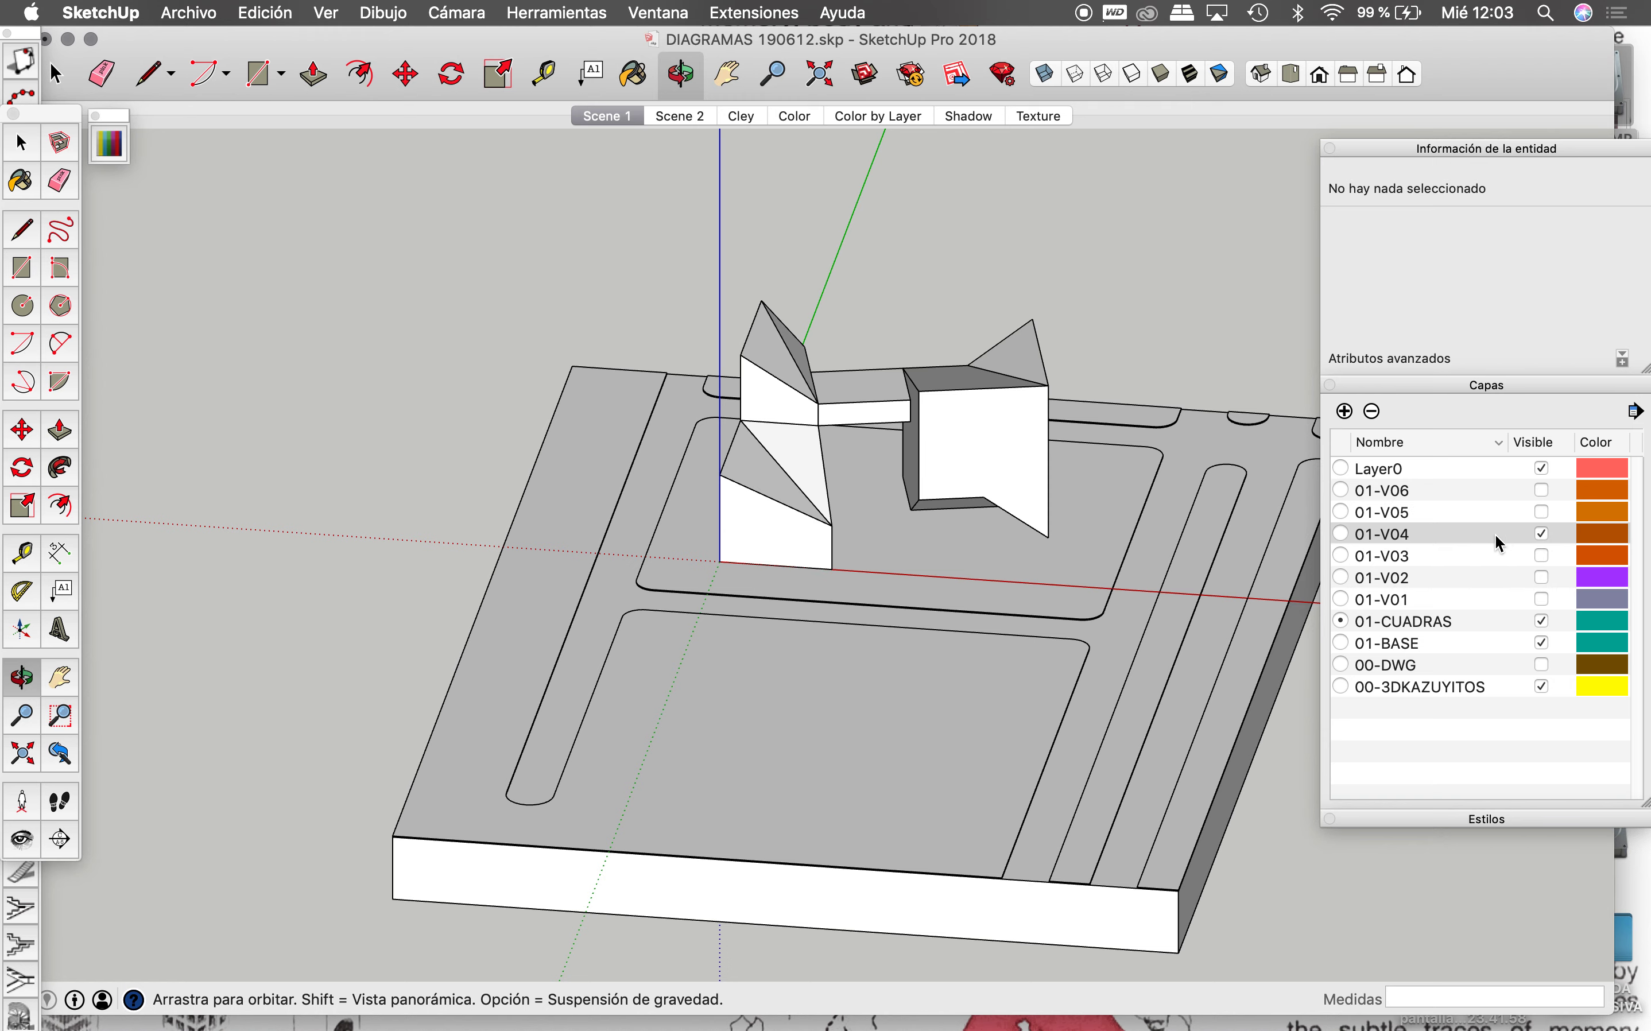
left_click_drag(954, 447, 954, 481)
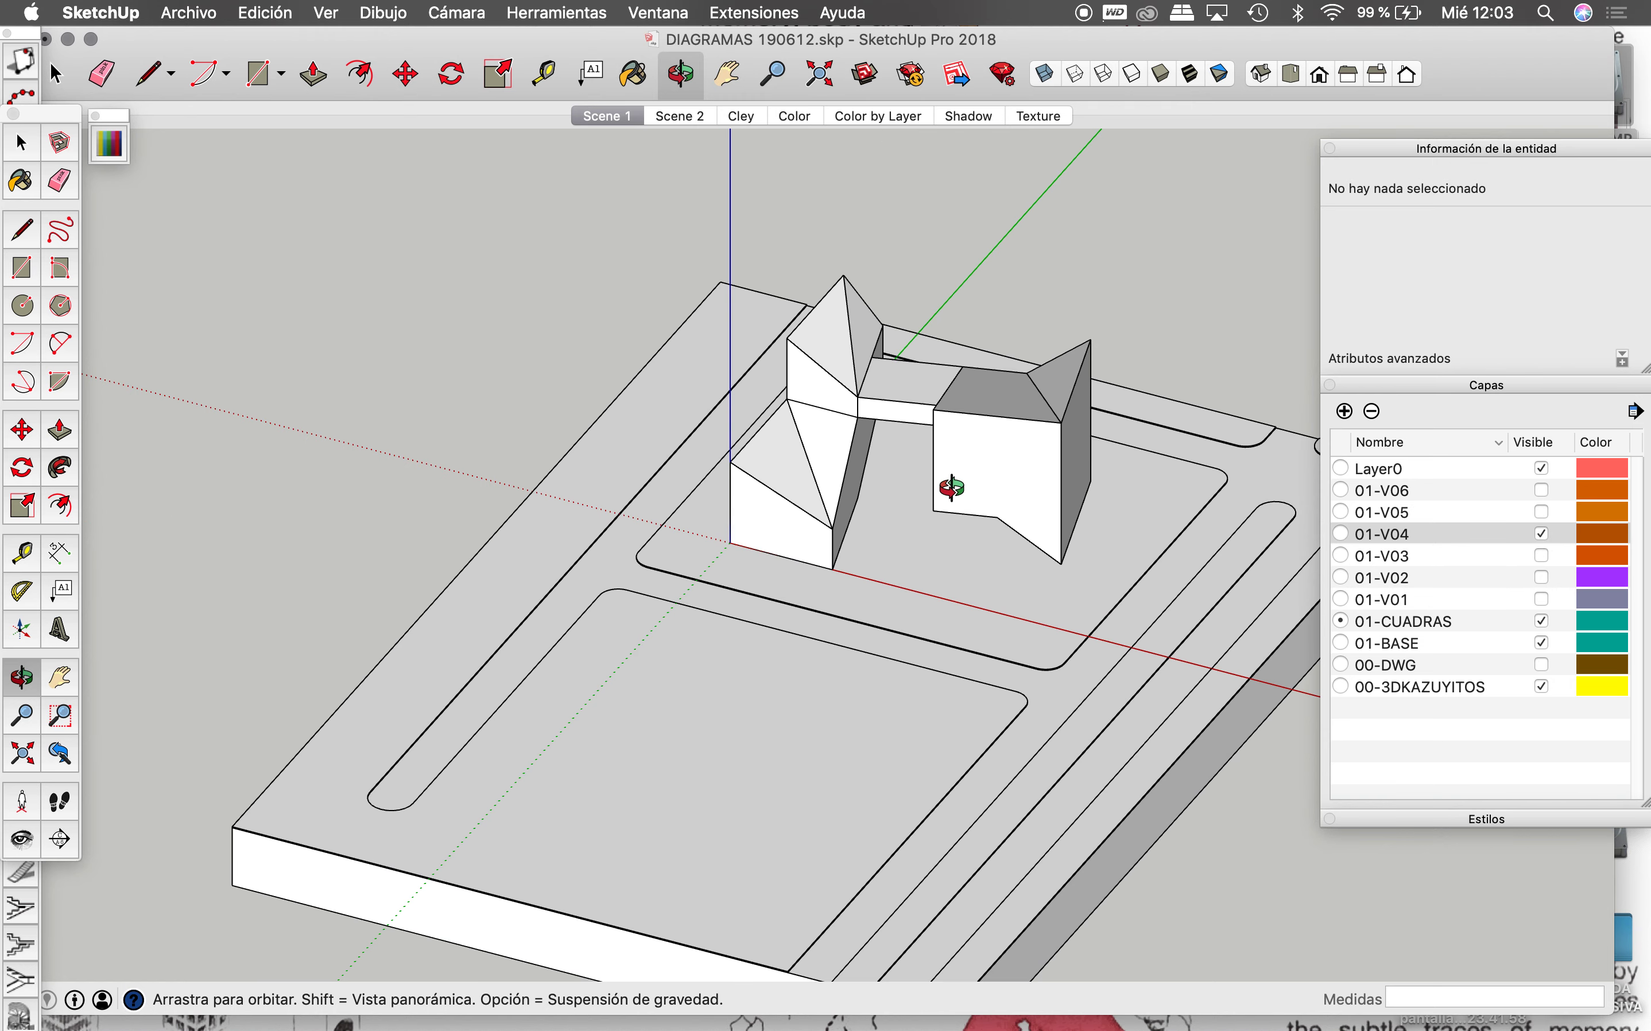
Step: Copy the three 01-V04 building components upward above the site base
key("space")
left_click(968, 480)
left_click(865, 465, "shift")
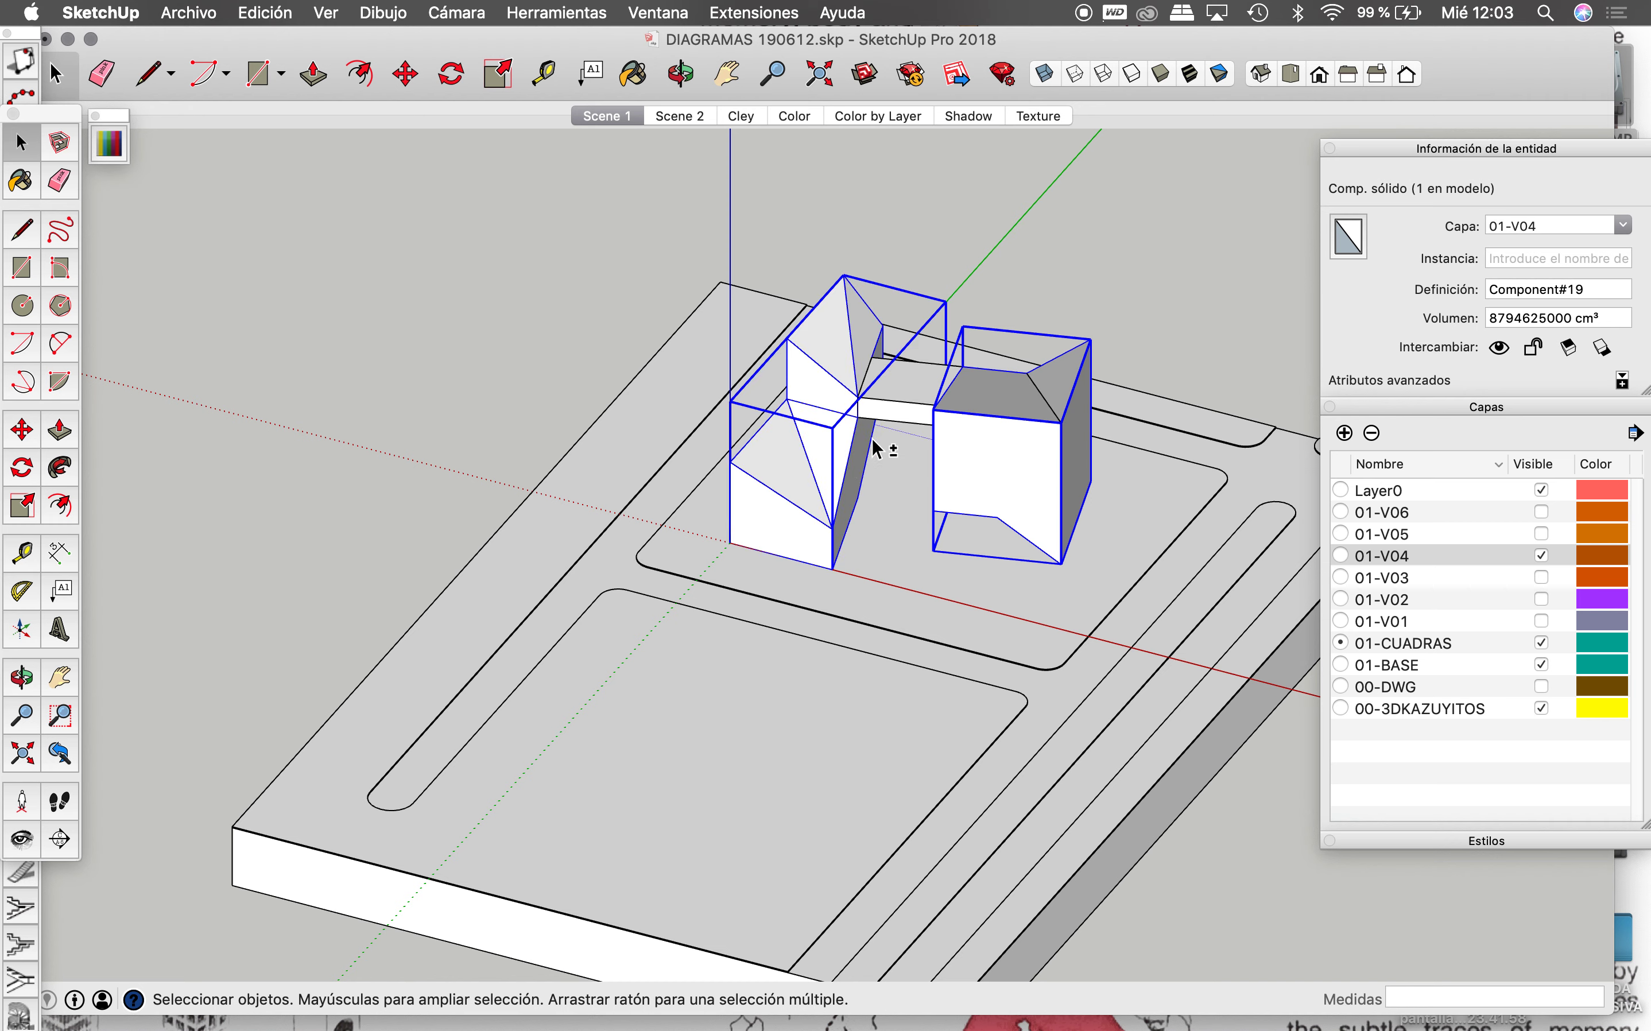
left_click(897, 419, "shift")
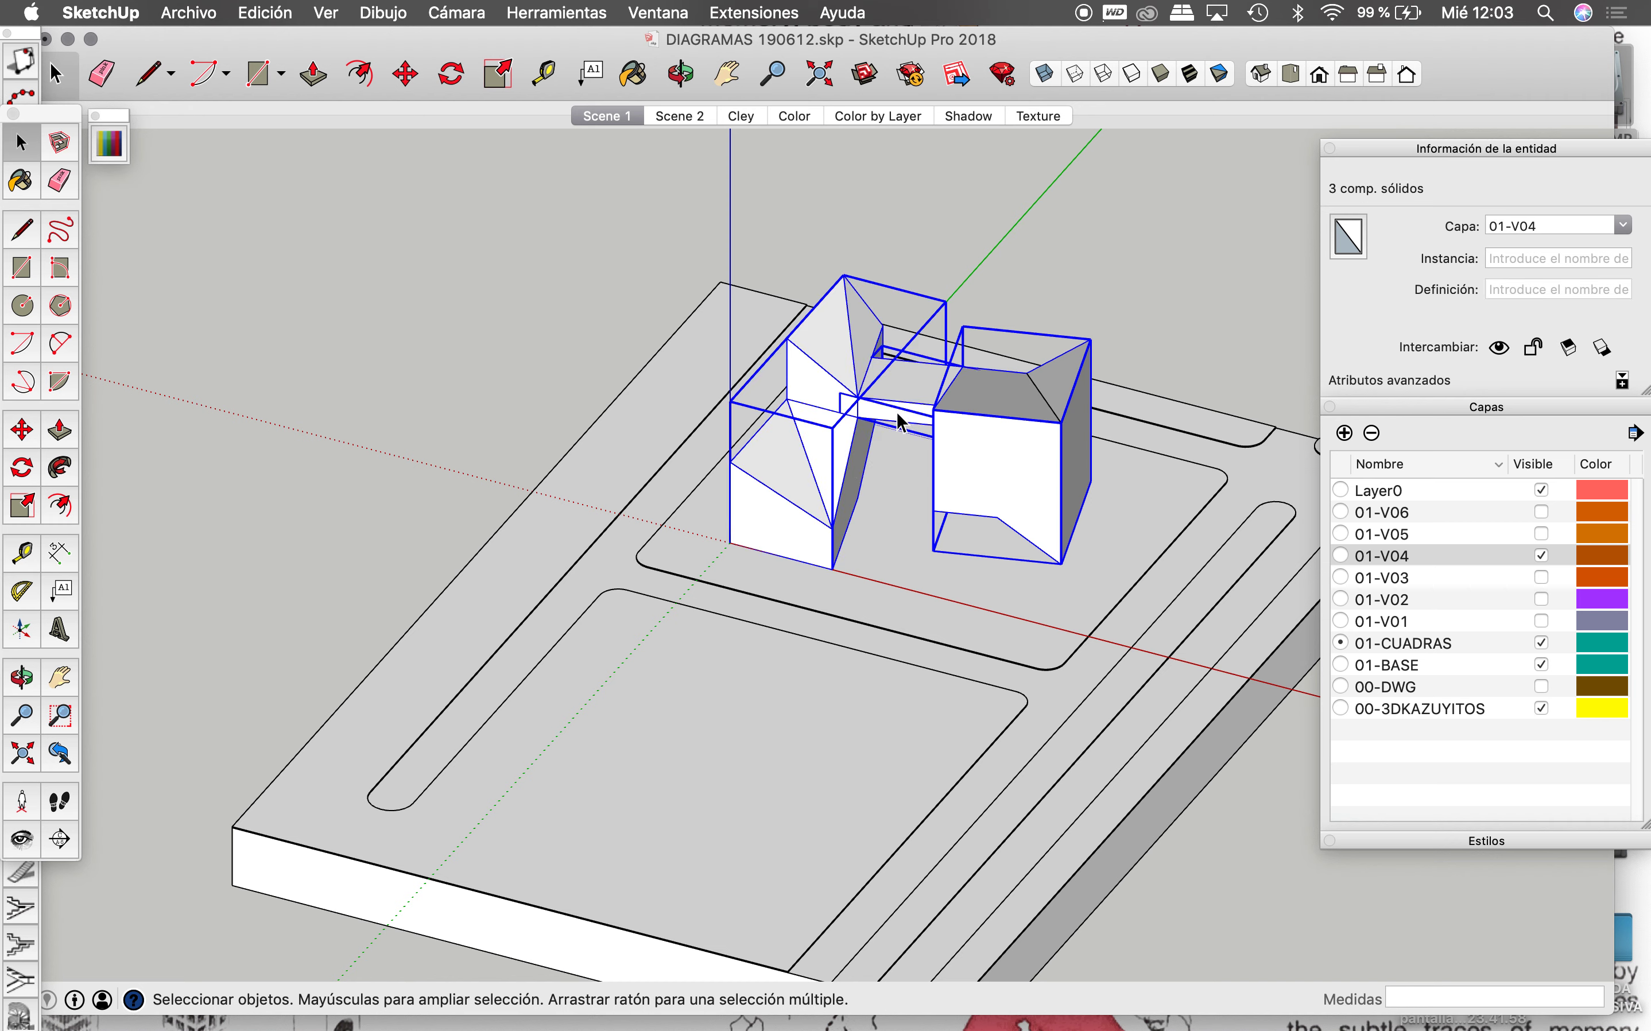
key("m")
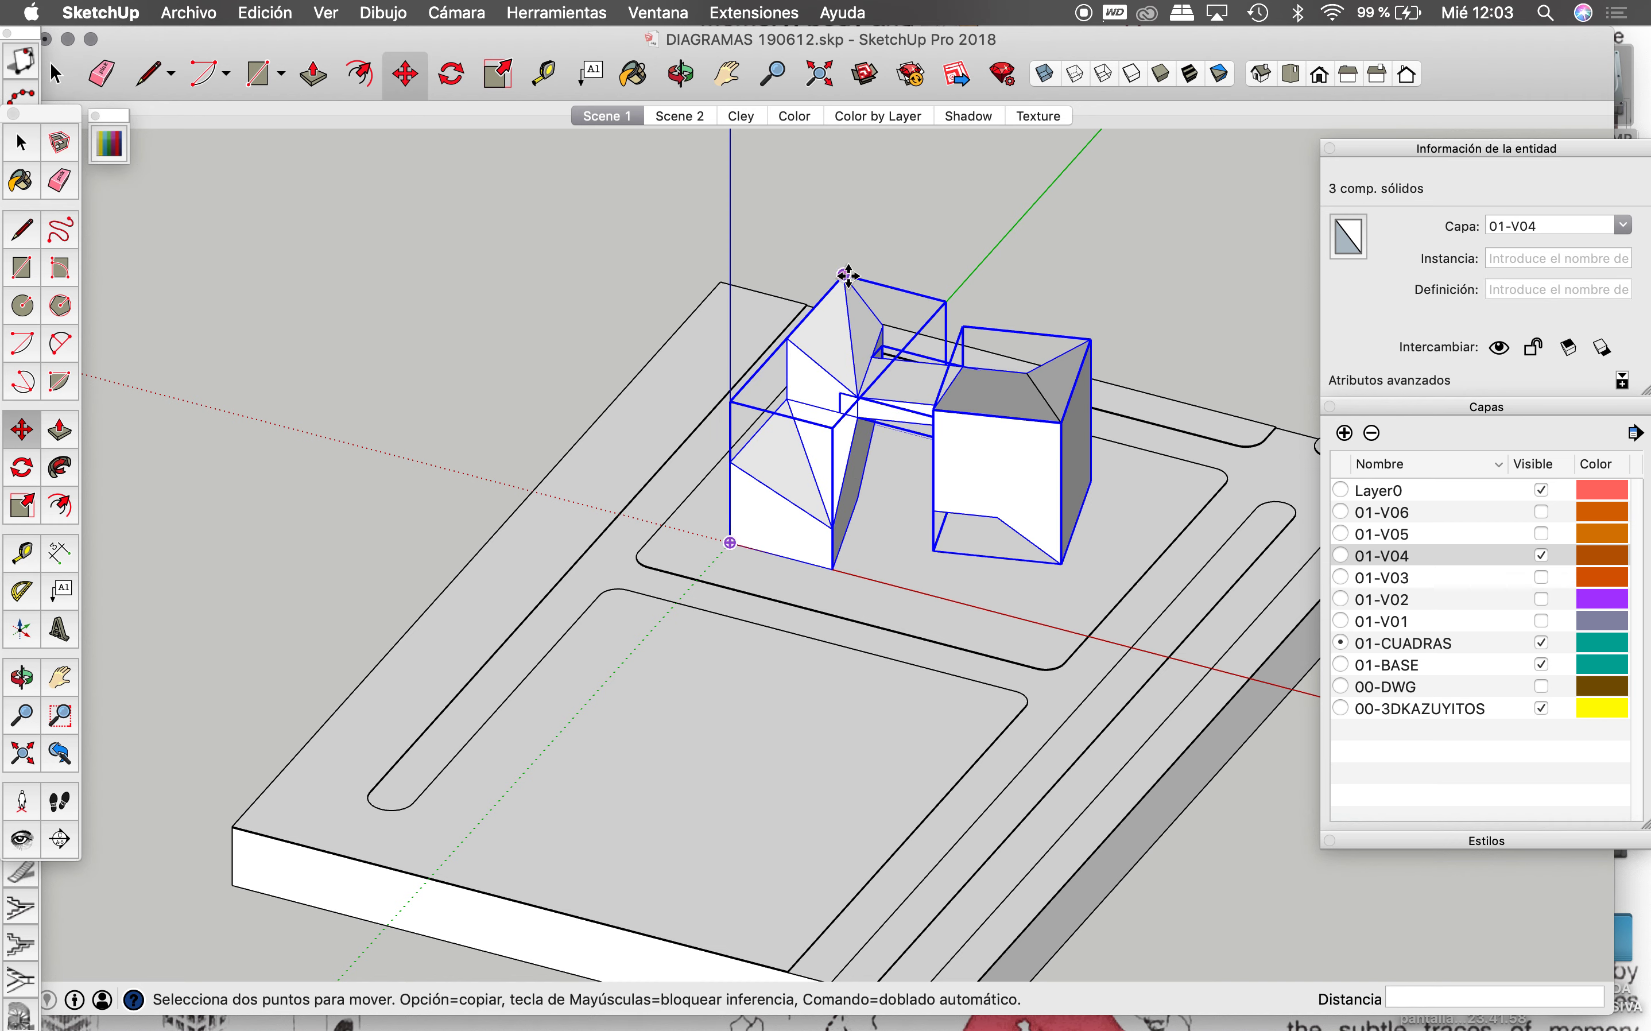
left_click(848, 275)
scroll(781, 361, "down", 3)
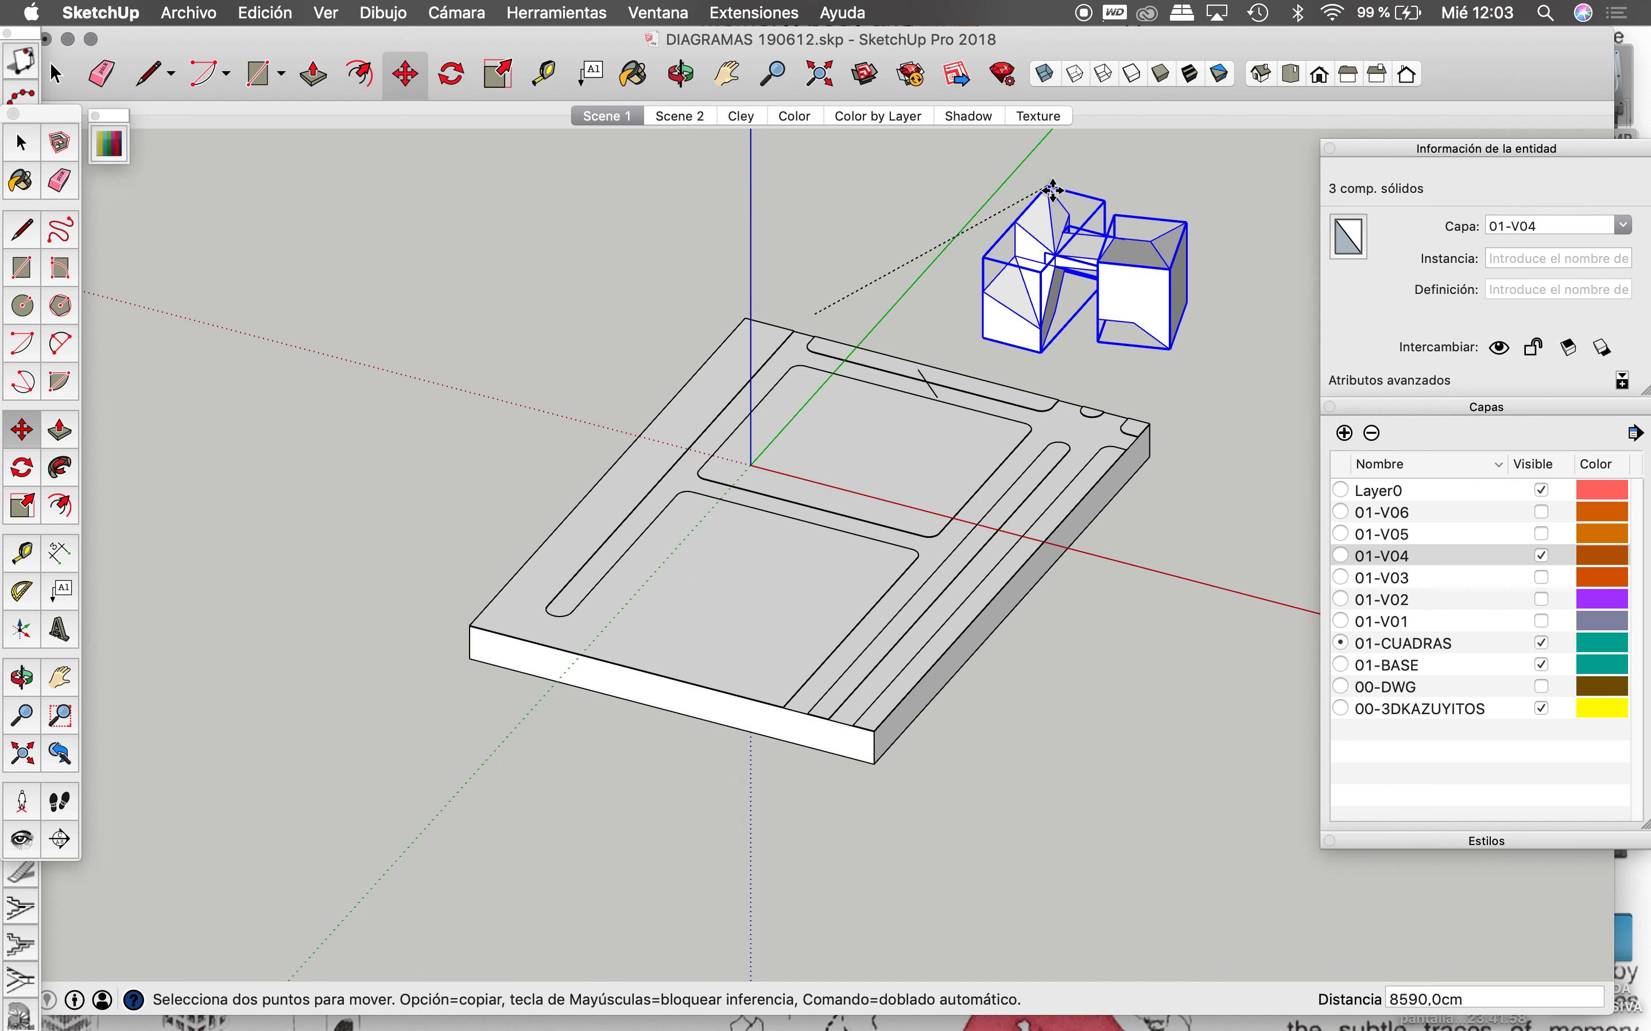
key("alt")
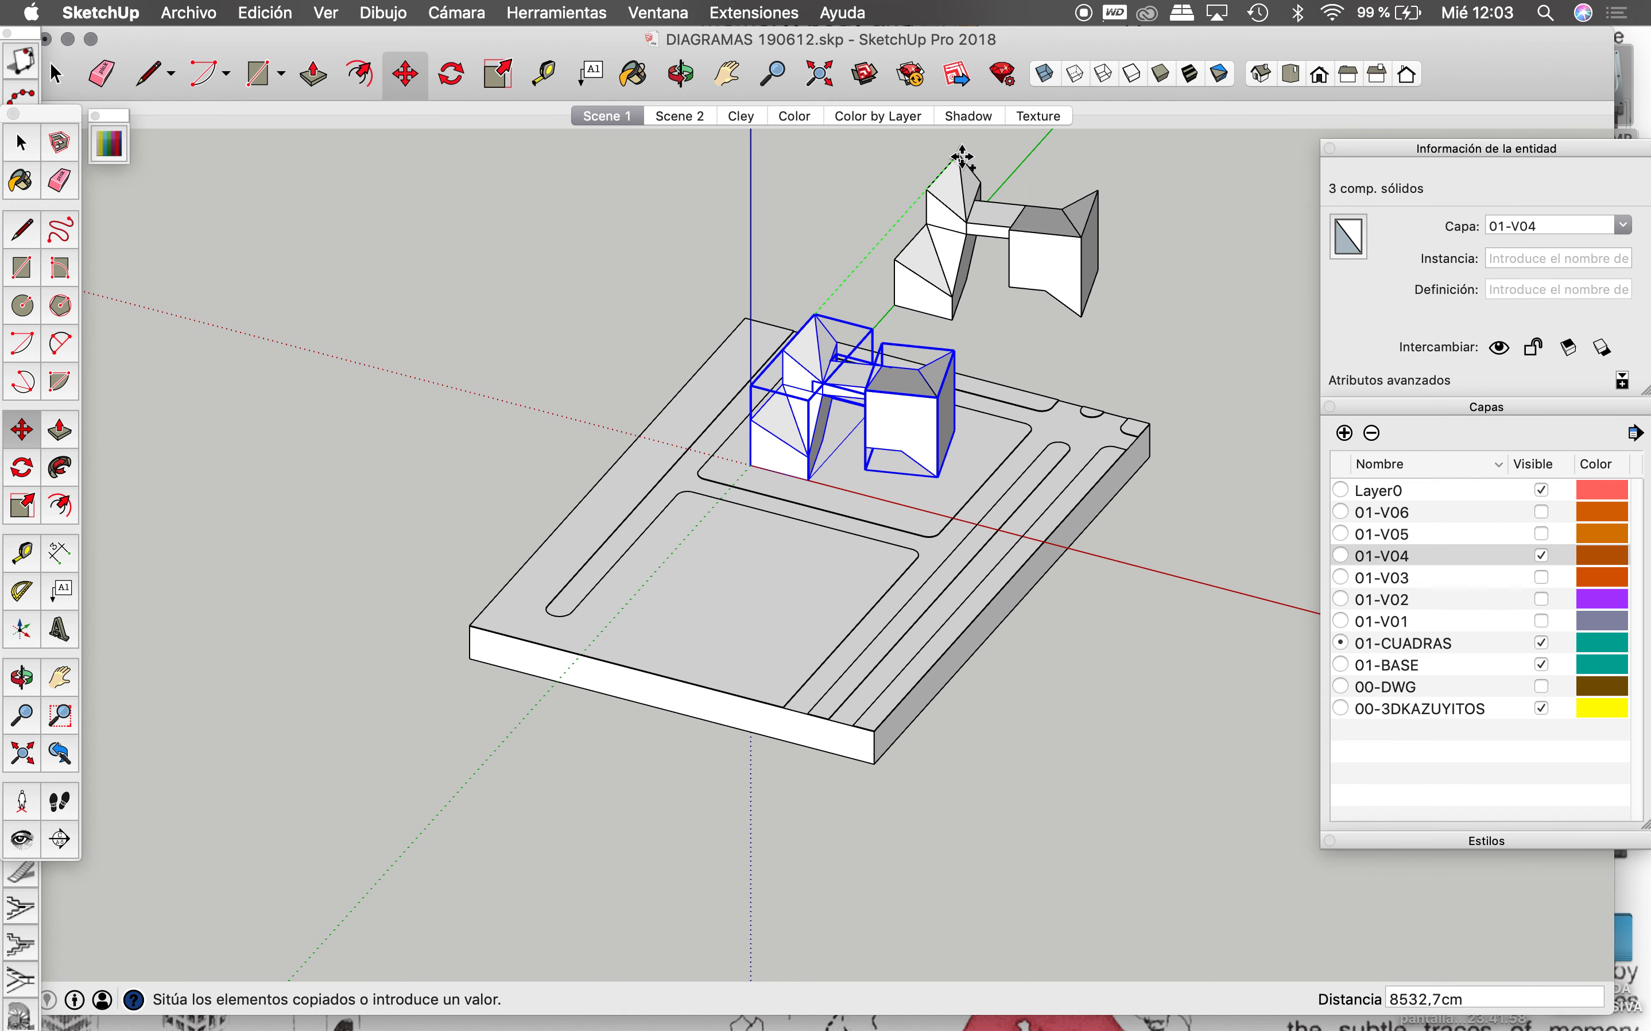
left_click(954, 162)
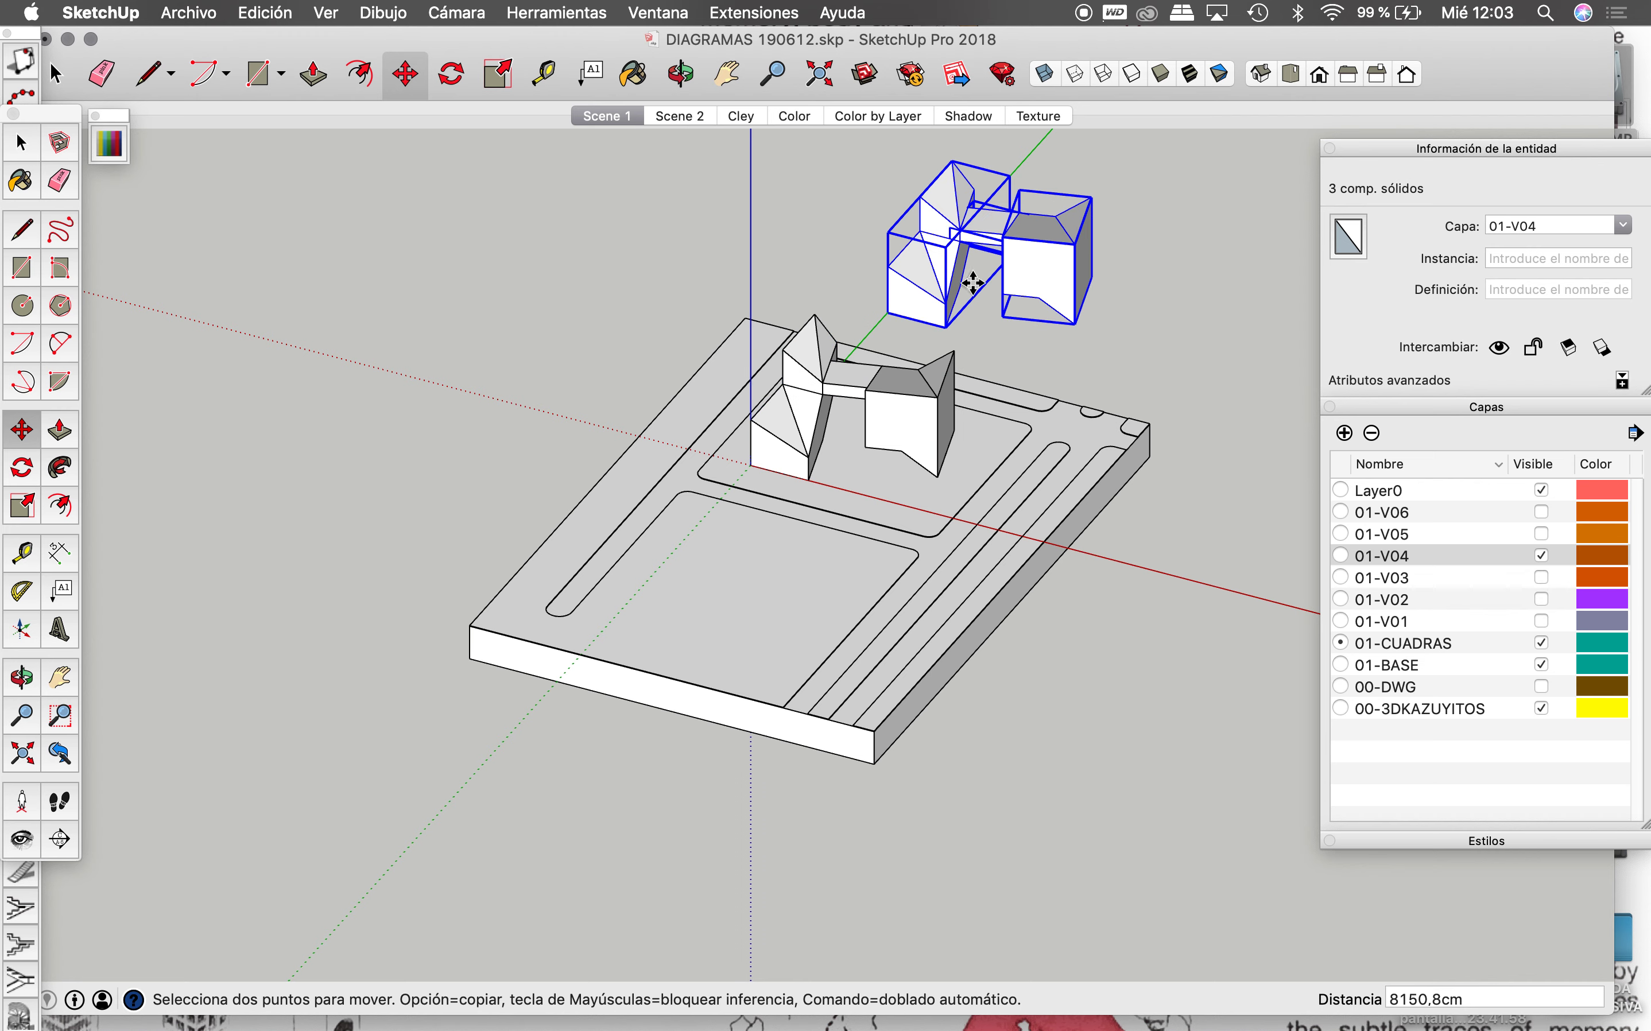
Step: Put the copied components on layer 01-V05 and make that layer visible
left_click(1623, 229)
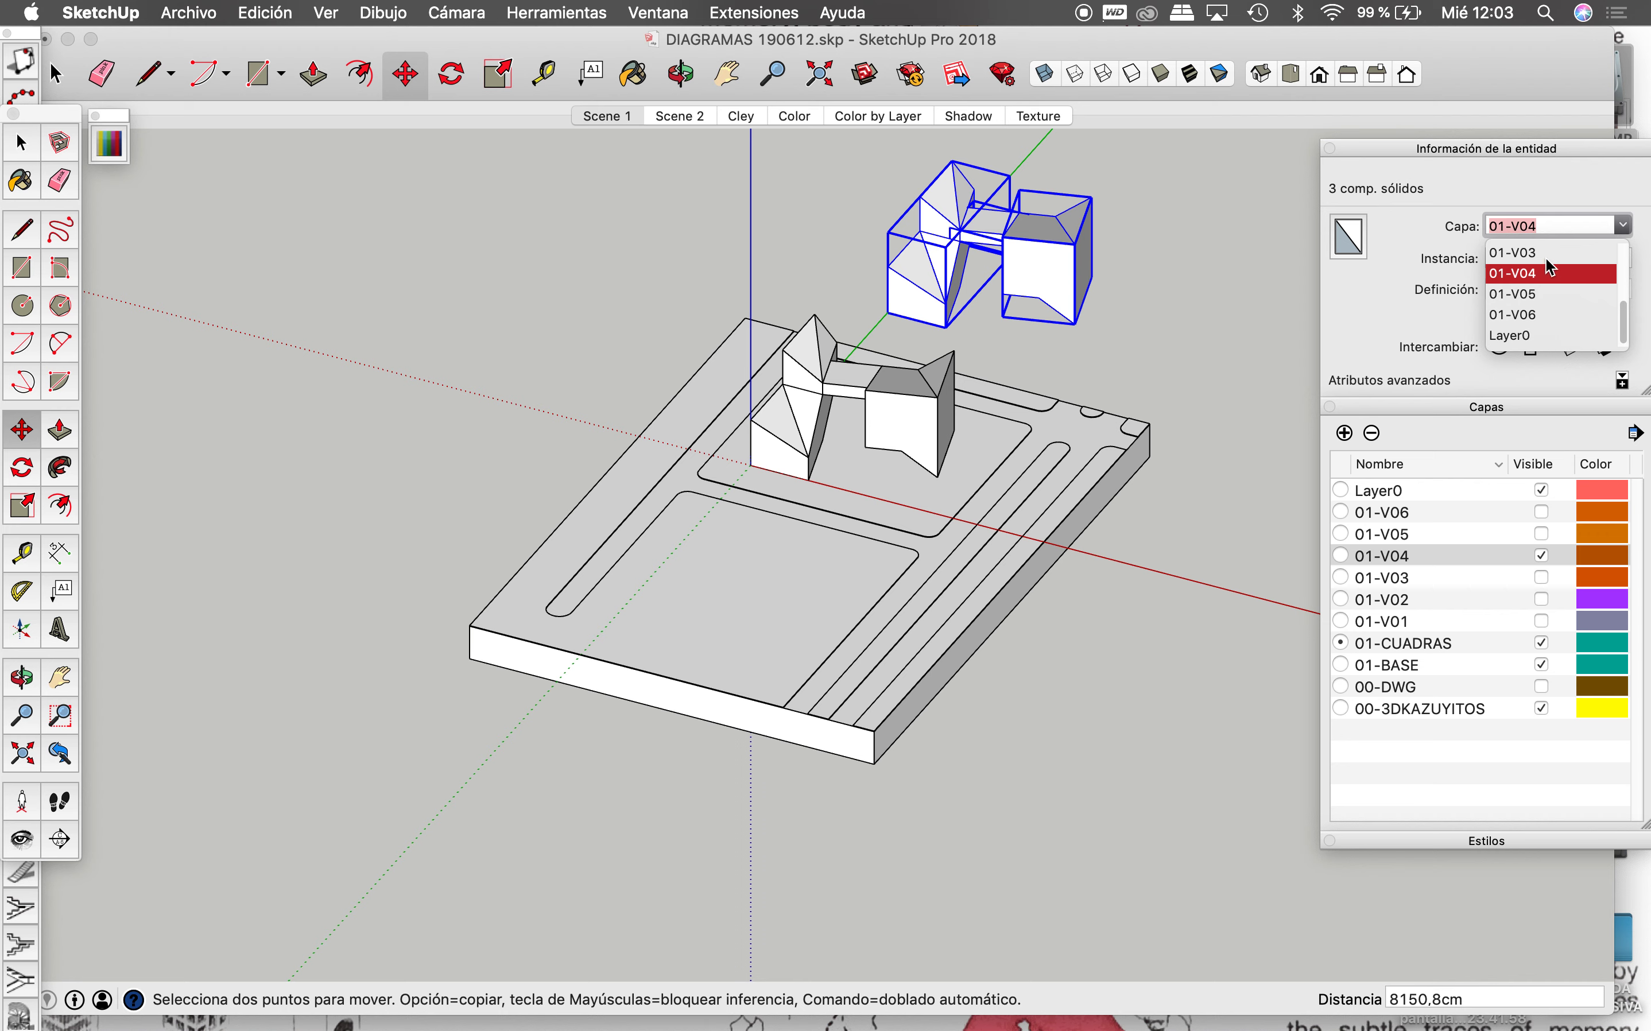
left_click(1542, 294)
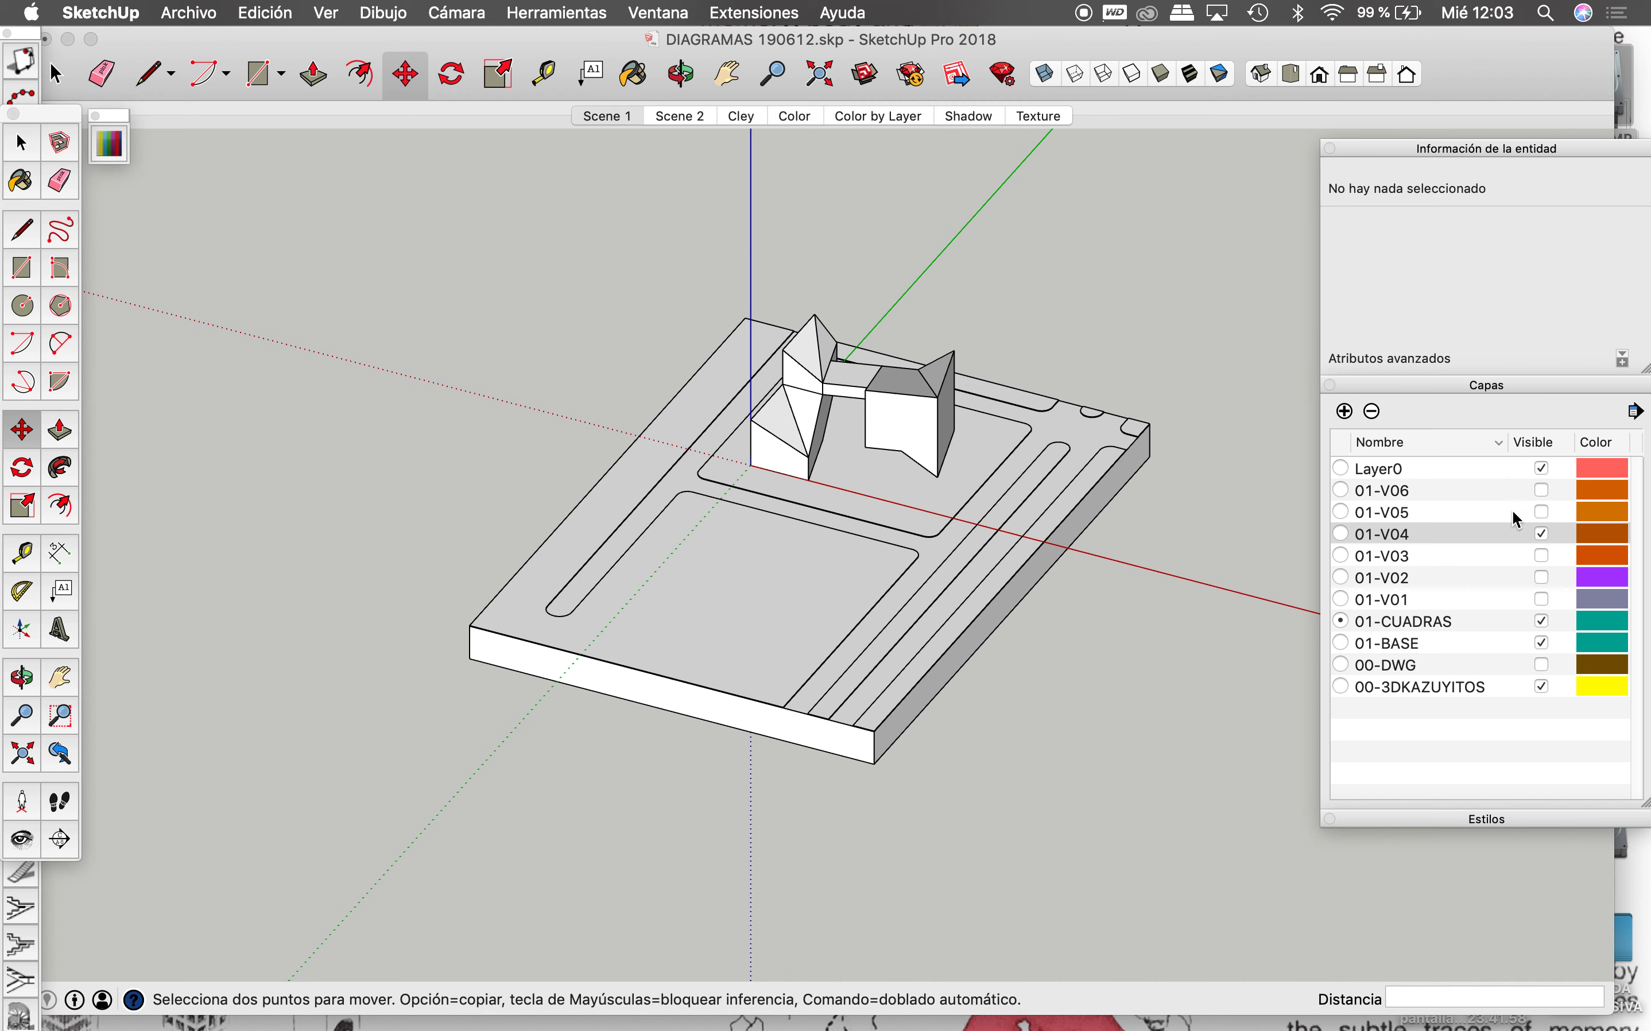
left_click(1544, 512)
key("space")
Step: Select the three raised copied components and make them unique
left_click_drag(1112, 201, 875, 287)
double_click(1047, 253)
triple_click(1047, 254)
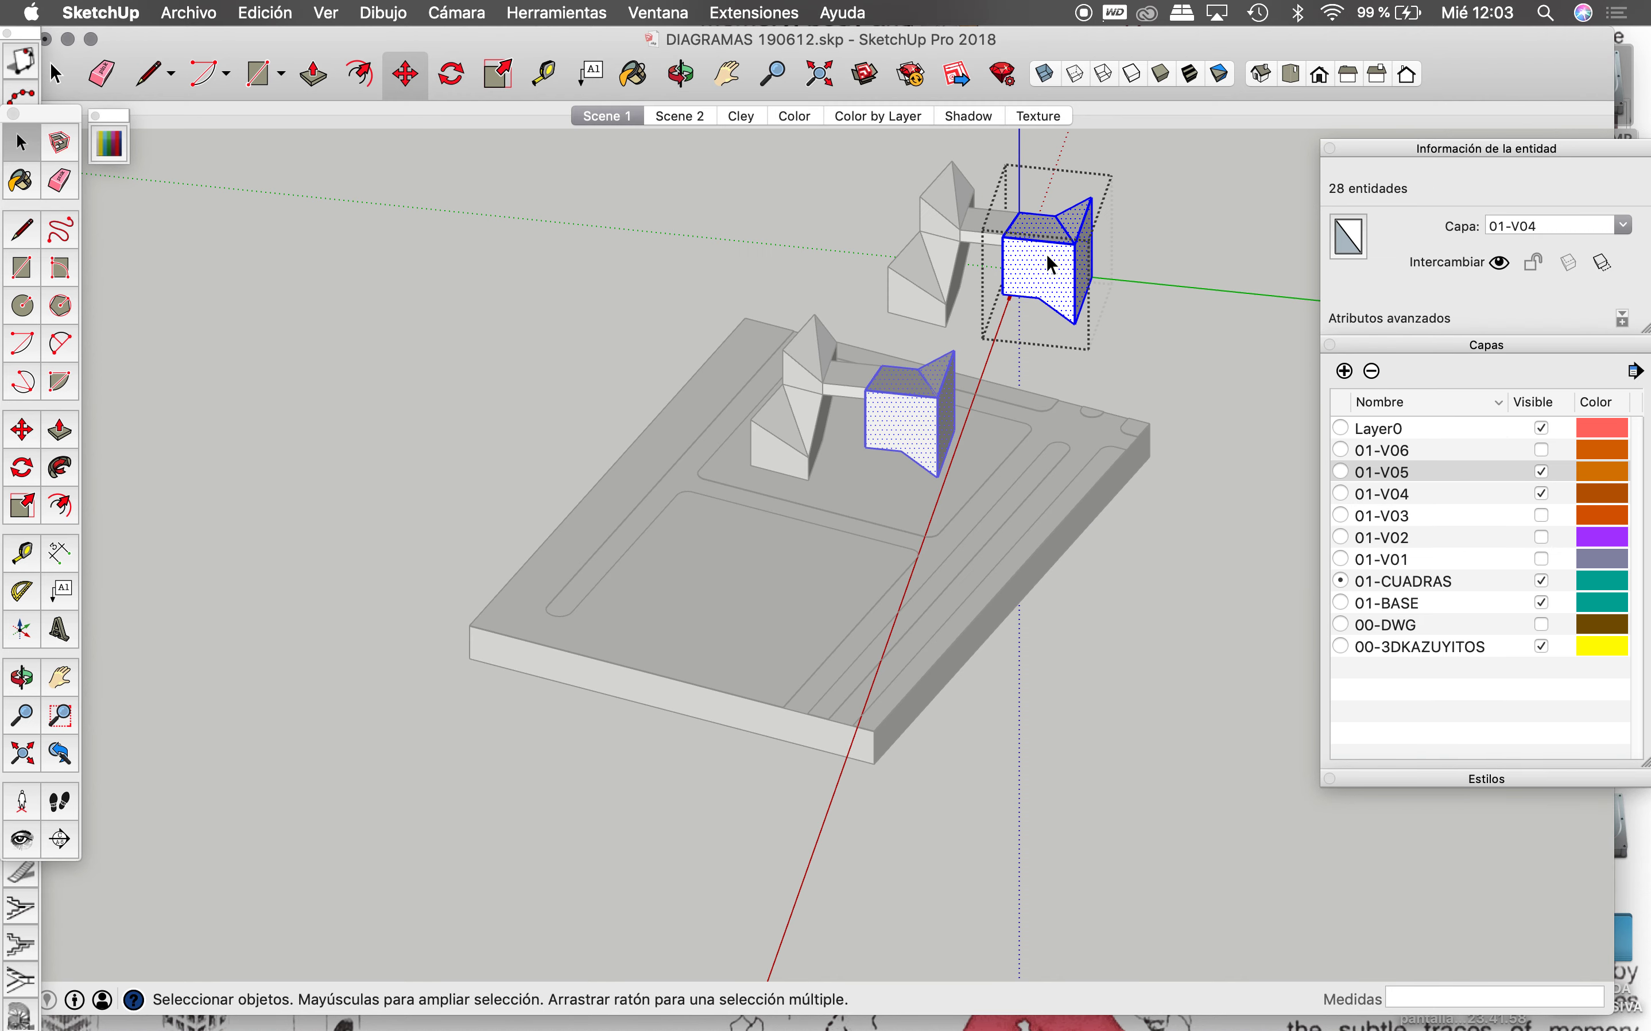
left_click(990, 239)
double_click(931, 211)
triple_click(931, 211)
key("Escape")
left_click_drag(1124, 166, 902, 331)
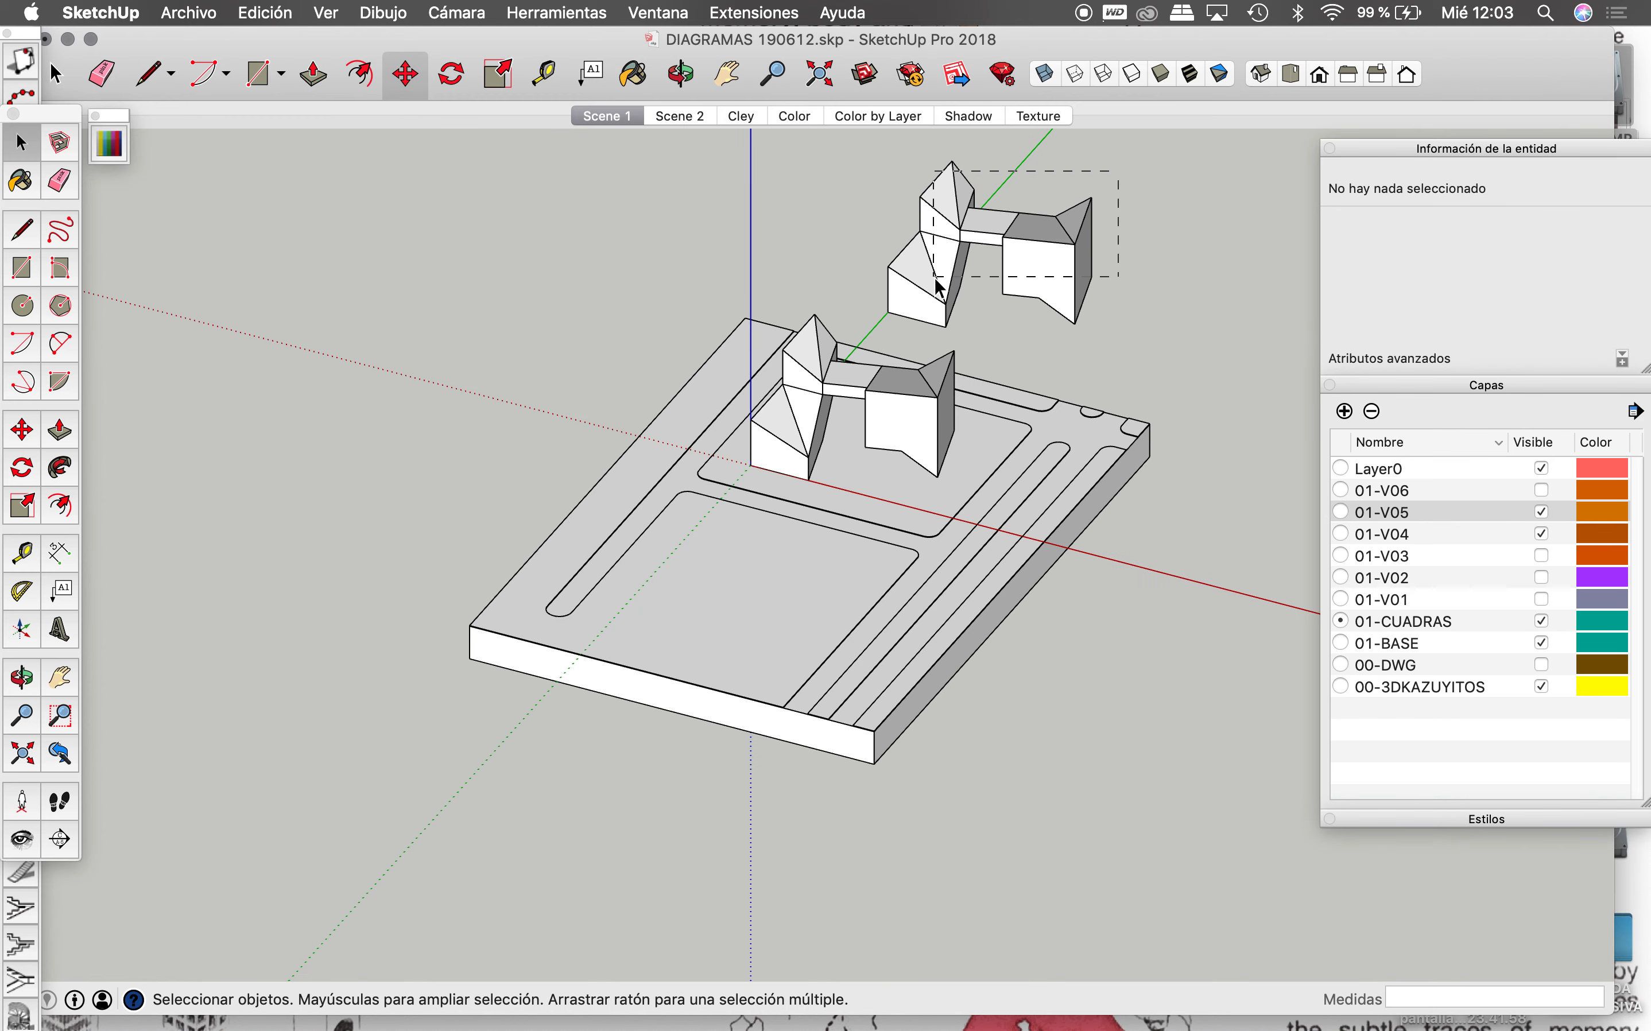
right_click(1018, 268)
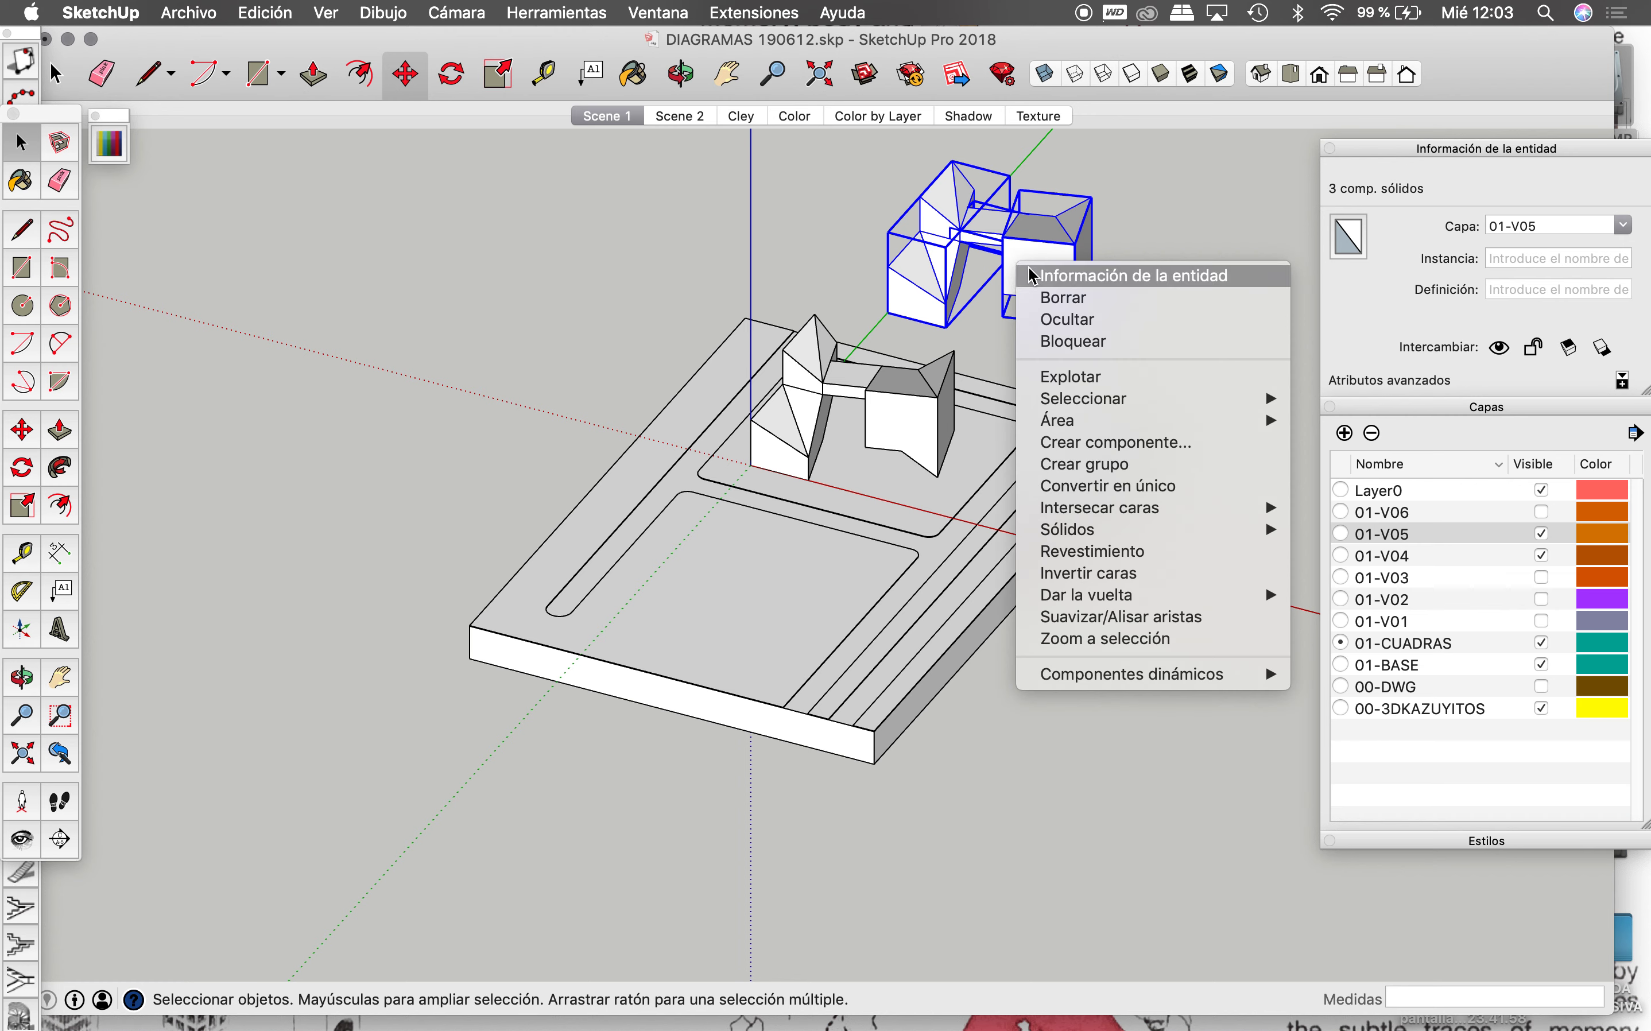
left_click(1135, 493)
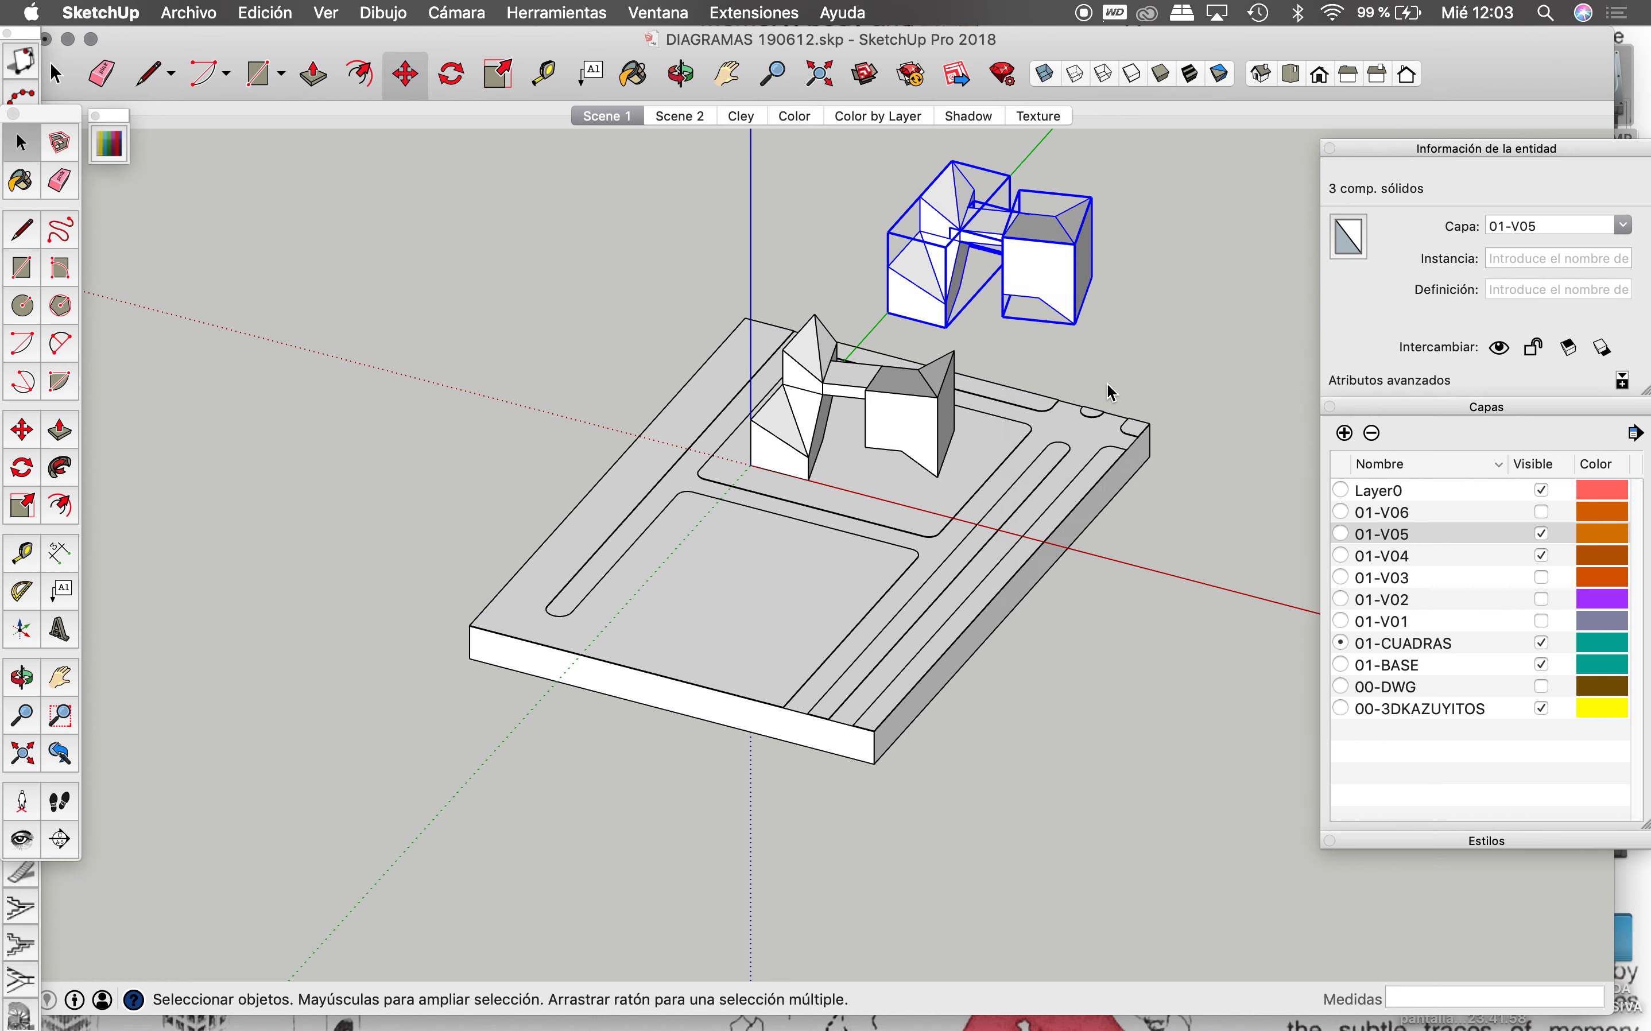
Step: Move the box and connector geometry inside the copy onto layer 01-V05
double_click(1045, 250)
triple_click(1047, 251)
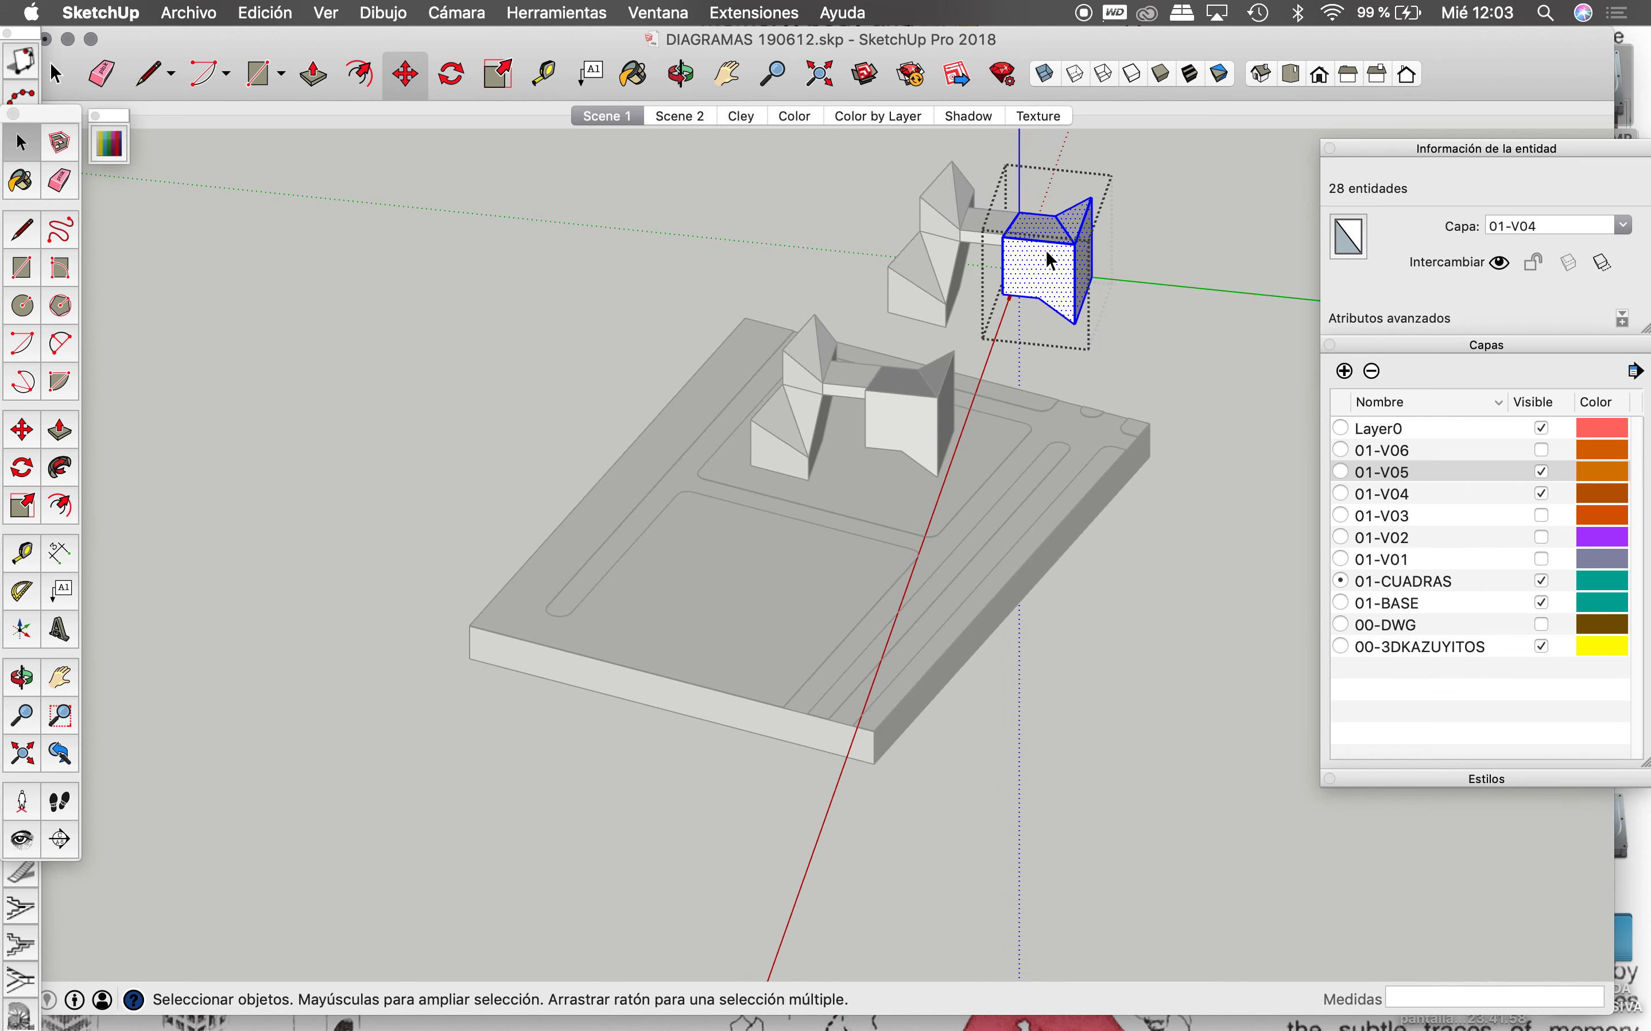
left_click(1626, 226)
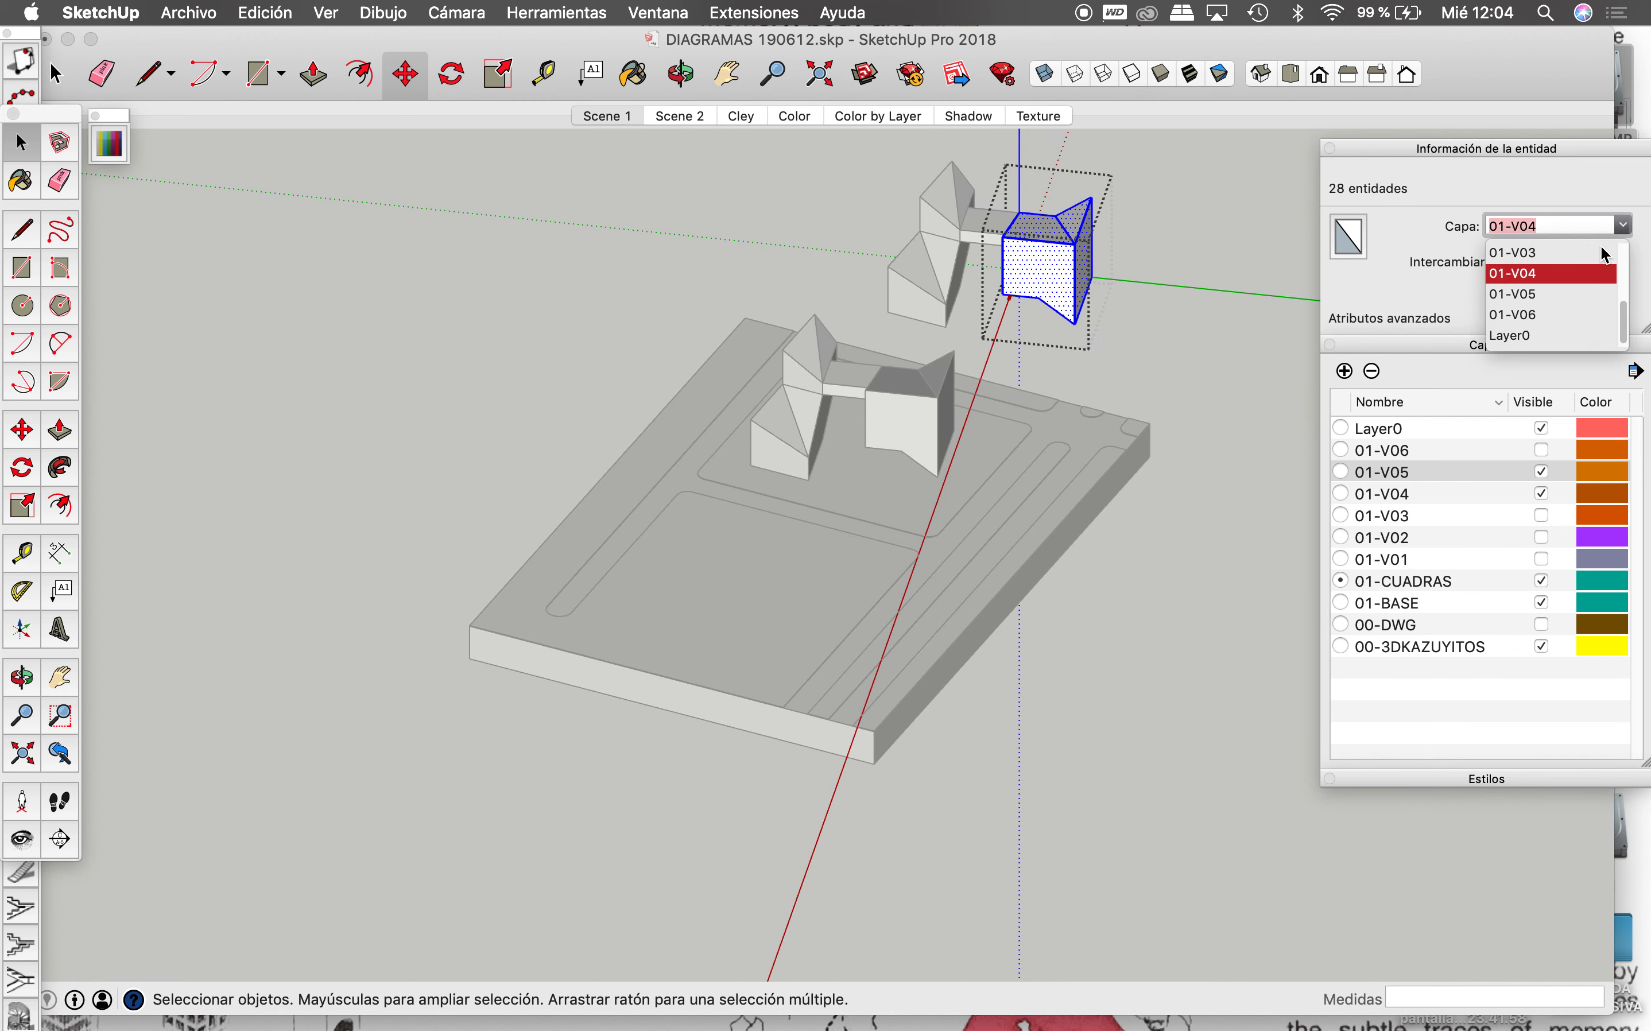
left_click(1546, 295)
left_click(1215, 202)
double_click(1009, 221)
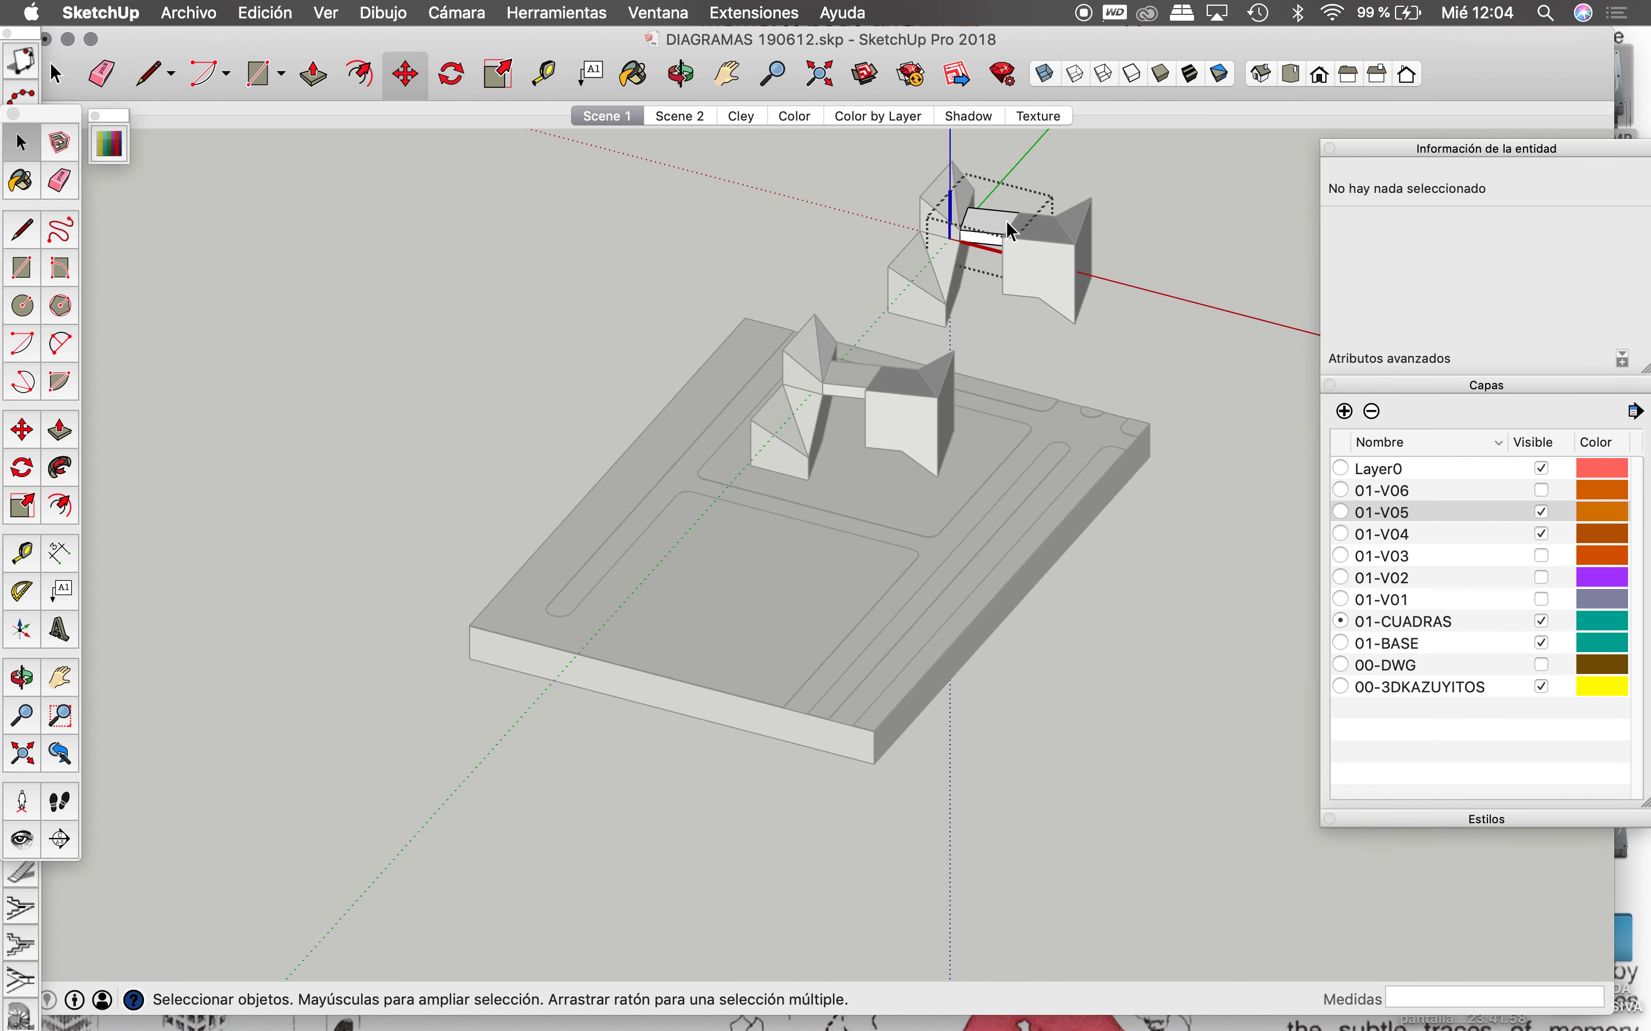
triple_click(1009, 222)
left_click(1626, 226)
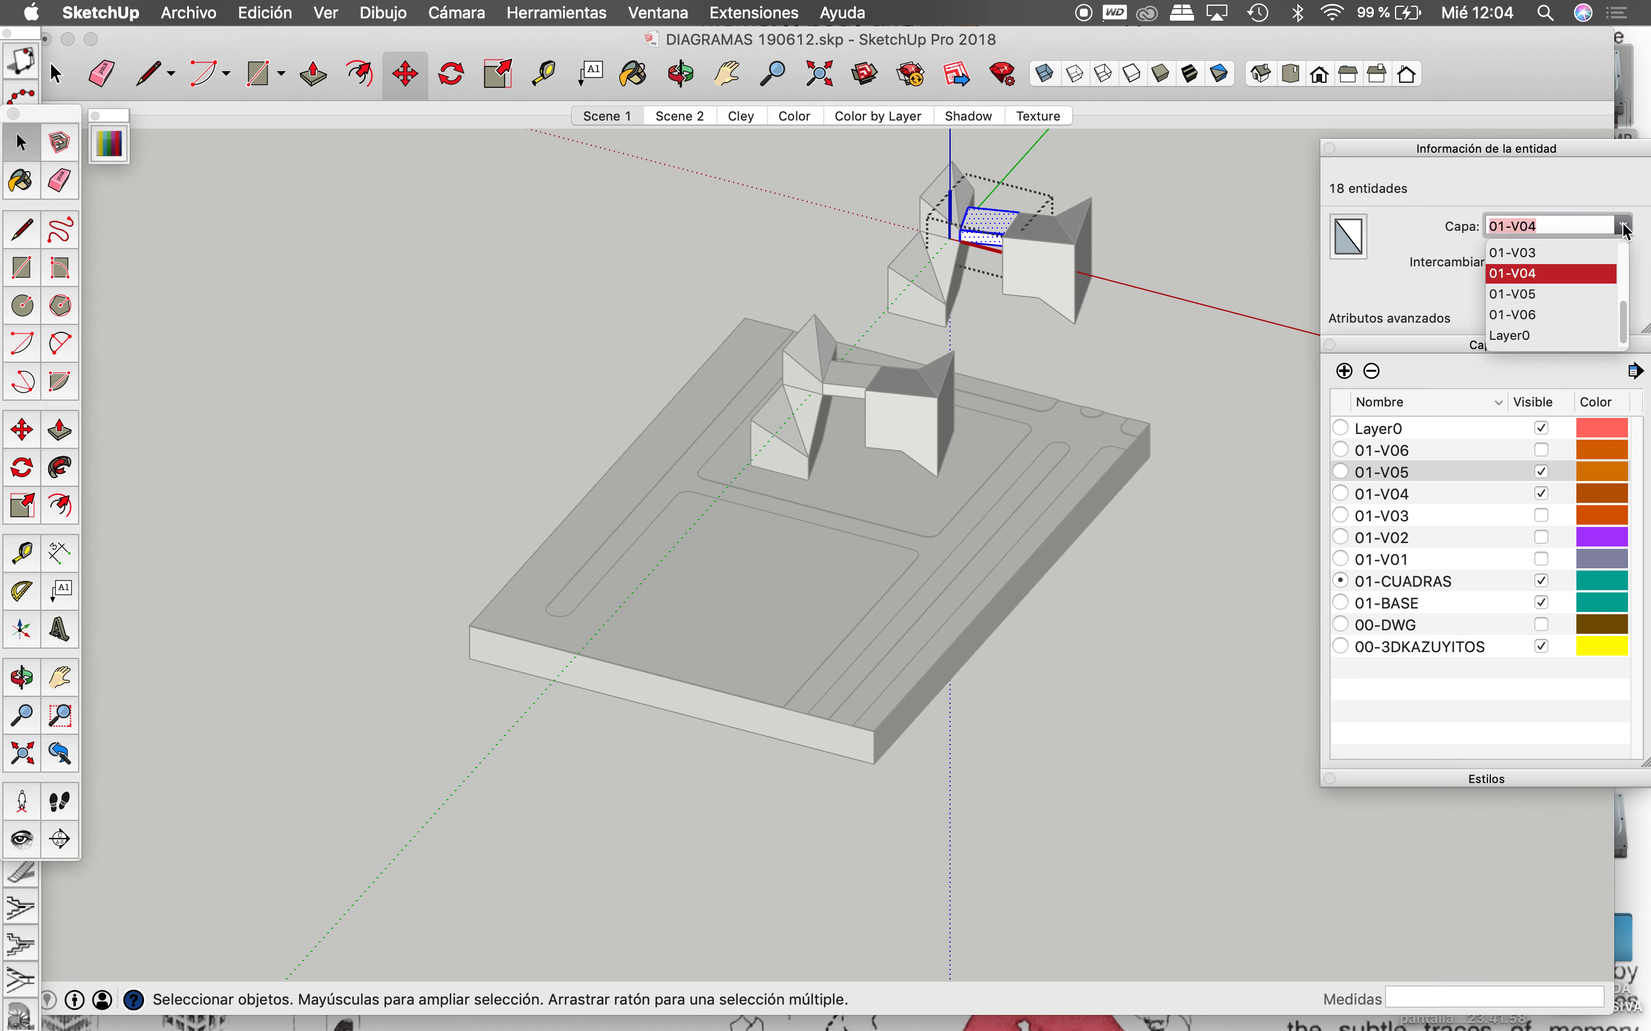
left_click(1549, 293)
Step: Move the tall prism's geometry onto layer 01-V05 and clear the selection
left_click(954, 212)
triple_click(955, 211)
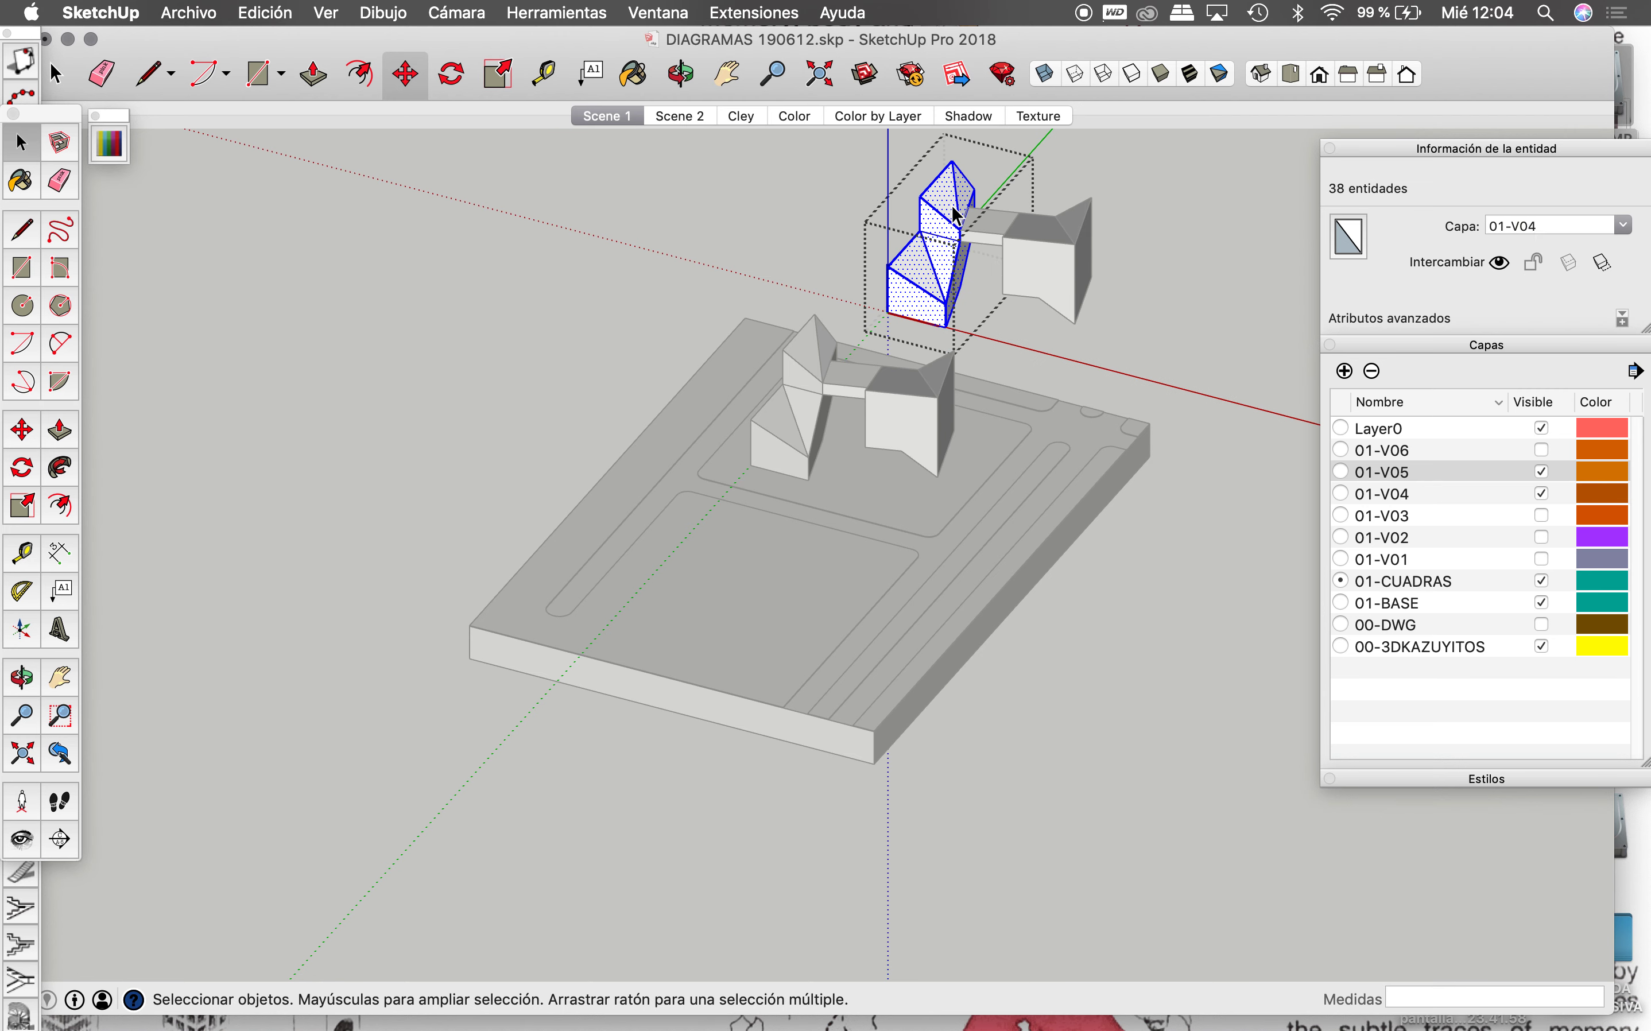
left_click(1627, 225)
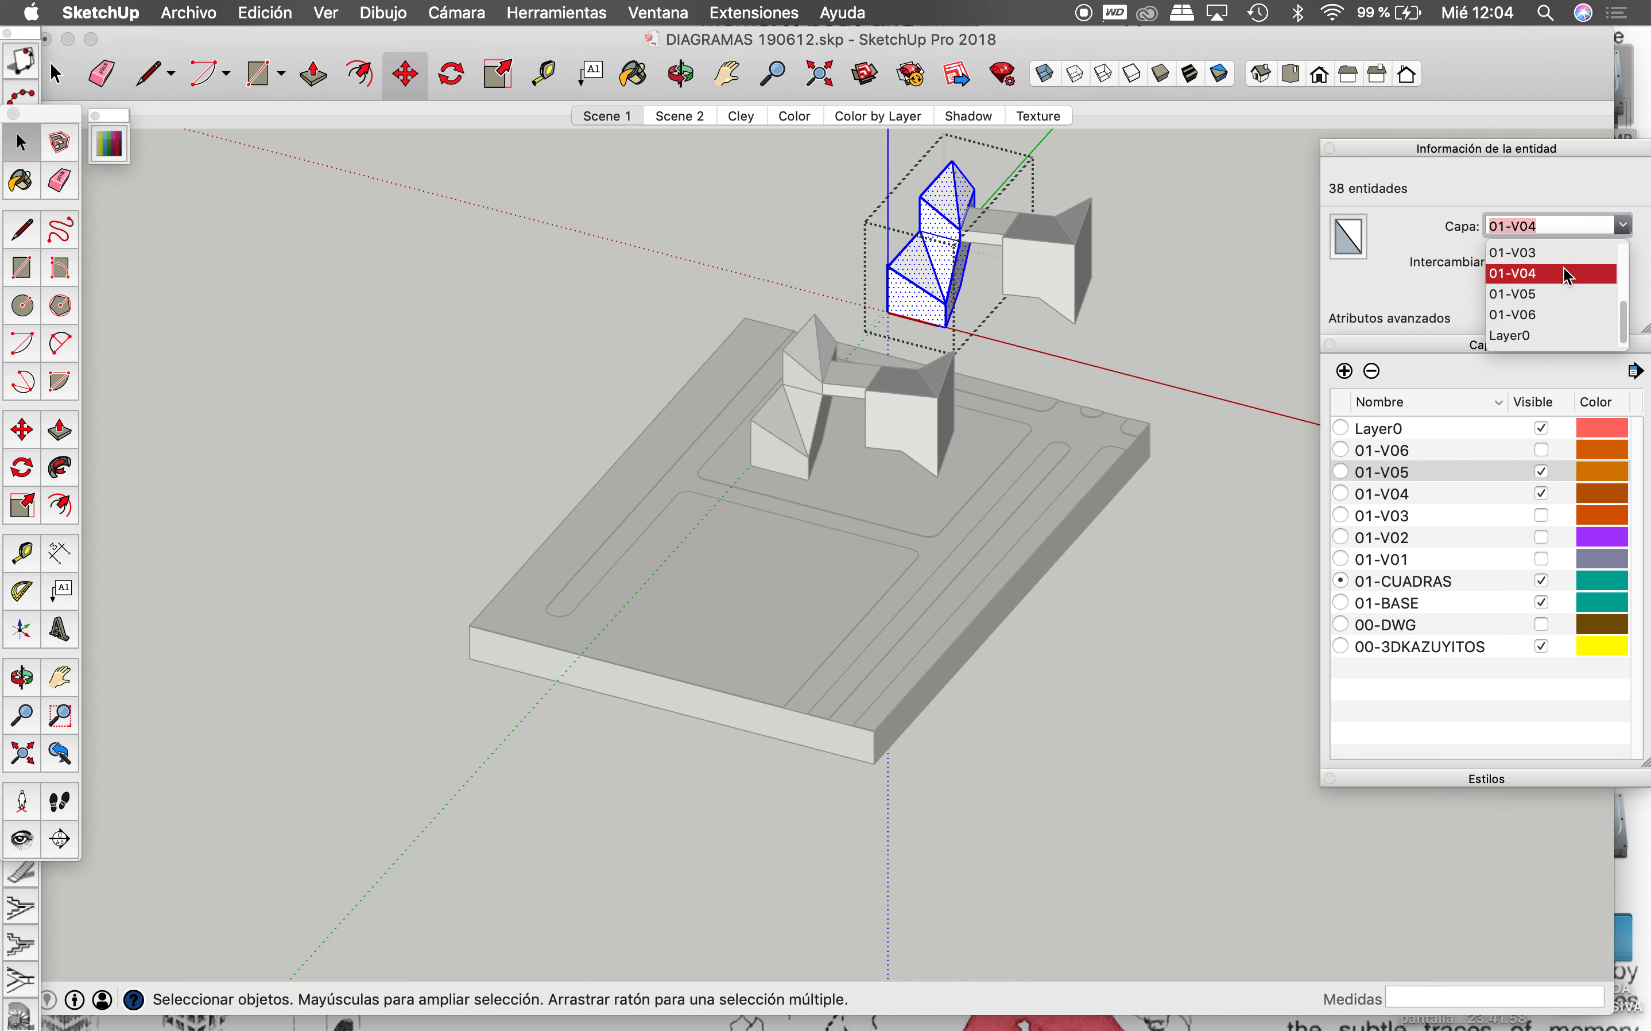
left_click(1554, 291)
left_click(1273, 240)
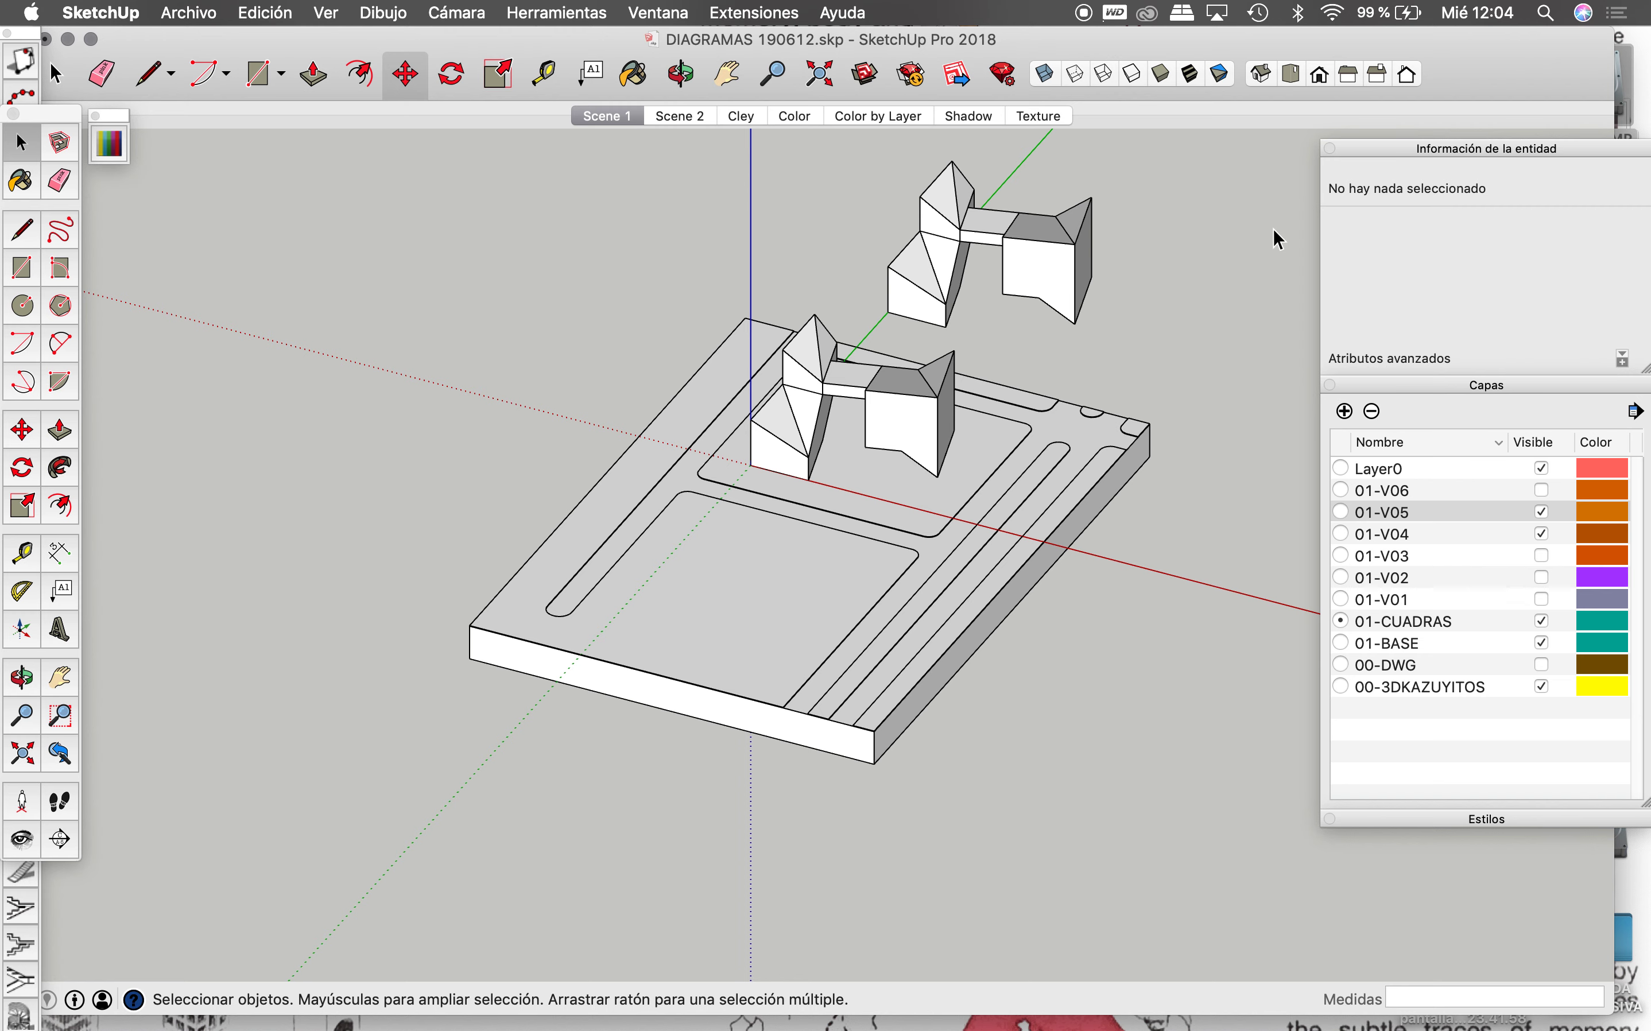
Step: Delete the front face of the raised box to open its interior
triple_click(1059, 273)
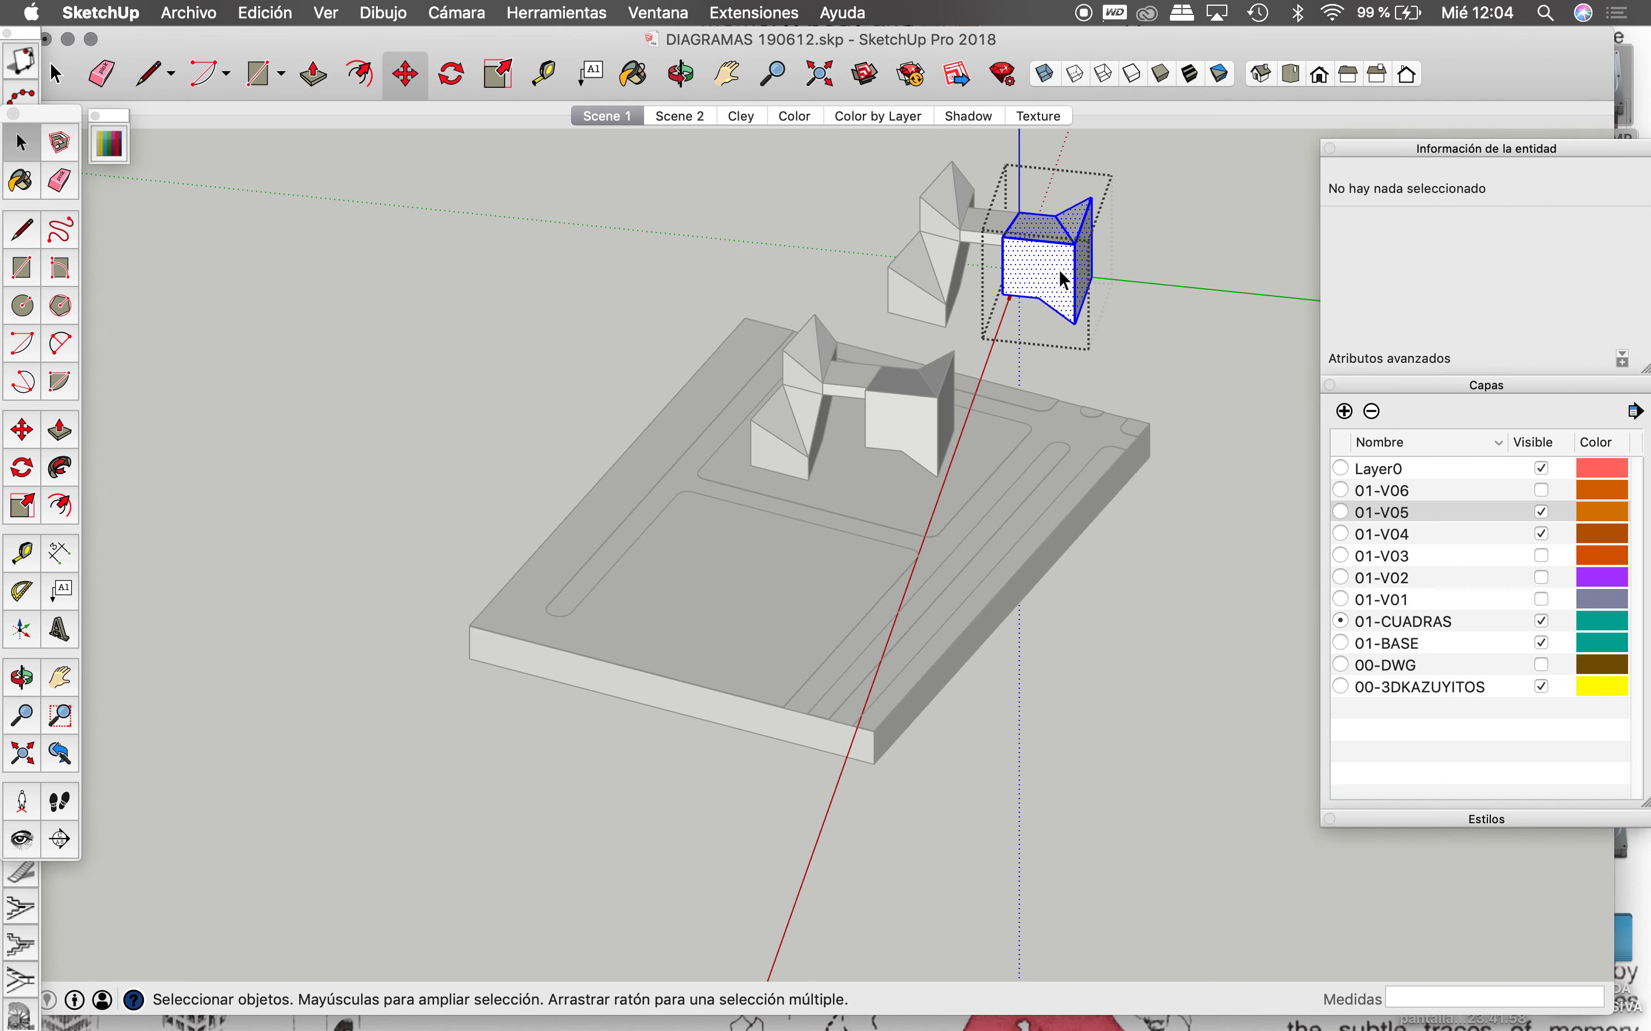
left_click(1035, 271)
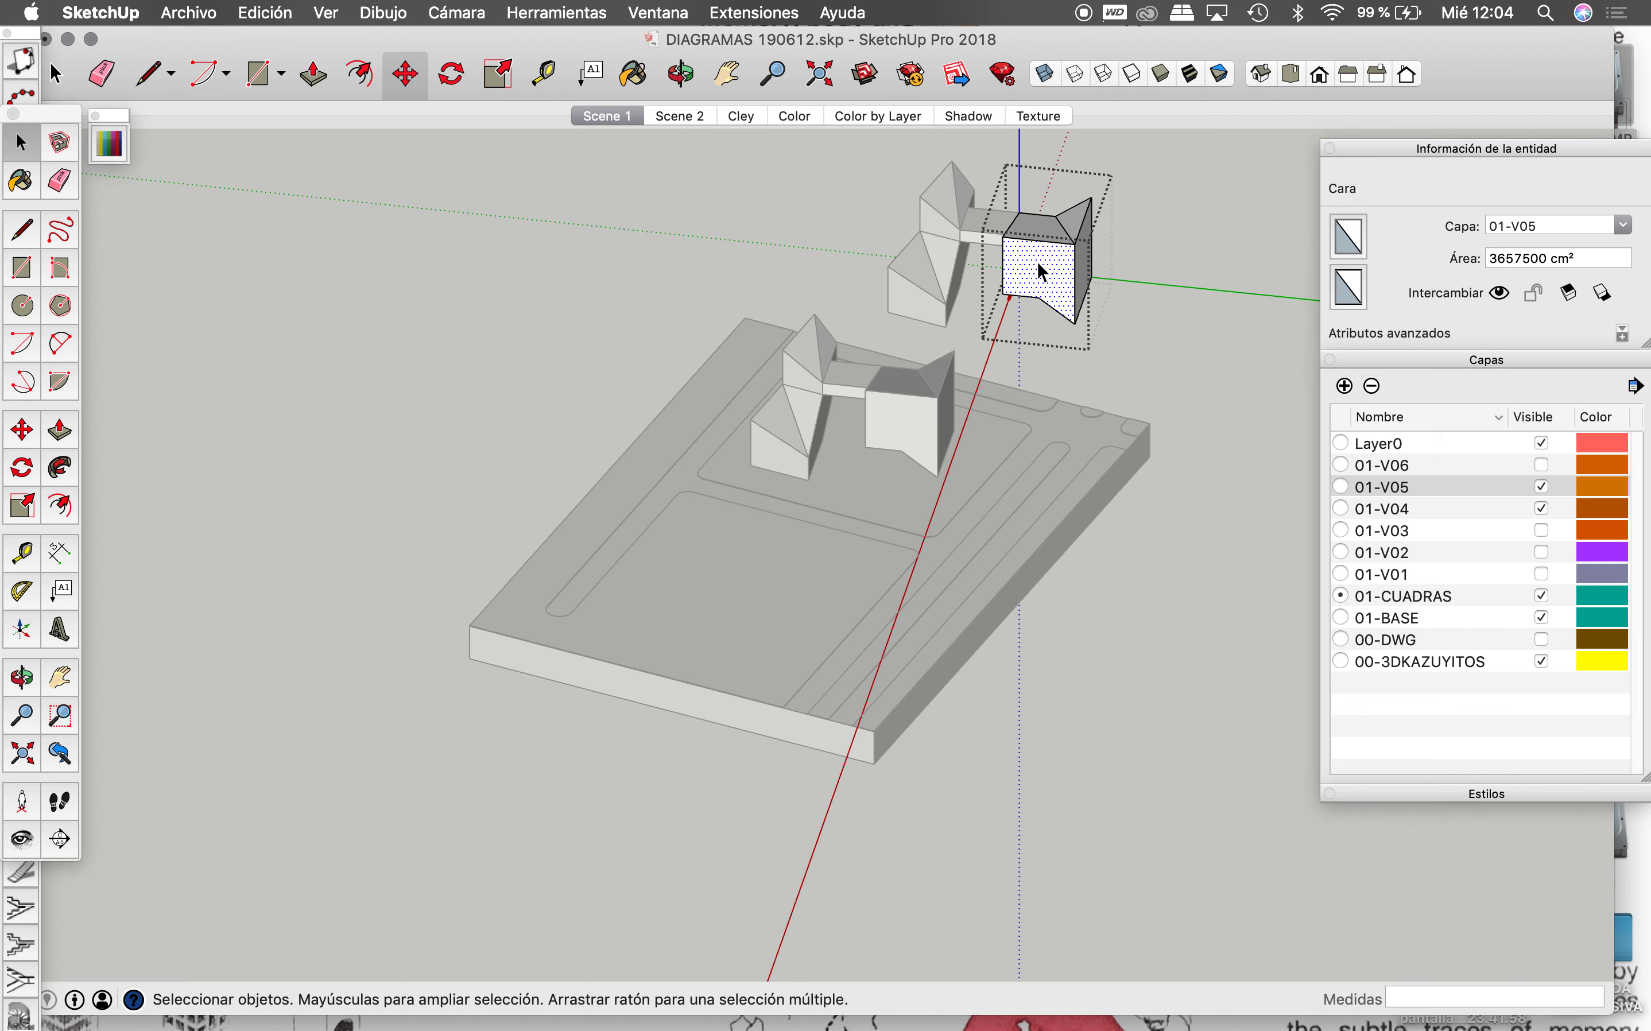
key("Delete")
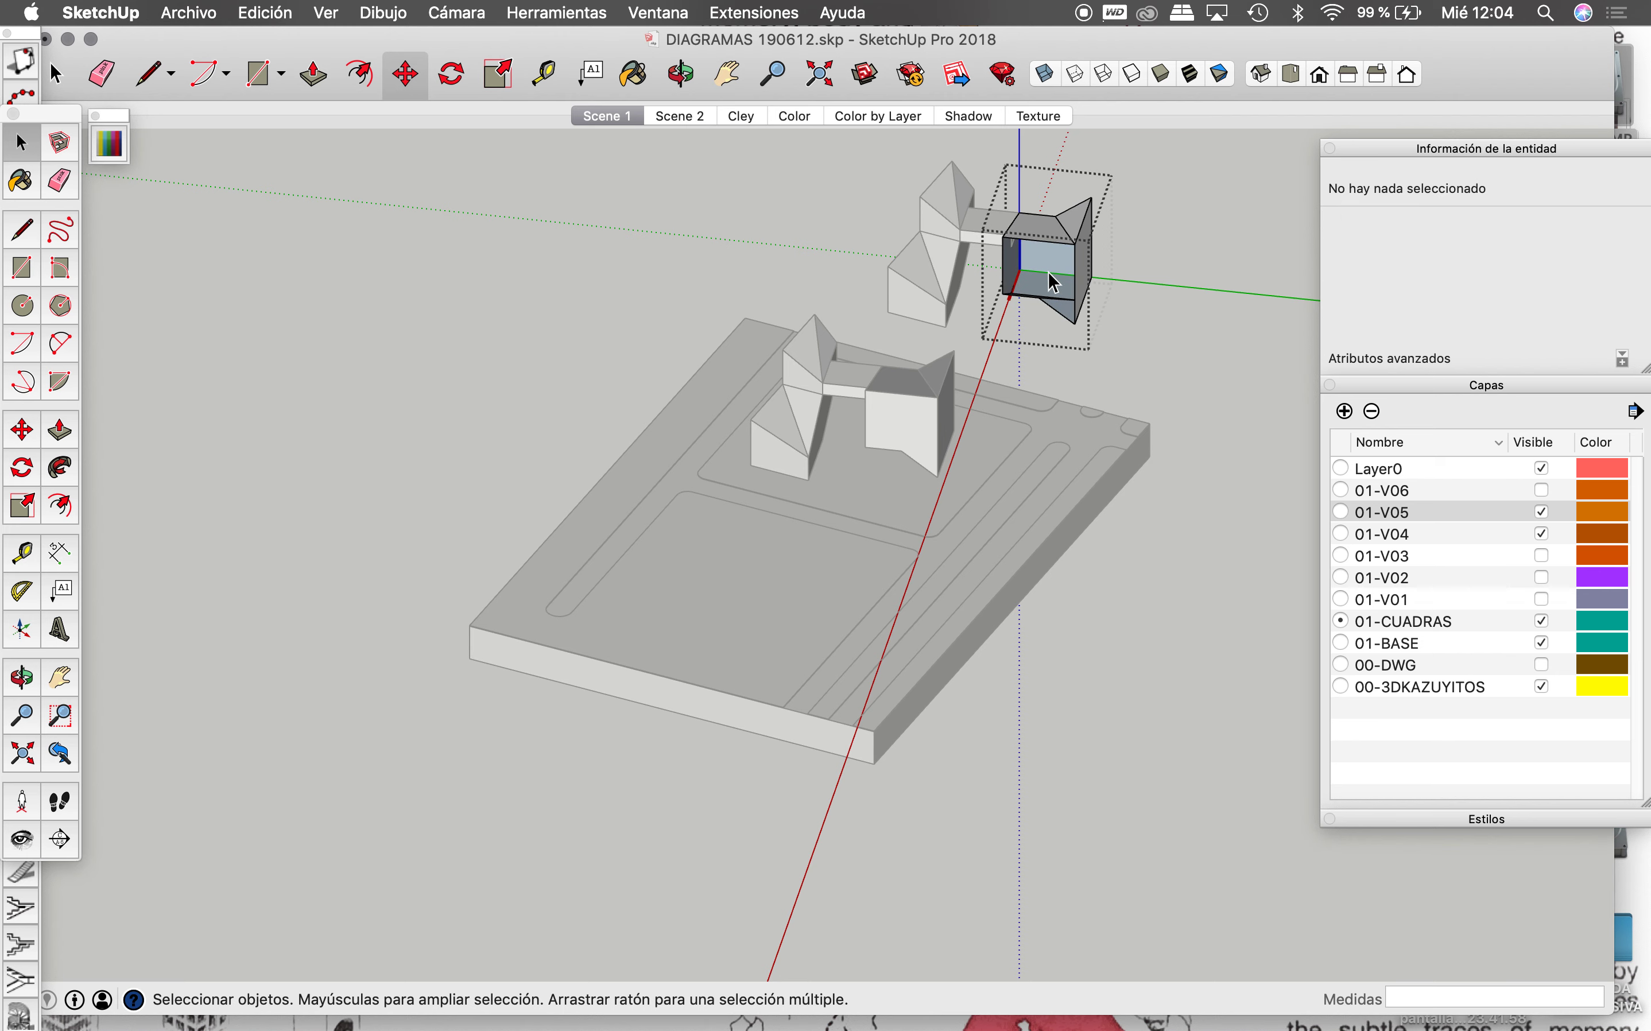
left_click(1177, 287)
Step: Select the raised copy's components and try saving, which fails with an error
left_click(1077, 262)
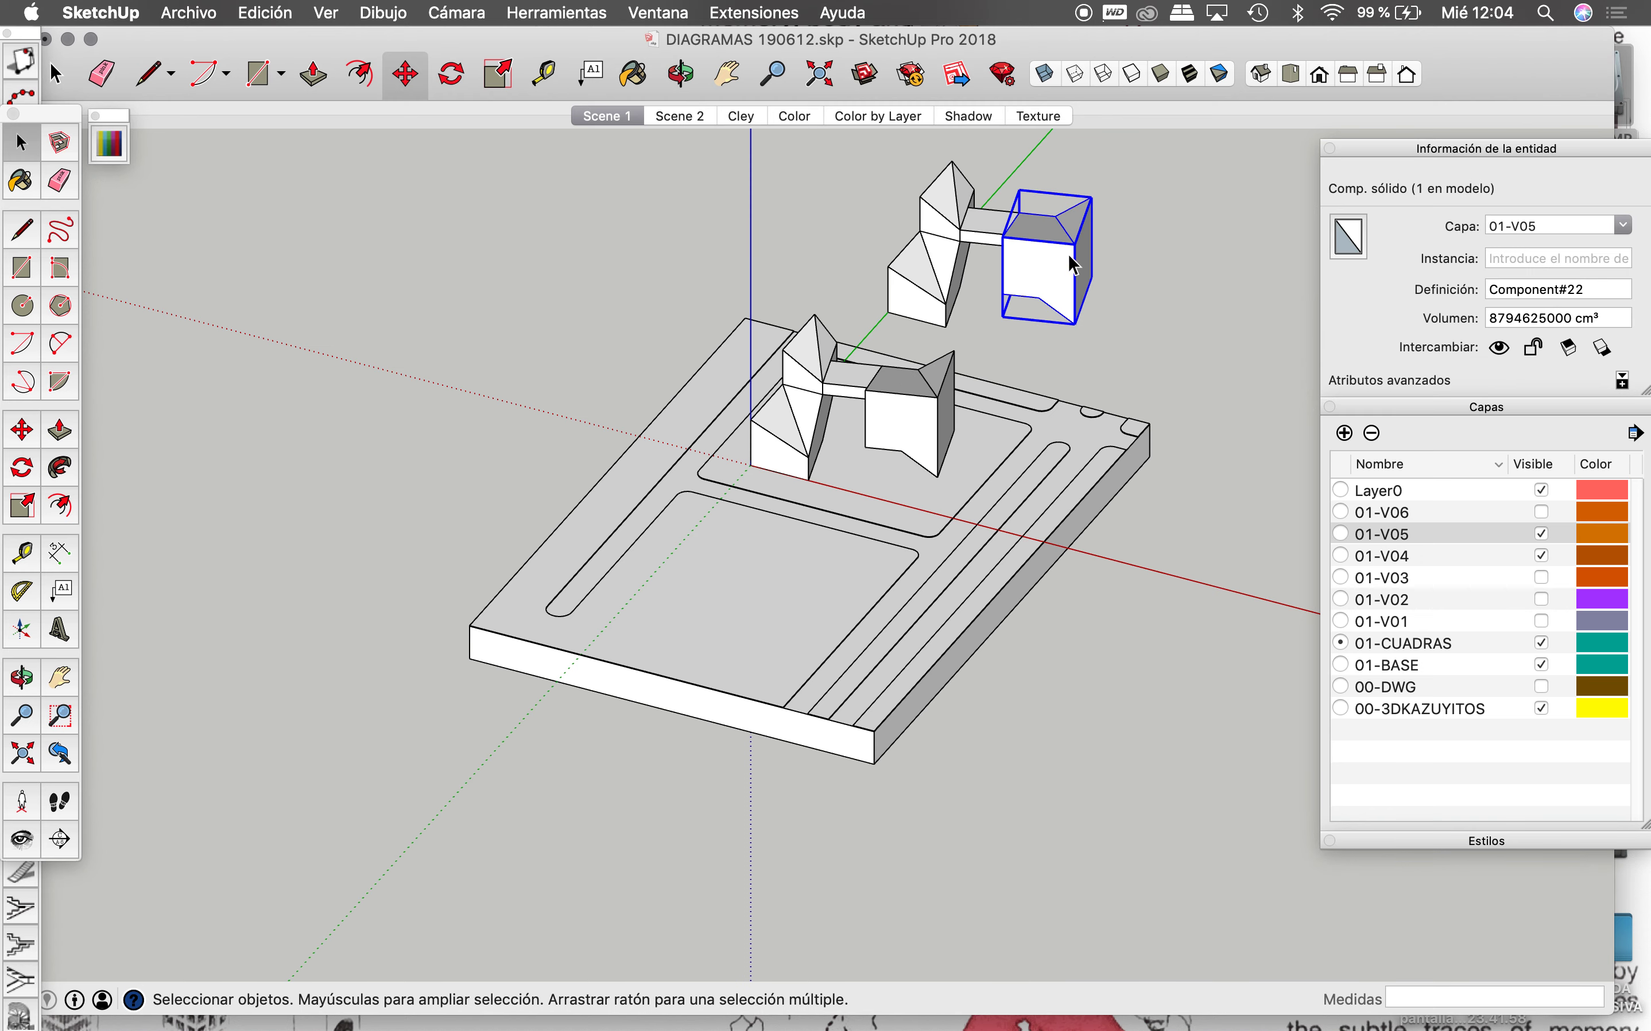
left_click(981, 235)
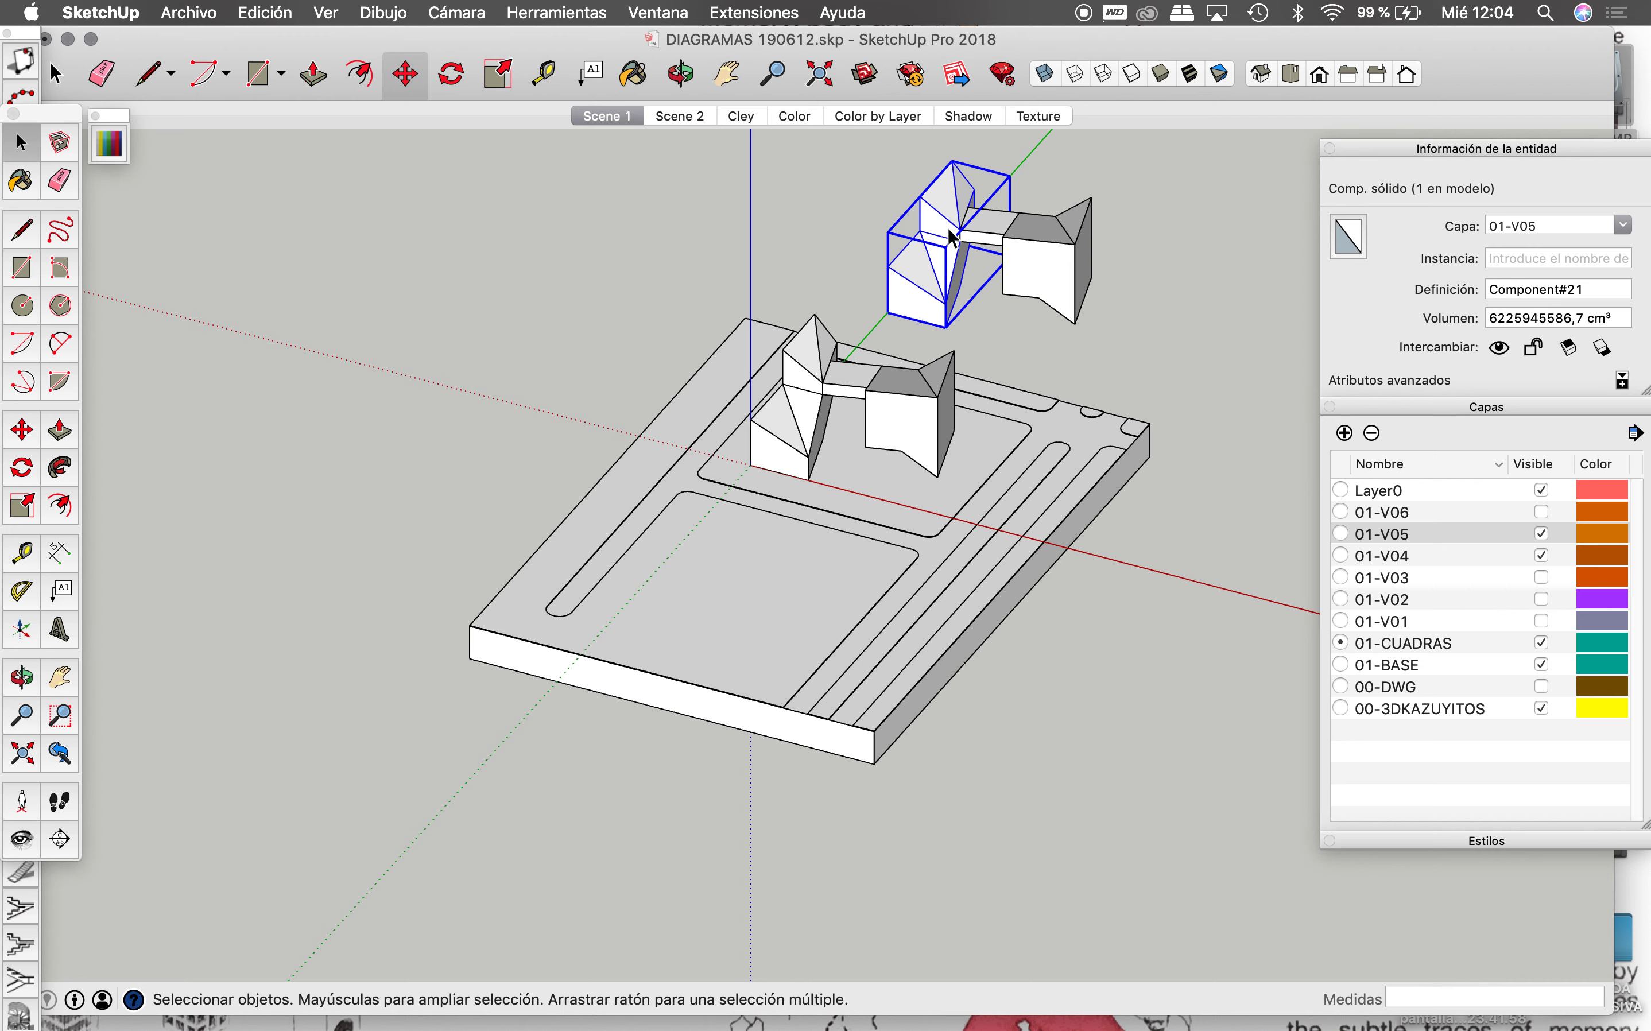
left_click(1040, 235)
left_click(989, 239)
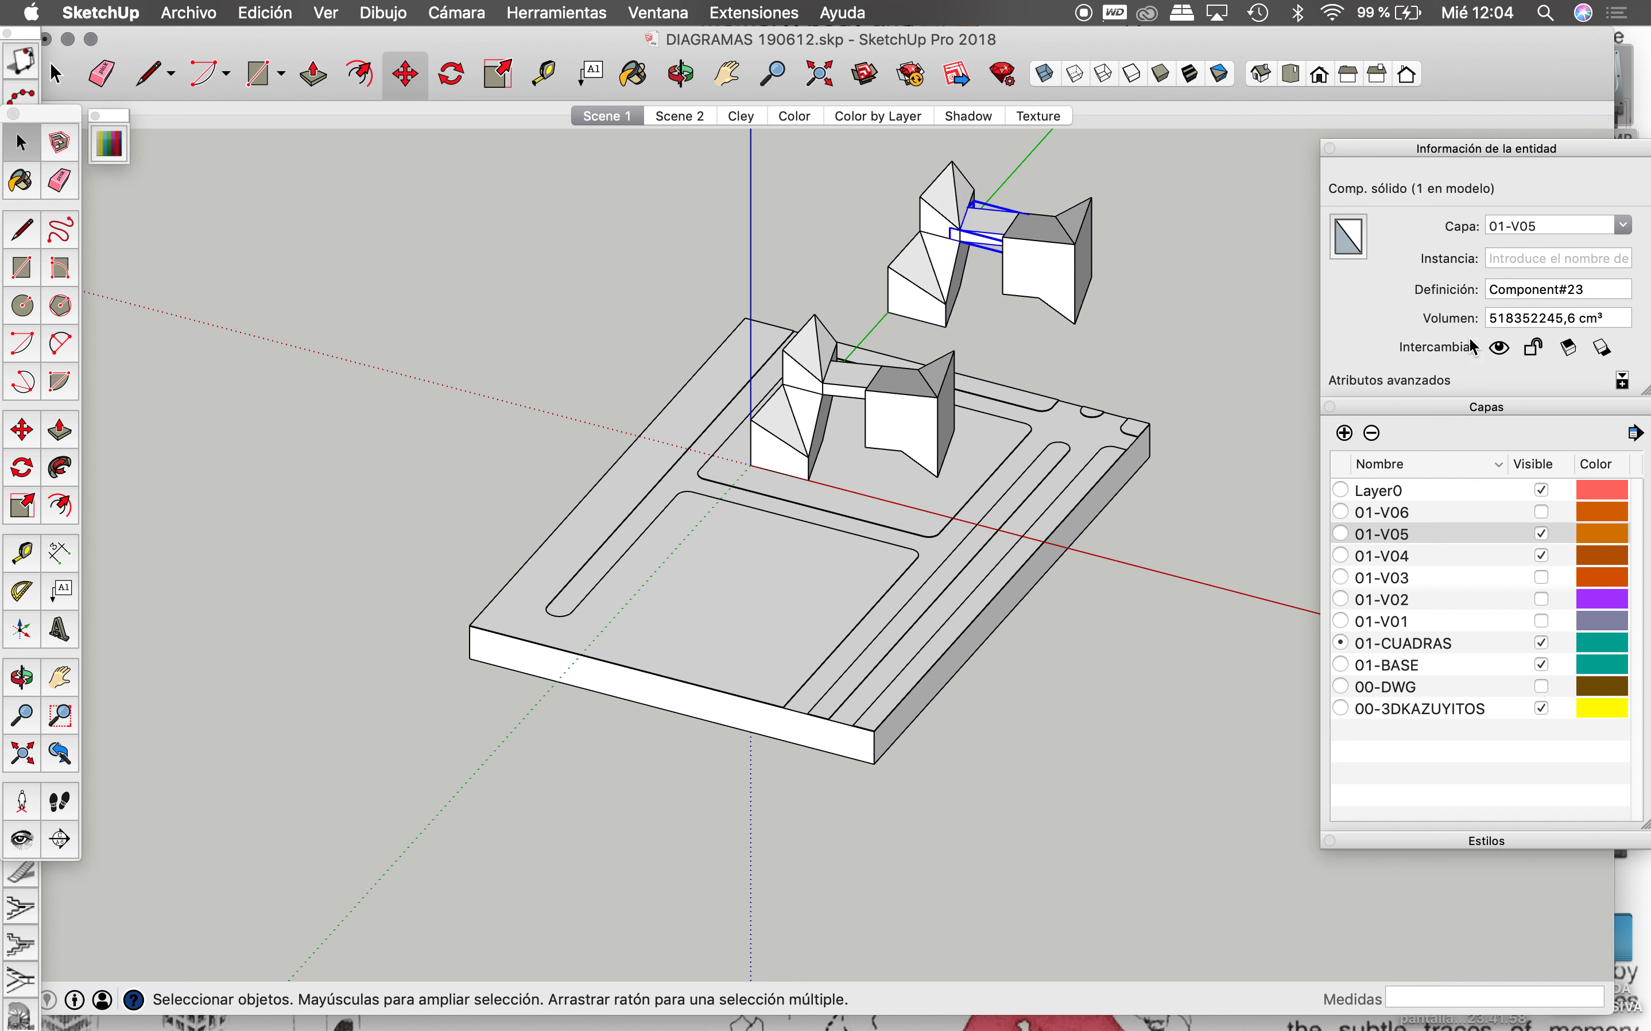
left_click(1027, 254)
left_click(954, 217)
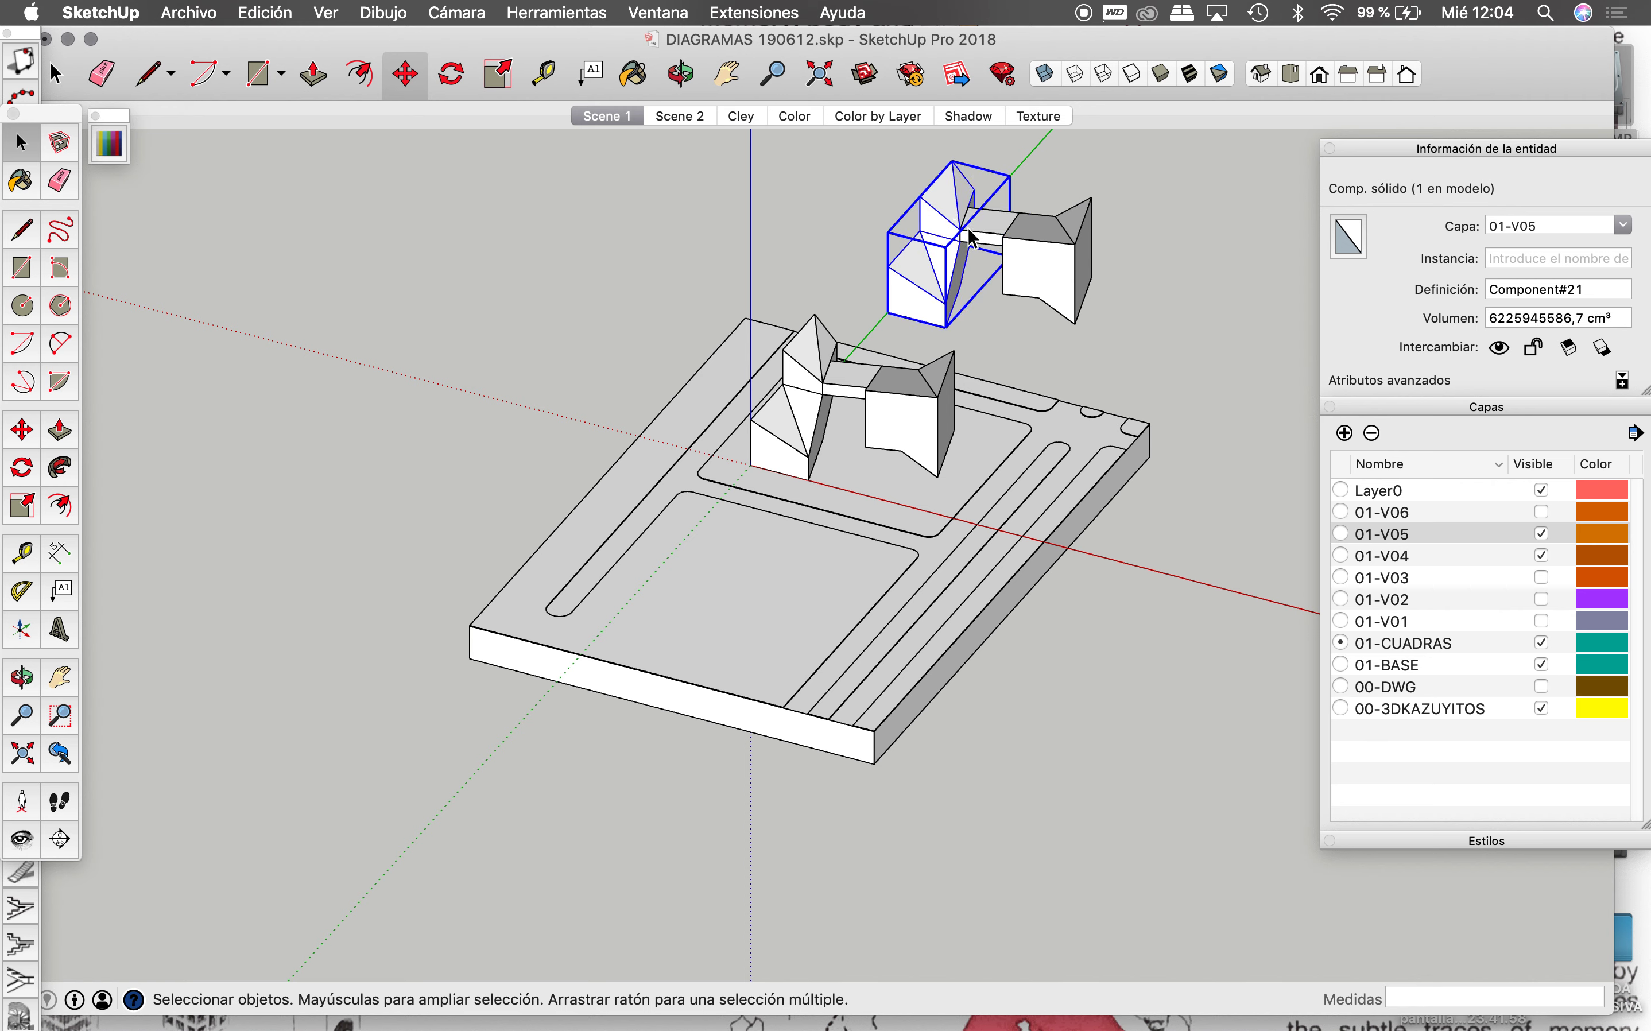
key("super+s")
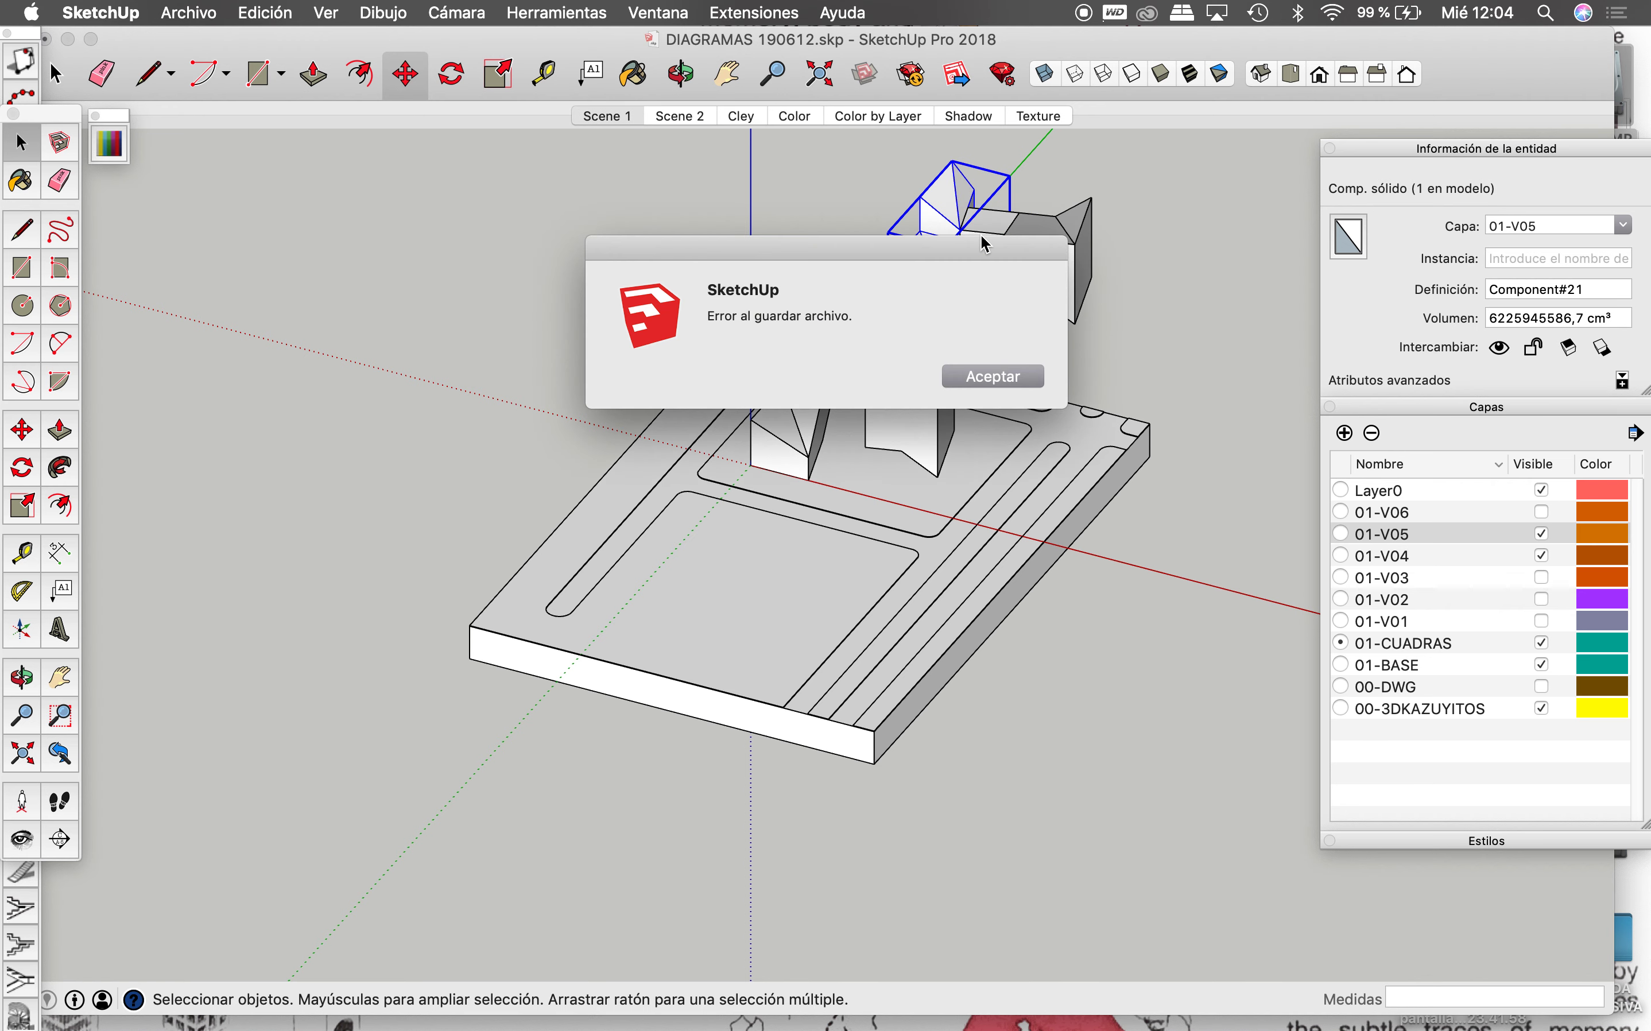
Step: Dismiss the 'Error al guardar archivo' message and deselect everything
left_click(994, 389)
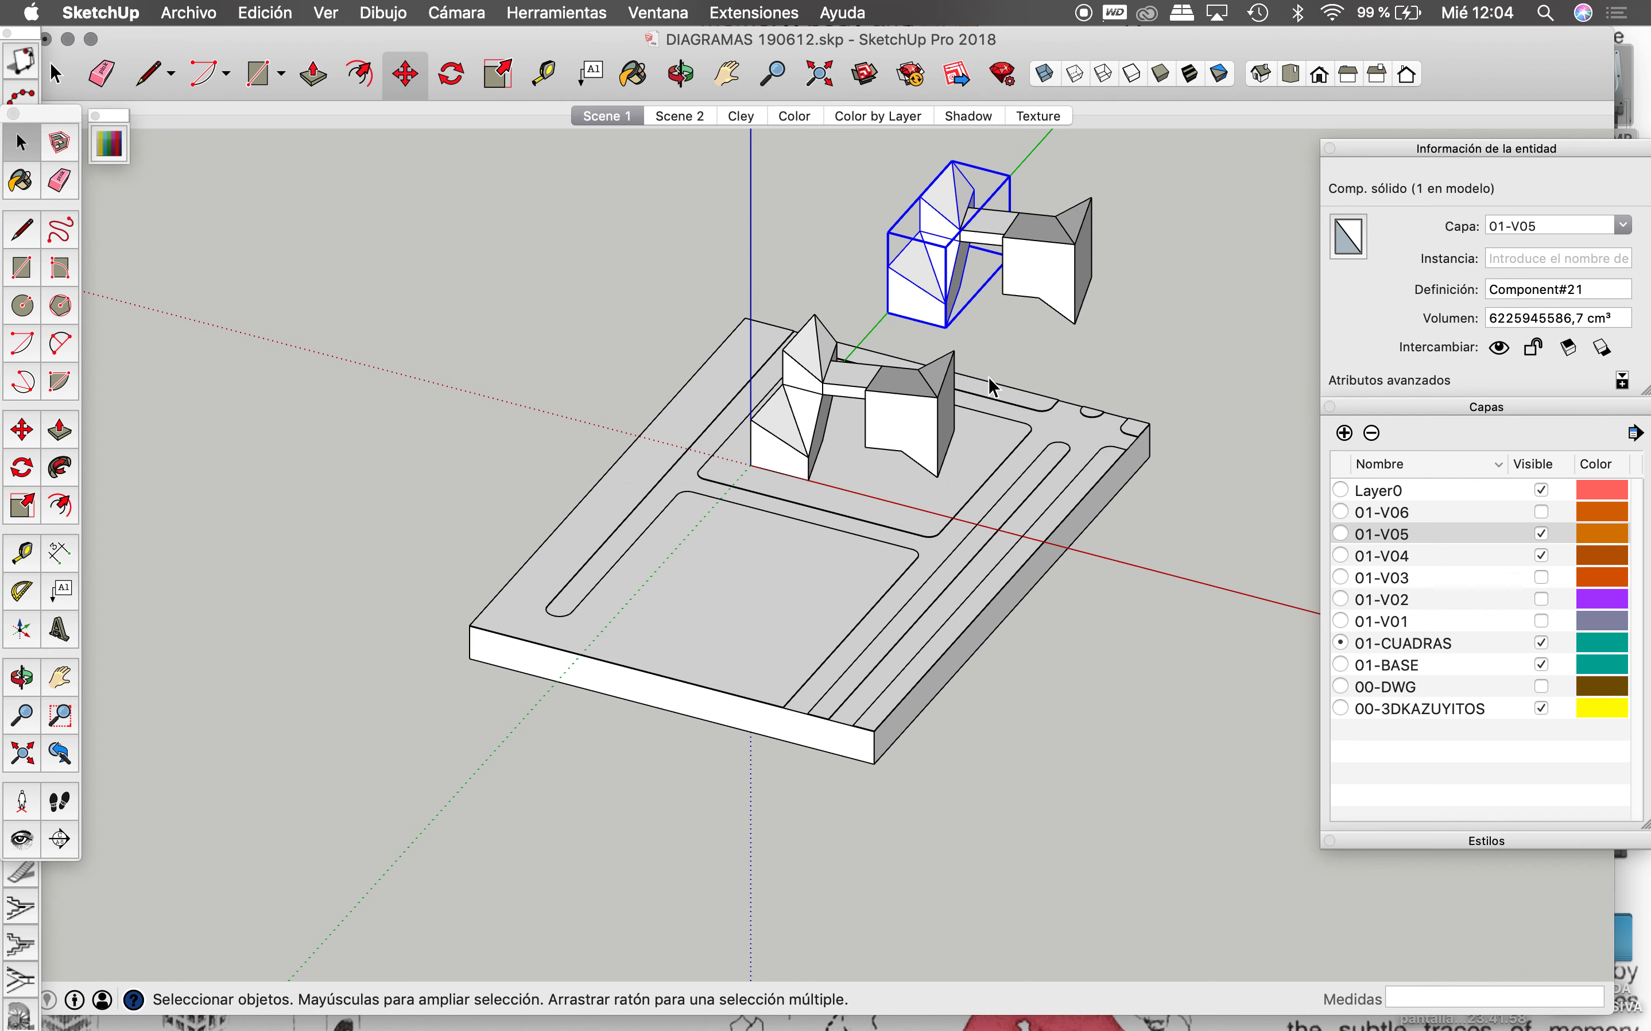
left_click(1151, 175)
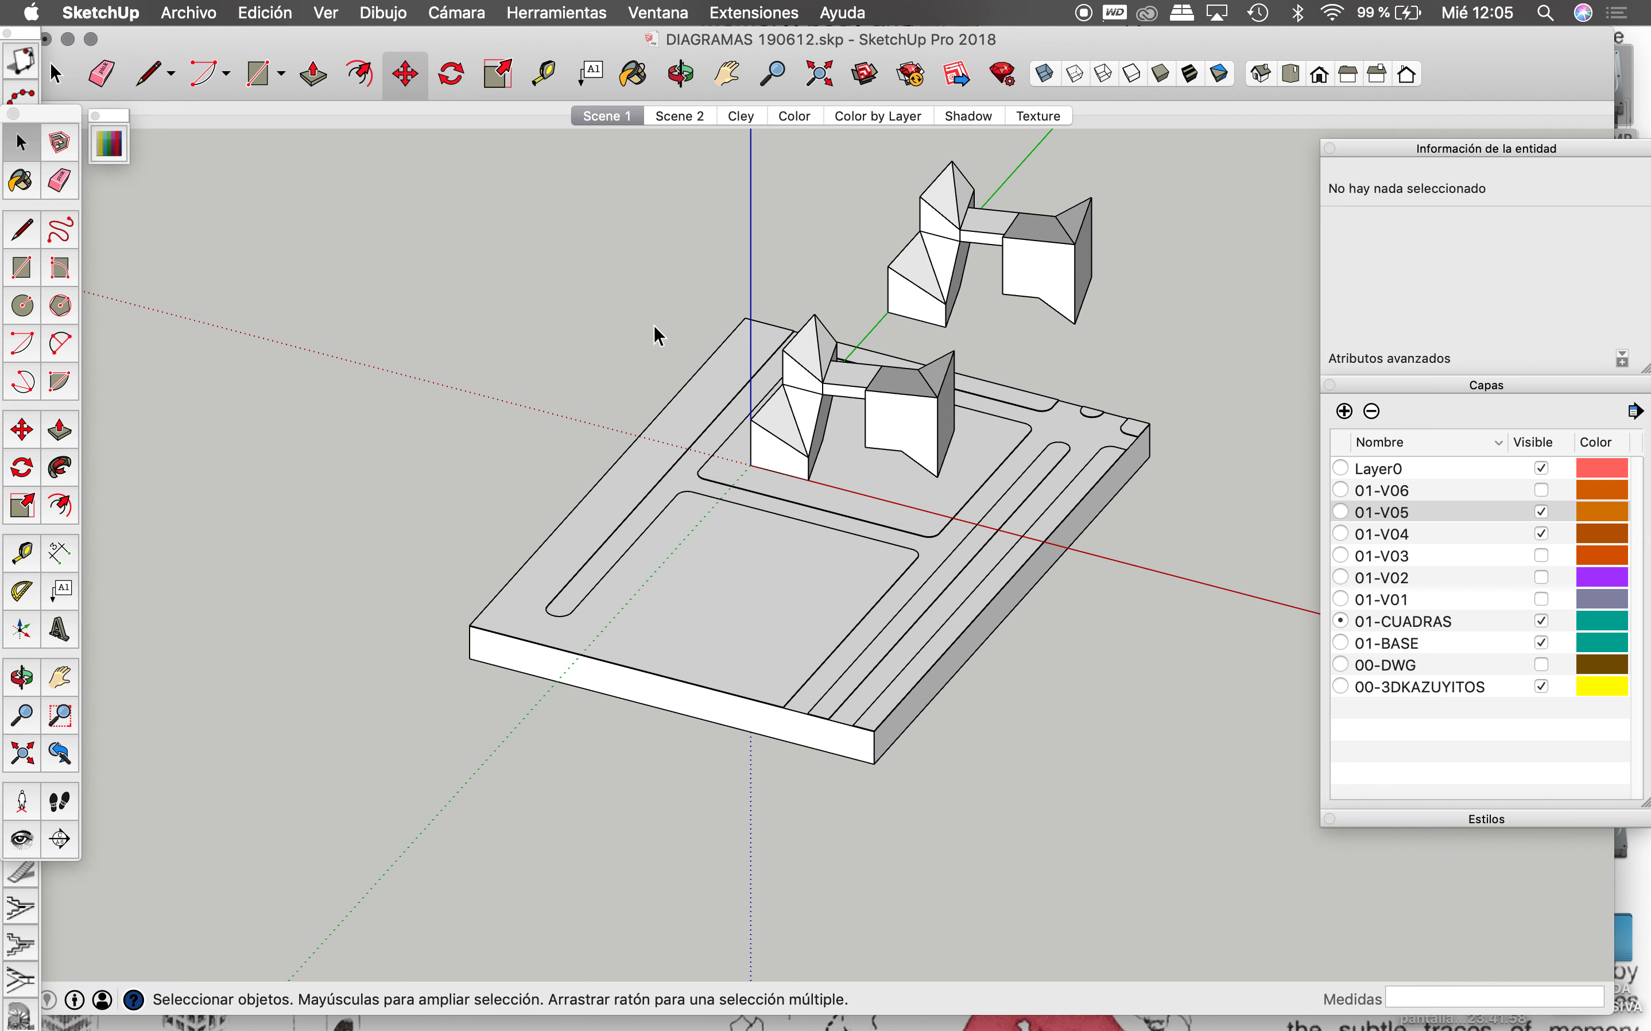
Step: Show the Estadísticas page of Información del modelo and scroll its statistics table
left_click(578, 11)
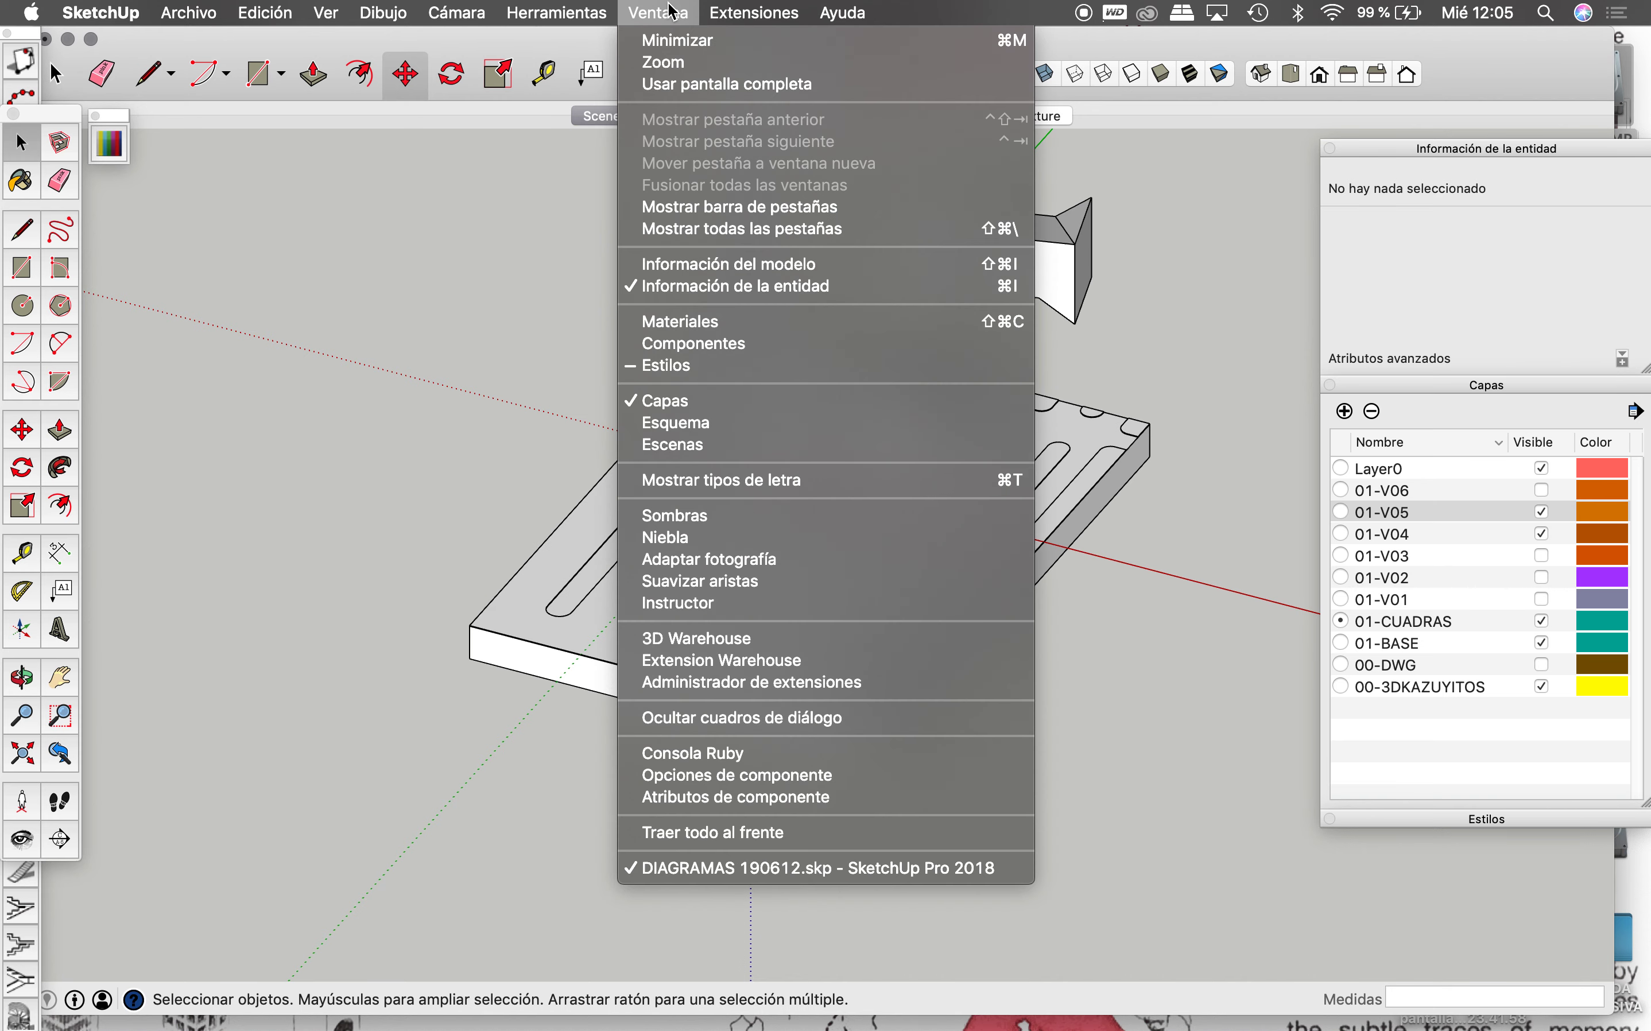
left_click(708, 262)
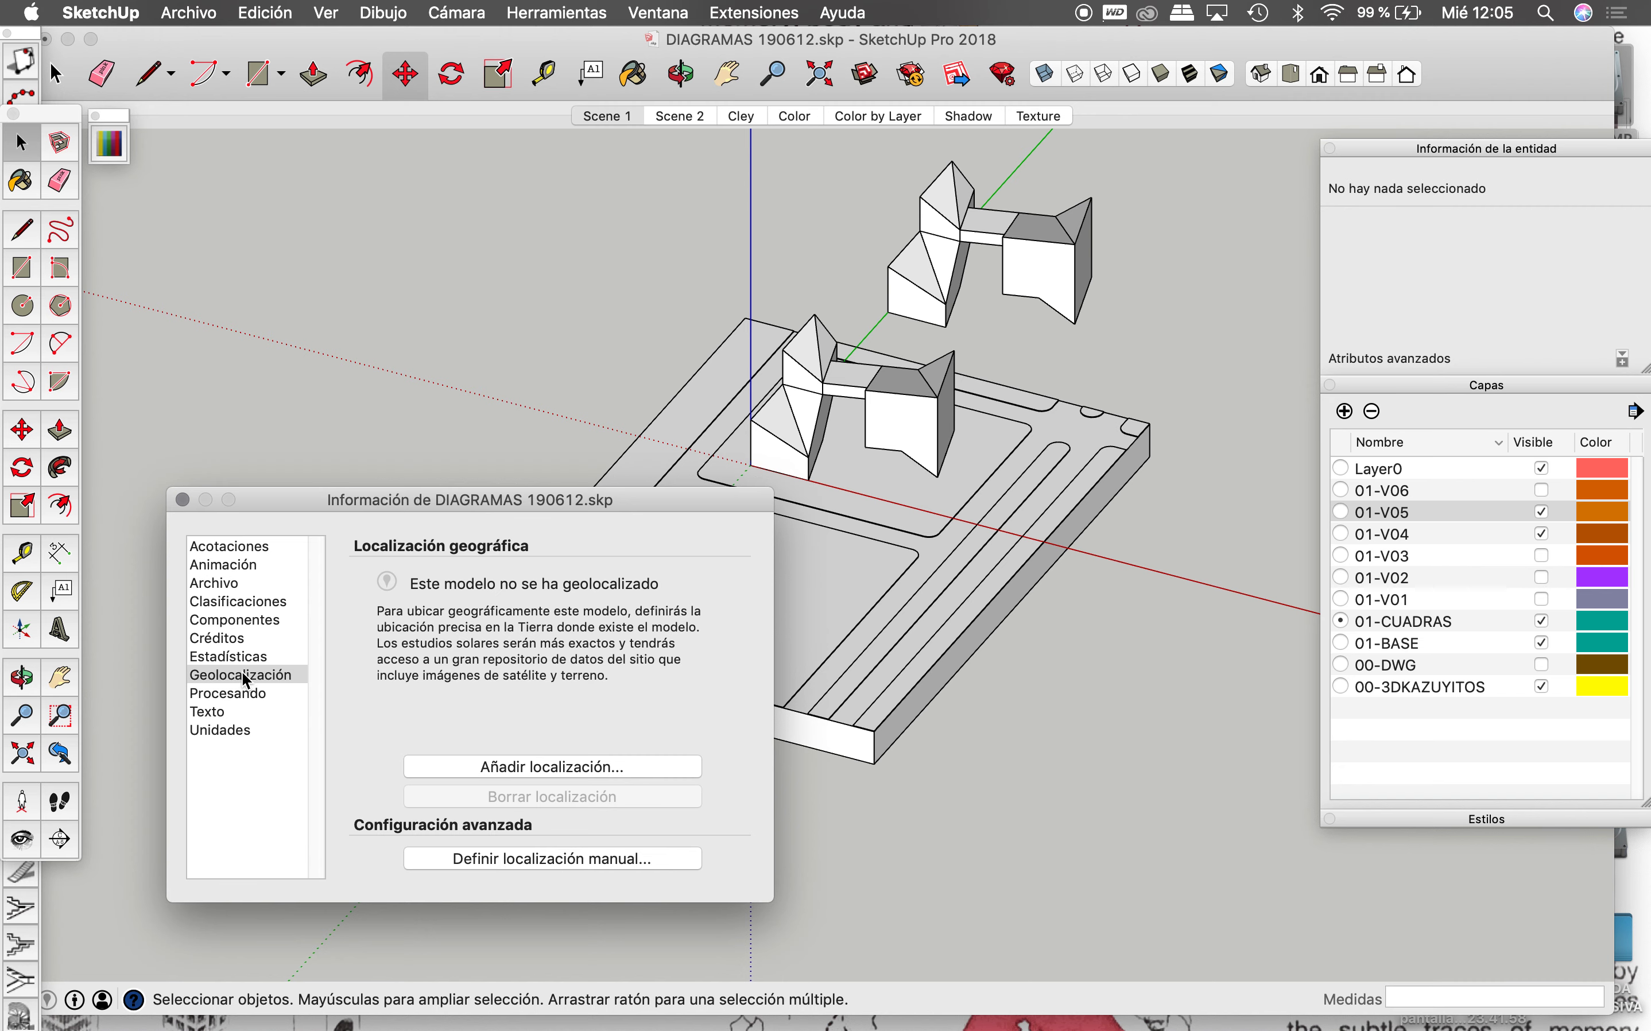
left_click(240, 658)
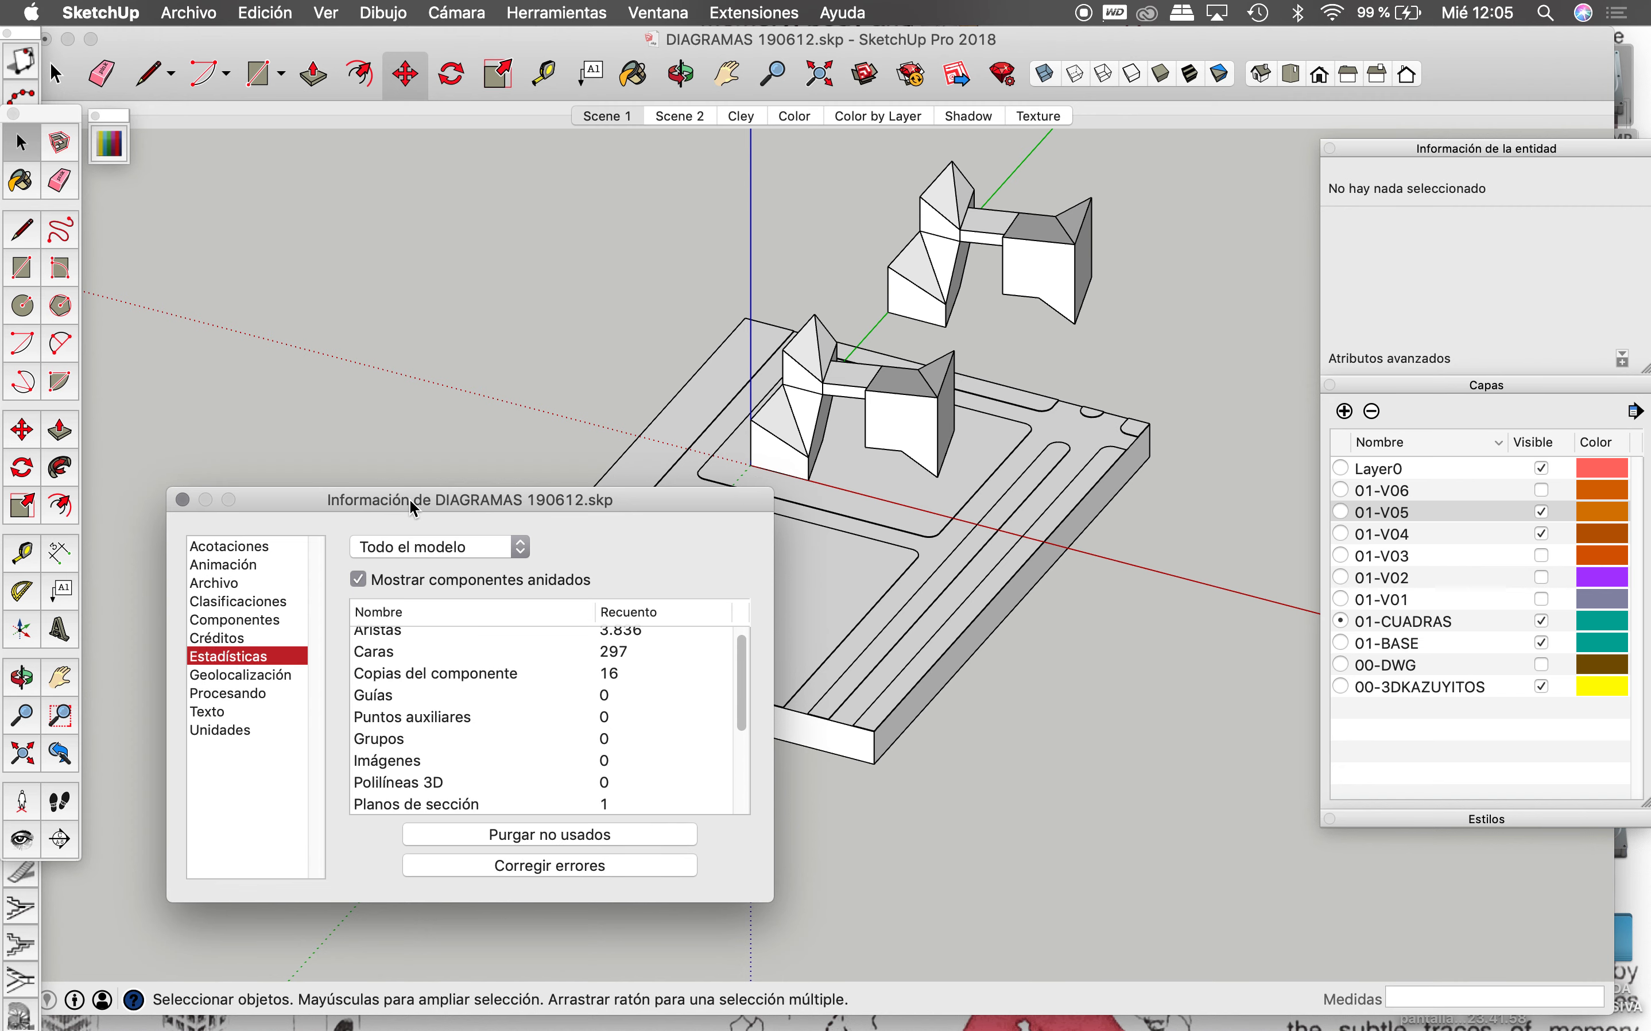
left_click_drag(414, 509, 402, 320)
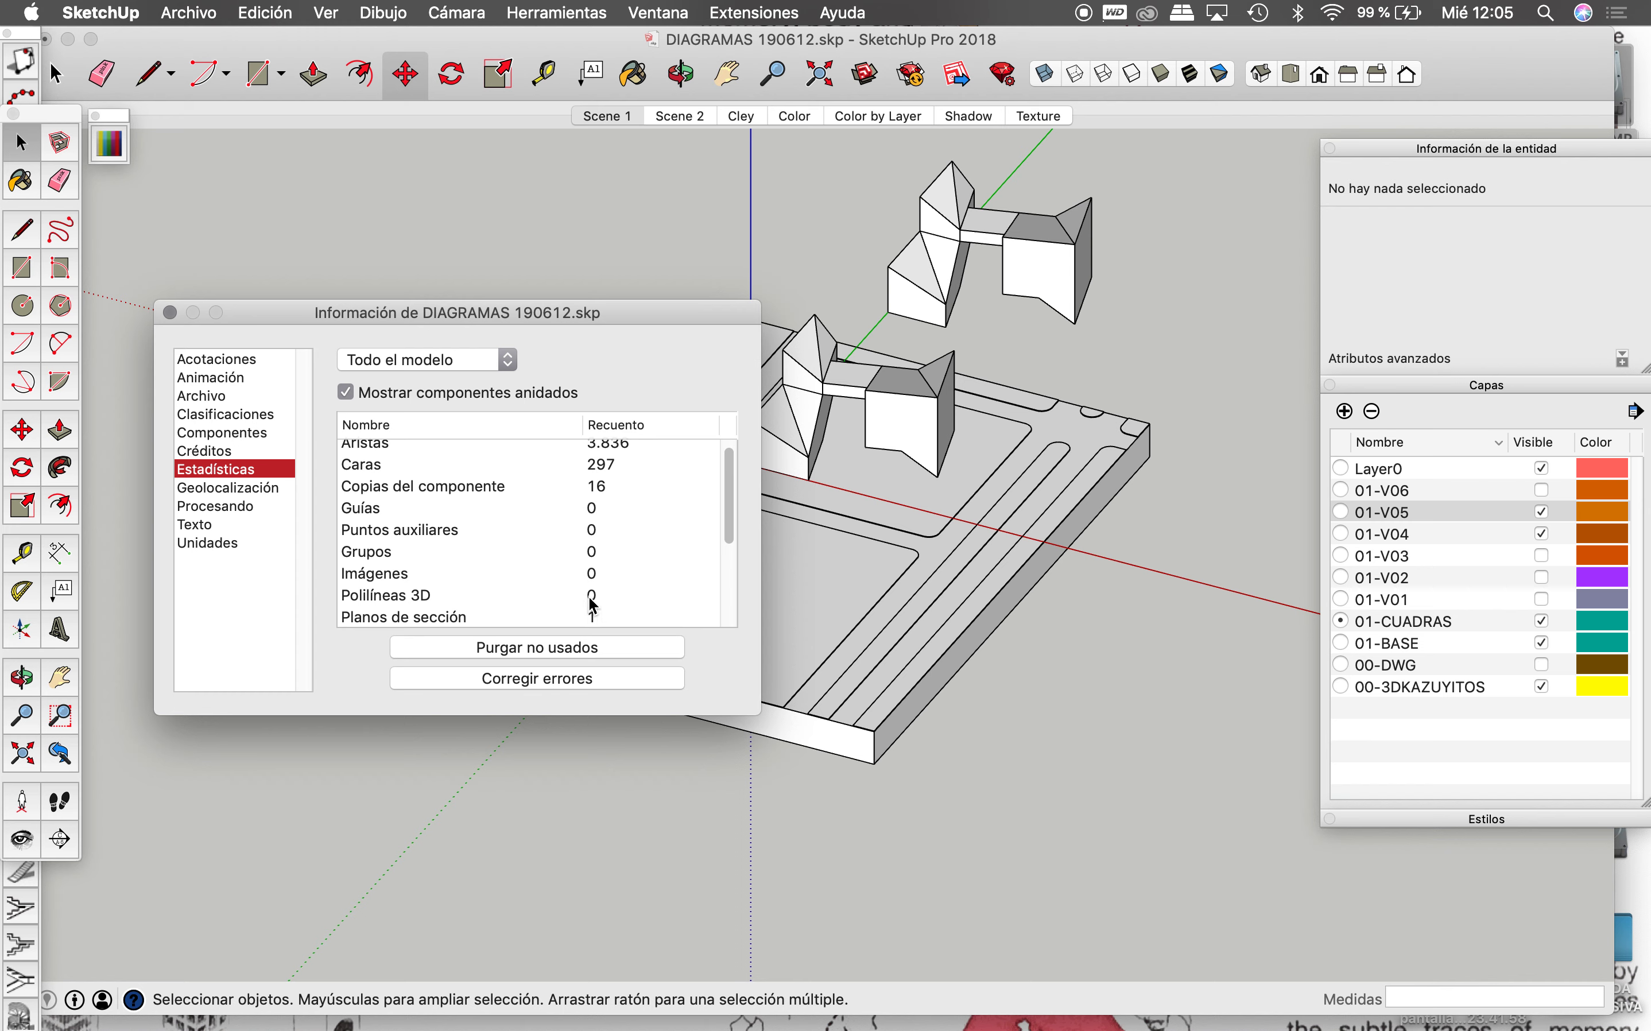
scroll(595, 610, "down", 2)
scroll(590, 600, "down", 3)
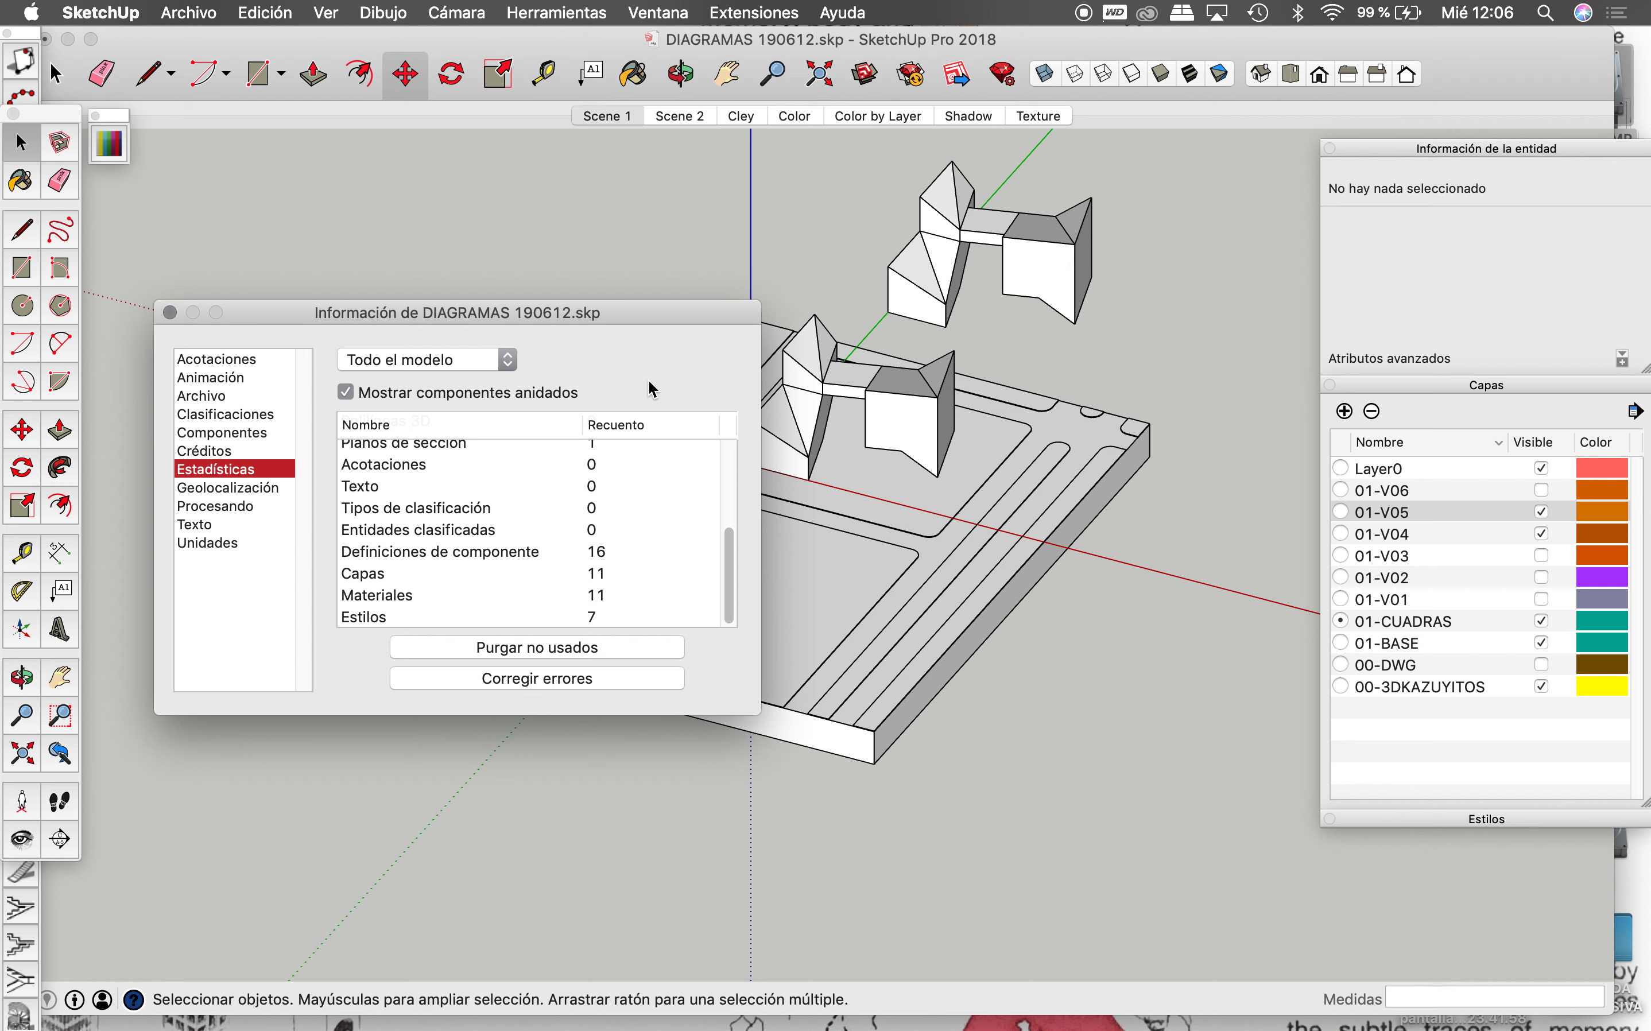
Step: Purge unused items down to 9 layers, fix errors, and close the validity report
left_click(550, 658)
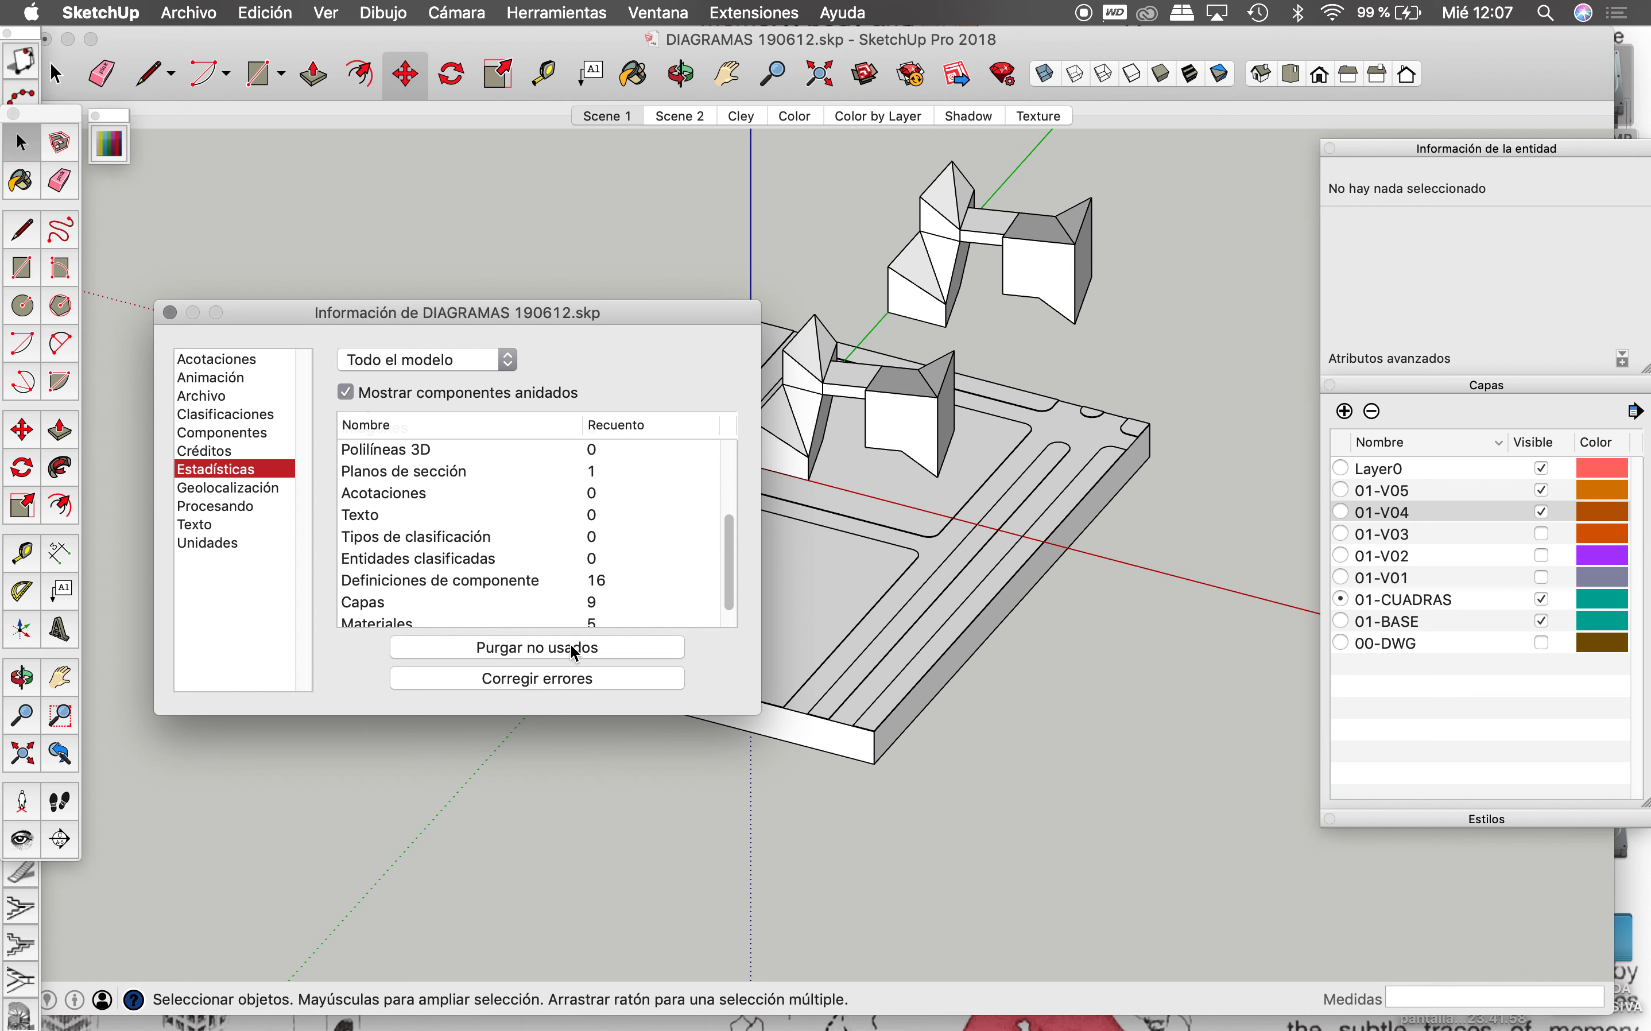
left_click(541, 676)
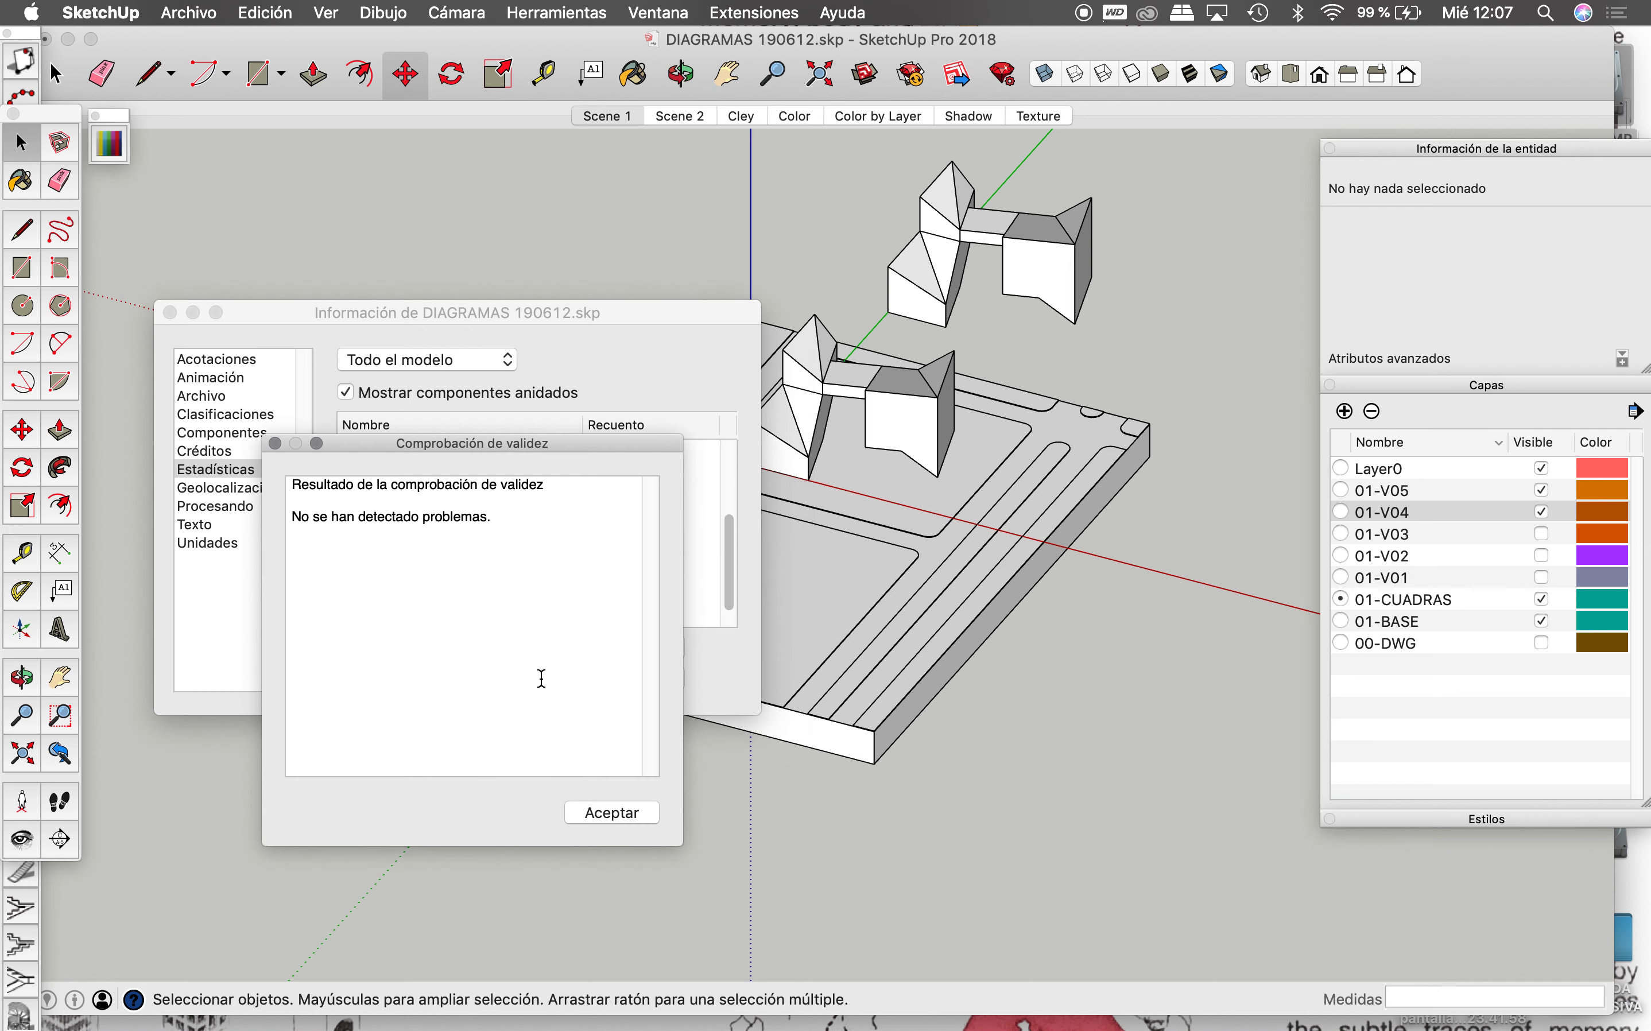
left_click(592, 814)
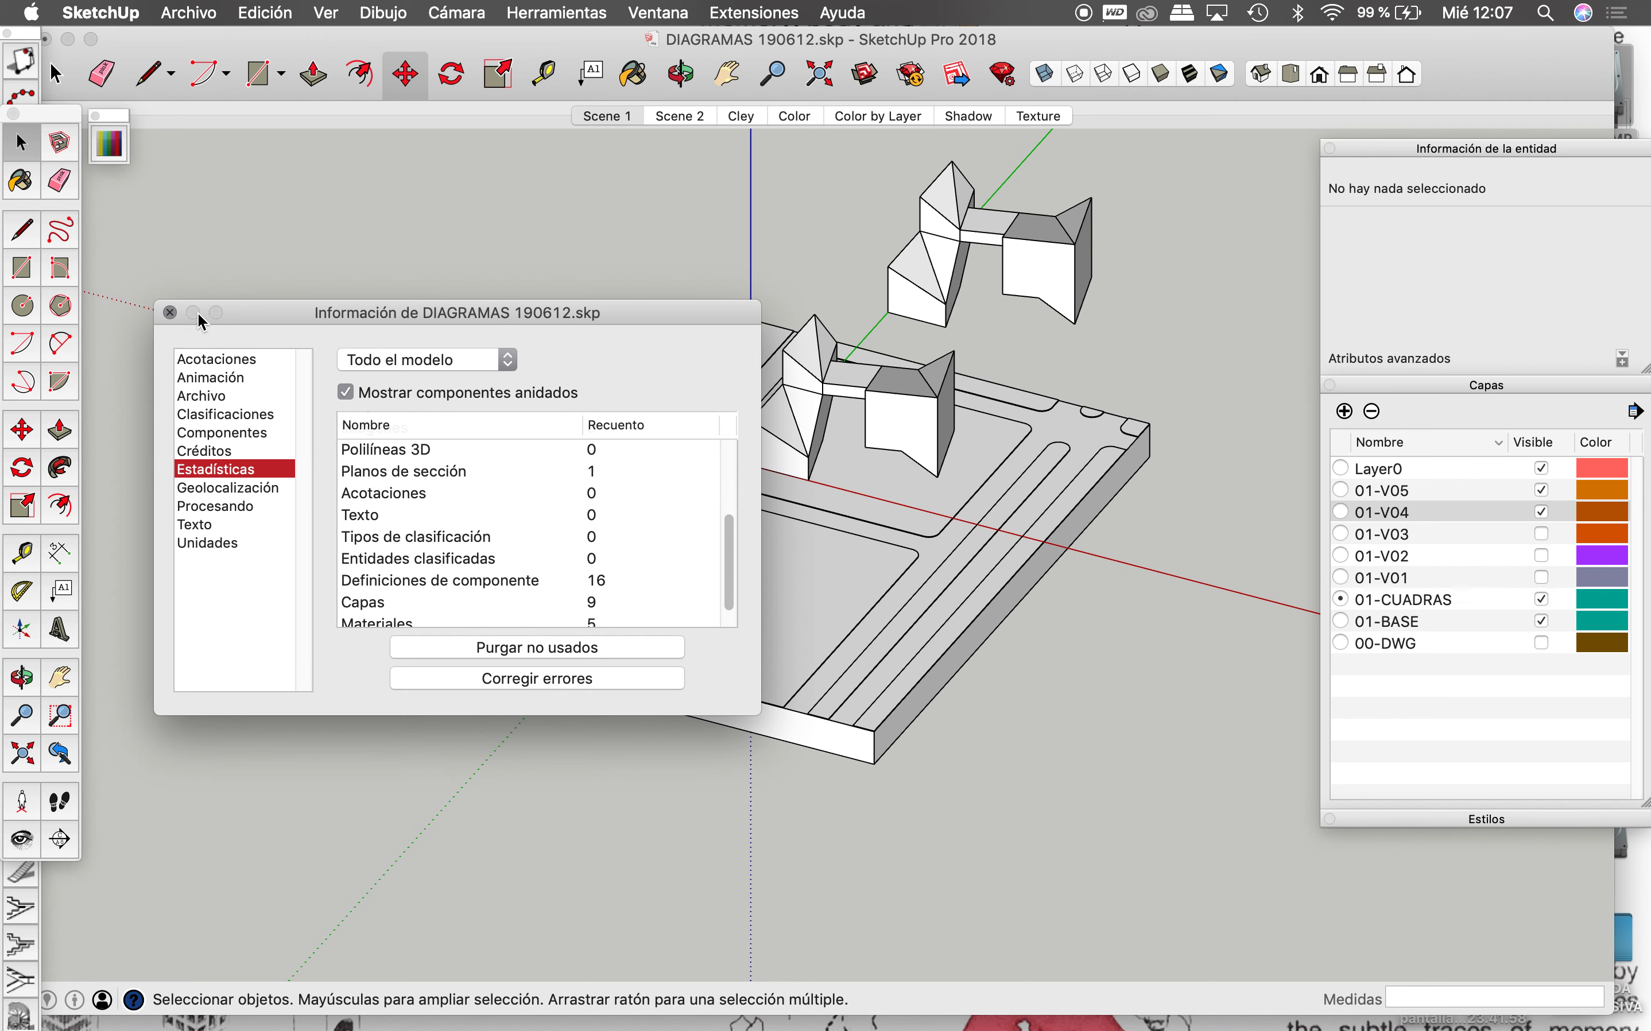
left_click(172, 314)
Step: After the plain save fails, start Save As from the Descargas location
left_click(203, 12)
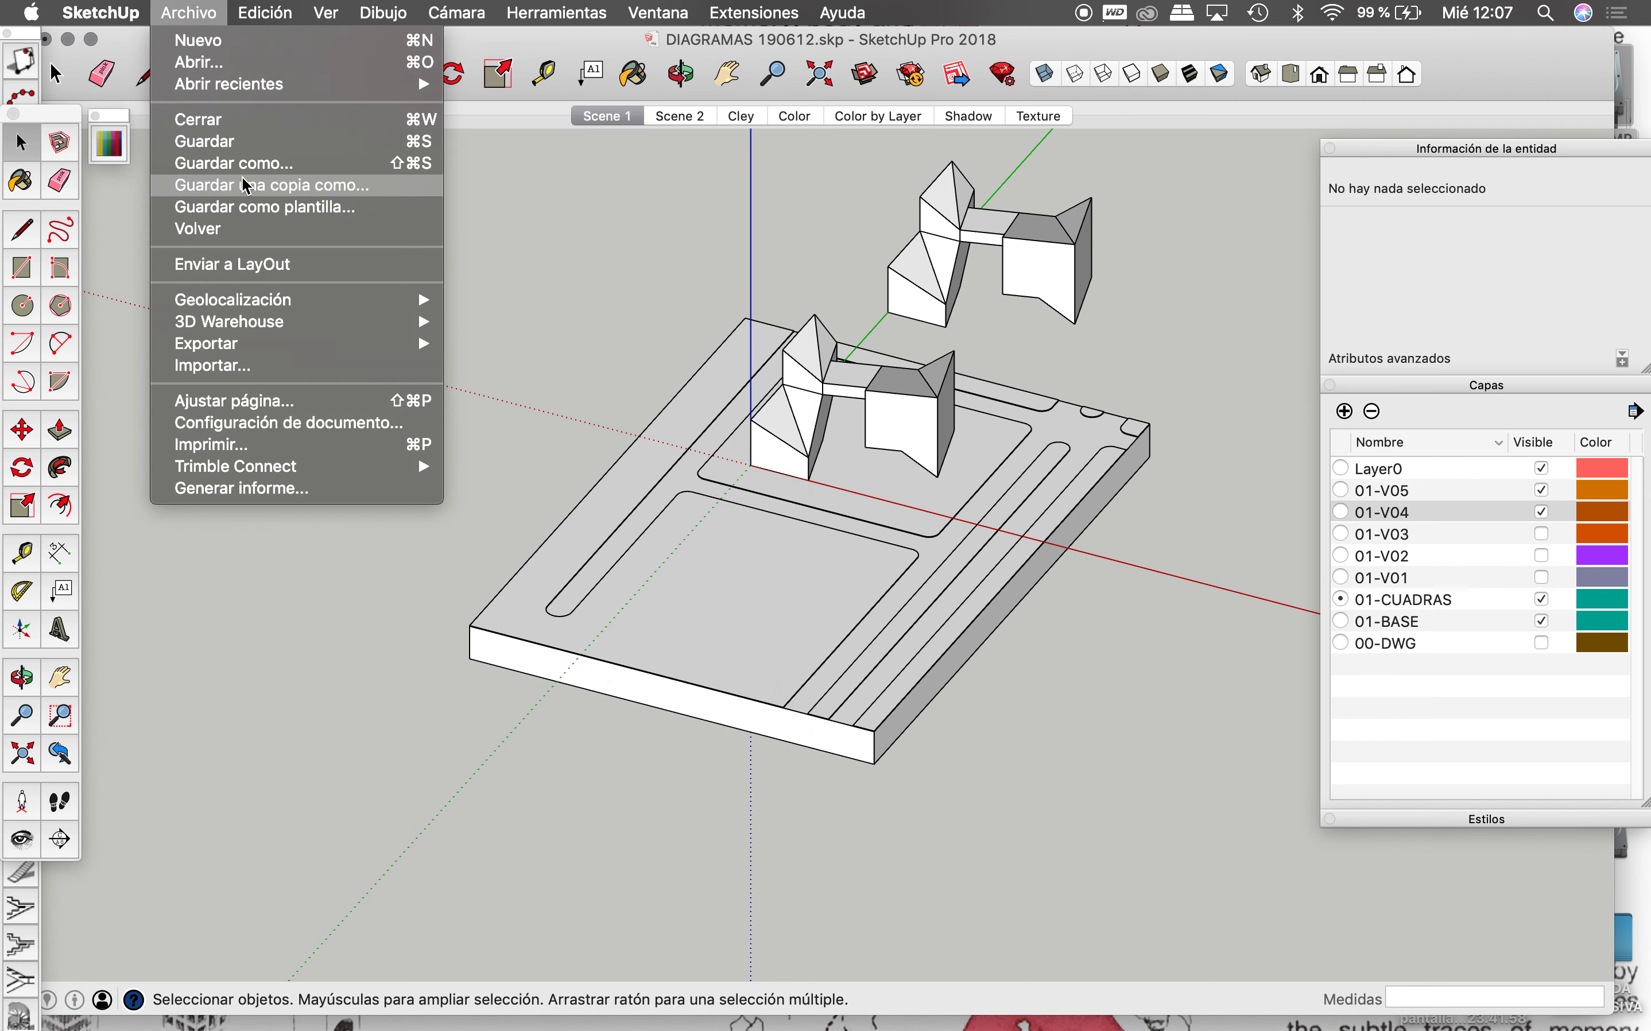
left_click(247, 145)
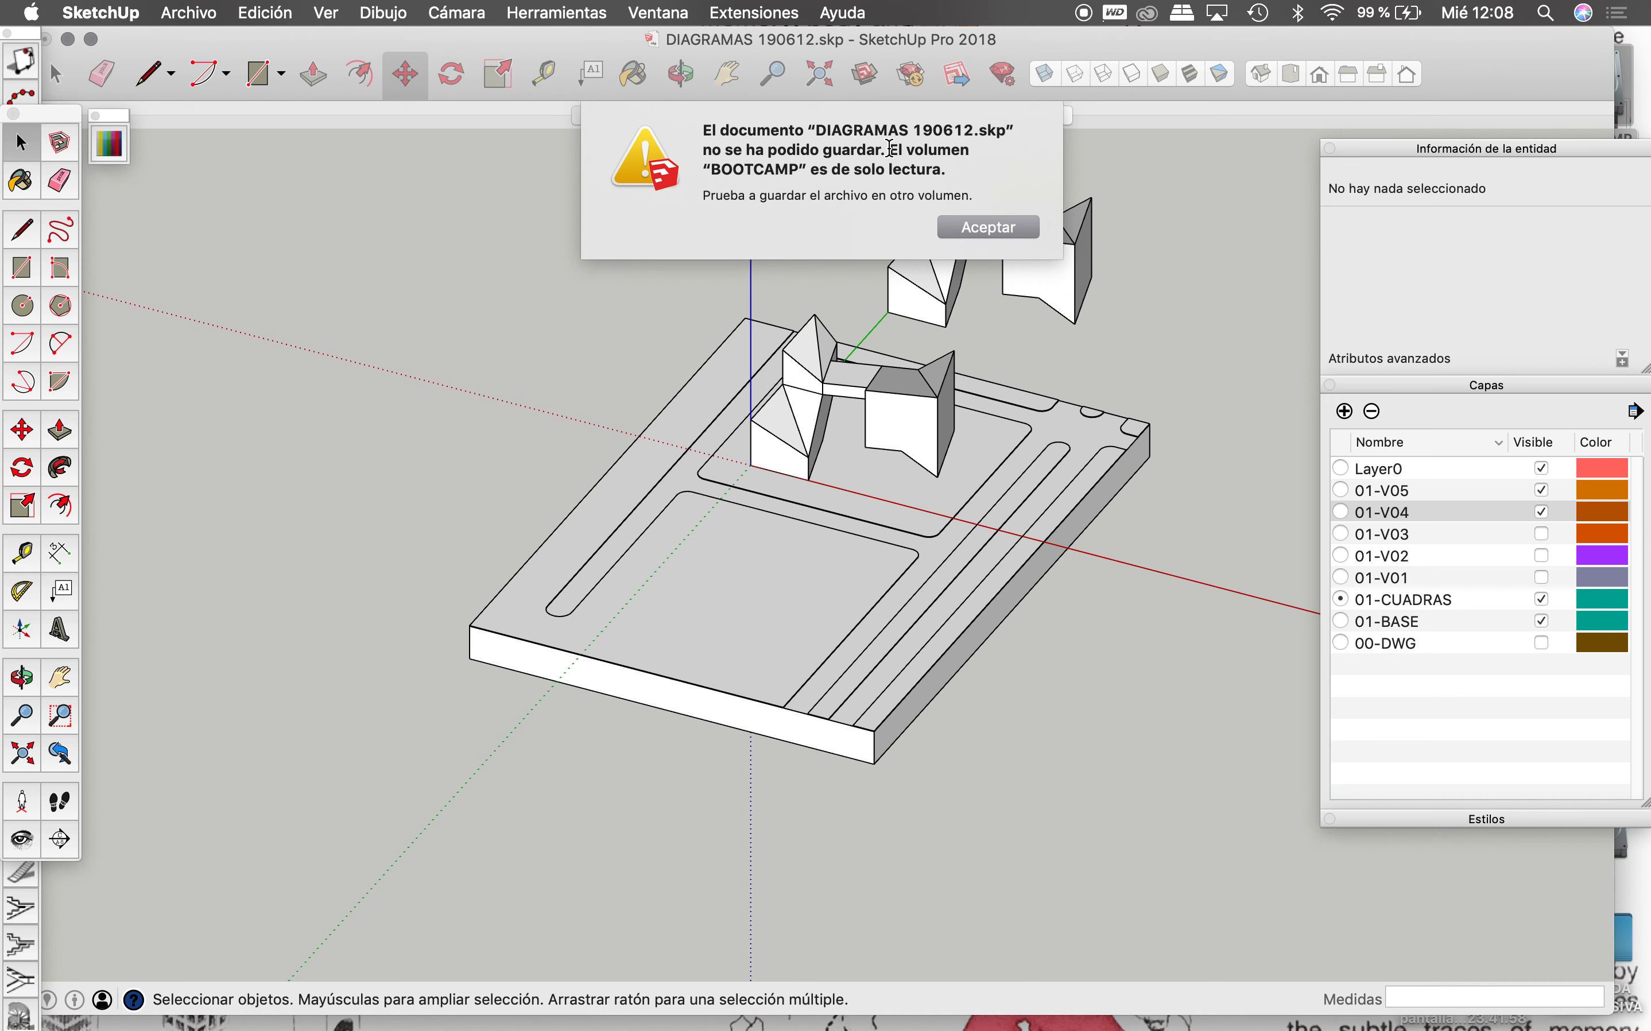
left_click(992, 229)
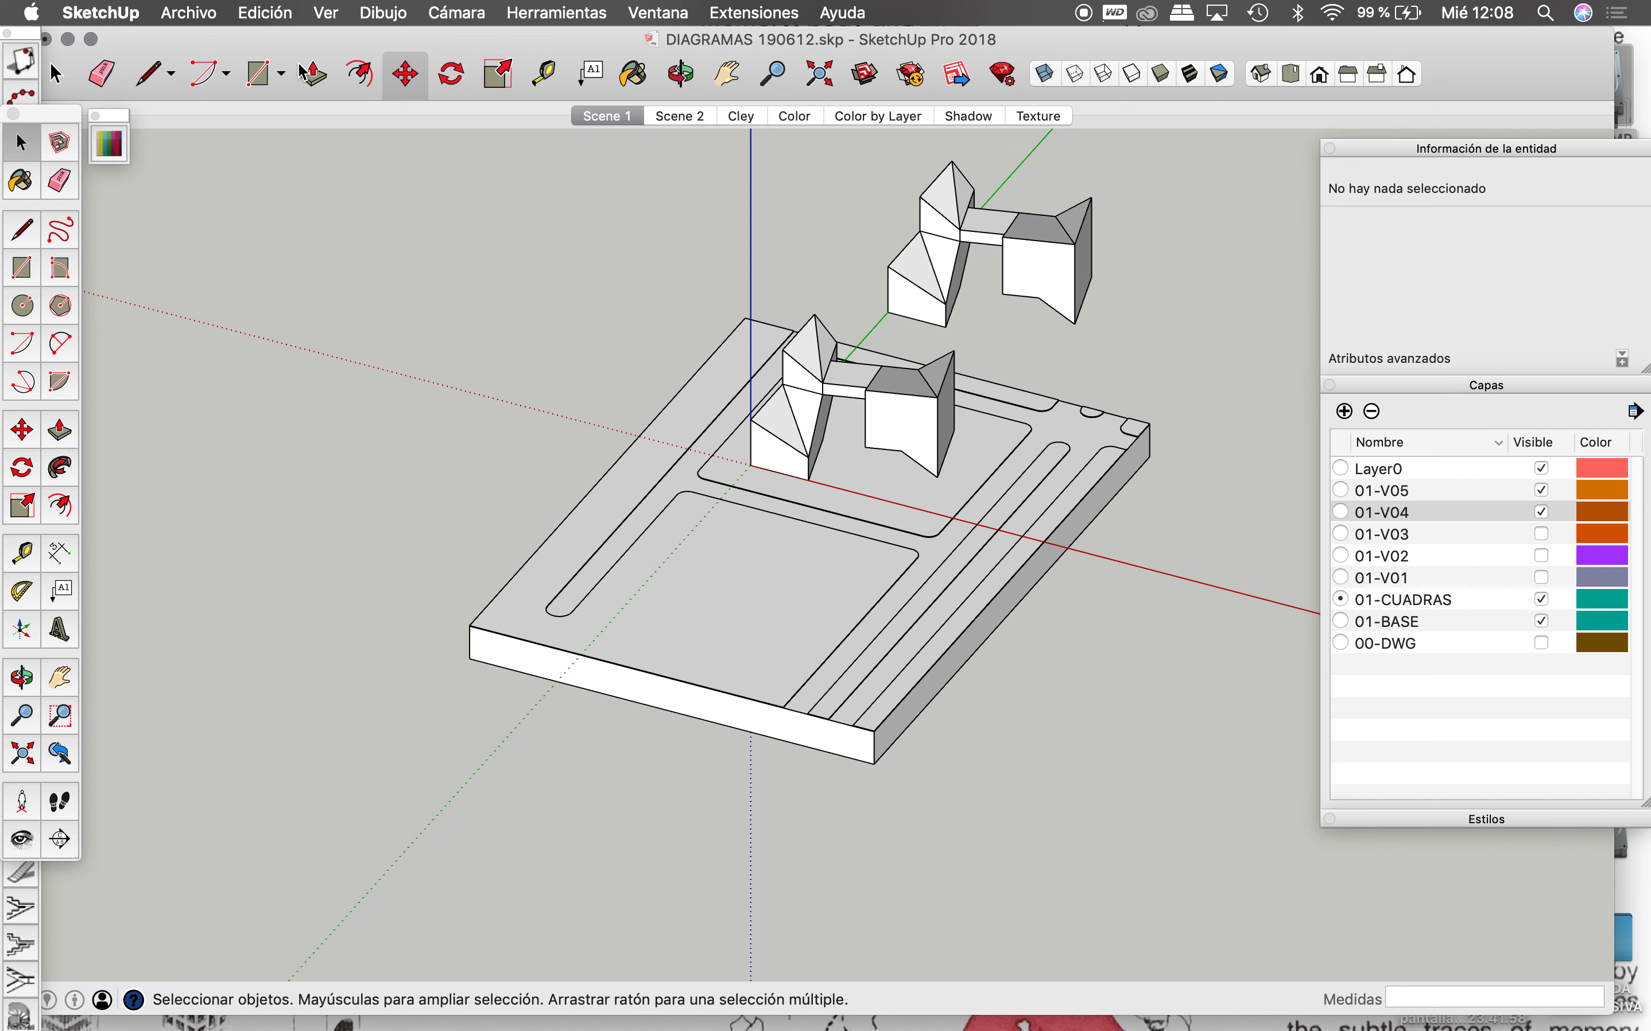
left_click(215, 14)
left_click(252, 170)
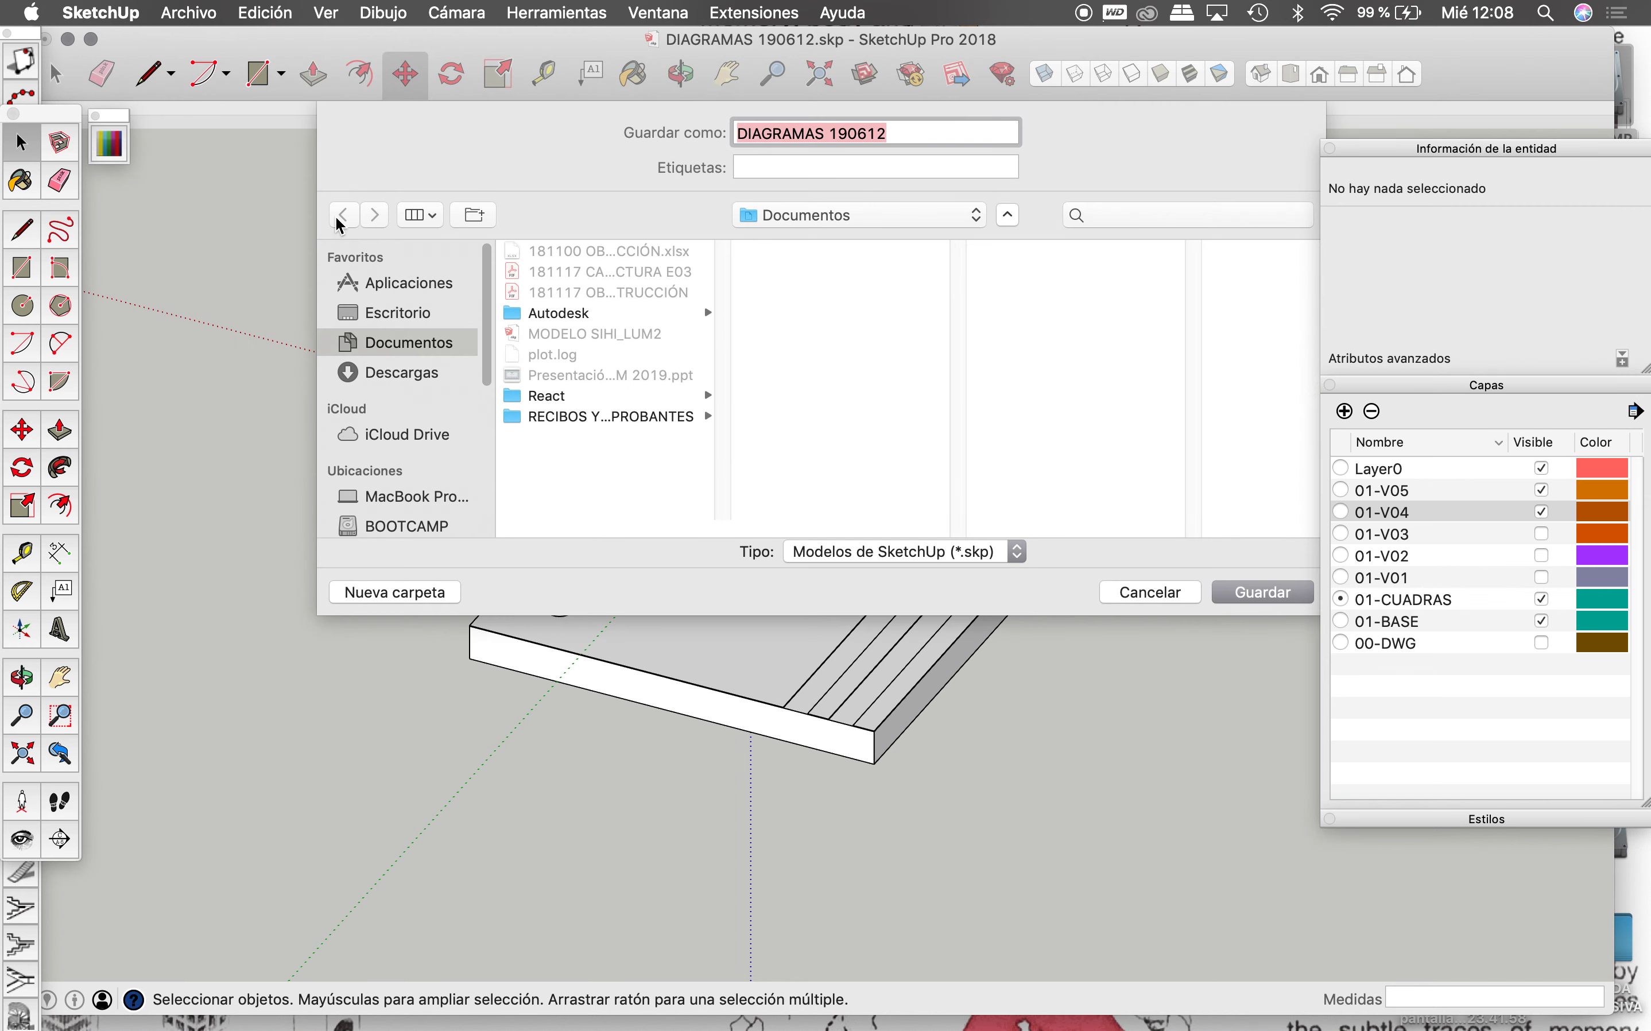
left_click(396, 373)
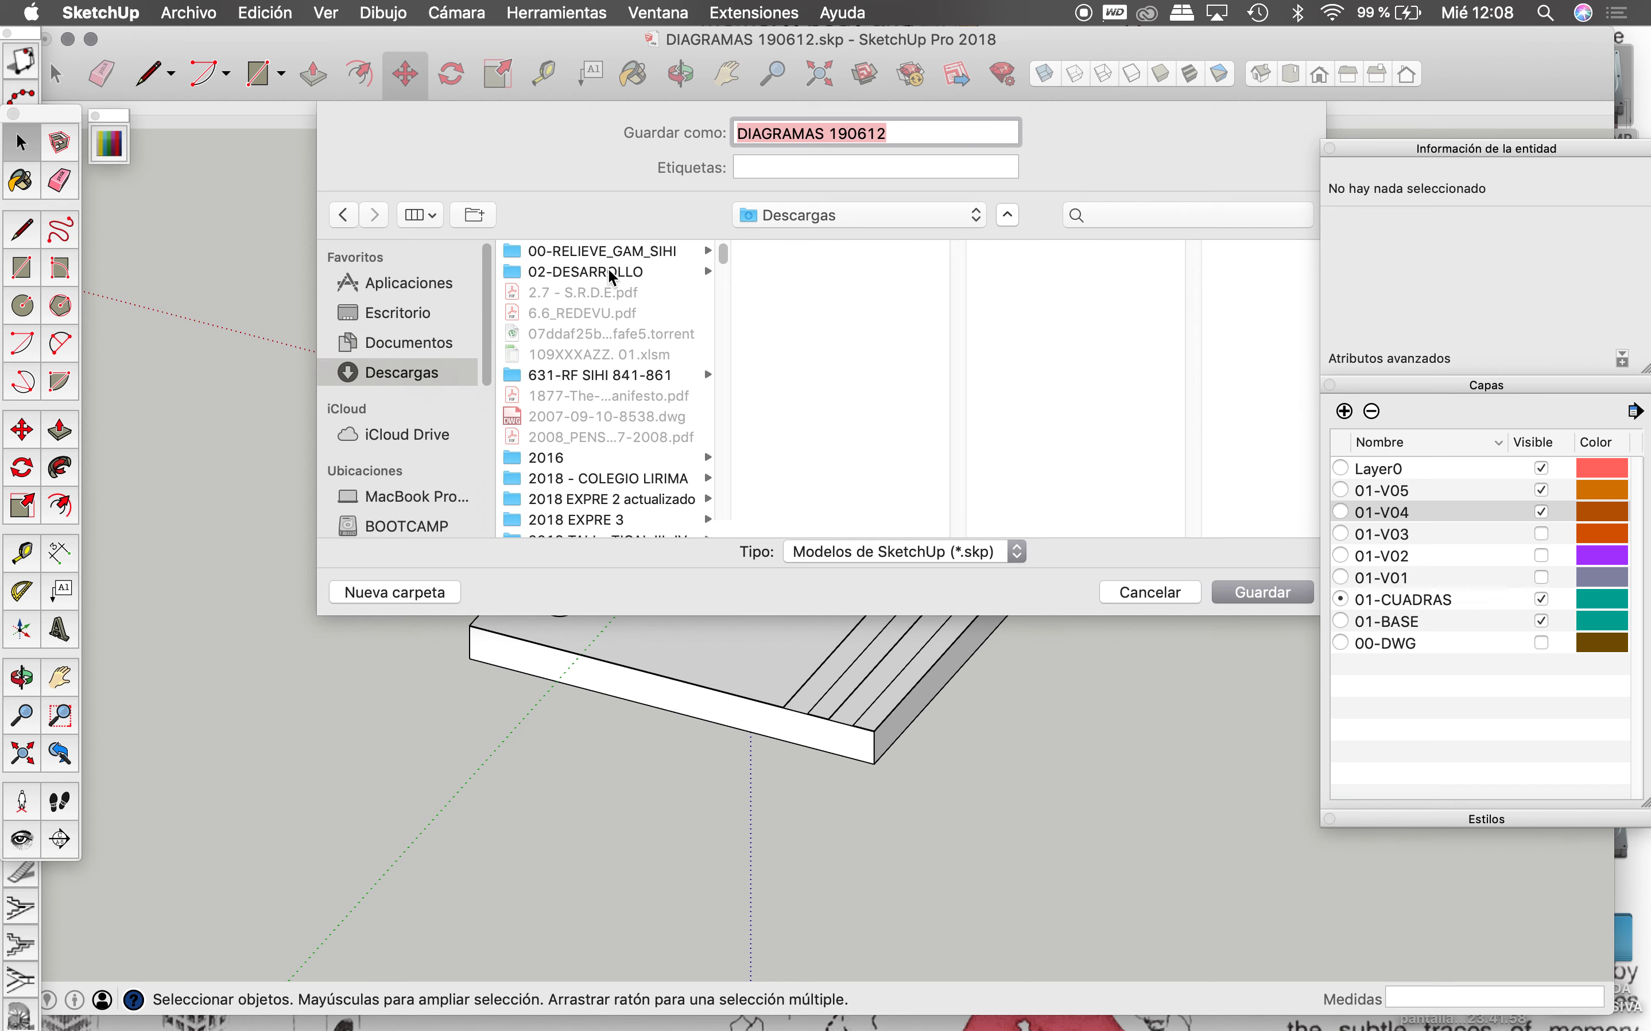
Step: Save the model into the CASA HUSARO 2 folder, found by searching 'husar'
scroll(614, 276, "down", 5)
scroll(608, 337, "down", 5)
scroll(607, 337, "down", 5)
scroll(613, 346, "down", 3)
scroll(609, 341, "down", 5)
scroll(609, 341, "down", 5)
scroll(609, 341, "down", 3)
scroll(608, 341, "down", 1)
scroll(608, 341, "down", 5)
scroll(608, 341, "down", 5)
scroll(609, 341, "down", 3)
scroll(608, 341, "down", 5)
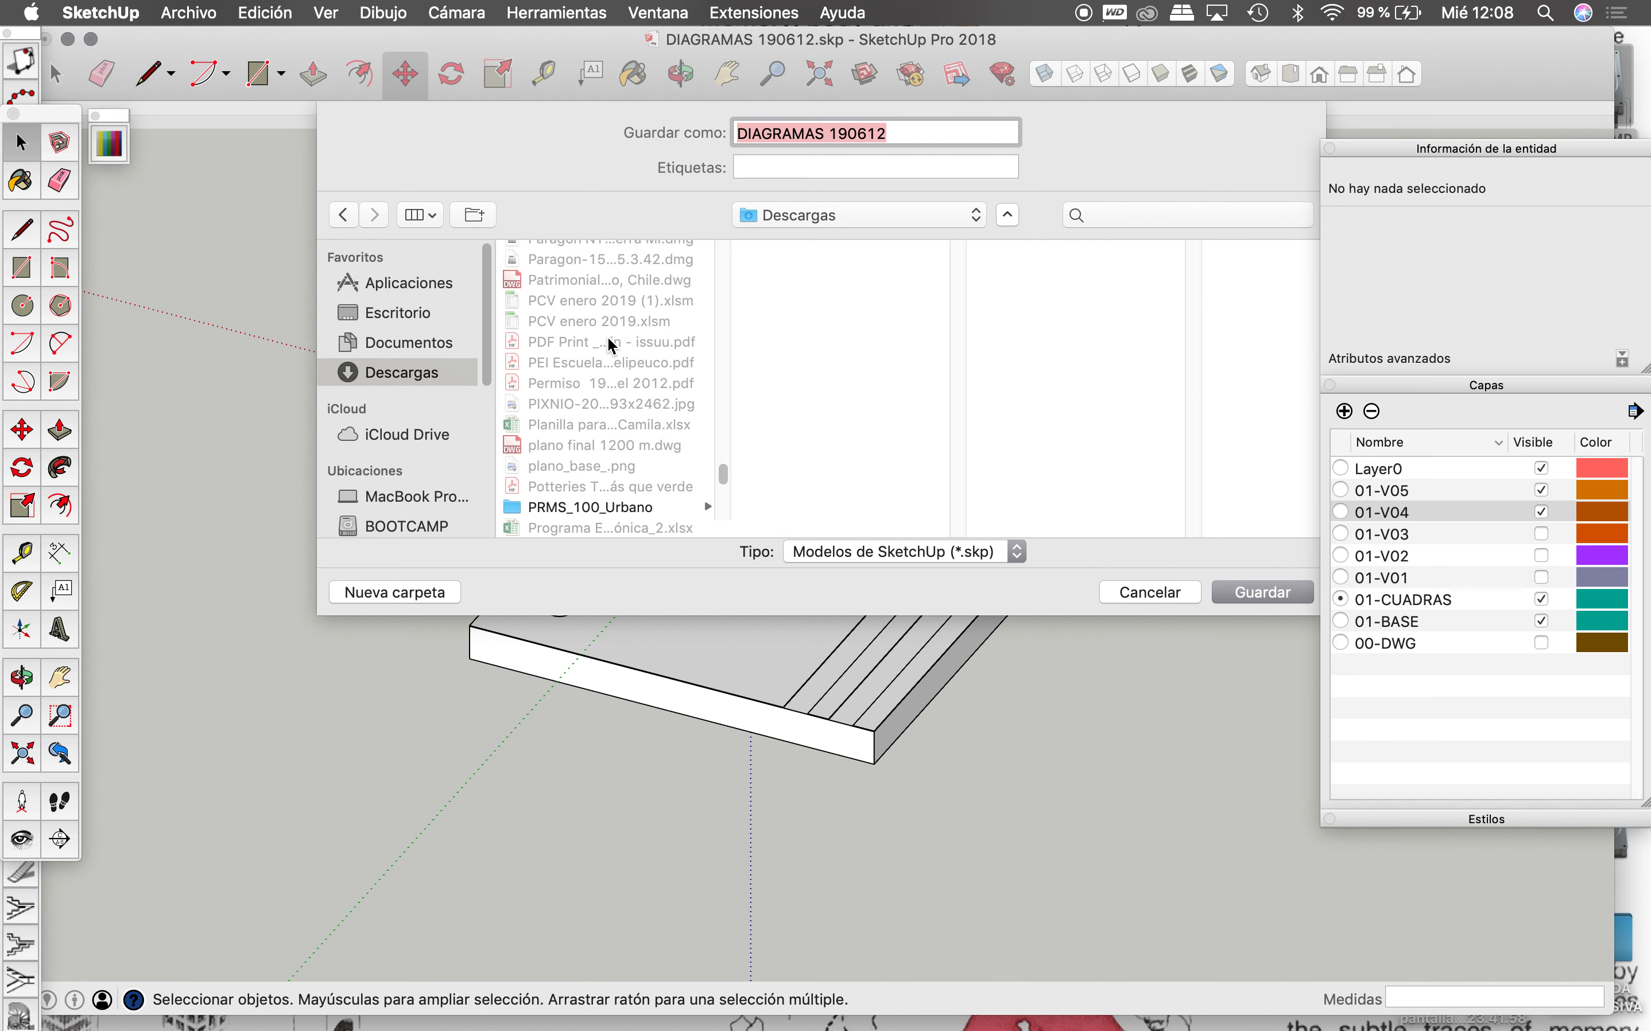
scroll(610, 341, "down", 5)
scroll(611, 341, "up", 5)
scroll(608, 339, "up", 5)
left_click(1127, 216)
type("husar")
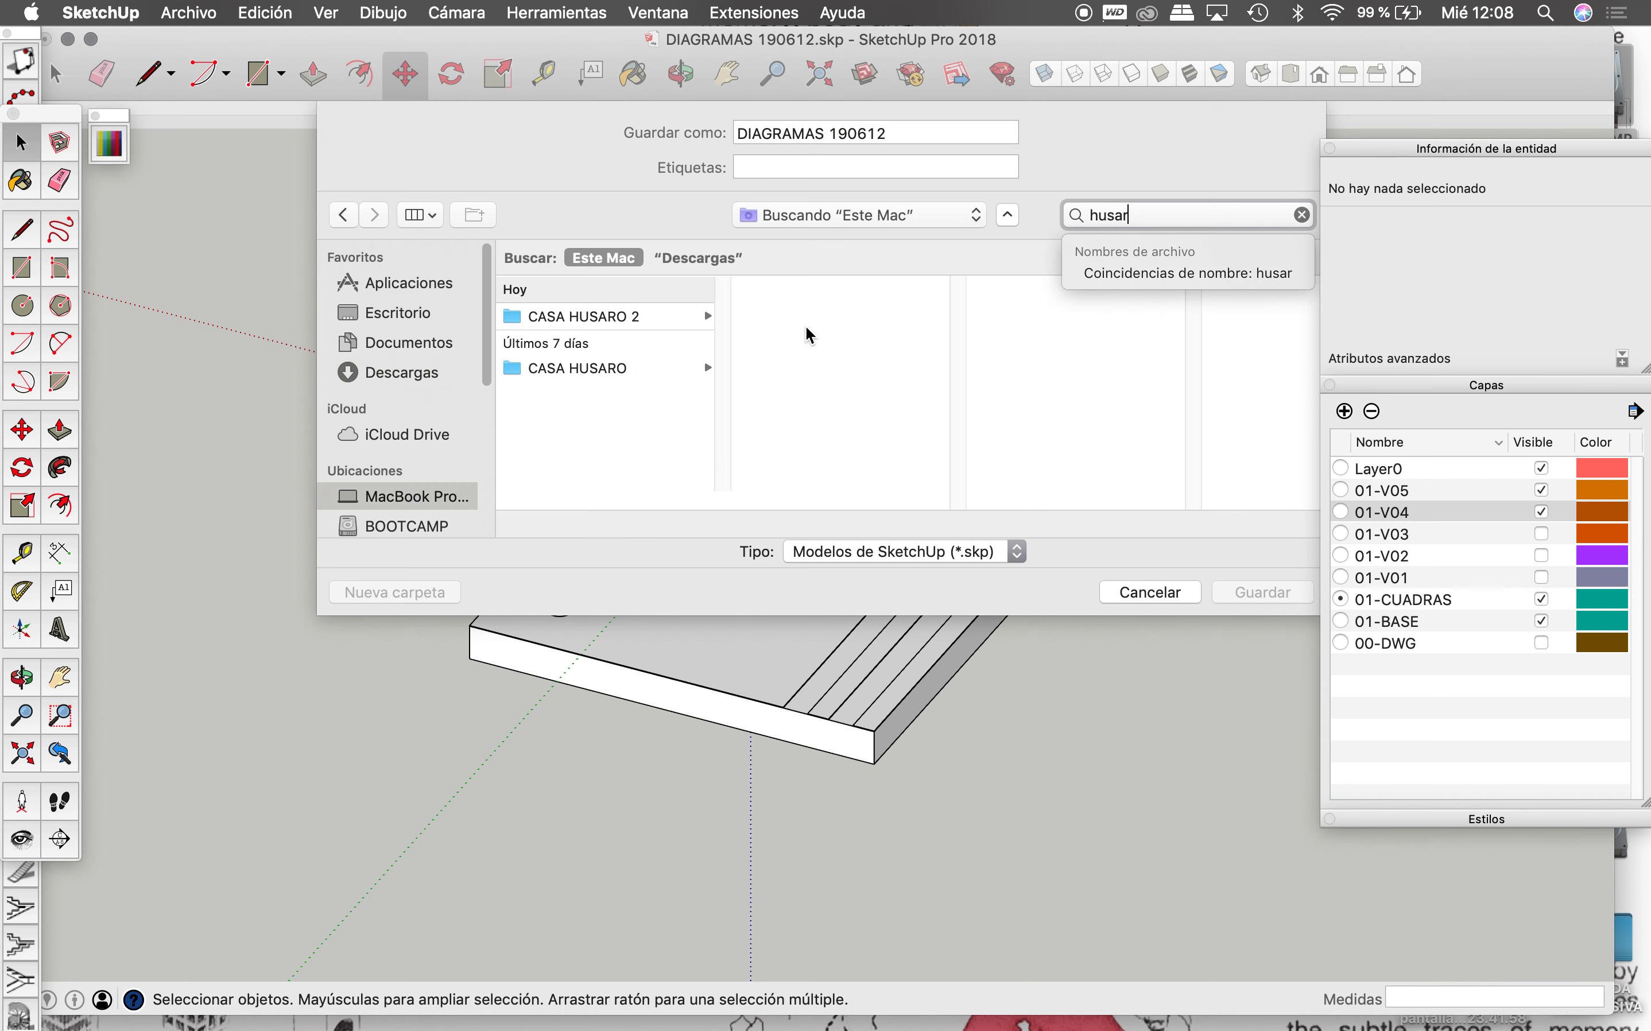
left_click(672, 319)
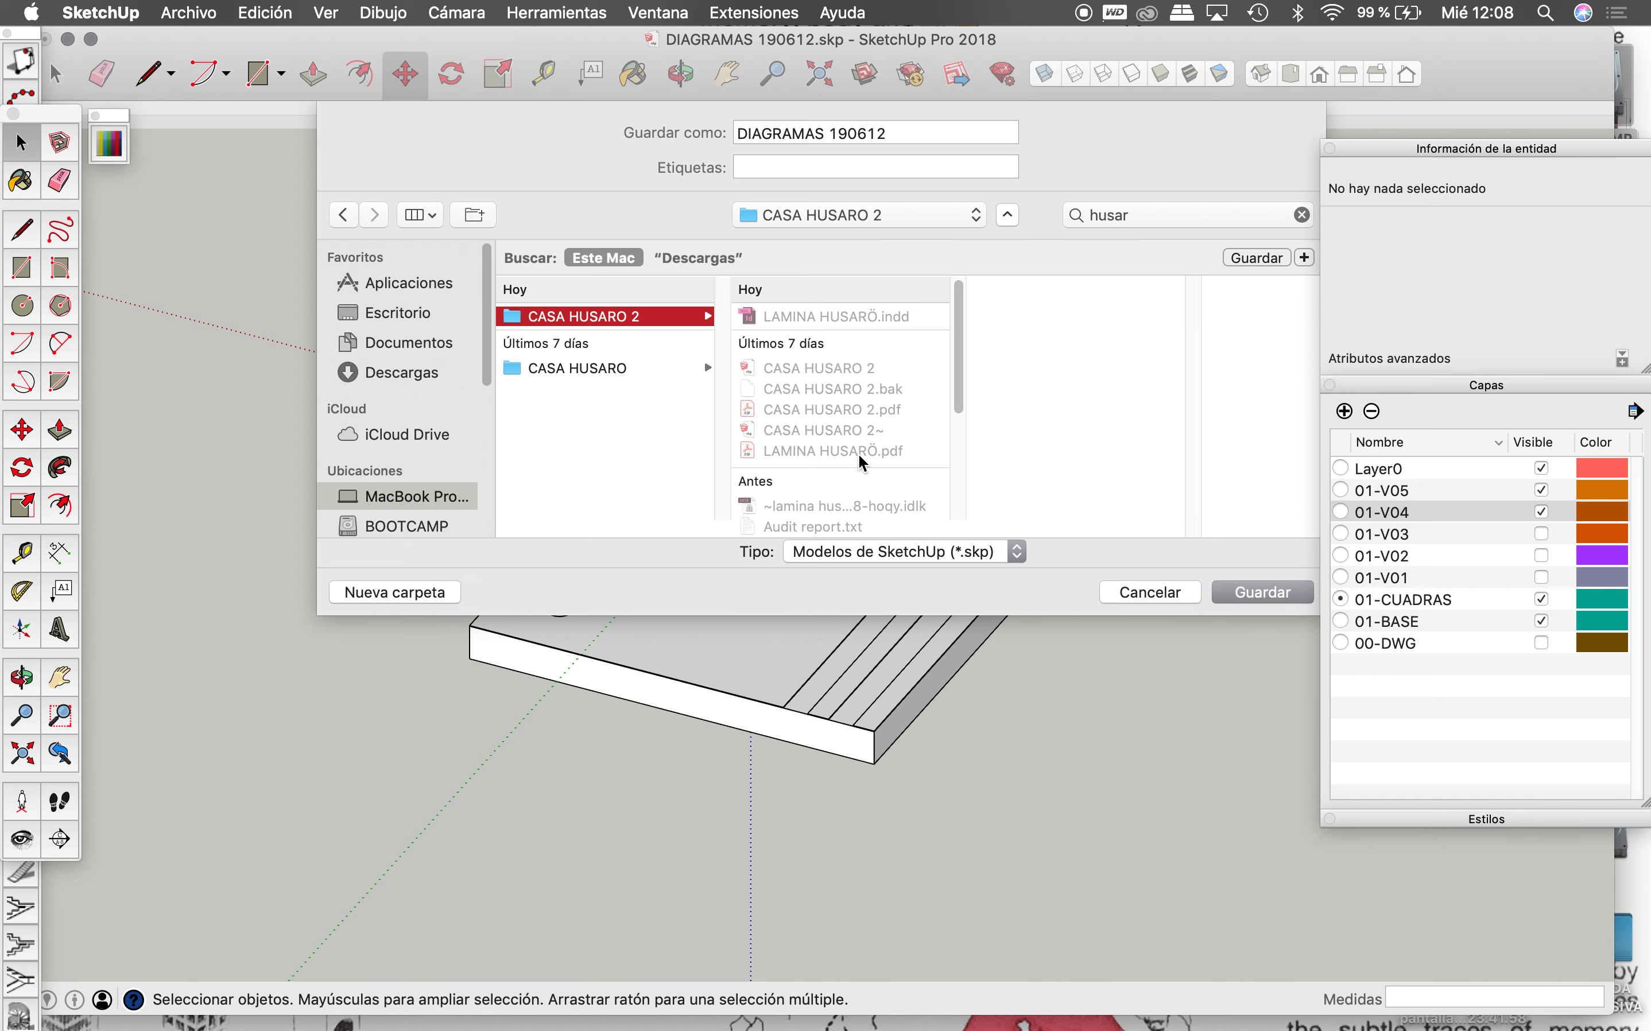
left_click(1248, 593)
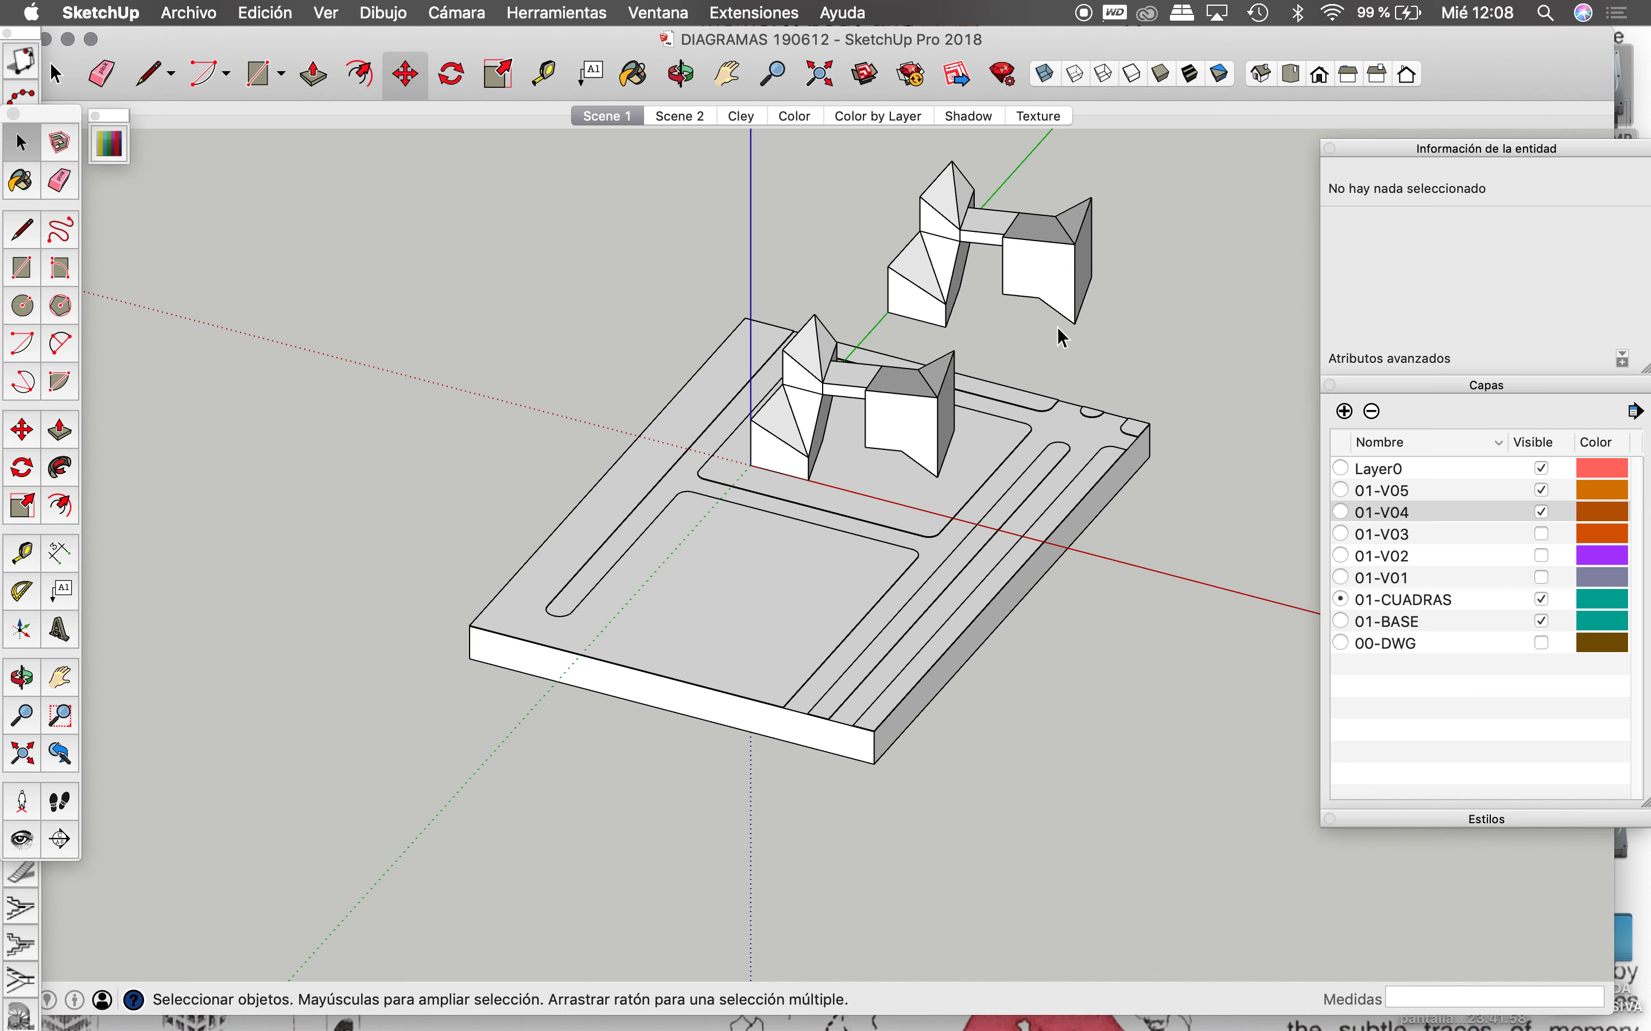
Step: Make 01-V05 current and move the upper massing down onto the site base
left_click(1343, 490)
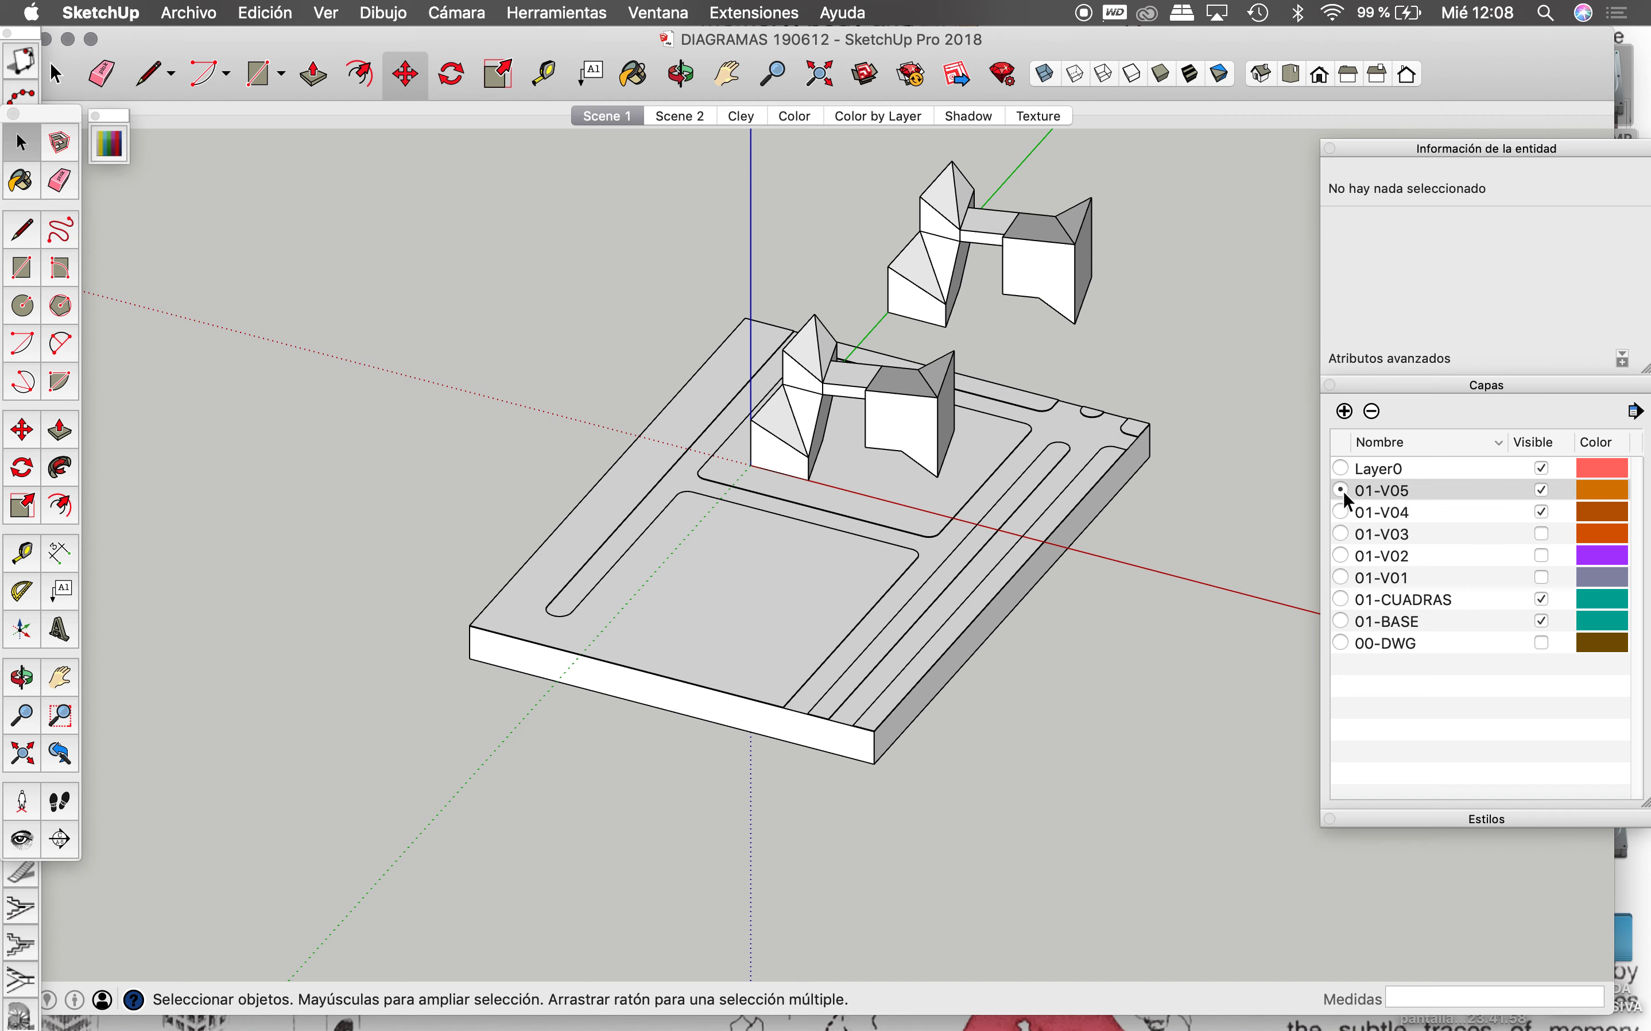
left_click_drag(1113, 210, 886, 324)
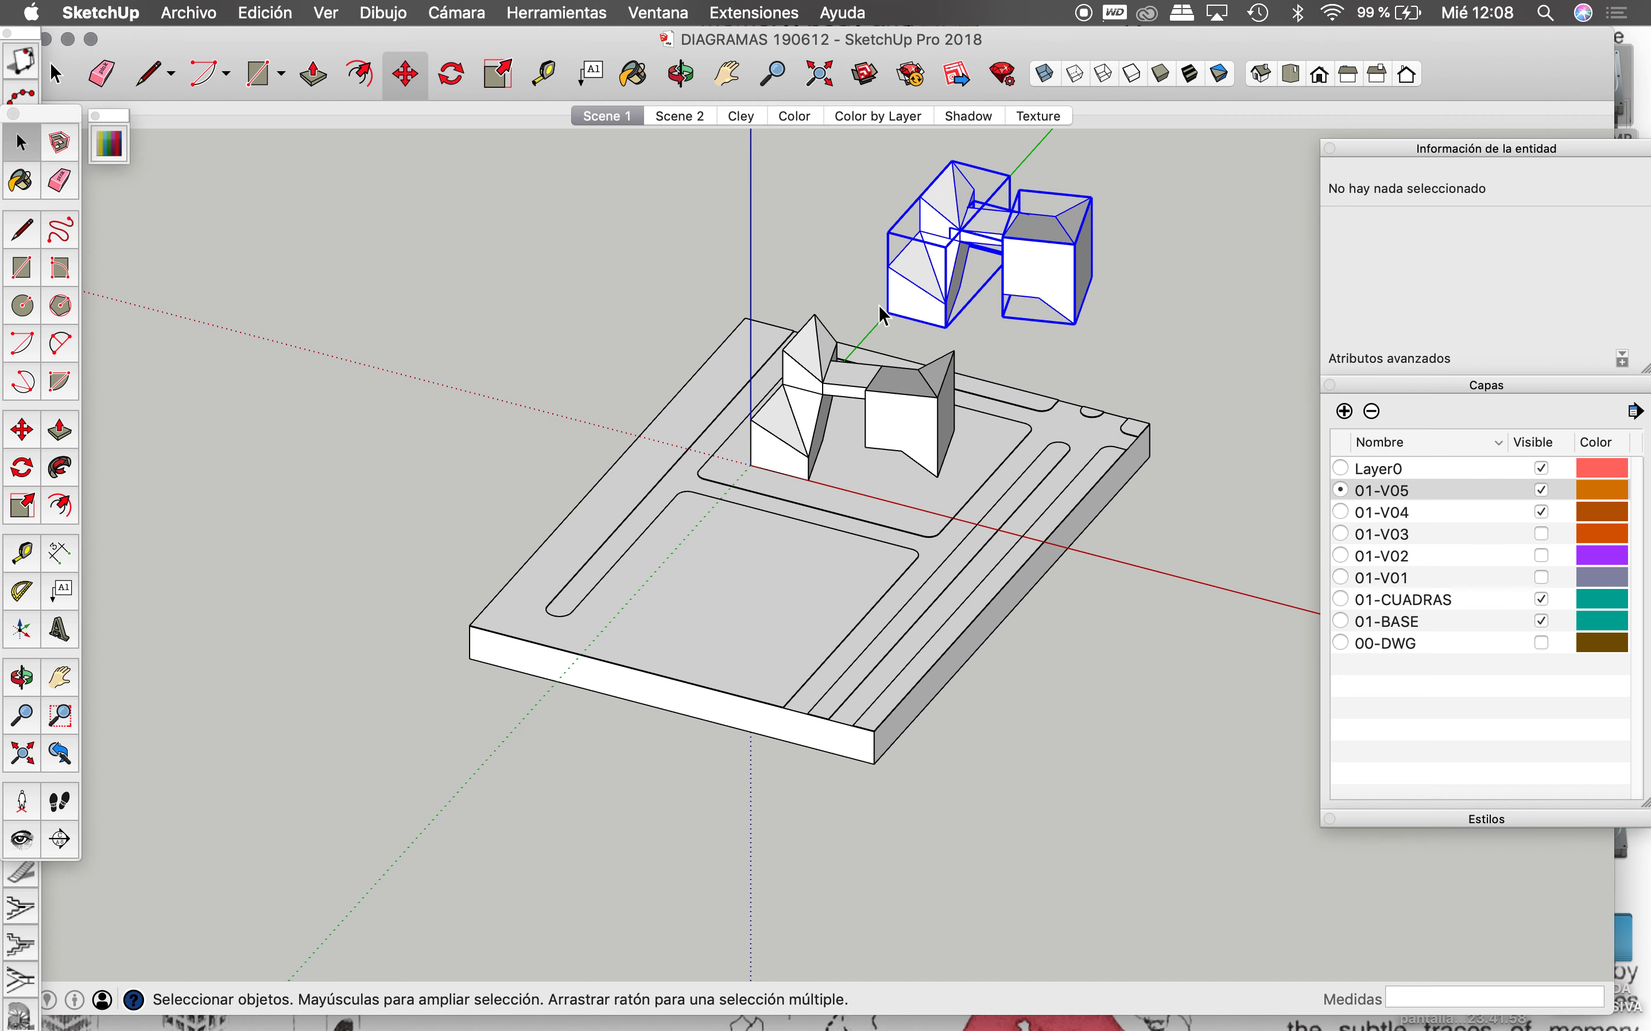
key("m")
left_click(1091, 235)
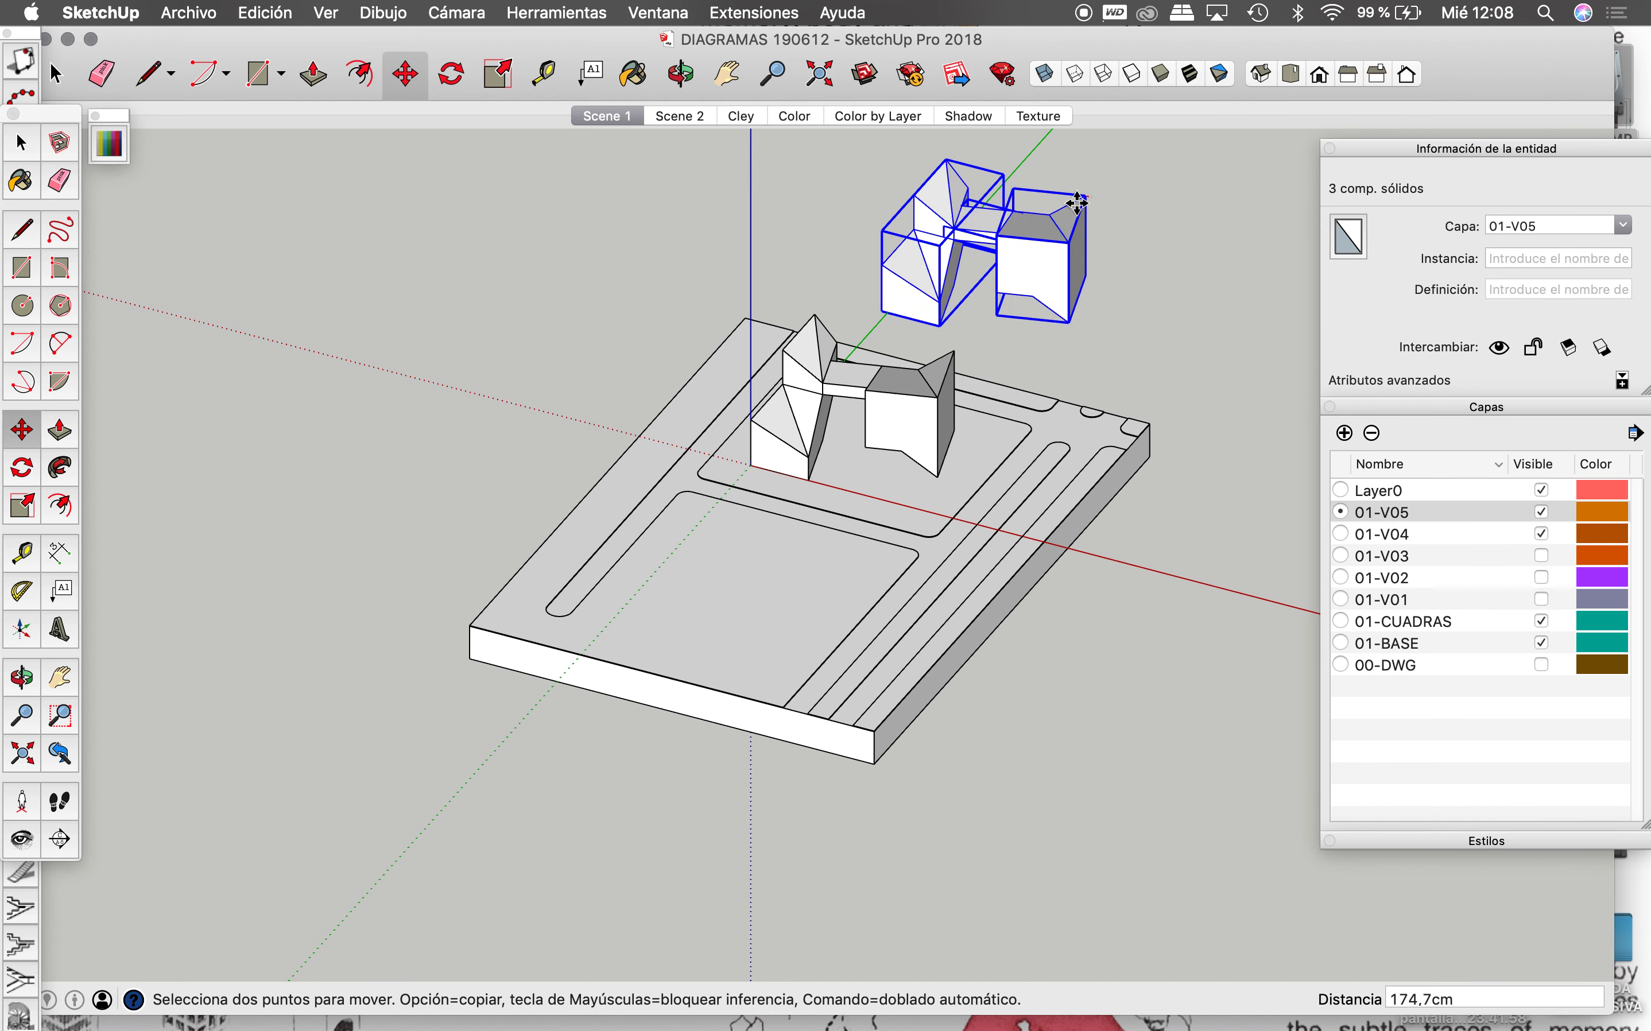
left_click(955, 355)
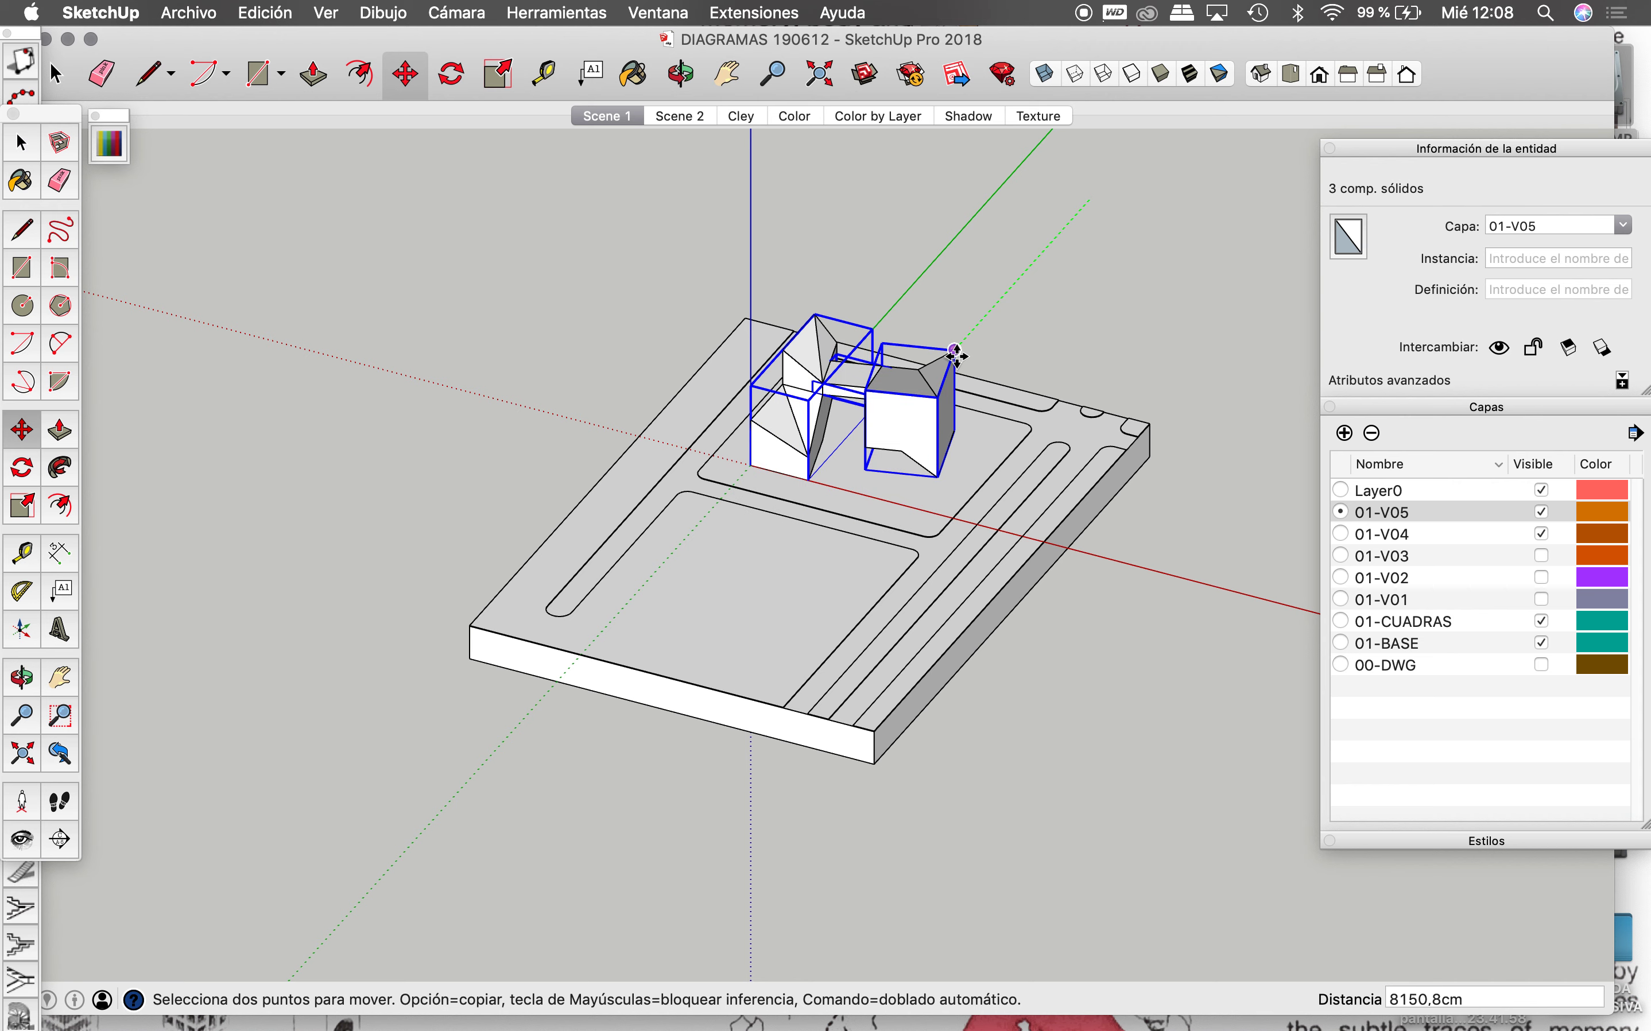
Step: Hide the 01-V04 massing layer and orbit around the model on the base
left_click(1543, 534)
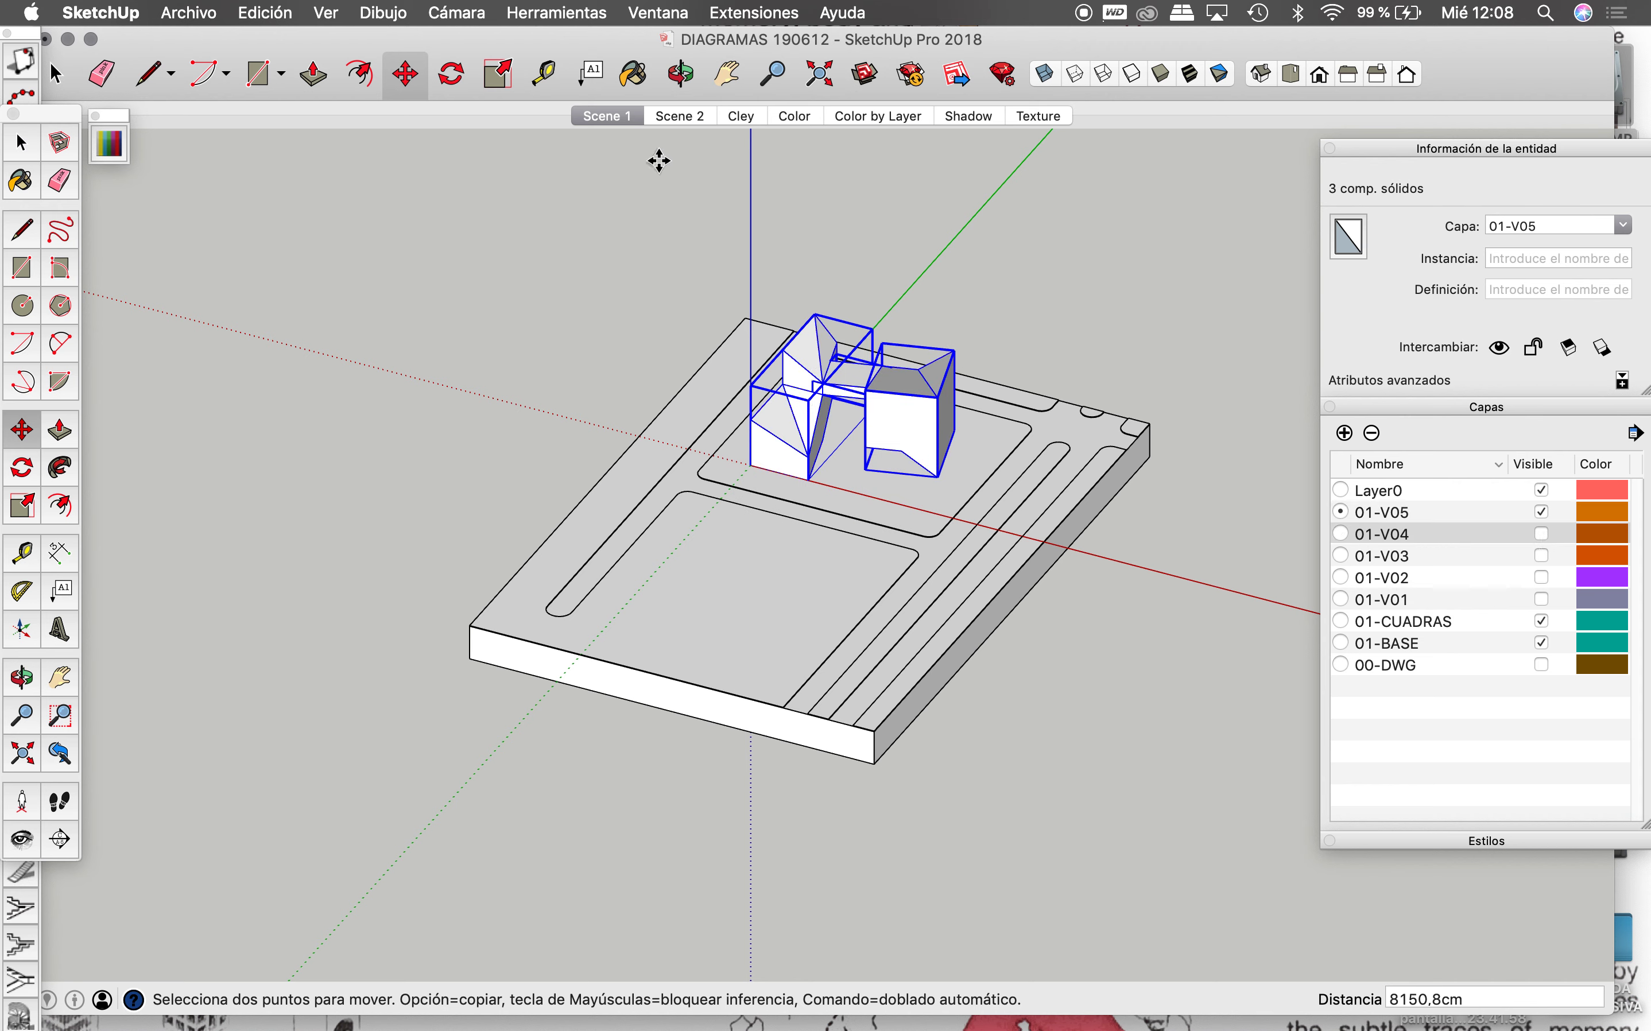
key("o")
mouse_move(903, 276)
left_mouse_down()
mouse_move(944, 362)
mouse_move(695, 555)
mouse_move(1106, 545)
mouse_move(1070, 484)
left_mouse_up()
key("space")
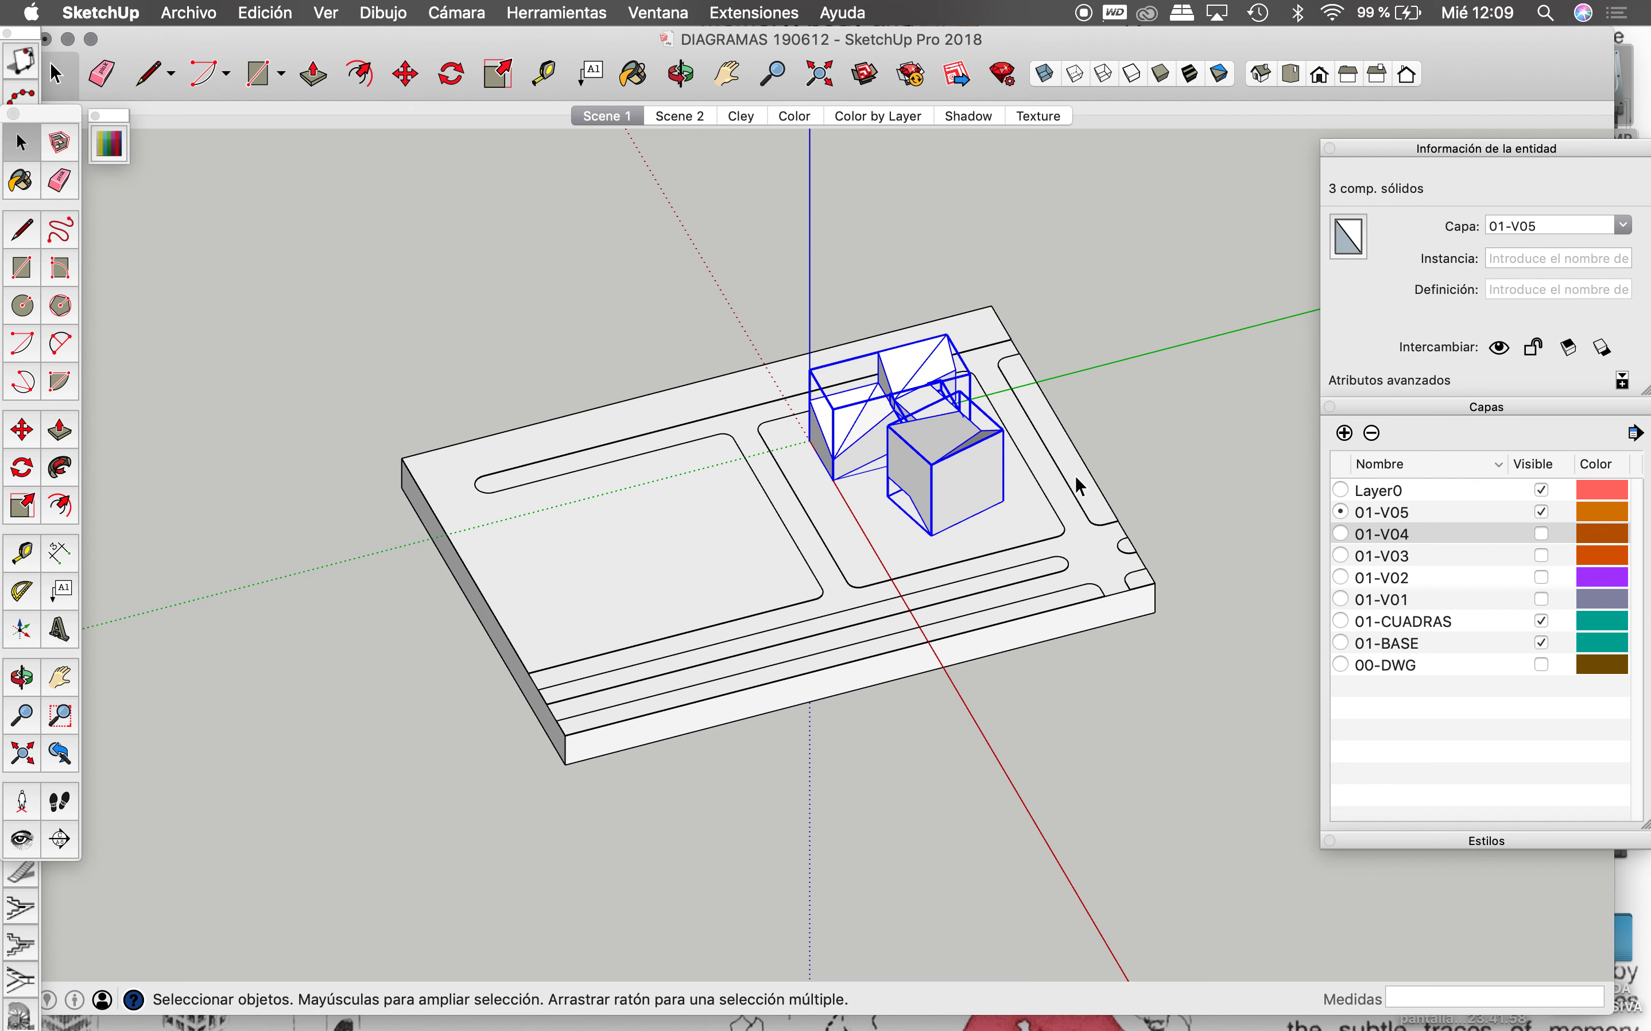
scroll(1050, 487, "up", 2)
scroll(1019, 490, "up", 1)
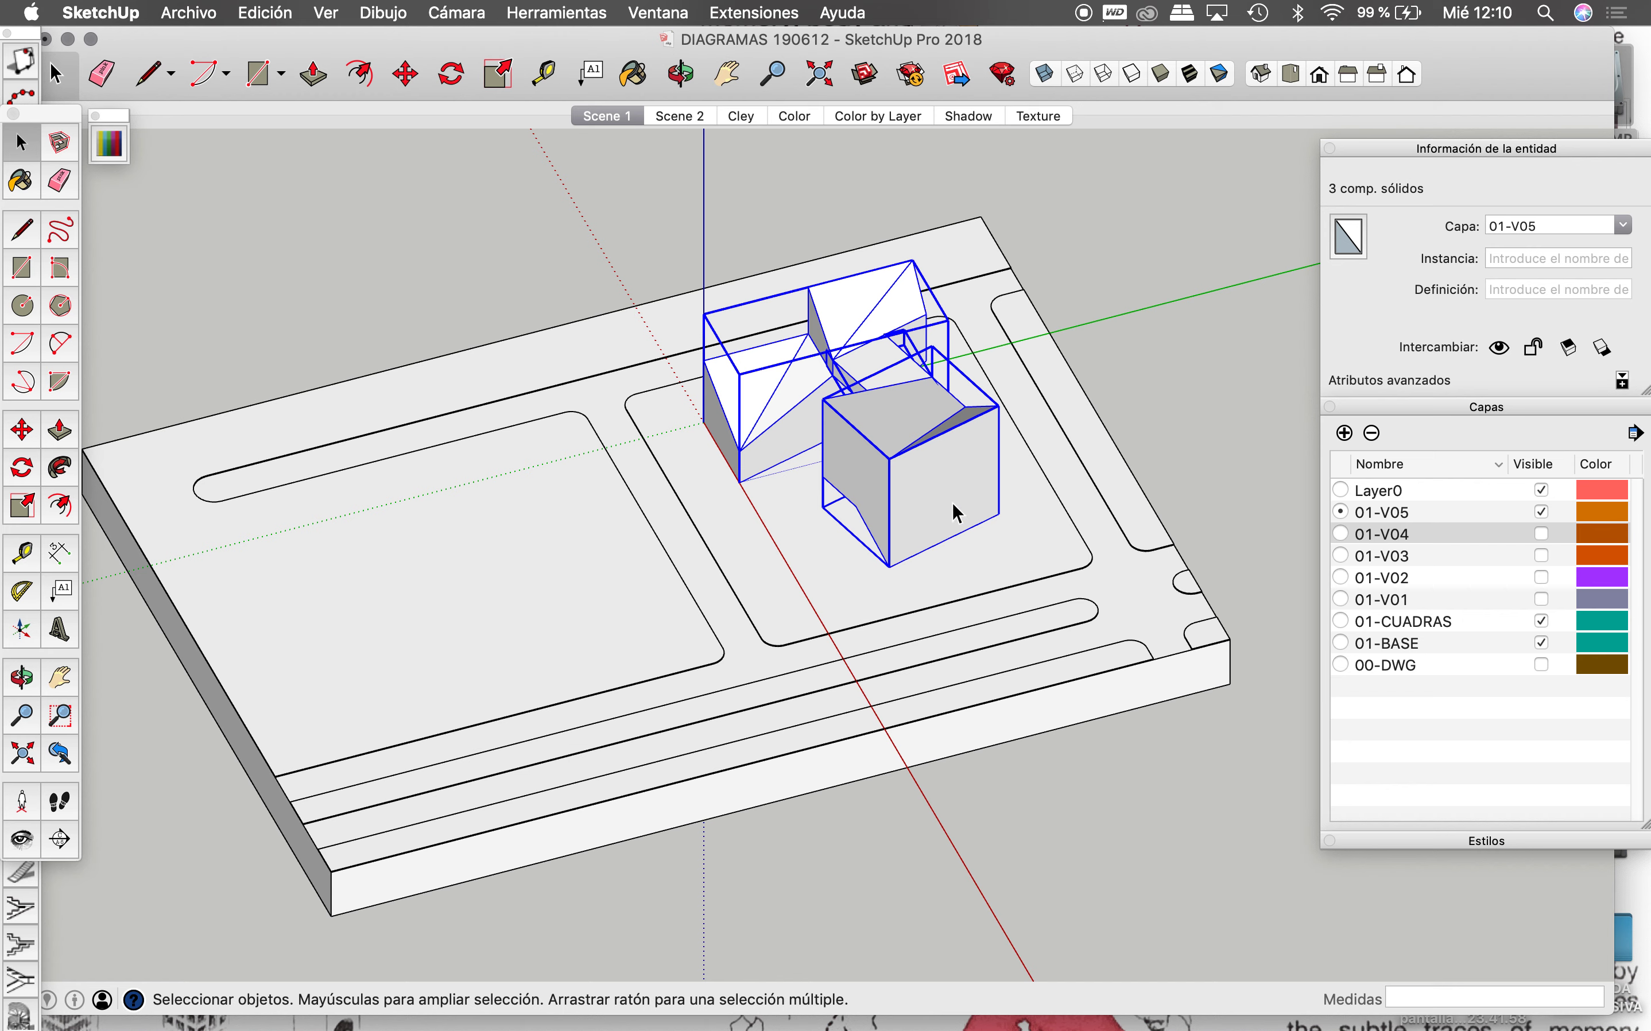
Step: Draw a 300 by 150 cm window outline with lines on the front block's face
left_click(681, 73)
left_click_drag(797, 140, 817, 91)
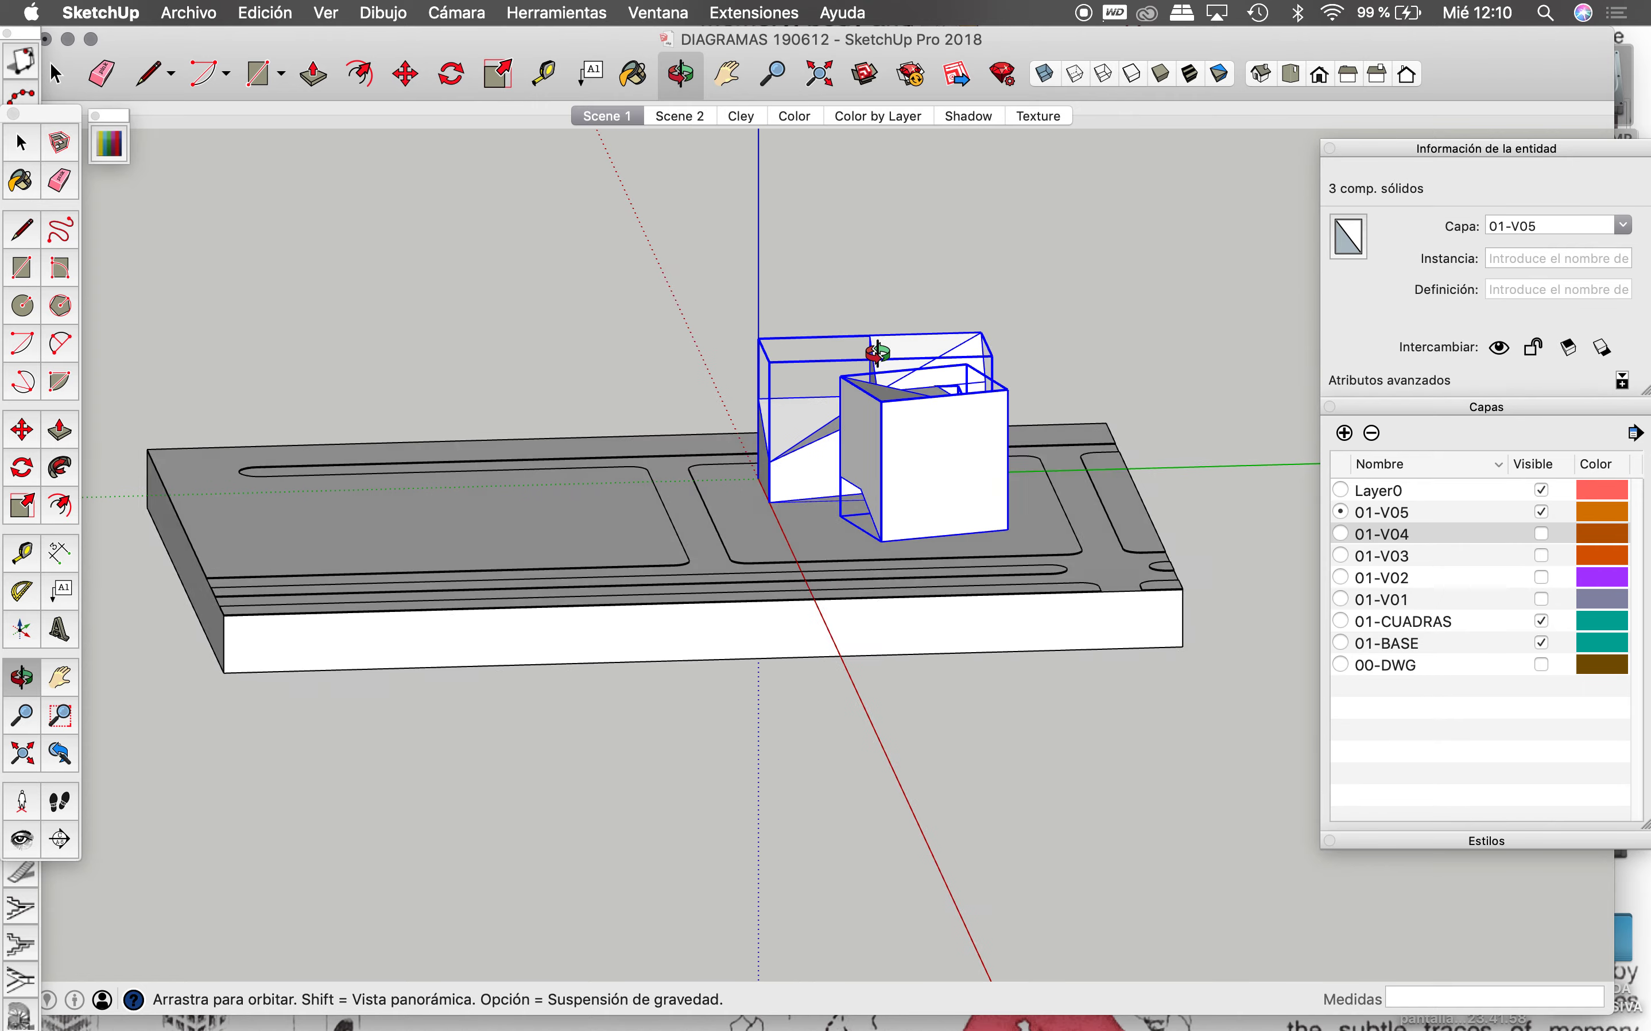
left_click_drag(877, 353, 1043, 457)
key("r")
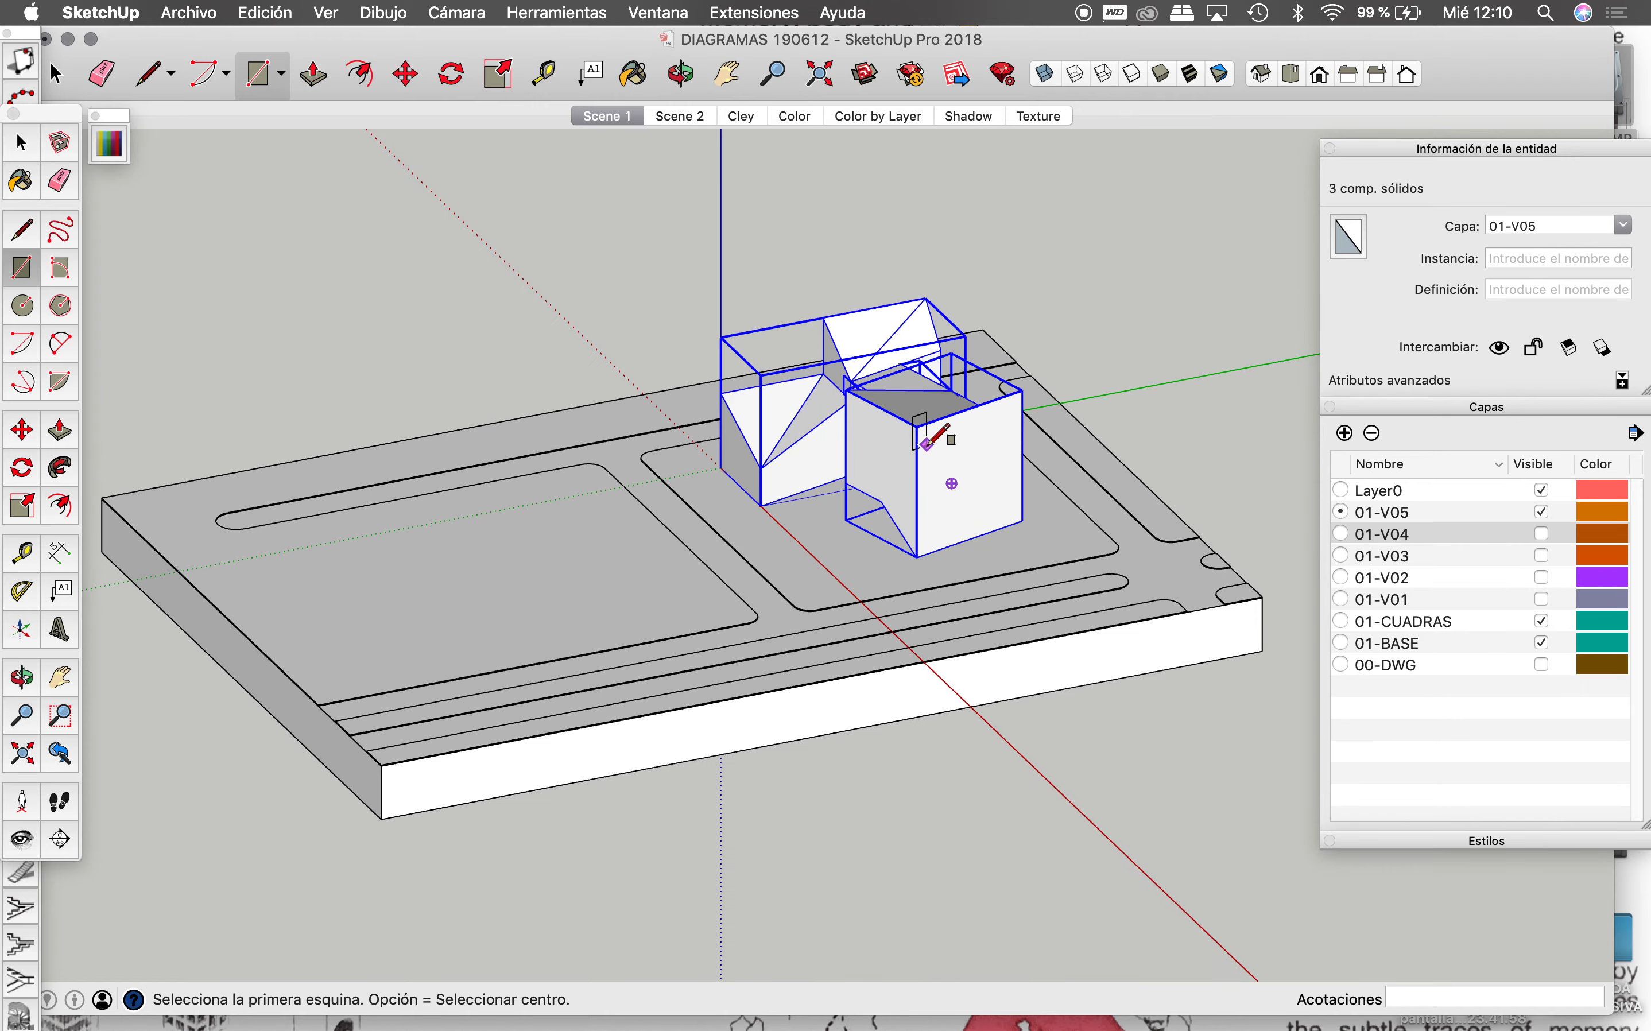
scroll(948, 430, "up", 3)
scroll(938, 423, "up", 3)
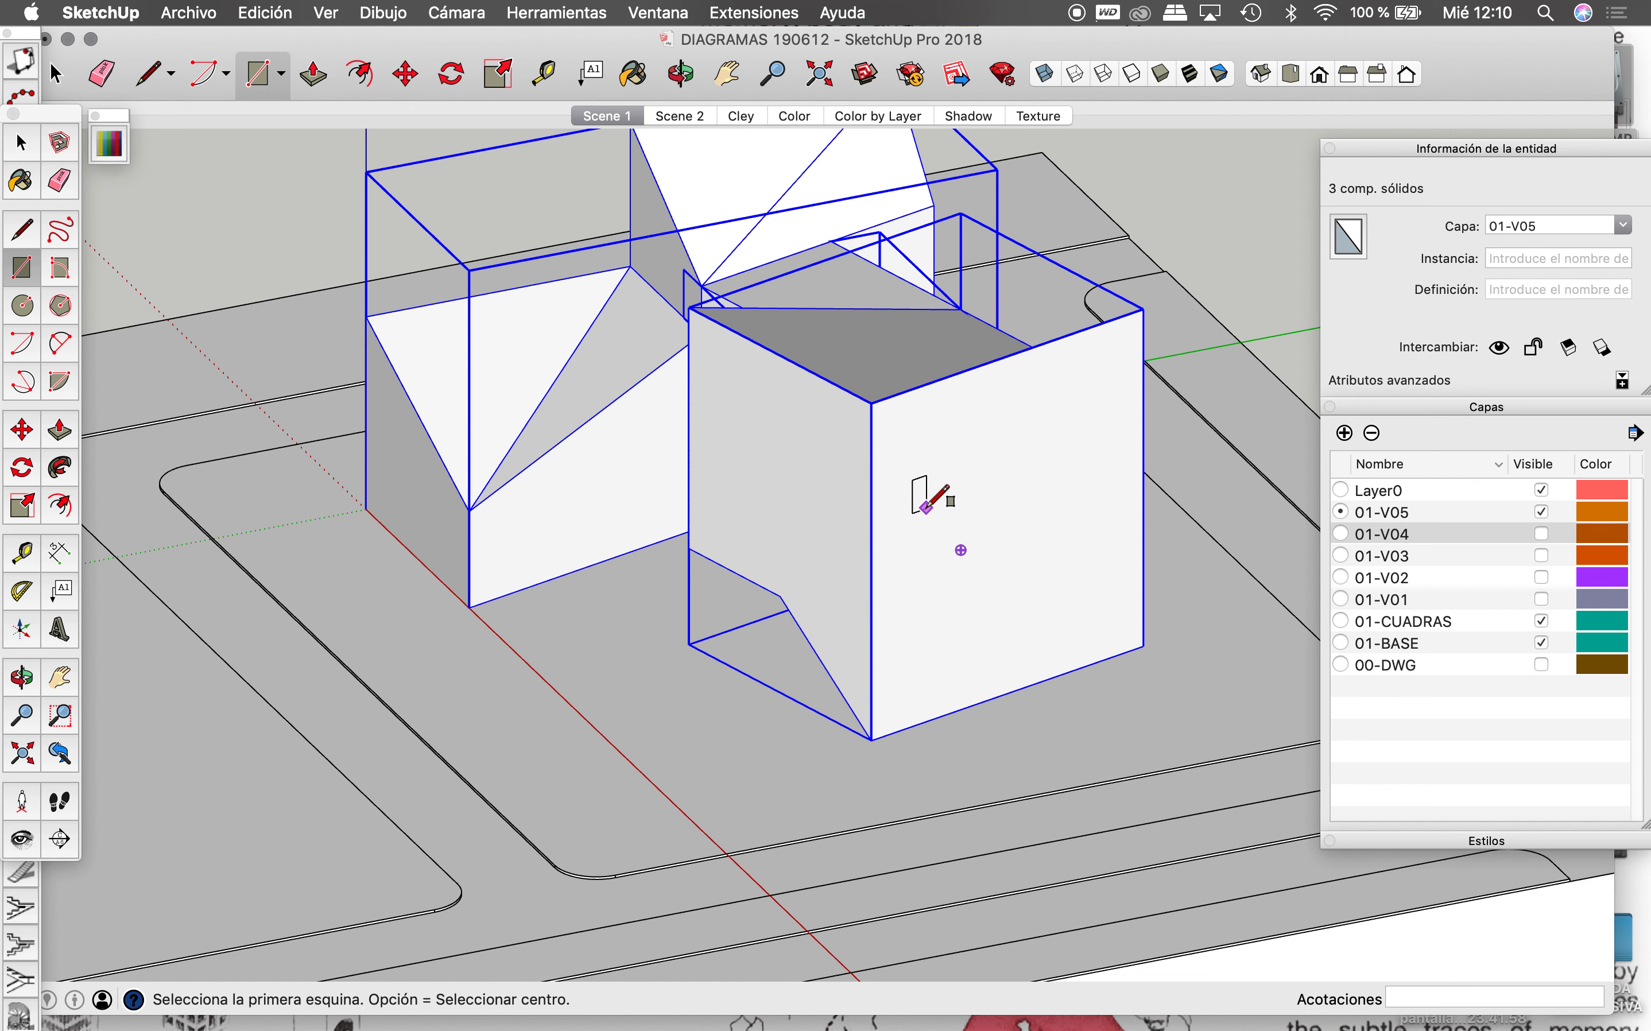
key("l")
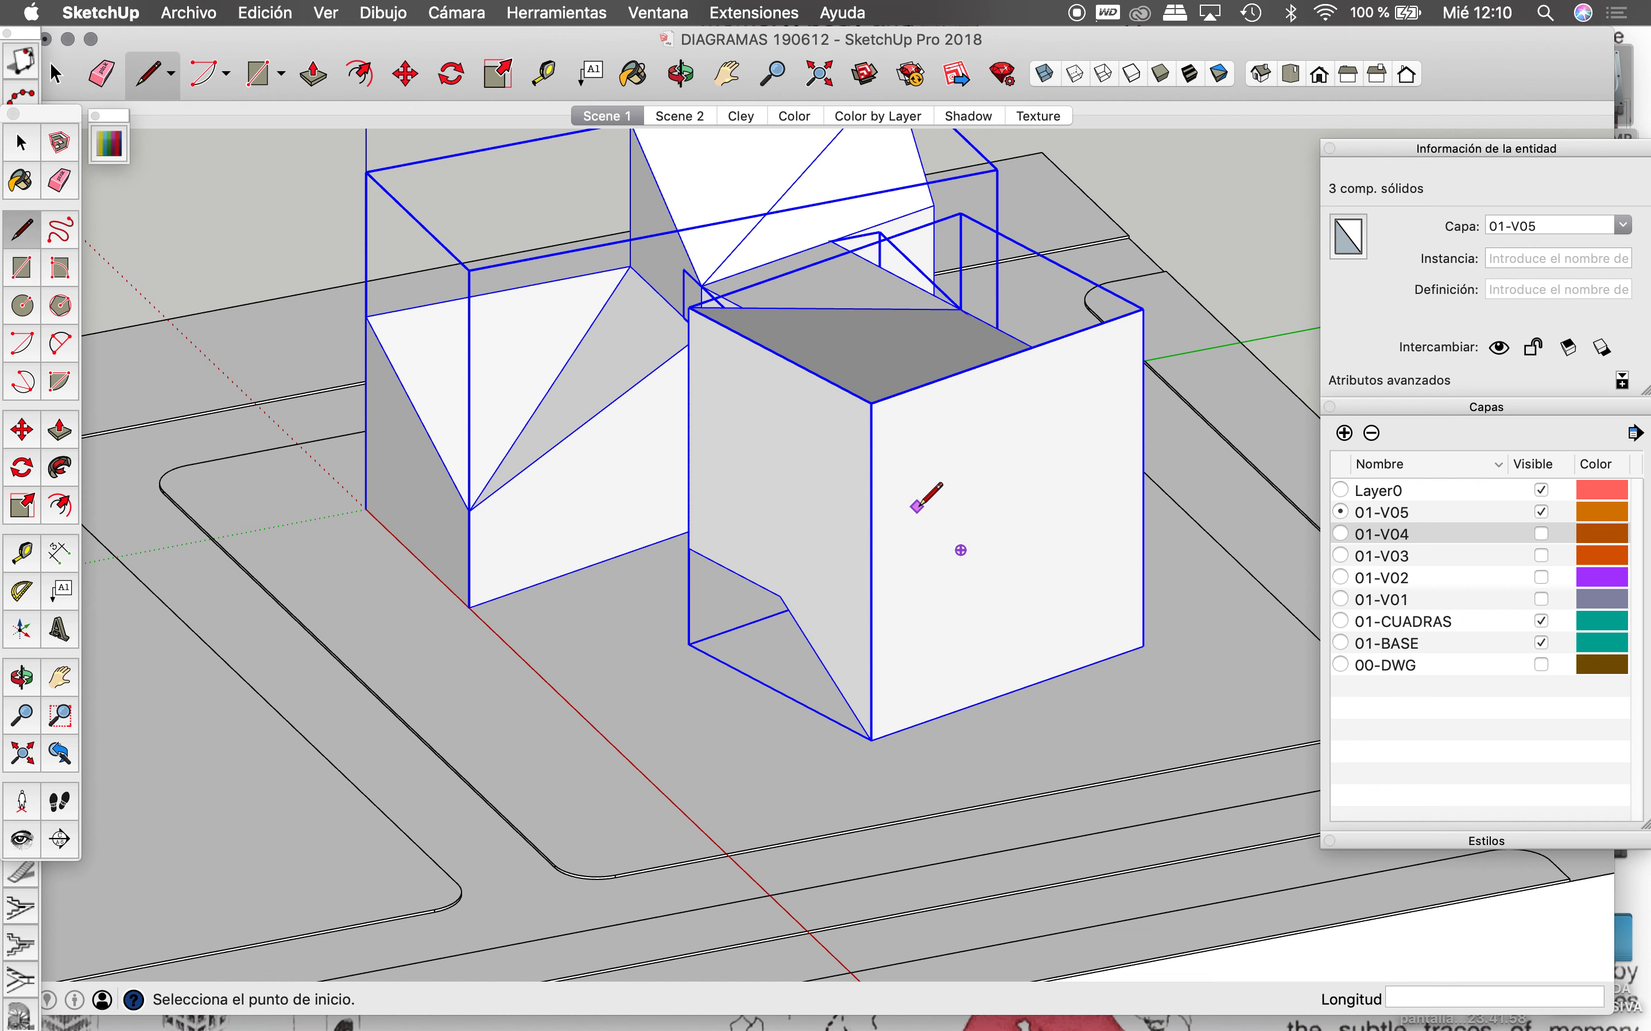
left_click(918, 507)
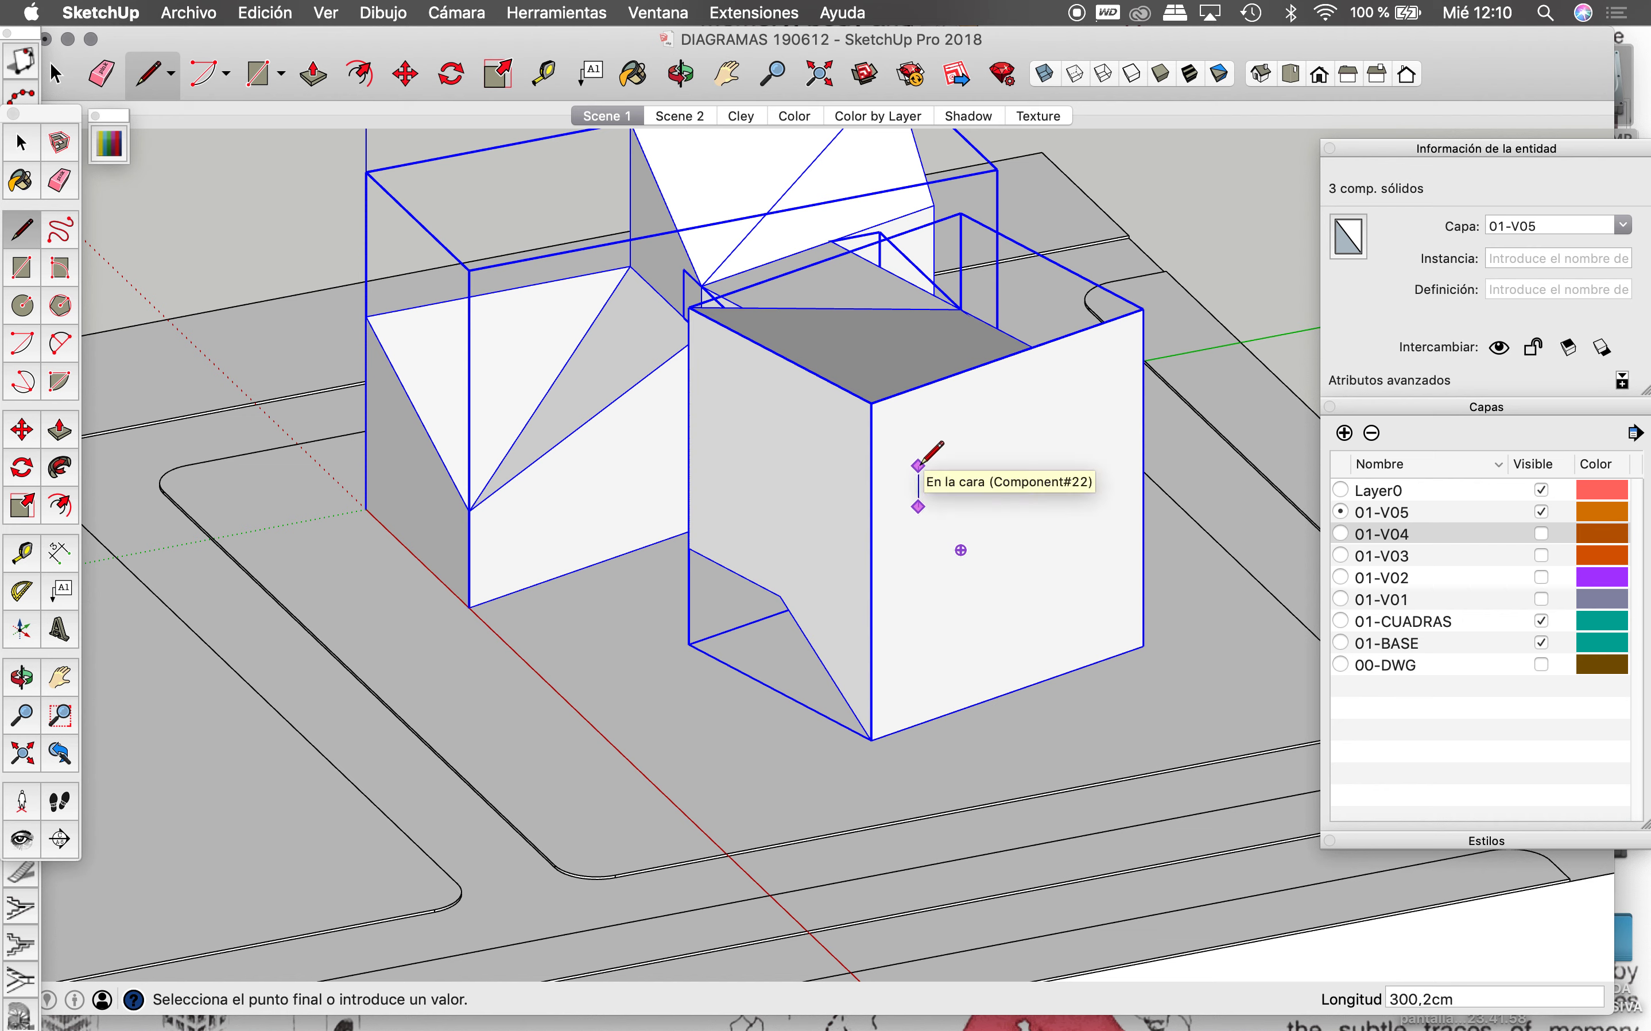
type("300")
key("Return")
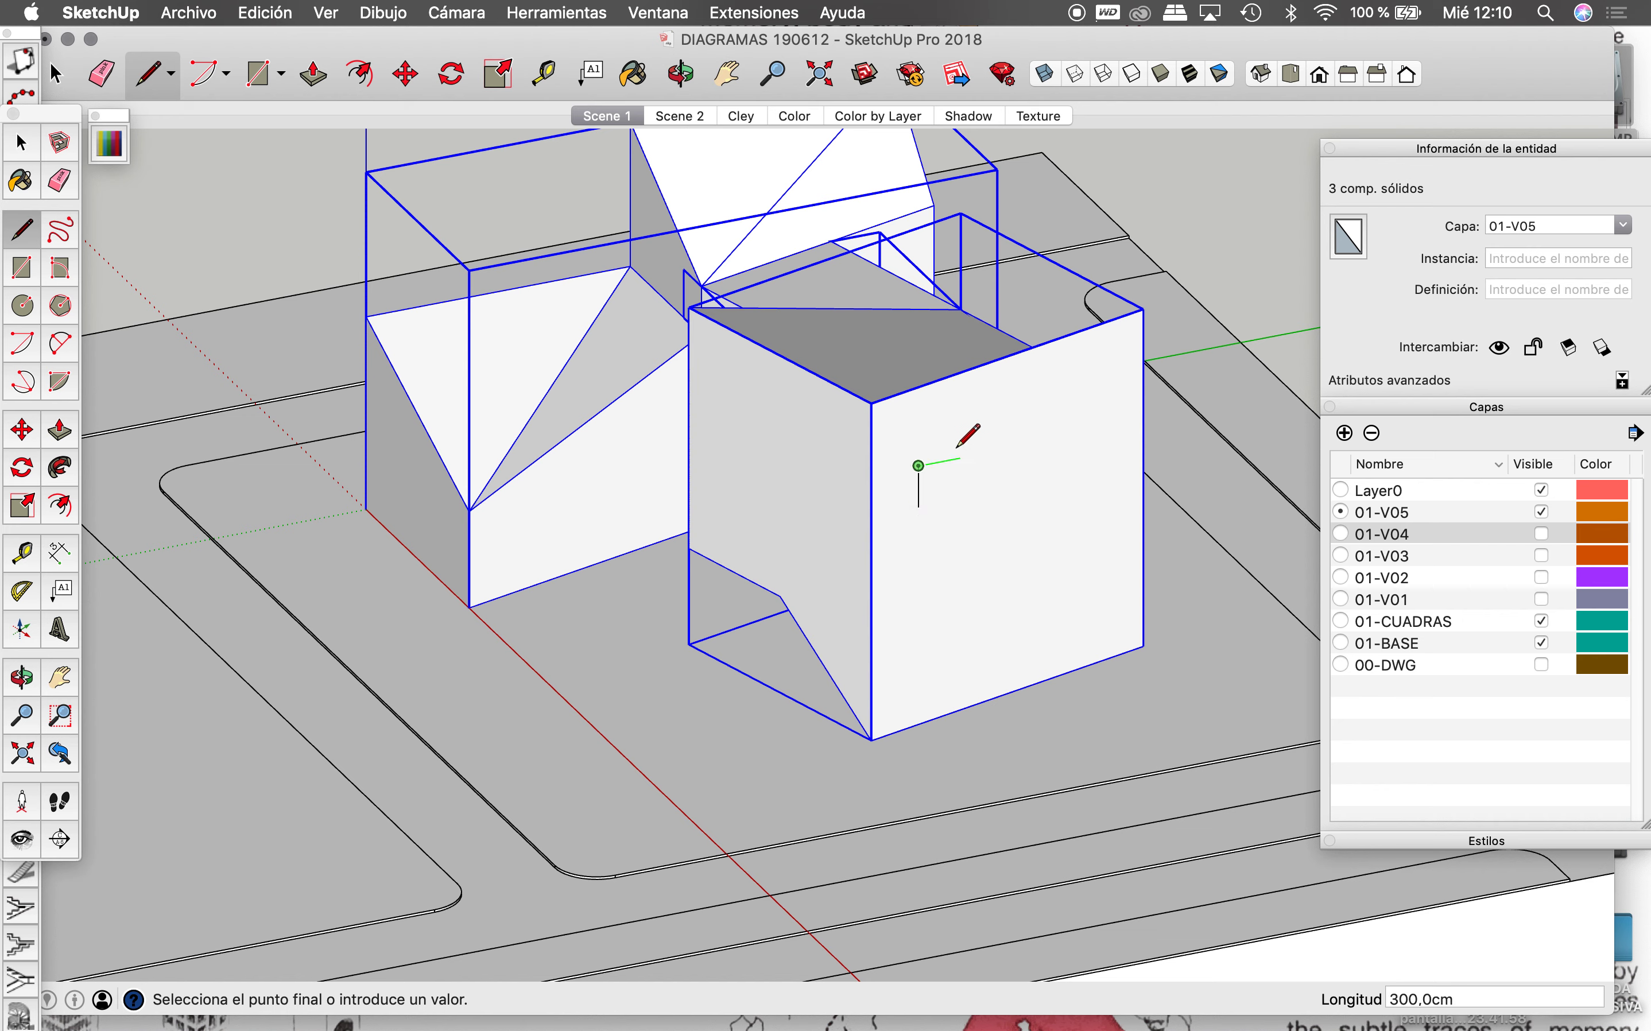
type("150")
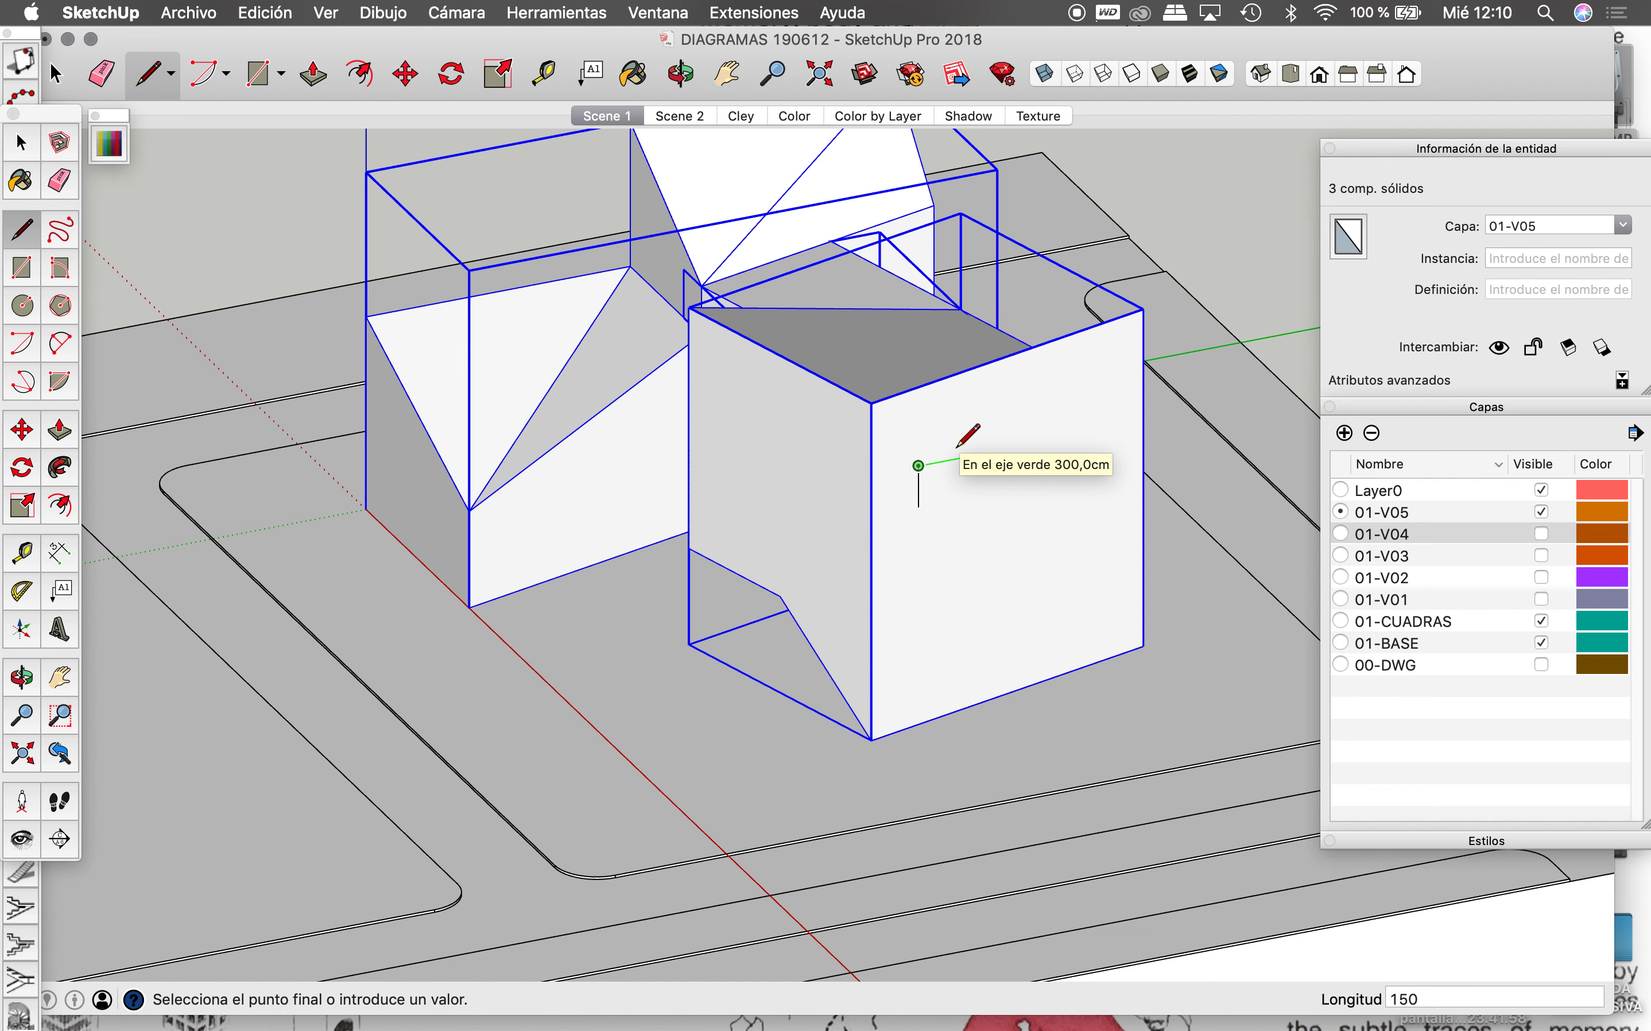
key("Return")
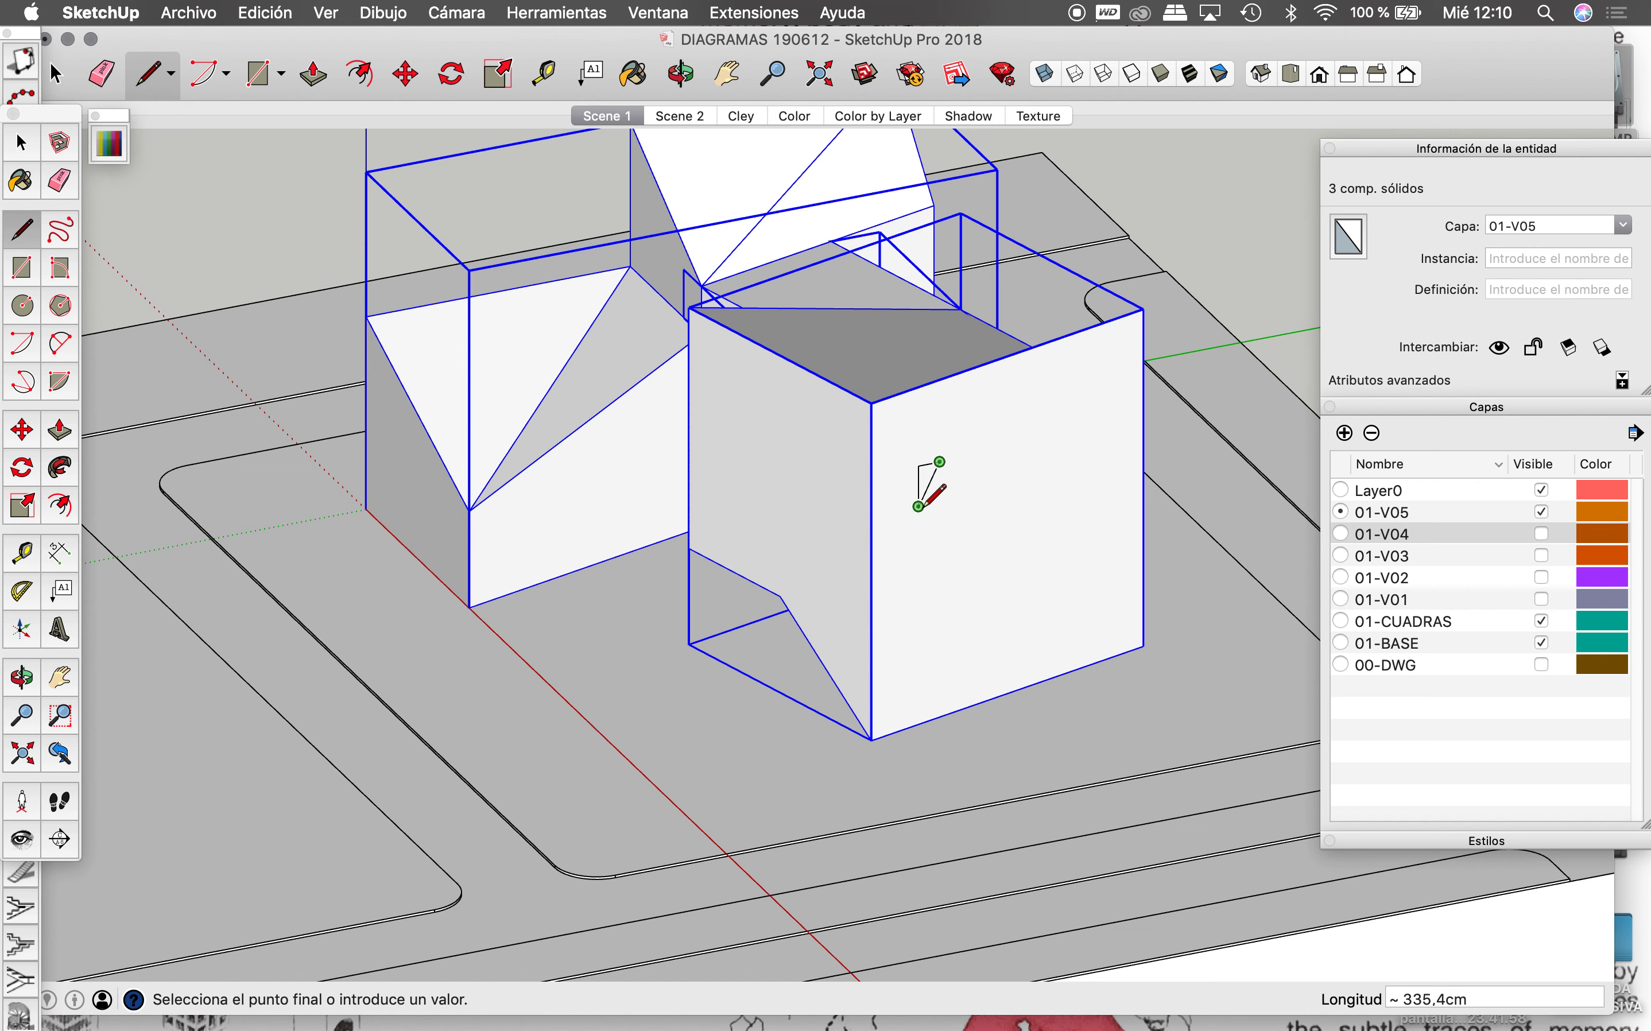
left_click(940, 505)
Step: Push/Pull the window face out into a long bar
key("p")
left_click(927, 490)
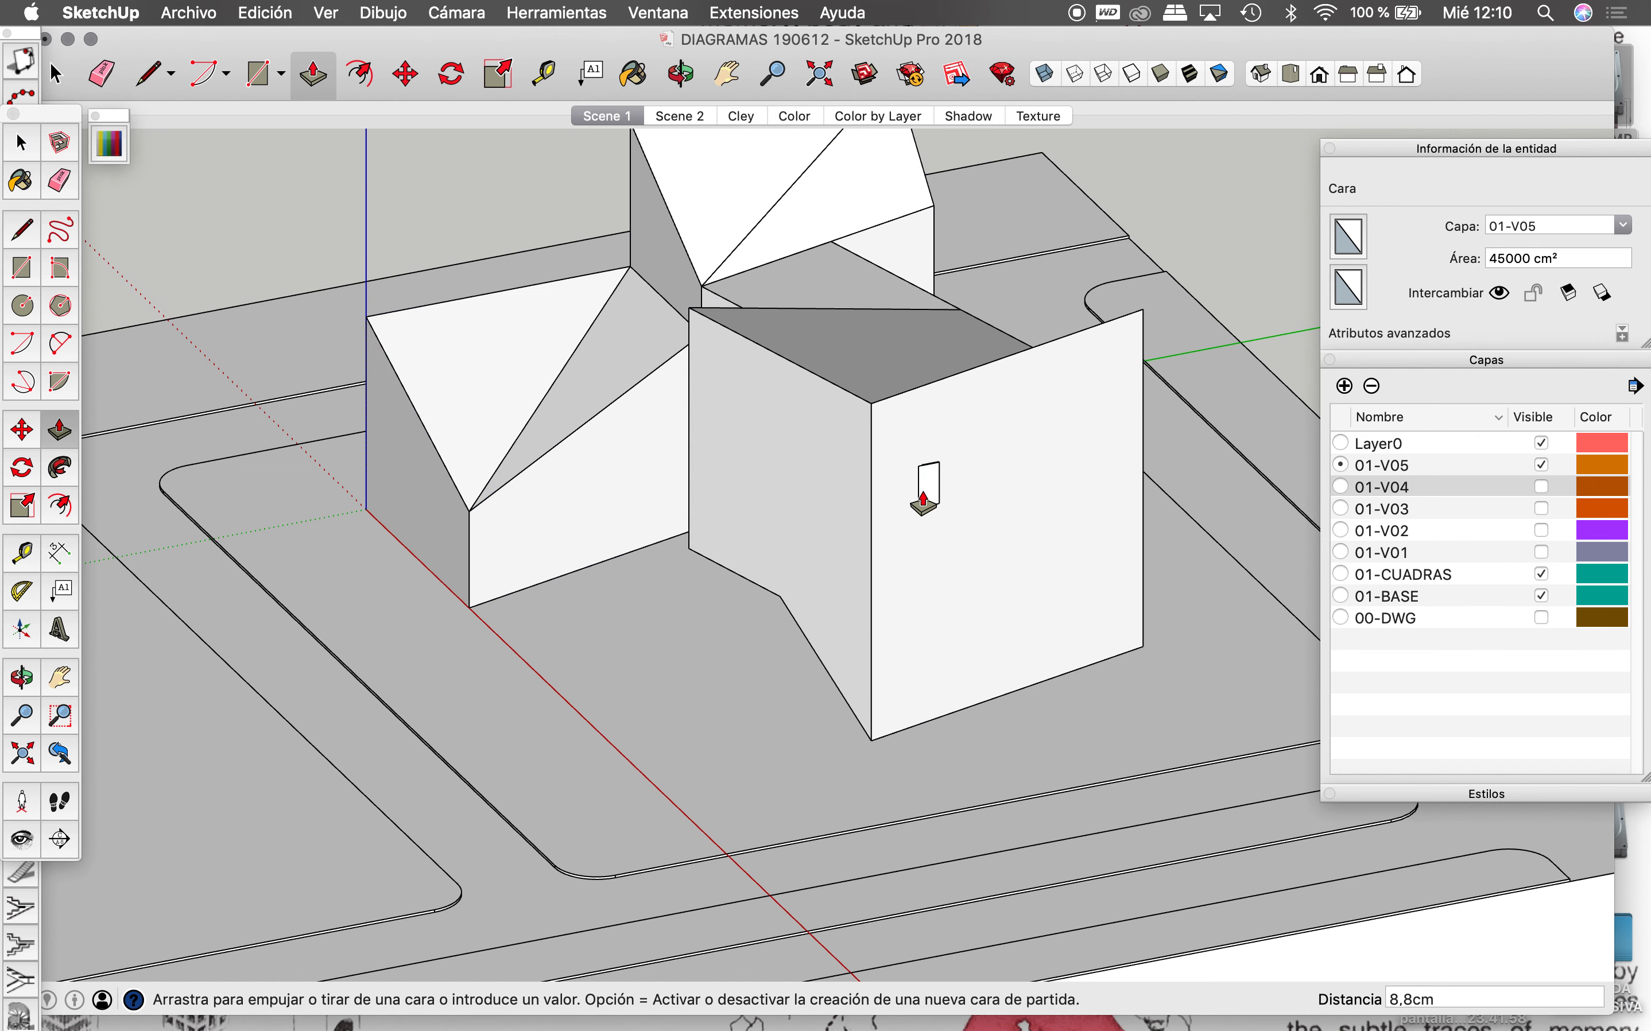
left_click(570, 220)
key("space")
Step: Select the bar's connected geometry and make it a component
triple_click(925, 484)
right_click(924, 483)
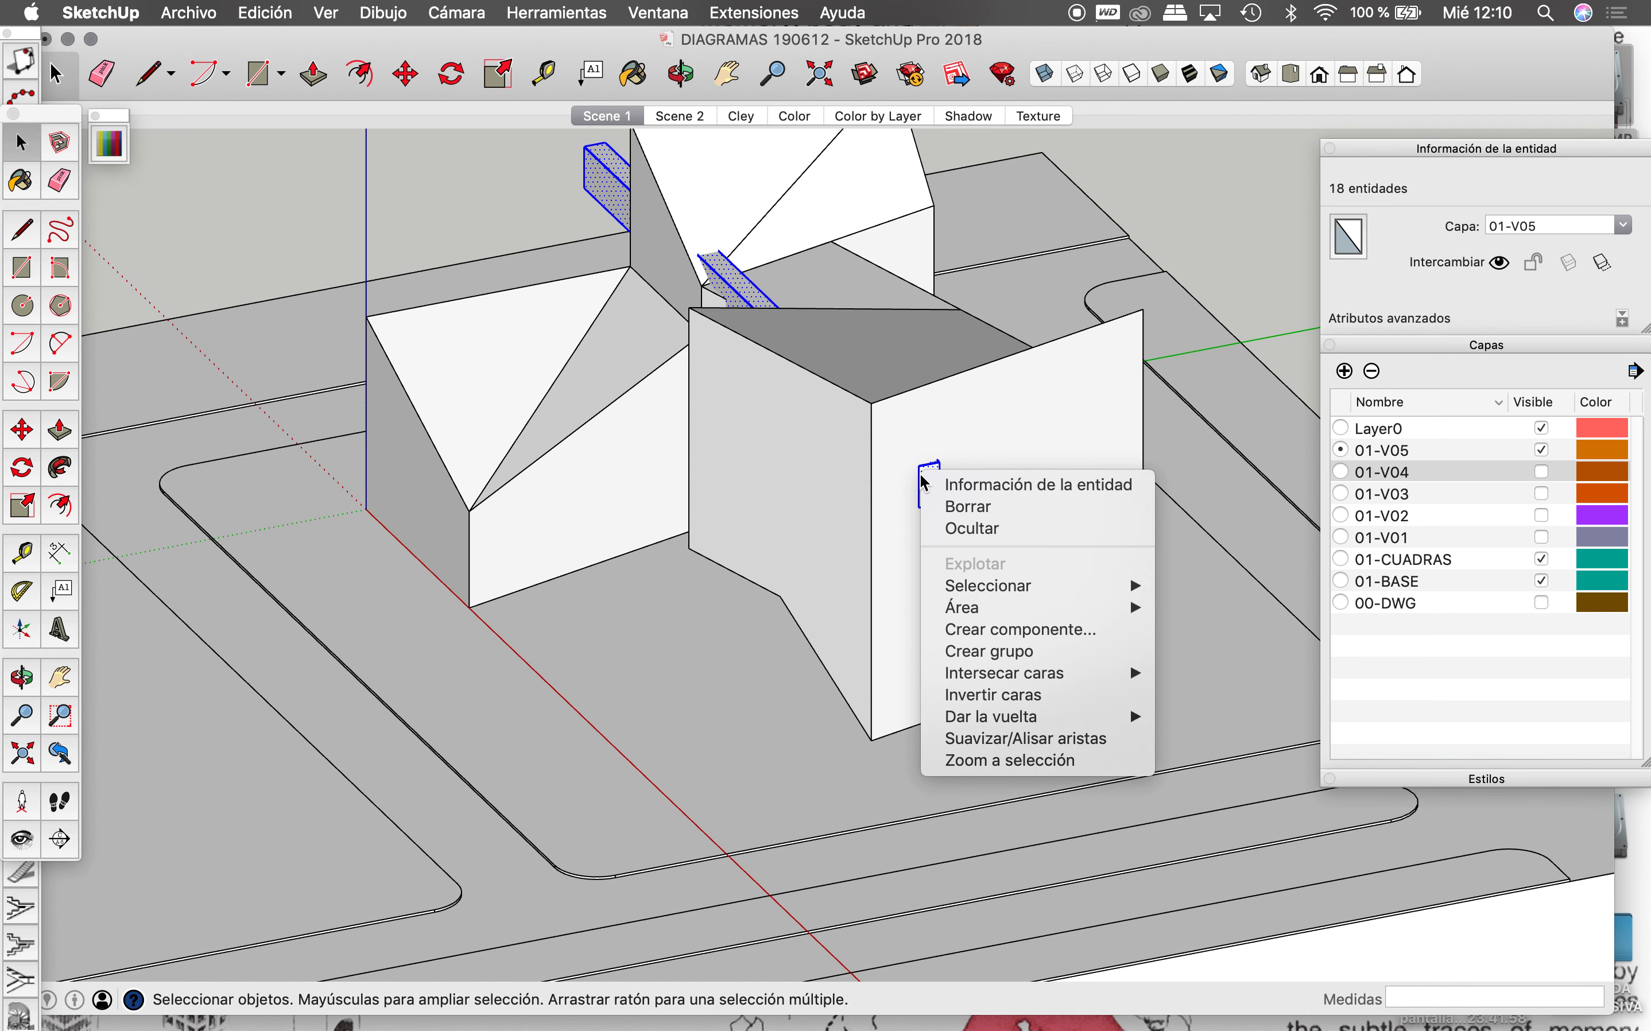
left_click(988, 631)
left_click(985, 648)
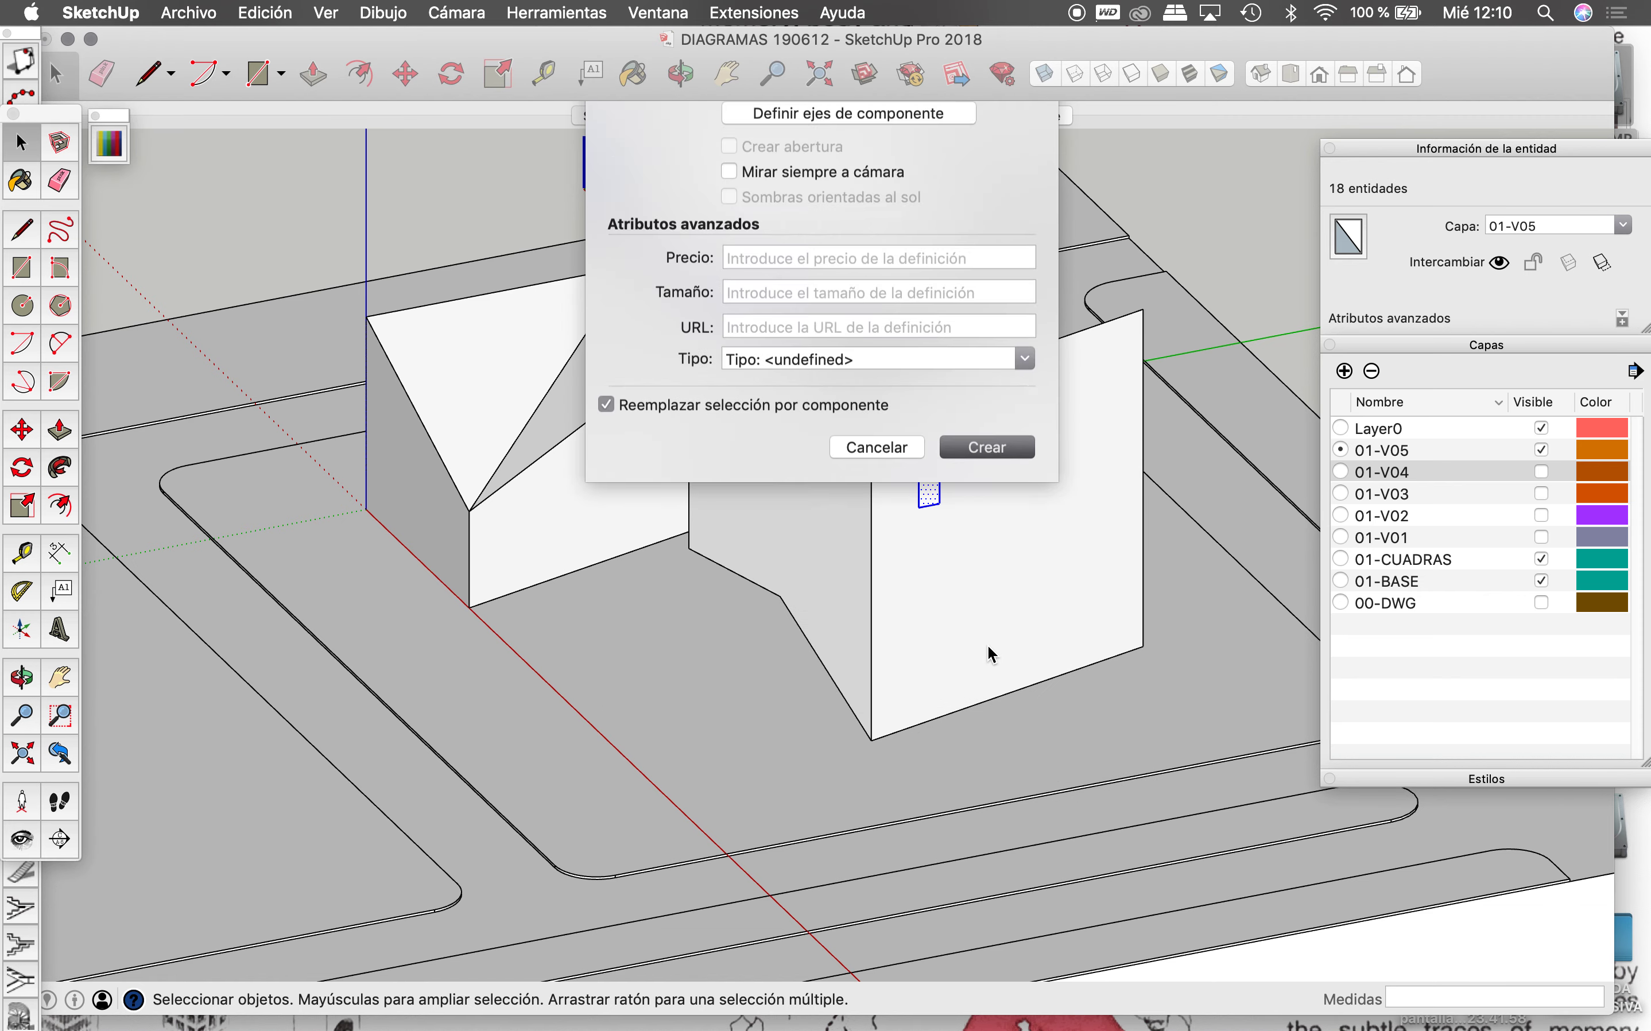
Step: Outline a 600 by 450 cm window rectangle lower on the front face
key("r")
key("l")
left_click(1009, 564)
type("600")
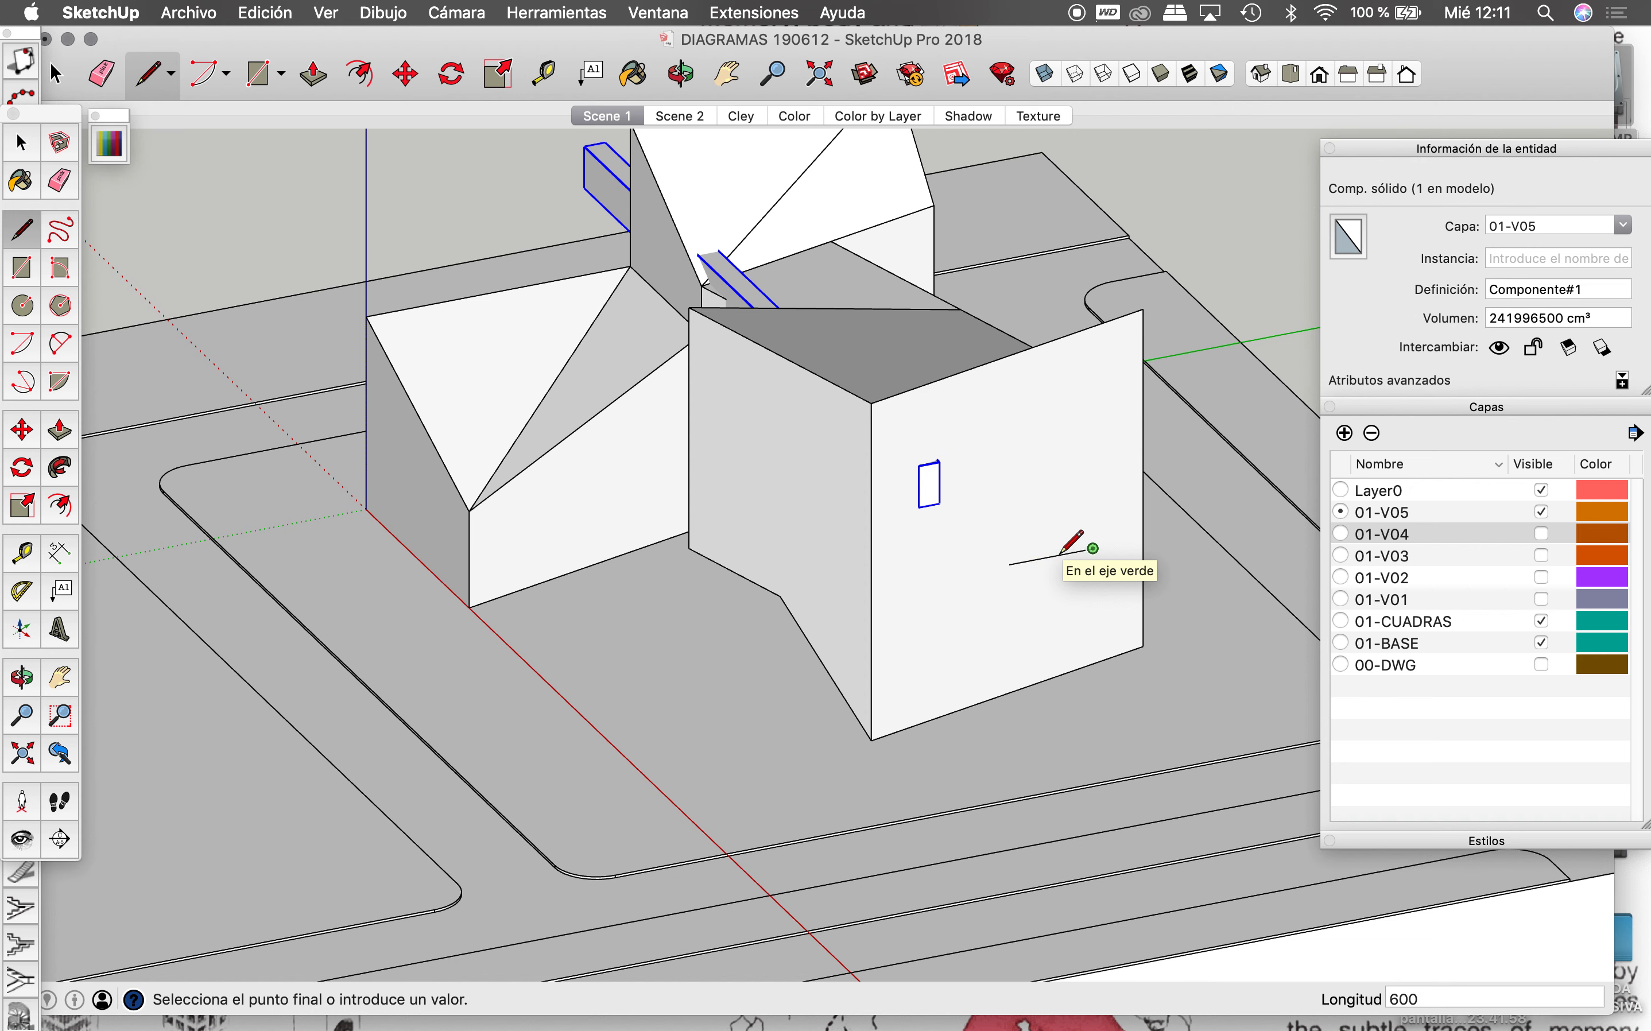
key("Return")
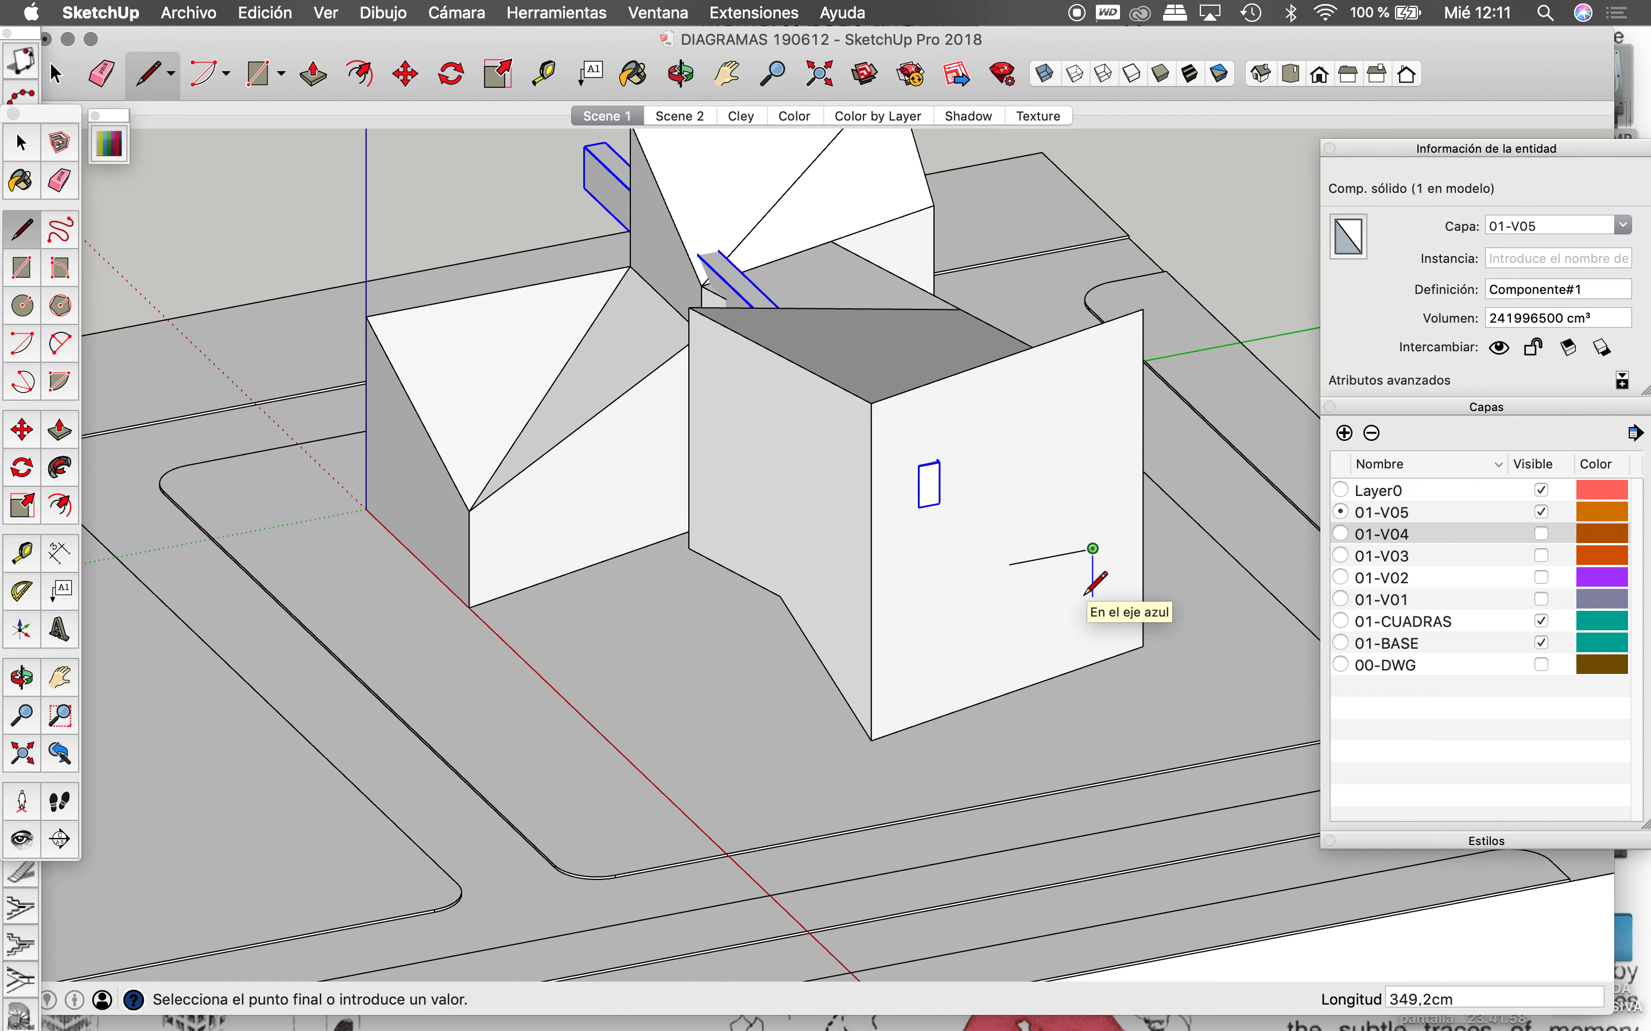
type("450")
key("Return")
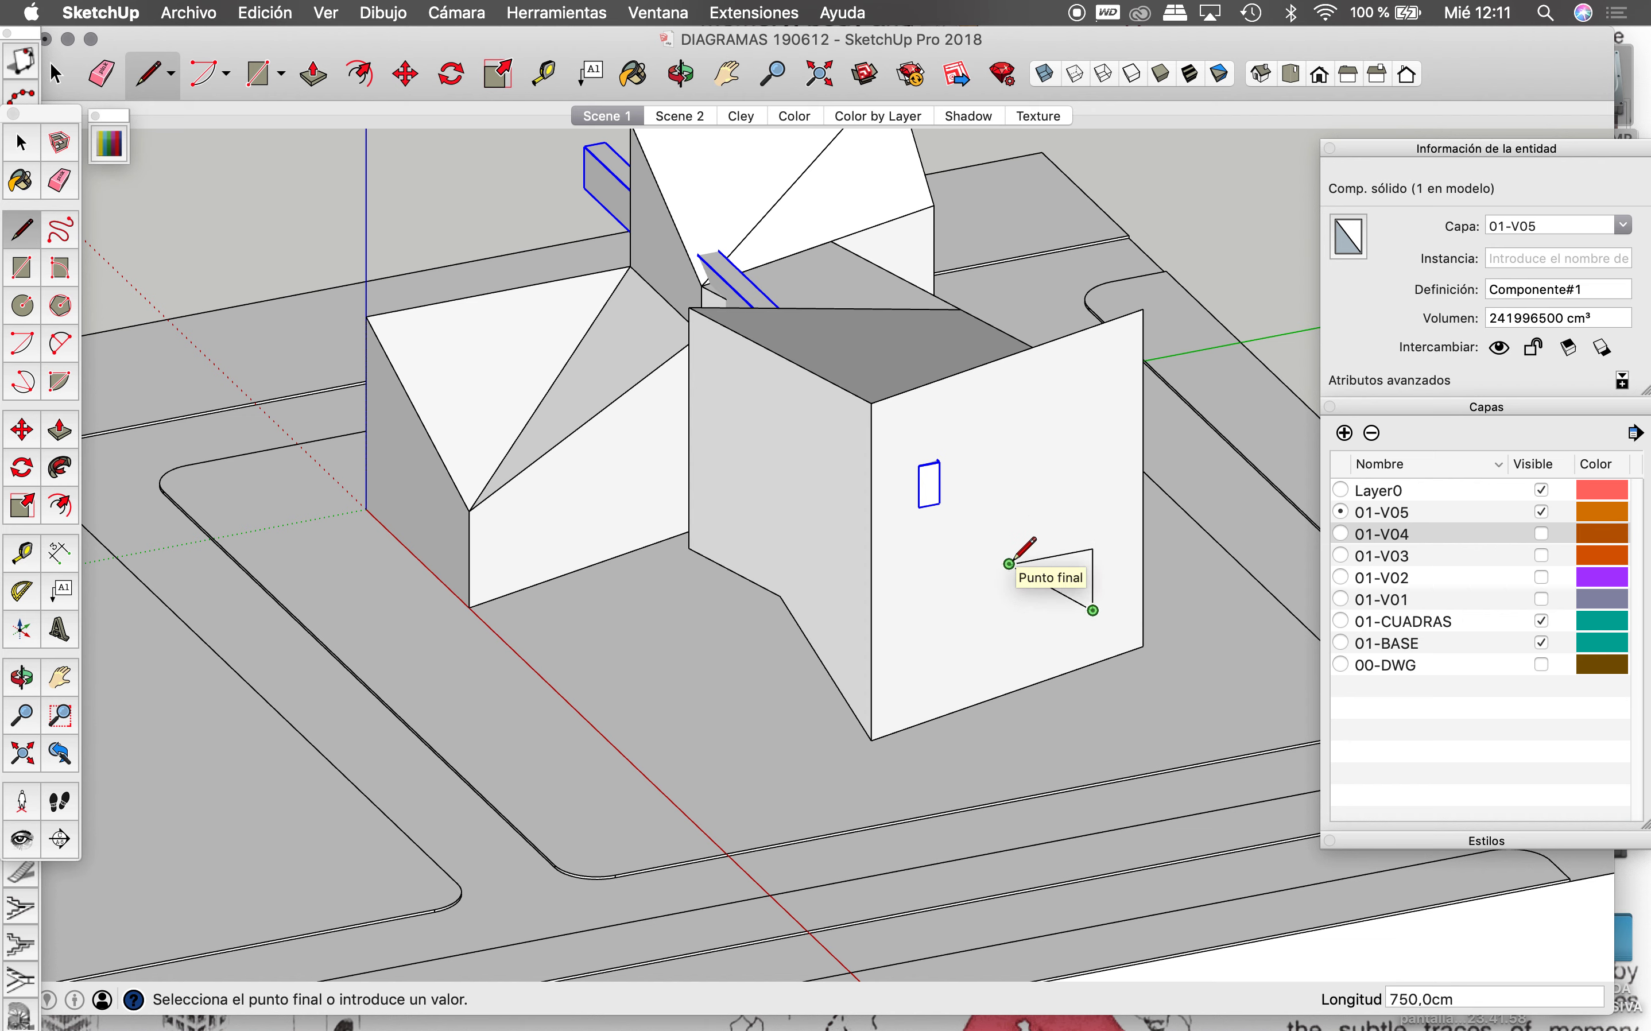
left_click(1009, 626)
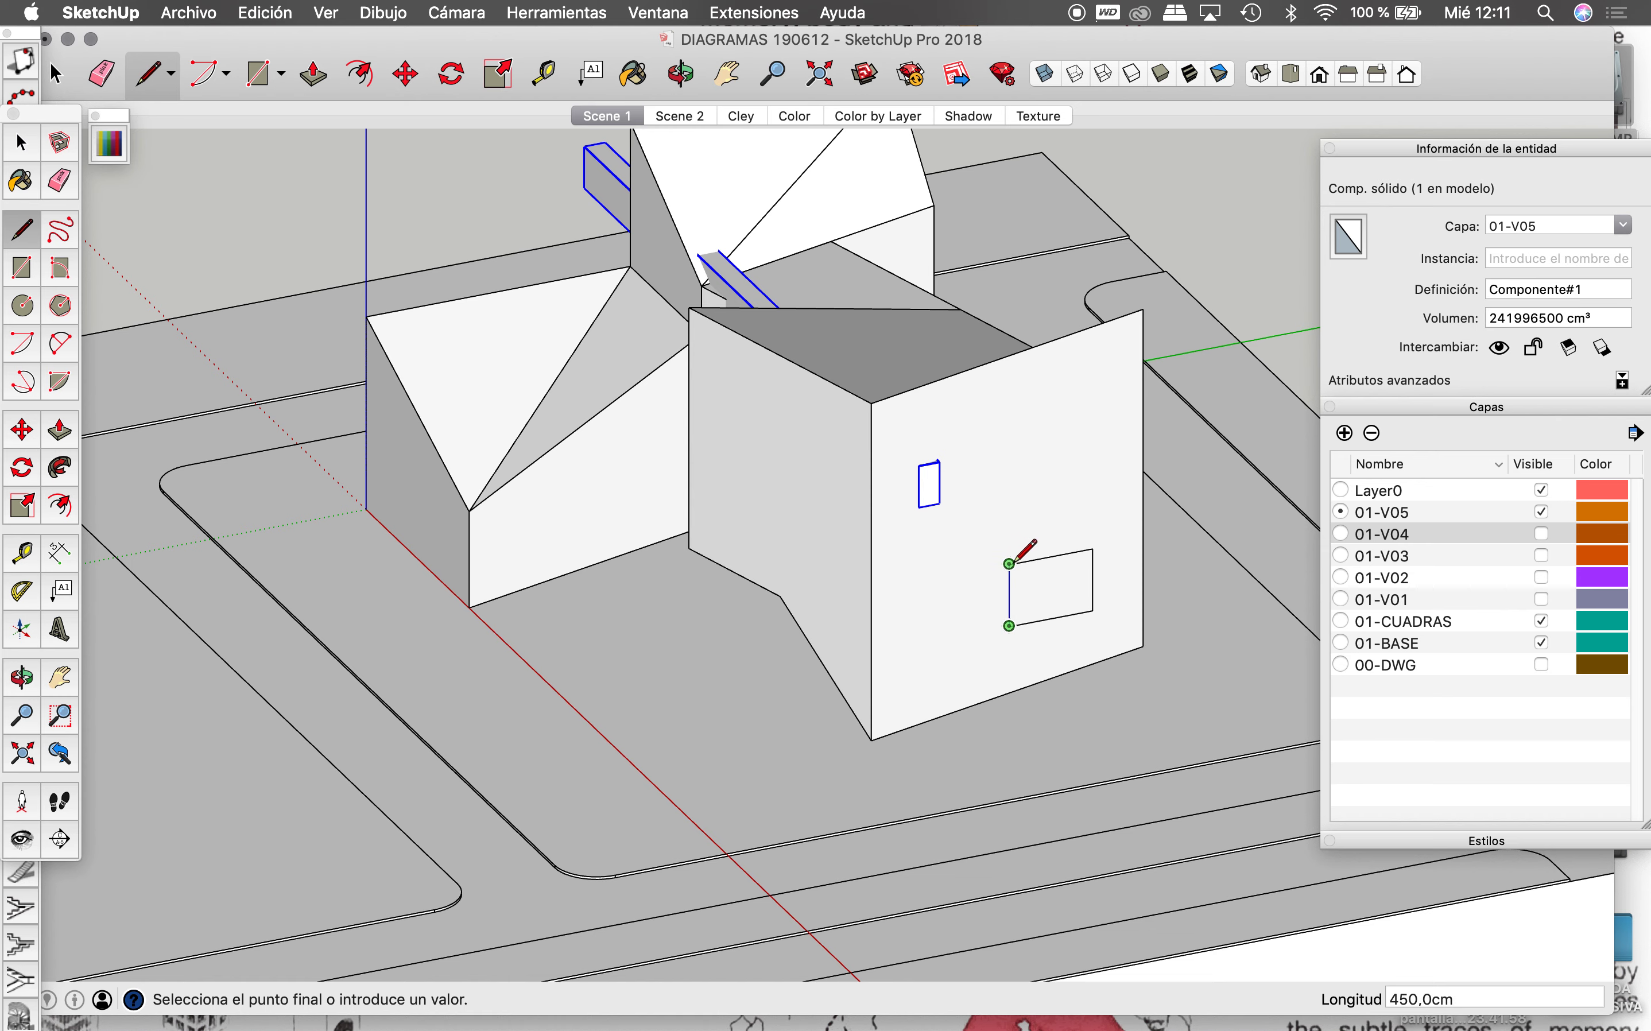
left_click(1009, 564)
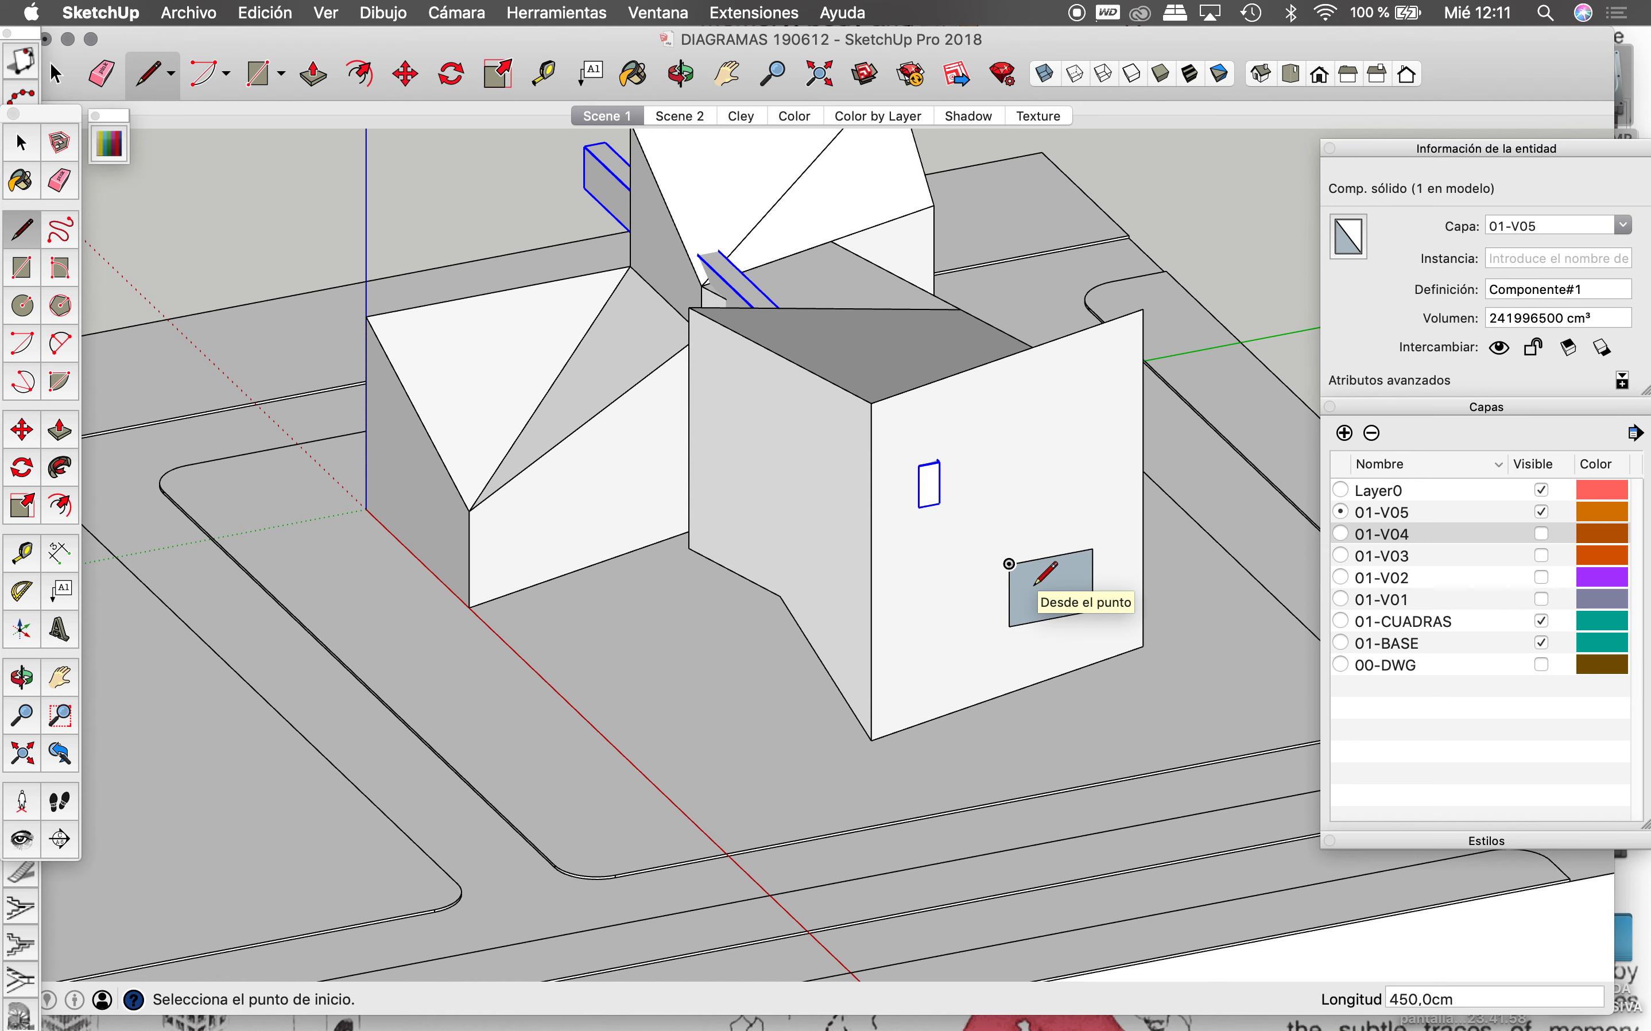
Step: Recess the large window face with Push/Pull, then orbit around the building
key("p")
scroll(1040, 604, "down", 3)
left_click(1047, 589)
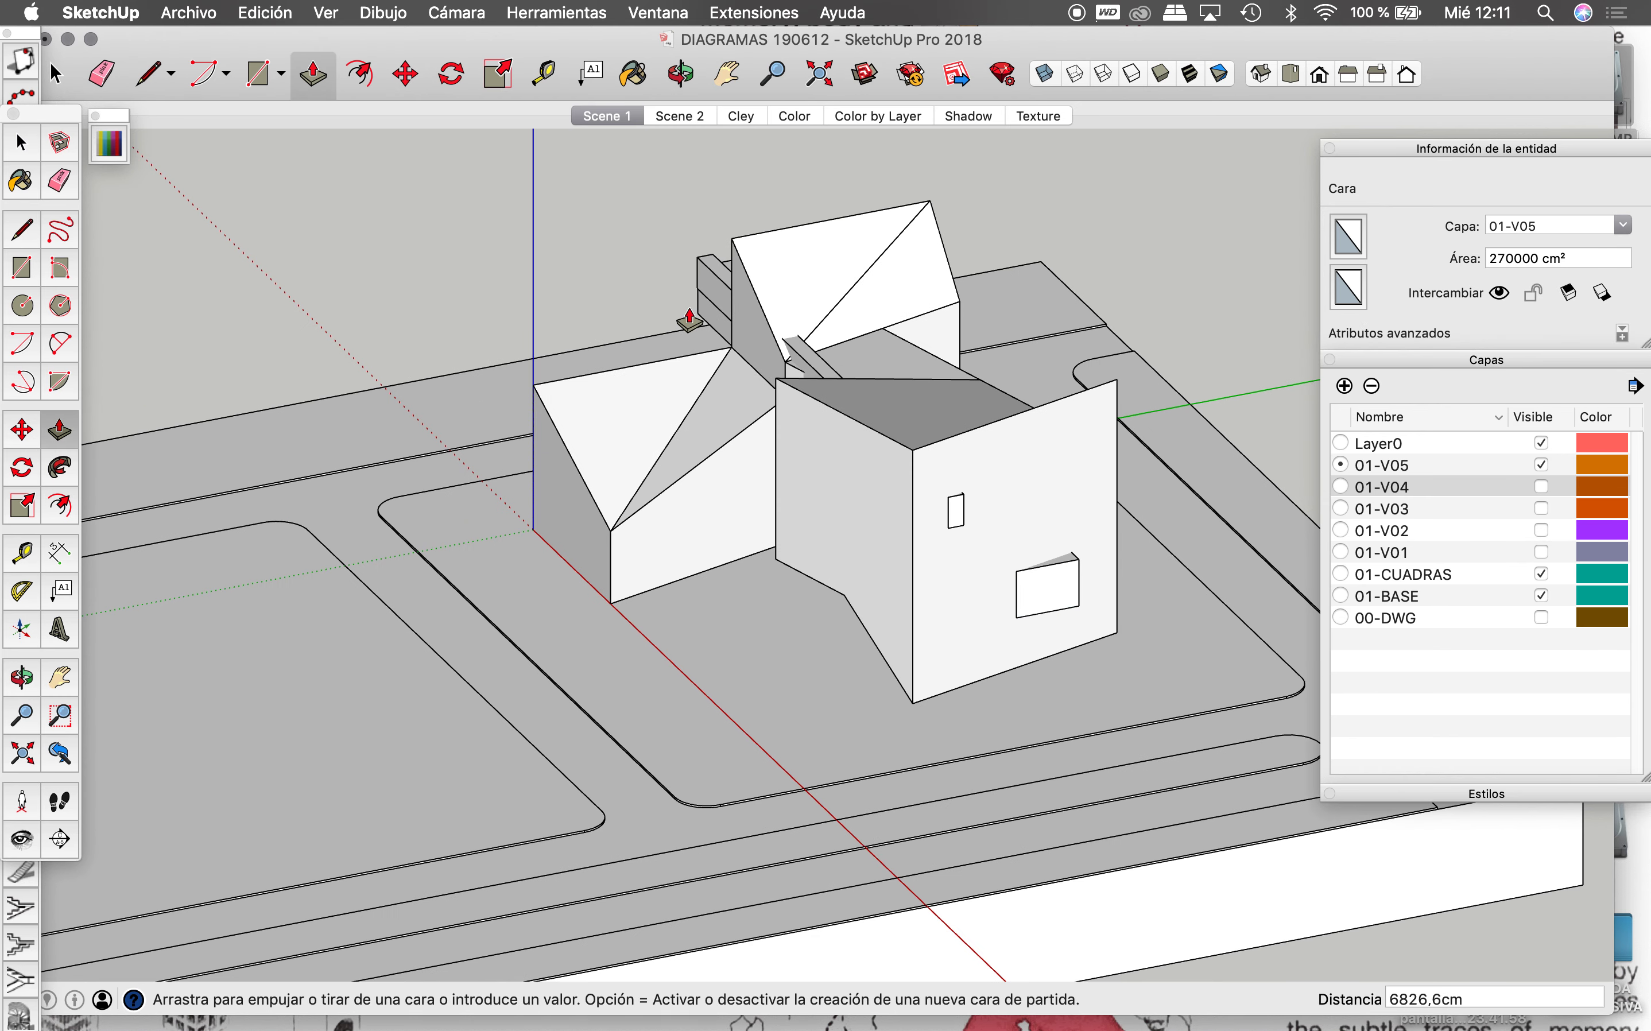
key("Escape")
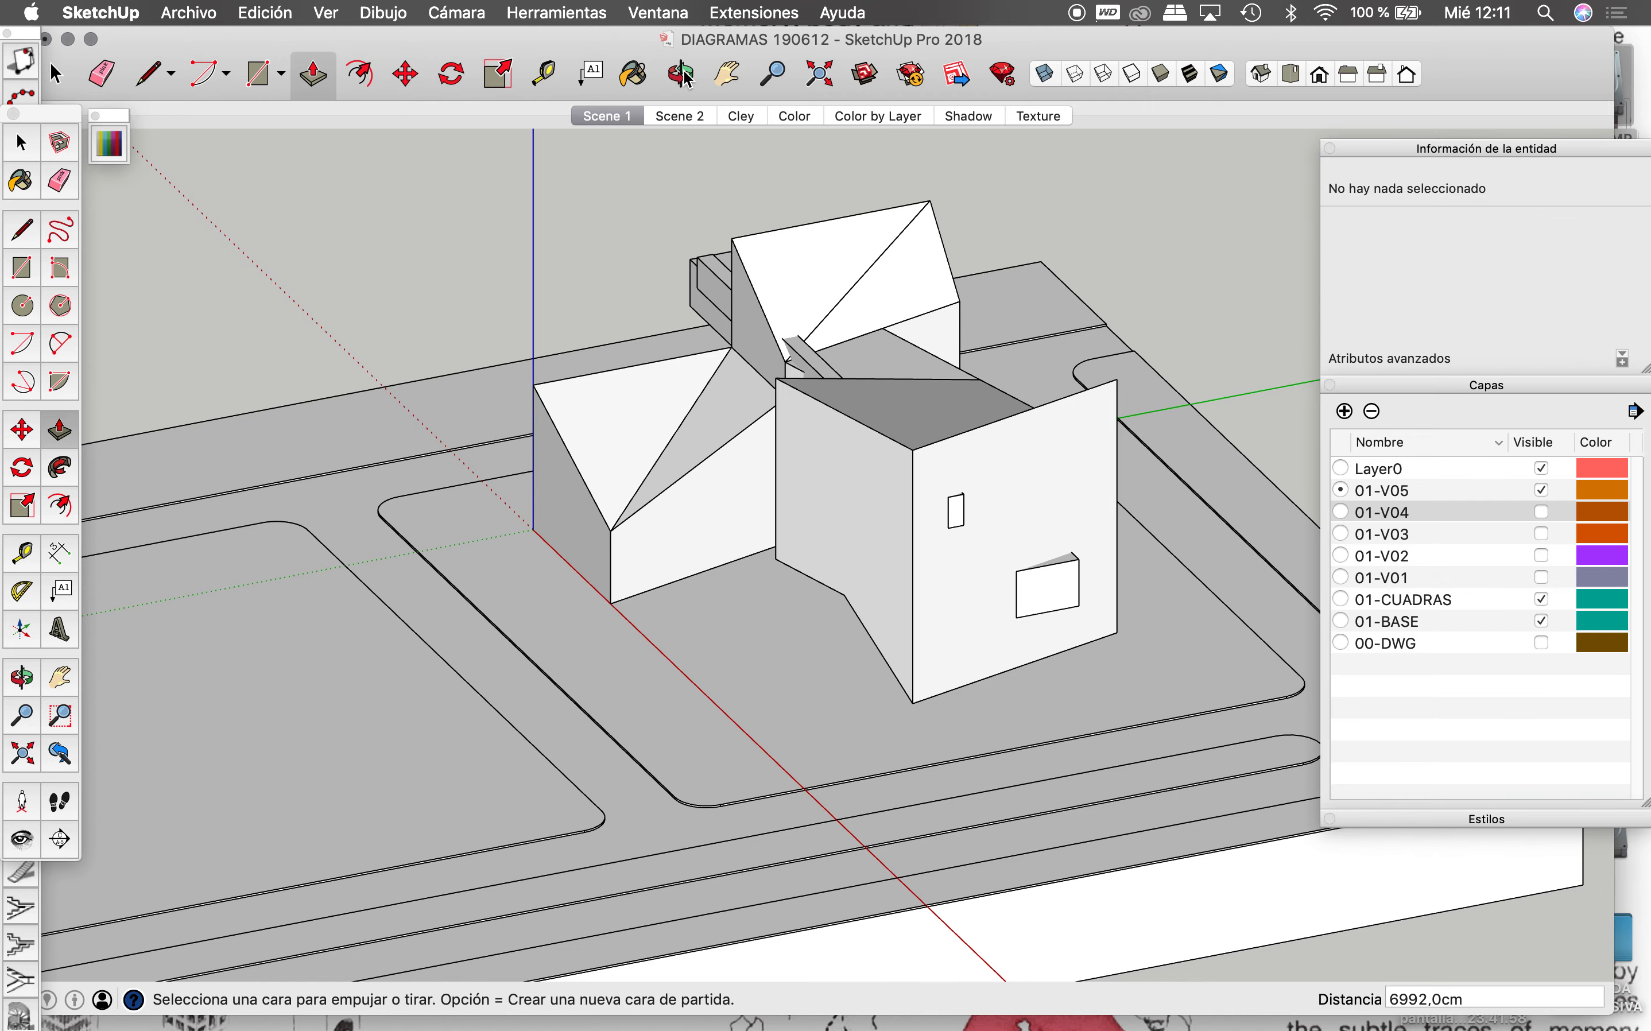
left_click(681, 73)
mouse_move(866, 368)
left_mouse_down()
mouse_move(881, 375)
mouse_move(243, 294)
mouse_move(457, 417)
mouse_move(810, 685)
left_mouse_up()
Step: Move the small opening block to the lower corner of the front wall
key("space")
triple_click(869, 687)
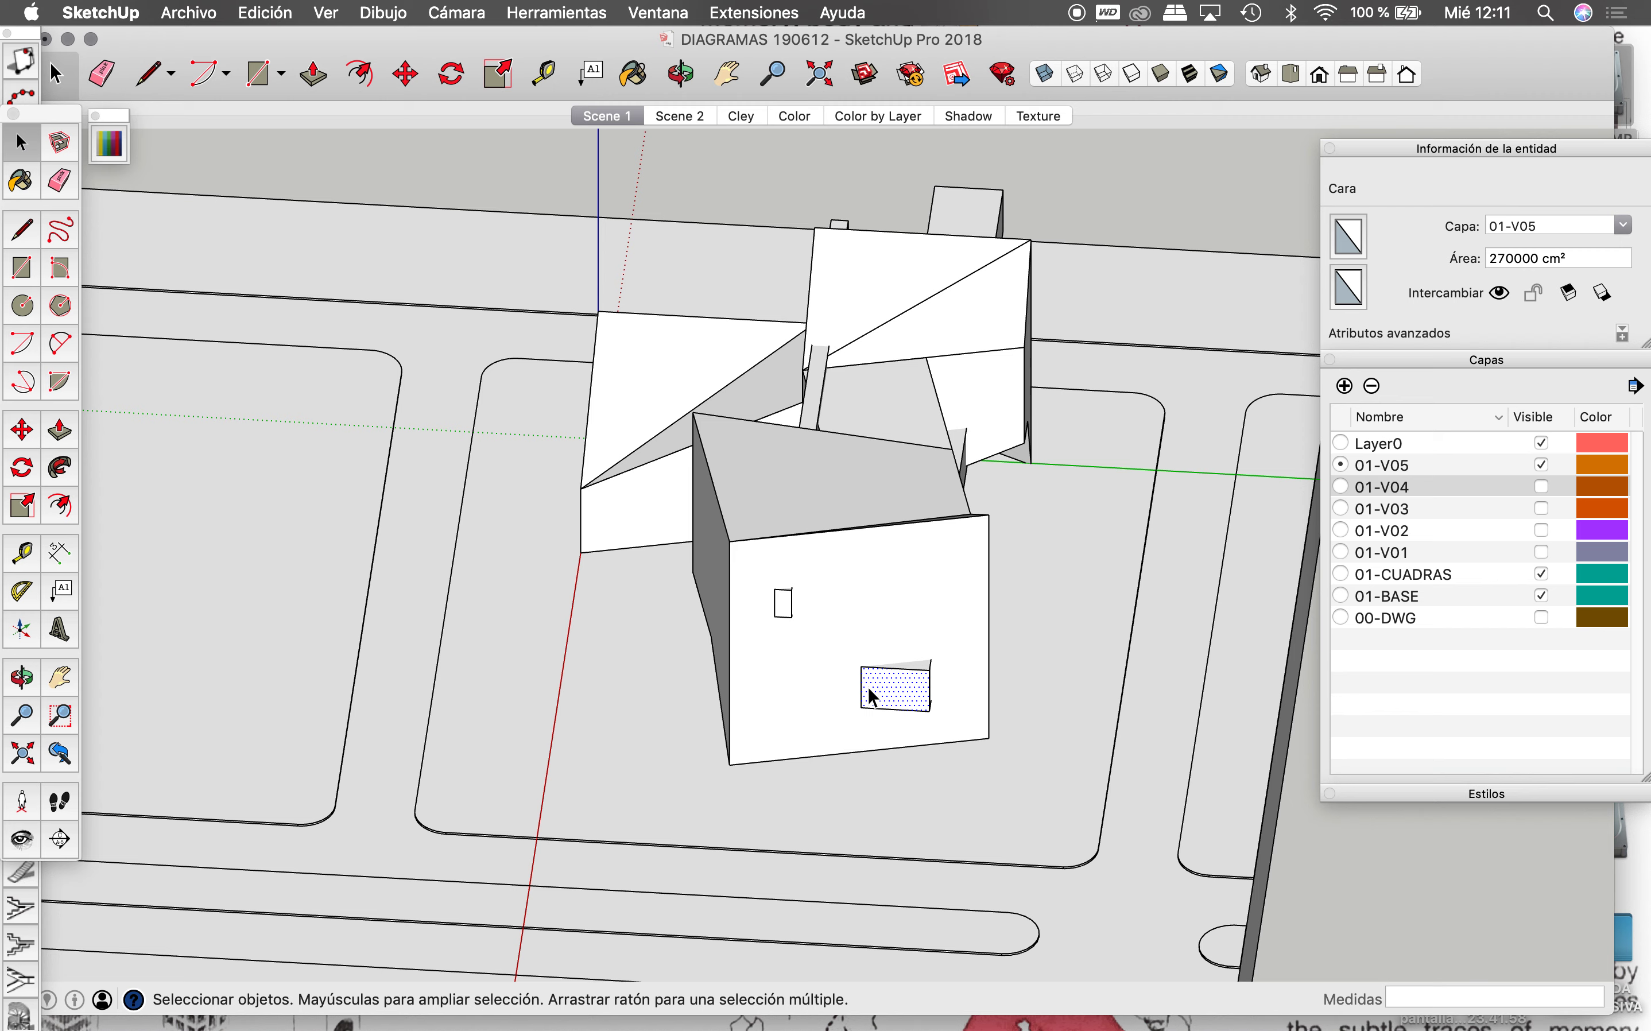
key("m")
left_click(866, 689)
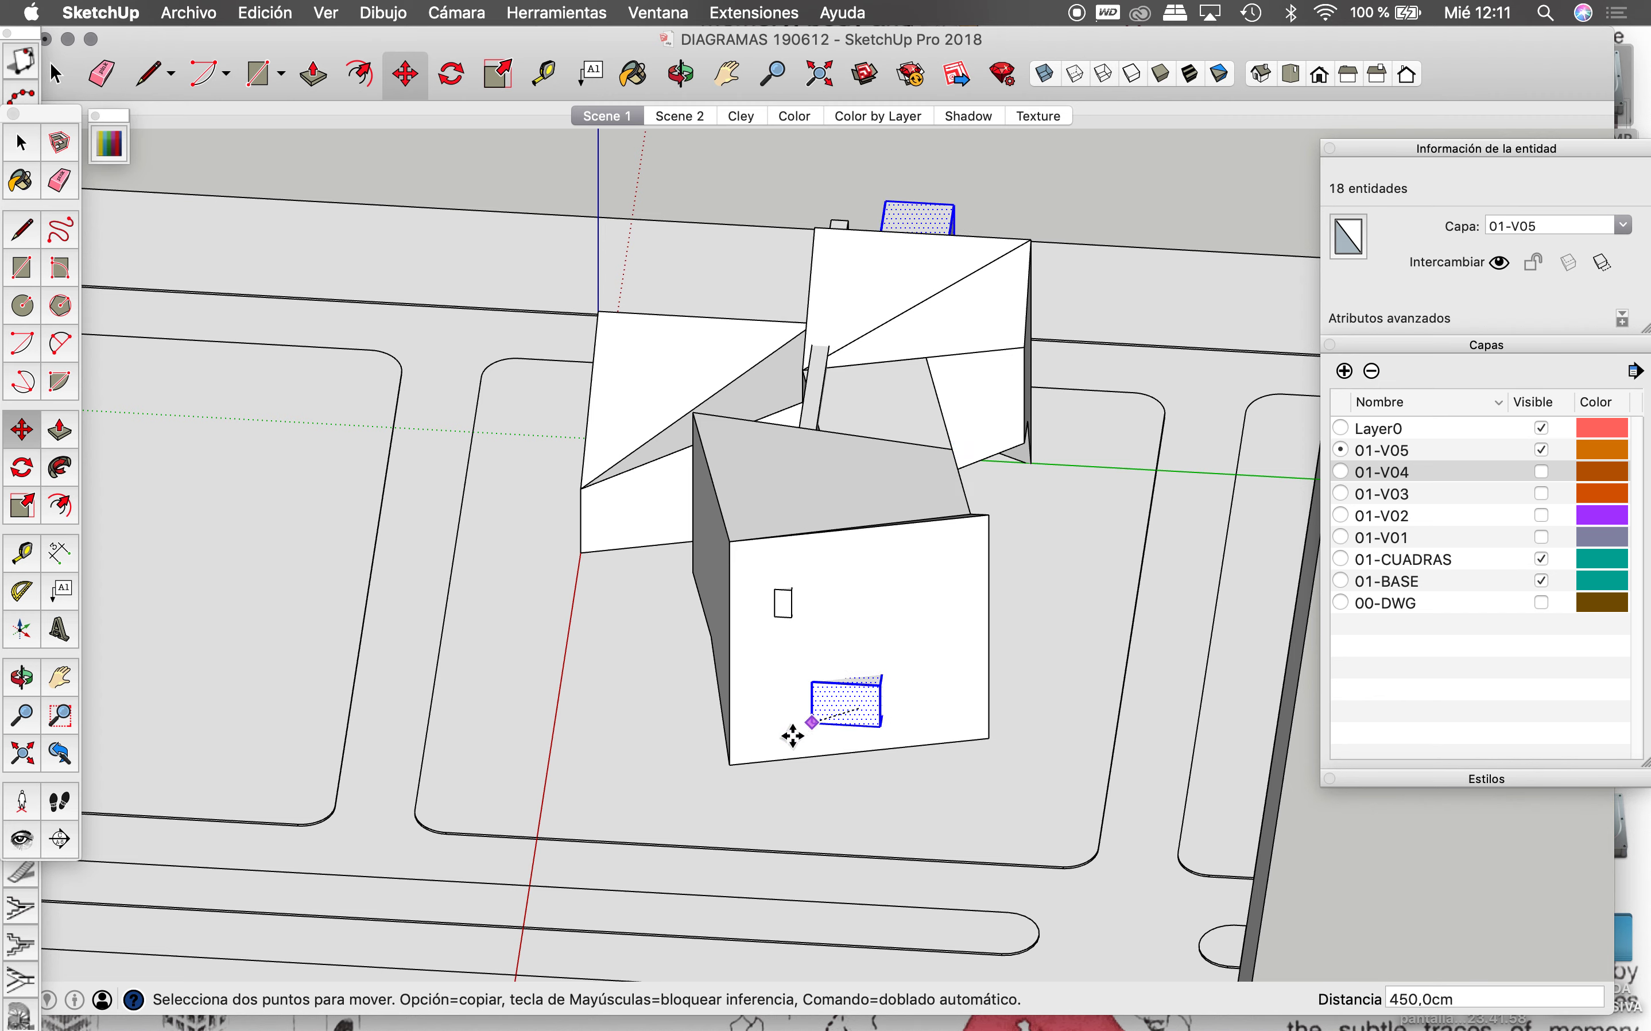
left_click(736, 766)
key("space")
Step: Group the opening block, then turn it into component Componente#2
right_click(761, 751)
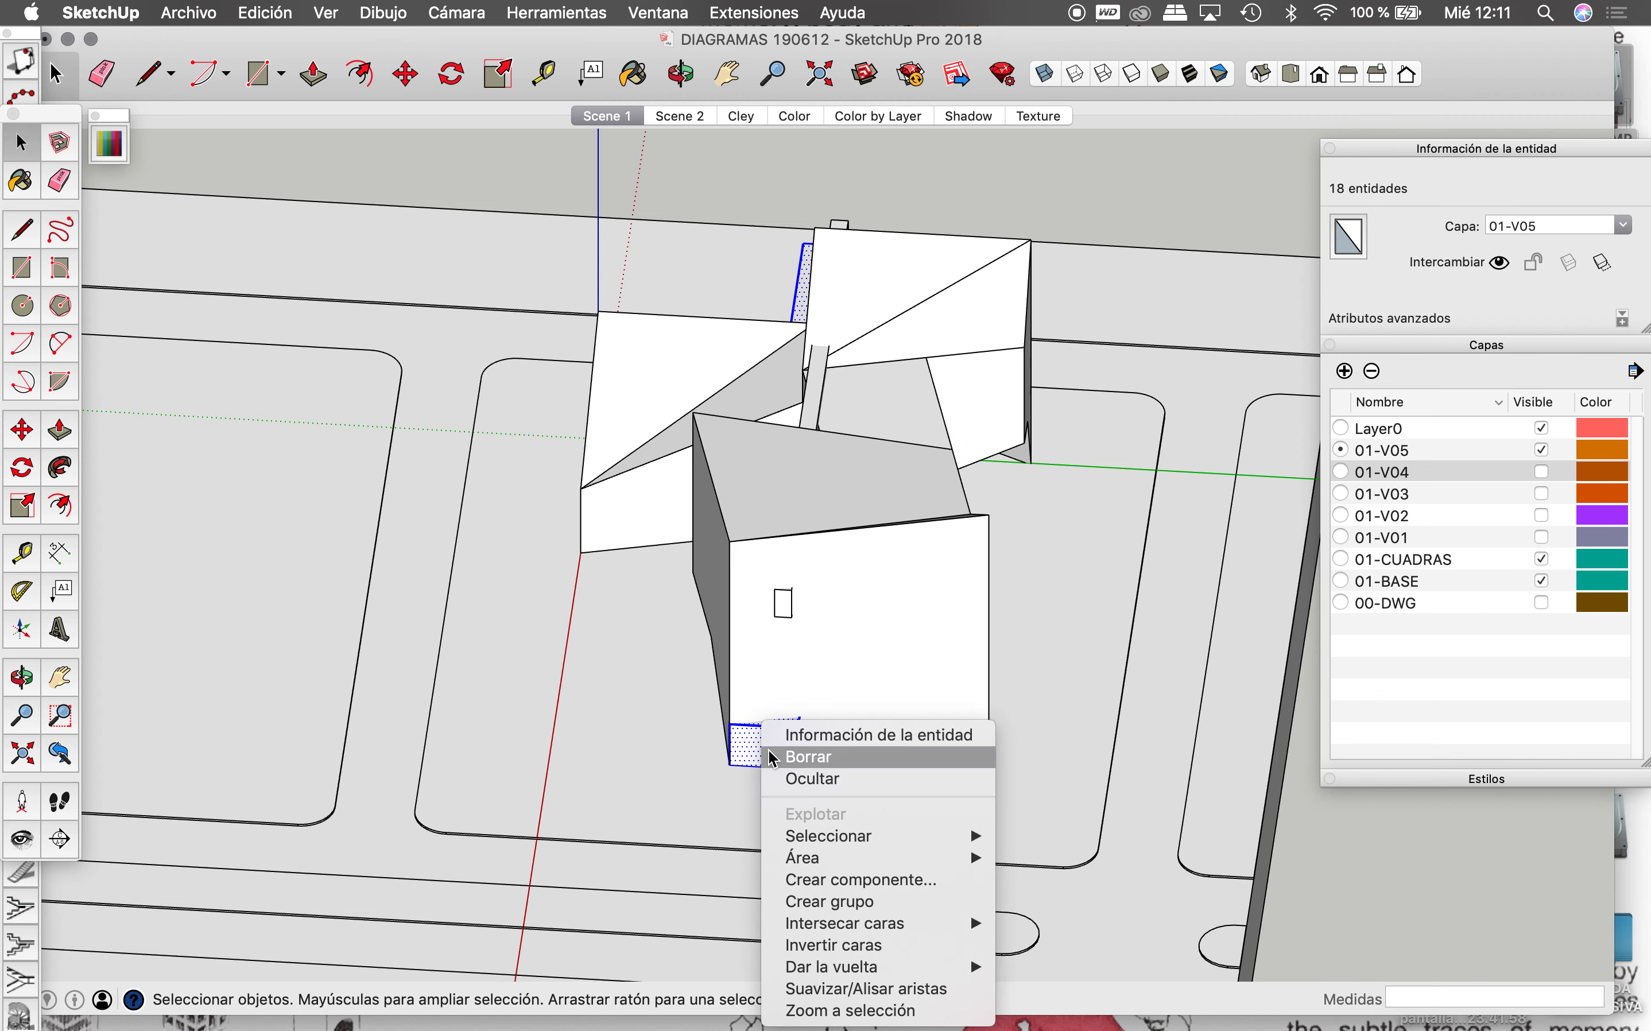
left_click(842, 900)
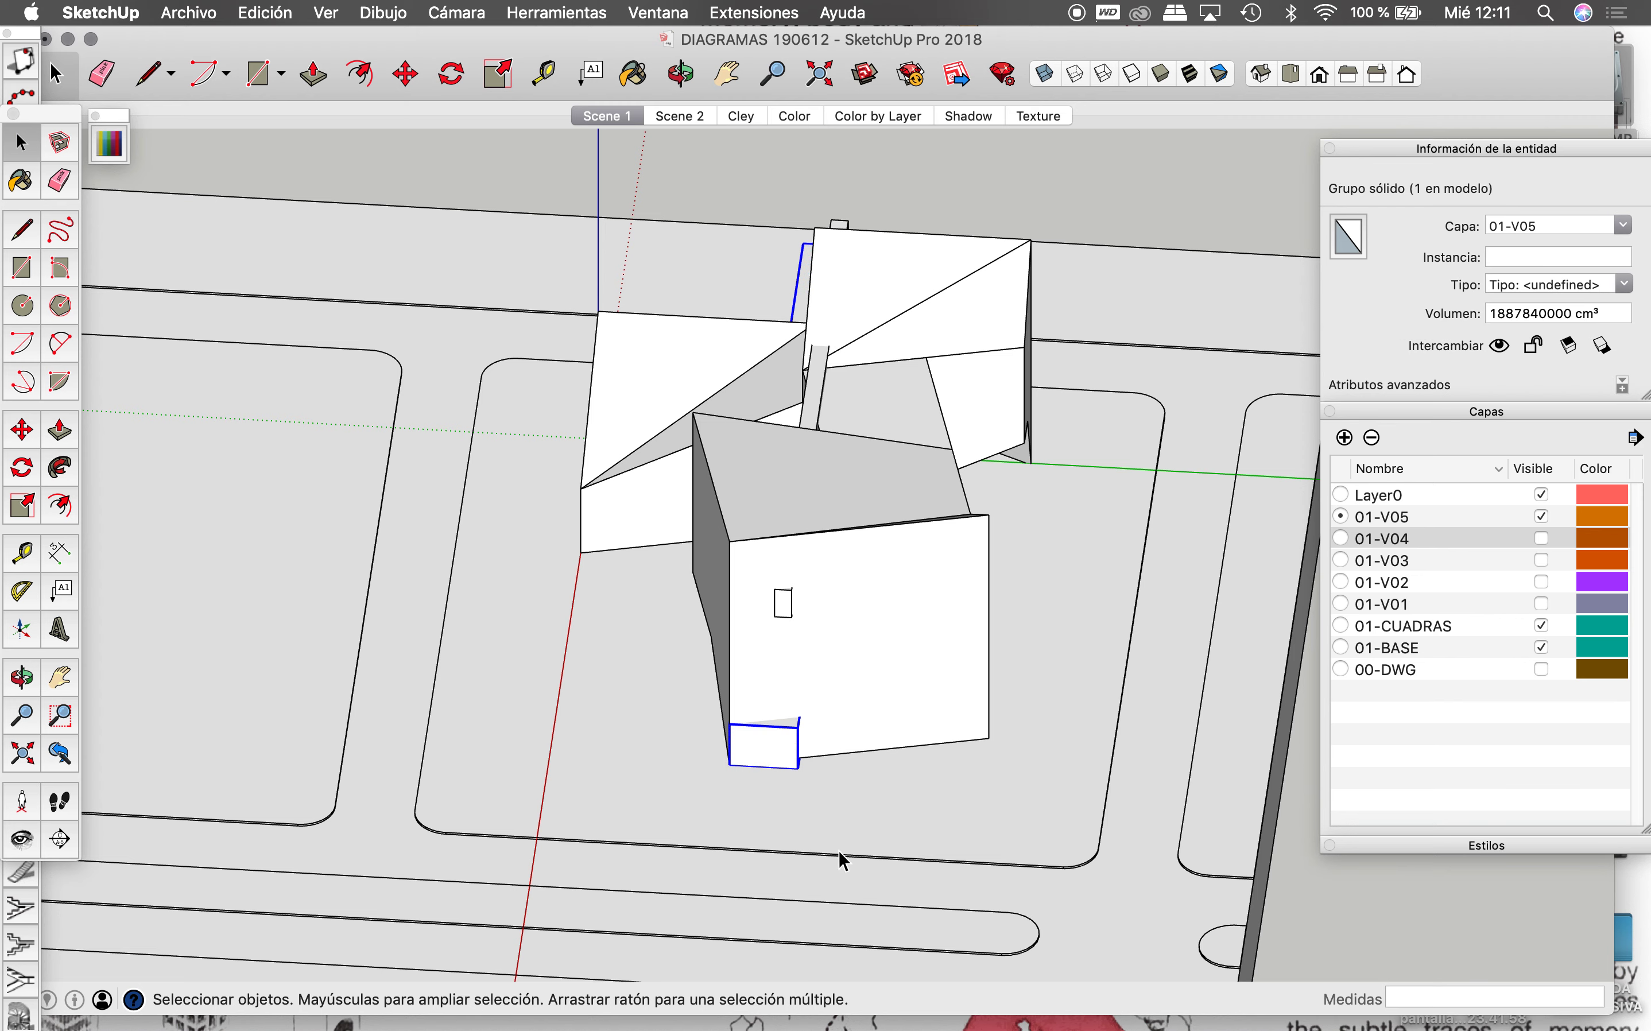
double_click(784, 746)
right_click(785, 746)
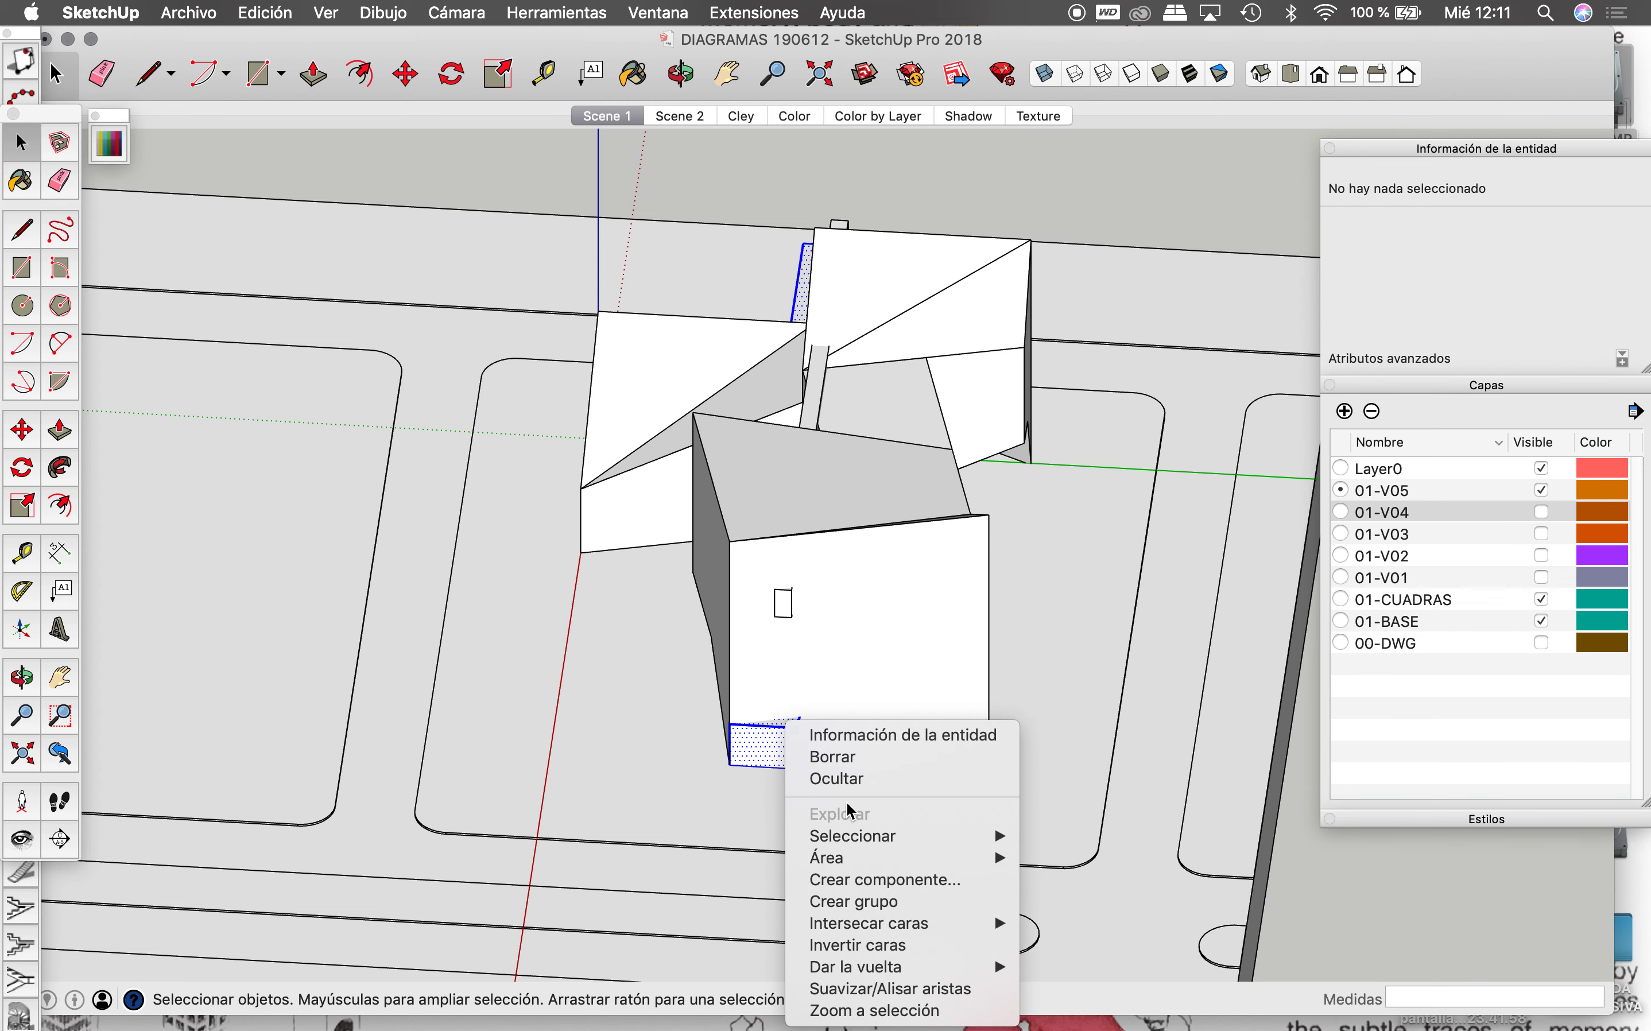
left_click(860, 880)
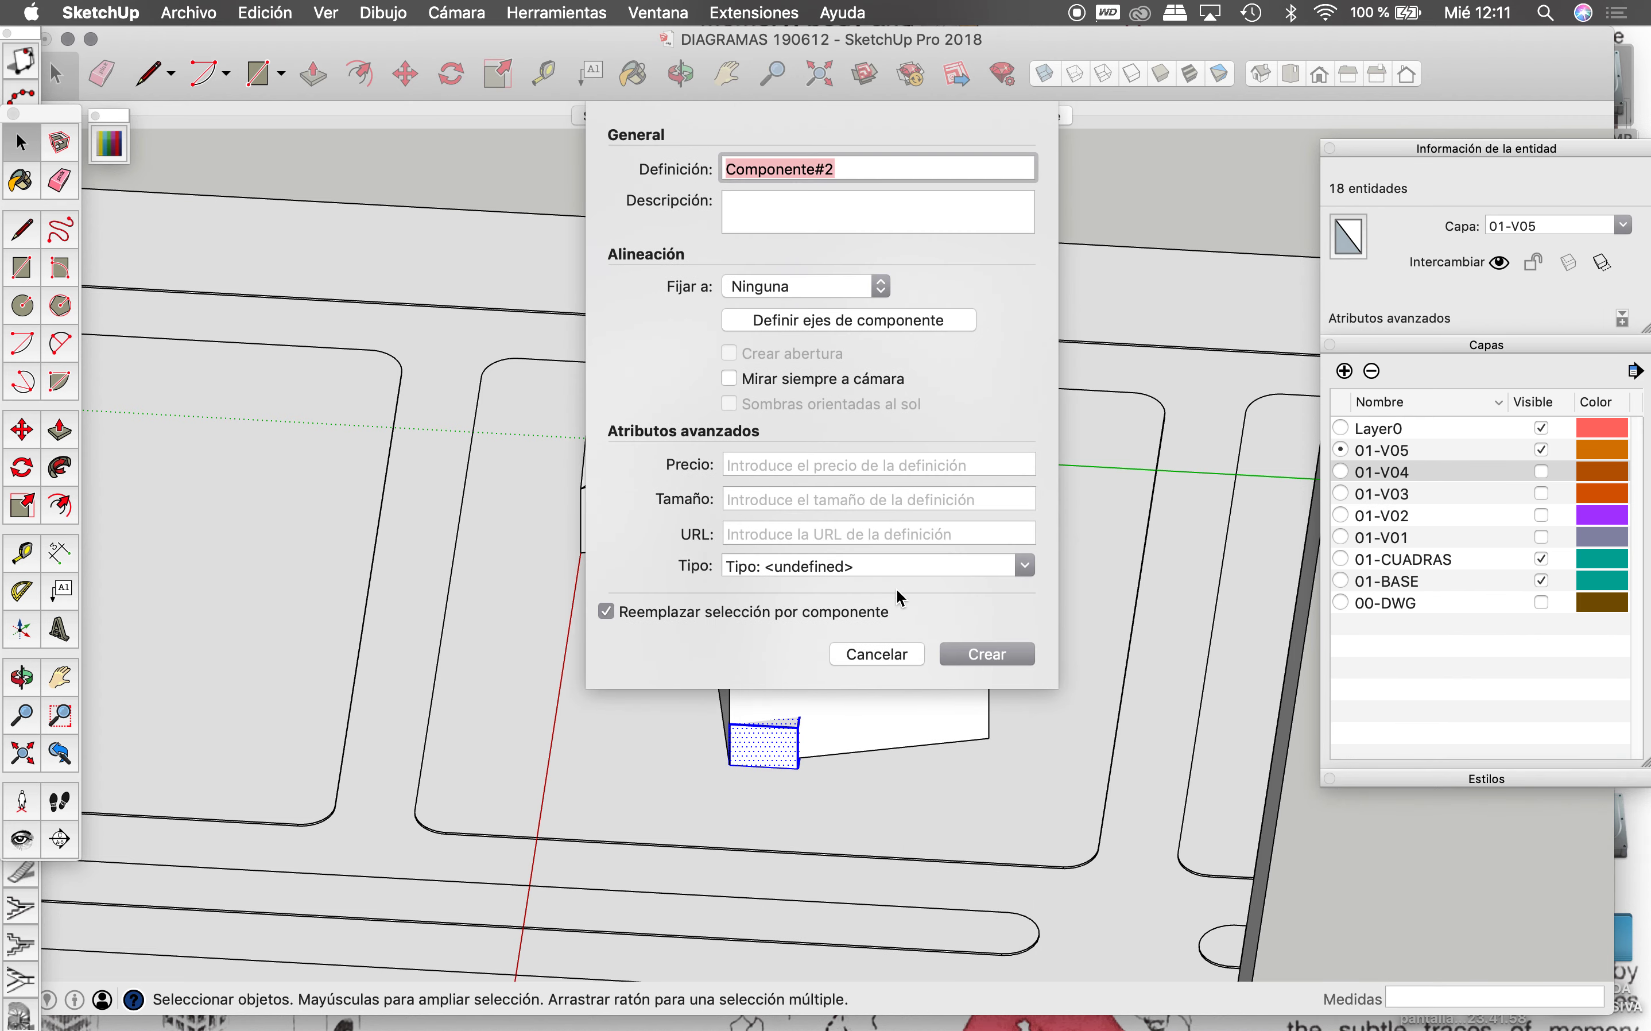
left_click(987, 655)
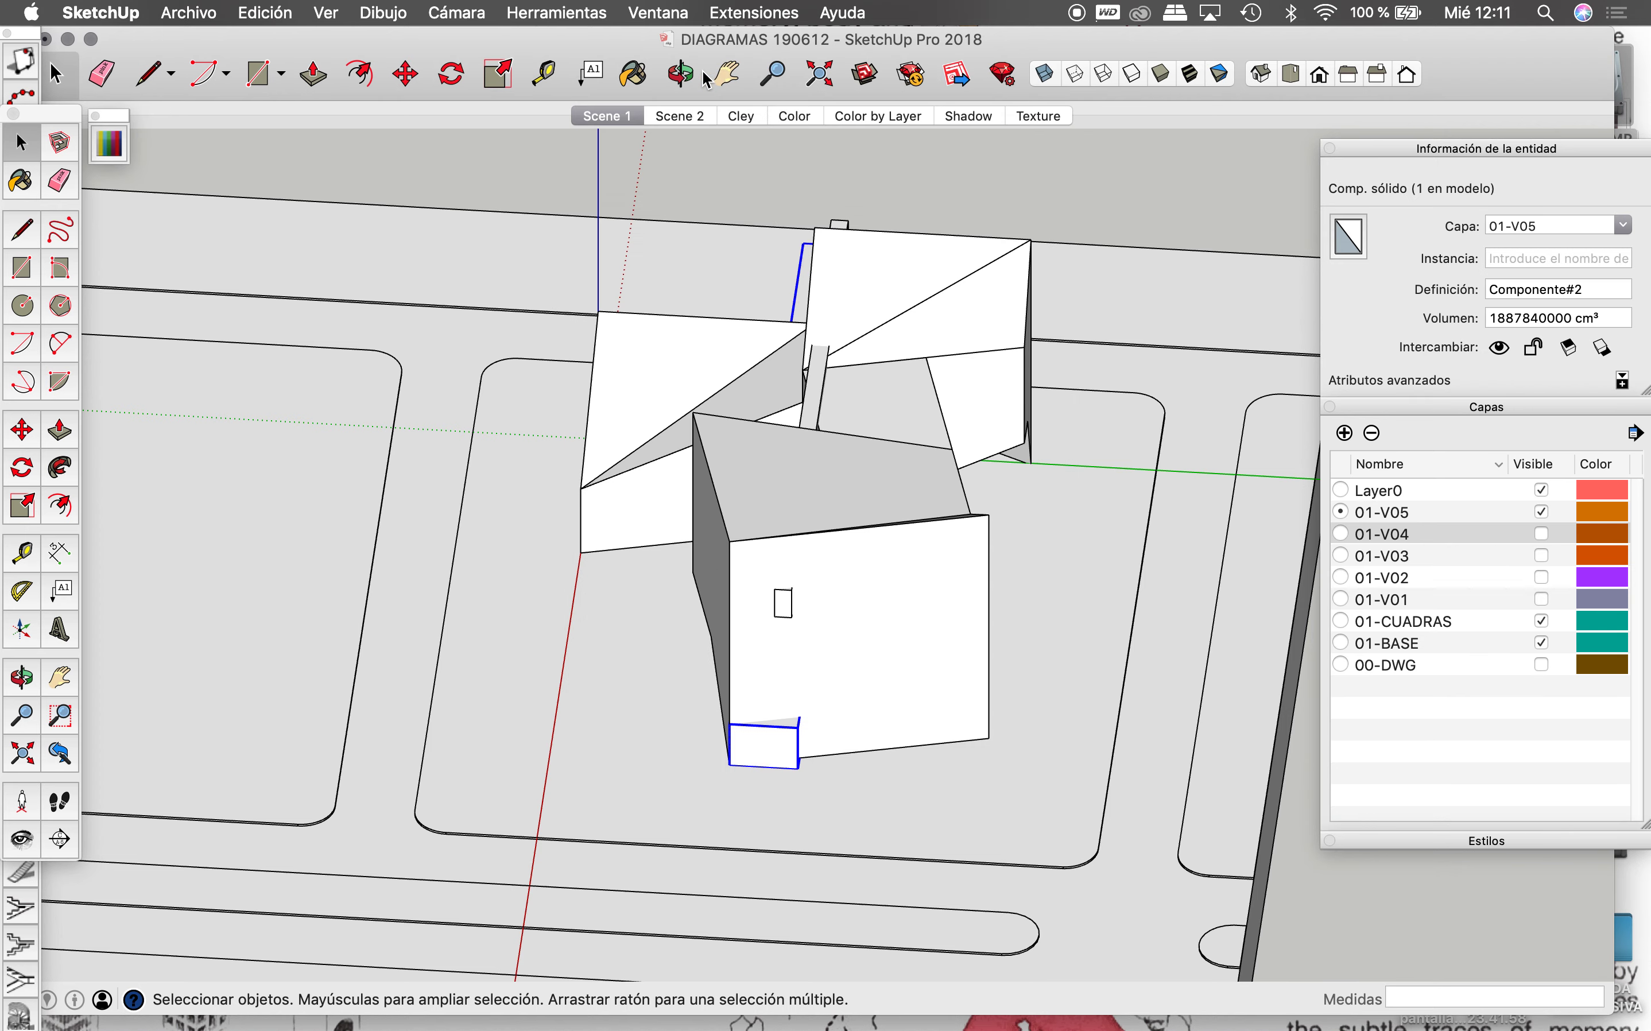
left_click(685, 74)
left_click_drag(700, 192, 855, 455)
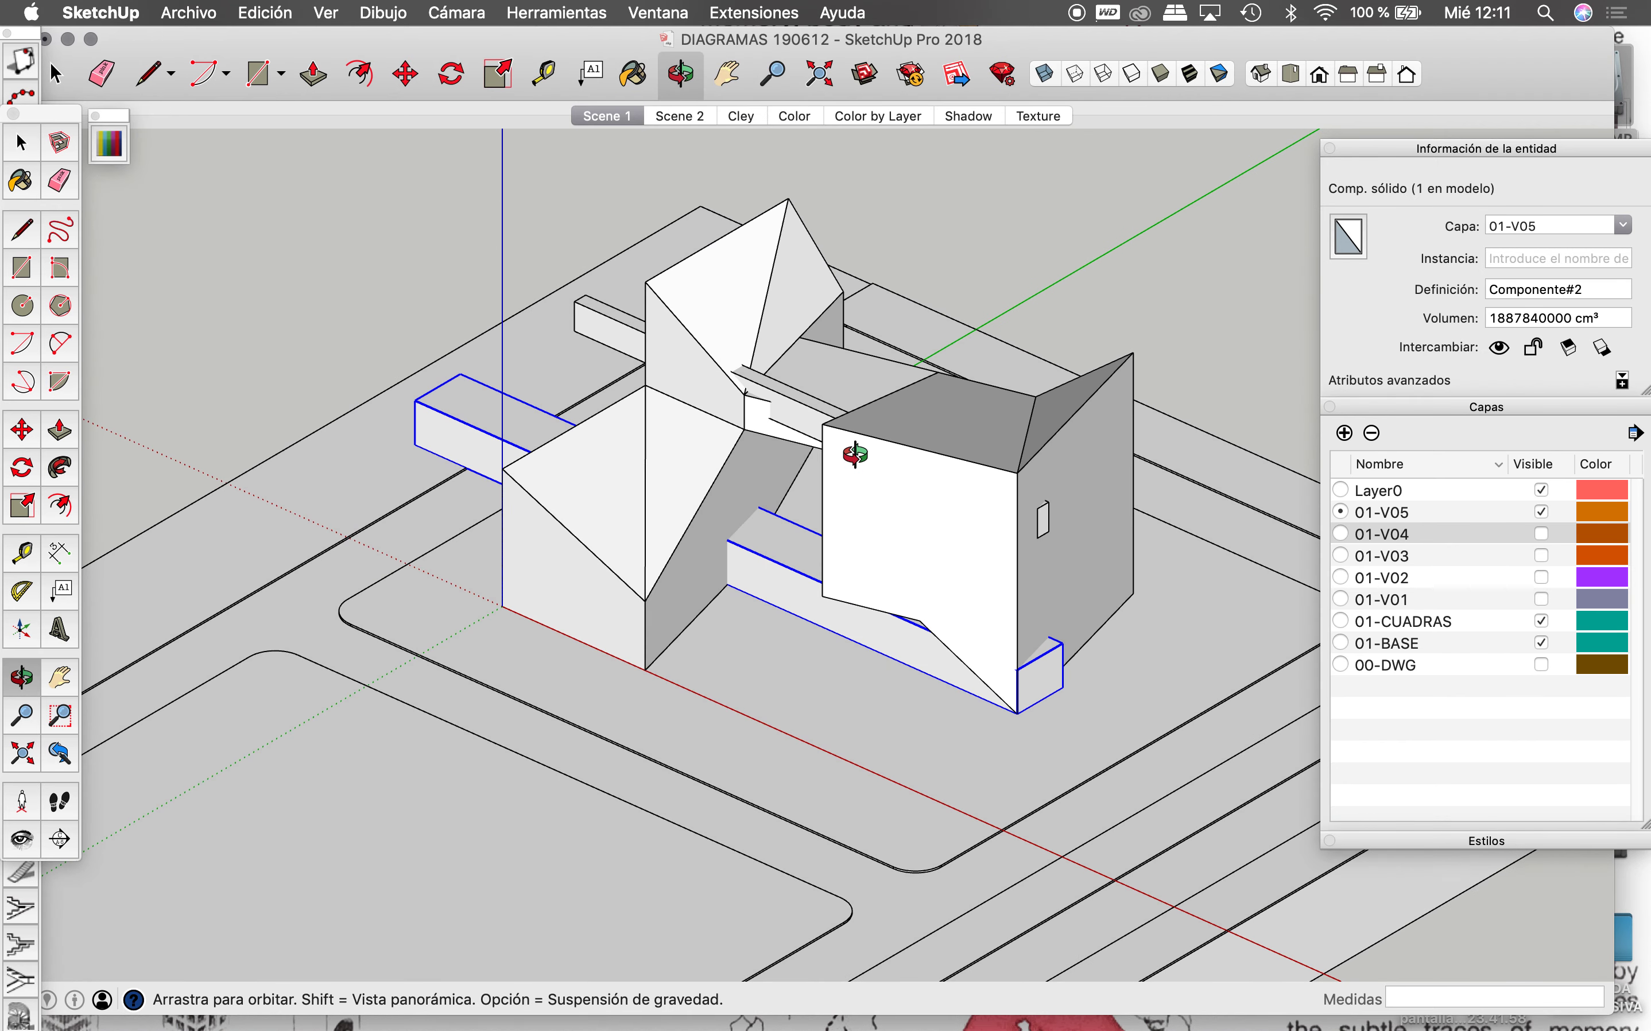
Step: Rotate the opening block about its corner so it stands upright
key("m")
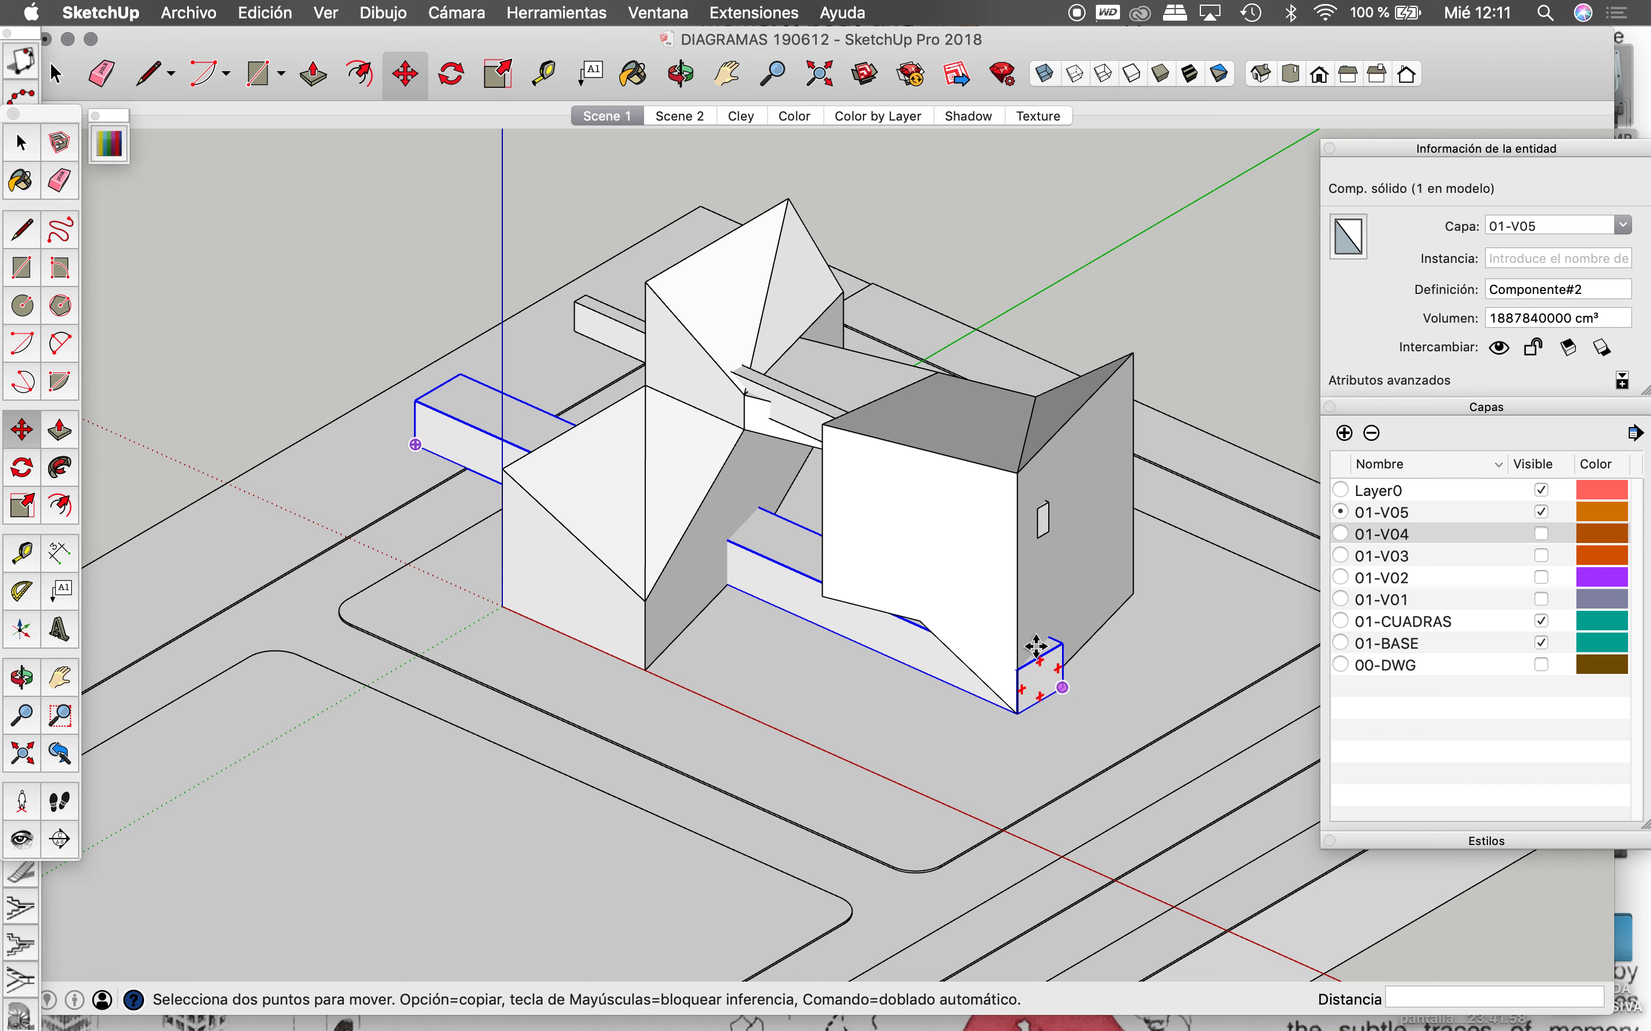
key("q")
key("m")
scroll(1032, 724, "up", 2)
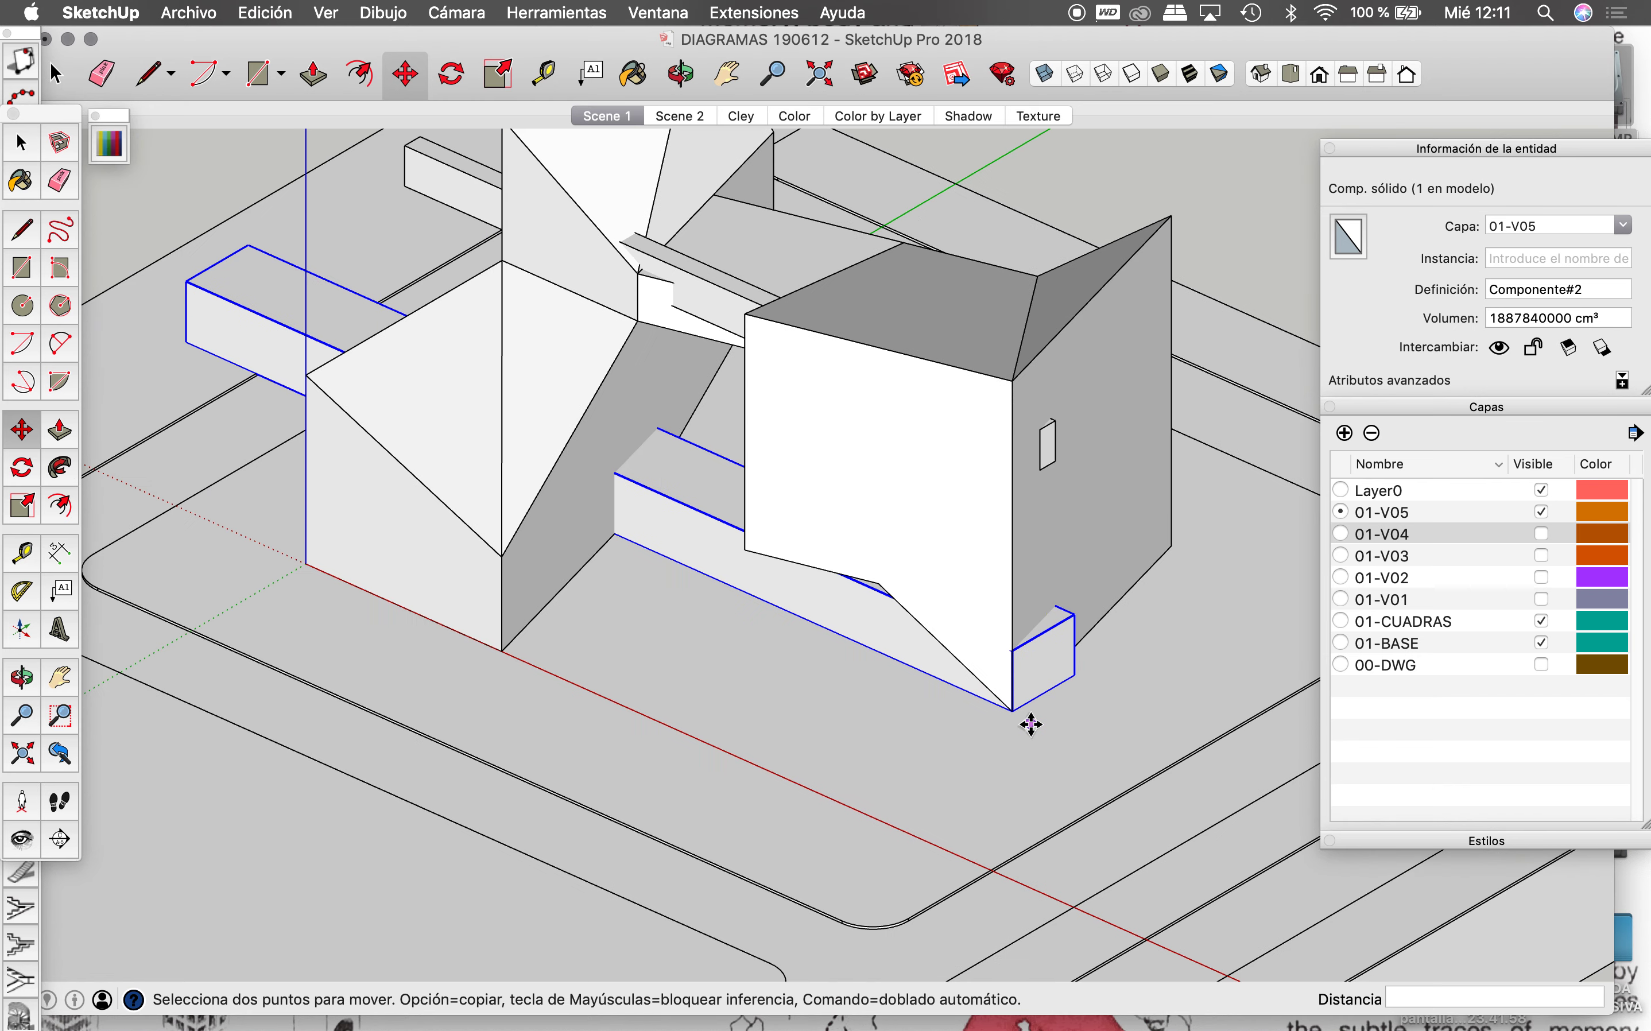
scroll(1026, 722, "up", 1)
key("q")
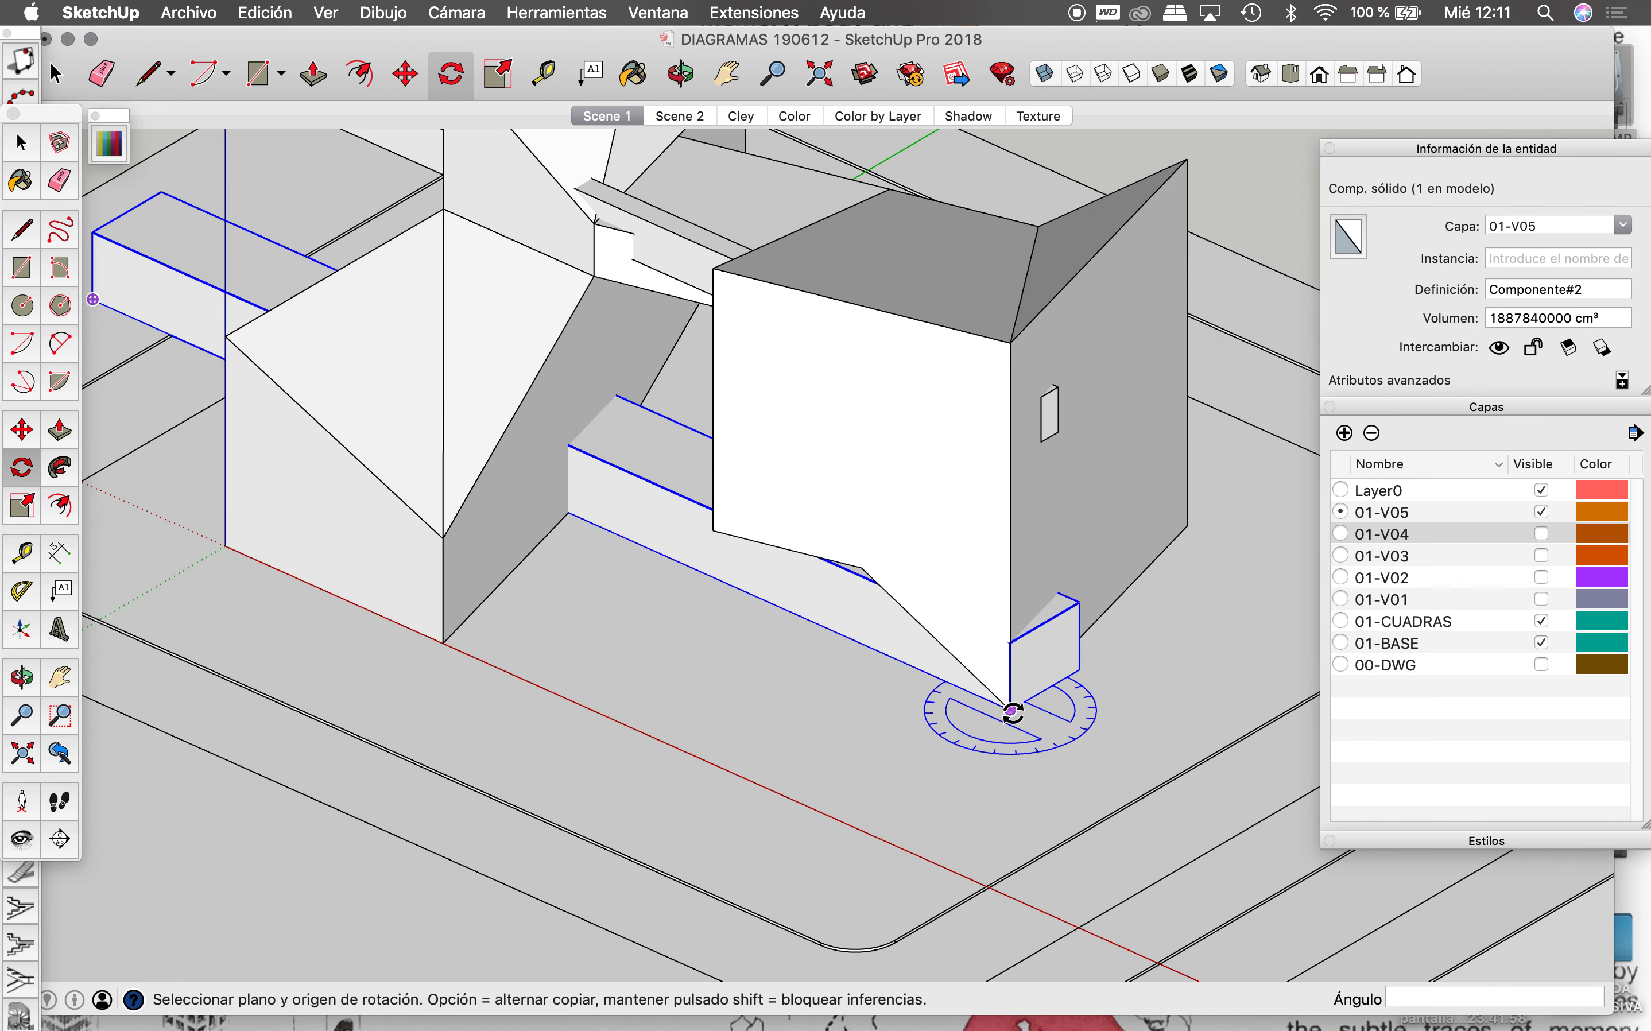
left_click(1011, 709)
left_click(1057, 662)
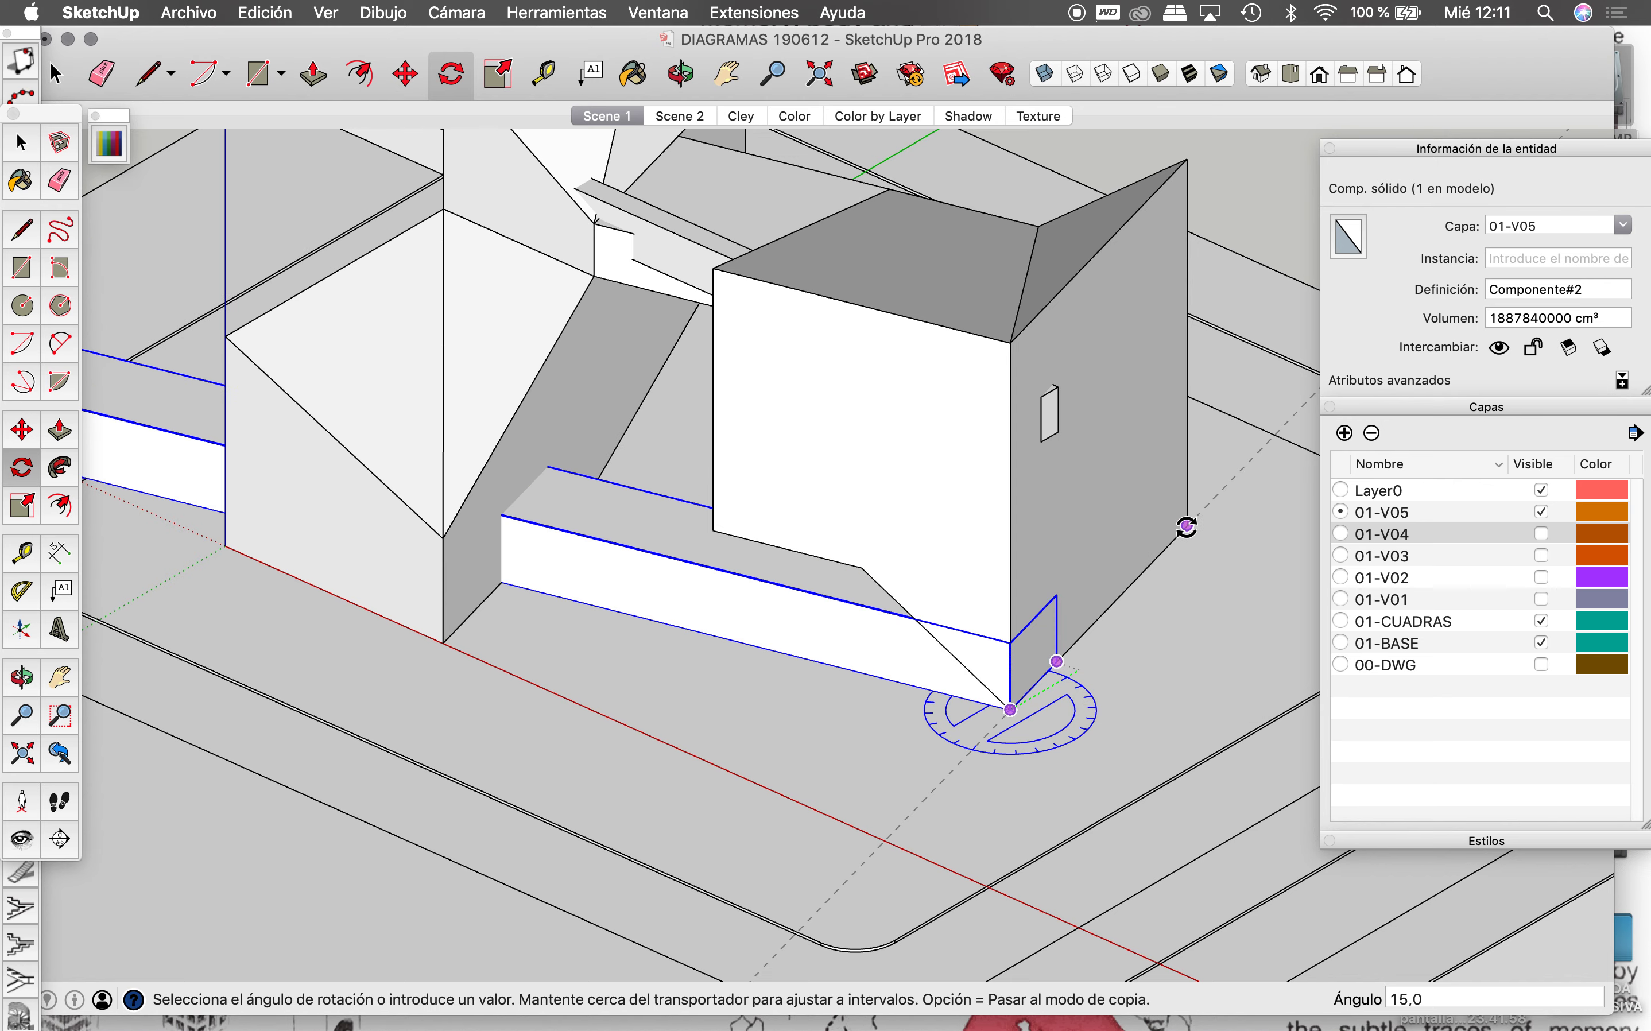
left_click(1187, 527)
scroll(989, 586, "down", 4)
scroll(1022, 545, "up", 1)
key("space")
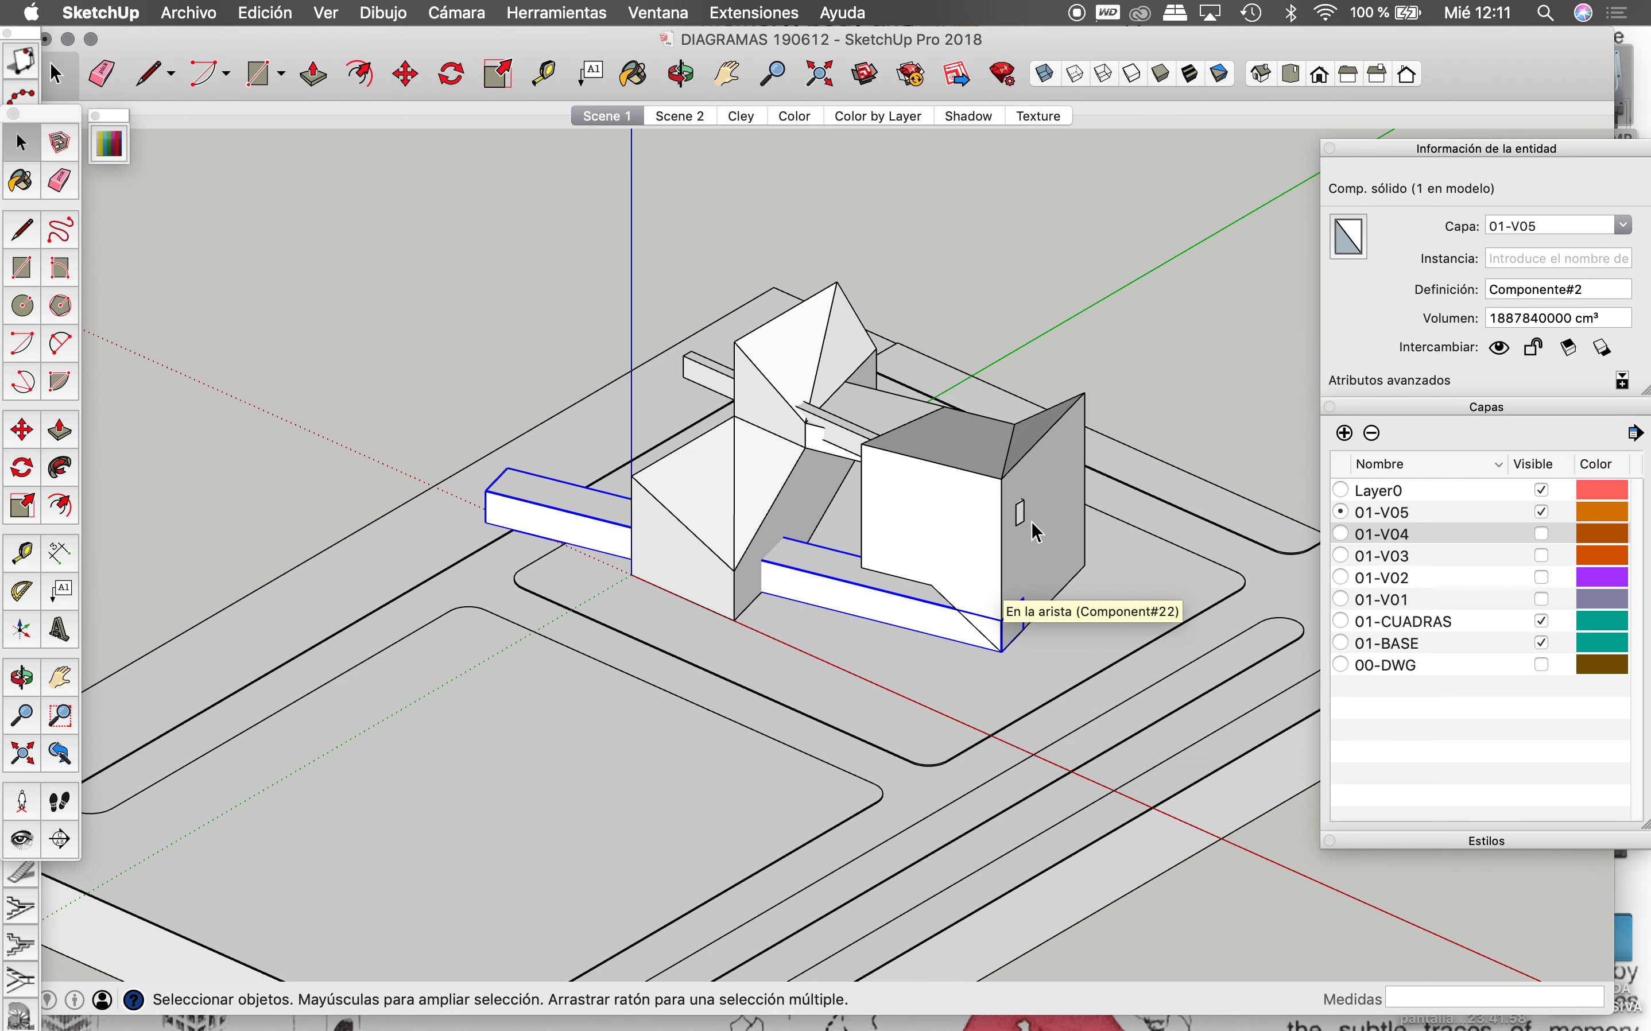
scroll(1043, 635, "up", 2)
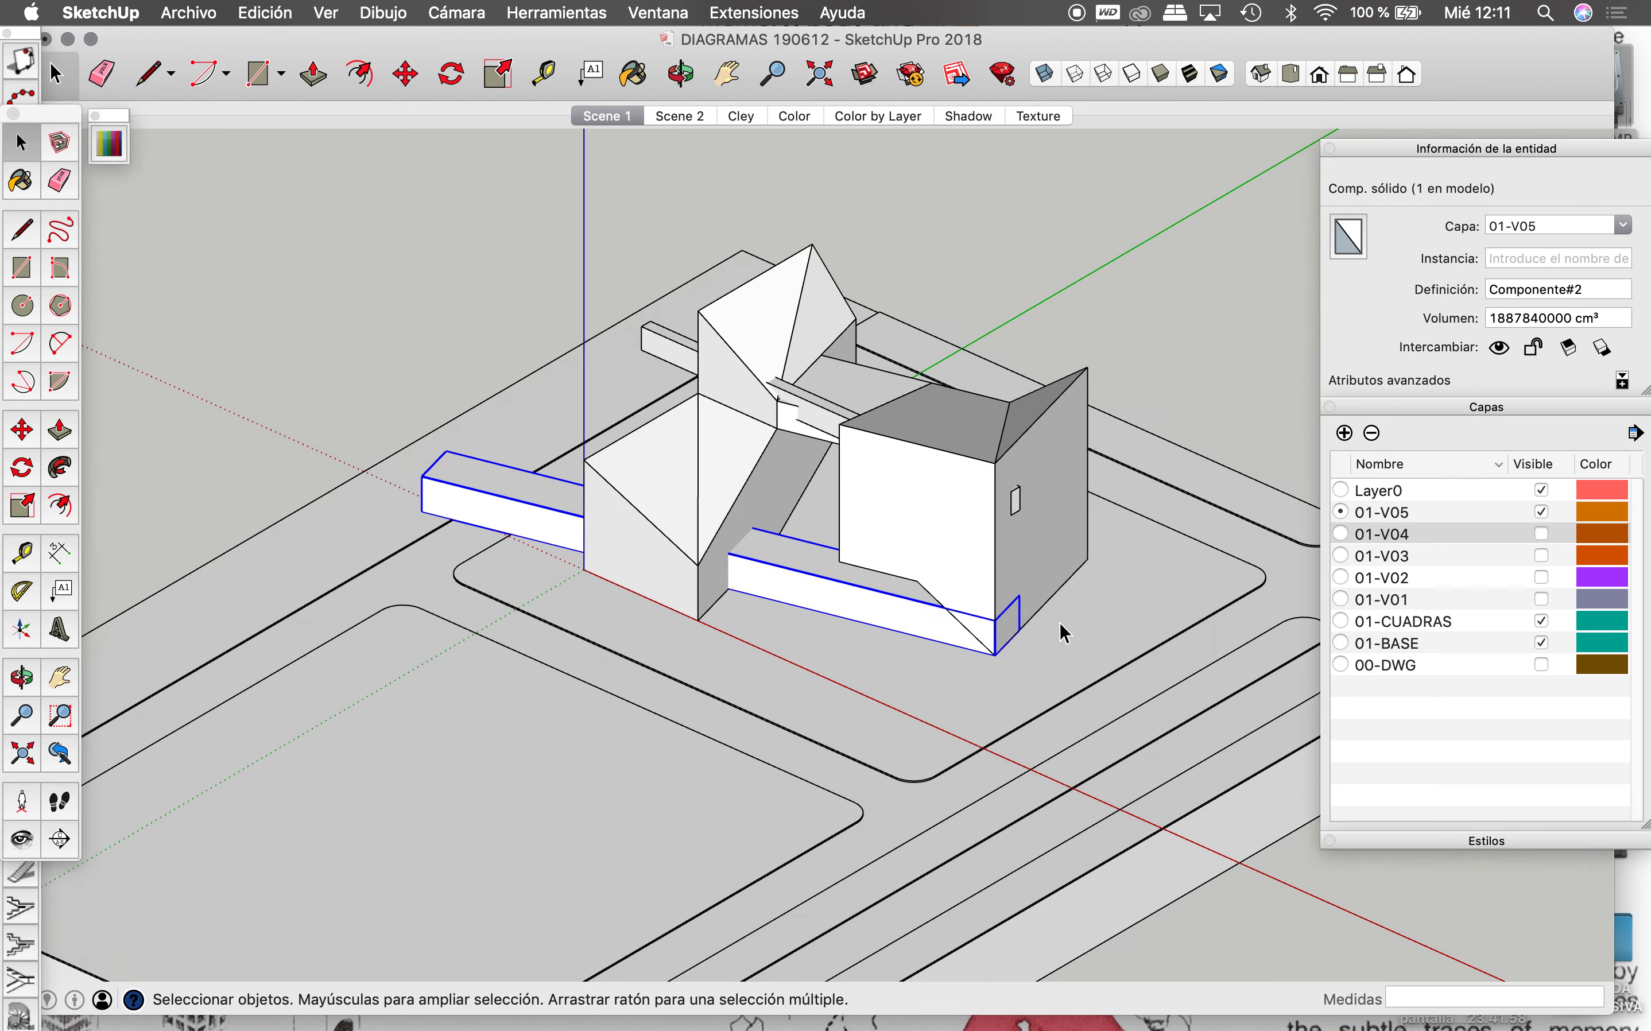
scroll(1043, 635, "up", 2)
Step: Move the upright block 1150 cm along the red axis onto the side wall
key("m")
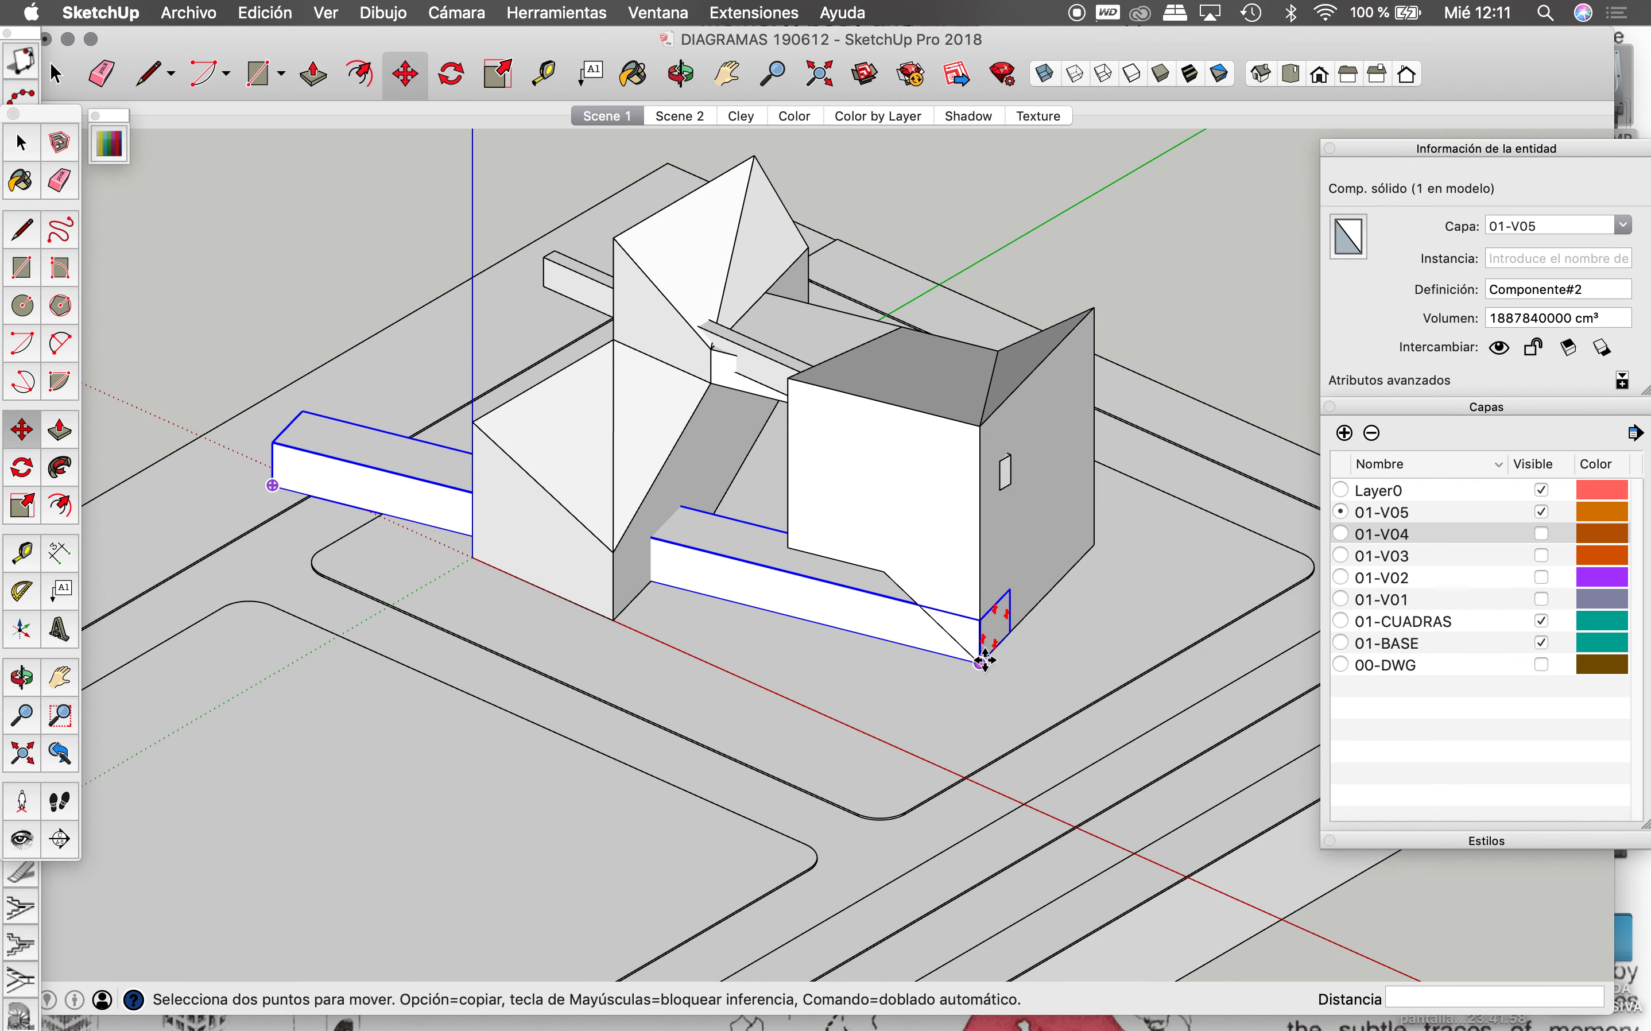
left_click(982, 661)
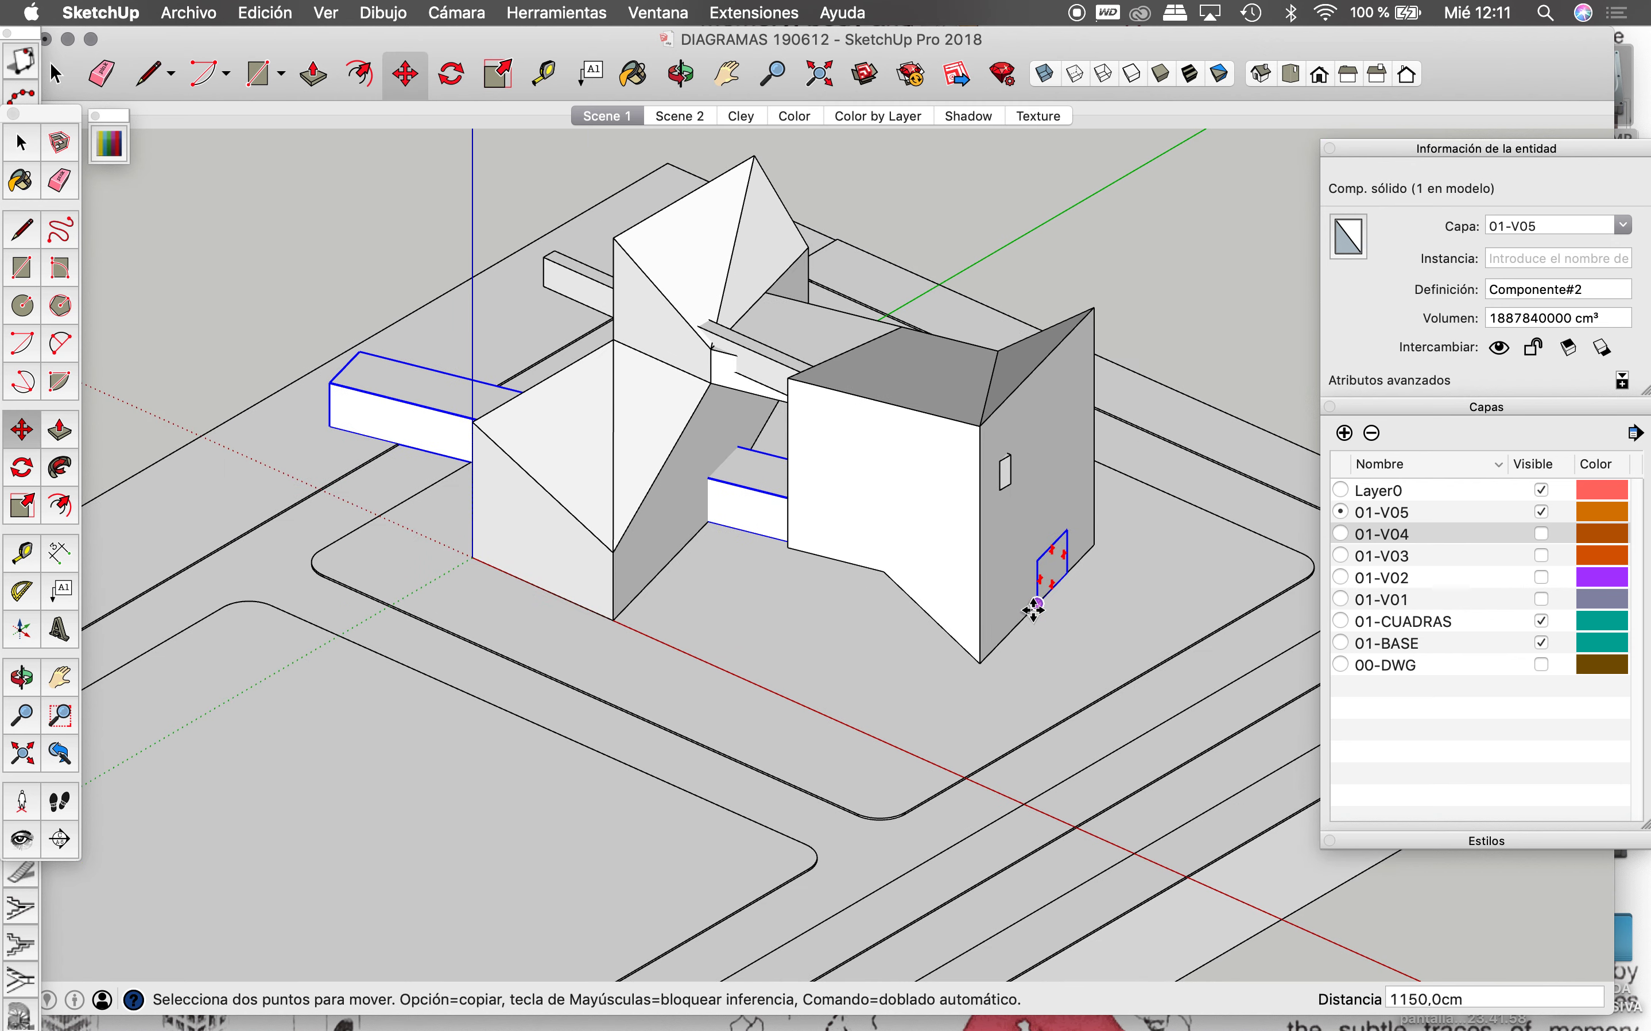
left_click(1033, 611)
key("space")
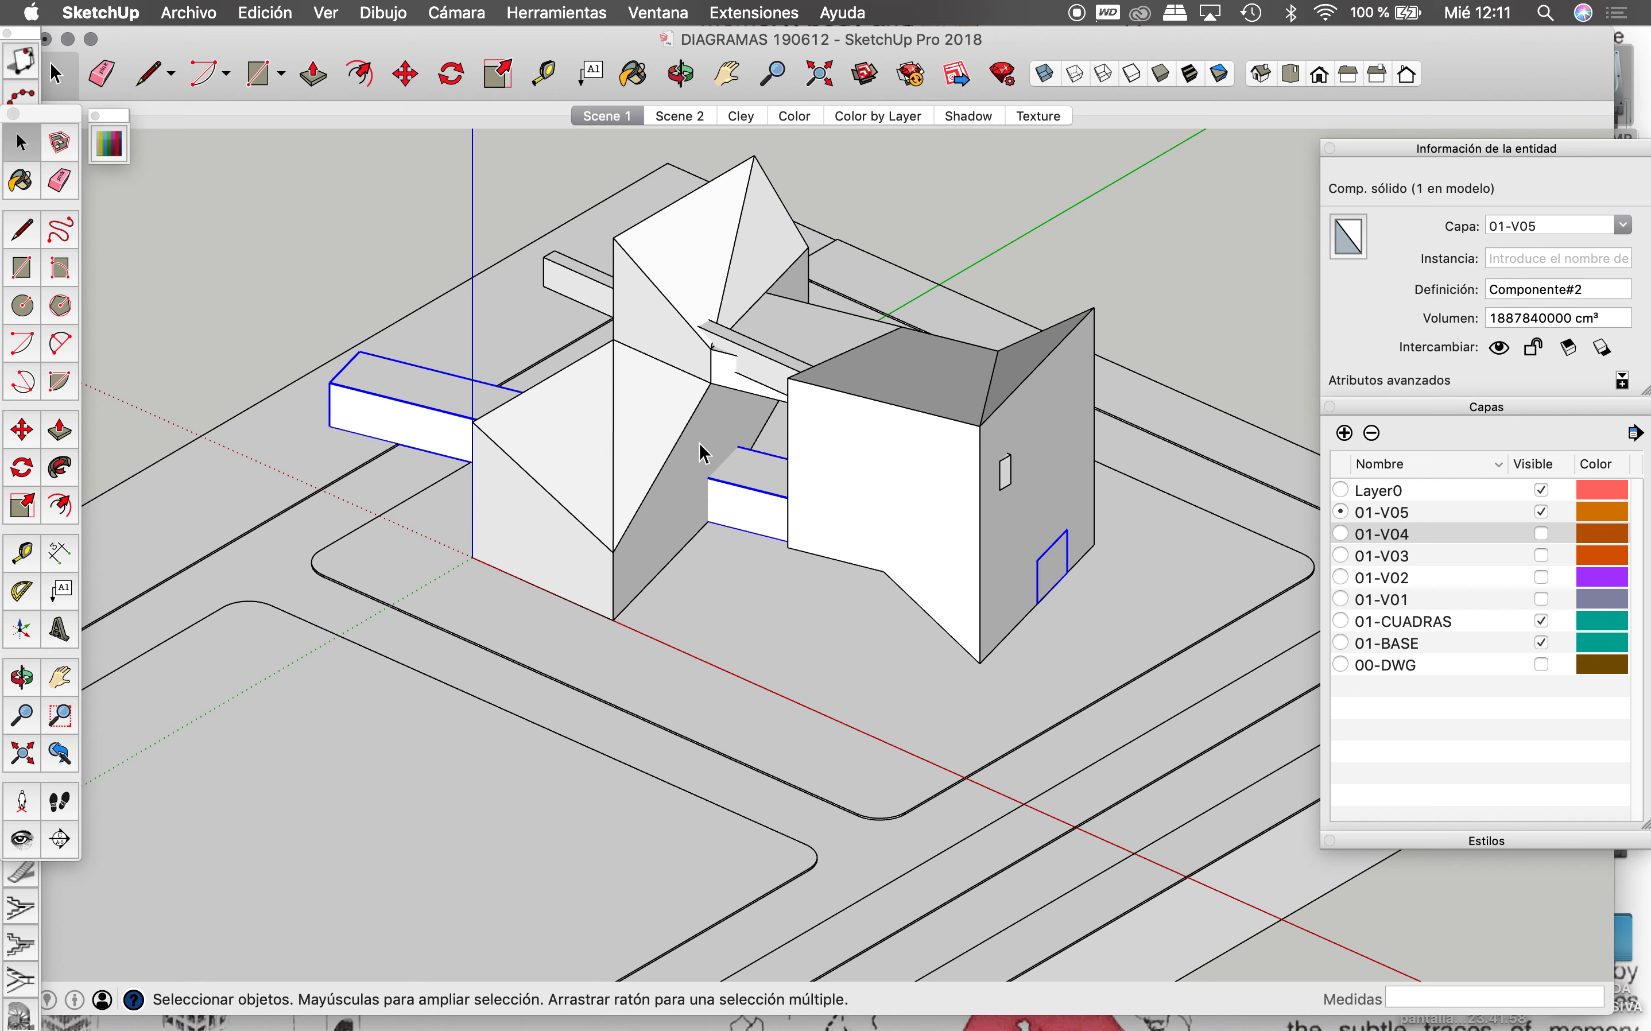
Step: Raise the block 300 cm up the side wall
key("m")
left_click(1058, 595)
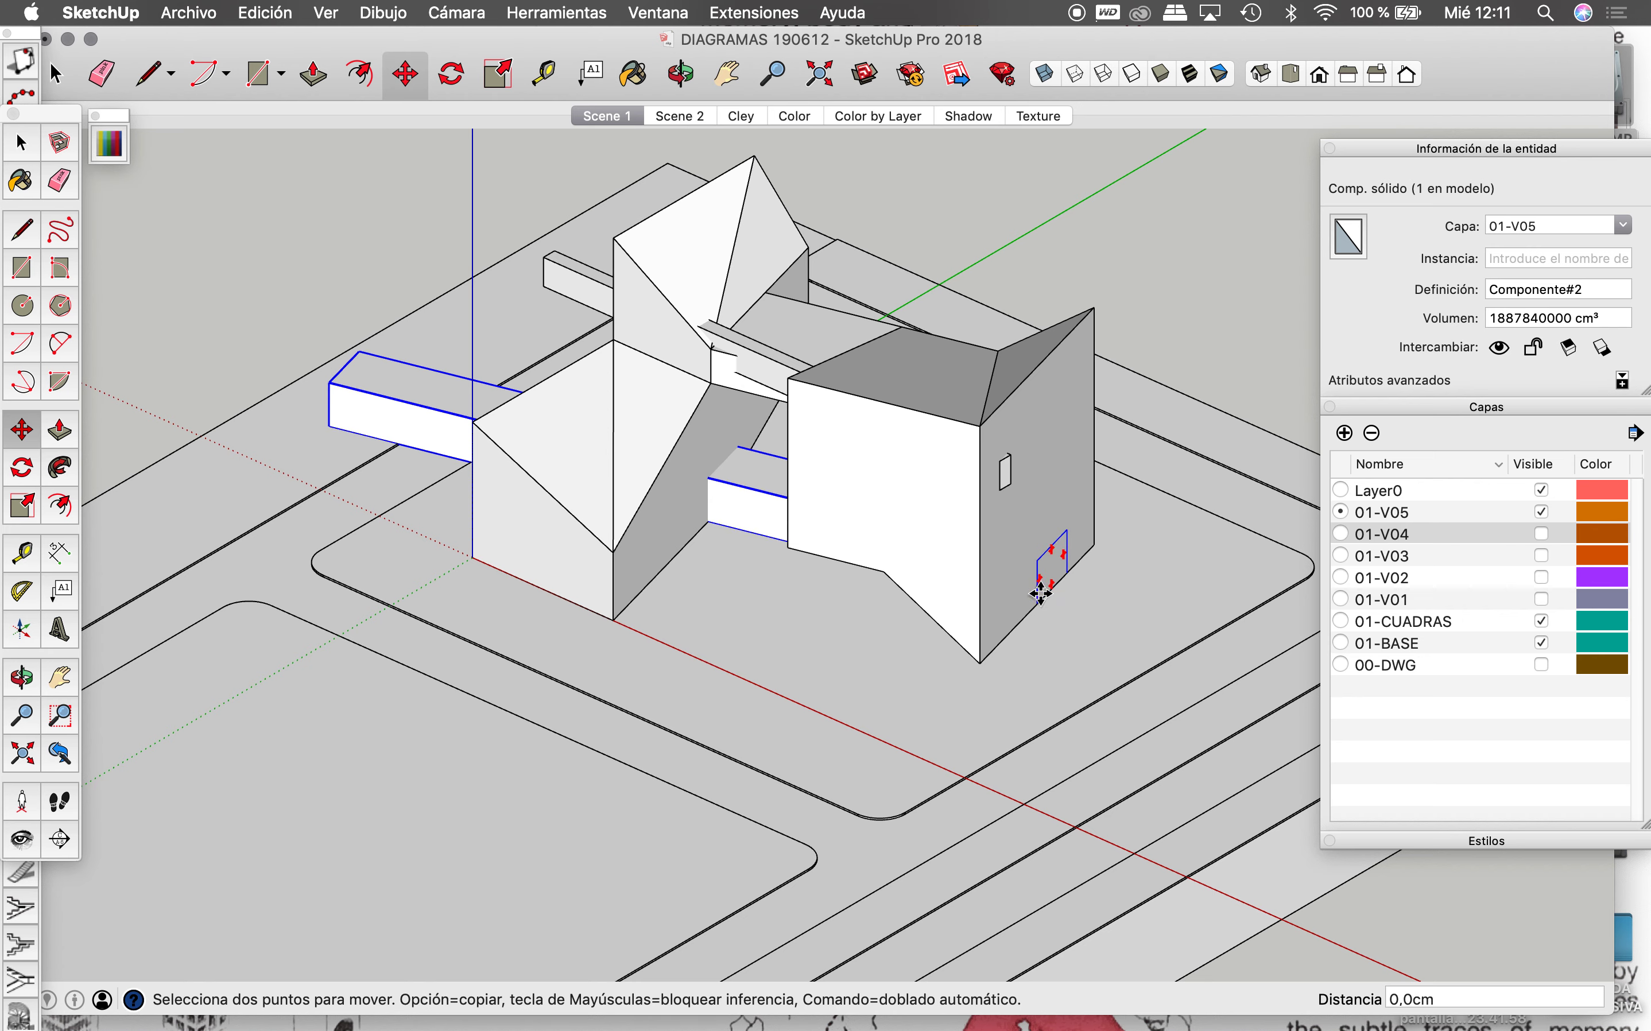
type("300")
key("Return")
key("space")
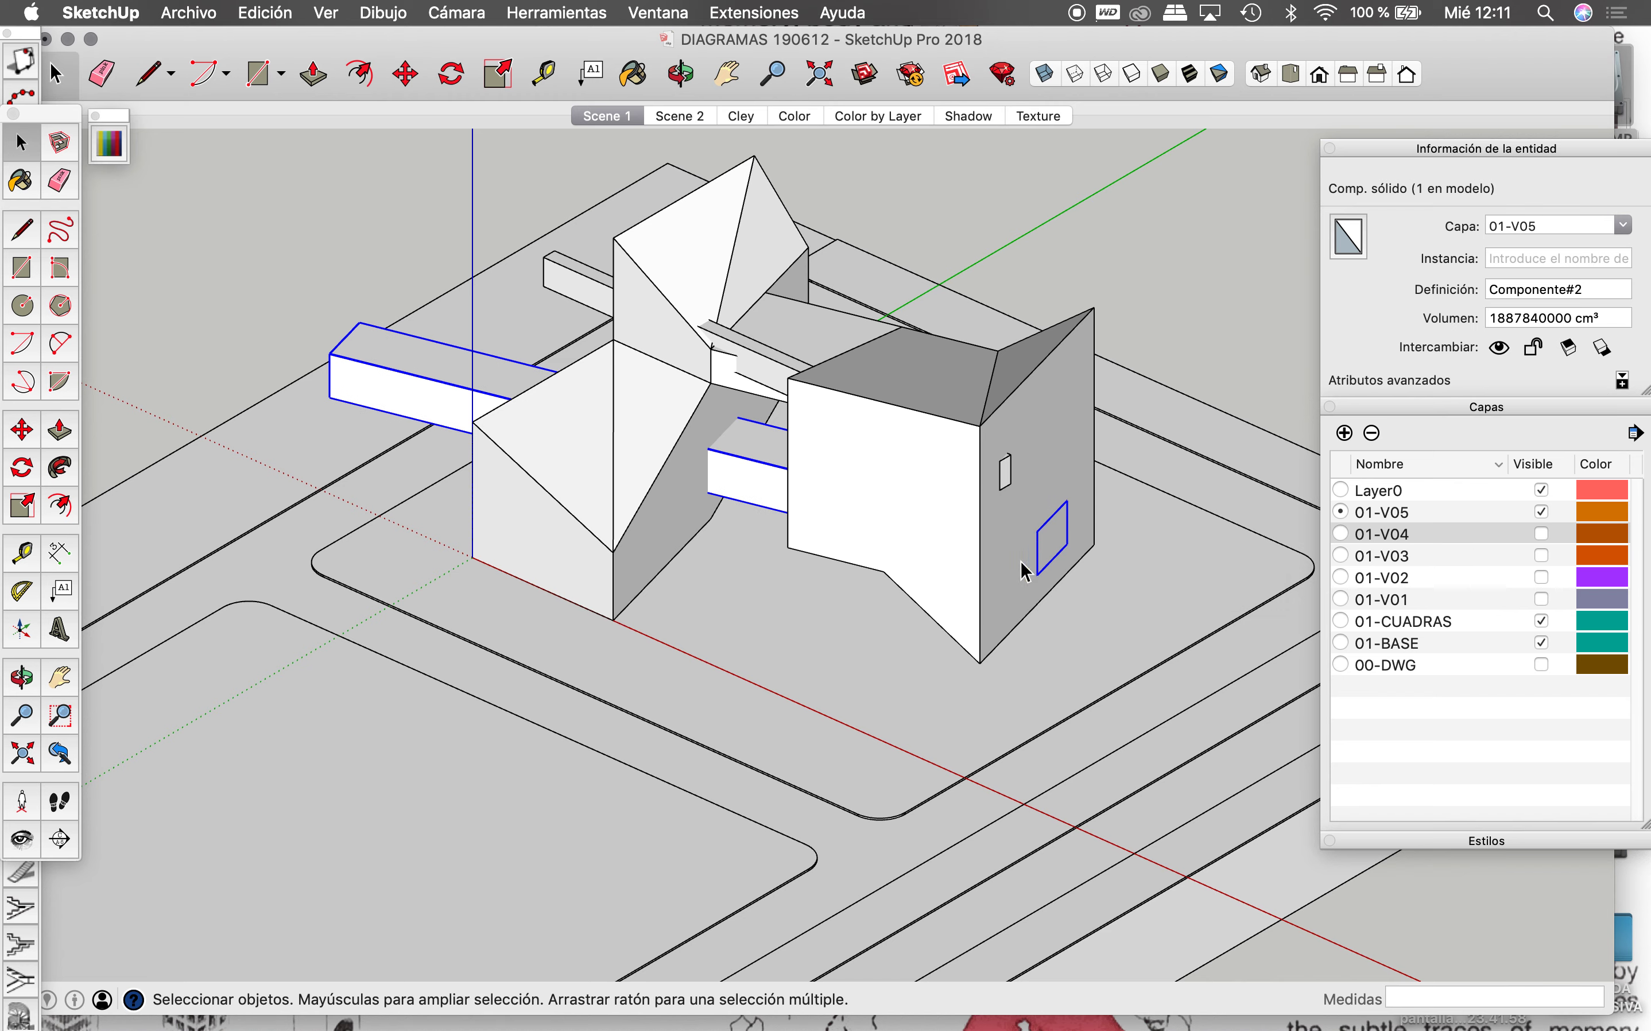
left_click(598, 307)
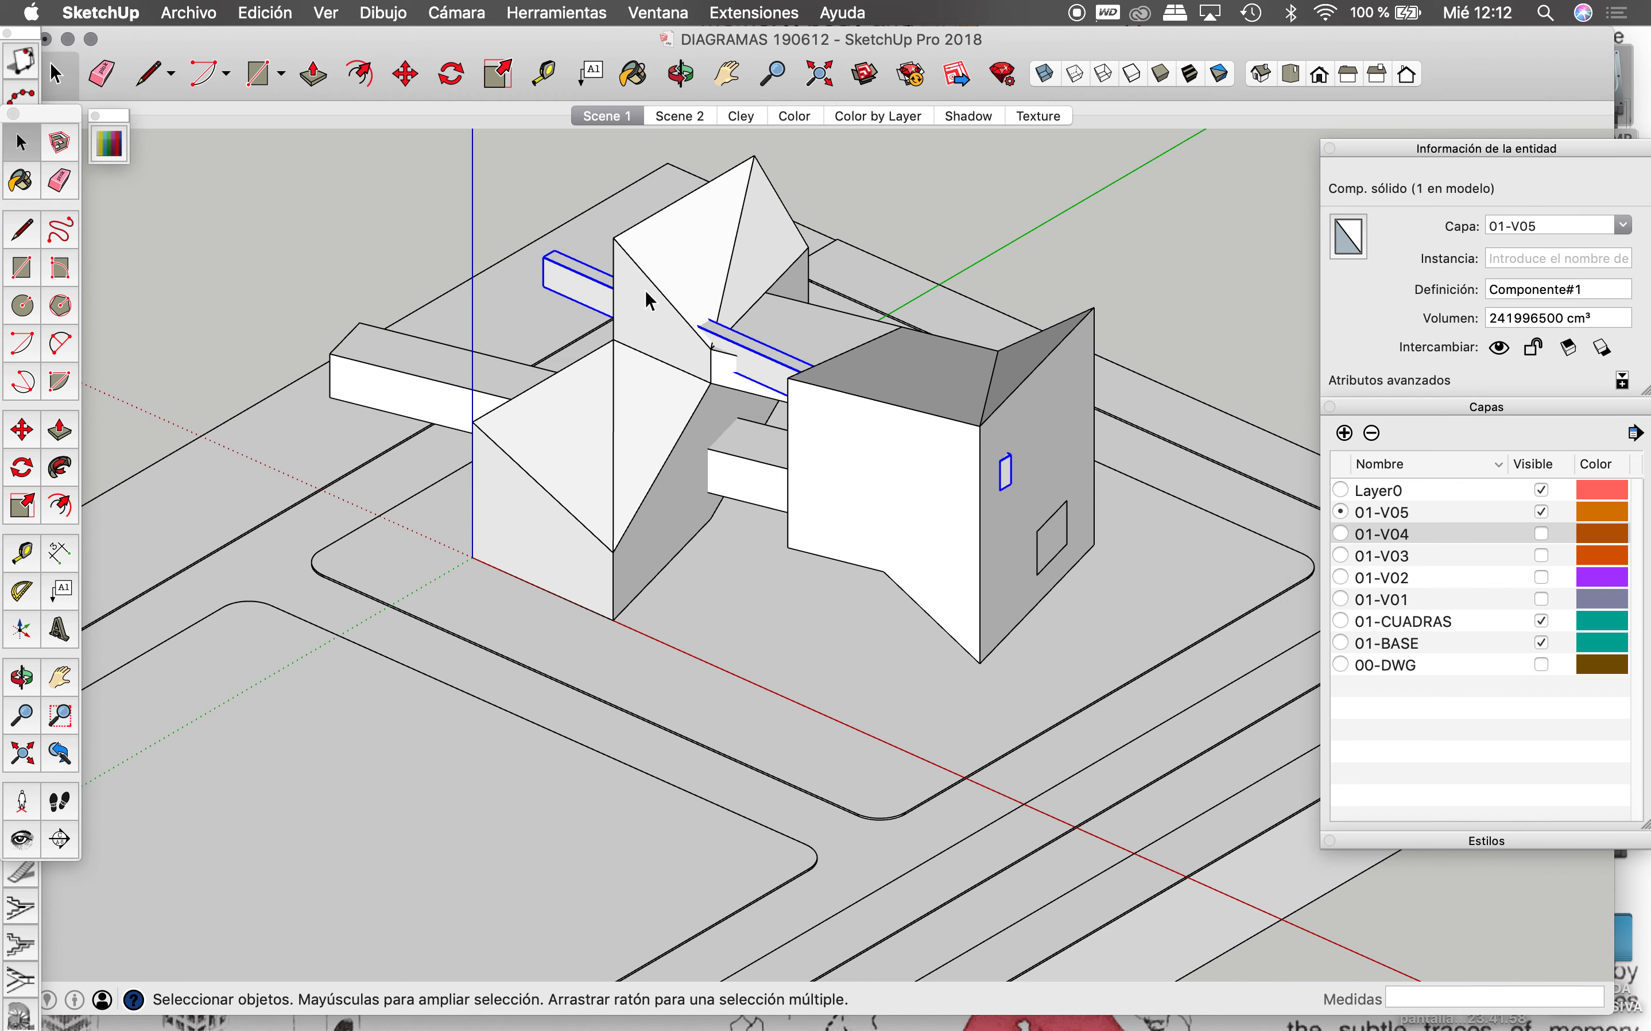
Step: Move the slim beam 300 cm
left_click(681, 74)
mouse_move(655, 269)
left_mouse_down()
mouse_move(751, 295)
mouse_move(570, 563)
left_mouse_up()
key("m")
left_click(570, 563)
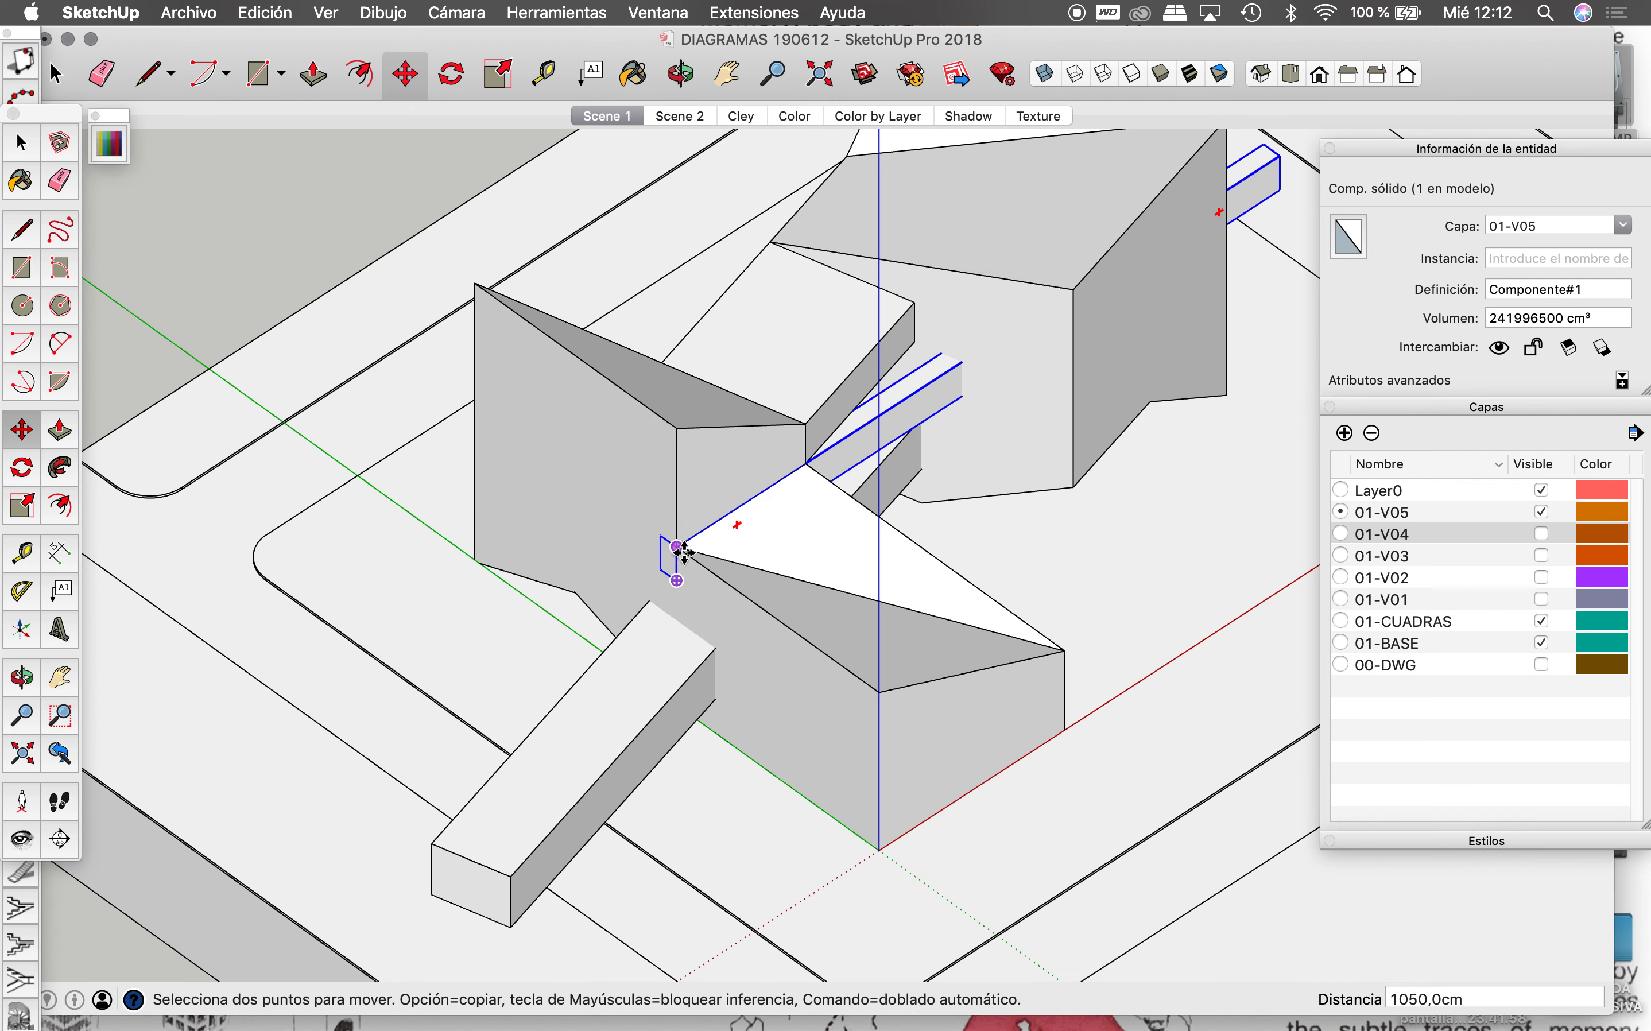
type("300")
key("Return")
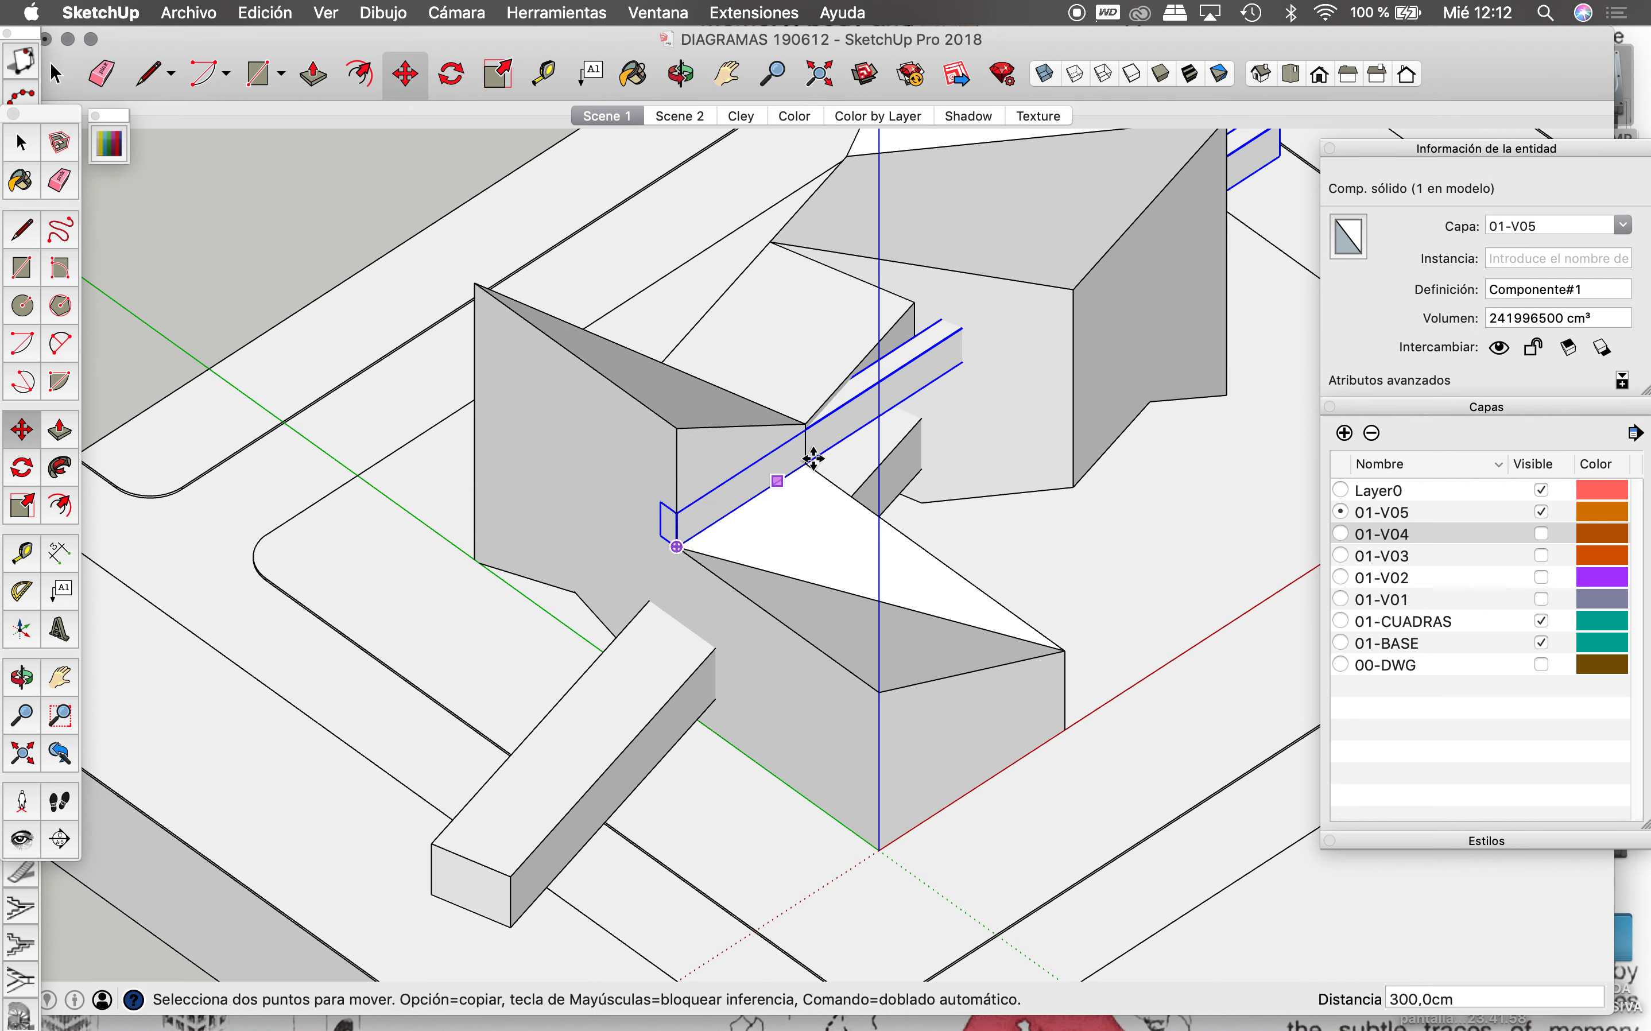
scroll(610, 549, "down", 3)
key("space")
Step: Inside the opening component, pull its end face out 150 cm
left_click(684, 74)
left_click_drag(954, 341, 1057, 357)
key("space")
scroll(535, 365, "up", 3)
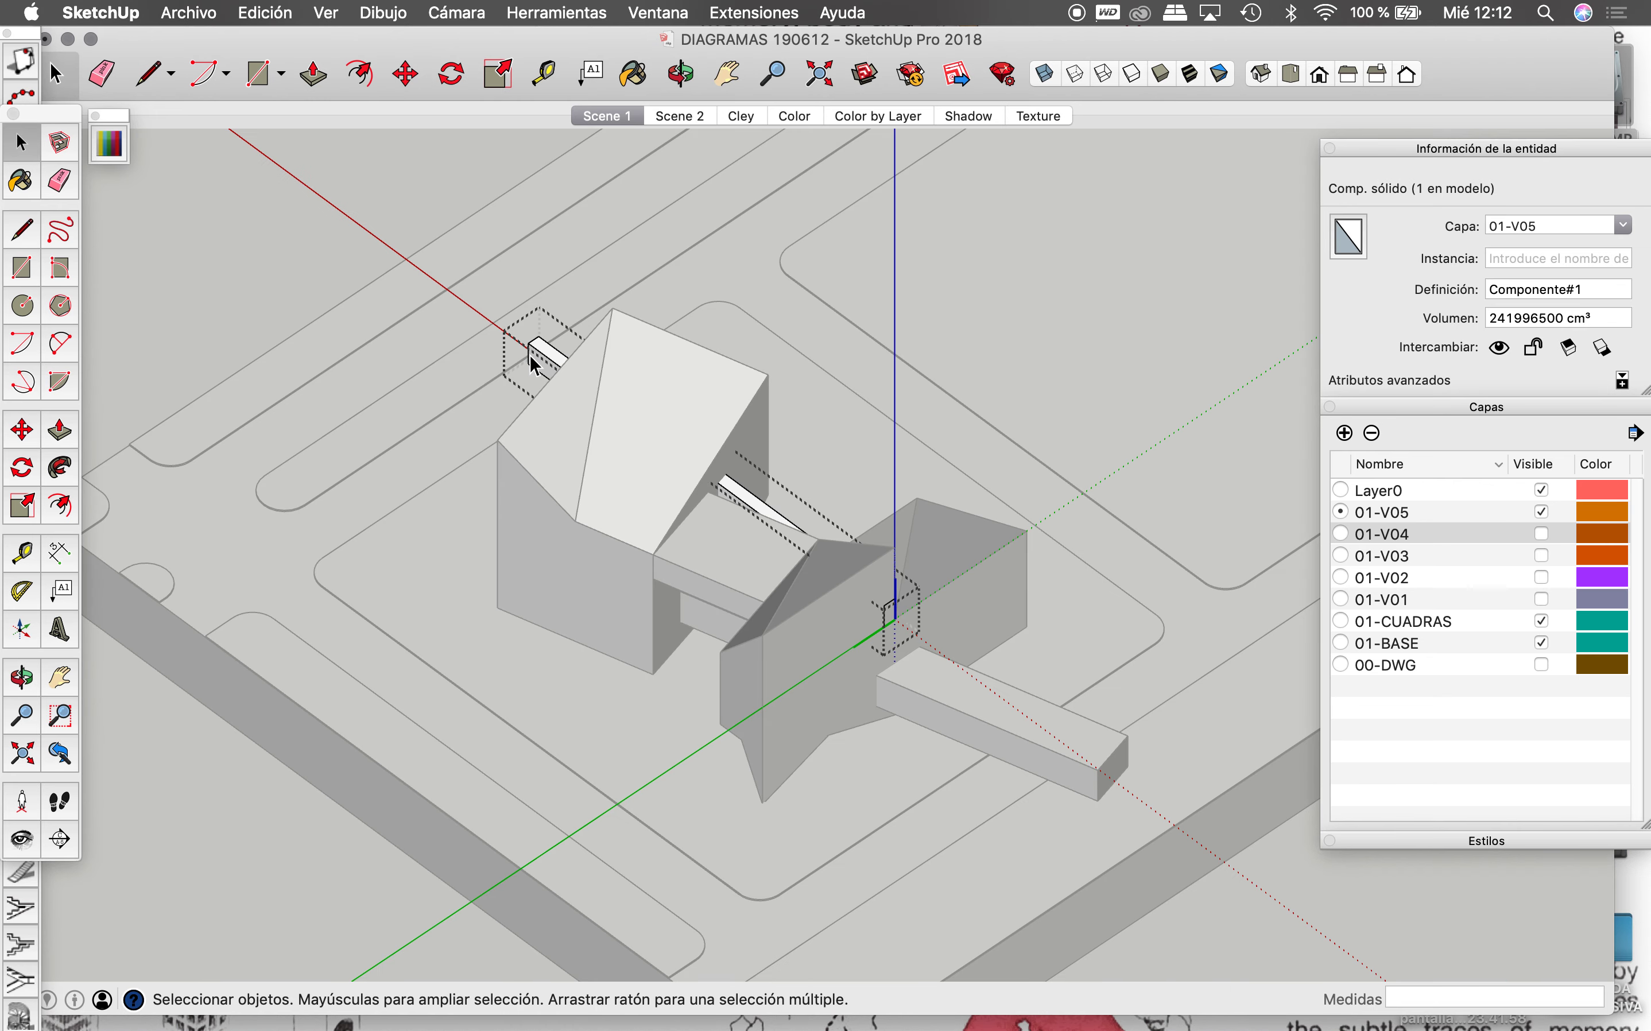
double_click(535, 365)
key("p")
left_click(533, 368)
type("150")
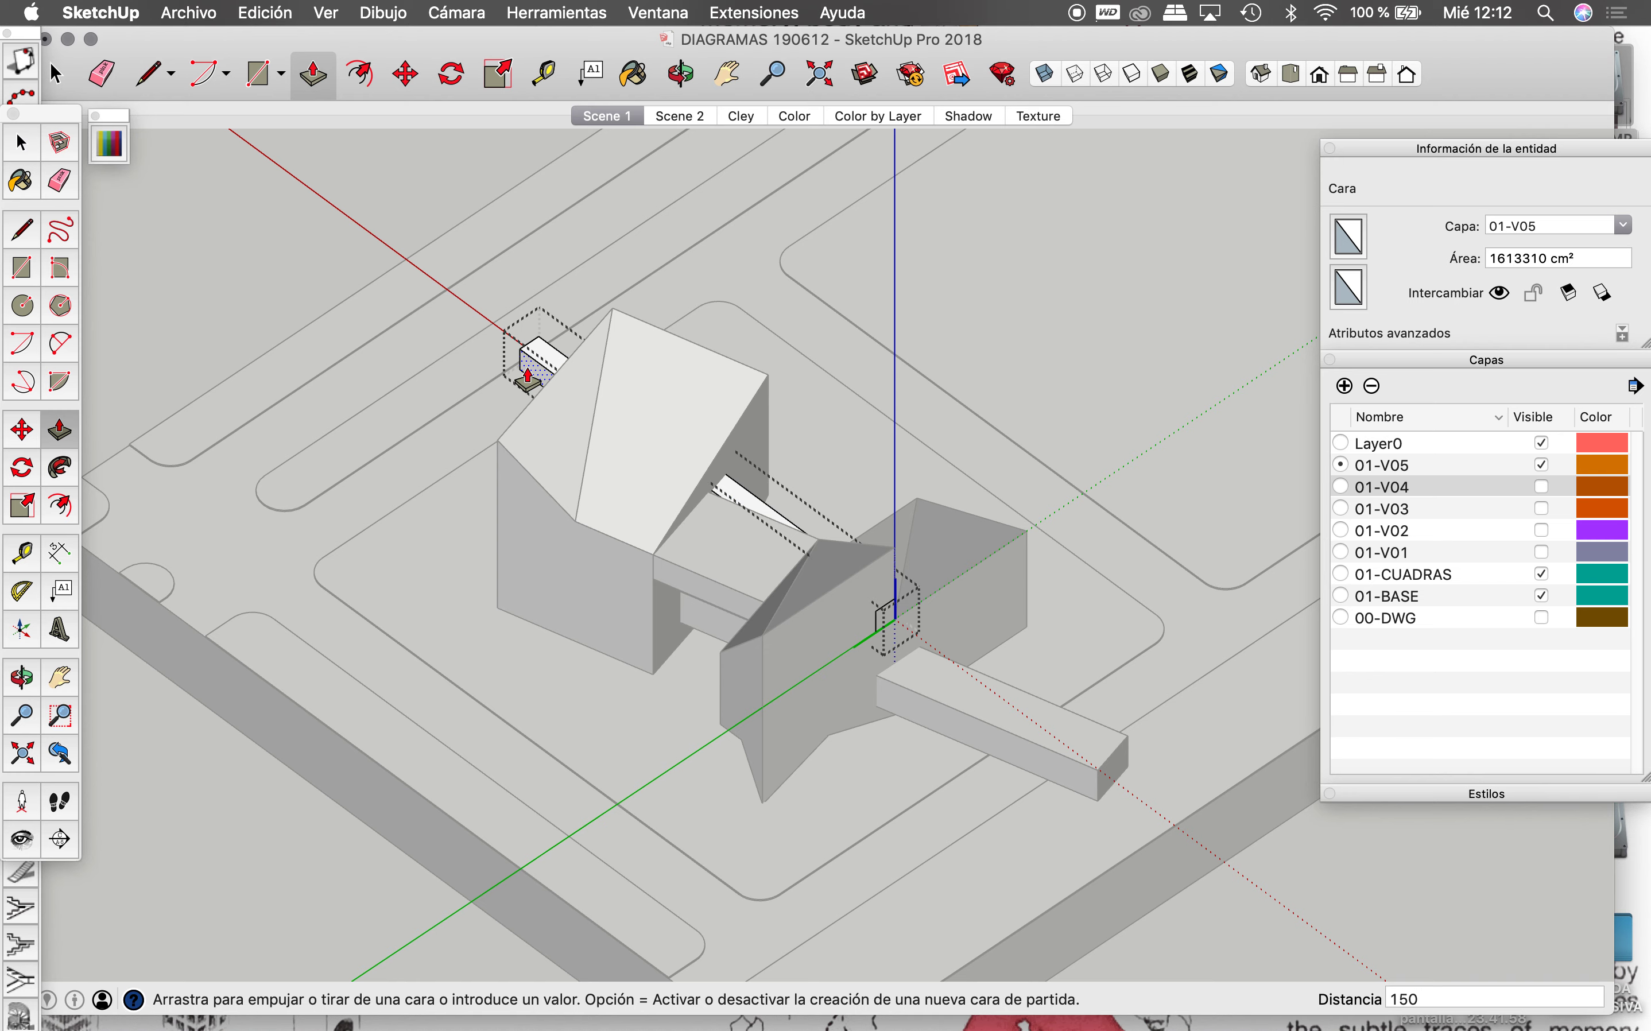
key("Return")
key("space")
left_click(818, 413)
Step: Select the small opening piece and move it 300 cm
scroll(818, 413, "down", 2)
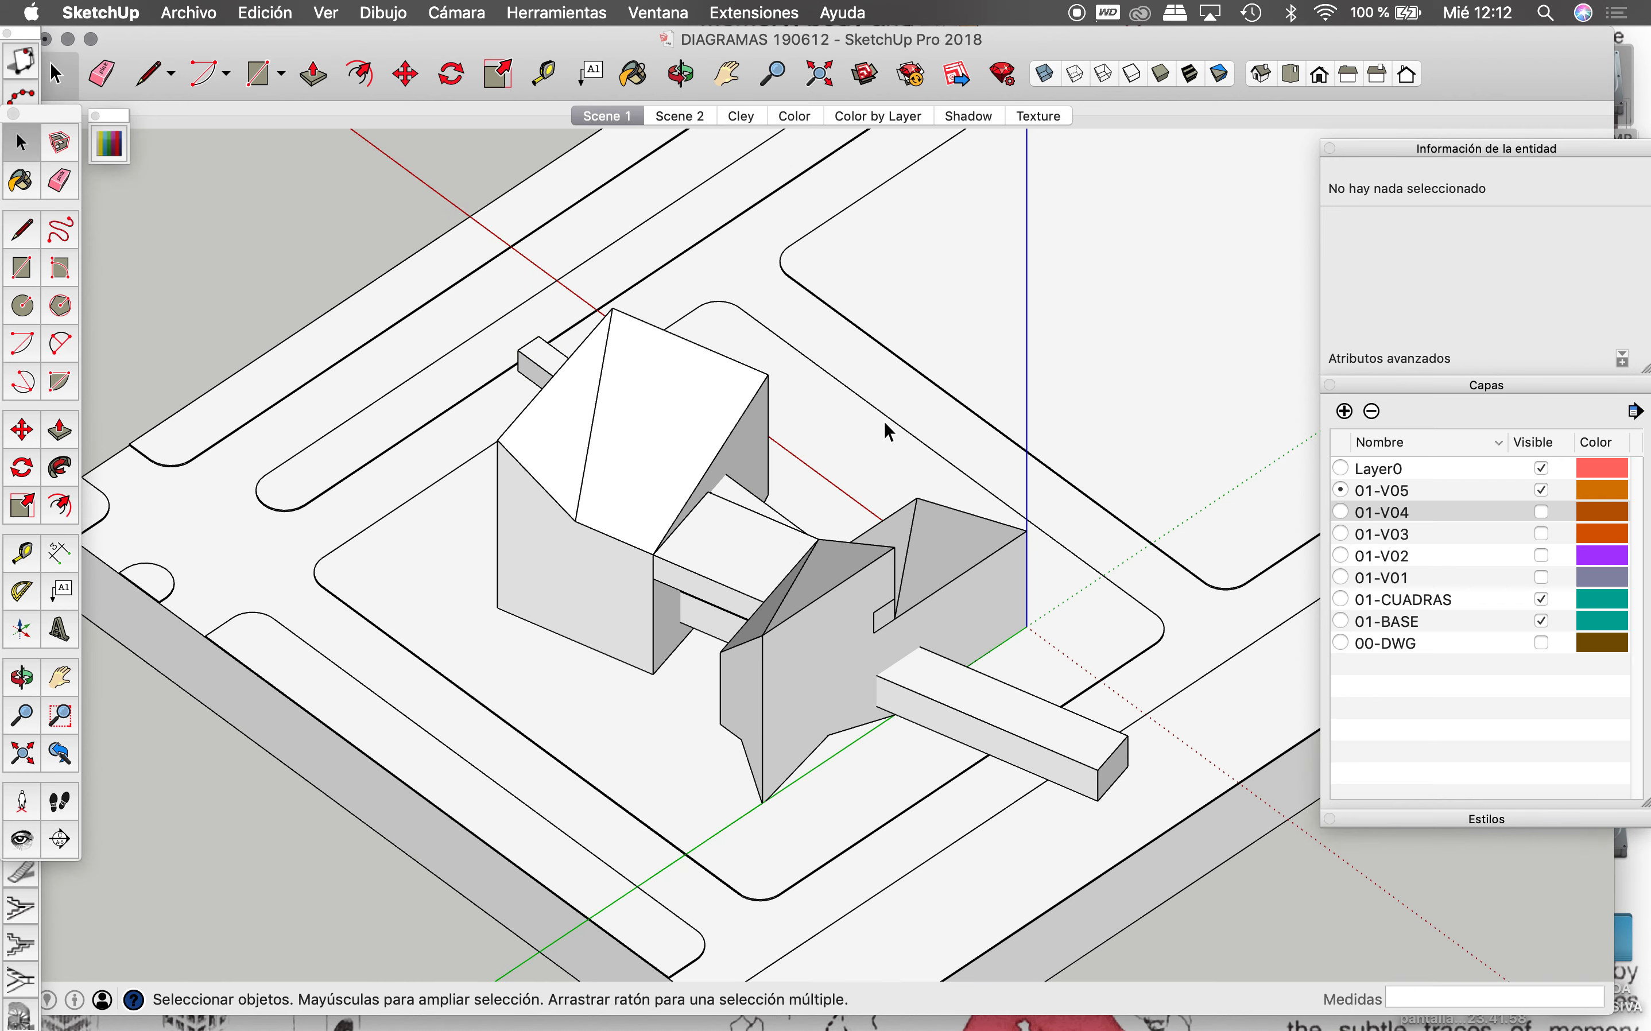
scroll(878, 559, "up", 2)
left_click(880, 555)
scroll(879, 555, "up", 3)
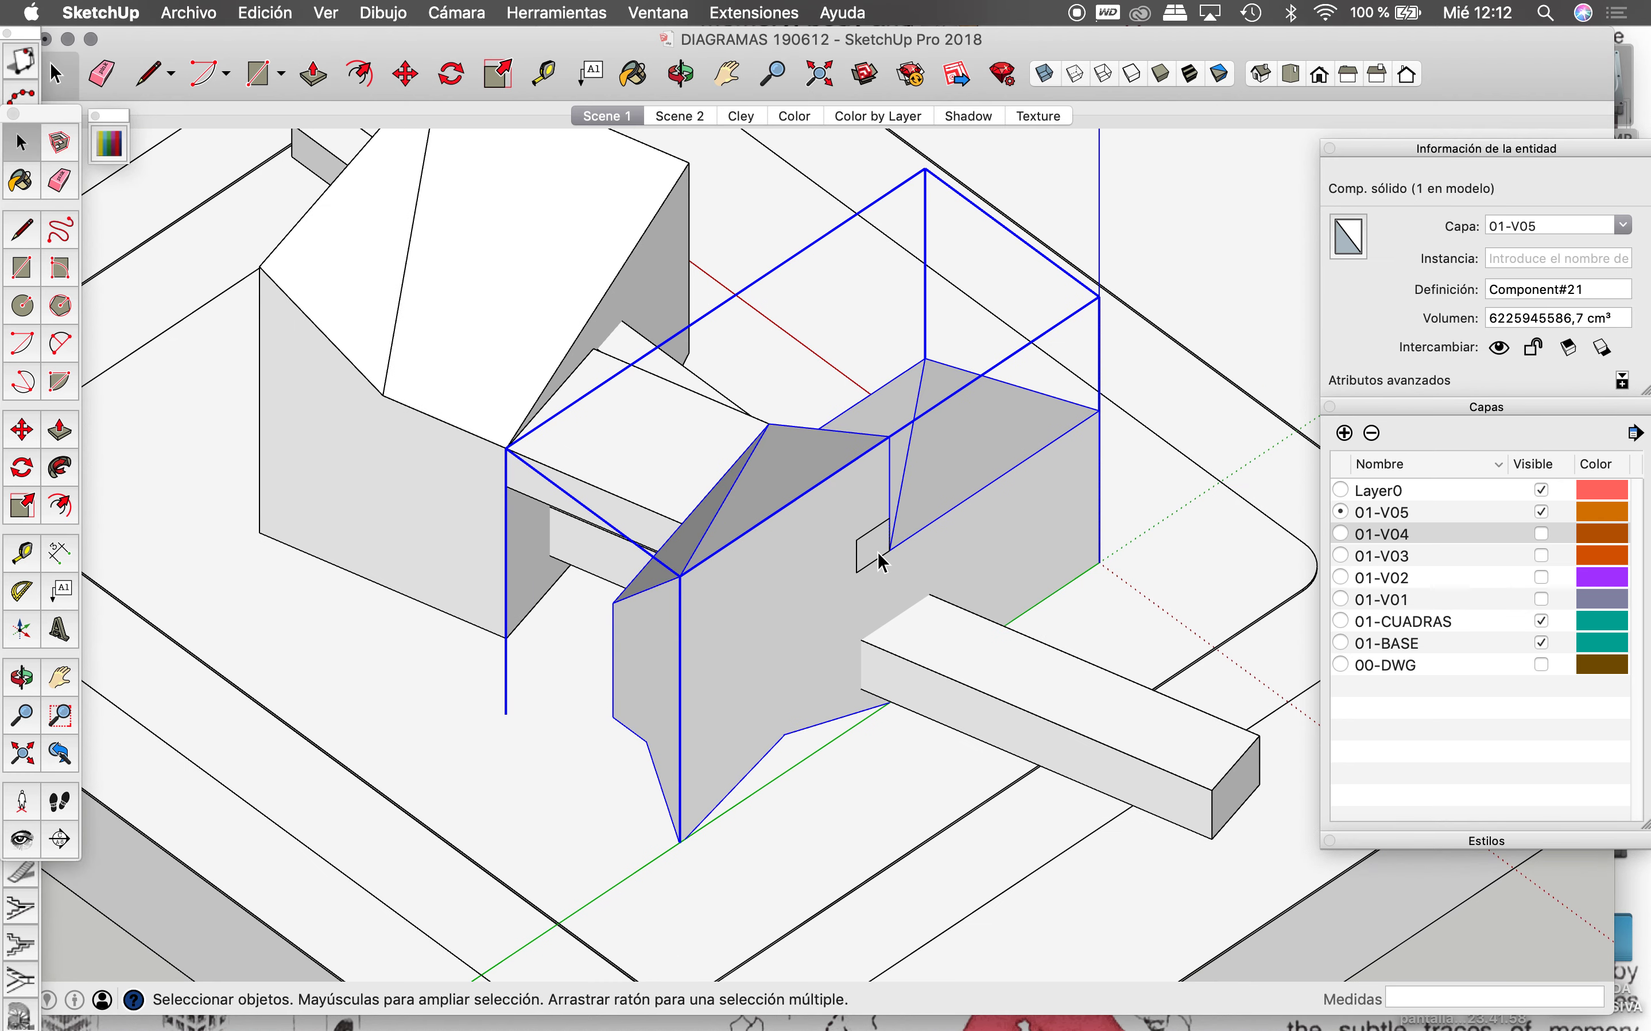
left_click(697, 391)
key("m")
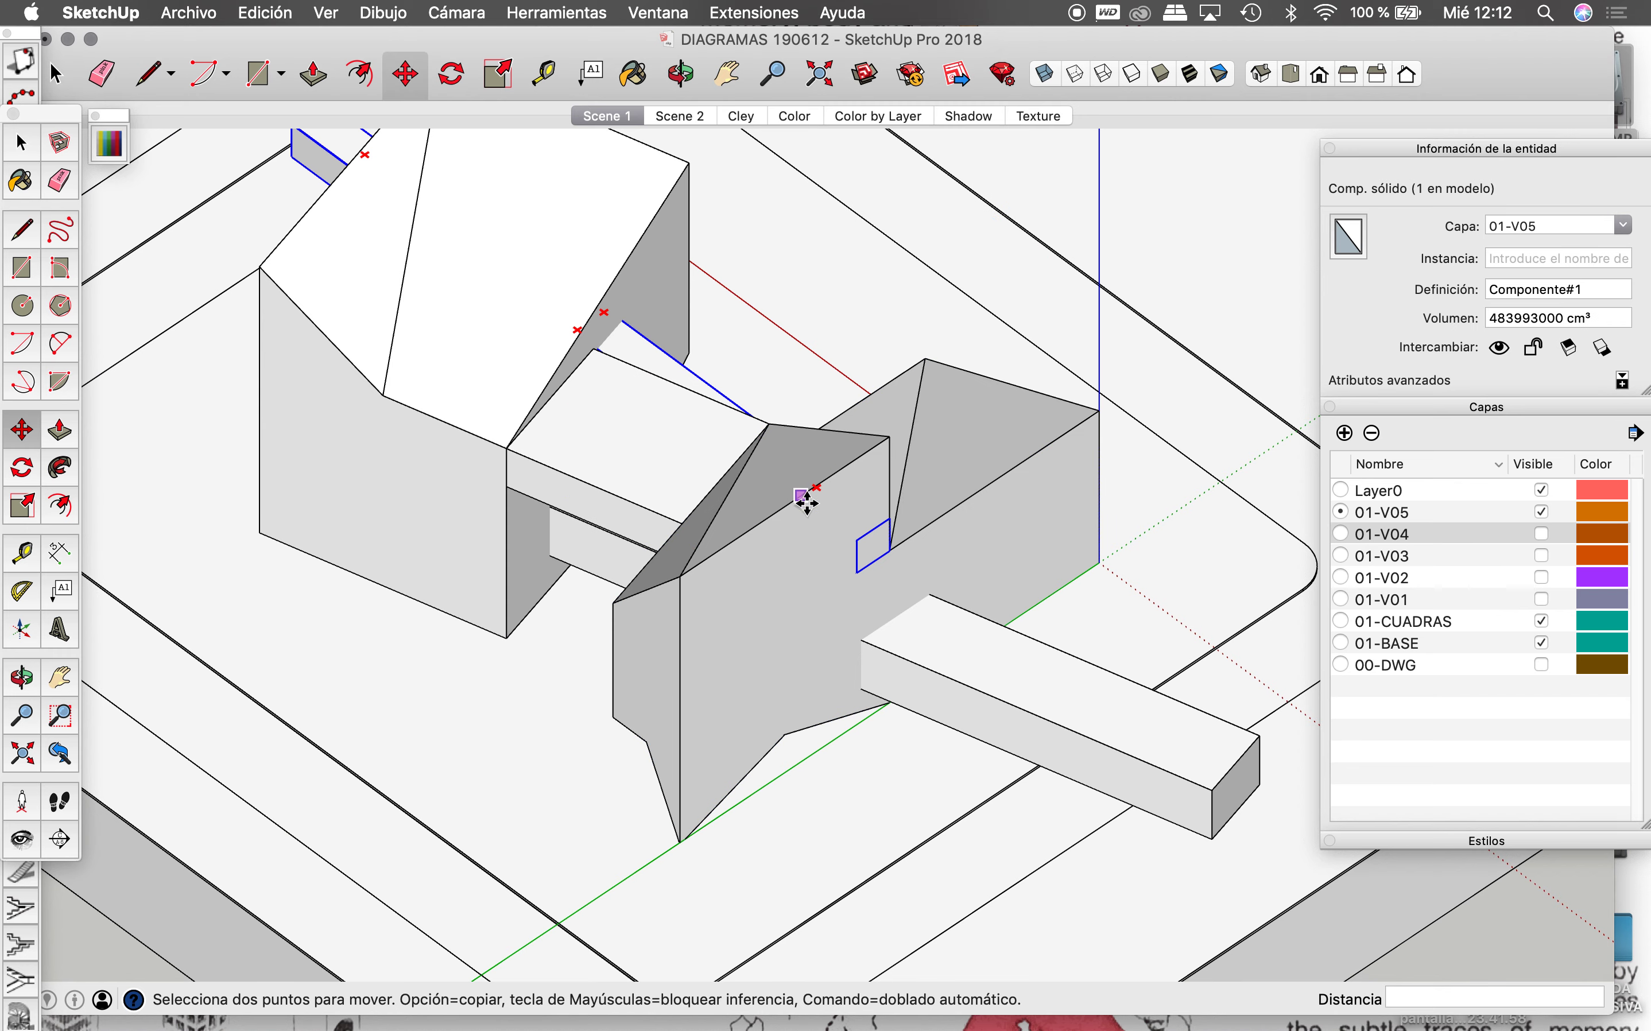
scroll(887, 533, "up", 1)
left_click(887, 532)
type("300")
key("Return")
Step: Orbit and zoom from a low, distant site view to a high oblique view
key("o")
left_click_drag(875, 540, 921, 687)
scroll(921, 688, "down", 5)
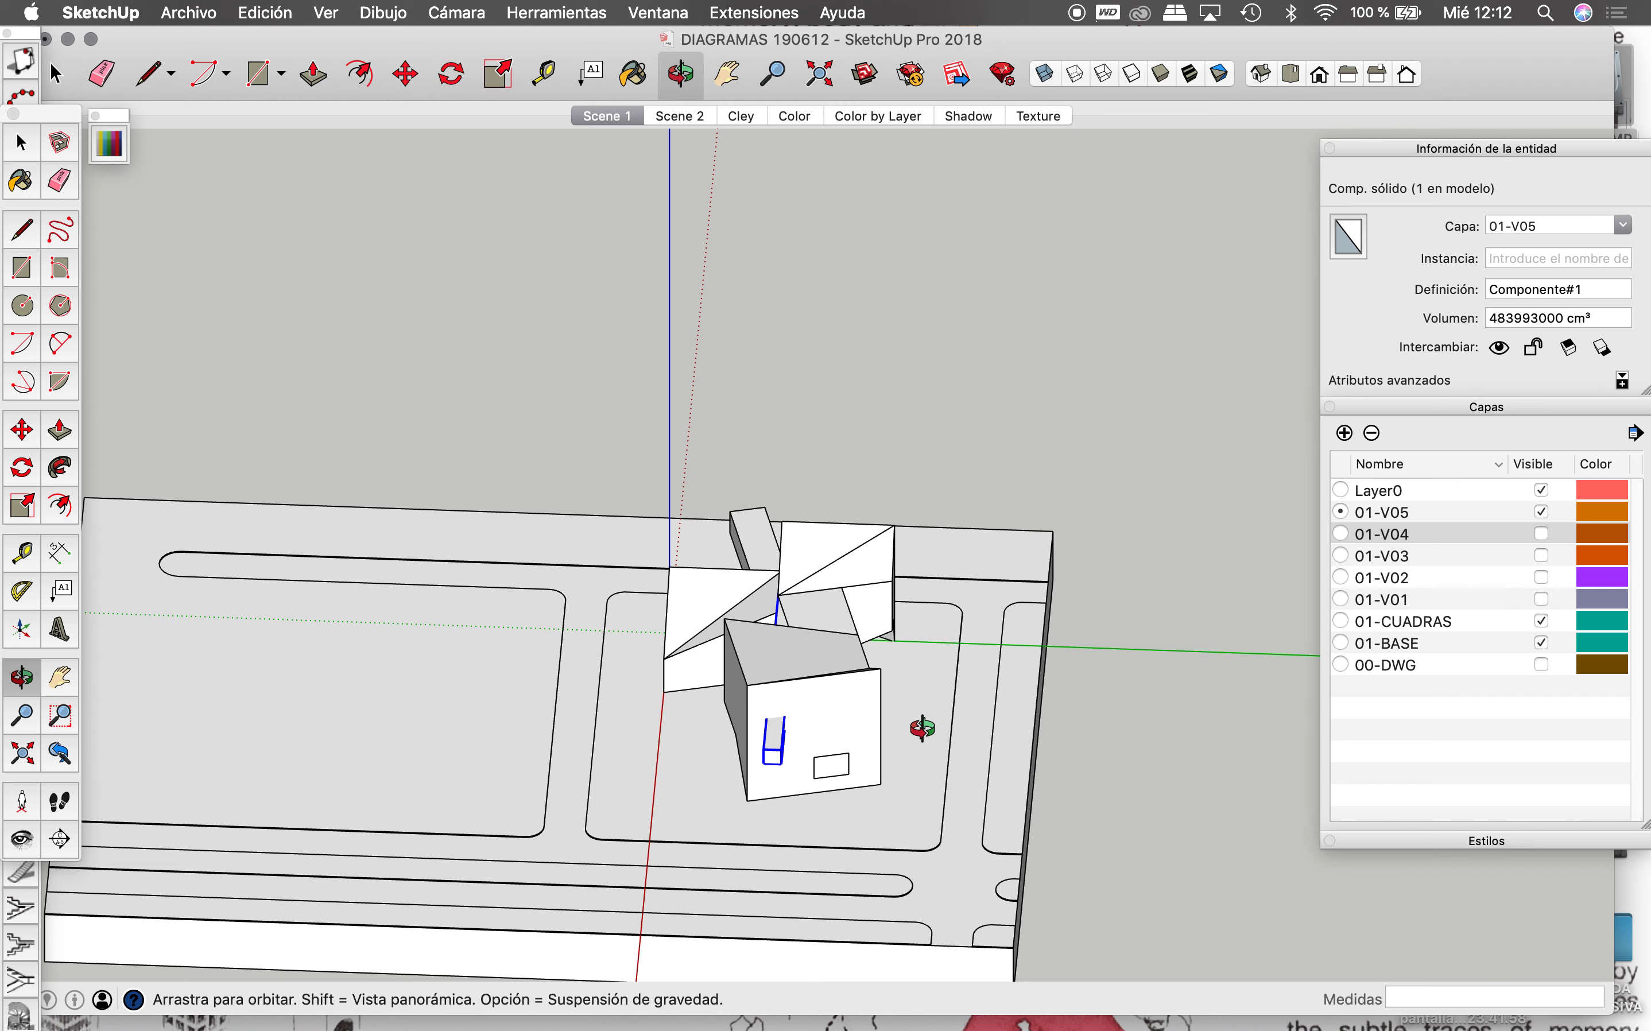
scroll(878, 740, "up", 3)
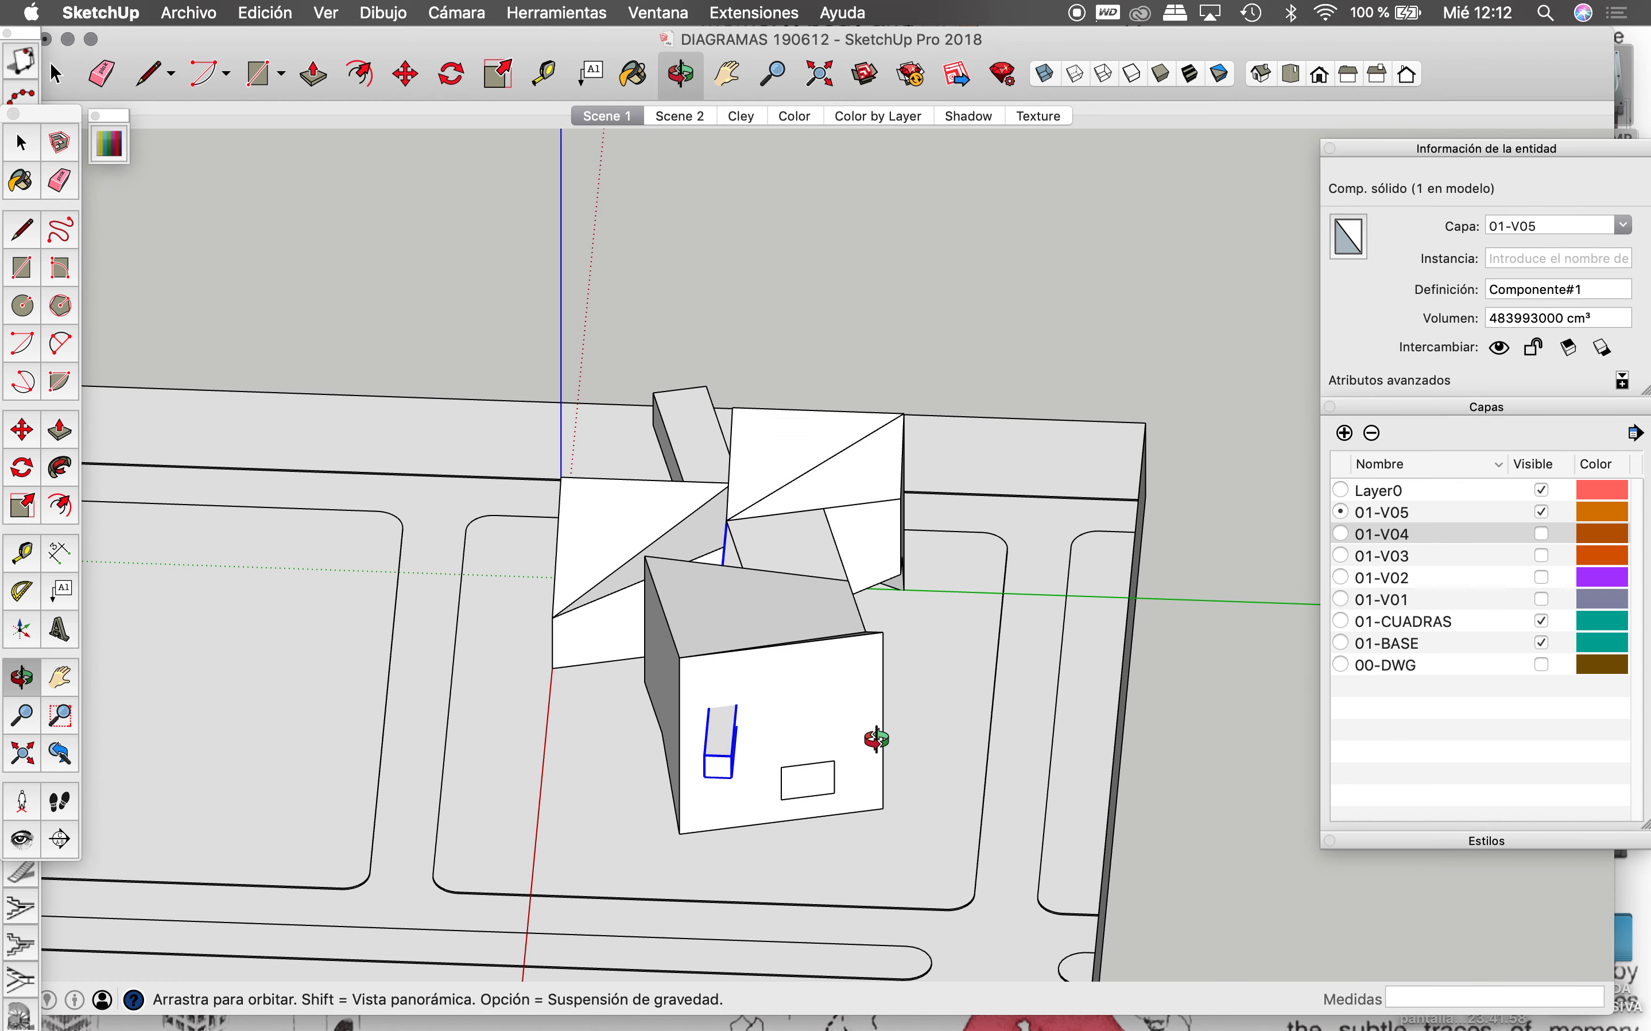
scroll(876, 738, "up", 2)
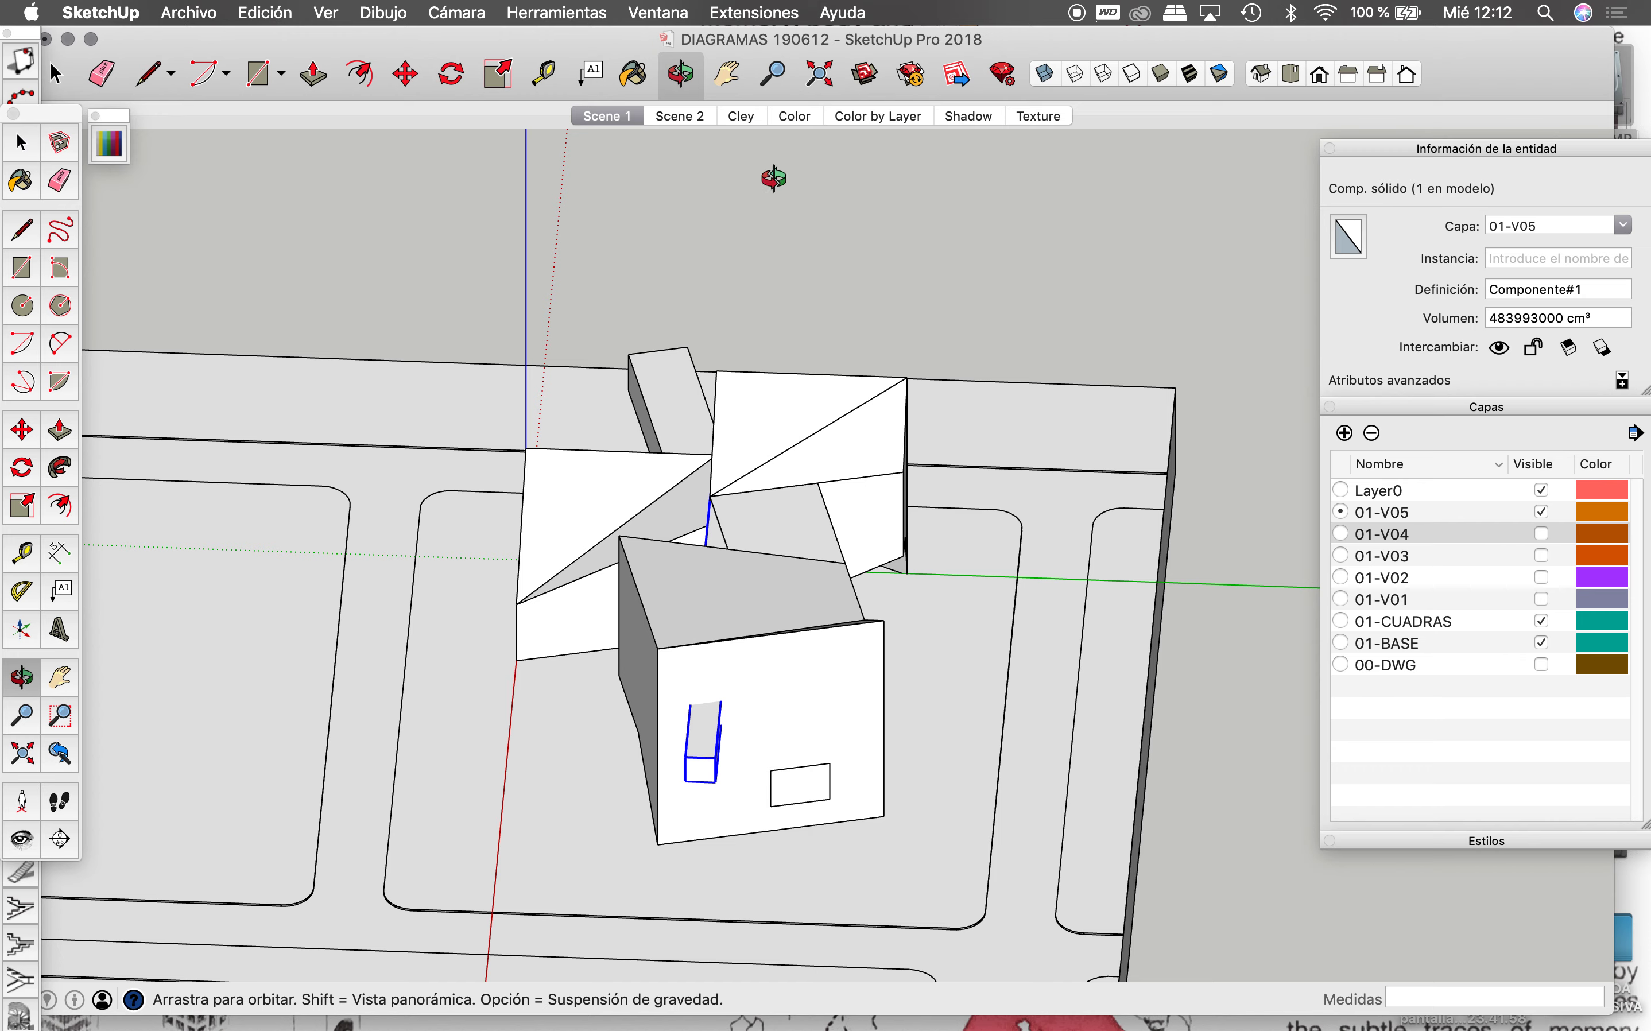
left_click_drag(833, 777, 568, 709)
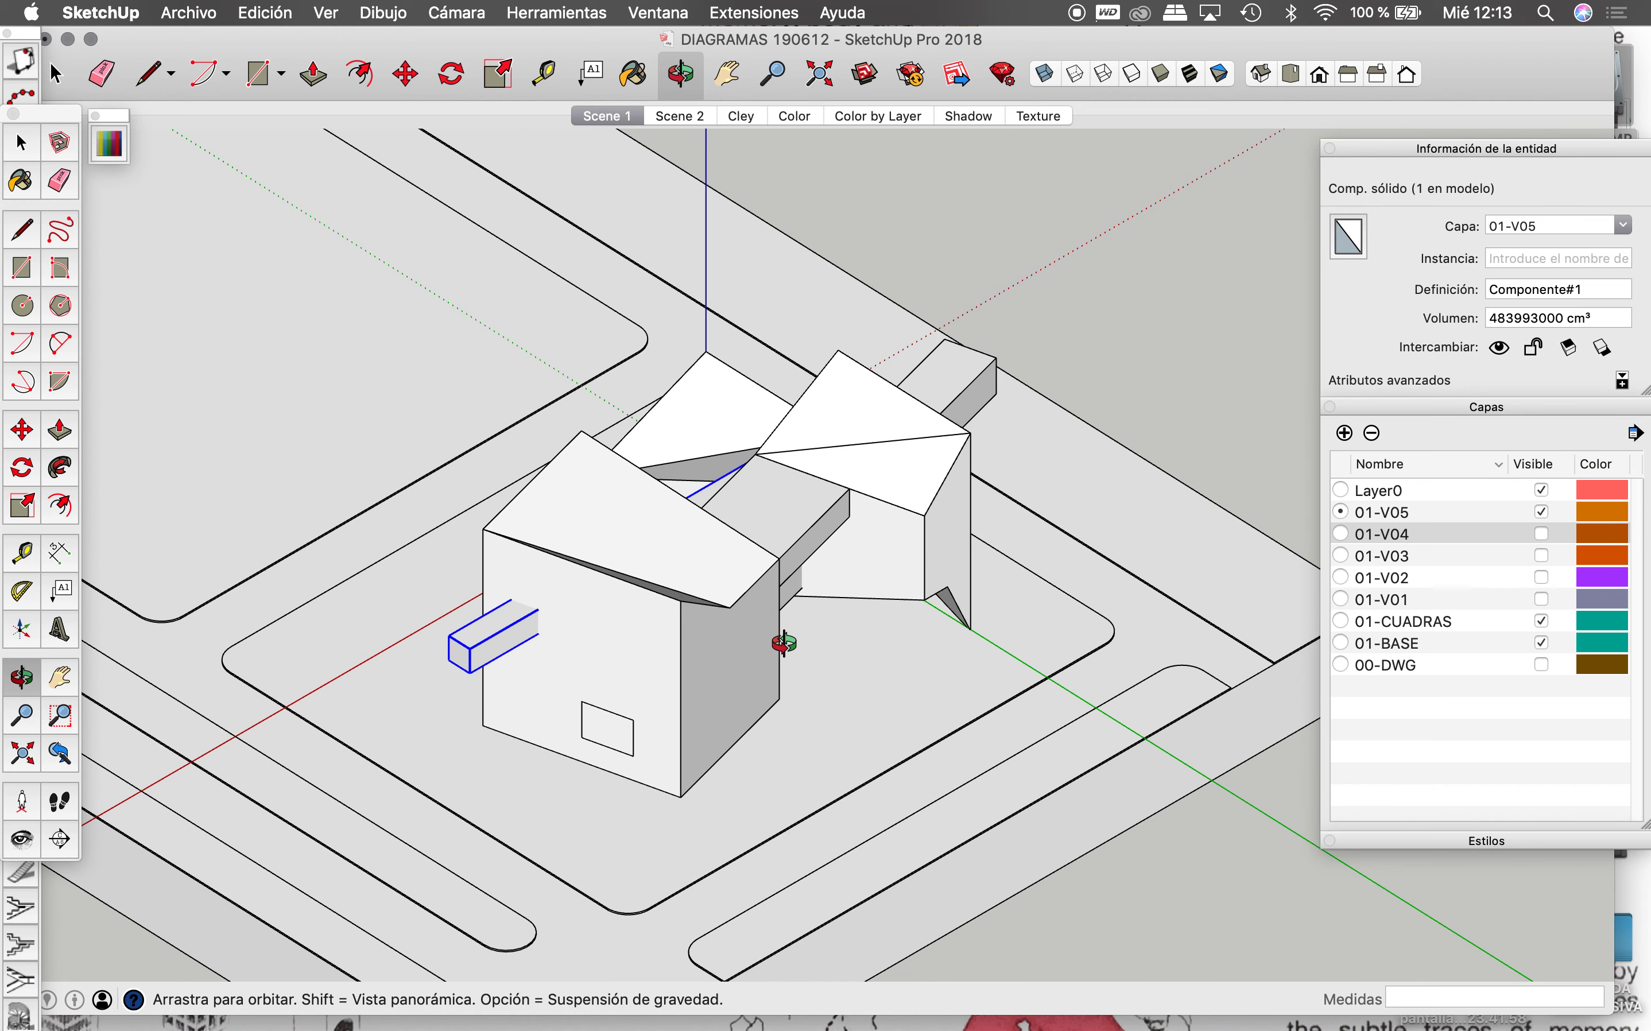
scroll(625, 713, "up", 2)
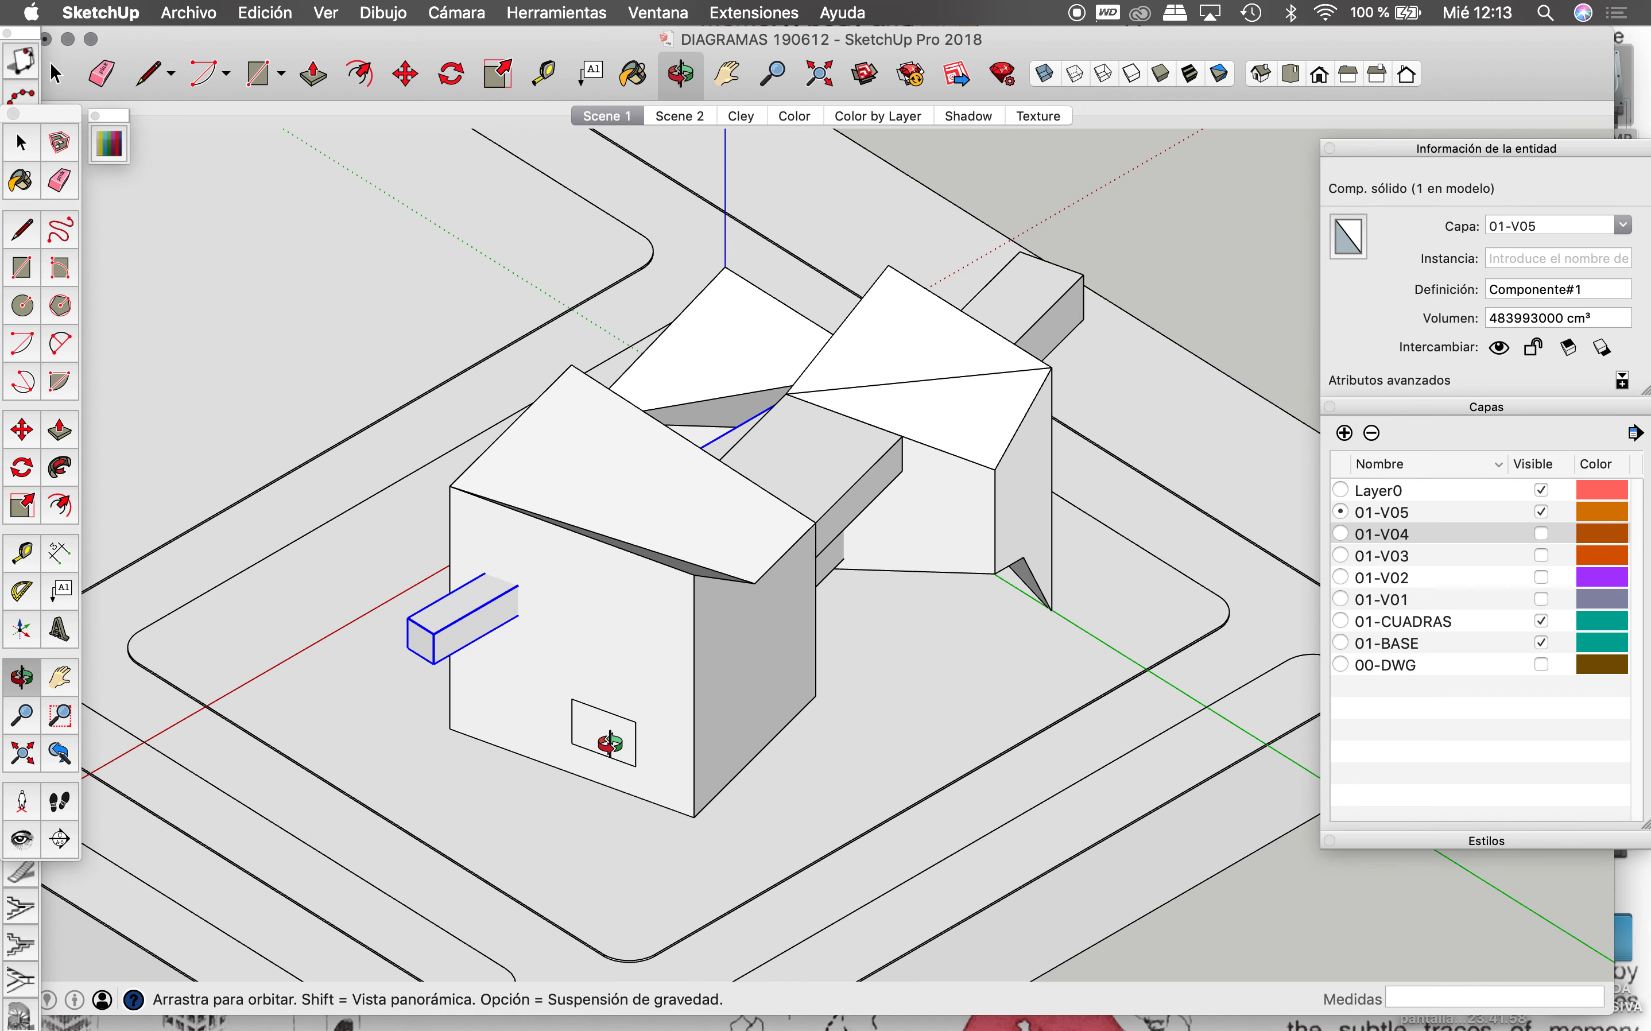
Step: Copy the long bar to the front building's edge using Move with Alt
key("space")
left_click(607, 748)
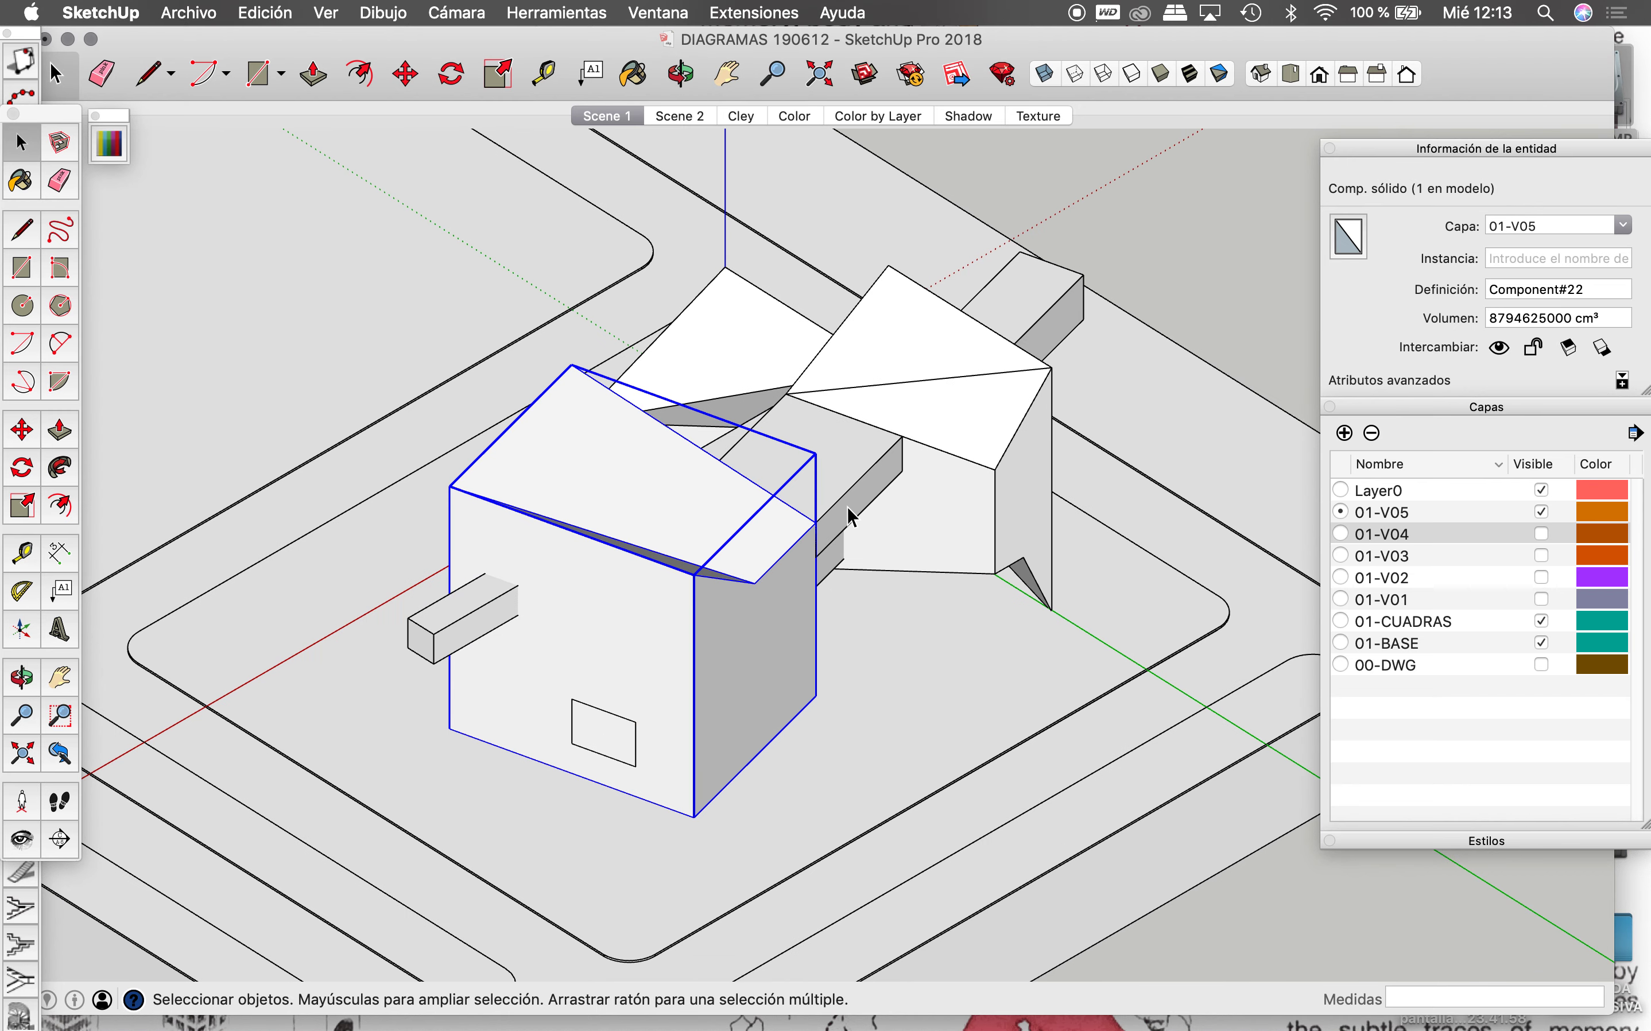
left_click(848, 516)
left_click(1036, 320)
key("m")
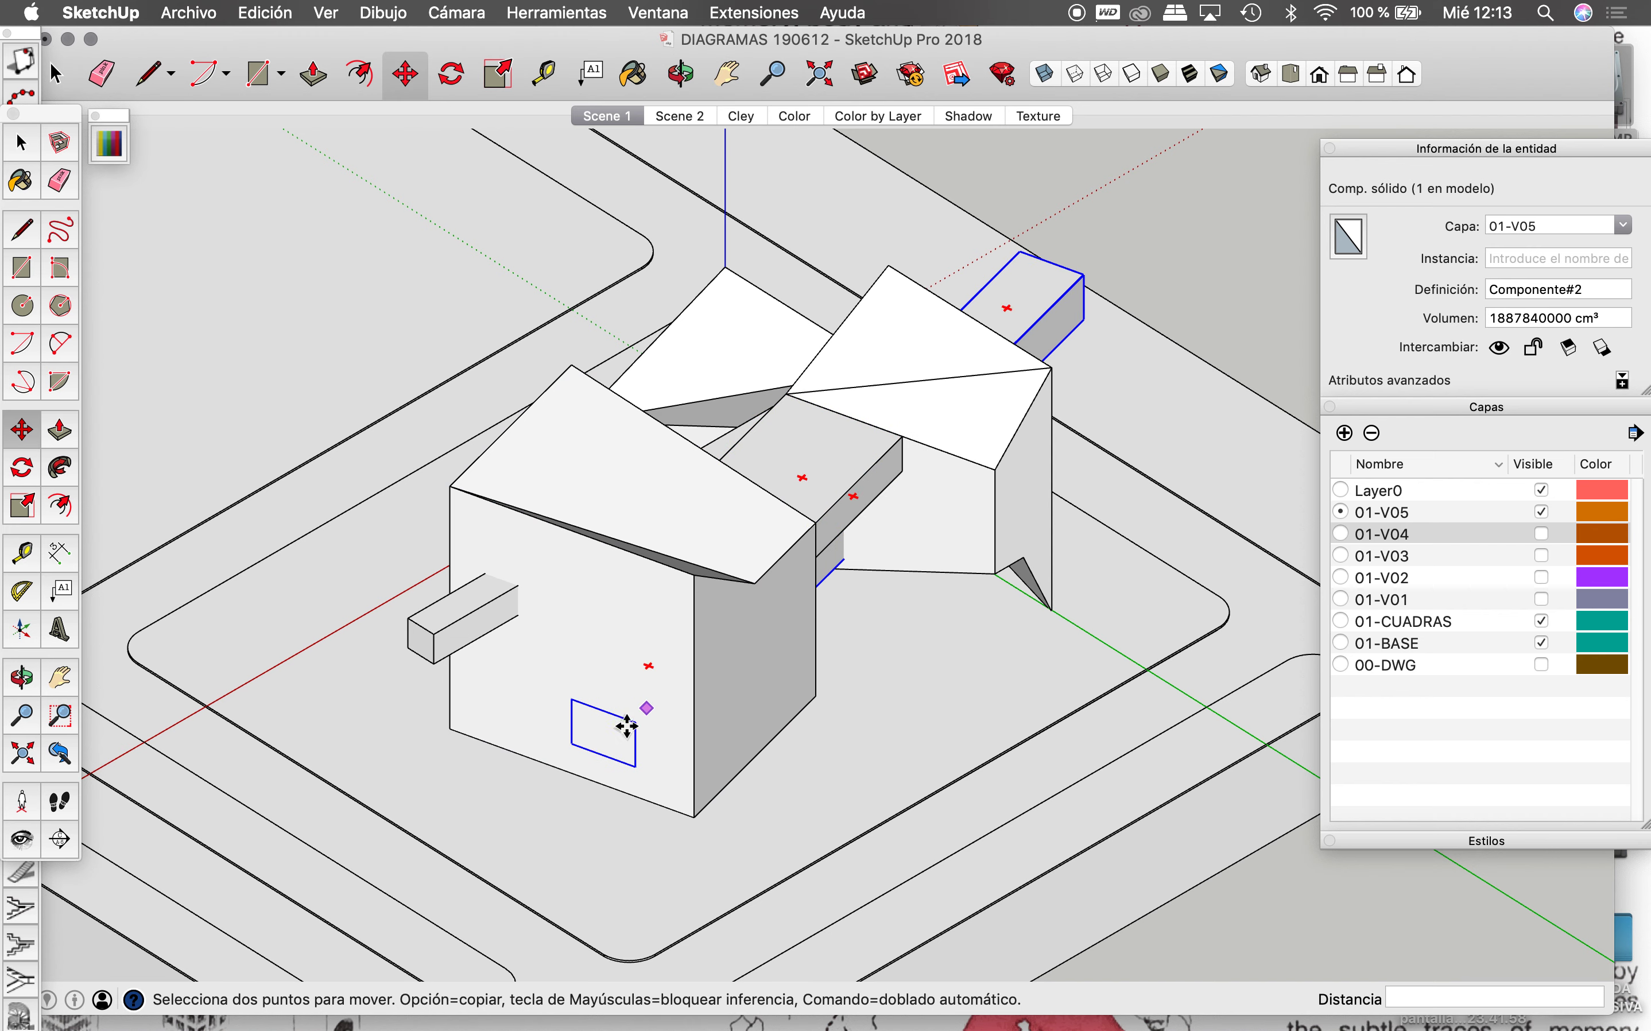
left_click(571, 744)
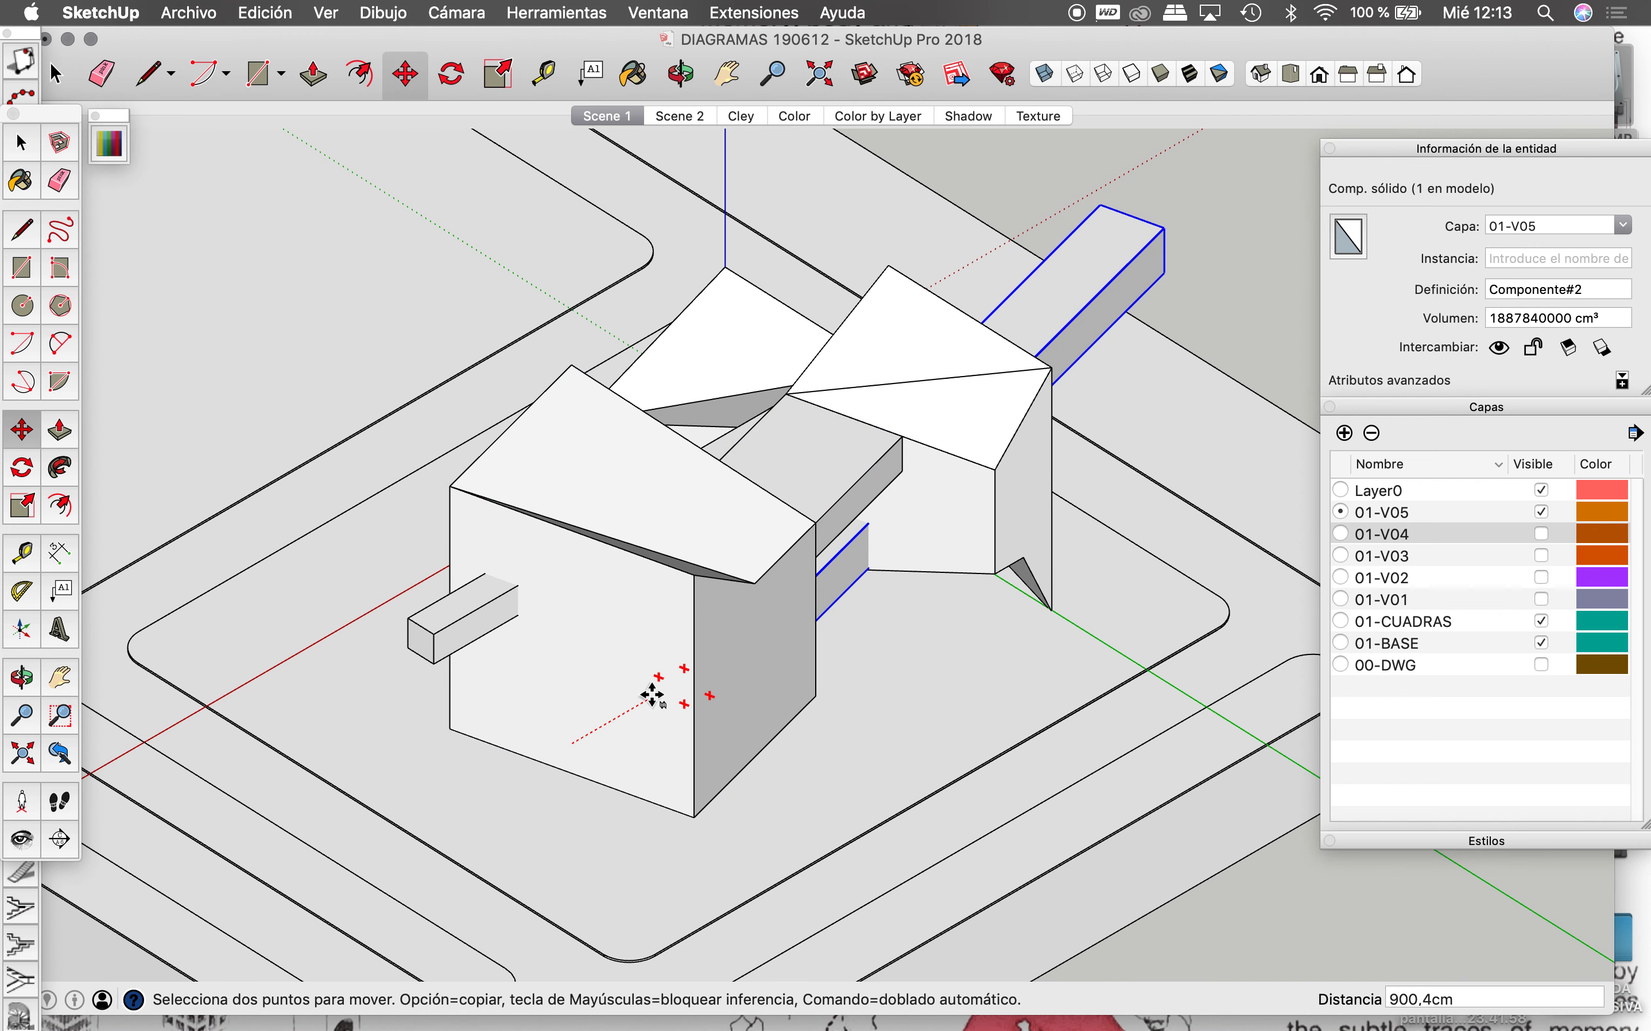
key("alt")
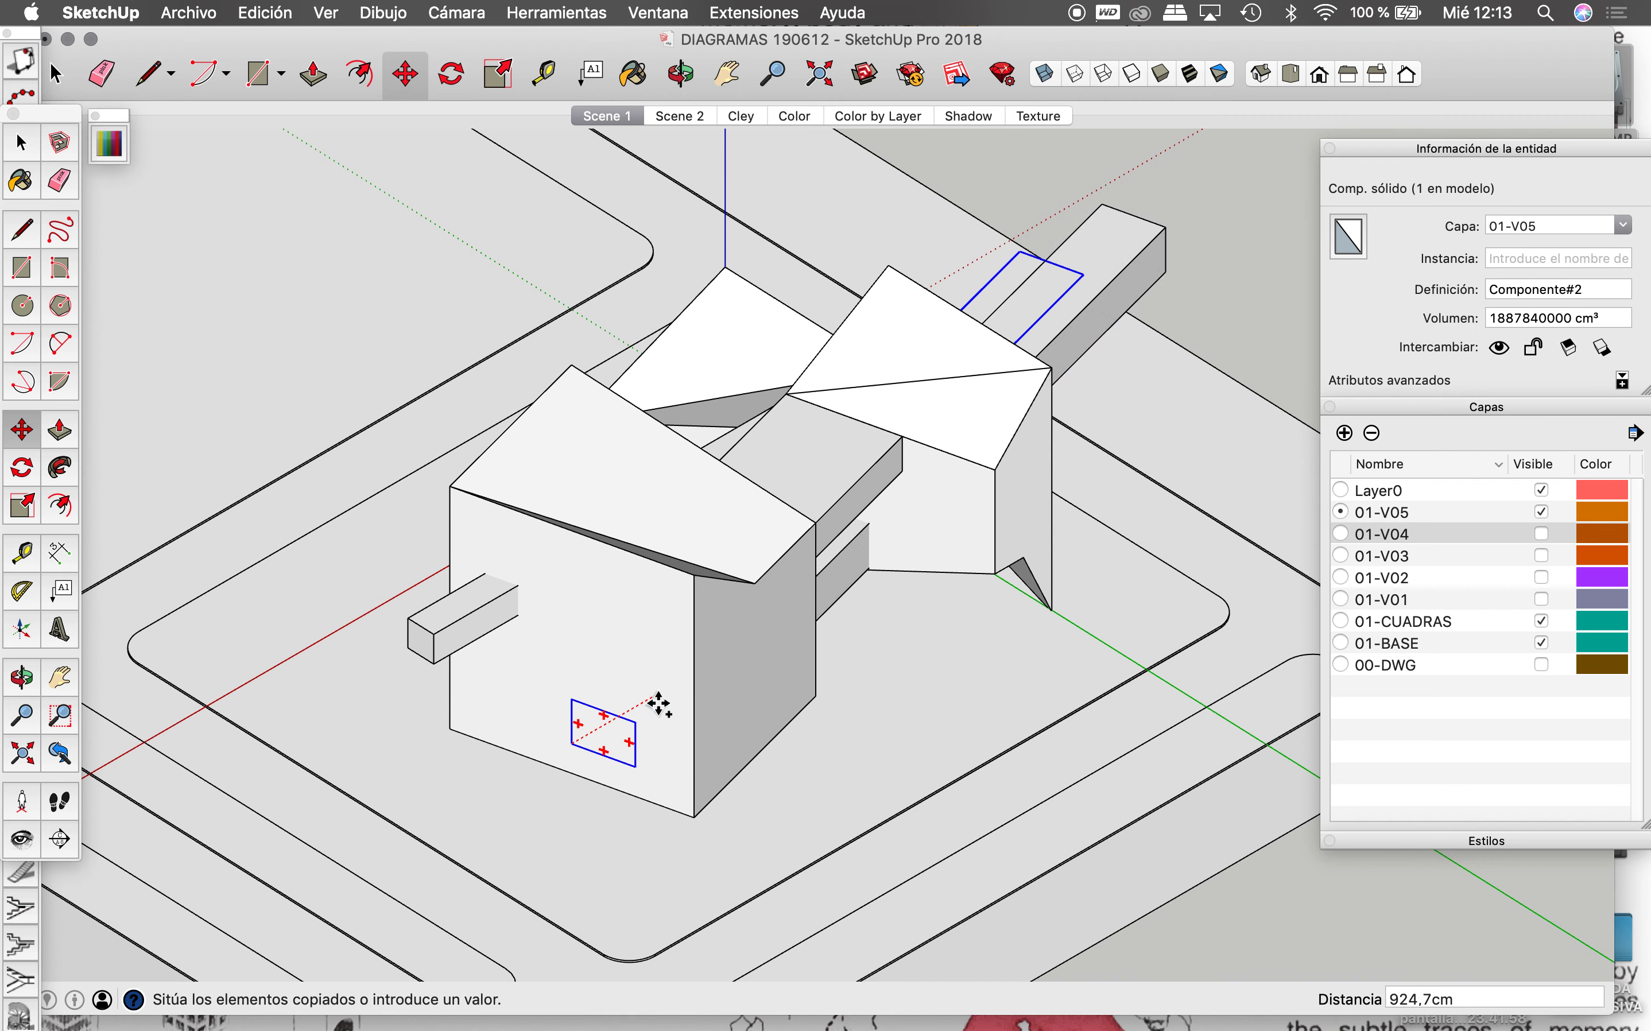
left_click(638, 721)
Step: Rotate the copied bar 90° about the building corner
key("q")
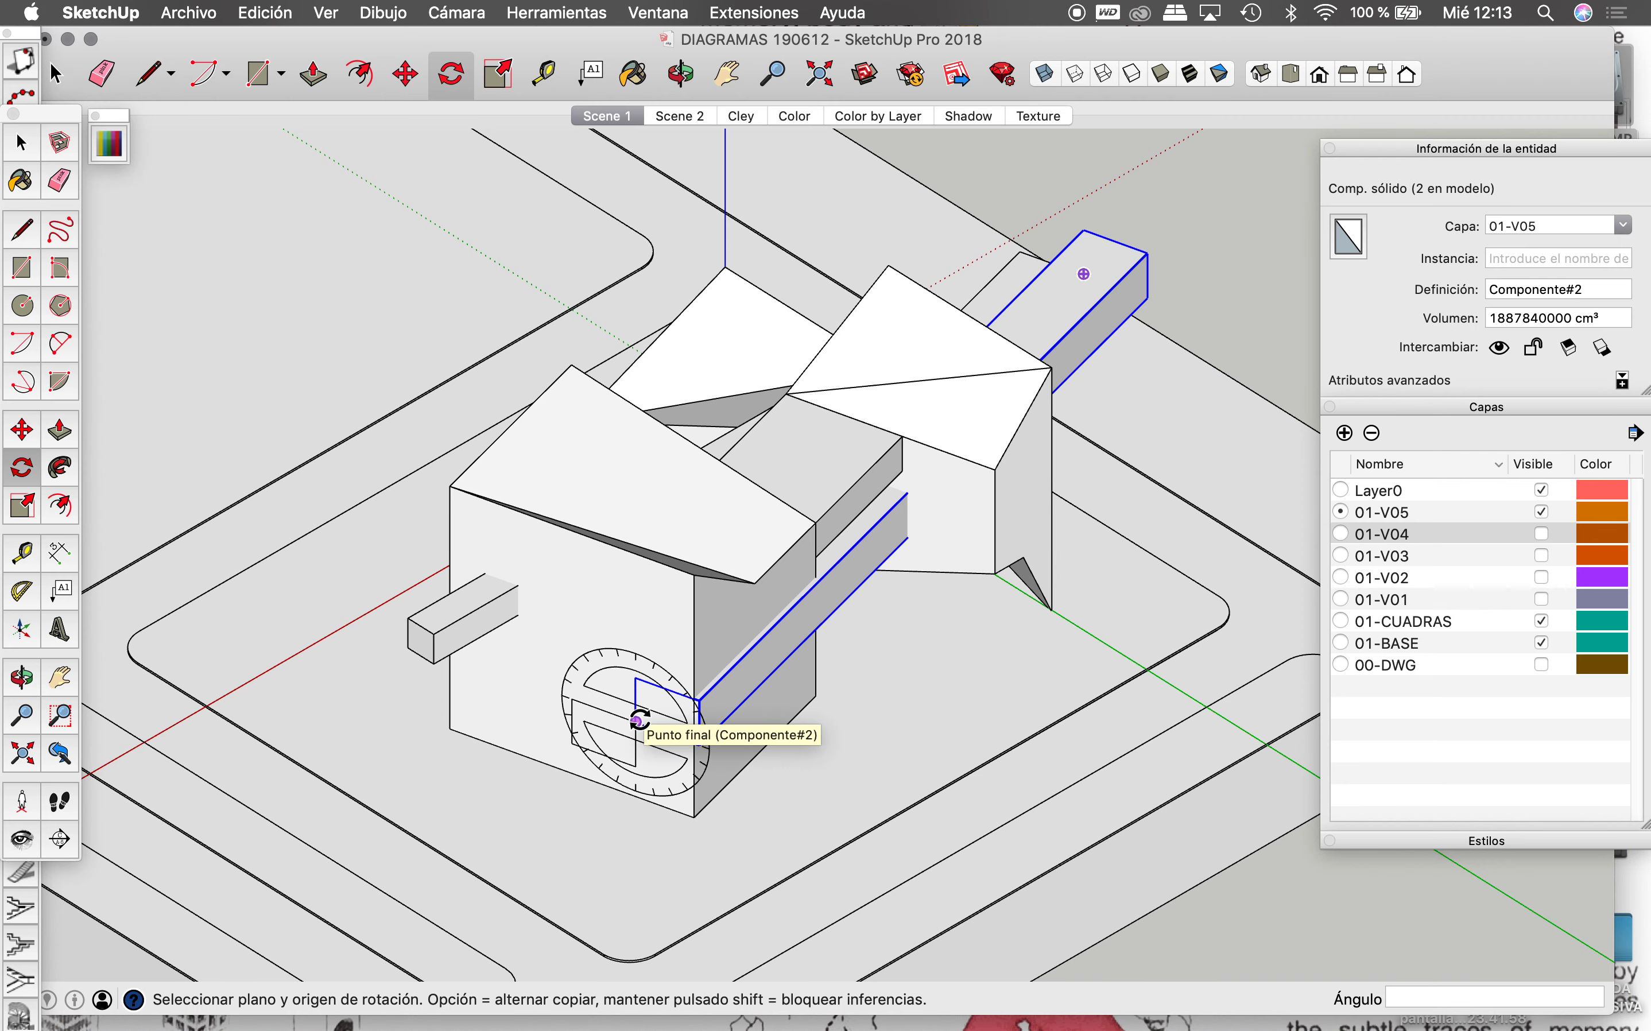
left_click(637, 721)
left_click(702, 743)
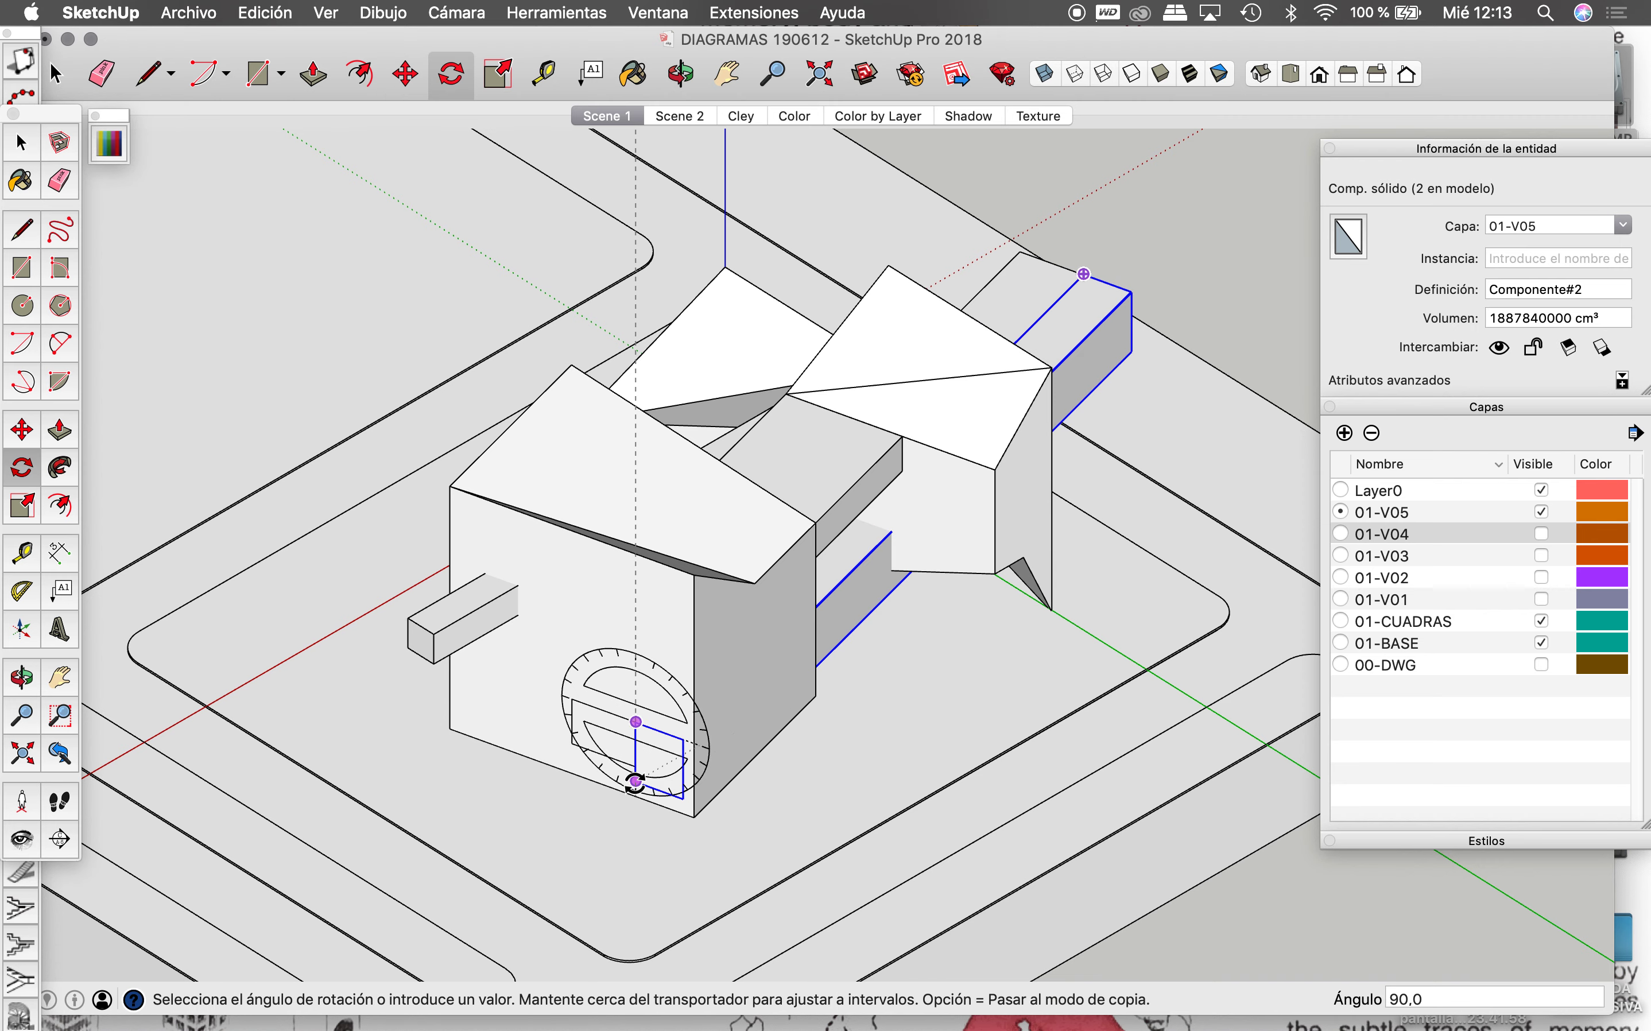
left_click(634, 785)
key("space")
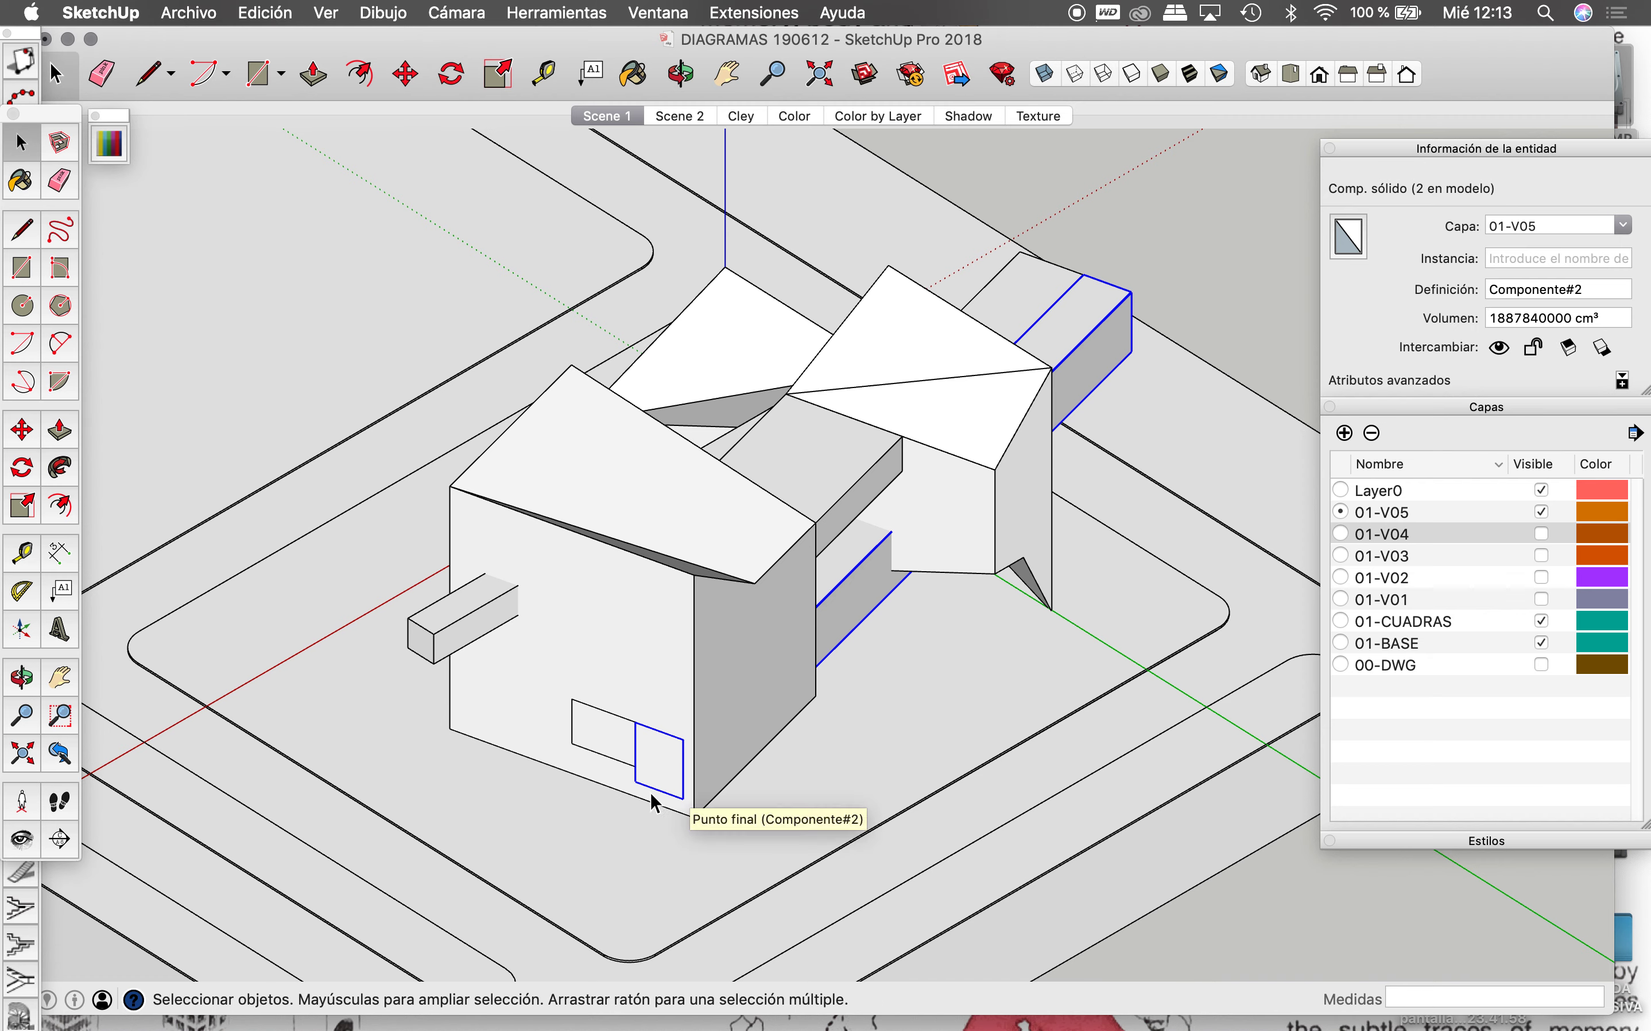
Step: Move the rotated copy into place along the front building's right side
key("m")
left_click(634, 784)
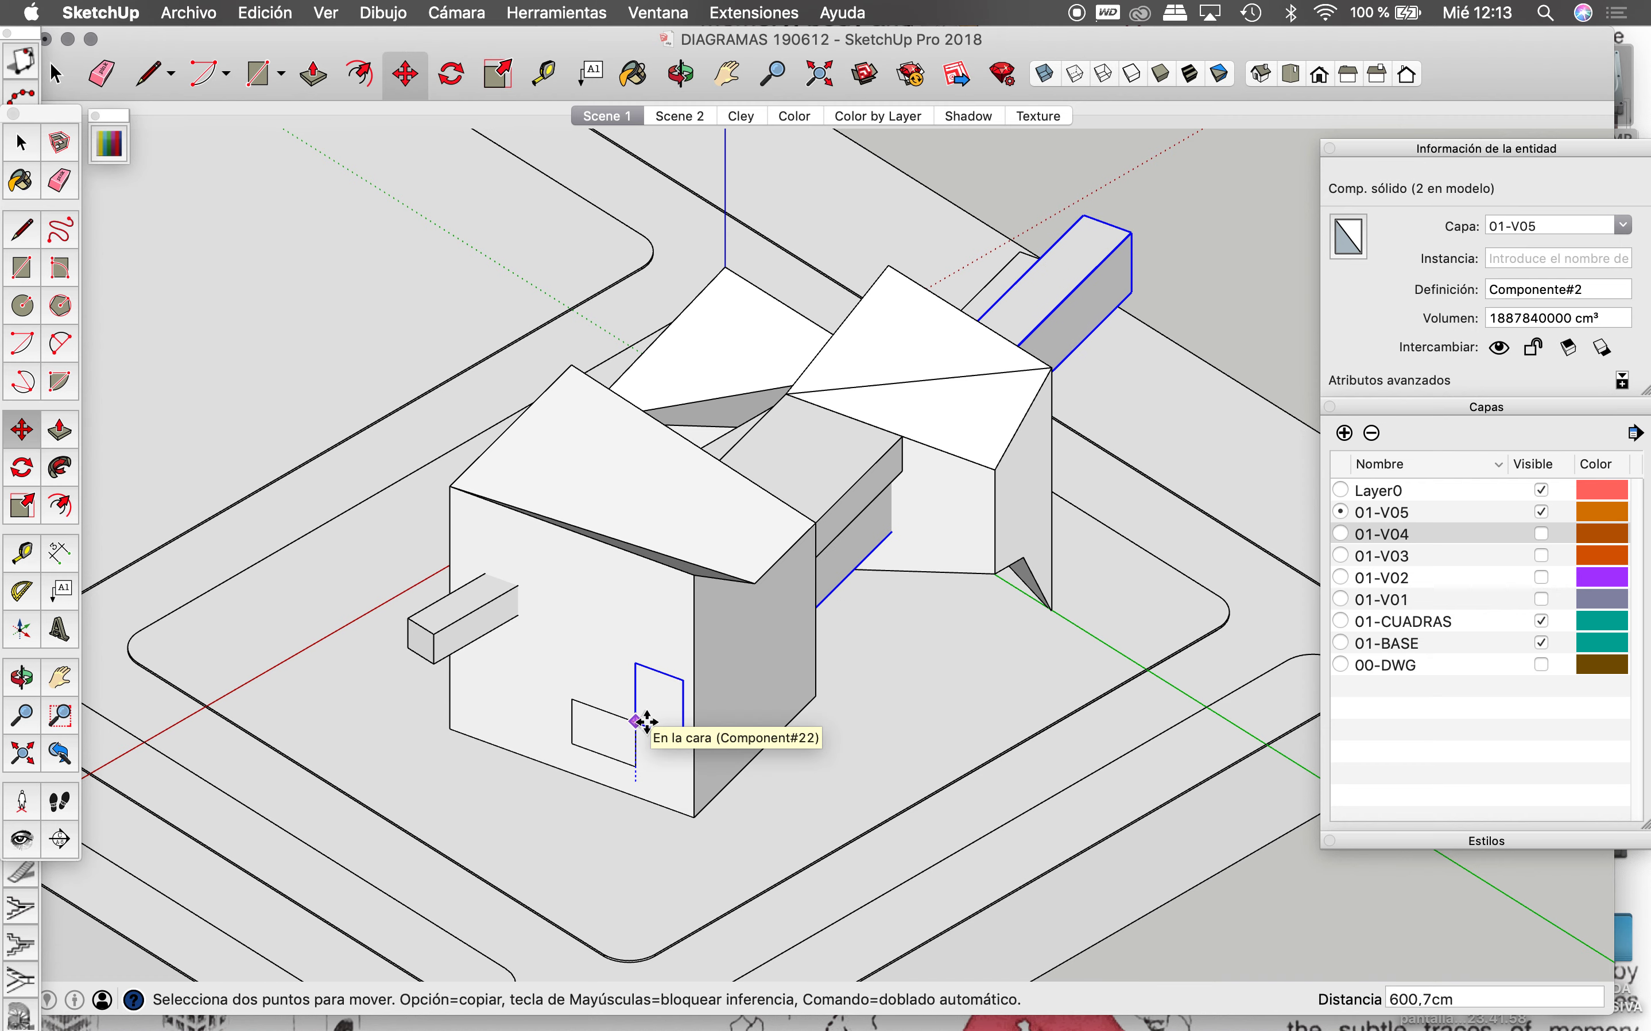
left_click(694, 740)
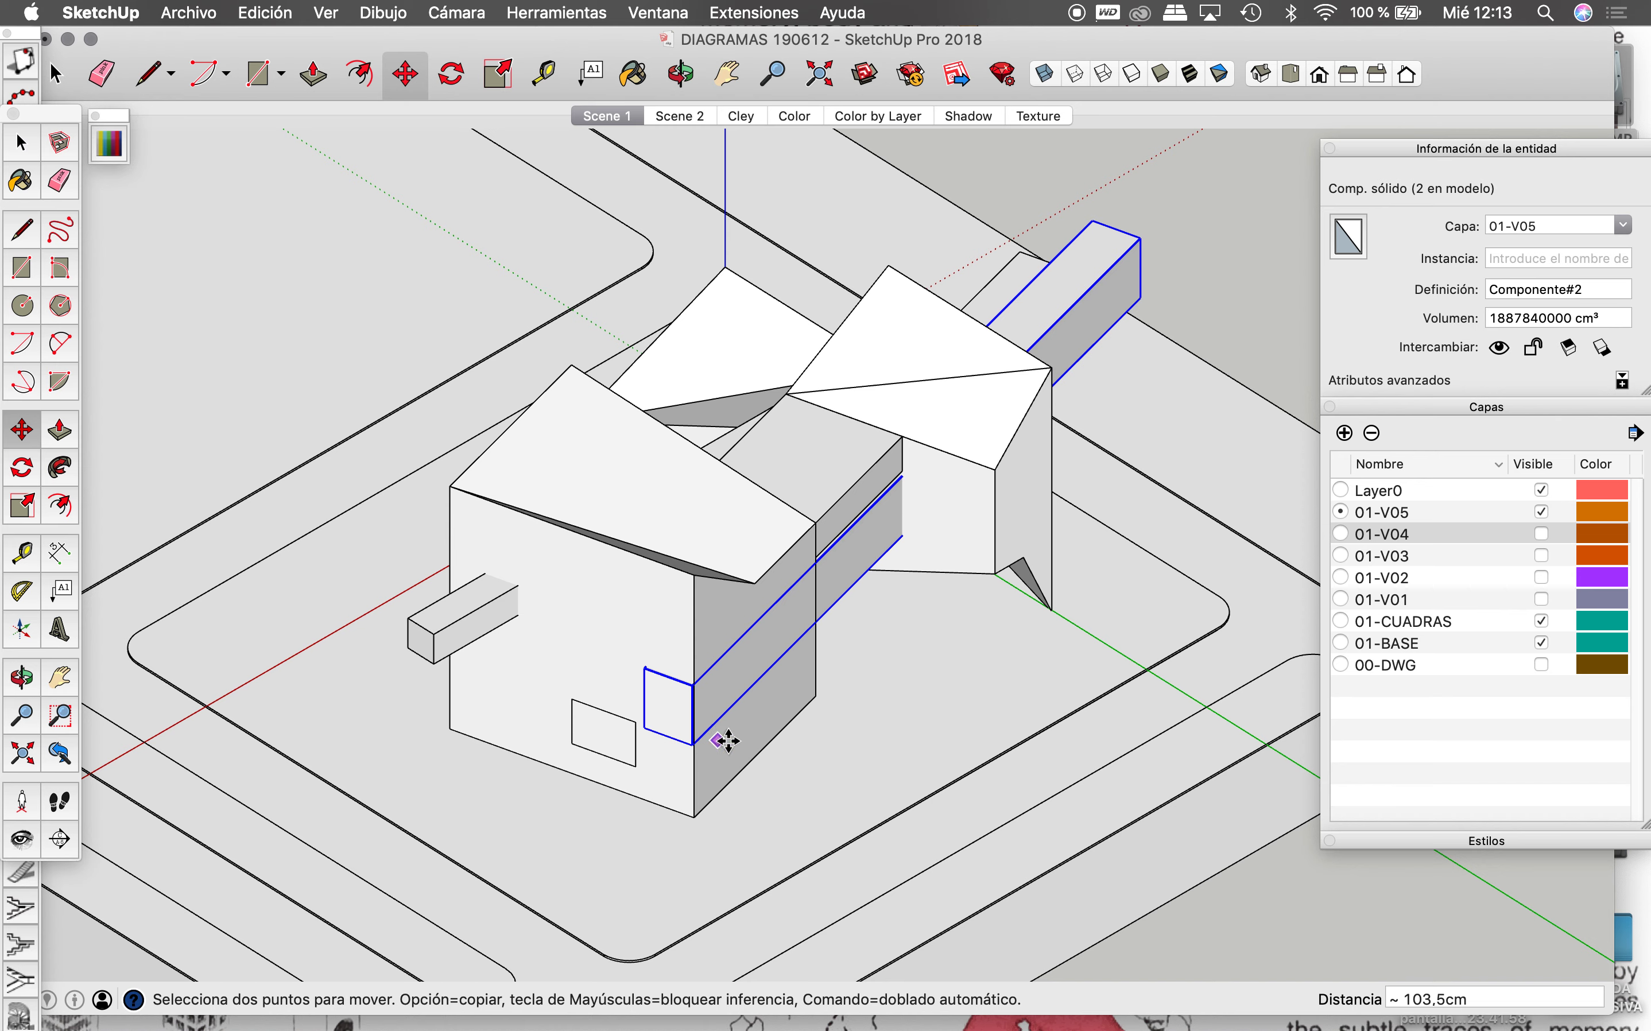
scroll(667, 744, "up", 3)
scroll(659, 744, "up", 4)
scroll(659, 744, "up", 3)
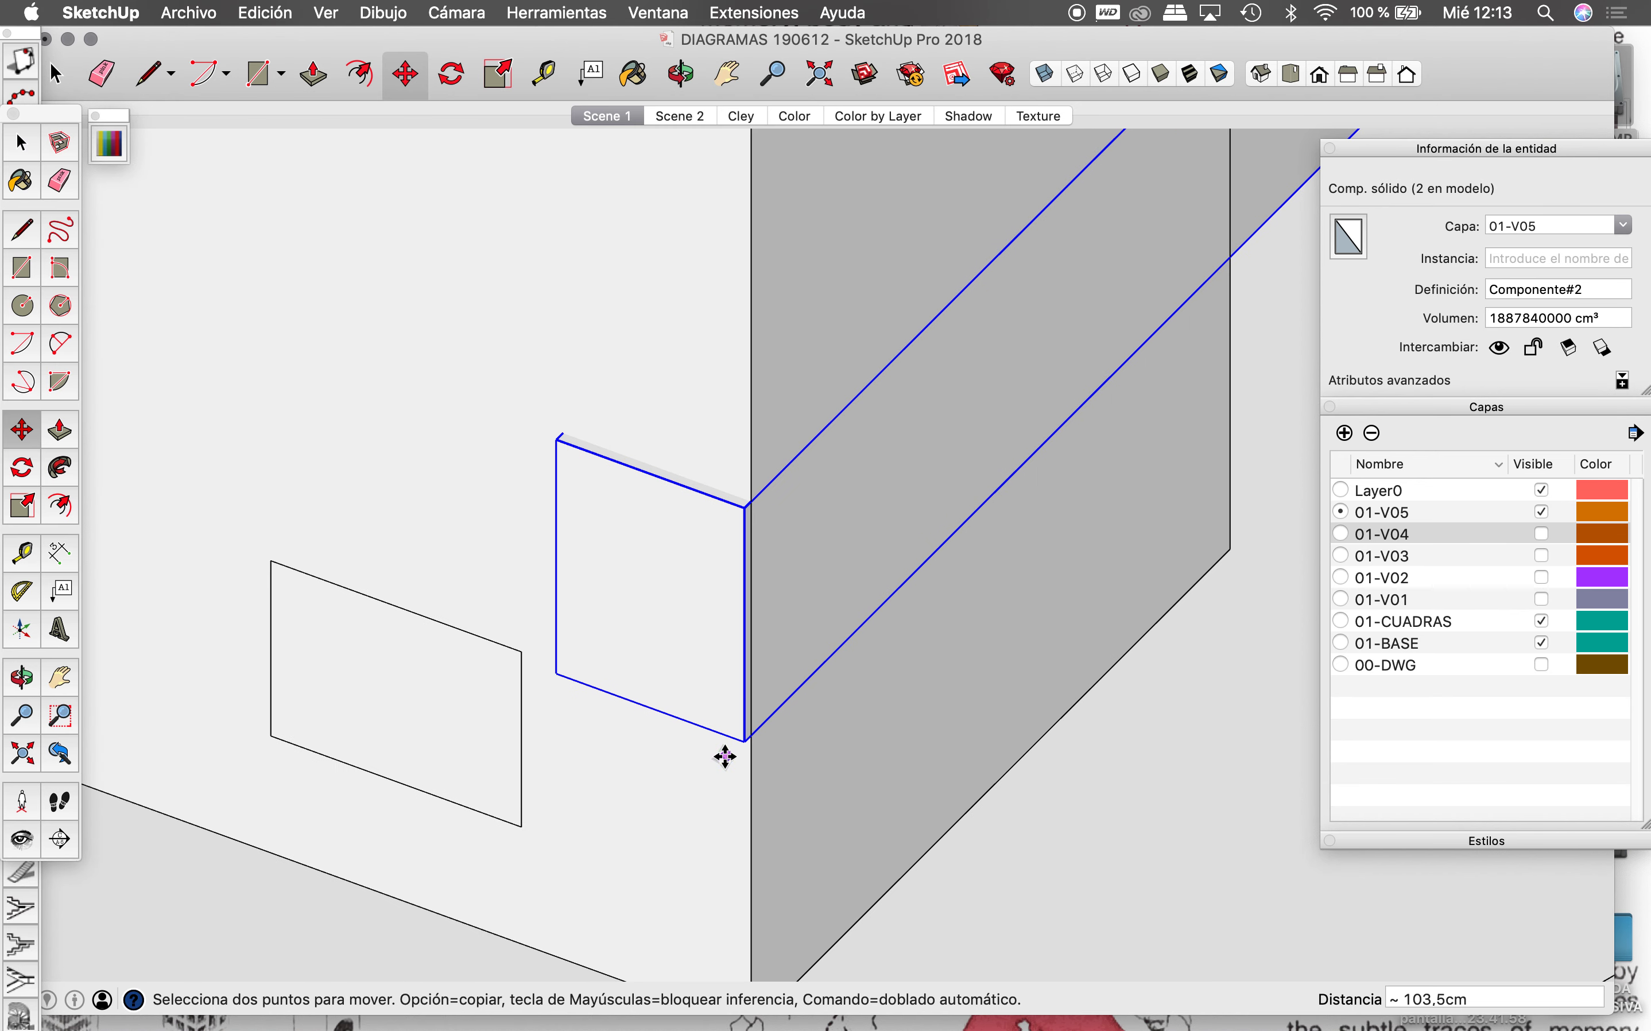
left_click(750, 734)
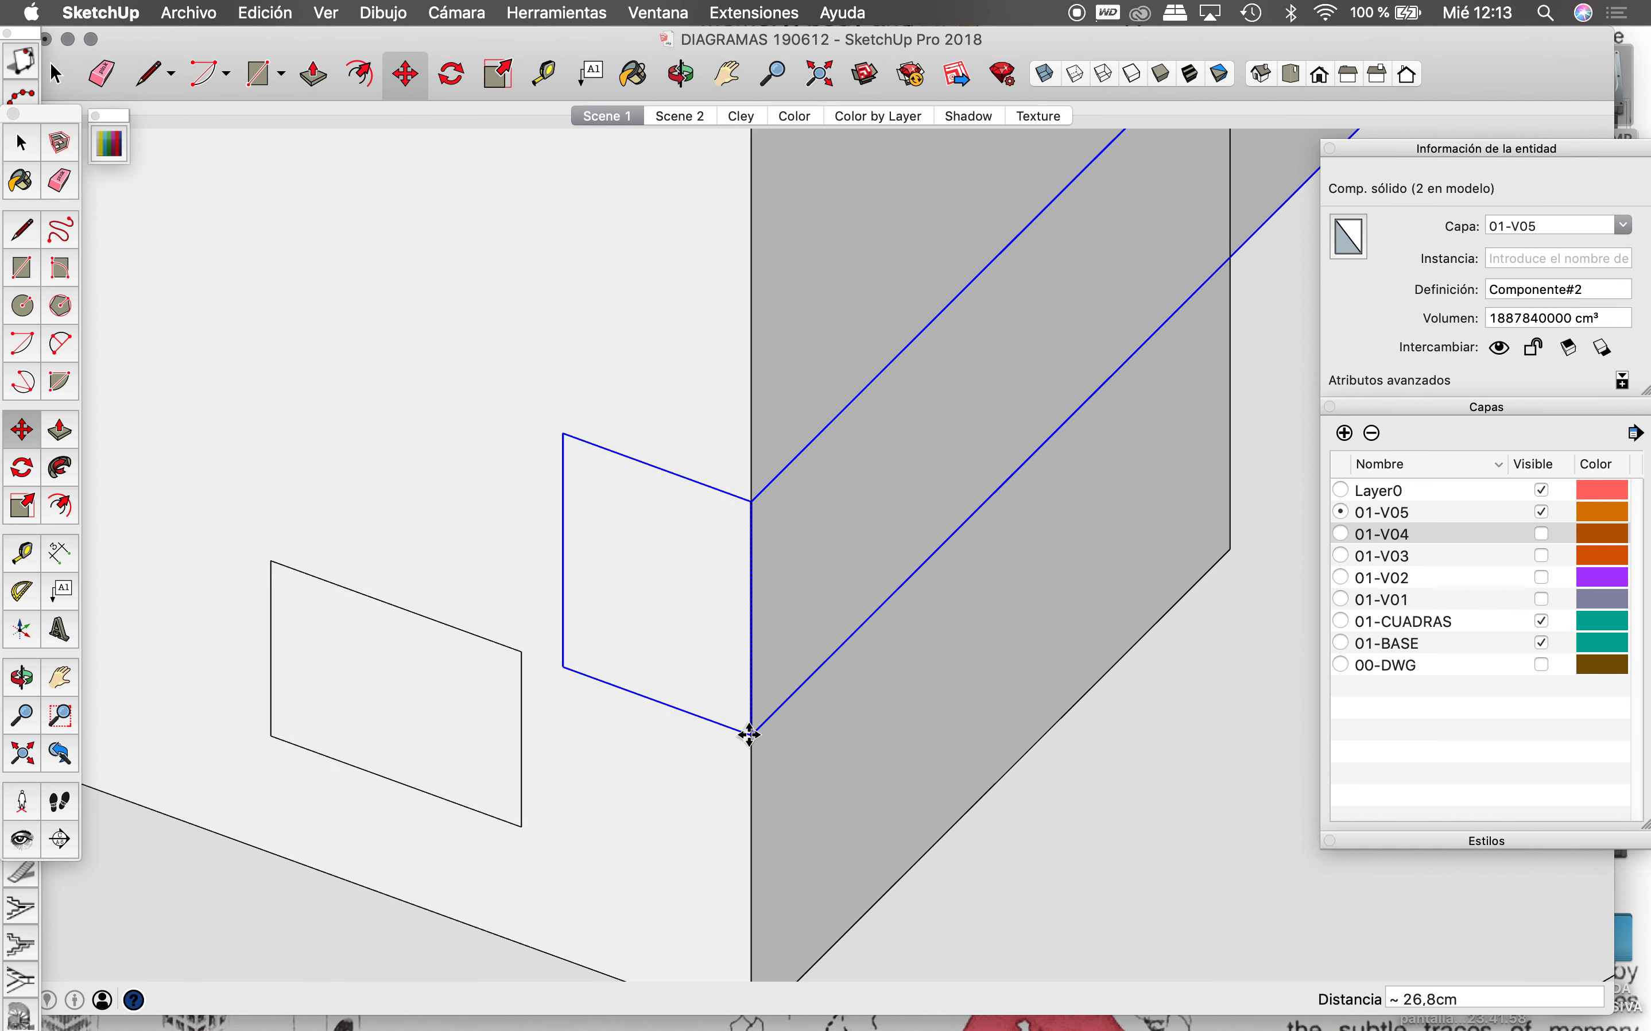
left_click(562, 672)
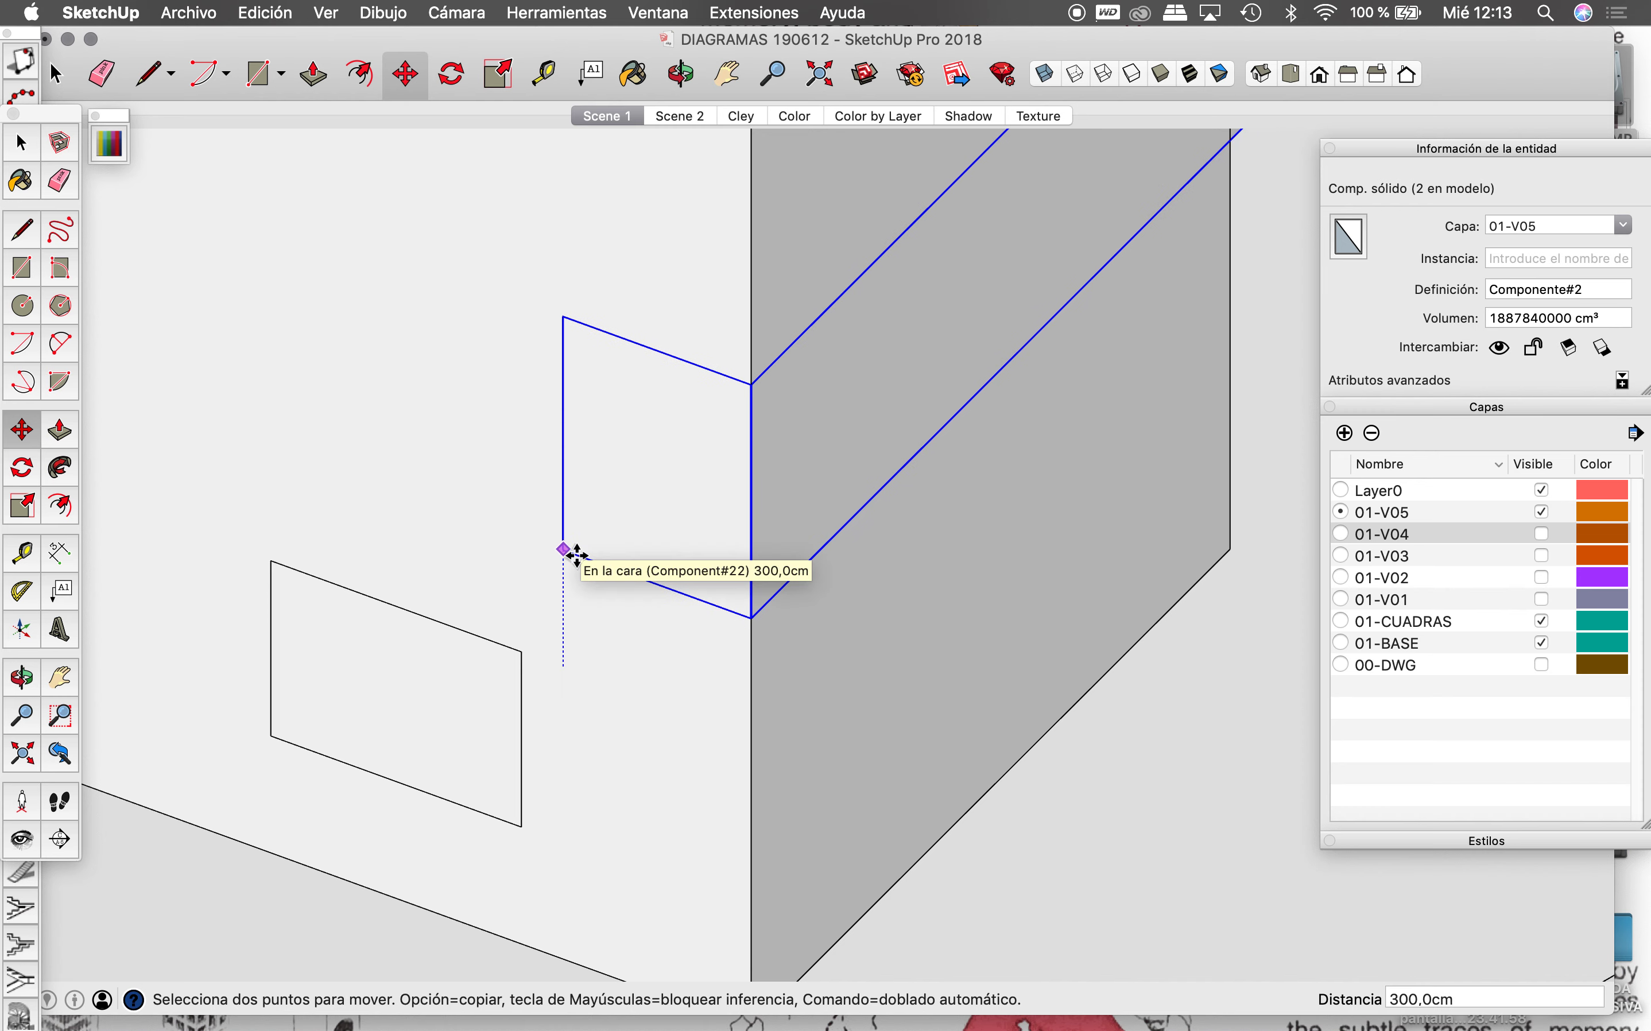
scroll(575, 554, "down", 3)
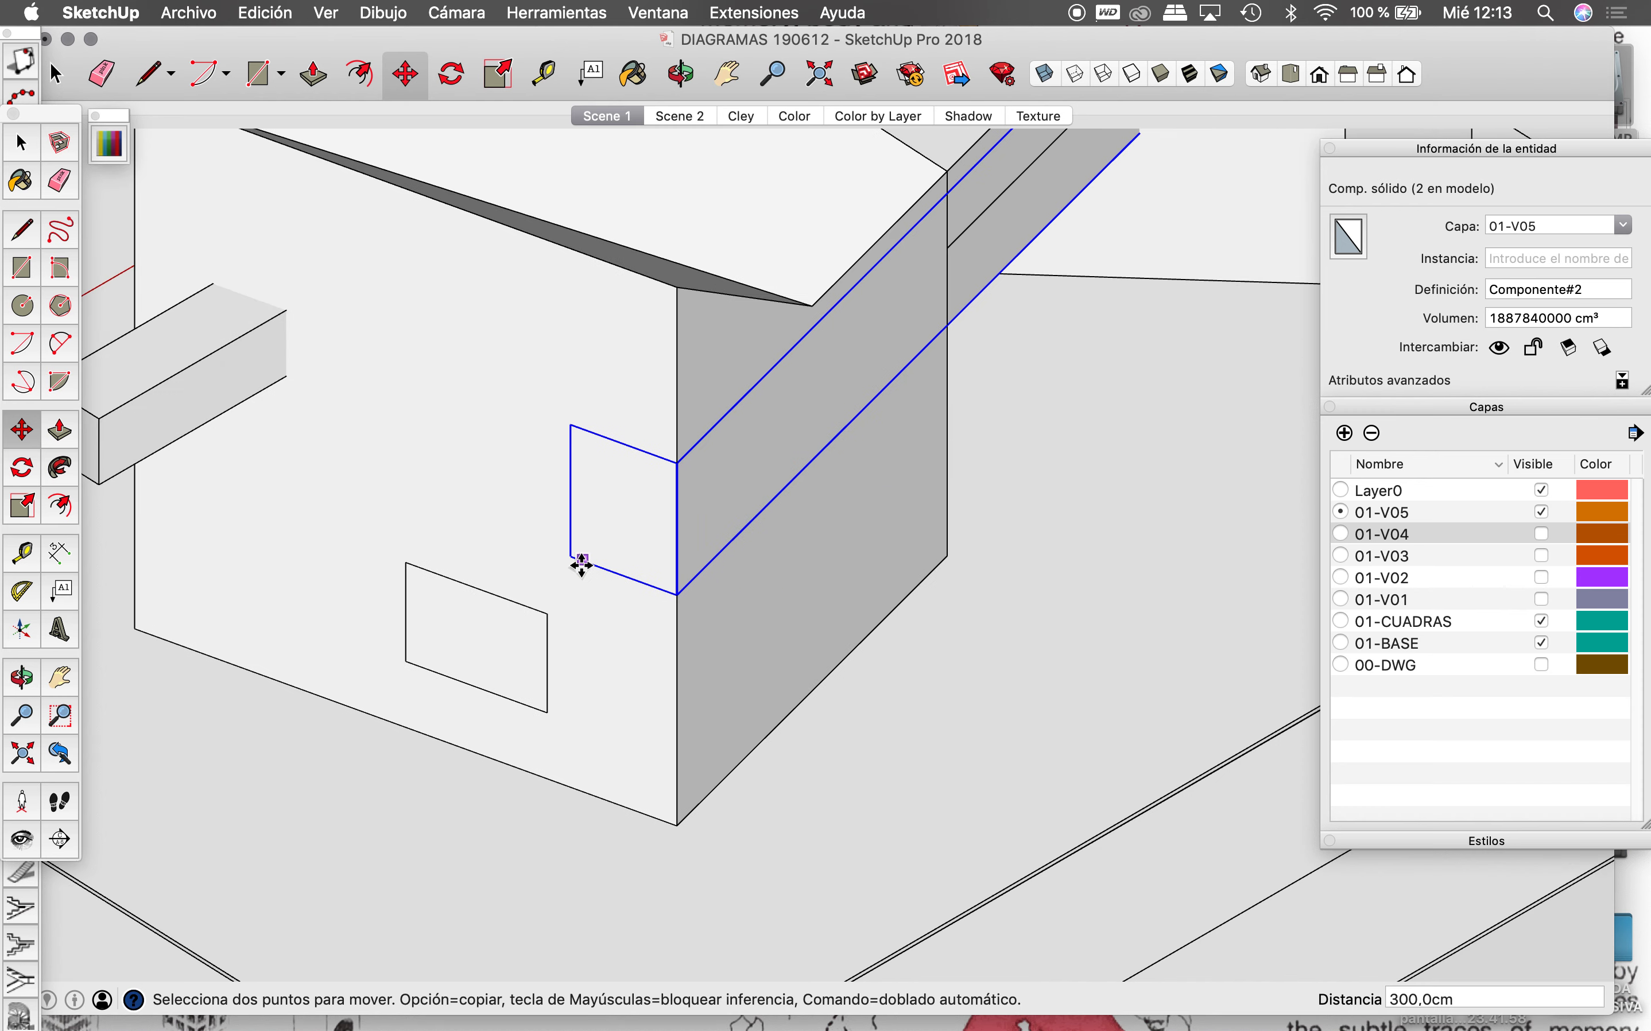
scroll(576, 556, "down", 3)
scroll(581, 568, "down", 2)
scroll(750, 464, "up", 3)
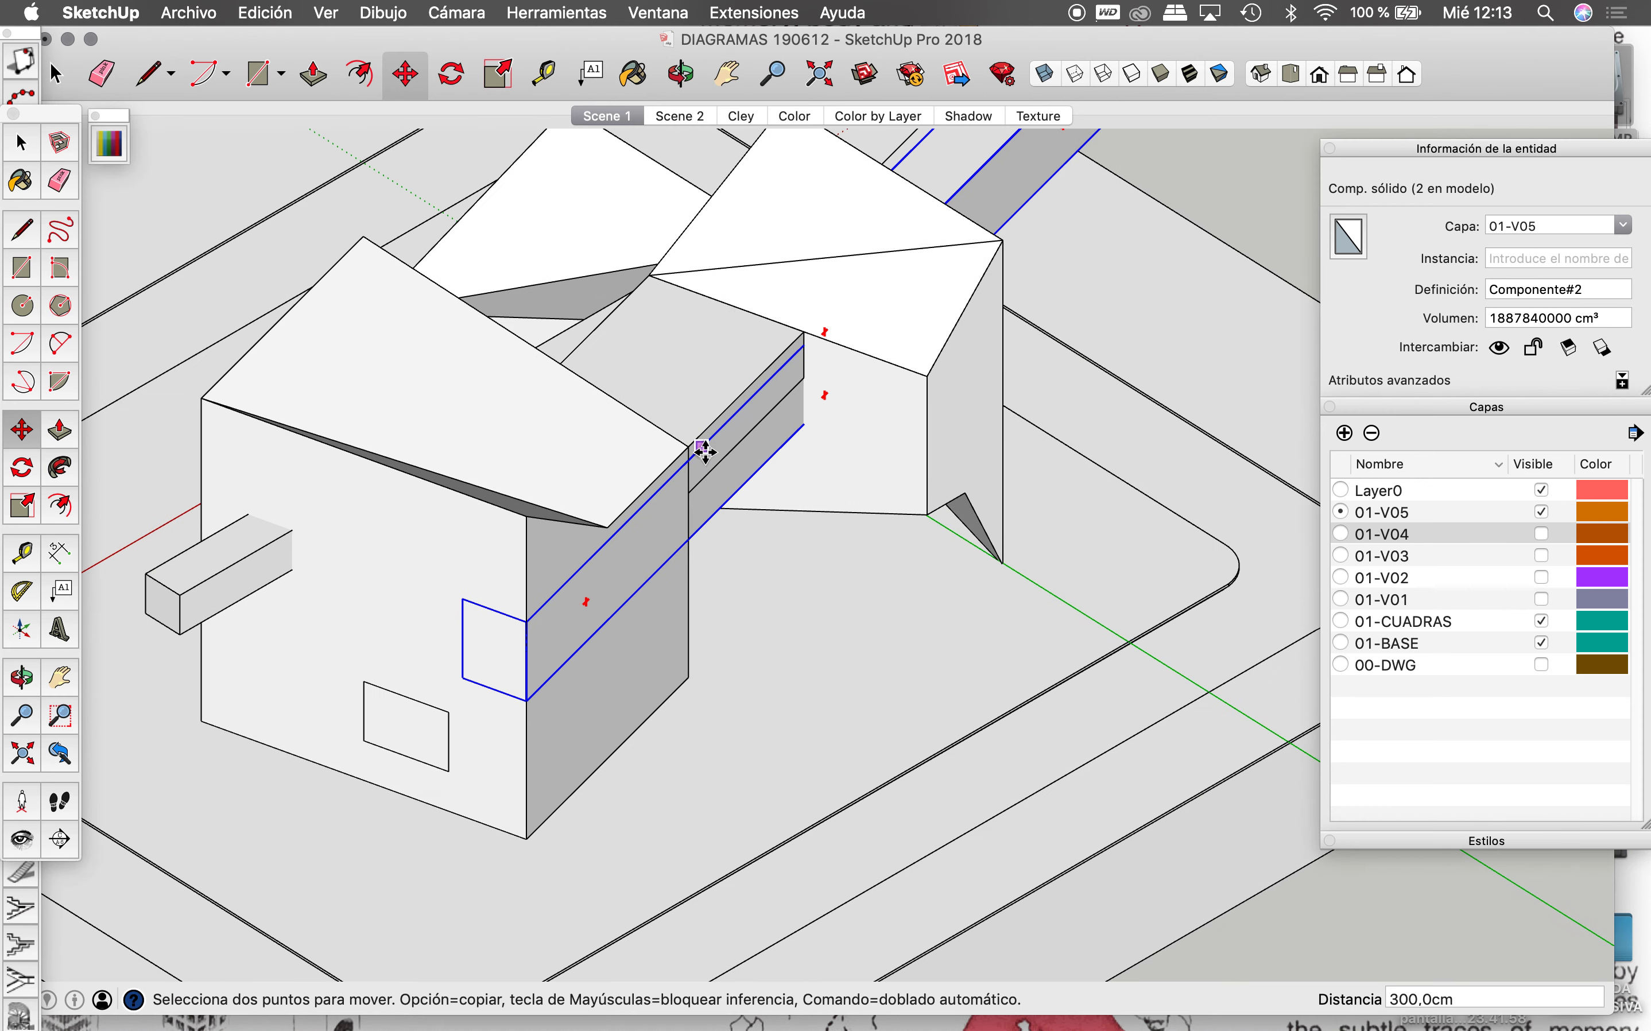
scroll(698, 460, "up", 1)
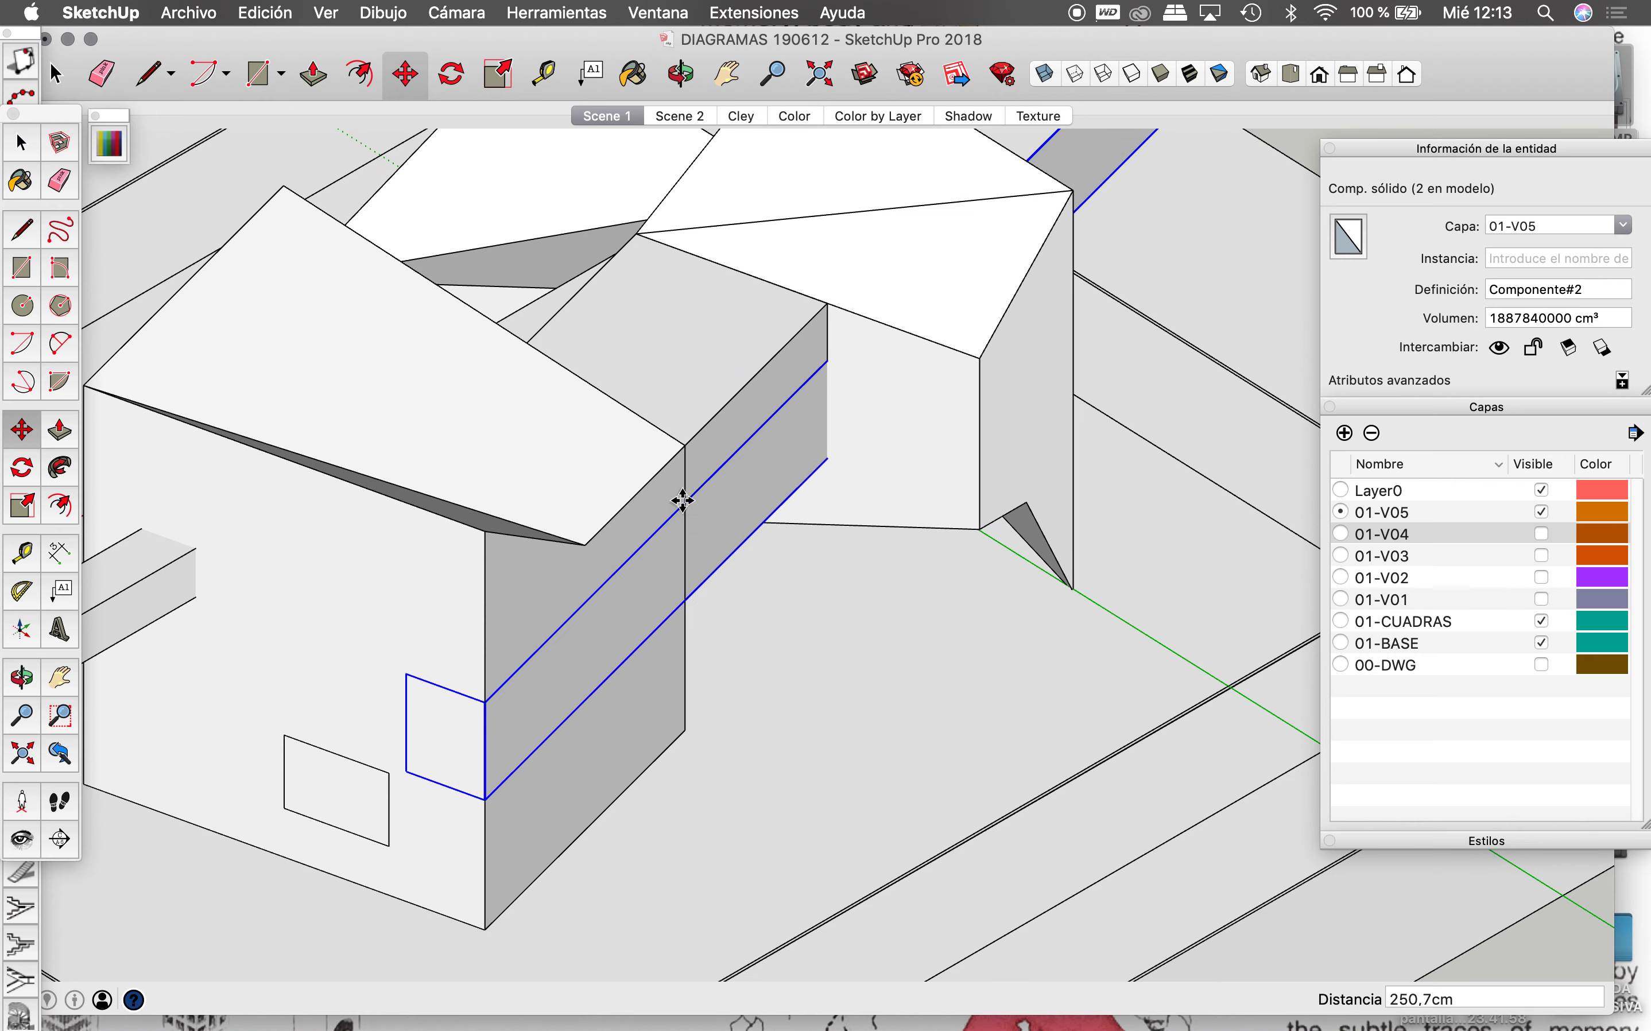
scroll(677, 503, "down", 3)
left_click(694, 511)
key("space")
scroll(676, 513, "down", 2)
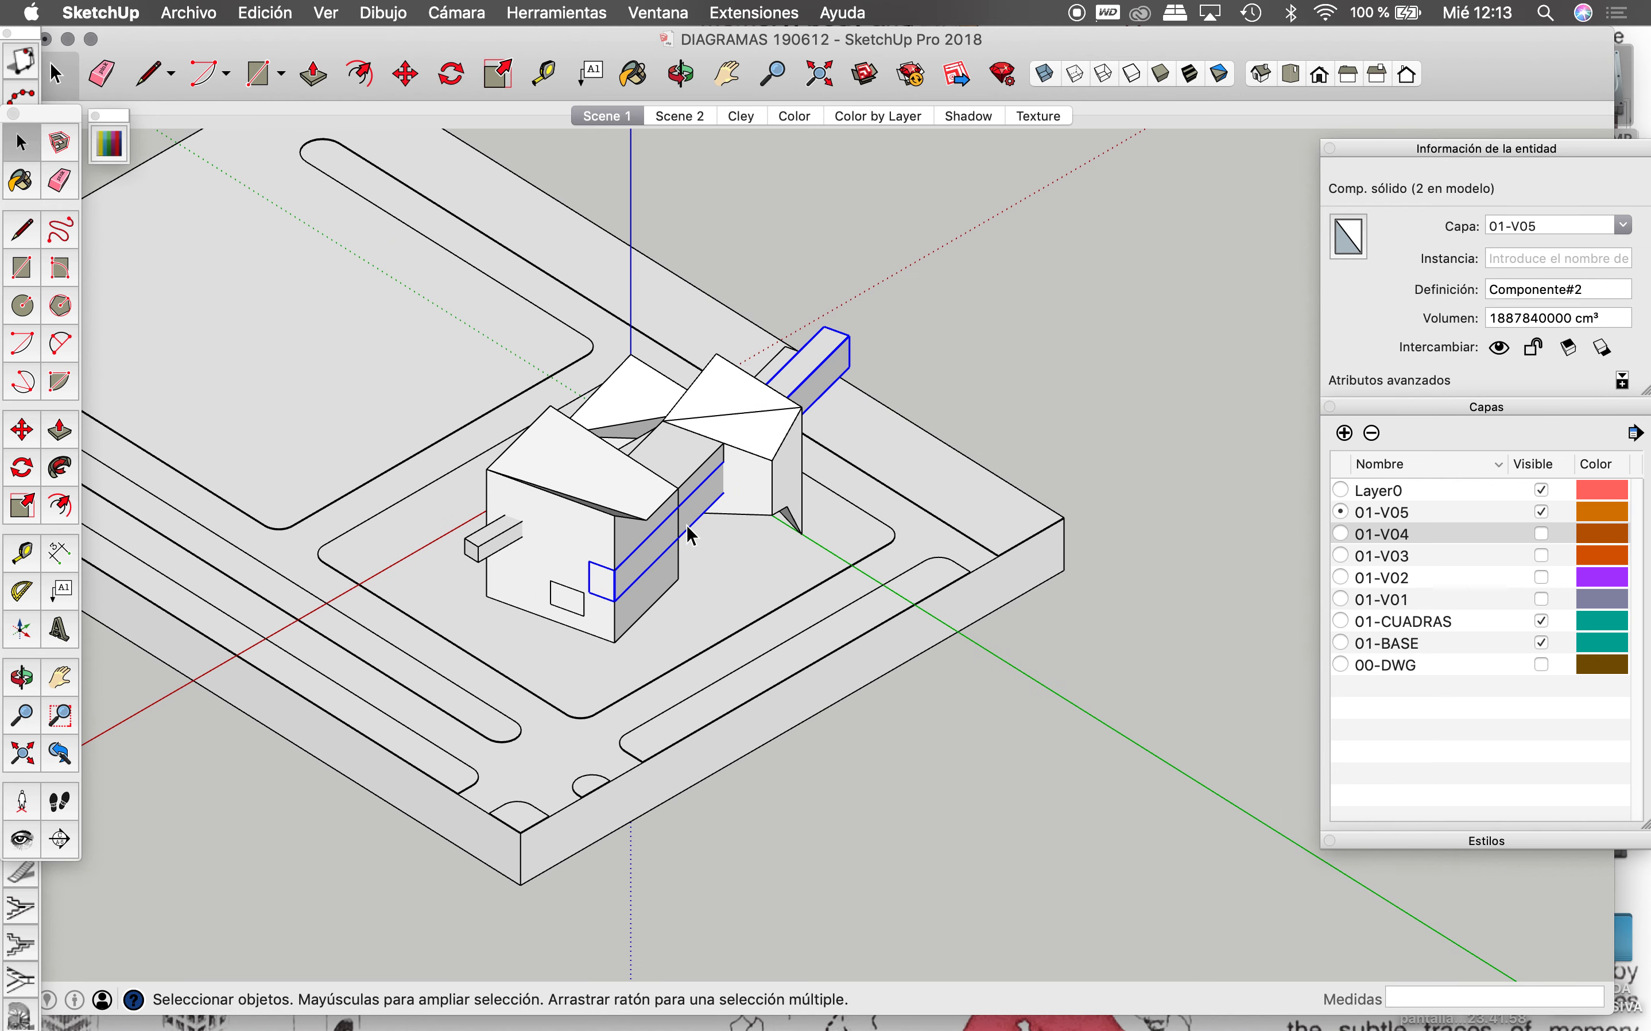
Step: Start copying the side beam and square window from the roof apex, then cancel the copy
scroll(764, 447, "down", 3)
scroll(701, 480, "up", 3)
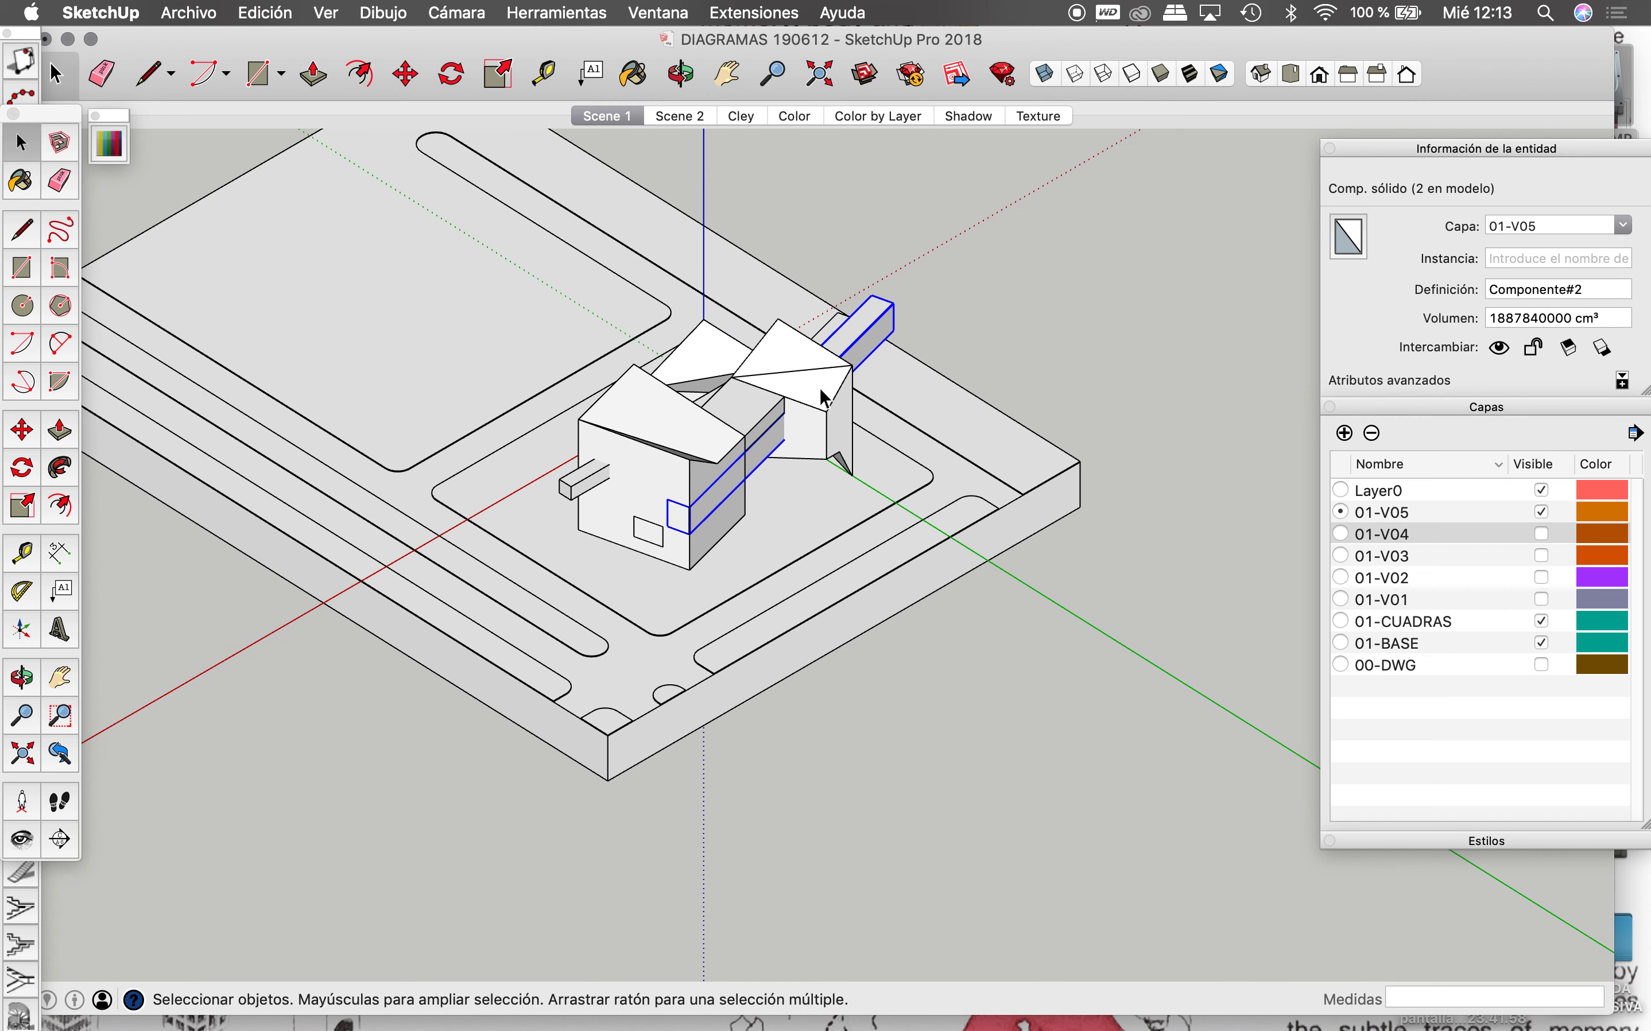
left_click(837, 323, "shift")
left_click(580, 476, "shift")
key("m")
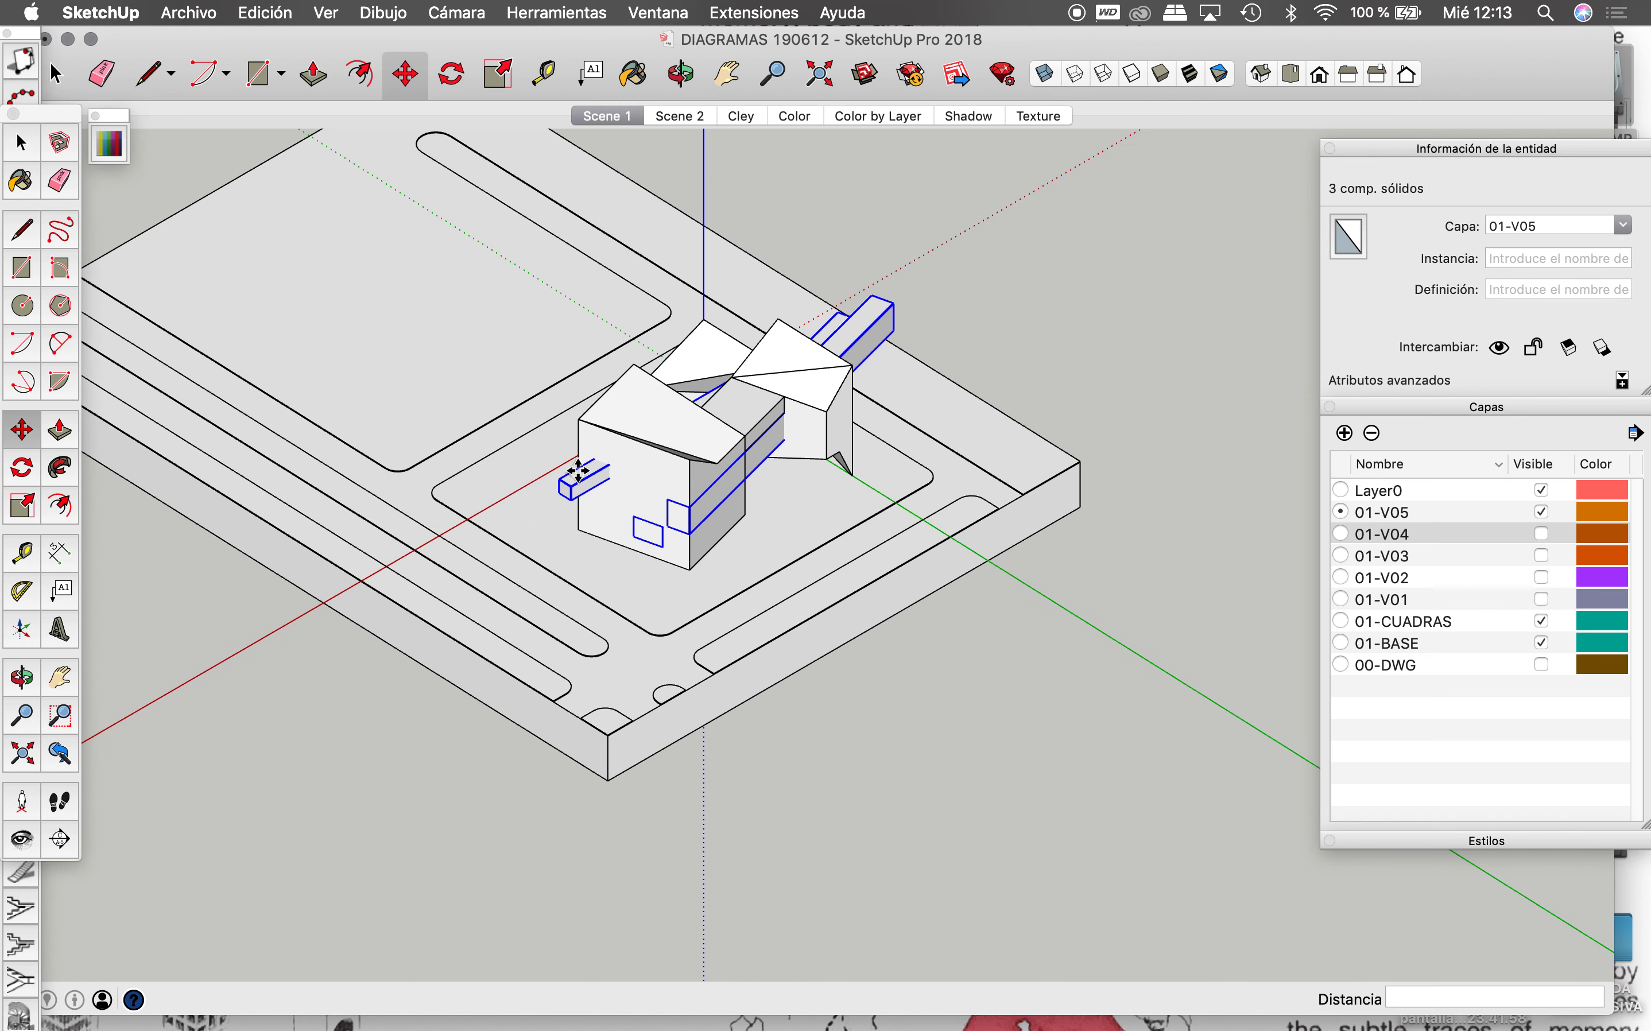
scroll(633, 366, "down", 5)
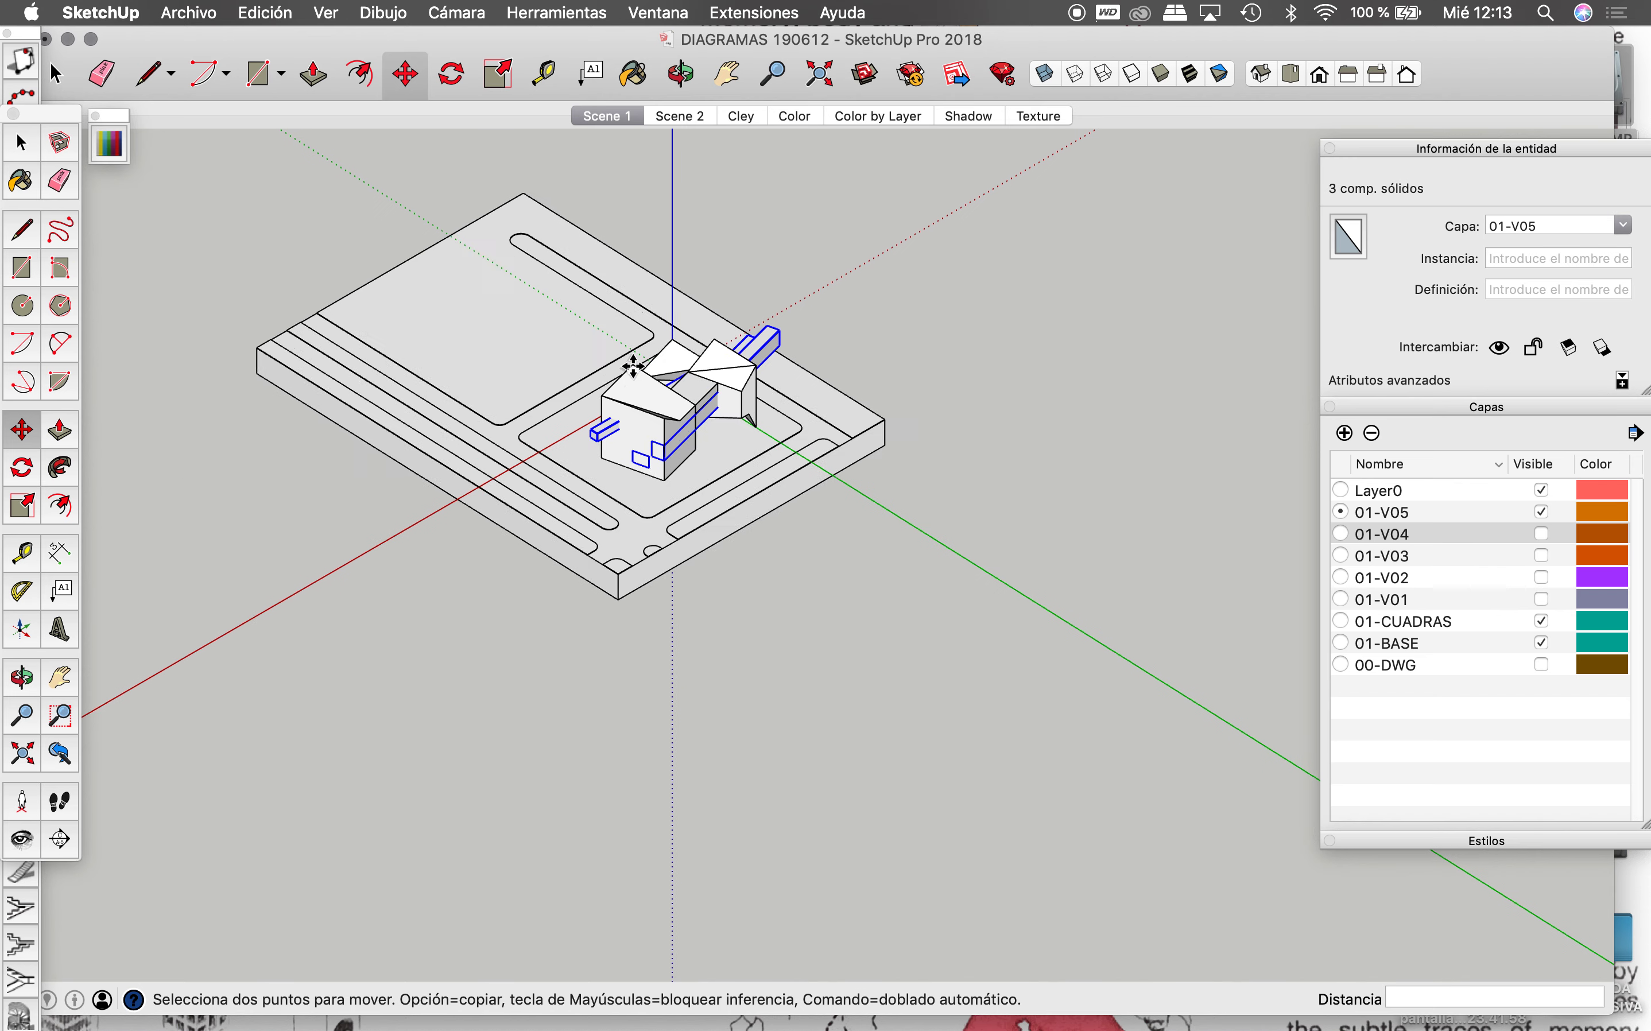
left_click(633, 366)
key("alt")
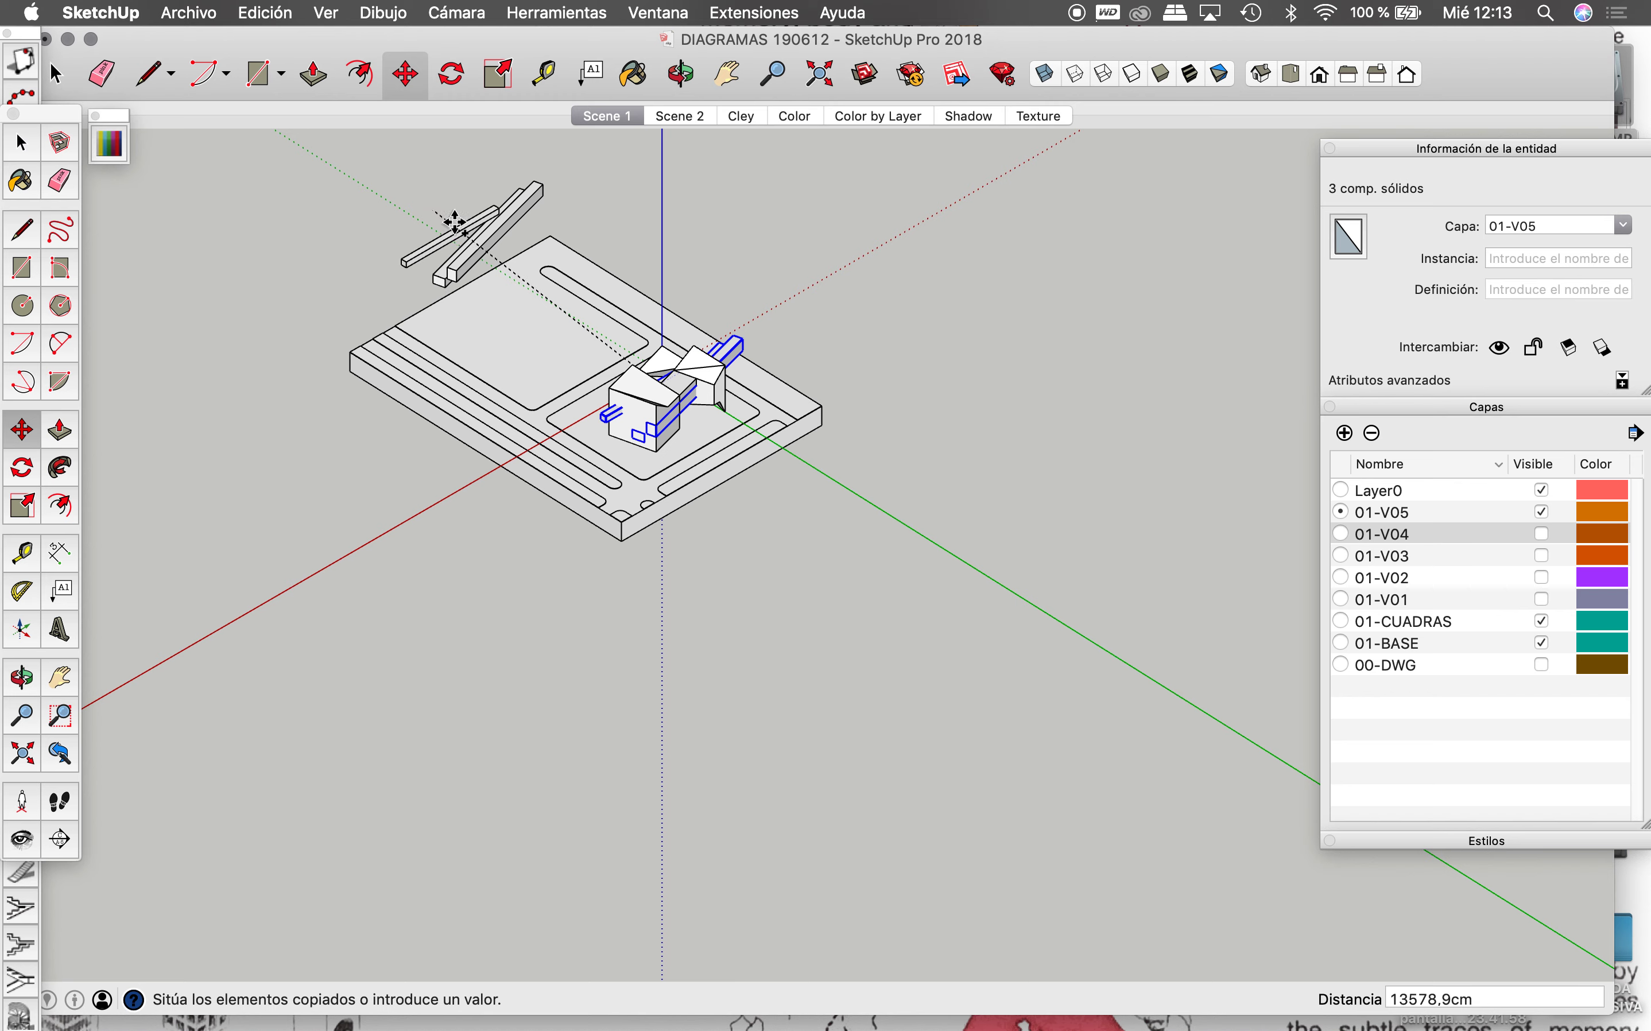
scroll(590, 324, "up", 2)
scroll(627, 348, "up", 2)
key("Escape")
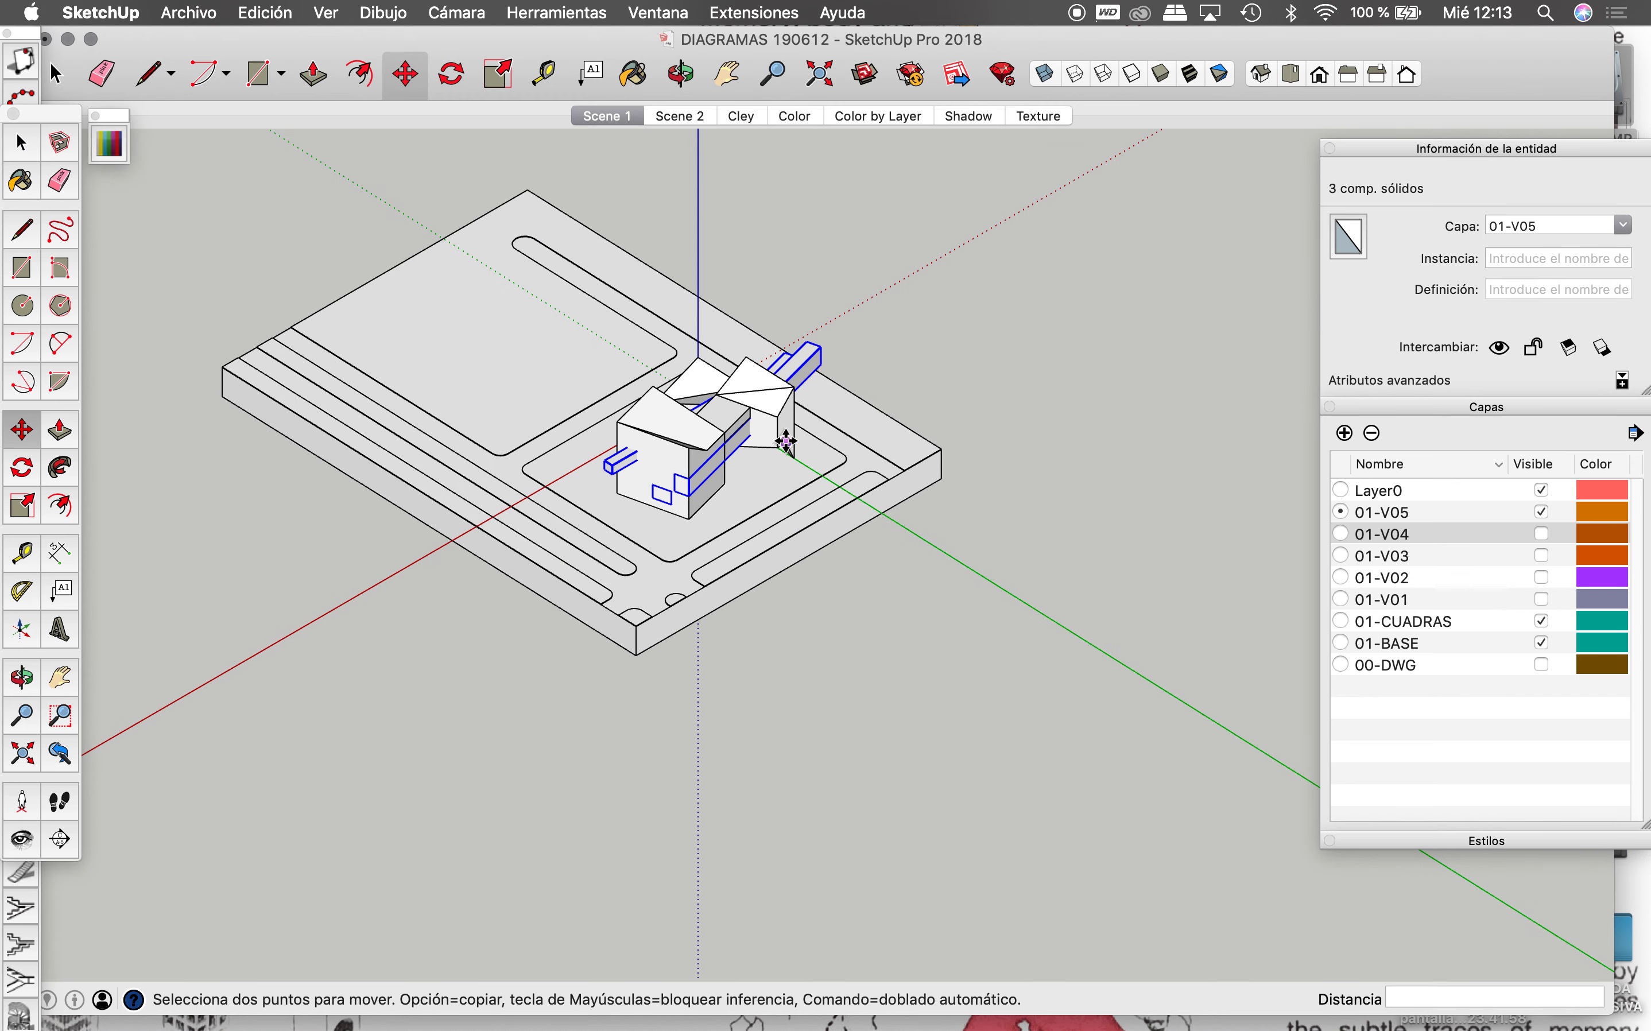
key("space")
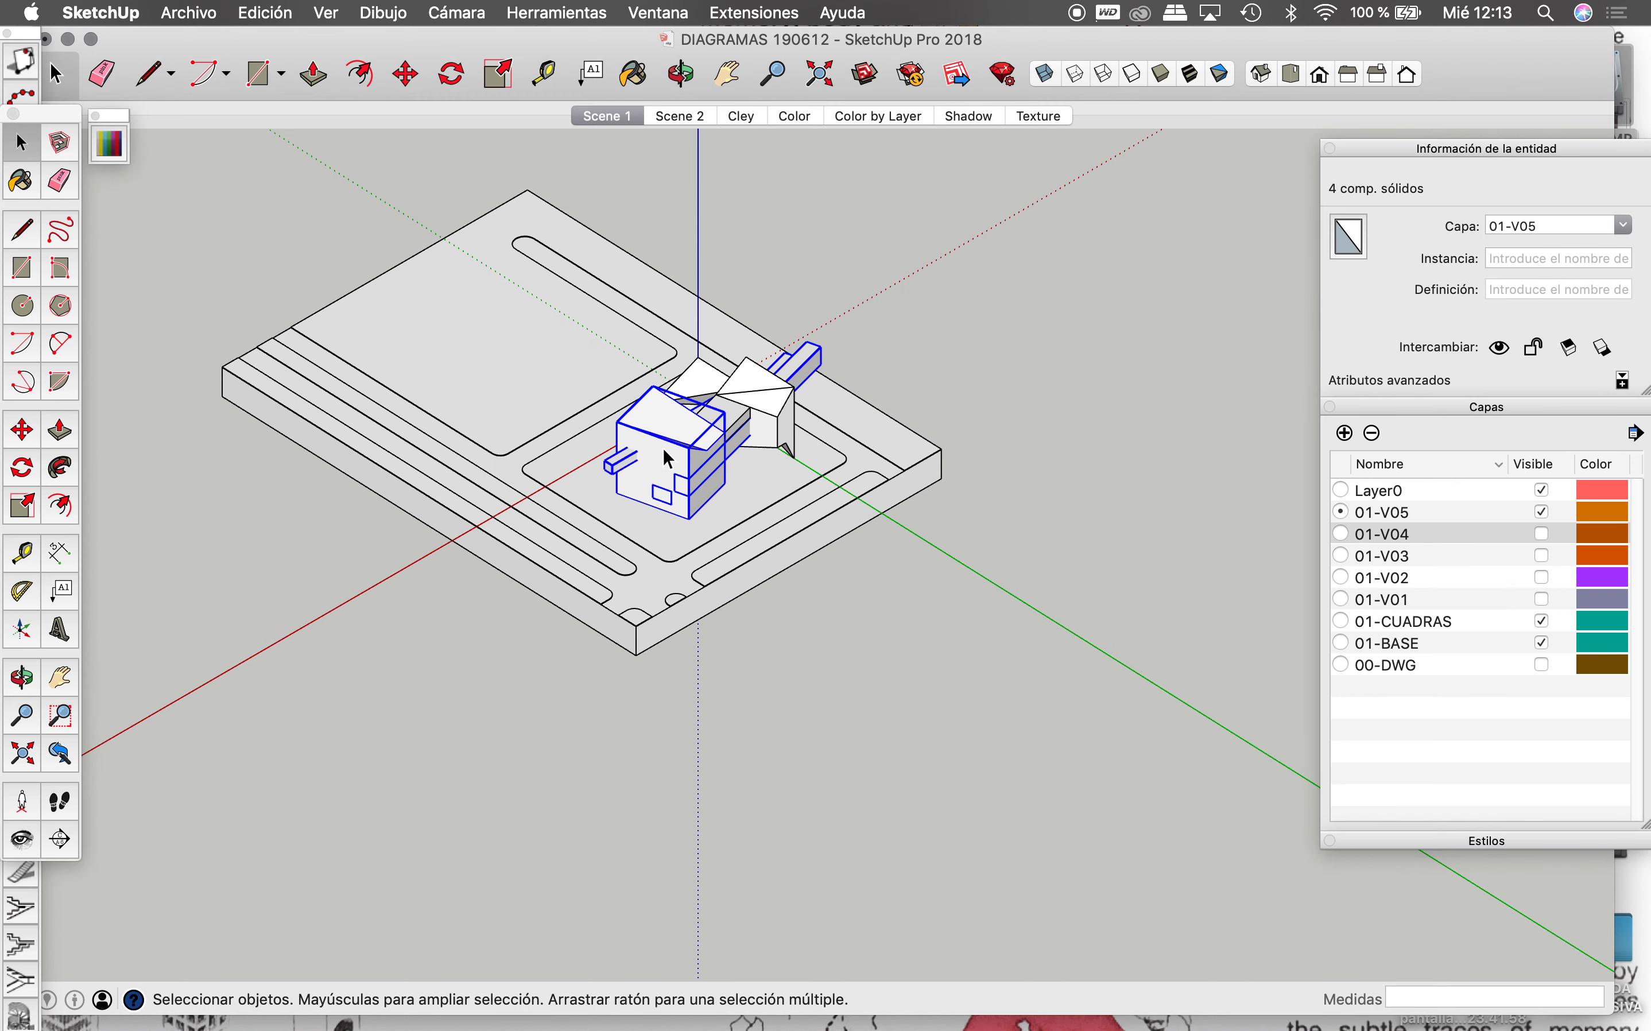
Step: Copy the building and its bars to a spot off the base, upper left
key("m")
left_click(653, 383)
key("alt")
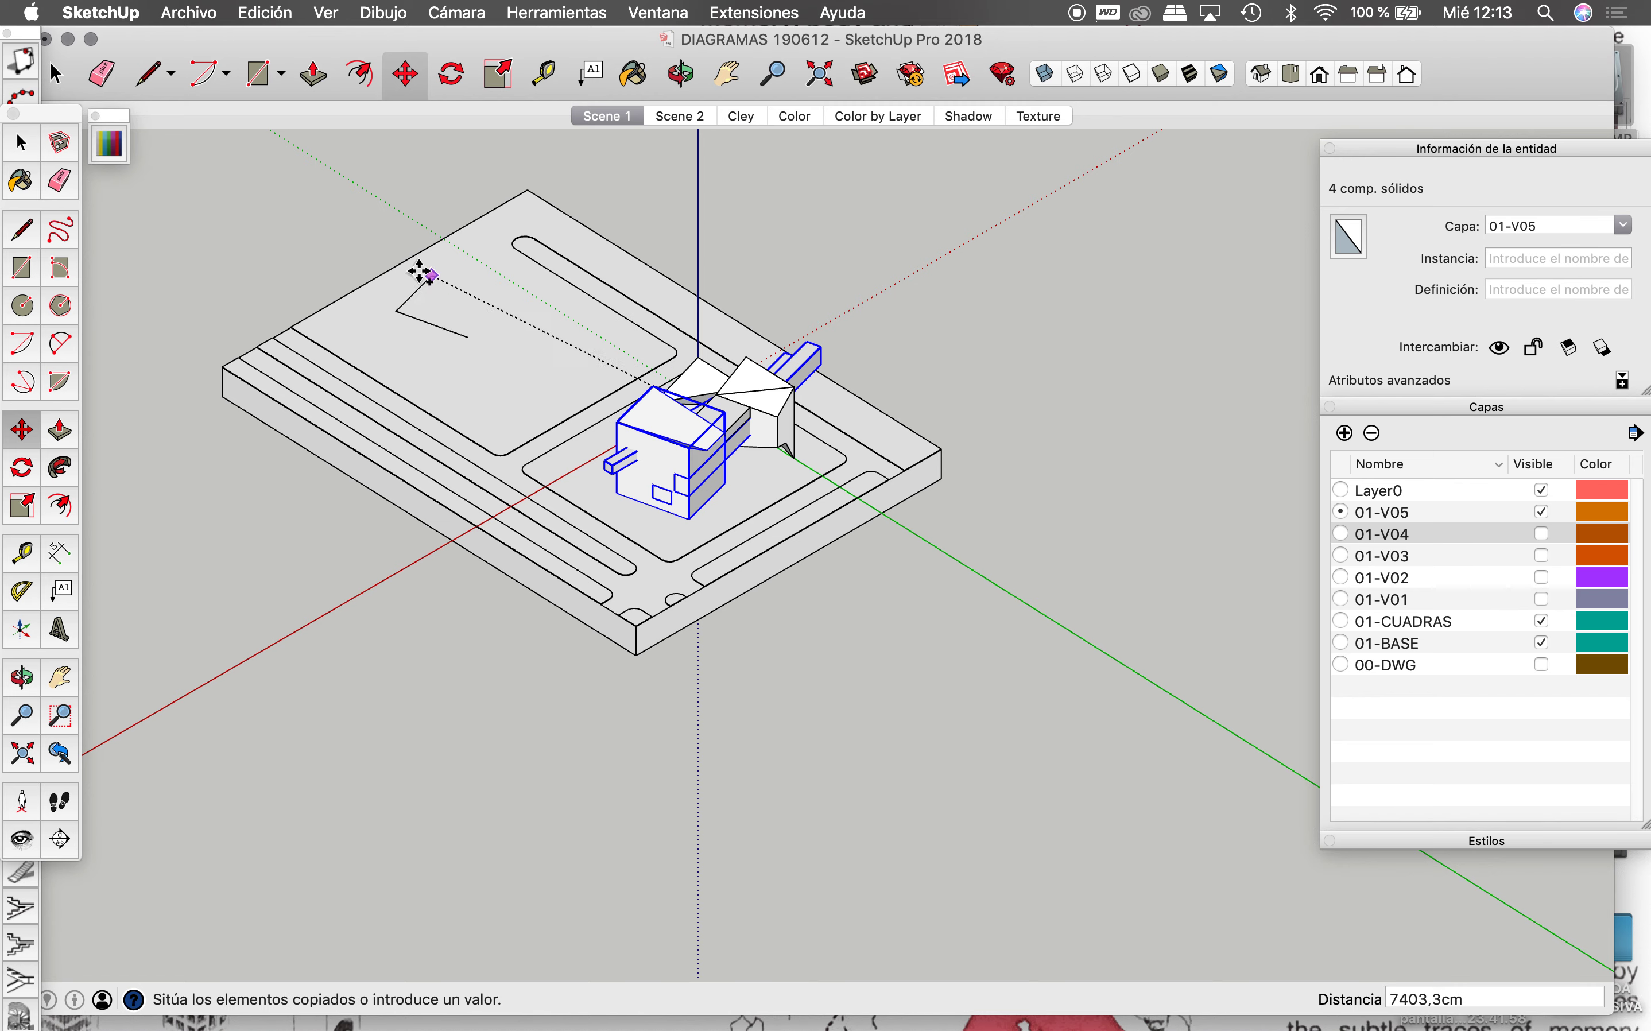
left_click(278, 174)
key("space")
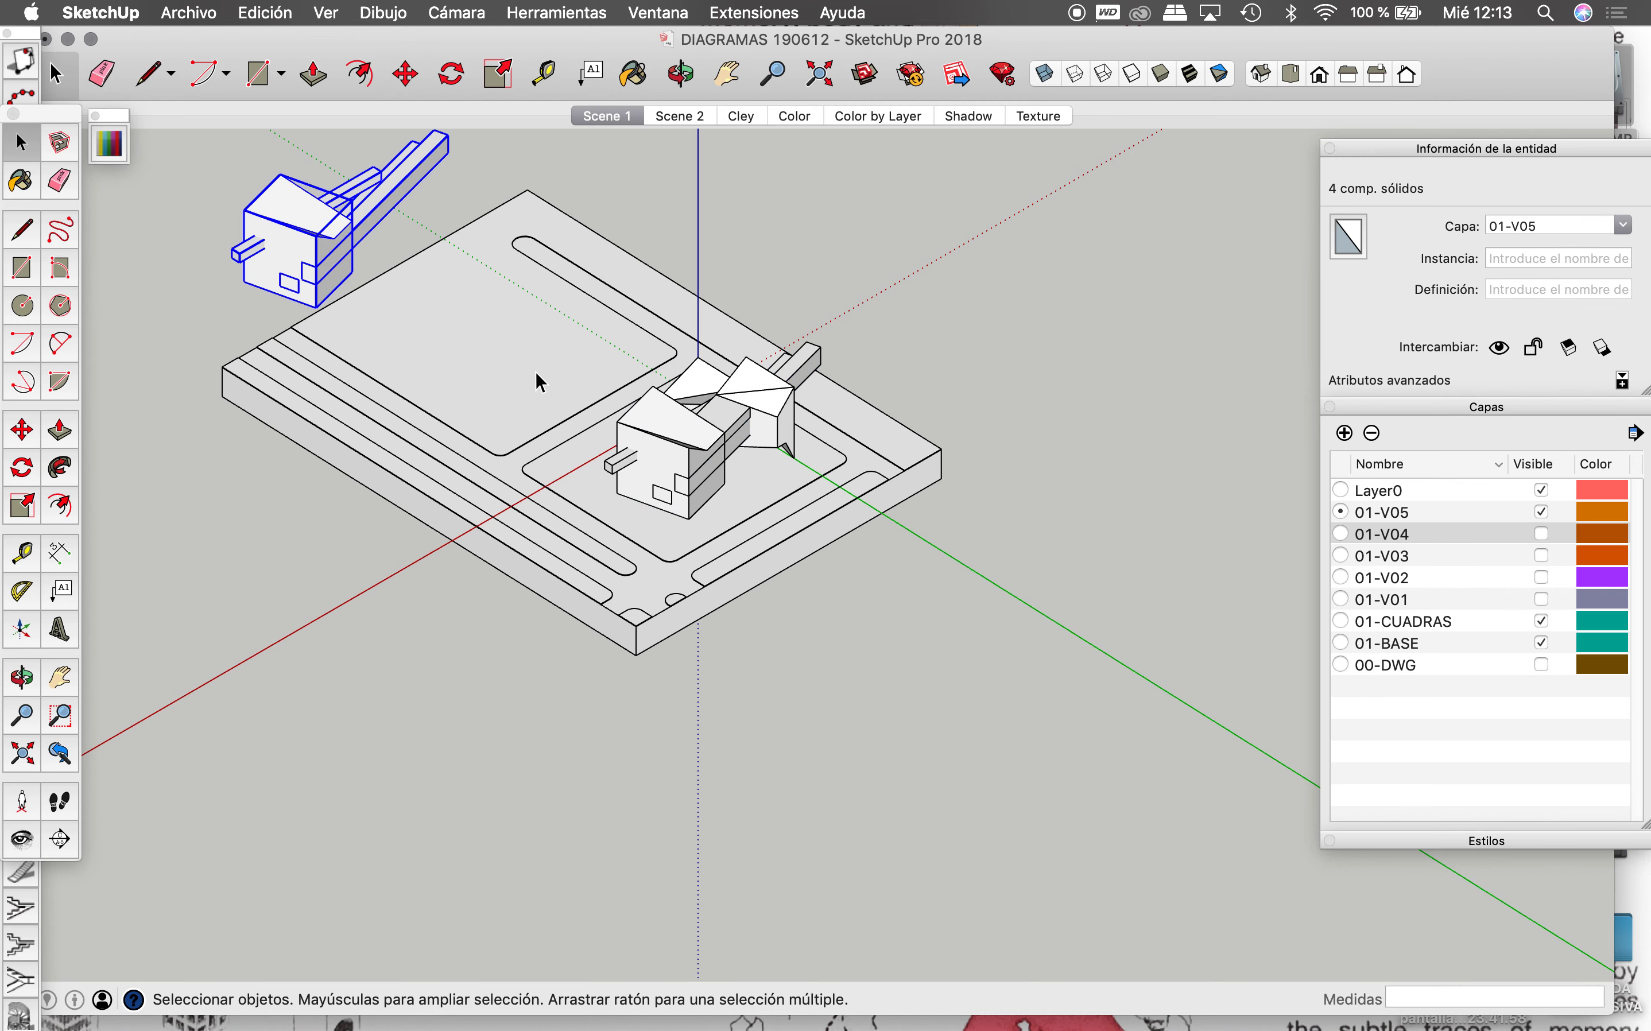
Step: Select the small side beam, the front building and its bars together
scroll(728, 485, "up", 1)
scroll(731, 490, "up", 2)
scroll(720, 489, "up", 2)
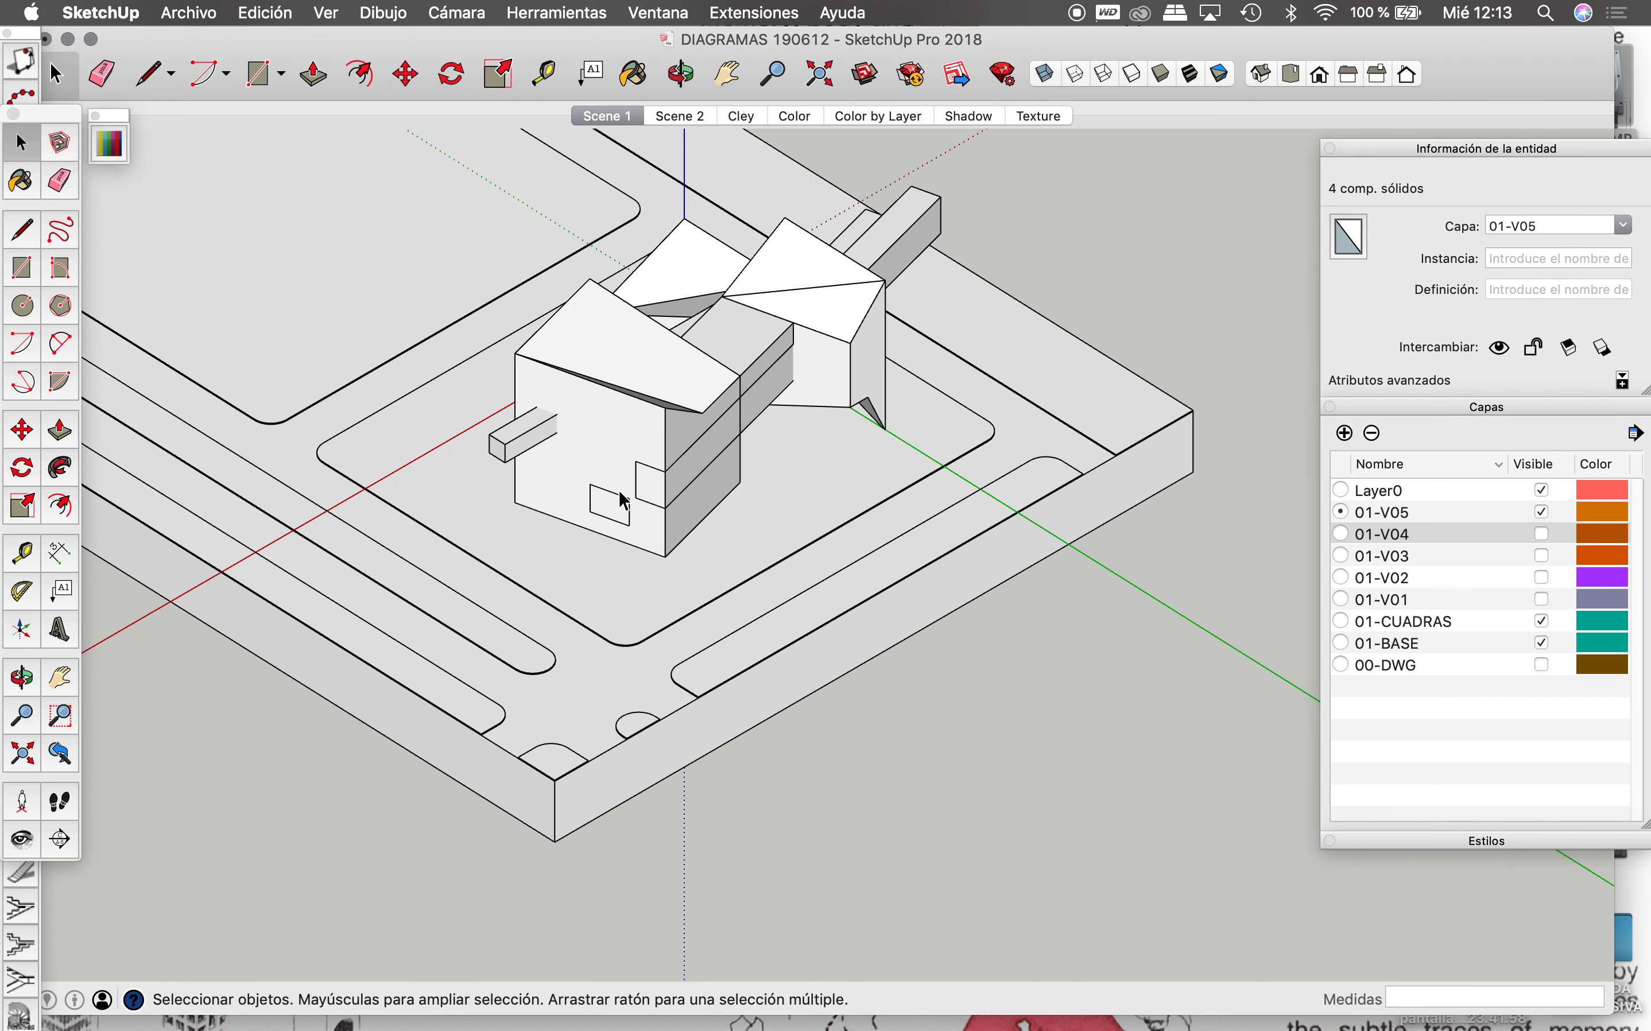
left_click(532, 446)
left_click(648, 488, "shift")
left_click(858, 249)
left_click(674, 345, "shift")
Step: Add the last piece to the selection and combine the pieces into a new component
left_click(535, 436, "shift")
right_click(531, 427)
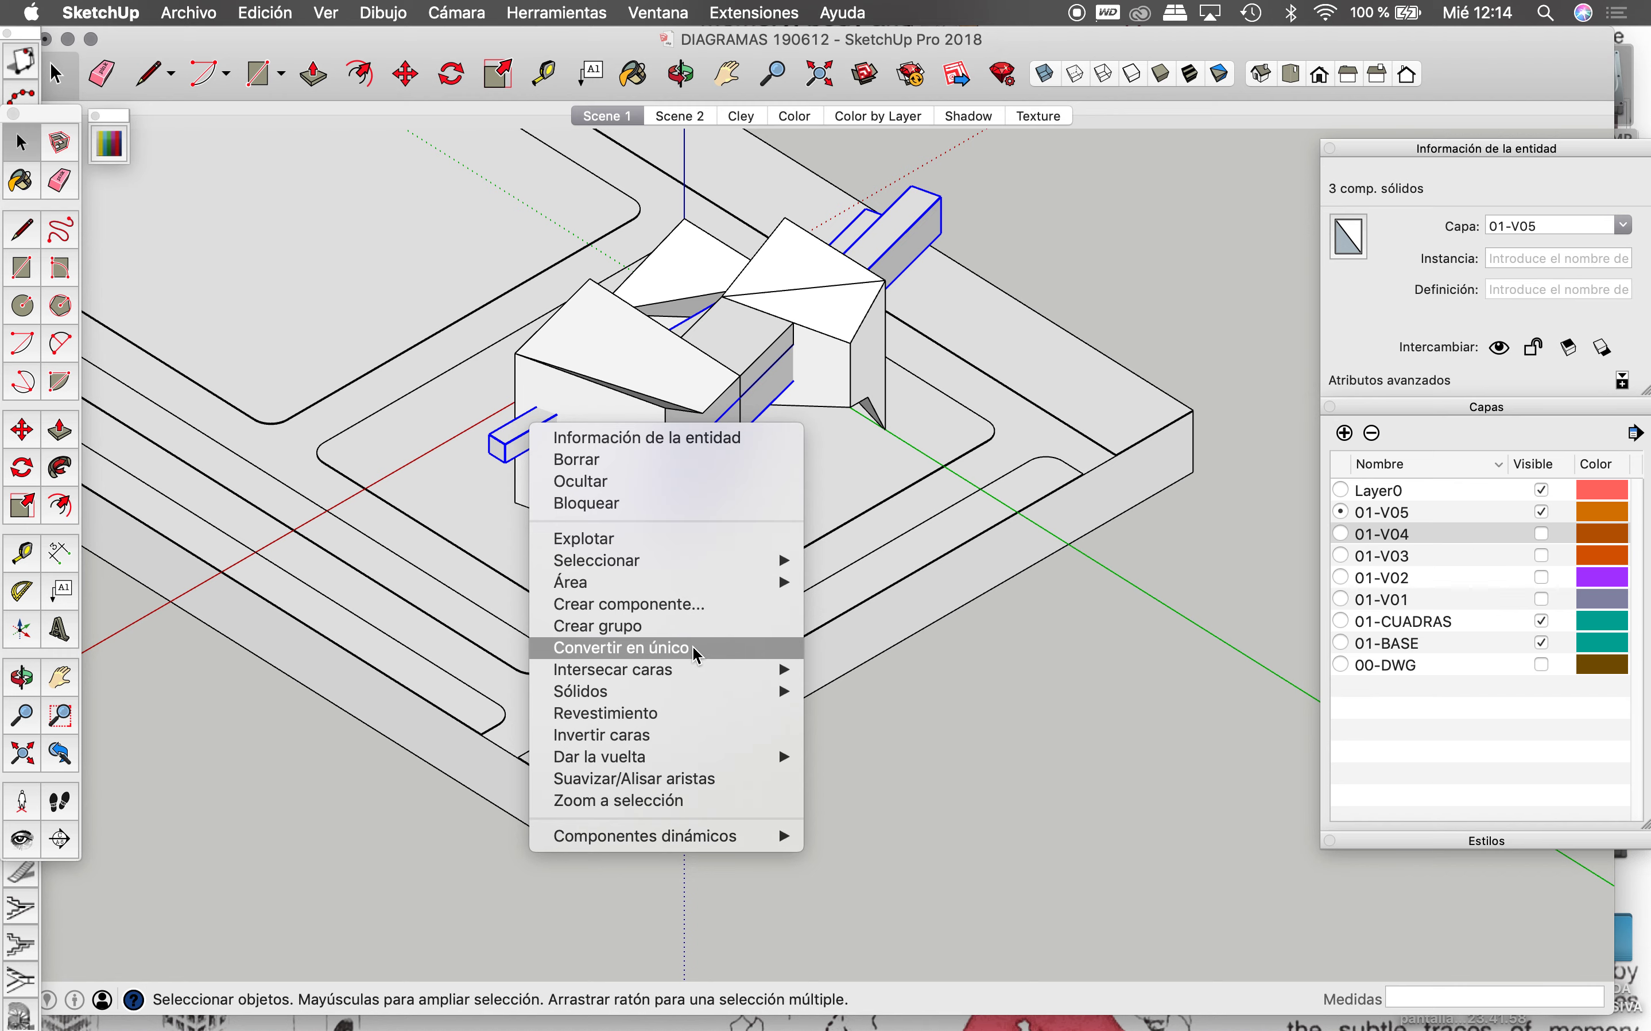
left_click(709, 606)
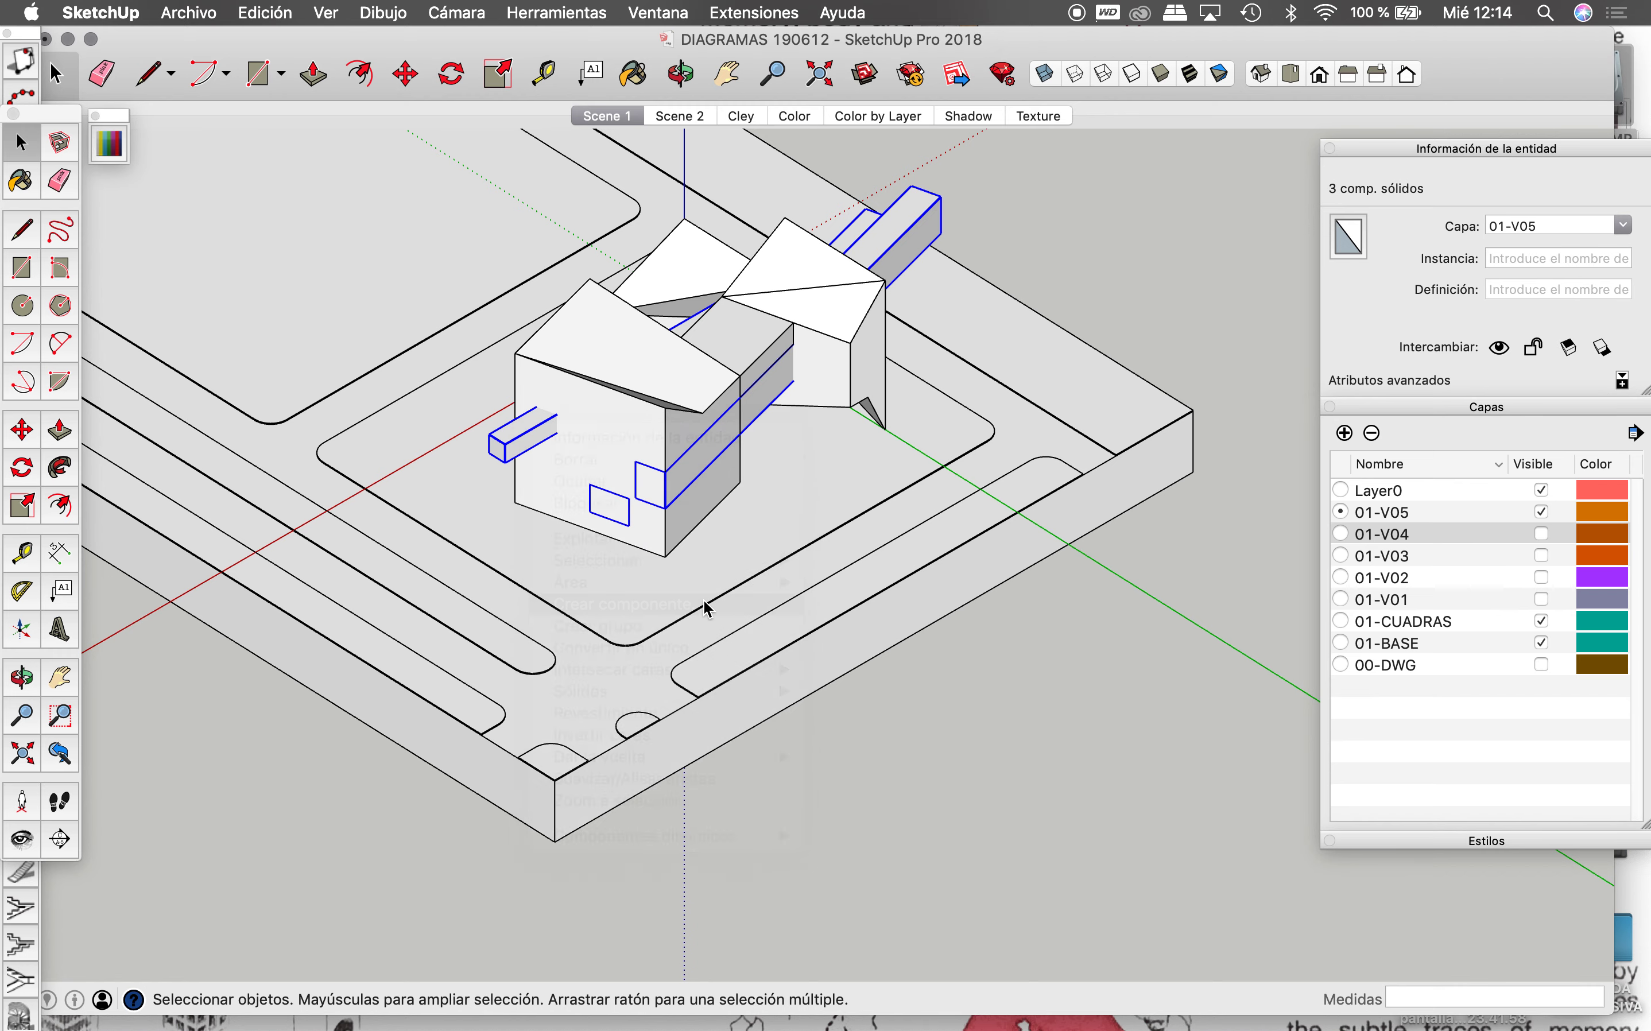
left_click(972, 654)
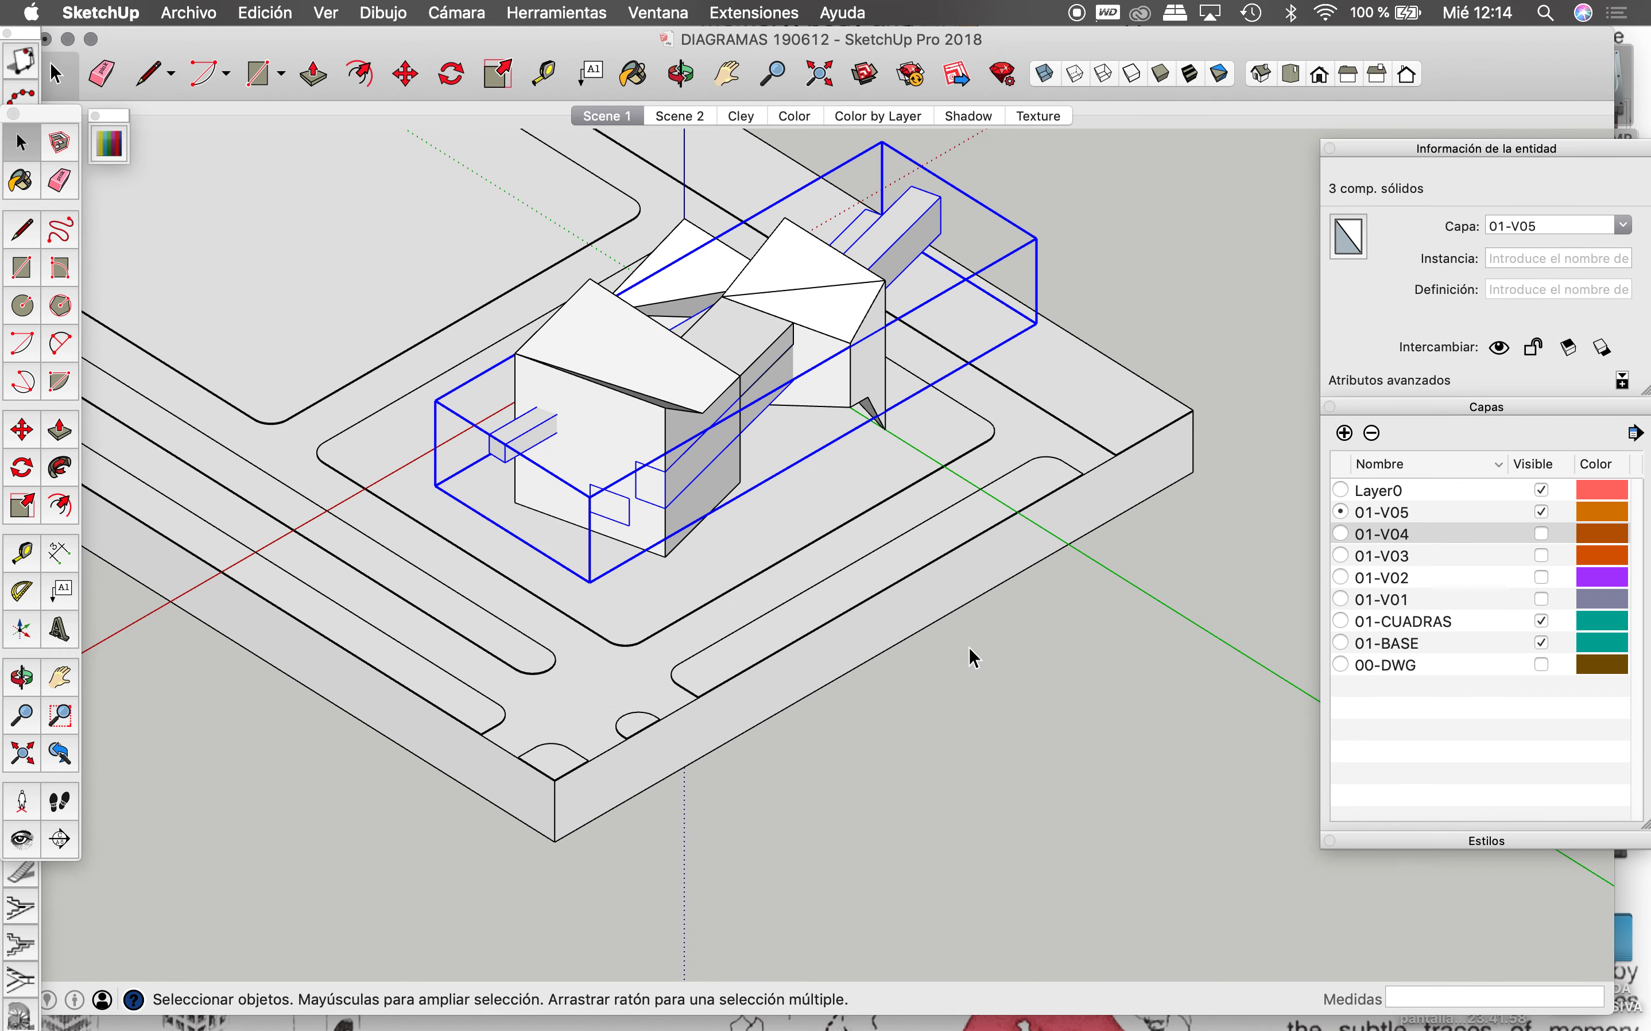
Step: Start the Sustraer solid subtraction and dismiss the non-solid objects warning
left_click(455, 11)
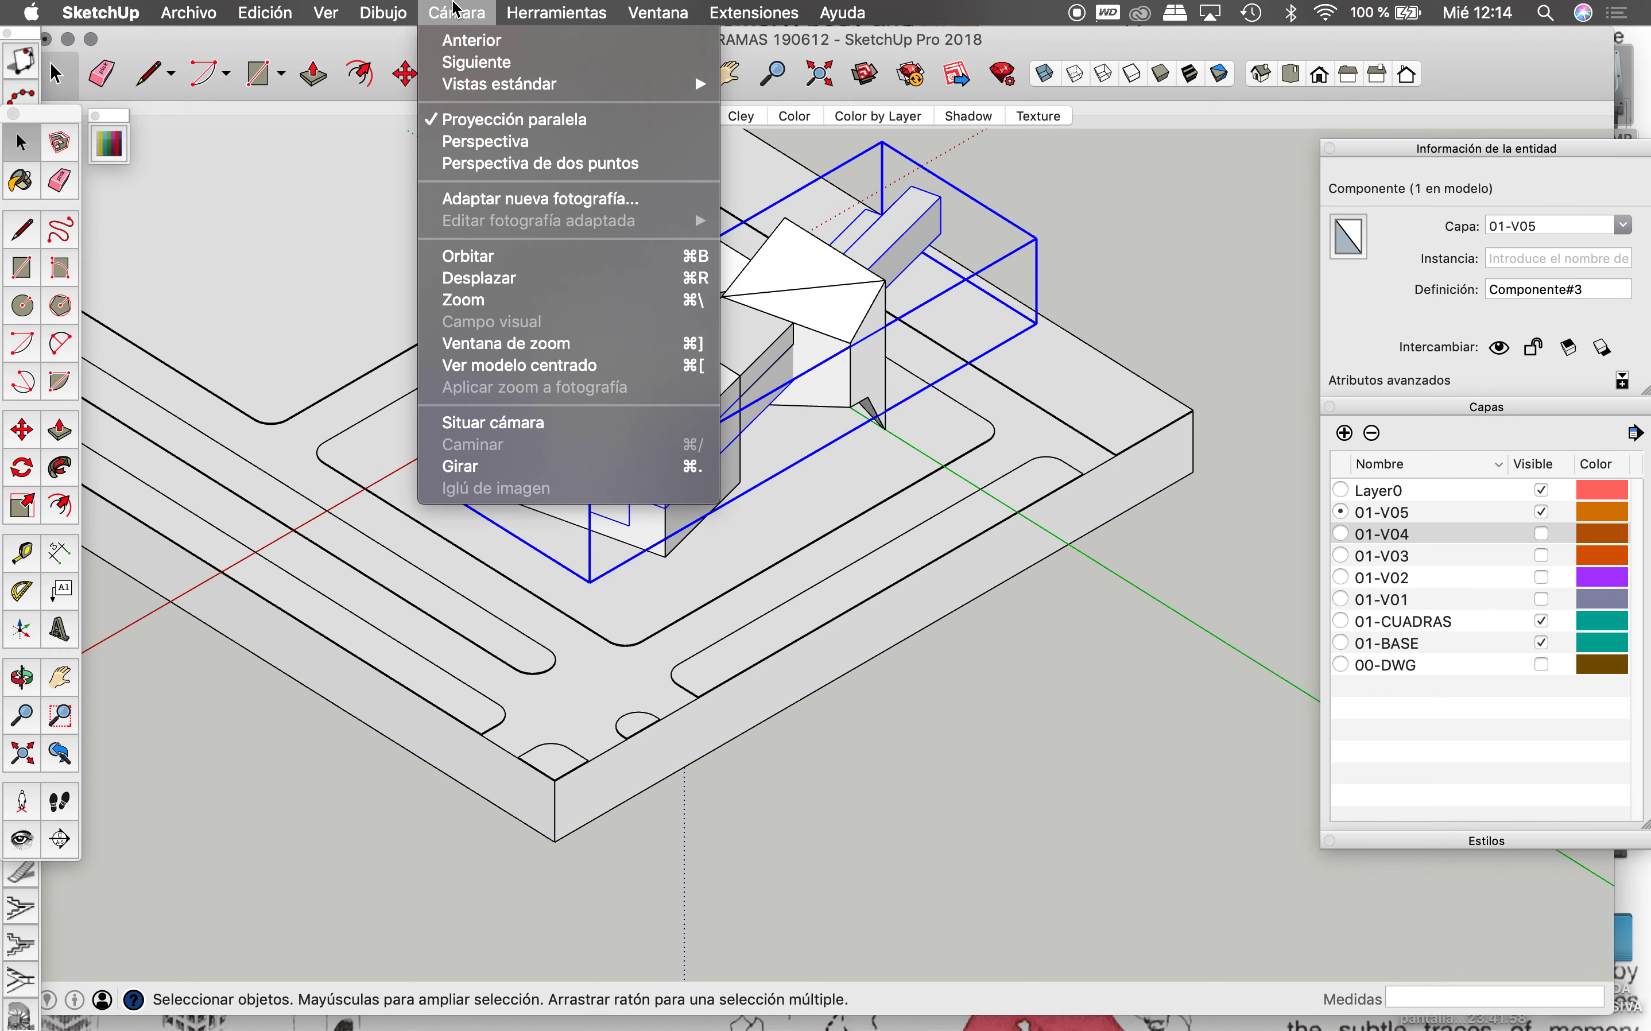
mouse_move(548, 300)
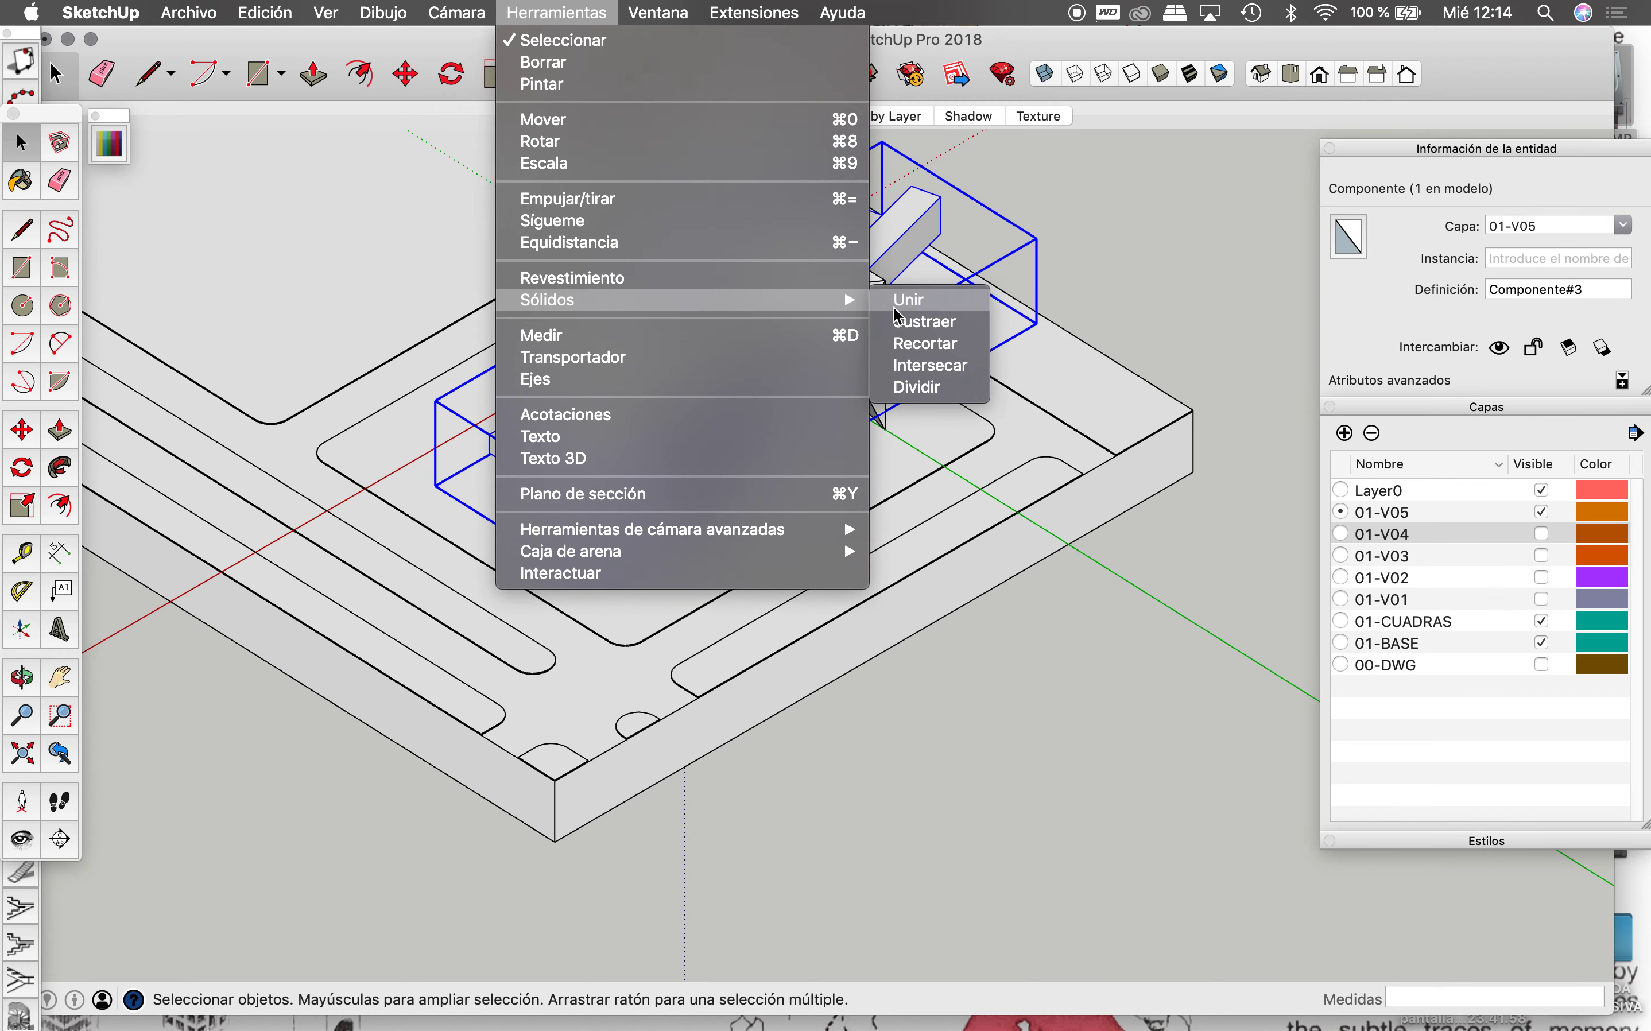
left_click(899, 320)
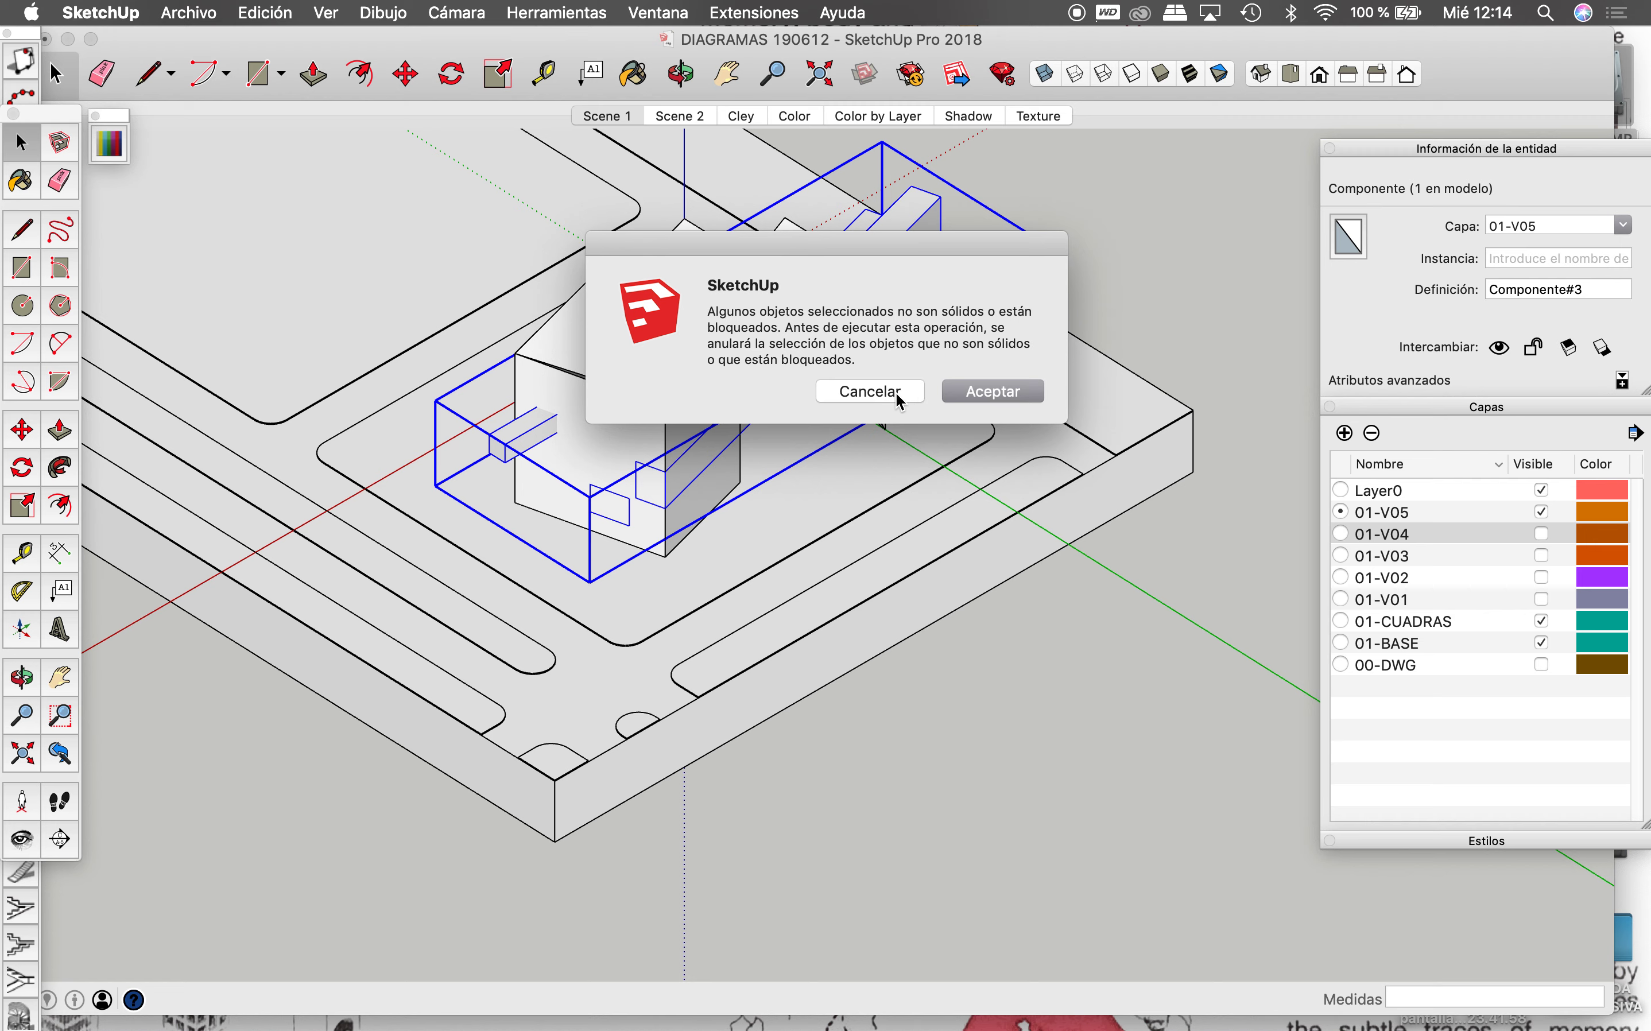
left_click(900, 399)
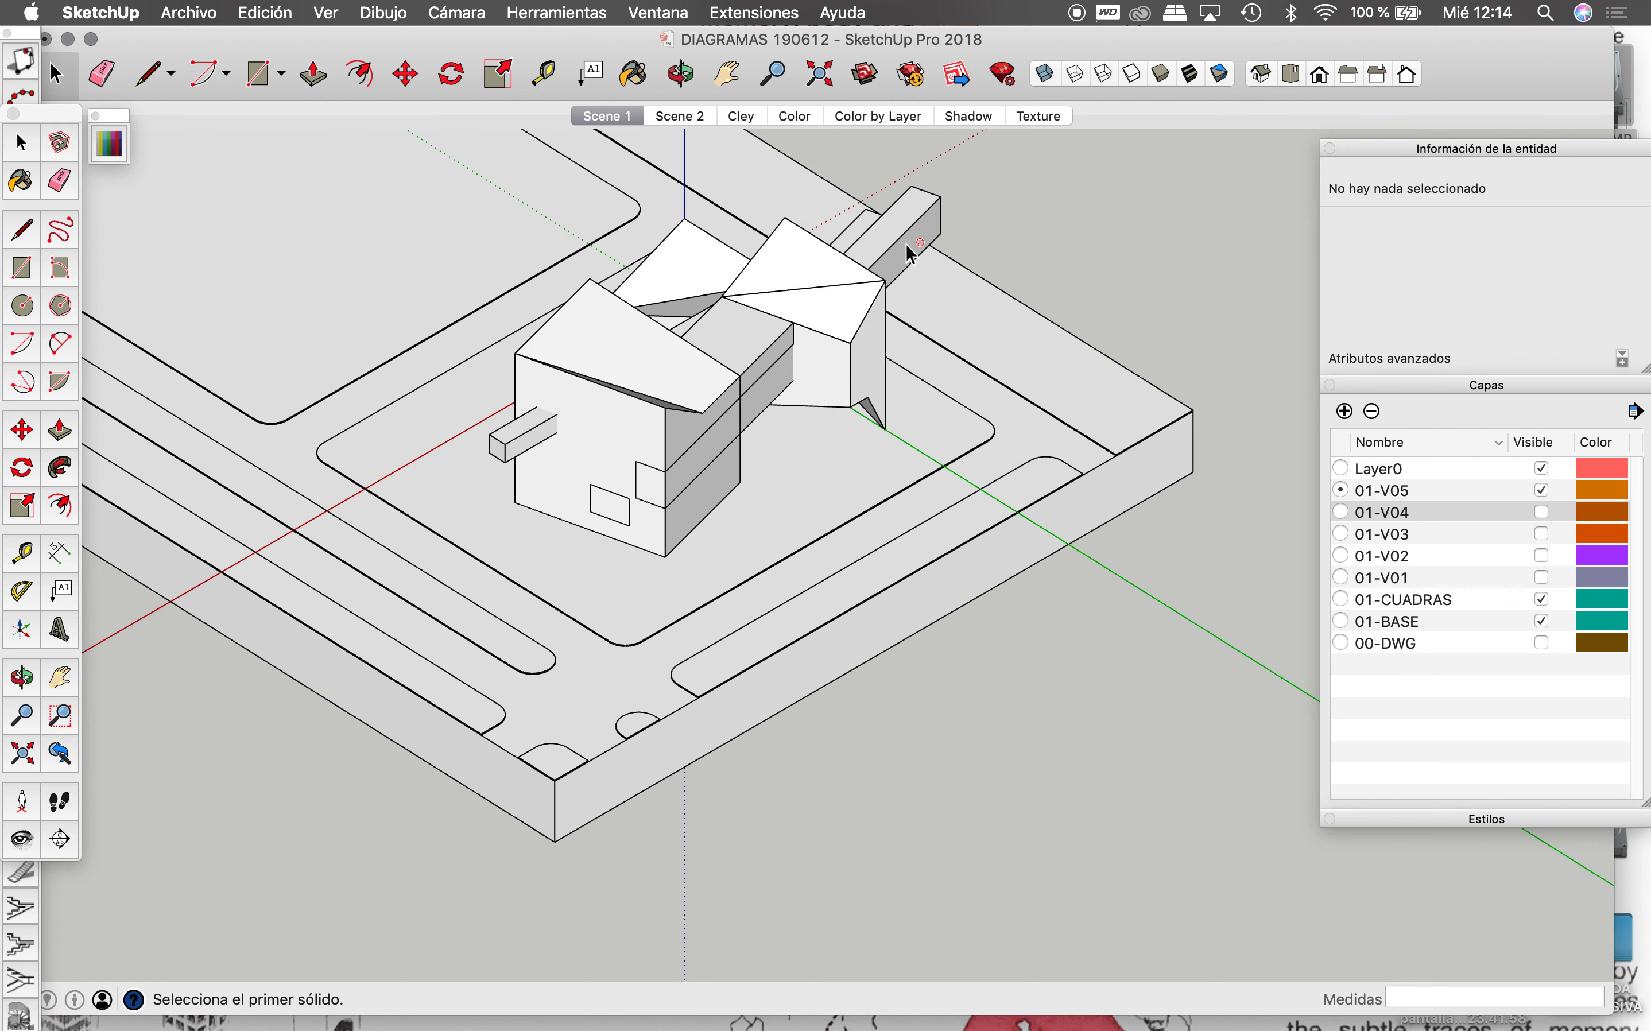
Step: Explode the building component and cut the first small box out of the house
right_click(910, 248)
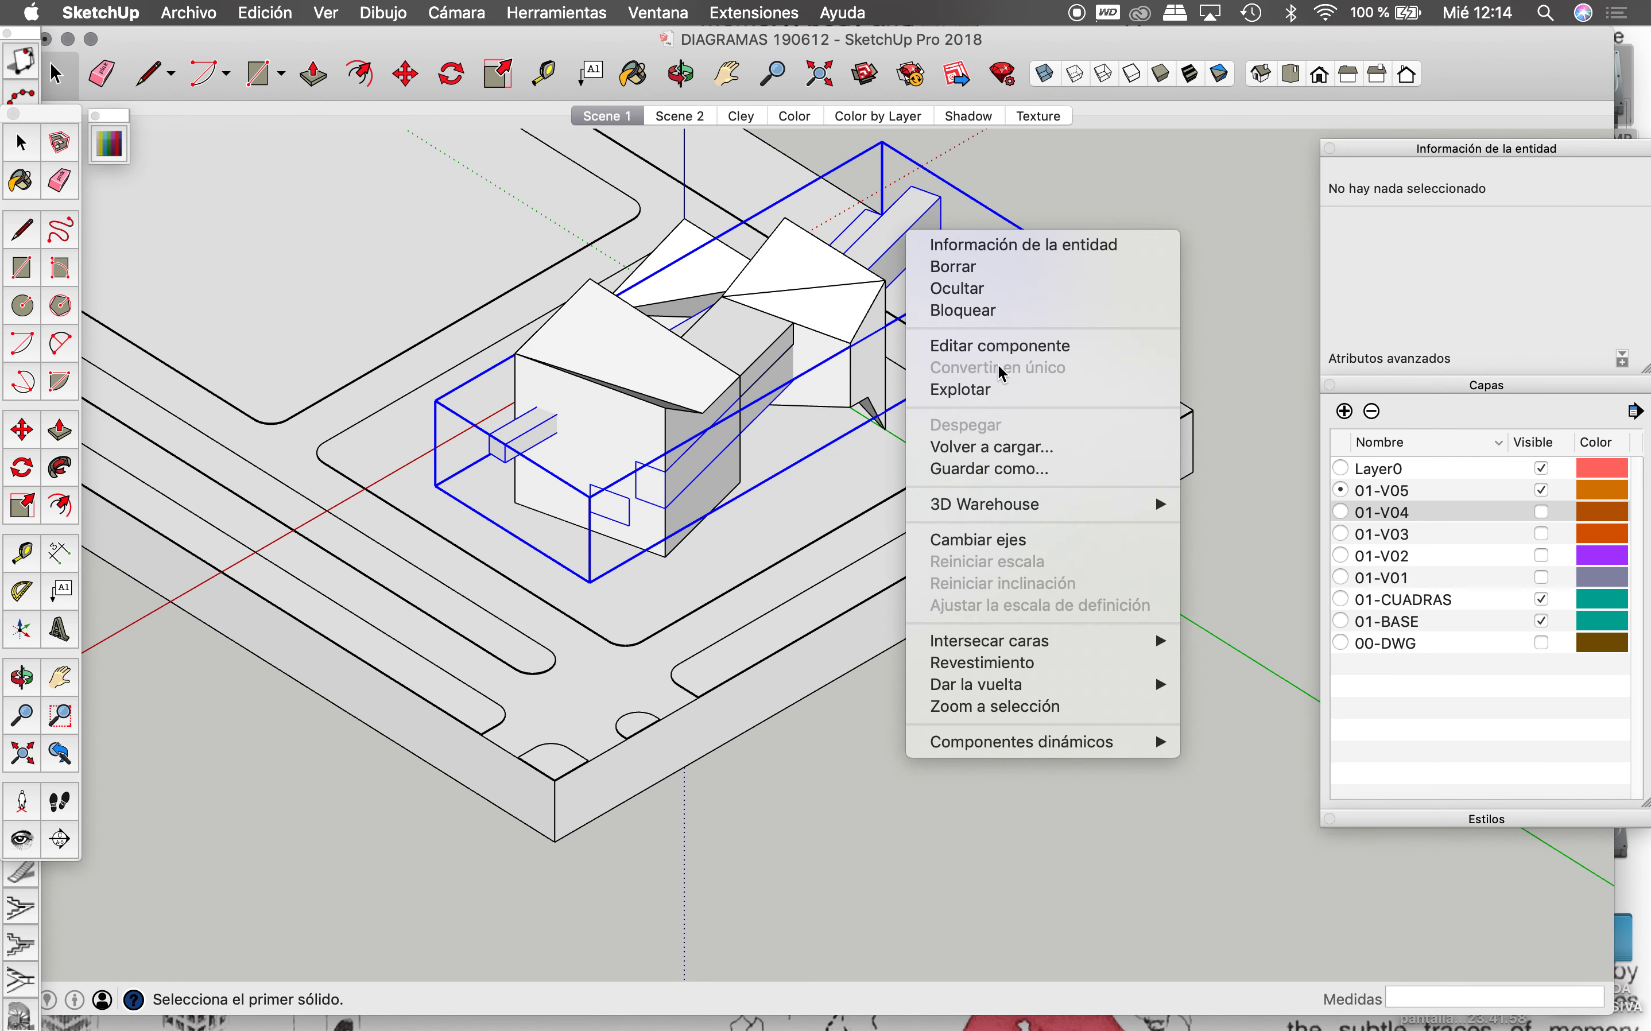
left_click(968, 390)
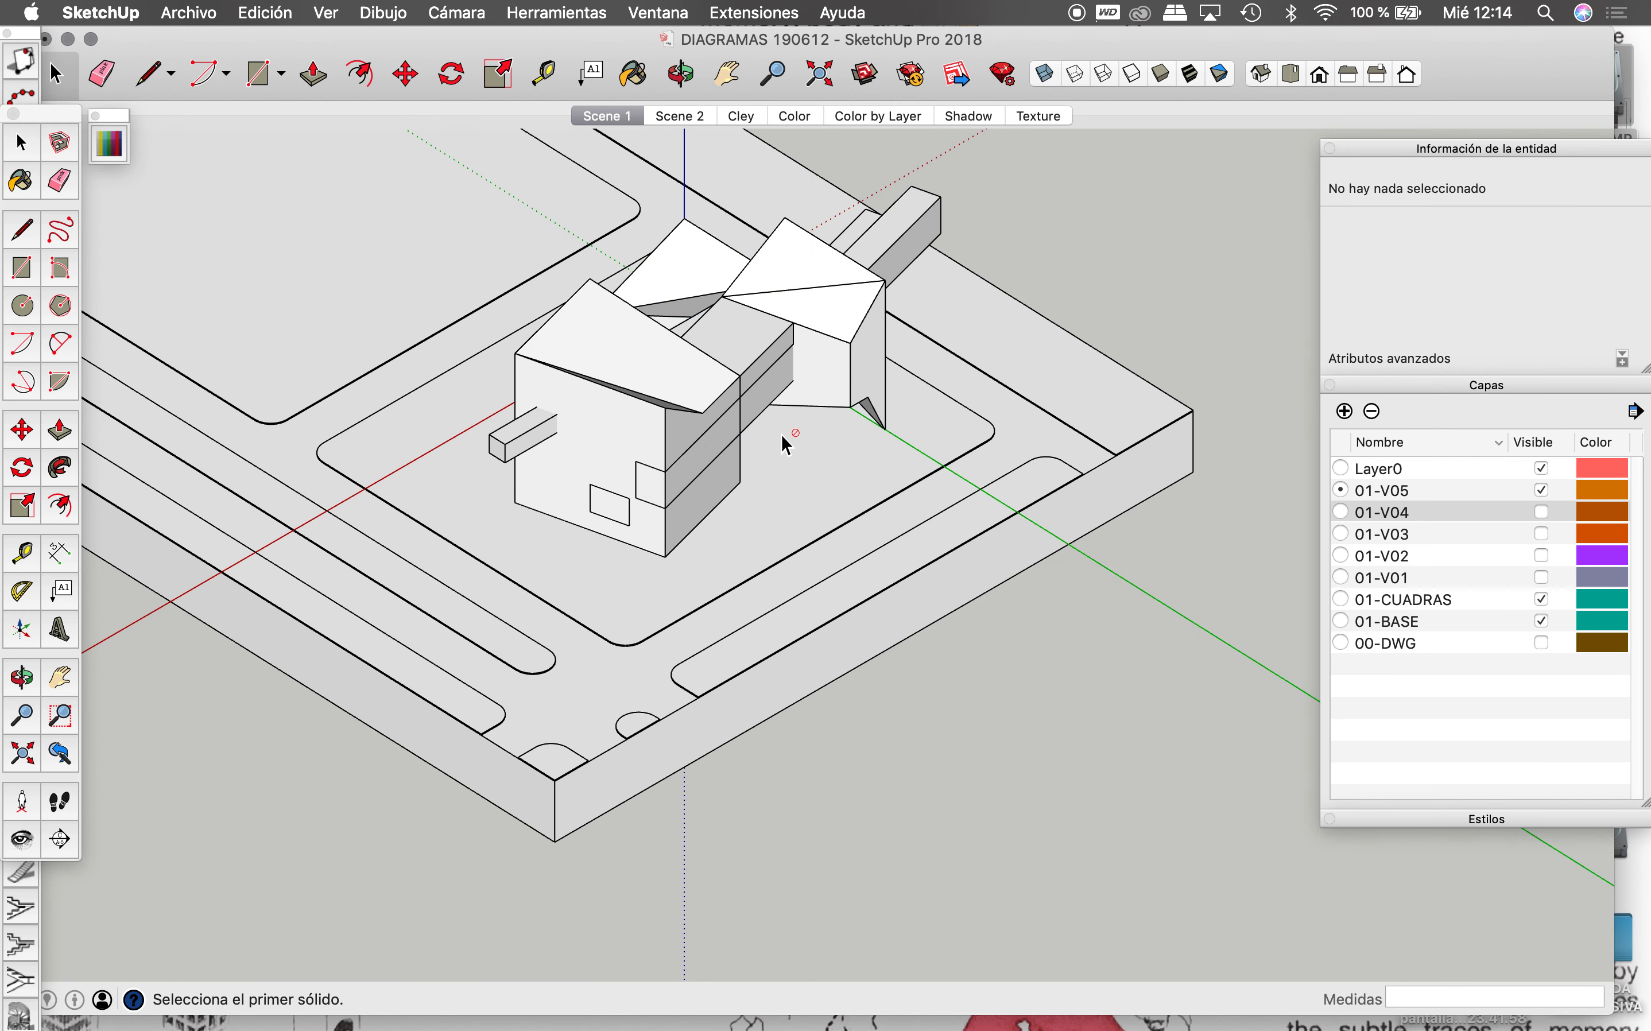
left_click(527, 458)
left_click(579, 417)
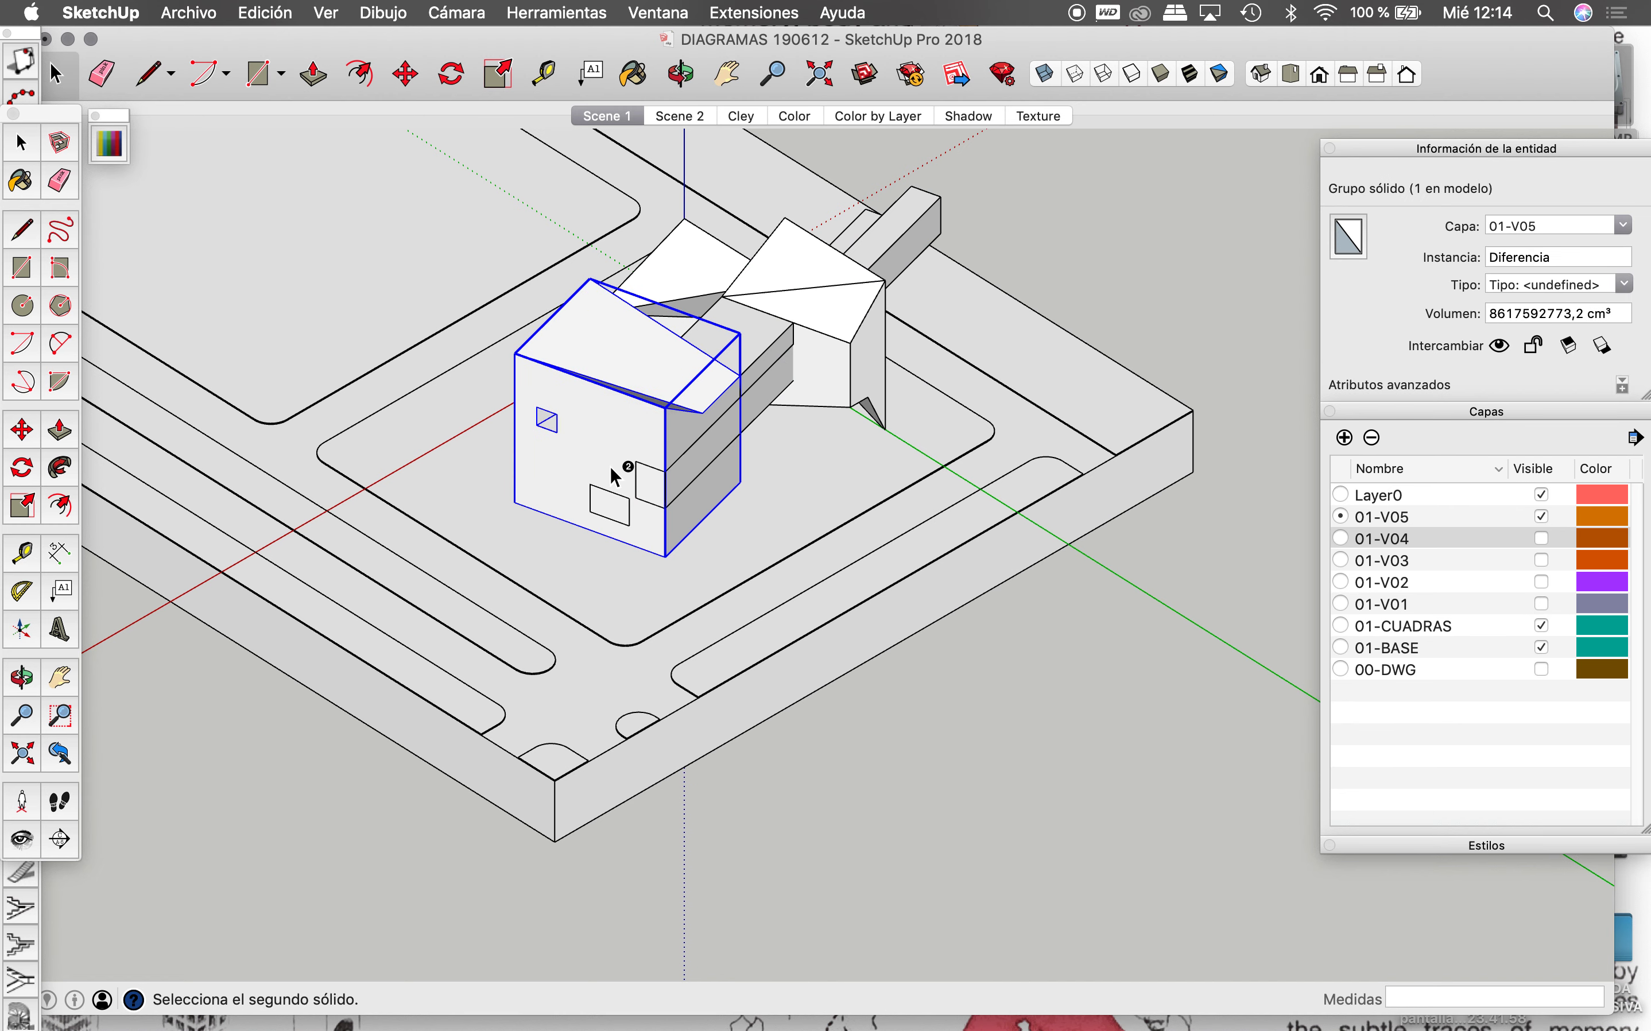
Step: Cut the long side bar out of the house block, undoing one mistaken subtraction
left_click(652, 452)
left_click(650, 483)
left_click(762, 417)
key("super+z")
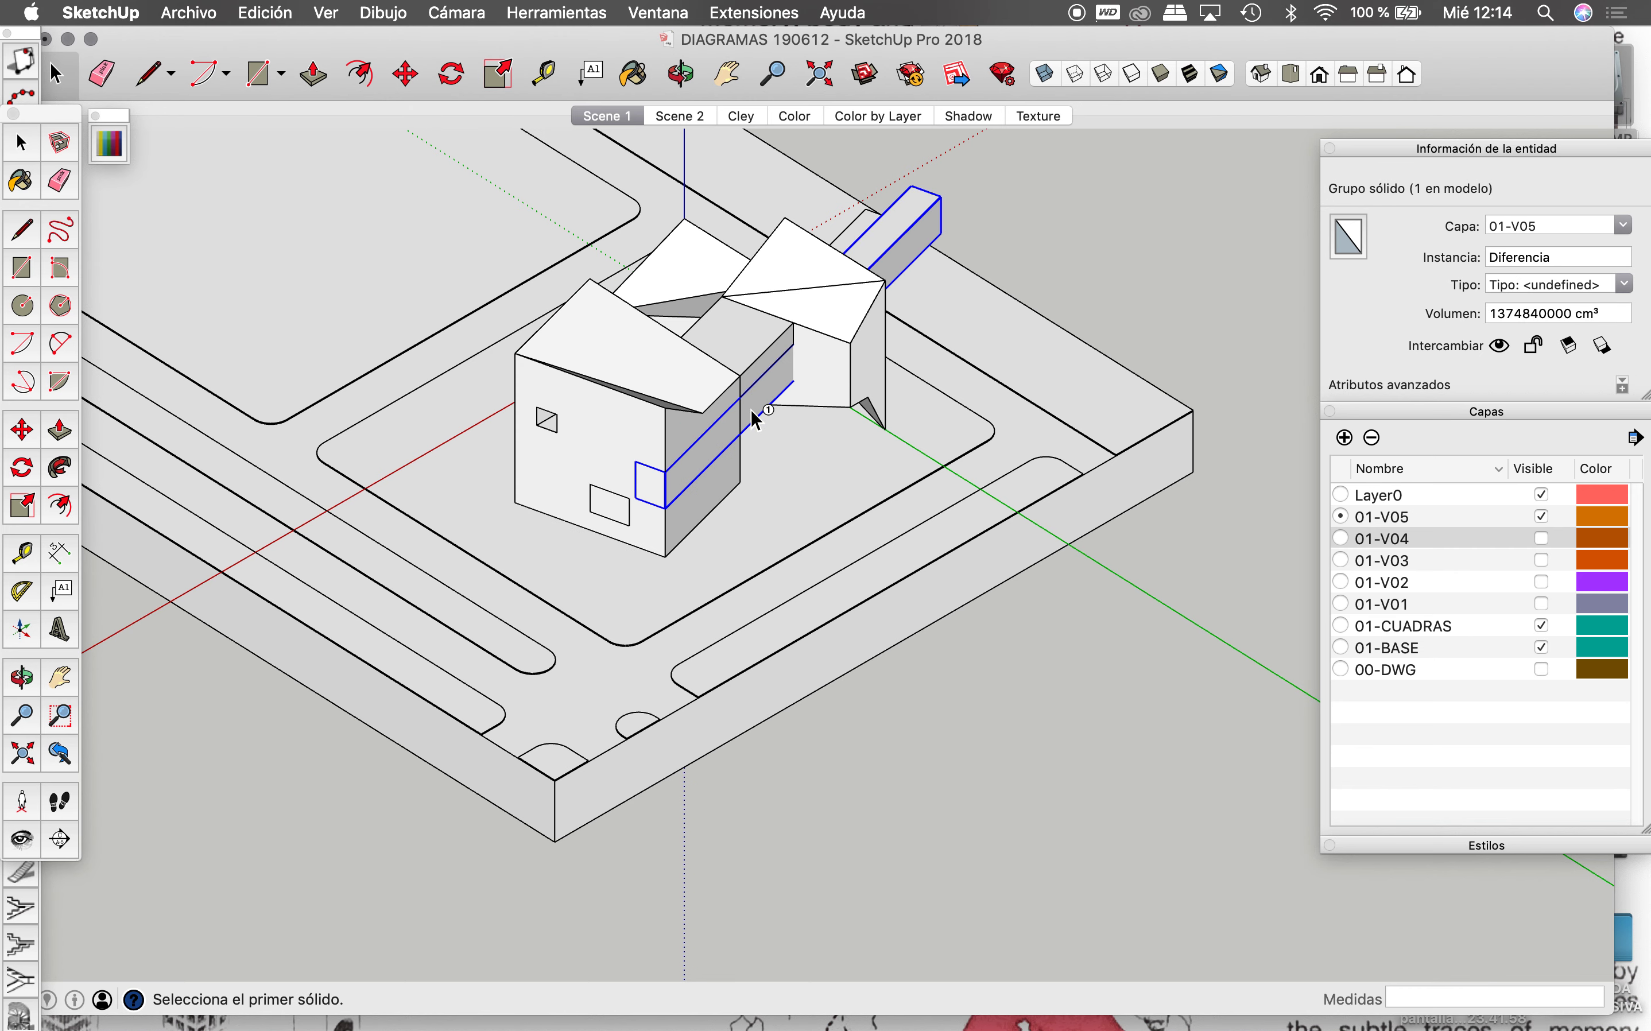
left_click(750, 410)
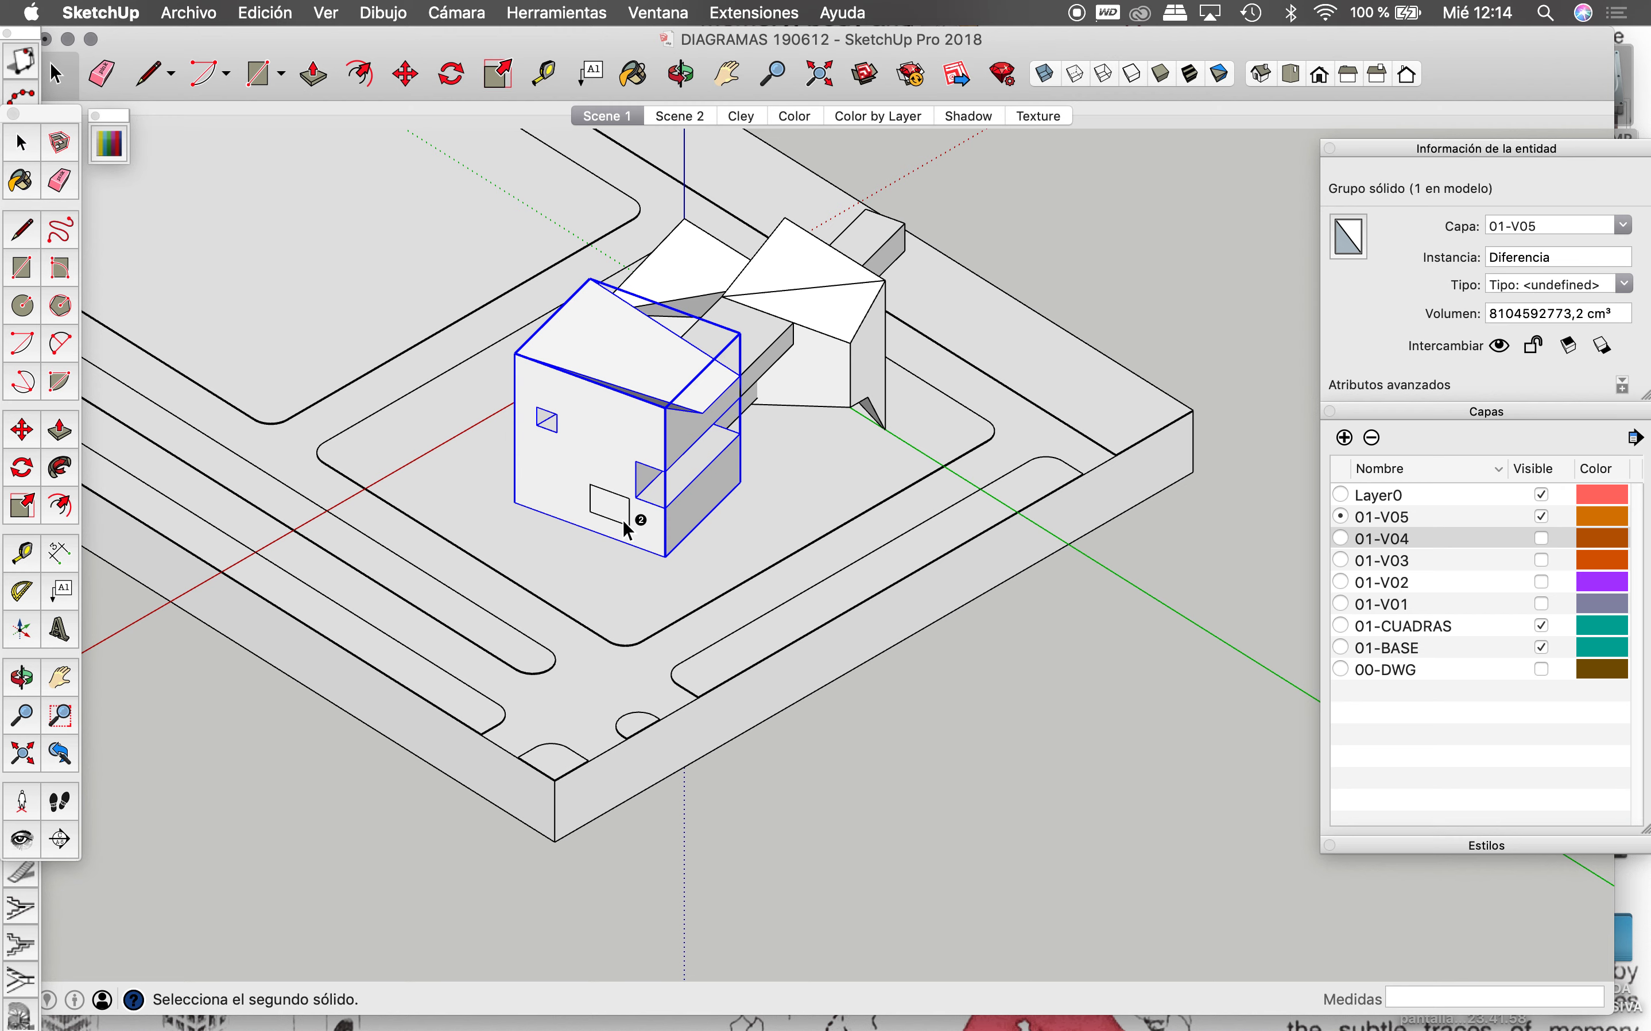
key("space")
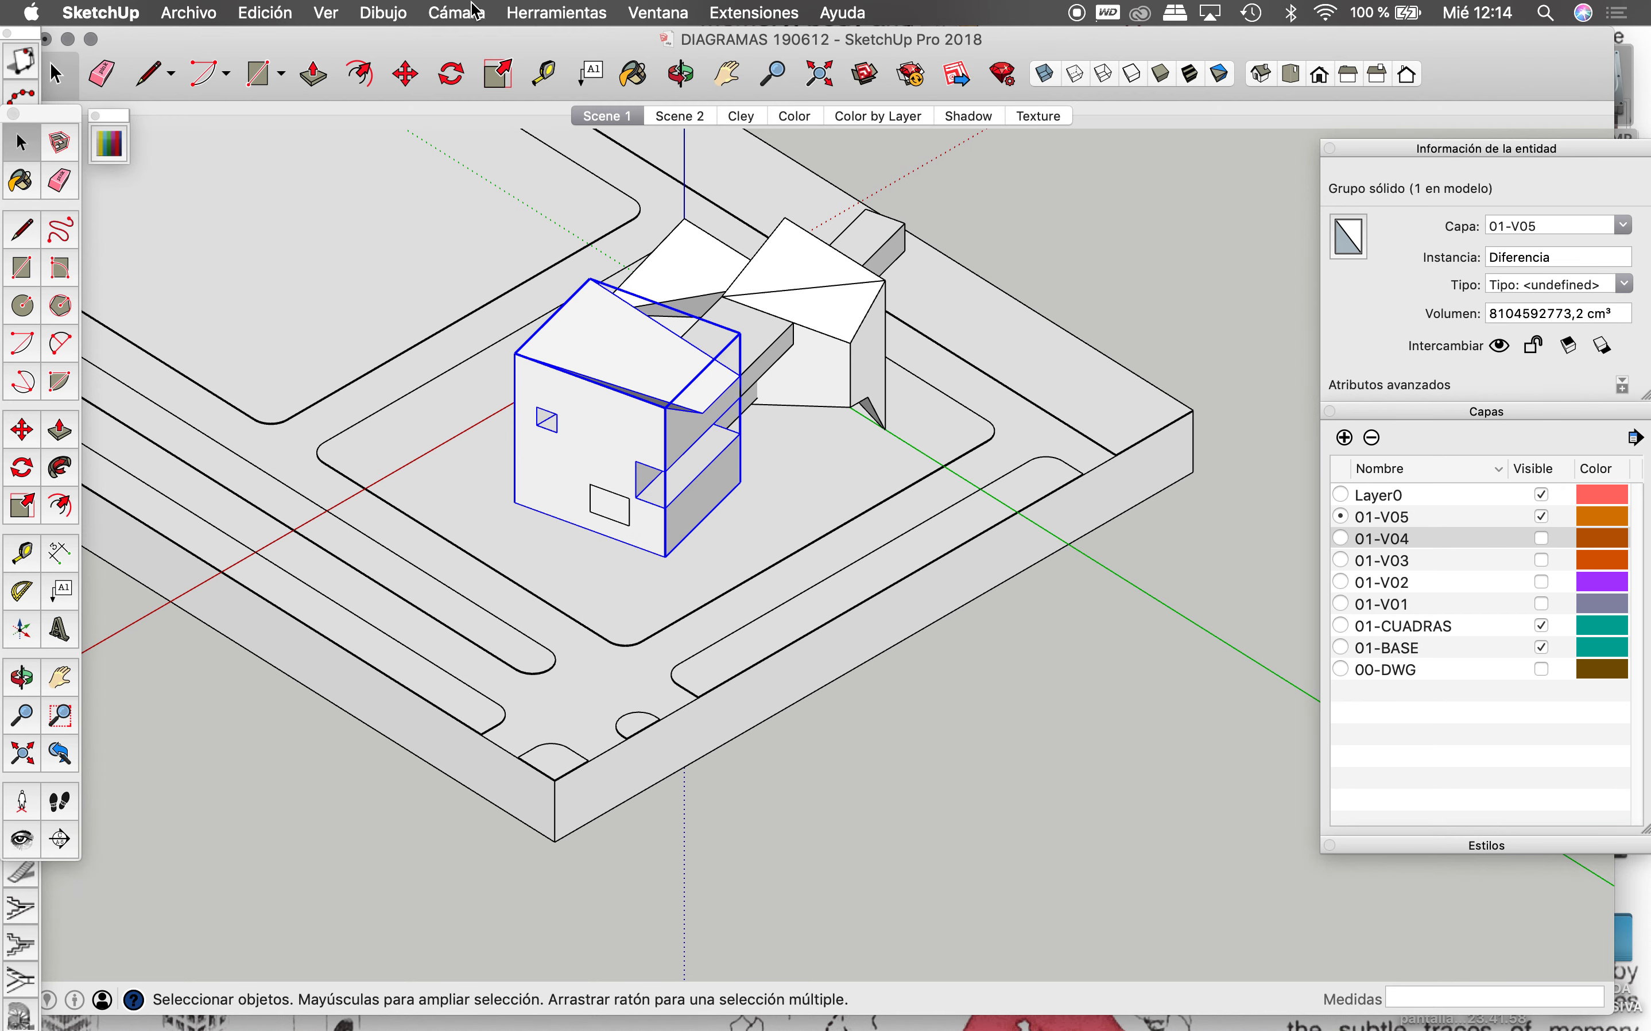
Step: Rerun Sustraer to cut two more boxes out of the house block
left_click(559, 12)
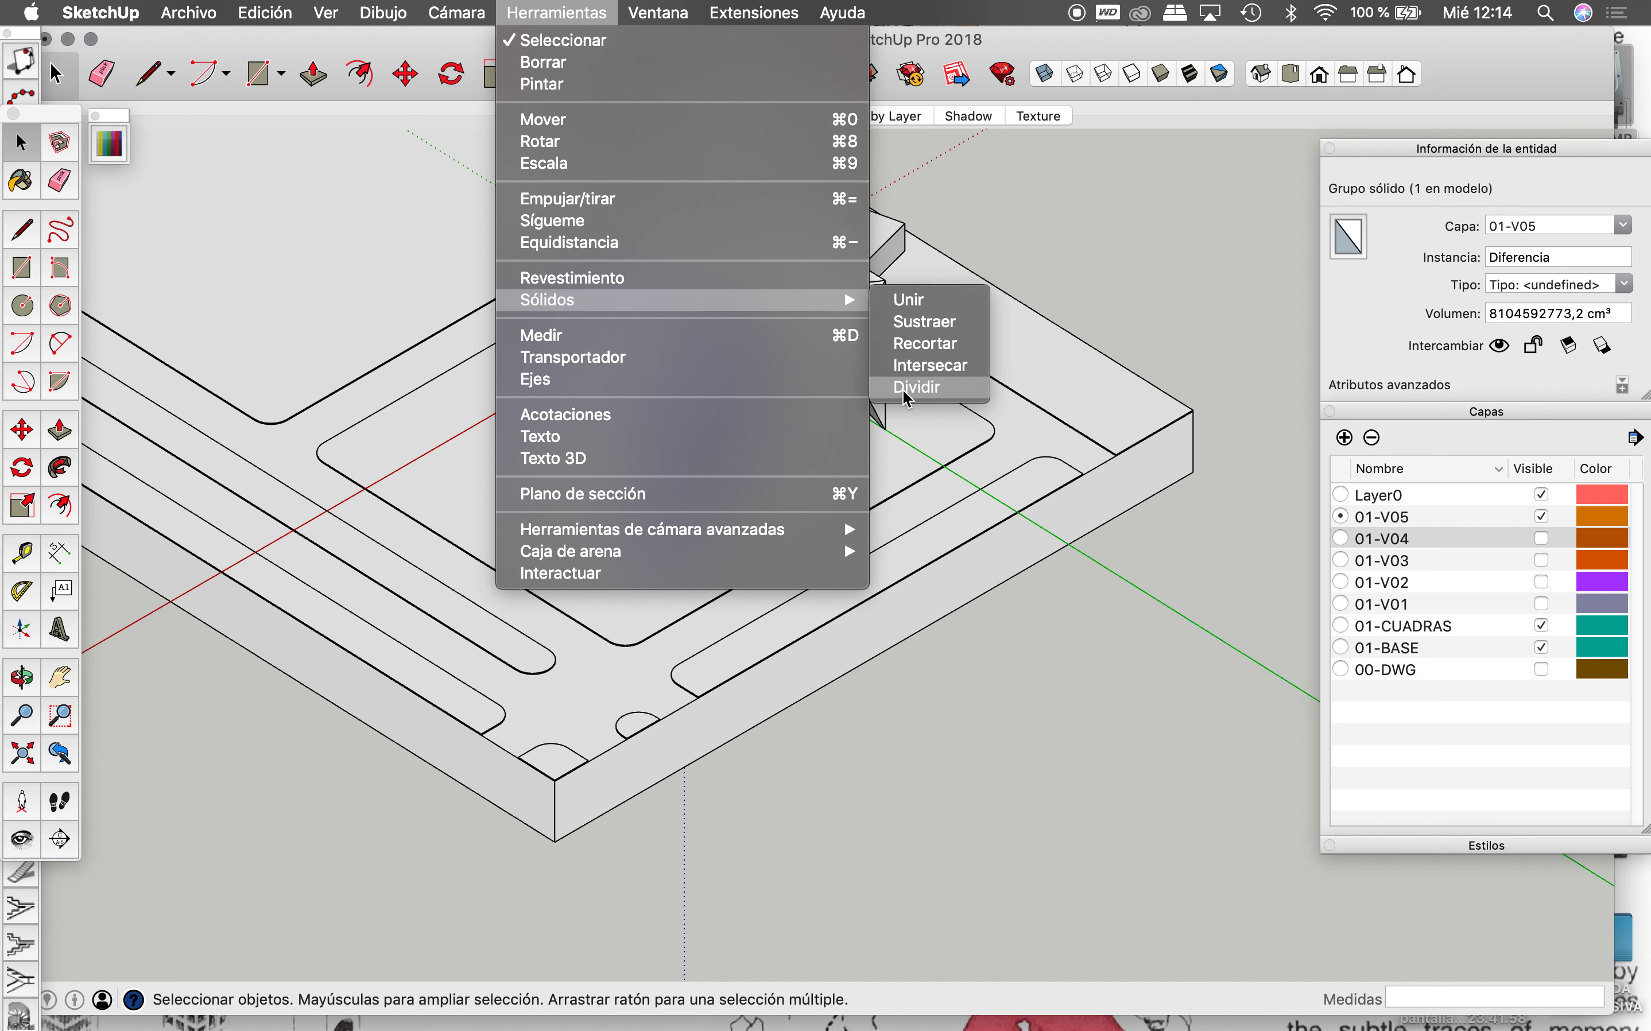
left_click(907, 323)
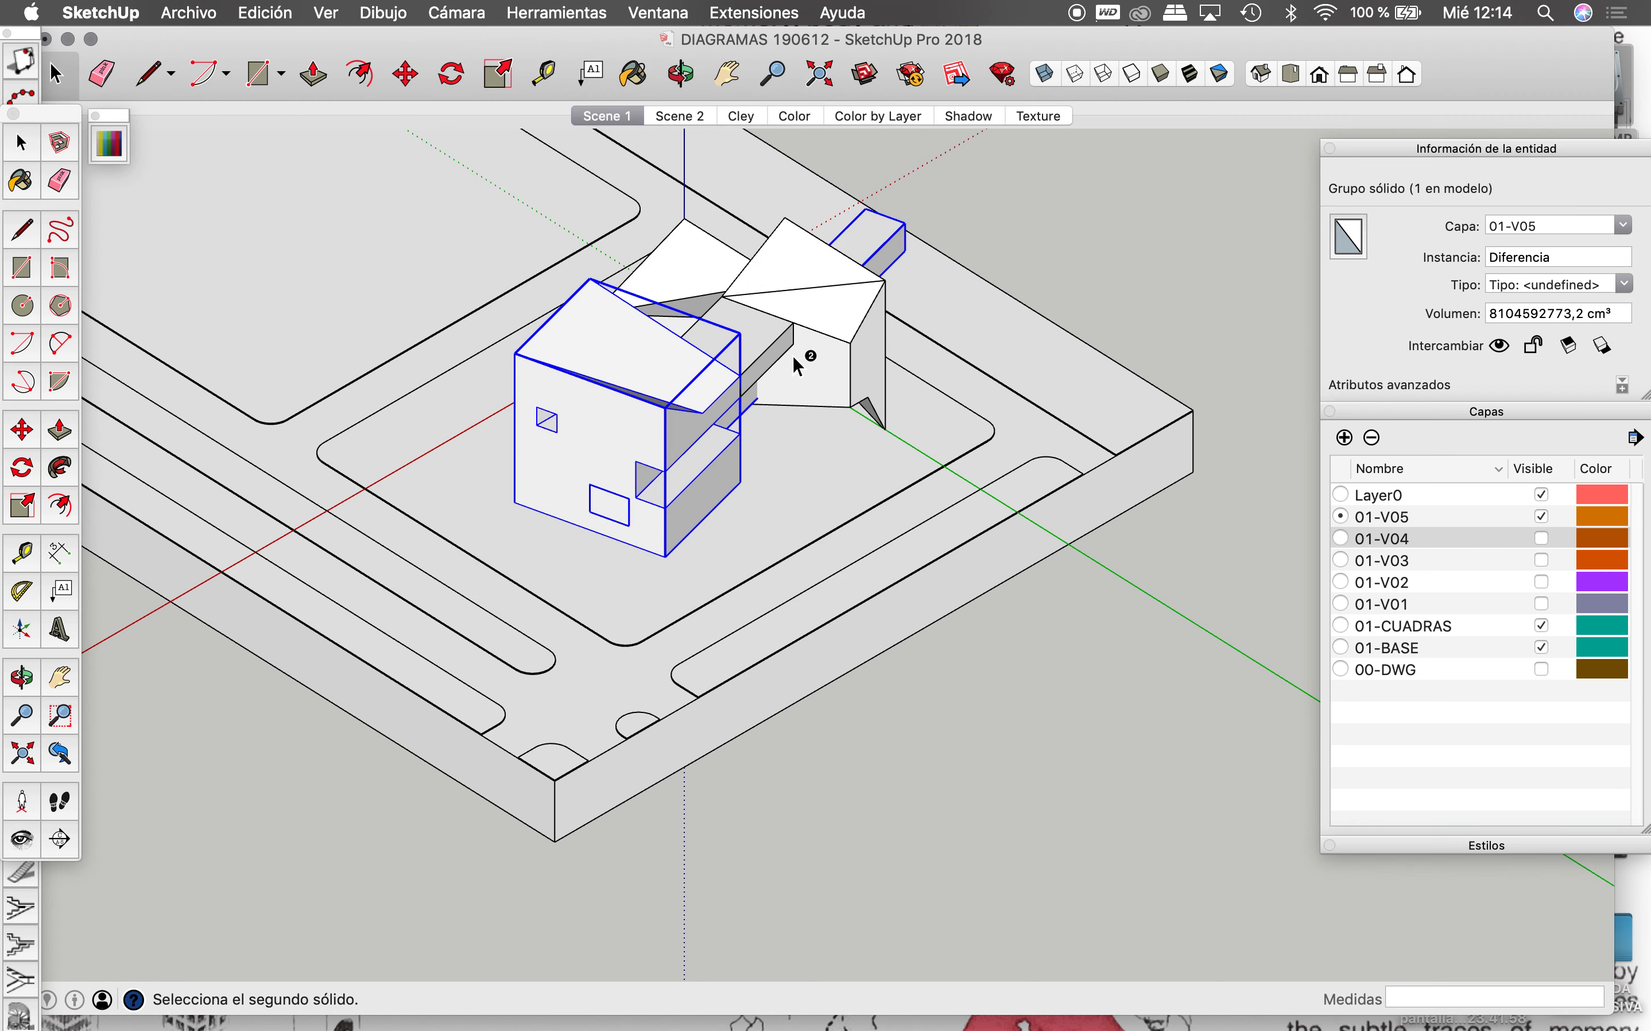
left_click(872, 254)
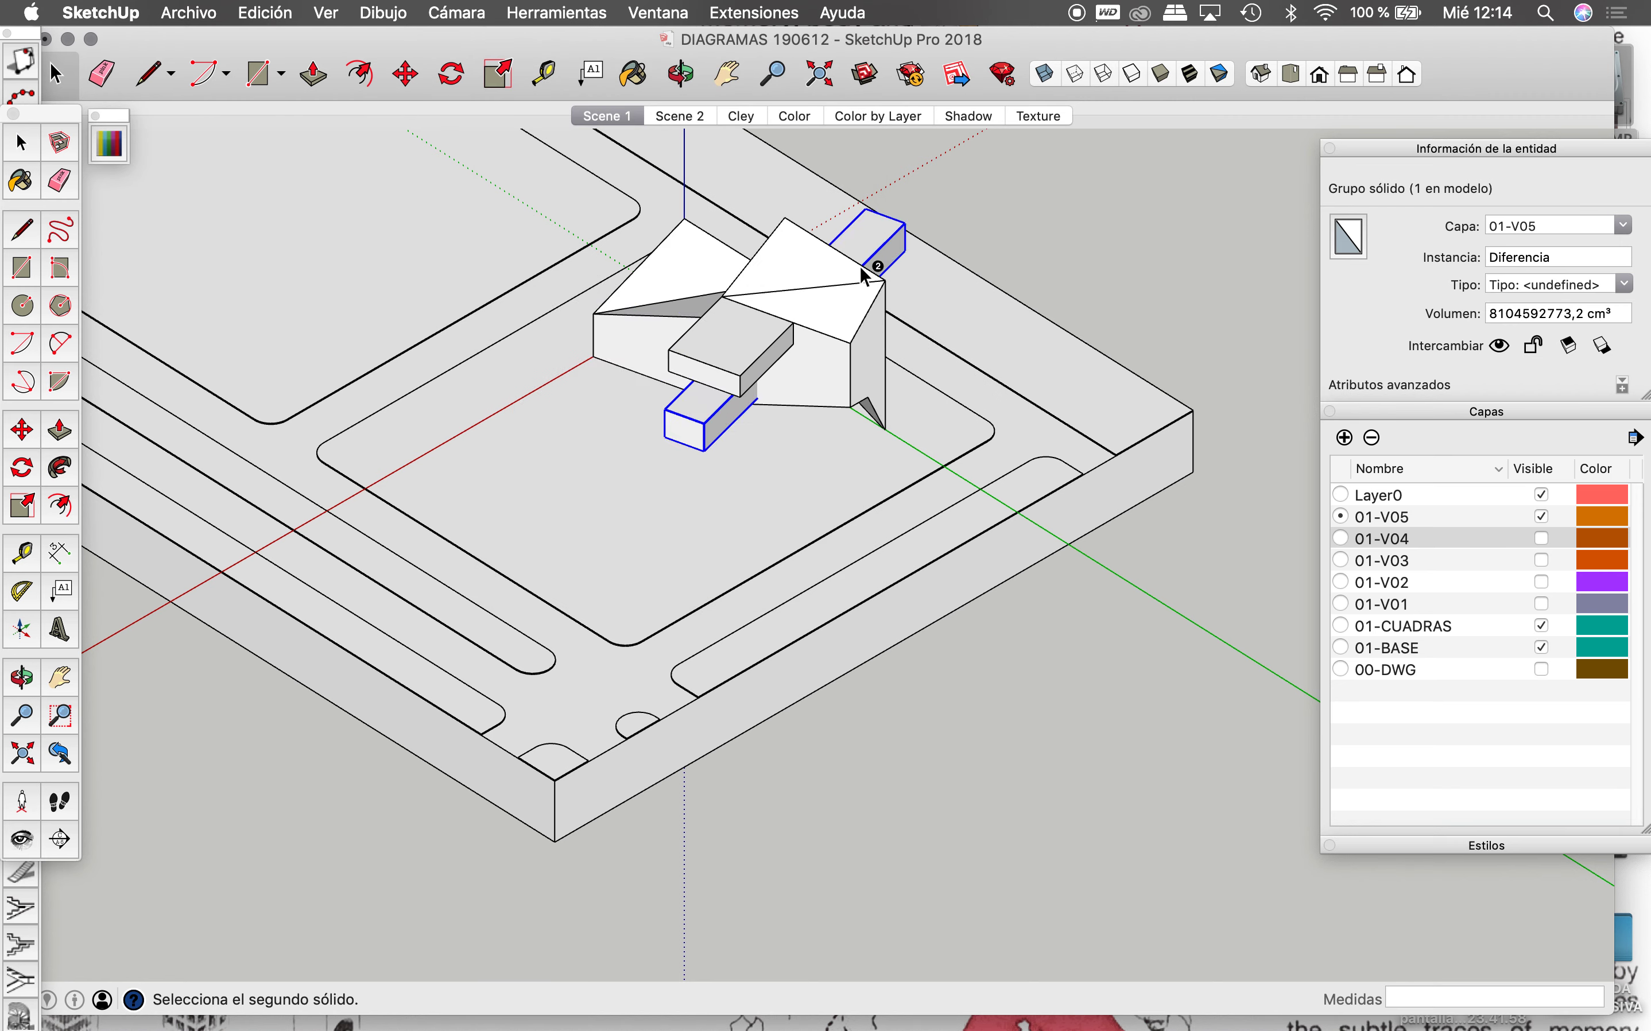
left_click(853, 301)
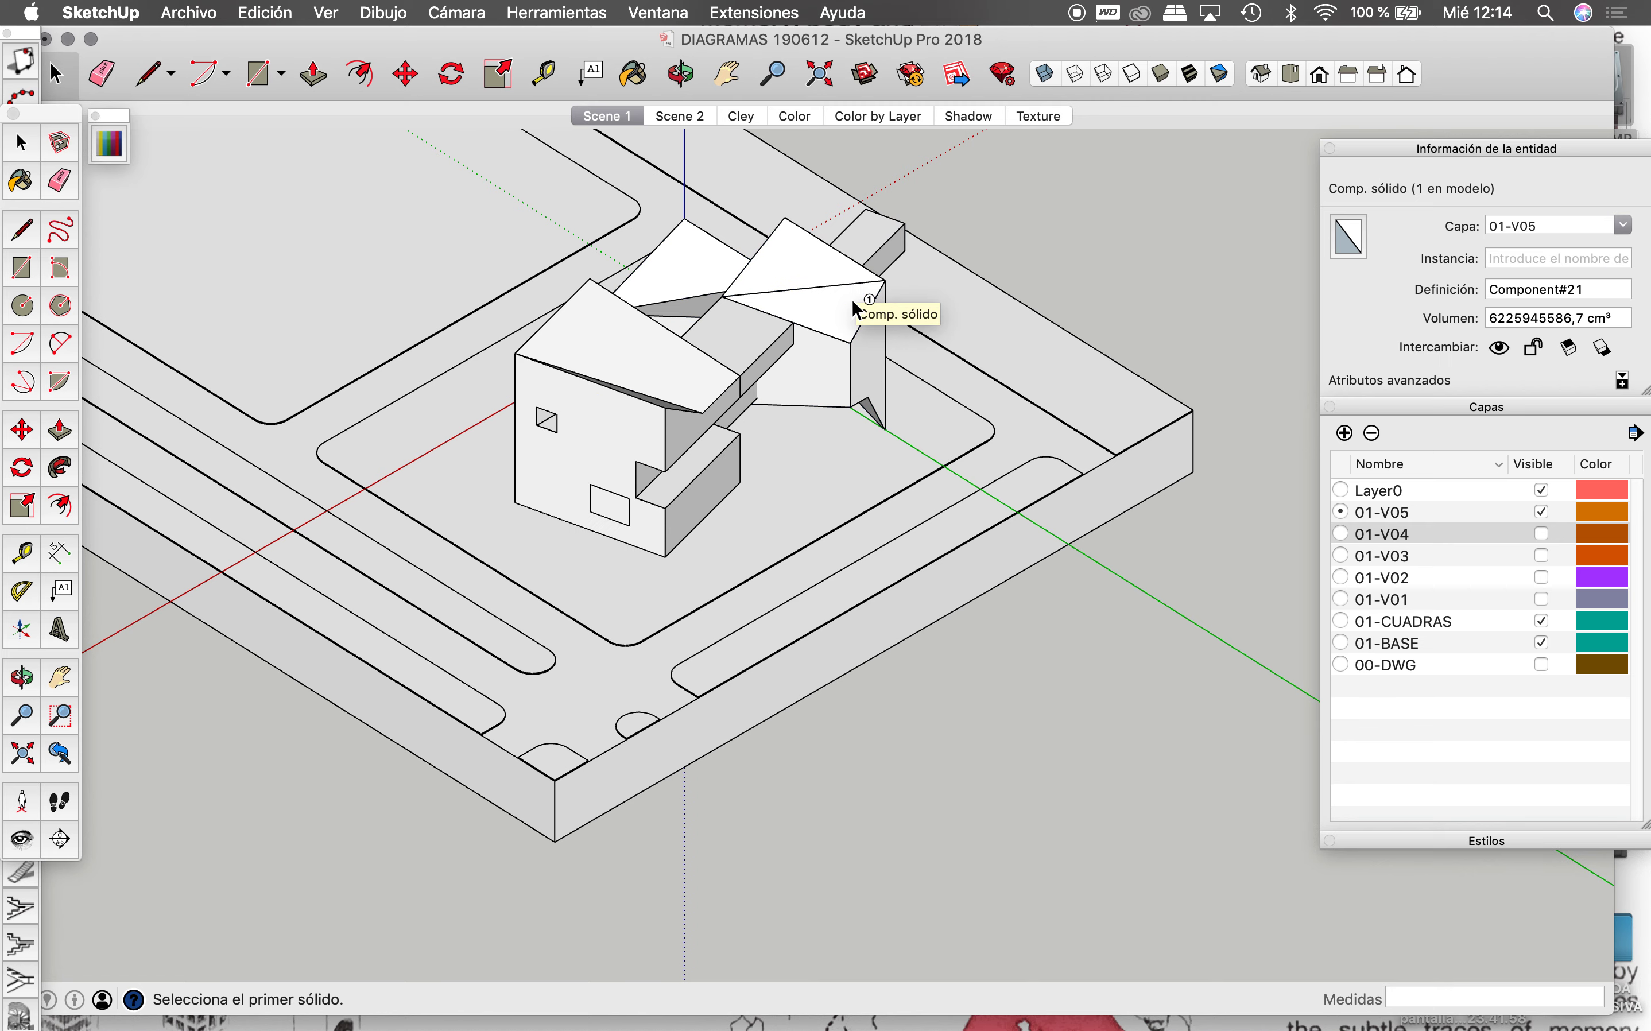
left_click(869, 235)
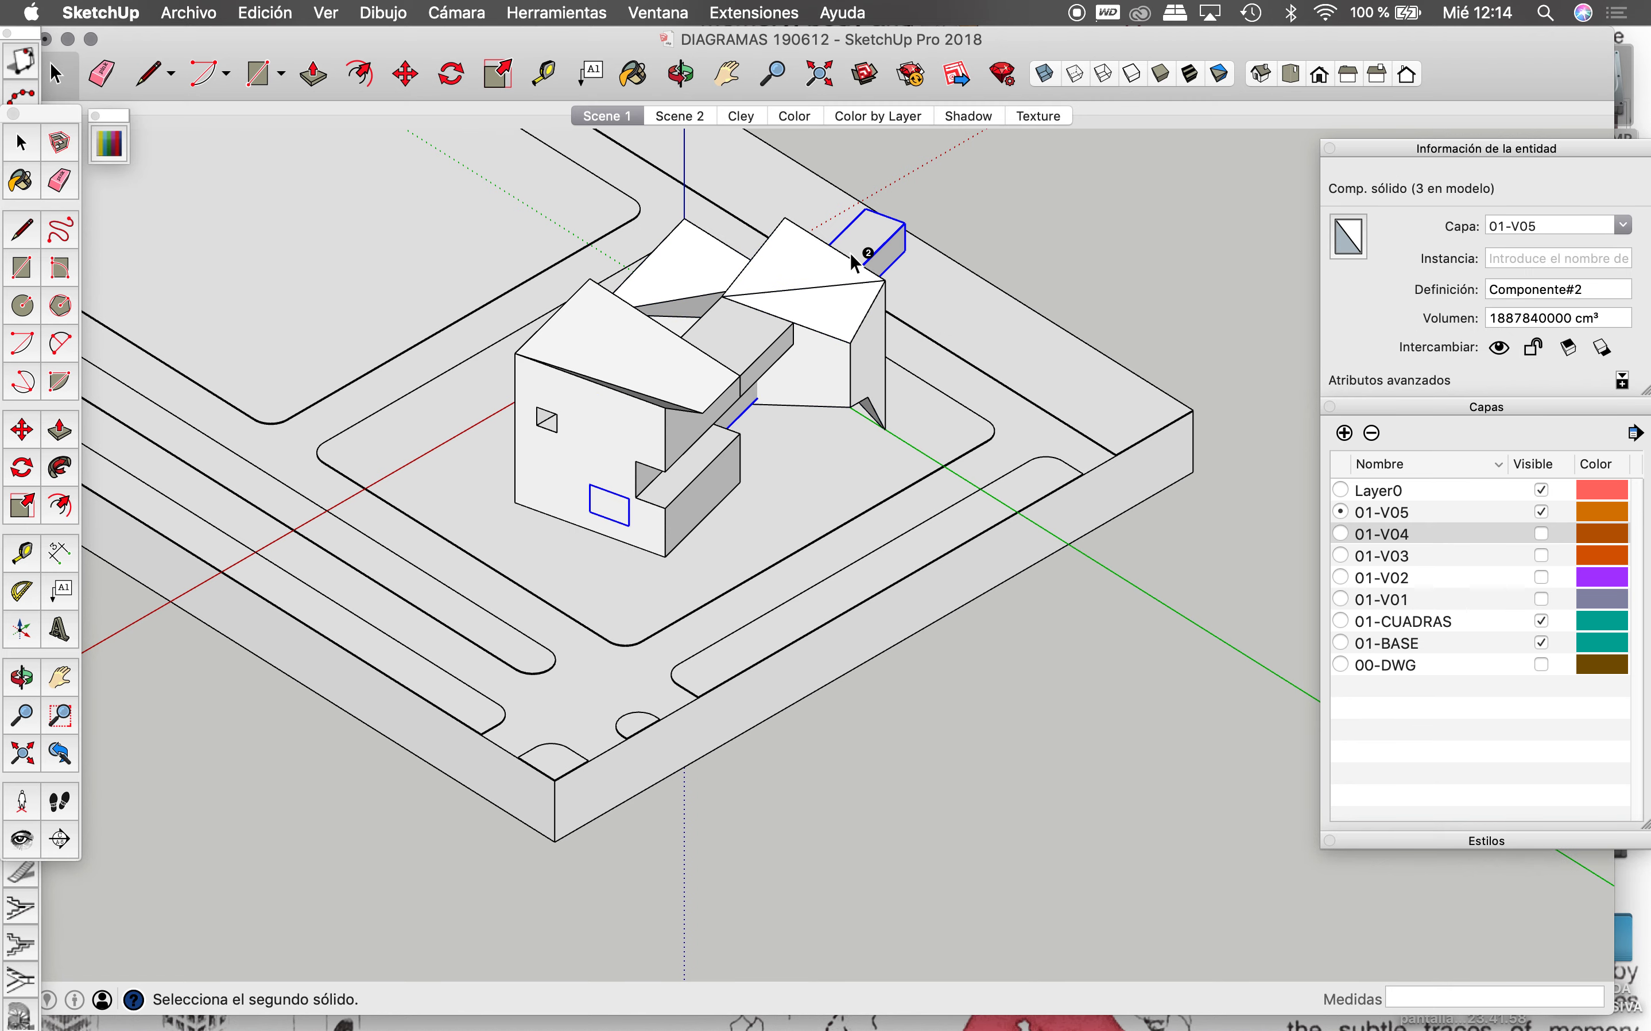
left_click(668, 398)
left_click(685, 82)
mouse_move(748, 228)
left_mouse_down()
mouse_move(479, 213)
mouse_move(663, 269)
mouse_move(694, 315)
mouse_move(887, 382)
left_mouse_up()
key("space")
scroll(999, 420, "down", 3)
scroll(692, 288, "down", 2)
scroll(692, 289, "up", 2)
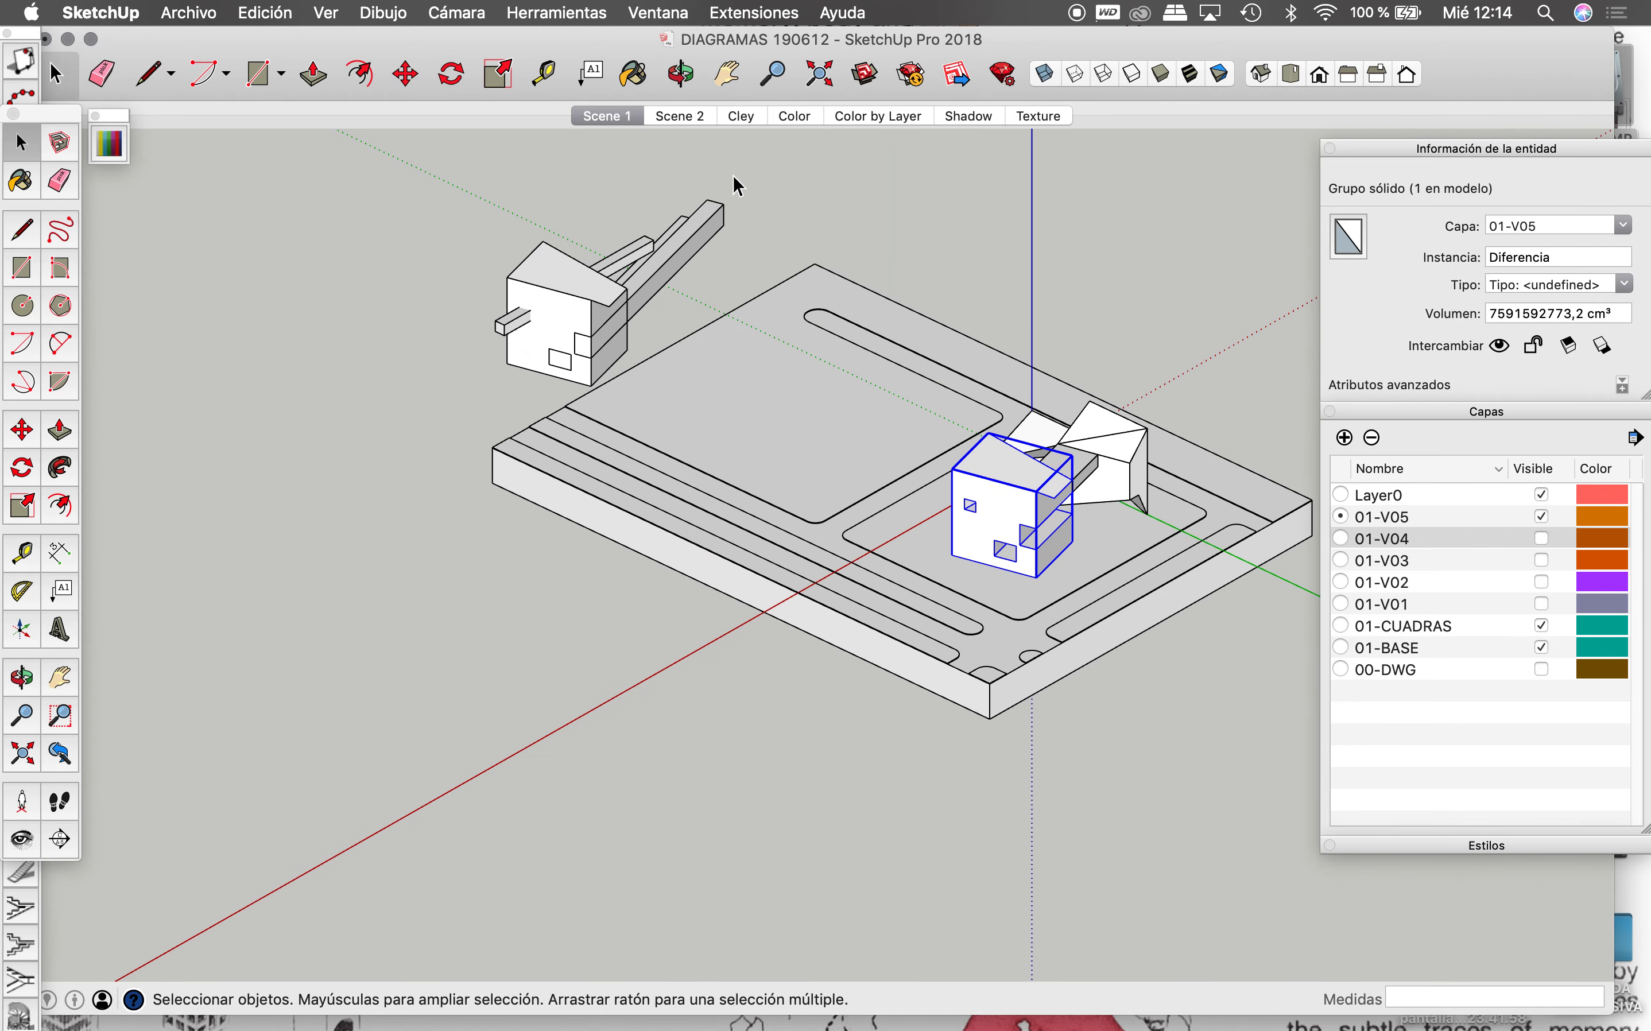
Step: Copy the three bar solids onto the second building, then orbit to another side
left_click_drag(628, 271, 625, 270)
key("m")
left_click(548, 239)
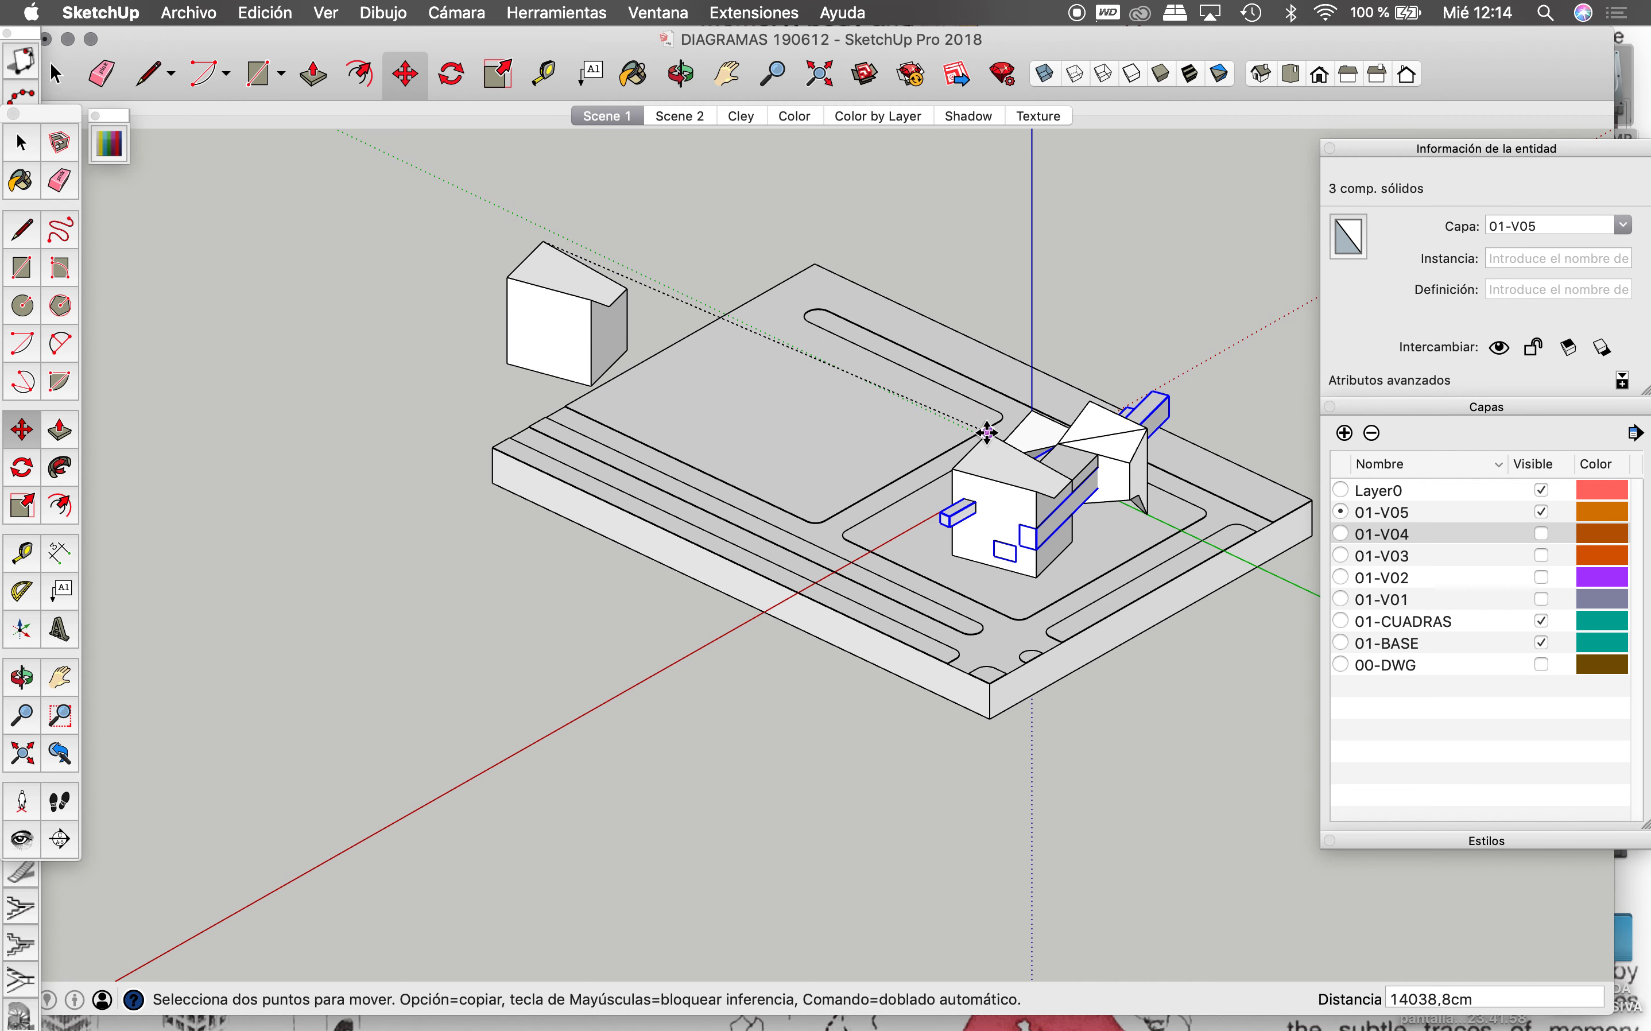
key("alt")
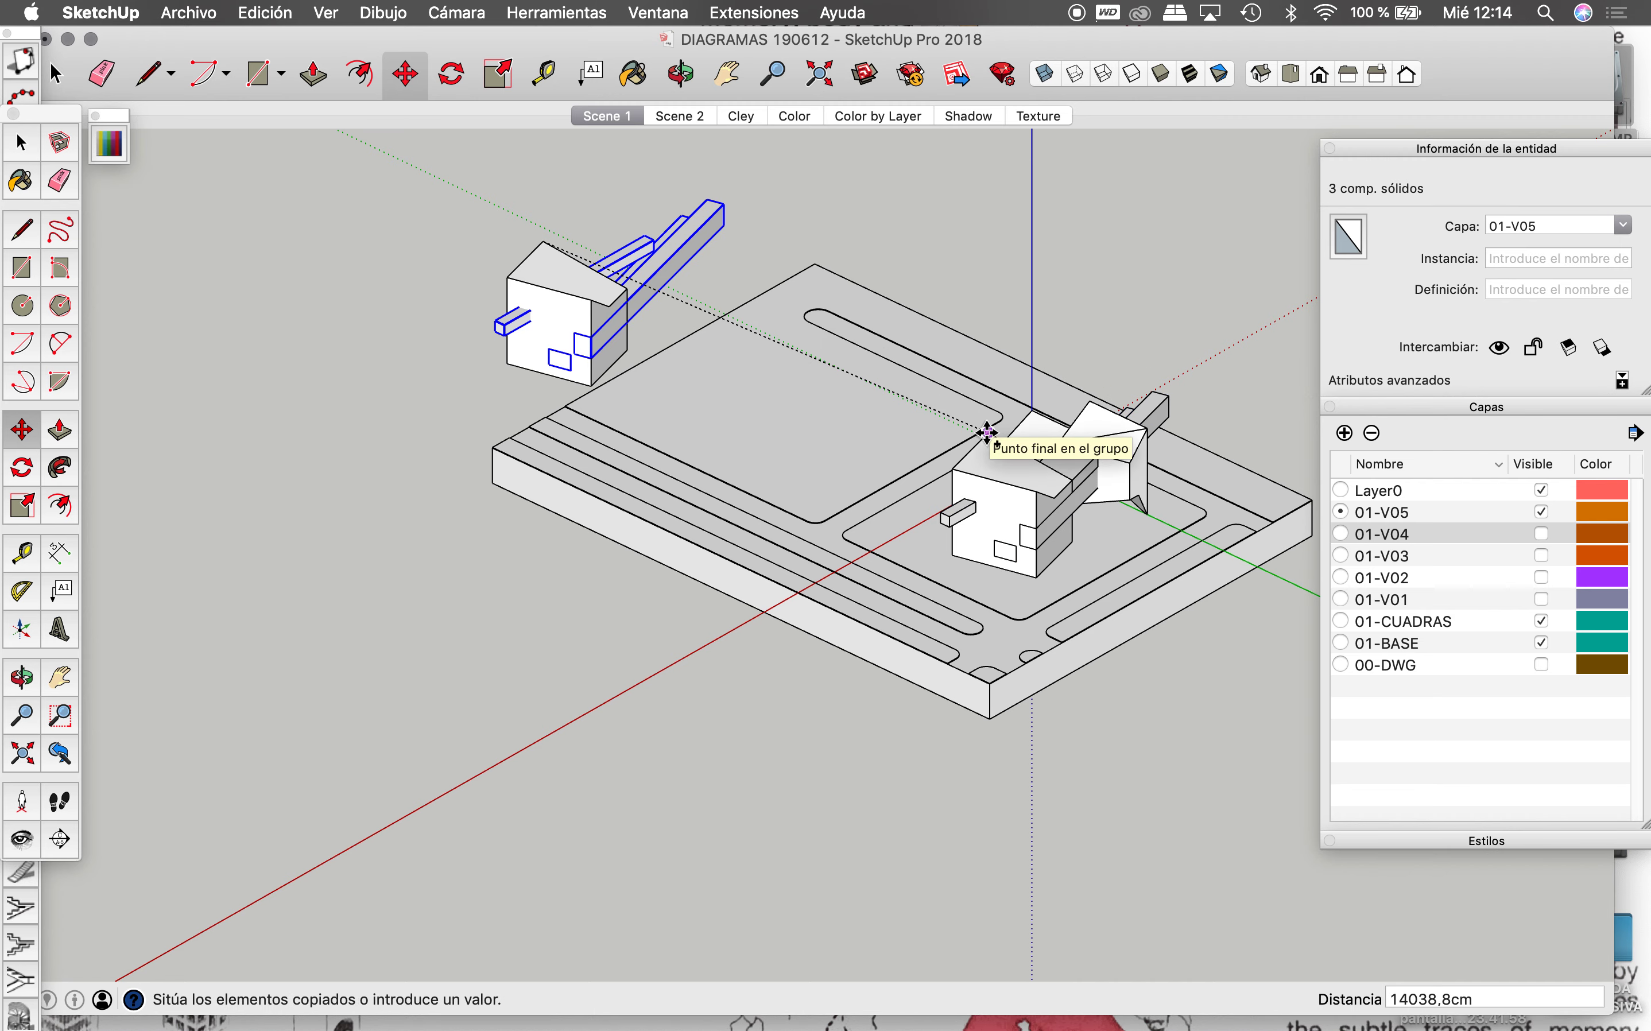
left_click(988, 433)
key("space")
scroll(847, 449, "down", 3)
scroll(847, 449, "up", 3)
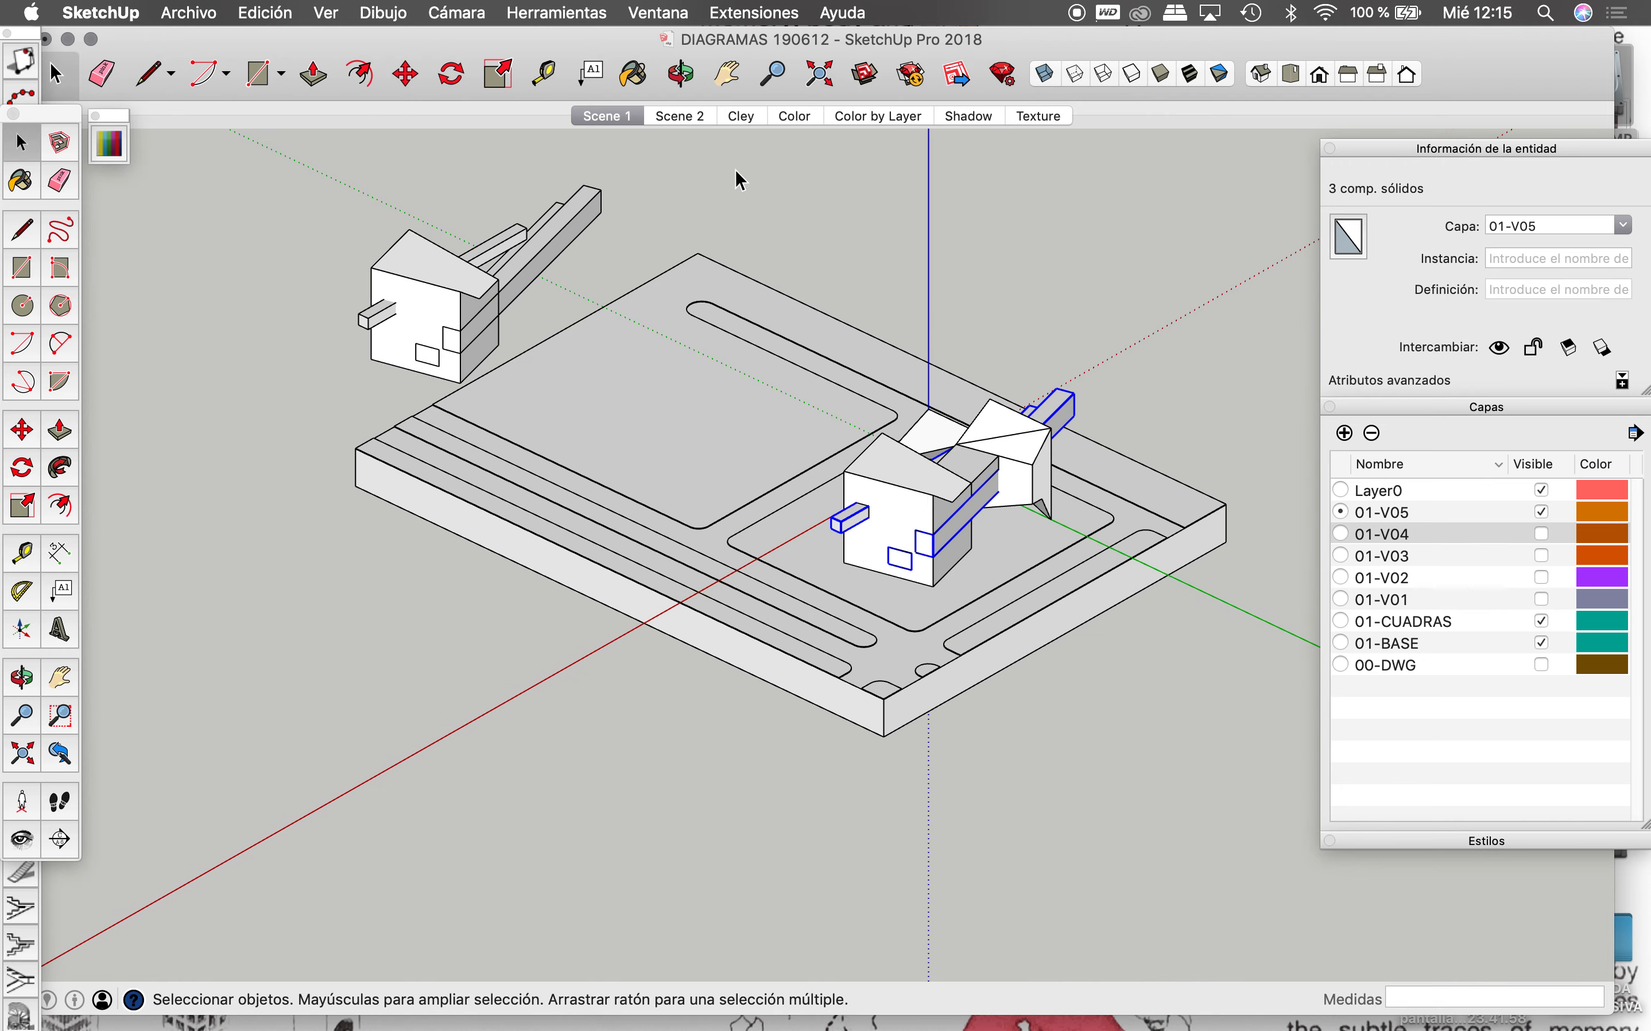
left_click(684, 74)
left_click_drag(774, 442, 713, 519)
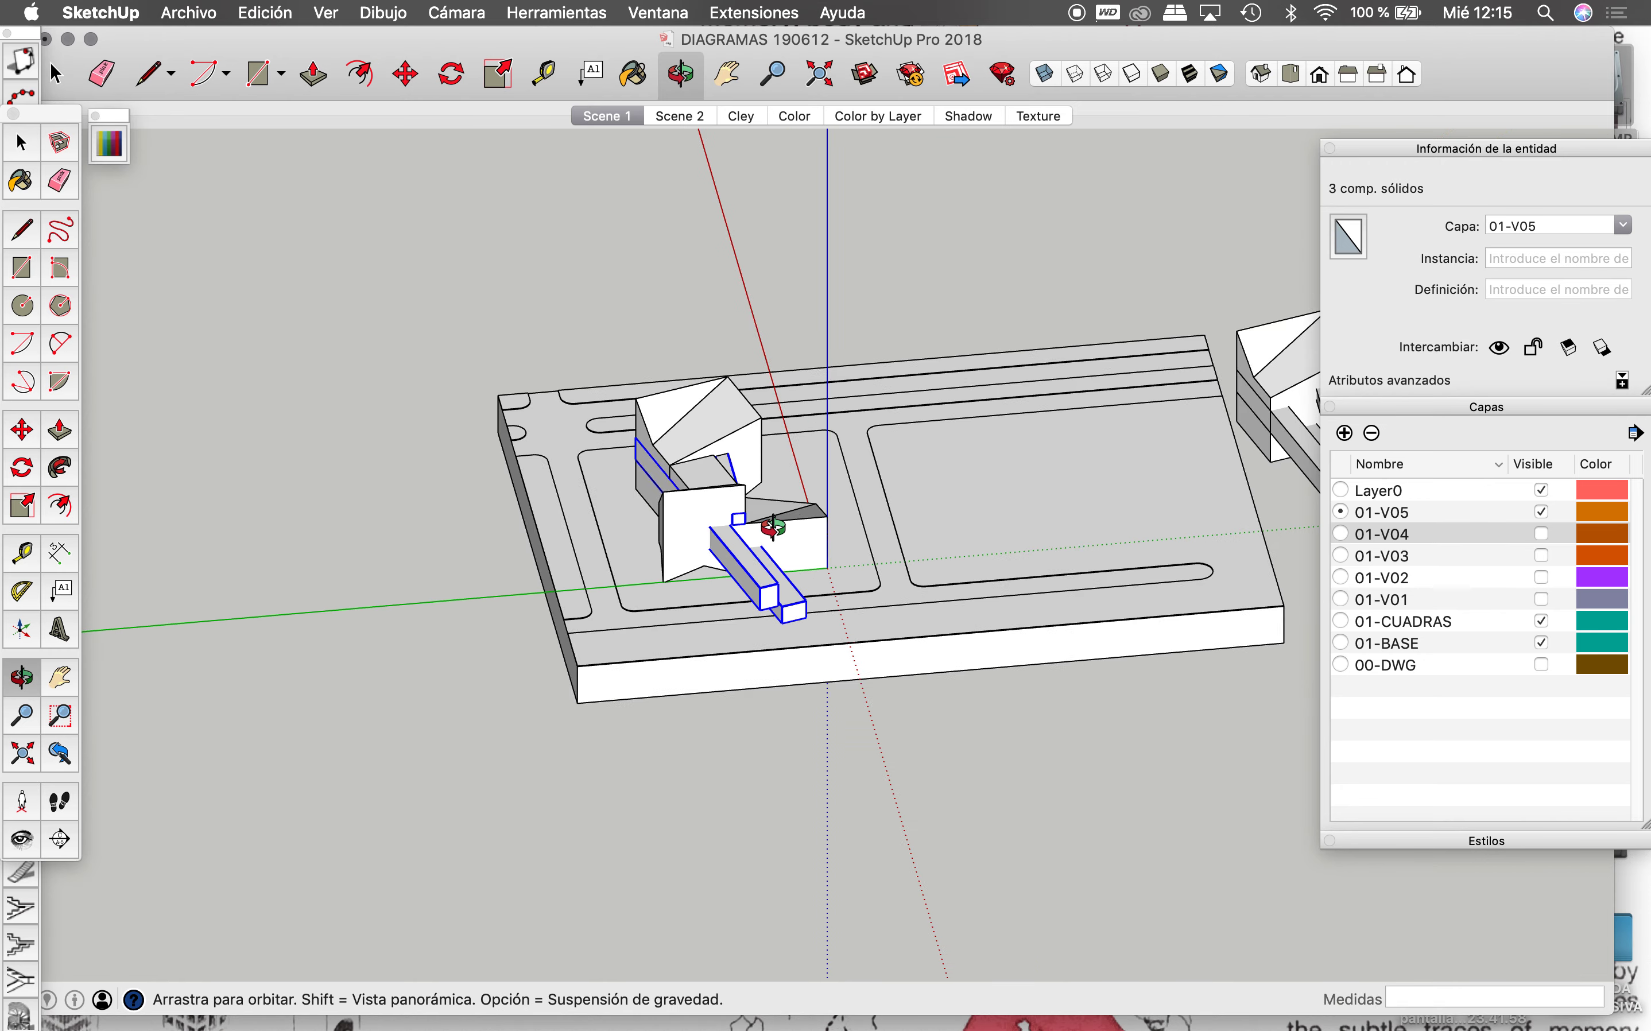
Step: Try subtracting the selected bars and dismiss the exactly-two-solids warning
left_click(455, 12)
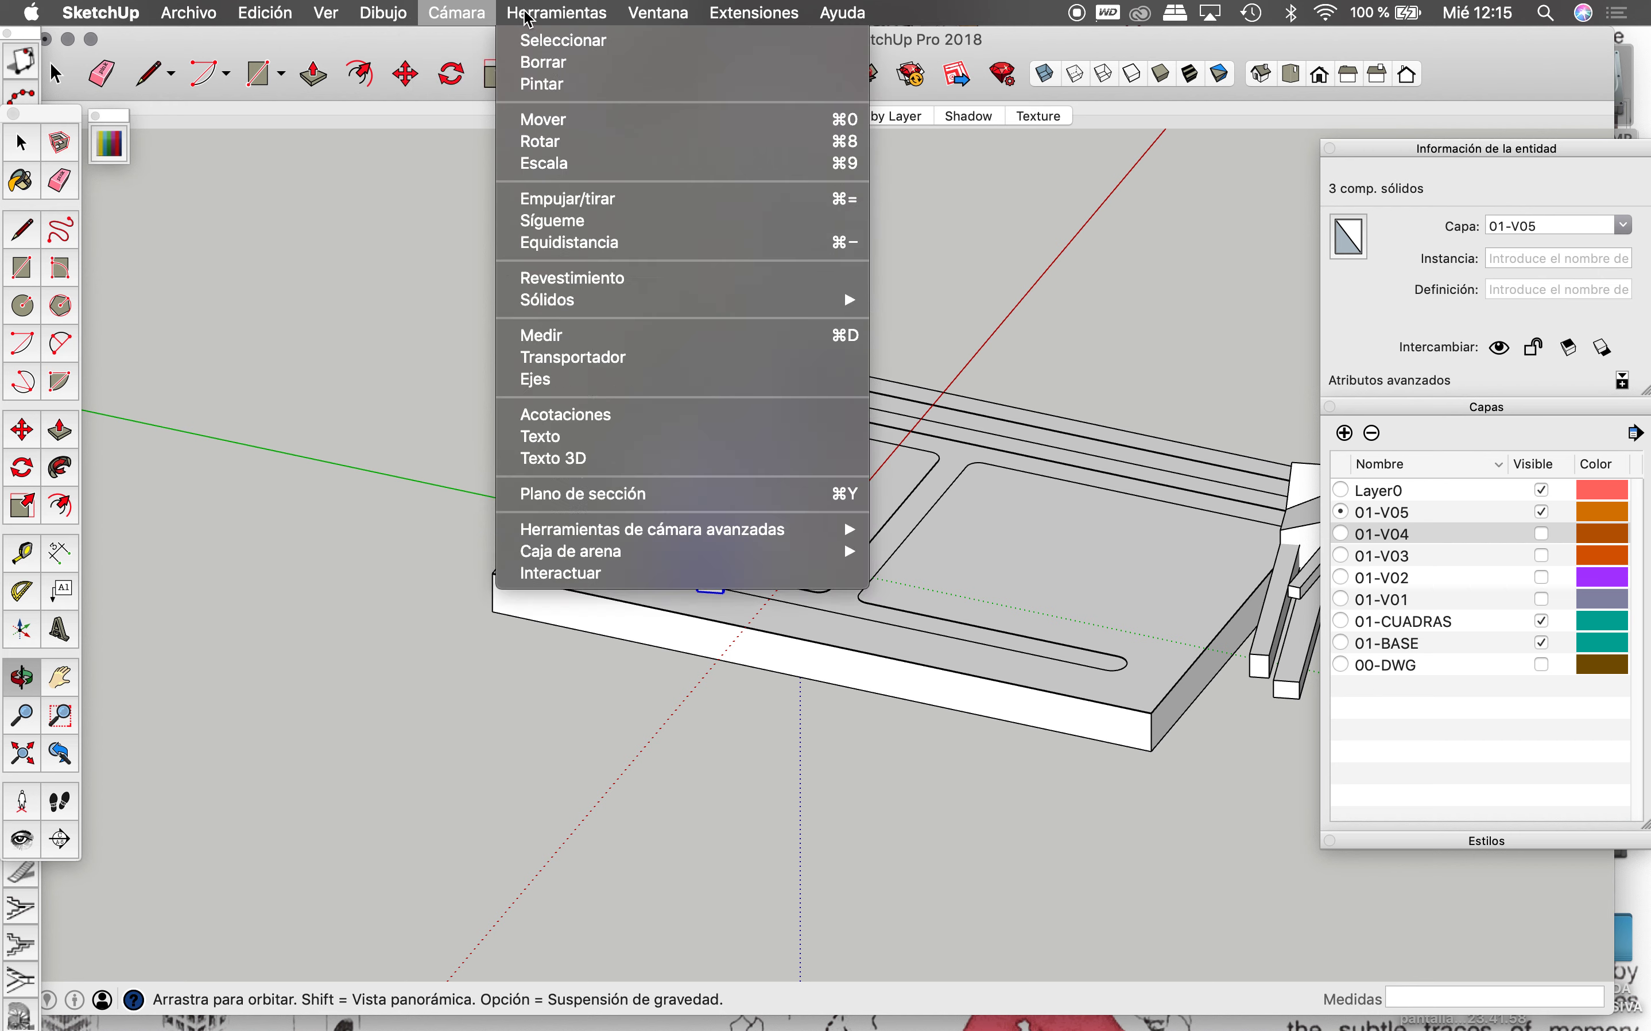
mouse_move(548, 299)
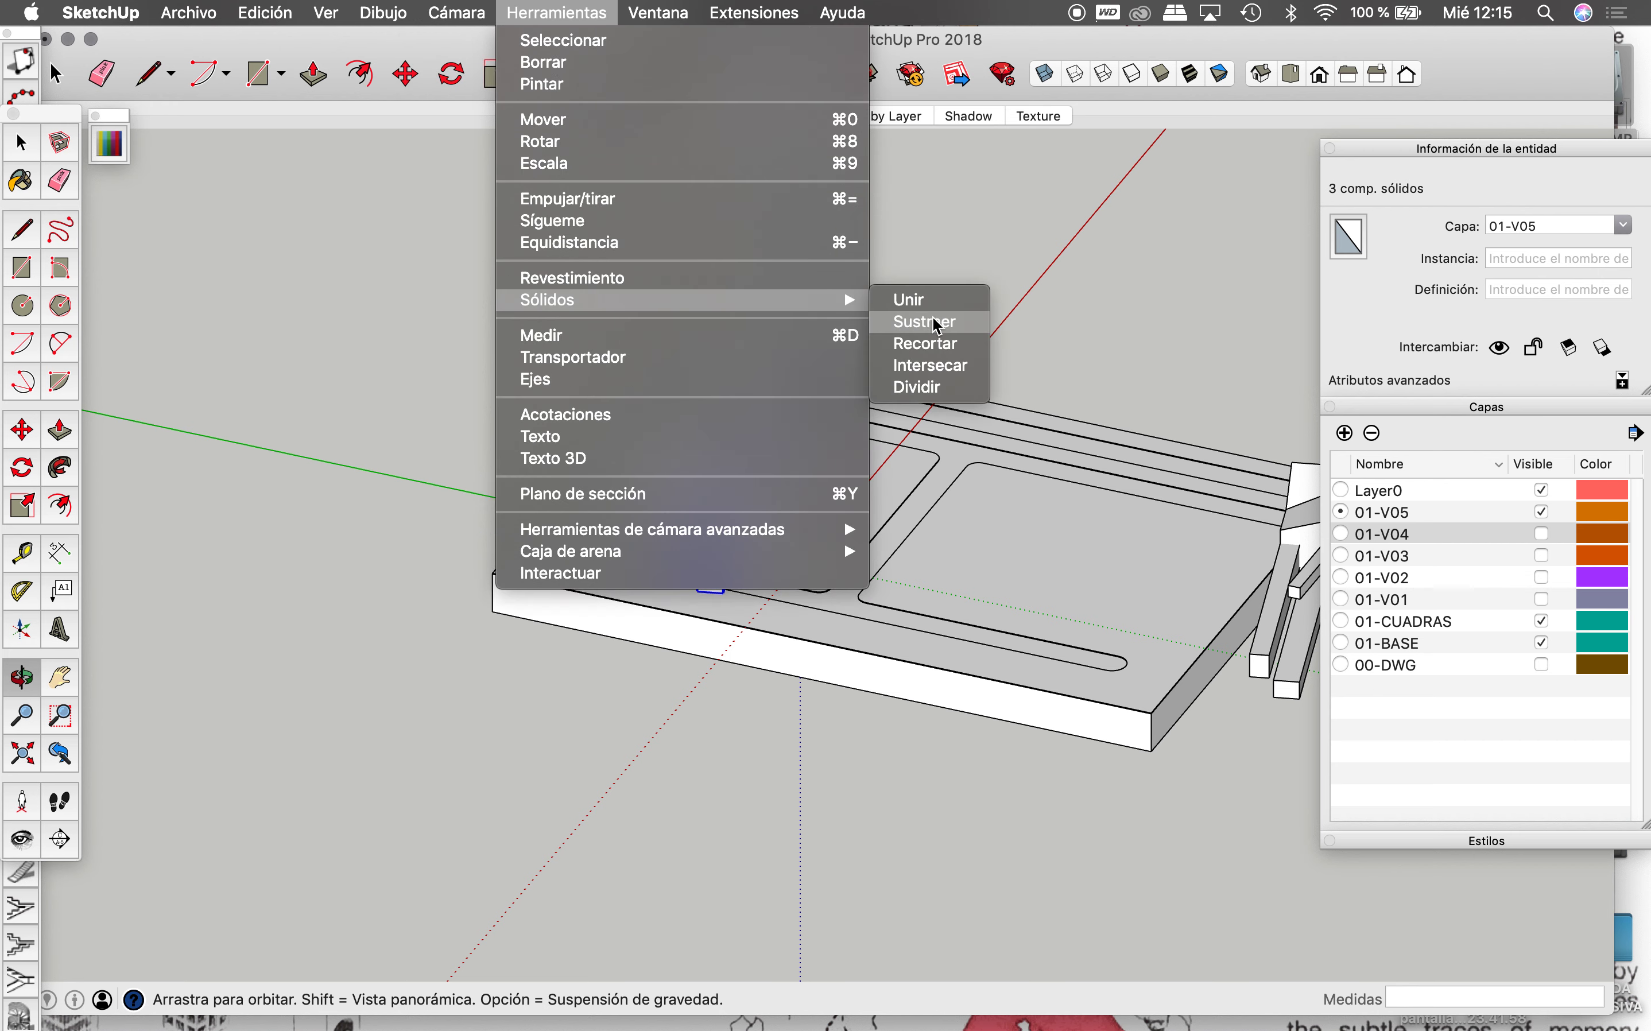
left_click(934, 329)
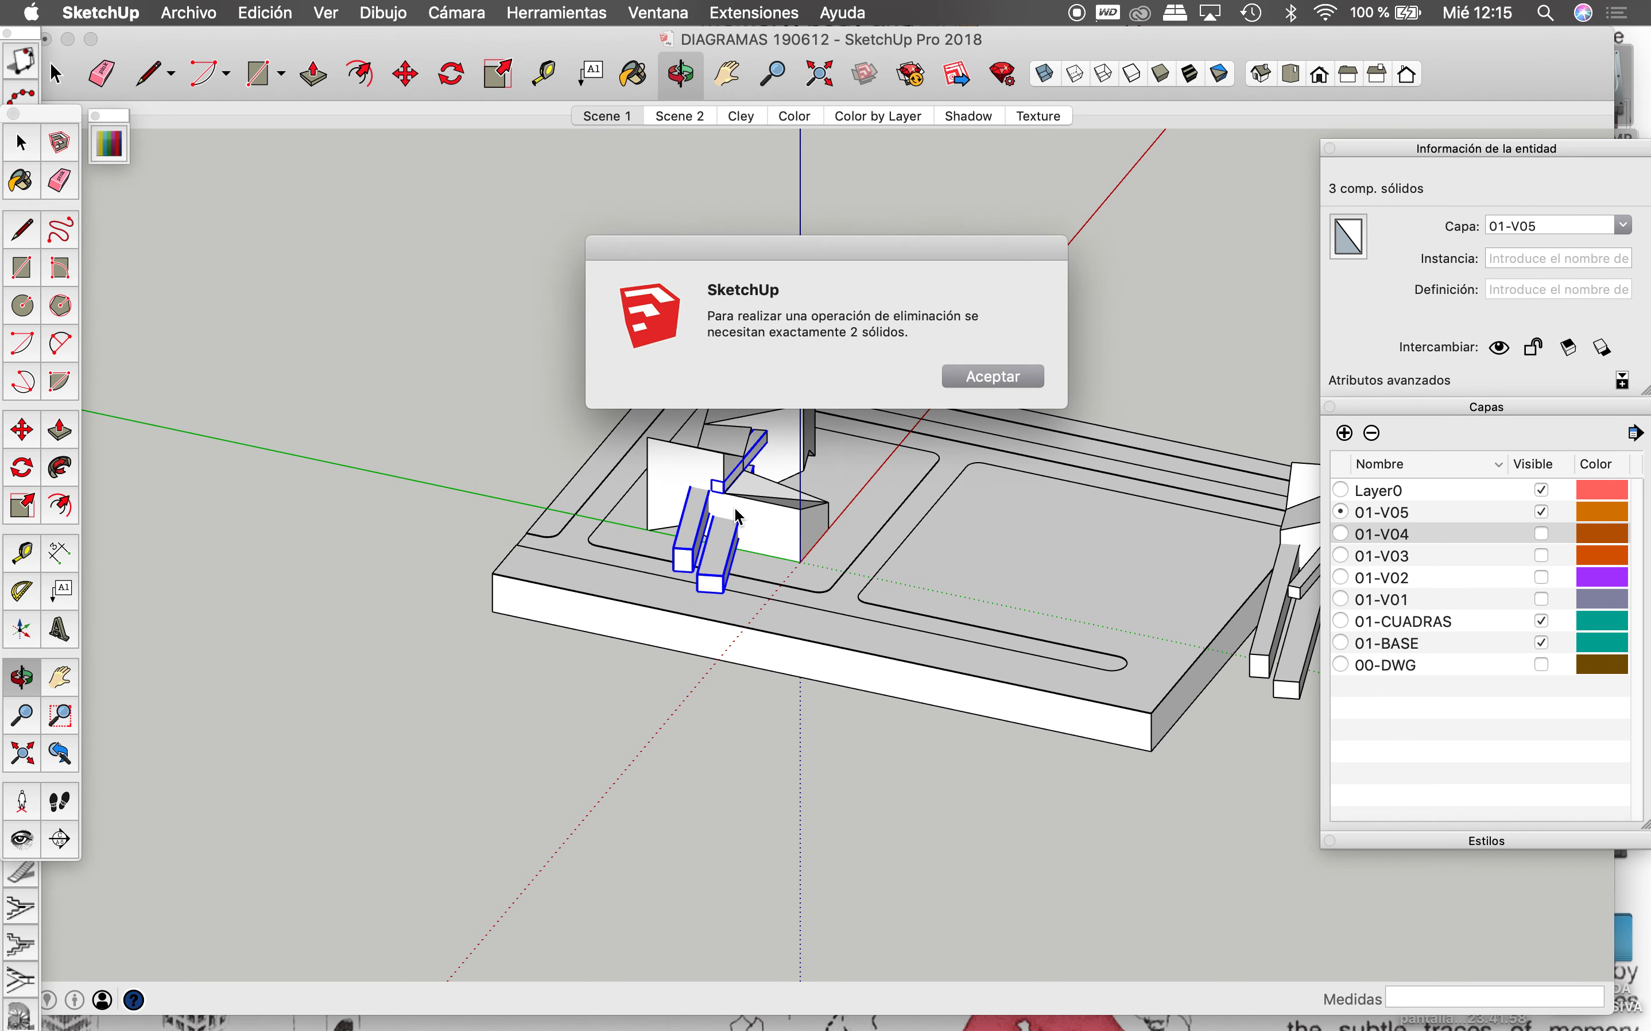
left_click(953, 376)
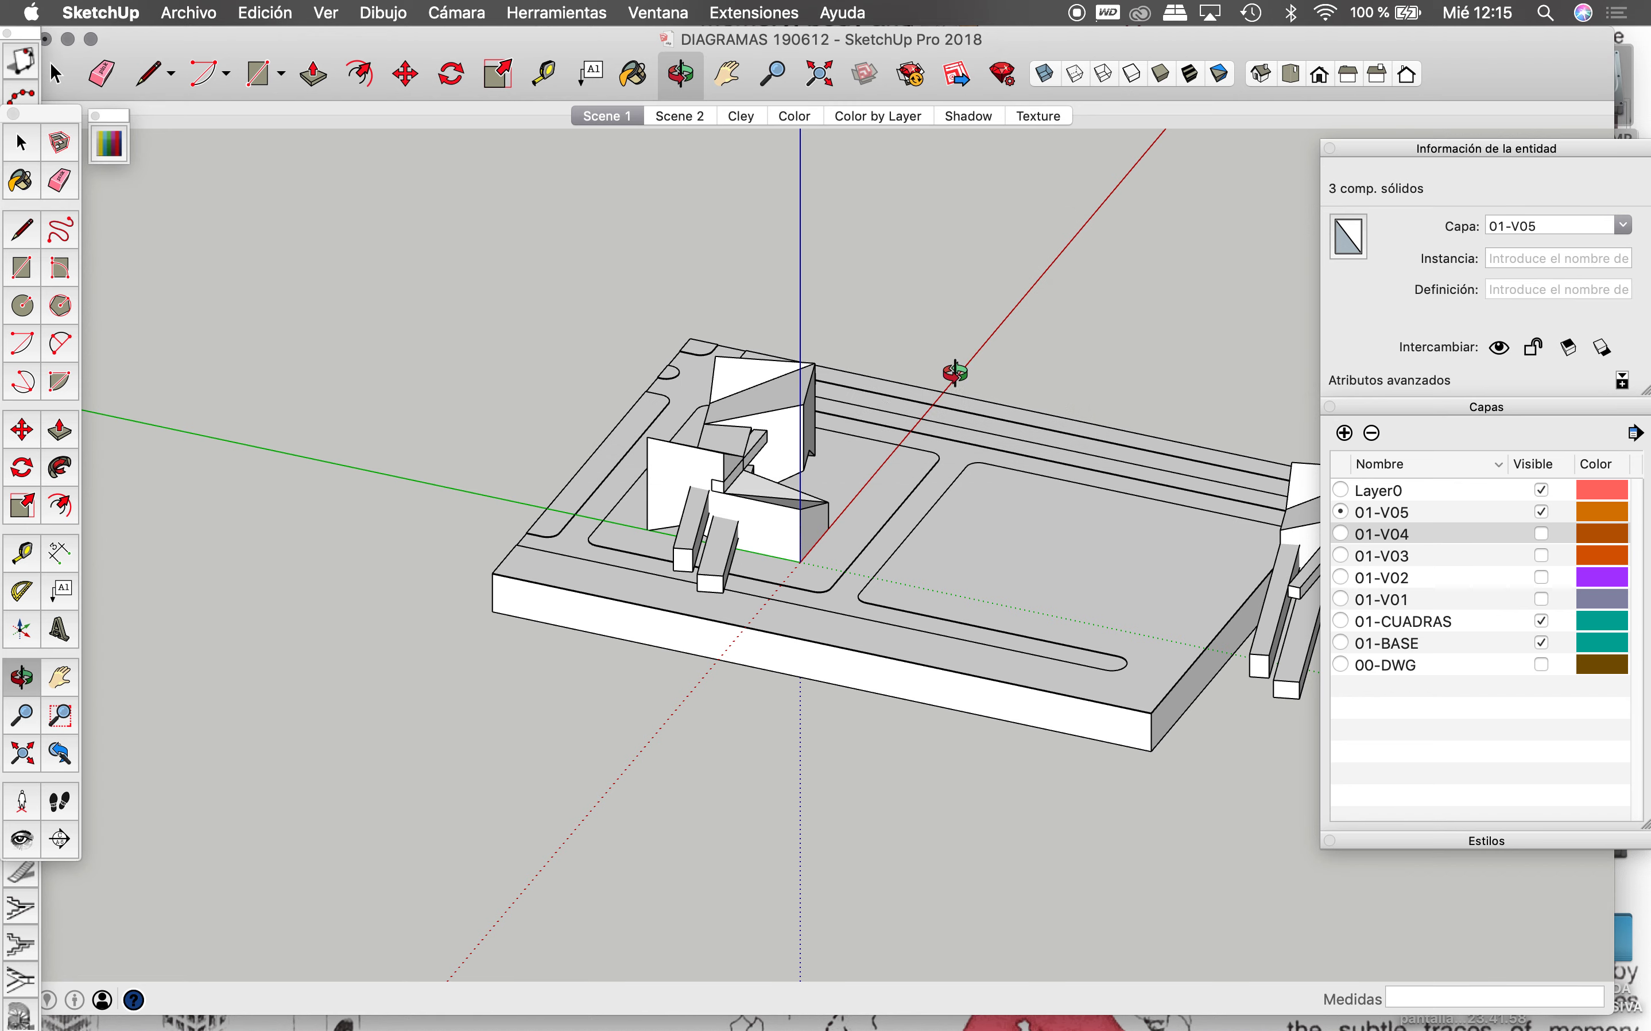
key("space")
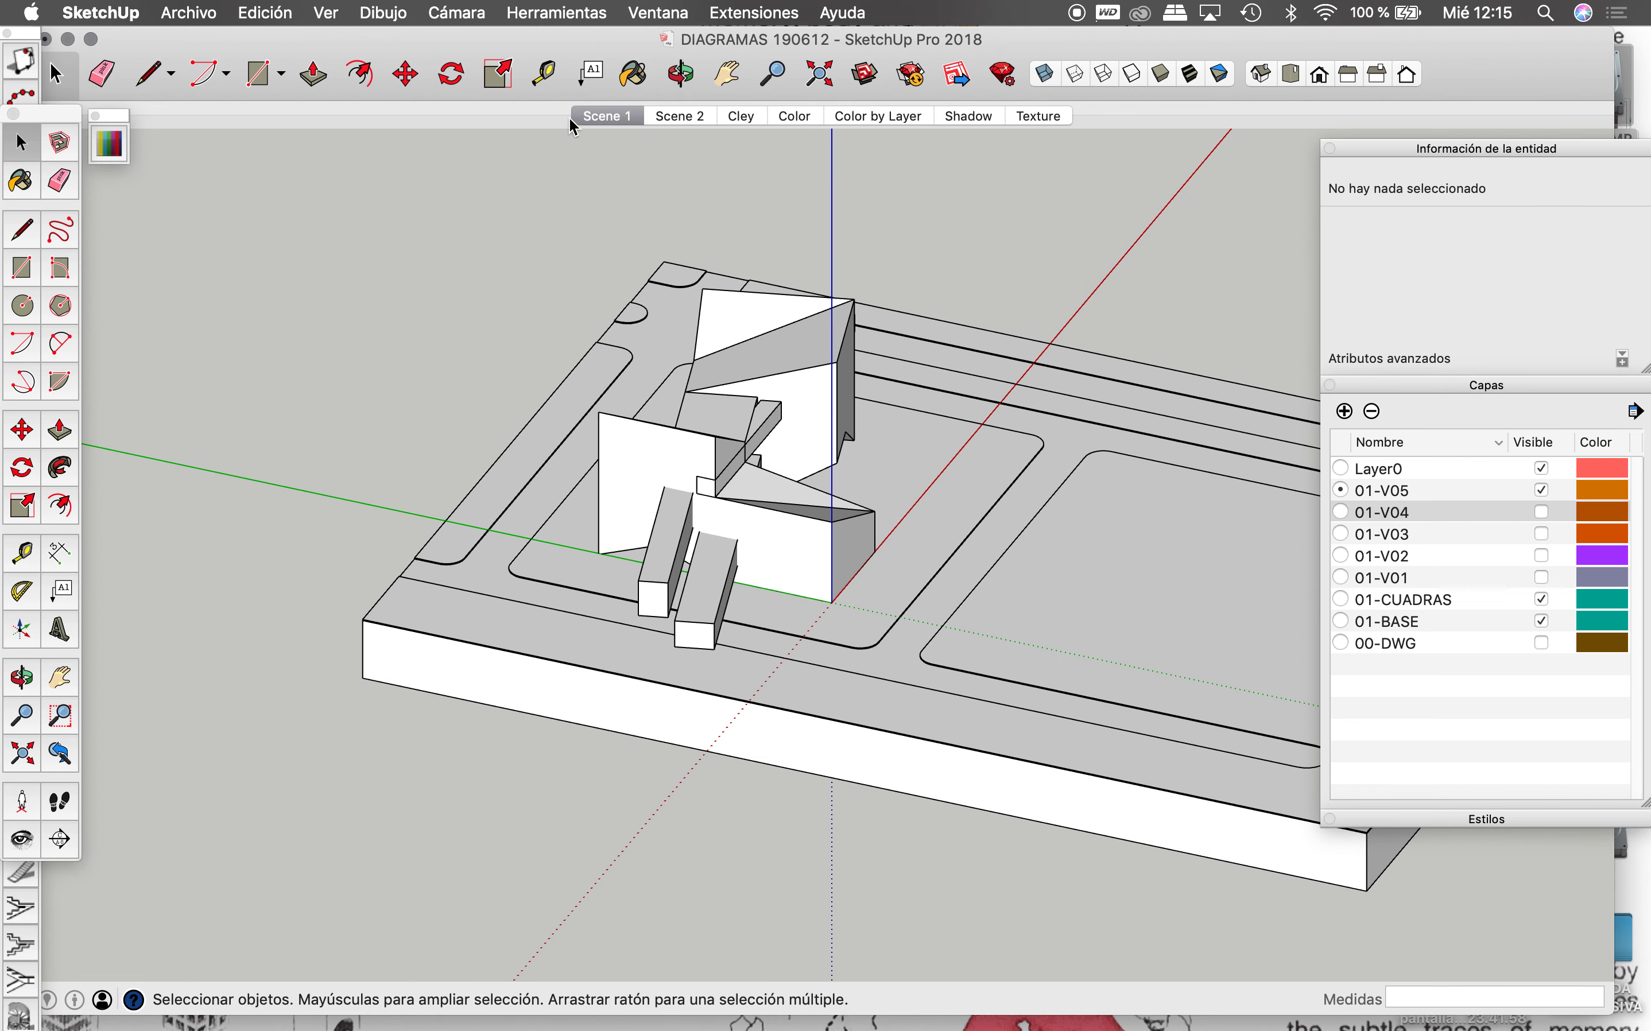
Step: Subtract the first bar and the slanted front bar from the building block
left_click(522, 8)
mouse_move(547, 299)
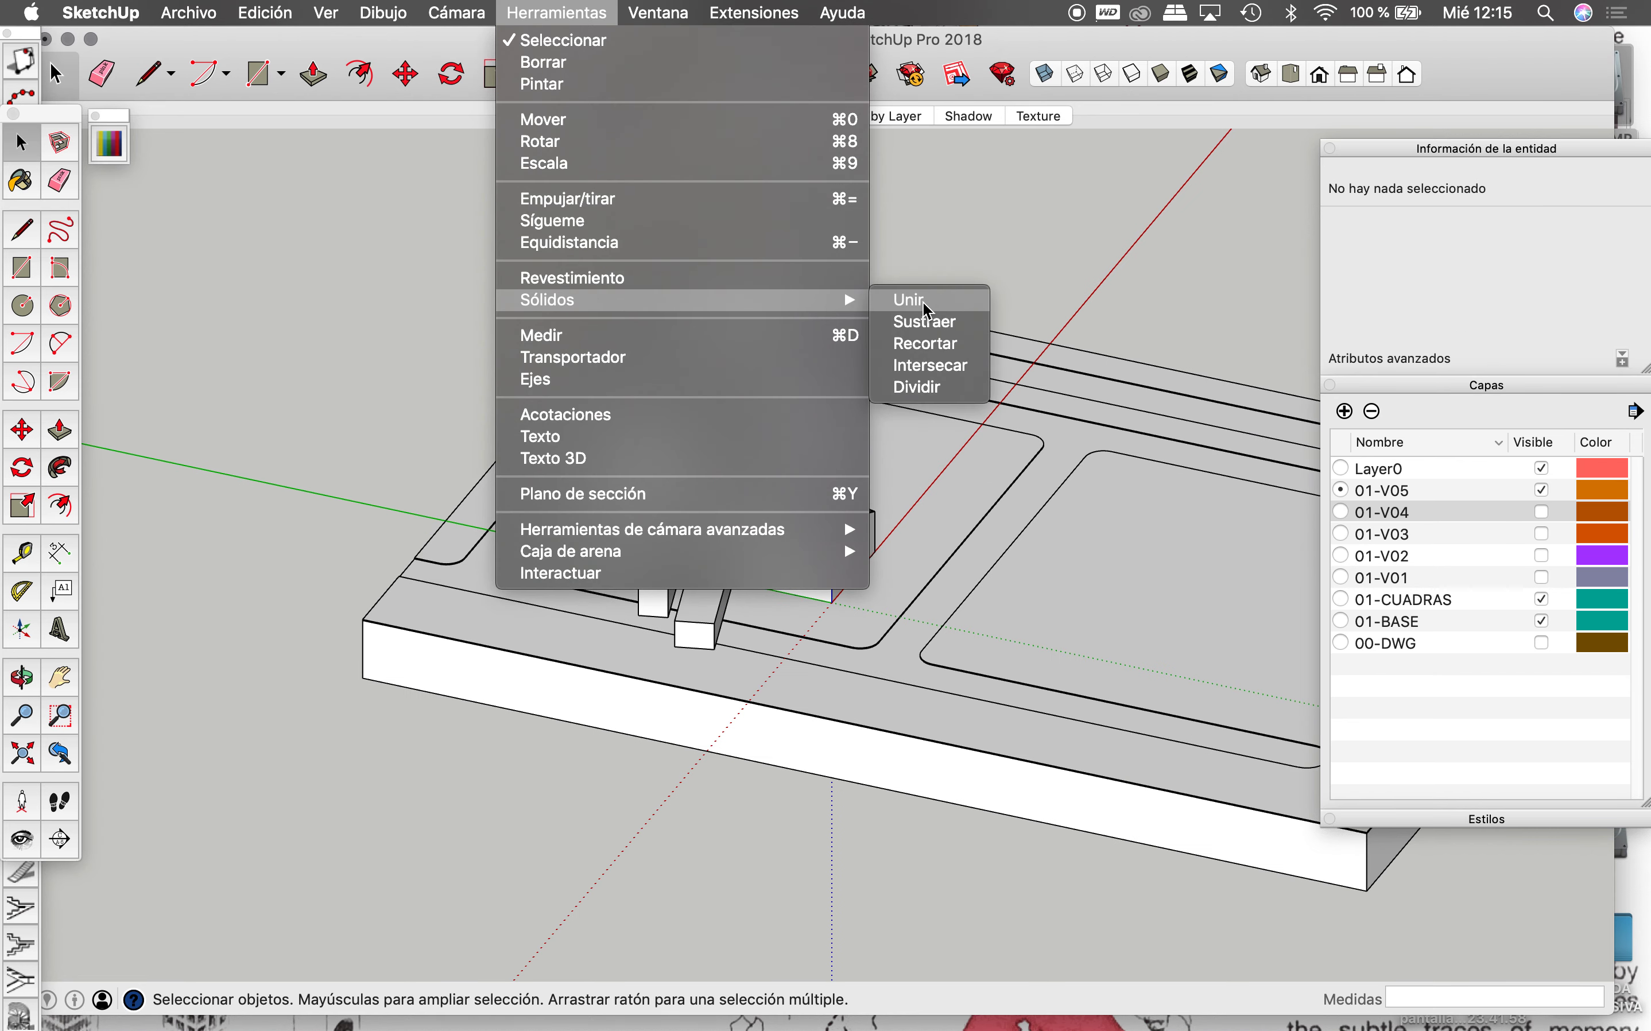
left_click(927, 322)
left_click(755, 442)
left_click(703, 443)
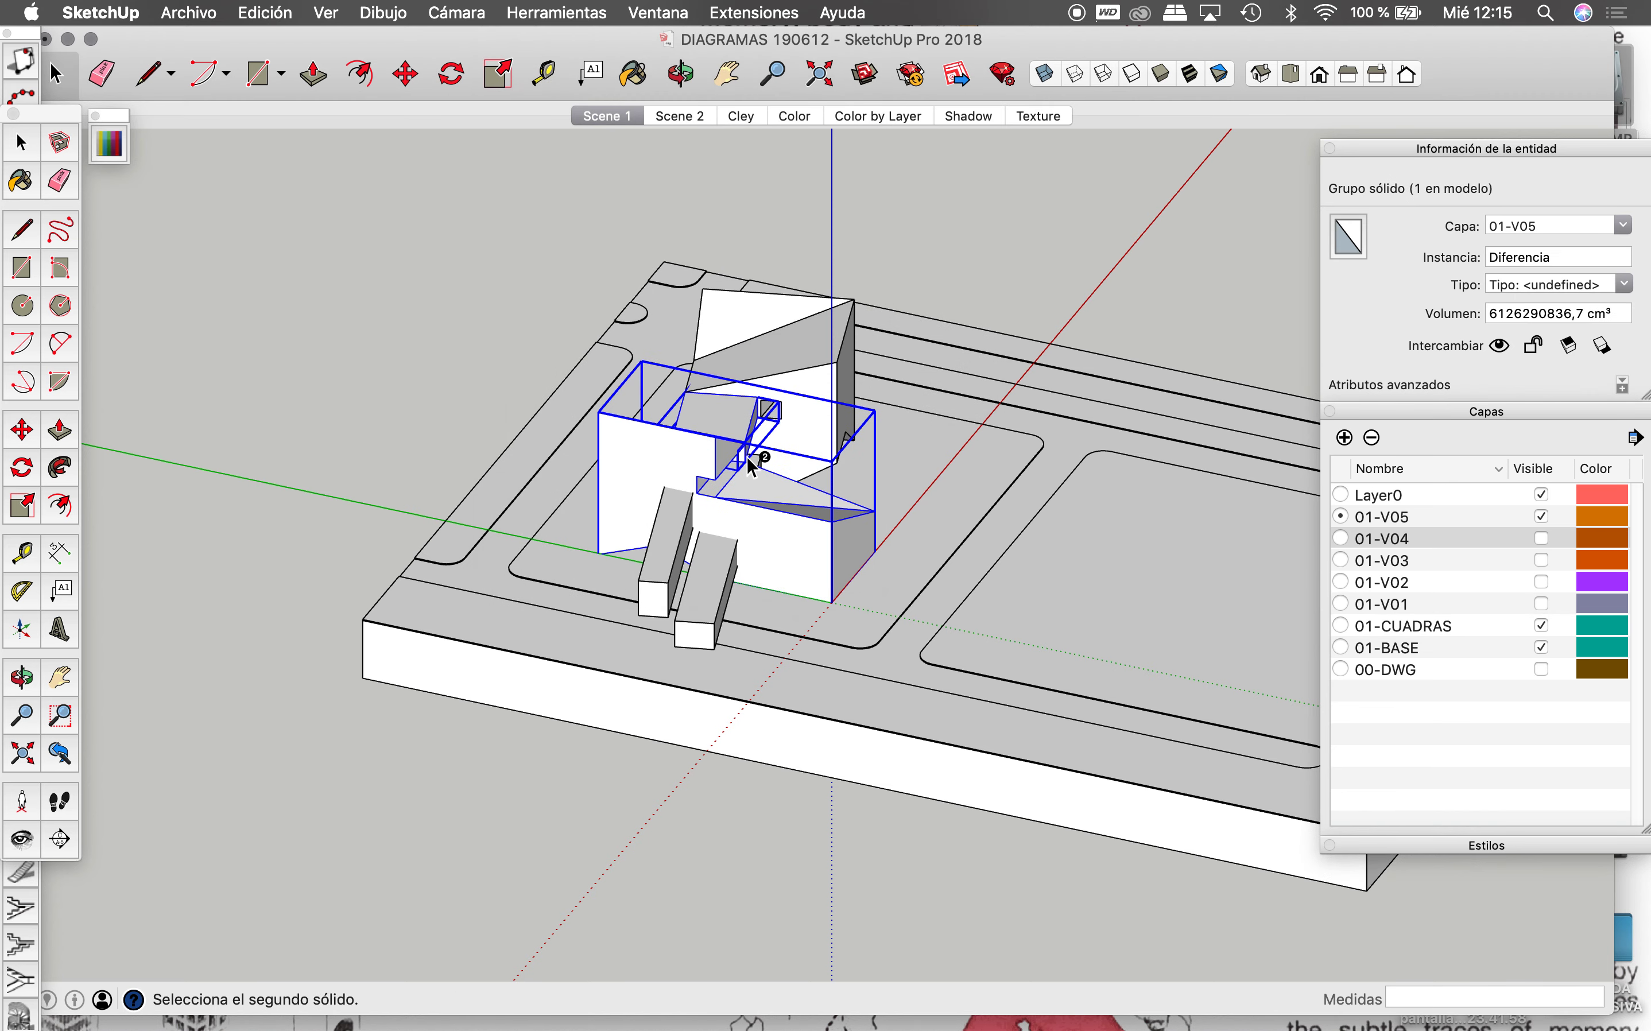
left_click(735, 570)
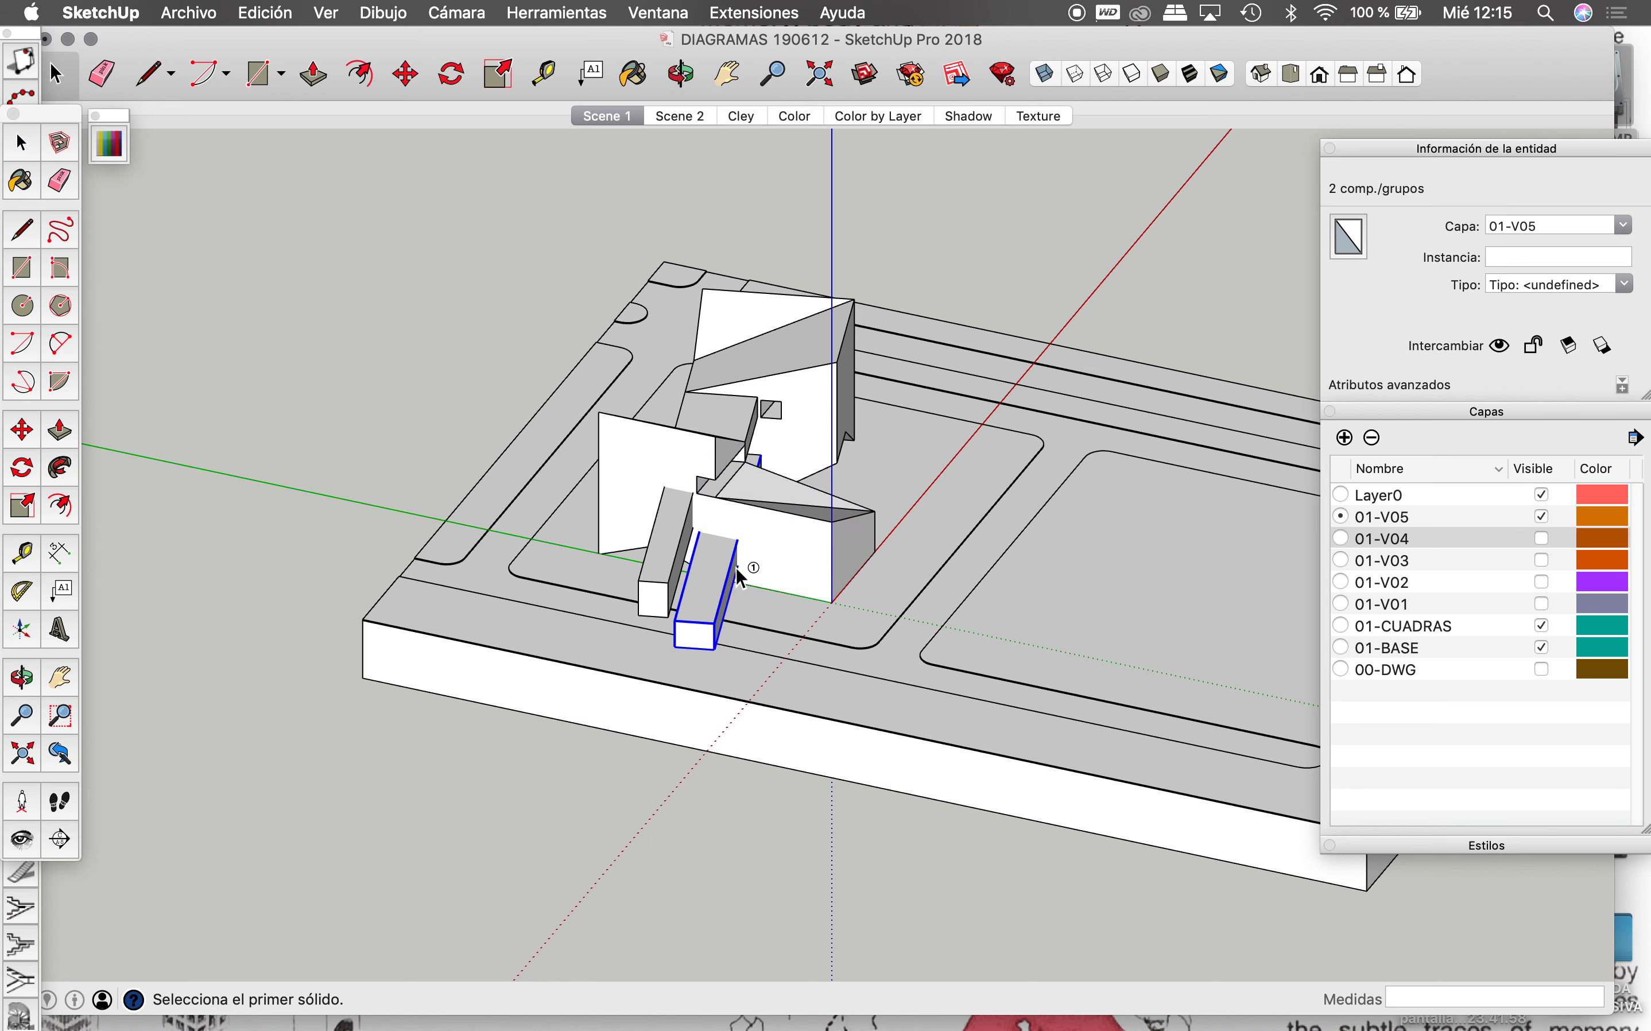
left_click(734, 566)
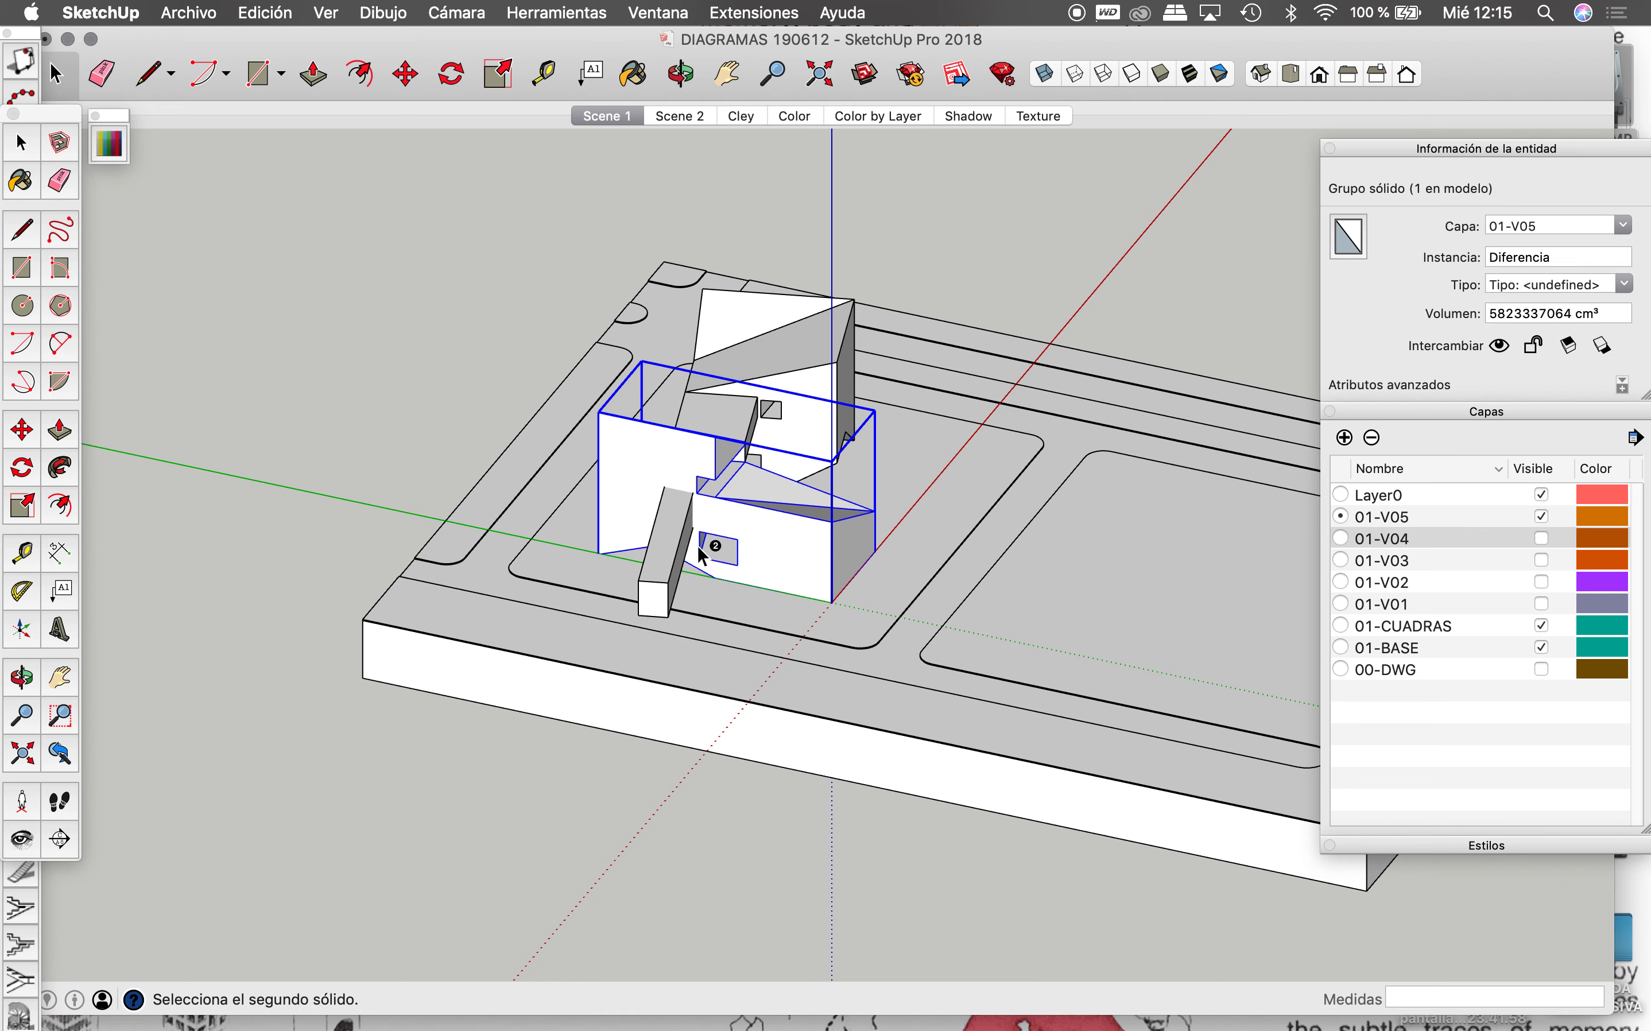
left_click(702, 556)
Step: Cut the remaining bar out of the block, then orbit to a low frontal view
left_click(685, 525)
left_click(679, 457)
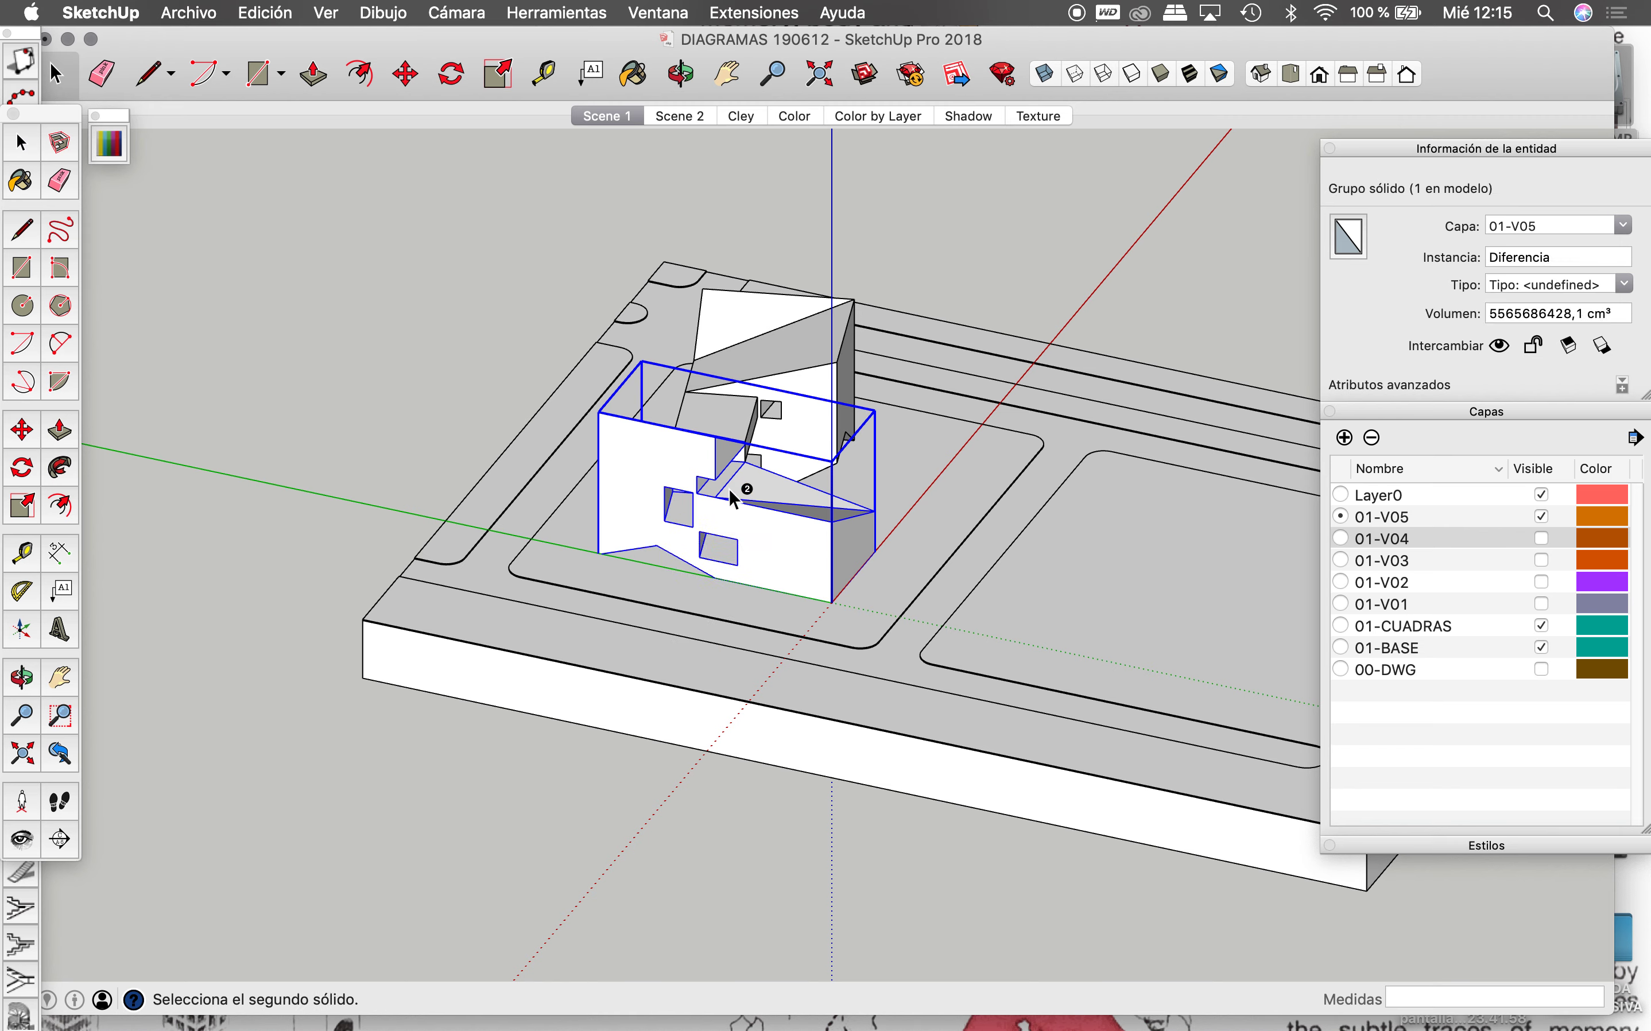
key("space")
left_click(900, 272)
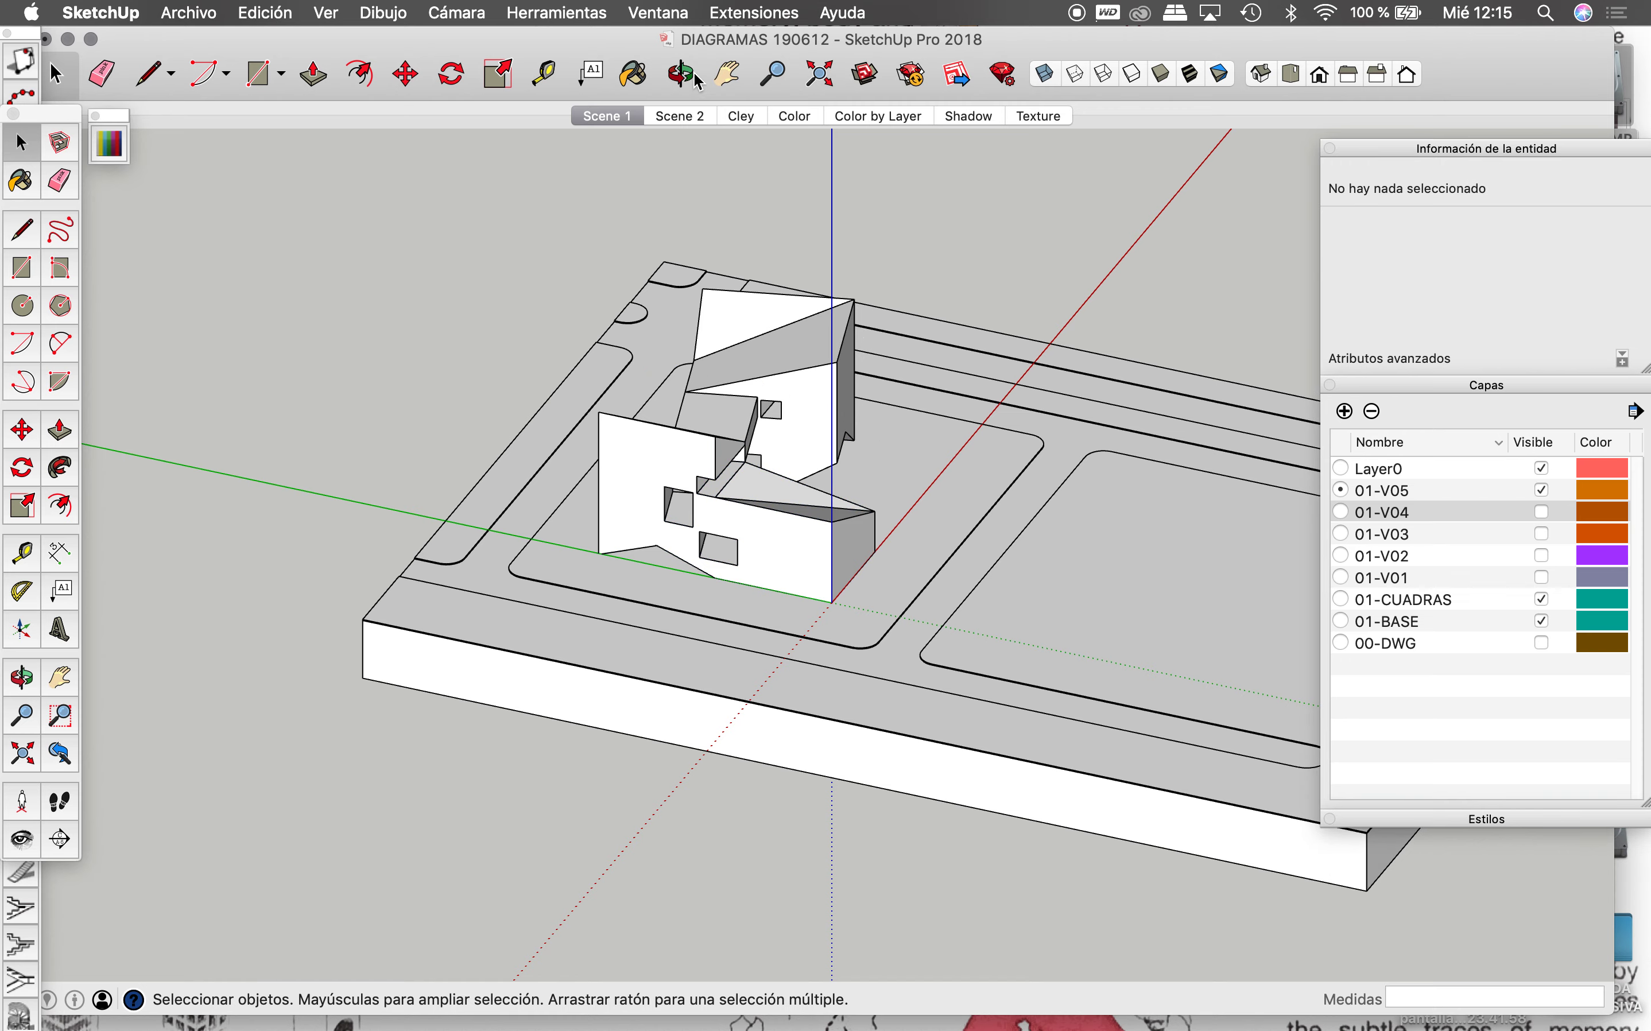
left_click(680, 74)
mouse_move(950, 204)
left_mouse_down()
mouse_move(665, 556)
mouse_move(767, 579)
mouse_move(663, 468)
mouse_move(663, 406)
mouse_move(480, 479)
mouse_move(657, 483)
mouse_move(663, 546)
mouse_move(519, 431)
mouse_move(545, 762)
mouse_move(778, 438)
mouse_move(674, 394)
mouse_move(226, 493)
mouse_move(417, 527)
left_mouse_up()
Step: Inside the building group, move the box's left vertical edge 300 cm to the left
scroll(477, 433, "up", 3)
scroll(498, 560, "up", 3)
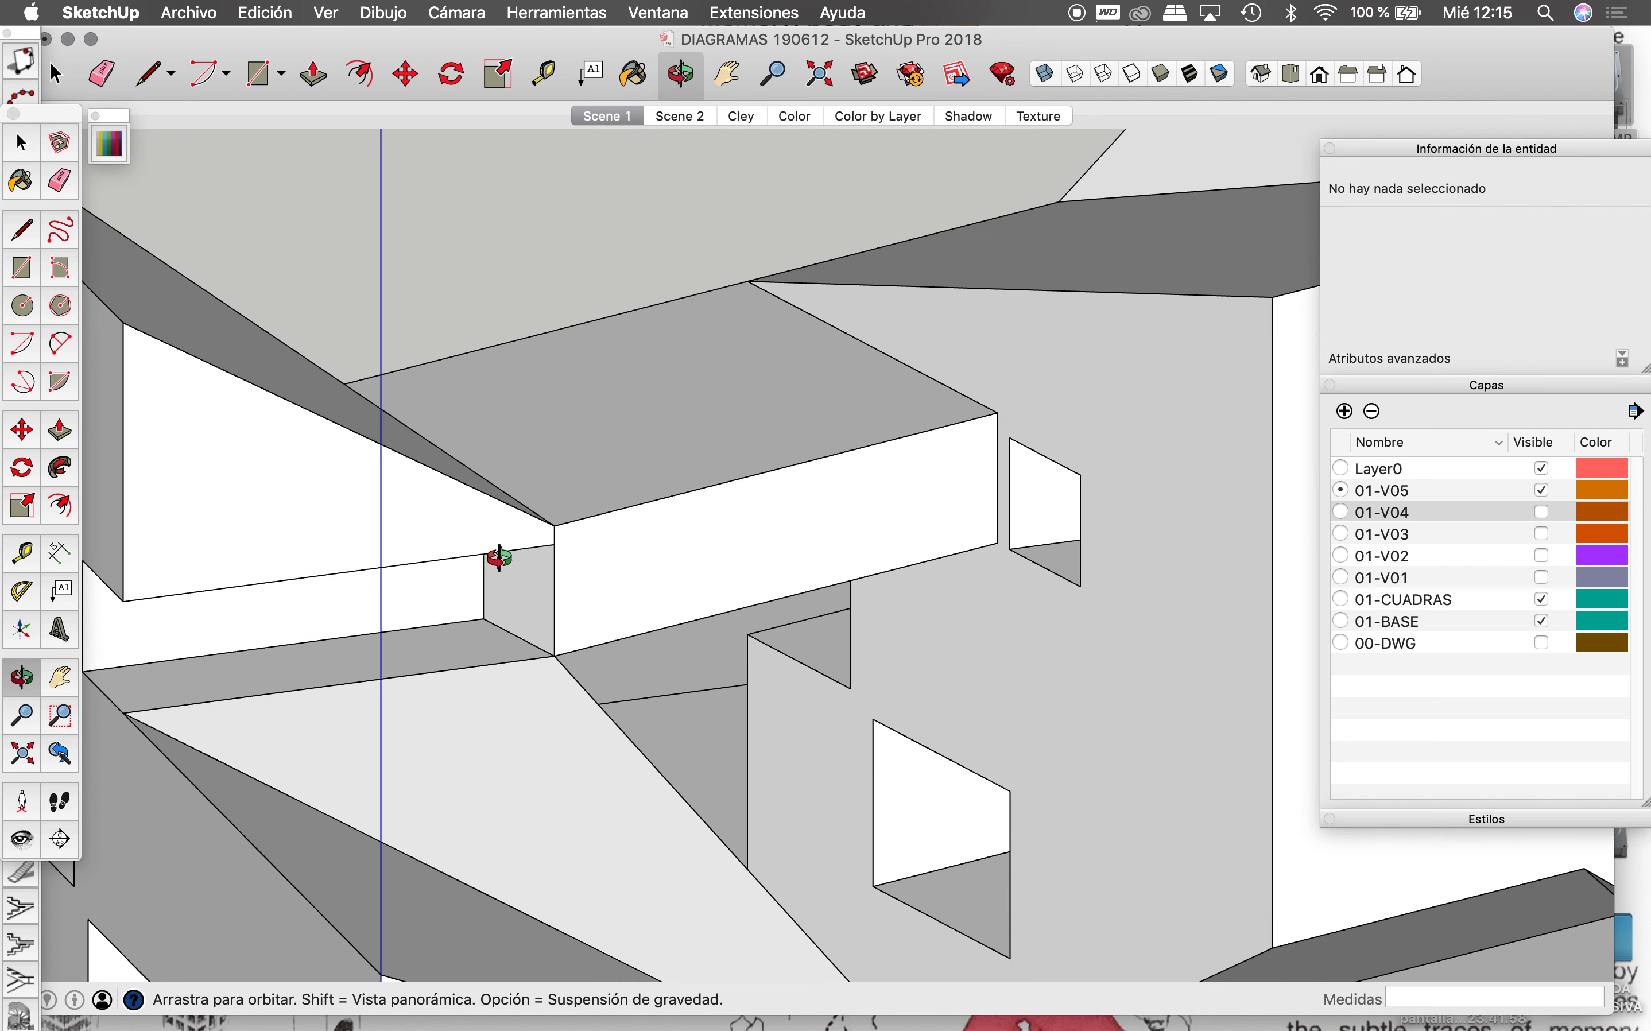
key("space")
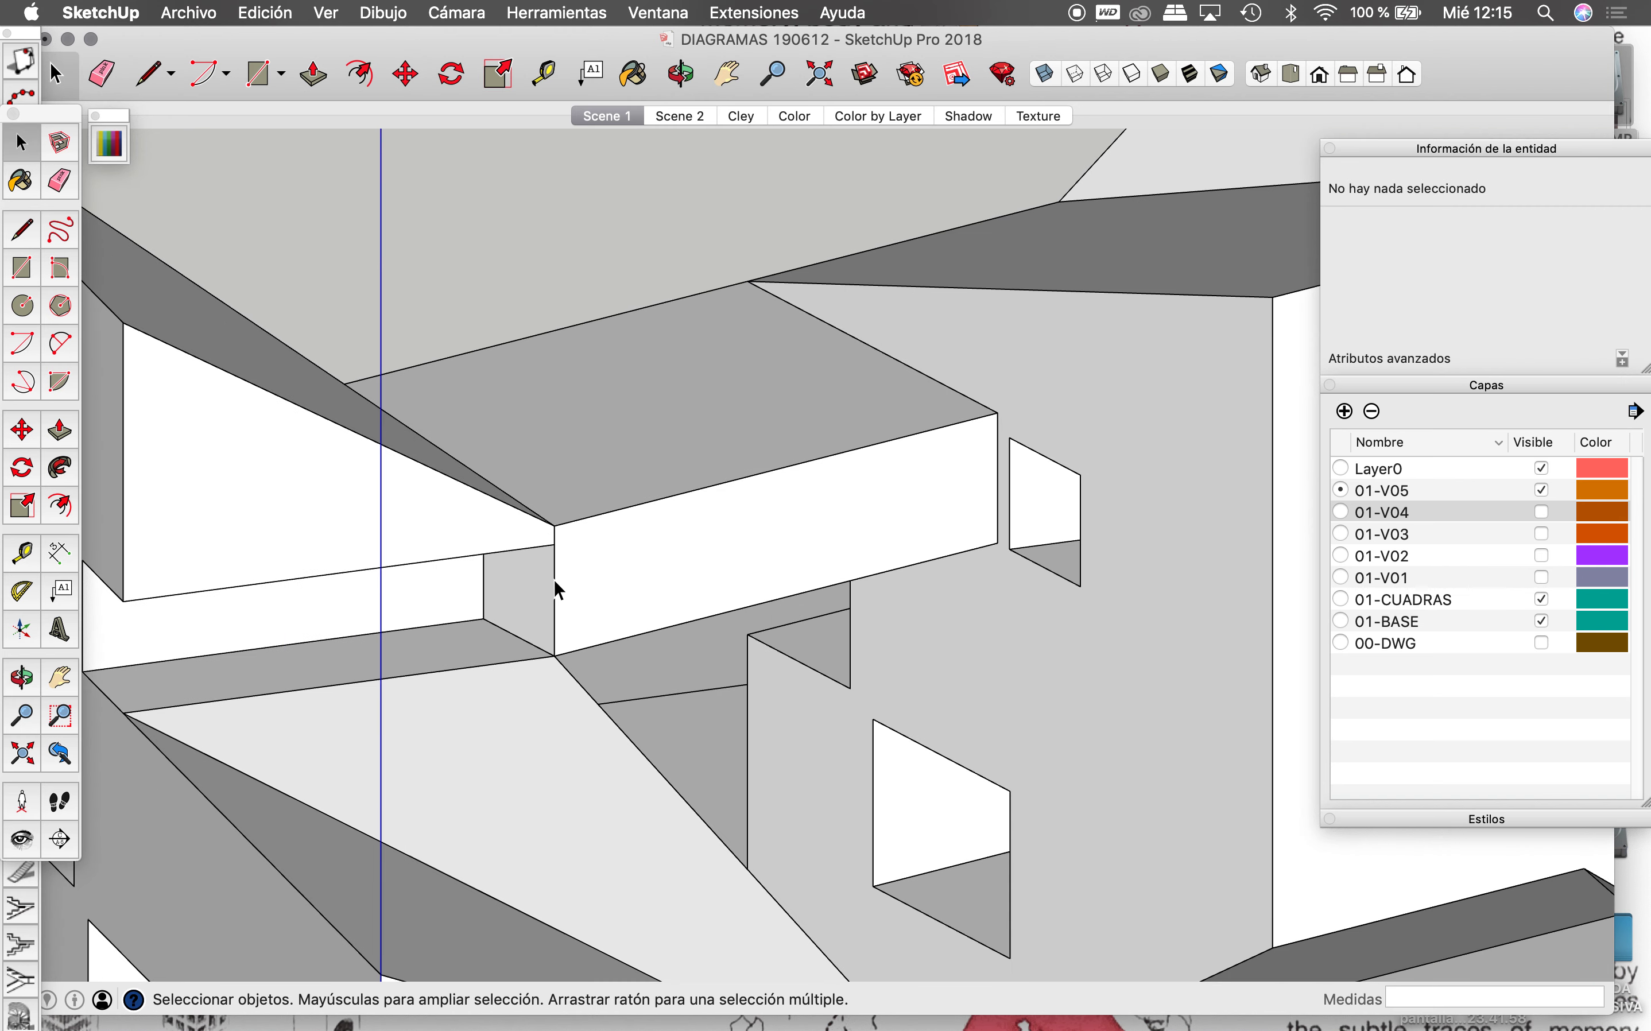
double_click(554, 580)
key("m")
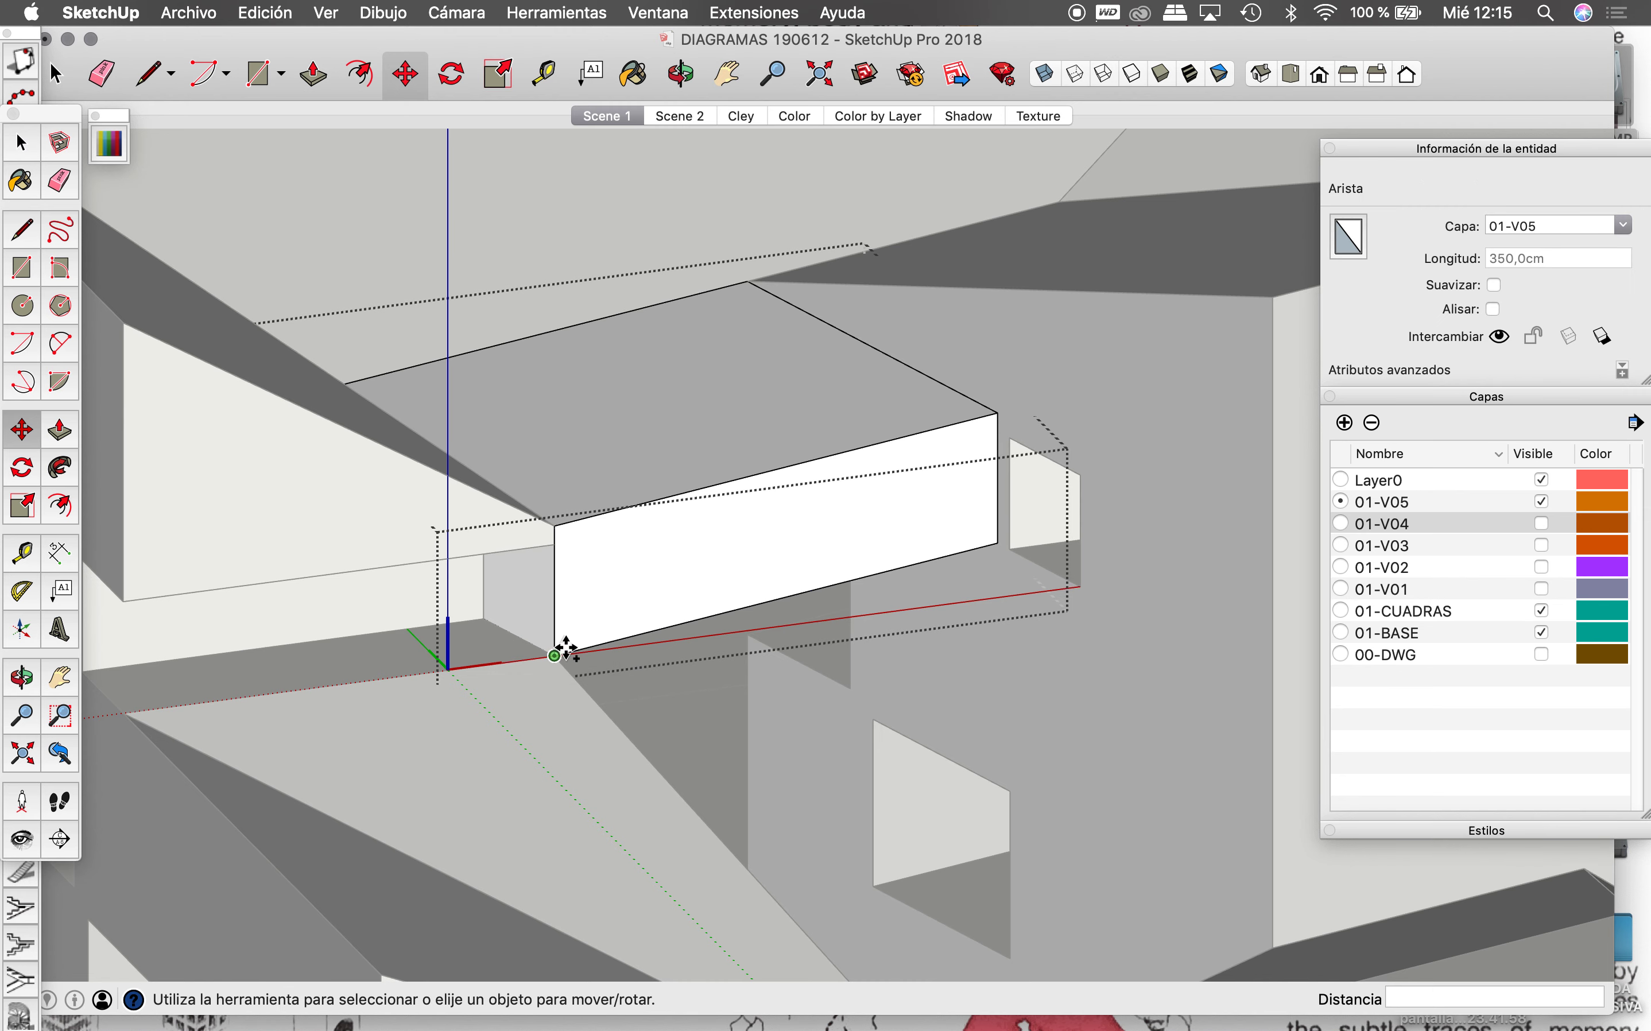
key("space")
left_click(557, 649)
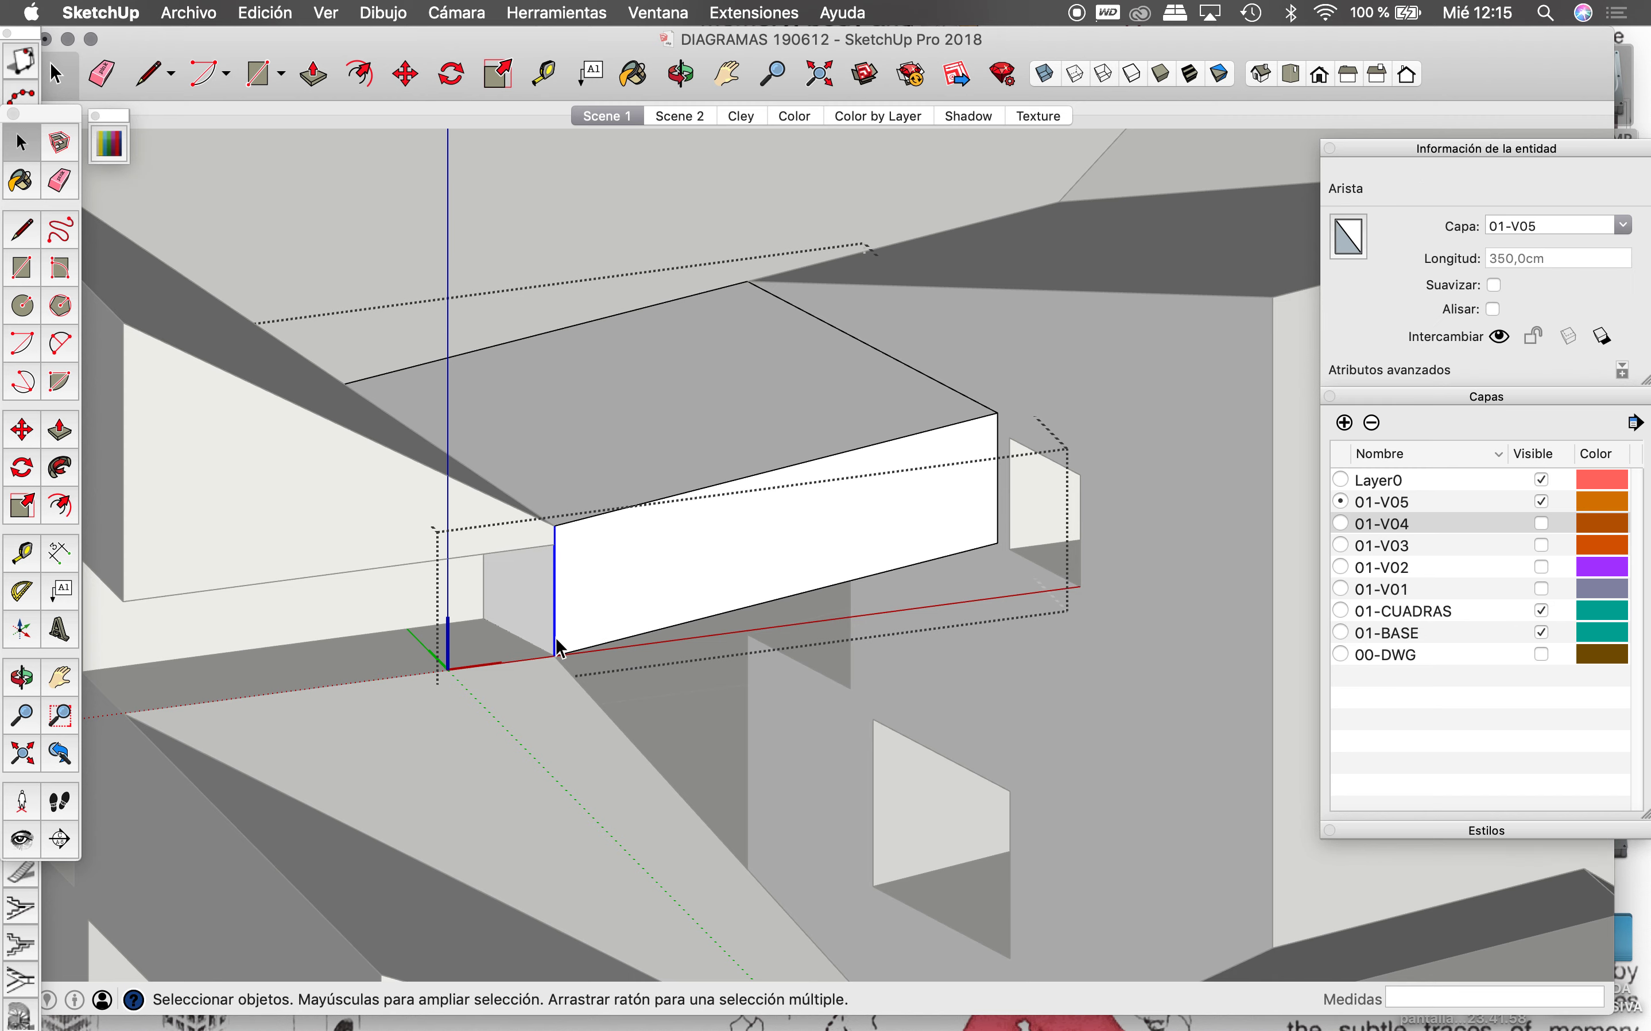
key("m")
left_click(557, 649)
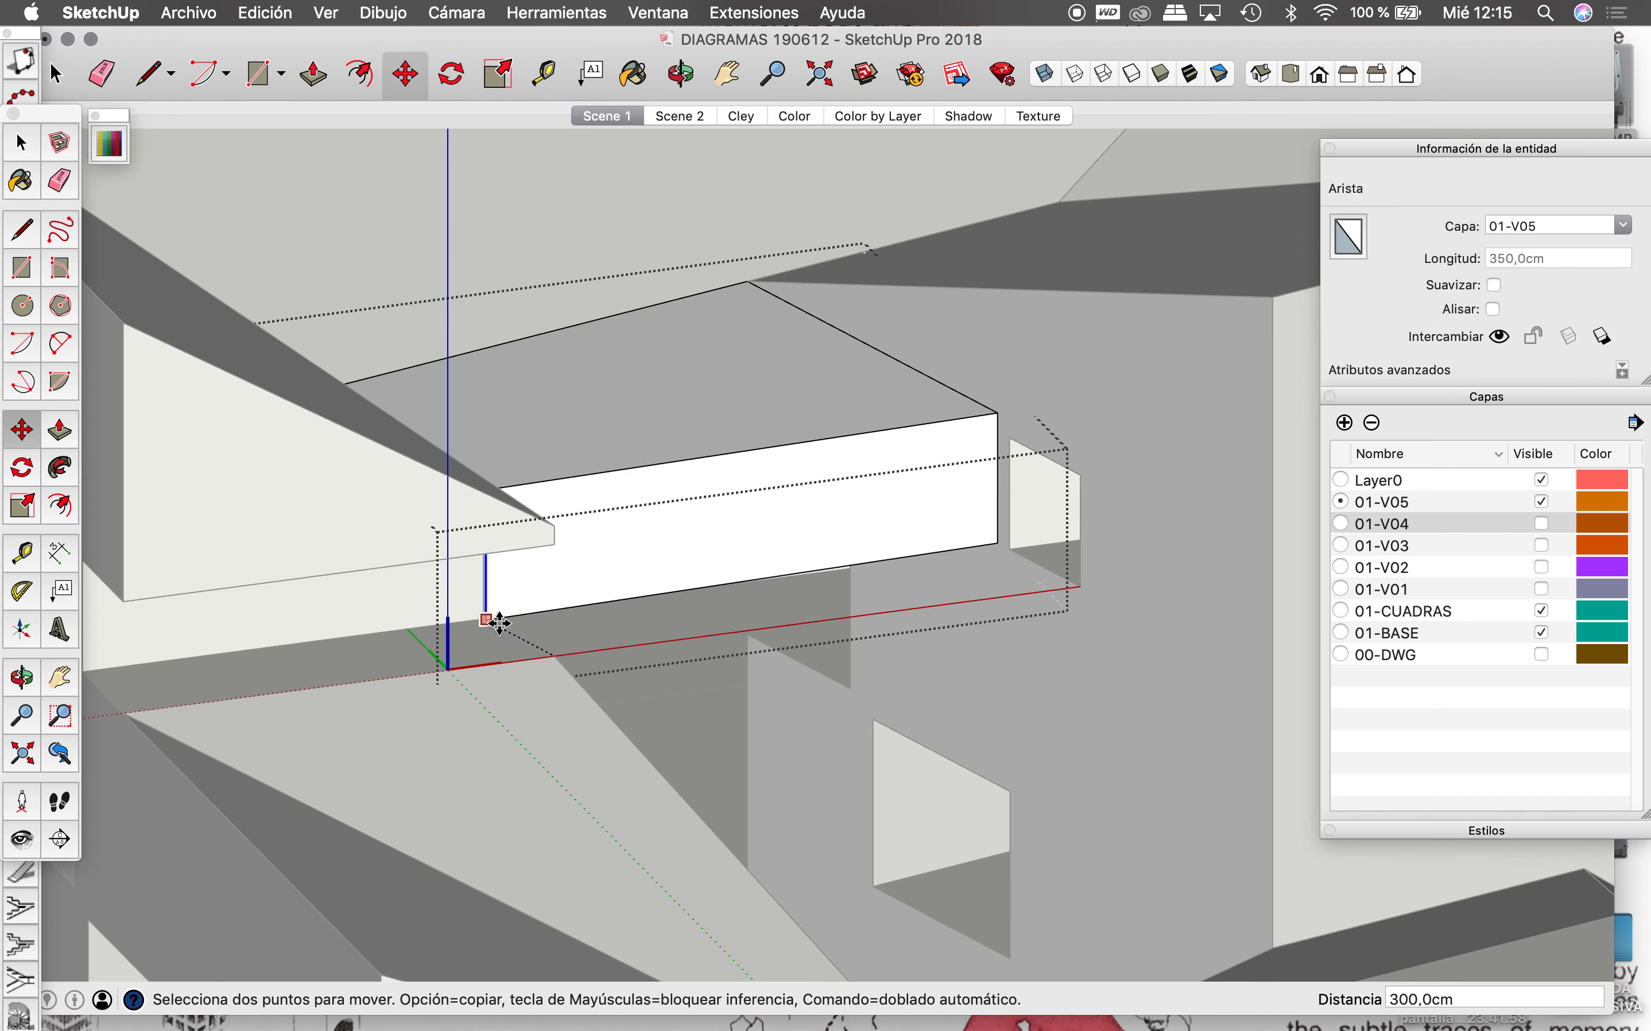
left_click(484, 620)
key("space")
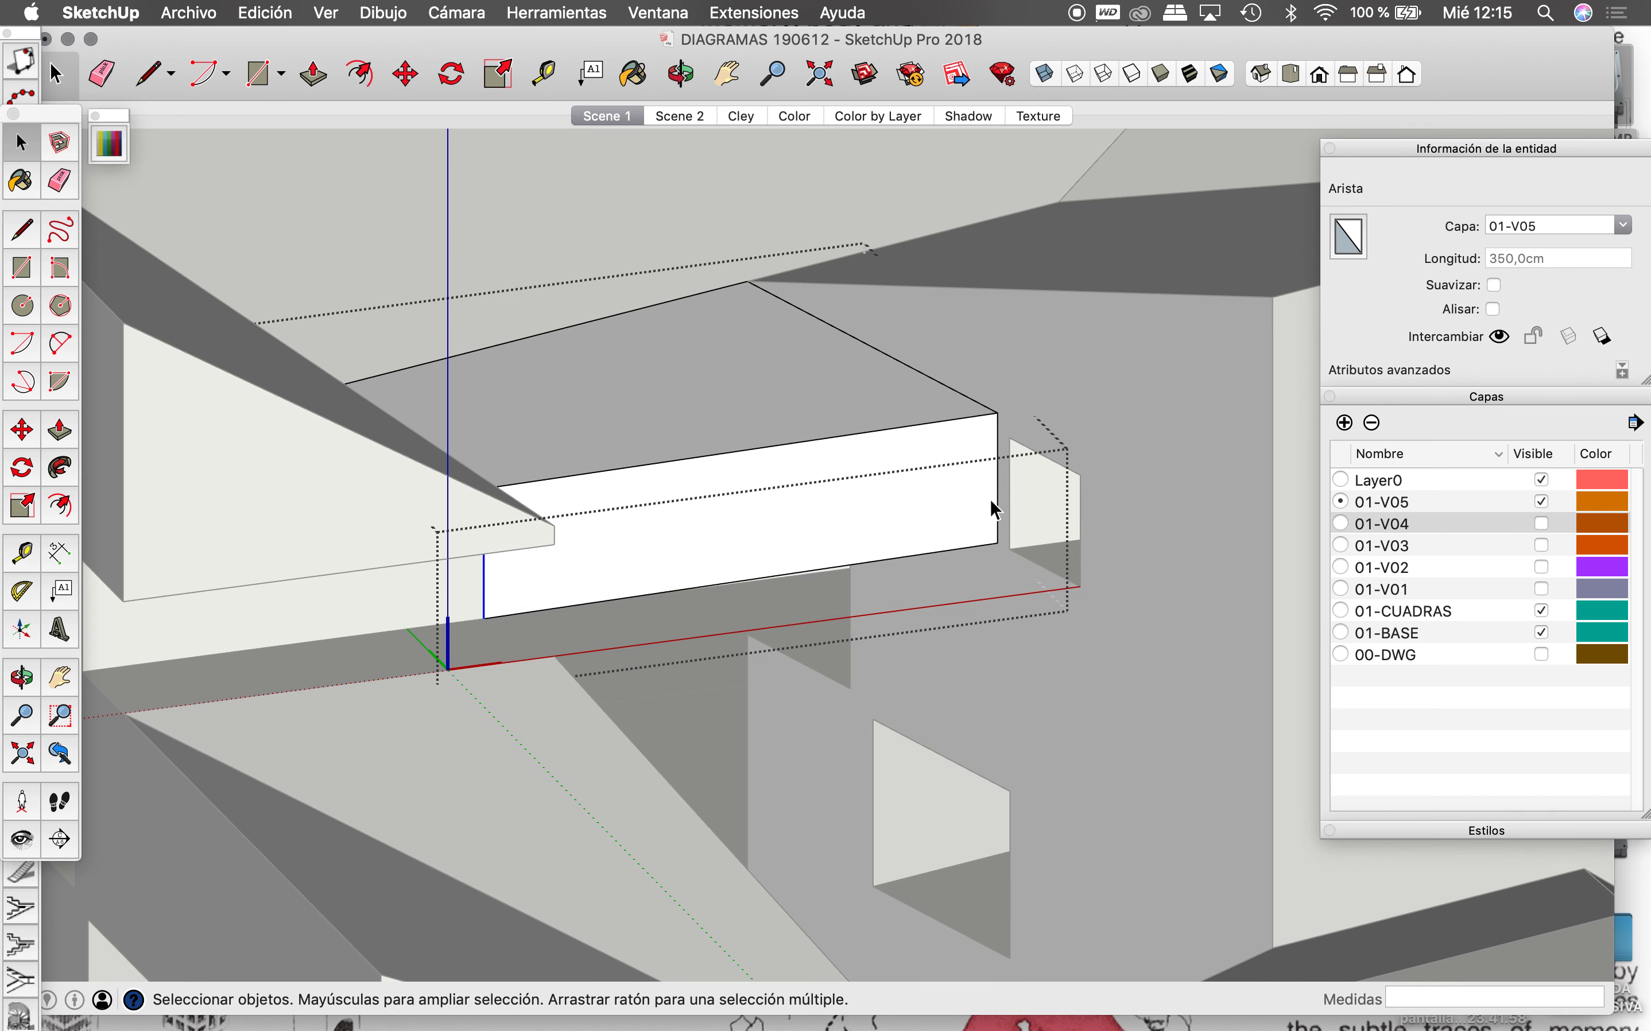
Step: Push the box's right vertical edge further out, then orbit out to see the building
left_click(995, 505)
left_click(999, 536)
key("m")
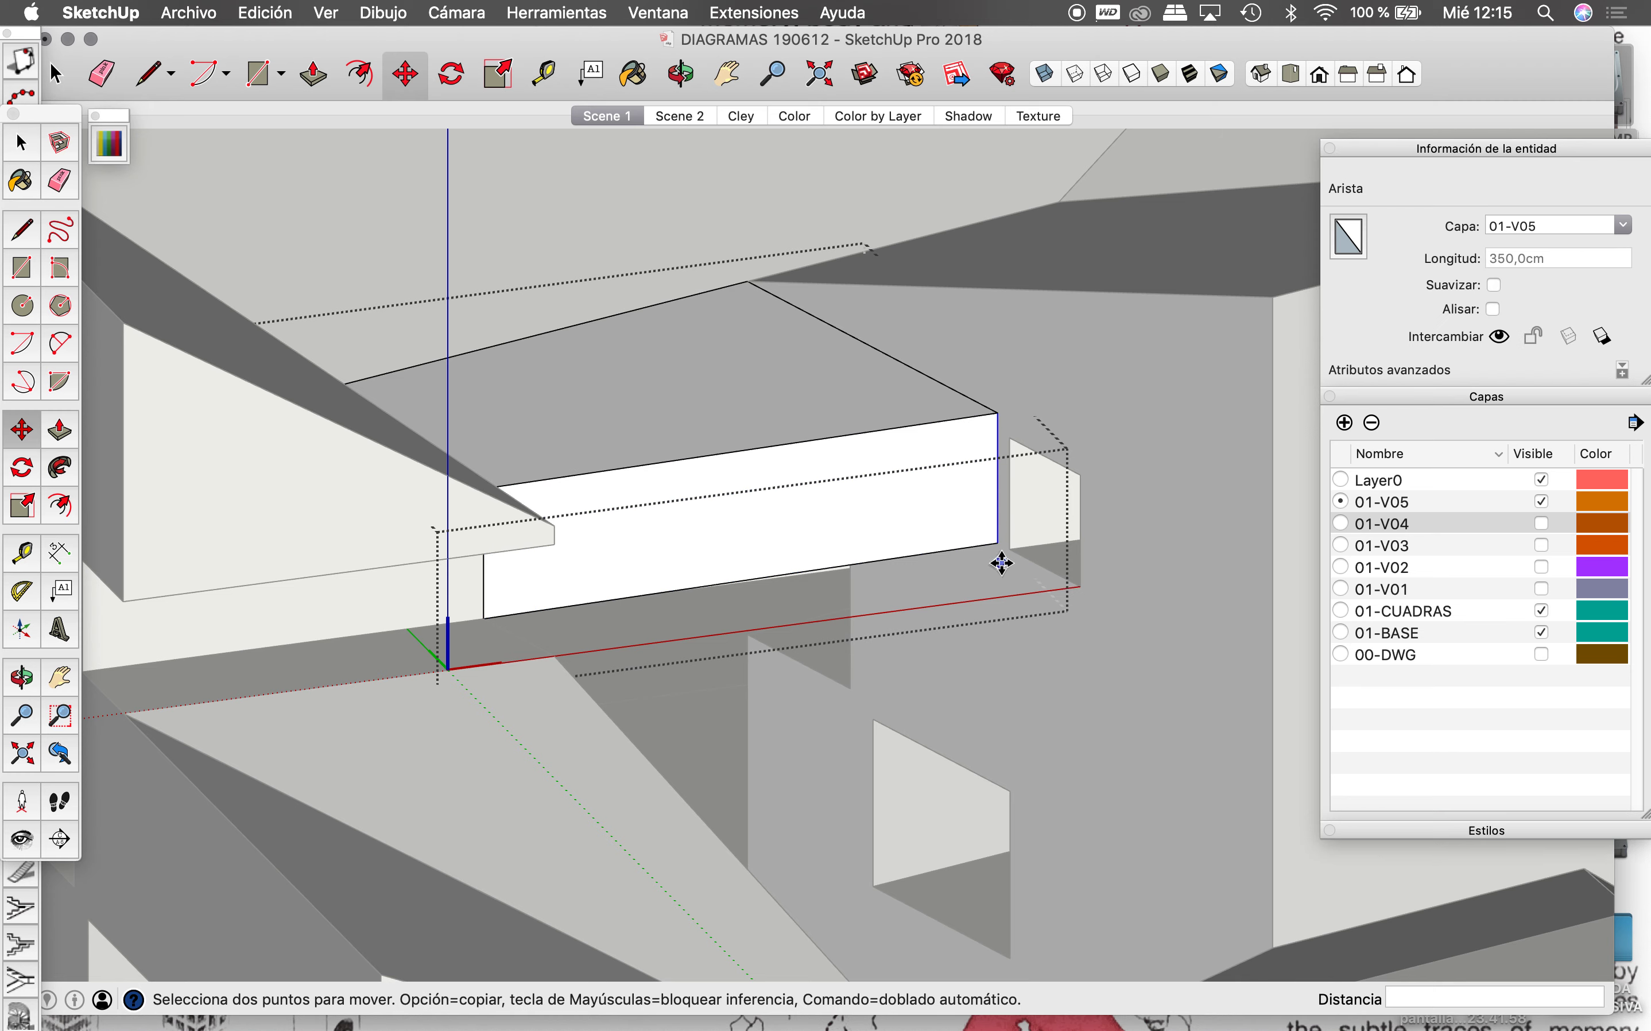
left_click(1001, 544)
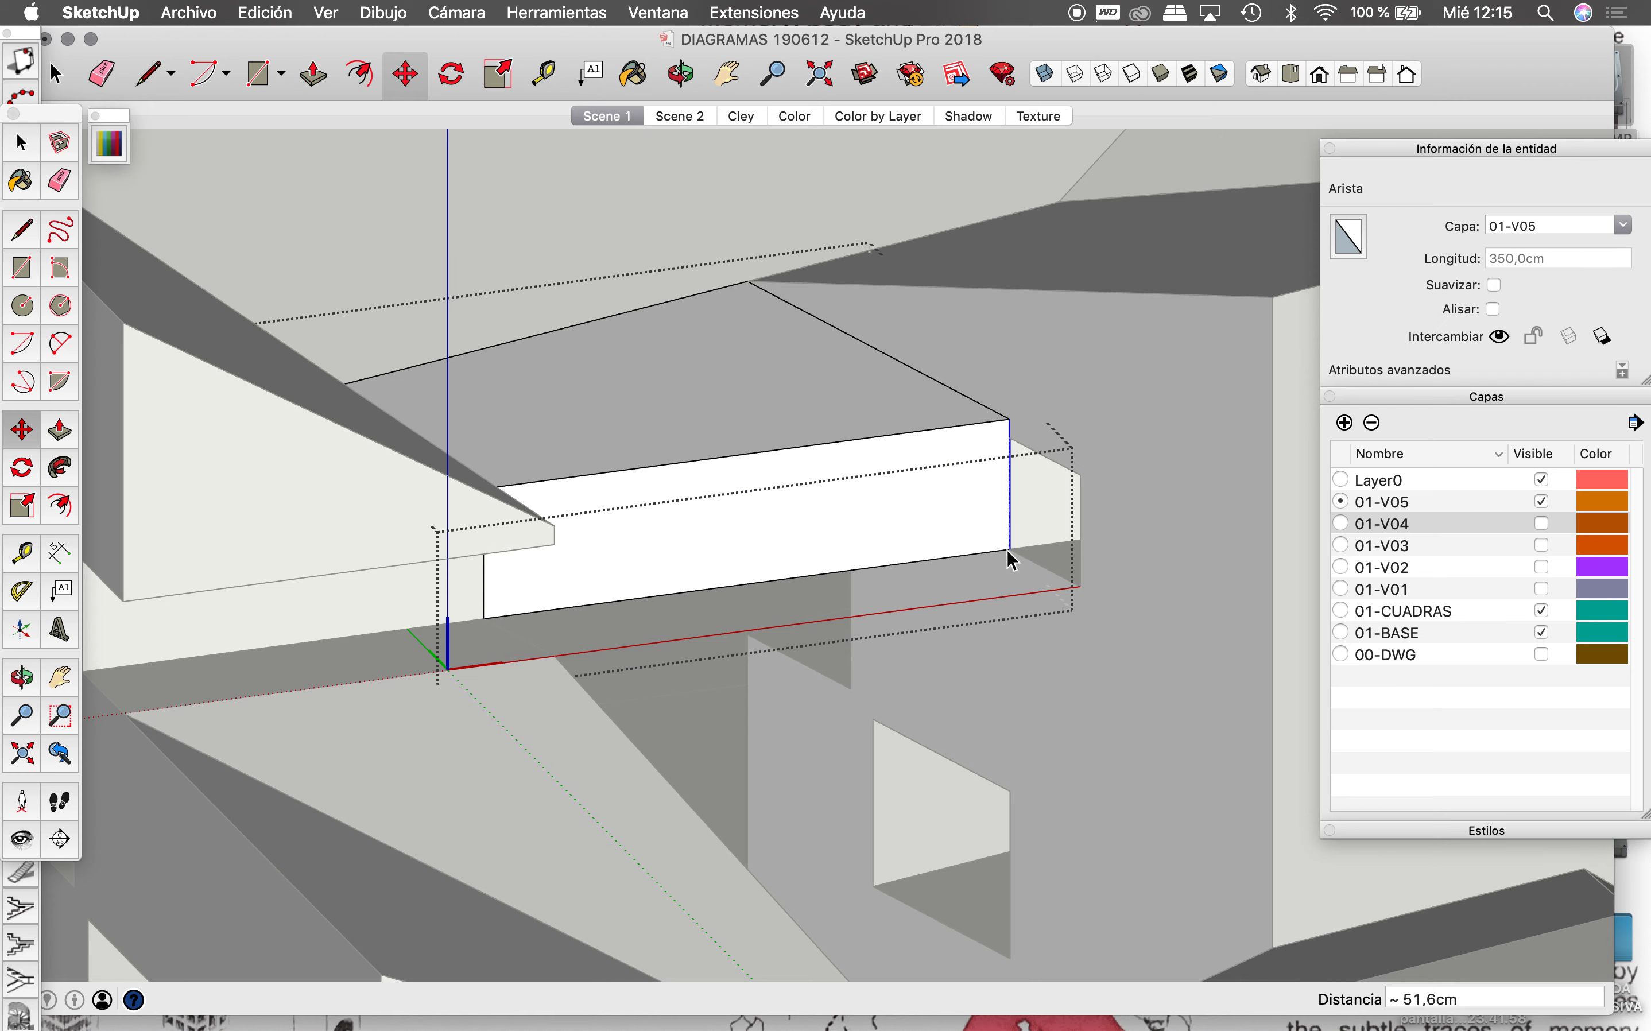
key("space")
mouse_move(1008, 550)
middle_mouse_down()
mouse_move(792, 590)
mouse_move(822, 335)
middle_mouse_up()
left_click(819, 328)
left_click(684, 76)
mouse_move(886, 341)
left_mouse_down()
mouse_move(990, 484)
mouse_move(965, 516)
mouse_move(1105, 470)
mouse_move(948, 471)
mouse_move(799, 605)
mouse_move(797, 575)
mouse_move(660, 653)
mouse_move(586, 595)
mouse_move(737, 578)
mouse_move(578, 638)
mouse_move(644, 734)
mouse_move(667, 722)
mouse_move(571, 700)
mouse_move(589, 697)
left_mouse_up()
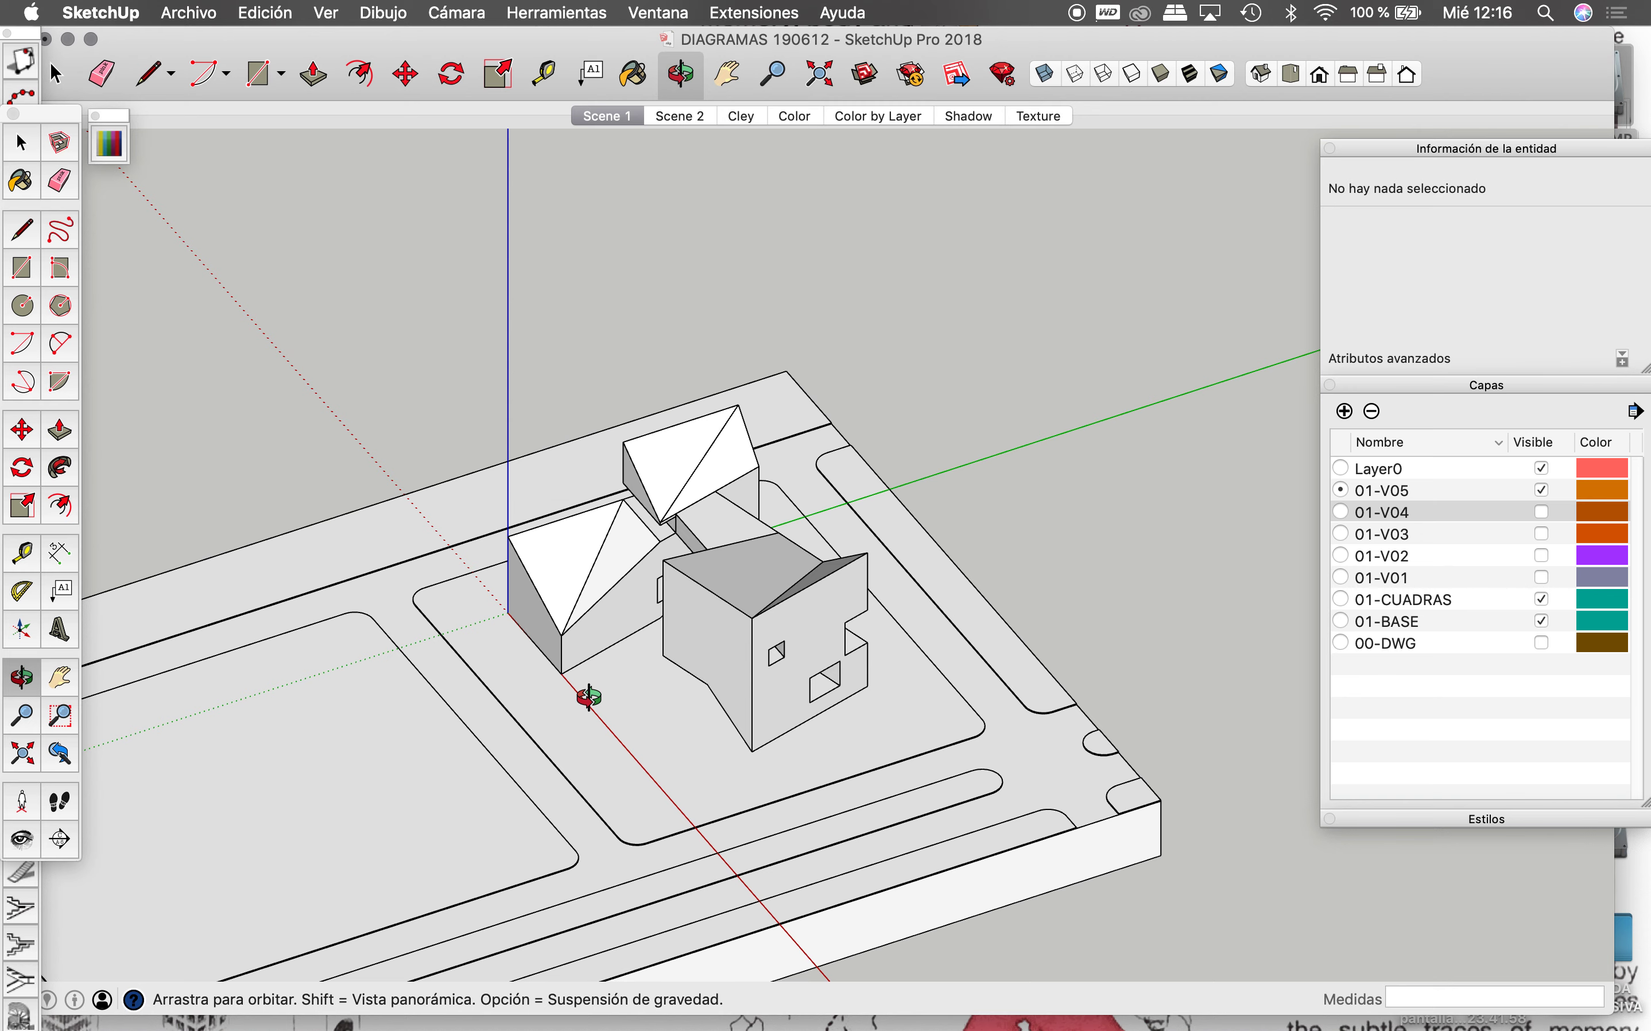
Step: Zoom out to the whole base and window-select the four components at its left end
scroll(589, 697, "down", 5)
scroll(614, 648, "down", 3)
scroll(646, 590, "down", 1)
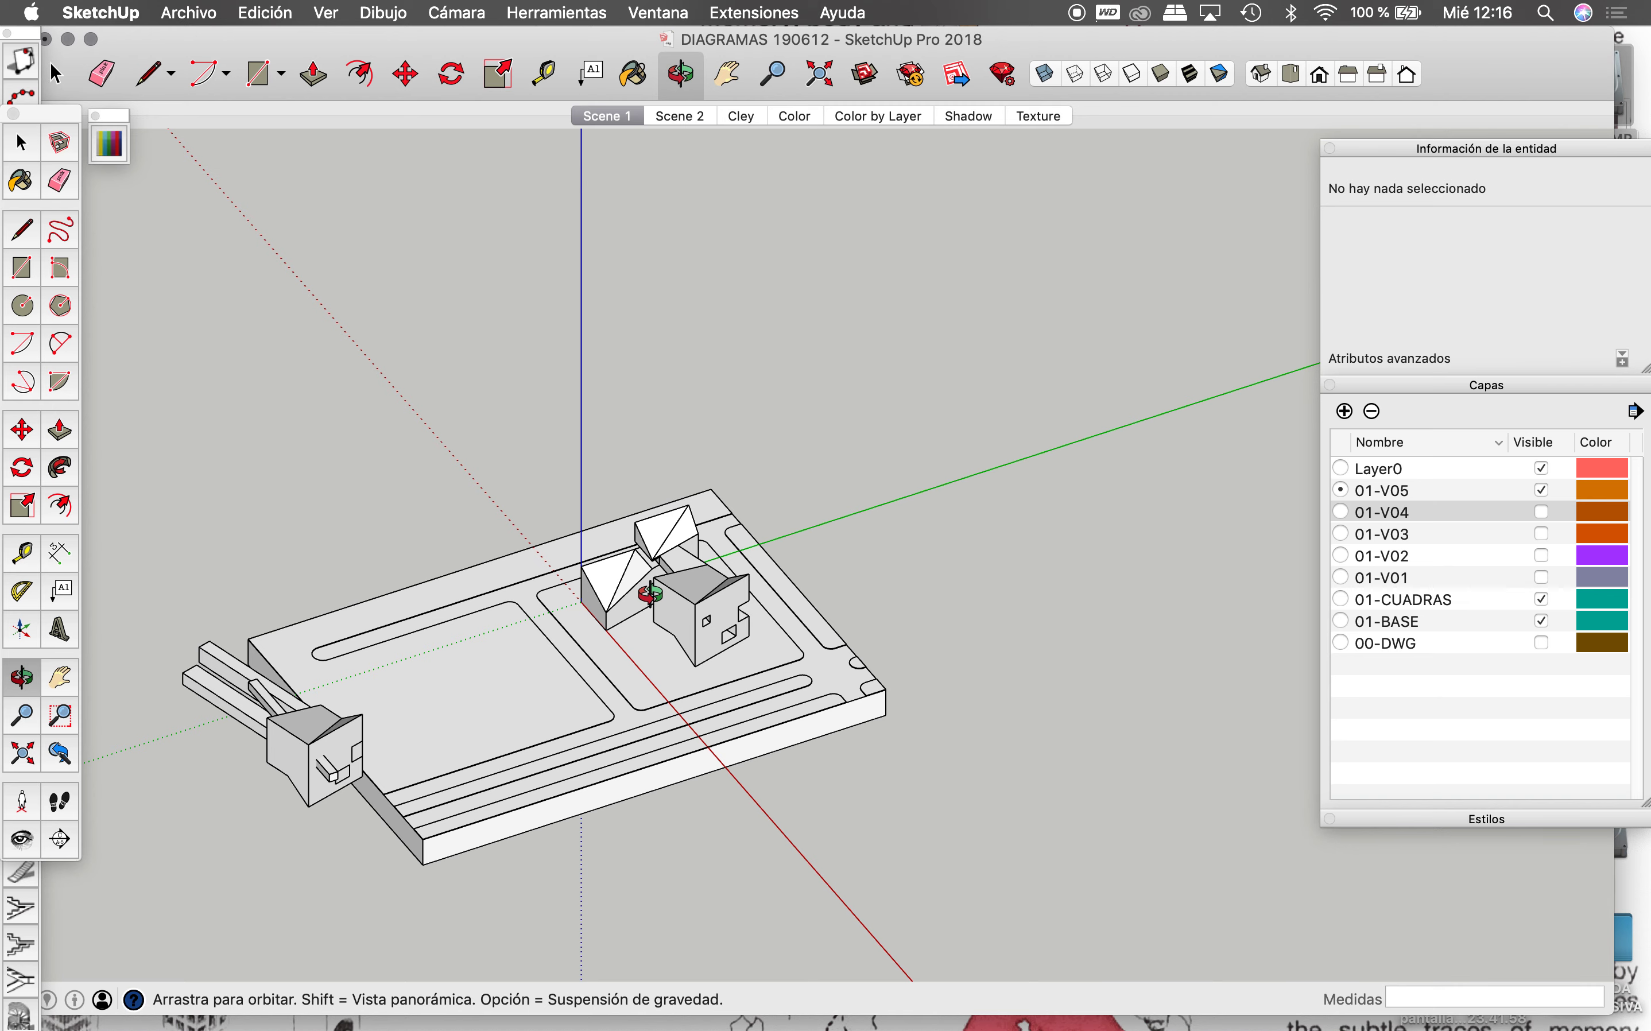
scroll(682, 529, "down", 3)
scroll(493, 663, "up", 3)
key("space")
left_click_drag(238, 518, 480, 757)
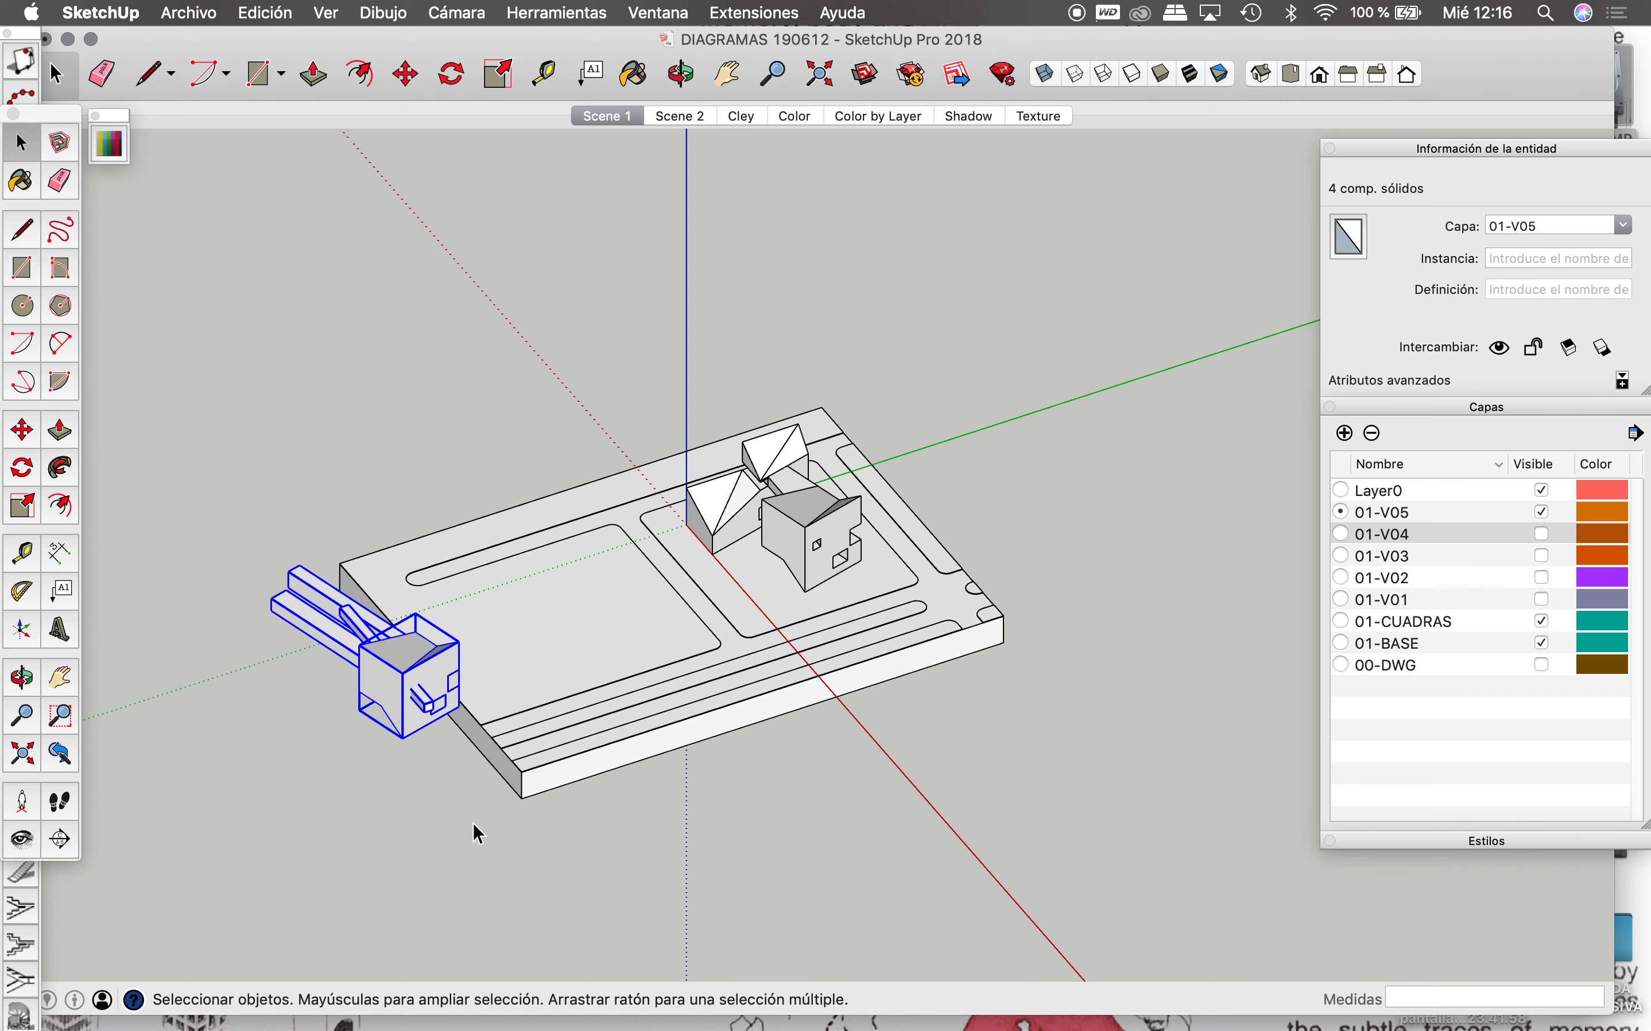
Step: Move the selected components at the left with the Move tool
key("m")
scroll(564, 655, "down", 3)
left_click(488, 755)
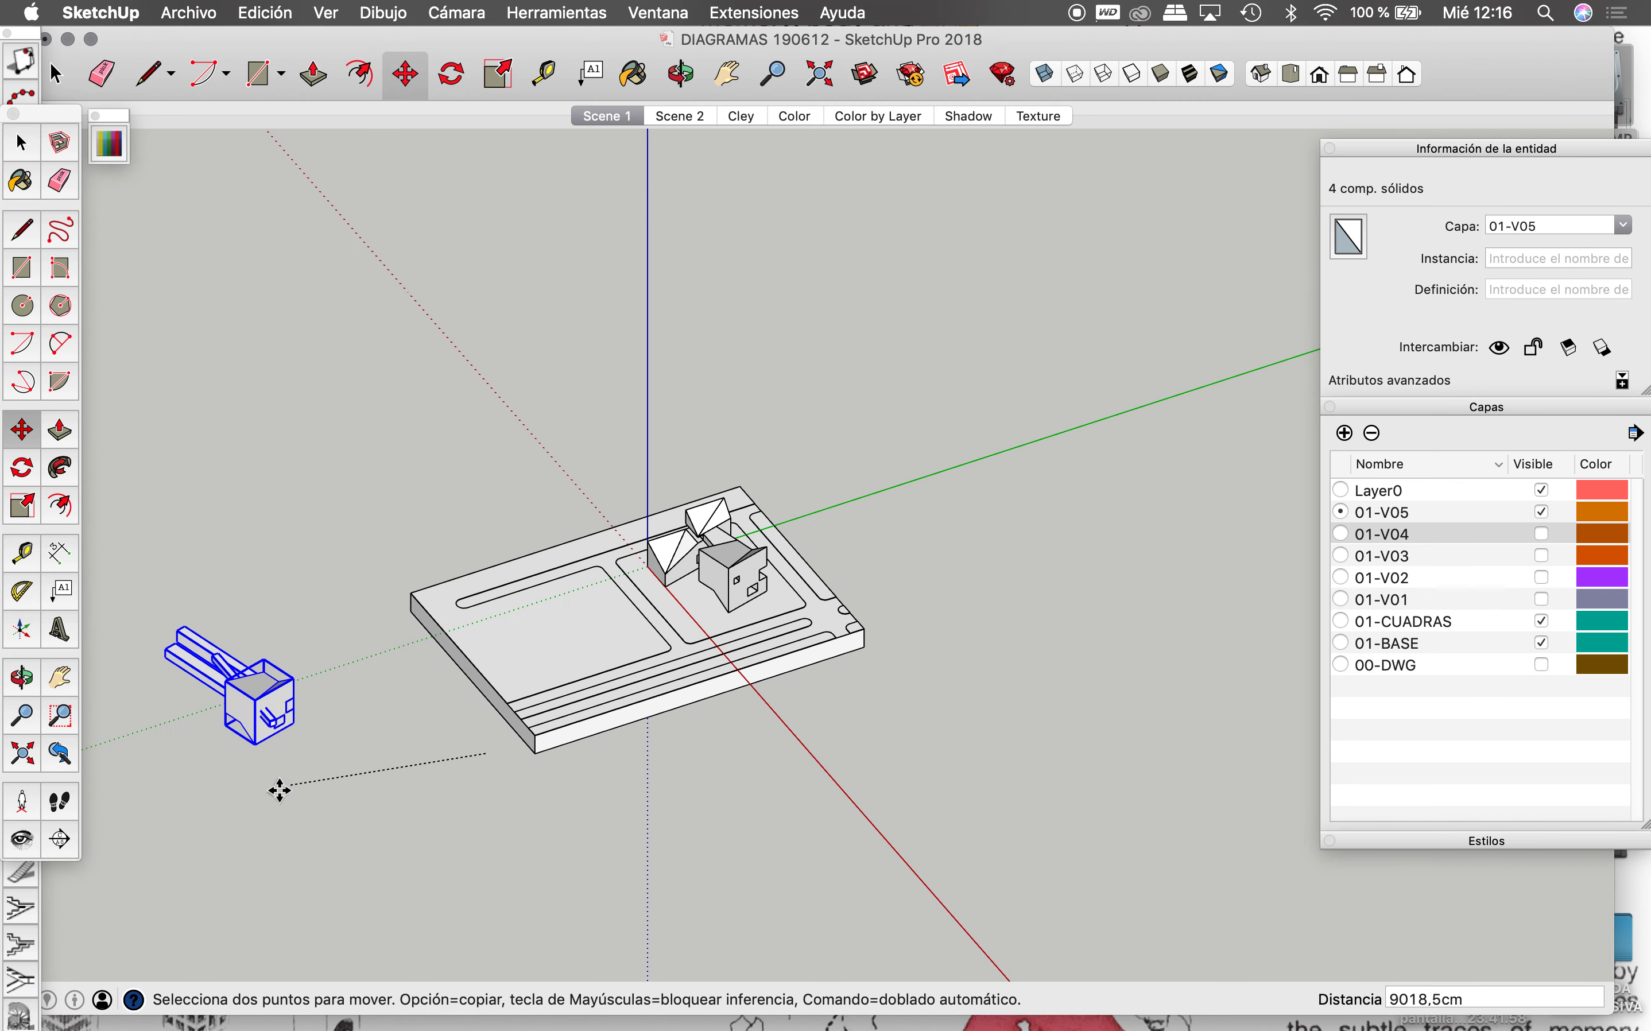
key("space")
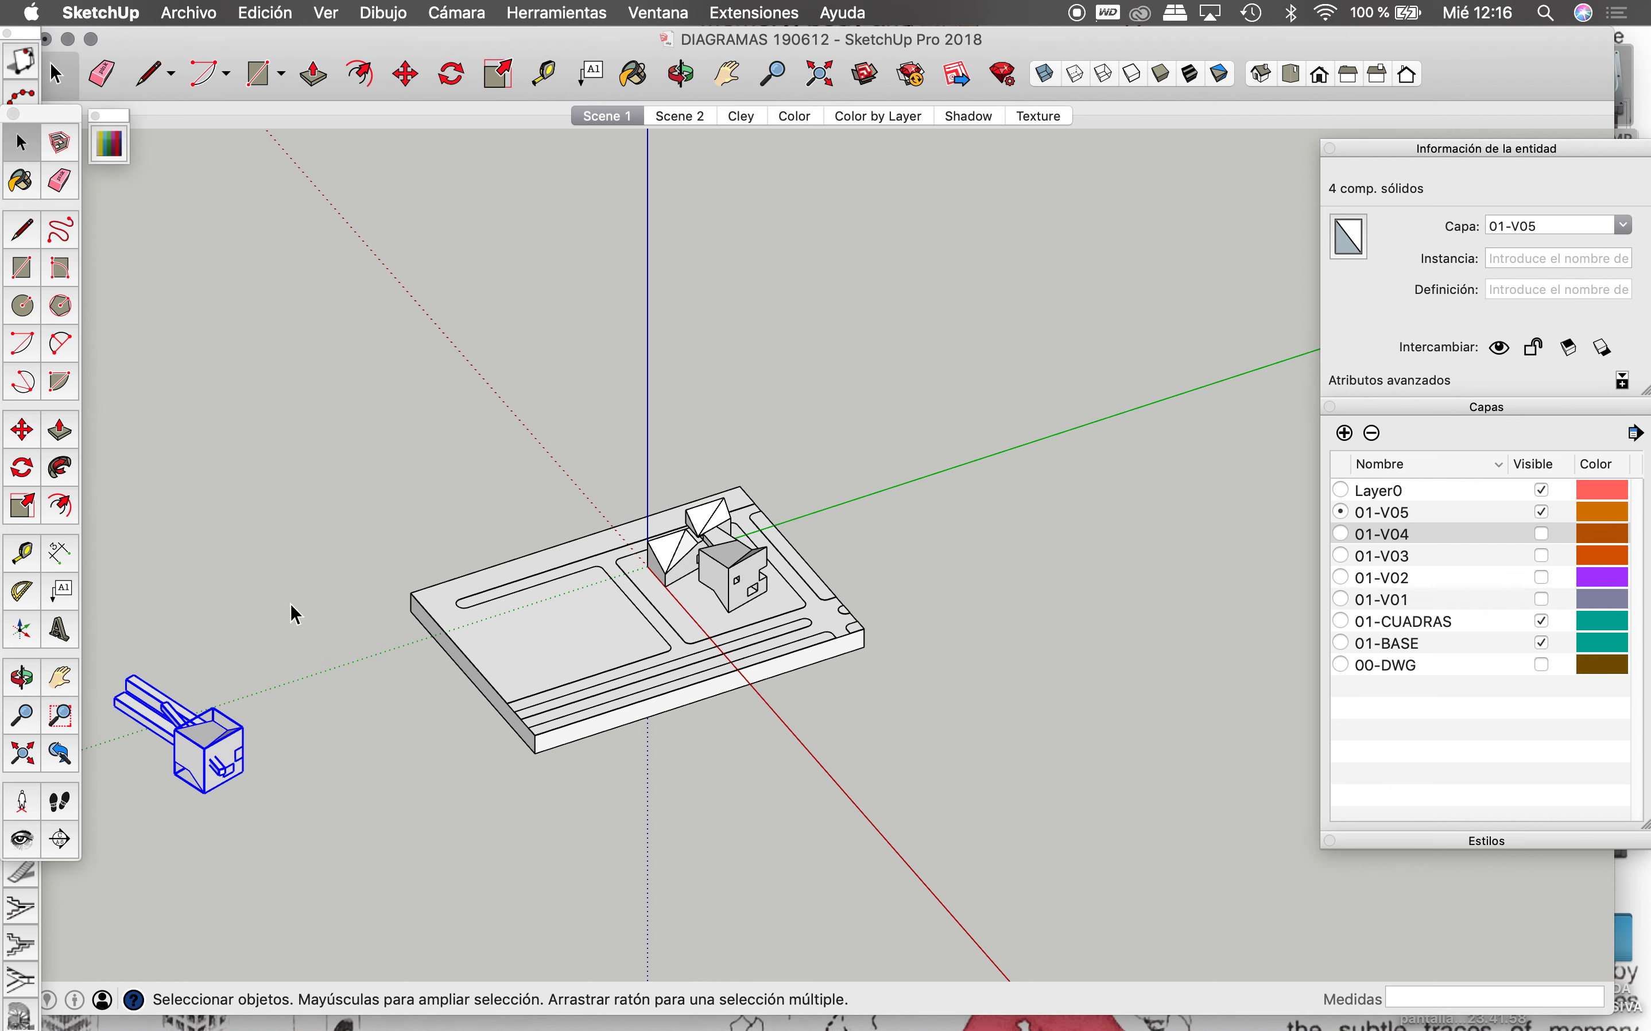
Step: Toggle the 00-DWG layer's visibility and add a new layer named 01-aux
left_click(1542, 665)
left_click(1544, 666)
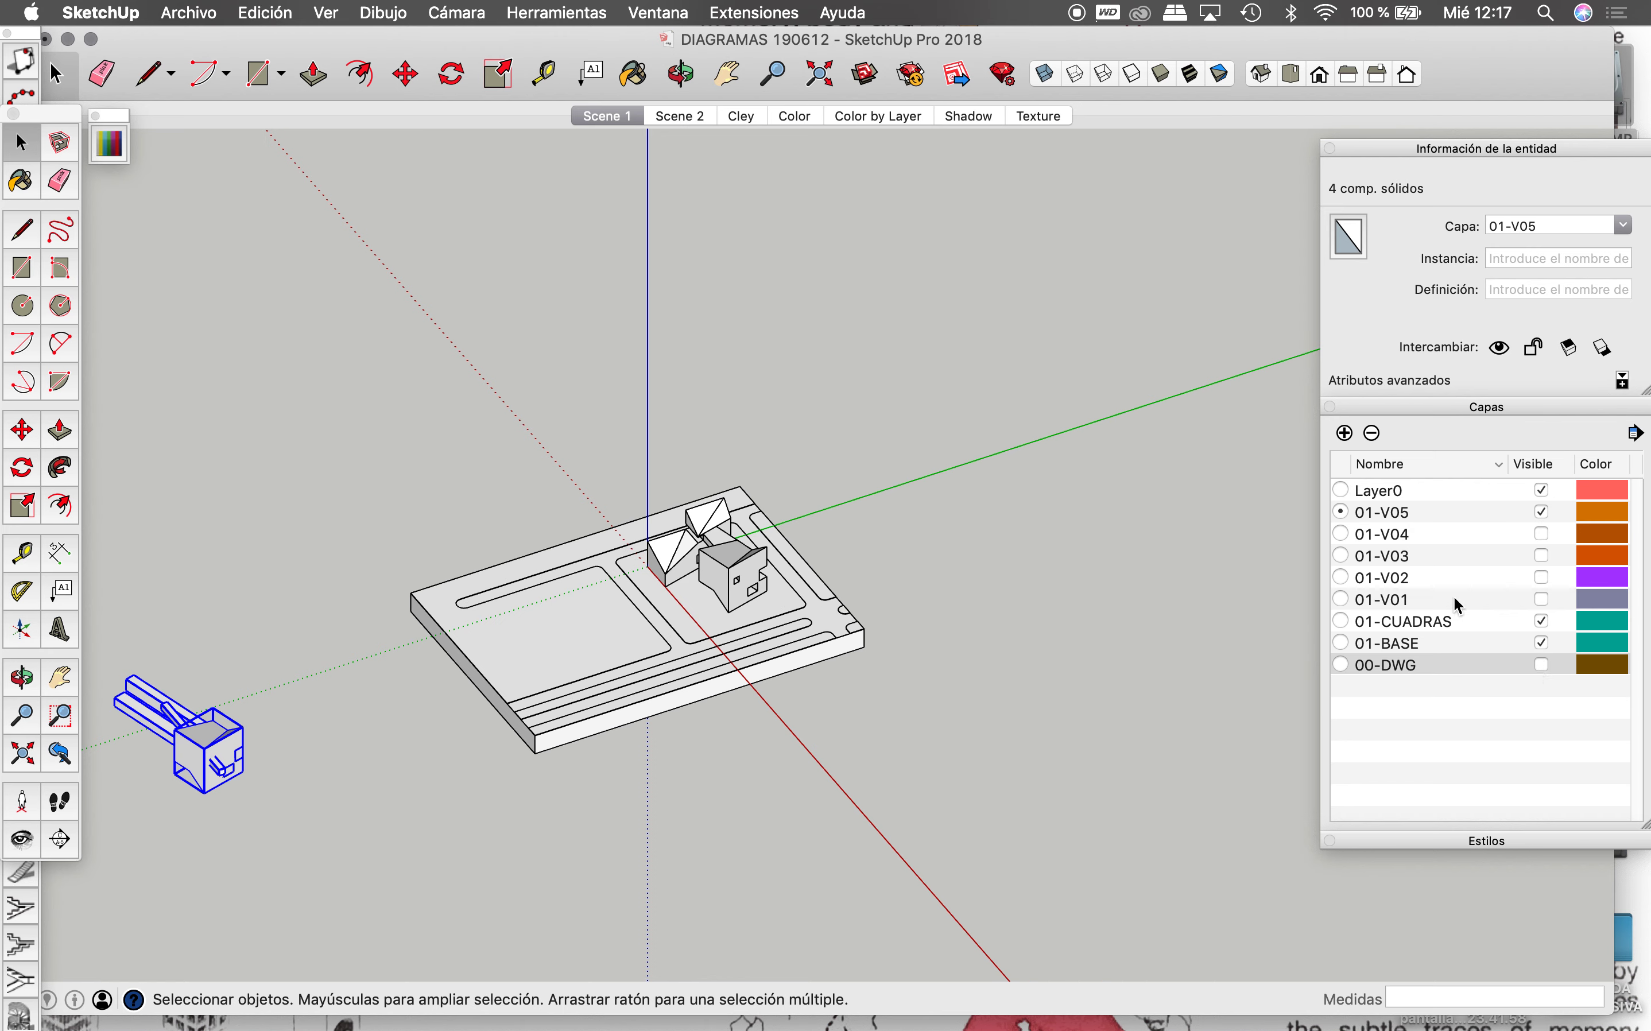
left_click(1347, 435)
type("01-aux")
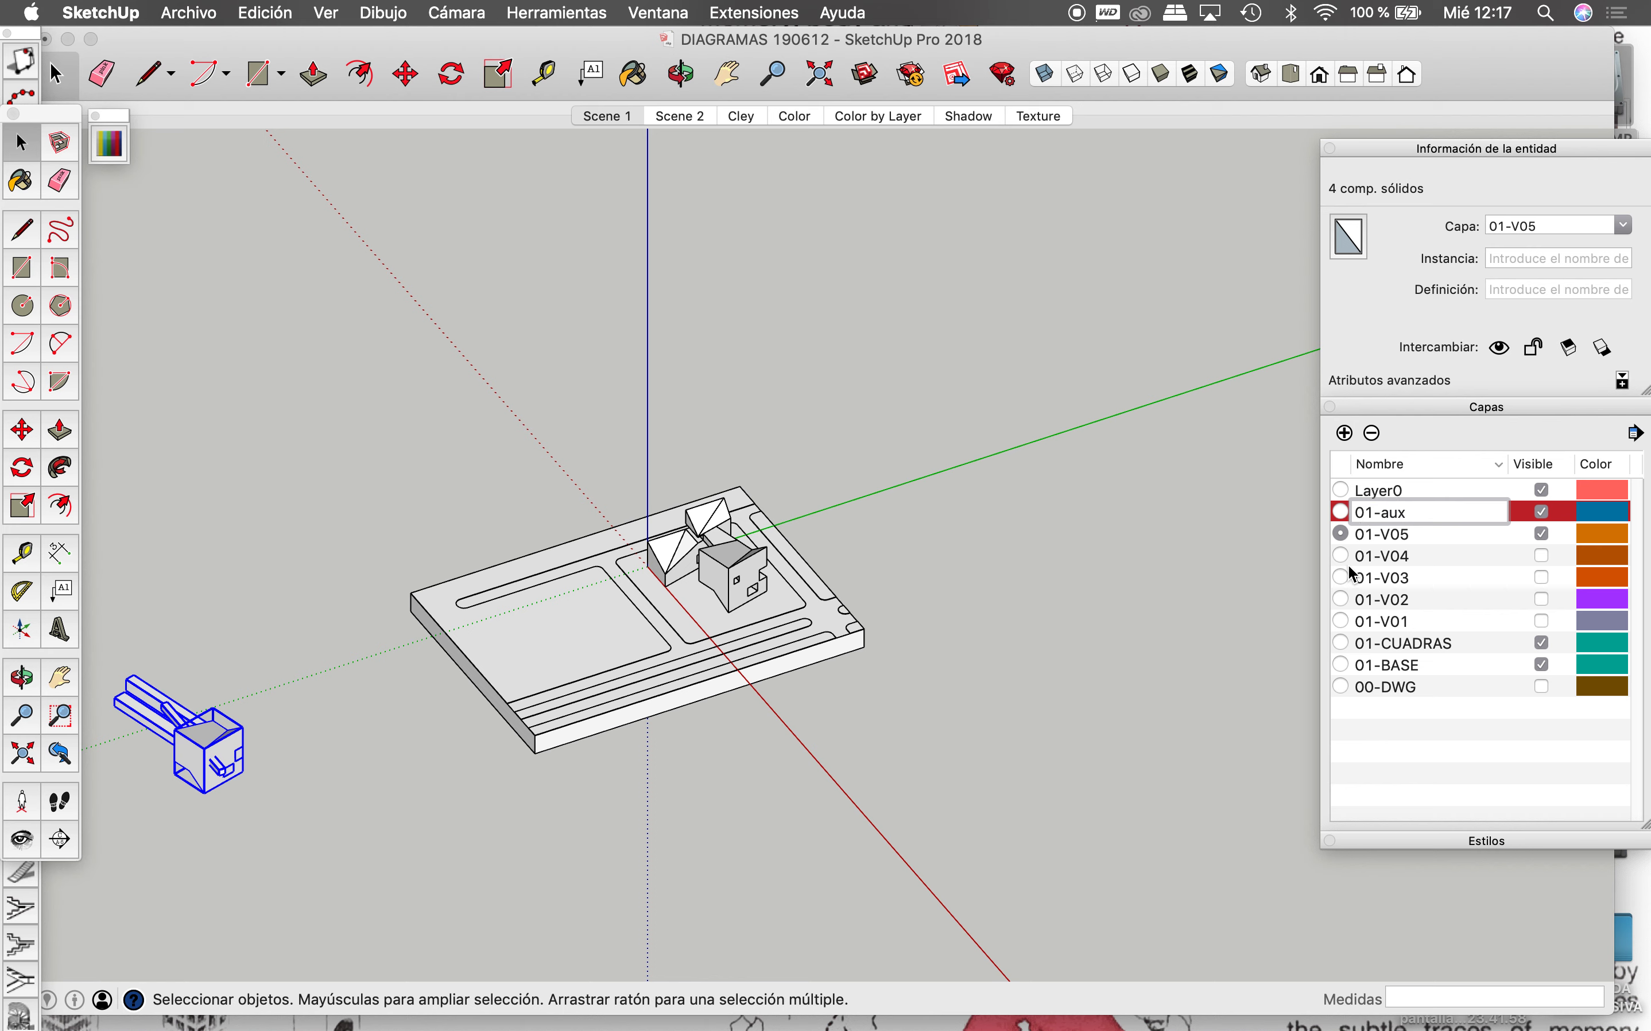
left_click(1398, 575)
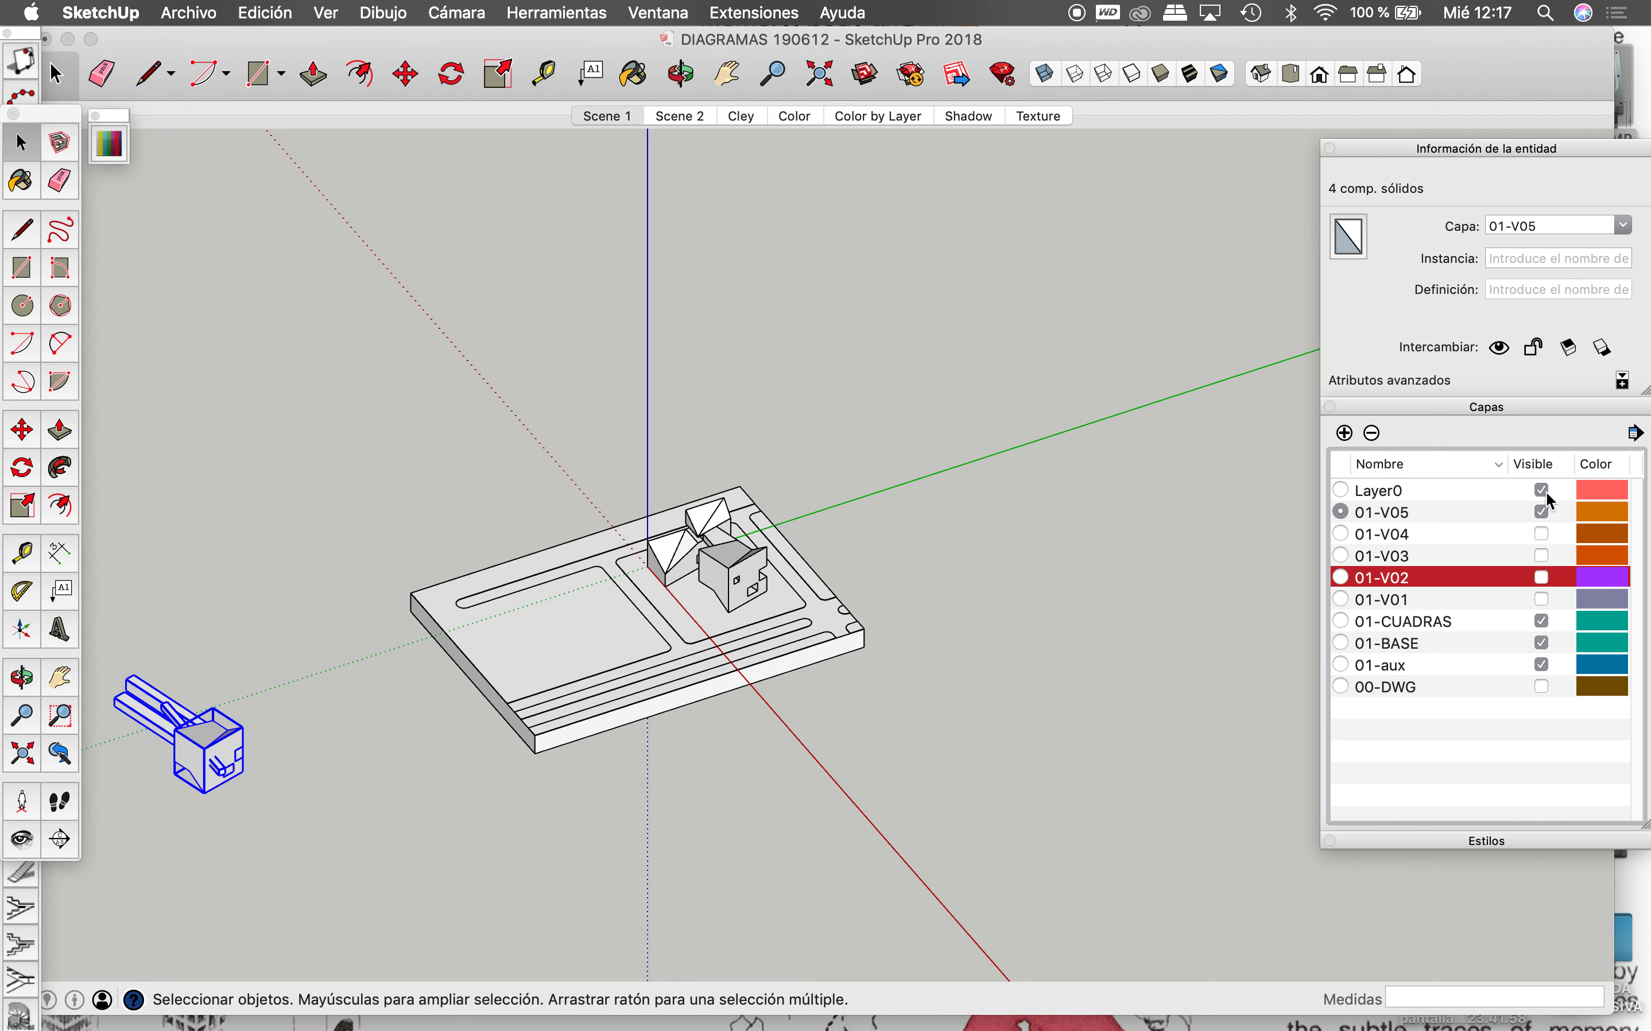
Step: Put the selected components on the 00-DWG layer and make 00-DWG visible
left_click(1627, 226)
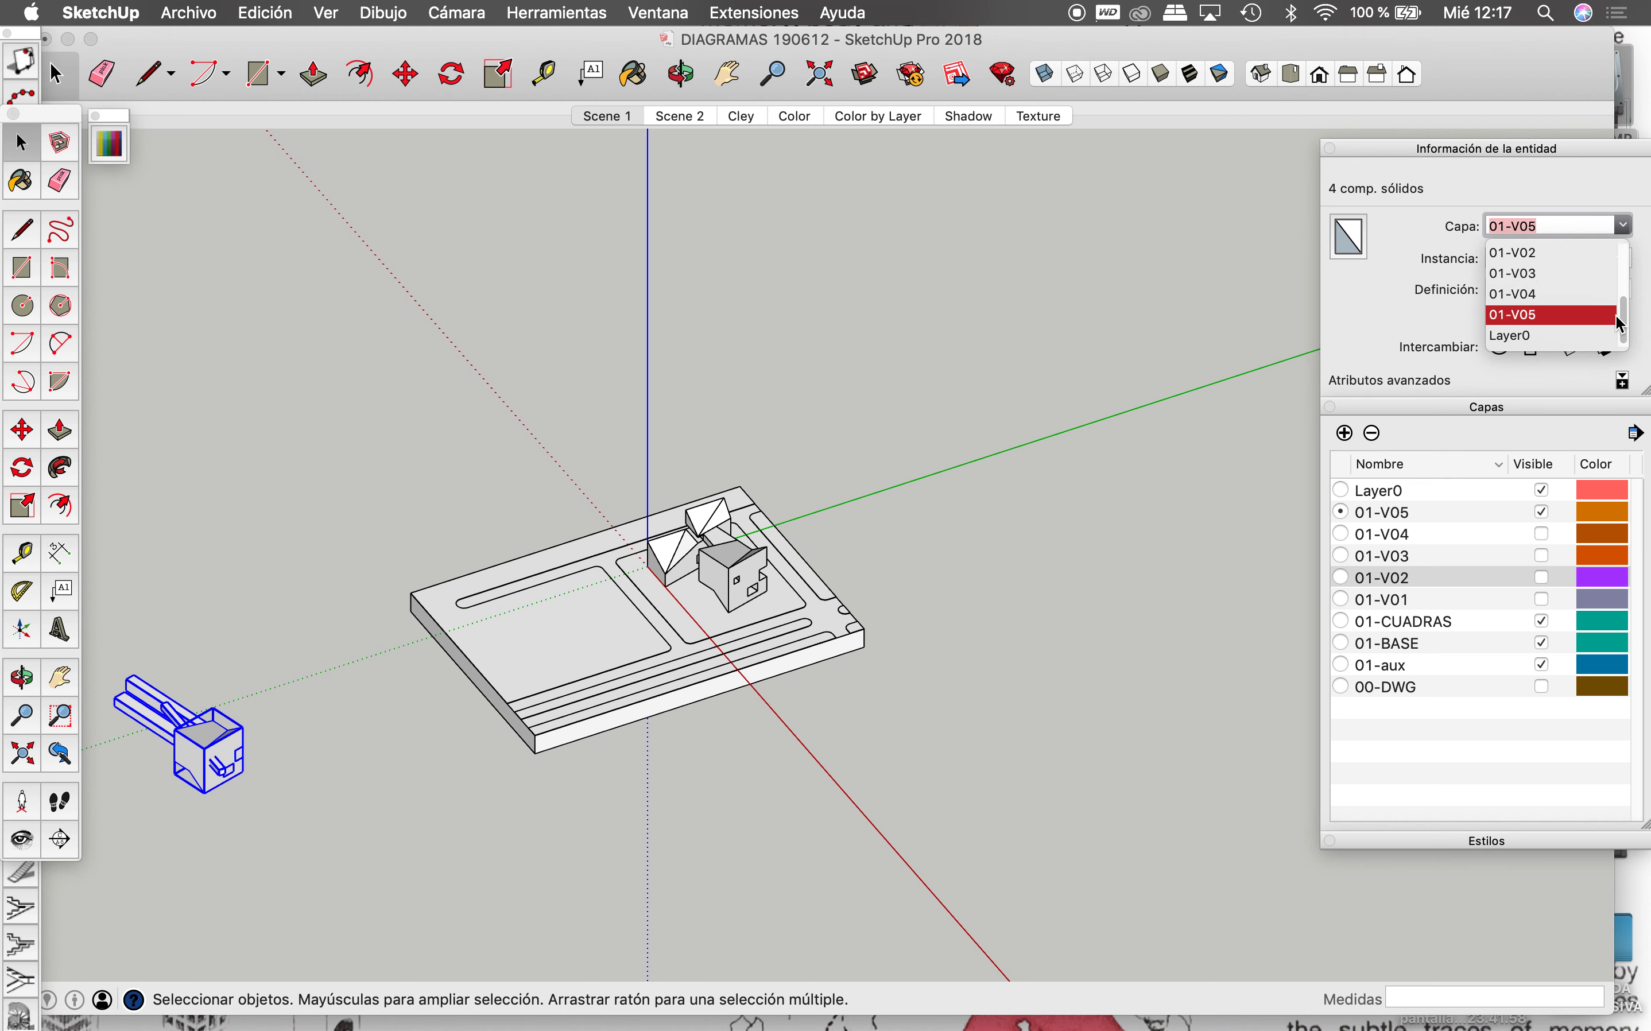
scroll(1629, 300, "up", 2)
scroll(1629, 300, "up", 2)
scroll(1629, 300, "up", 2)
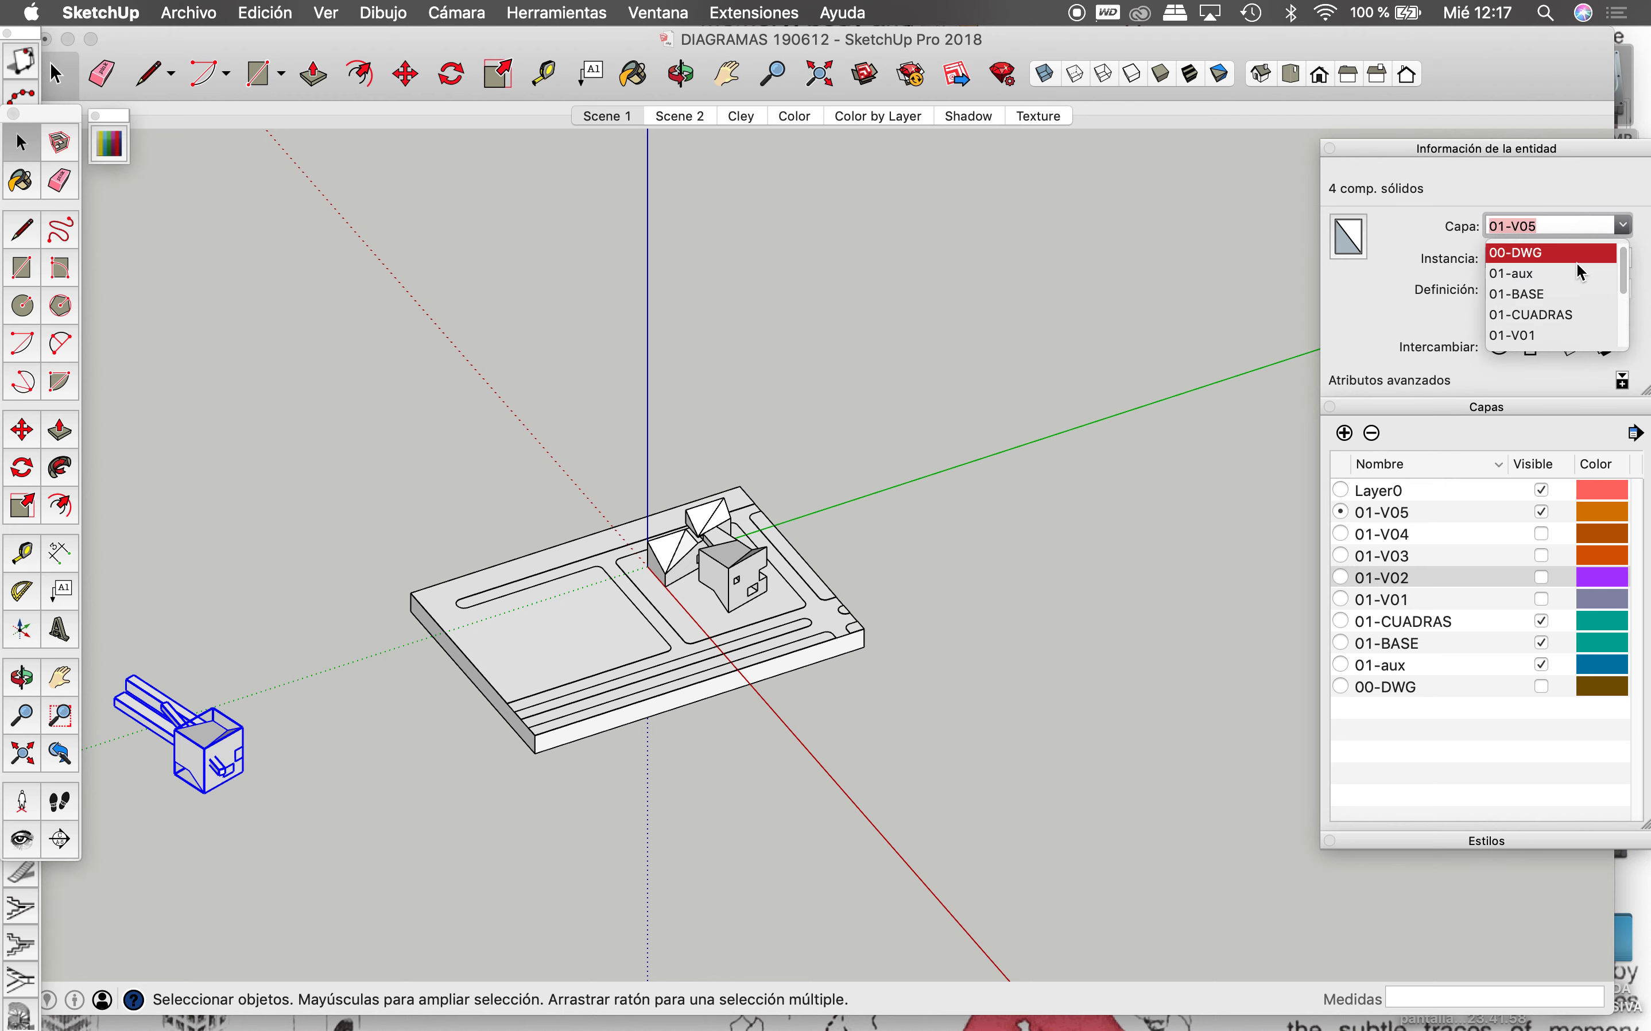
left_click(1576, 256)
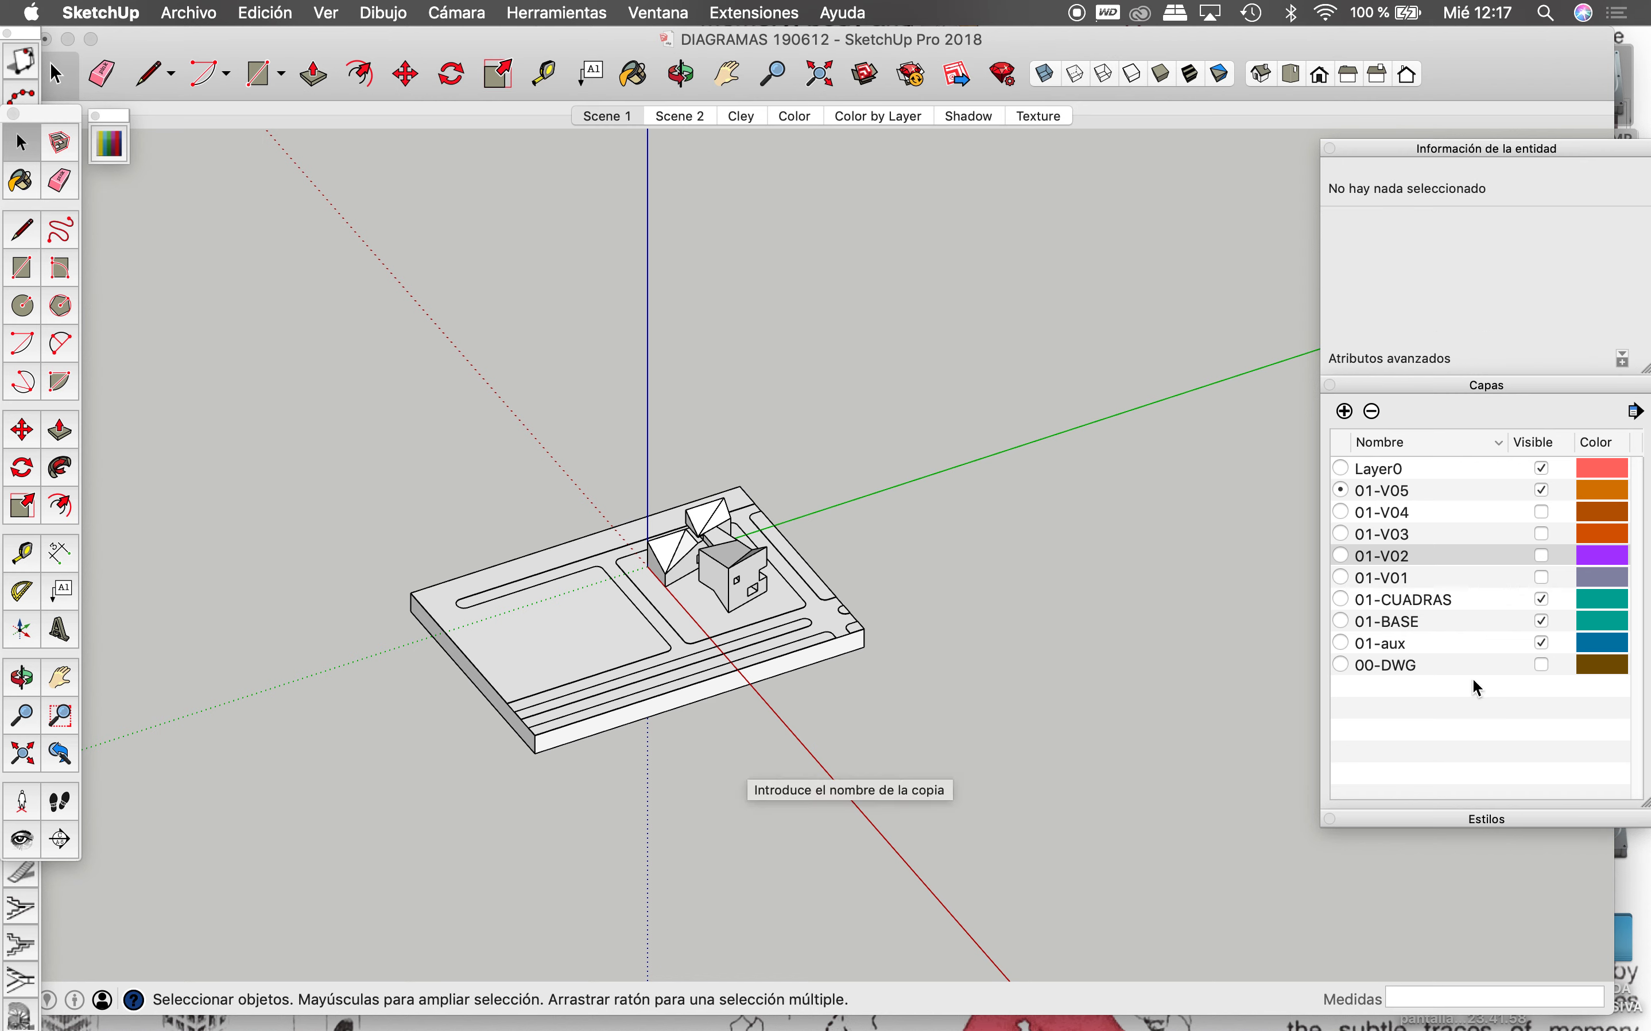
left_click(1545, 665)
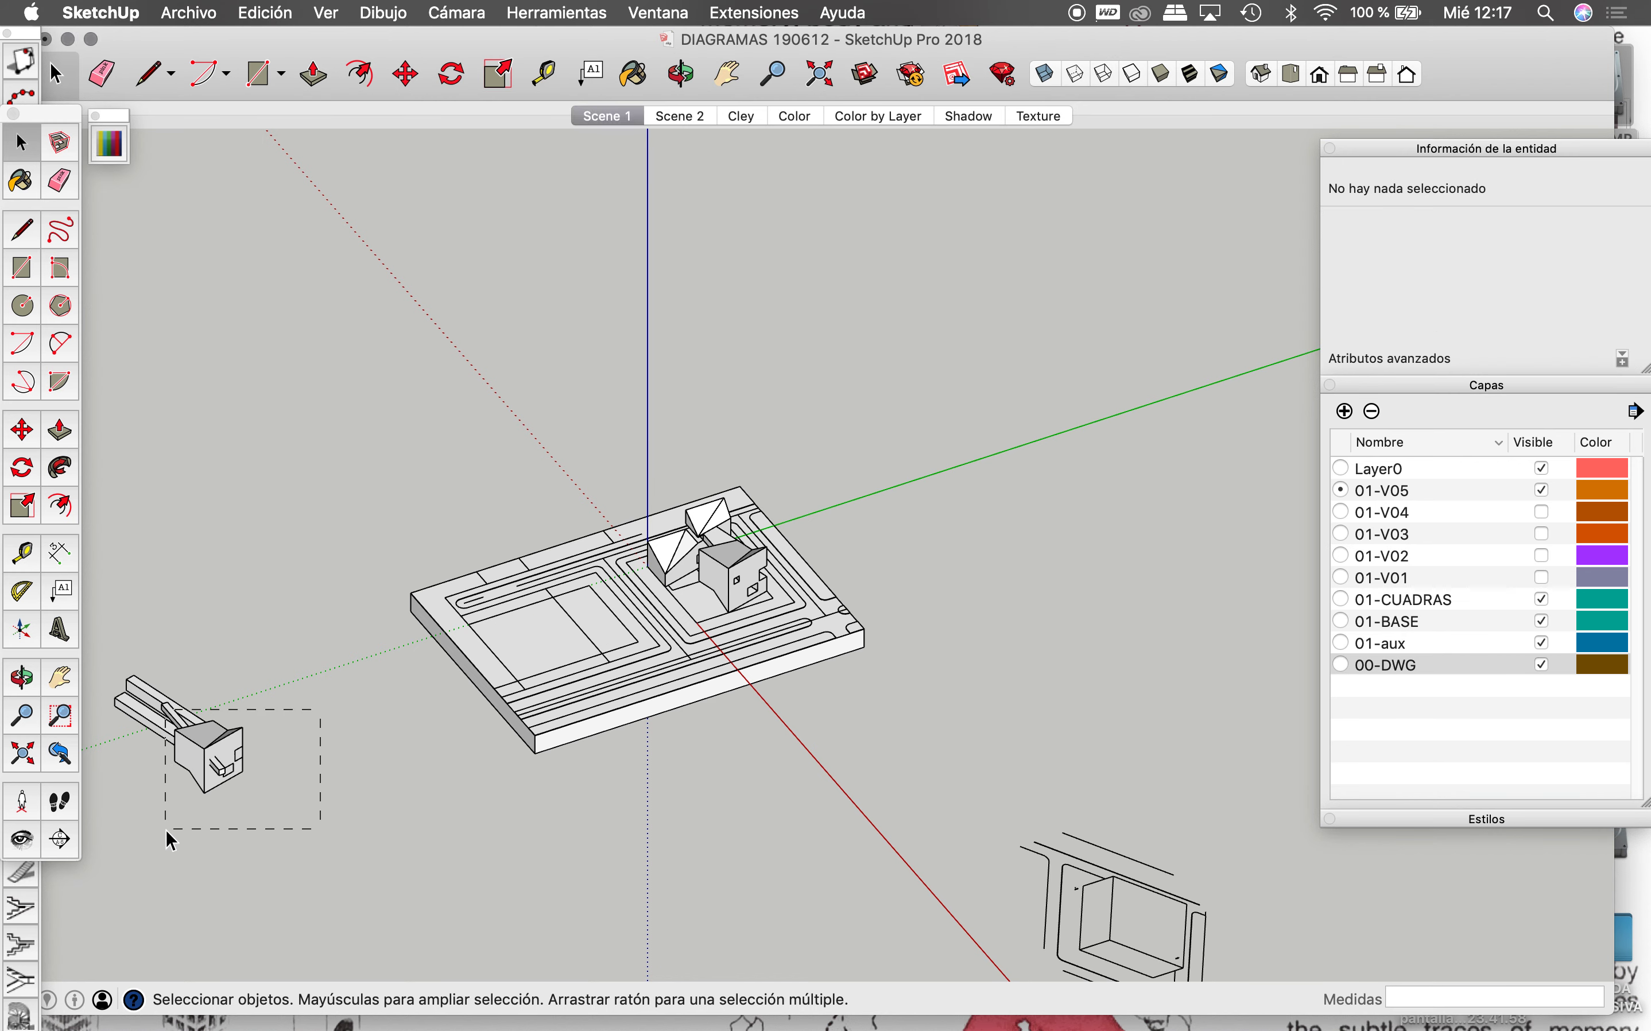
Step: Reselect the left-hand components and assign them to the 01-aux layer
left_click_drag(320, 709, 166, 830)
left_click(1625, 225)
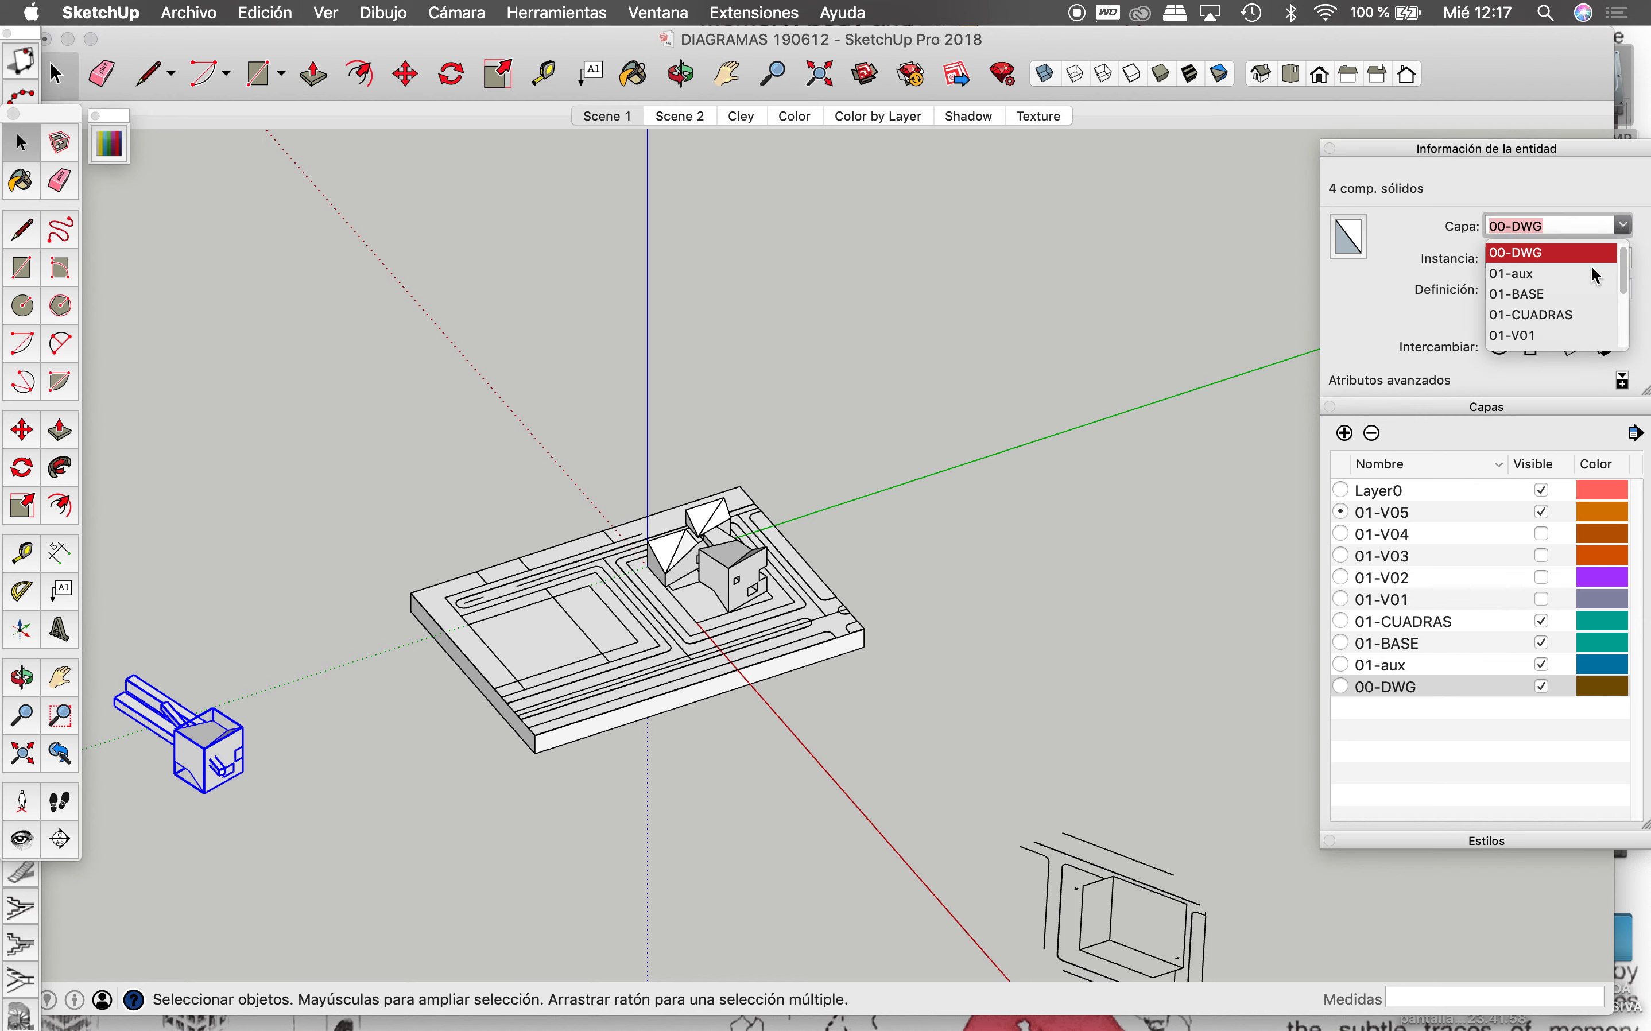
left_click(1555, 276)
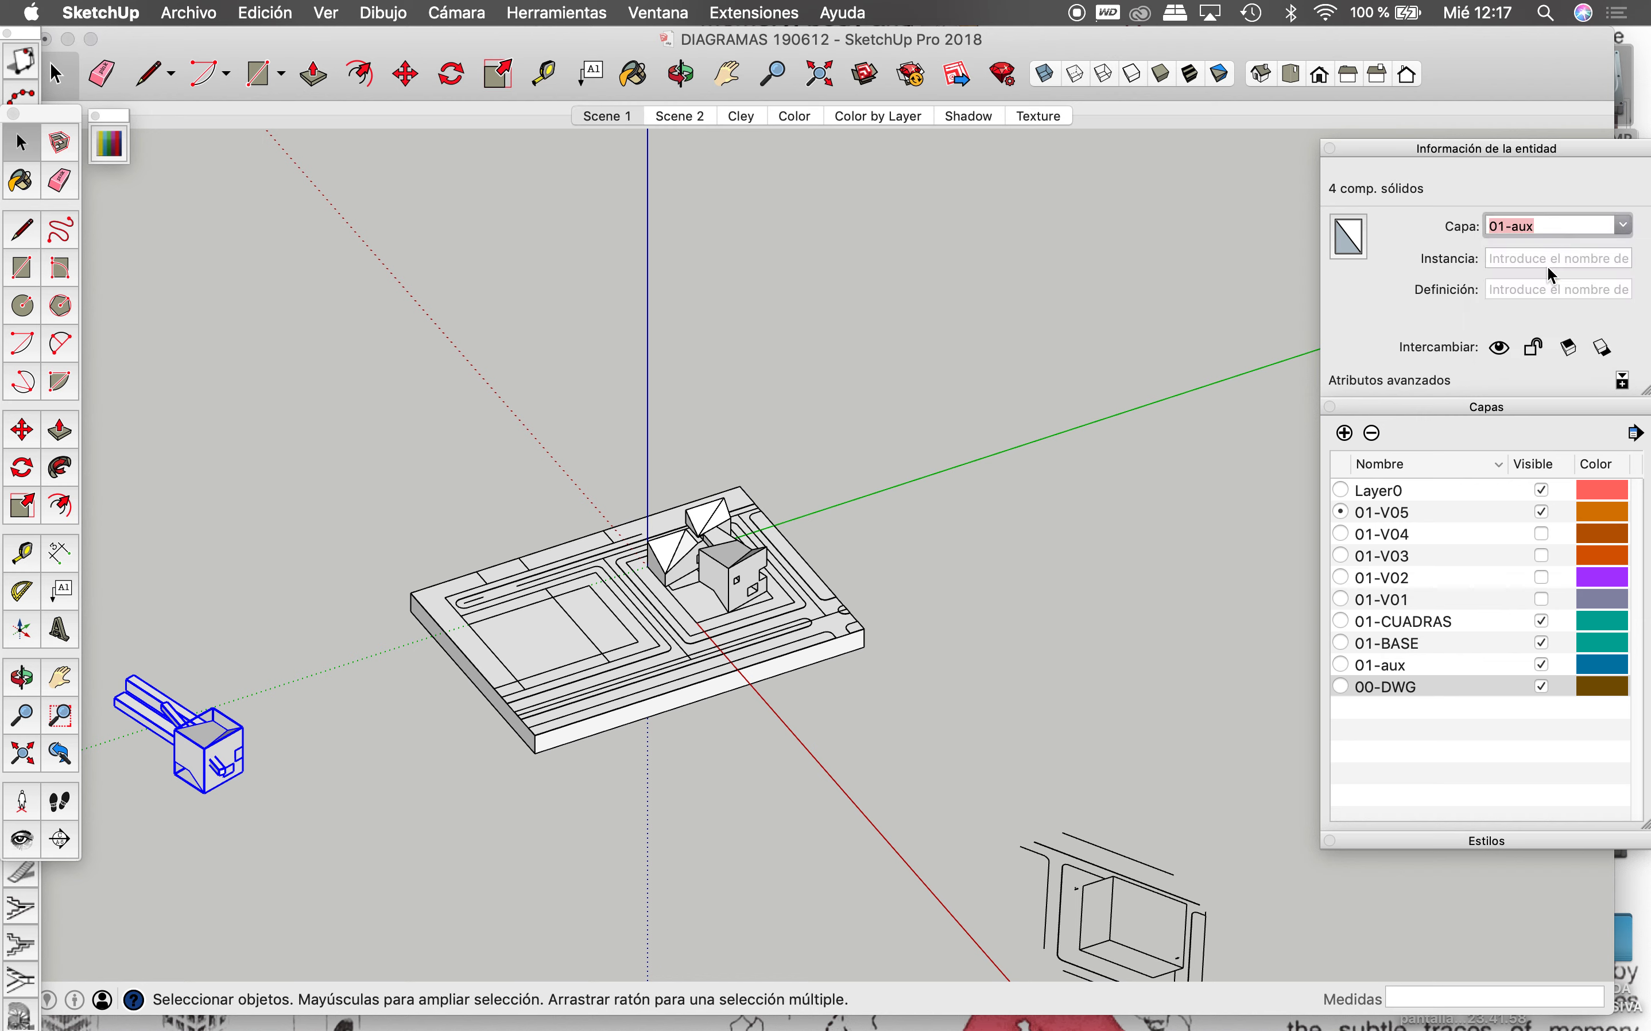
right_click(207, 754)
left_click(192, 740)
Step: Open the components' group for editing and assign its contents to 01-aux
scroll(153, 748, "up", 3)
double_click(161, 734)
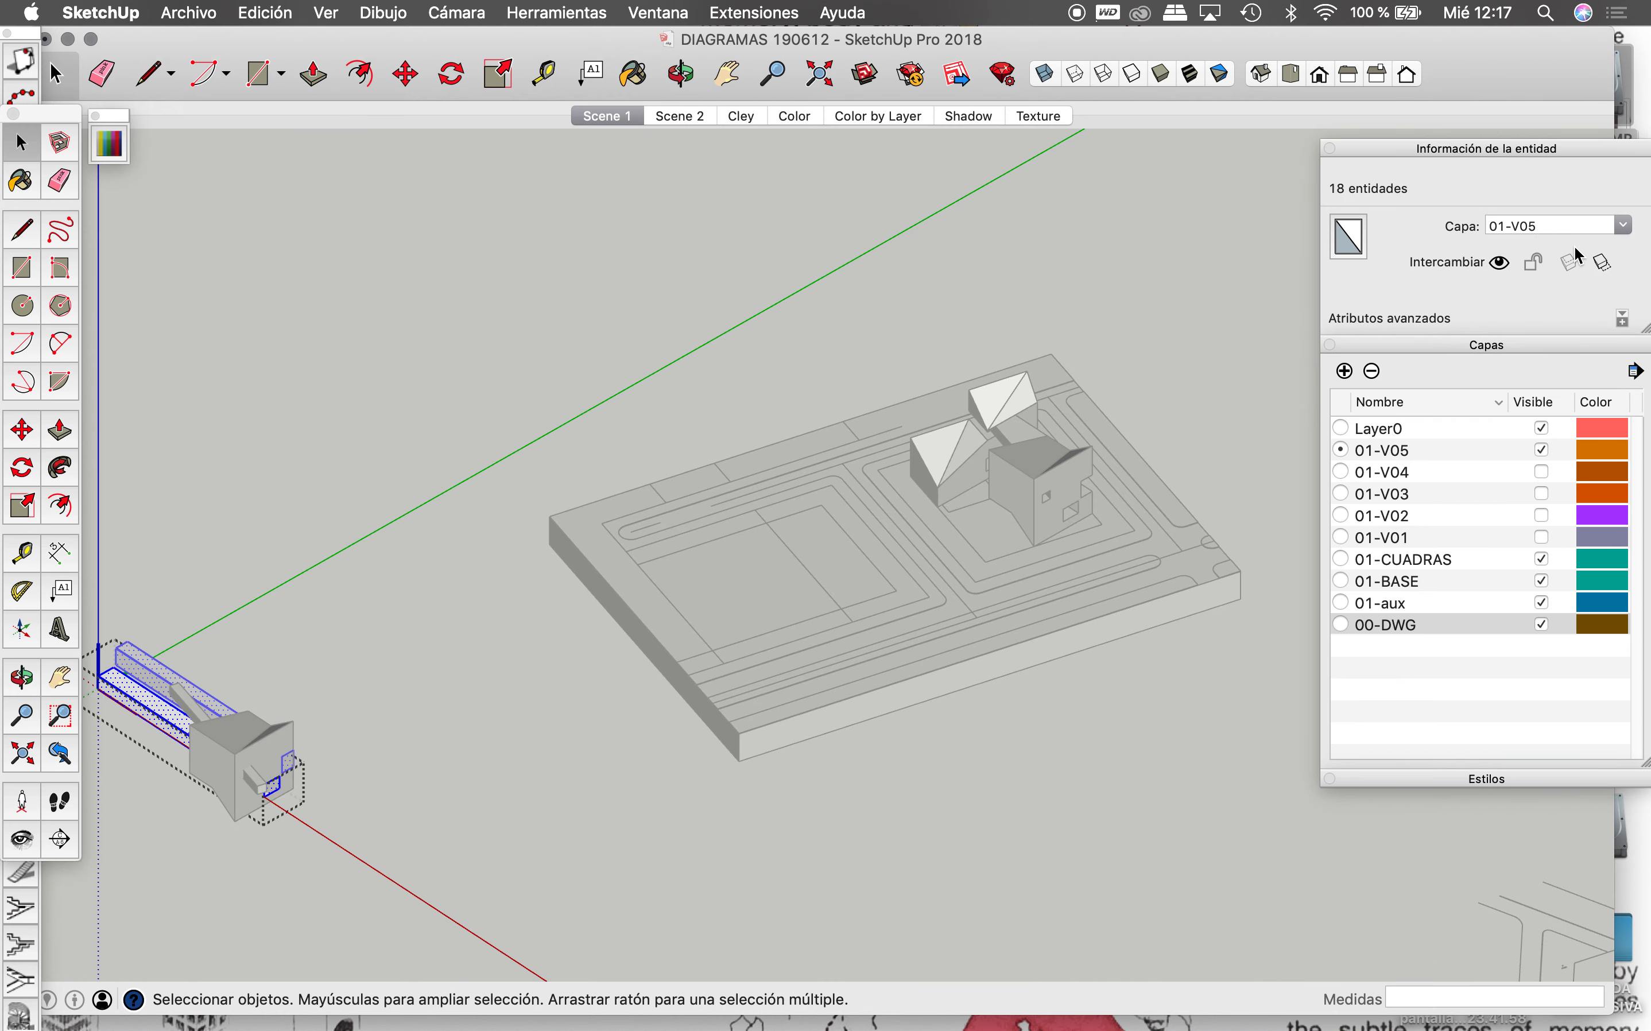
left_click(1626, 232)
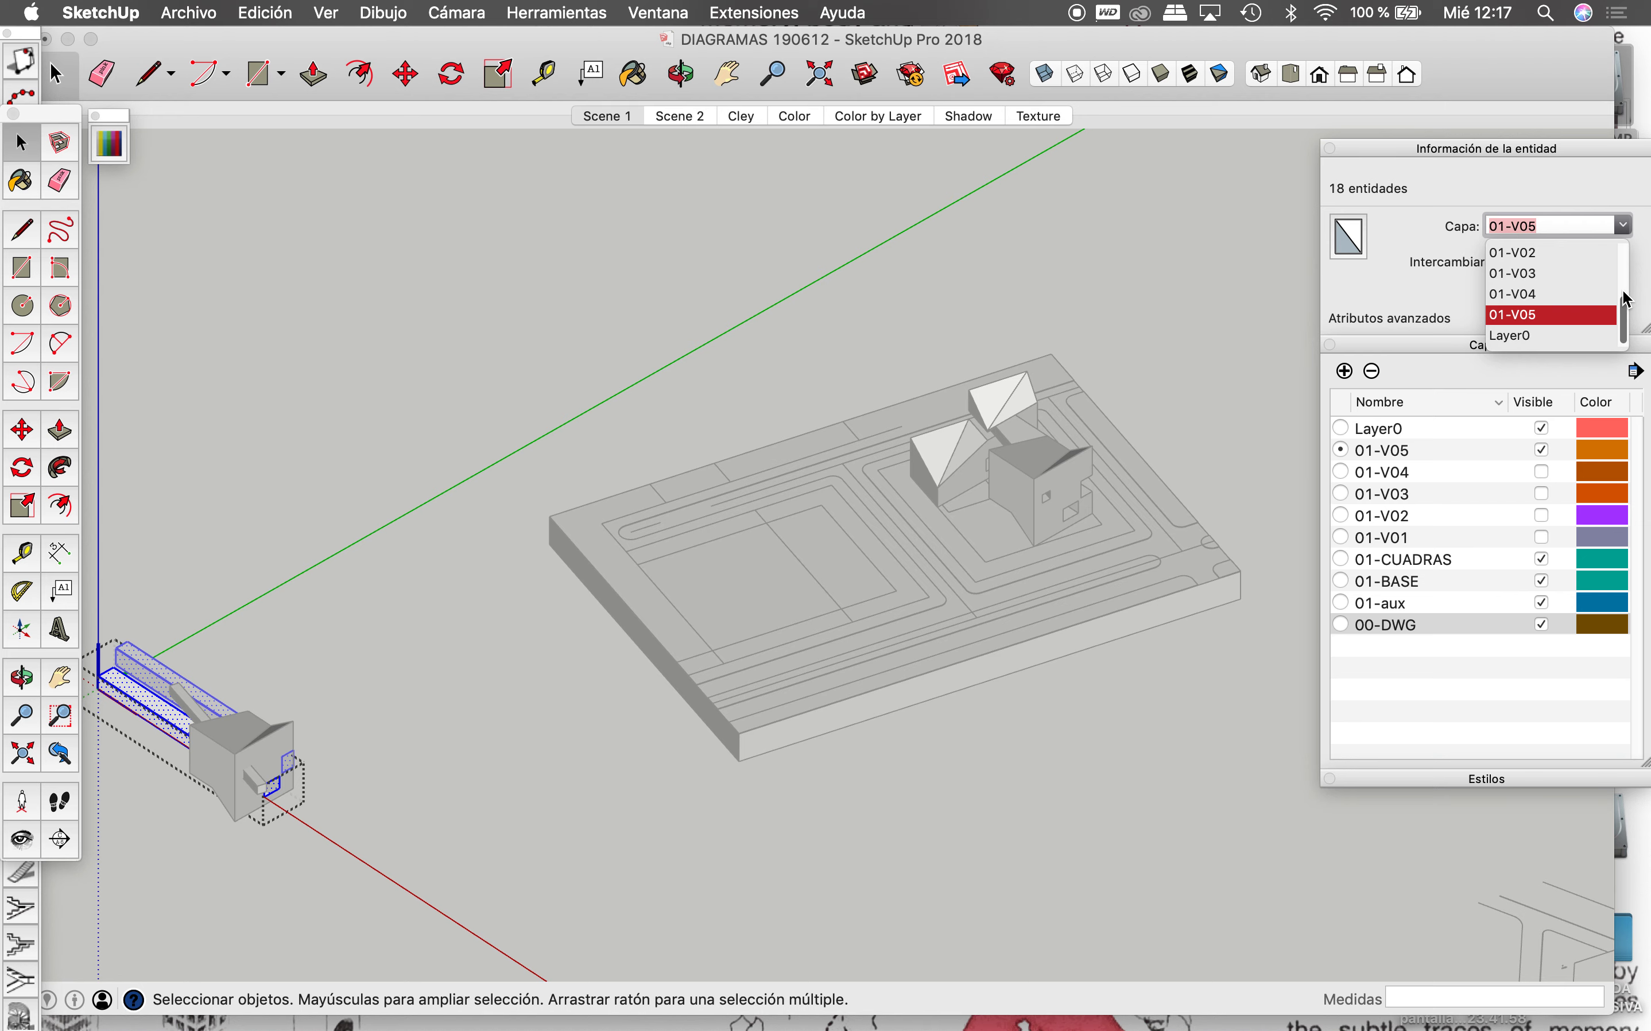
left_click_drag(1629, 300, 1626, 236)
left_click(1545, 276)
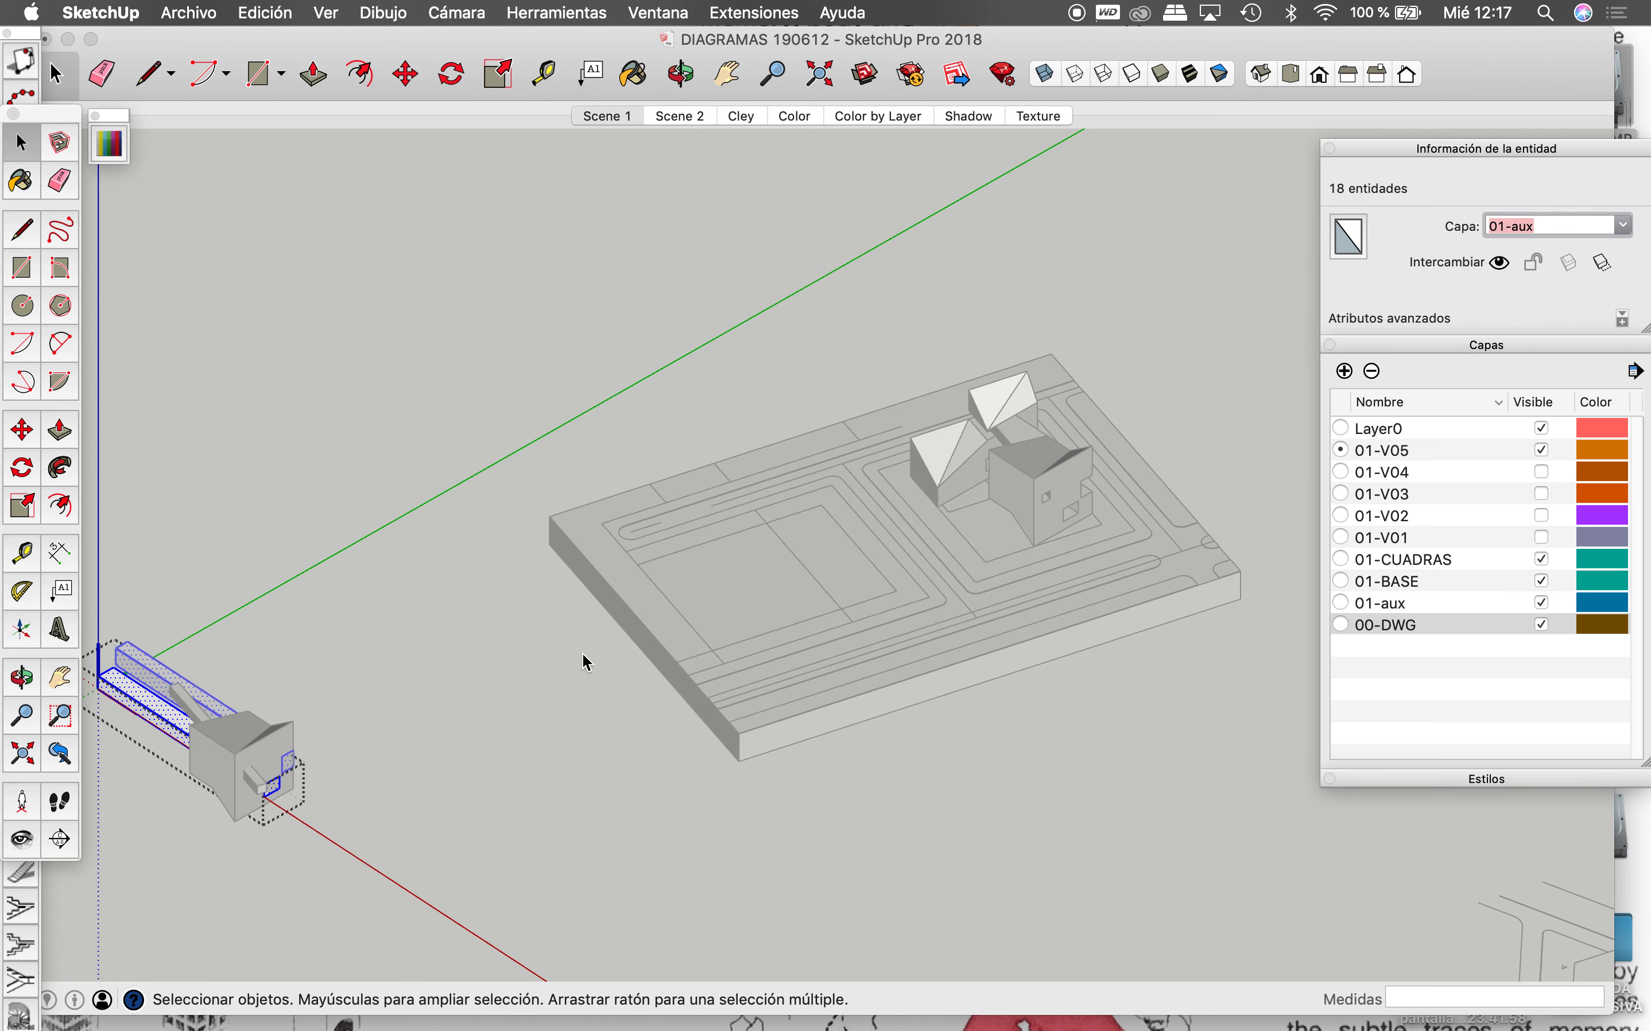
key("Page_Up")
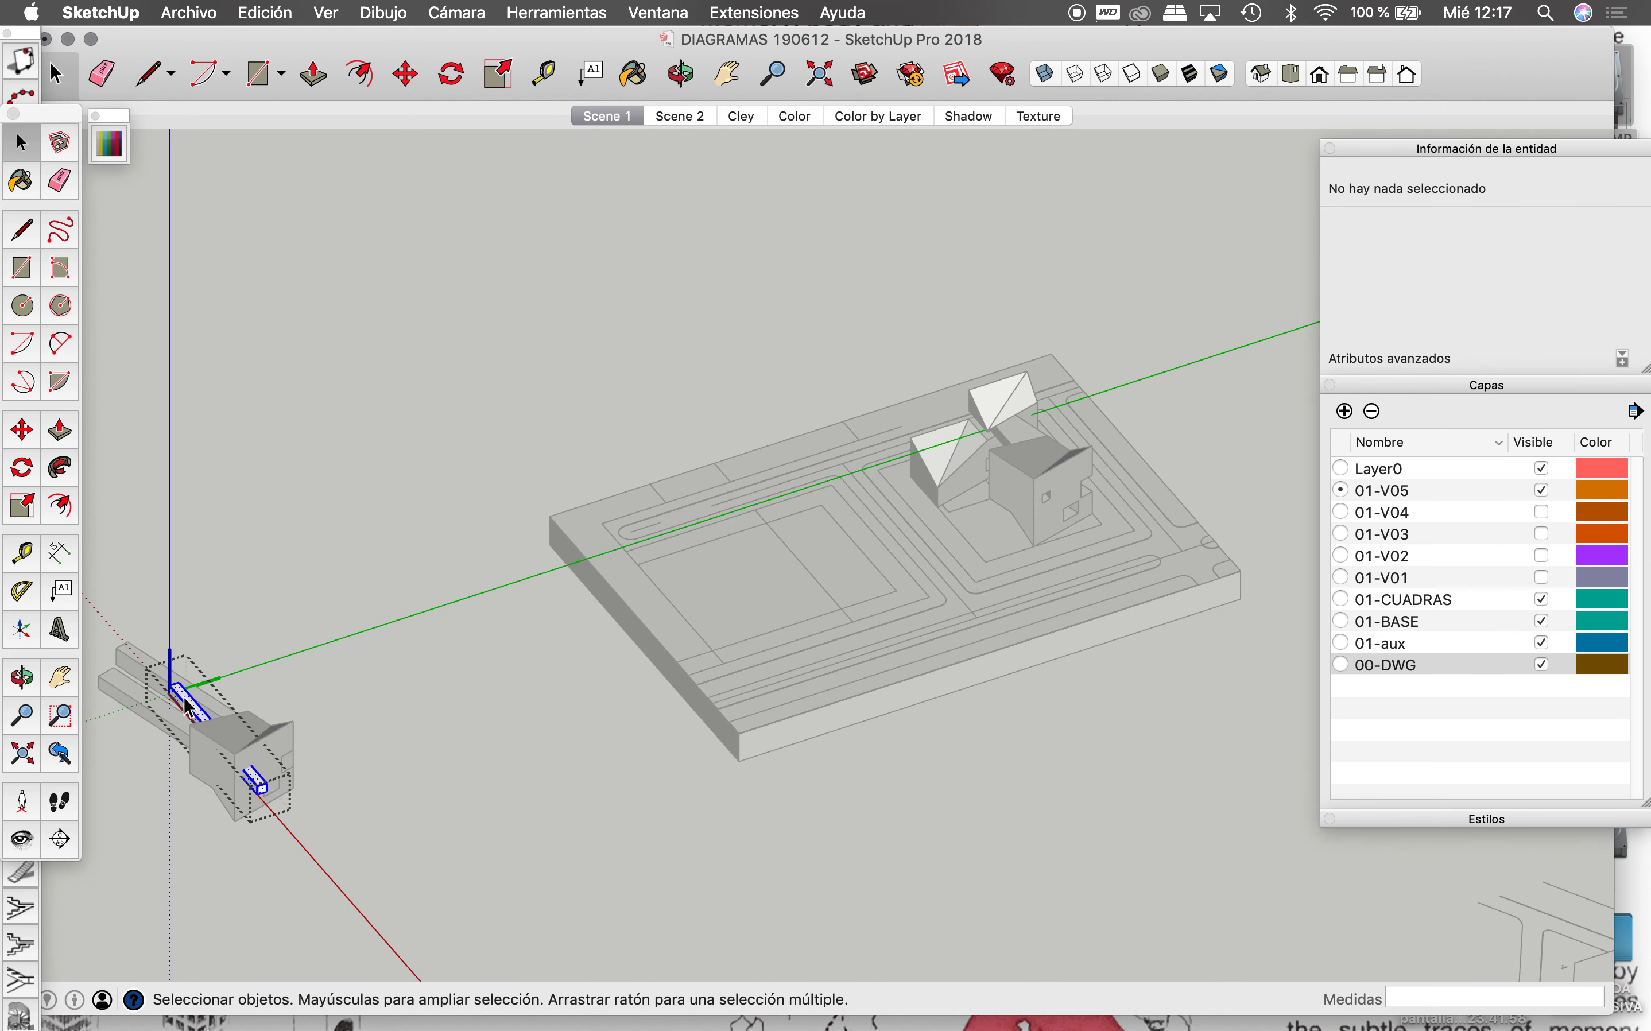
Step: Assign the group's inner entities and the cube part's contents to 01-aux, then exit
left_click(189, 709)
left_click(1631, 227)
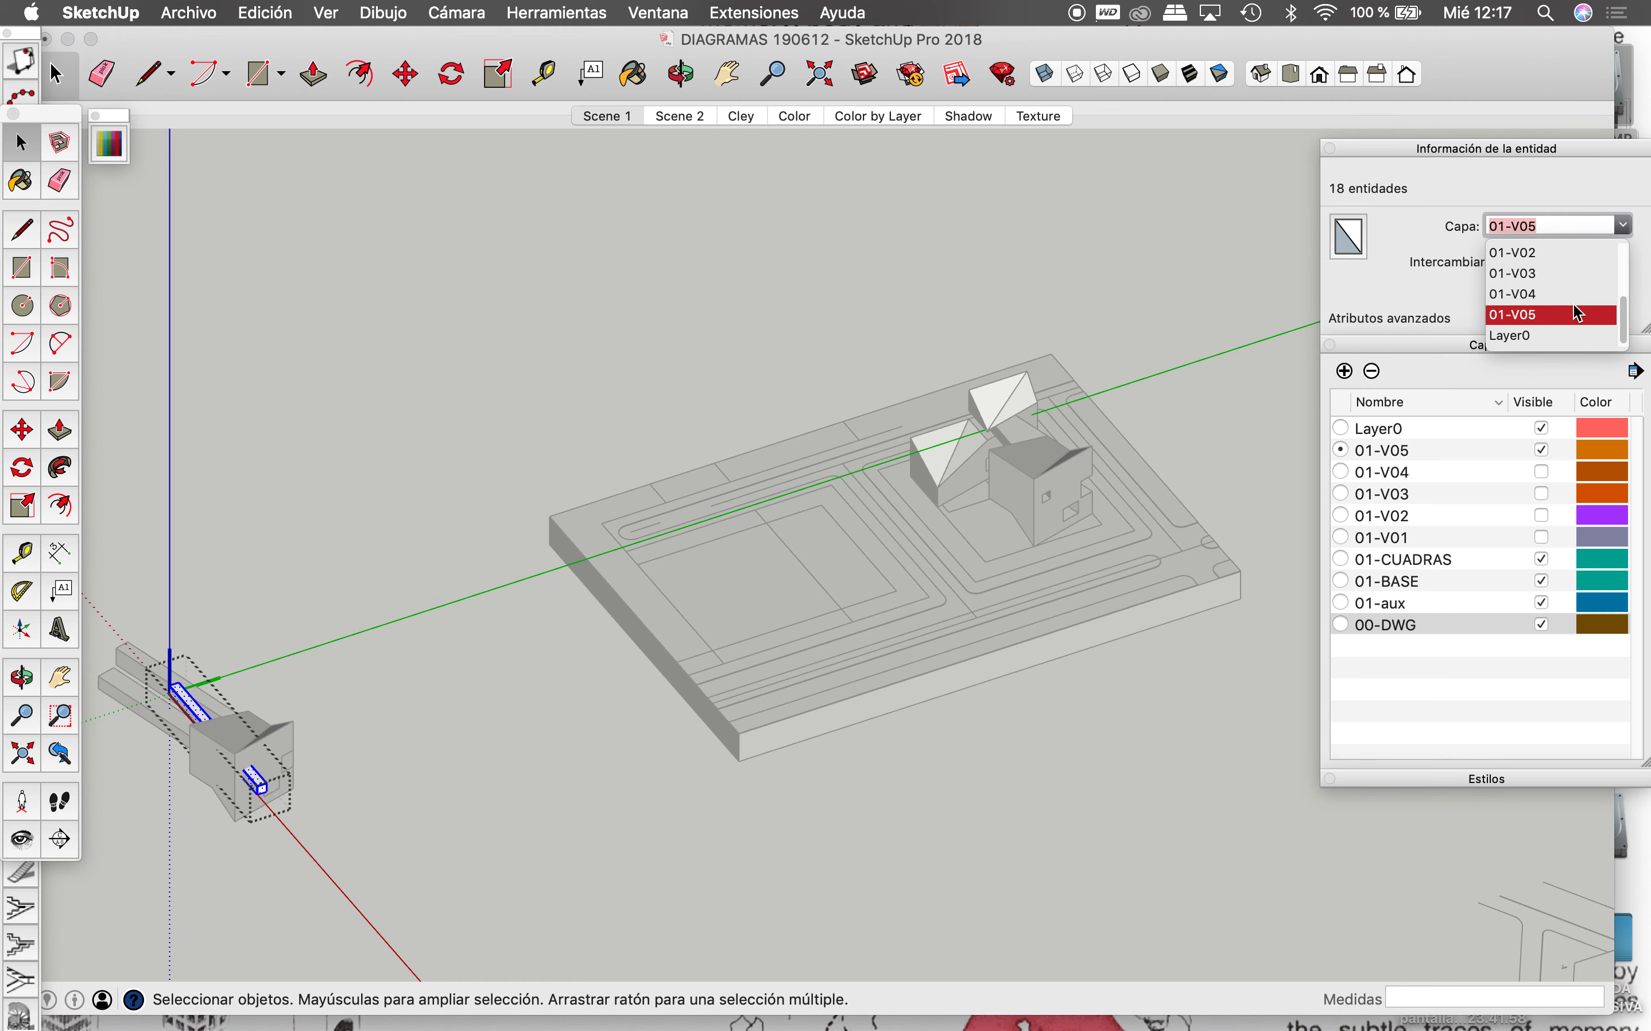
scroll(1581, 314, "up", 3)
left_click(1556, 277)
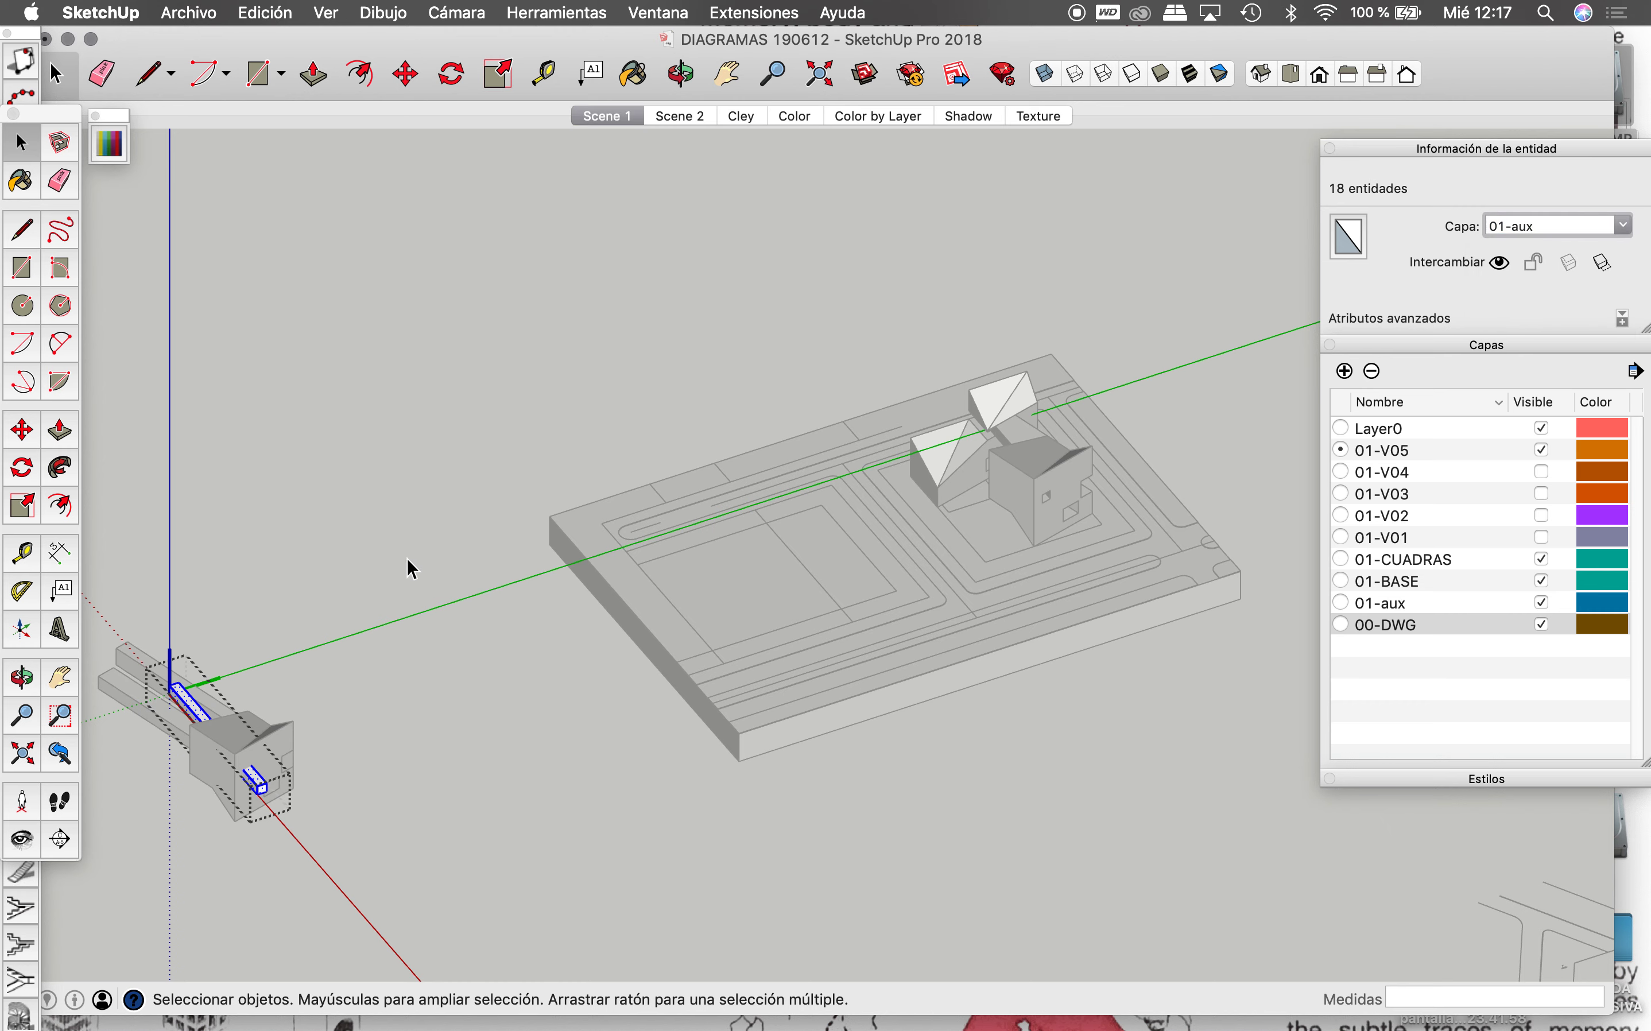
left_click(418, 559)
double_click(243, 764)
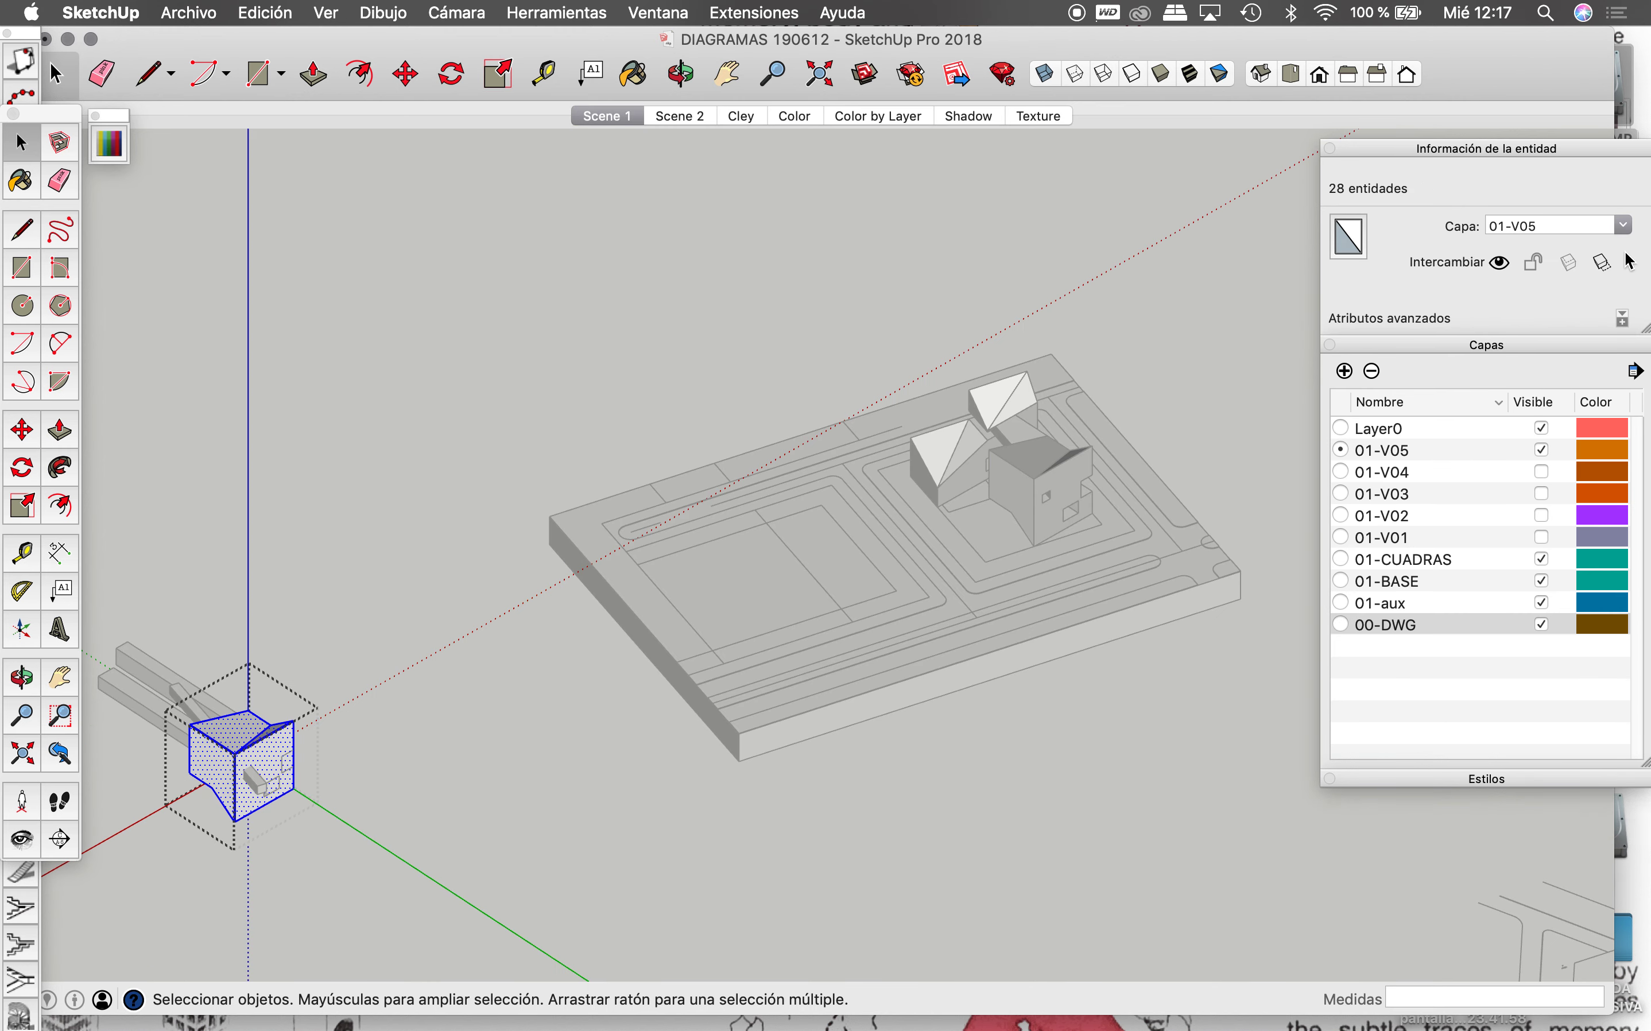
left_click(1630, 228)
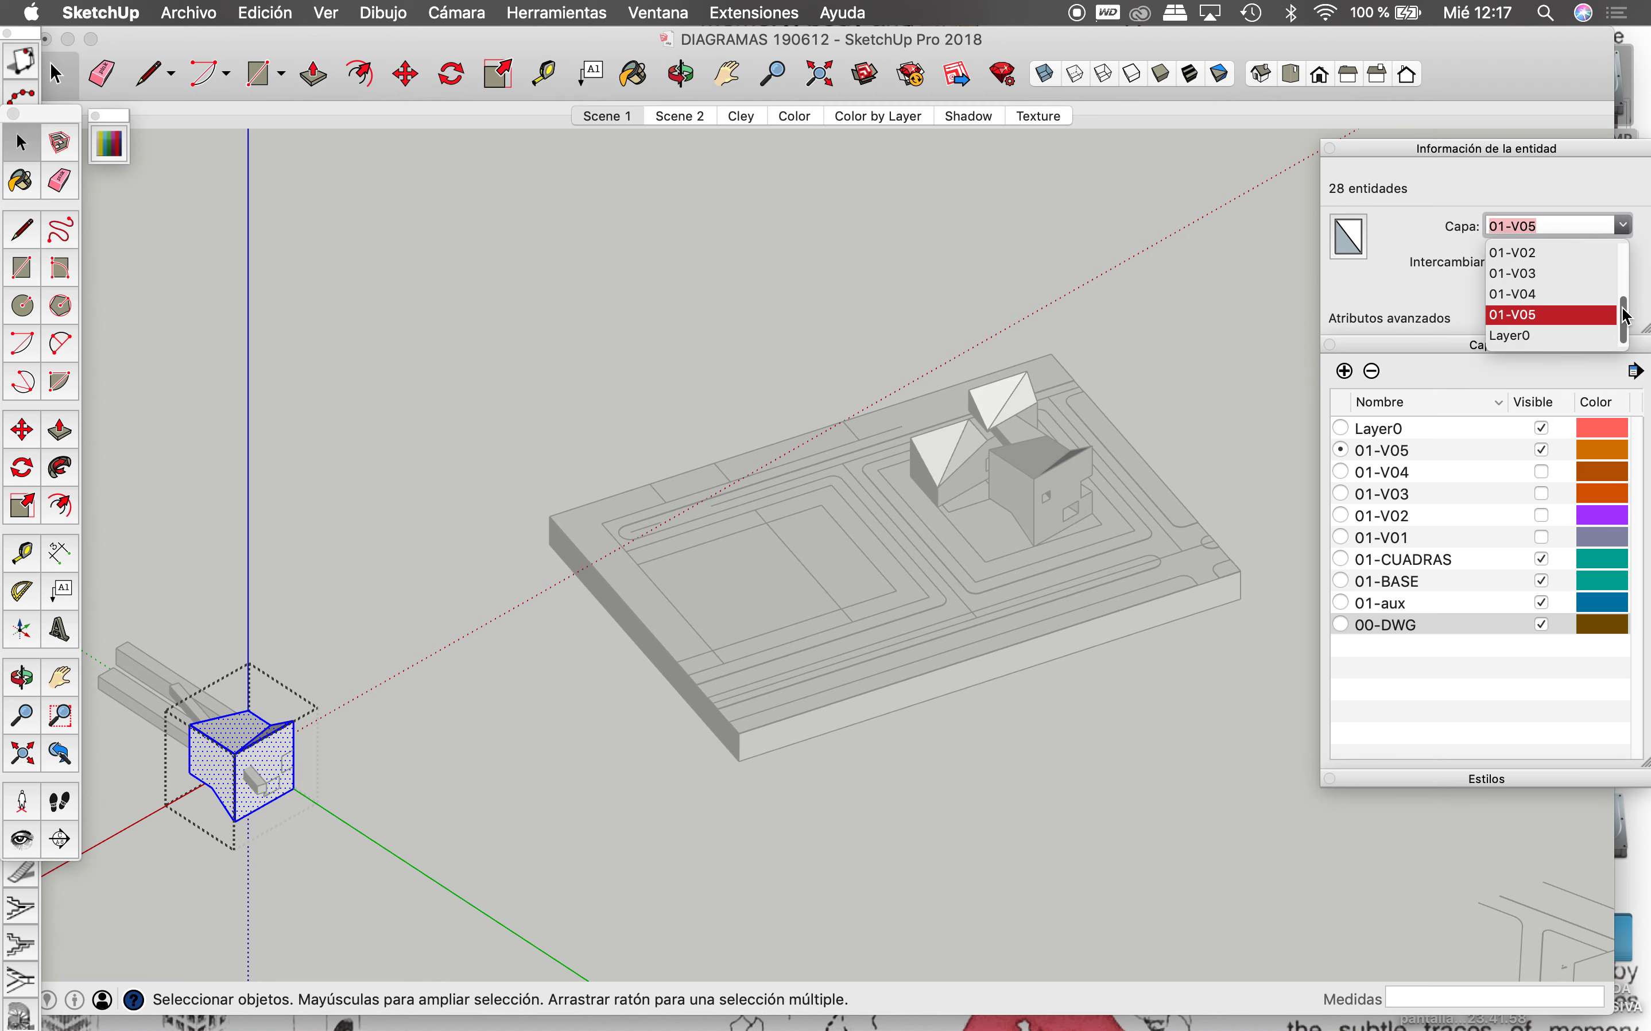
scroll(1623, 321, "up", 3)
left_click(1550, 275)
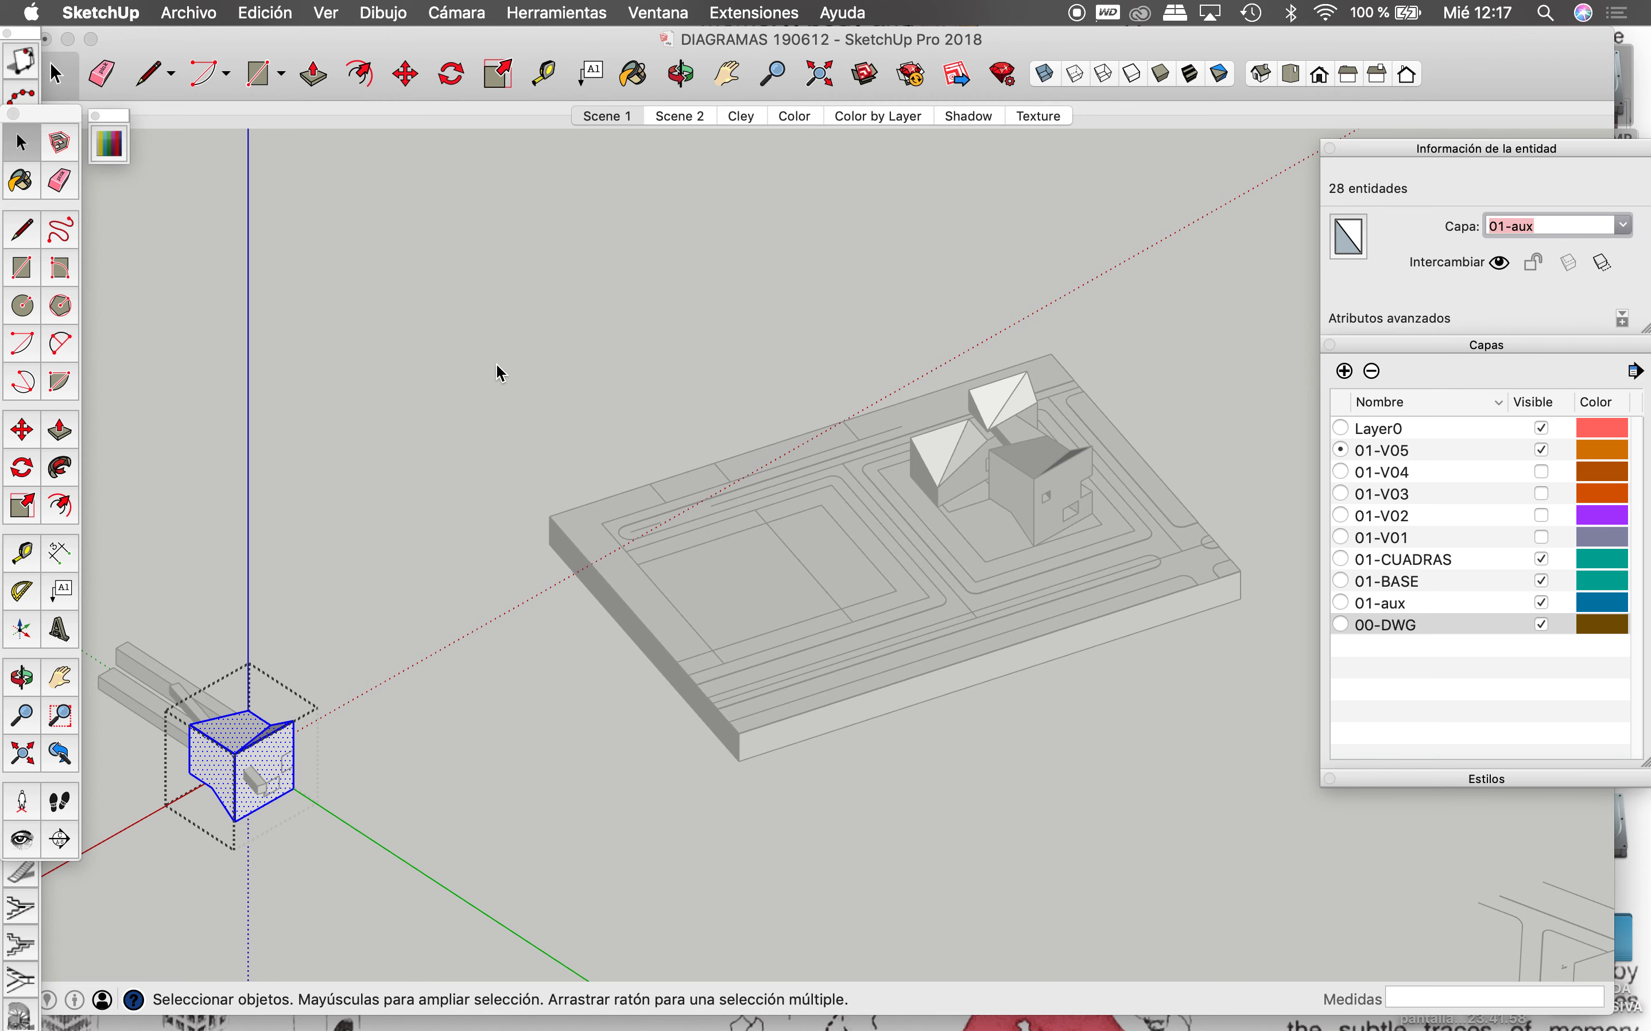
left_click(498, 367)
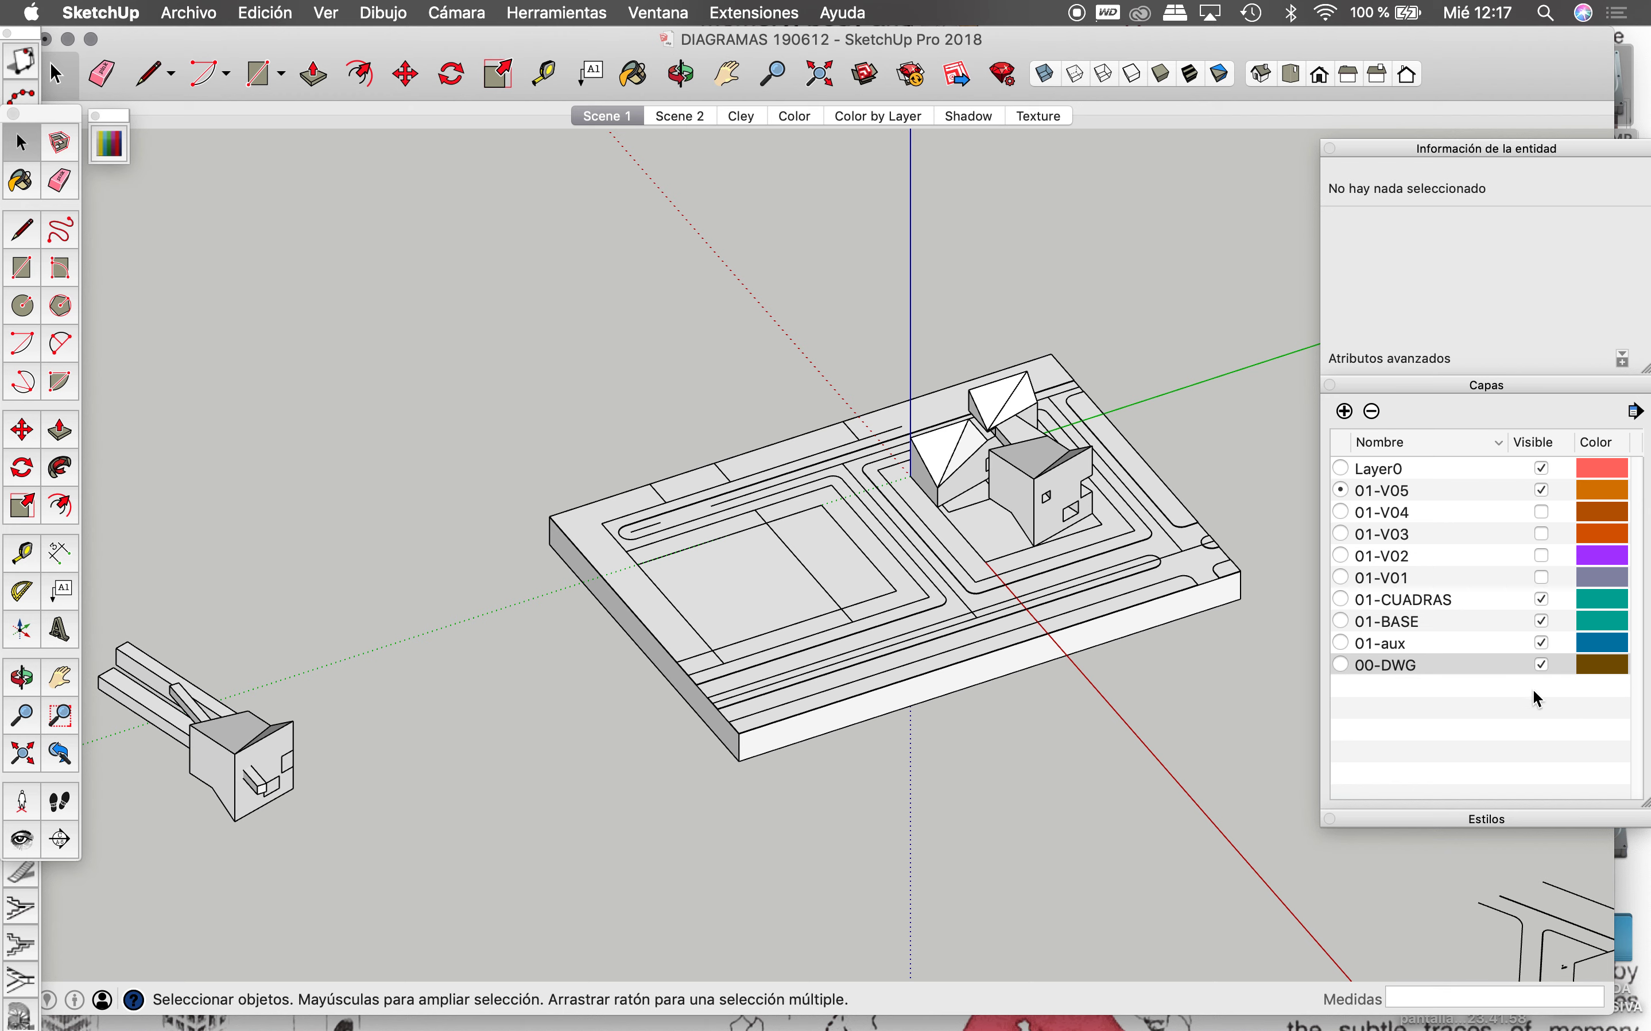
Step: Hide the 00-DWG and 01-aux layers and switch to the standard isometric view
left_click(1542, 665)
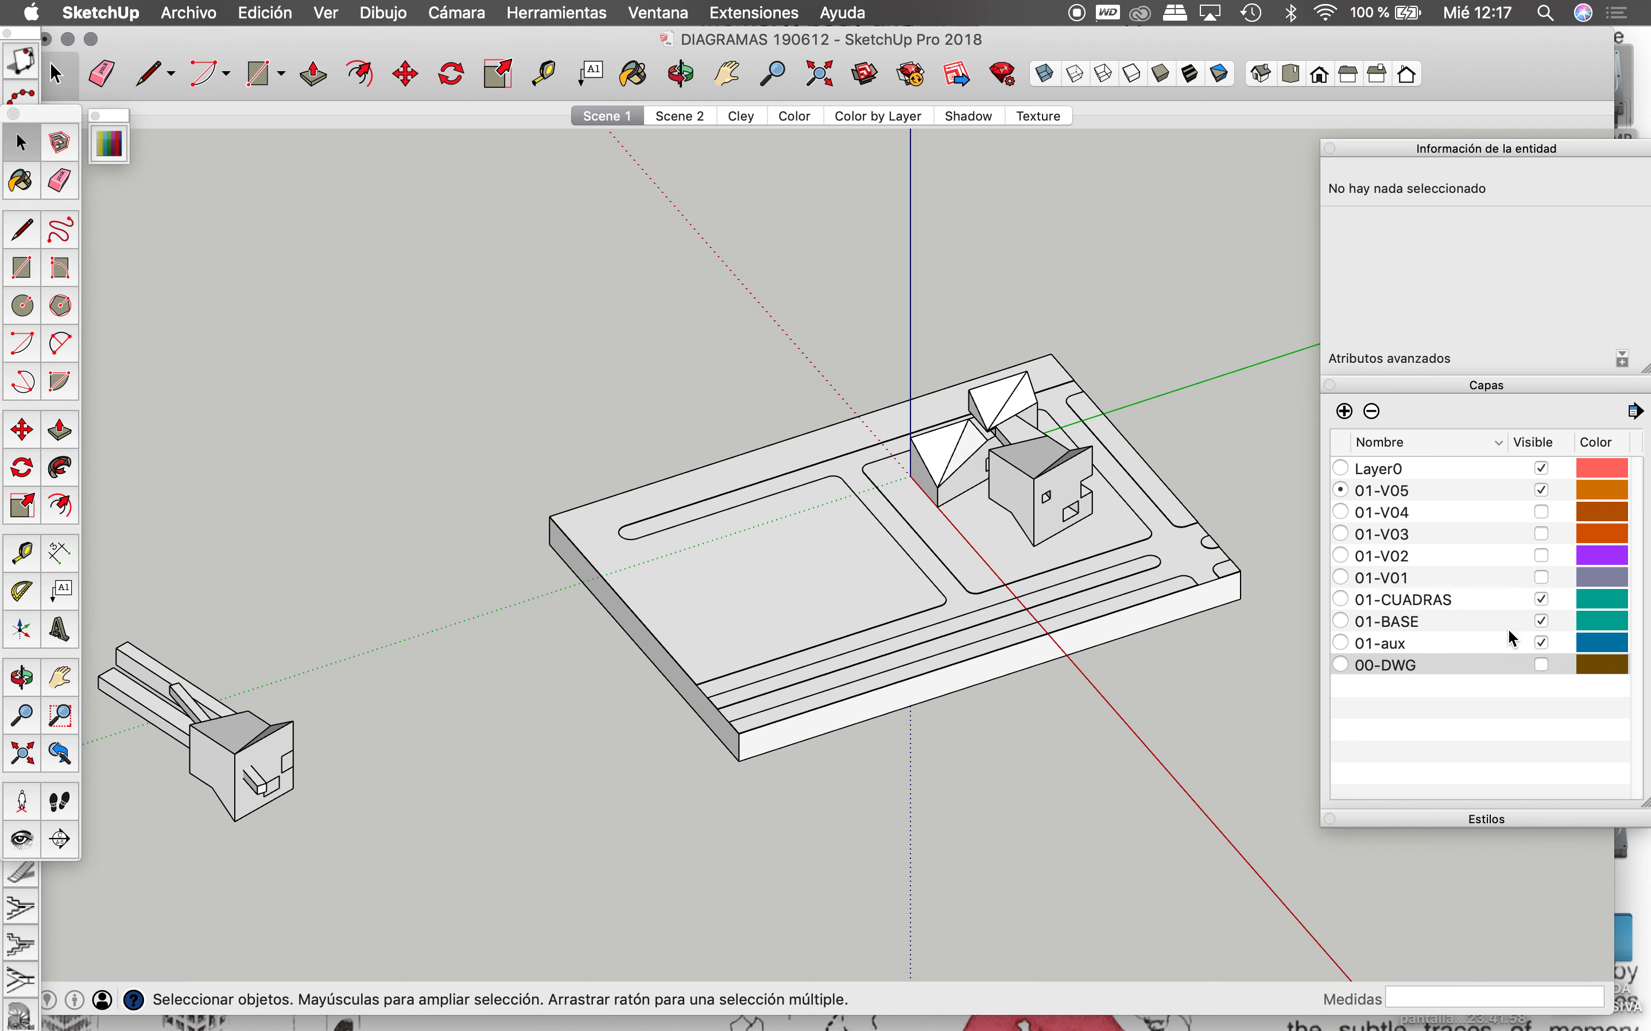
left_click(1546, 645)
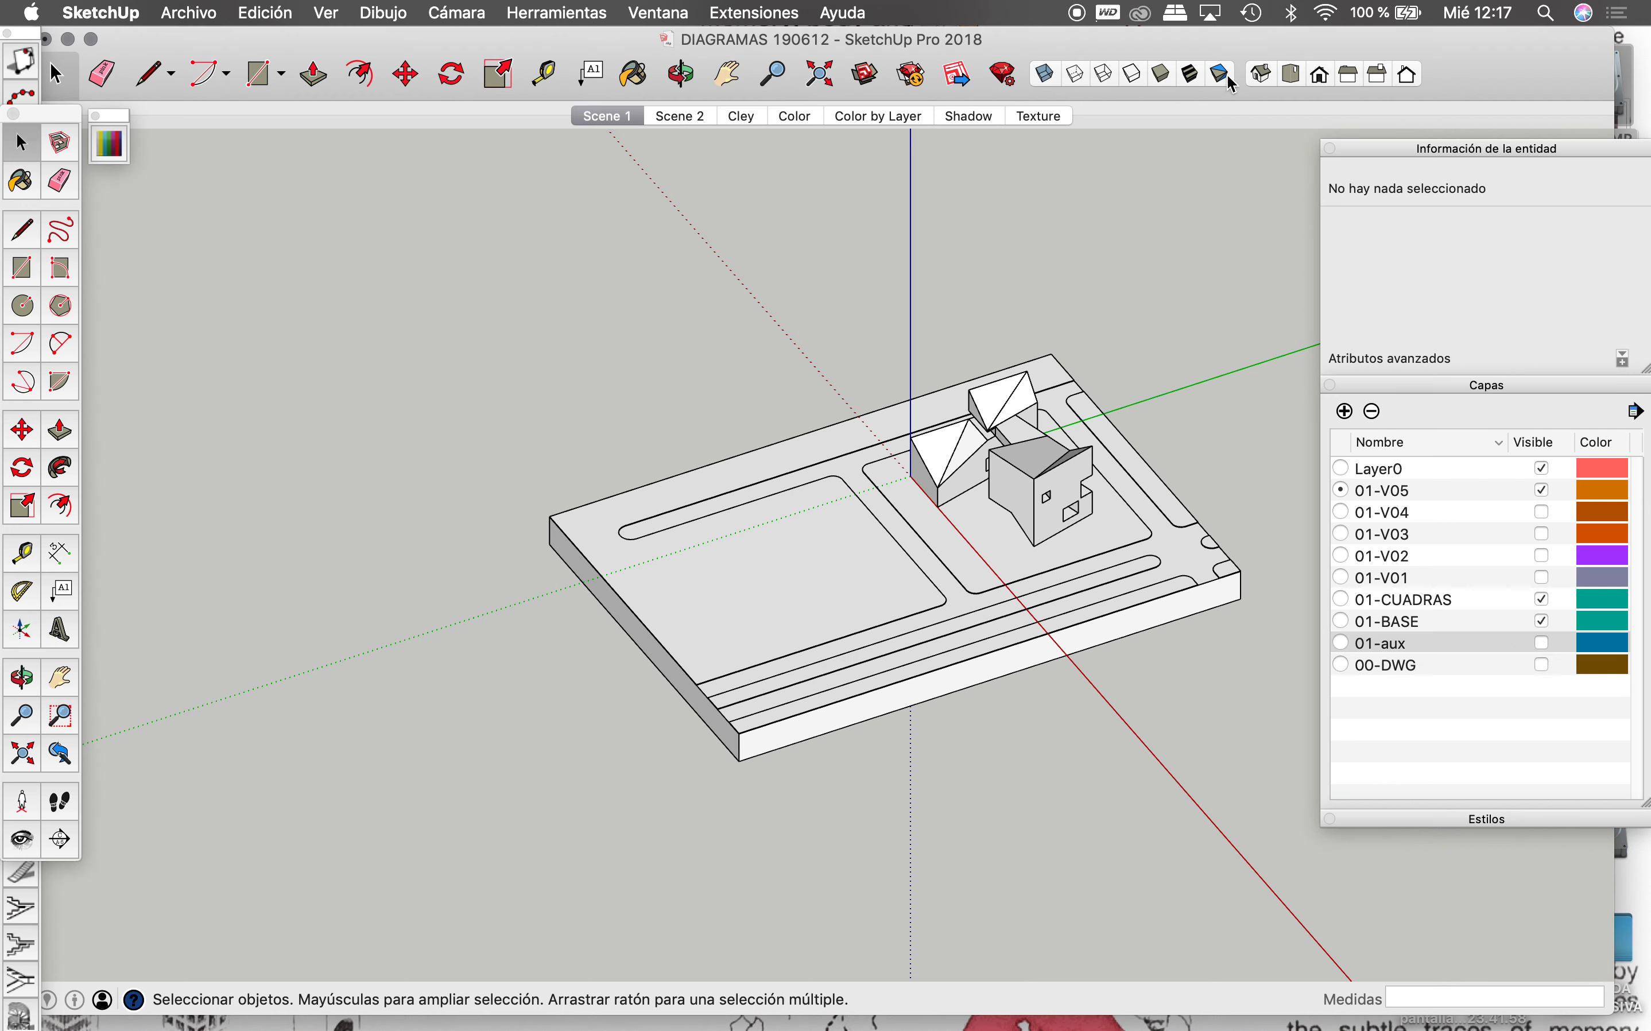
left_click(1262, 75)
scroll(846, 545, "up", 3)
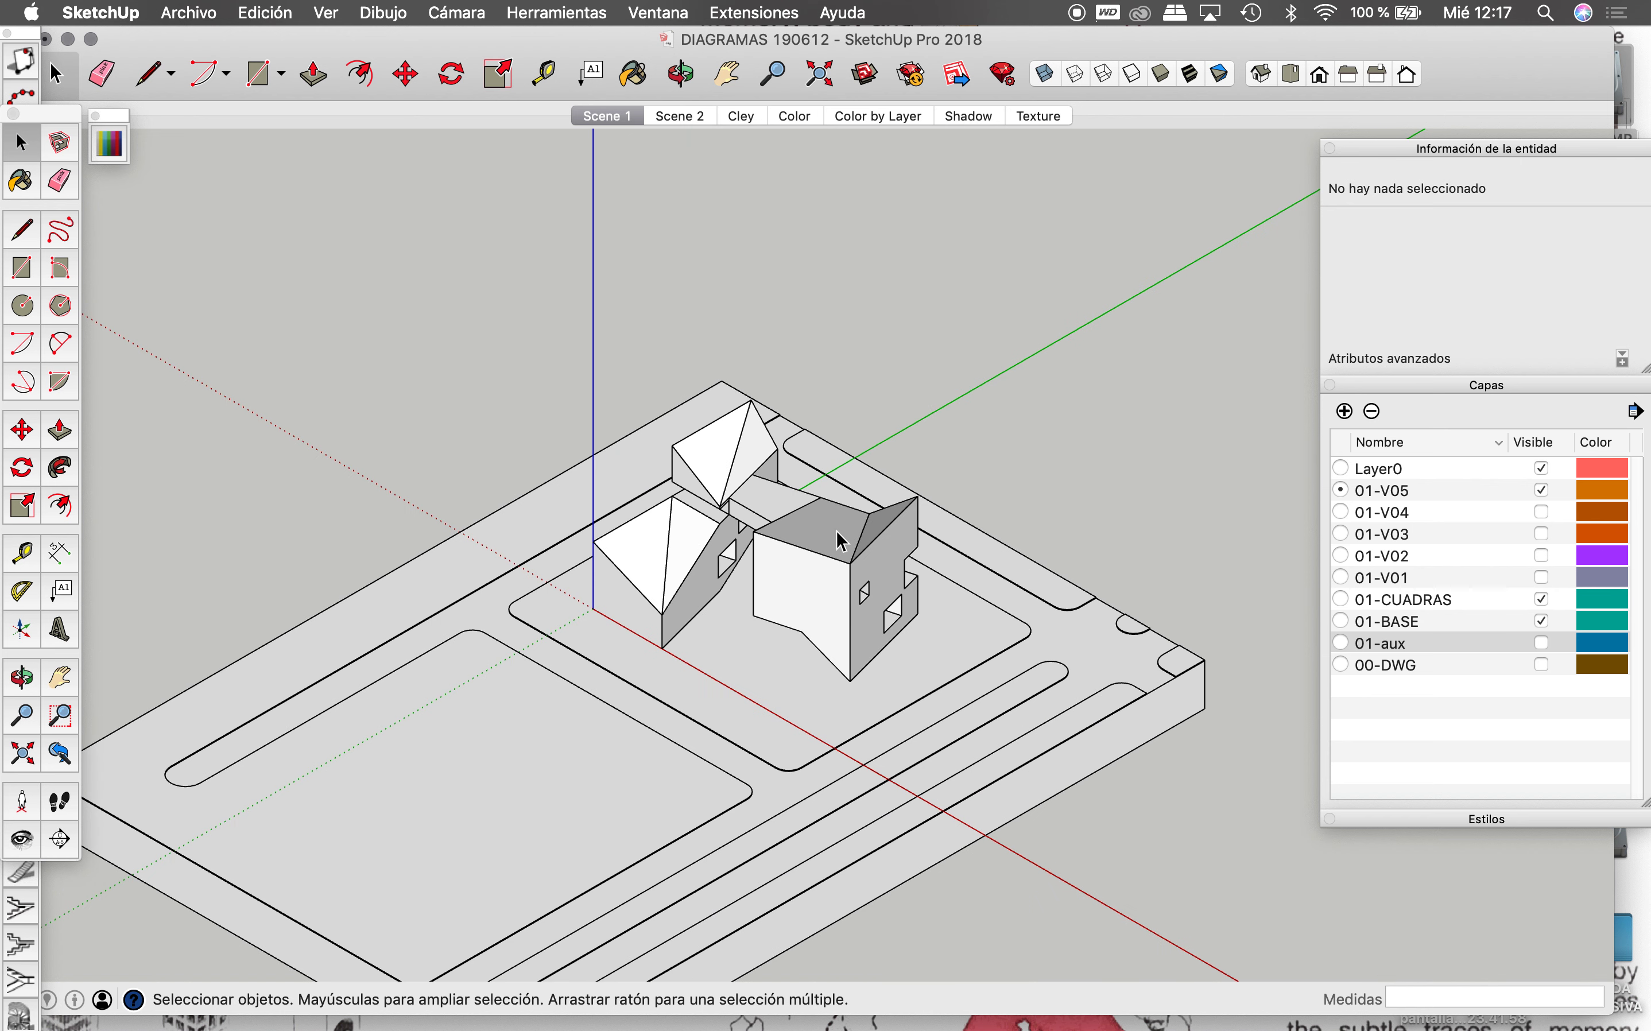
scroll(846, 545, "up", 3)
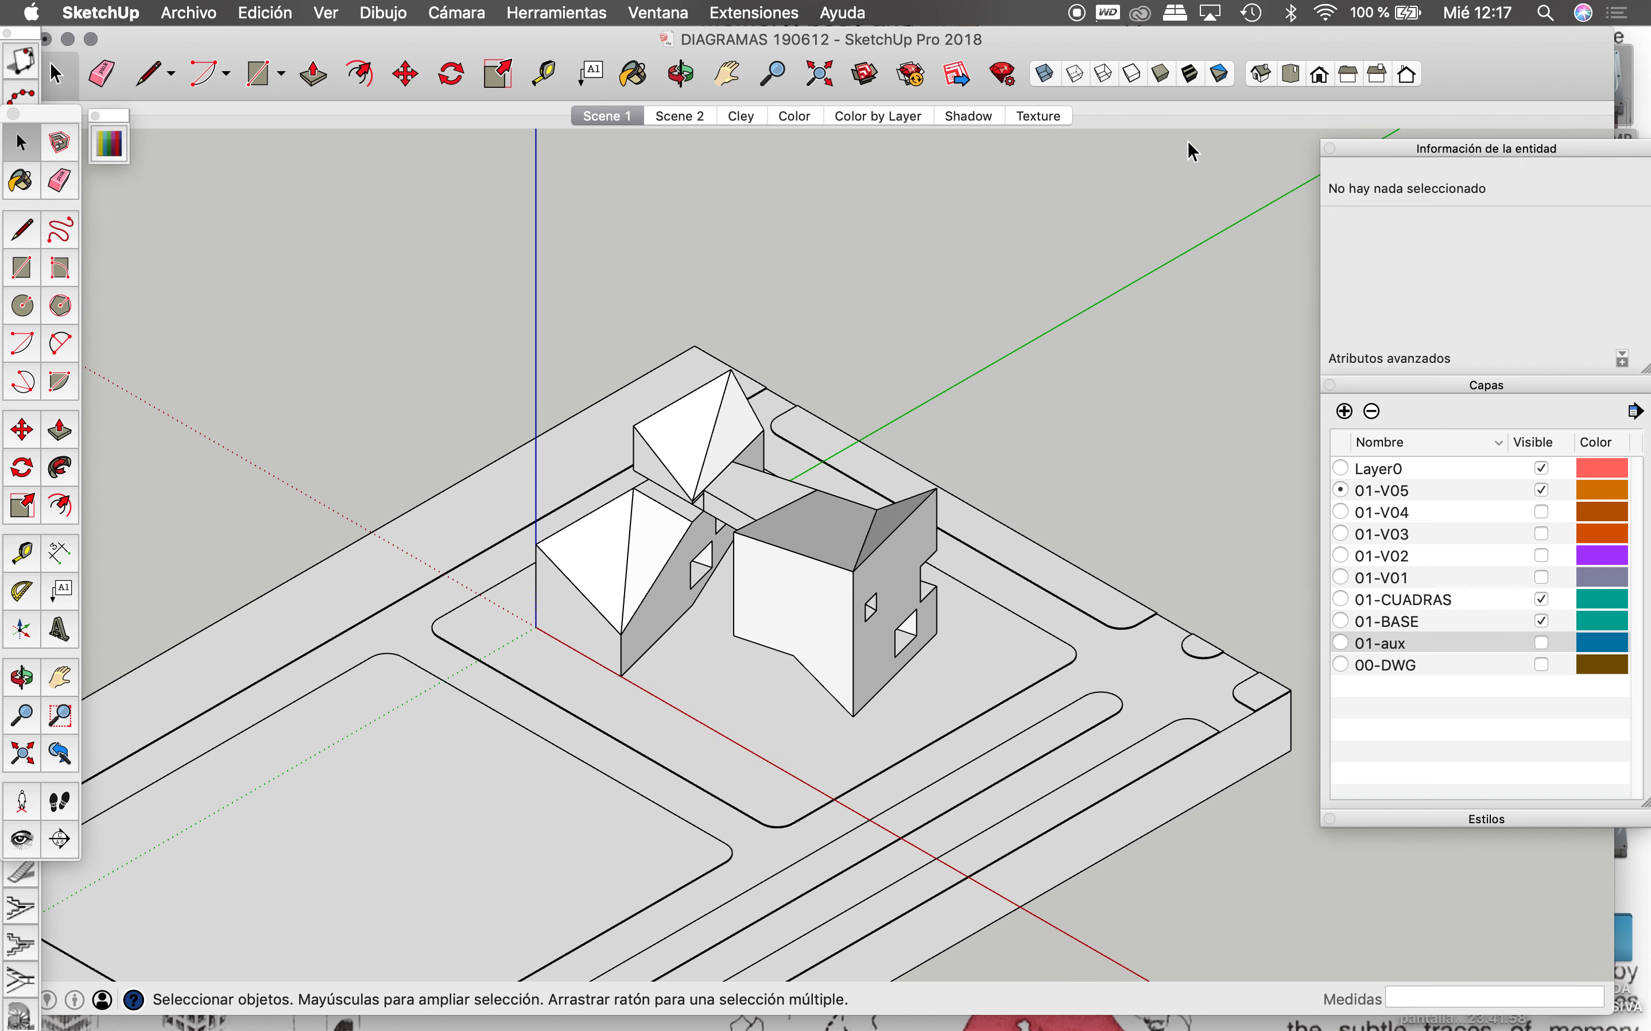
Step: Orbit around the houses and site base from several angles, returning to isometric each time
left_click(681, 75)
mouse_move(888, 287)
left_mouse_down()
mouse_move(572, 326)
mouse_move(668, 401)
left_mouse_up()
left_click(1267, 78)
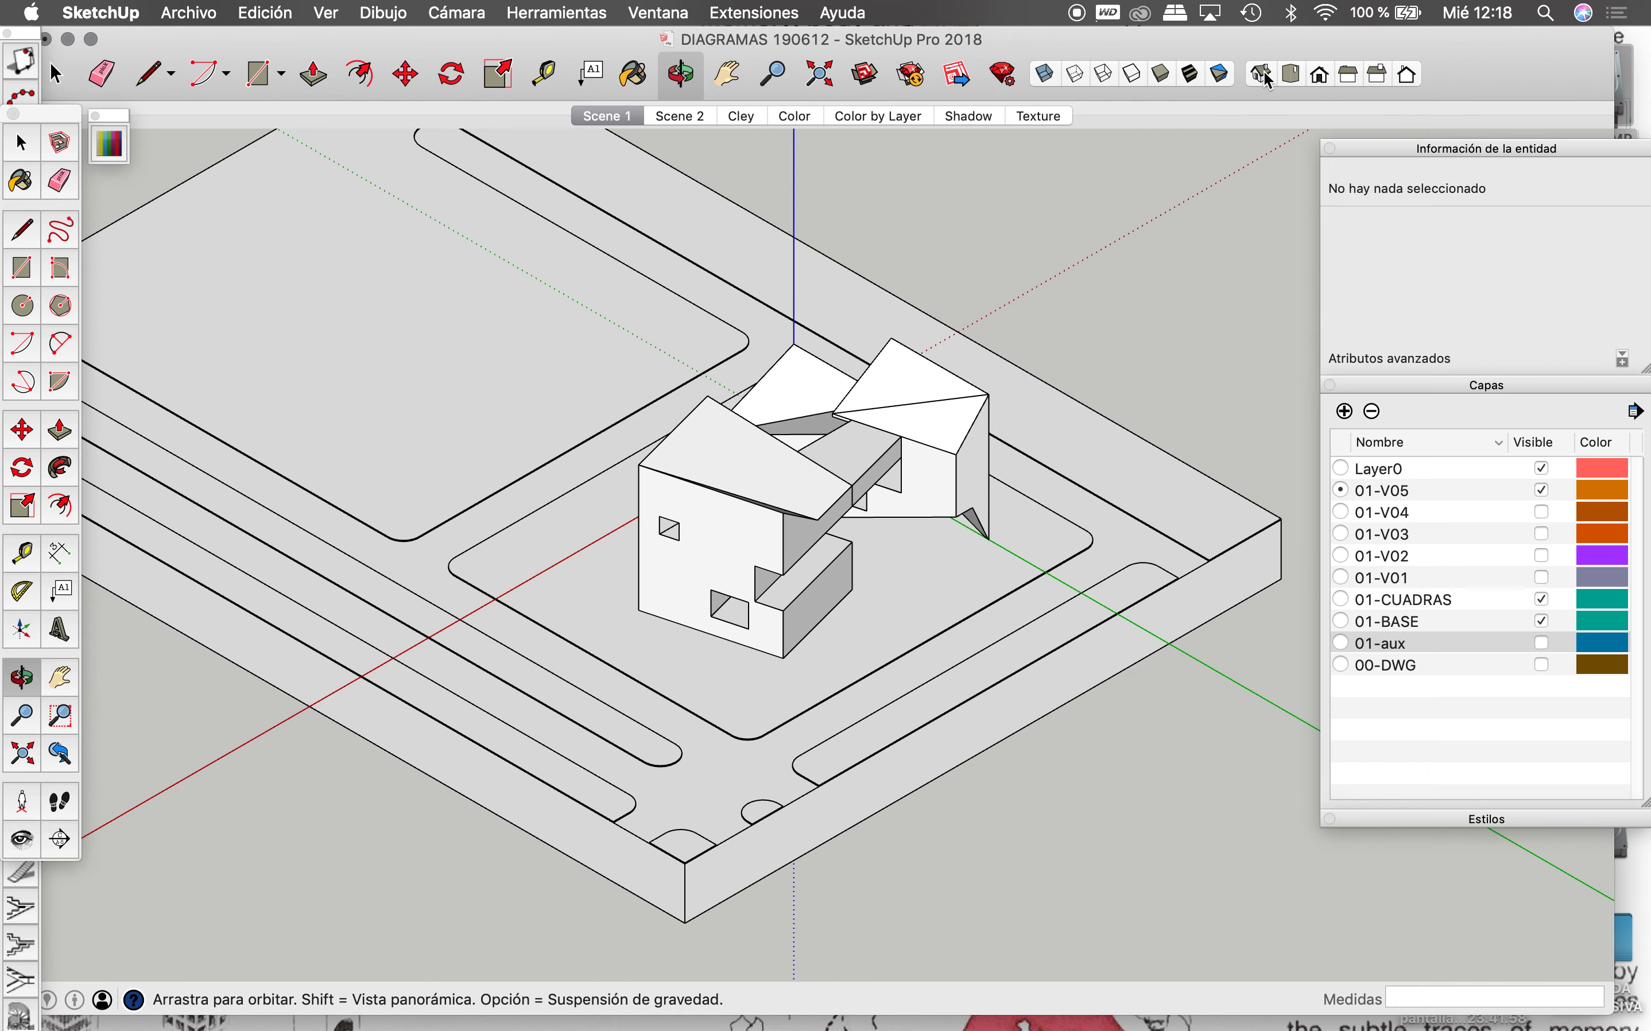
mouse_move(977, 443)
left_mouse_down()
mouse_move(847, 450)
mouse_move(904, 458)
mouse_move(1112, 195)
left_mouse_up()
left_click(1271, 79)
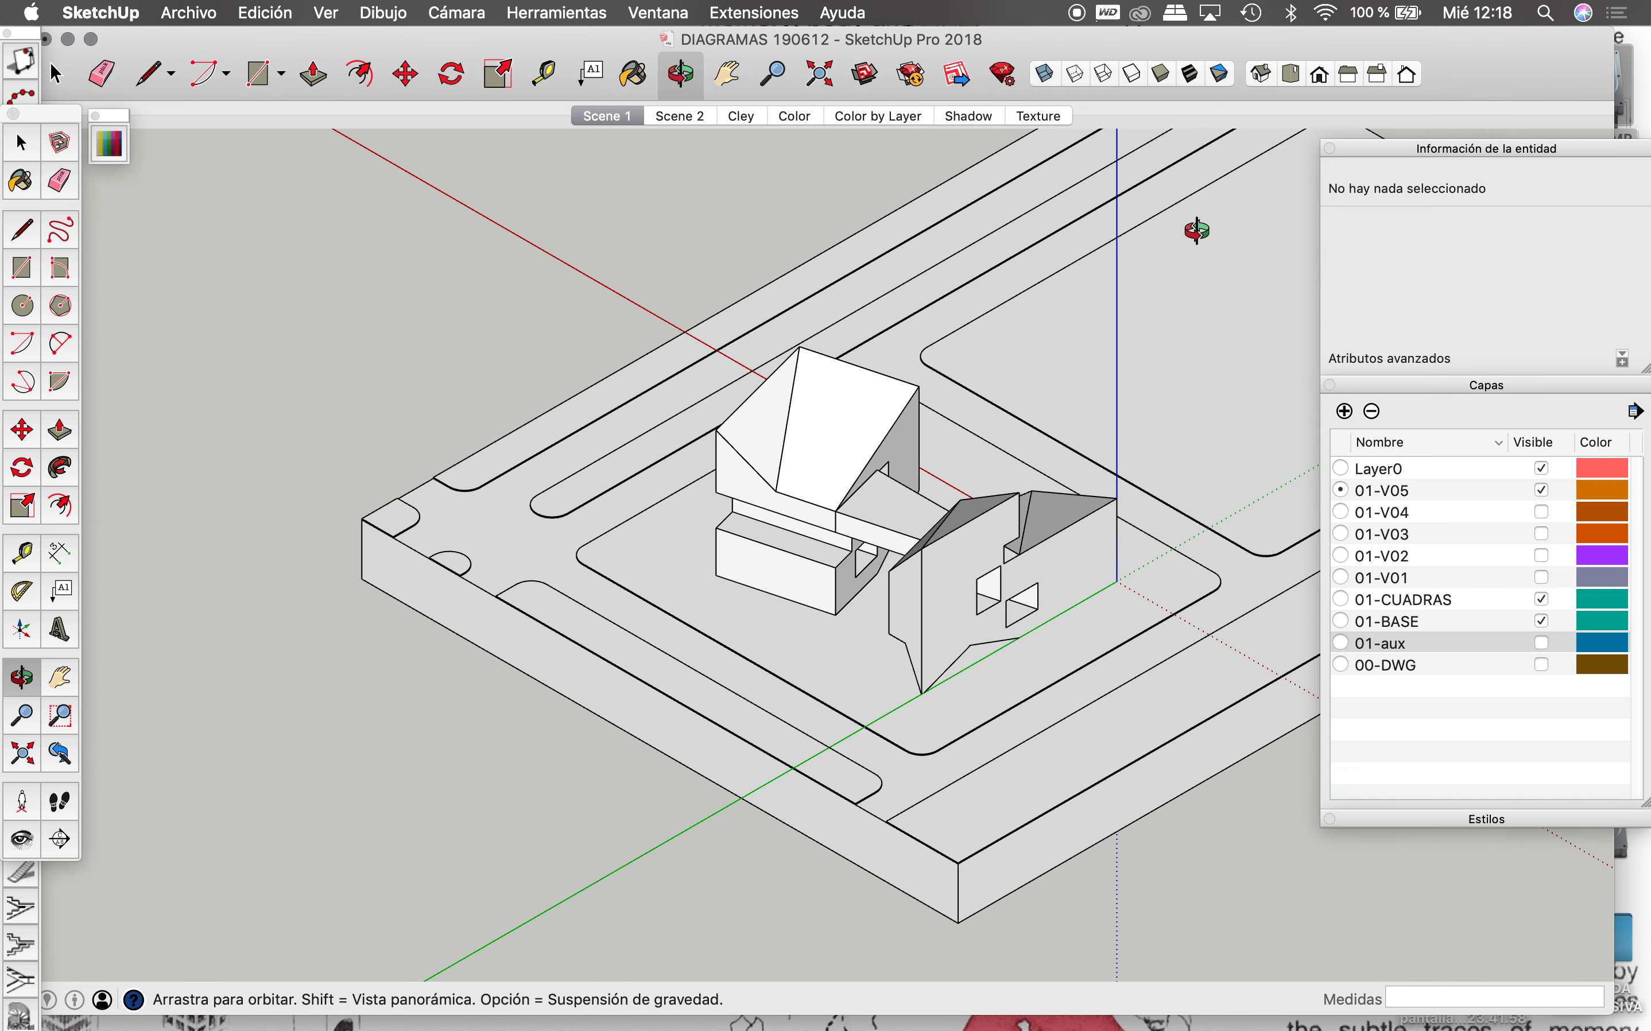
mouse_move(1001, 563)
left_mouse_down()
mouse_move(752, 564)
mouse_move(951, 578)
mouse_move(1171, 214)
left_mouse_up()
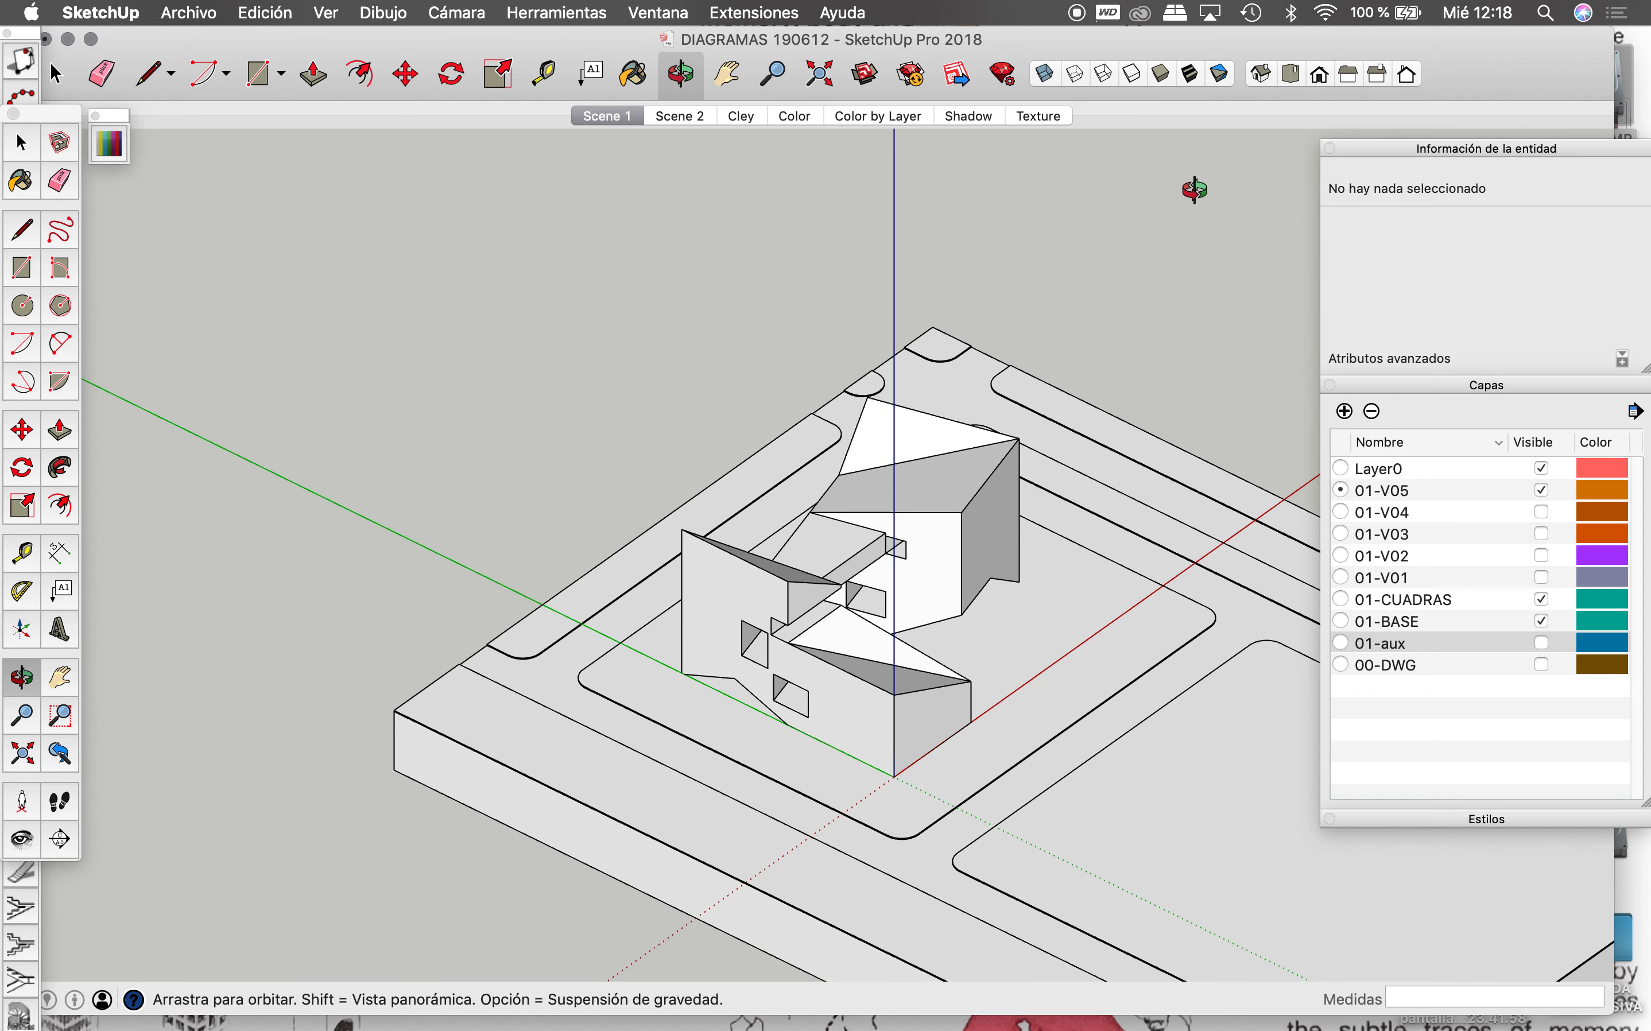
left_click(1263, 71)
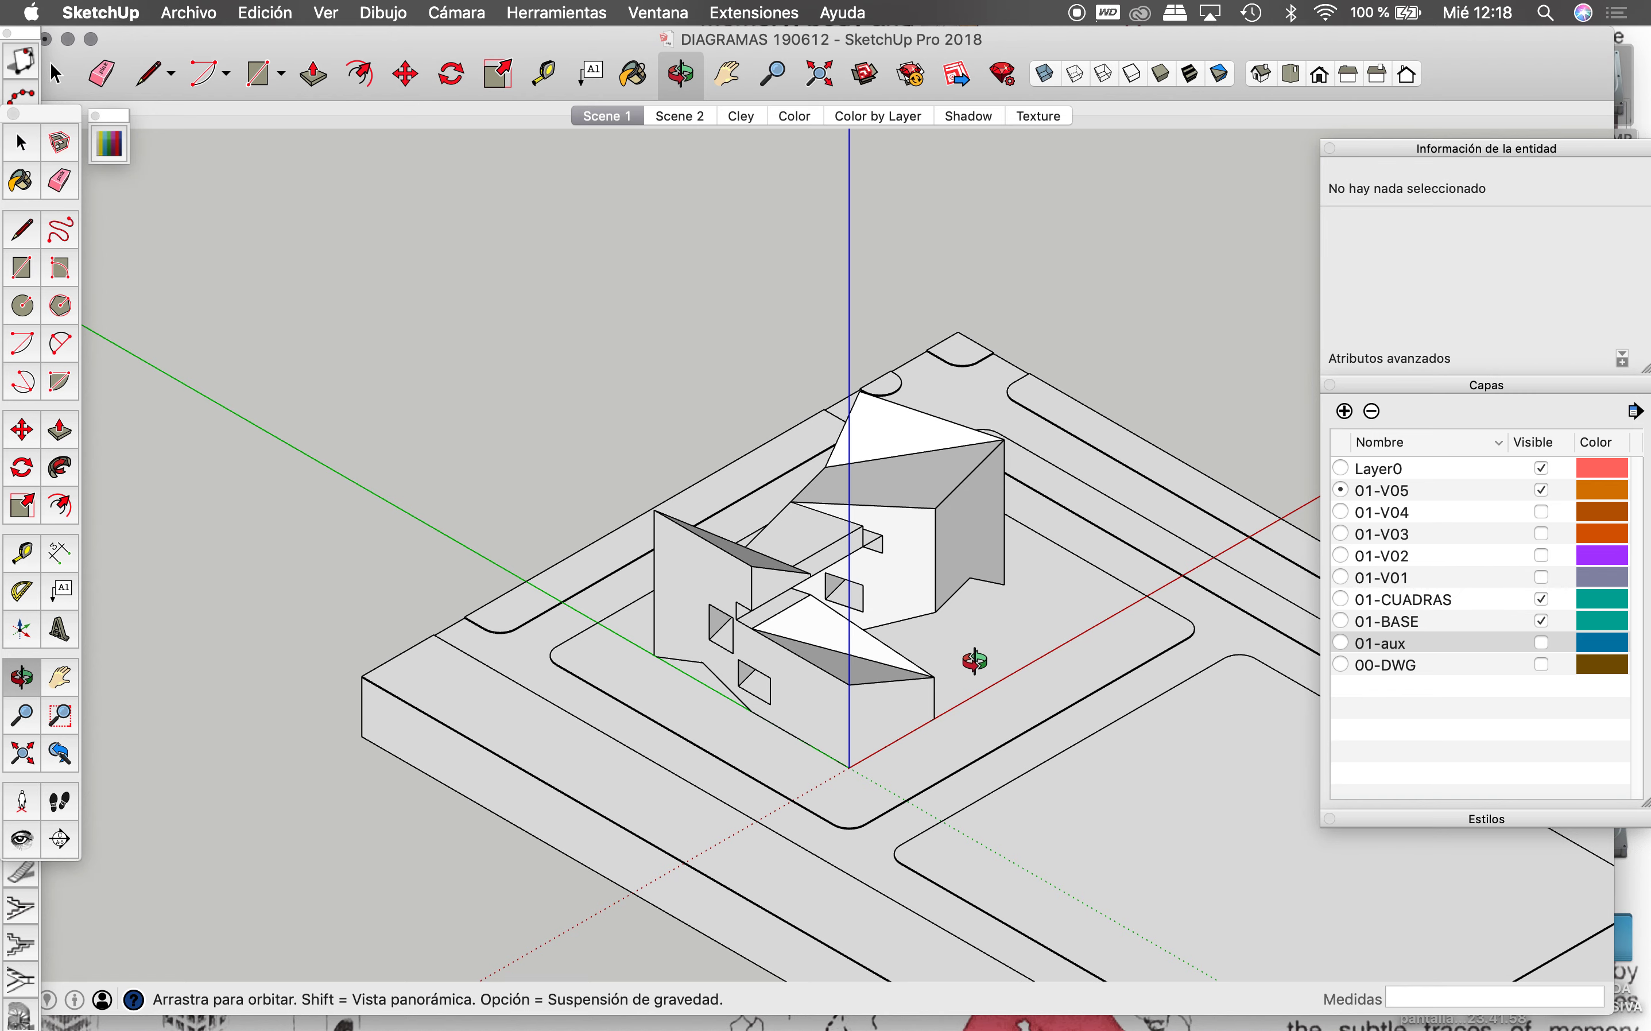
mouse_move(1029, 619)
left_mouse_down()
mouse_move(840, 656)
mouse_move(1047, 524)
left_mouse_up()
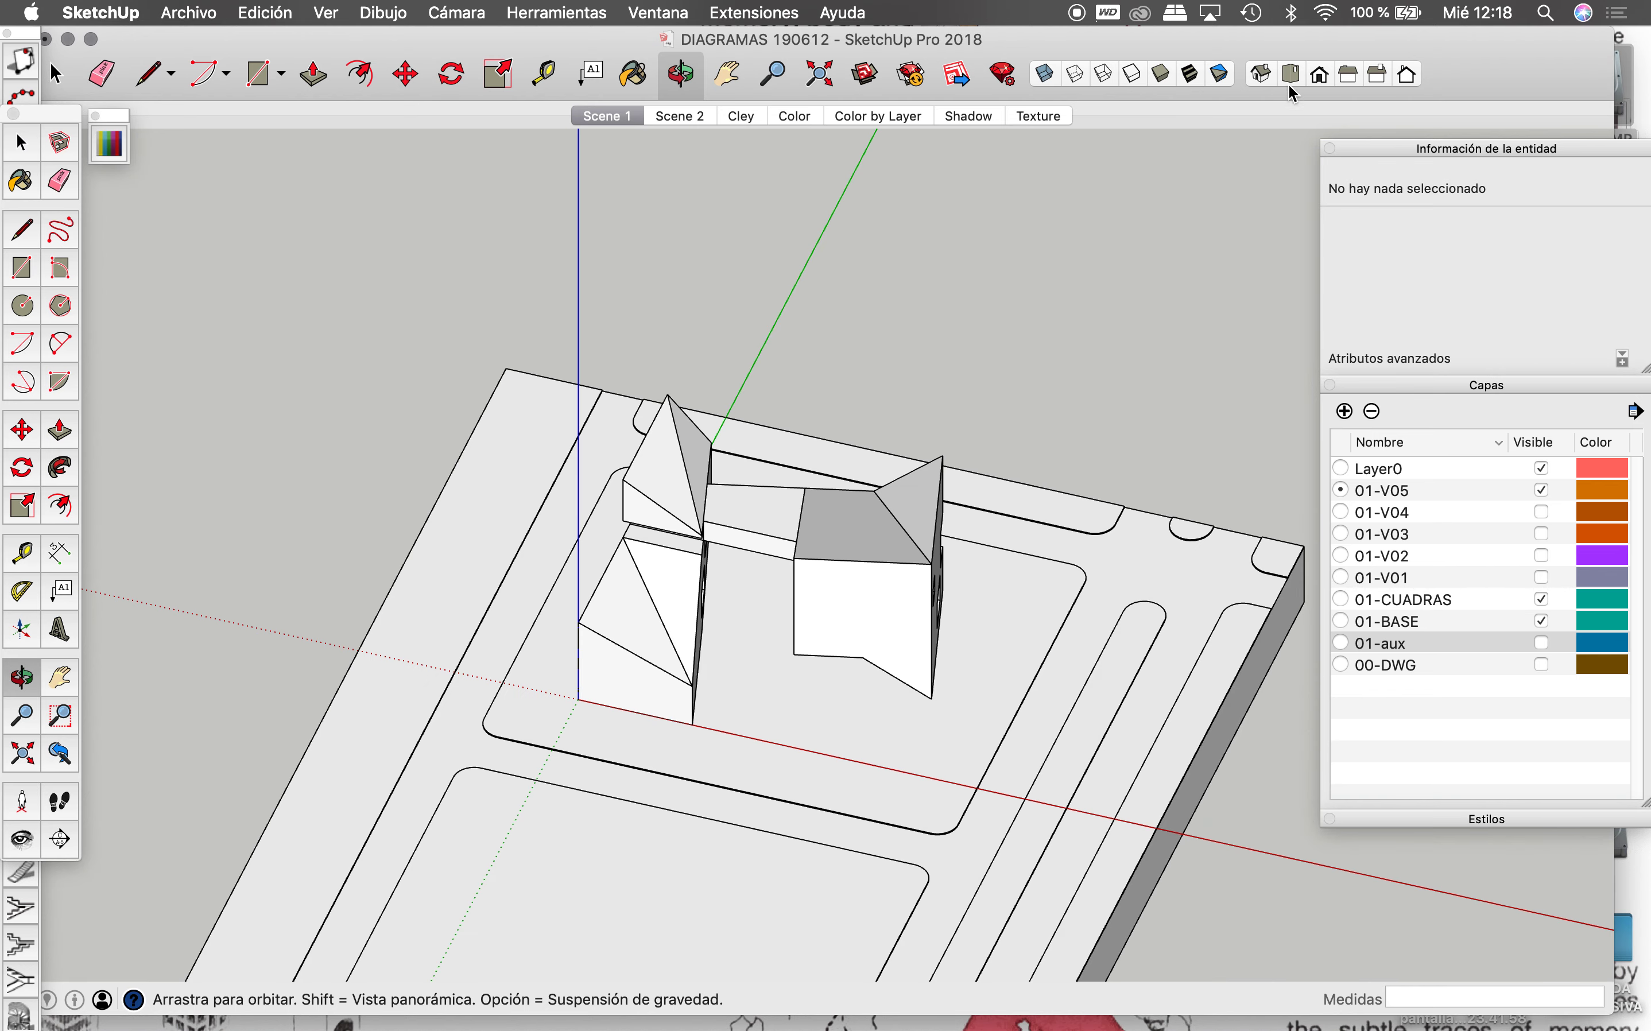
left_click(1263, 76)
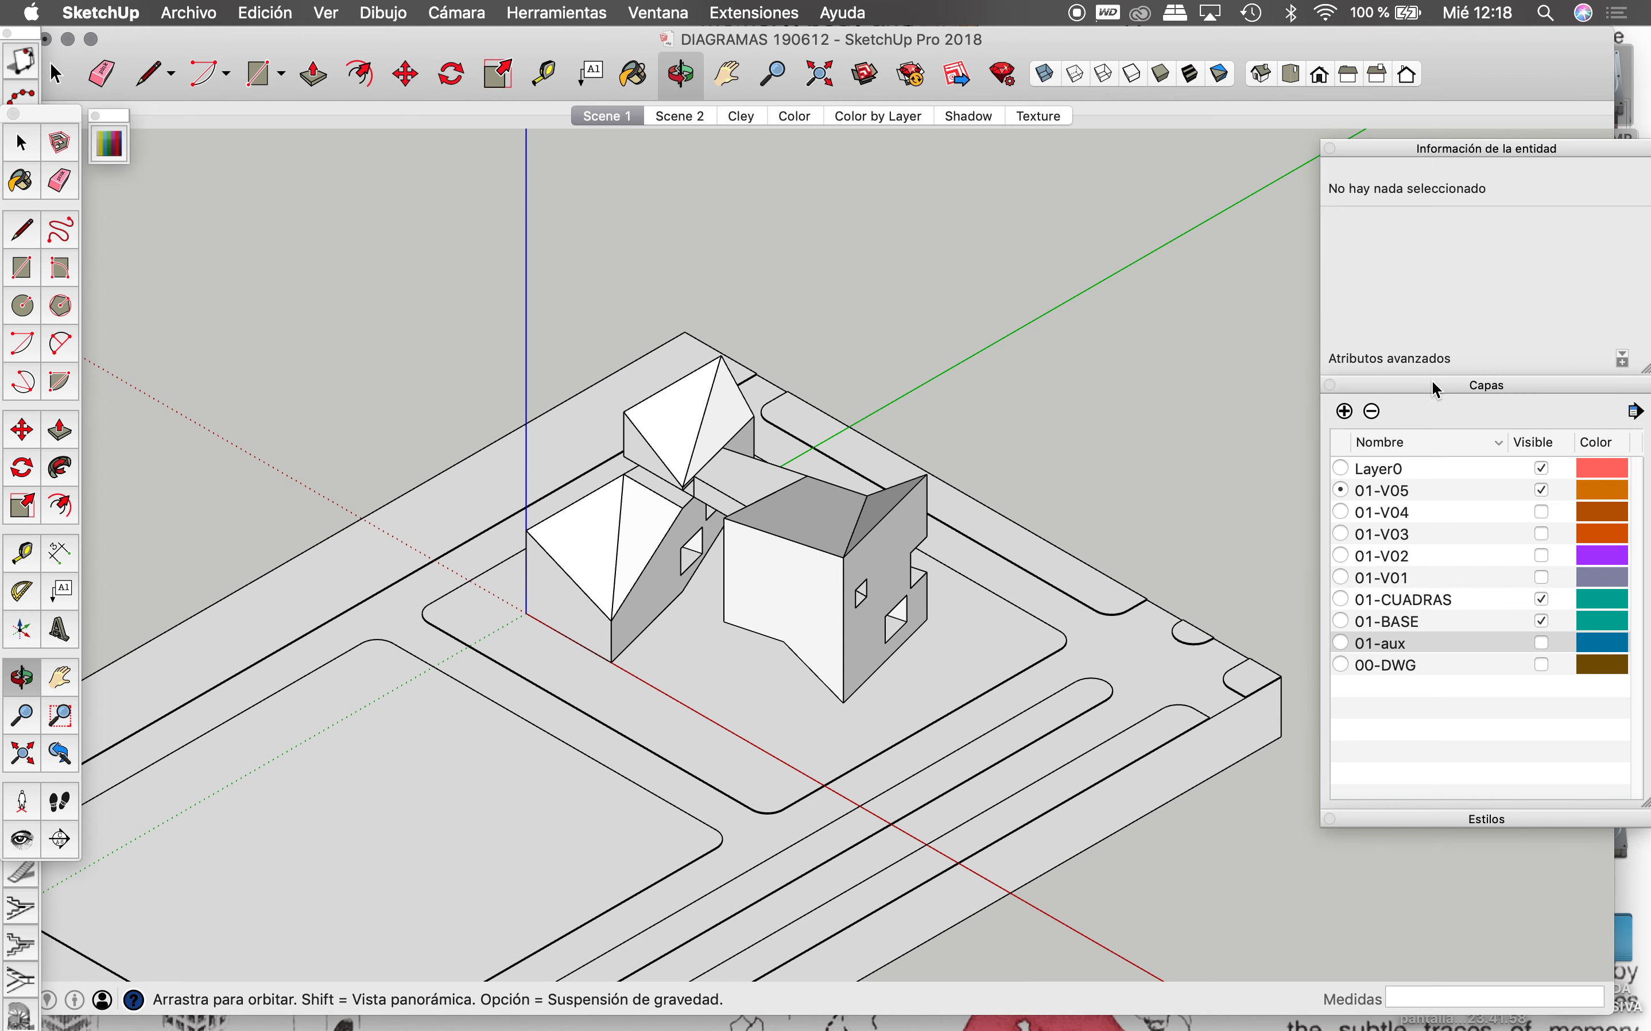
mouse_move(879, 494)
left_mouse_down()
mouse_move(905, 542)
mouse_move(656, 560)
mouse_move(841, 515)
left_mouse_up()
left_click(1260, 76)
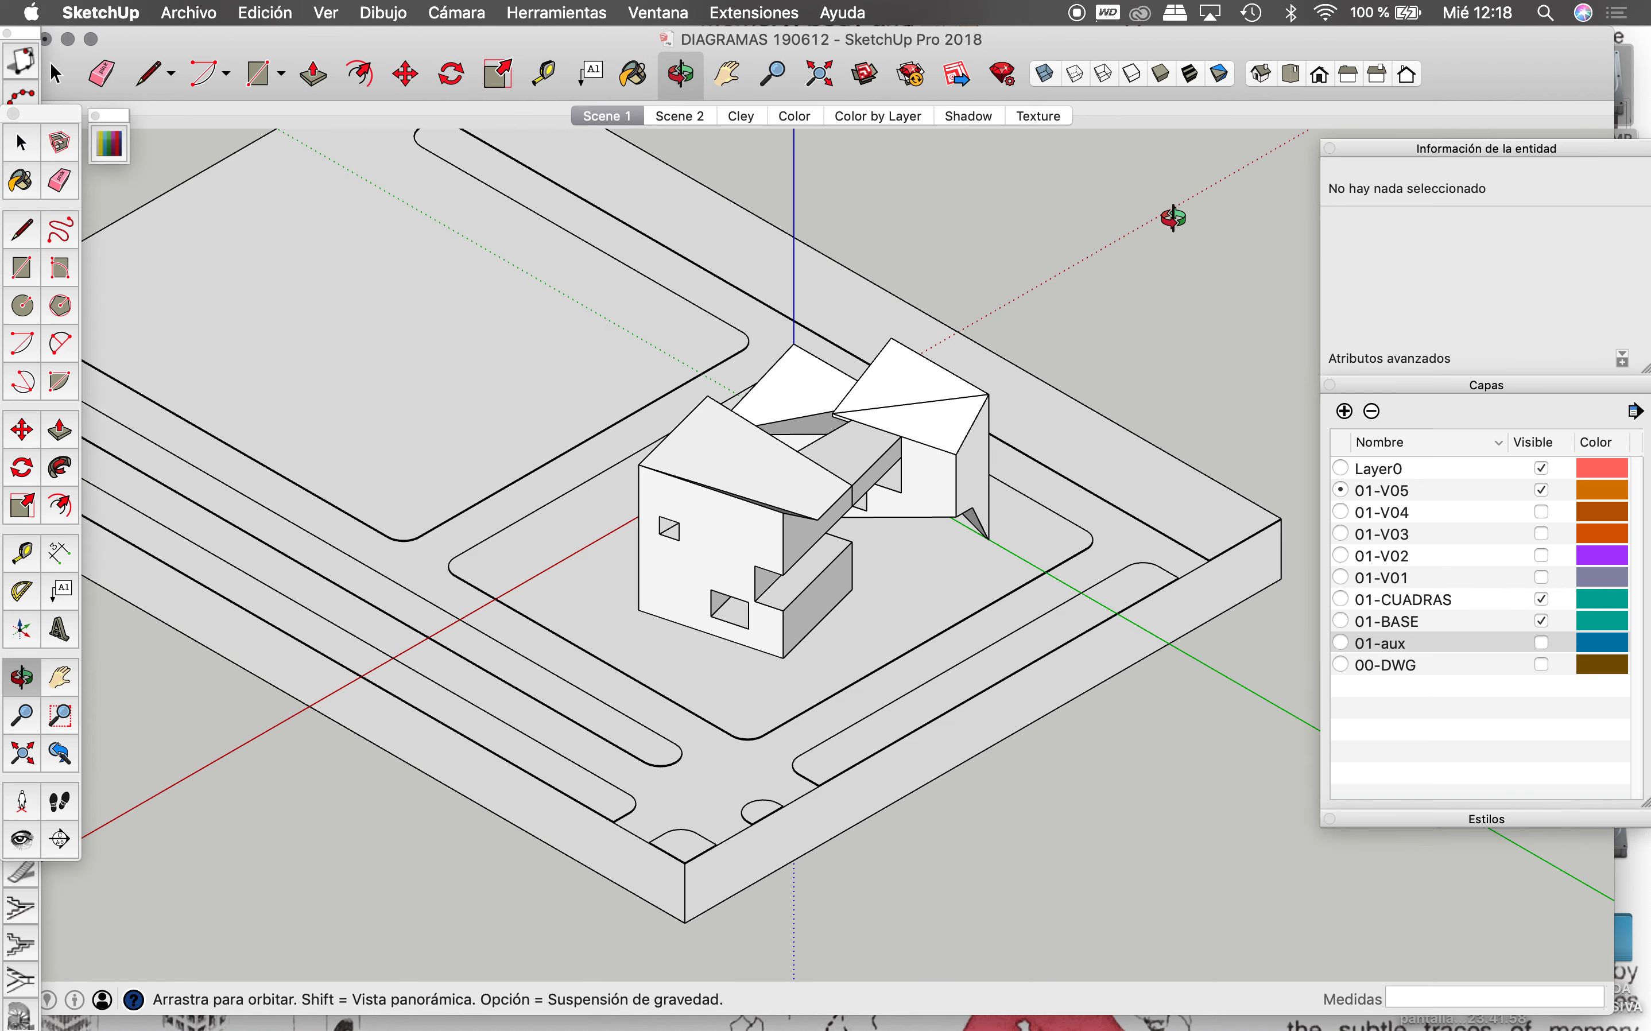
Step: Orbit to lower and top-down views of the slab, then pan to frame the building
mouse_move(1021, 479)
left_mouse_down()
mouse_move(933, 522)
mouse_move(789, 490)
mouse_move(965, 416)
left_mouse_up()
left_click(1260, 76)
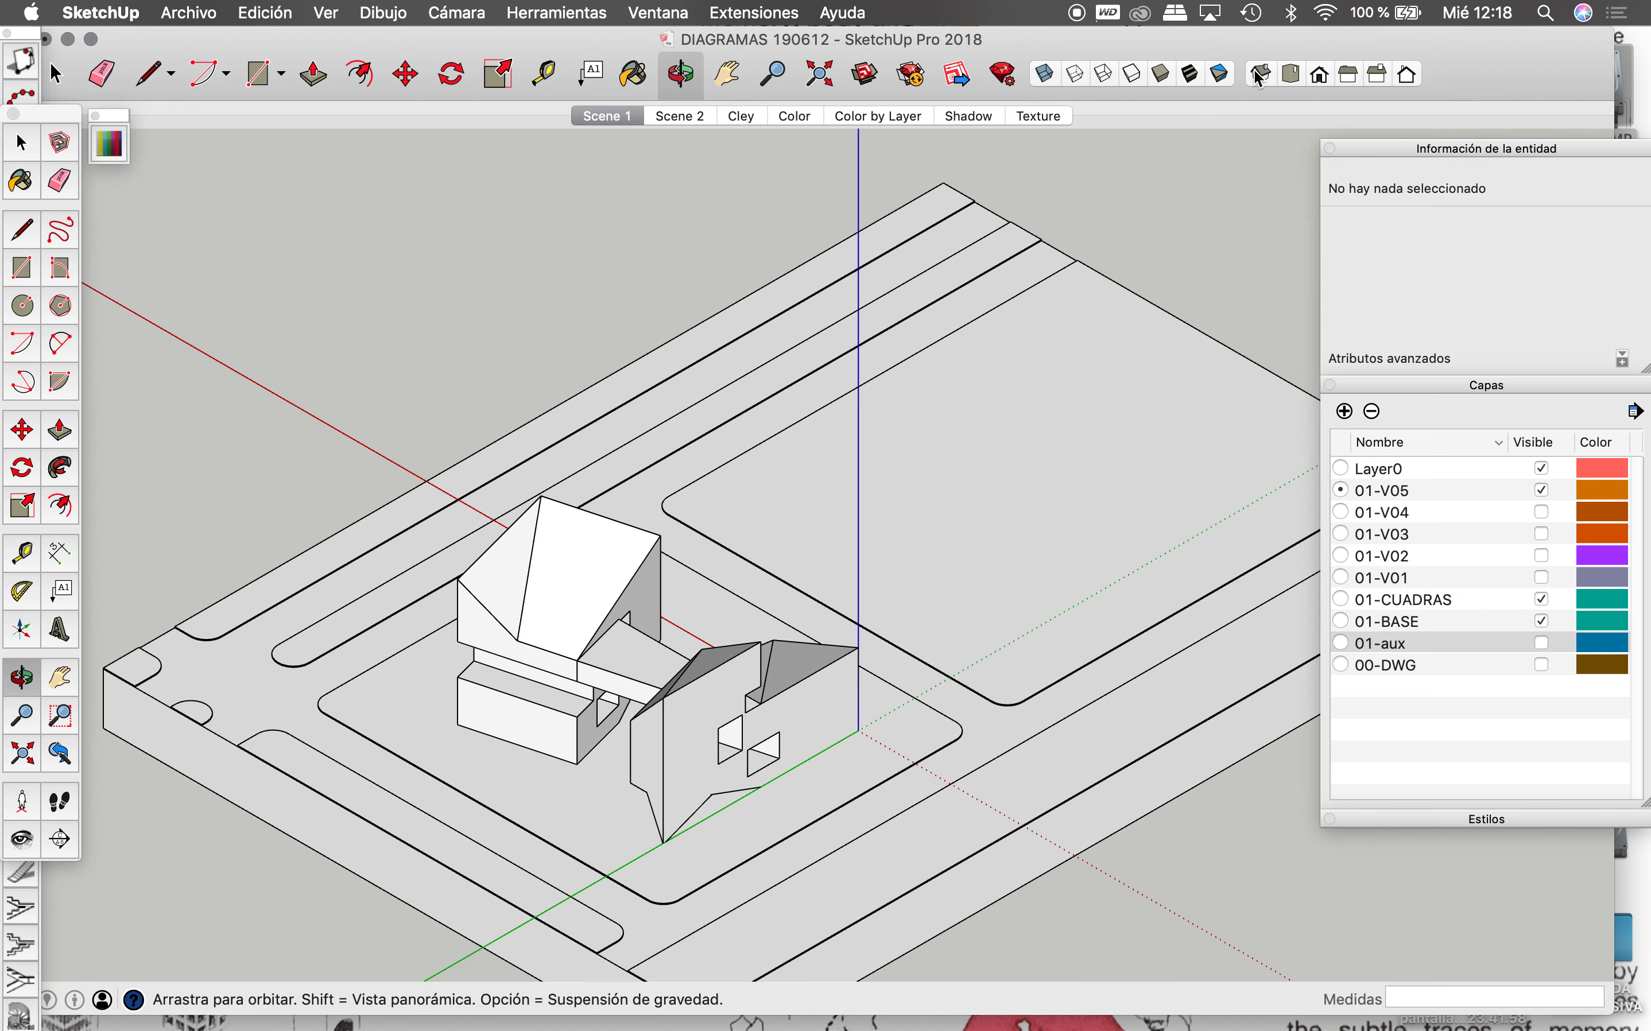
mouse_move(959, 700)
left_mouse_down()
mouse_move(848, 679)
mouse_move(619, 675)
mouse_move(934, 430)
left_mouse_up()
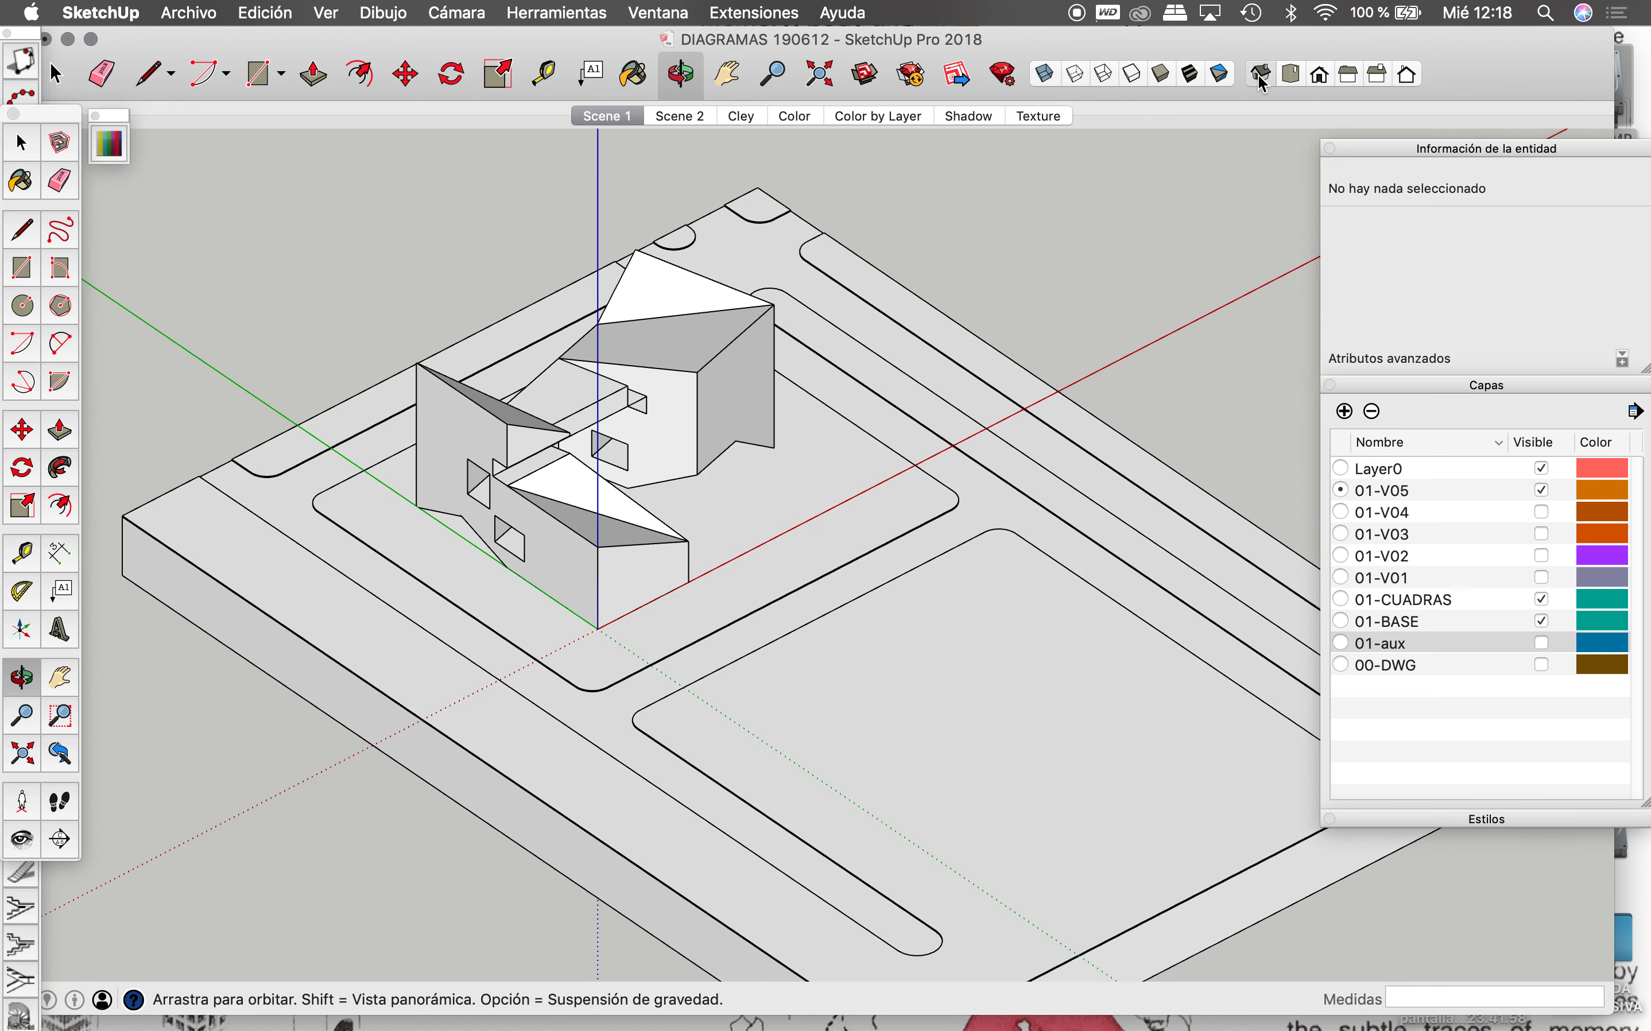
left_click(1262, 78)
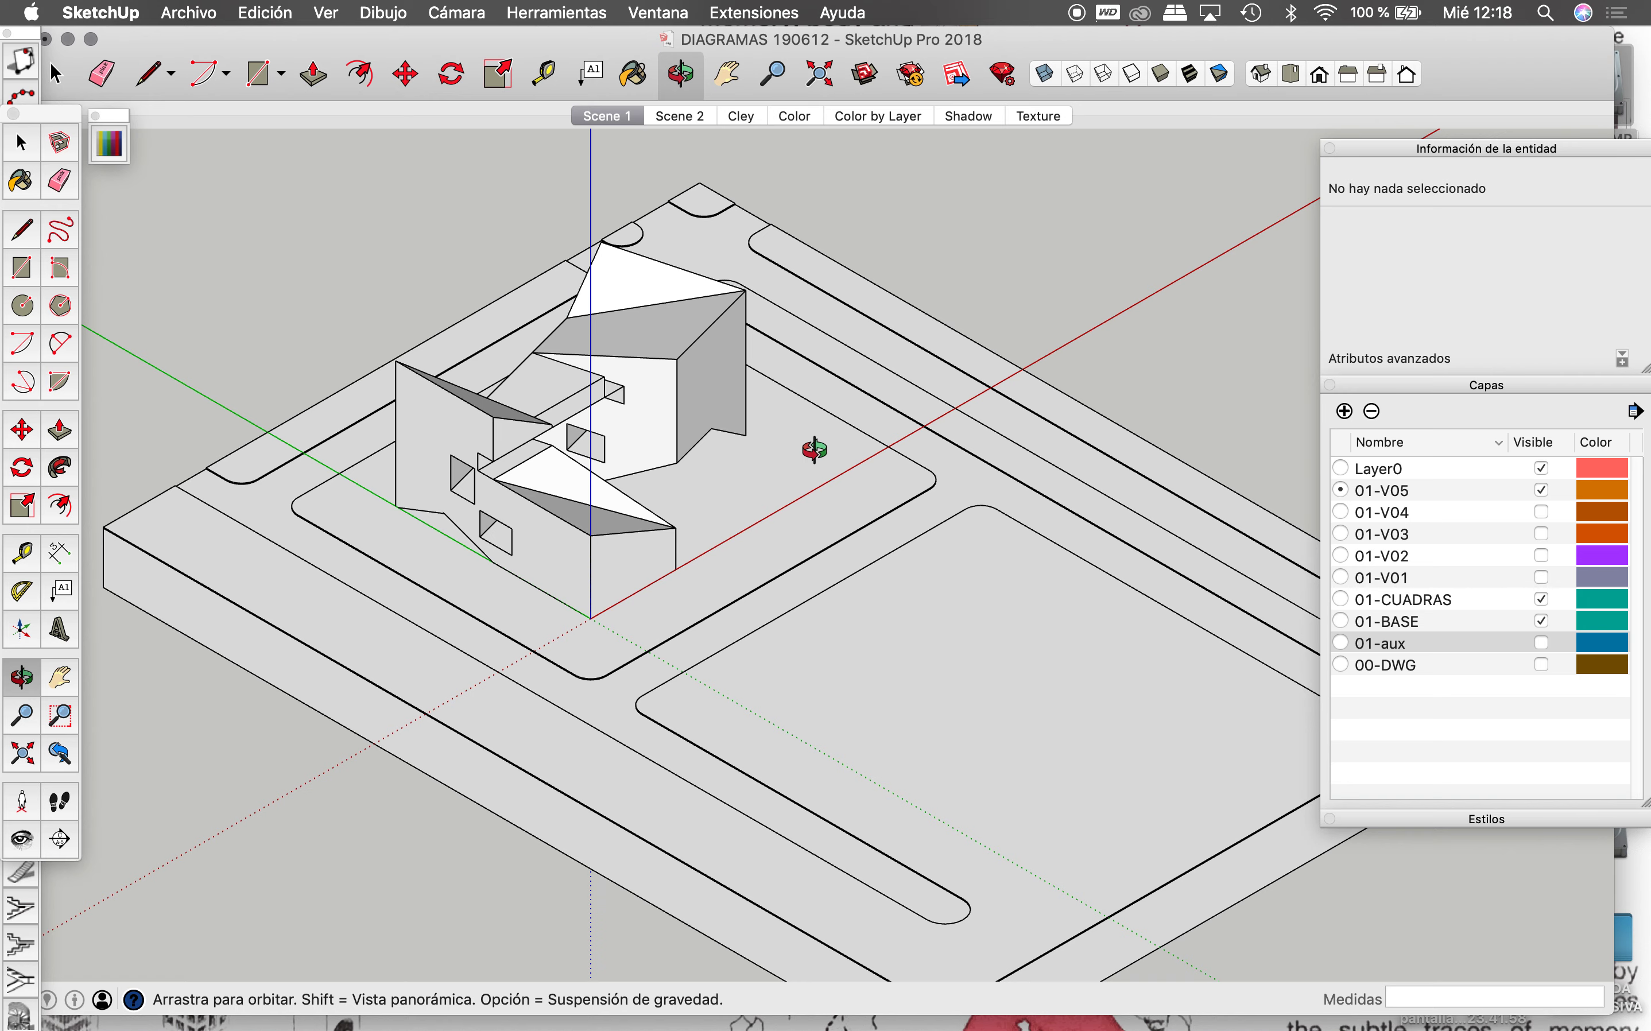
mouse_move(821, 435)
left_mouse_down()
mouse_move(829, 582)
mouse_move(1187, 117)
left_mouse_up()
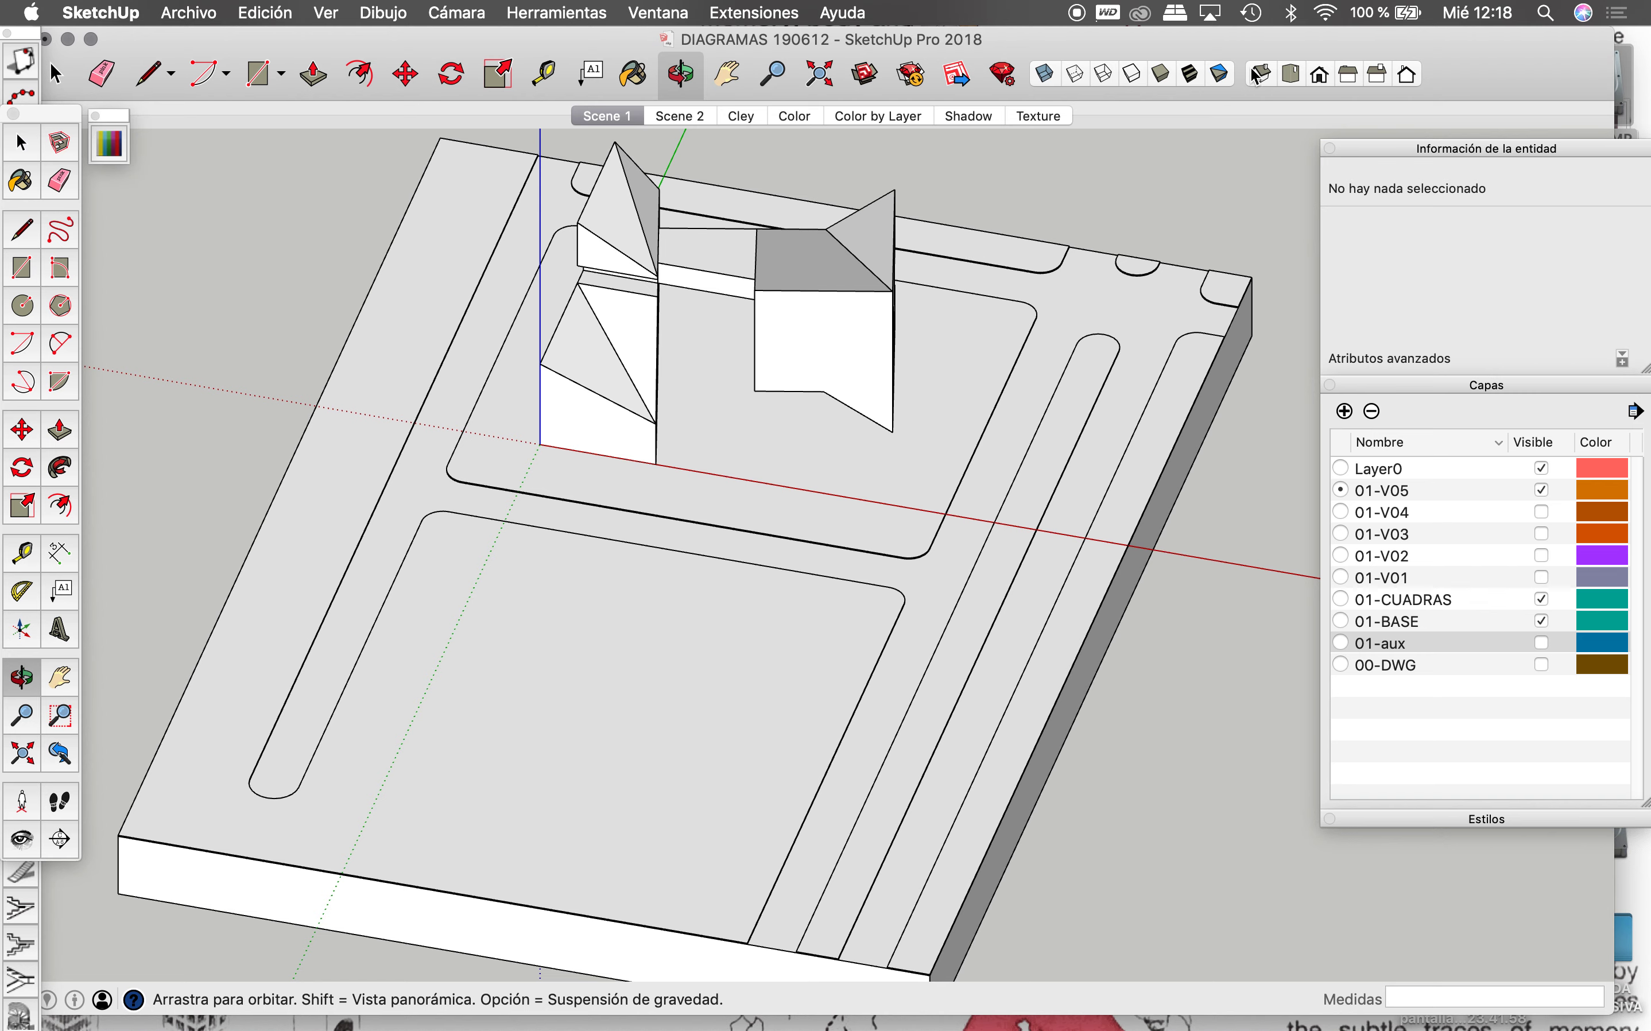
left_click(1258, 76)
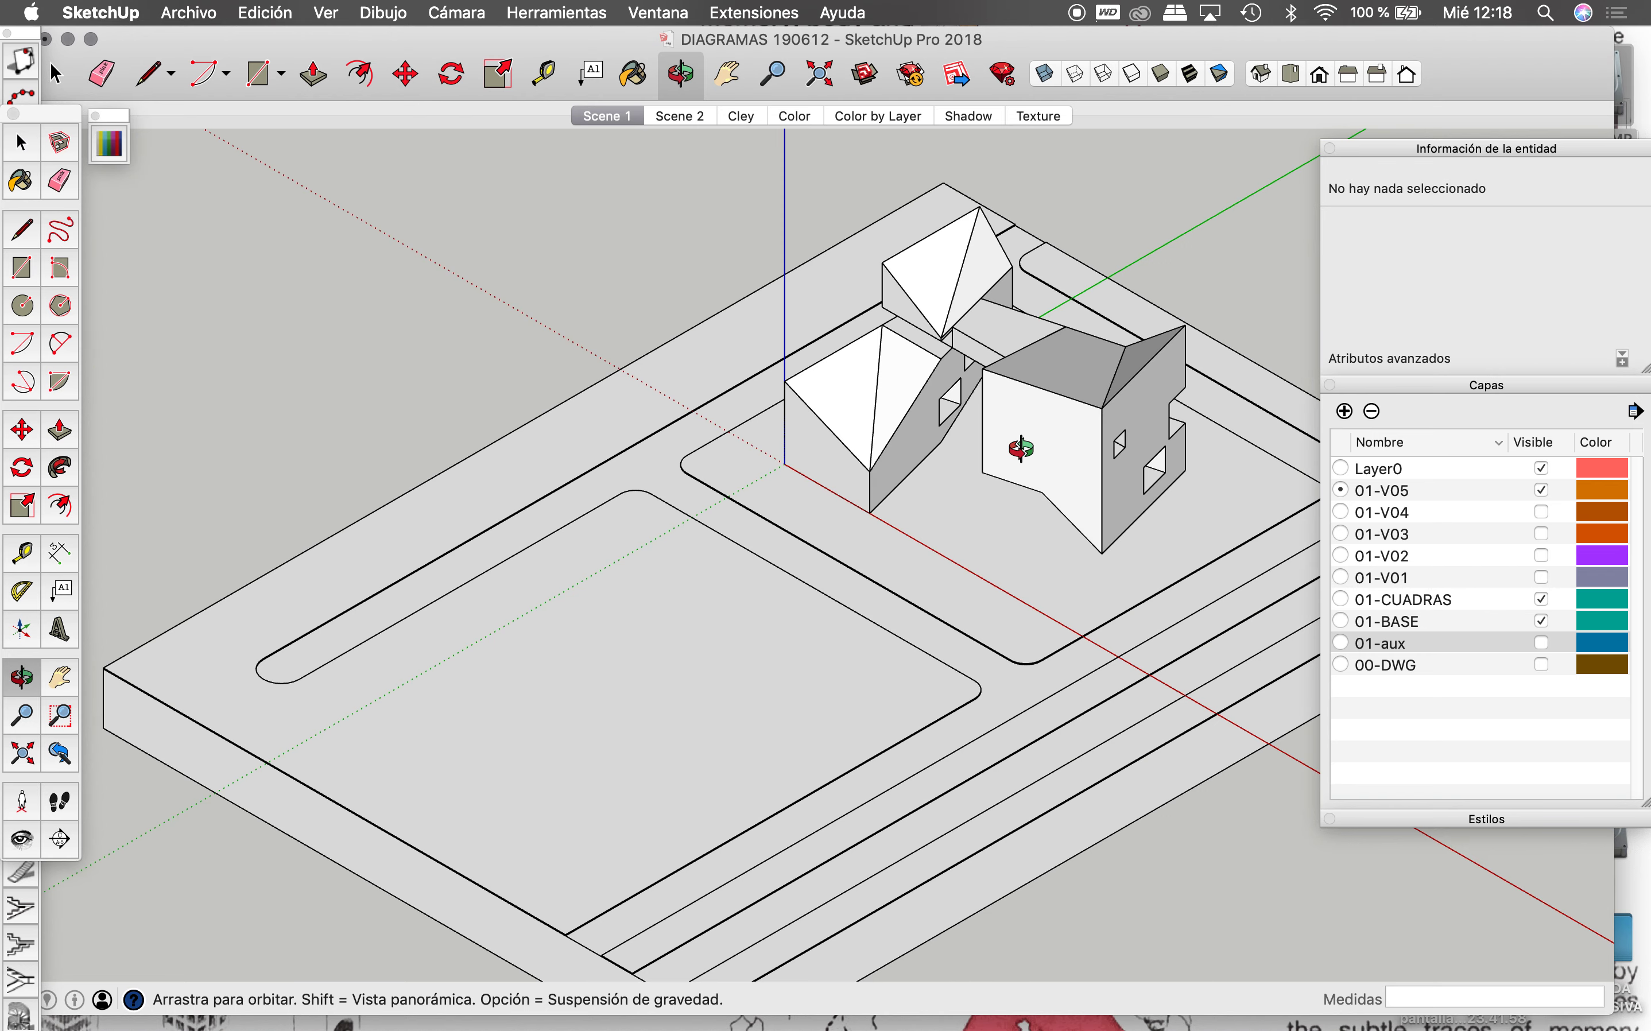
mouse_move(1016, 450)
left_mouse_down()
mouse_move(800, 546)
mouse_move(1139, 321)
left_mouse_up()
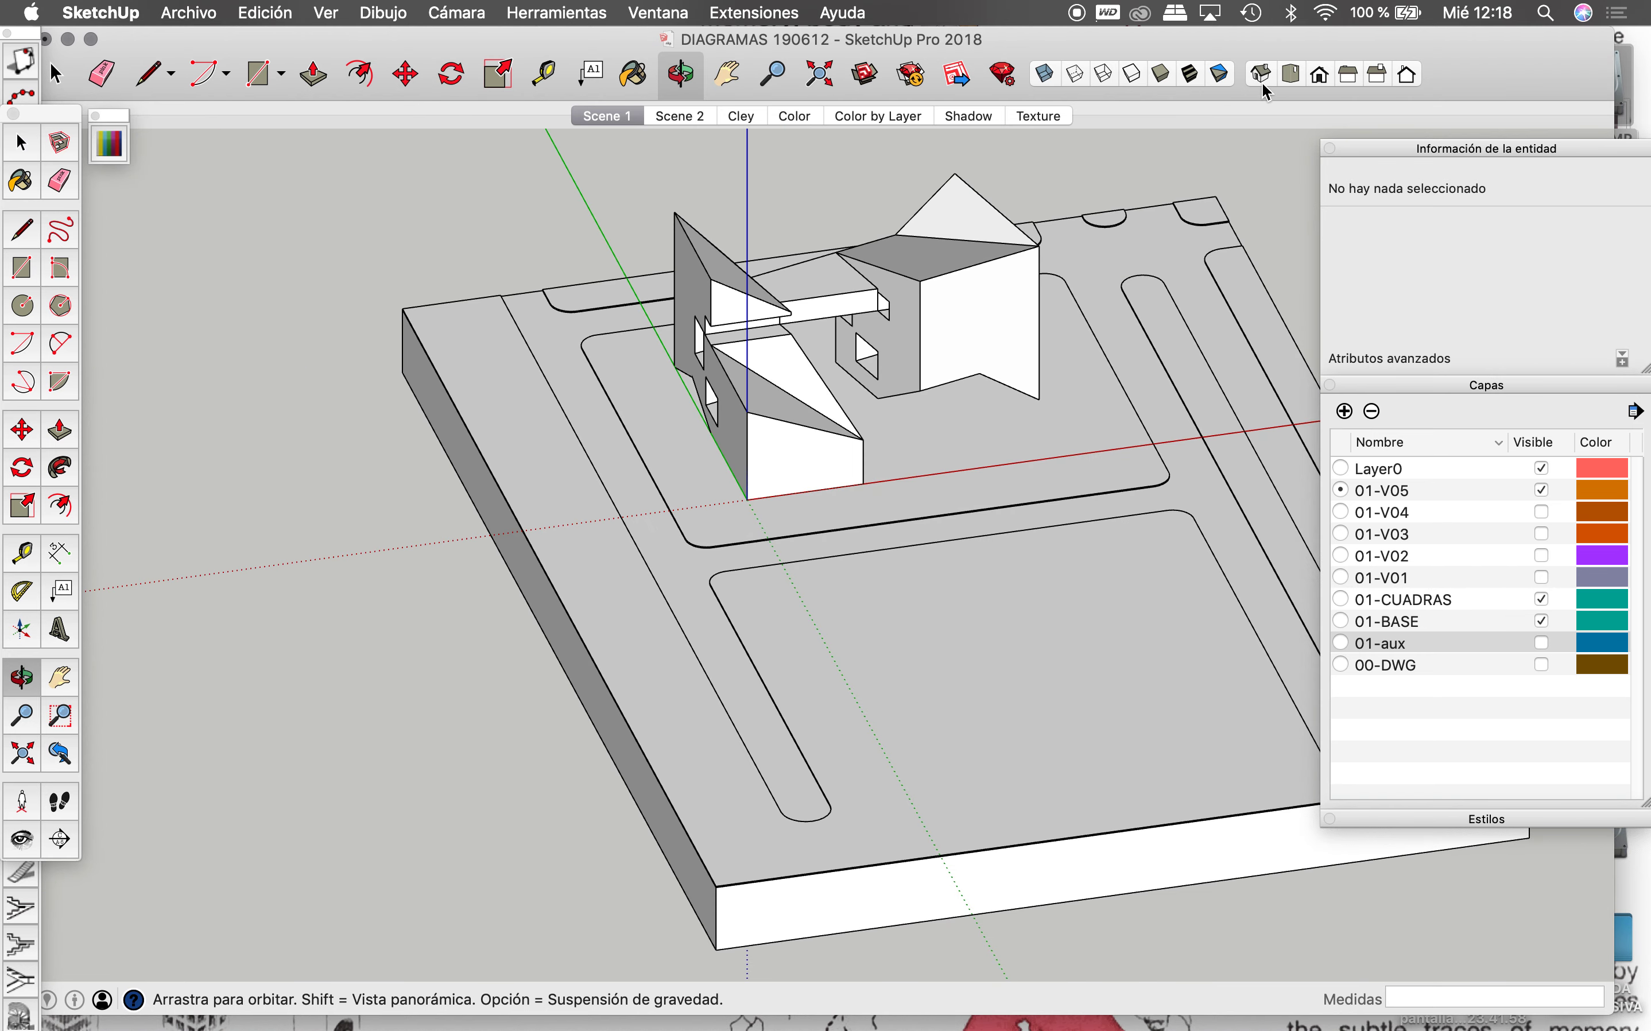
left_click(1261, 75)
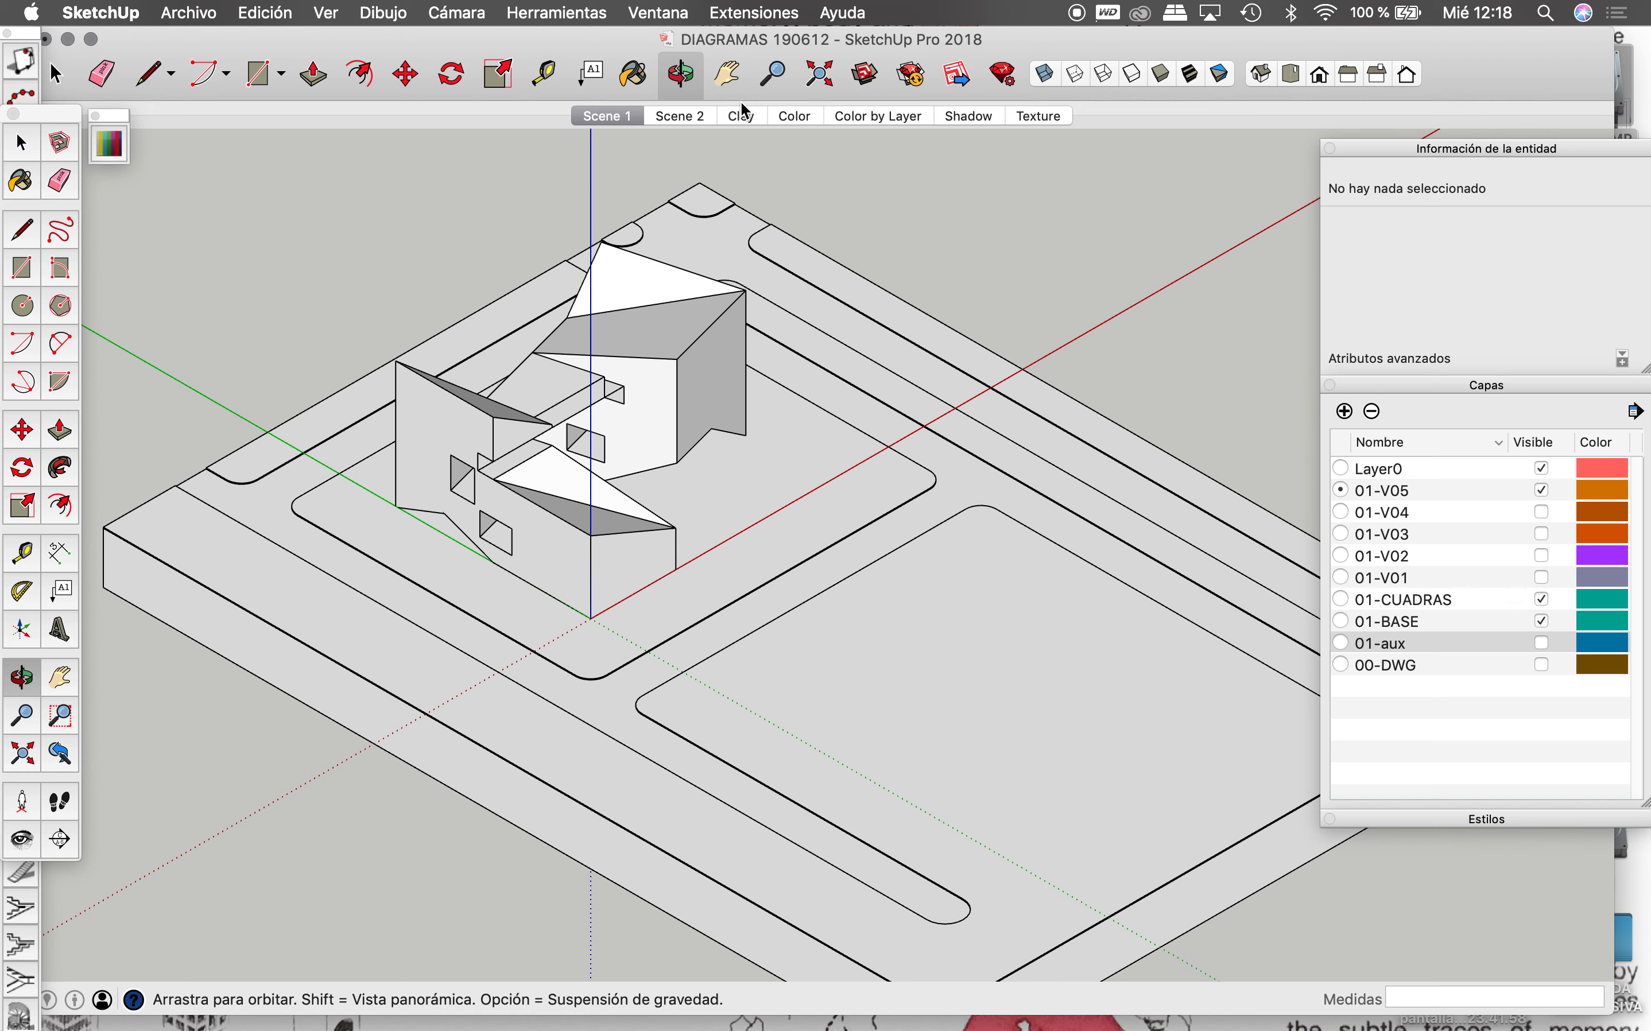
left_click(727, 71)
left_click_drag(688, 382, 853, 477)
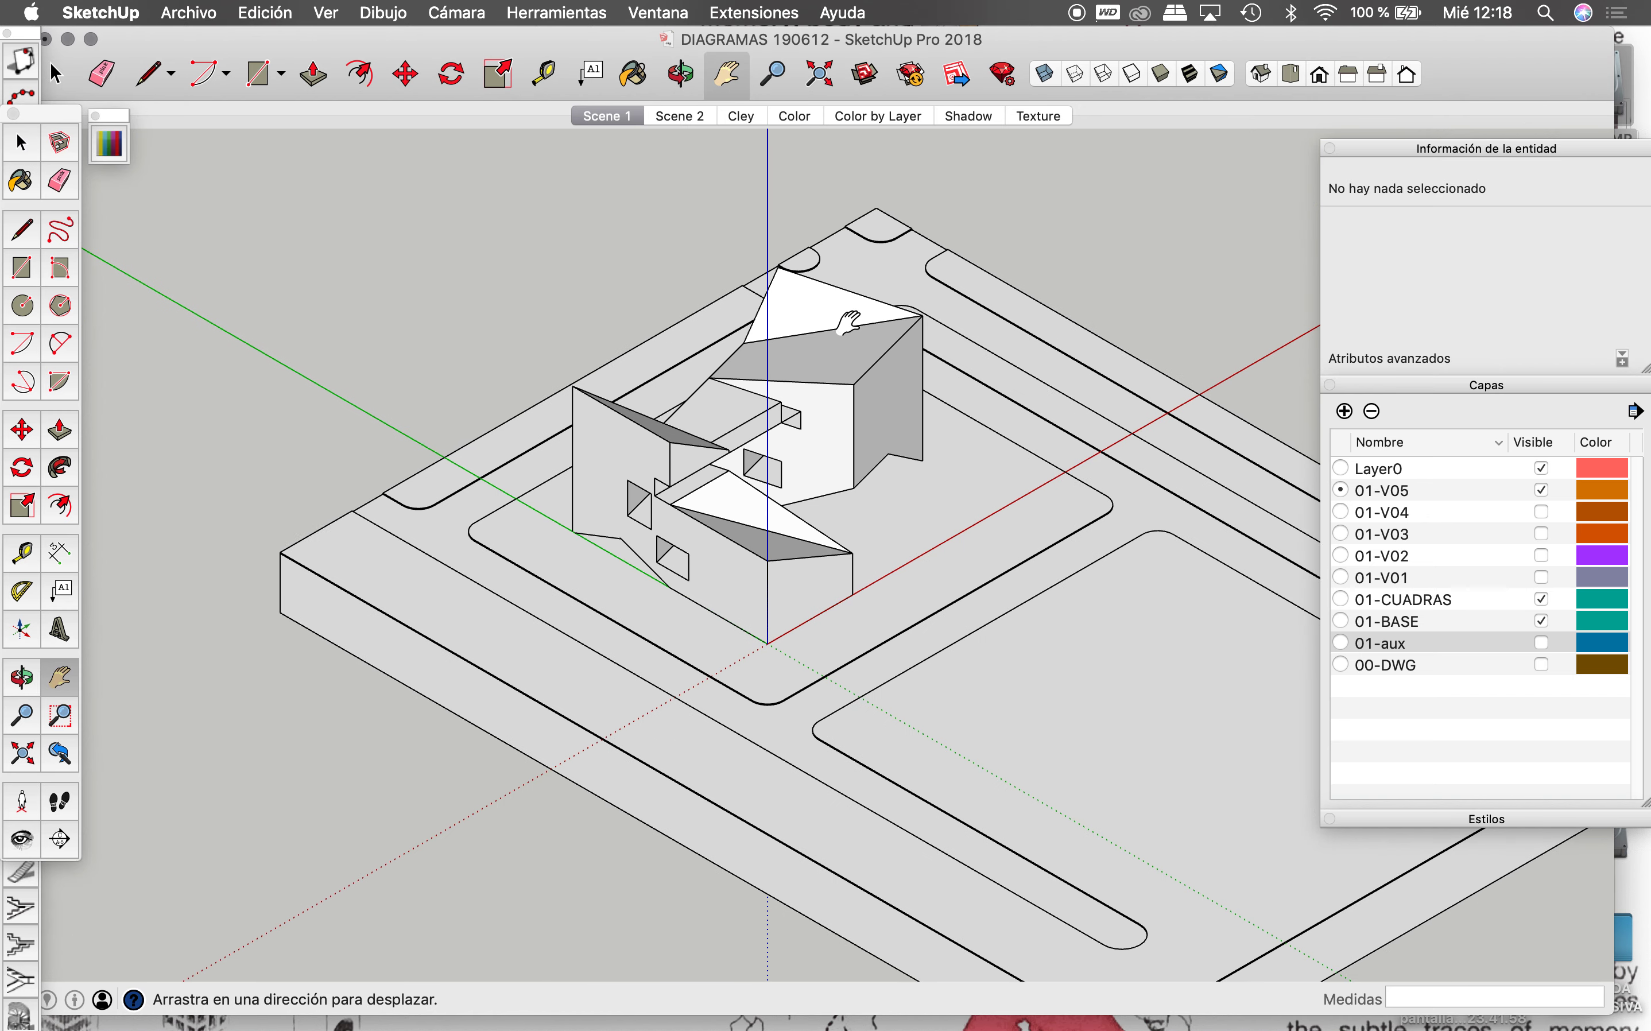
scroll(852, 454, "up", 3)
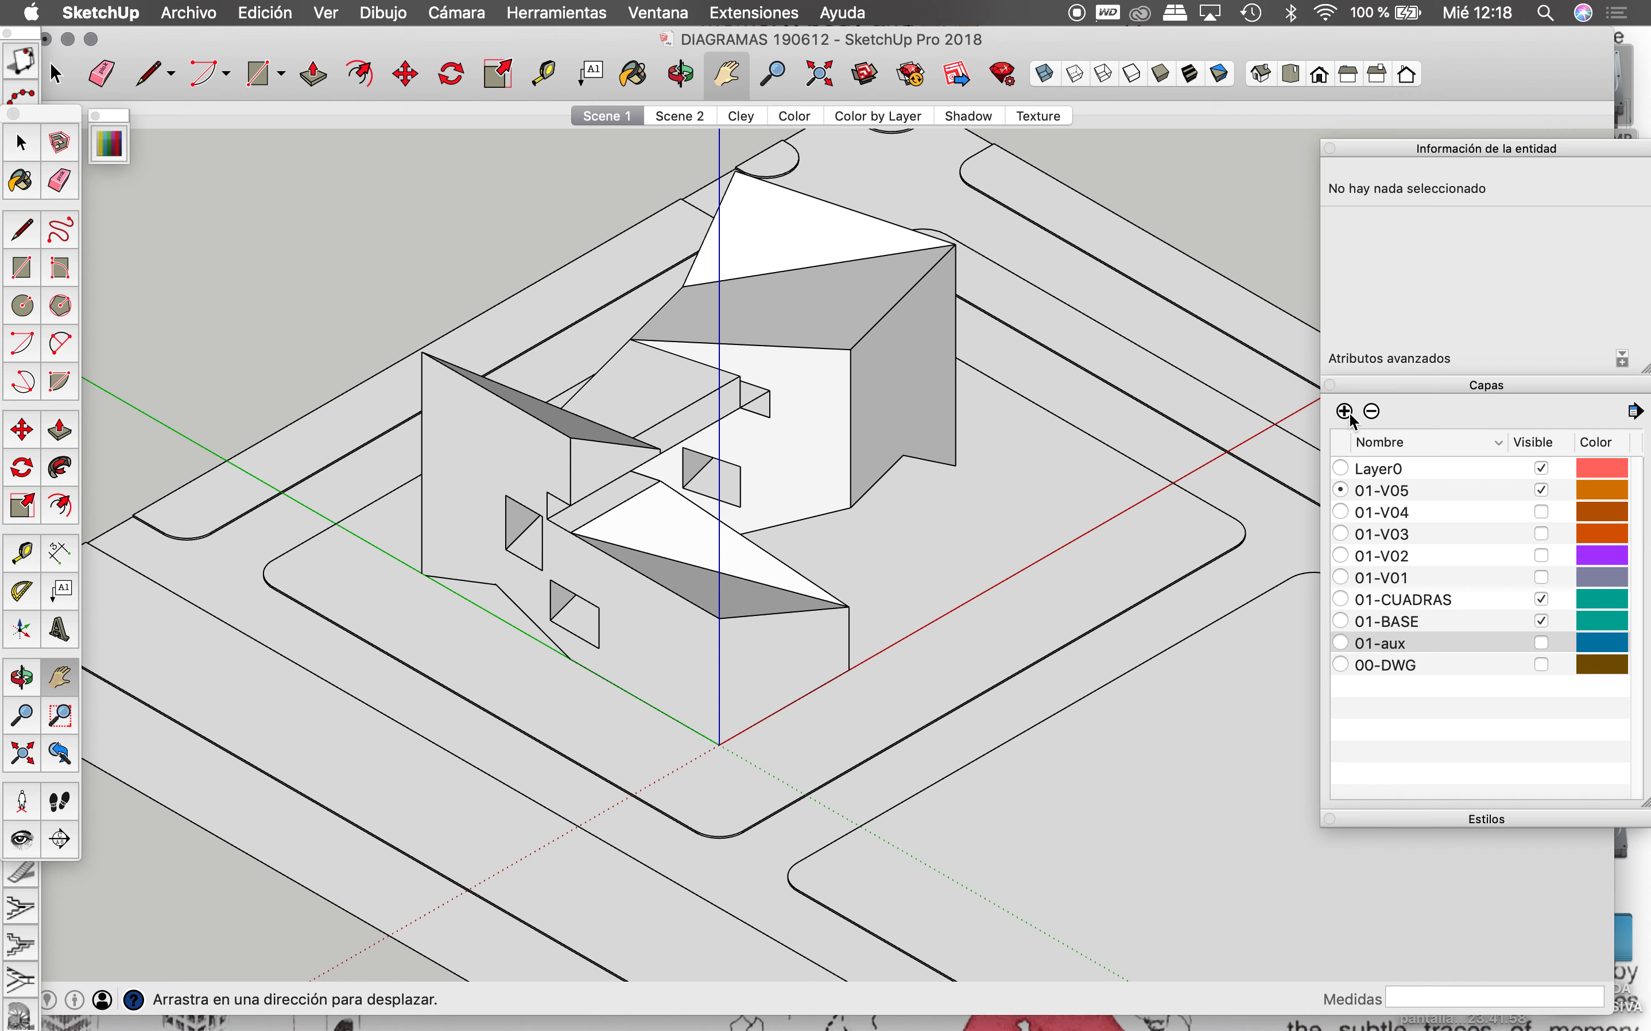
Step: Show the Scenes panel and add scene Escena8 from the current view
mouse_move(1407, 150)
left_mouse_down()
mouse_move(1103, 249)
mouse_move(1281, 121)
left_mouse_up()
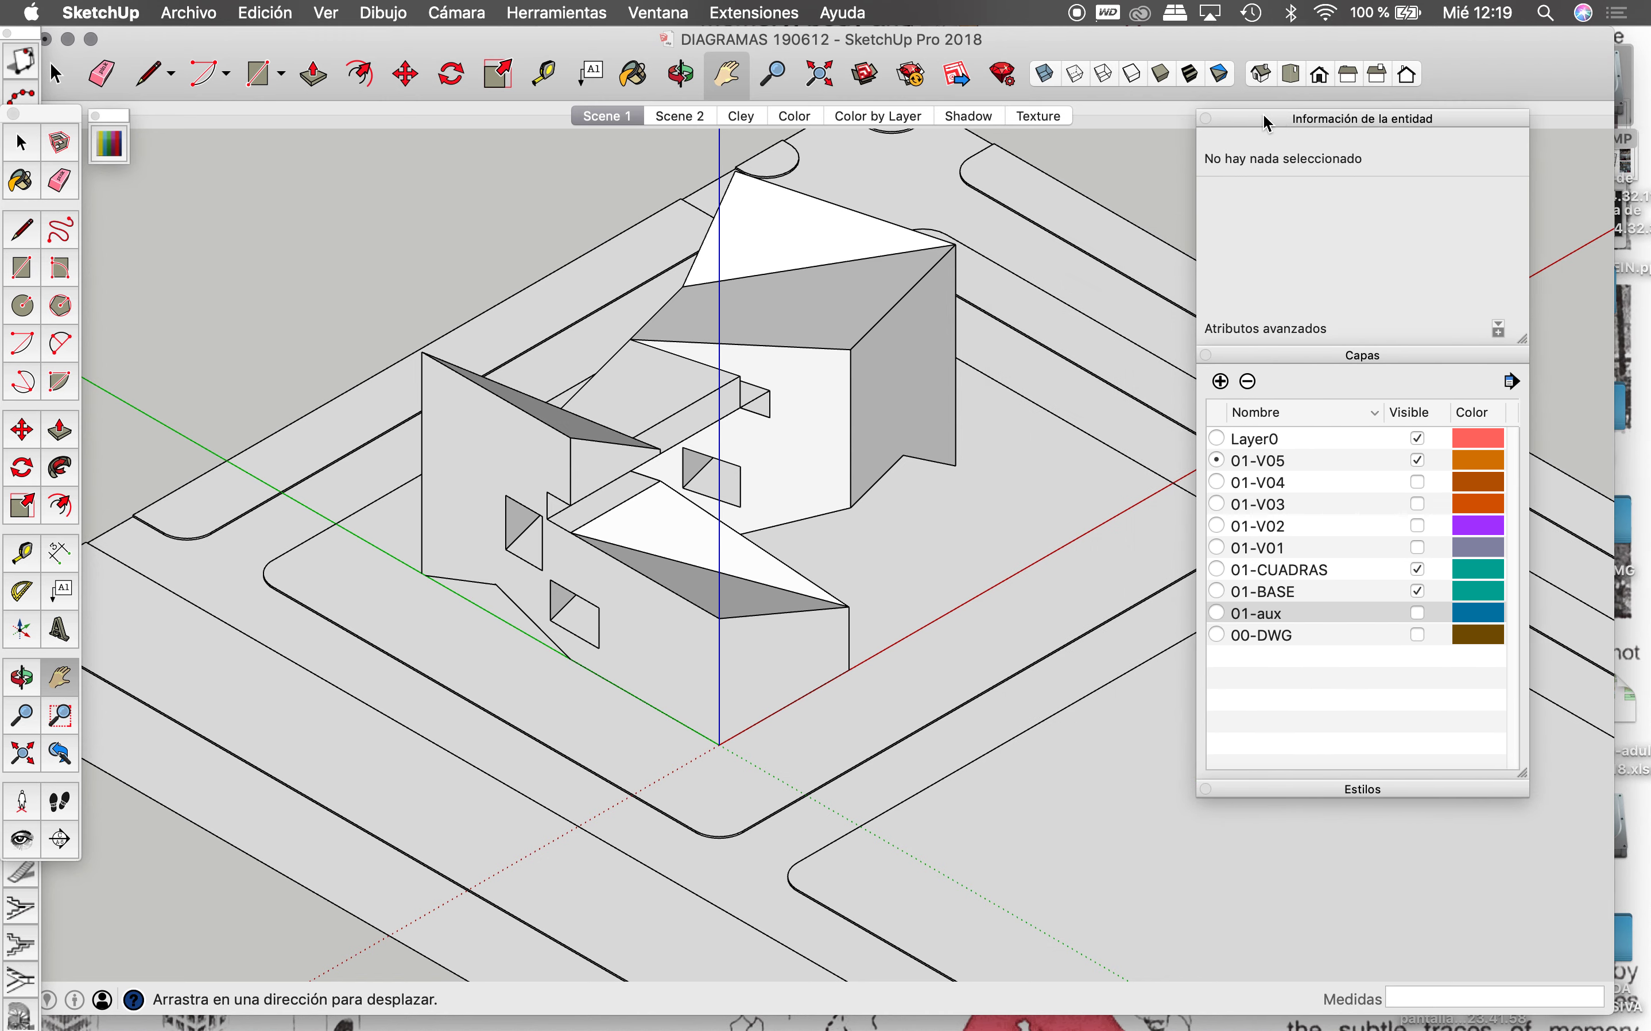
left_click(651, 14)
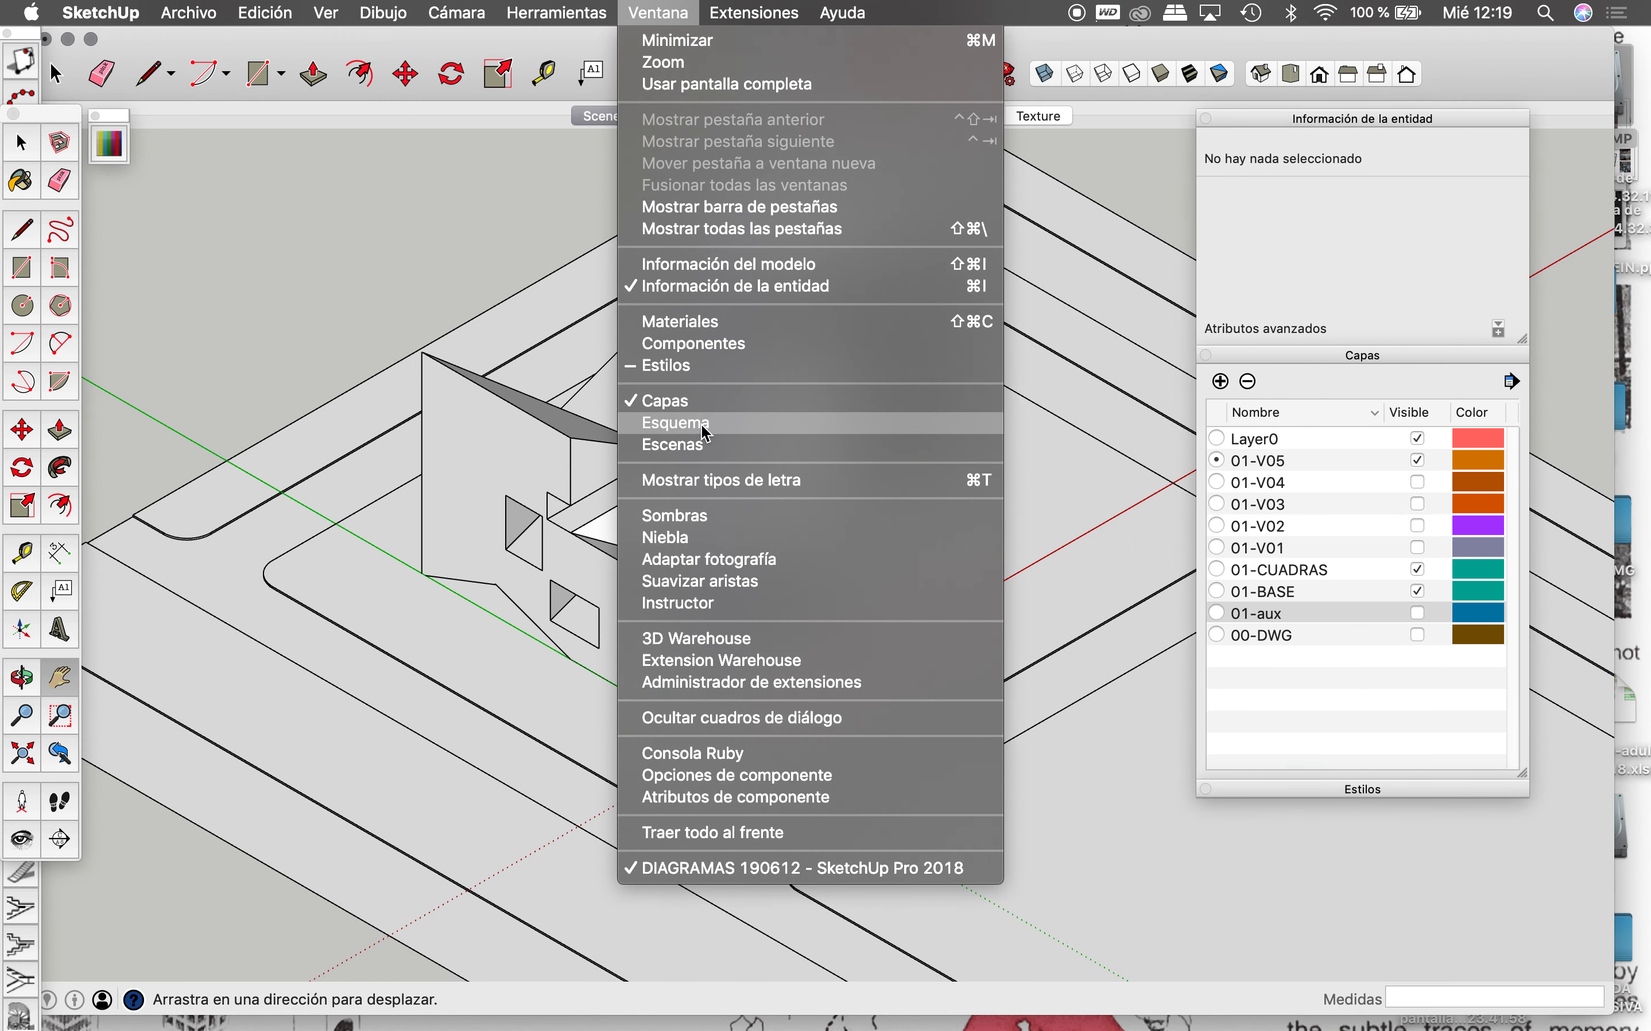
left_click(696, 446)
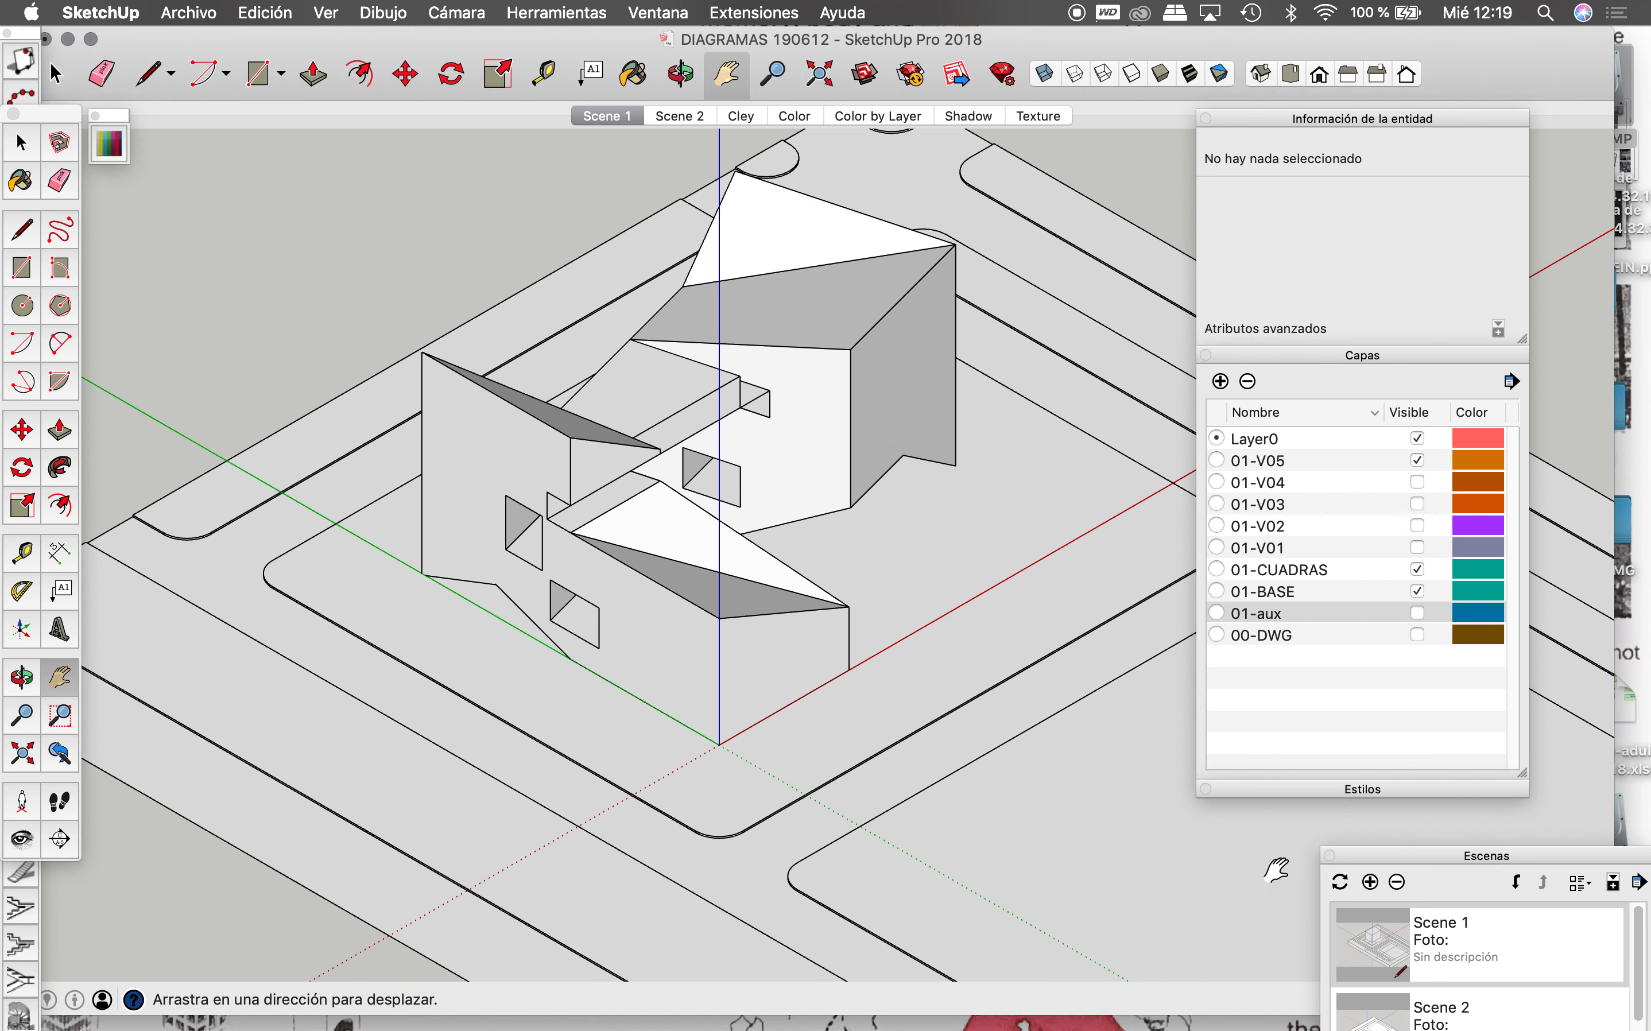
left_click_drag(1384, 857, 1118, 515)
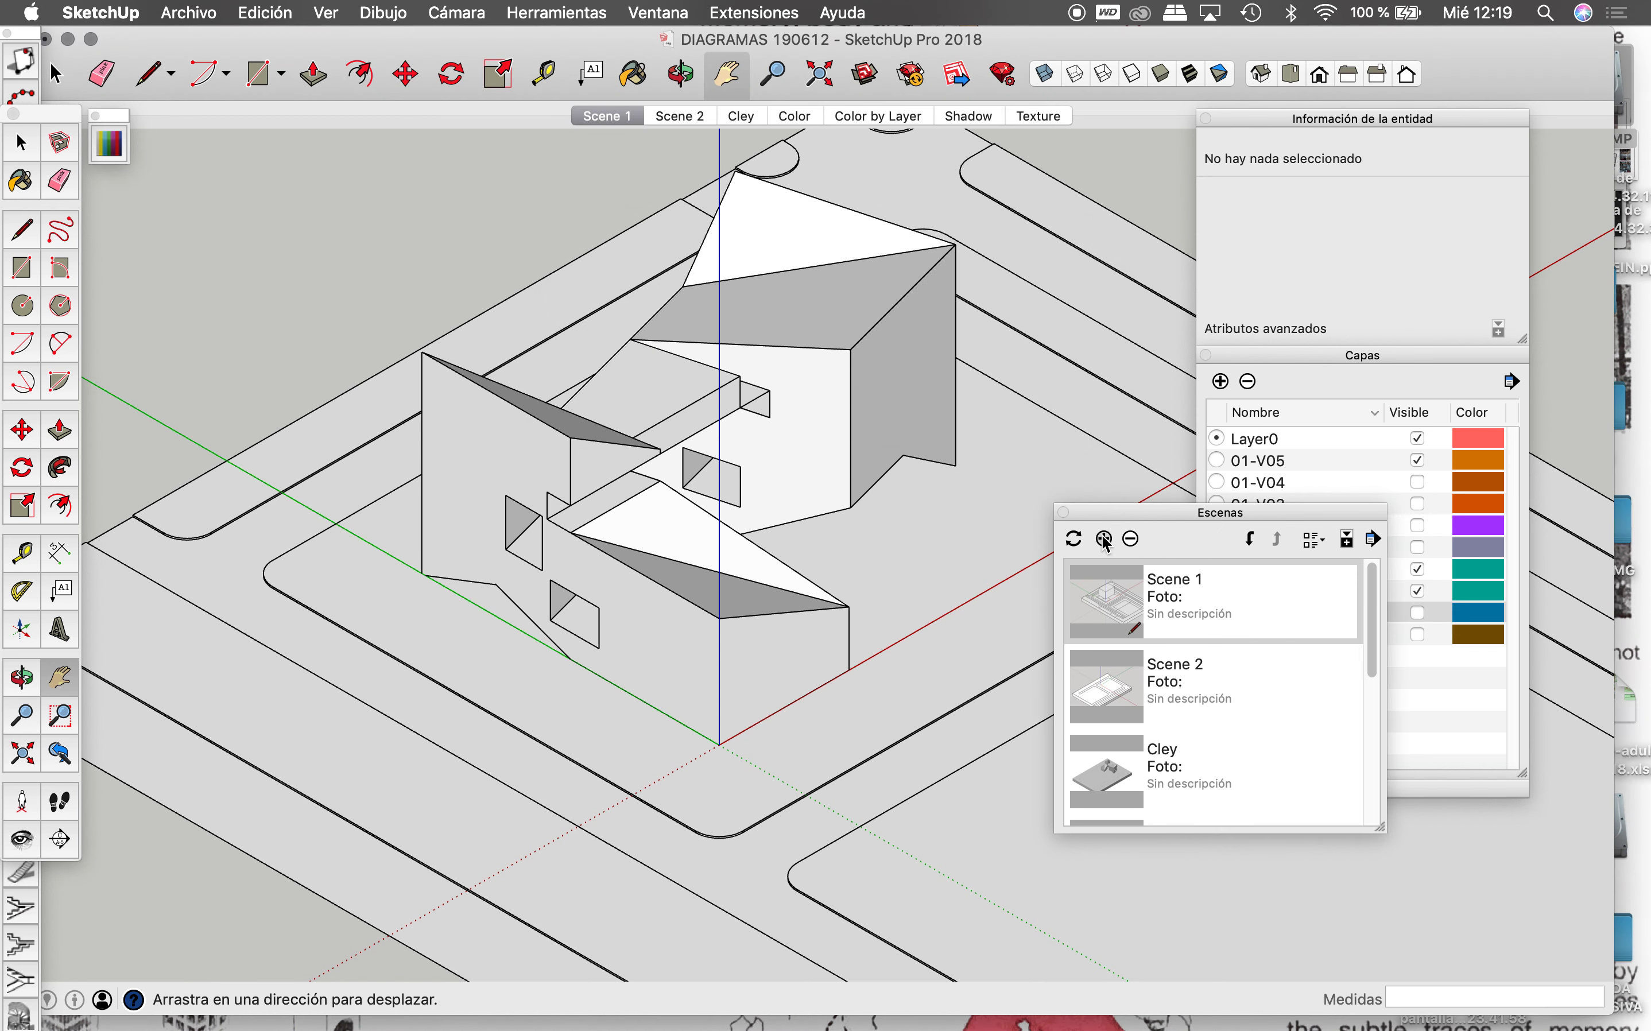
left_click(1105, 539)
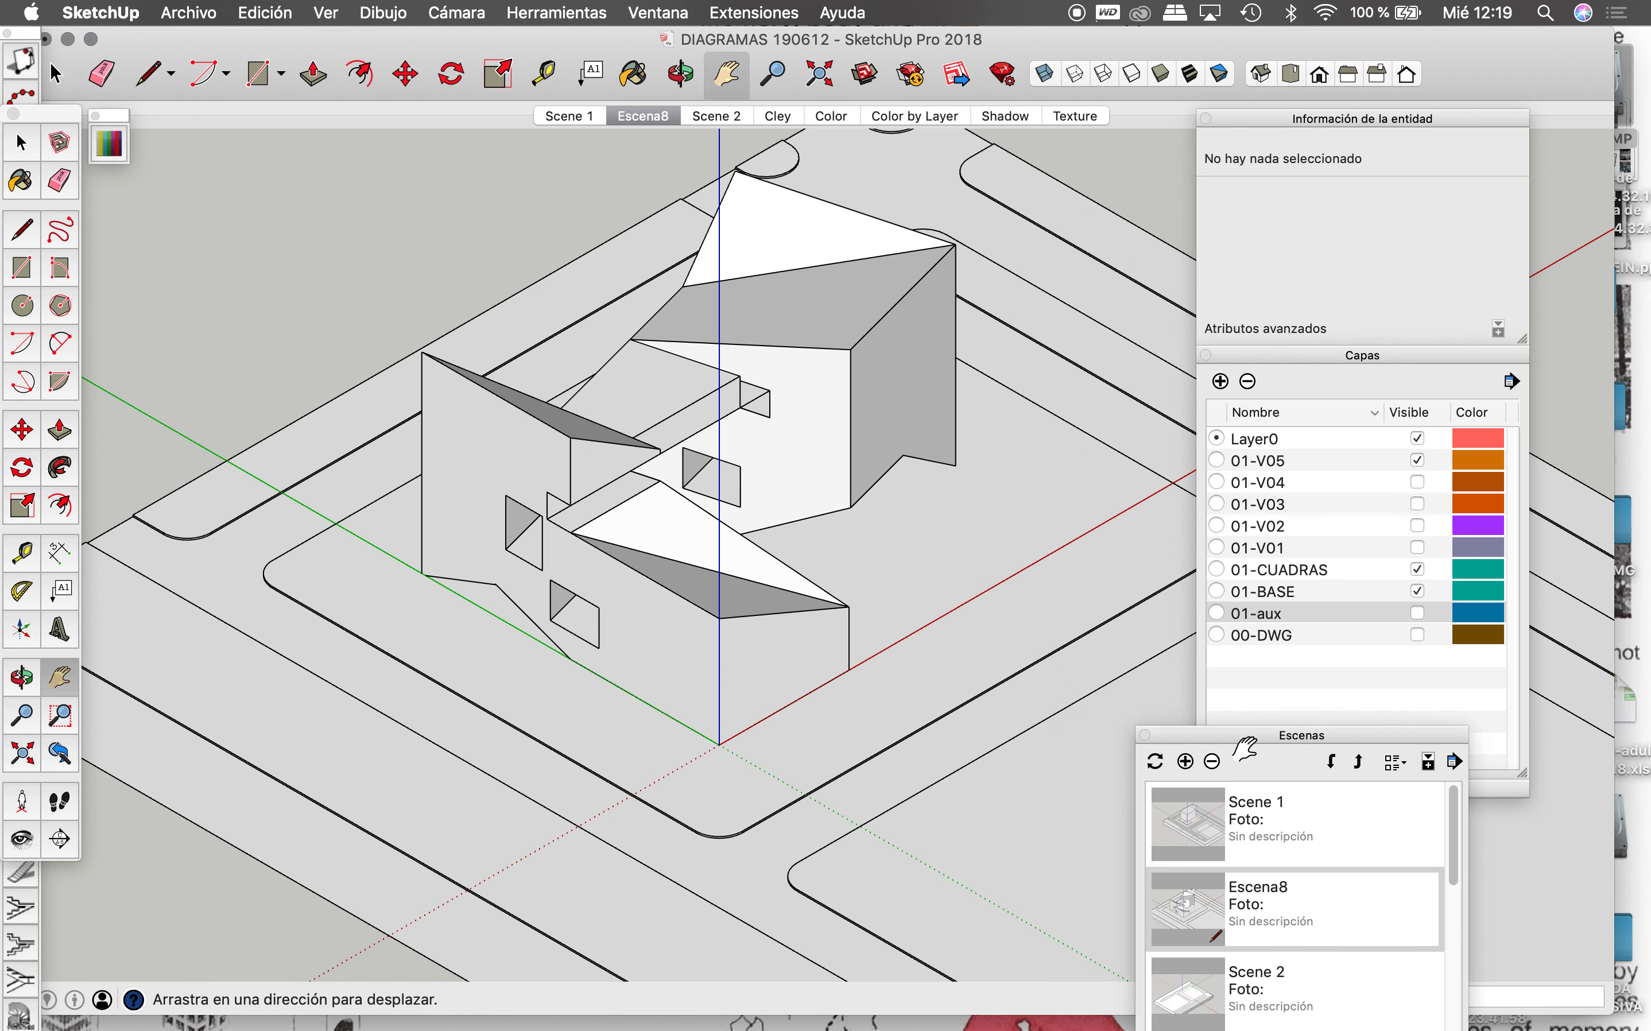
Step: Dock the Scenes panel under the Layers panel and collapse it
left_click_drag(1159, 516, 1333, 802)
left_click(1335, 805)
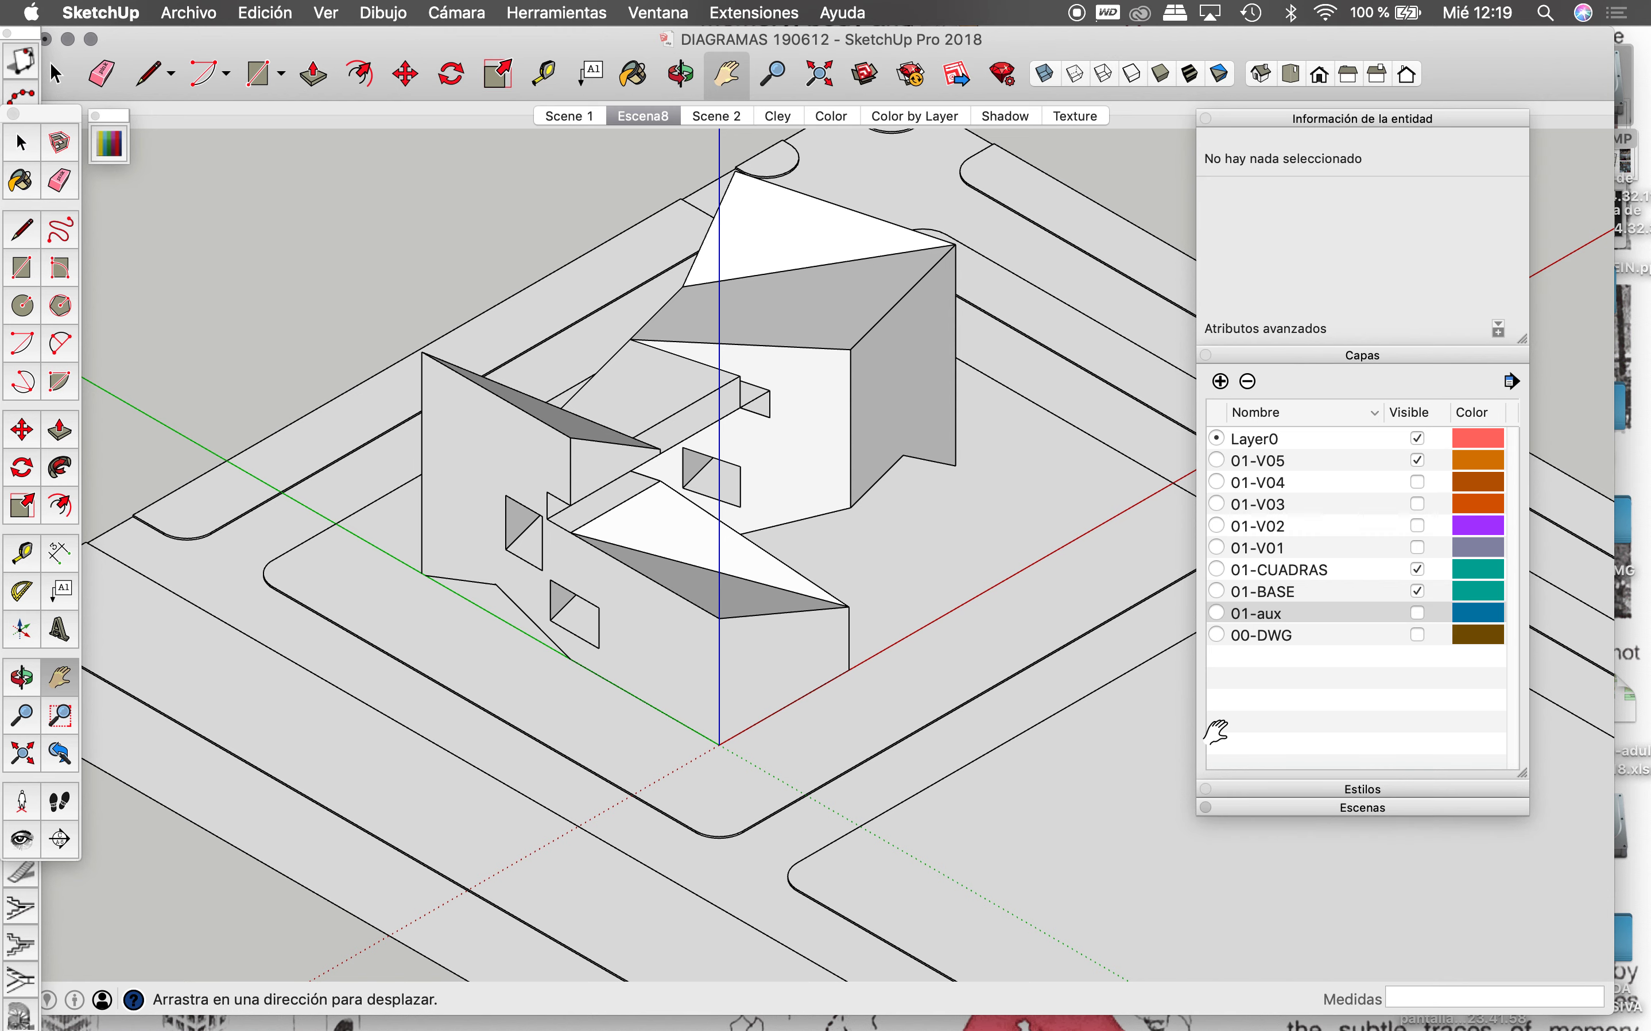
left_click(643, 10)
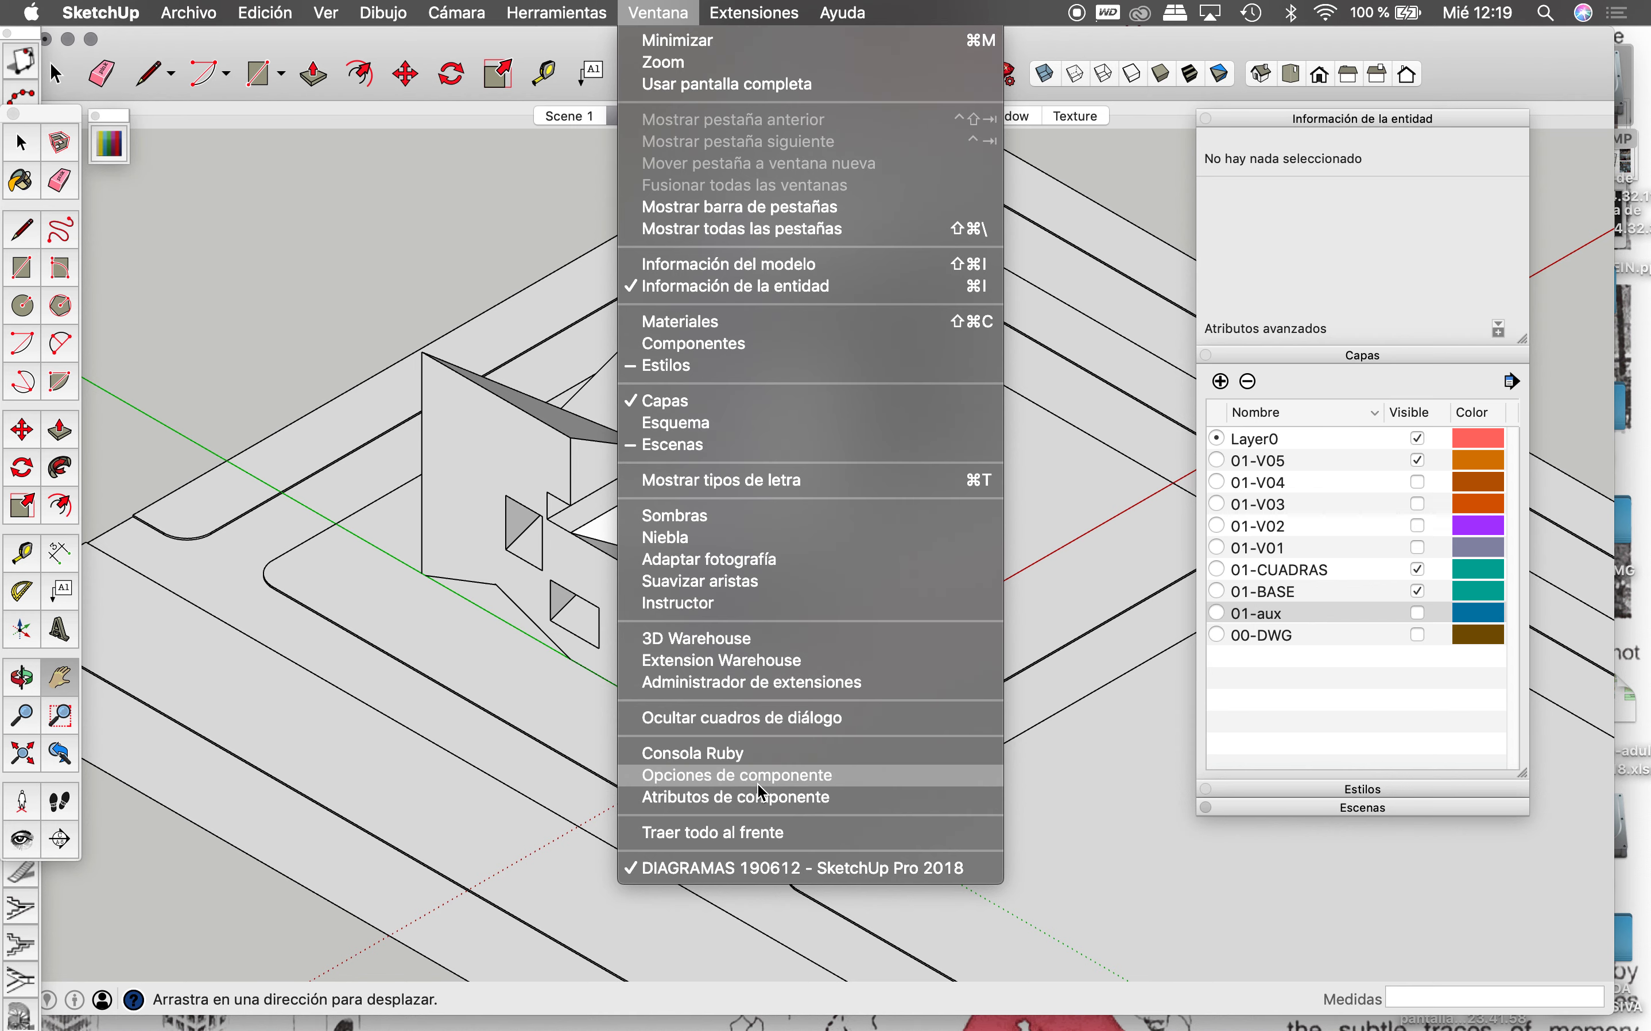
Step: Dock Shadow Settings, turn on shadows at 13:48 on 08/05, and toggle them to check
left_click(696, 519)
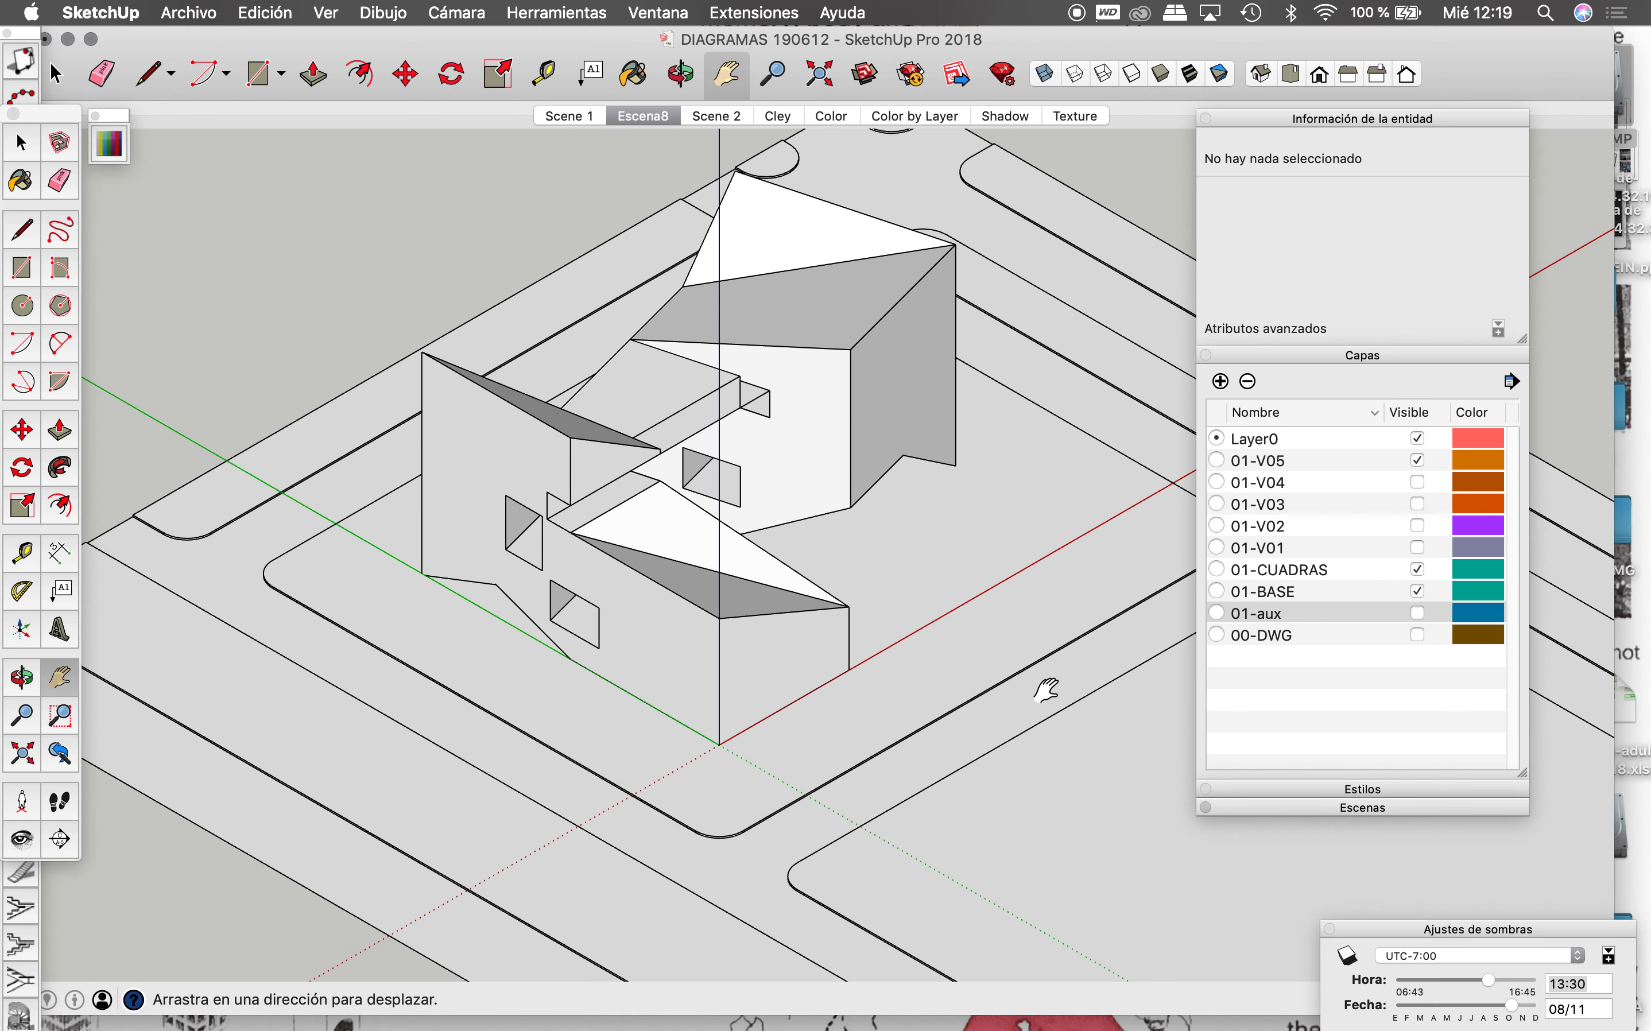
left_click_drag(1415, 929, 1295, 828)
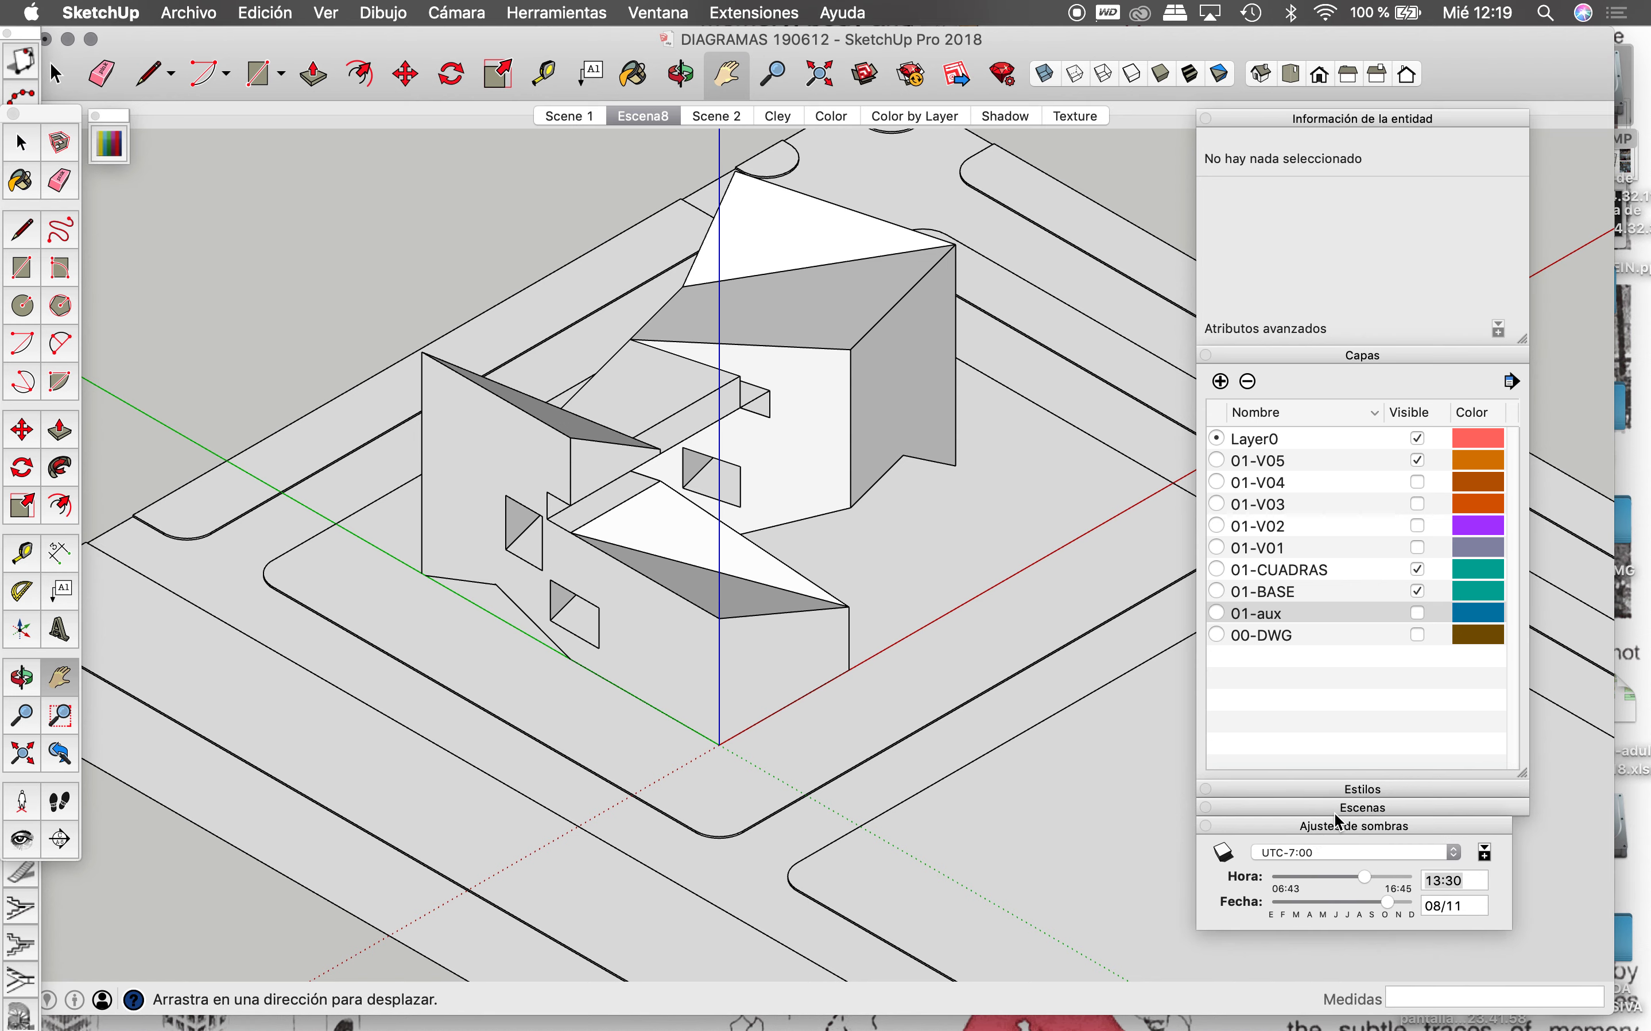
left_click(1224, 856)
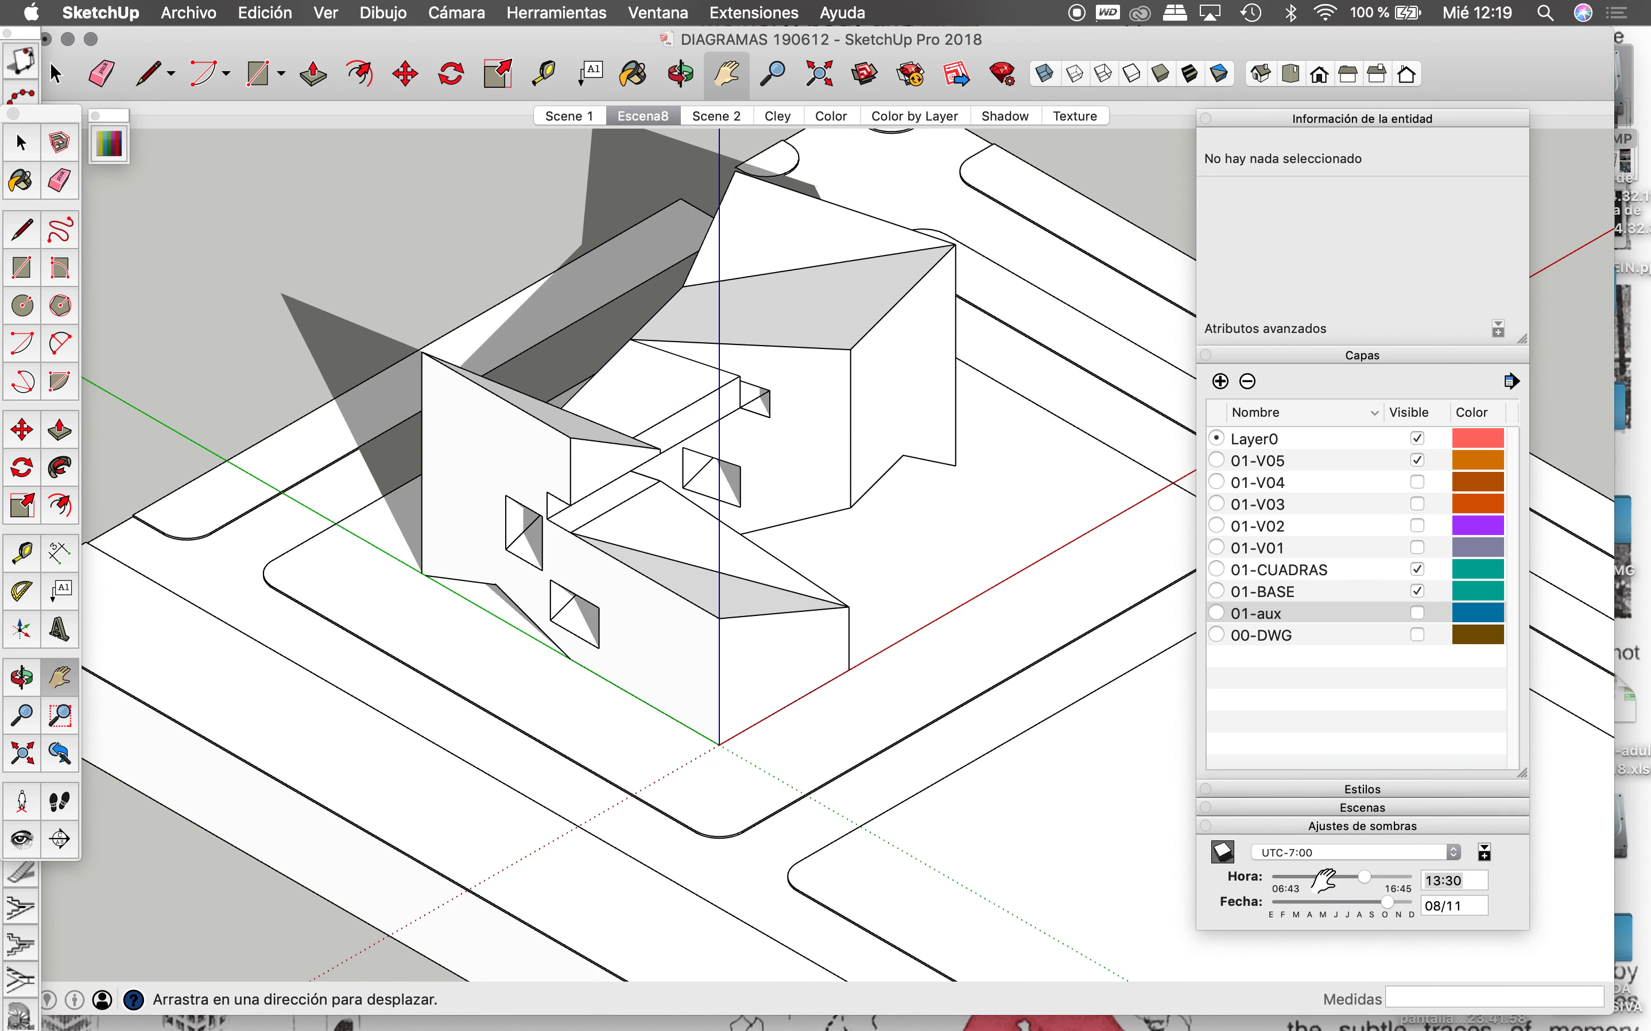
mouse_move(1367, 878)
left_mouse_down()
mouse_move(1349, 878)
mouse_move(1367, 904)
mouse_move(1343, 903)
mouse_move(1362, 874)
left_mouse_up()
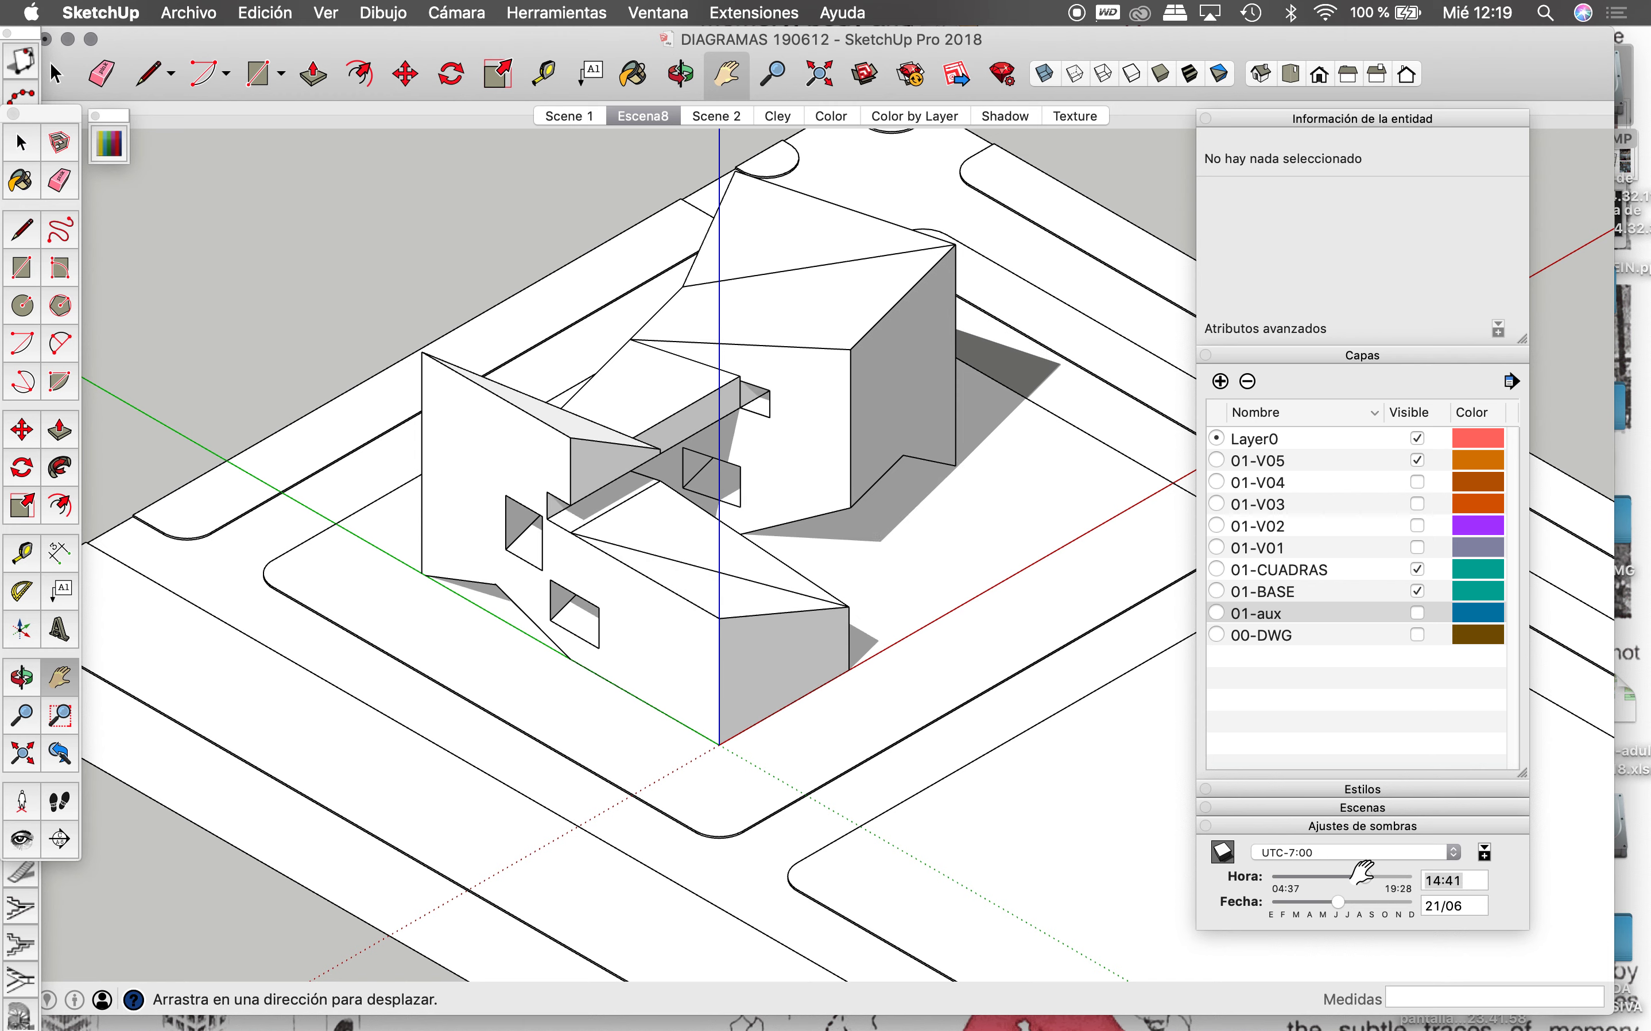
left_click_drag(1362, 875, 1321, 905)
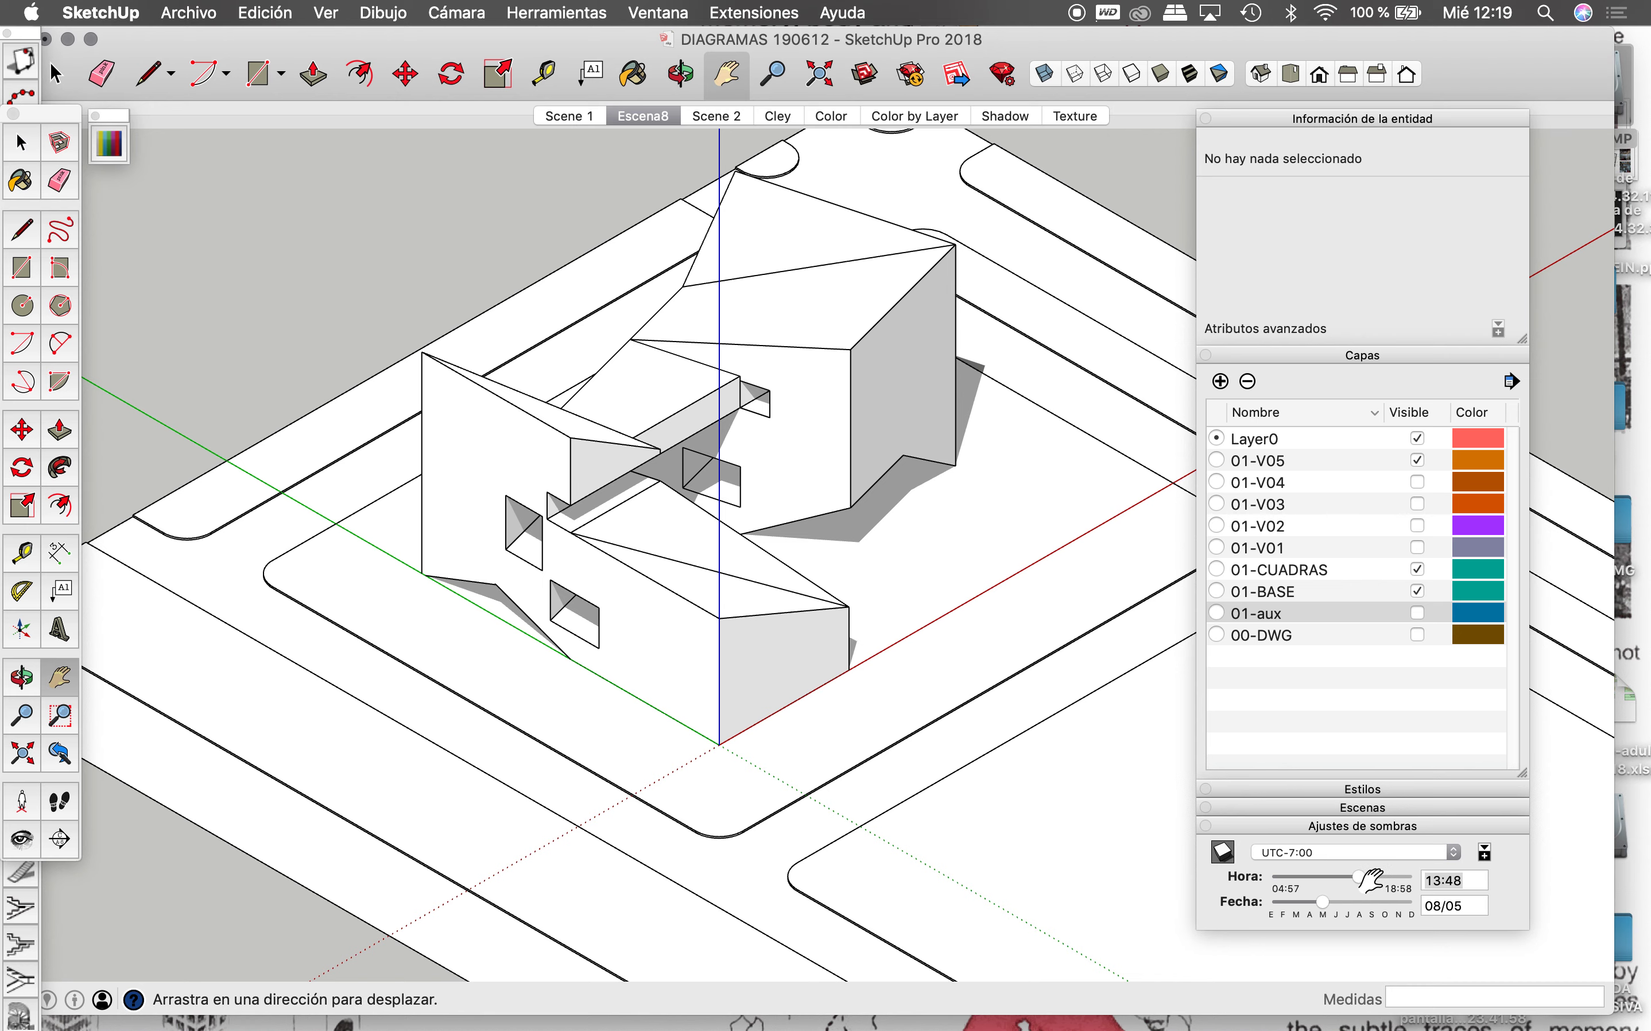
left_click(1225, 853)
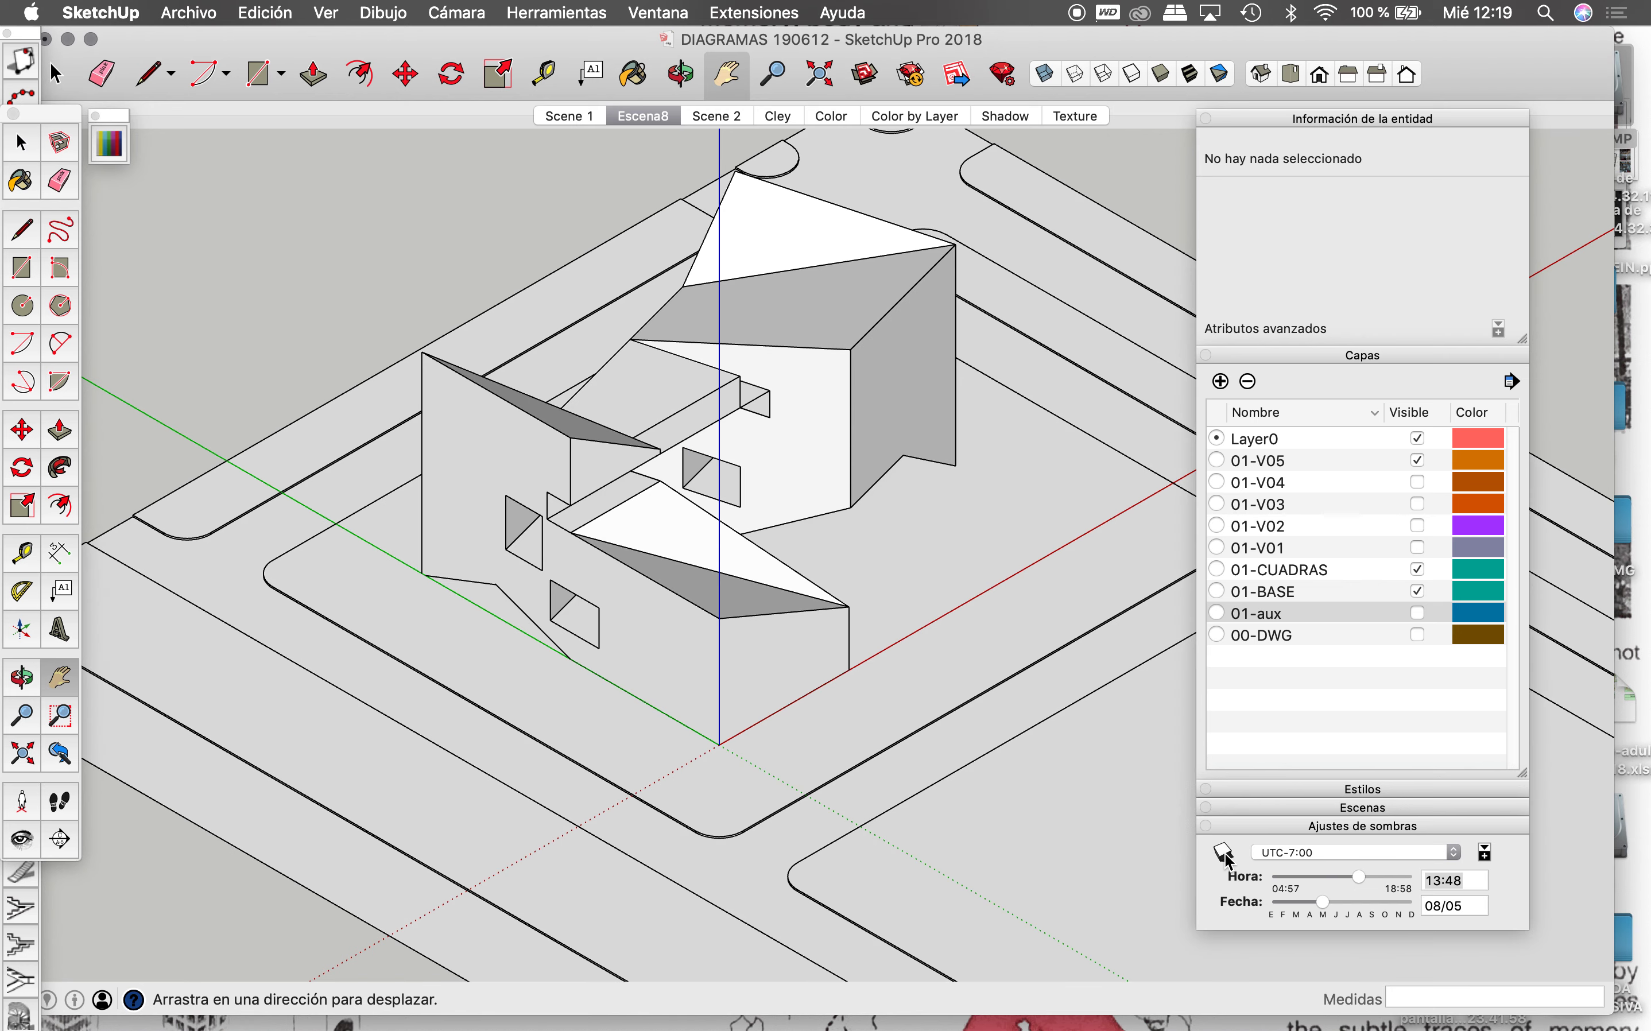
left_click(1225, 854)
left_click(1227, 858)
left_click(1227, 858)
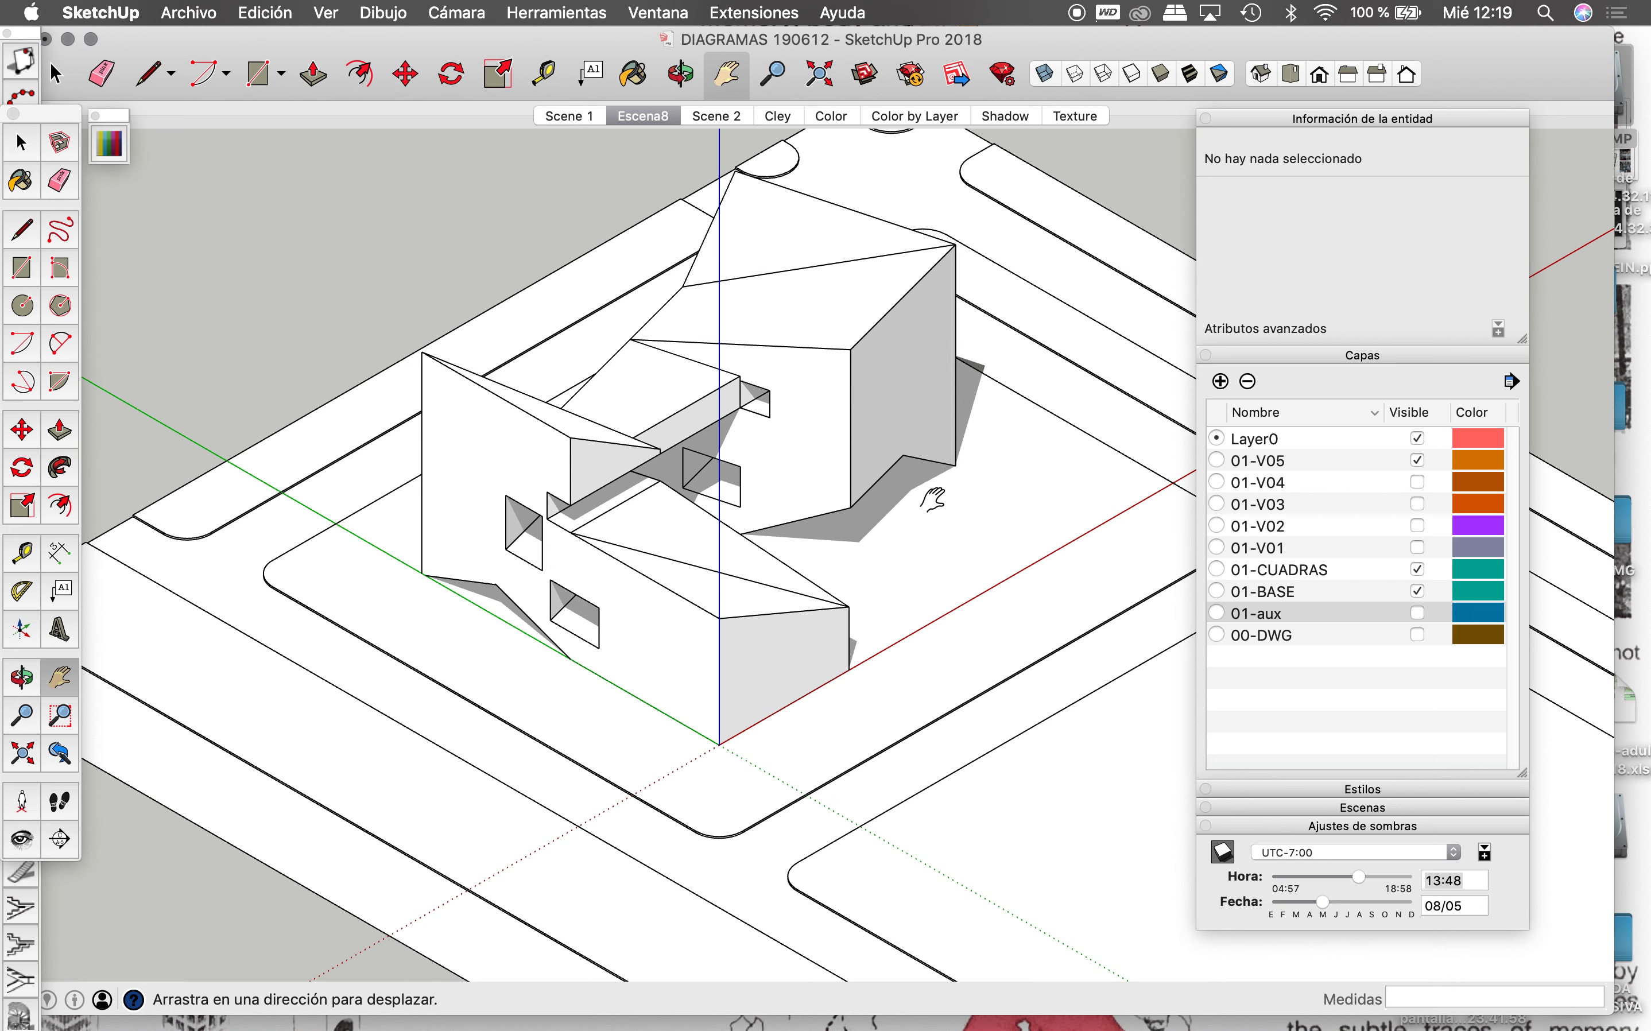
Step: Update the Escena8 scene with the current shadows, then show all open windows
right_click(655, 119)
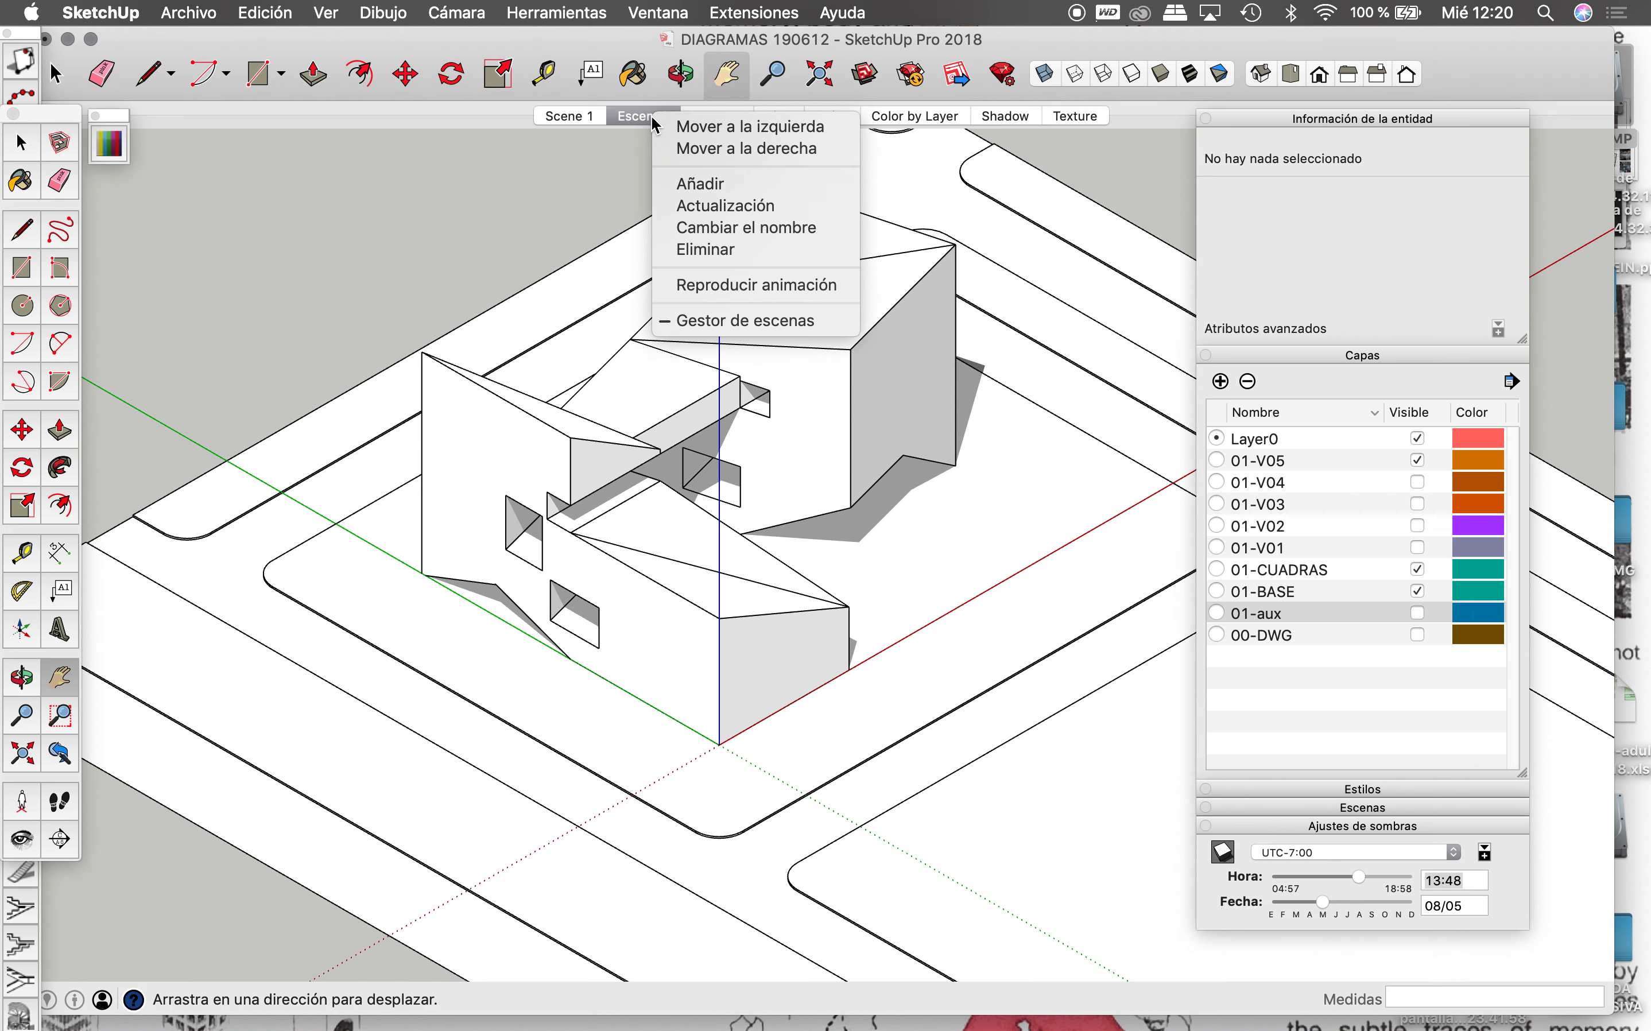
left_click(705, 208)
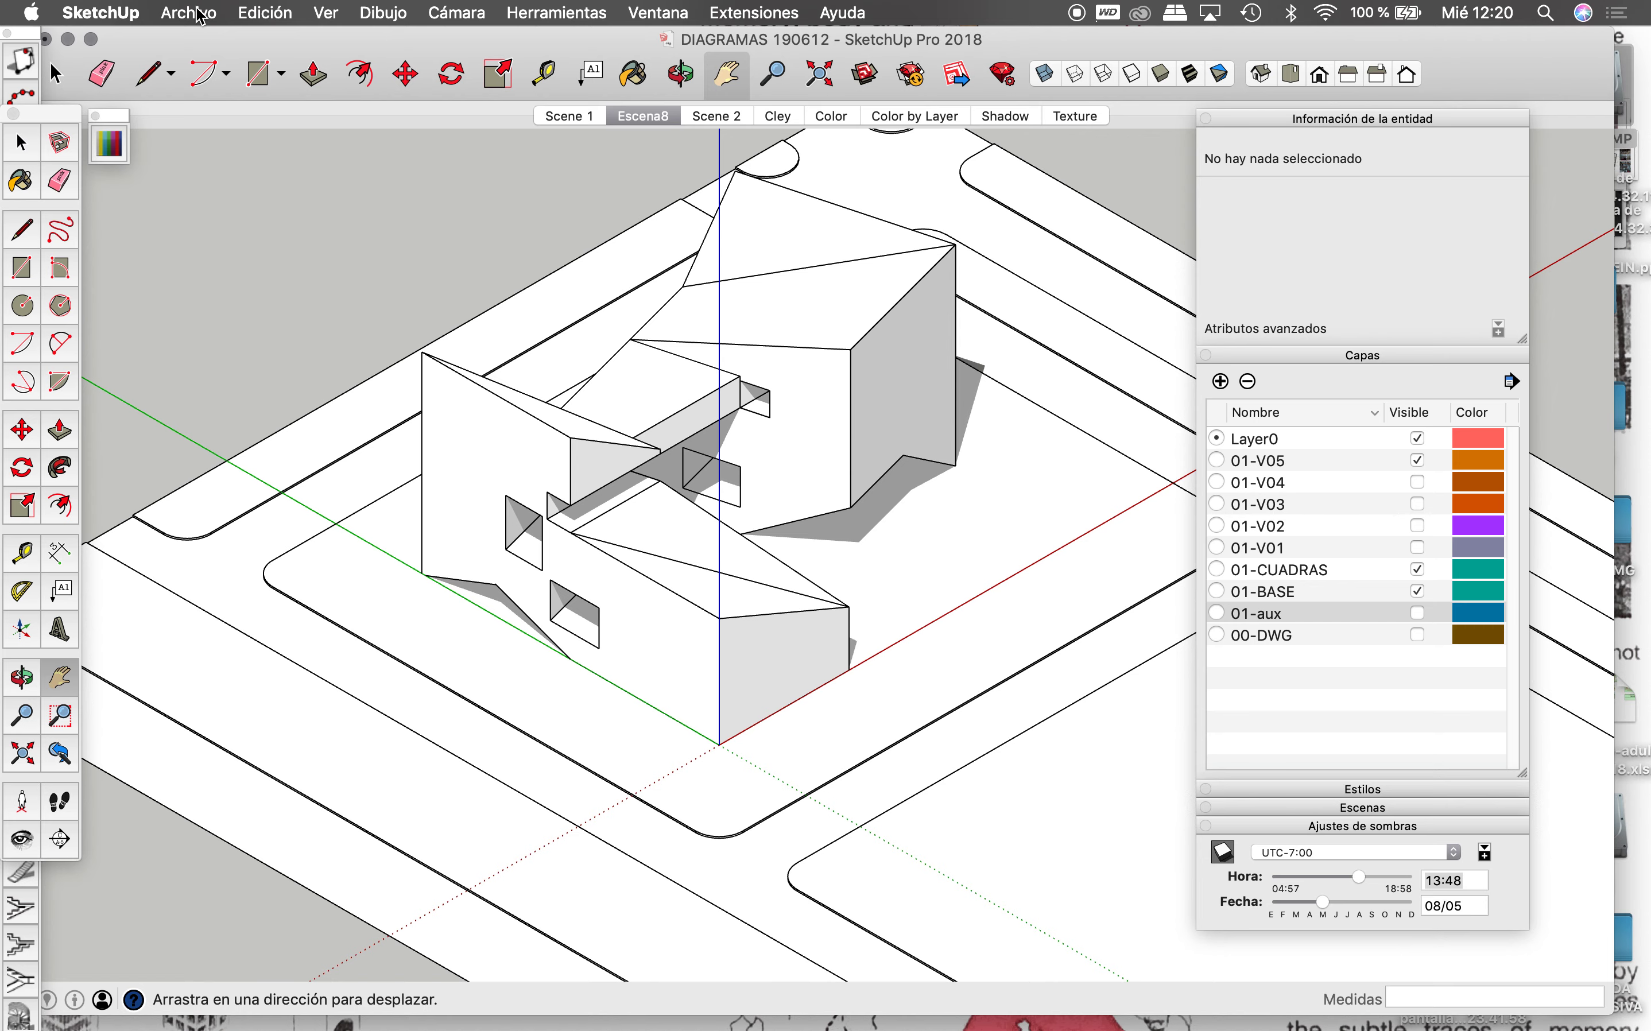
key("ctrl+Up")
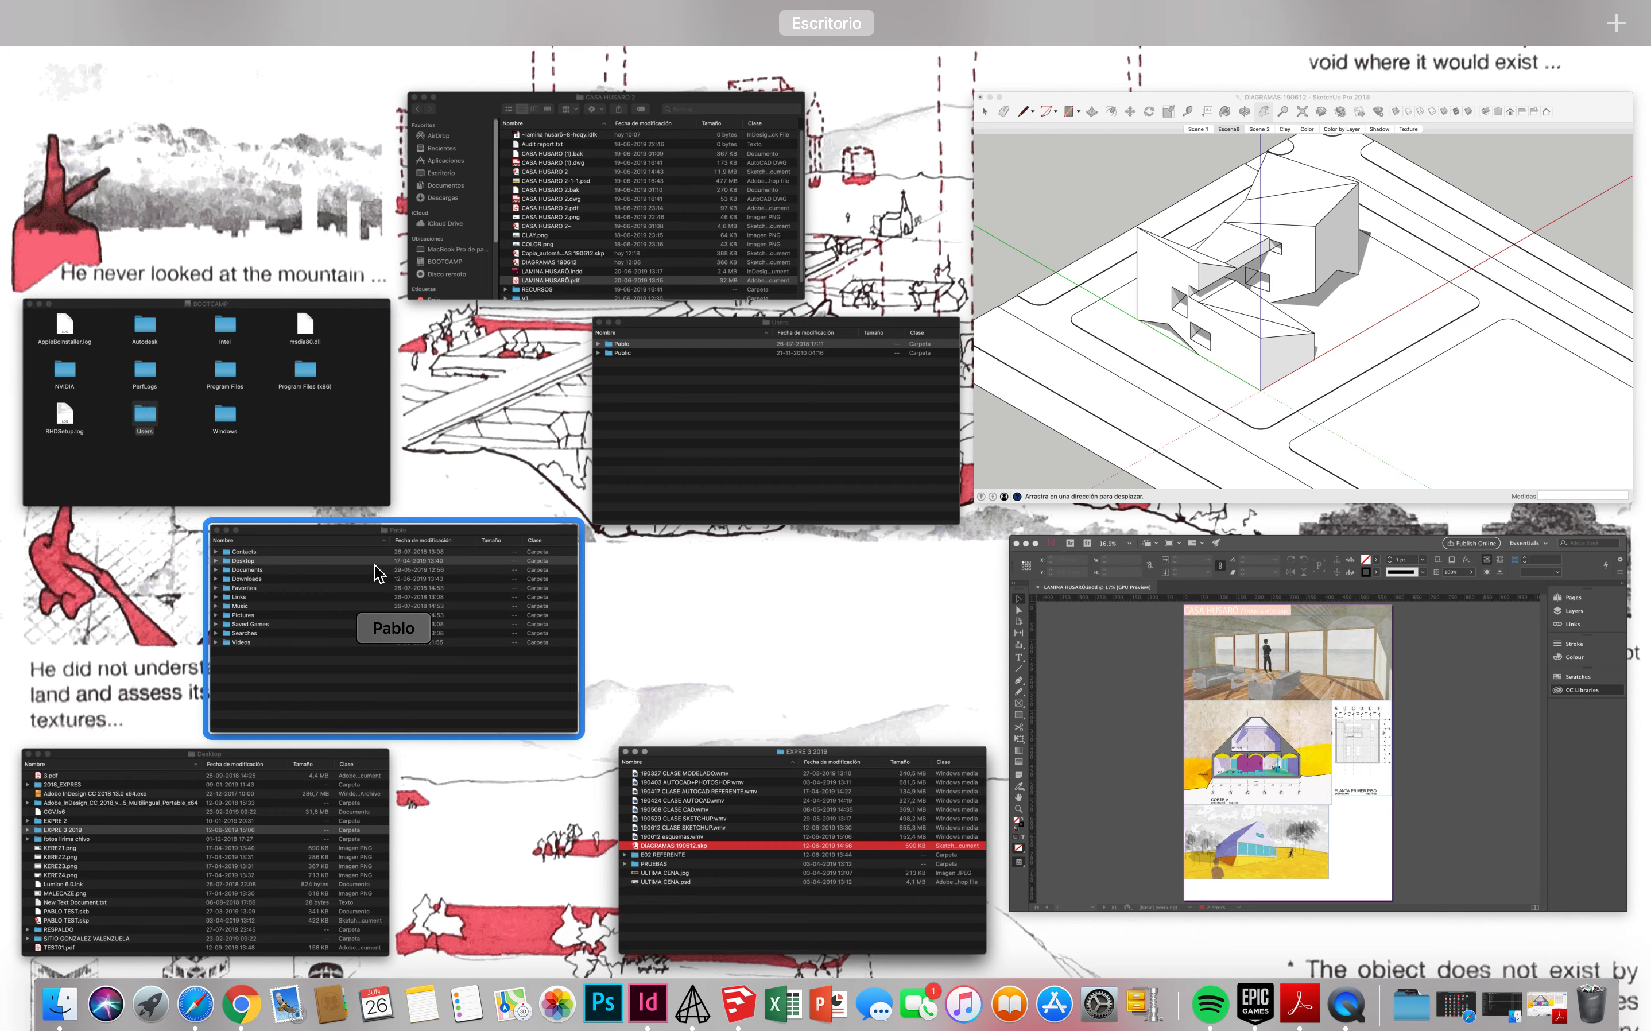
Step: Browse Desktop > 2018_EXPRE3 > CLASE DIAGRAMAS in Finder and open personas de kazuyo .skp
left_click(294, 618)
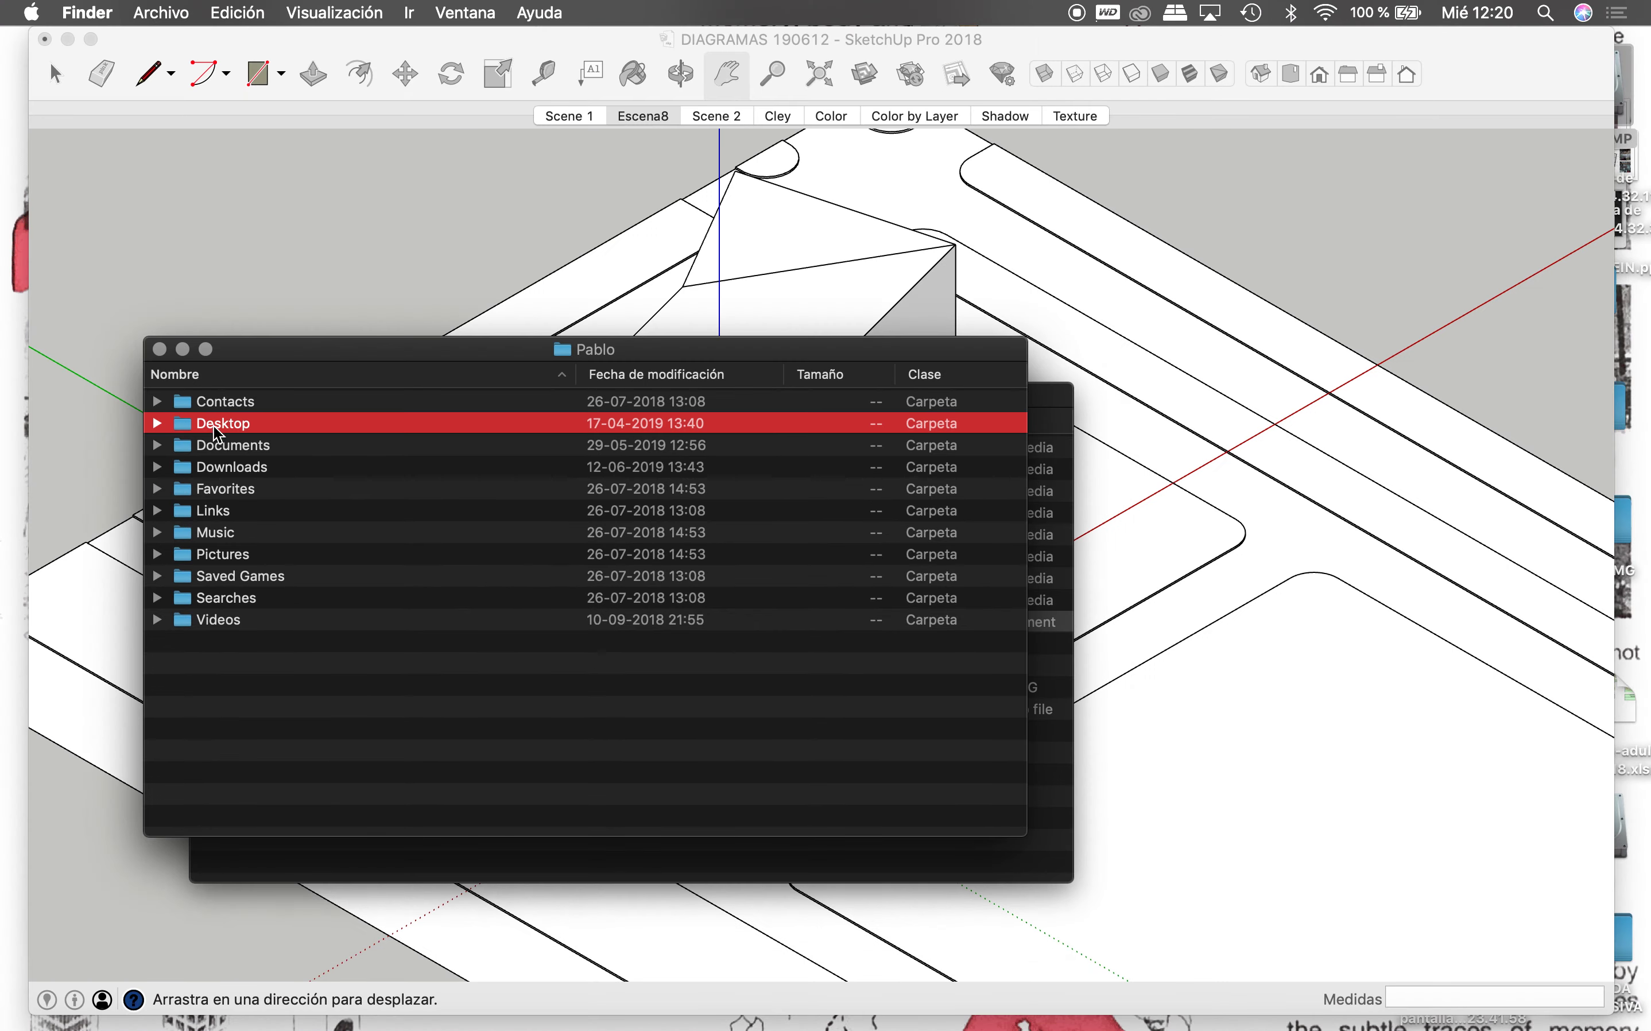
double_click(214, 427)
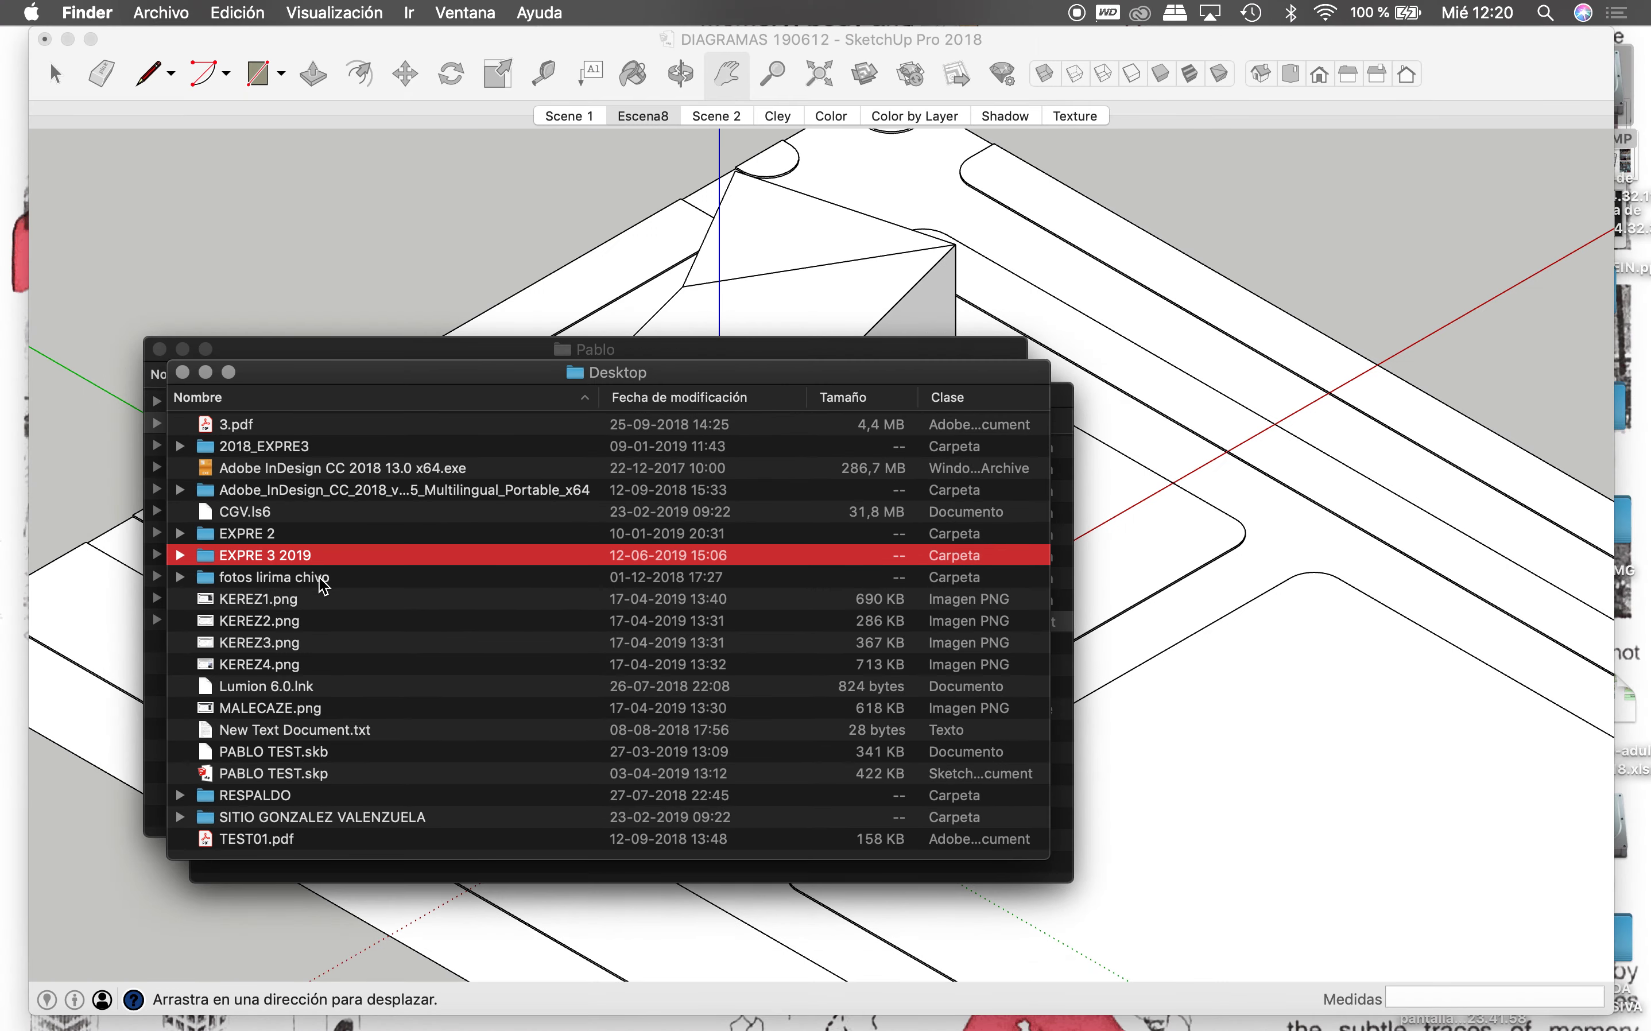
double_click(274, 443)
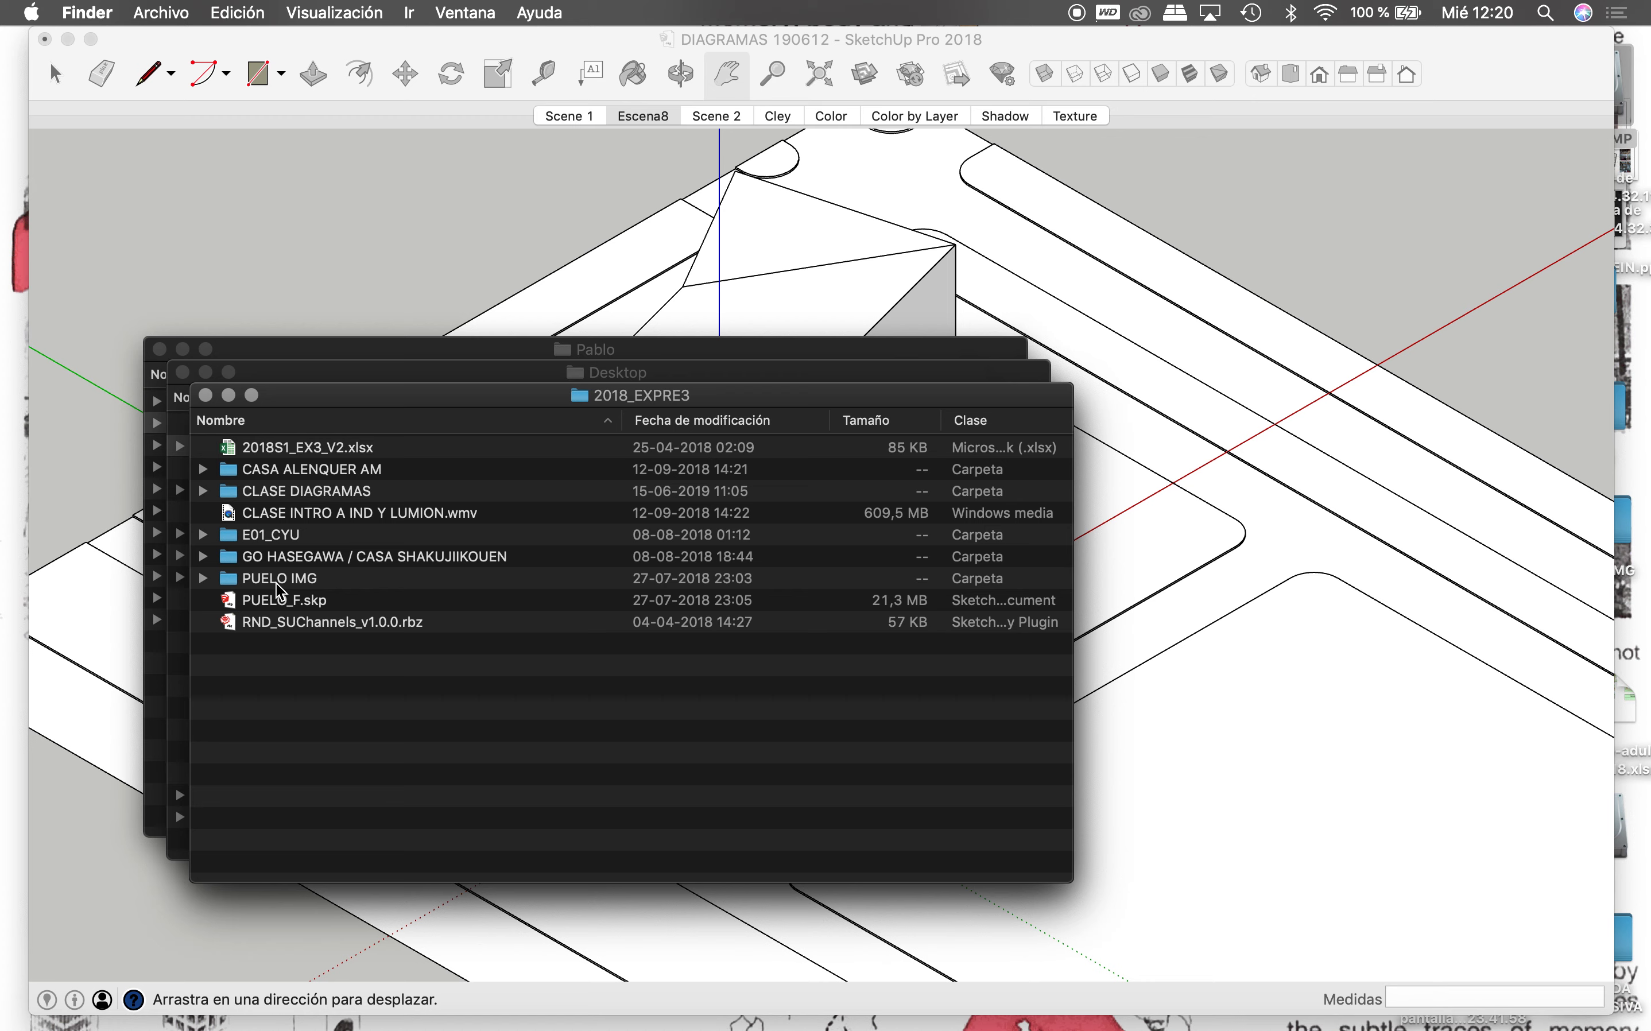
double_click(276, 495)
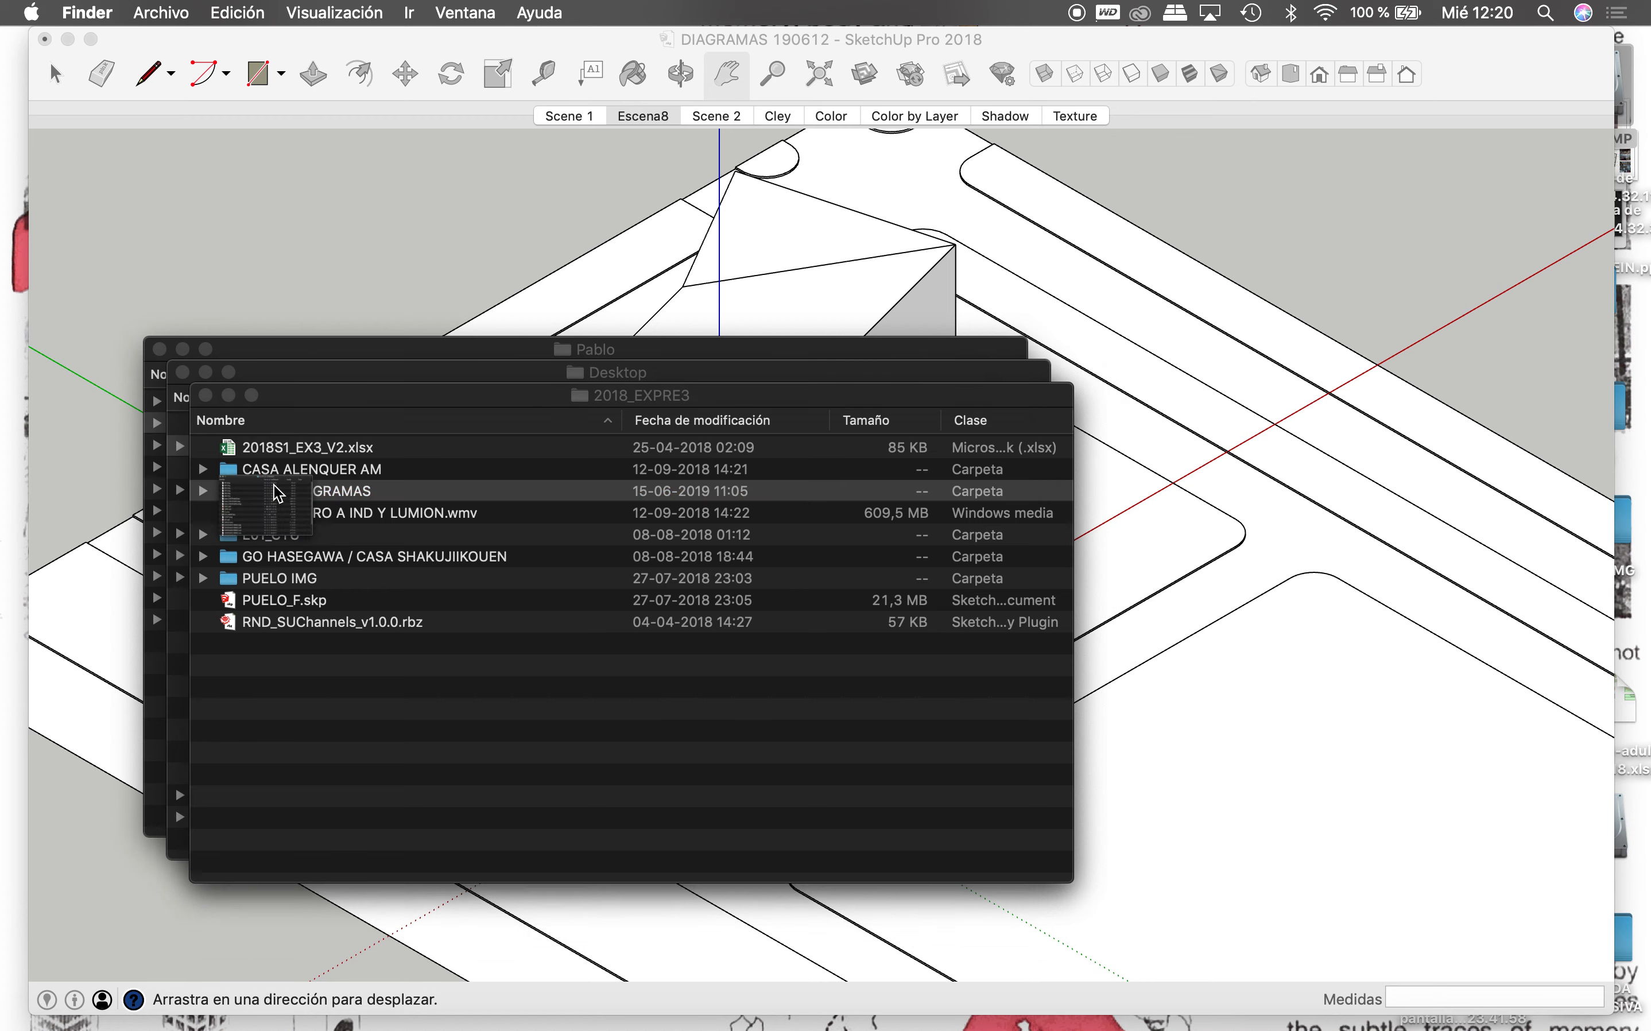
scroll(336, 635, "down", 2)
scroll(336, 636, "down", 1)
scroll(336, 636, "down", 1)
scroll(336, 636, "down", 1)
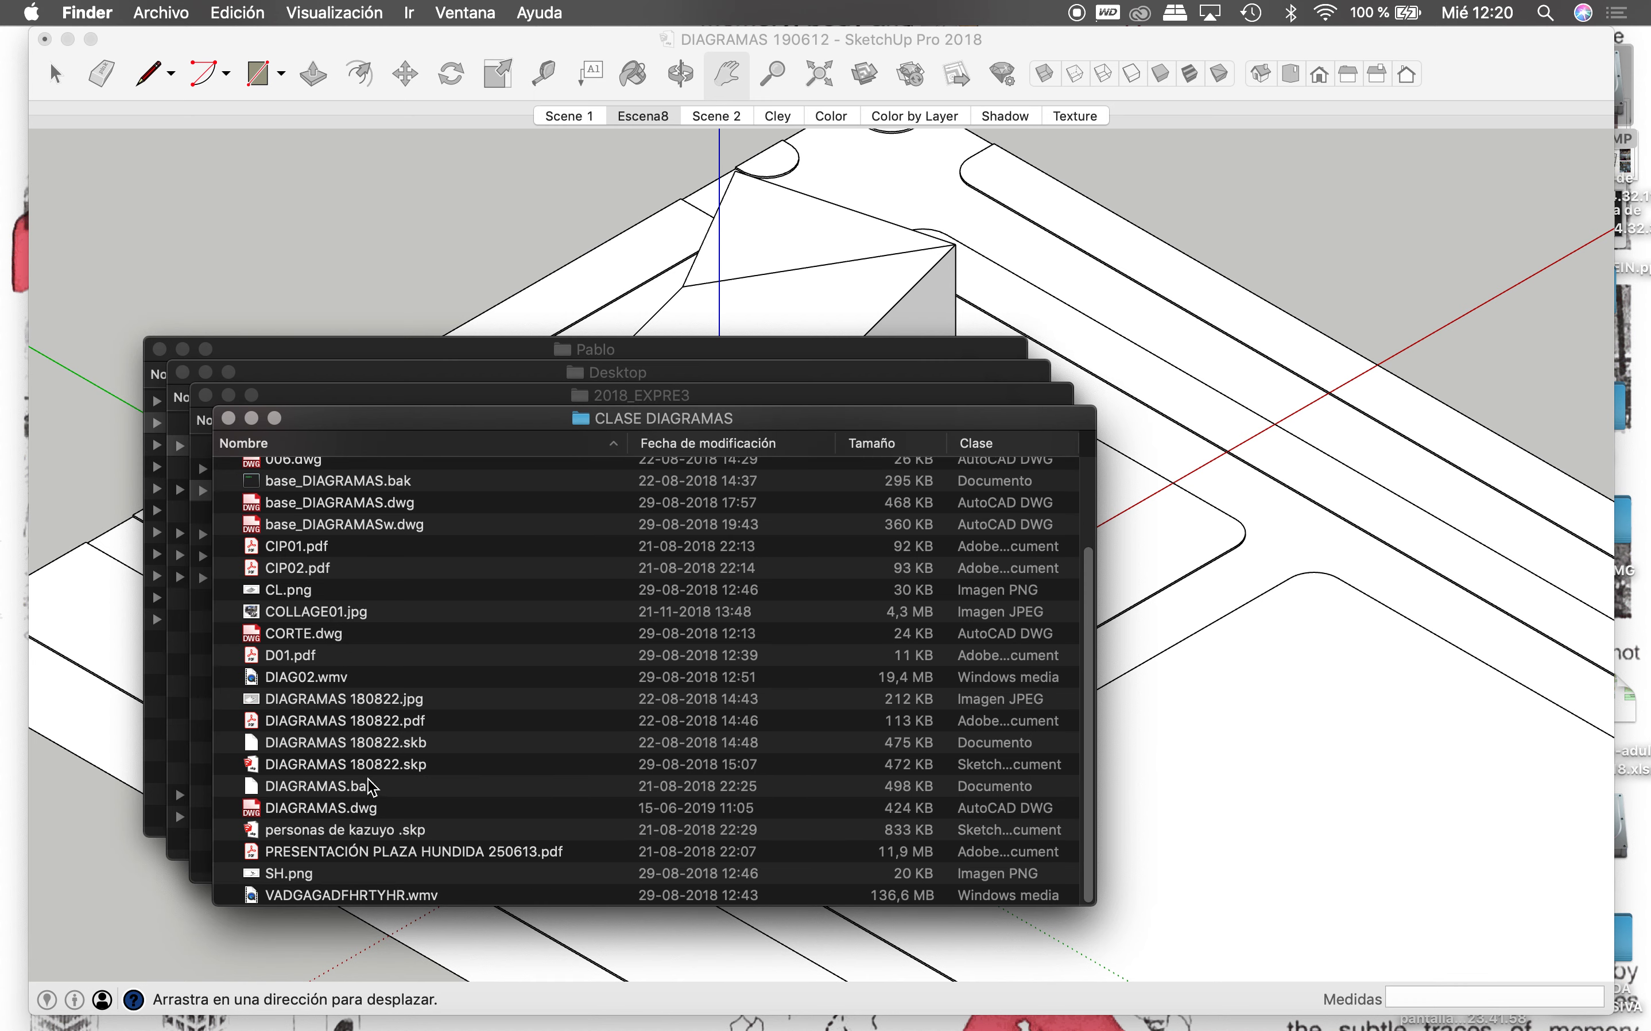
left_click(329, 840)
left_click_drag(330, 845, 325, 838)
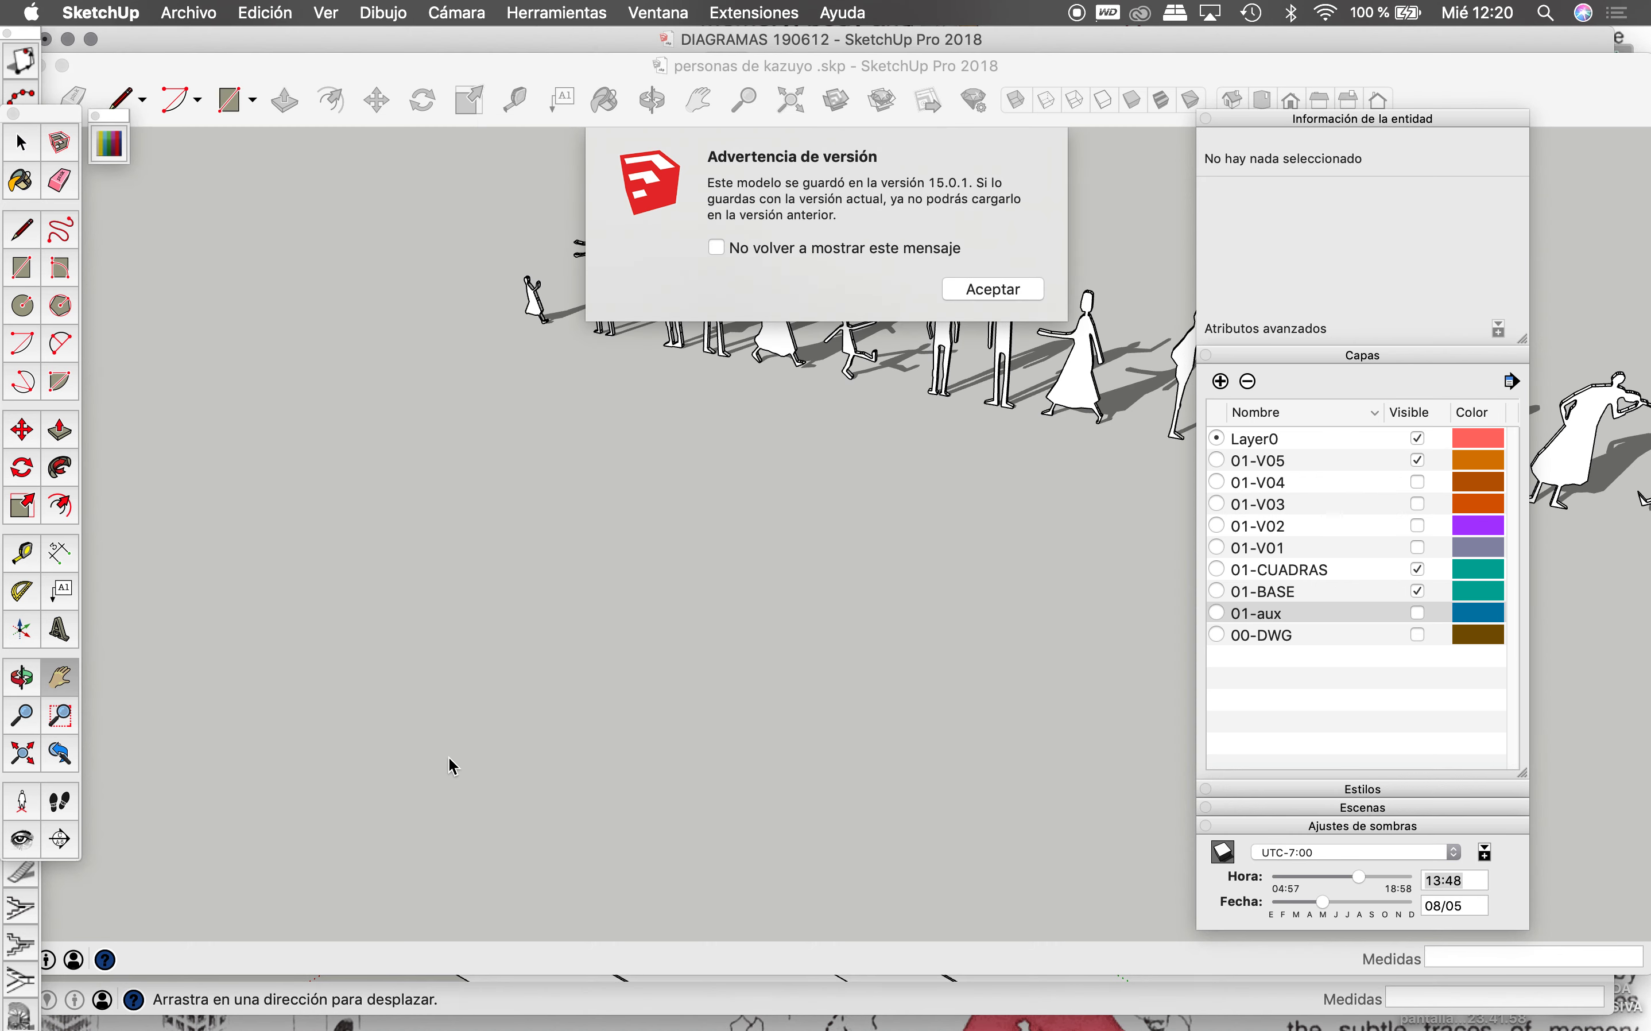
Step: Dismiss the version warning and orbit to inspect the row of people figures
left_click(996, 289)
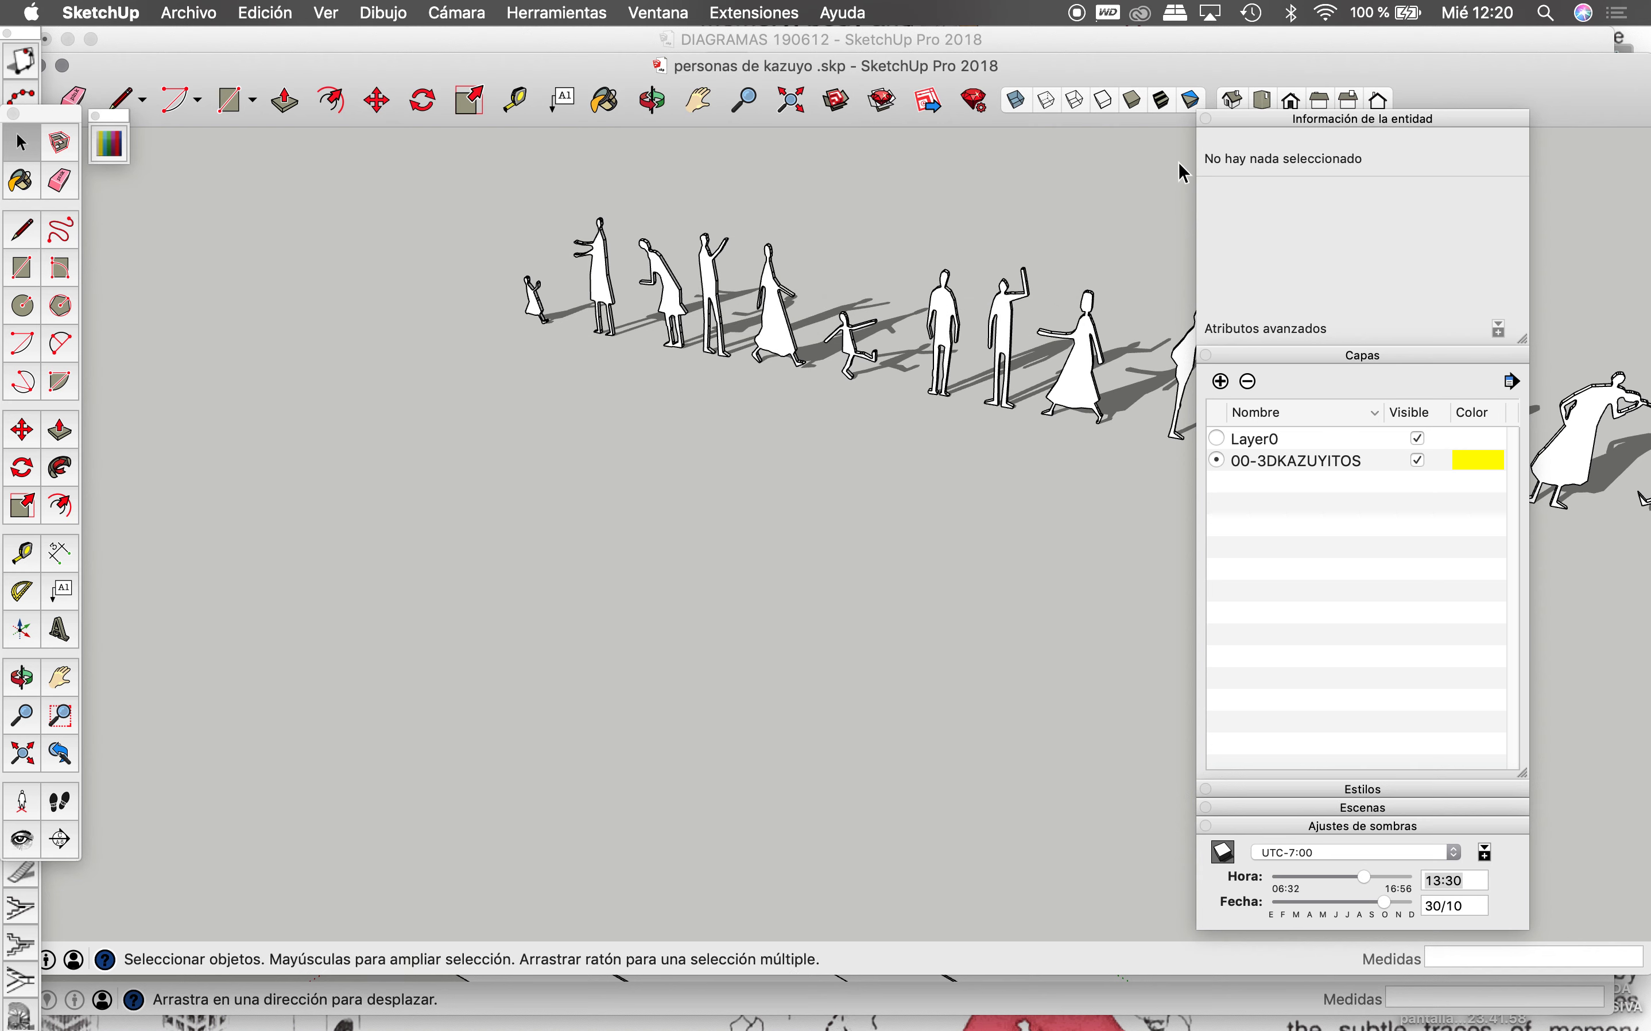
left_click_drag(1371, 126, 1440, 116)
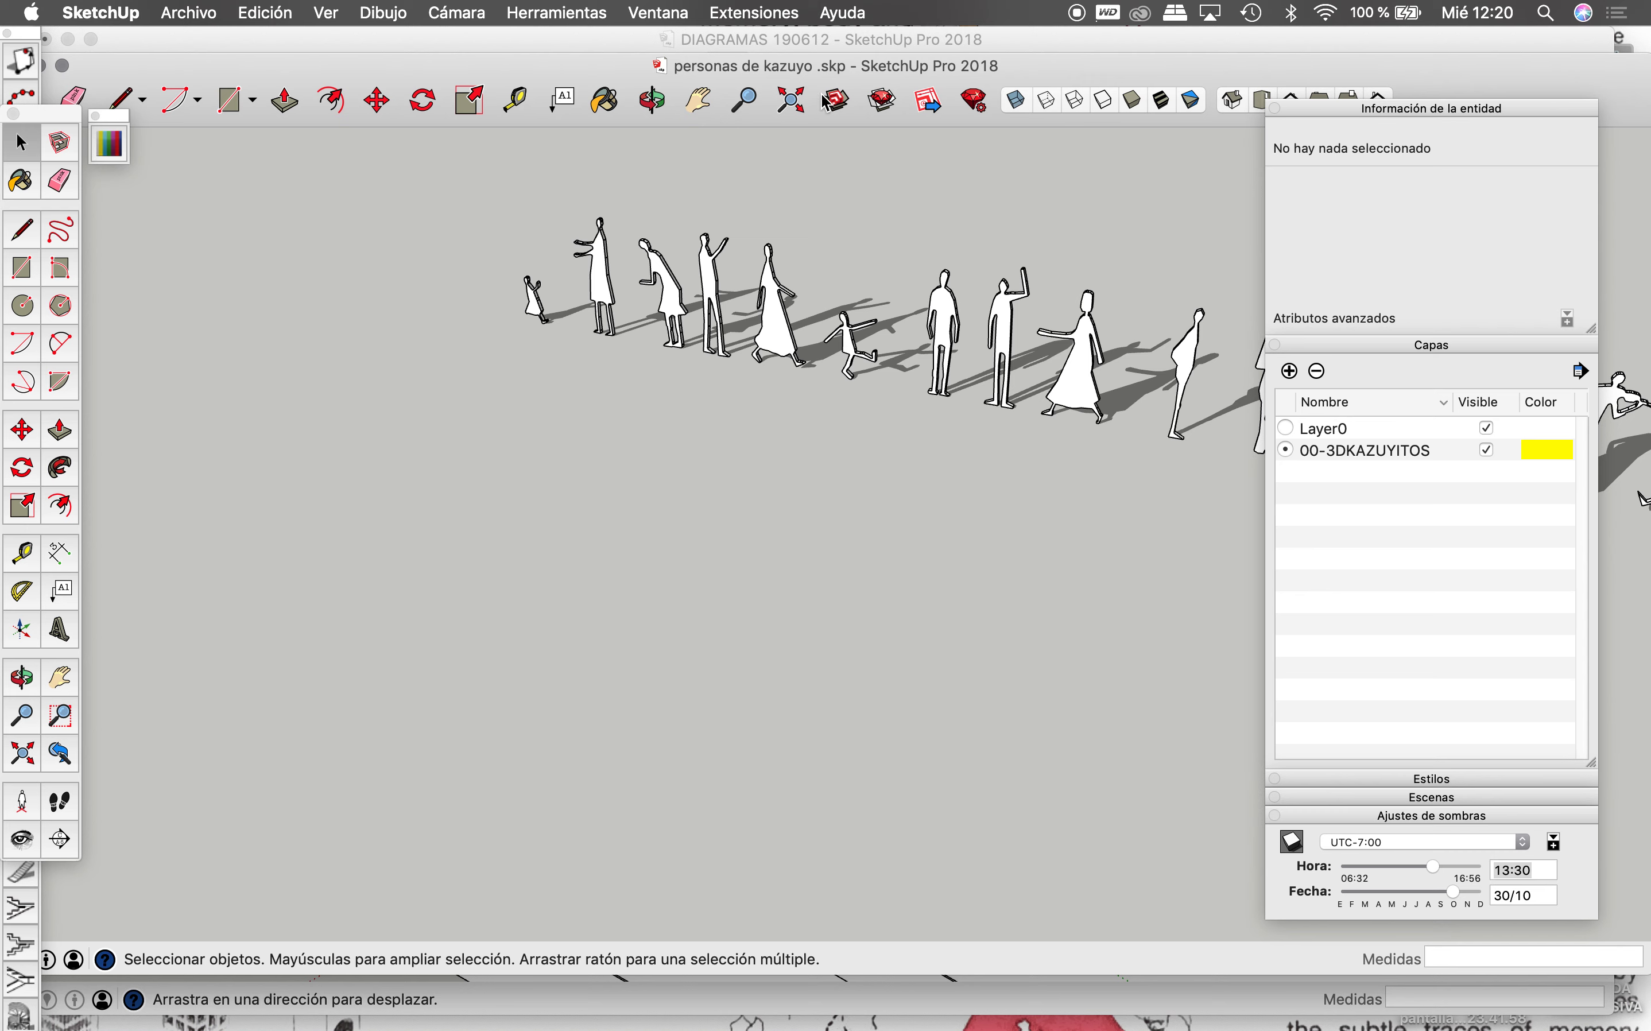
left_click(654, 103)
left_click_drag(648, 148, 1083, 236)
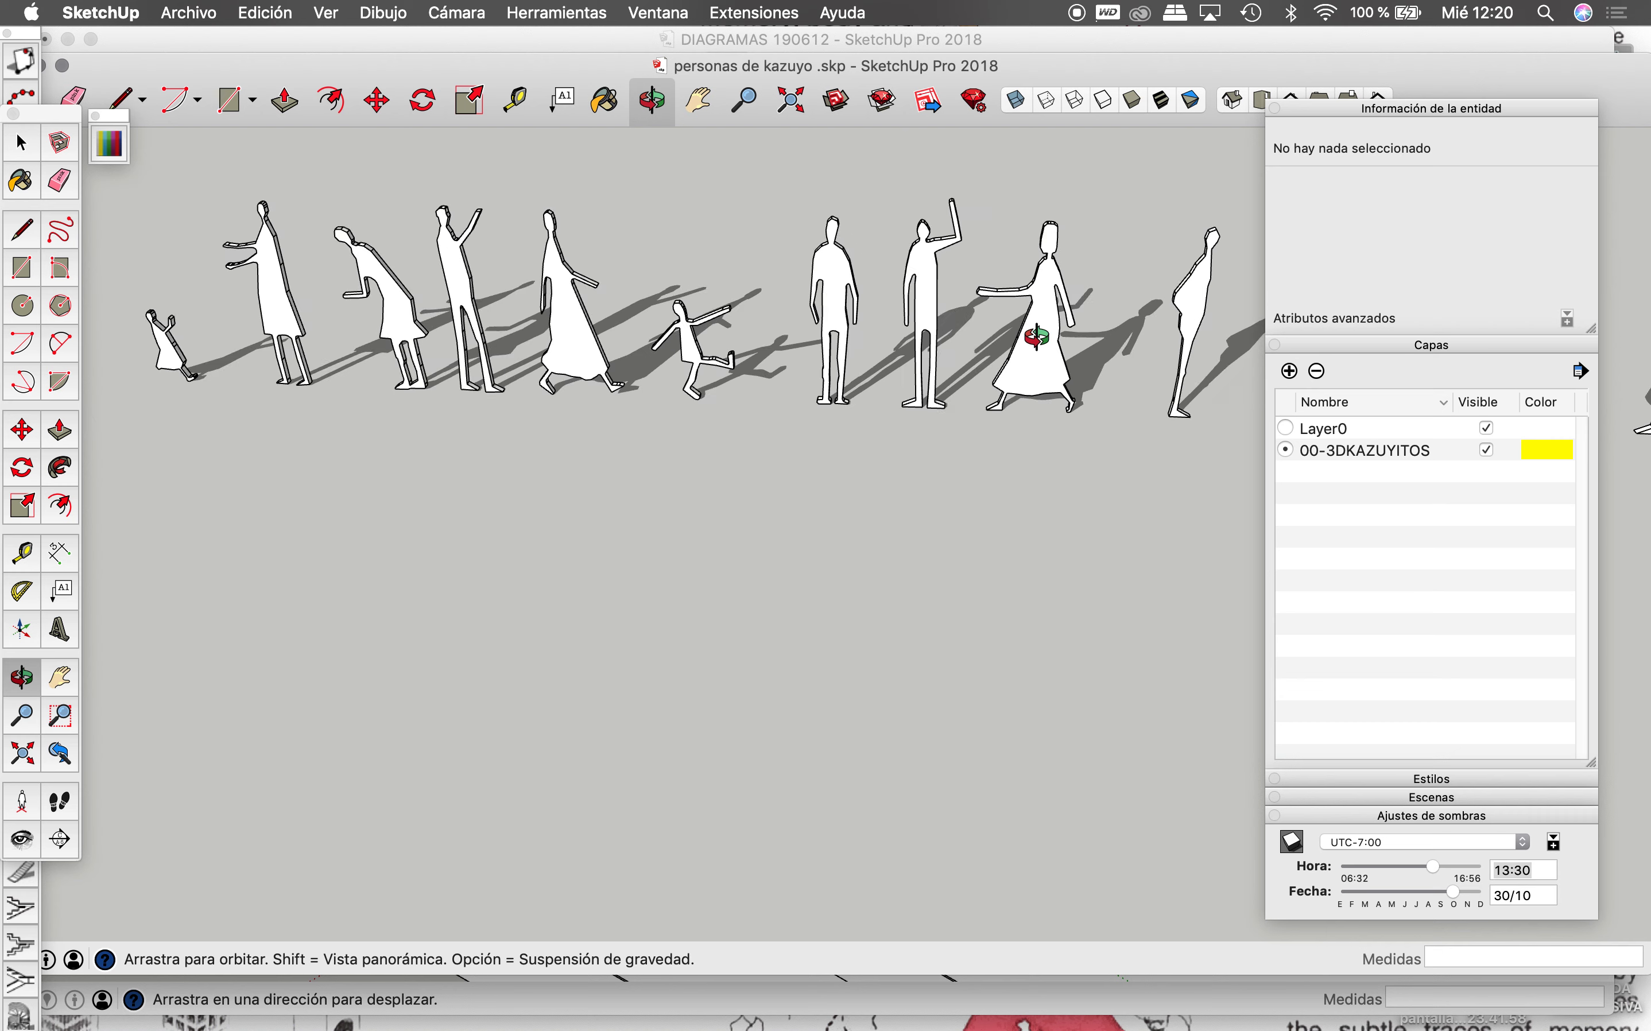
left_click_drag(1083, 237, 706, 226)
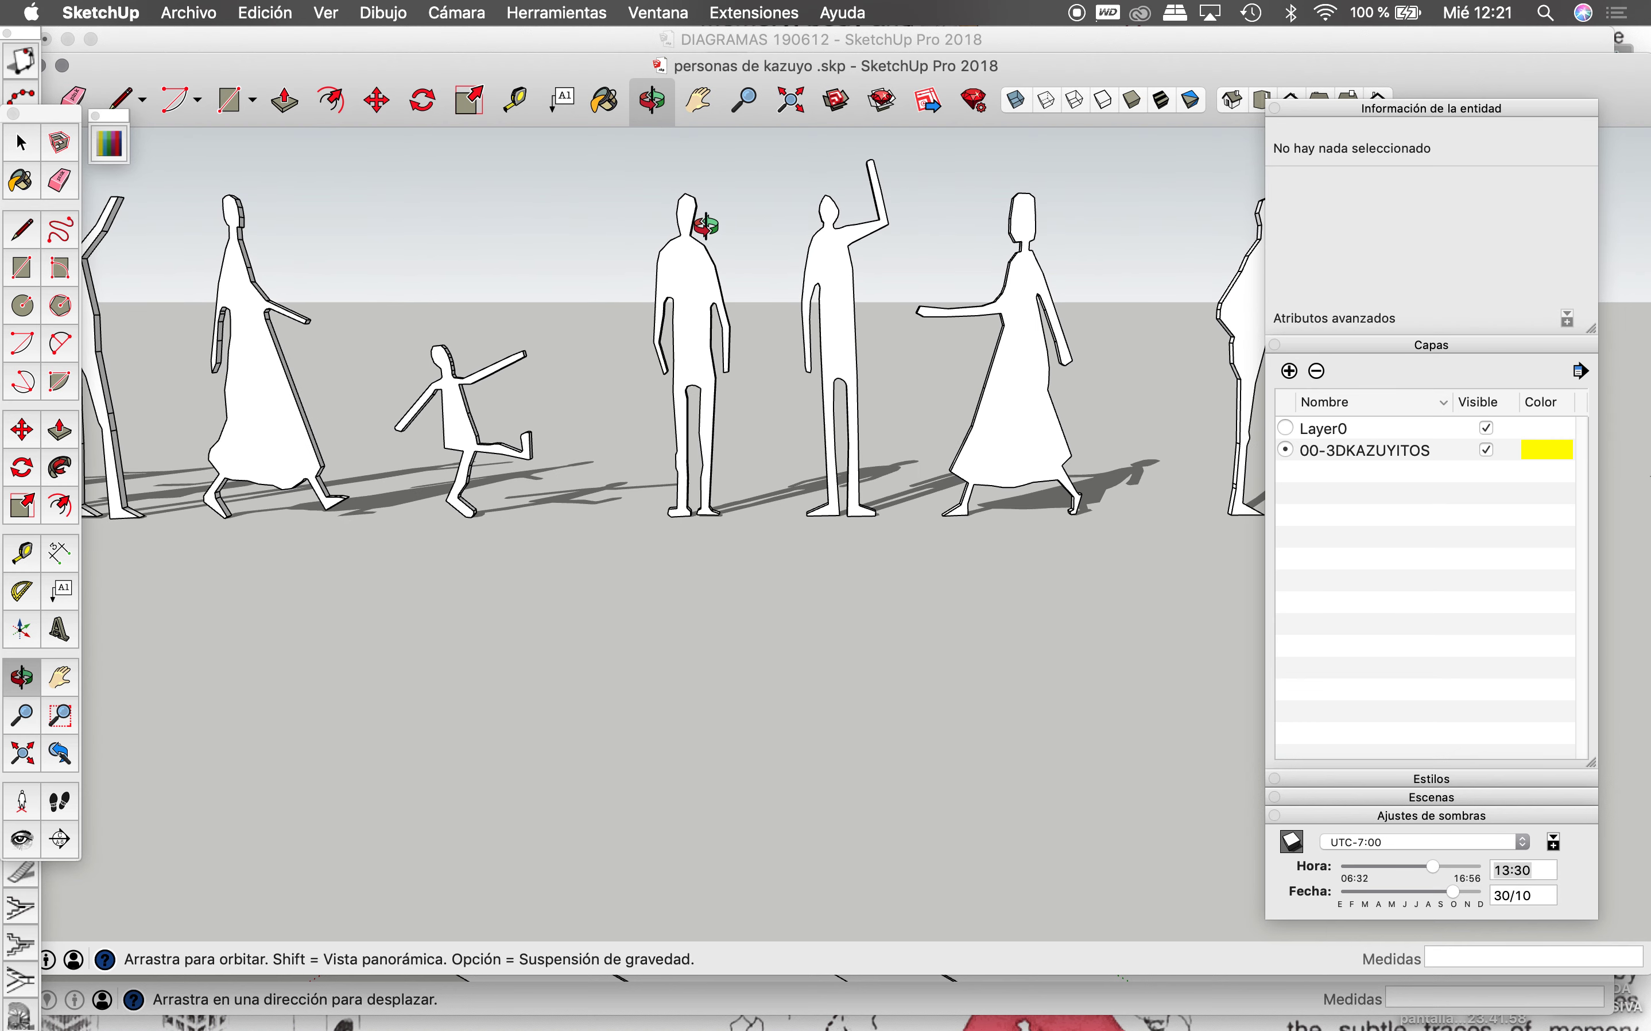
mouse_move(707, 225)
left_mouse_down()
mouse_move(572, 380)
mouse_move(741, 380)
mouse_move(667, 446)
mouse_move(848, 465)
mouse_move(457, 446)
mouse_move(791, 450)
mouse_move(1058, 494)
mouse_move(753, 444)
mouse_move(984, 480)
left_mouse_up()
Step: Select the dog and violinist figures, then paste them into the DIAGRAMAS model
key("space")
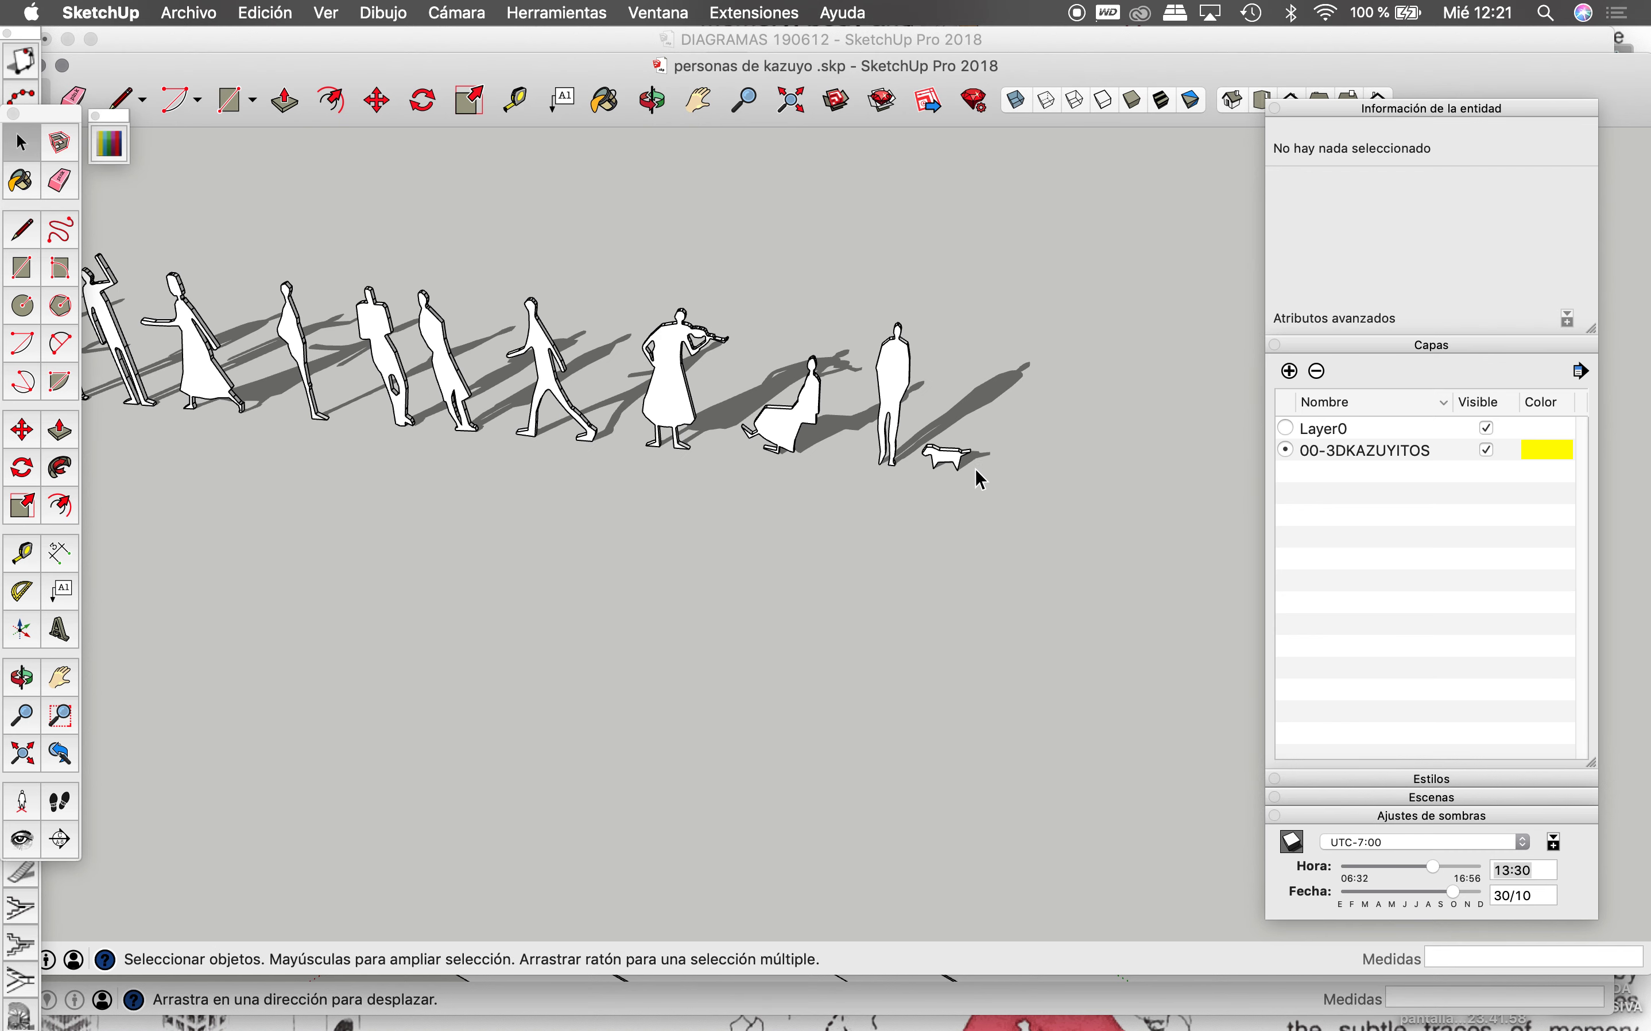
left_click(953, 466)
left_click(677, 439, "shift")
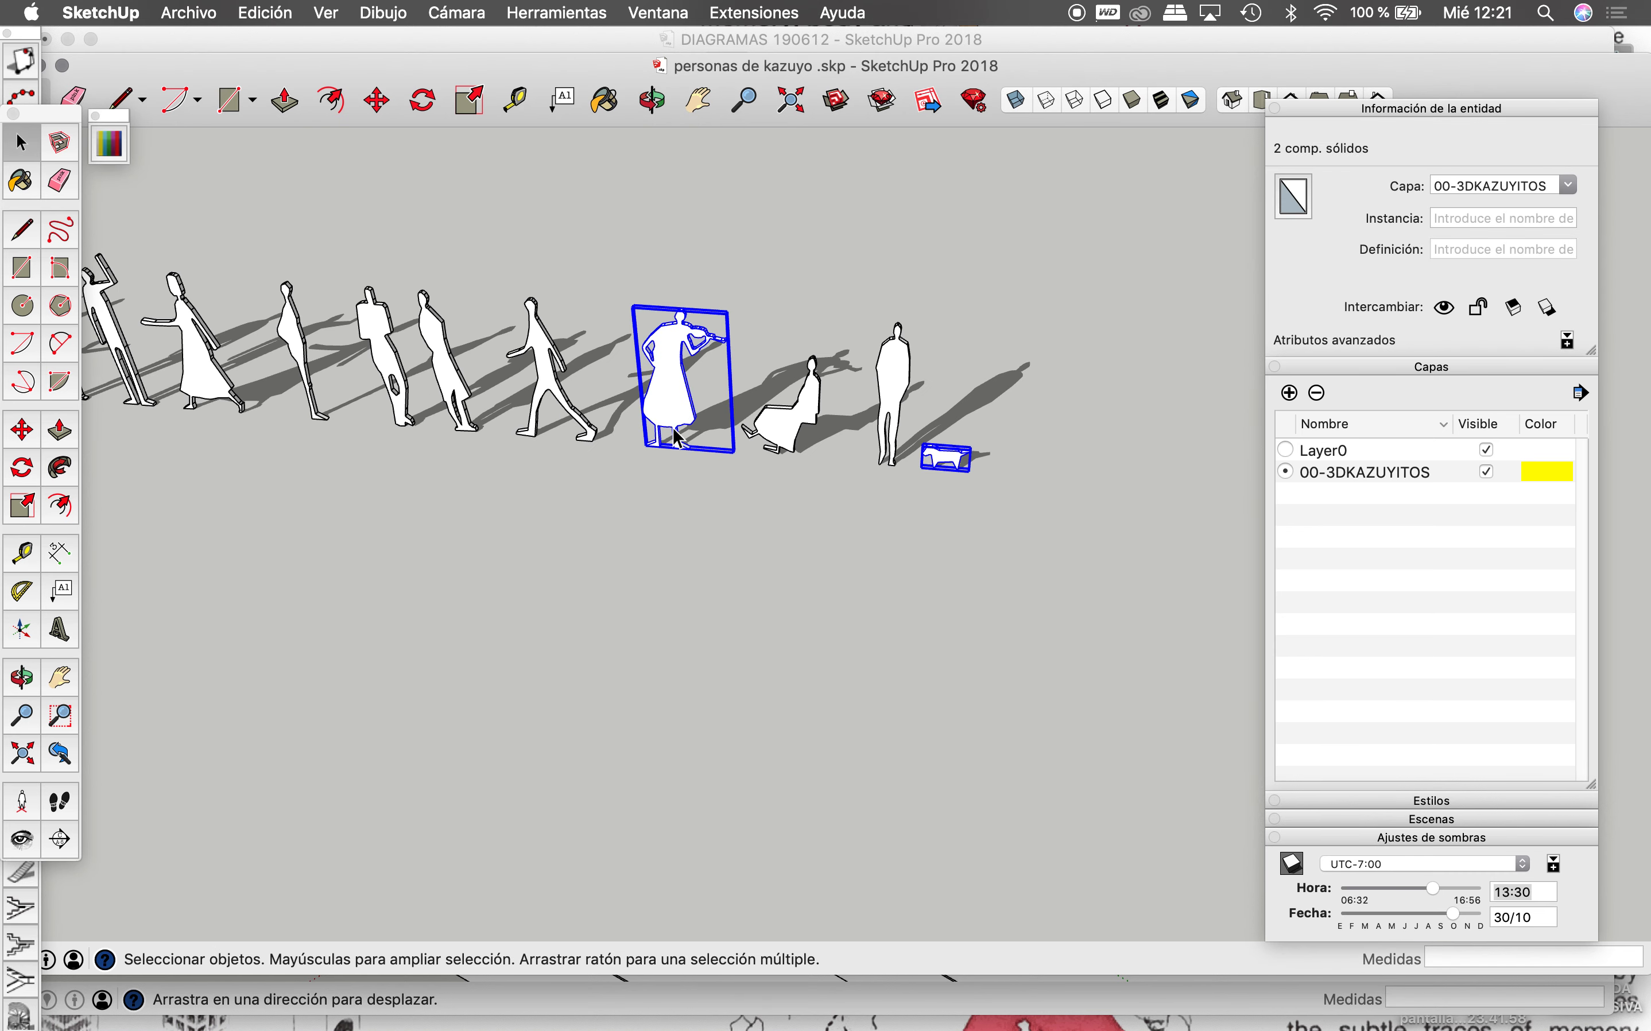
left_click(778, 39)
scroll(909, 534, "up", 2)
scroll(907, 535, "up", 5)
scroll(906, 535, "up", 3)
key("super+v")
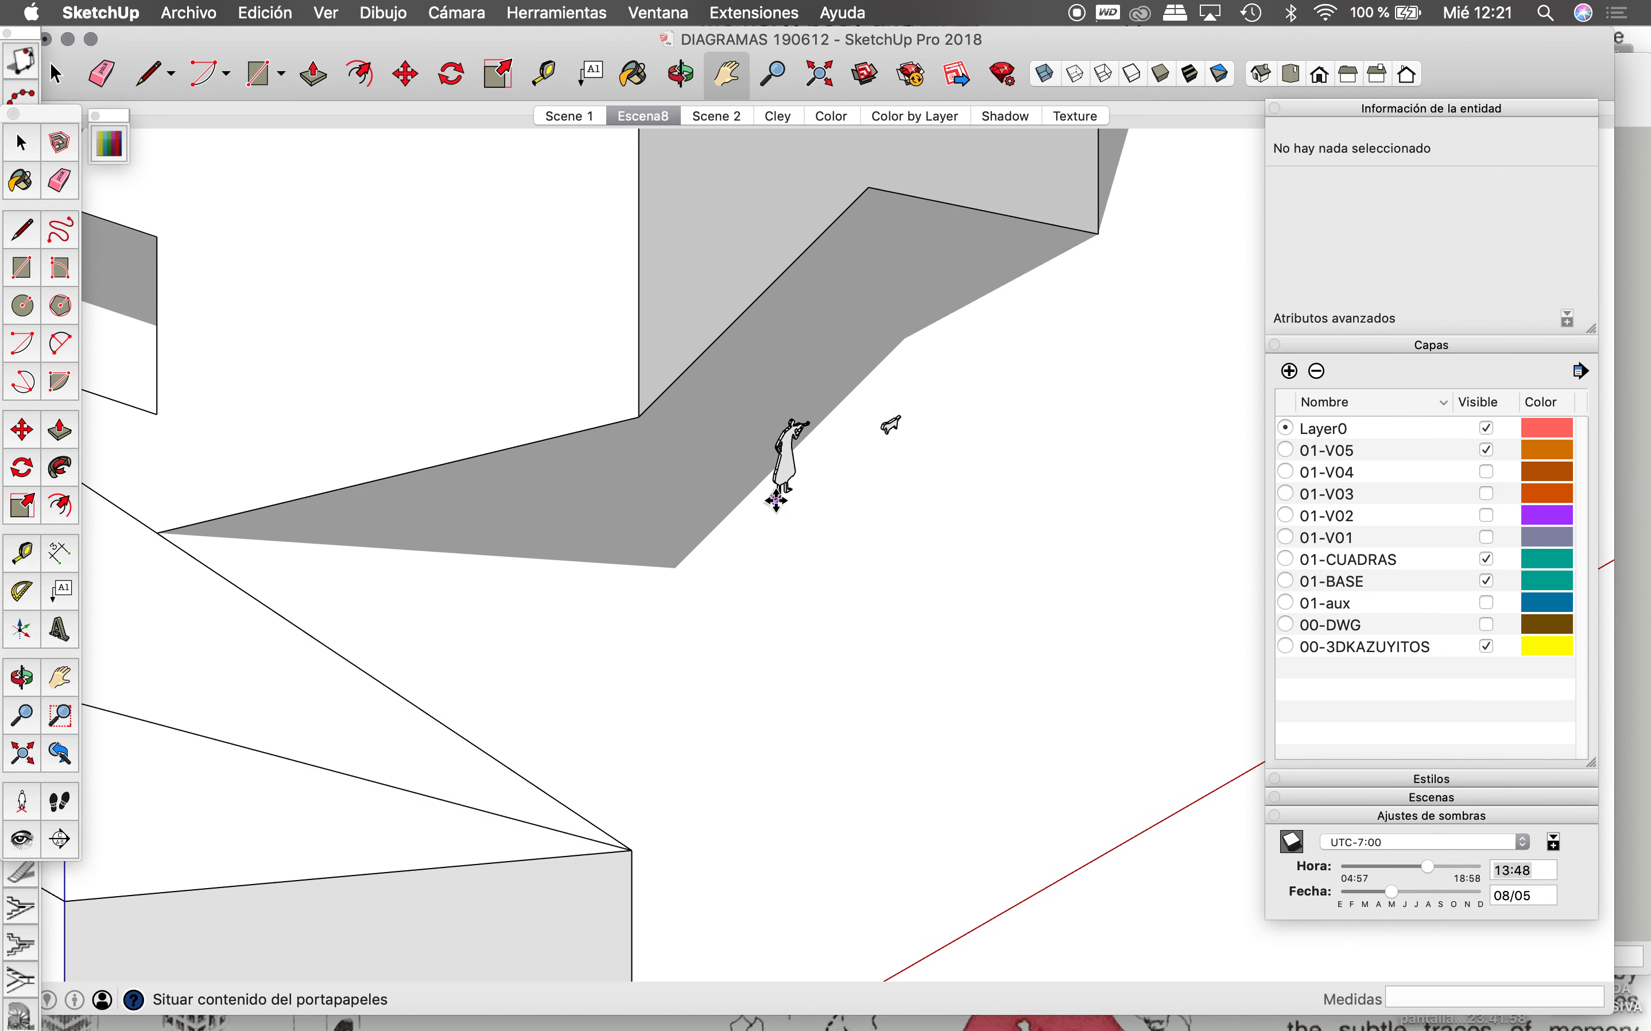
Step: Place the pasted figures beside the building and rotate them about 38.8°
left_click(777, 502)
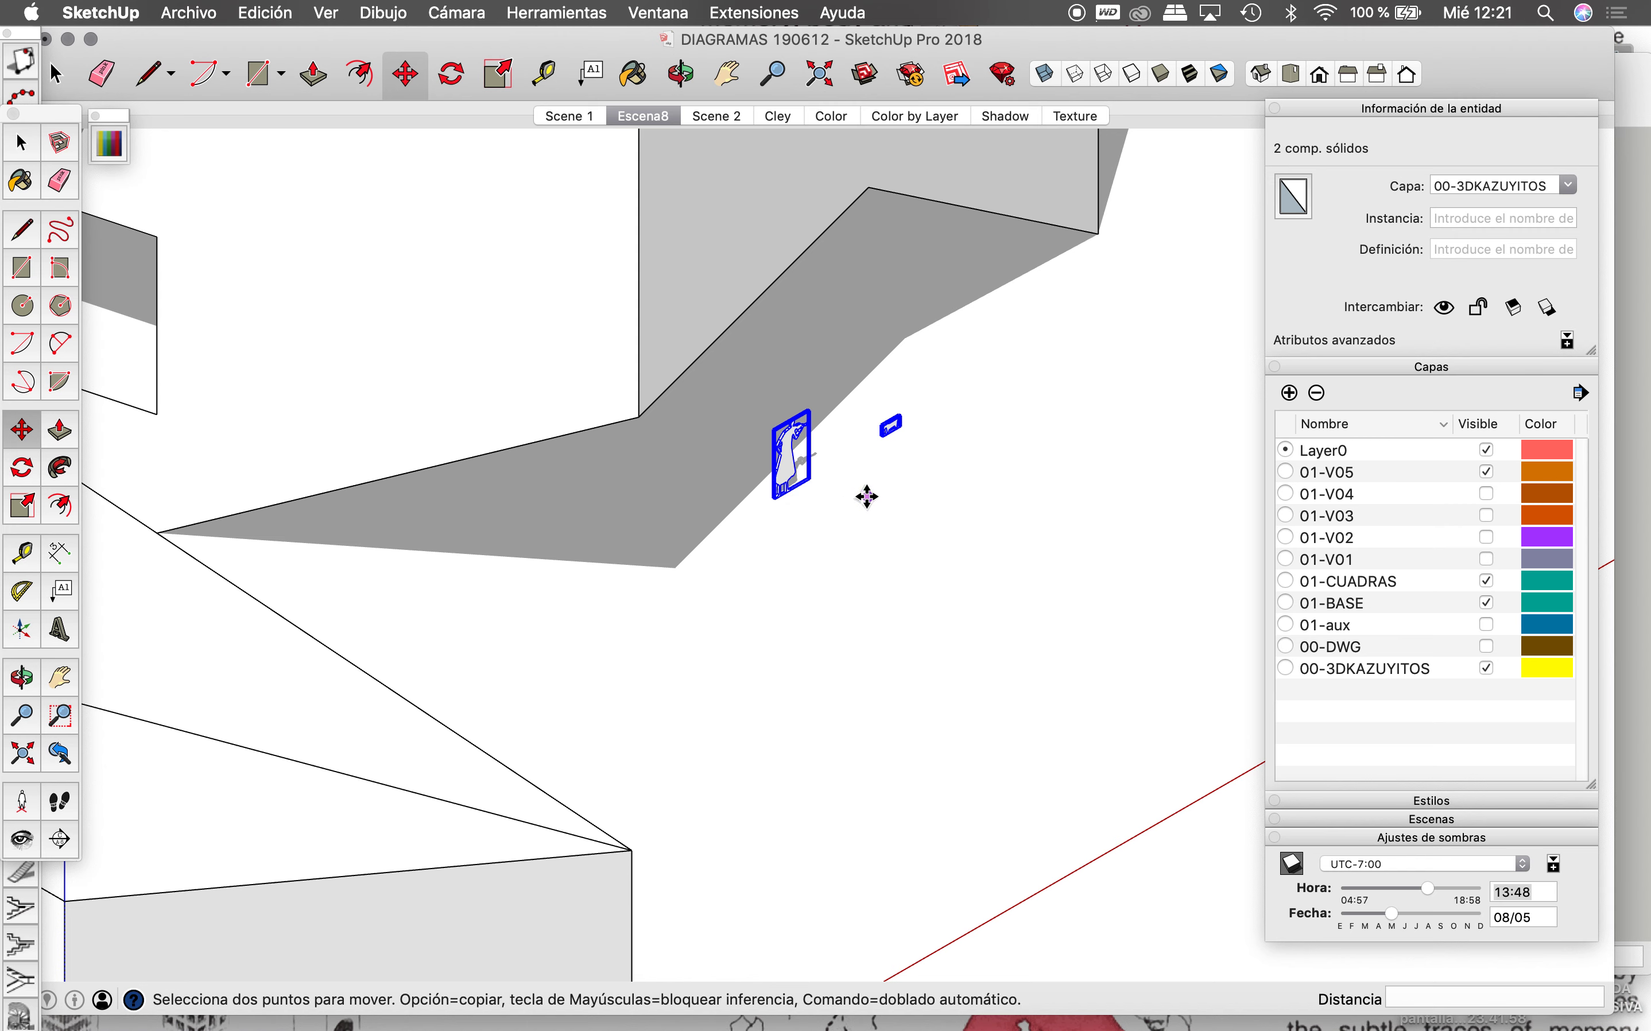
key("q")
left_click(826, 488)
left_click(964, 477)
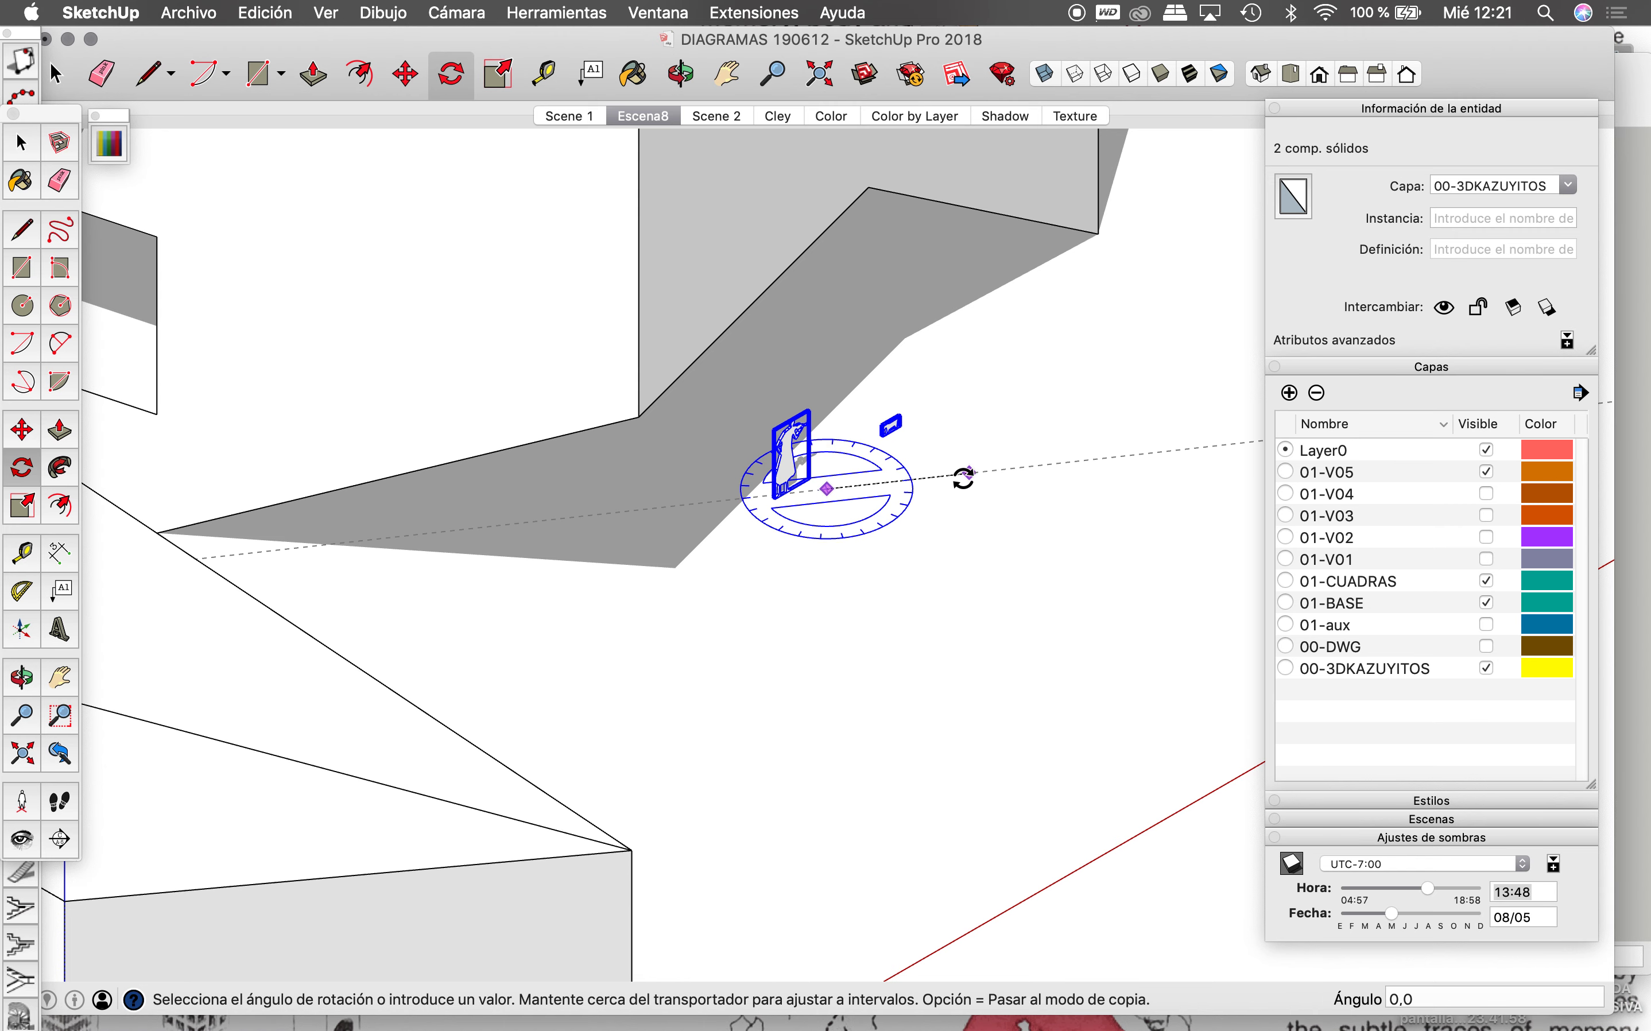
left_click(954, 529)
Step: Restore the Escena8 view and clear the selection
key("space")
scroll(907, 510, "down", 3)
scroll(906, 510, "down", 3)
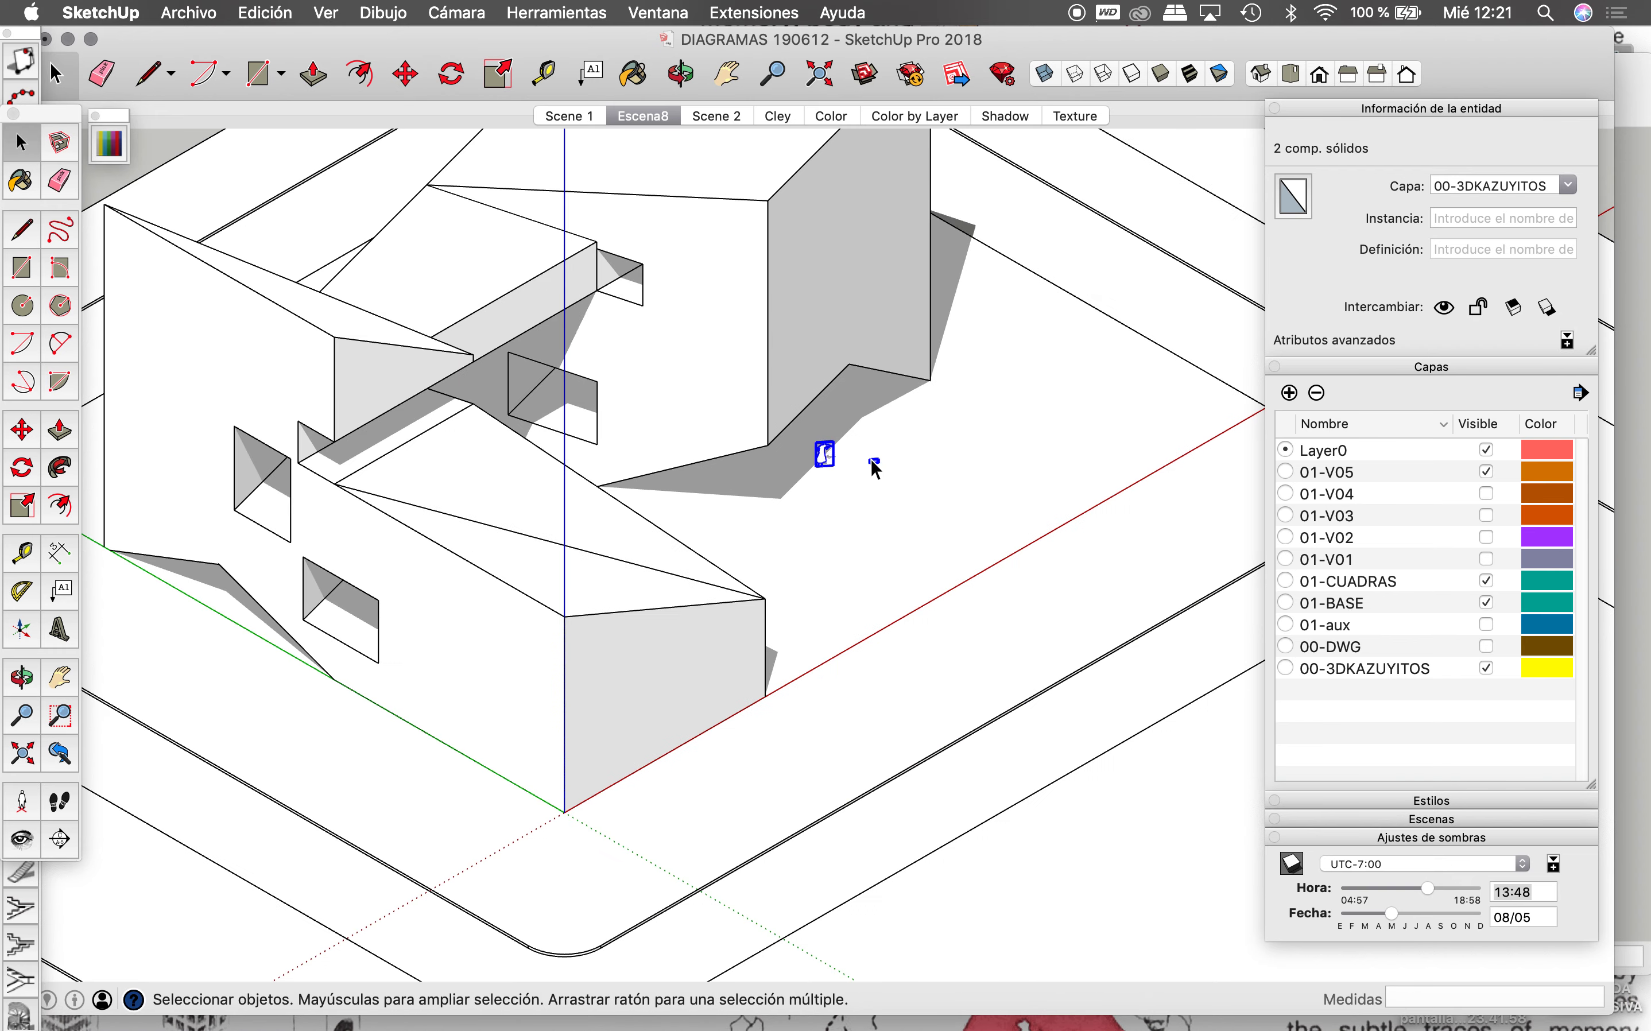
scroll(907, 510, "down", 2)
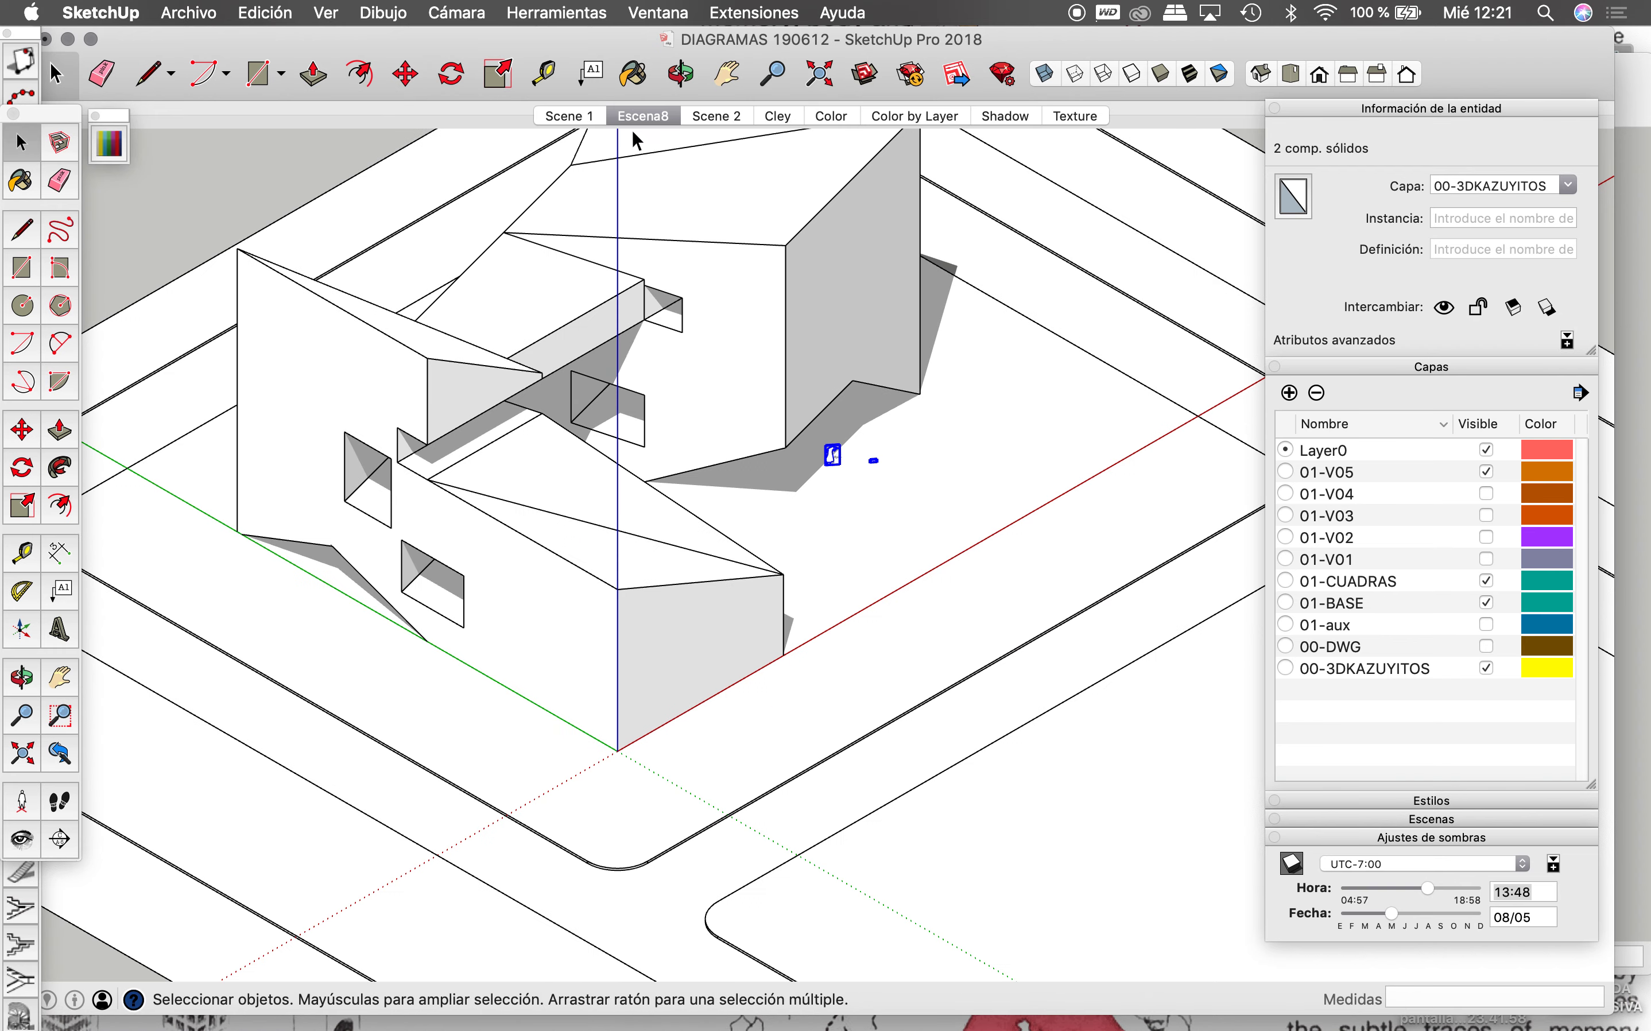
left_click(641, 116)
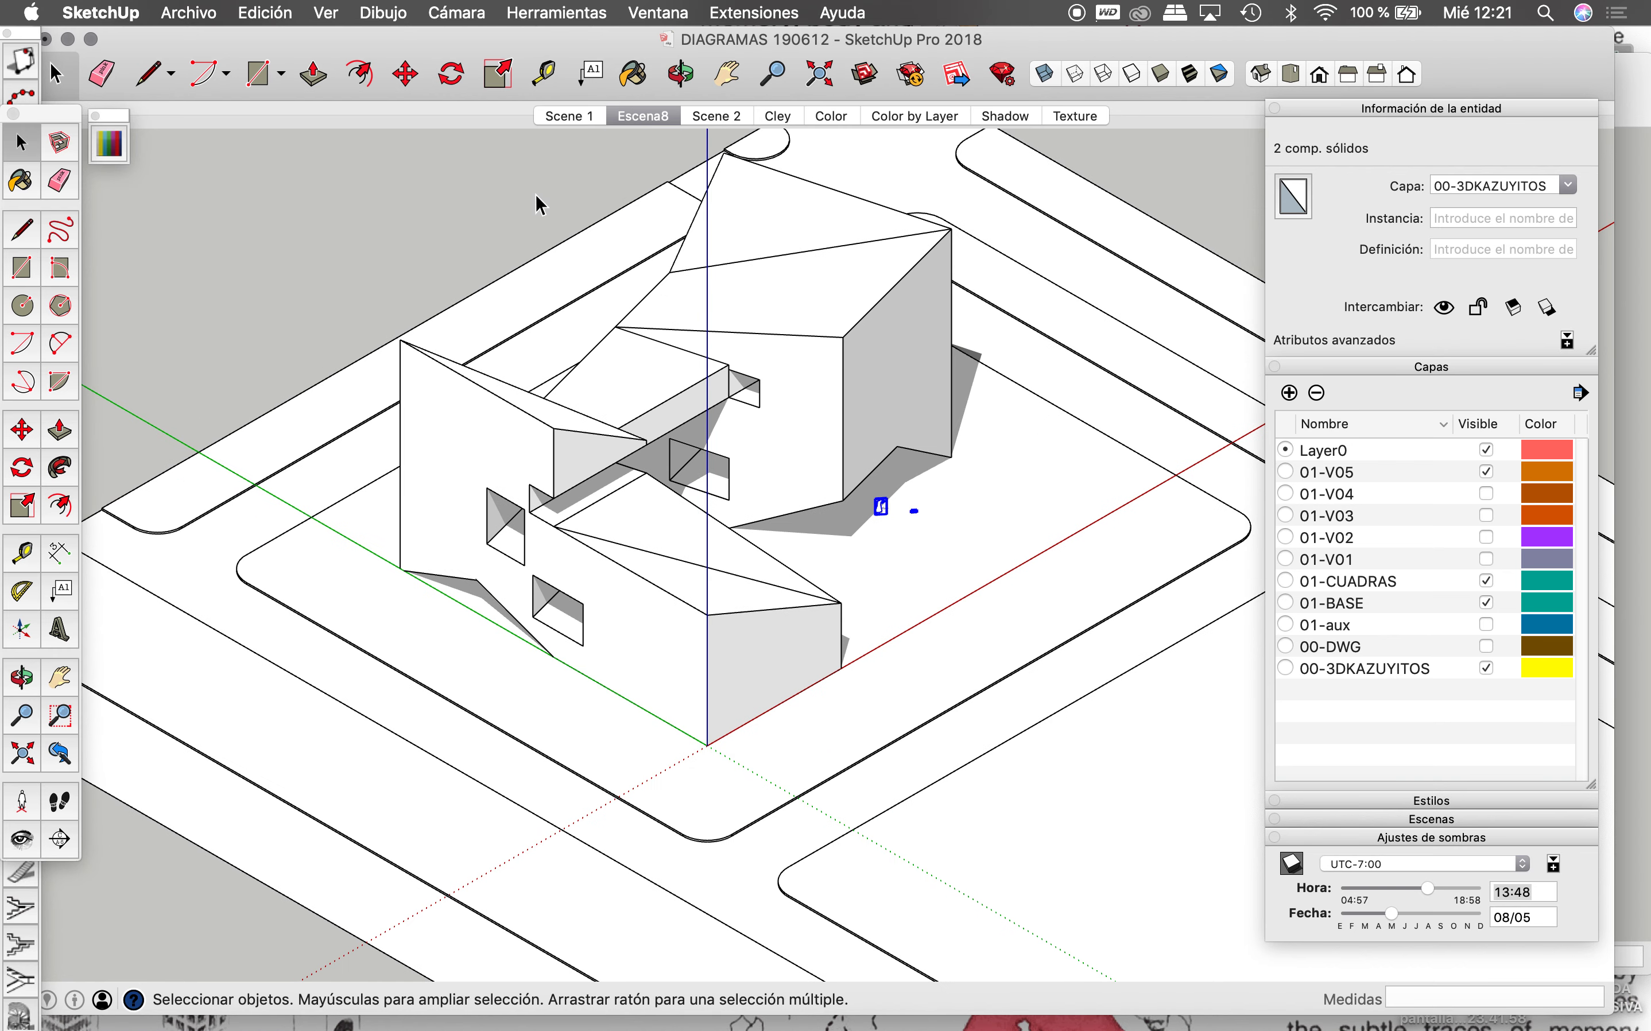
left_click(525, 204)
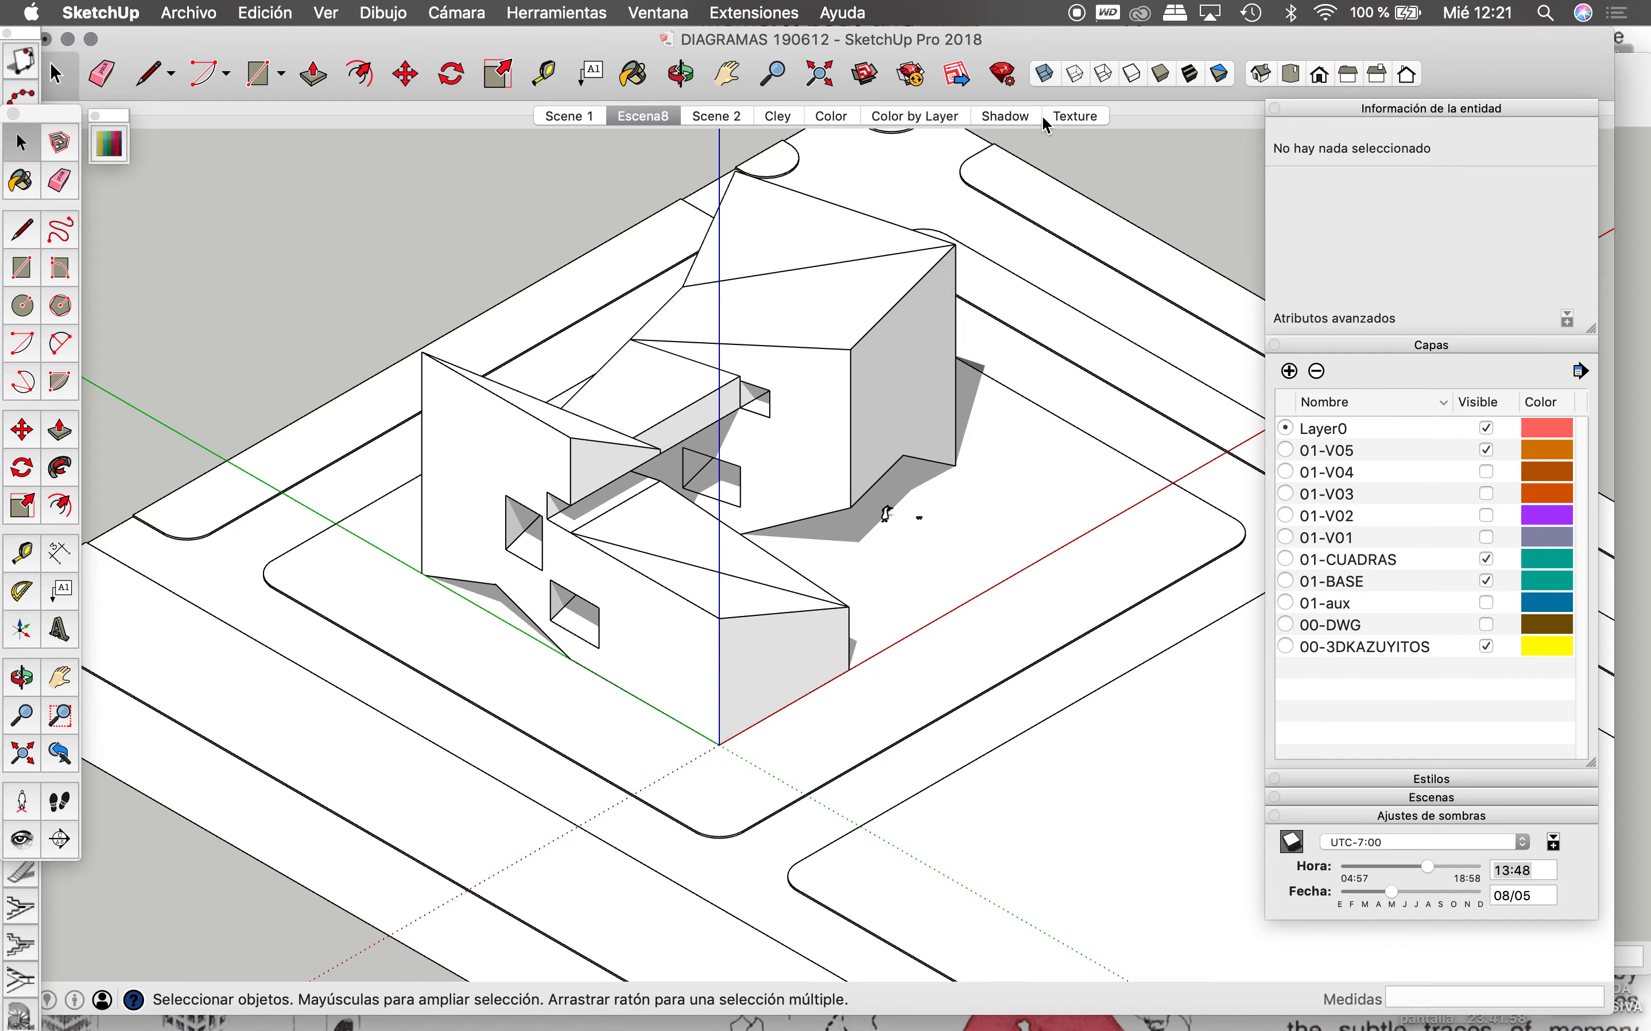
Step: Bring the personas de kazuyo model forward and zoom around its figures
key("ctrl+Up")
left_click(1192, 506)
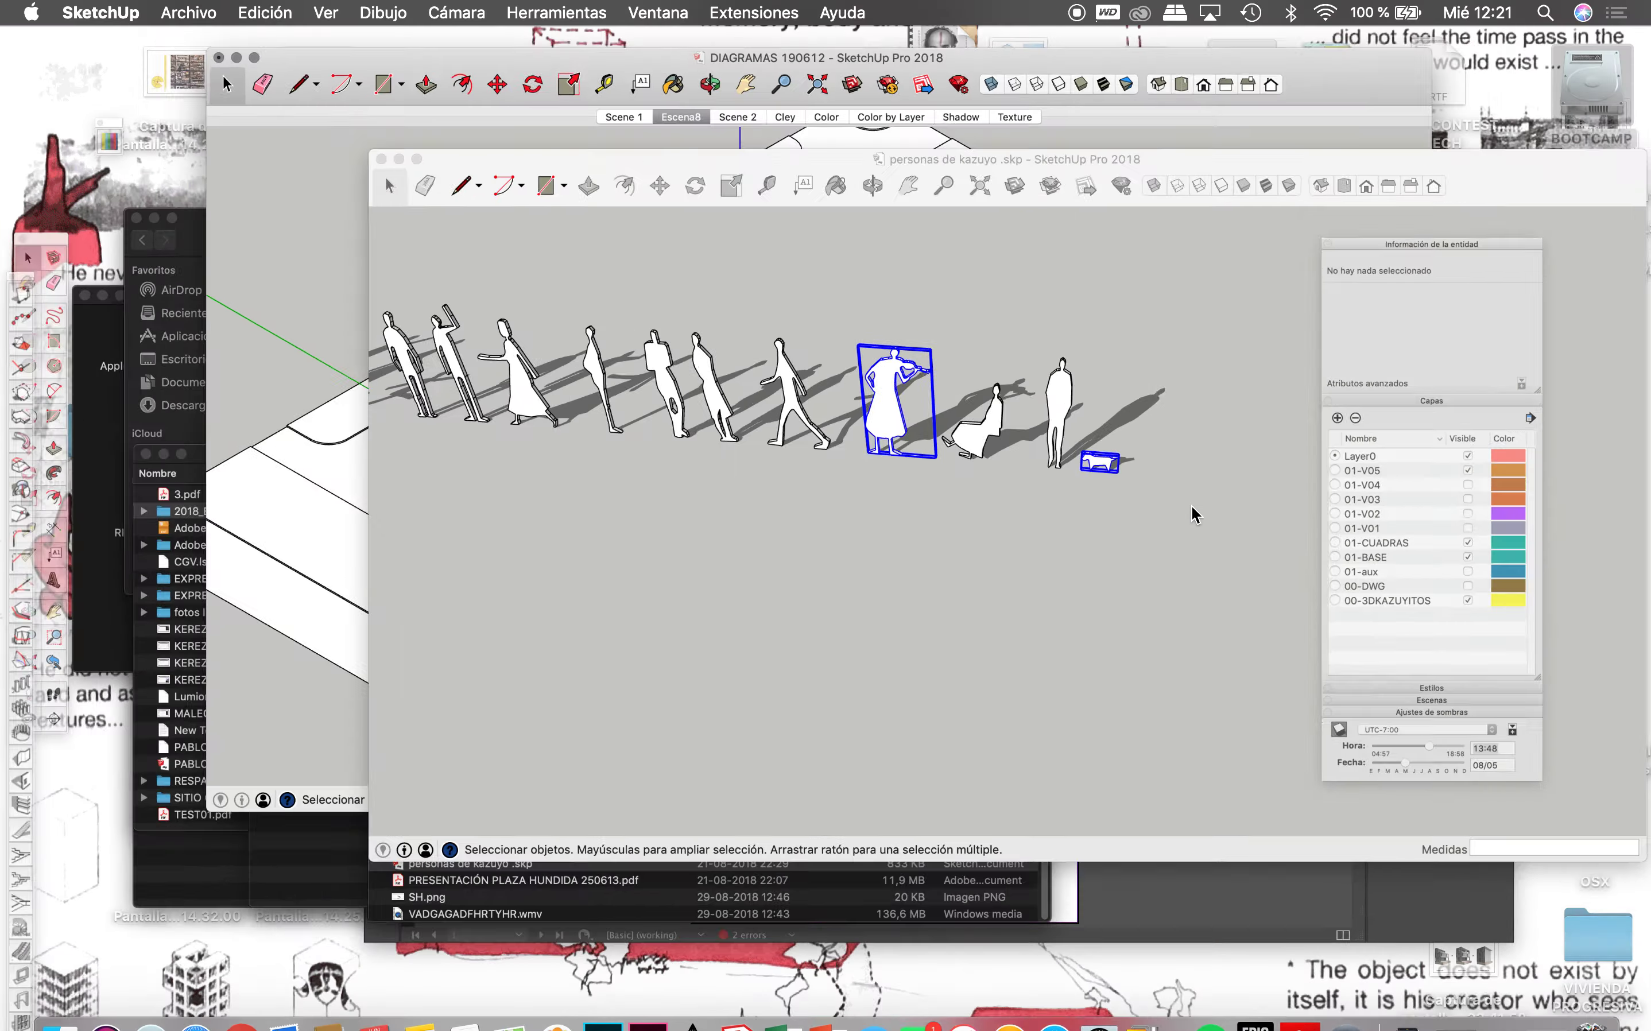
scroll(1013, 546, "down", 3)
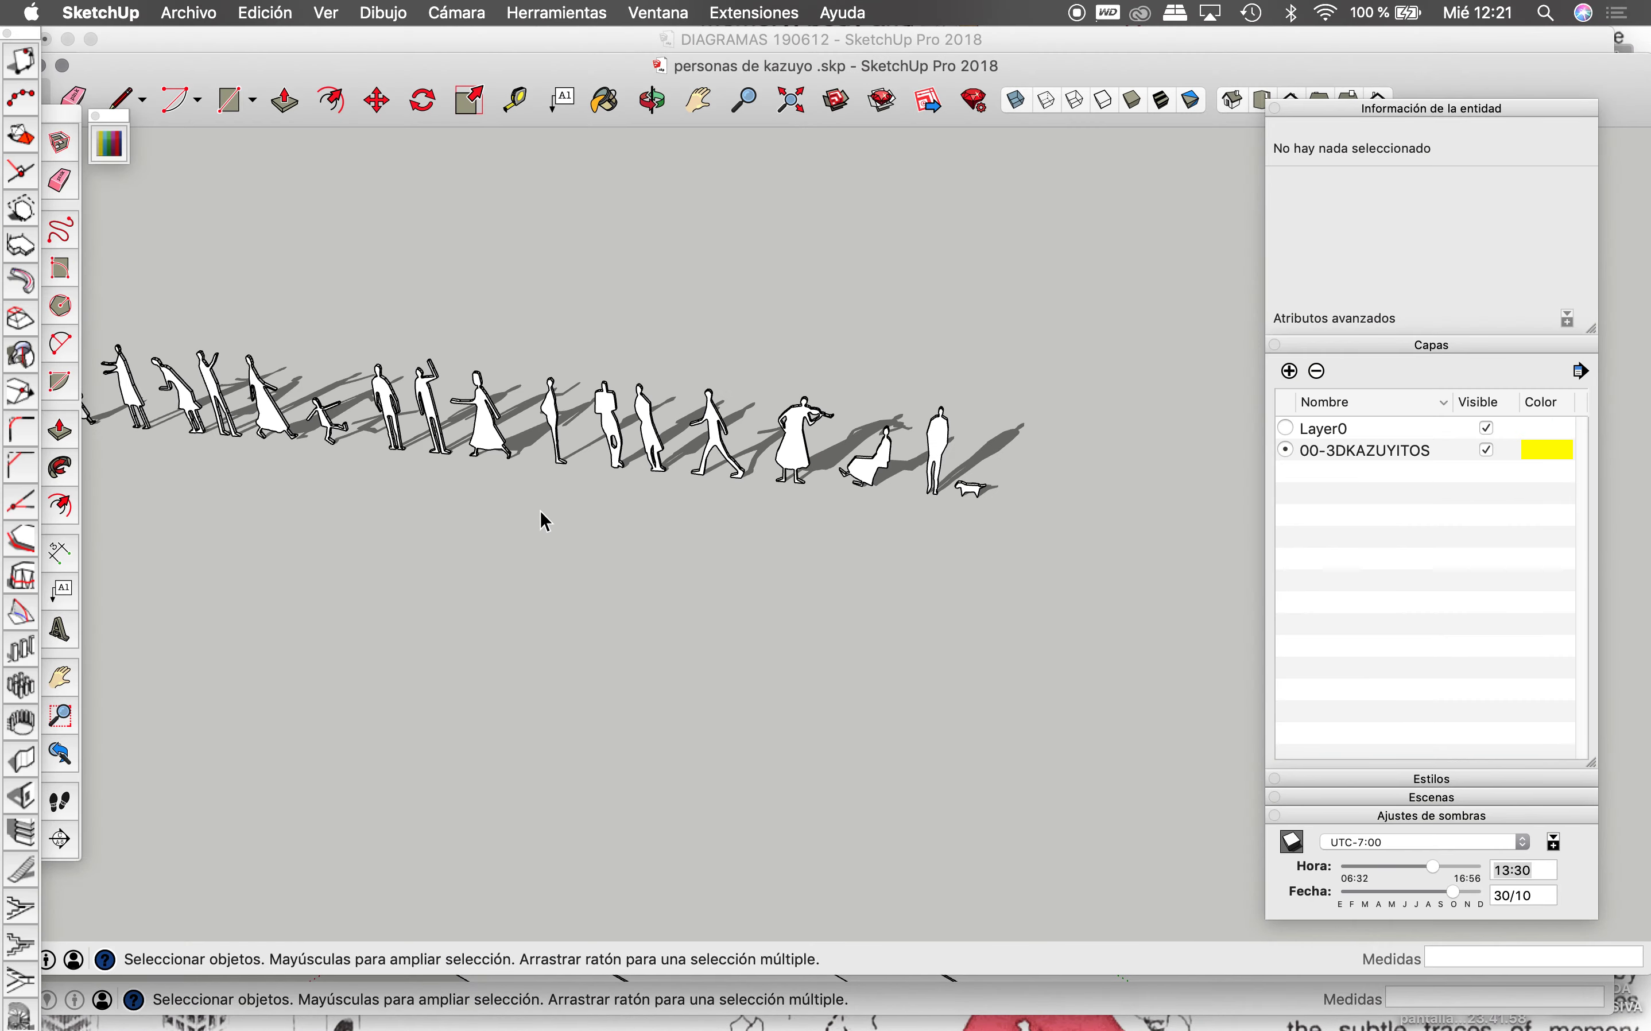
scroll(539, 512, "down", 2)
scroll(374, 450, "up", 2)
scroll(481, 462, "up", 1)
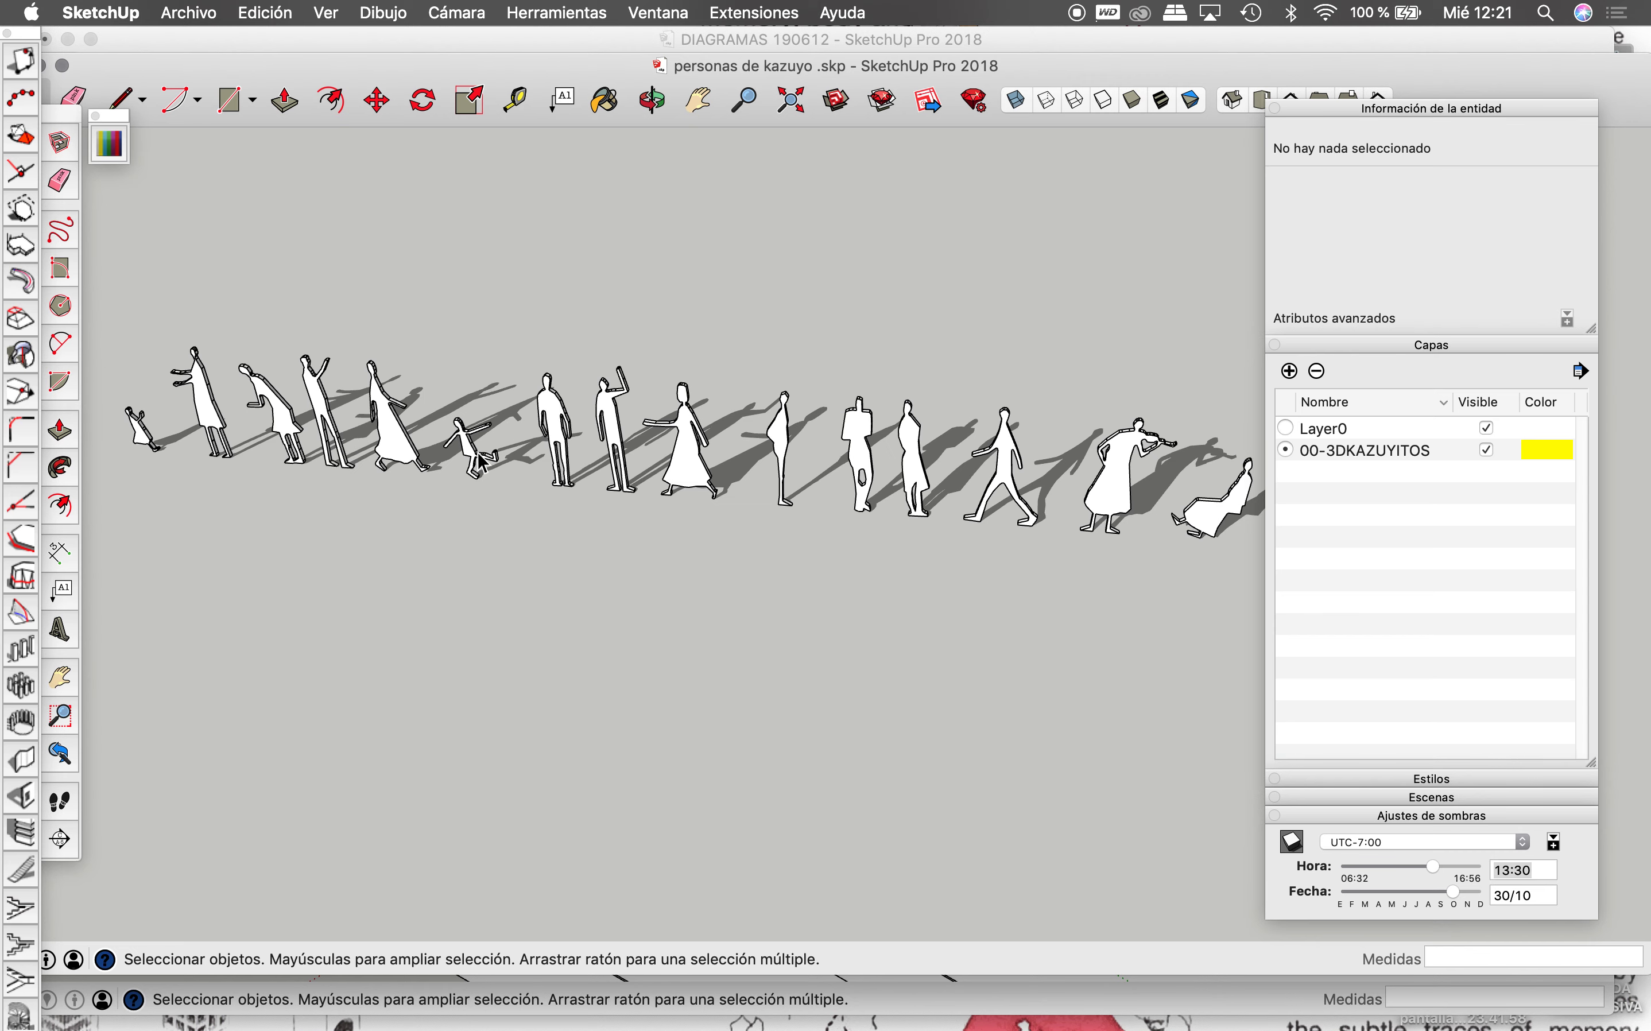
scroll(91, 410, "up", 1)
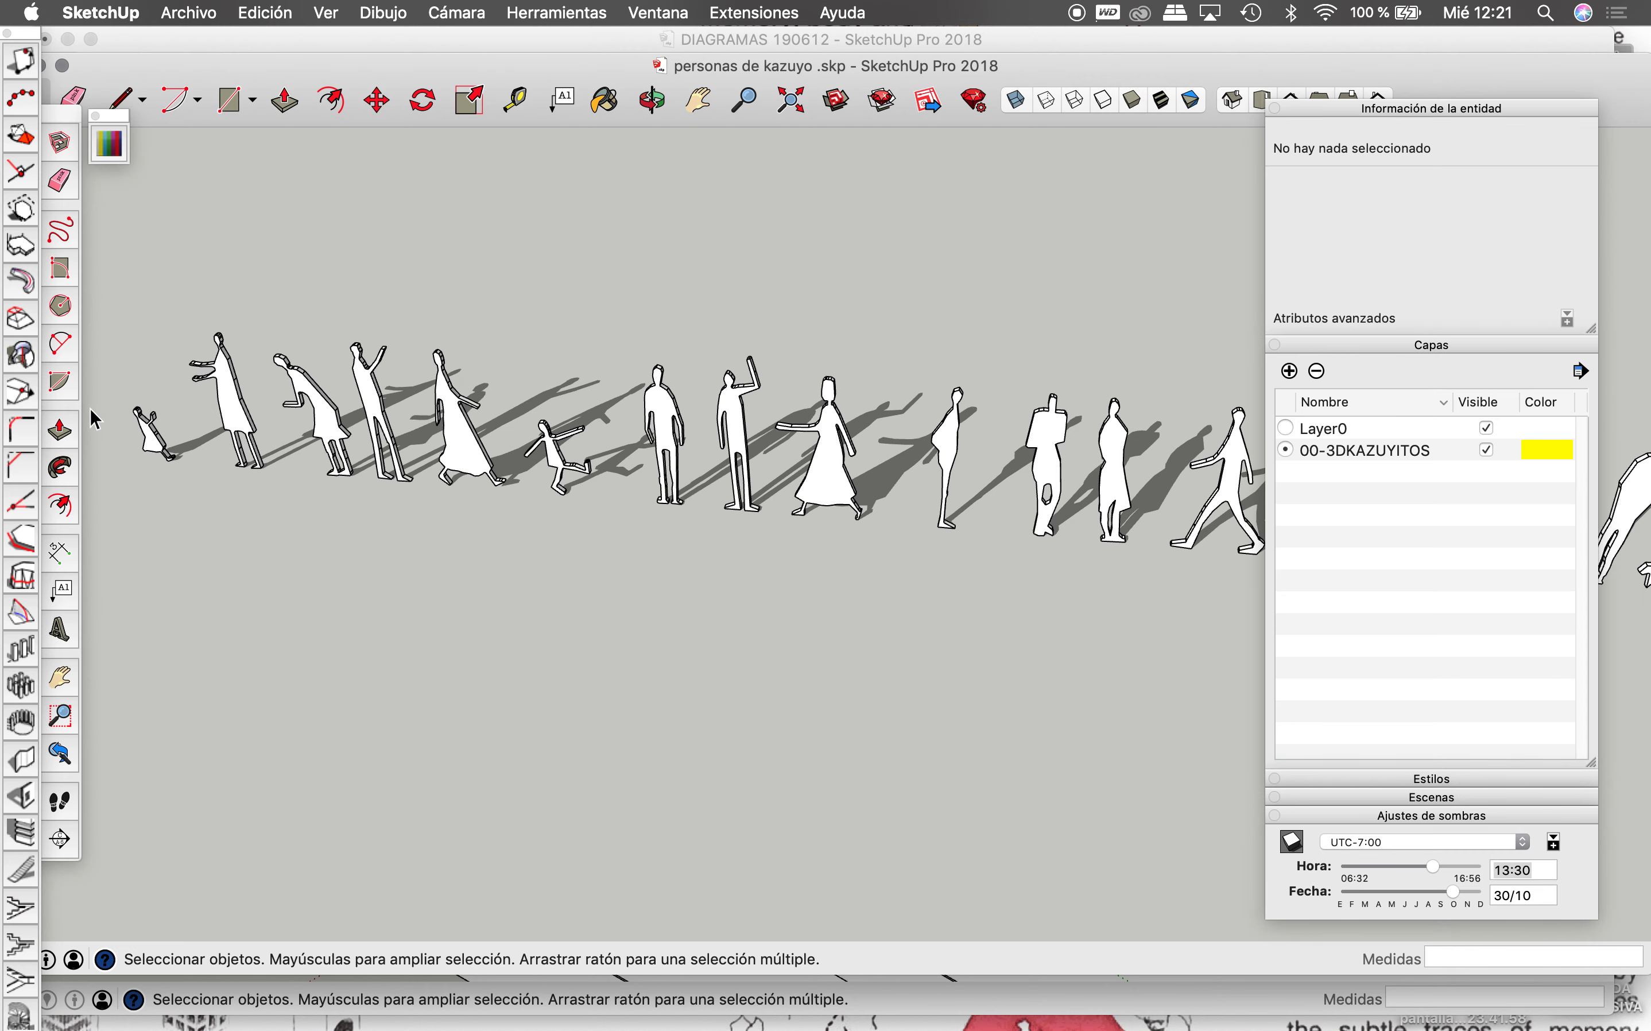
scroll(99, 416, "up", 1)
scroll(858, 458, "down", 1)
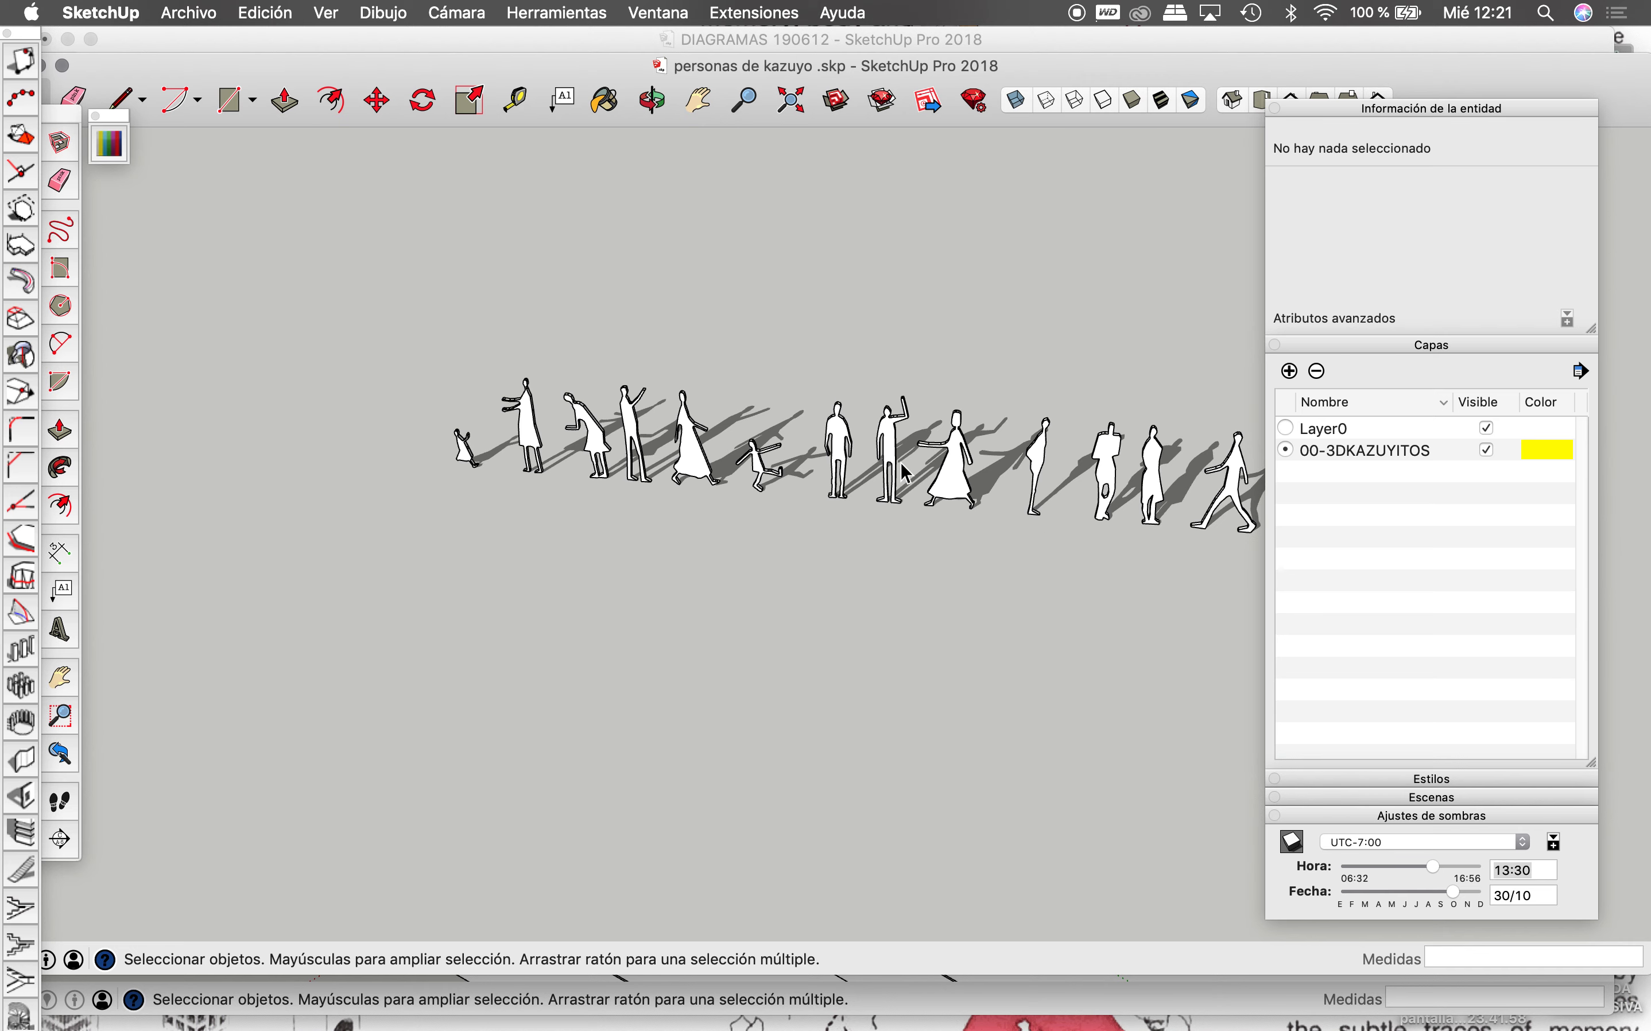
scroll(749, 490, "down", 1)
scroll(681, 478, "down", 1)
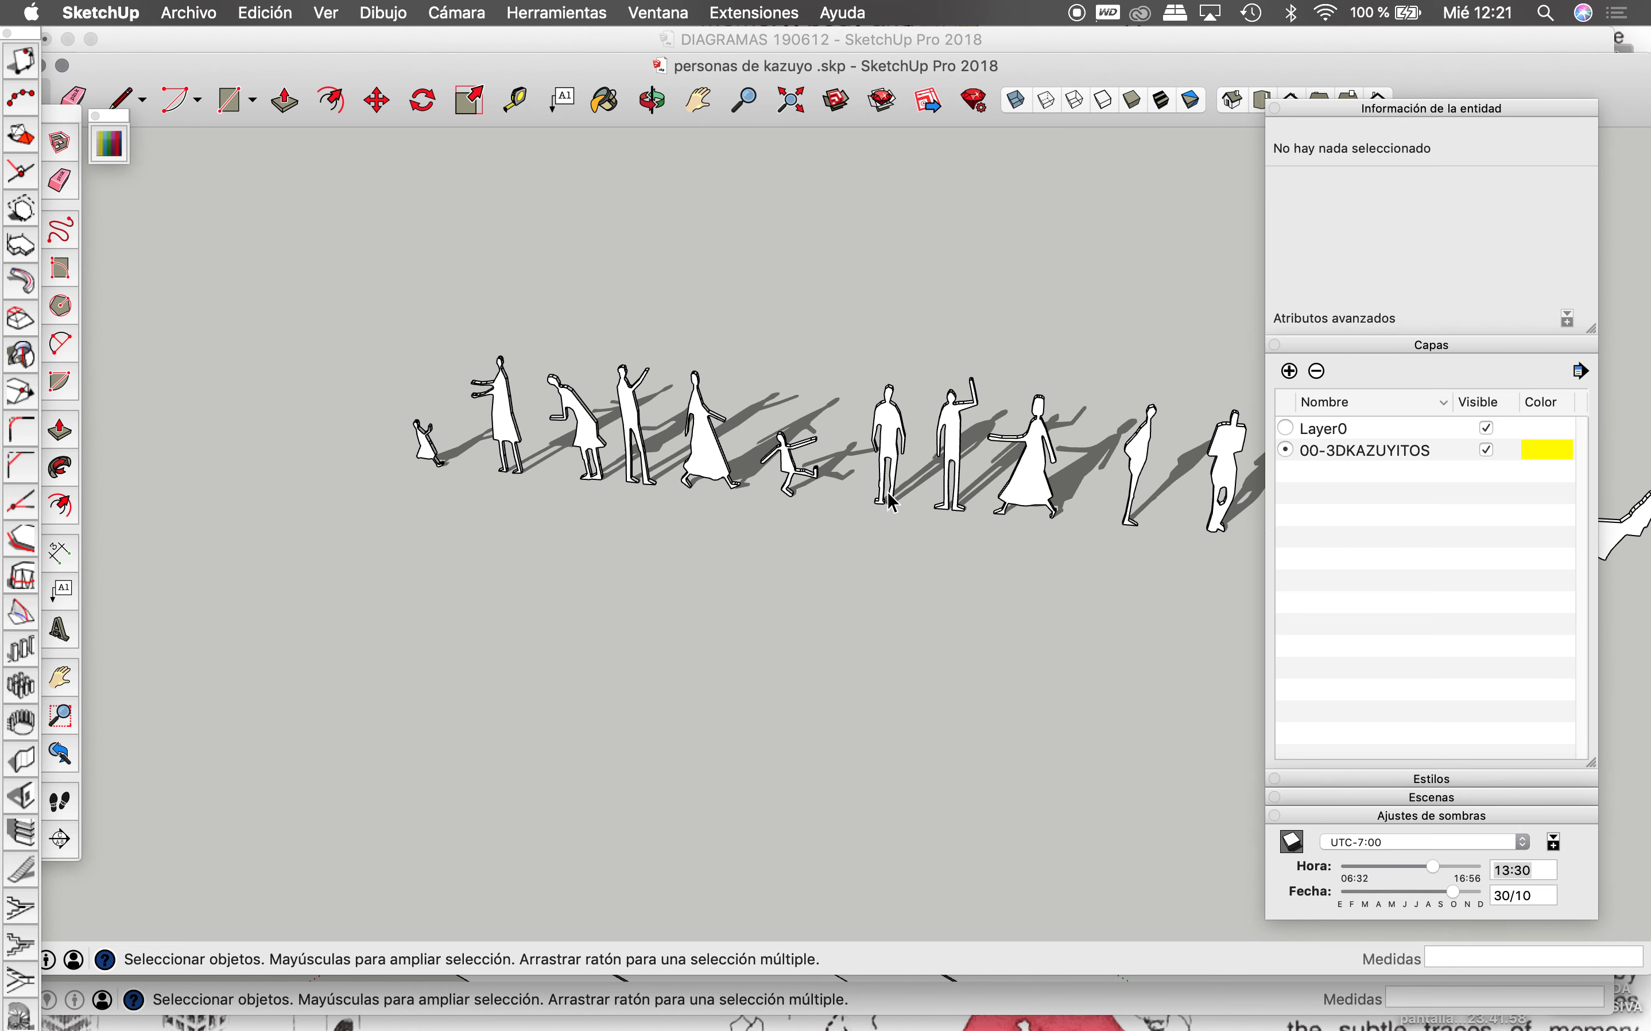
Step: Select a standing person and the small dog, then return to DIAGRAMAS
left_click_drag(525, 352, 386, 511)
left_click(582, 424)
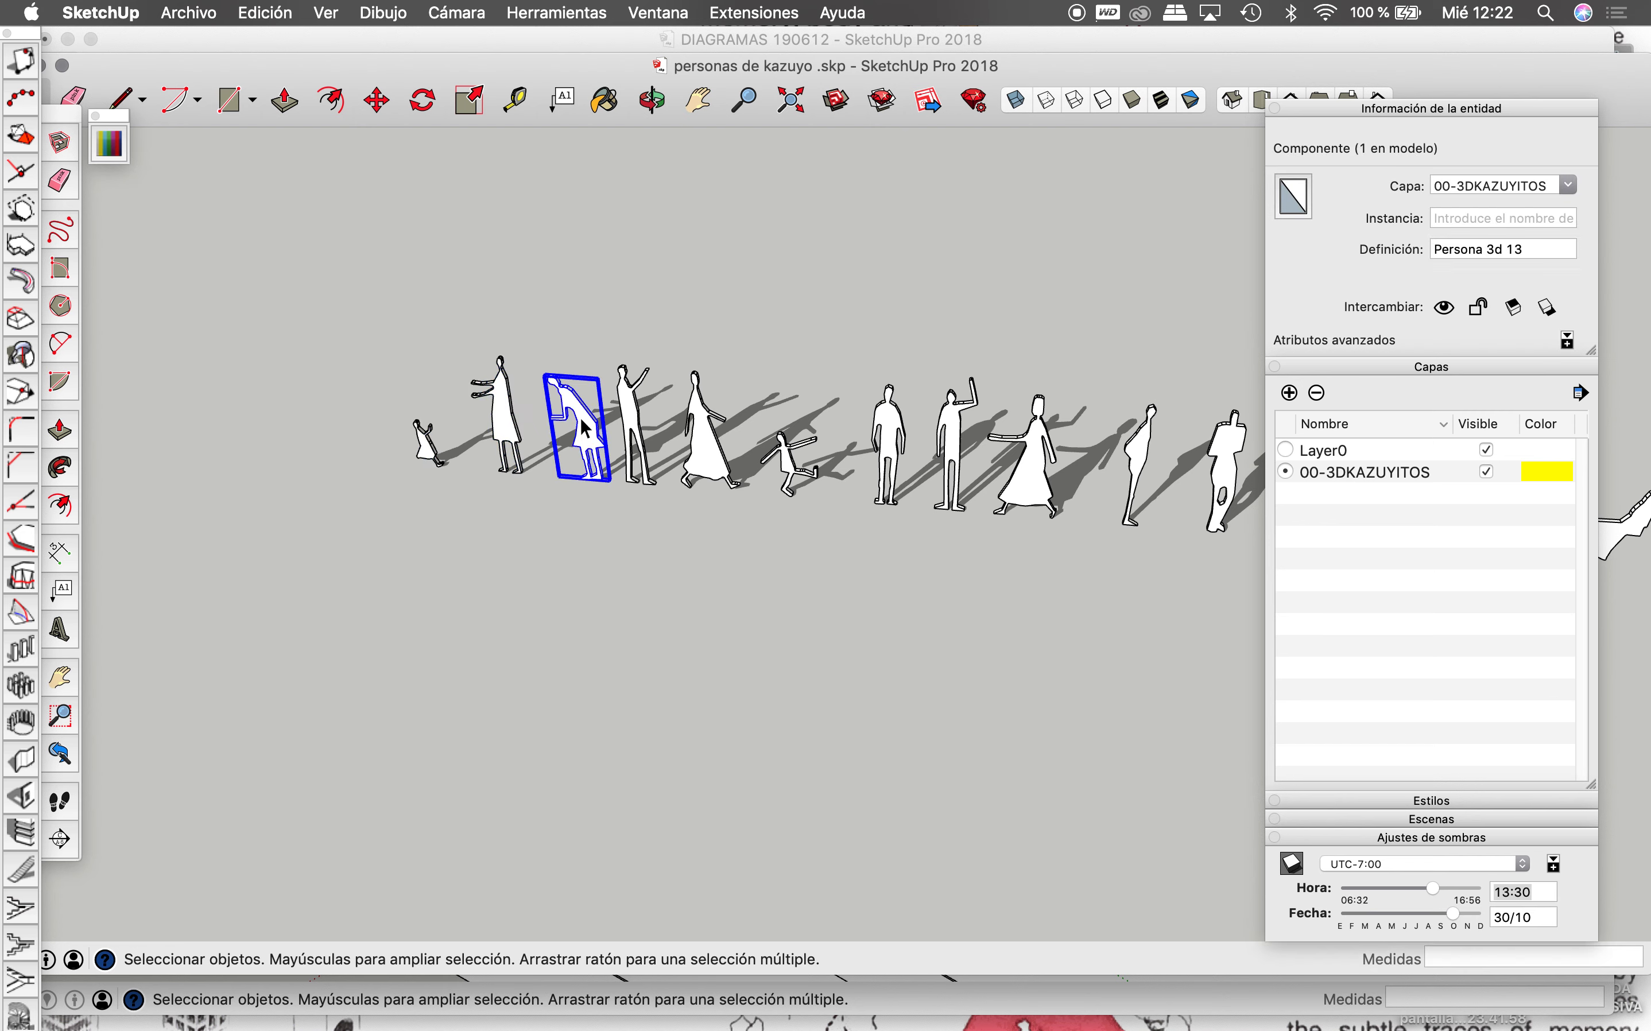
left_click(778, 458)
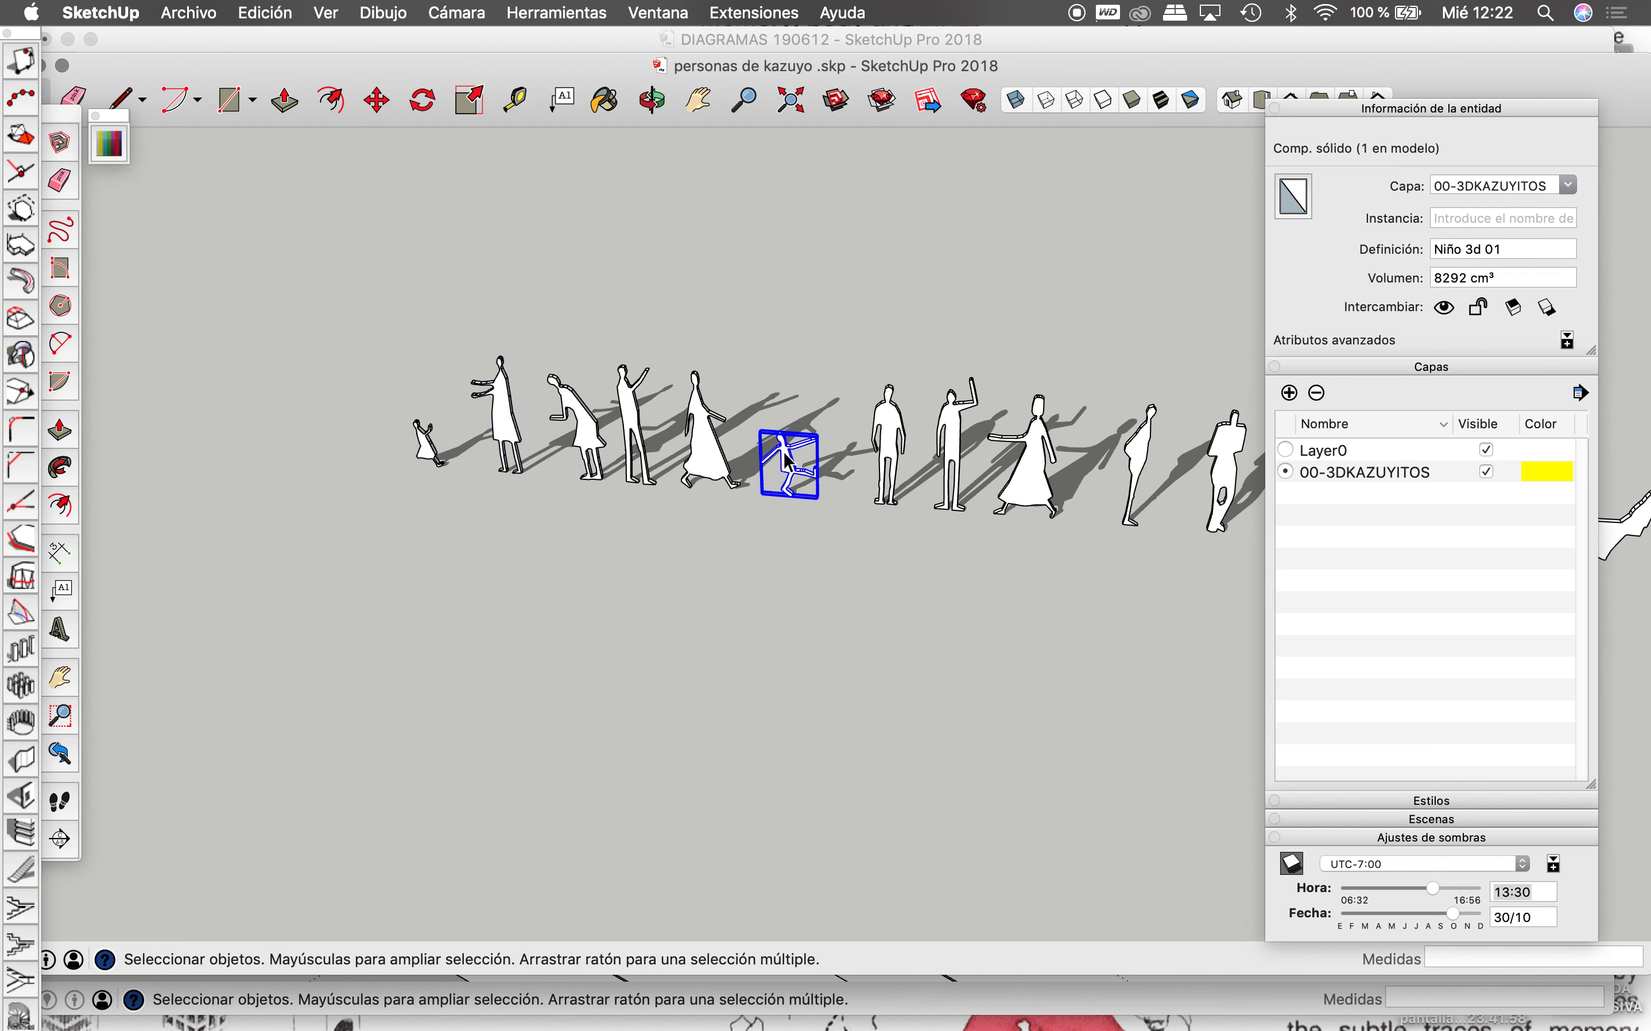
left_click(548, 426)
scroll(548, 426, "down", 2)
scroll(1150, 531, "down", 2)
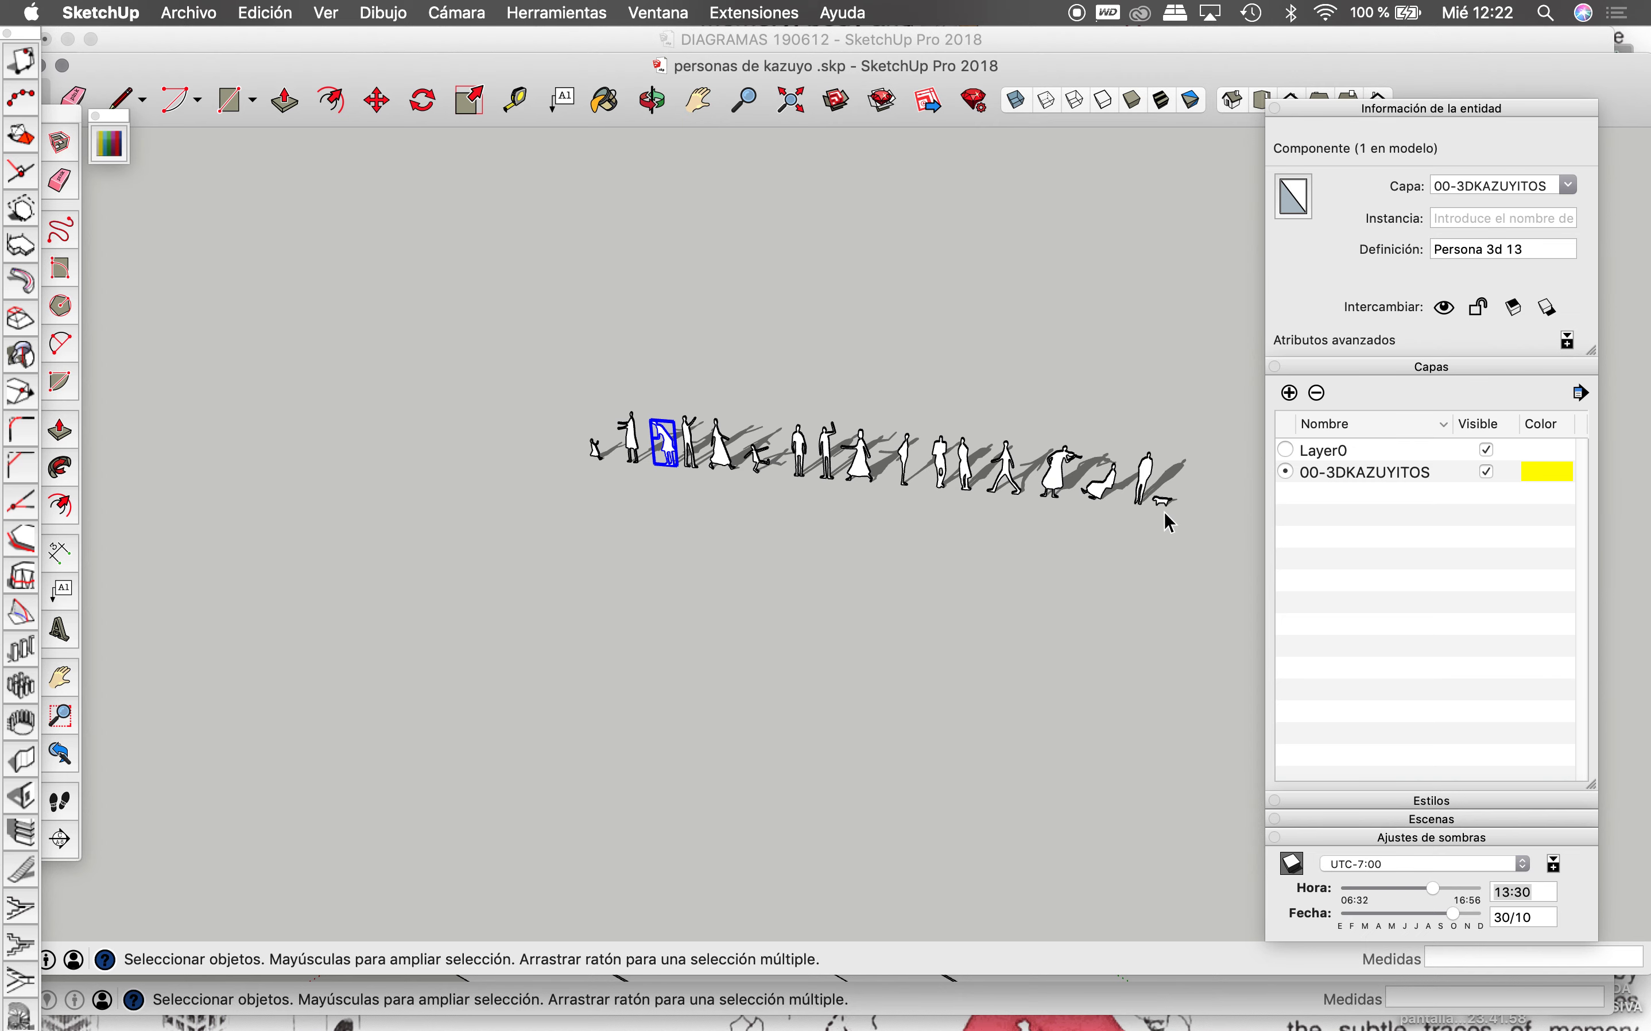
scroll(1164, 512, "up", 2)
left_click(1164, 502, "shift")
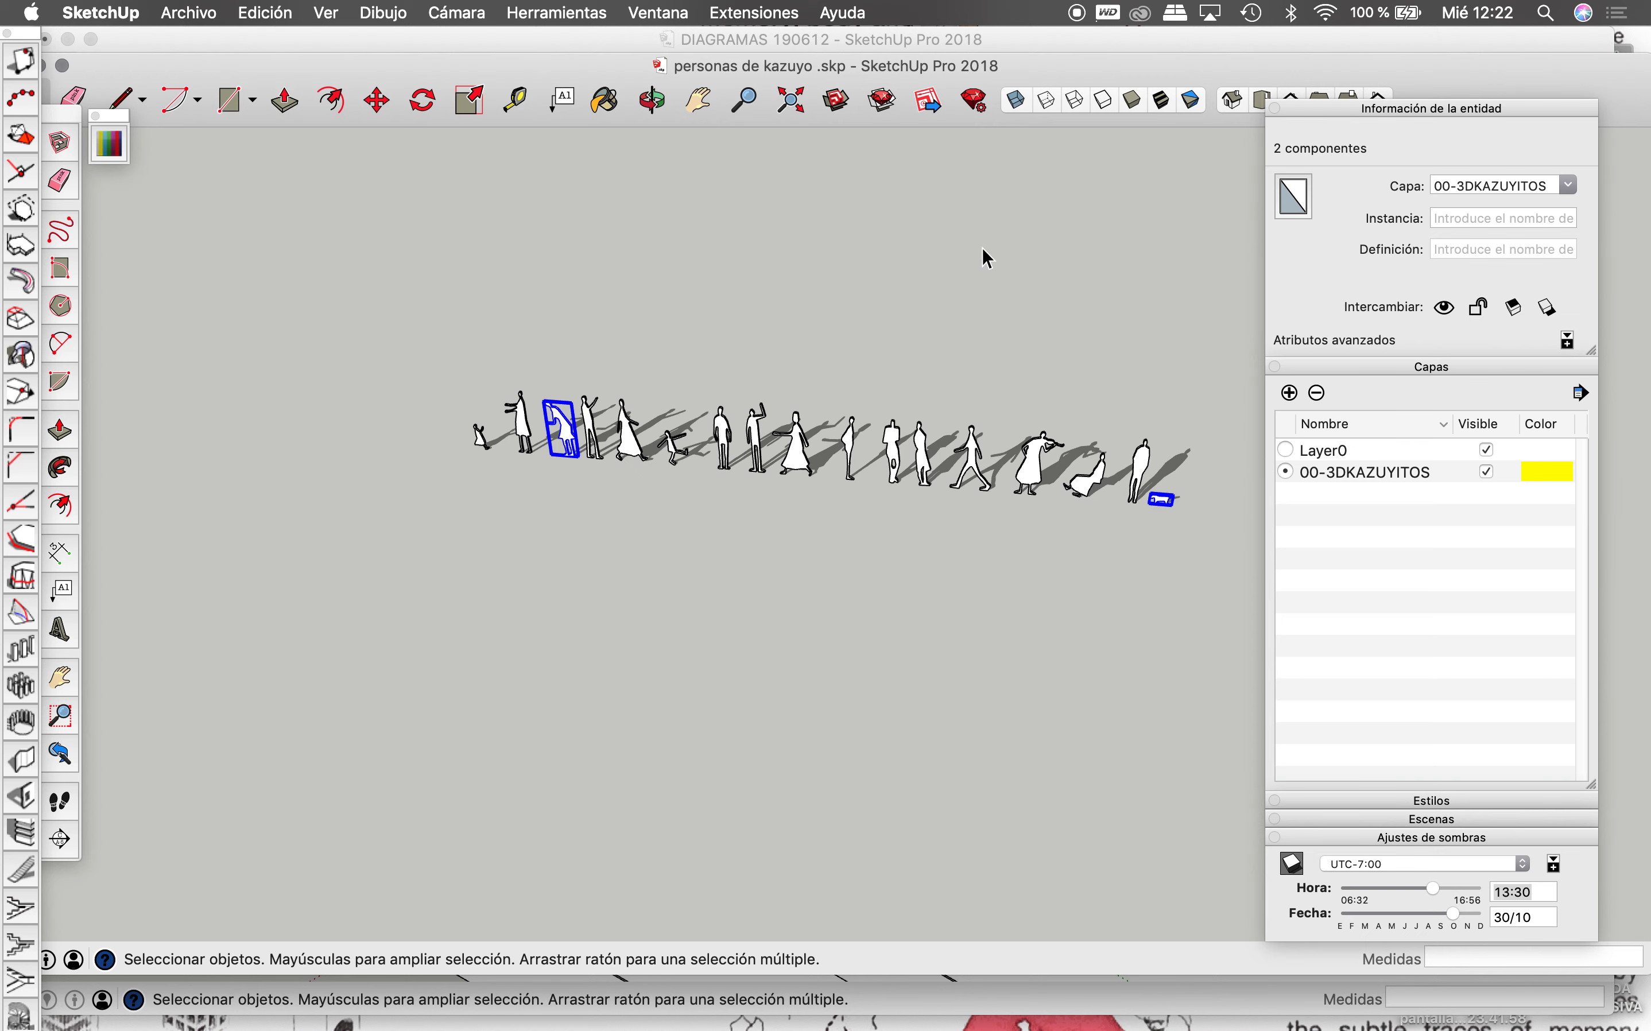
left_click(942, 40)
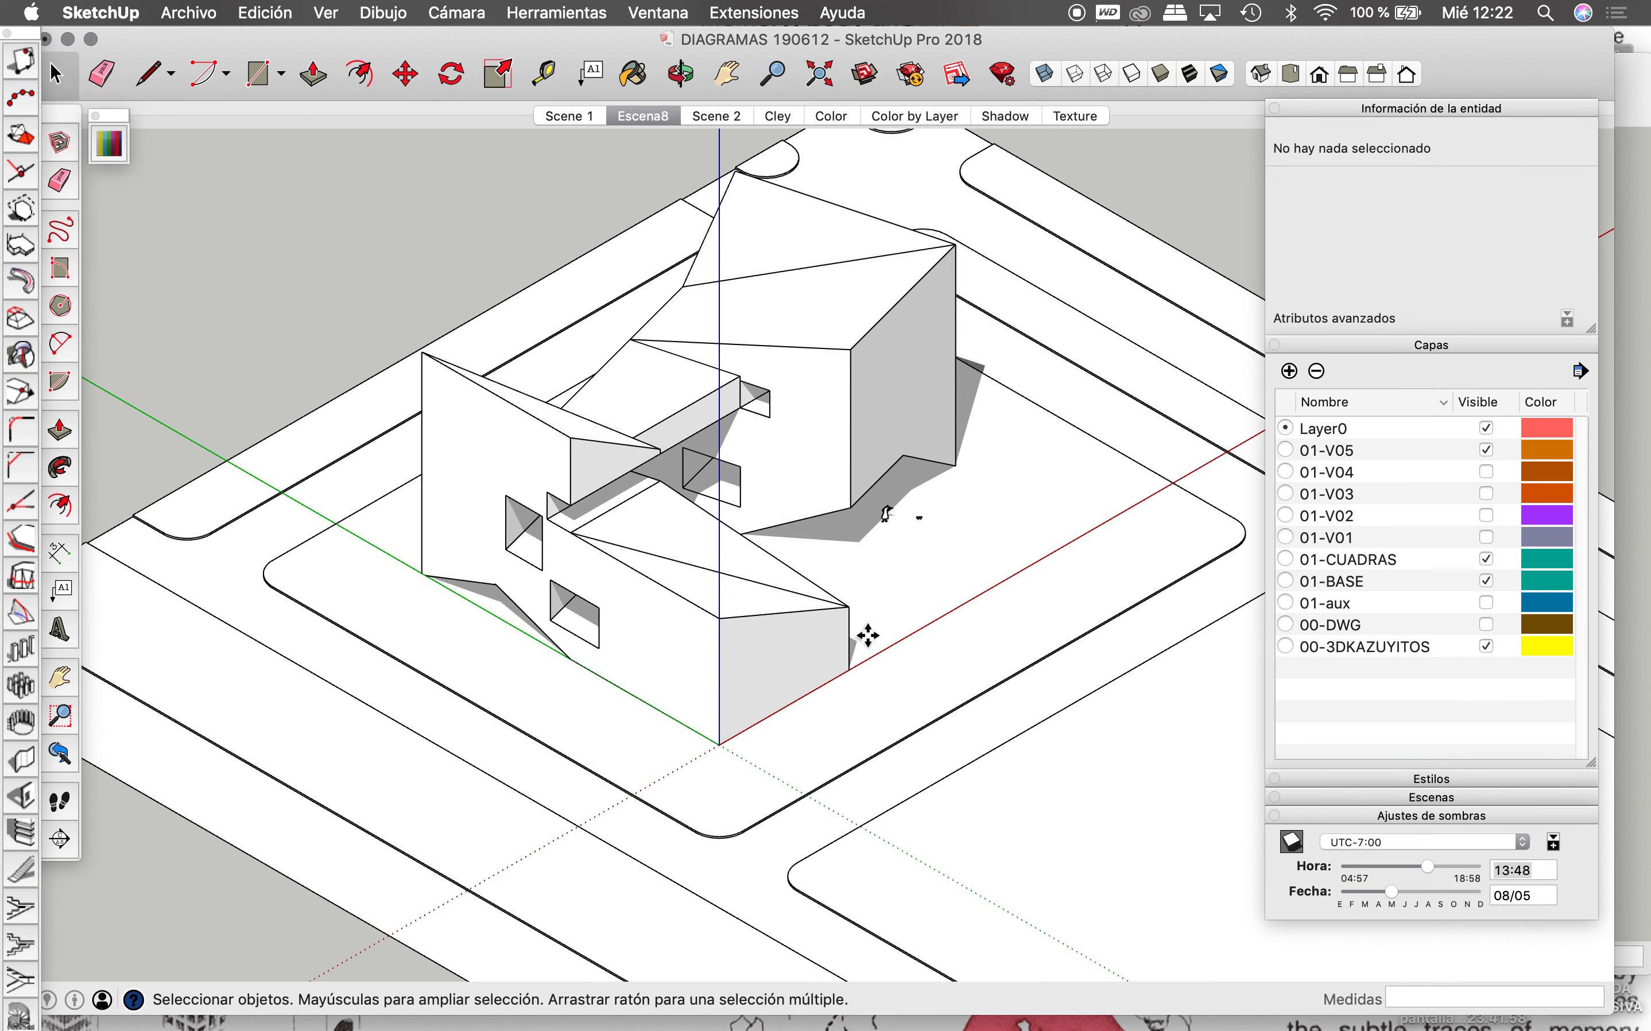
Step: Paste the person and dog near the building's front corner
key("super+v")
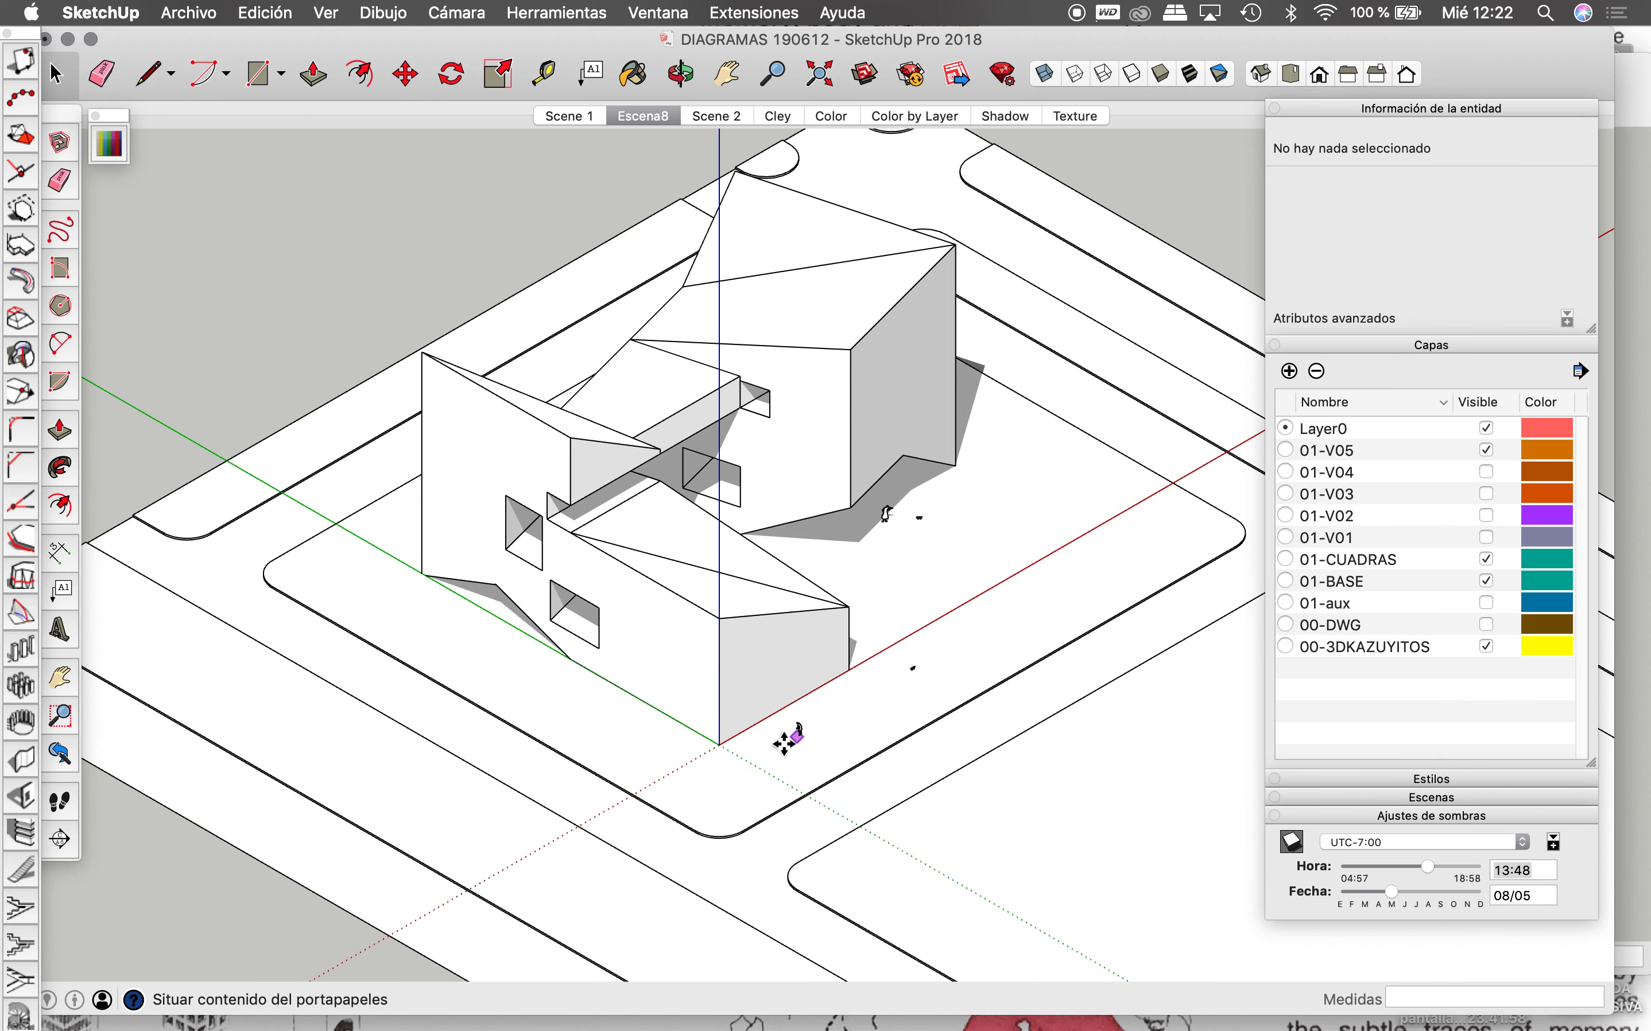
left_click(736, 779)
scroll(736, 780, "up", 3)
scroll(743, 778, "up", 2)
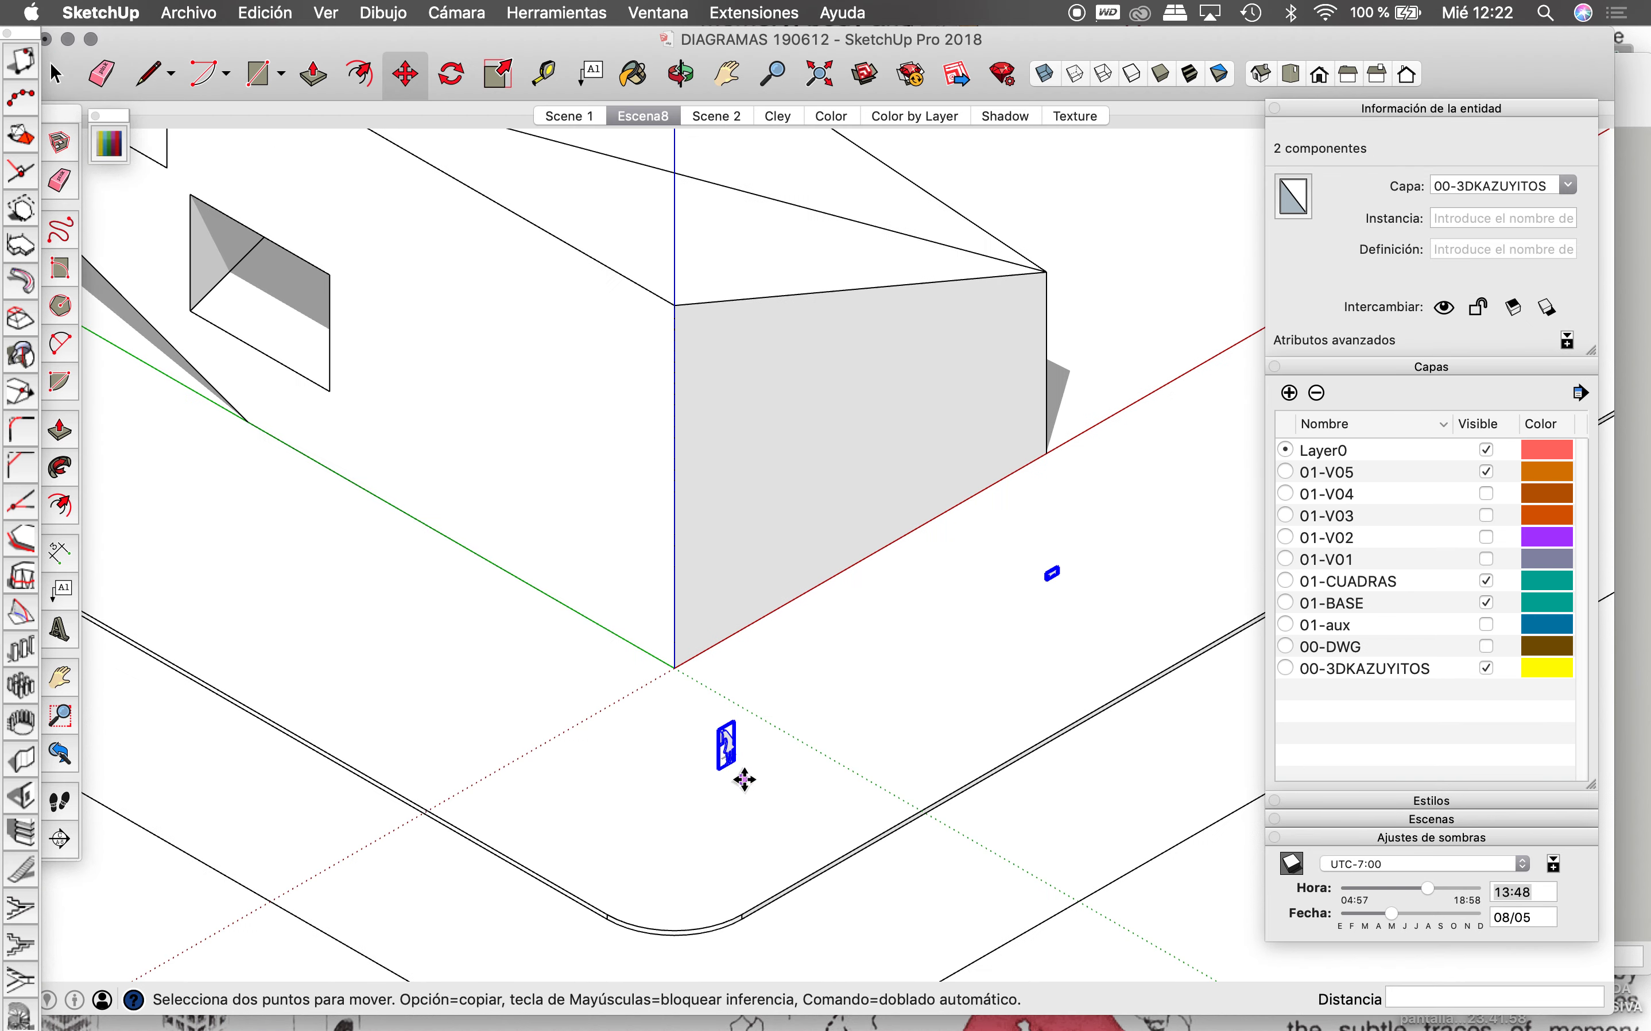
scroll(748, 774, "up", 2)
scroll(748, 774, "down", 2)
Step: Rotate the pasted figures 60°
key("q")
left_click(732, 742)
left_click(787, 711)
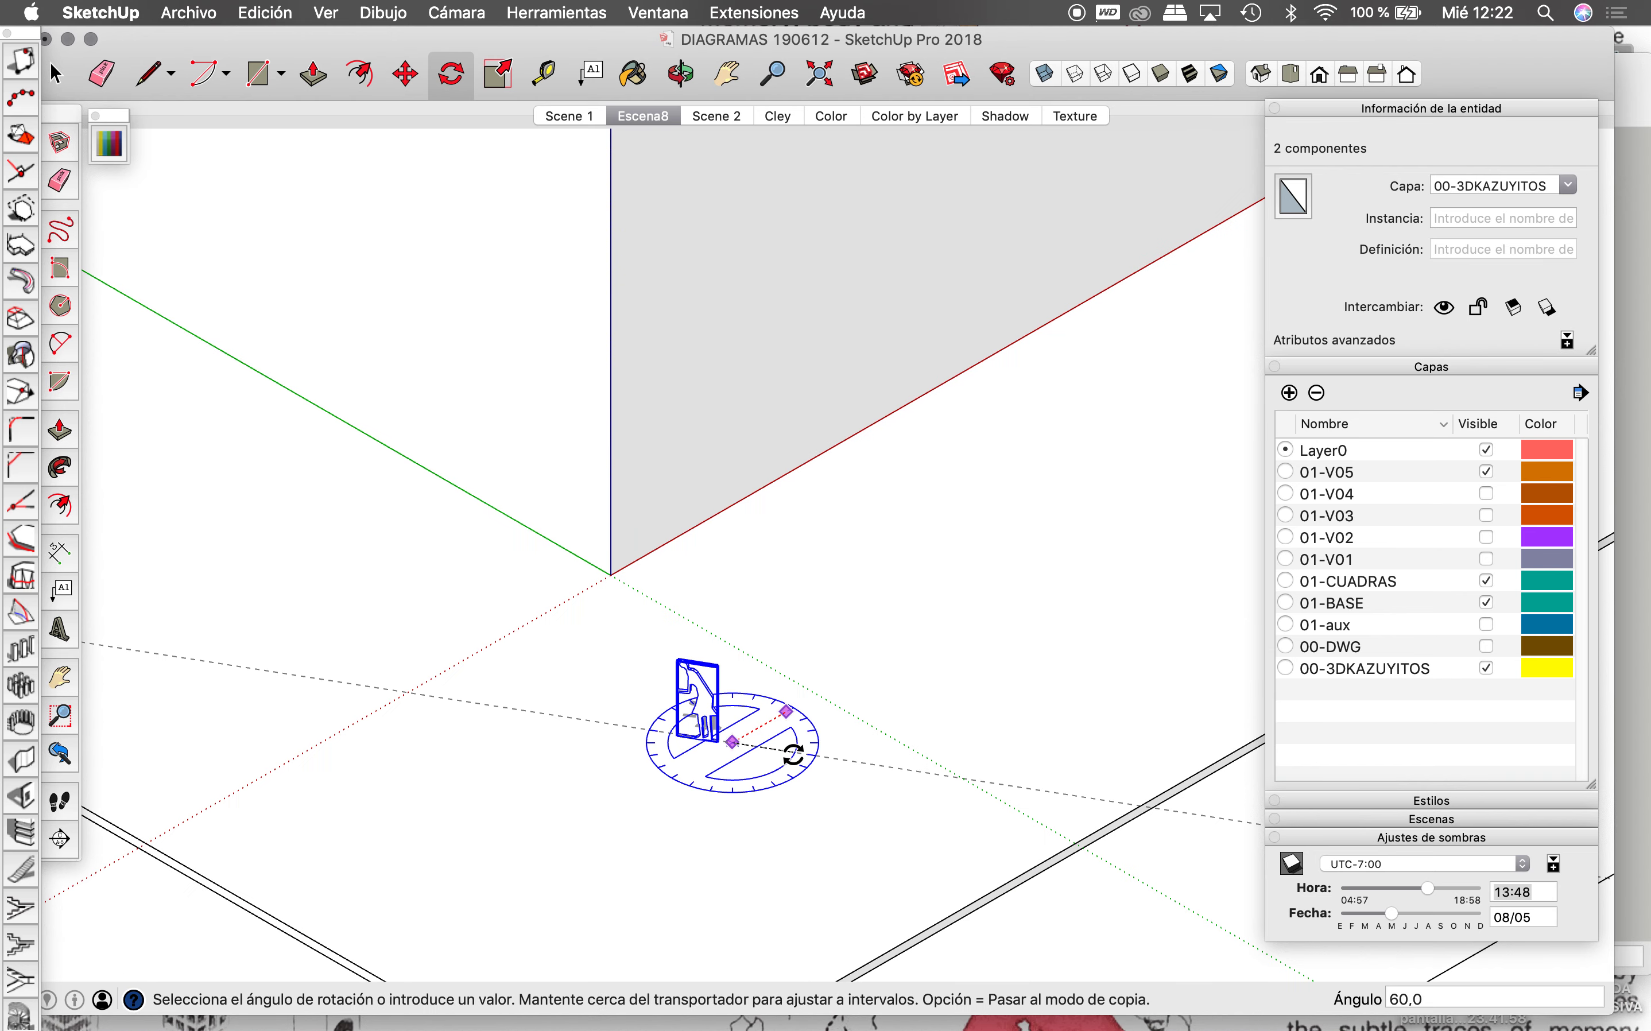
left_click(791, 747)
scroll(738, 689, "down", 2)
key("space")
scroll(918, 754, "down", 3)
scroll(1051, 771, "up", 3)
scroll(1091, 777, "up", 3)
scroll(1128, 798, "up", 2)
Step: Start moving both figures, then cancel the move
key("m")
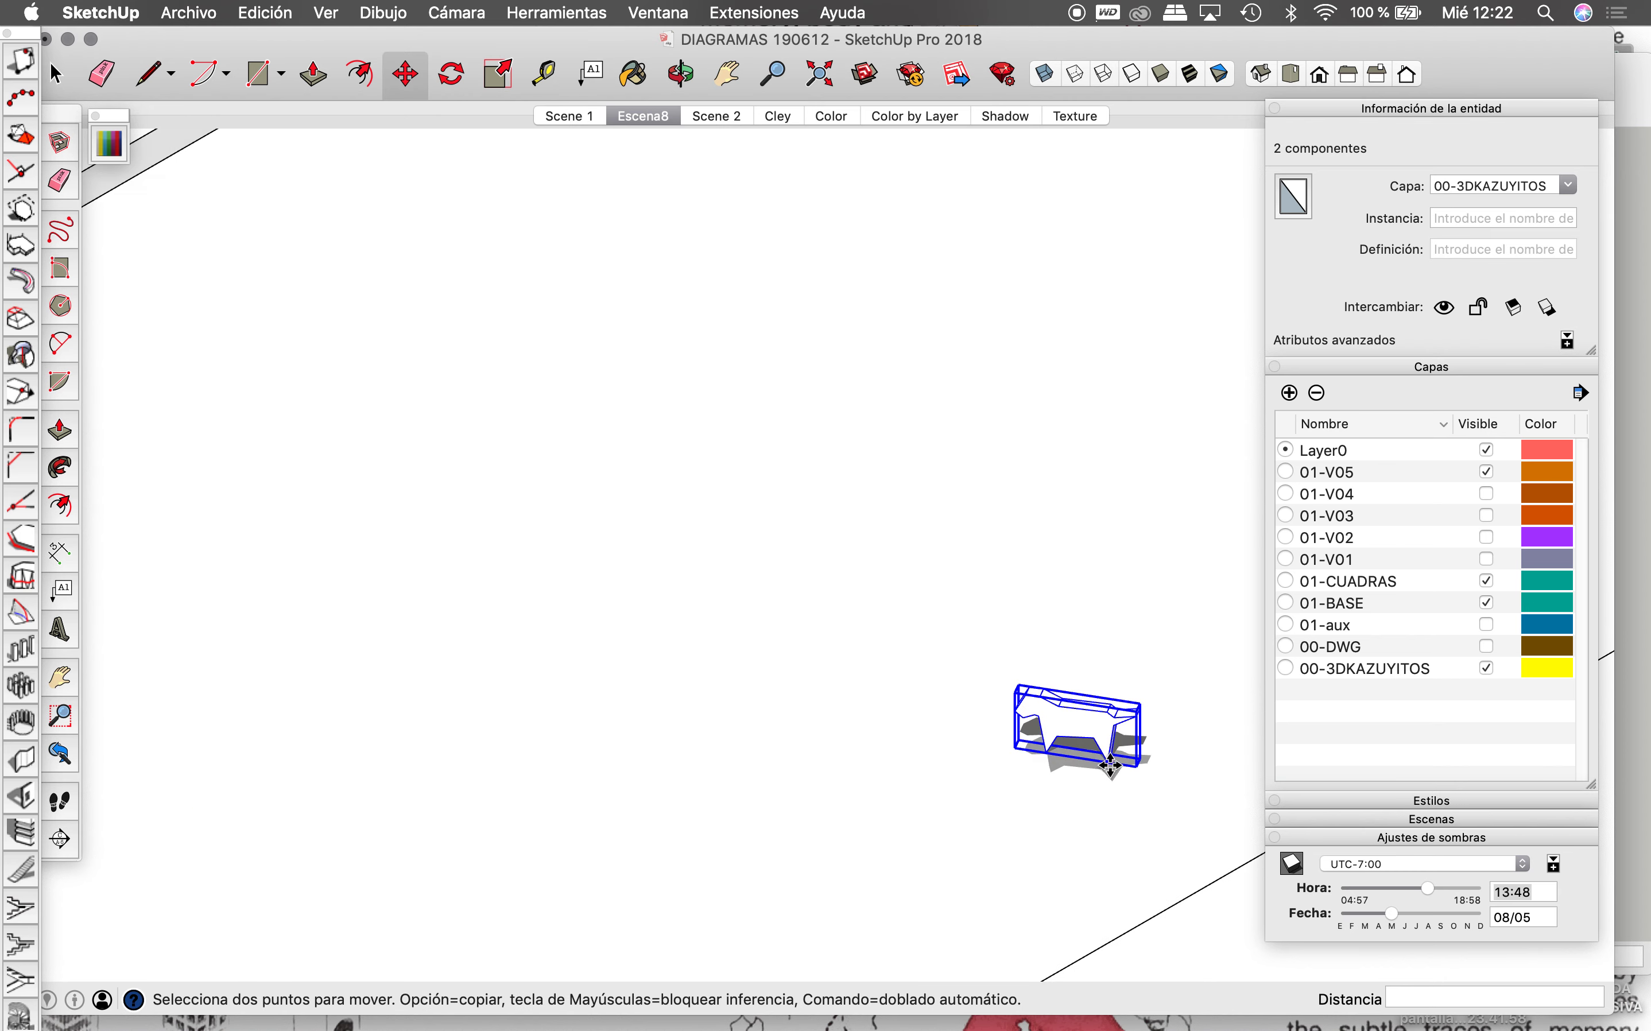
left_click(1120, 779)
scroll(1193, 651, "down", 1)
scroll(1193, 651, "down", 3)
scroll(1172, 641, "down", 3)
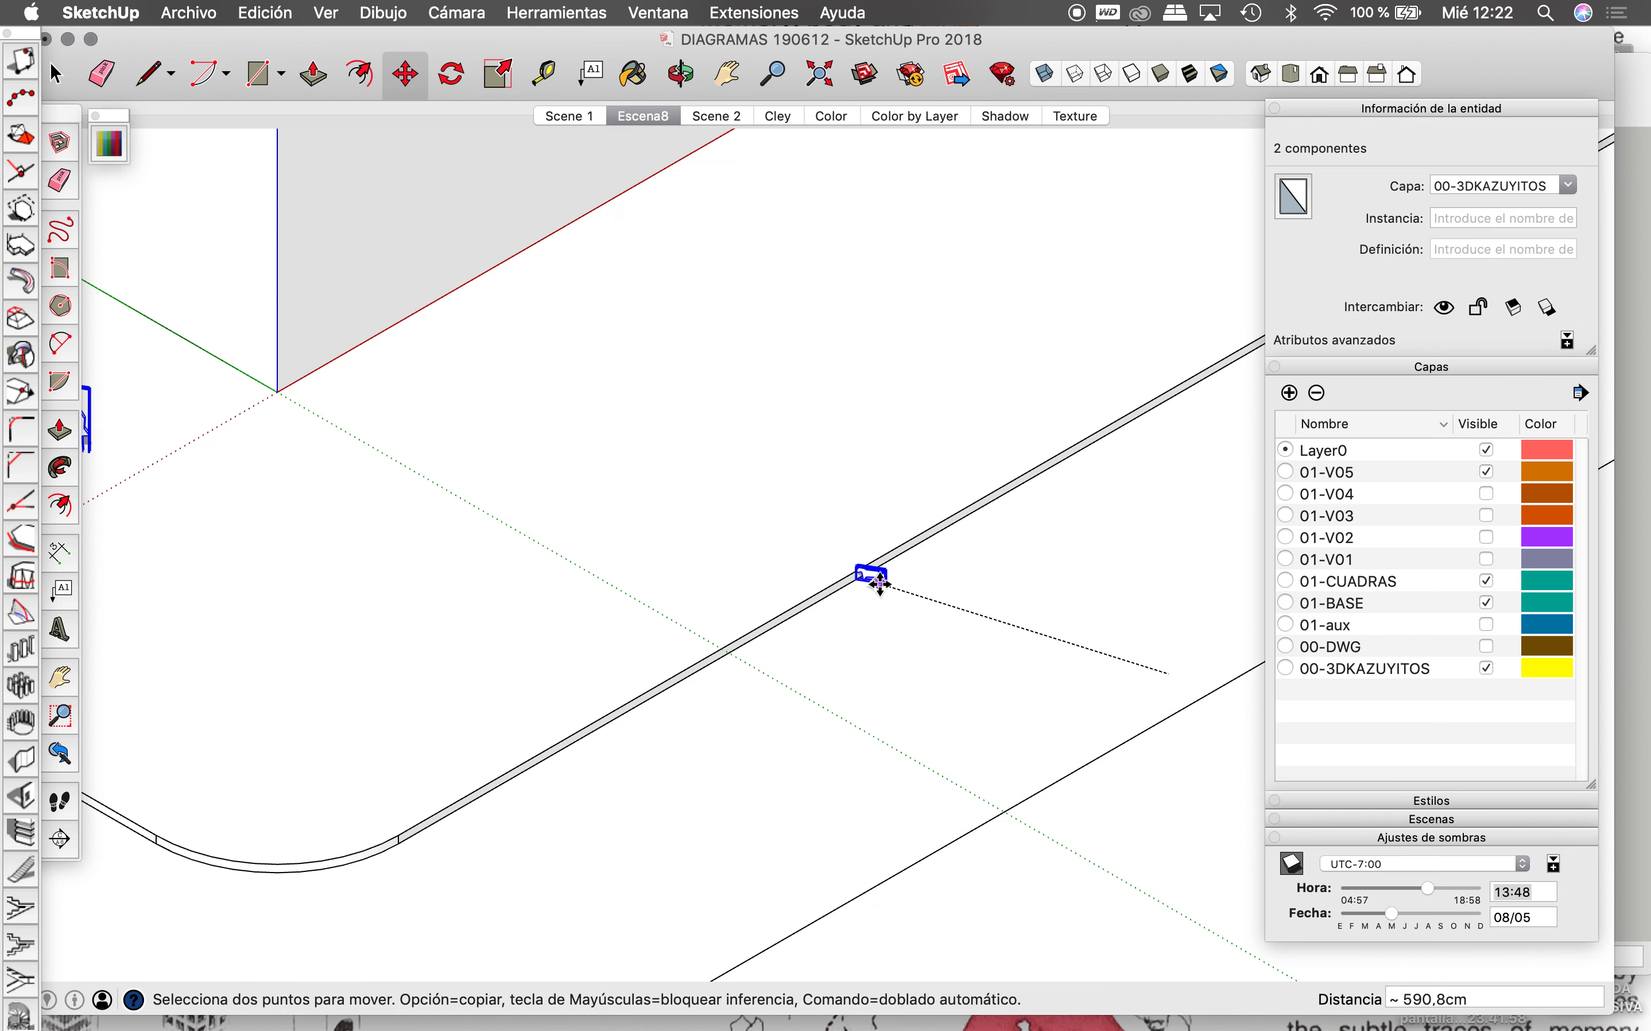
key("Escape")
key("space")
Step: Move the dog alone to a spot beside the person
left_click(1163, 667)
key("m")
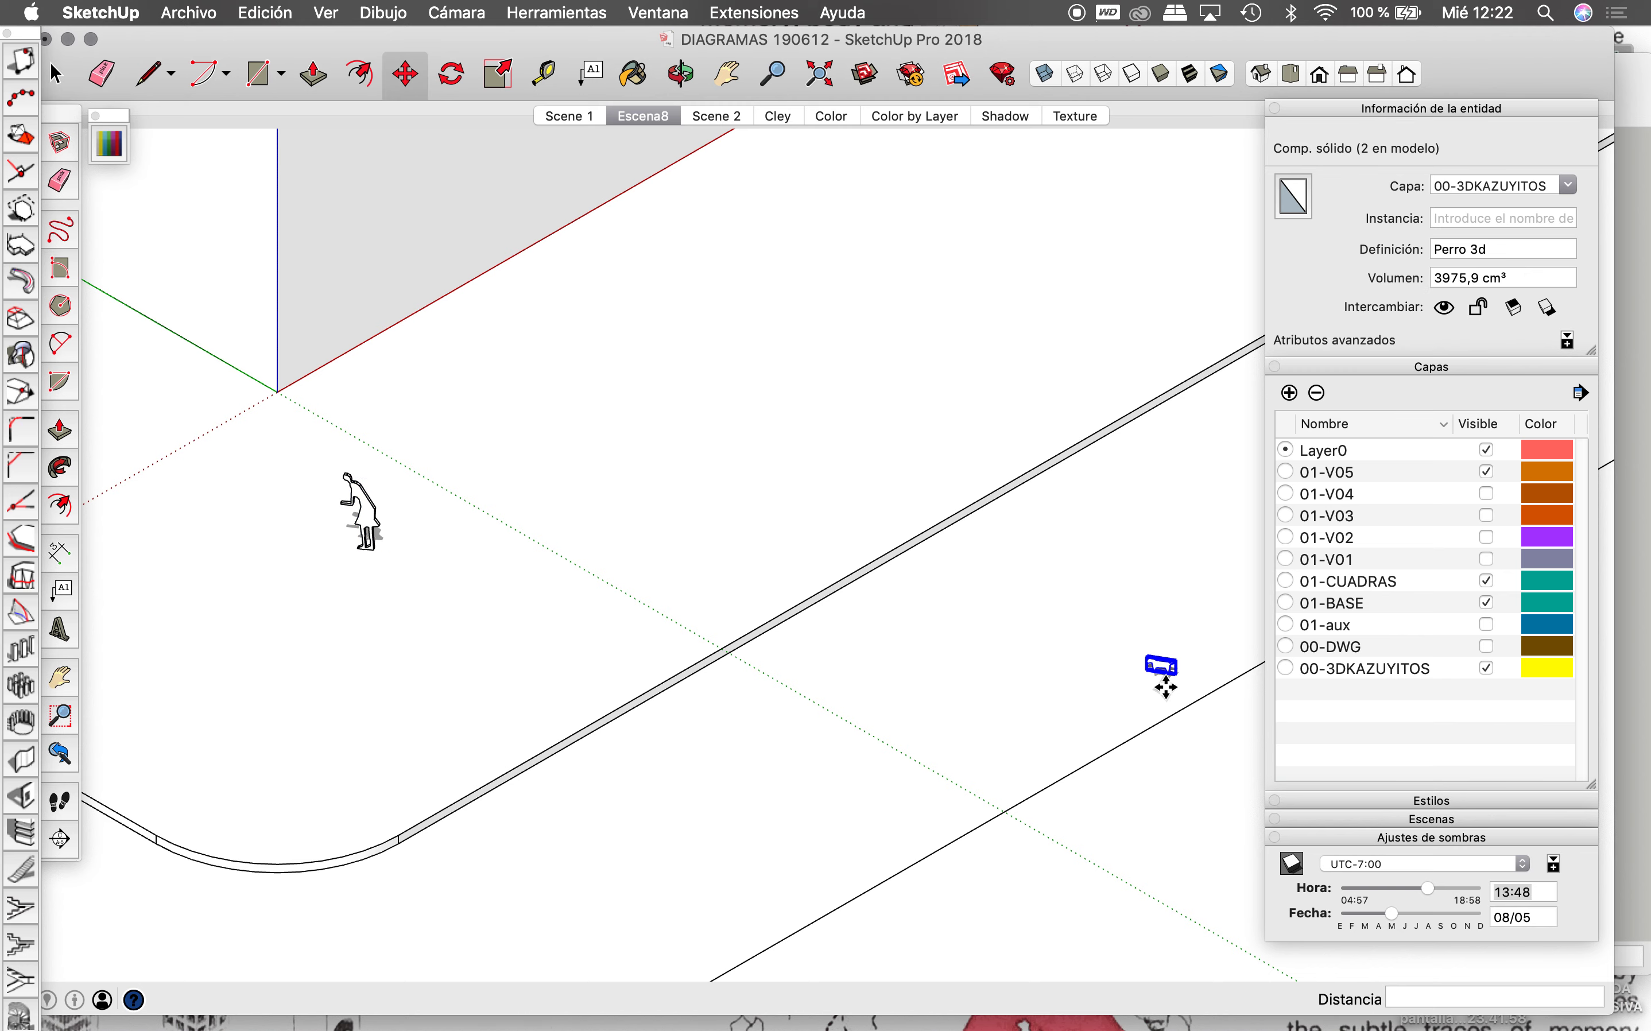
left_click(1167, 672)
scroll(348, 535, "up", 3)
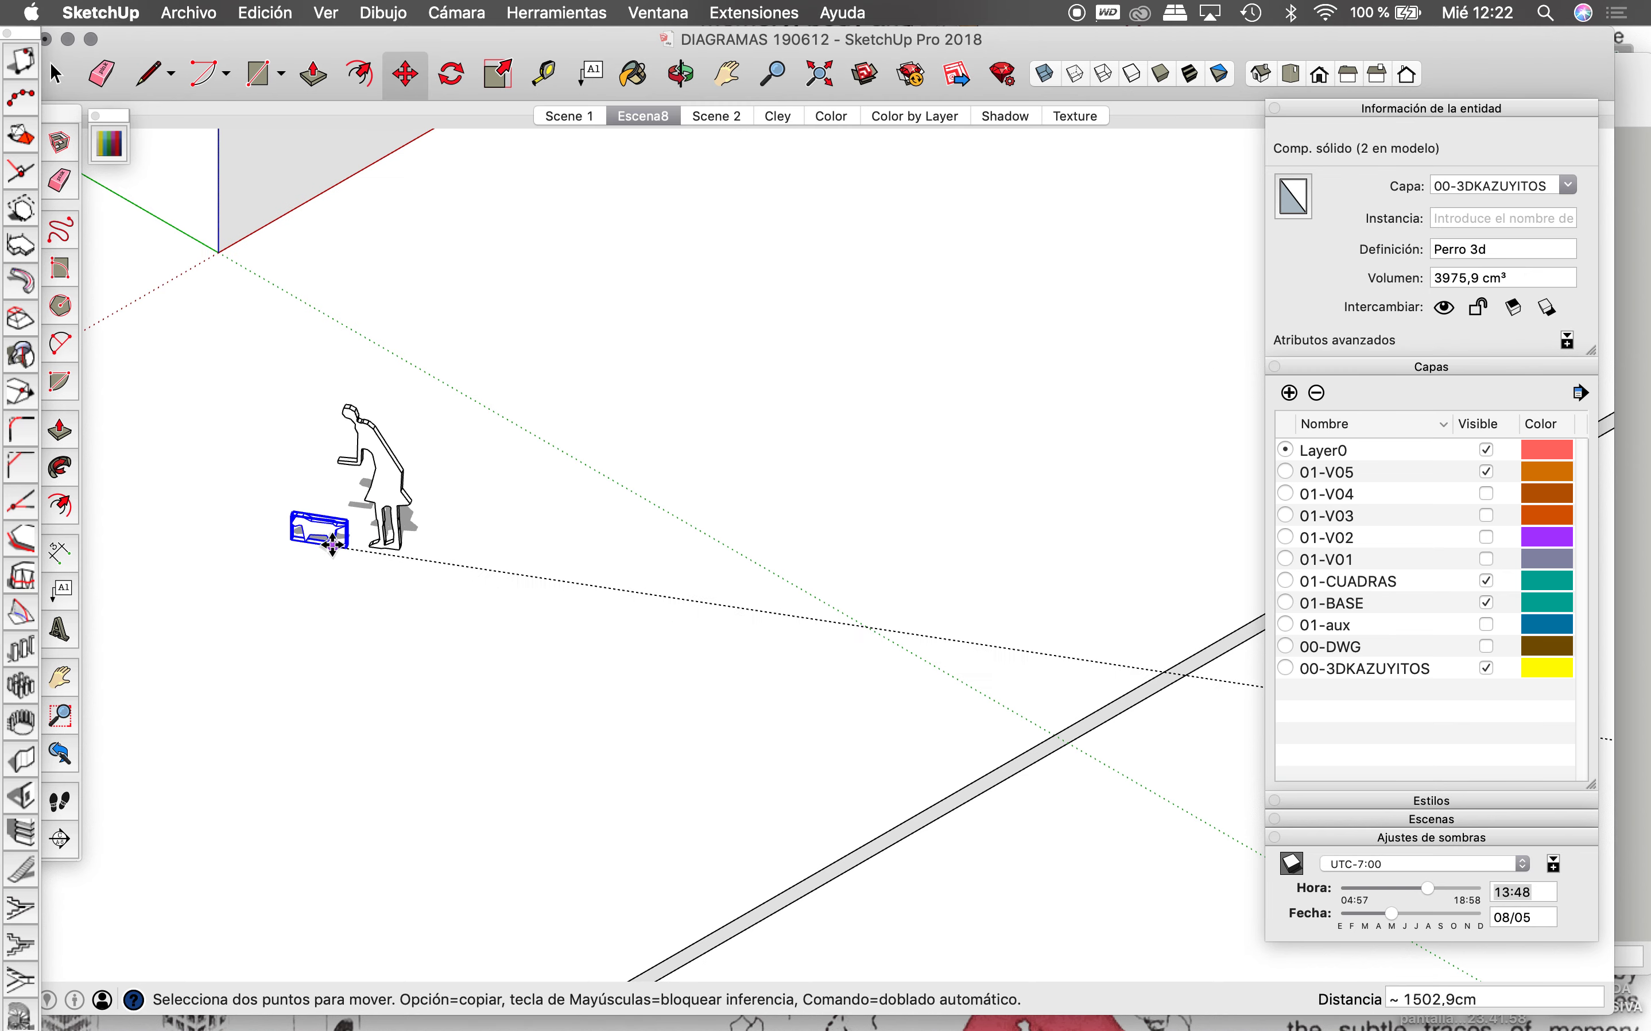
scroll(331, 535, "up", 3)
scroll(327, 542, "up", 1)
left_click(295, 535)
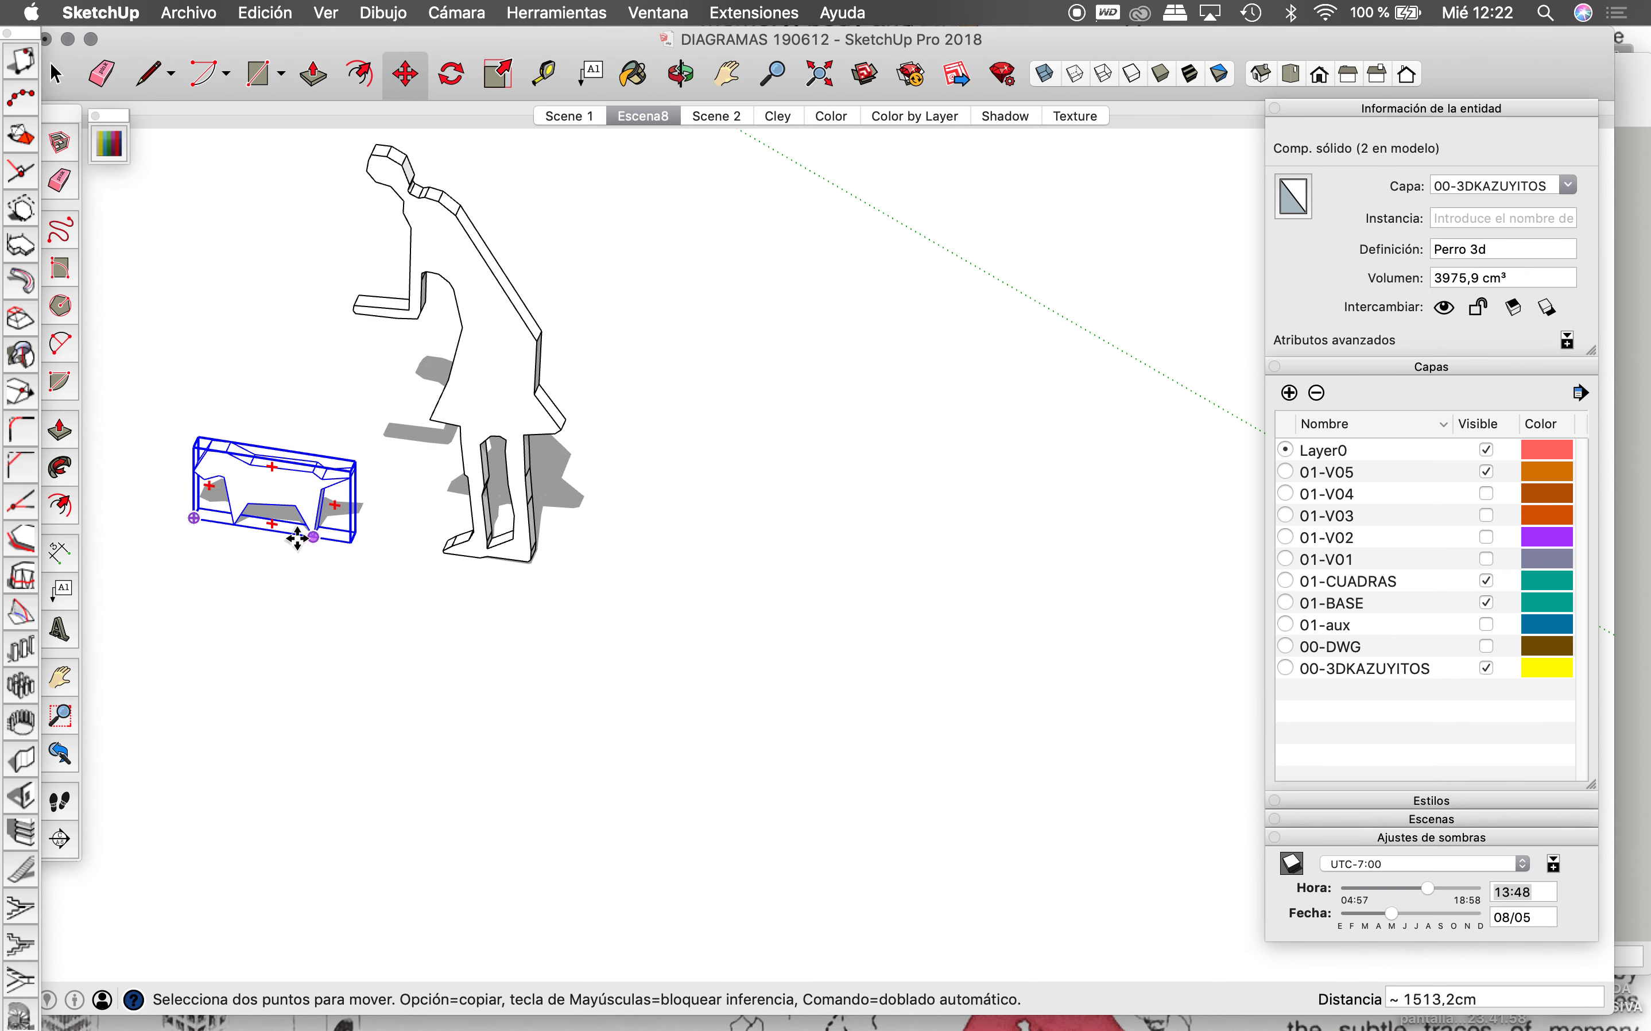
Step: Rotate the dog 150° and return to the Escena8 view
key("q")
left_click(263, 534)
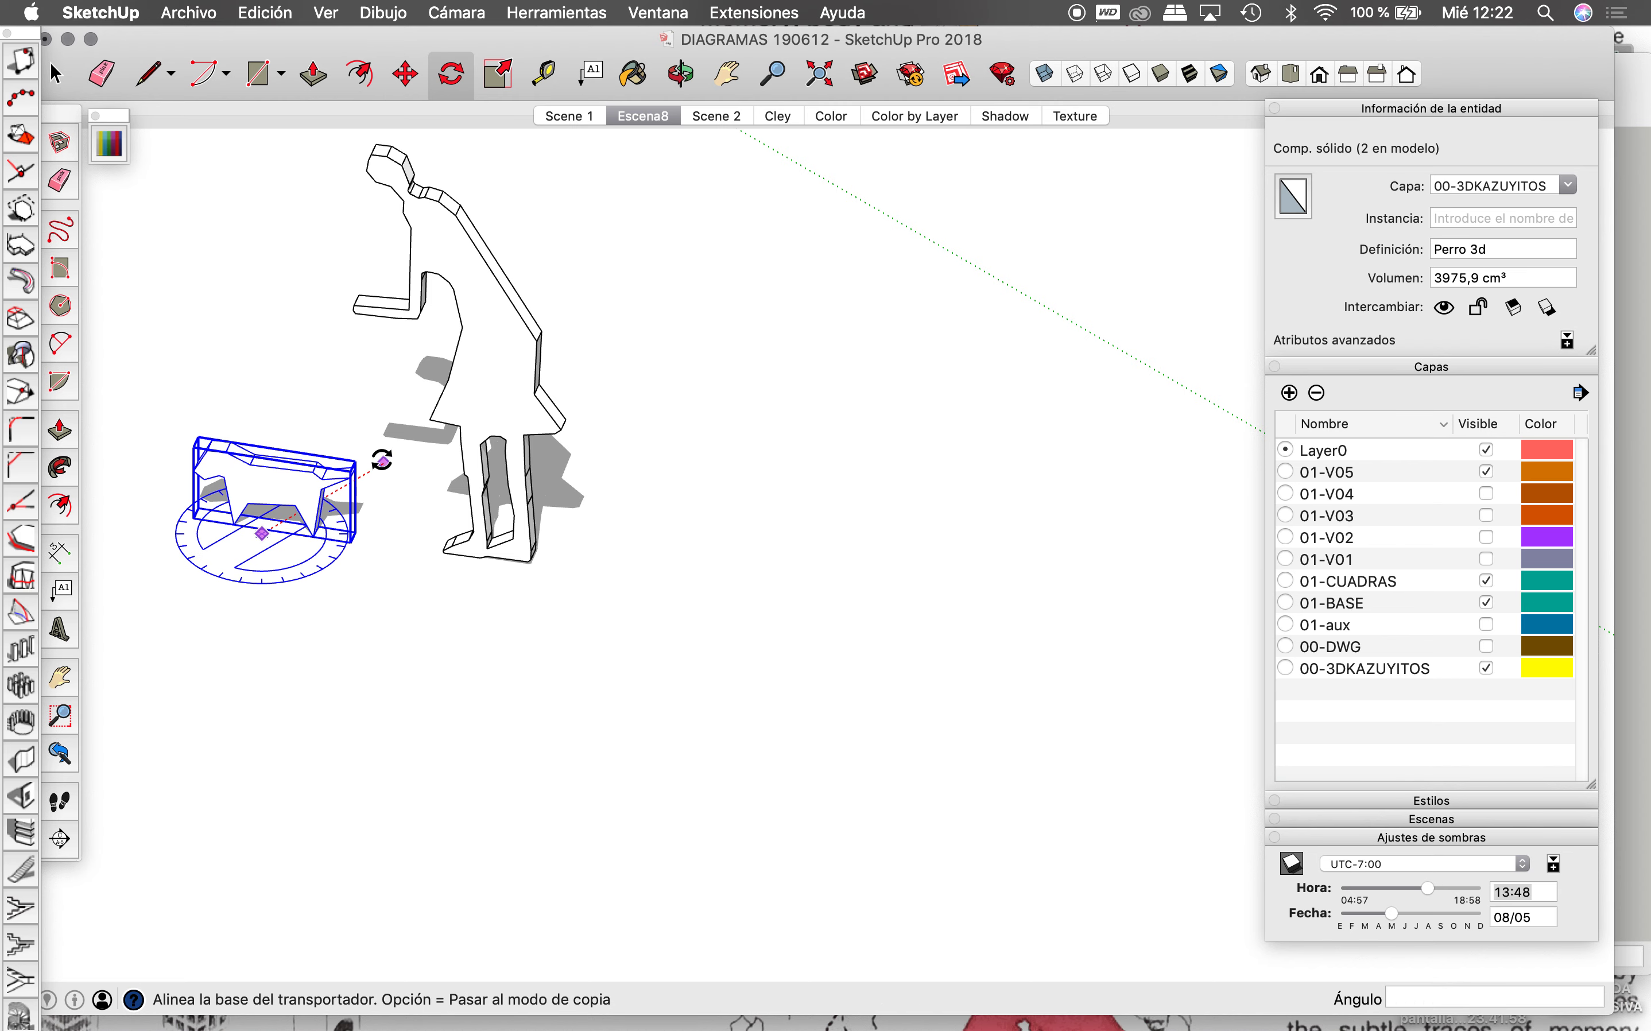
left_click(394, 457)
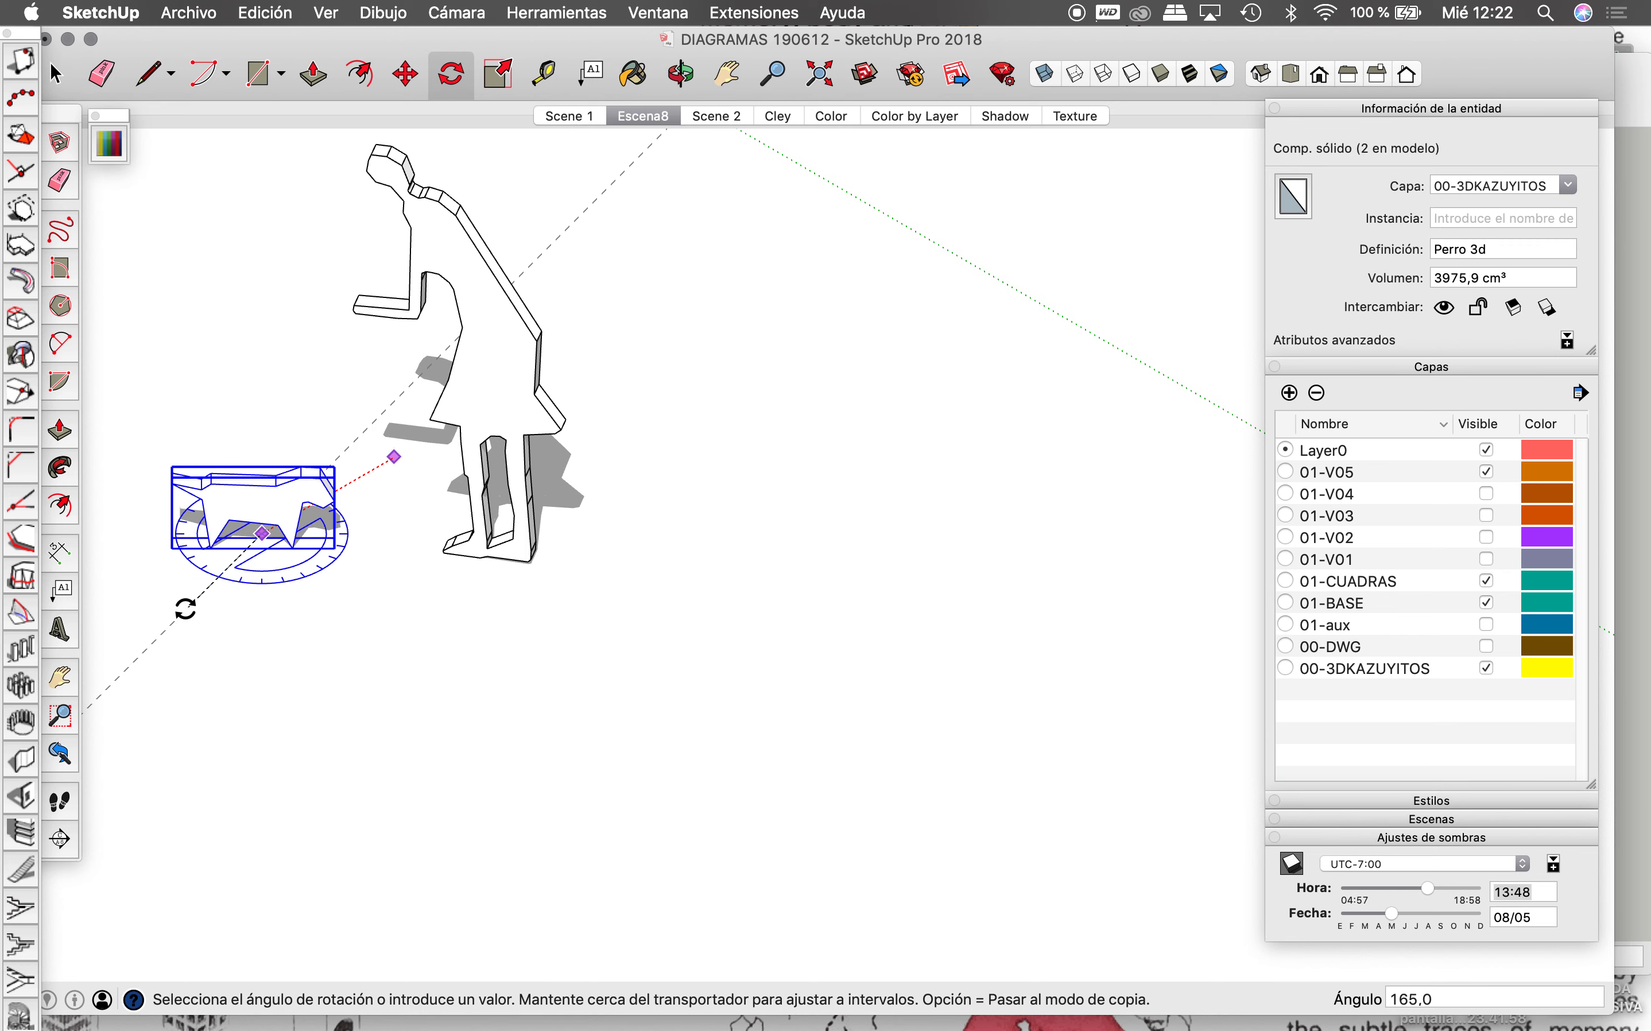
left_click(216, 622)
scroll(464, 502, "down", 3)
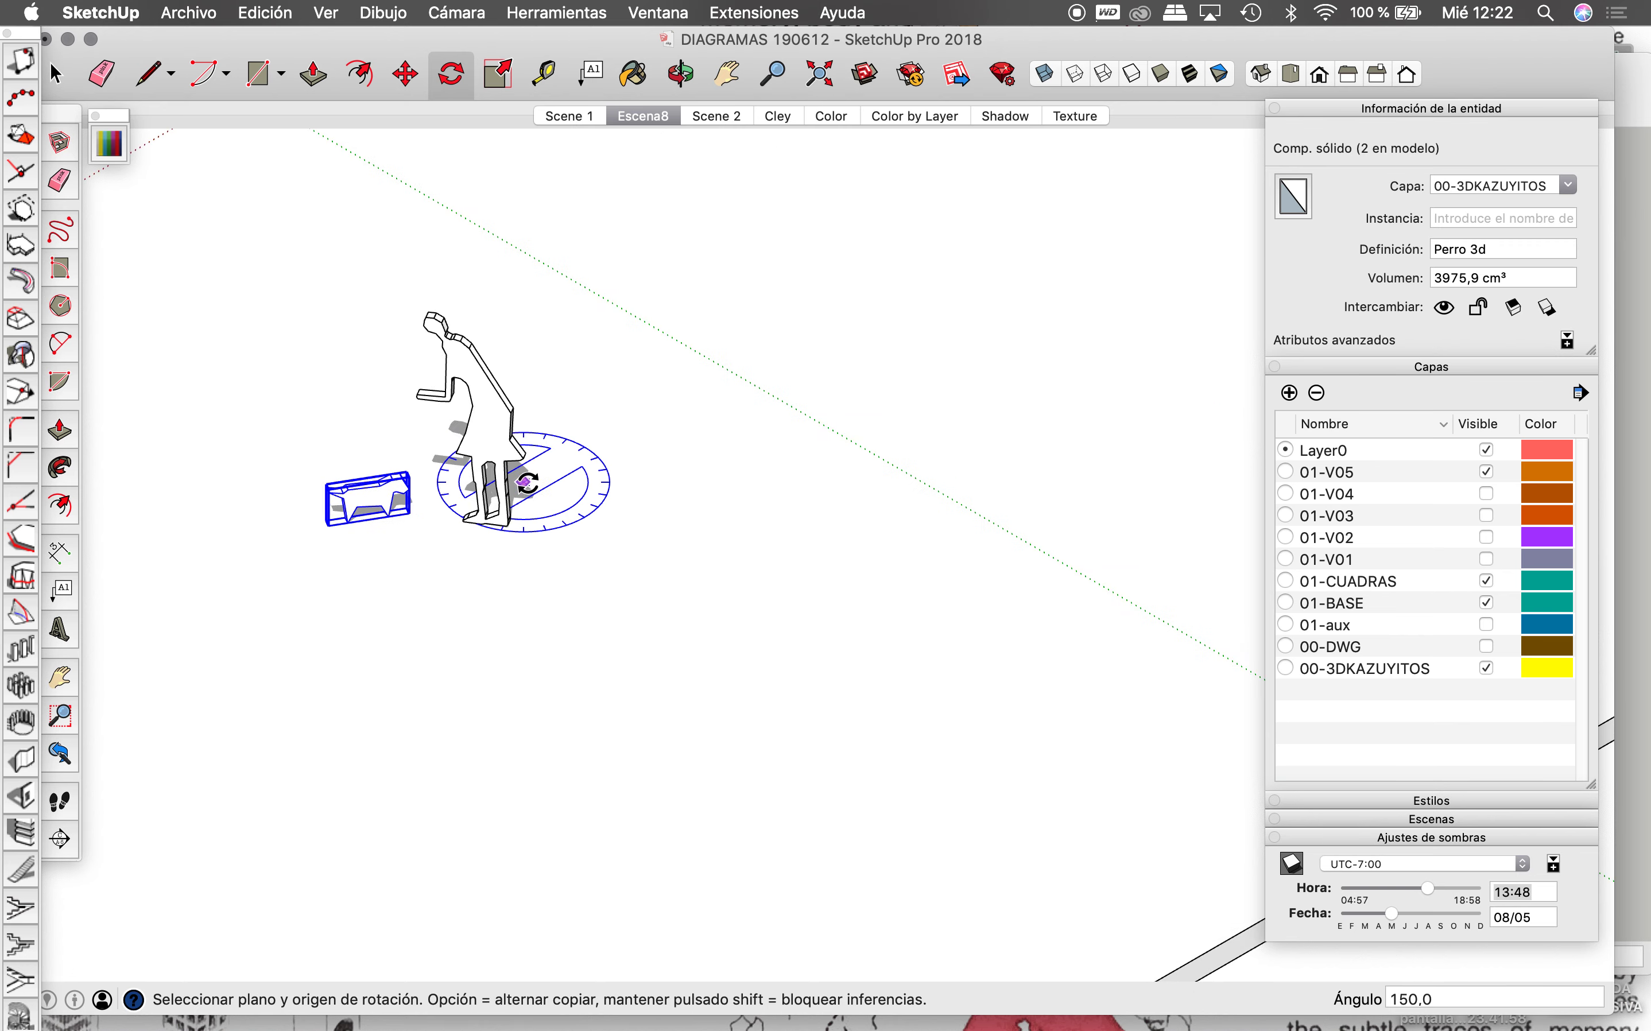
scroll(497, 477, "down", 3)
key("space")
left_click(679, 121)
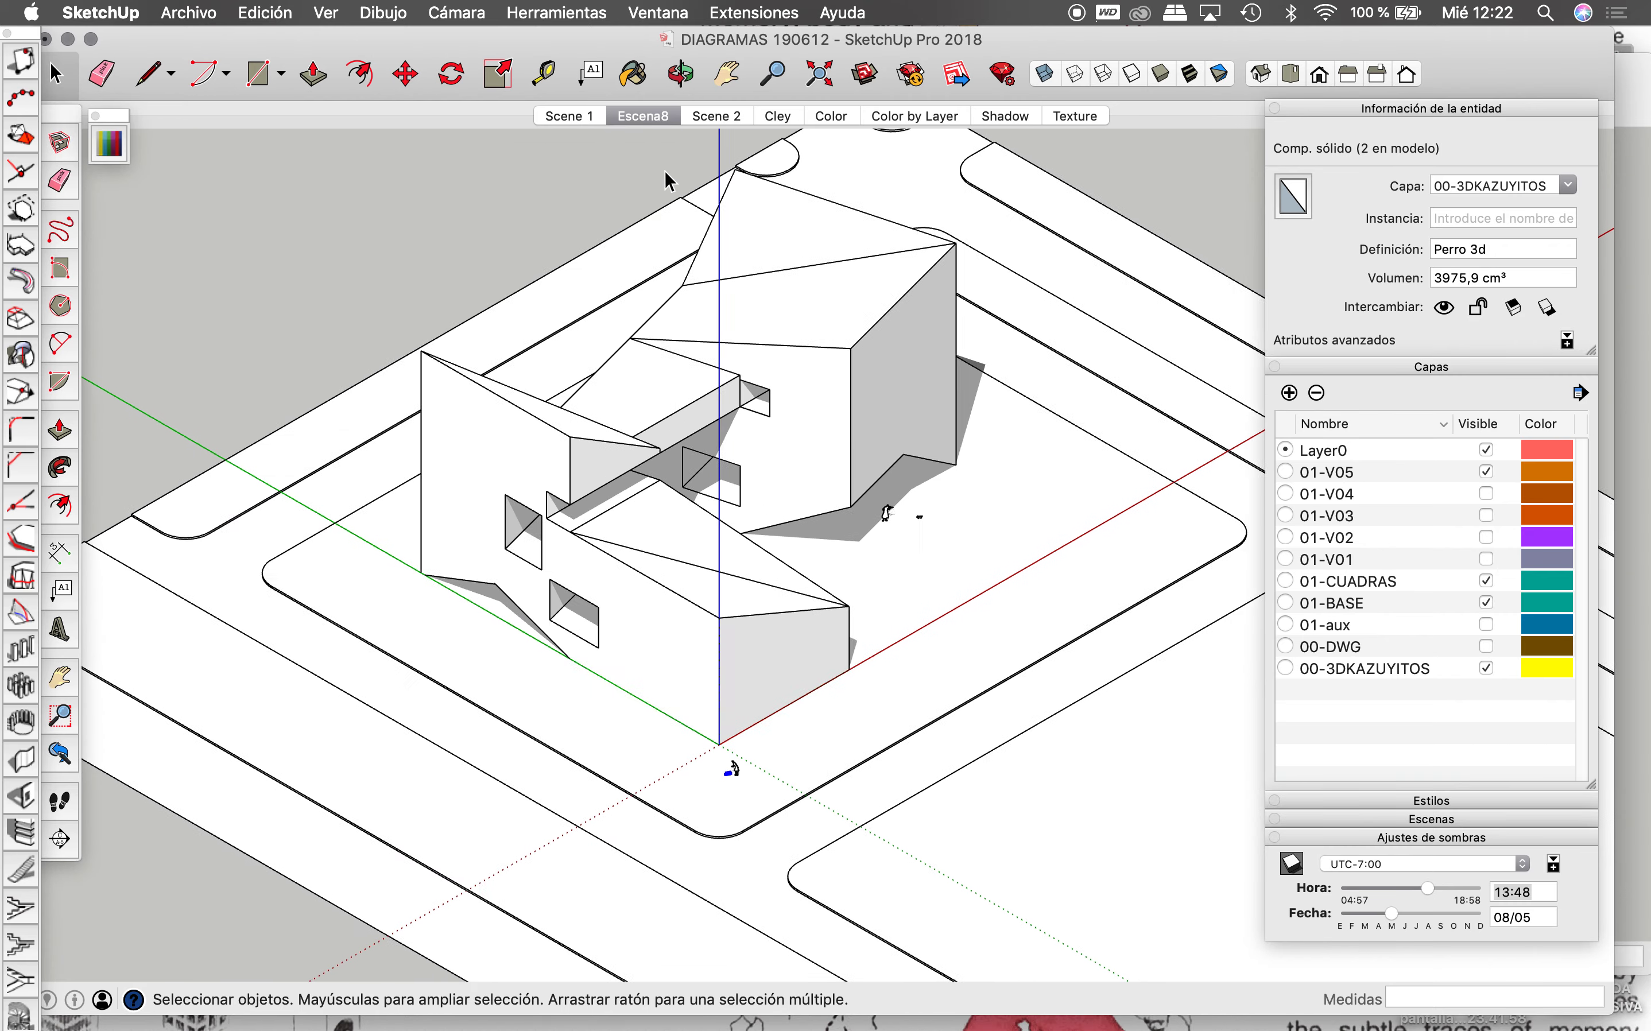
Step: Copy the tall and small left figures and paste them near the building corner
left_click(1643, 107)
scroll(630, 462, "up", 2)
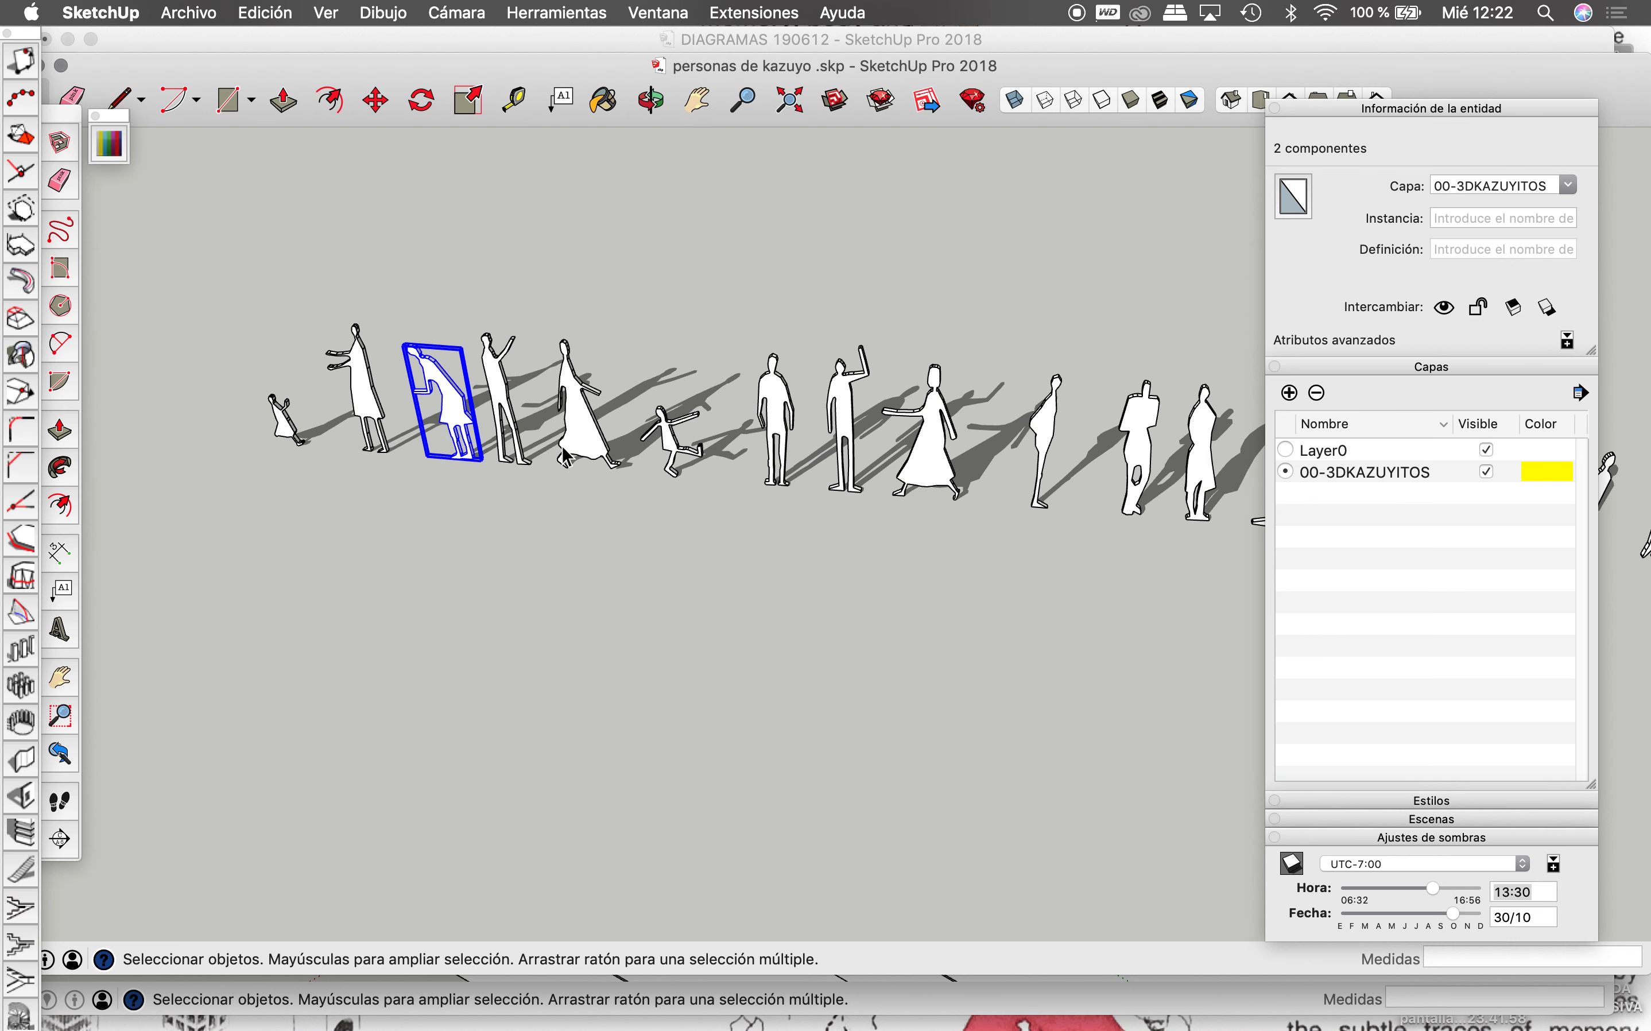
left_click(368, 418)
left_click(284, 420, "shift")
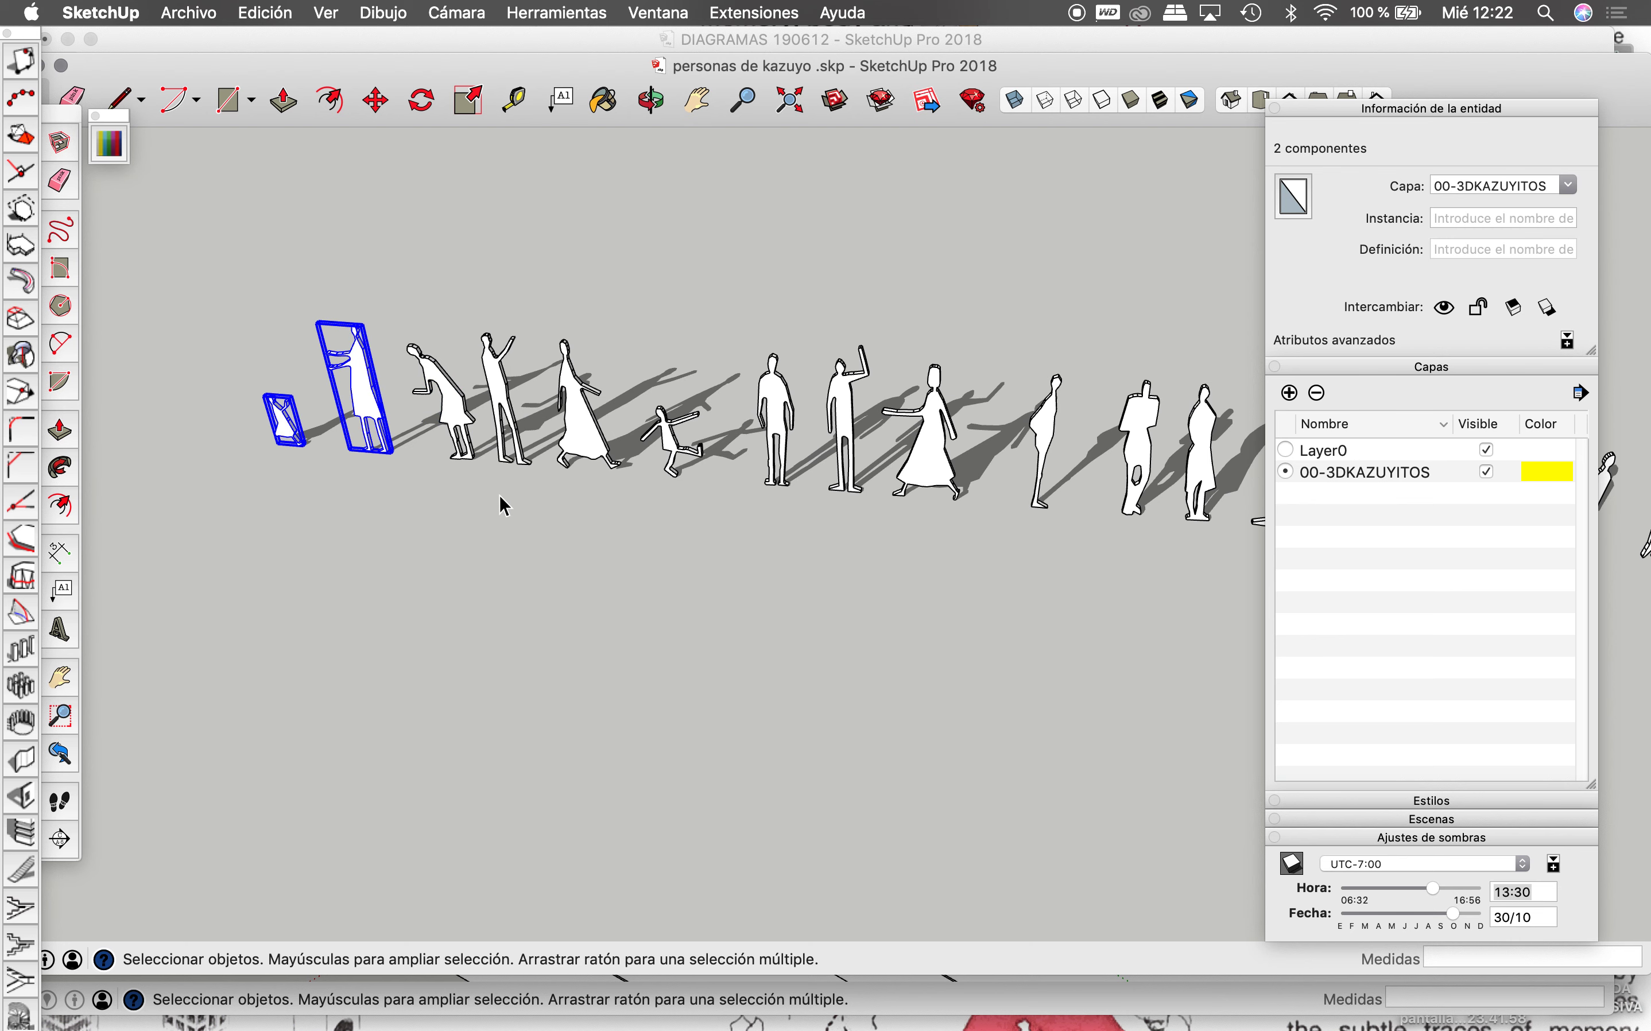
left_click(846, 54)
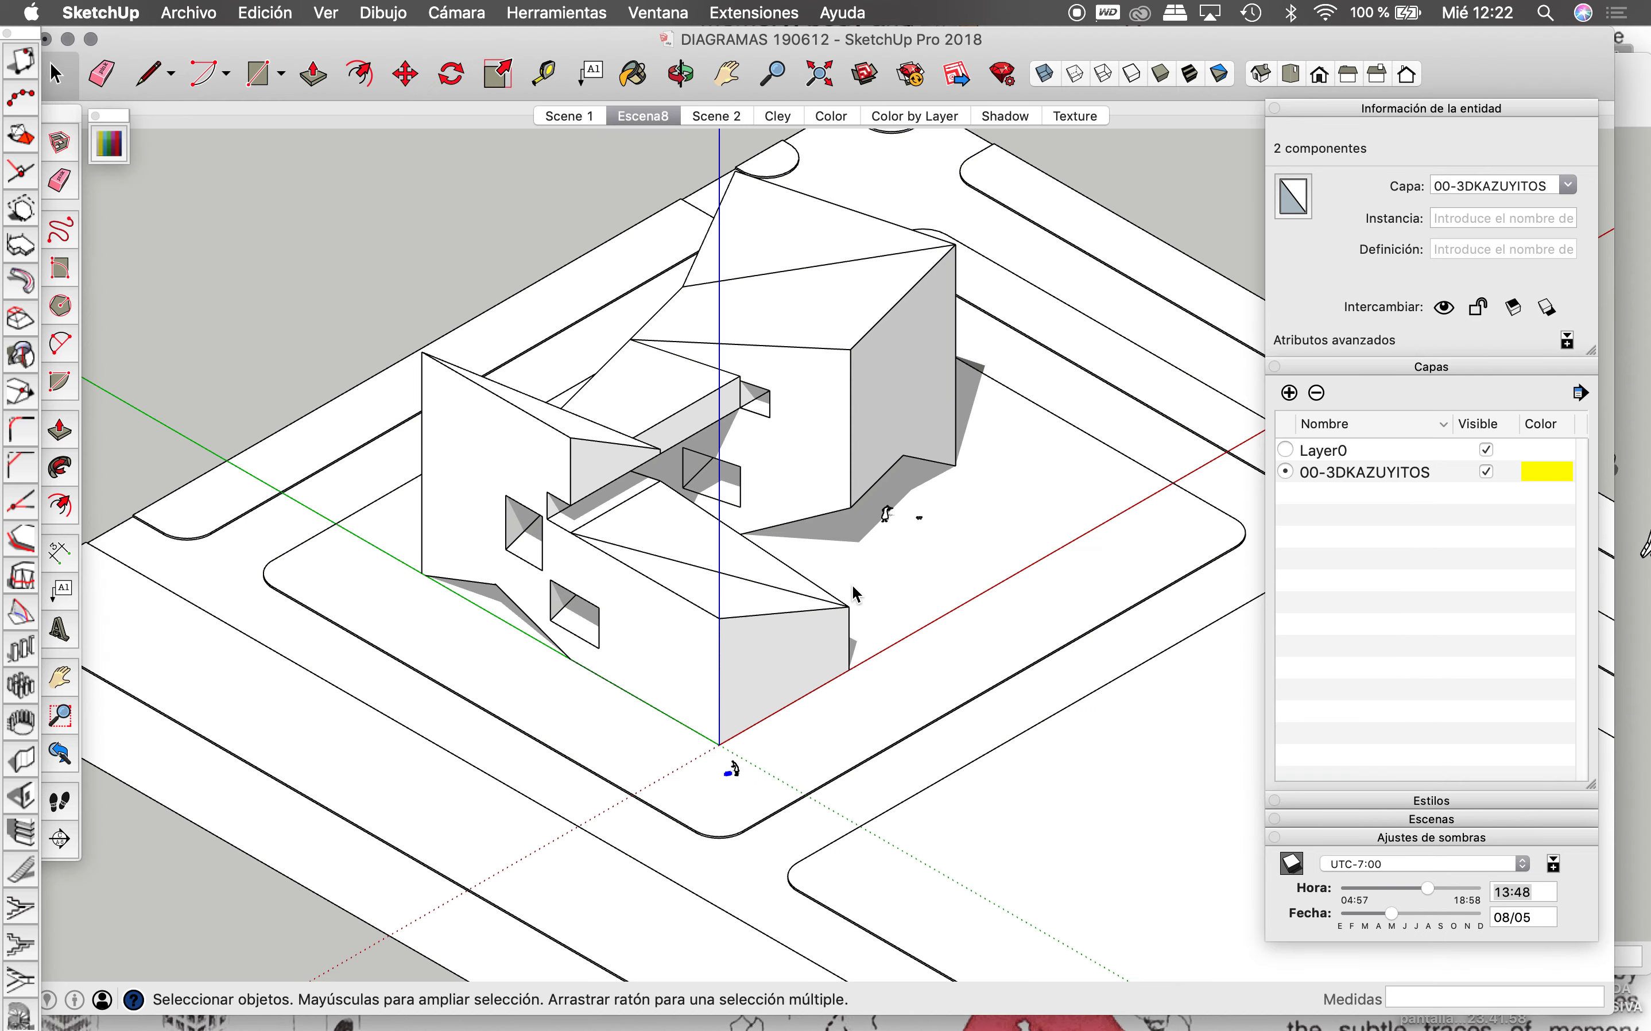
key("cmd+v")
scroll(900, 578, "up", 2)
scroll(906, 607, "up", 2)
left_click(815, 678)
Step: Rotate the newly pasted figures about 56°
key("q")
scroll(815, 683, "up", 3)
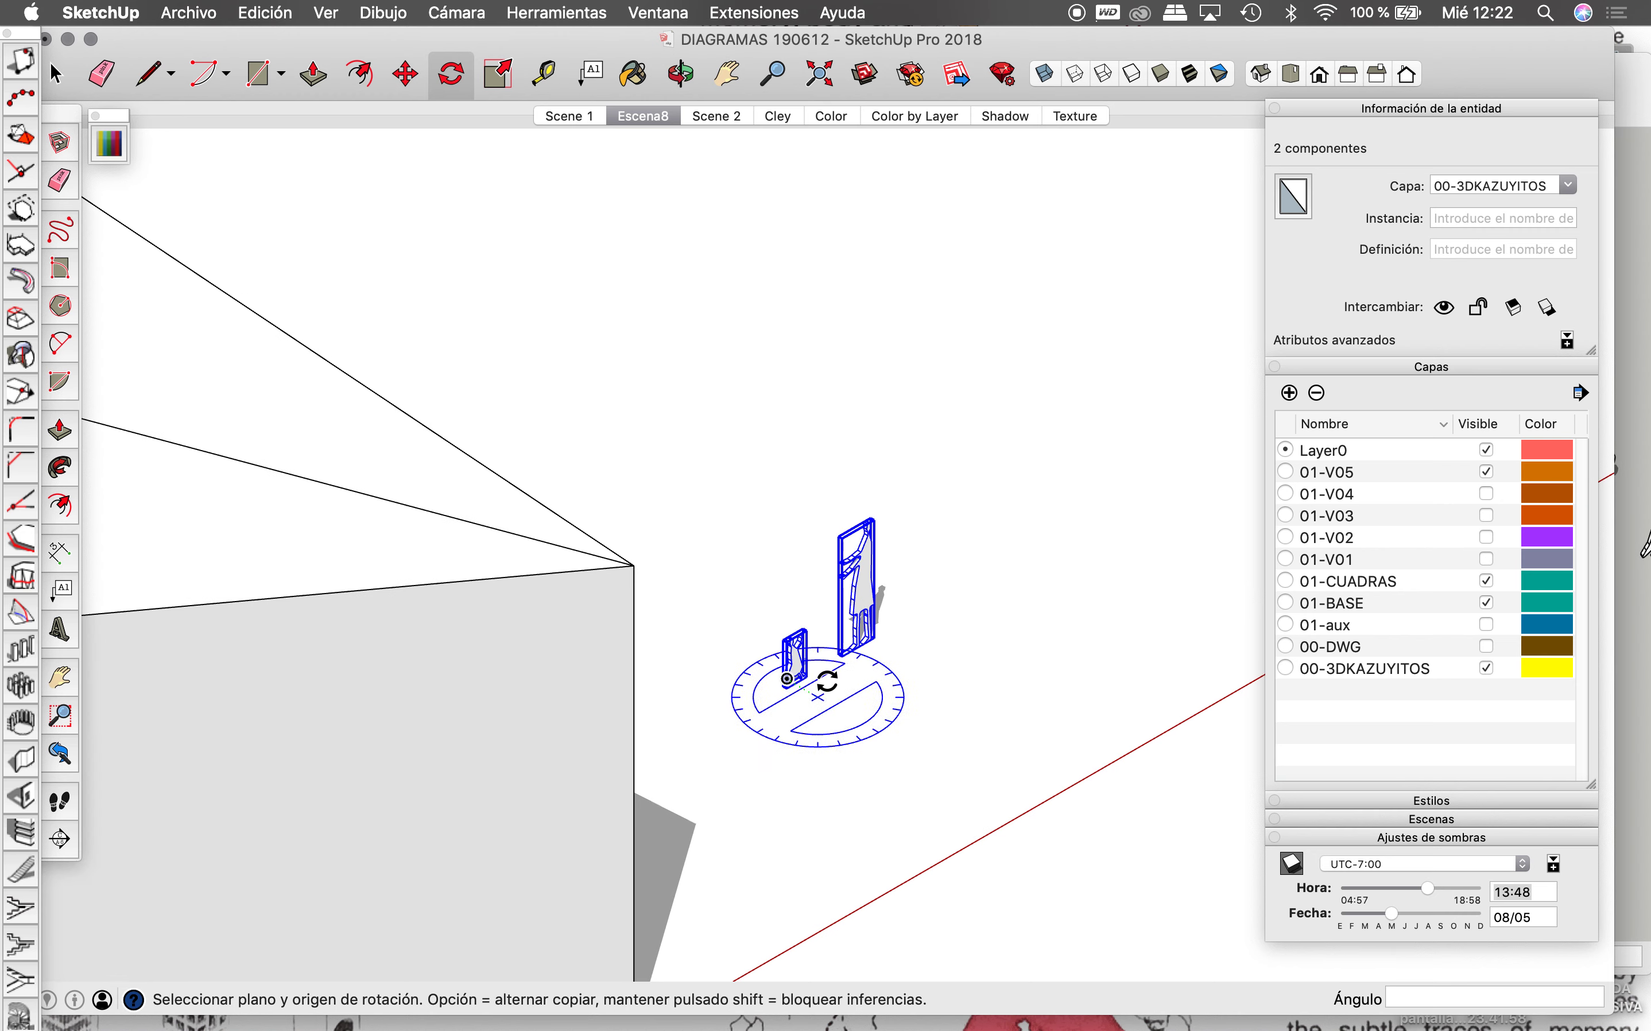
left_click(788, 679)
left_click(1001, 576)
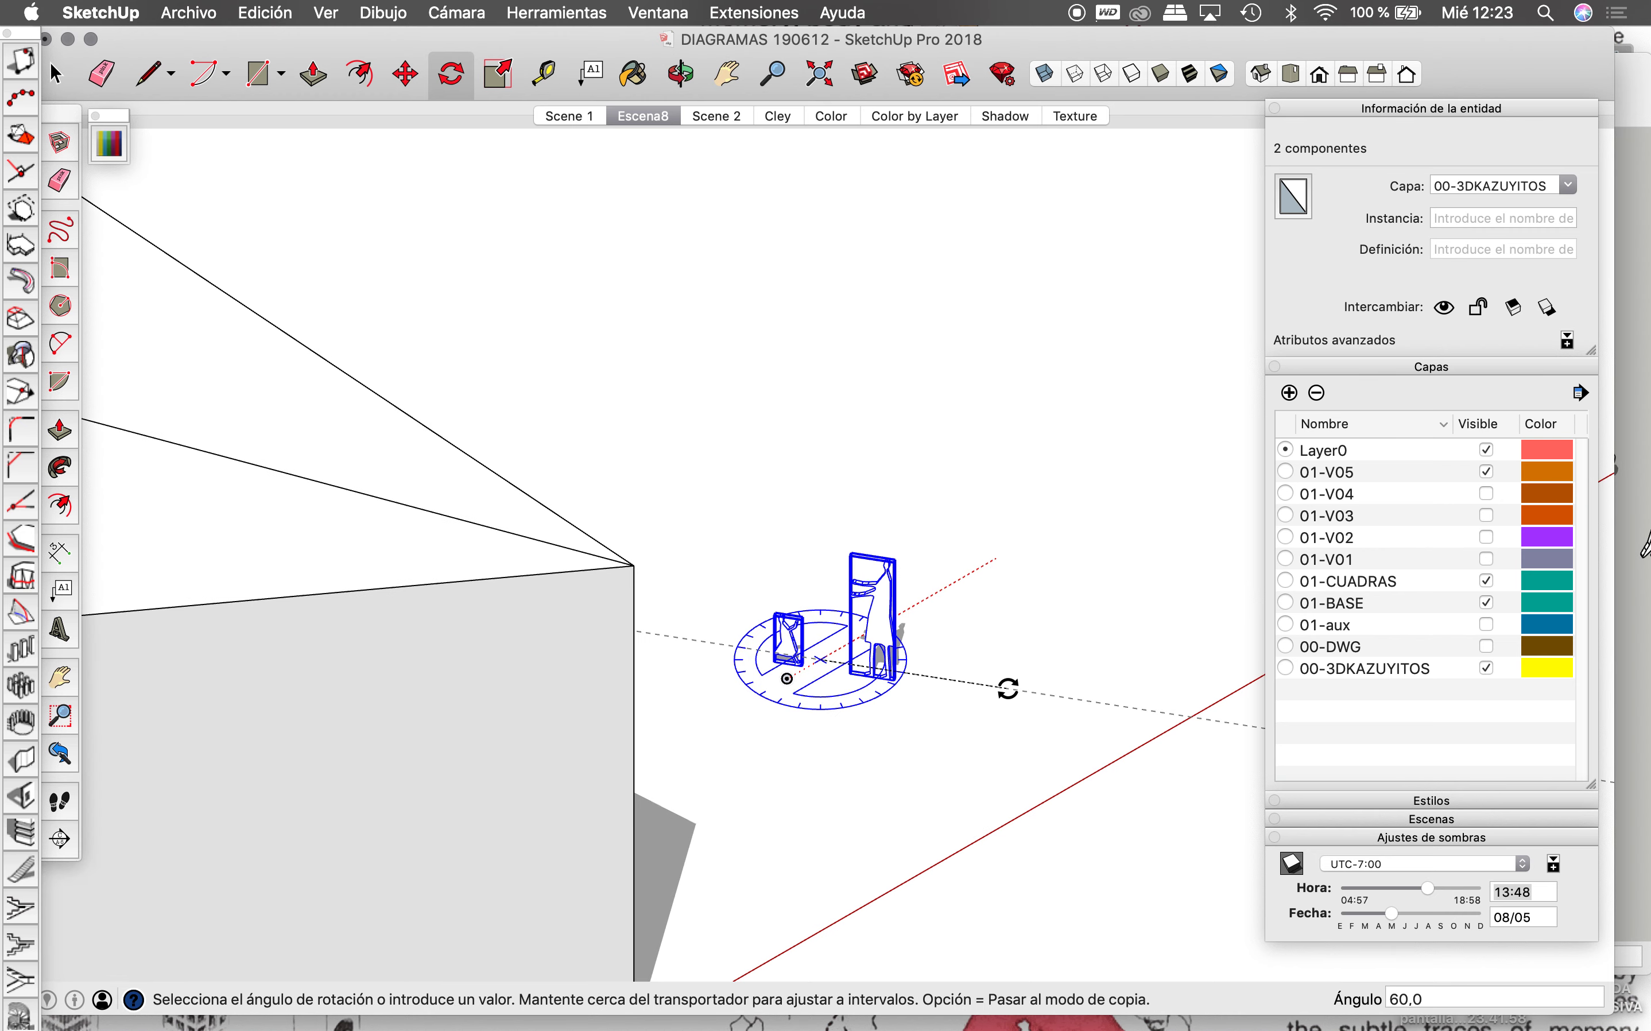
left_click(1012, 679)
scroll(1015, 675, "down", 5)
key("space")
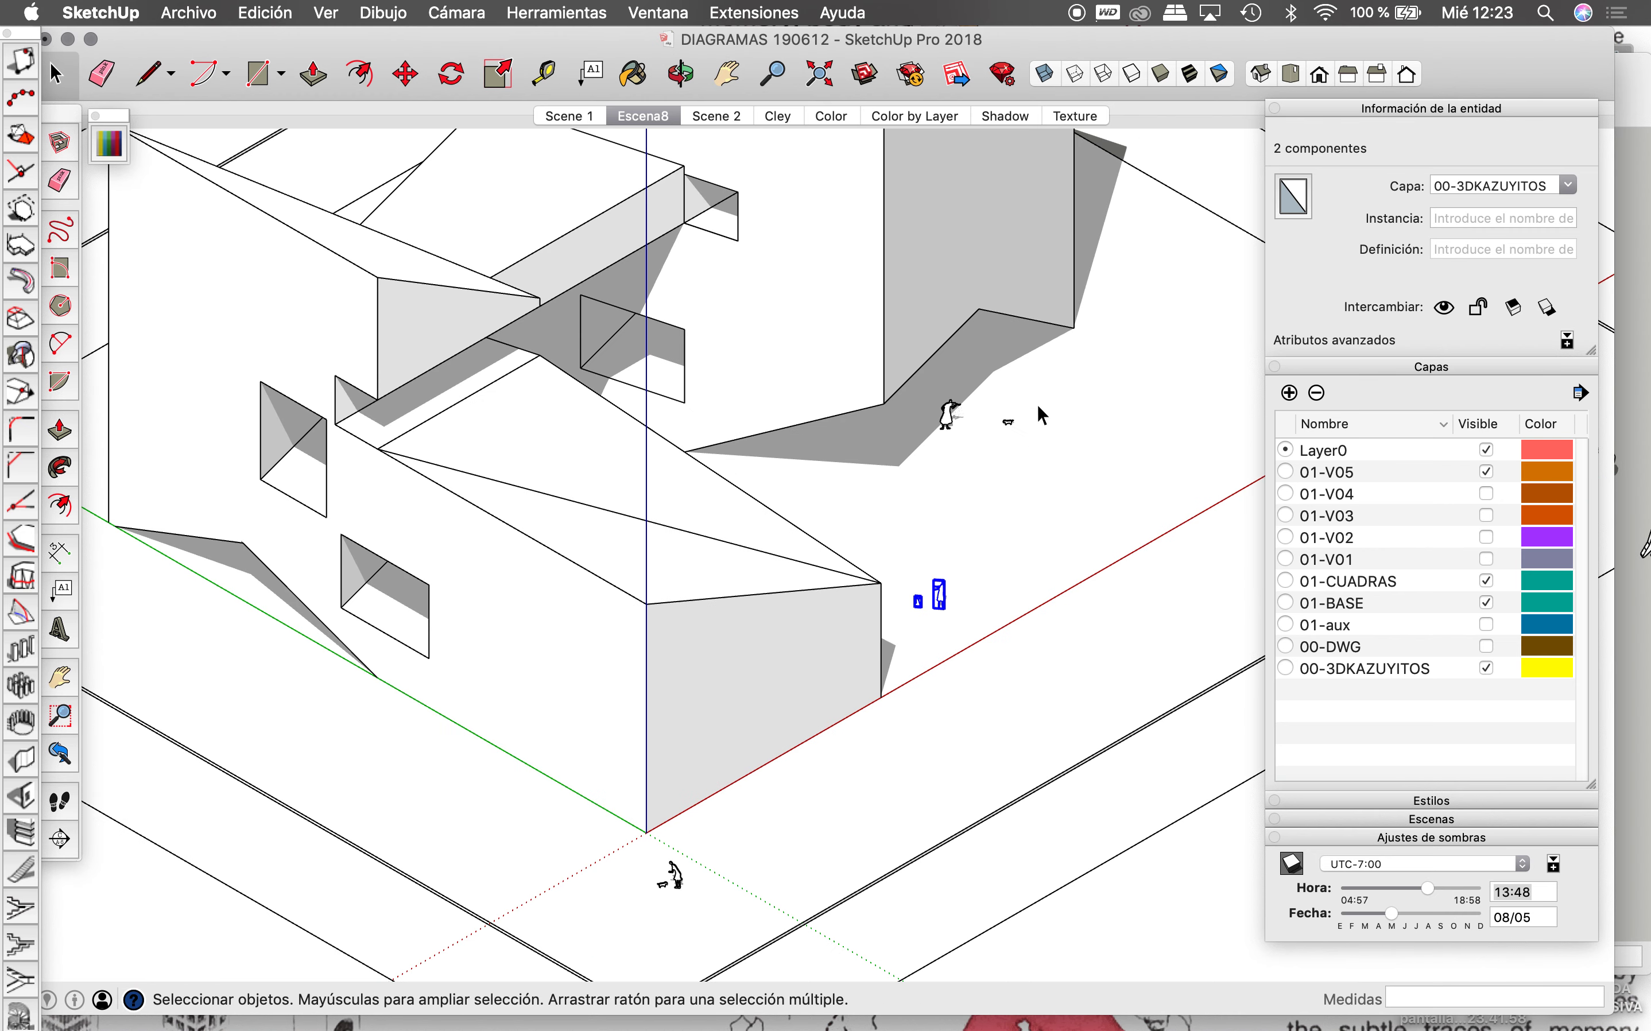
Step: Paste the Persona 3d 09 figure beside the building's left side
left_click(1620, 94)
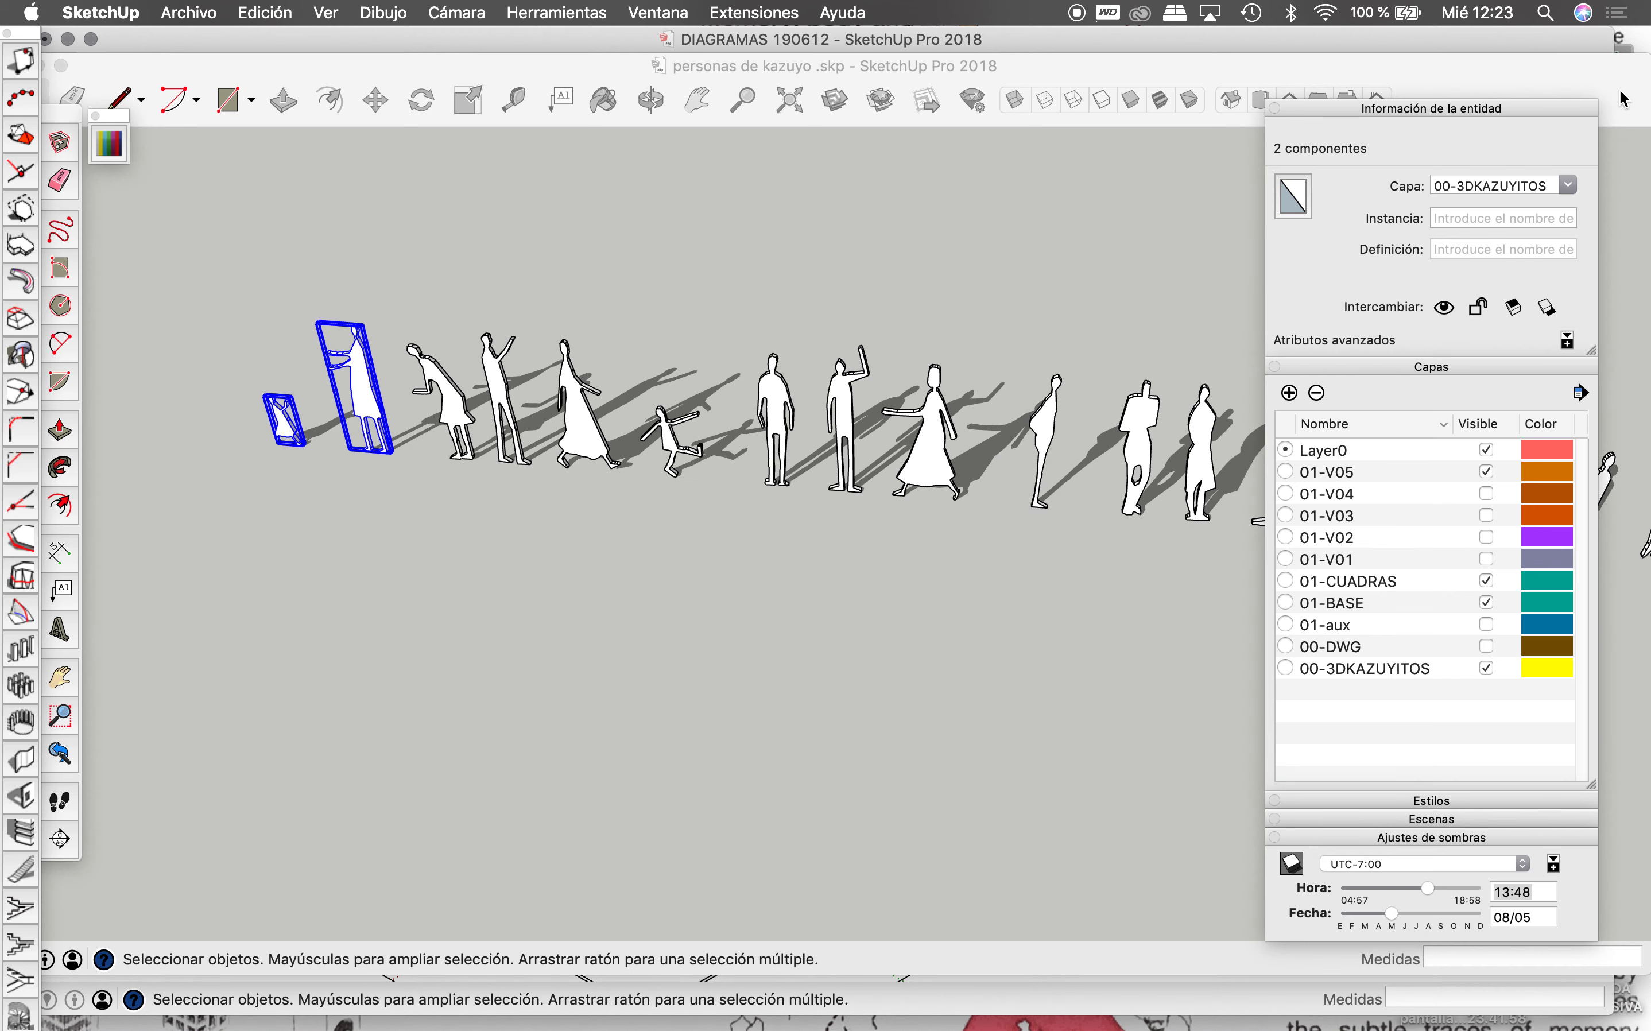
left_click(805, 443)
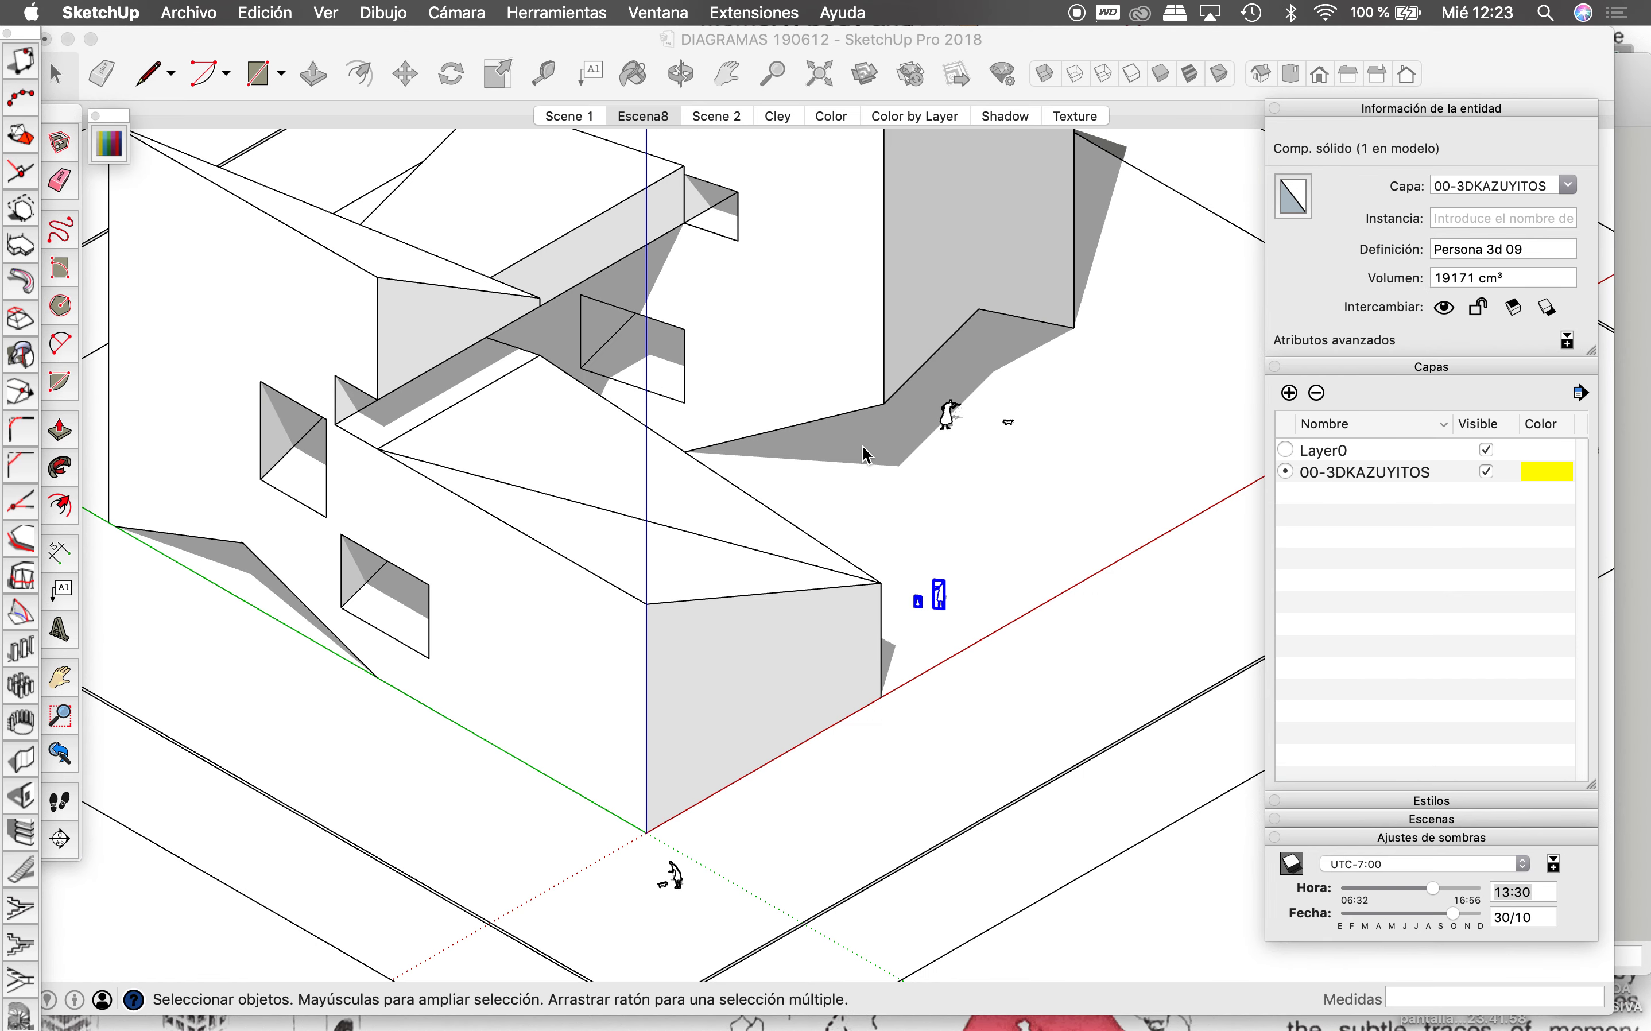
left_click(737, 608)
key("super+v")
scroll(759, 567, "down", 3)
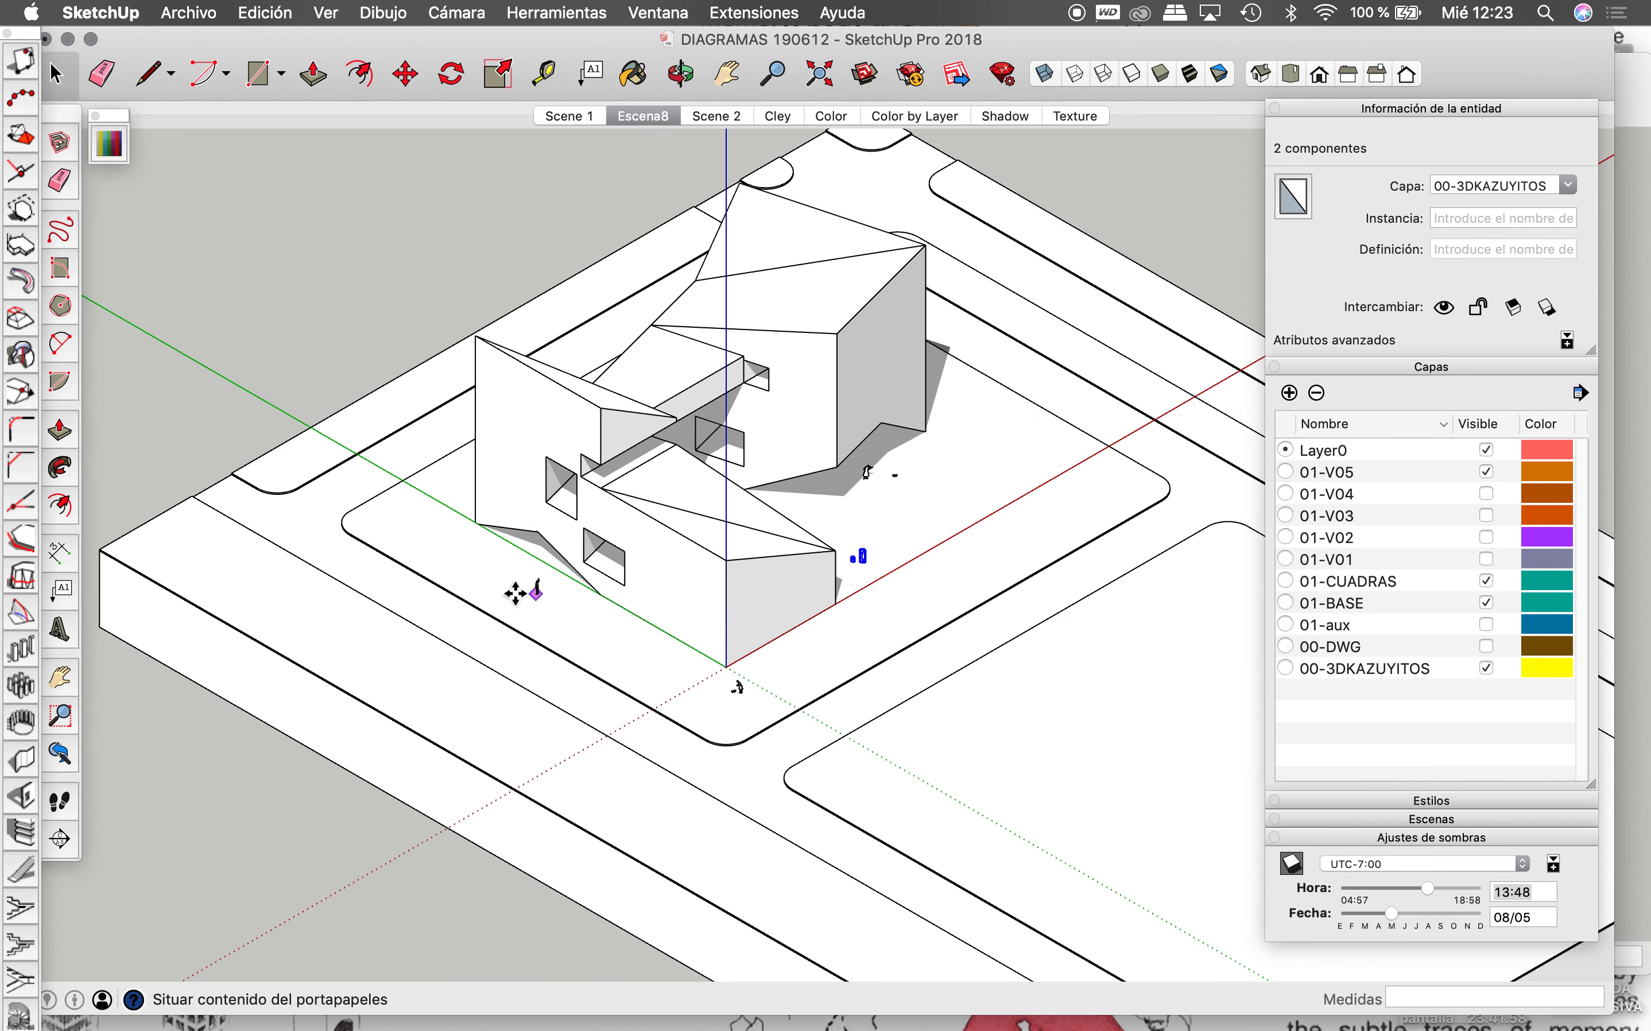
scroll(444, 563, "up", 2)
scroll(423, 560, "up", 5)
left_click(501, 617)
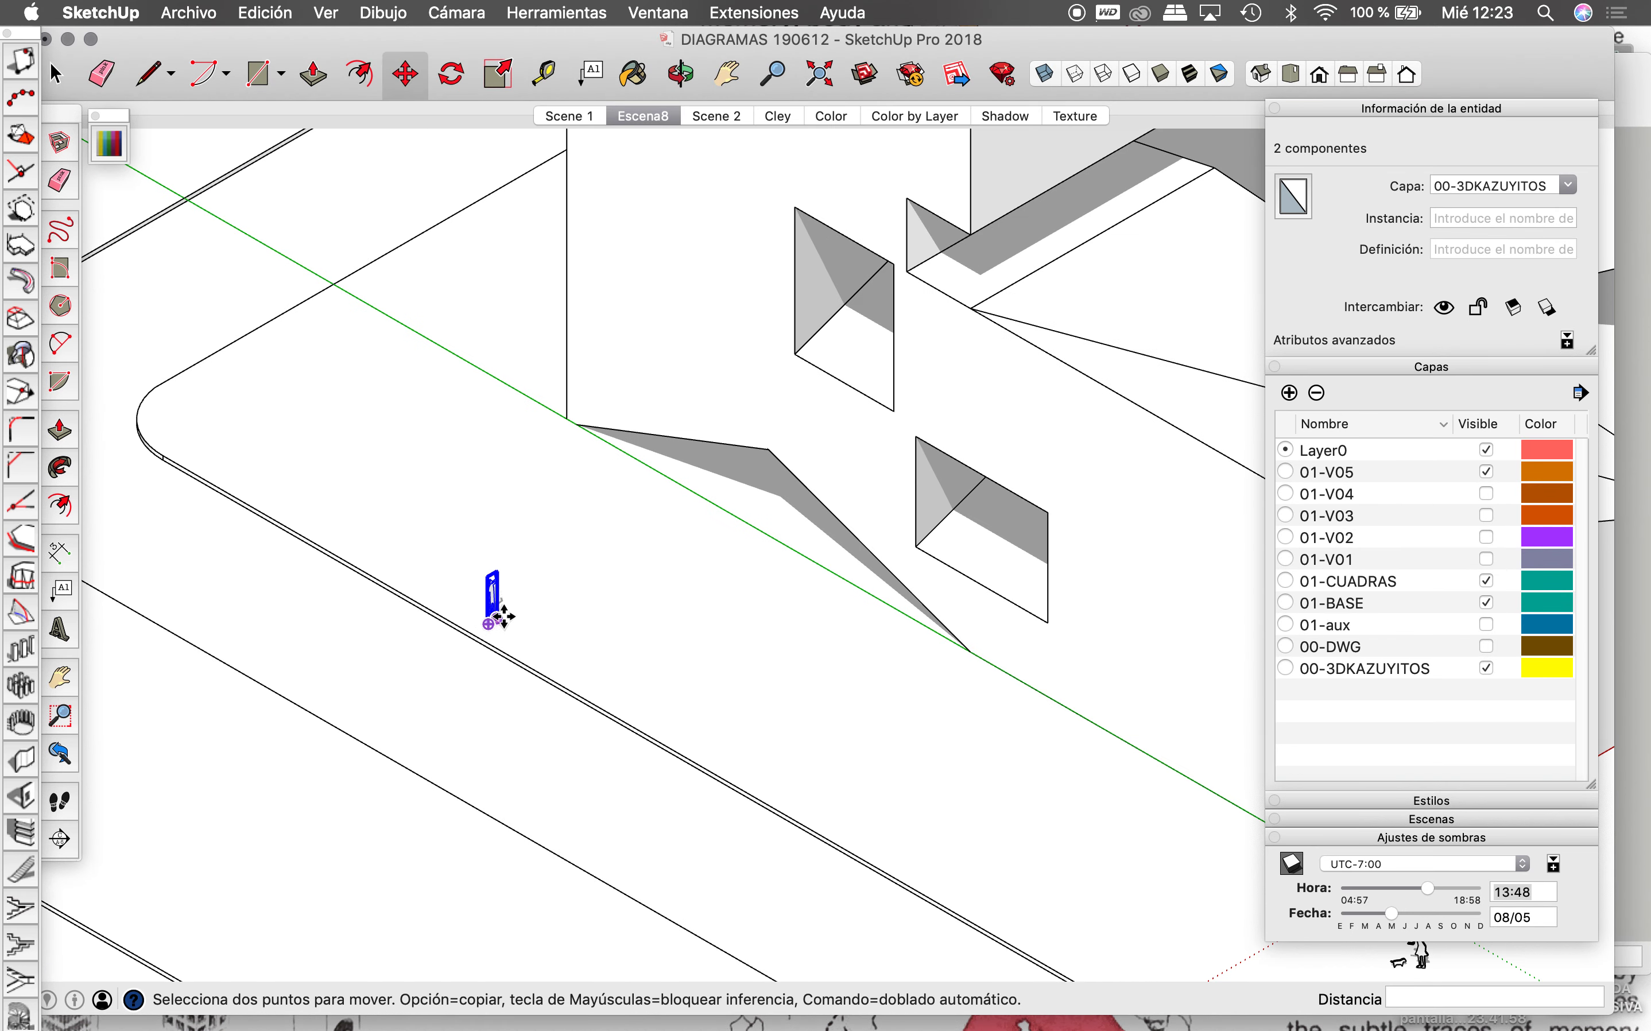
Step: Turn Persona 3d 09 45° and go back to the people file
scroll(518, 624, "up", 3)
key("q")
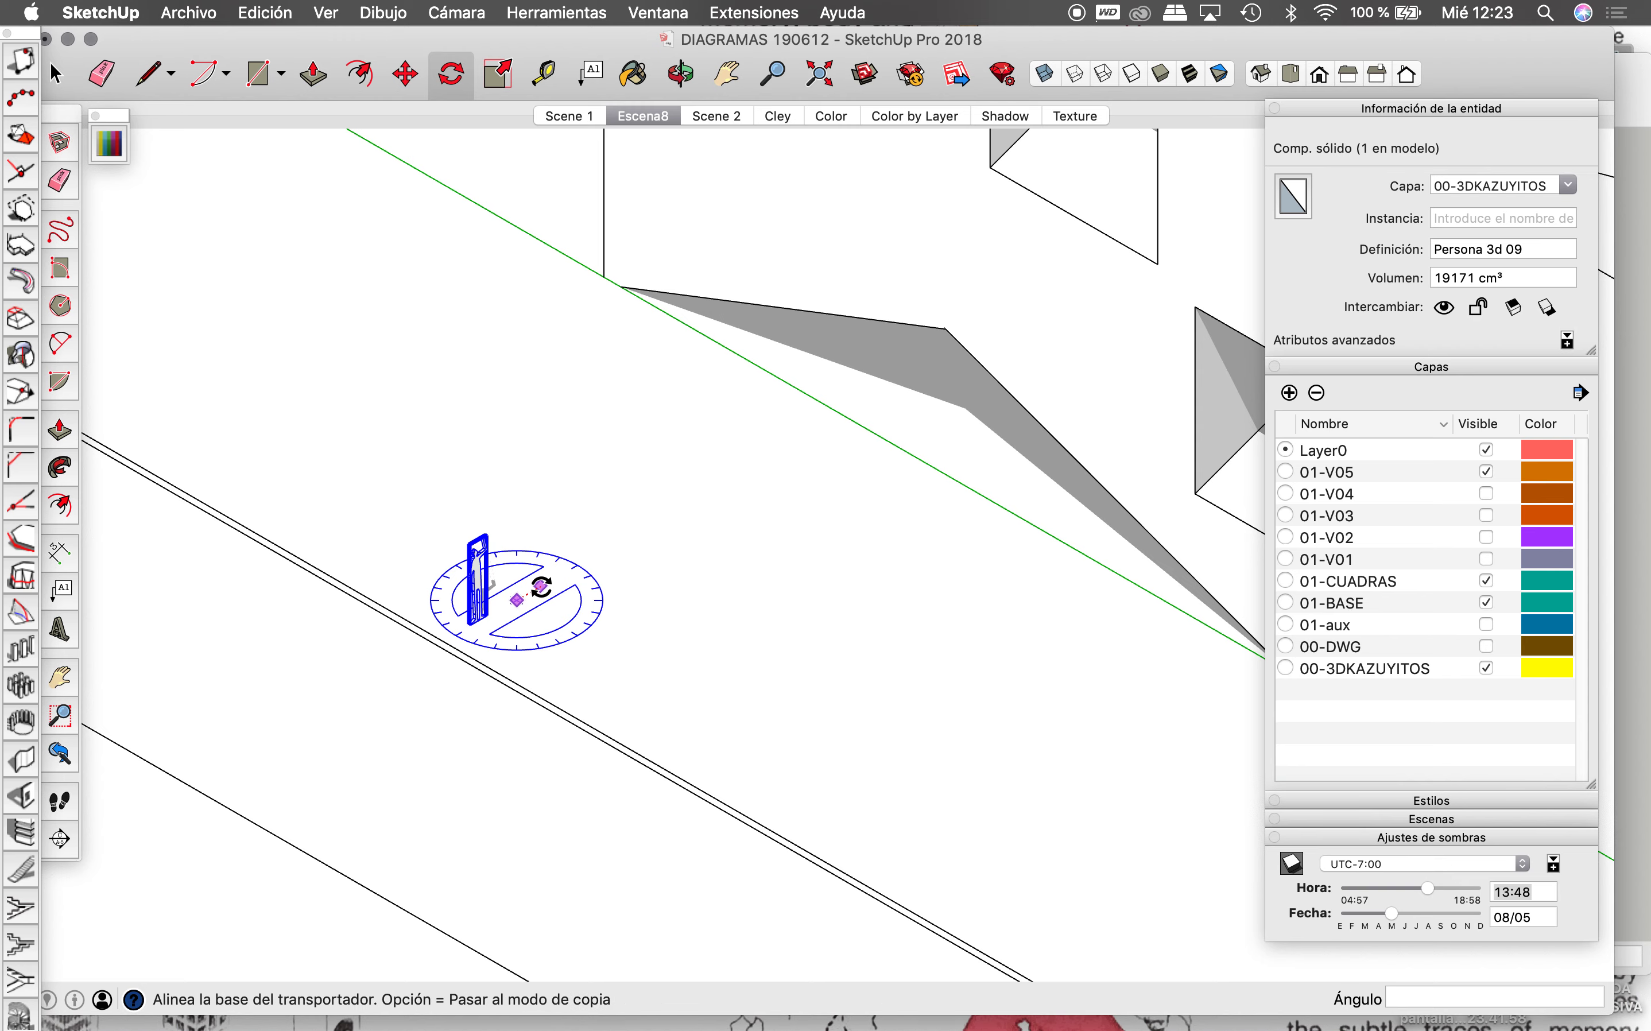
left_click(553, 589)
left_click(545, 583)
scroll(571, 546, "down", 2)
scroll(572, 546, "down", 3)
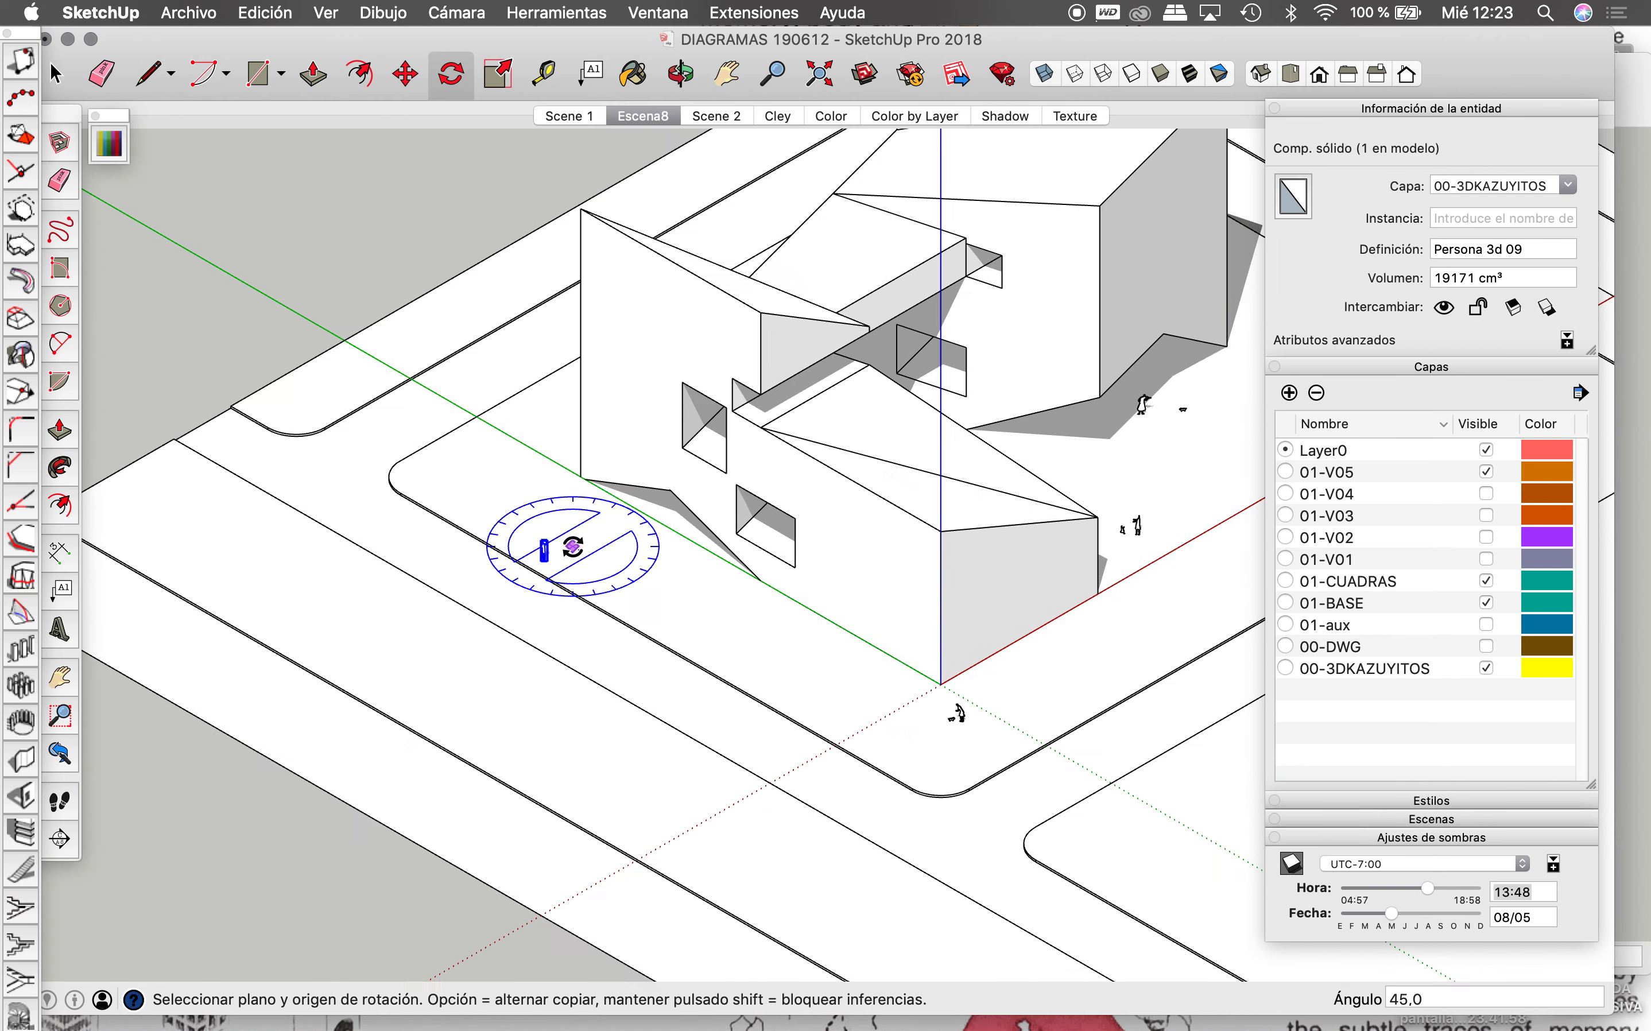
scroll(572, 546, "down", 3)
key("space")
left_click(608, 645)
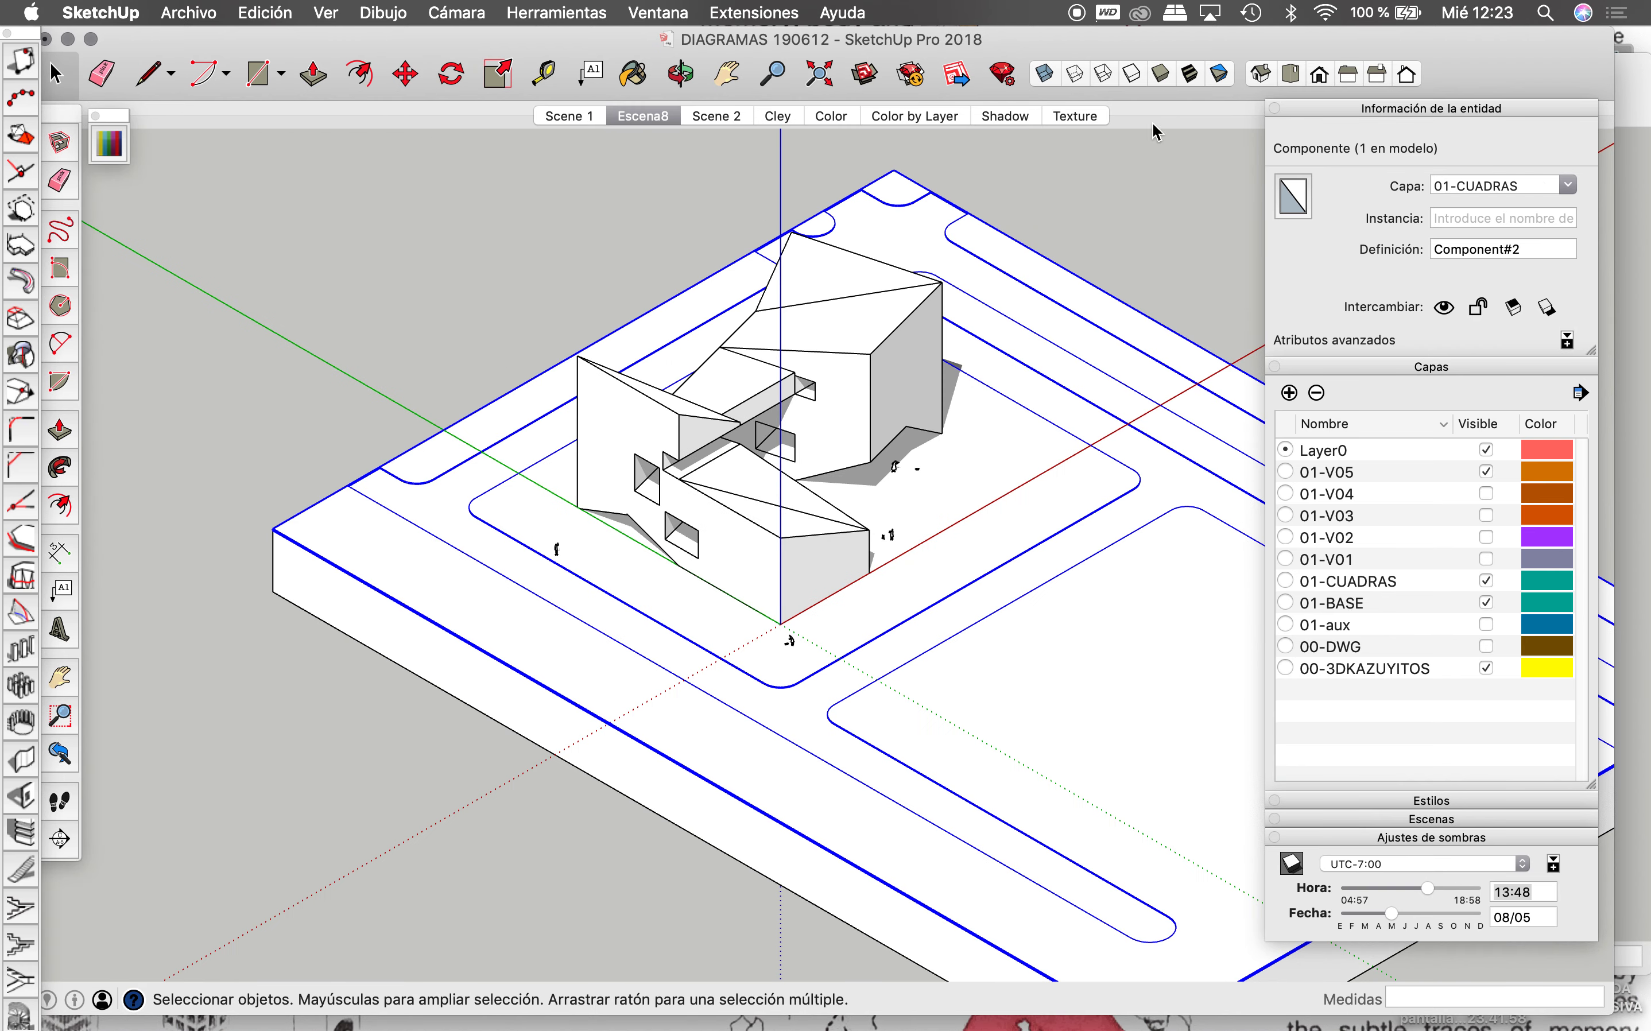
key("super+grave")
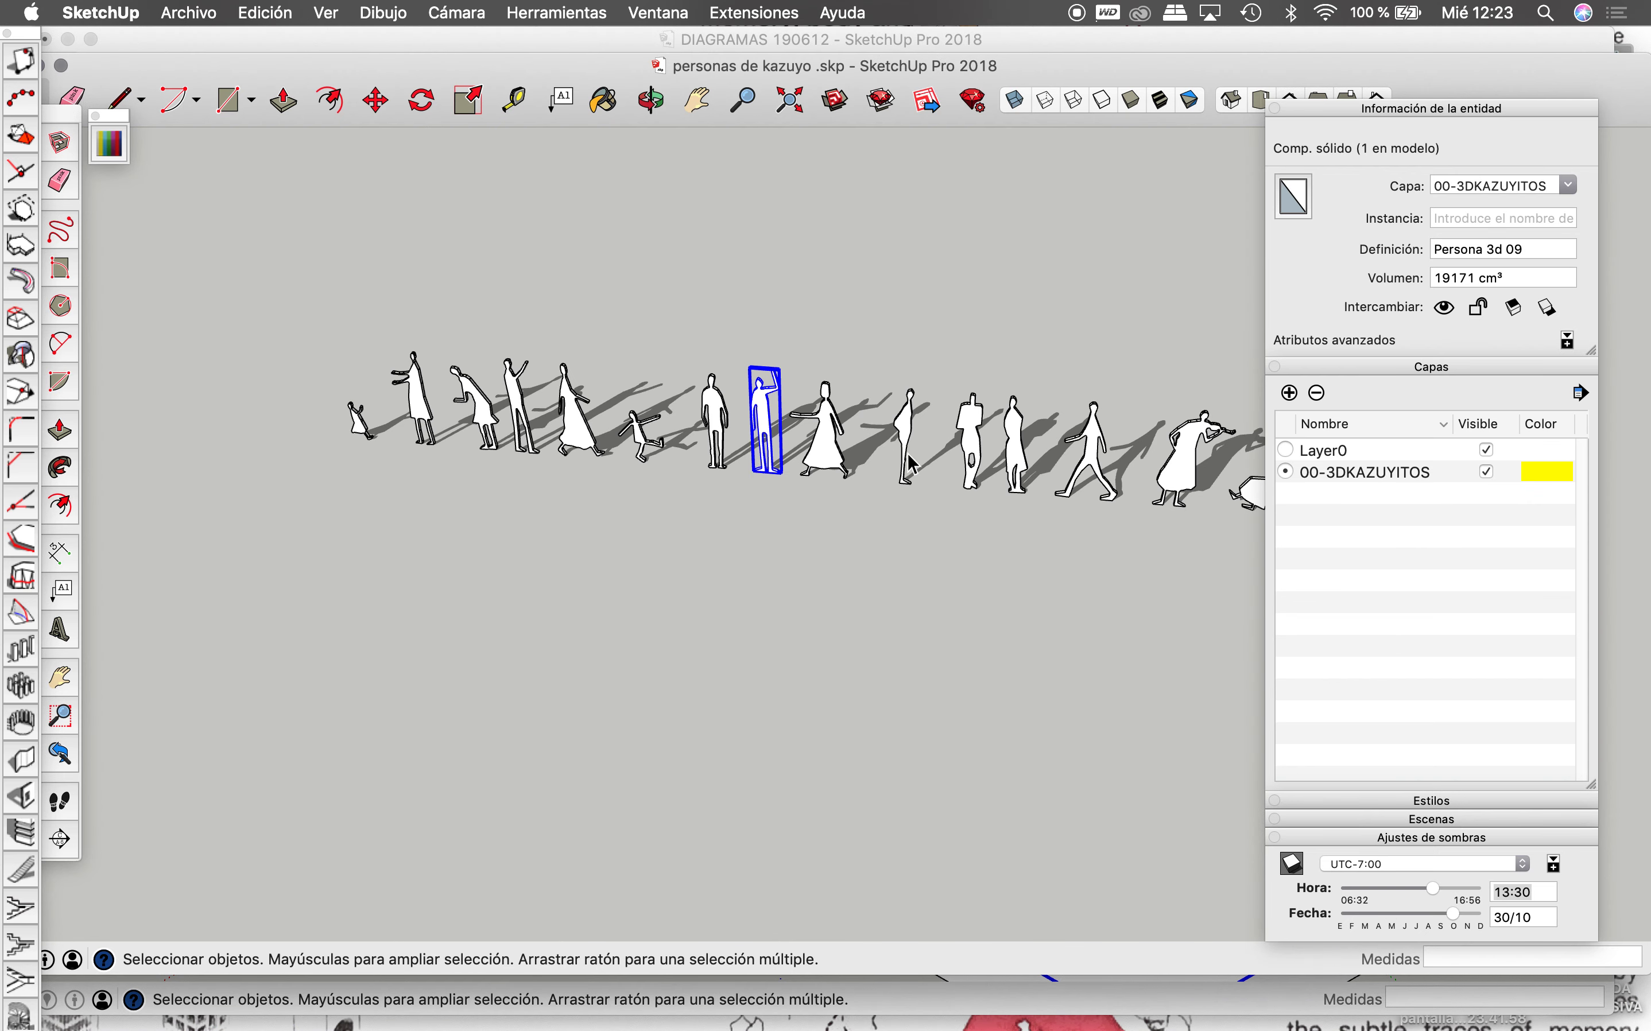
Step: Paste Persona 3d 07 and two other figures into the Escena8 narrow passage
left_click(899, 429)
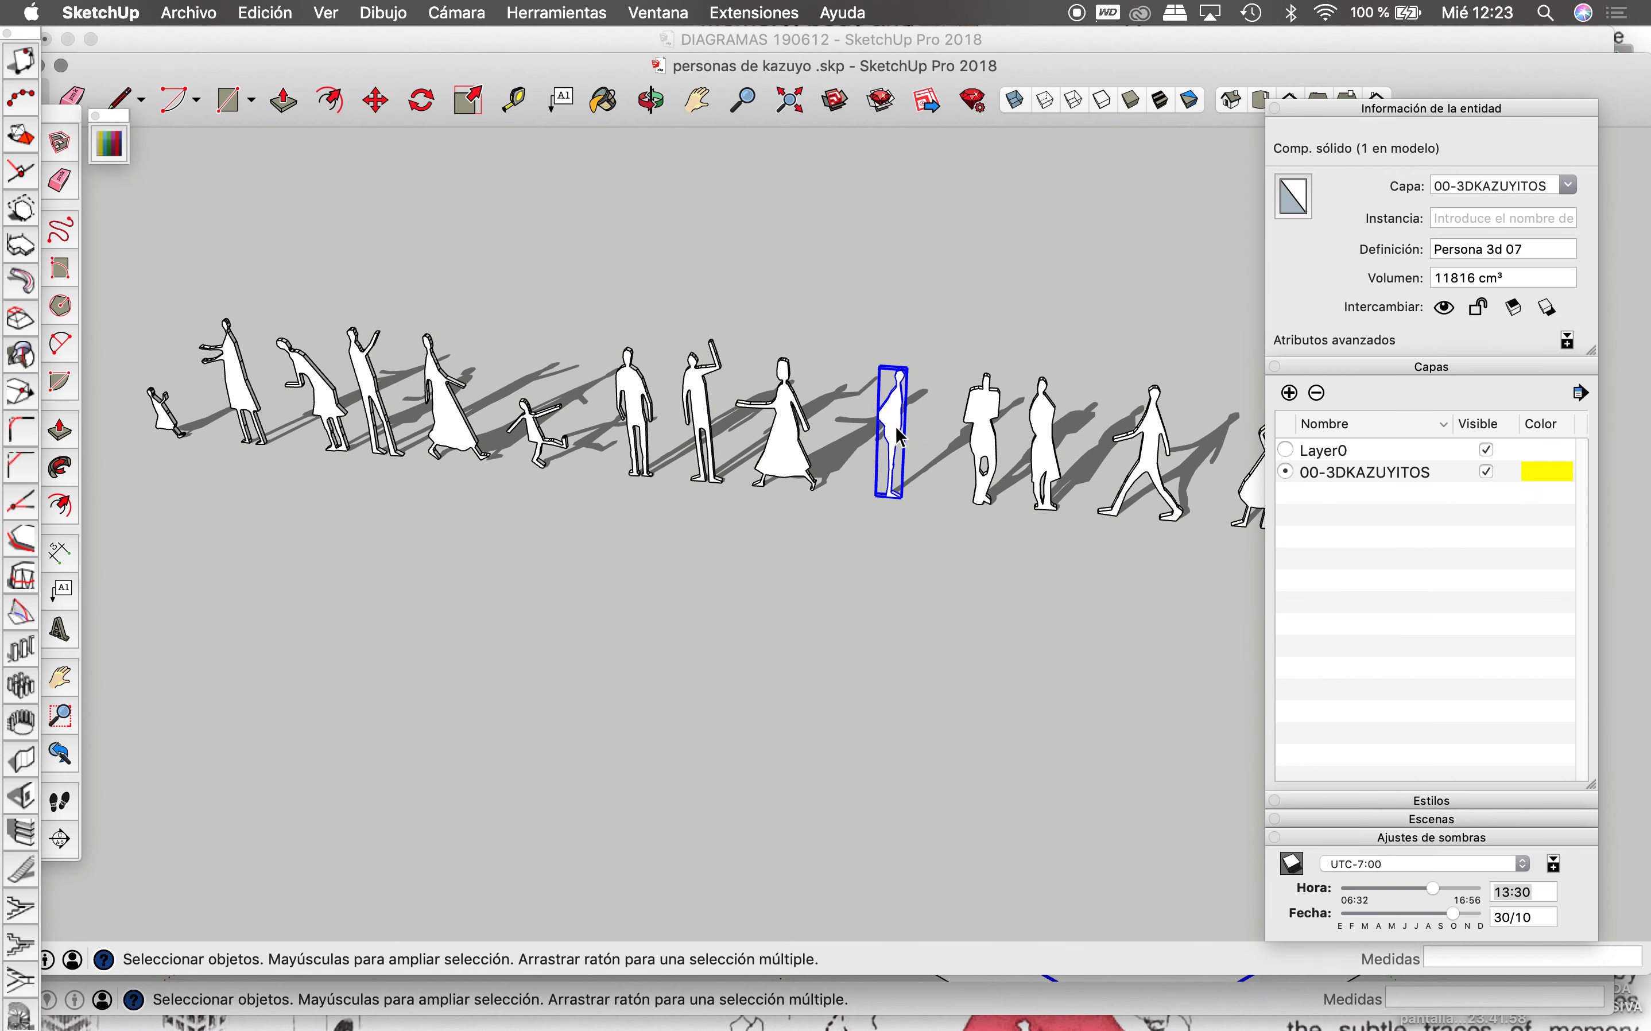
left_click(987, 451, "shift")
left_click(1042, 461, "shift")
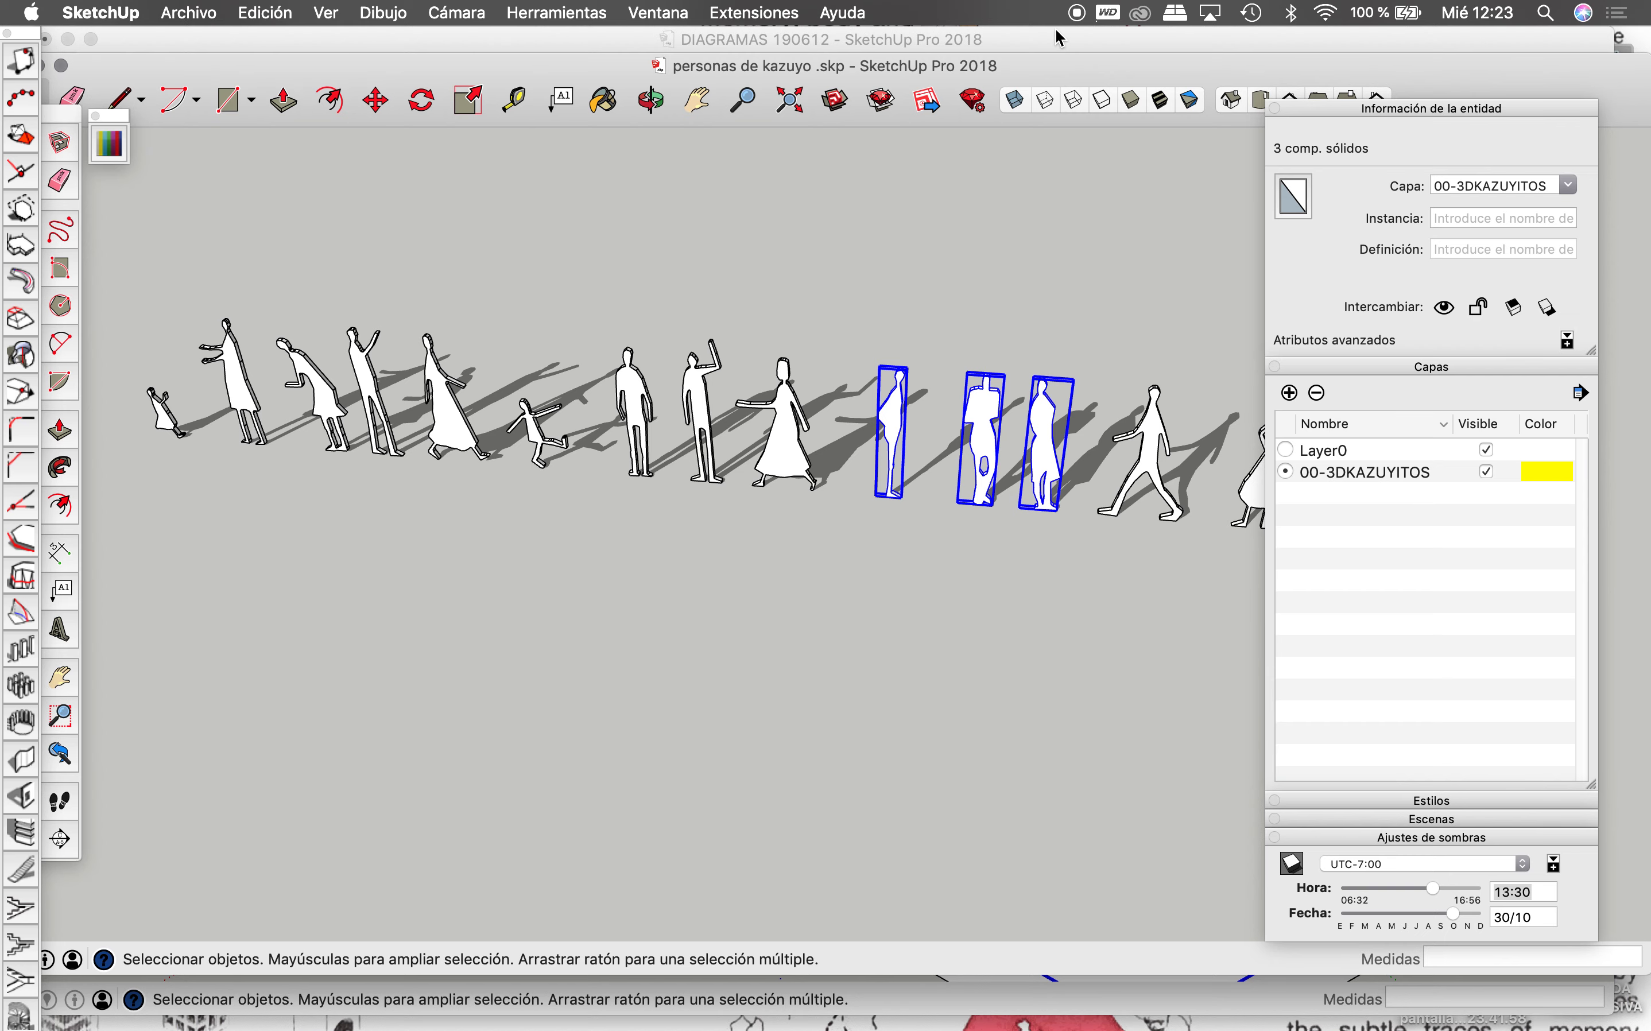
left_click(1061, 39)
key("Page_Down")
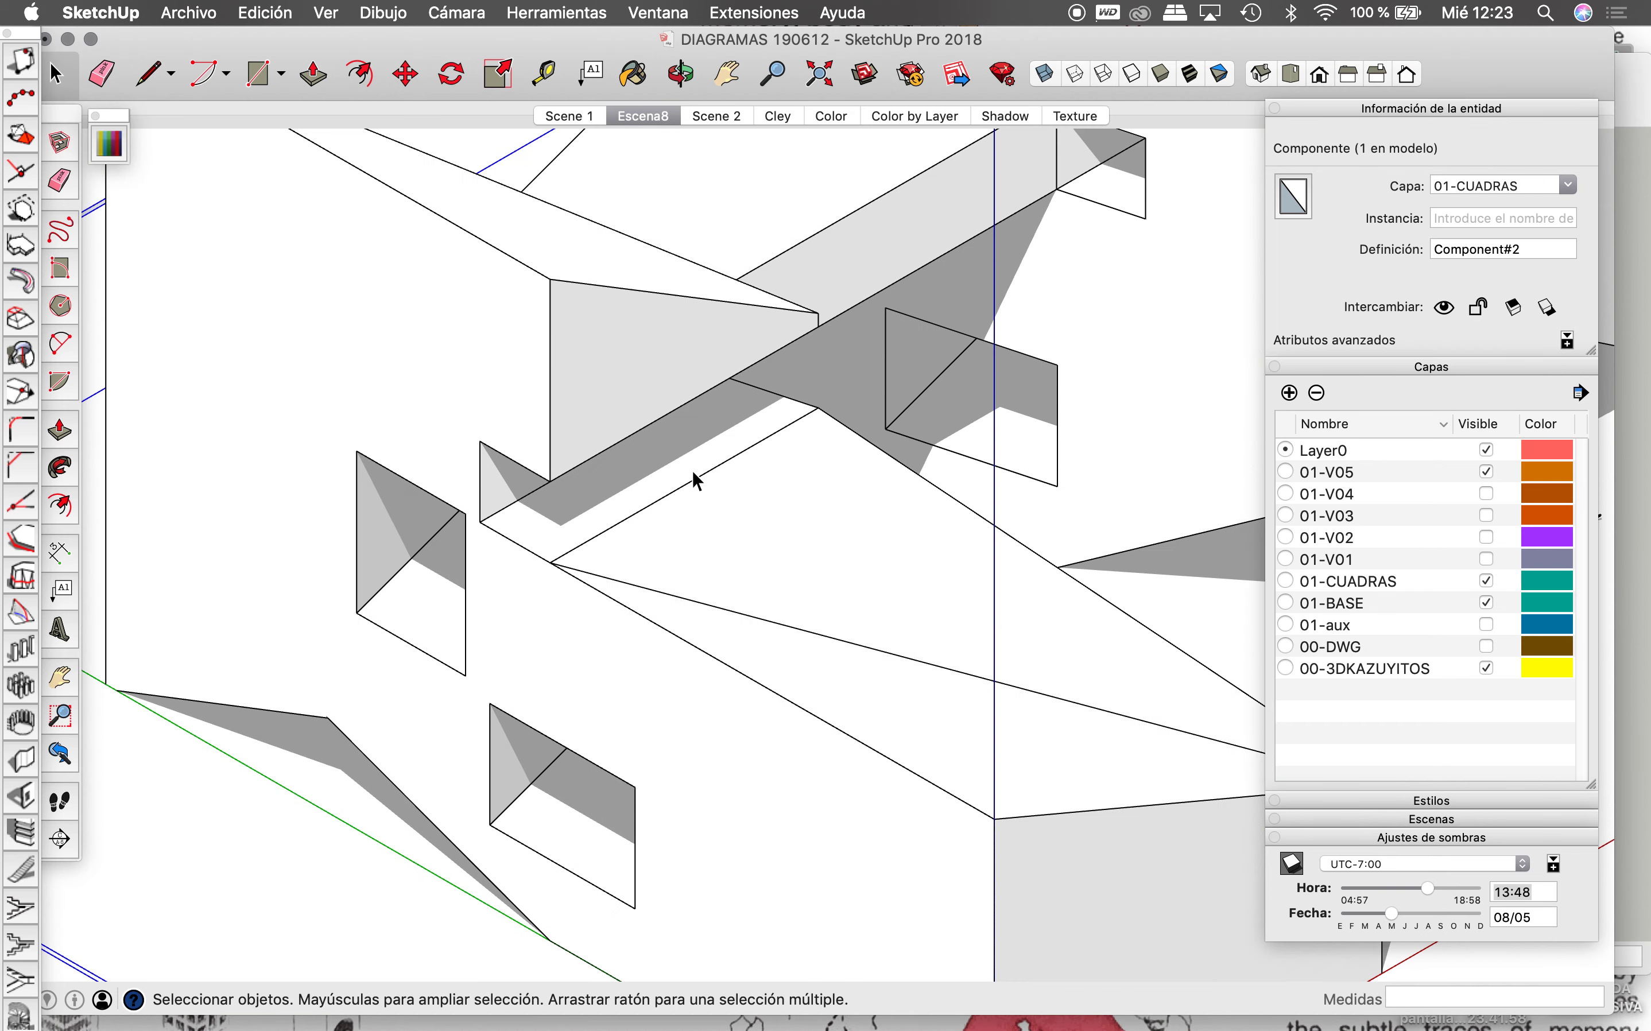
key("ctrl+v")
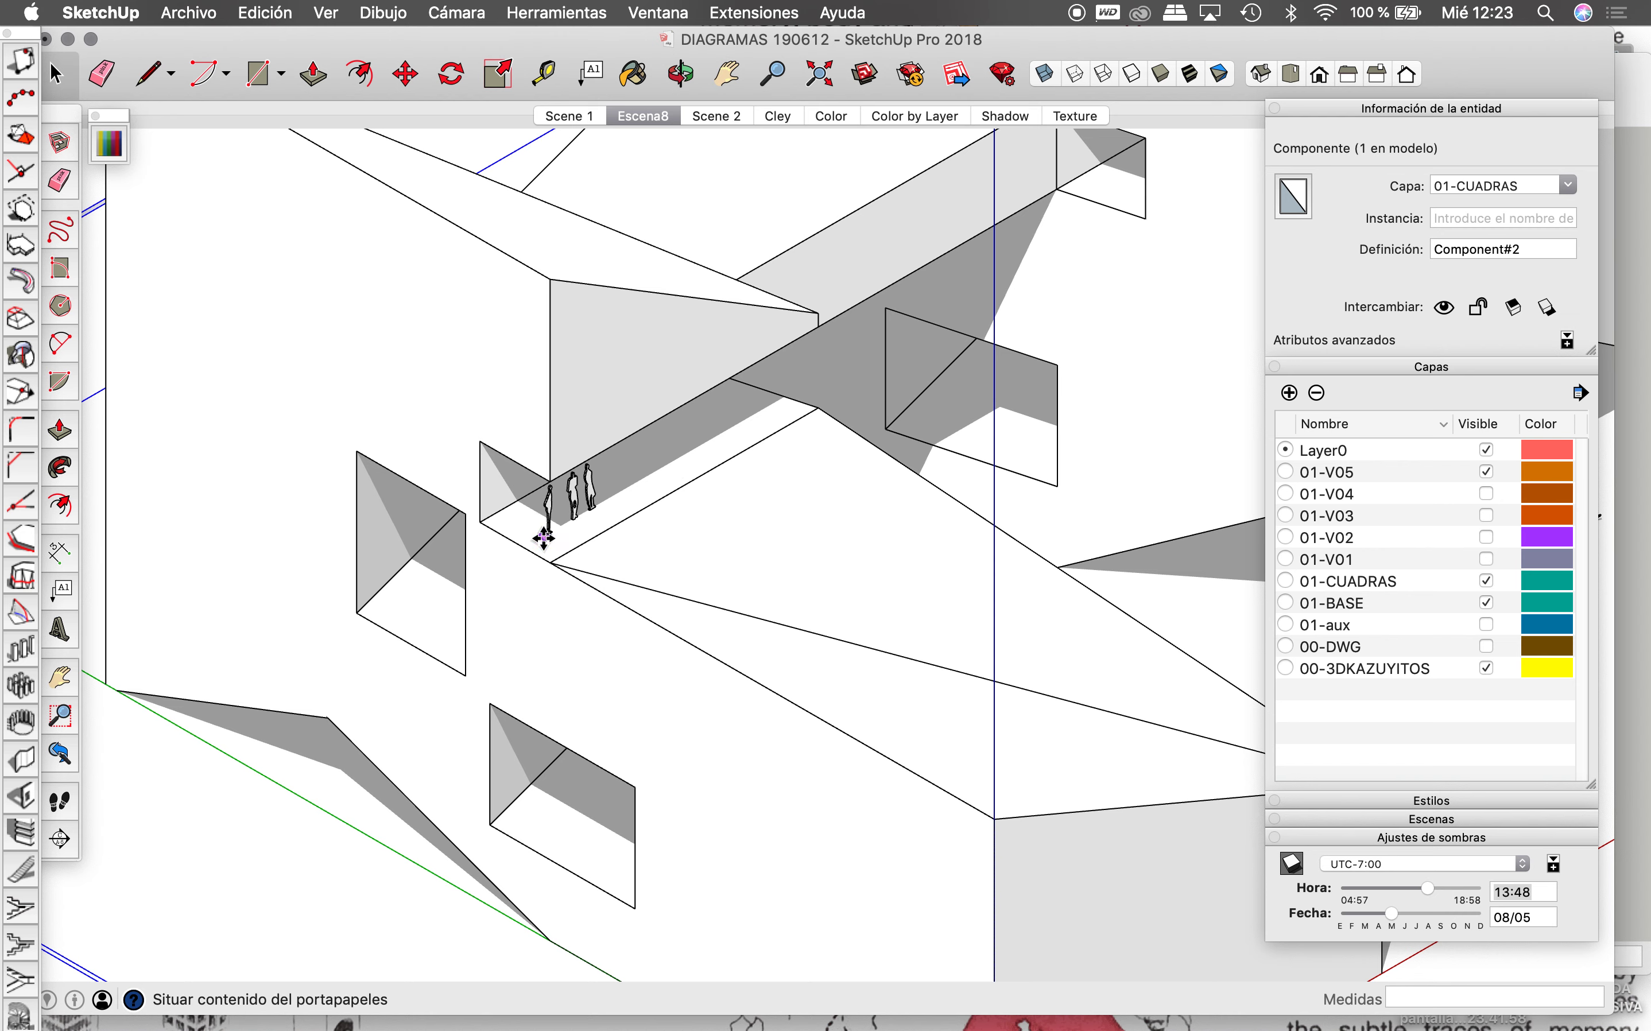
left_click(550, 544)
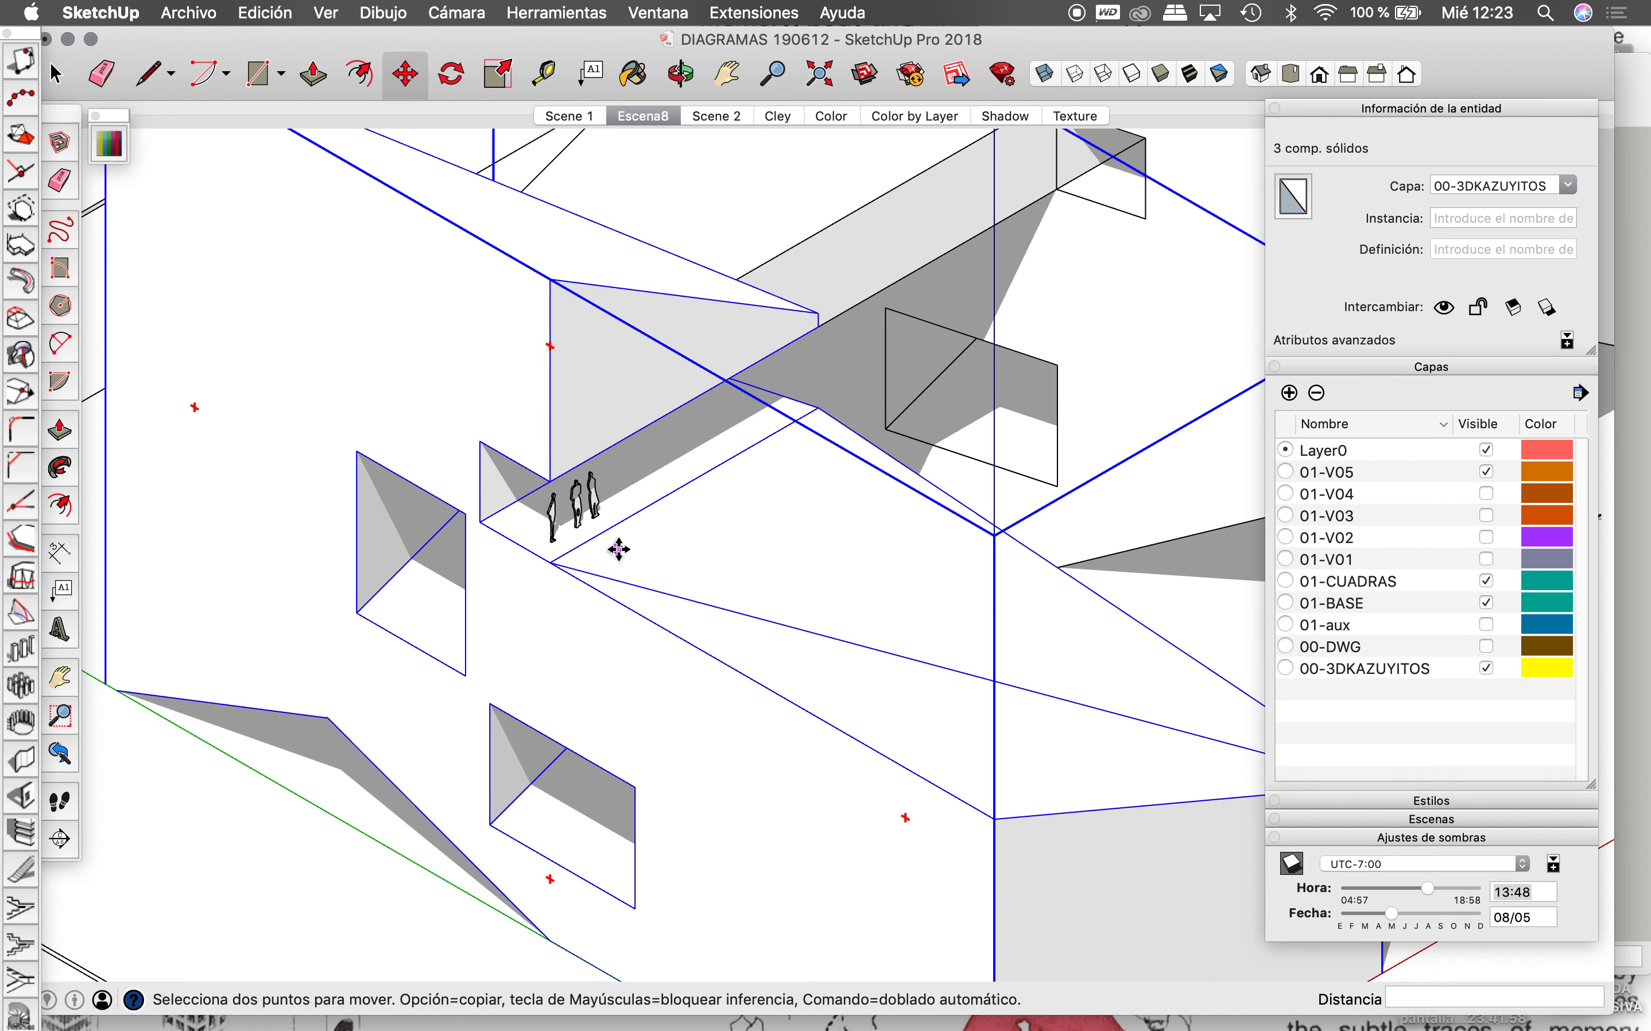
scroll(684, 483, "down", 5)
scroll(757, 443, "down", 3)
scroll(818, 453, "down", 3)
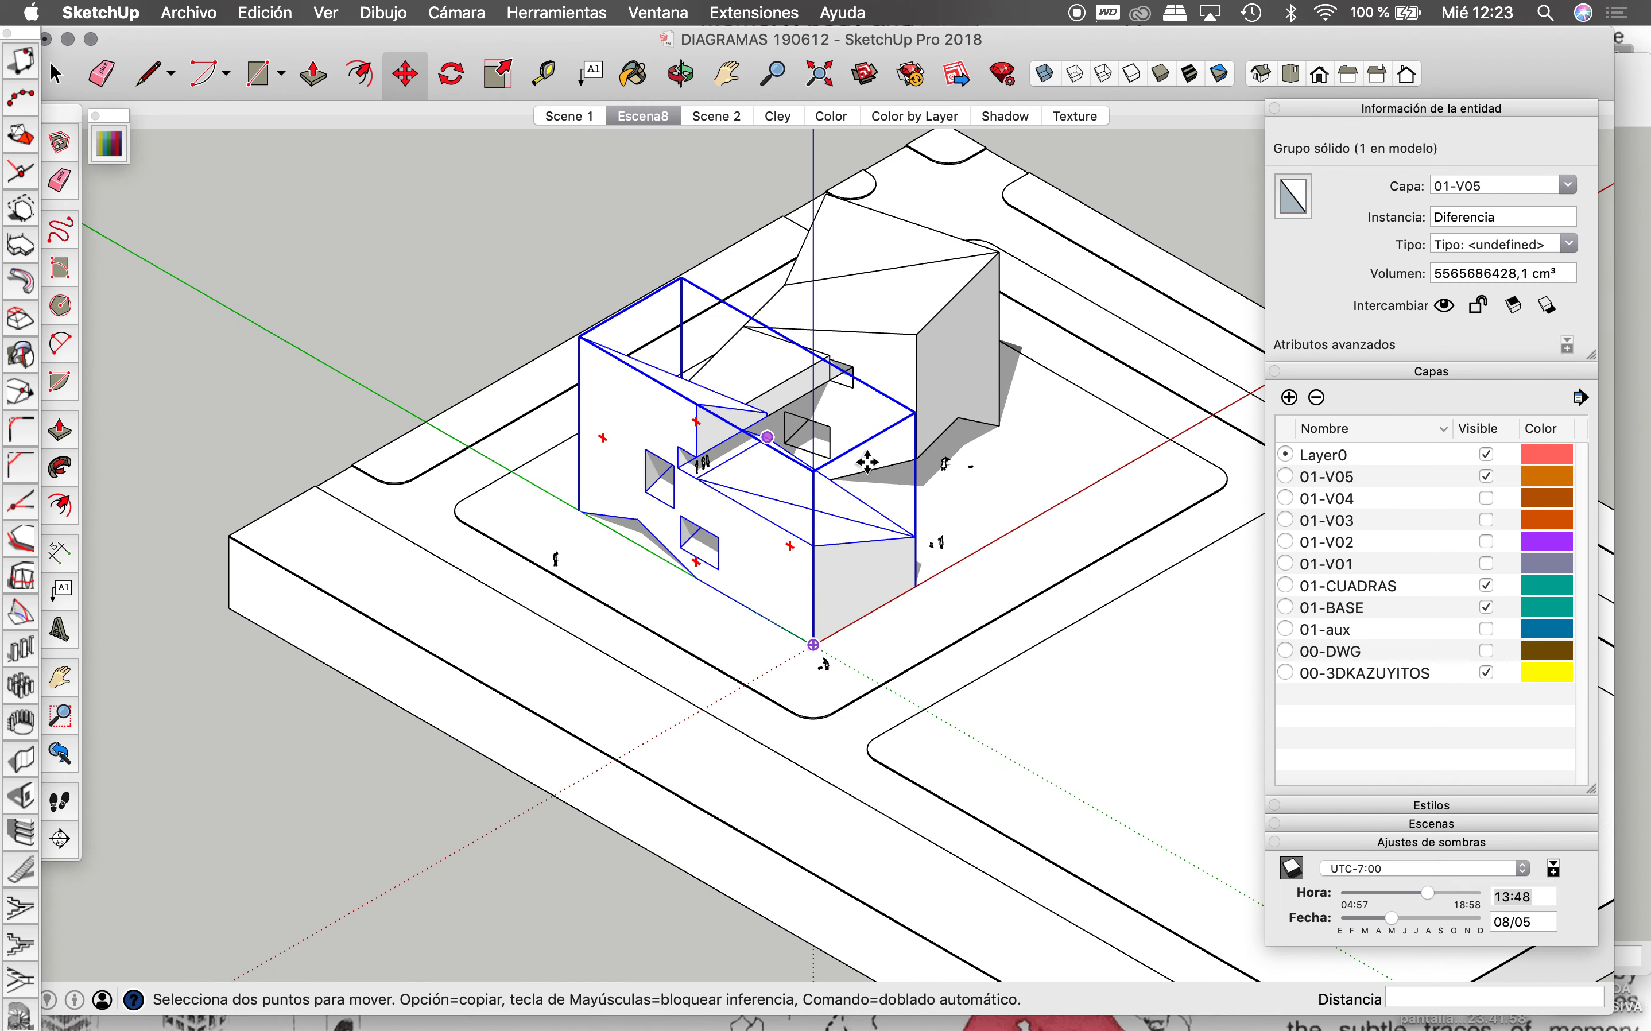
key("space")
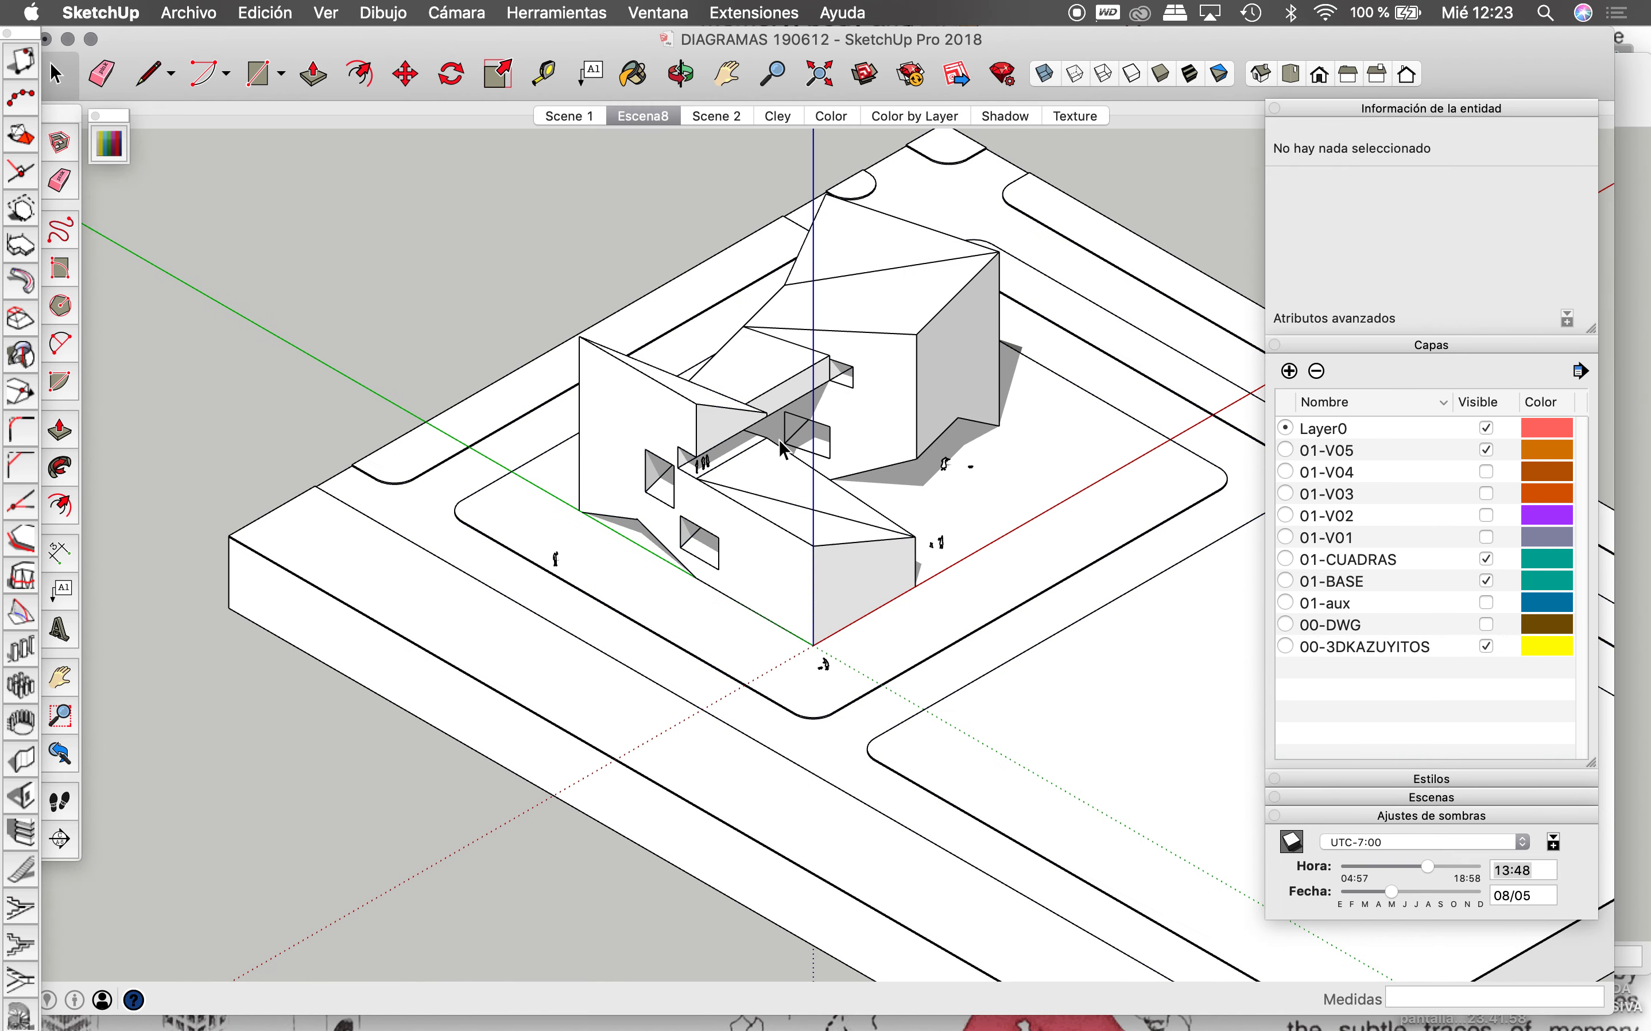
Step: Move the nearest passage person into the window opening
scroll(684, 501, "up", 3)
scroll(685, 501, "up", 3)
scroll(685, 501, "up", 2)
scroll(682, 498, "up", 2)
left_click(672, 493)
key("q")
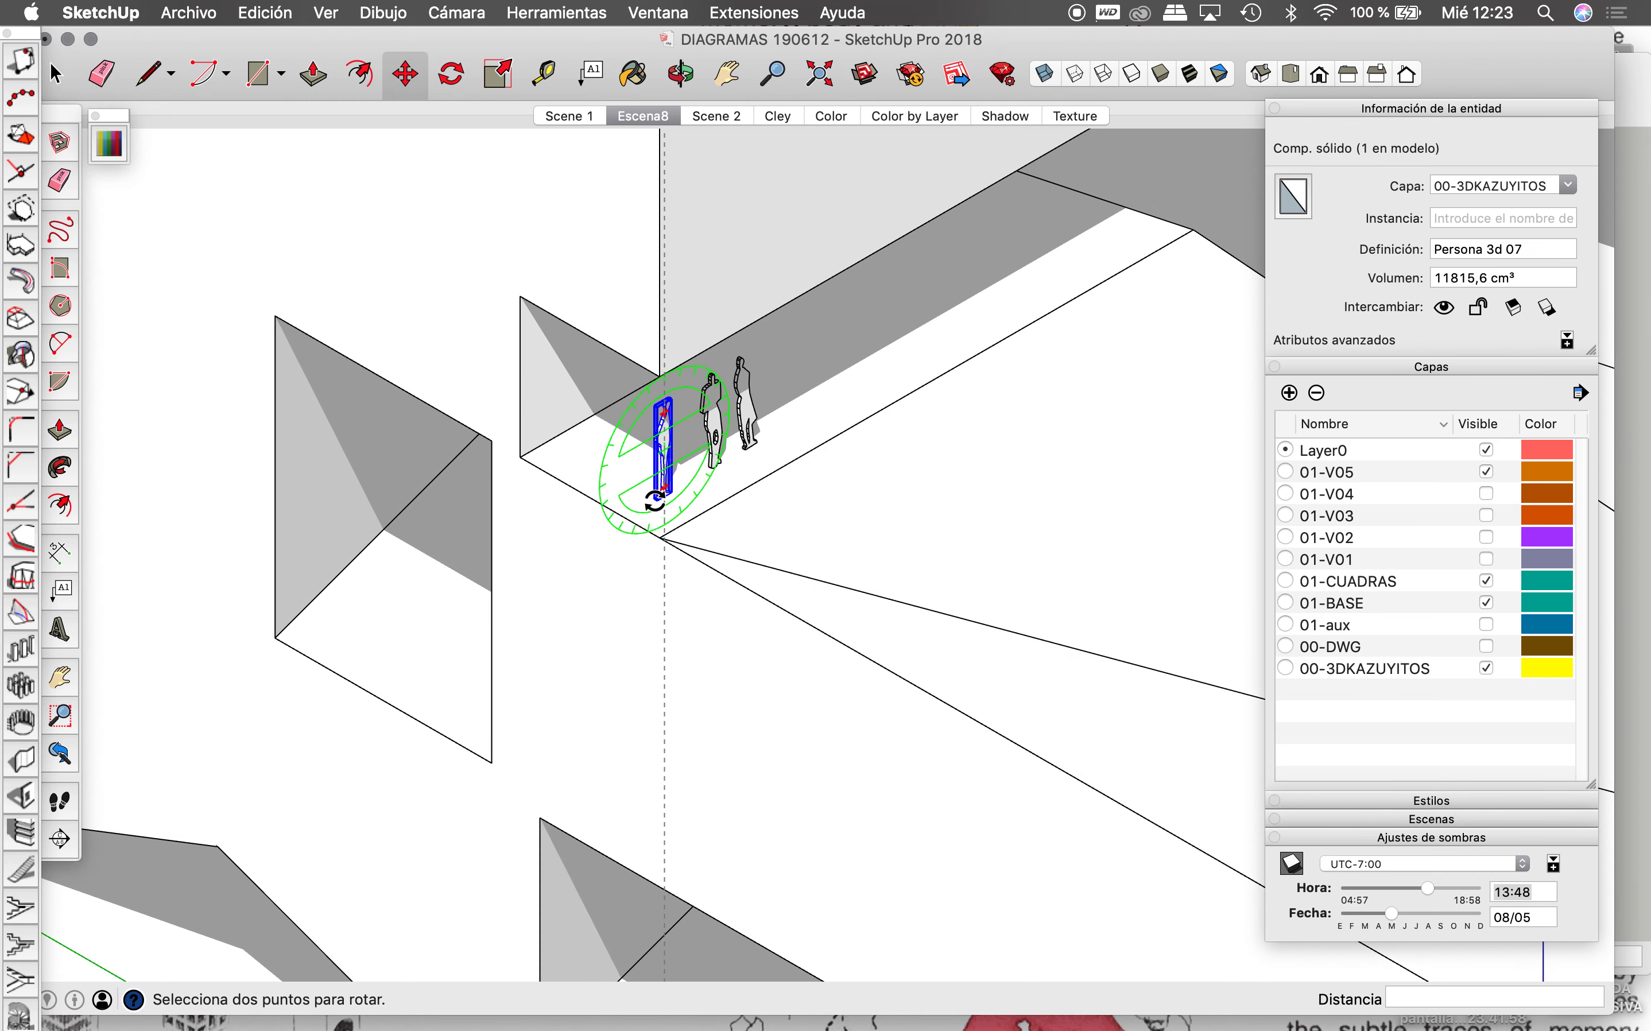
key("m")
left_click(660, 498)
key("alt")
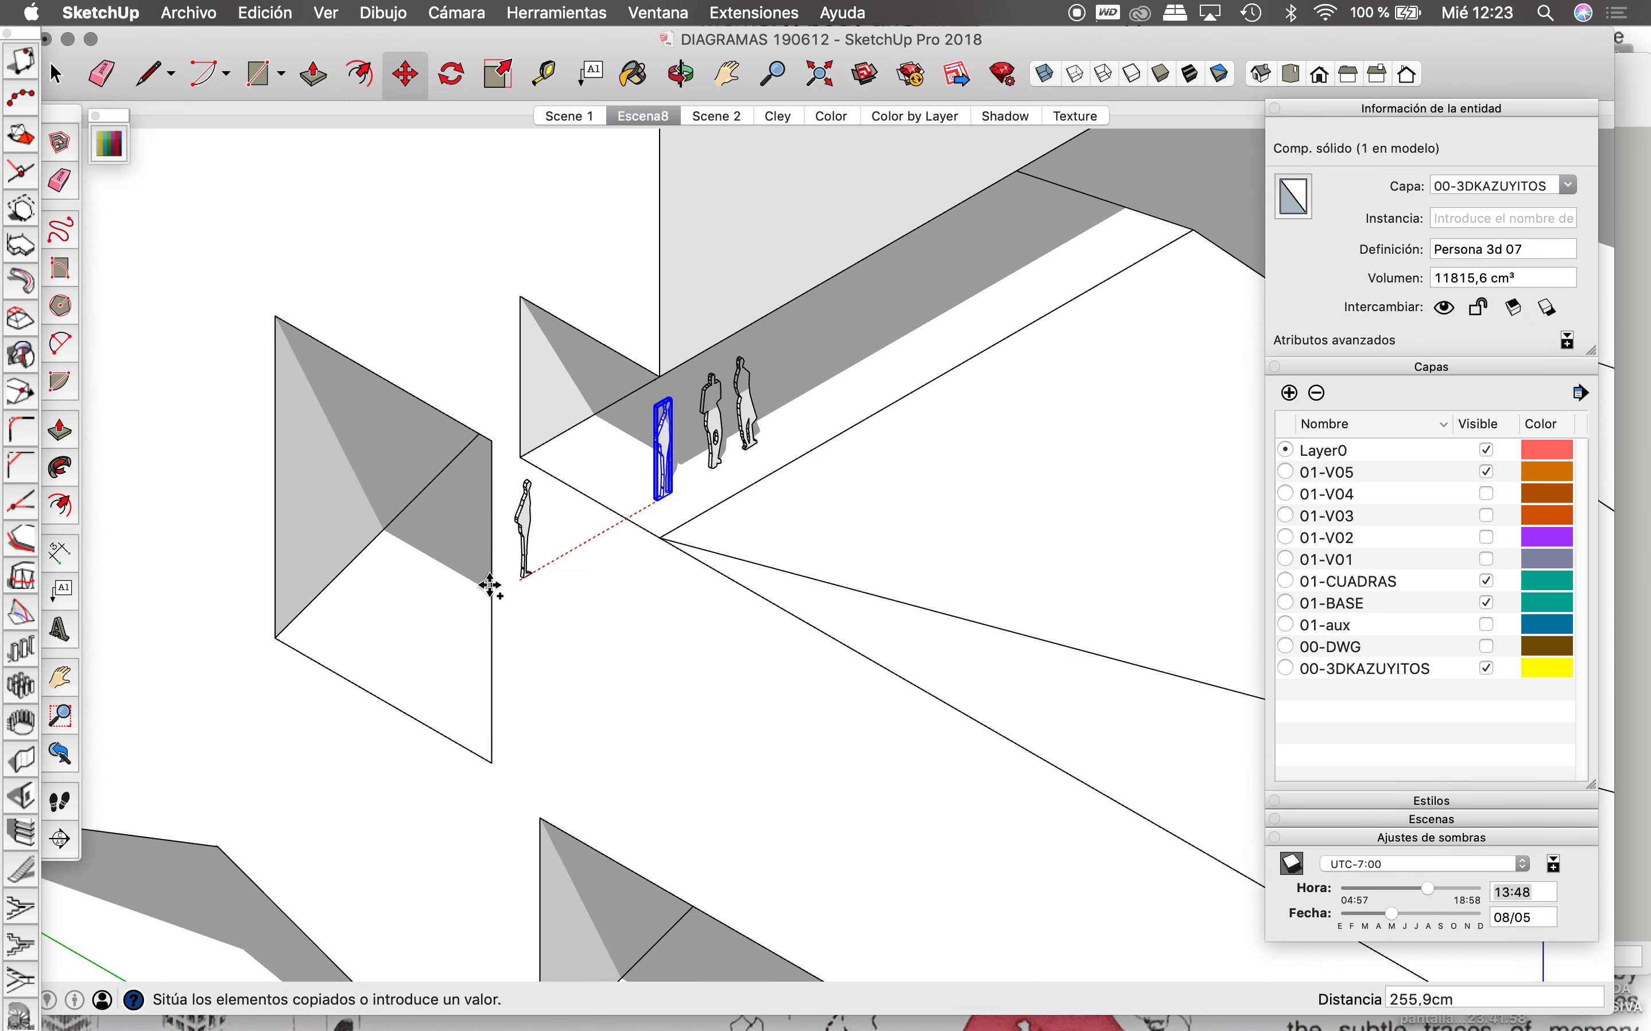
key("alt")
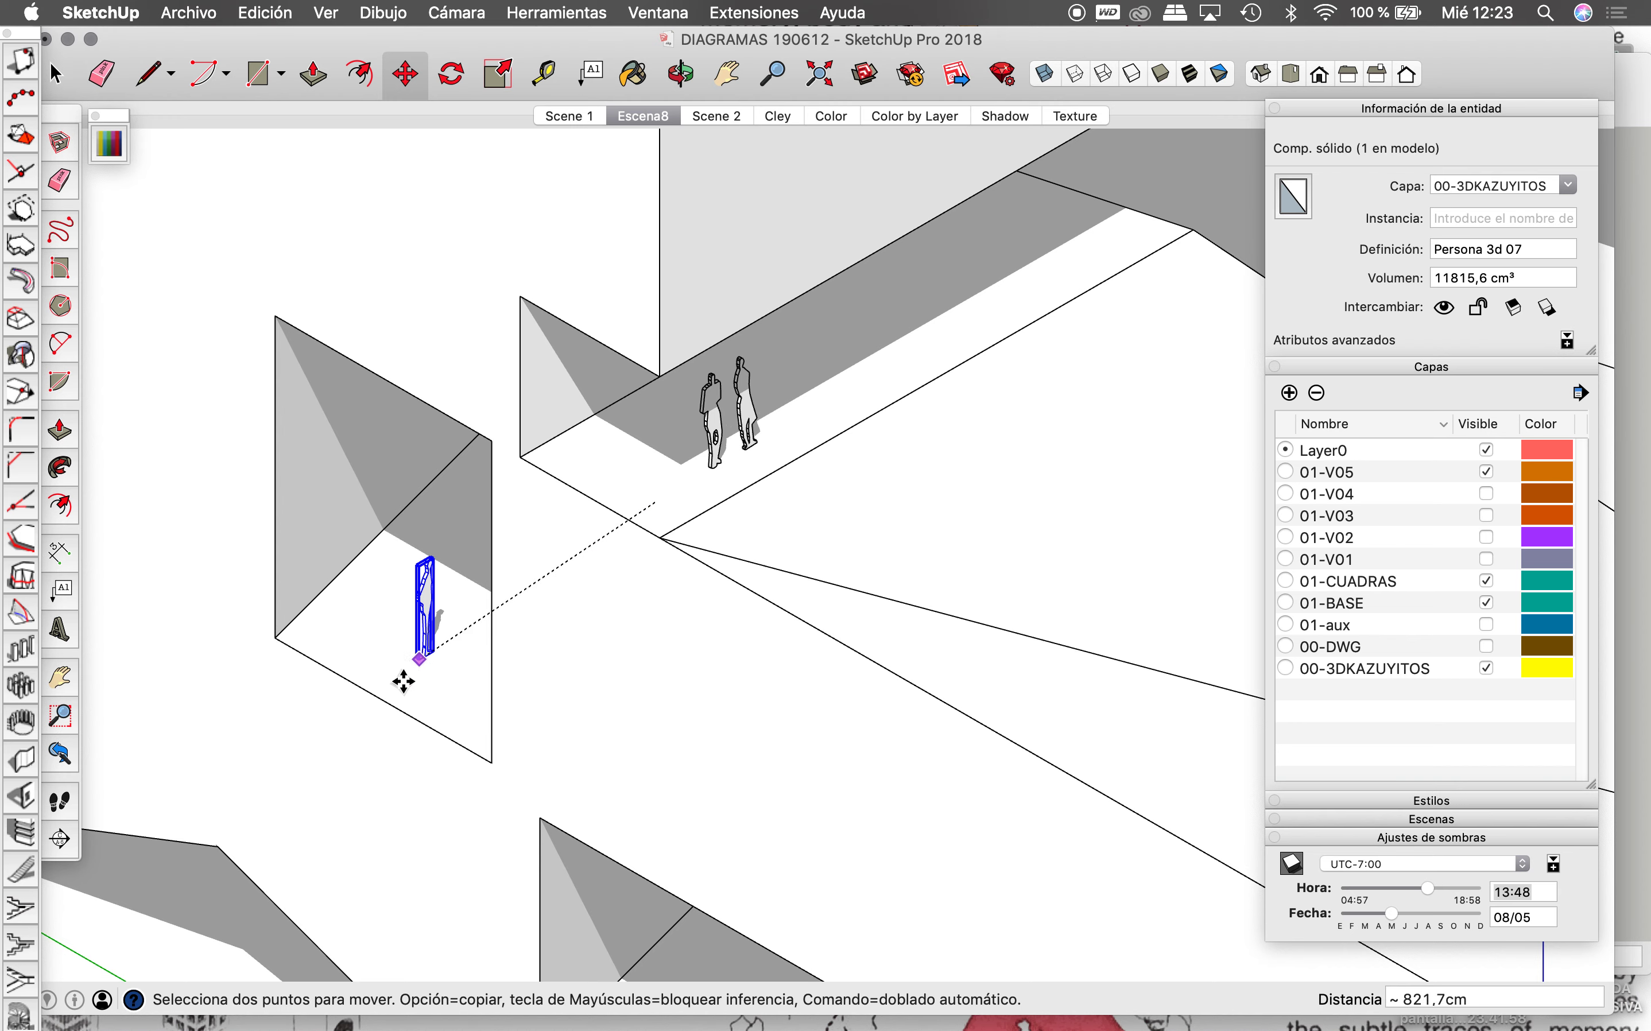
left_click(396, 672)
Step: Turn the person in the window 45°
key("q")
left_click(417, 673)
left_click(453, 674)
scroll(579, 382, "down", 2)
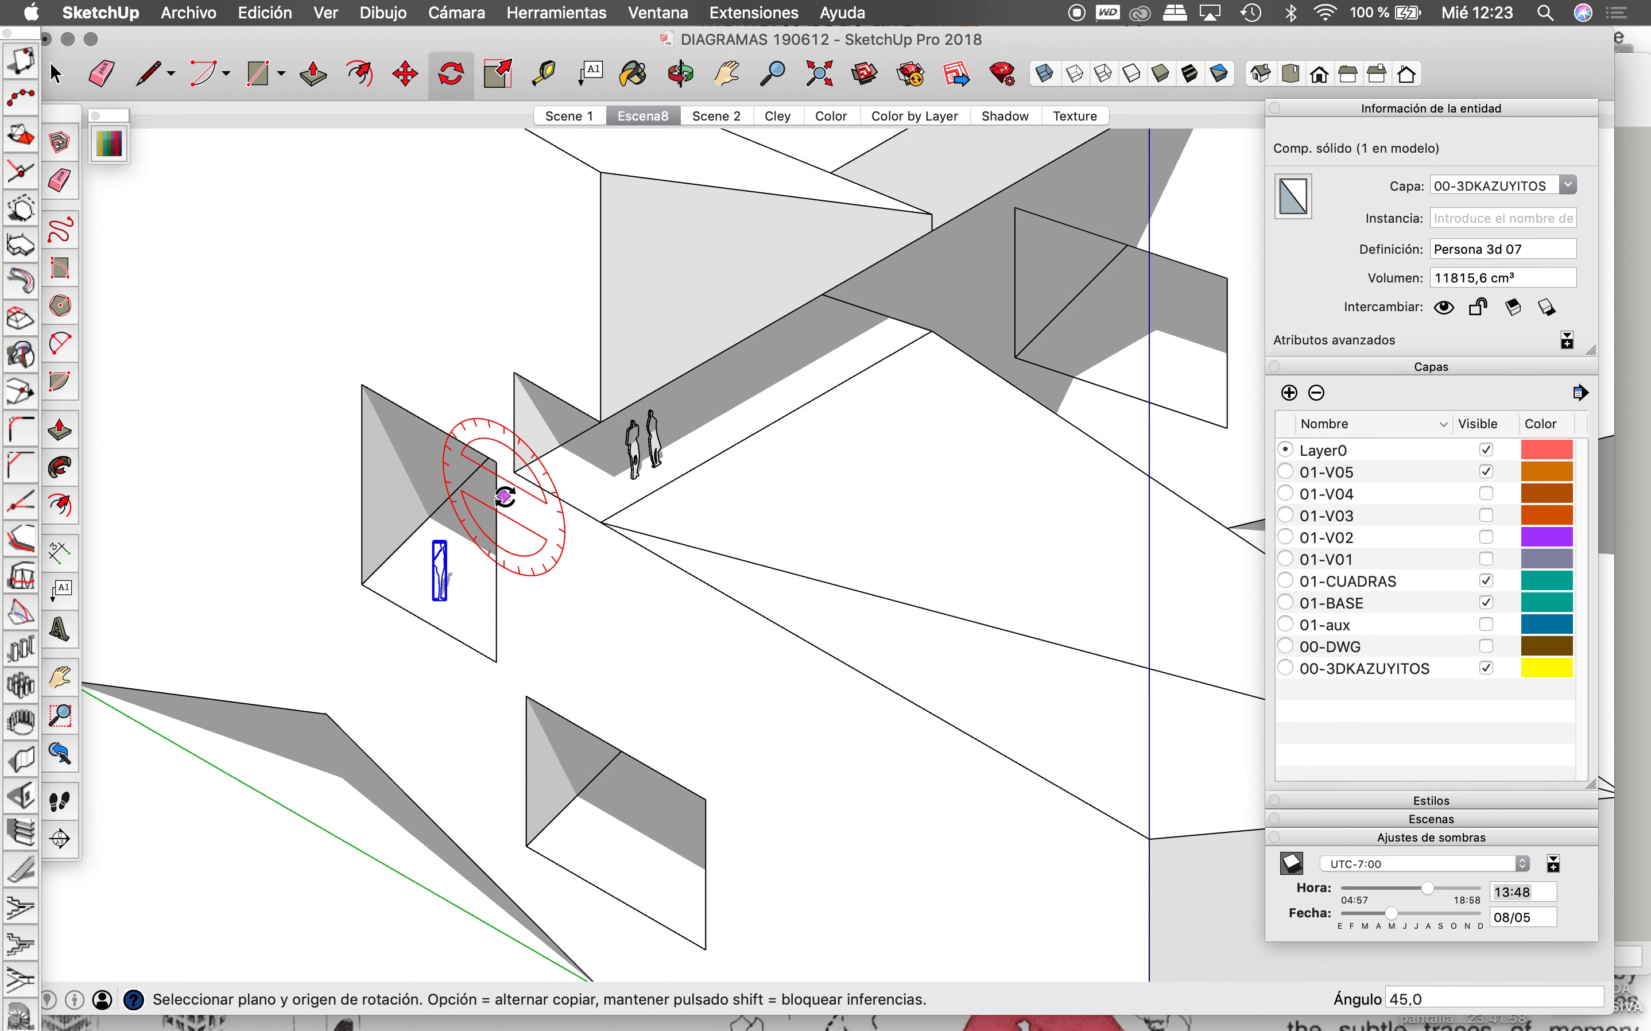
key("space")
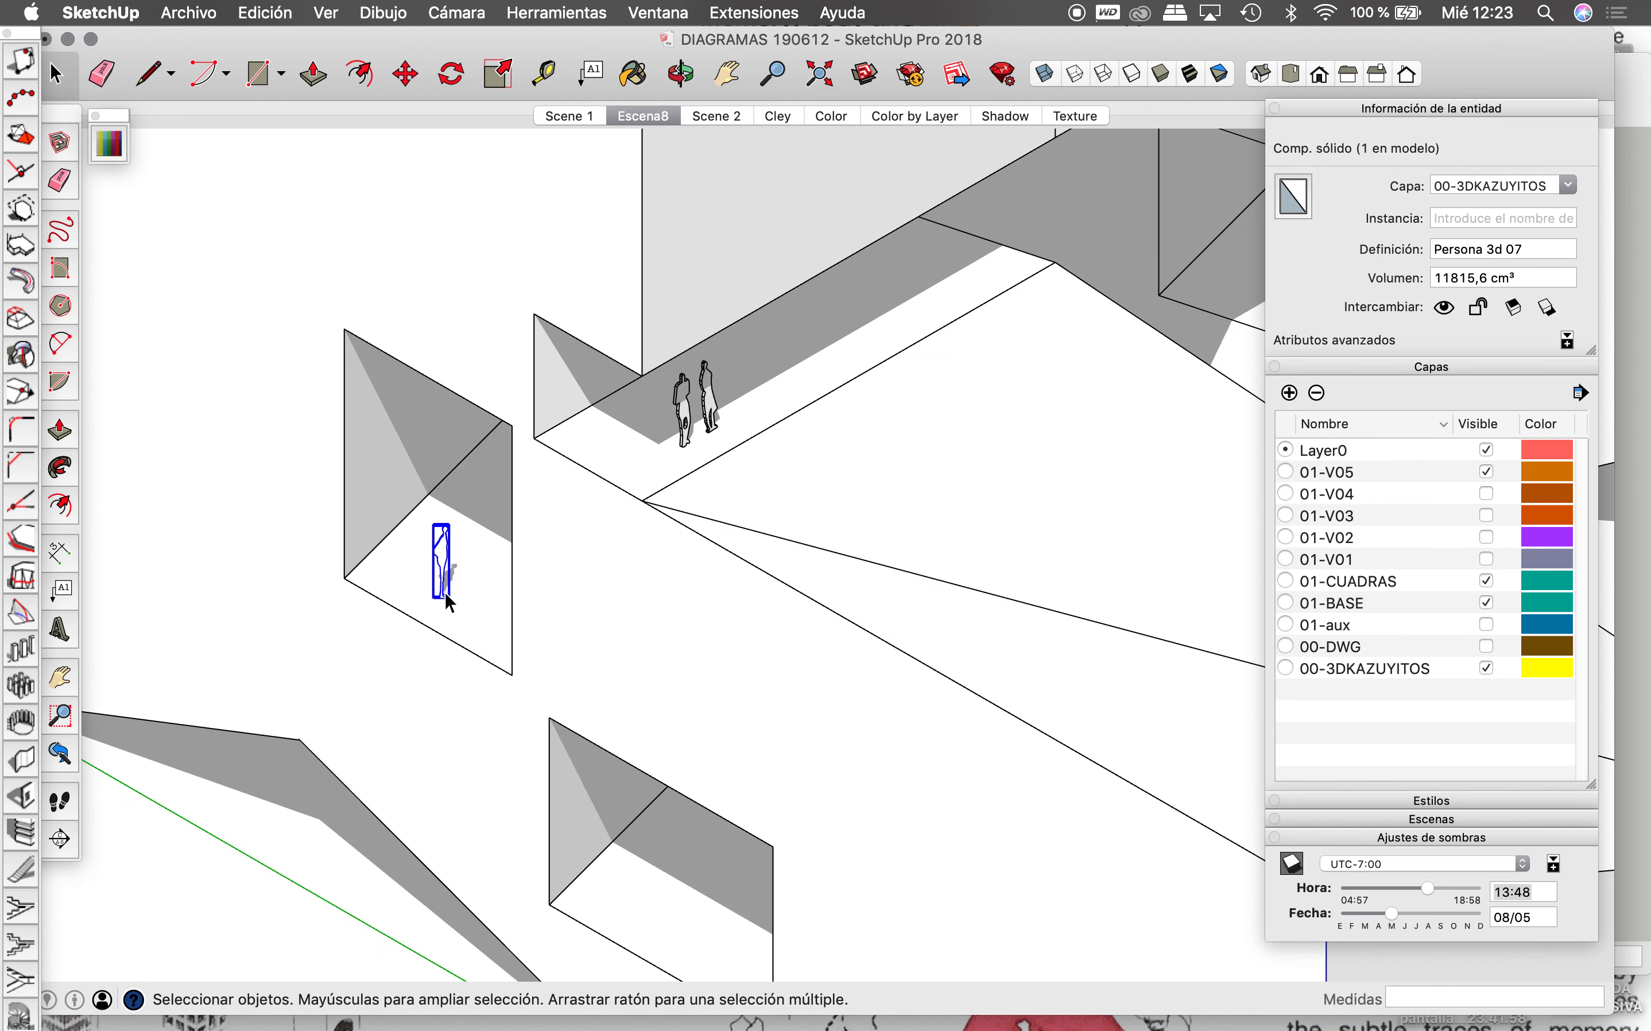
Step: Copy the window person back to the passage corner, then return to the people file
key("q")
left_click(440, 558)
key("m")
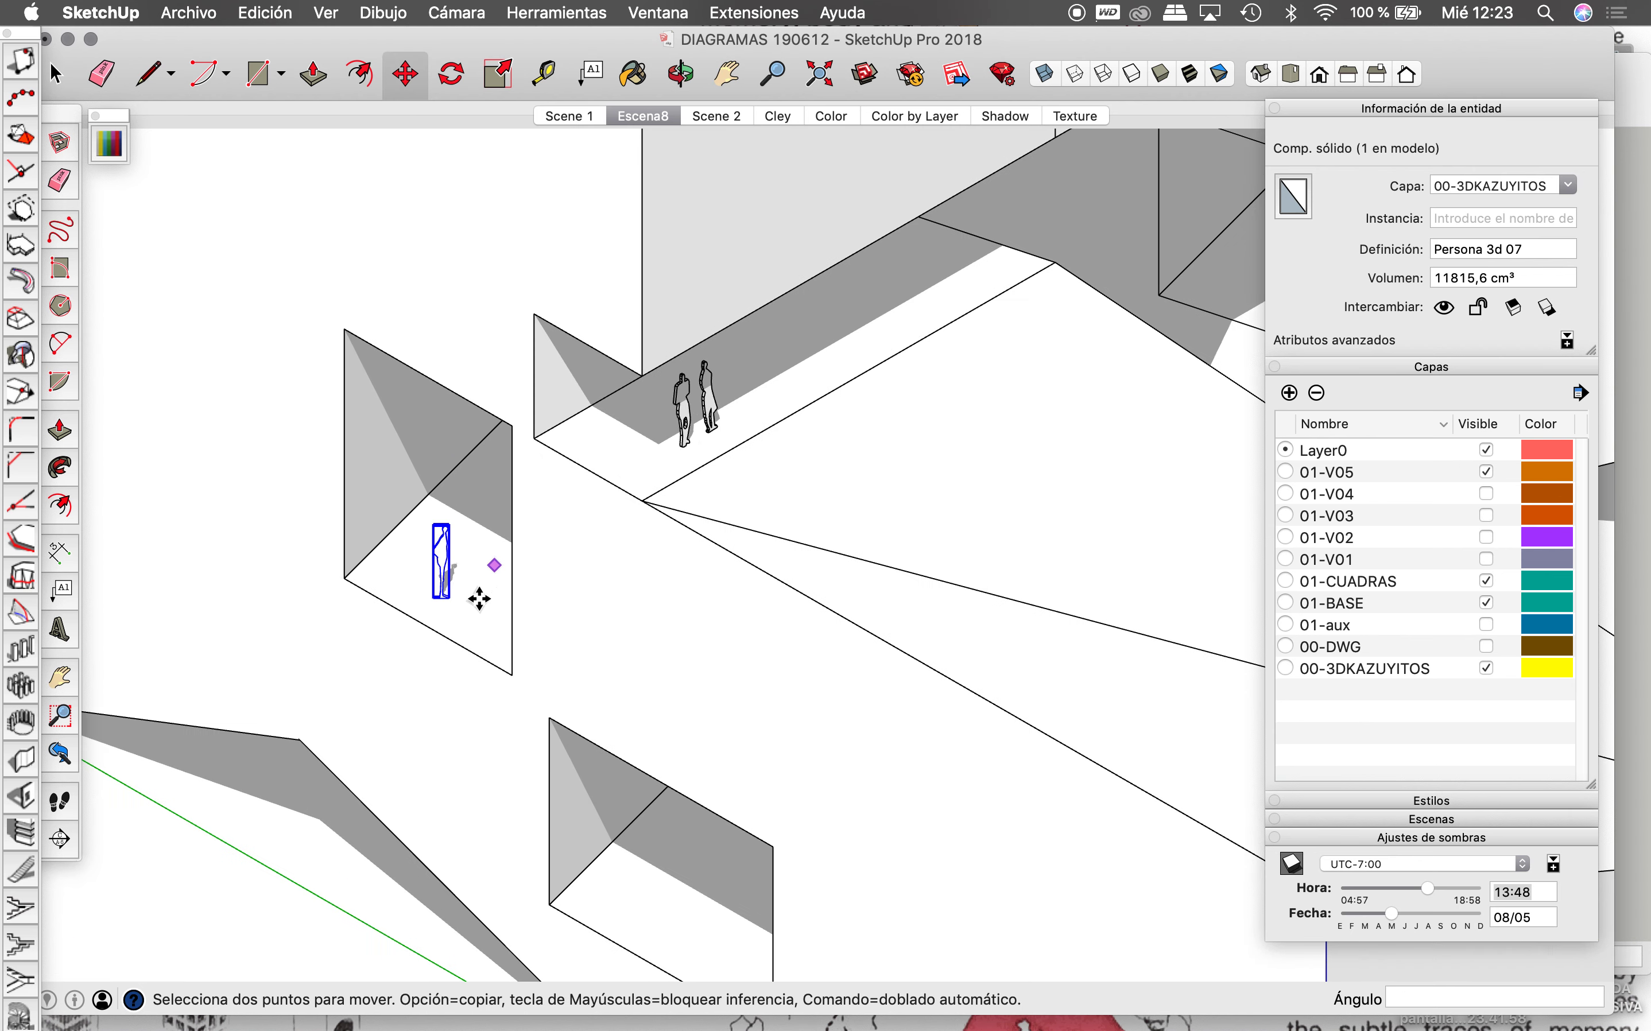
left_click(460, 610)
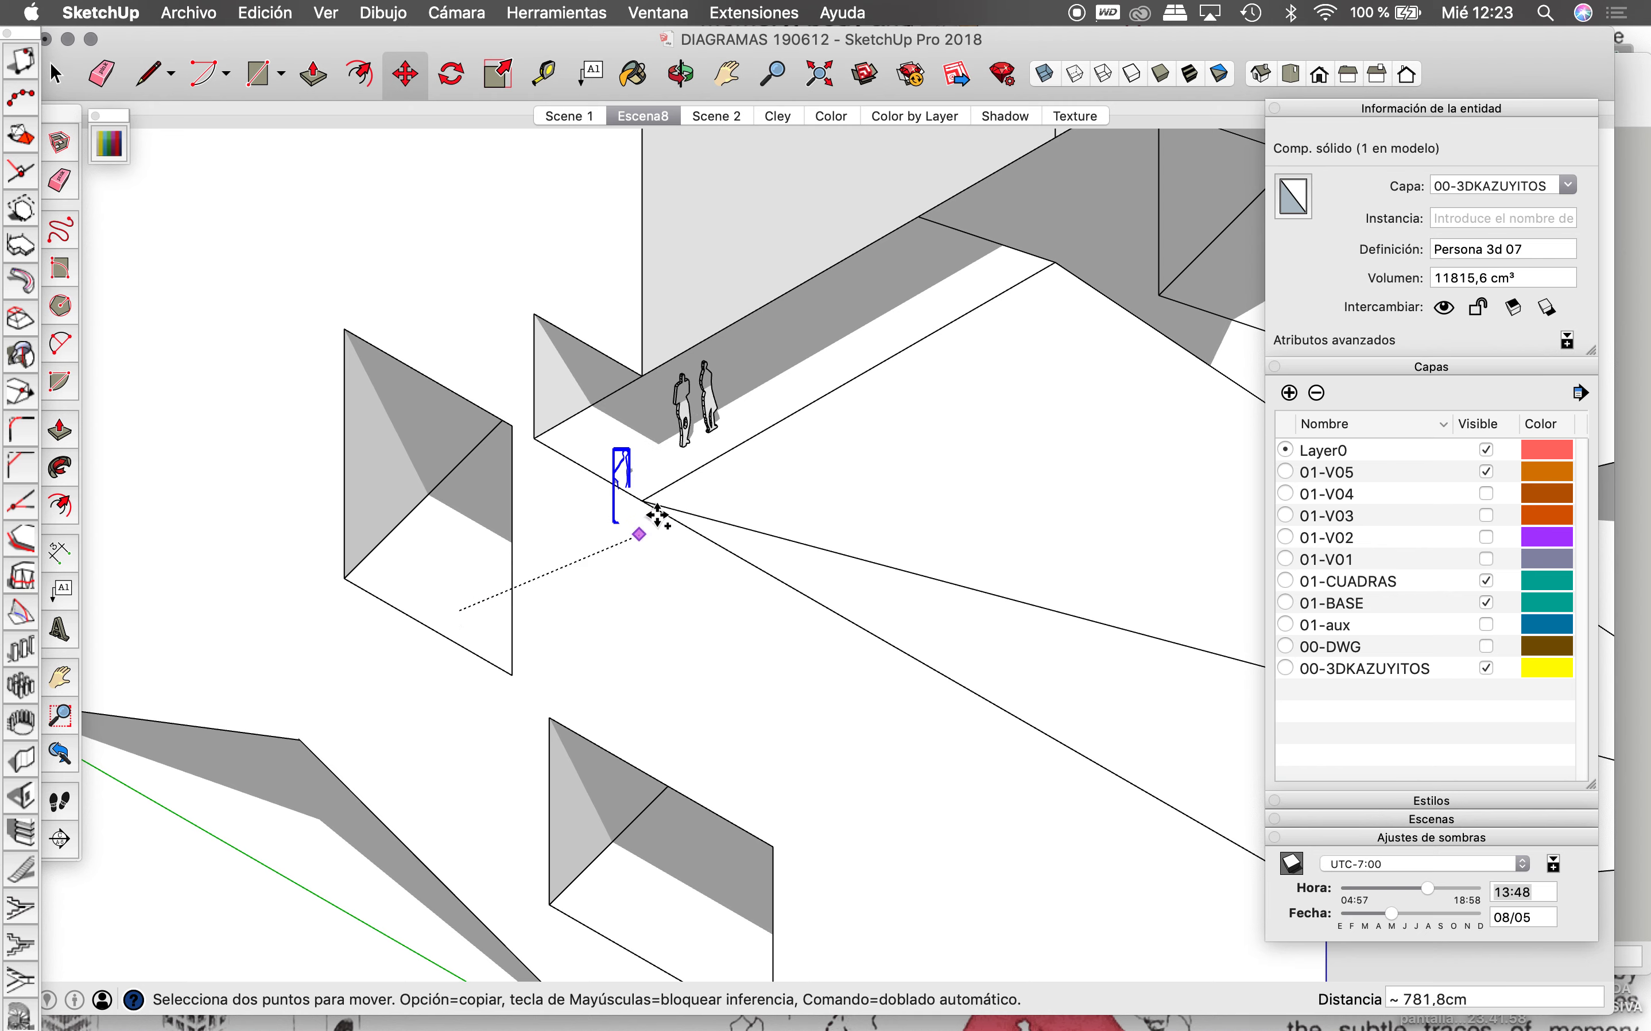
key("alt")
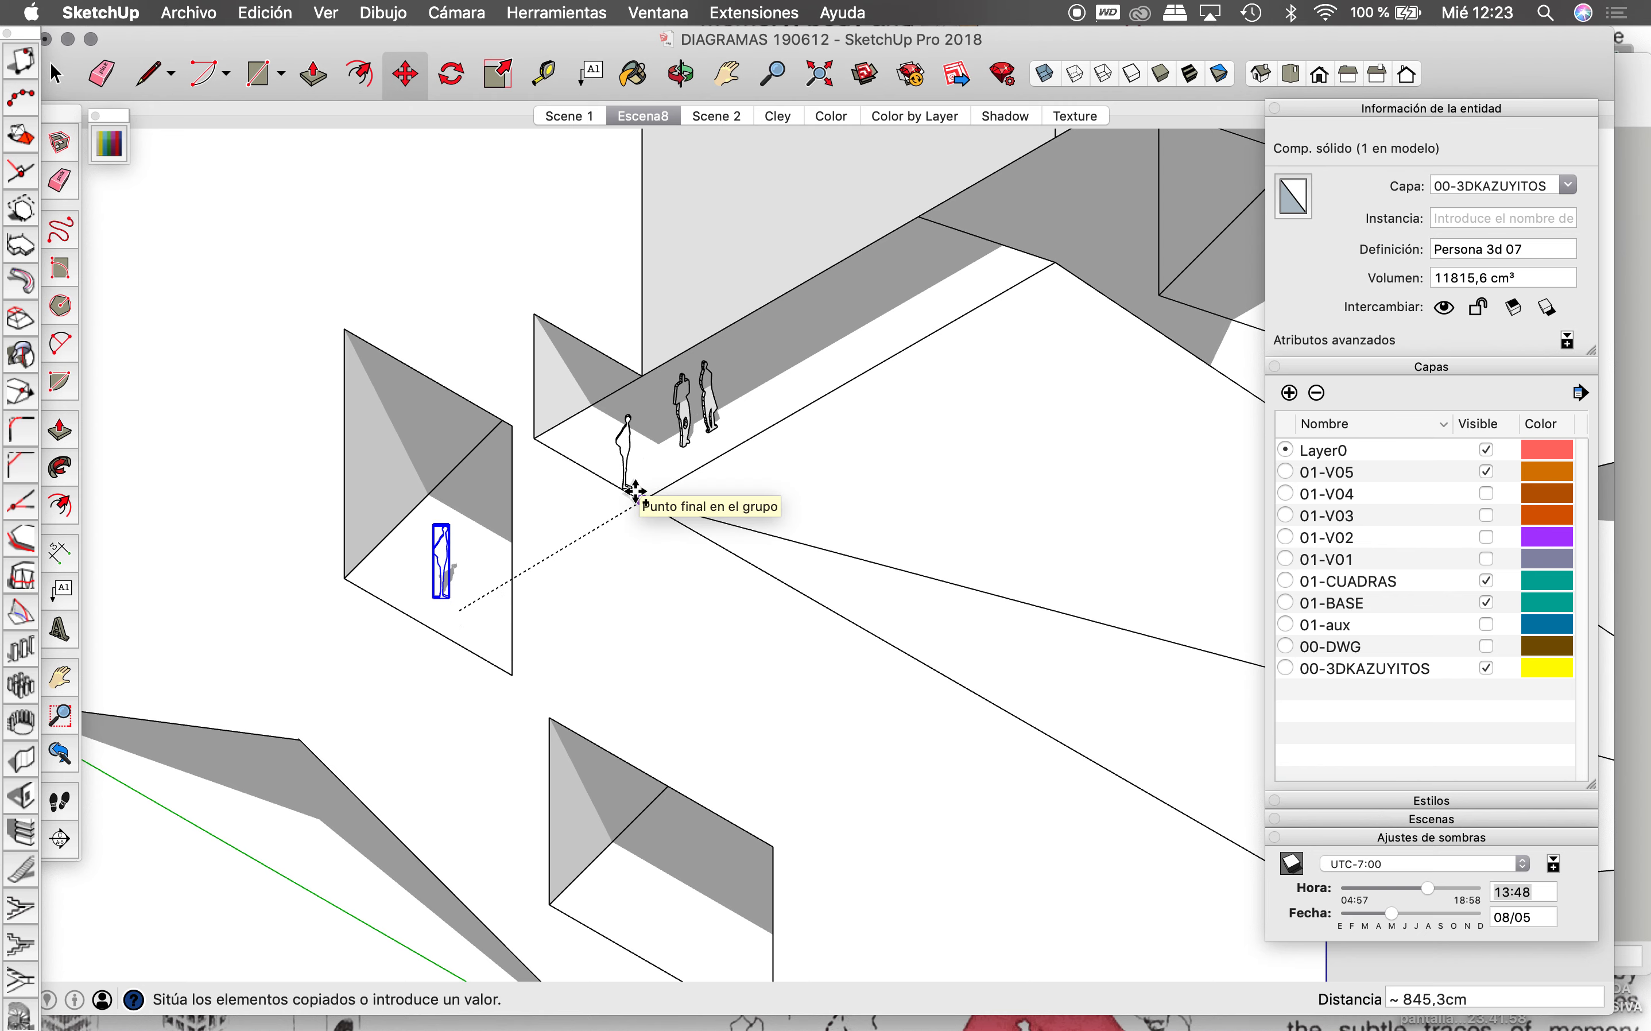
left_click(636, 491)
scroll(541, 471, "down", 3)
key("space")
scroll(541, 477, "down", 2)
scroll(541, 490, "down", 2)
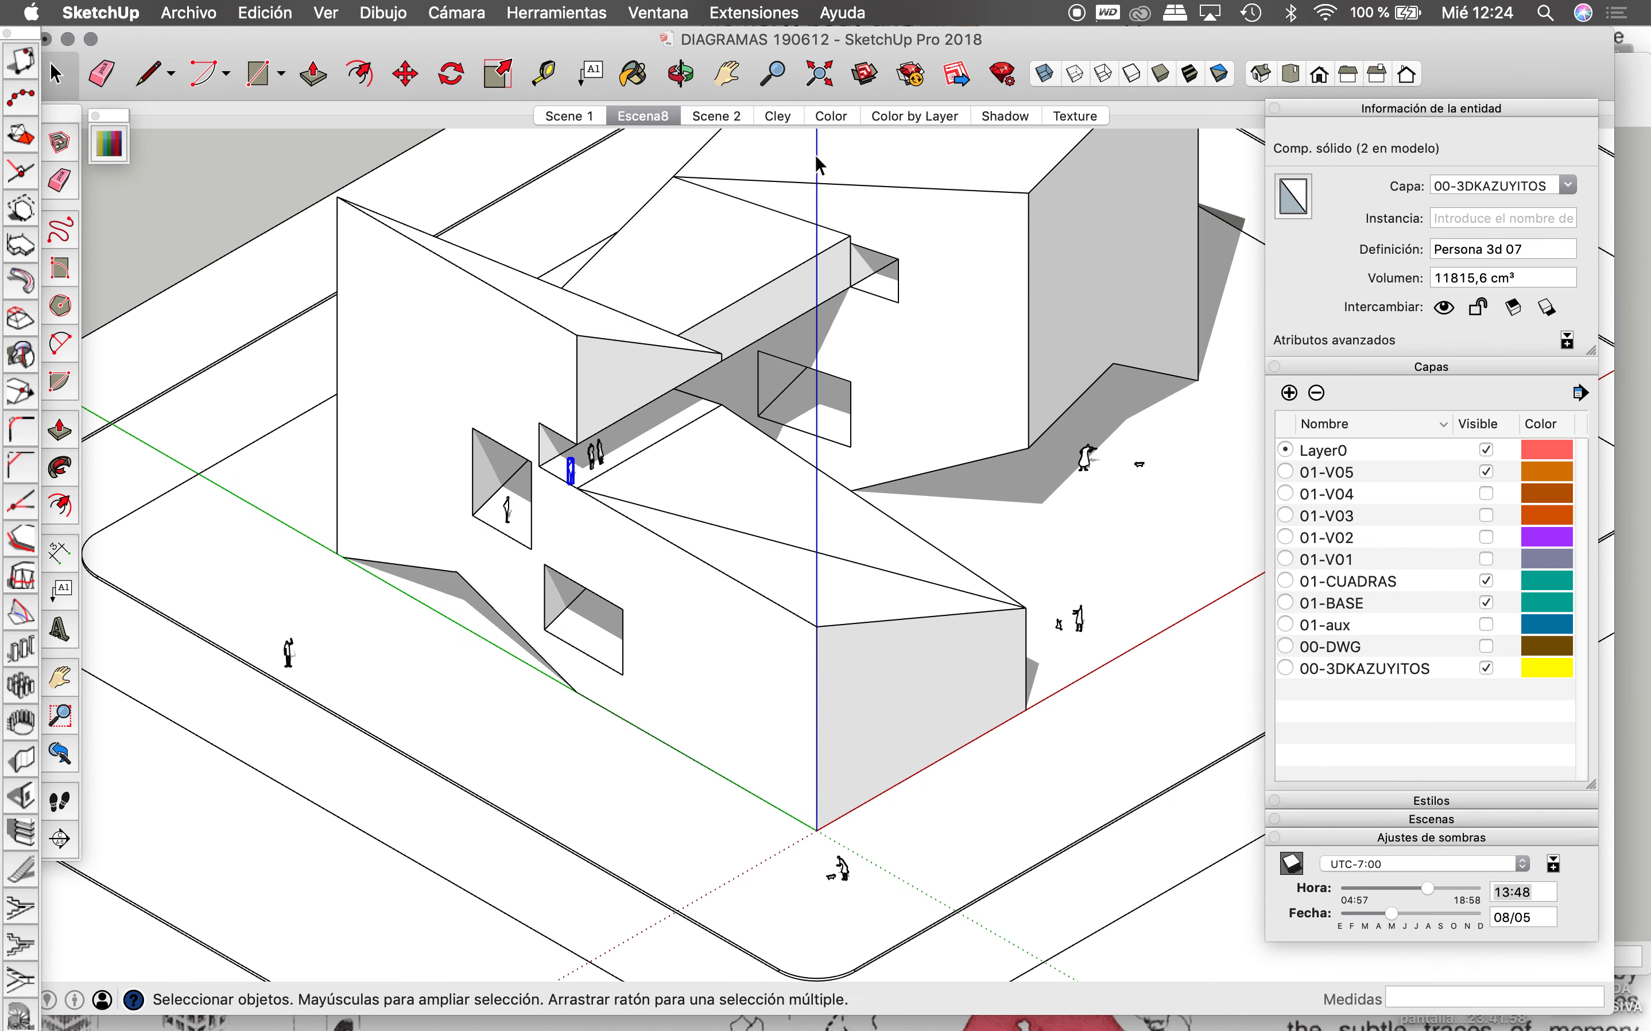
key("super+grave")
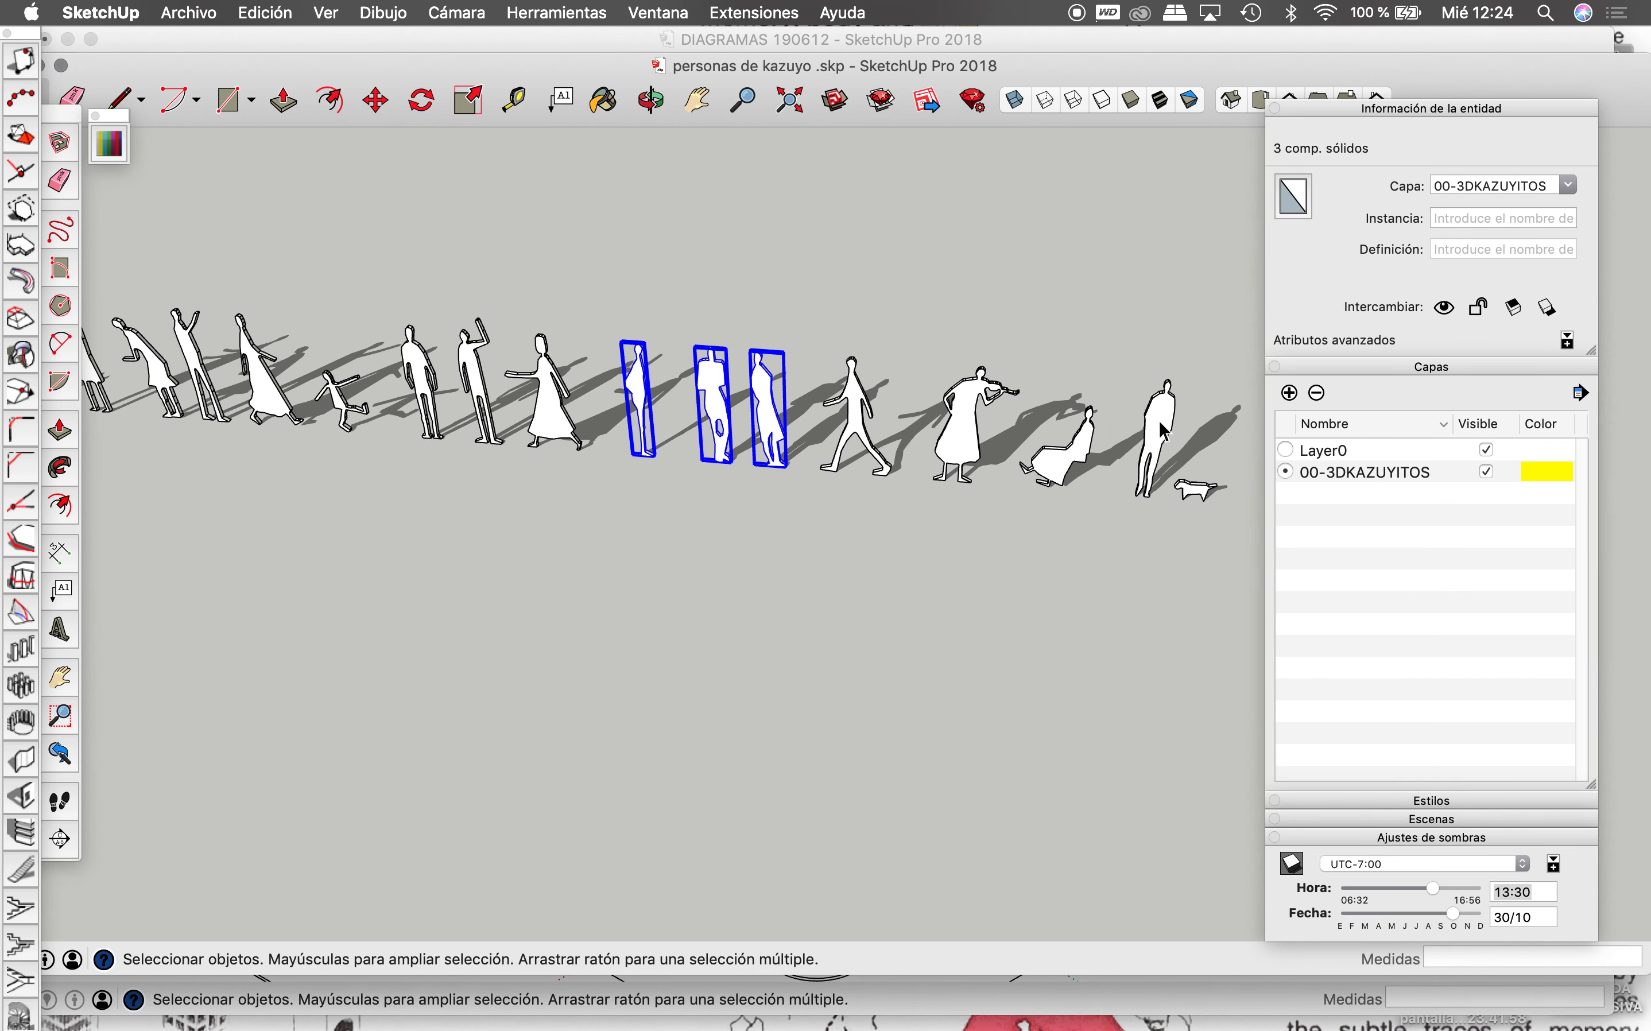
Step: Paste the seated Persona 3d 02 figure into the building's lower wall opening
left_click(1165, 432)
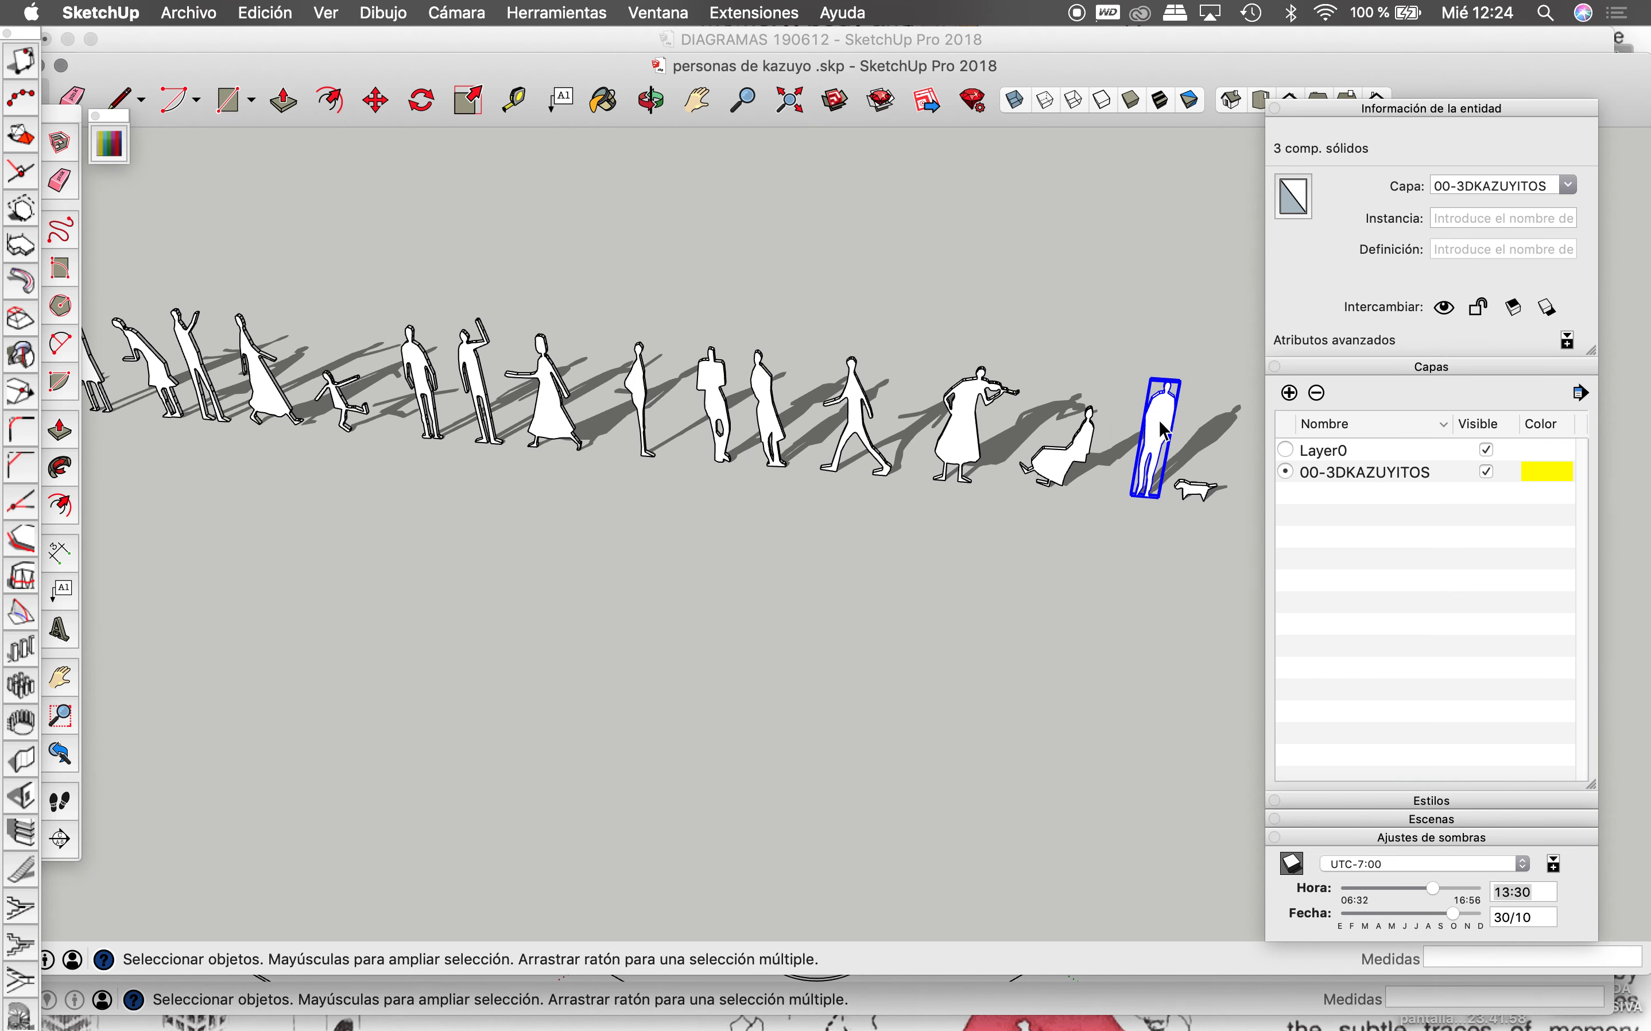
left_click(1084, 456)
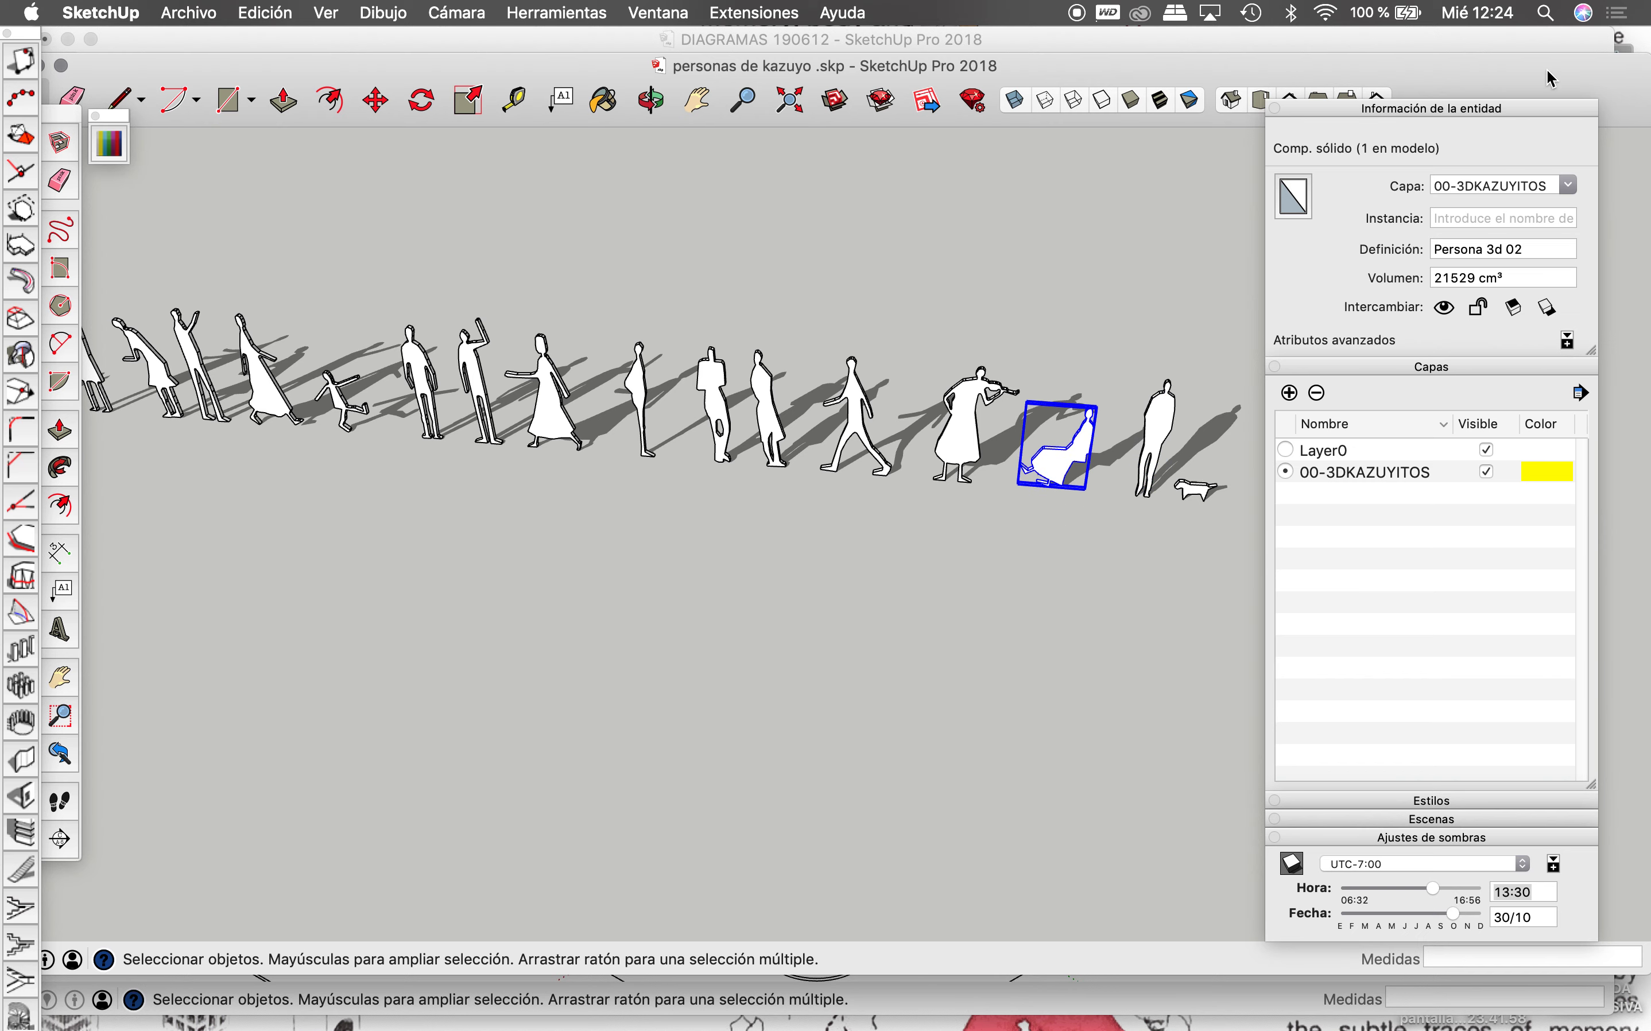
left_click(1542, 43)
scroll(636, 602, "up", 5)
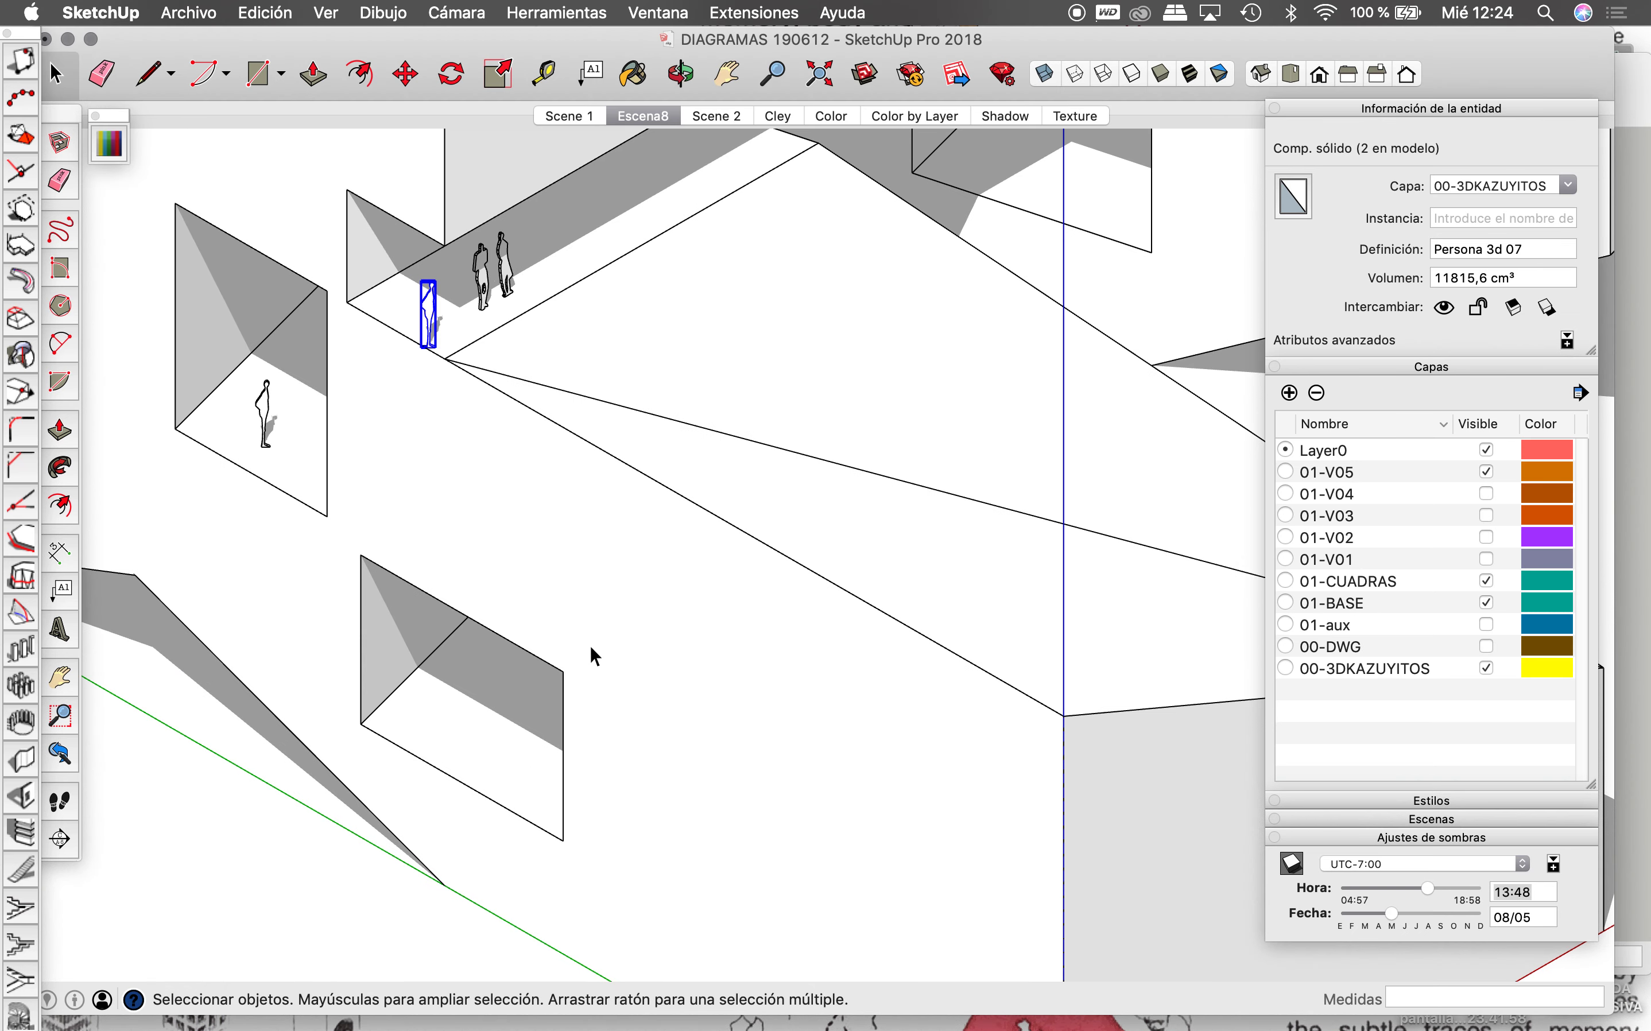
key("super+v")
scroll(468, 789, "up", 2)
scroll(461, 792, "up", 2)
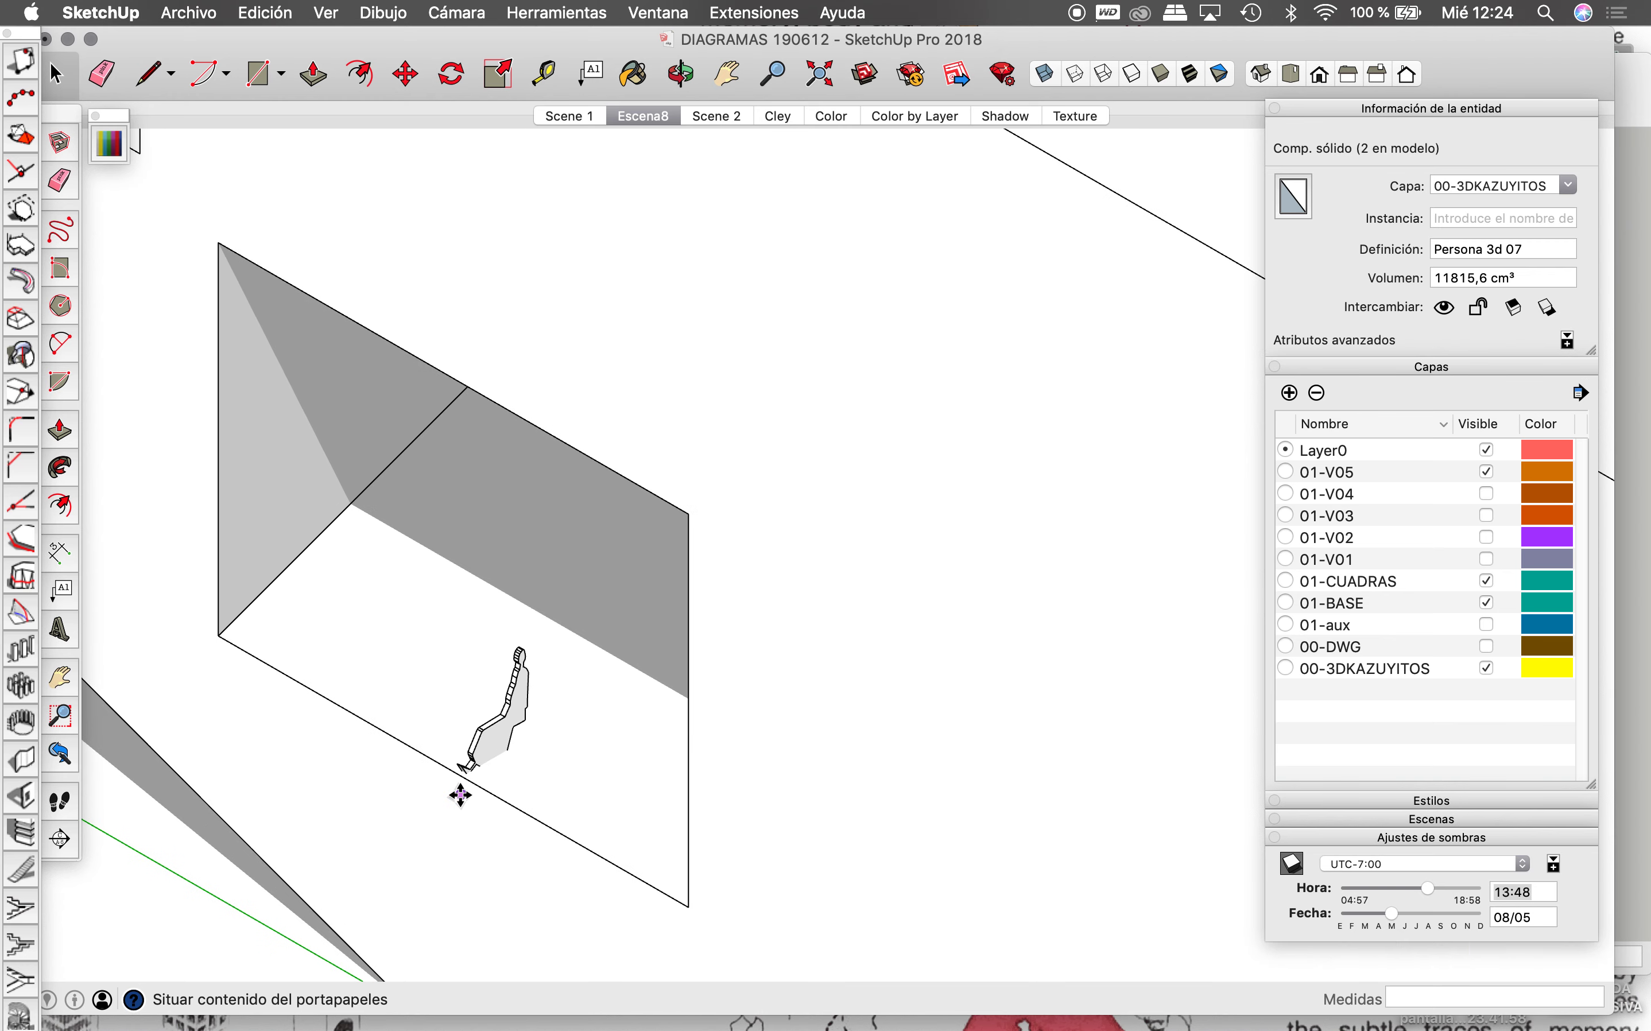
left_click(449, 779)
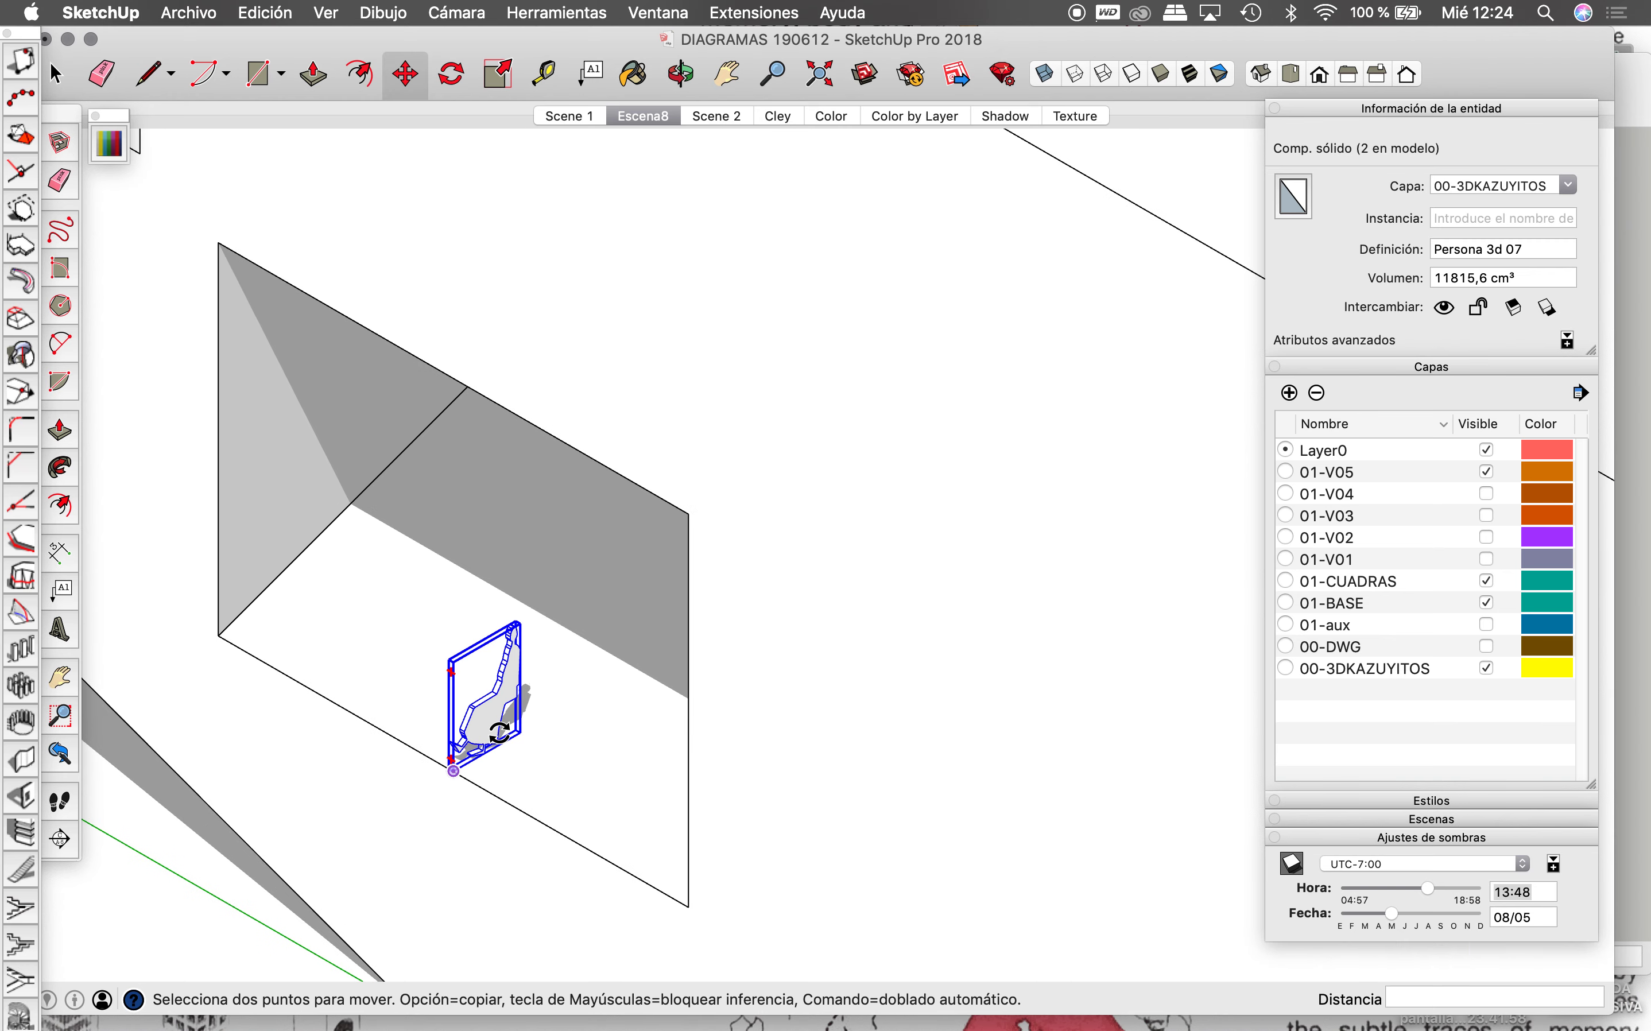
Step: Move the Persona 3d 02 figure further along the lower opening
left_click(497, 702)
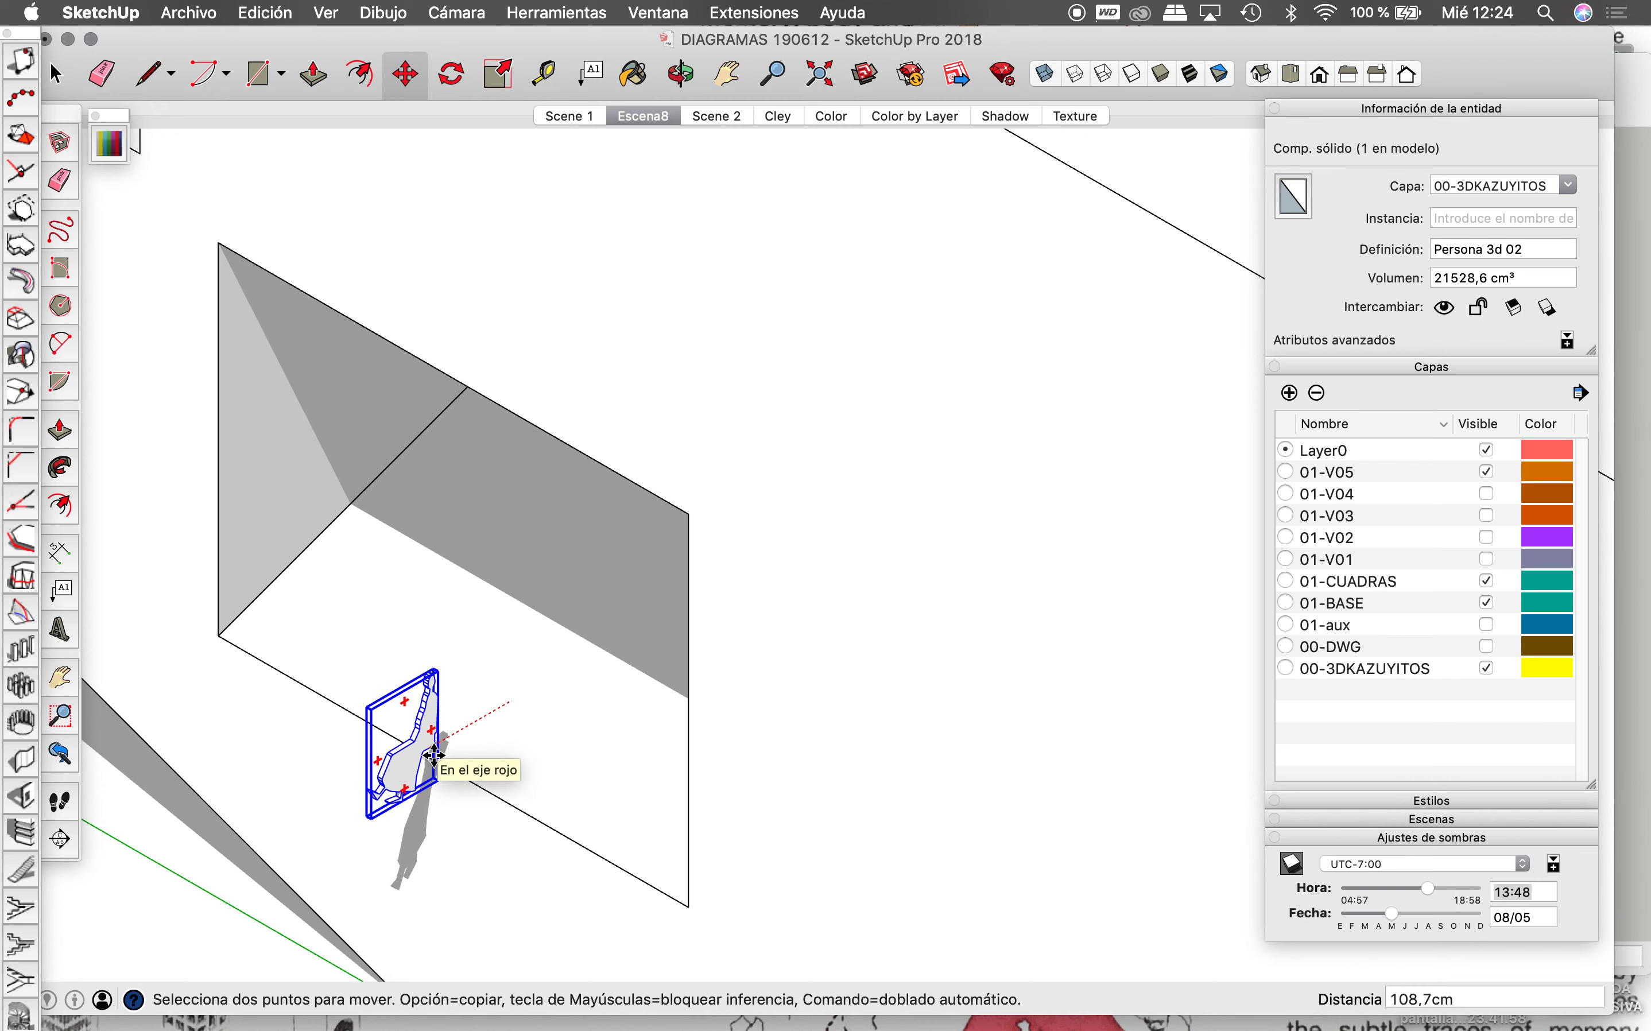
left_click(437, 758)
scroll(531, 610, "down", 5)
key("space")
scroll(531, 628, "down", 3)
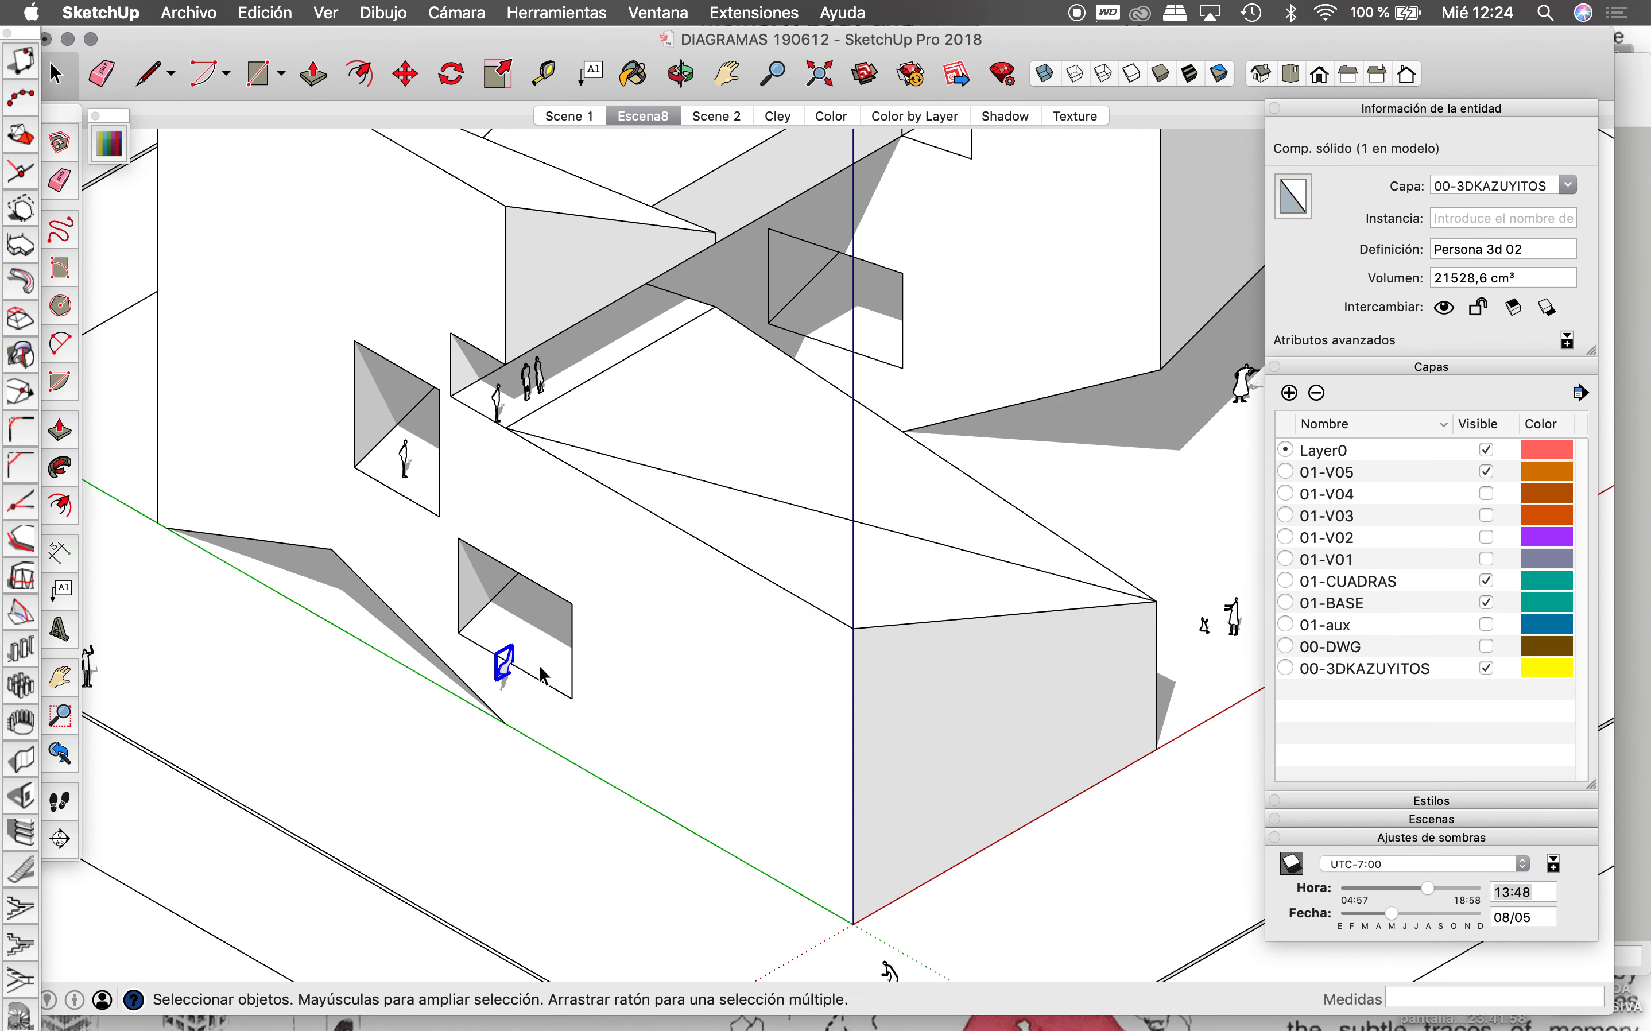
scroll(526, 672, "down", 3)
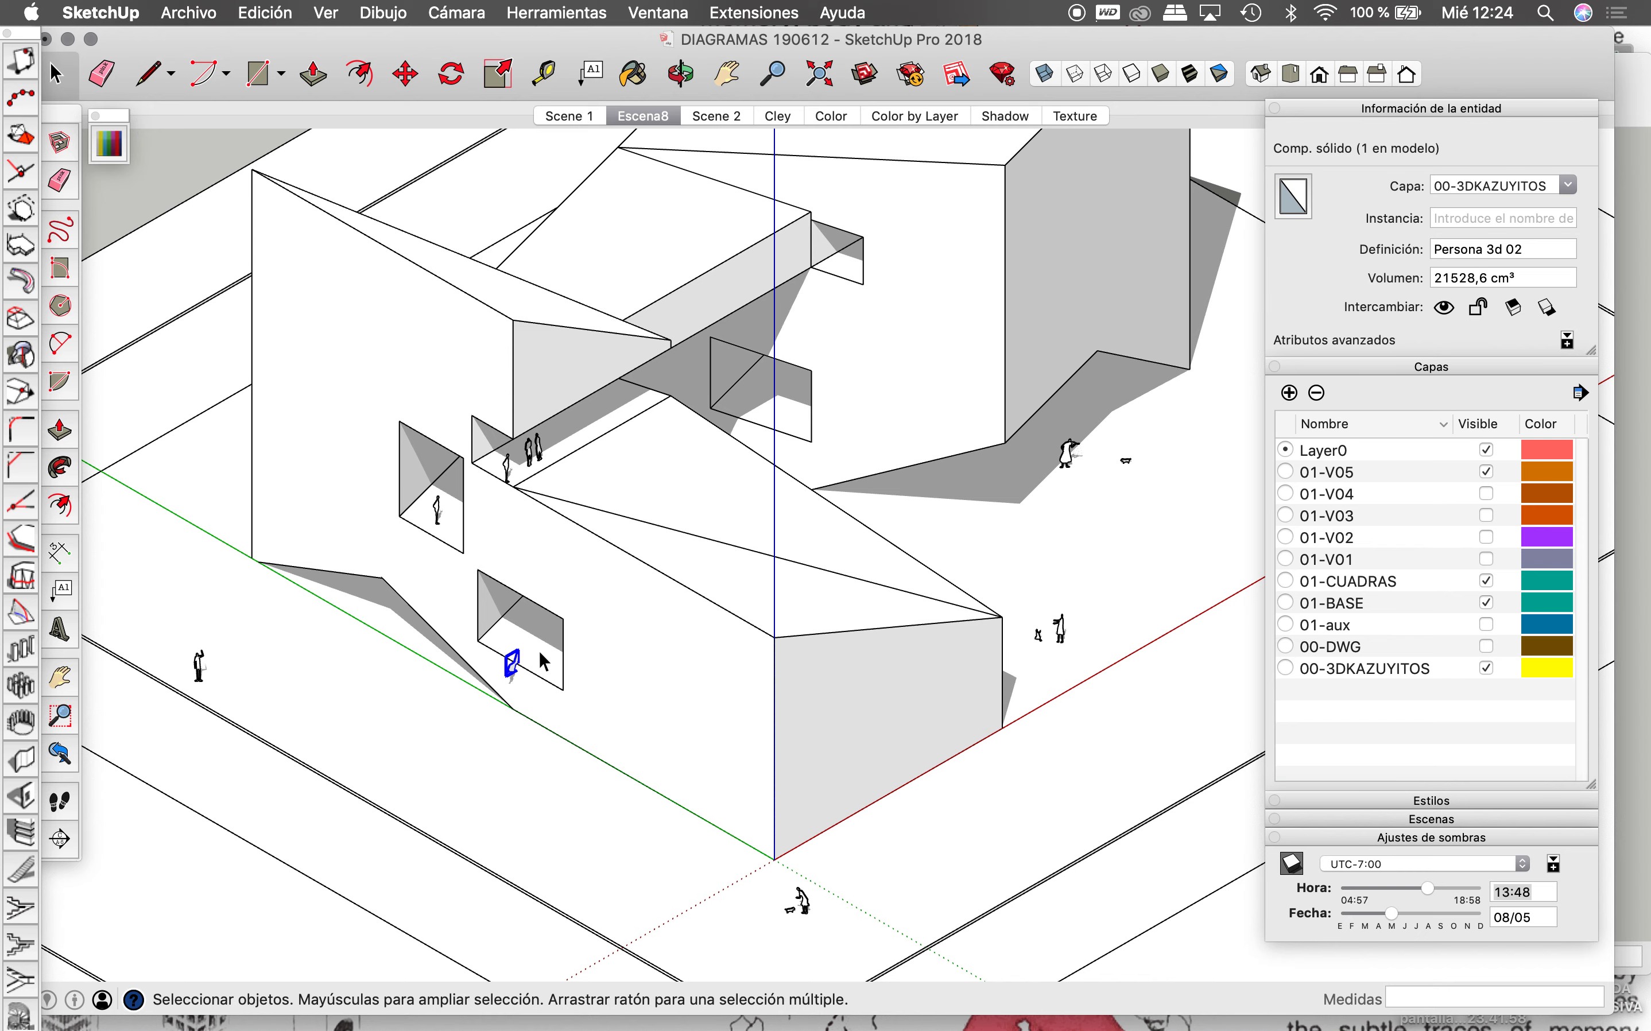
left_click(1626, 98)
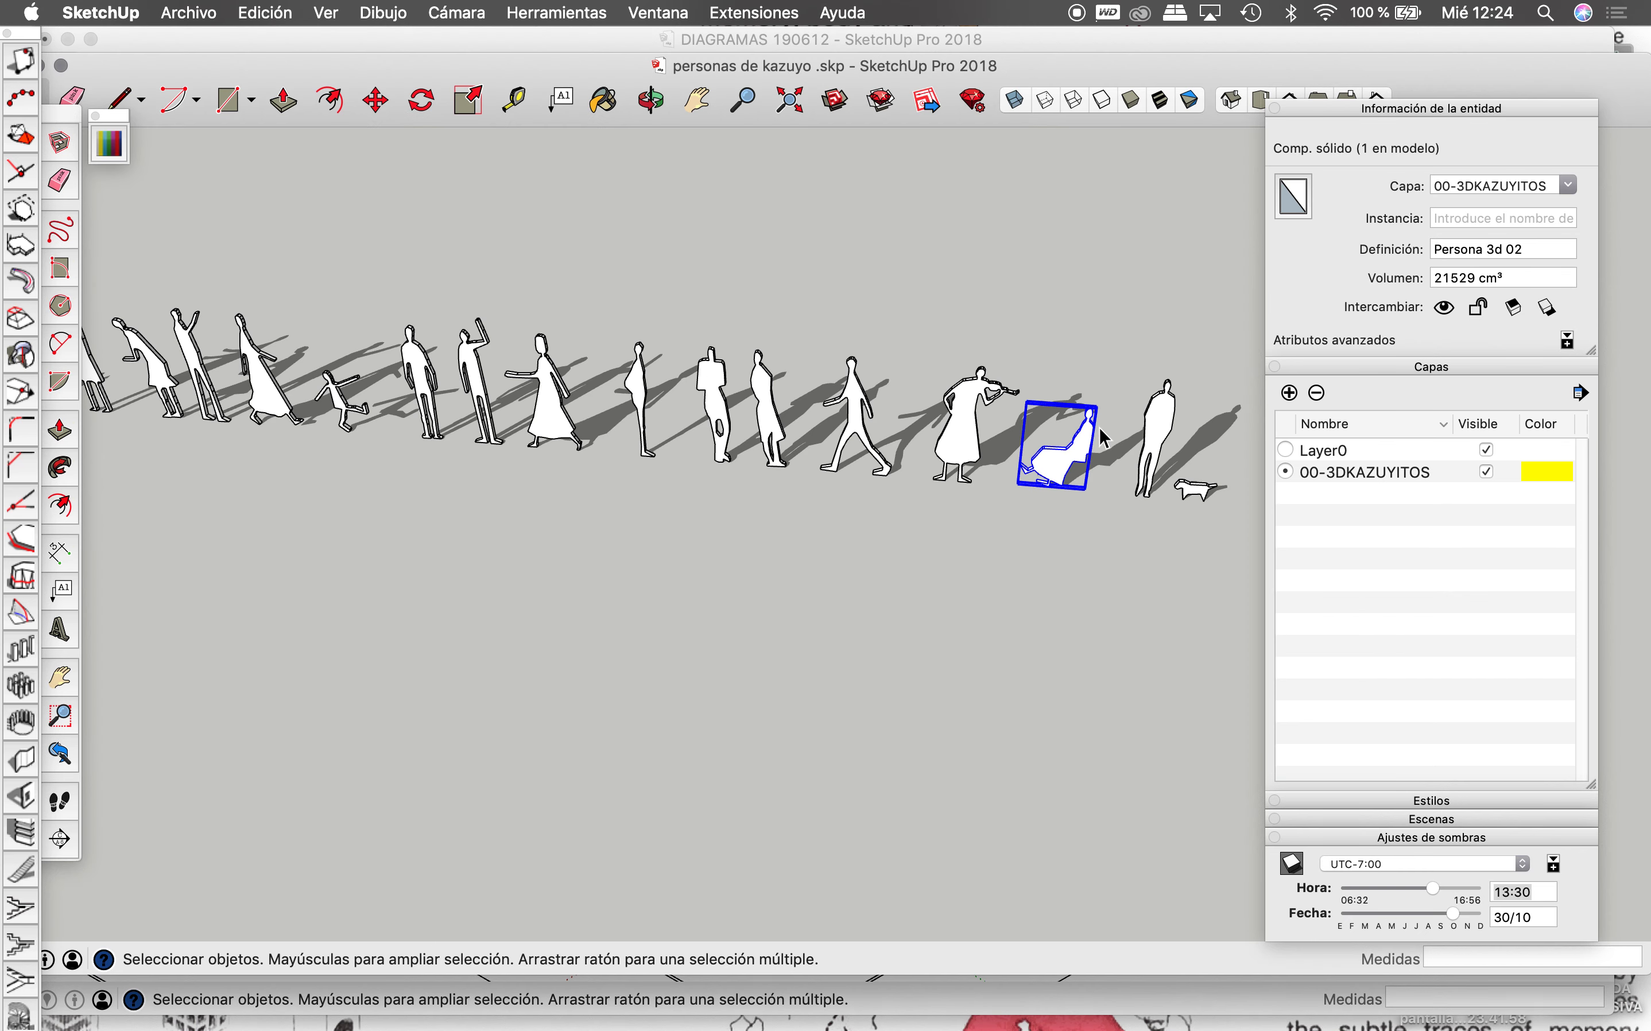
Step: Paste the Persona 3d 12 figure at the building's central front corner
mouse_move(775, 415)
middle_mouse_down()
mouse_move(563, 464)
mouse_move(774, 487)
mouse_move(448, 440)
middle_mouse_up()
left_click(508, 378)
left_click(1510, 46)
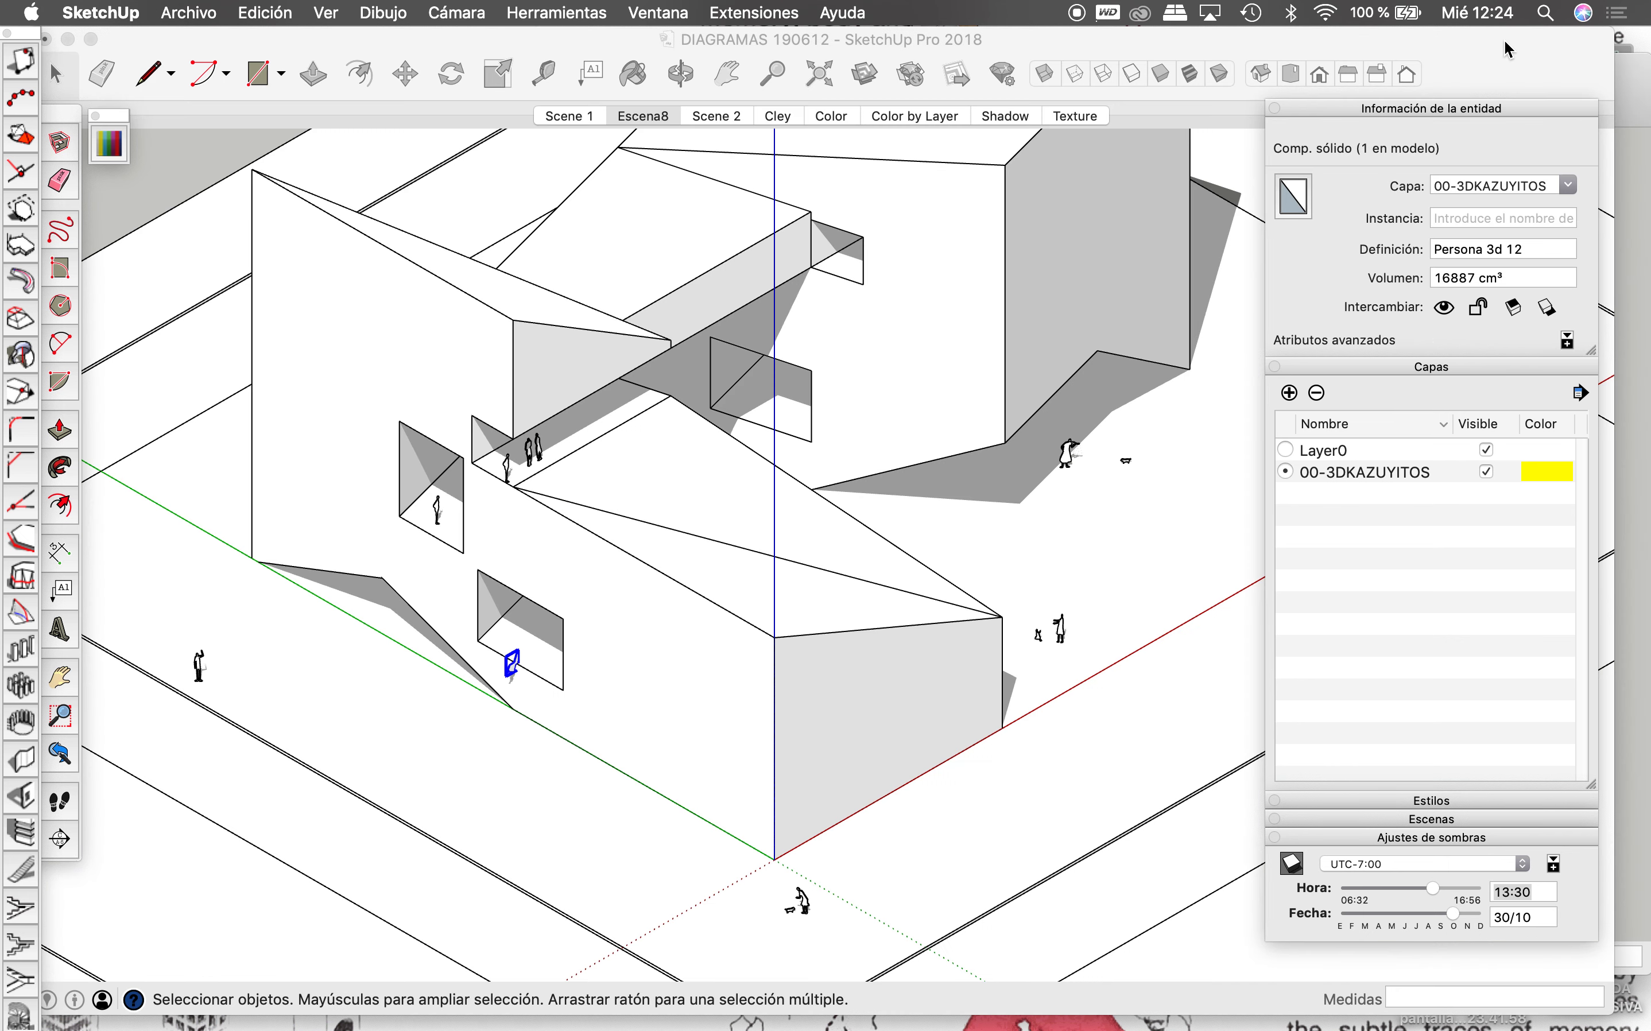
key("super+v")
scroll(880, 436, "down", 3)
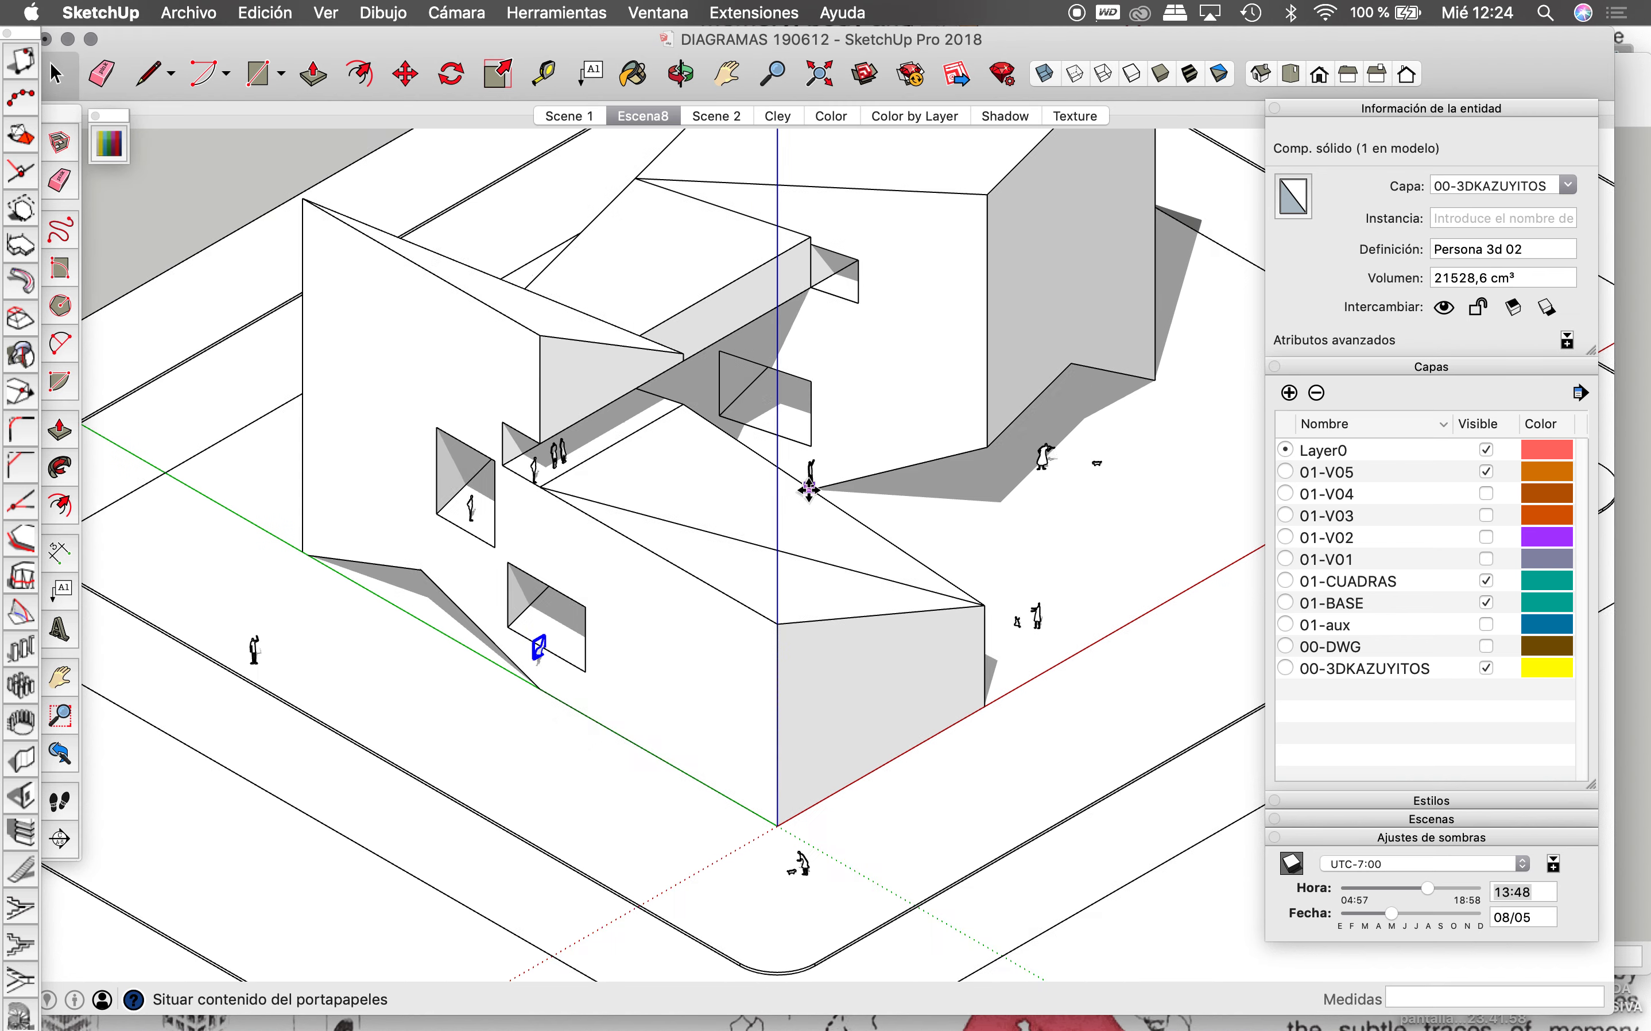
scroll(822, 556, "up", 3)
scroll(811, 573, "up", 3)
left_click(764, 604)
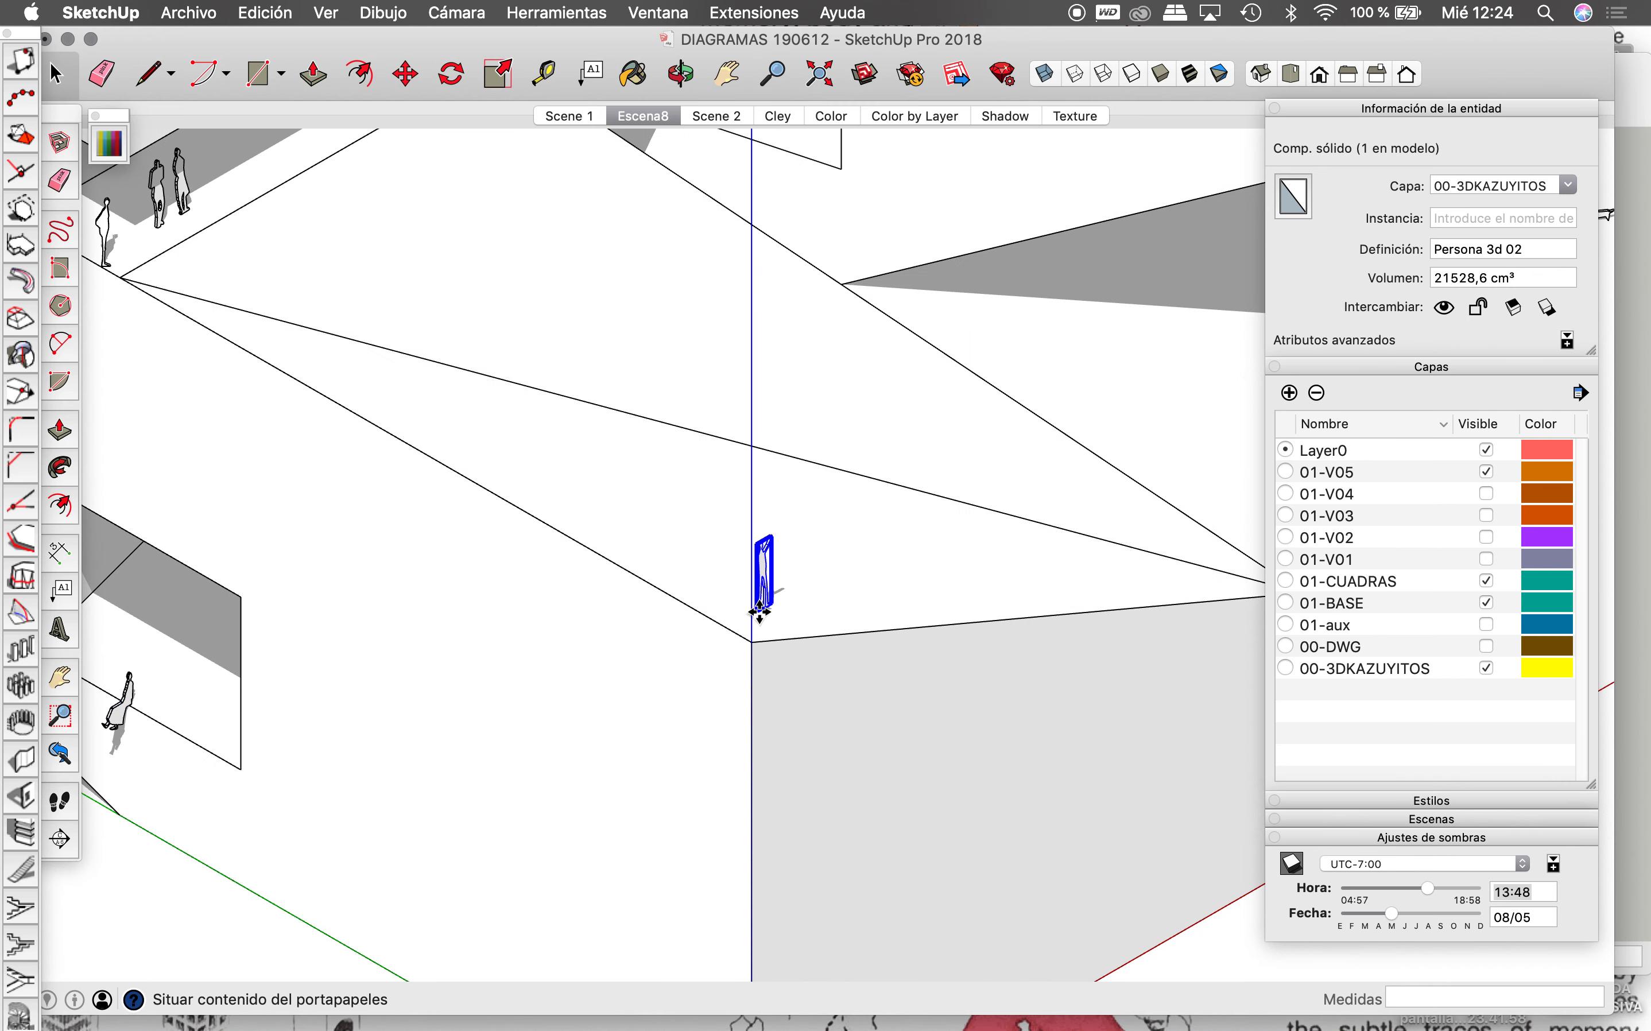
Step: Rotate the placed Persona 3d 12 figure and clear the selection
scroll(805, 598, "up", 2)
scroll(805, 593, "up", 1)
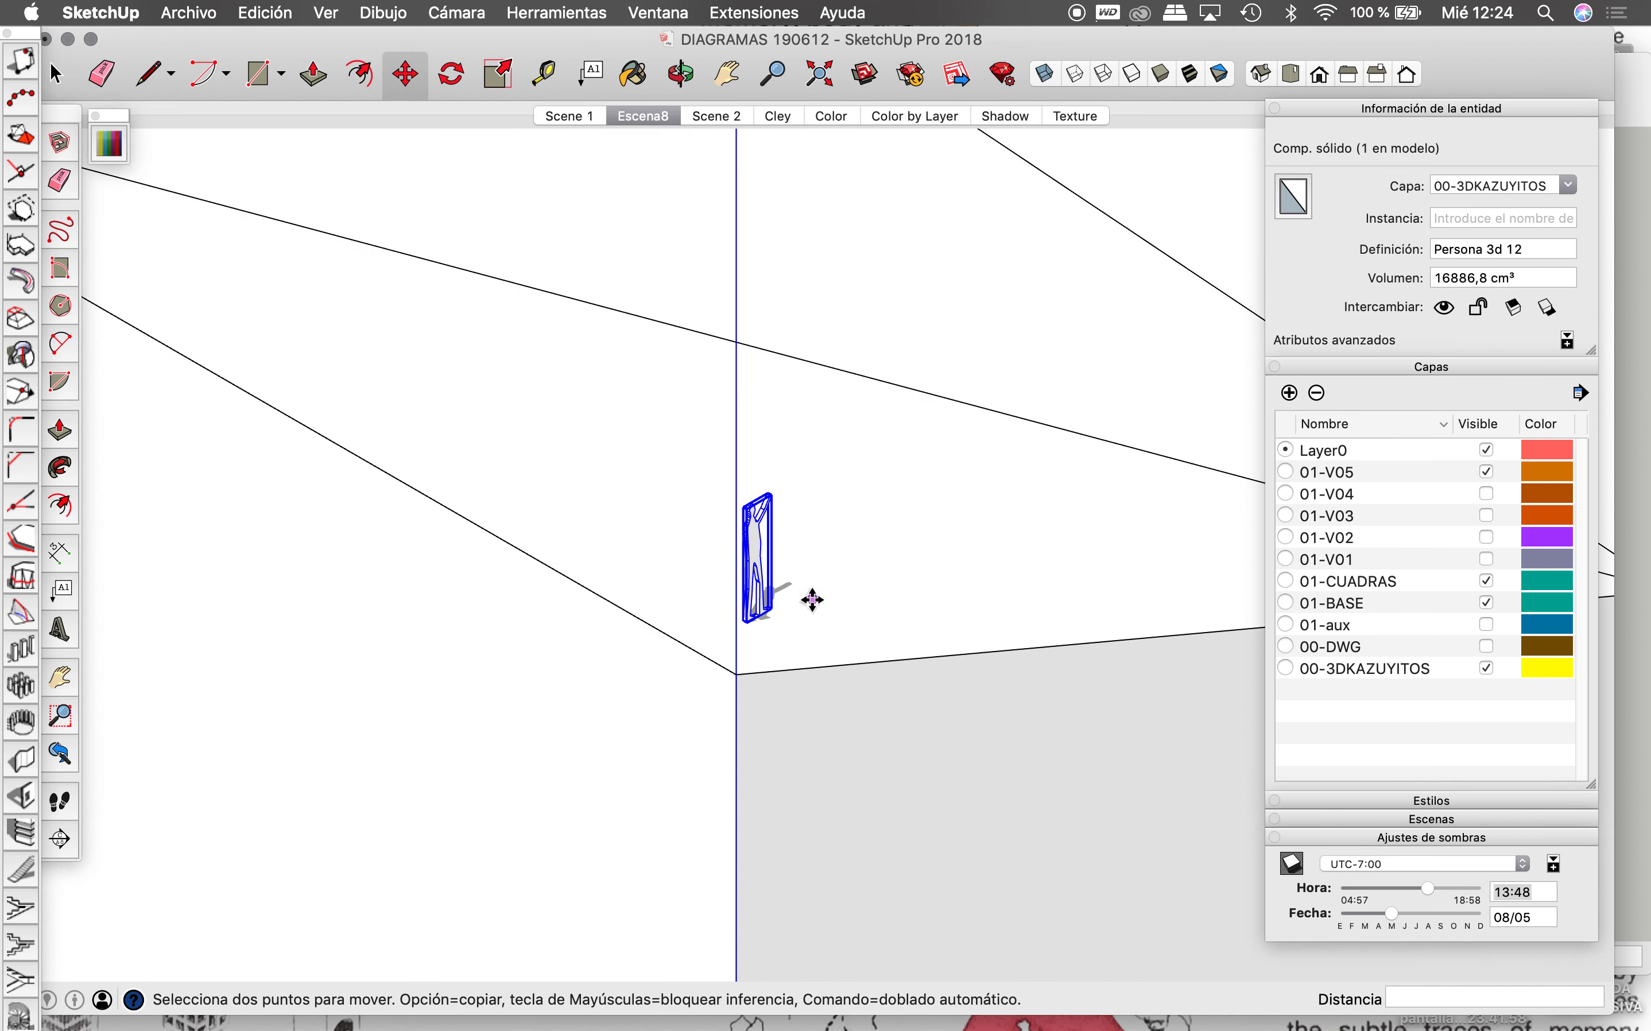
key("q")
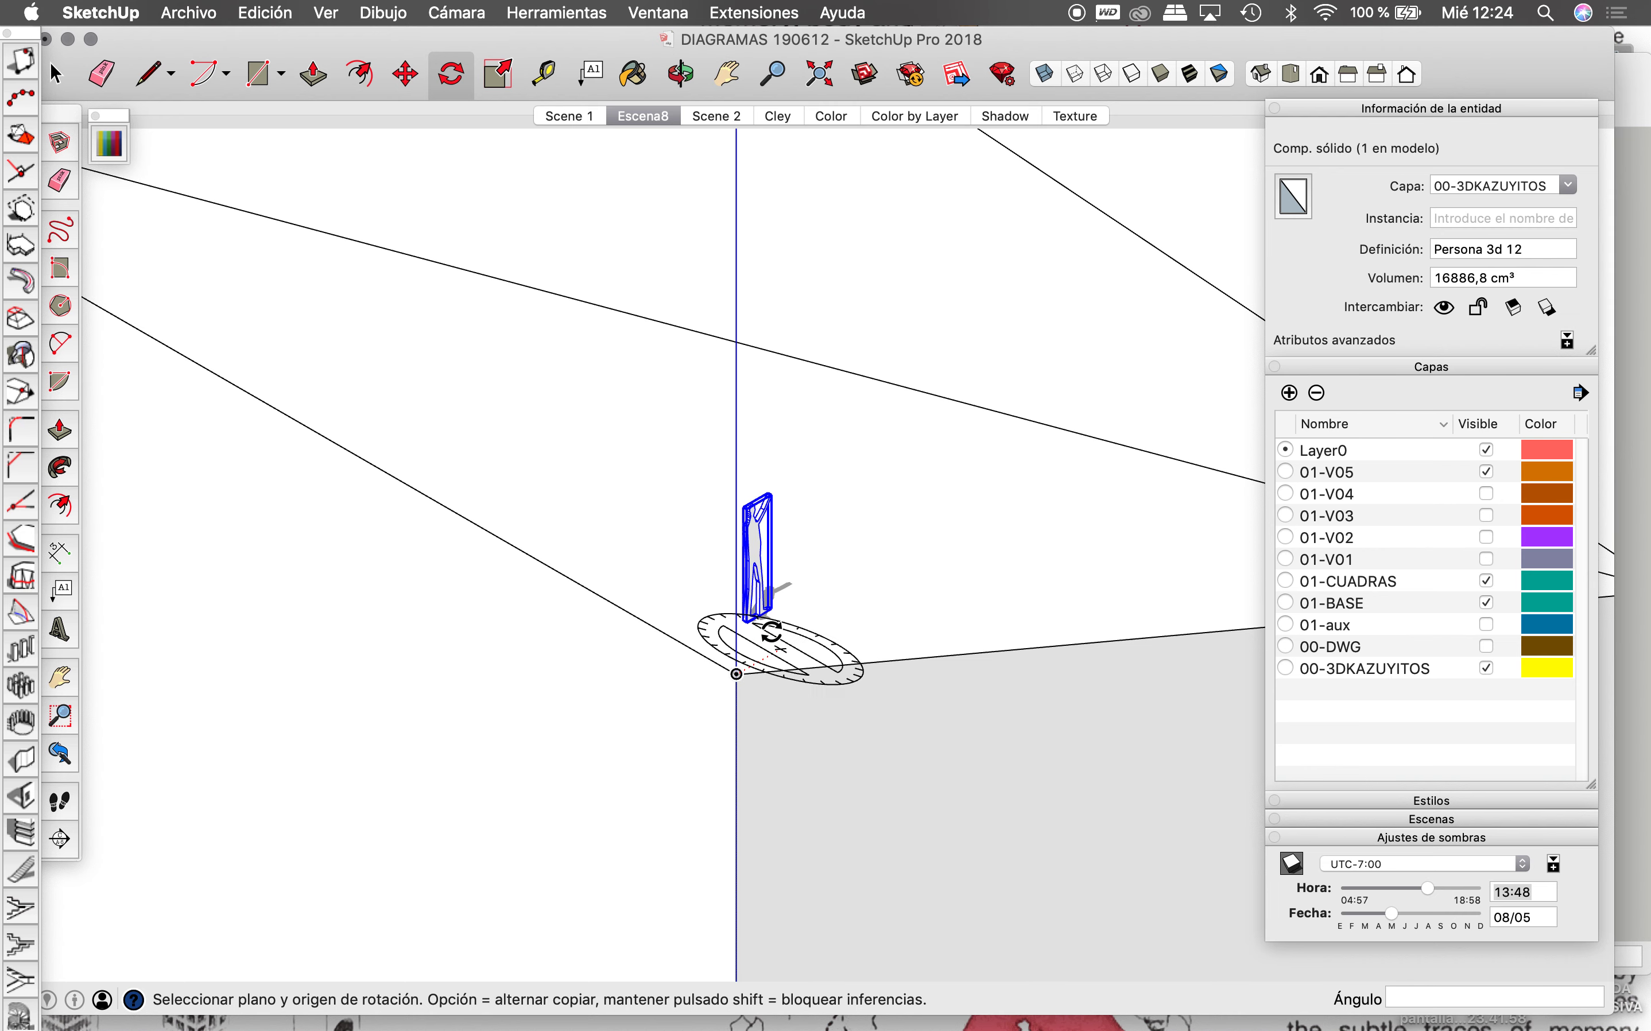
scroll(777, 600, "down", 3)
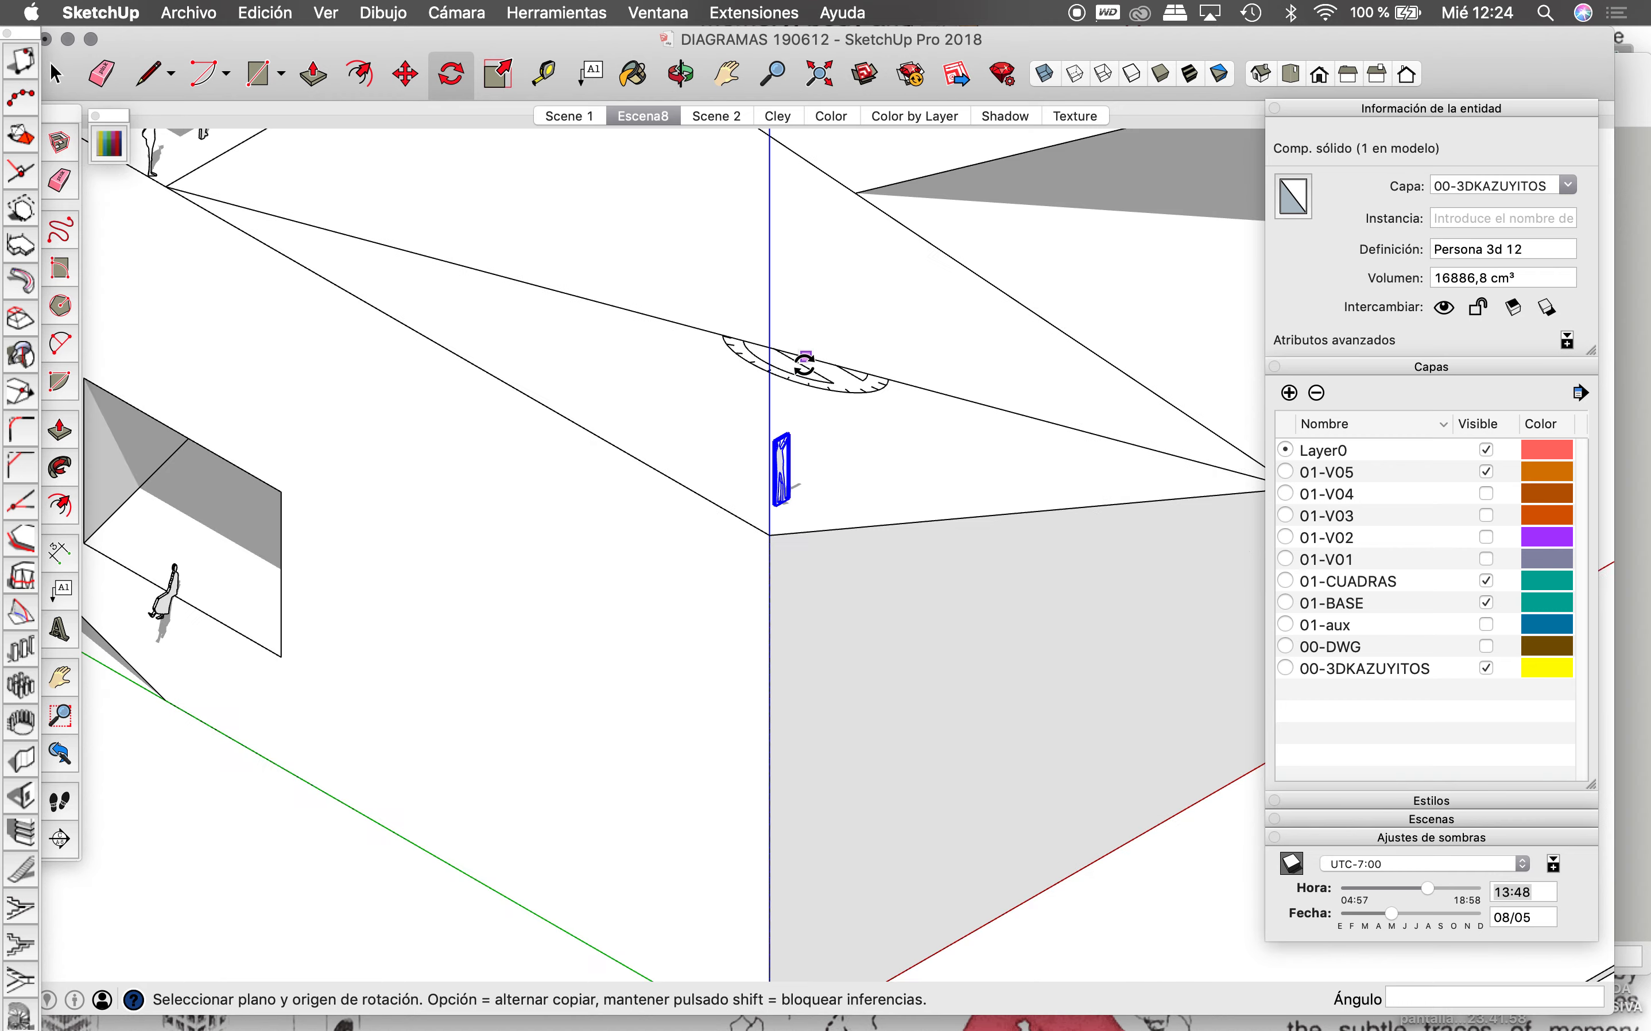
scroll(818, 381, "down", 2)
scroll(866, 457, "down", 3)
key("space")
scroll(689, 464, "down", 2)
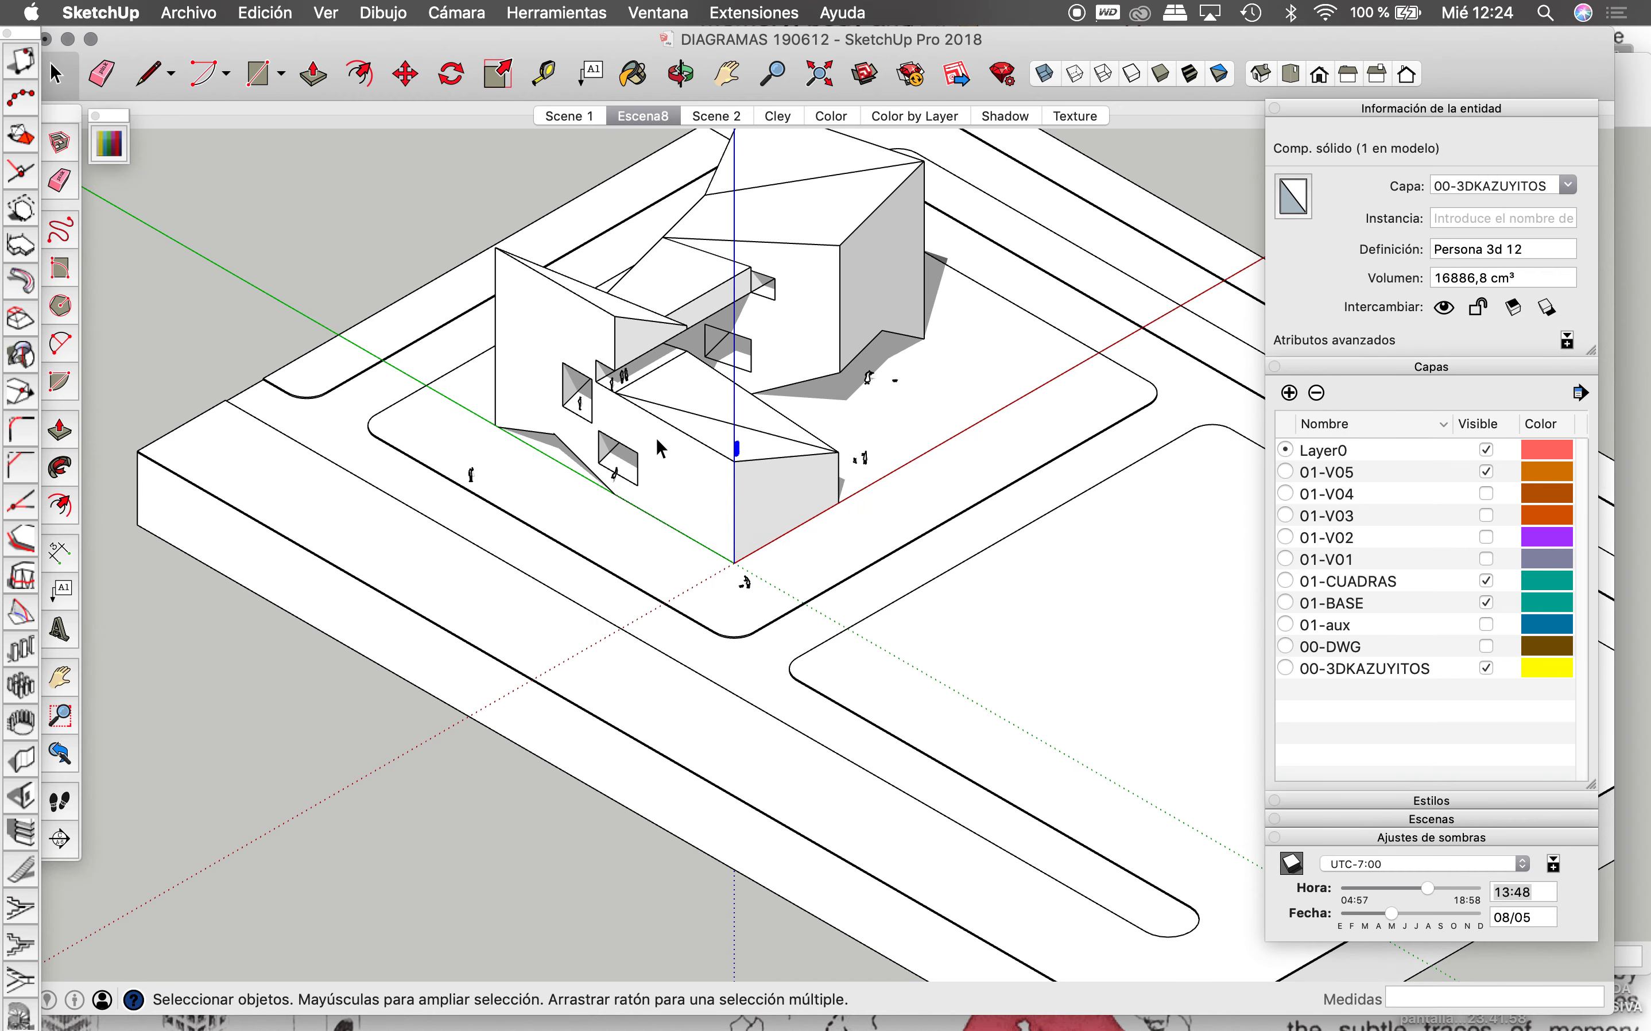
left_click(432, 226)
Step: Select the Persona 3d 01 figure in the people-figures file
left_click(1636, 105)
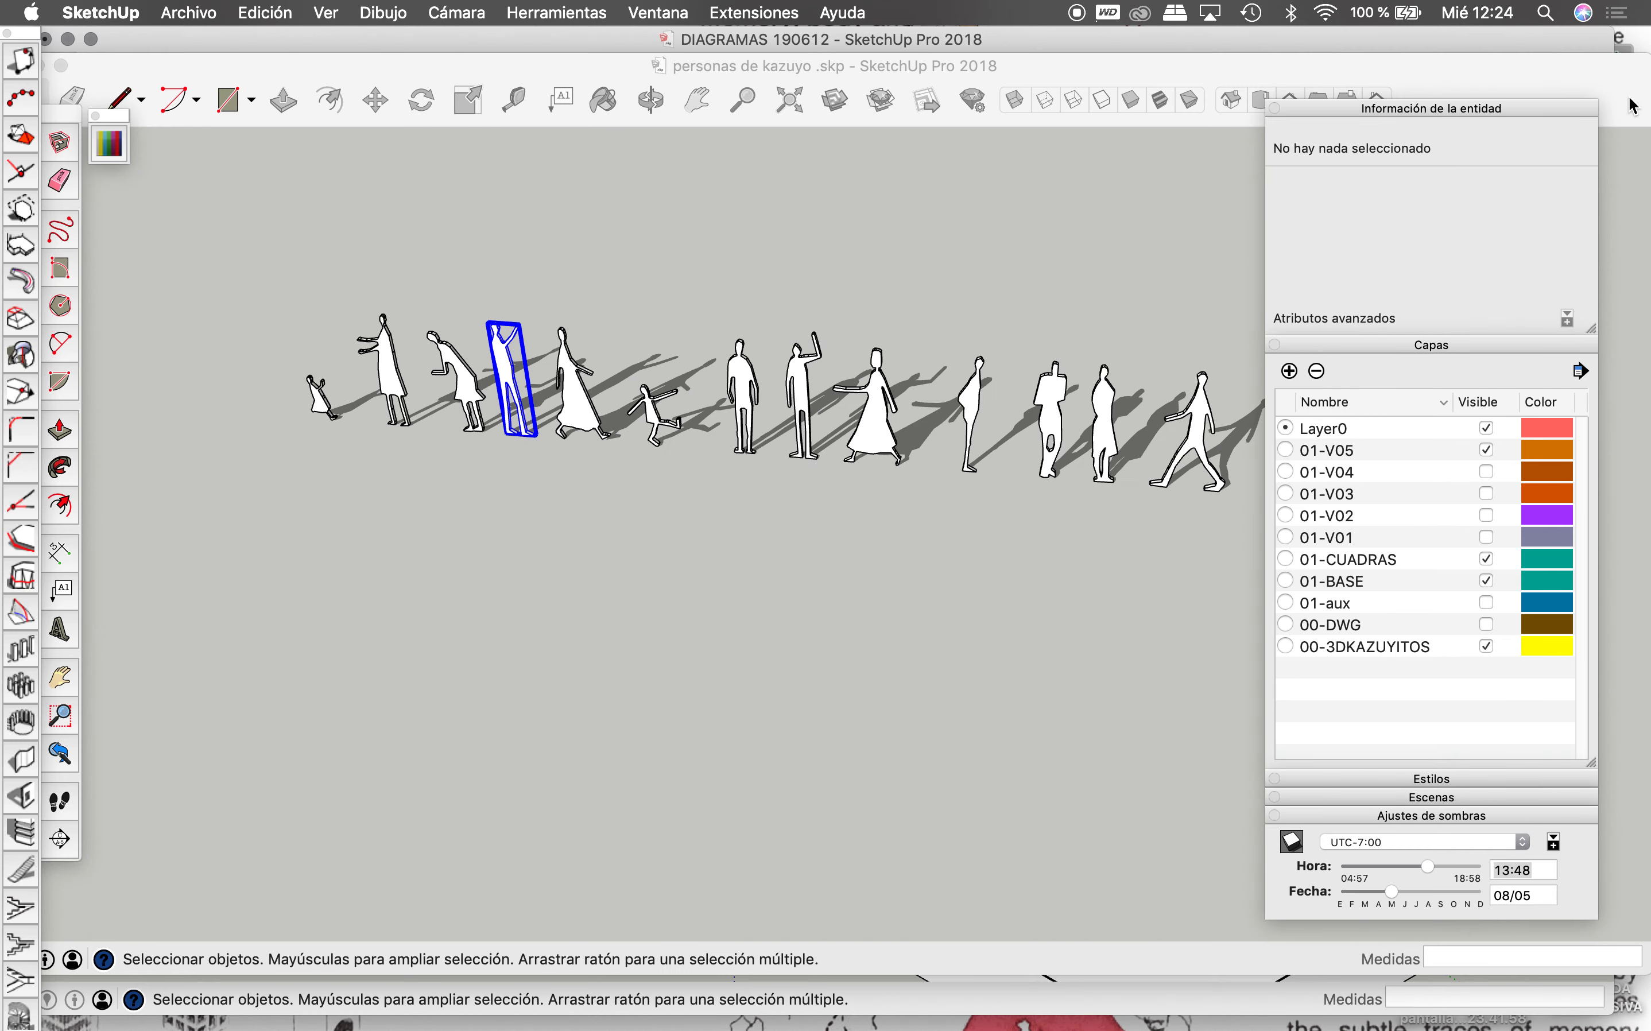
left_click(1208, 352)
middle_click_drag(1208, 351, 768, 392)
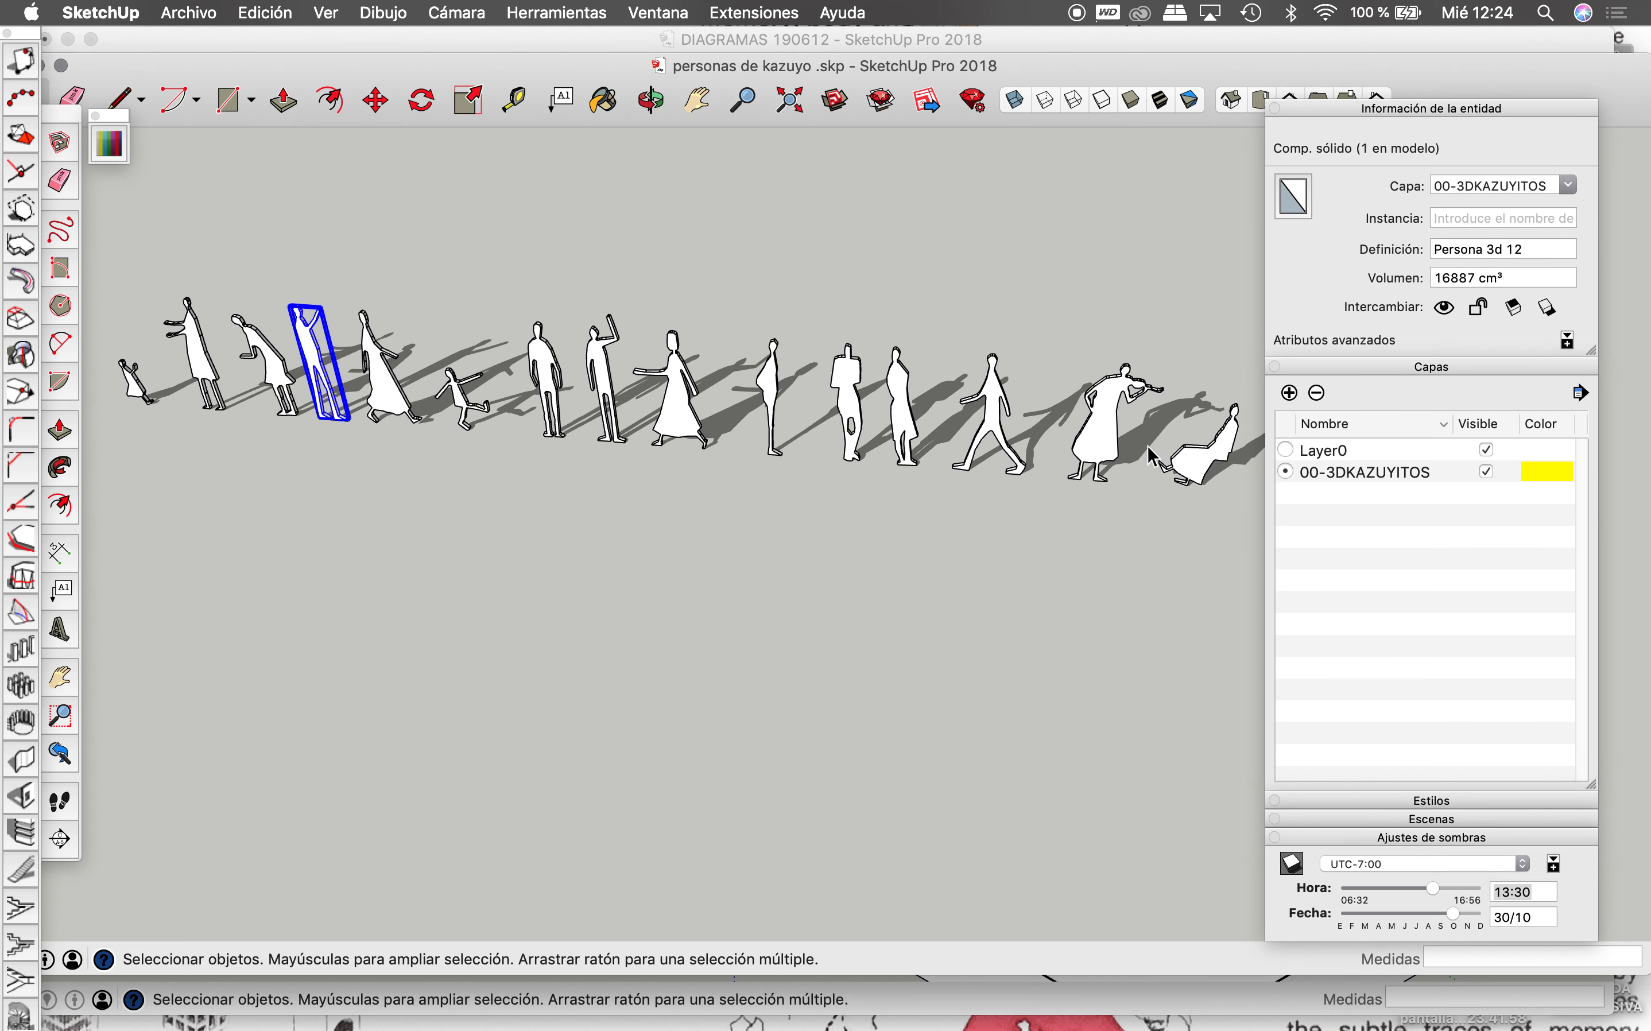
scroll(768, 392, "down", 2)
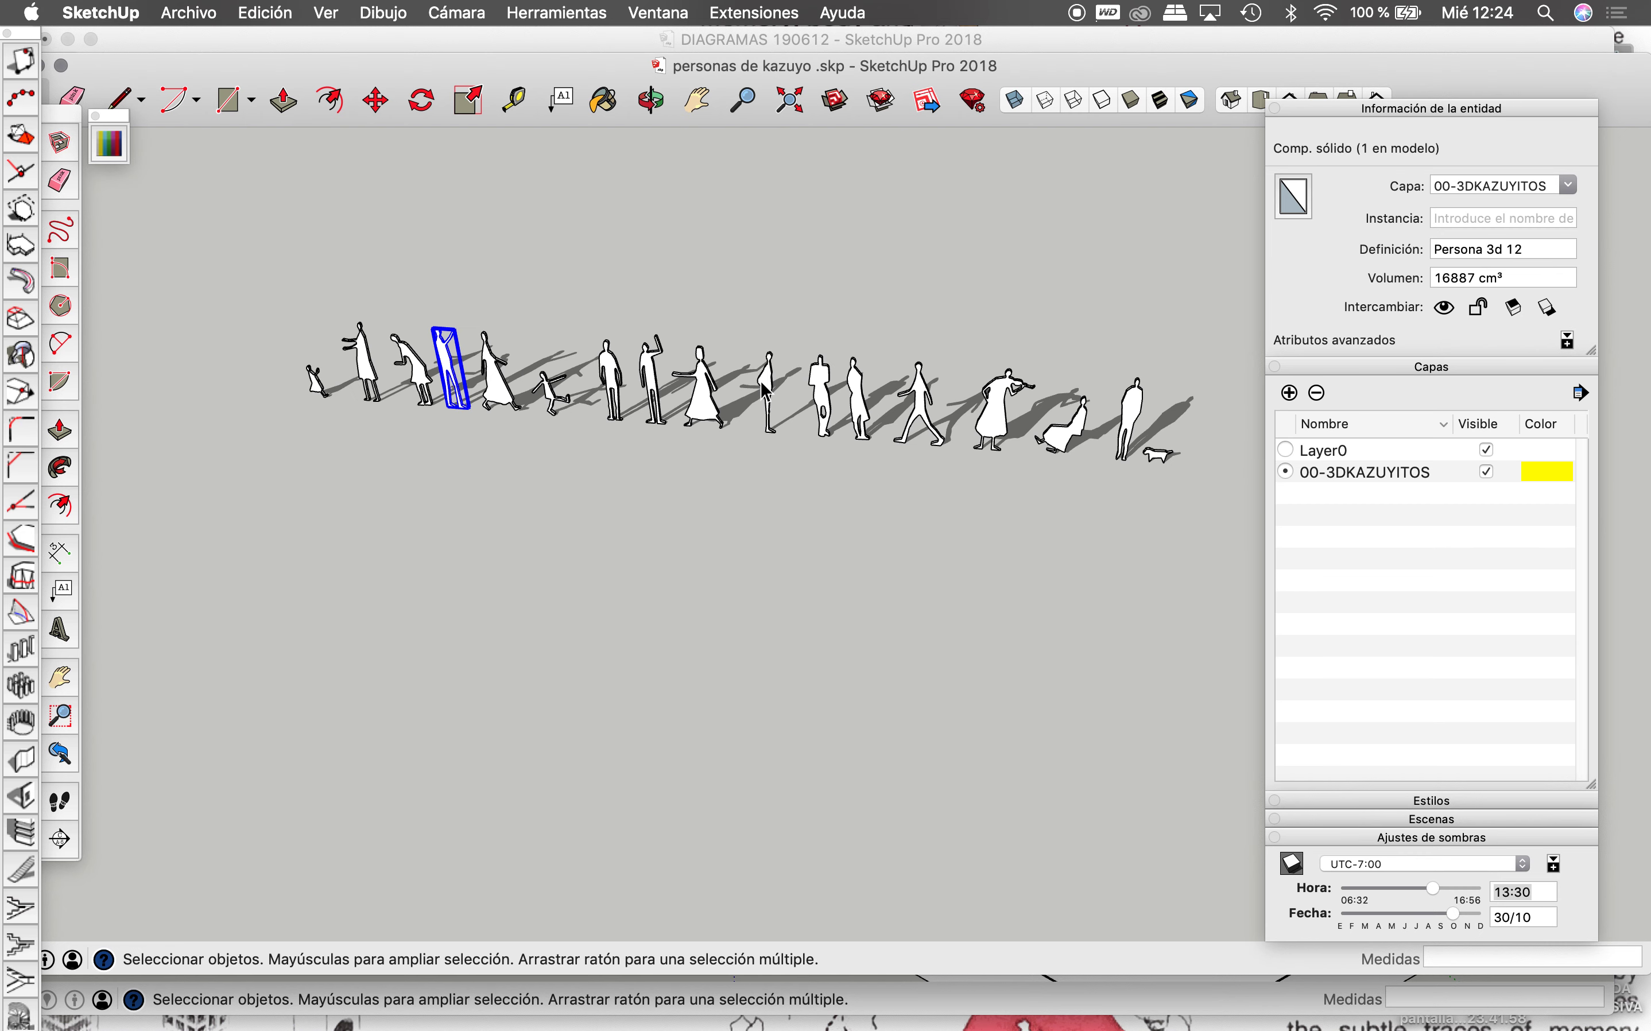
left_click(1134, 416)
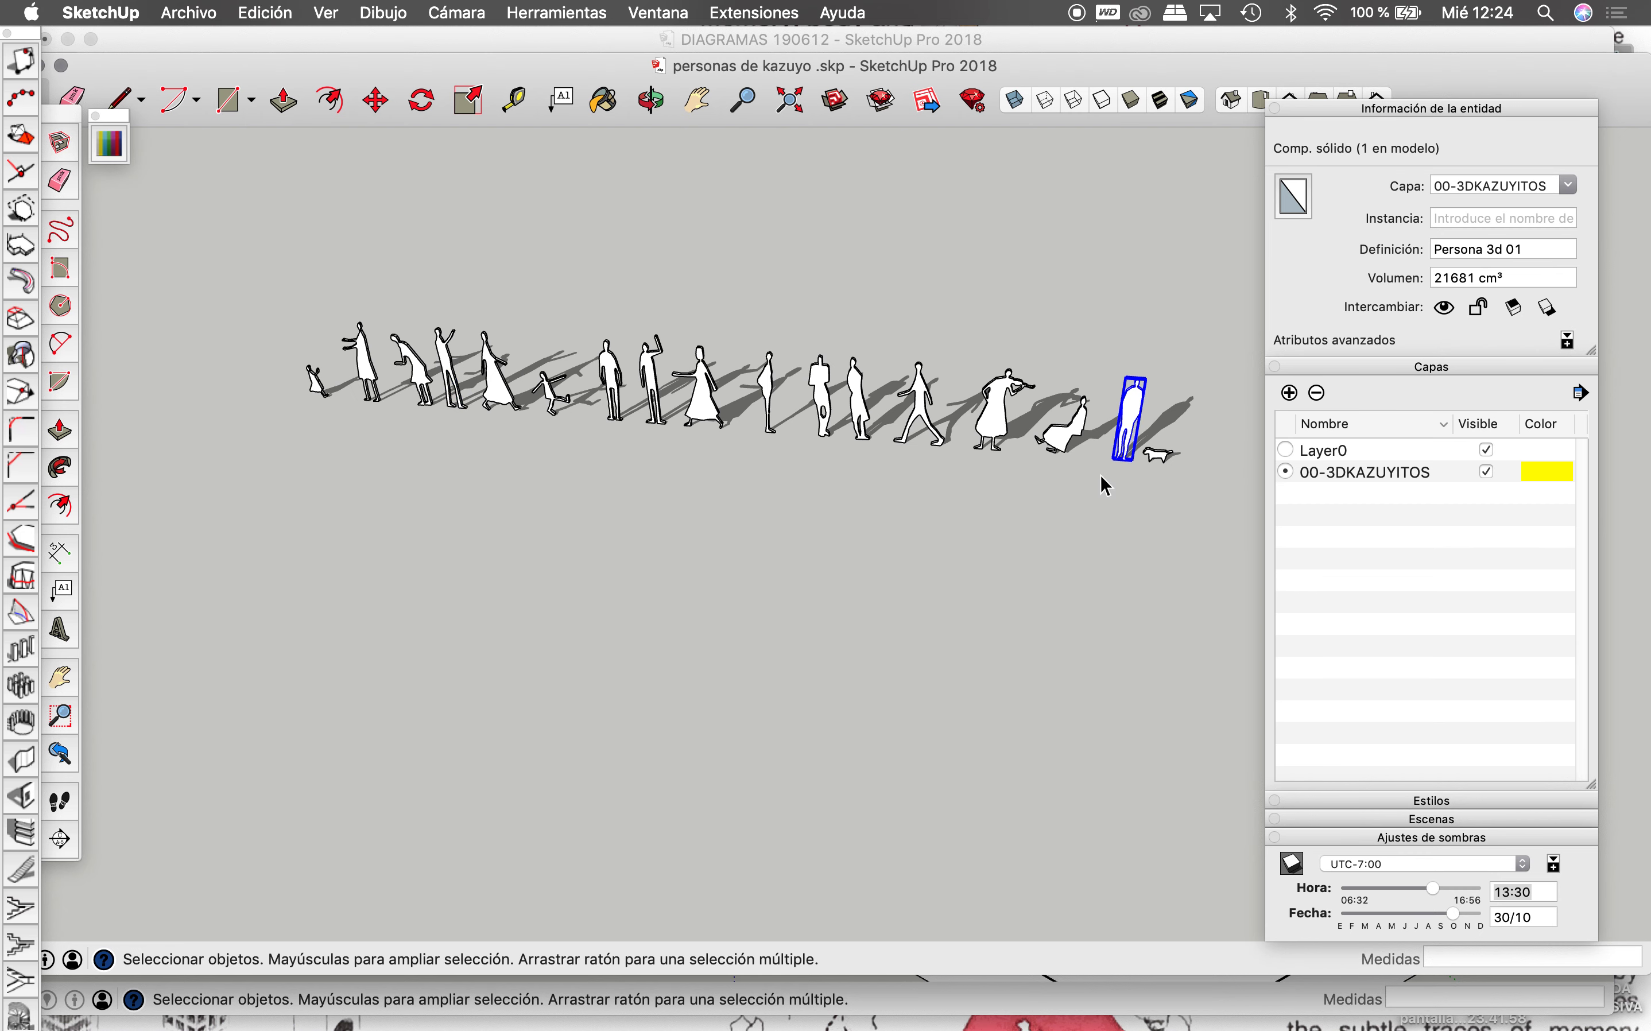
Step: Paste the Persona 3d 01 figure inside the building's upper wall opening
left_click(1582, 43)
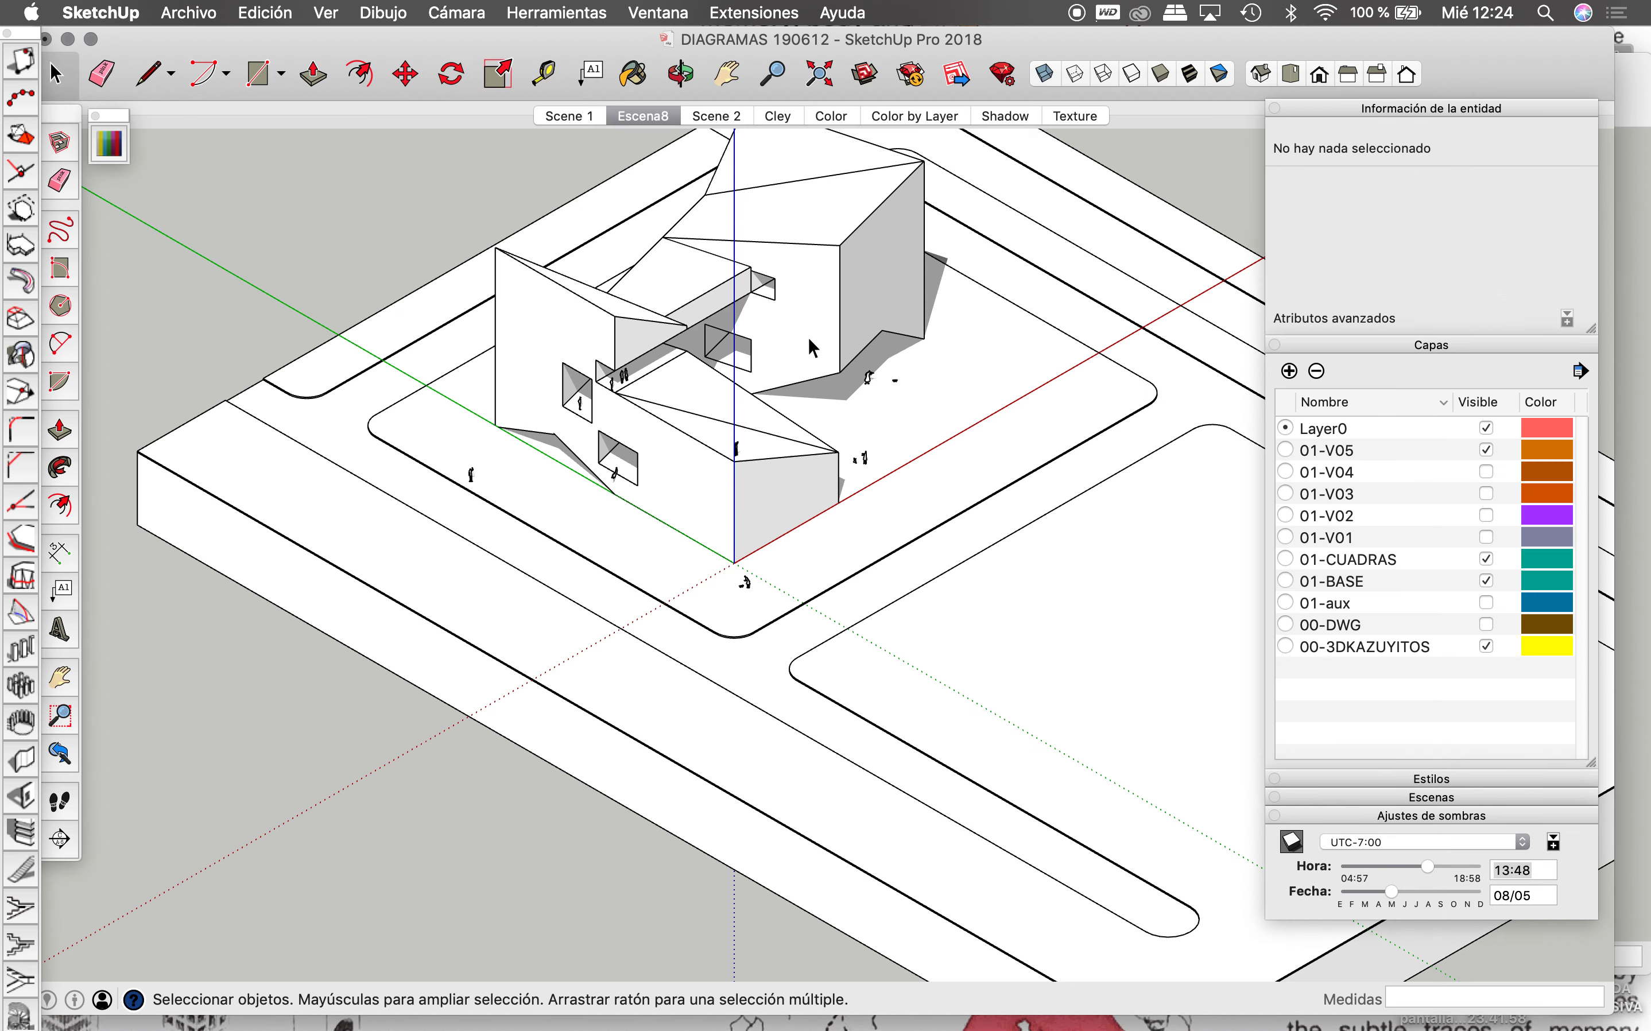
scroll(651, 355, "up", 5)
scroll(482, 477, "up", 2)
scroll(481, 478, "up", 2)
key("super+v")
scroll(496, 549, "up", 3)
left_click(496, 549)
Step: Rotate the Persona 3d 01 figure 45° in the upper opening
key("q")
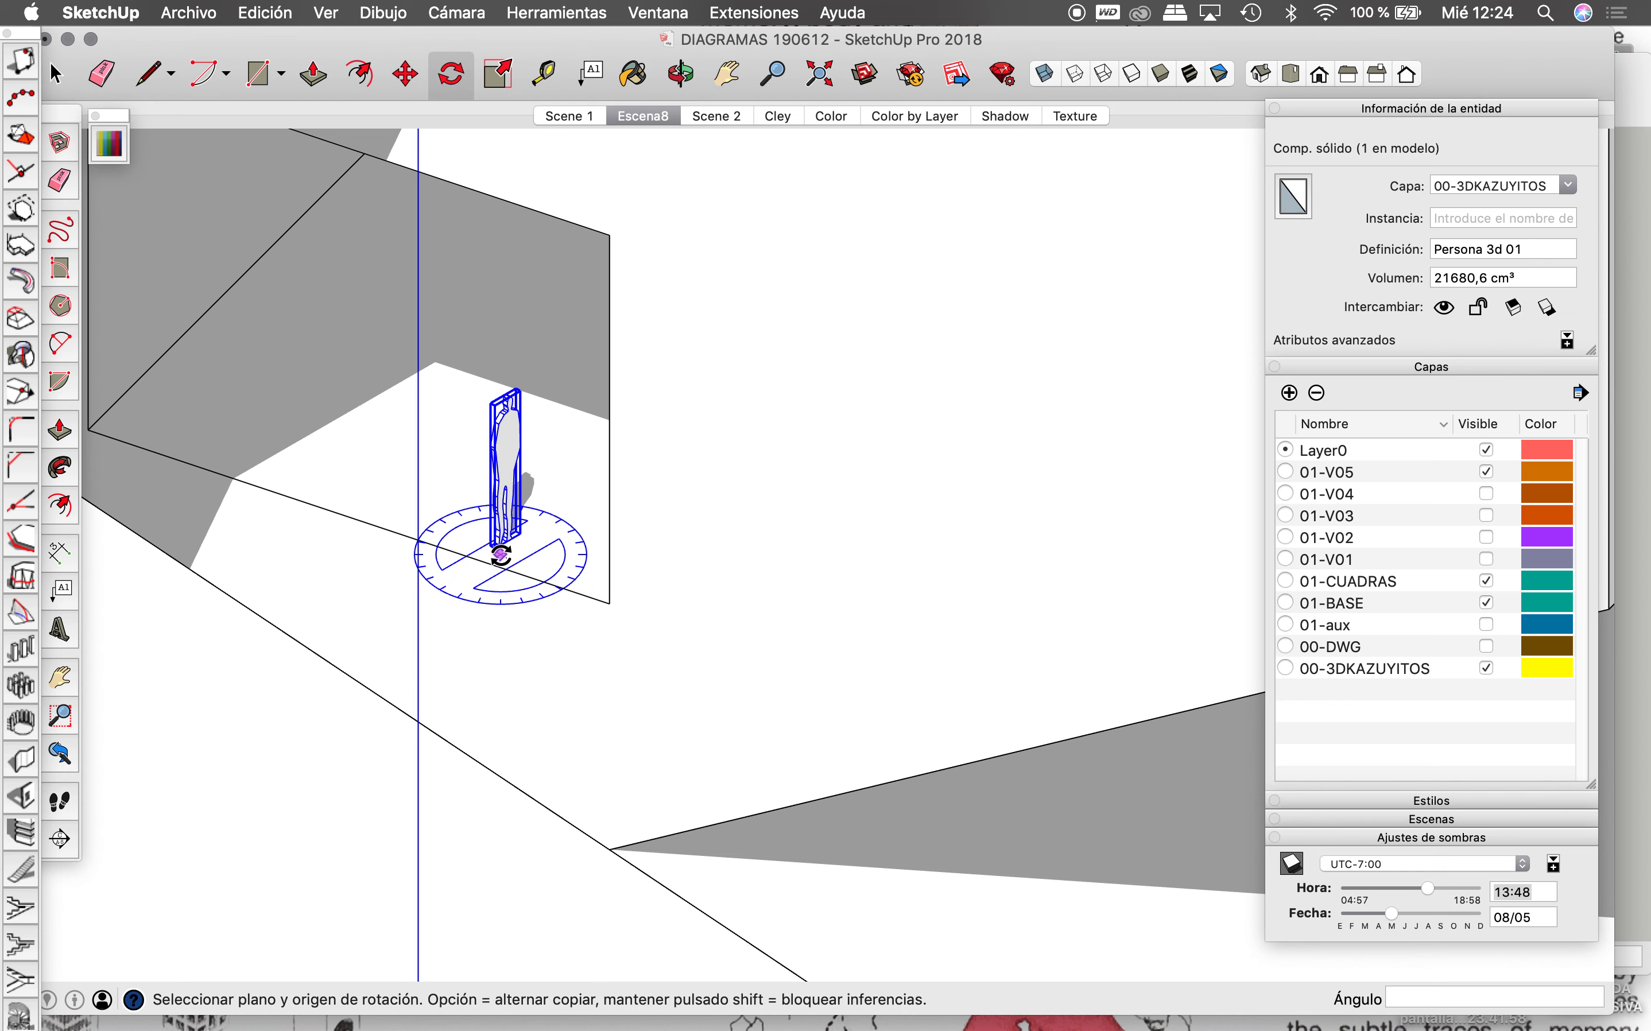
left_click(551, 537)
type("45")
left_click(579, 468)
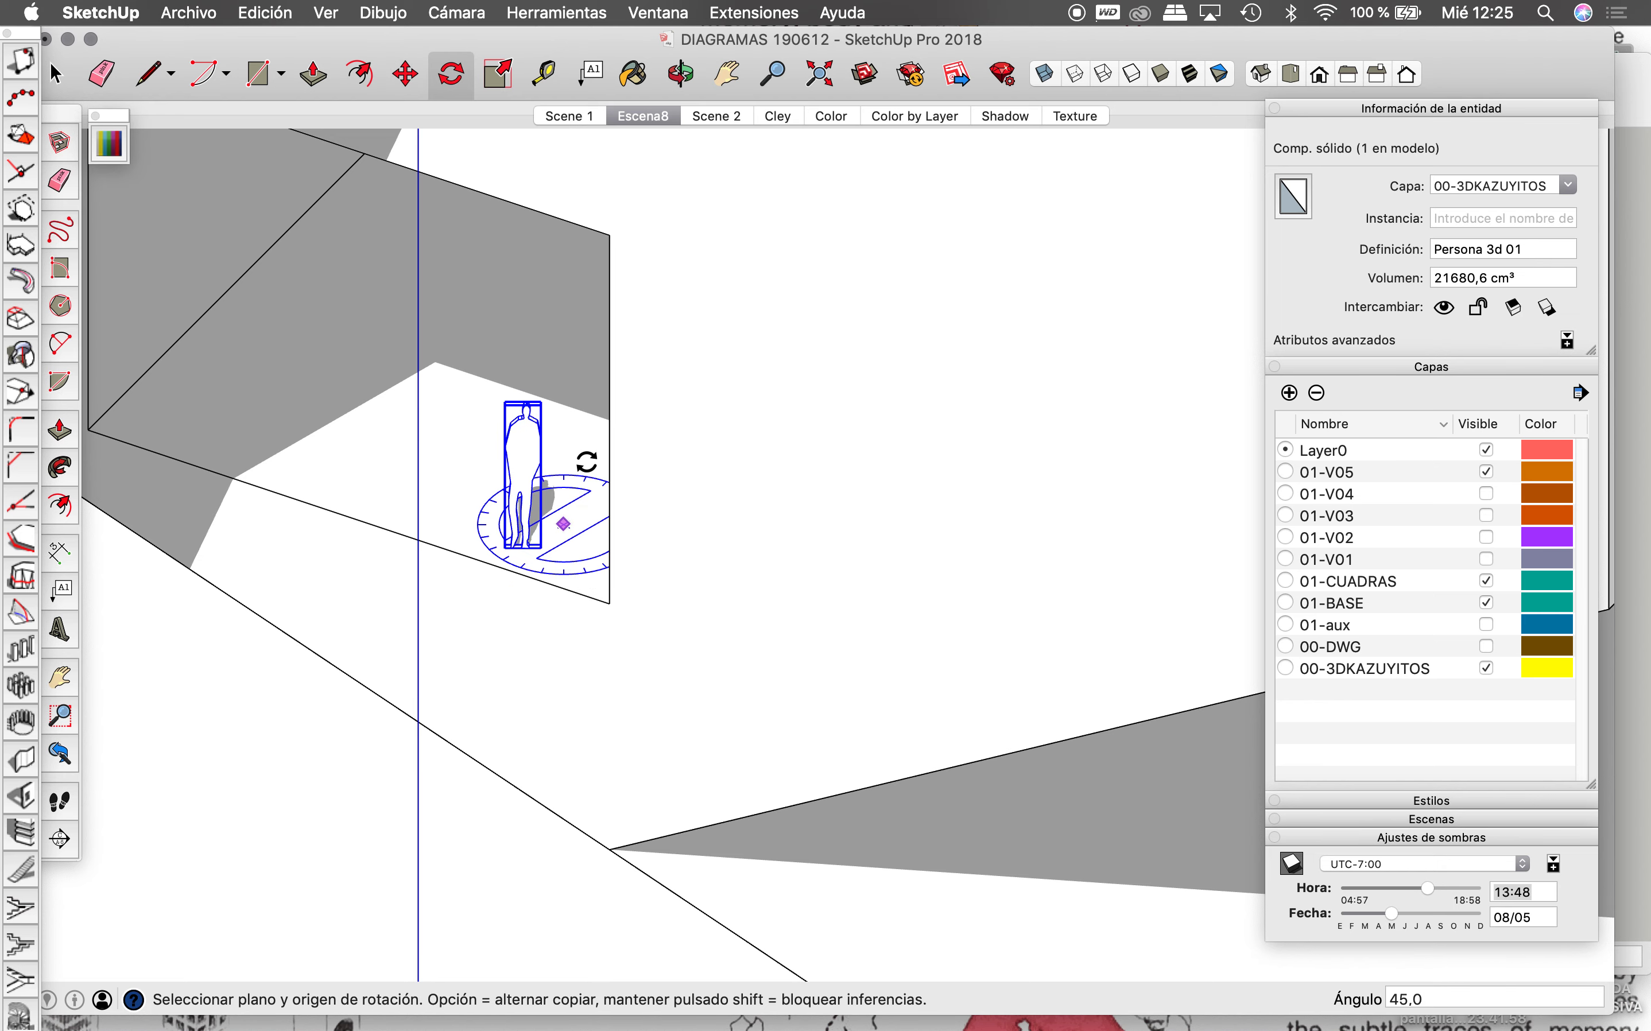
scroll(572, 453, "down", 3)
scroll(573, 450, "down", 2)
key("space")
scroll(682, 407, "down", 2)
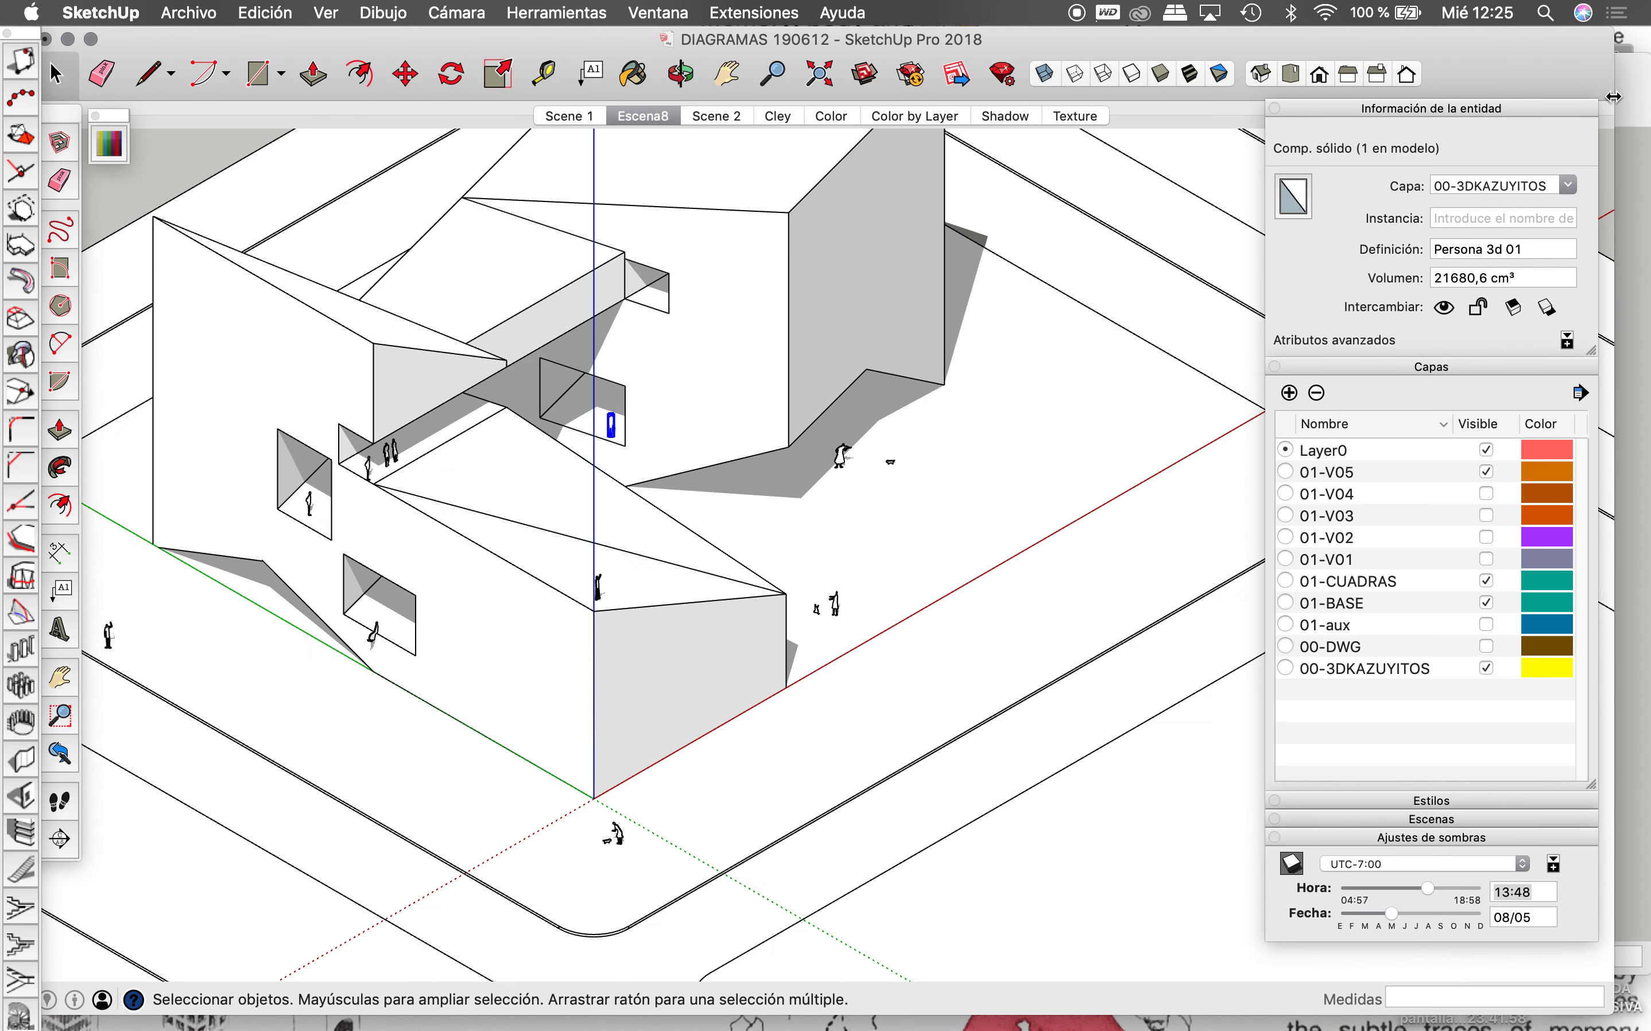
Step: Select the Niño 3d 01 child figure in the people-figures file
left_click(1638, 92)
left_click(558, 403)
scroll(535, 396, "up", 2)
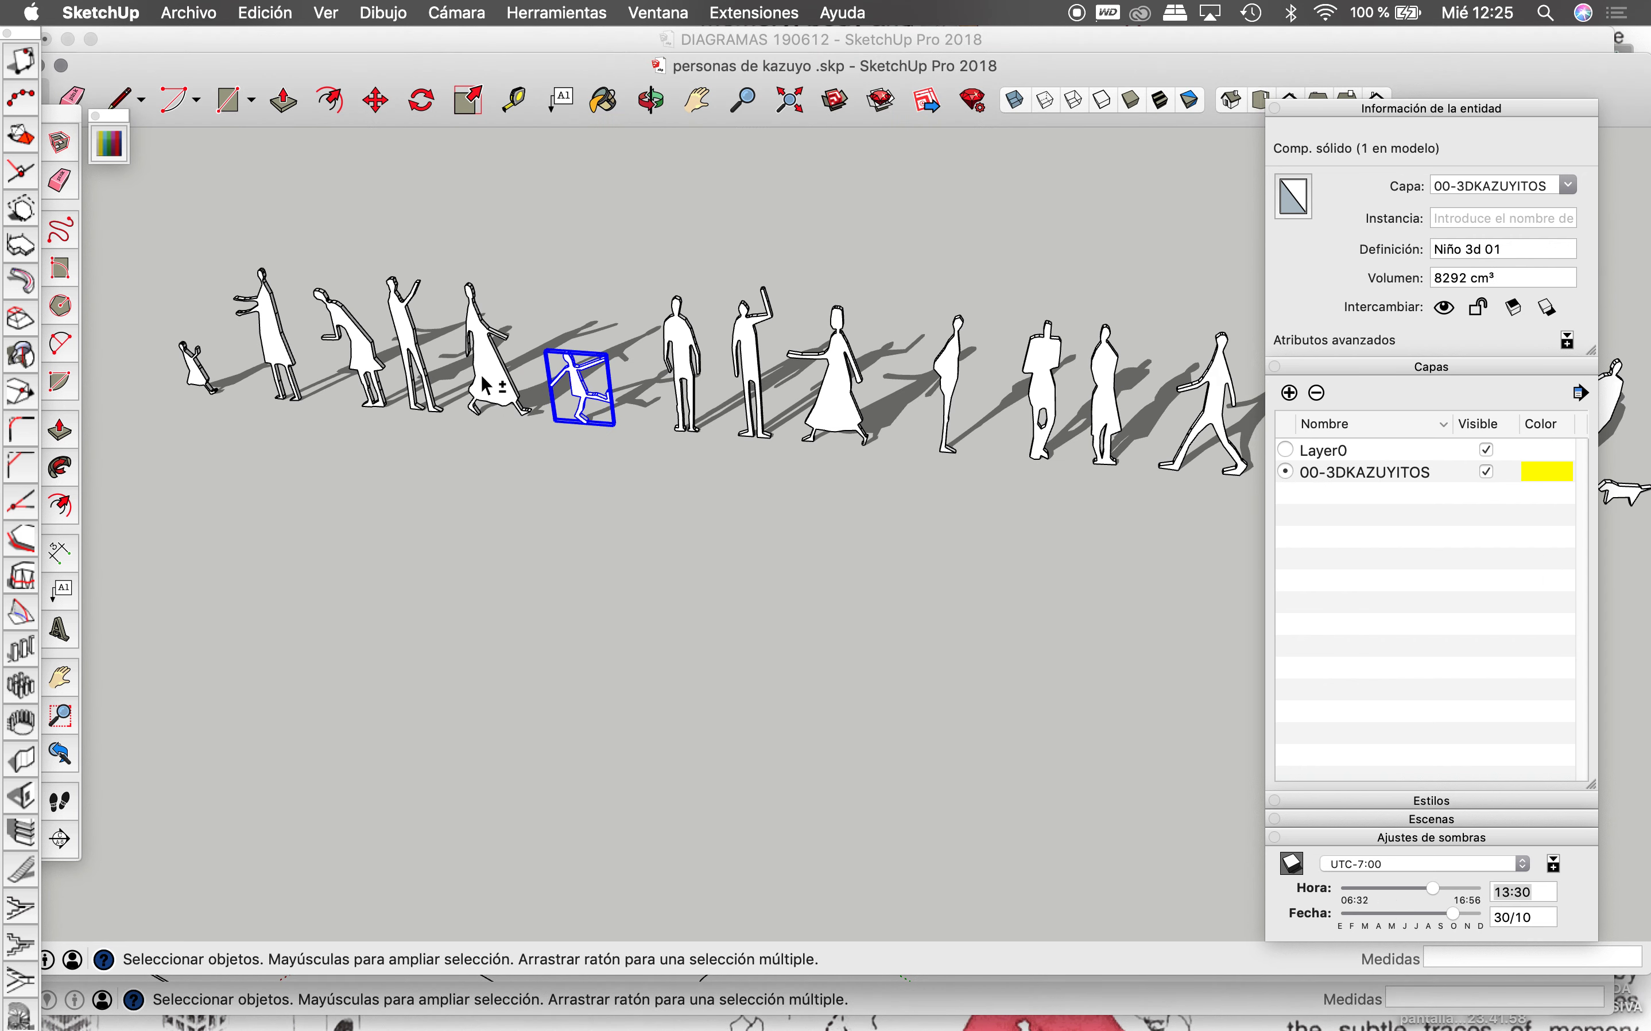
Step: Paste a group of four figures, including the child, on the ground right of the building
left_click(484, 385, "shift")
left_click(682, 368, "shift")
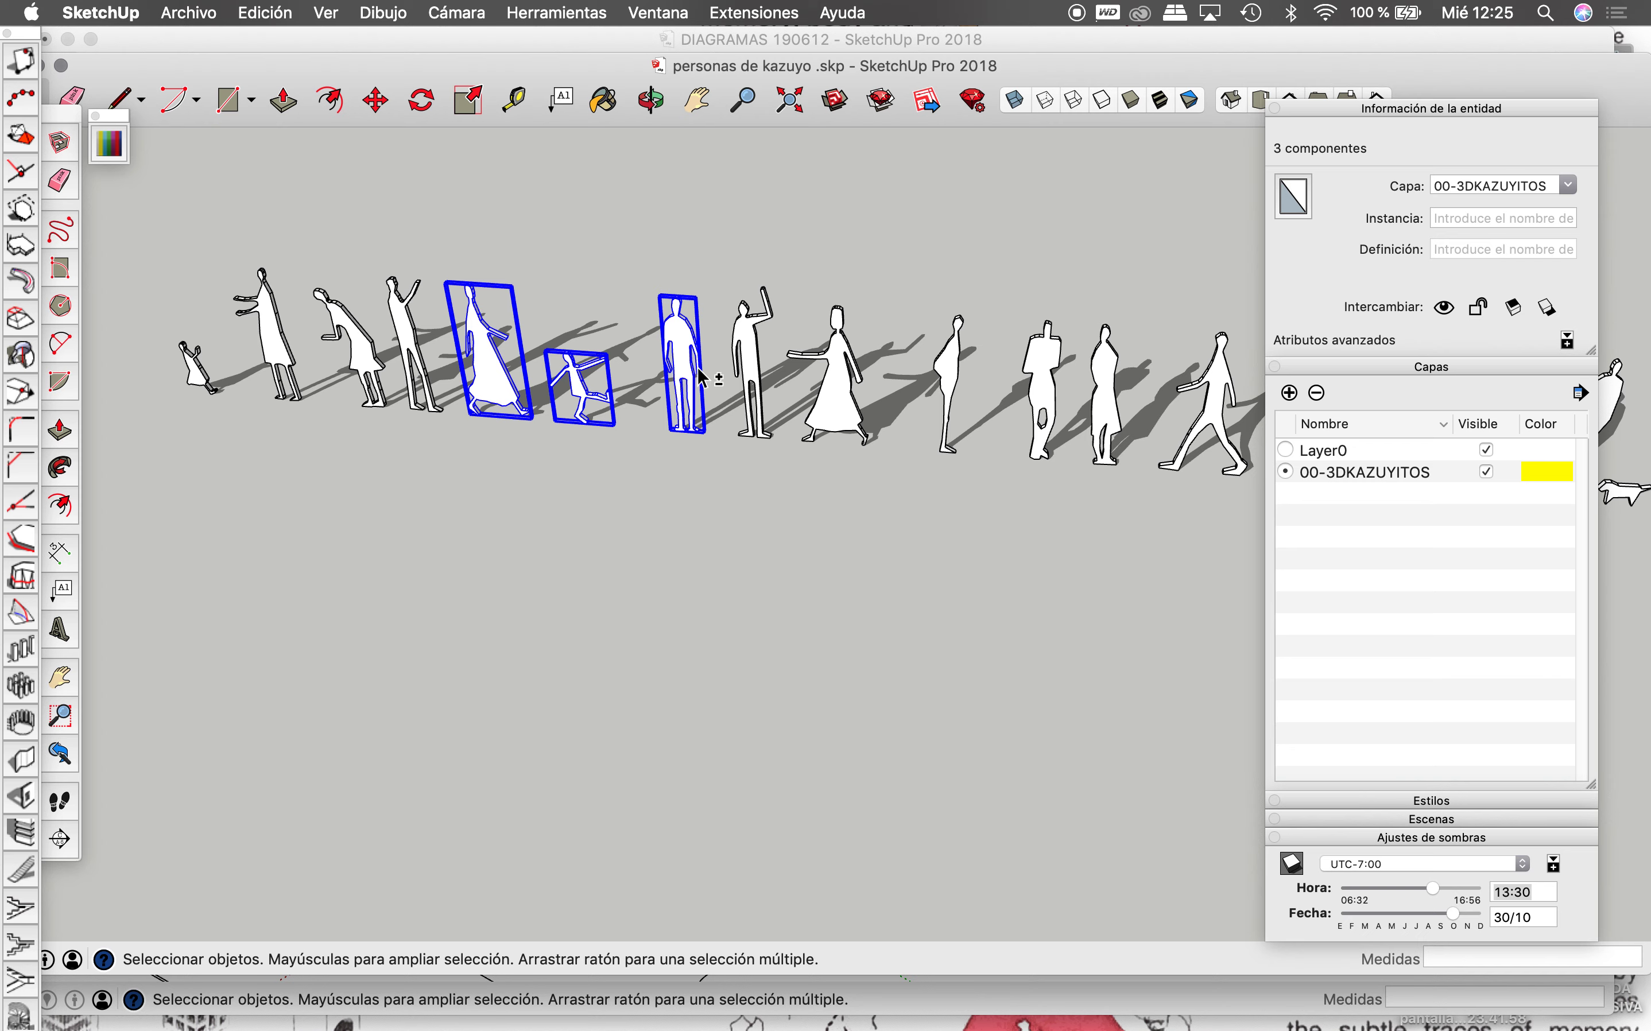
left_click(749, 382, "shift")
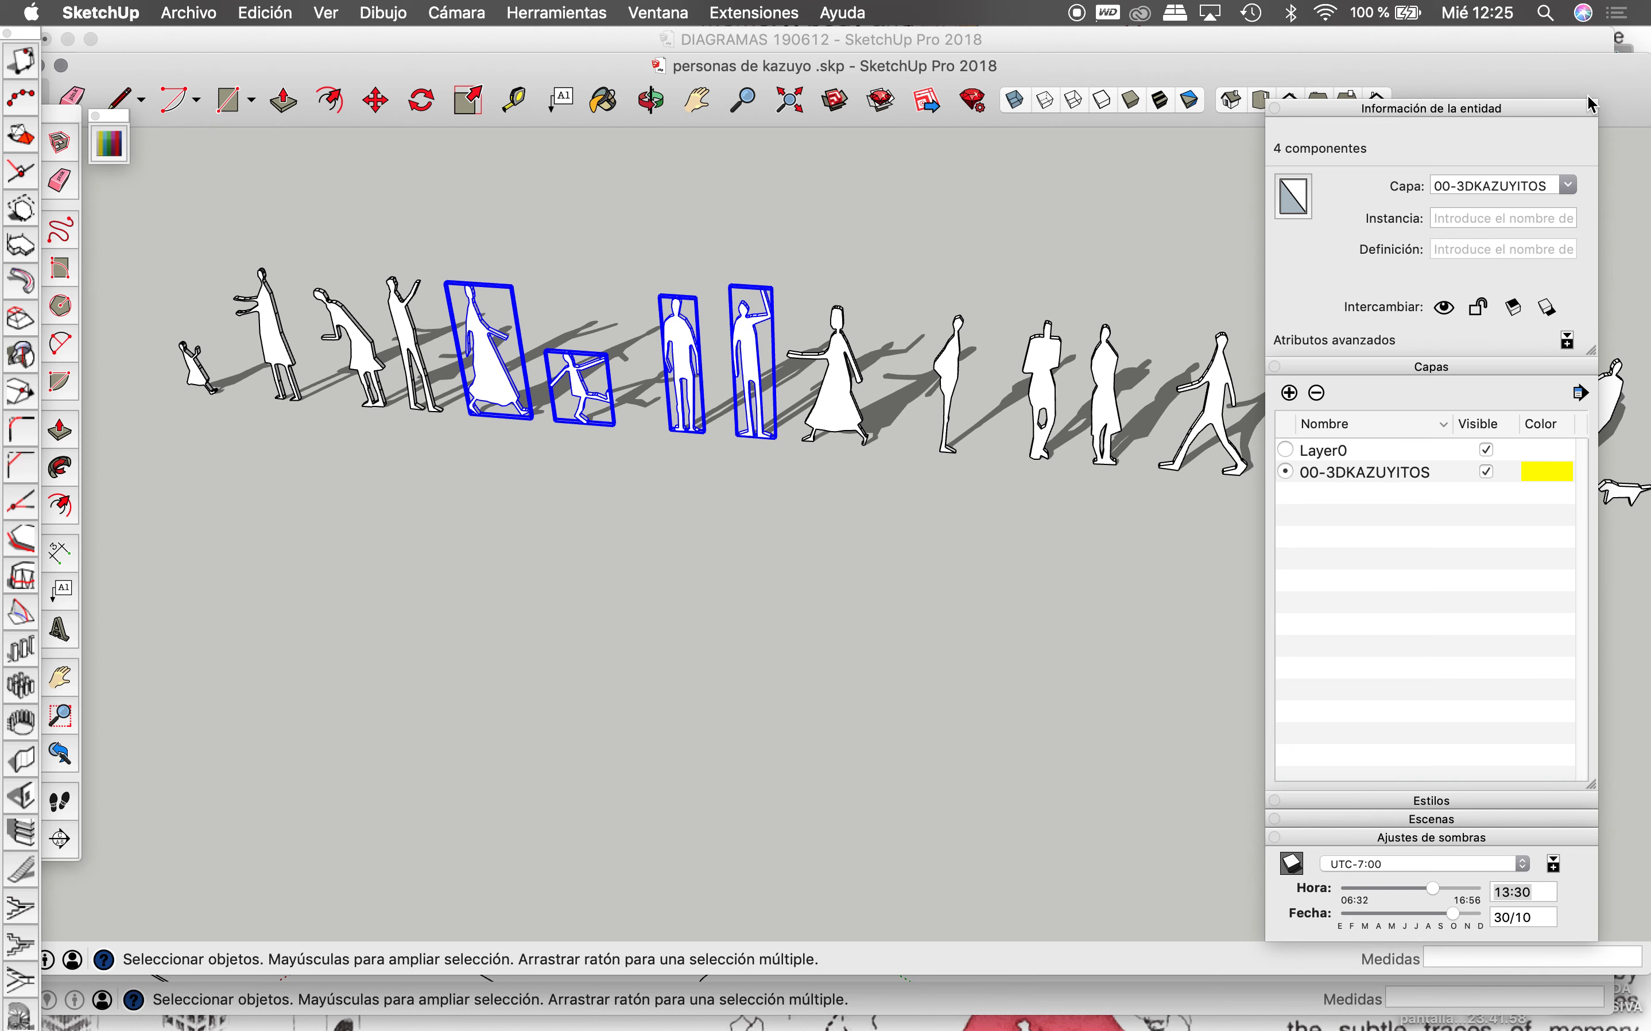
left_click(1567, 49)
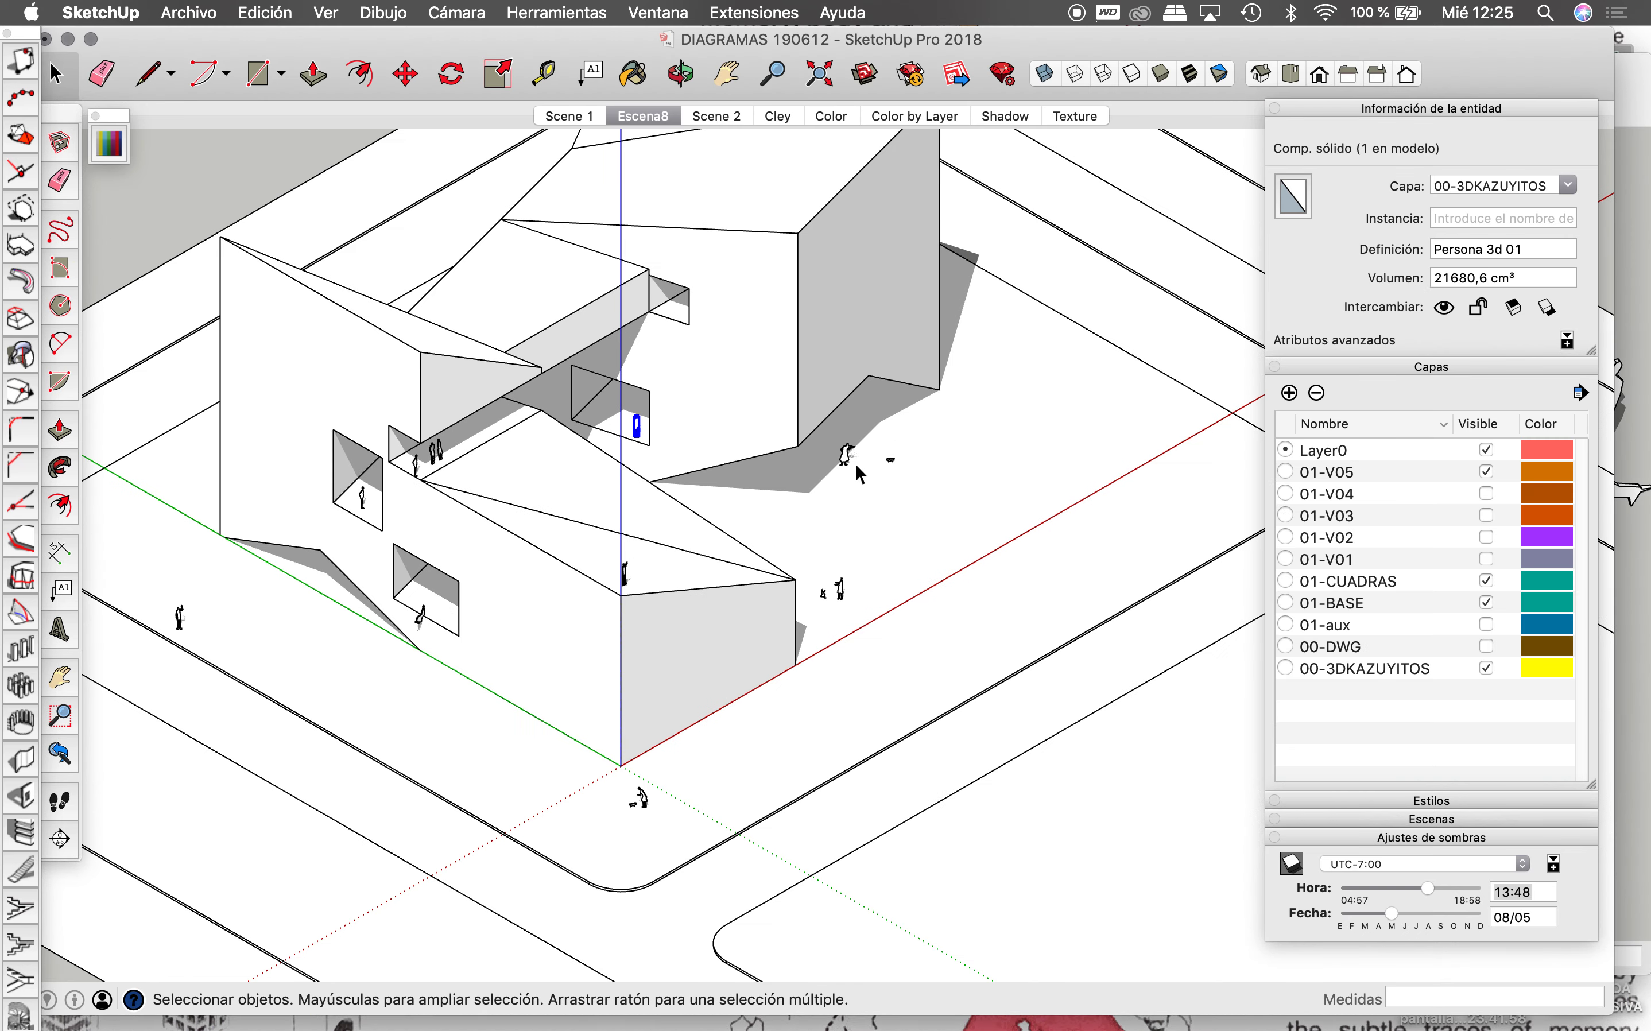
key("ctrl+v")
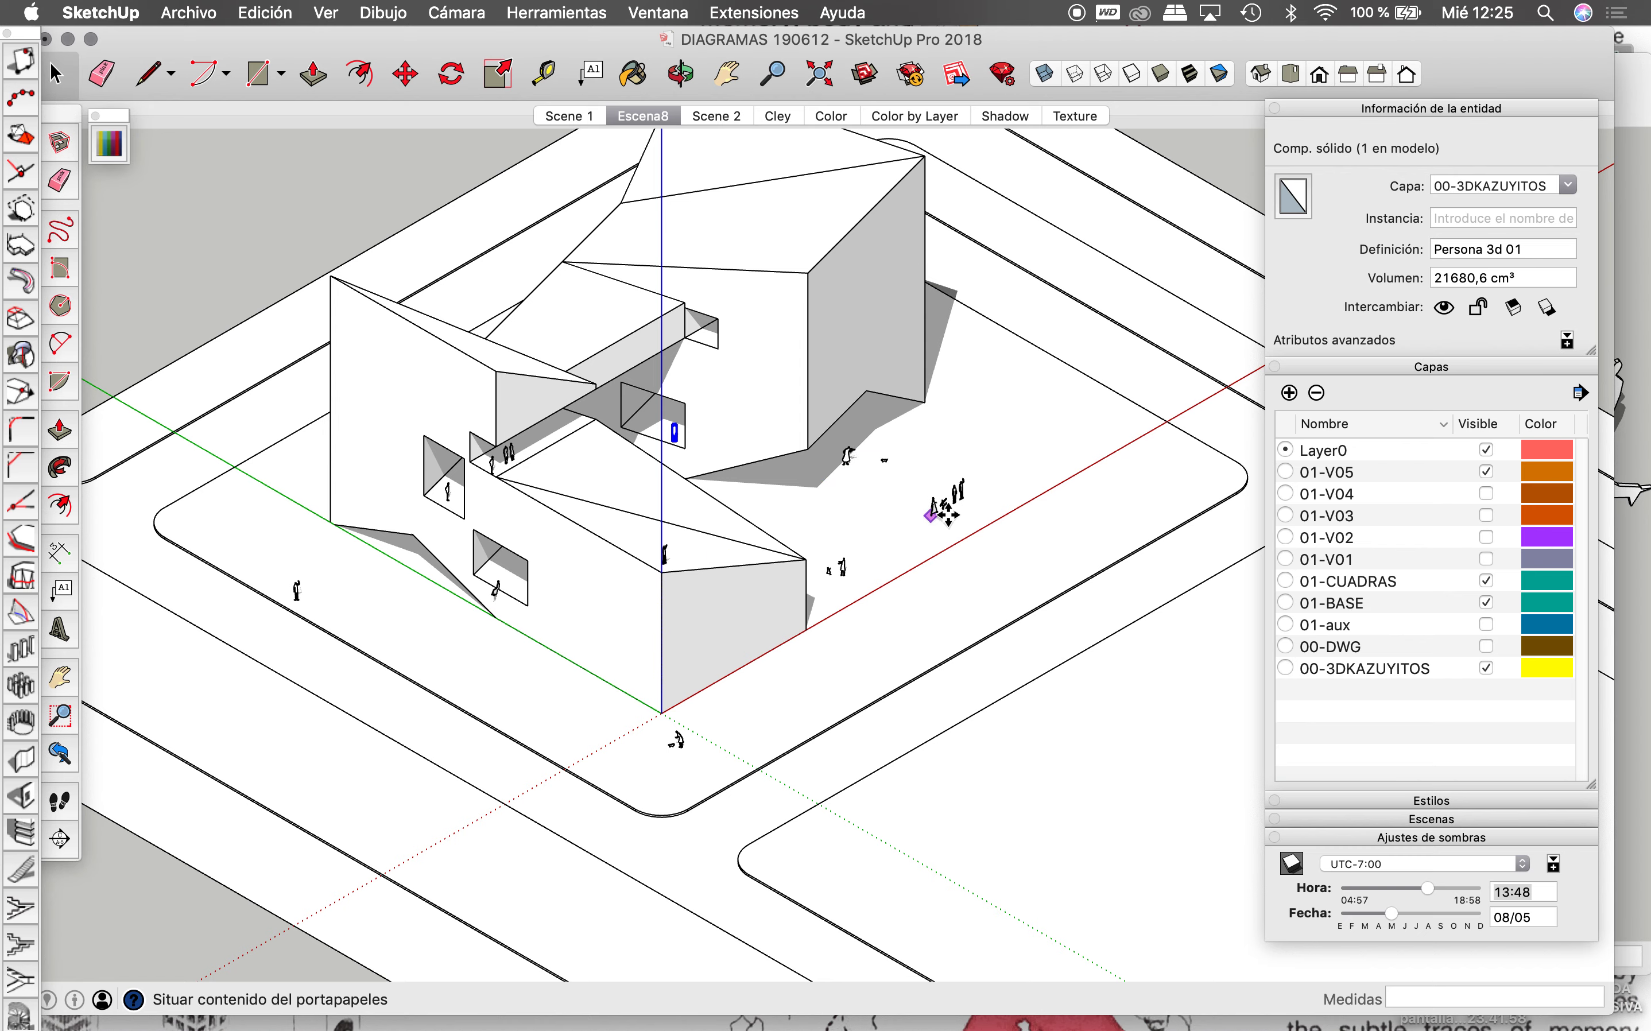
left_click(992, 484)
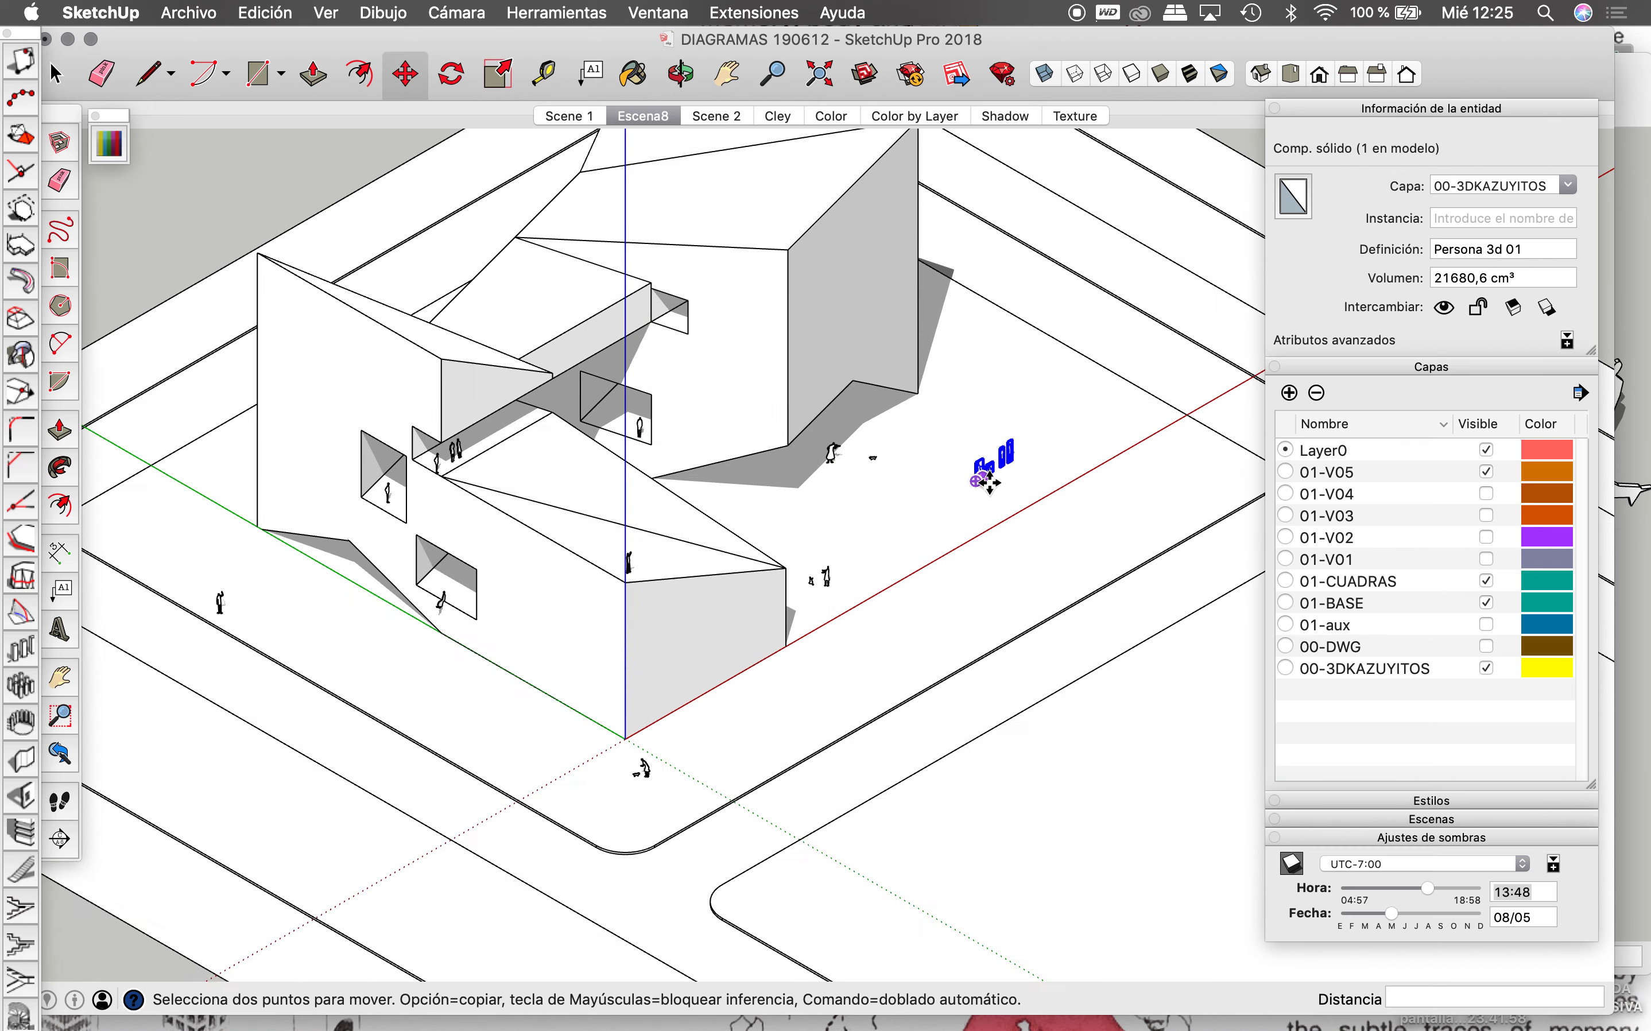
scroll(992, 483, "up", 5)
Step: Rotate the four-figure group 45°
key("q")
left_click(978, 493)
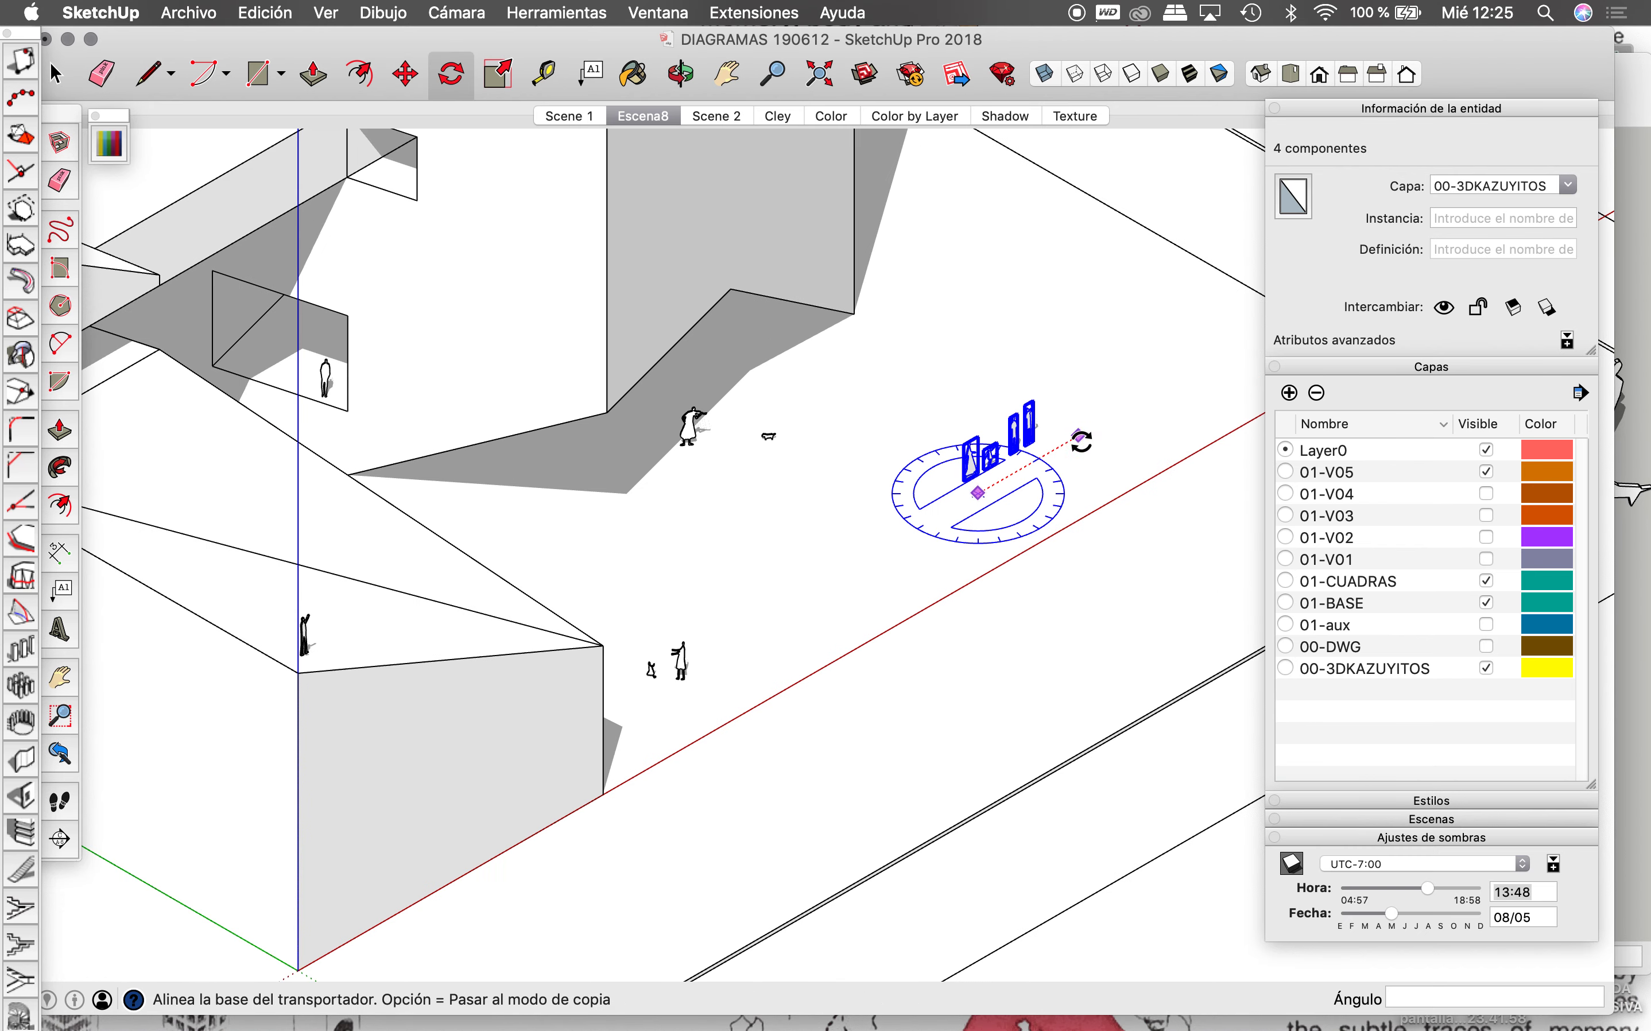
left_click(1079, 437)
scroll(1016, 372, "down", 10)
key("space")
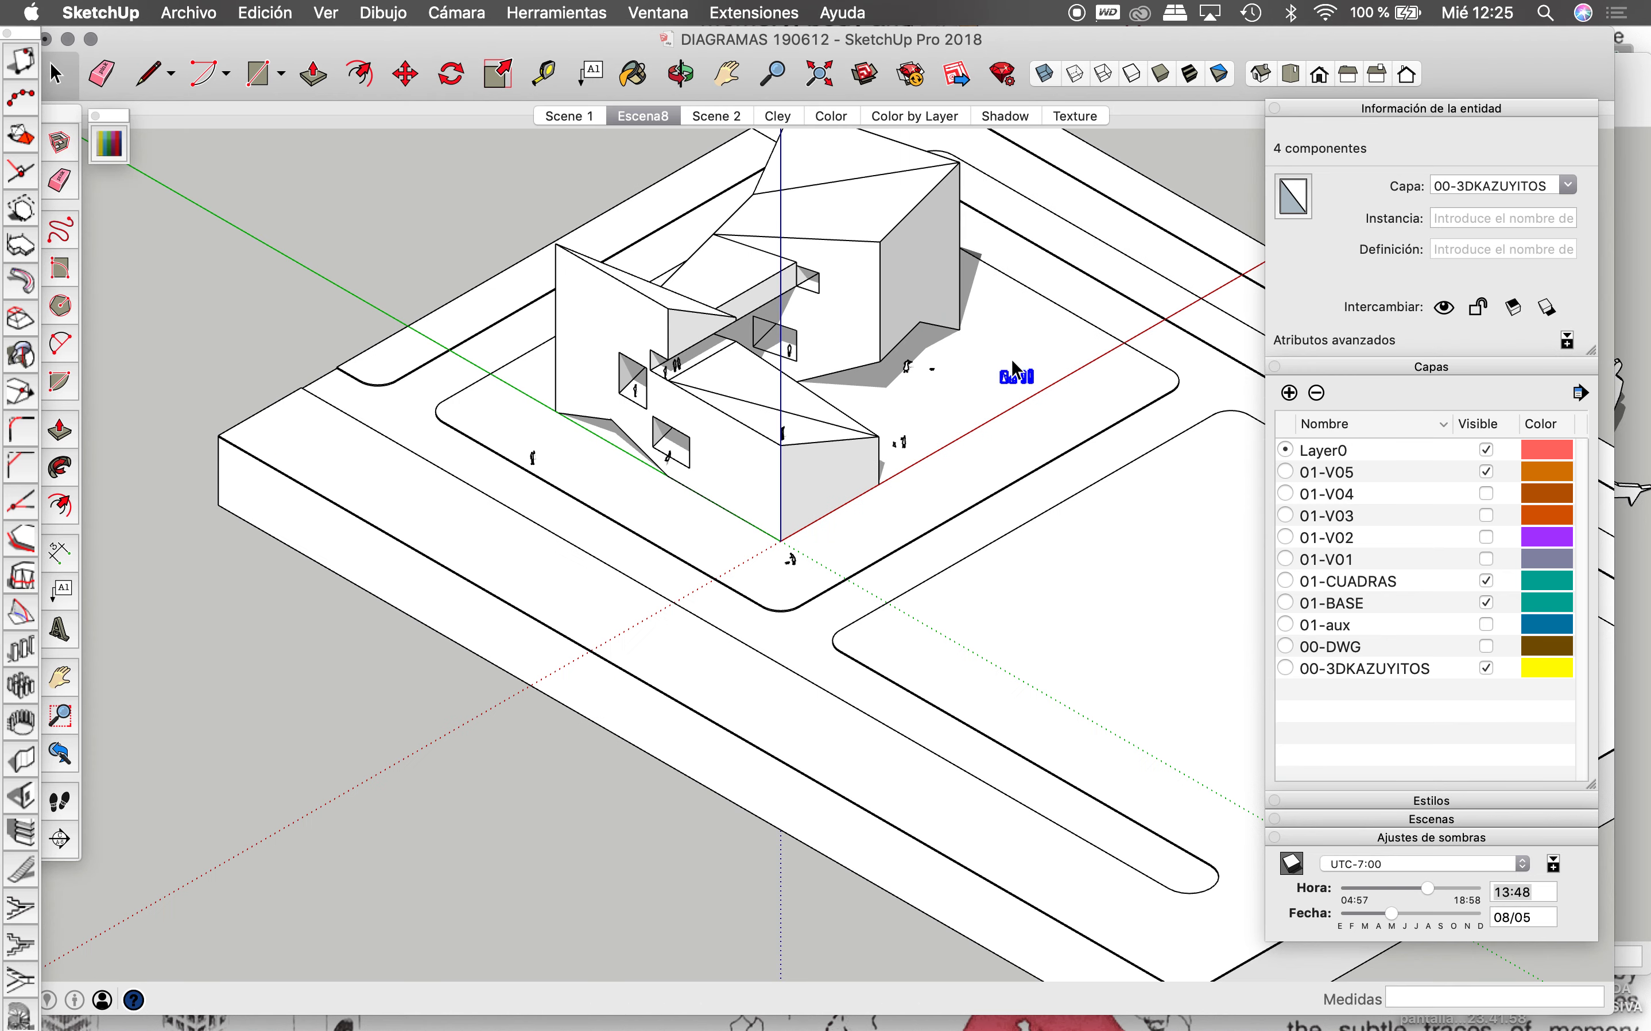
Step: Select the middle person figure in the model
scroll(739, 392, "up", 3)
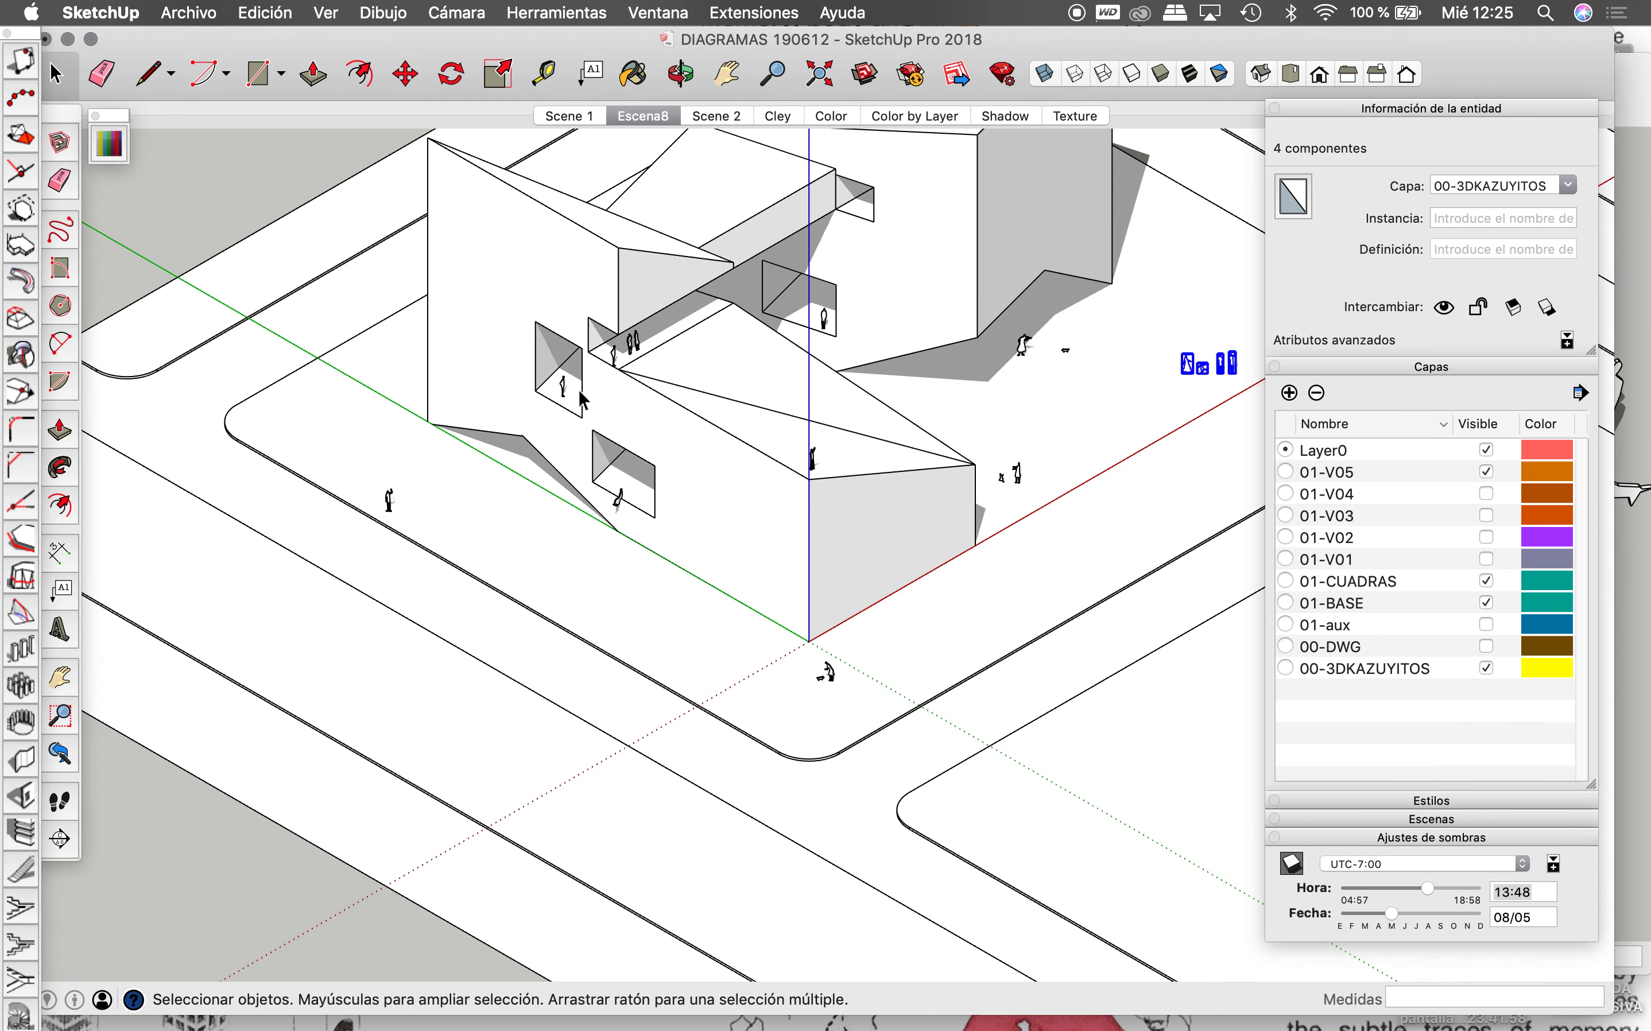
scroll(582, 395, "down", 2)
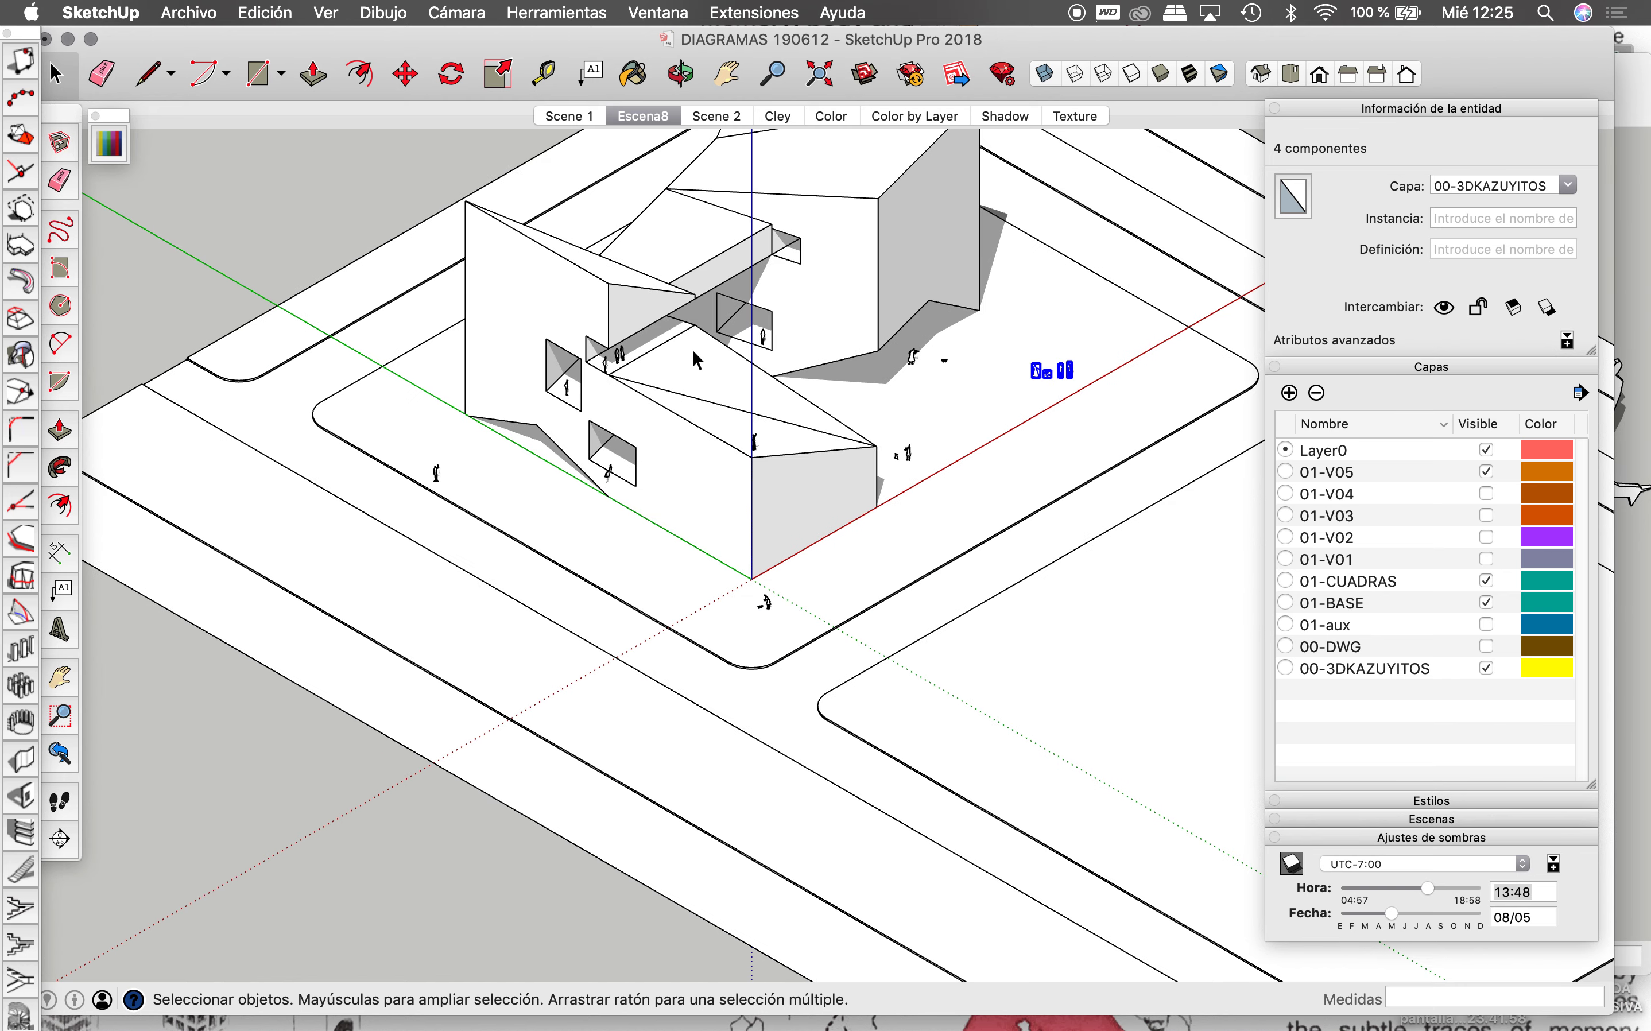
scroll(910, 372, "up", 4)
scroll(743, 563, "up", 2)
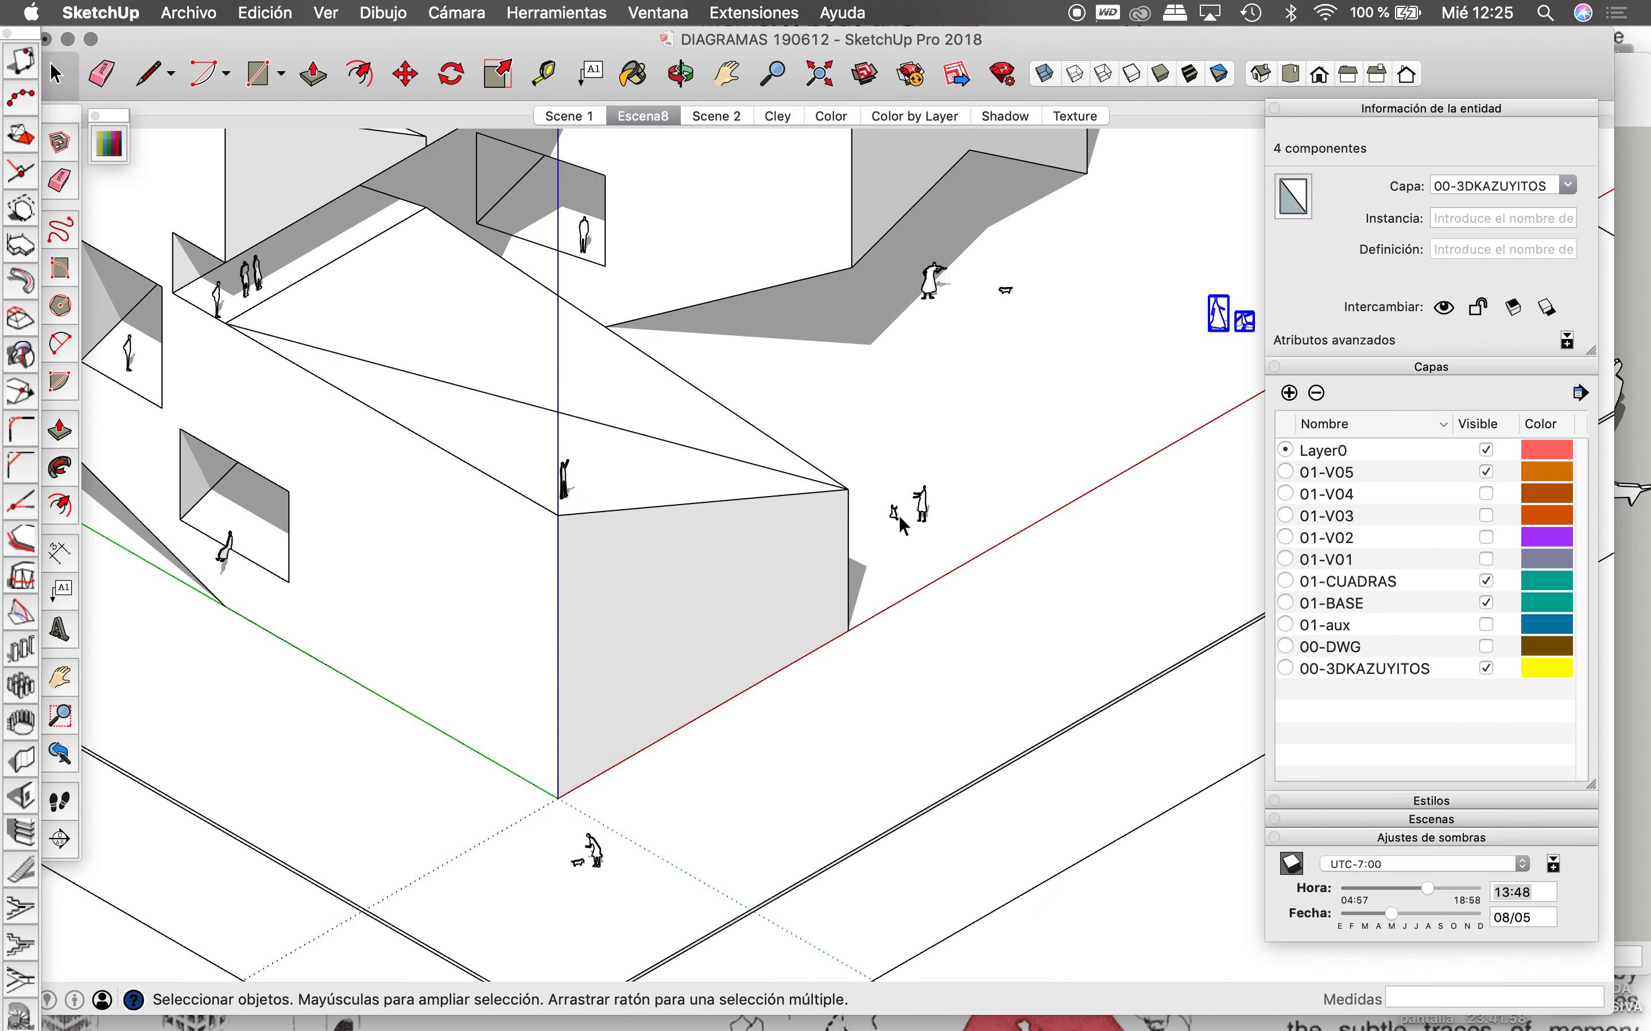
scroll(794, 584, "down", 2)
scroll(354, 403, "up", 1)
scroll(372, 369, "up", 2)
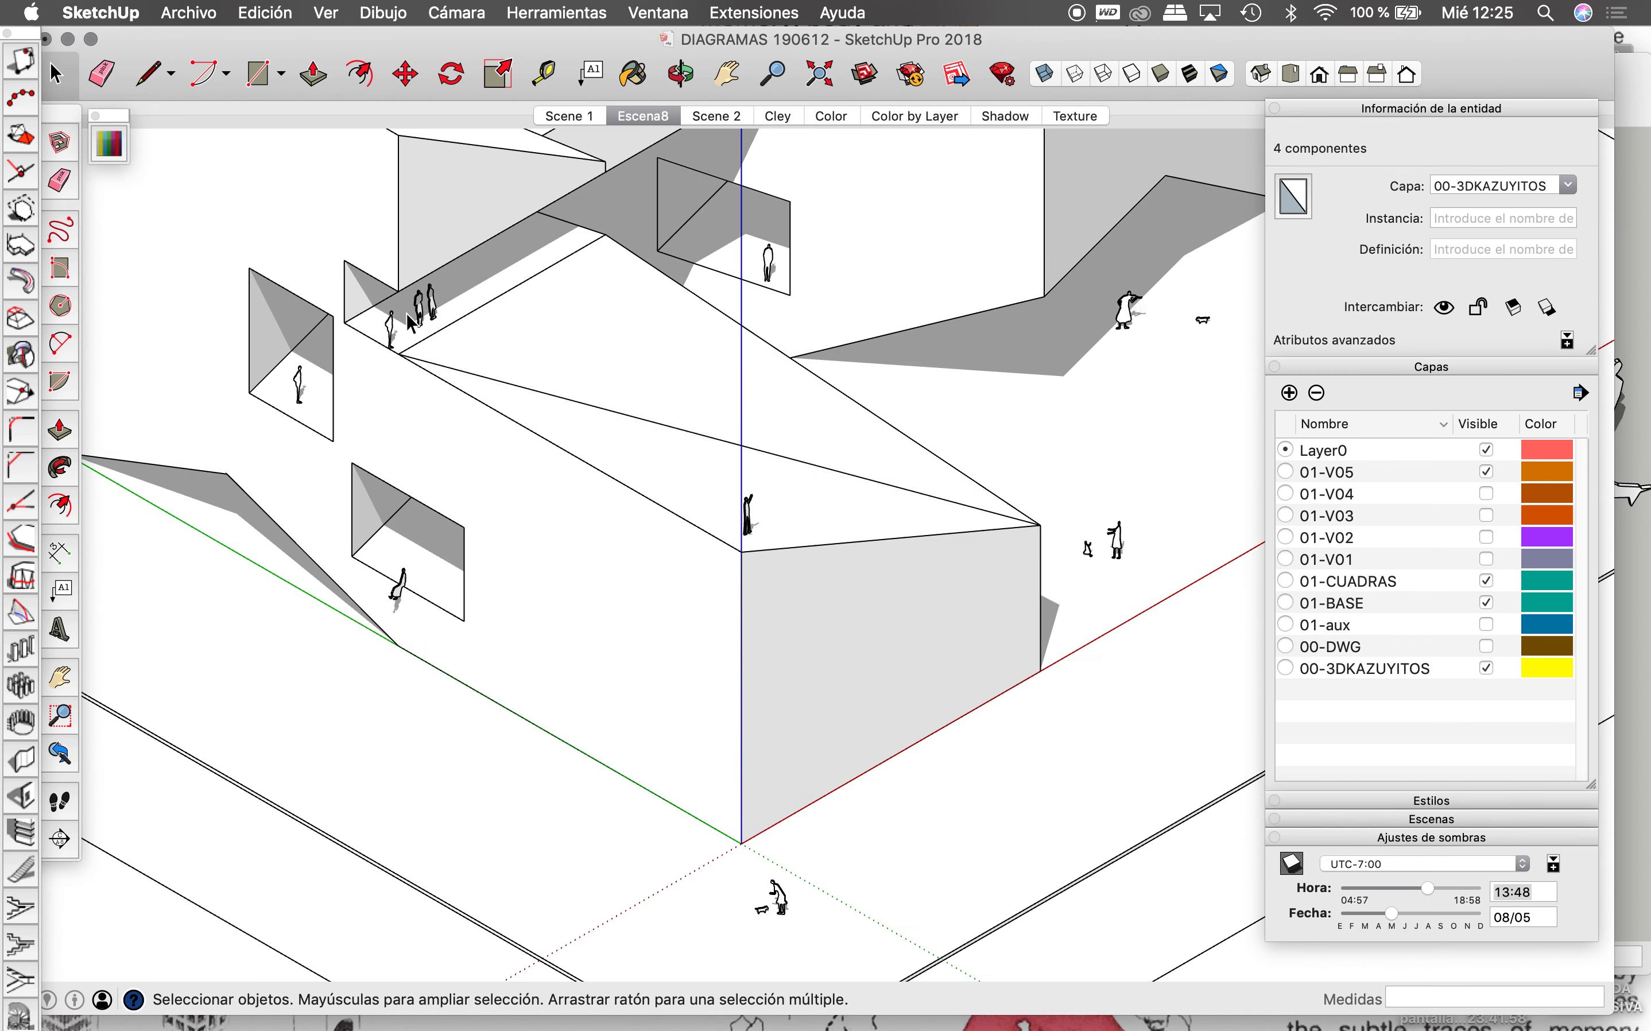
scroll(409, 348, "up", 3)
scroll(466, 326, "up", 3)
left_click(440, 348)
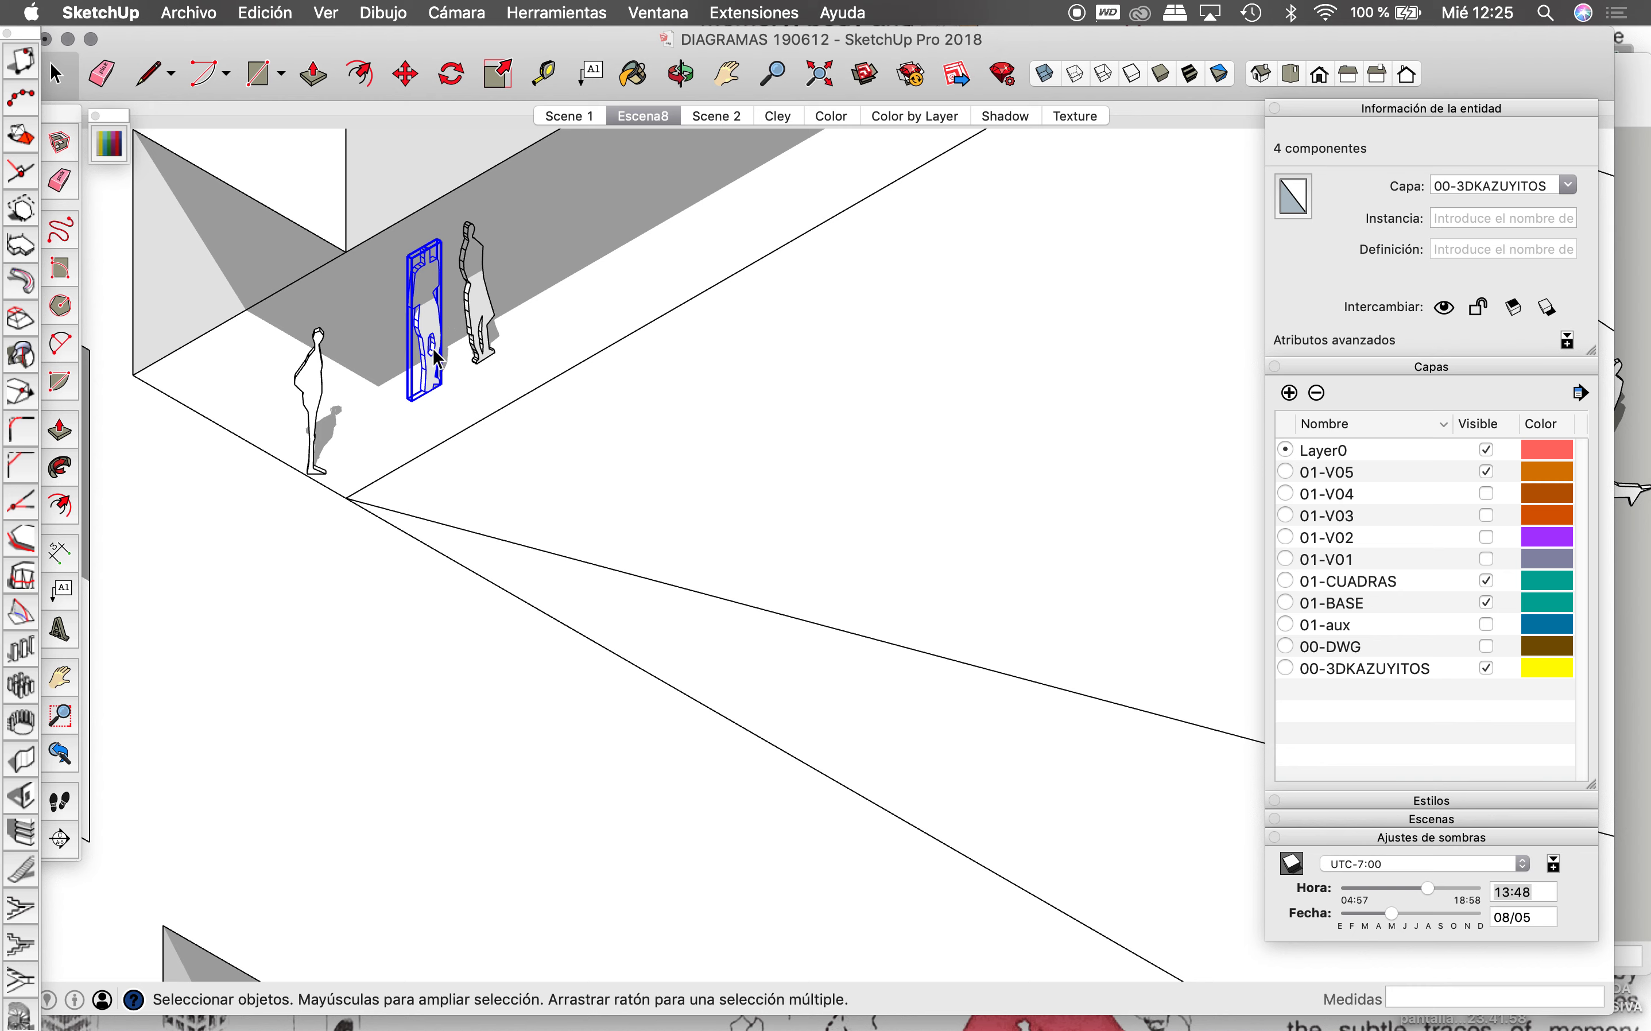
Step: Copy the figure into the building's upper opening using Move with the copy modifier
key("m")
left_click(428, 411)
scroll(277, 491, "down", 2)
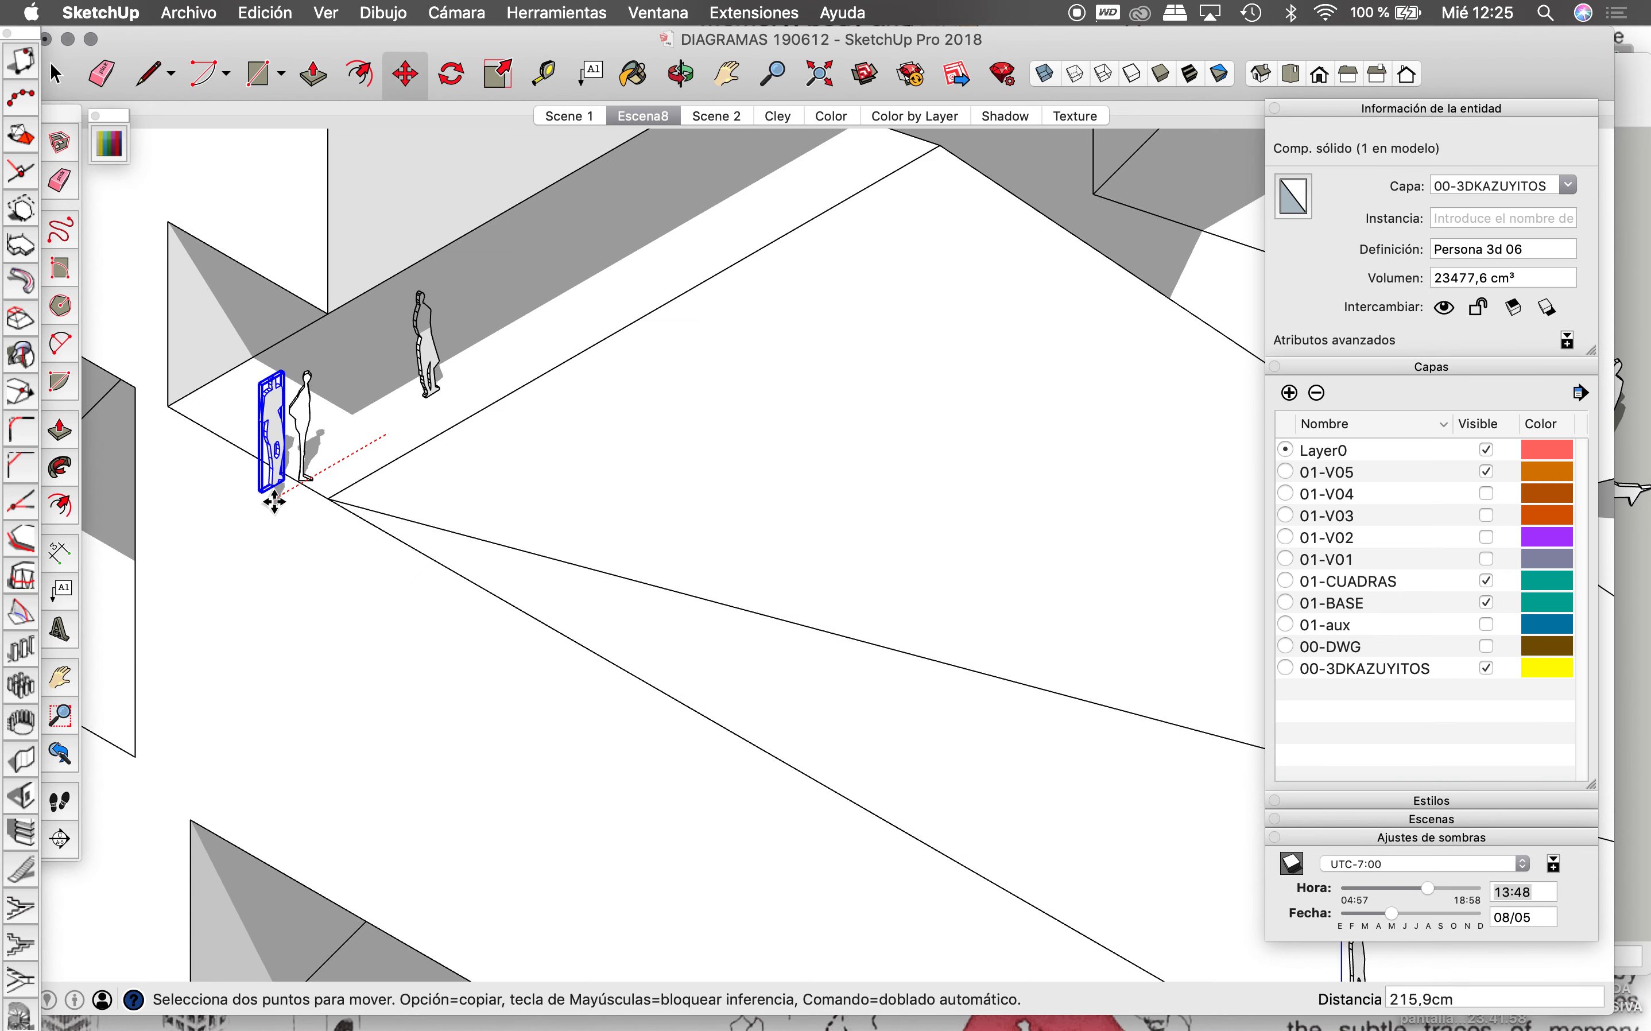
scroll(406, 468, "down", 2)
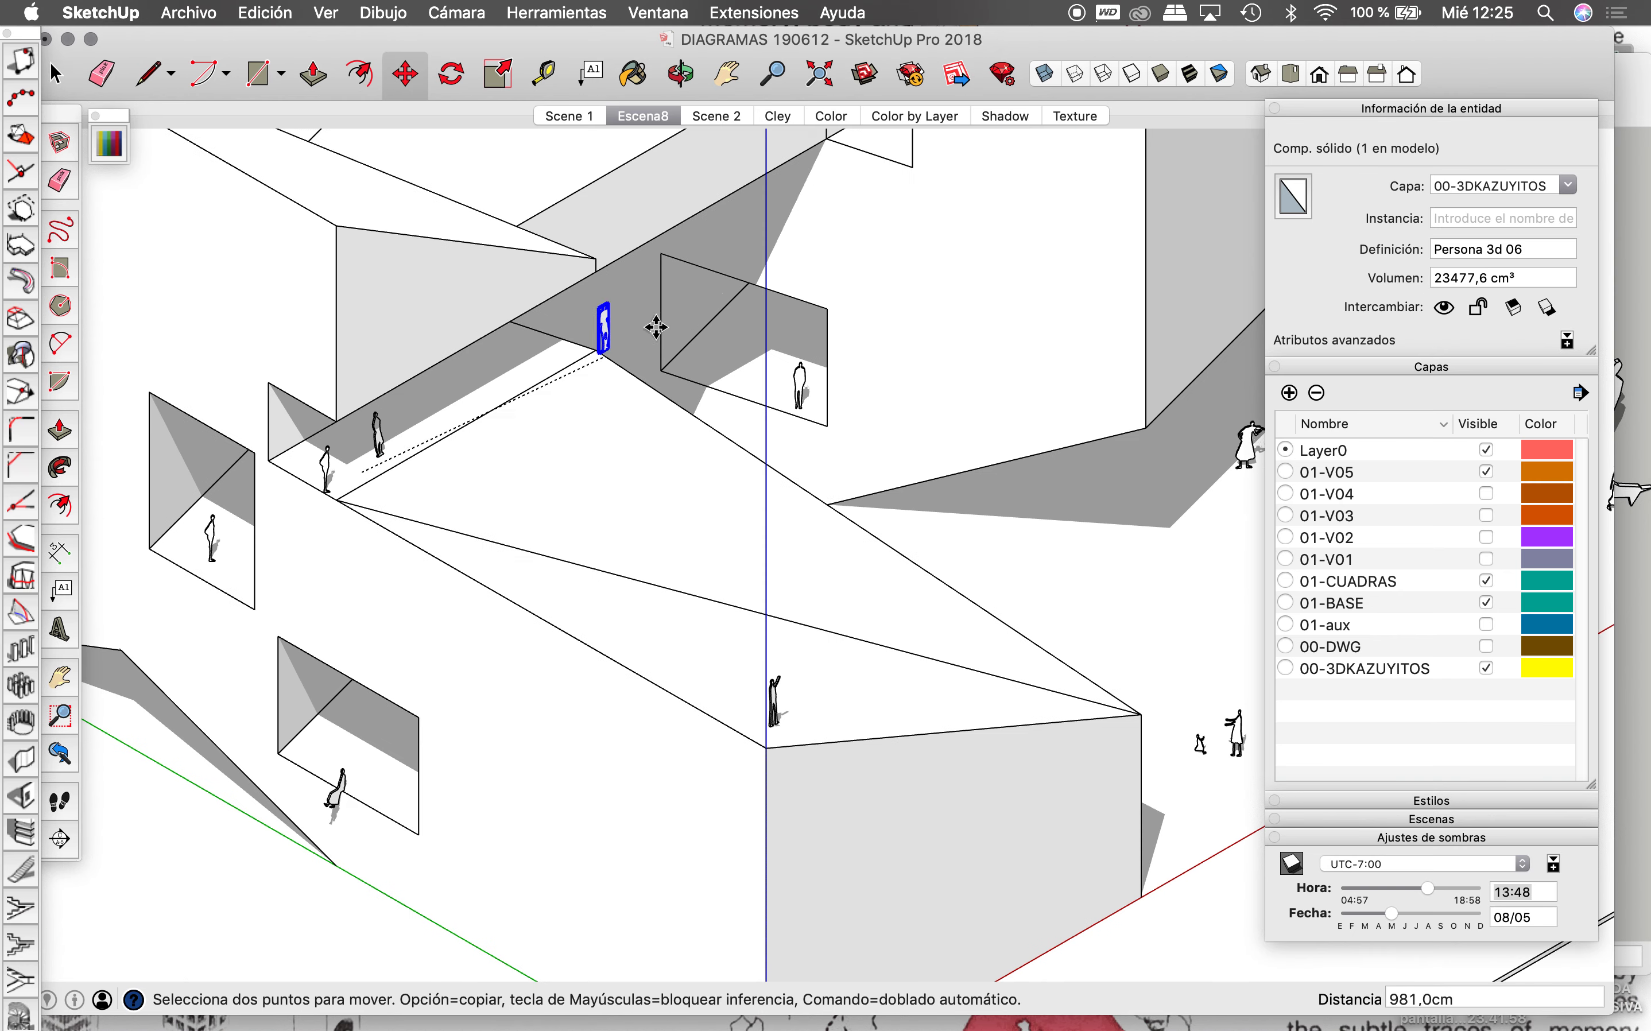
key("alt")
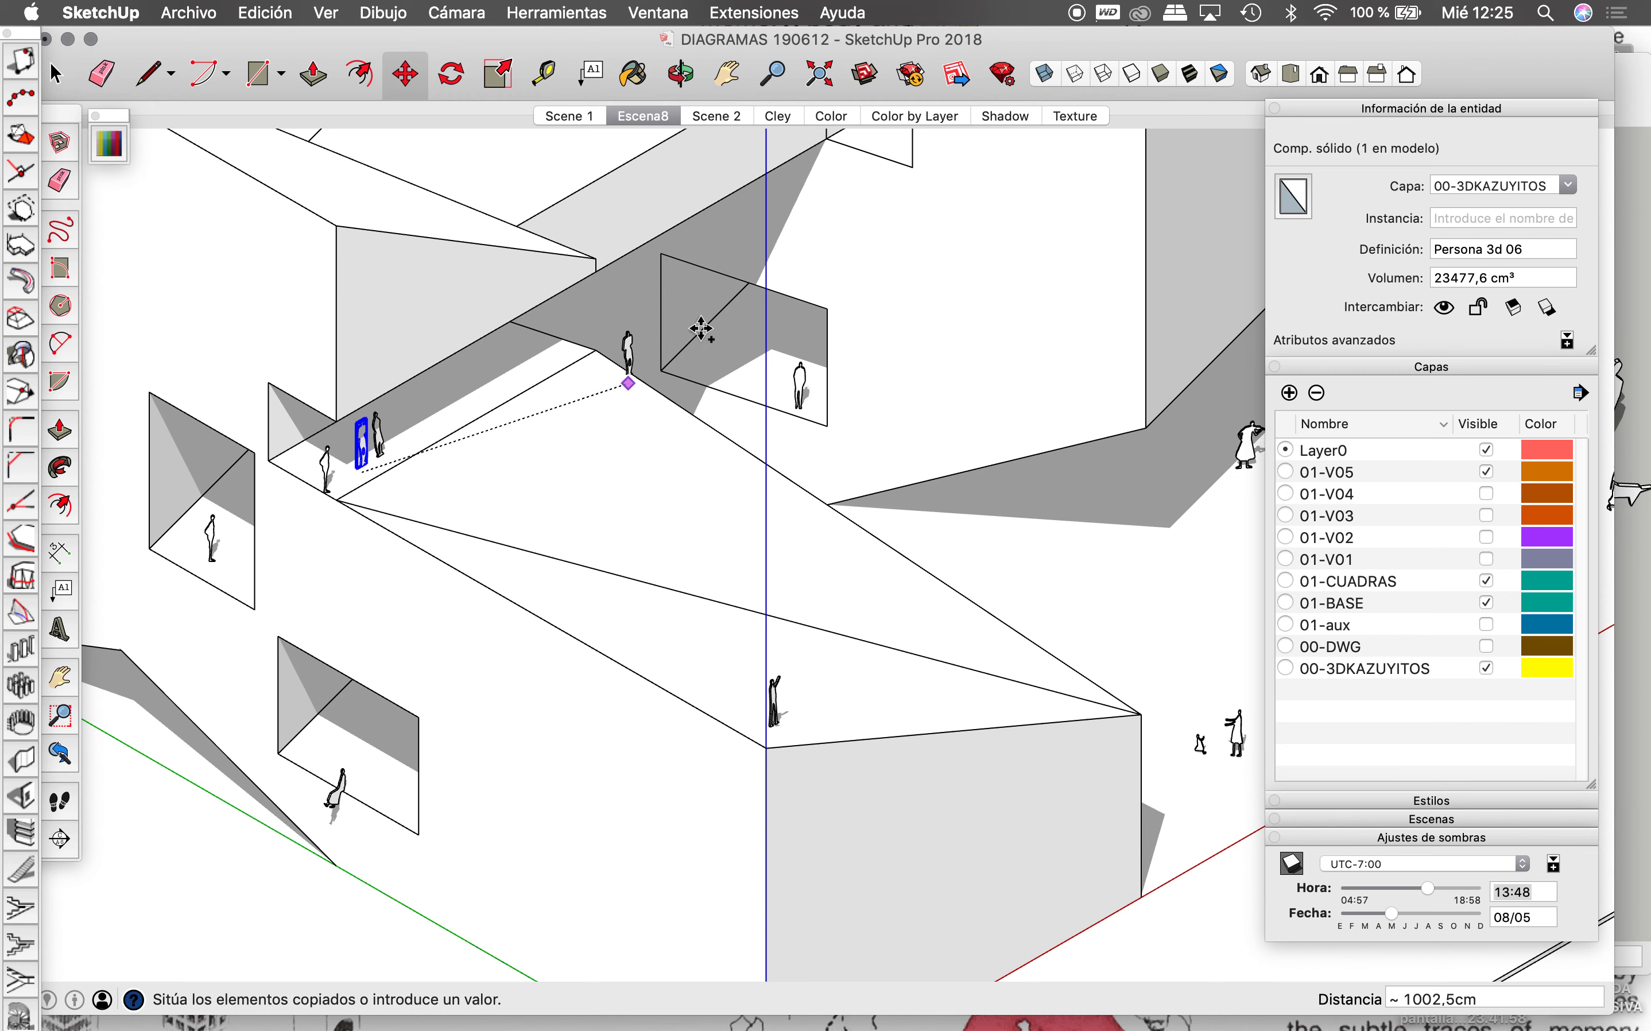
scroll(614, 382, "down", 2)
scroll(525, 416, "down", 1)
scroll(839, 235, "up", 3)
scroll(839, 235, "up", 1)
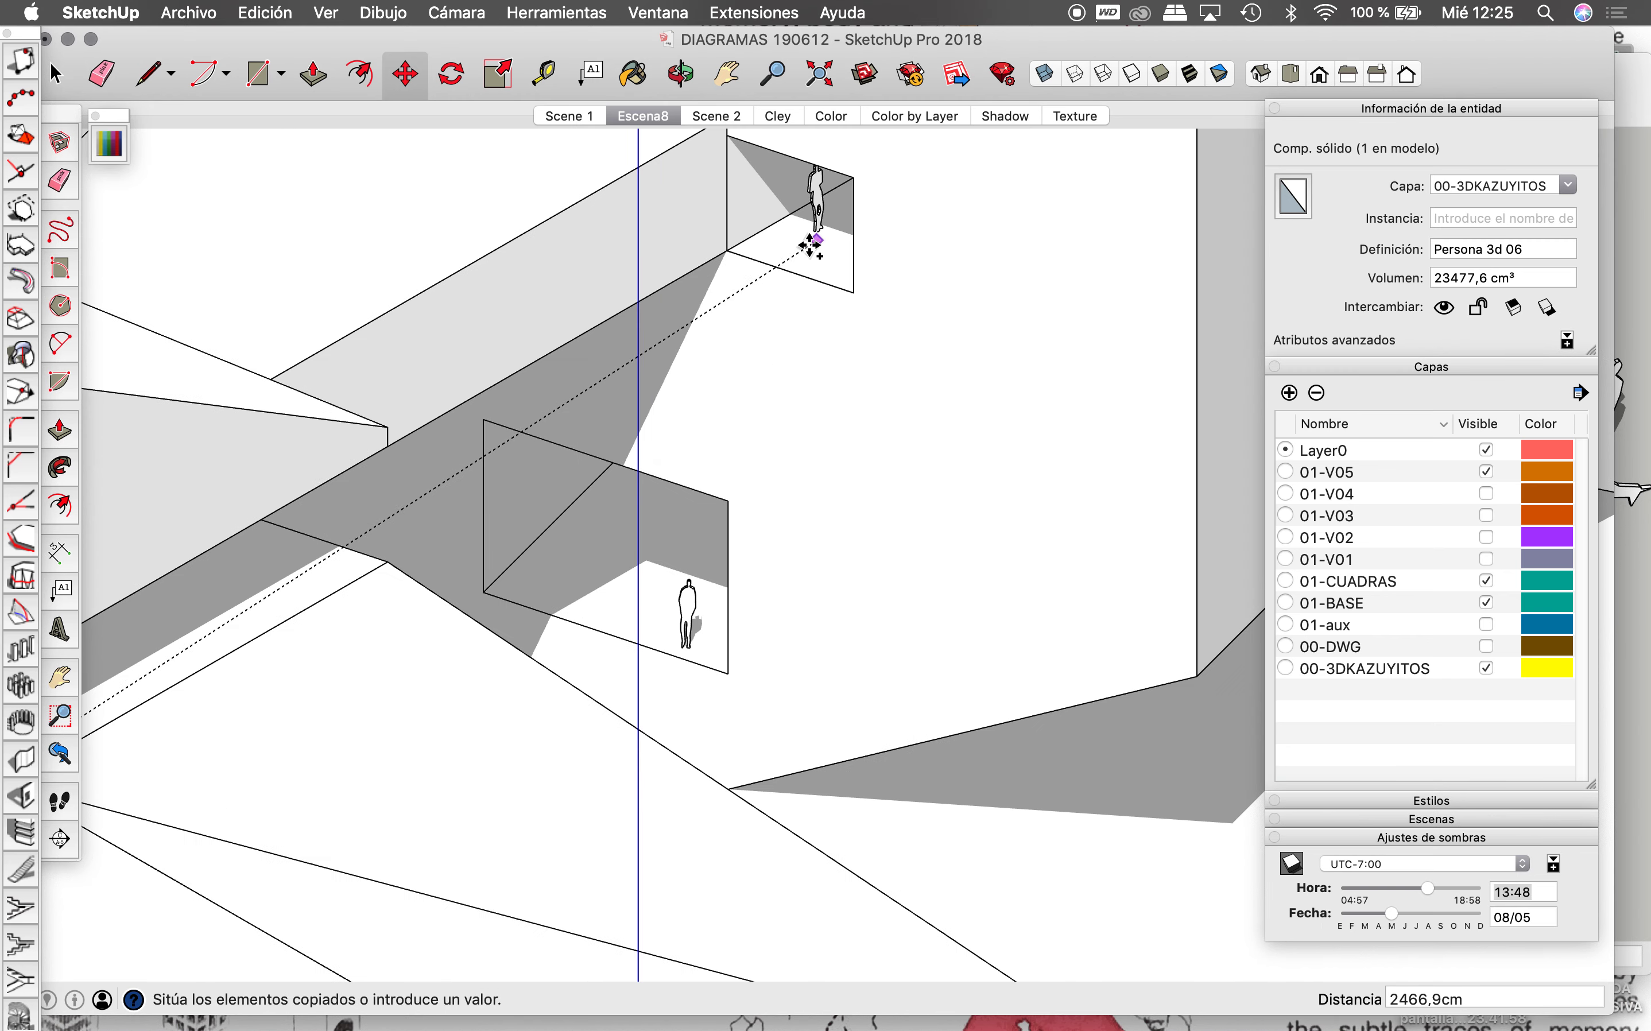
scroll(793, 247, "up", 1)
scroll(786, 269, "up", 1)
left_click(774, 302)
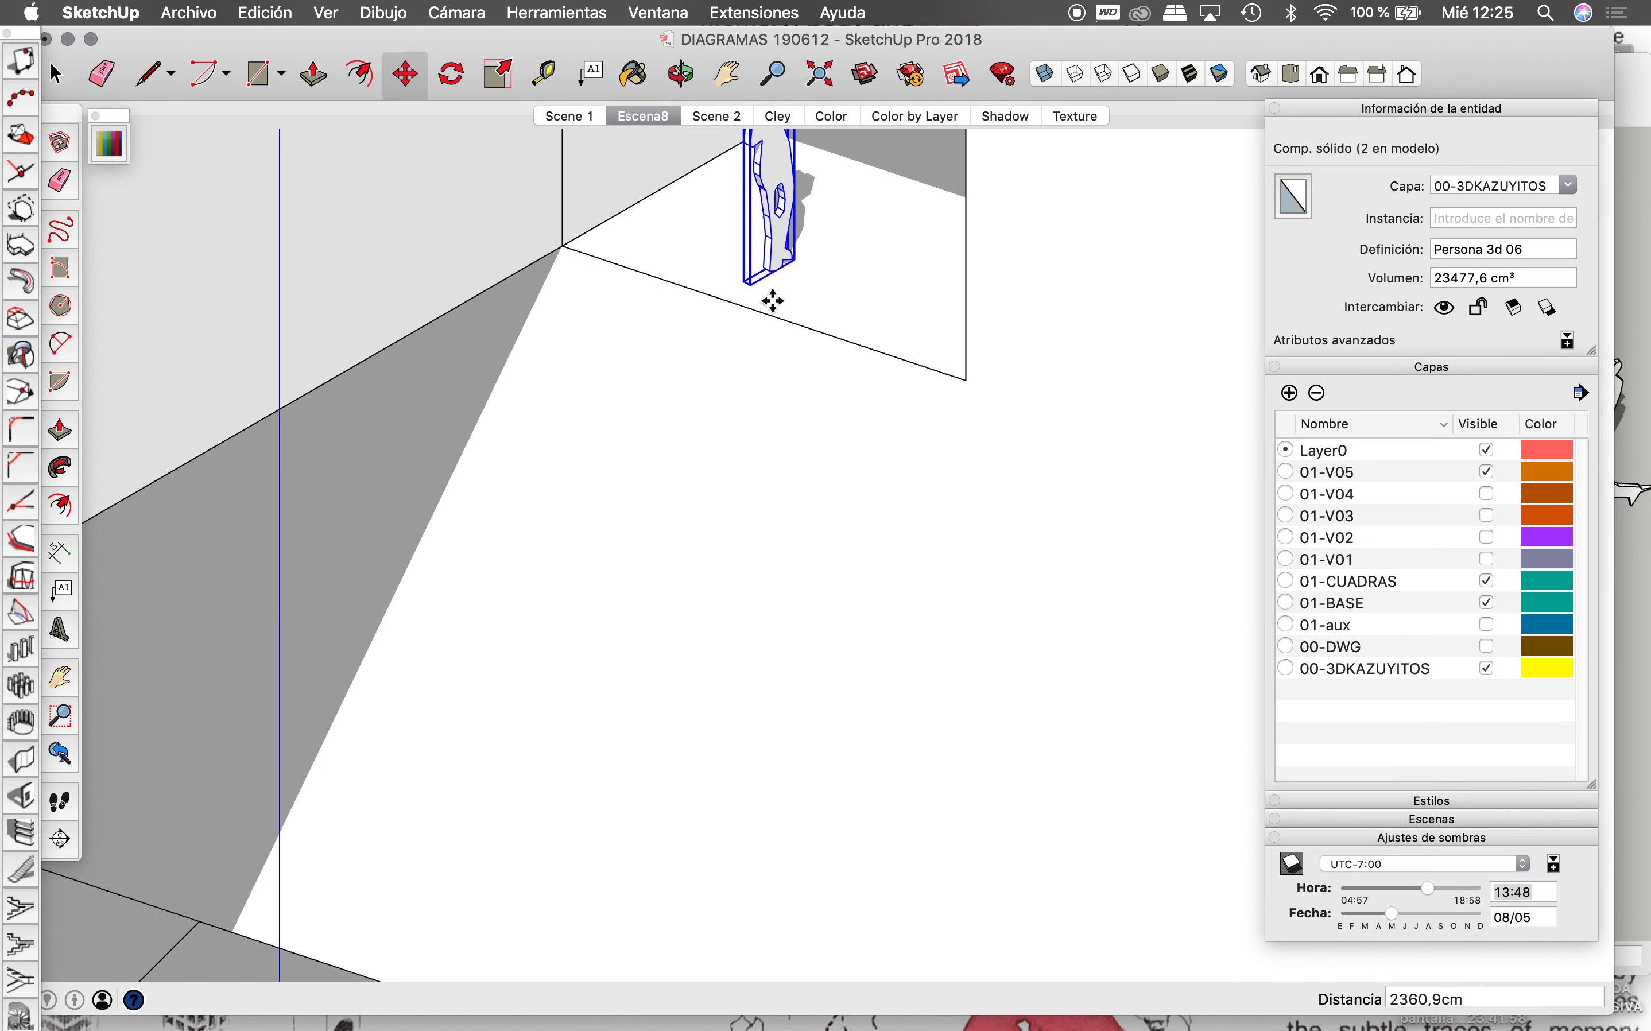
Step: Rotate the copied figure 45° and return to the Escena8 view
key("q")
left_click(839, 252)
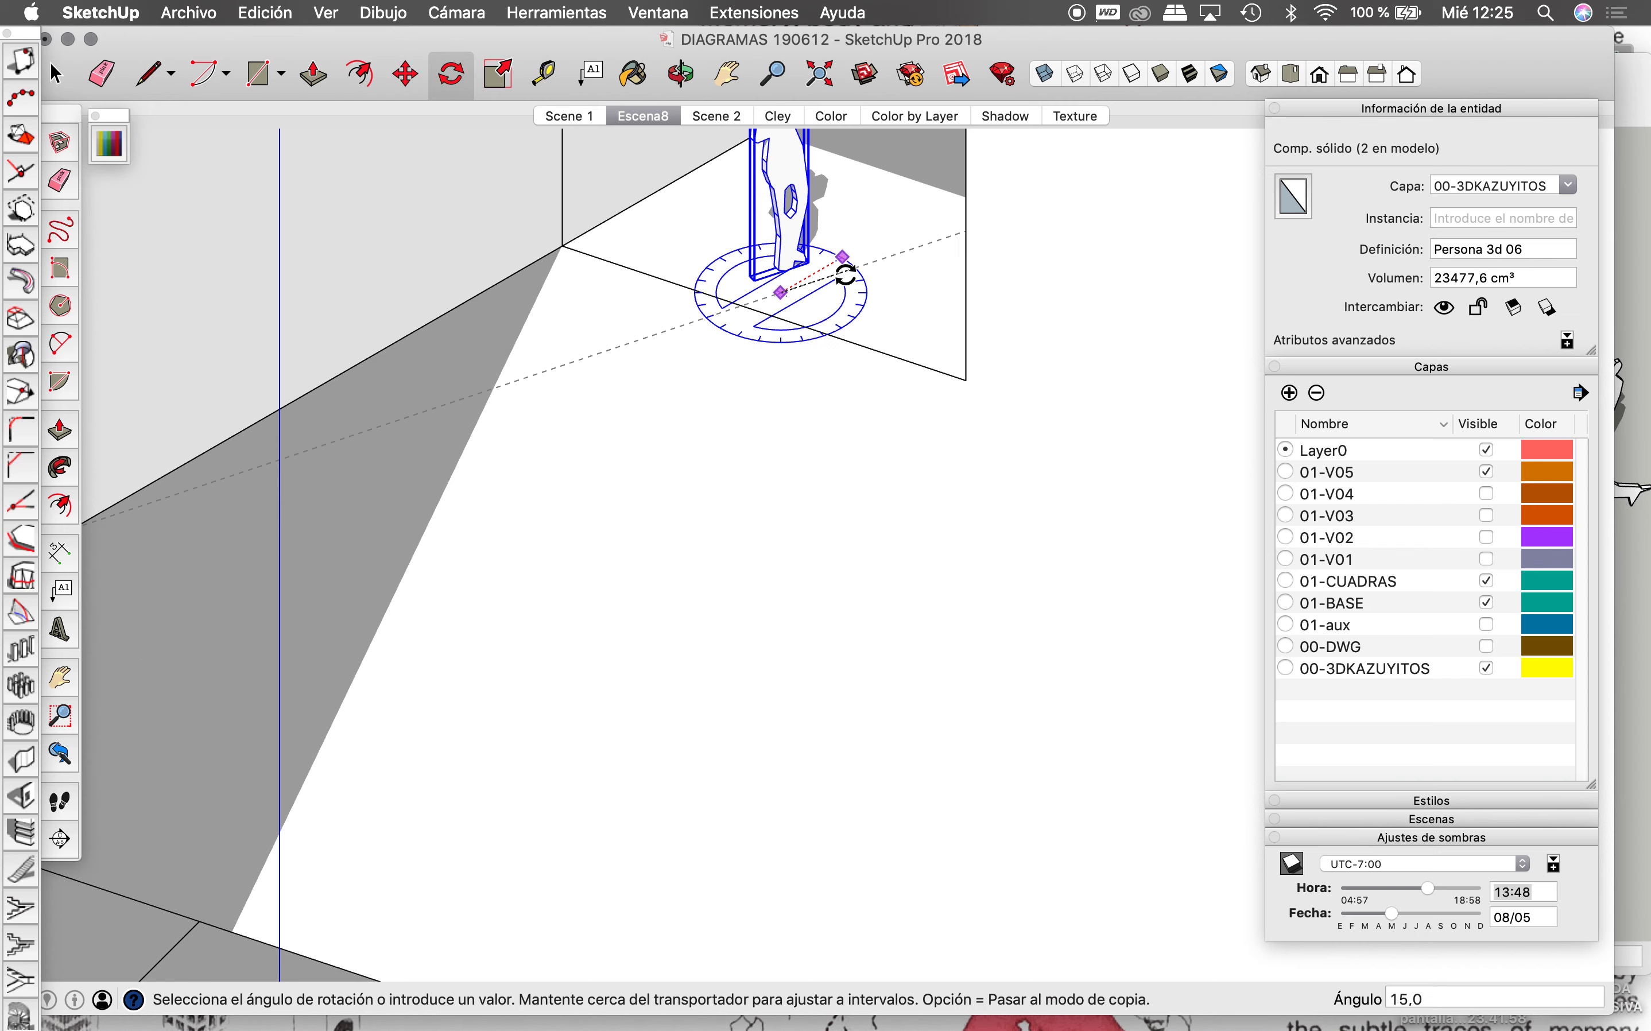
left_click(847, 295)
scroll(649, 394, "down", 3)
key("space")
scroll(681, 360, "down", 3)
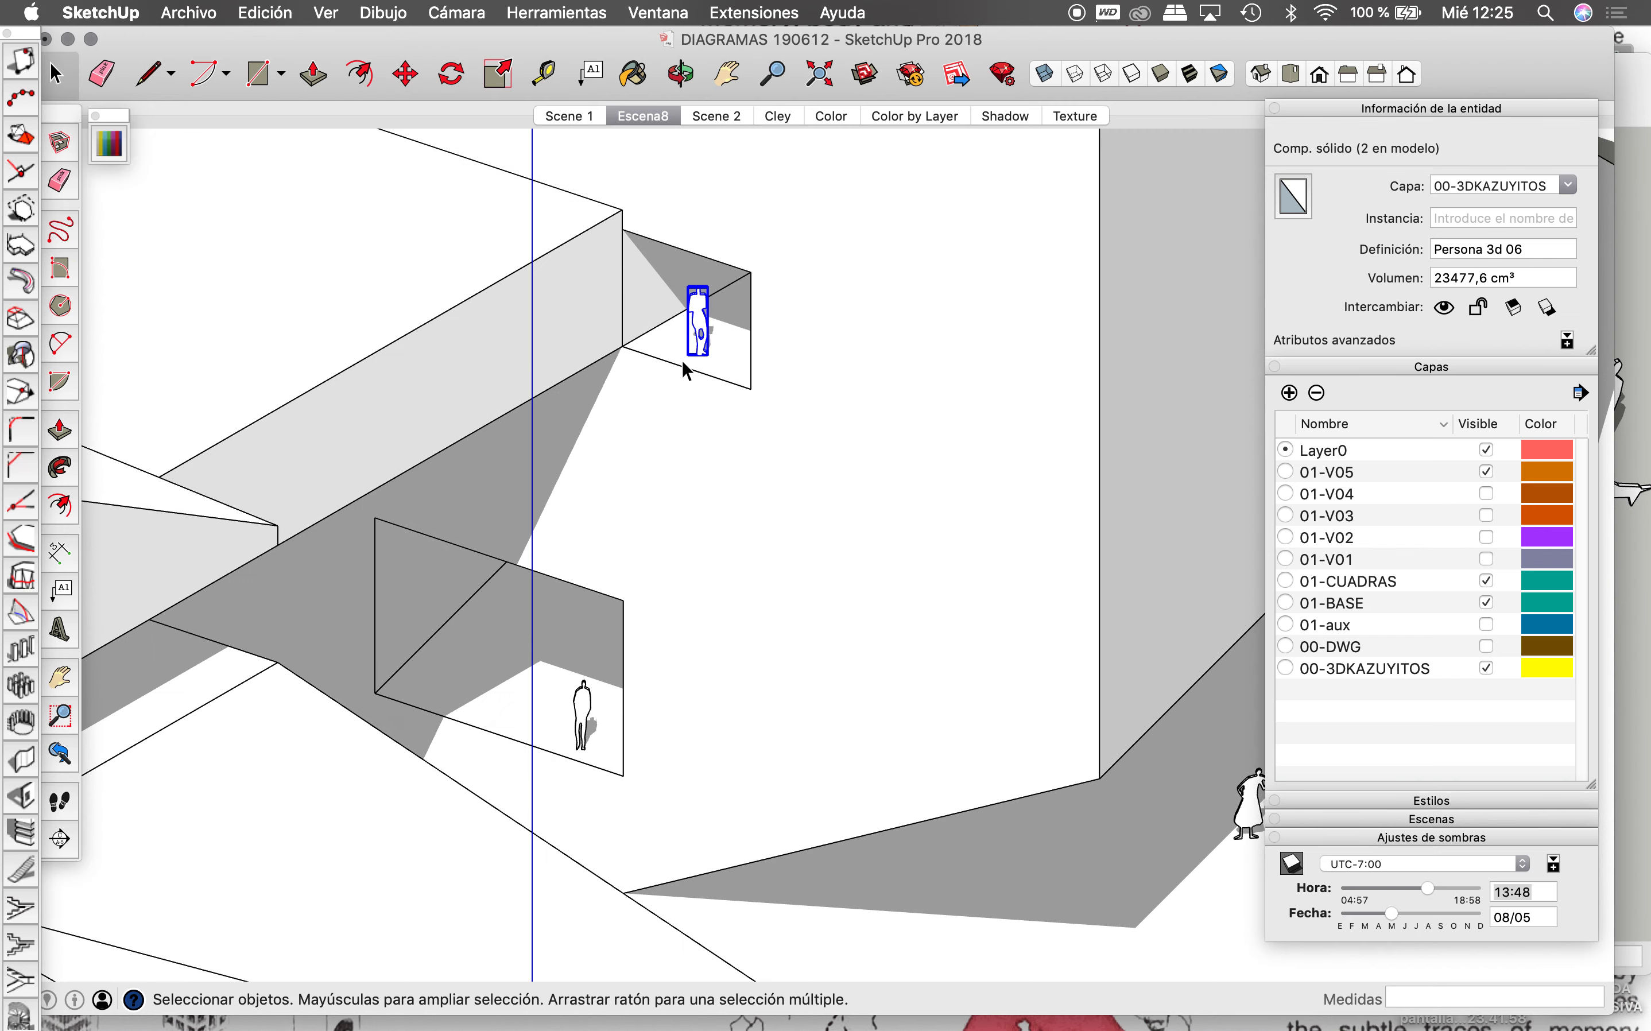
scroll(688, 352, "down", 3)
scroll(688, 353, "down", 2)
left_click(707, 176)
left_click(659, 117)
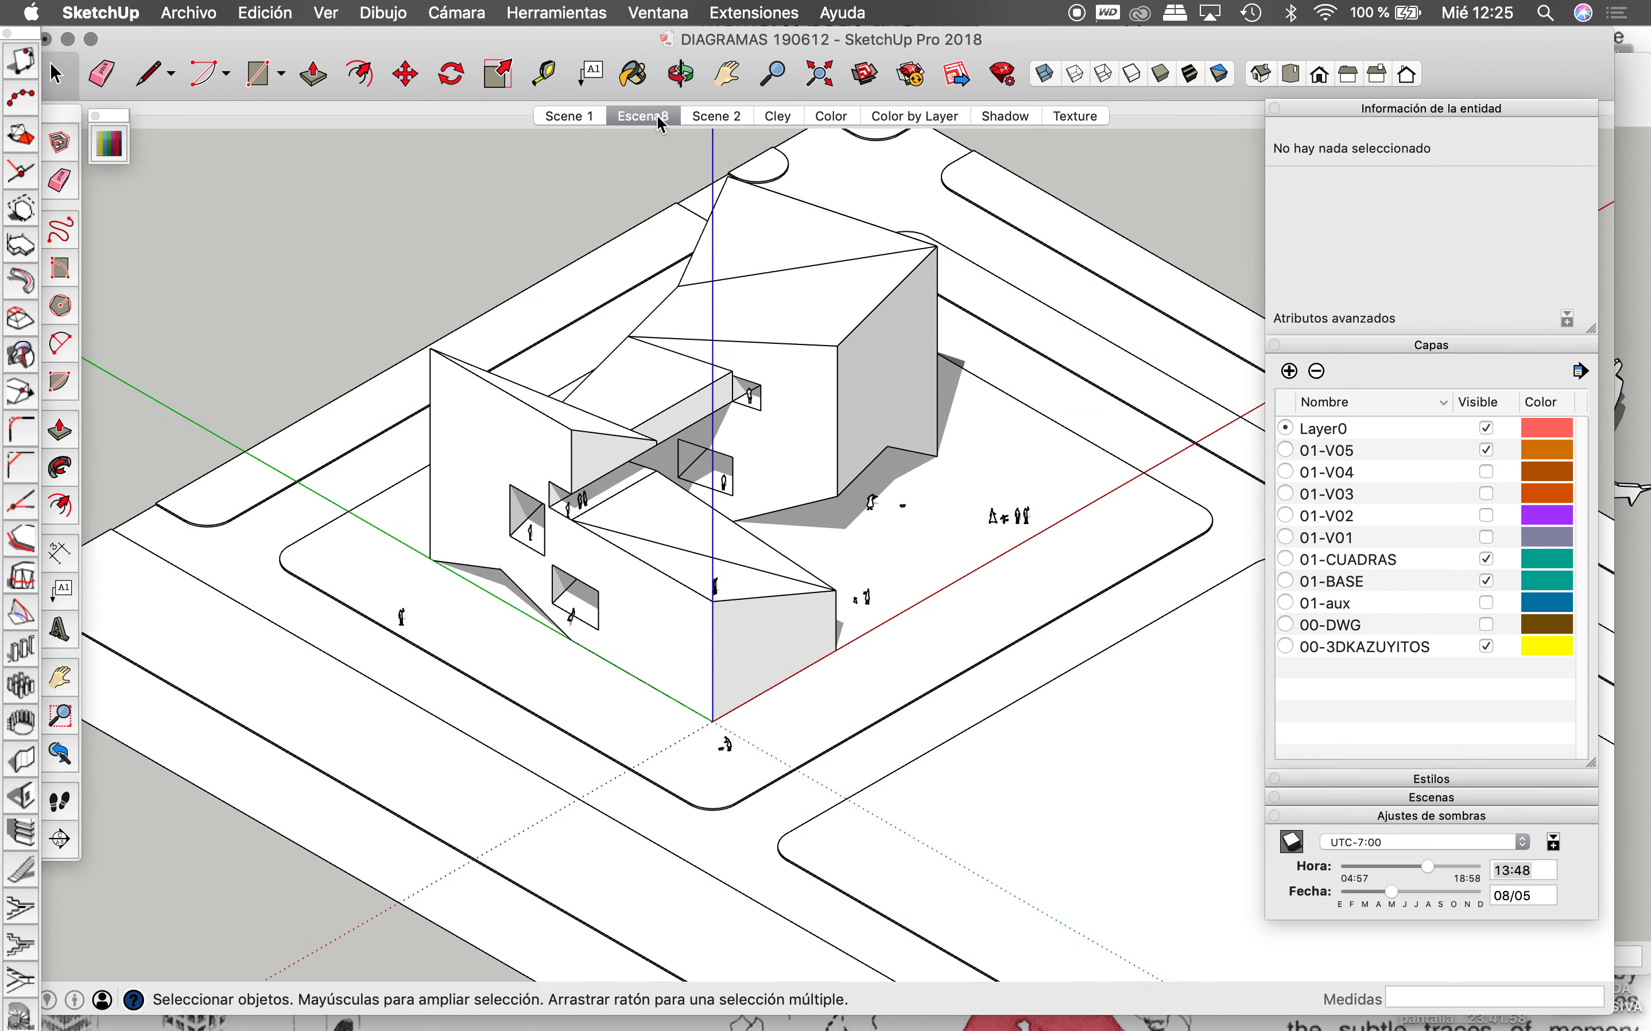
Step: Hide layers 01-V05 and 00-3DKAZUYITOS and show layer 01-V01
left_click(758, 402)
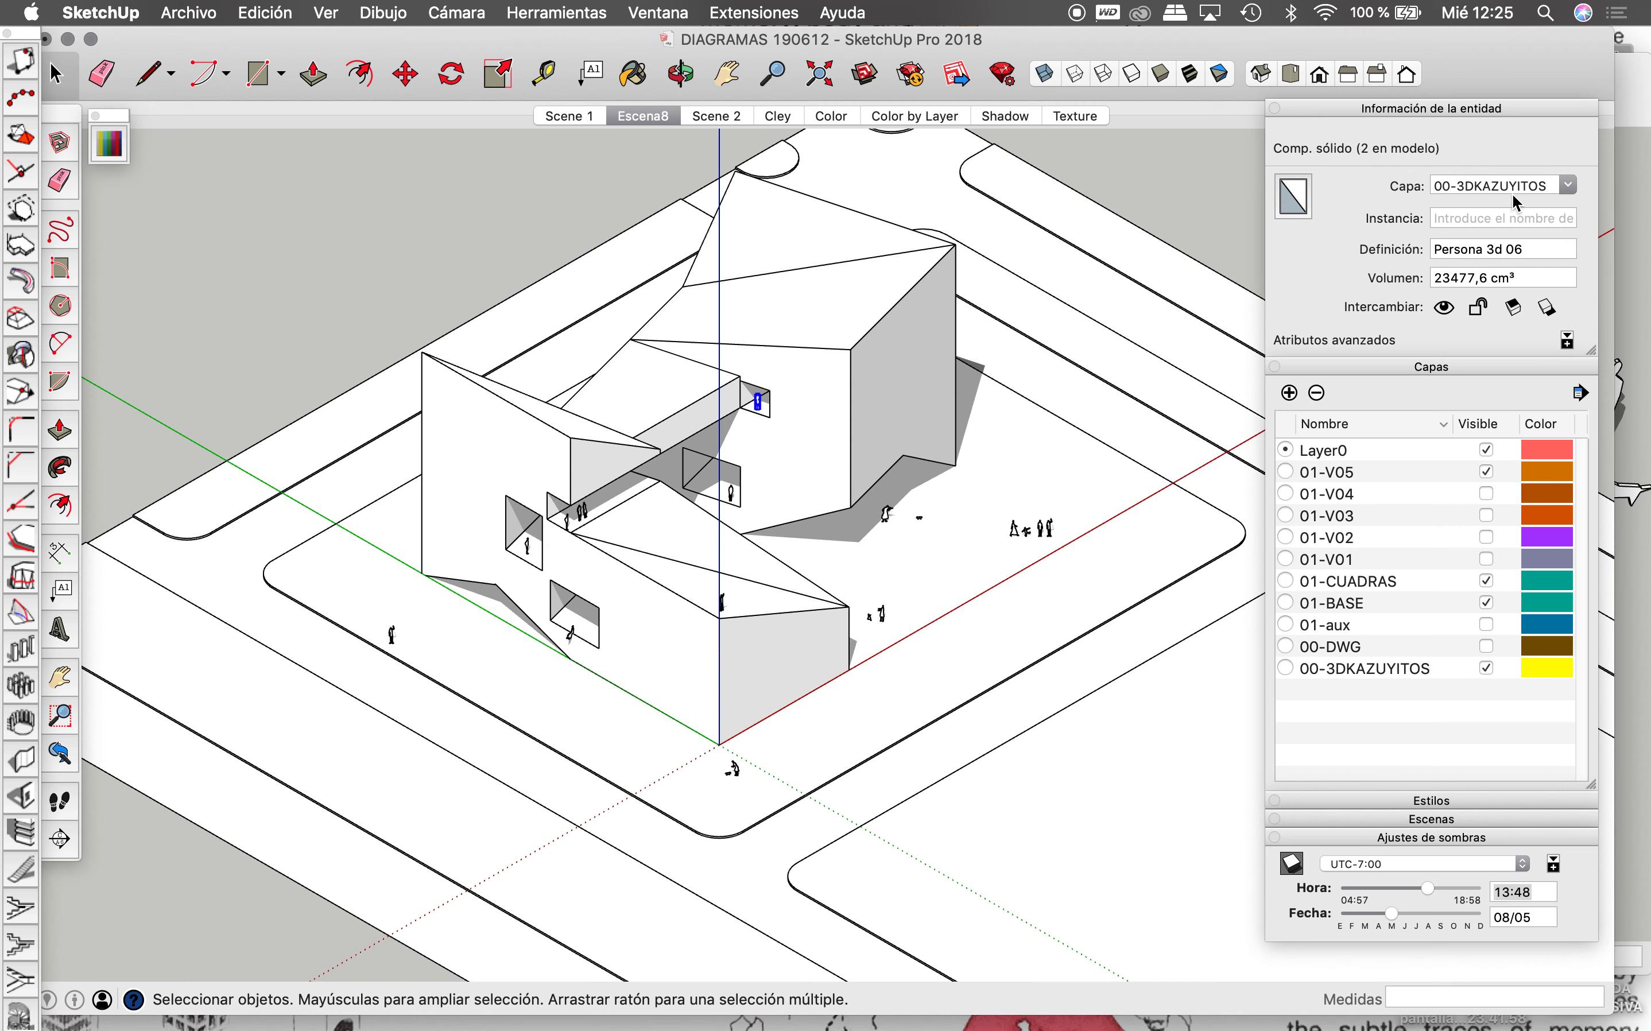
left_click(533, 232)
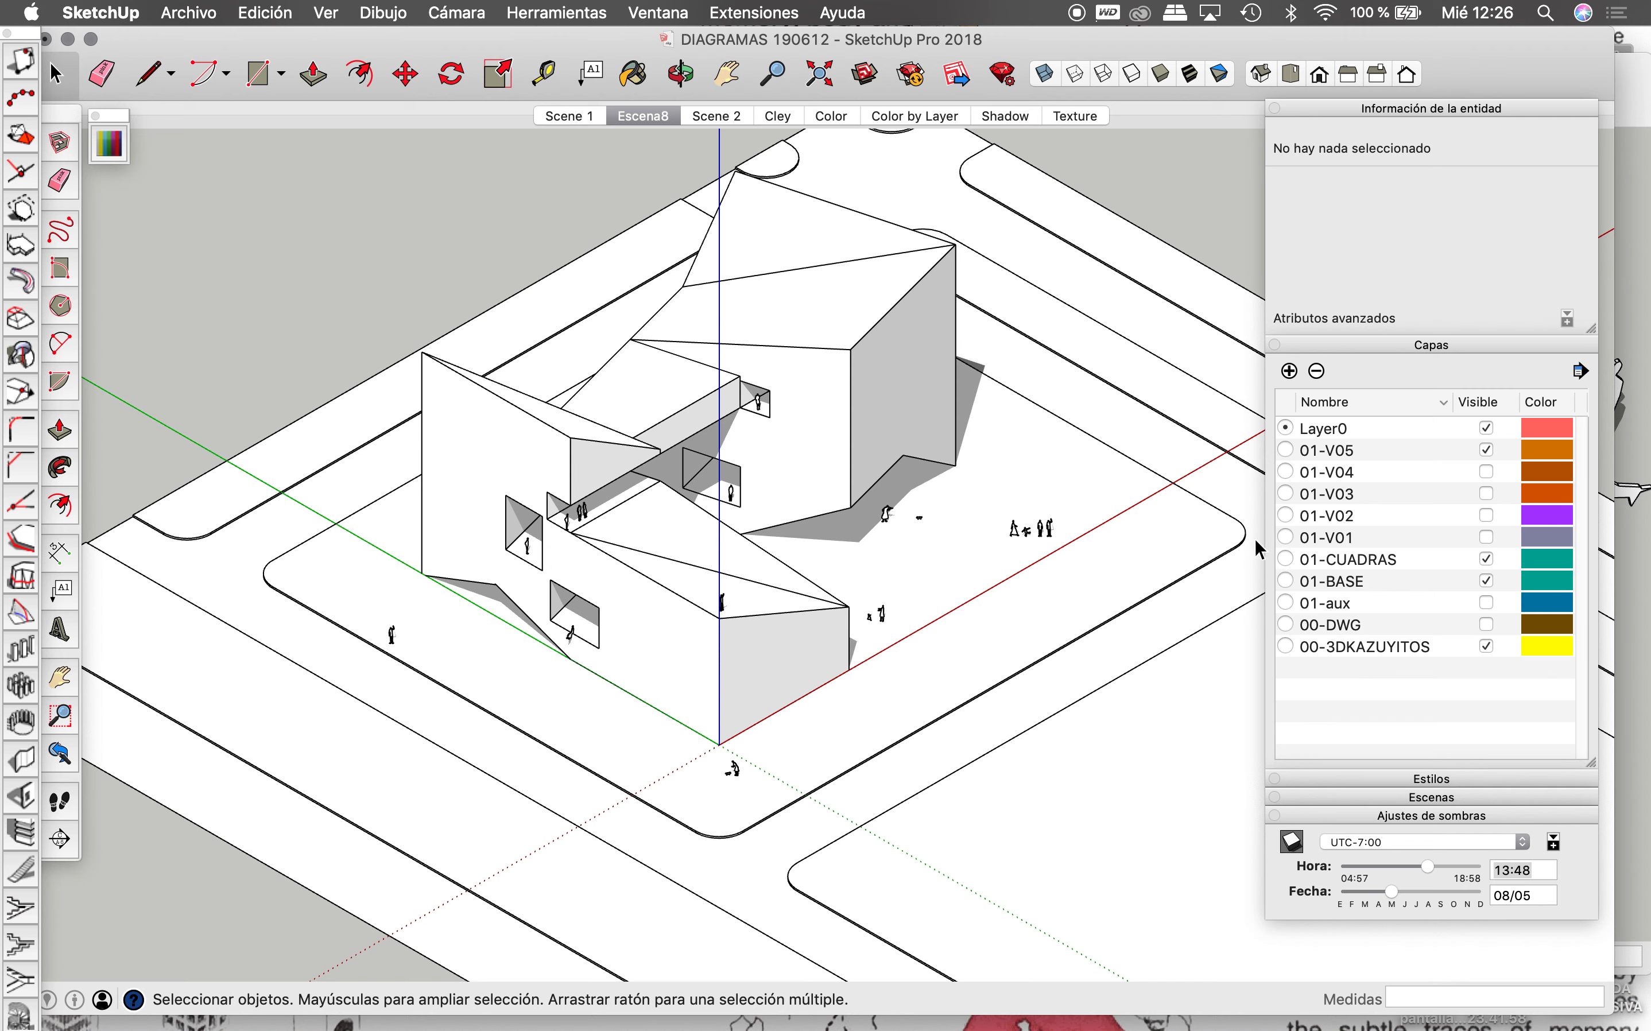
left_click(1488, 450)
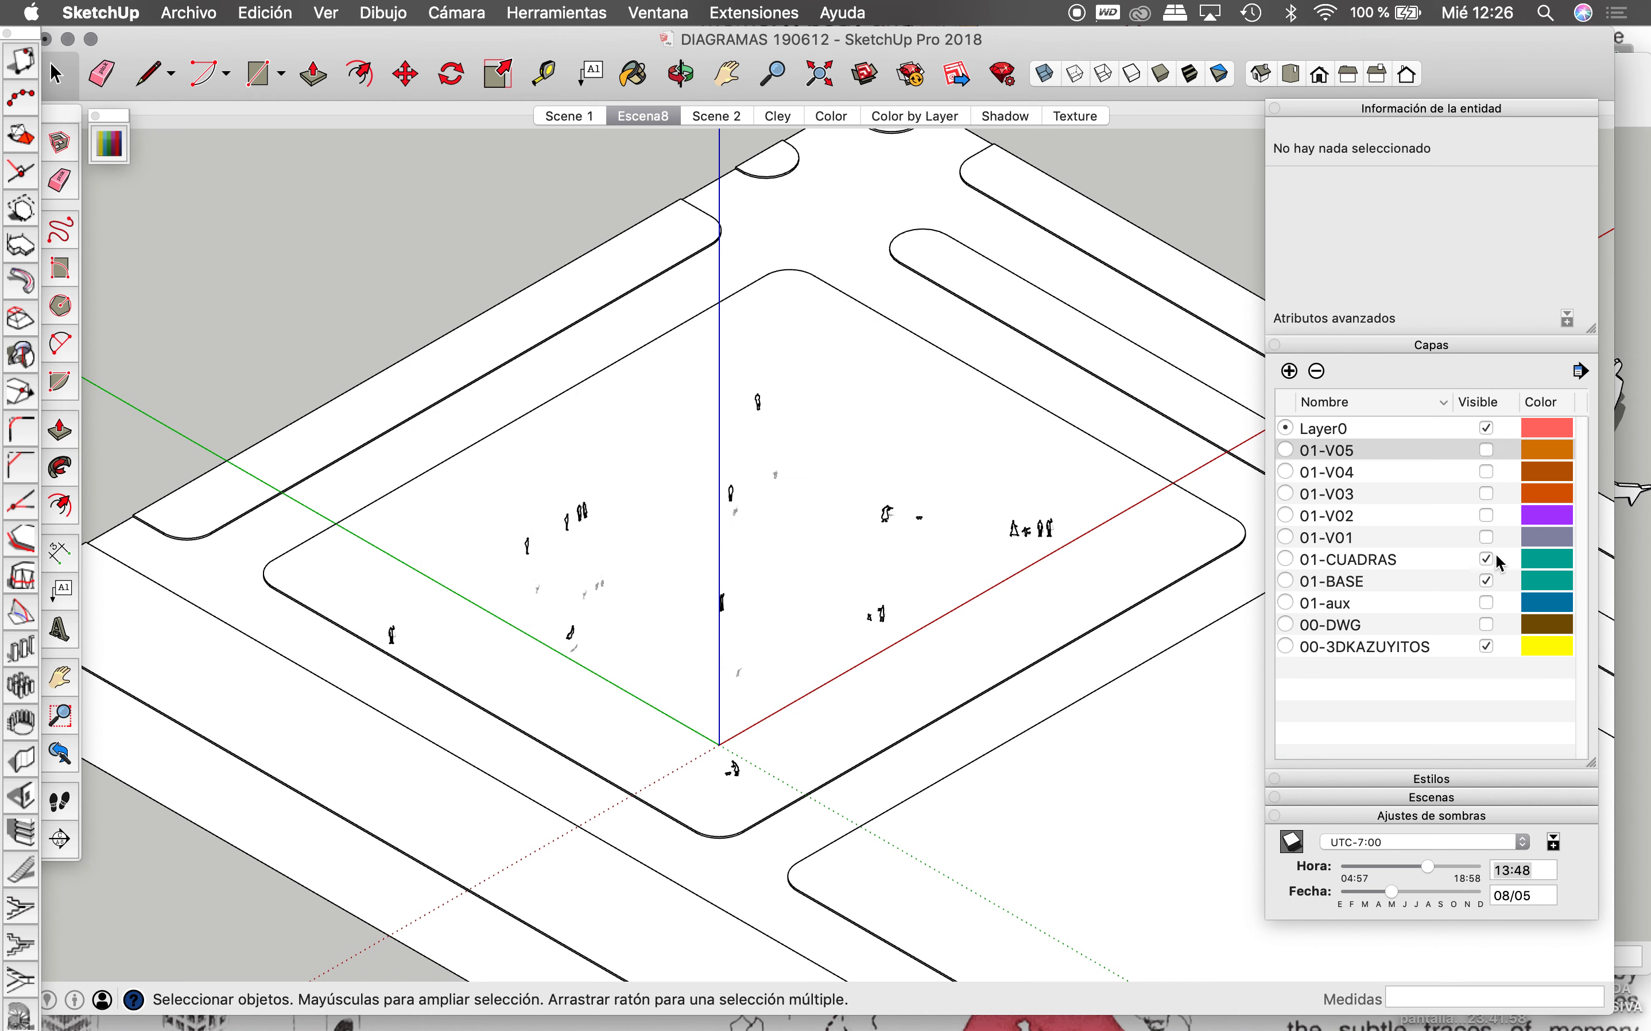
left_click(1488, 538)
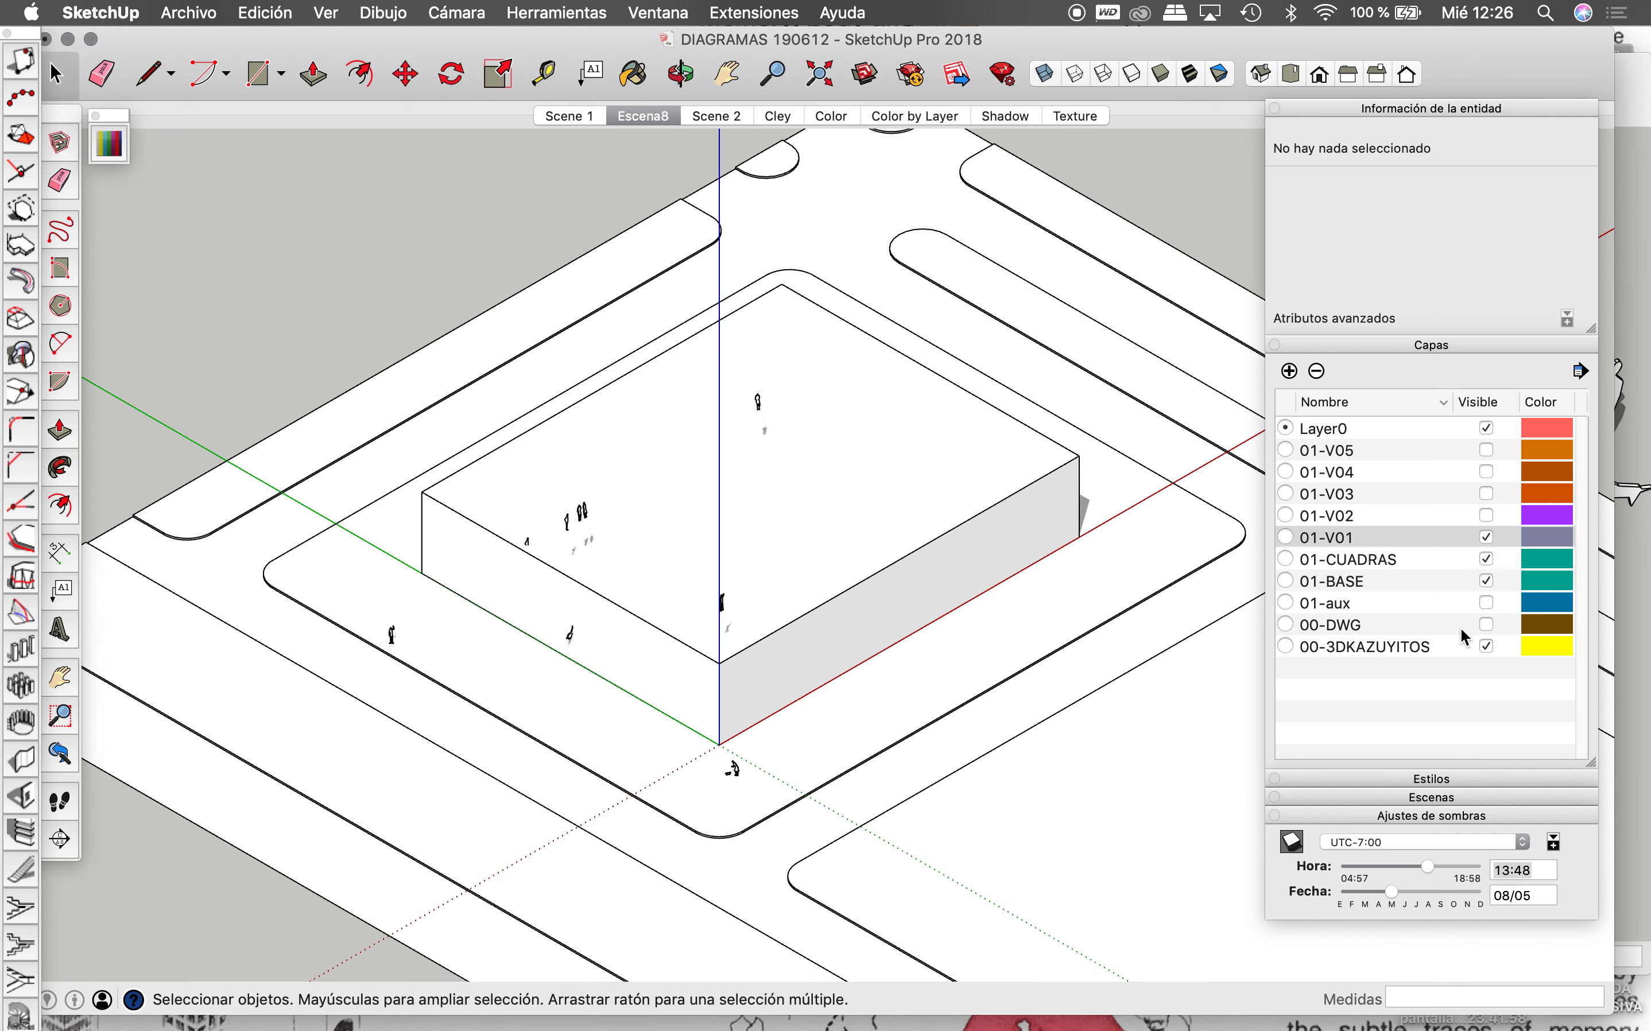
left_click(1488, 647)
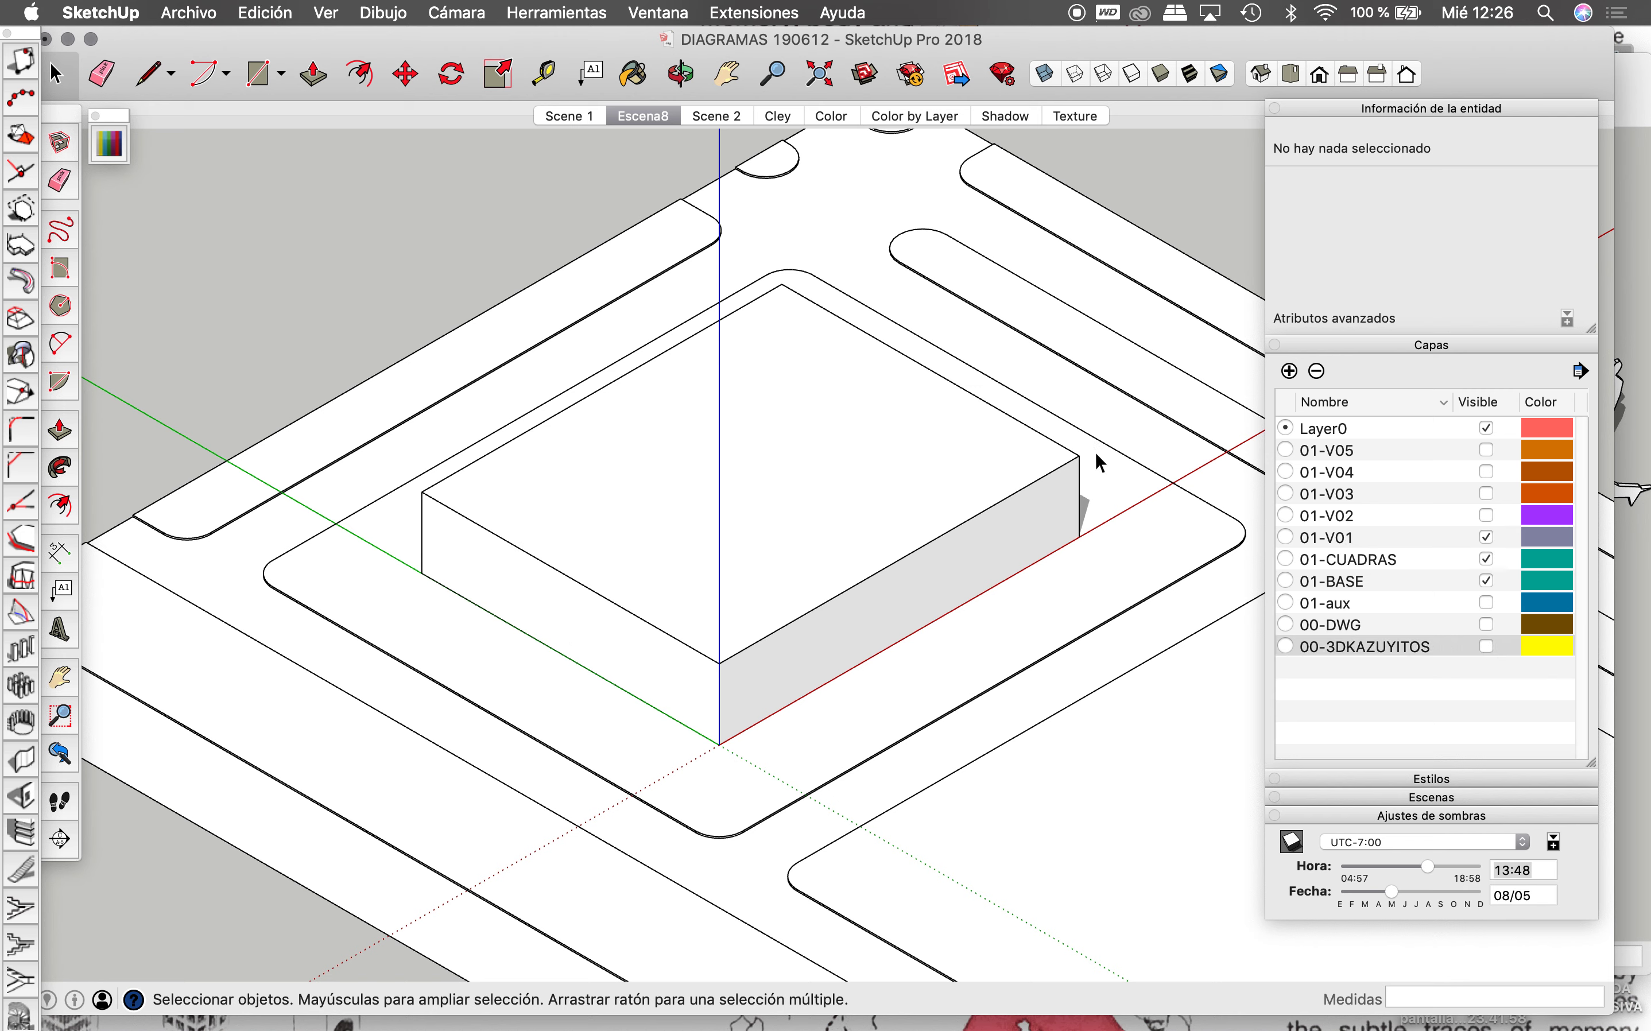
Step: Start a 2D graphic export in AutoCAD DWG format
left_click(194, 10)
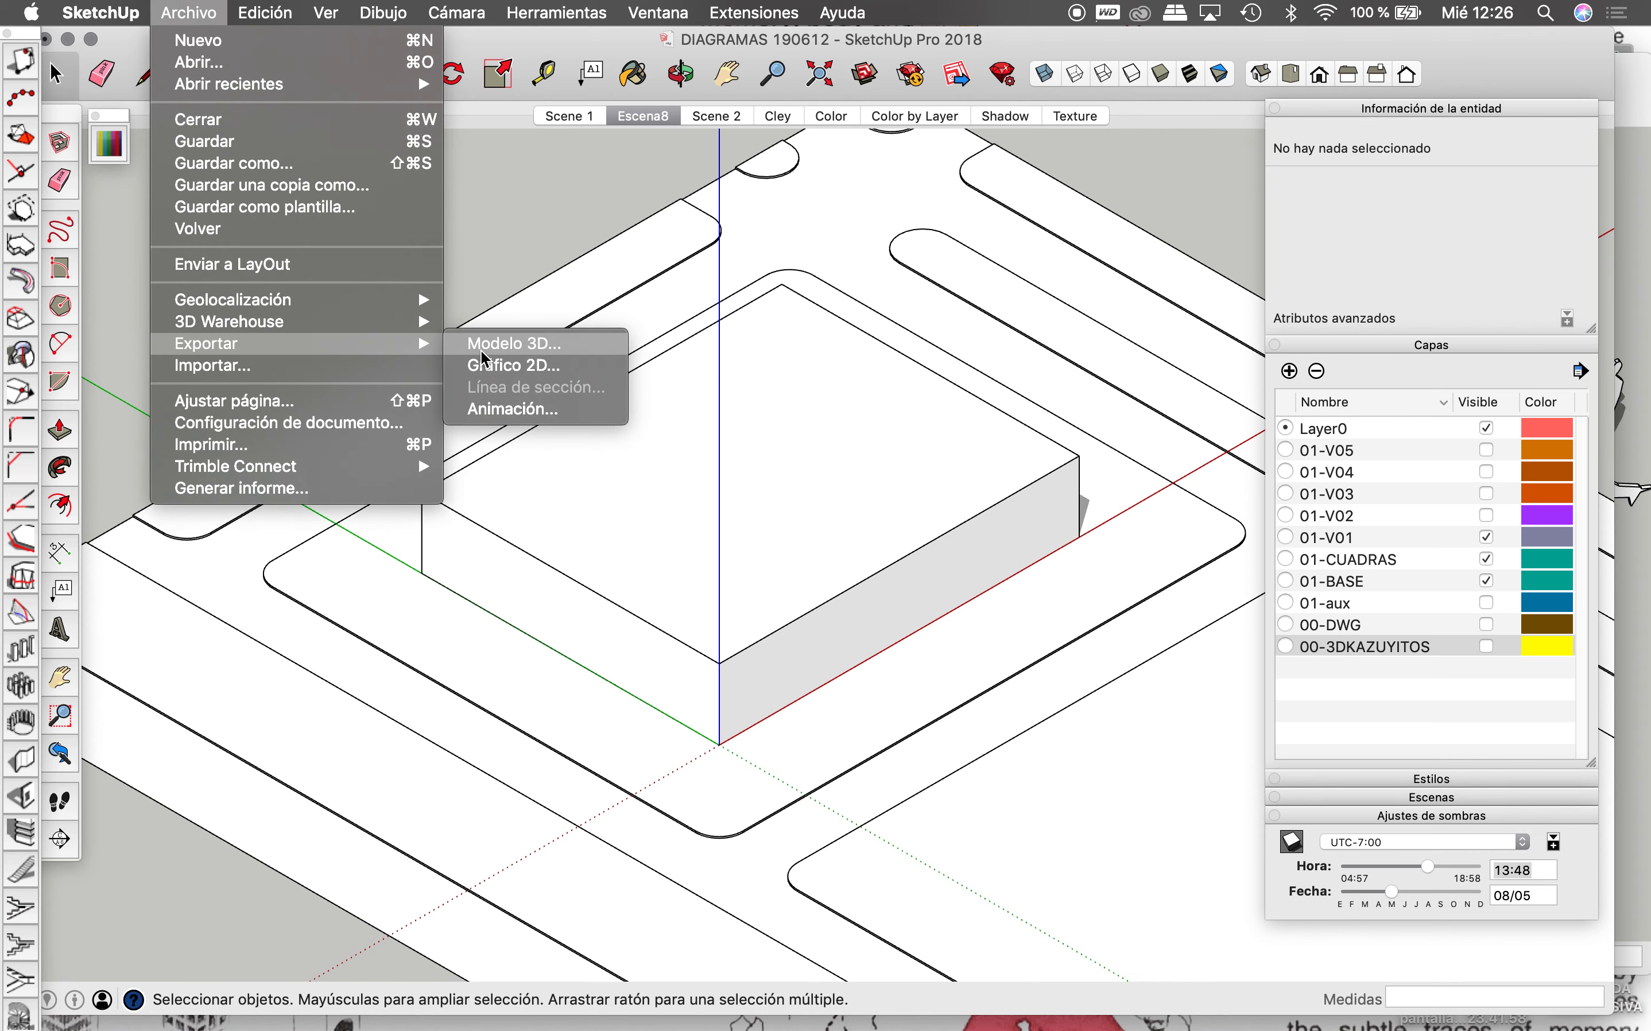
left_click(500, 369)
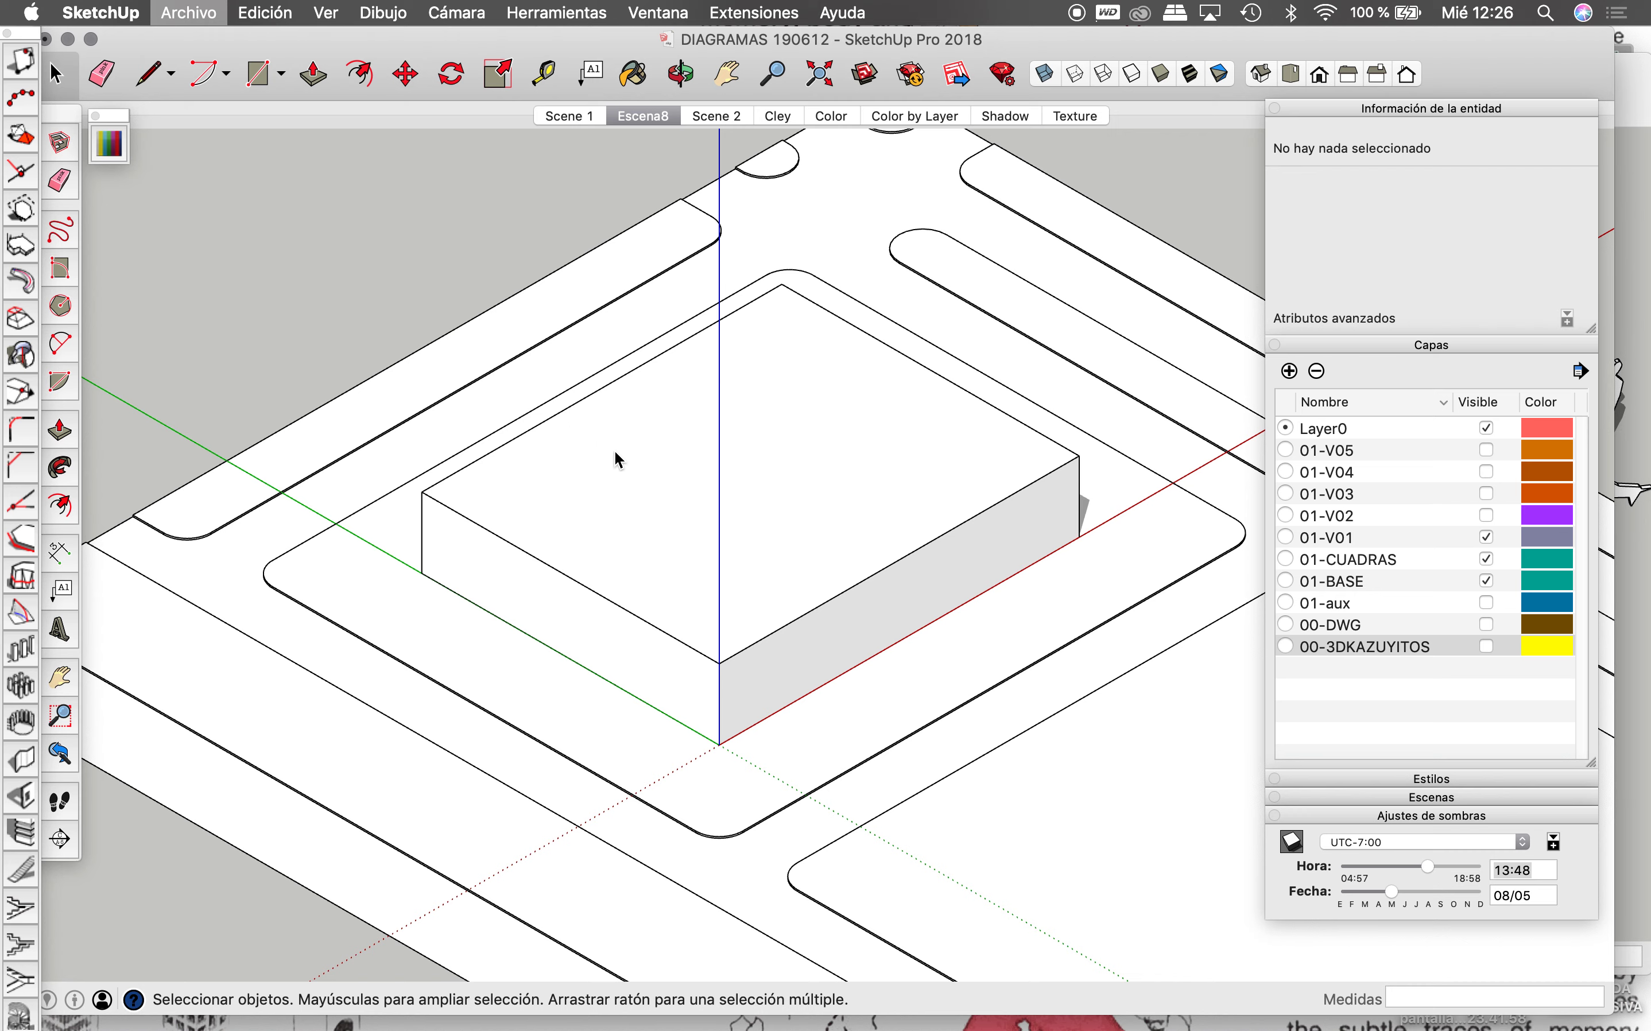
left_click(946, 545)
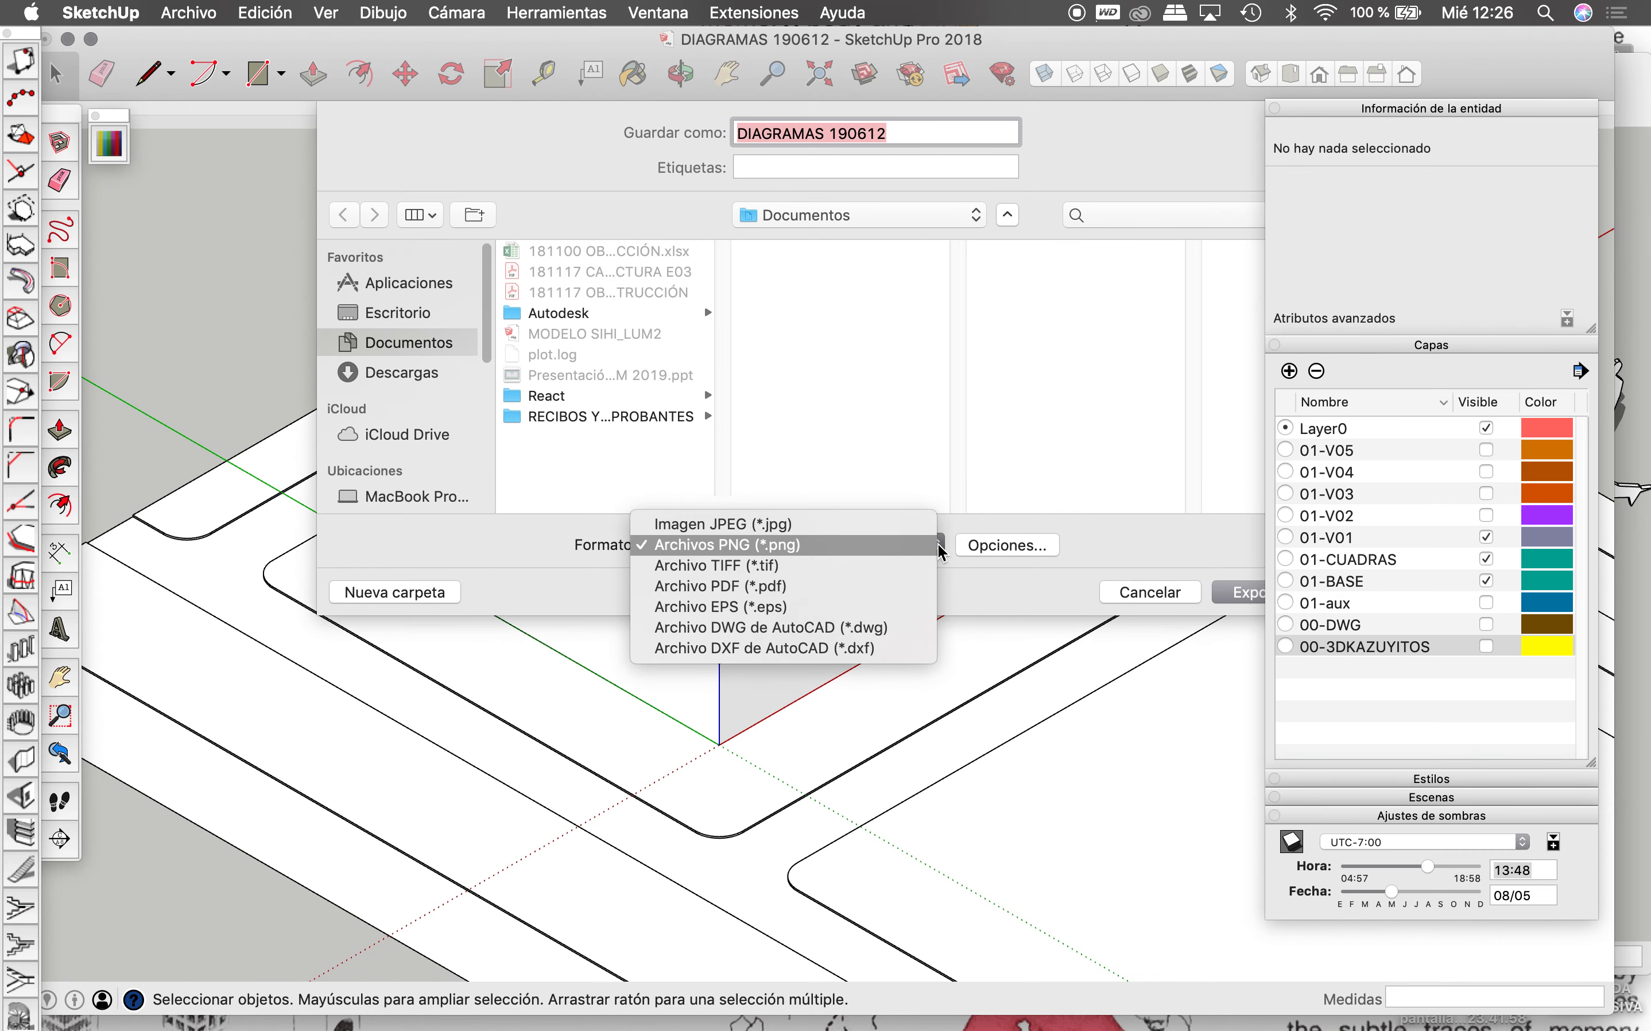
left_click(833, 630)
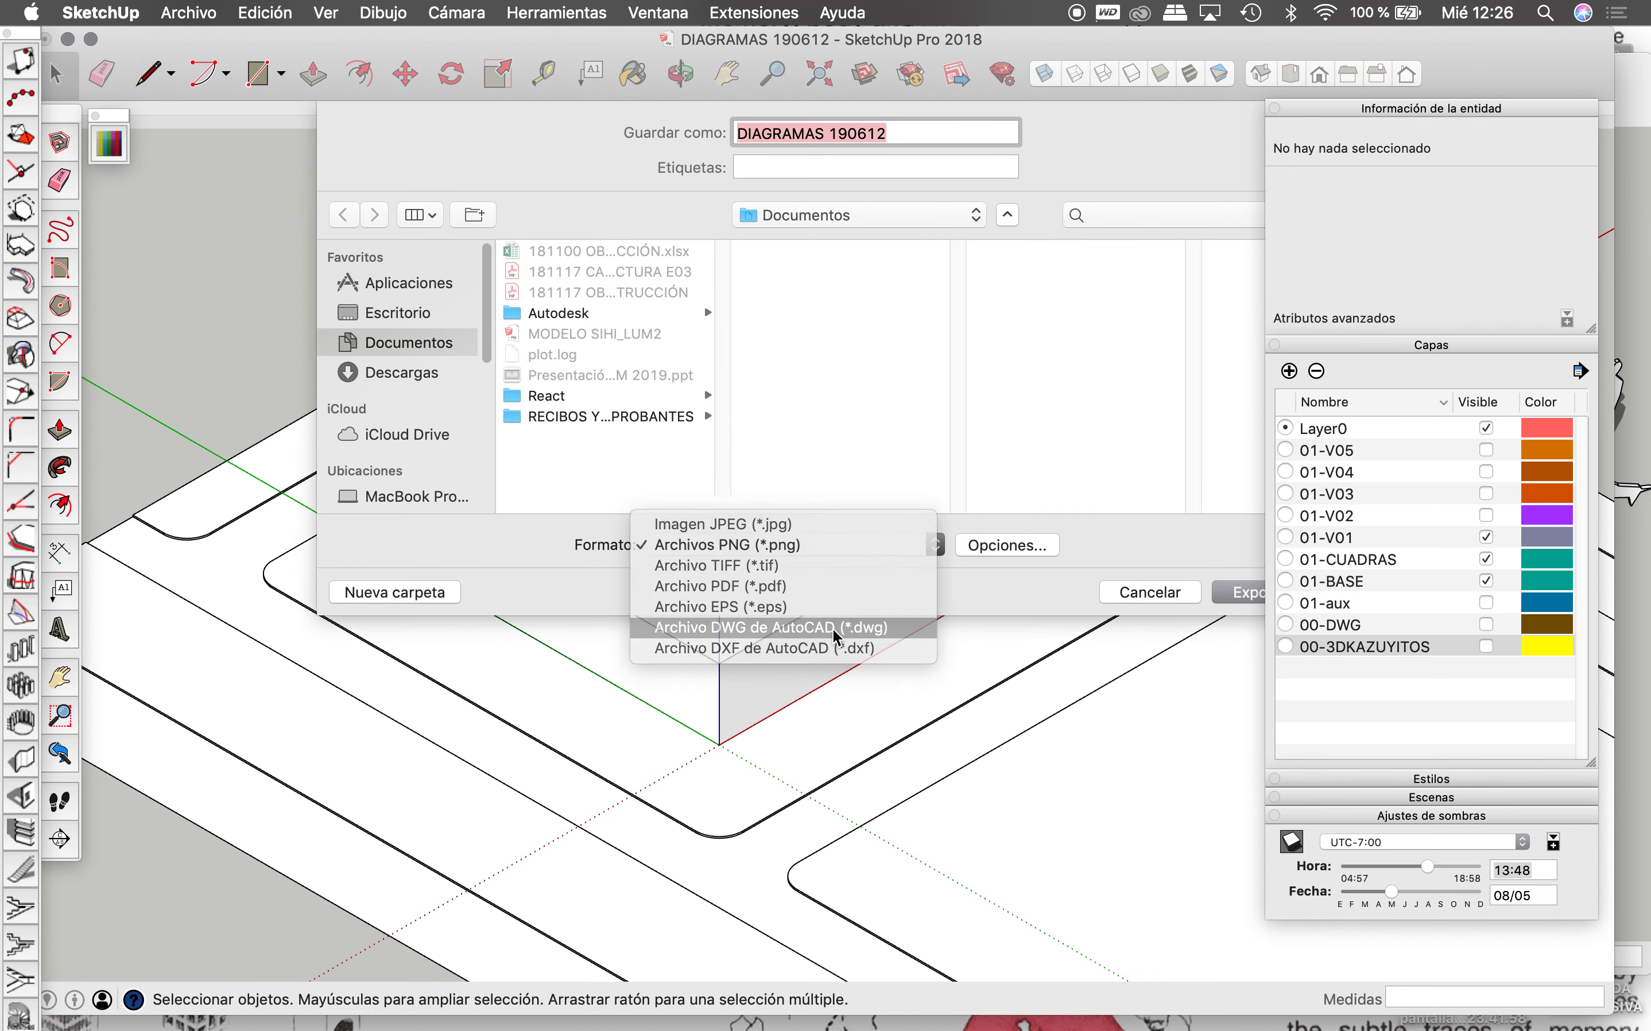
Step: Set DWG options to AutoCAD 2010 with no profile lines, section lines or edge extensions
left_click(1004, 549)
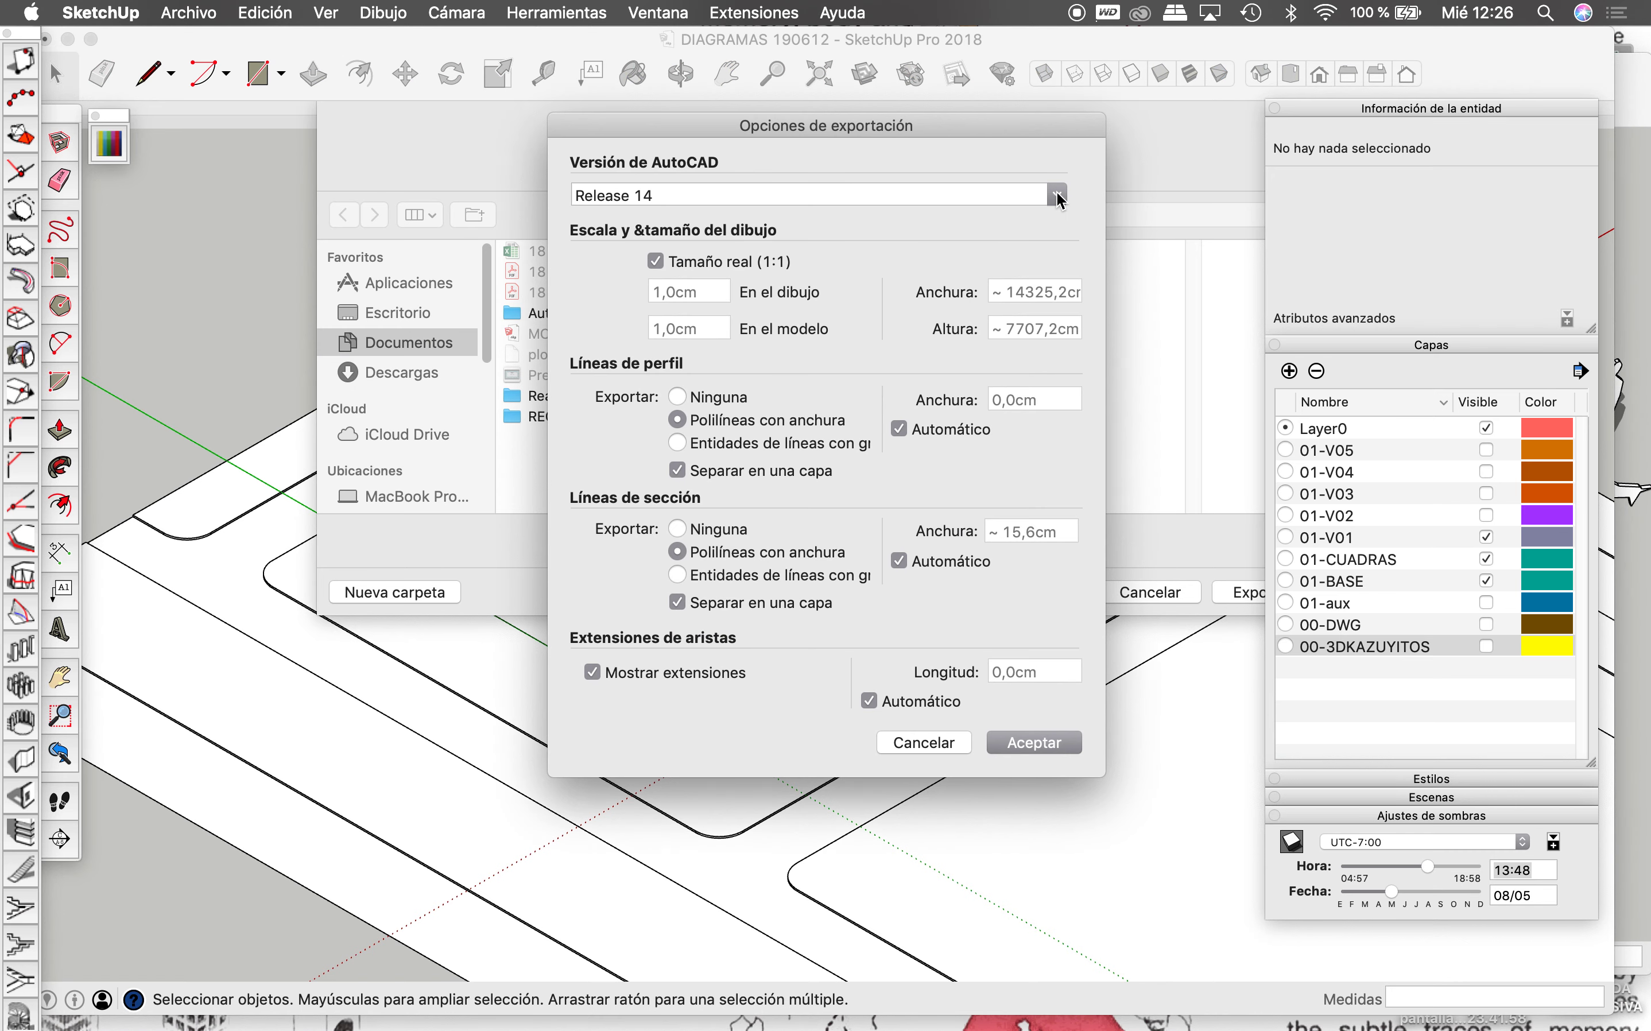
left_click(1060, 197)
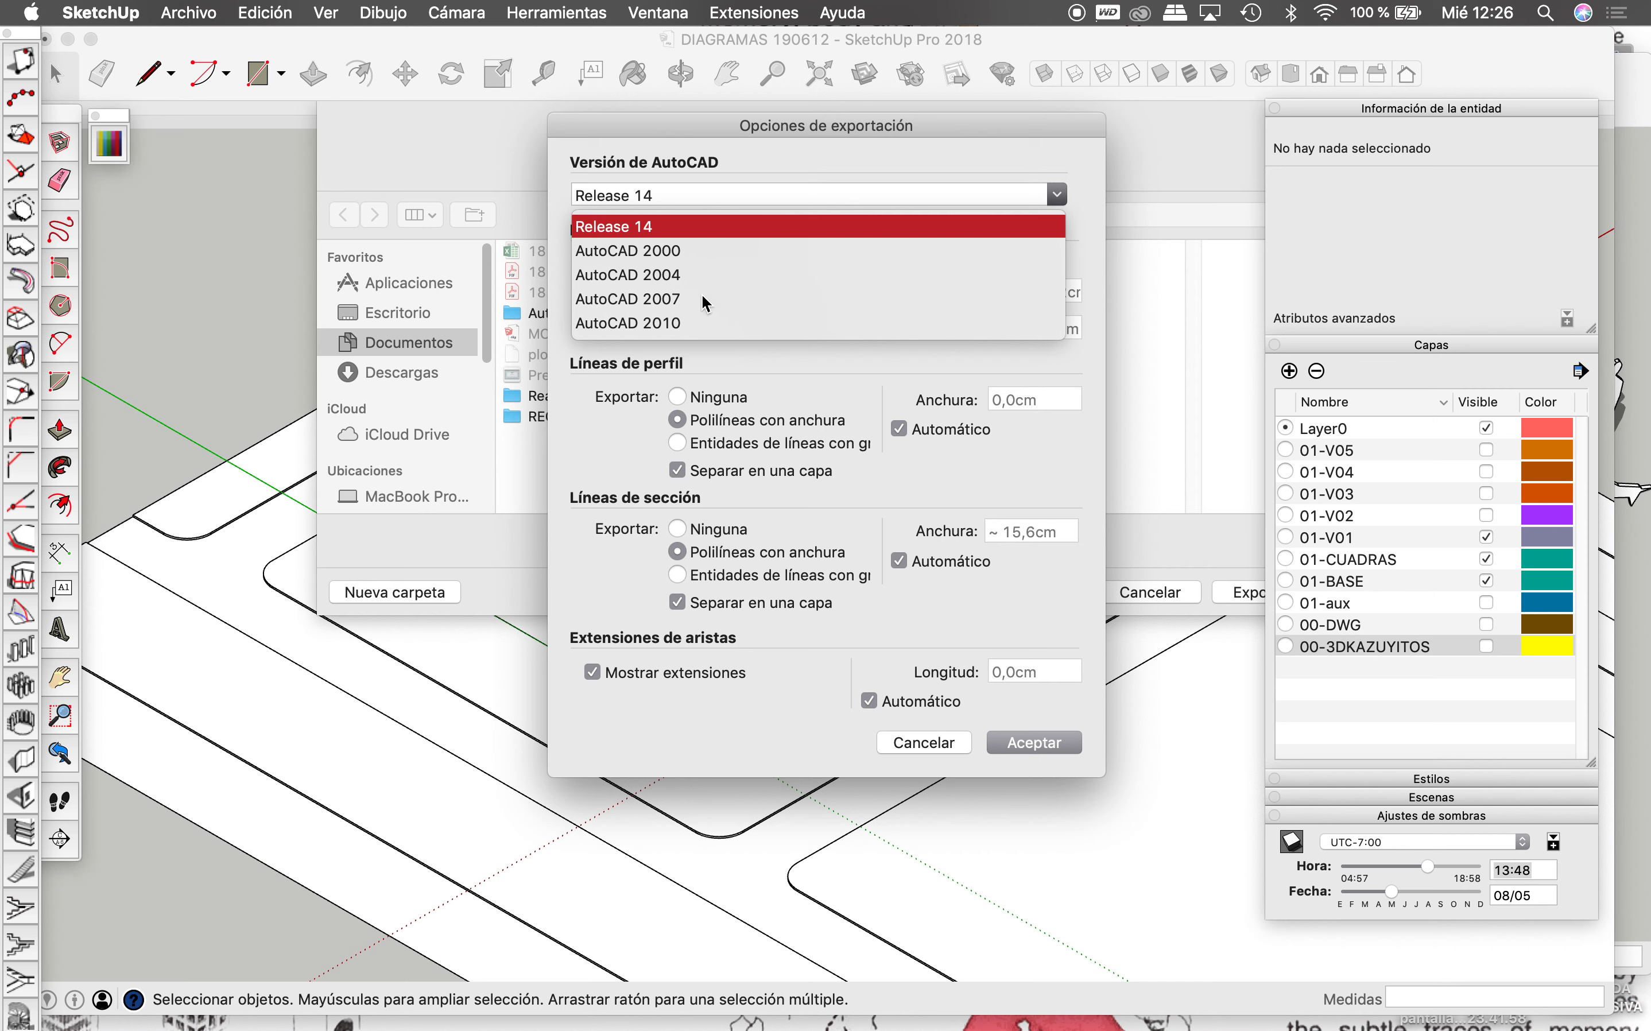
left_click(675, 324)
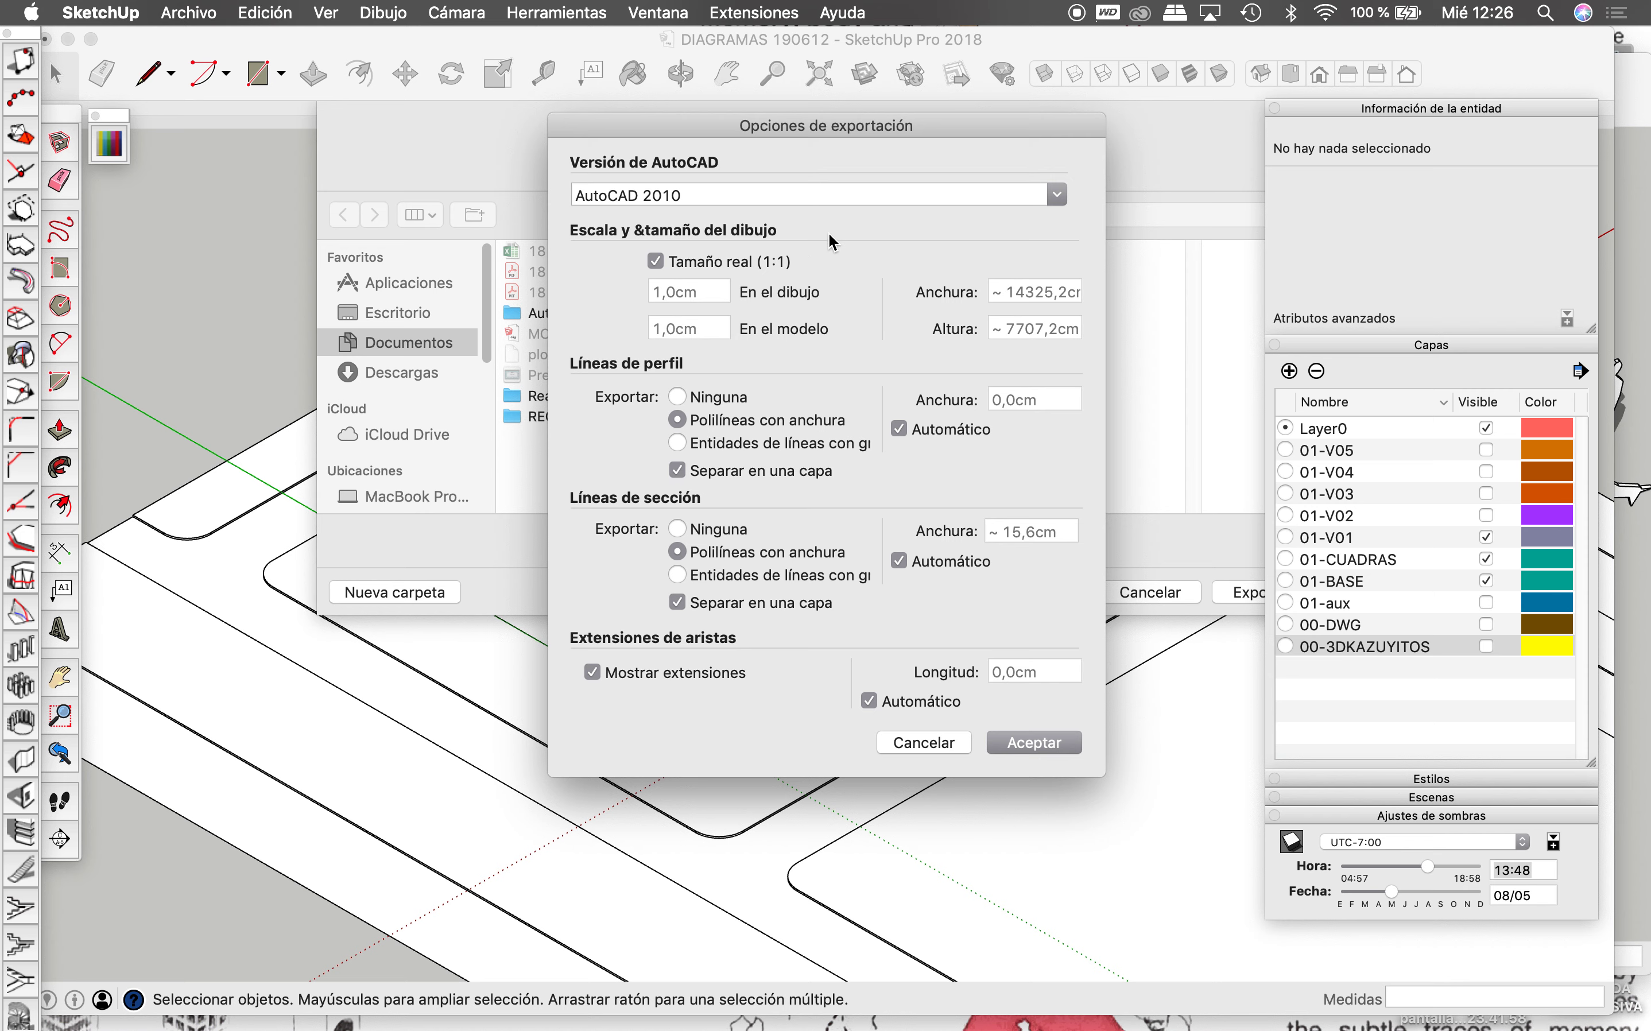
left_click(677, 396)
left_click(678, 530)
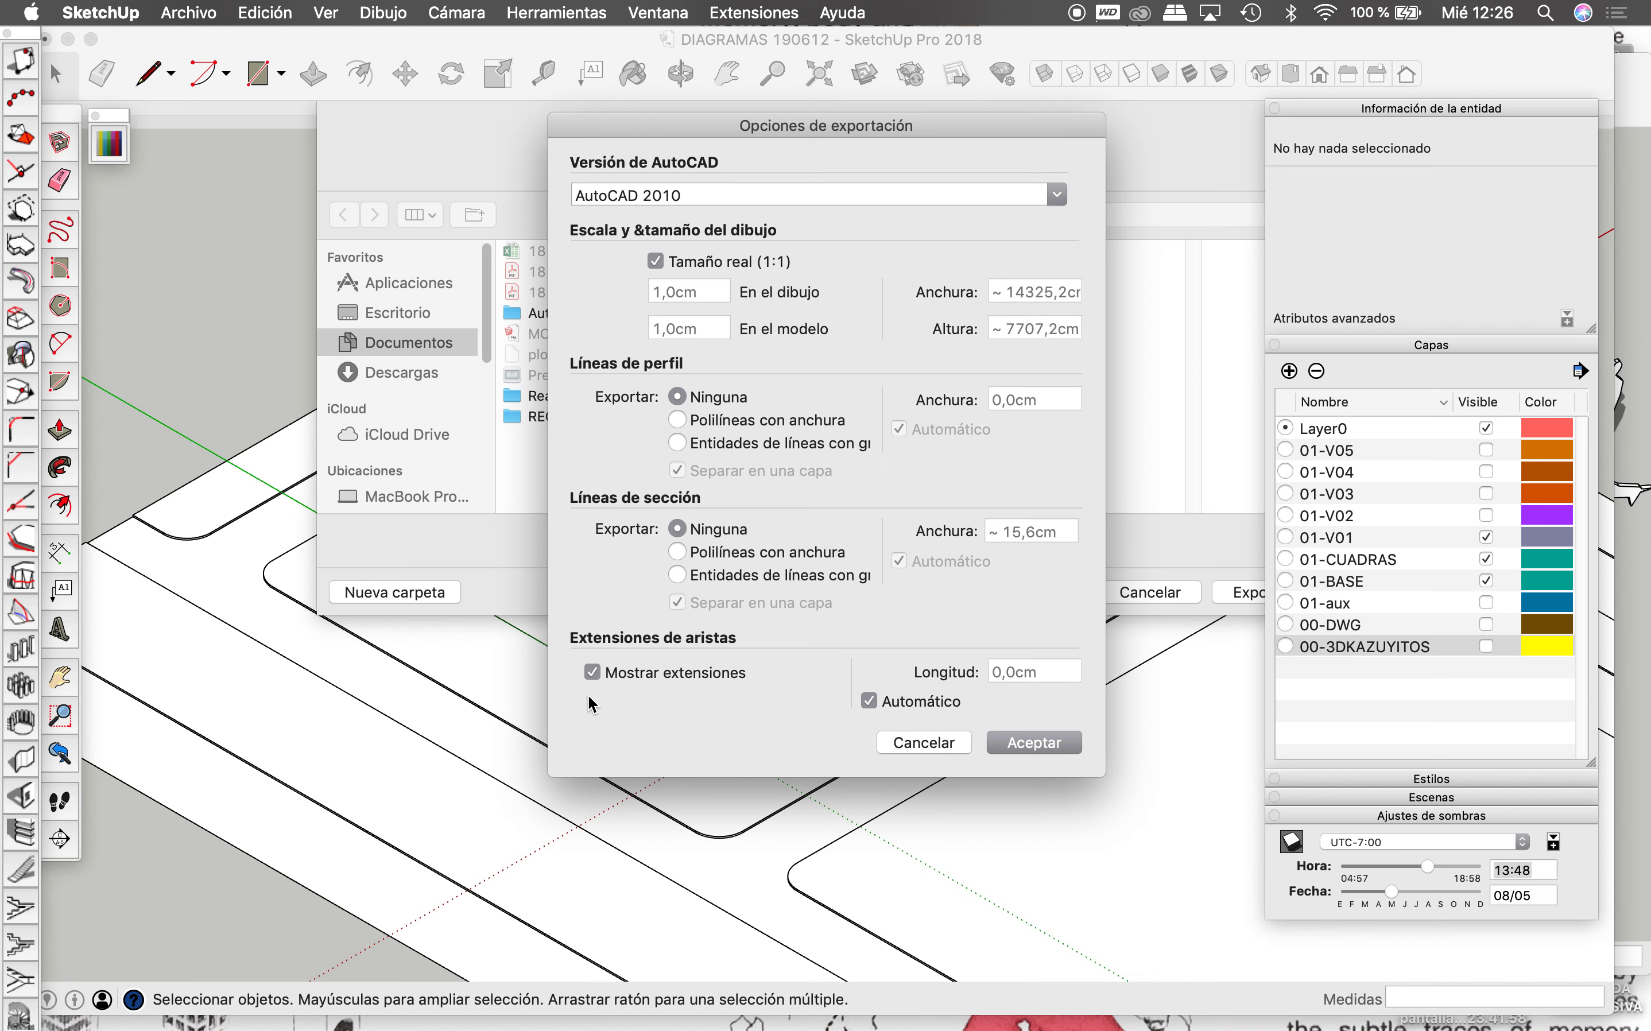
left_click(593, 672)
left_click(1030, 743)
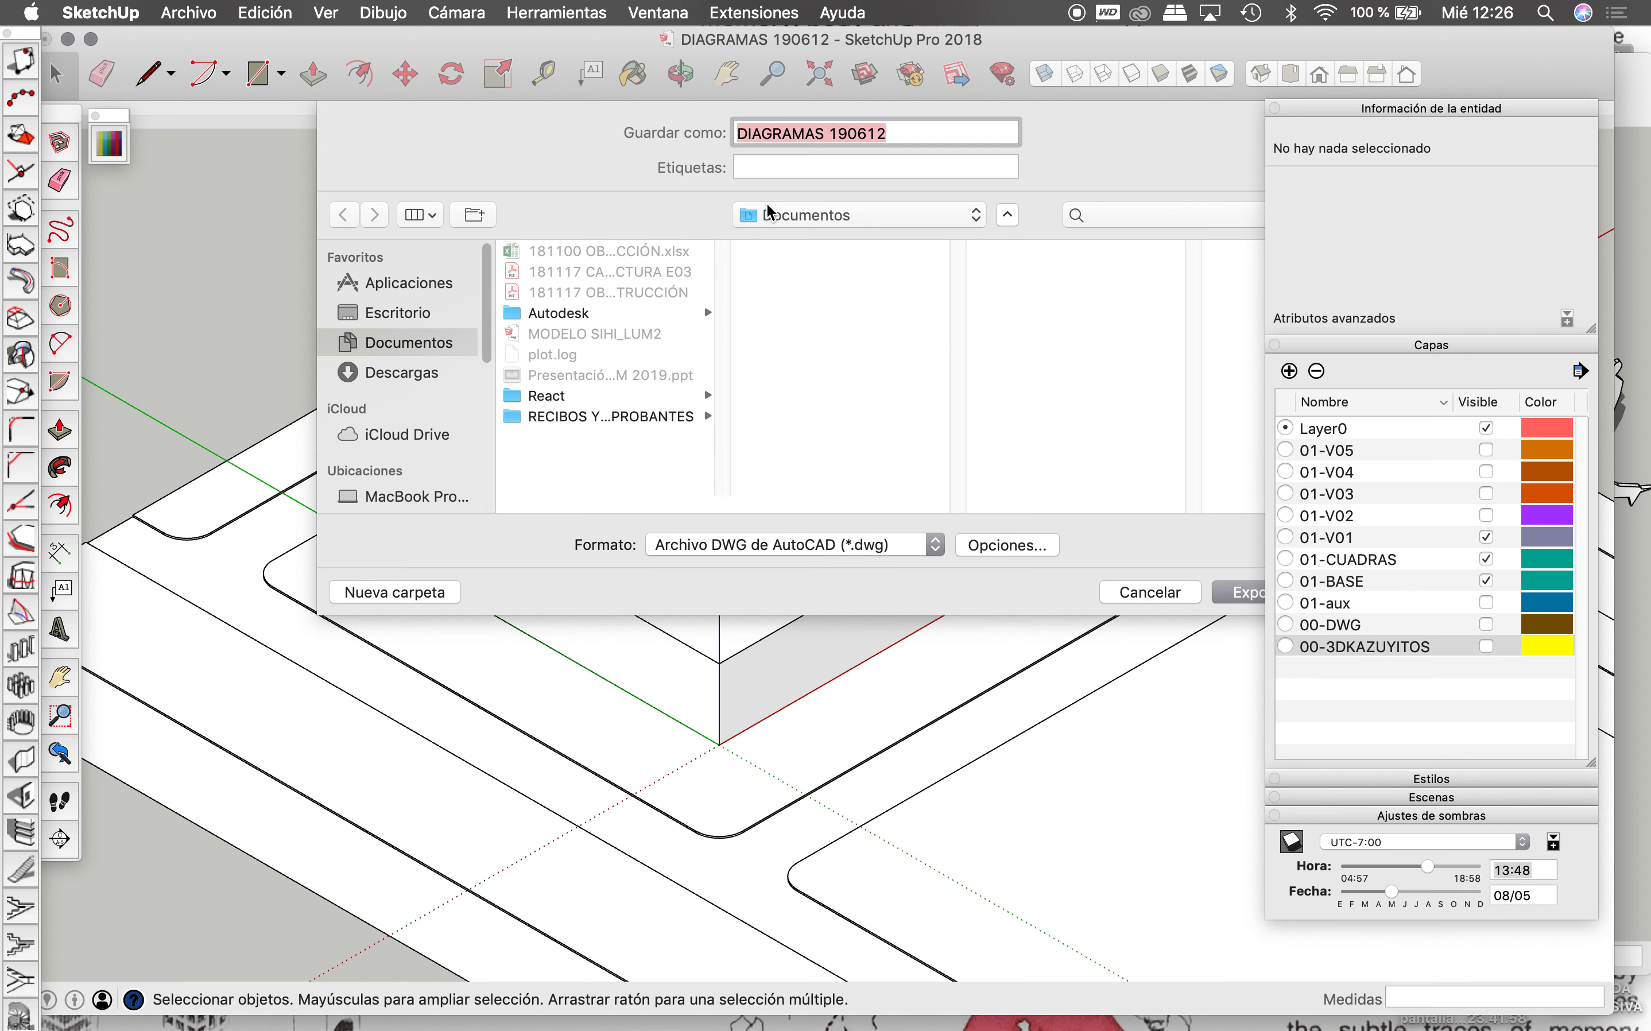
Step: Export the drawing as v1 into a new DIAGRAMAS folder inside CASA HUSARO 2
type("v1")
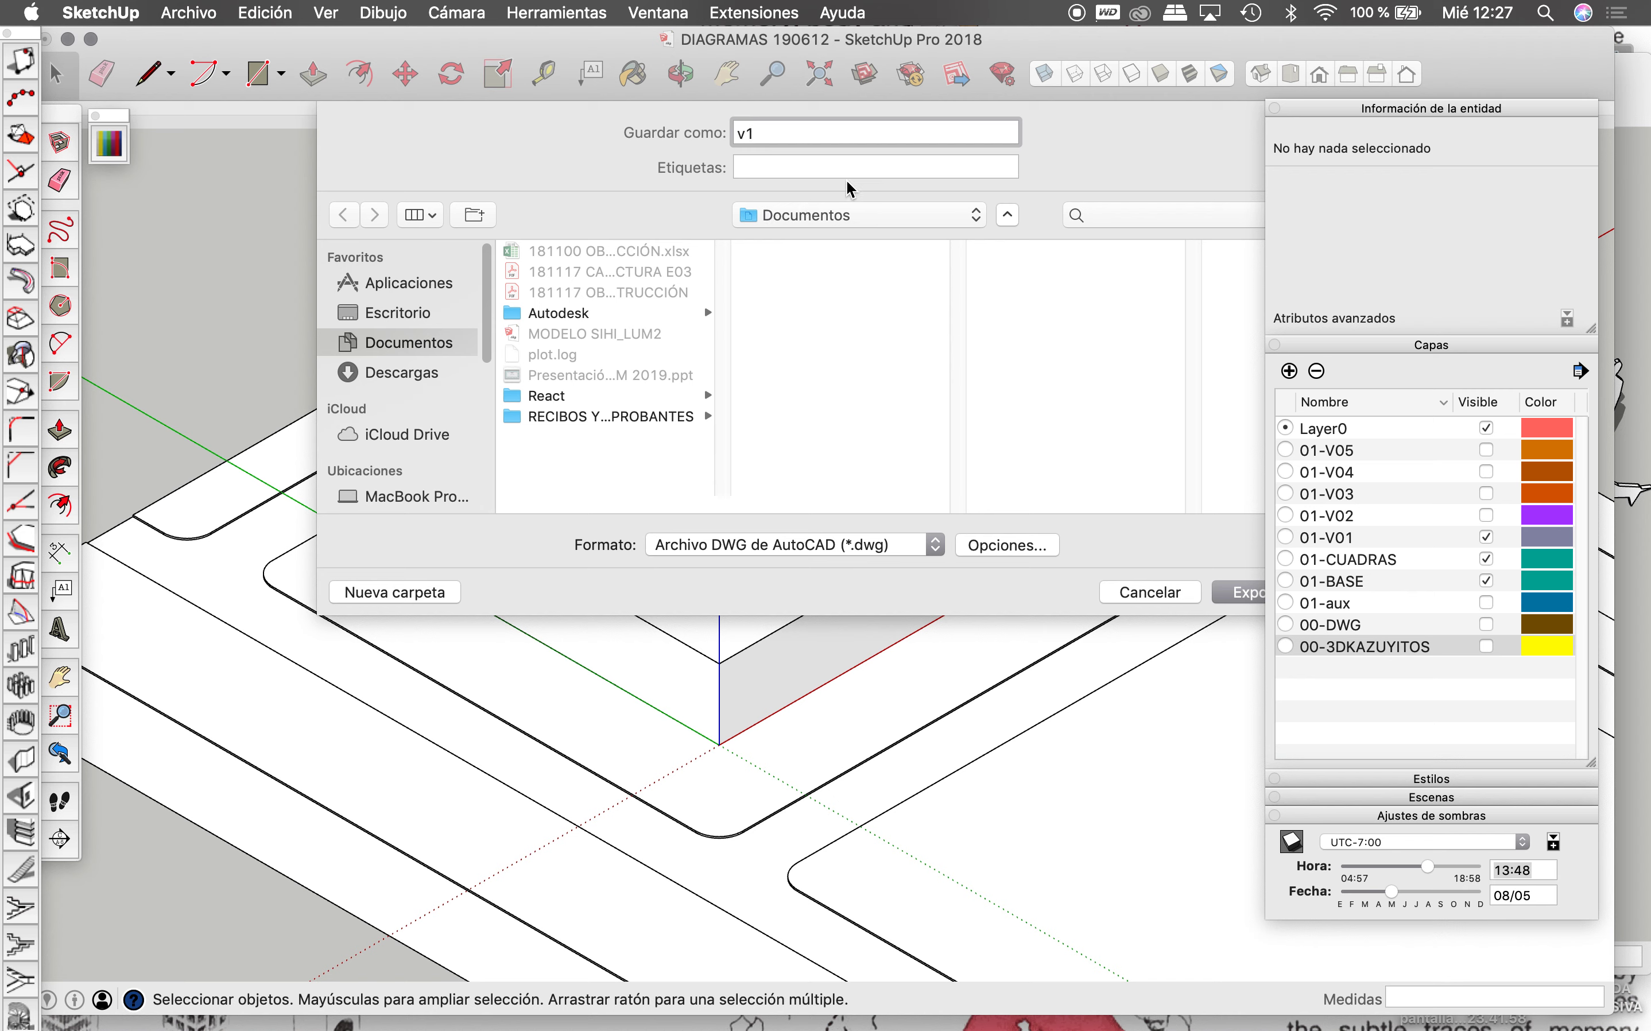
left_click(820, 201)
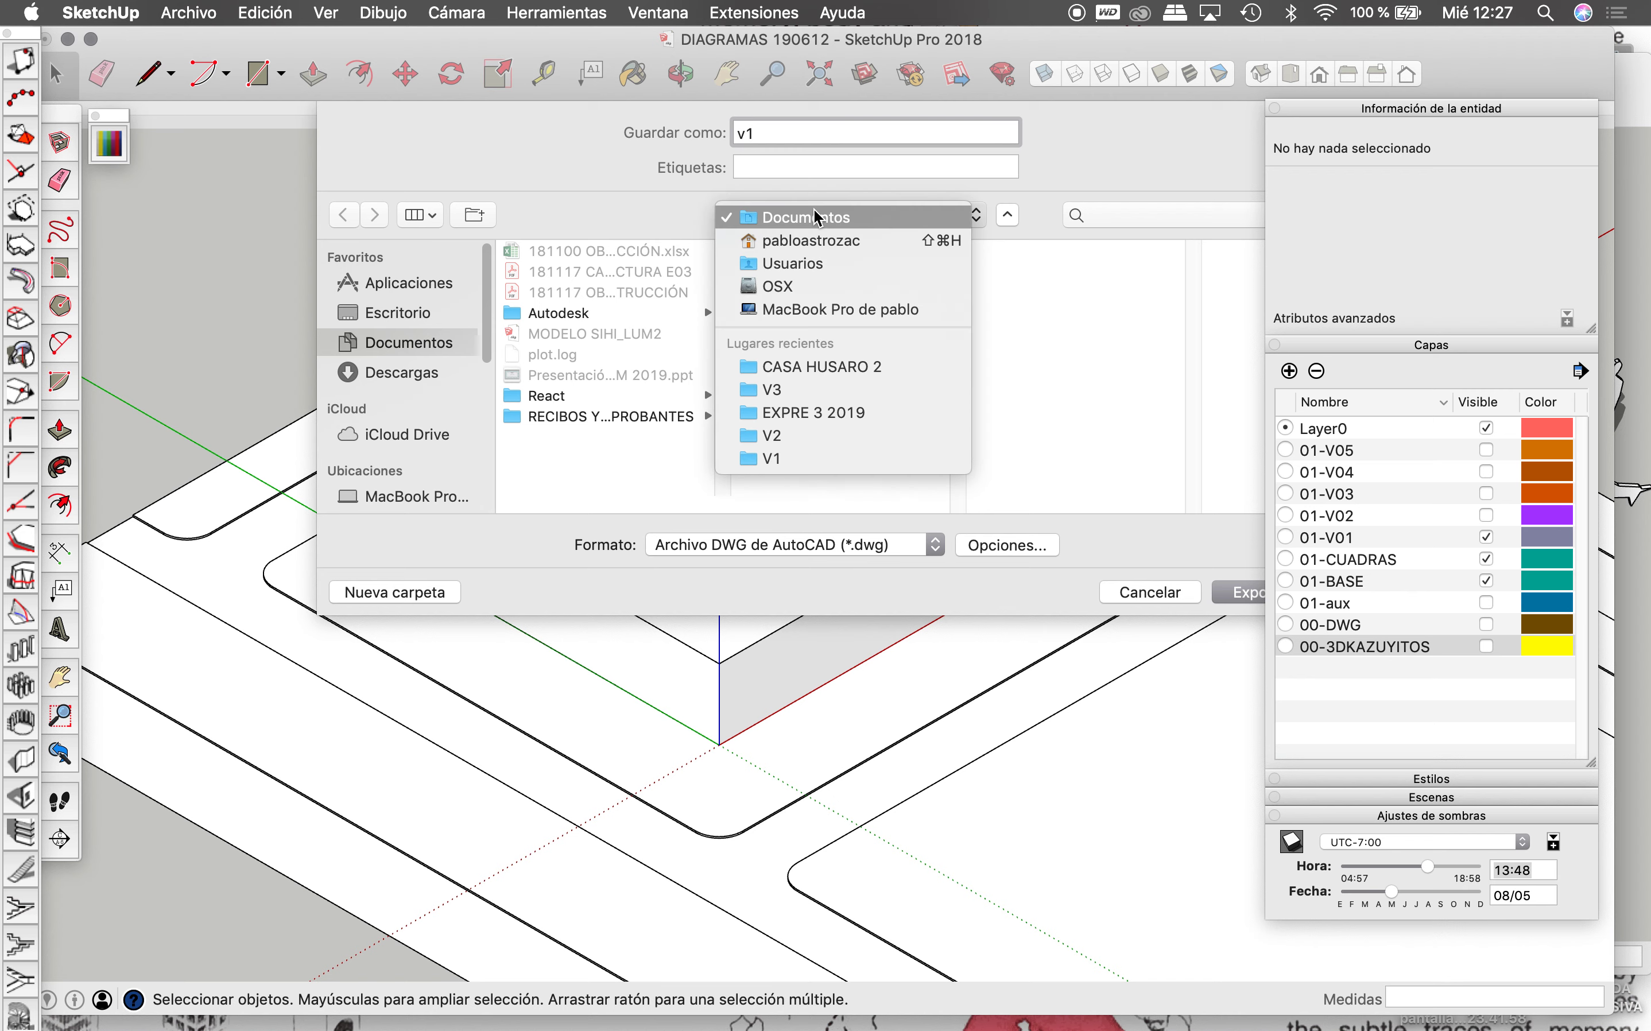
left_click(810, 368)
left_click(440, 593)
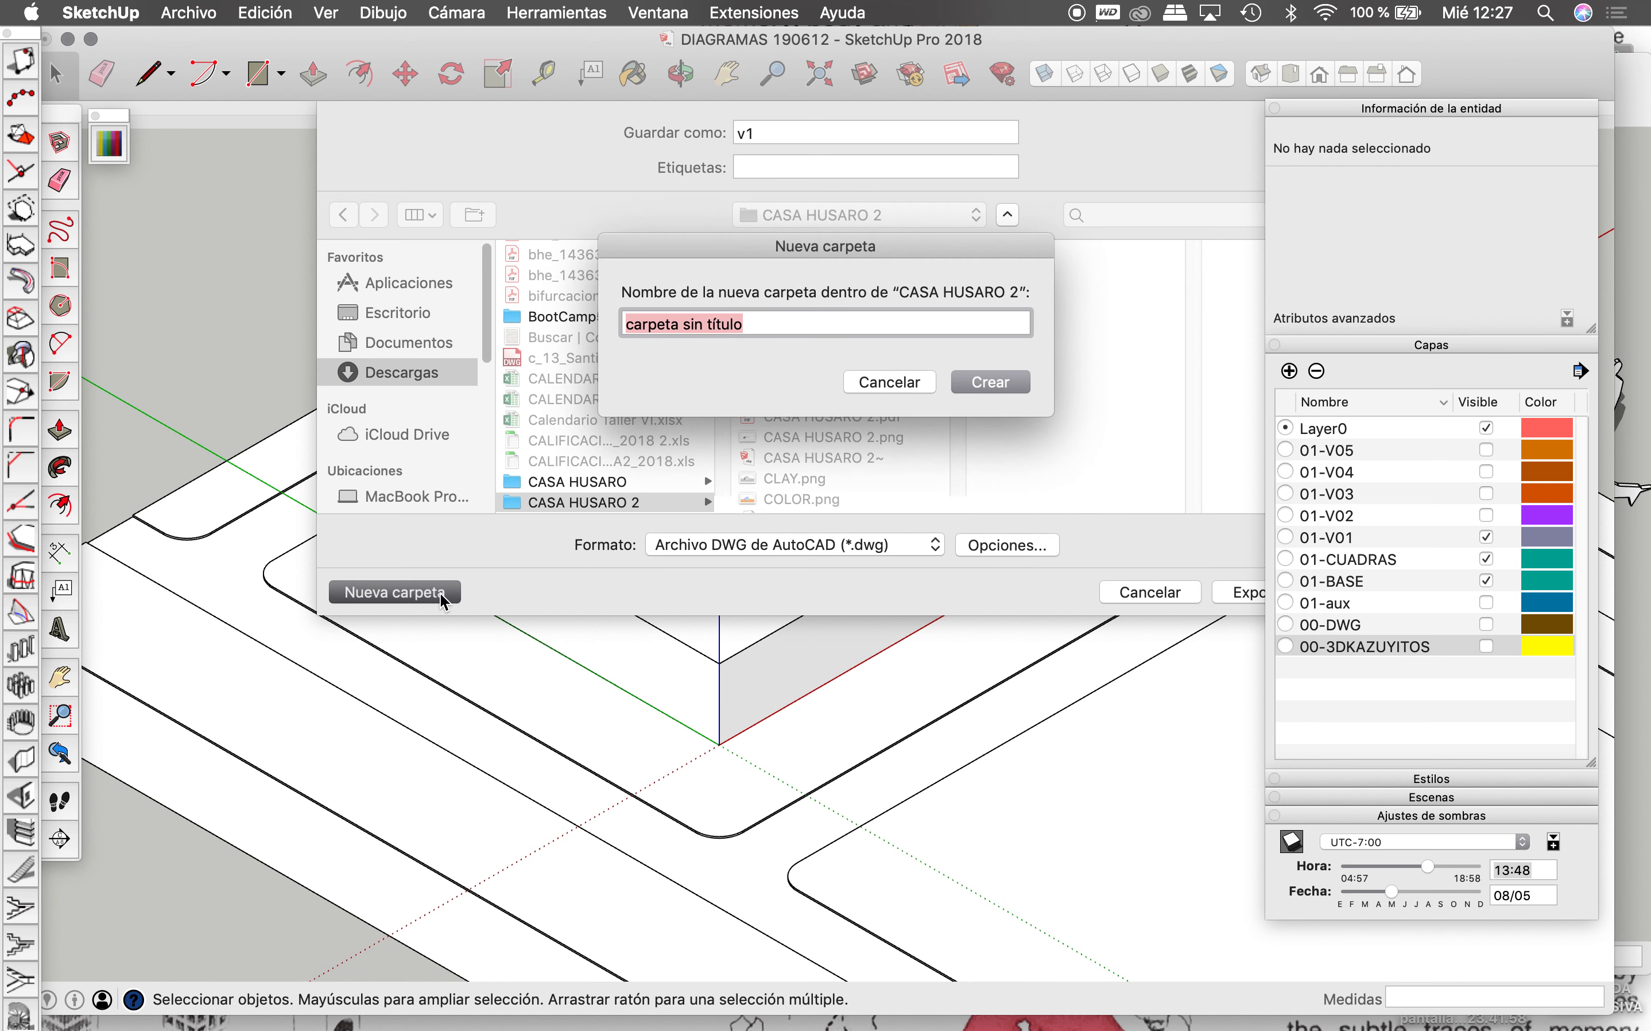
type("DIAGRAMAS")
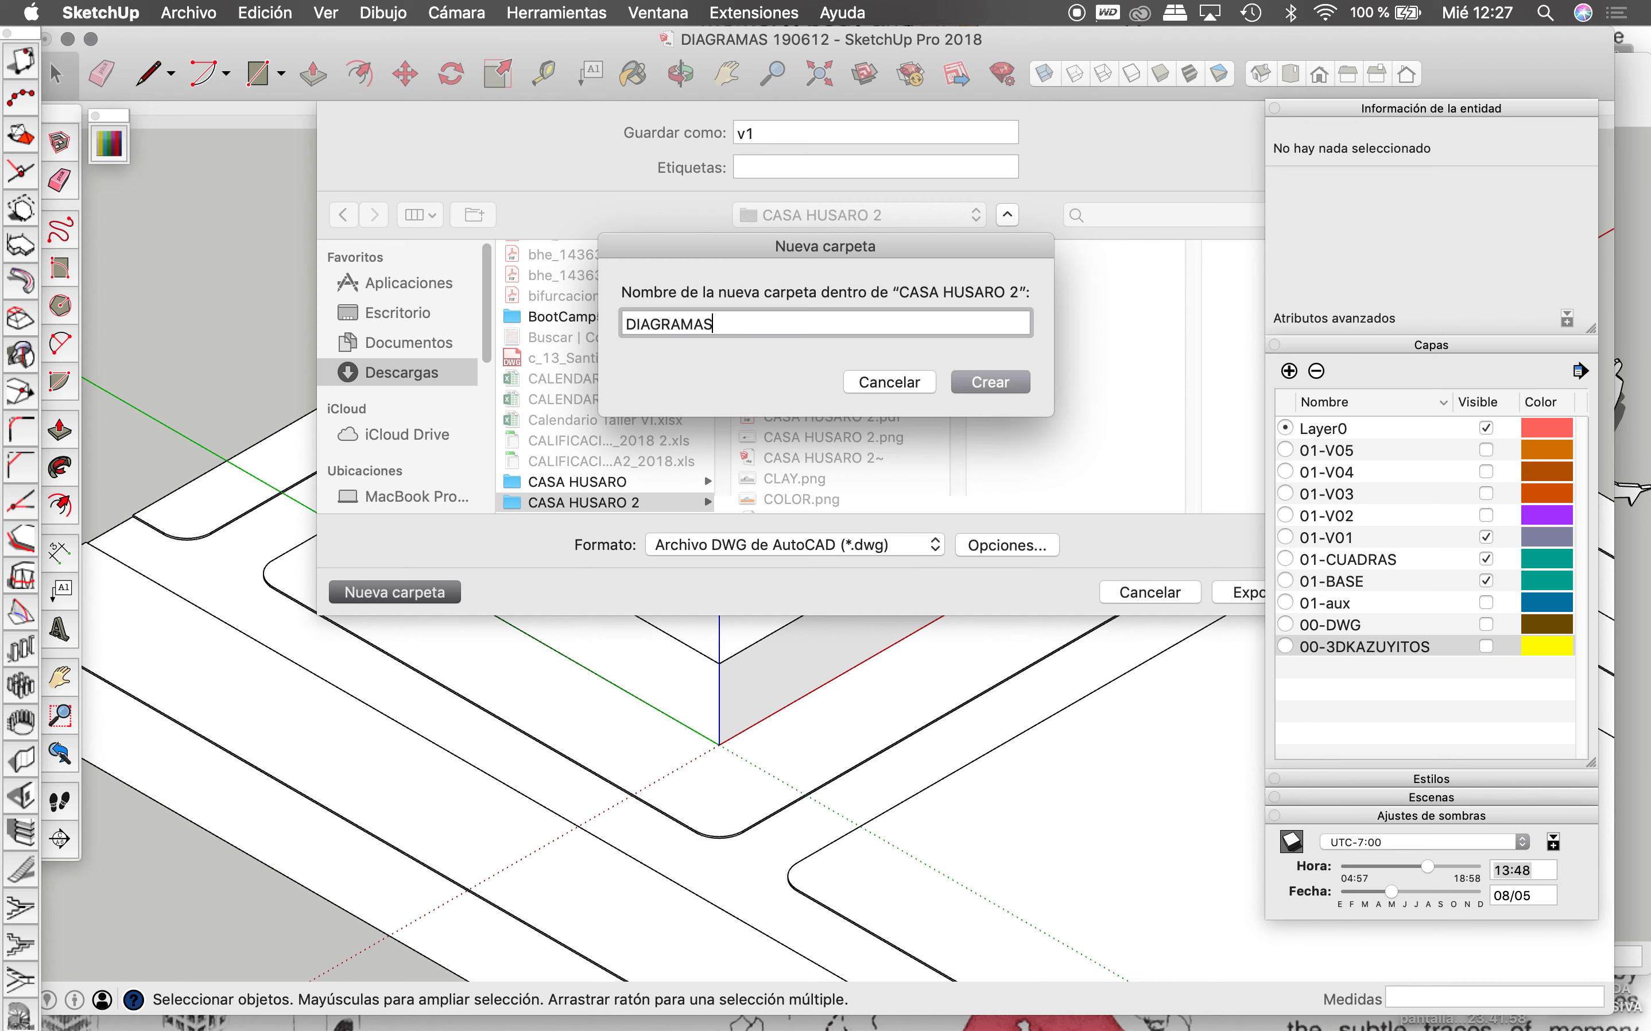
left_click(993, 383)
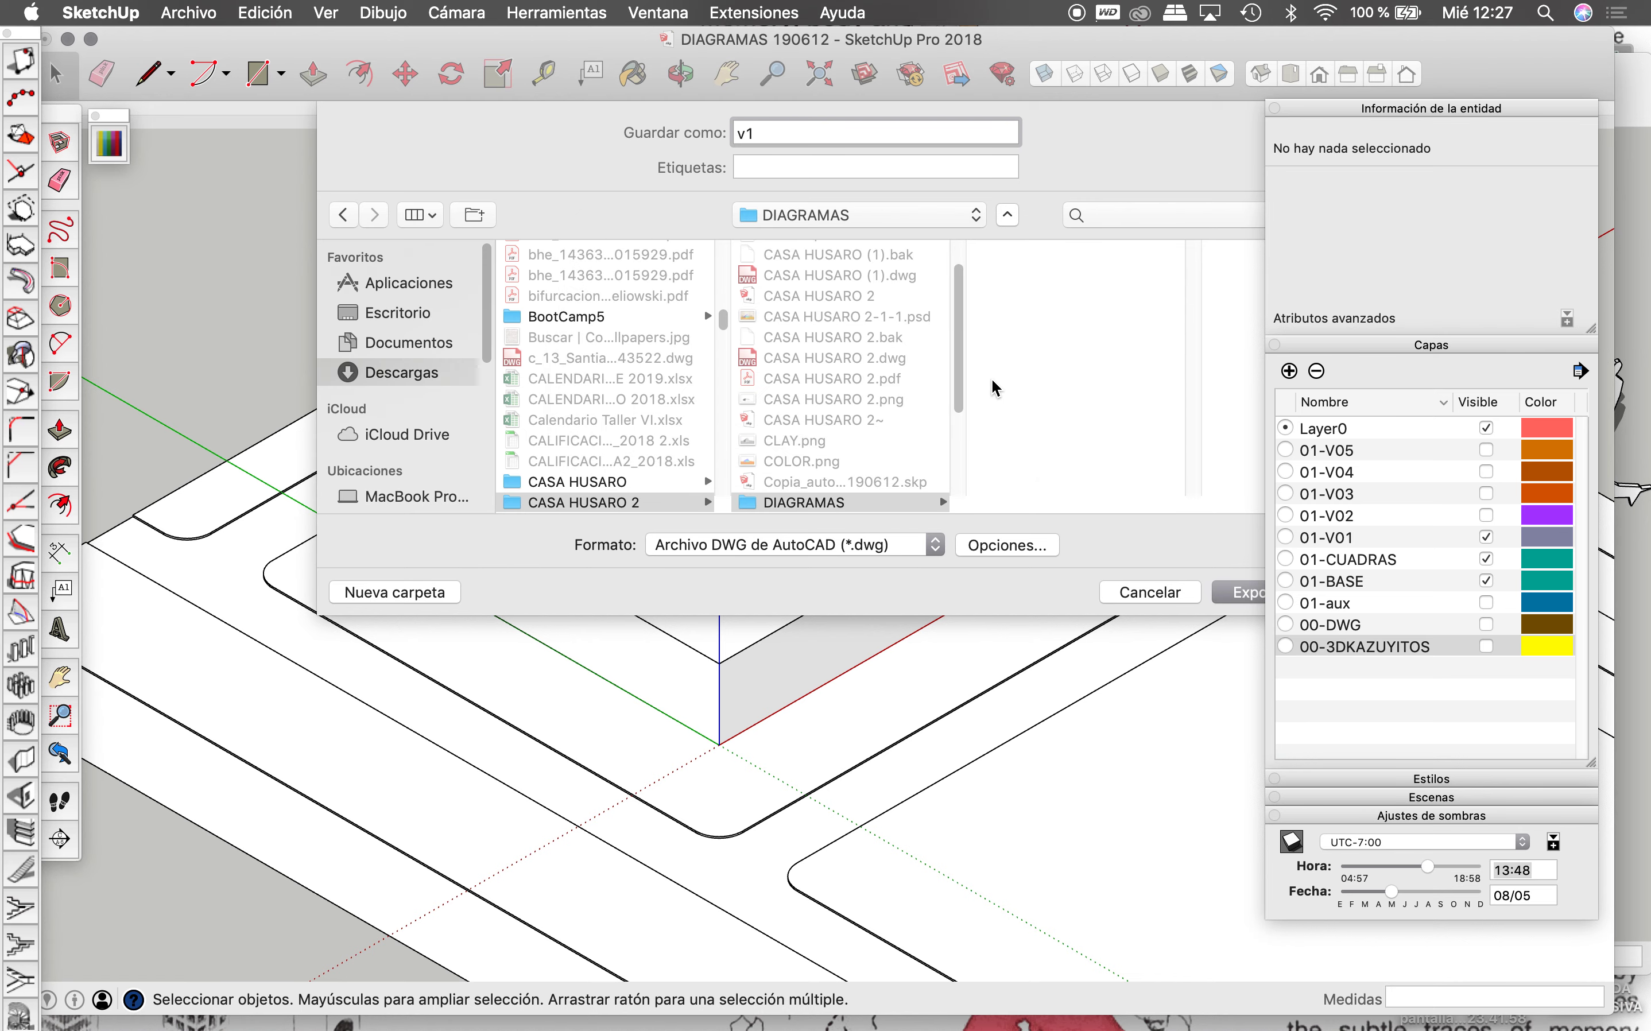
left_click(1247, 592)
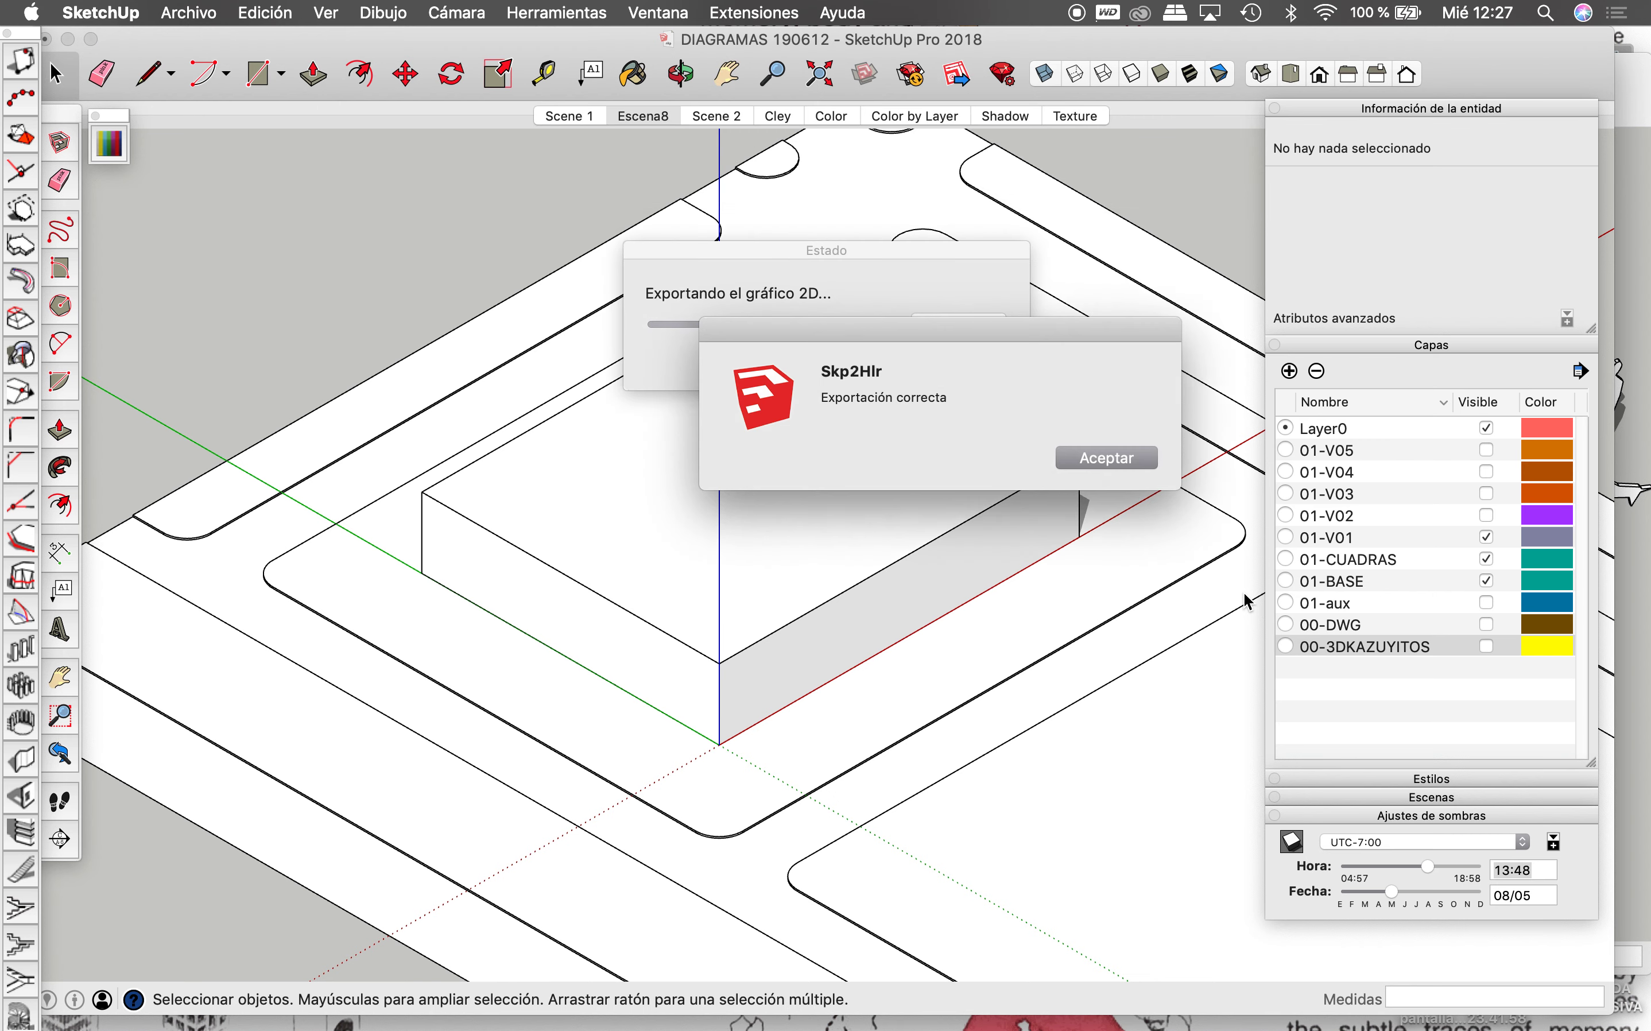
left_click(1134, 461)
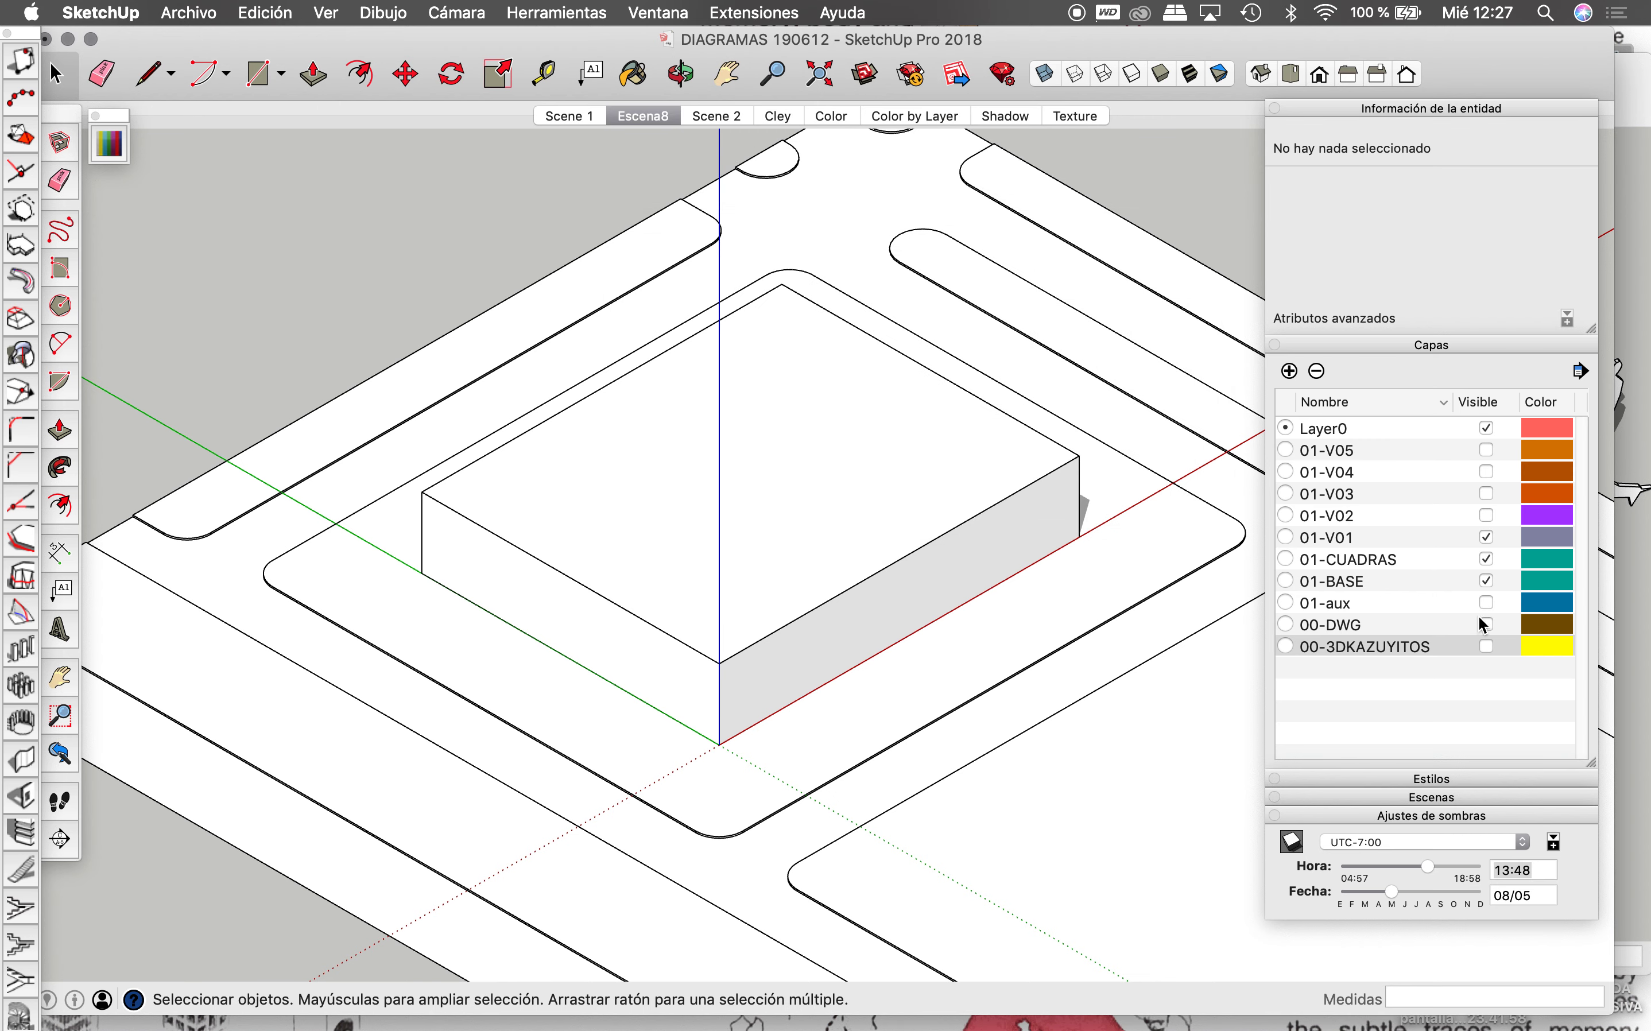
Step: Hide layer 01-V01 and export the second volume as DWG drawing V2
left_click(1489, 537)
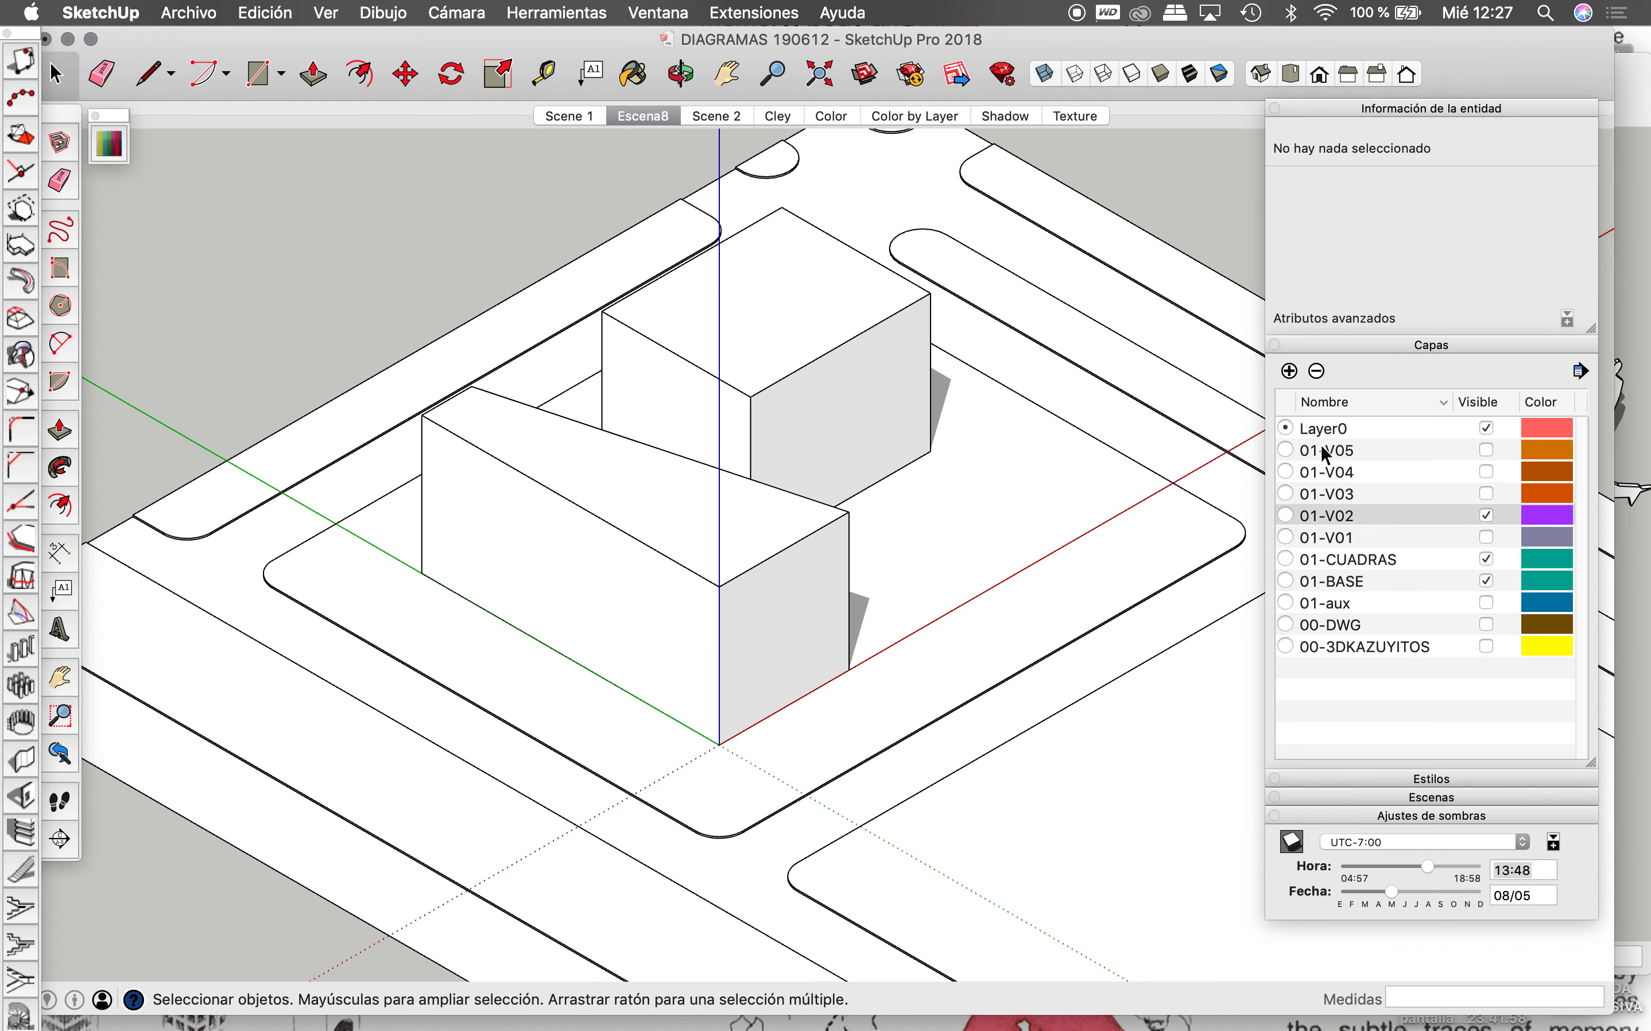
left_click(197, 17)
mouse_move(206, 344)
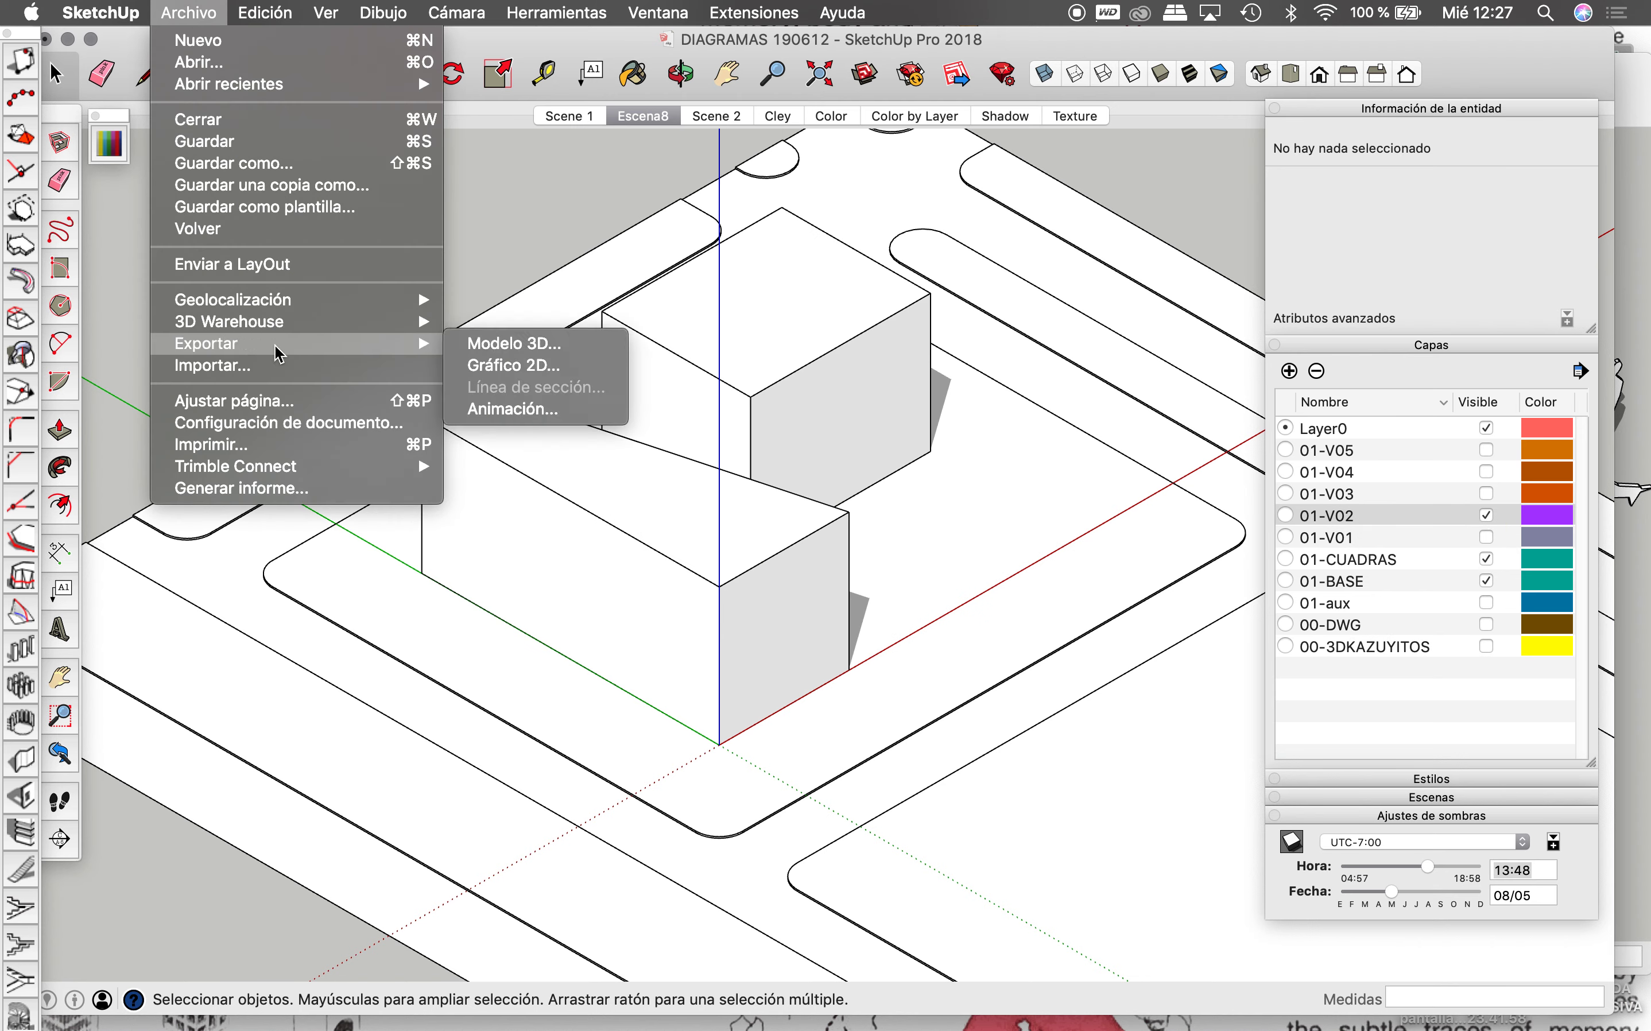
left_click(526, 368)
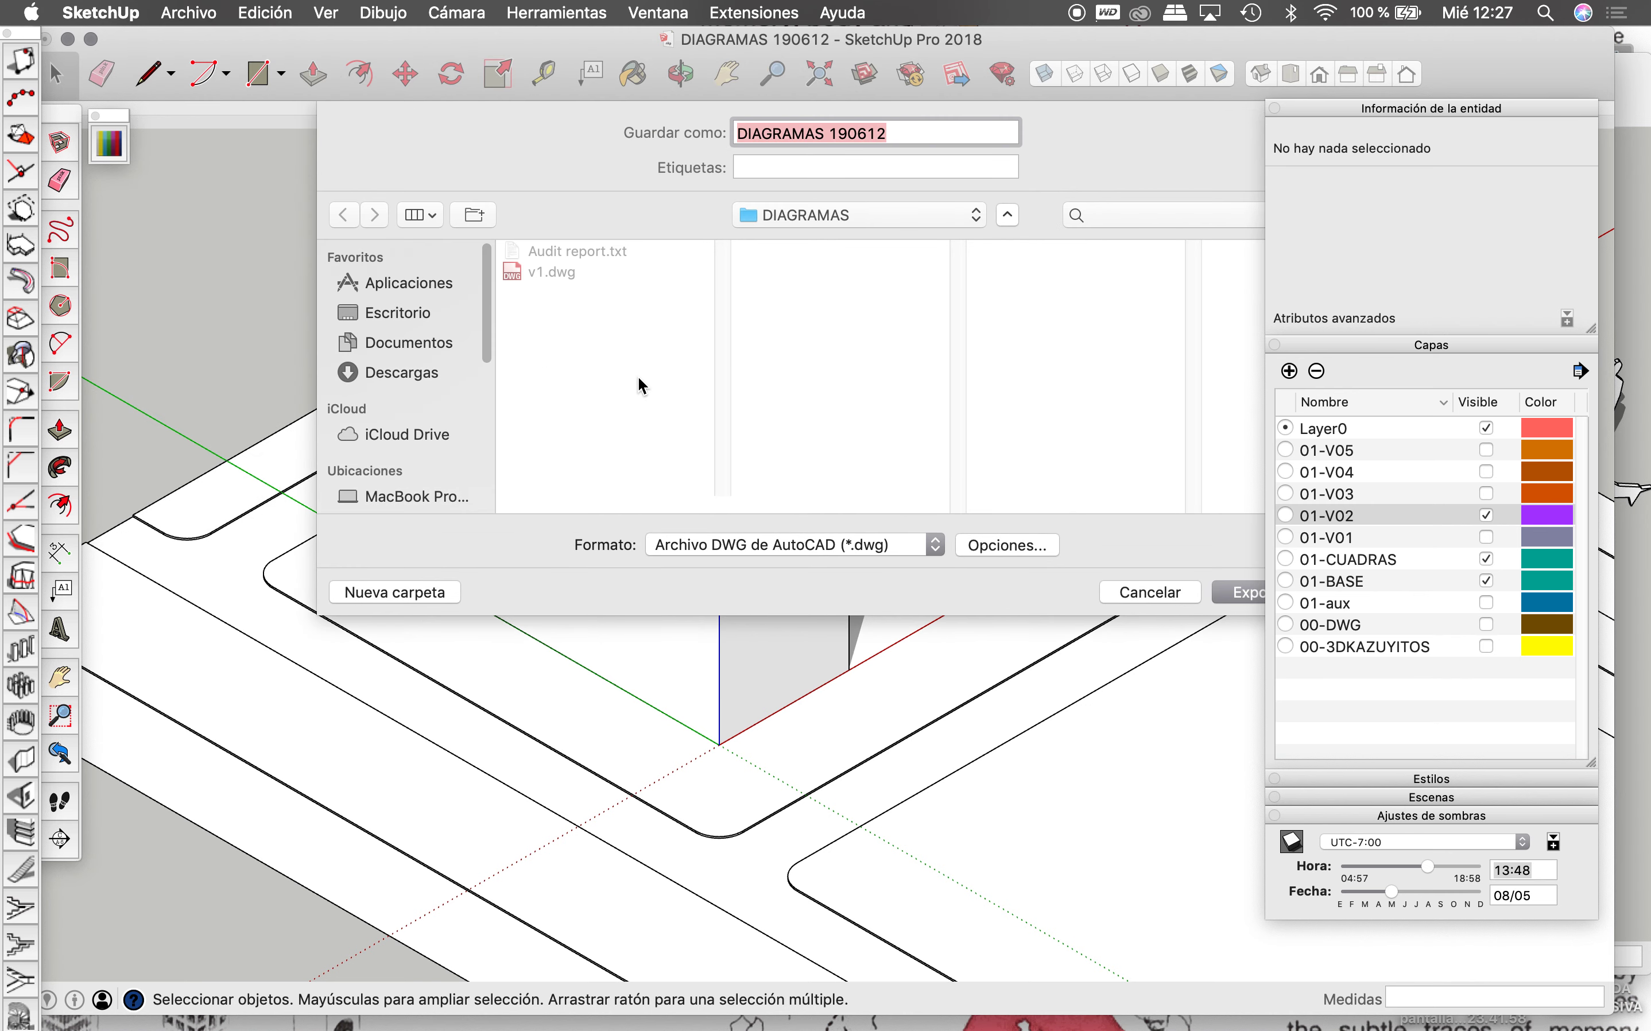
type("V2")
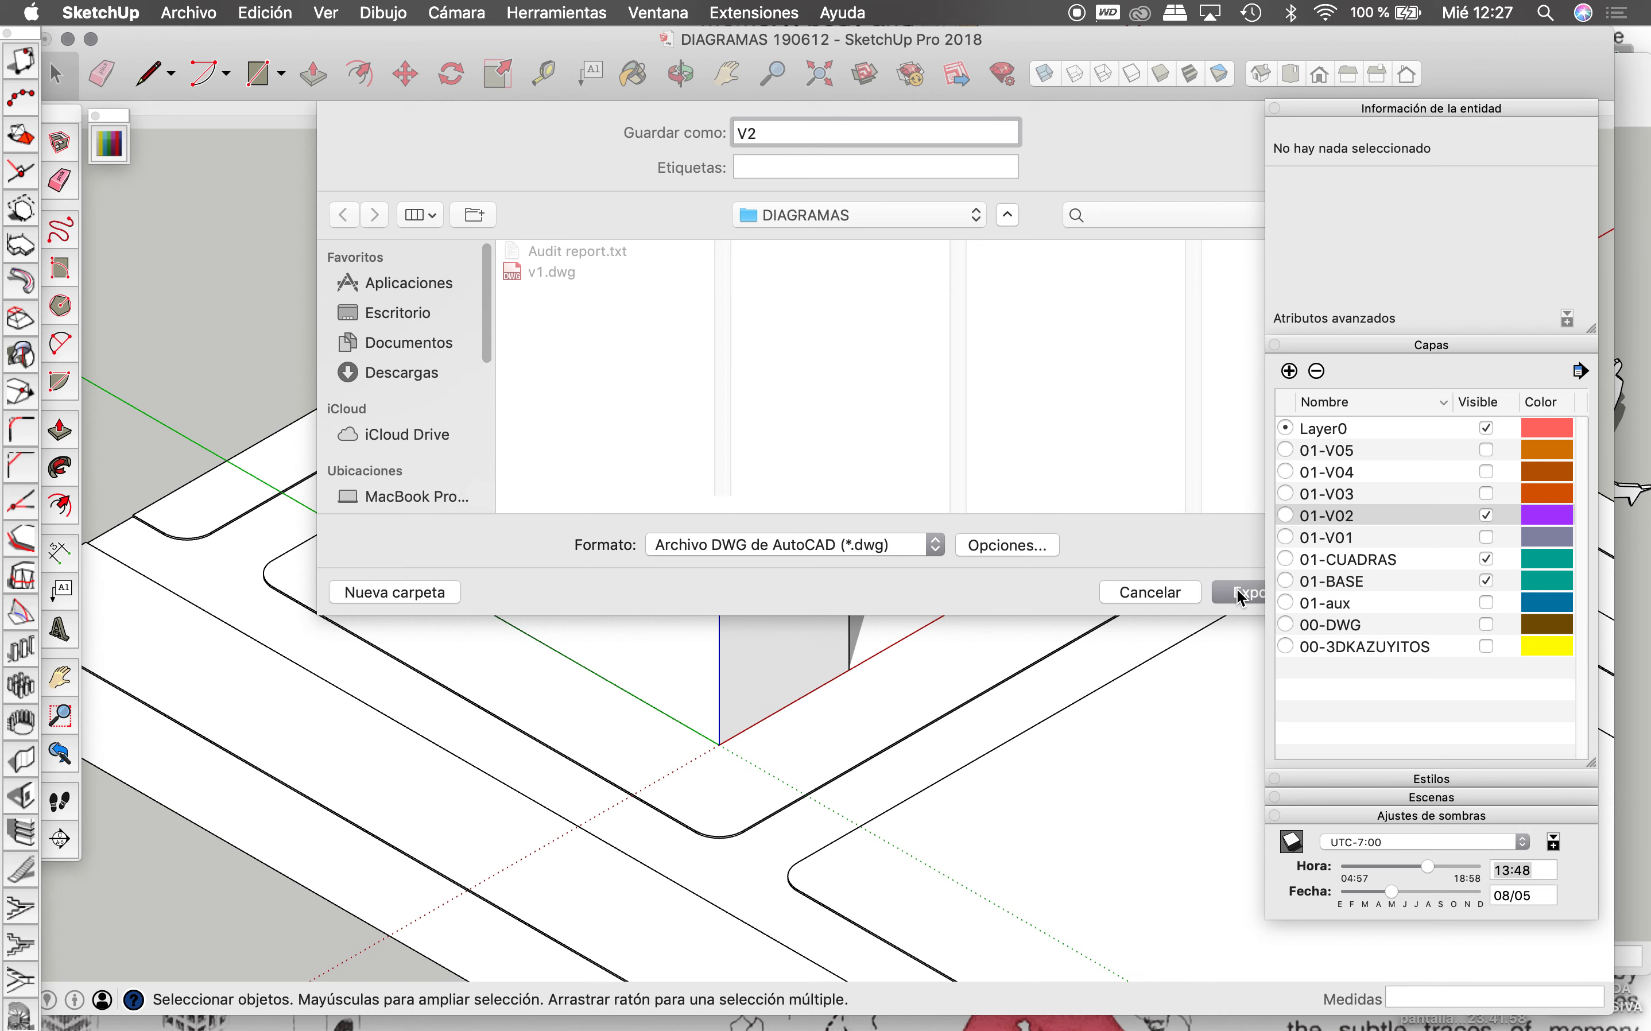
left_click(1243, 595)
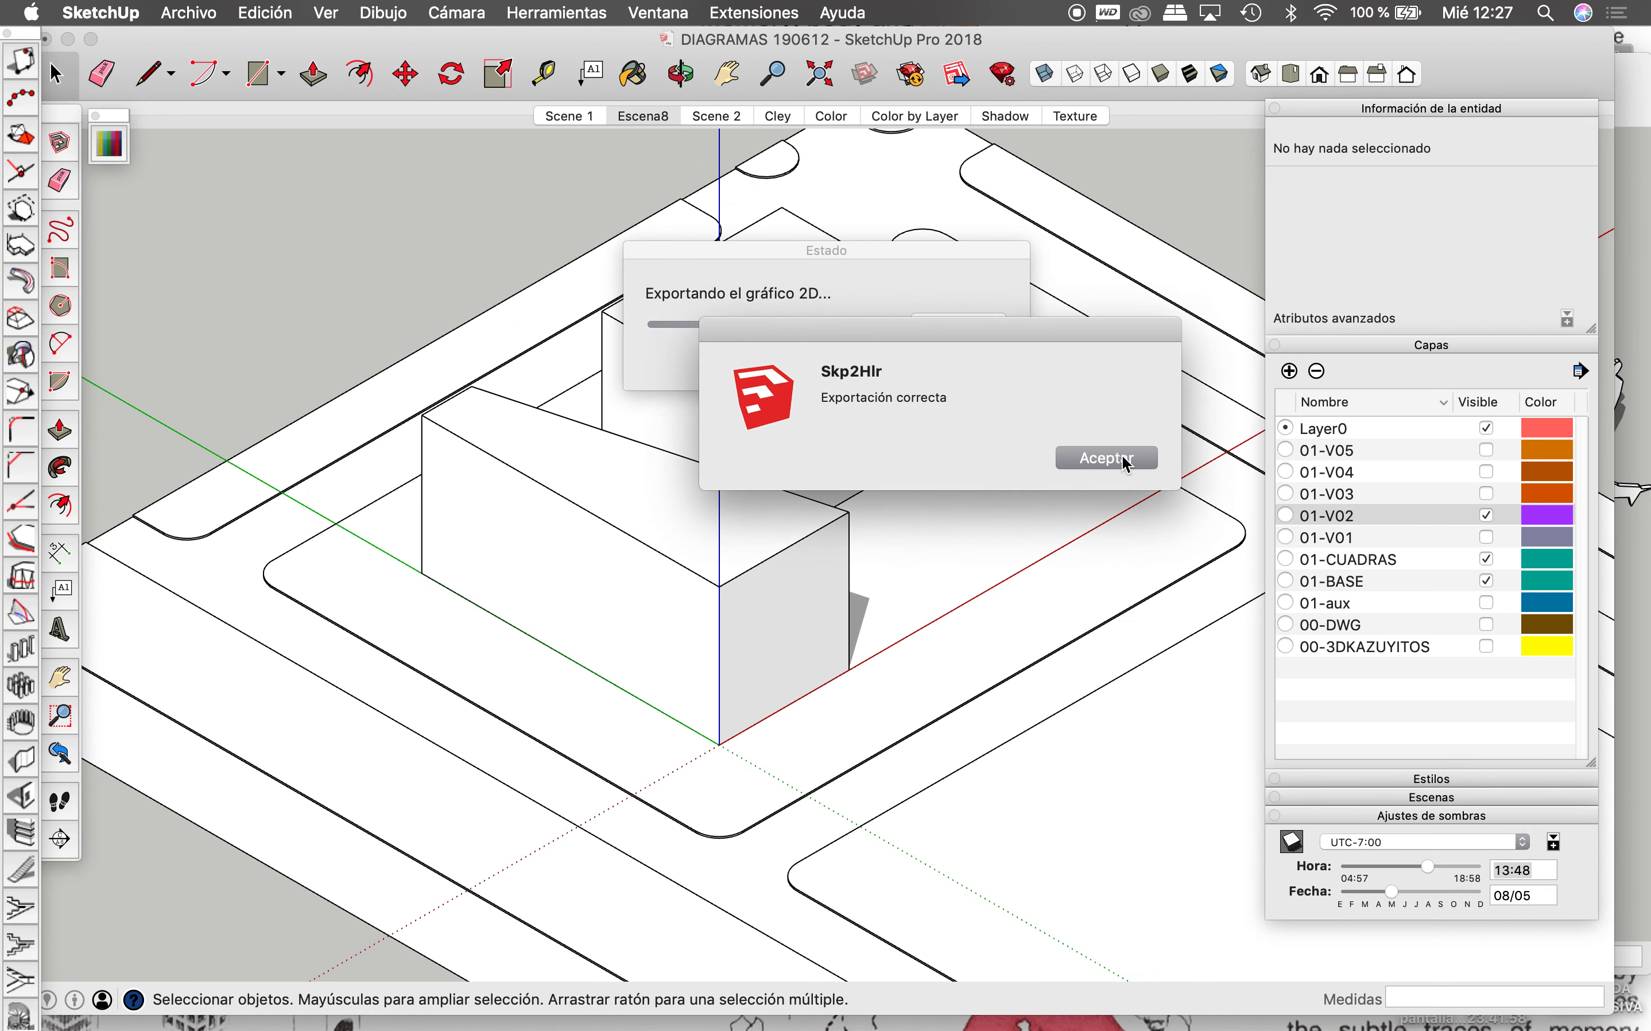
left_click(1128, 458)
Step: Export the 01-V03 volume as V3, then show the 01-V04 volume
left_click(1489, 516)
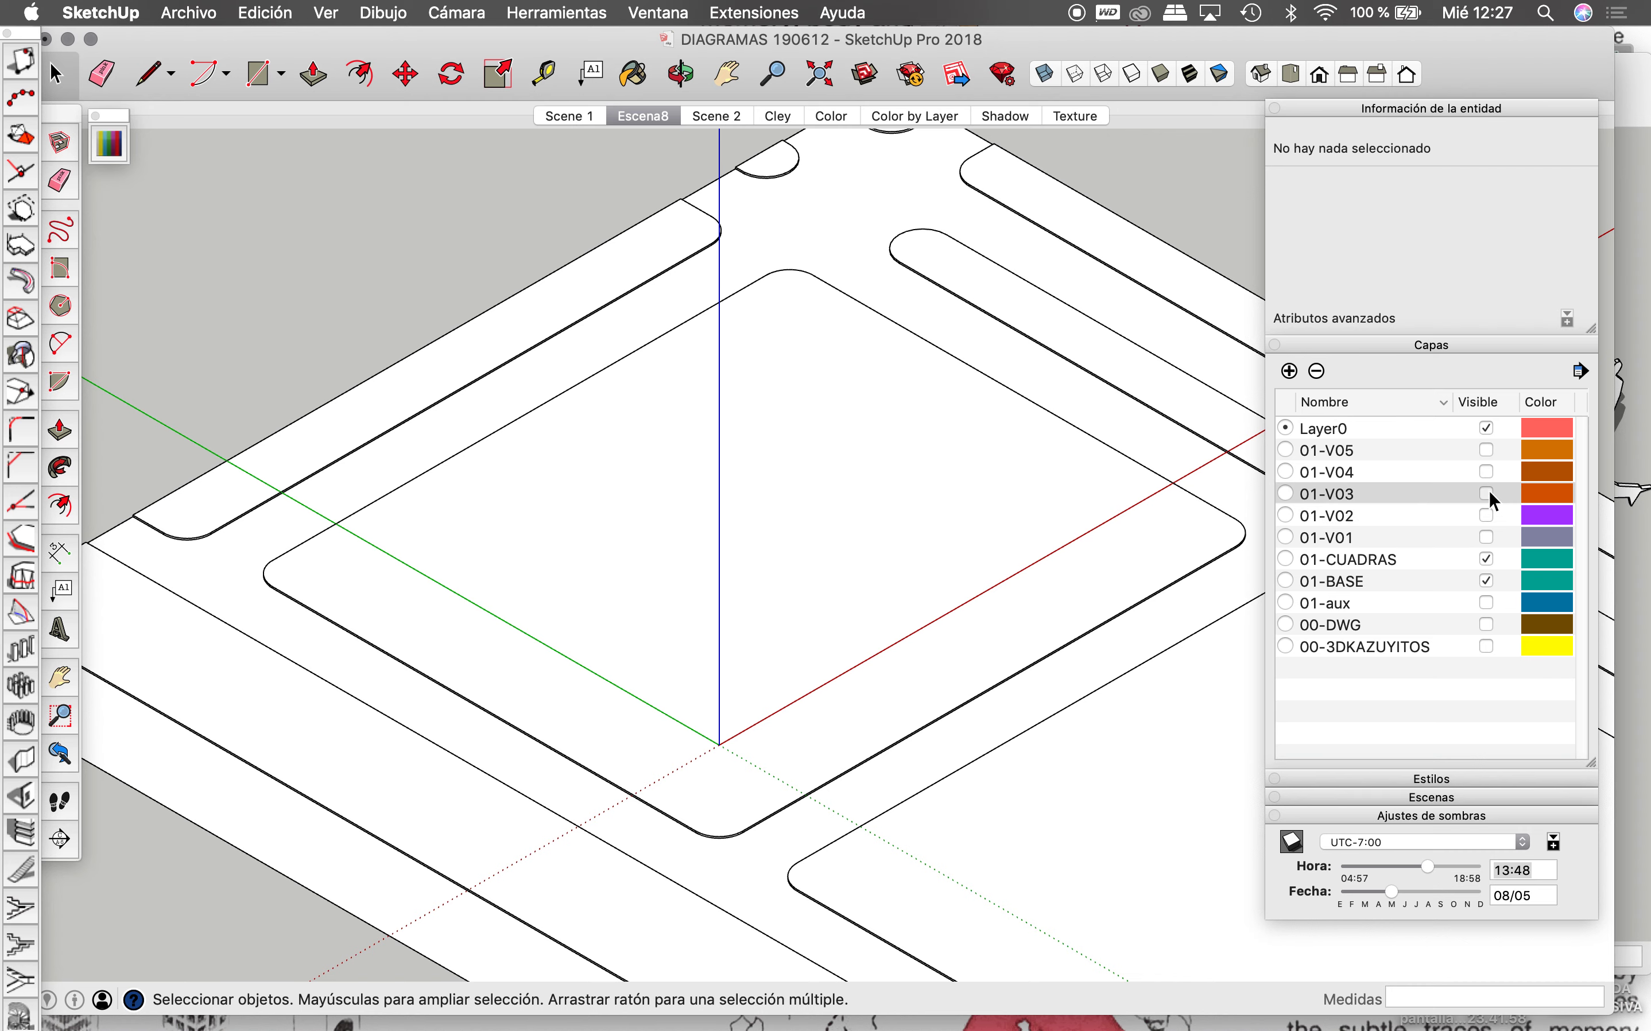
left_click(189, 12)
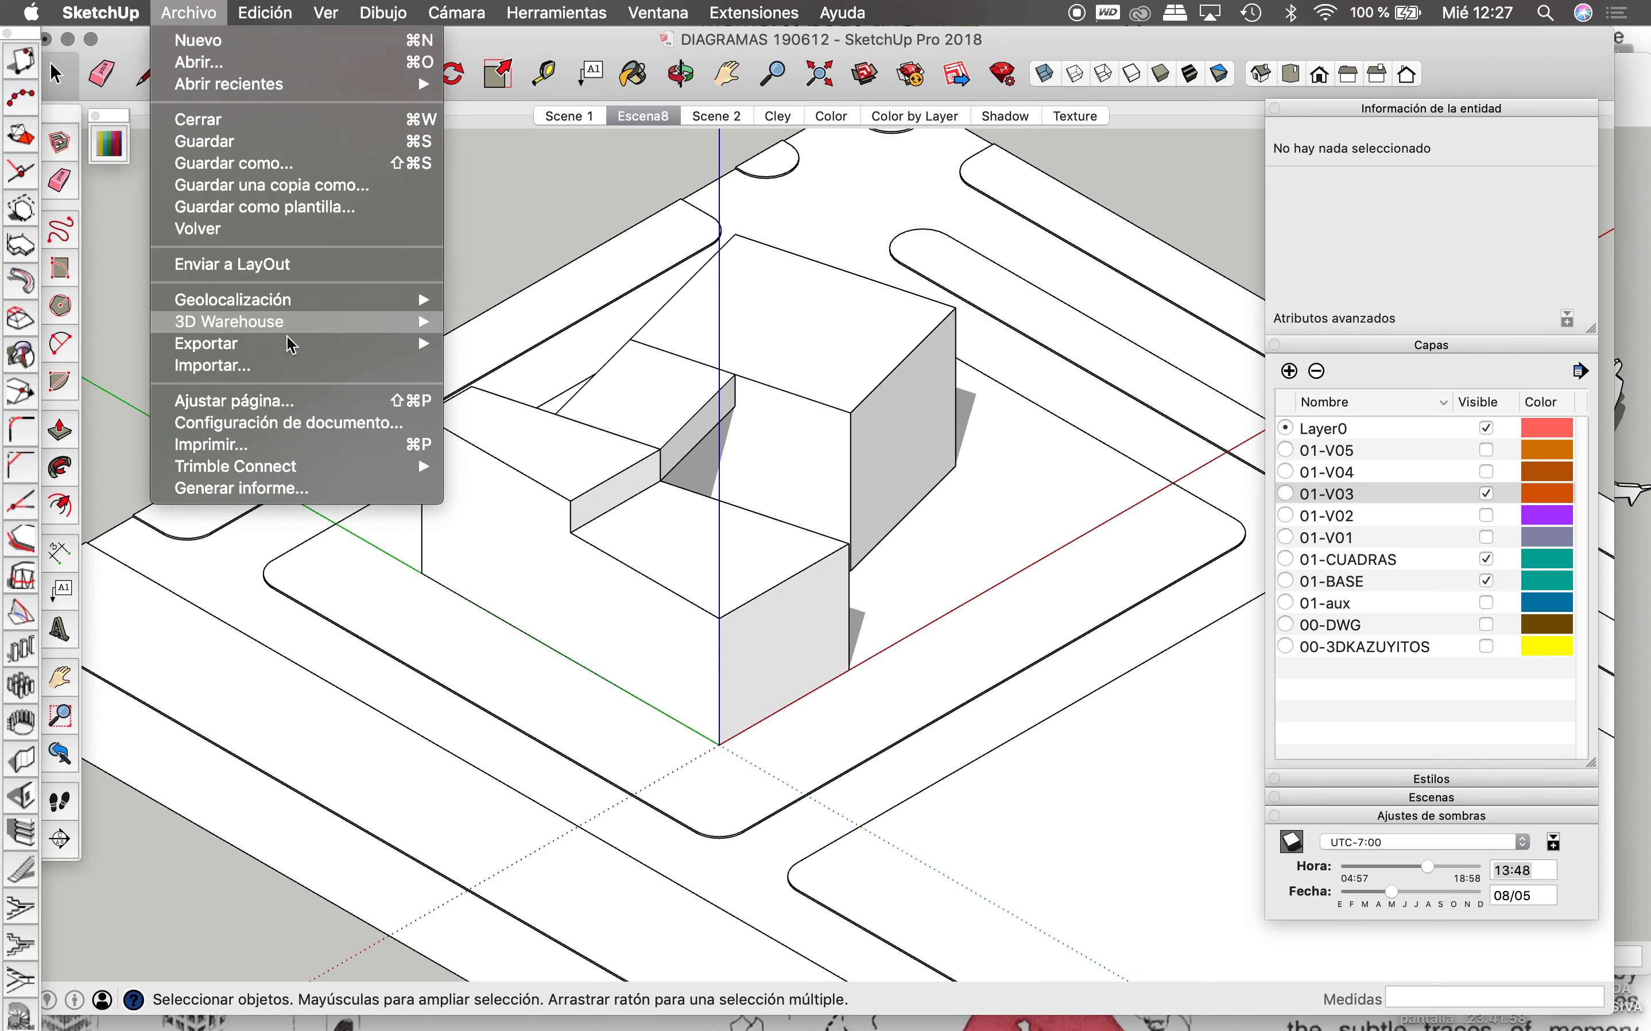
left_click(499, 367)
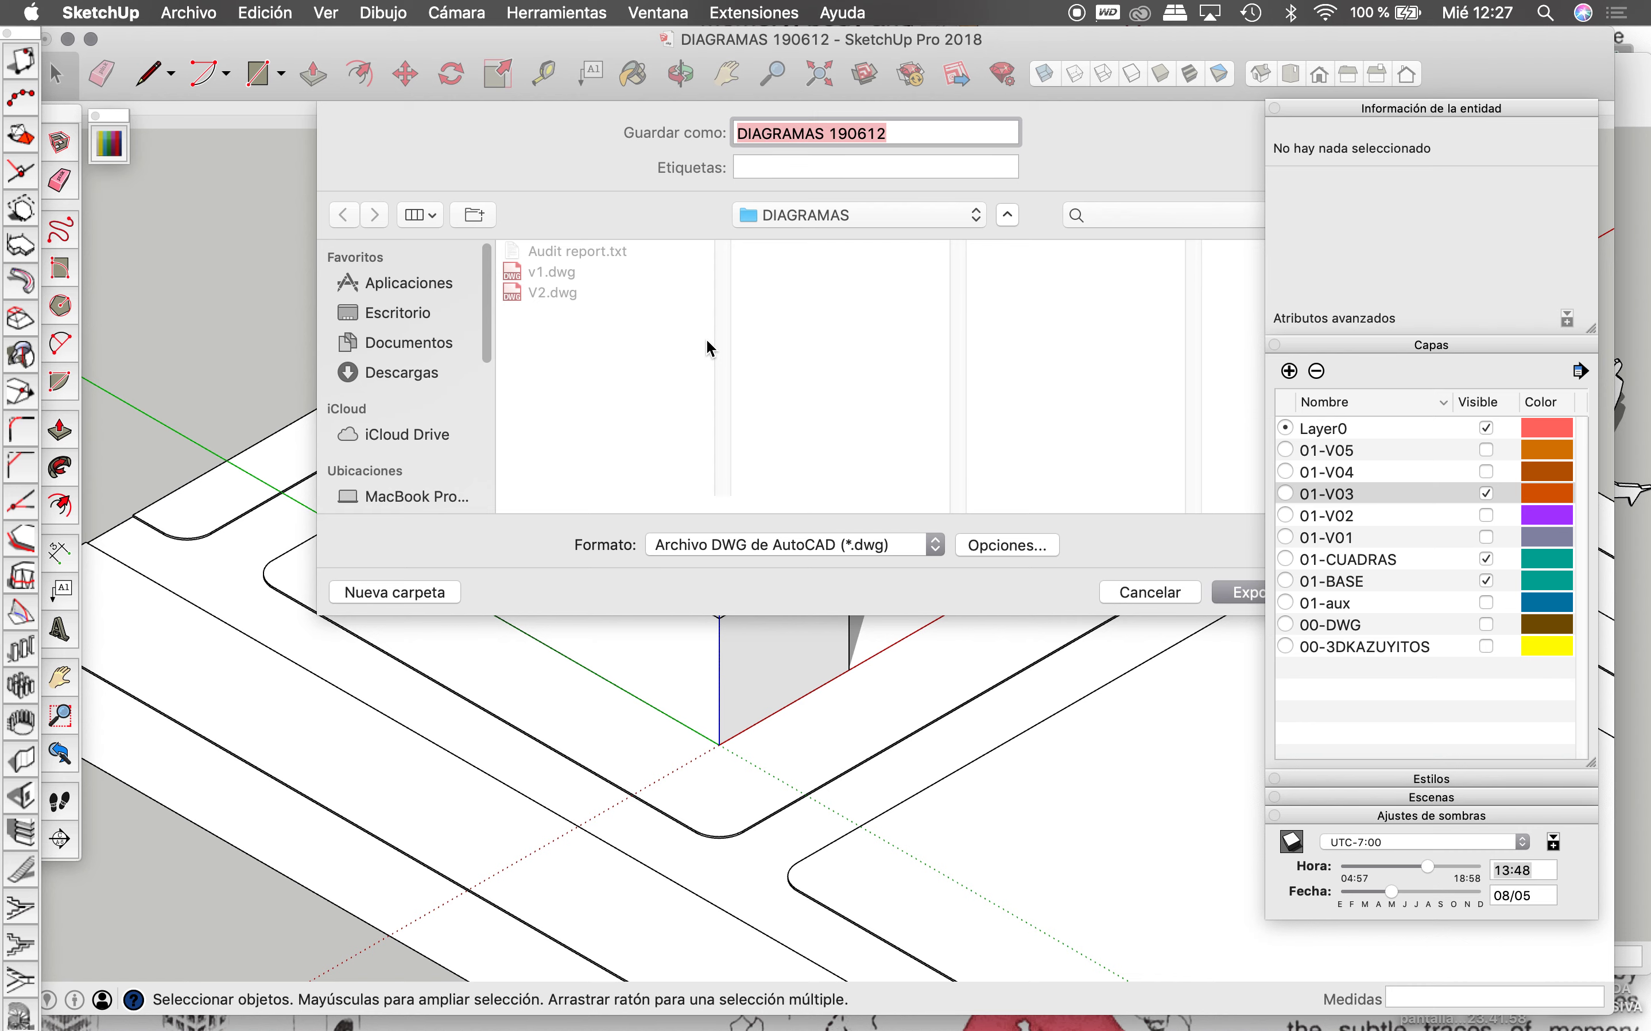
type("V3")
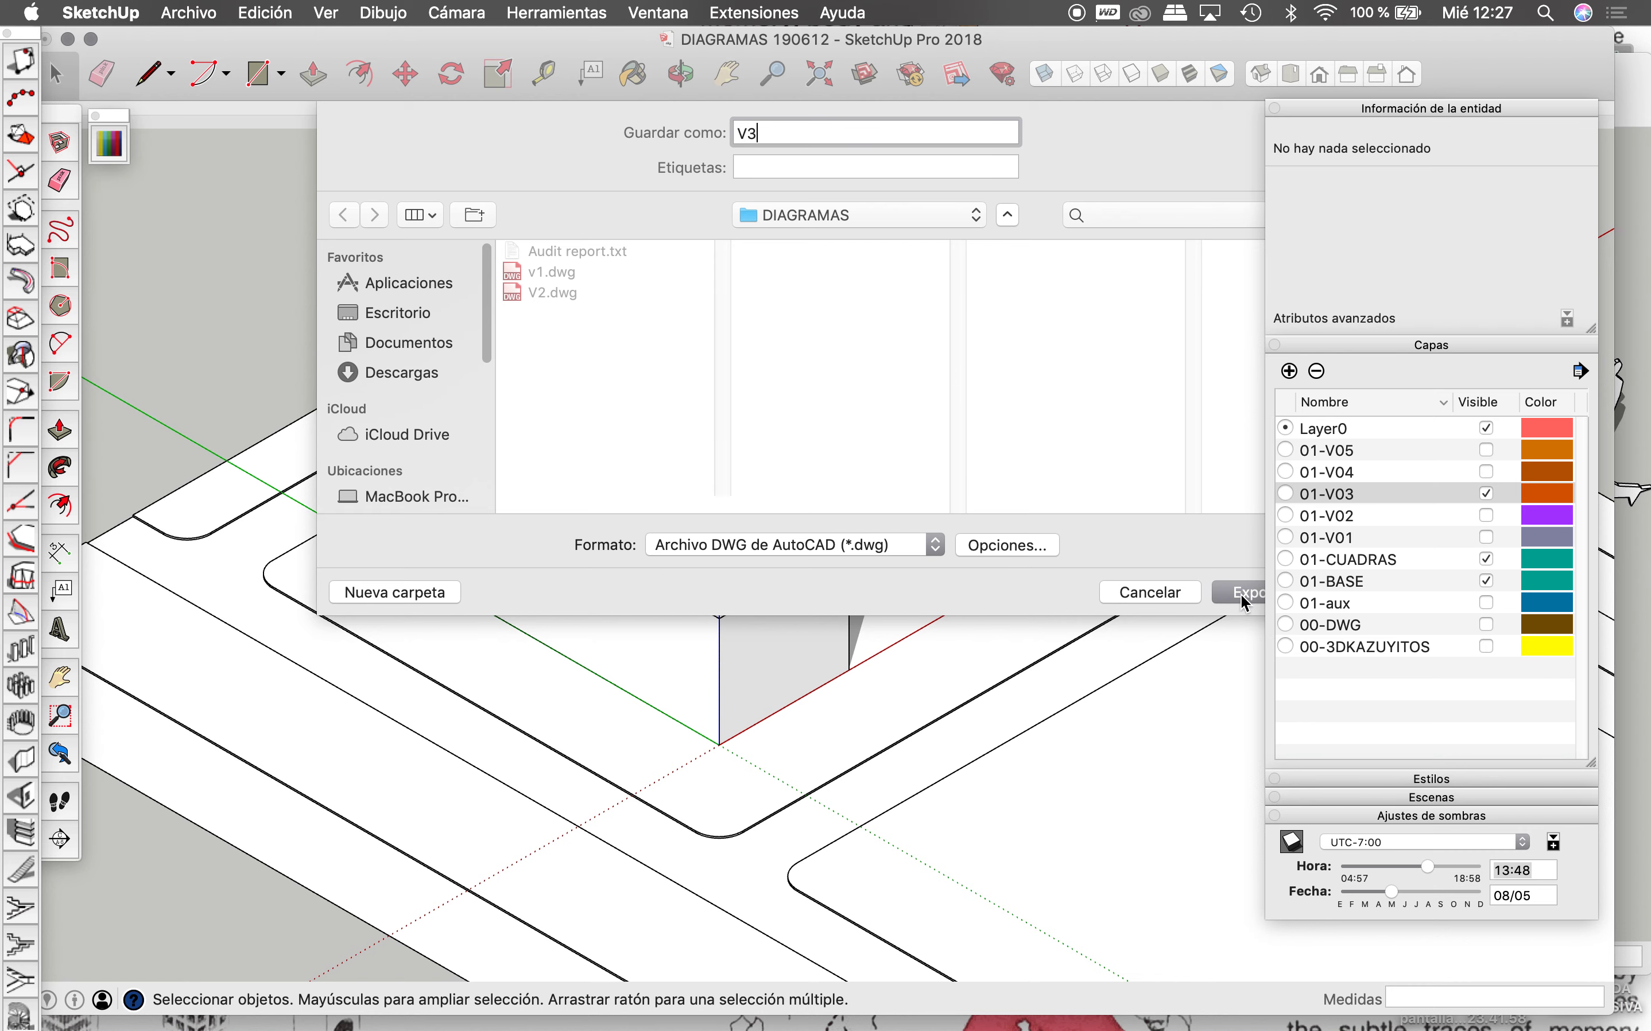
left_click(1239, 595)
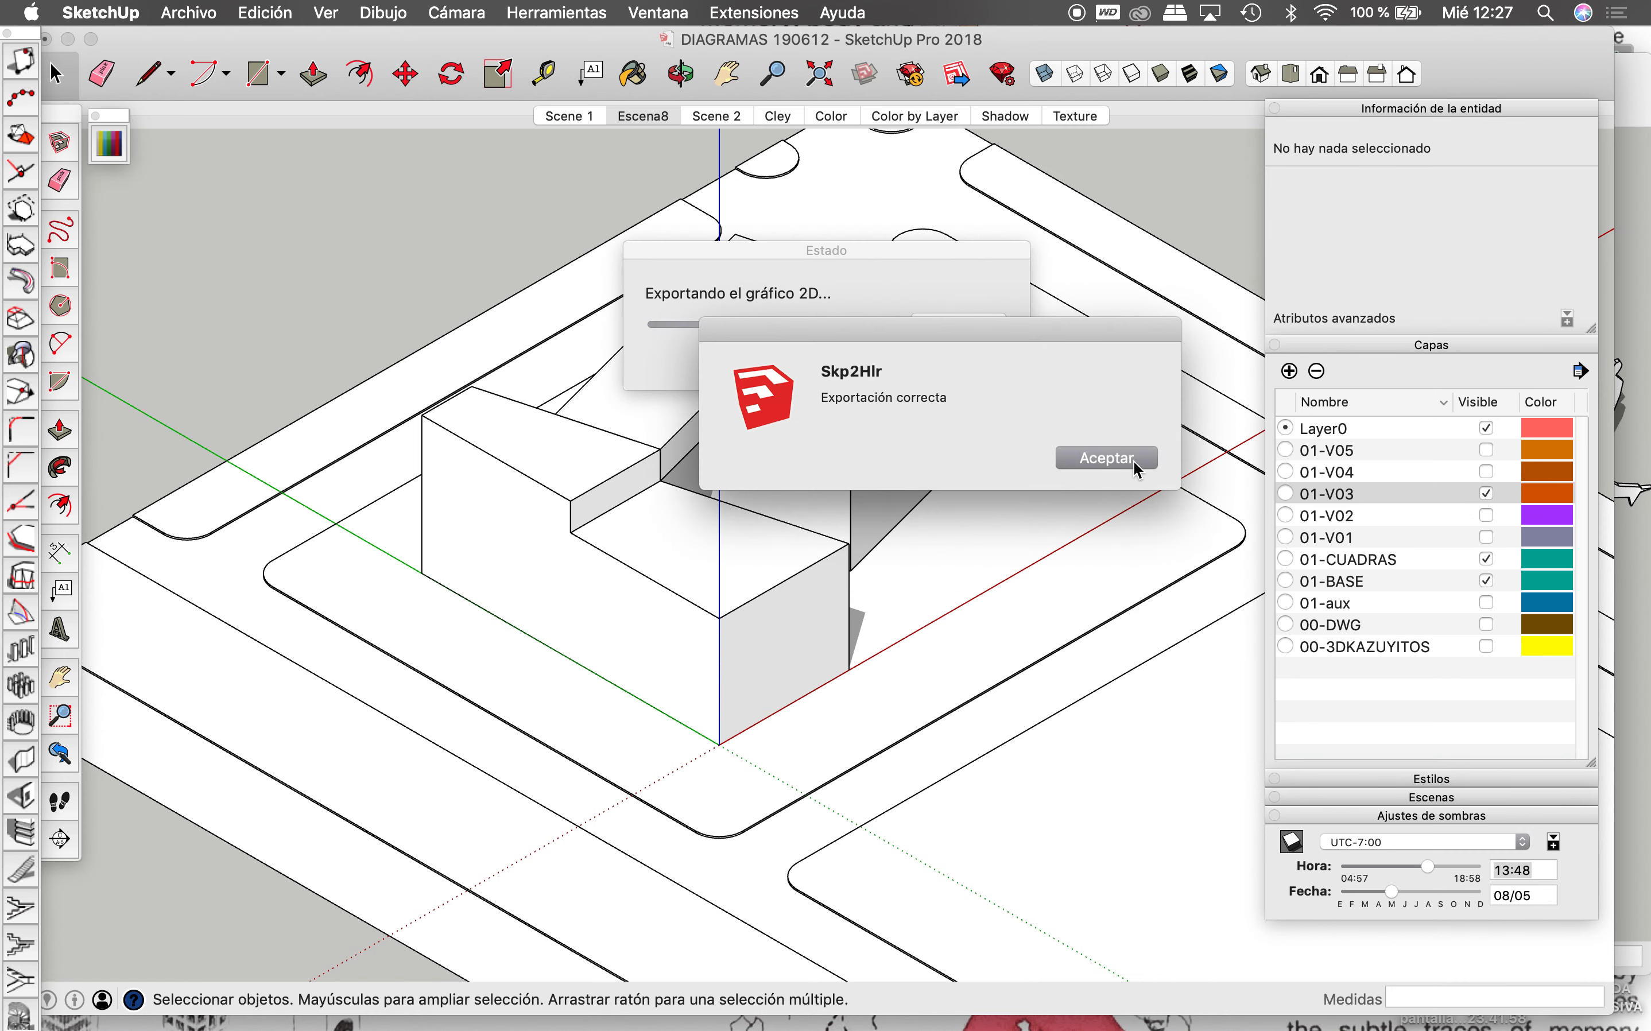
left_click(1135, 464)
left_click(1487, 495)
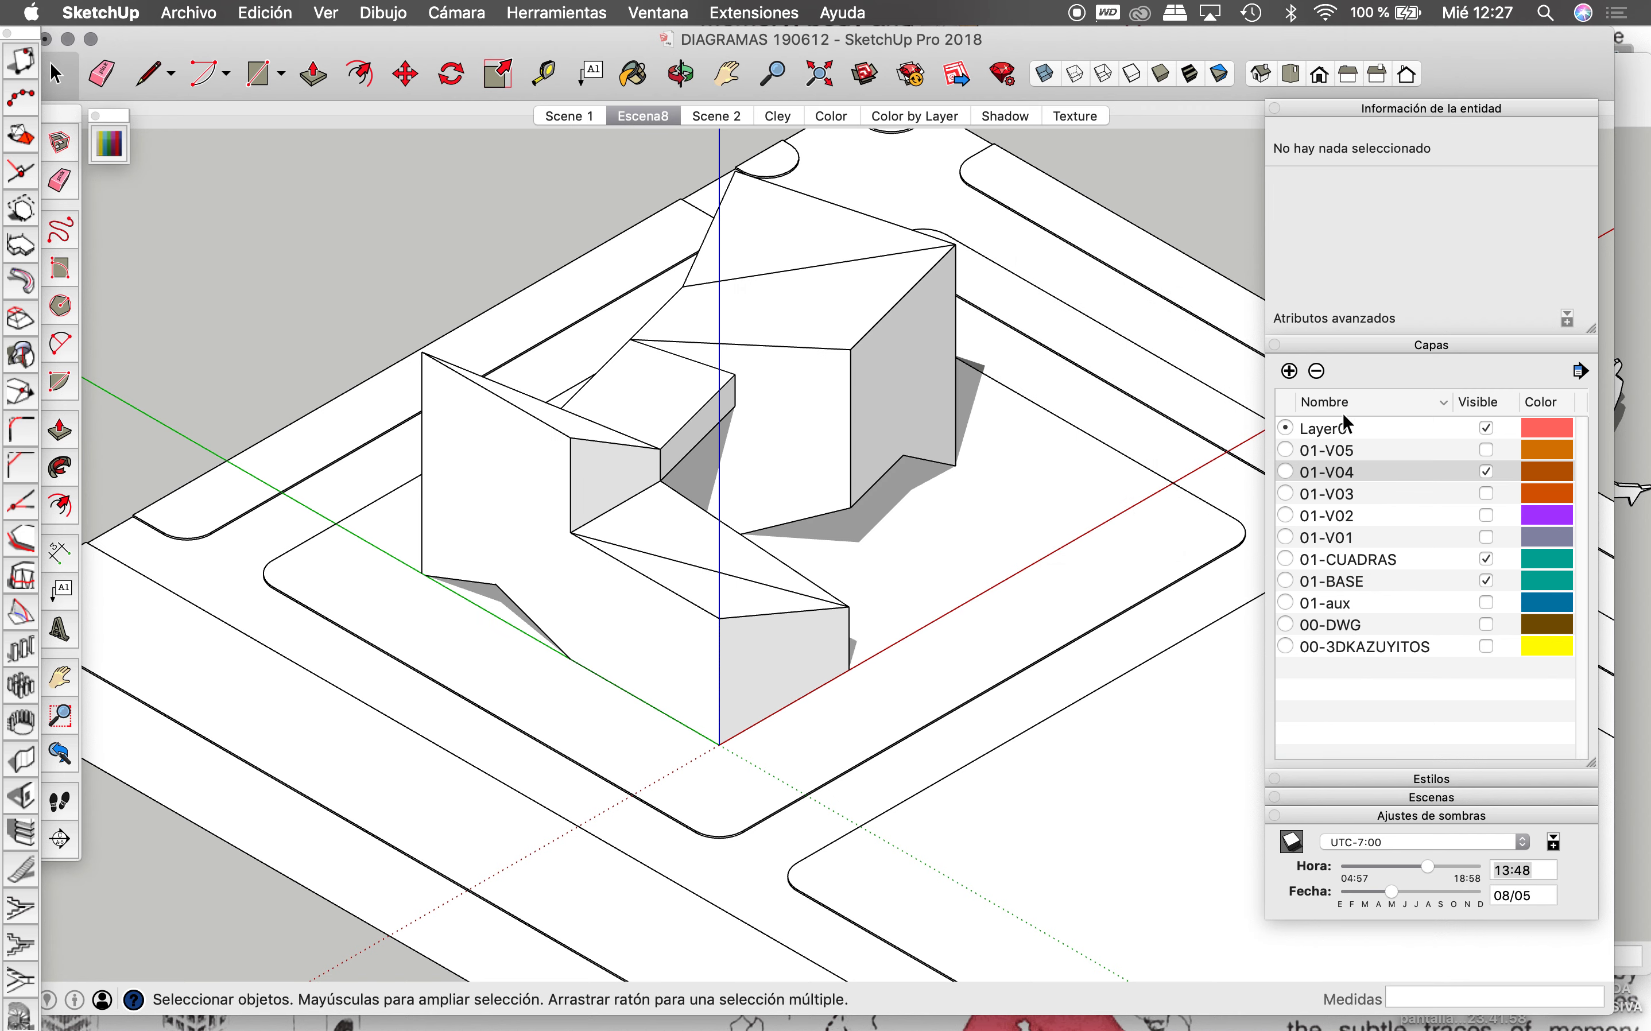
Step: Export the view as 2D DWG 'V04', then show layer 01-V05 instead of 01-V04
left_click(193, 17)
mouse_move(206, 344)
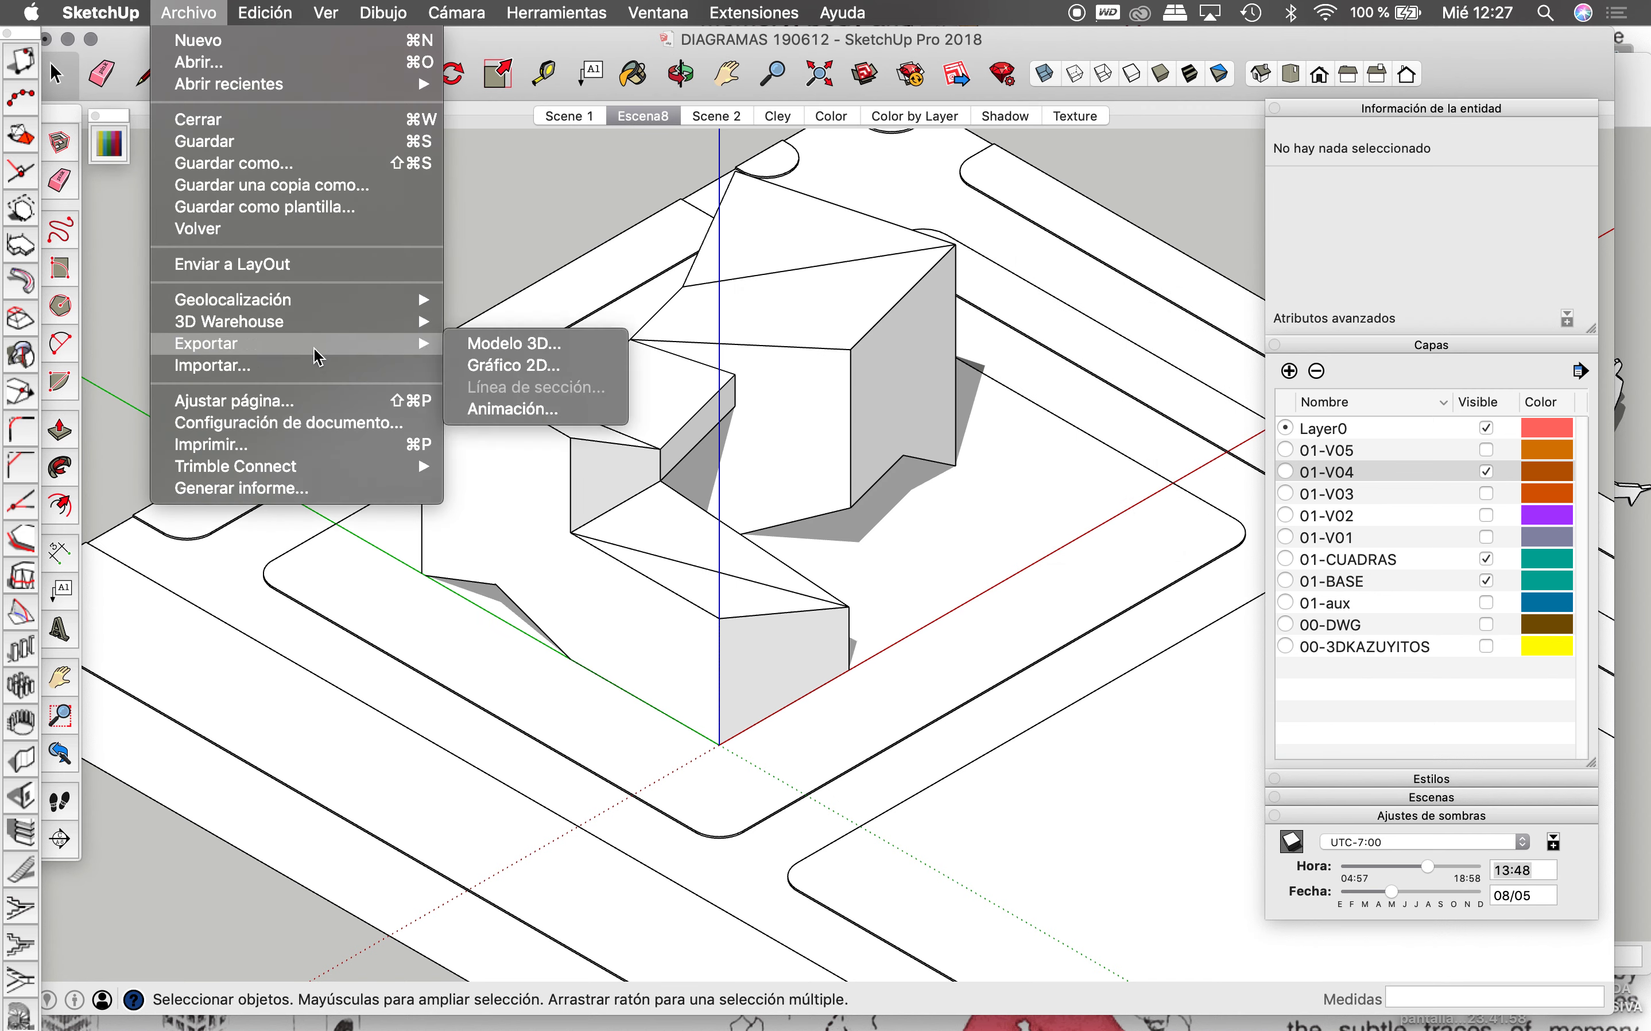
left_click(541, 368)
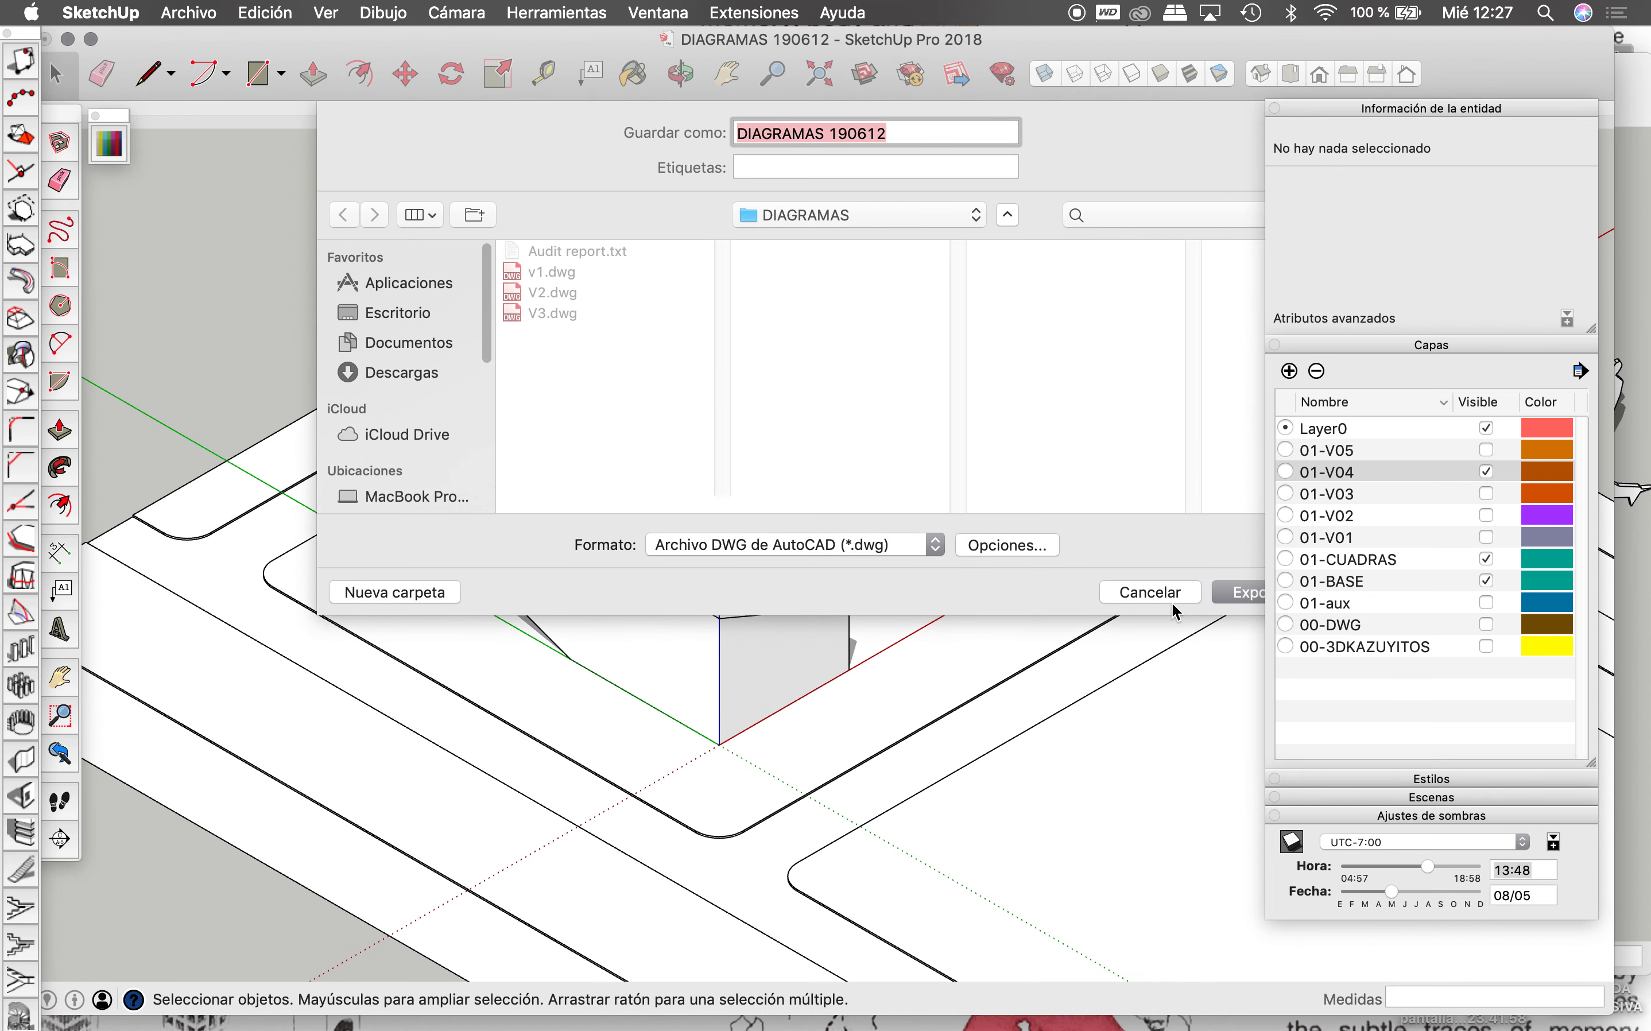
type("V04")
left_click(1262, 592)
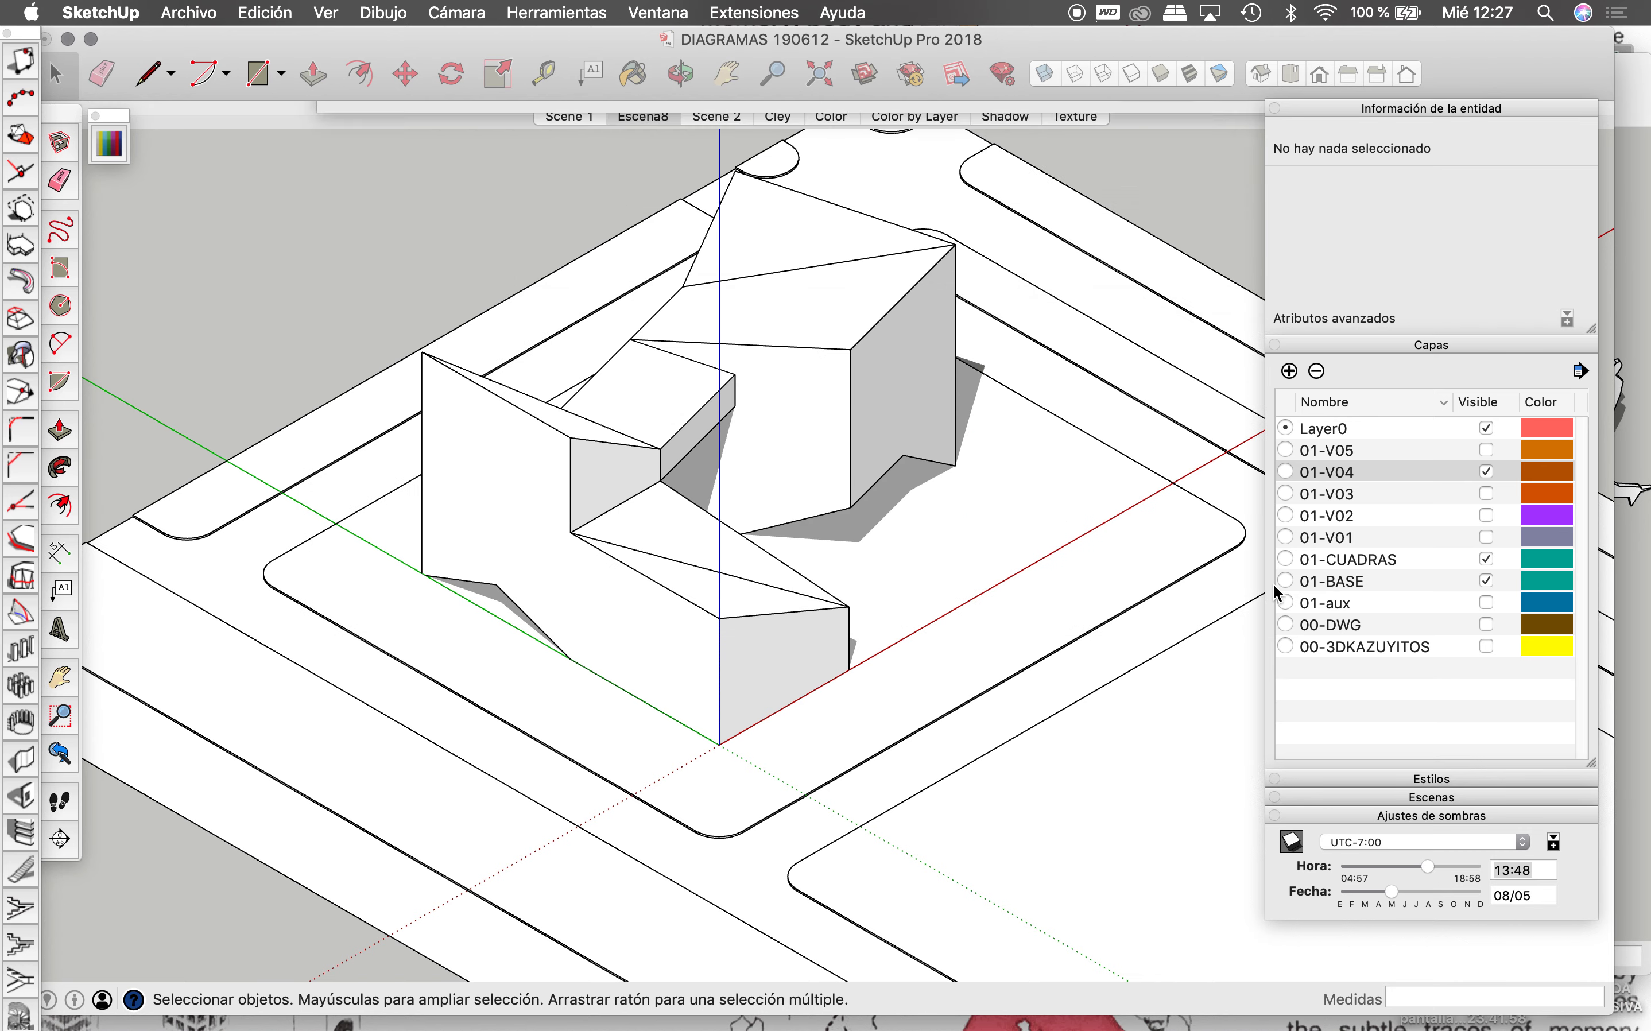
left_click(1079, 449)
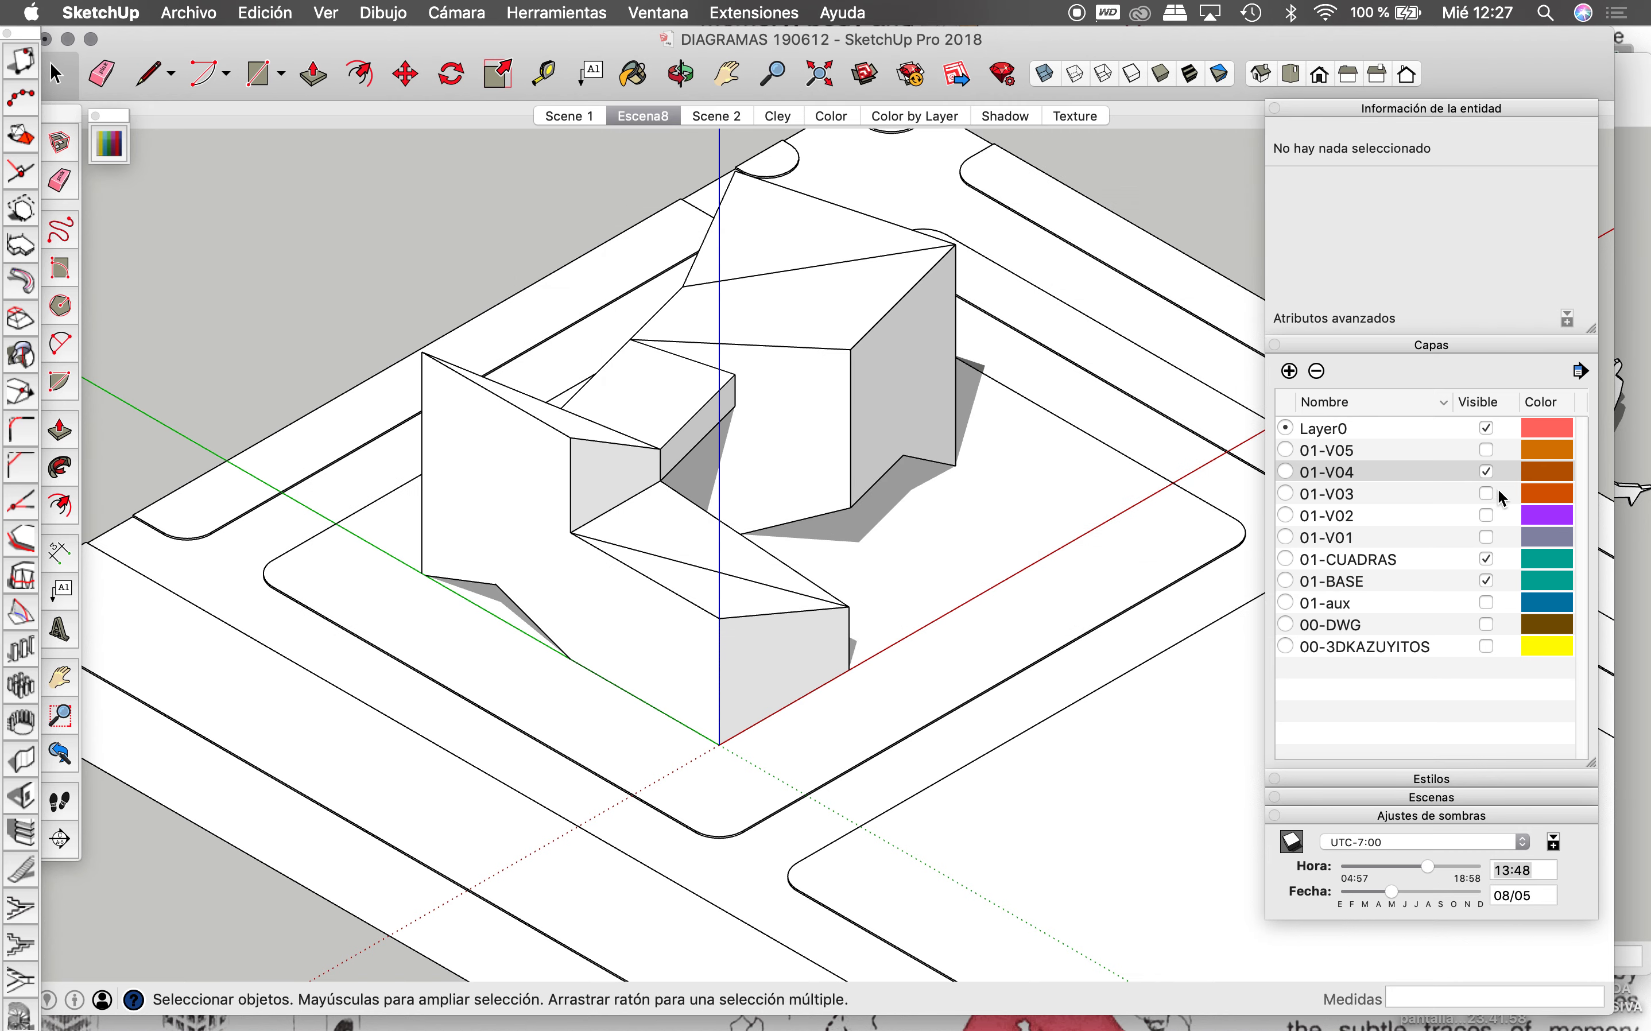
left_click(1488, 472)
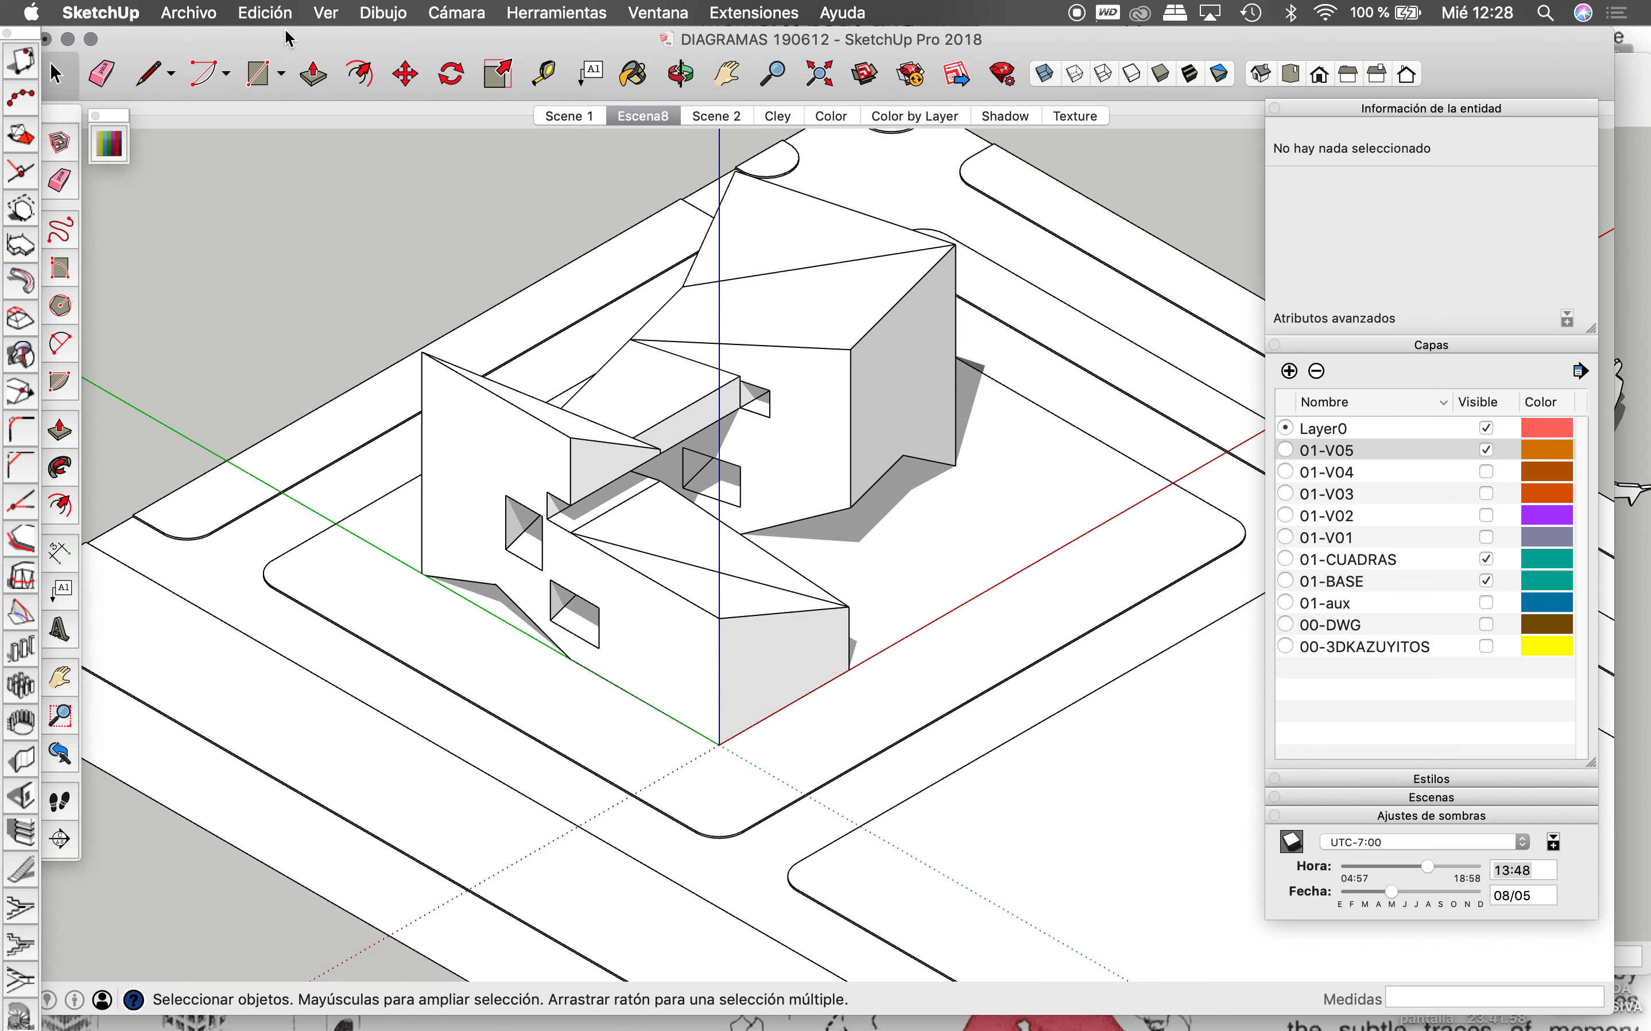
Step: Cancel the started export and turn on the 00-3DKAZUYITOS people figures layer
left_click(211, 13)
mouse_move(297, 343)
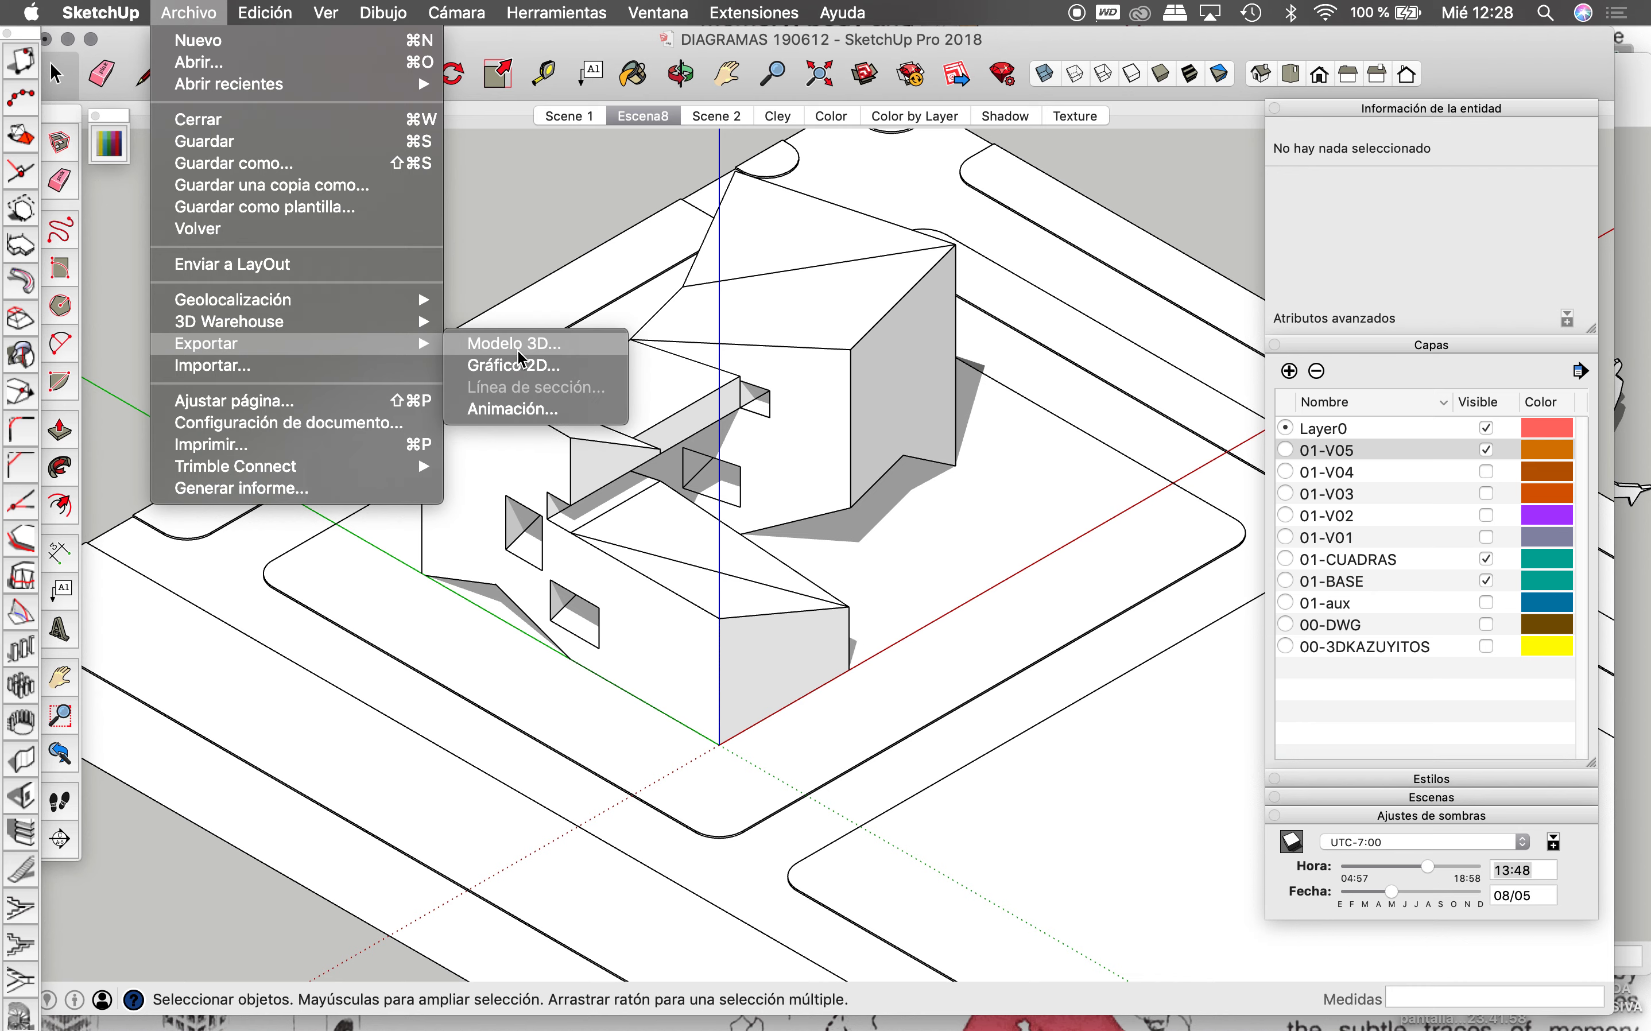
left_click(519, 360)
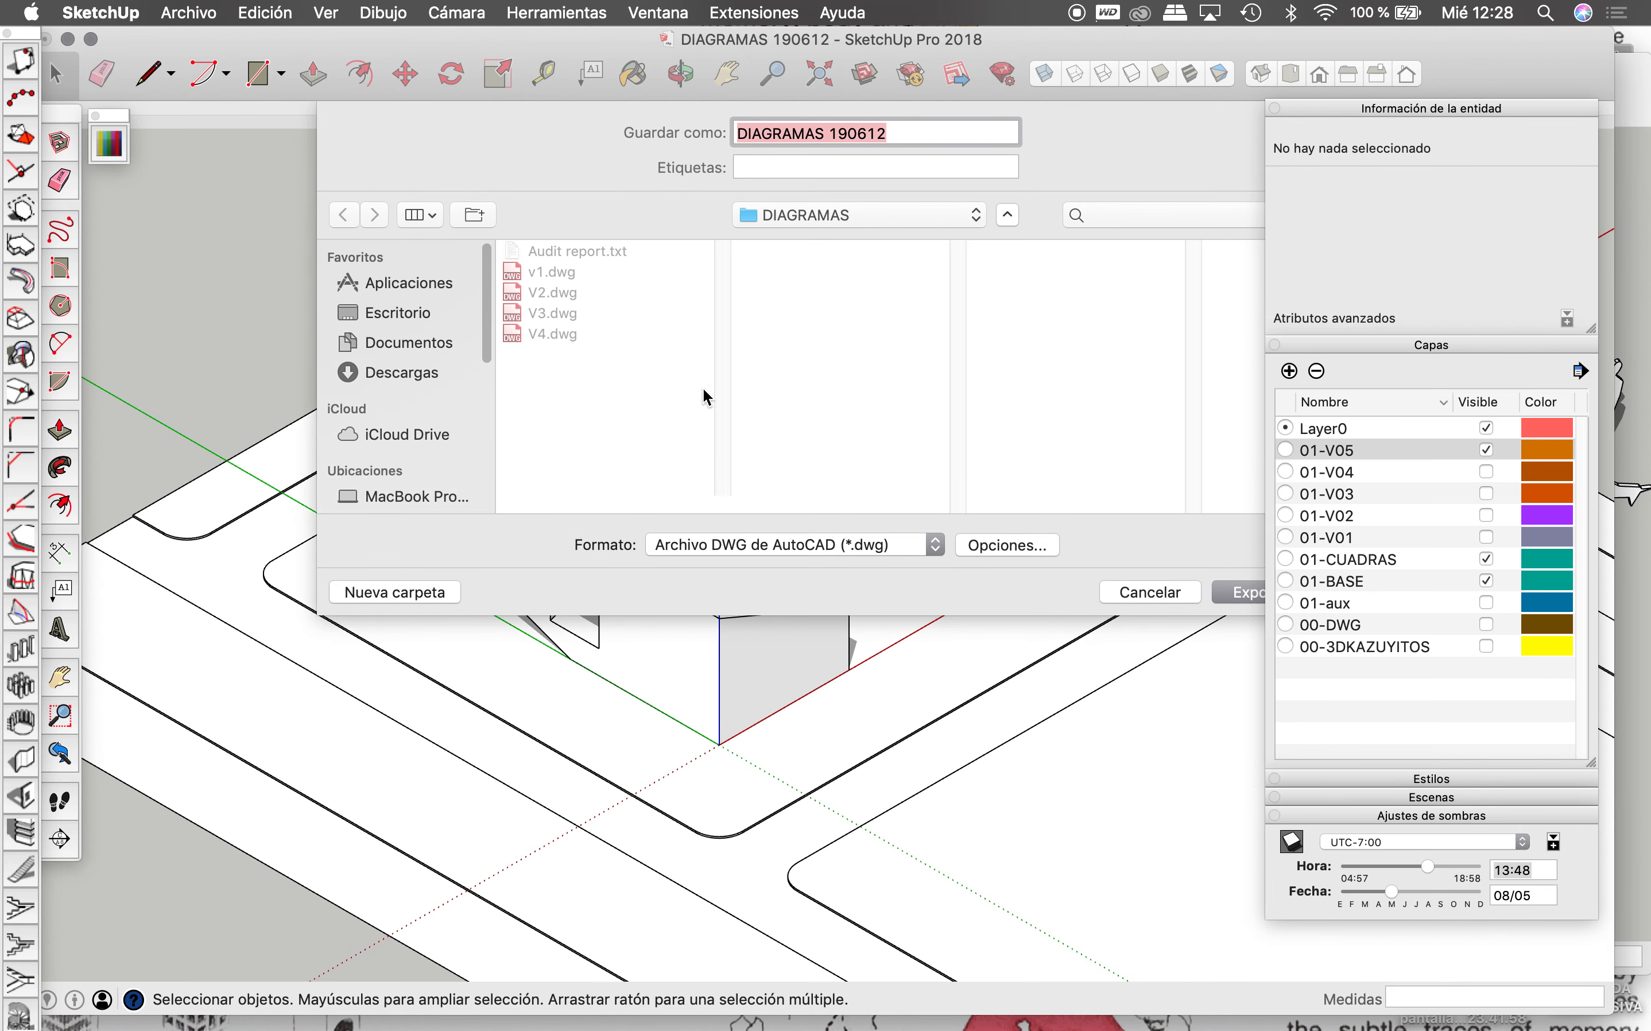
key("Escape")
left_click(1487, 647)
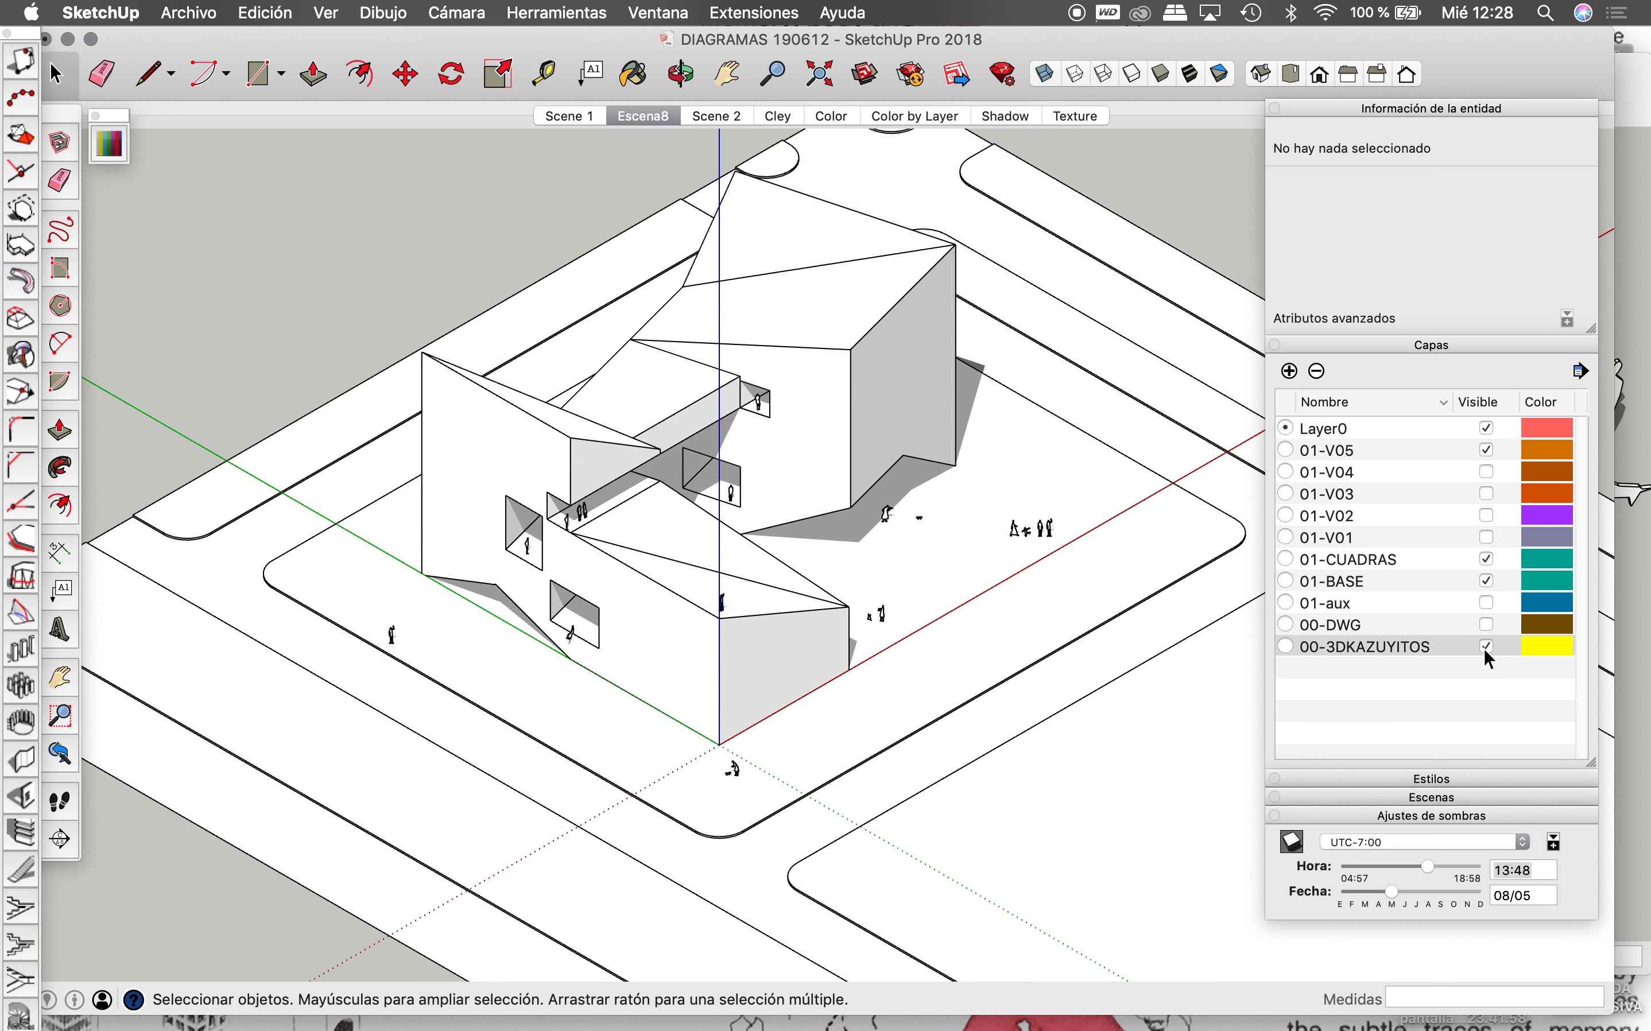
Step: Export the view as a 2D DWG graphic named 'V05'
left_click(190, 13)
mouse_move(278, 343)
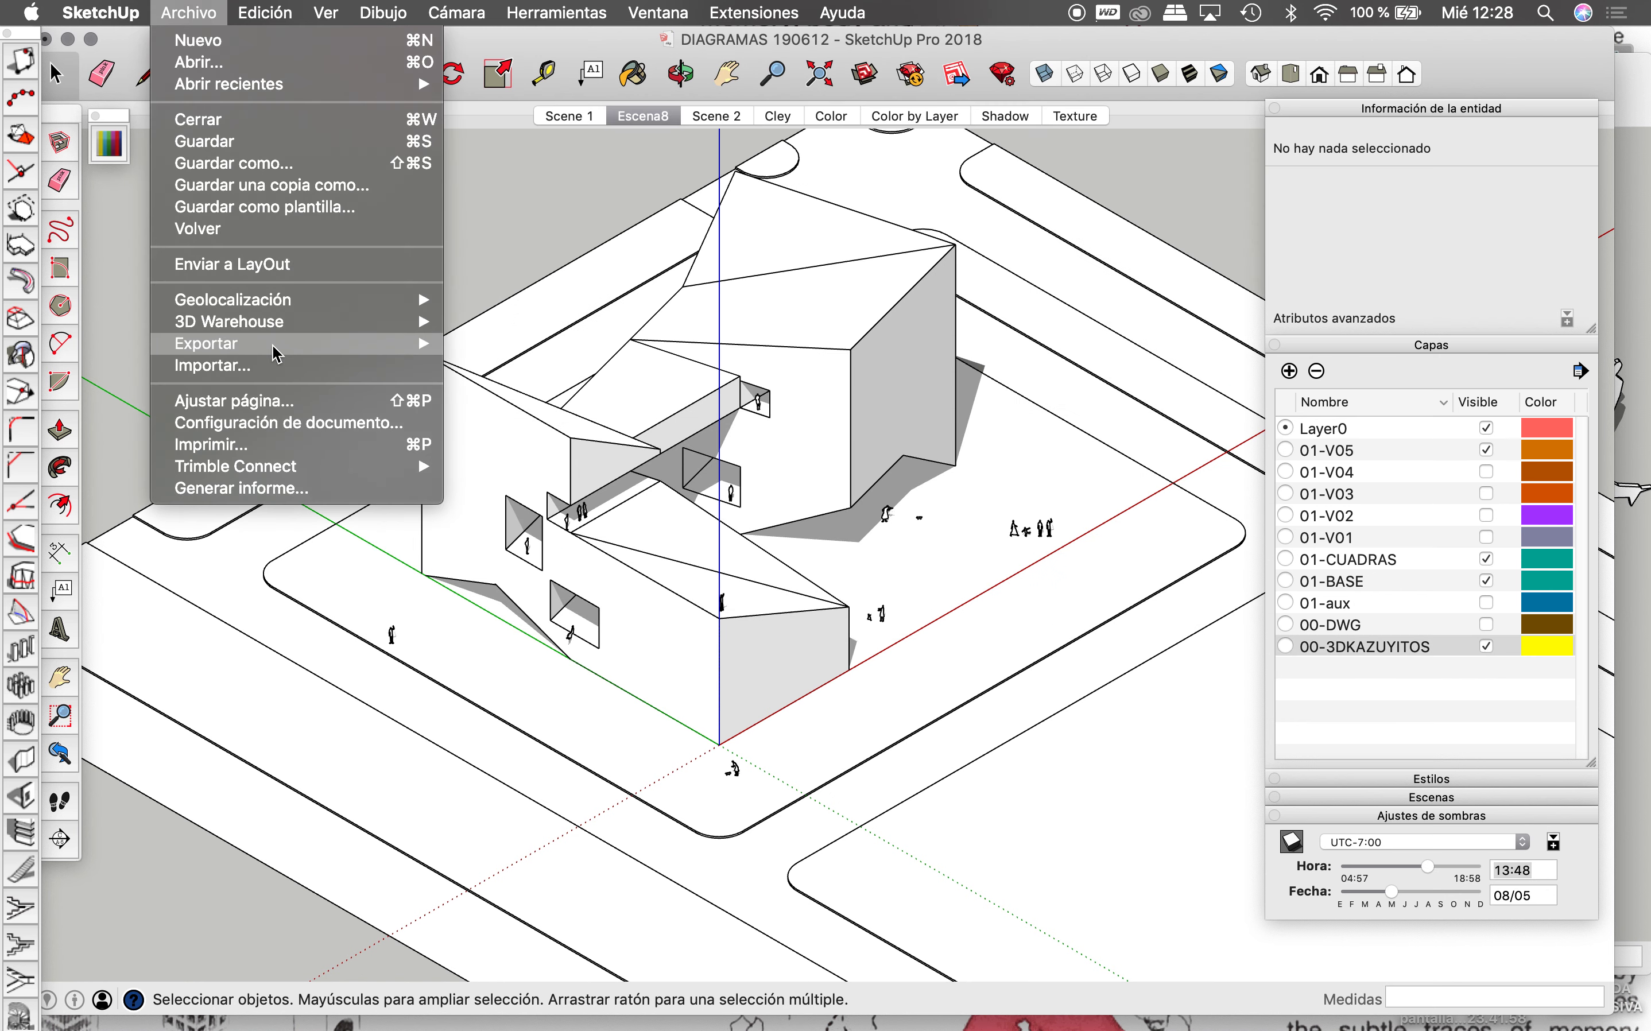
left_click(507, 367)
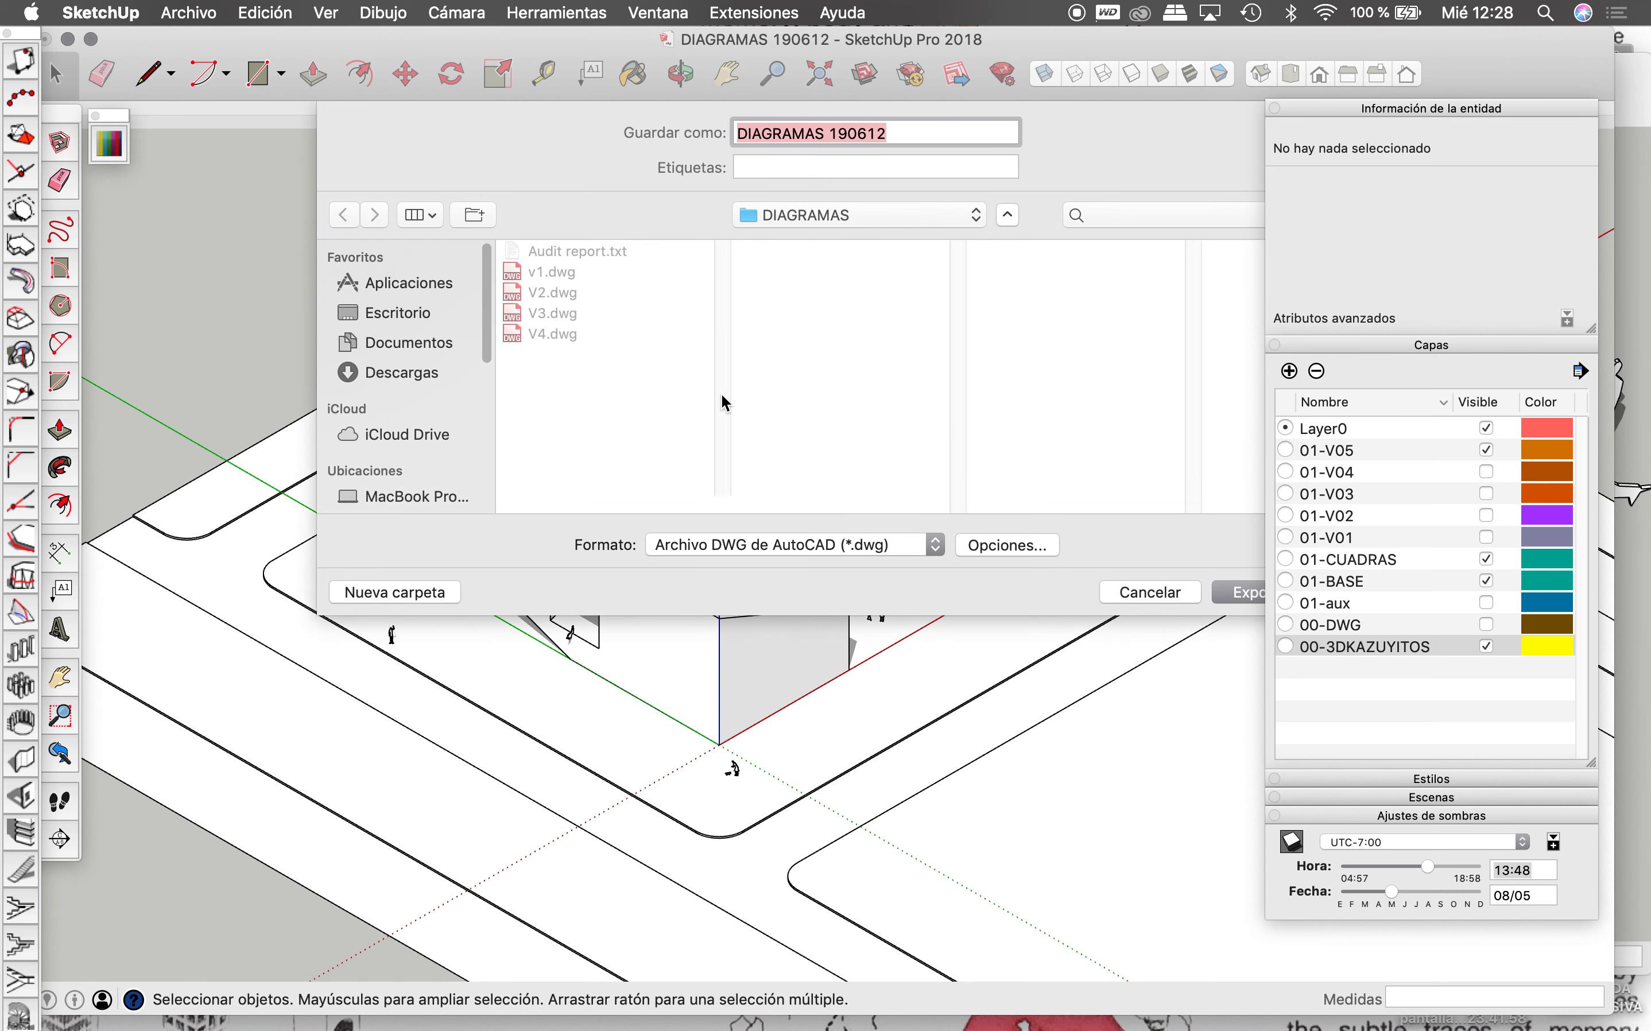
type("V05")
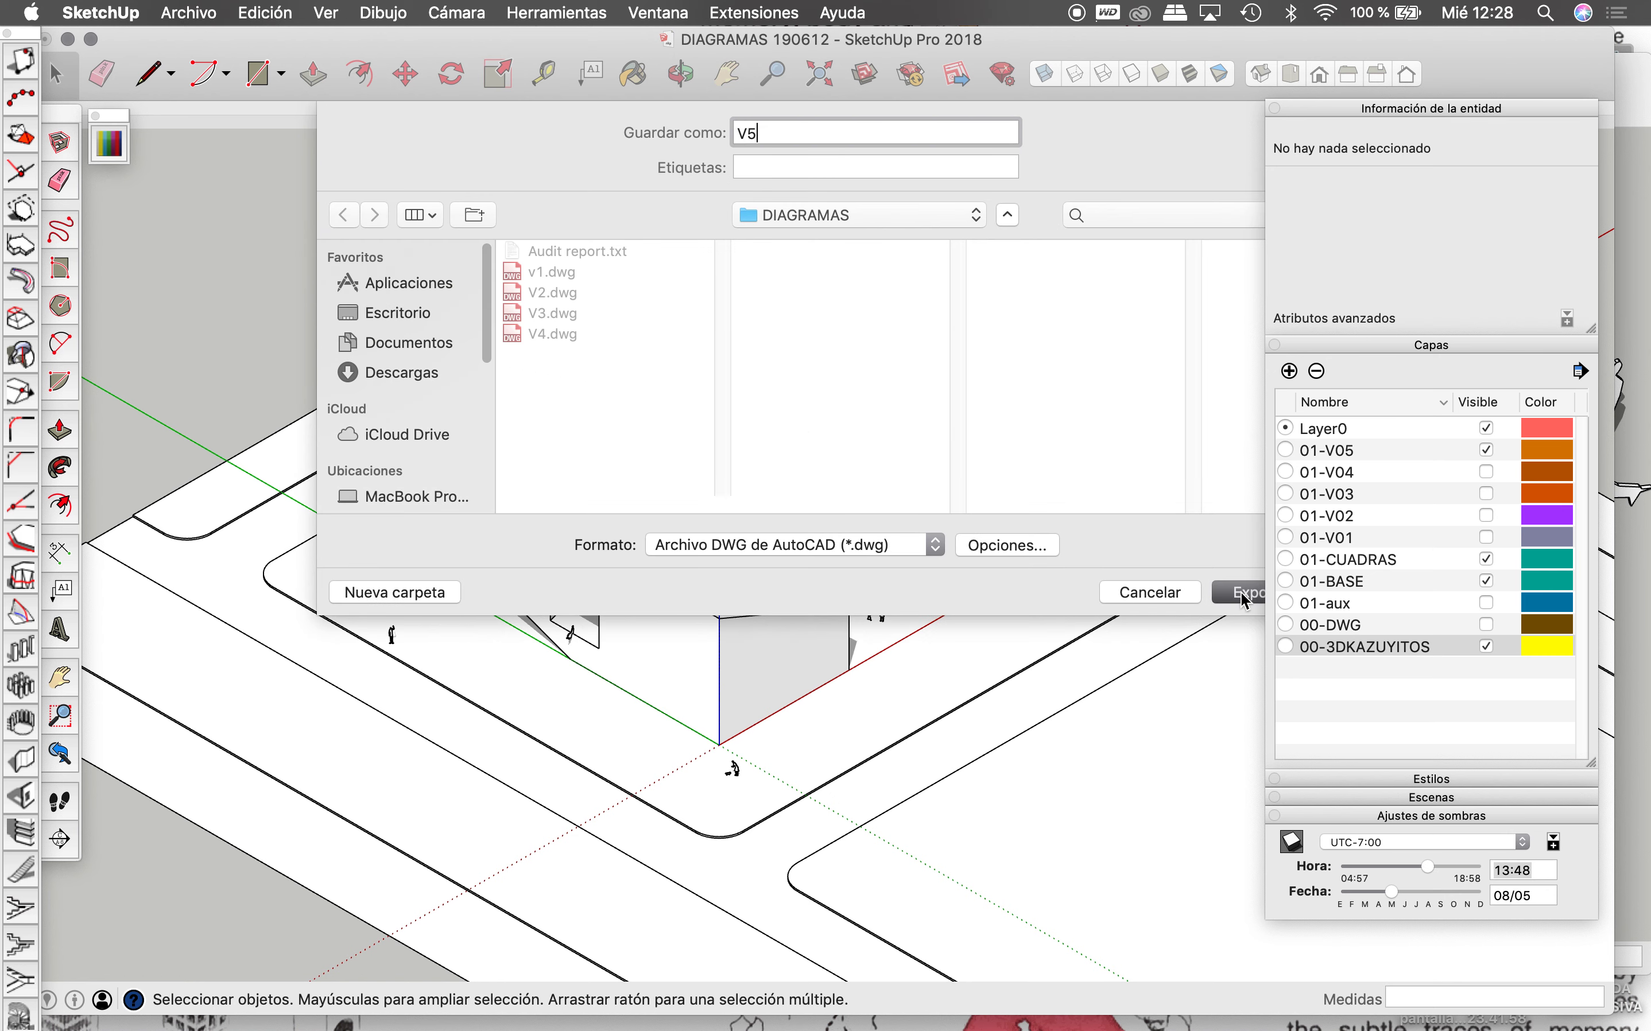
left_click(1243, 595)
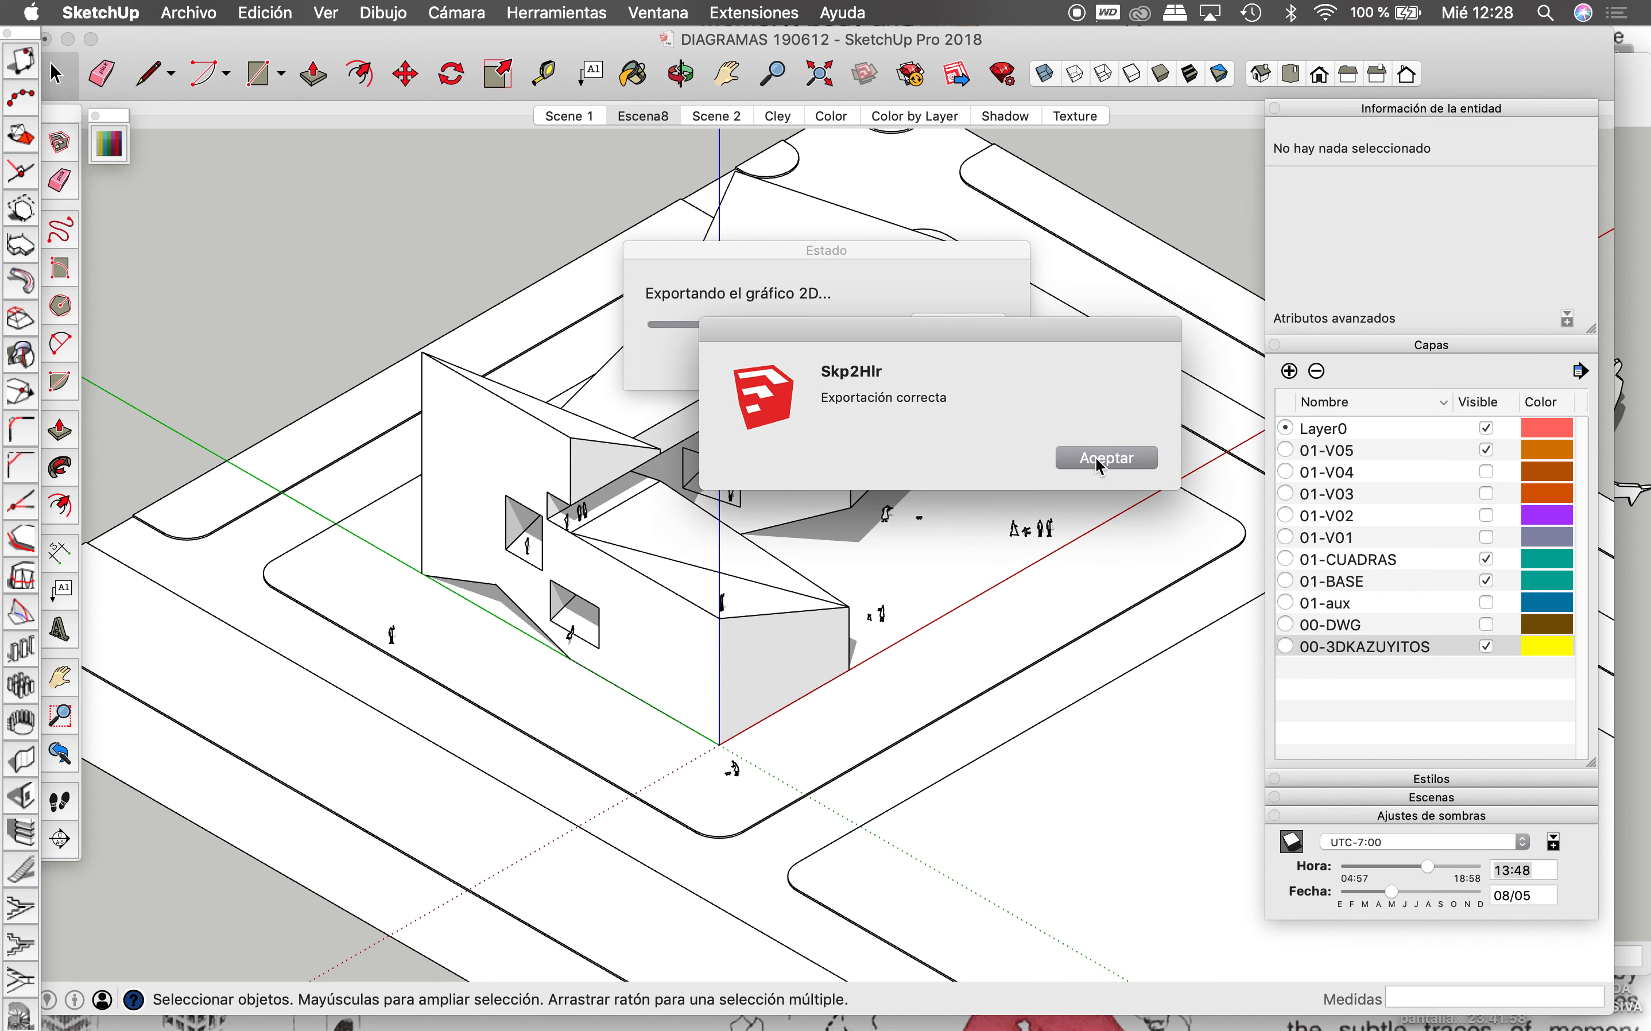
left_click(1095, 457)
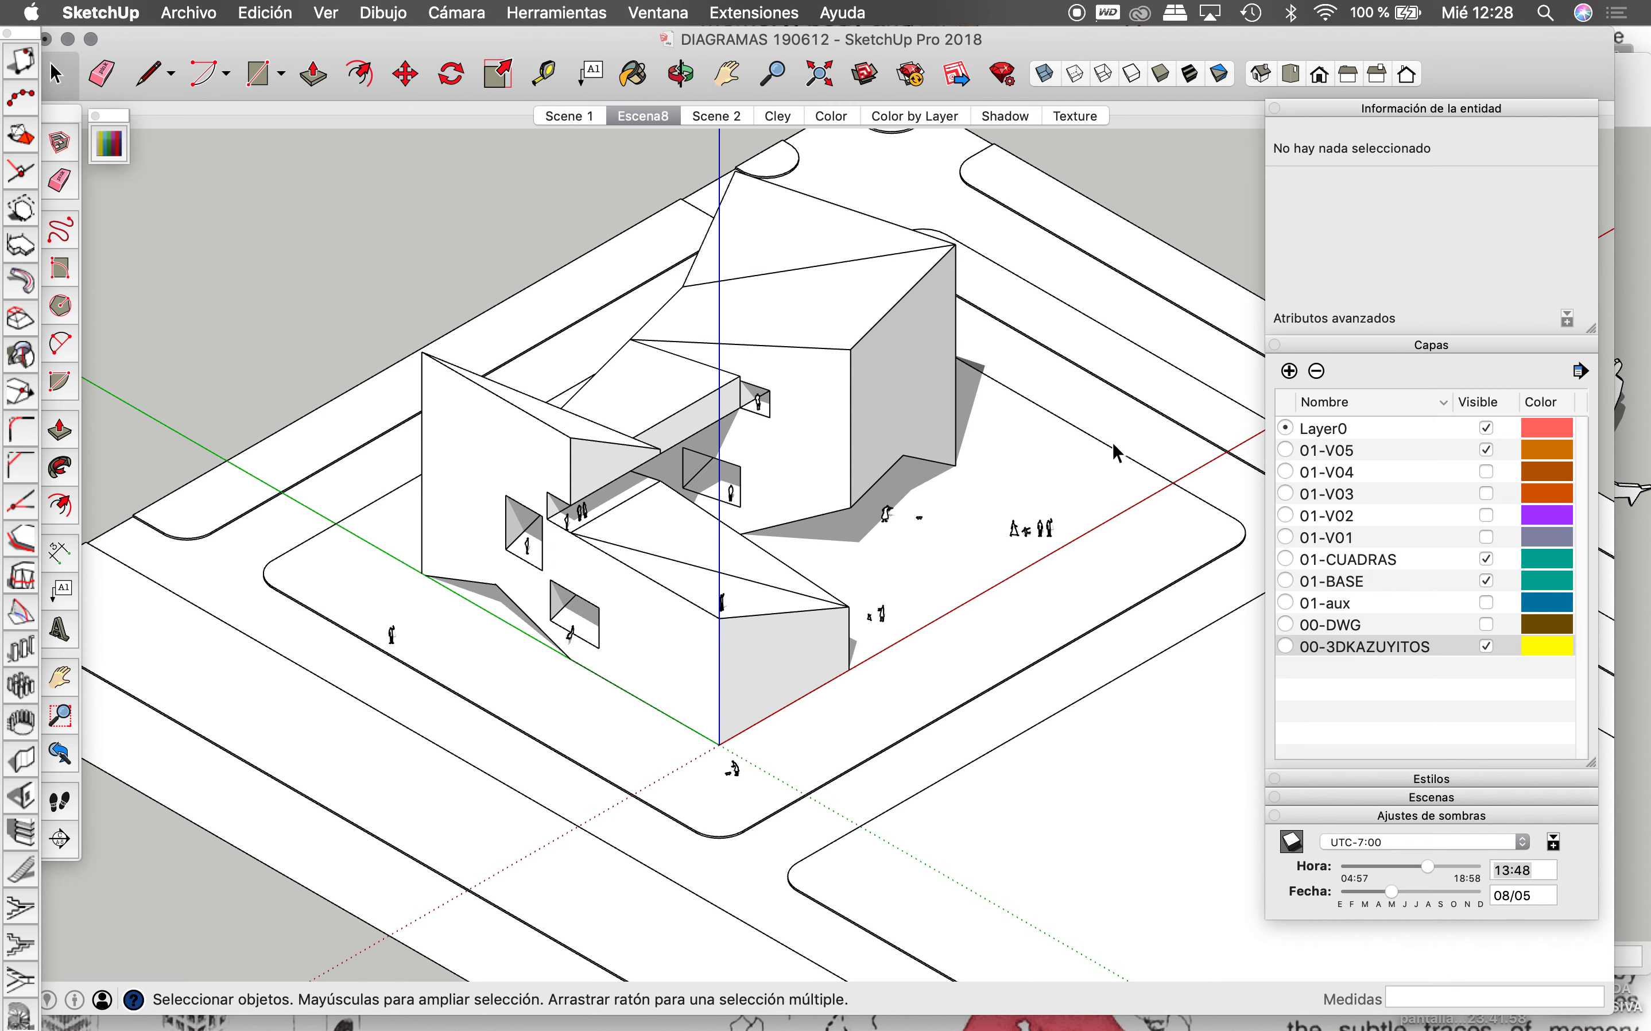
Step: Open the [SU]Ch panel, move it further right, then close it
left_click(110, 146)
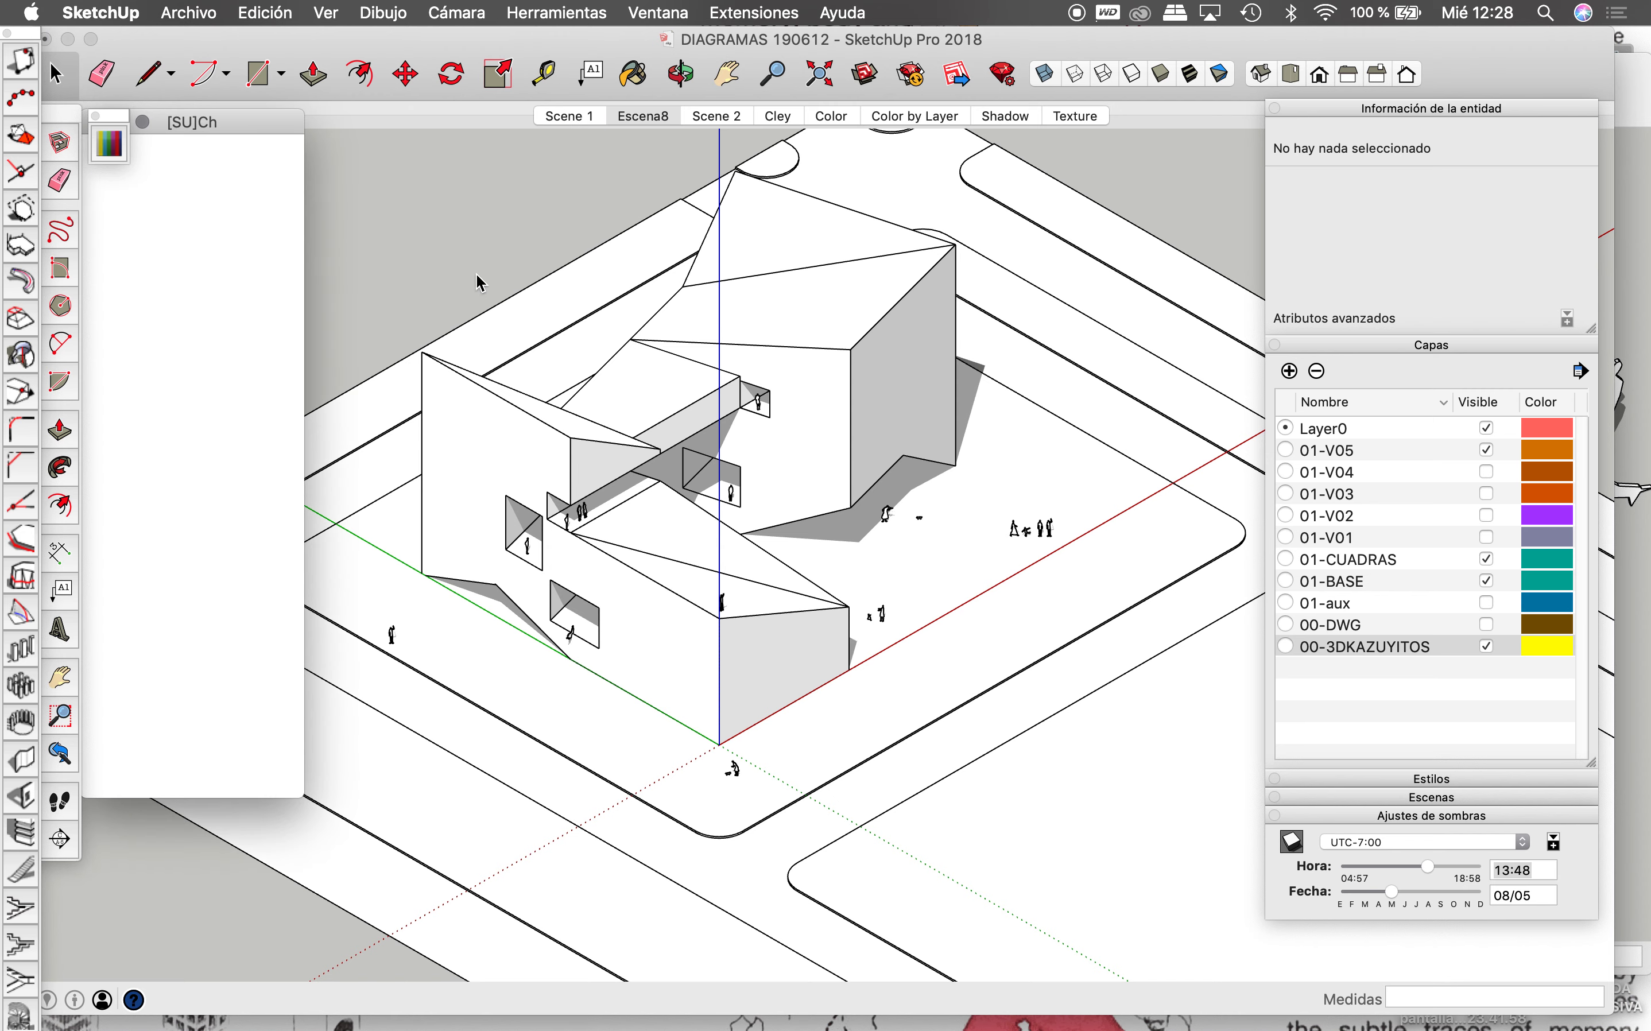
left_click_drag(247, 123, 349, 119)
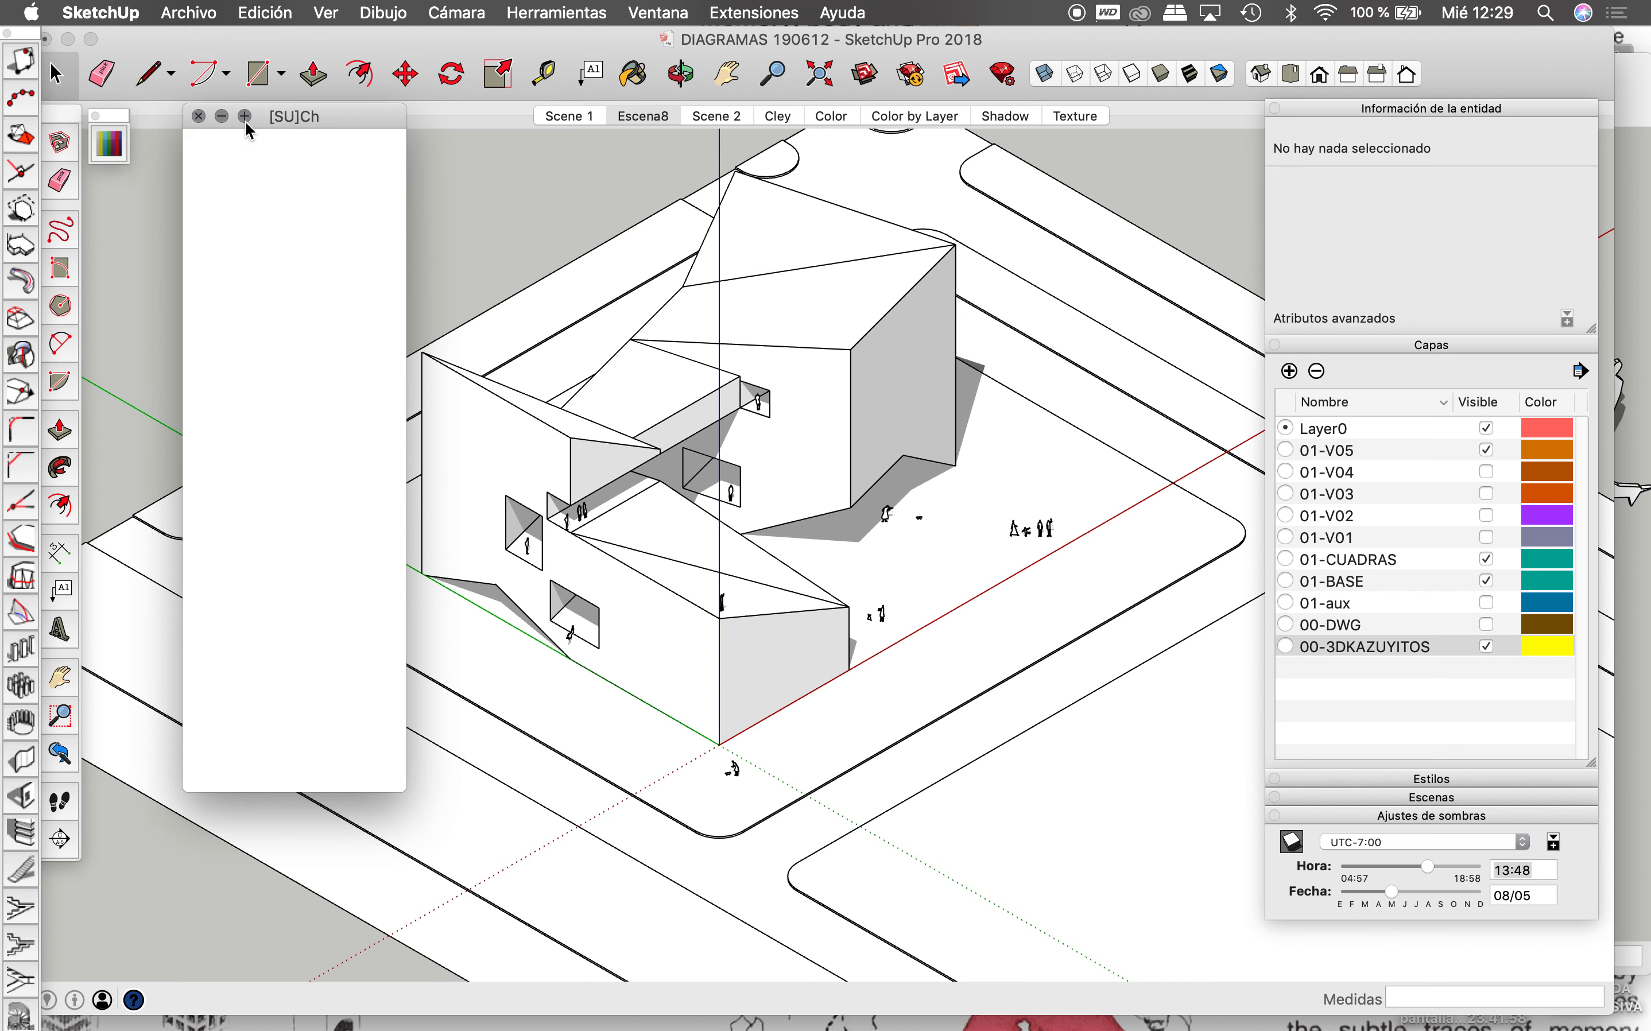
left_click(200, 116)
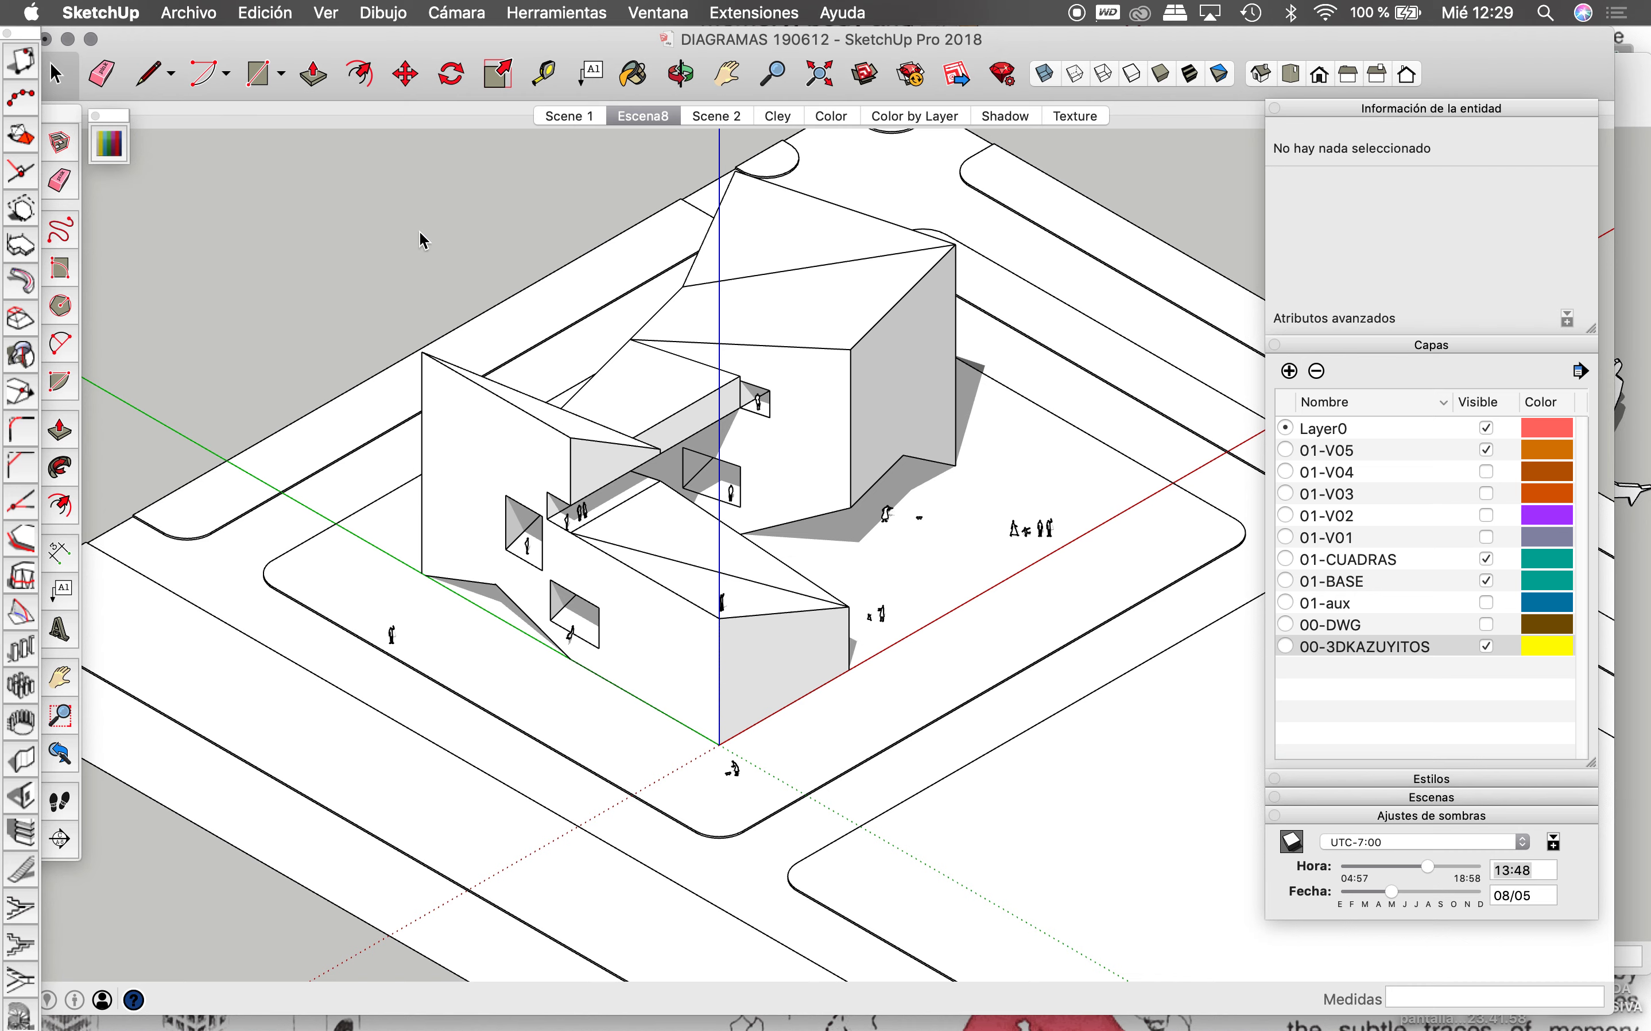
Step: Save the DIAGRAMAS 190612 model via Archivo > Guardar and close its window
left_click(189, 12)
left_click(215, 140)
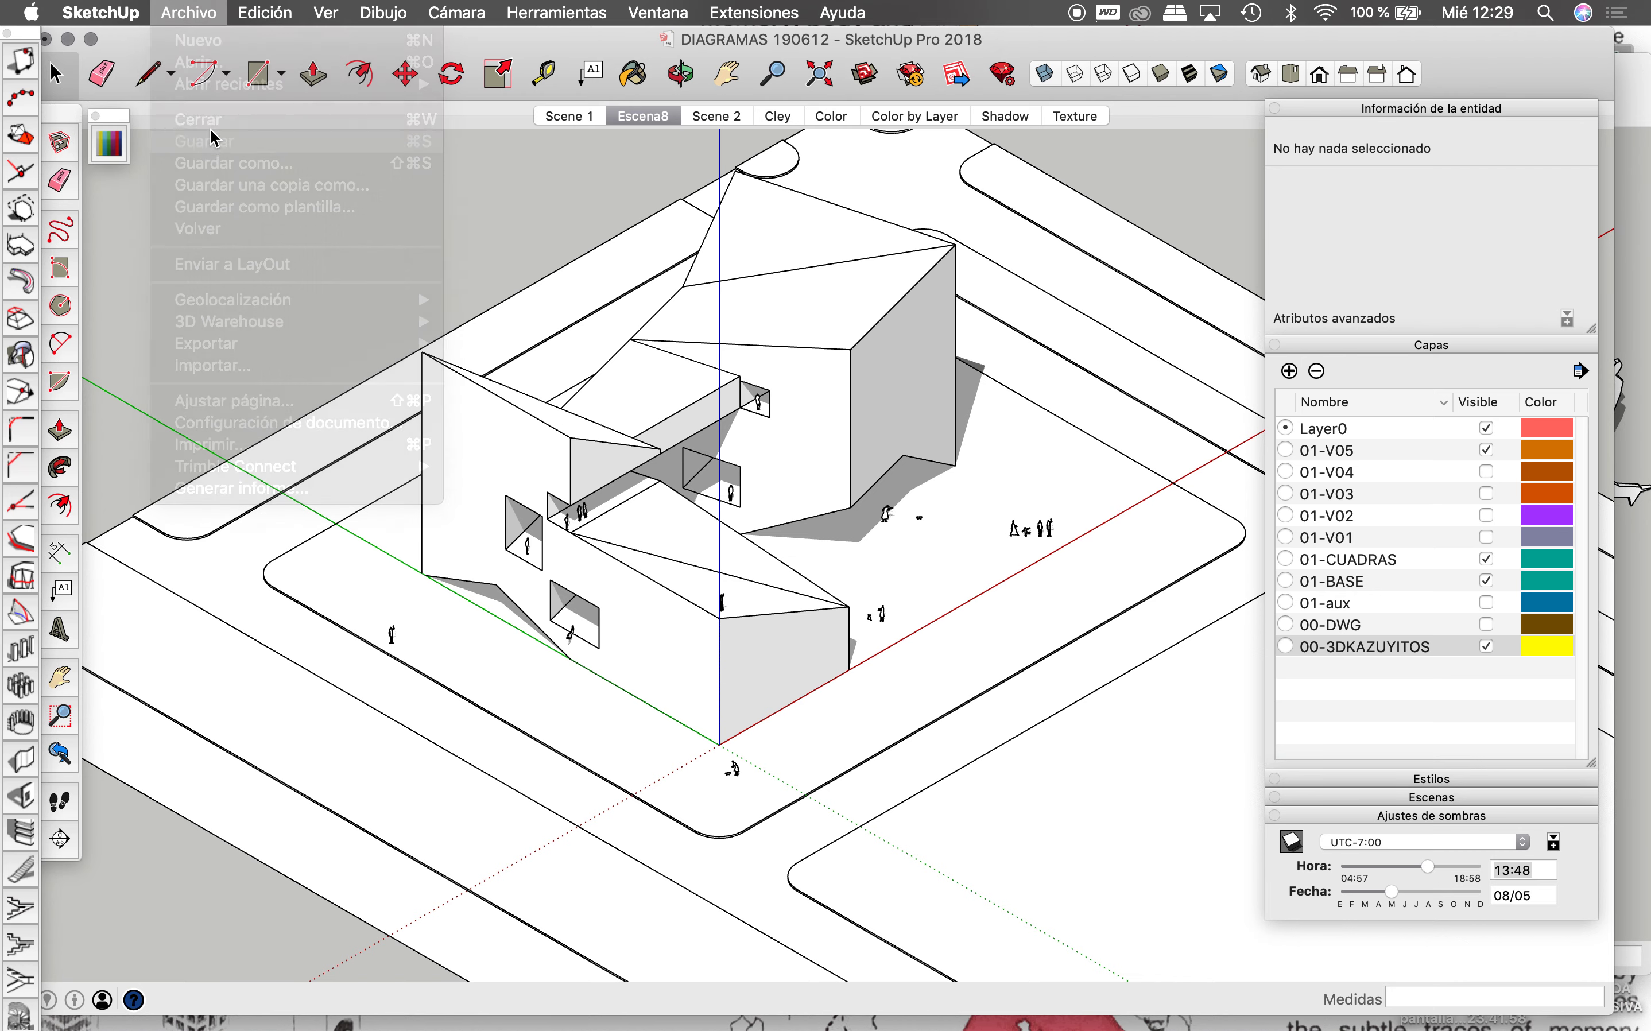
left_click(67, 39)
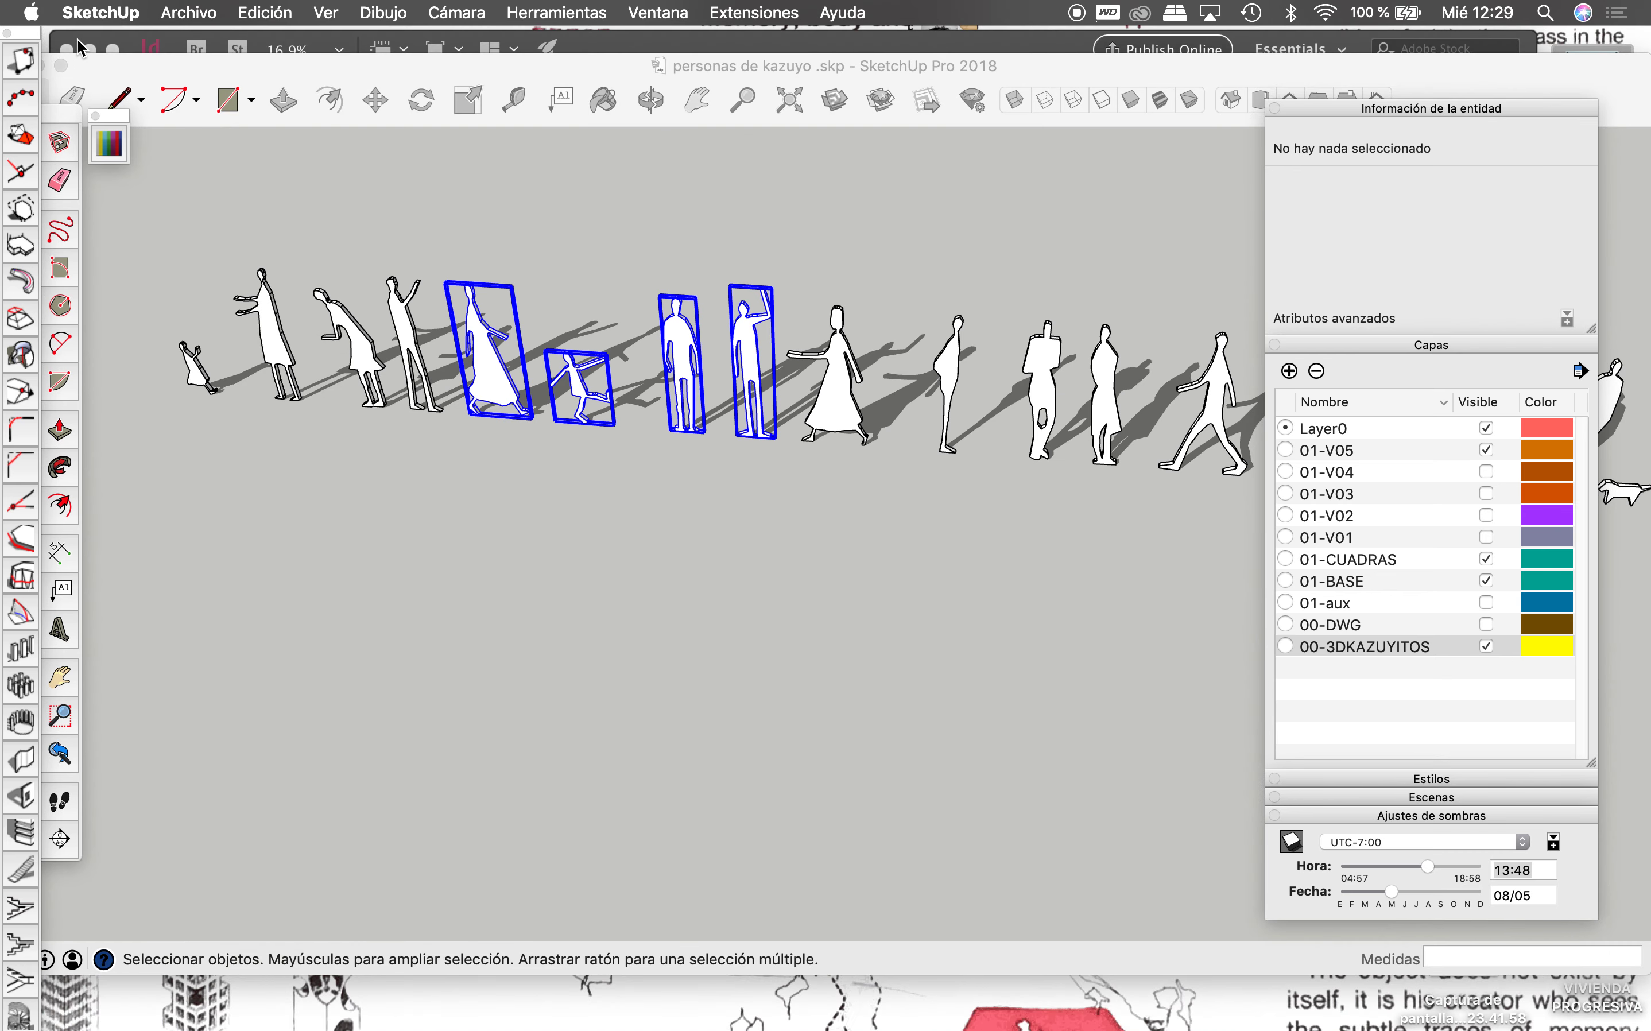
Step: Close the personas de kazuyo model and minimize the InDesign layout
left_click(140, 94)
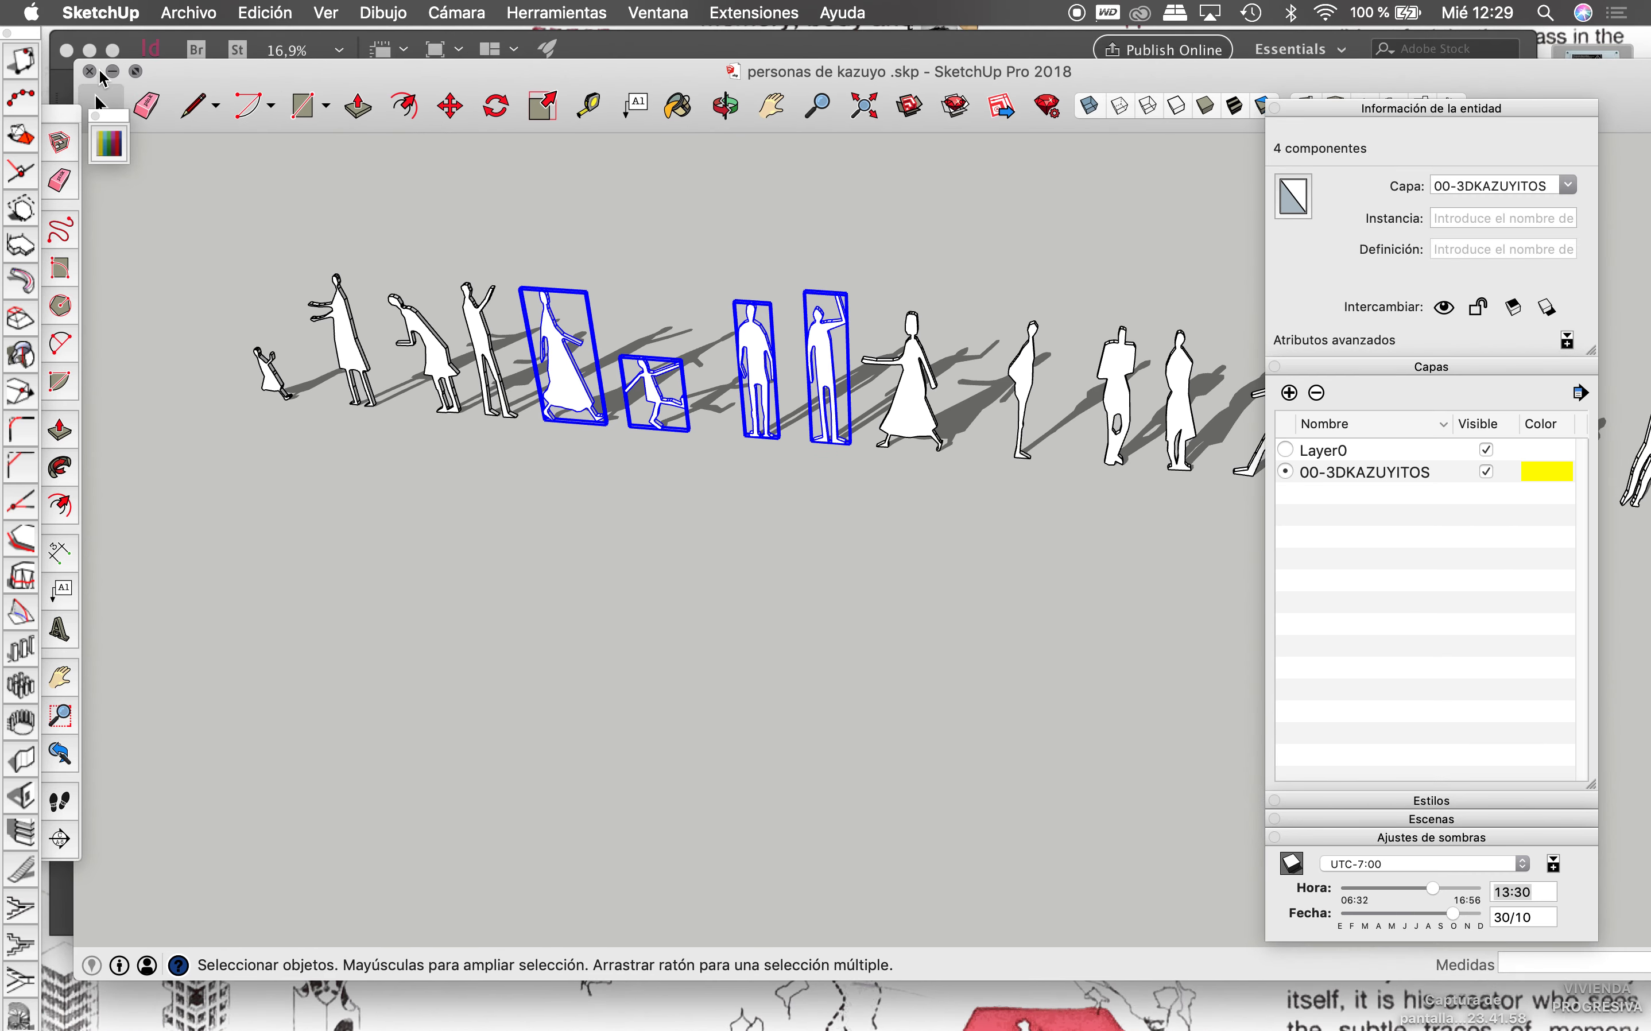
left_click(79, 70)
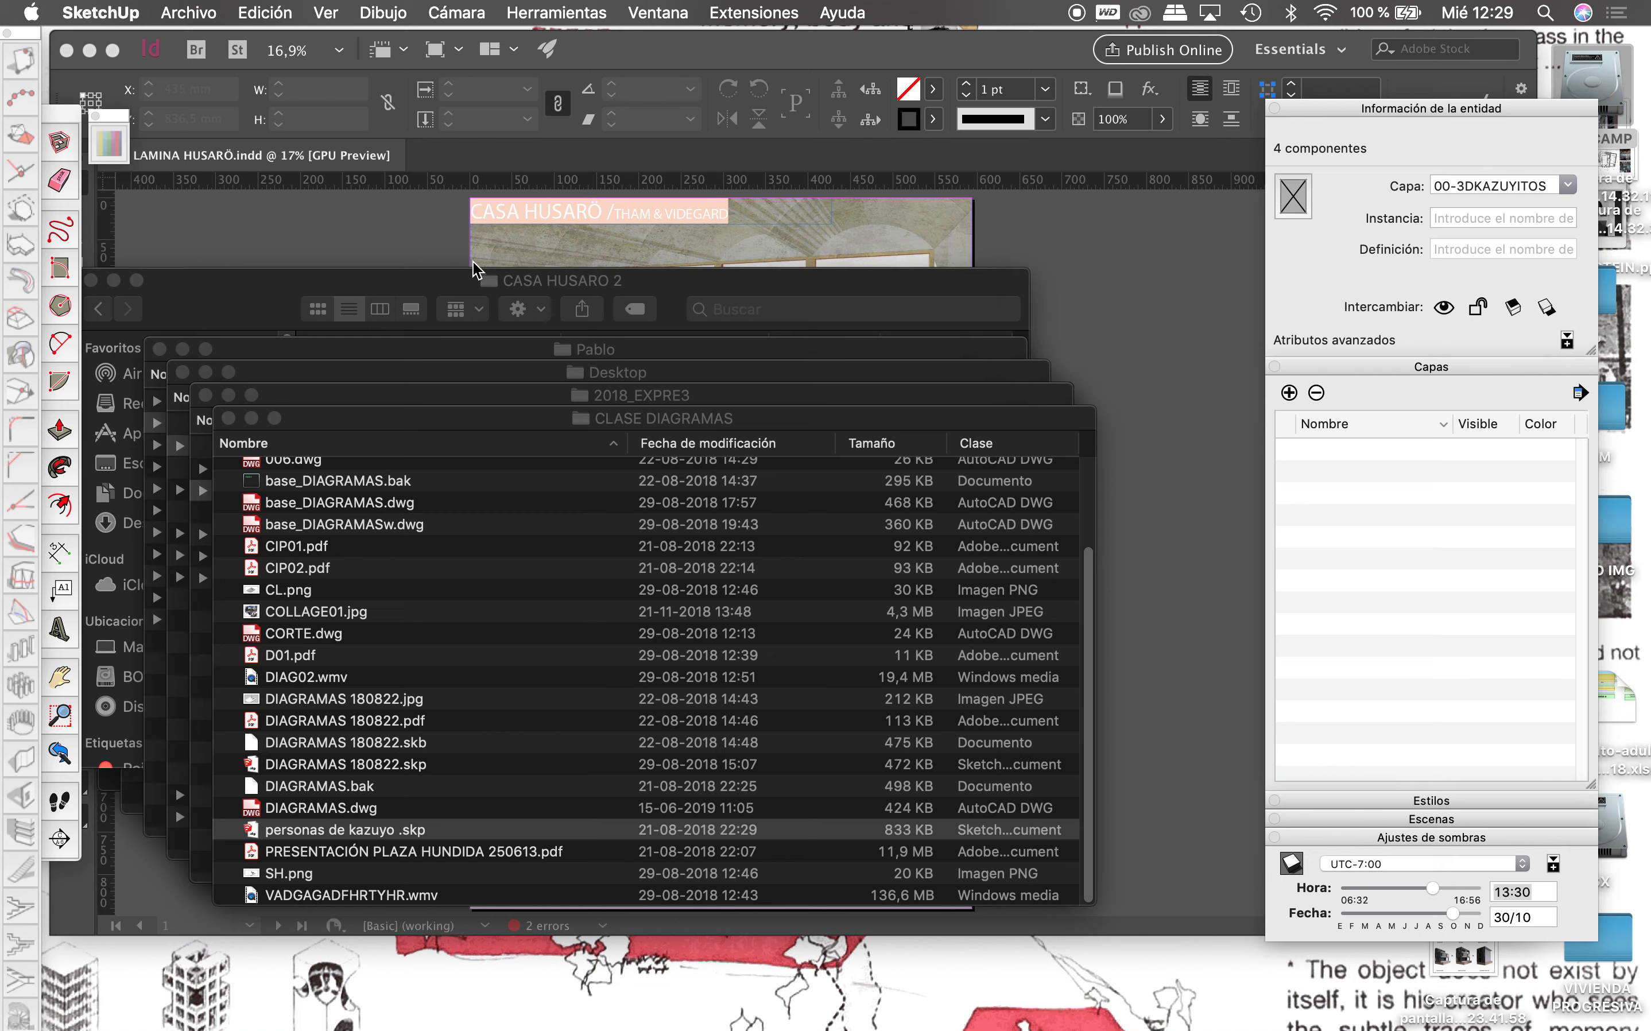
left_click(727, 49)
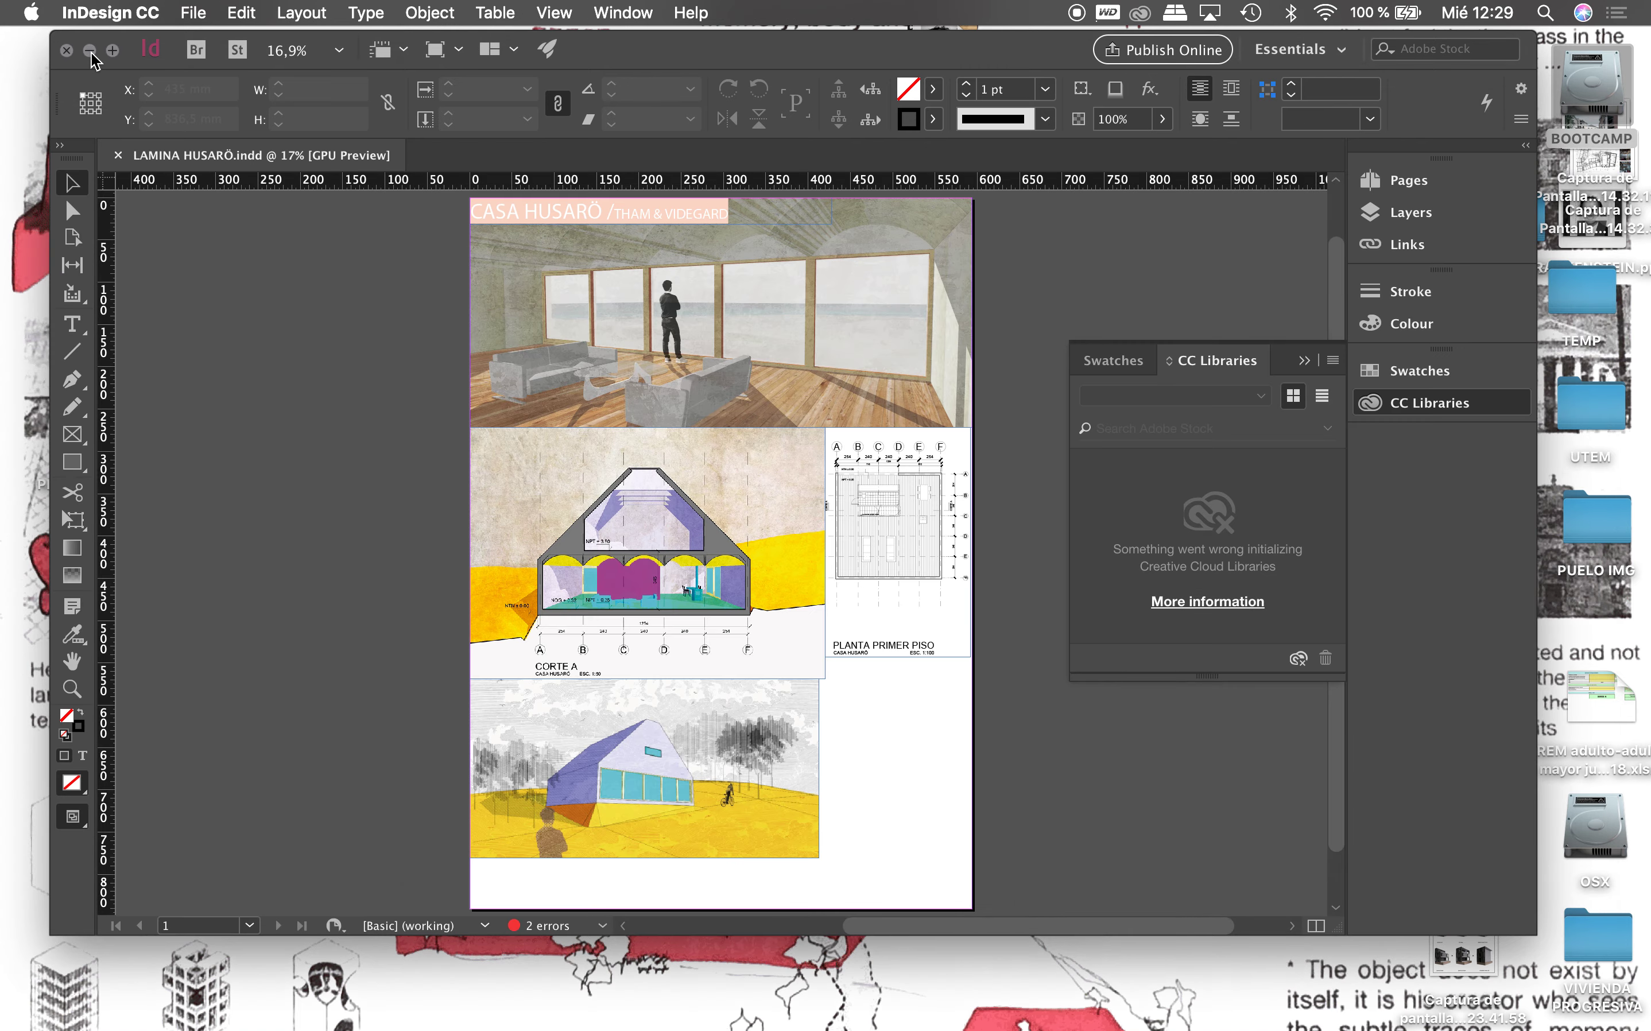
left_click(90, 50)
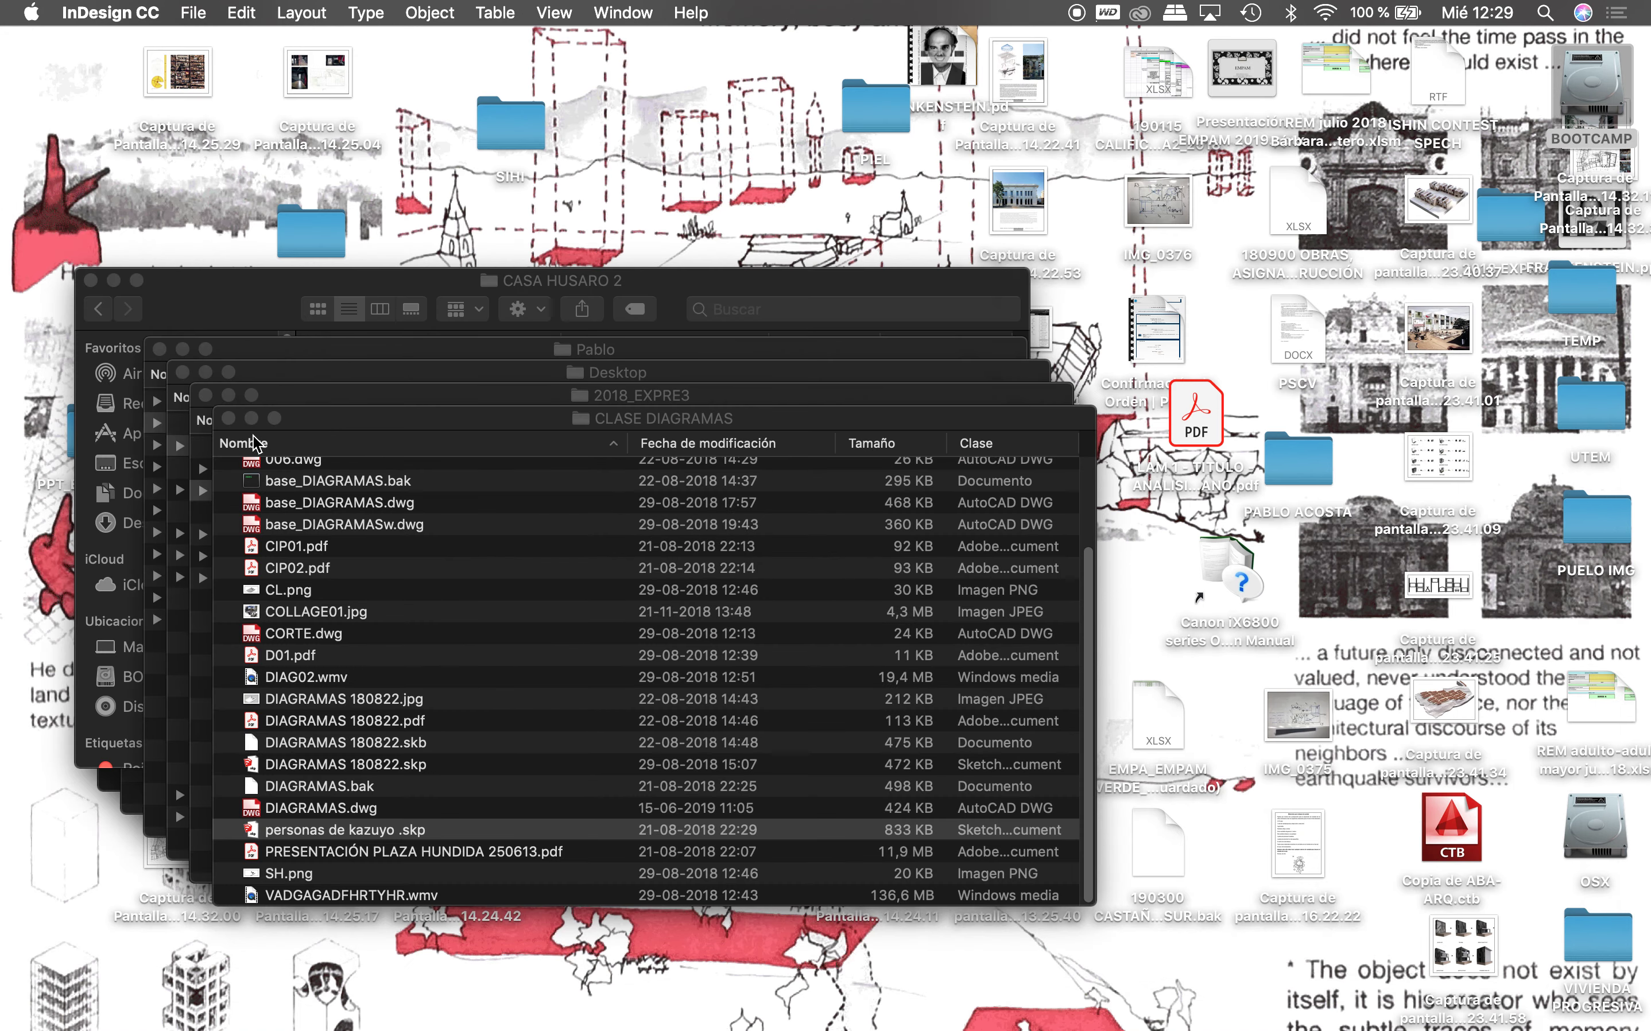
Step: Close the extra Finder folder windows, leaving CASA HUSARO 2 in front
left_click(229, 418)
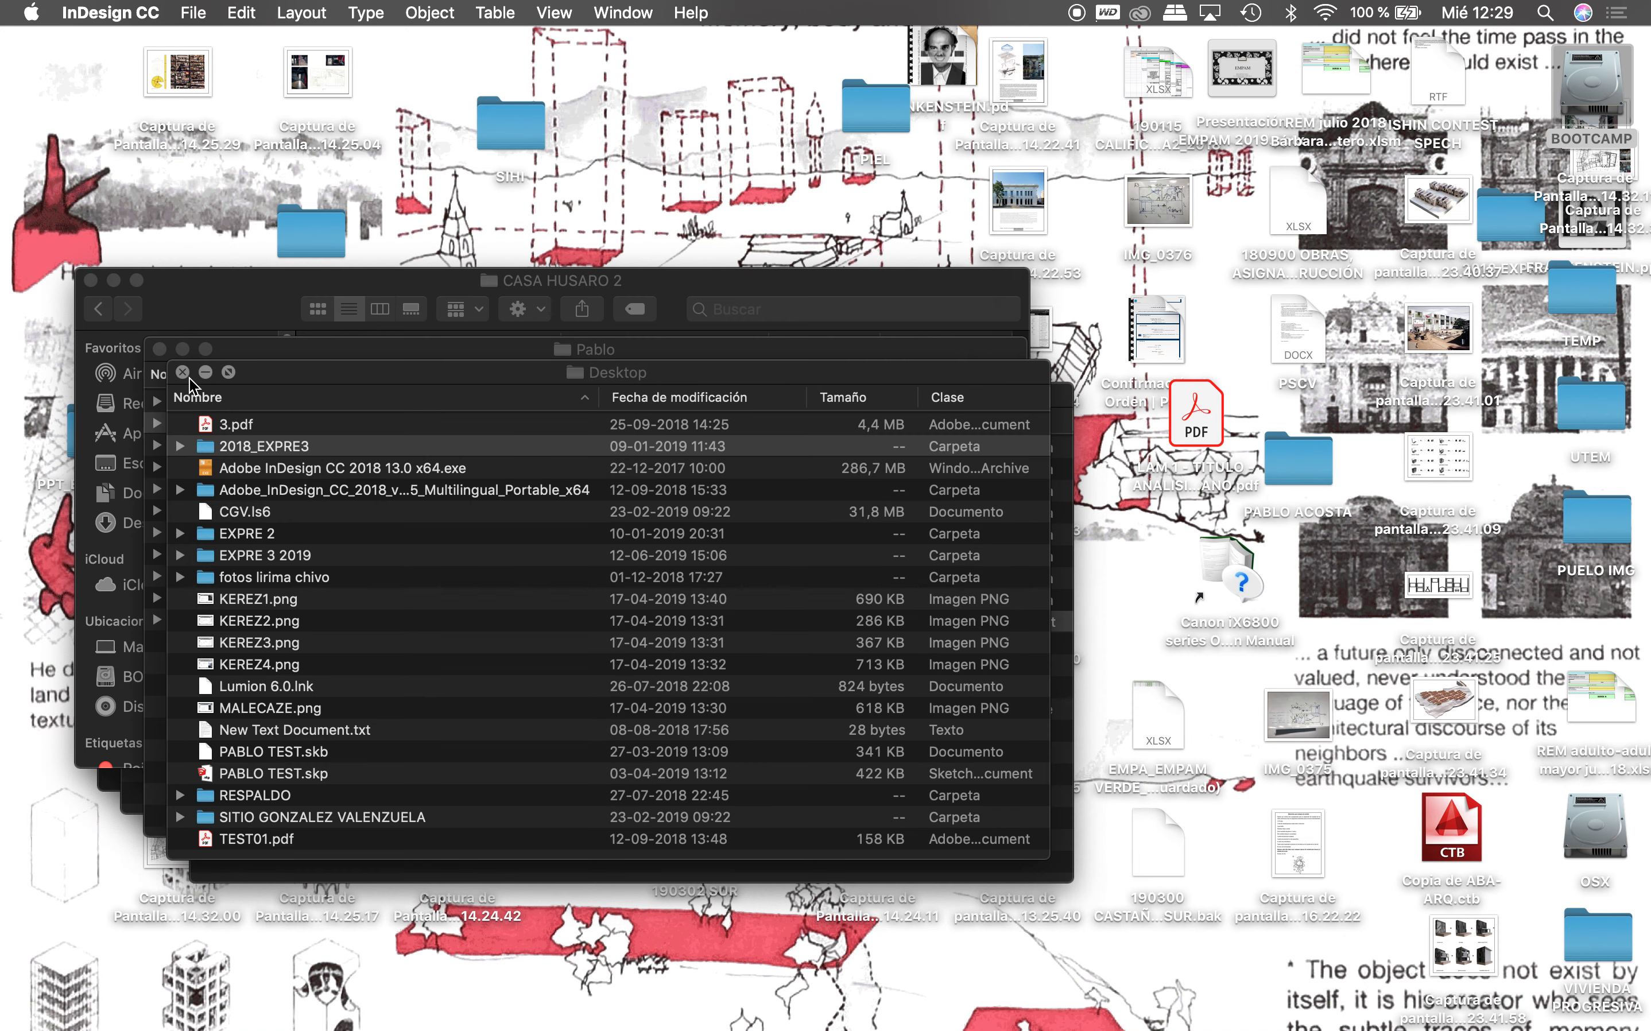
left_click(182, 373)
left_click(160, 351)
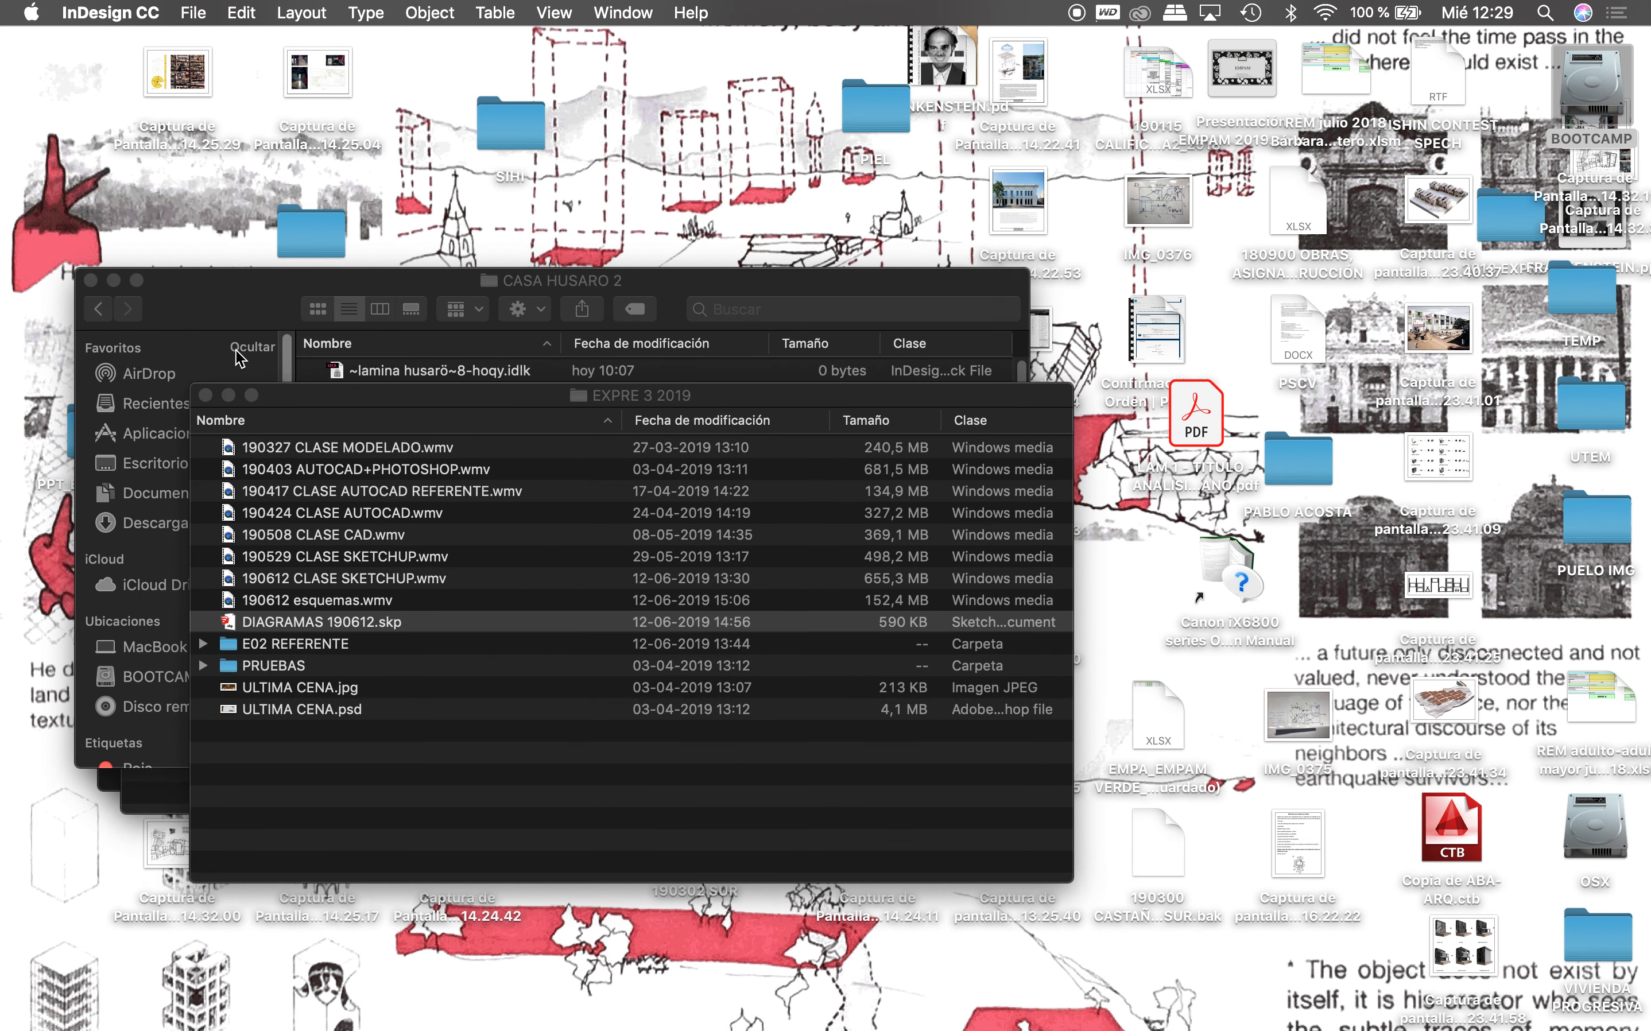
left_click(249, 325)
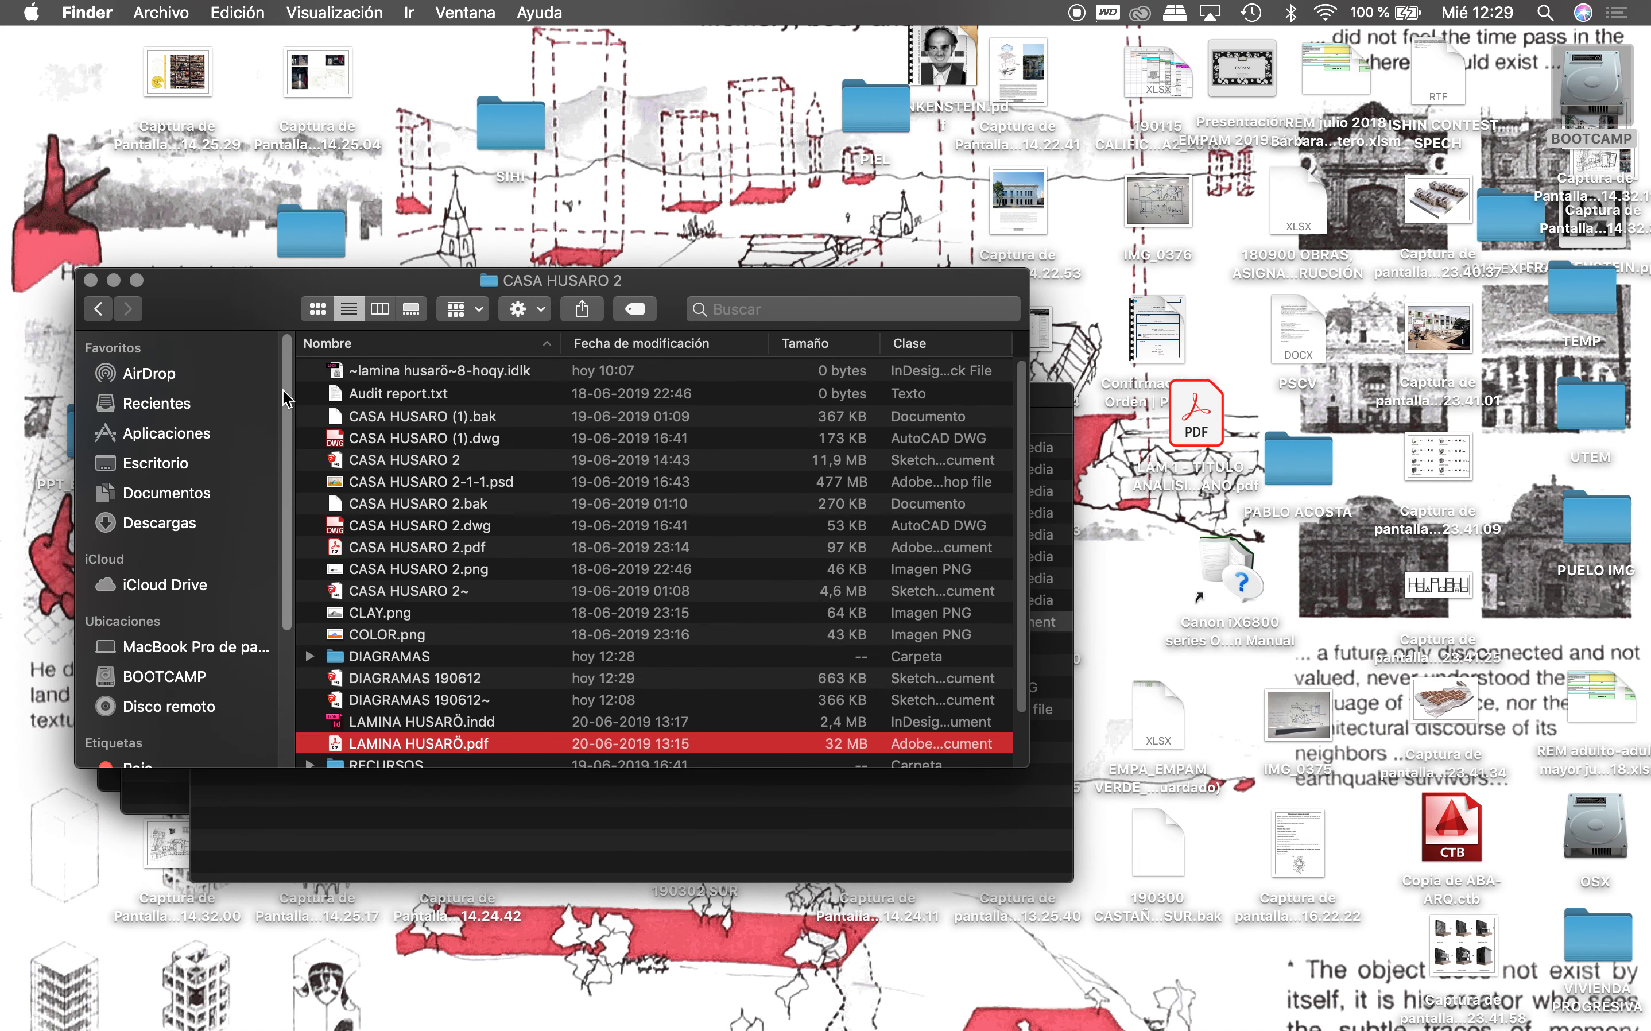
Step: Select v1.dwg through V5.dwg in DIAGRAMAS and open them all with Abrir
double_click(366, 658)
left_click_drag(423, 546, 363, 395)
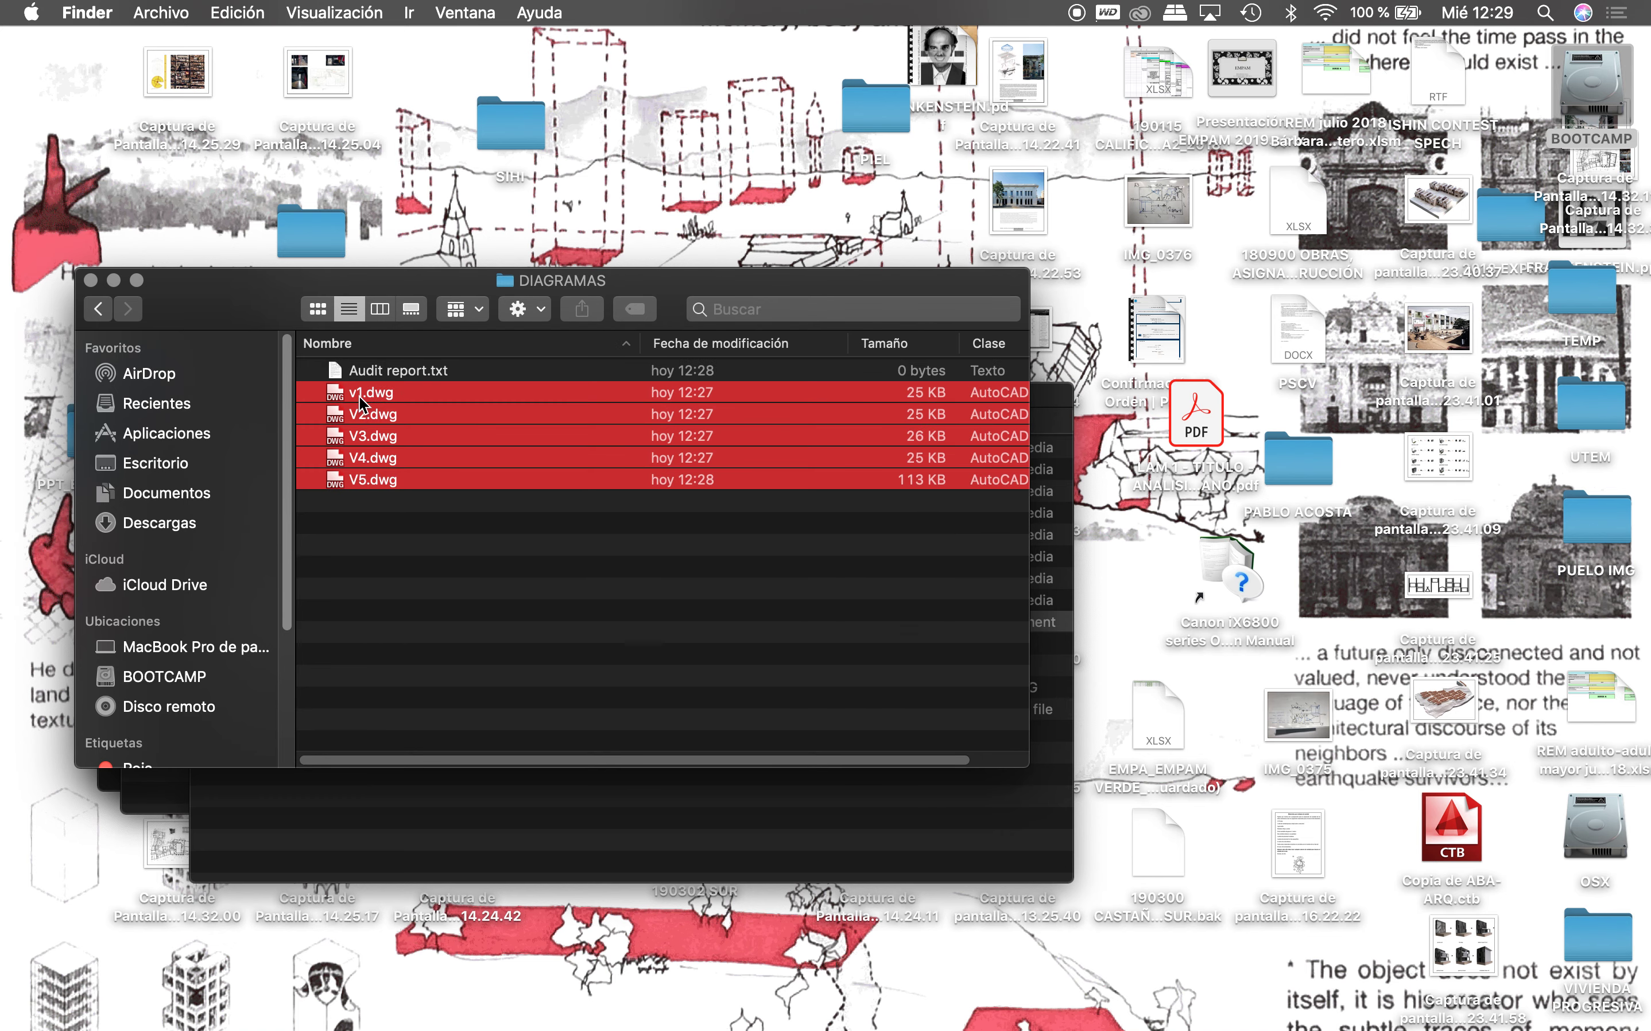
right_click(363, 395)
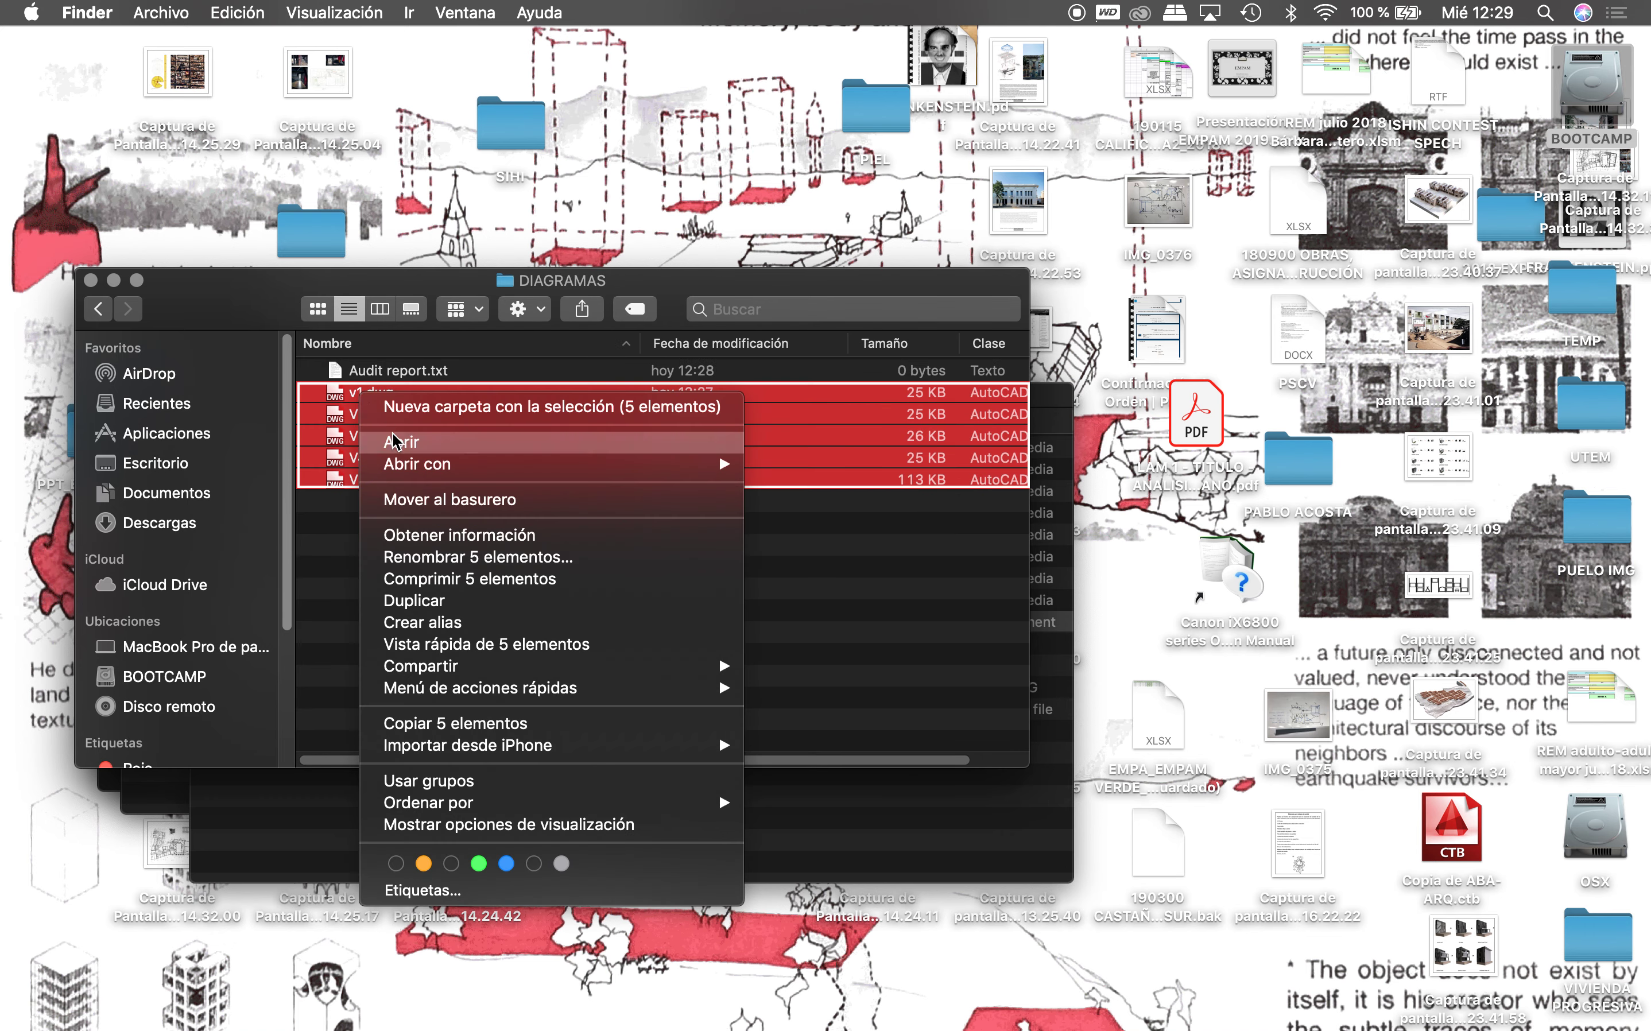
left_click(398, 442)
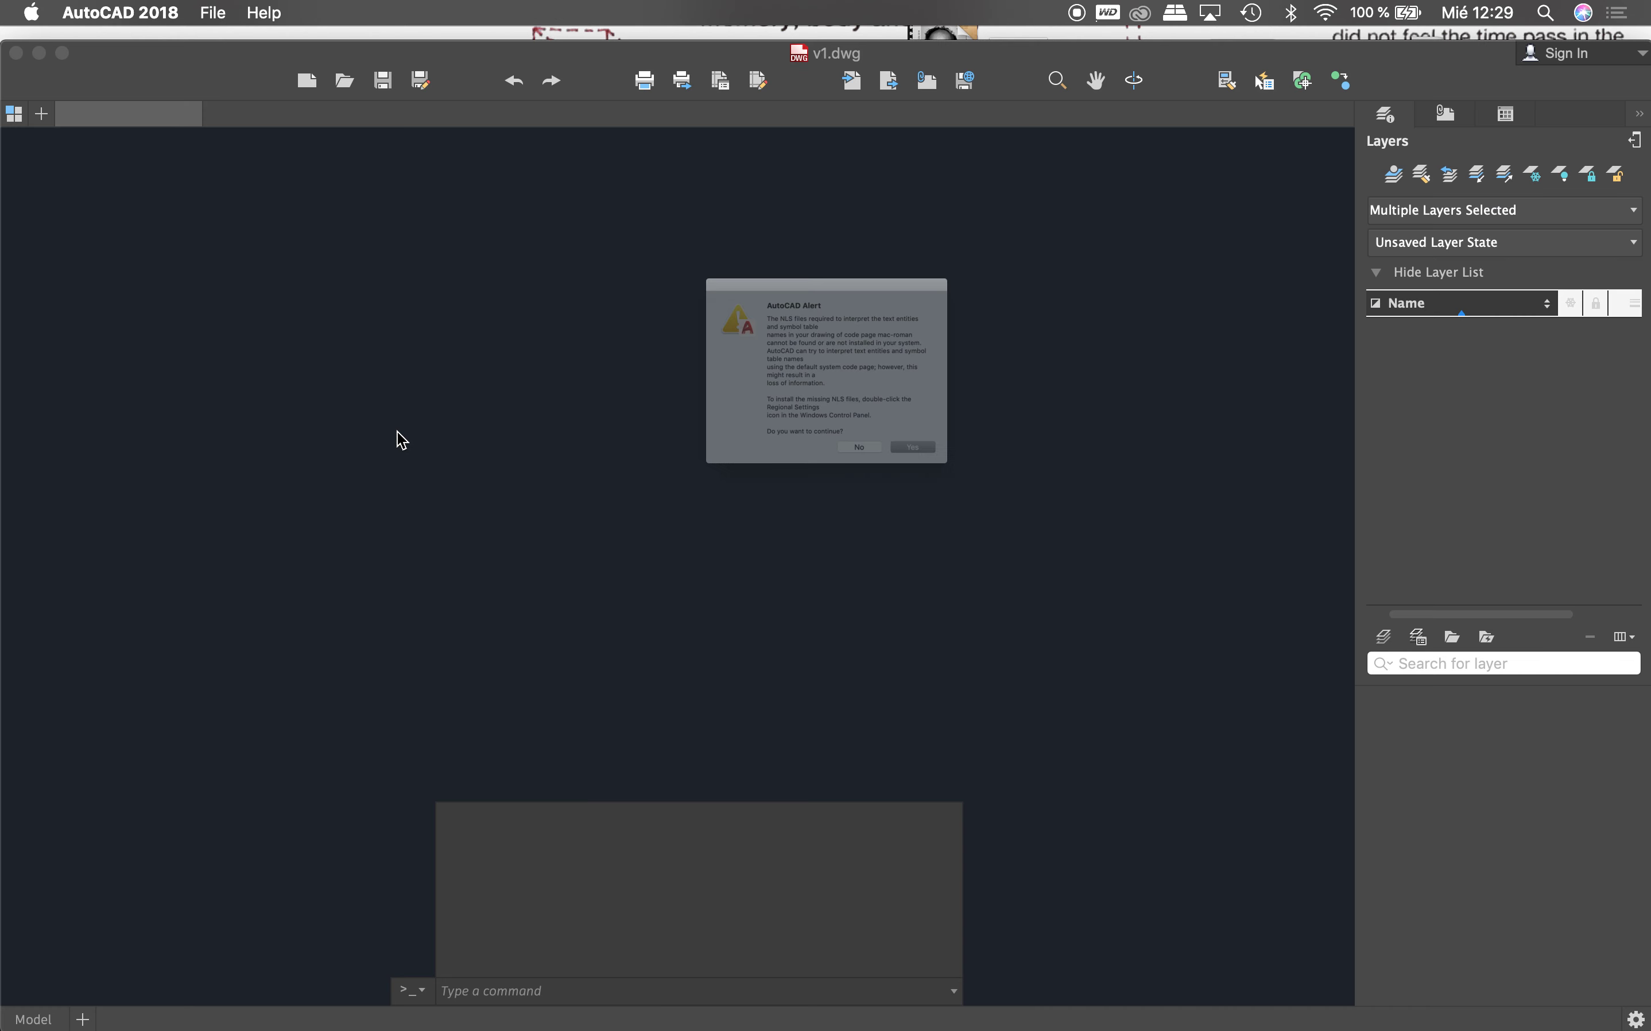
Step: Accept the code page warning and continue opening each drawing, v1 through V5
left_click(1022, 521)
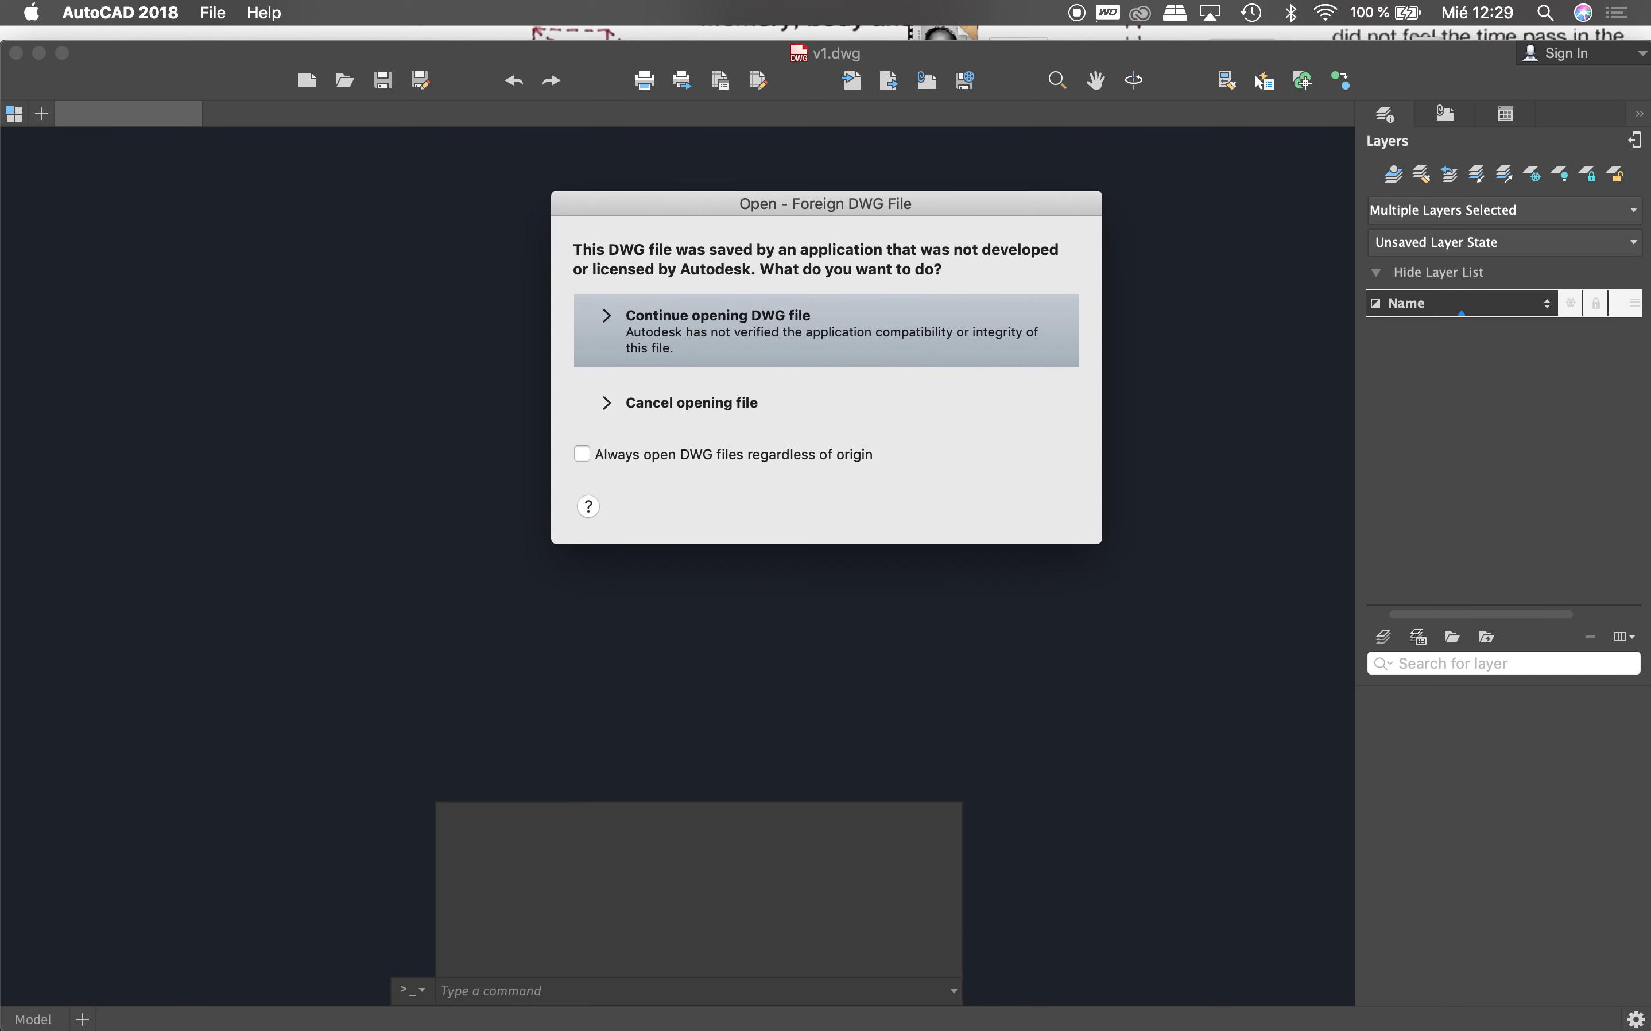
left_click(793, 332)
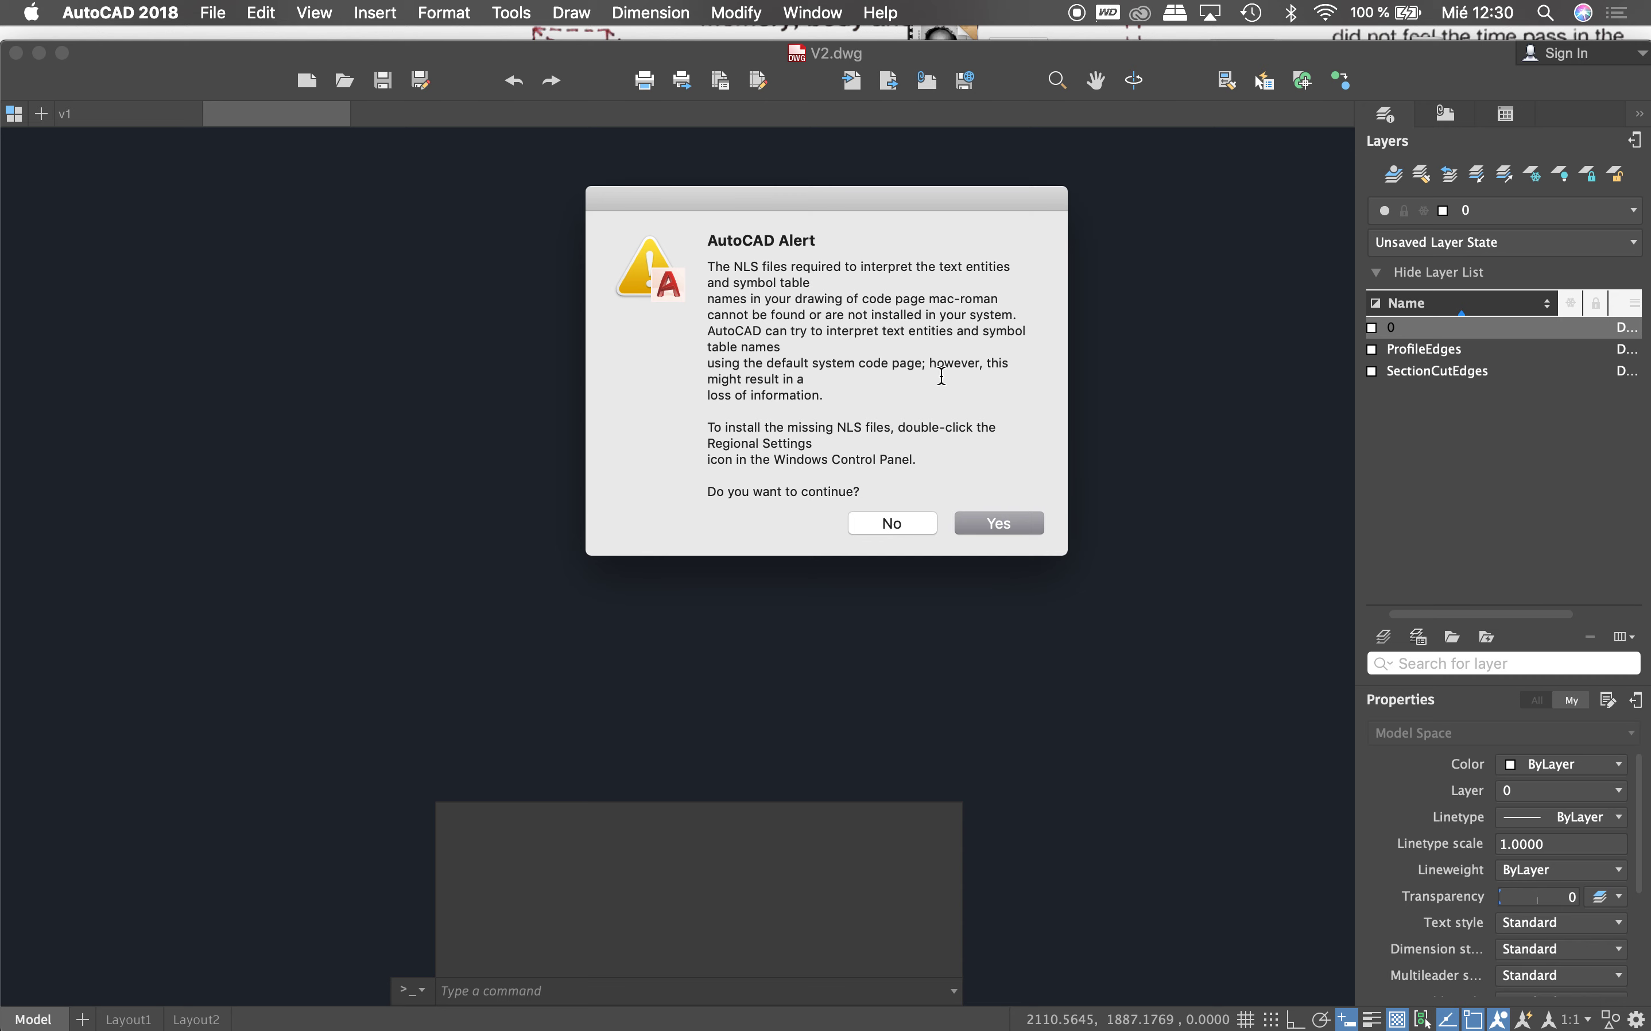
left_click(988, 524)
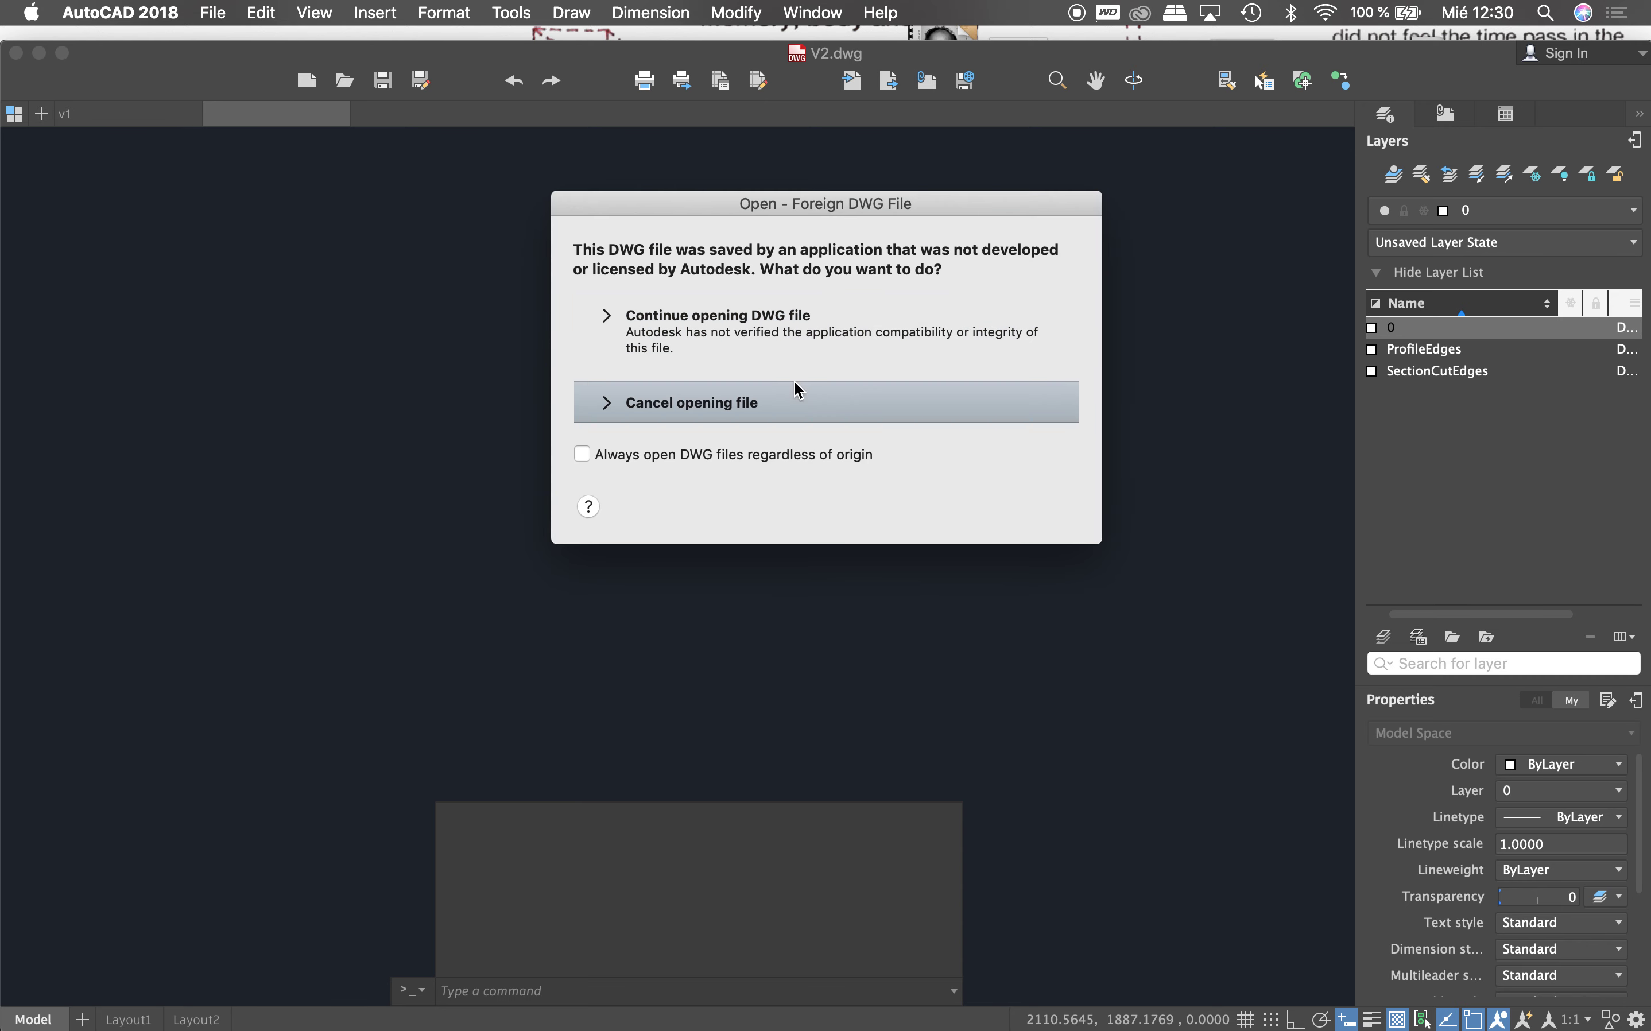
left_click(723, 324)
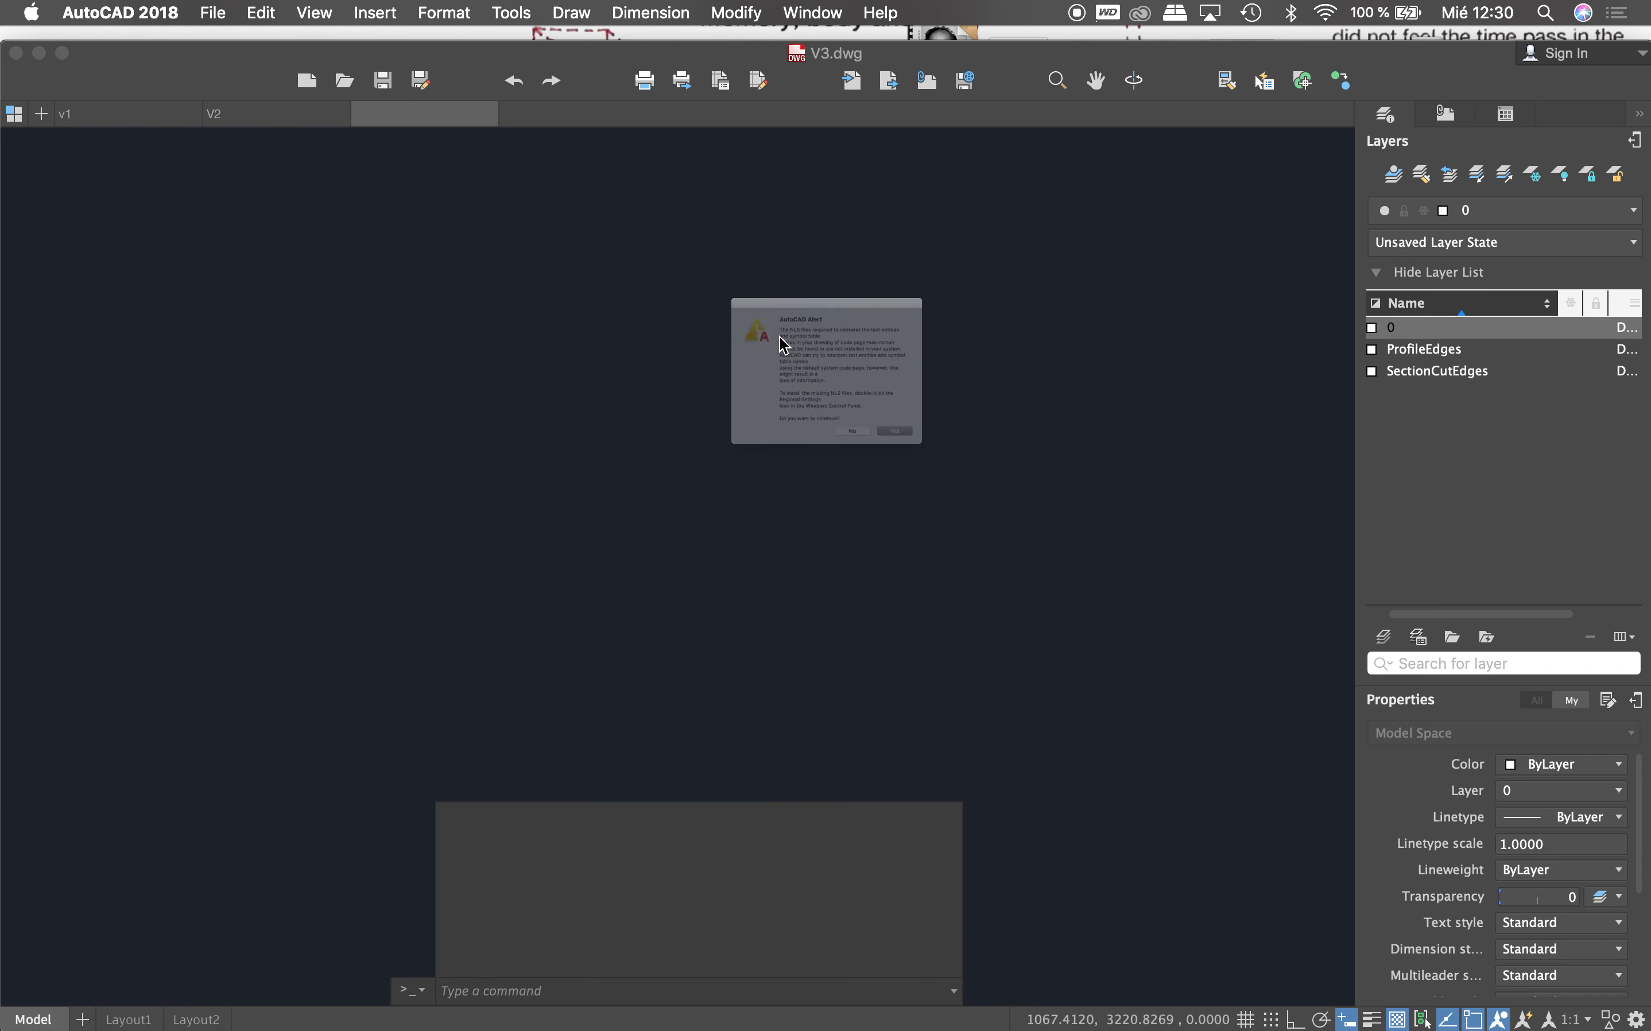
left_click(967, 531)
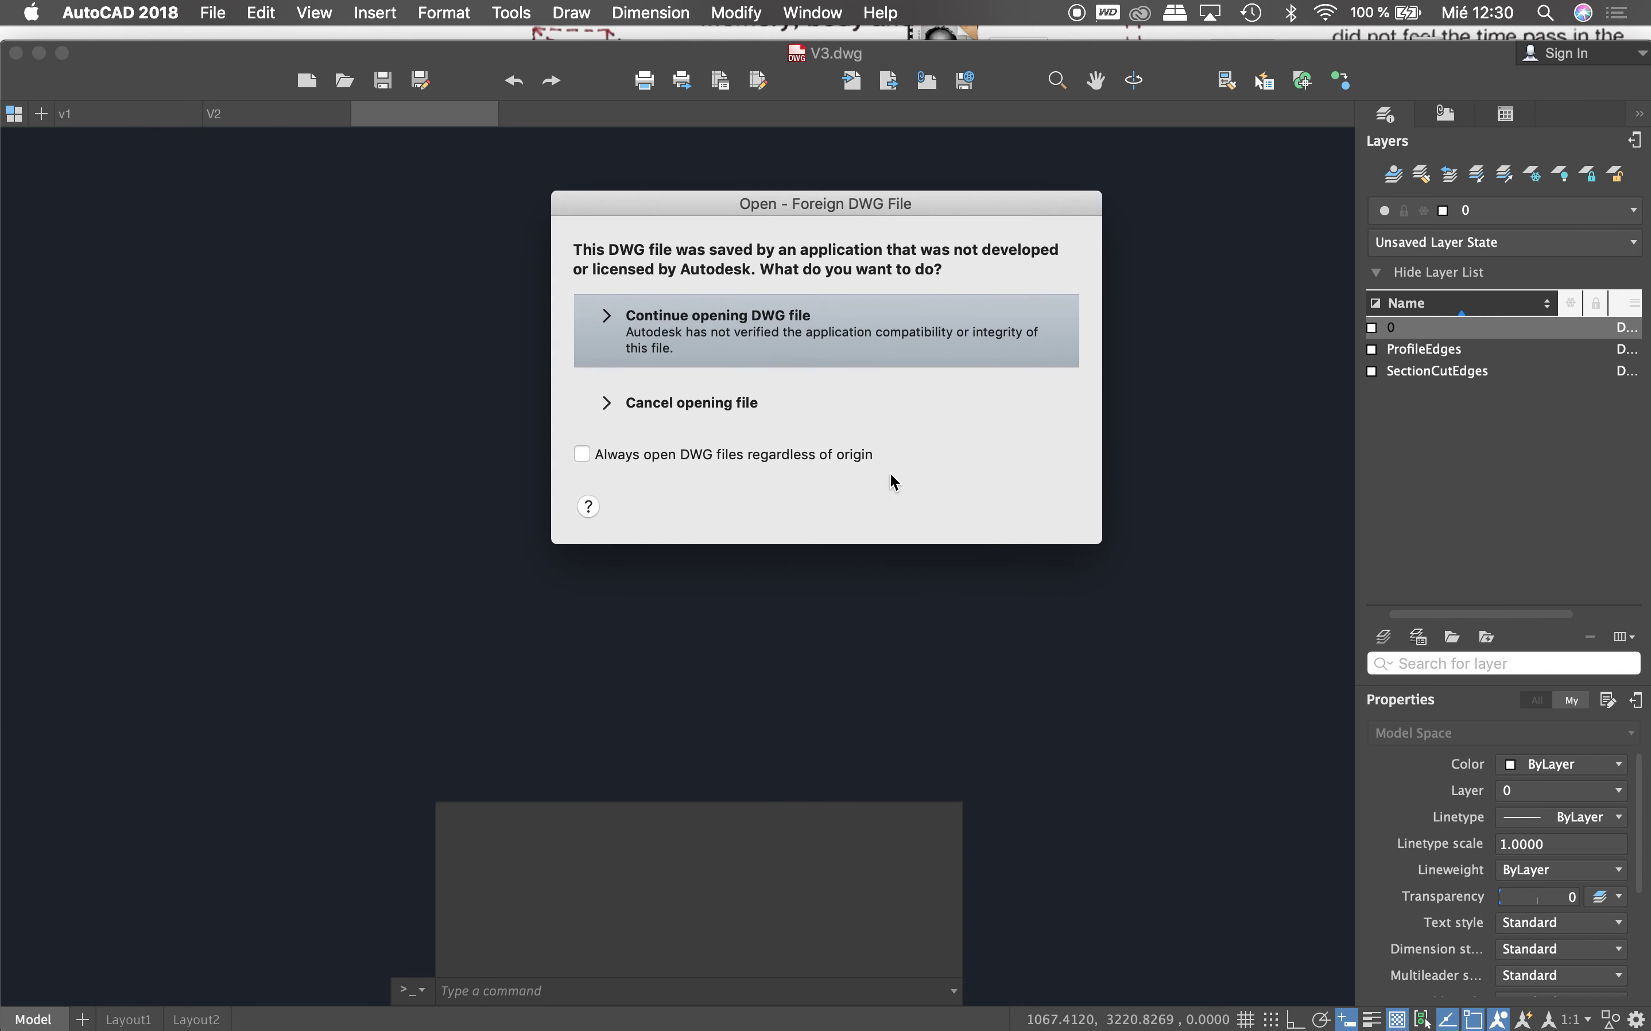
left_click(780, 342)
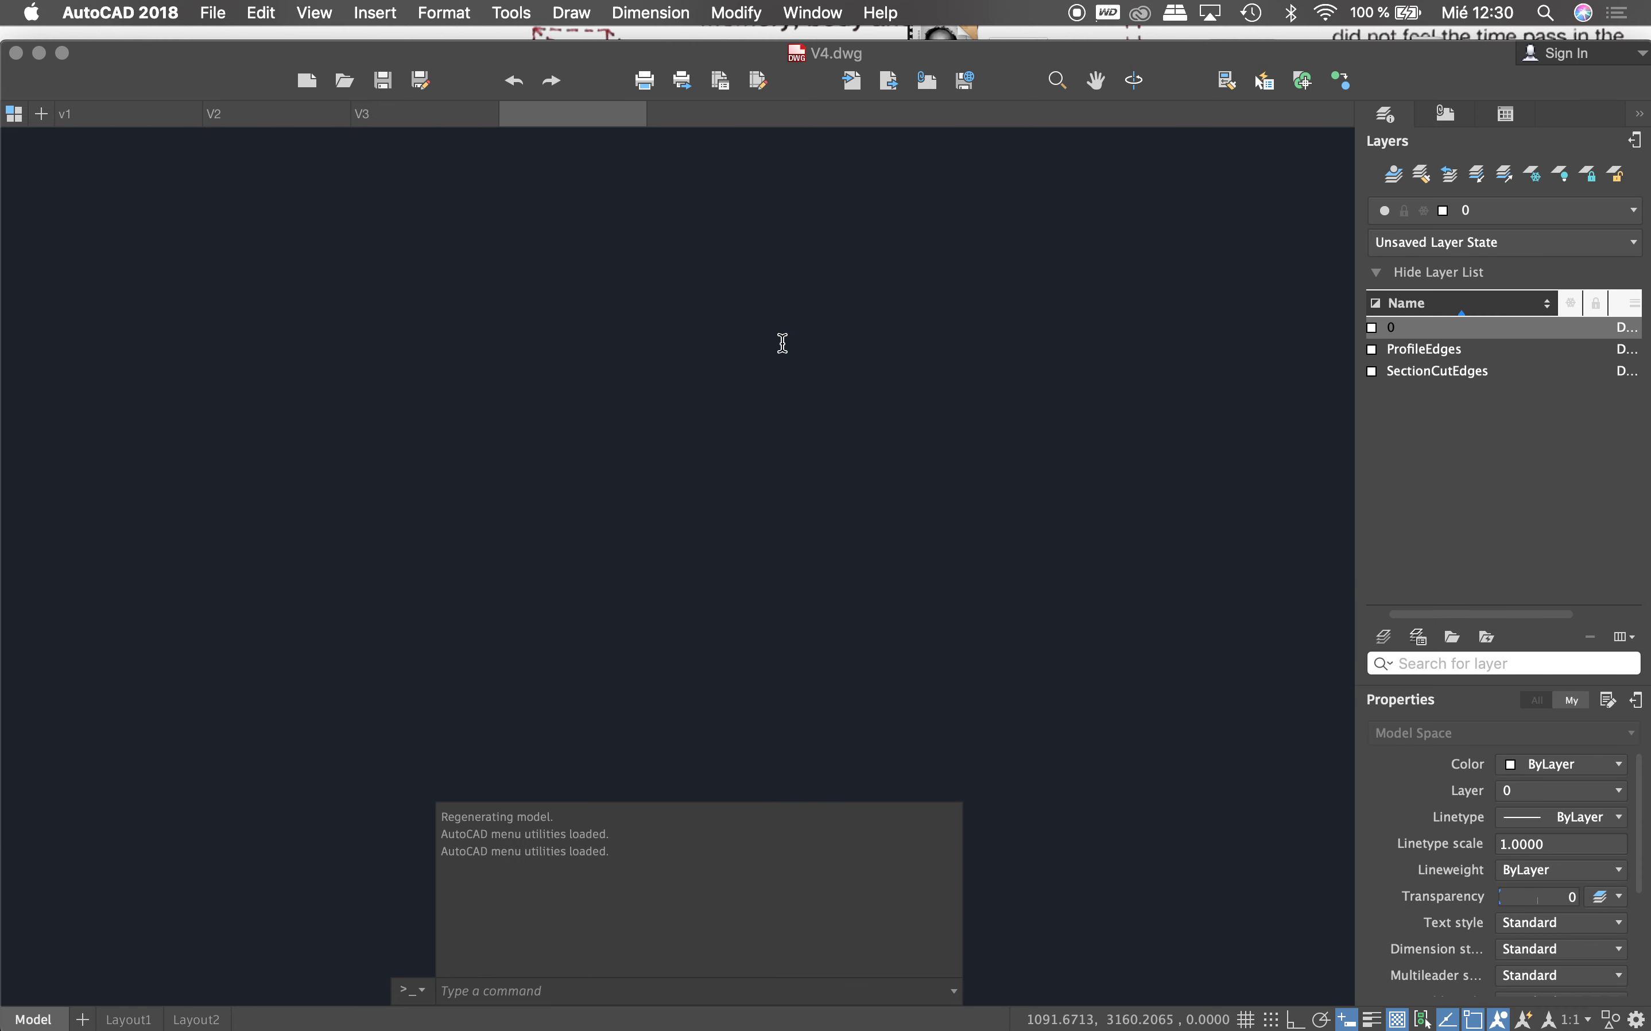
left_click(986, 526)
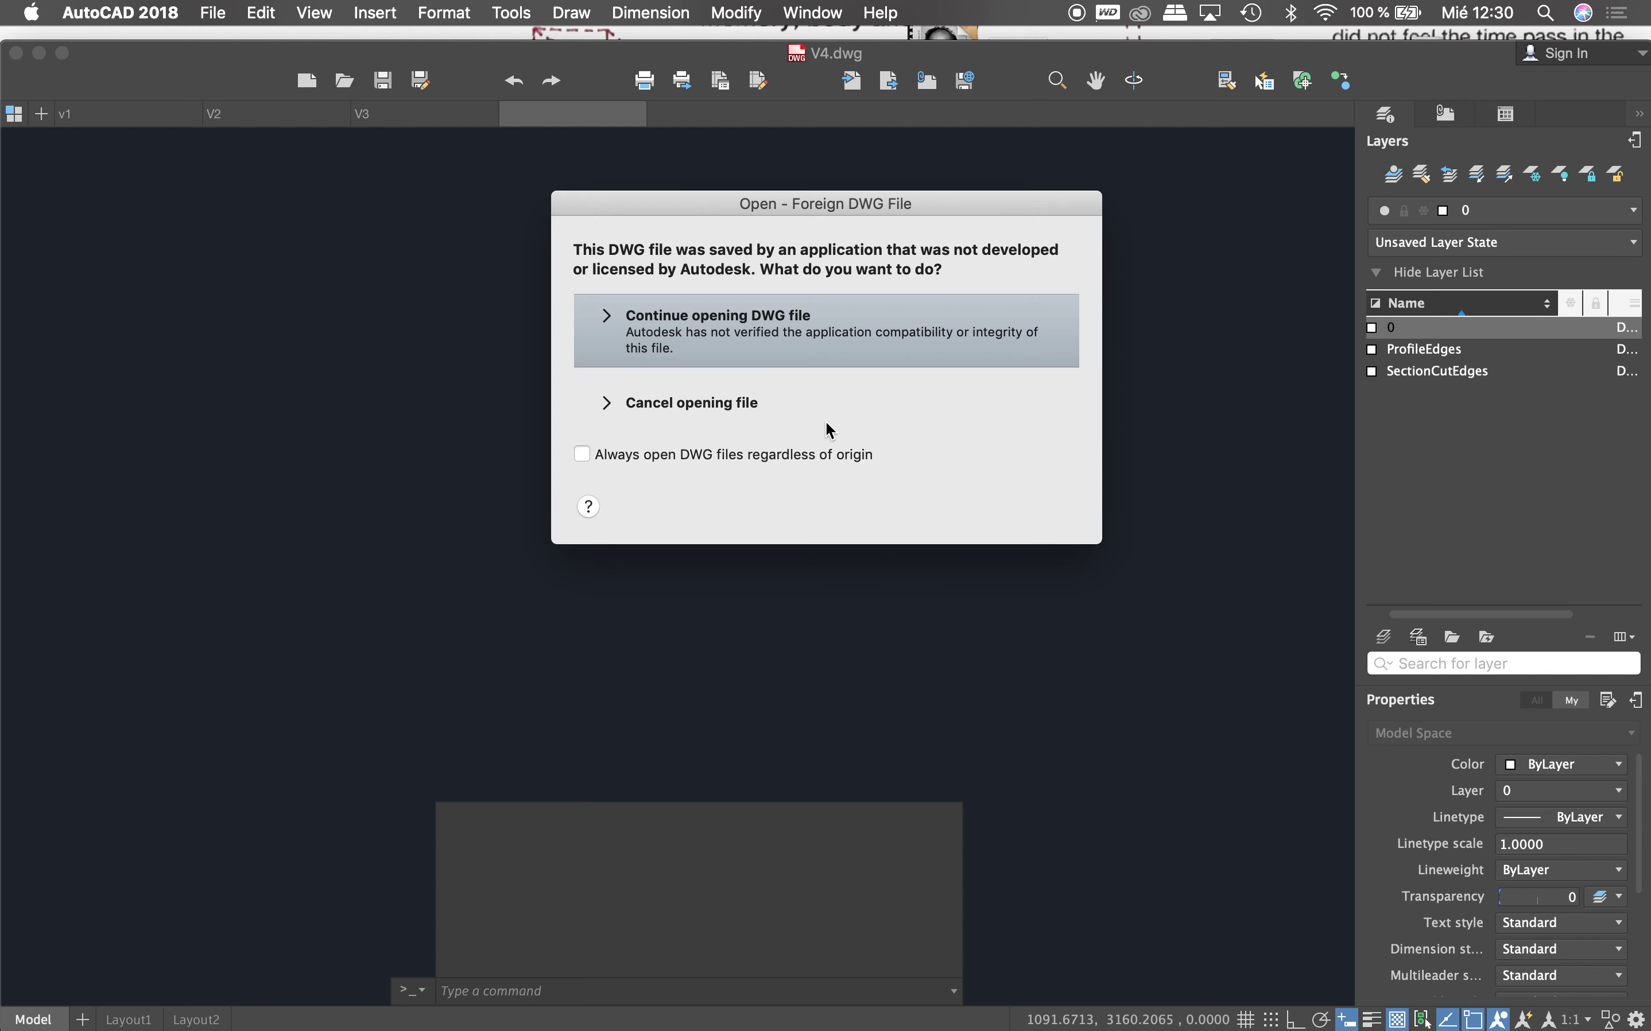
left_click(727, 342)
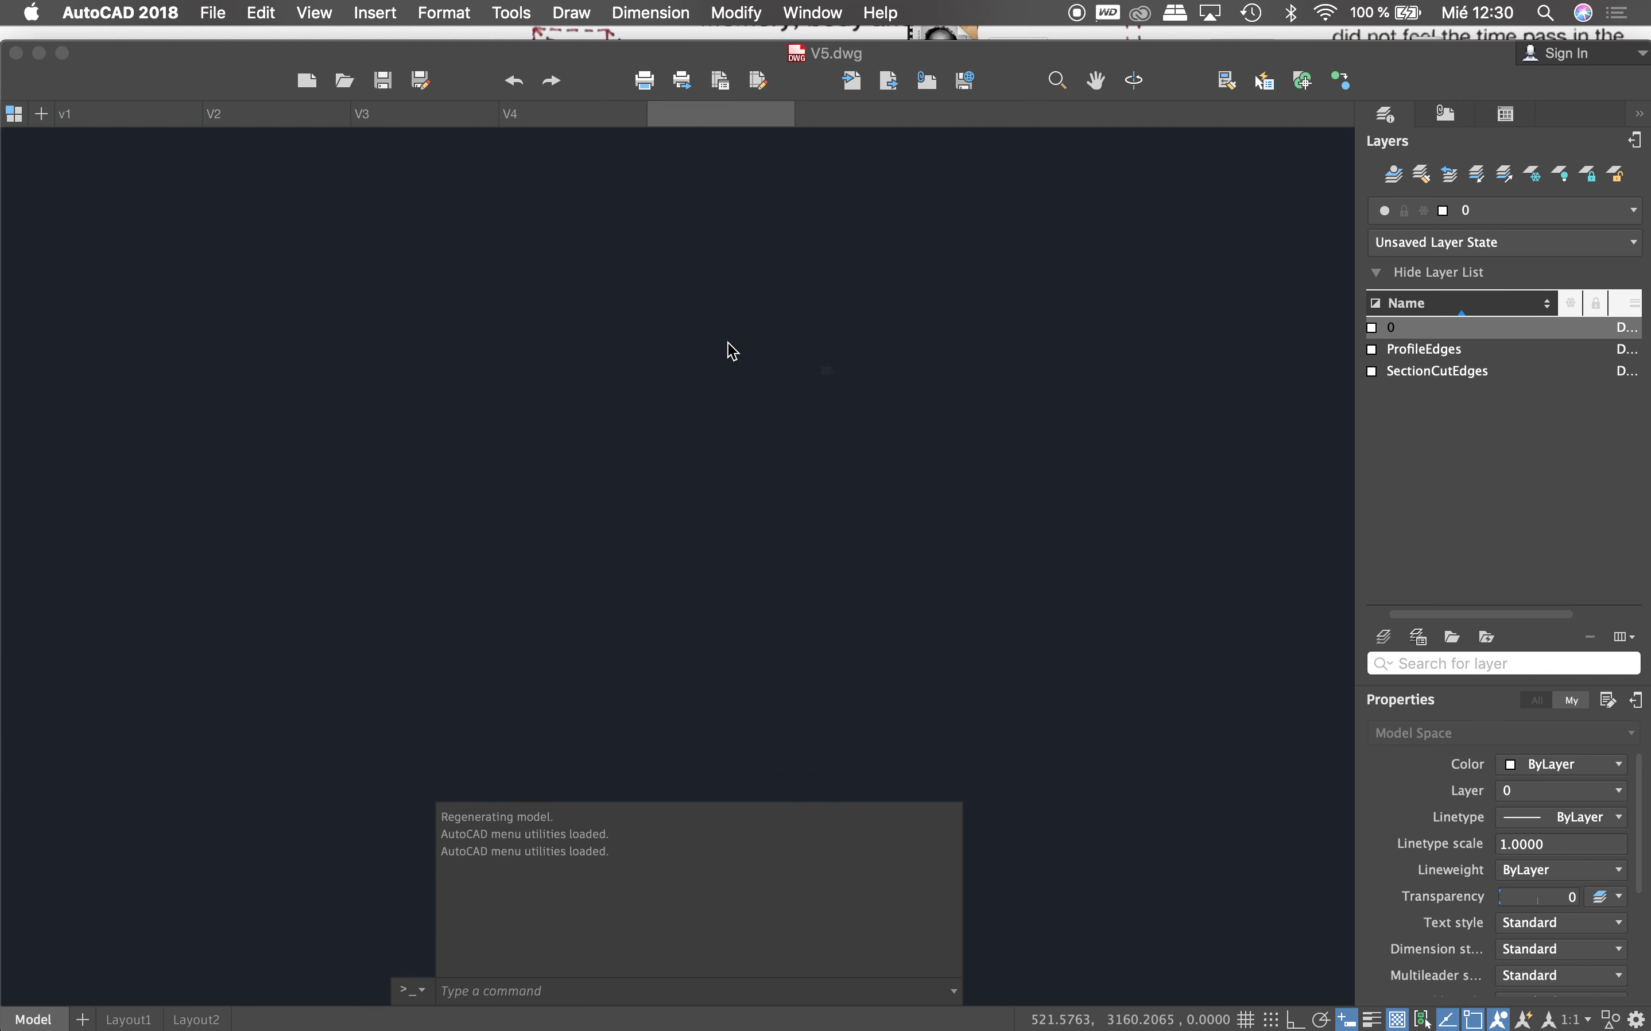
left_click(982, 523)
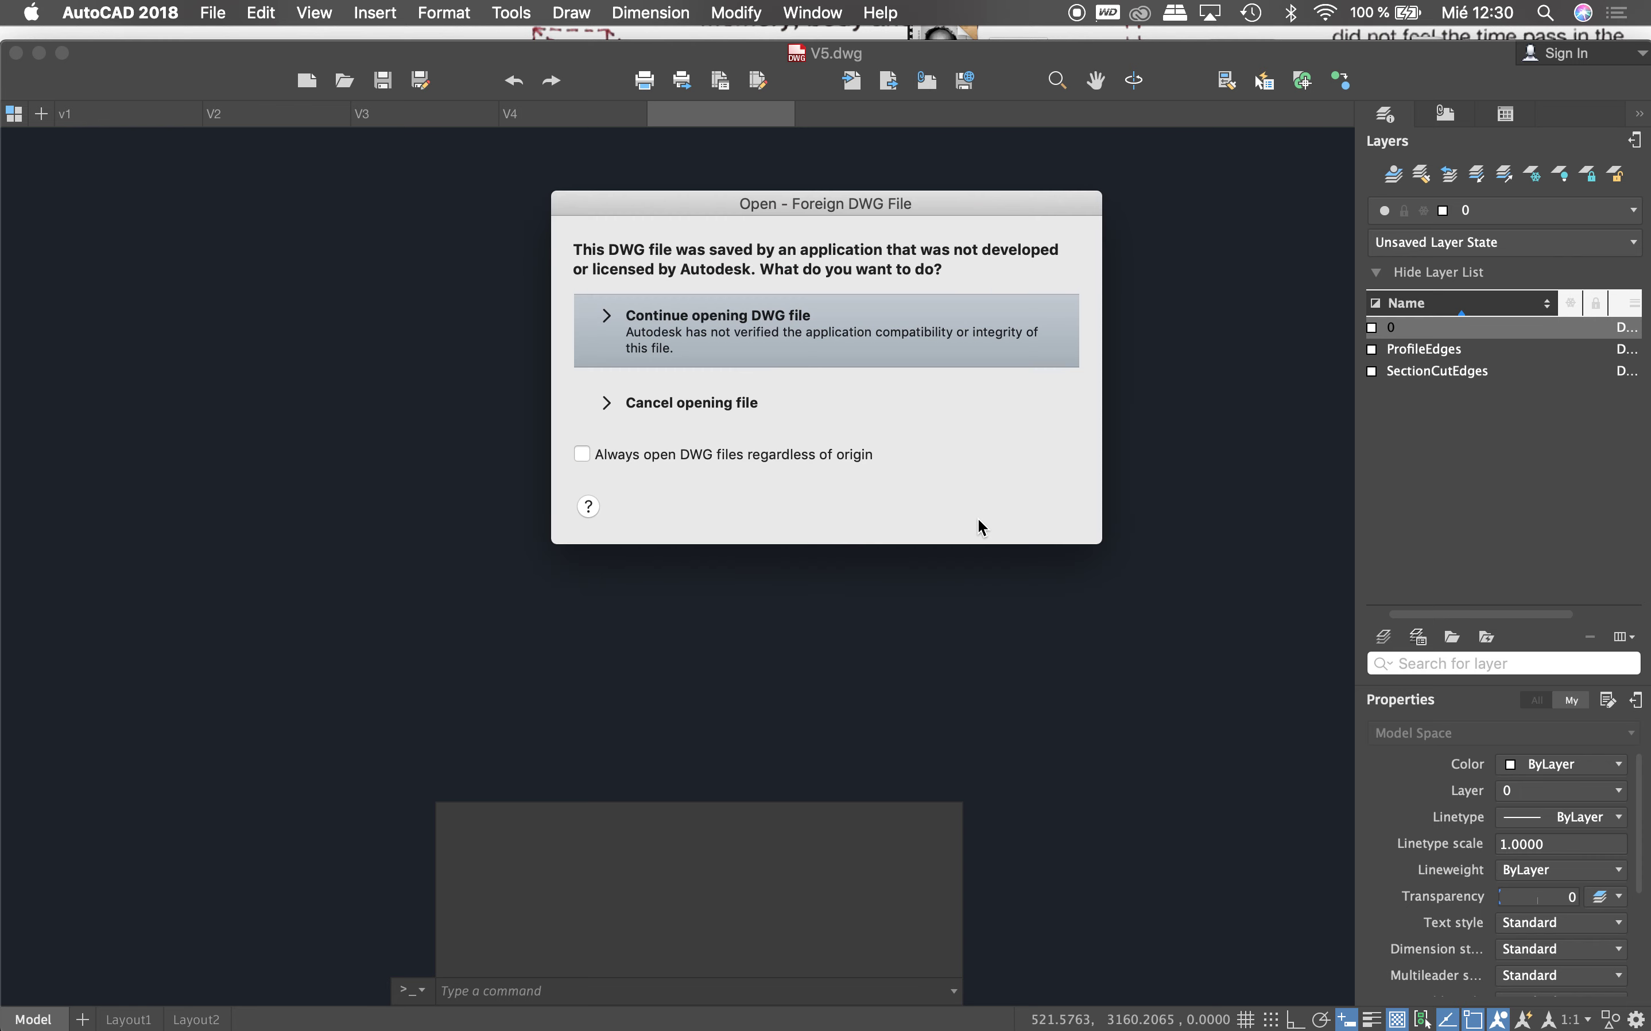
left_click(822, 354)
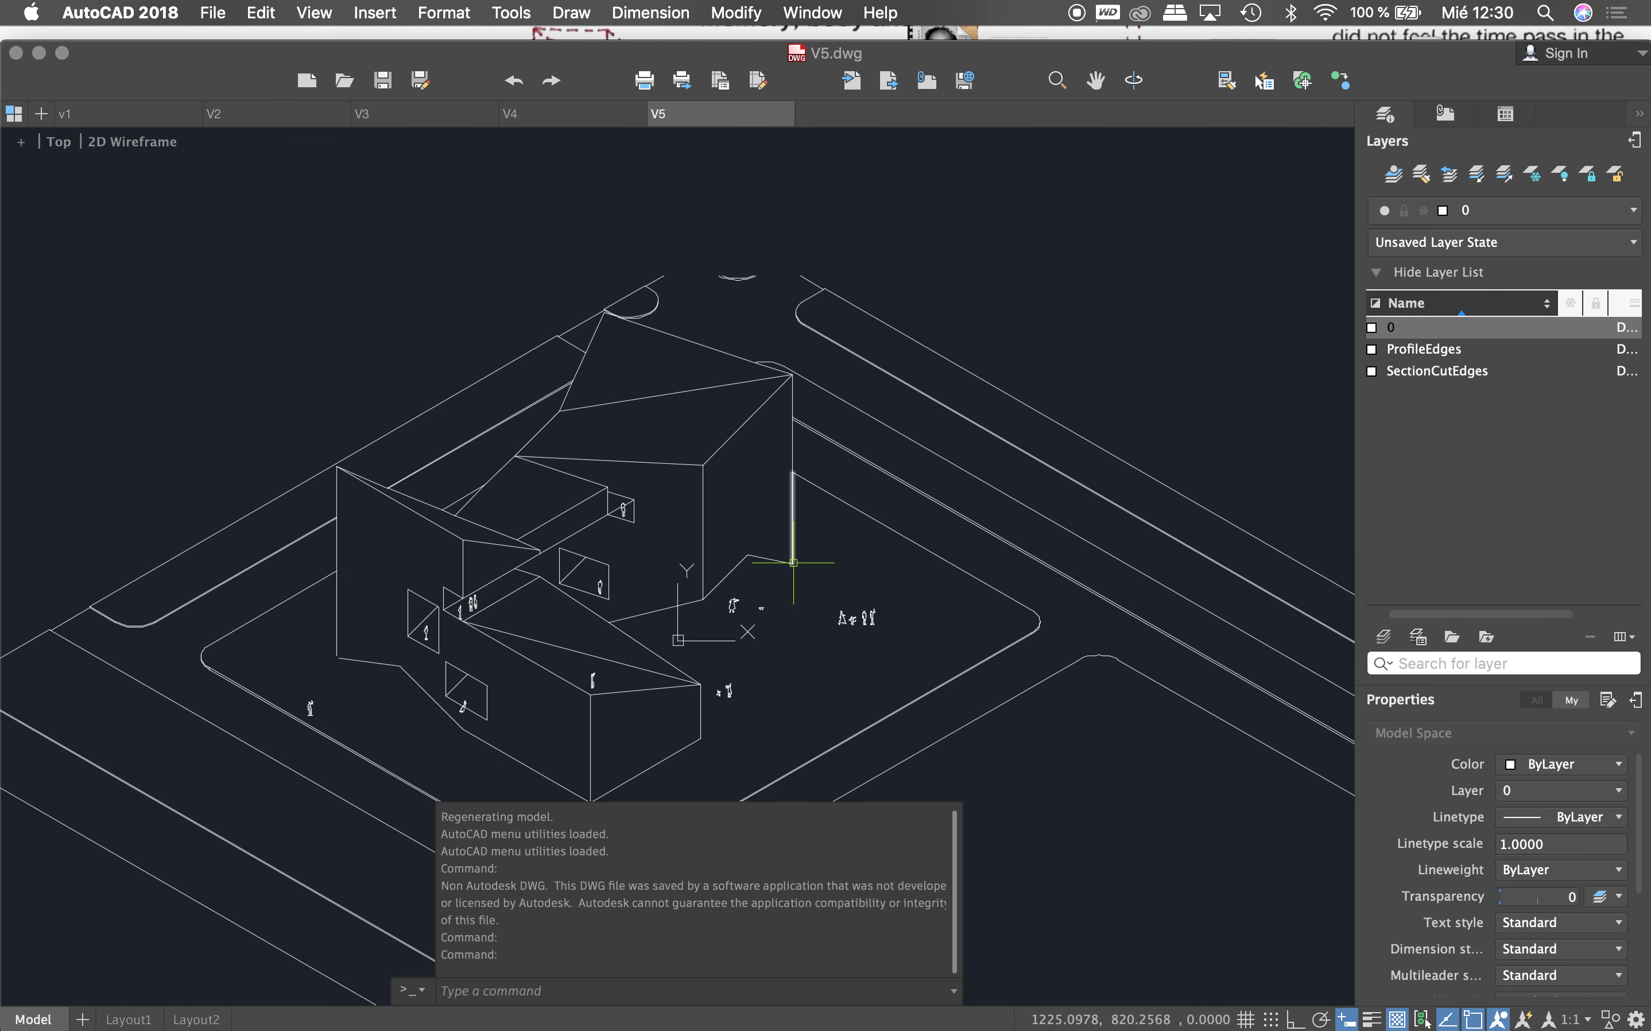
Step: Zoom around the V5 house model, then add a new layer
scroll(675, 614, "up", 3)
scroll(614, 546, "up", 2)
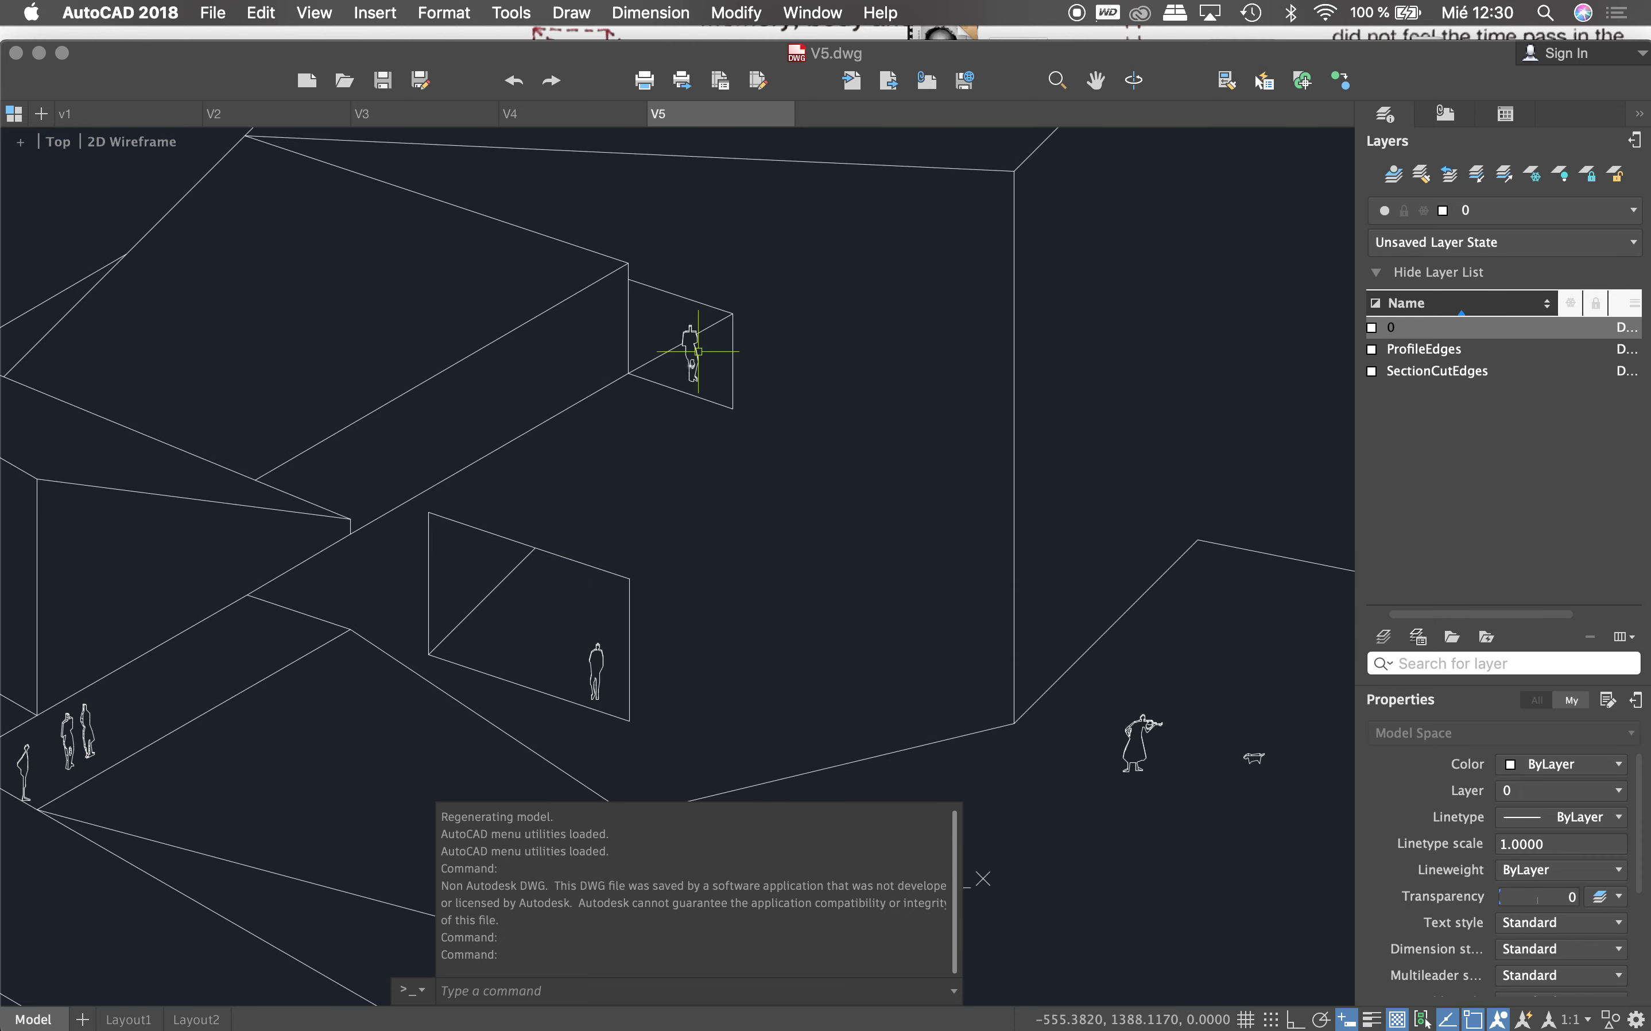
scroll(679, 300, "down", 3)
scroll(657, 325, "down", 2)
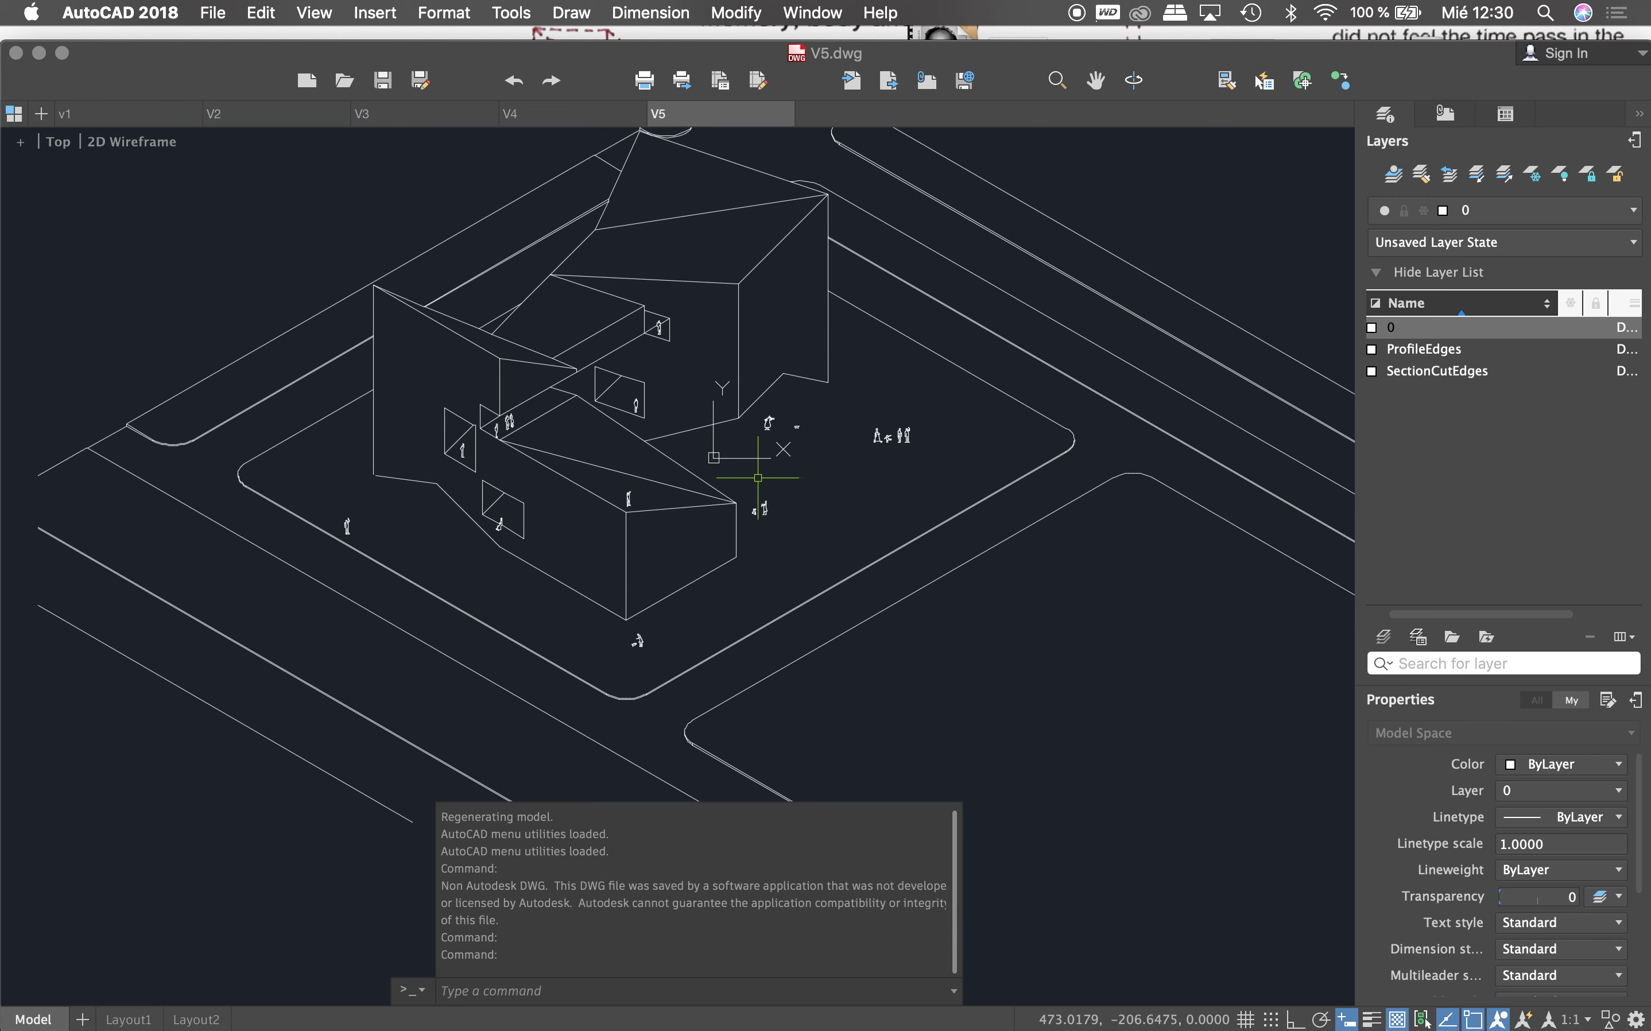
scroll(675, 479, "down", 5)
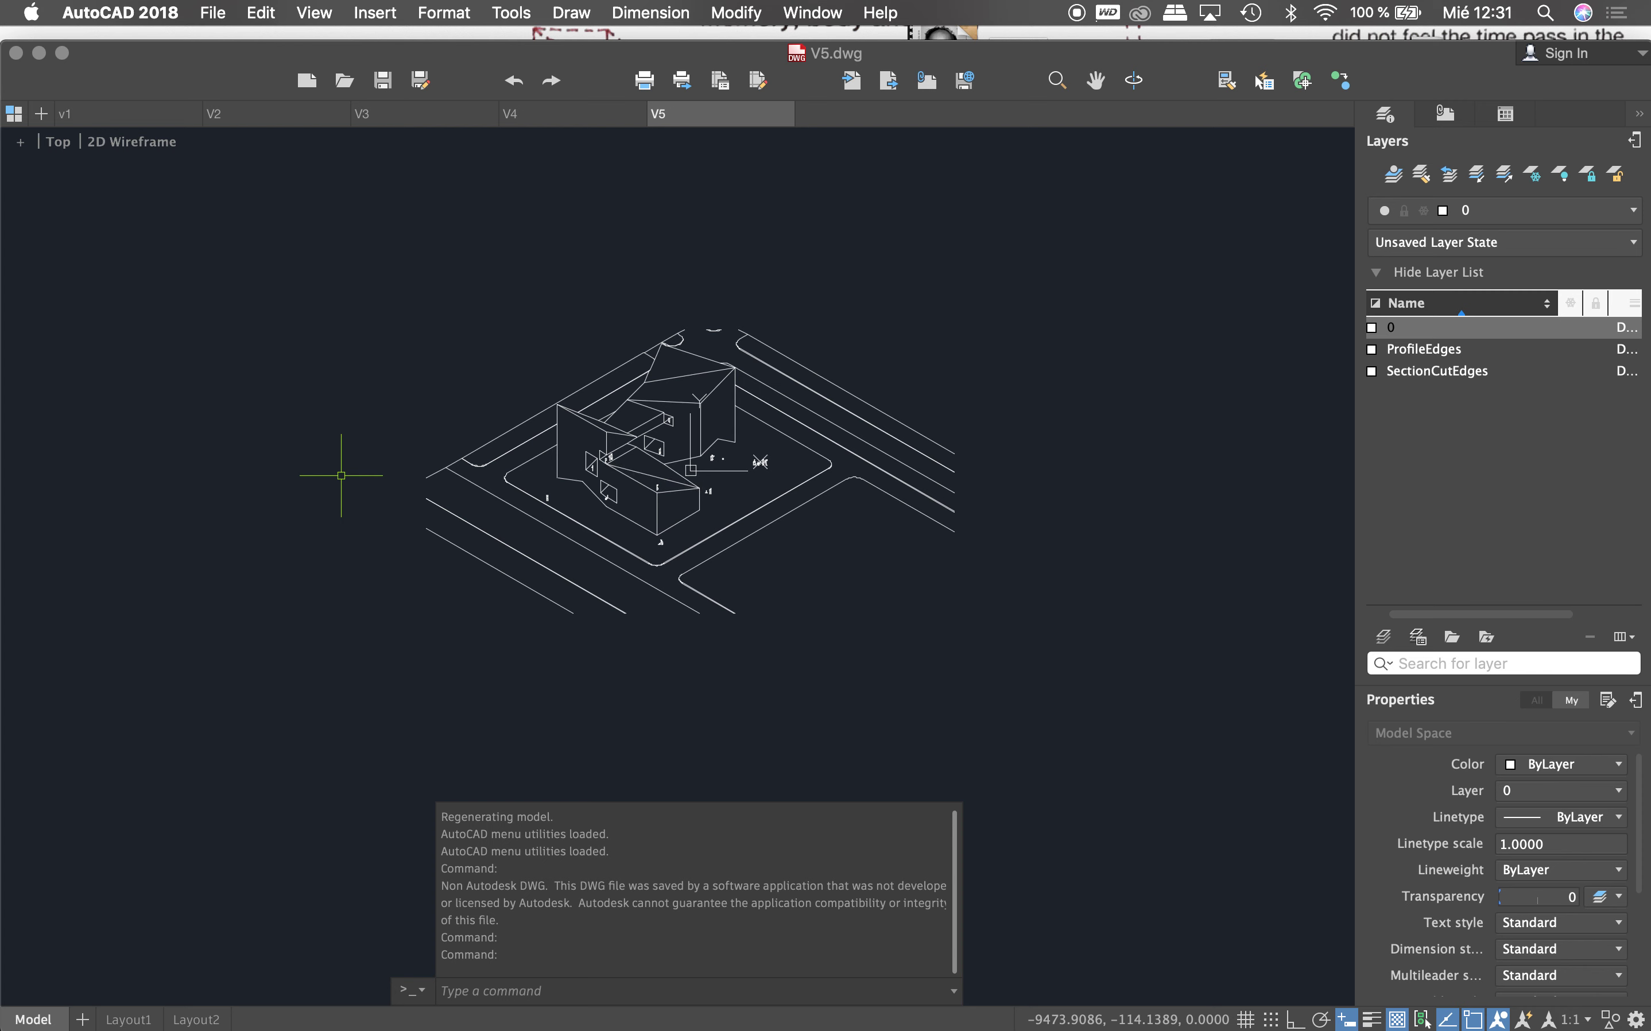
left_click(1383, 637)
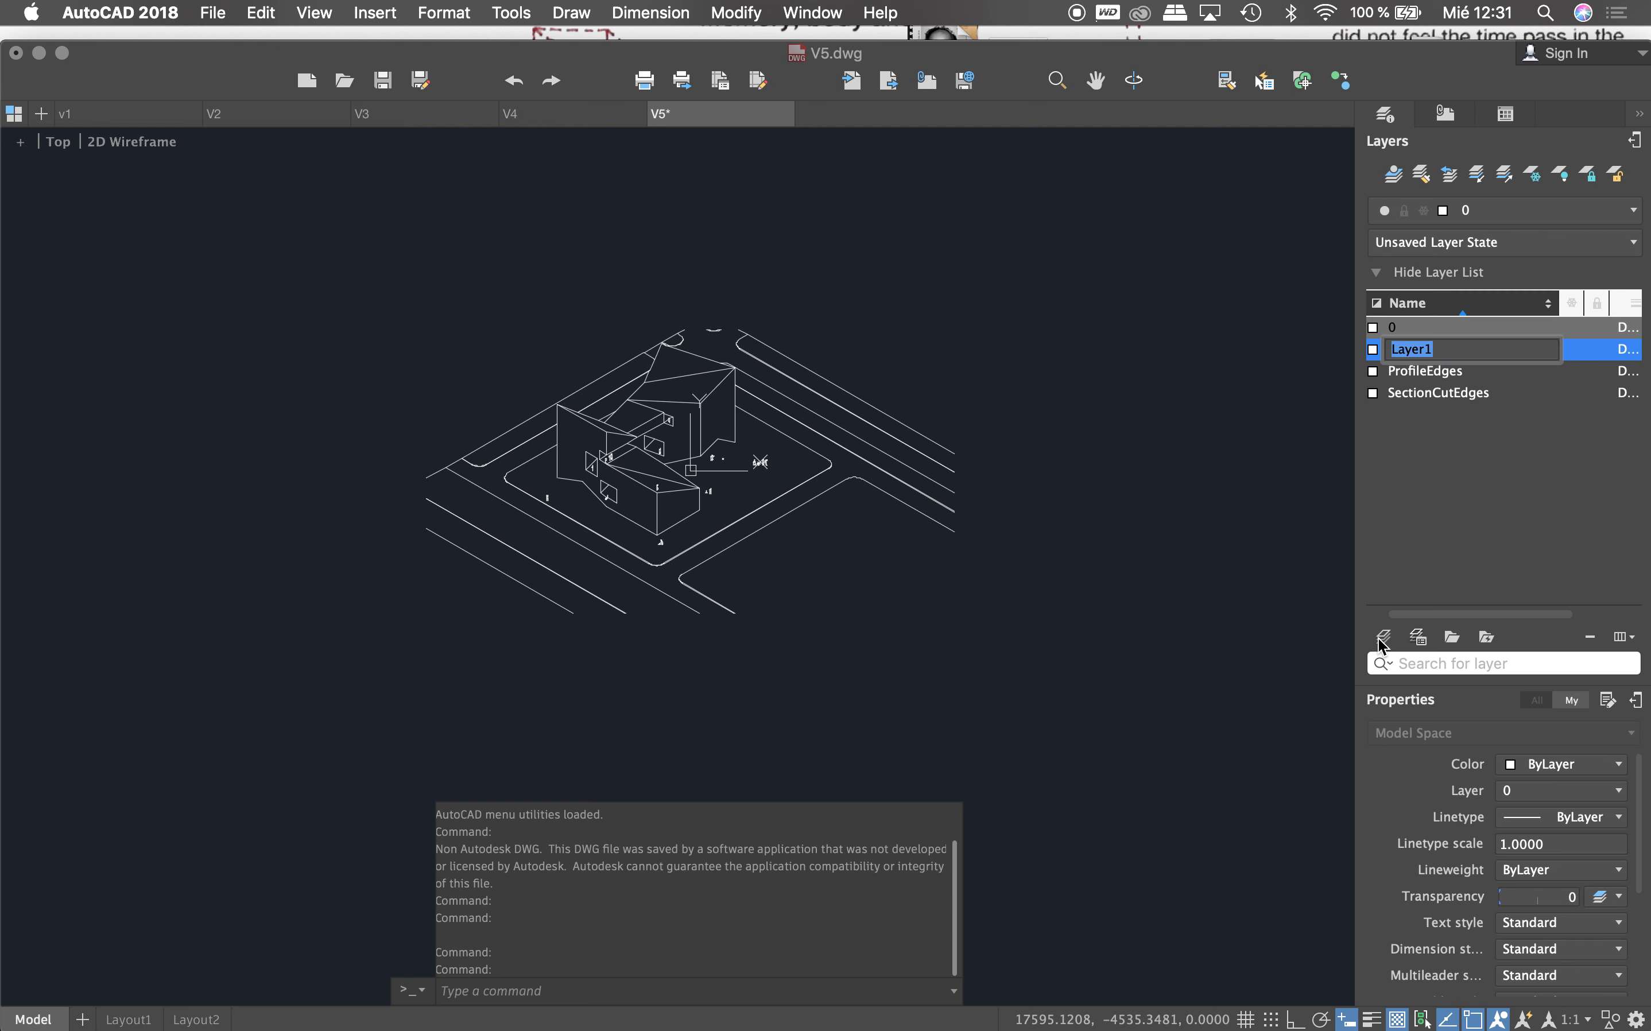
Step: Name layers 1-CONTORNO, 2-CONTENIDO and 3-CONTEXTO, and make 1-CONTORNO cyan
type("1-CONTORNO")
key("Return")
left_click(1381, 642)
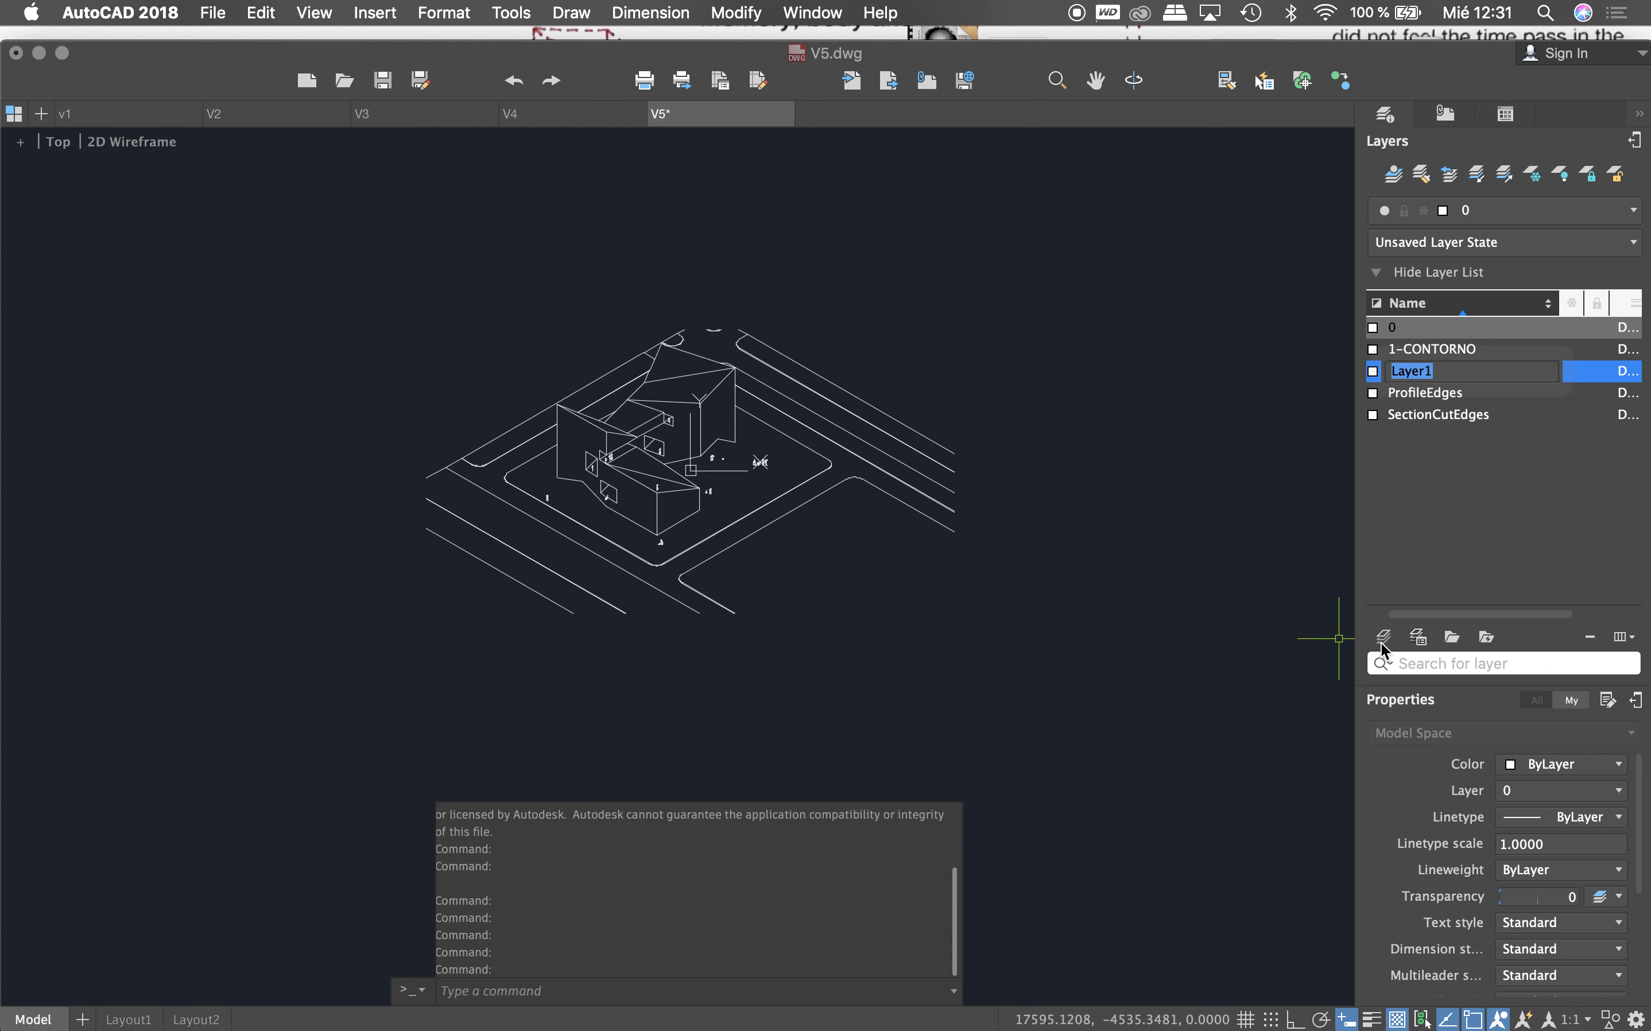
type("2-")
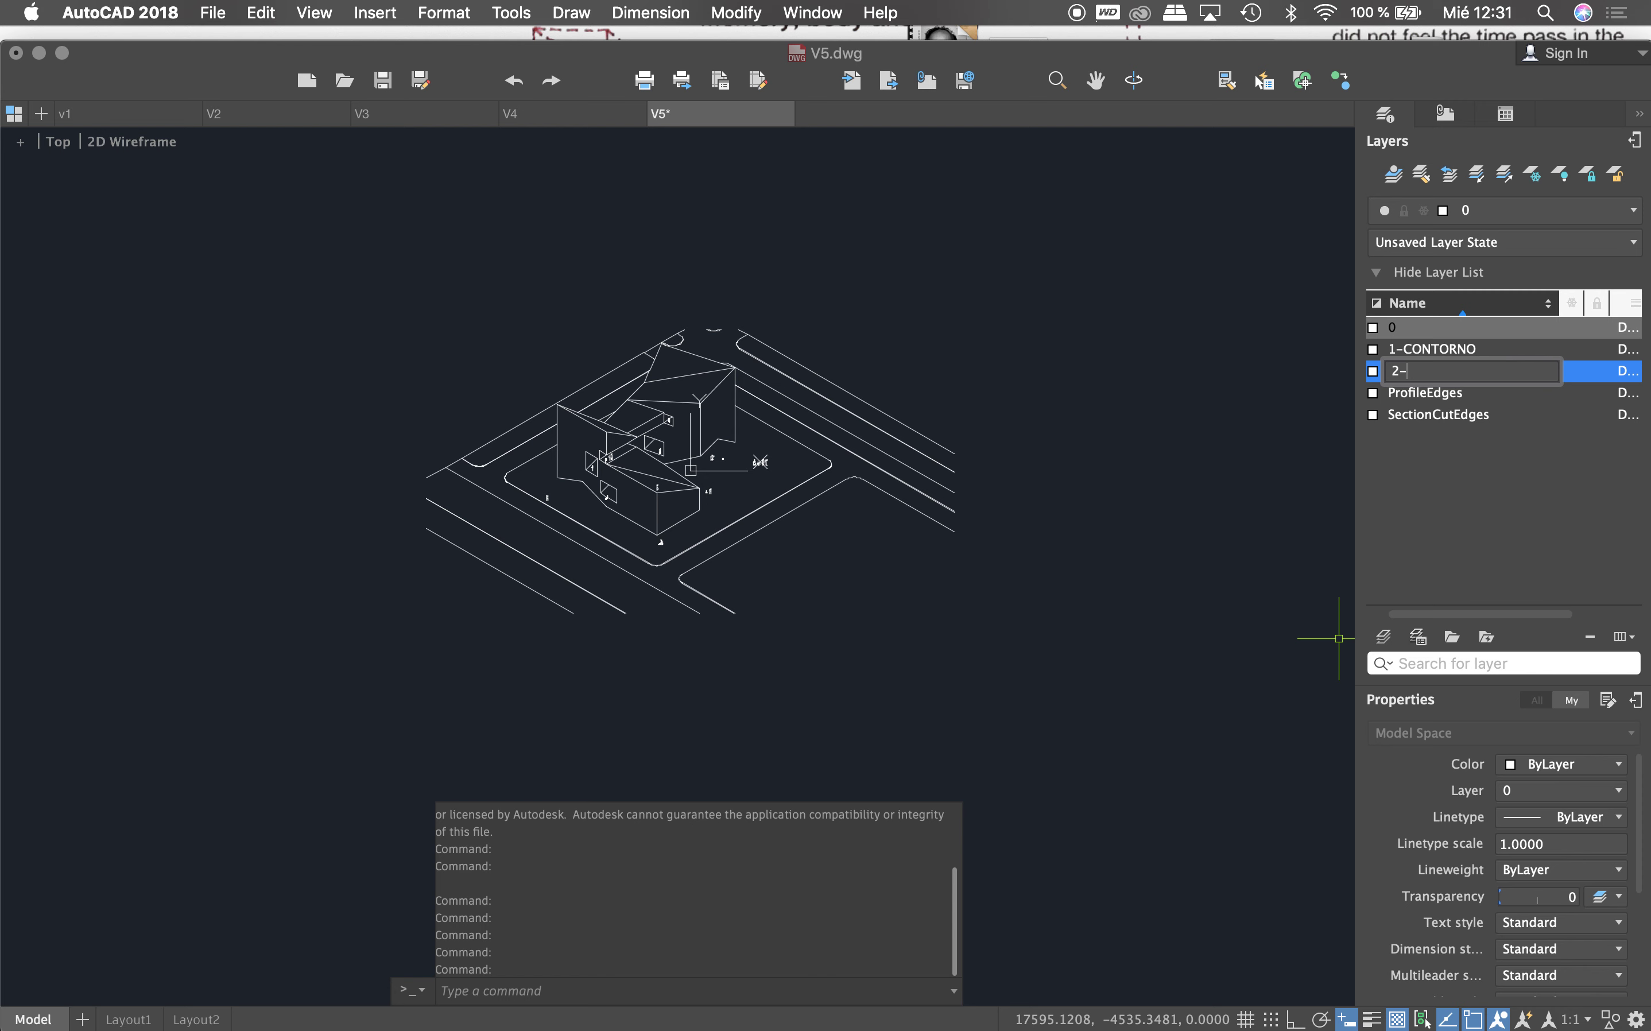
type("CONTENIDO")
left_click(1459, 584)
left_click(1387, 642)
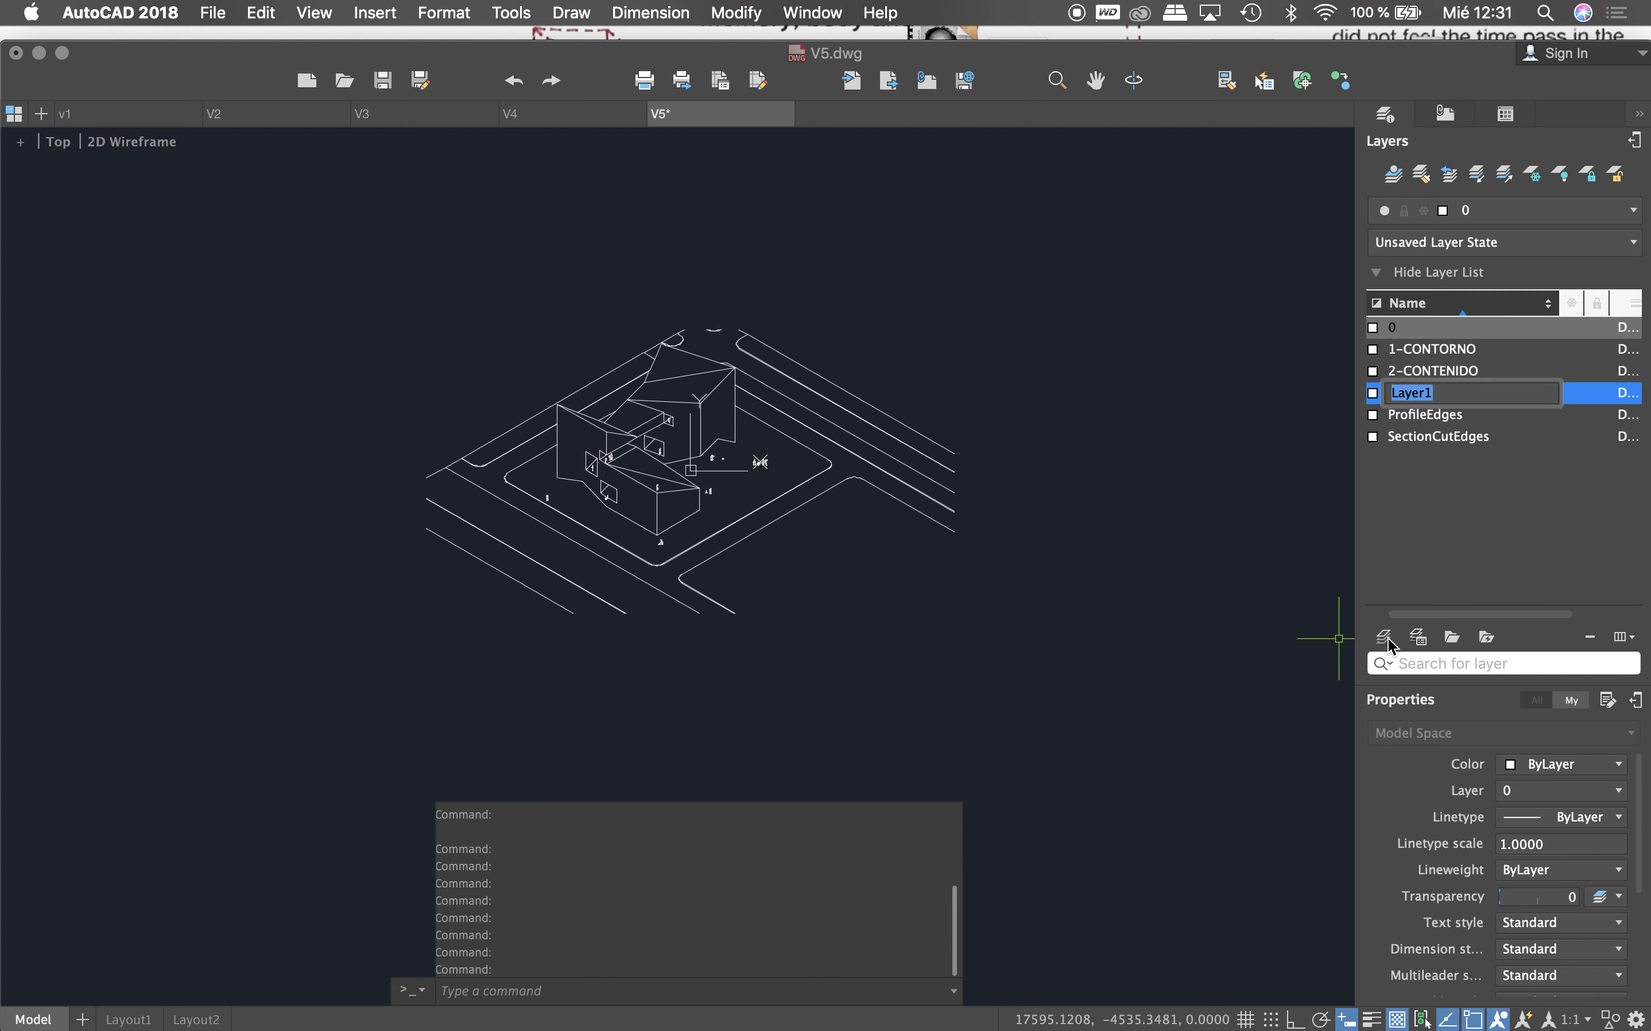
type("3-CONTEXTO")
left_click(1494, 535)
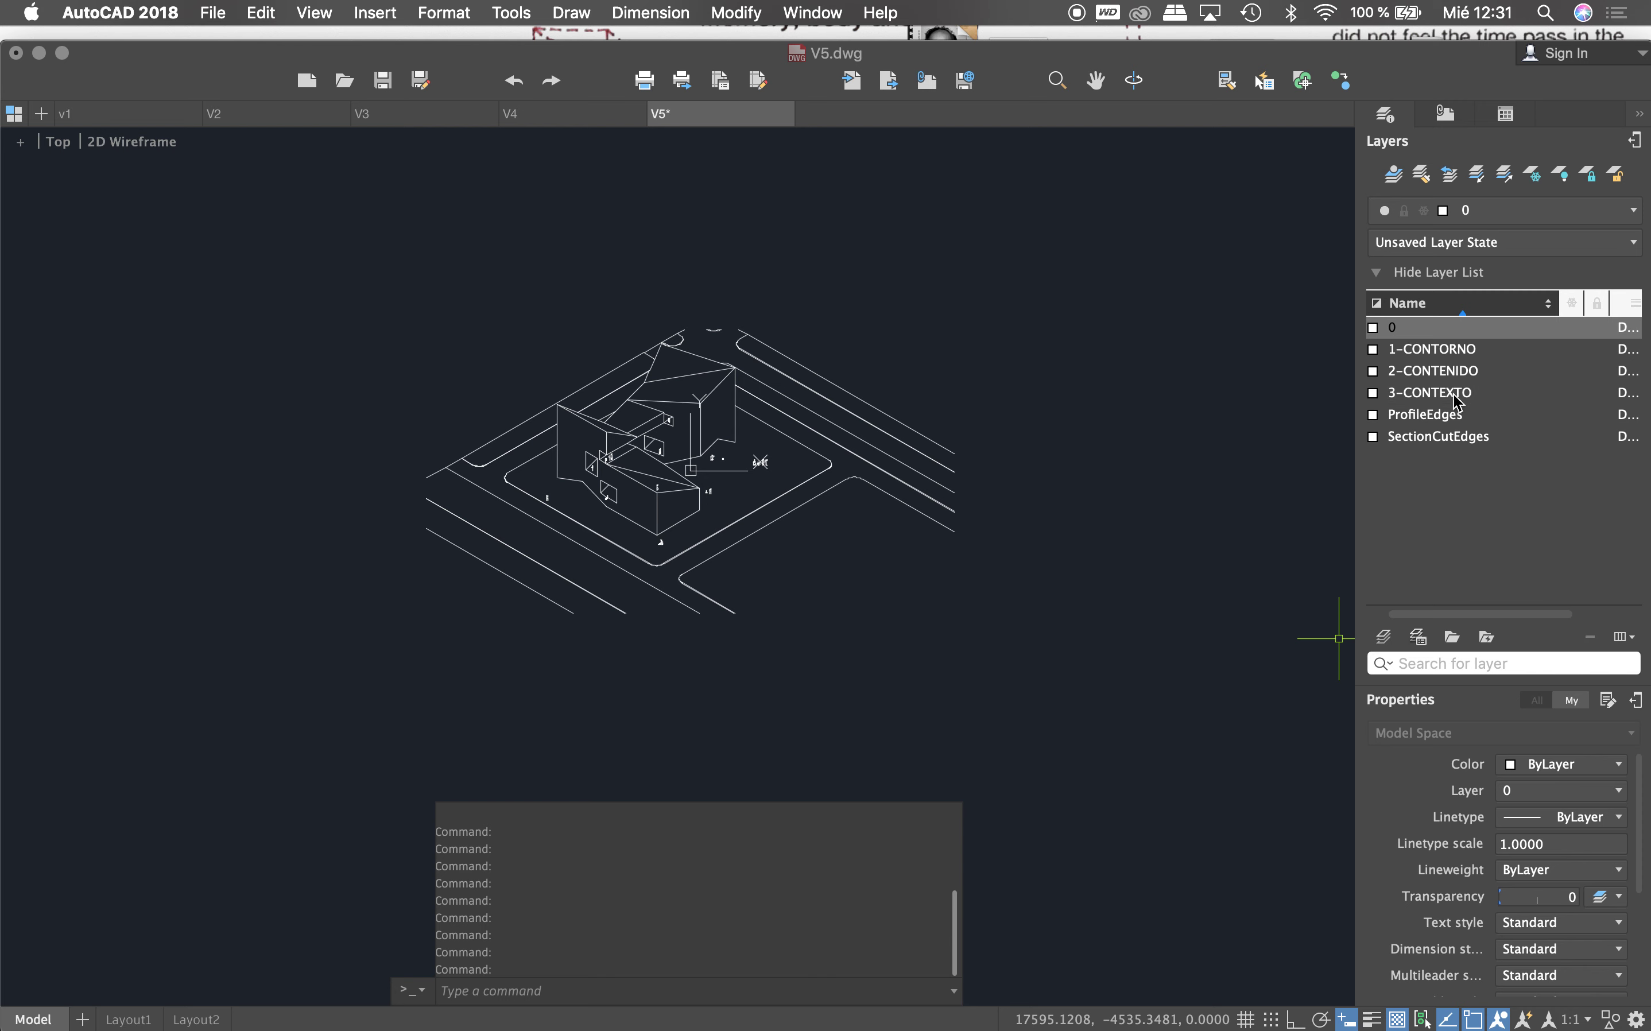
left_click(1374, 354)
left_click(1391, 451)
Step: Colour 2-CONTENIDO yellow and give 3-CONTEXTO grey index colour 8
left_click(1380, 373)
left_click(1387, 424)
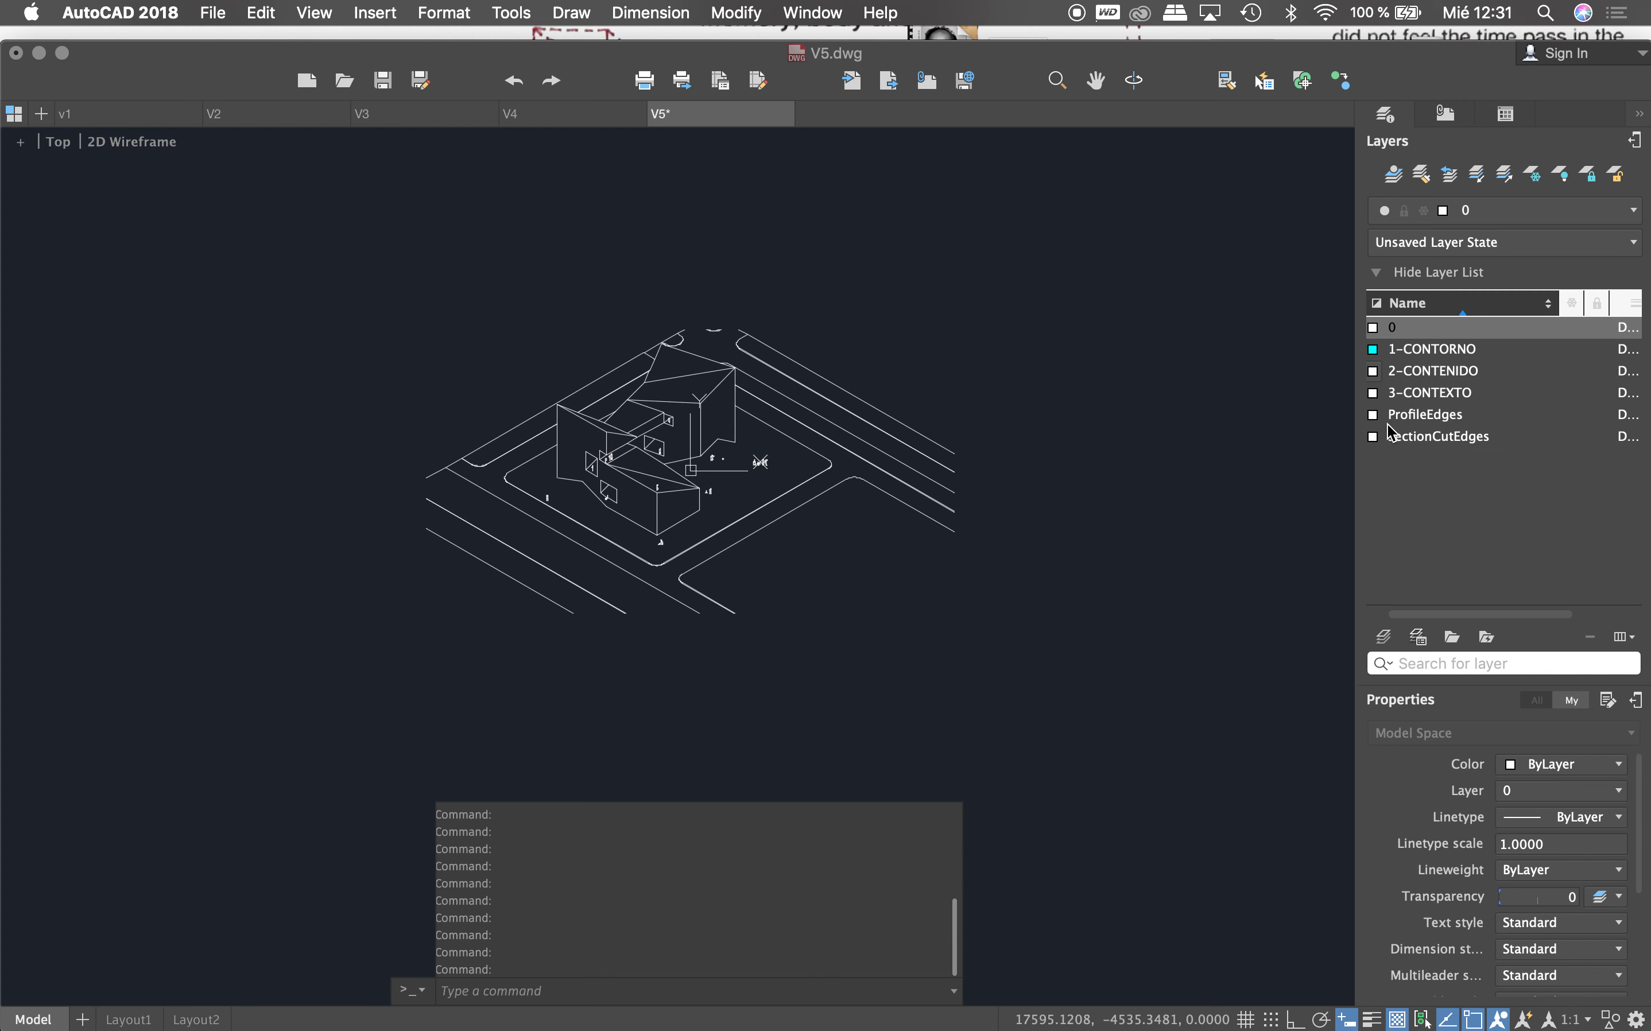
left_click(1374, 393)
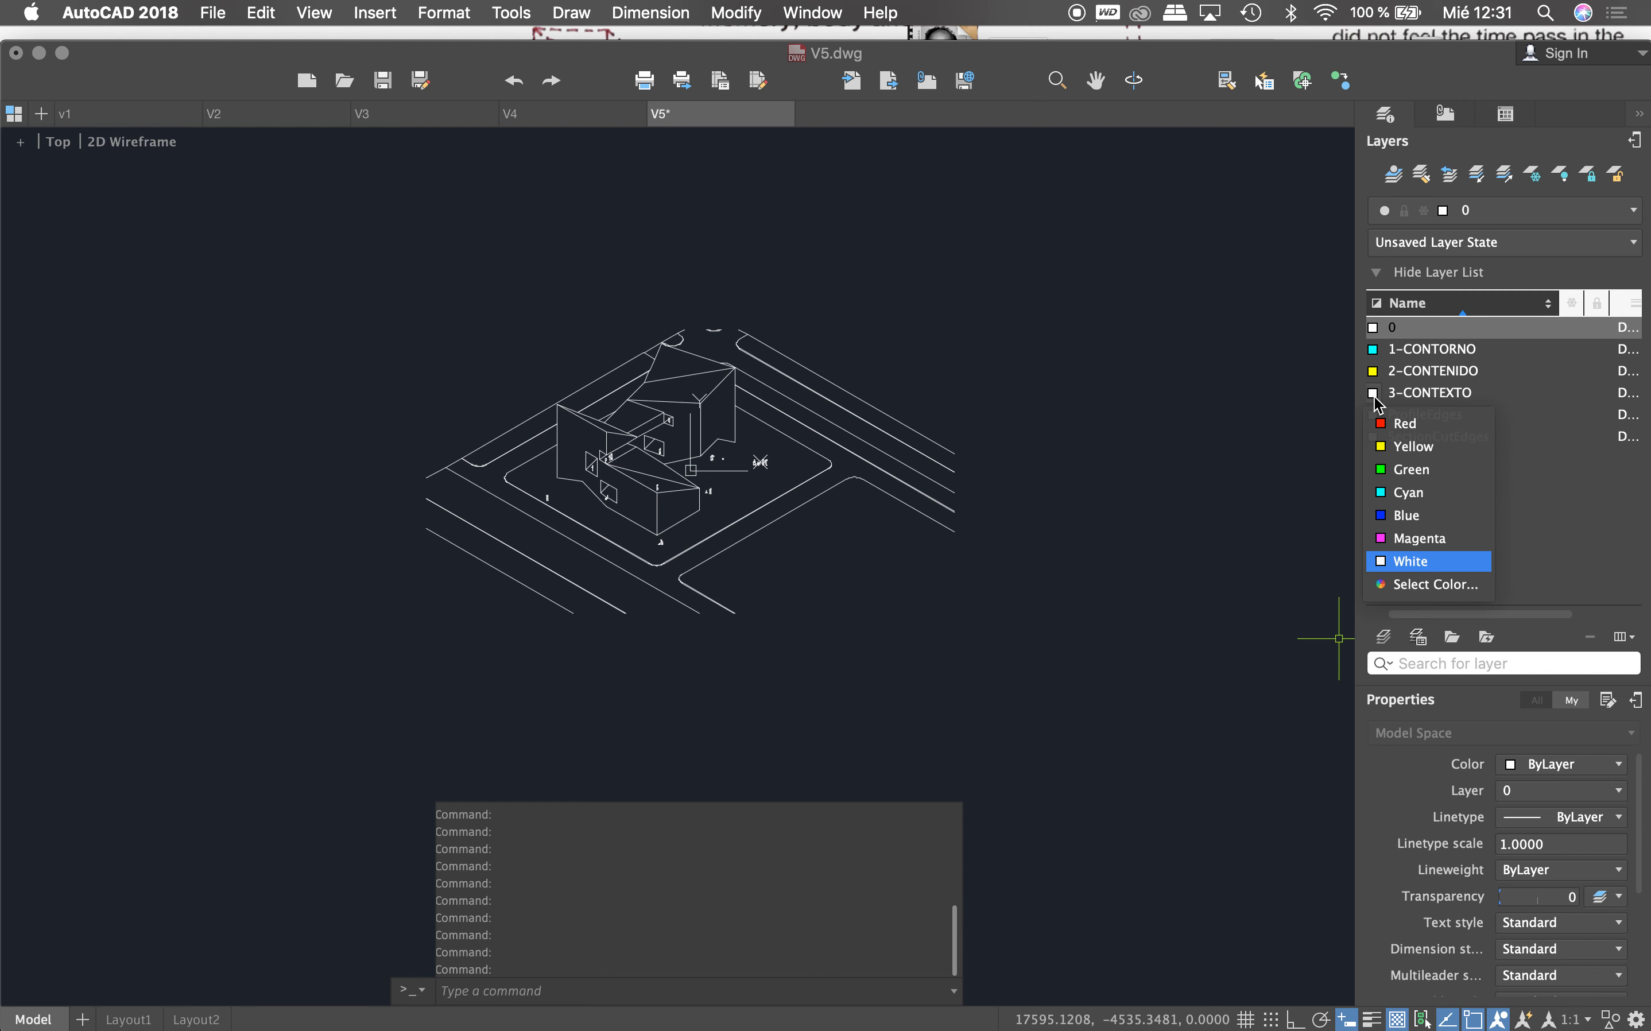
left_click(1410, 585)
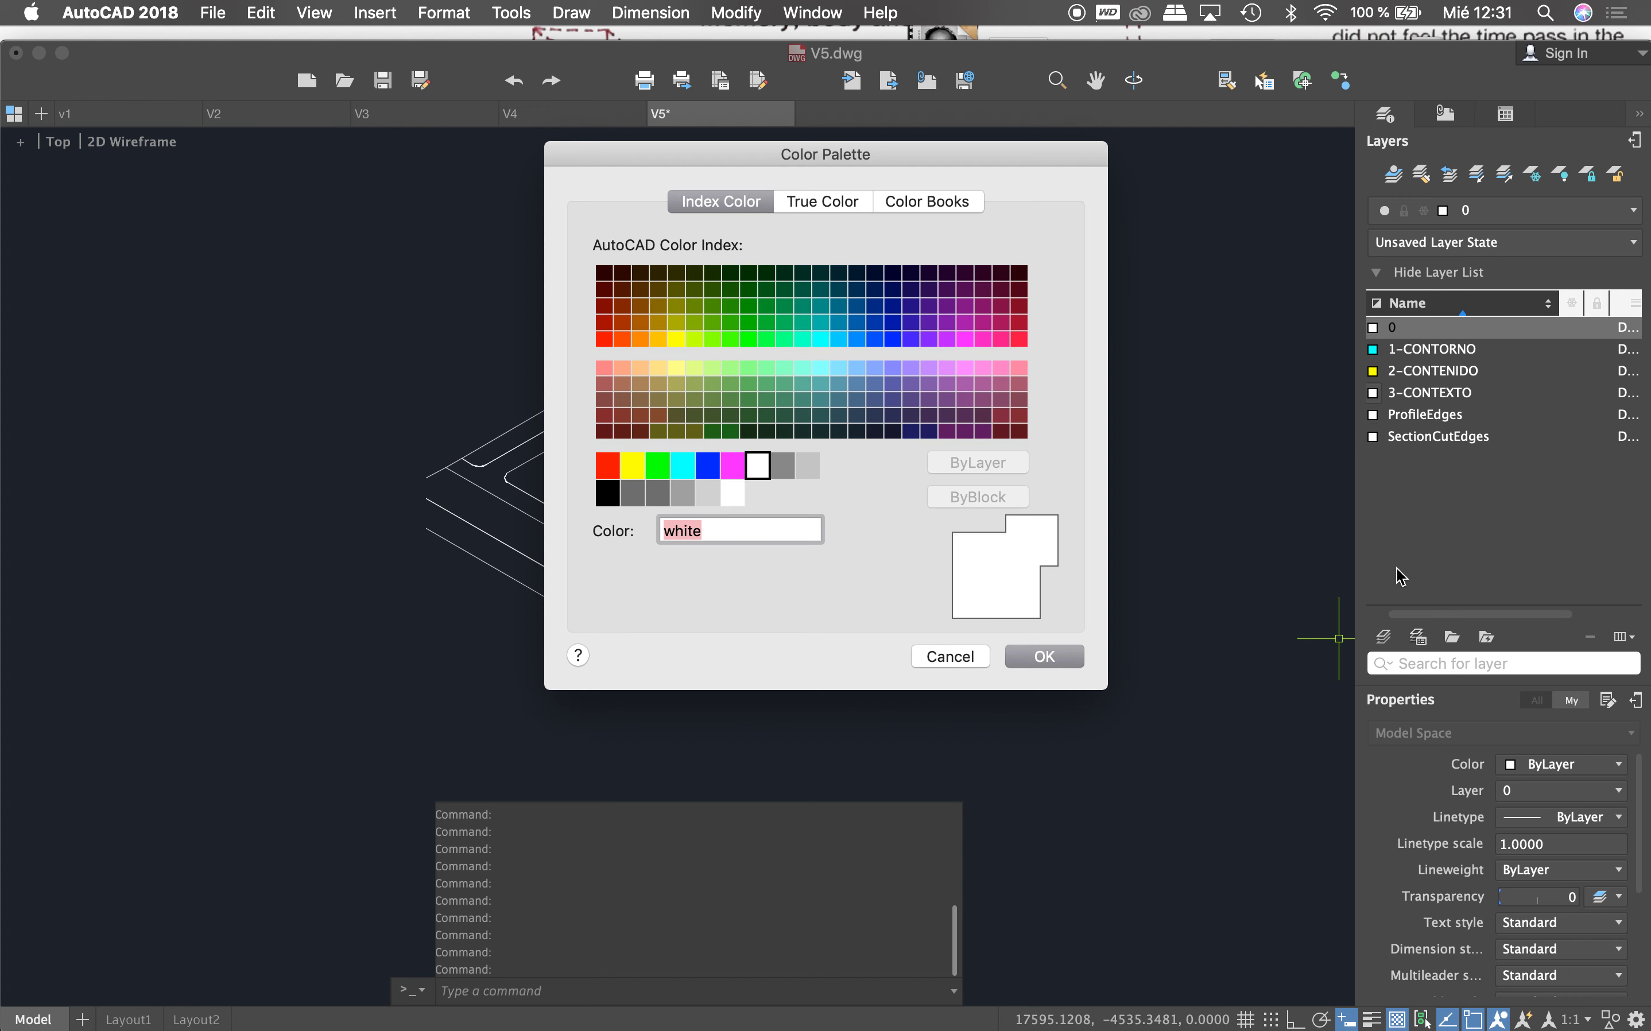
left_click(785, 471)
left_click(1043, 656)
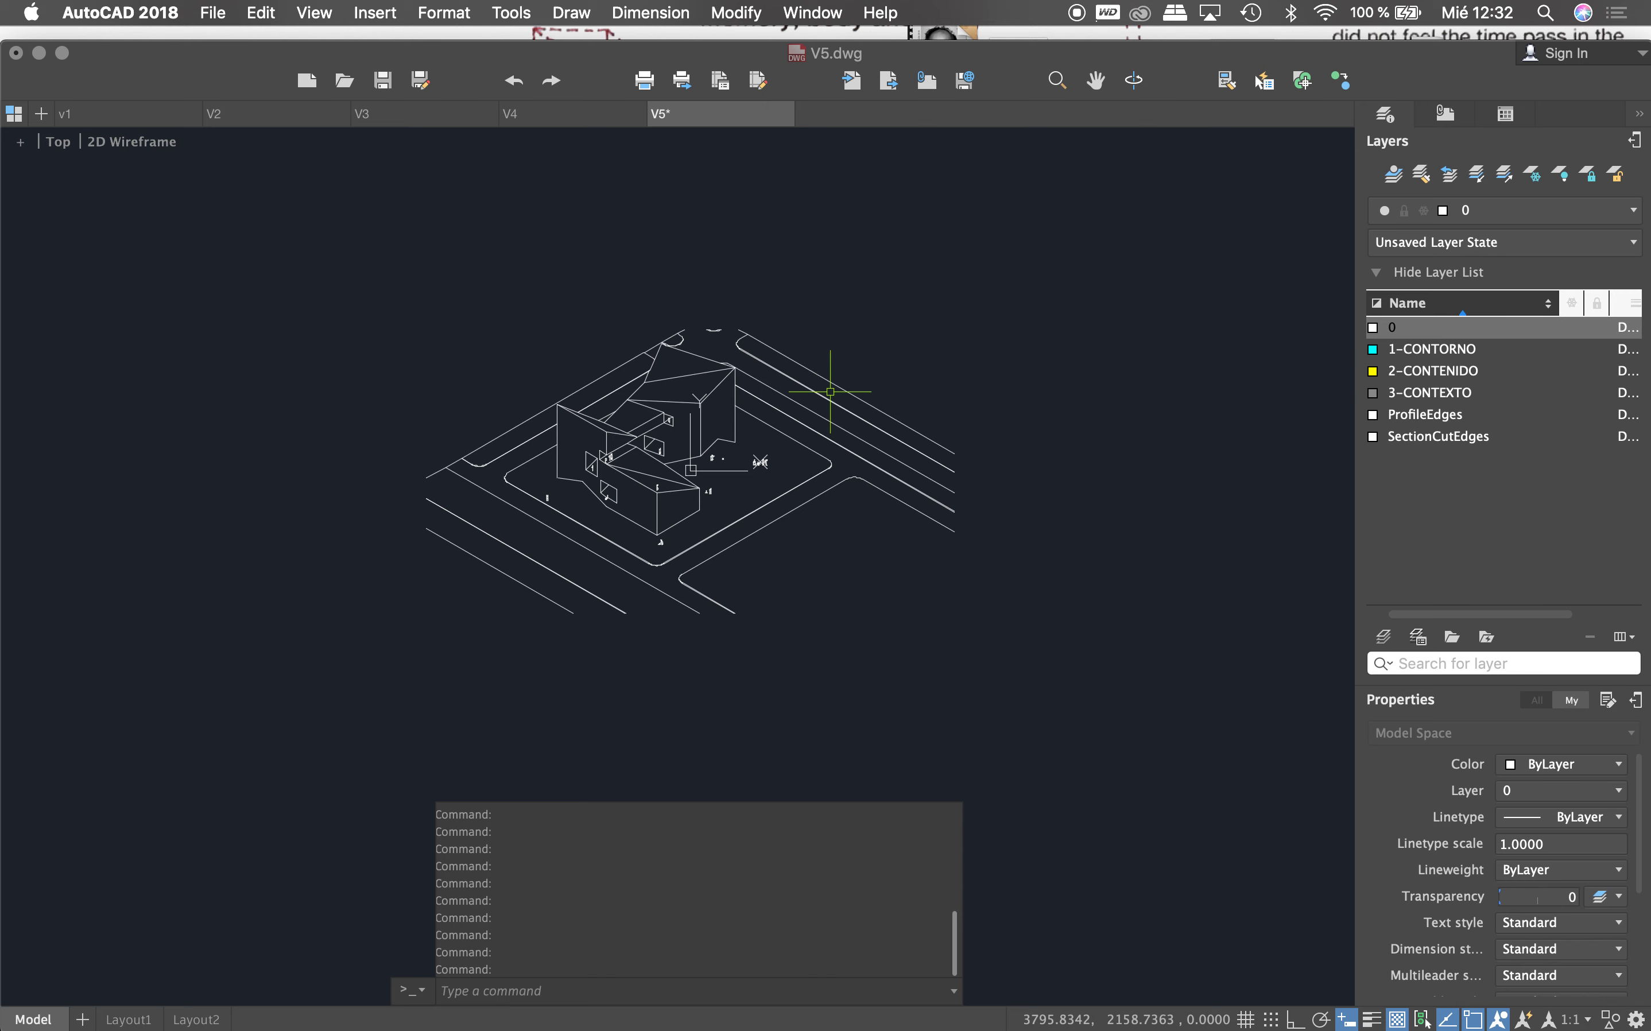
Step: Move all V5 linework, house and figures, onto the 3-CONTEXTO layer, then deselect
left_click(1019, 292)
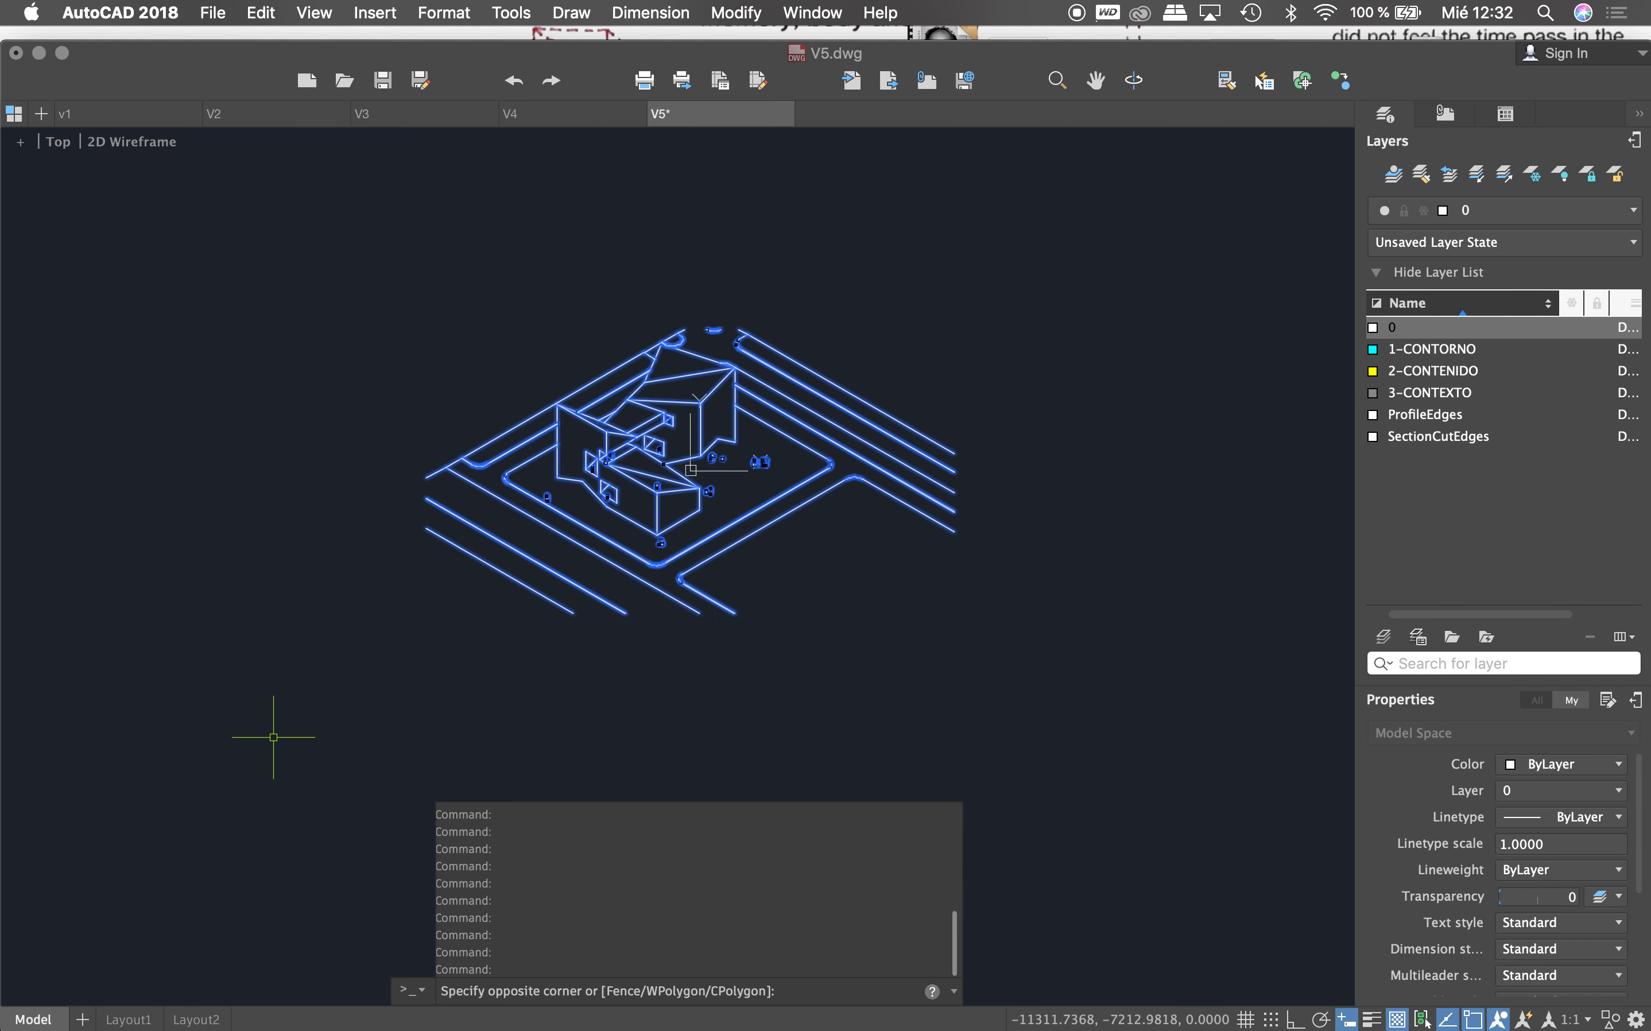
left_click(274, 737)
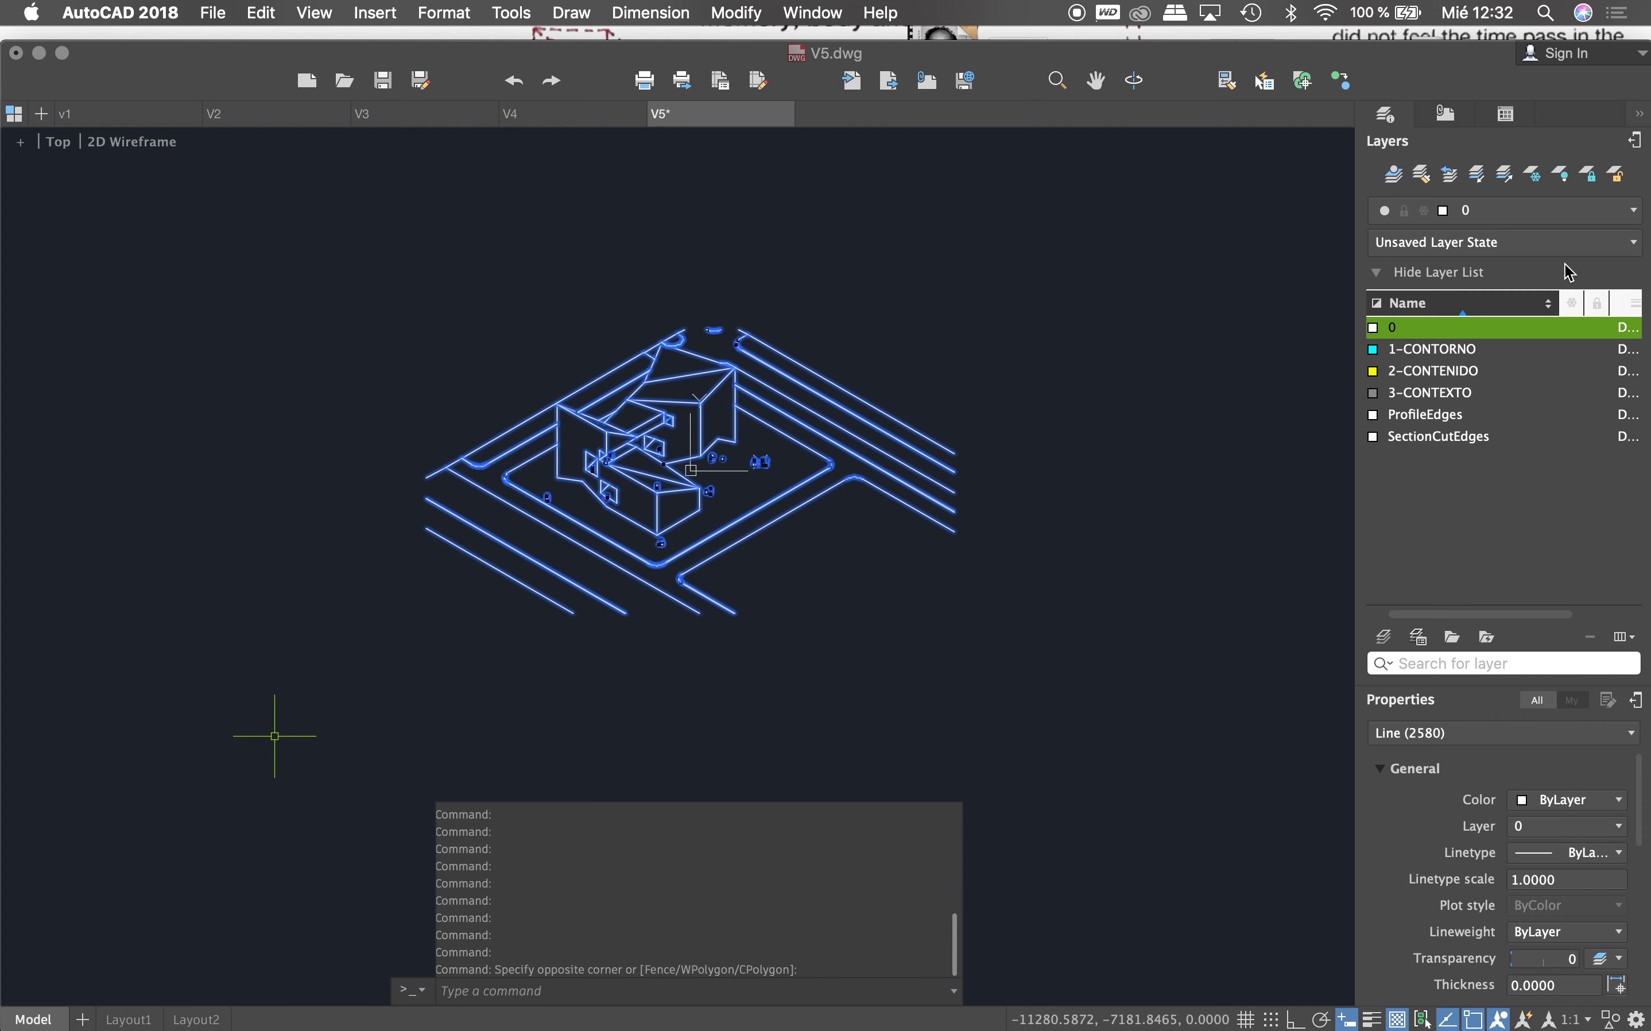
left_click(1611, 219)
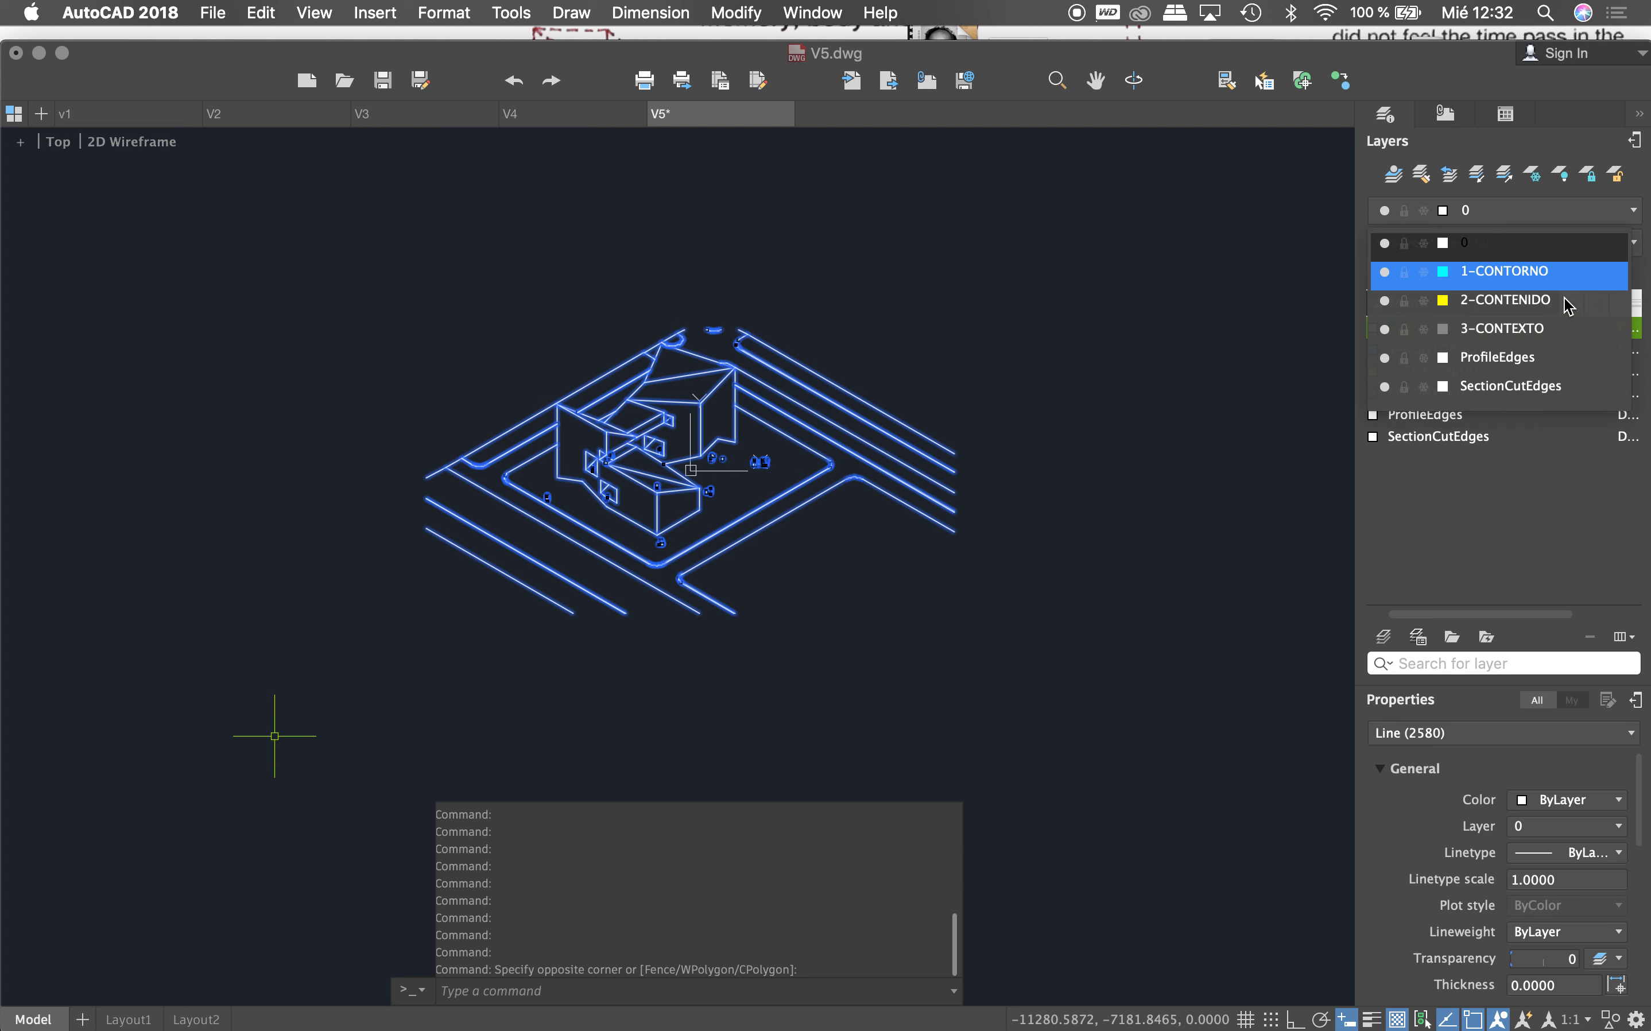
left_click(1546, 331)
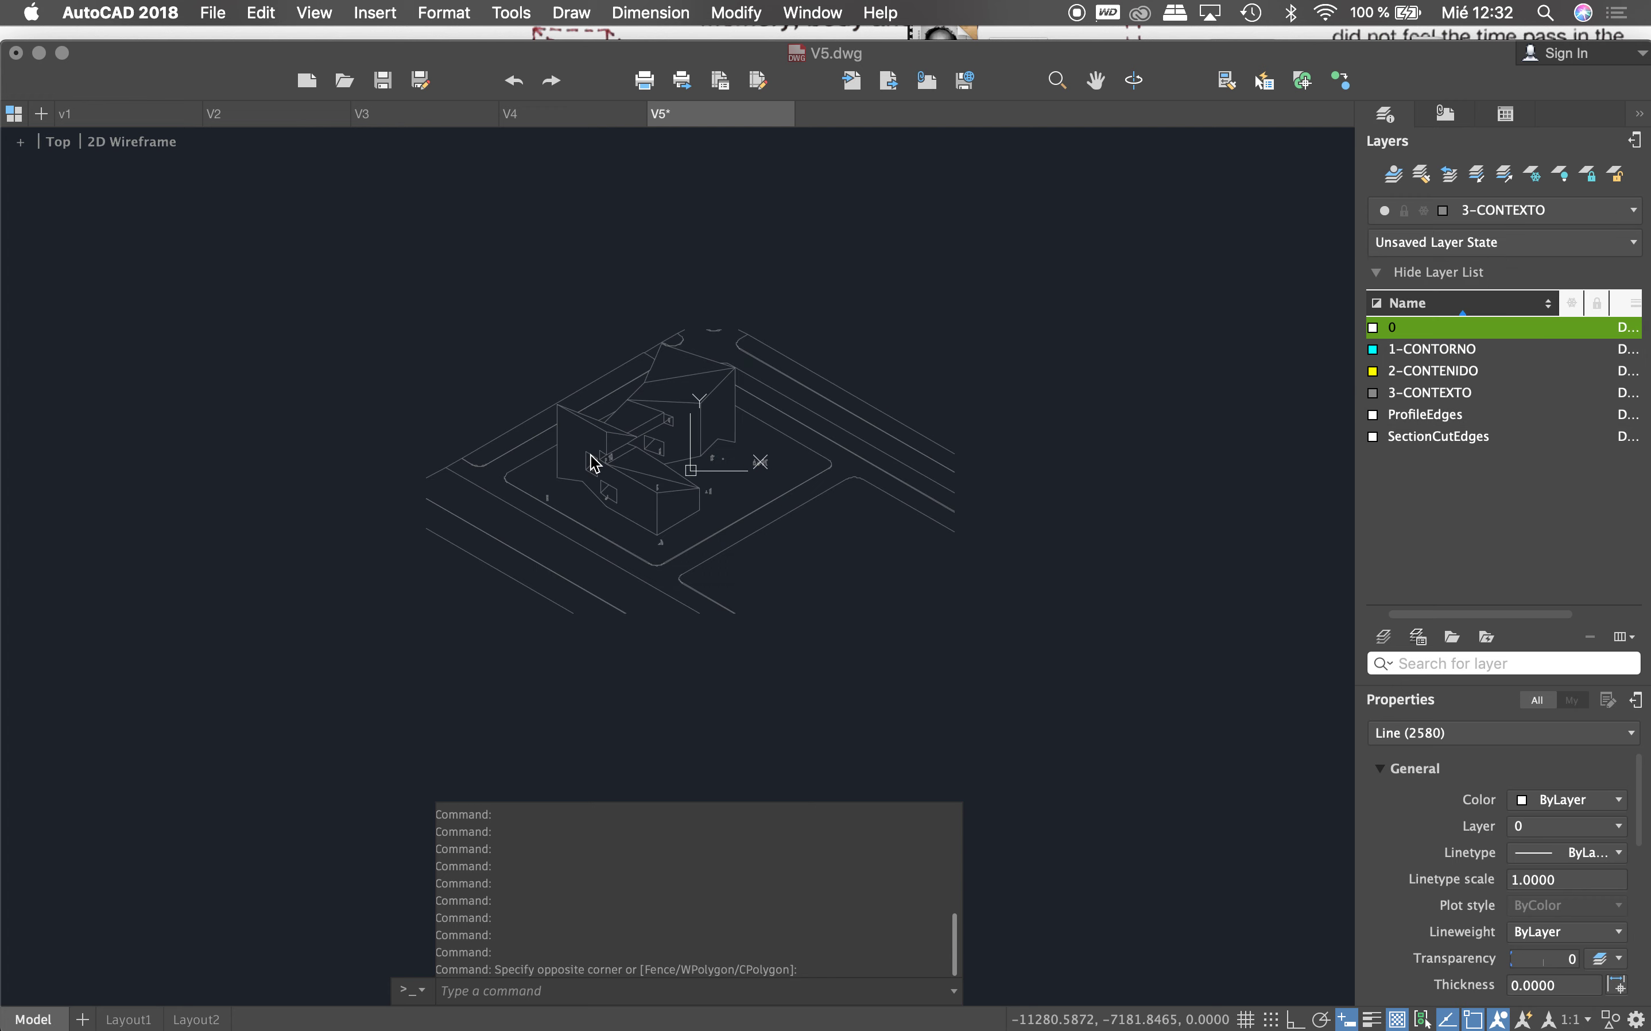
scroll(593, 460, "up", 5)
key("Escape")
scroll(563, 486, "up", 2)
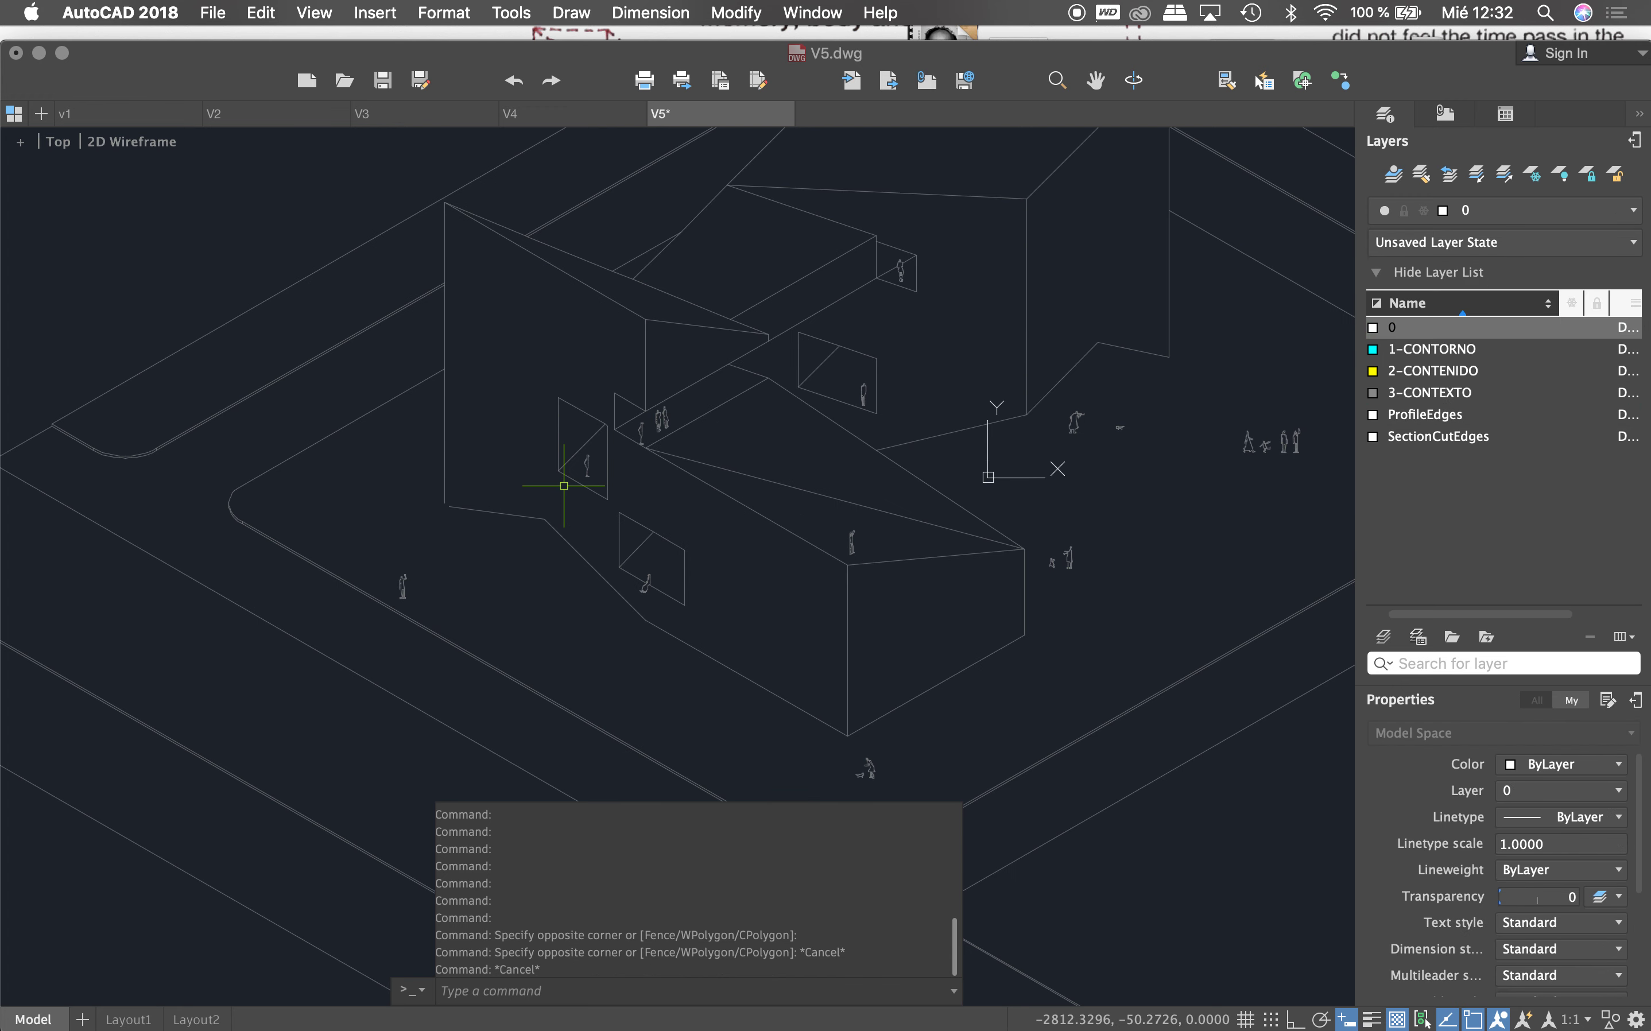
Step: Select the lines at the building corner and the adjacent vertical edges
scroll(819, 478, "down", 3)
scroll(879, 498, "up", 4)
scroll(832, 422, "down", 1)
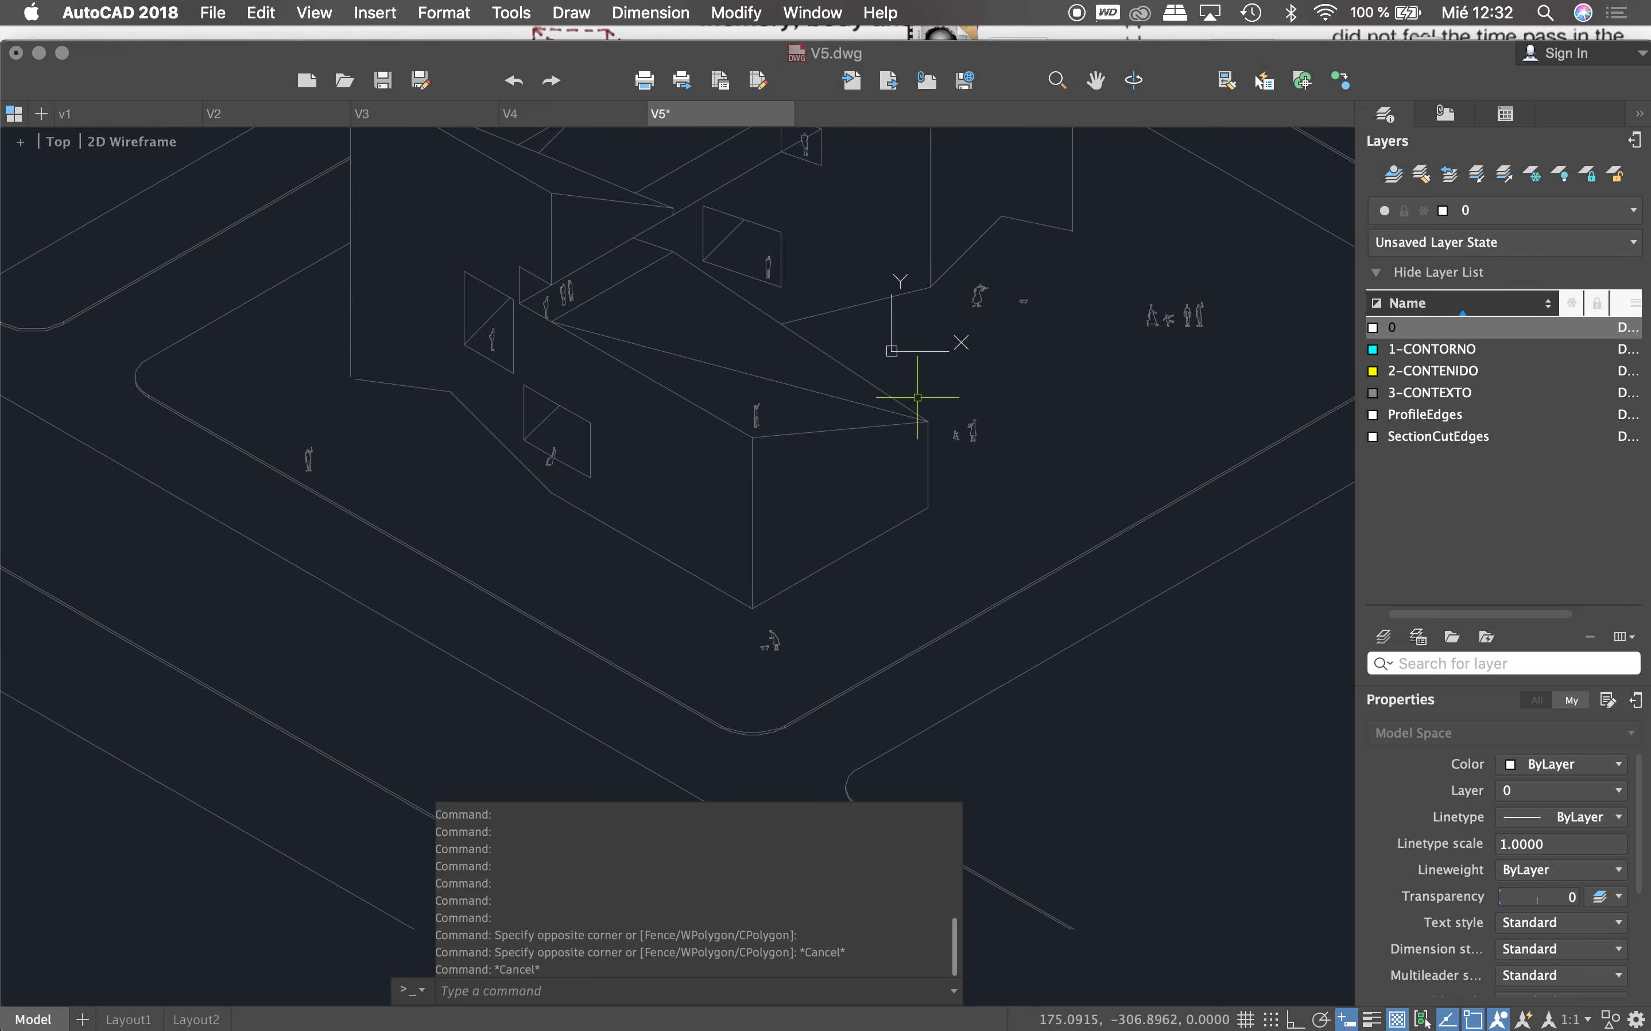
left_click_drag(927, 394, 891, 542)
left_click(892, 542)
left_click_drag(757, 535, 719, 560)
left_click(730, 292)
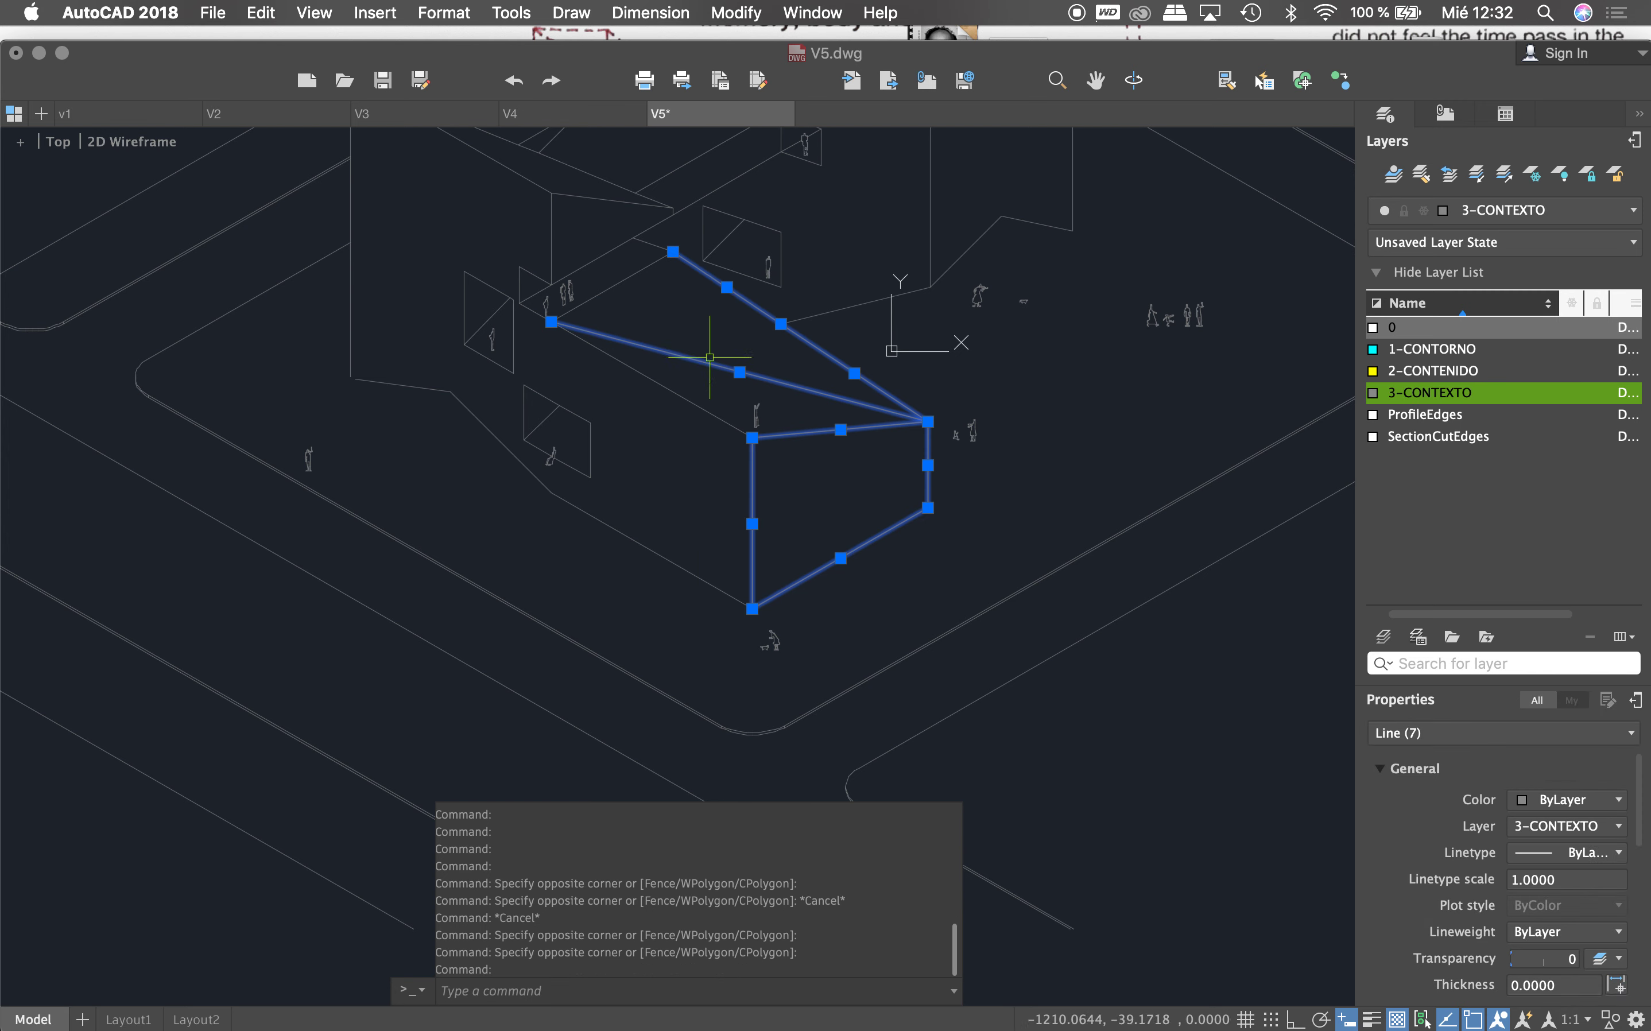
left_click(748, 325)
left_click(545, 641)
Step: Add the small window opening's lines and the upper-left triangle's edges to the selection
scroll(565, 448, "up", 2)
left_click_drag(608, 409, 538, 509)
mouse_move(565, 313)
left_mouse_down()
mouse_move(481, 422)
mouse_move(486, 472)
left_mouse_up()
left_click(485, 473)
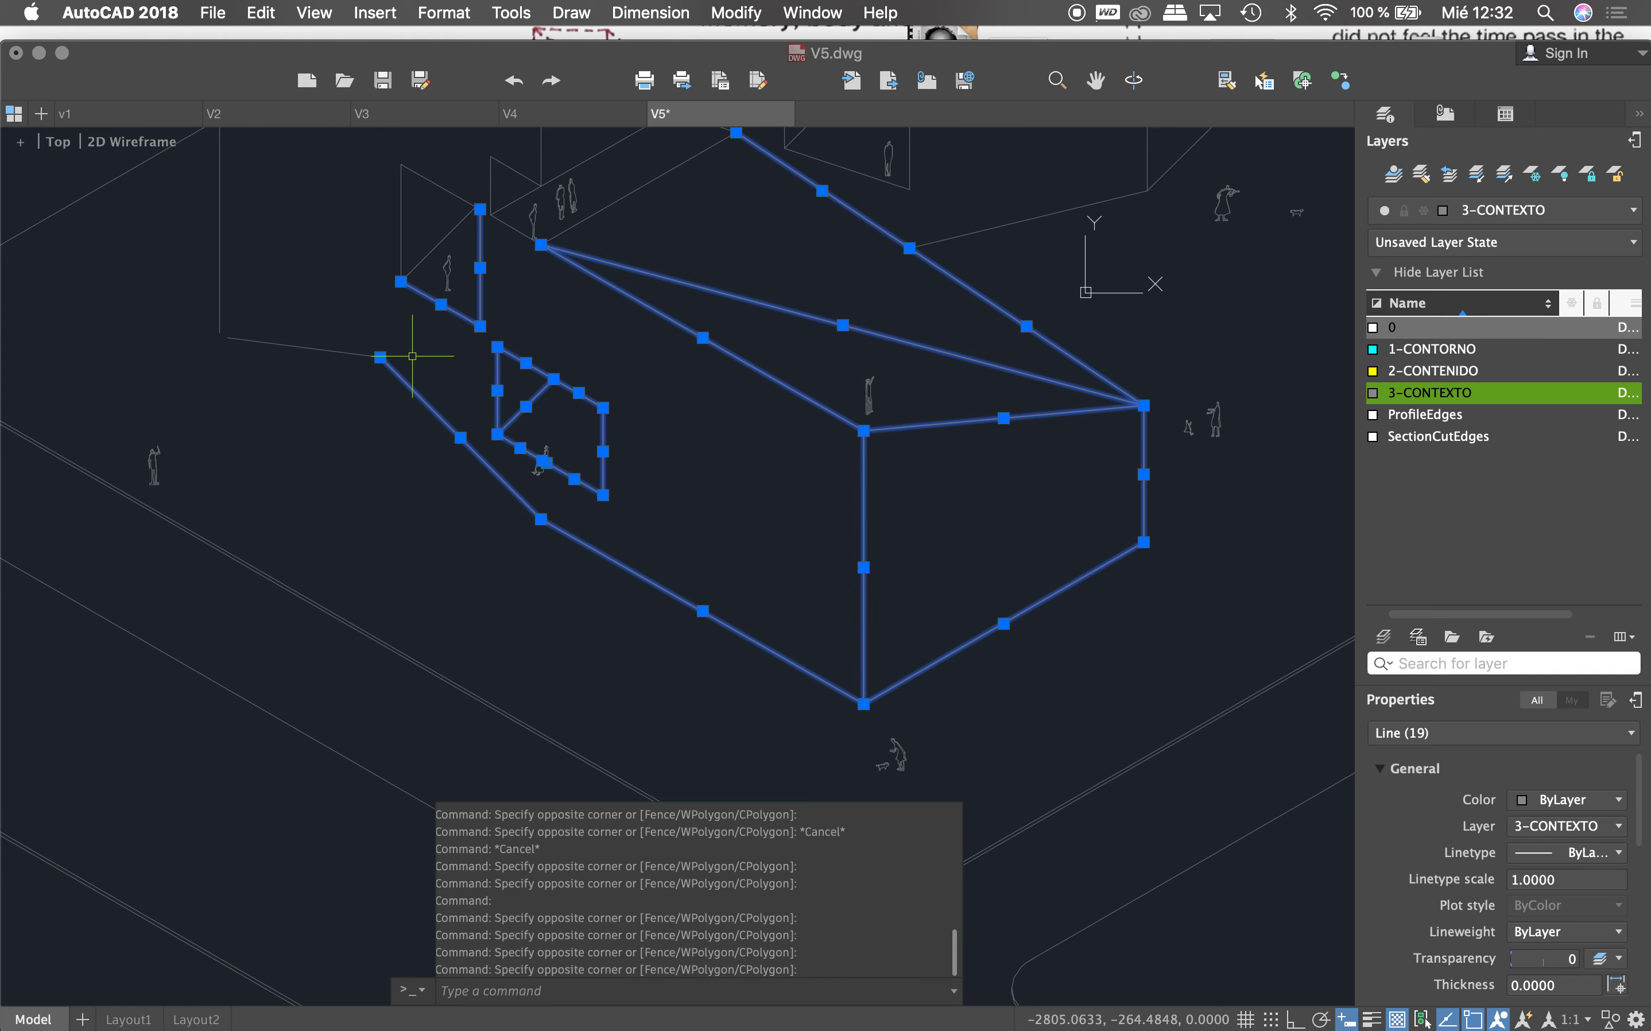
left_click_drag(266, 287, 225, 339)
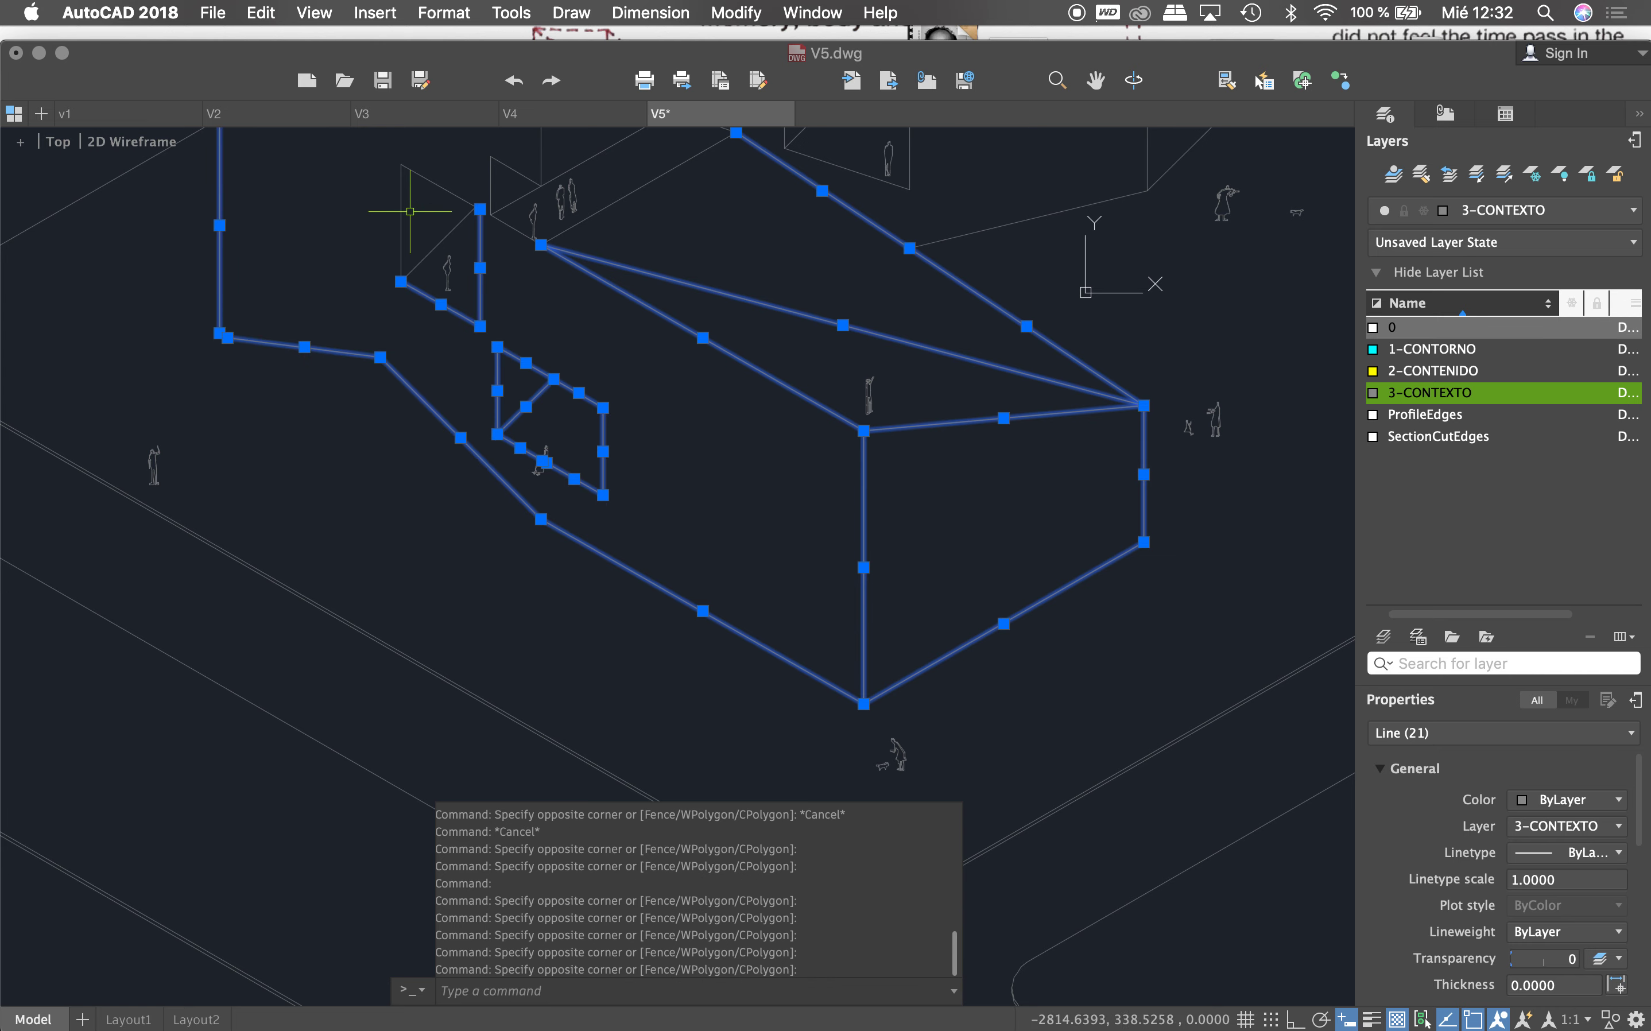
left_click(433, 159)
left_click(370, 279)
Step: Add the lines near the figures, the lower triangle edges and the long diagonal edge
scroll(491, 302, "down", 2)
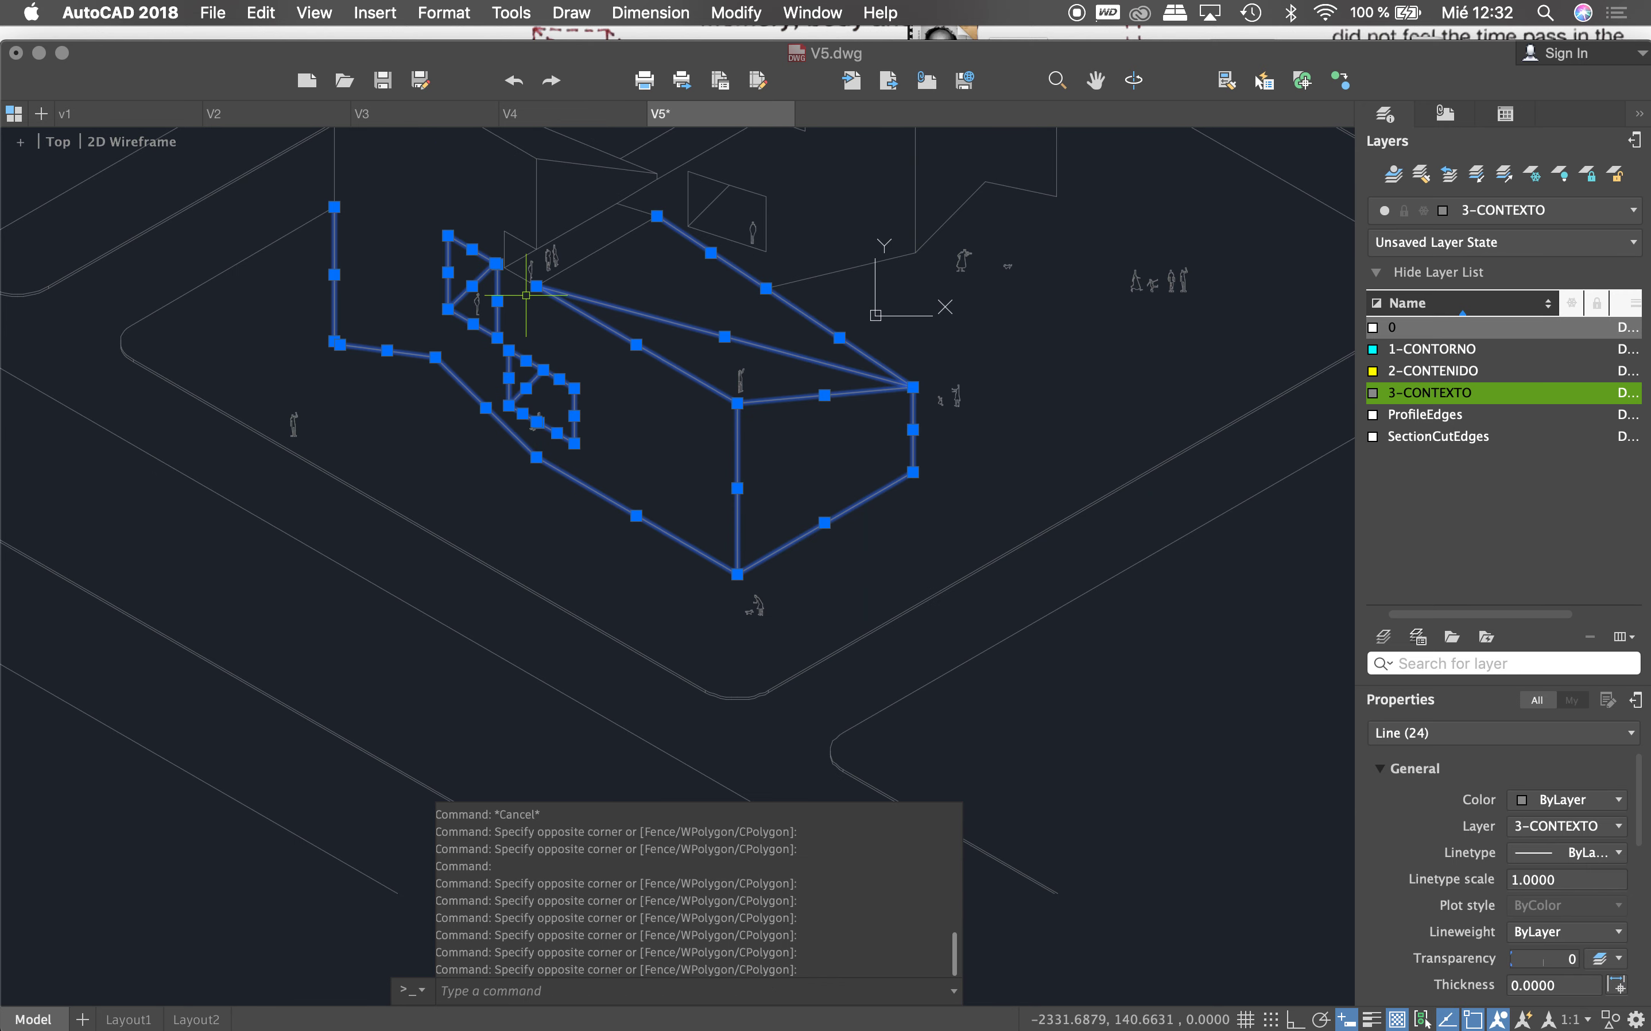
scroll(516, 229, "up", 5)
left_click(457, 244)
left_click(383, 455)
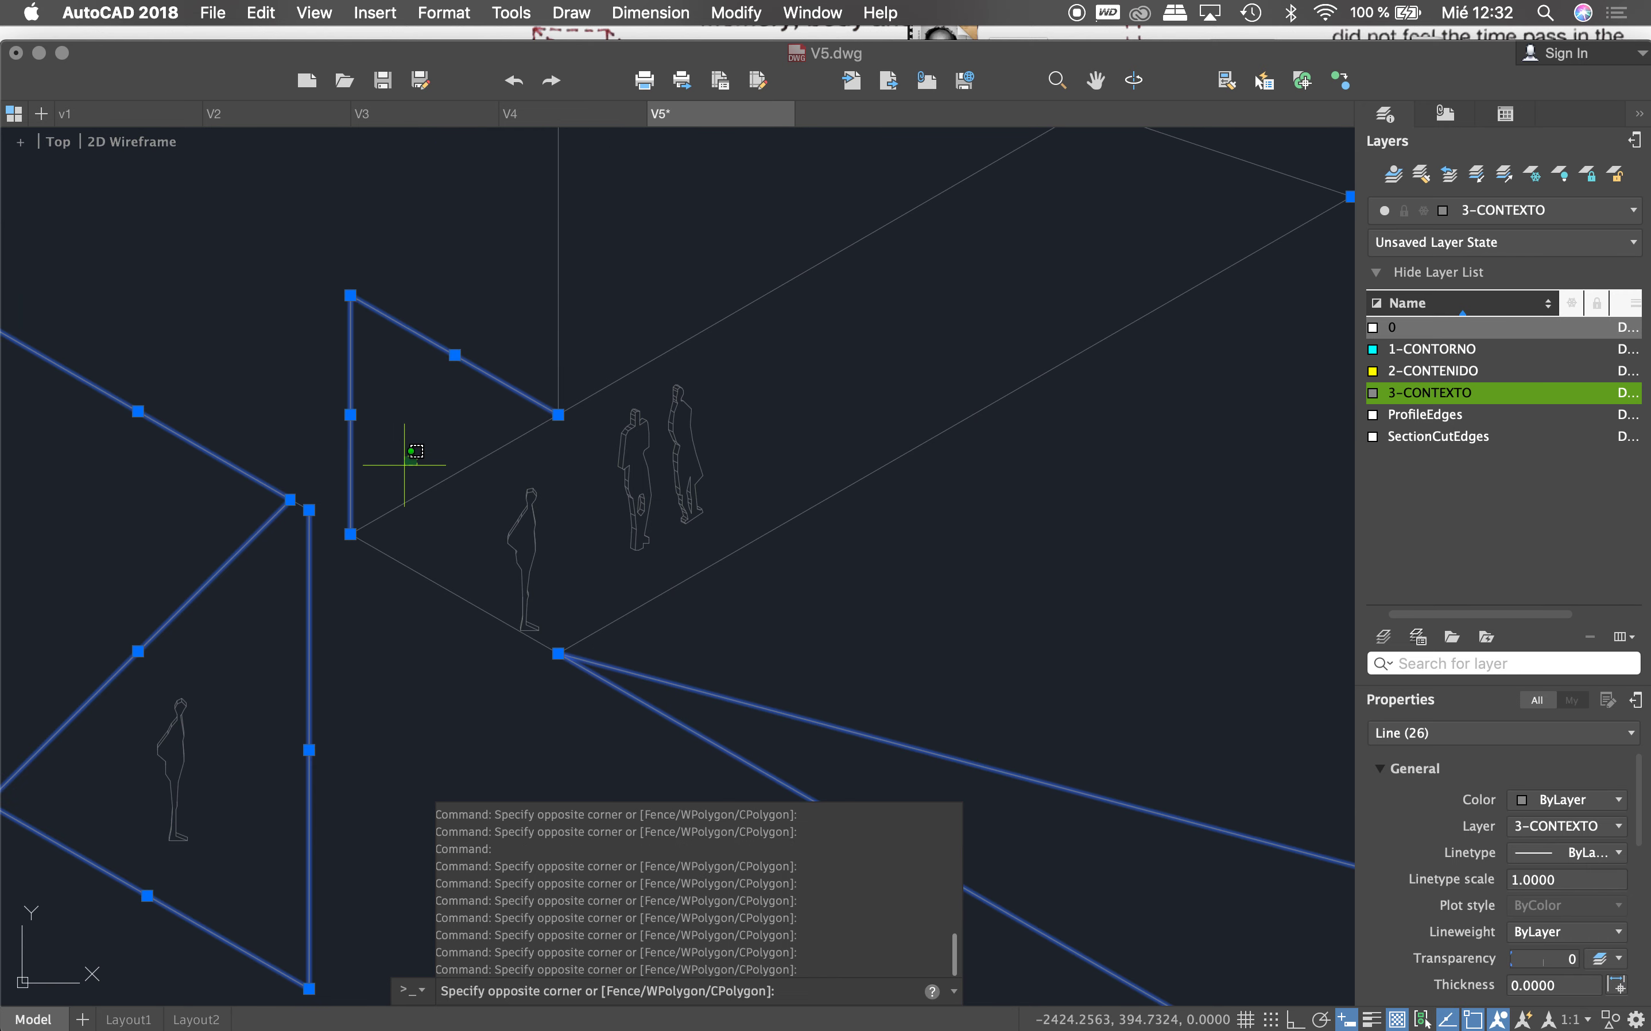
left_click(398, 589)
left_click(663, 593)
left_click(705, 327)
left_click(540, 272)
scroll(534, 462, "down", 4)
Step: Add the upper-left edges running toward the apex and the edges near the top
left_click(855, 309)
left_click(756, 357)
left_click(859, 181)
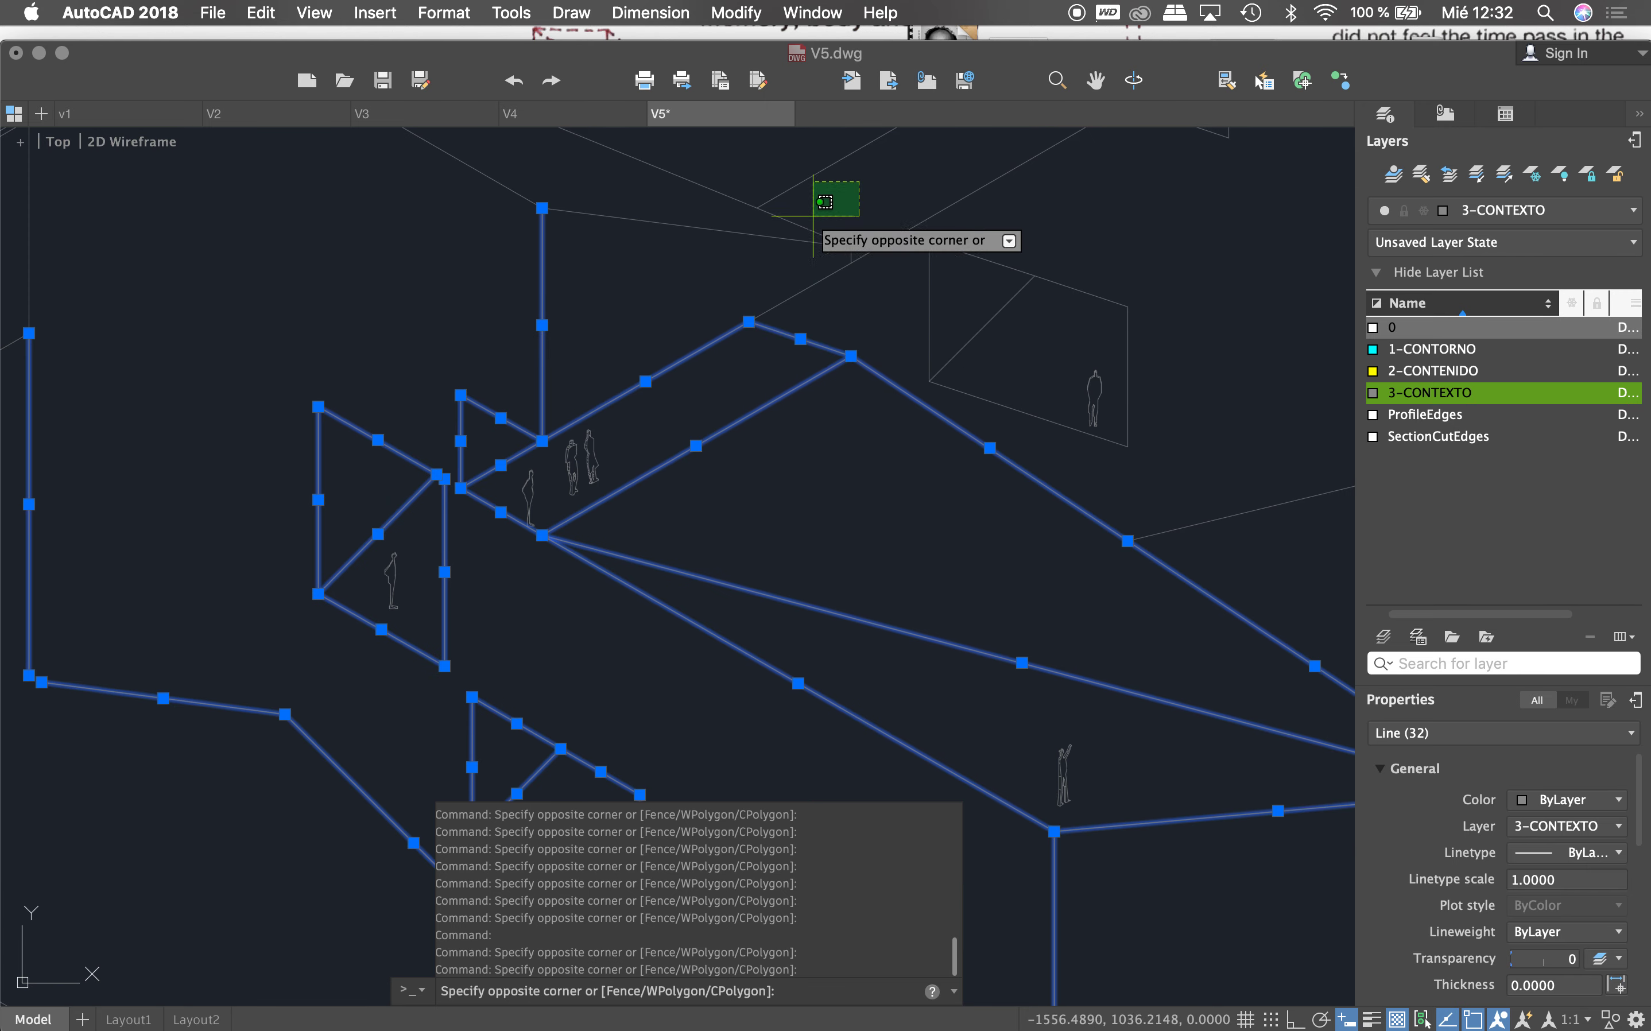
left_click(719, 362)
scroll(718, 362, "down", 3)
scroll(784, 375, "down", 2)
scroll(852, 393, "up", 3)
scroll(852, 393, "up", 4)
left_click(784, 399)
Step: Add the diagonal edge and the upper and lower parts of the left vertical edge
scroll(784, 399, "down", 4)
left_click(800, 326)
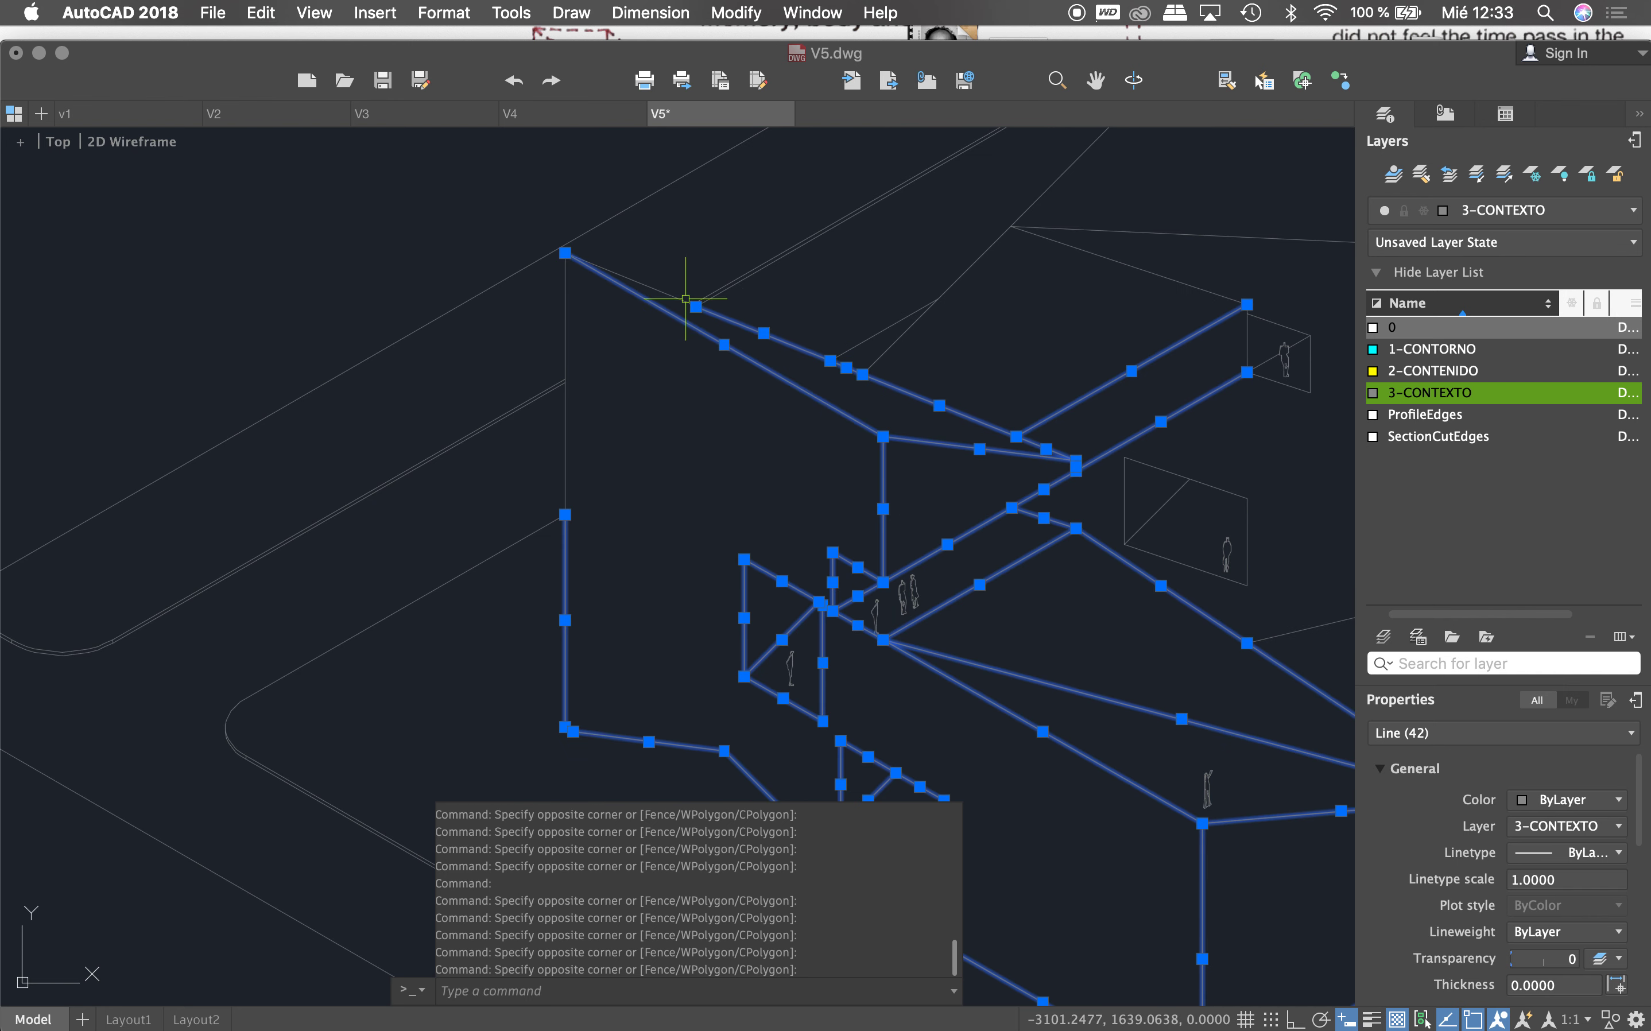
scroll(681, 286, "up", 4)
scroll(801, 341, "down", 4)
left_click(802, 341)
left_click(681, 357)
left_click(677, 410)
left_click(699, 471)
left_click(662, 515)
Step: Add the last diagonal and building edge, completing a 49-line selection
scroll(661, 515, "down", 3)
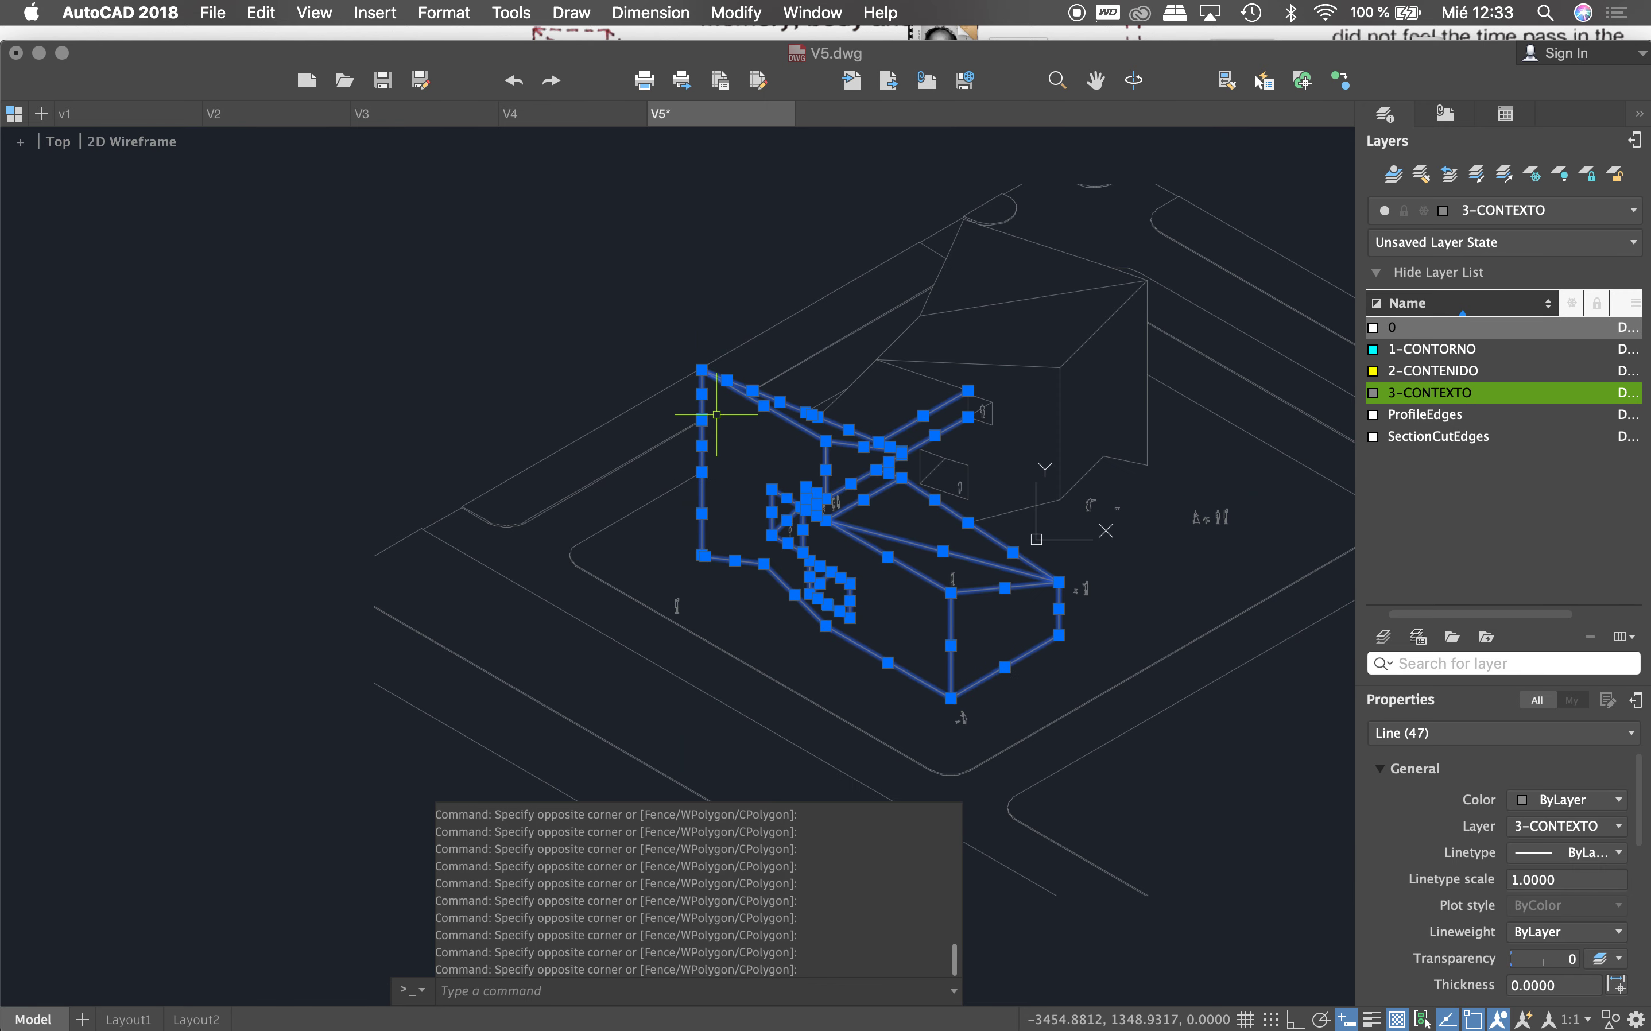
scroll(859, 379, "up", 2)
scroll(760, 437, "up", 2)
left_click(746, 430)
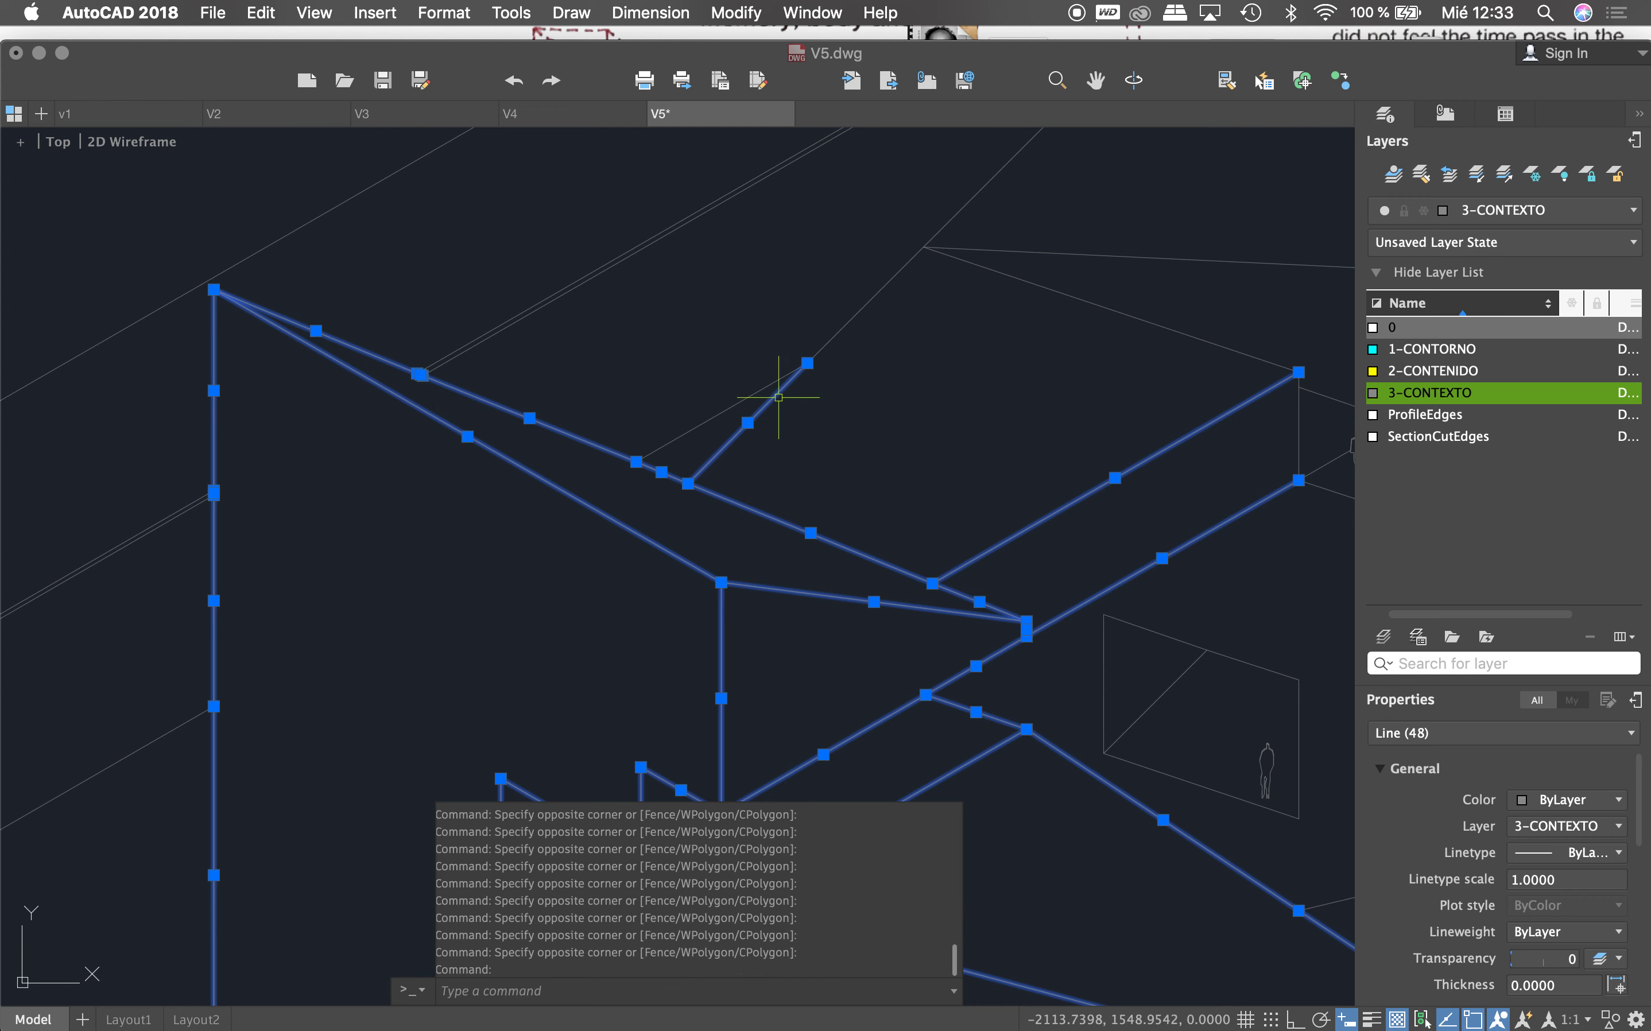
left_click(826, 347)
scroll(821, 464, "down", 4)
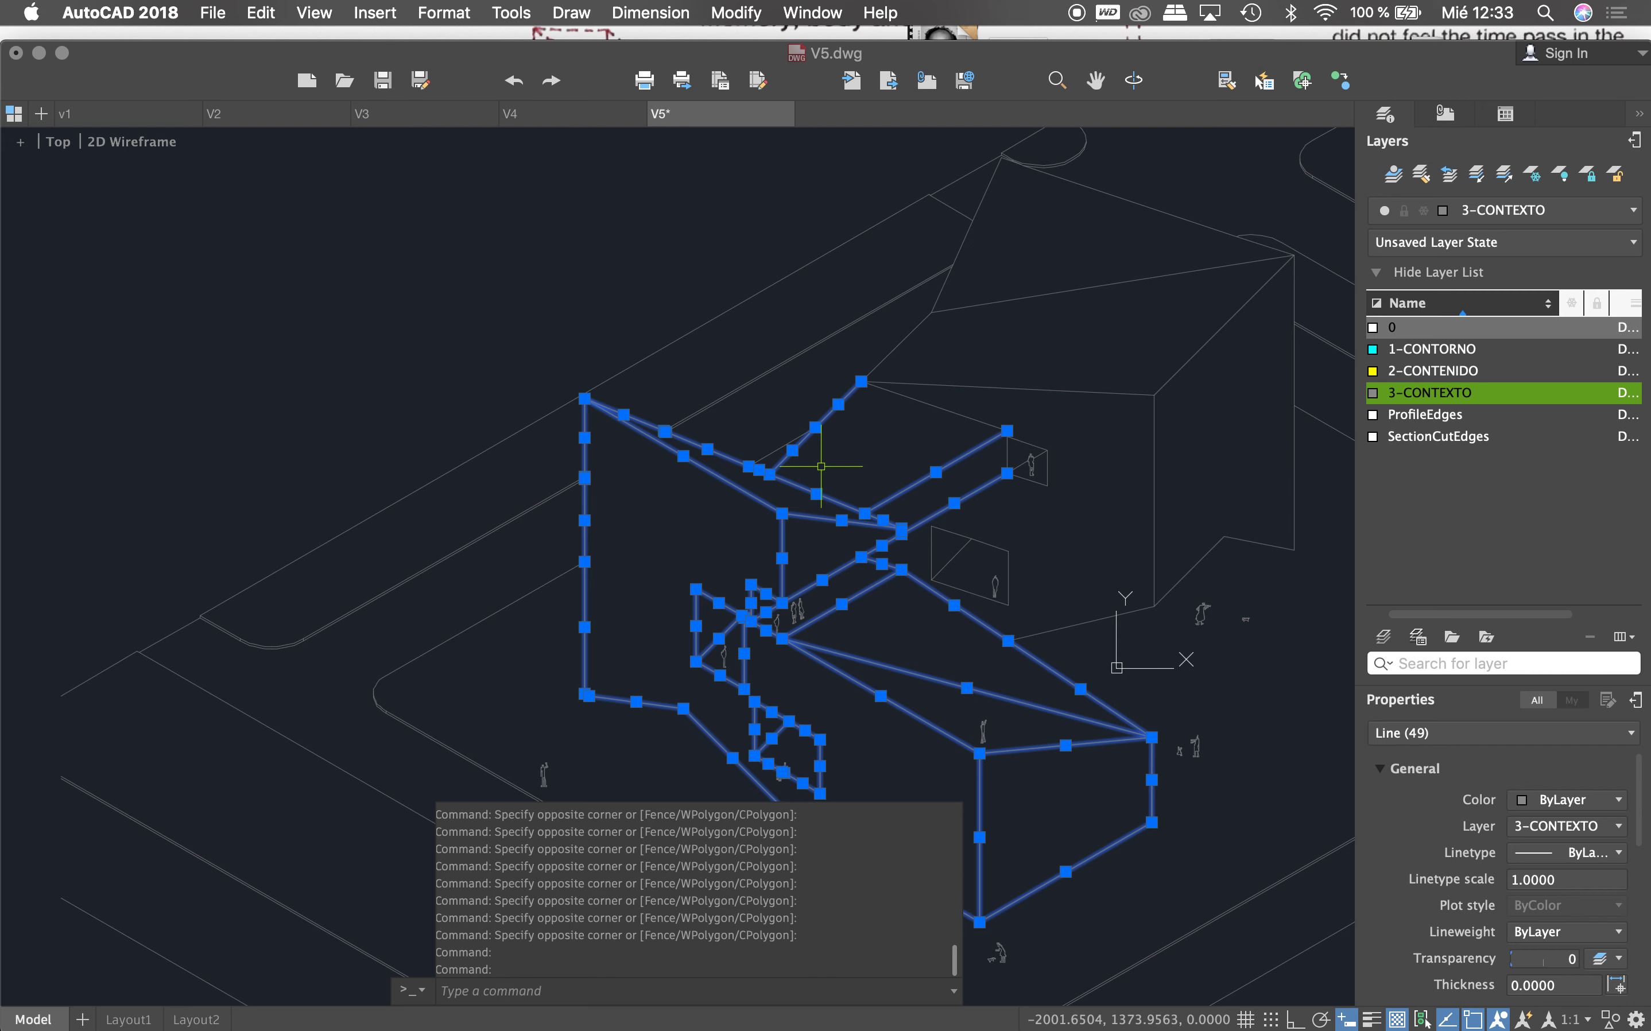
scroll(985, 397, "up", 5)
Step: Add the edges meeting at the right-side junction to the house-outline selection
scroll(885, 357, "up", 3)
scroll(885, 357, "down", 3)
scroll(906, 269, "up", 4)
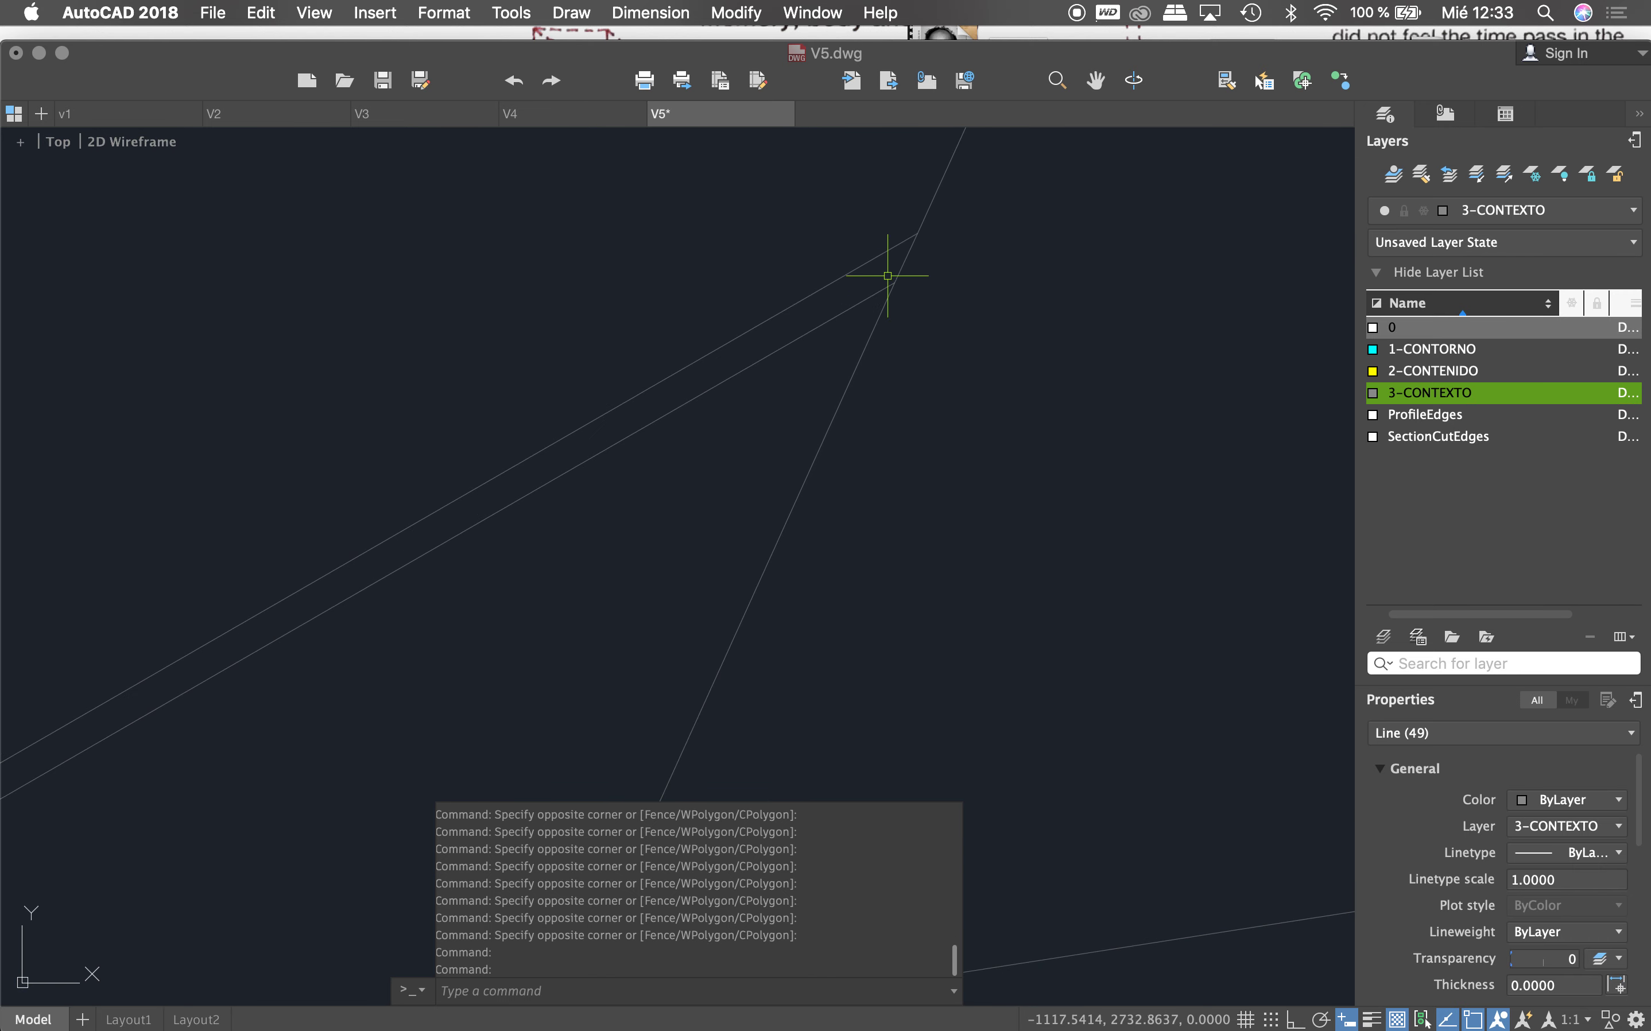
left_click(908, 257)
left_click(941, 185)
scroll(938, 317, "down", 2)
left_click(937, 317)
left_click(884, 424)
scroll(940, 435, "down", 3)
left_click(855, 506)
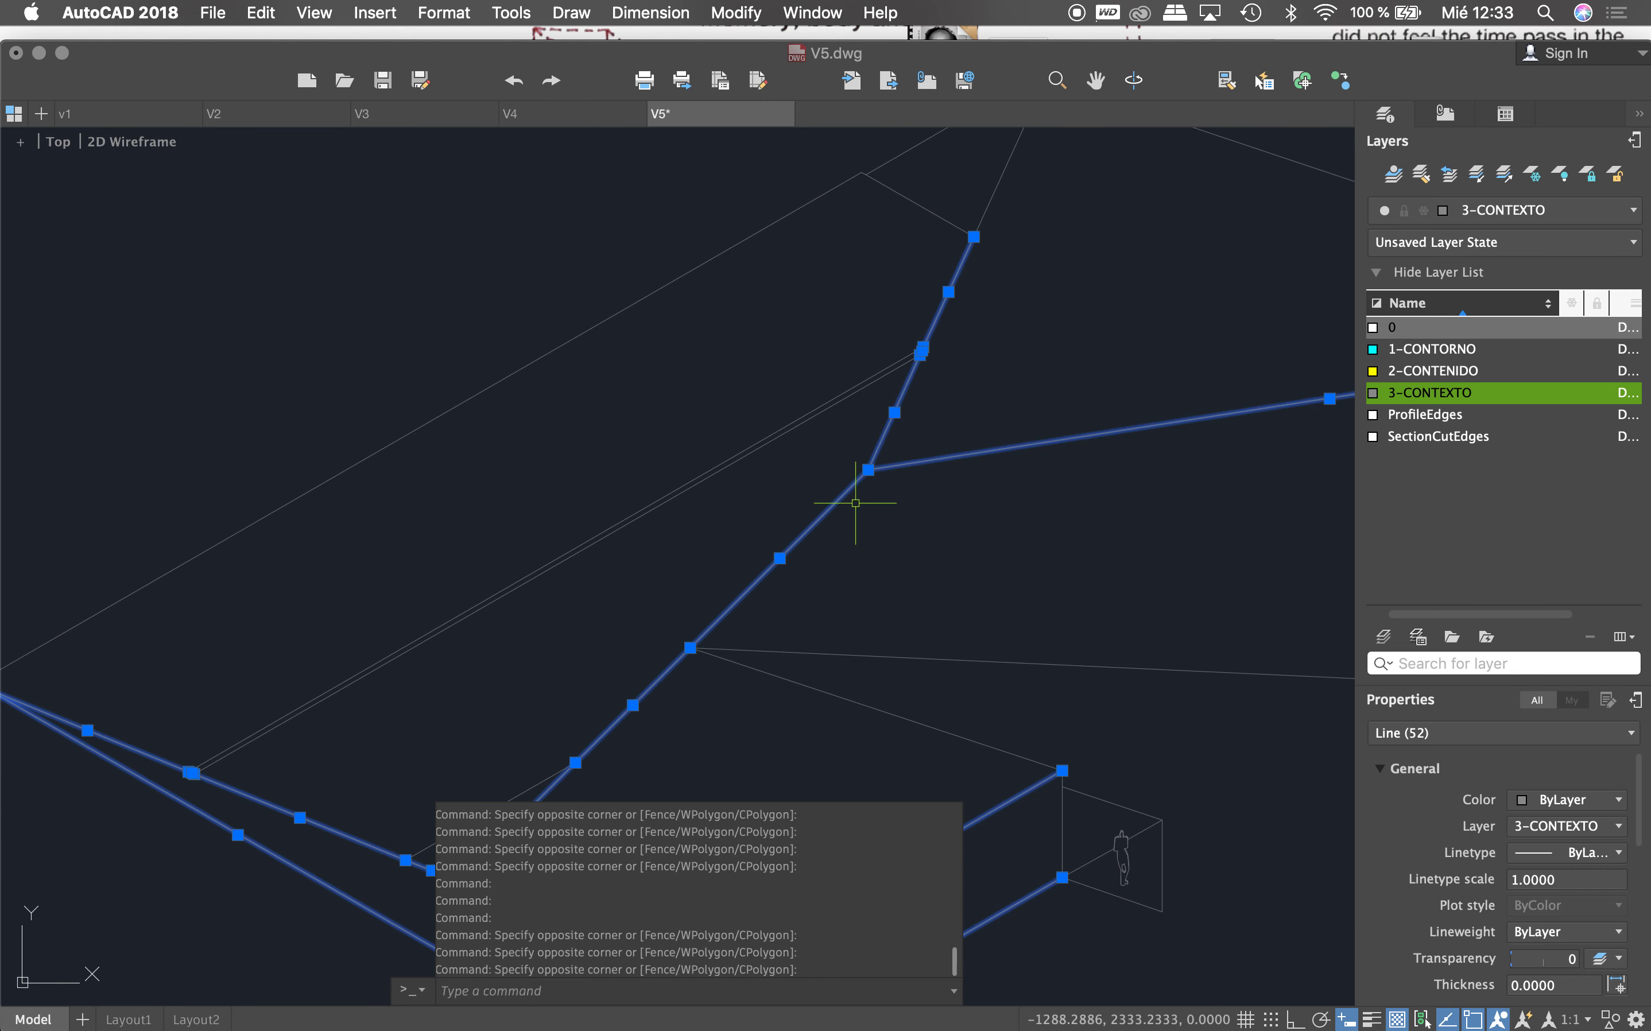
scroll(979, 451, "down", 2)
scroll(979, 450, "up", 4)
Step: Add the short edges and all of the window frame's edges to the selection
left_click(1014, 408)
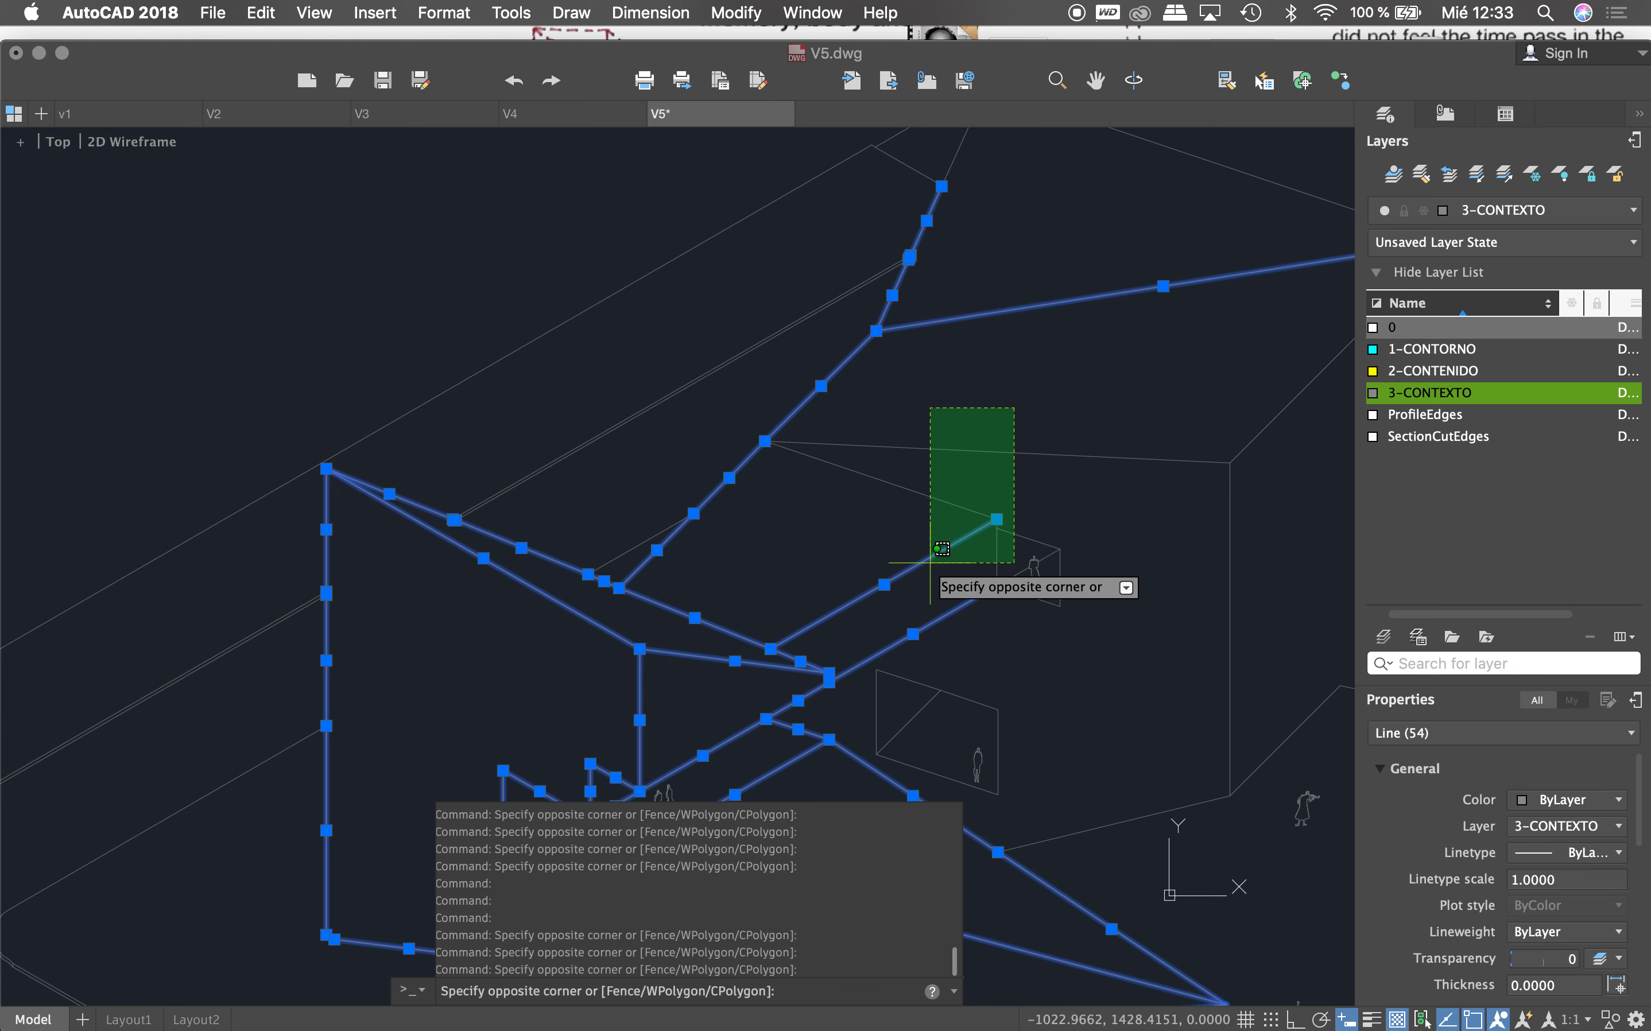
left_click(910, 608)
left_click(1081, 509)
left_click(1007, 651)
scroll(1044, 587, "down", 3)
scroll(1073, 525, "up", 5)
left_click(1057, 387)
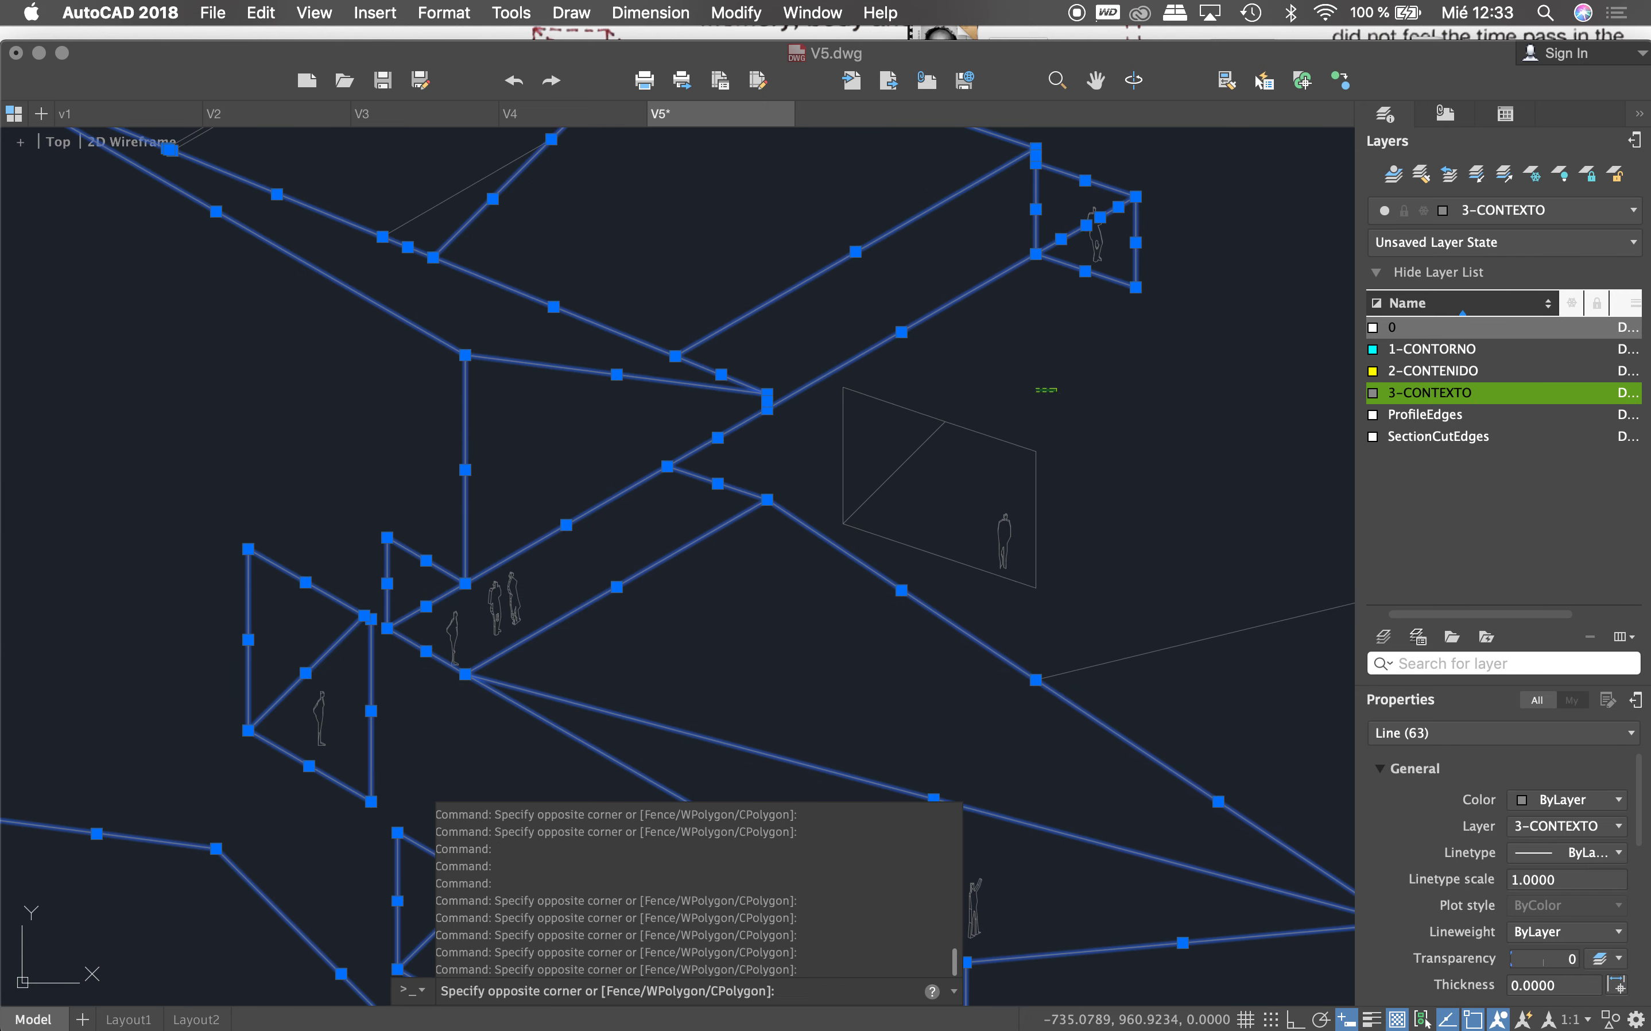
left_click(792, 502)
left_click(930, 528)
left_click(865, 606)
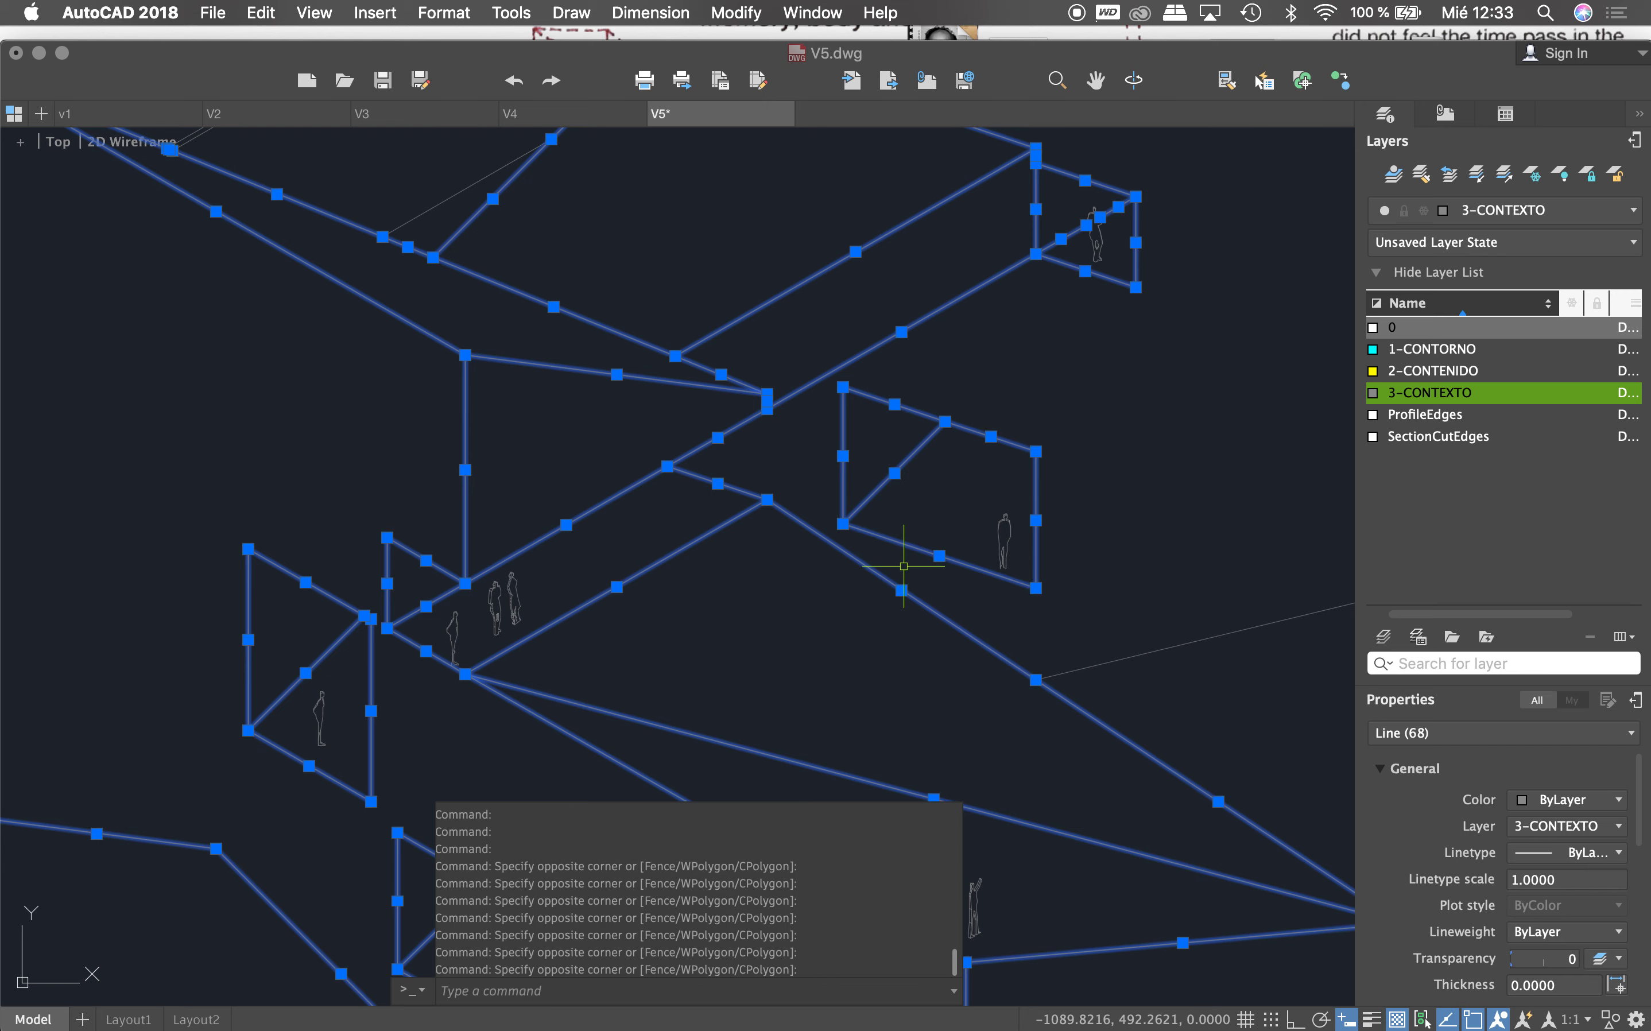
scroll(859, 433, "down", 5)
scroll(859, 433, "down", 2)
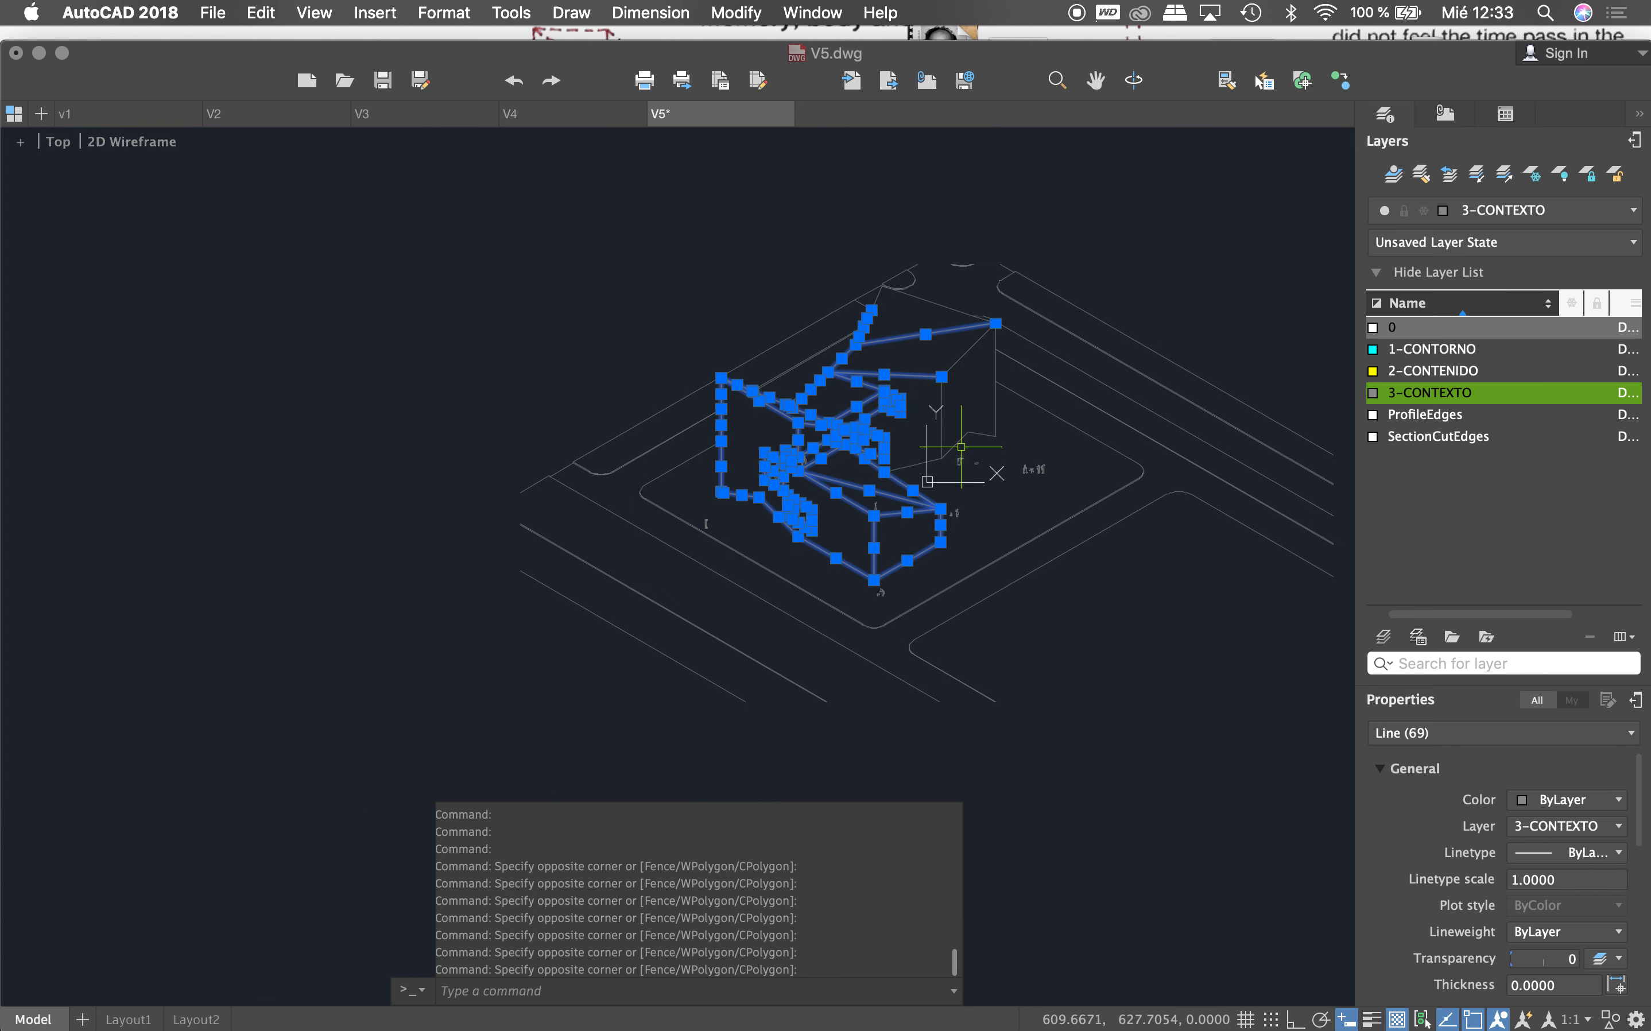
scroll(961, 447, "up", 5)
Step: Add the remaining nearby building lines with further windows and picks
left_click(1036, 382)
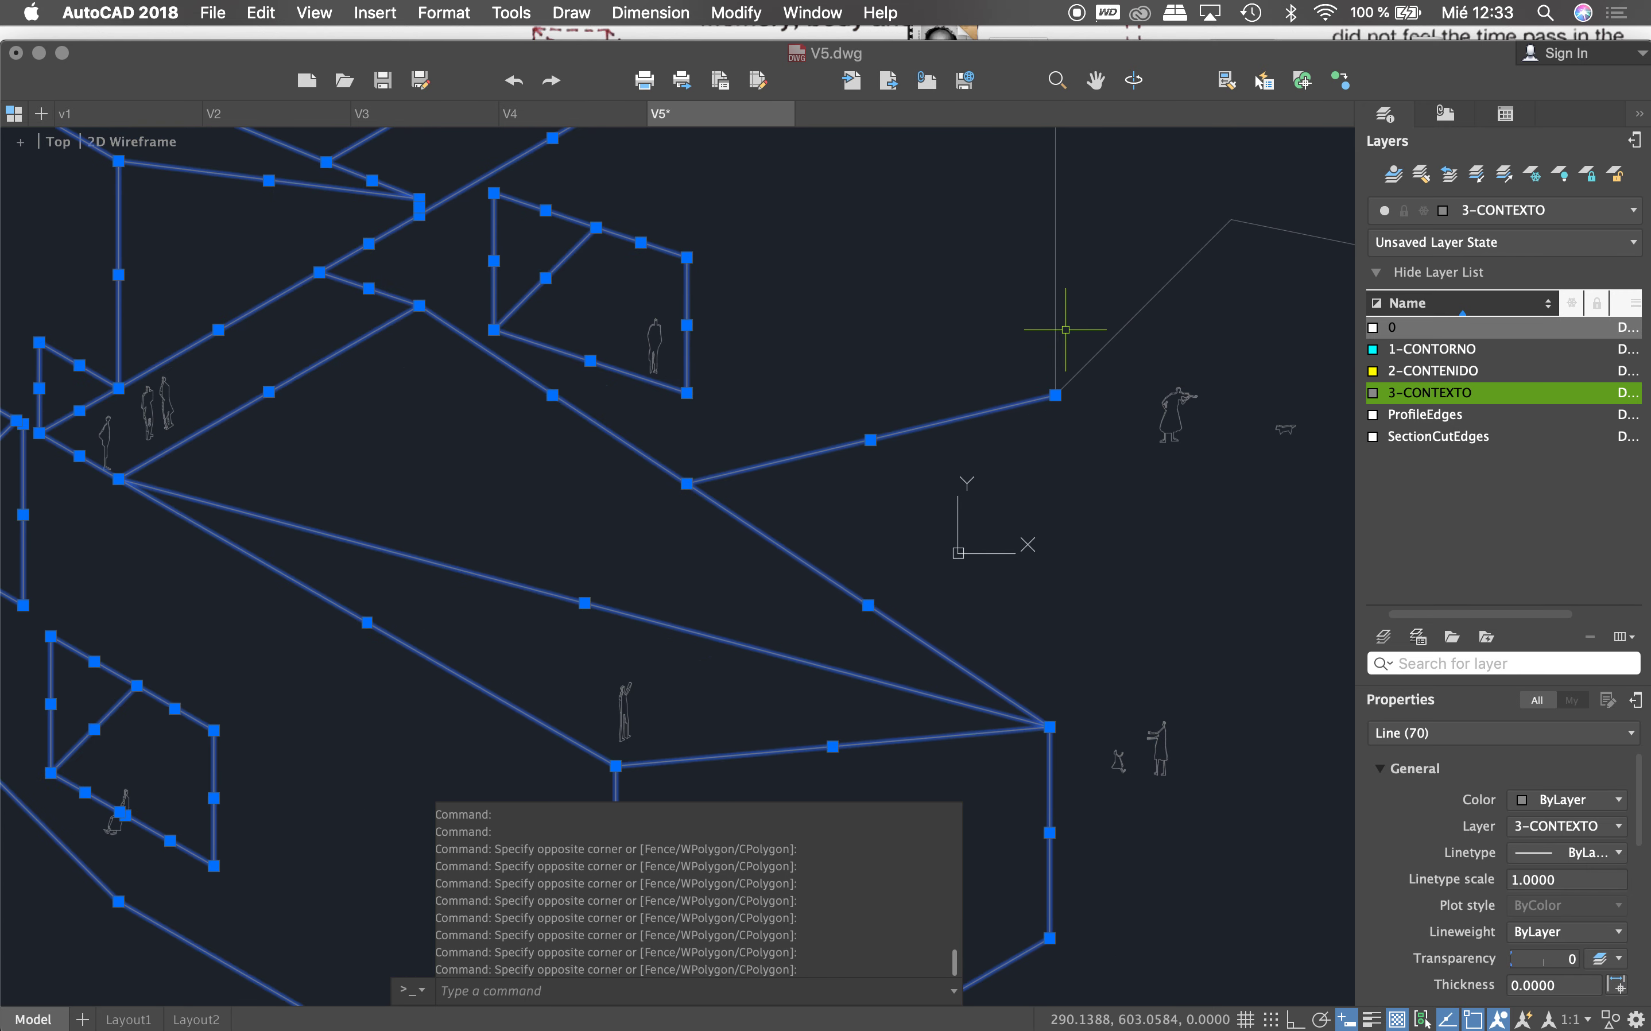
left_click(1063, 379)
left_click(1015, 429)
scroll(952, 416, "down", 5)
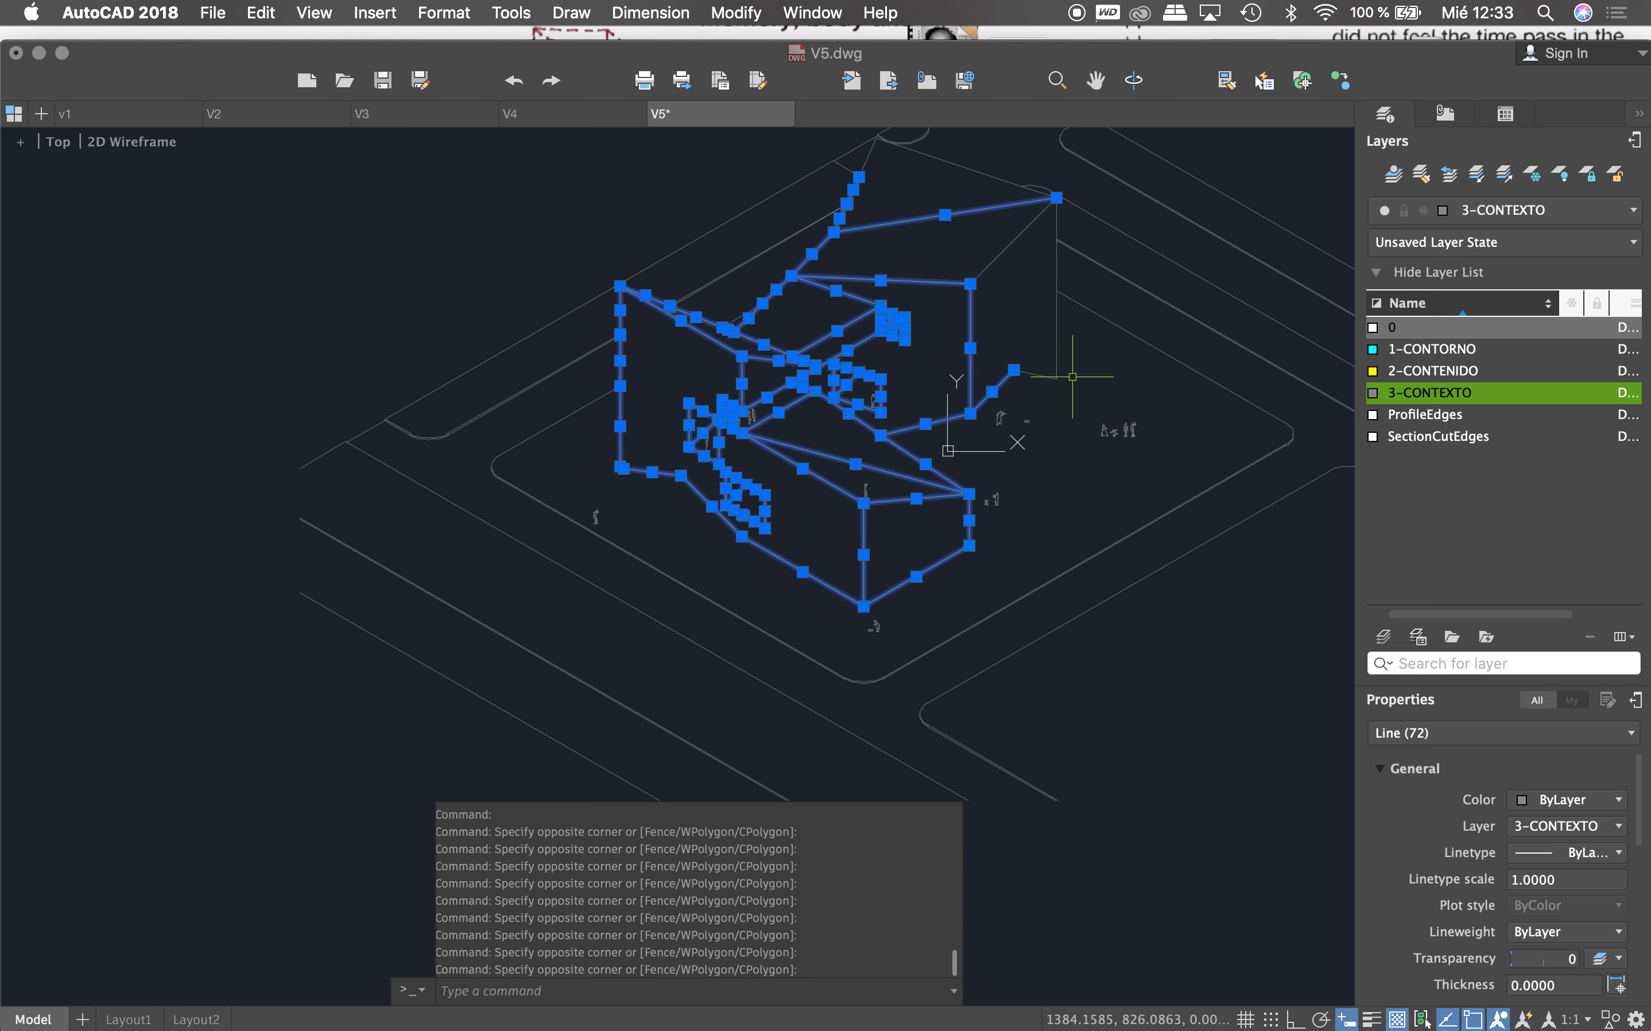
scroll(1064, 360, "up", 5)
left_click(1069, 351)
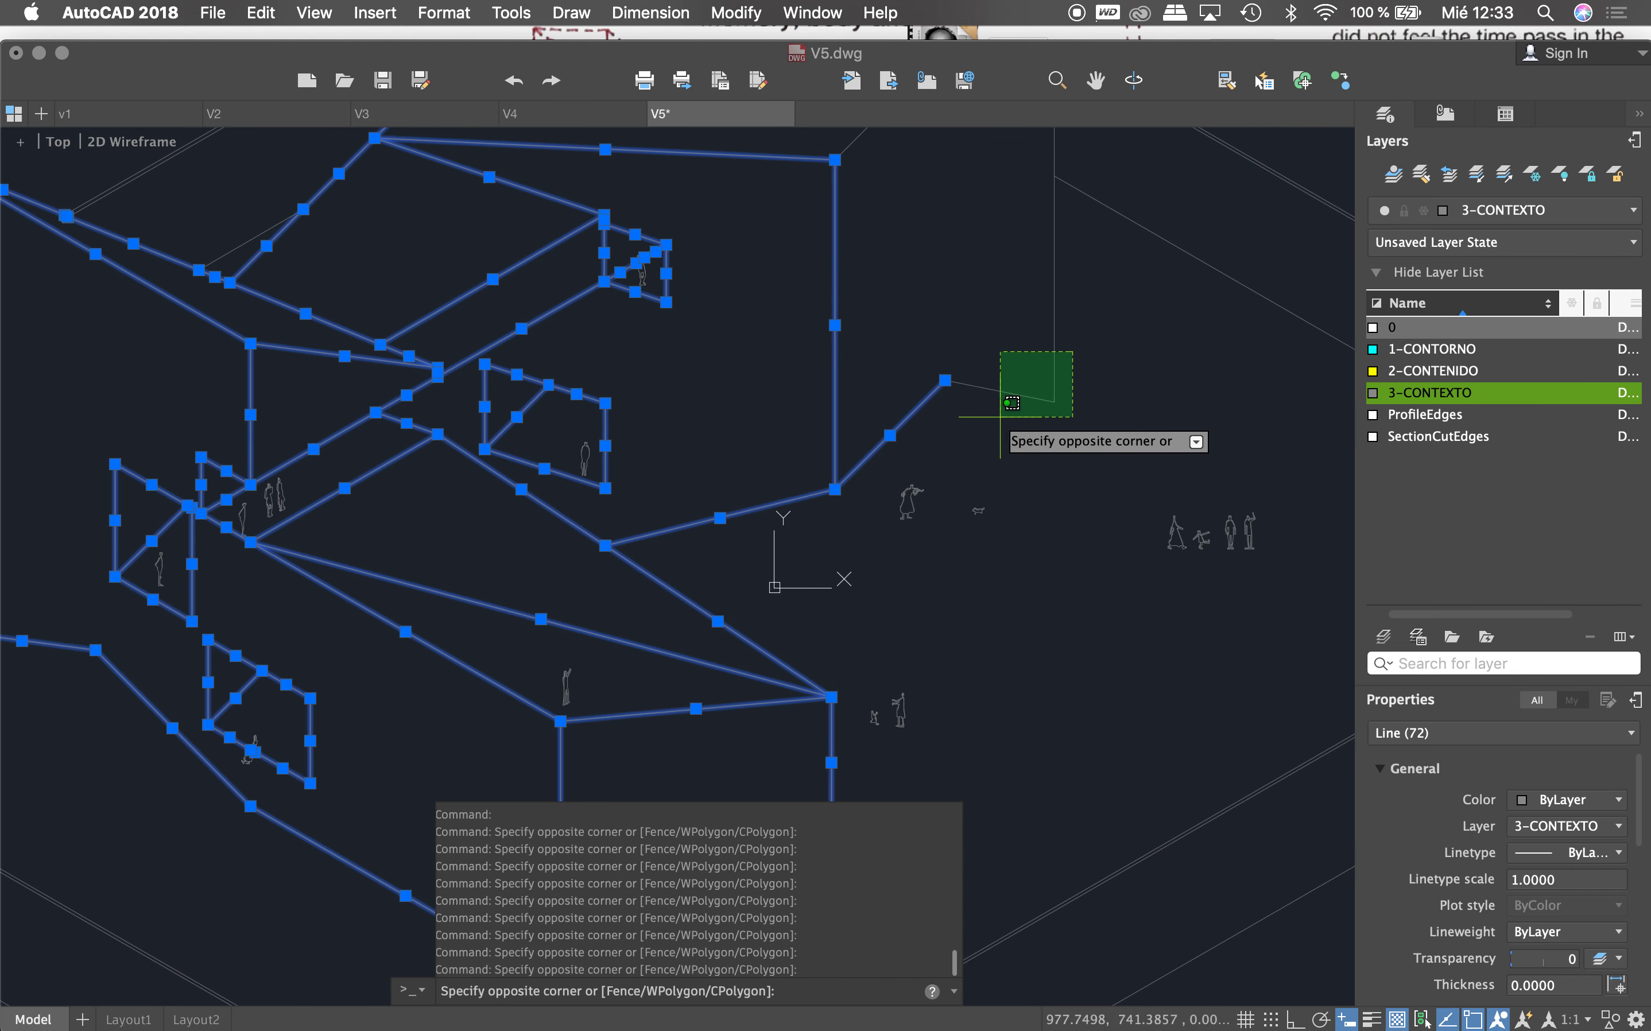
left_click(996, 416)
scroll(1014, 450, "down", 5)
scroll(1026, 378, "up", 2)
scroll(1026, 378, "up", 3)
left_click(1025, 357)
left_click(719, 365)
scroll(952, 295, "down", 2)
Step: Add the vertical edge, the short top line and the top edges
left_click(982, 327)
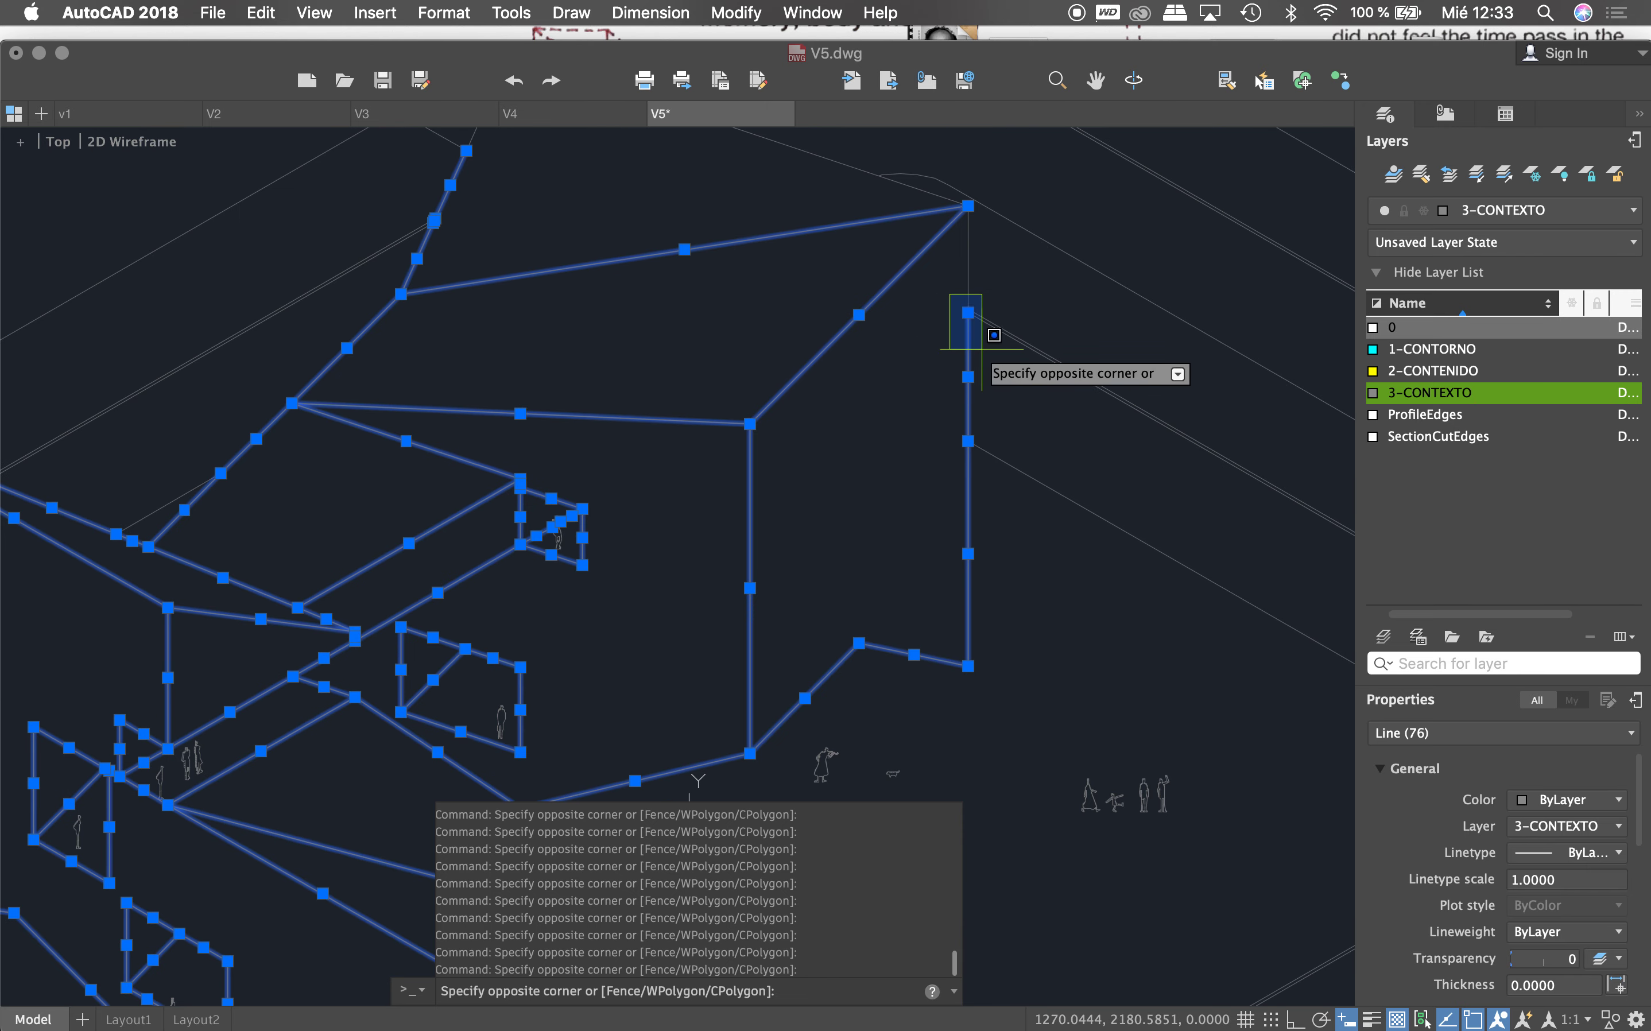
left_click(945, 252)
left_click(932, 192)
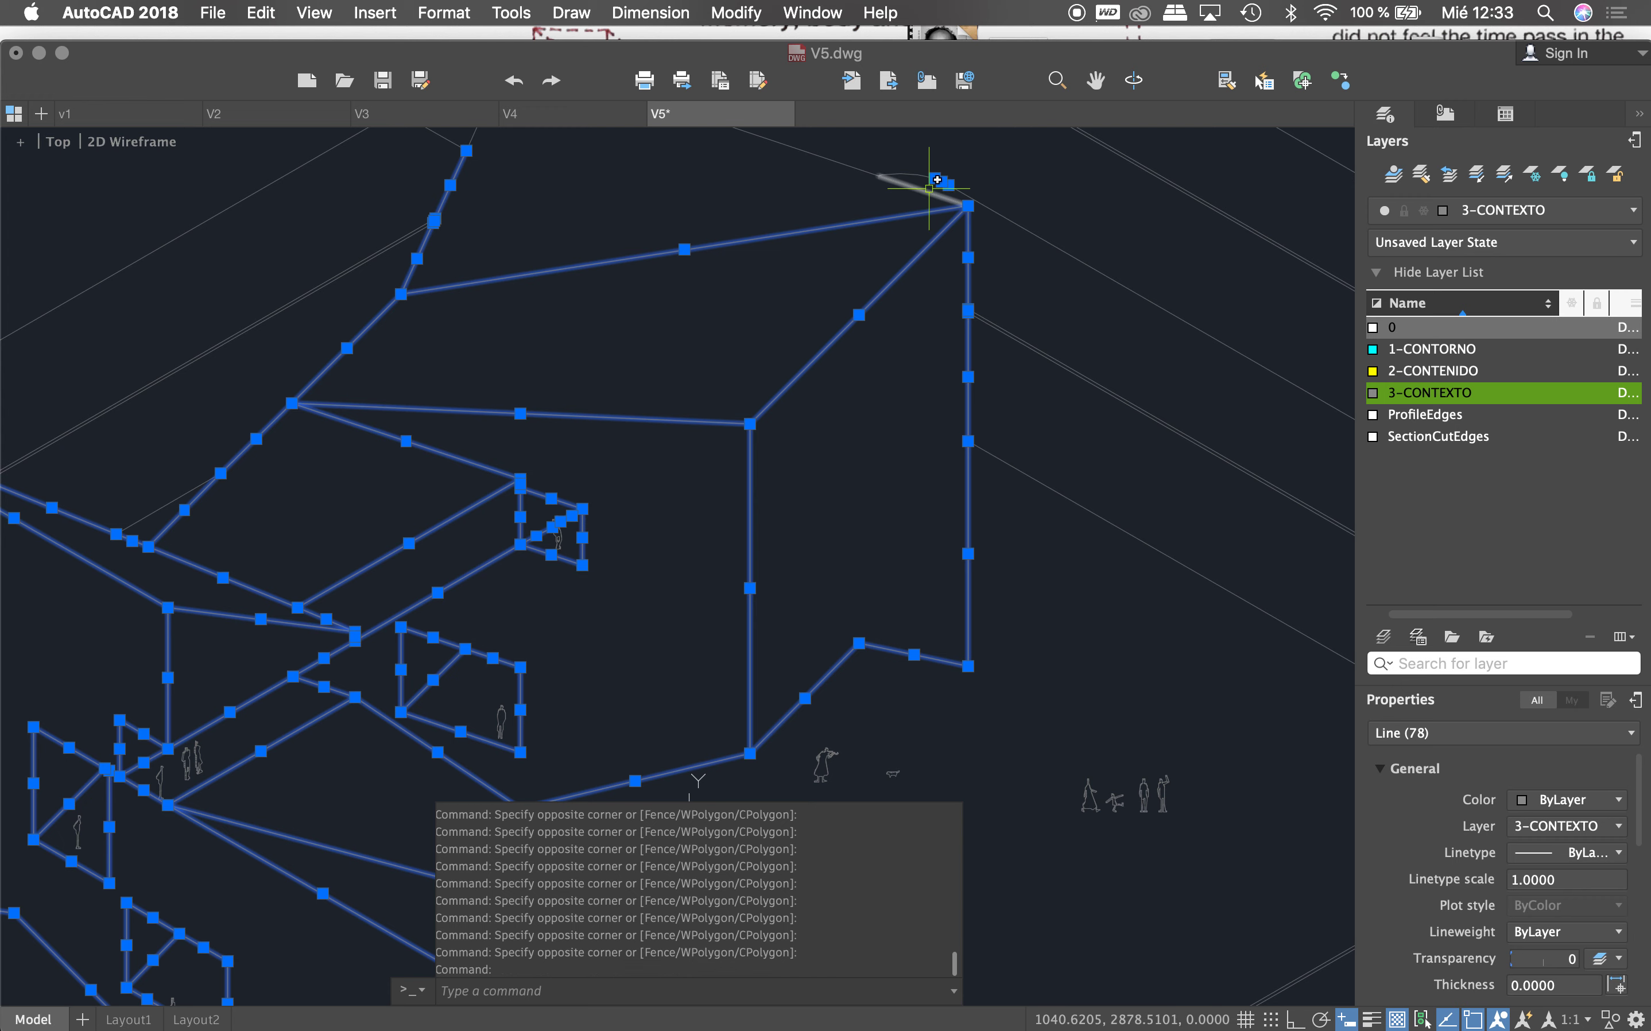
scroll(935, 178, "up", 4)
left_click(921, 192)
left_click(885, 243)
left_click(859, 277)
scroll(845, 300, "down", 2)
scroll(830, 302, "down", 3)
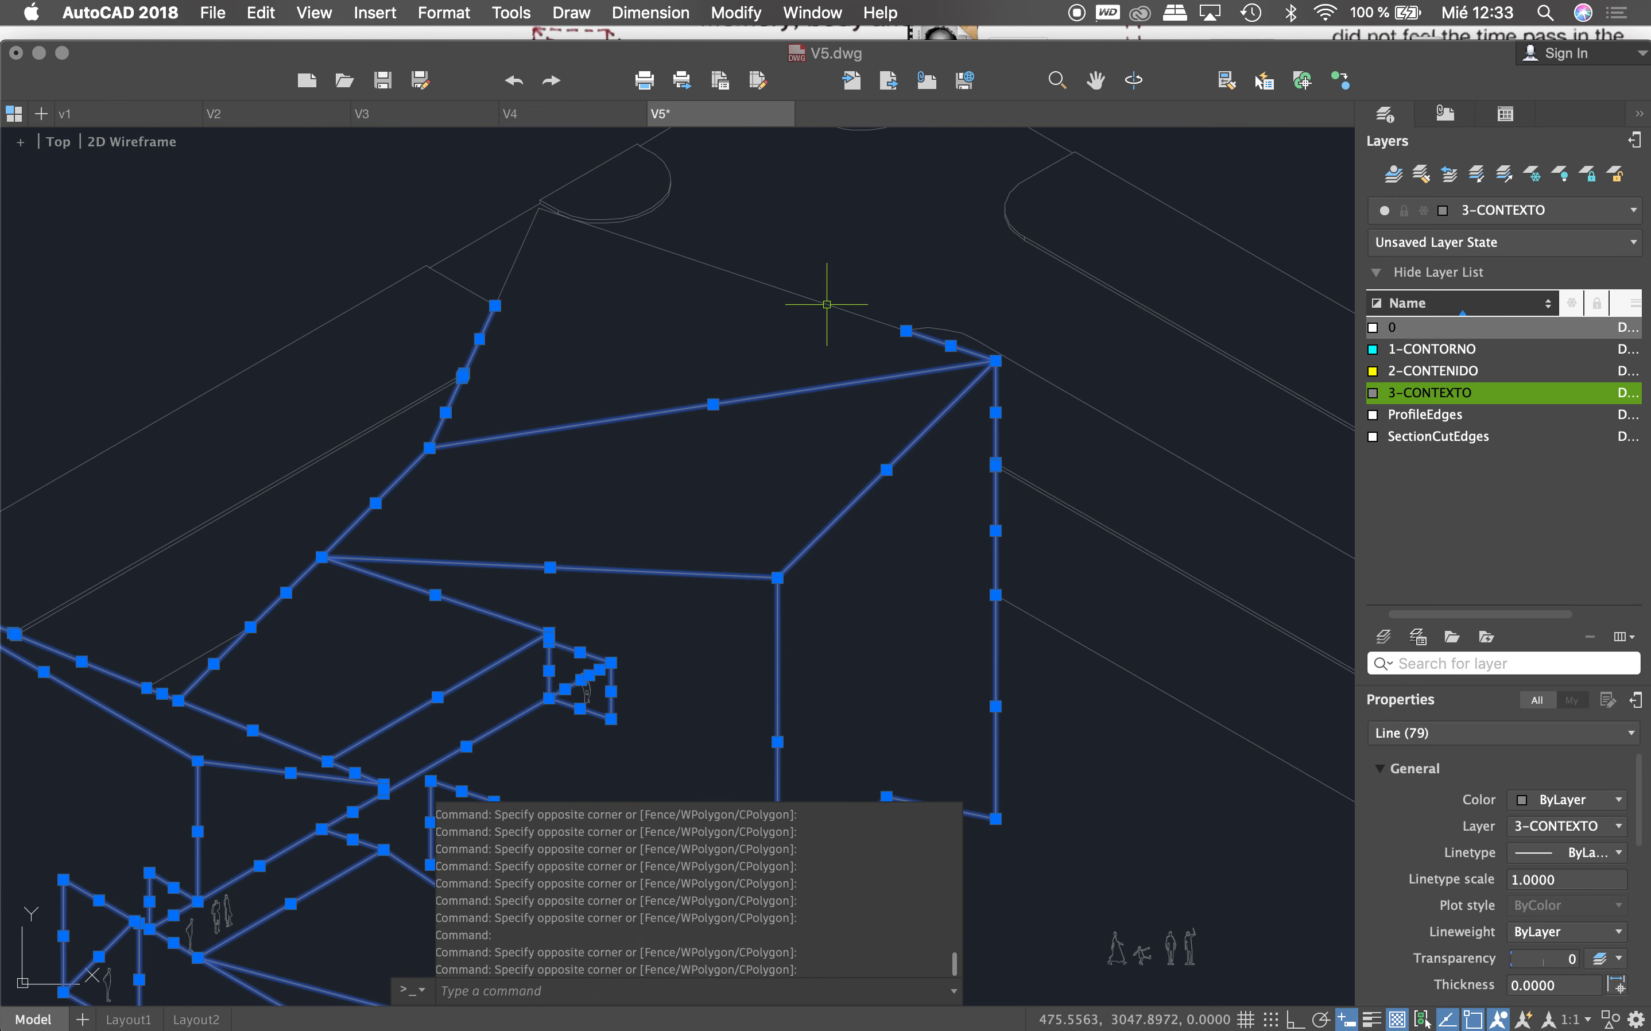
scroll(910, 294, "up", 3)
Step: Add the sloped roof line and the roof-corner lines, reaching 83 selected lines
left_click(1065, 383)
scroll(913, 360, "down", 3)
scroll(848, 334, "up", 4)
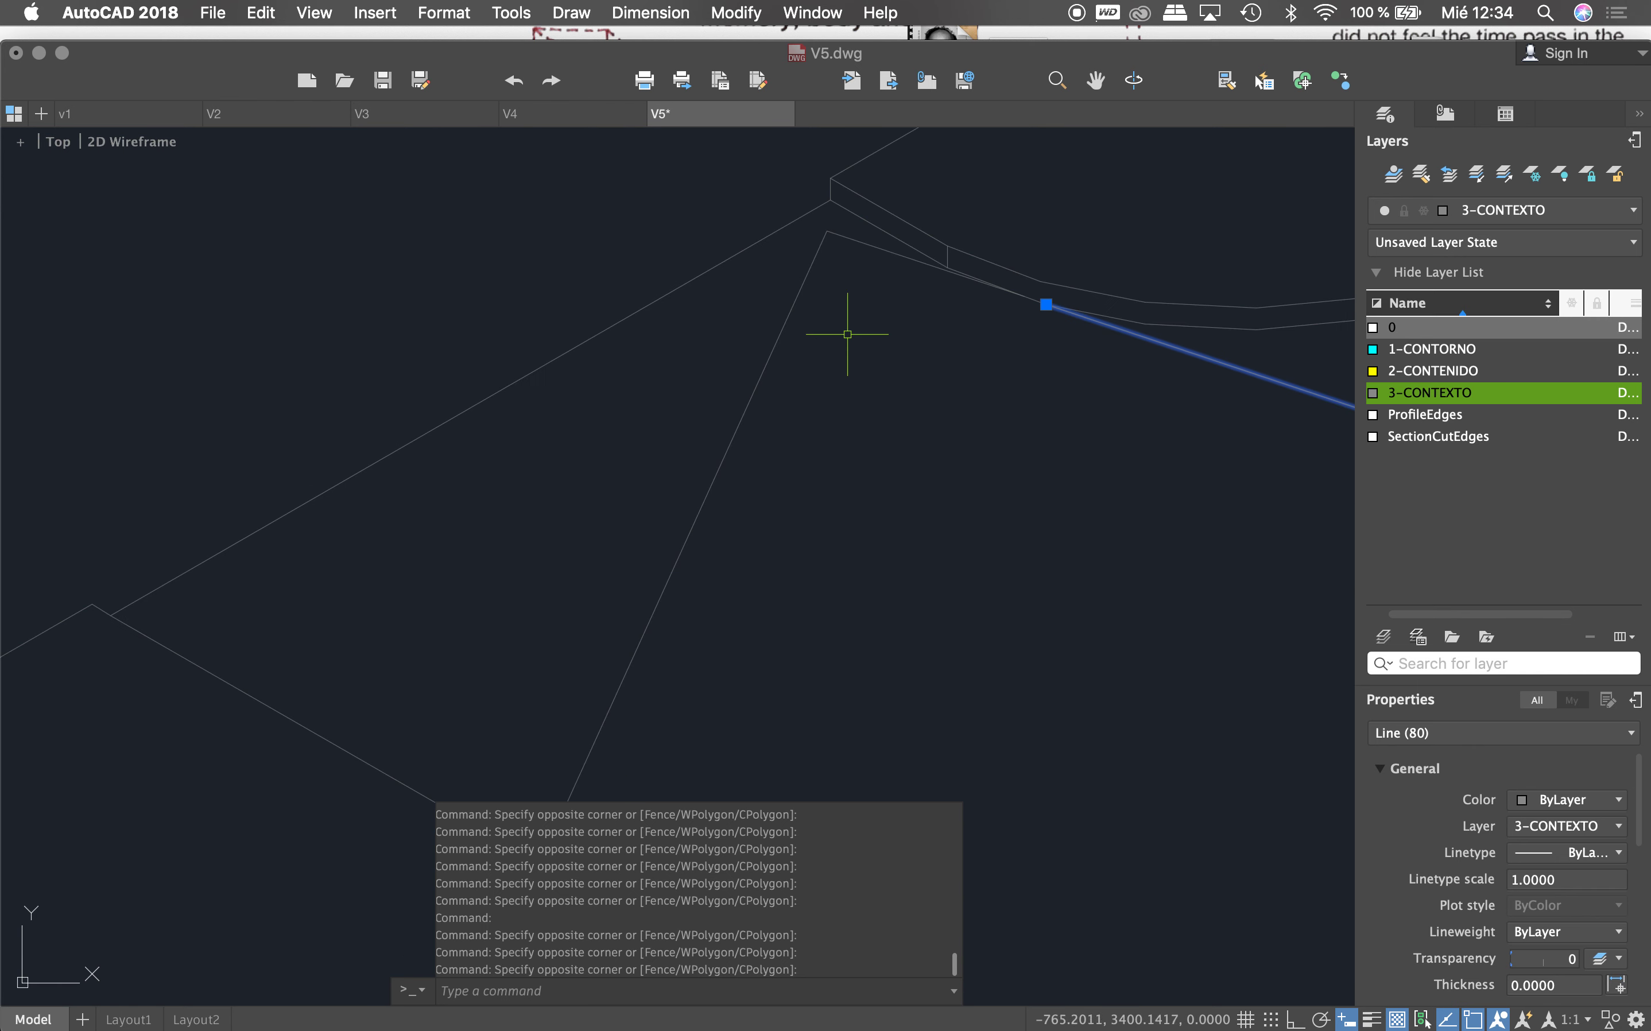
scroll(973, 308, "up", 3)
left_click(938, 254)
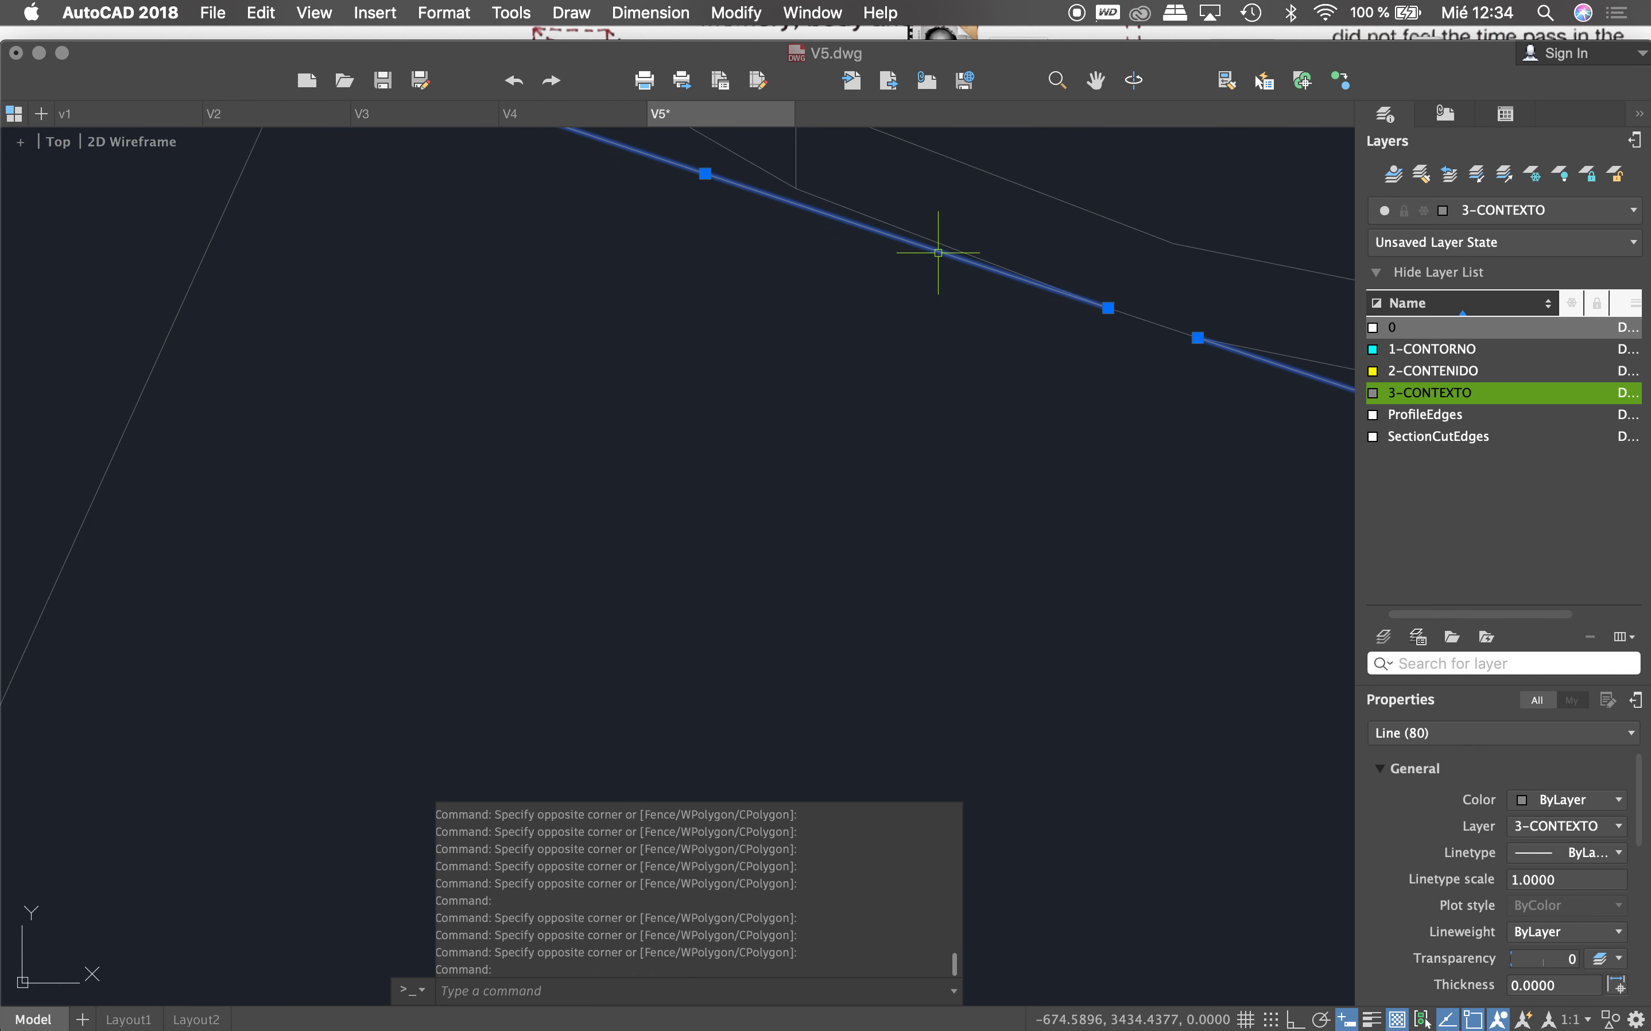
left_click(1128, 312)
scroll(1142, 324, "down", 3)
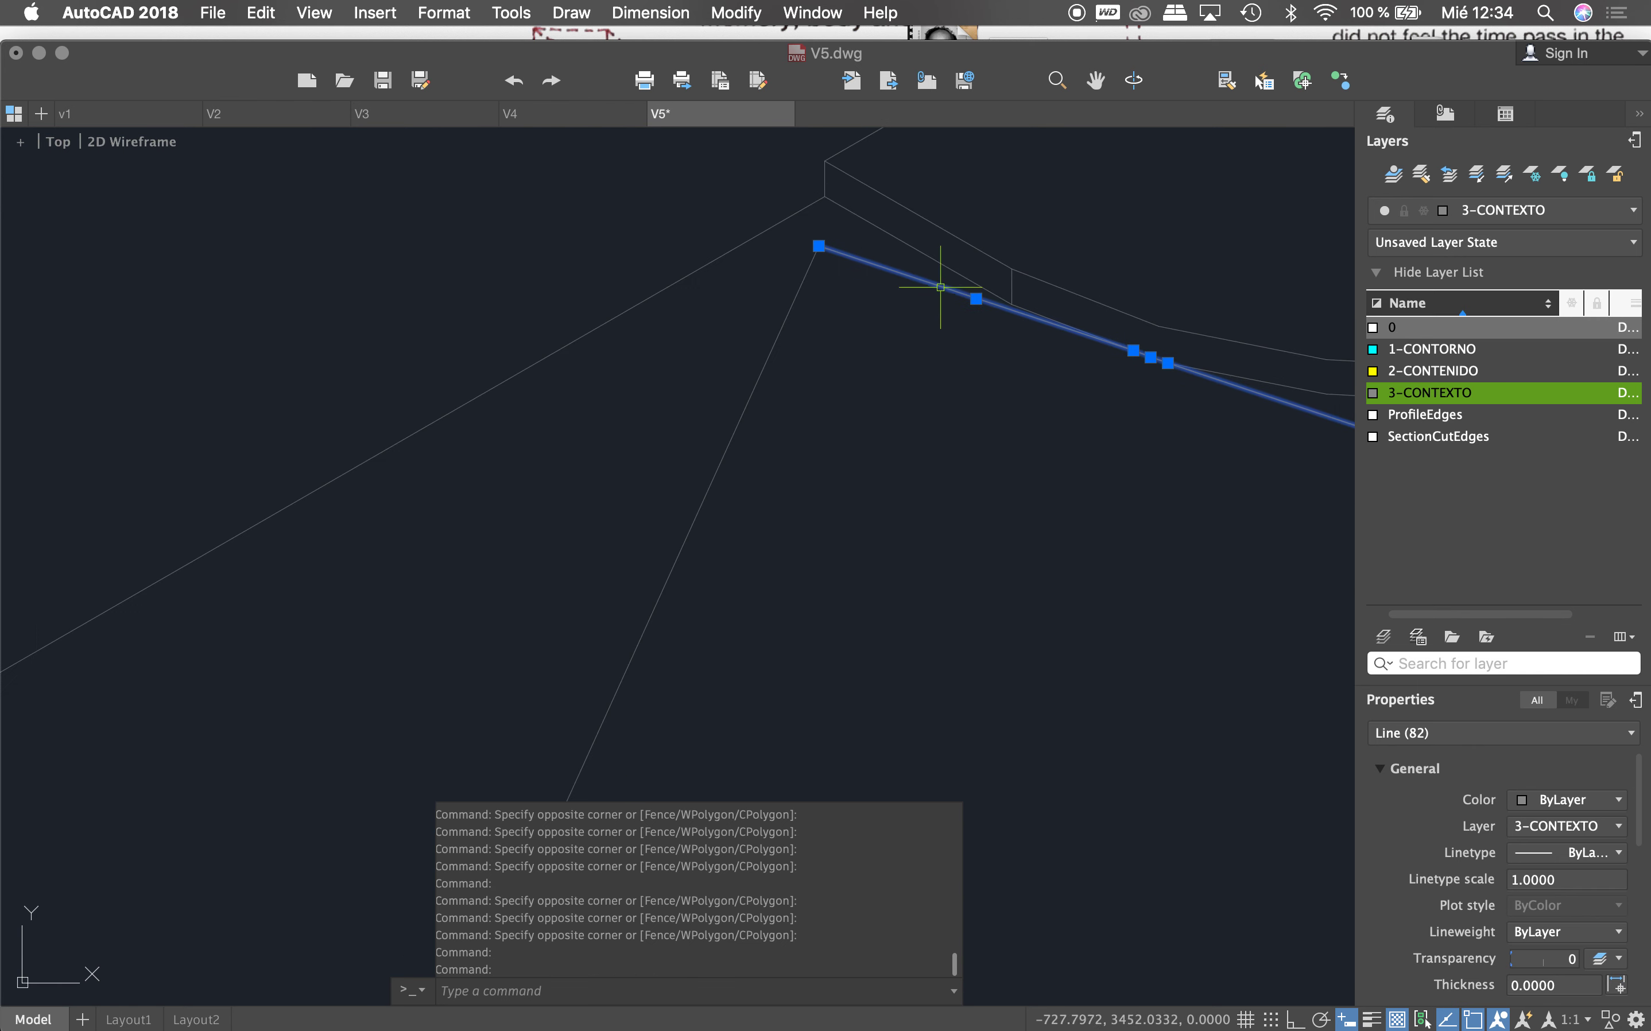
left_click(815, 258)
scroll(855, 235, "down", 2)
scroll(859, 239, "down", 3)
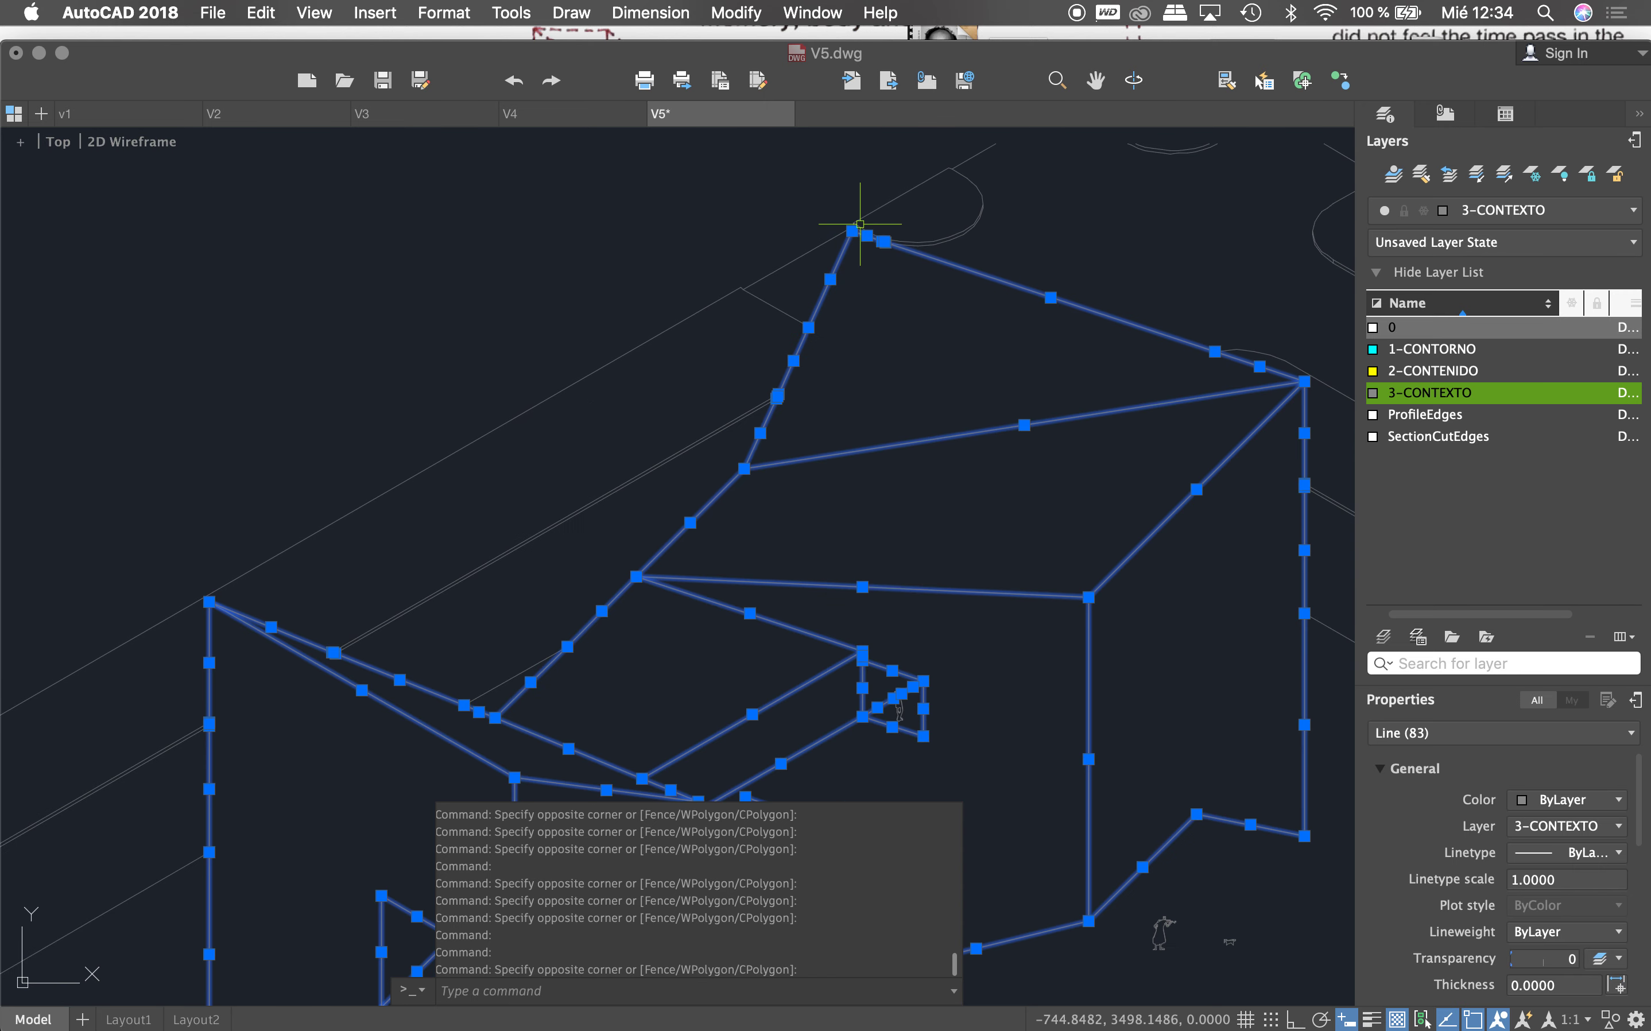
scroll(862, 241, "down", 2)
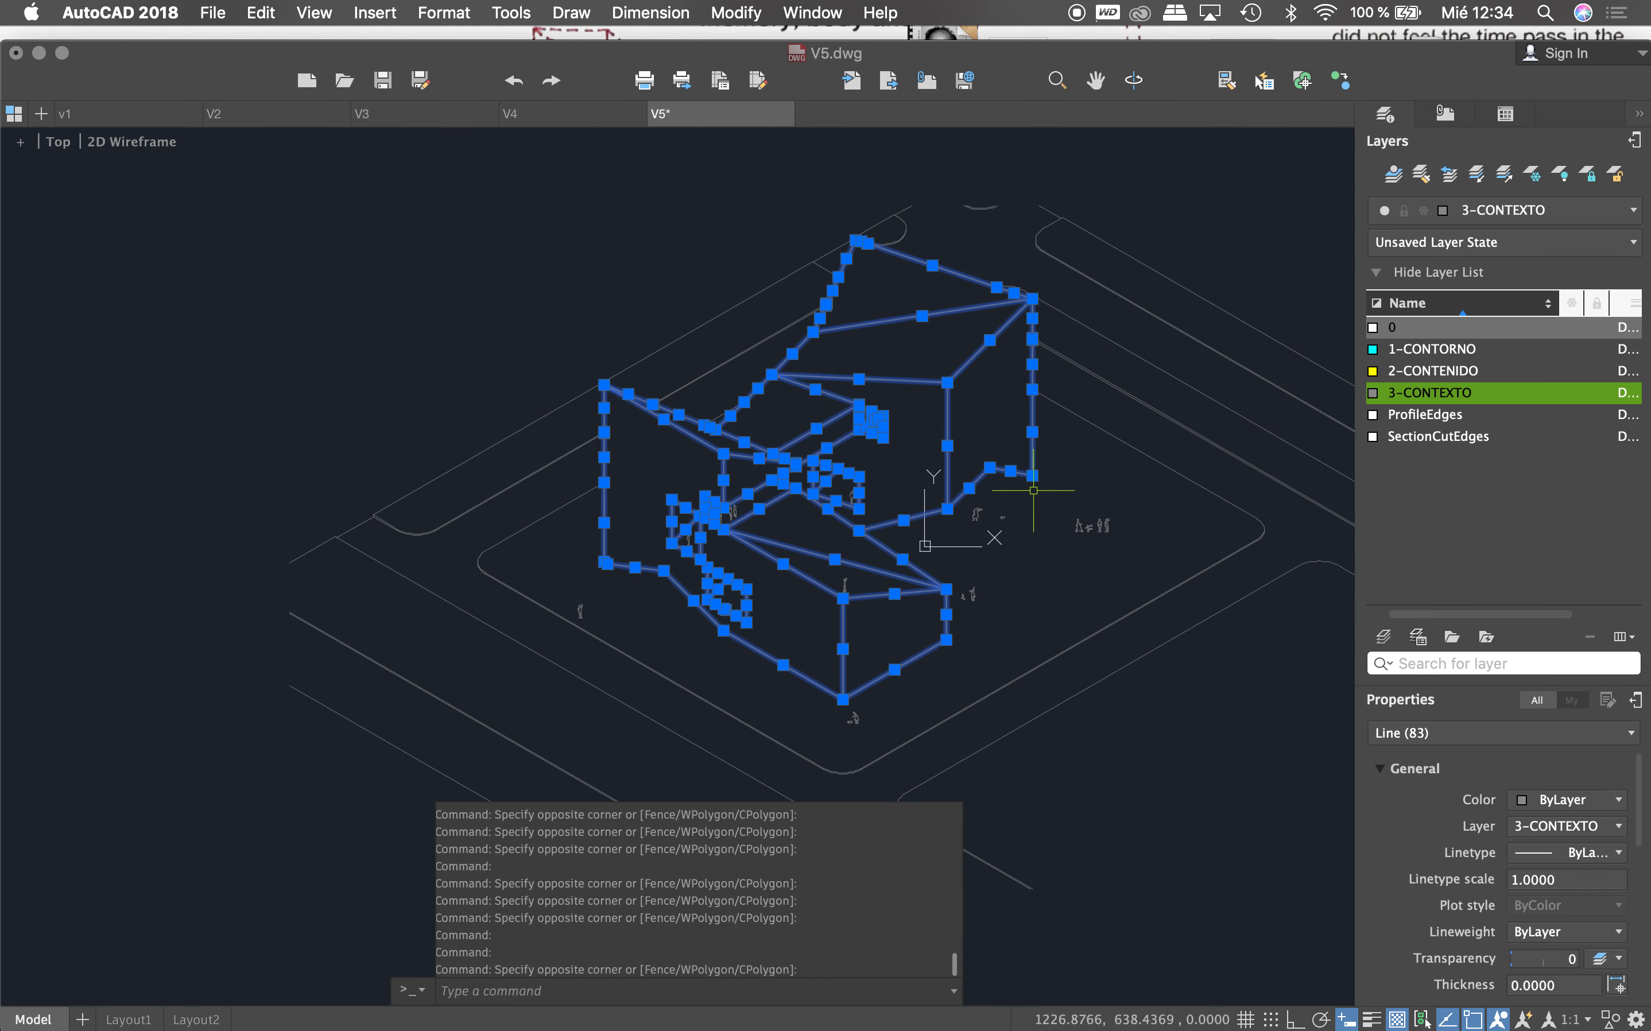
Step: Move the 83 selected house lines onto the yellow 2-CONTENIDO layer
left_click(1634, 214)
left_click(1586, 300)
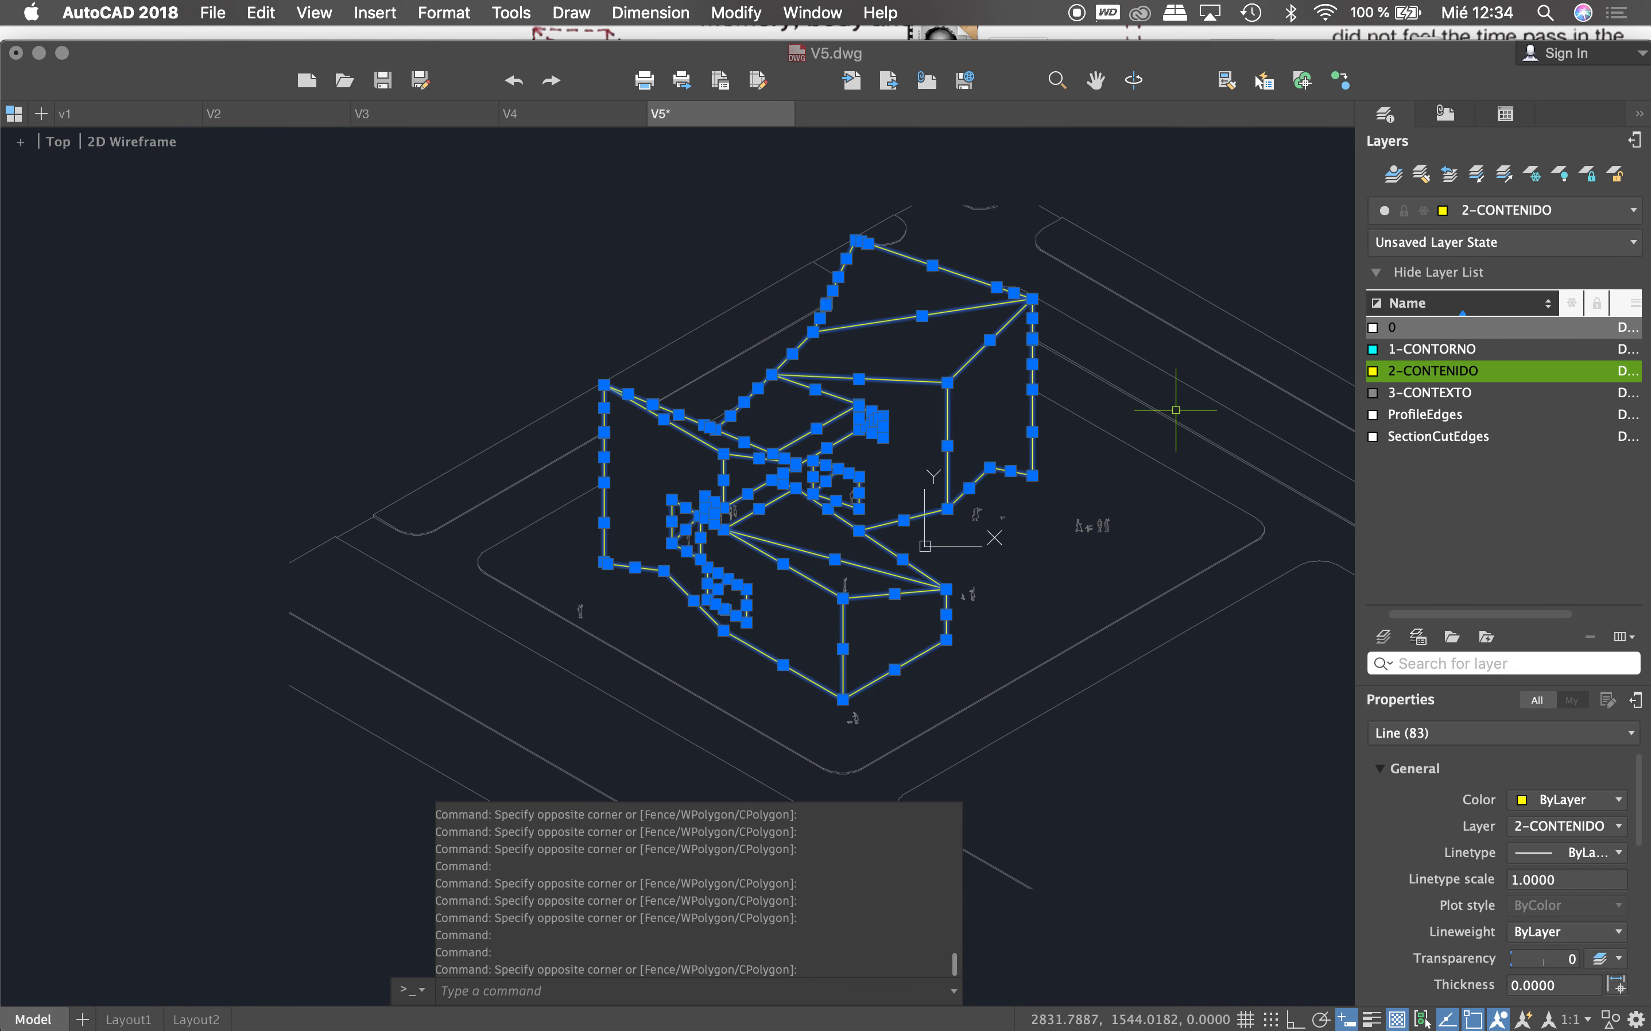
key("Escape")
Step: Put the vertical edge at the building's right side on the 1-CONTORNO layer
scroll(936, 674, "down", 2)
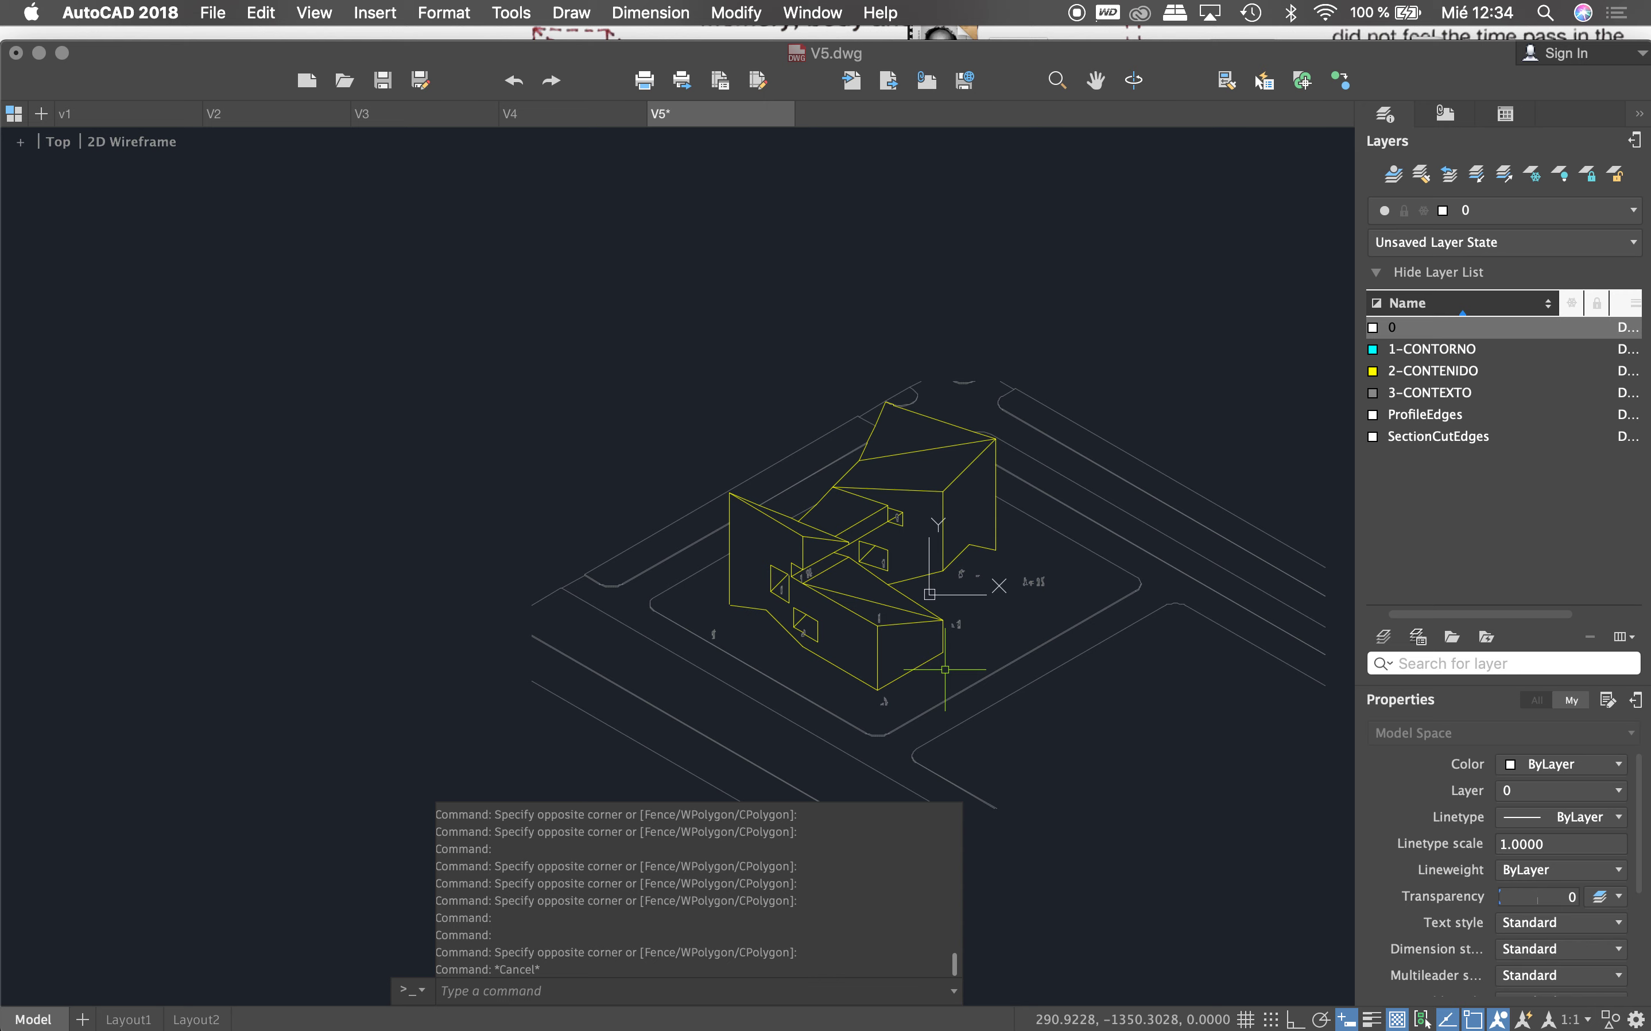
scroll(996, 511, "up", 3)
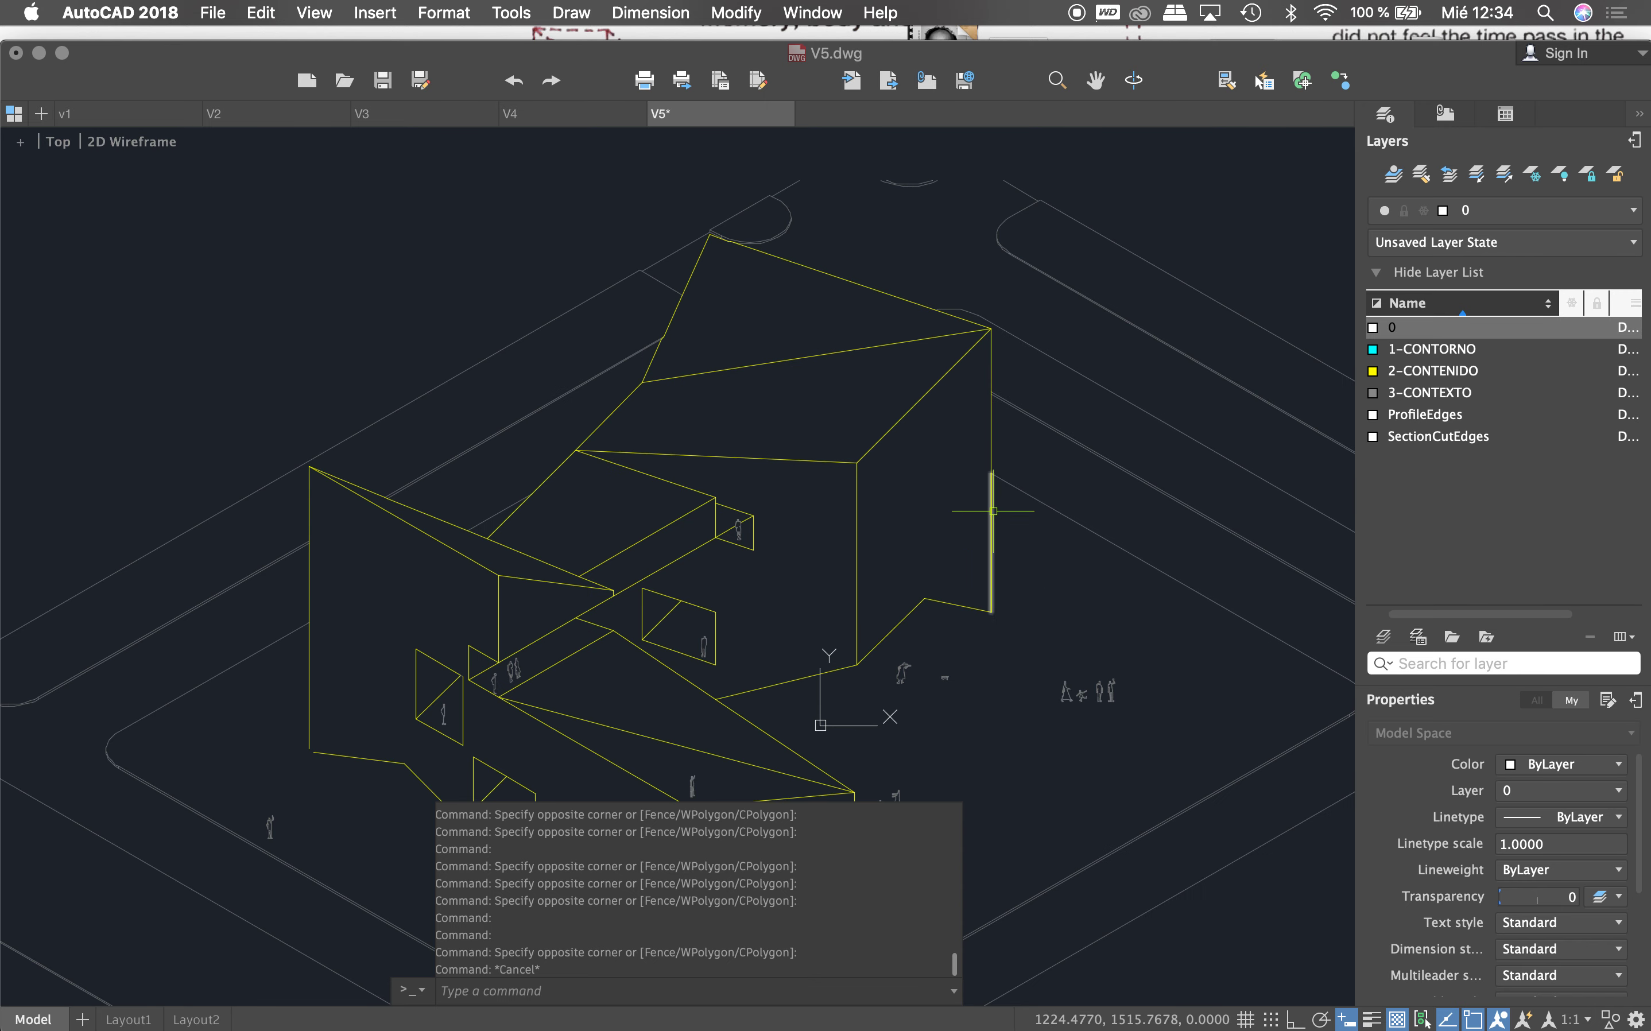
left_click(993, 511)
left_click(1556, 225)
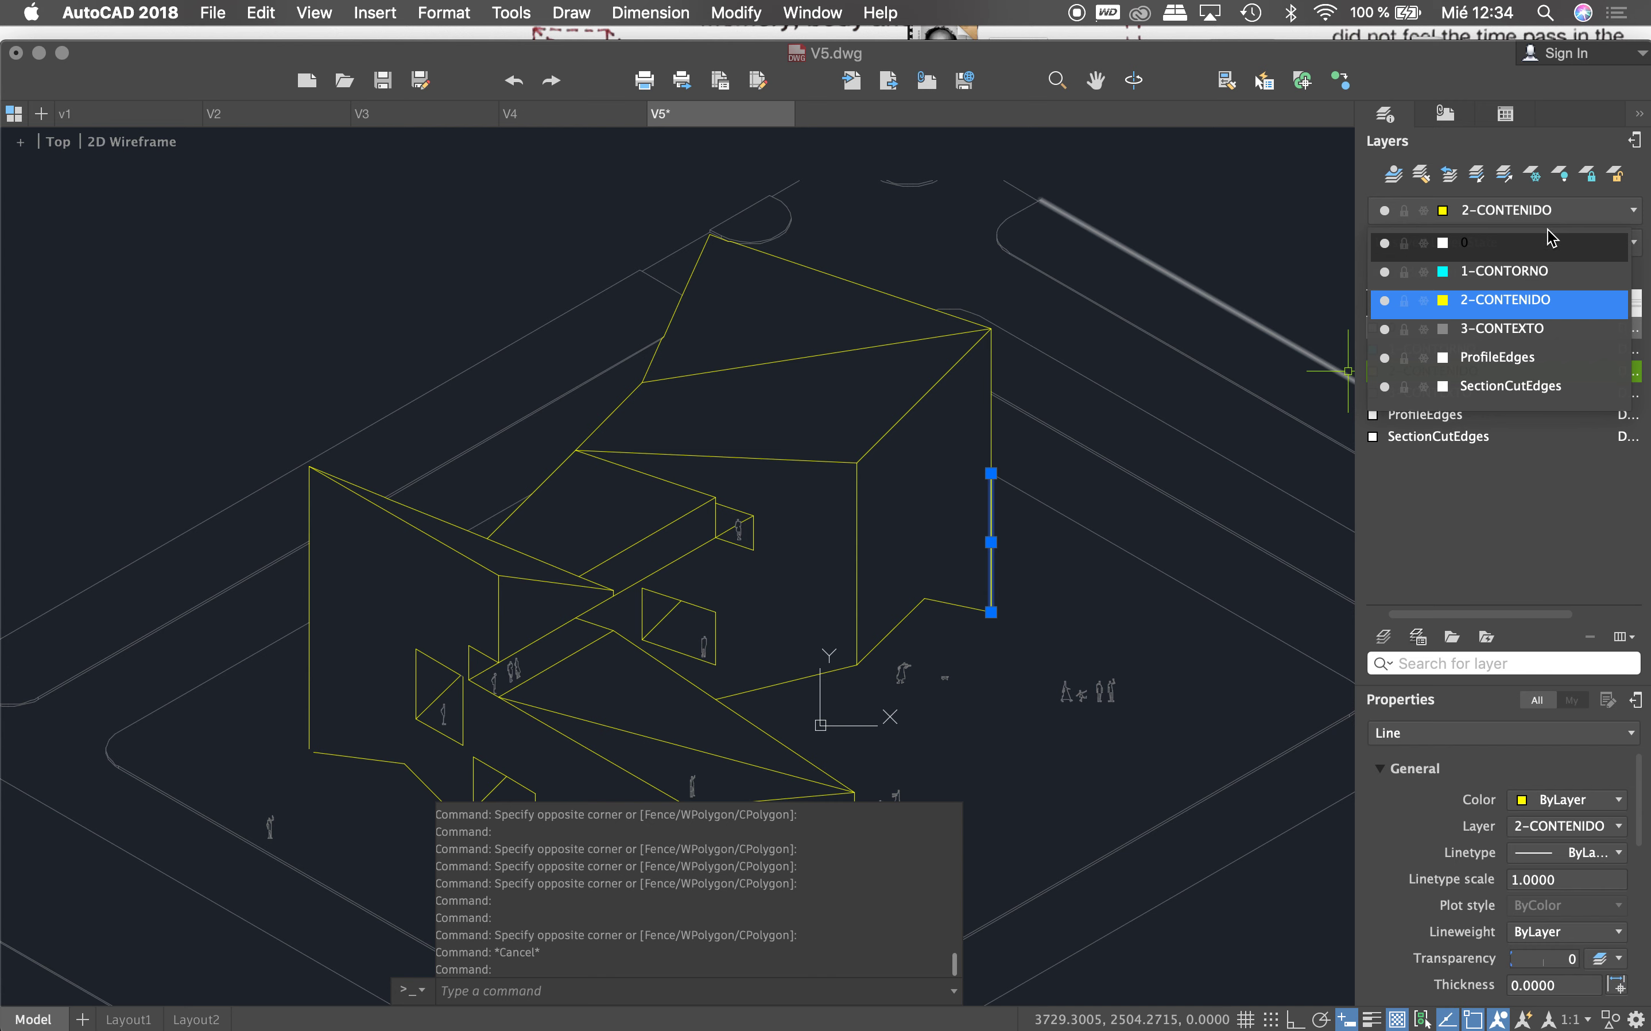
left_click(1548, 273)
key("Escape")
key("Escape")
Step: Use MATCHPROP with the cyan CONTORNO edge as source on the house's right-side edges
type("MA")
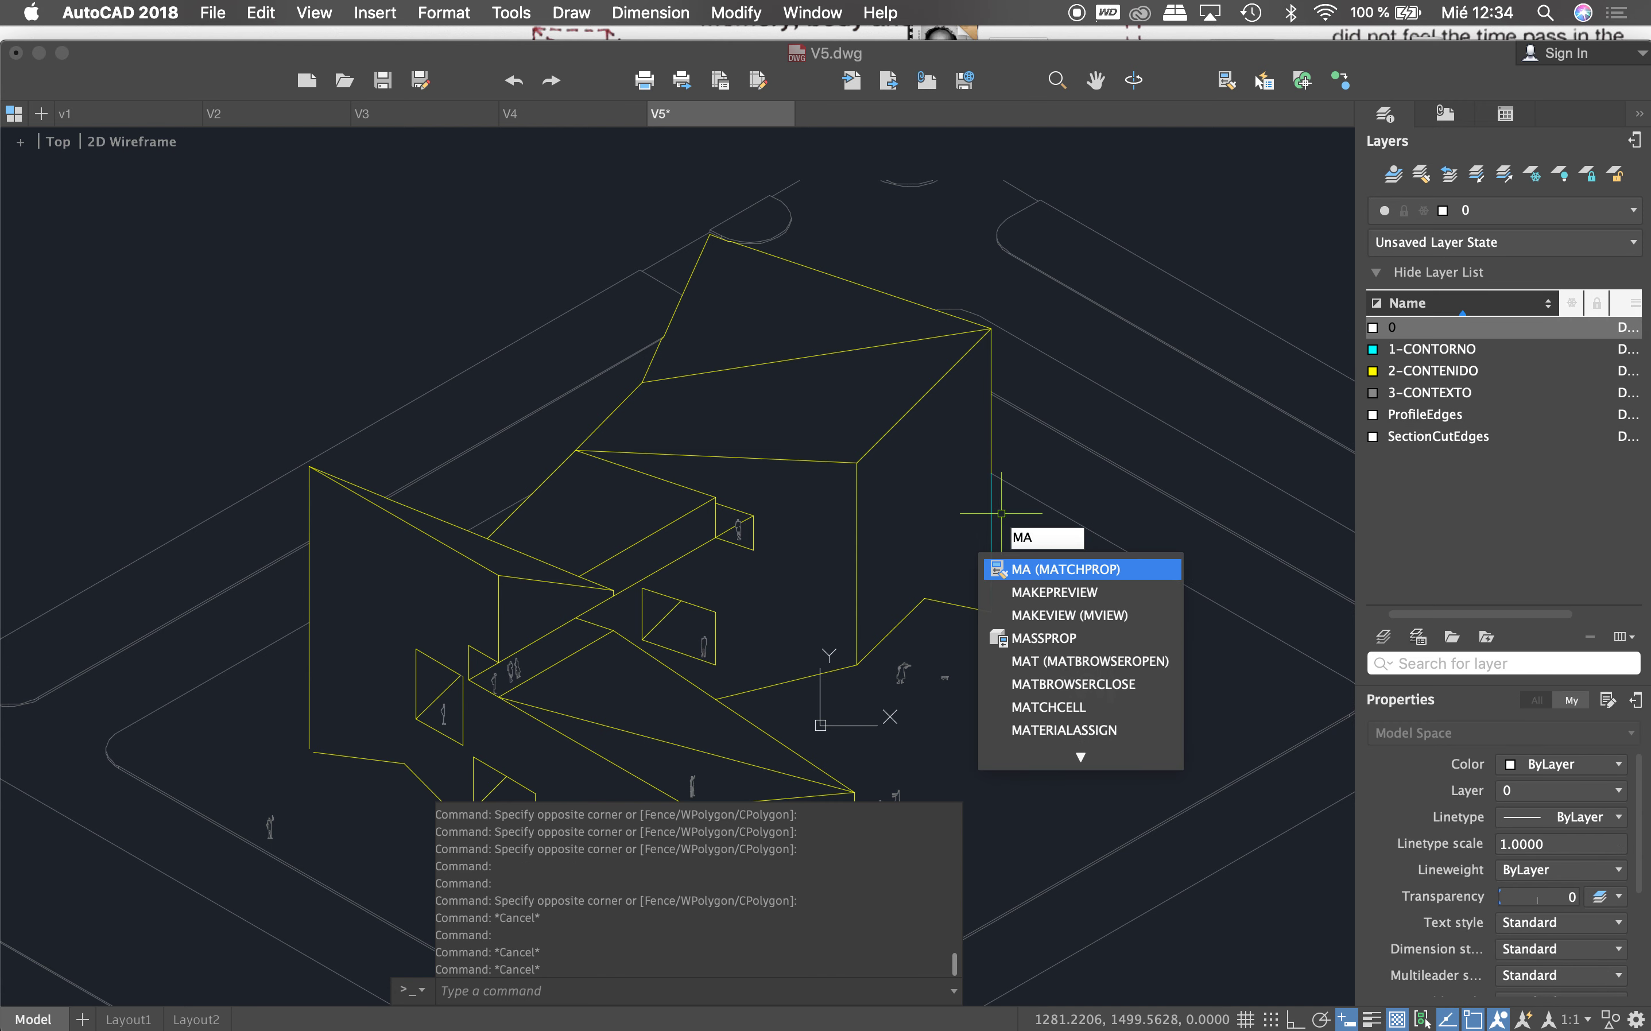
key("Return")
left_click(993, 518)
scroll(993, 464, "up", 4)
left_click(986, 293)
left_click(1012, 301)
left_click(1011, 263)
left_click(982, 259)
scroll(982, 259, "down", 5)
scroll(968, 273, "up", 5)
scroll(999, 341, "up", 2)
left_click(1014, 335)
left_click(981, 368)
scroll(1124, 432, "down", 5)
scroll(976, 401, "up", 6)
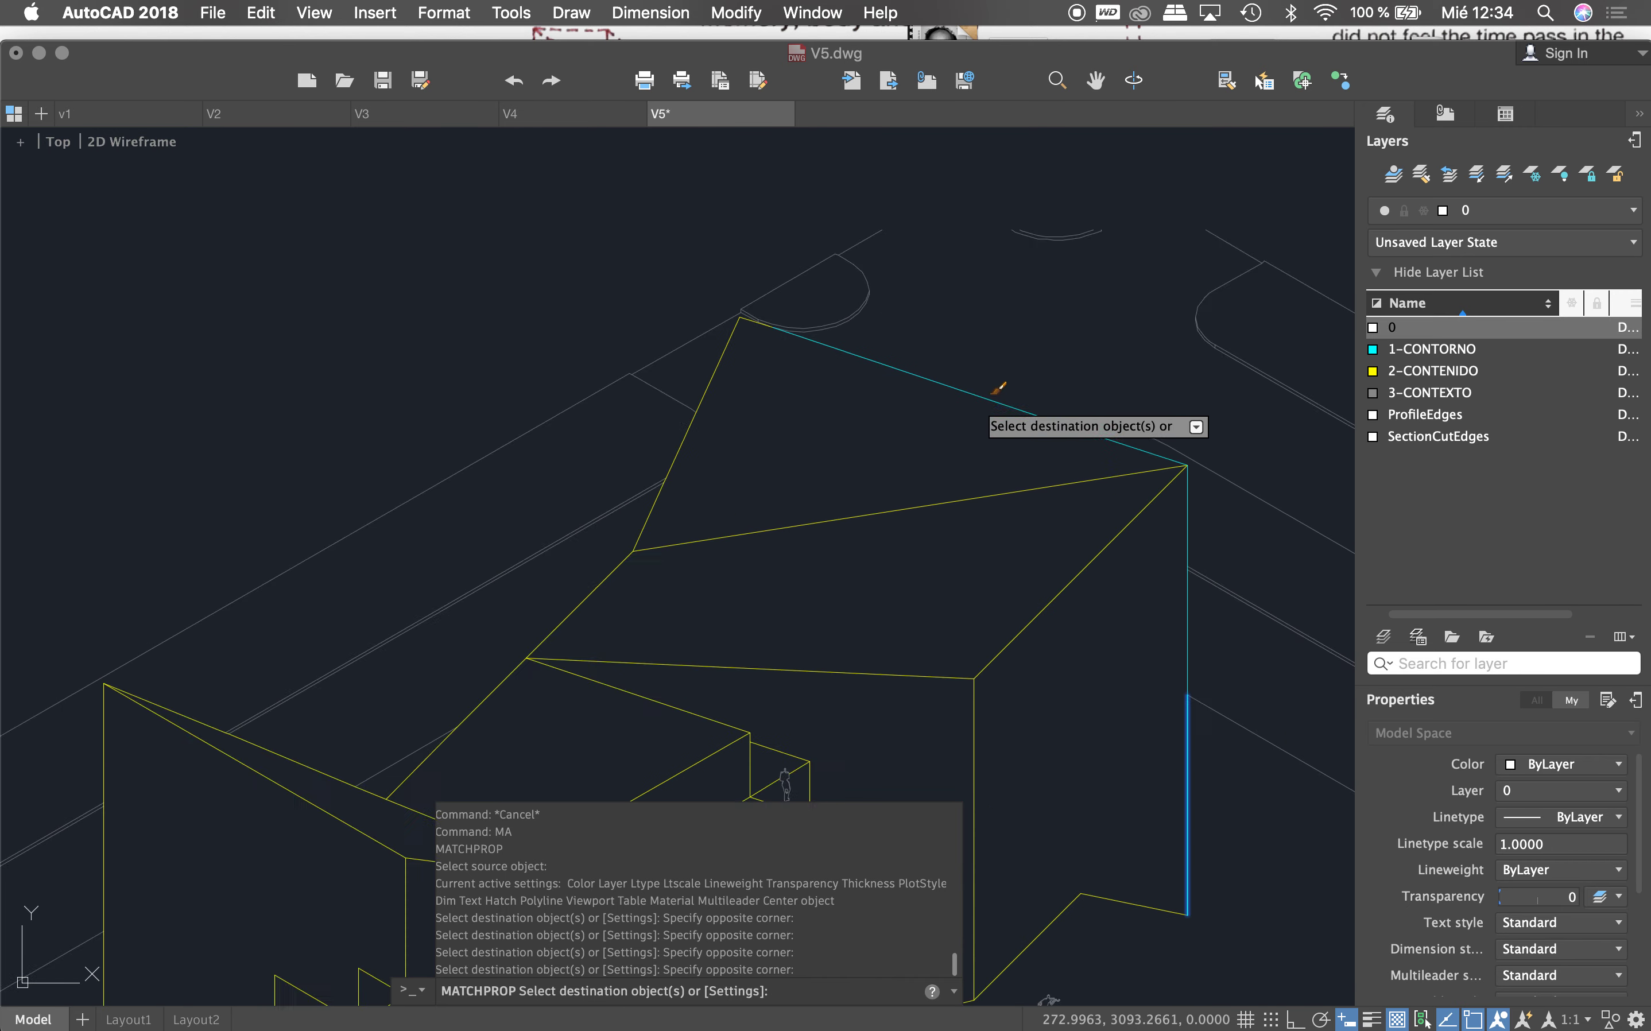
left_click(1063, 371)
left_click(1014, 440)
scroll(1014, 440, "down", 4)
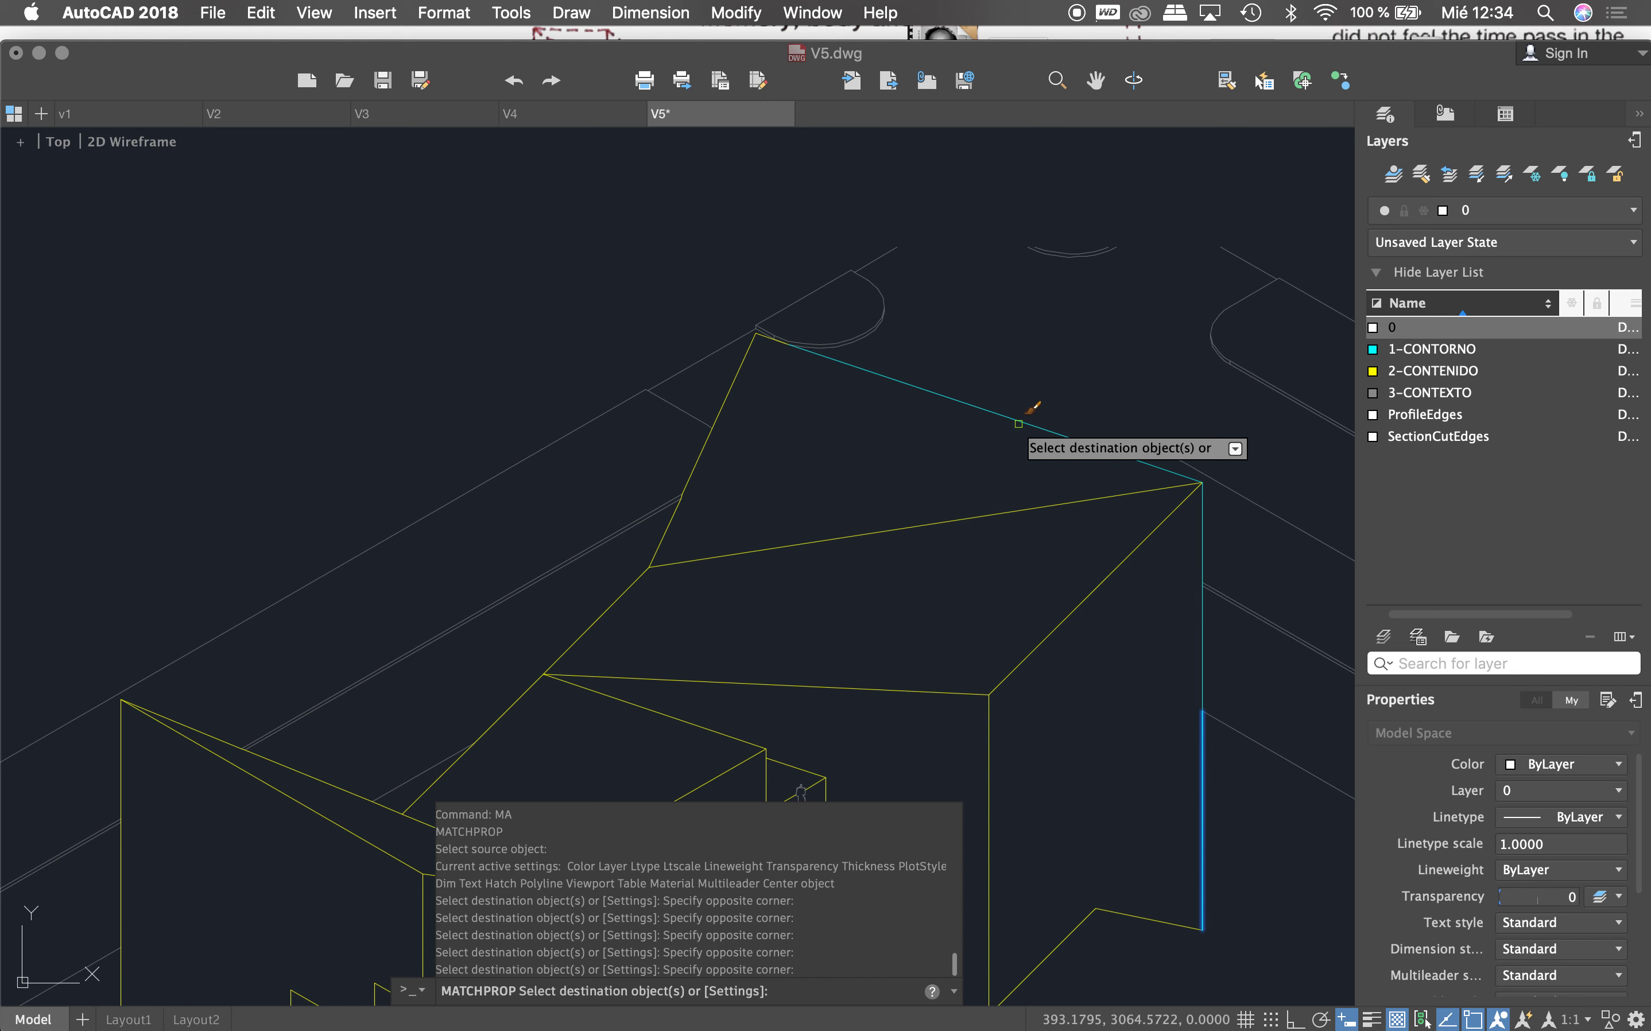
scroll(822, 336, "up", 5)
Step: Turn the top, corner, diagonal and long lower outline edges cyan
left_click(627, 280)
left_click(677, 296)
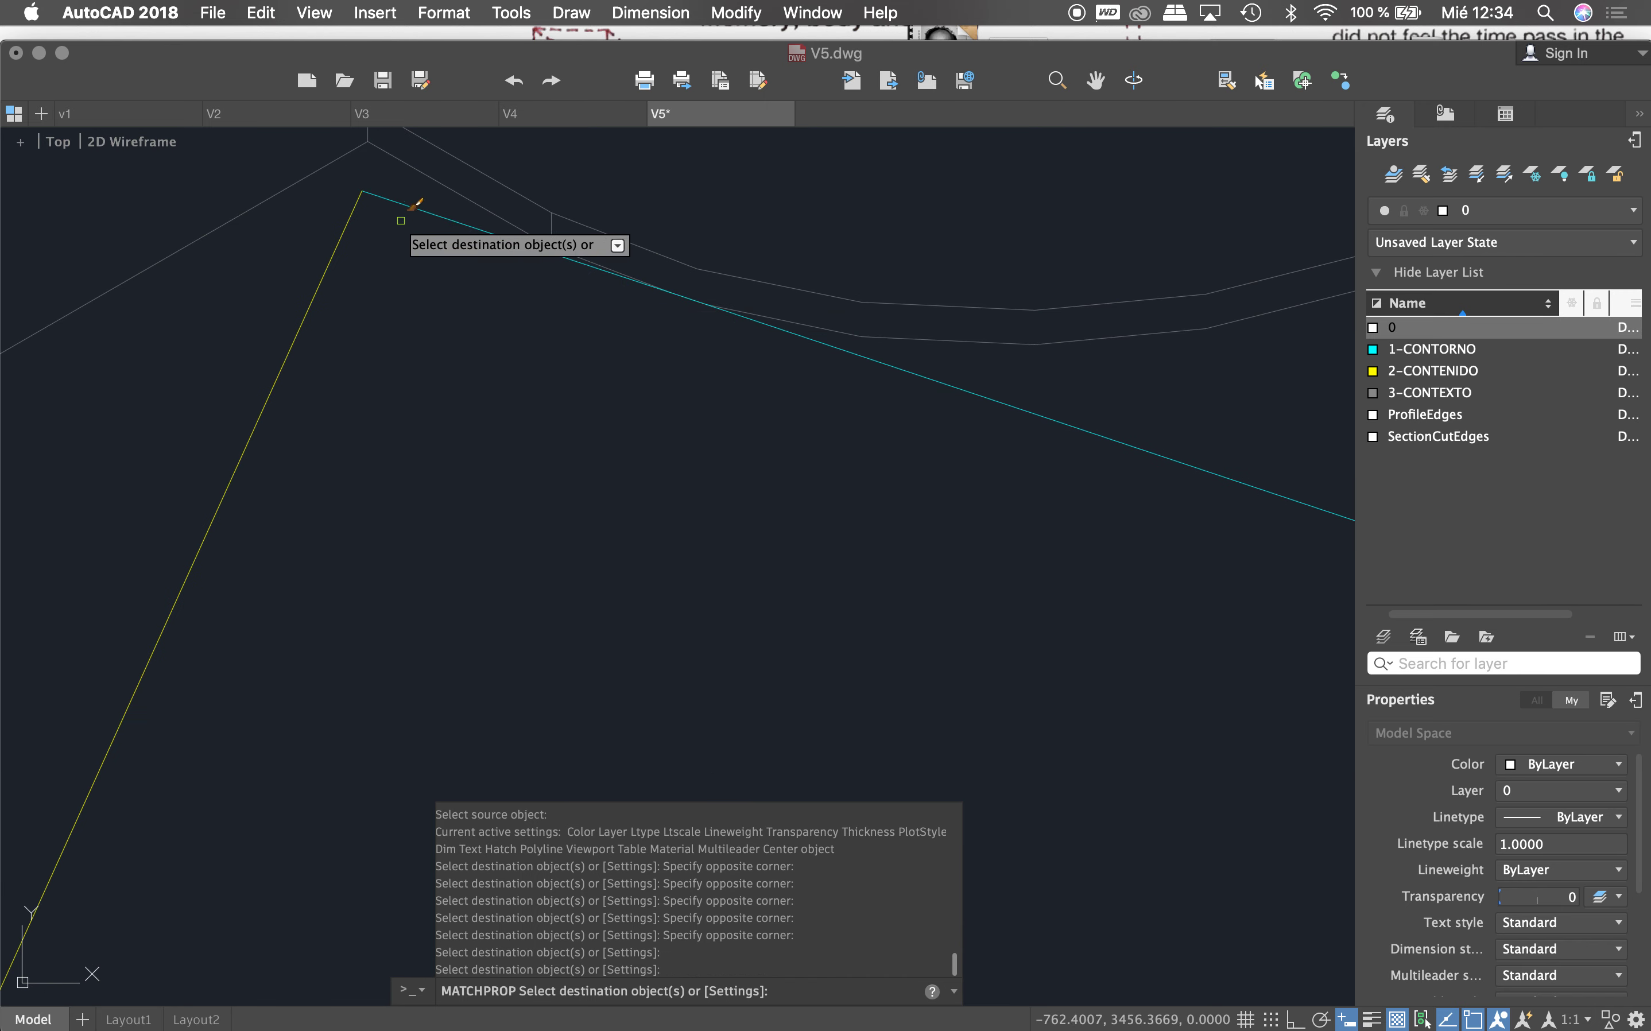
left_click_drag(387, 164, 314, 242)
scroll(545, 273, "down", 3)
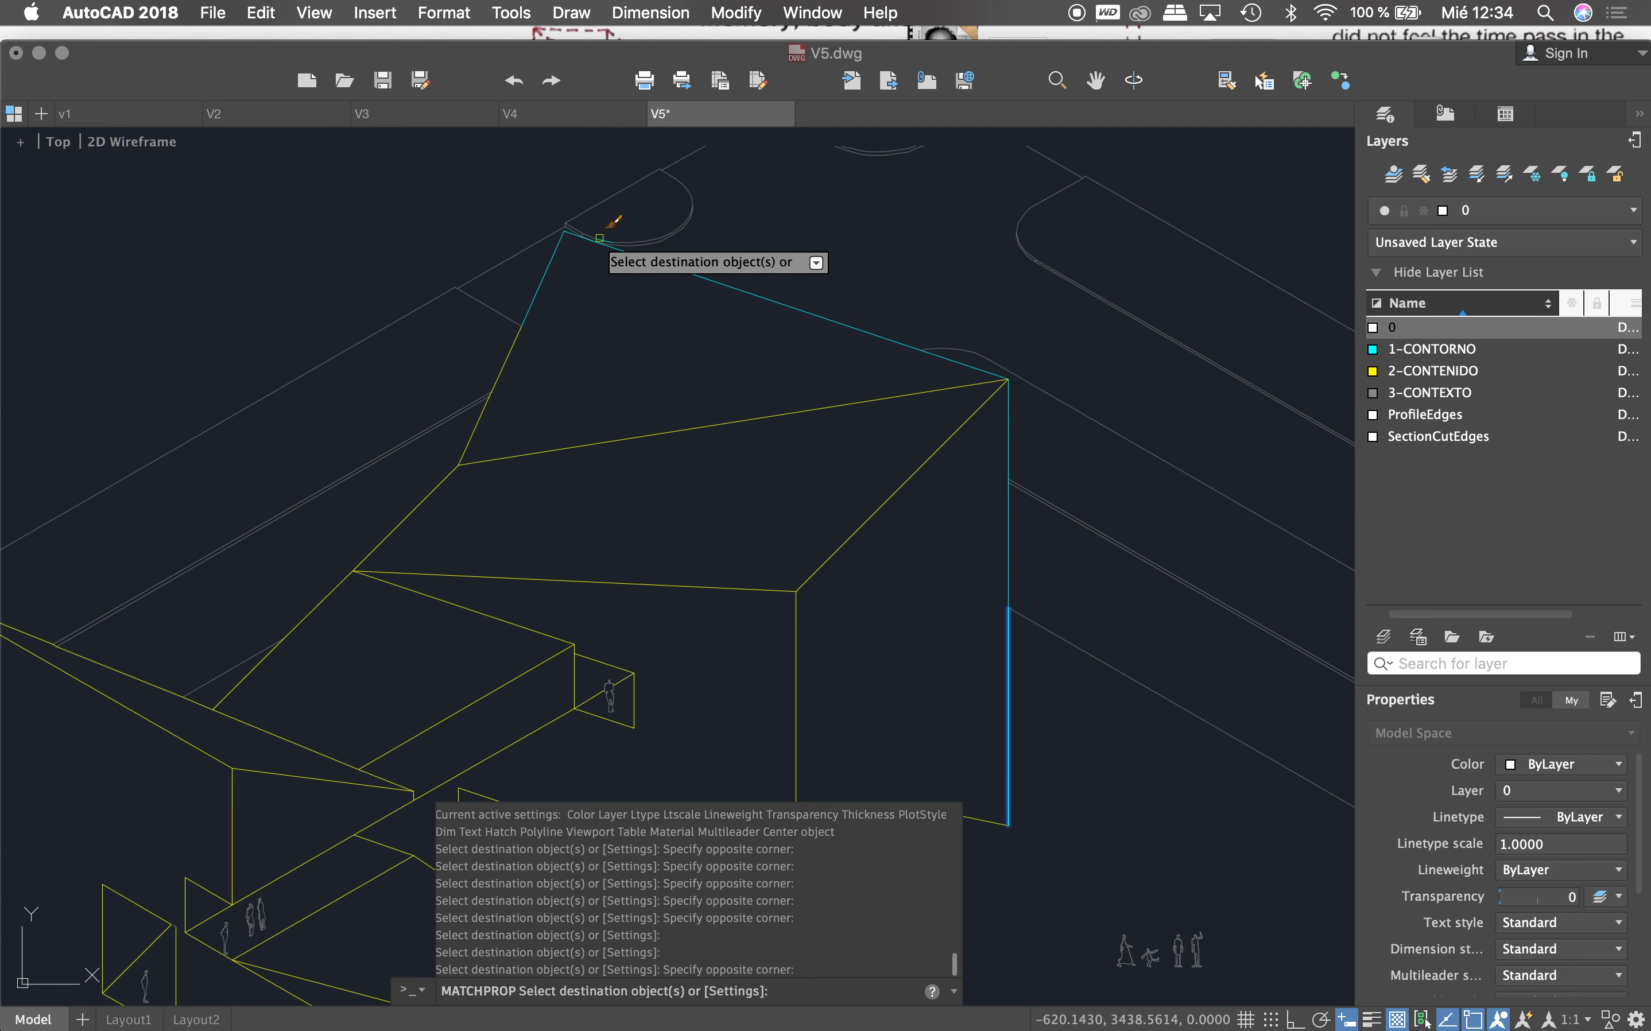
left_click(521, 329)
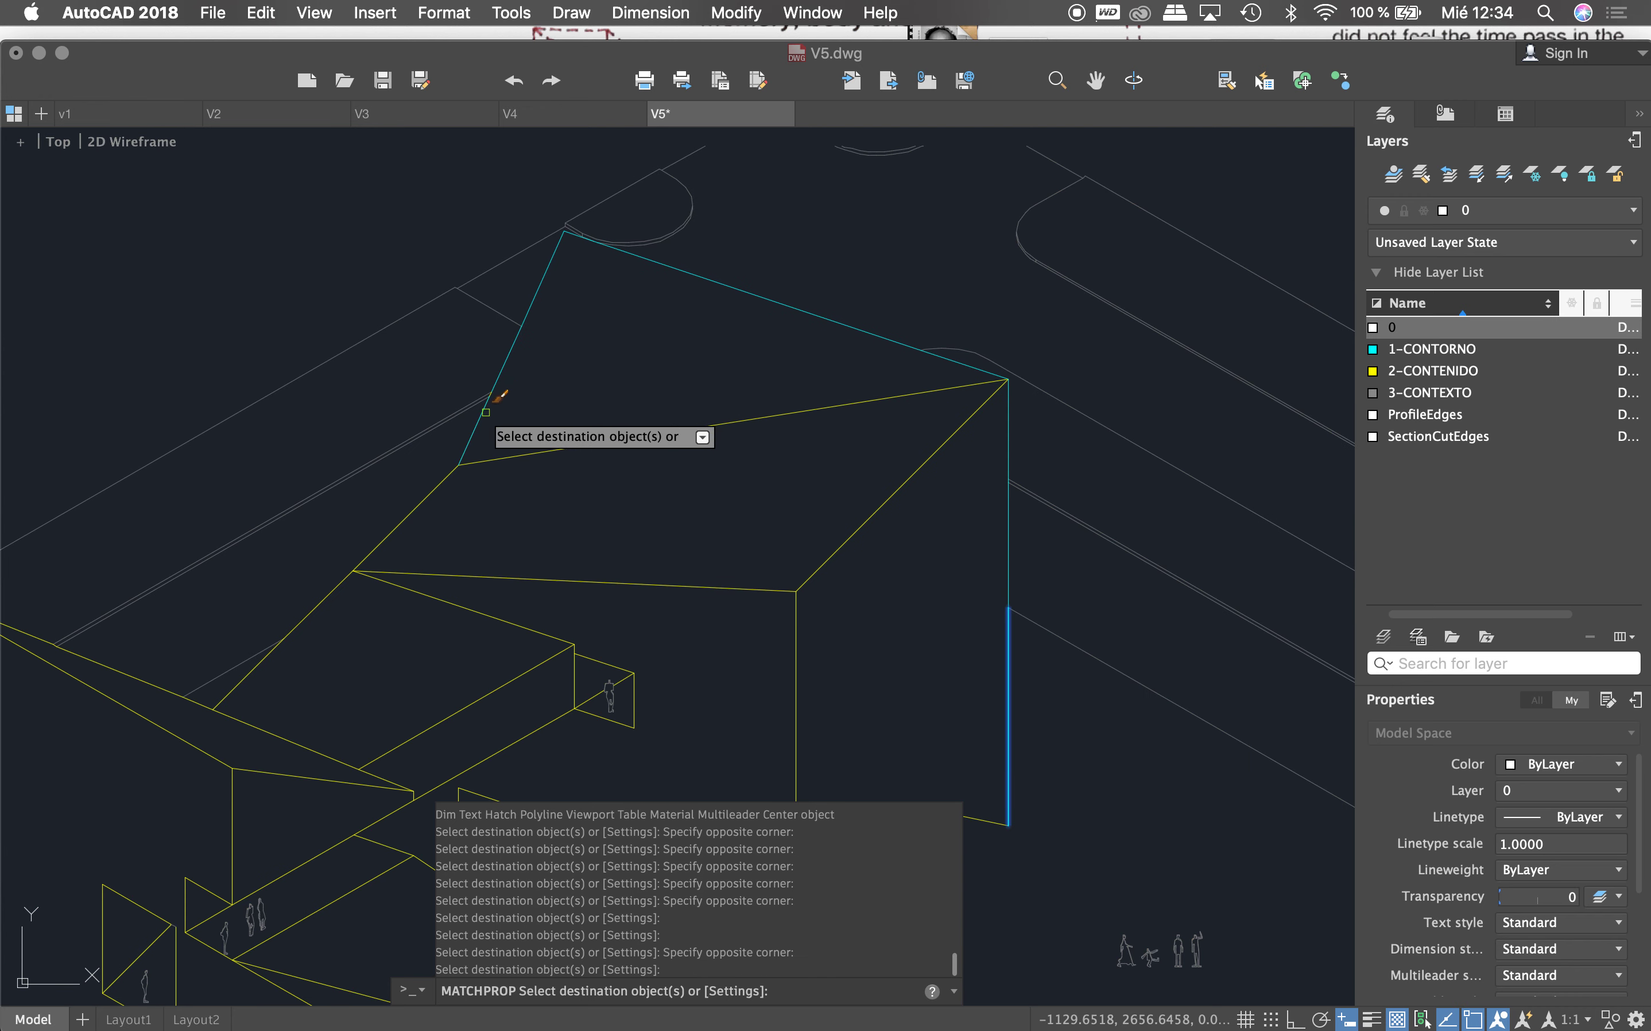
scroll(491, 327, "up", 3)
left_click(480, 337)
left_click(553, 410)
scroll(756, 280, "down", 5)
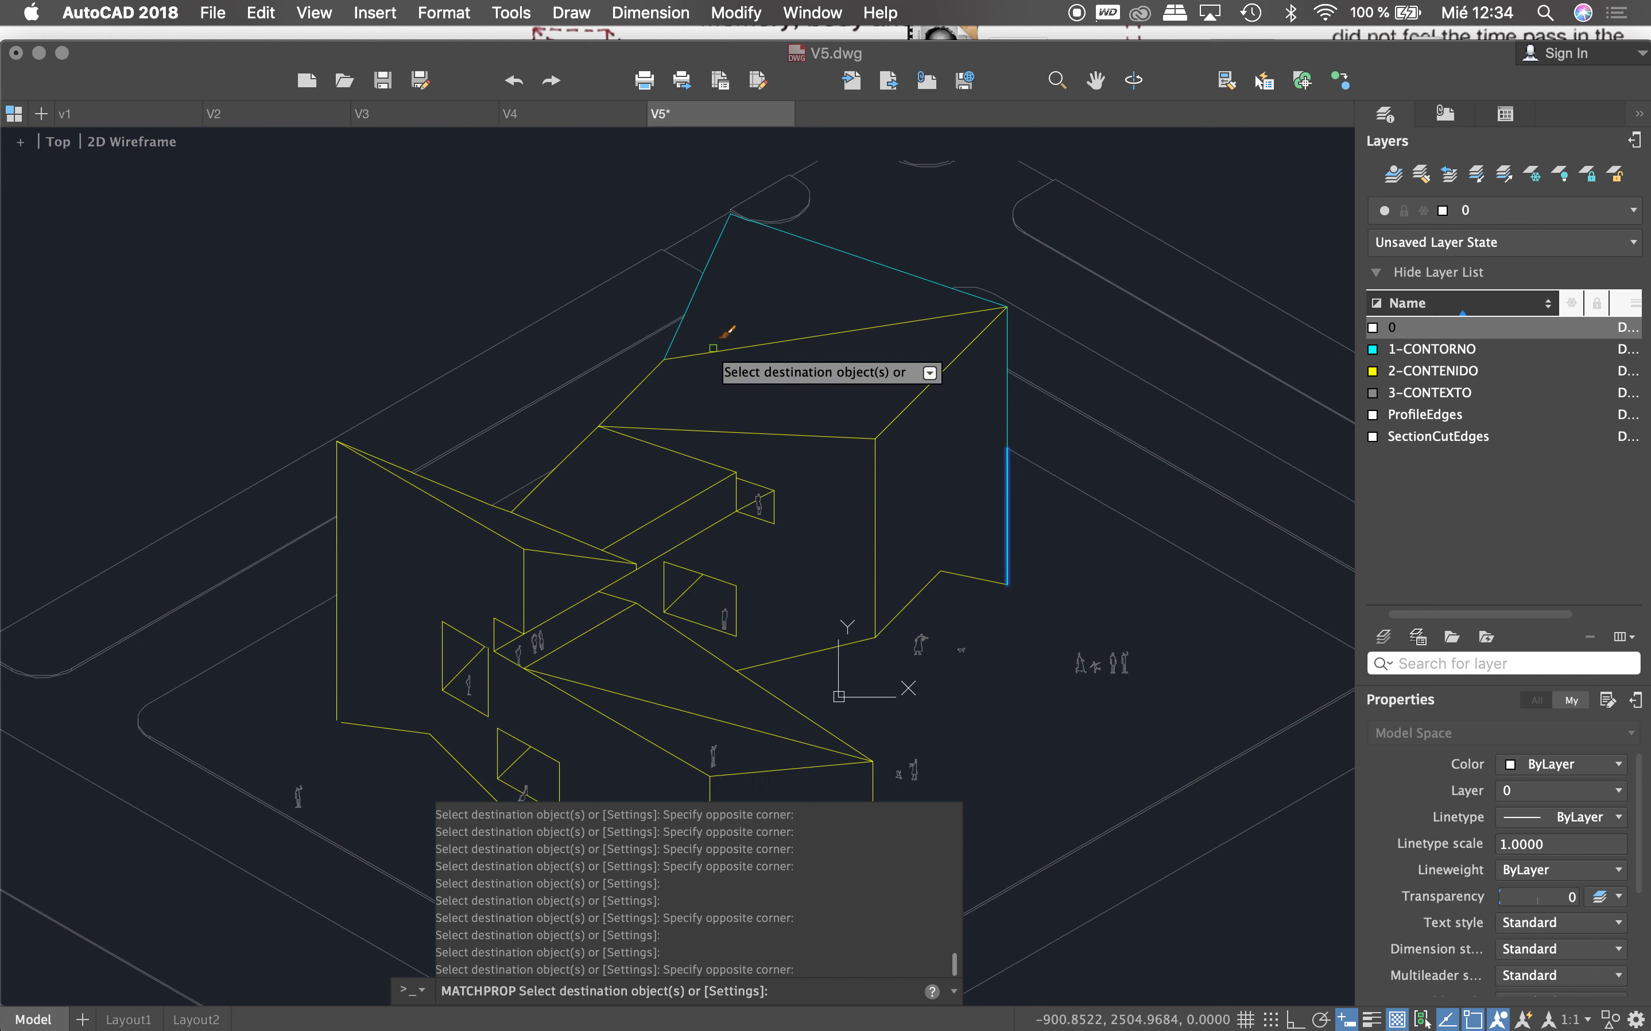
scroll(713, 346, "up", 3)
left_click(615, 330)
scroll(744, 254, "down", 3)
scroll(639, 336, "up", 3)
left_click(579, 308)
left_click(369, 446)
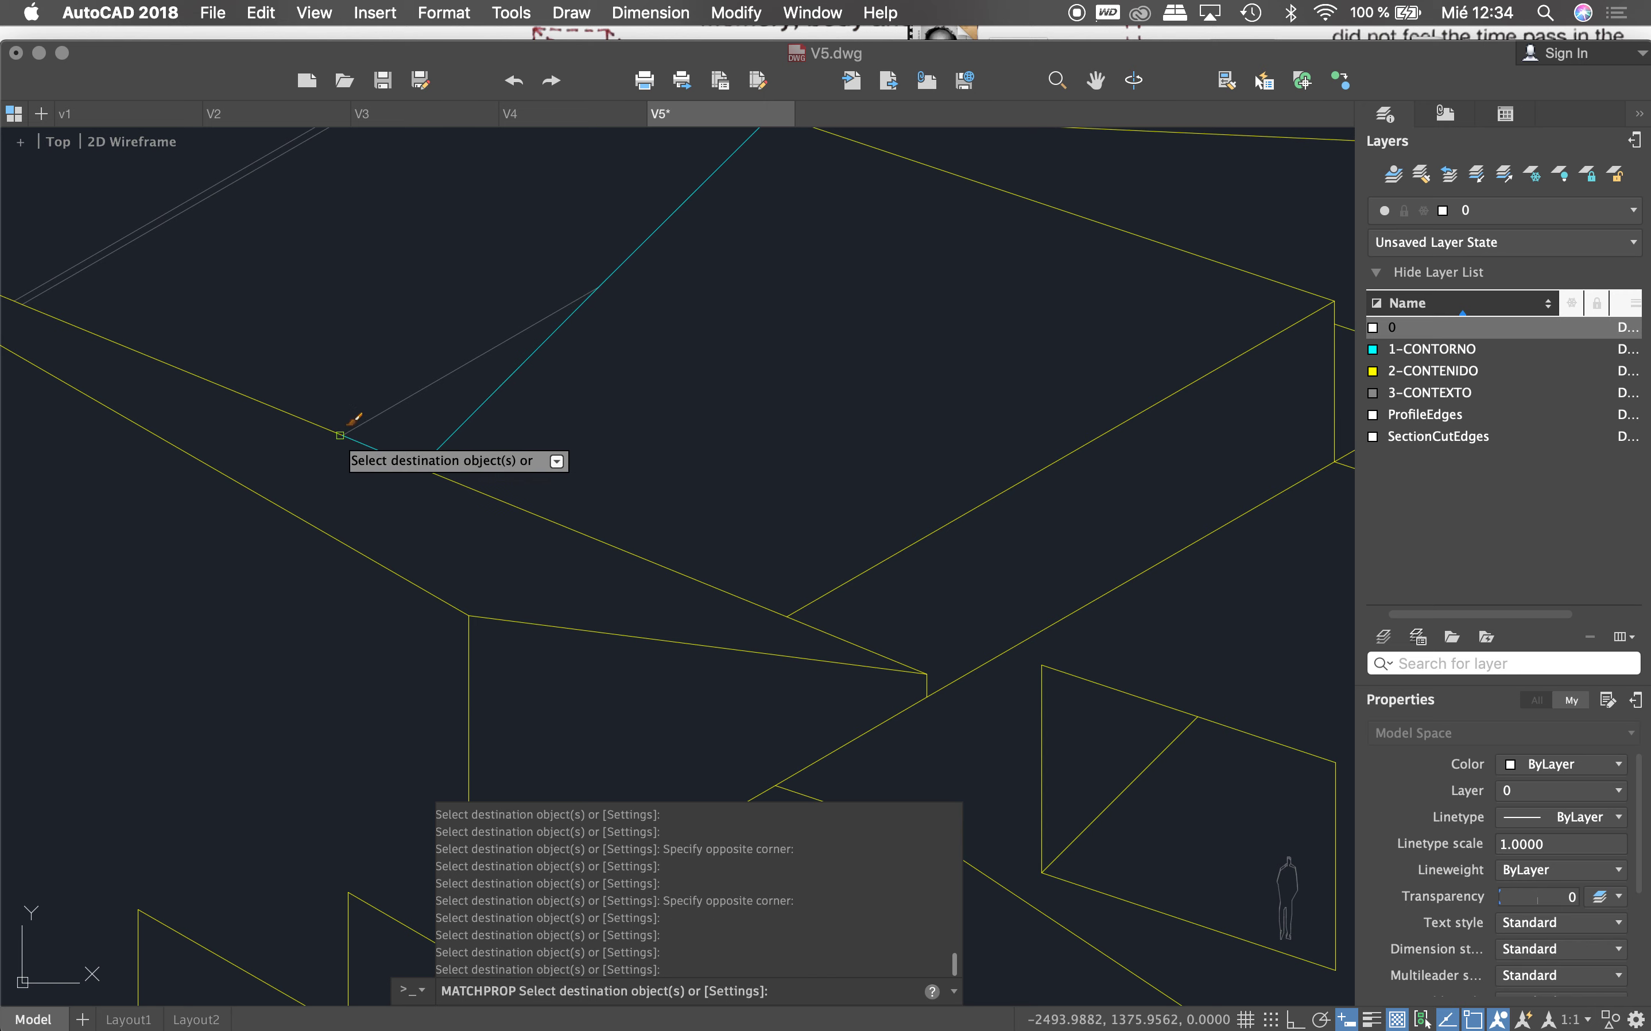
left_click(331, 429)
scroll(341, 429, "down", 5)
scroll(556, 390, "up", 3)
scroll(556, 390, "up", 3)
left_click(461, 266)
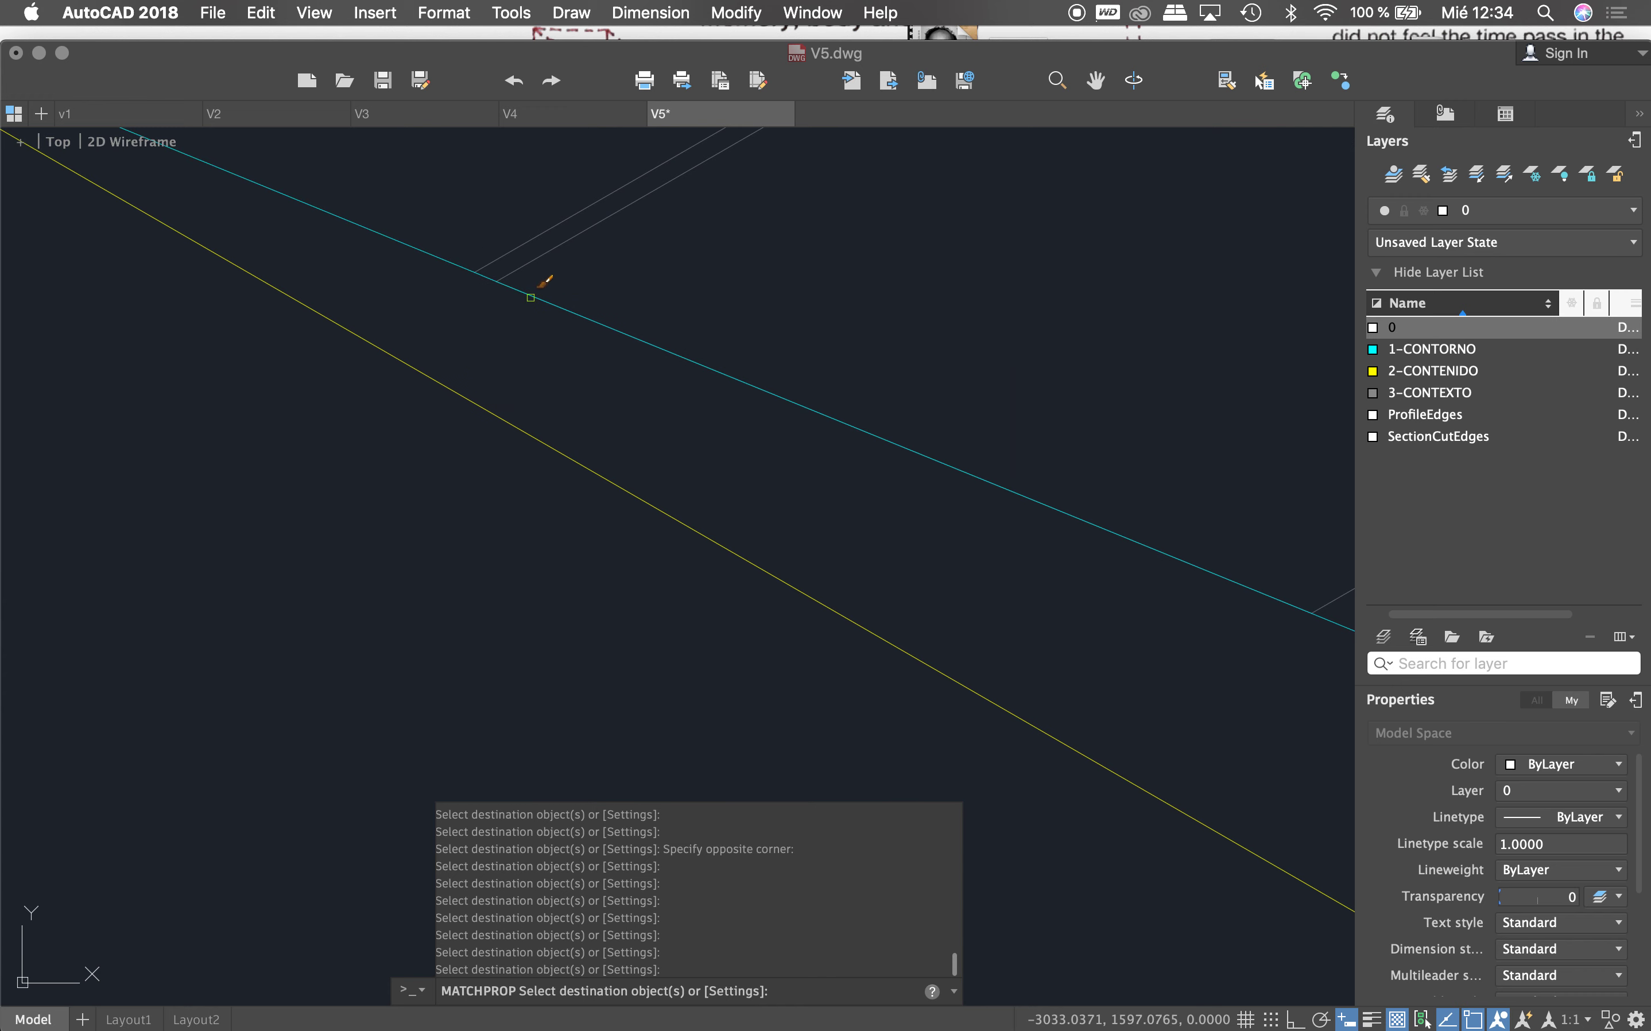
scroll(491, 301, "down", 2)
left_click(269, 285)
left_click(227, 436)
left_click(337, 647)
left_click(246, 667)
left_click(298, 883)
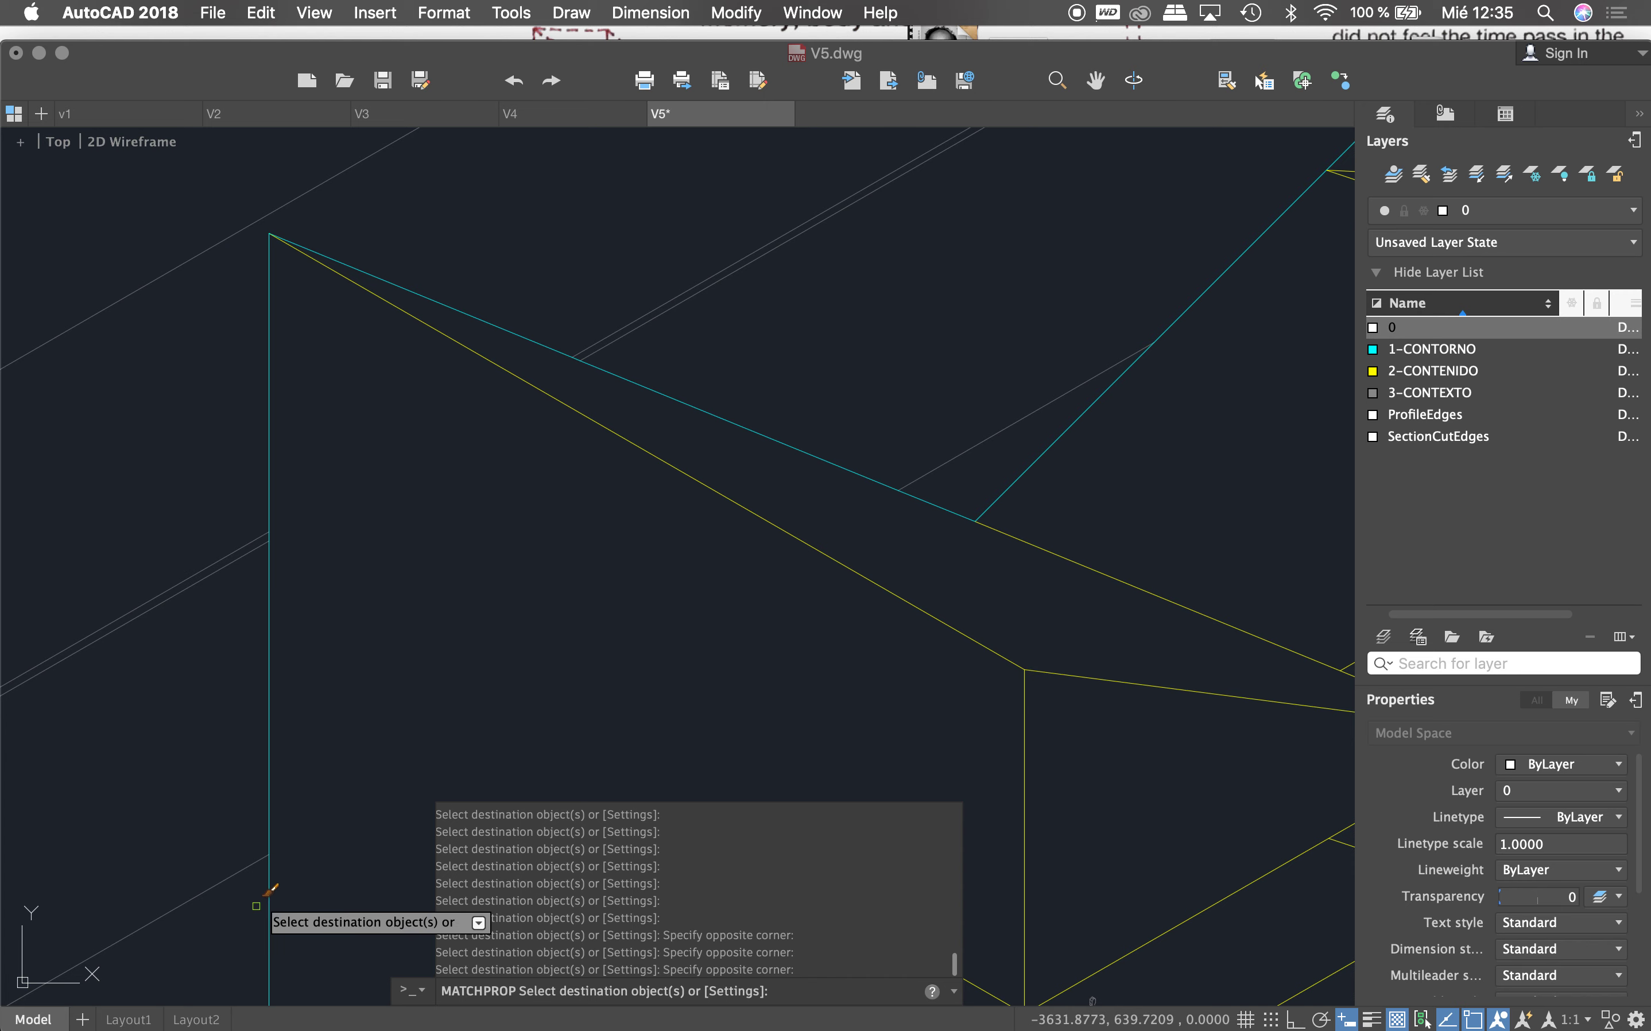
Step: Turn the building's lower-right and nearby edges cyan, then end MATCHPROP
scroll(457, 300, "down", 5)
scroll(436, 454, "up", 2)
scroll(430, 494, "up", 5)
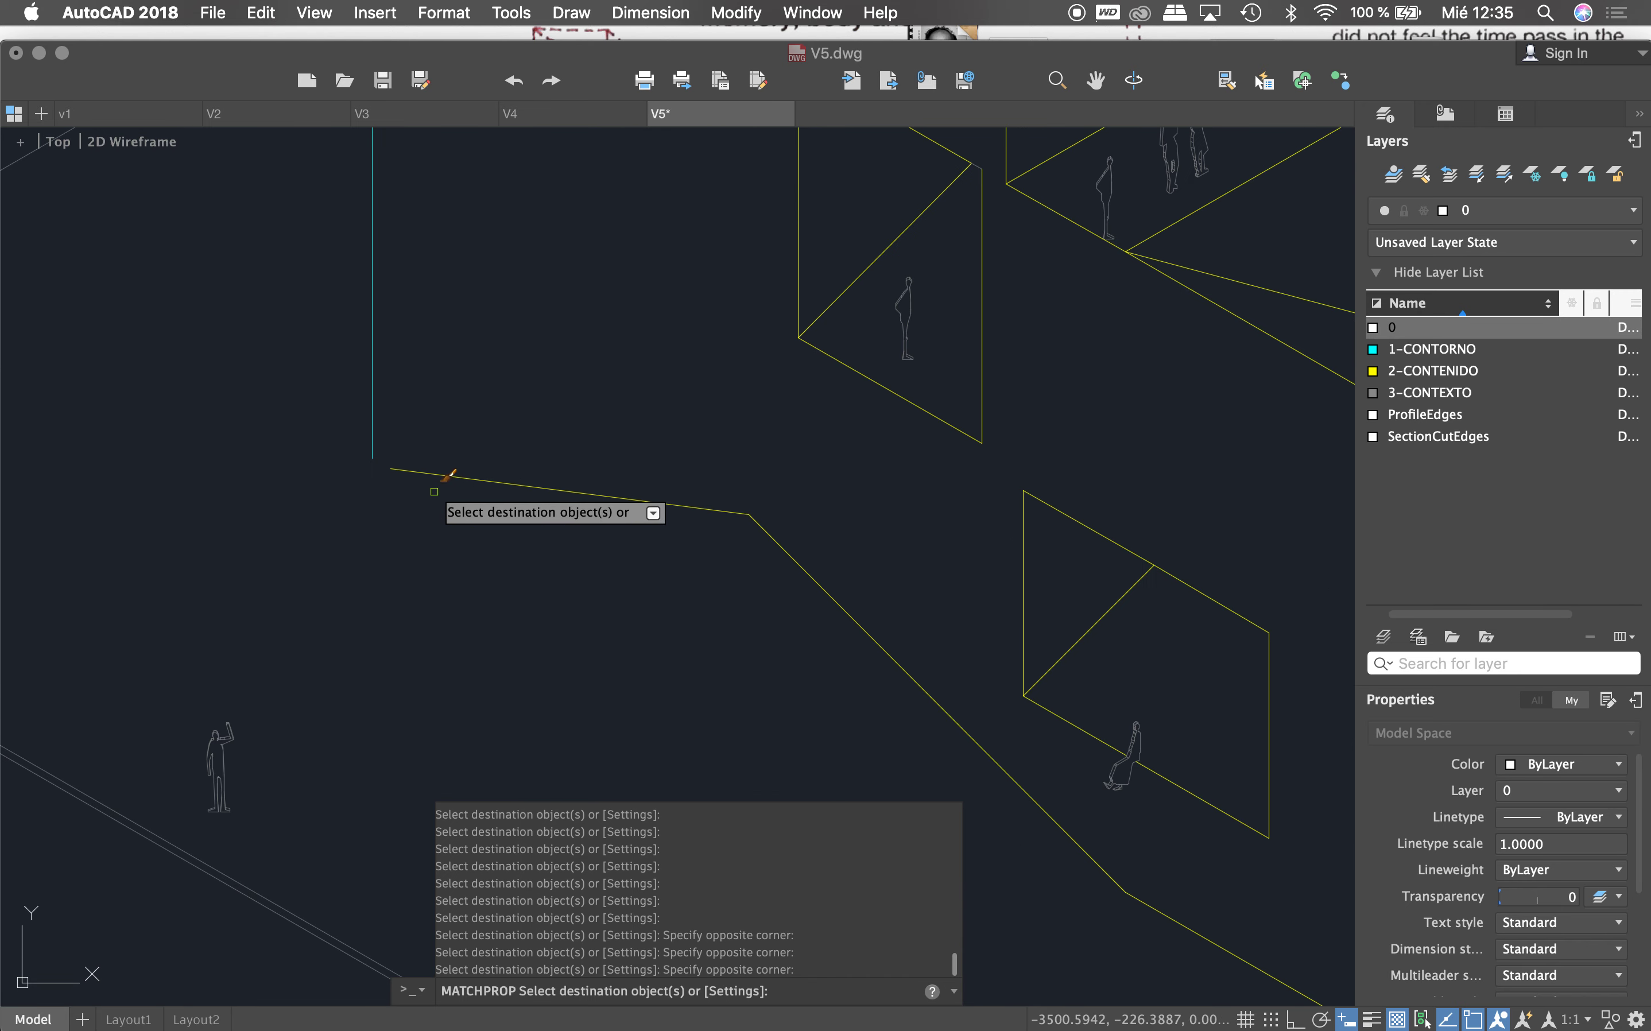
left_click(440, 475)
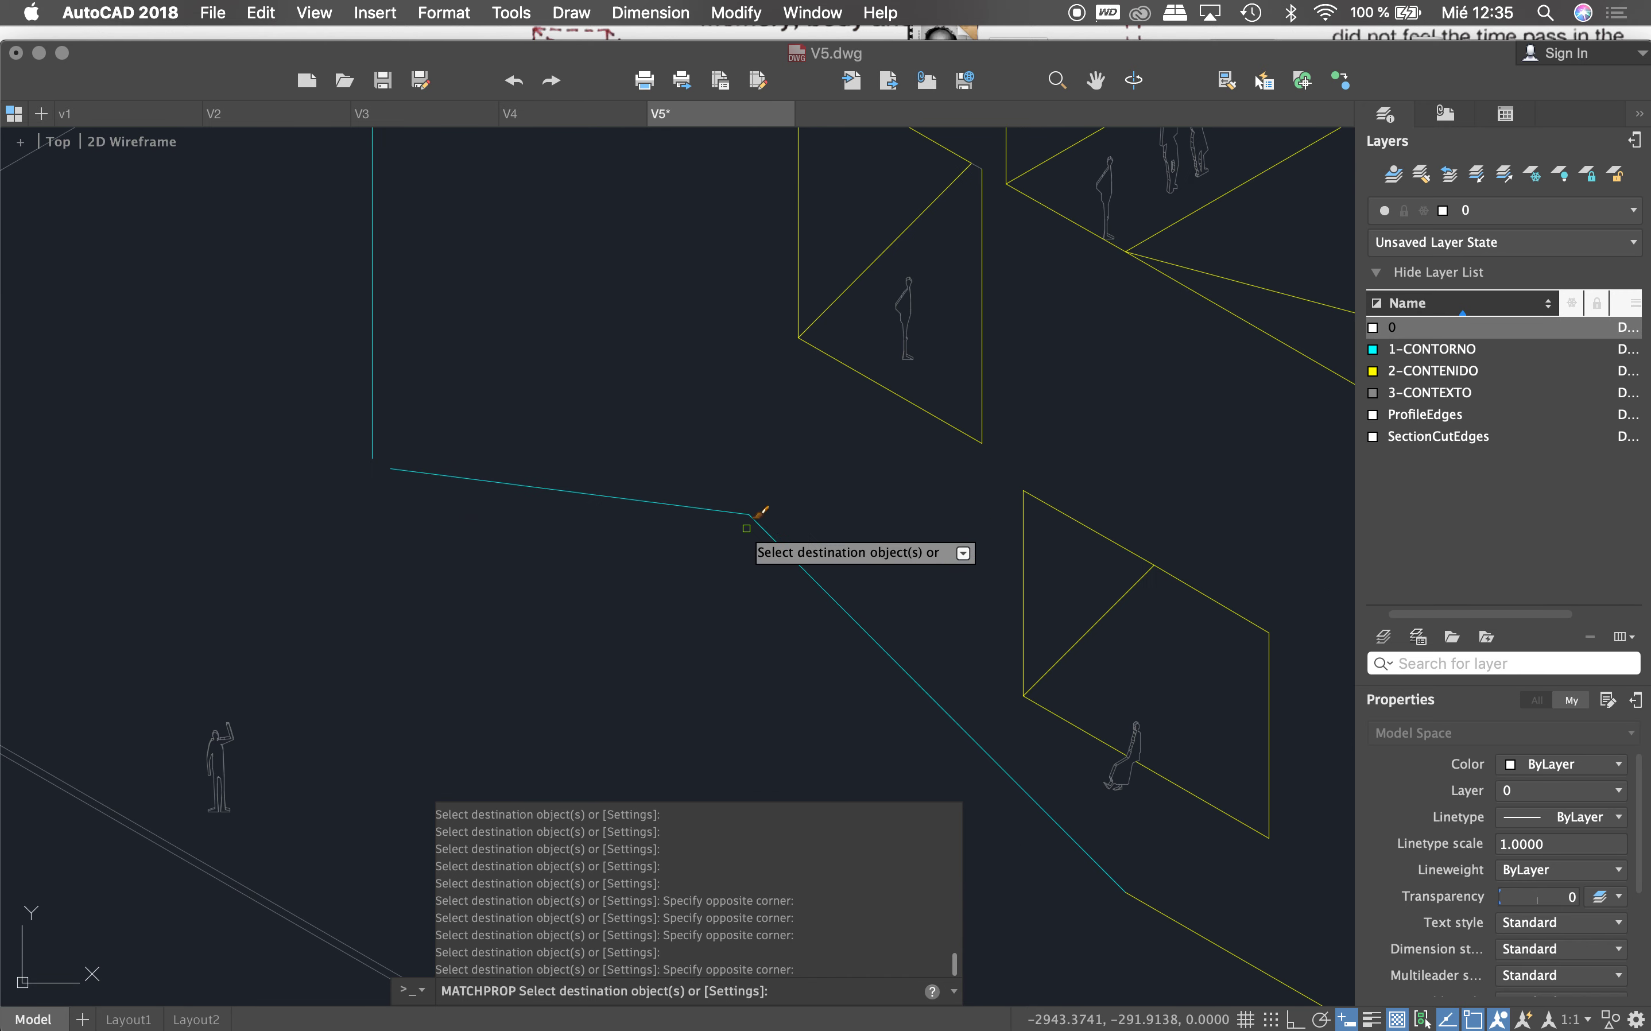
scroll(757, 512, "down", 5)
left_click(842, 483)
left_click(961, 506)
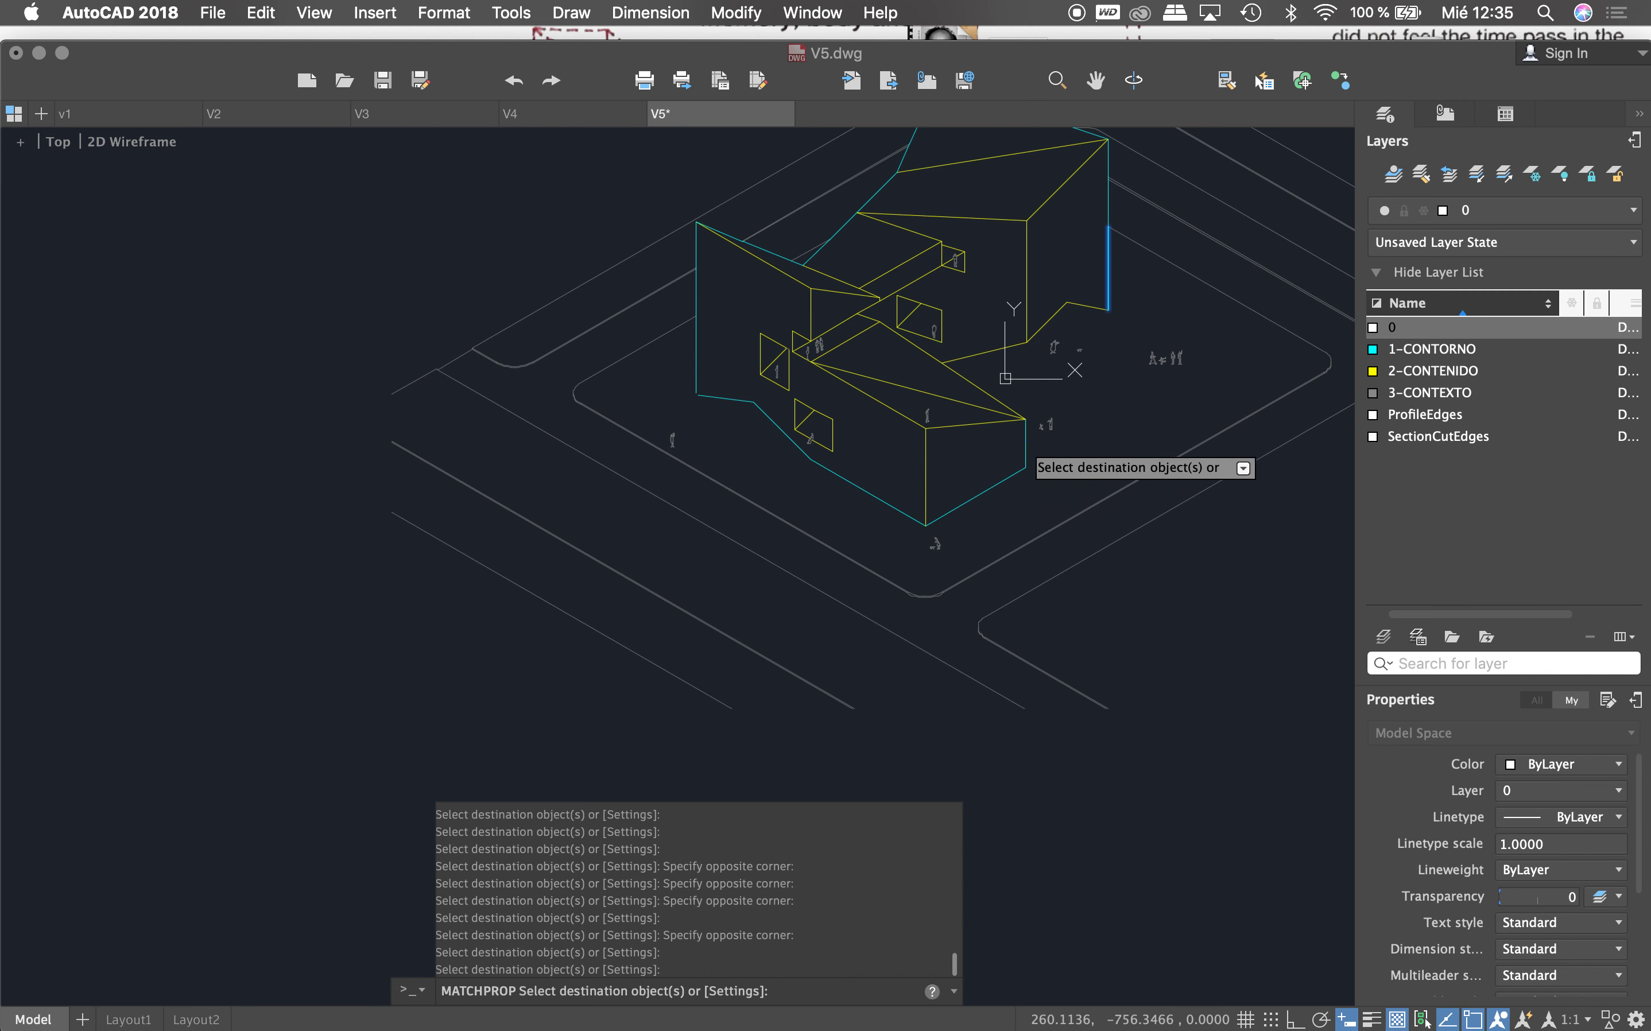
left_click(1027, 440)
left_click(1009, 406)
left_click(1002, 349)
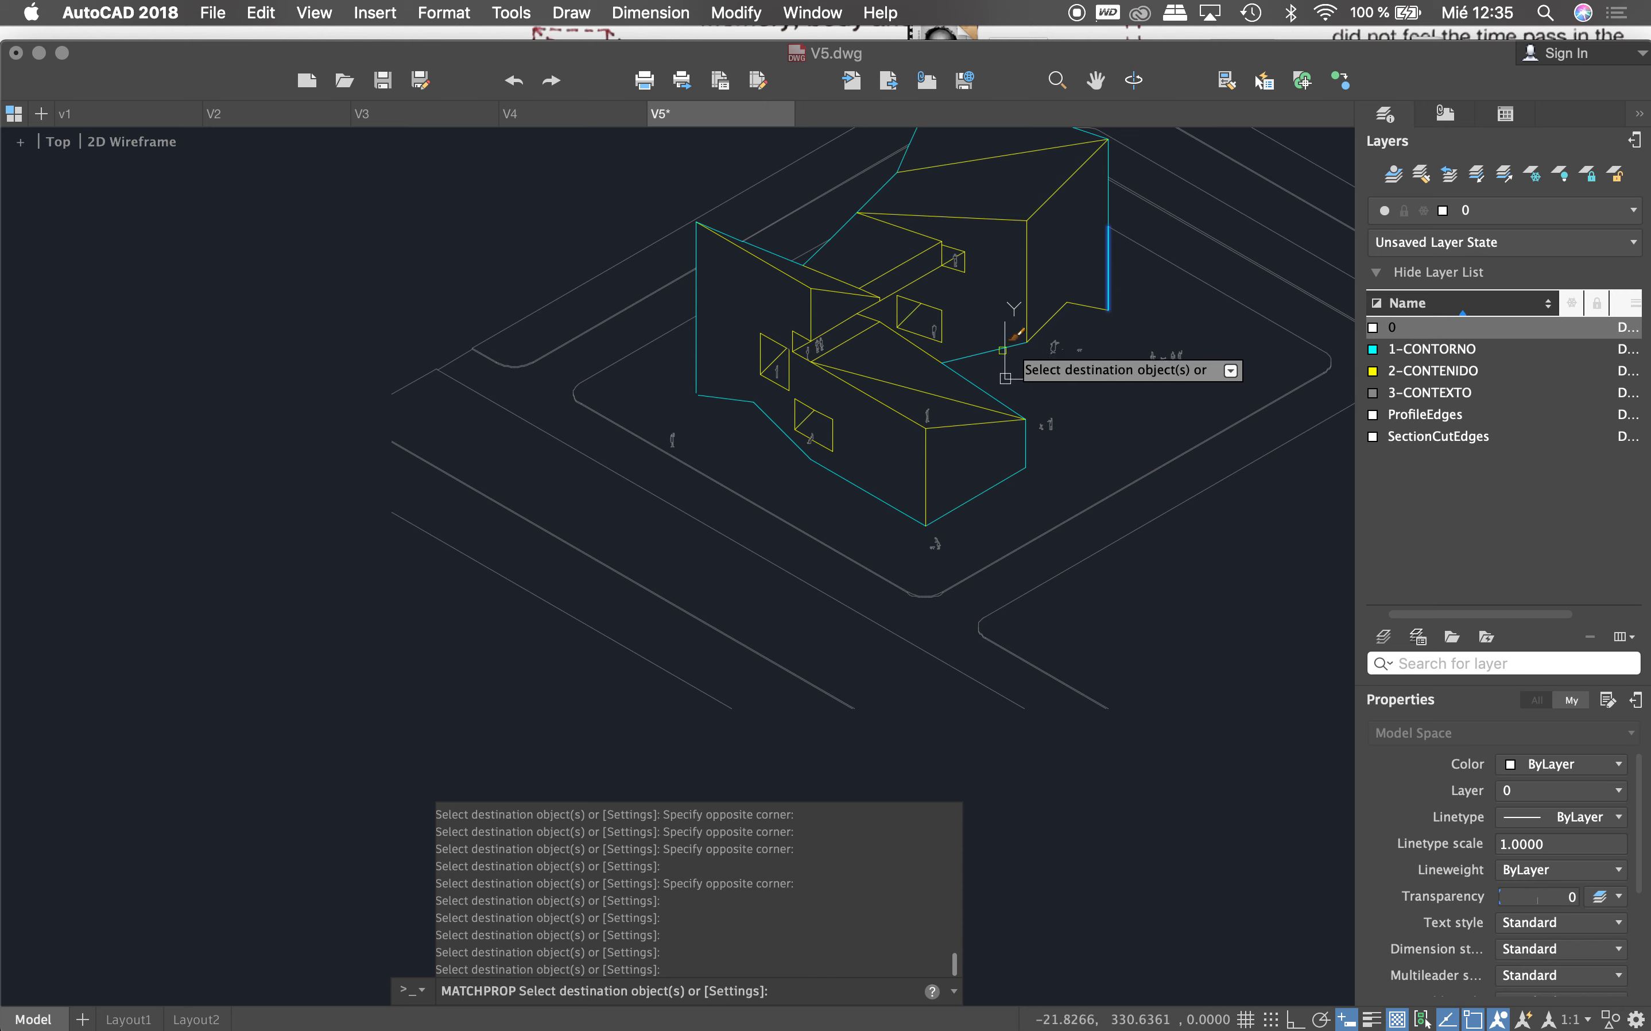
left_click(1047, 322)
left_click(1076, 306)
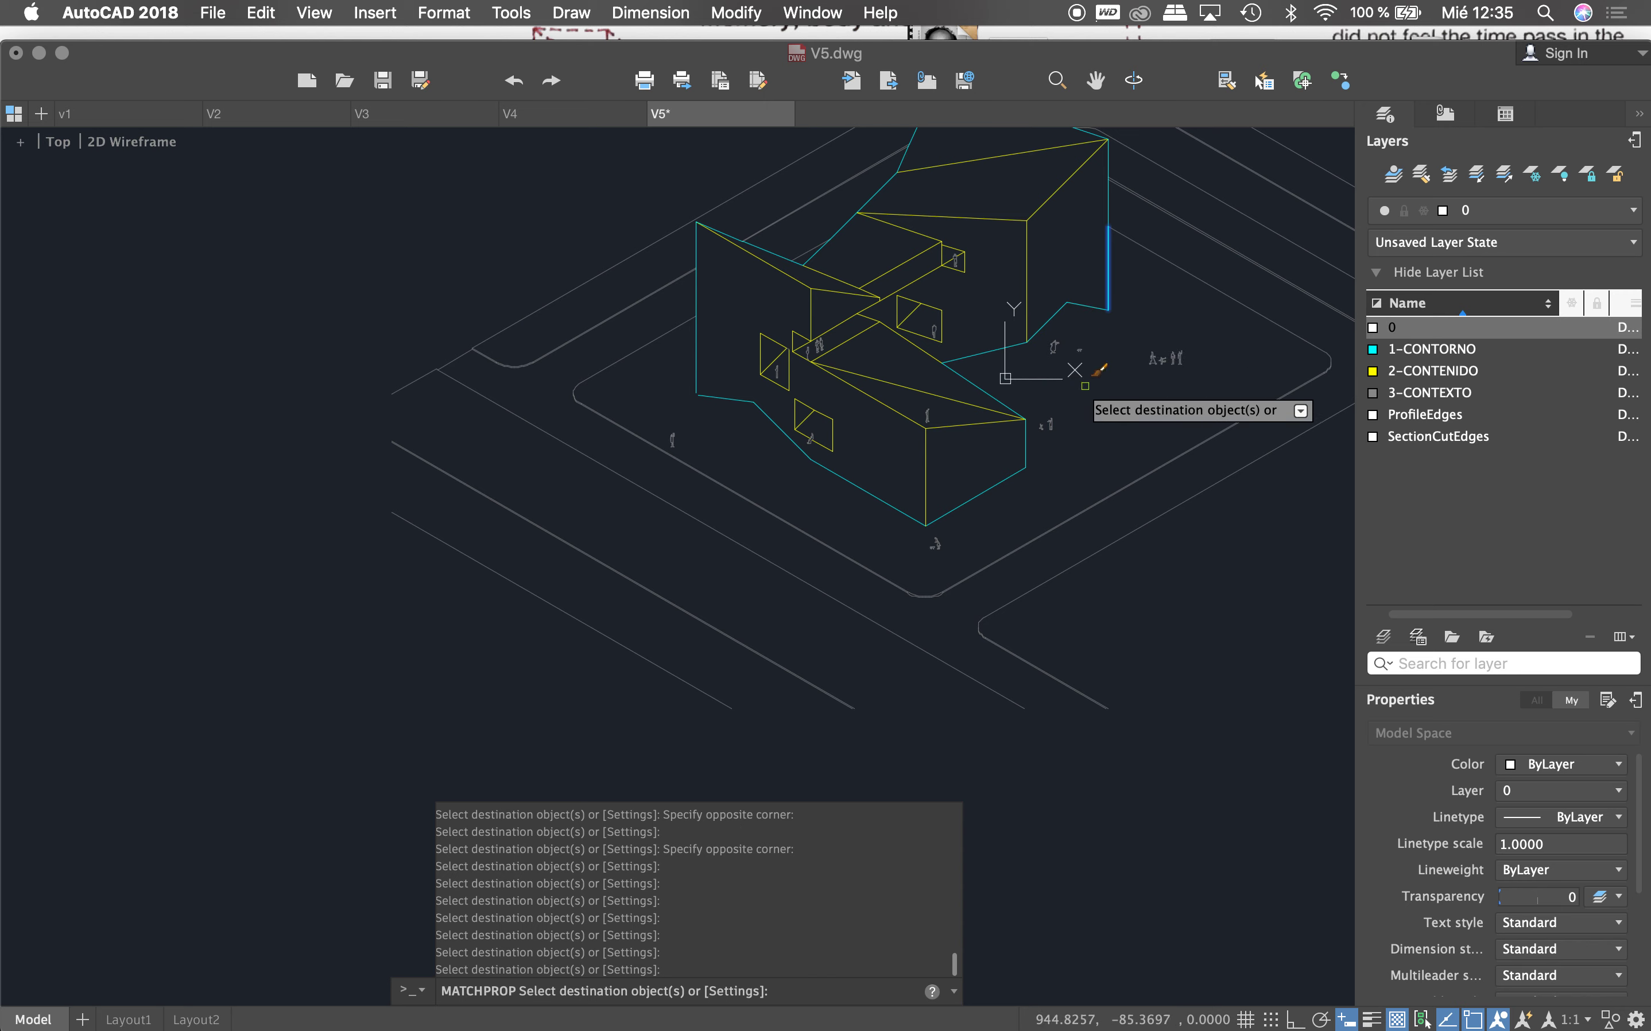
scroll(1085, 386, "down", 3)
scroll(961, 379, "up", 5)
scroll(1003, 375, "up", 5)
key("Escape")
key("Escape")
key("Escape")
scroll(1048, 372, "down", 3)
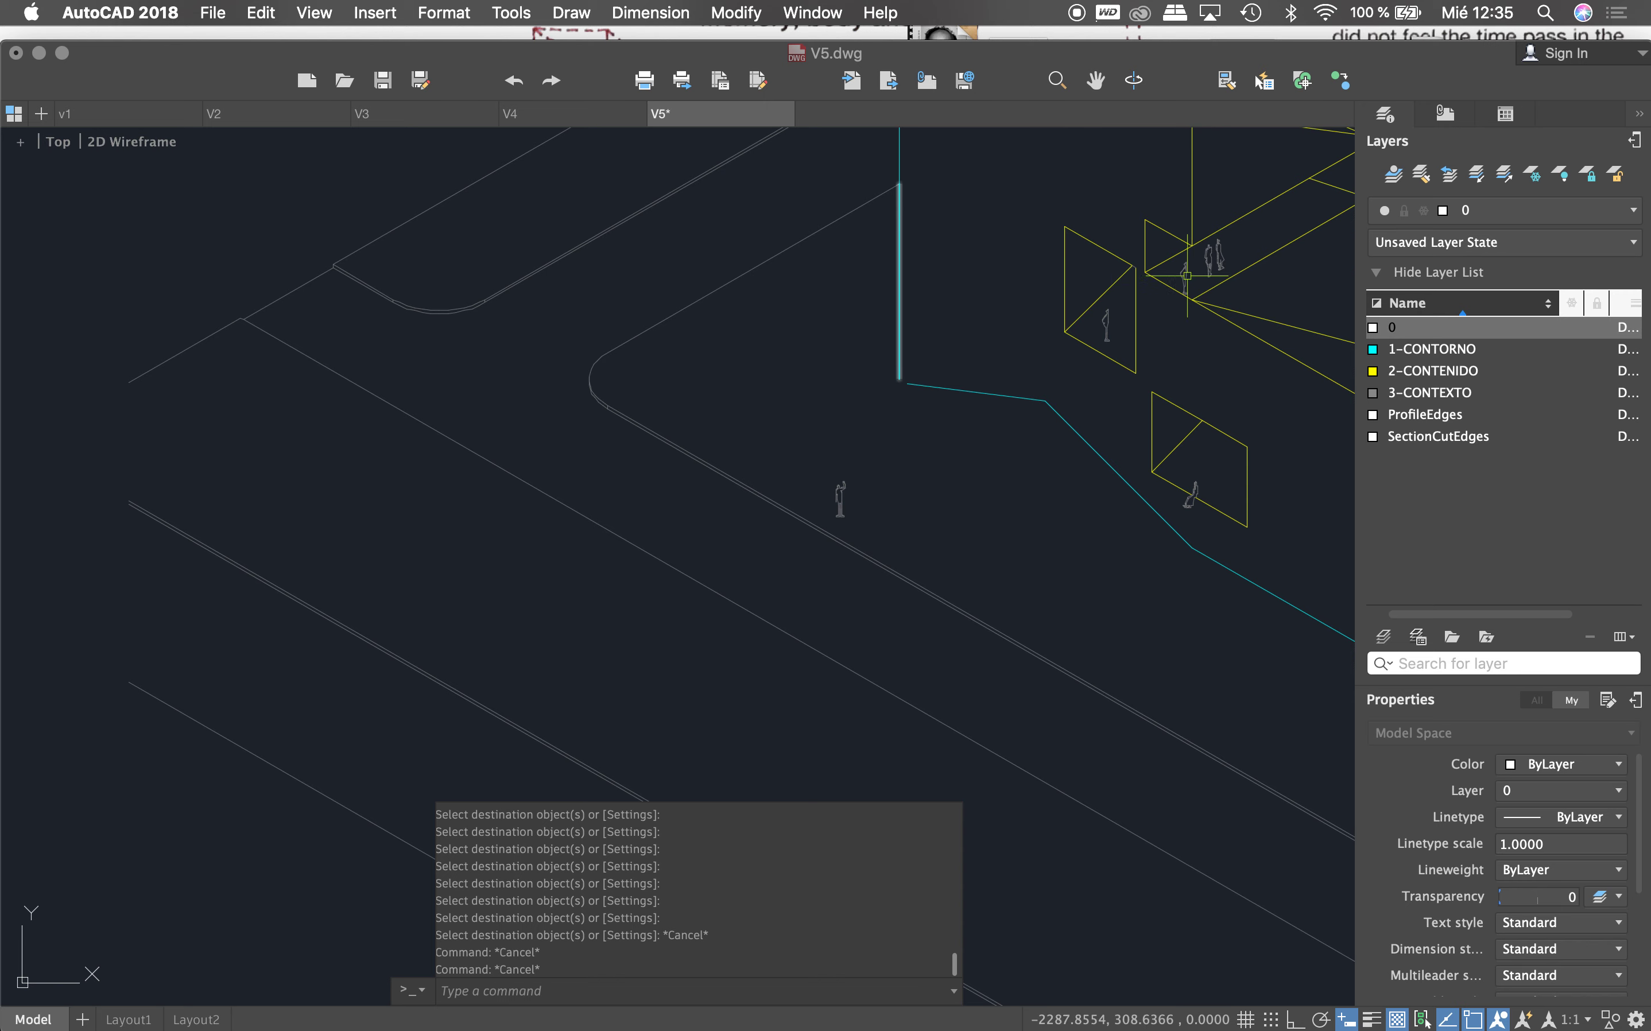
scroll(1187, 276, "up", 5)
Step: Start MATCHPROP with the yellow line as source, then cancel it
type("MA")
key("Return")
left_click(986, 239)
scroll(954, 279, "down", 3)
scroll(740, 382, "up", 3)
key("Escape")
key("Escape")
Step: Fillet the sloped line and the vertical line at radius 0 into a sharp corner
type("F")
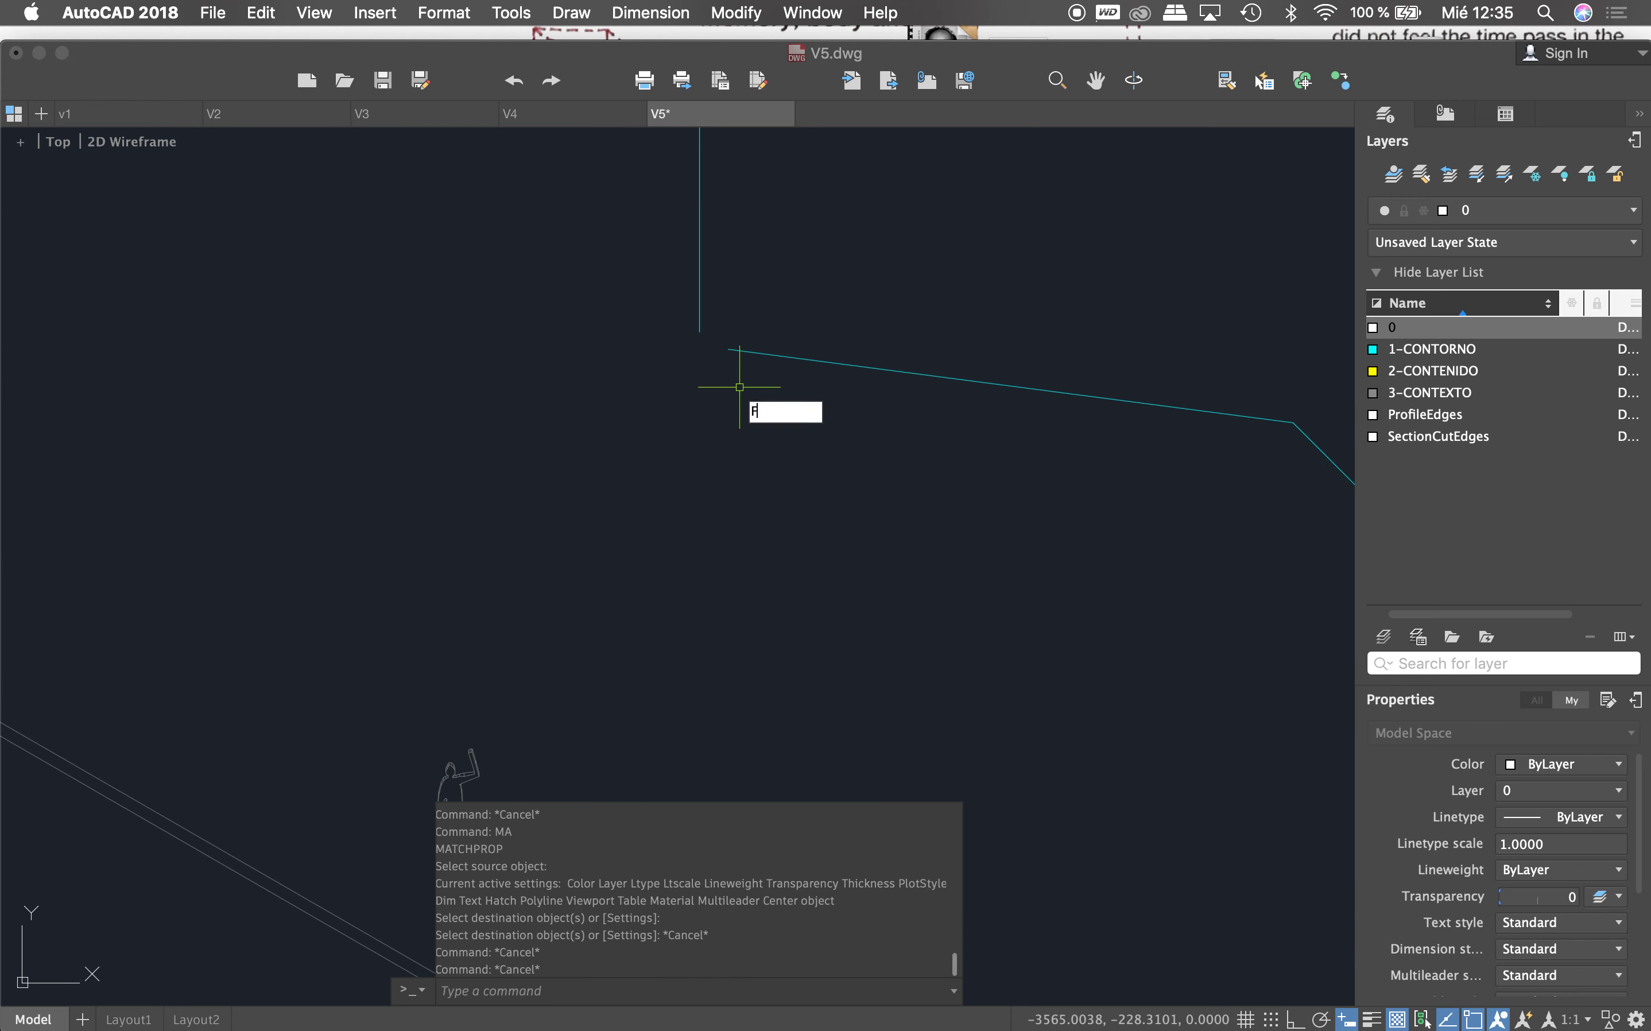
key("Return")
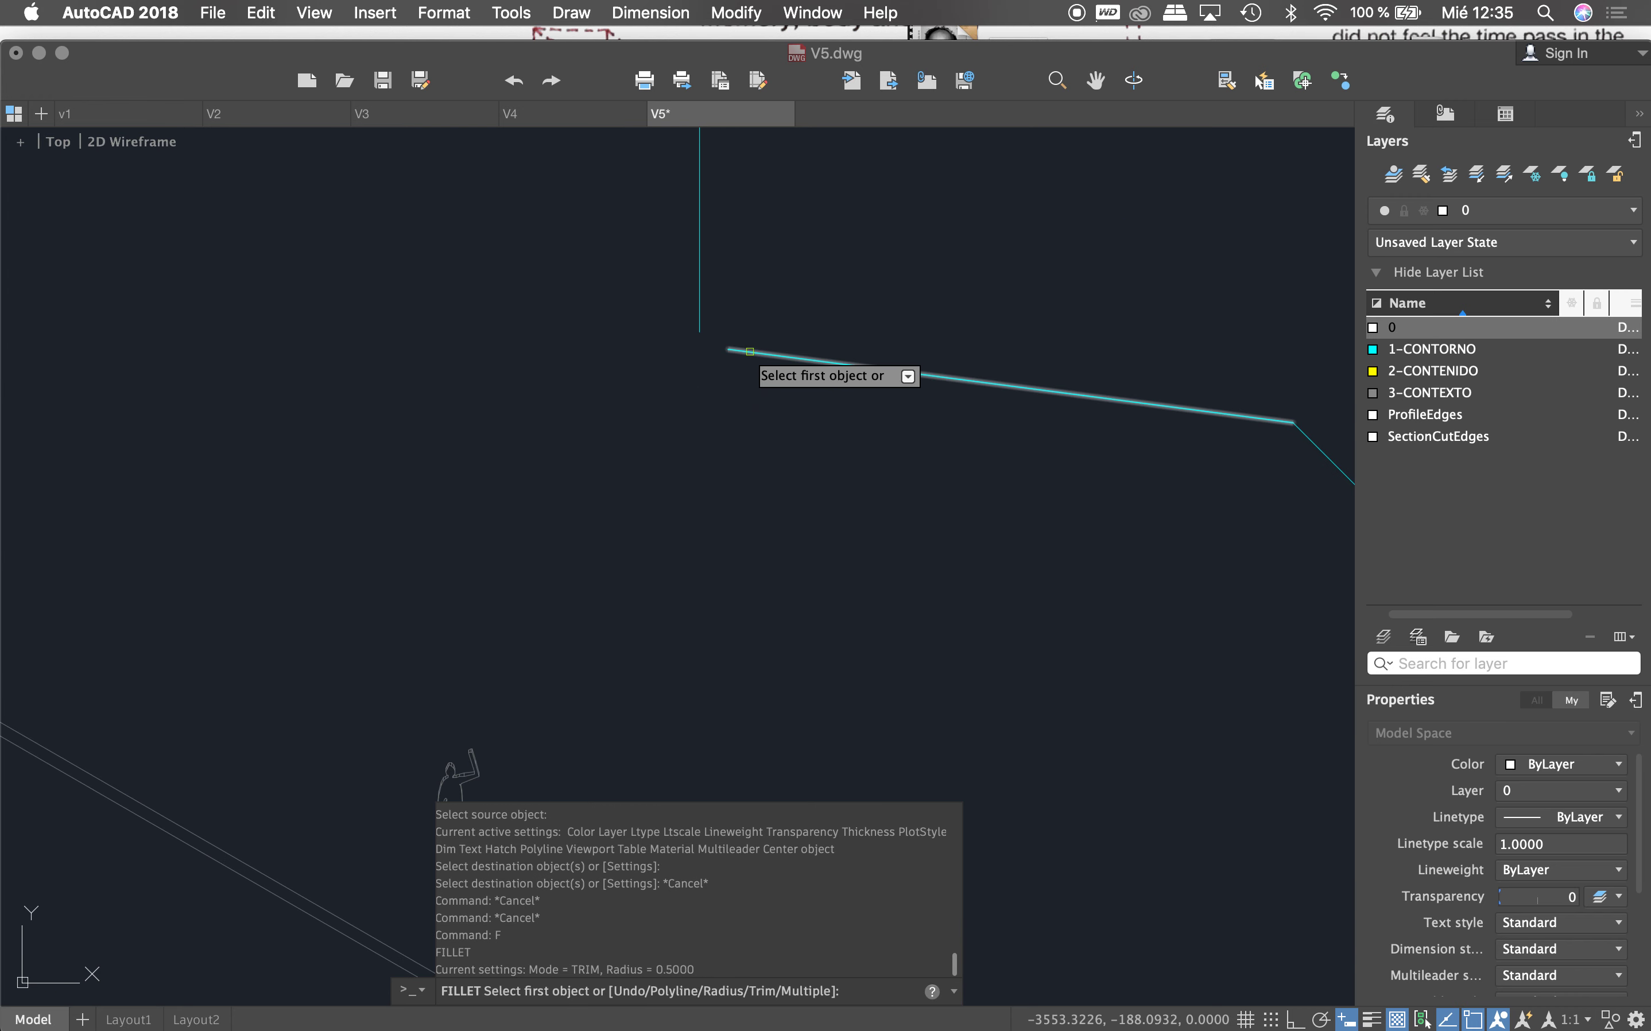
left_click(749, 352)
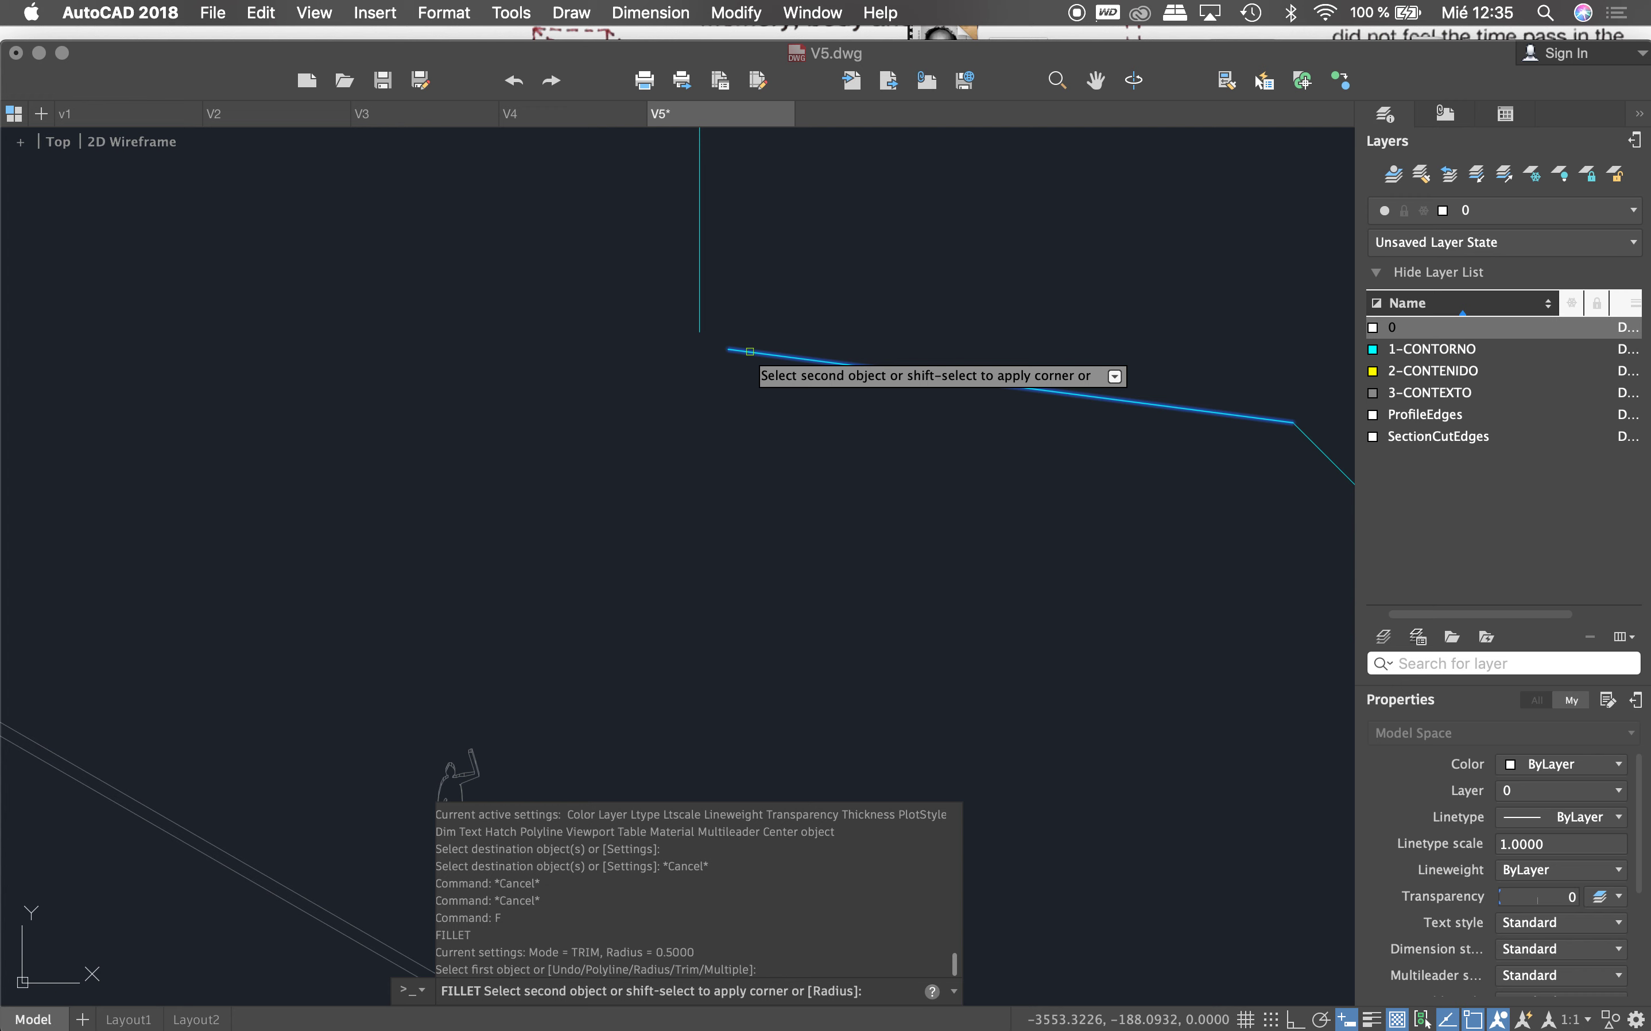
key("Escape")
key("Return")
type("R")
key("Return")
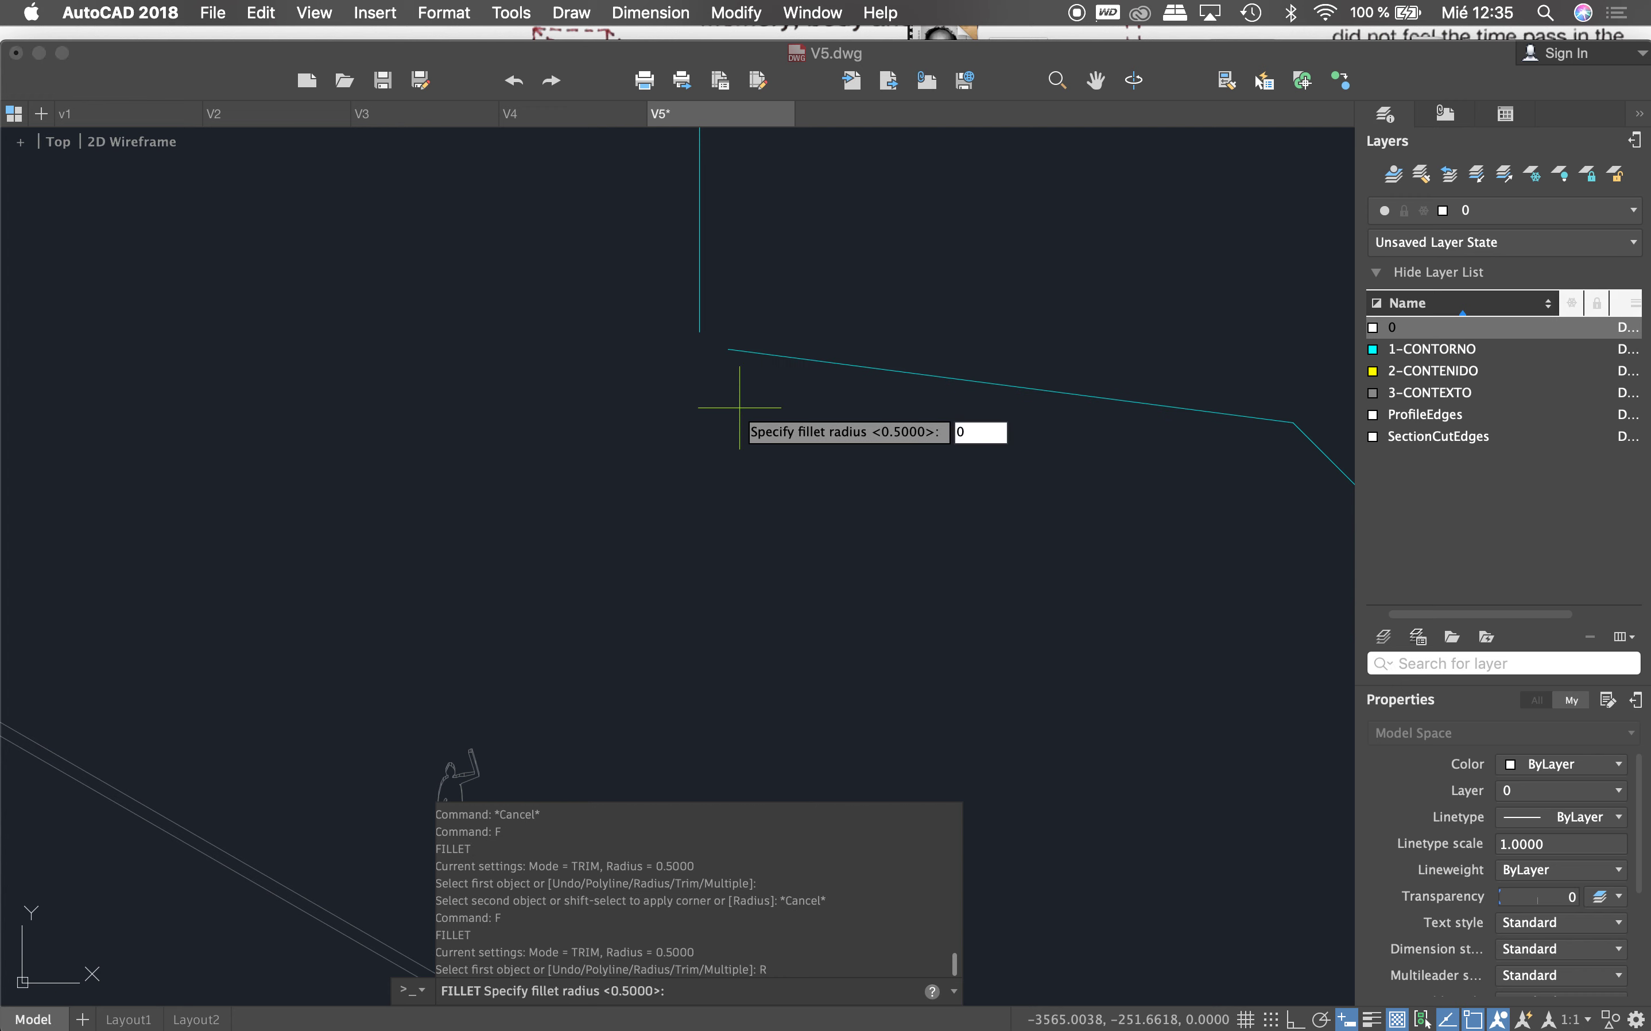
key("Return")
left_click(759, 354)
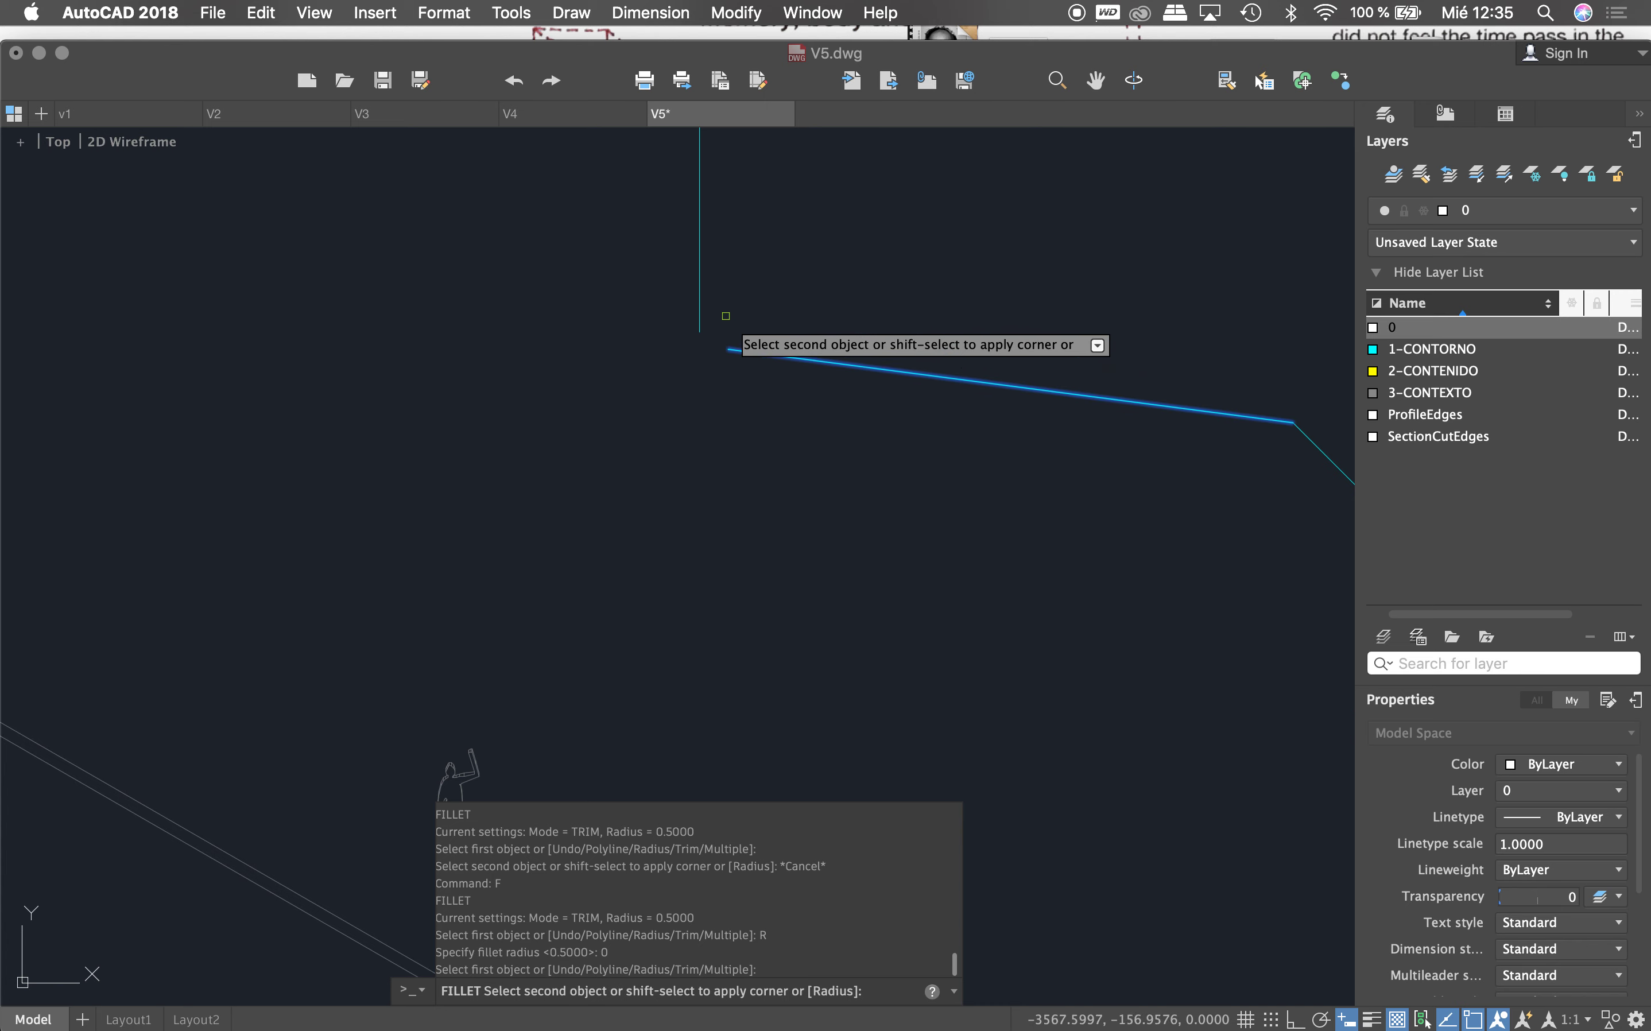
left_click(699, 326)
key("Escape")
Step: Bring up the Drawing Units dialog for the V5 drawing
scroll(646, 444, "down", 5)
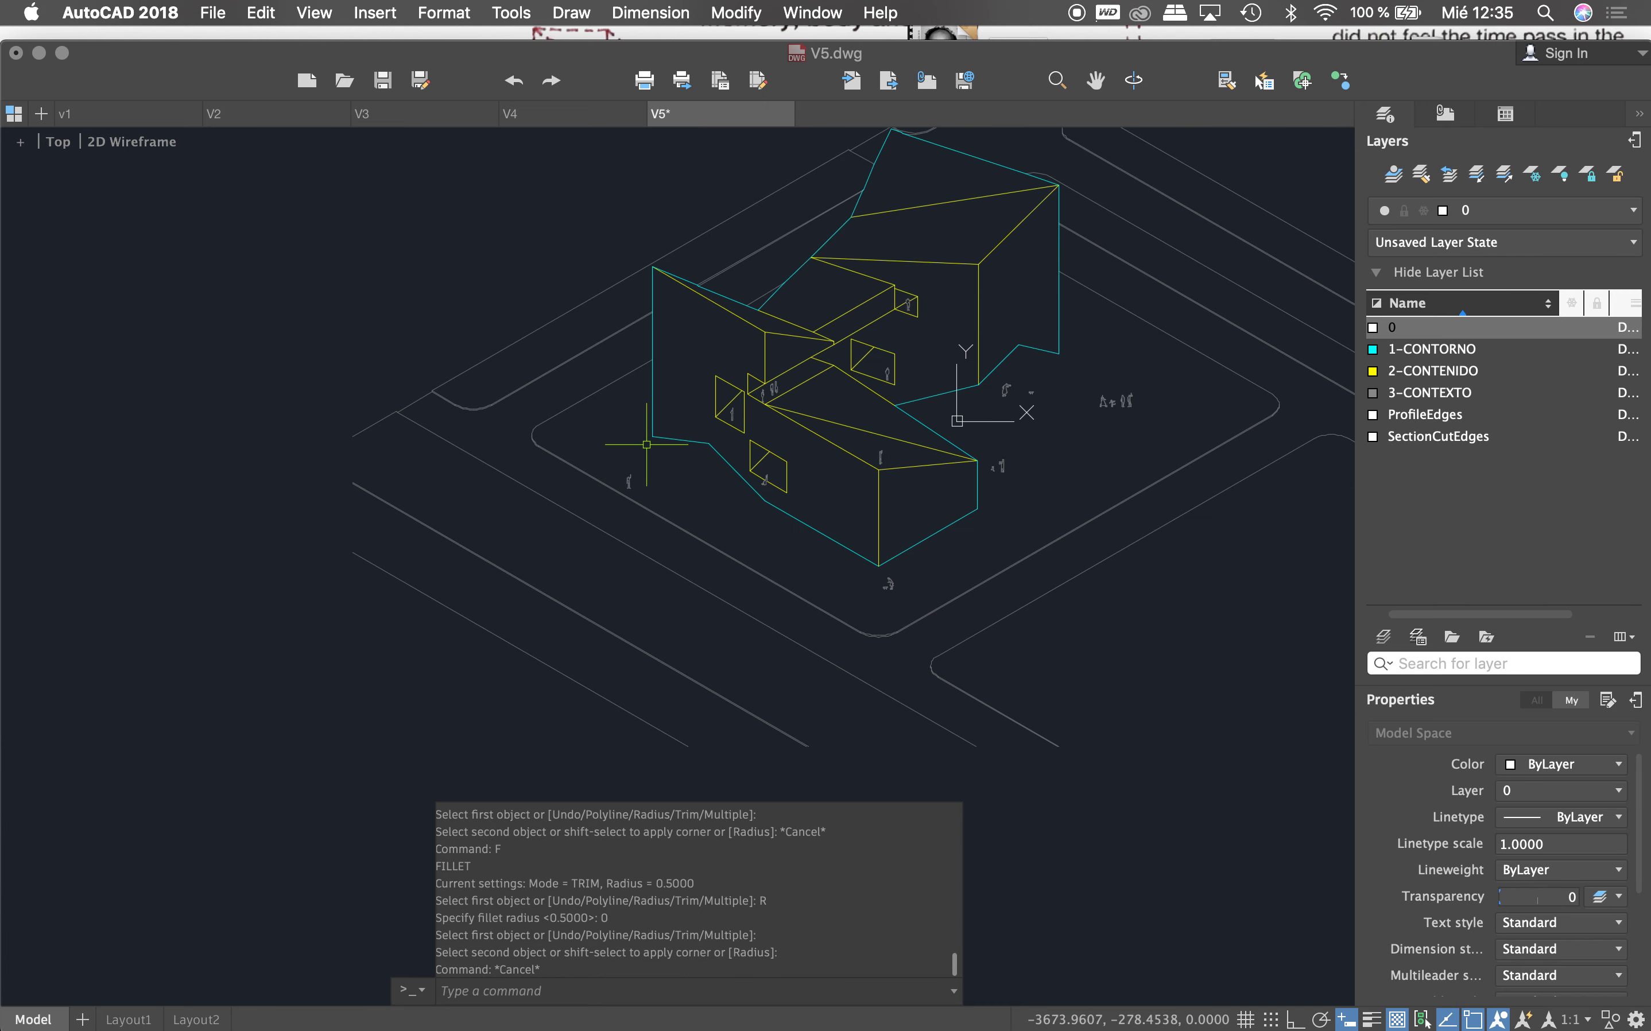
scroll(904, 336, "down", 4)
scroll(968, 232, "up", 3)
scroll(834, 347, "down", 5)
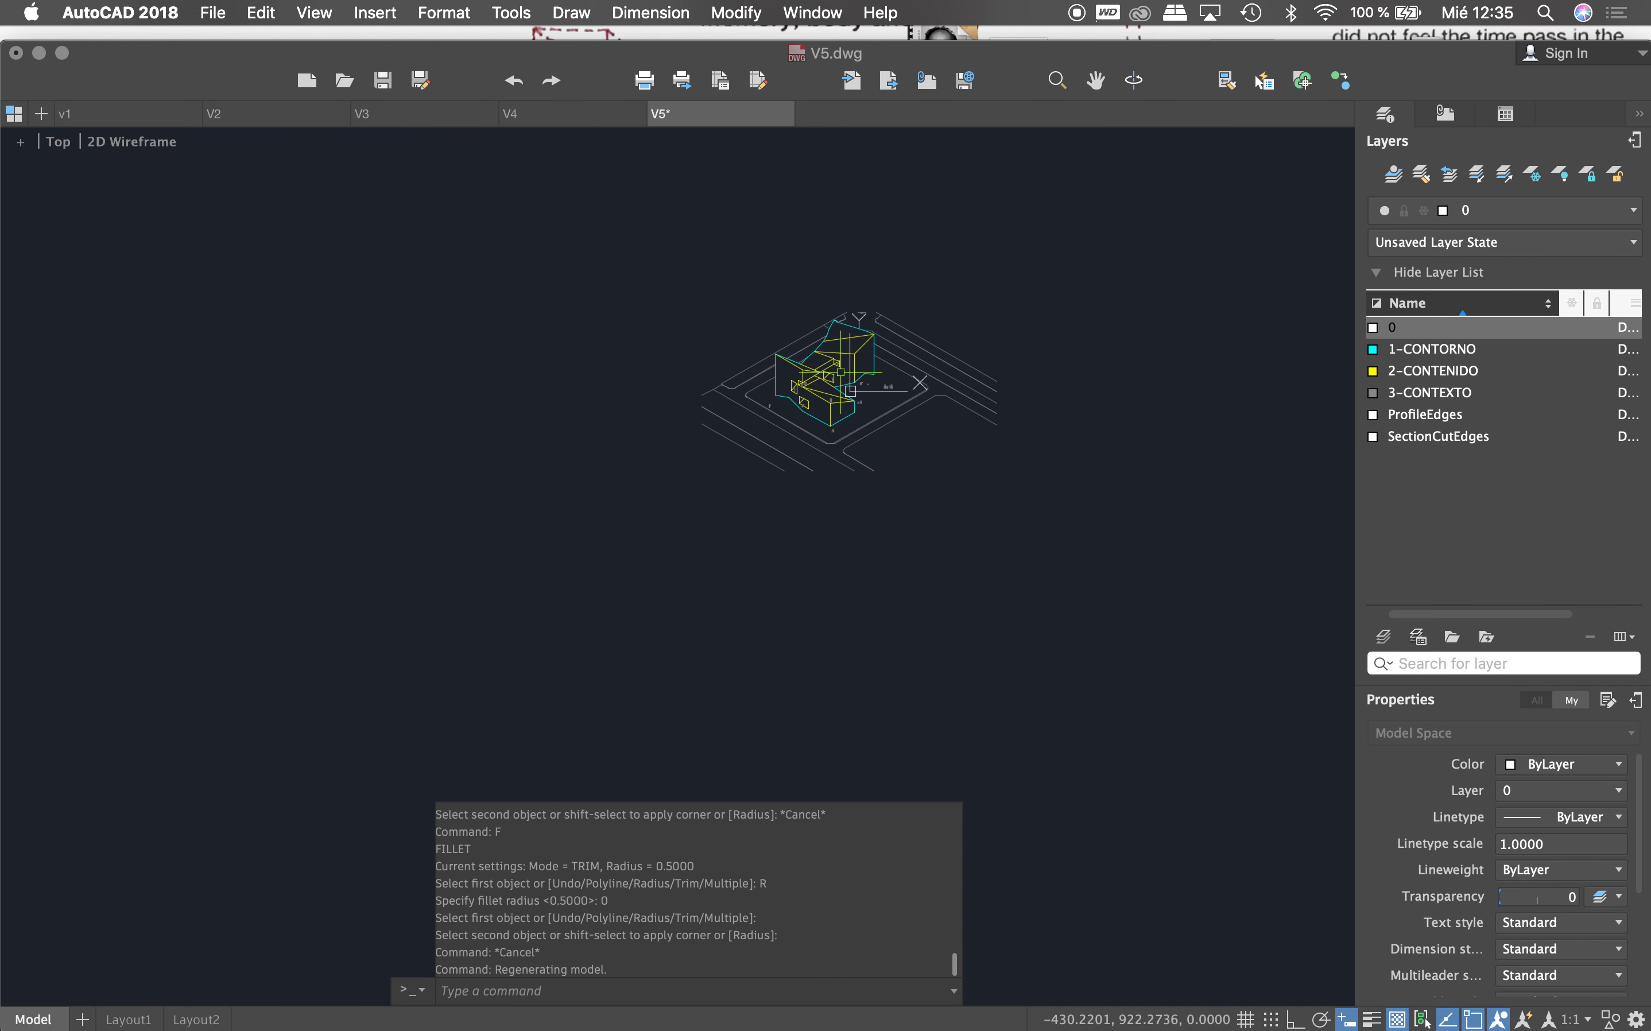
type("UN")
key("Return")
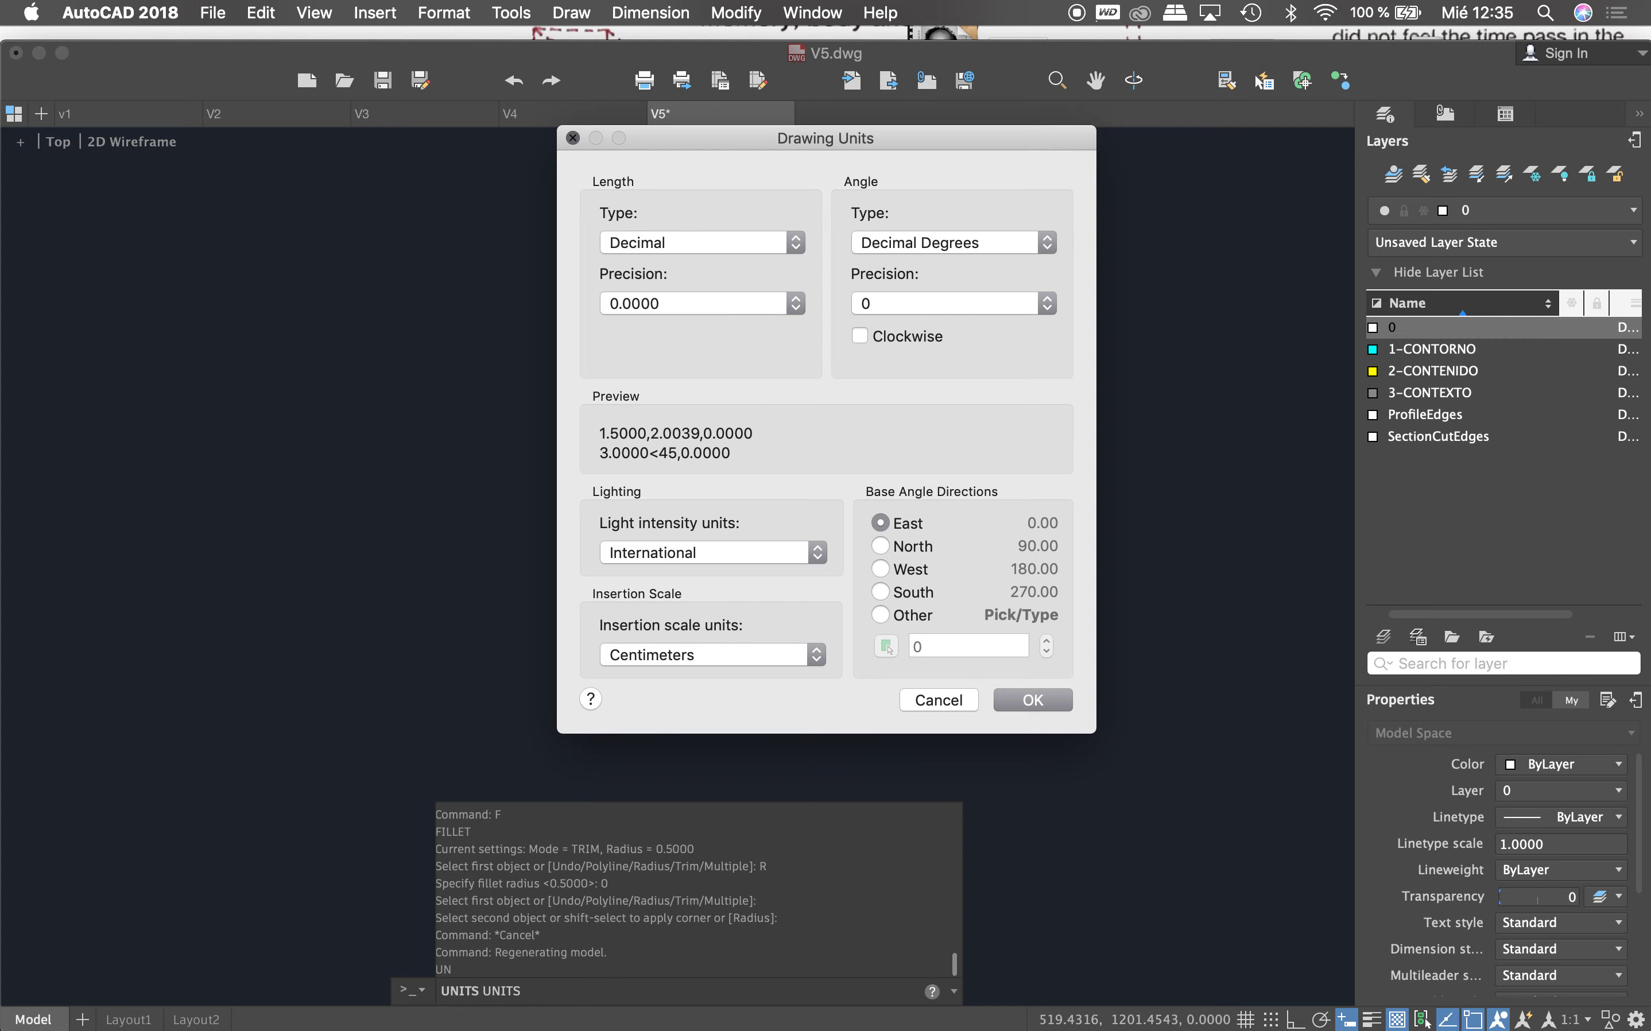
Step: Accept Centimeters insertion scale in Drawing Units, then bring up the DIAGRAMAS 190612 SketchUp window
left_click(573, 138)
key("ctrl+Up")
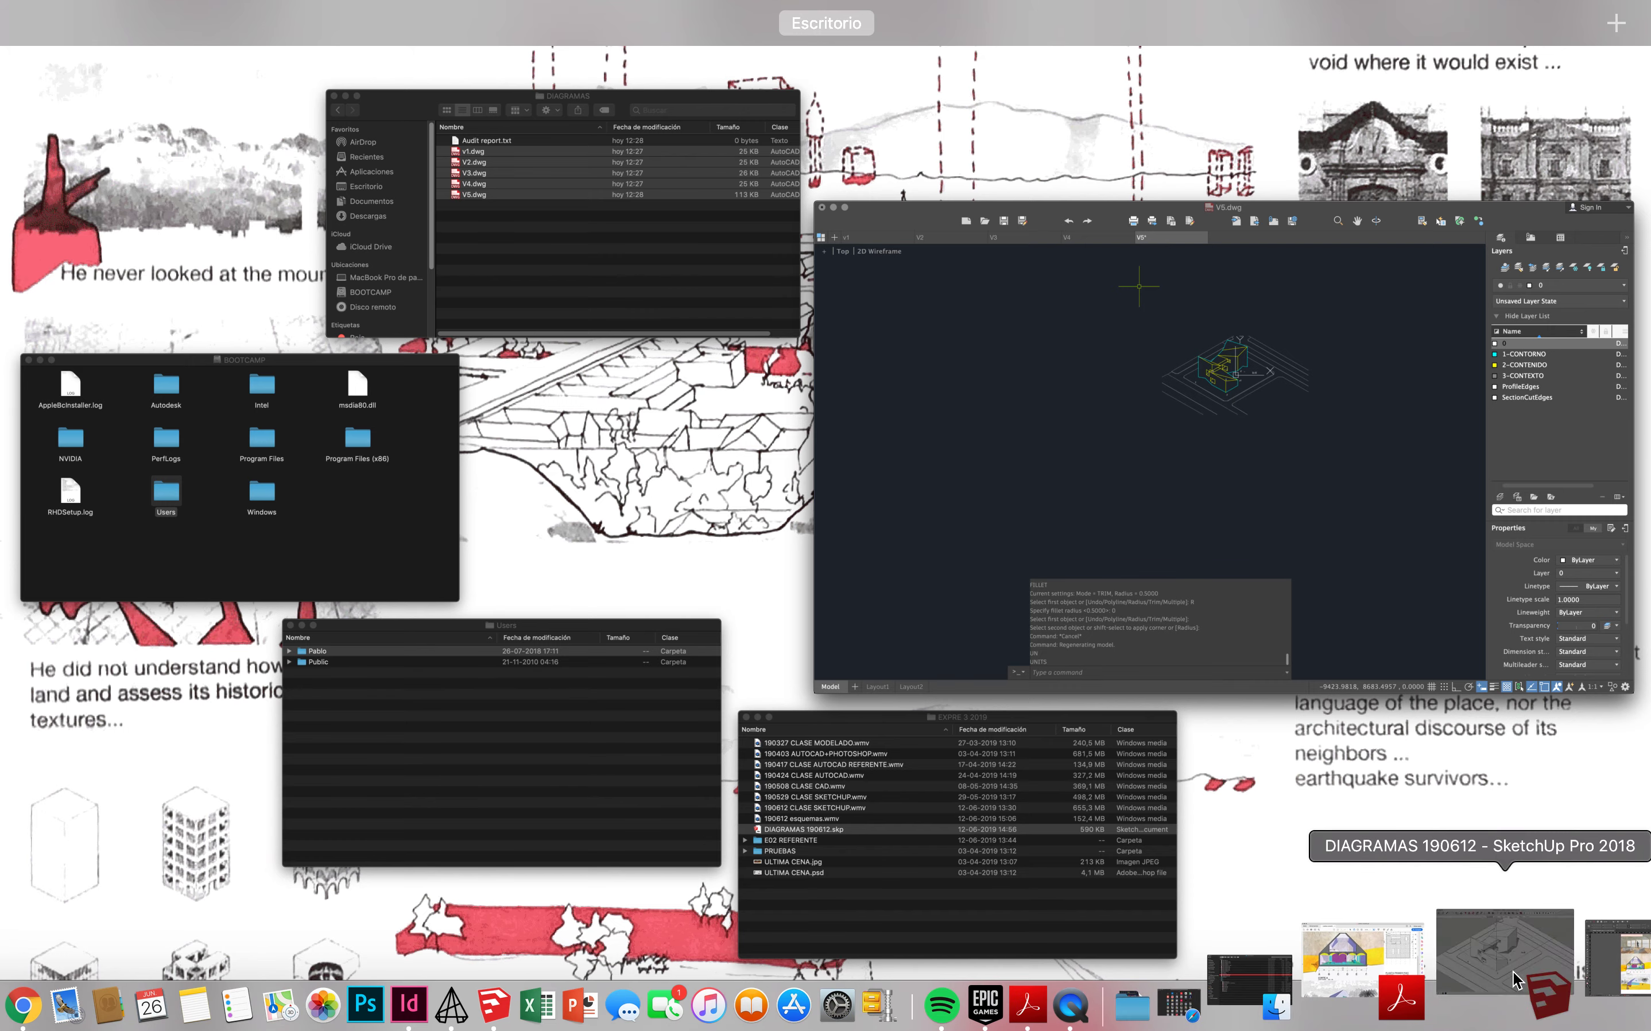
left_click(1429, 962)
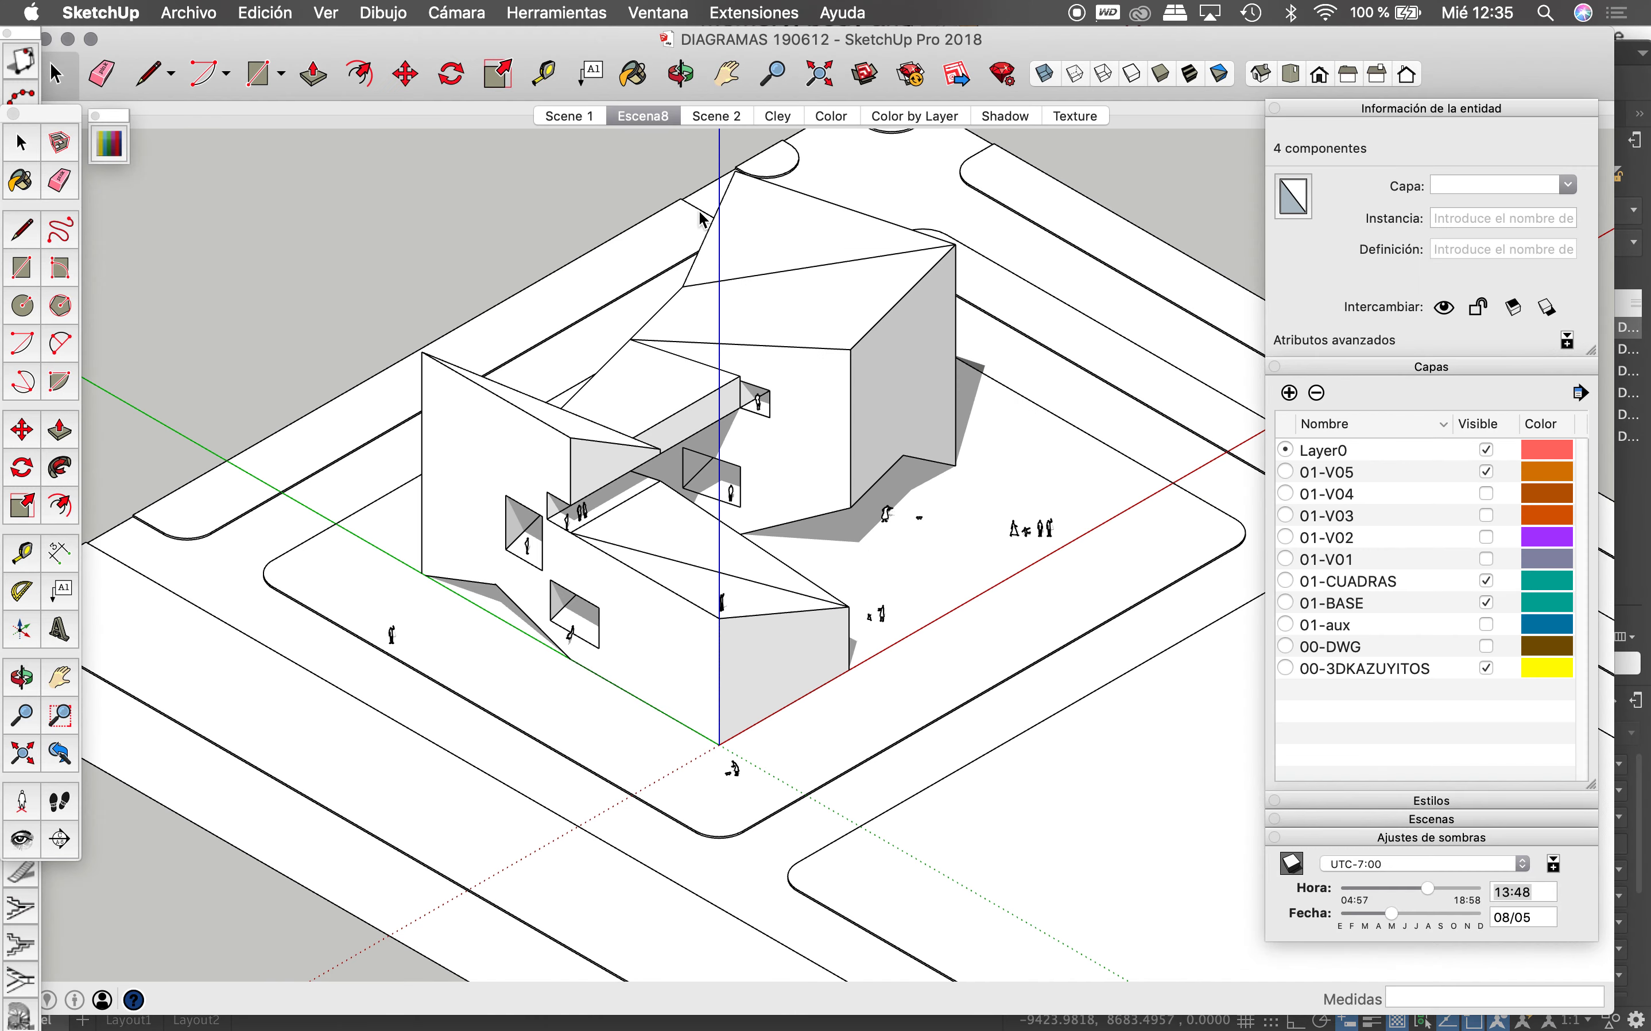
Step: Tape-measure the house's corner edge as 1400 cm in SketchUp, then return to AutoCAD V5
left_click(543, 73)
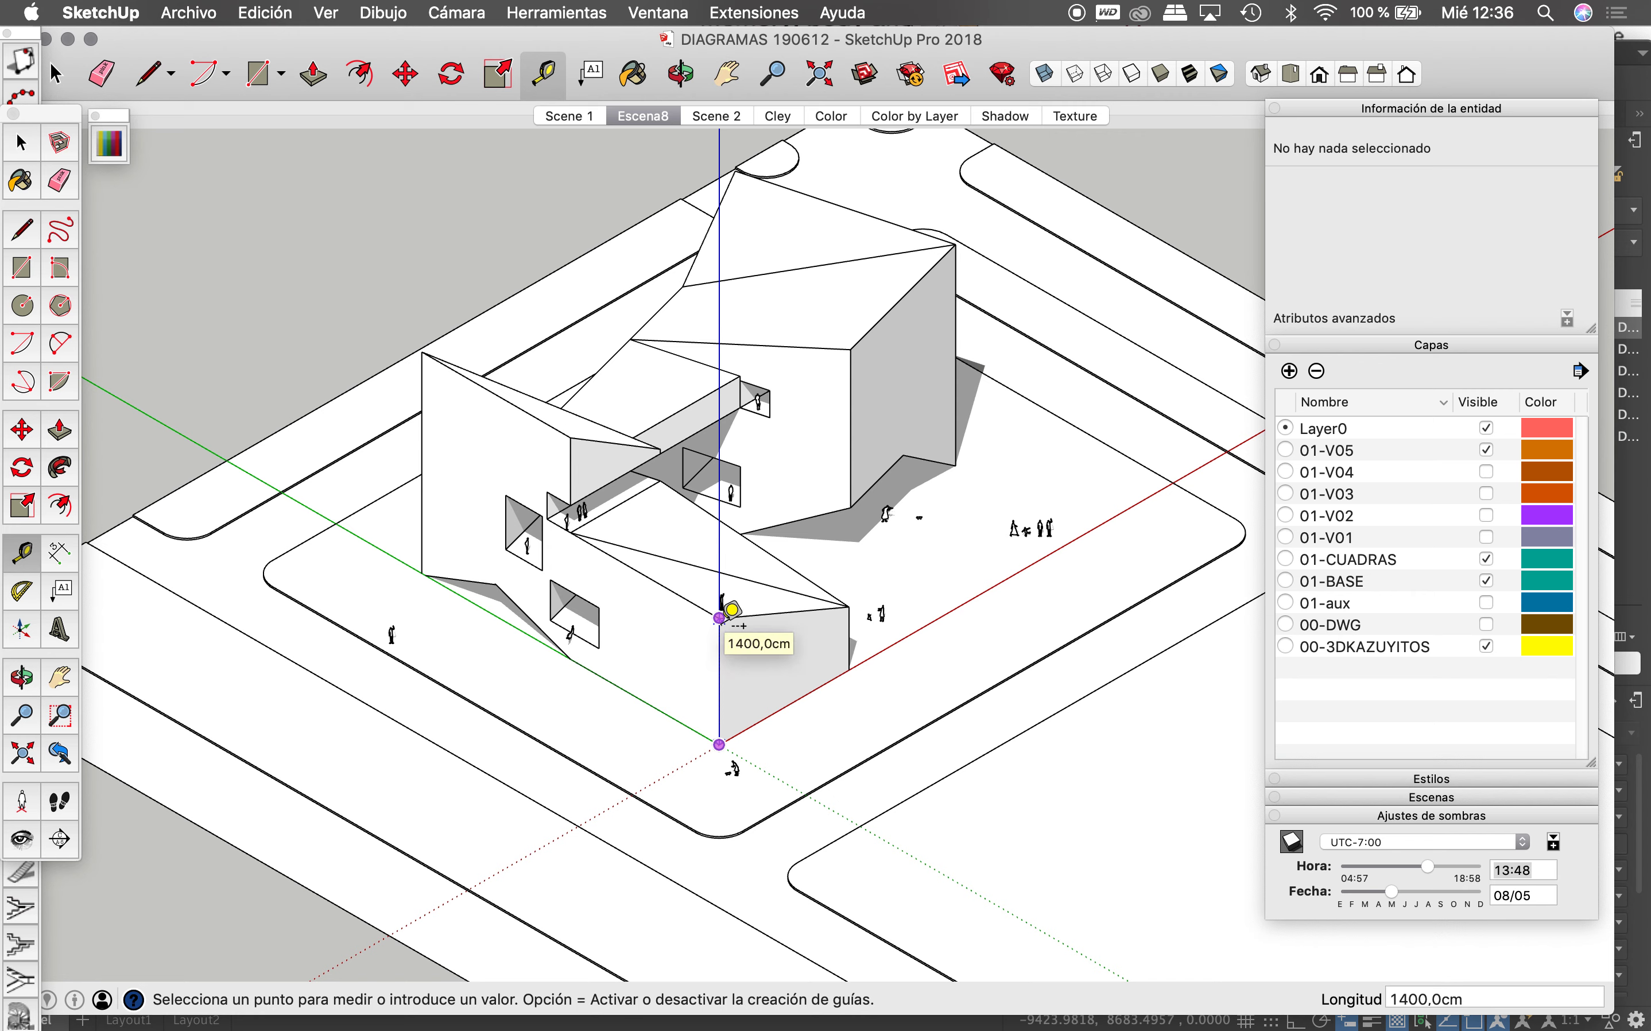
left_click(719, 618)
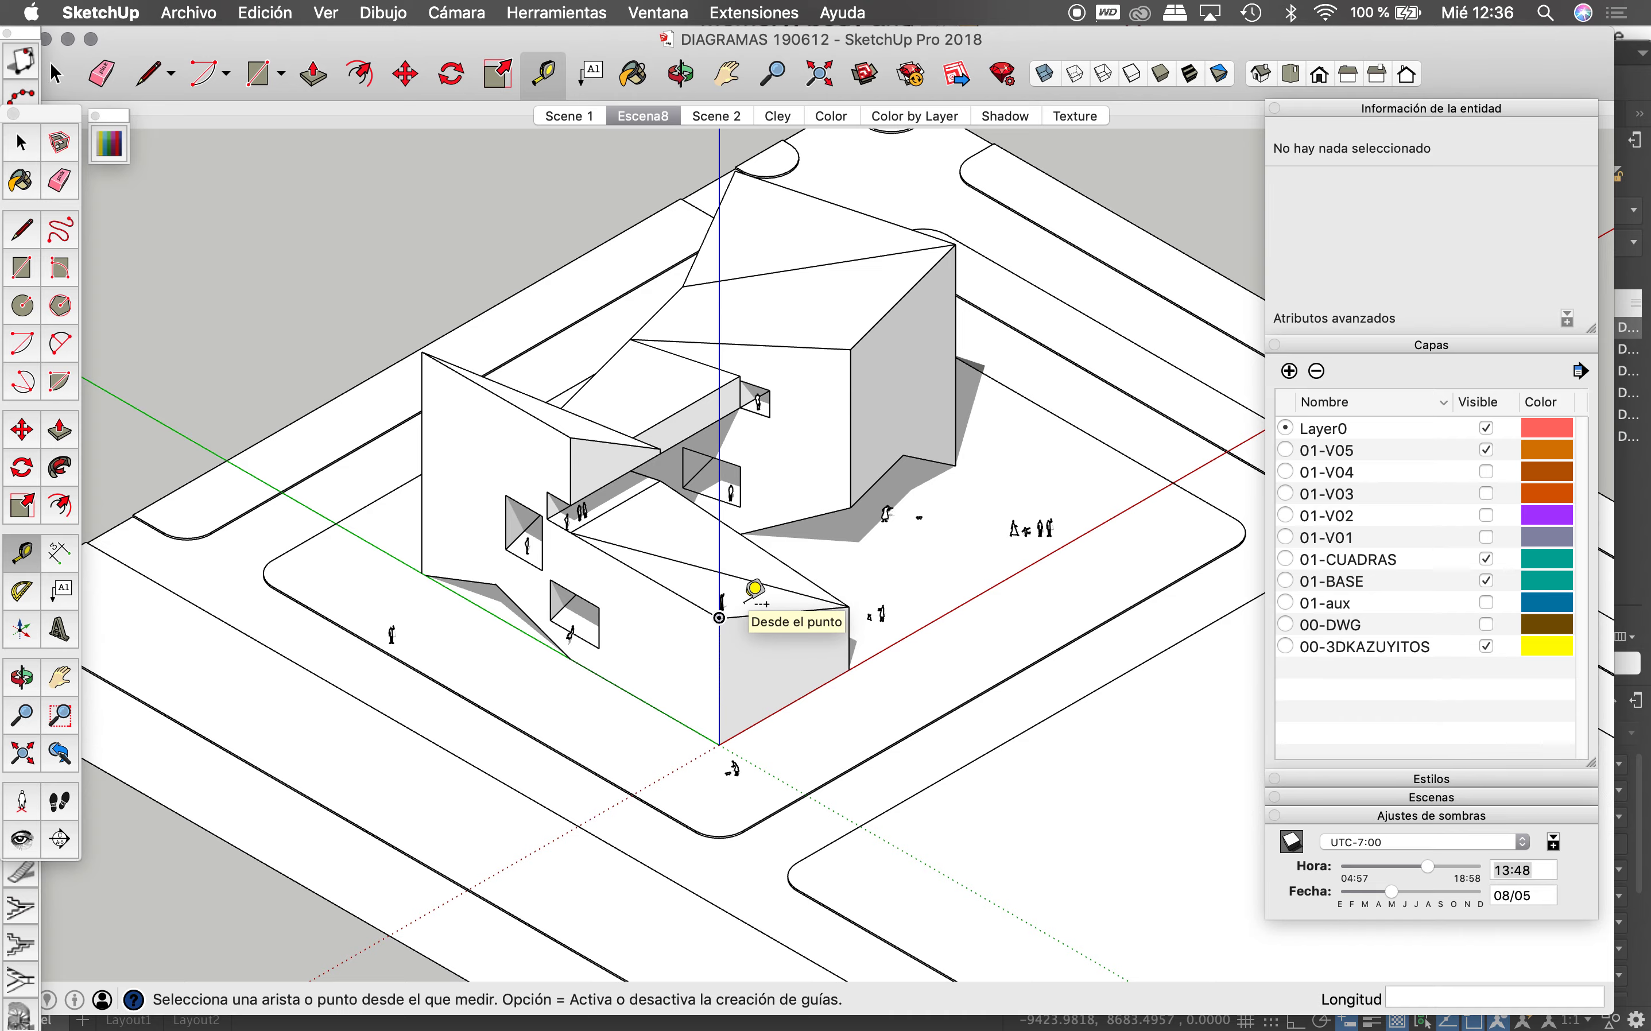
key("ctrl+Up")
left_click(757, 422)
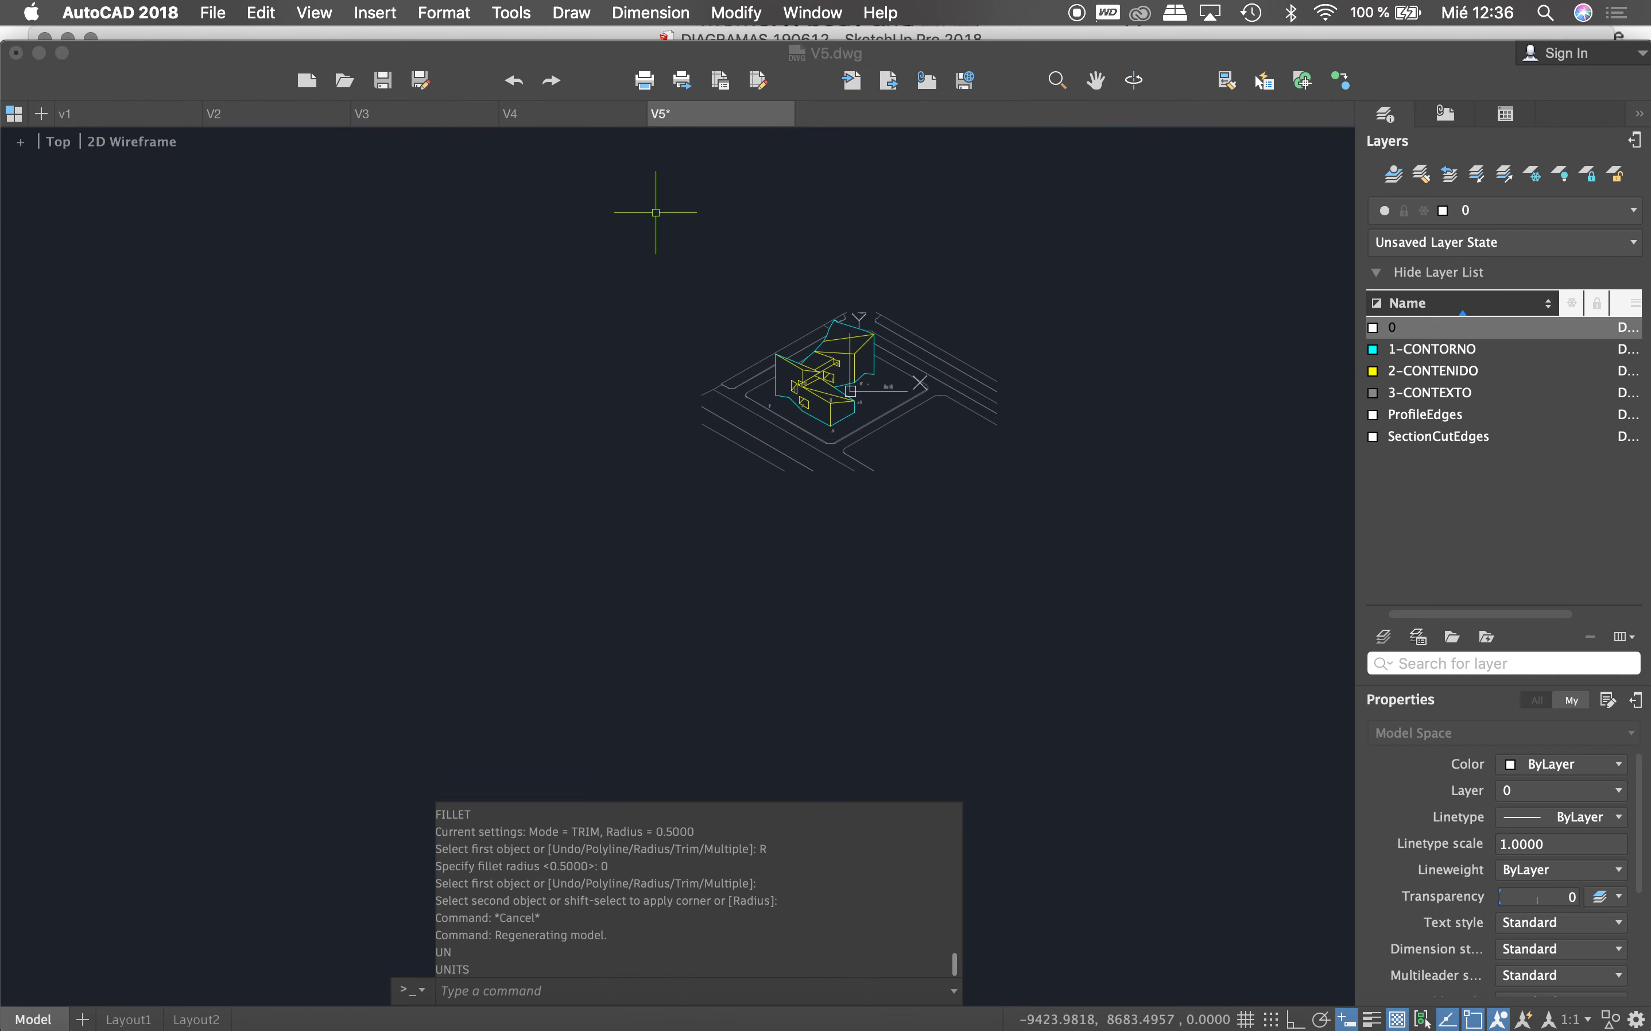
Step: Start scaling and window-select all 2580 objects of the V5 drawing
key("Escape")
key("Escape")
type("c")
key("Return")
left_click(1016, 254)
left_click(617, 559)
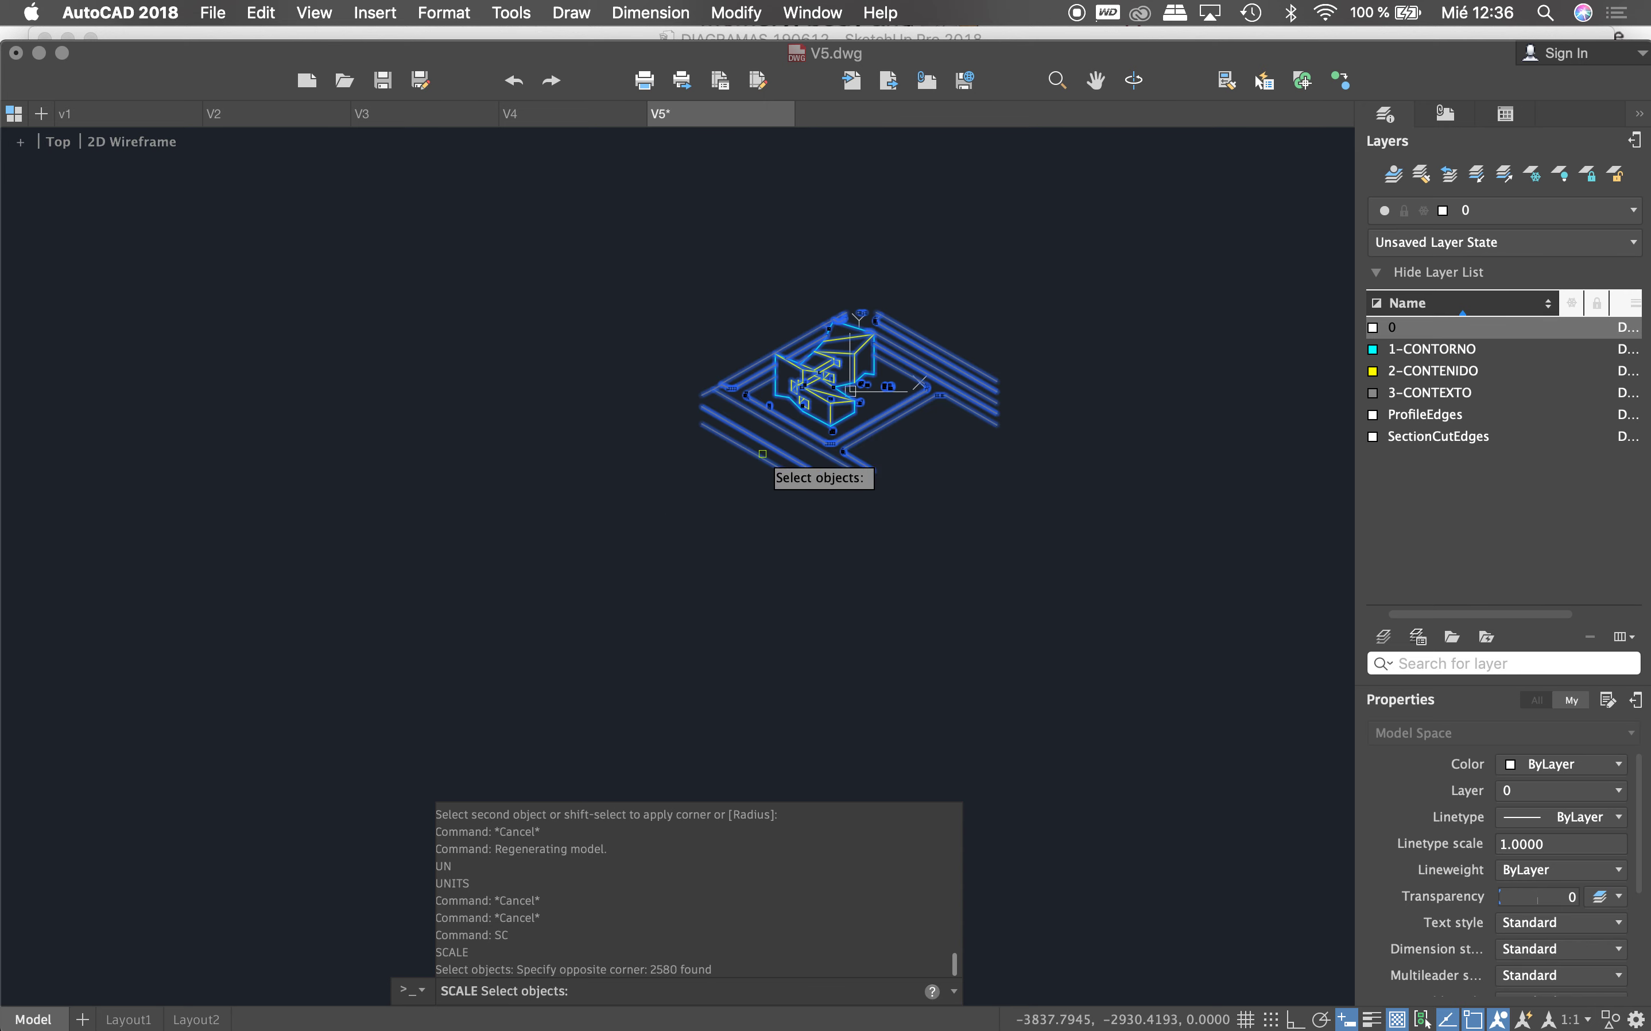
key("Return")
Step: Scale by reference from the bottom corner so the corner edge becomes 1400
scroll(858, 396, "up", 10)
left_click(863, 402)
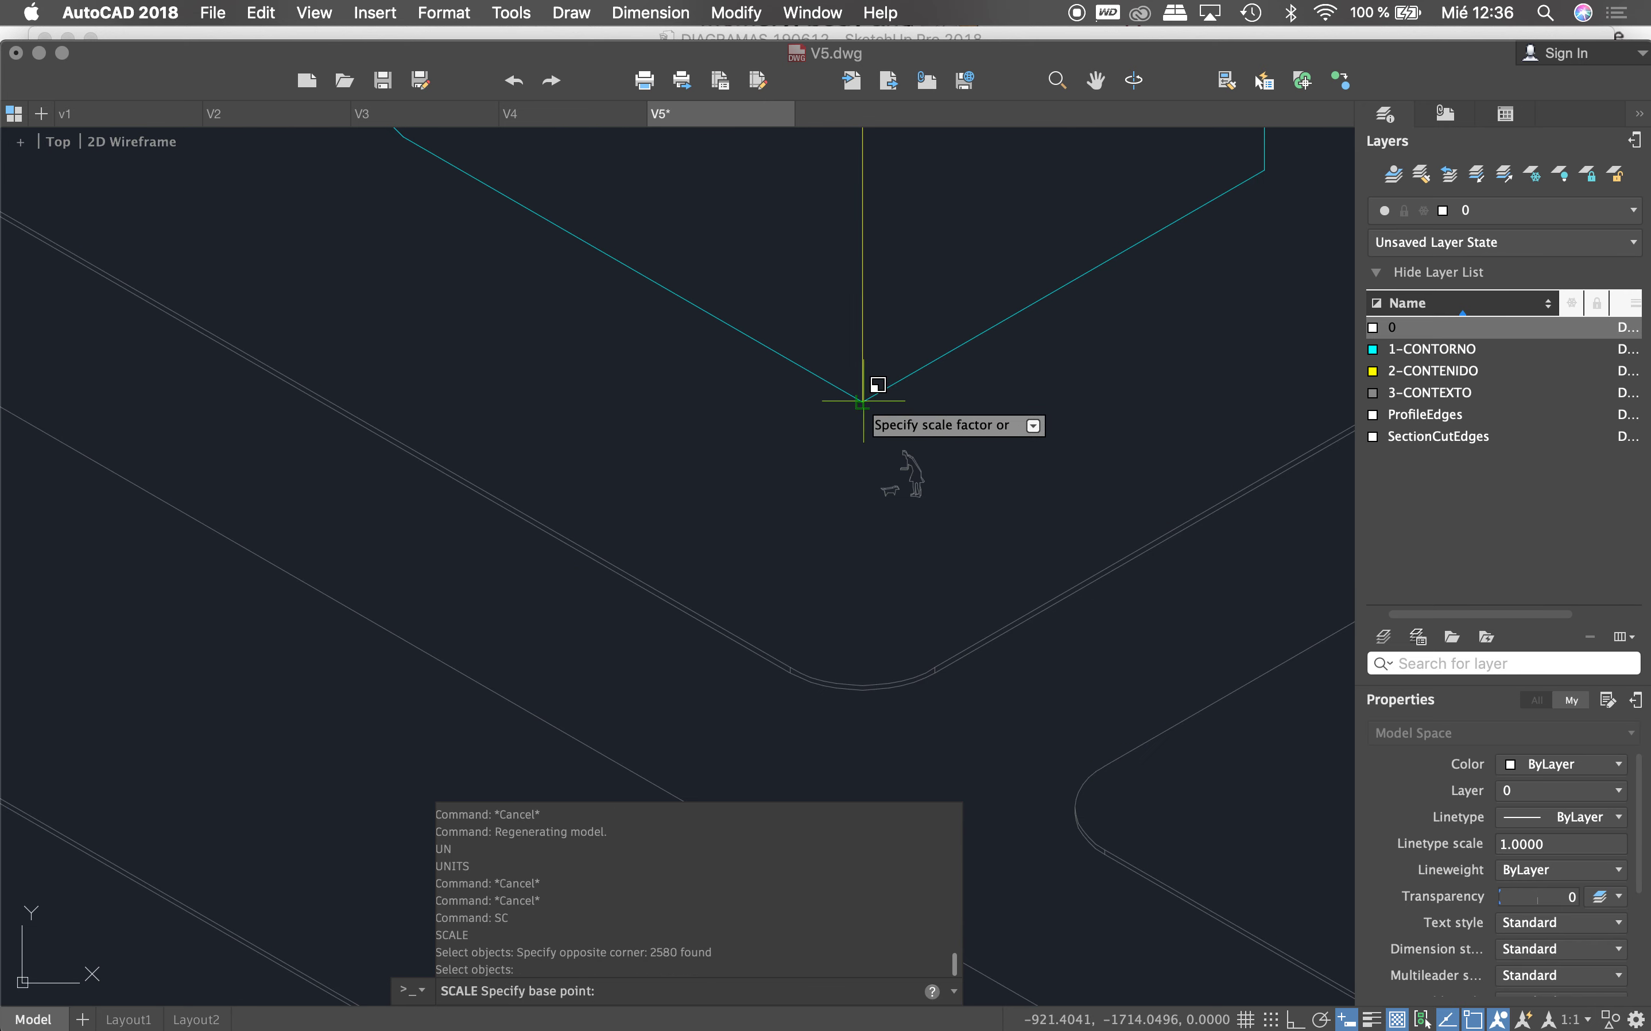
left_click(862, 401)
type("r")
key("Return")
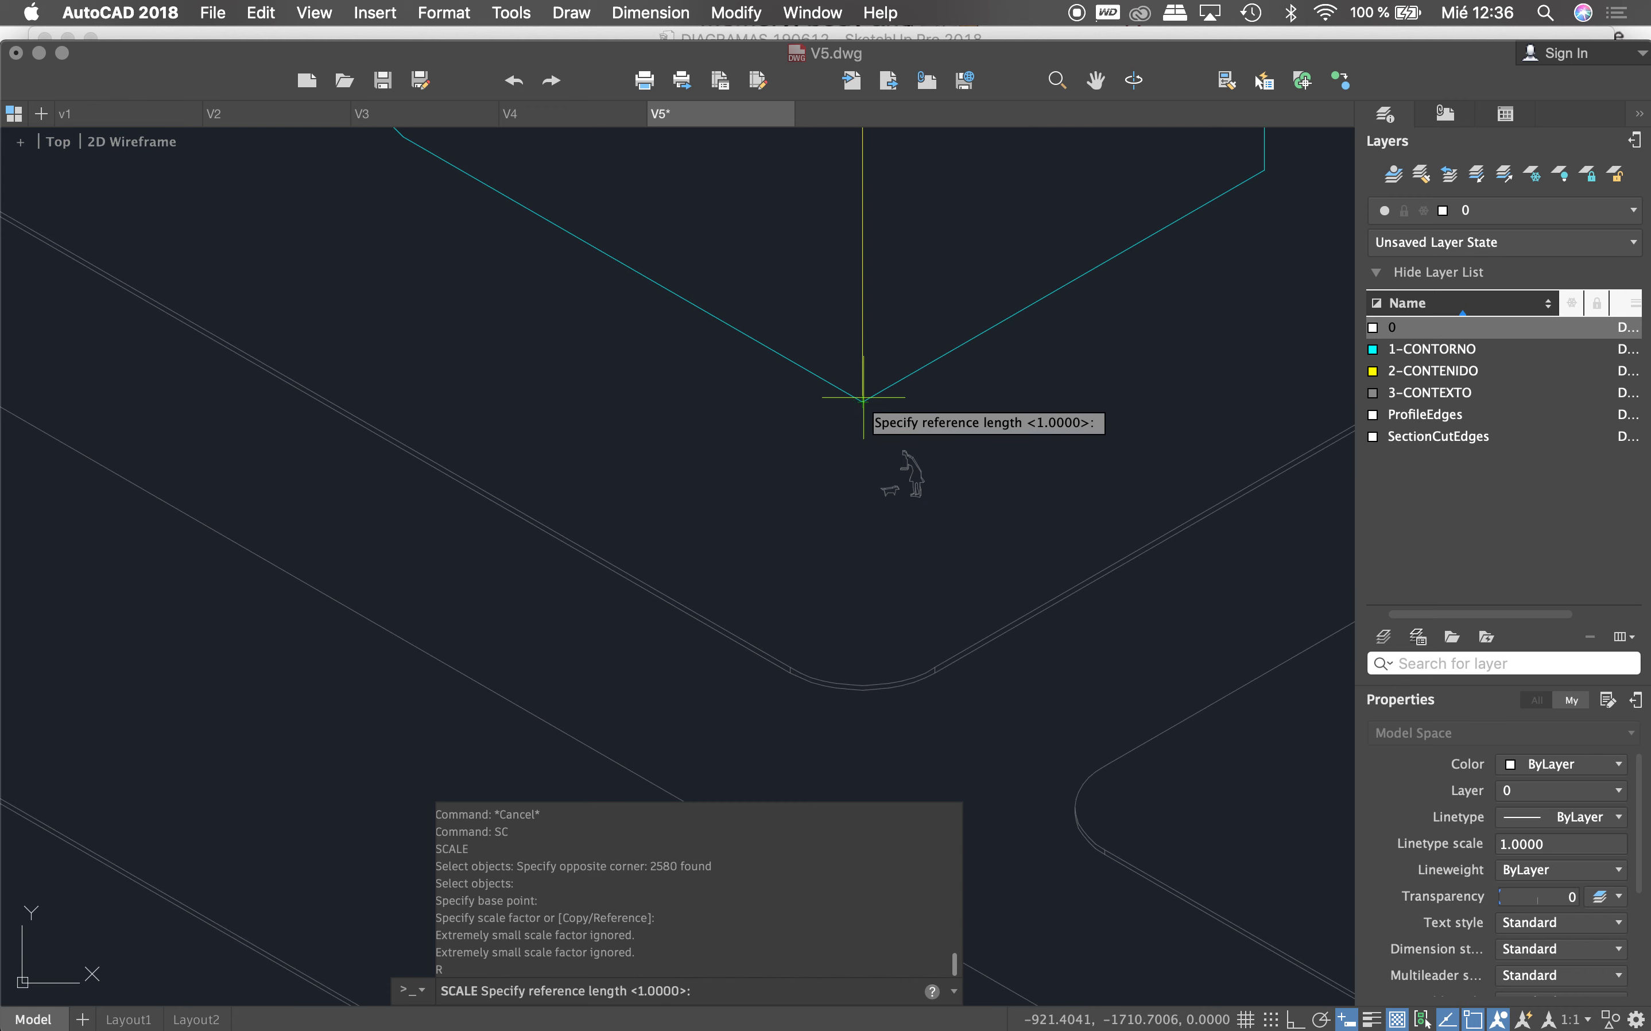
left_click(862, 398)
scroll(862, 488, "down", 5)
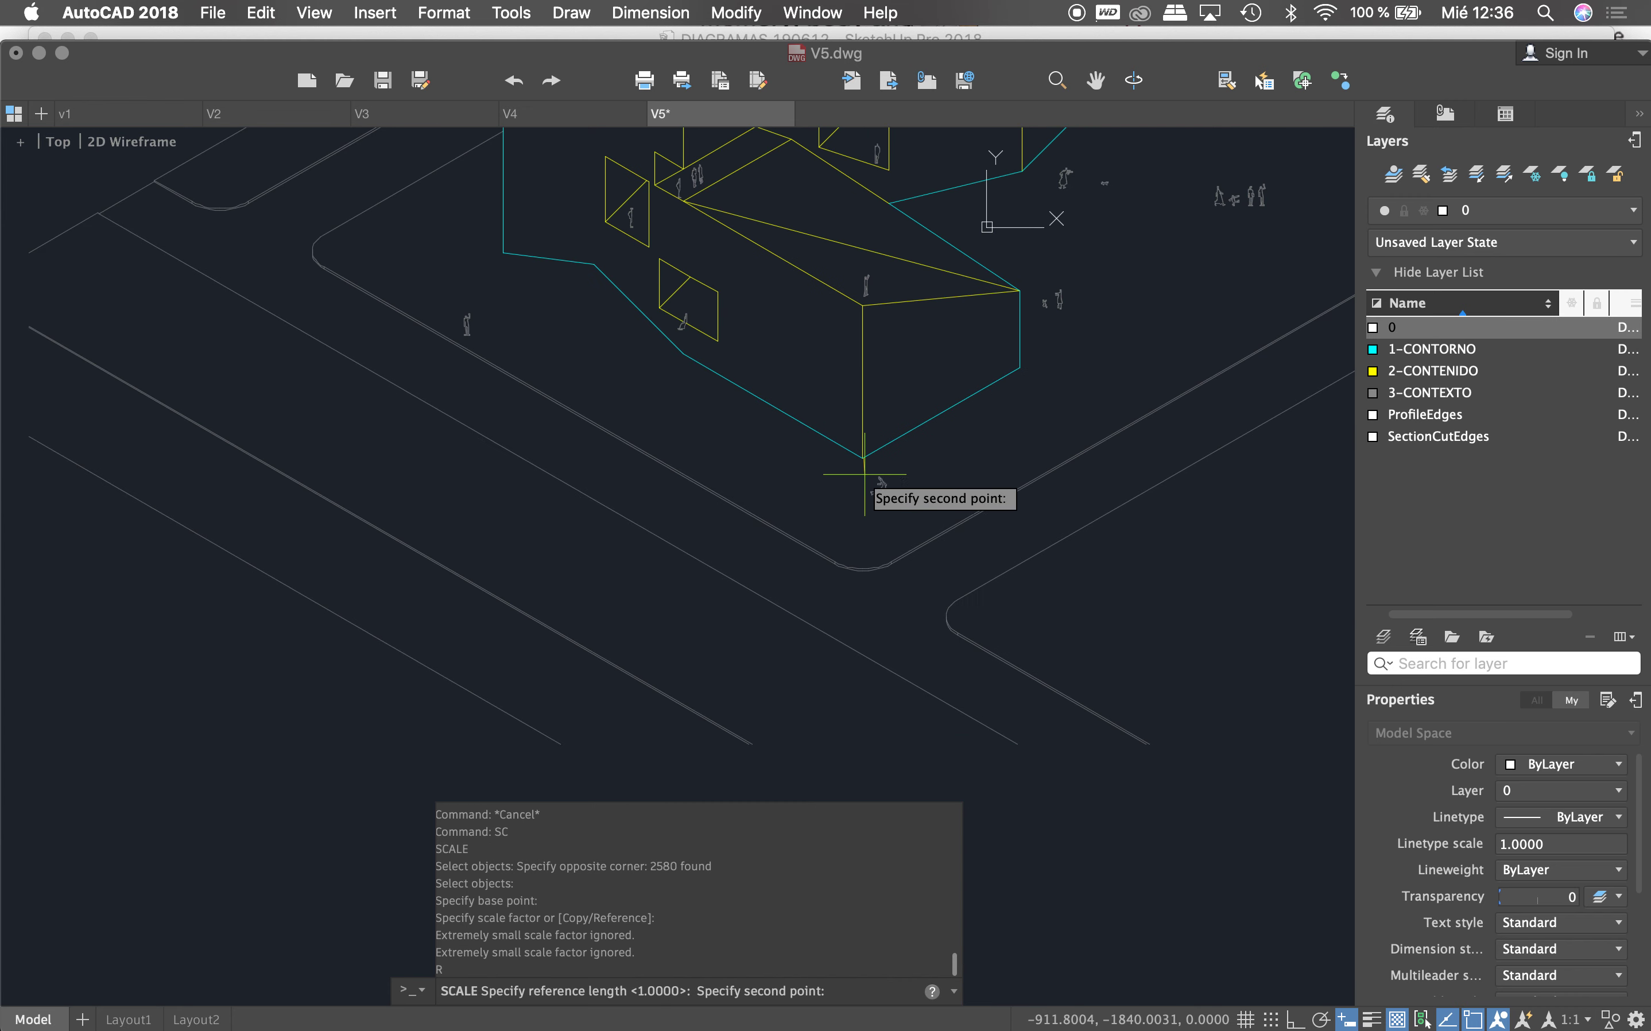
left_click(863, 305)
type("1400")
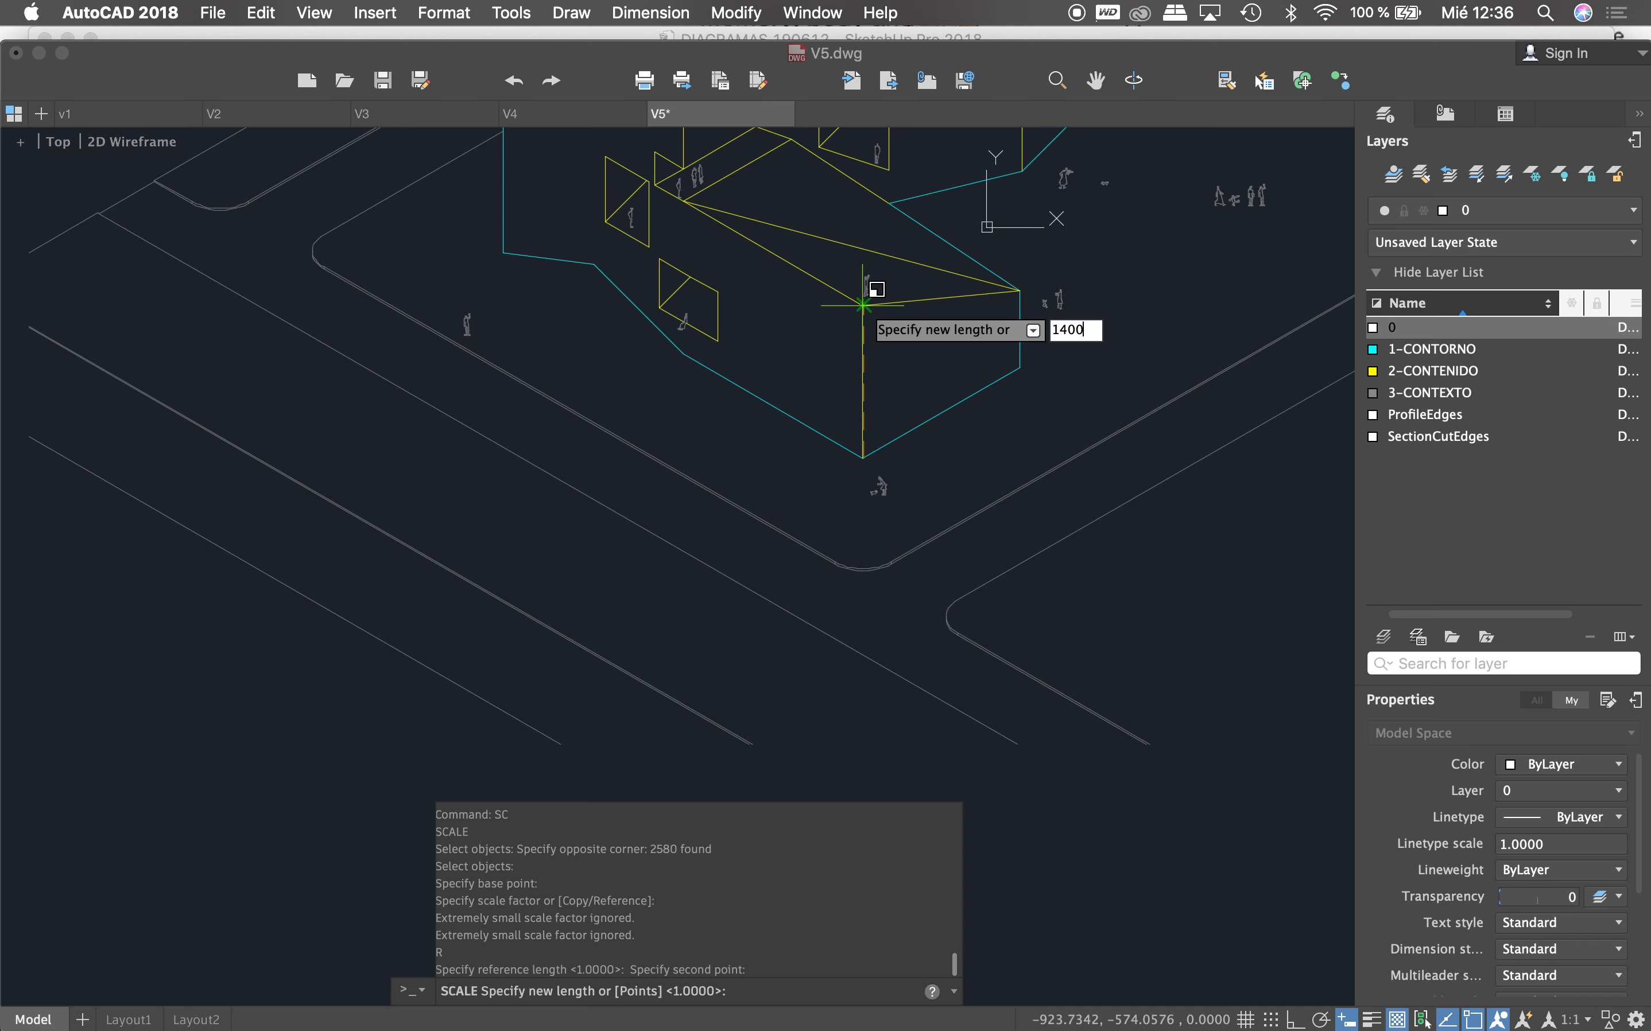
key("Return")
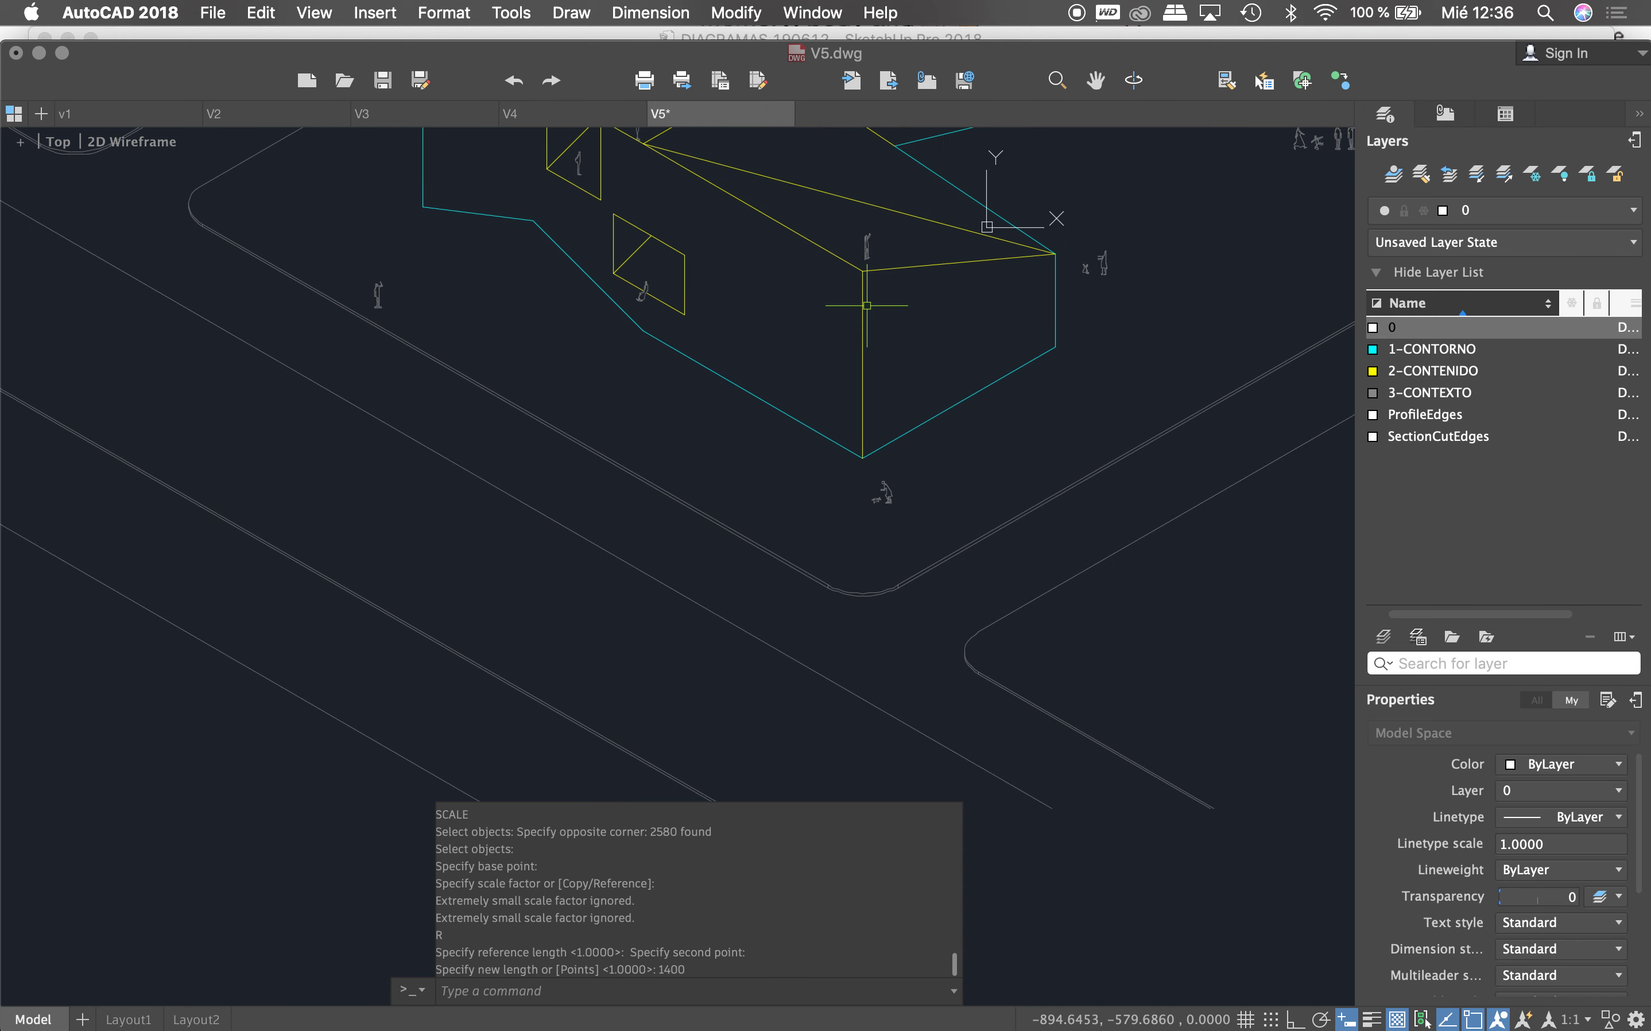
scroll(867, 305, "down", 5)
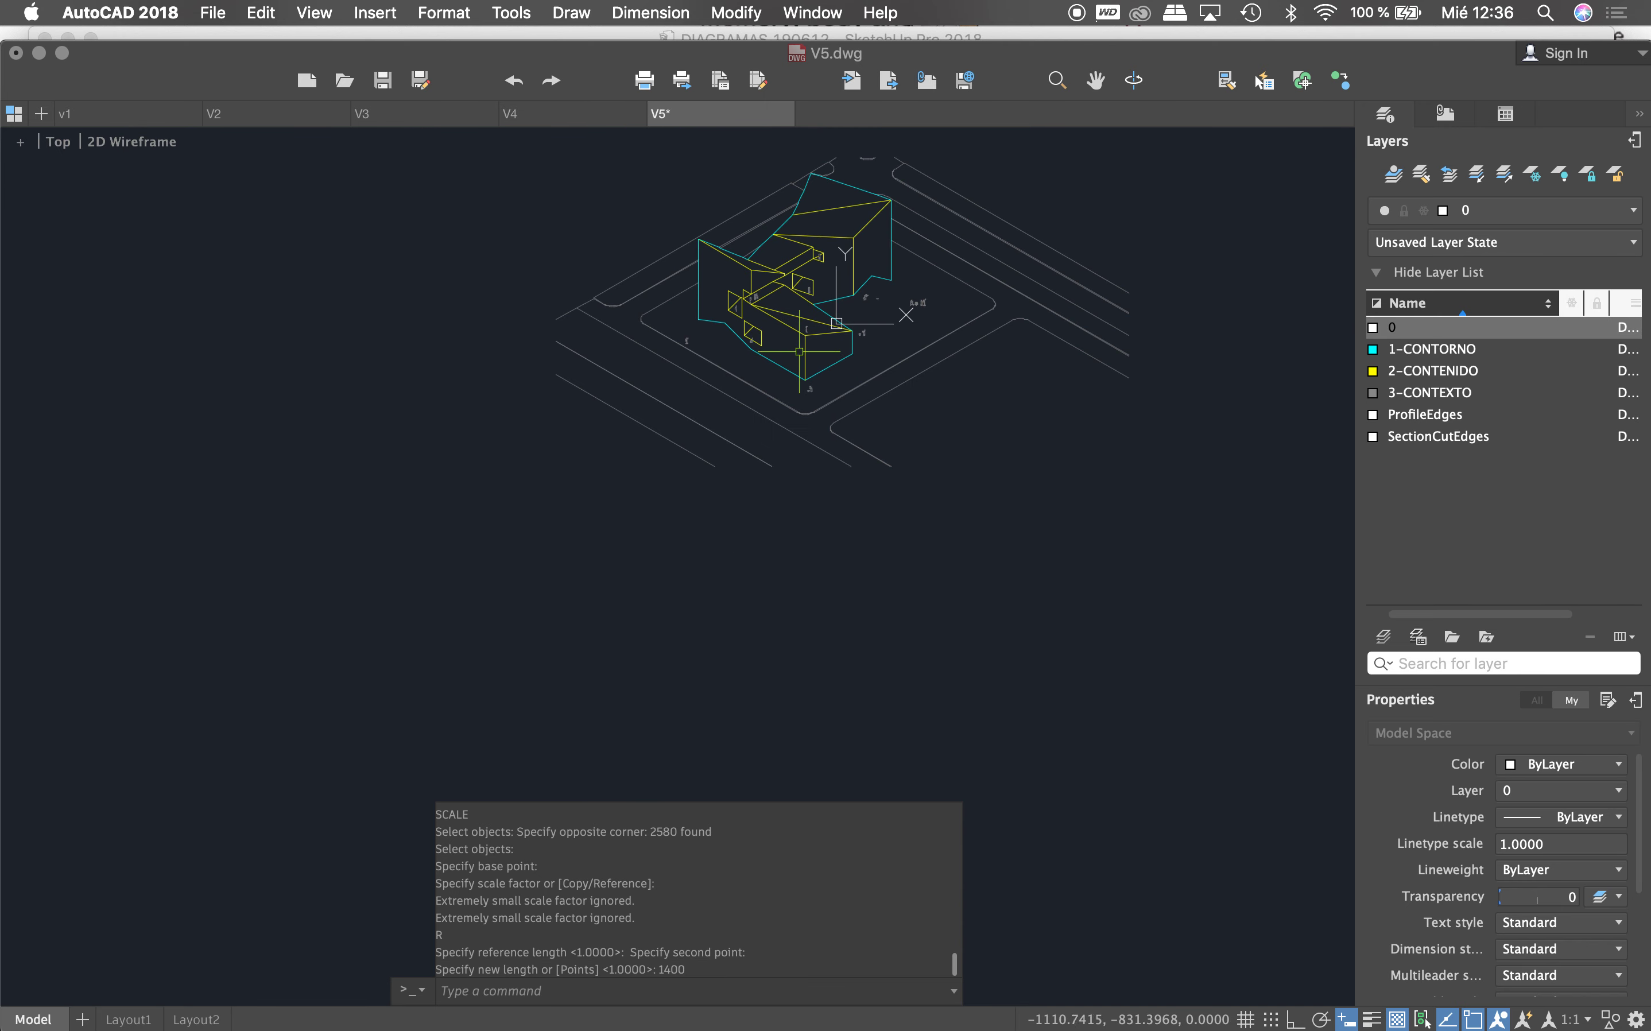
scroll(570, 429, "down", 3)
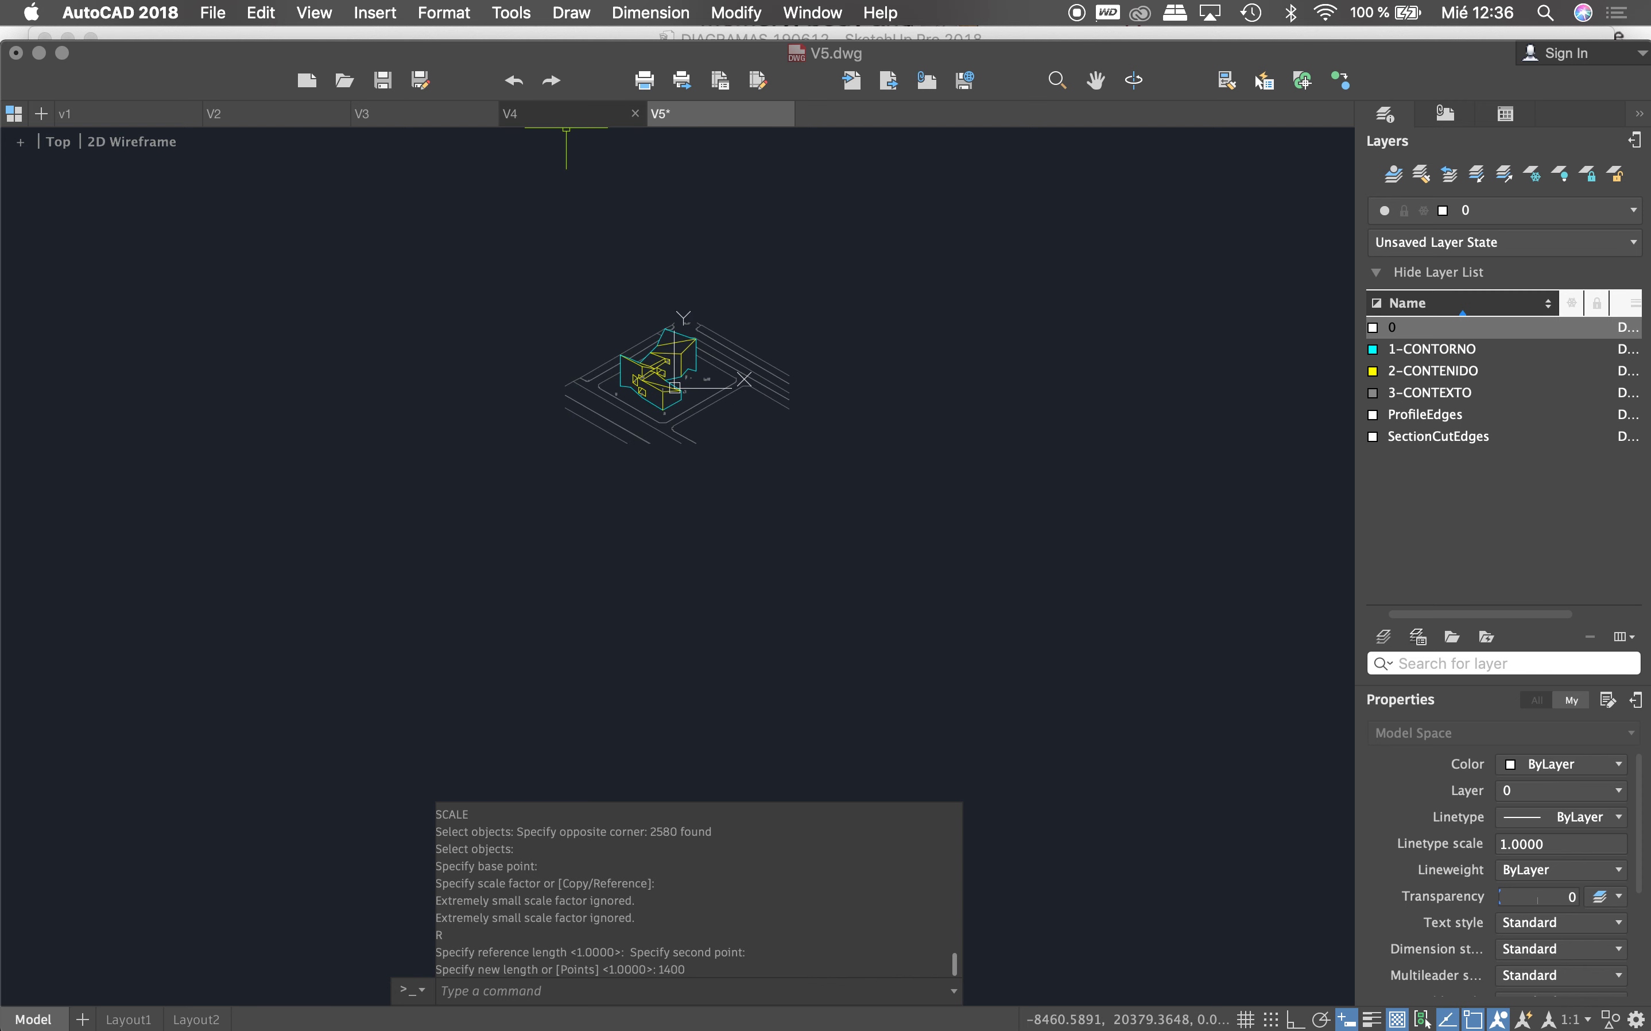
Step: Switch to the V4 drawing and window-select all 296 of its lines
left_click(566, 113)
scroll(689, 251, "down", 3)
scroll(755, 228, "down", 2)
left_click(793, 213)
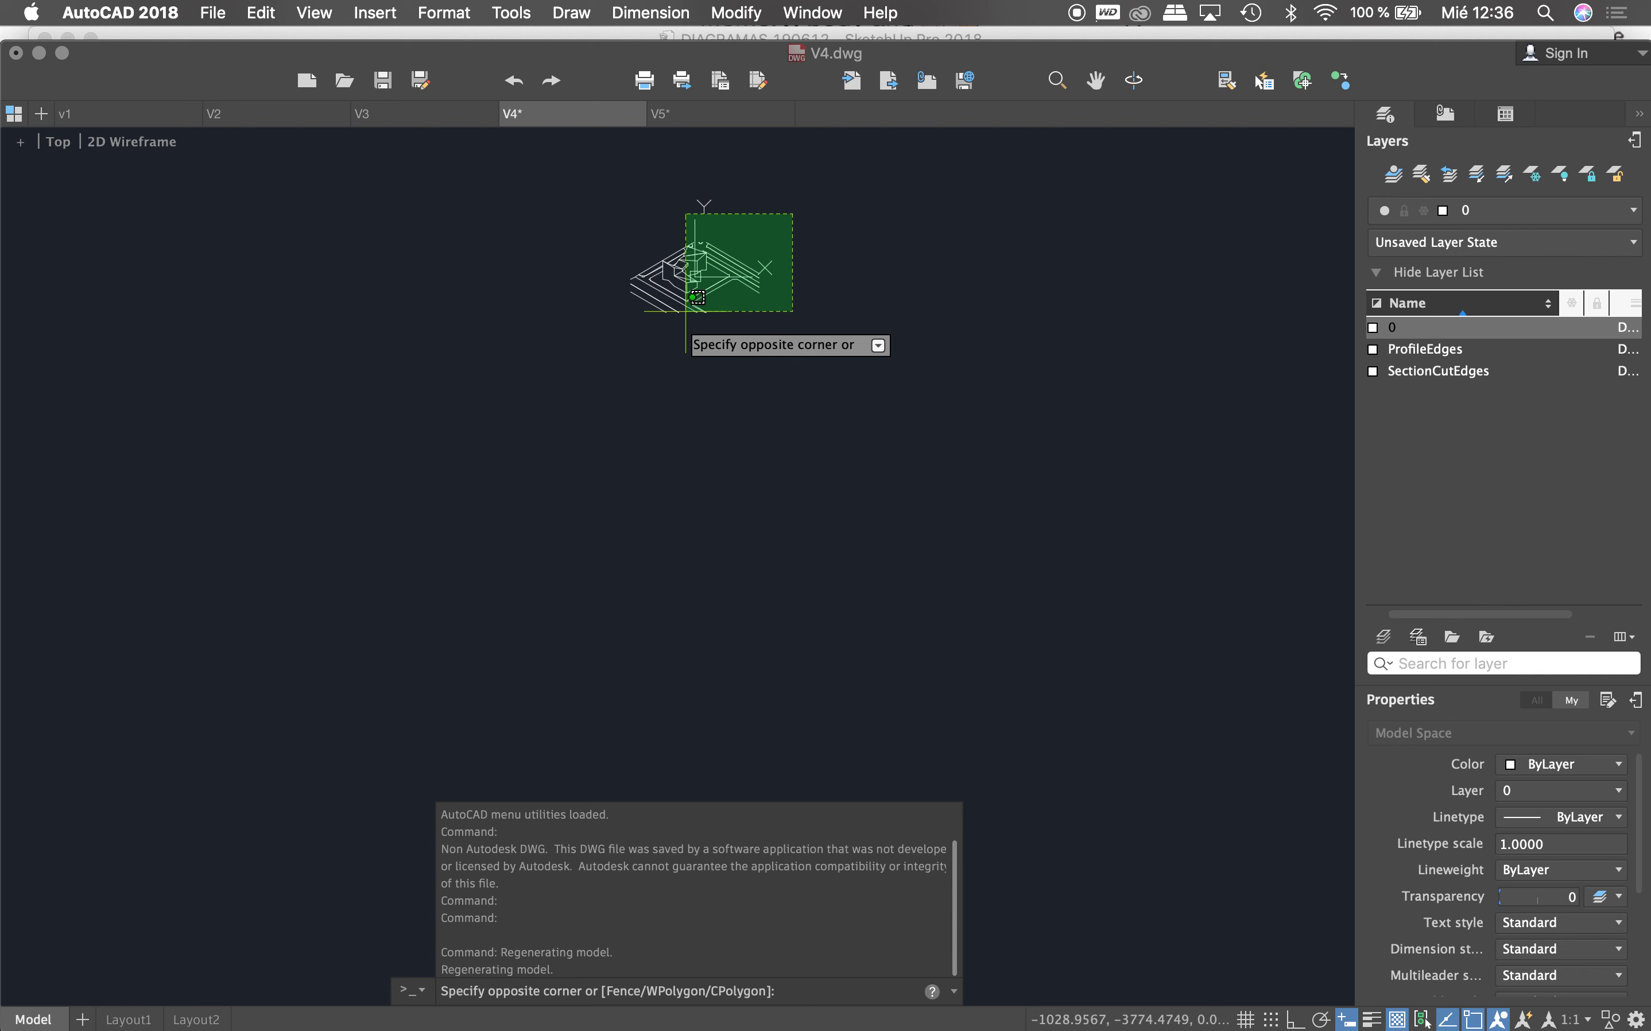
left_click(609, 352)
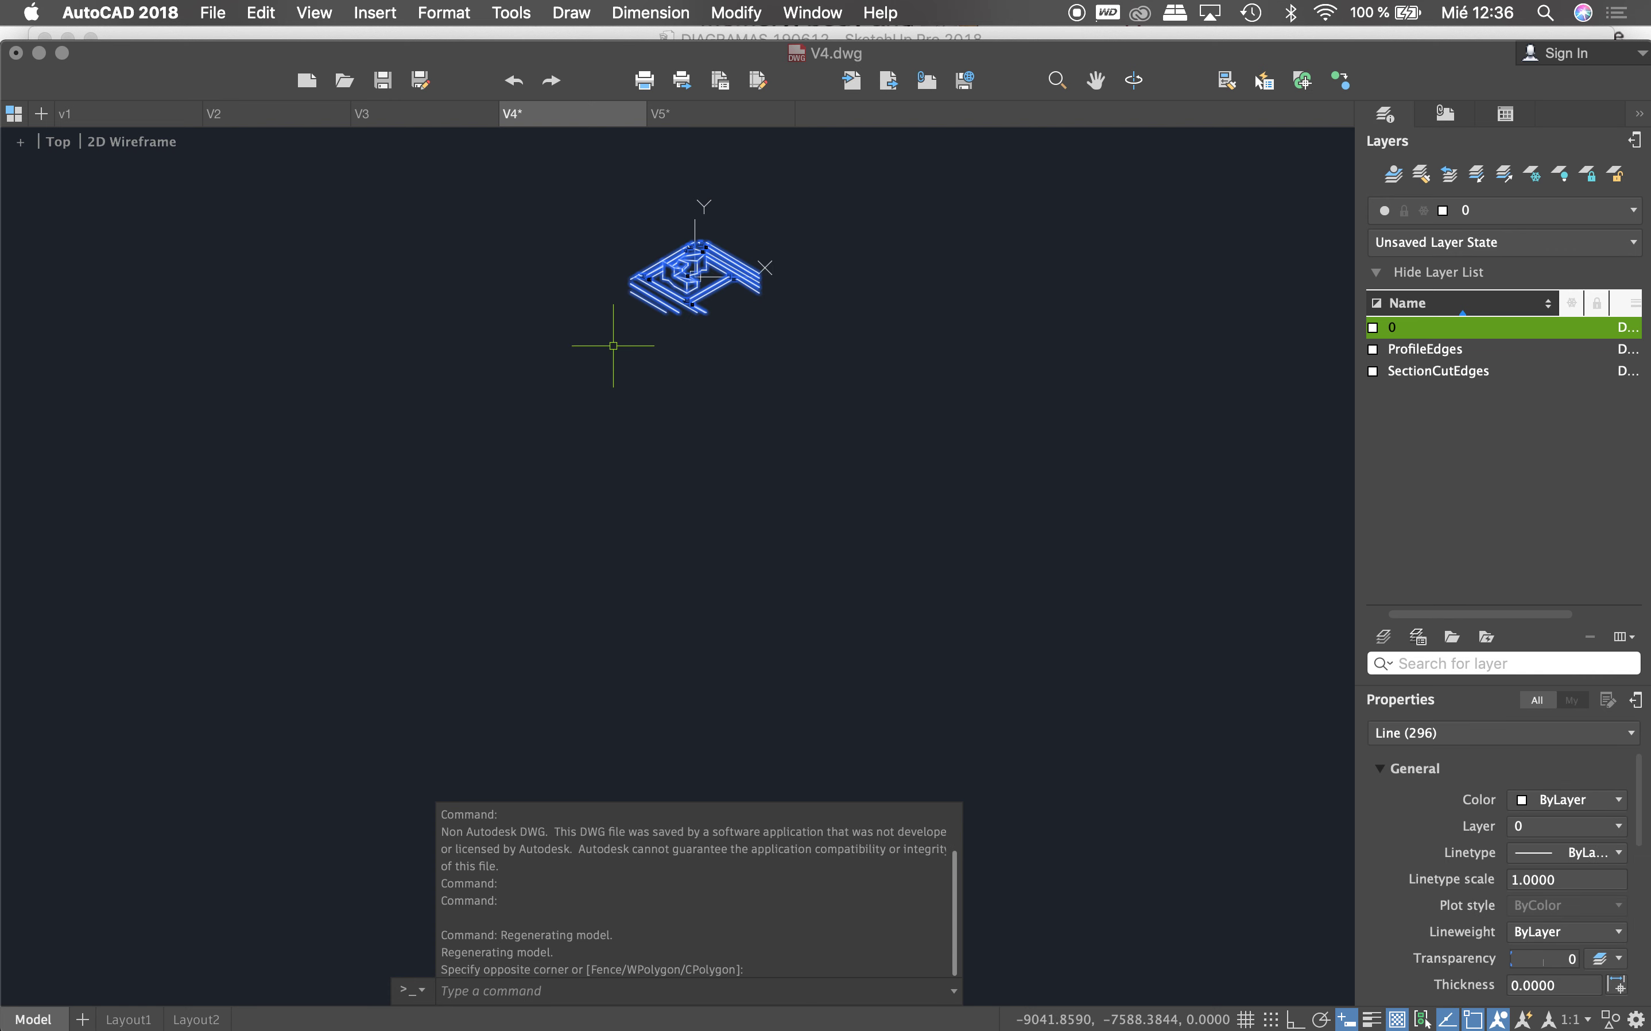
scroll(636, 294, "up", 2)
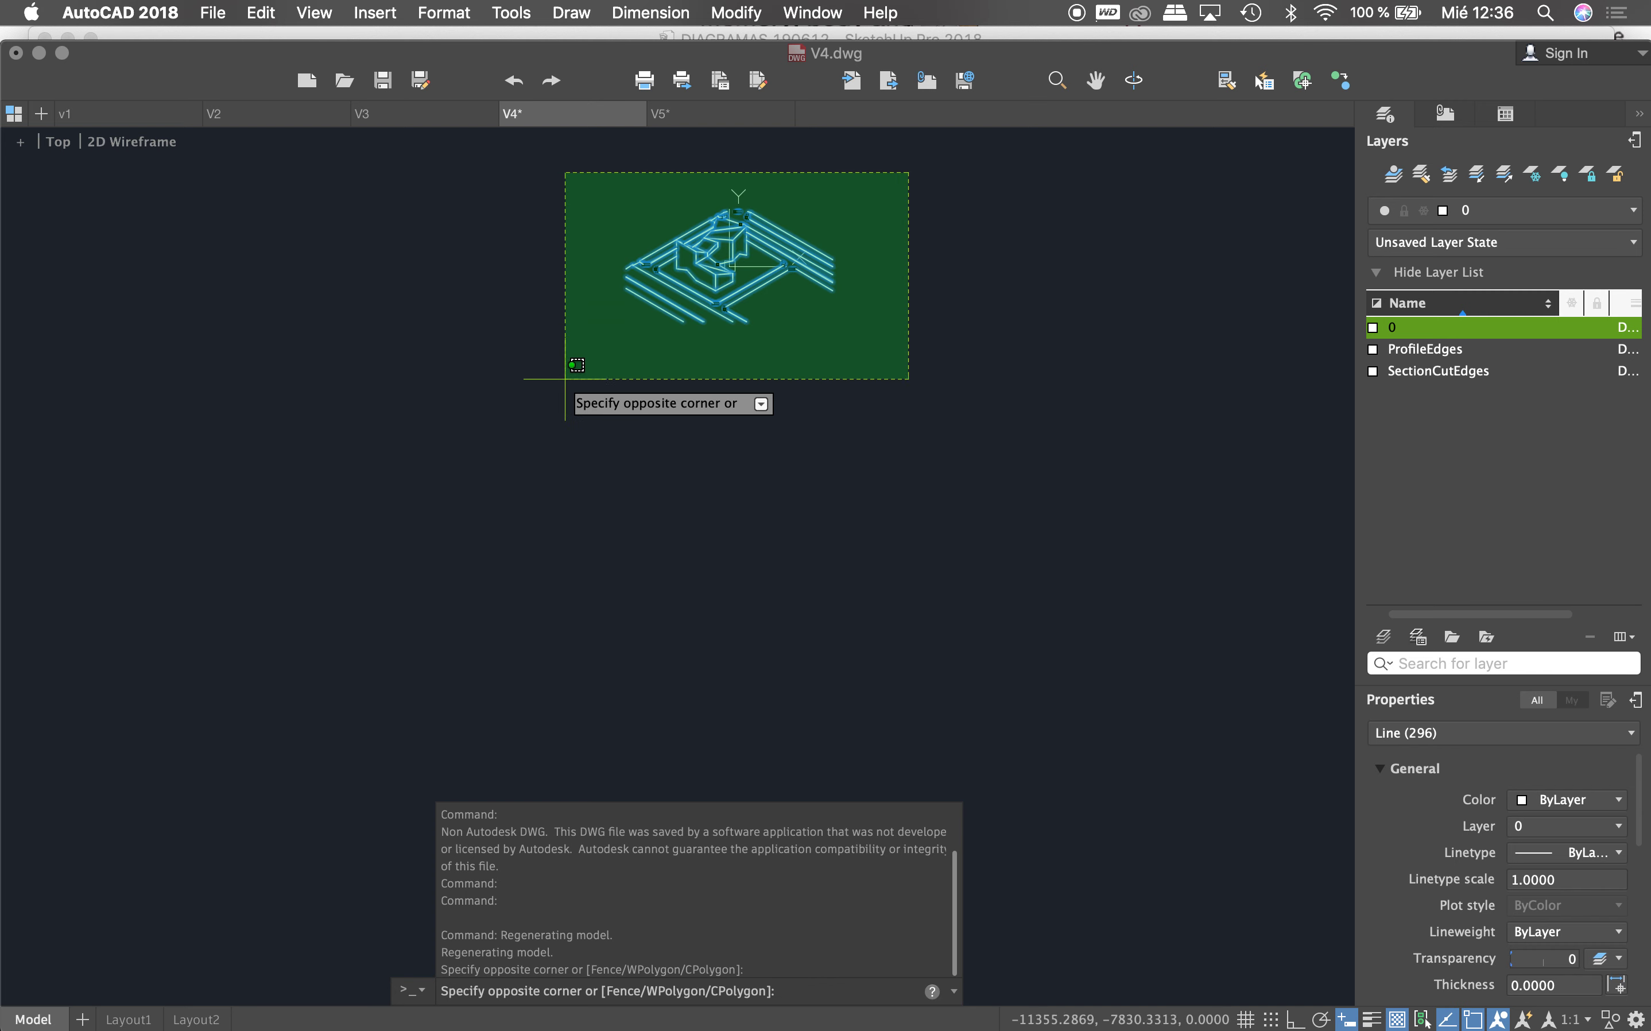
left_click_drag(911, 174, 560, 381)
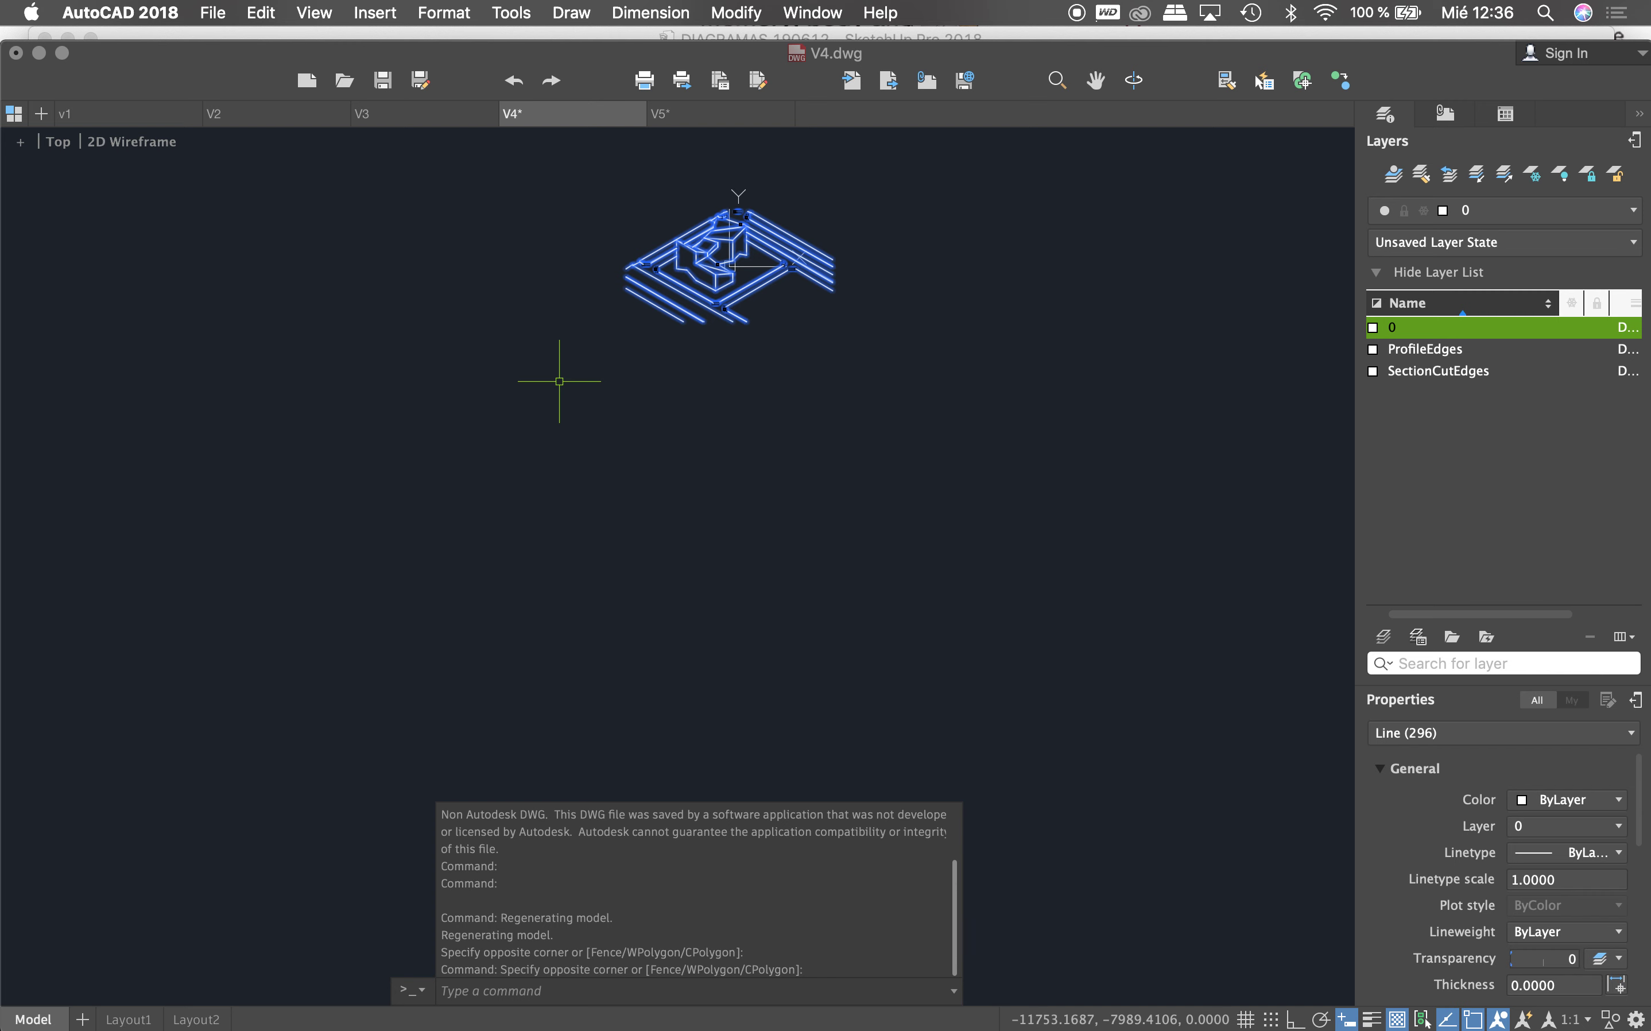
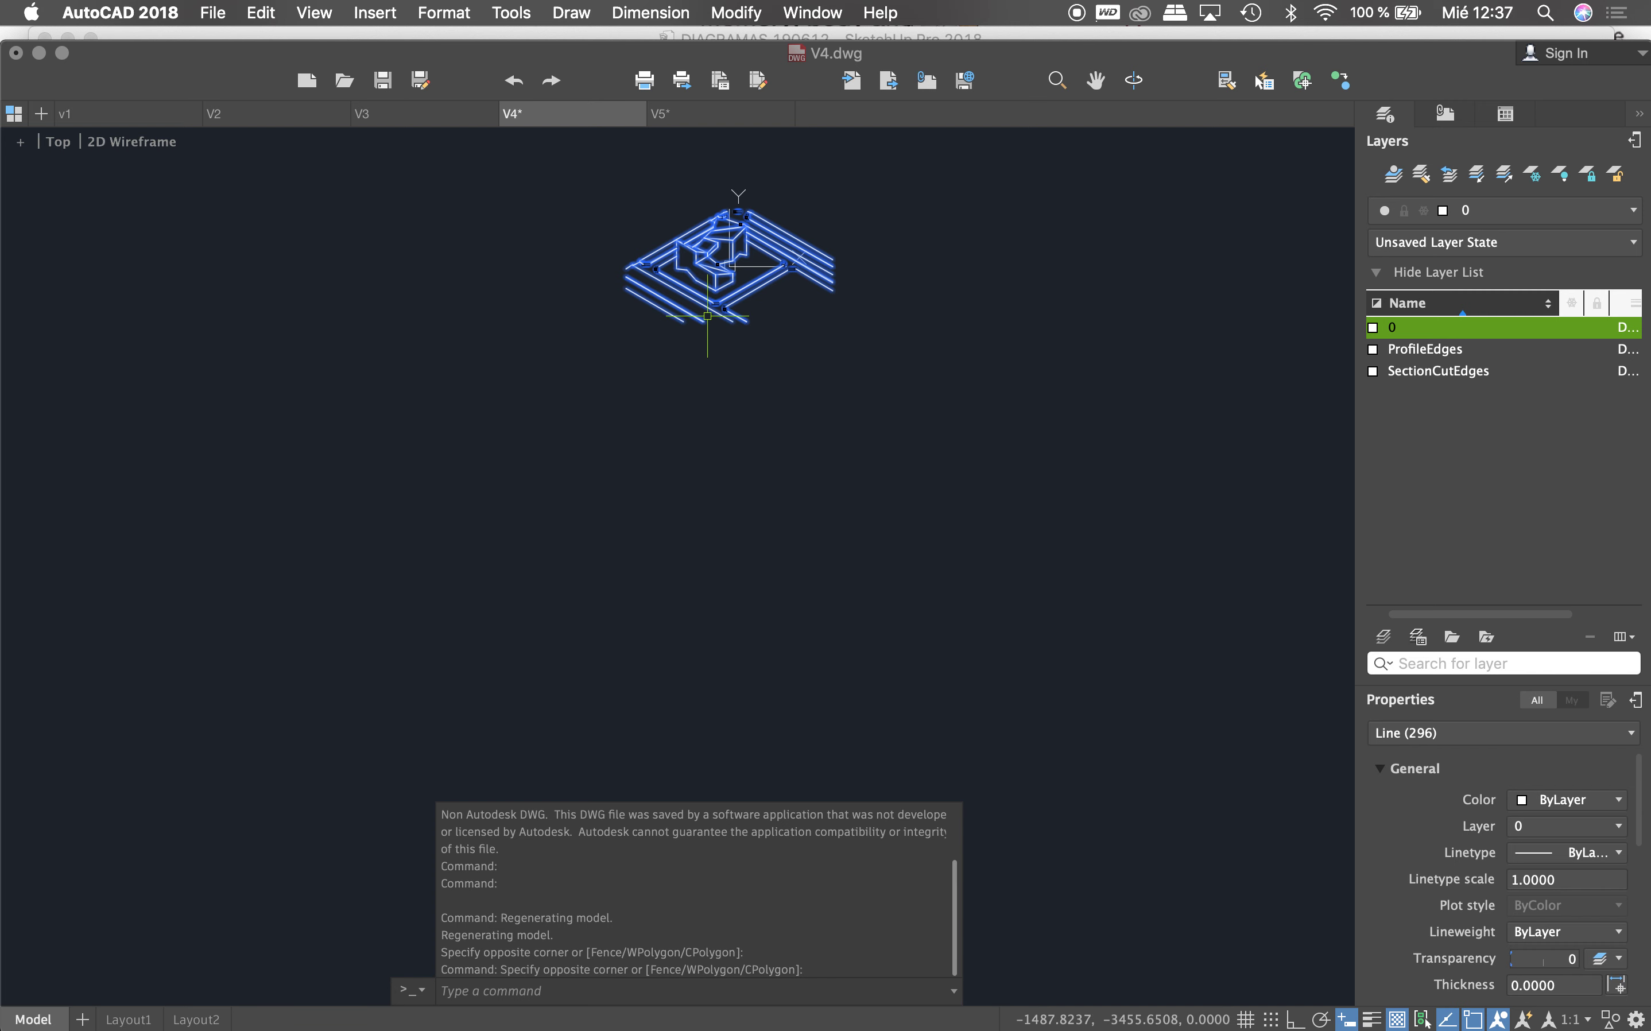
Step: Copy the V4 building lines and paste them into V5.dwg, left of the coloured diagram
key("super+c")
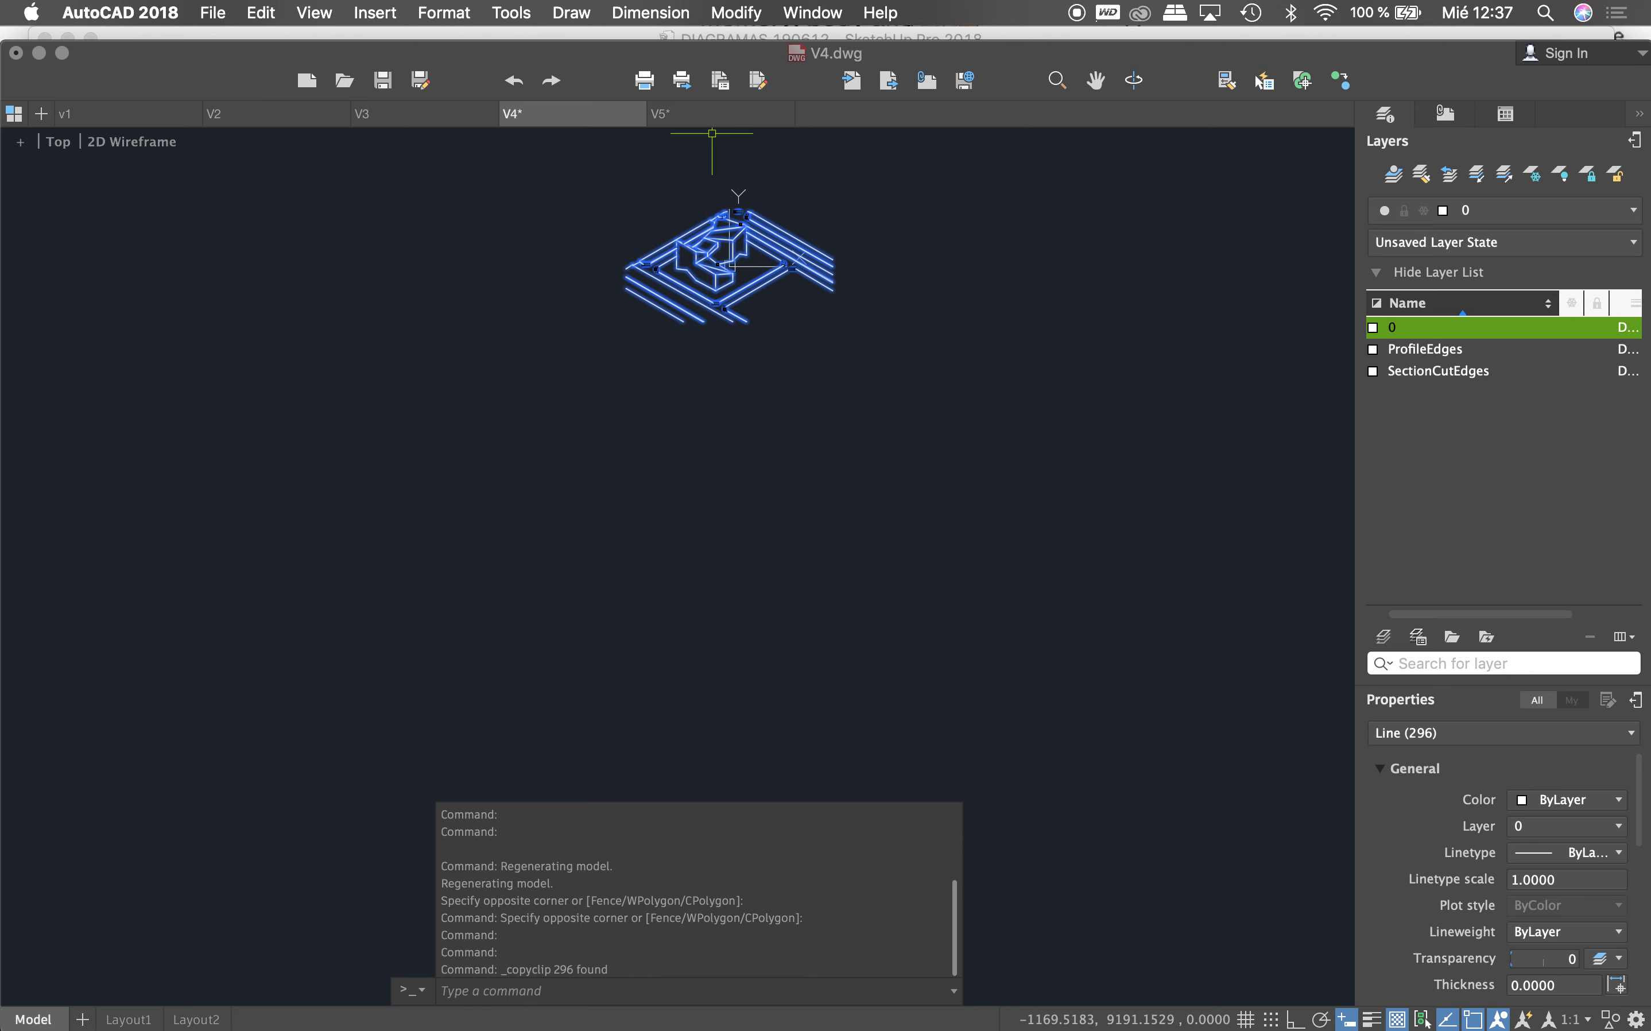
left_click(712, 114)
key("super+v")
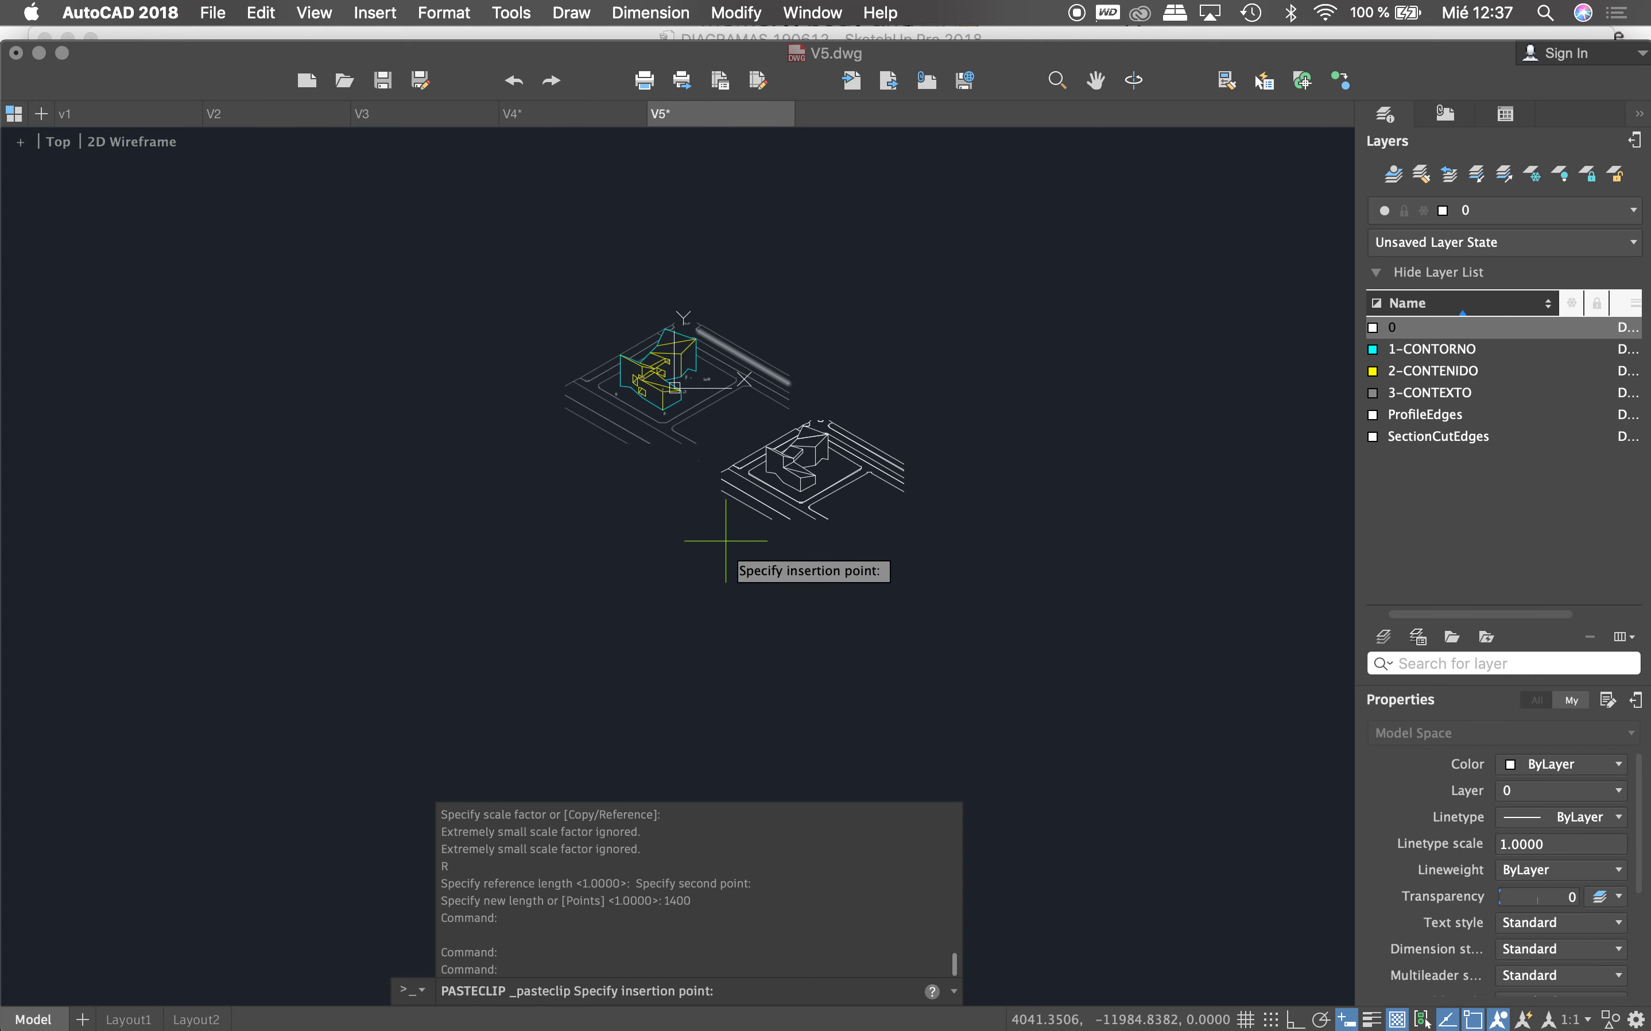
scroll(437, 434, "up", 5)
scroll(437, 434, "down", 5)
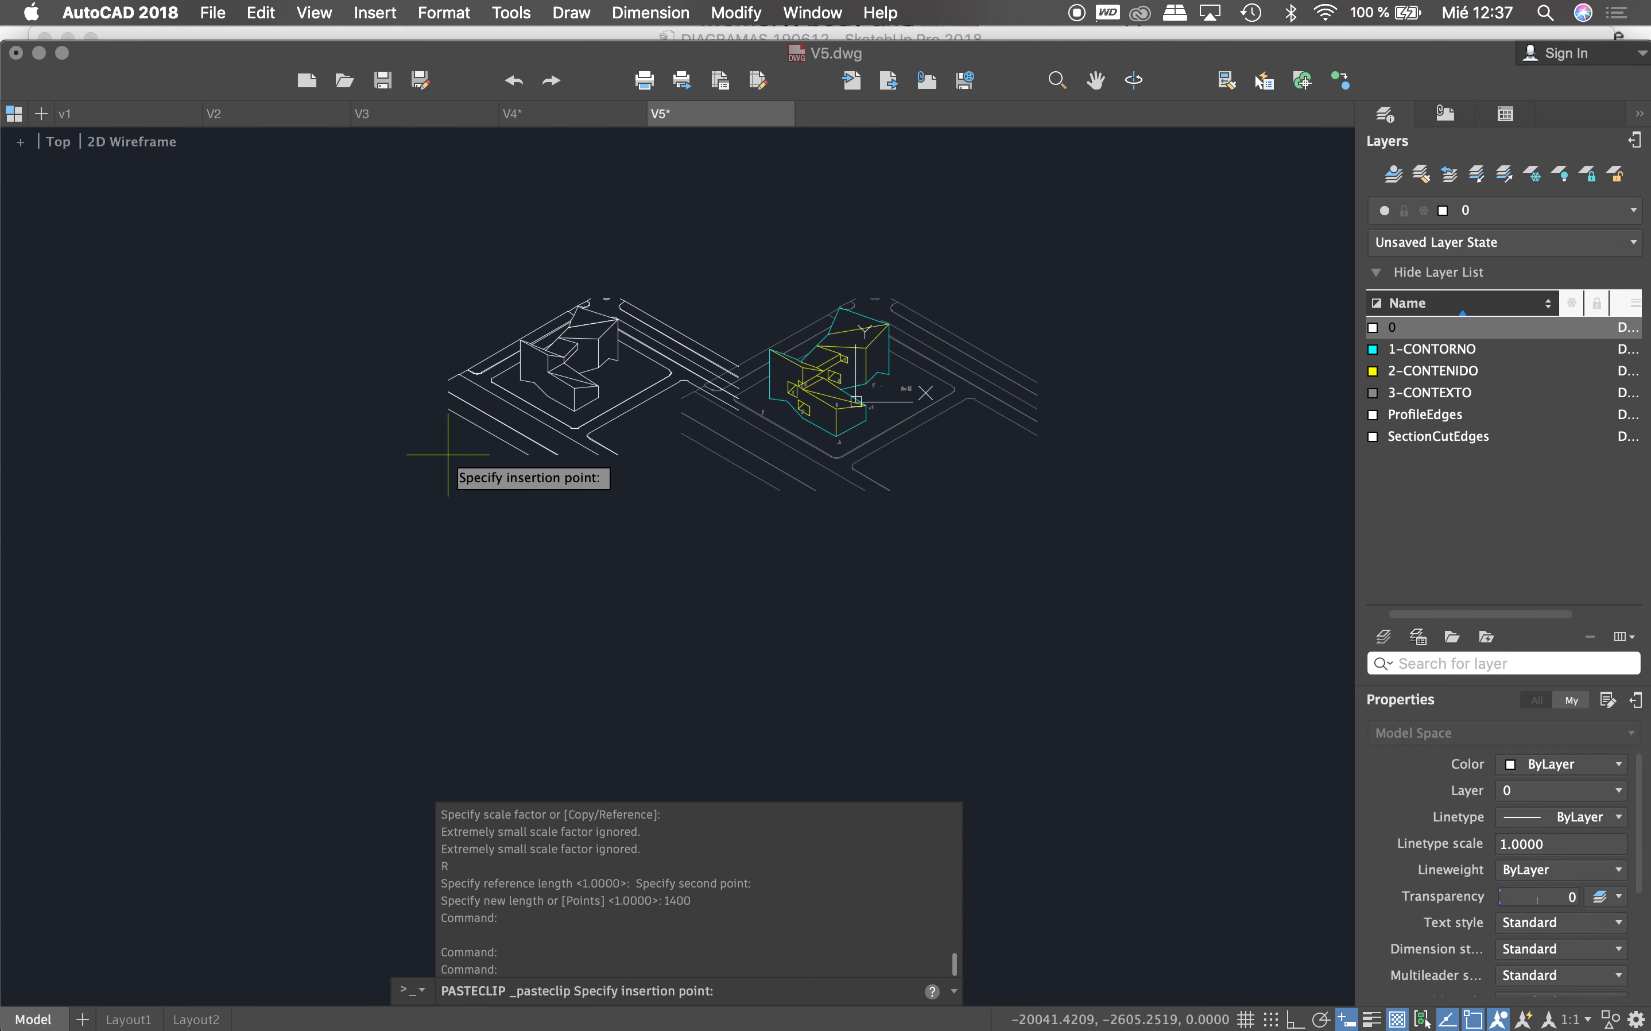
key("Escape")
type("sc")
key("Return")
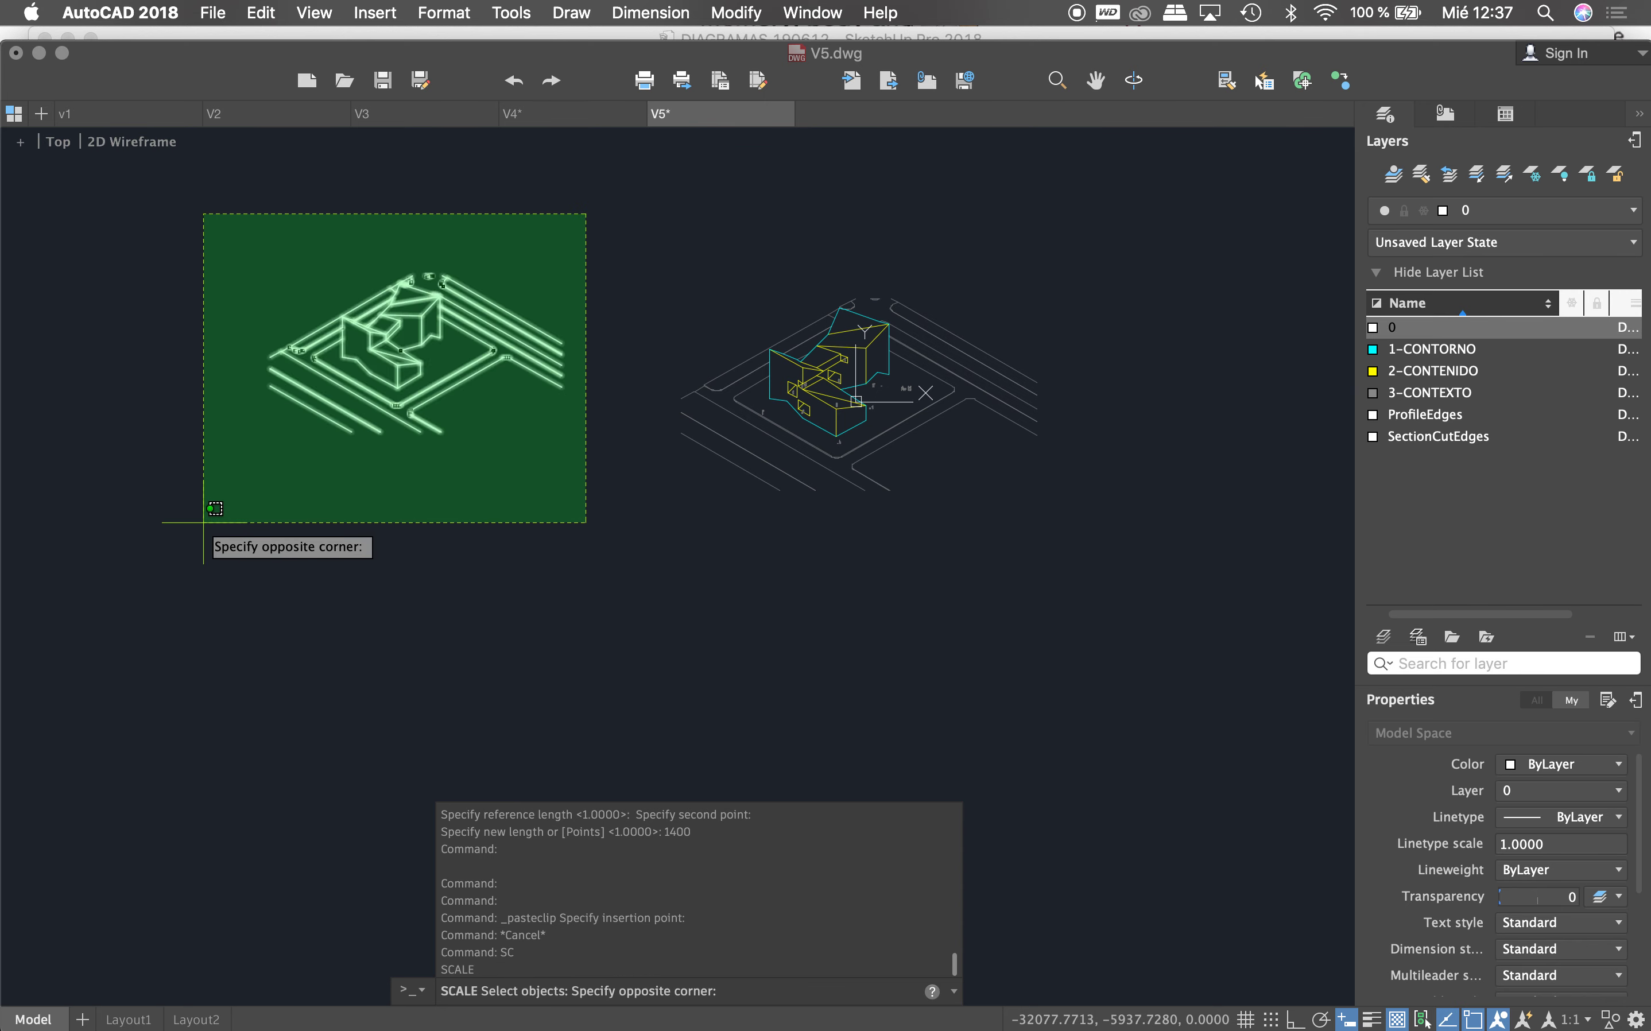
Step: Scale the pasted building by reference so its corner edge measures 1400
left_click_drag(585, 214, 202, 526)
key("Return")
scroll(393, 410, "up", 5)
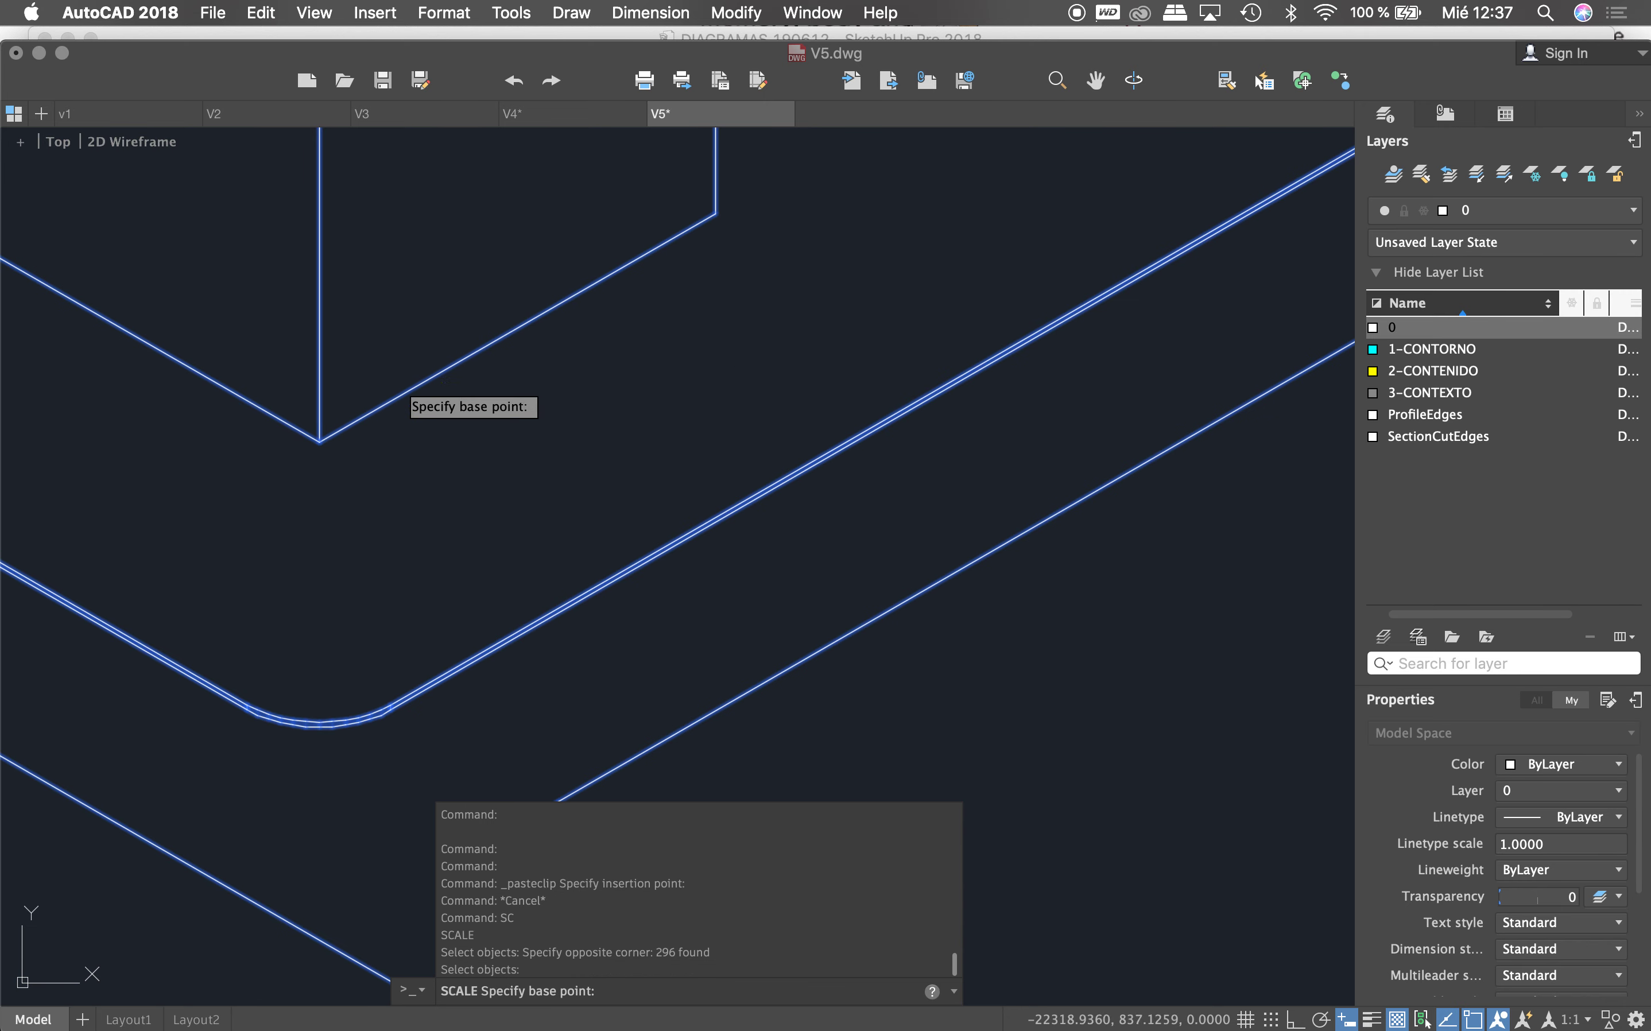
left_click(319, 442)
type("r")
key("Return")
left_click(320, 443)
scroll(348, 464, "down", 5)
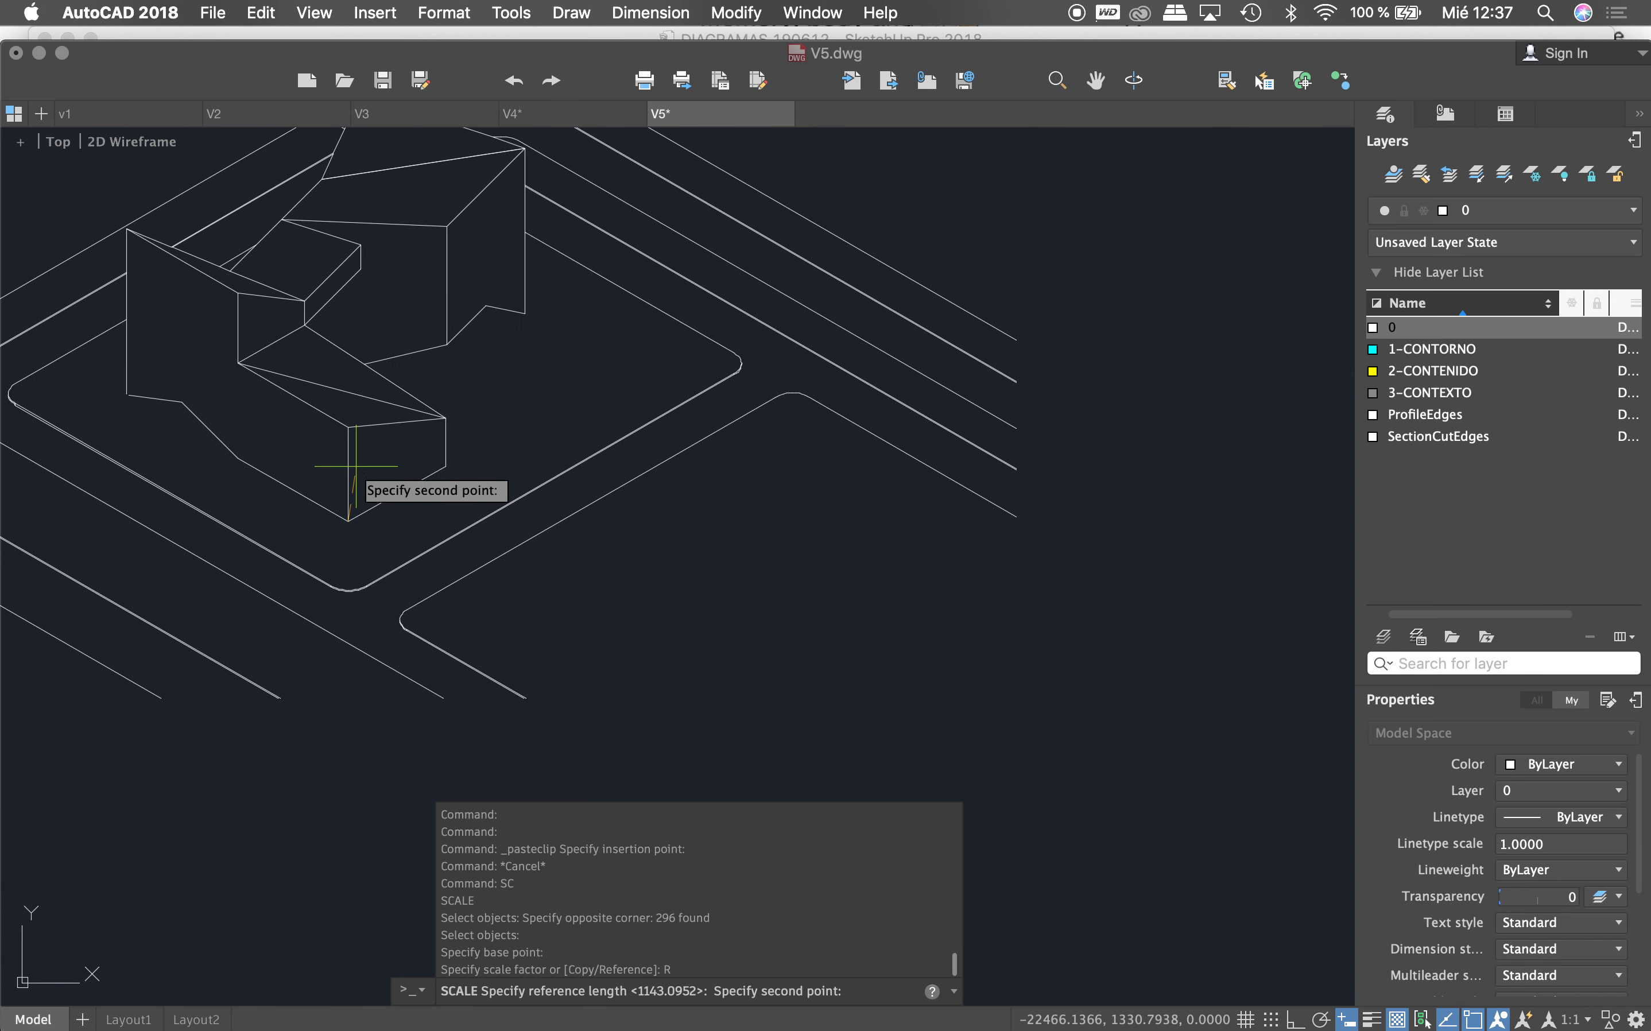
left_click(348, 427)
type("14")
key("Return")
scroll(343, 413, "down", 3)
scroll(609, 452, "down", 3)
Step: Start a polyline for a horizontal guide line
type("pl")
key("Return")
scroll(788, 461, "up", 5)
scroll(803, 460, "up", 2)
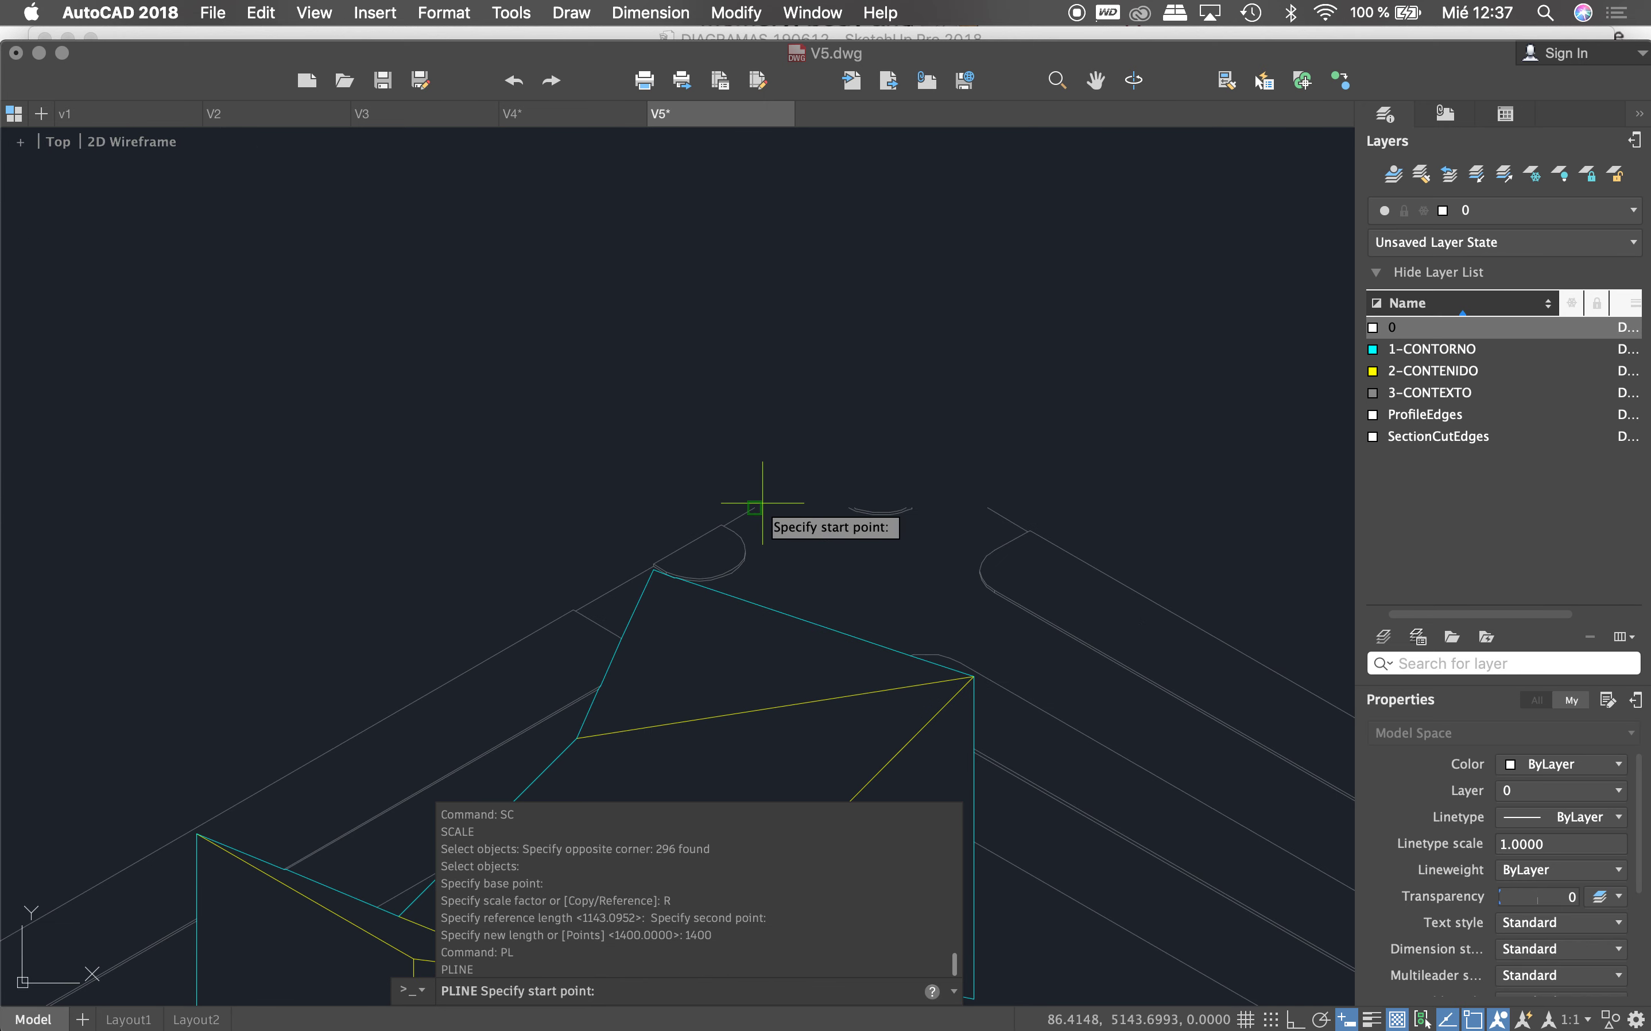
Step: Draw a horizontal guide line with Ortho turned on
scroll(755, 508, "down", 3)
scroll(1030, 436, "down", 3)
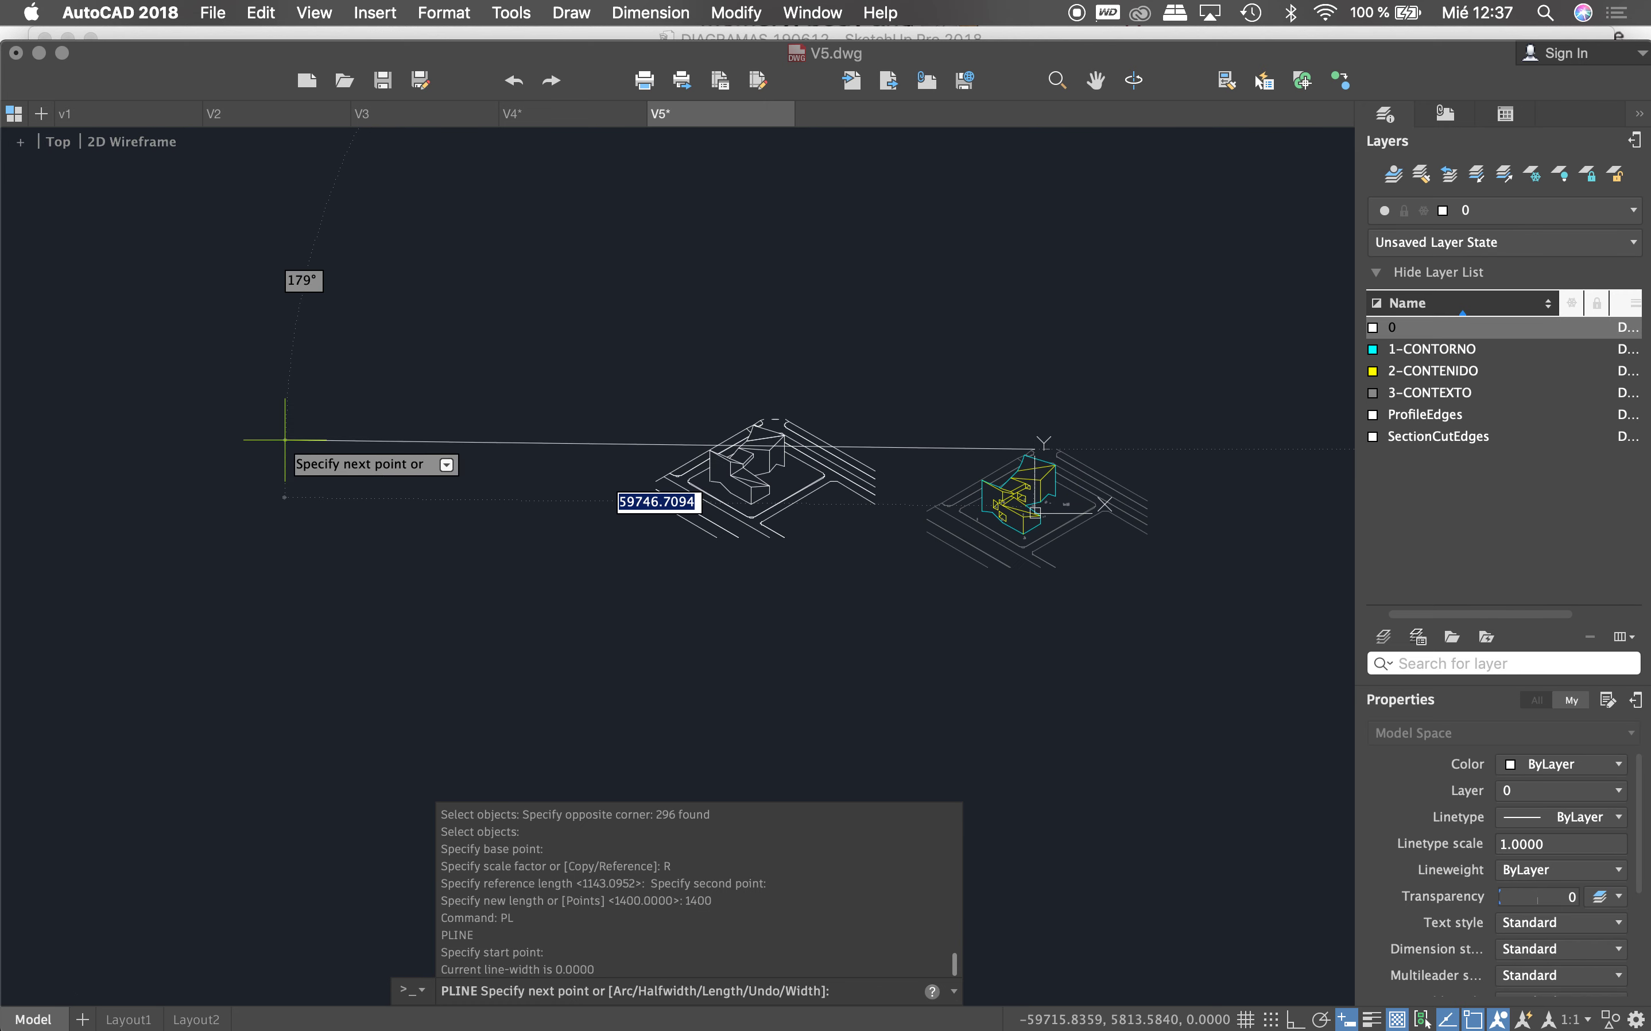
key("F8")
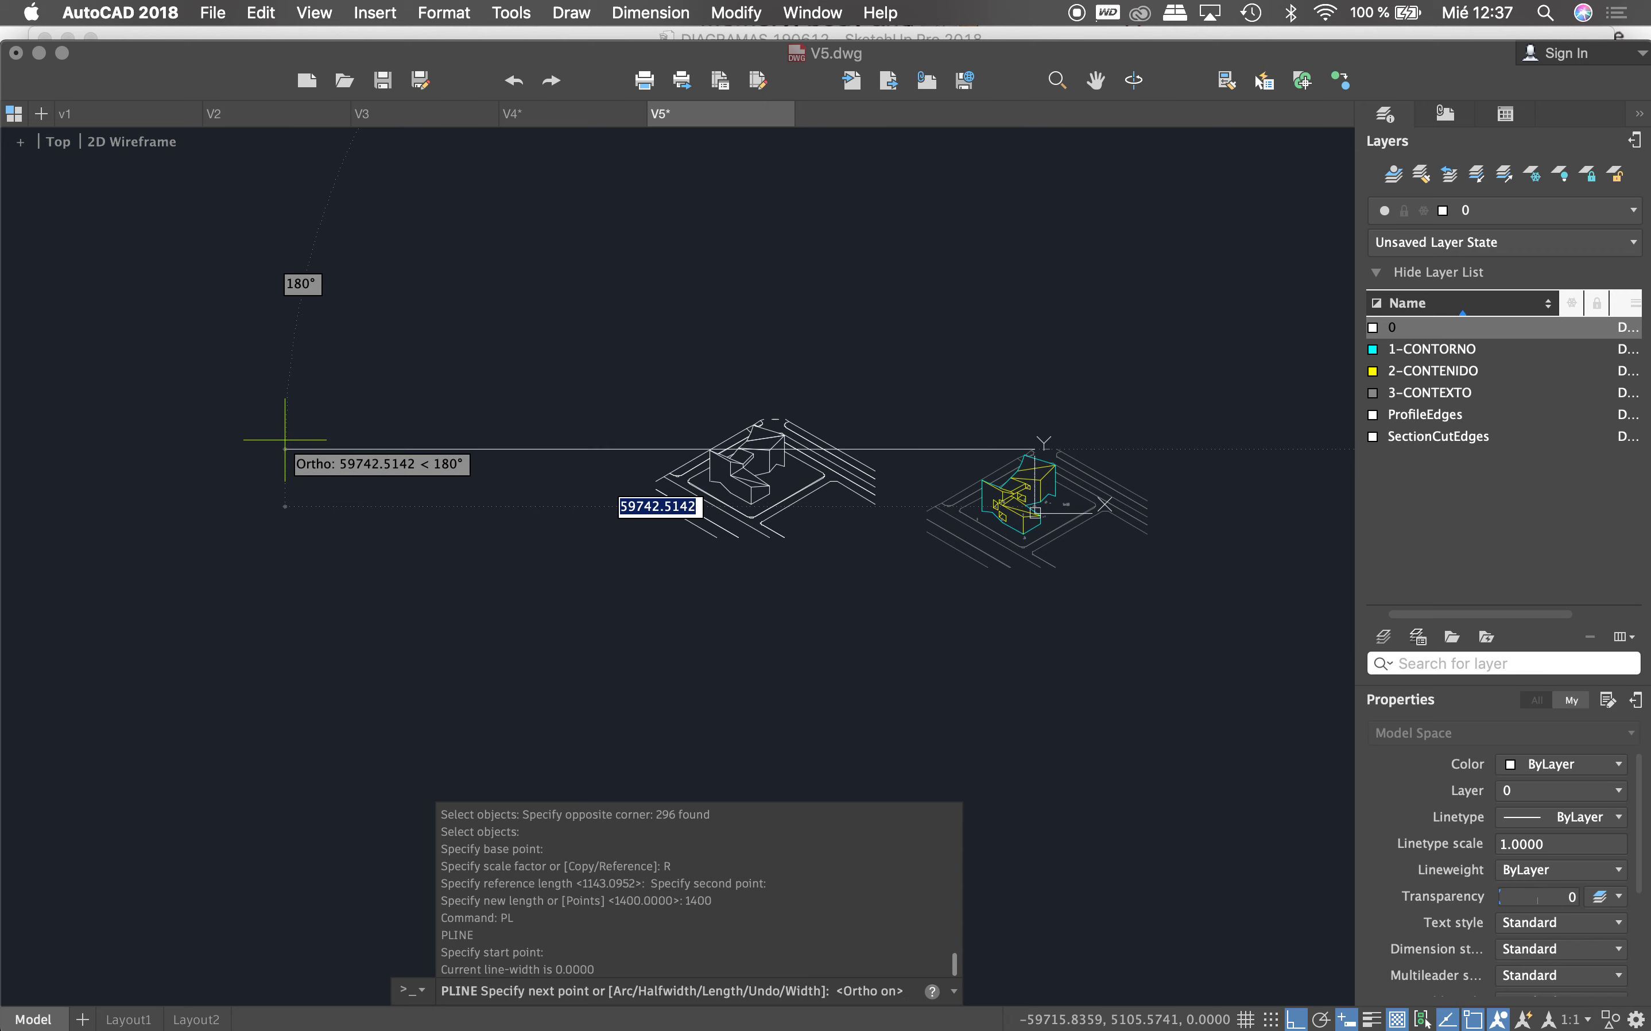
left_click(285, 449)
key("Escape")
Step: Move the pasted building down onto the horizontal guide line
left_click(885, 590)
type("M")
key("Return")
scroll(818, 481, "up", 2)
scroll(799, 486, "up", 5)
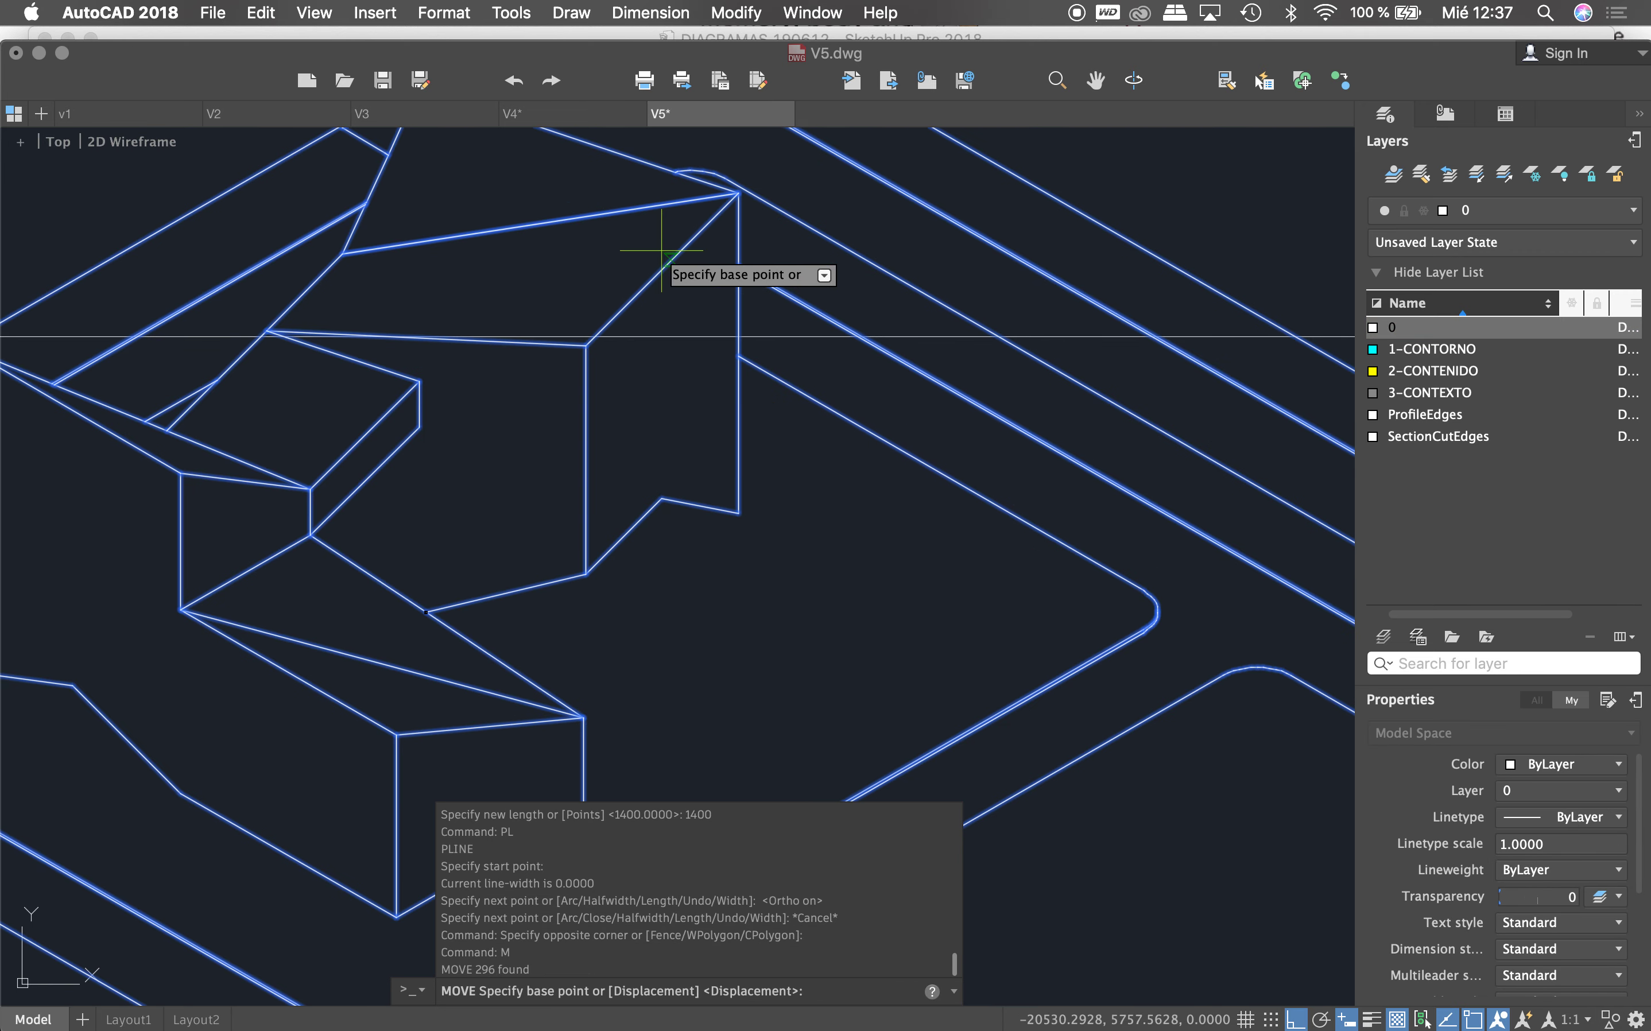
scroll(672, 205, "down", 2)
left_click(616, 279)
scroll(608, 357, "up", 3)
scroll(610, 426, "down", 2)
left_click(614, 424)
scroll(610, 412, "down", 4)
scroll(614, 410, "down", 2)
scroll(735, 490, "up", 2)
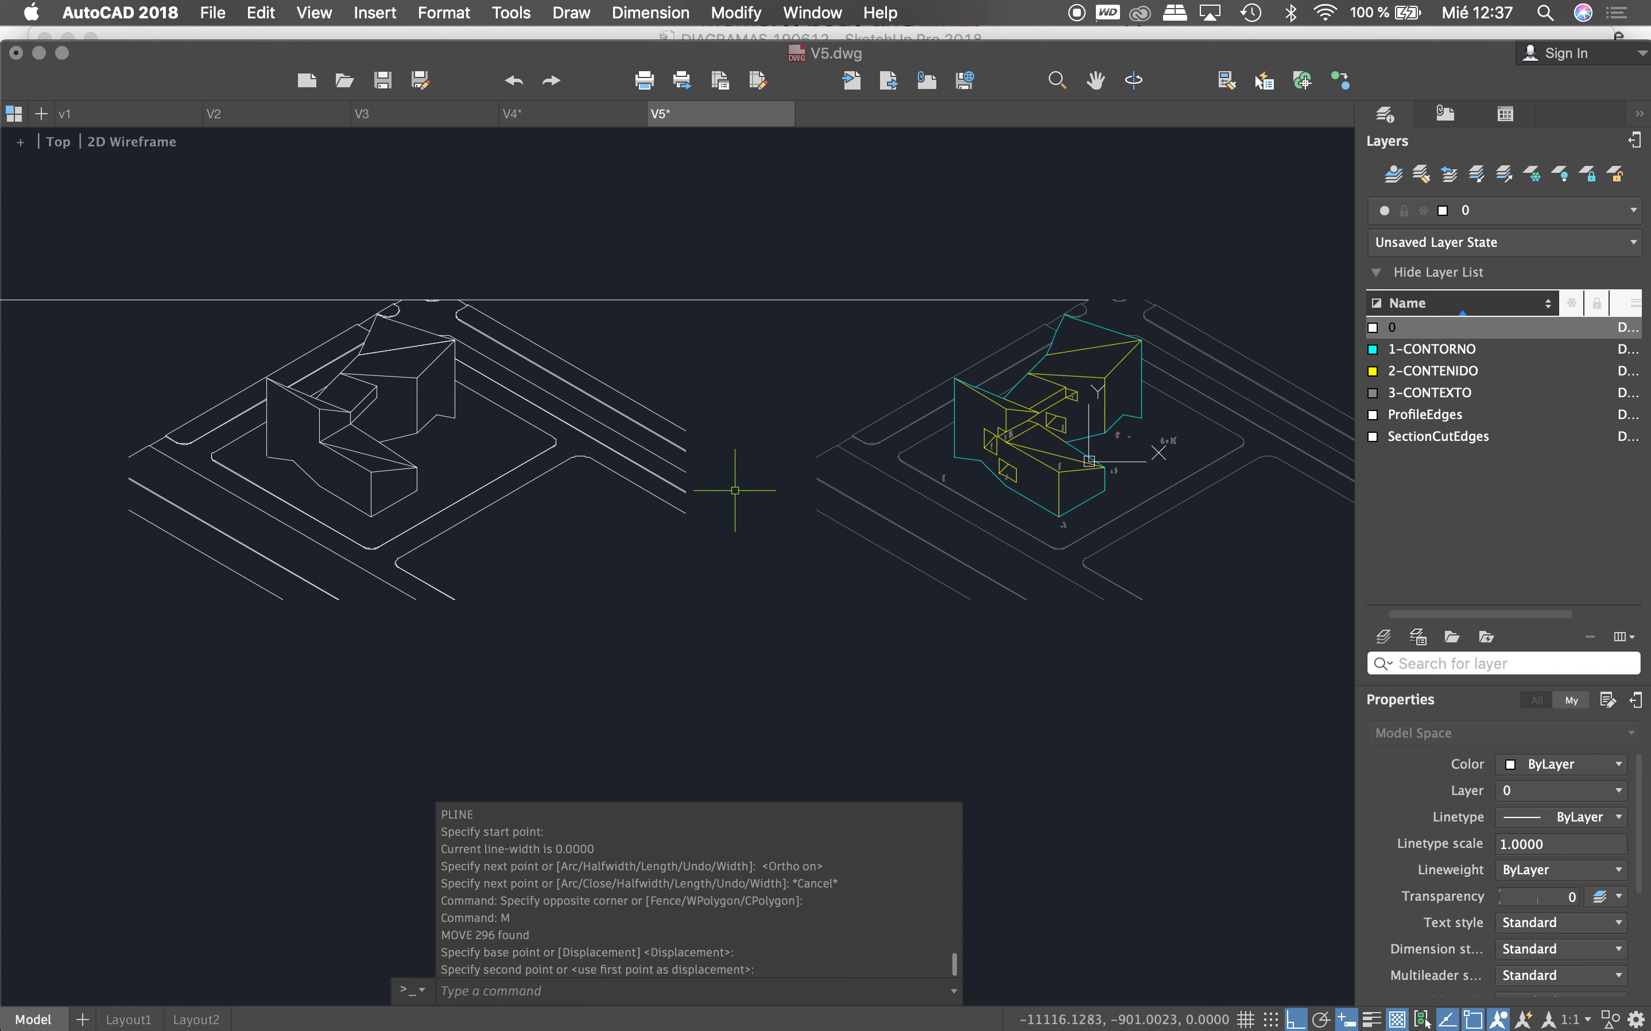
type("PL")
Step: Draw a vertical guide line between the two diagrams
key("Return")
left_click(816, 510)
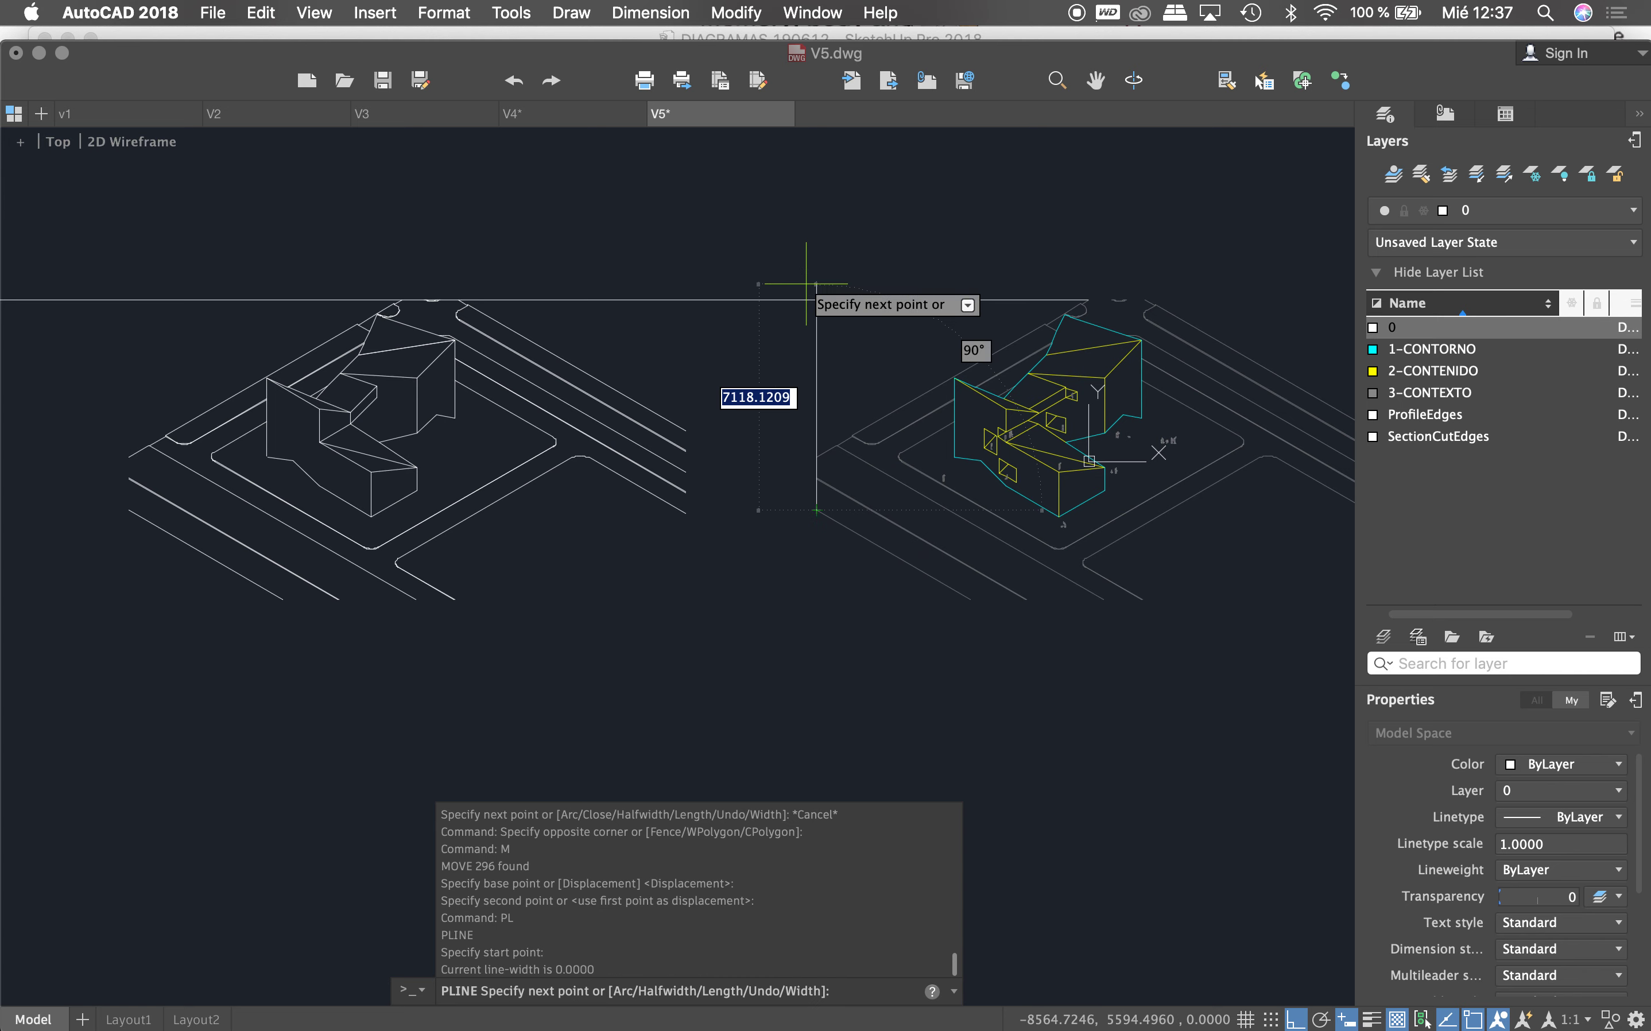
left_click(816, 217)
key("Escape")
key("Escape")
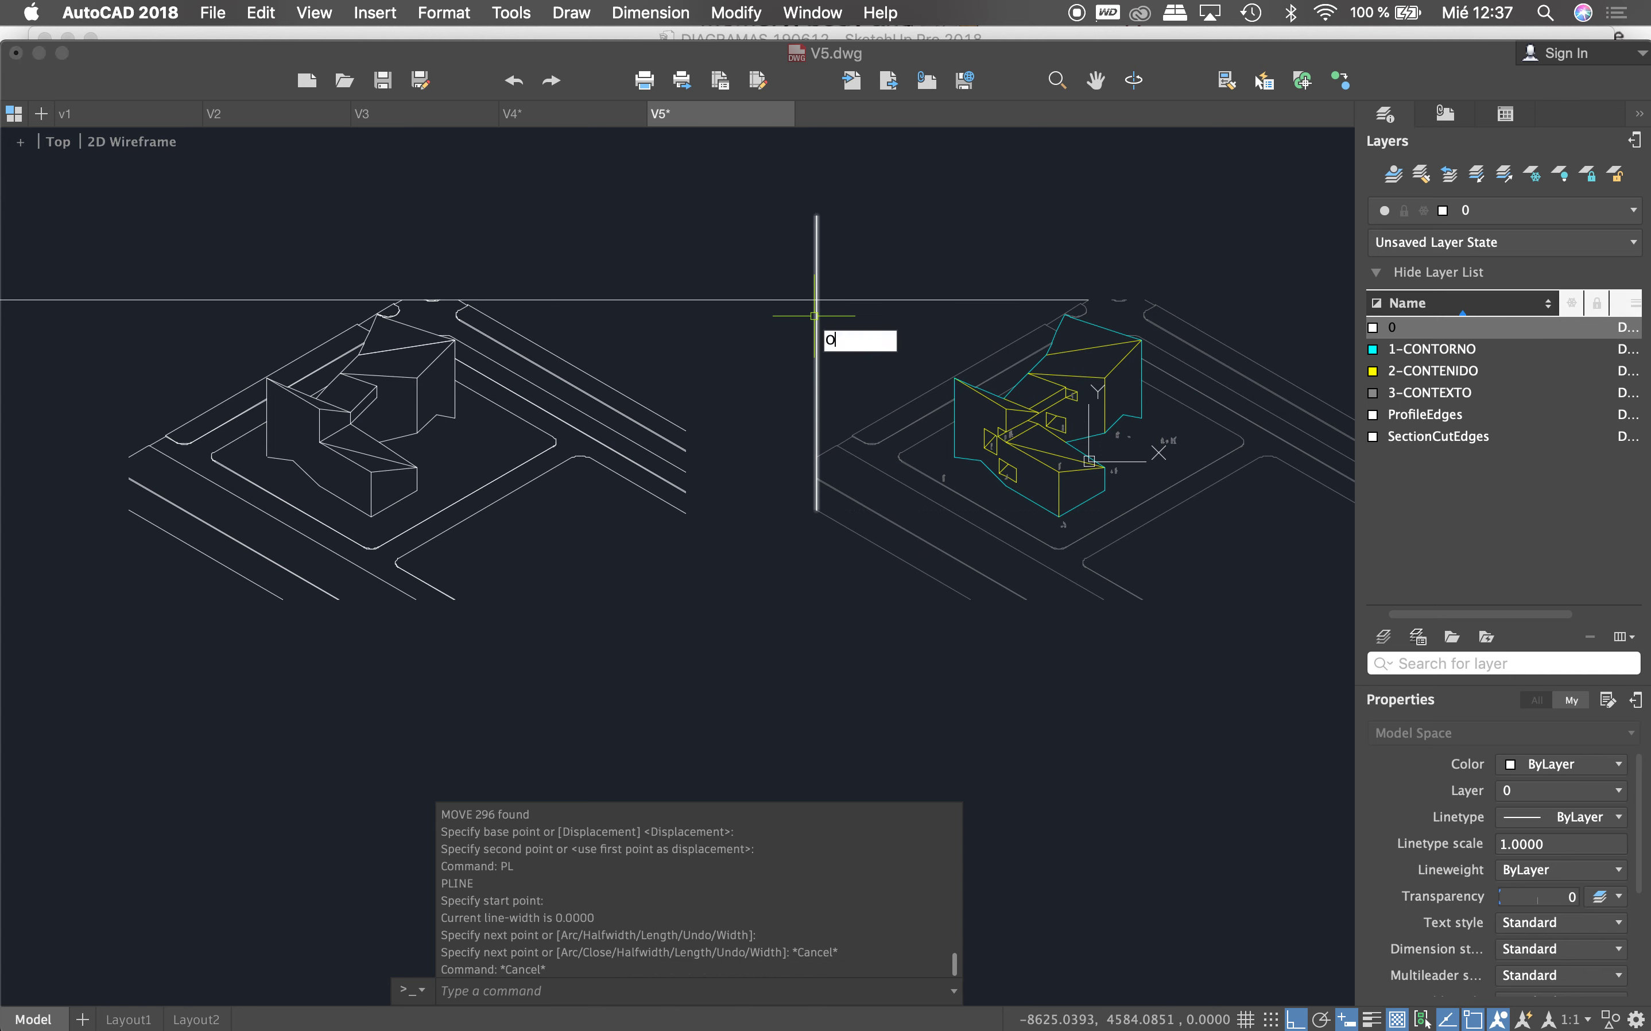
Step: Offset the vertical guide 3500 units to the left
key("Return")
key("Escape")
type("O")
key("Return")
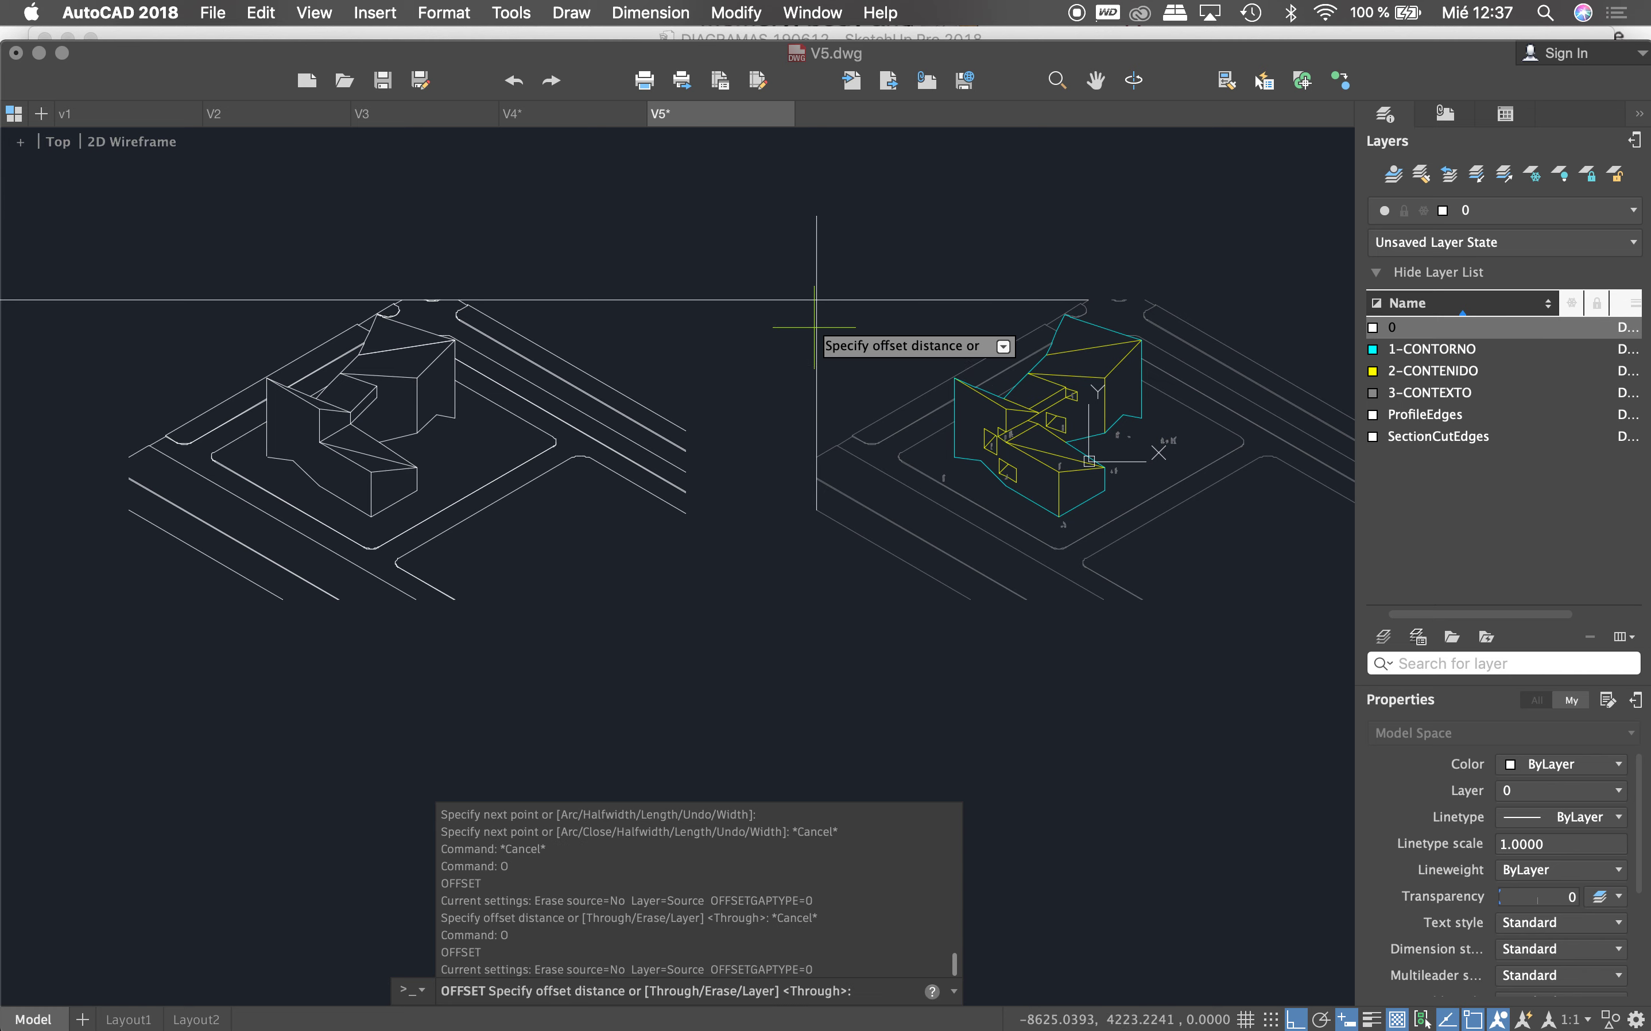
left_click(815, 301)
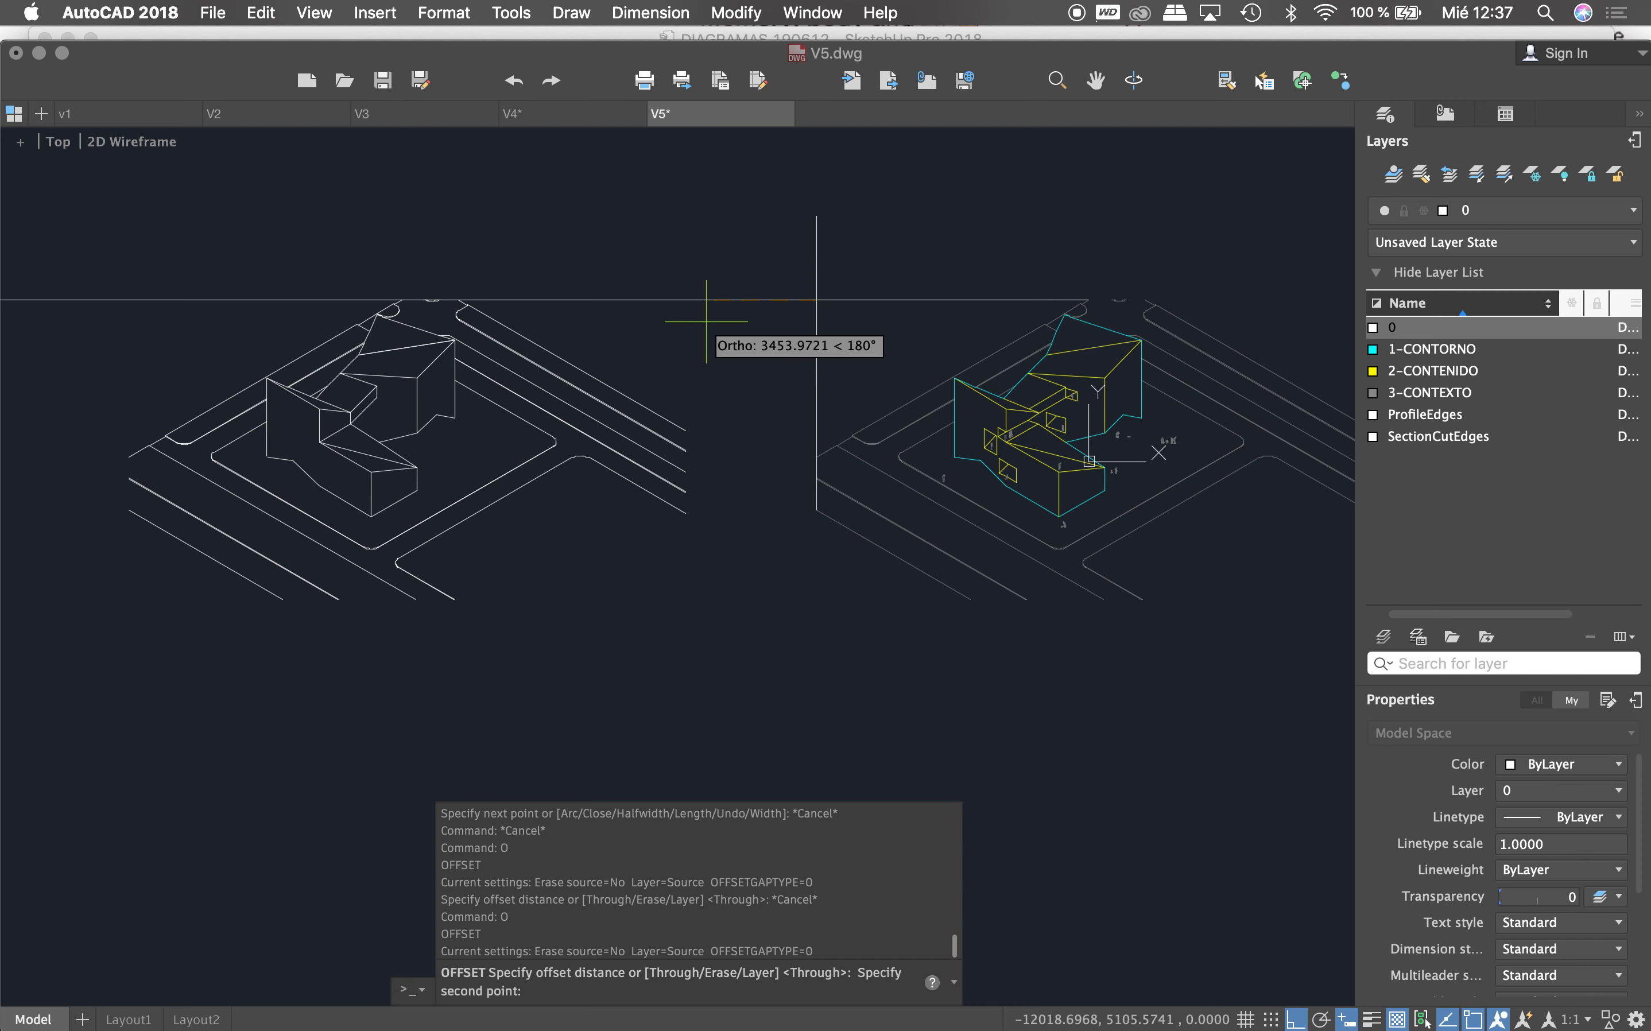
type("3500")
key("Return")
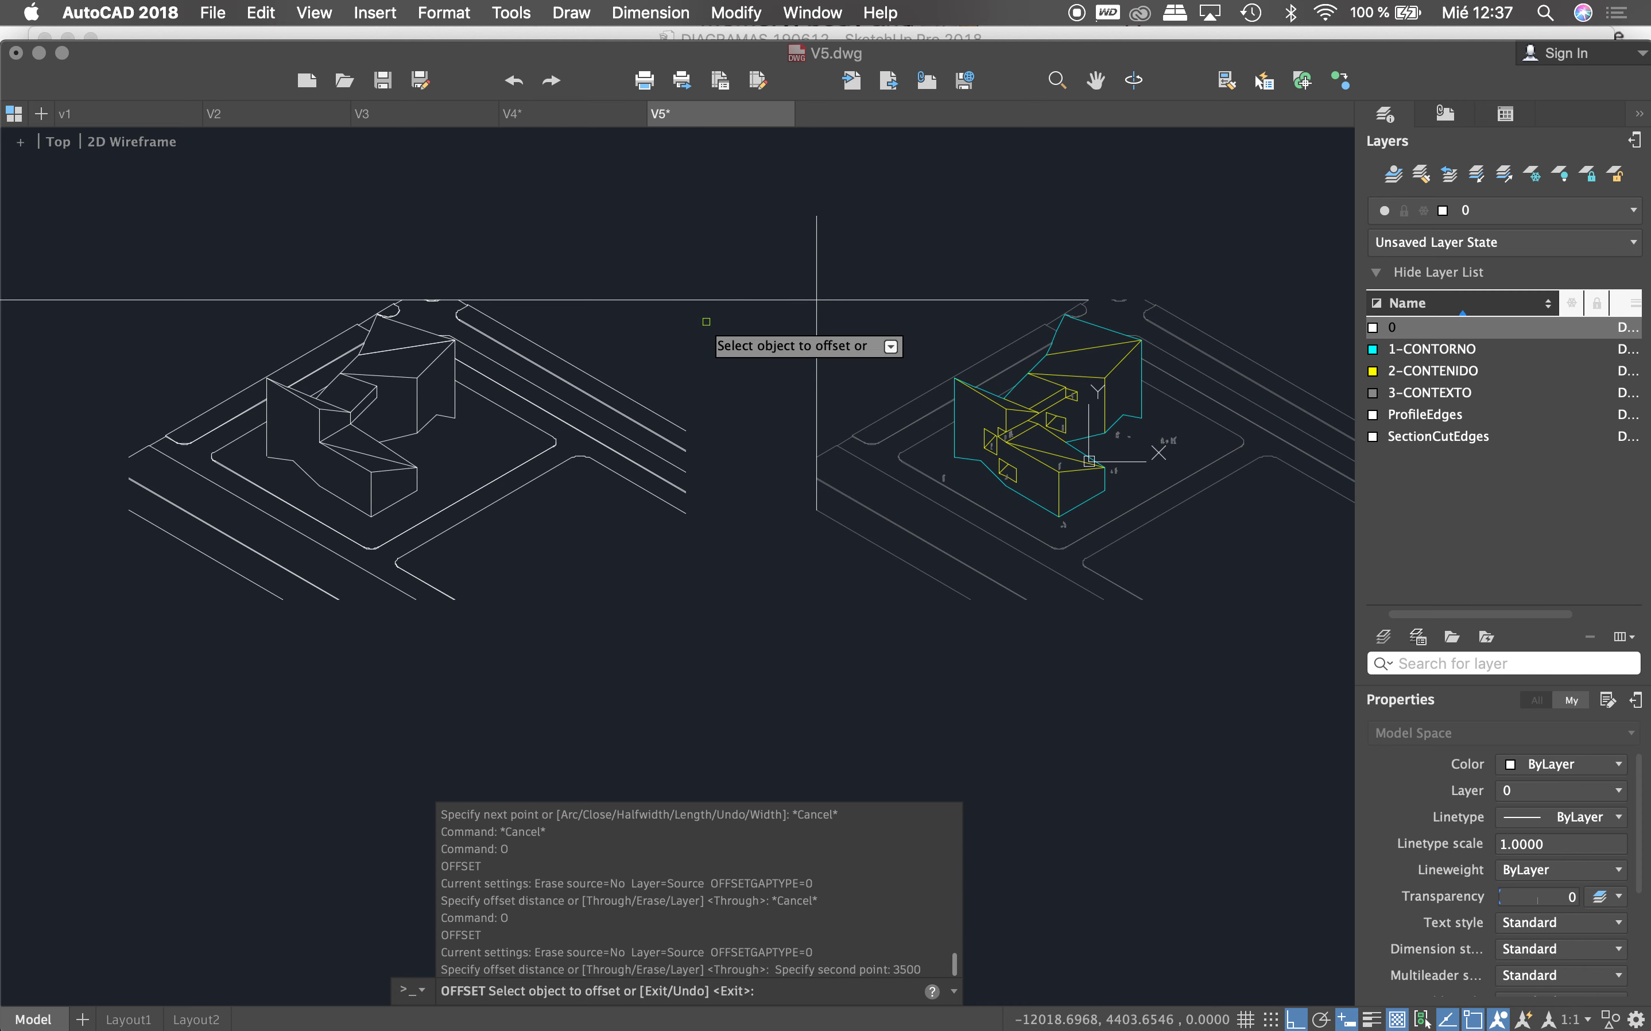
left_click(817, 328)
scroll(774, 331, "down", 3)
key("Escape")
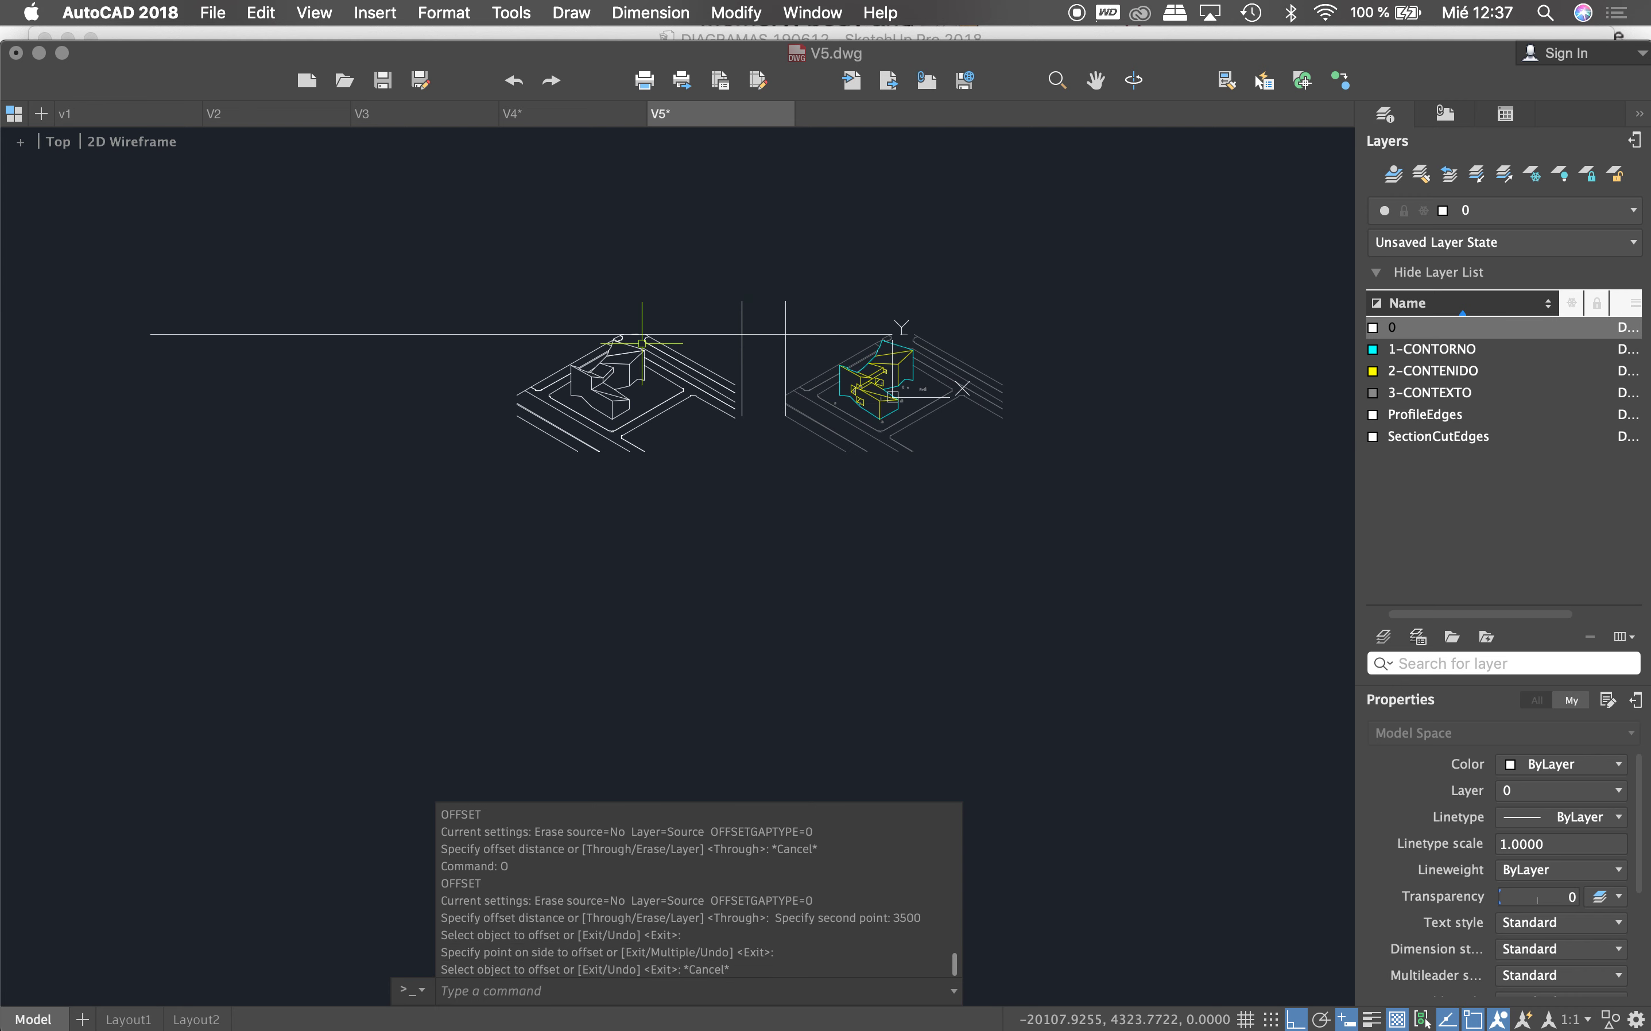
Step: Move the pasted building right so its edge meets the left vertical guide
left_click(739, 496)
scroll(741, 405, "up", 5)
key("Return")
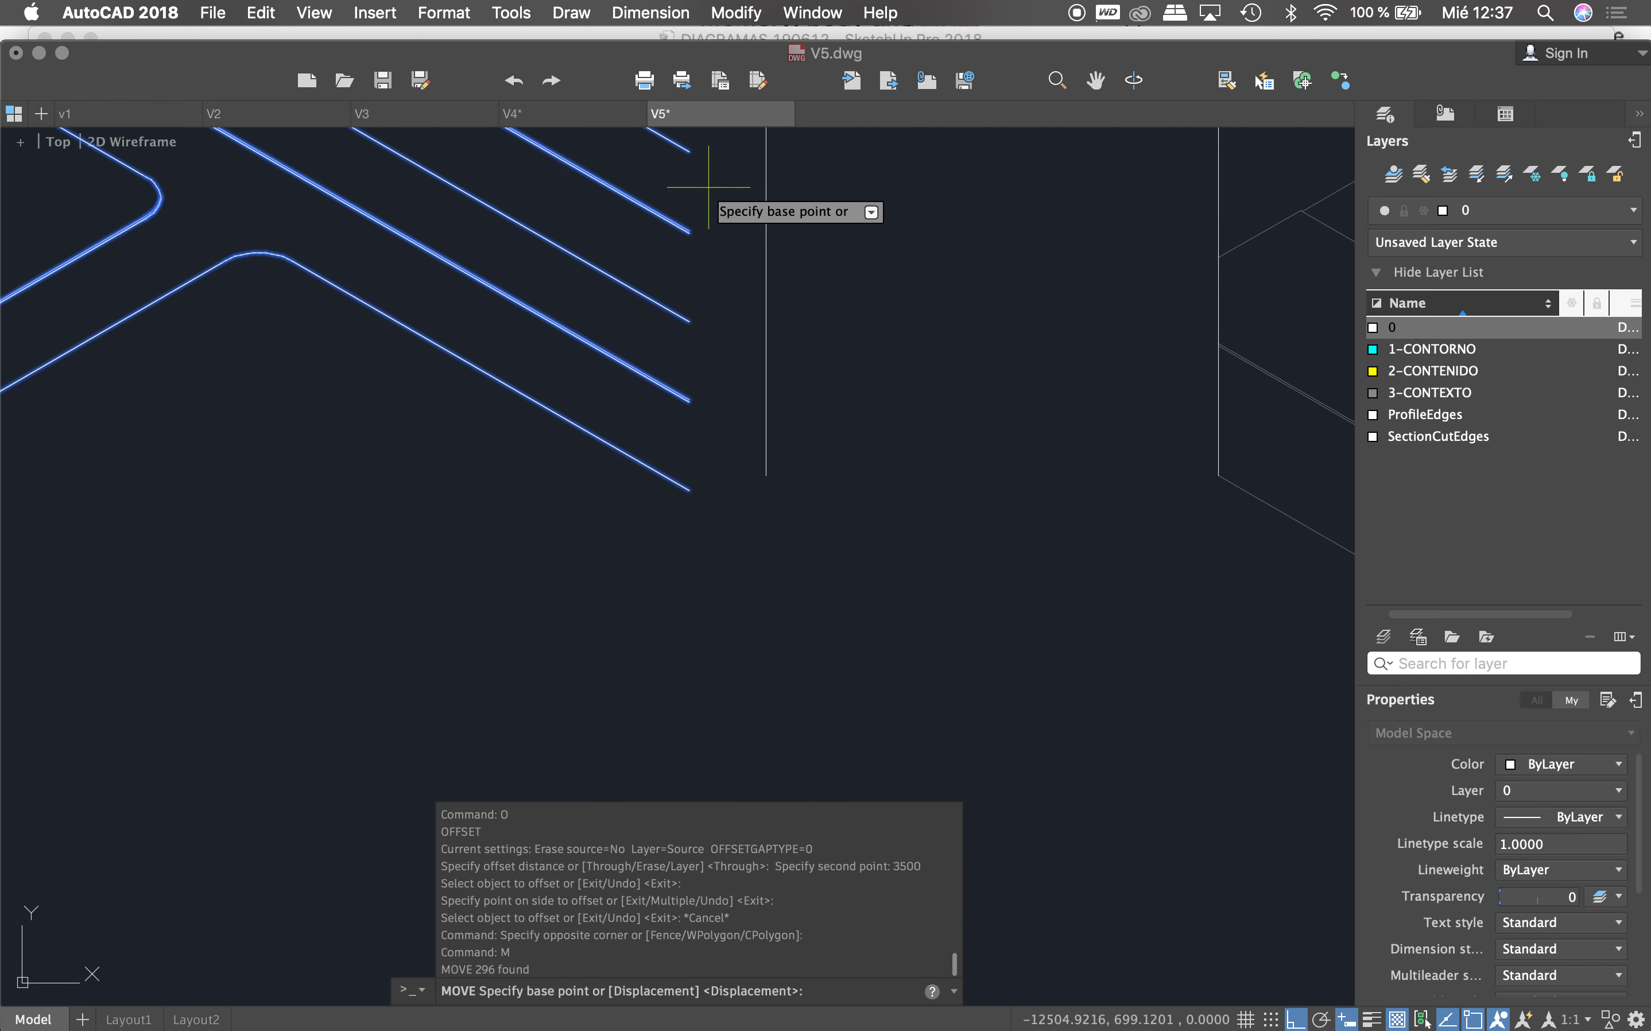
left_click(688, 152)
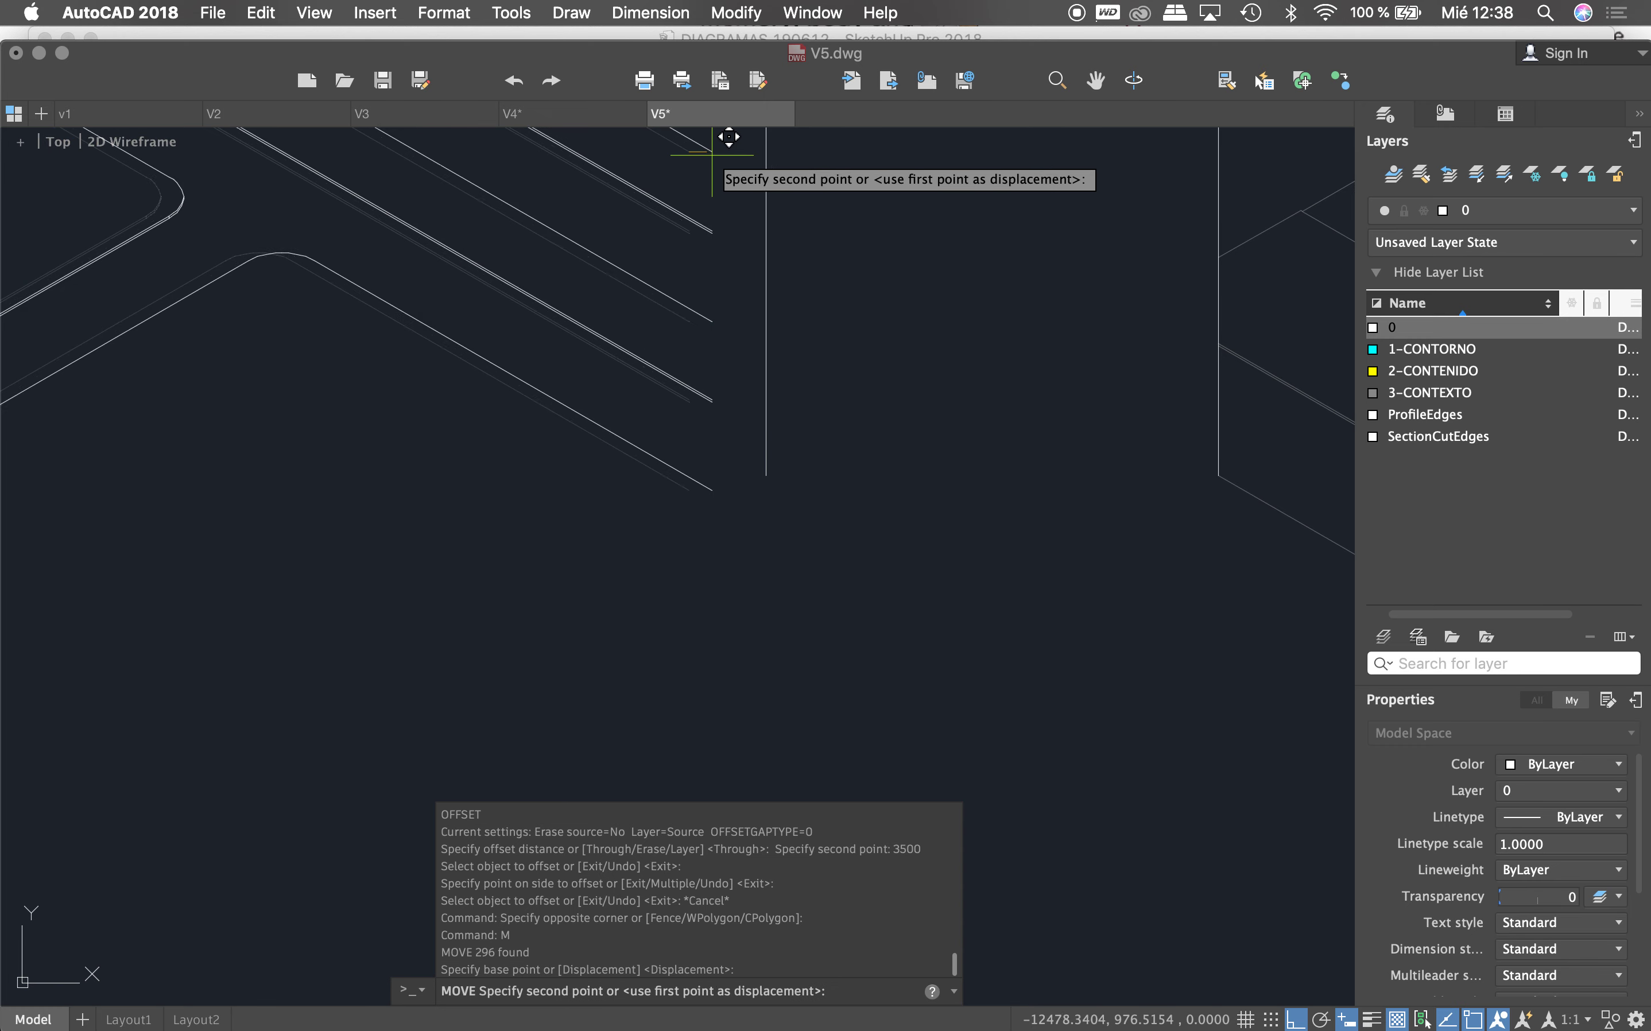
left_click(753, 160)
scroll(753, 160, "down", 5)
key("Escape")
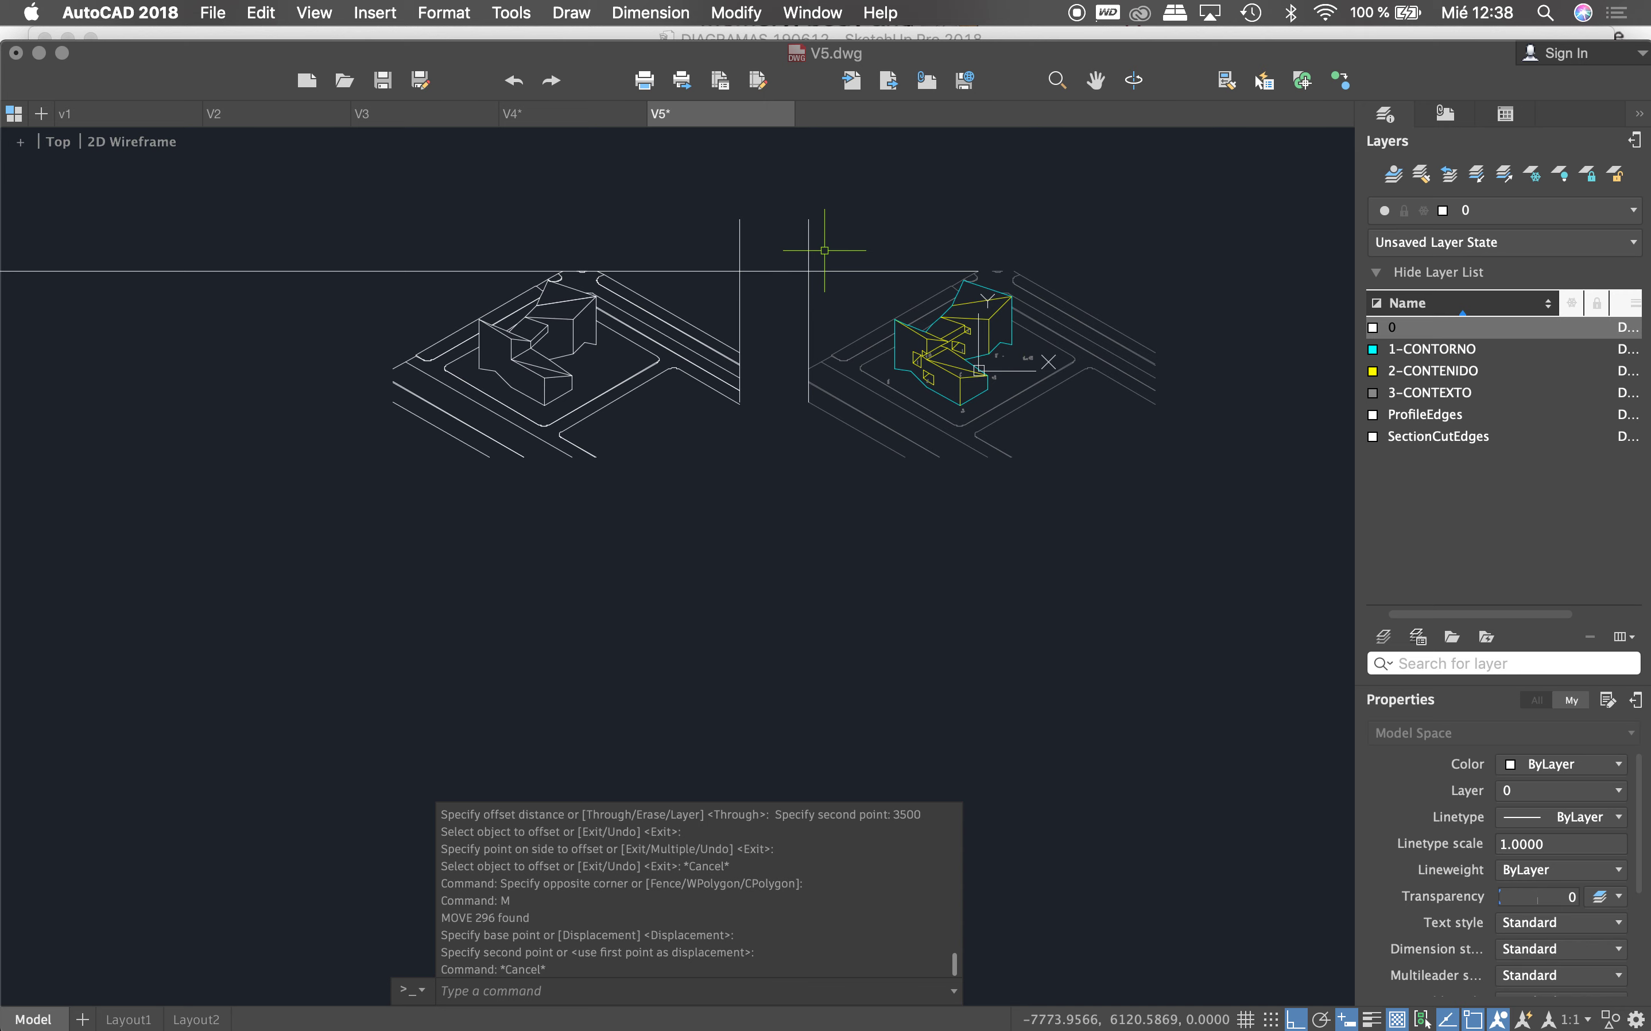
scroll(773, 281, "down", 1)
scroll(812, 264, "down", 1)
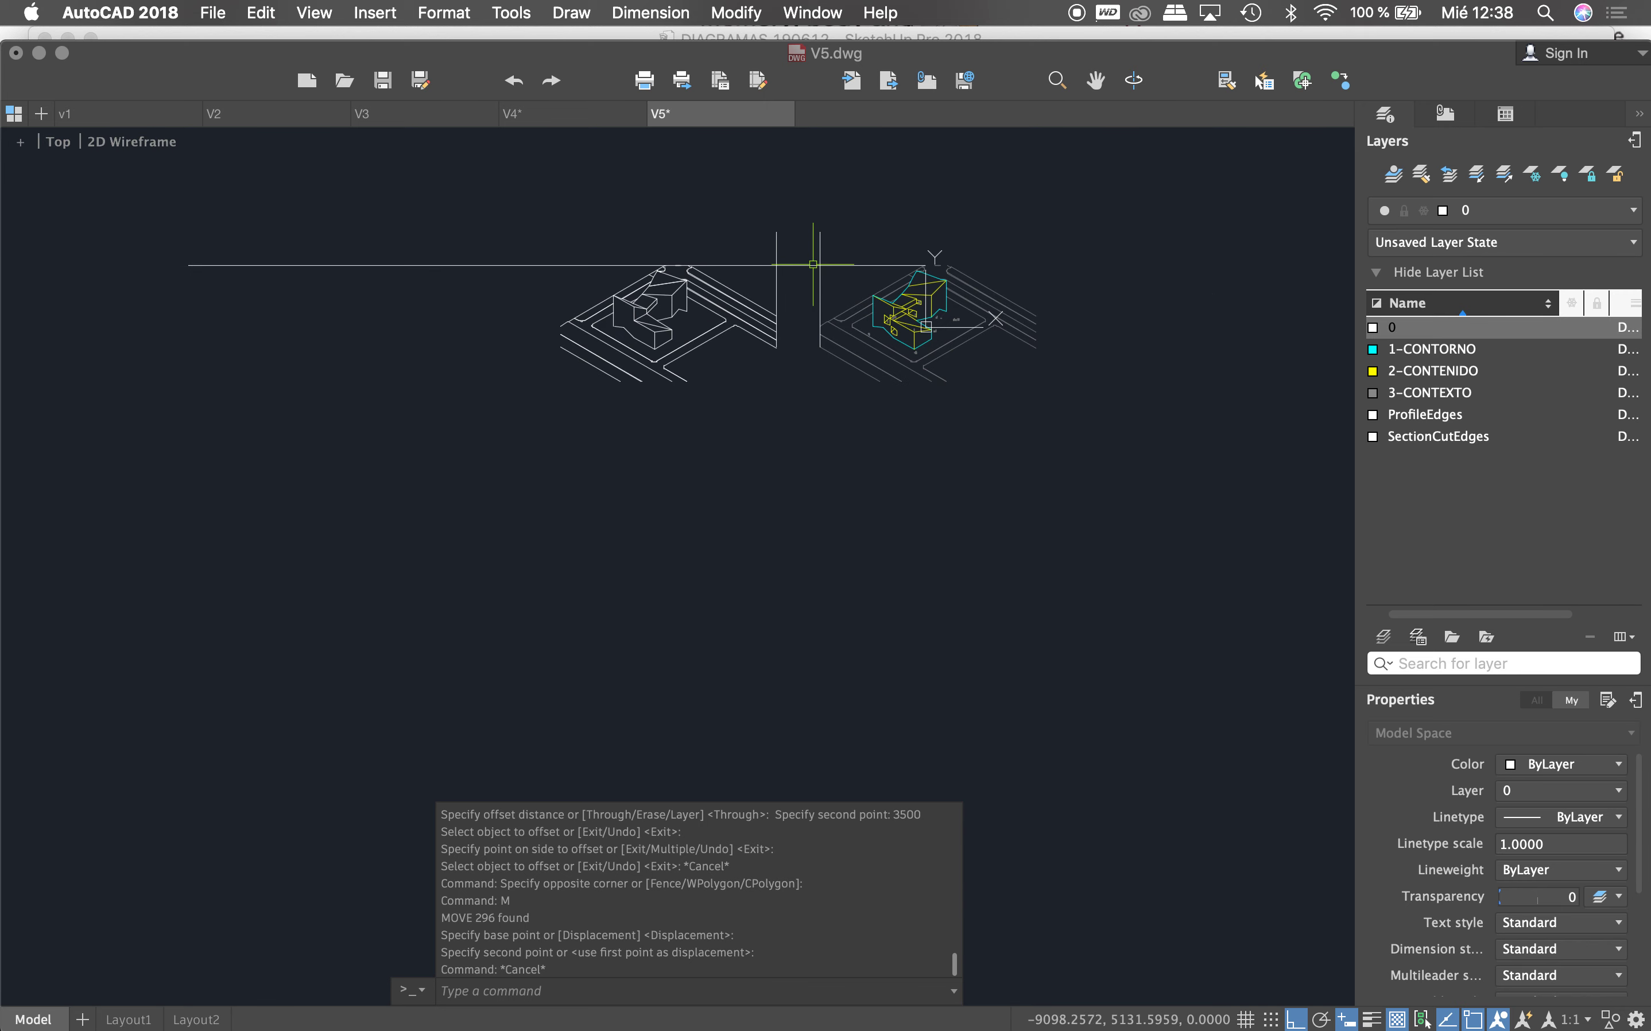
key("Escape")
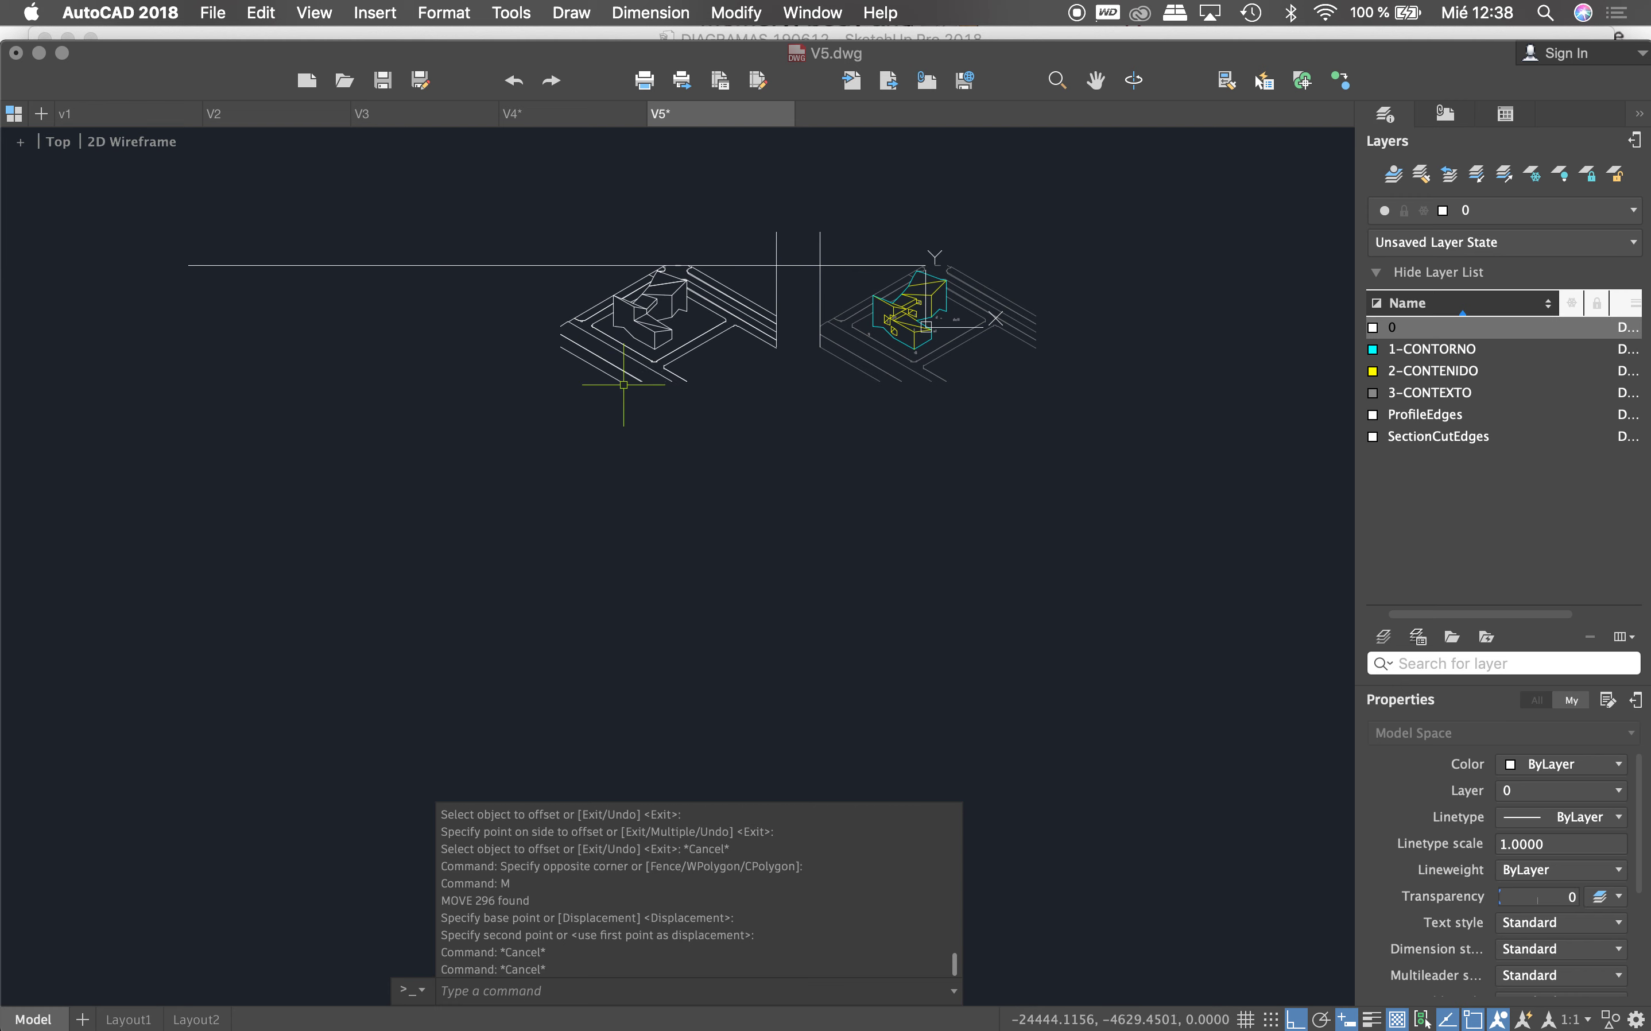
Step: Run MATCHPROP (ma) with a yellow content line as the property source
type("ma")
key("Return")
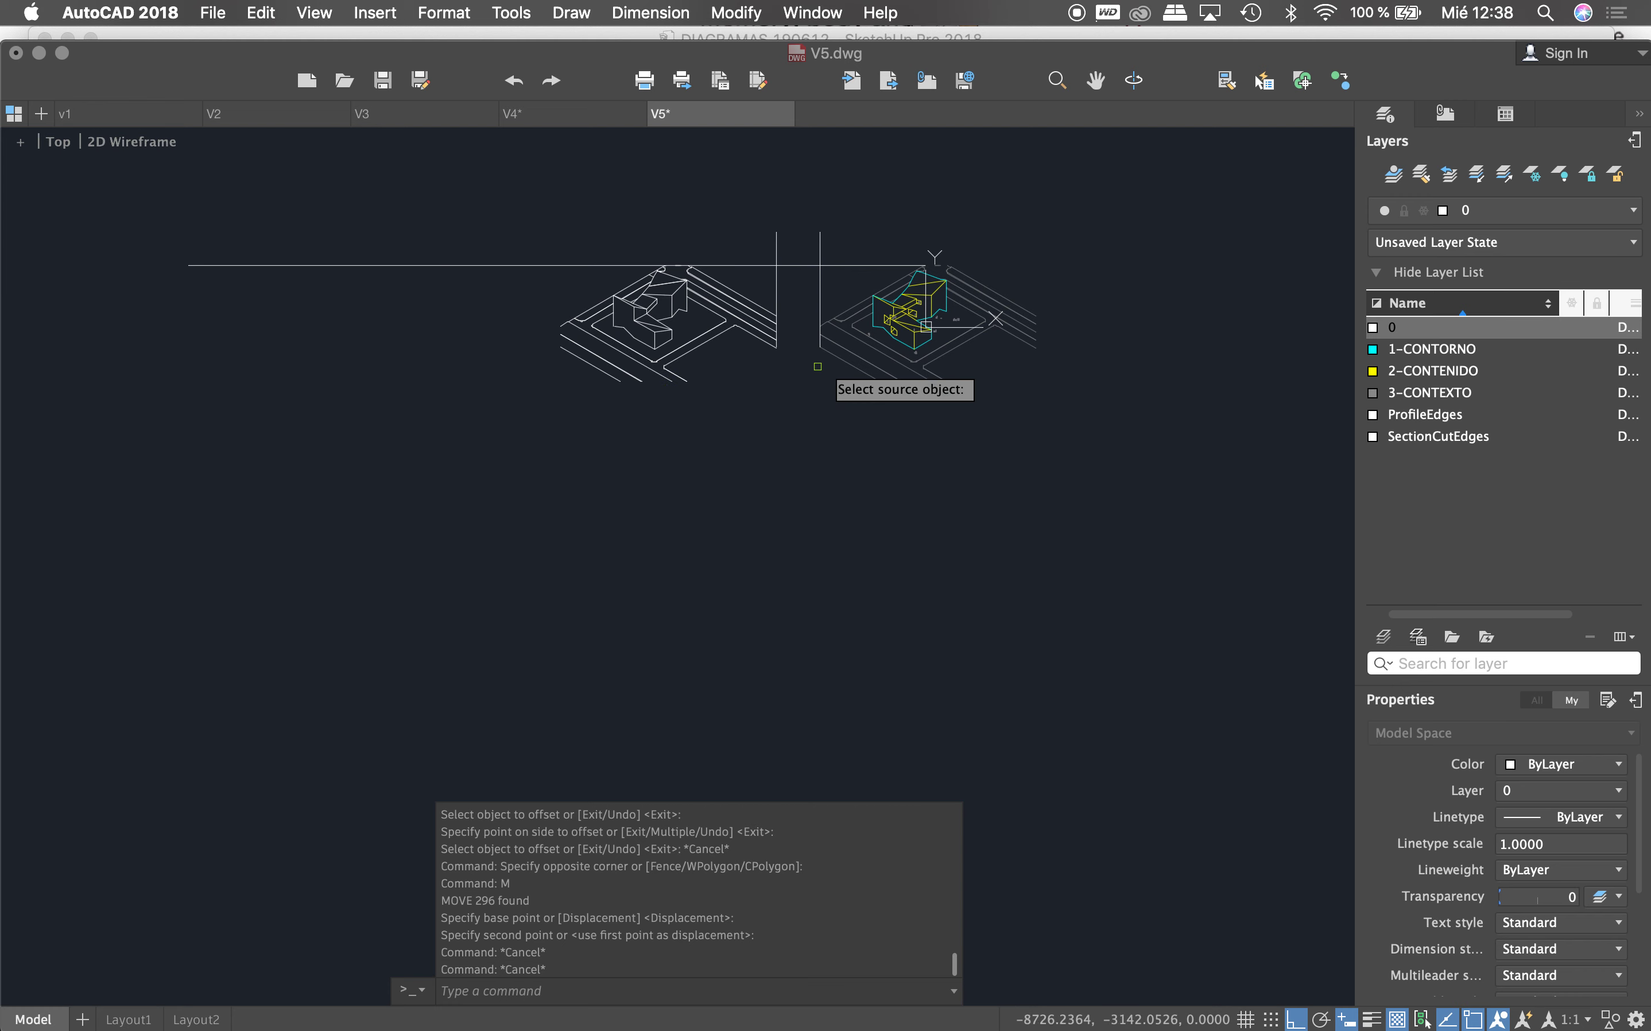
left_click(839, 359)
left_click(523, 243)
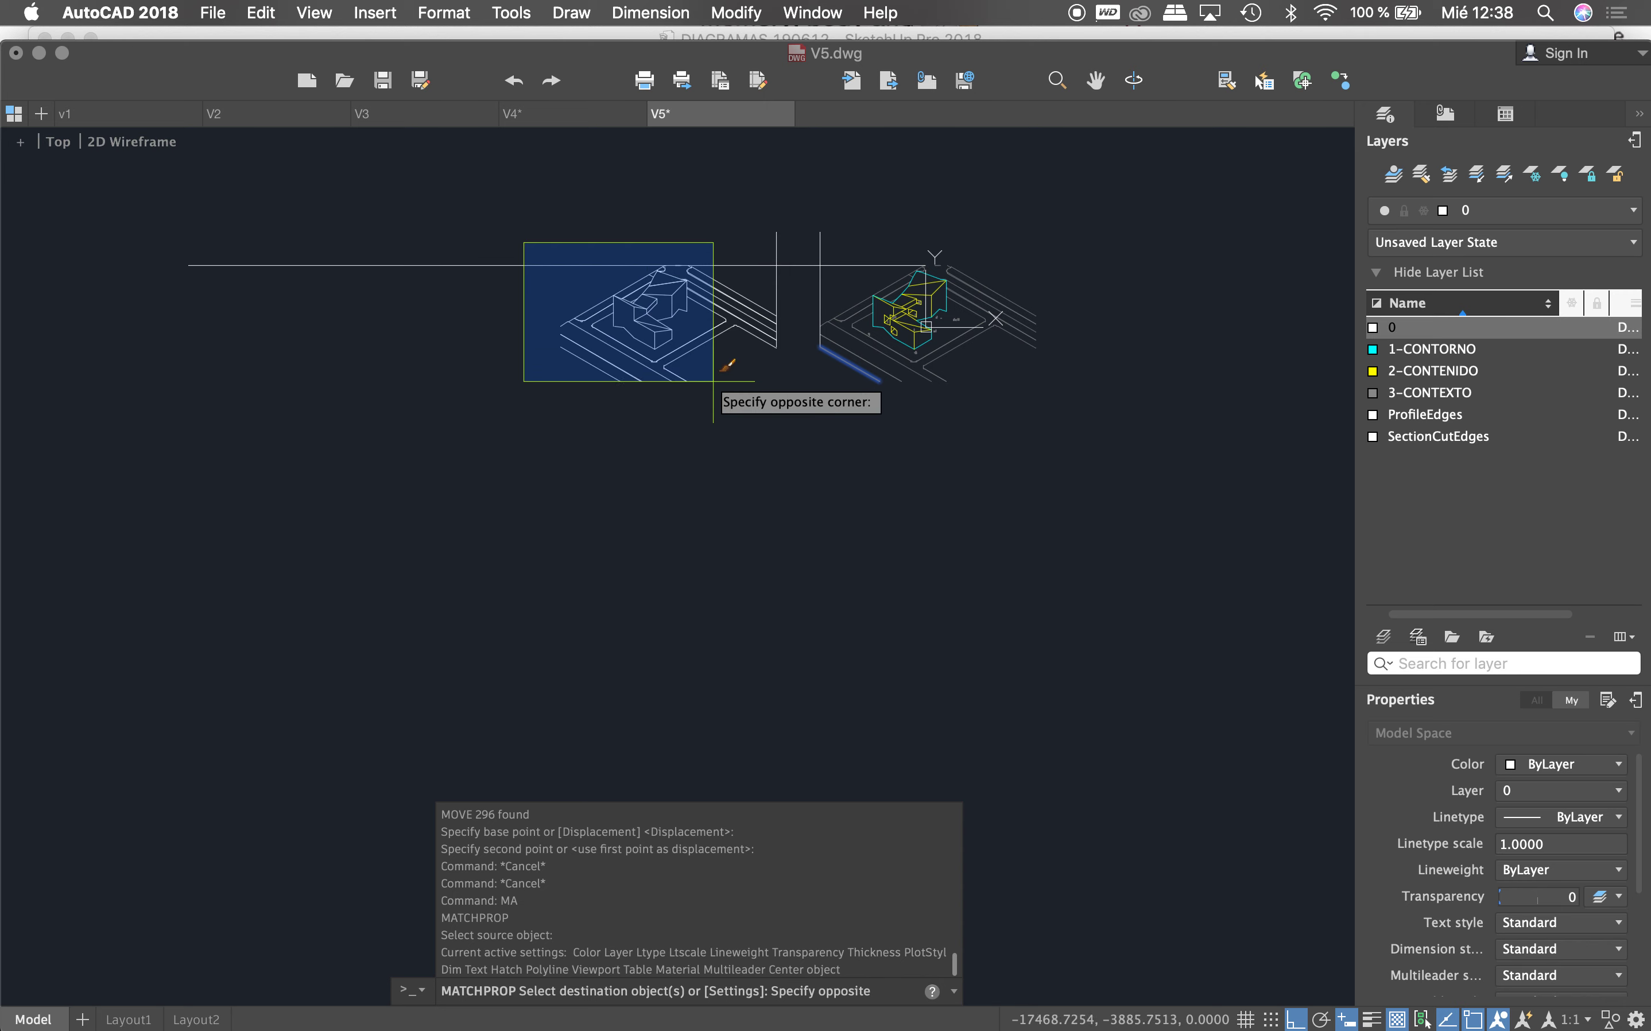
key("Escape")
key("Escape")
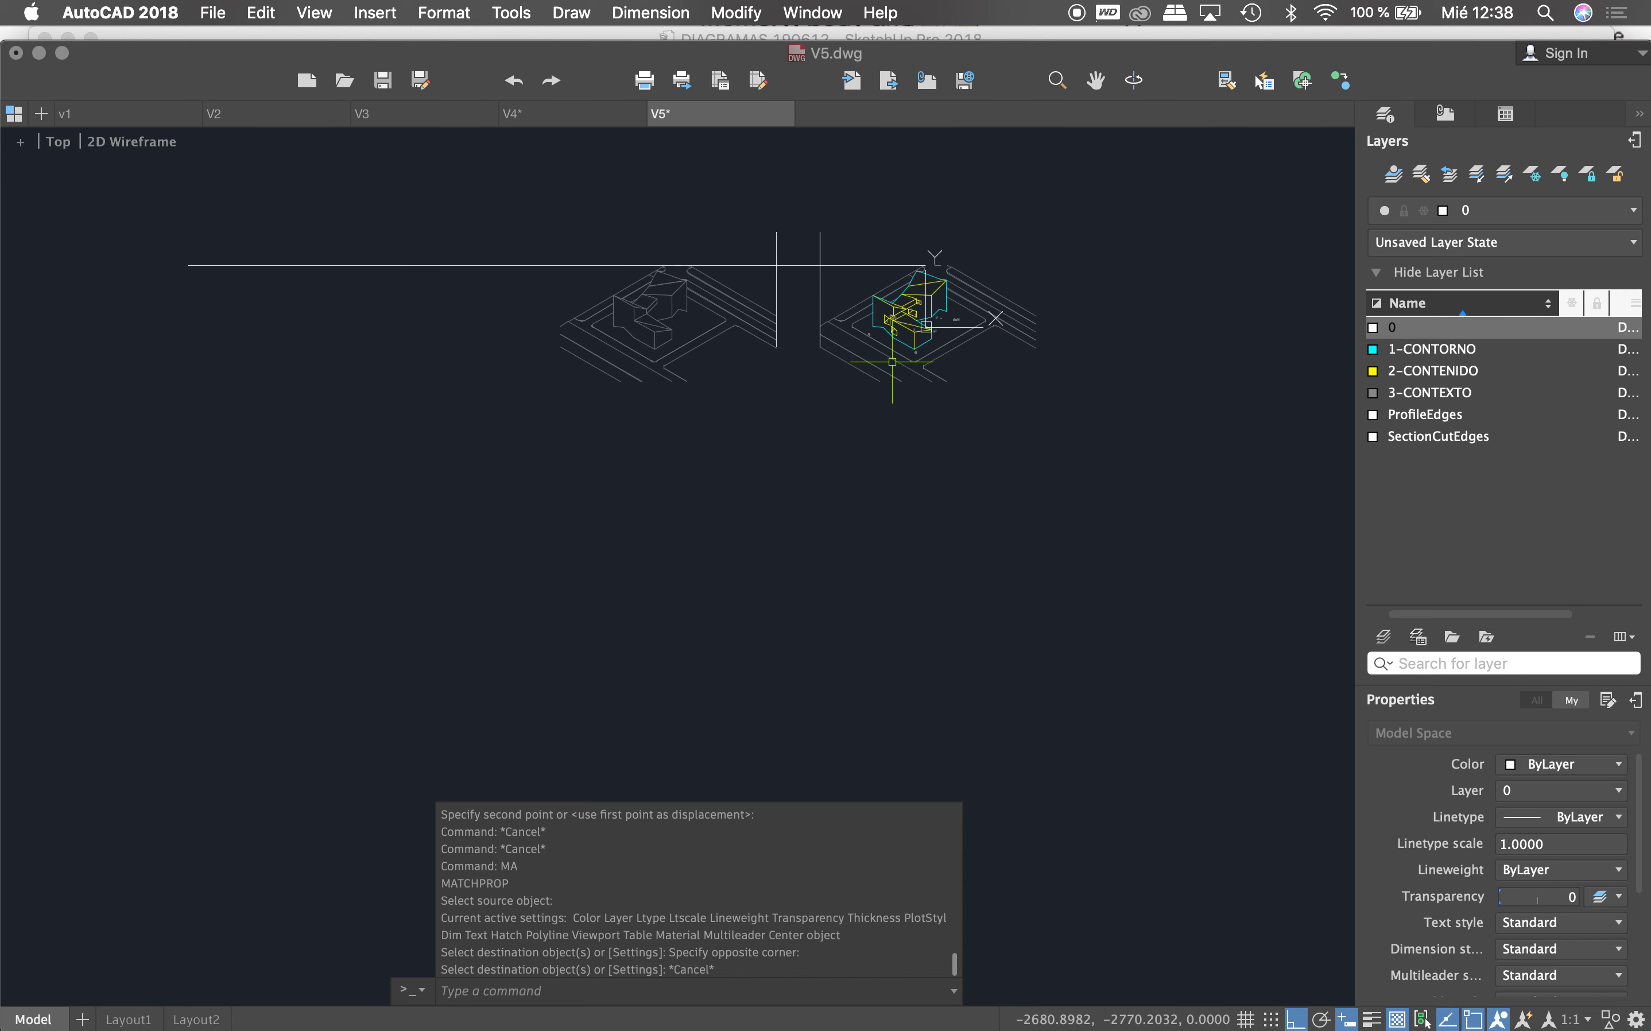
key("Return")
left_click(895, 323)
Step: Turn the building's lower, left and left vertical edges yellow with window selections
scroll(682, 310, "up", 6)
scroll(884, 400, "up", 4)
left_click(1178, 305)
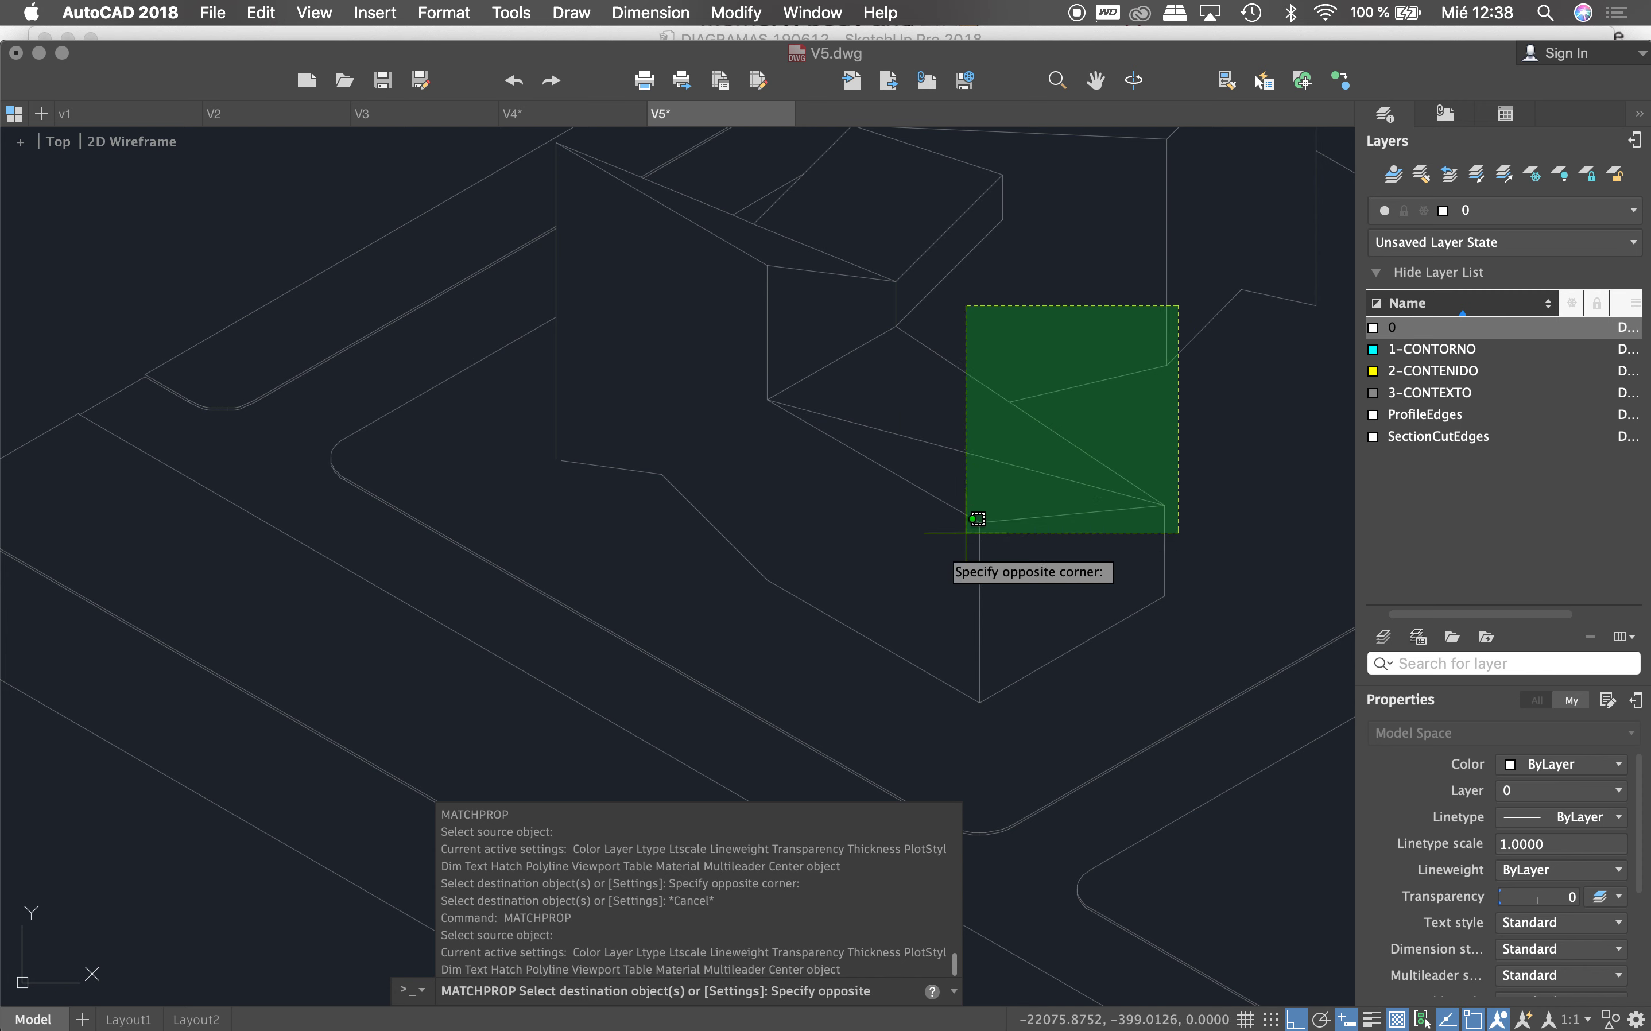
left_click(783, 683)
left_click(984, 309)
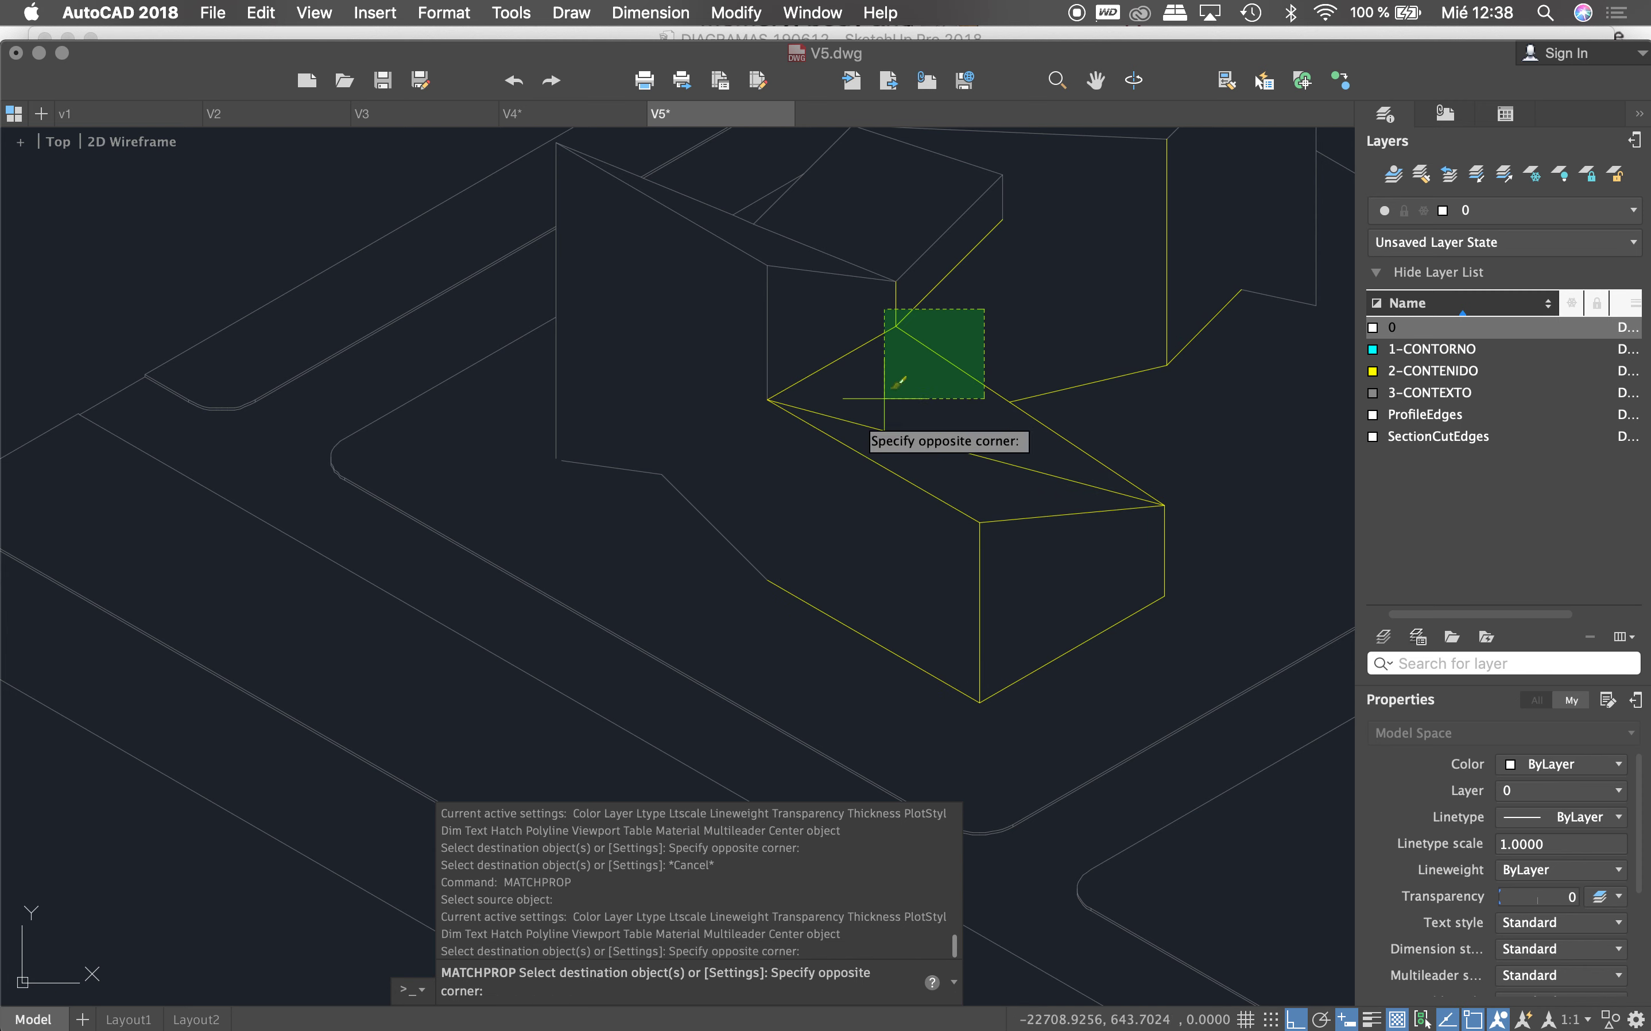
left_click(716, 565)
left_click(665, 415)
left_click(559, 482)
scroll(559, 362, "up", 1)
scroll(573, 293, "up", 2)
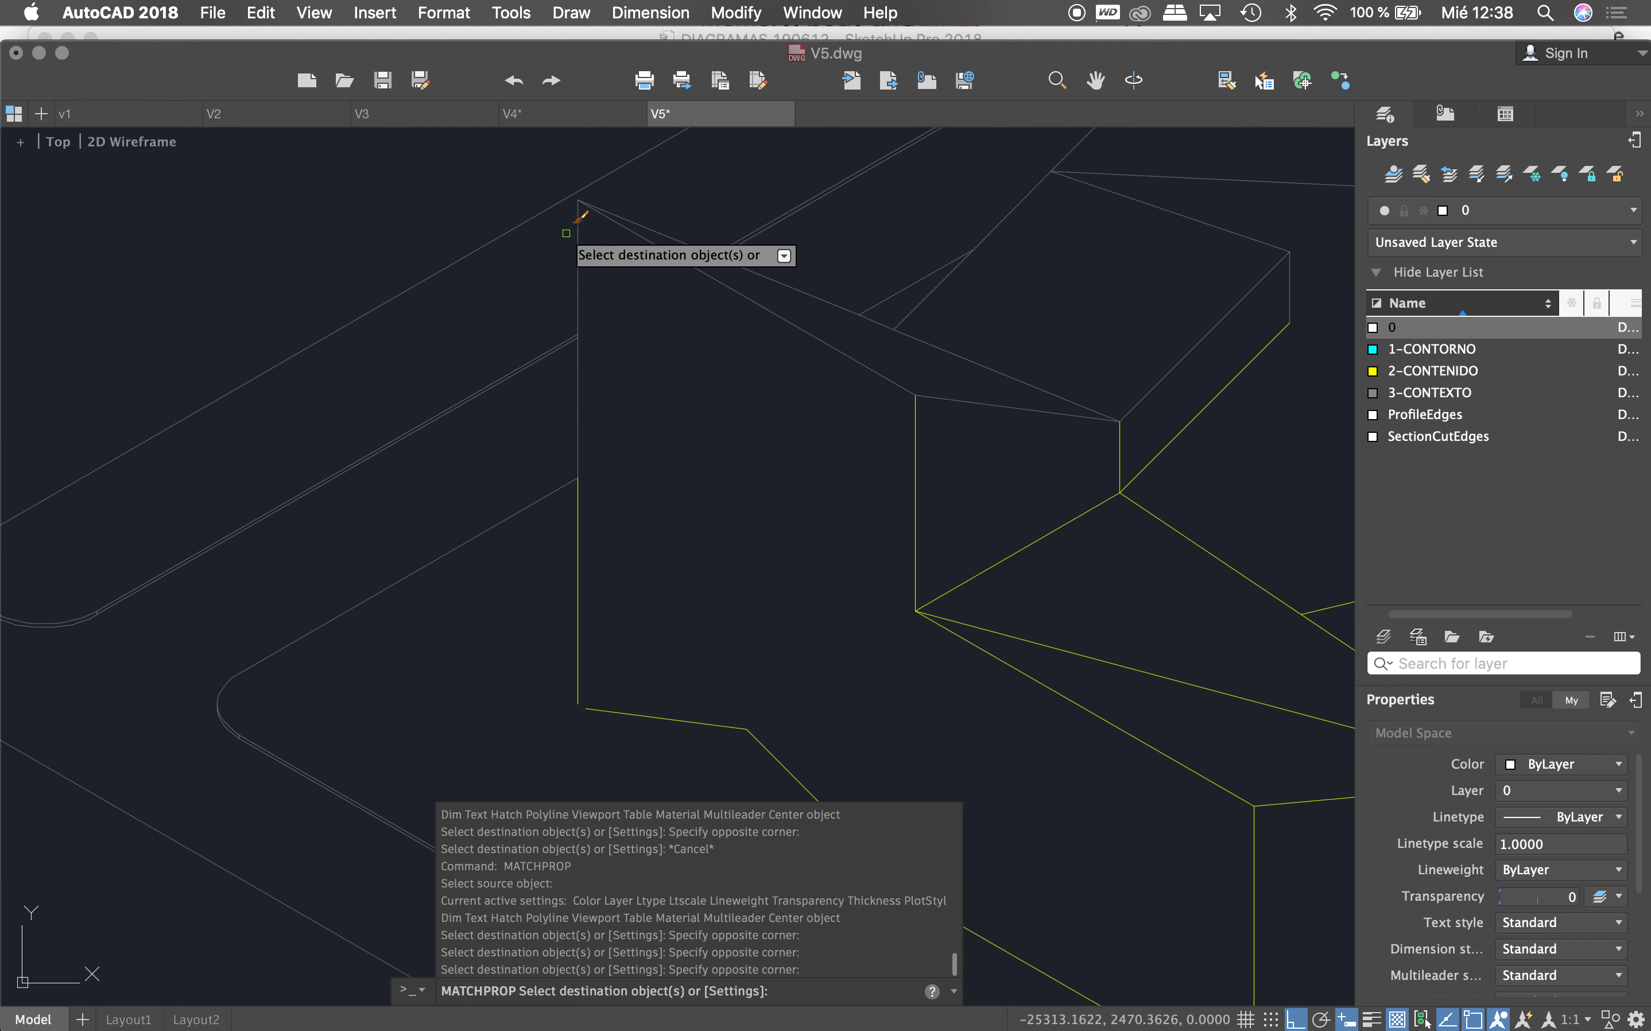
left_click(572, 178)
left_click(607, 566)
Step: Match the upper diagonal edges and upper box edges to the yellow style
left_click(676, 208)
left_click(593, 286)
left_click(836, 228)
left_click(761, 303)
left_click(726, 188)
left_click(655, 263)
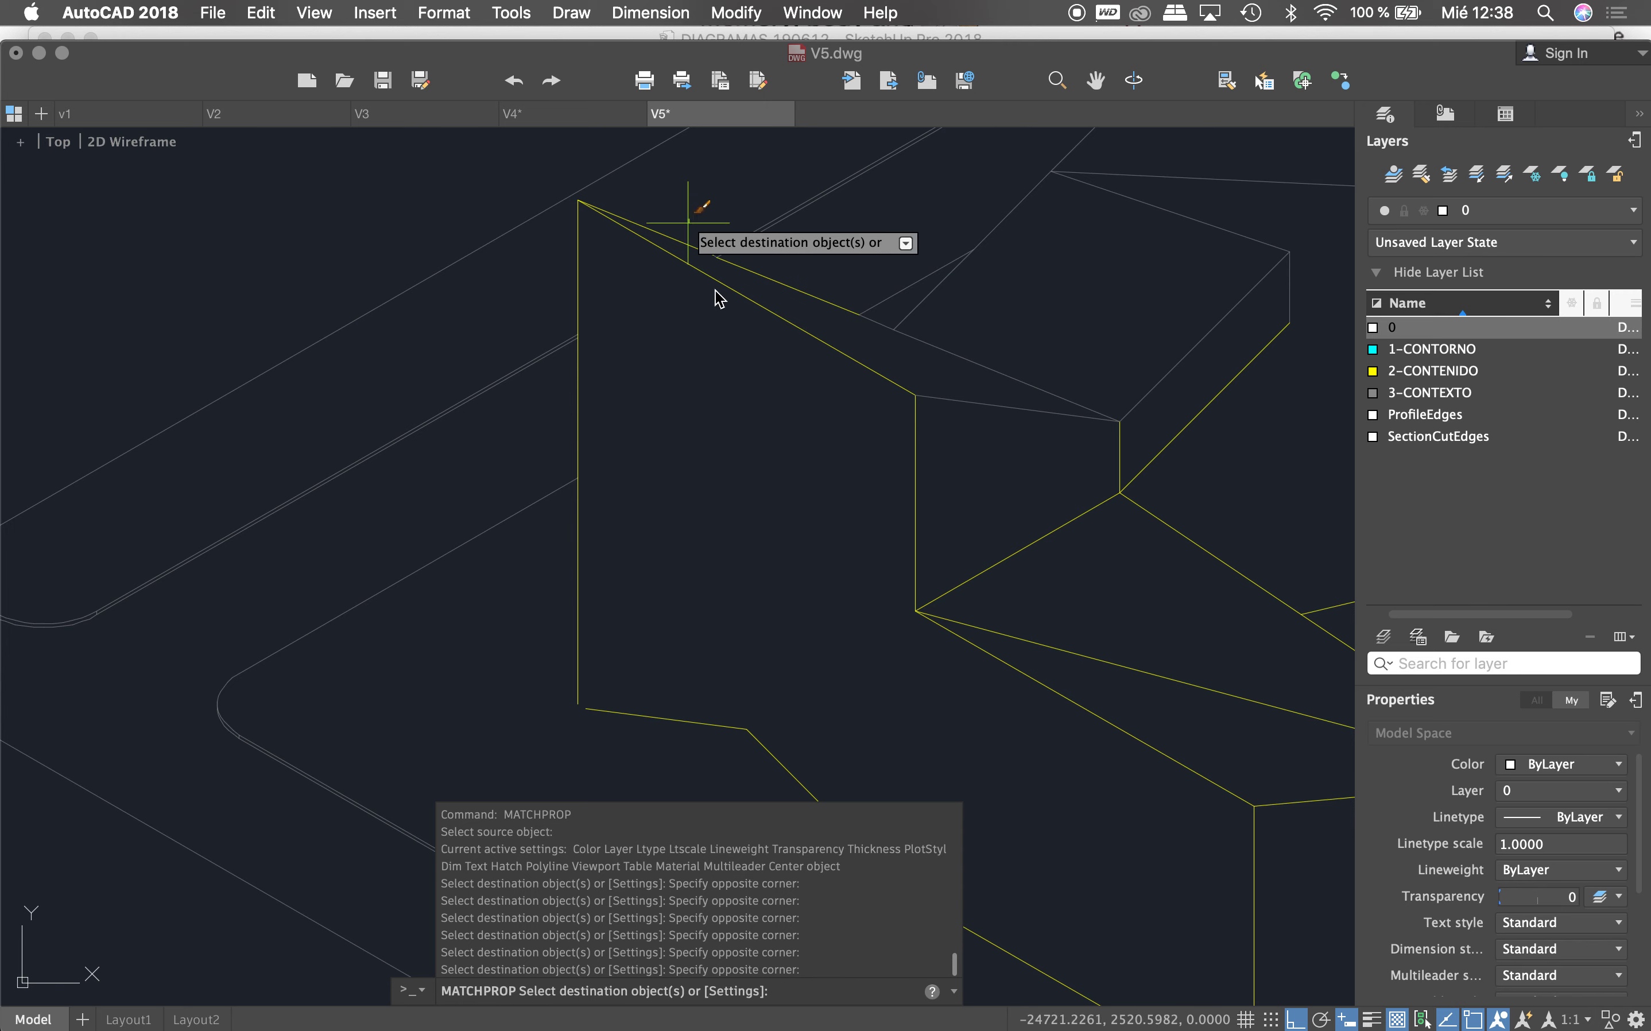
left_click(796, 269)
left_click(917, 418)
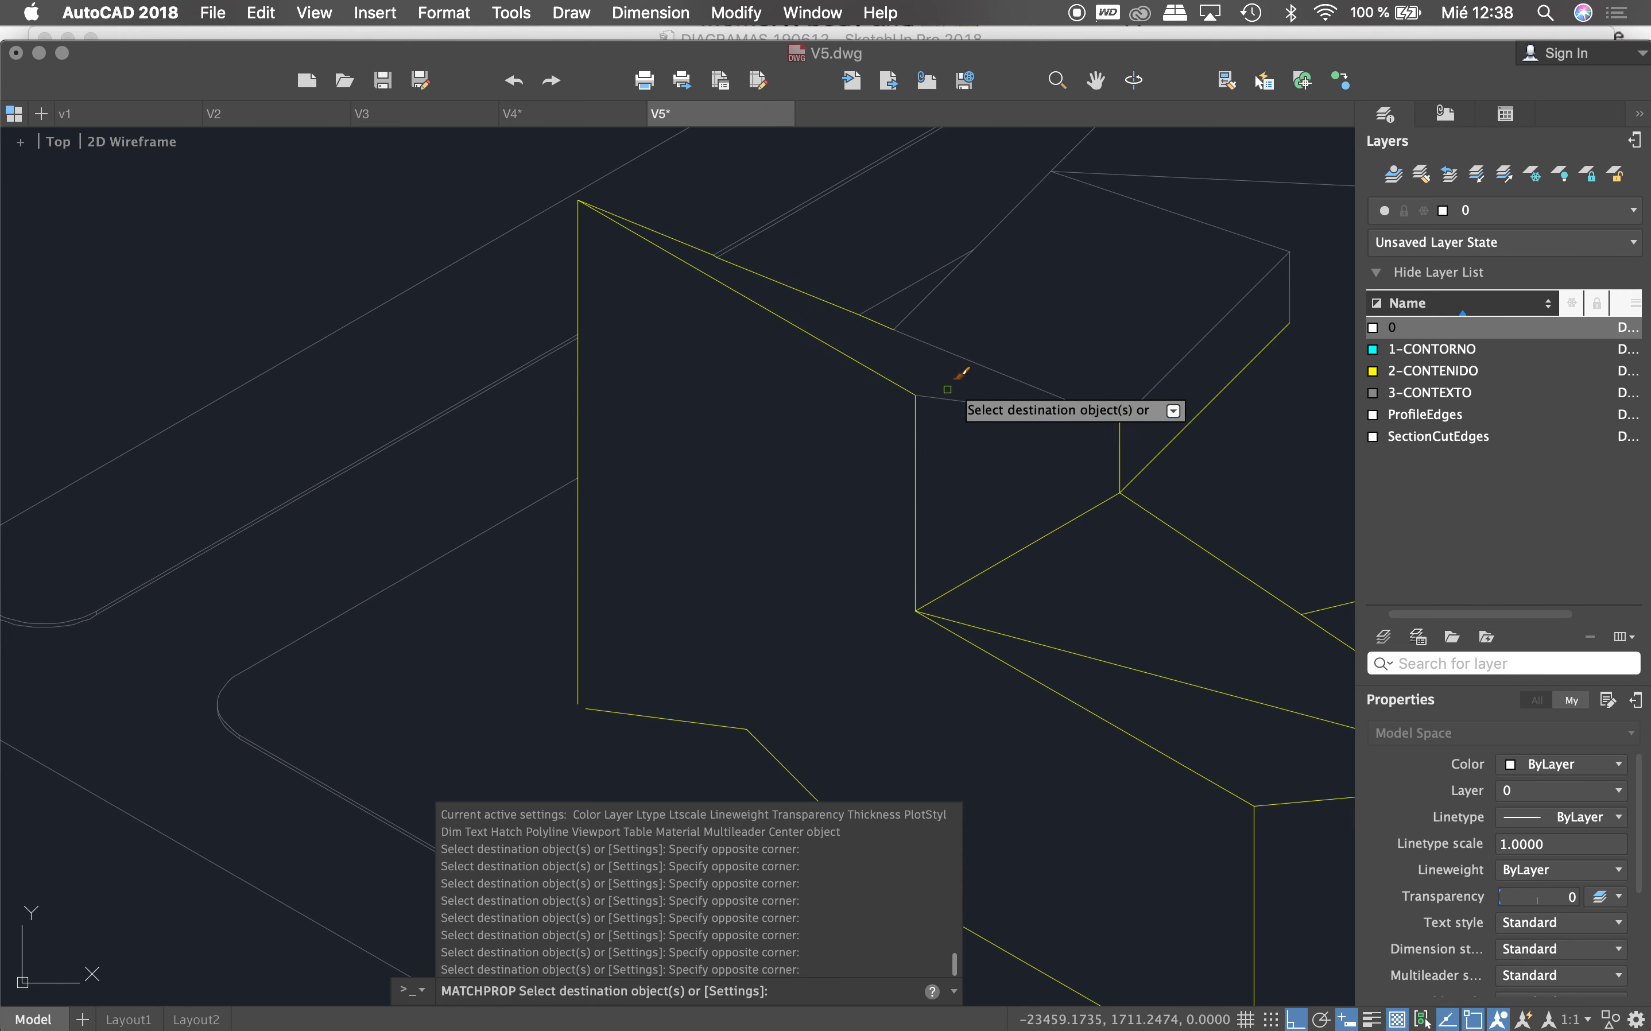
left_click(1047, 351)
left_click(1016, 389)
scroll(989, 358, "down", 3)
scroll(999, 338, "up", 2)
left_click(1060, 273)
left_click(994, 419)
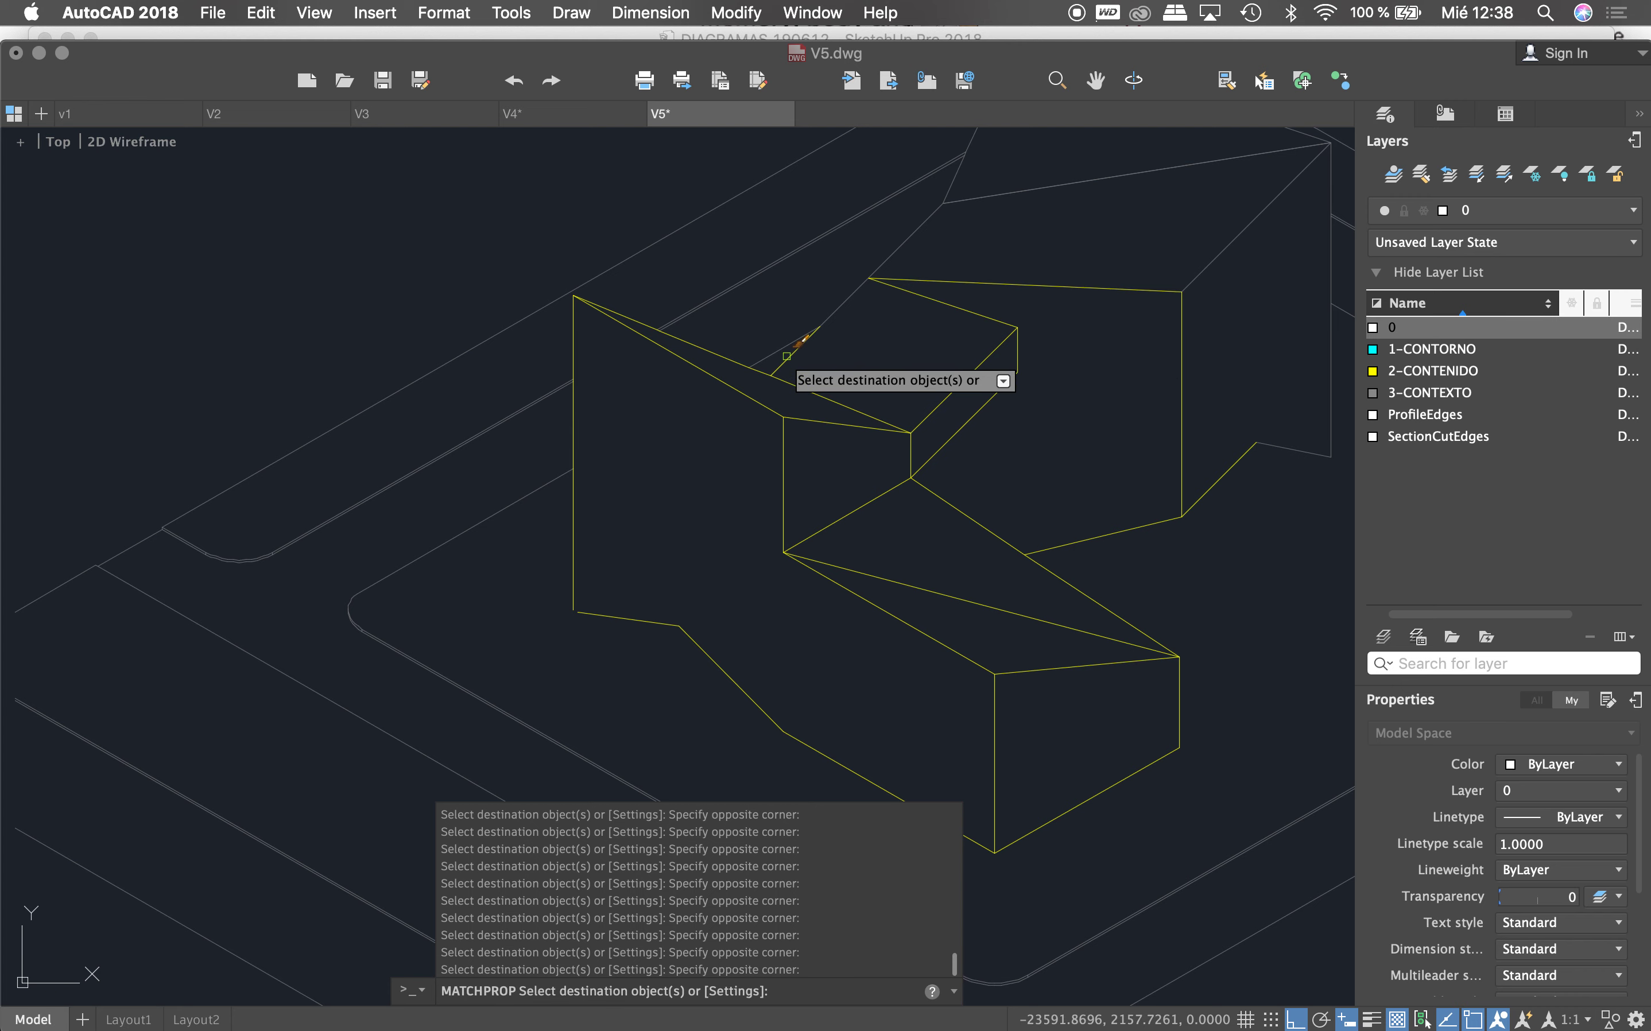
Step: Make the top corner edges and the nearby lines yellow
scroll(866, 304, "down", 3)
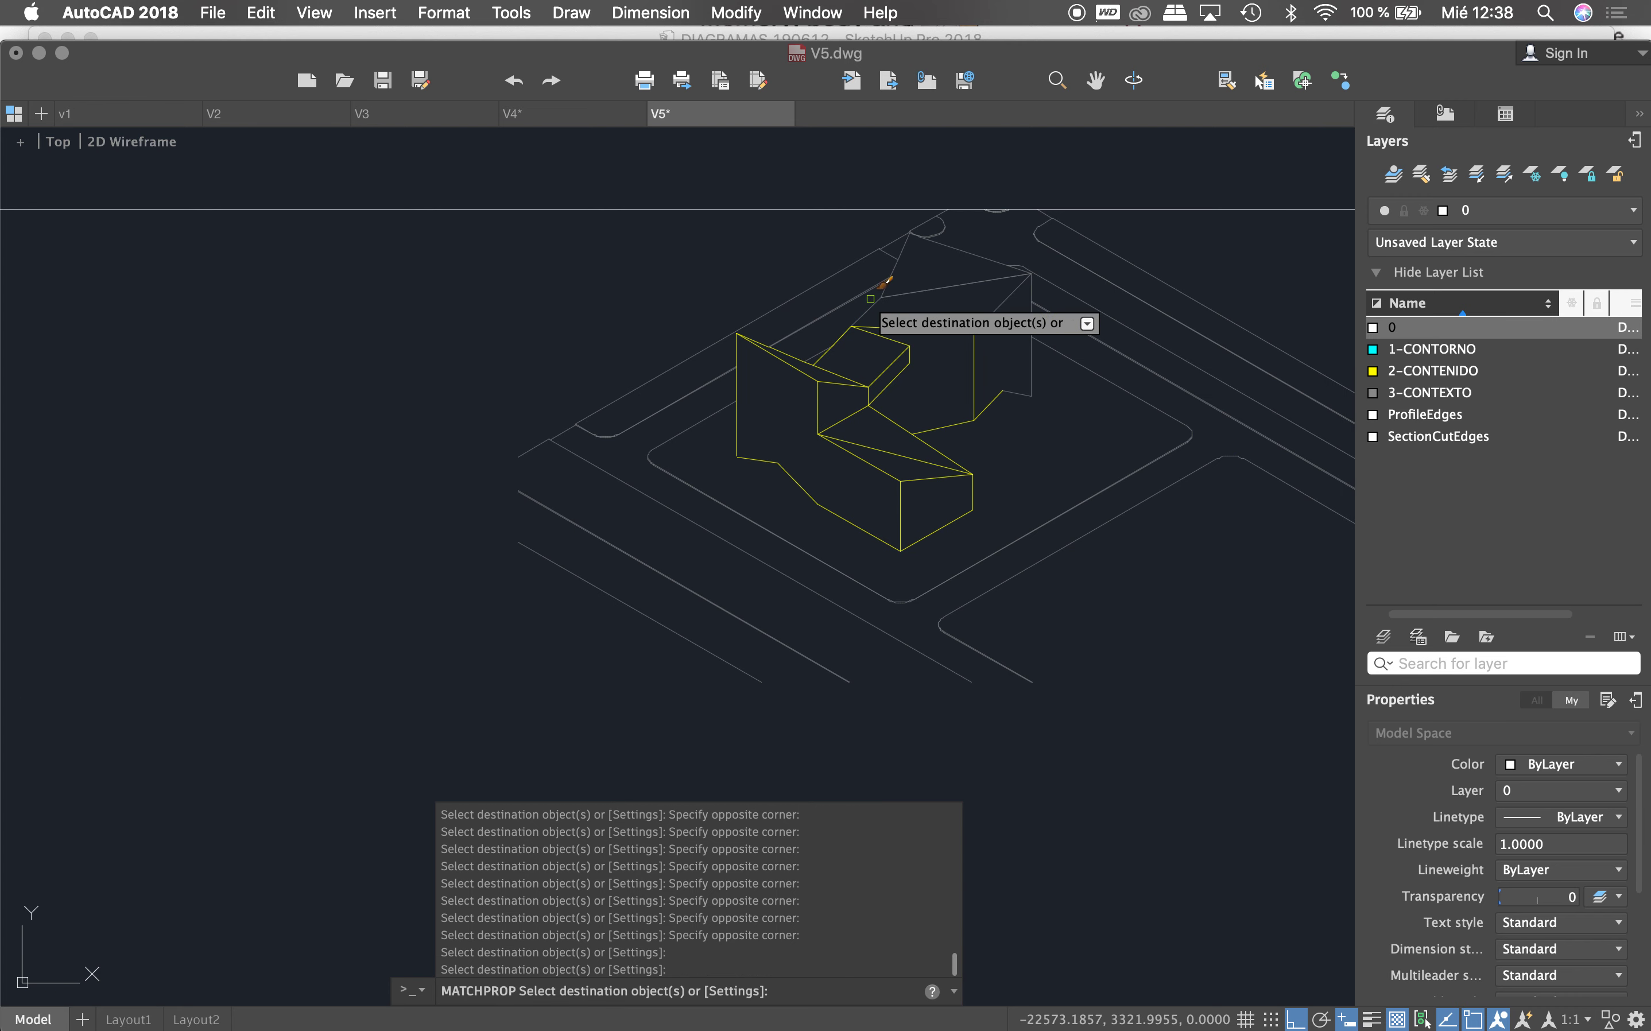
scroll(894, 262, "up", 2)
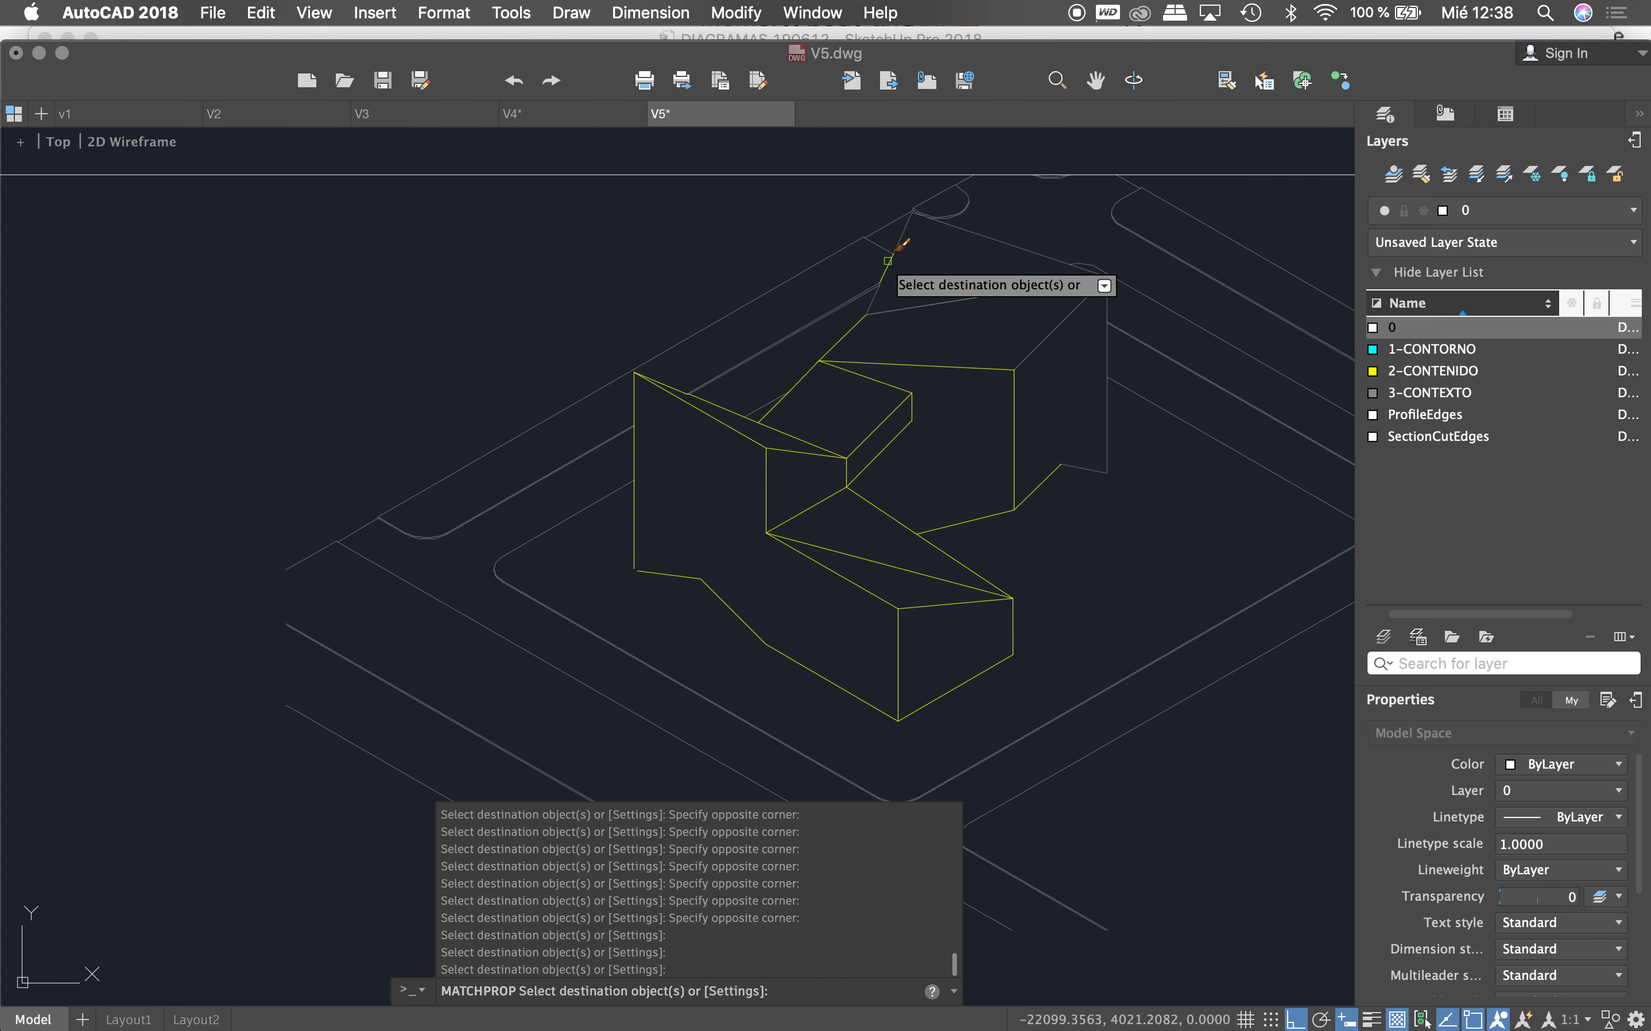
scroll(876, 301, "up", 3)
left_click(886, 270)
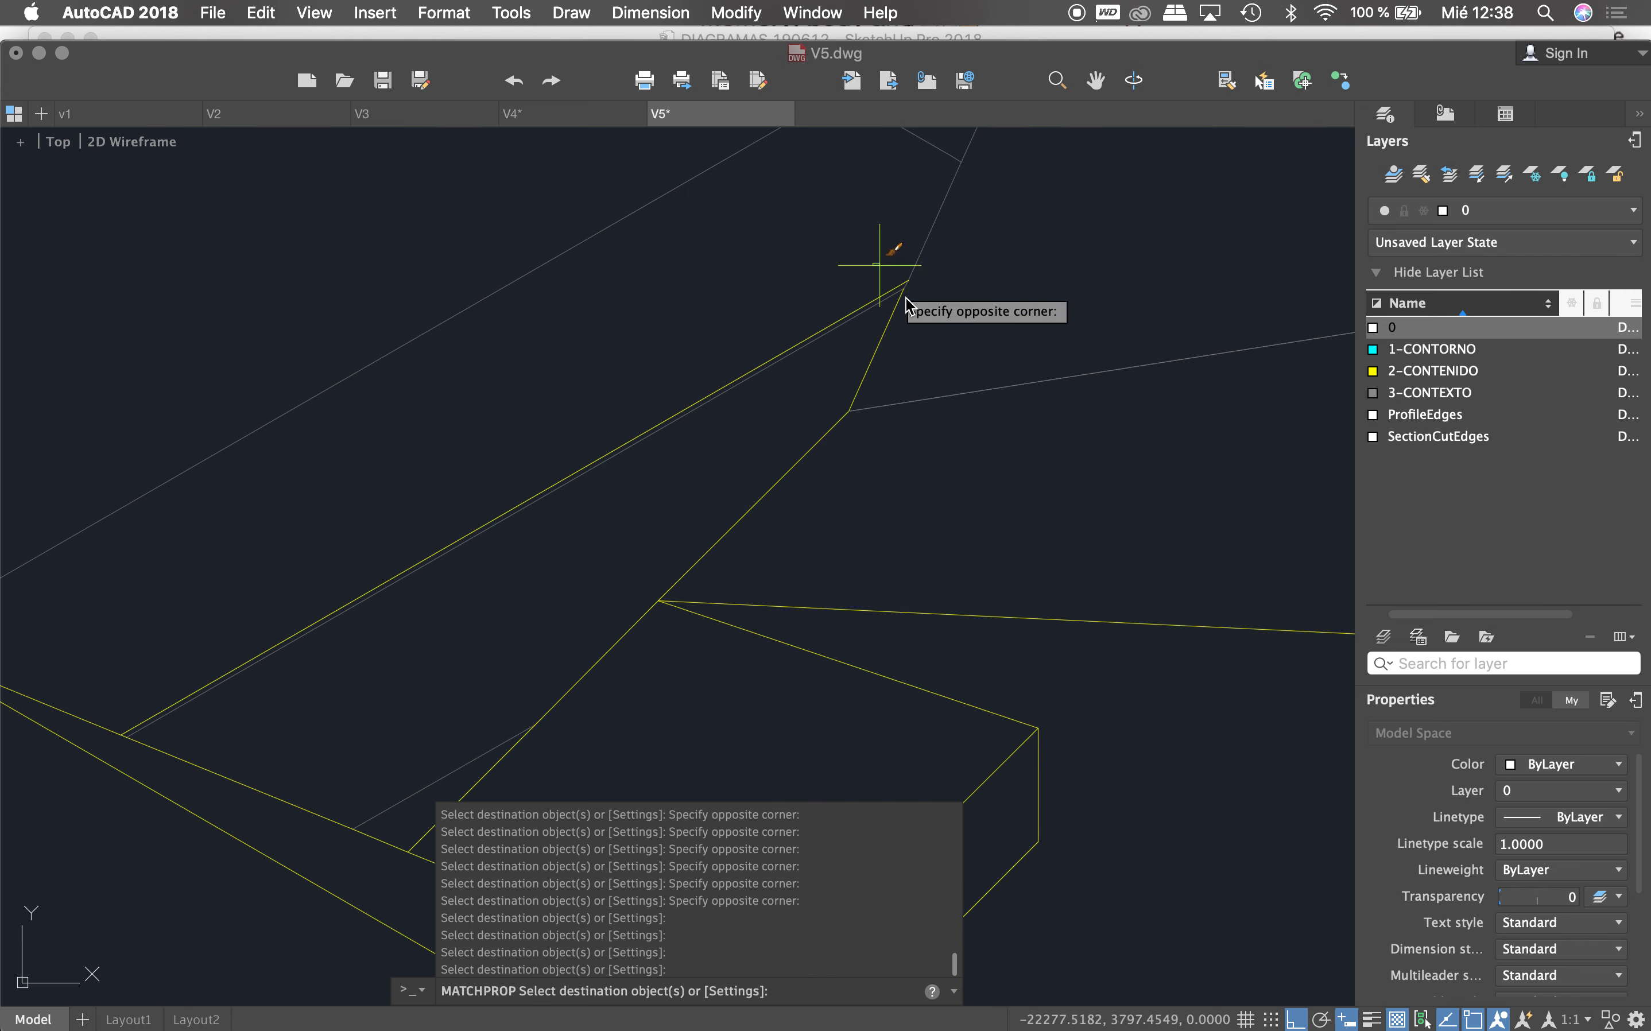
left_click(894, 341)
scroll(896, 334, "down", 3)
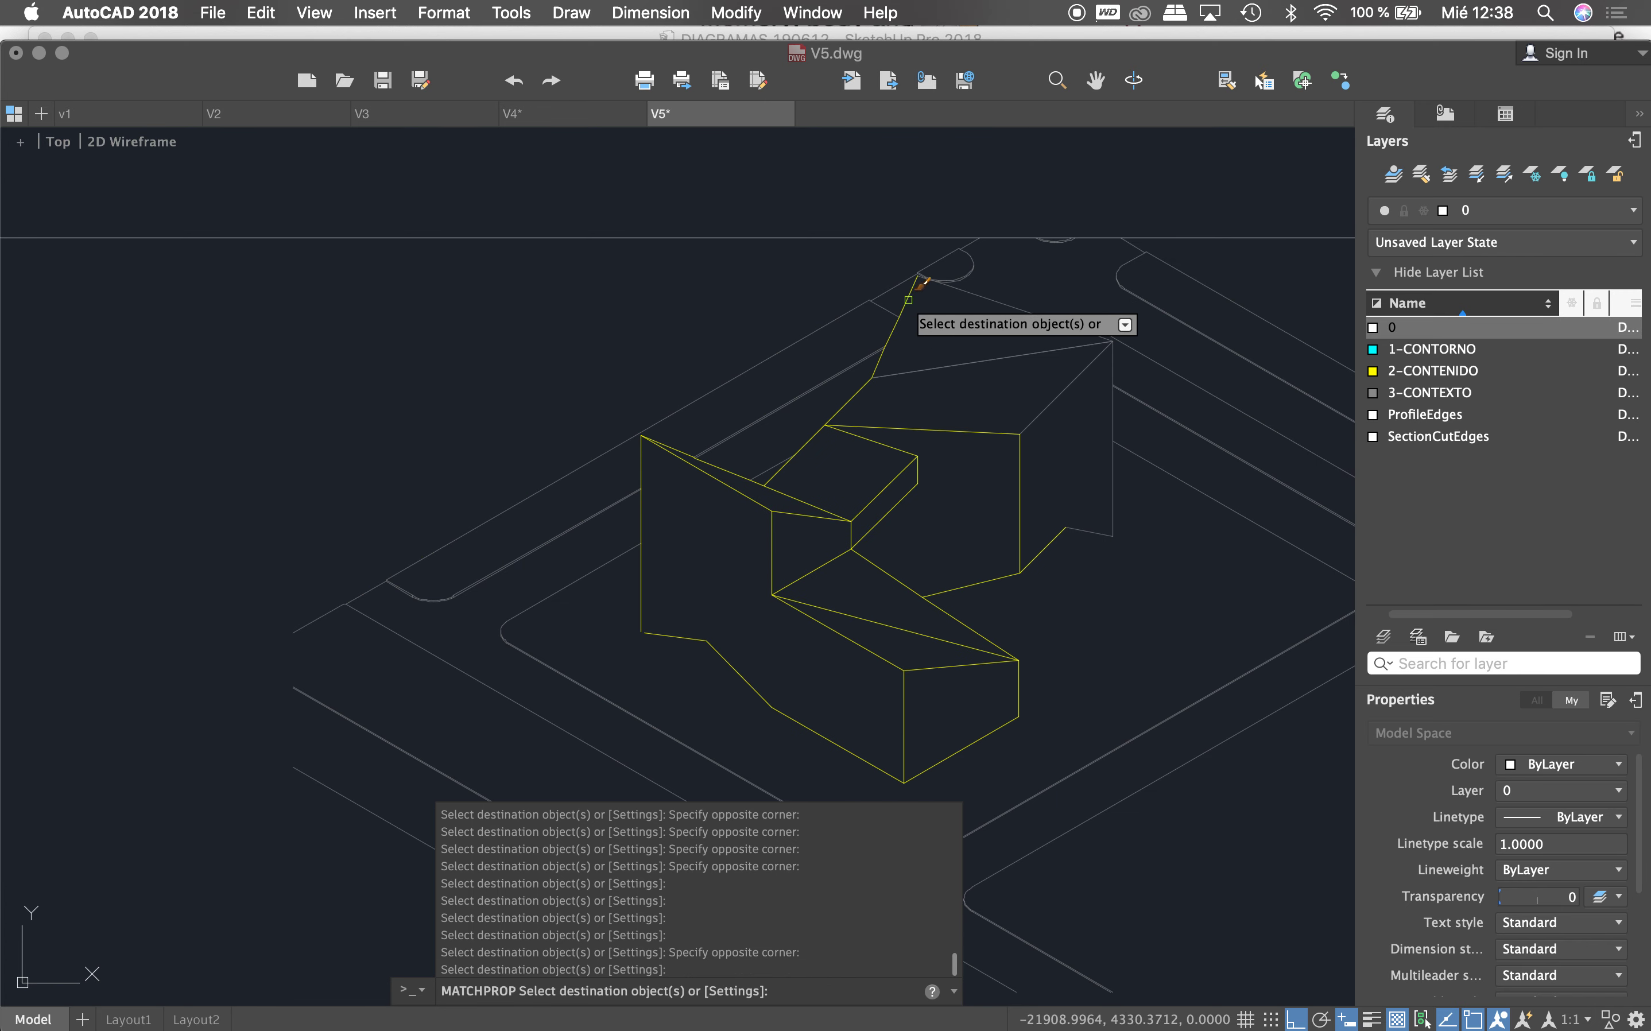
scroll(922, 283, "up", 5)
left_click(669, 240)
scroll(655, 225, "up", 3)
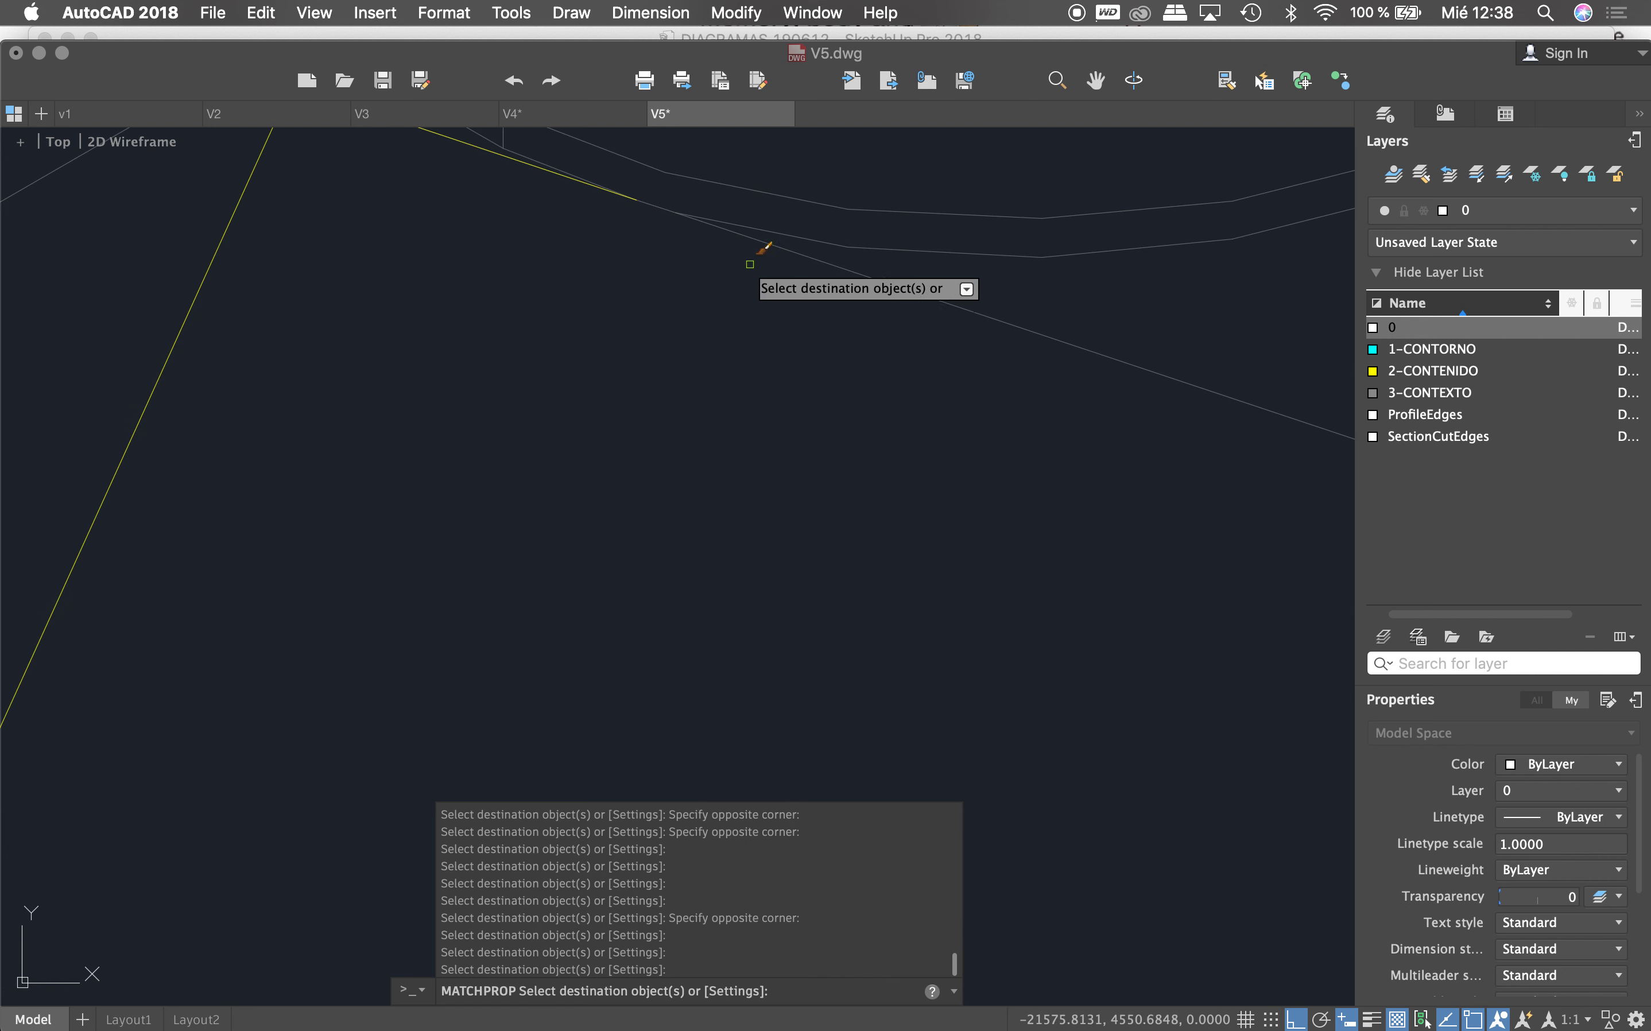
left_click(647, 205)
left_click(710, 228)
Step: Turn the remaining top-corner edges and the right vertical edge yellow
scroll(710, 227, "down", 3)
scroll(600, 240, "down", 2)
scroll(837, 341, "up", 3)
scroll(900, 327, "up", 2)
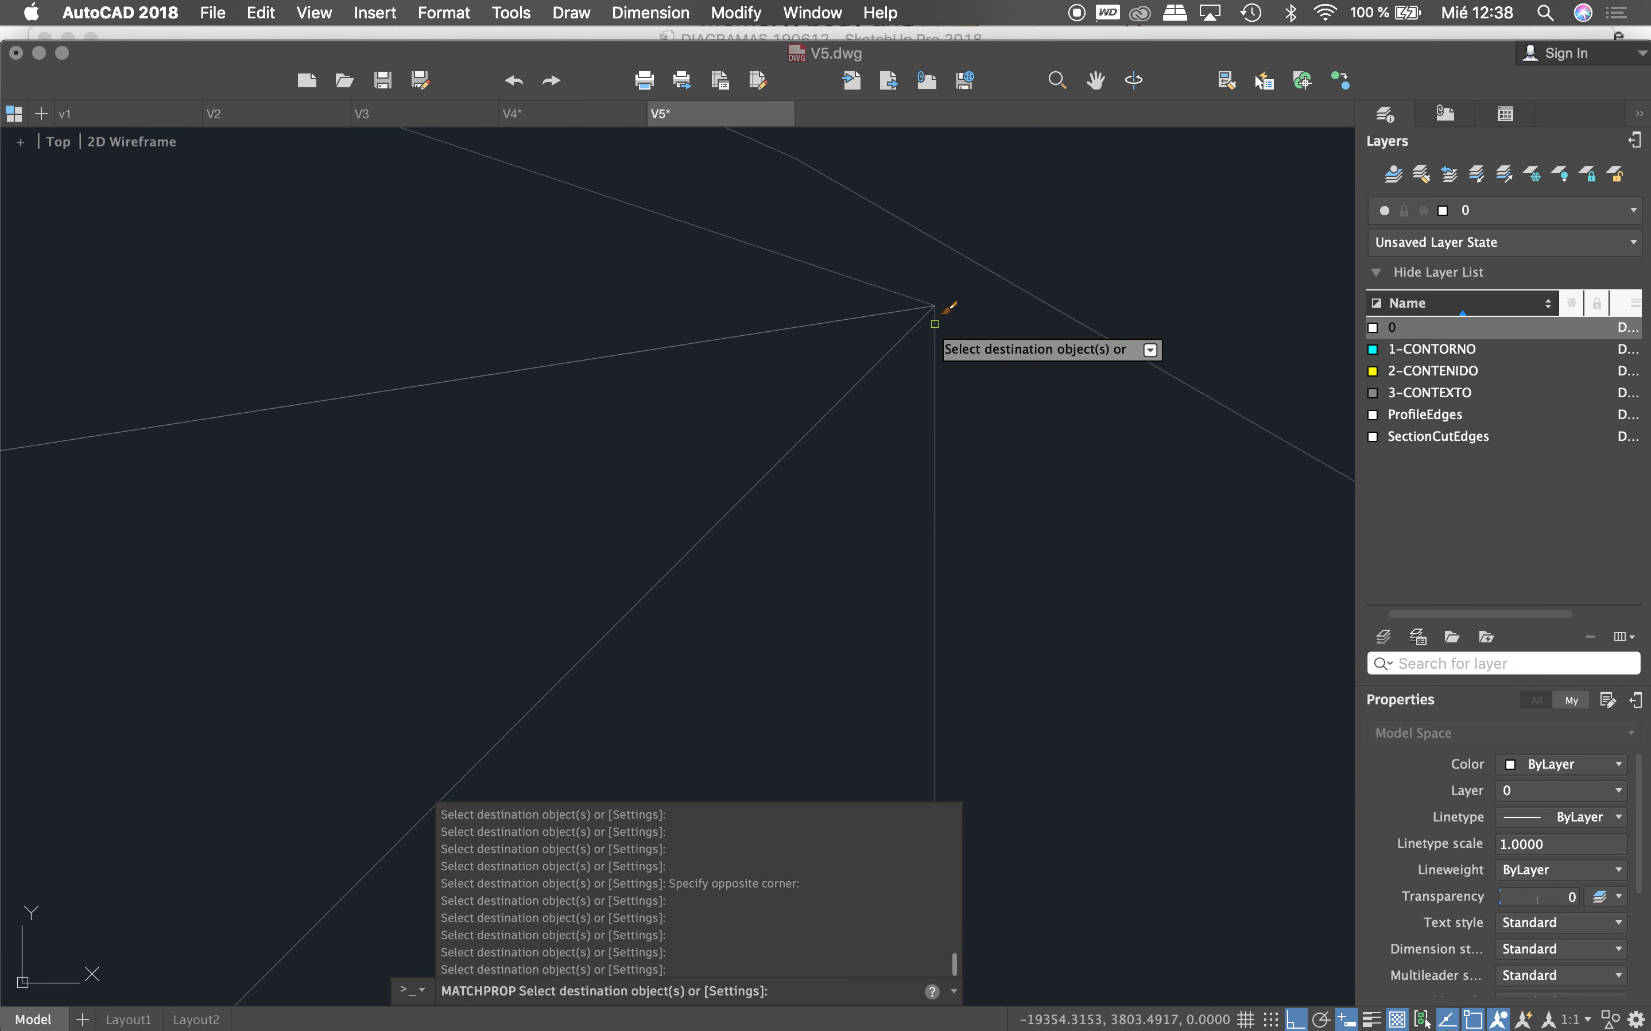
left_click(901, 324)
scroll(901, 324, "down", 2)
scroll(907, 321, "down", 3)
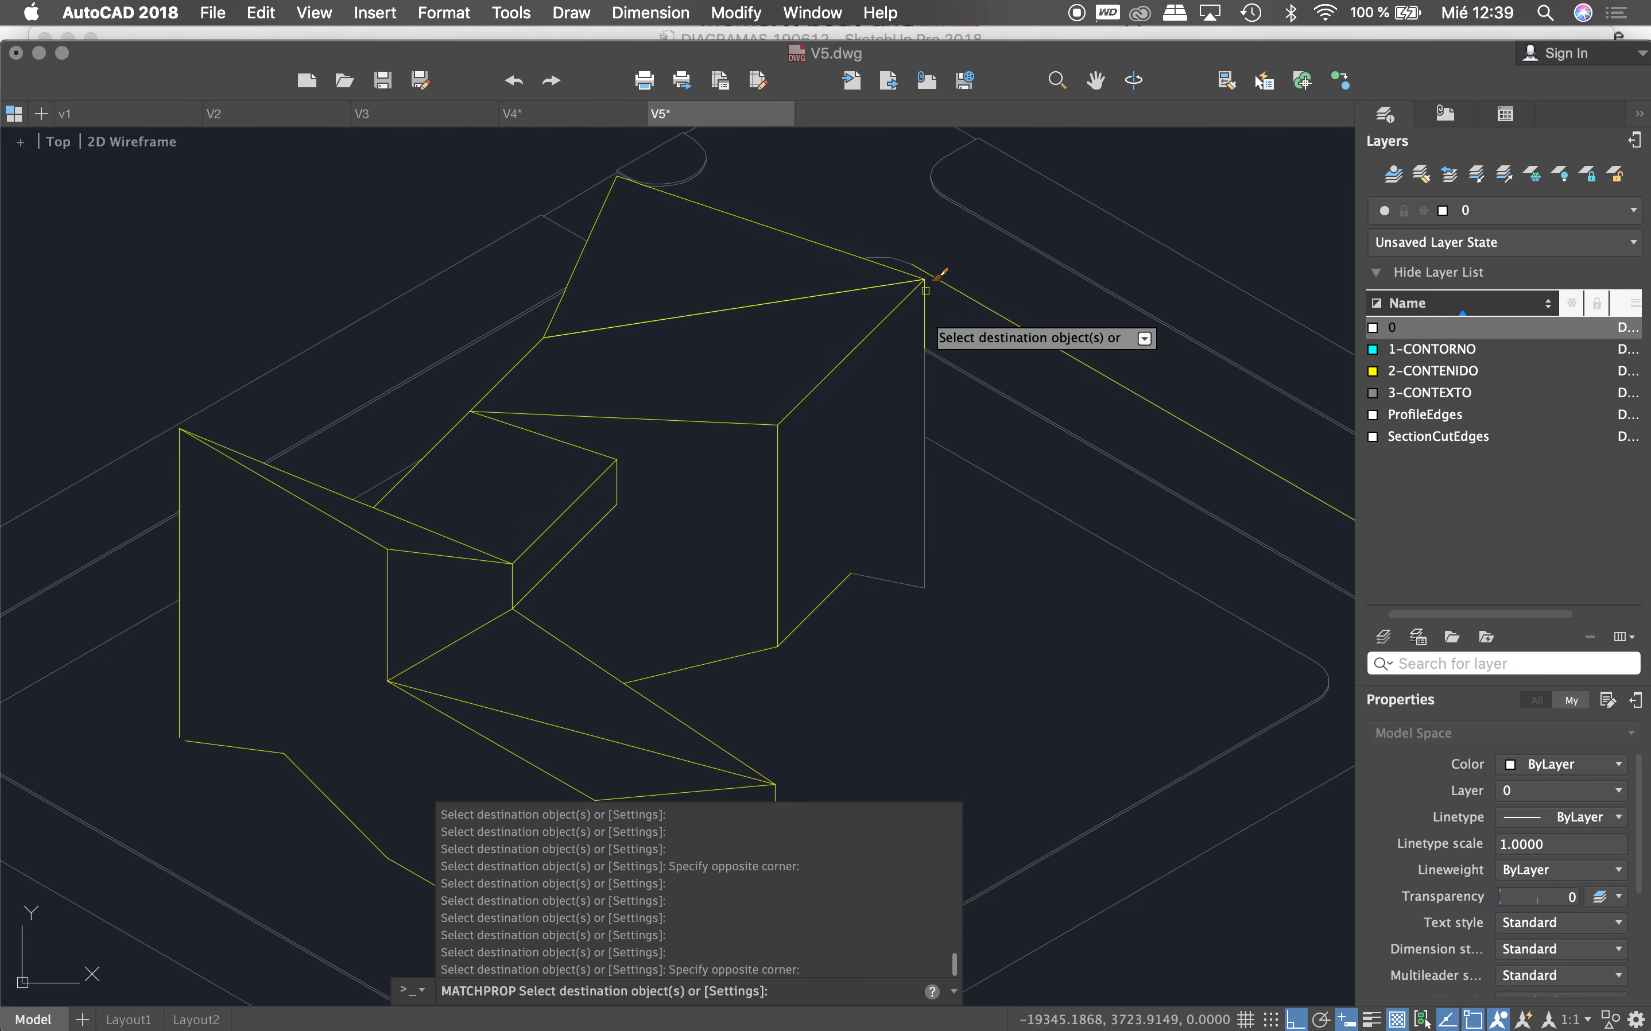
left_click(922, 343)
left_click(914, 329)
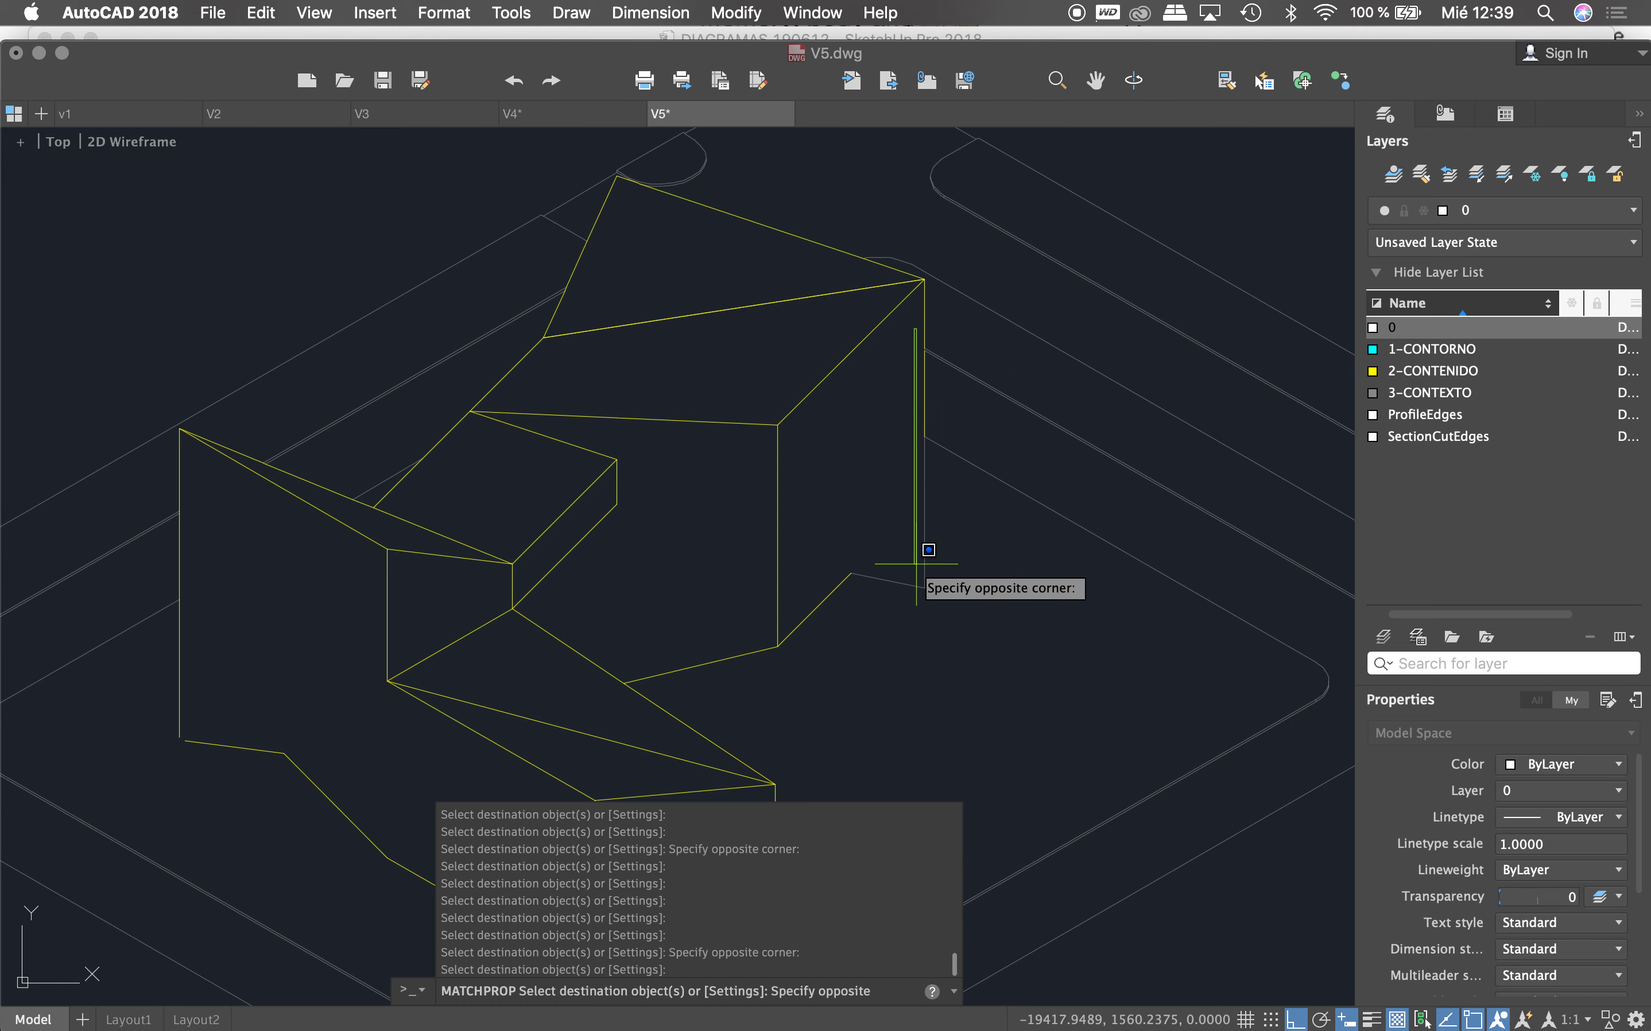
left_click(937, 611)
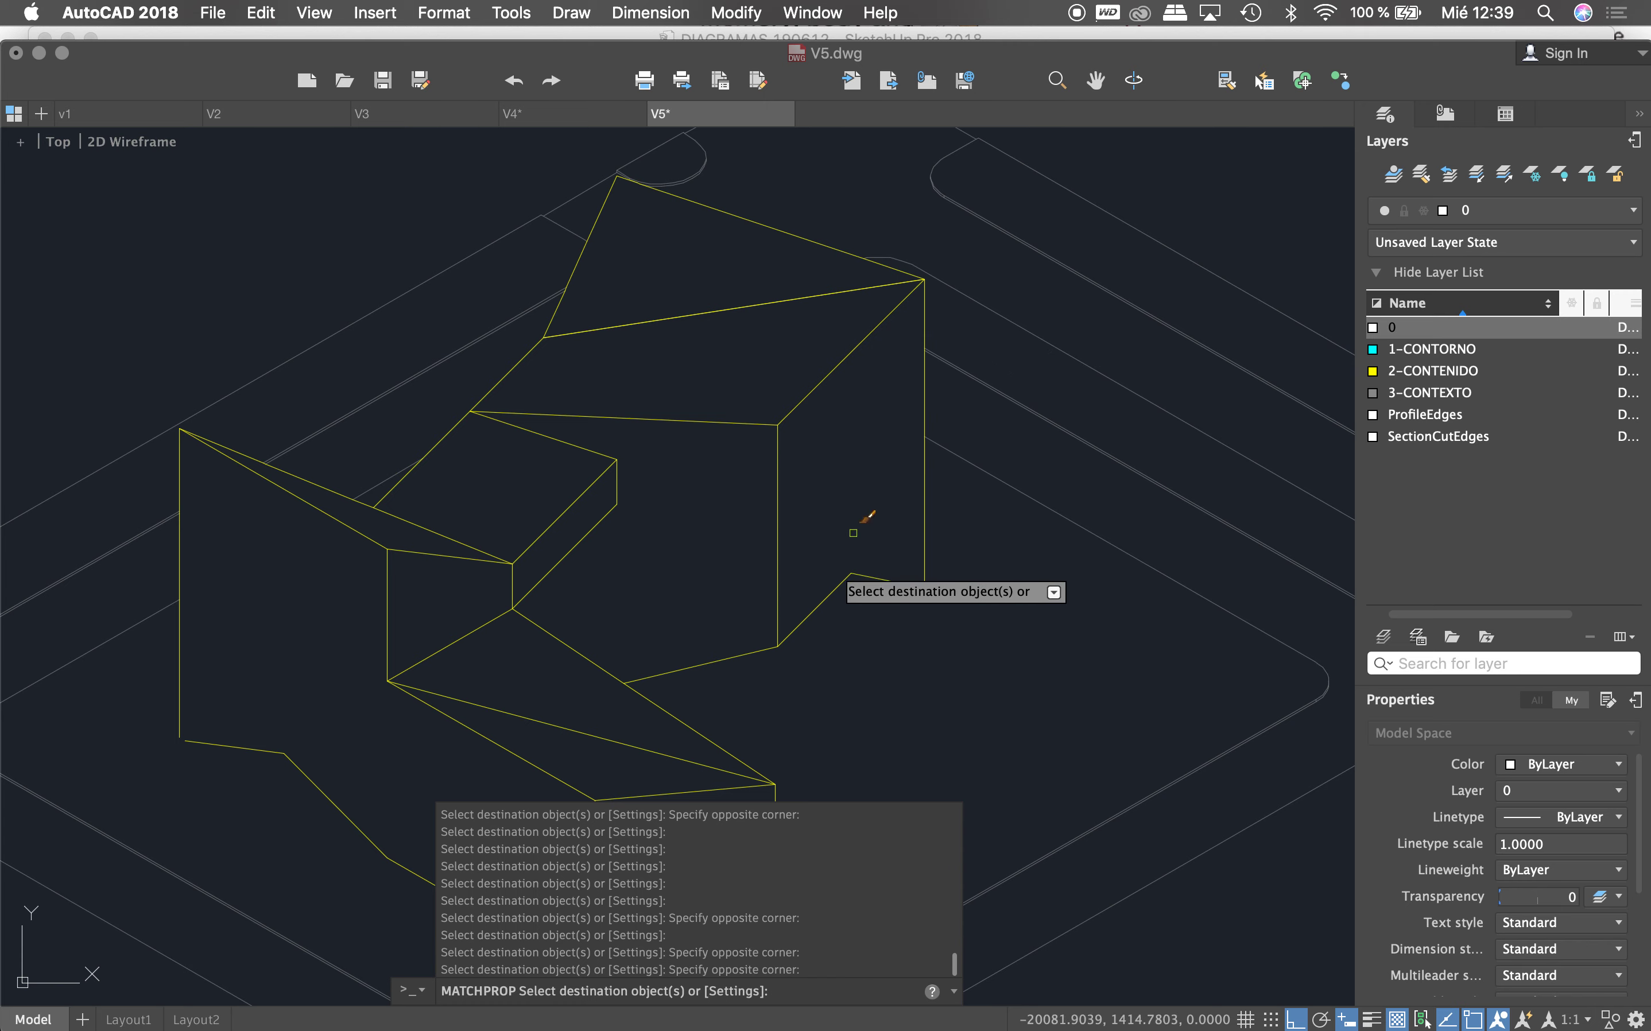
scroll(871, 529, "down", 5)
key("Return")
key("Return")
Step: Match the right building's cyan contour onto the lower front and right outline edges
left_click(1178, 366)
scroll(887, 443, "up", 3)
scroll(825, 341, "up", 3)
left_click(811, 338)
left_click(646, 390)
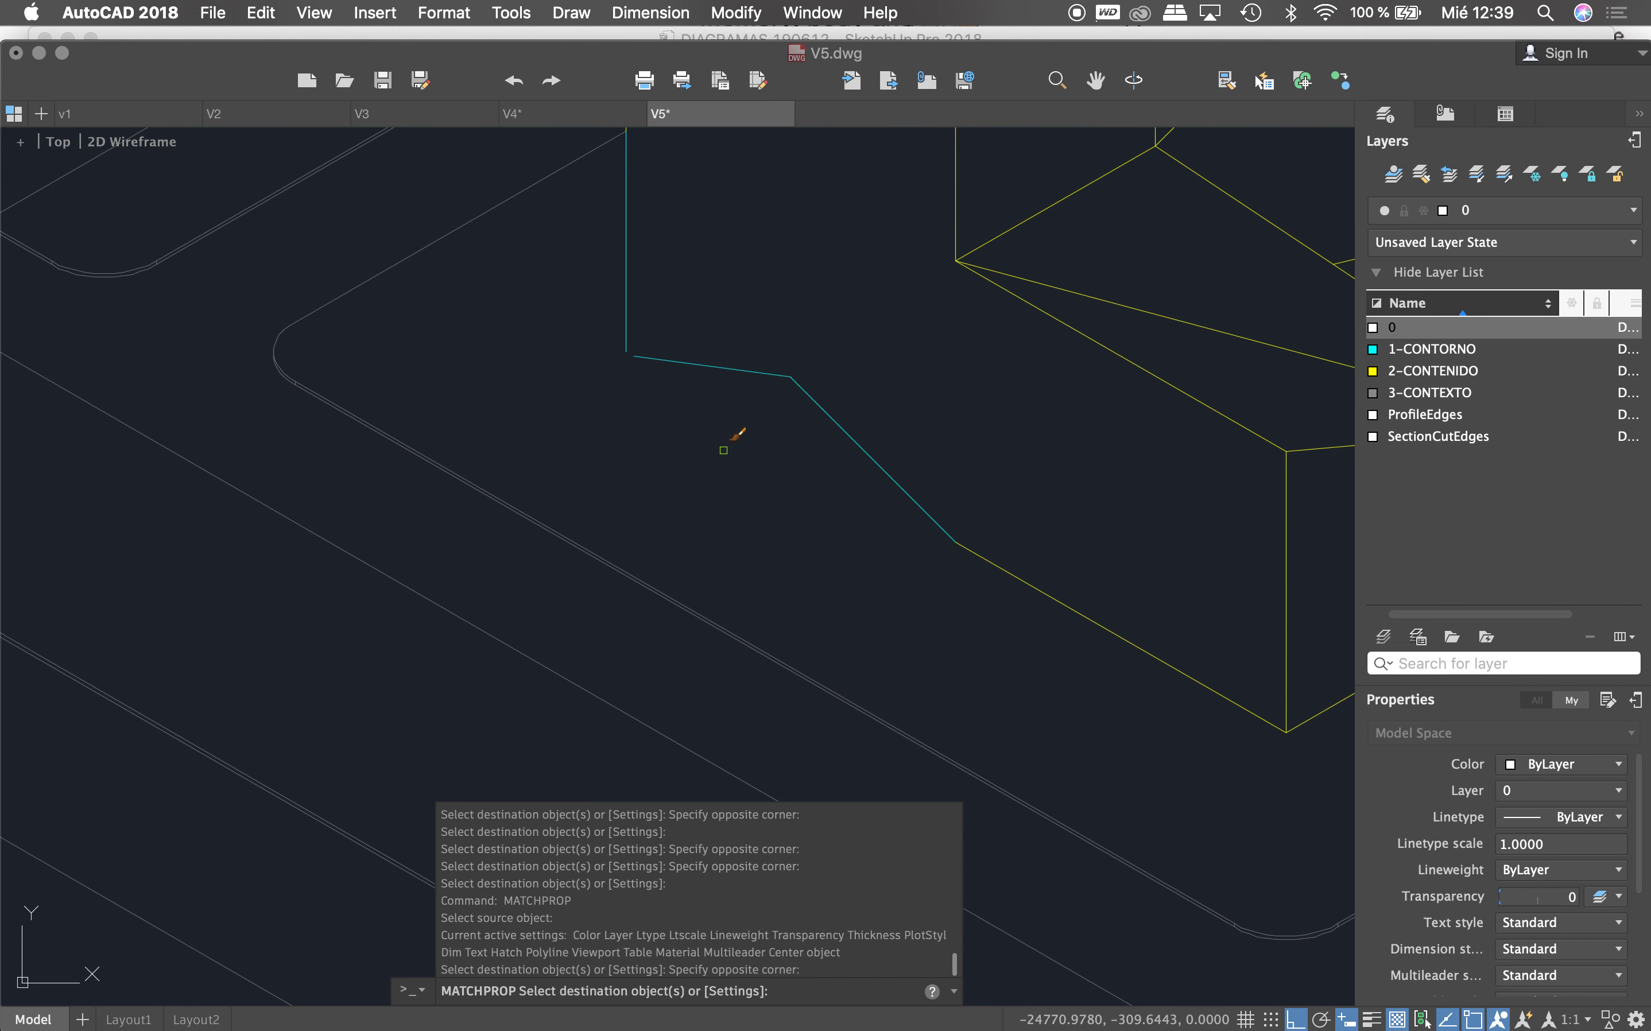
scroll(896, 471, "down", 4)
left_click(986, 483)
left_click(1018, 450)
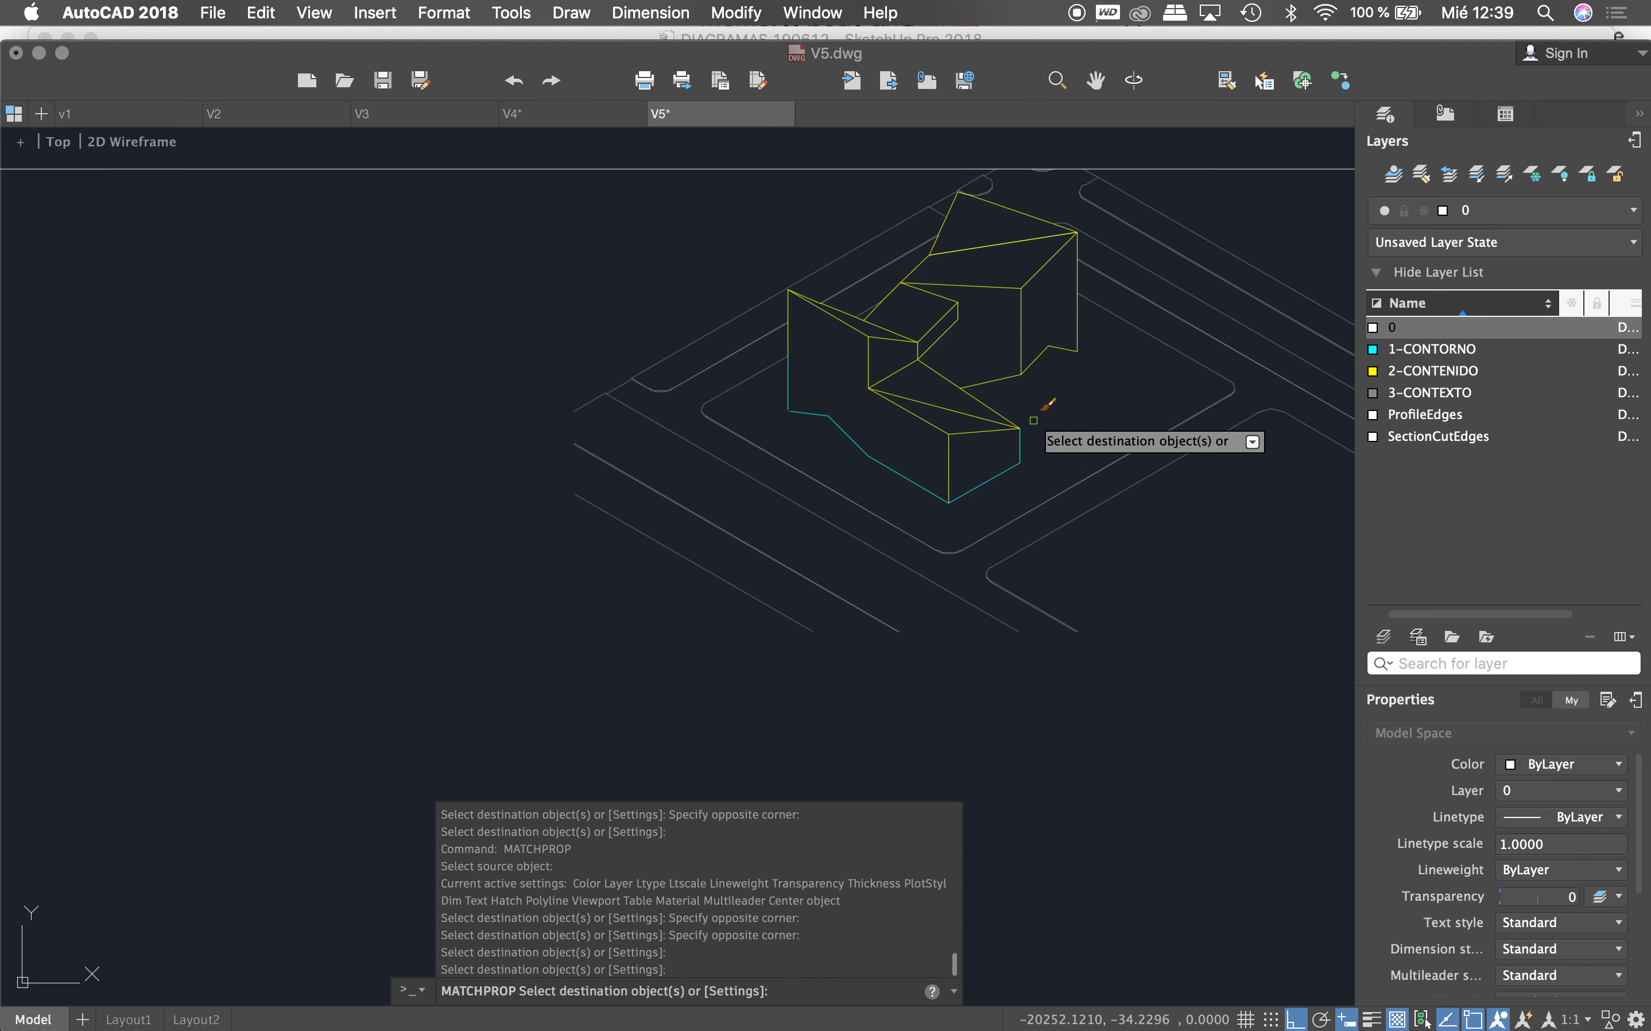
left_click(997, 380)
left_click(1041, 353)
left_click(1076, 329)
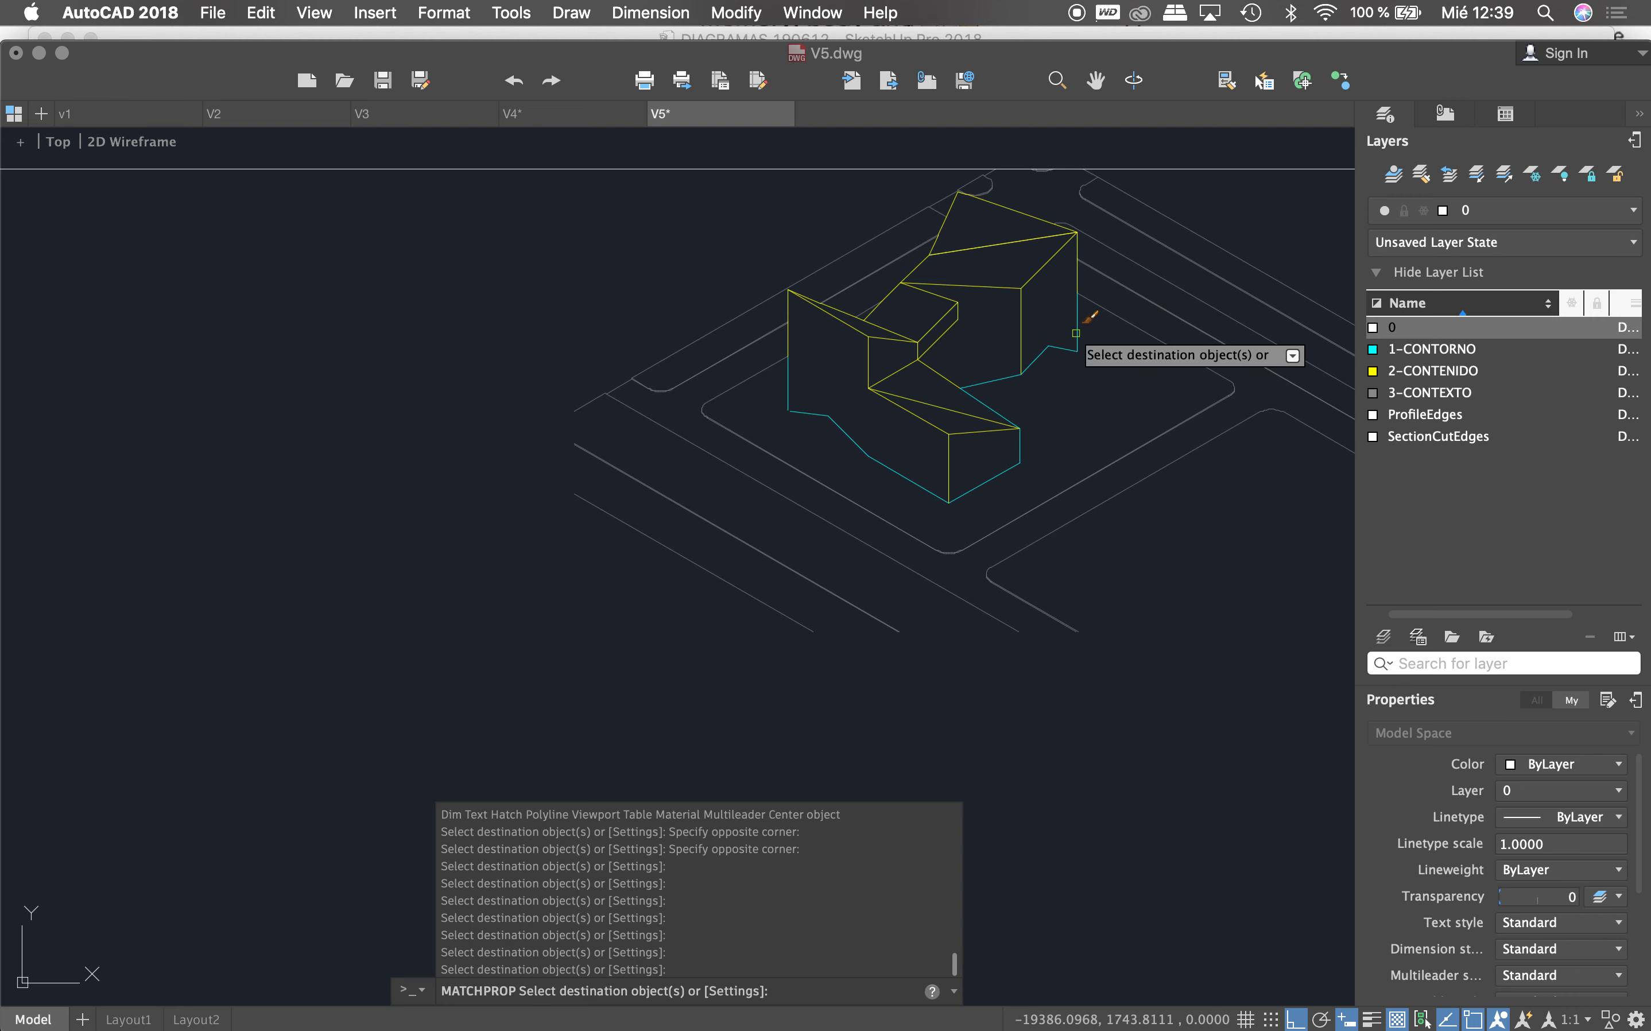
scroll(1070, 240, "up", 4)
left_click_drag(1076, 180, 1096, 436)
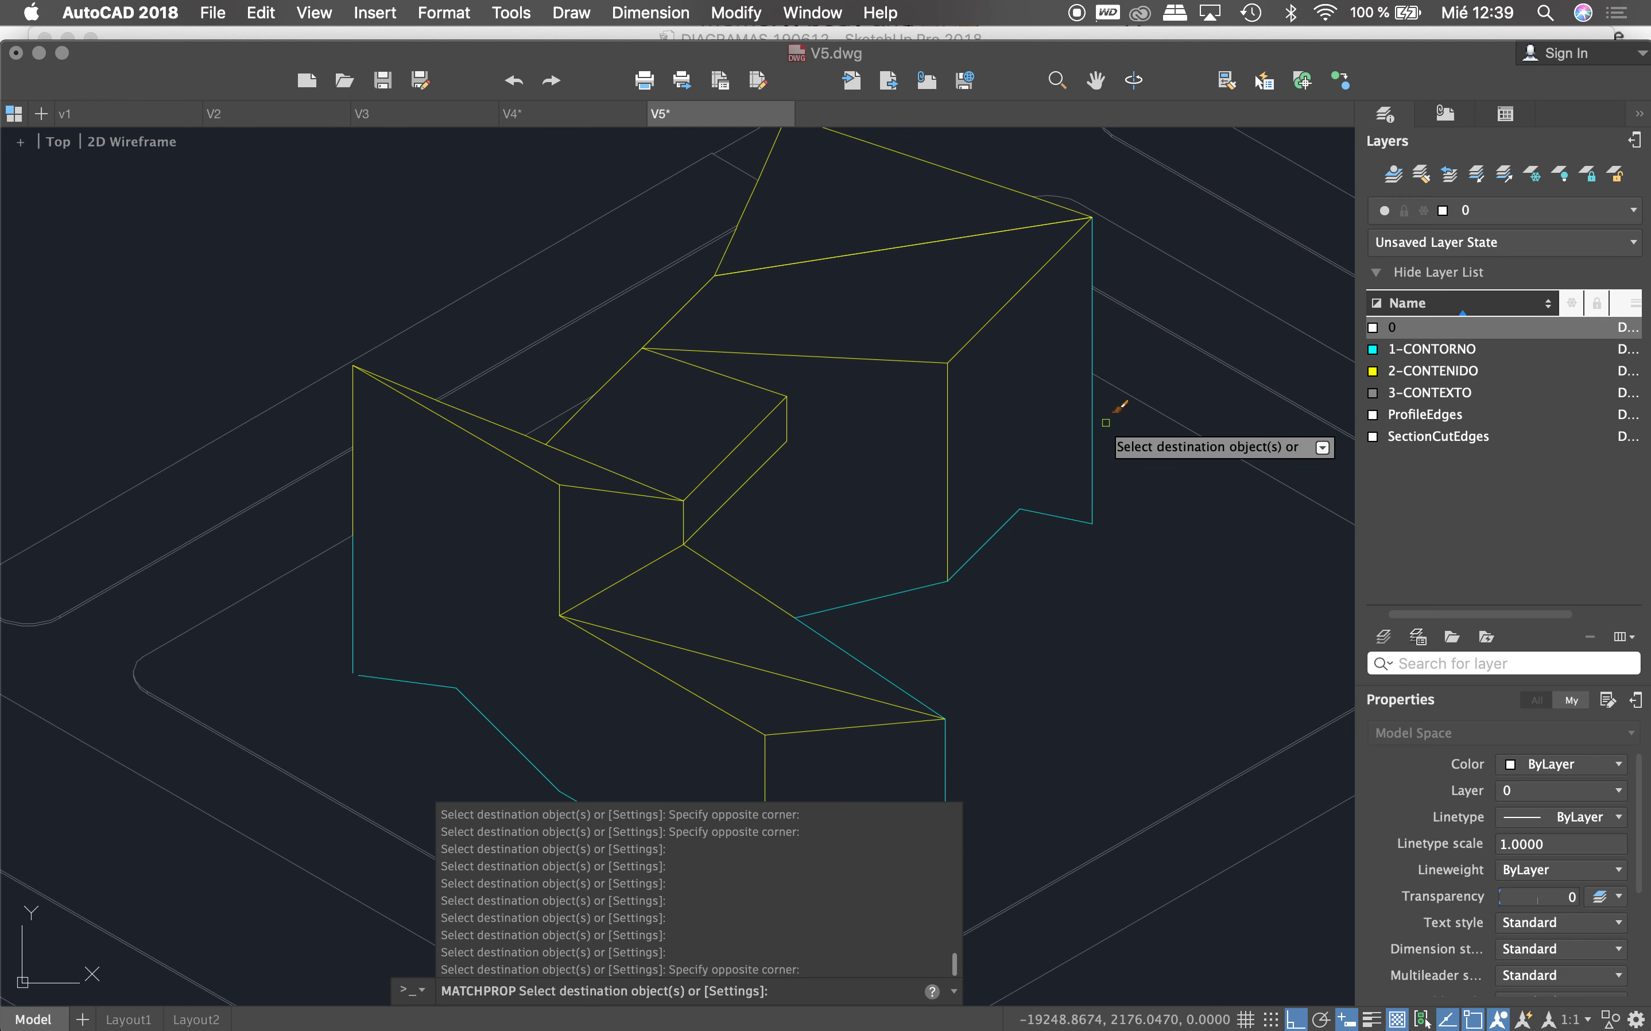
scroll(982, 286, "down", 2)
scroll(935, 275, "up", 5)
scroll(935, 274, "down", 3)
scroll(805, 314, "up", 3)
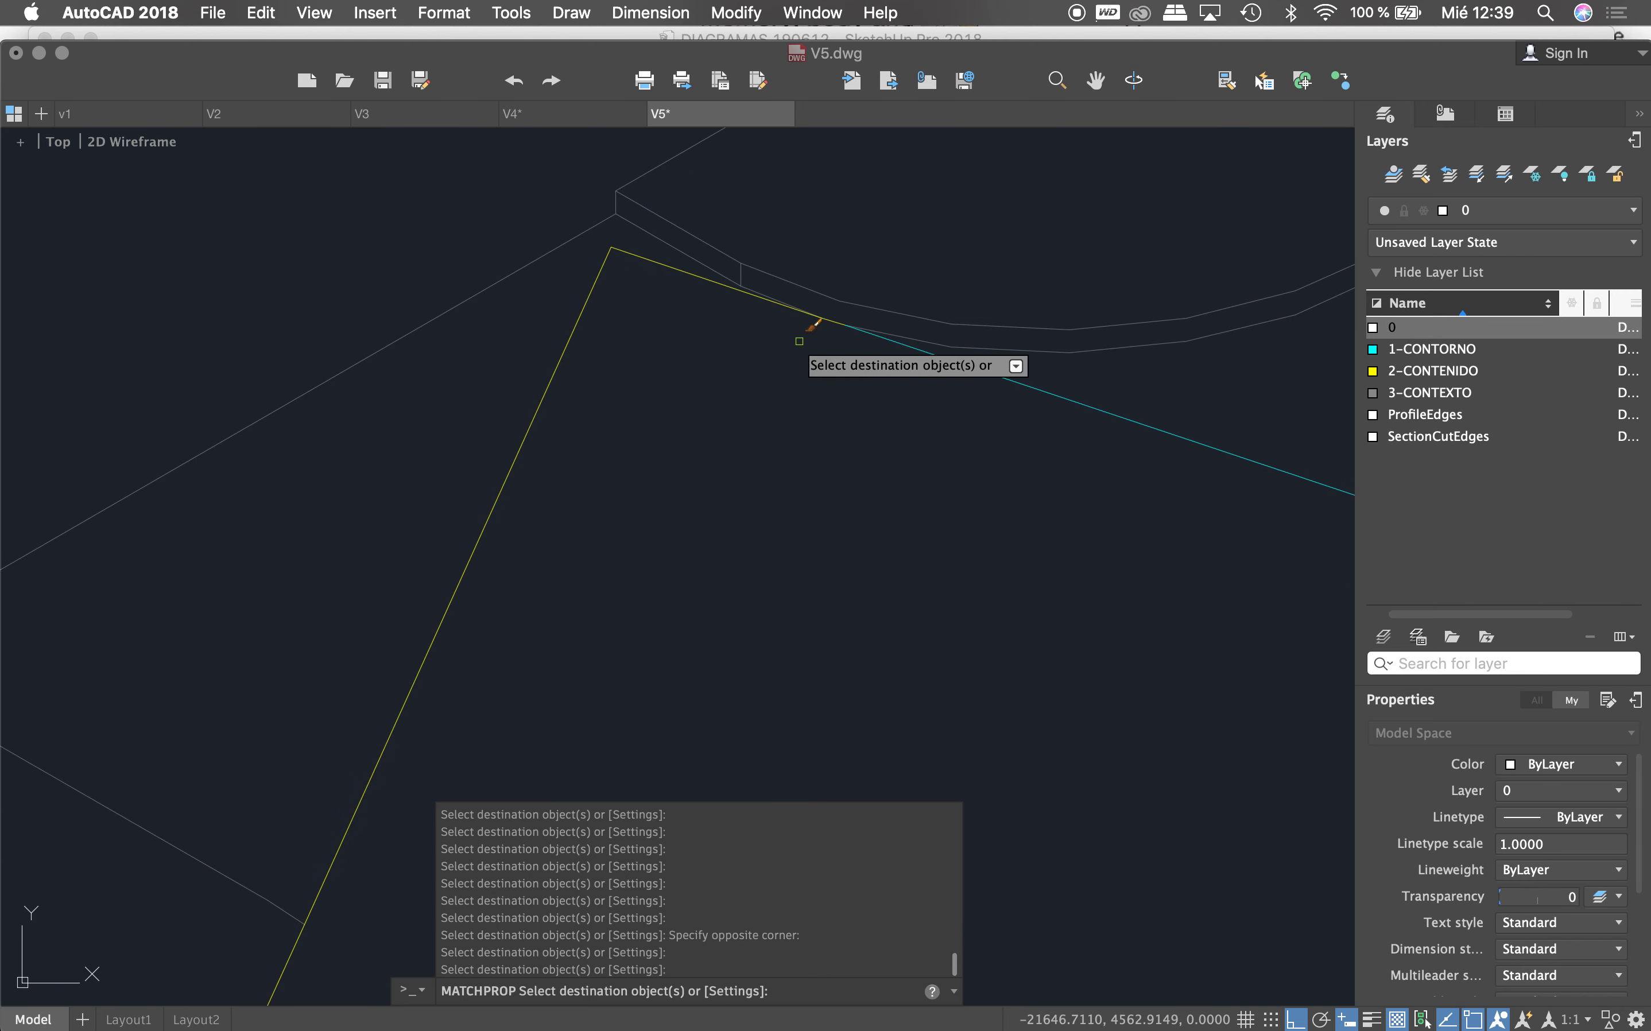
Step: Turn the top-corner, diagonal and lower-left outline edges cyan too
left_click(832, 324)
left_click(607, 283)
scroll(738, 223, "down", 3)
left_click(621, 384)
left_click(648, 429)
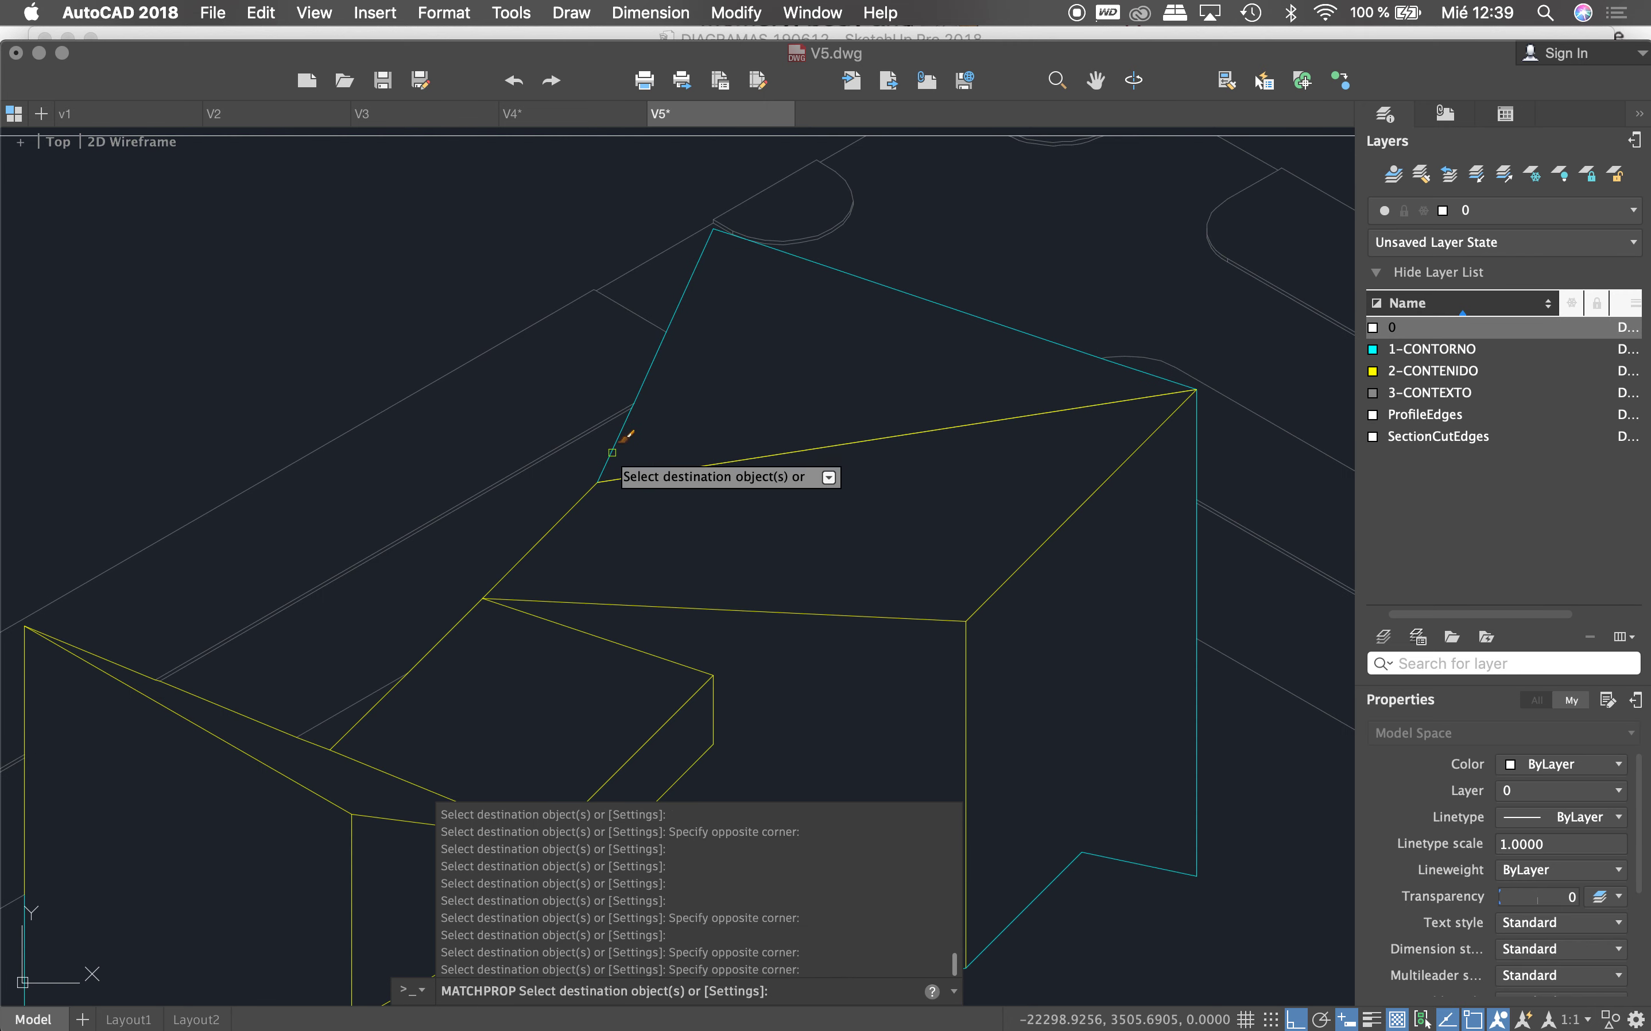
left_click(585, 494)
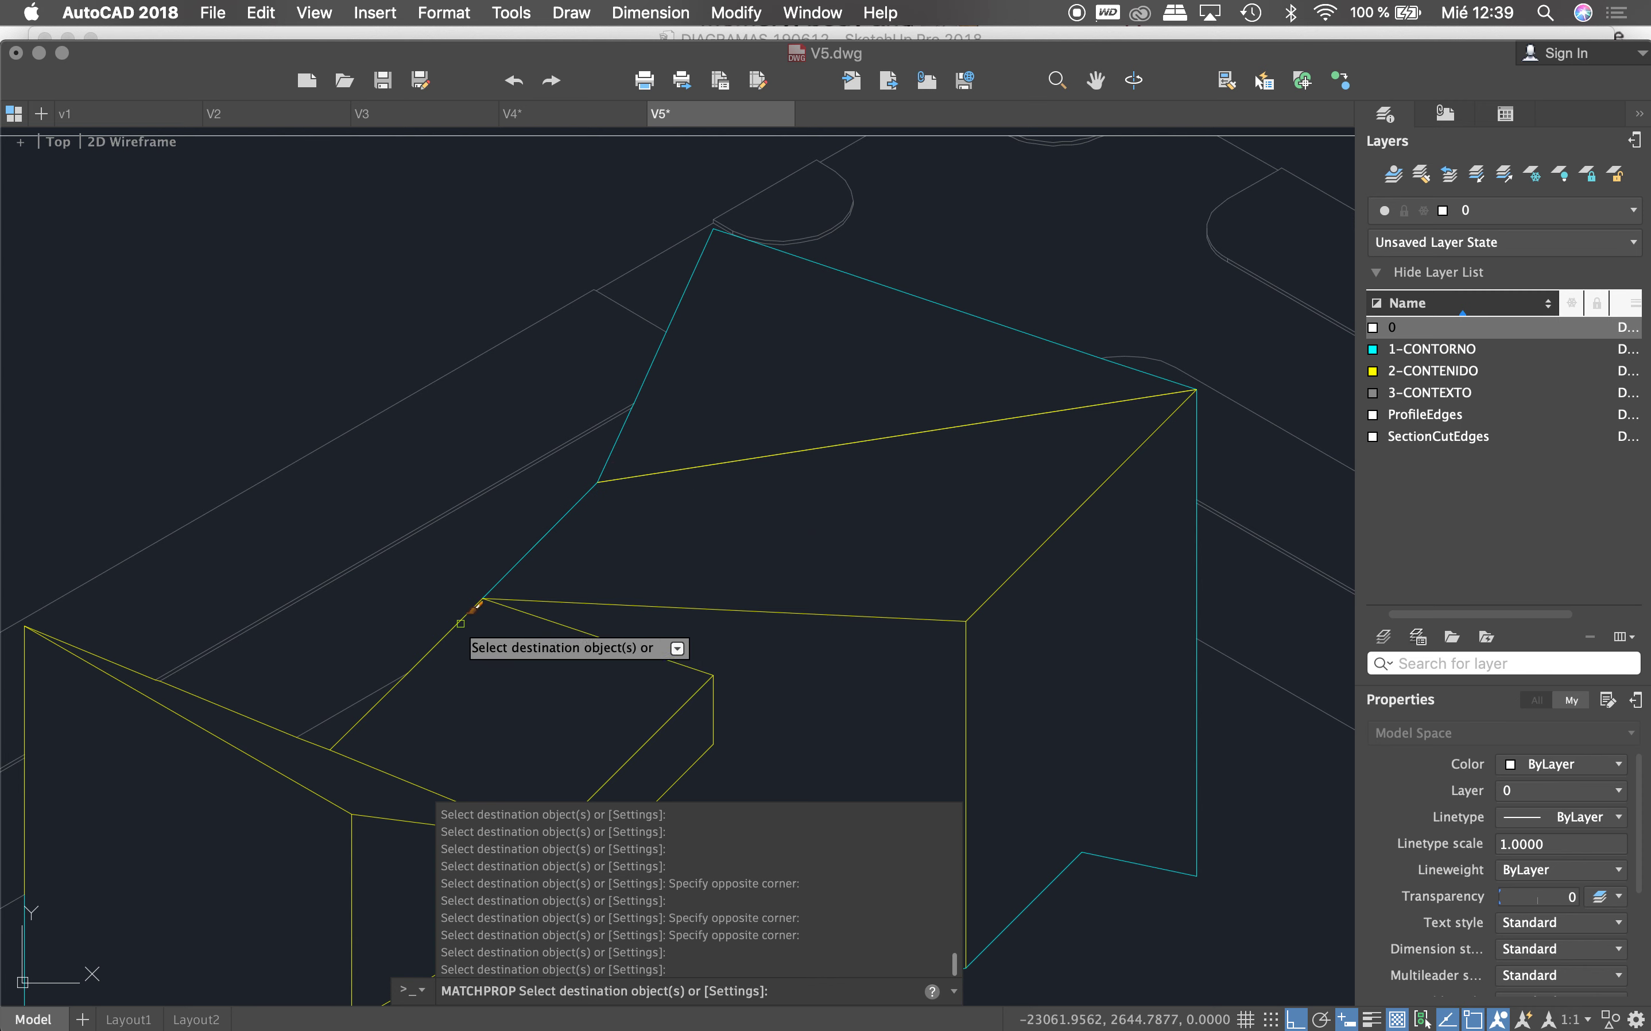
left_click(390, 686)
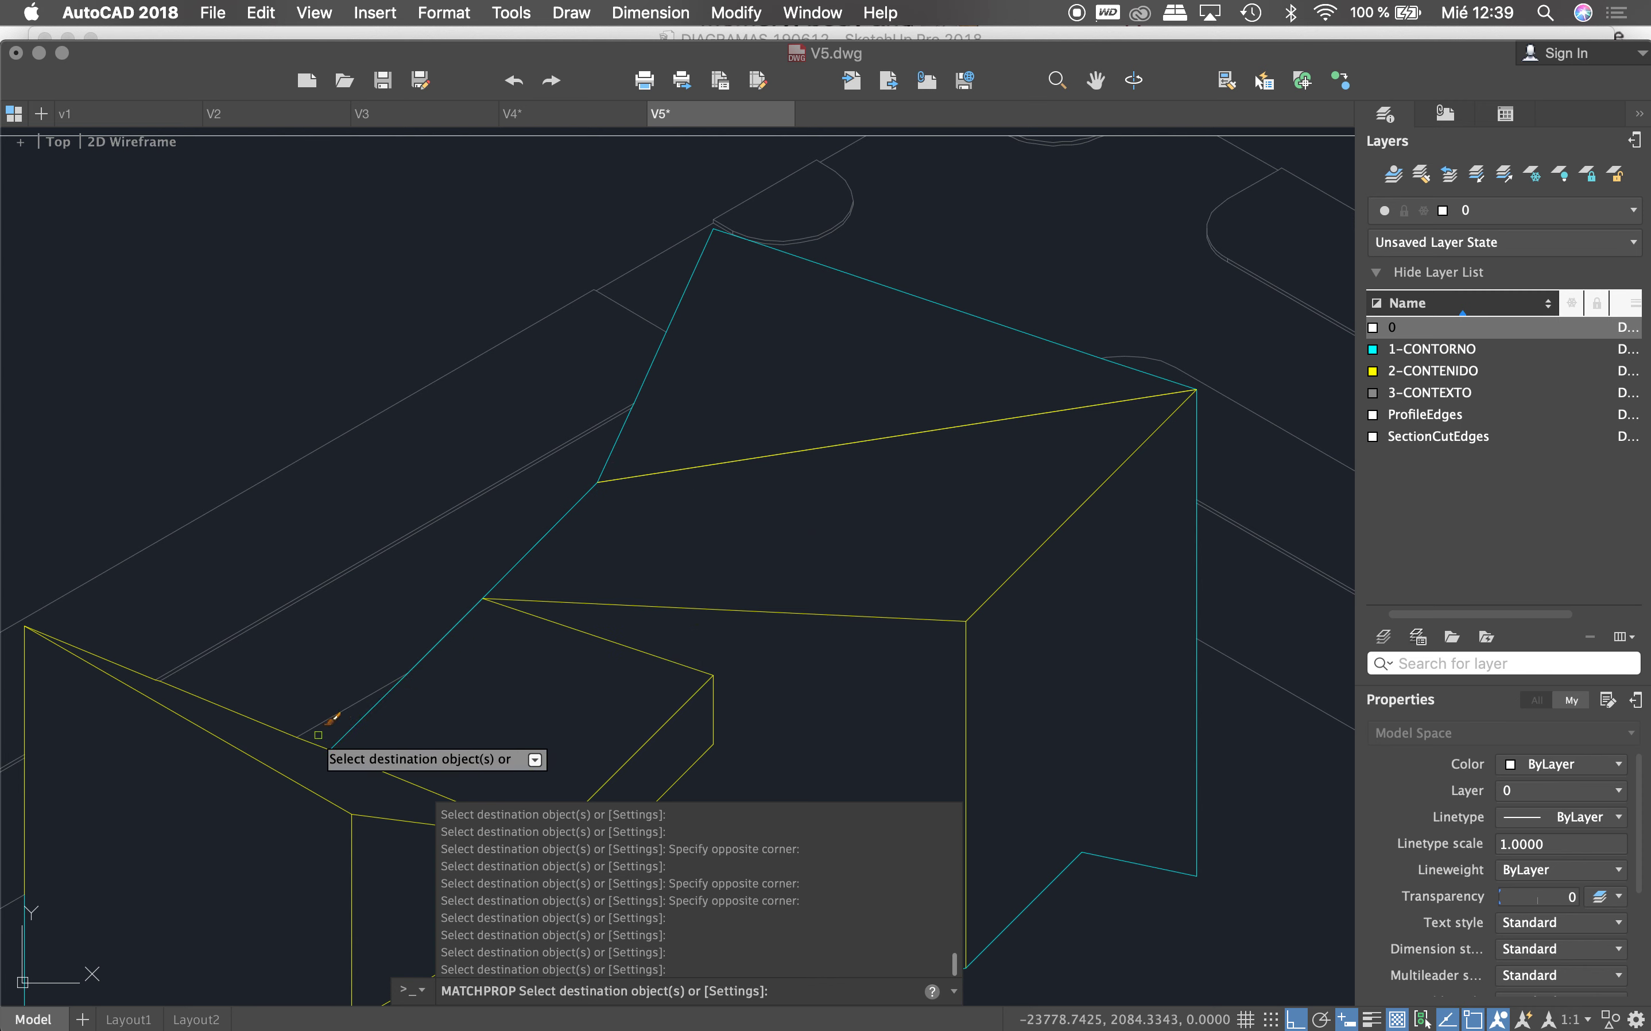
left_click(290, 712)
left_click(204, 676)
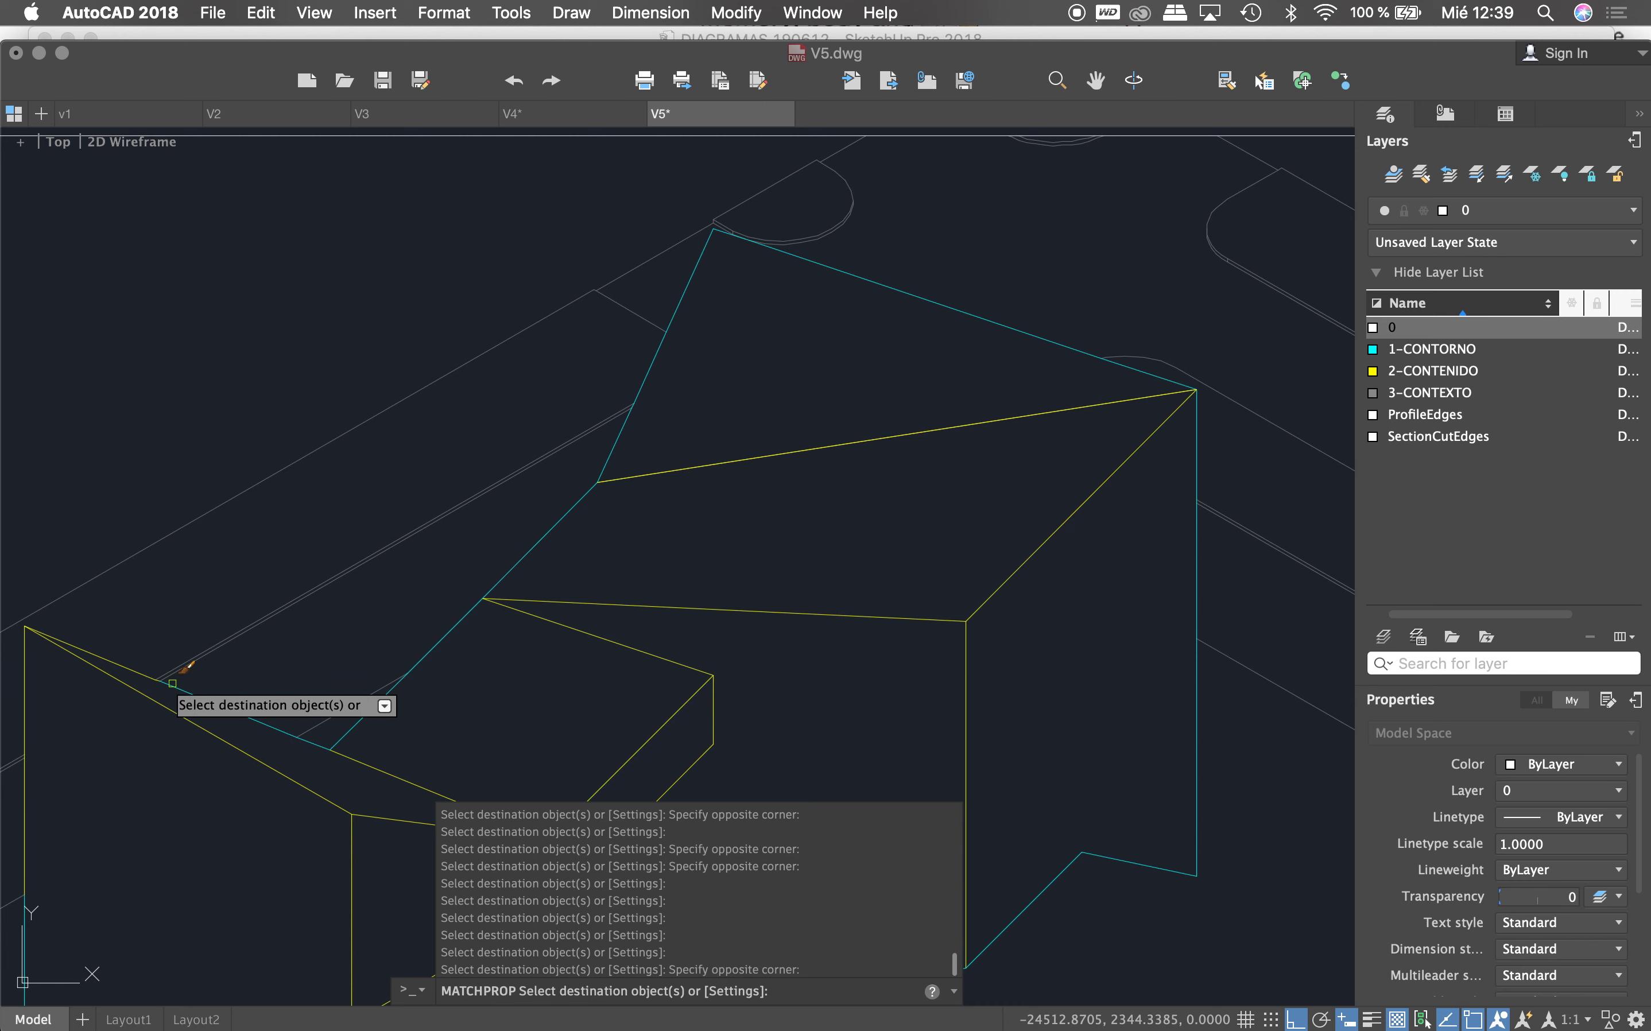
left_click(145, 673)
left_click(135, 671)
scroll(286, 529, "down", 5)
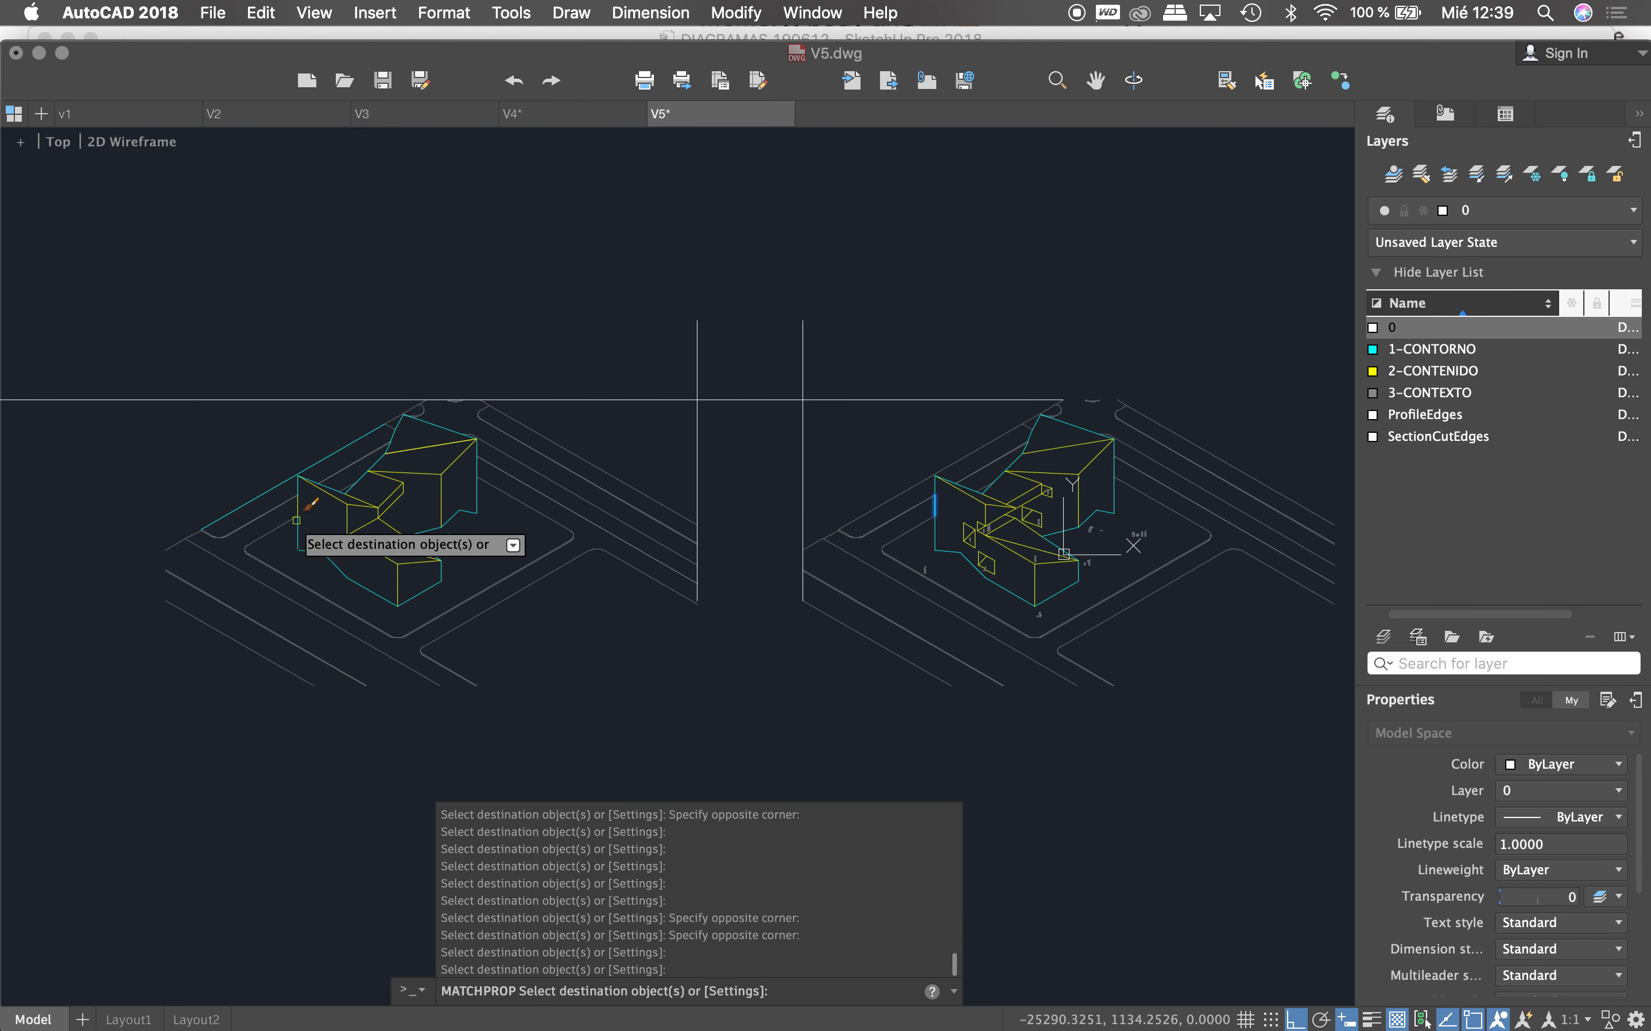
scroll(287, 509, "up", 3)
left_click(332, 389)
left_click(310, 529)
key("Escape")
key("Escape")
scroll(328, 555, "up", 4)
Step: Start a fillet with radius 0 and pick the first cyan corner line
type("f")
key("Return")
type("r")
key("Return")
type("0")
key("Return")
left_click(367, 549)
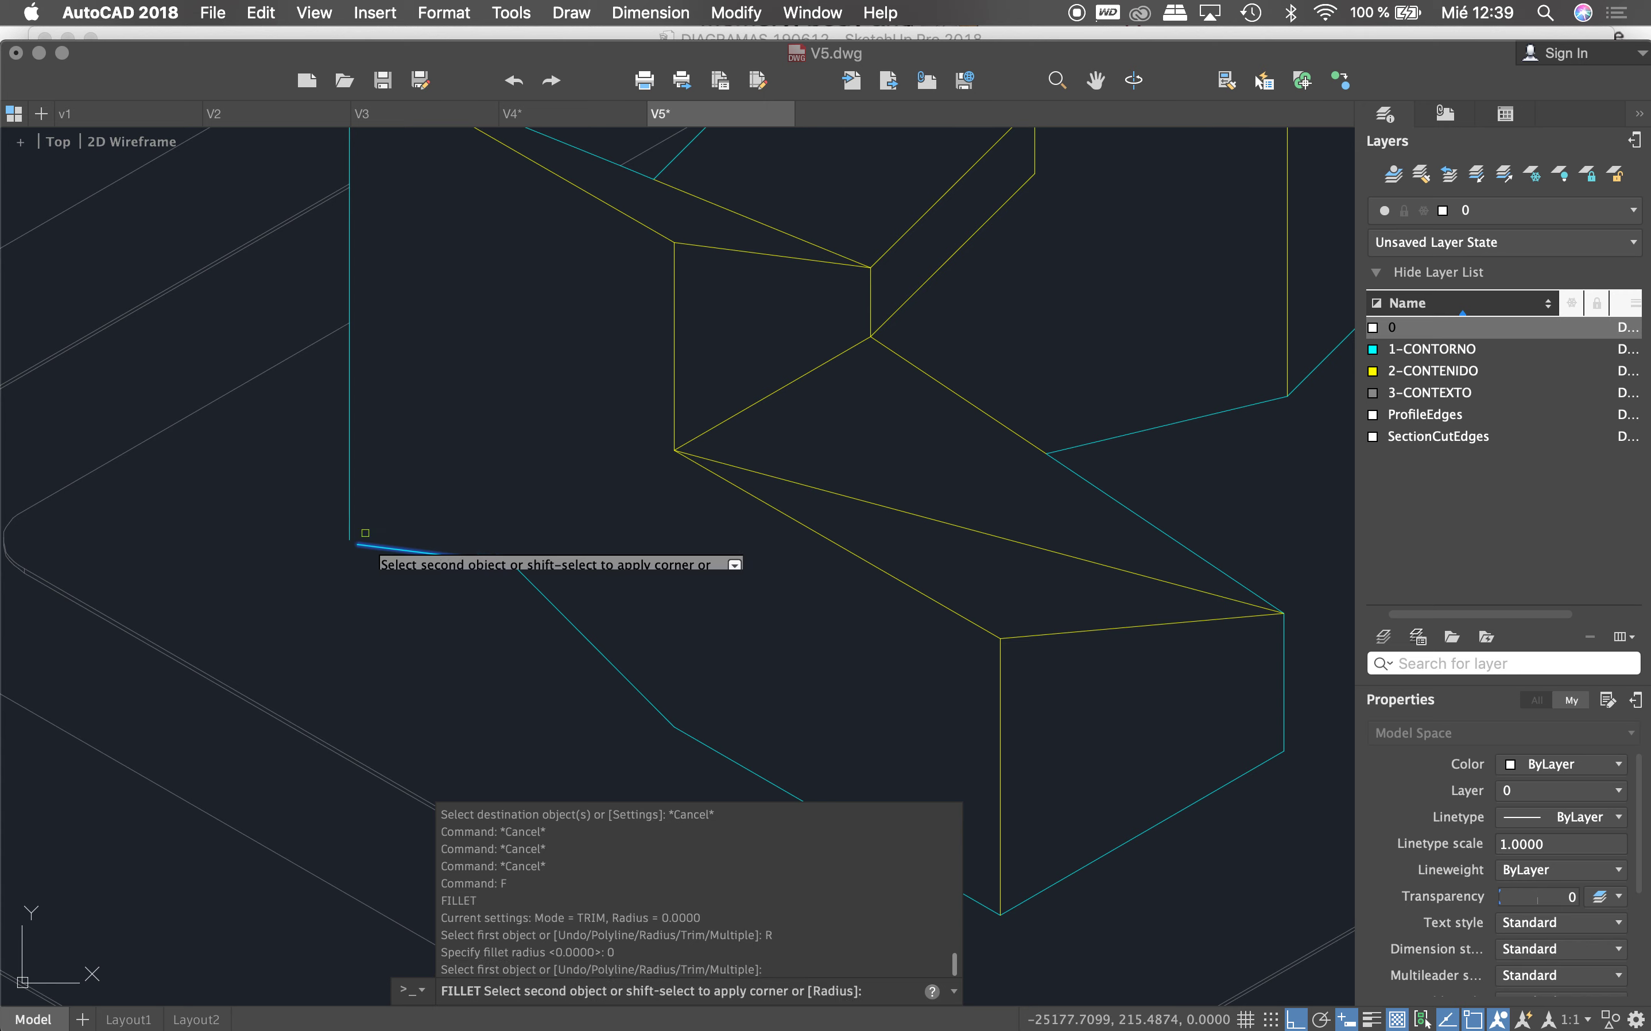
Step: Close the cyan corner by filleting the second line
left_click(350, 525)
scroll(379, 489, "down", 10)
key("Escape")
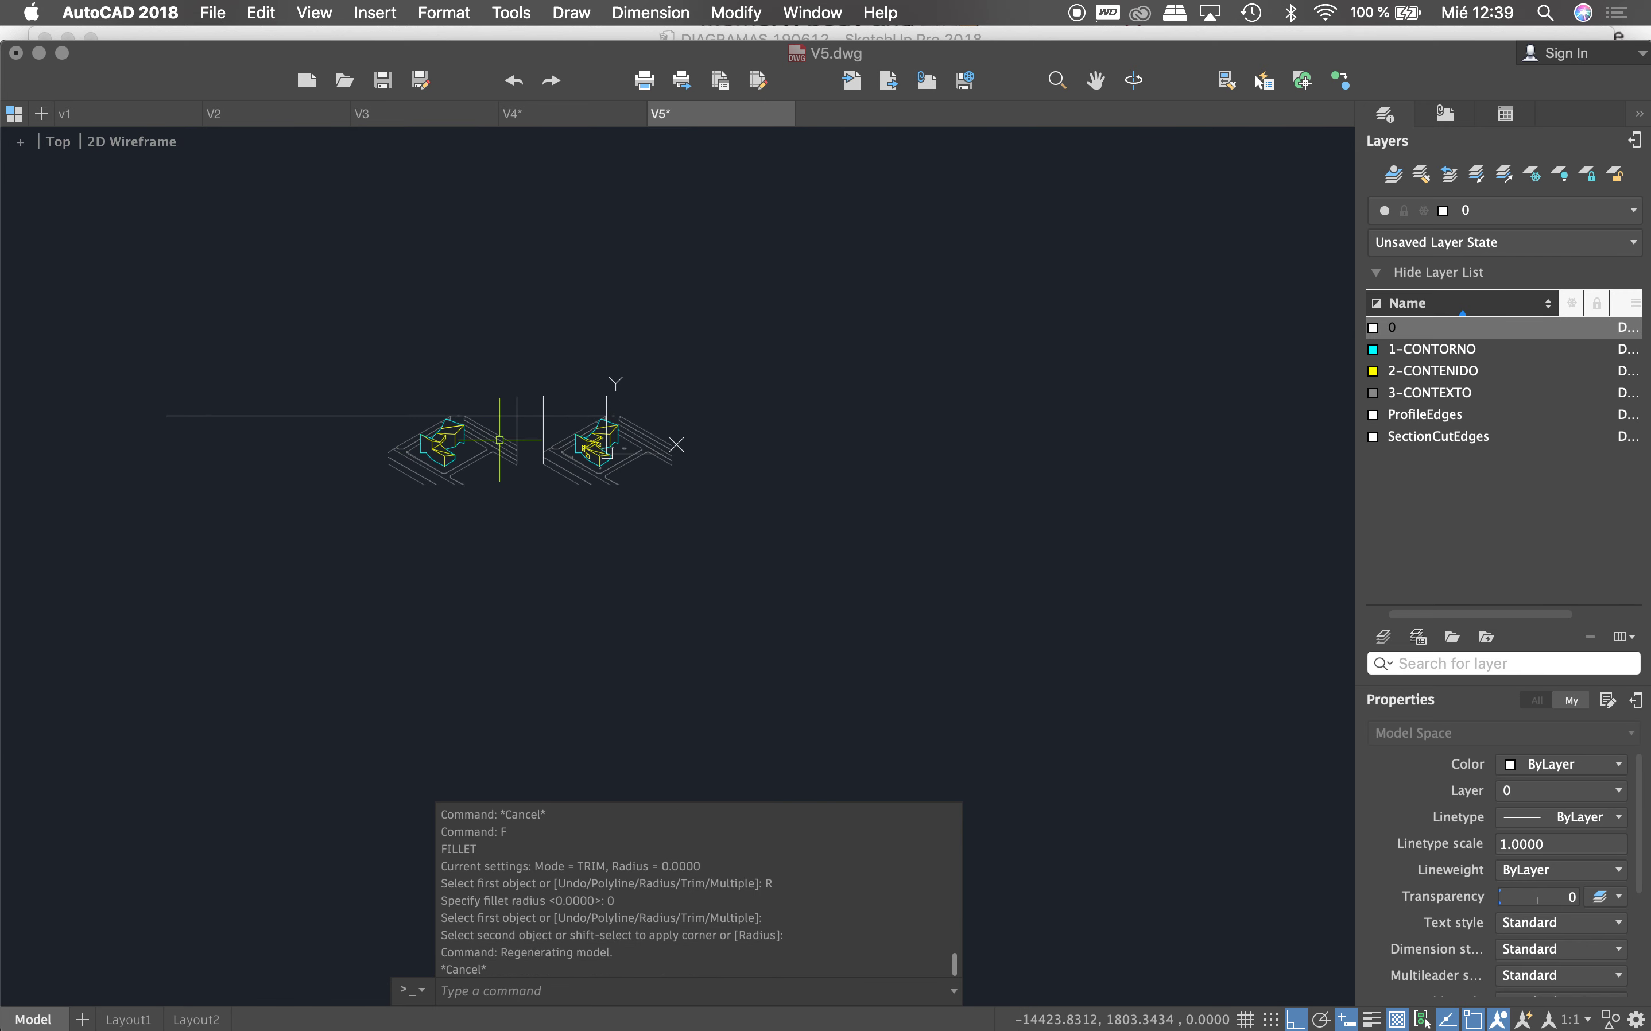
scroll(441, 434, "up", 5)
mouse_move(568, 114)
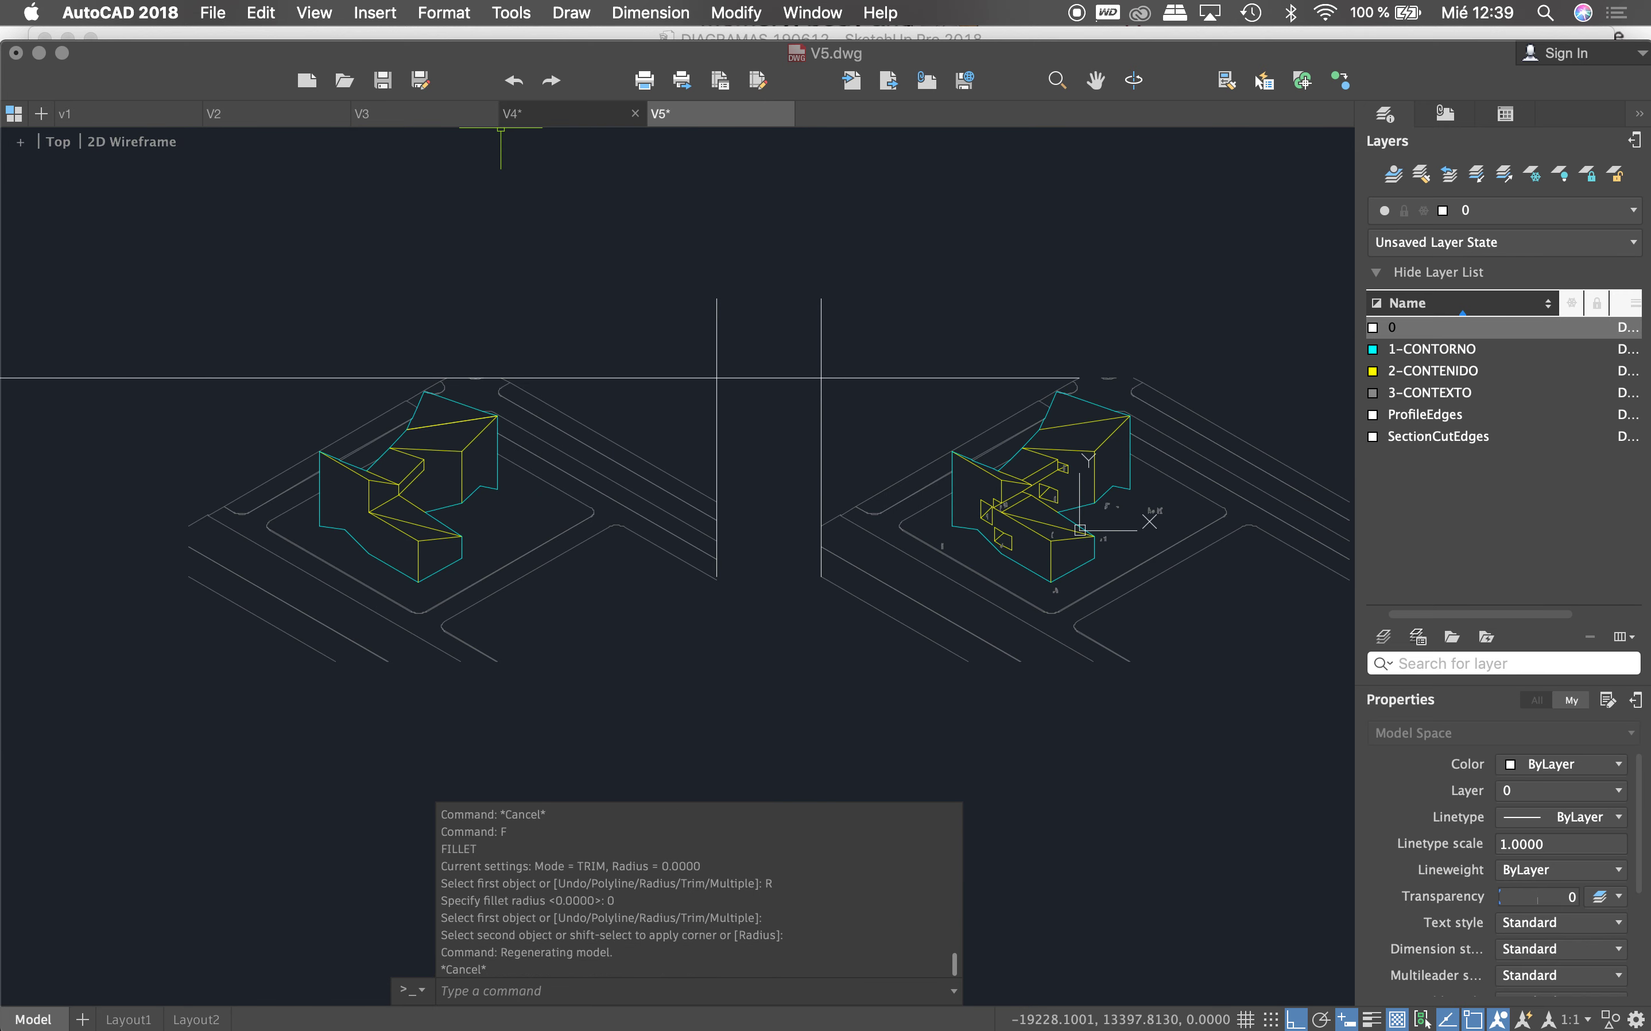
Step: Close the V4 drawing, answering its save prompt
left_click(539, 114)
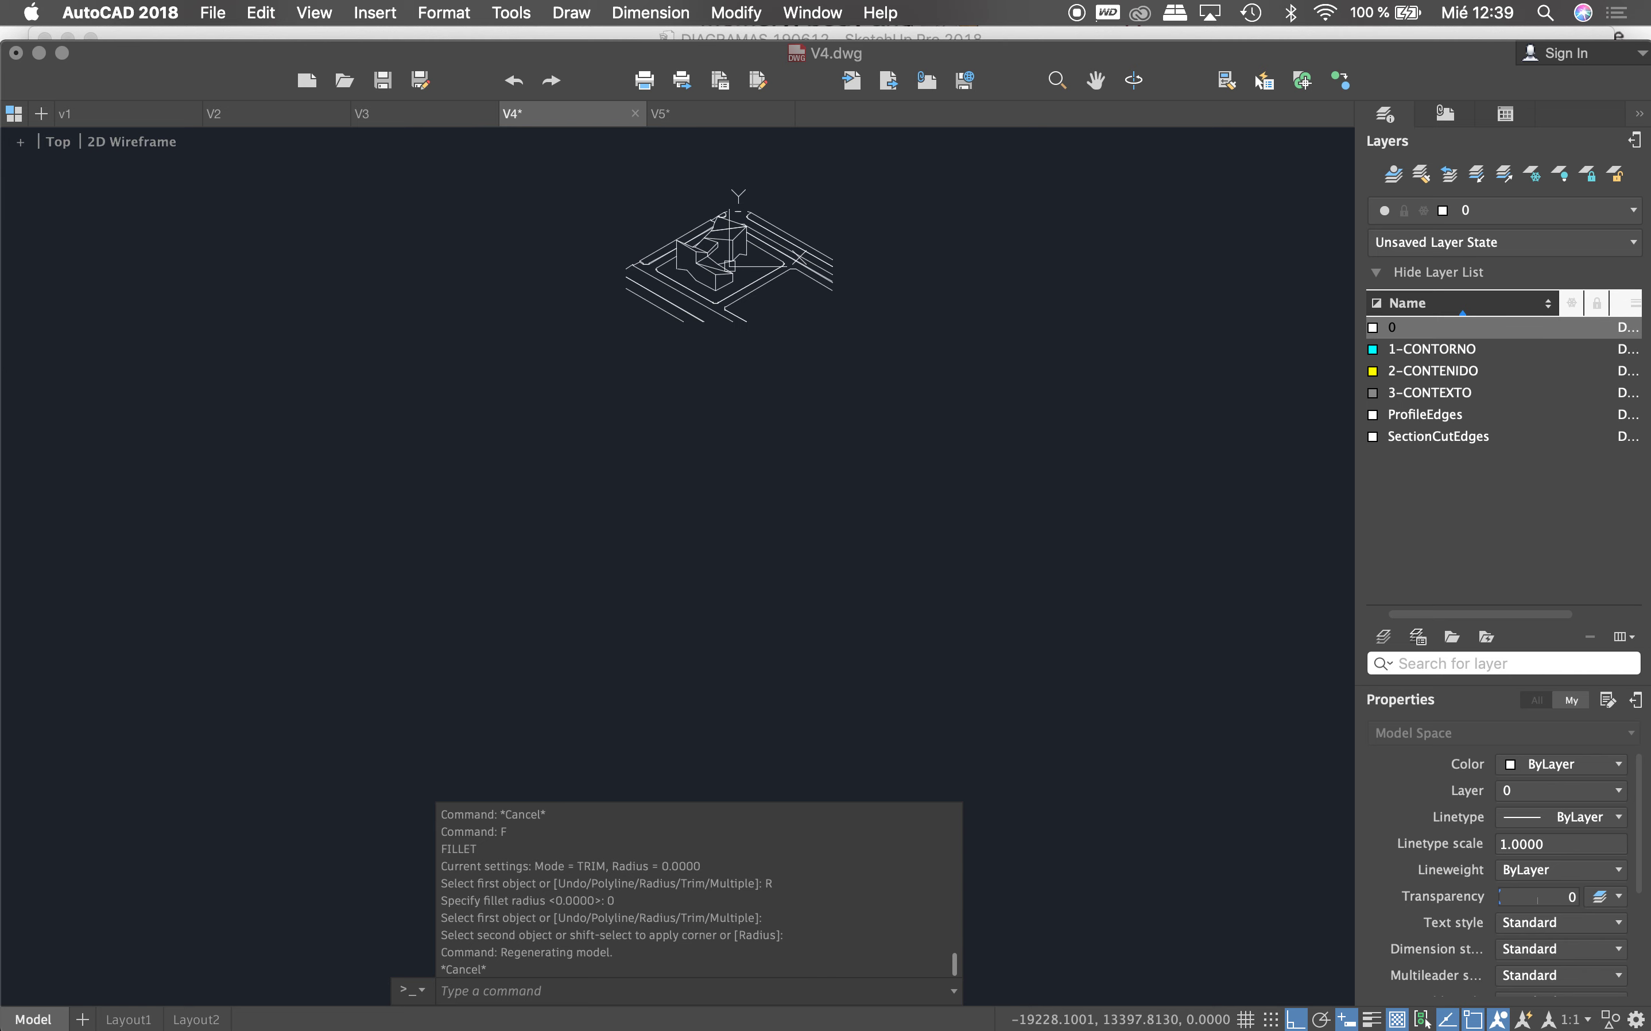
key("super+w")
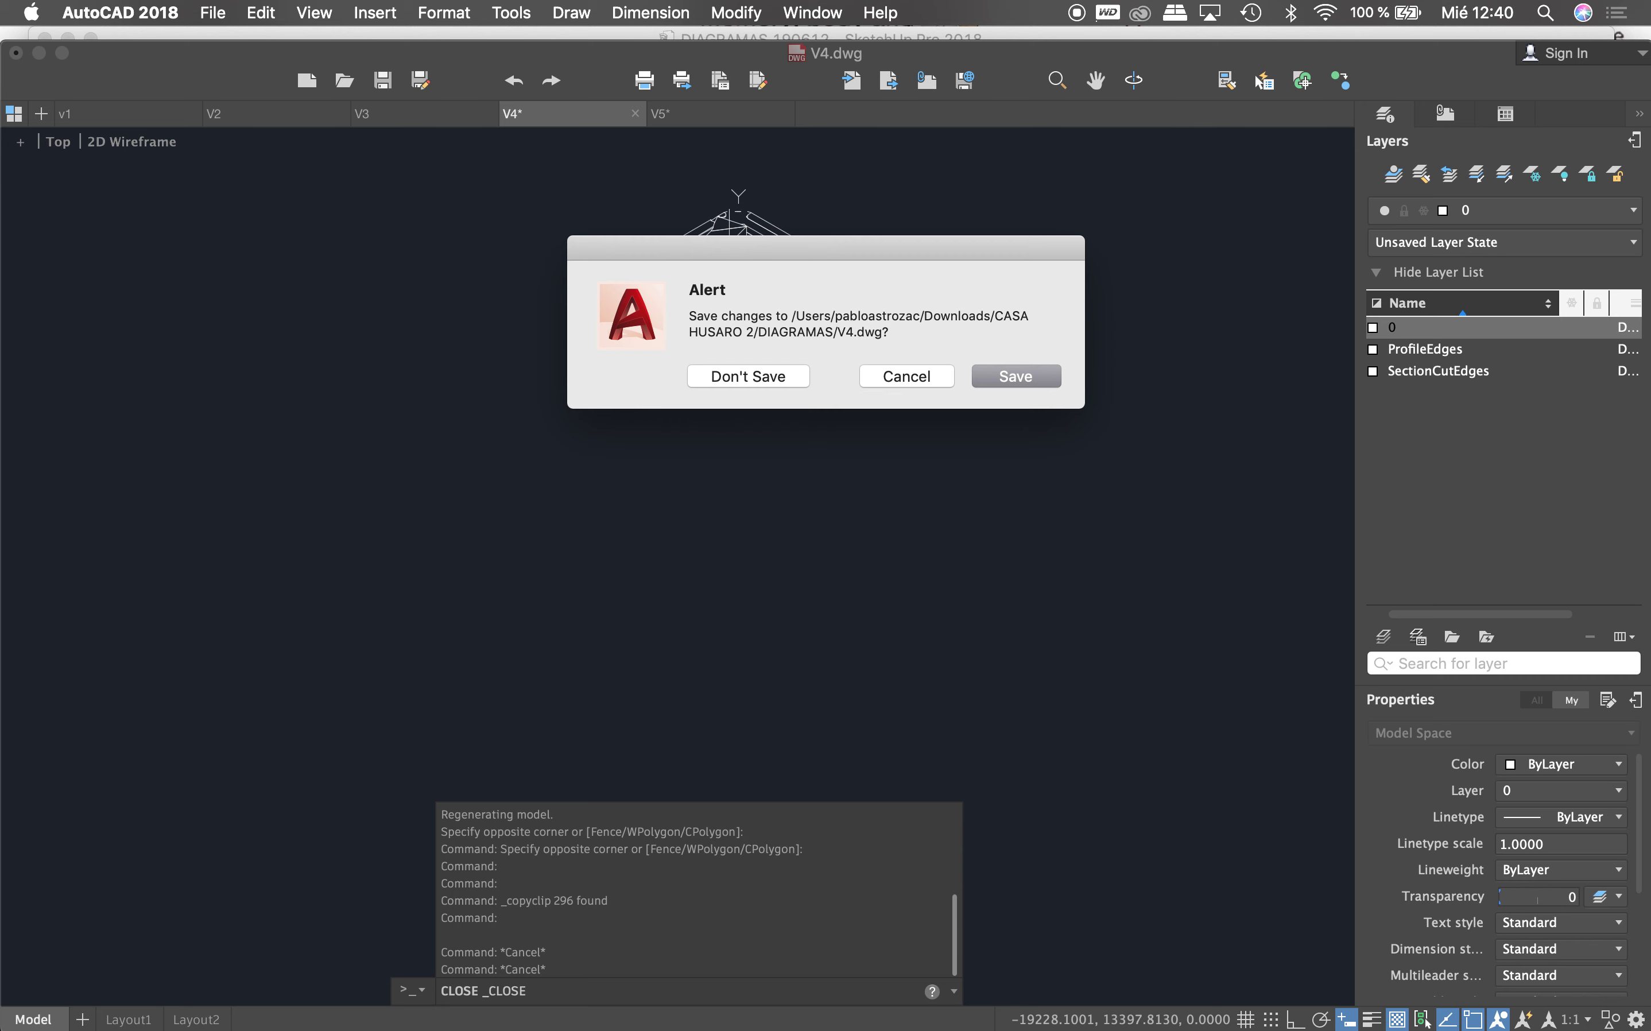
left_click(748, 376)
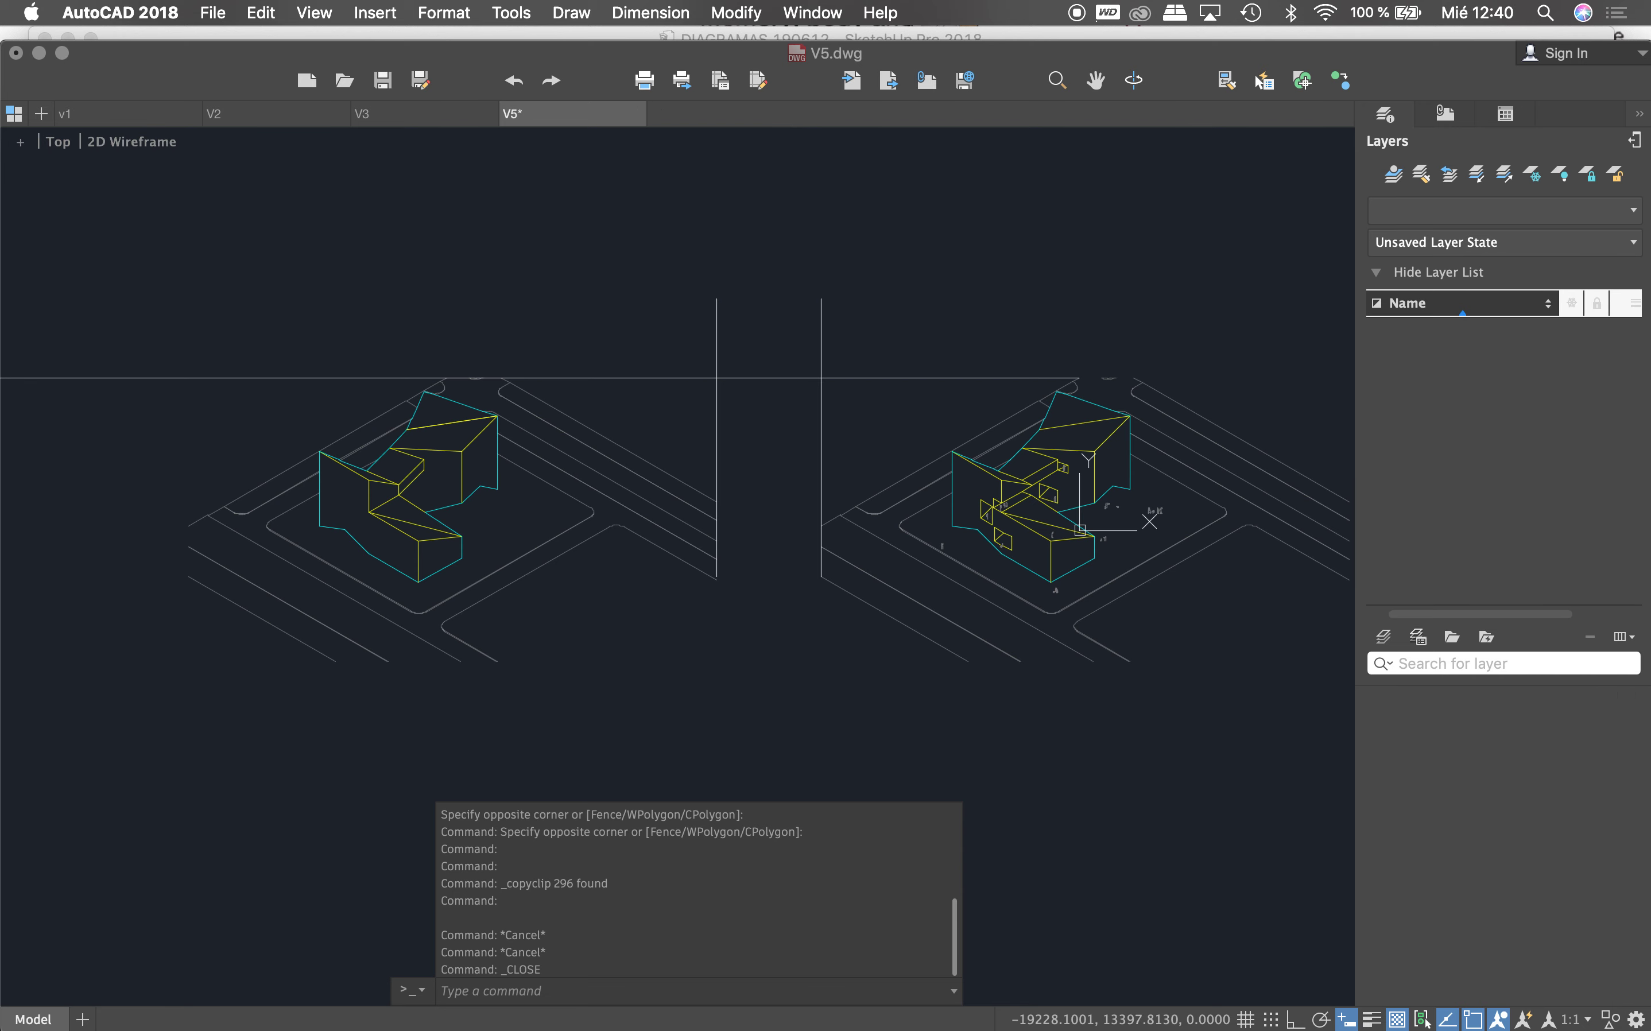
scroll(564, 263, "down", 5)
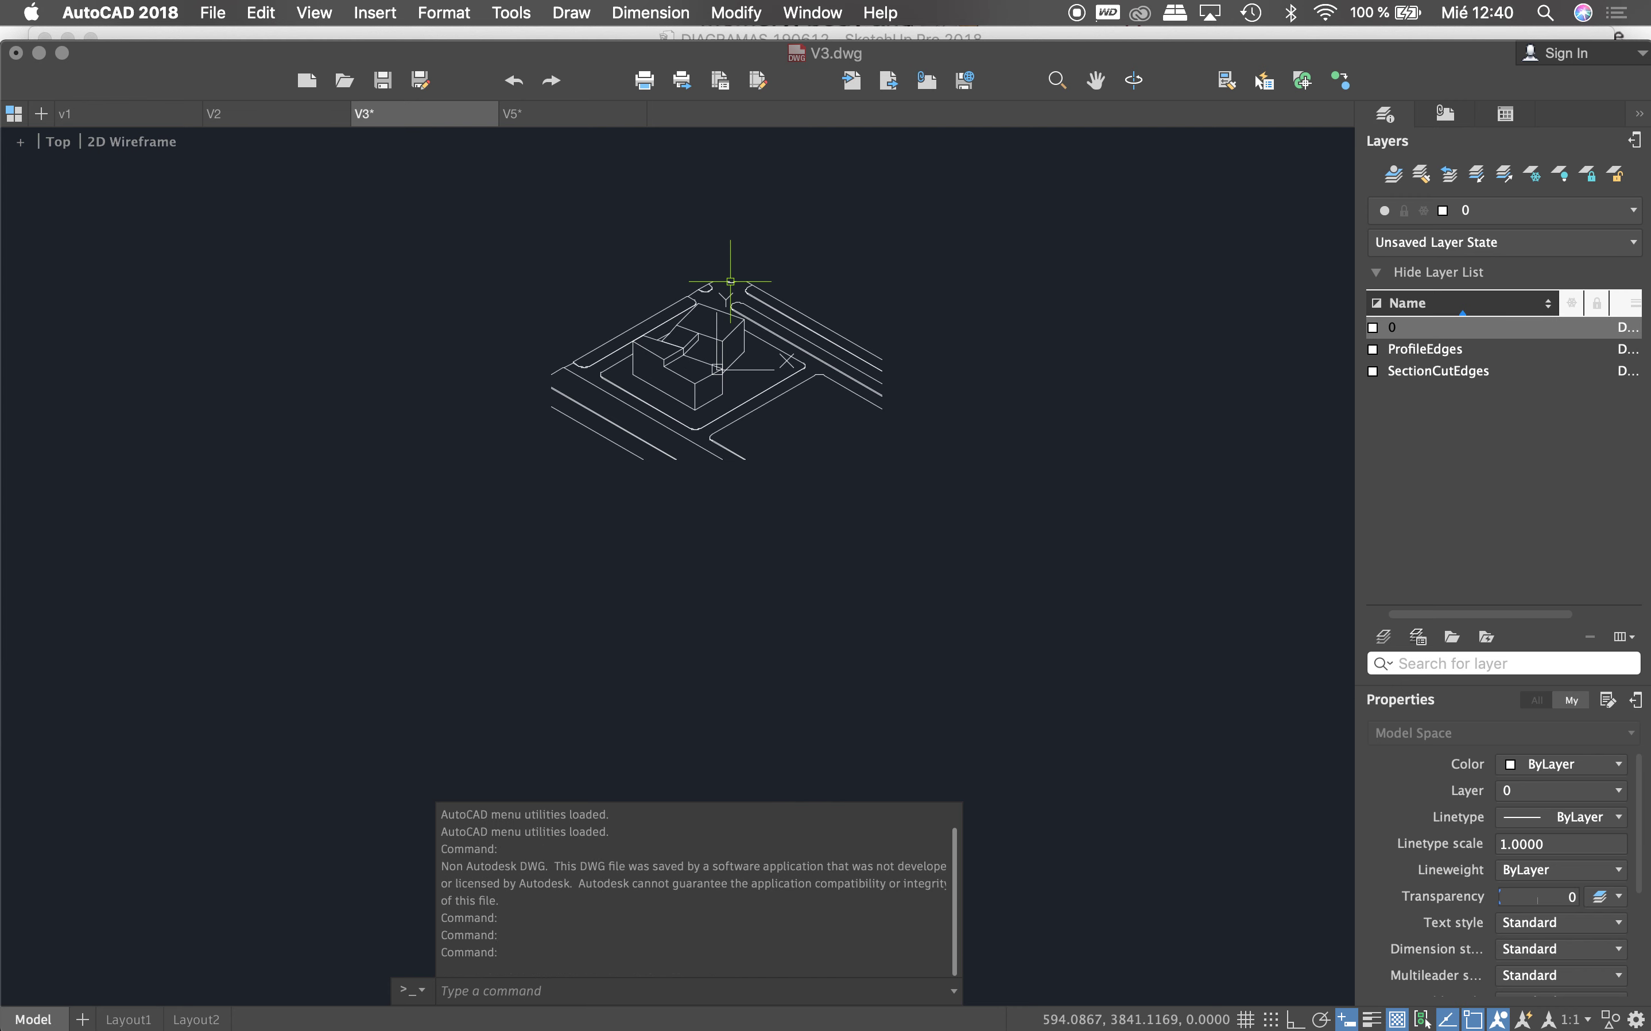
Step: Copy V3's whole building diagram and paste it into V5
left_click(919, 234)
left_click(490, 523)
key("super+c")
left_click(579, 113)
key("super+v")
scroll(716, 464, "up", 5)
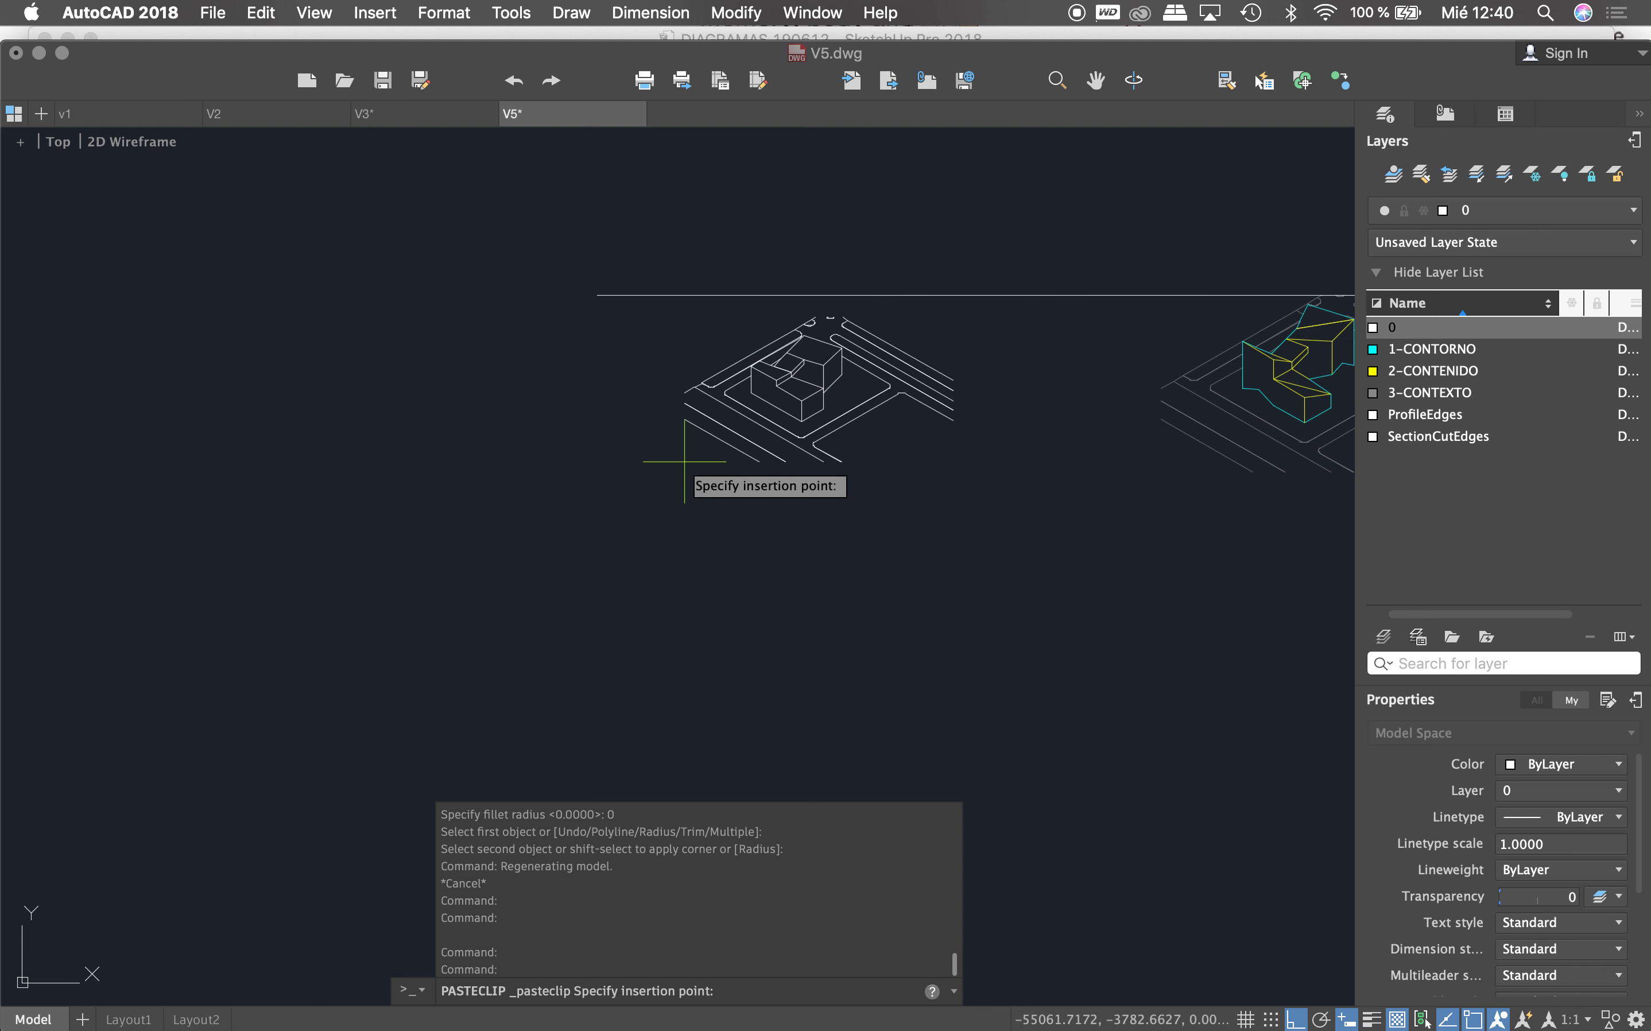
Step: Cancel the pending paste and select the white V3 diagram for scaling
key("Escape")
key("Escape")
scroll(783, 381, "up", 3)
key("Escape")
key("Escape")
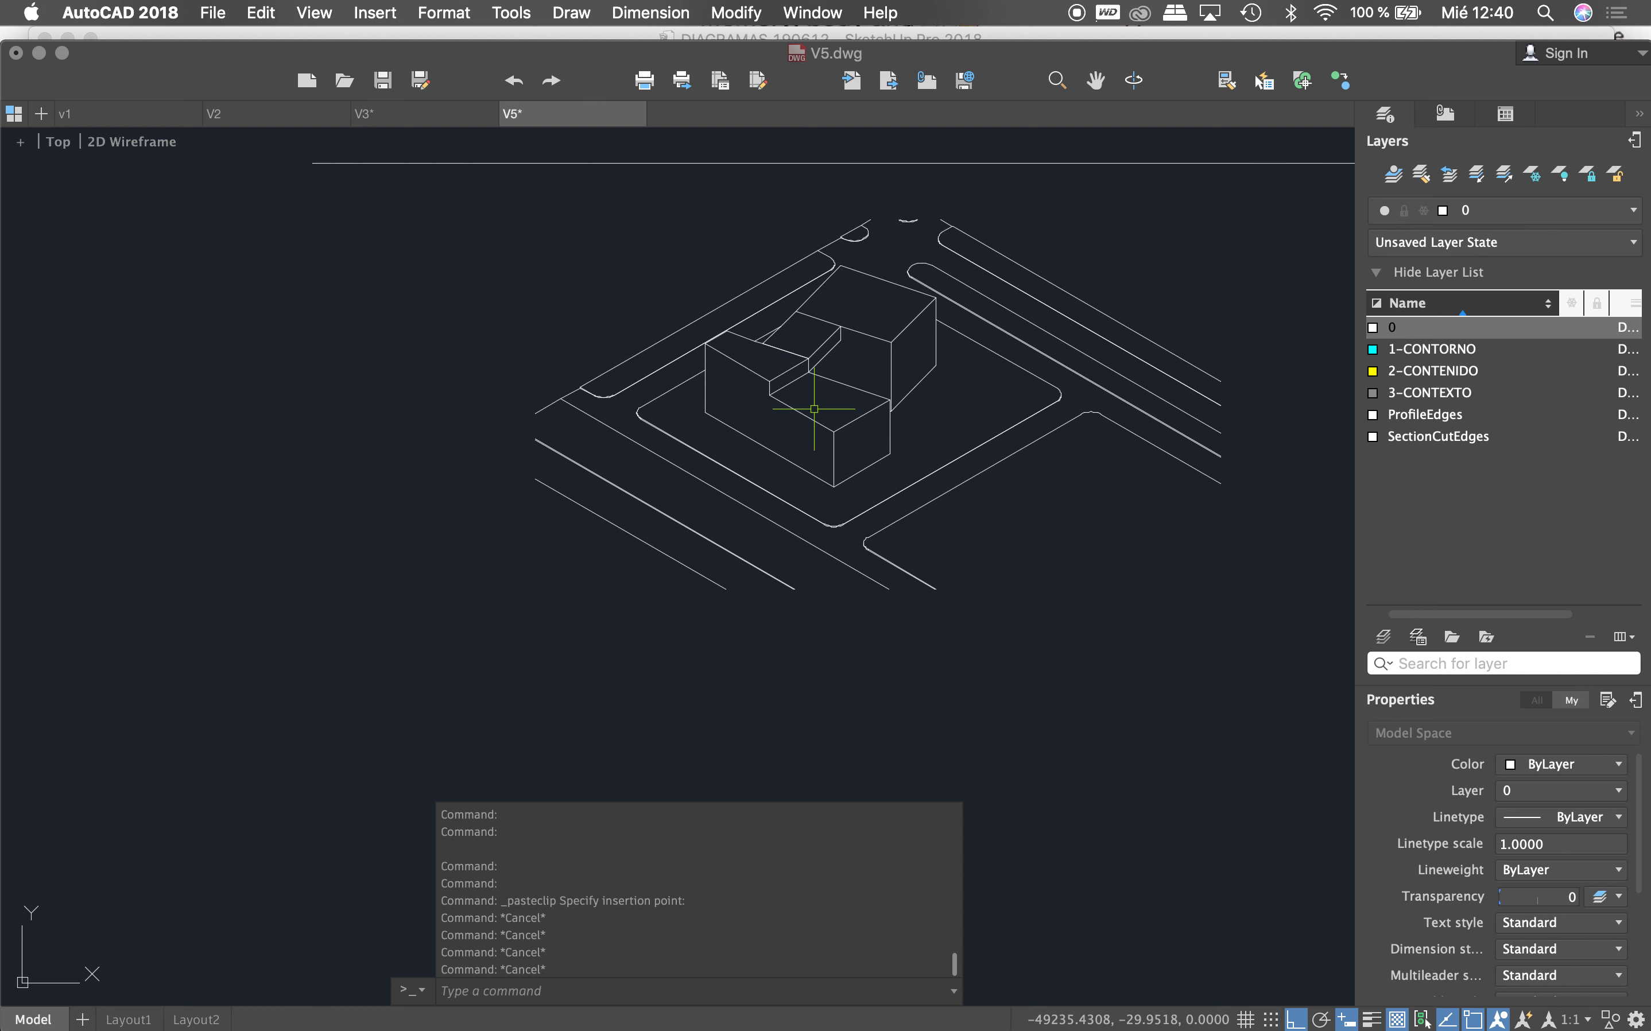
type("Sc")
key("Return")
scroll(749, 359, "down", 3)
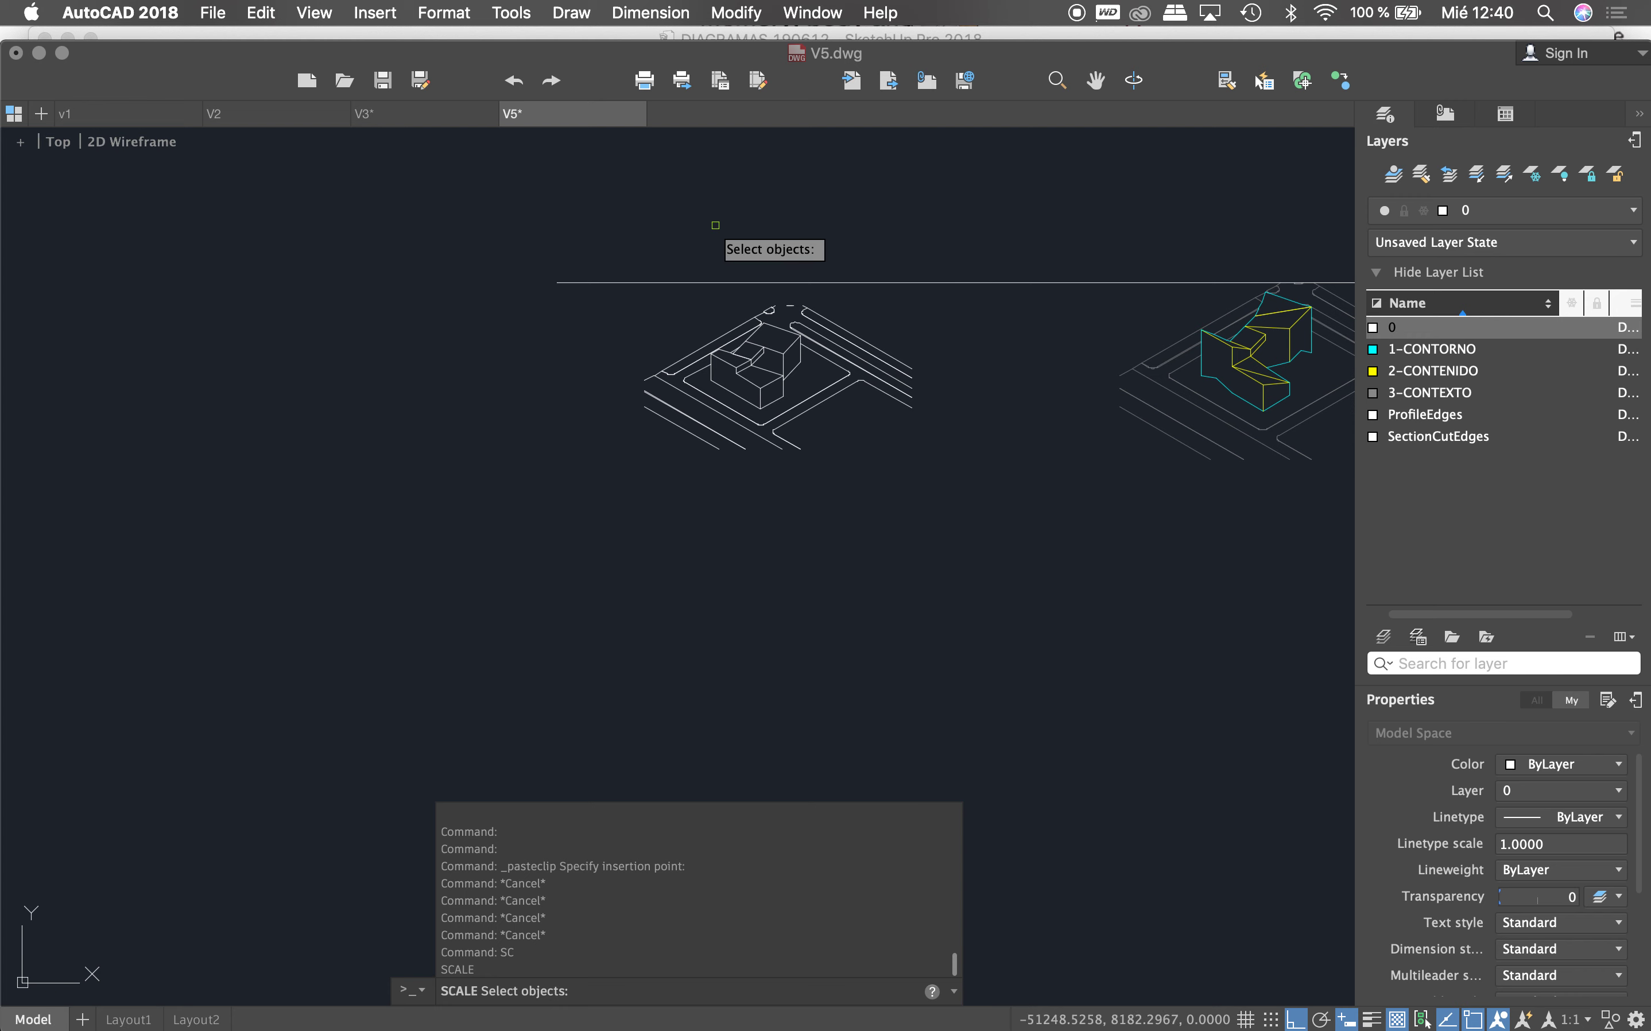
left_click(641, 217)
left_click(974, 516)
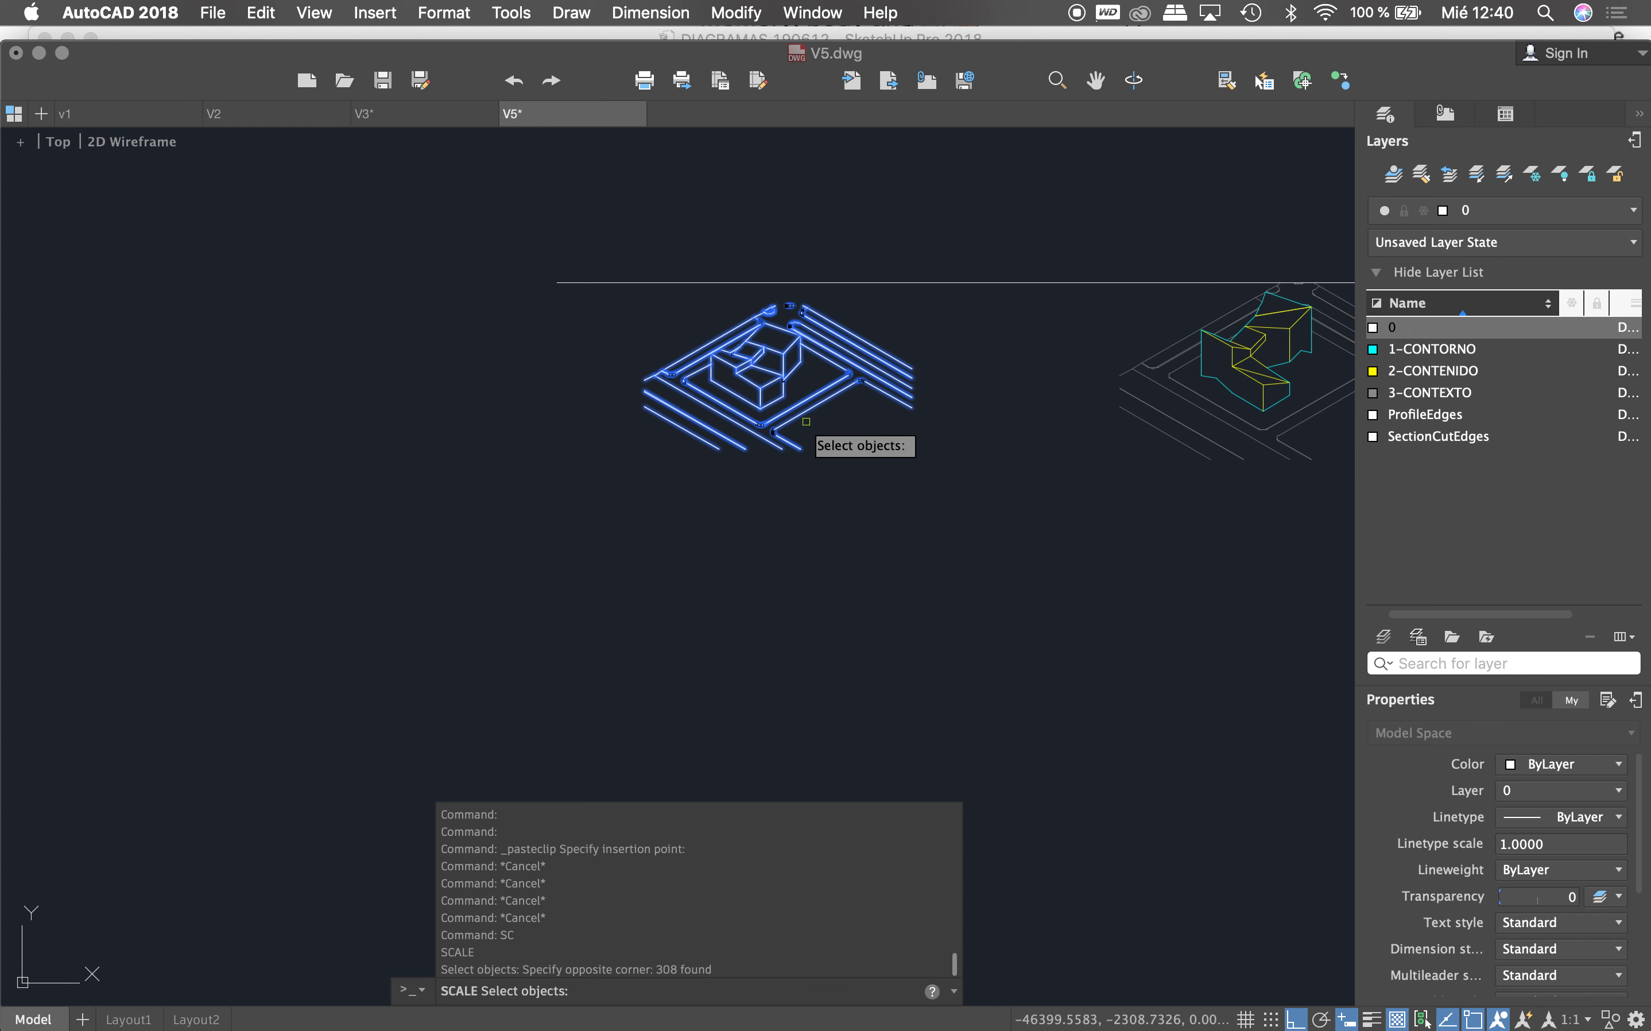
scroll(755, 415, "up", 3)
key("Return")
Step: Scale it from a corner by reference so the picked vertical length becomes 1400
left_click(779, 389)
key("Return")
left_click(779, 389)
left_click(779, 302)
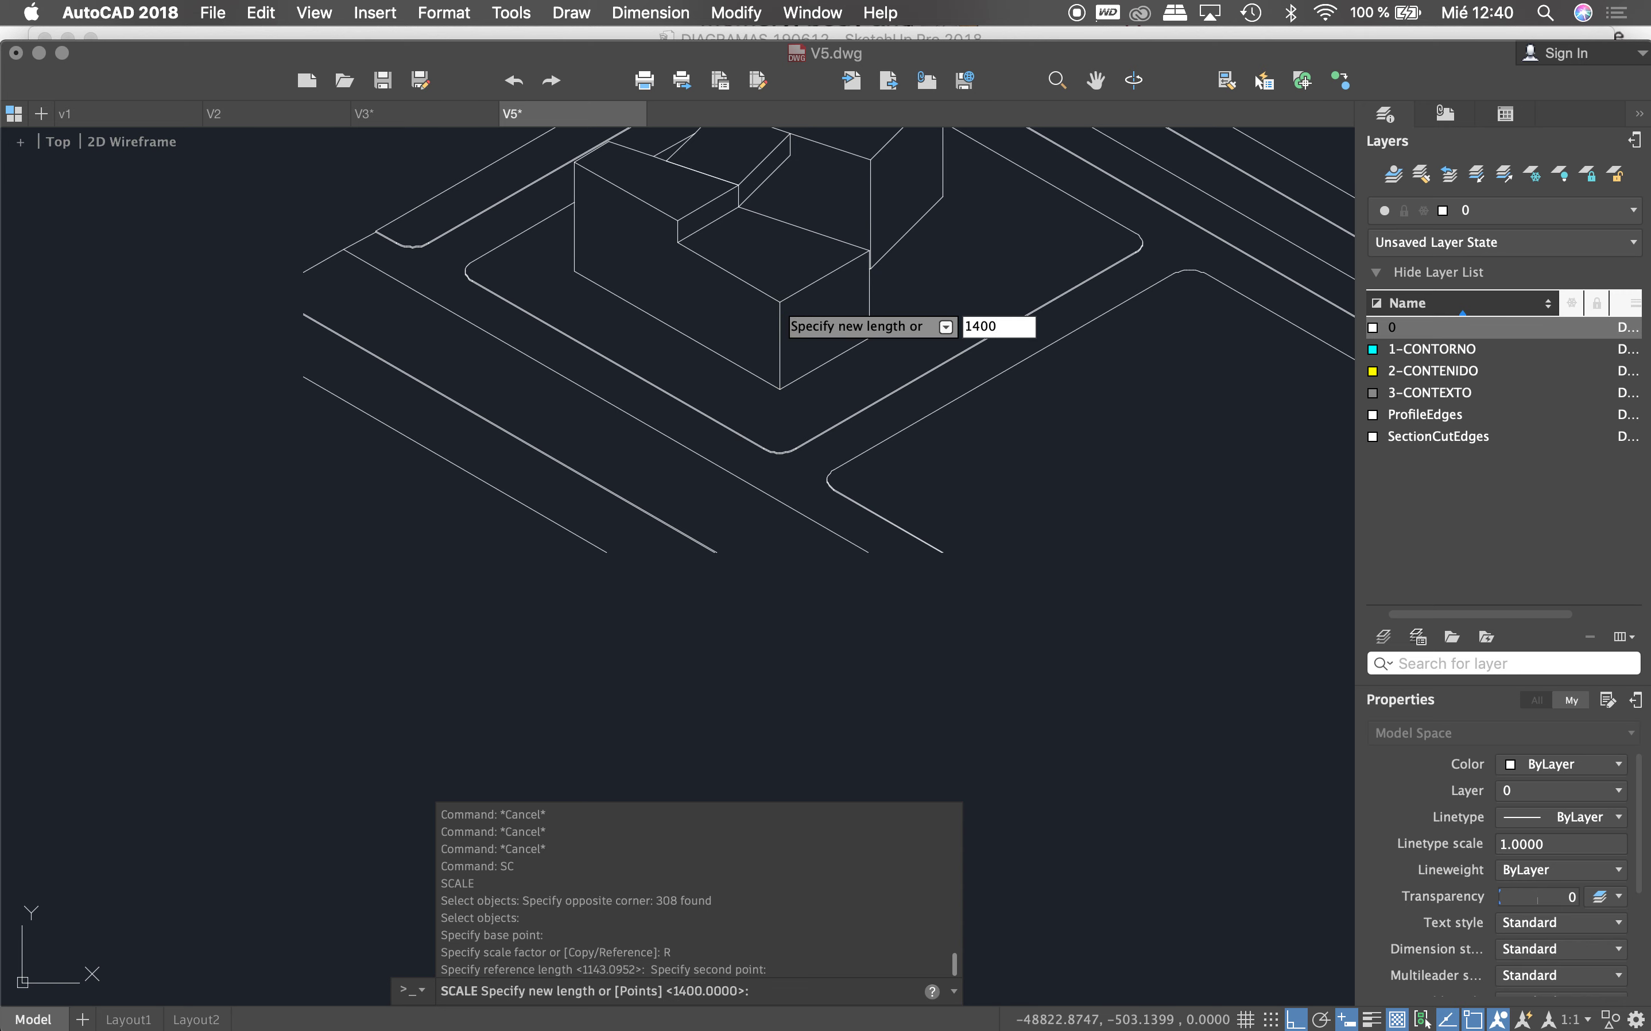
key("Return")
scroll(779, 405, "down", 5)
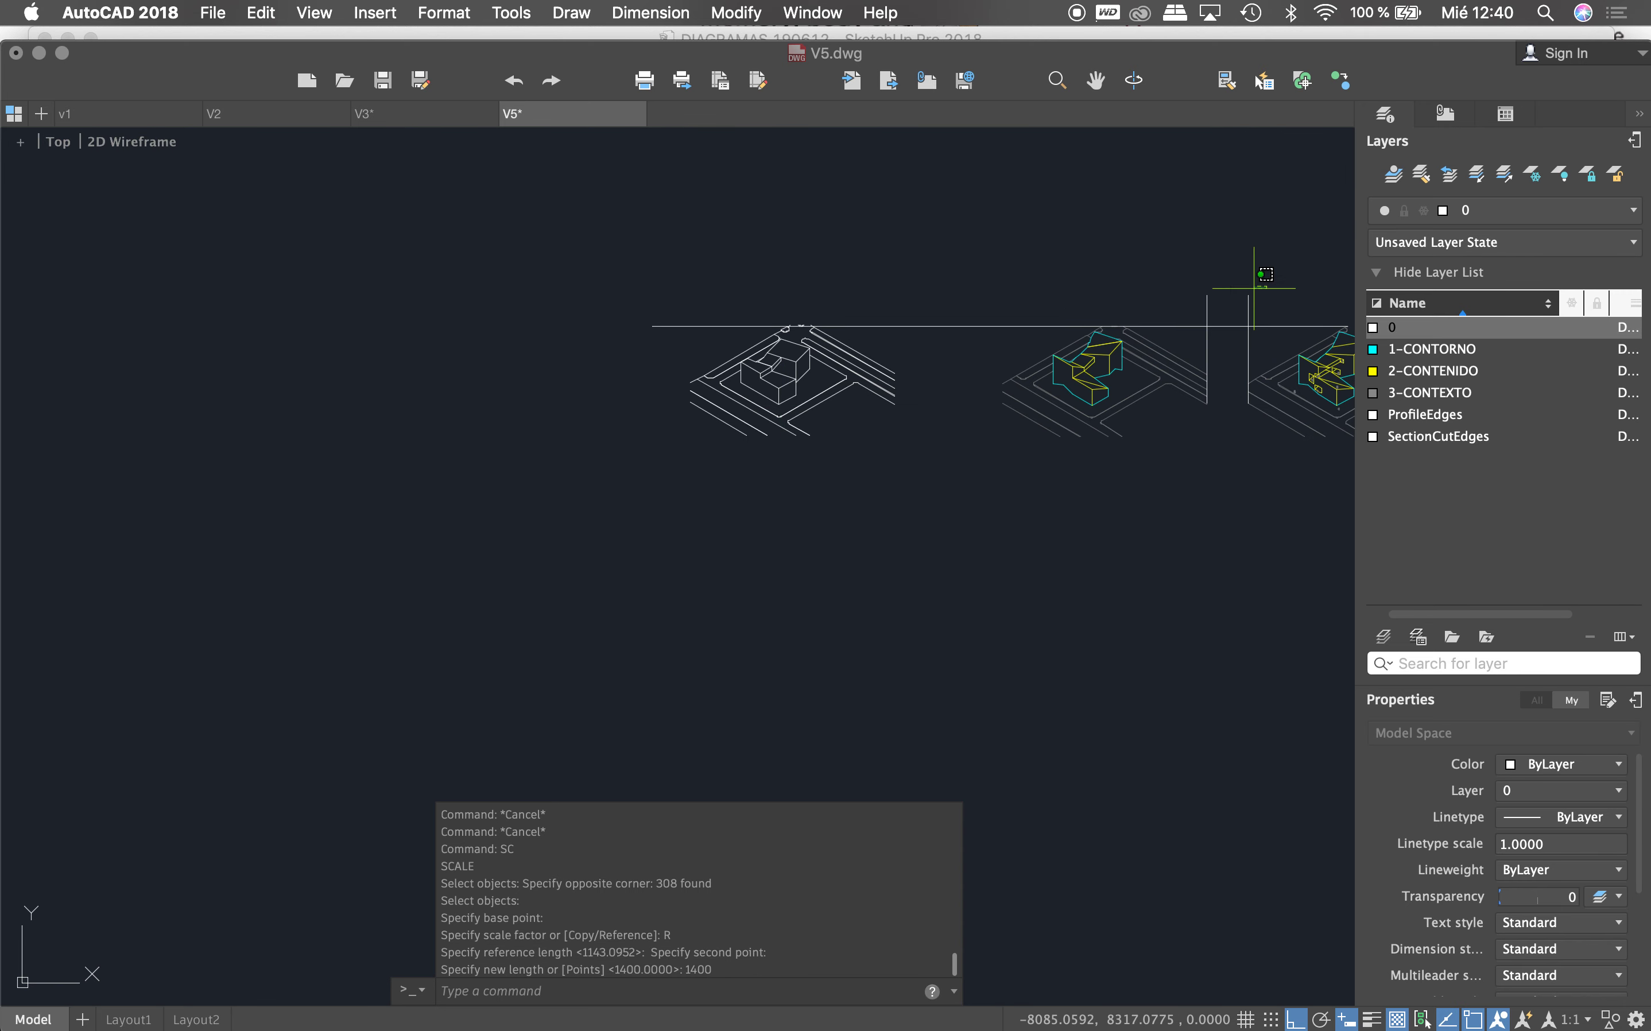
left_click_drag(1254, 288, 1170, 395)
Step: Copy the two vertical divider lines further left to form a new slot
type("o")
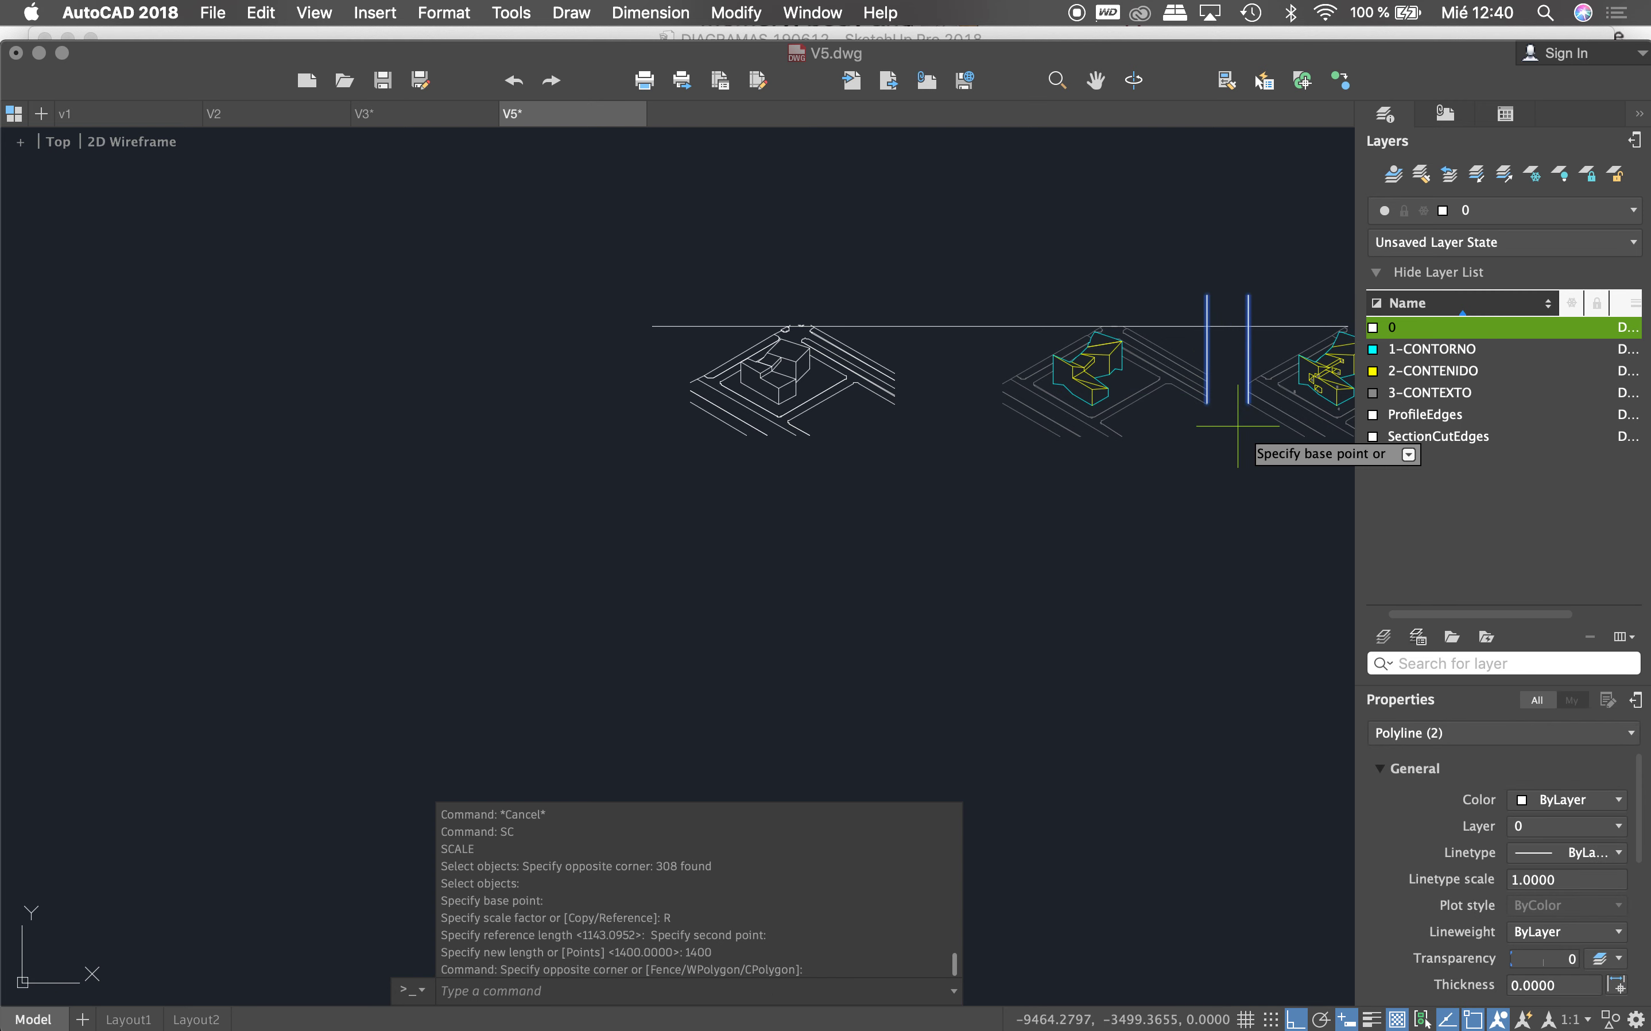
key("Return")
left_click(1249, 403)
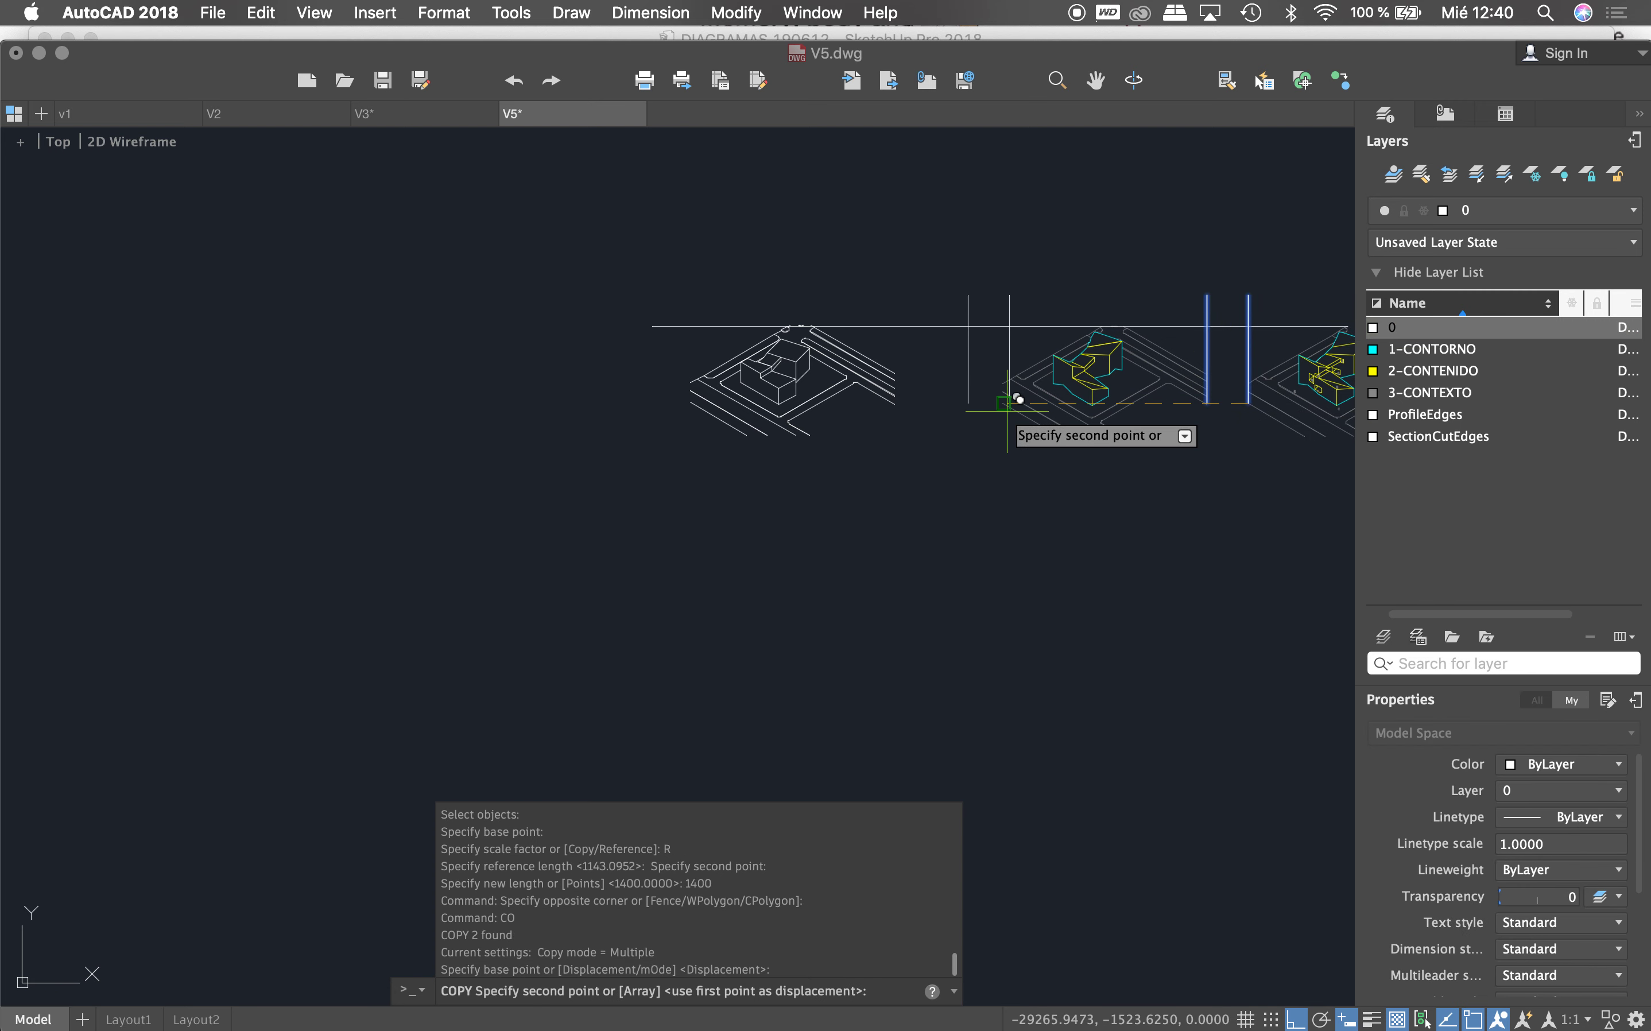
left_click(1003, 403)
key("Escape")
Step: Move the white diagram between the new divider lines
left_click(648, 260)
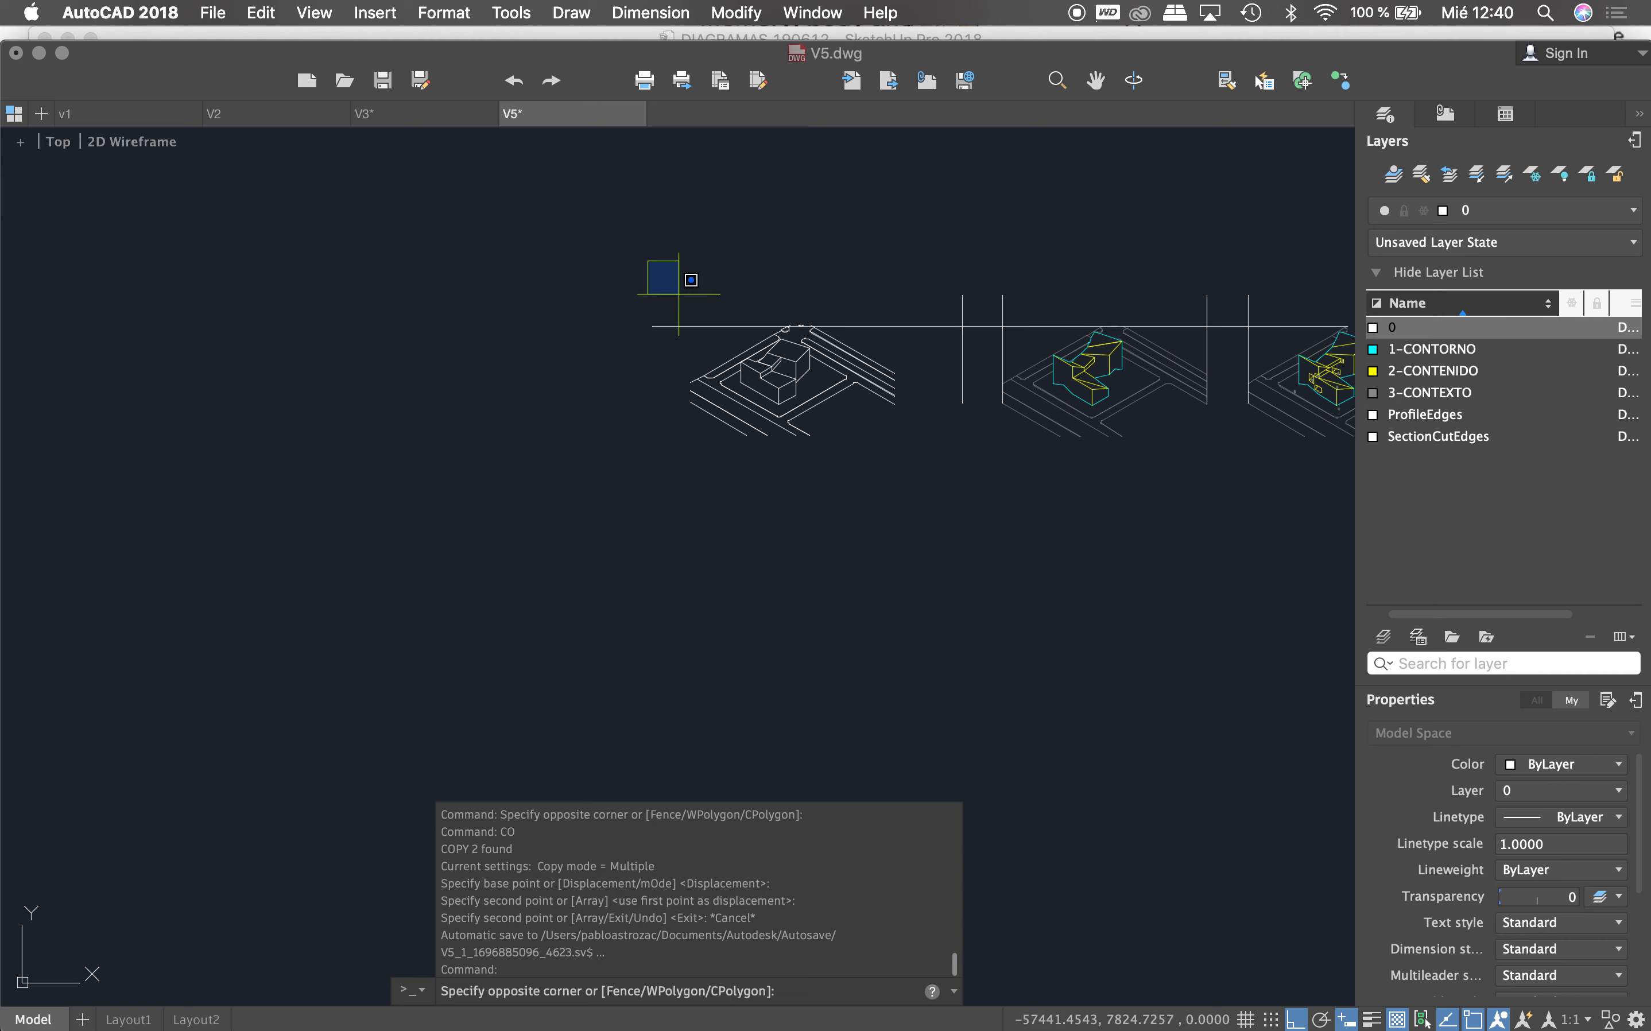
left_click(924, 490)
type("m")
key("Return")
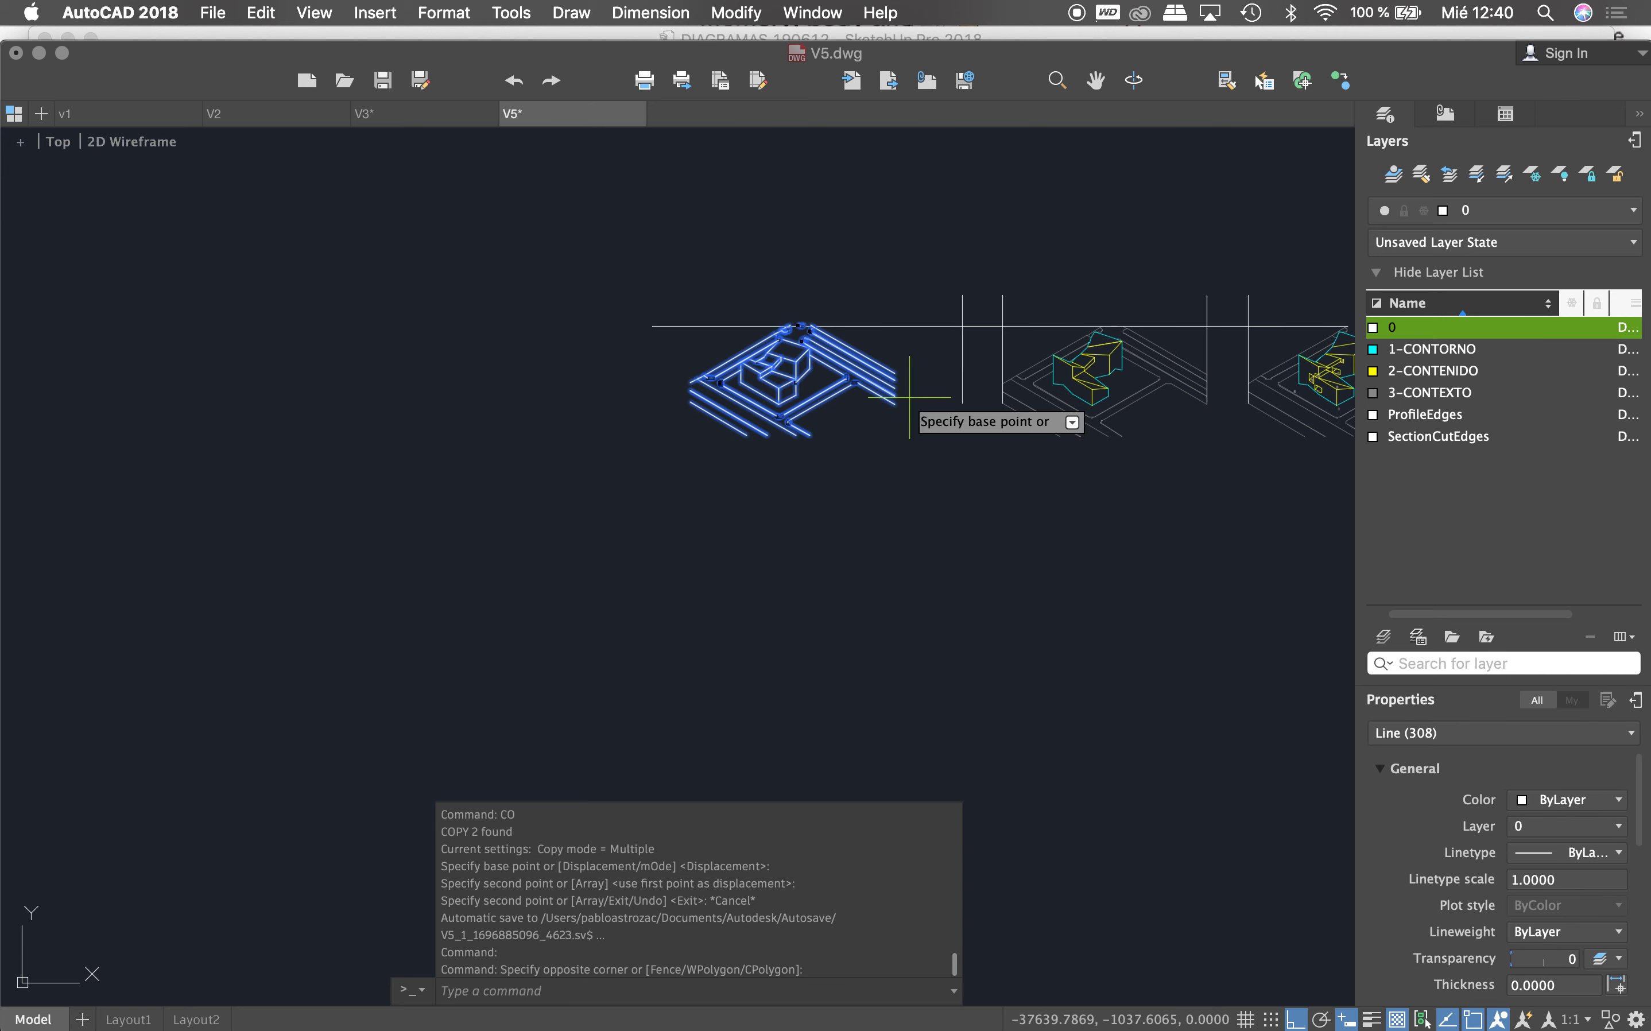
left_click(896, 373)
left_click(979, 353)
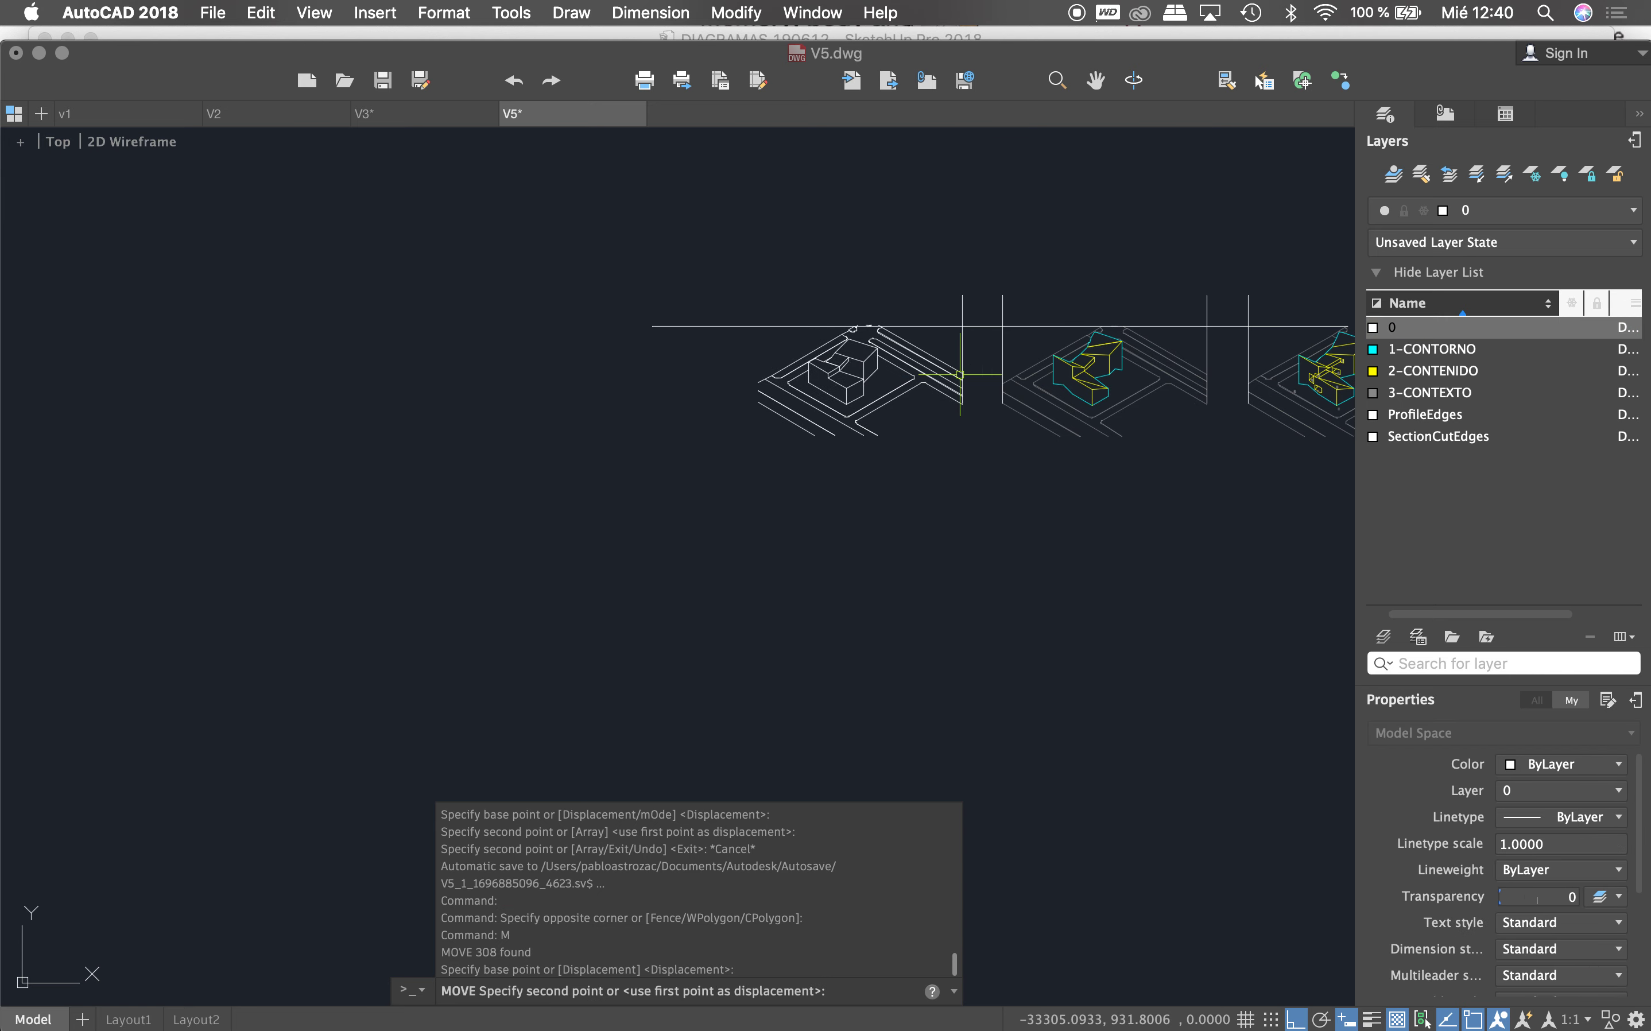
Step: Fine-tune the diagram's position by moving the previous selection again
type("m")
key("Return")
type("p")
key("Return")
scroll(1009, 403, "up", 5)
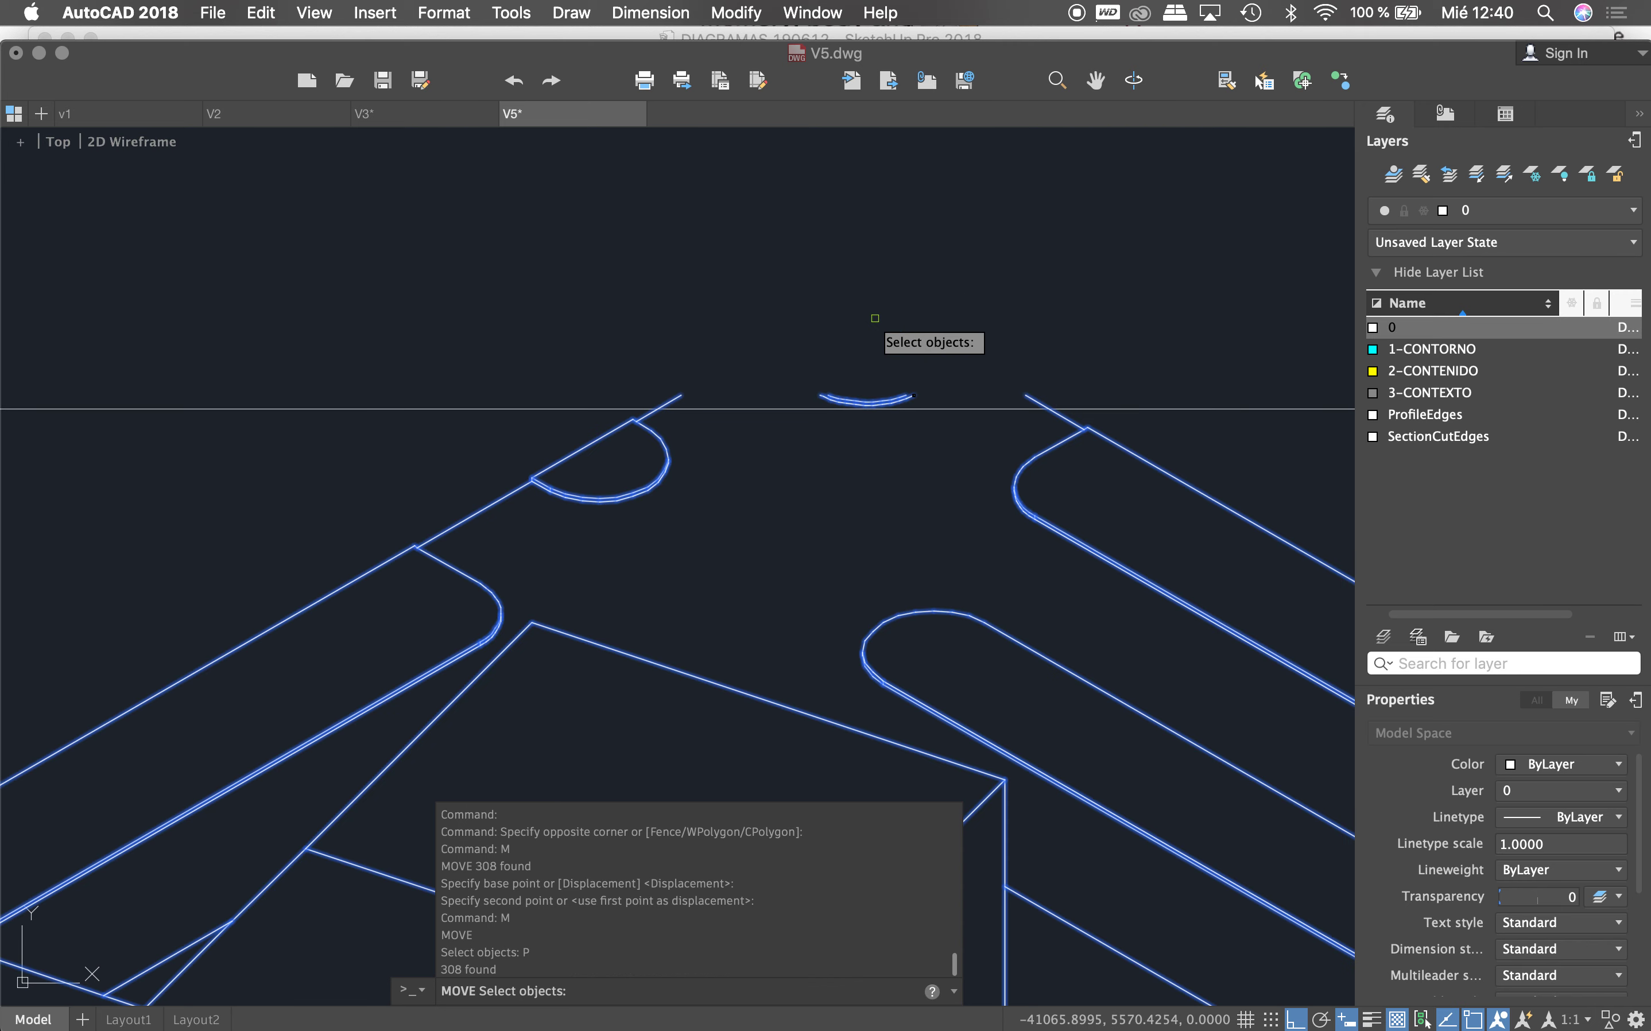
key("Return")
left_click(1023, 388)
scroll(1022, 408, "down", 5)
scroll(1022, 407, "down", 3)
key("Escape")
key("Escape")
scroll(1069, 433, "up", 2)
key("Escape")
type("ma")
key("Return")
Step: Match a coloured diagram's line style onto windowed parts of the left diagram
left_click(1021, 397)
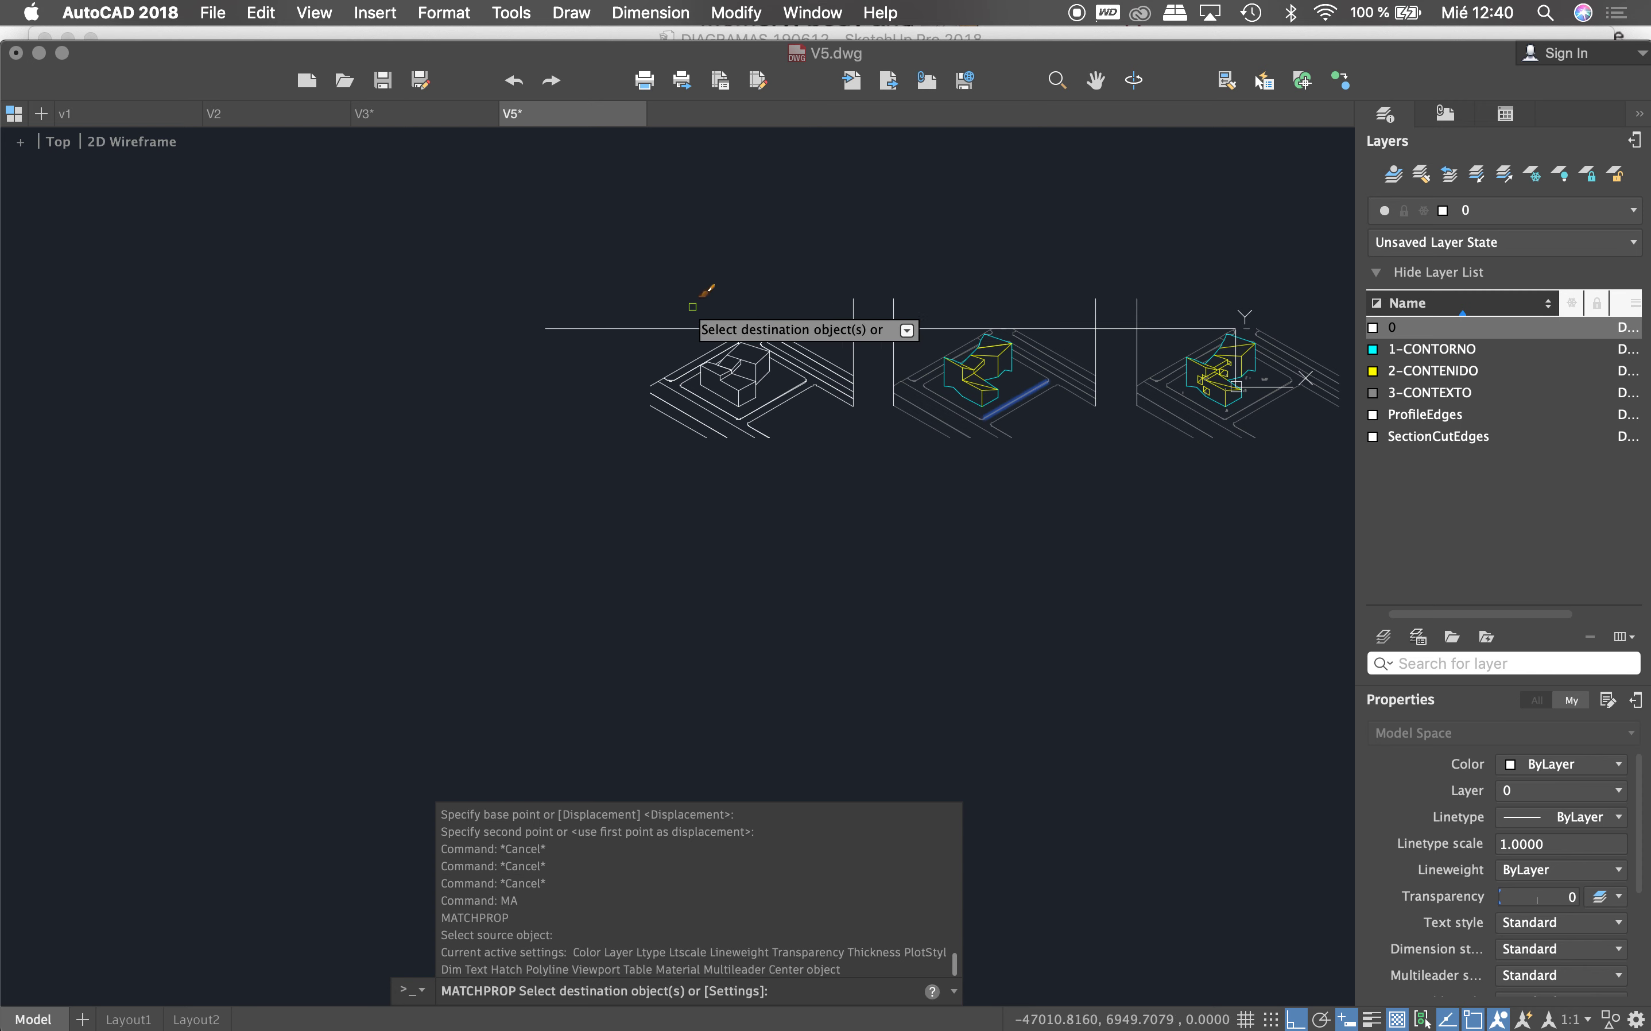
left_click(614, 288)
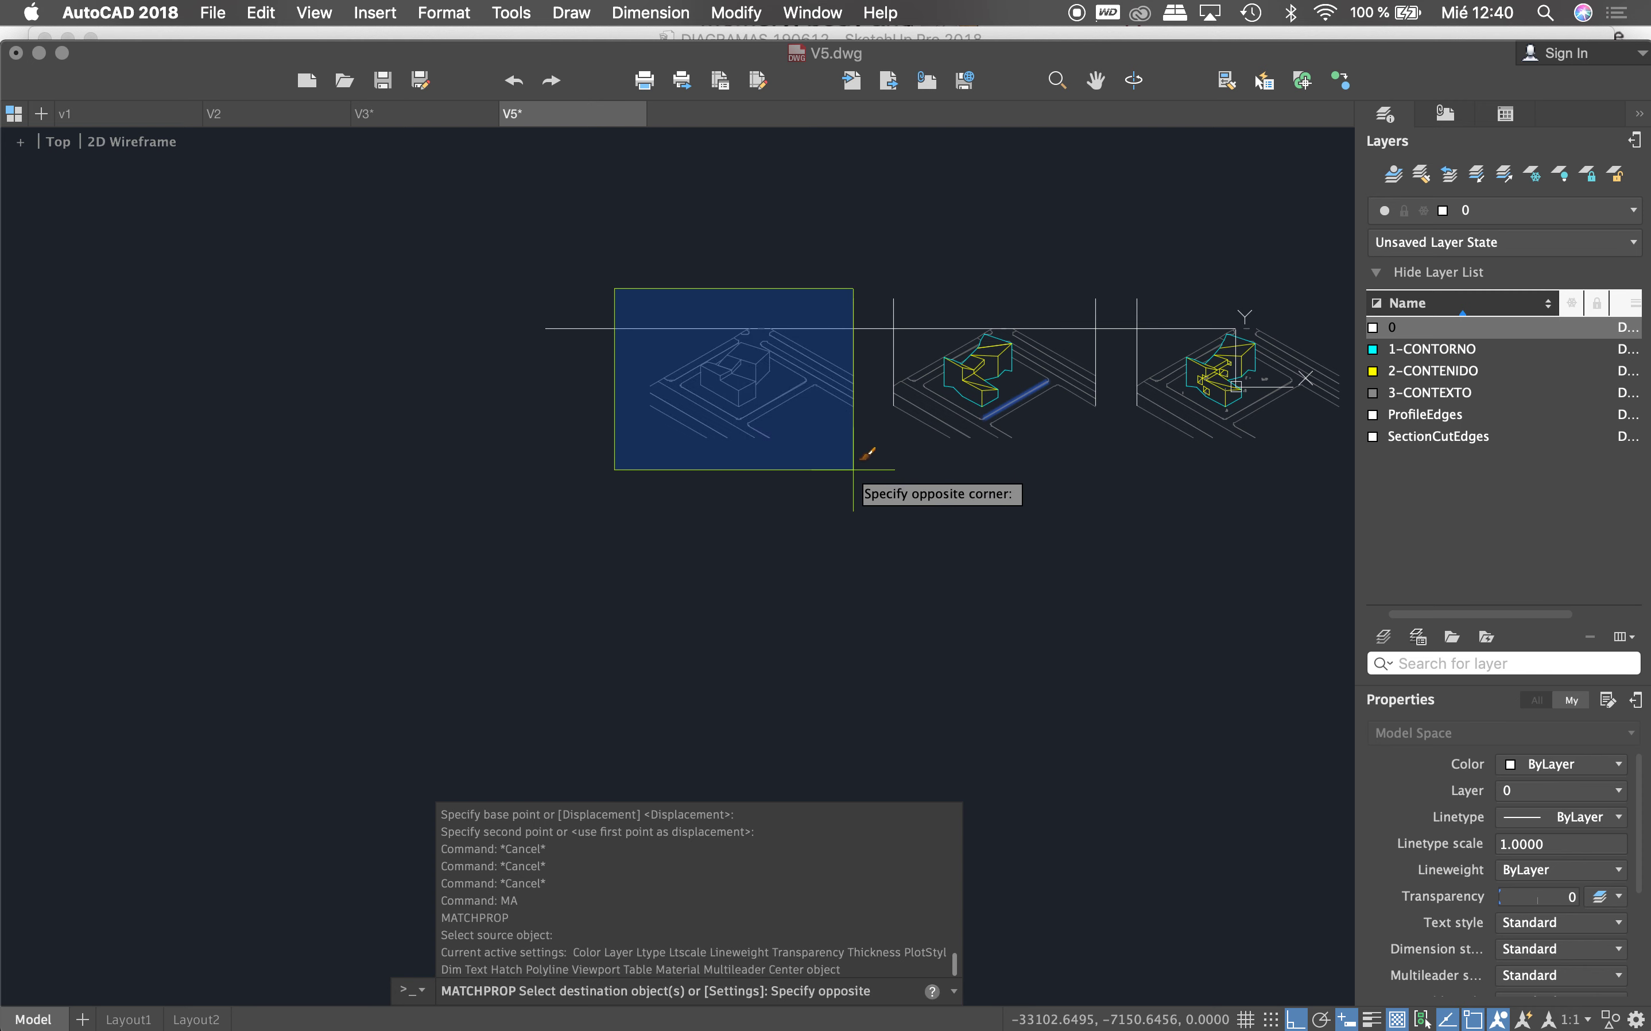
left_click(850, 471)
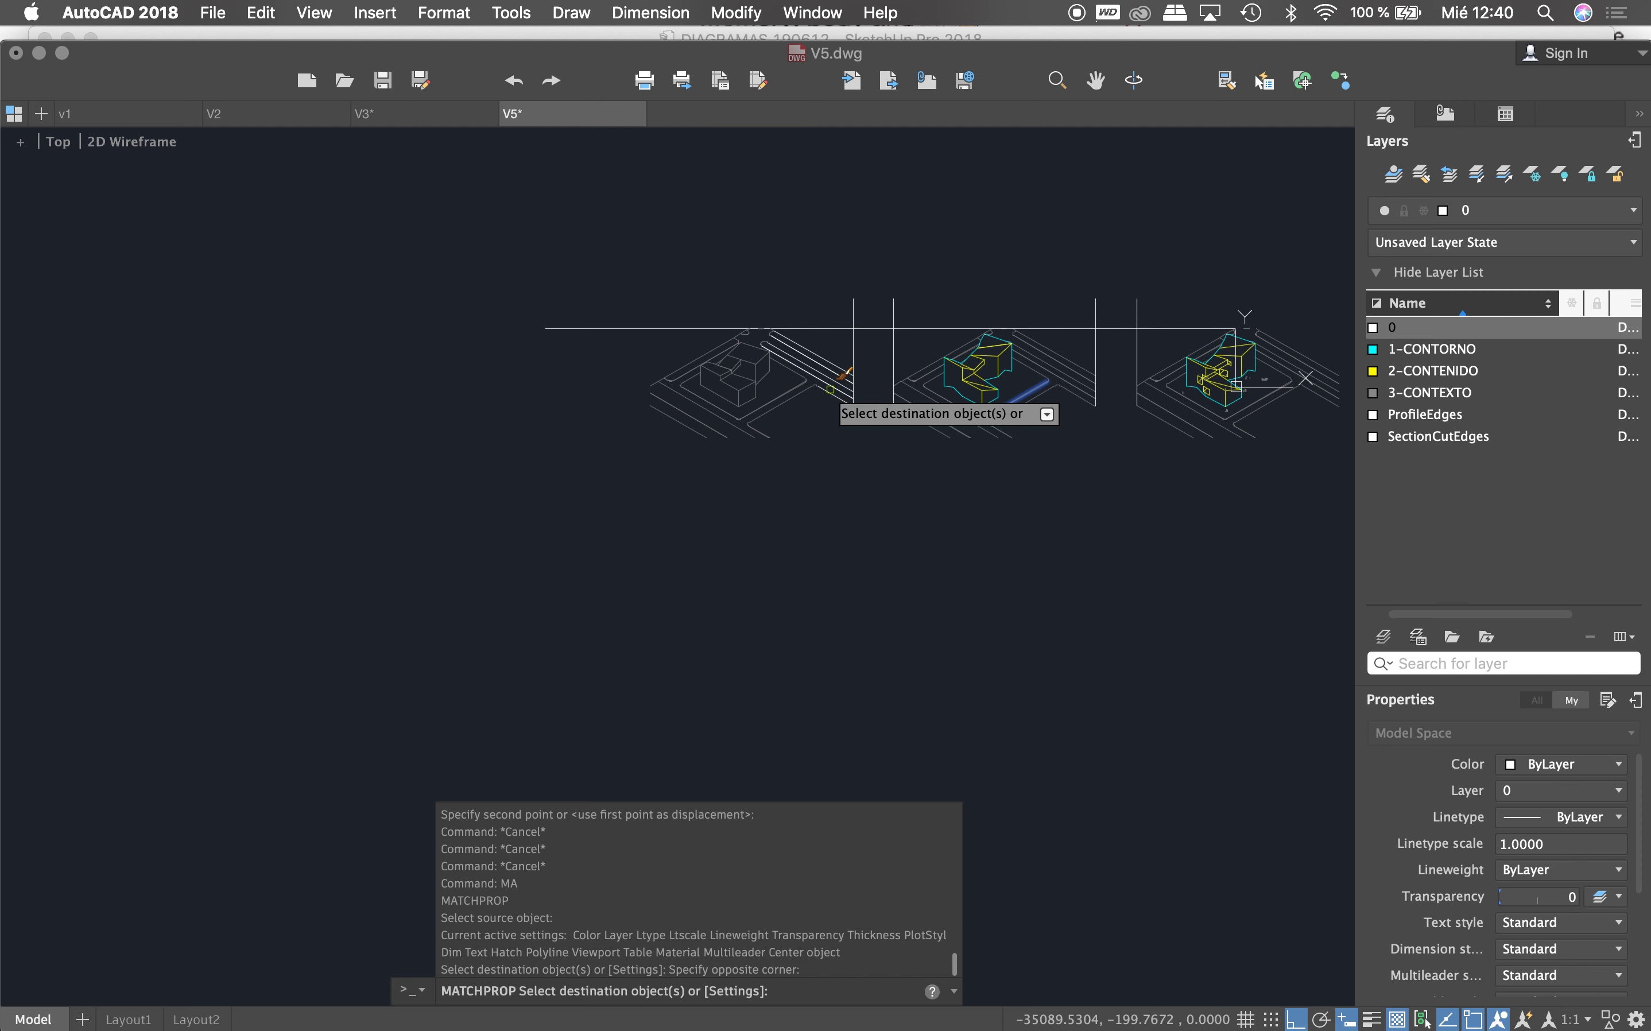
left_click(849, 352)
left_click(778, 409)
left_click(753, 313)
left_click(863, 467)
key("Escape")
Step: Use a yellow building edge as source to turn the roof and lower edges yellow
key("Return")
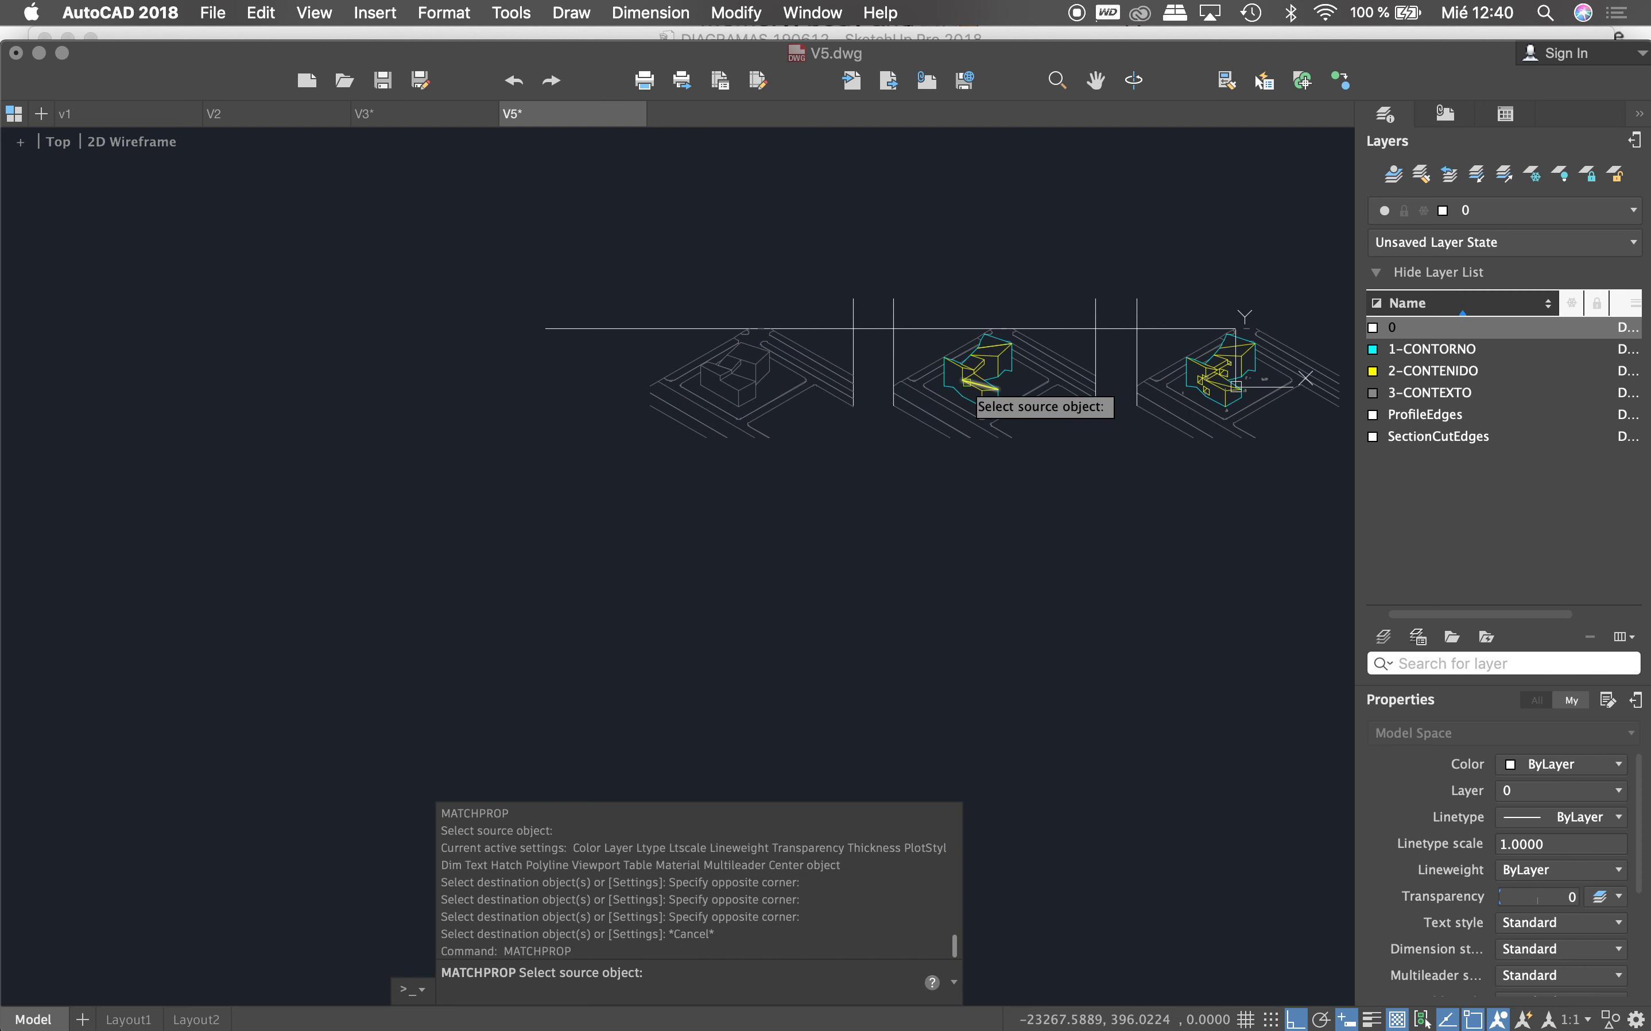
left_click(982, 384)
scroll(735, 369, "up", 2)
scroll(735, 369, "up", 5)
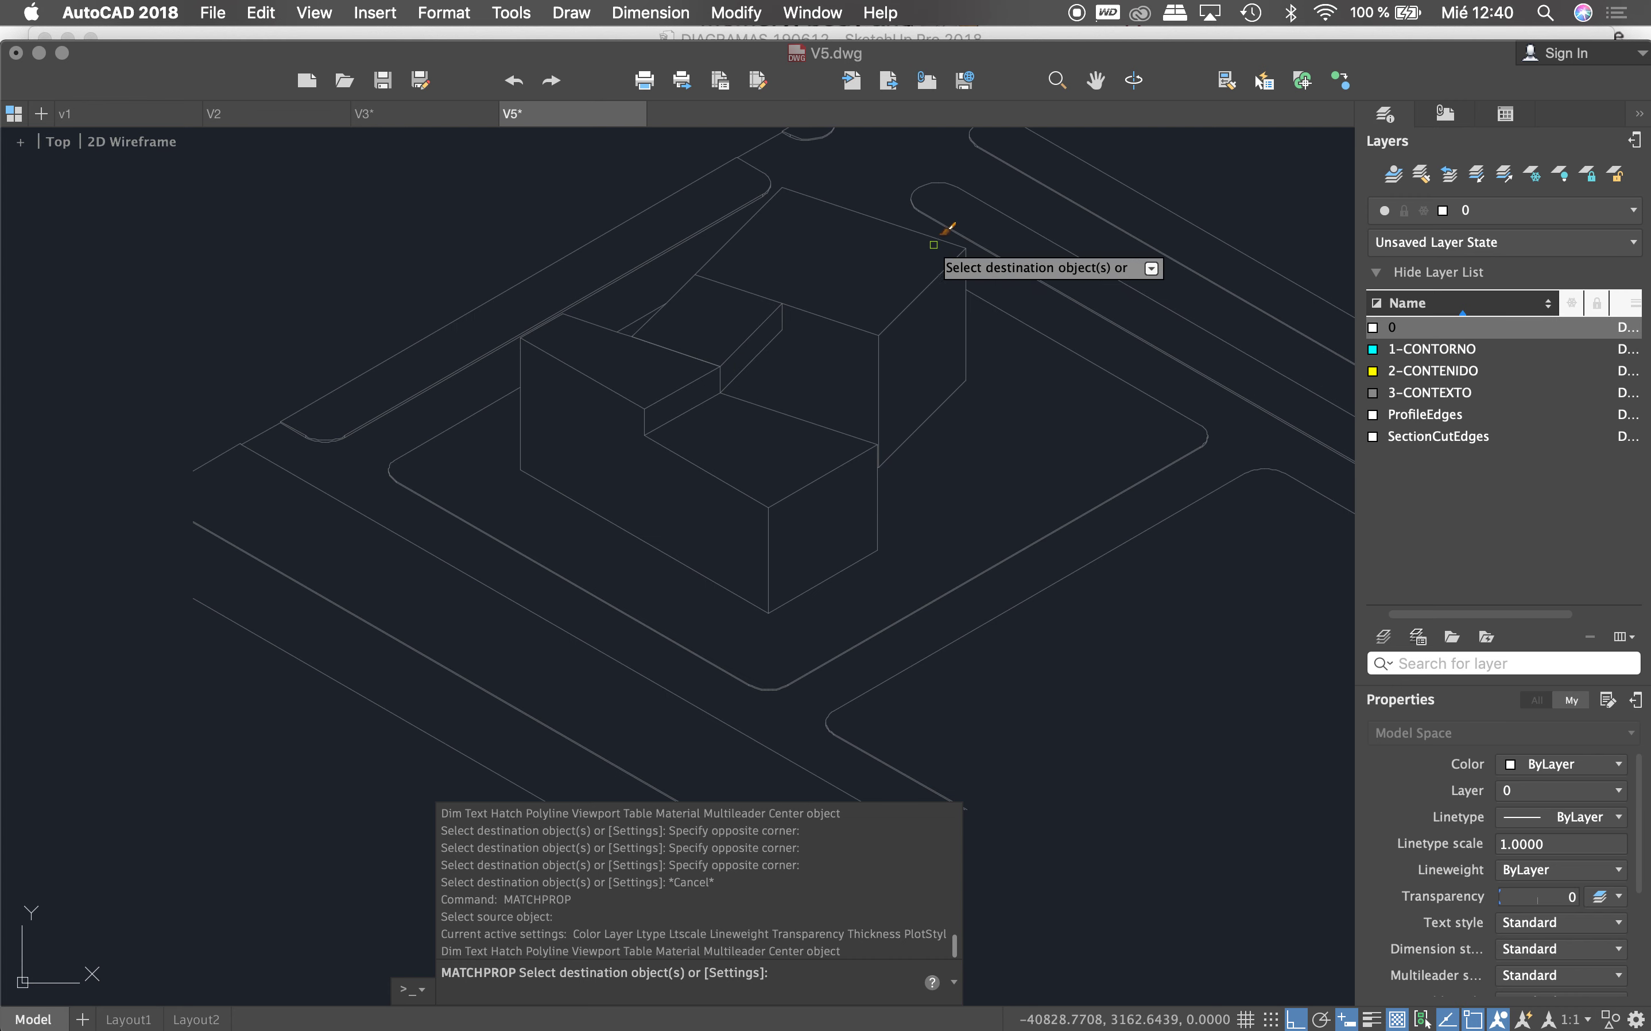
left_click(972, 268)
left_click(951, 324)
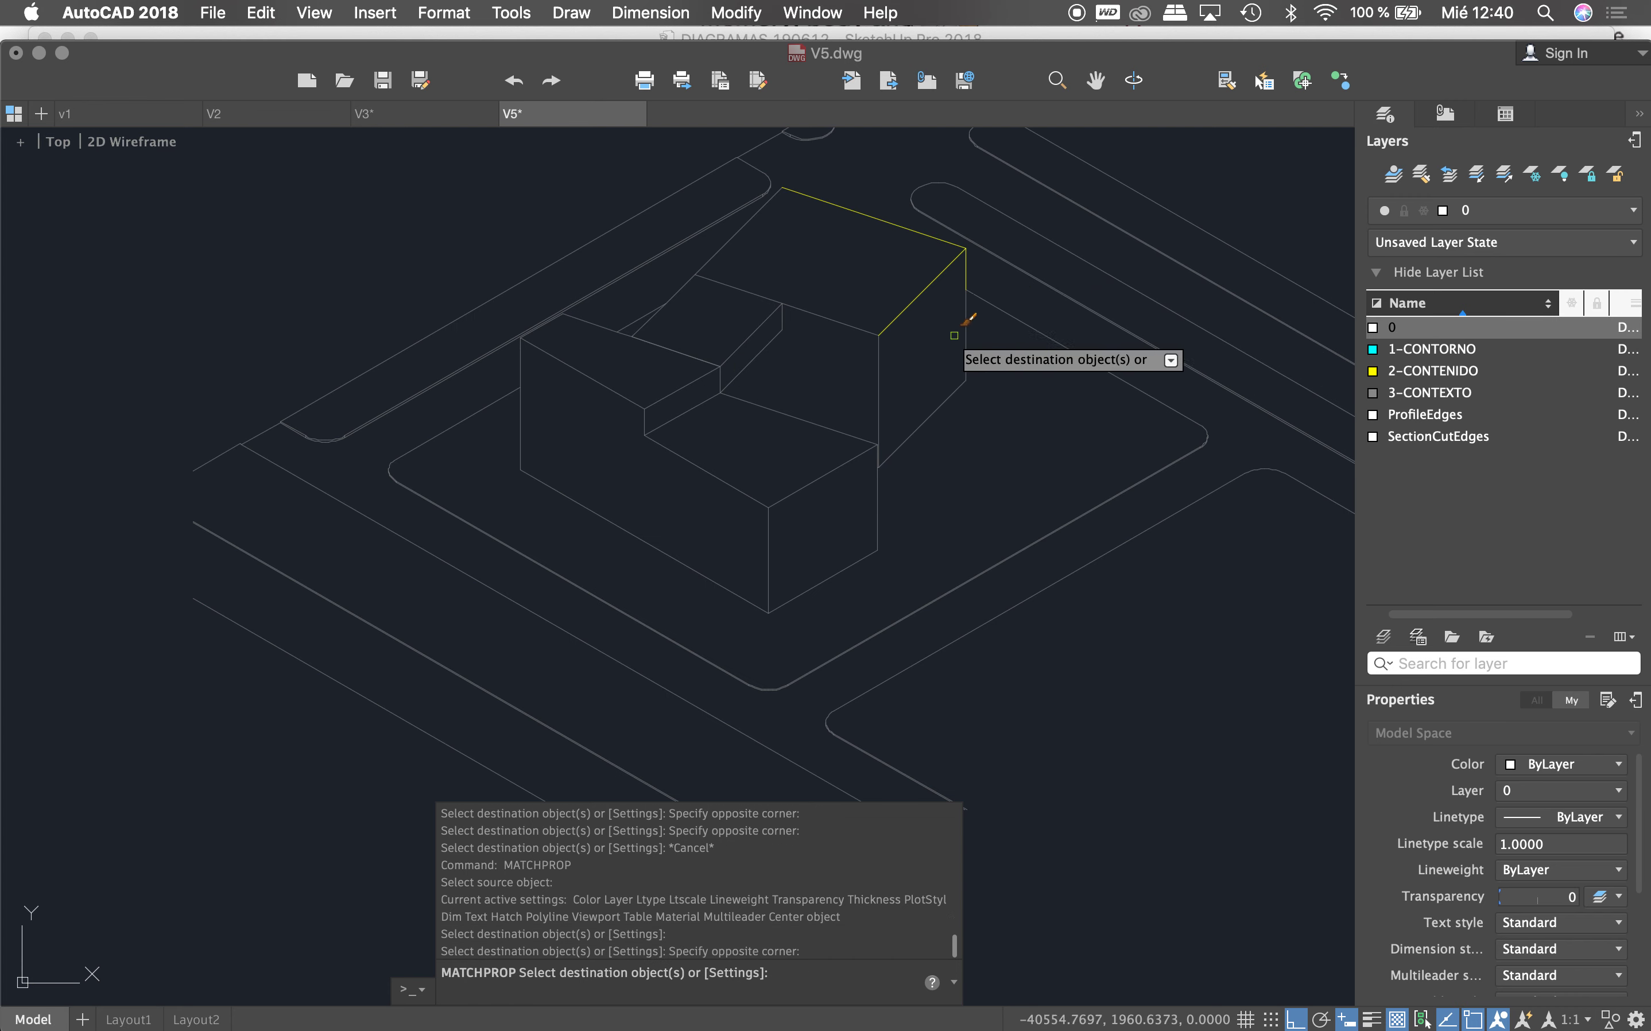
left_click(974, 335)
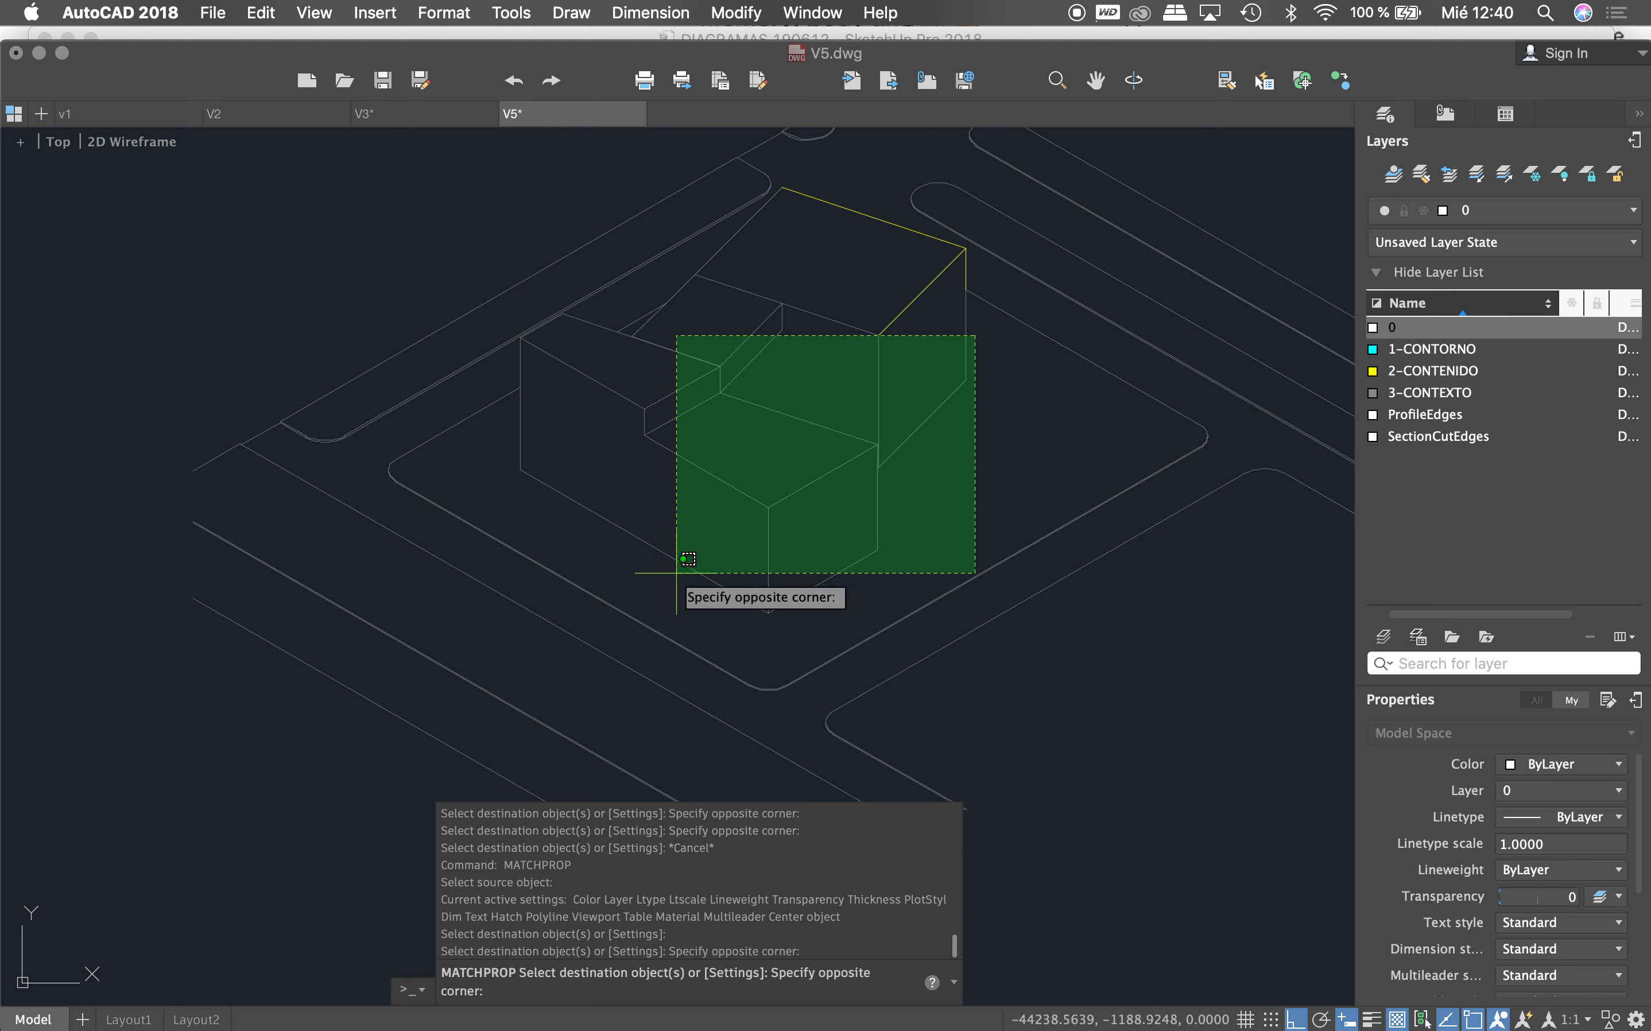
left_click(662, 555)
left_click(712, 464)
left_click(784, 299)
left_click(750, 372)
Step: Turn the upper, left vertical and long lower diagonal edges yellow as well
left_click(765, 205)
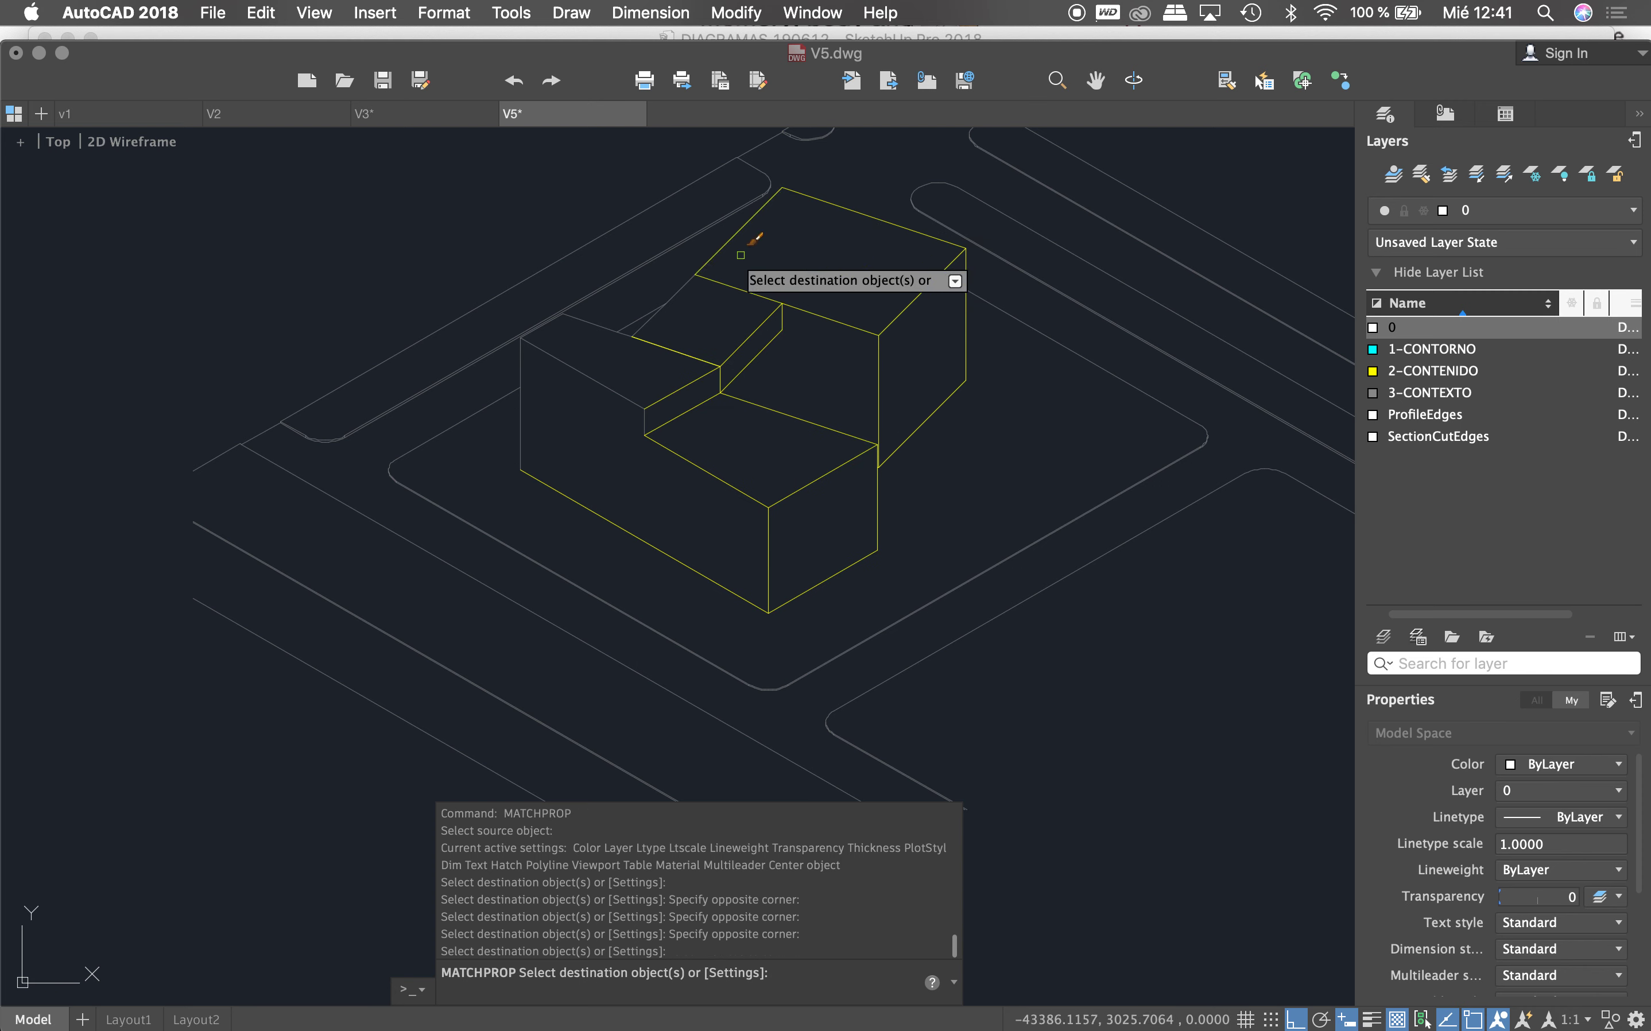
left_click(686, 286)
left_click(648, 319)
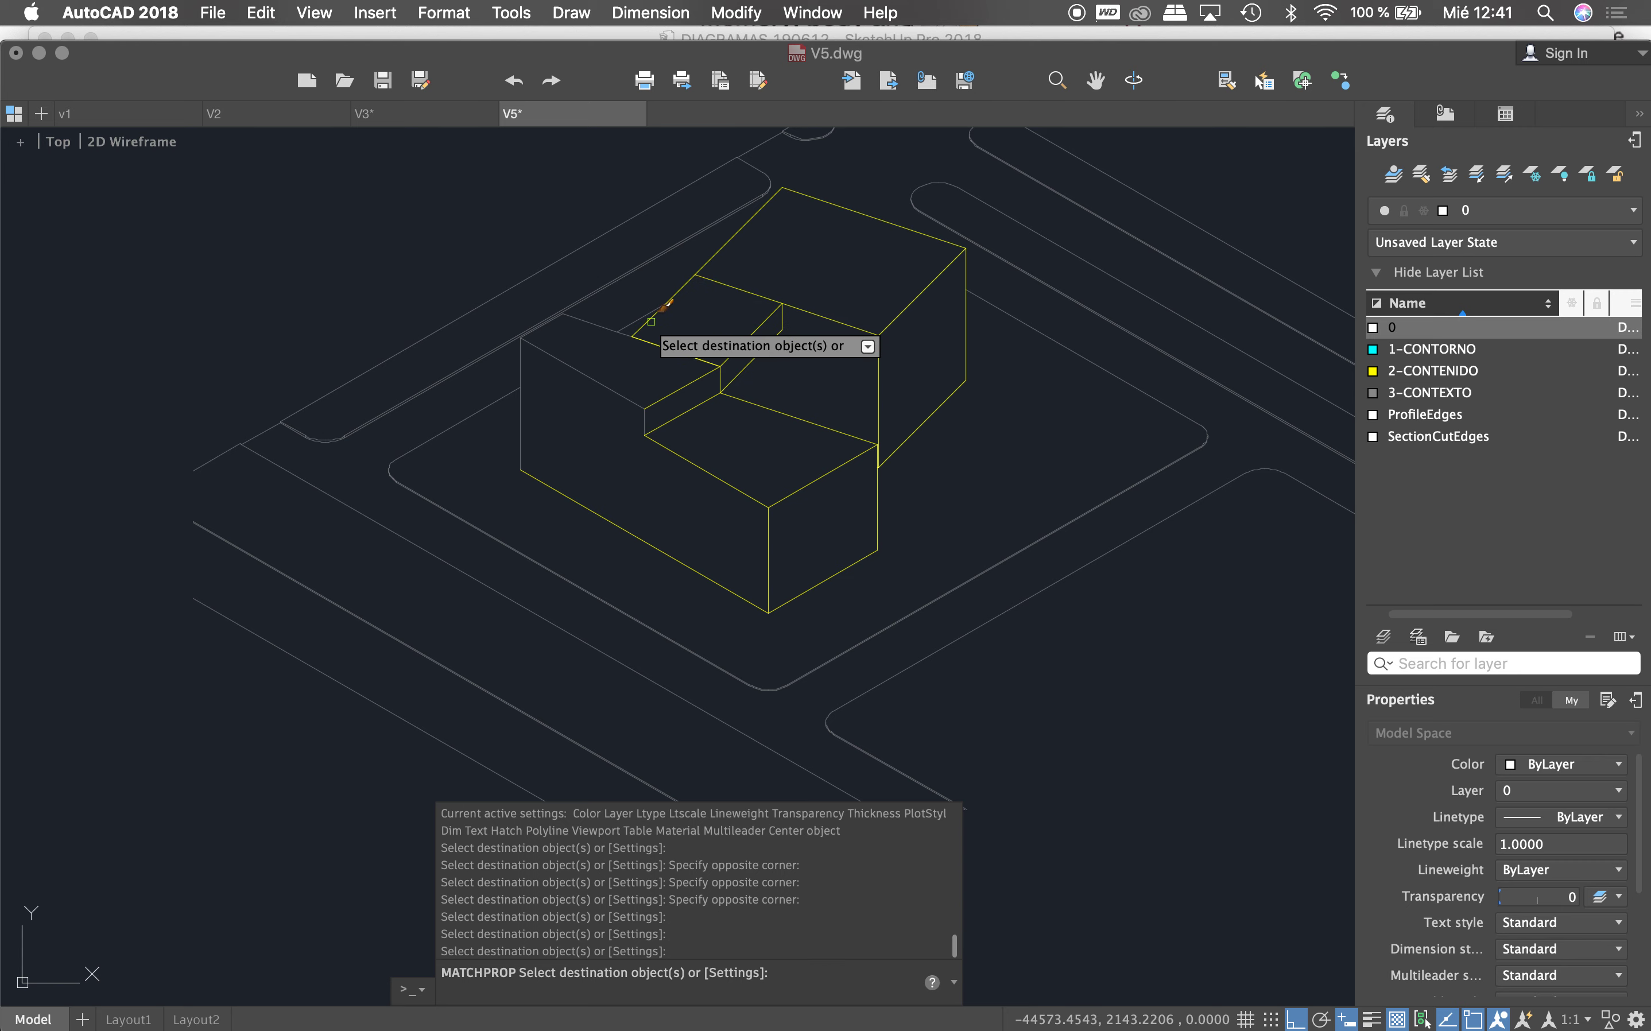
left_click(600, 326)
scroll(552, 326, "up", 4)
left_click(551, 326)
left_click(472, 379)
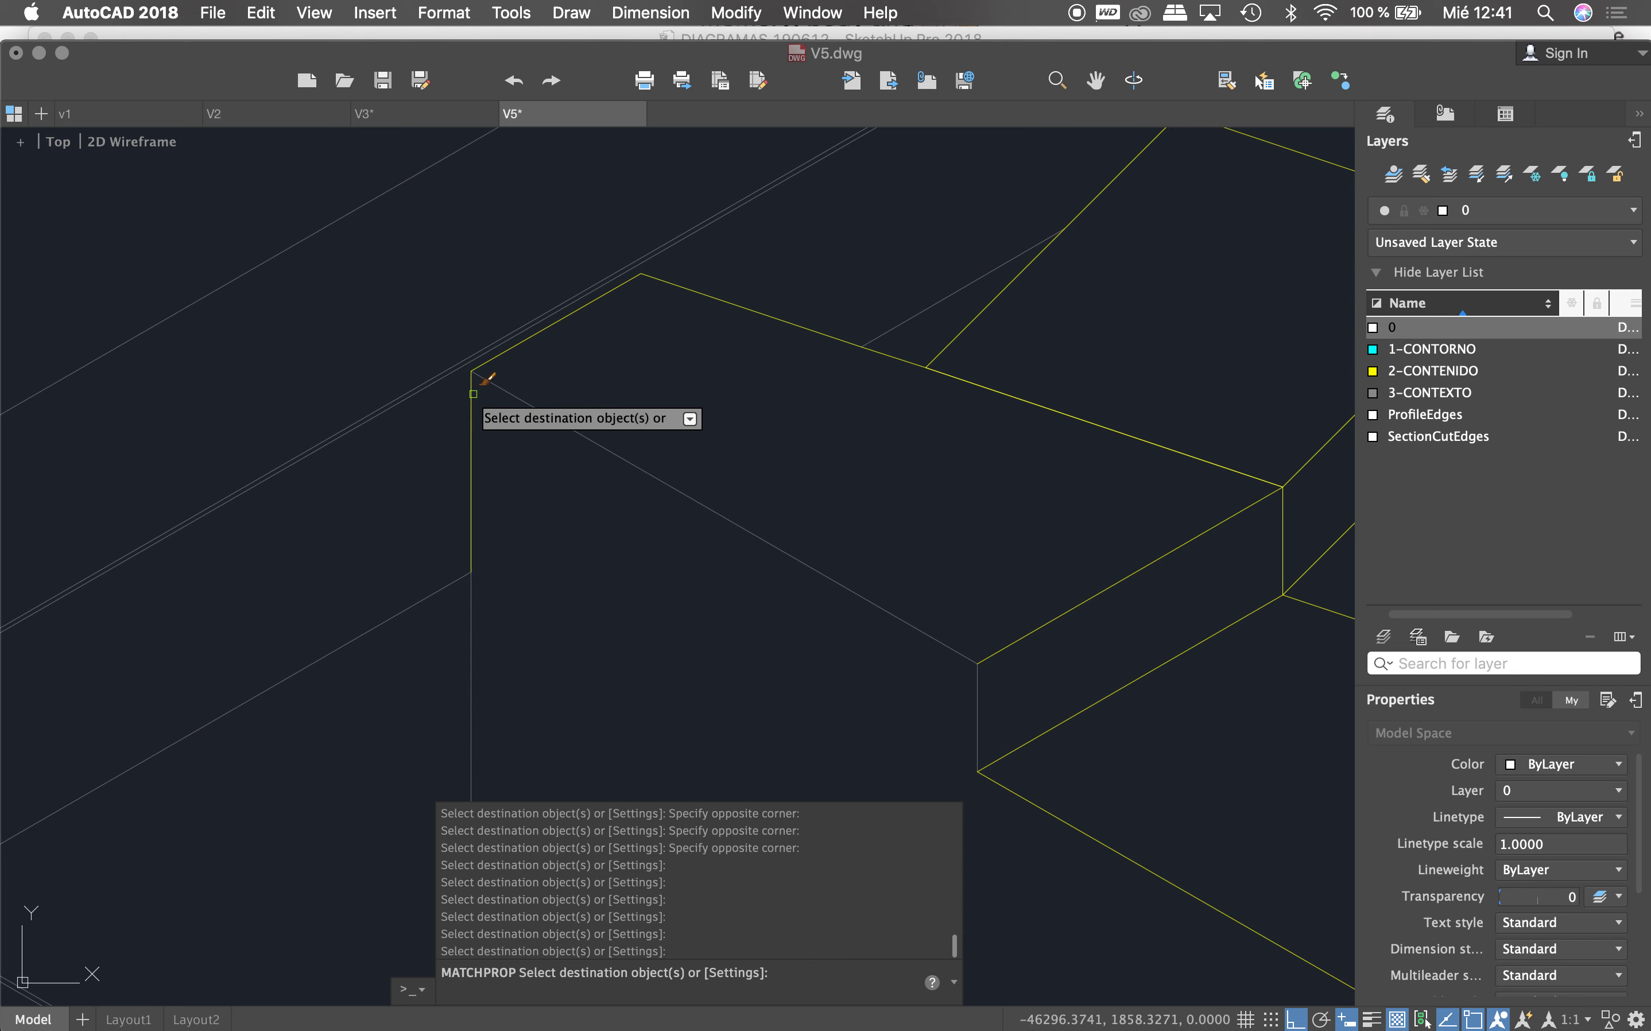
scroll(821, 326, "down", 6)
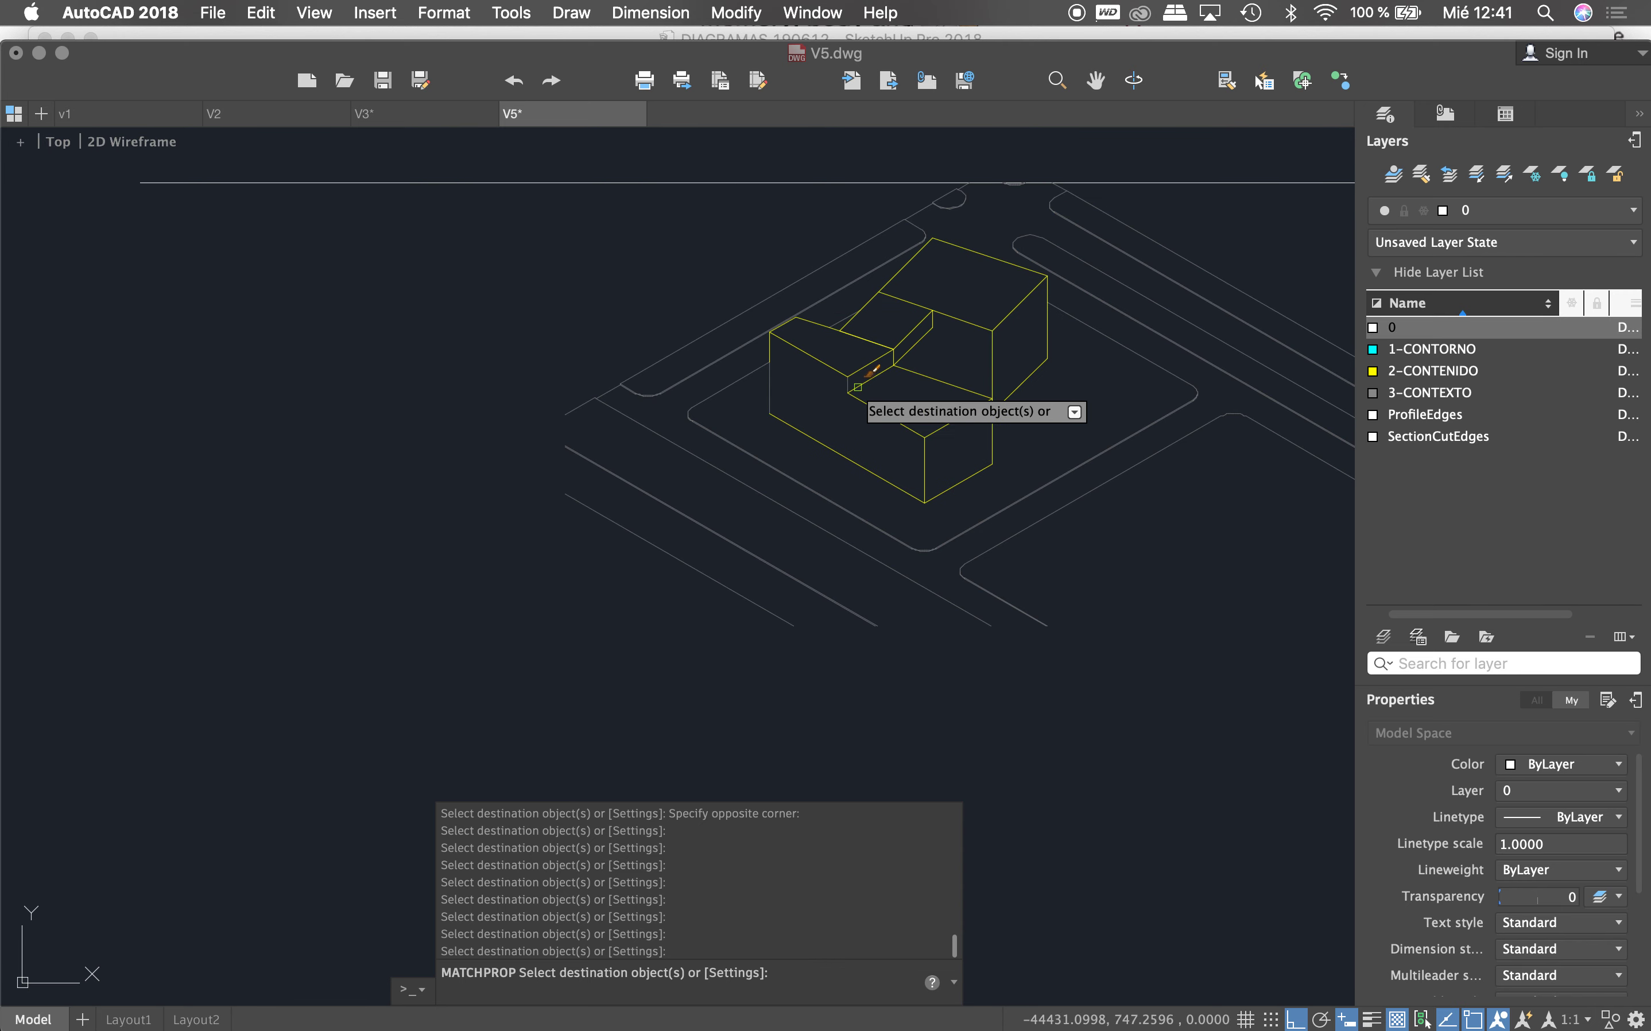
scroll(784, 371, "down", 3)
scroll(764, 374, "up", 1)
scroll(763, 374, "up", 5)
scroll(903, 421, "down", 3)
scroll(737, 369, "down", 5)
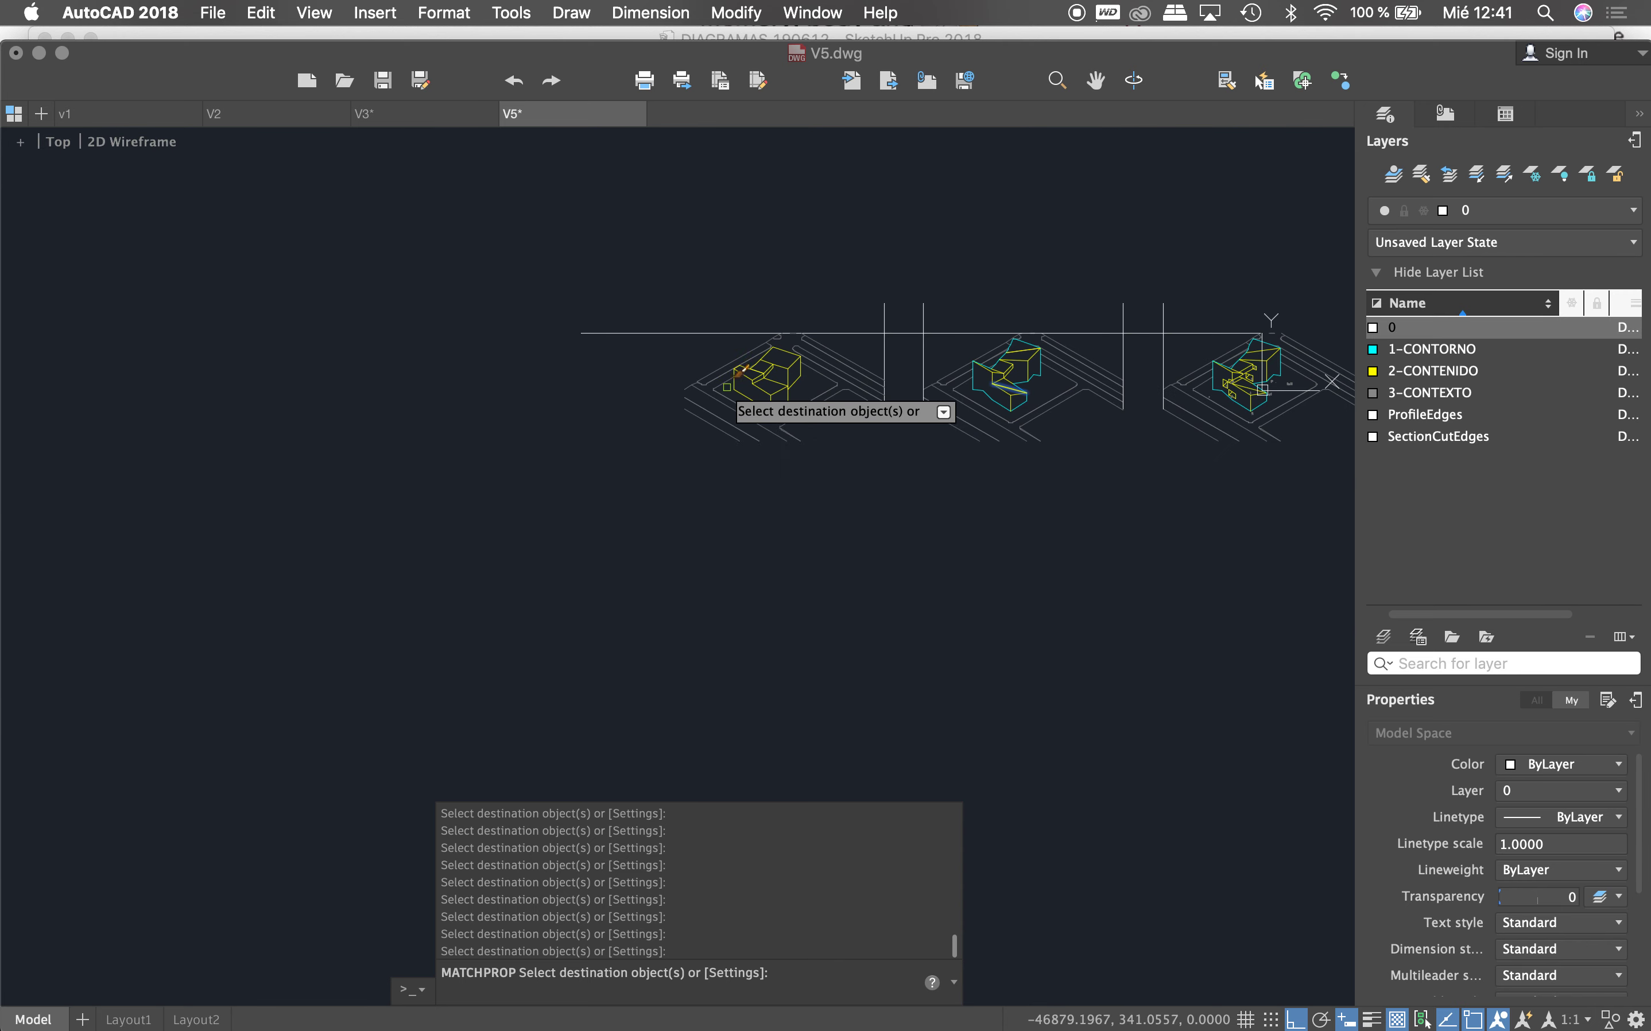
key("Escape")
scroll(749, 367, "down", 2)
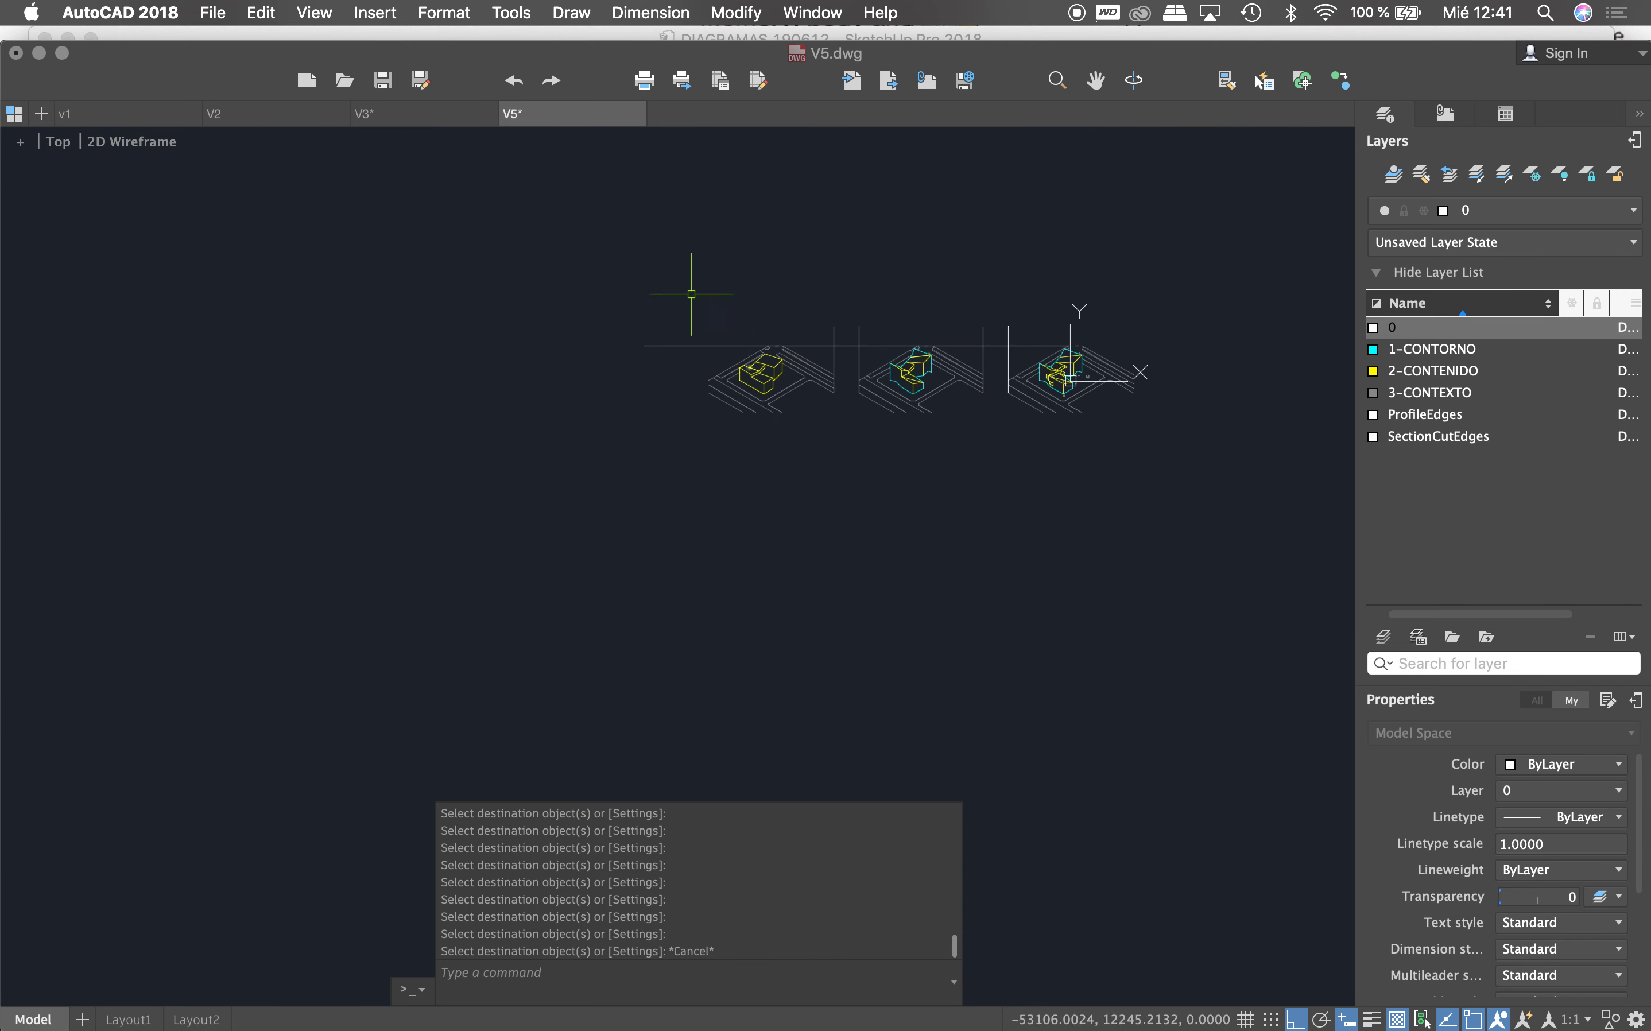
Step: Close the V3 drawing without saving its changes
left_click(415, 115)
left_click(487, 114)
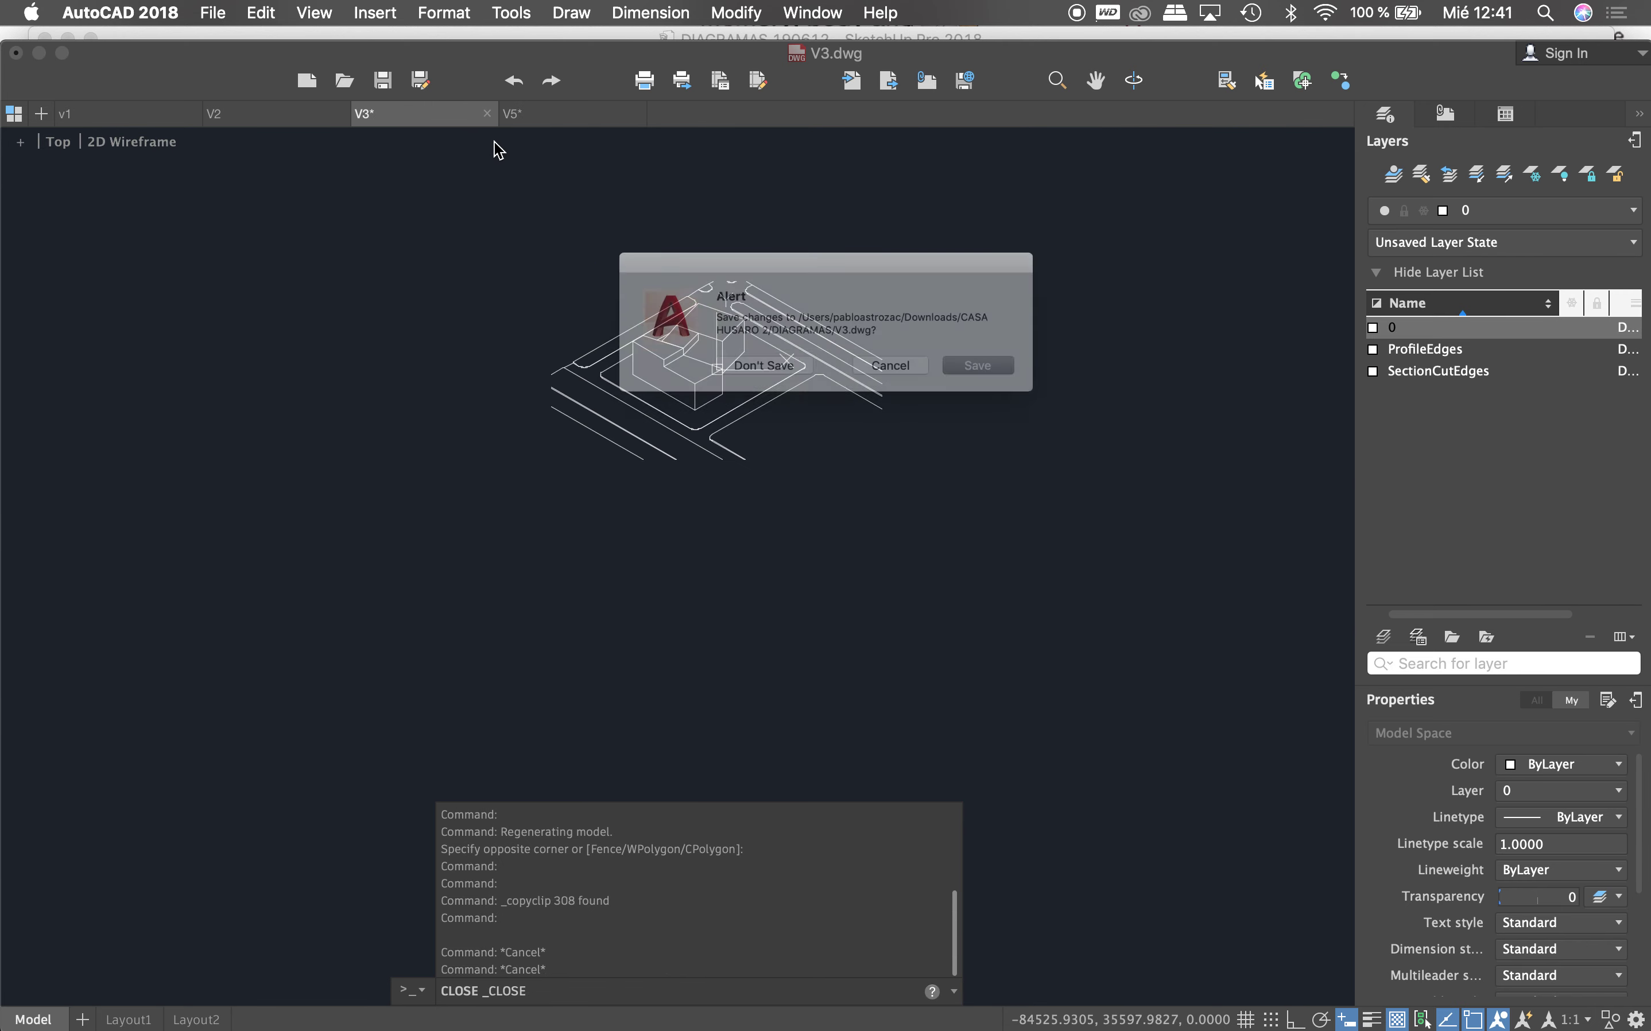
left_click(740, 371)
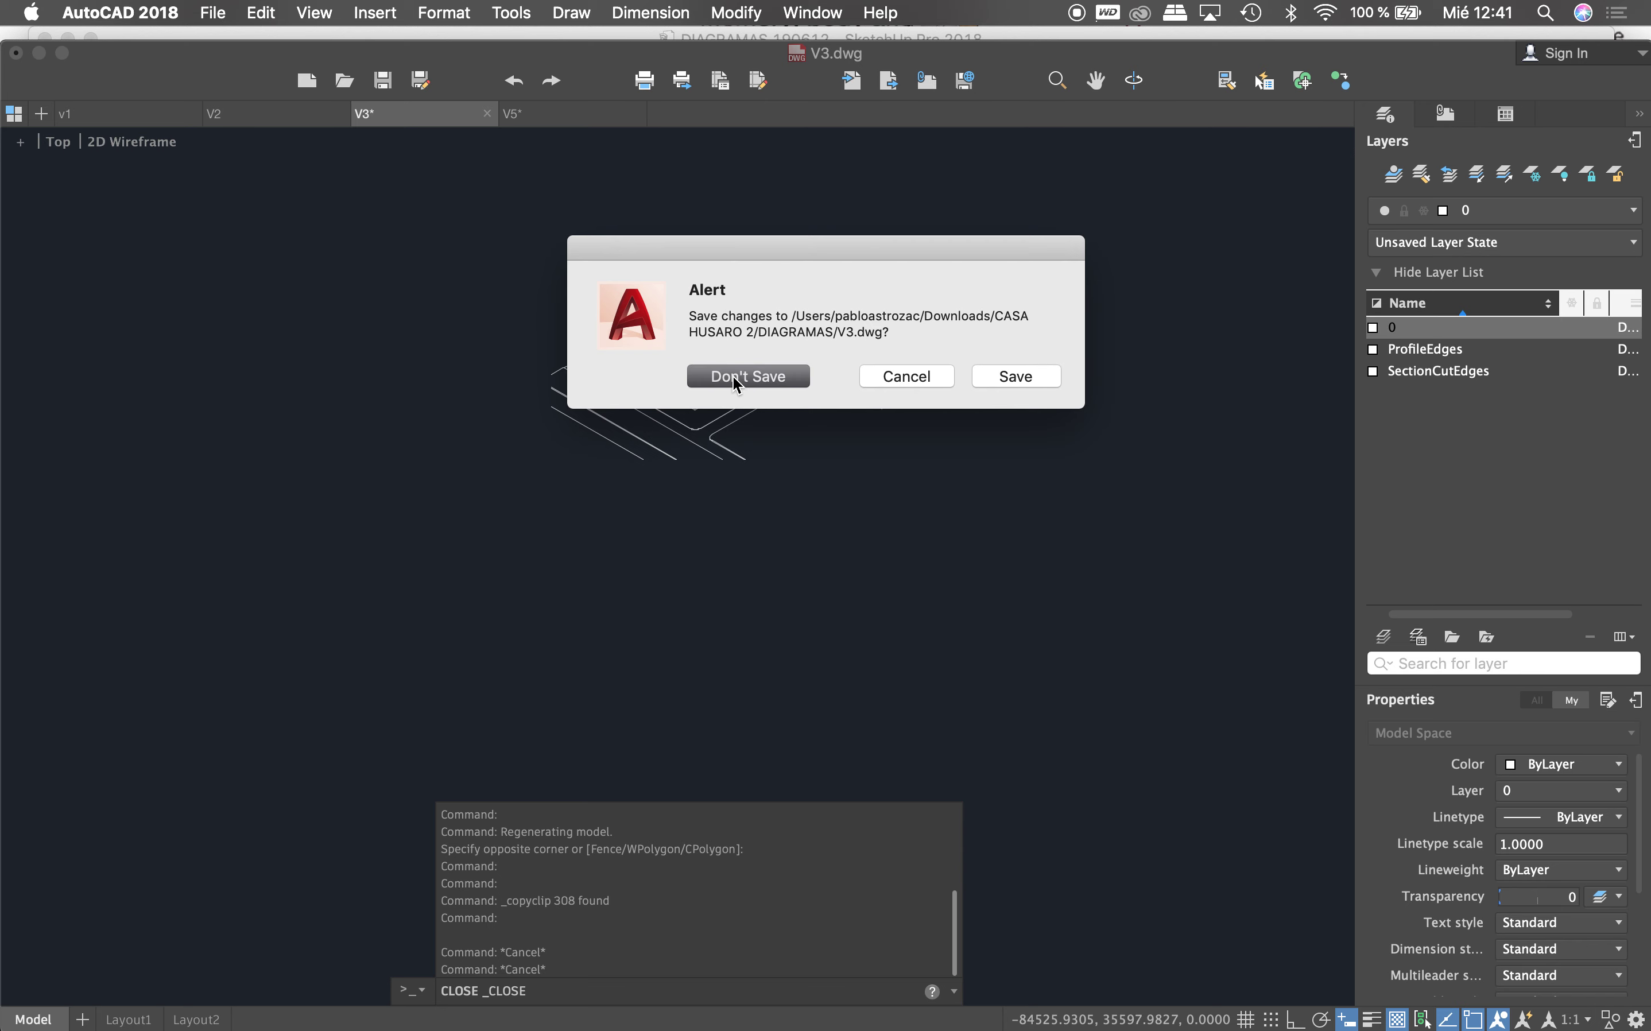
Step: Copy the whole V2 building diagram into V5, placing it left of the row
left_click(266, 115)
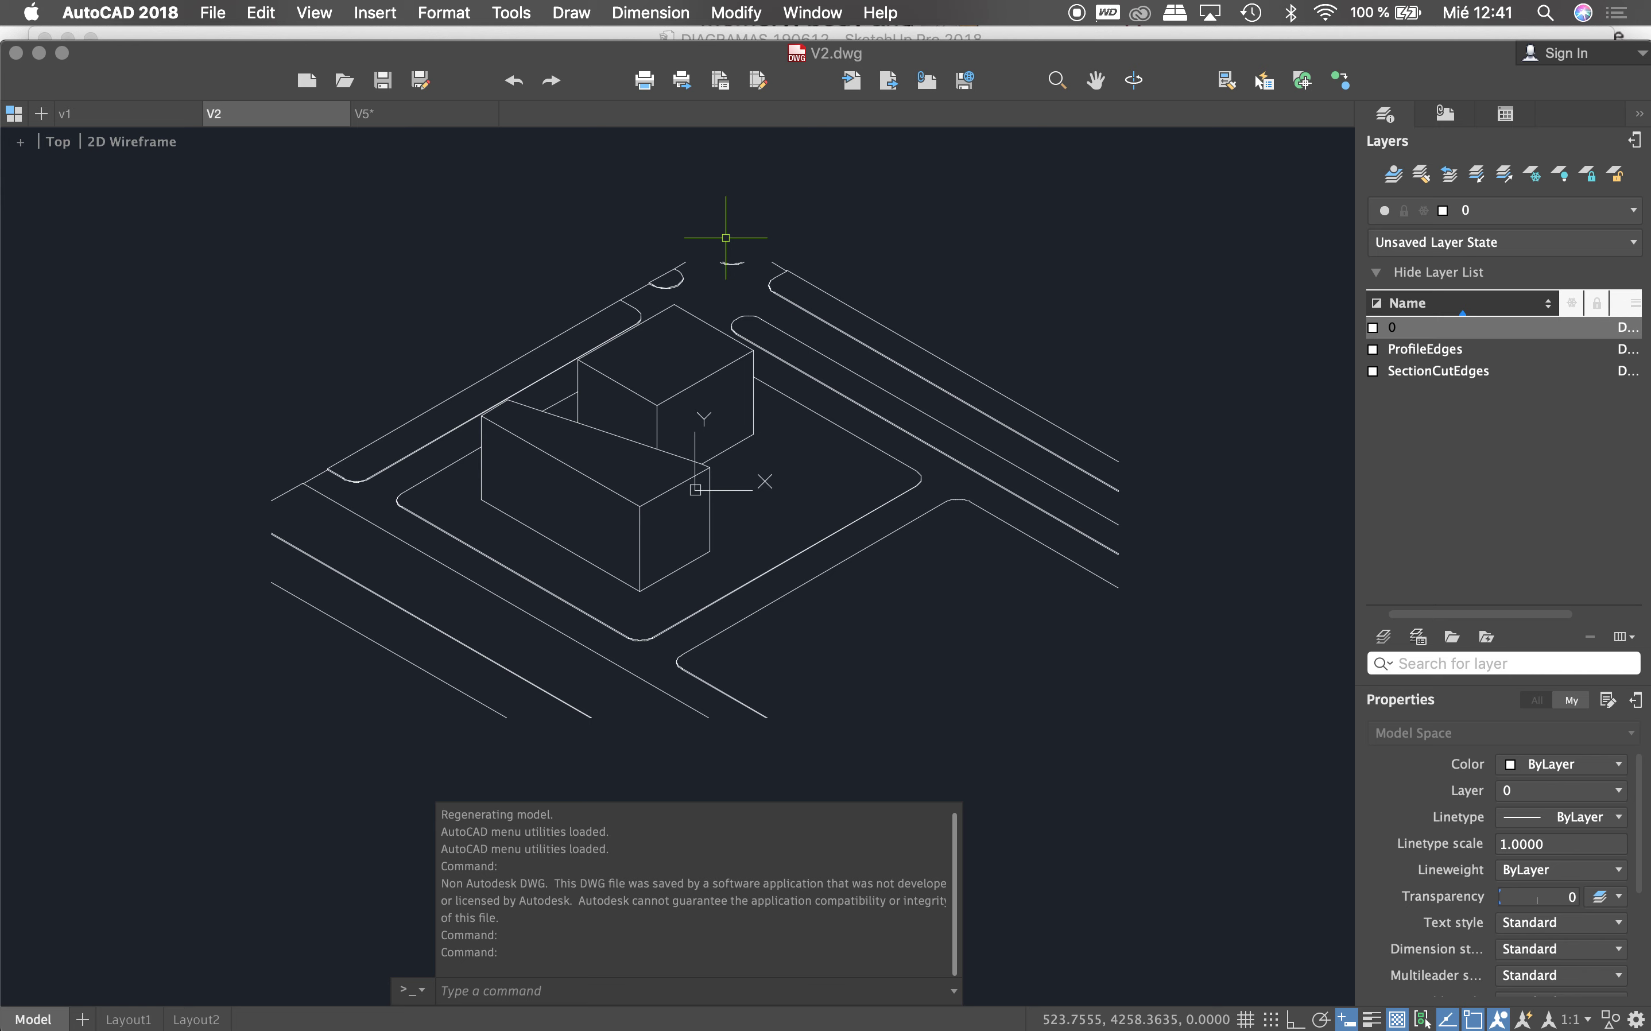
scroll(780, 238, "down", 2)
key("super+a")
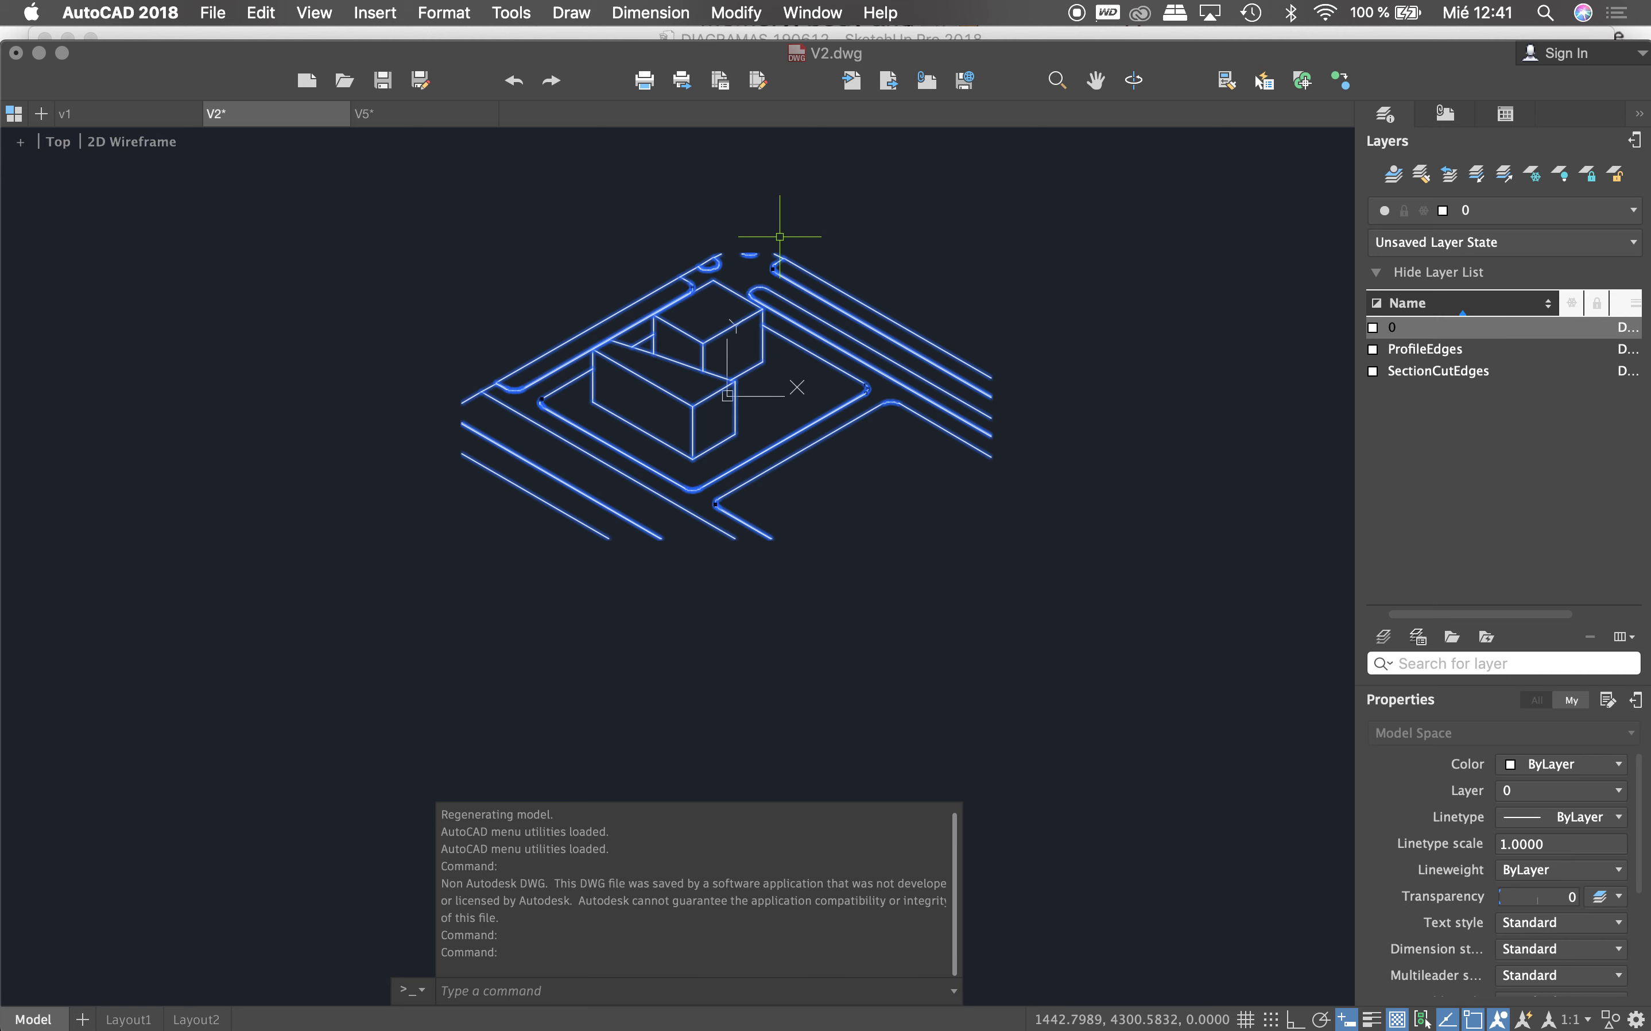
left_click(399, 114)
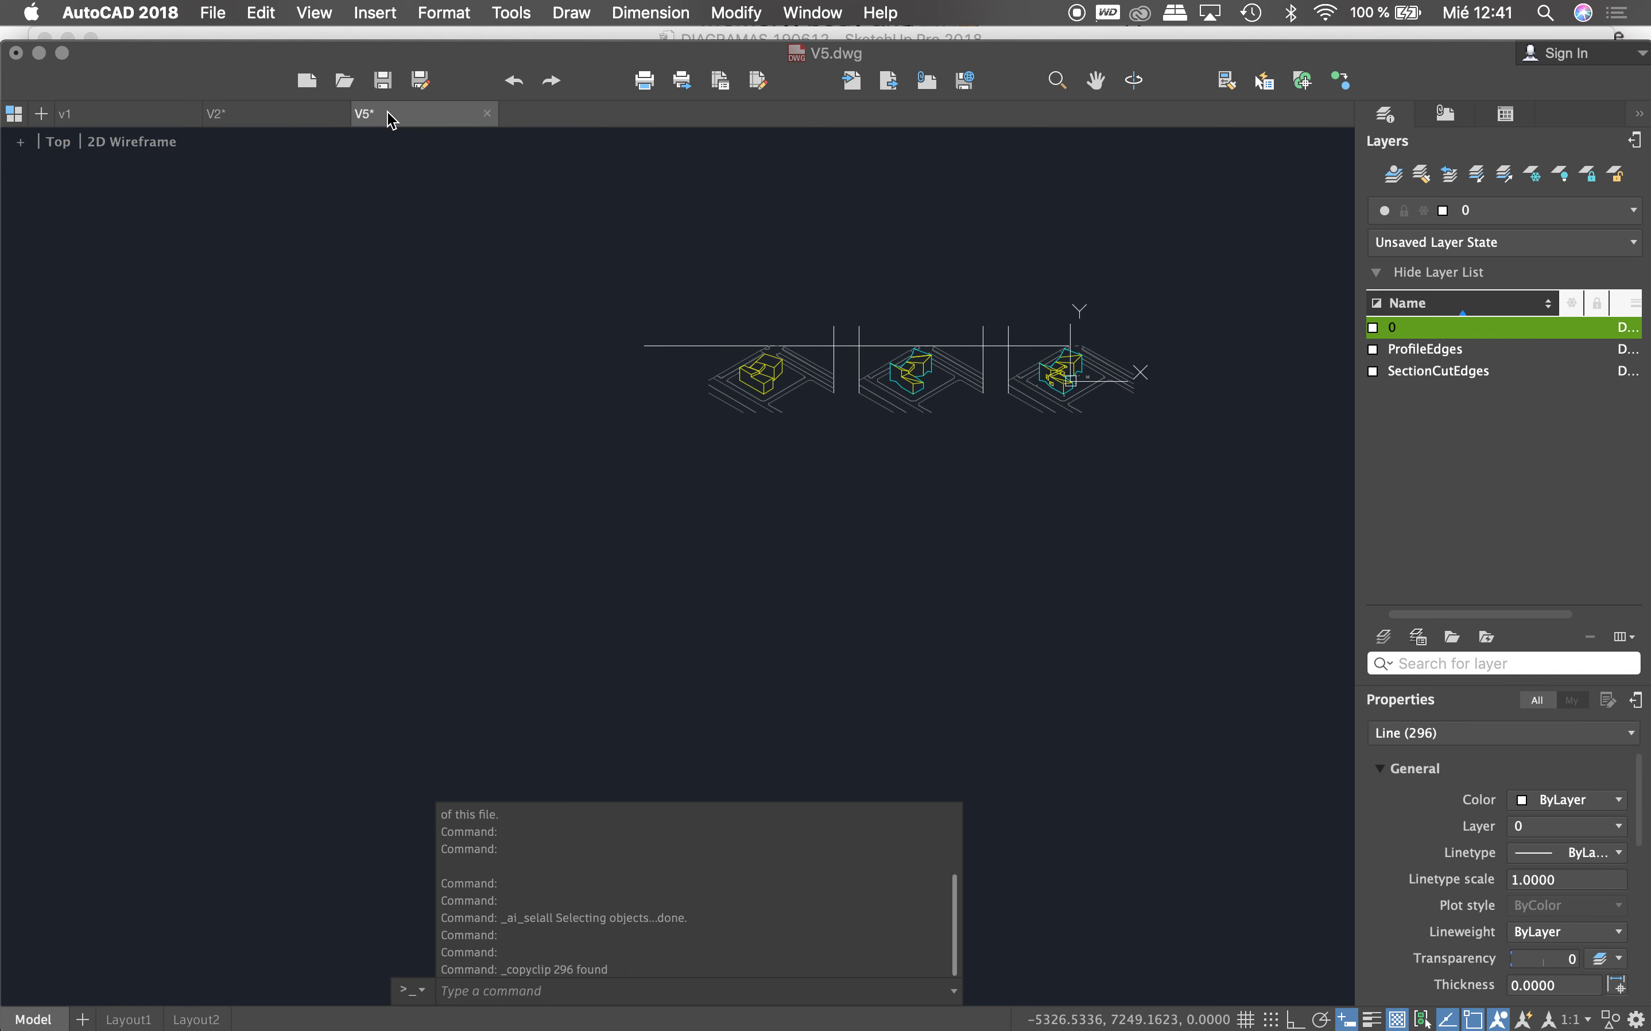
key("Escape")
key("super+v")
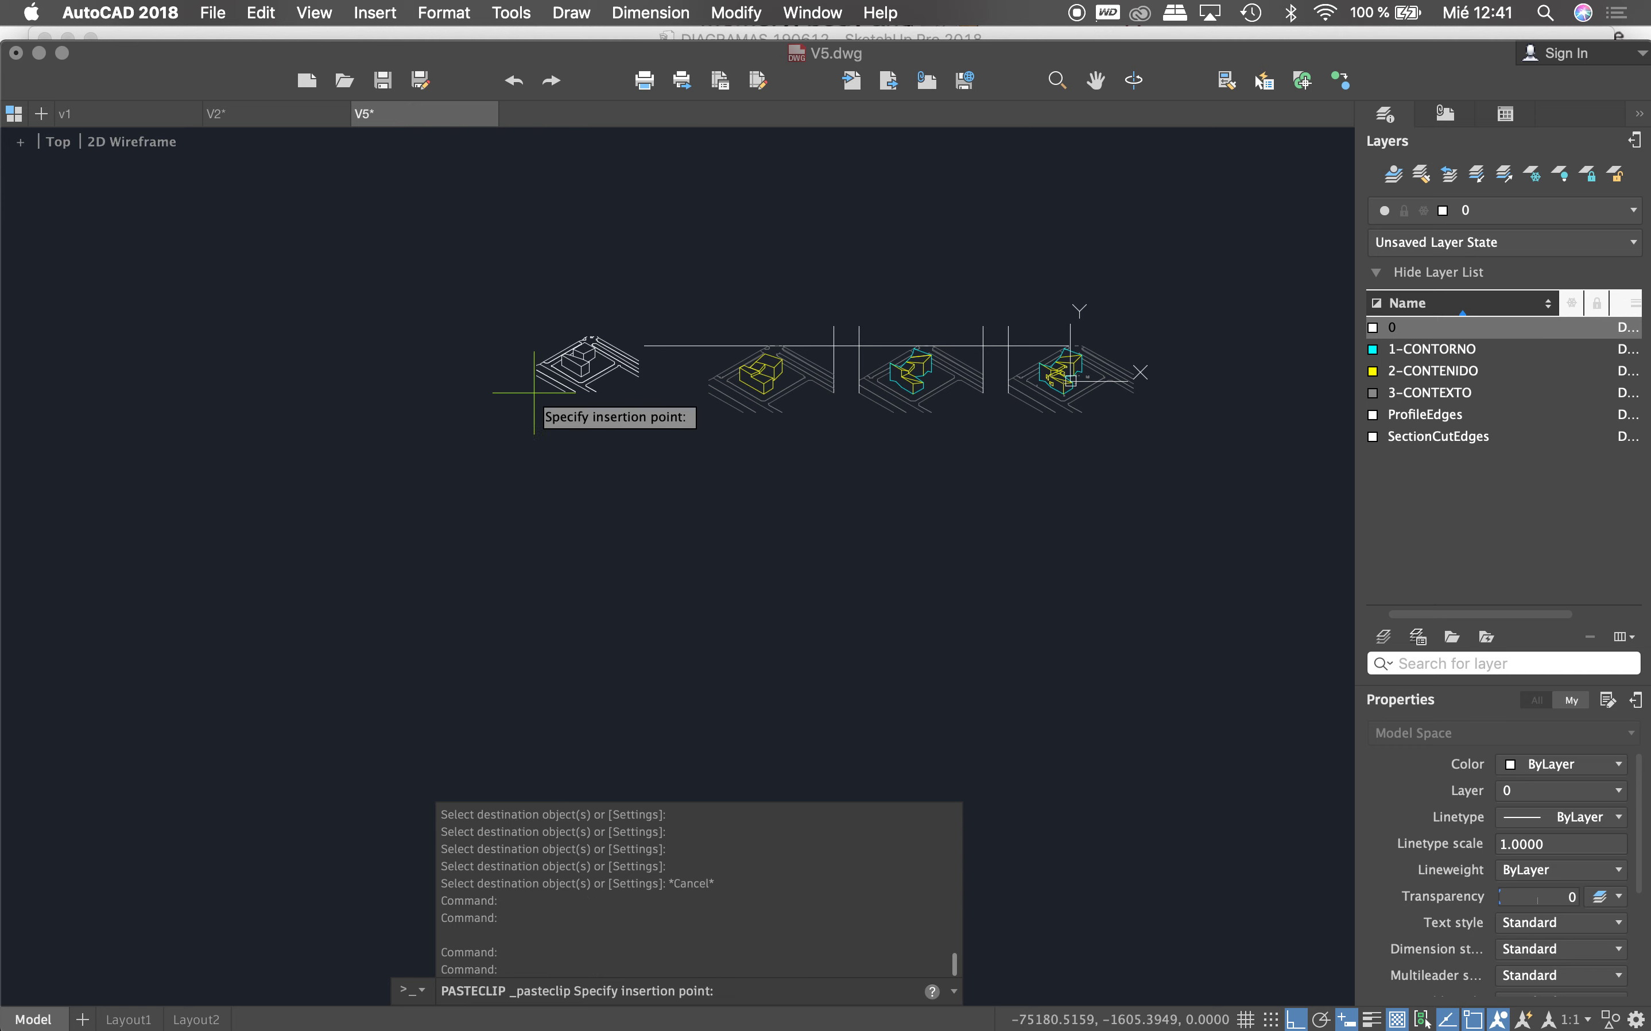
scroll(569, 390, "up", 3)
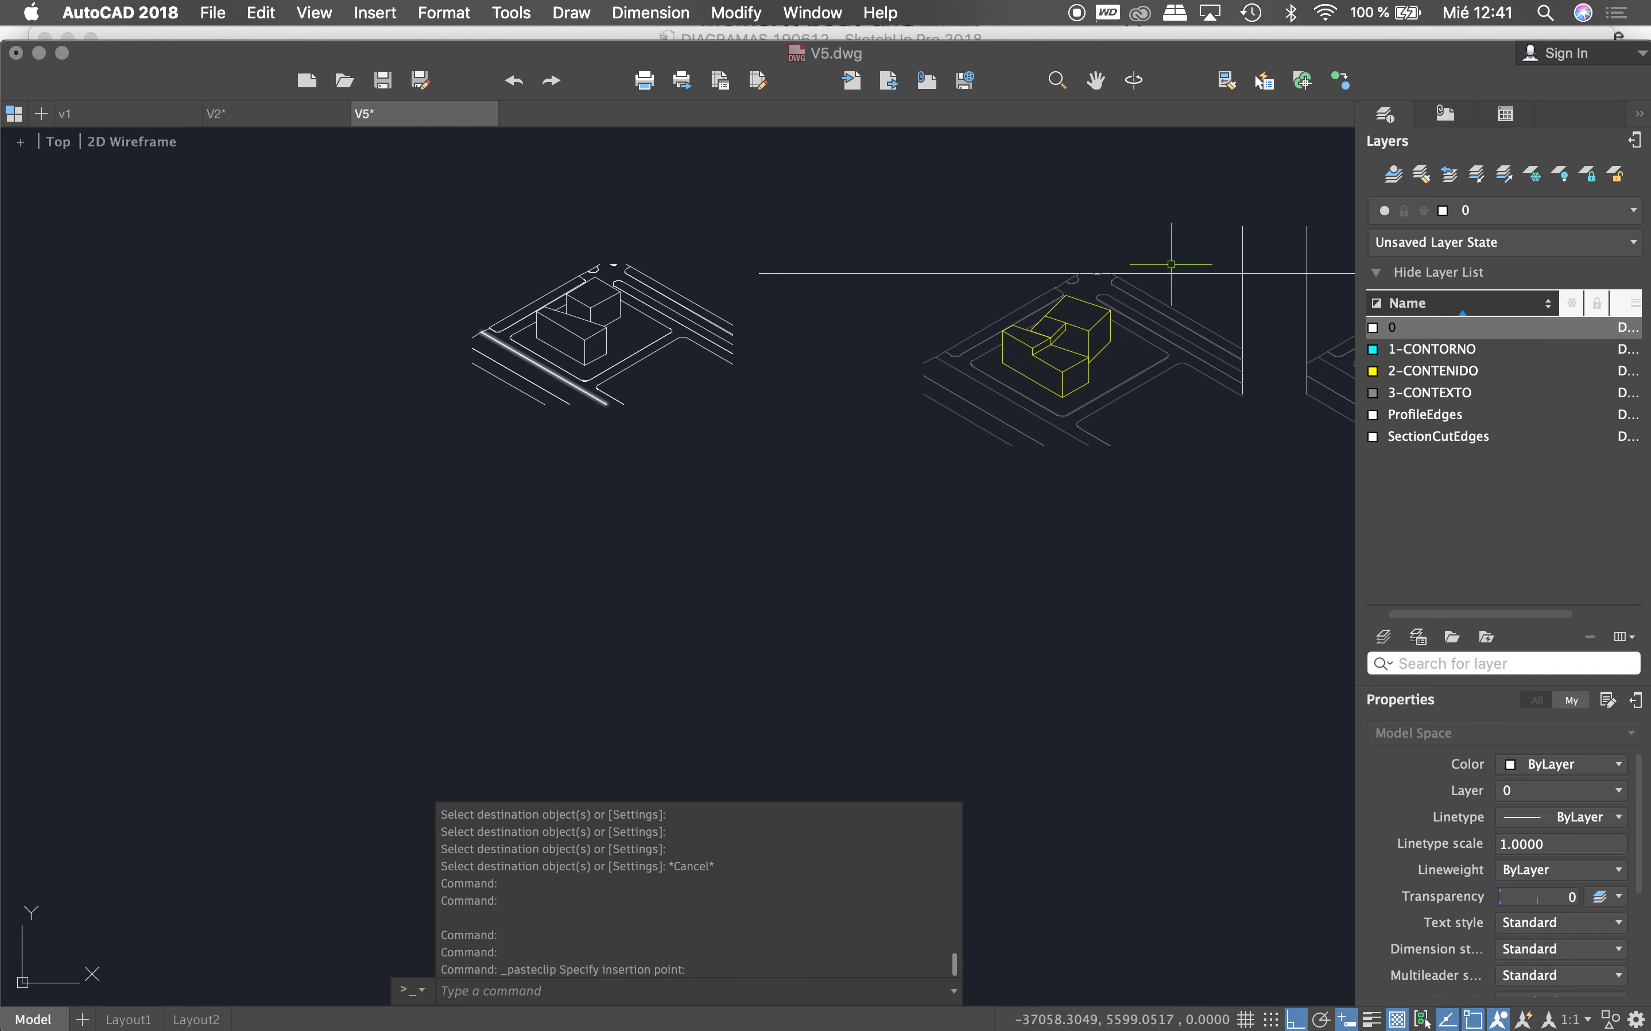
left_click(1270, 226)
Step: Select a vertical divider line and start copying it, then cancel the copy
left_click_drag(1227, 232, 1258, 287)
type("CO")
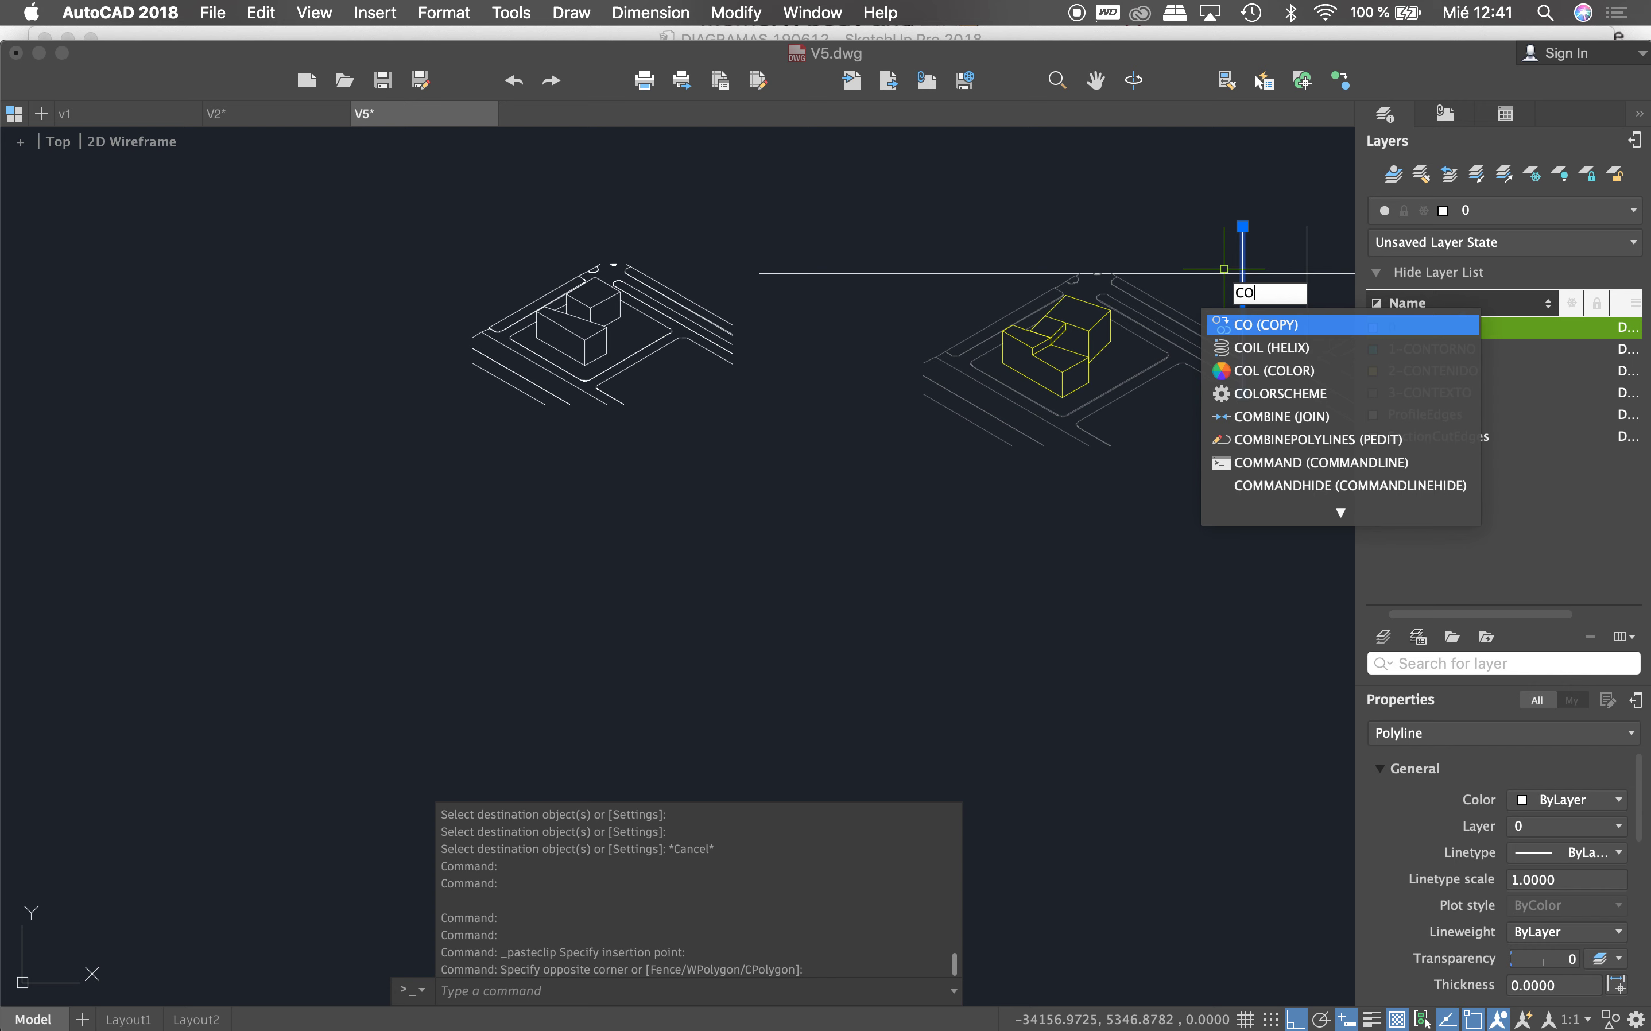
key("Return")
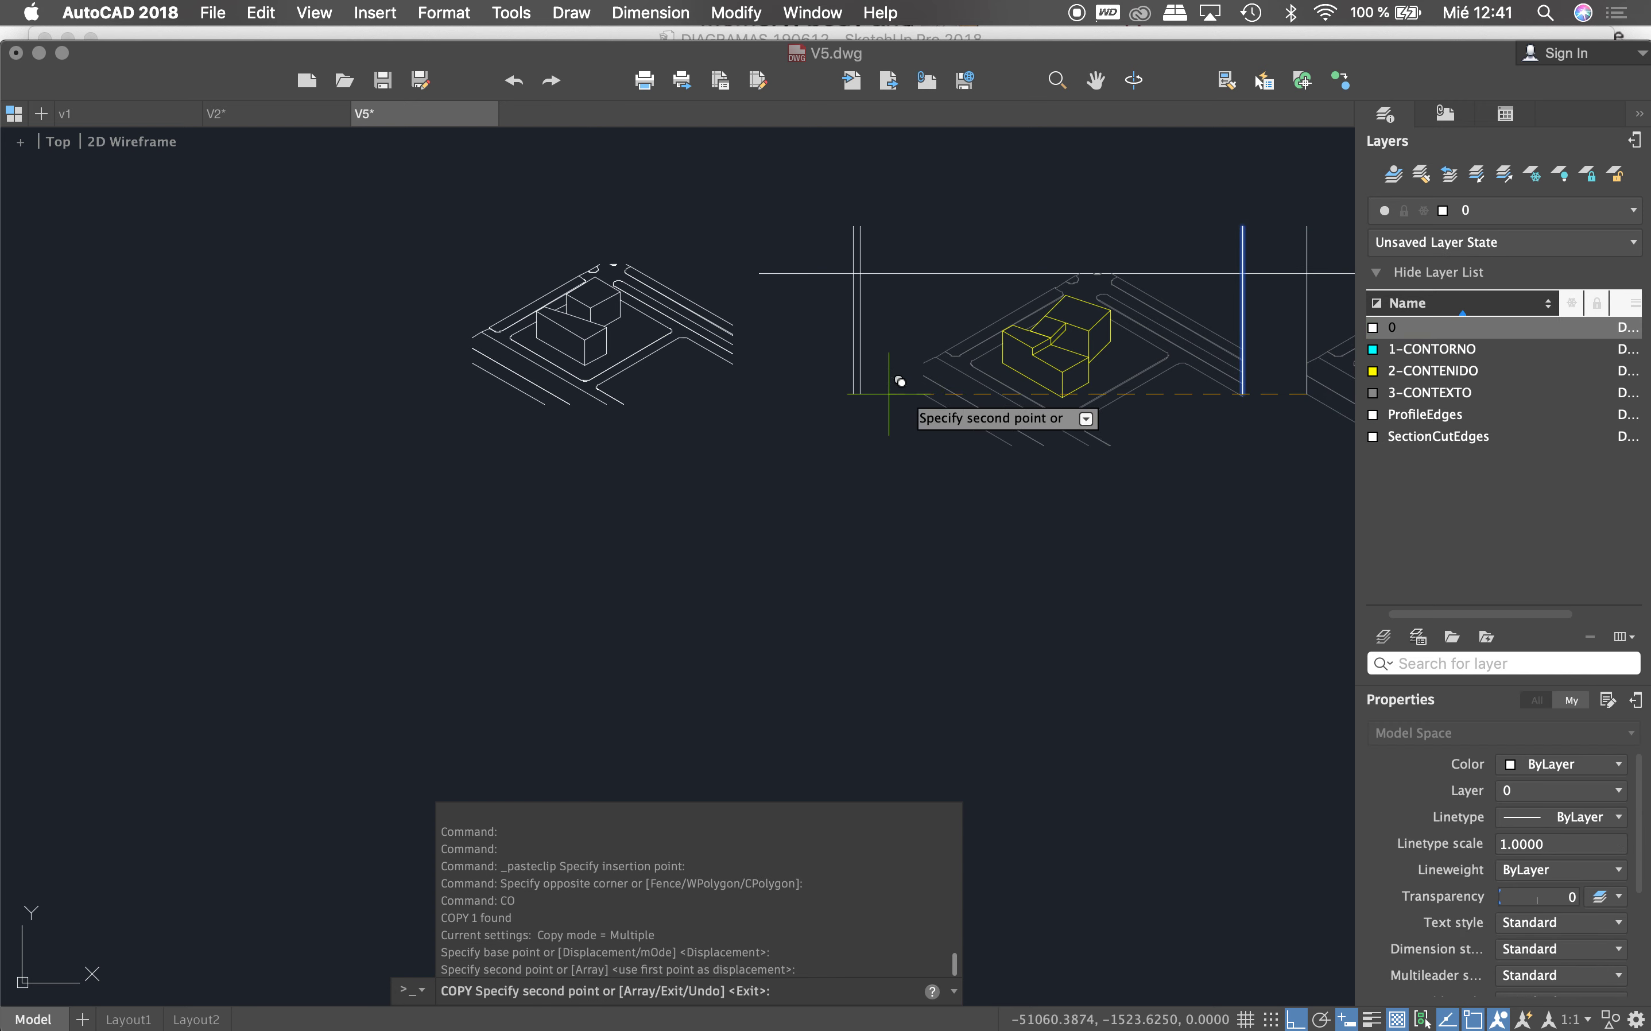
scroll(889, 393, "down", 4)
key("Escape")
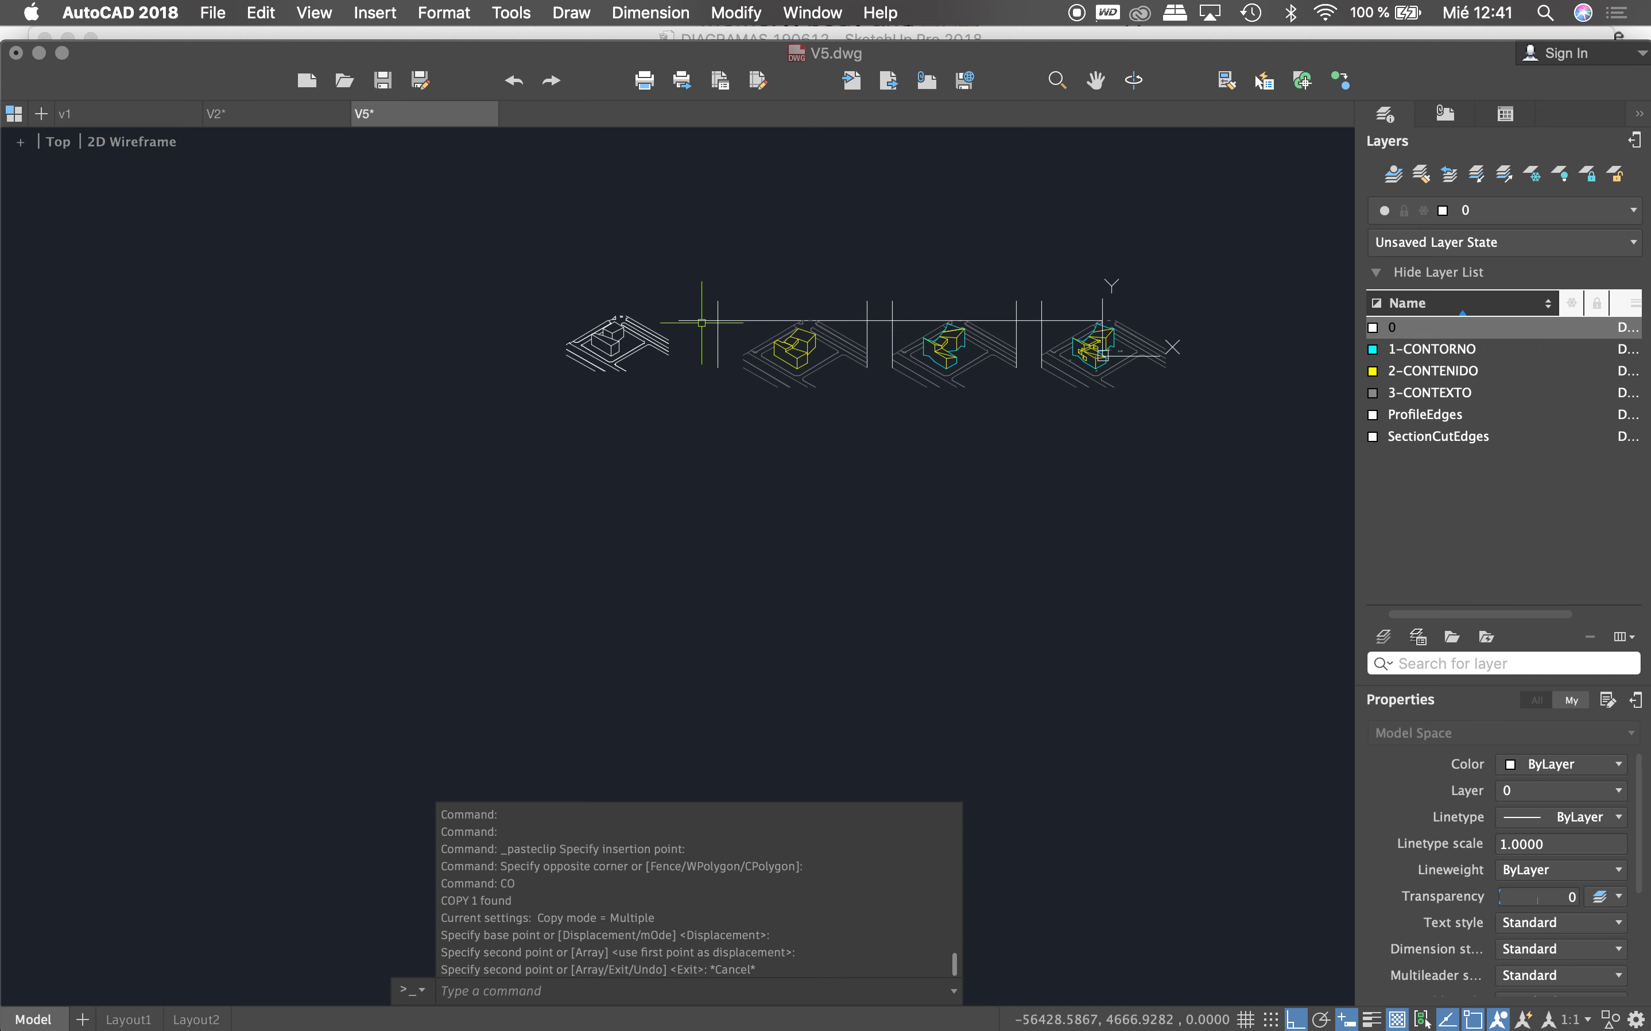
Step: Stretch the long horizontal line's left end out past the pasted V2 diagram
left_click(701, 320)
left_click(679, 320)
left_click(401, 320)
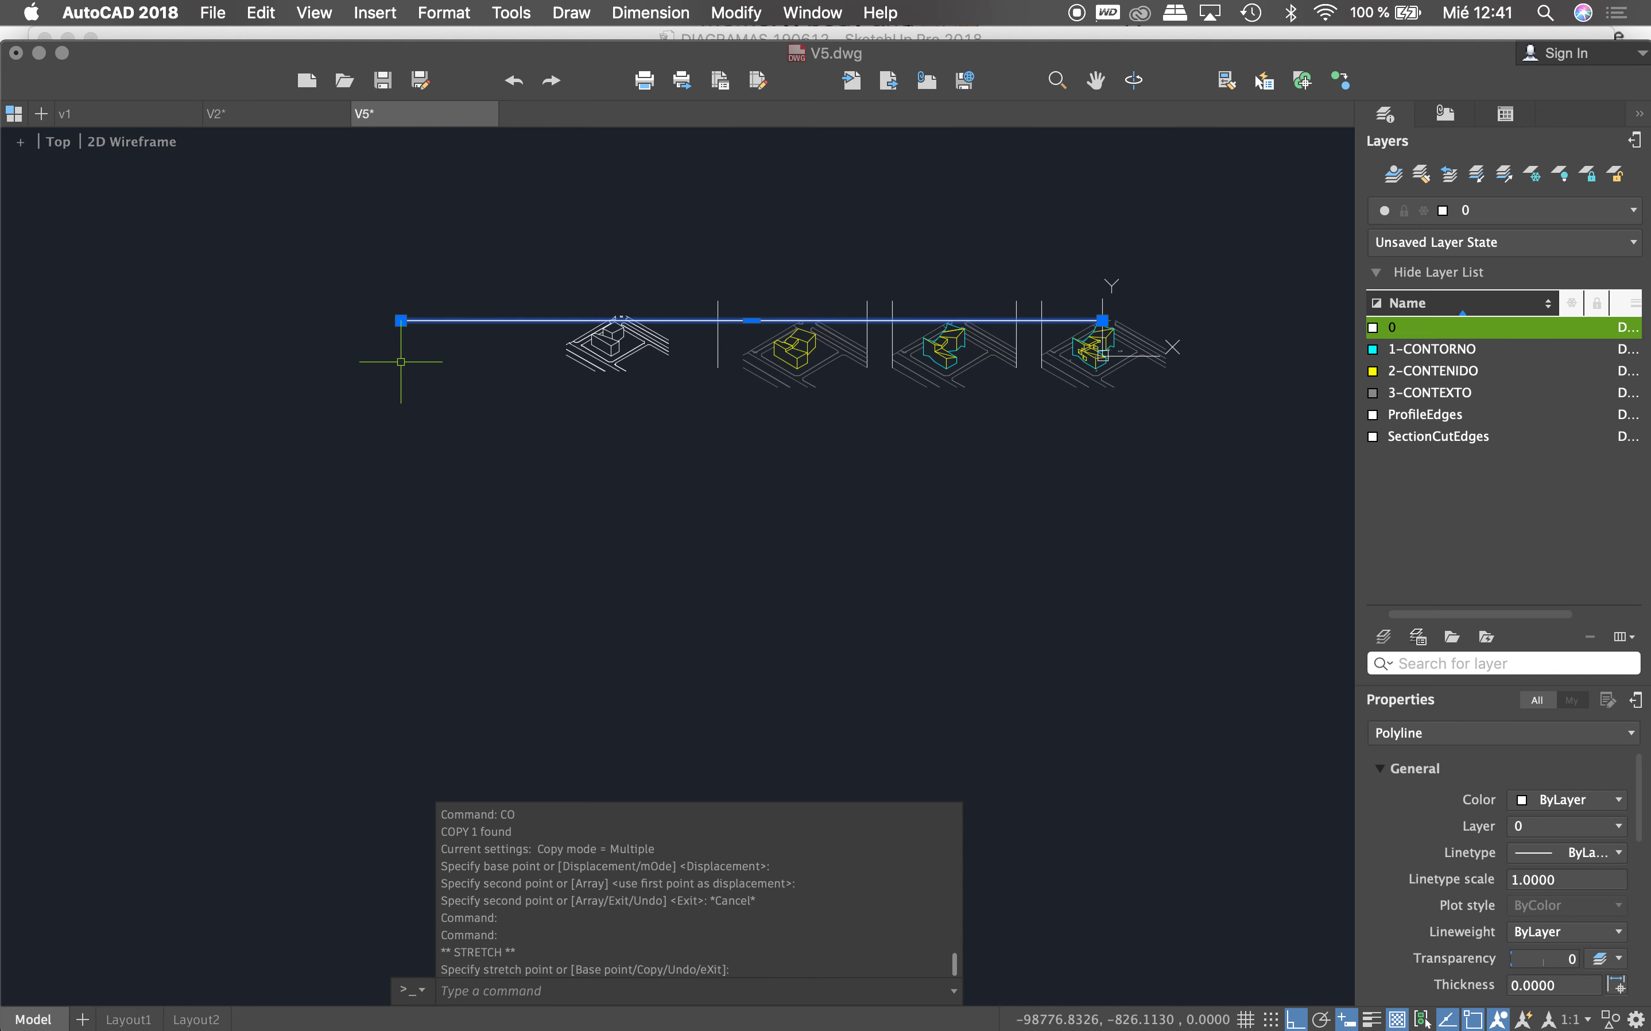
key("Escape")
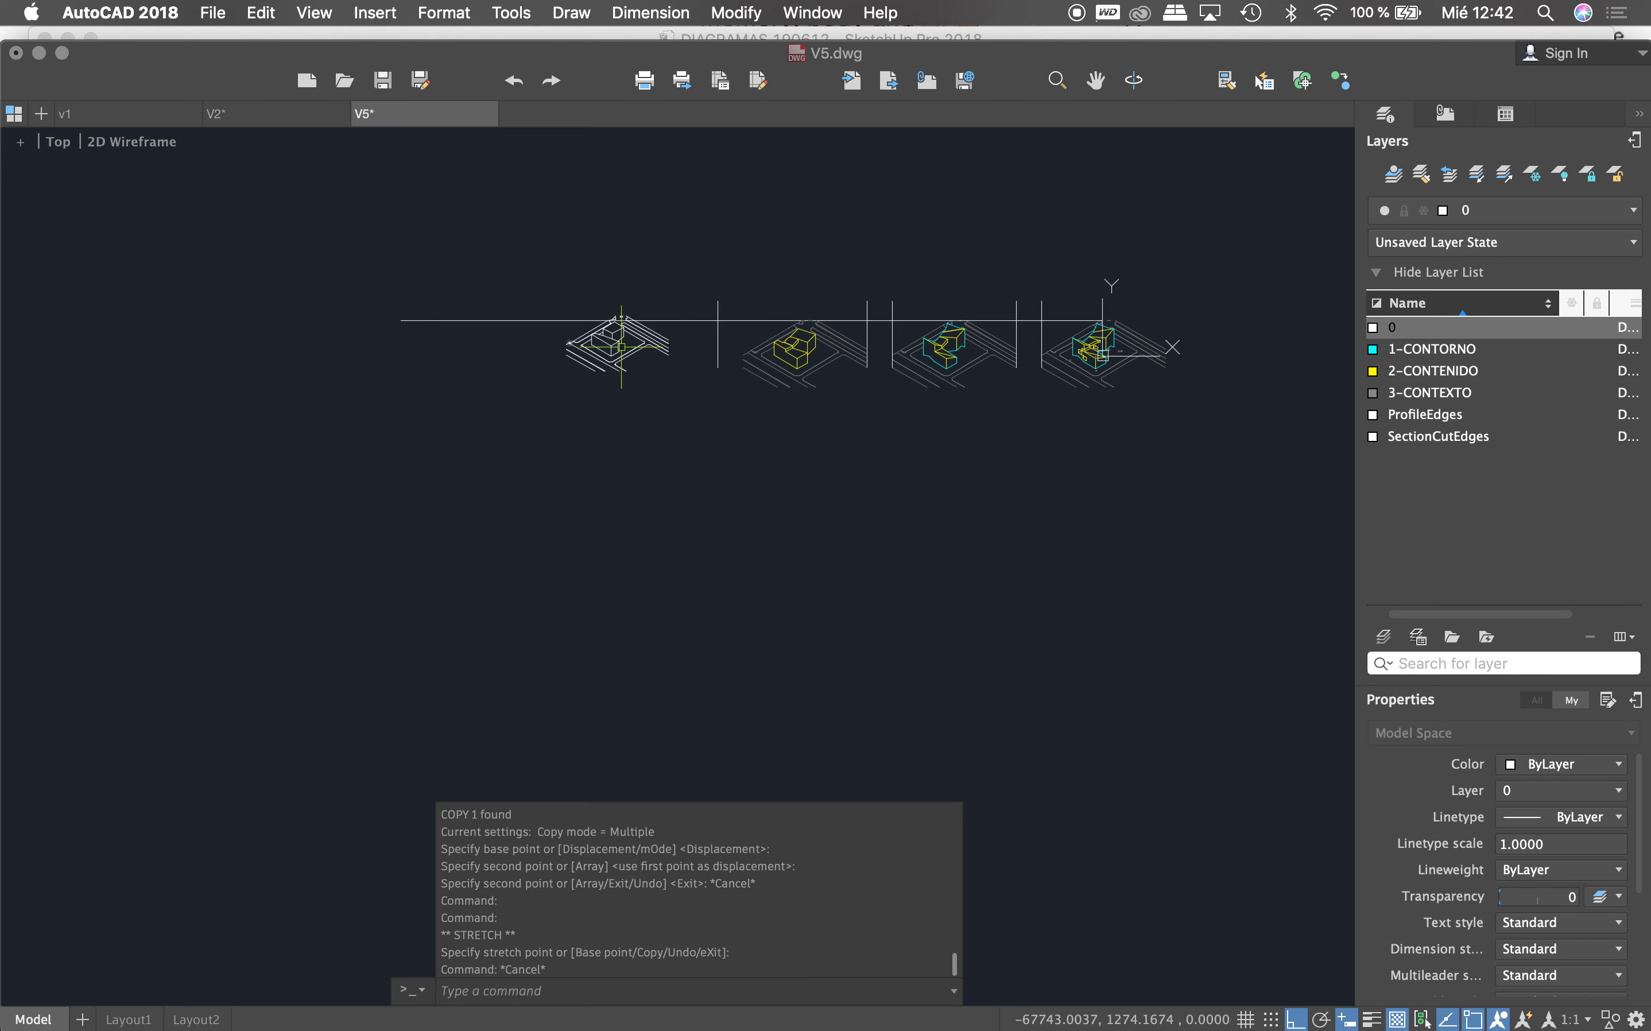
scroll(621, 346, "up", 5)
scroll(609, 350, "down", 4)
left_click(433, 309)
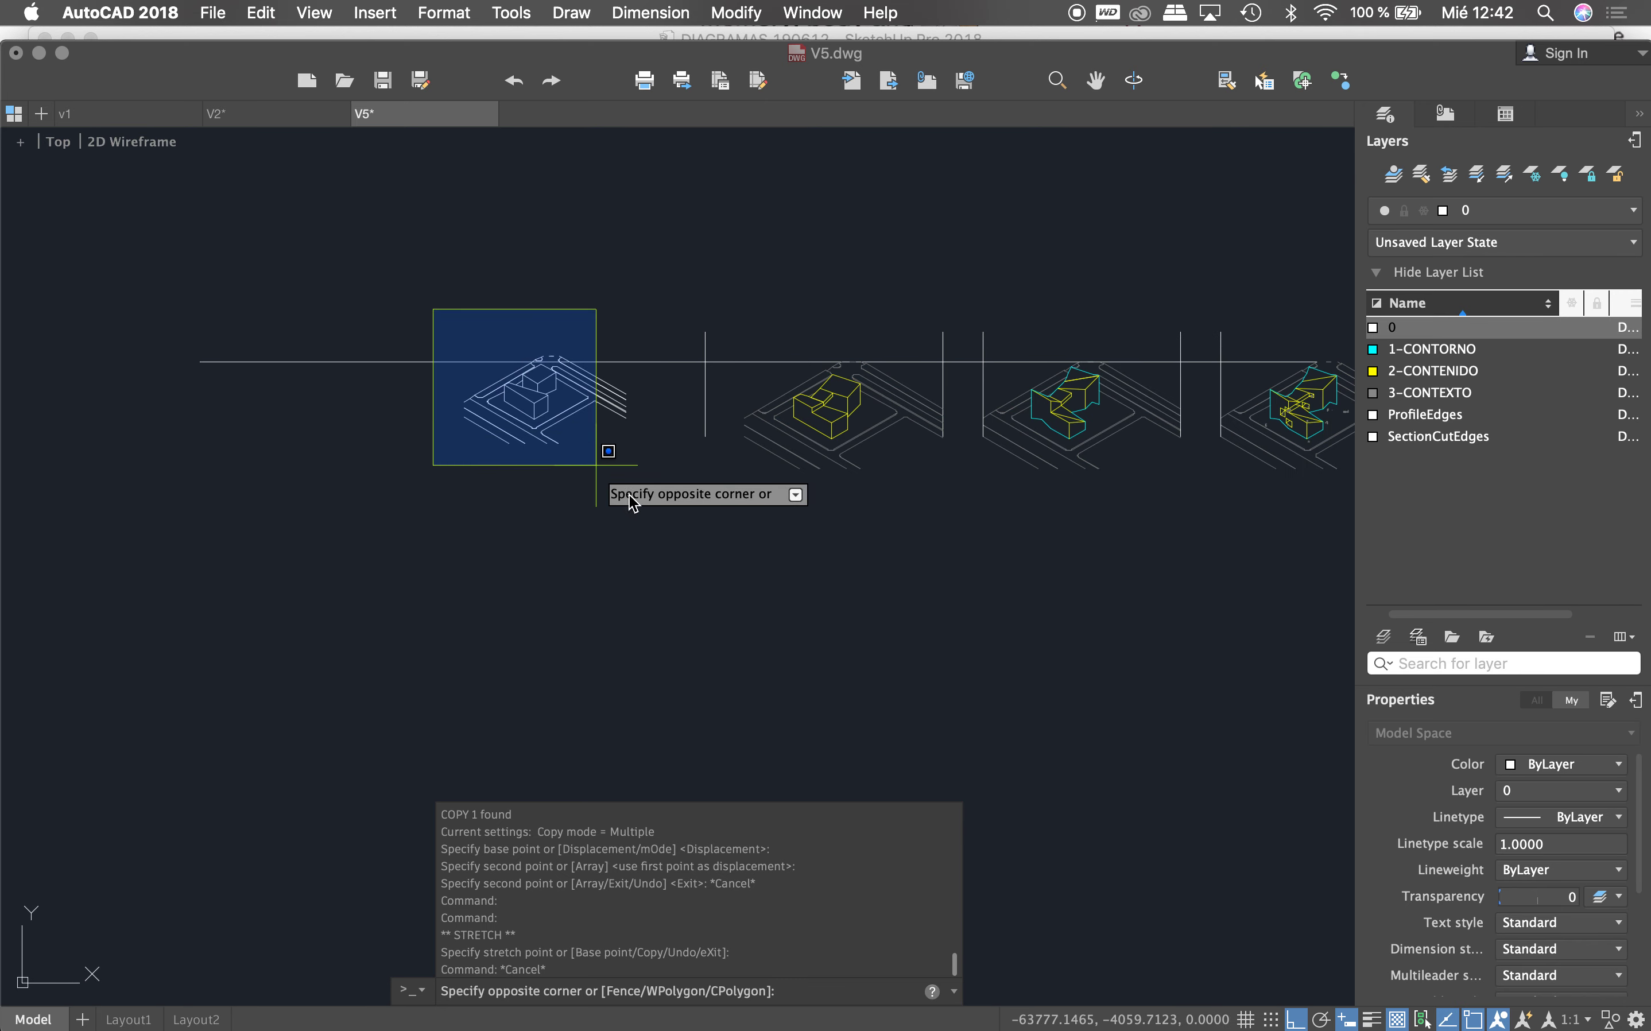
Step: Select the left diagram and begin measuring from its box corner, then cancel
left_click(652, 505)
scroll(539, 410, "up", 3)
key("Escape")
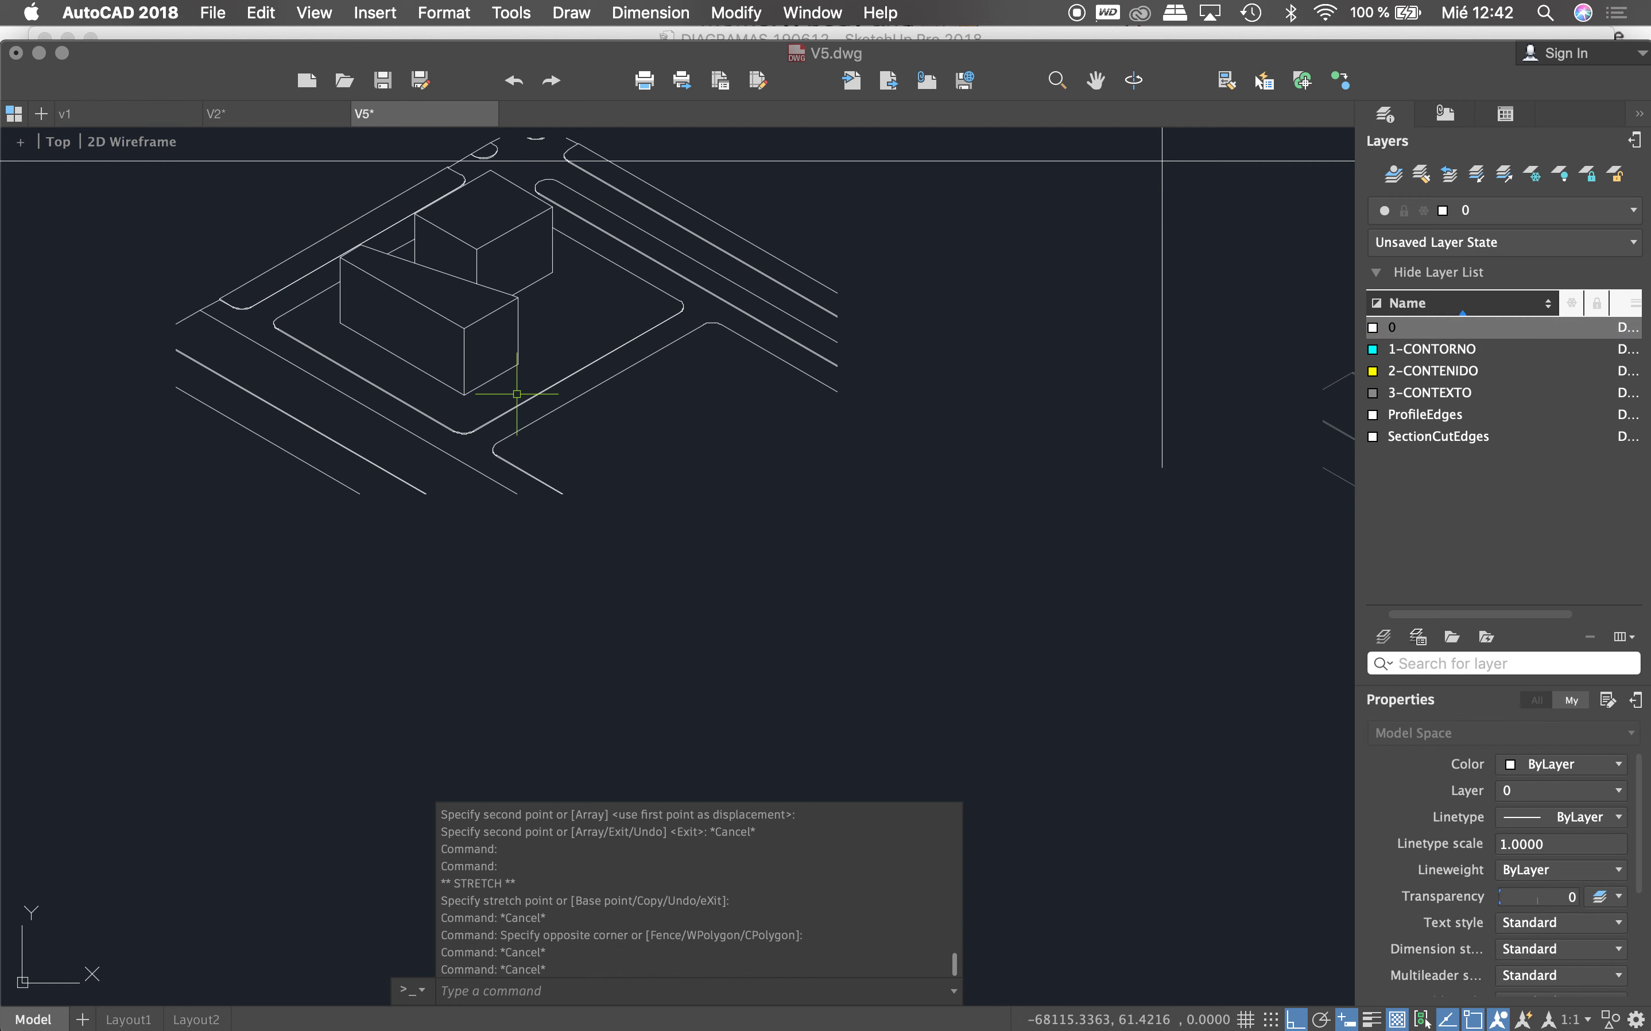
type("Di")
key("Return")
left_click(465, 328)
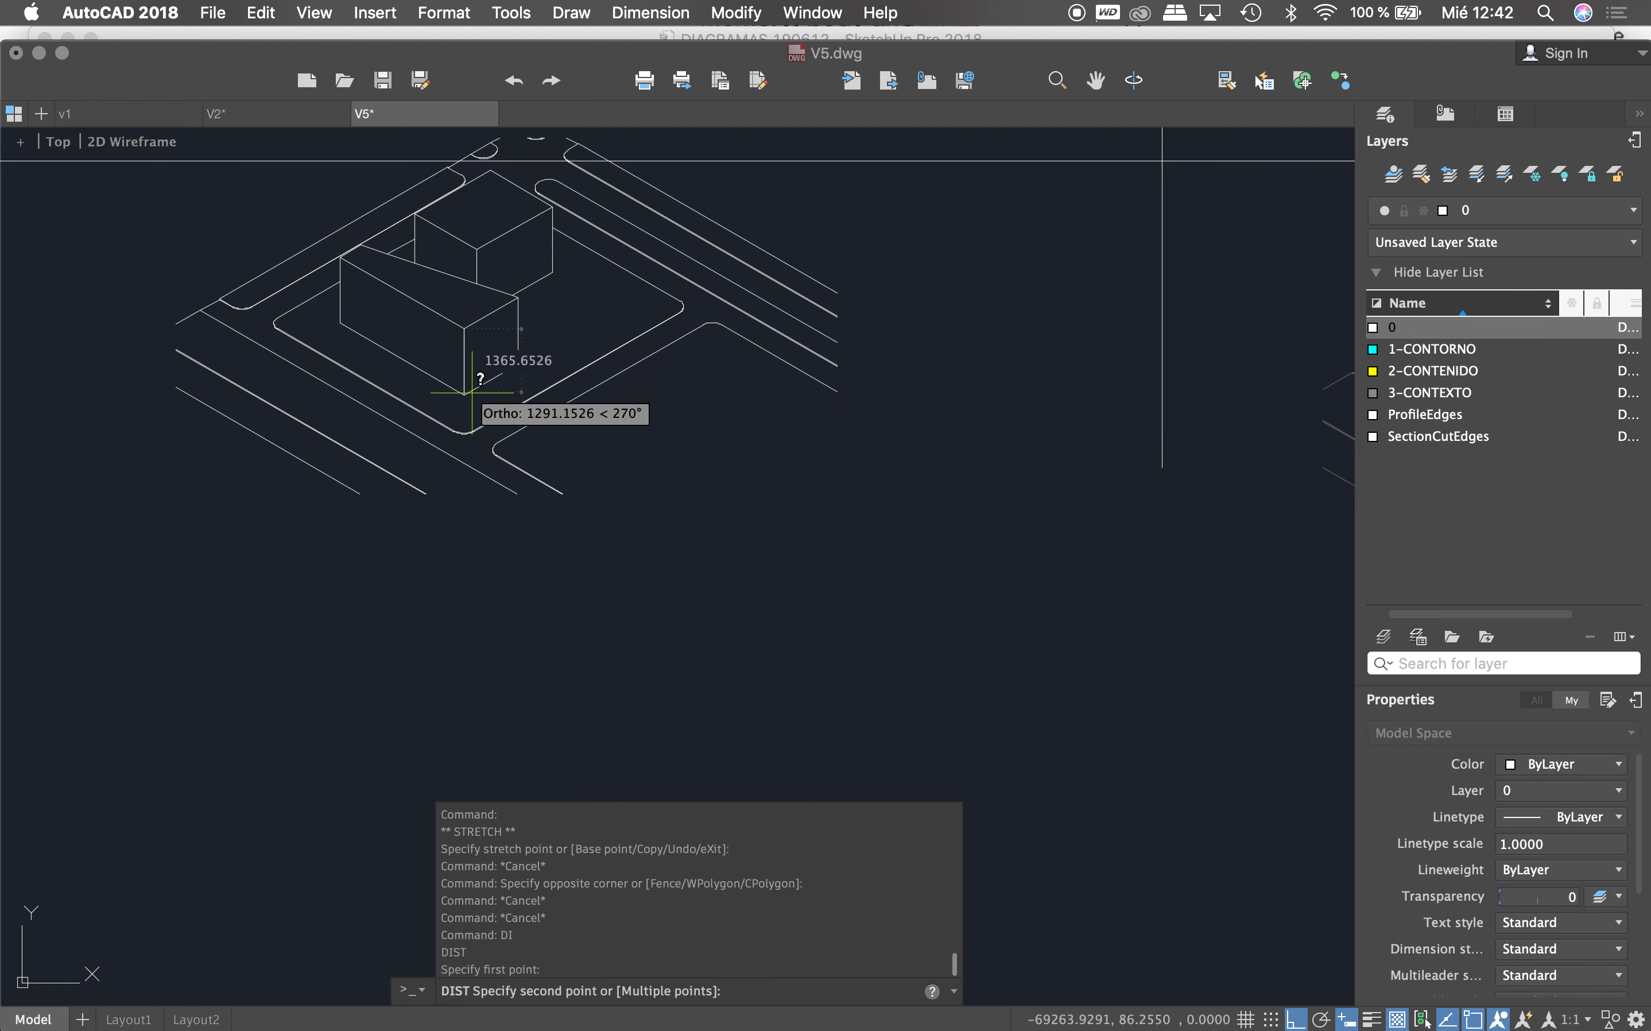
key("Escape")
key("Escape")
scroll(465, 395, "down", 4)
key("Escape")
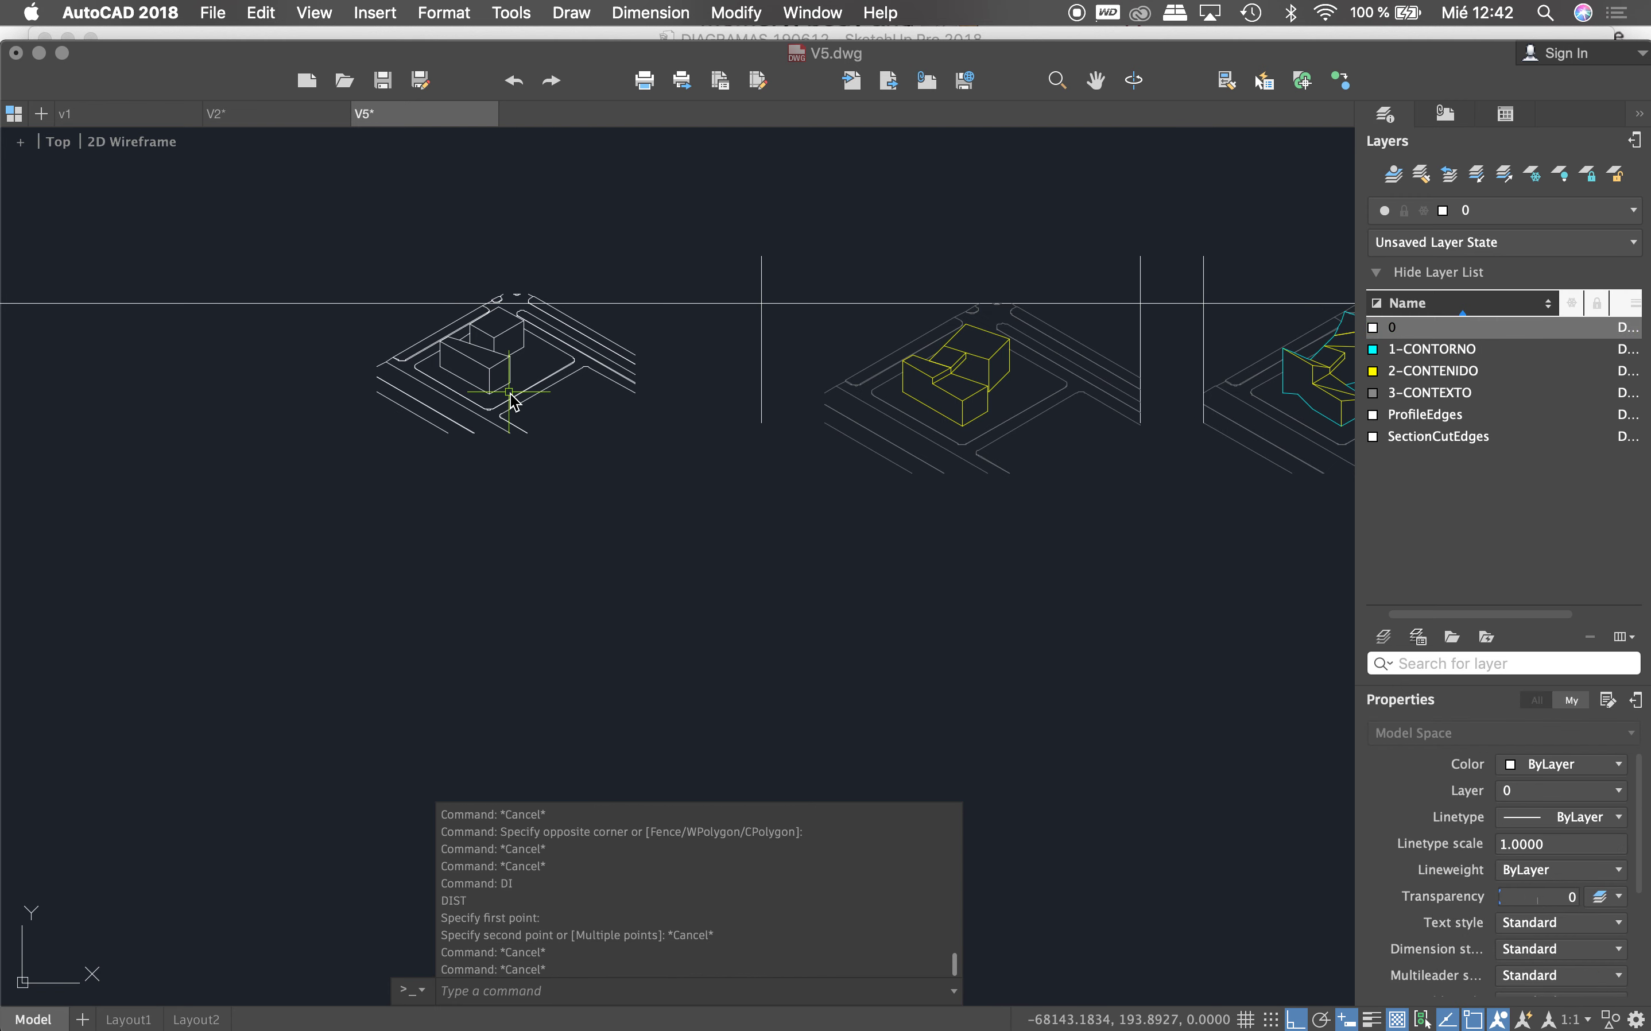
Step: Scale the 296-object left diagram by reference to a new length of 1400
left_click(332, 236)
left_click(709, 504)
key("Return")
left_click(489, 394)
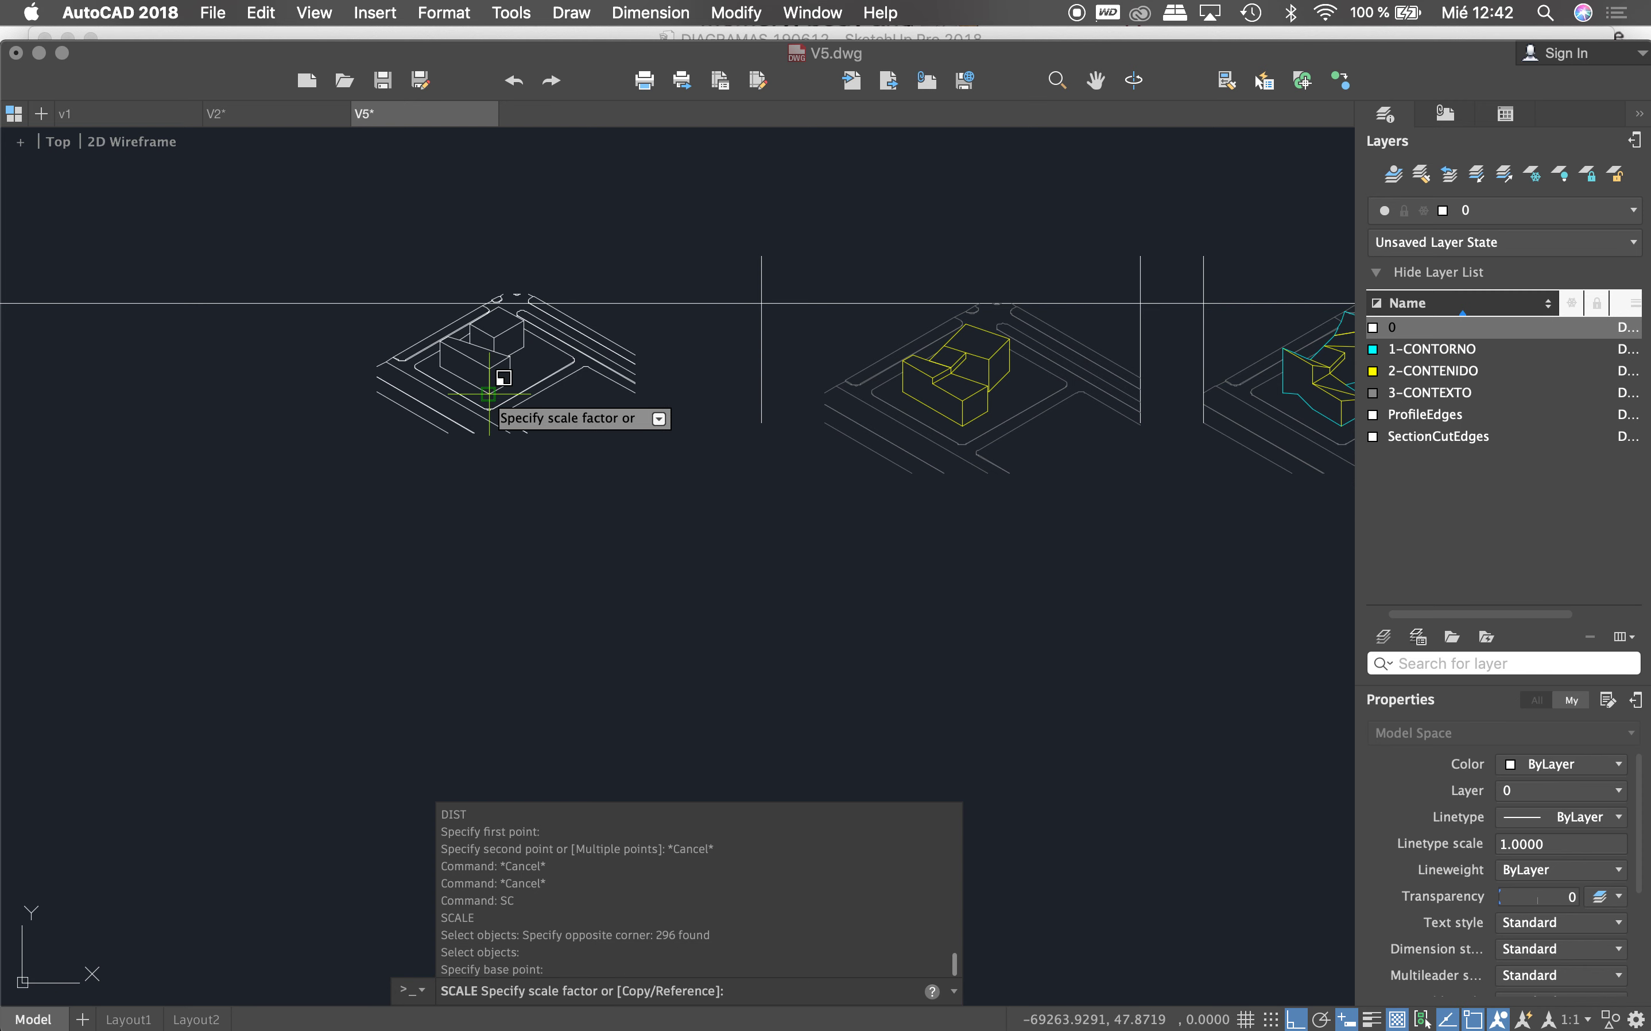
type("R")
key("Return")
left_click(489, 394)
type("1400")
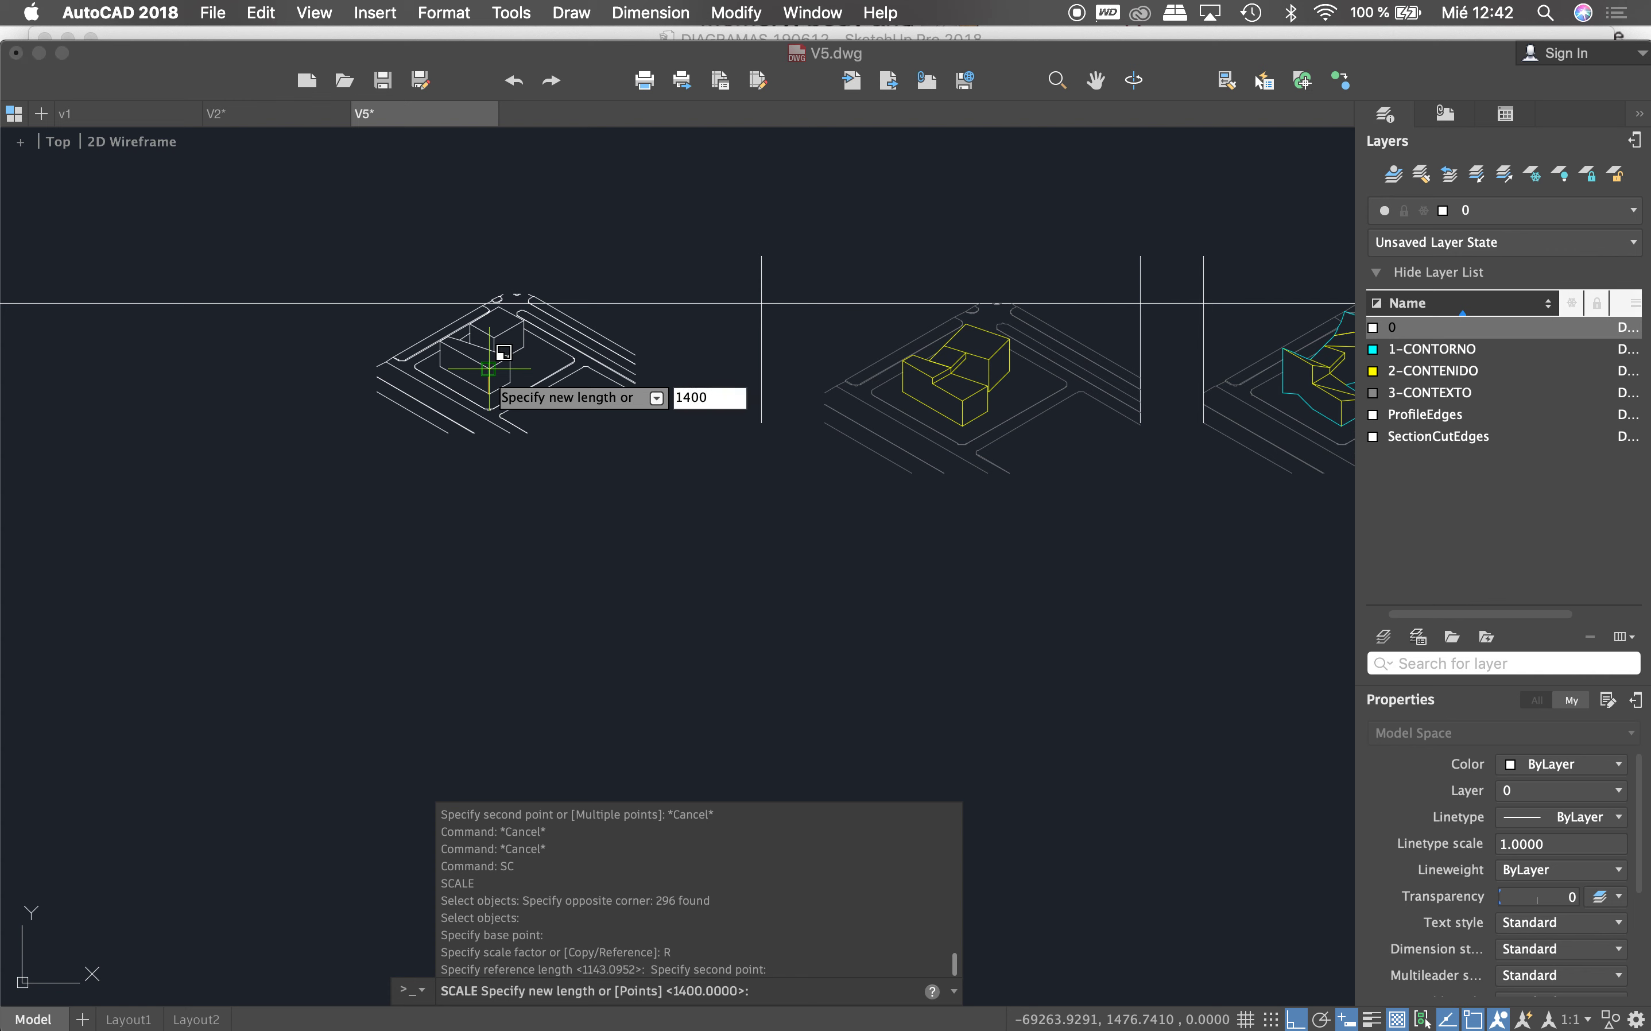
key("Return")
Step: Move the rescaled diagram, reusing the previous selection, rightward toward the row
type("M")
key("Return")
type("P")
key("Return")
key("Return")
left_click(634, 355)
left_click(758, 351)
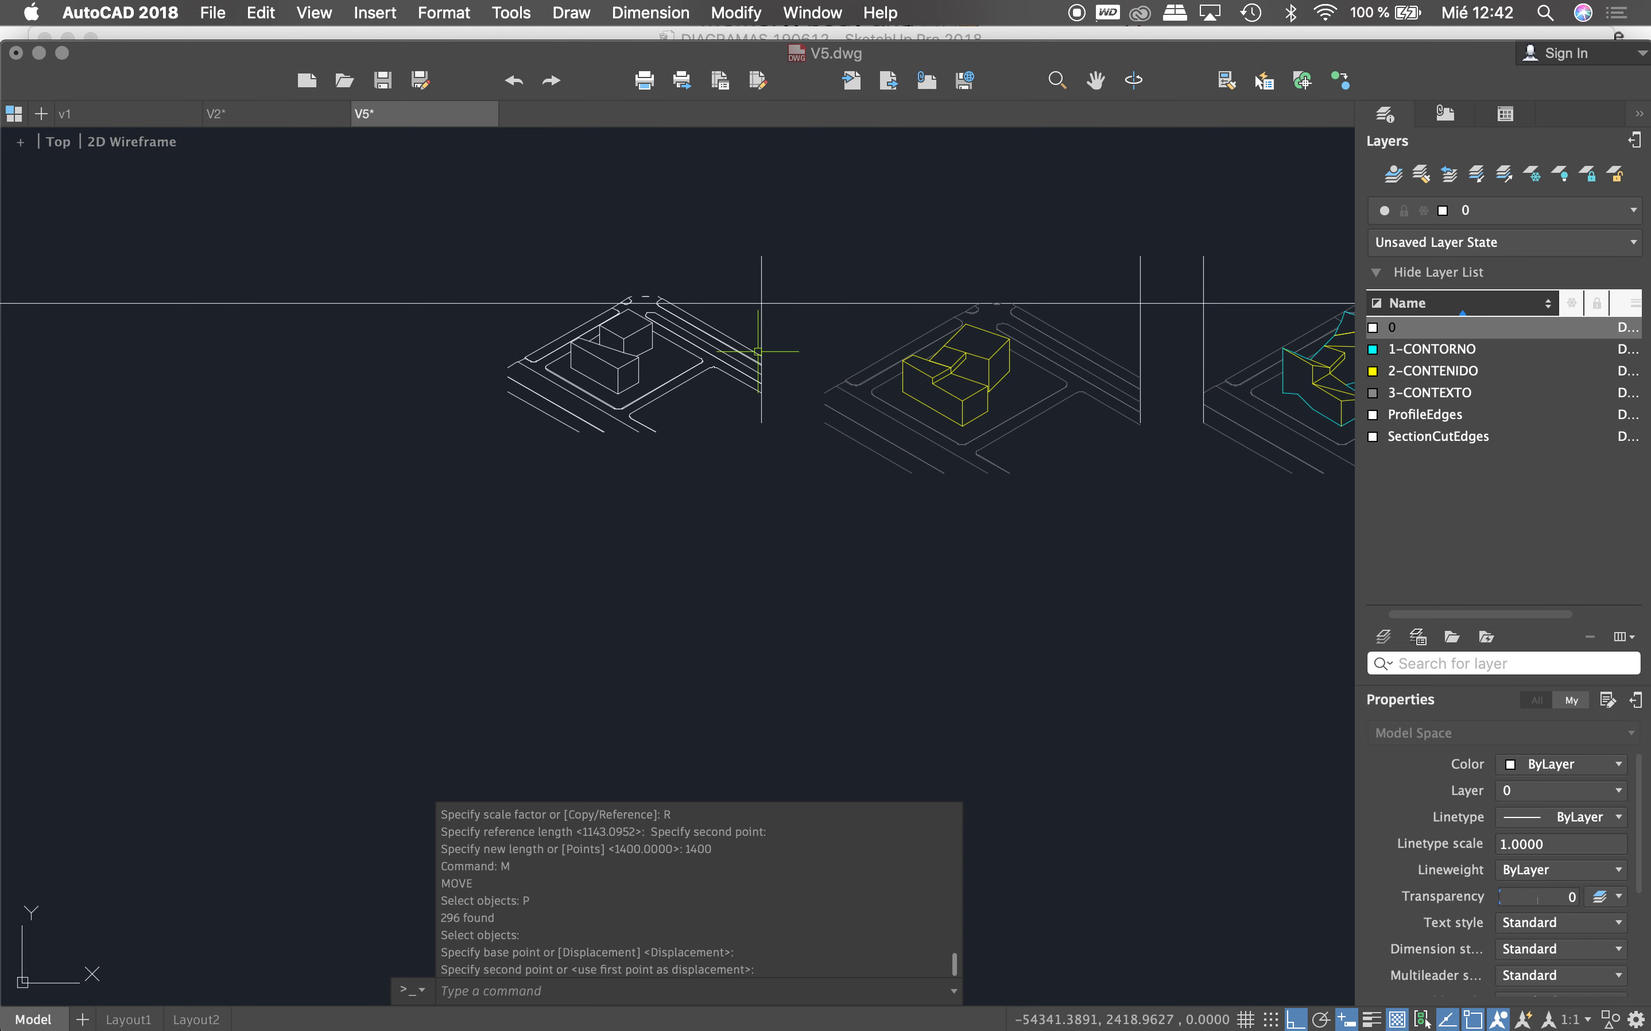
Step: Move the diagram again so it aligns with the horizontal line
type("M")
key("Return")
type("P")
key("Return")
scroll(723, 354, "up", 10)
key("Return")
left_click(730, 345)
scroll(743, 382, "down", 3)
left_click(736, 411)
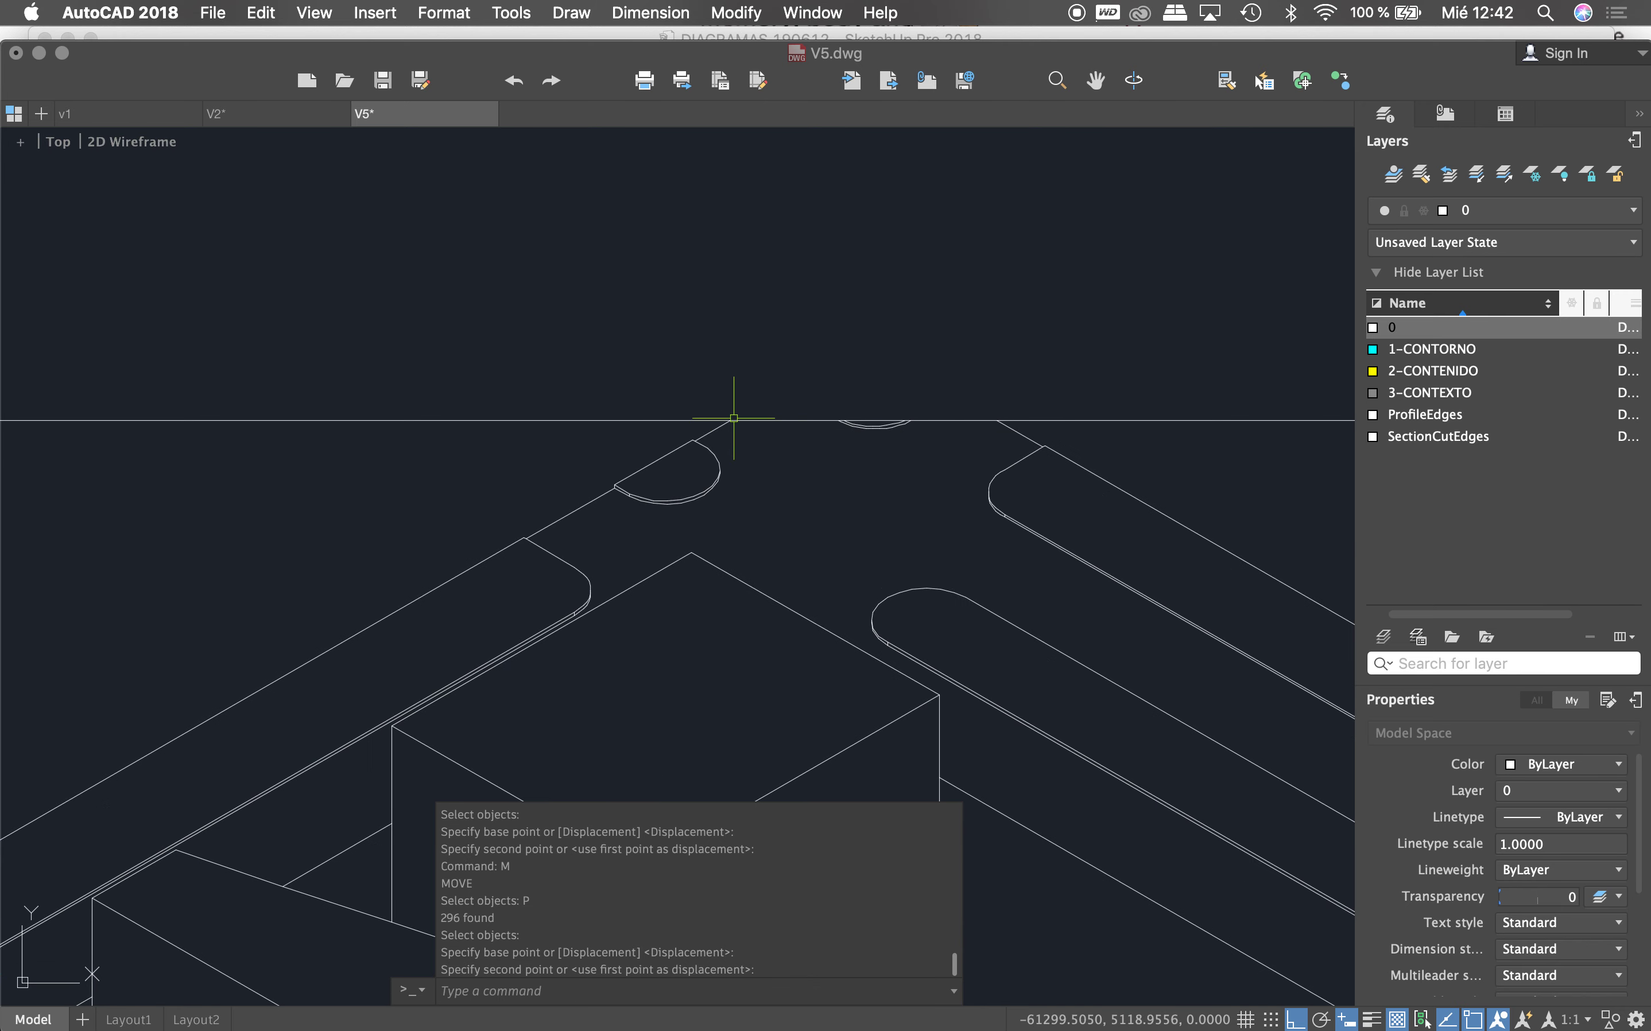
scroll(681, 396, "down", 3)
scroll(675, 385, "down", 5)
key("Escape")
key("Escape")
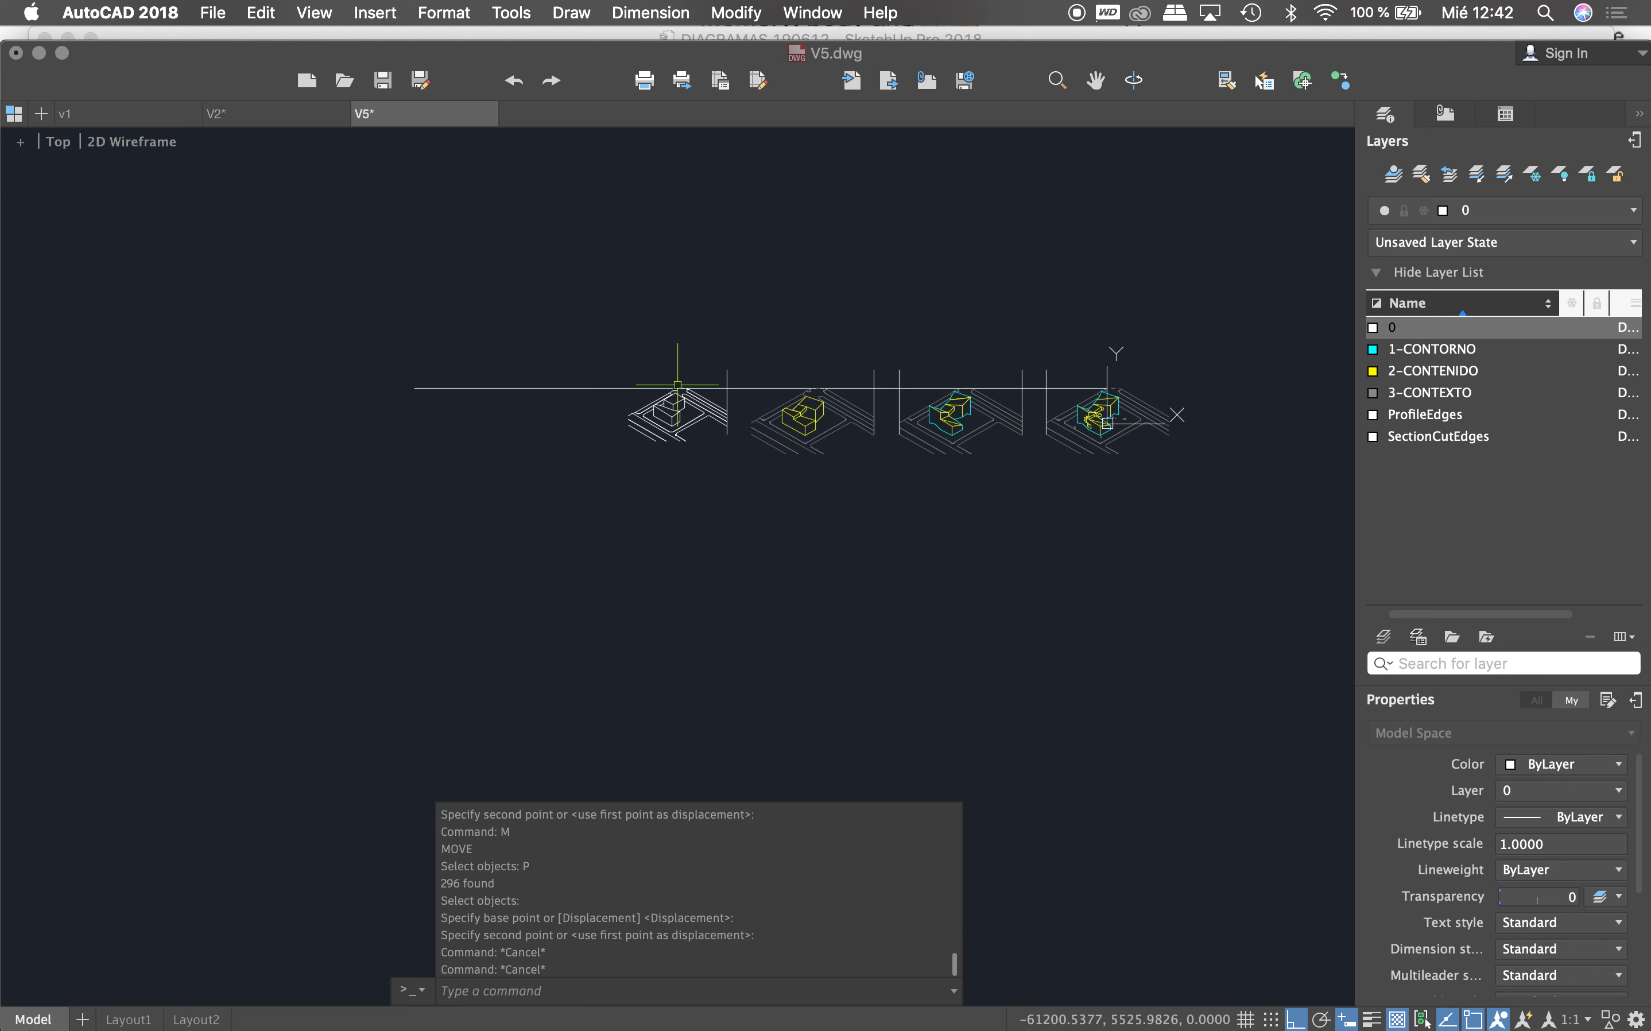
type("MA")
key("Return")
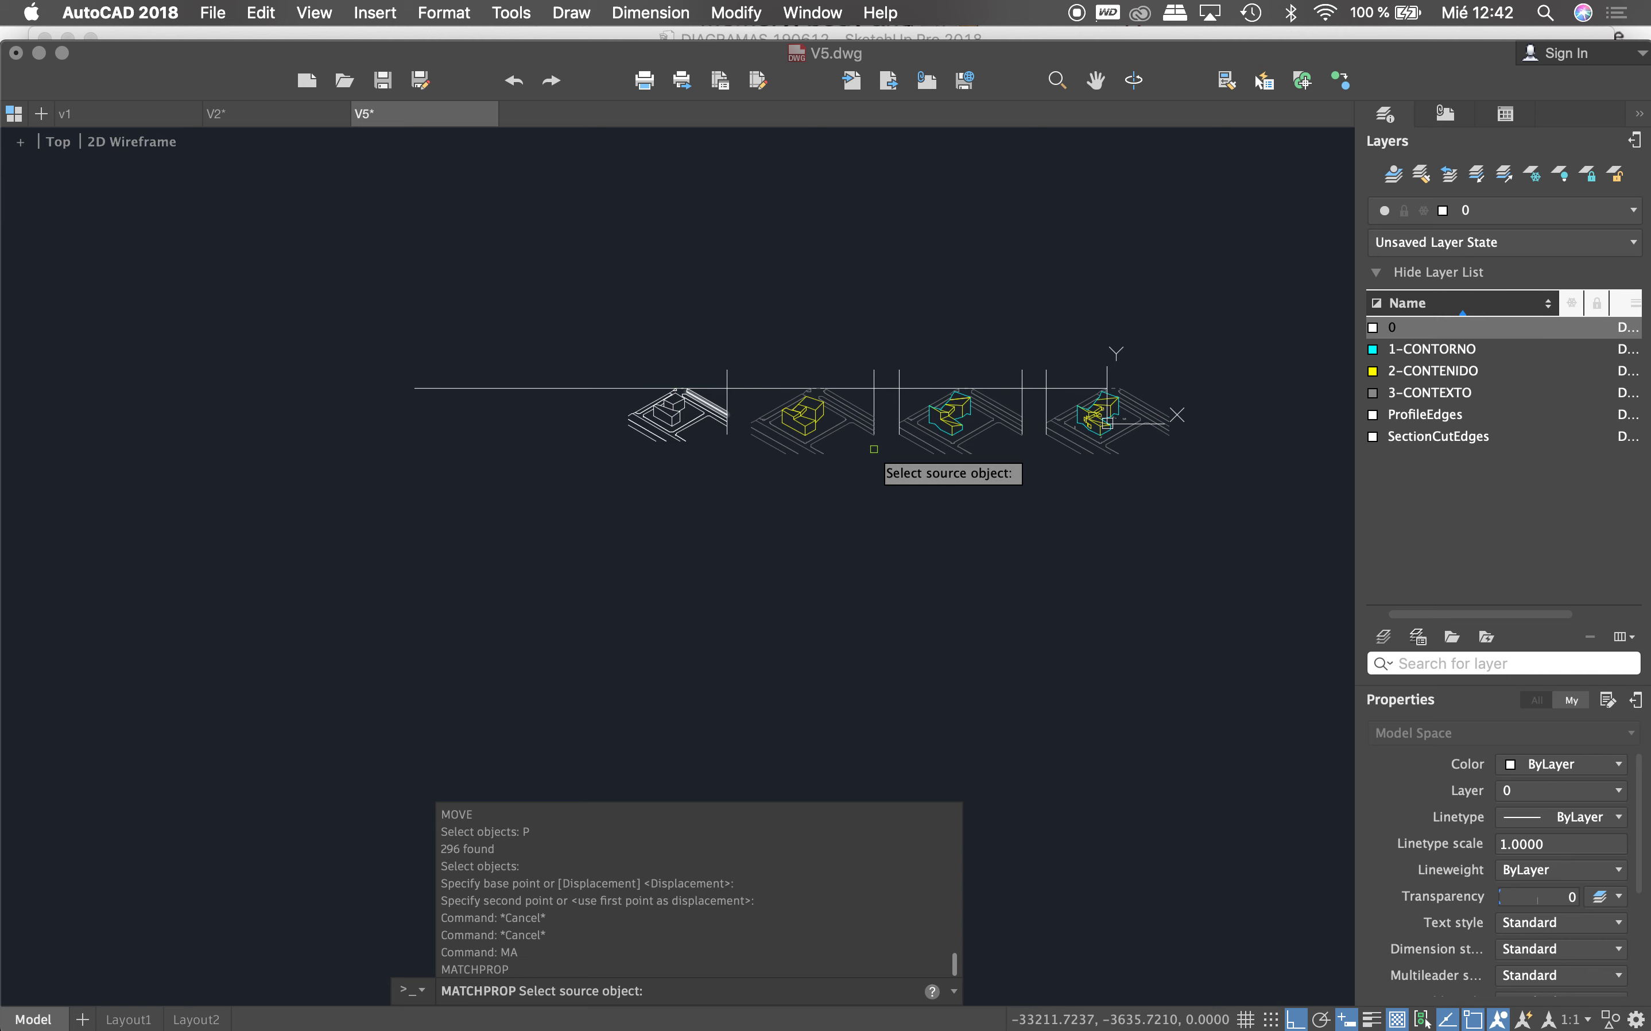
Step: Match properties from a source object onto the left diagram, then cancel
left_click(887, 447)
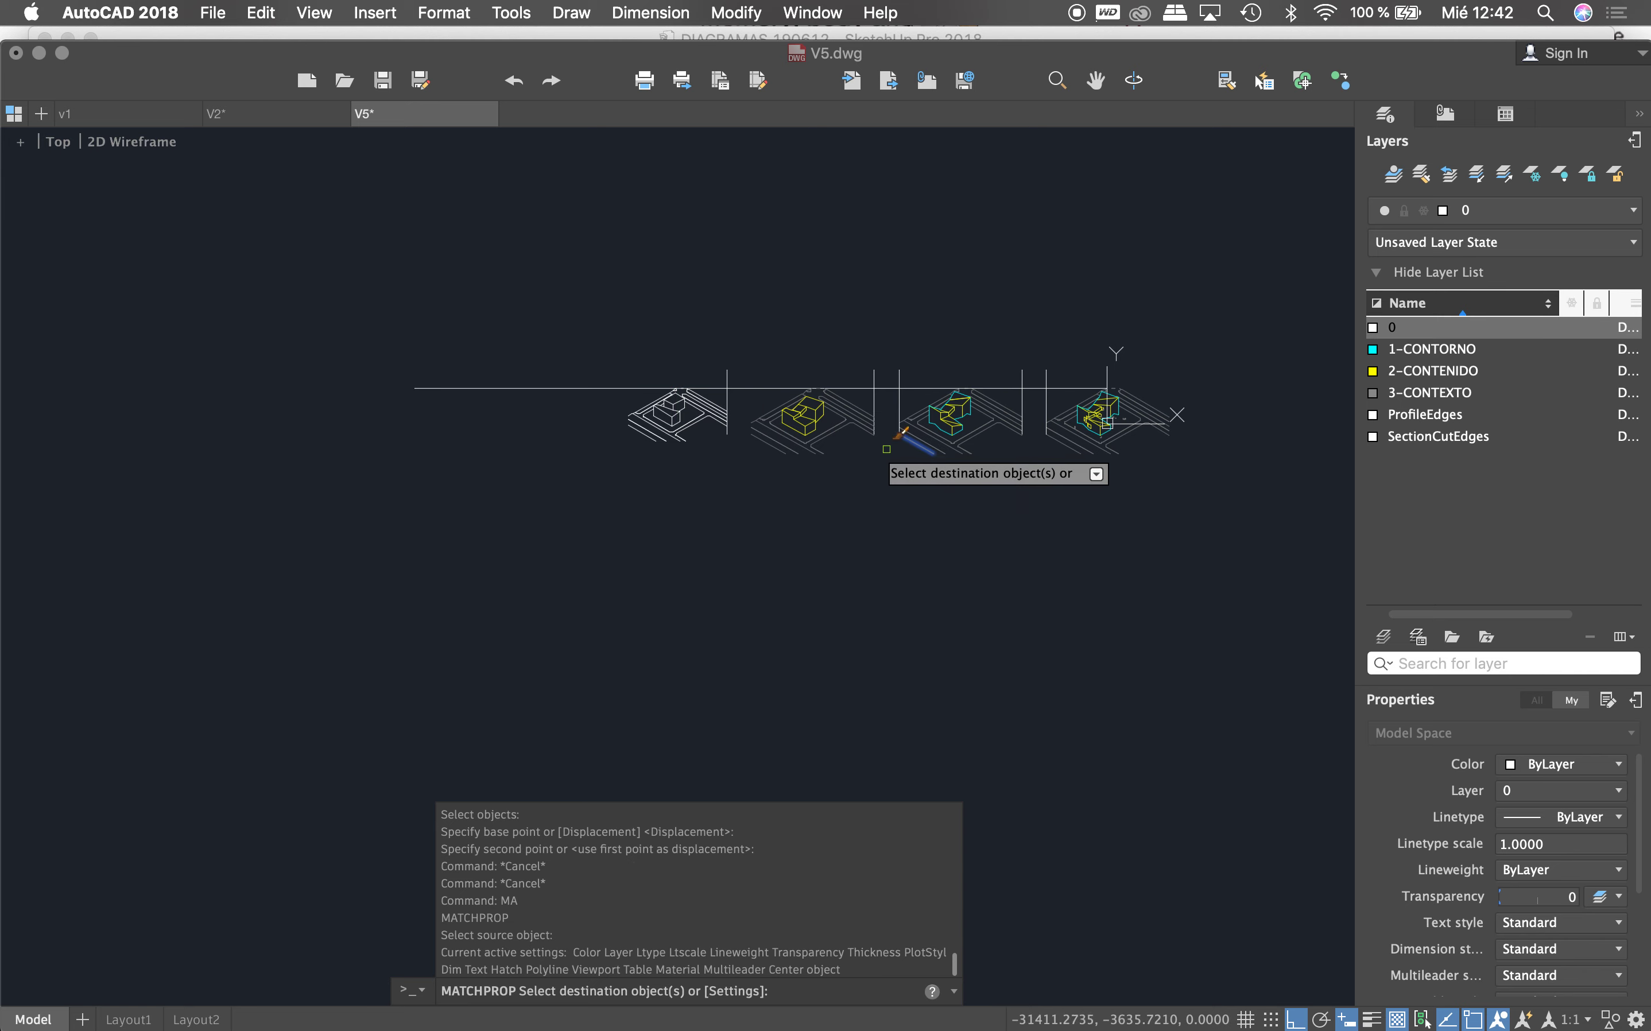
left_click(611, 381)
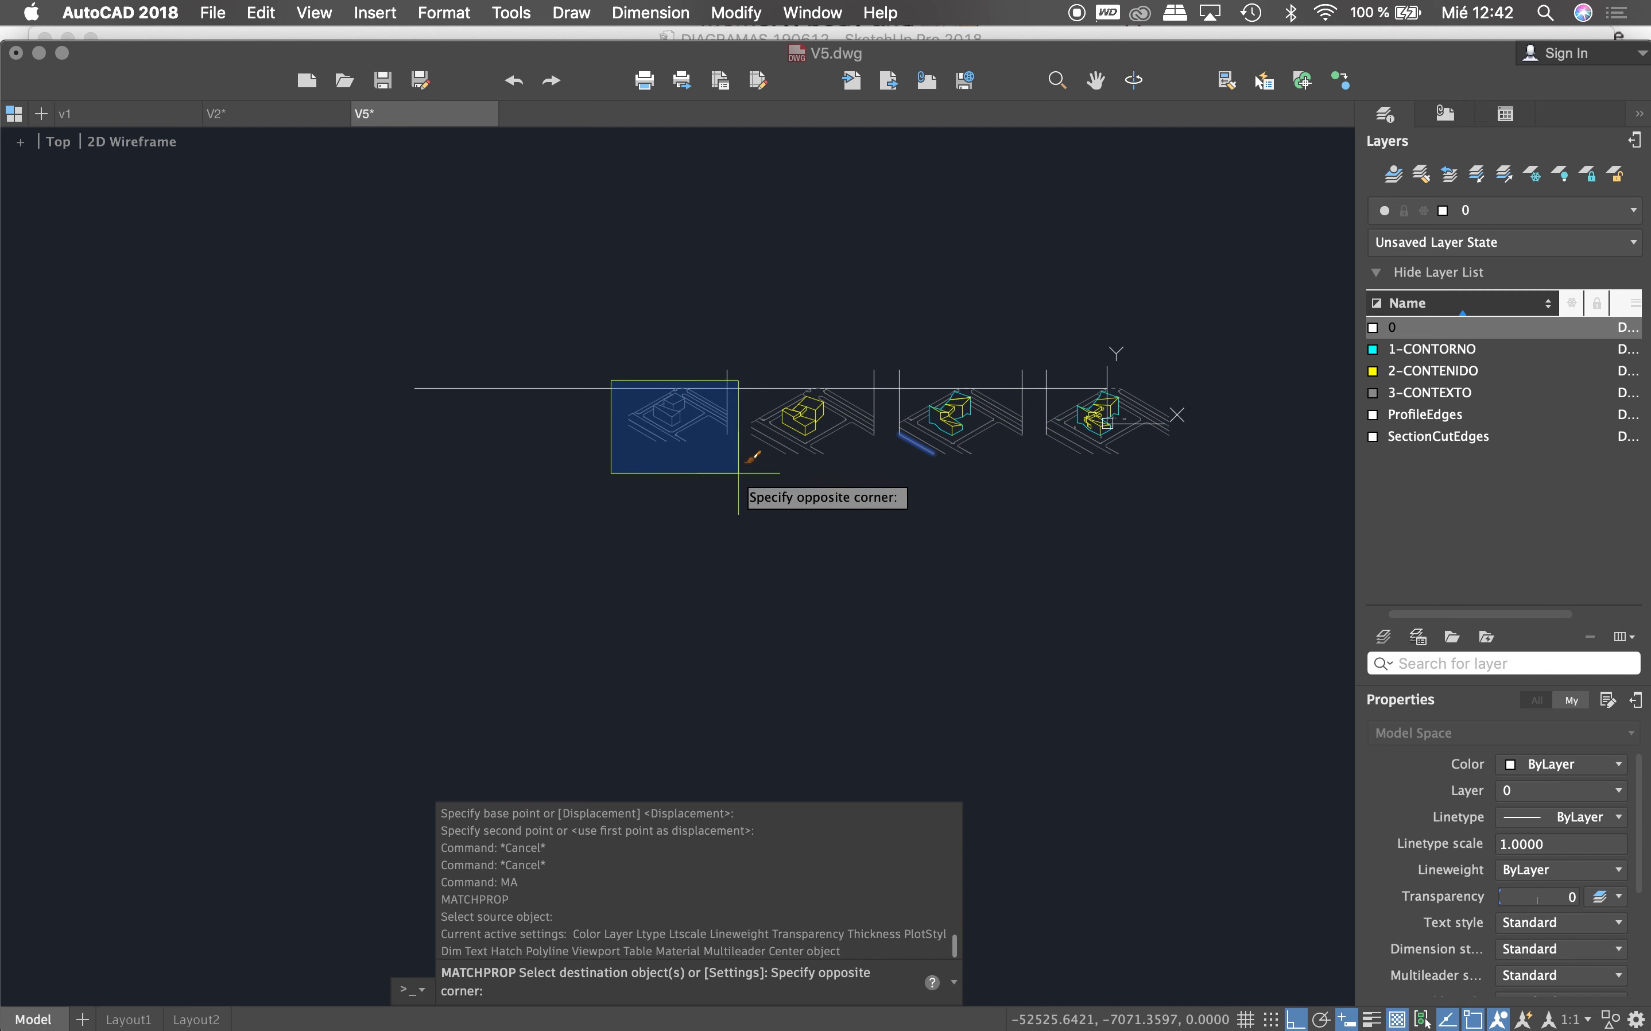
left_click(731, 450)
scroll(730, 451, "up", 5)
key("Escape")
key("Escape")
Step: Make the front building's edges yellow, matching the neighbouring diagram's yellow building
type("MA")
key("Return")
scroll(733, 452, "down", 5)
left_click(921, 376)
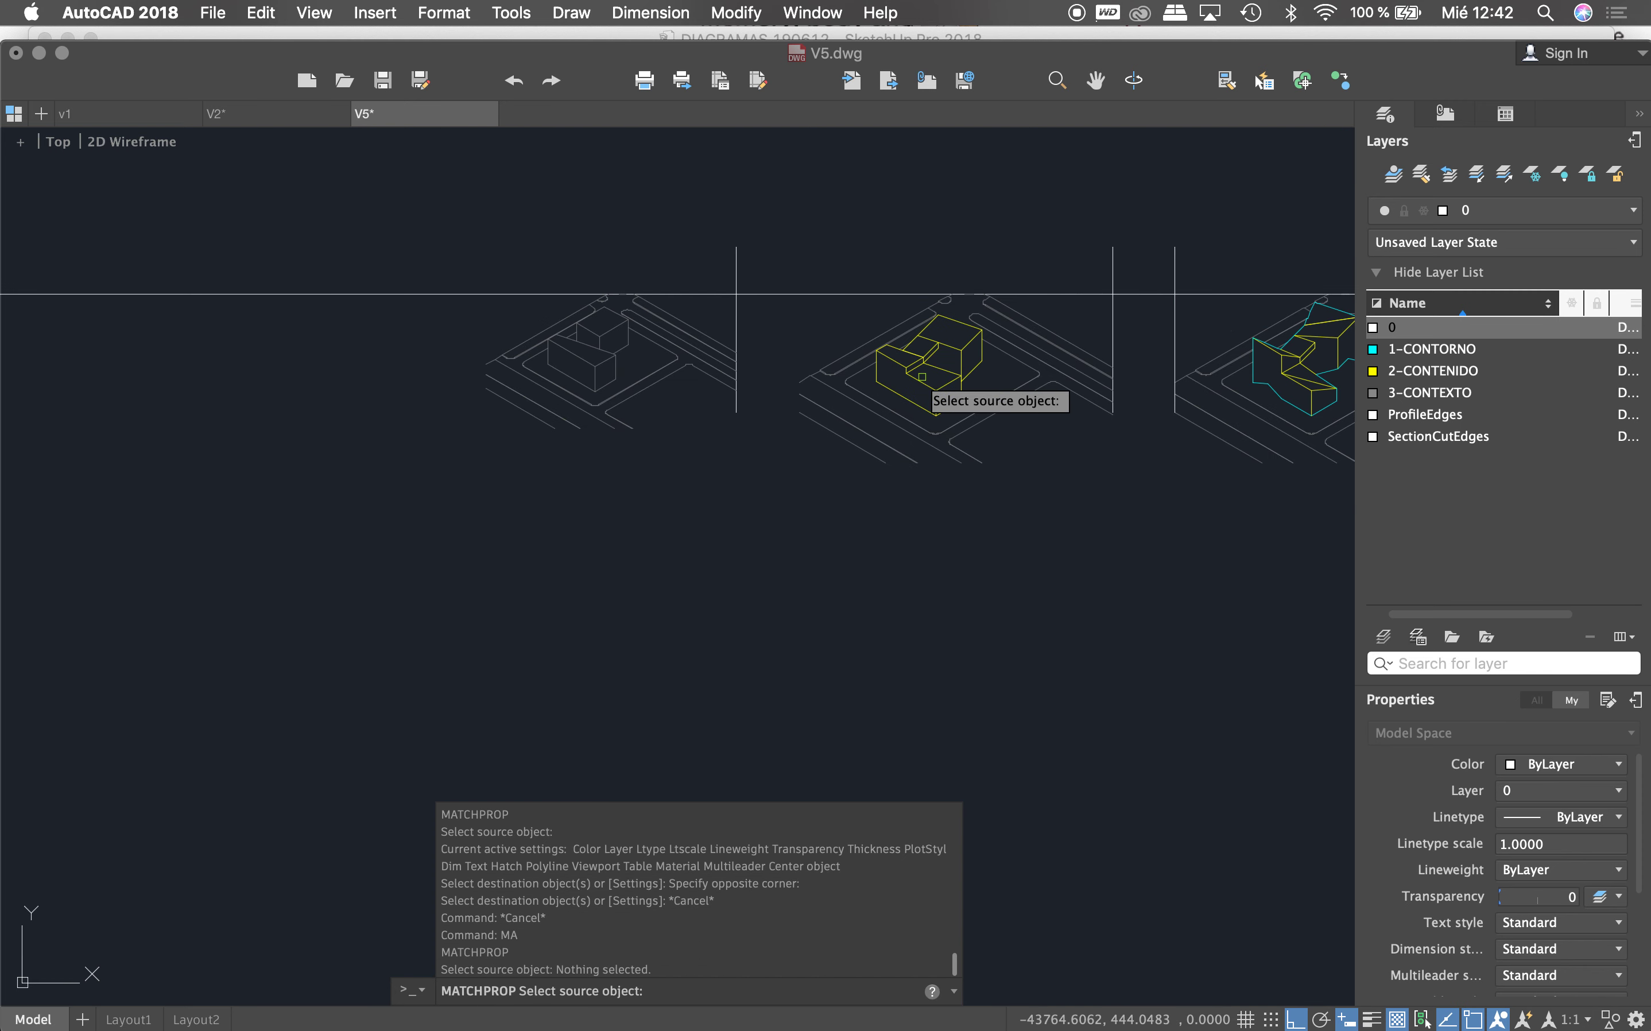
scroll(583, 304, "up", 3)
scroll(581, 328, "up", 3)
left_click(756, 456)
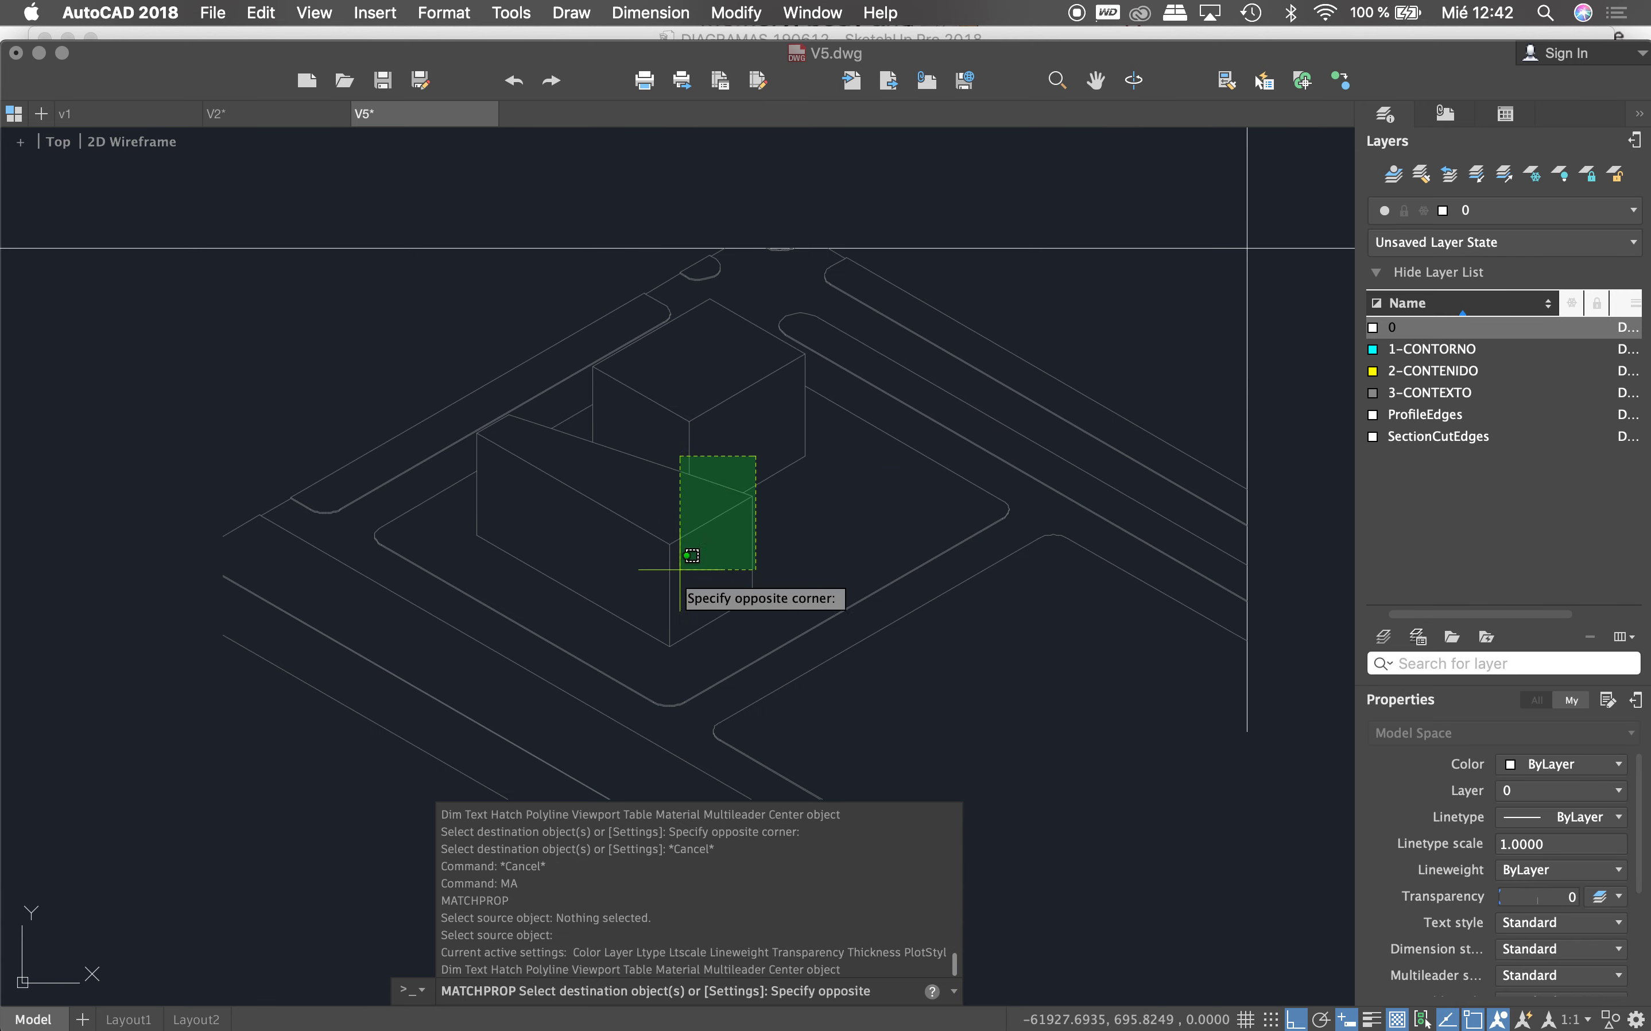
left_click(616, 620)
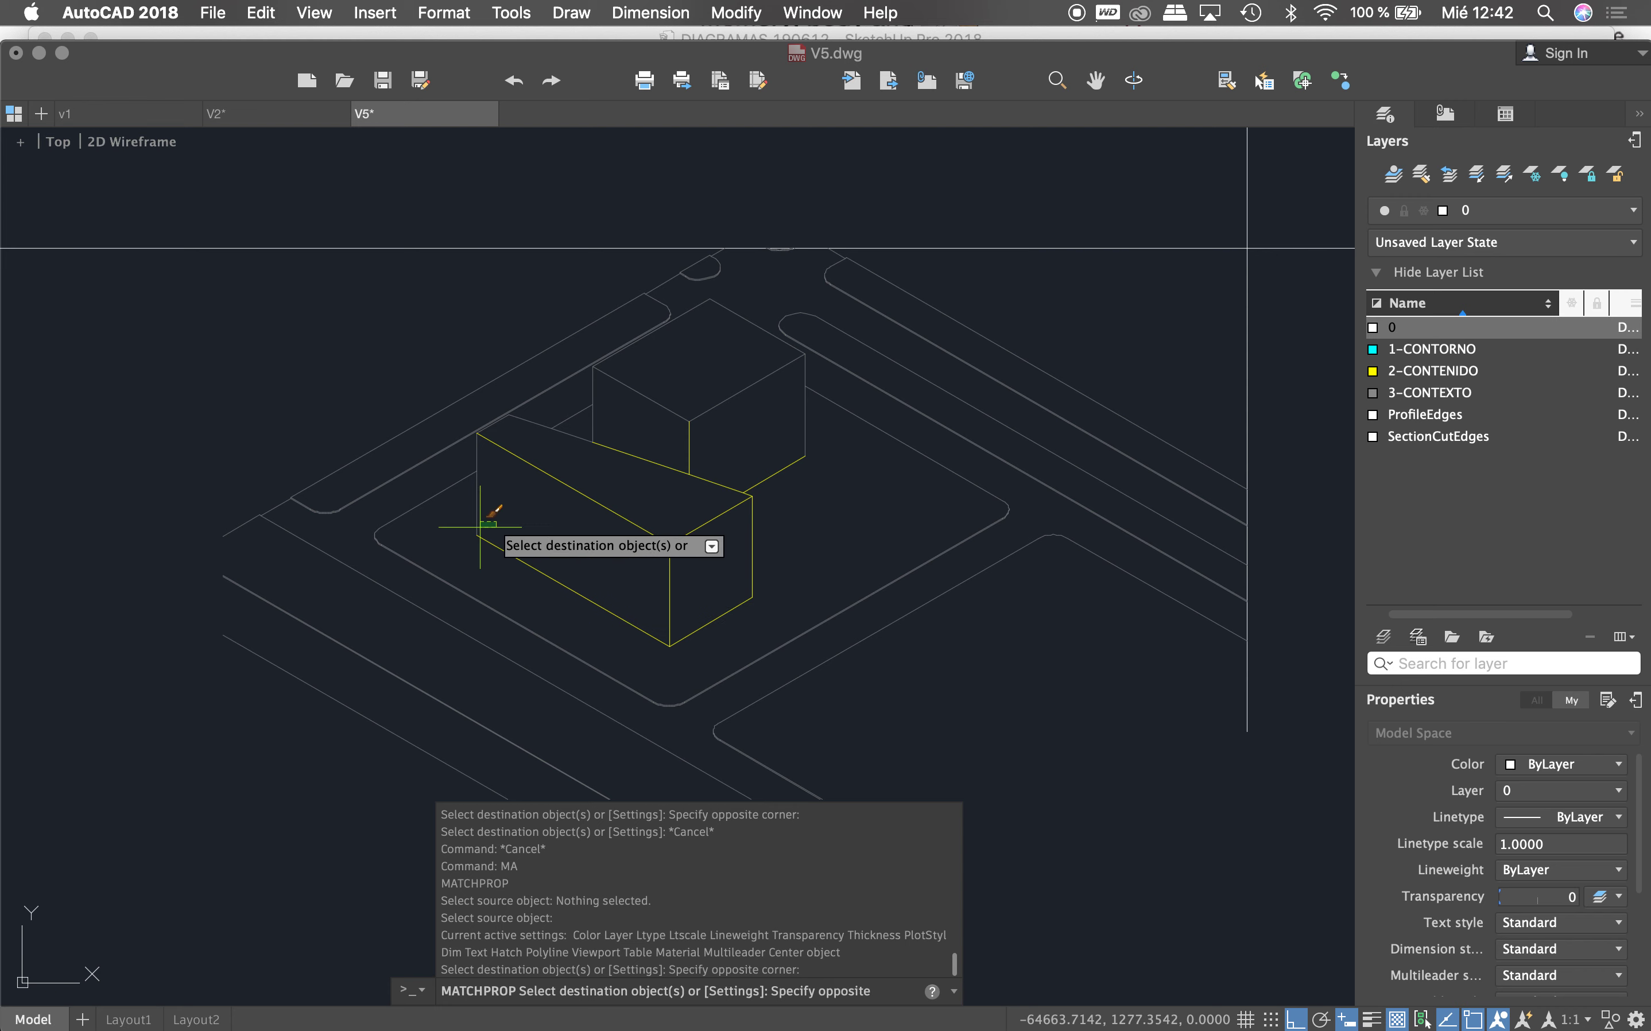
Step: Turn the building's corner edges and top edges yellow
scroll(497, 442, "up", 5)
left_click(431, 399)
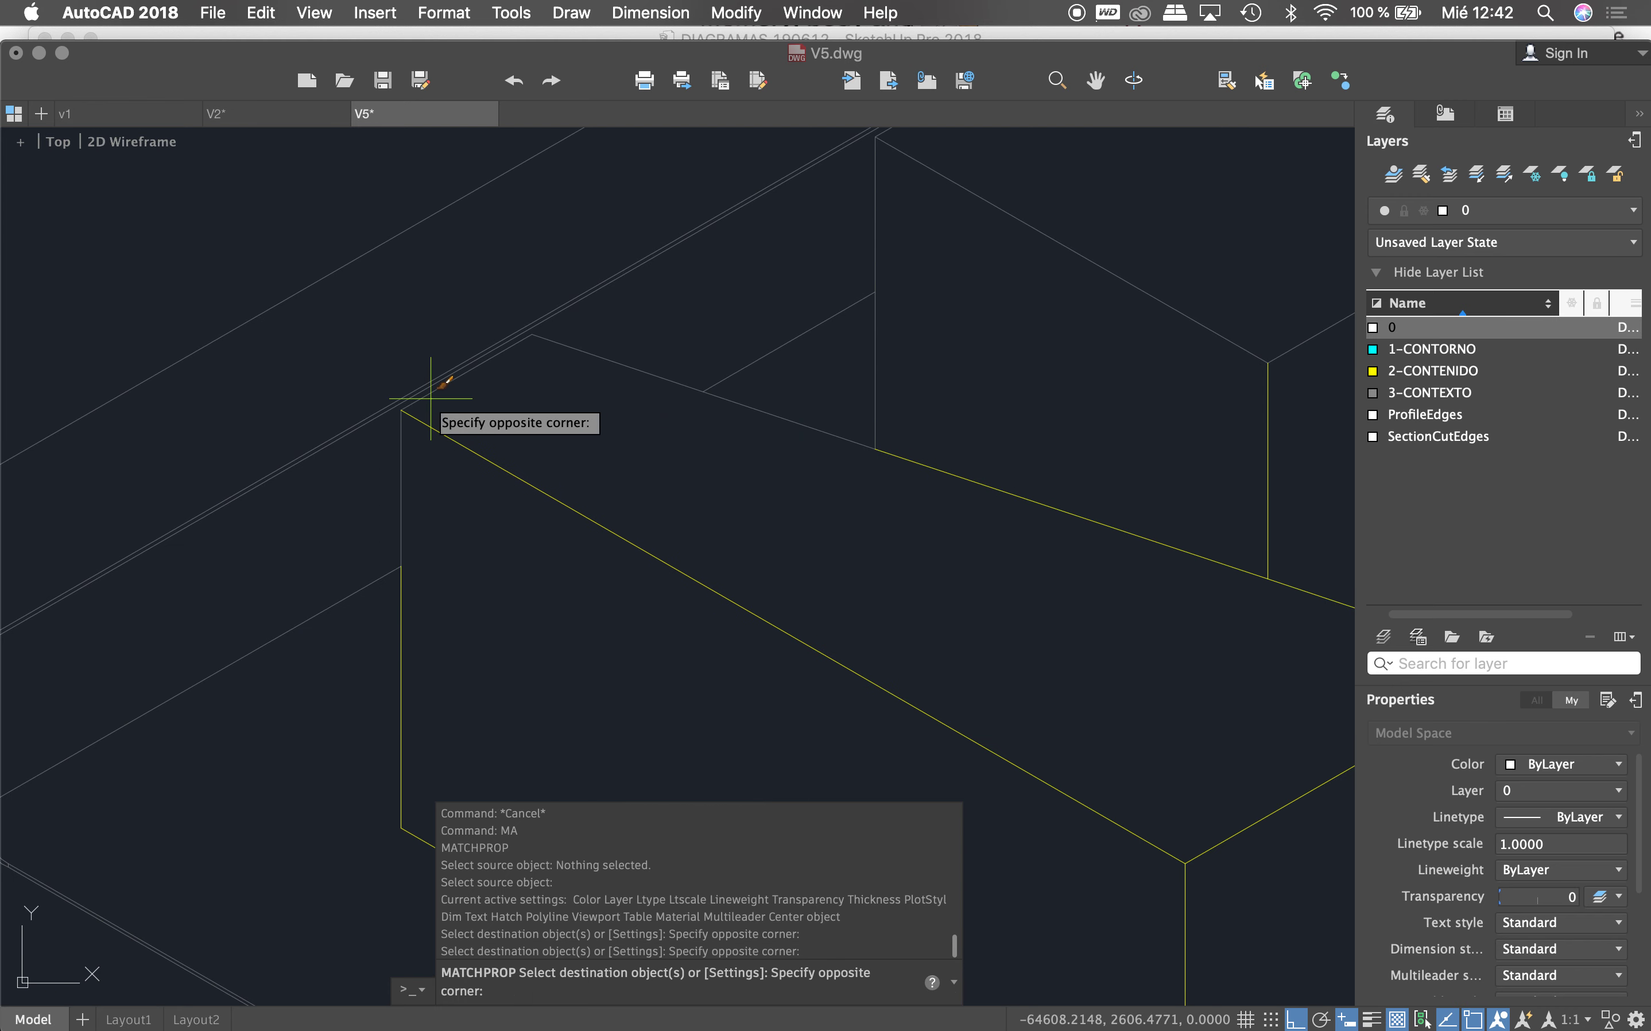
left_click(418, 400)
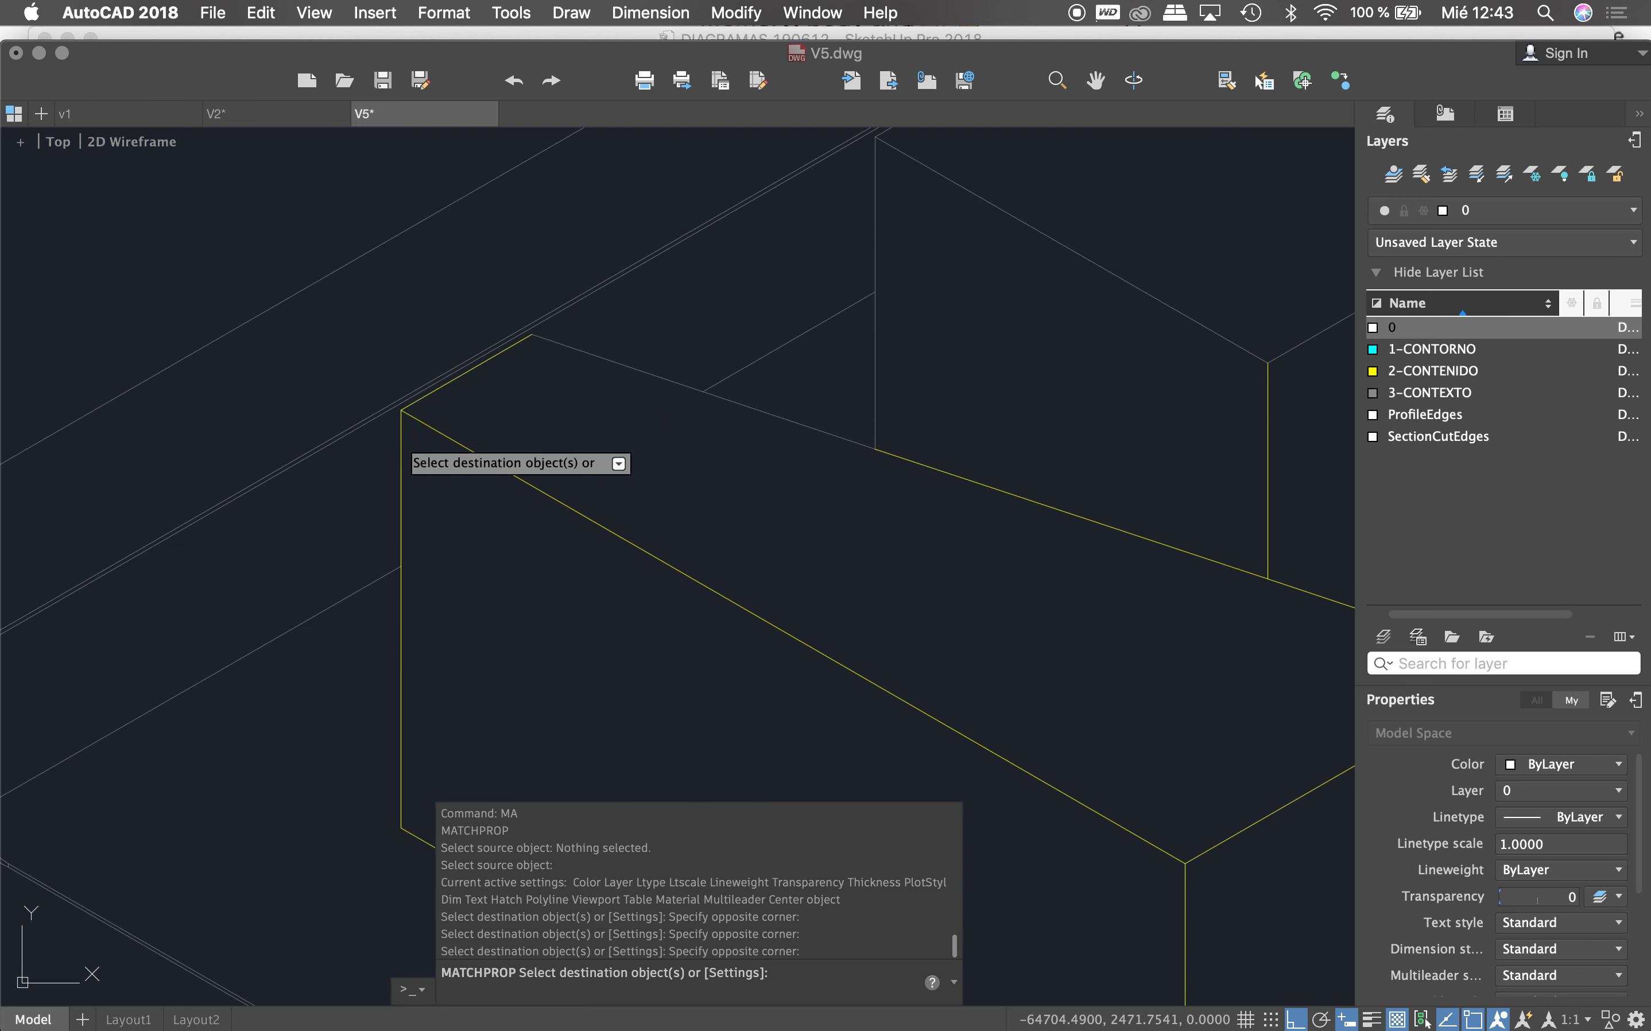
left_click(549, 340)
left_click(743, 393)
Step: Turn the back box's vertical and top edges and remaining building edges yellow
scroll(845, 471, "down", 3)
left_click(855, 380)
left_click(992, 261)
left_click(1063, 249)
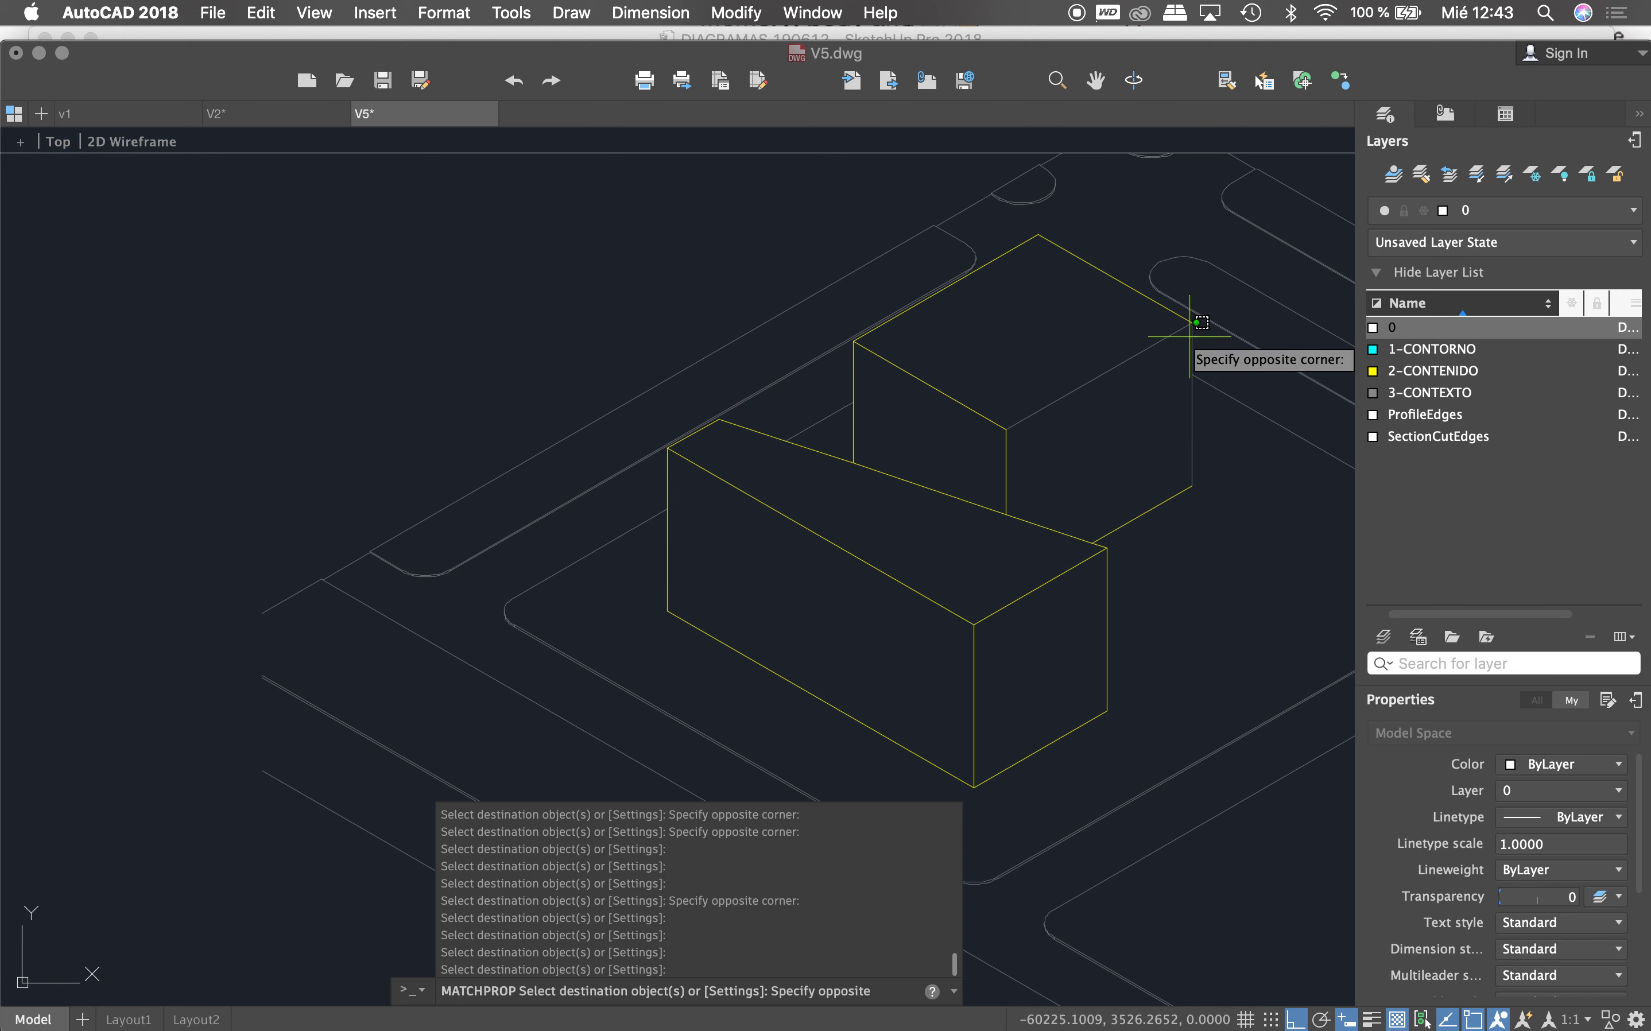
left_click(1179, 375)
scroll(1202, 417, "down", 10)
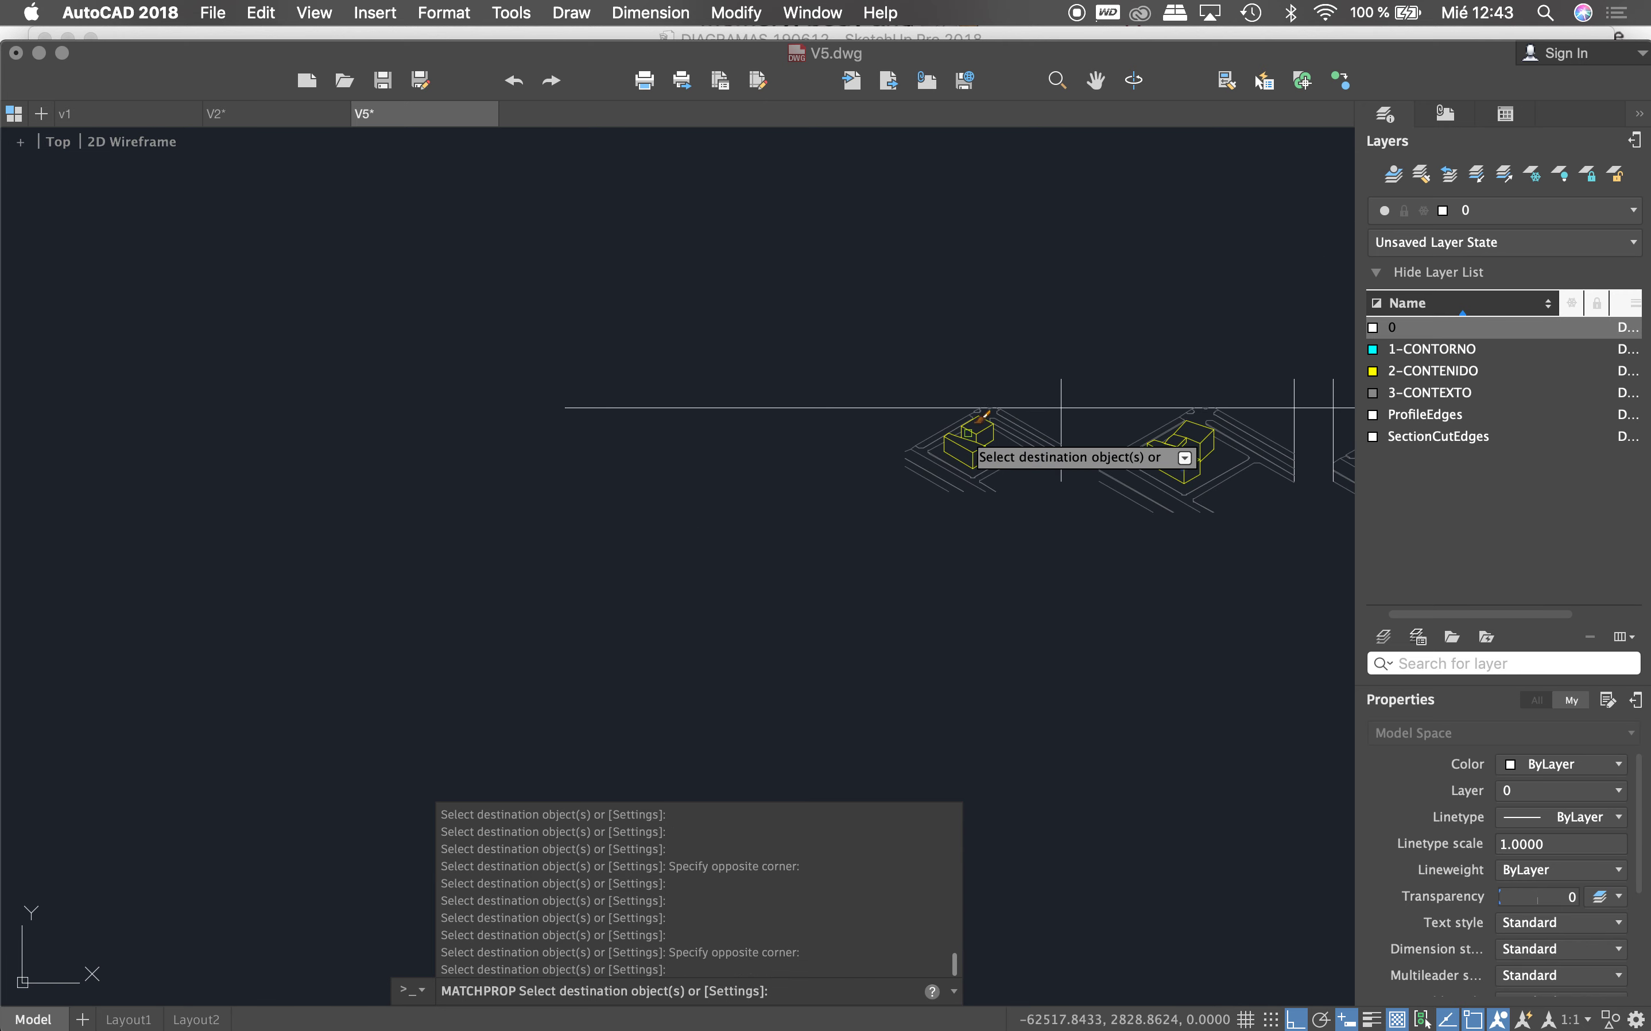
key("Return")
scroll(728, 450, "down", 3)
scroll(896, 487, "up", 5)
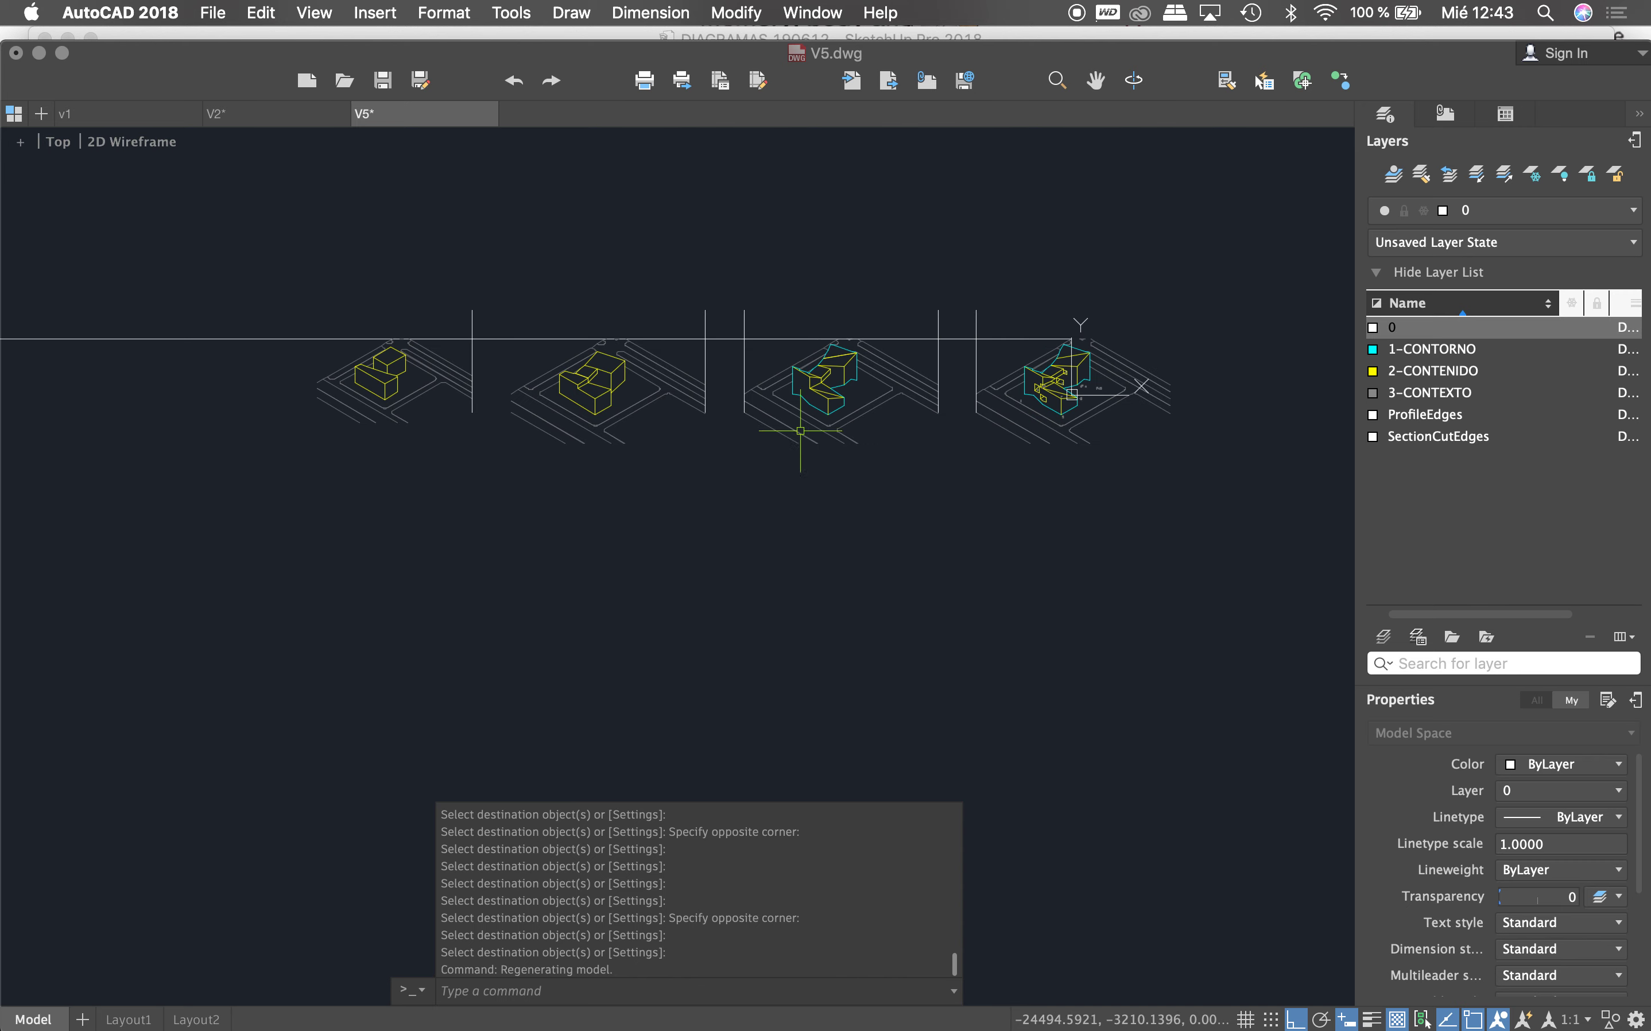
type("MA")
key("Return")
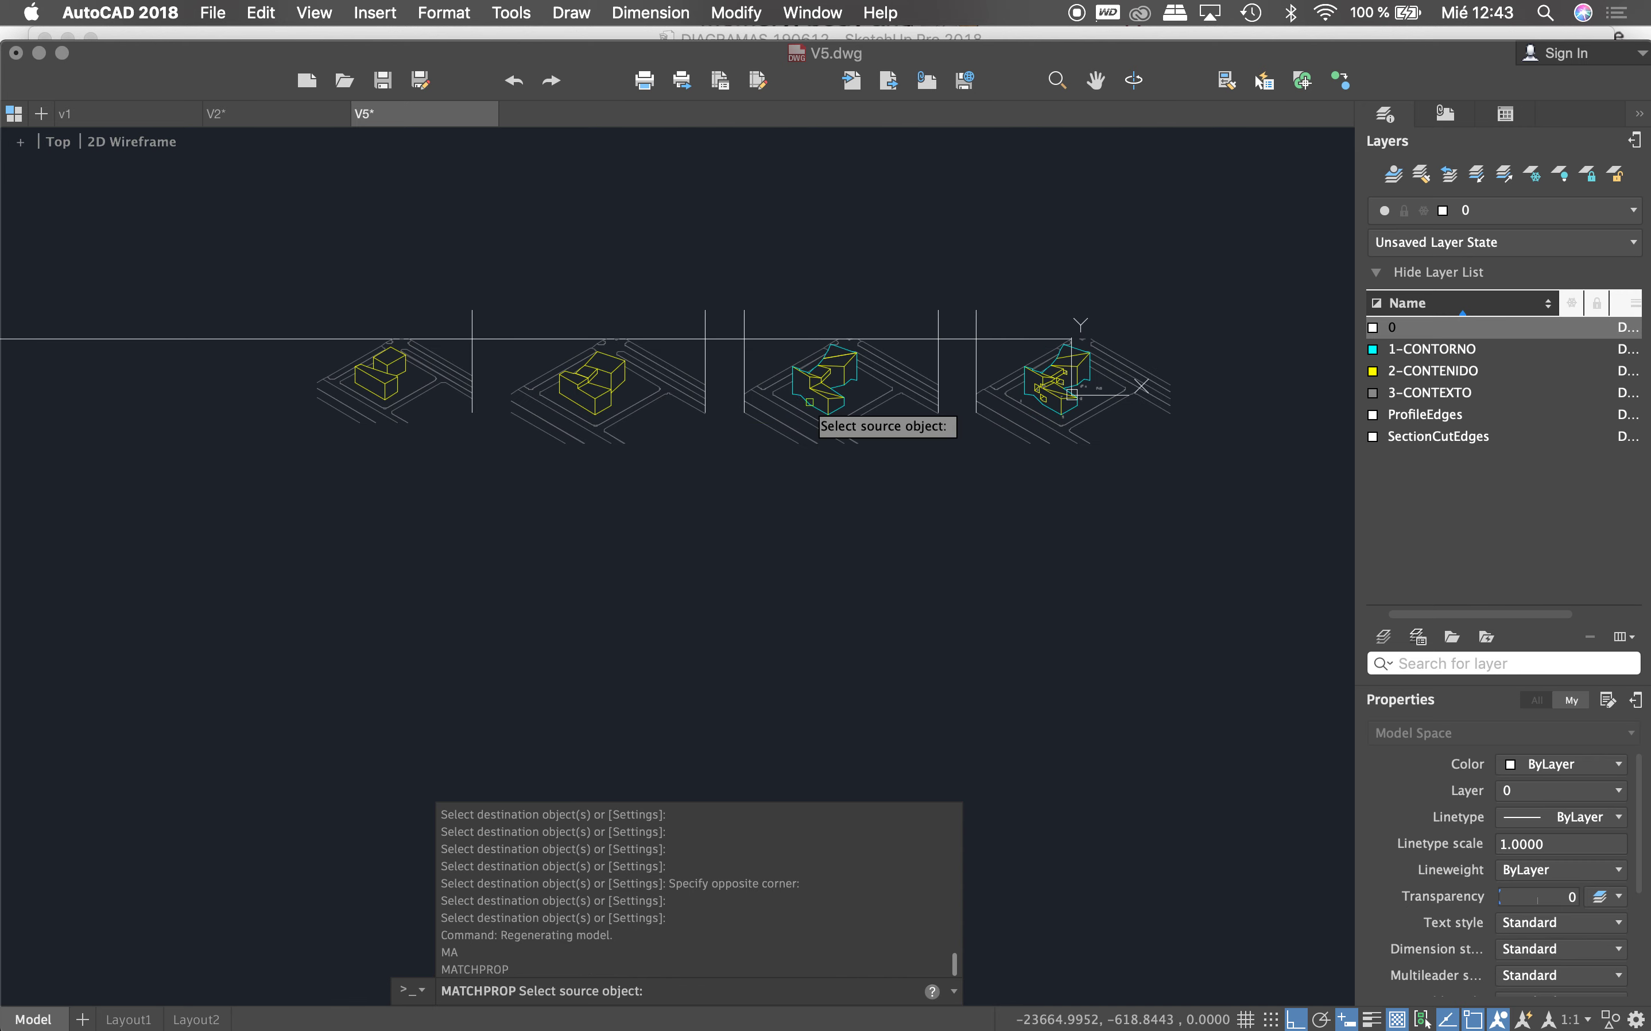
Step: From the cyan source line, turn the right building's silhouette edges cyan
left_click(810, 402)
scroll(575, 387, "up", 5)
left_click(459, 438)
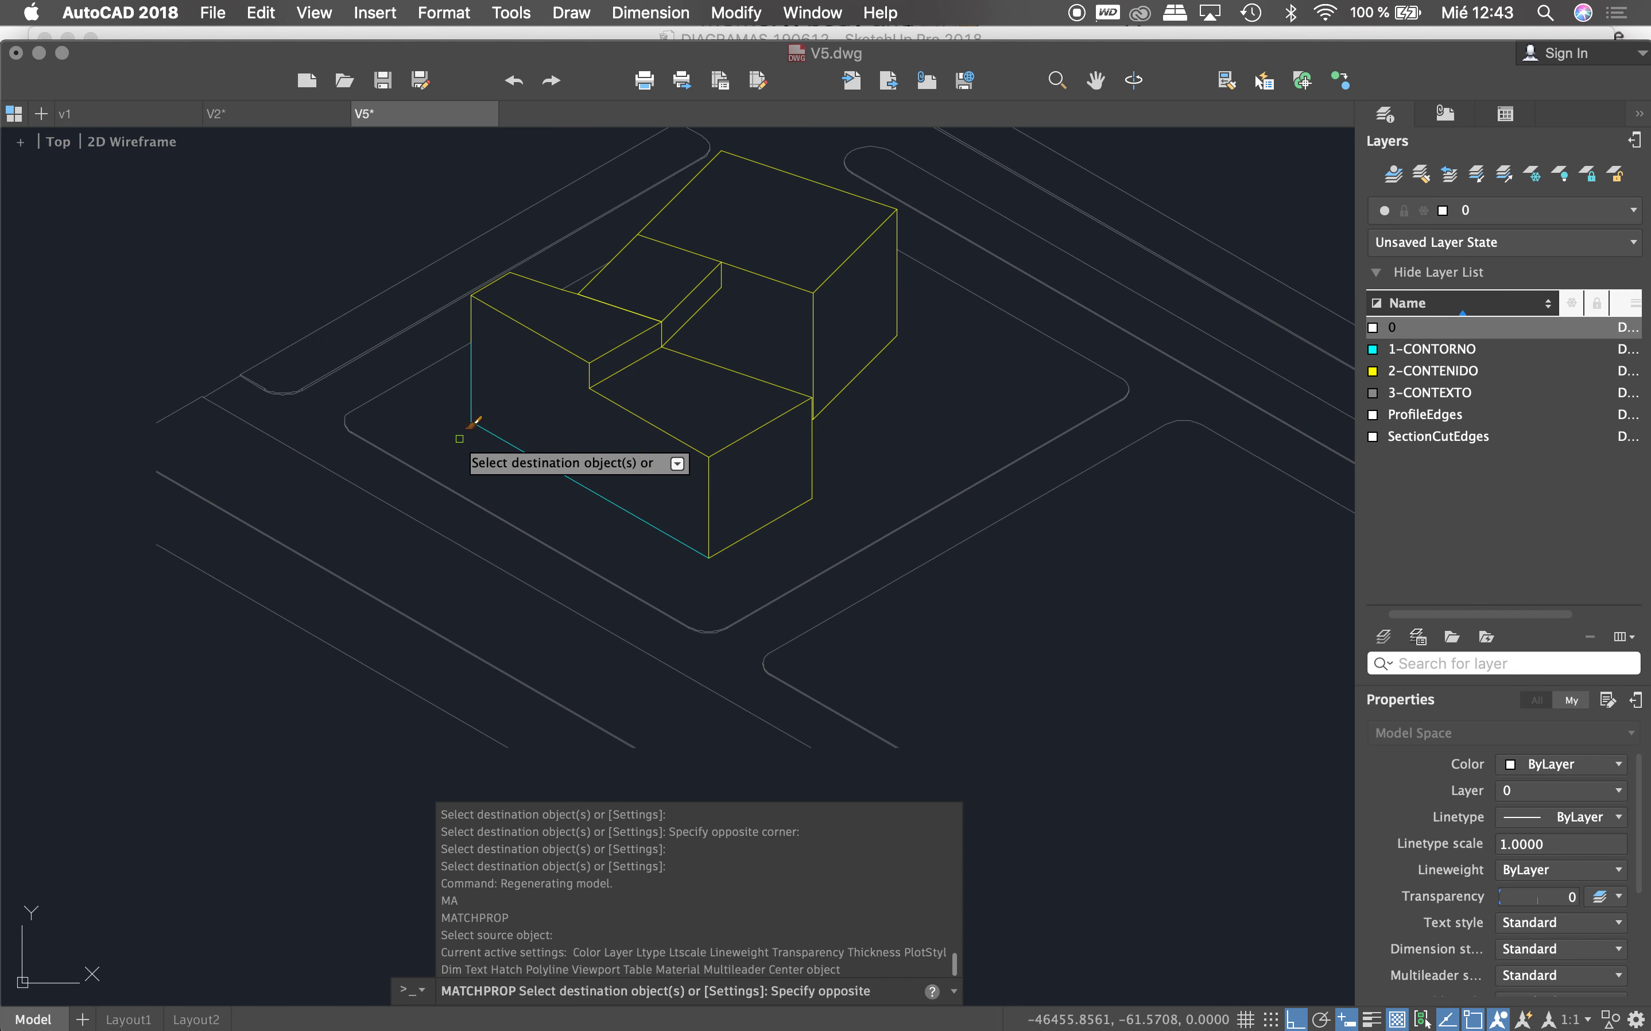
left_click(737, 499)
left_click(812, 481)
scroll(815, 424, "up", 6)
scroll(784, 410, "up", 3)
scroll(784, 396, "up", 3)
left_click(954, 417)
left_click(752, 357)
left_click(962, 391)
left_click(928, 329)
scroll(928, 329, "down", 3)
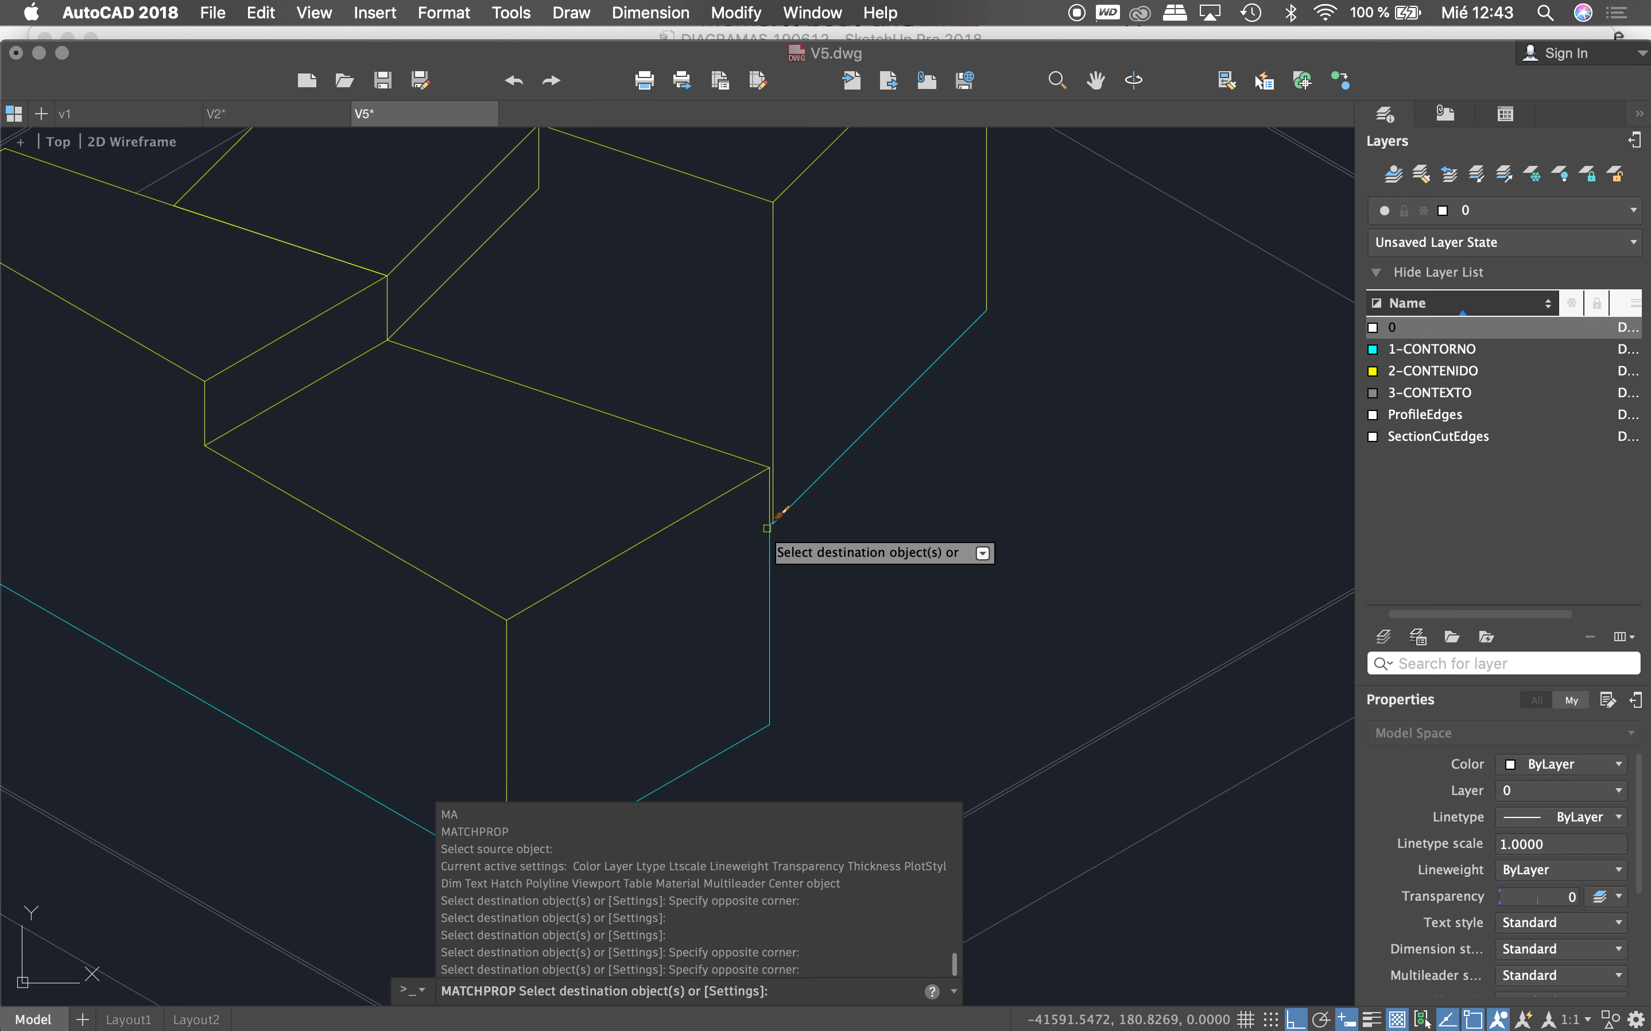
left_click(986, 285)
scroll(975, 410, "down", 3)
scroll(965, 409, "down", 2)
scroll(941, 464, "up", 4)
scroll(886, 552, "up", 3)
left_click(868, 575)
left_click(847, 532)
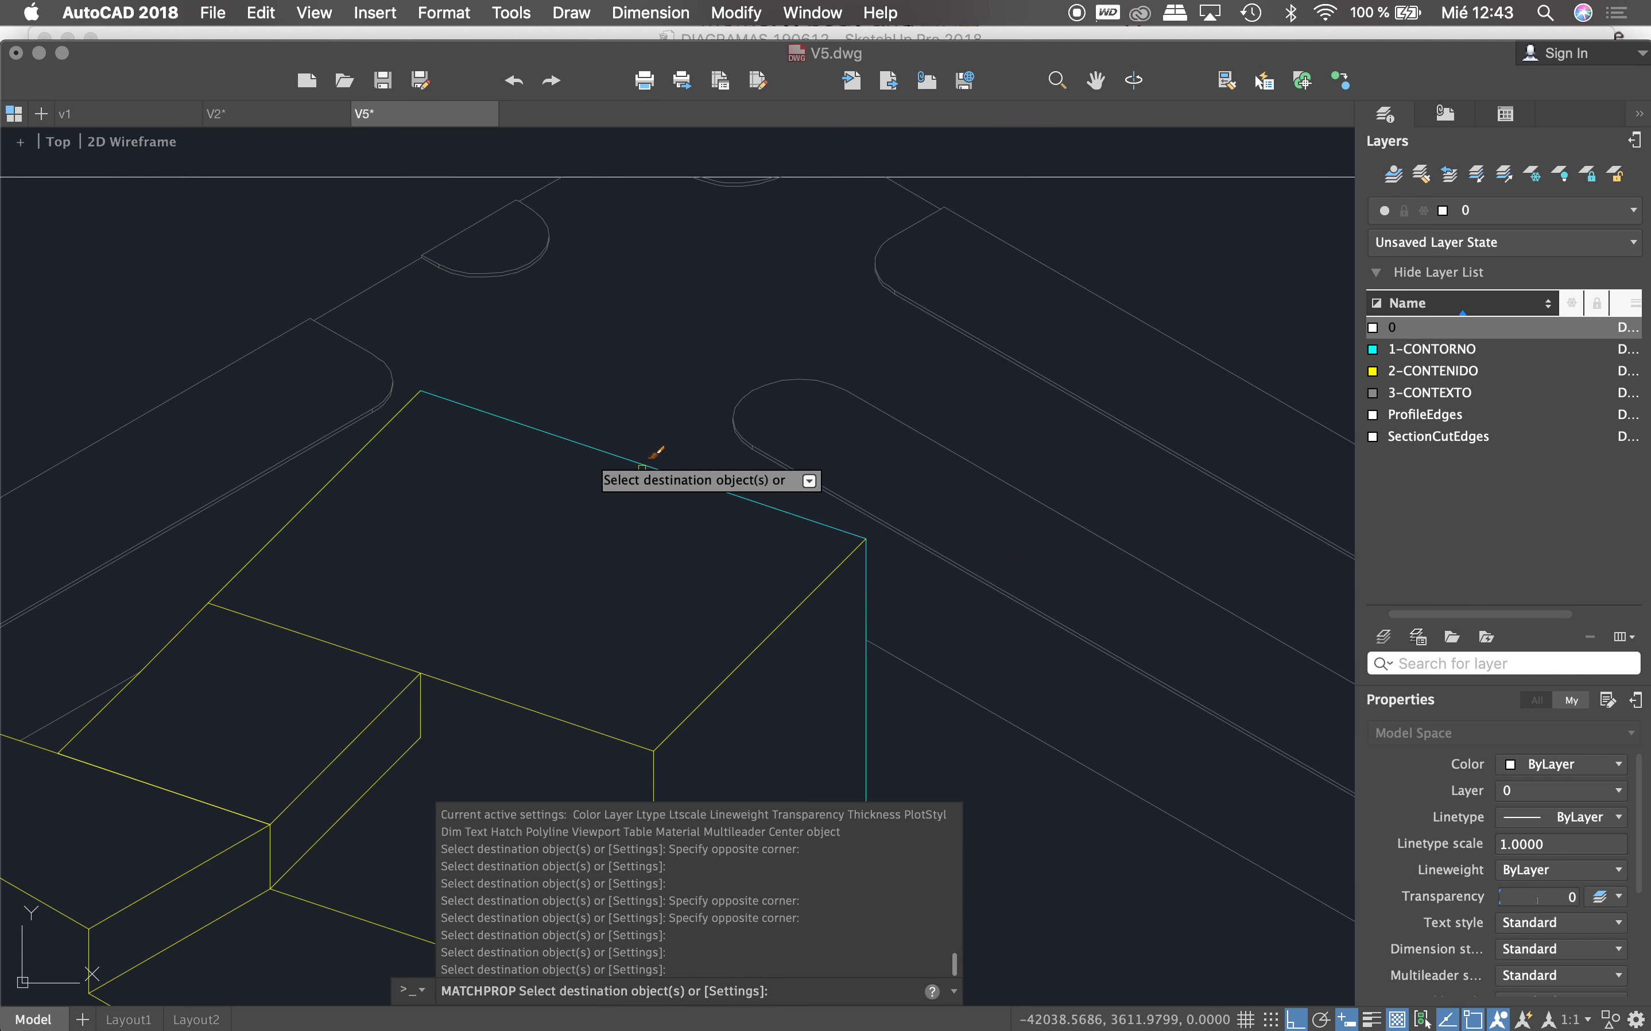
Step: Turn the left building block's outline and lower box edges cyan
left_click(360, 439)
scroll(368, 443, "down", 3)
scroll(614, 410, "up", 4)
left_click(450, 385)
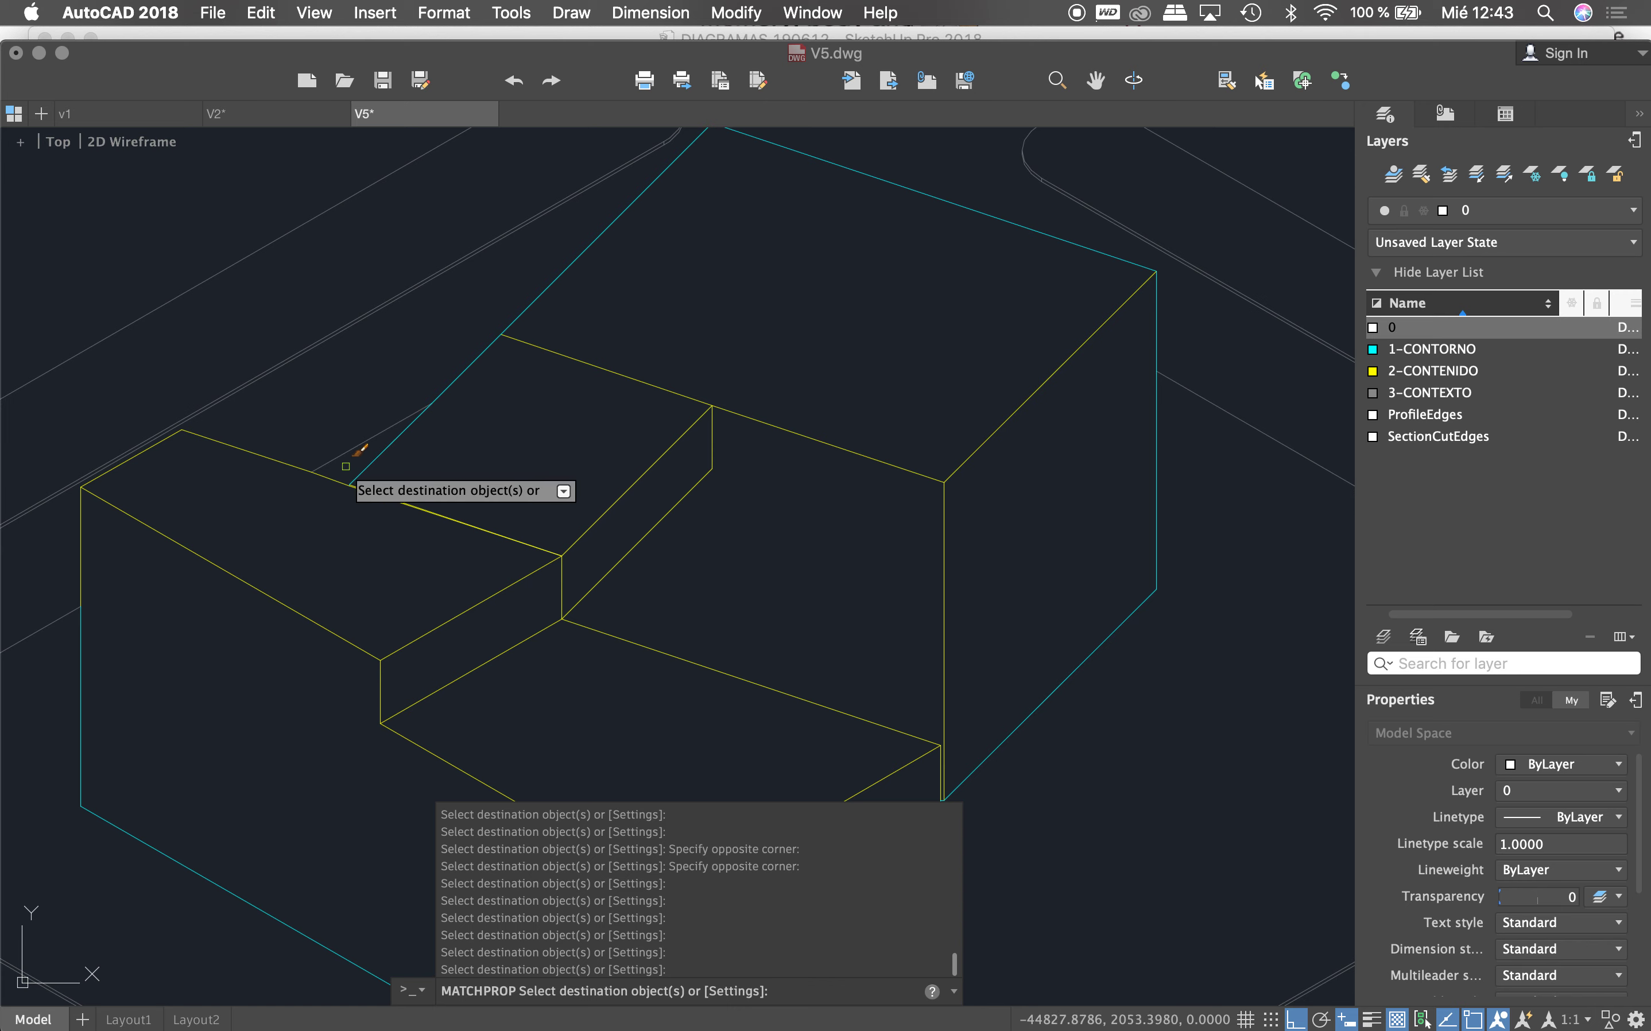
left_click(335, 480)
left_click(230, 449)
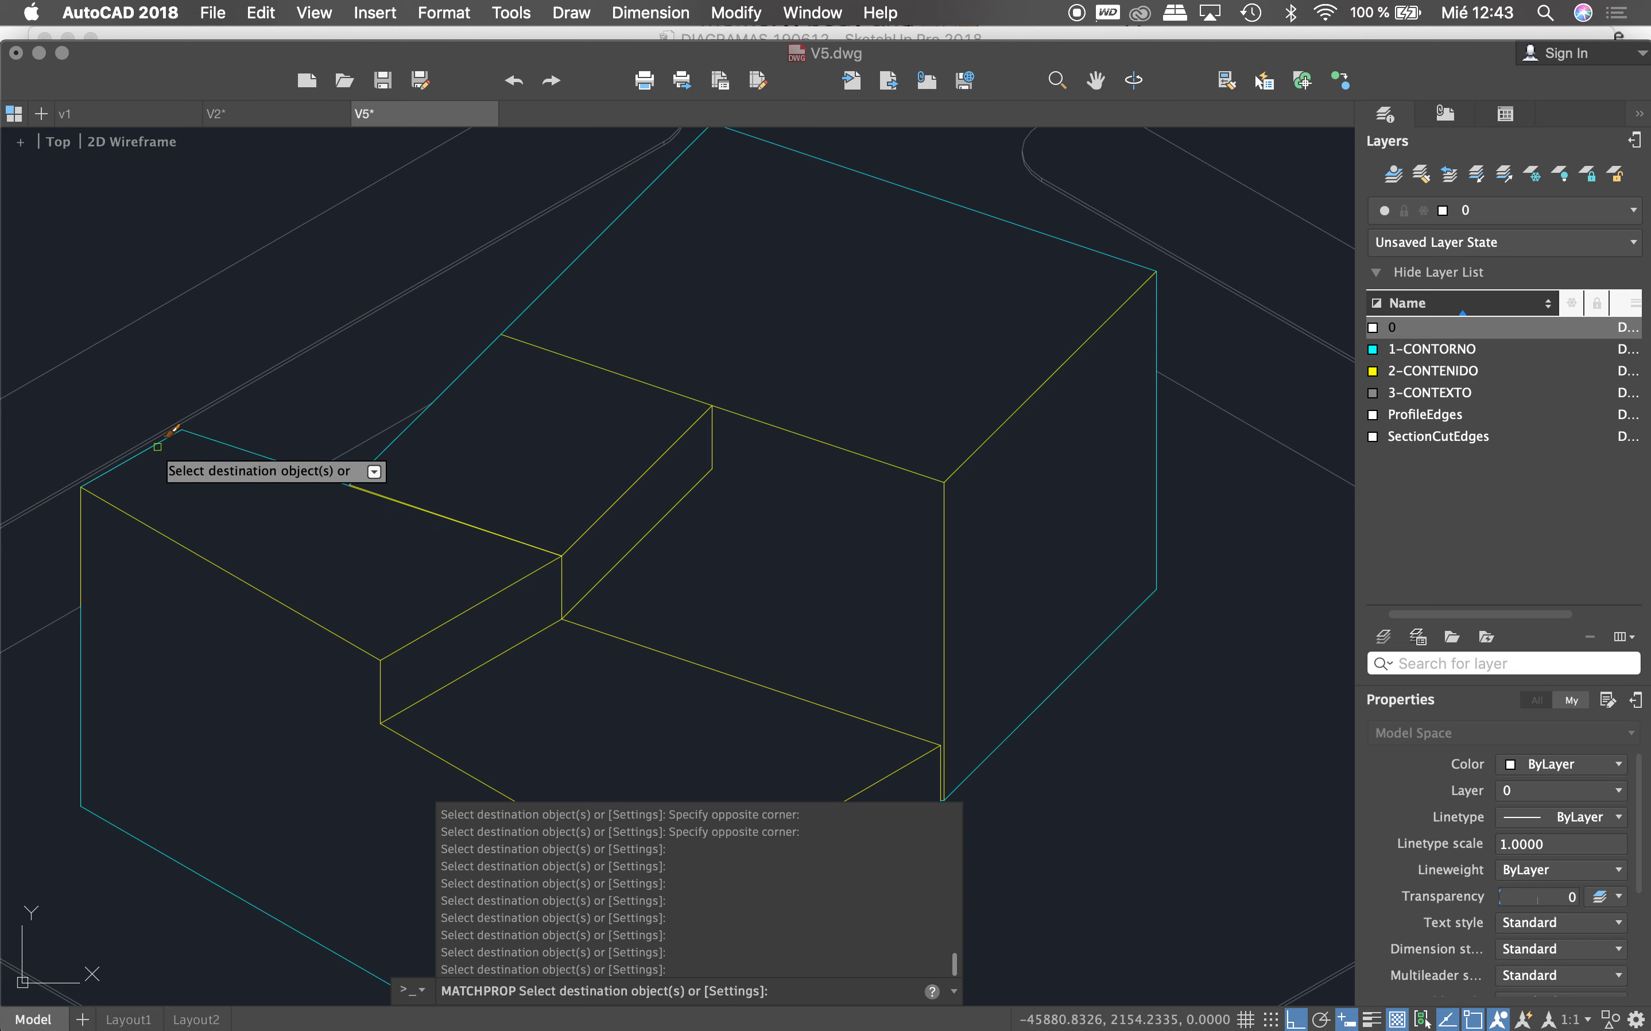
left_click(102, 502)
scroll(518, 423, "down", 8)
scroll(545, 424, "down", 3)
scroll(436, 429, "up", 2)
scroll(396, 420, "up", 5)
scroll(487, 377, "up", 4)
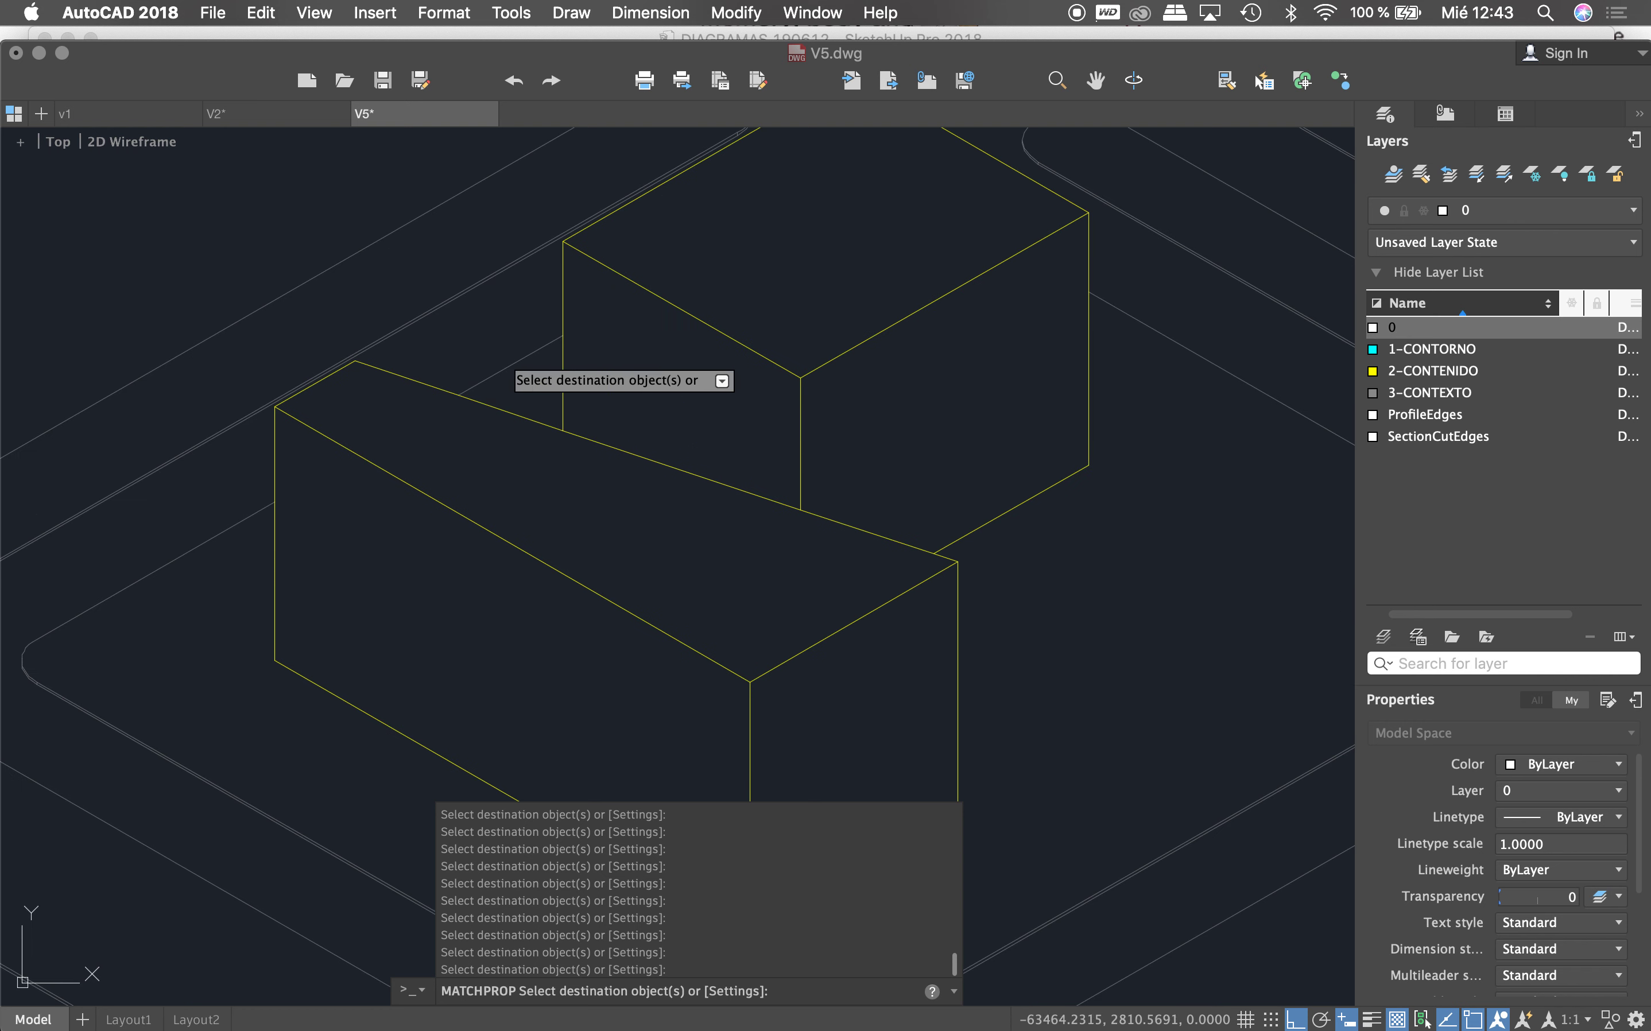
left_click_drag(589, 369, 444, 378)
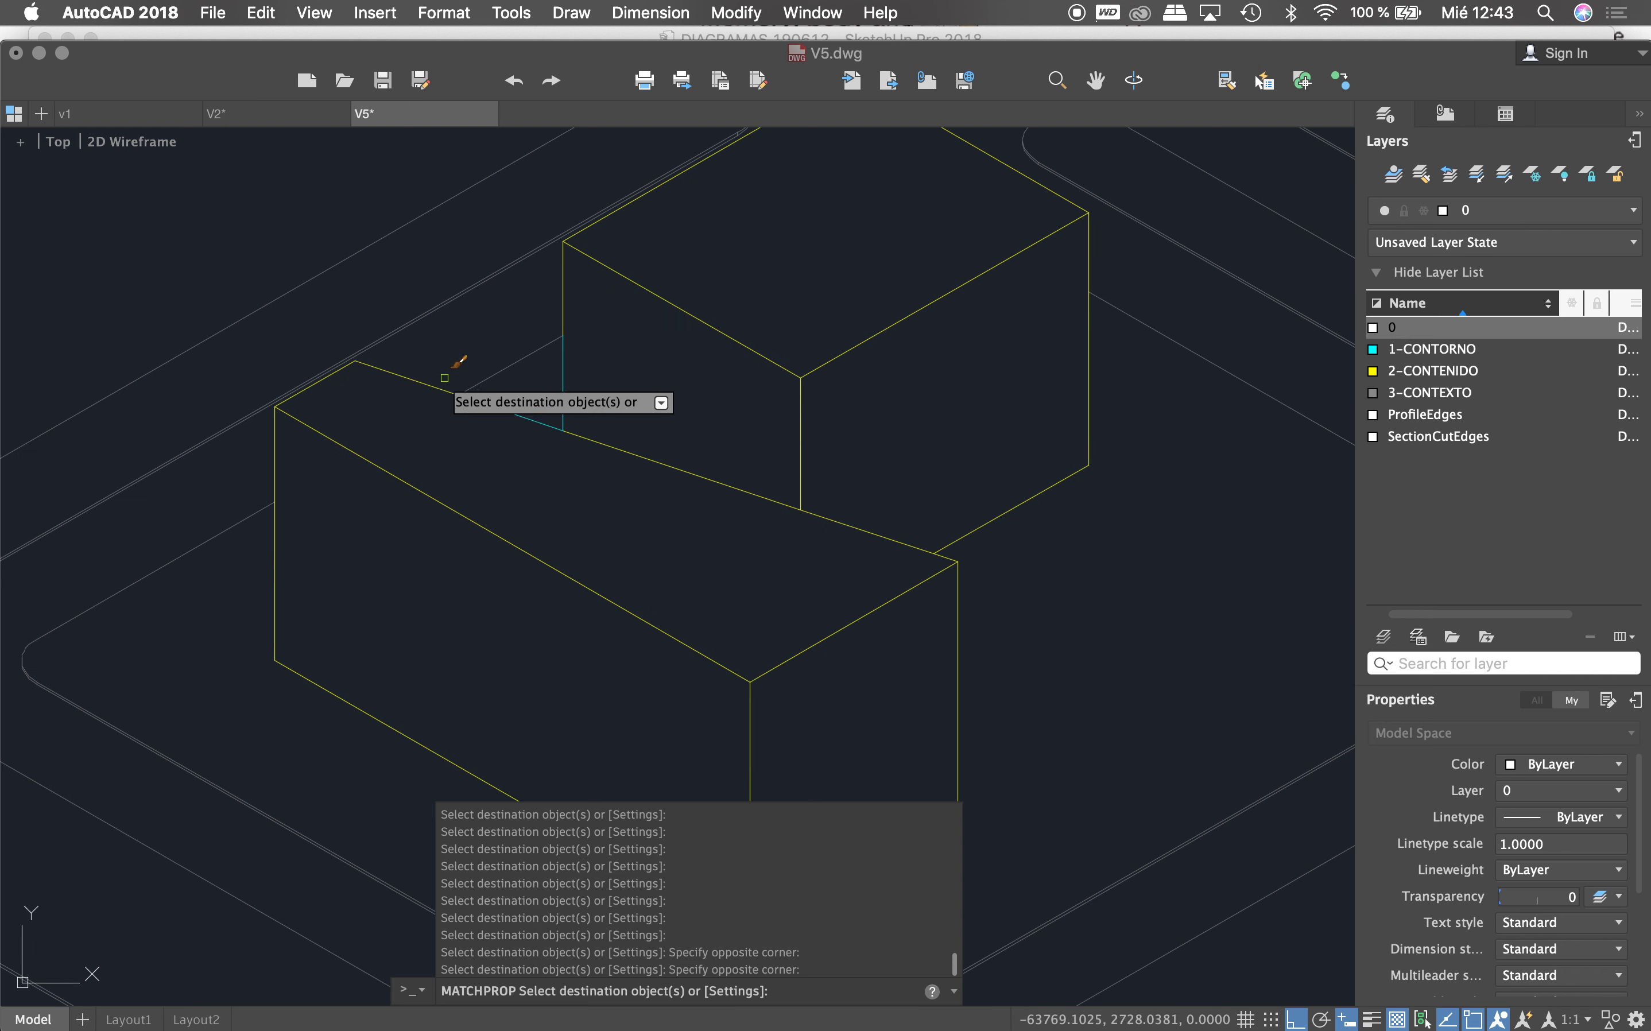
left_click(429, 384)
left_click(563, 295)
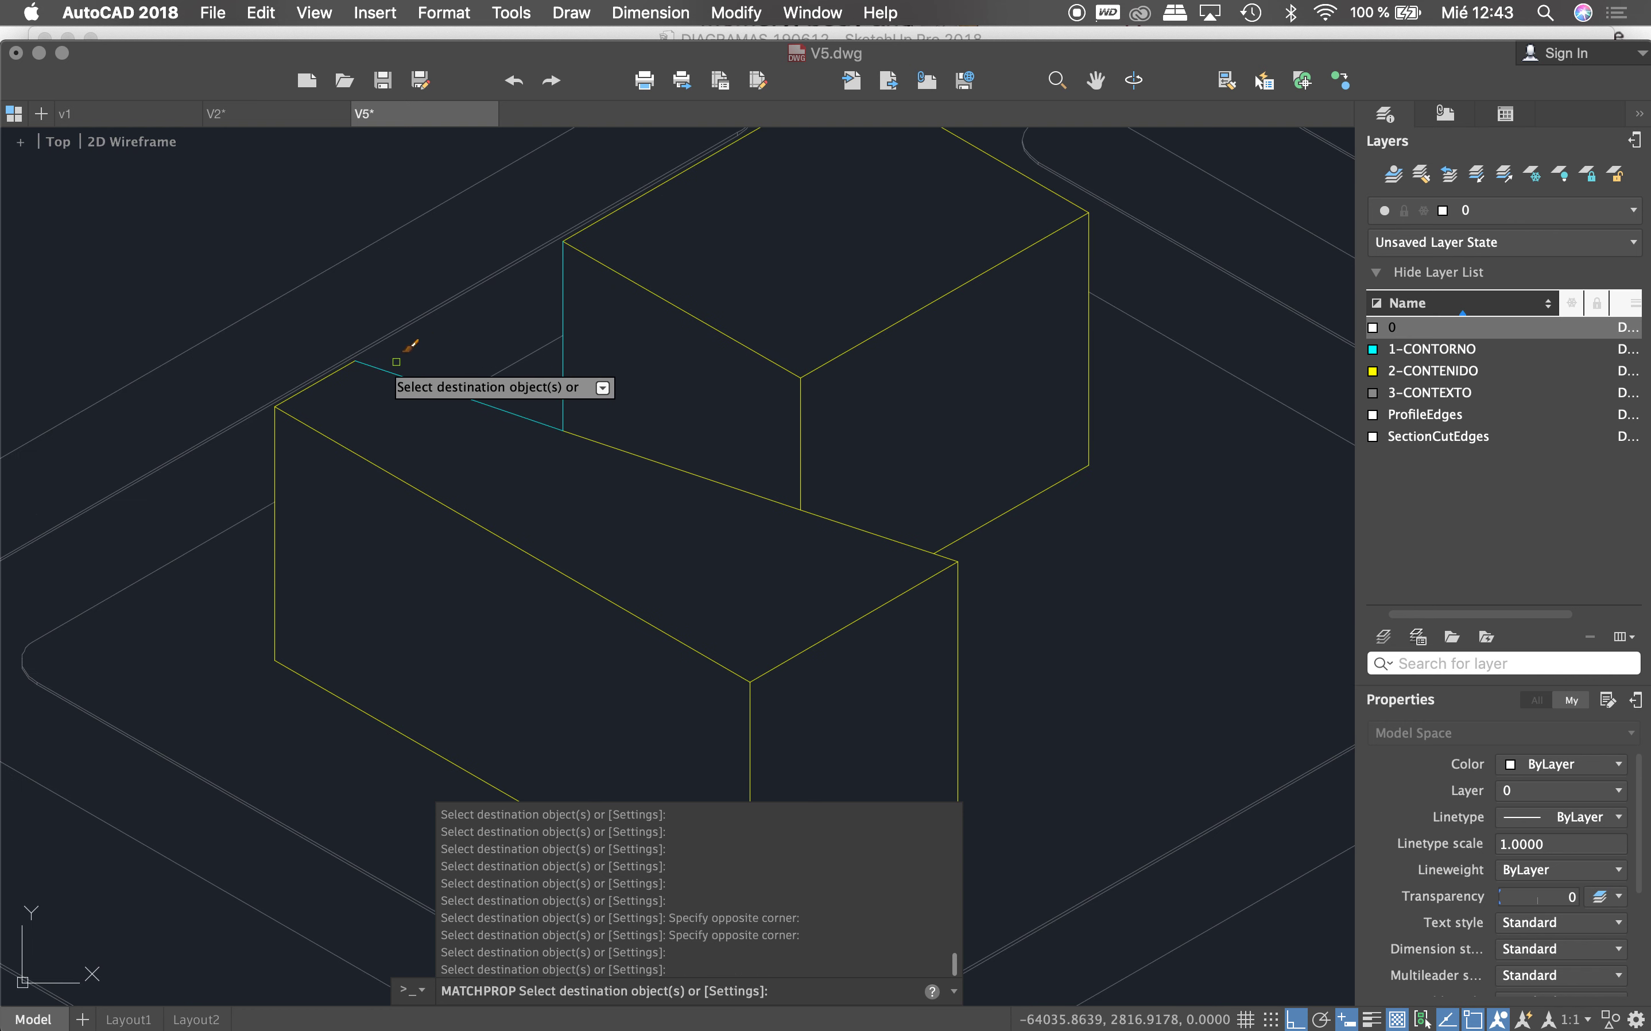
left_click(339, 374)
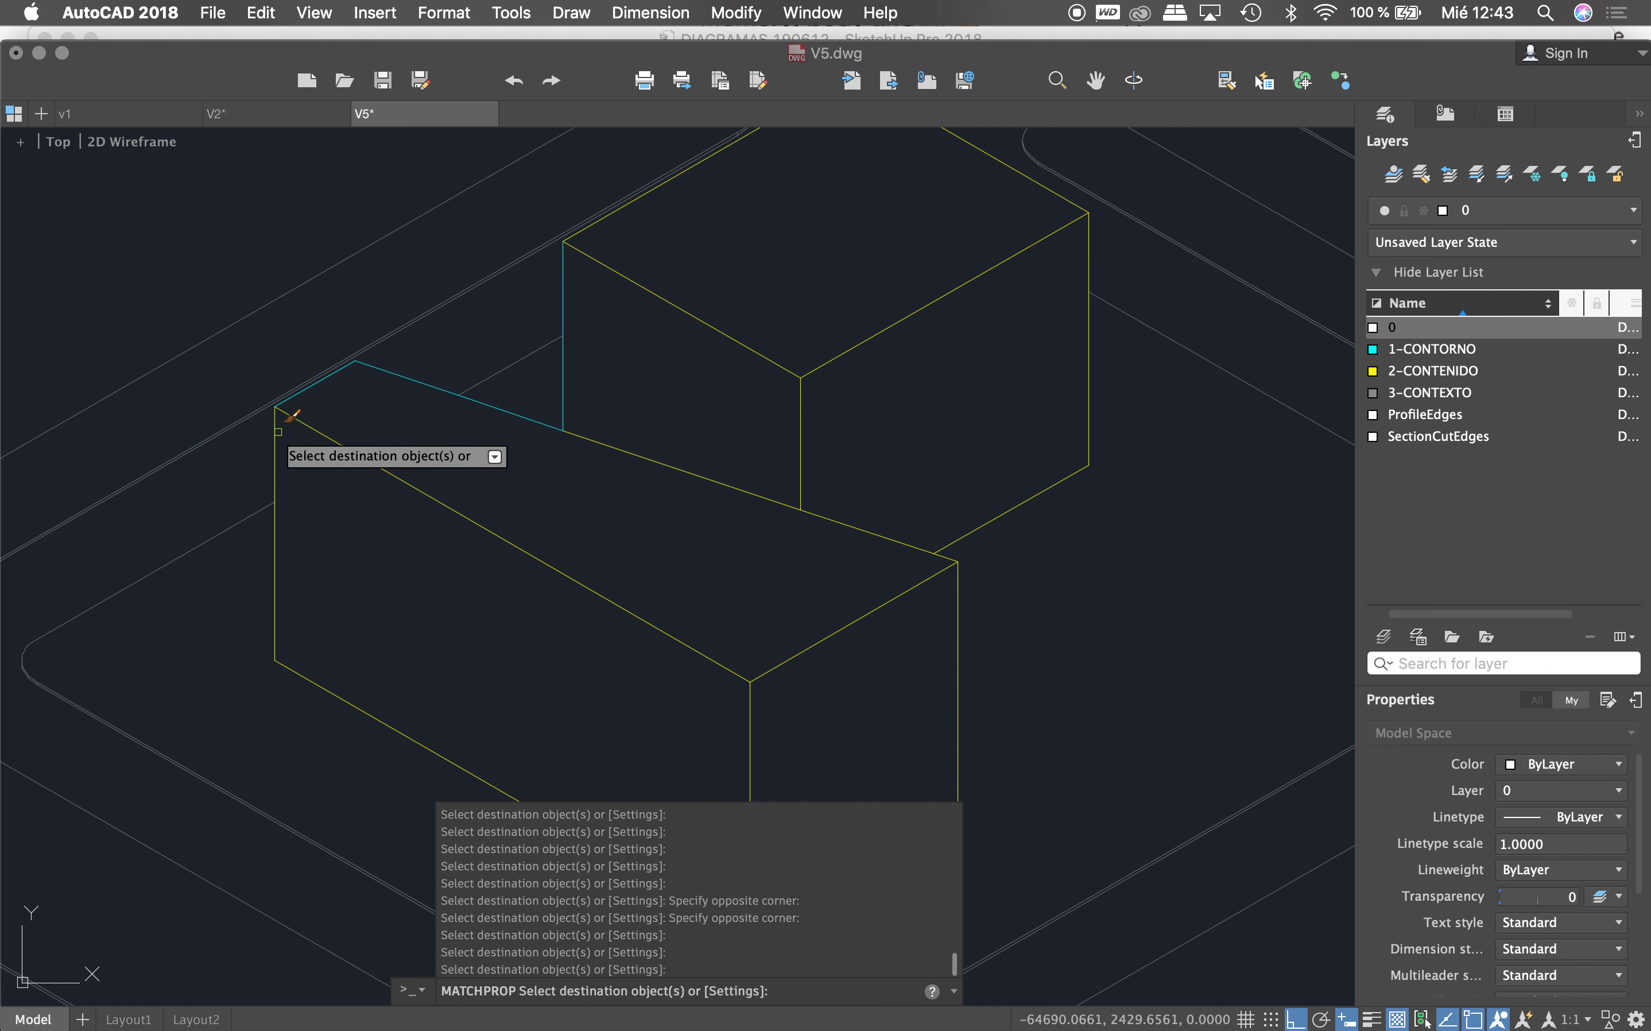
left_click(276, 437)
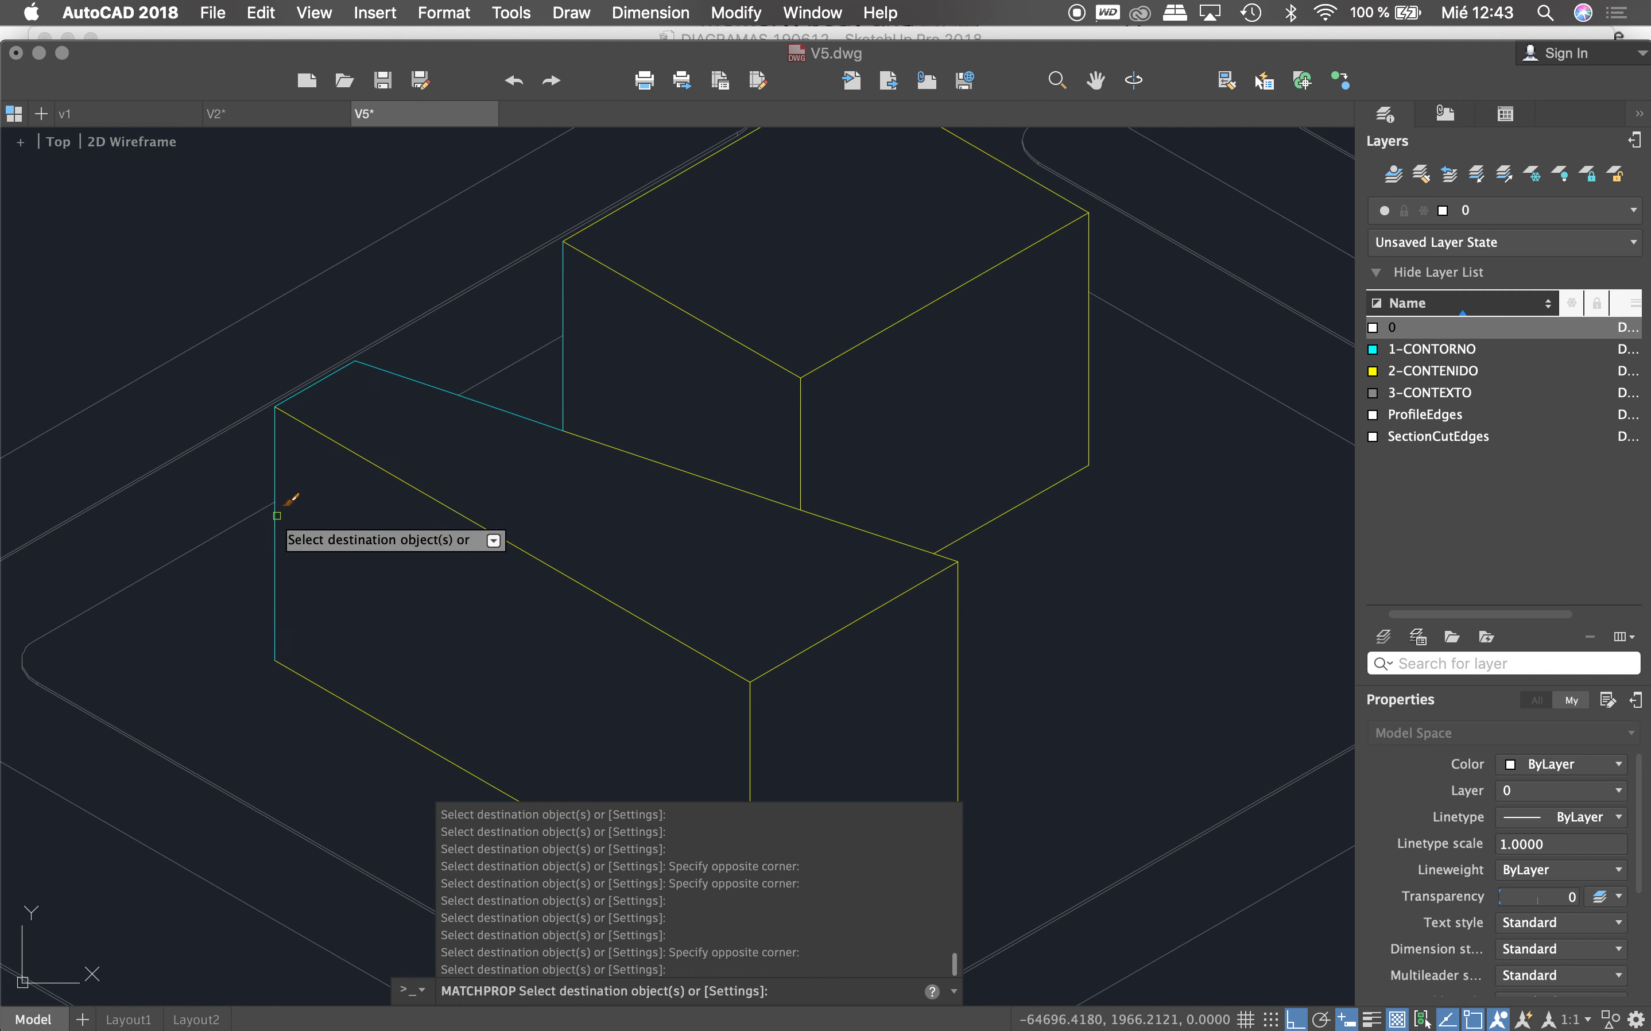
left_click(327, 686)
scroll(452, 453, "down", 2)
scroll(537, 509, "down", 2)
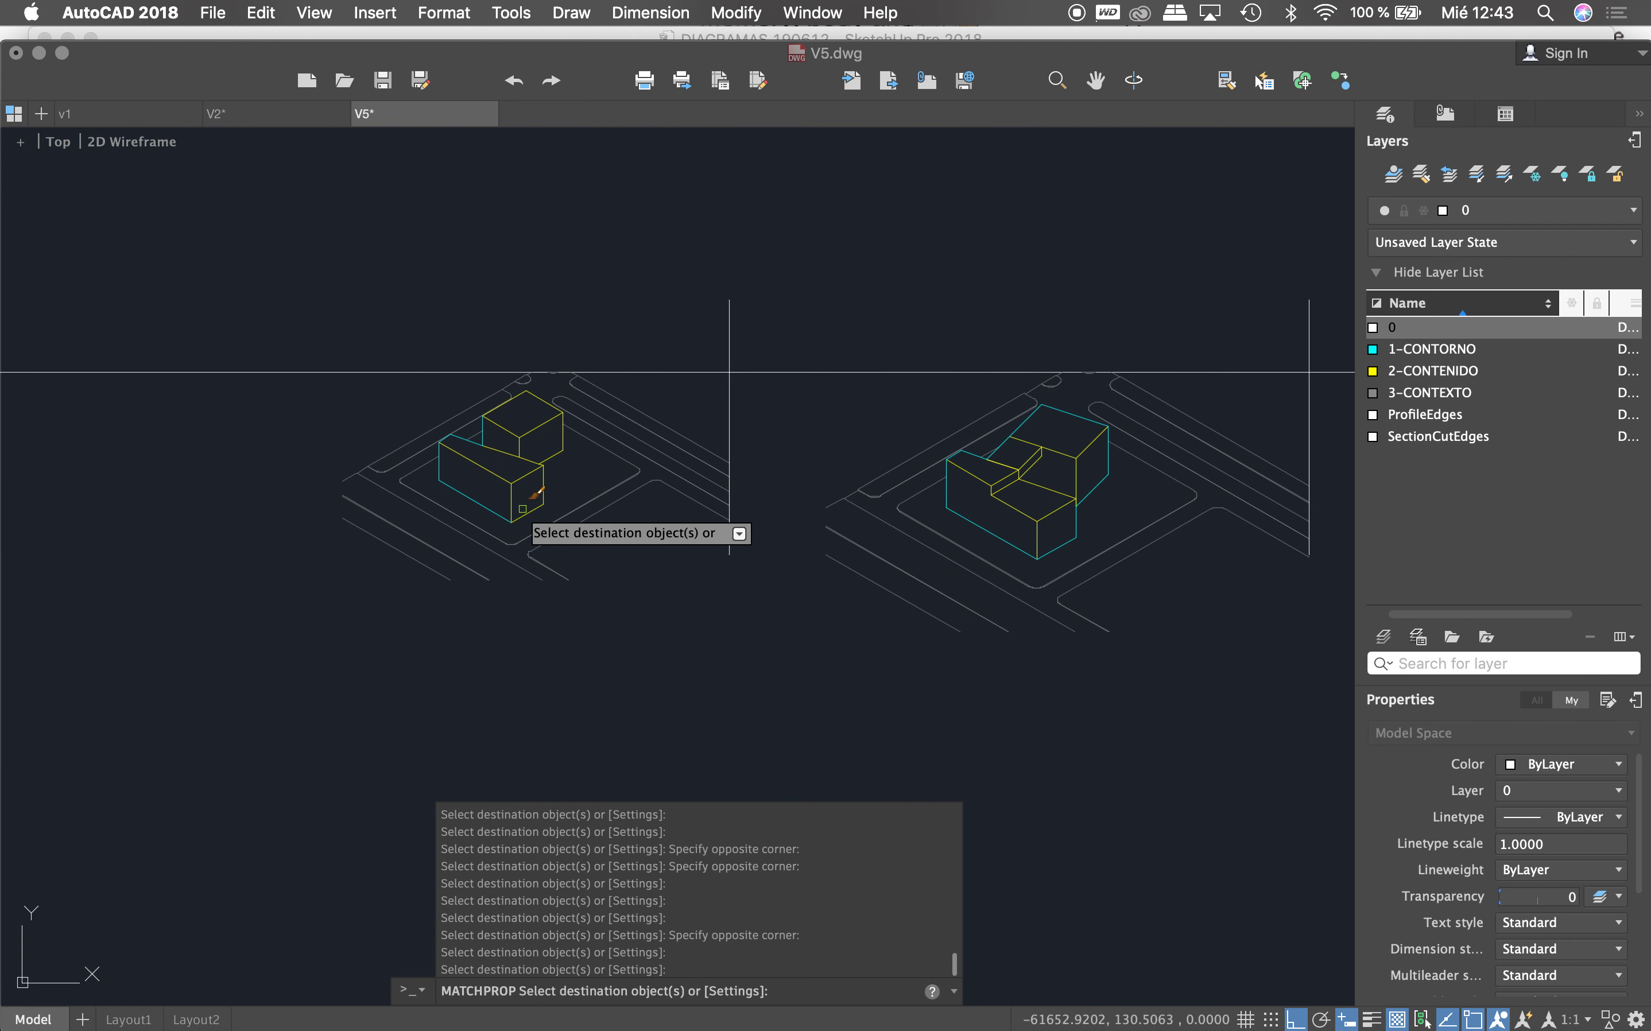
scroll(546, 382, "up", 8)
Step: Make the diagonal and upper-box edges cyan, finish matching, and bring up V2
left_click(516, 417)
left_click(619, 553)
left_click(641, 417)
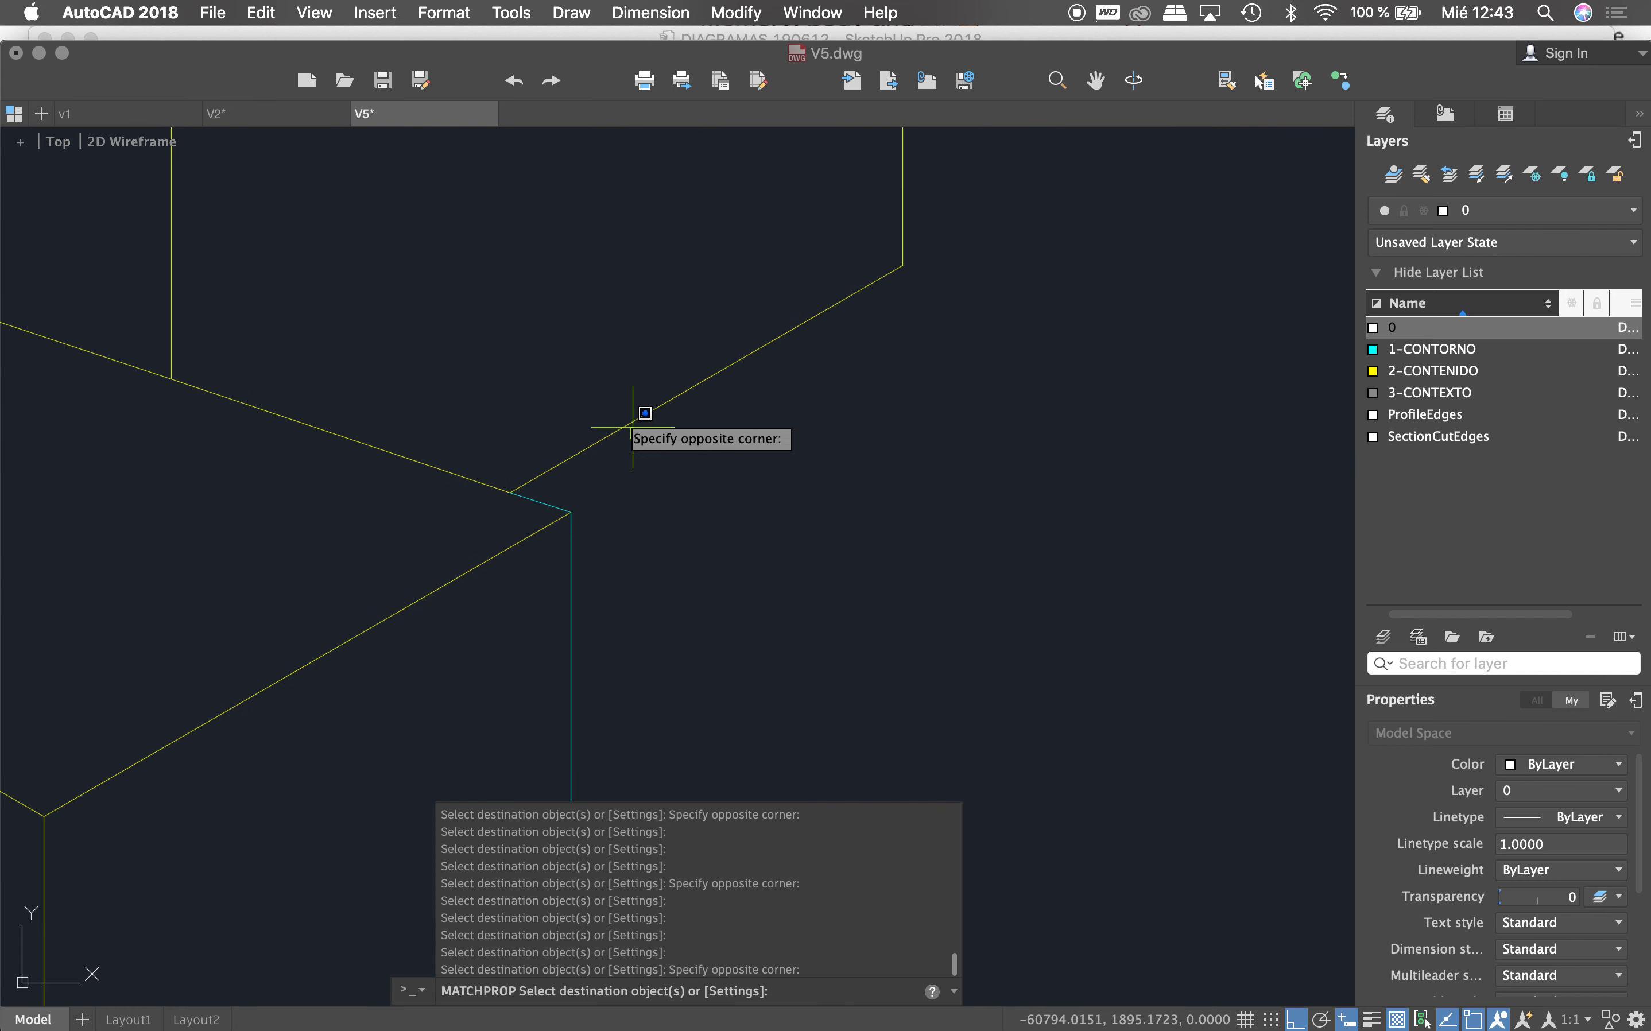
left_click(567, 601)
scroll(567, 602, "down", 2)
scroll(567, 600, "down", 4)
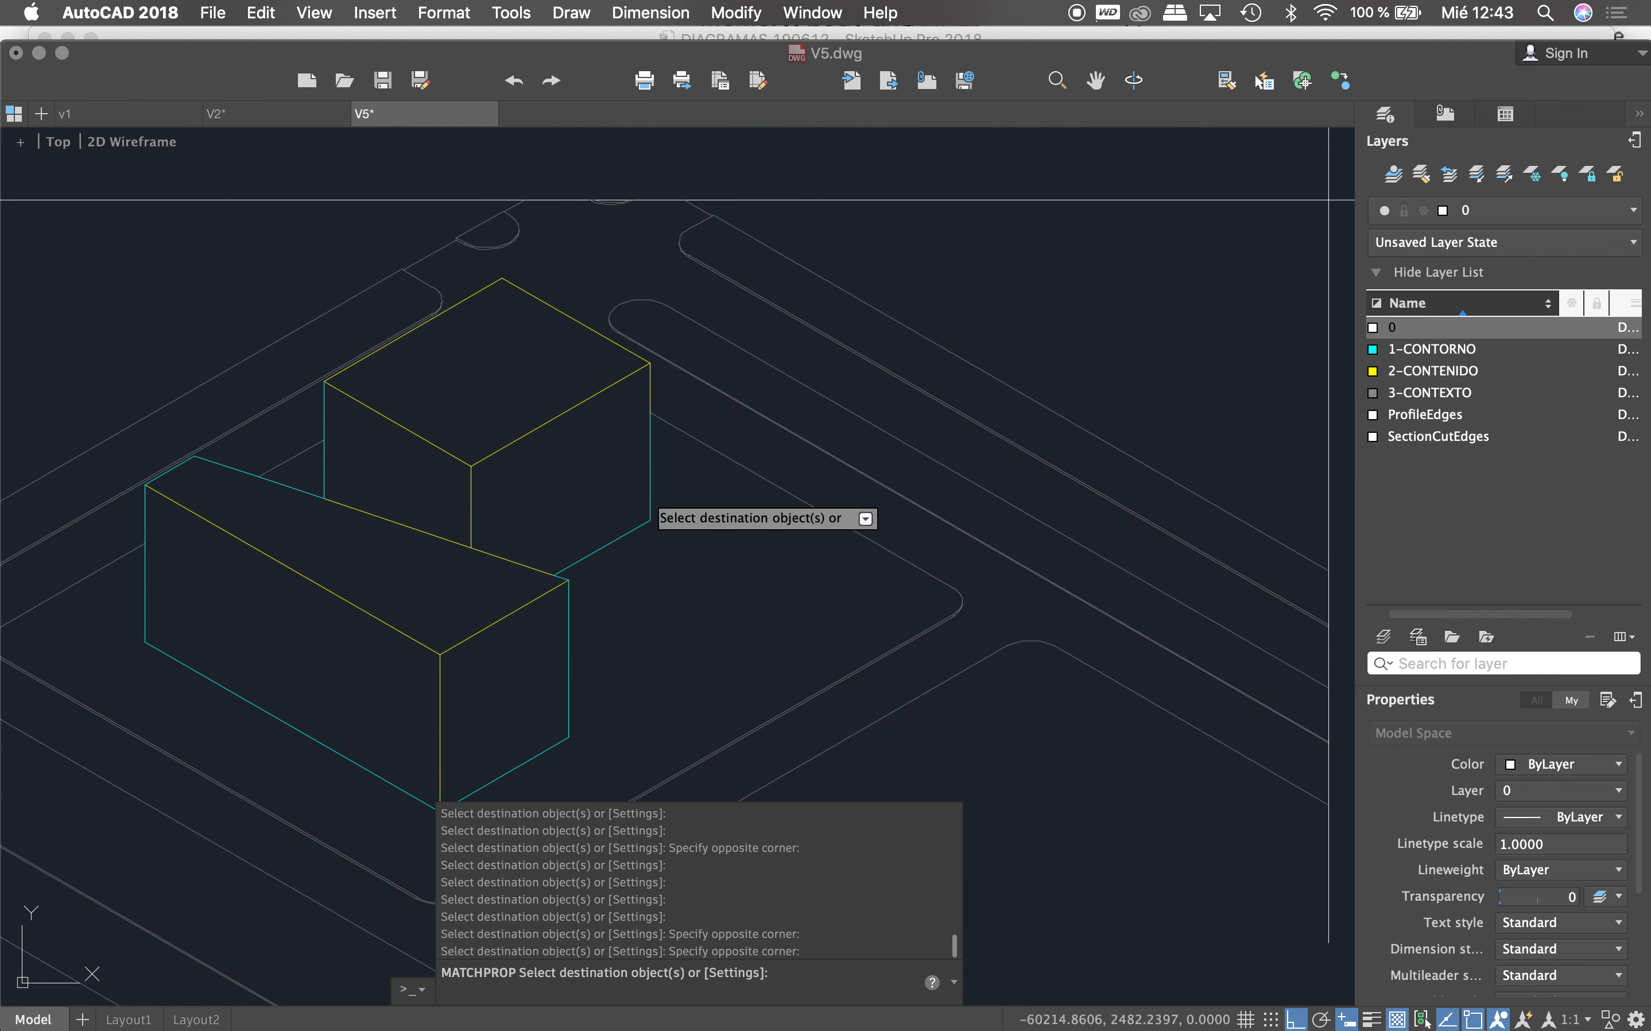
left_click(647, 369)
left_click(648, 369)
left_click(641, 360)
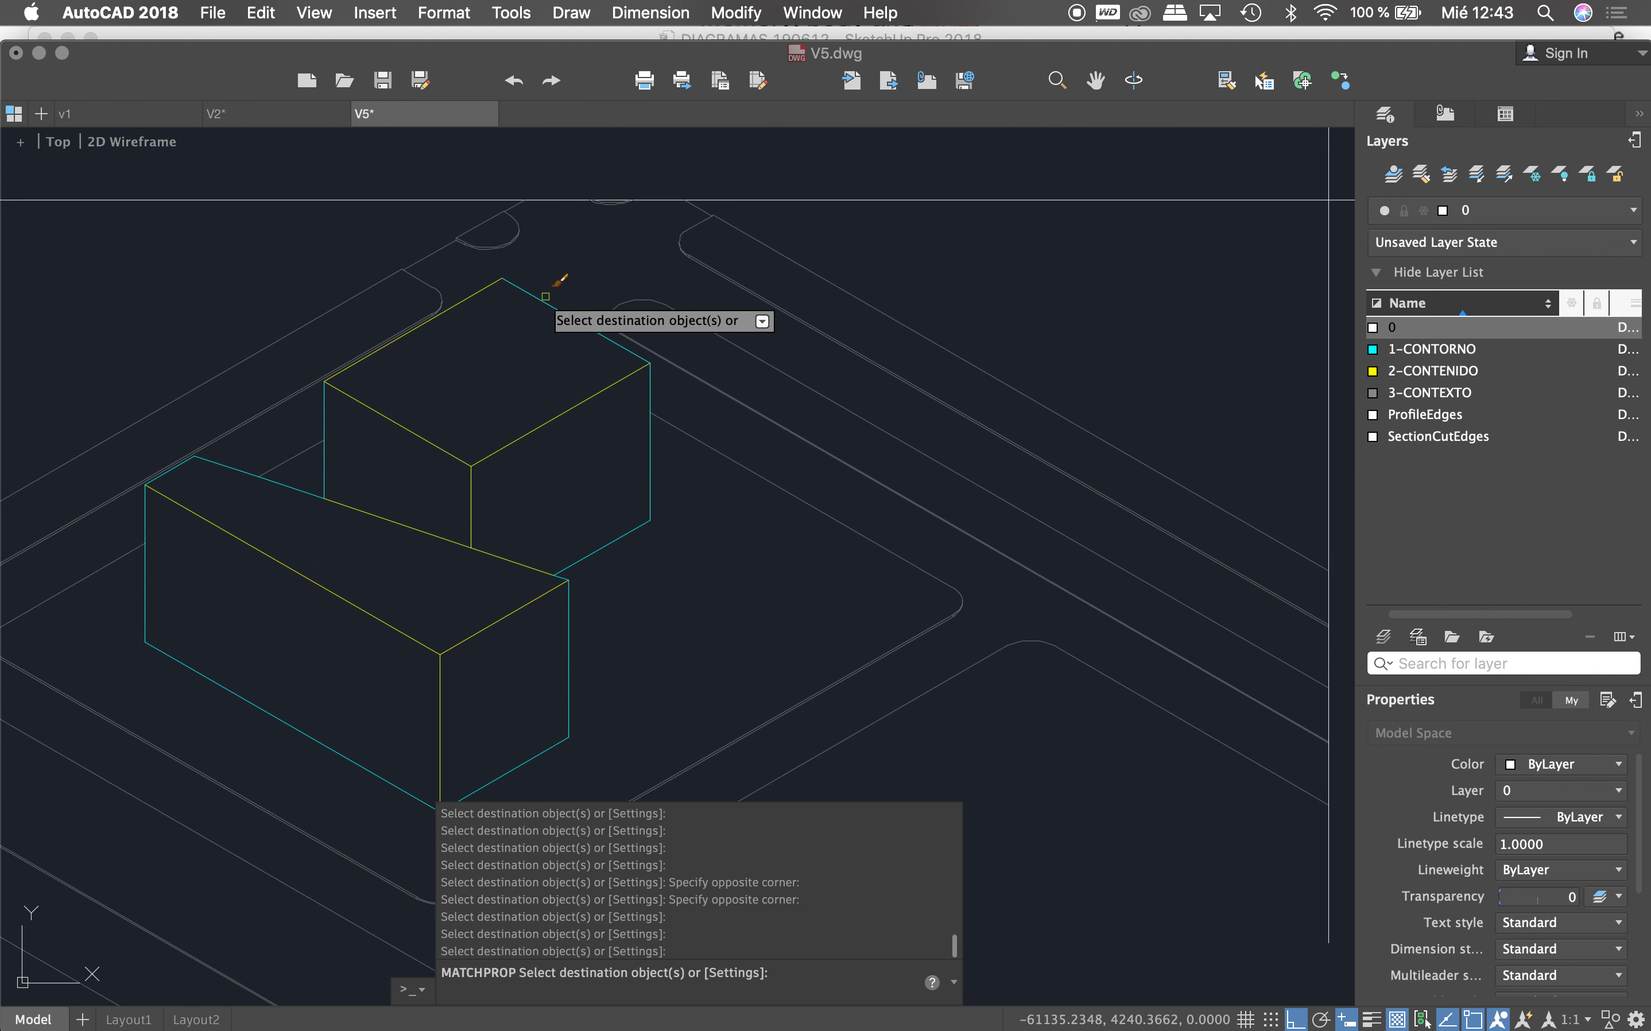
scroll(501, 277, "down", 3)
scroll(538, 320, "down", 3)
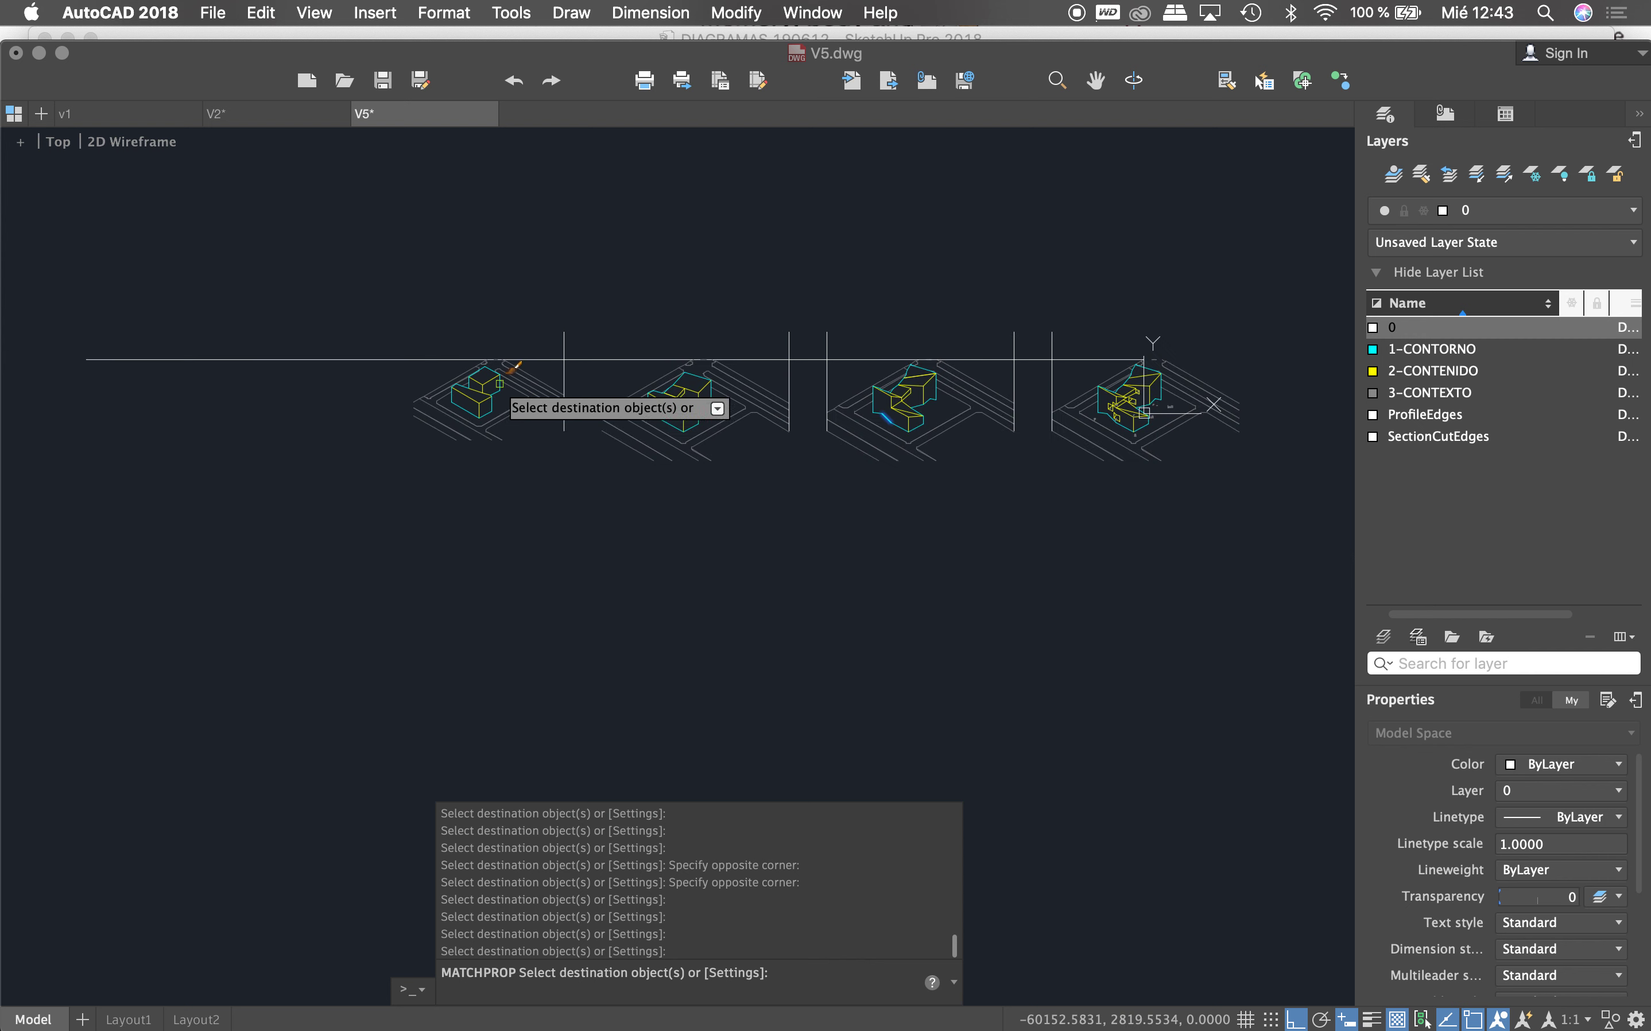
key("Return")
left_click(278, 116)
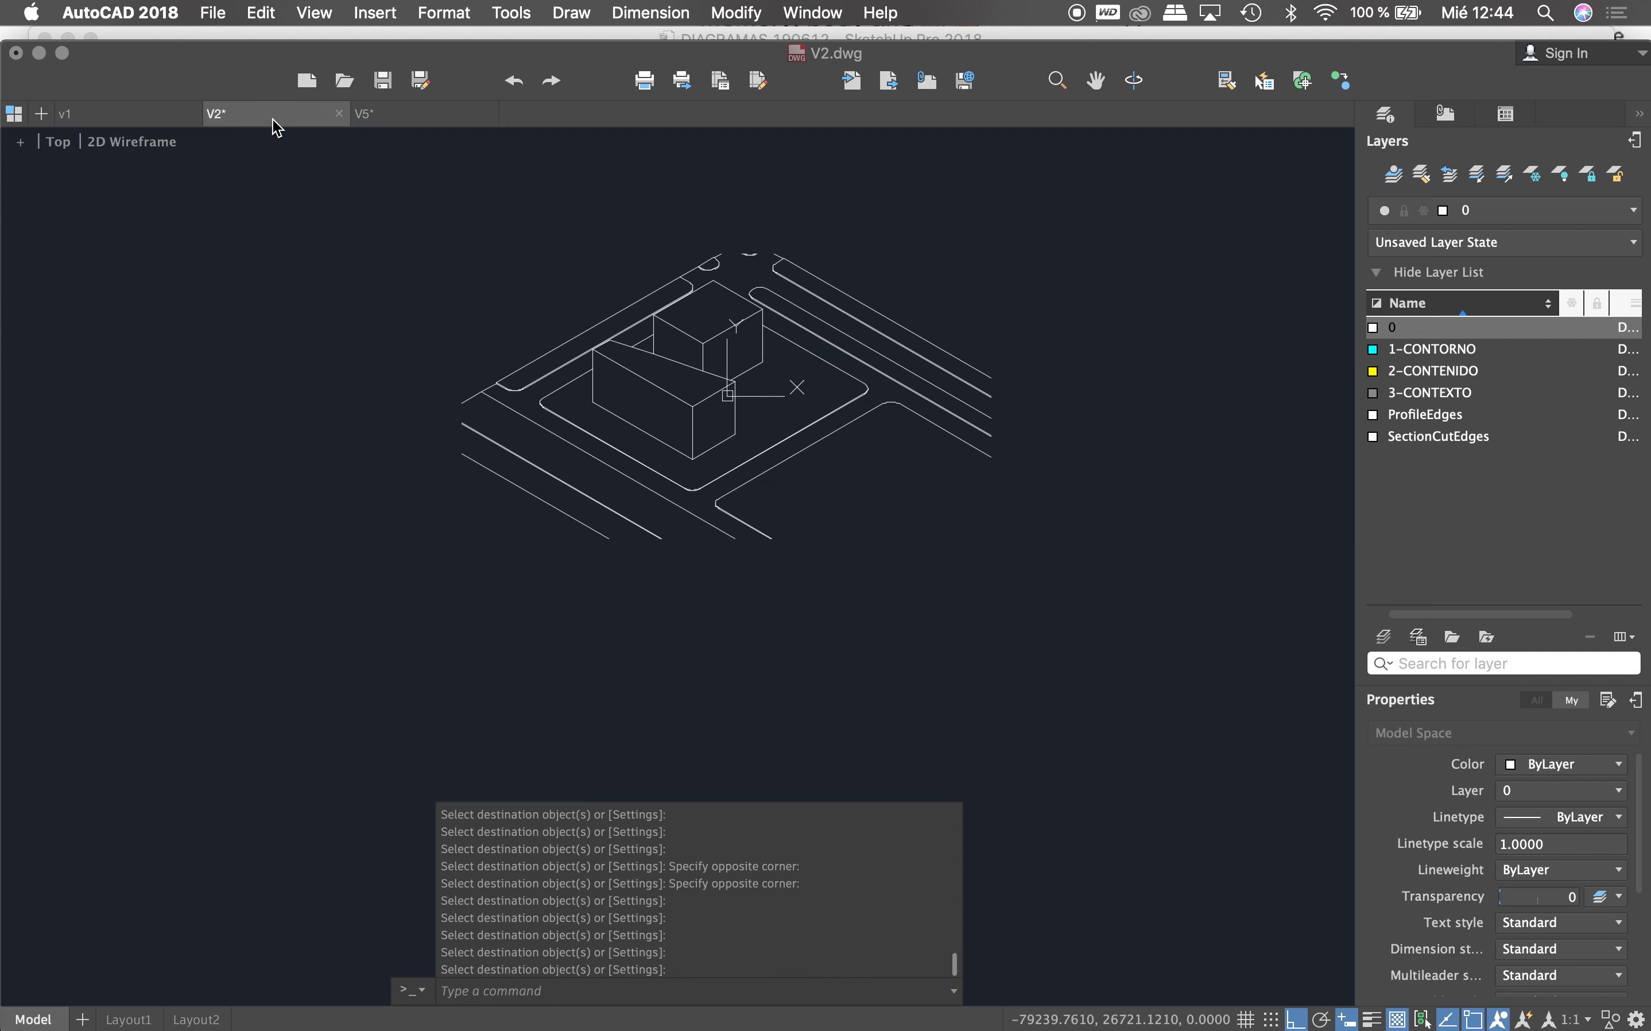
Step: Close V2 via the save prompt and copy the entire v1 diagram
left_click(339, 114)
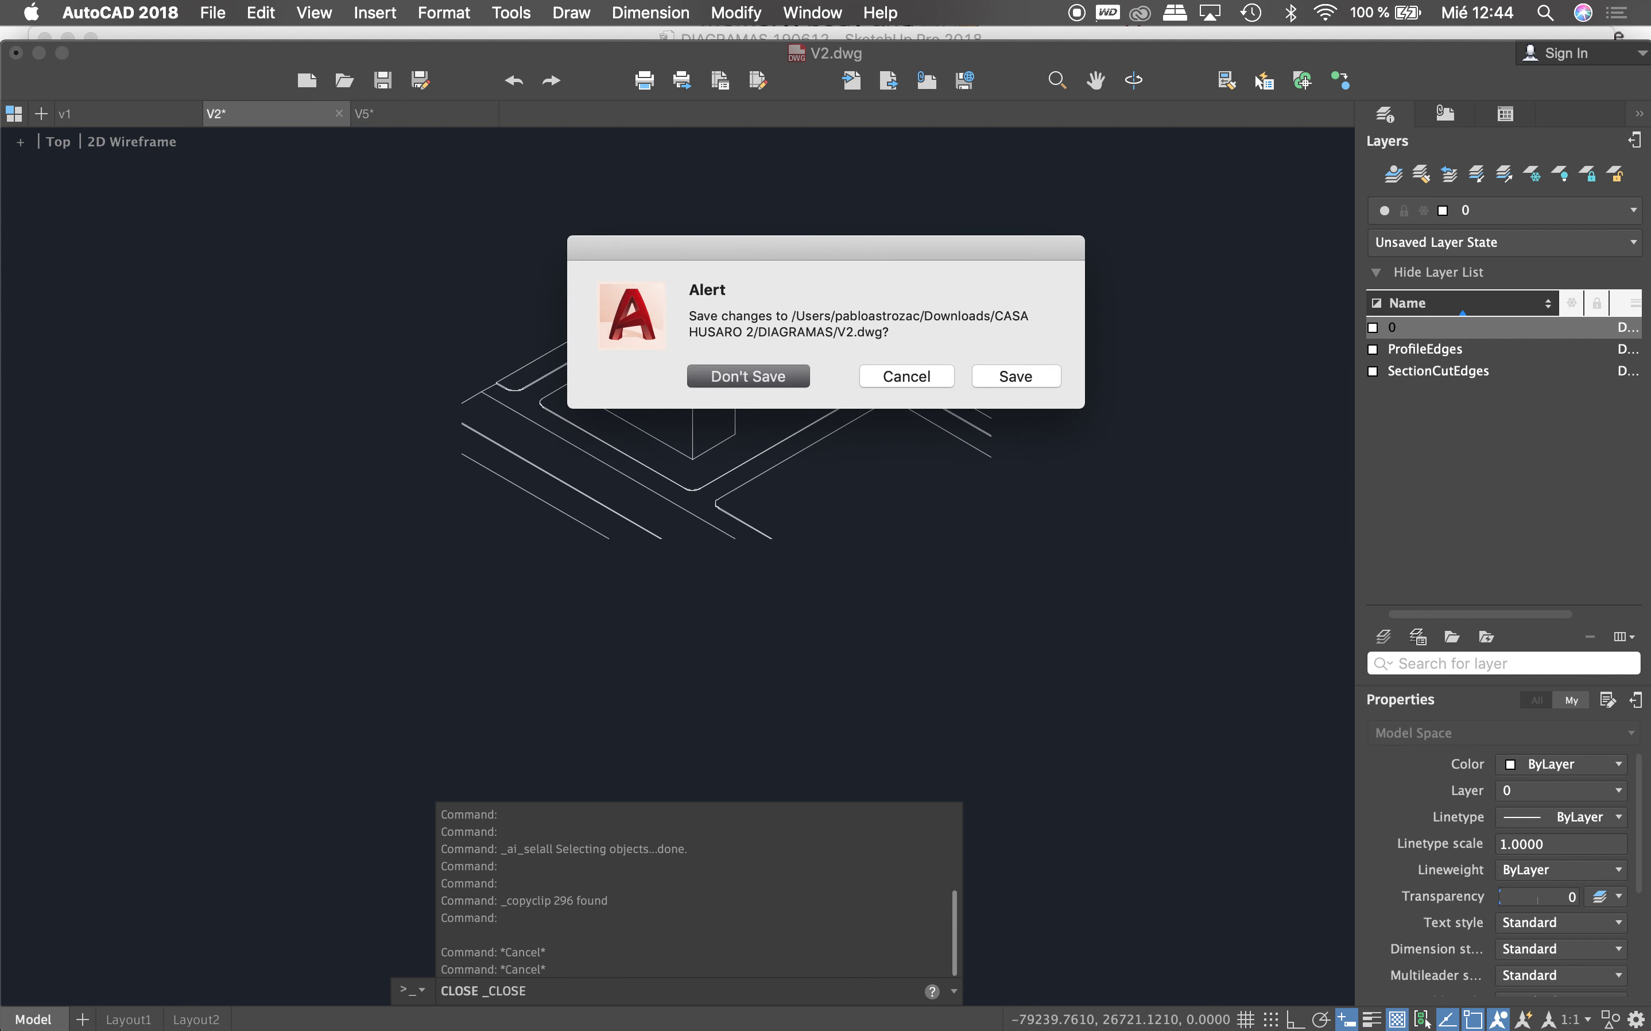
left_click(748, 375)
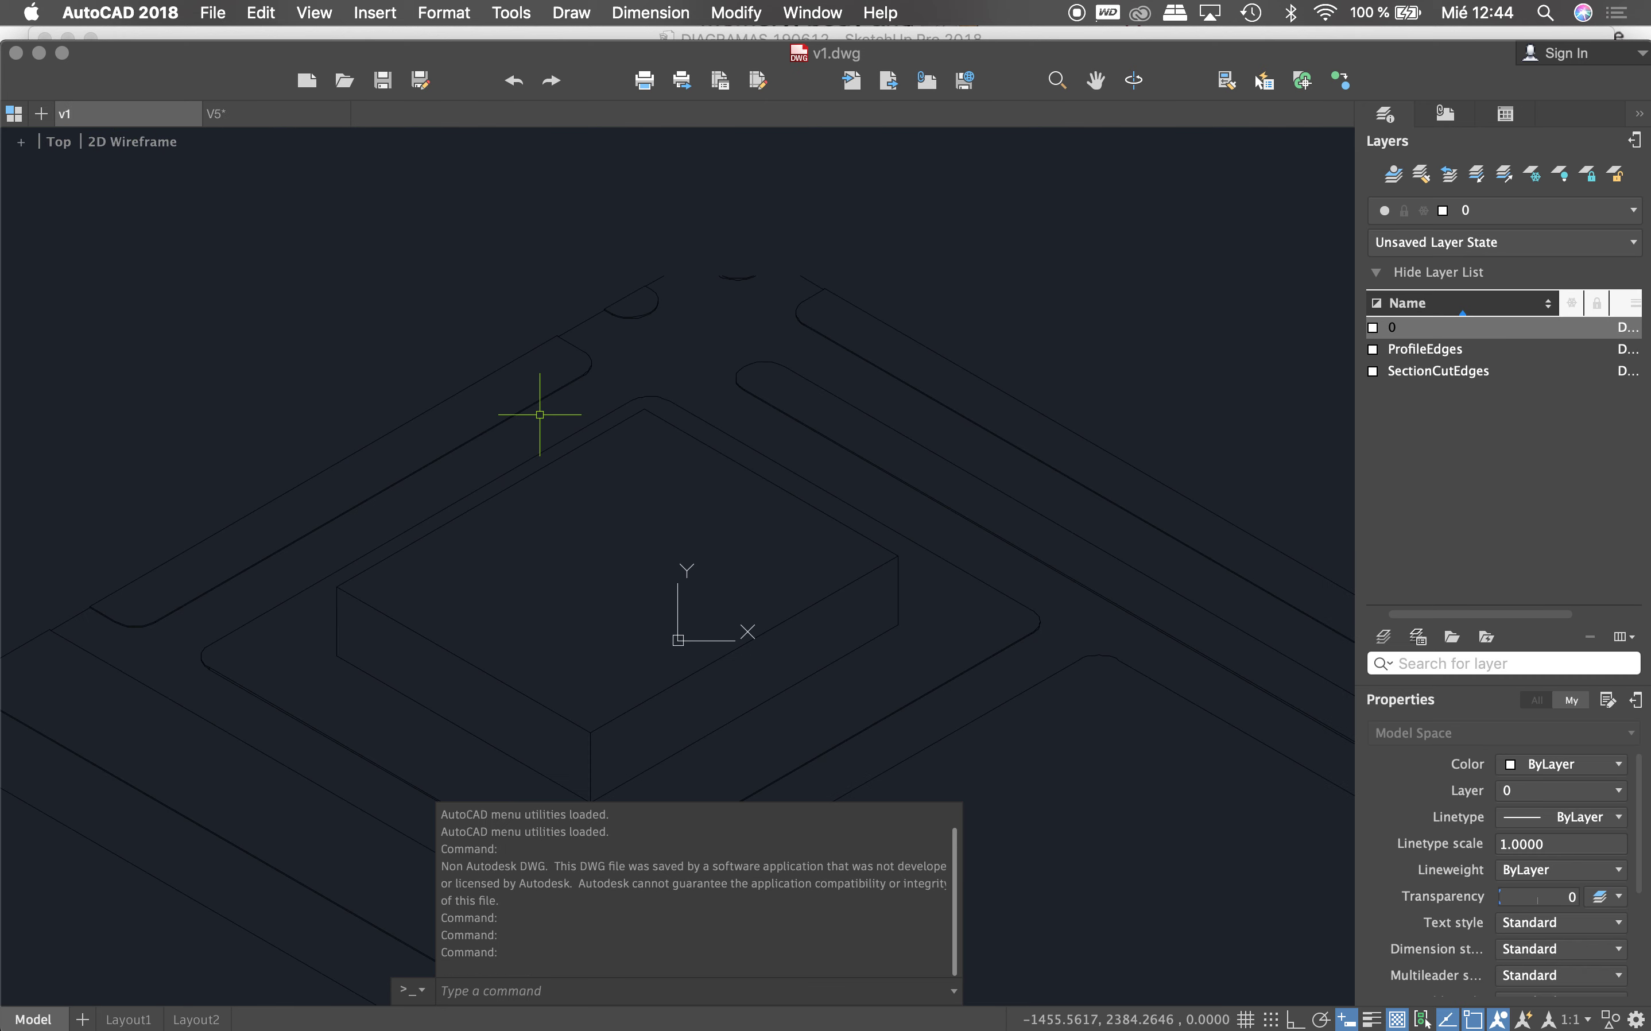
key("super+a")
key("super+c")
Step: Paste the v1 diagram into V5 at the left end of the row
left_click(287, 116)
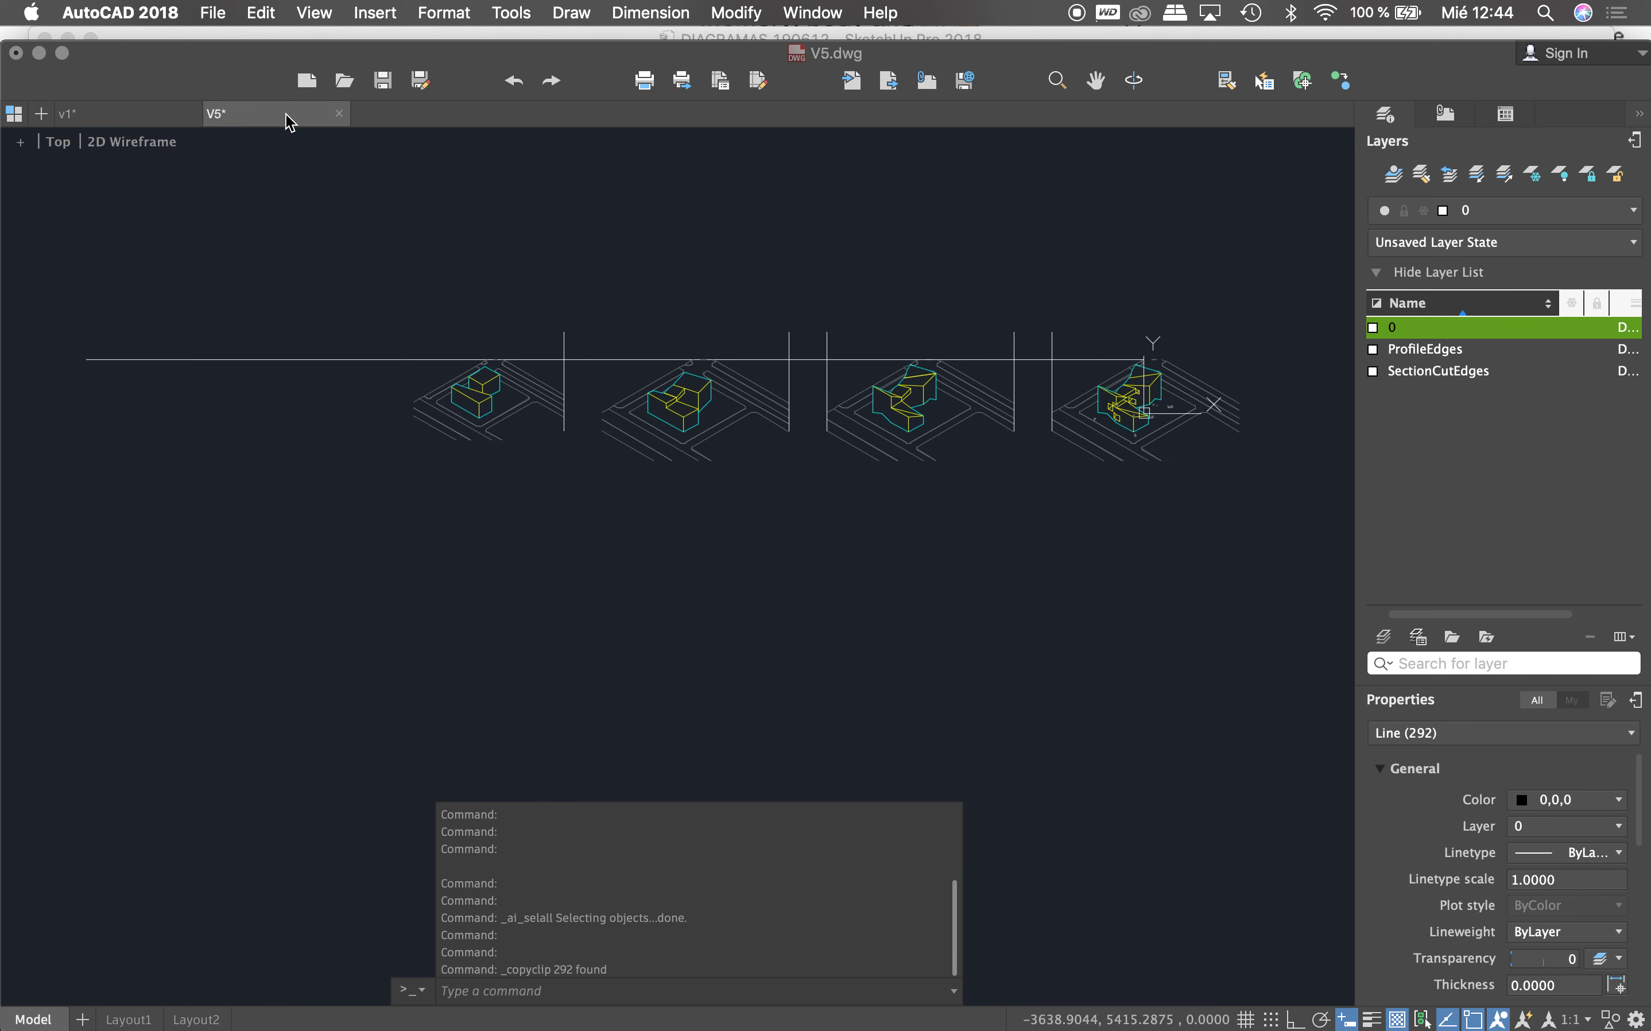
key("super+v")
left_click(203, 431)
scroll(204, 422, "up", 3)
scroll(600, 382, "down", 5)
scroll(538, 386, "up", 2)
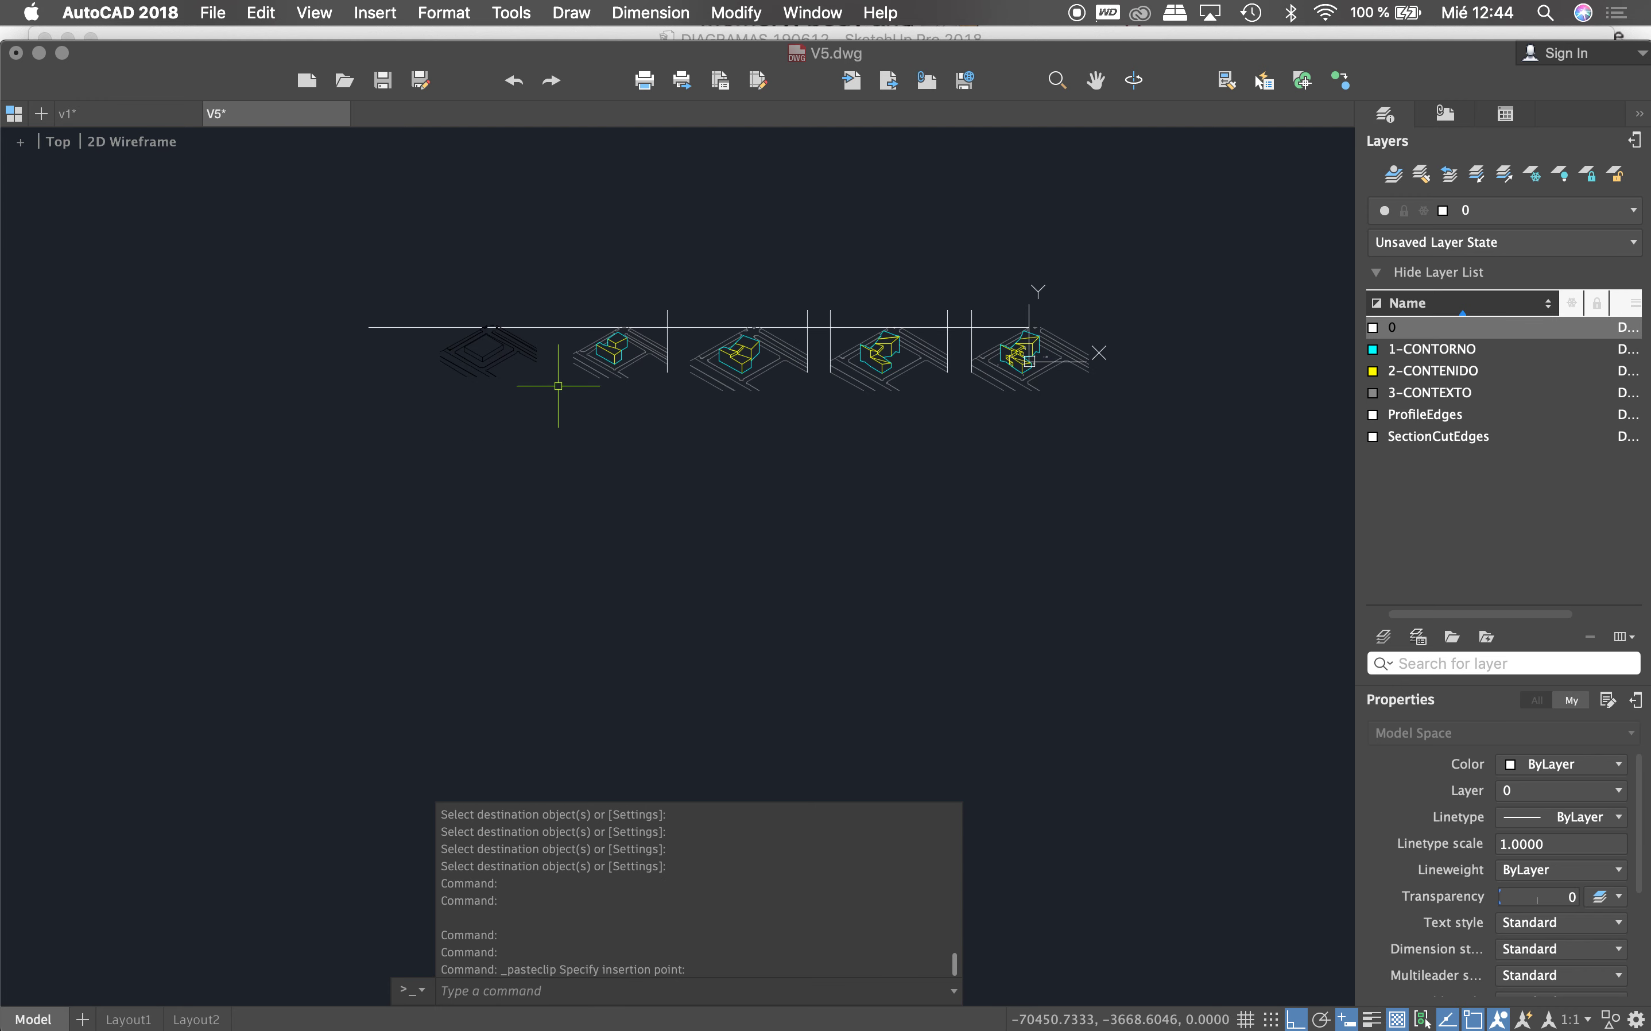
Step: Match the pasted diagram's lines to a source line's properties with MATCHPROP
type("A")
key("Return")
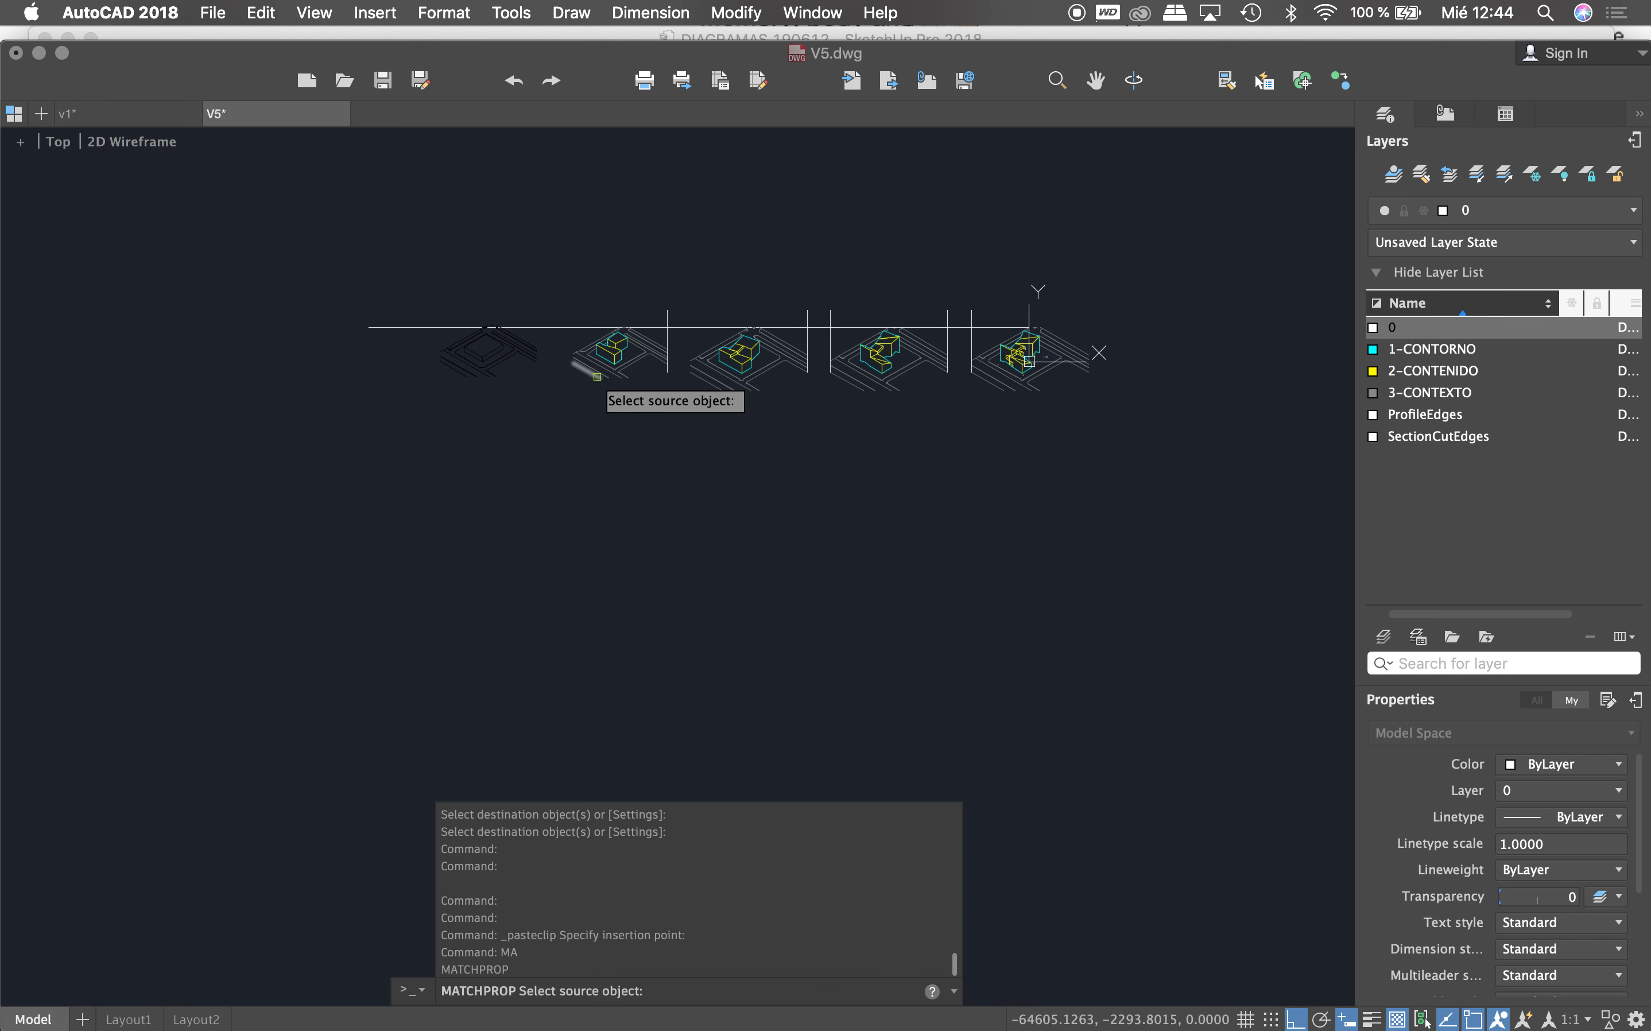
left_click(597, 376)
left_click(415, 290)
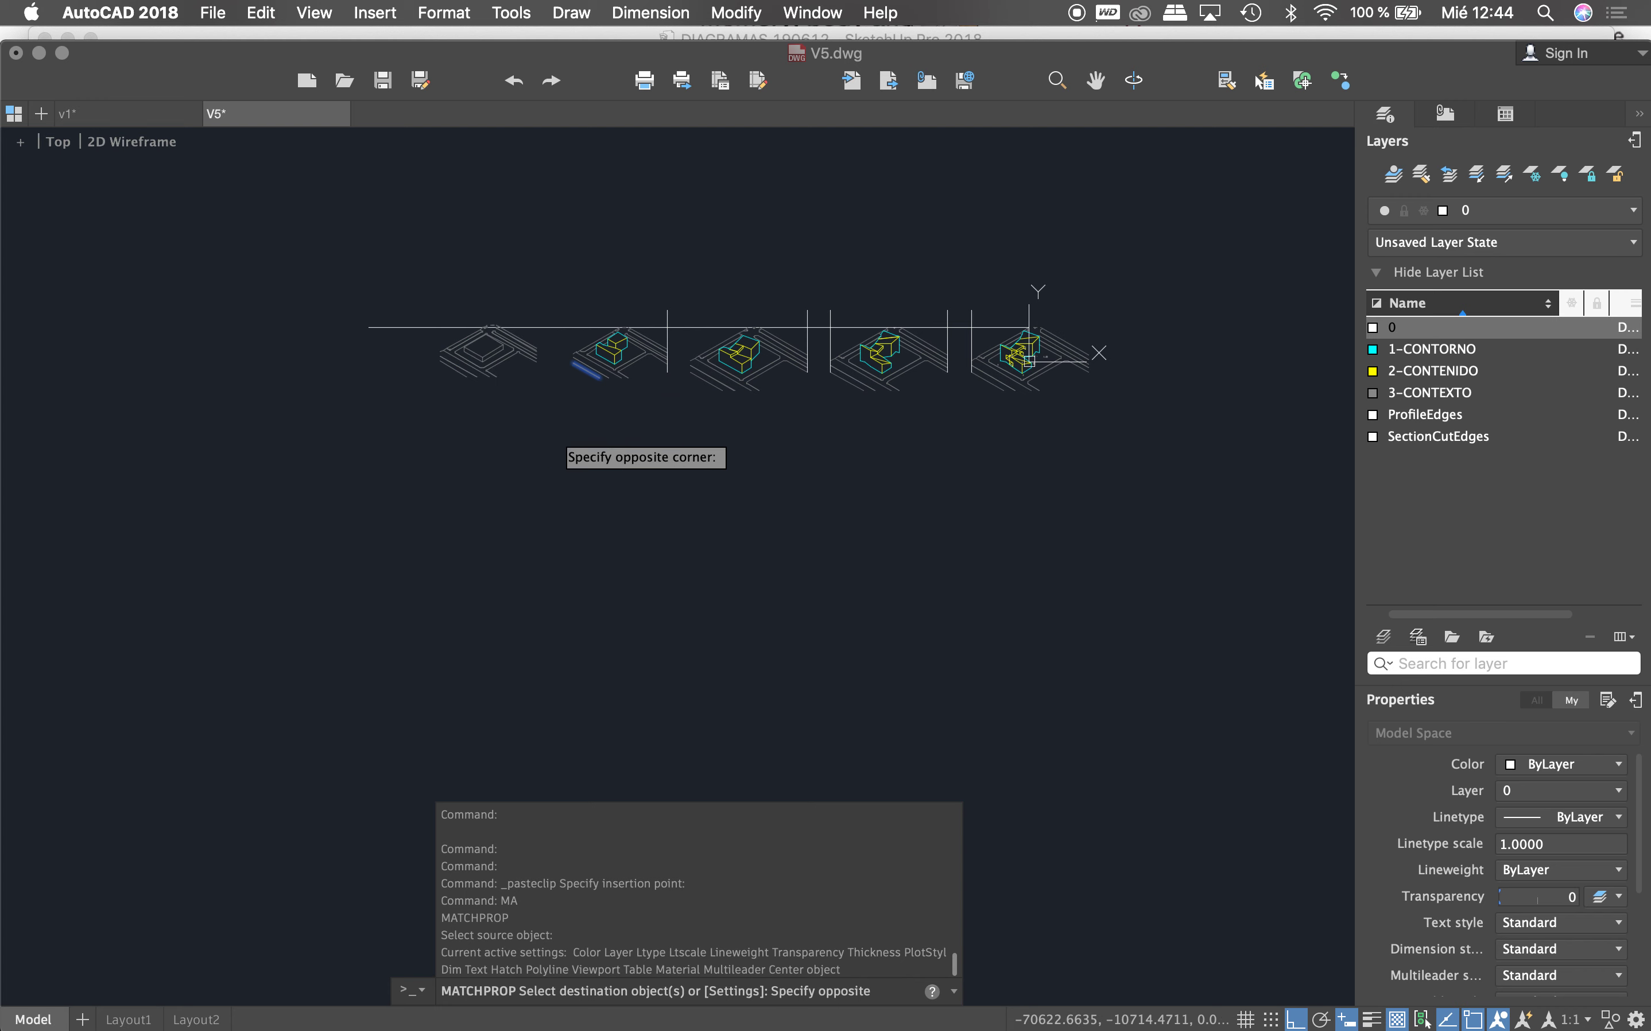
left_click(553, 443)
scroll(505, 362, "up", 1)
scroll(545, 375, "up", 3)
key("Return")
scroll(575, 384, "down", 4)
Step: Apply a source object's properties to the pasted v1 diagram by window selection
type("MA")
key("Return")
left_click(754, 353)
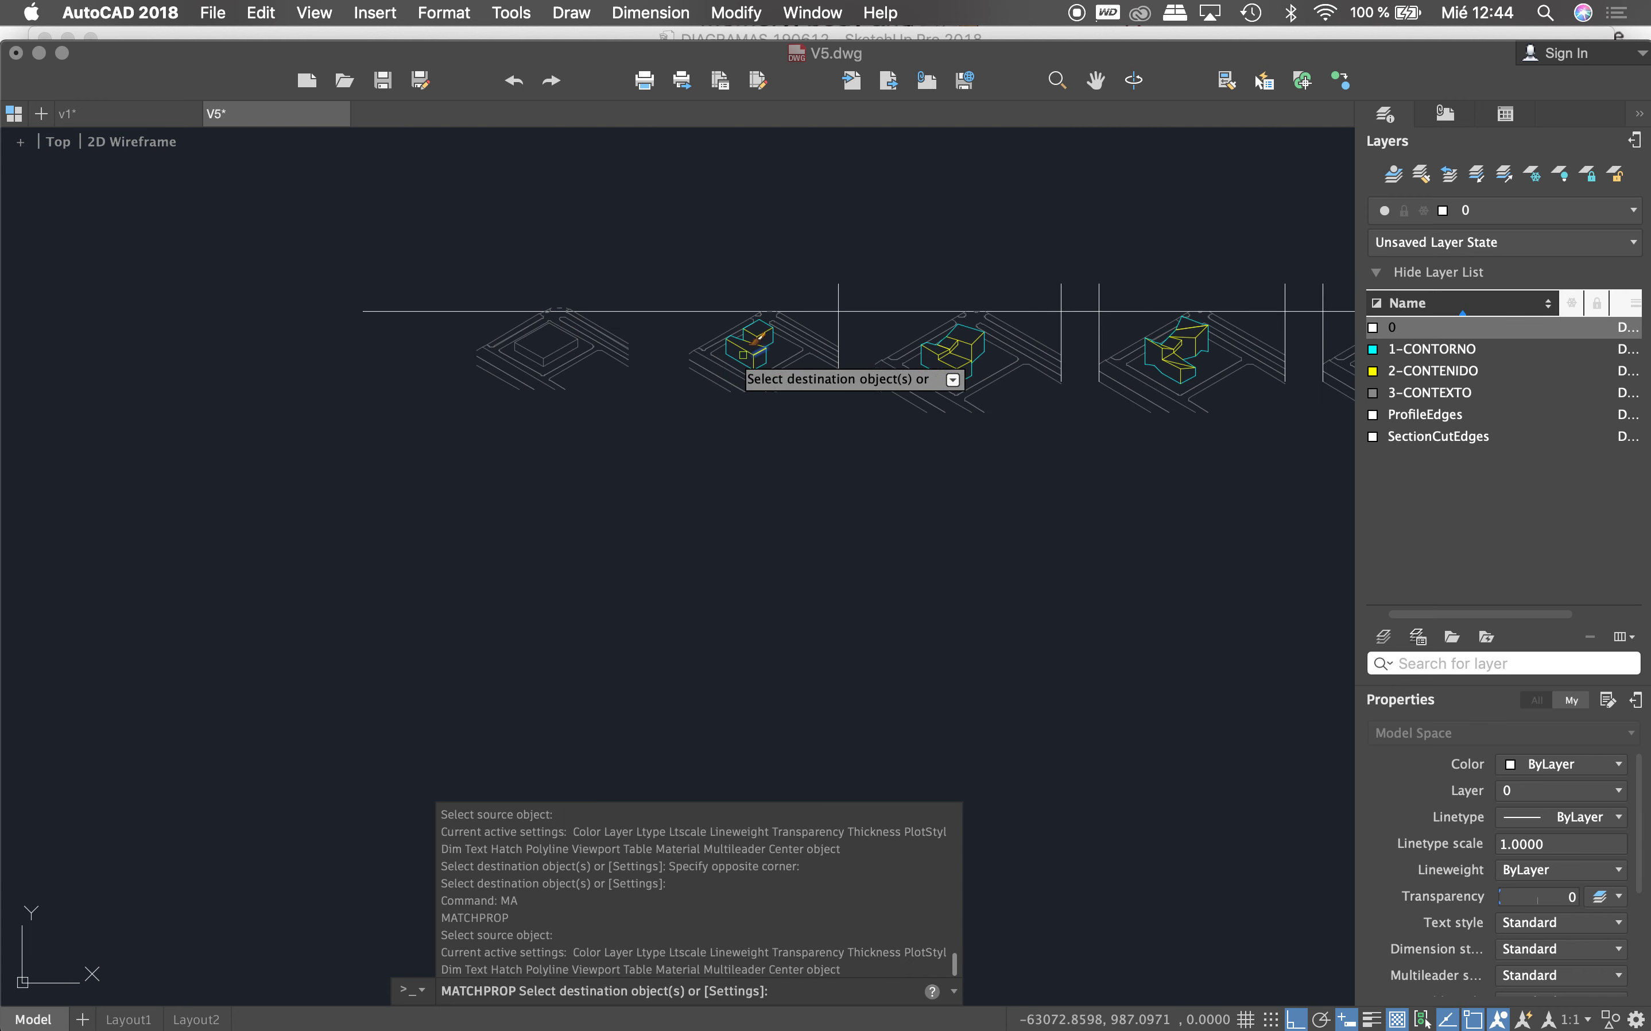
scroll(539, 363, "up", 4)
left_click(801, 295)
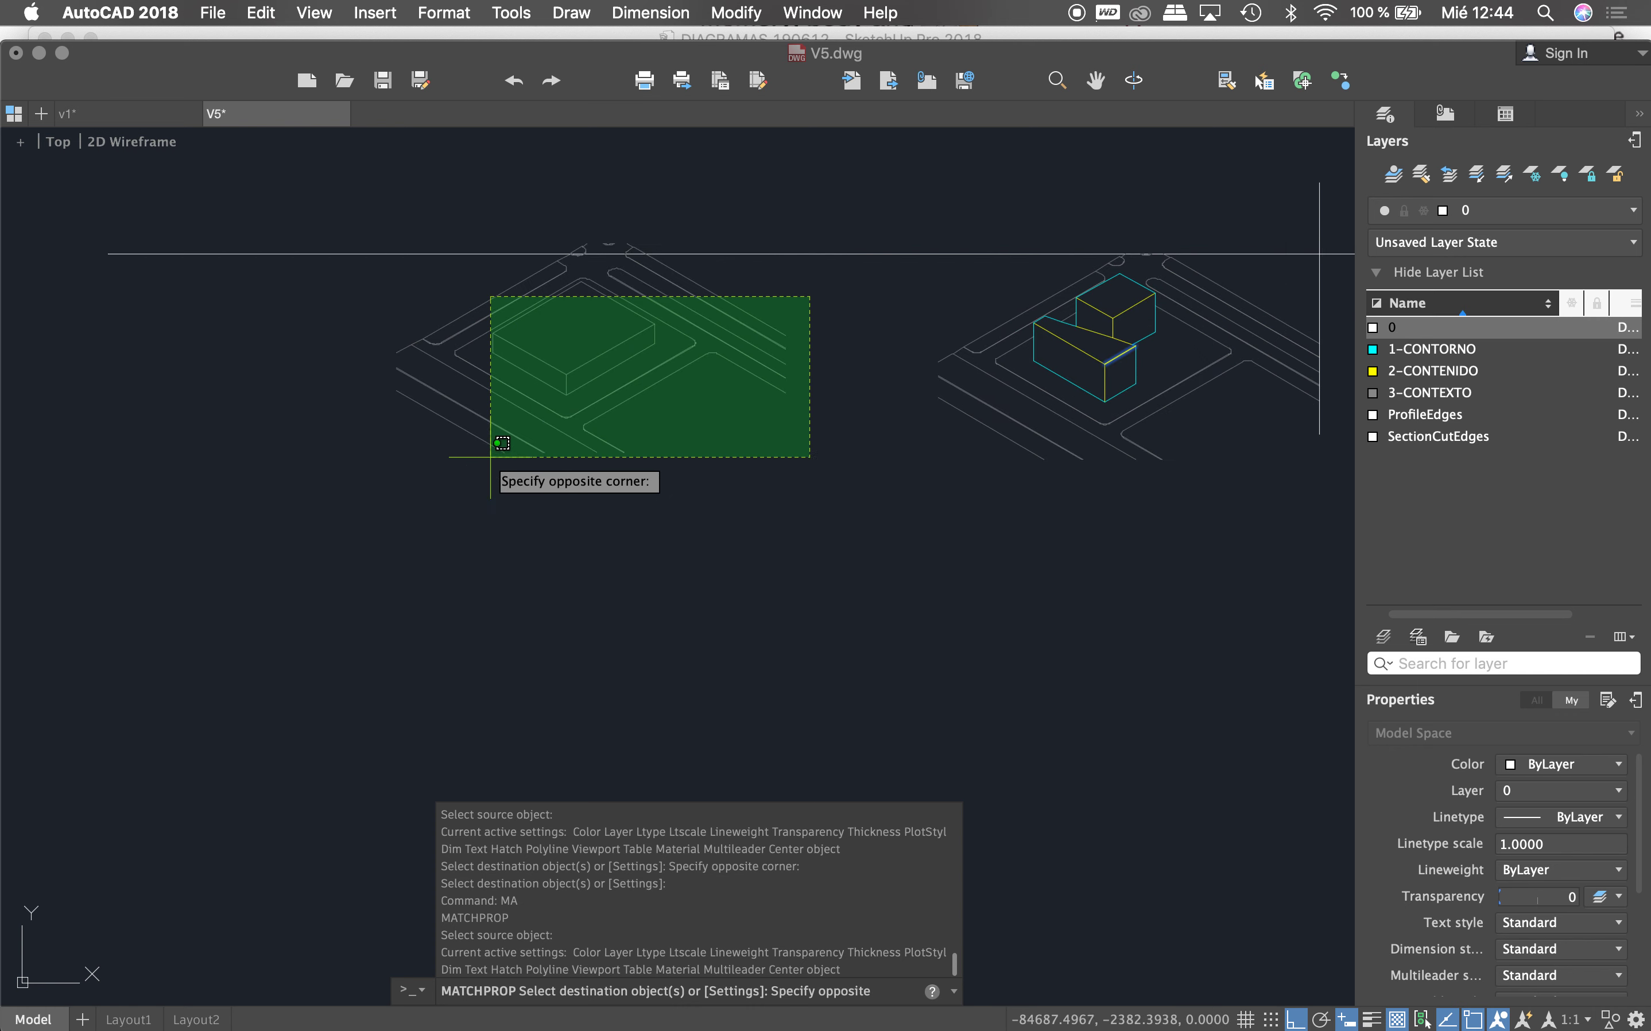
left_click(344, 515)
left_click(389, 188)
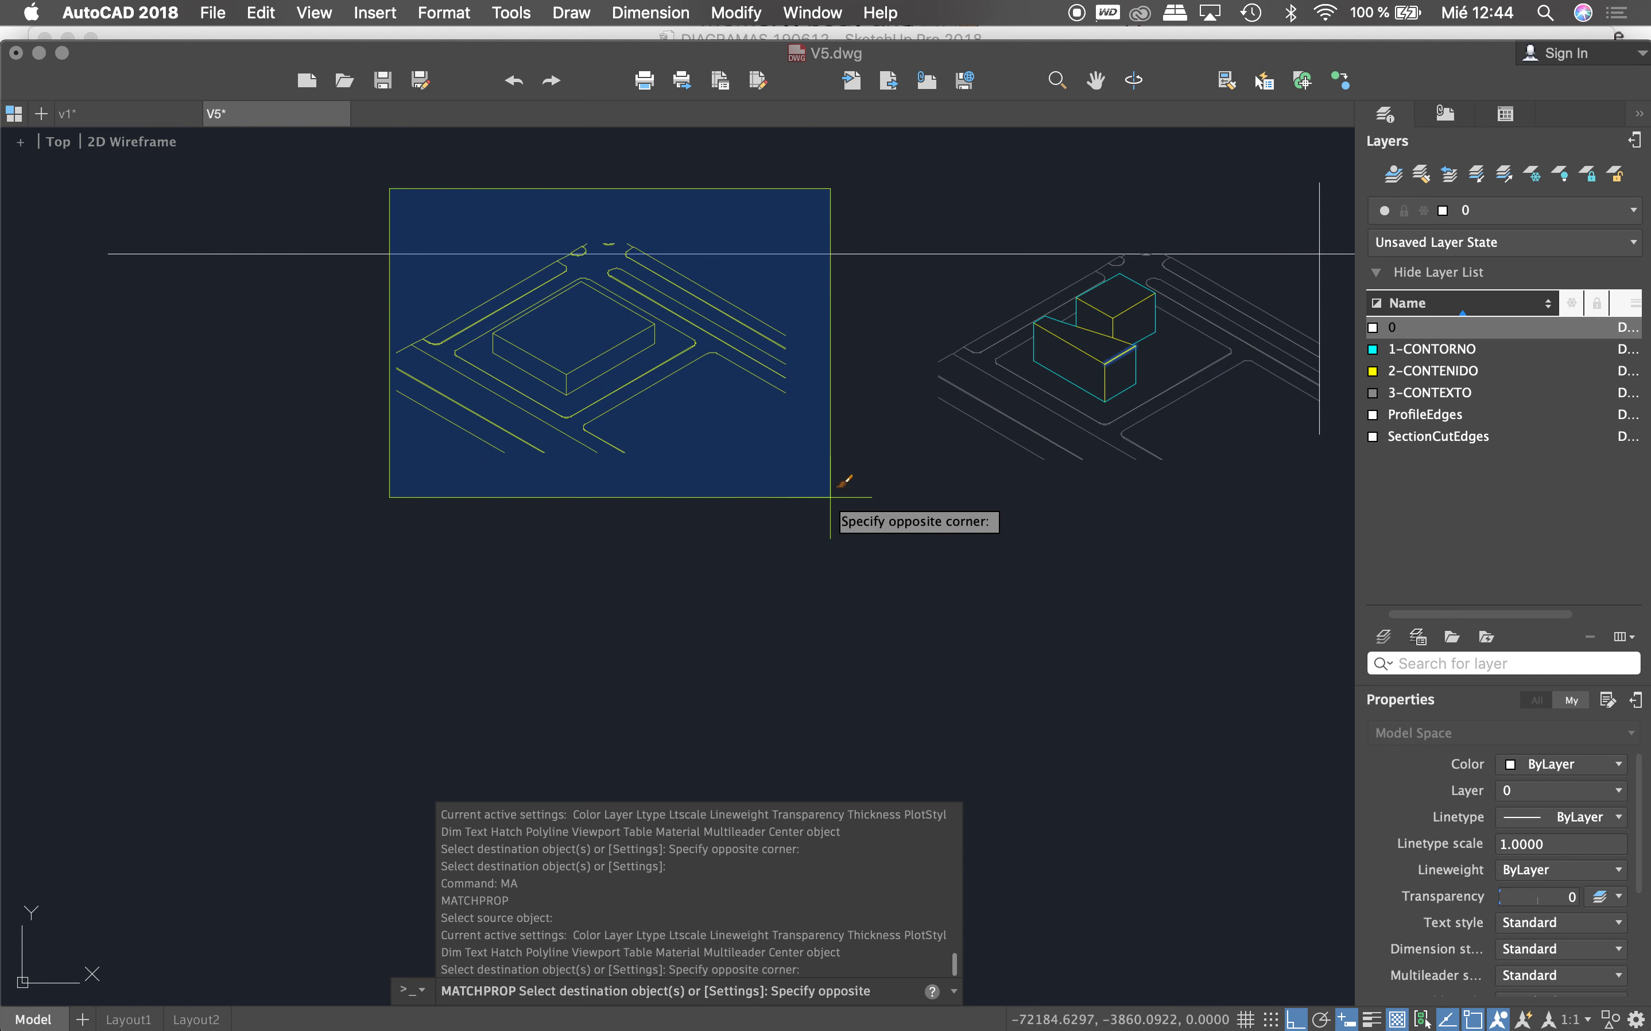
left_click(841, 504)
key("Return")
key("Return")
Step: Turn the v1 block's silhouette edges cyan, matching the right building's edge
left_click(1074, 384)
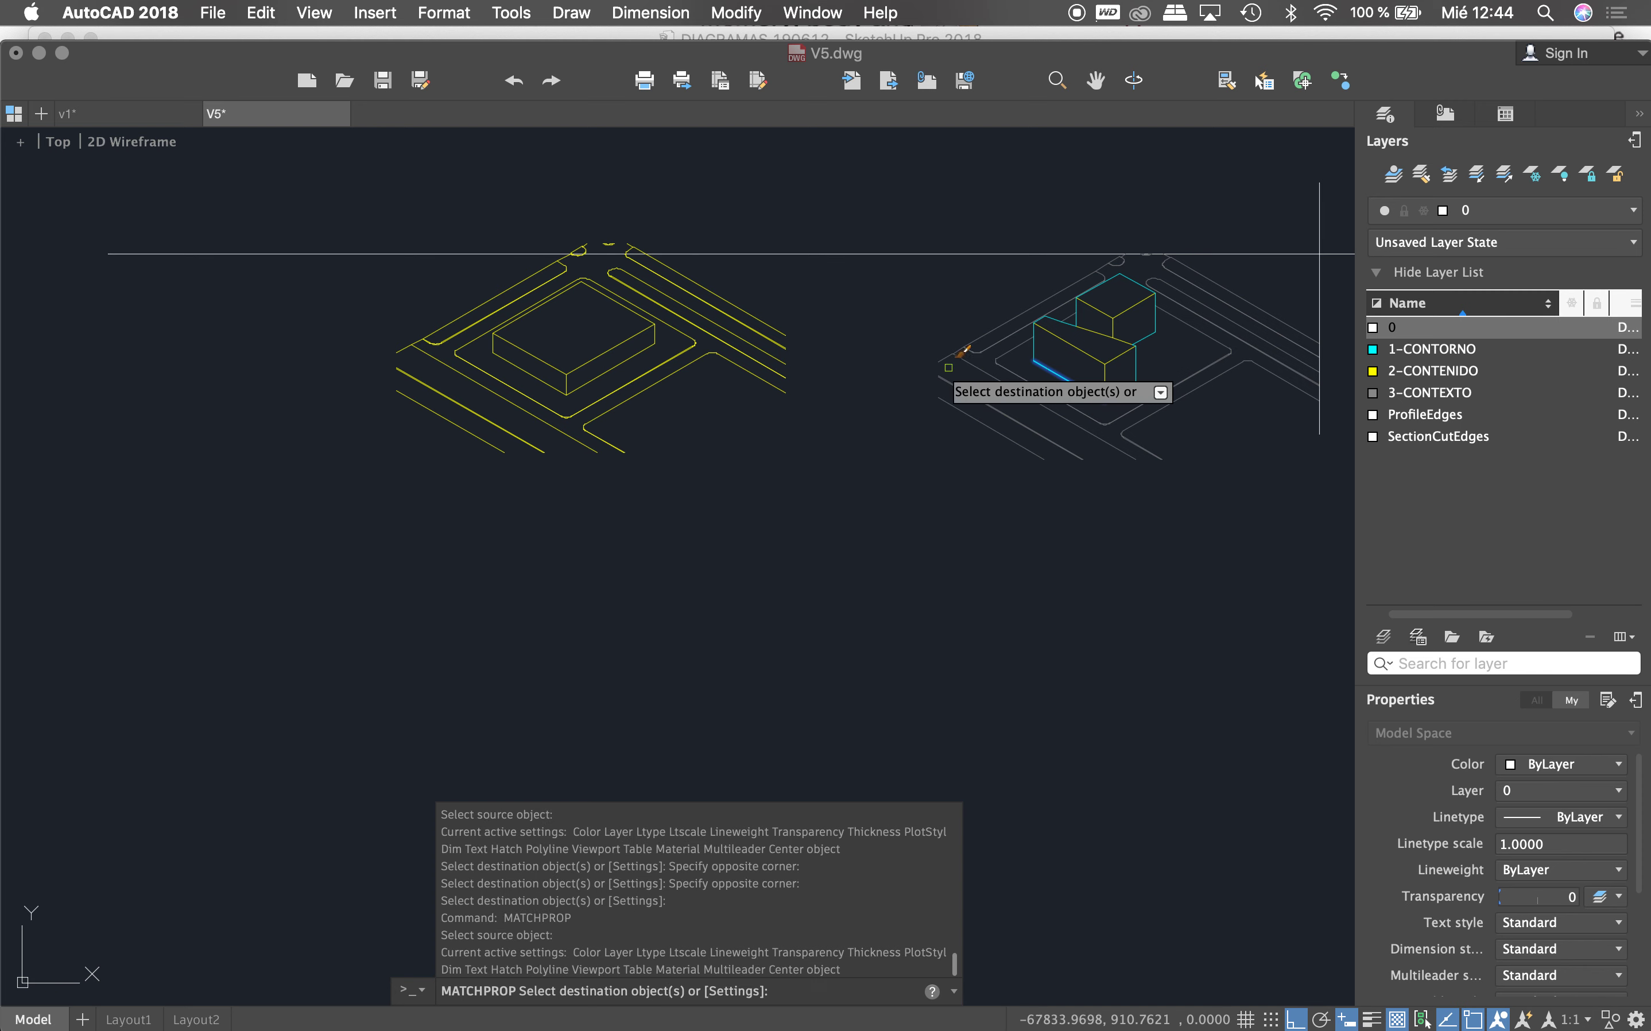
left_click(626, 356)
left_click(554, 387)
left_click(495, 347)
left_click(512, 328)
left_click(624, 305)
left_click(671, 322)
scroll(651, 348, "down", 4)
key("Return")
Step: Turn the yellow road lines grey using a grey road line as source
type("MA")
key("Return")
left_click(702, 361)
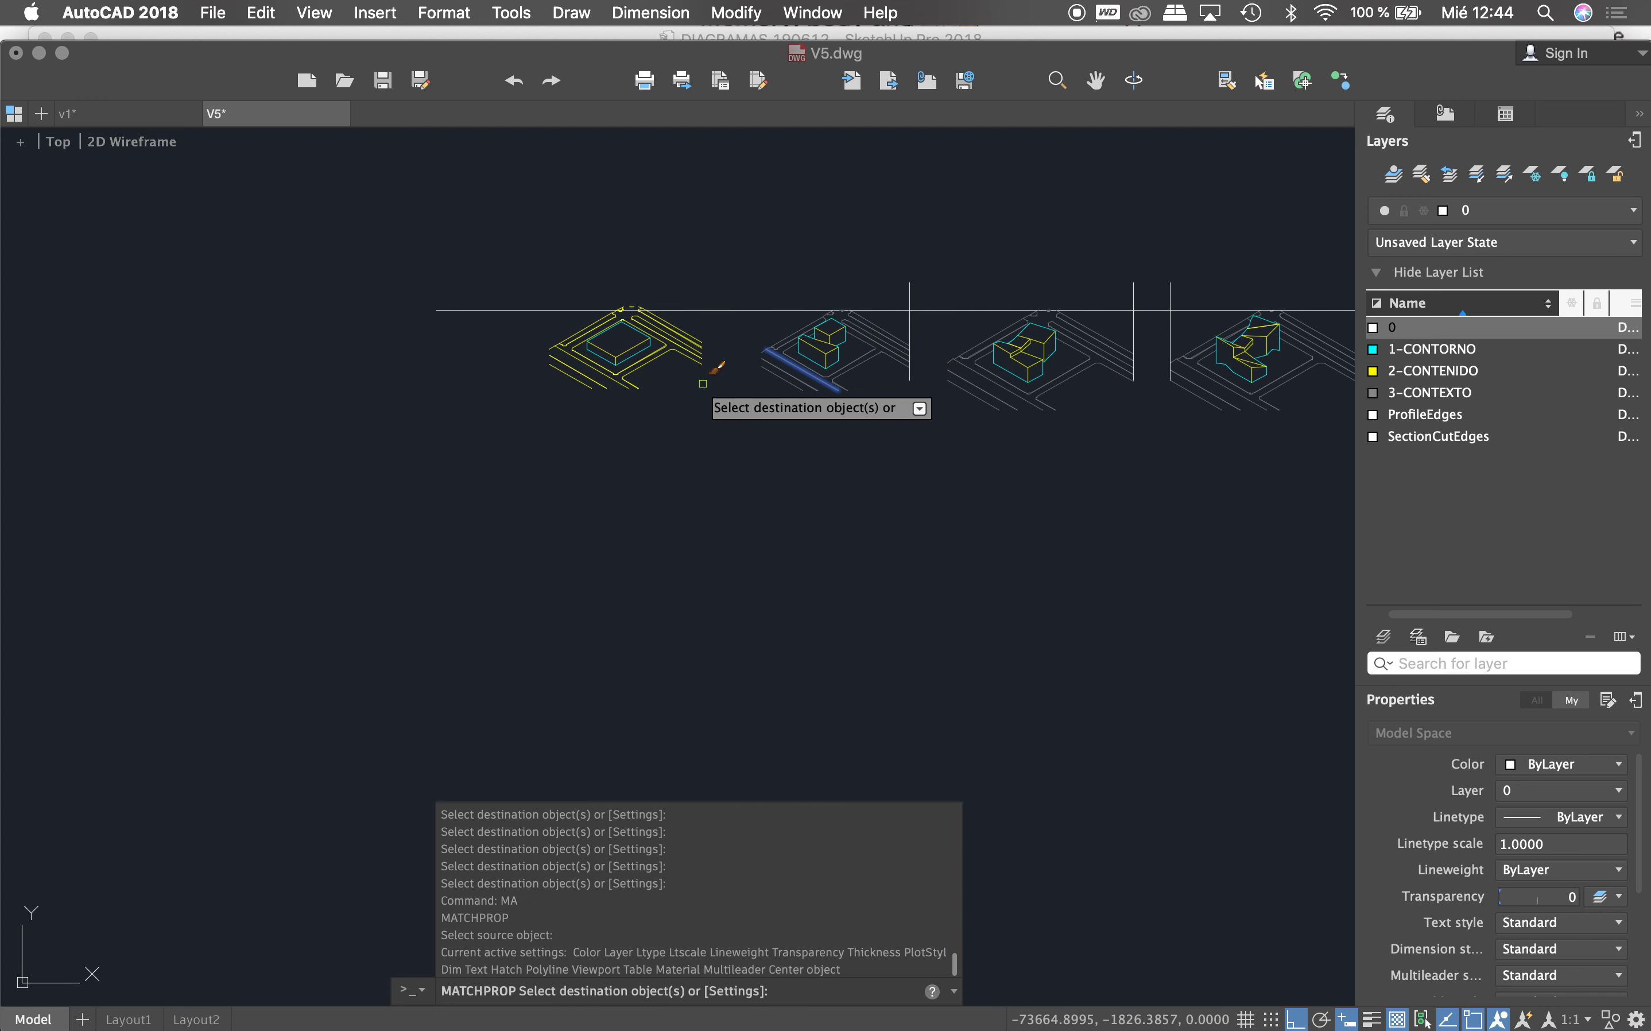
scroll(703, 383, "up", 3)
left_click(729, 259)
left_click(576, 368)
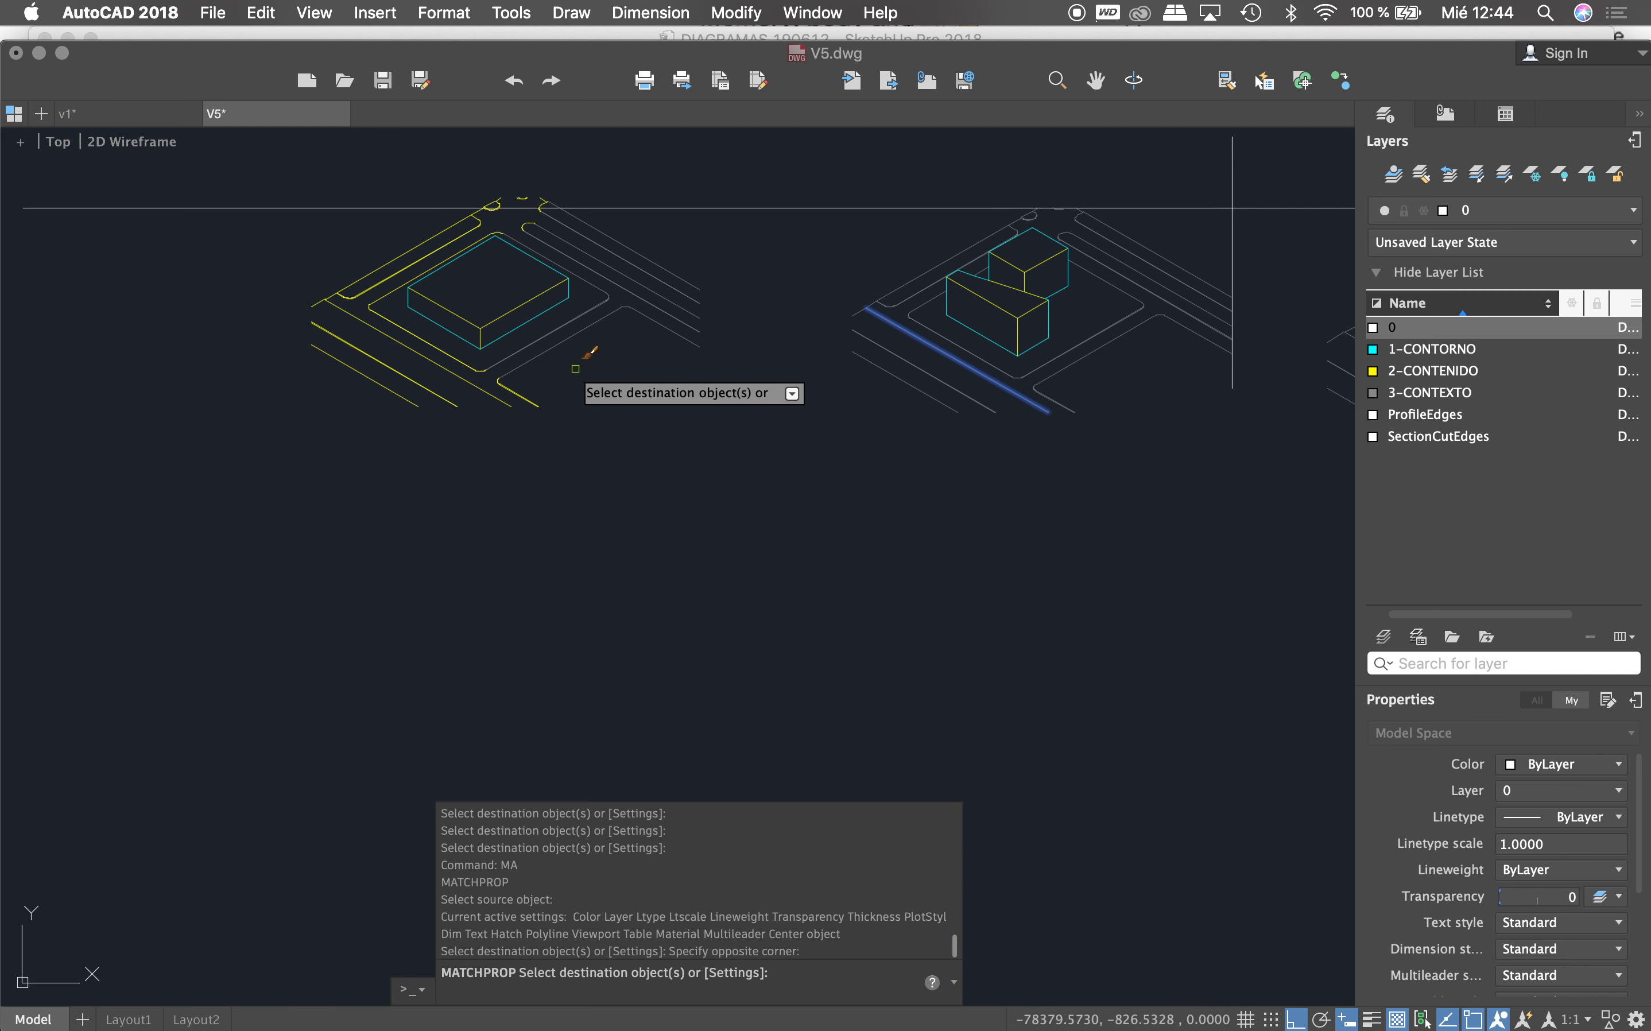
left_click(493, 355)
left_click(440, 412)
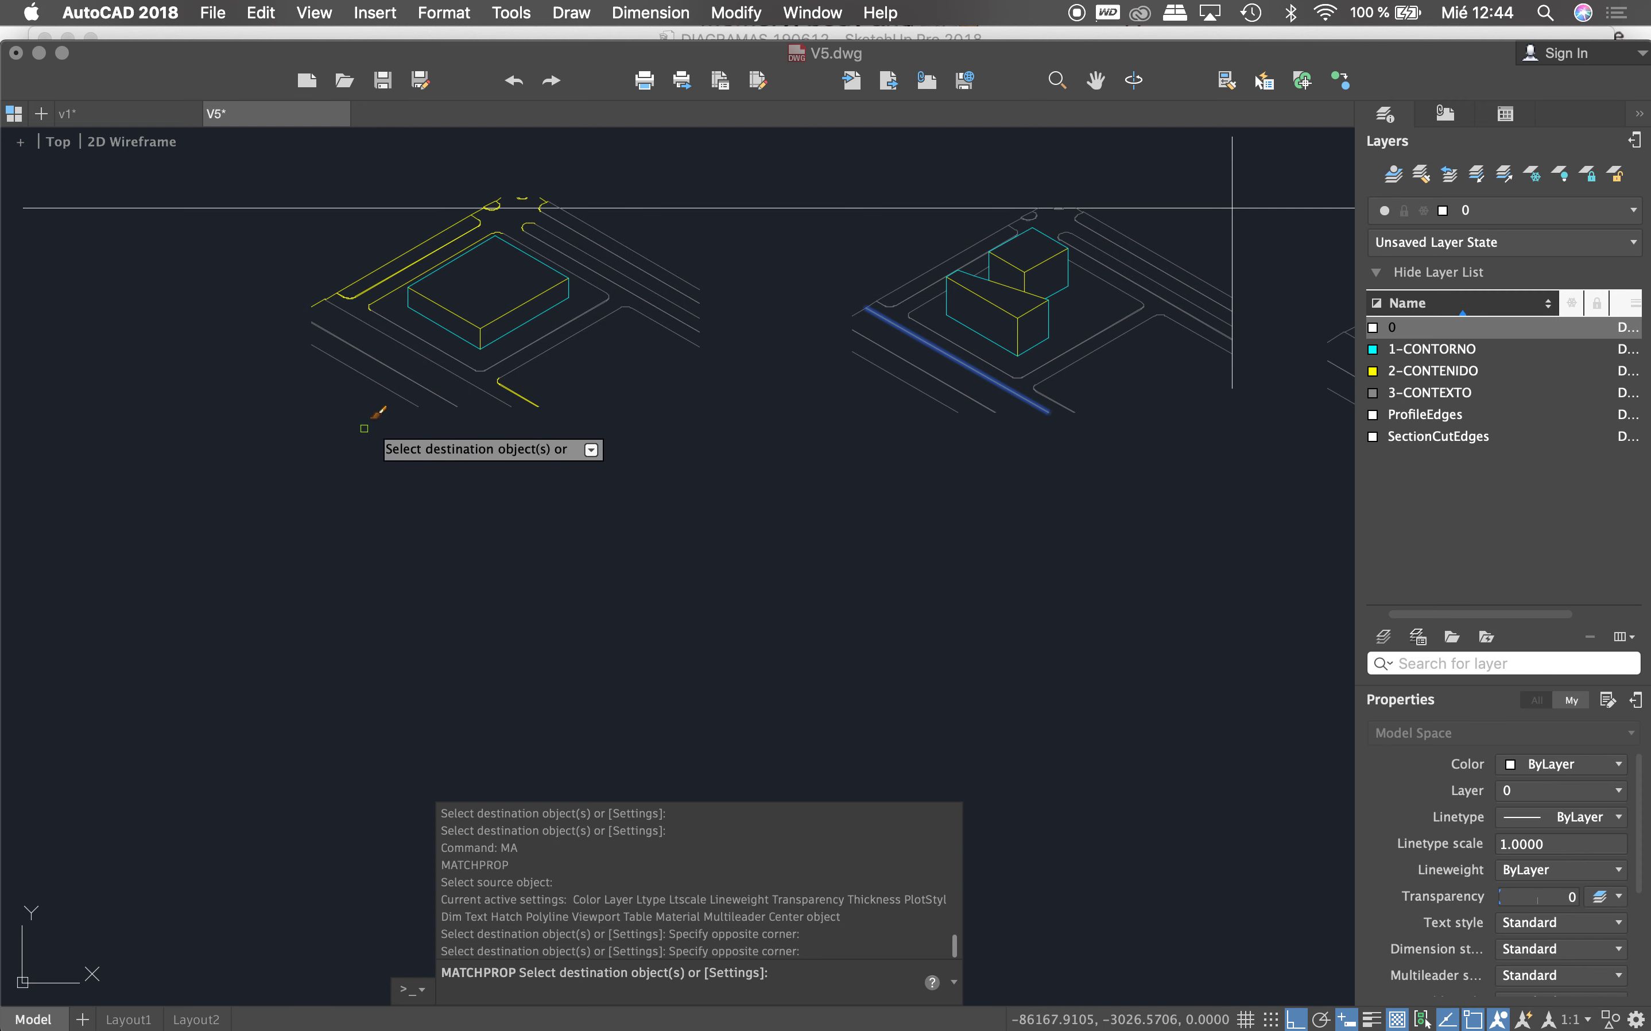
left_click(560, 374)
left_click(480, 424)
left_click(387, 250)
left_click(307, 331)
Step: Grey out the remaining enclosed road lines, end matching, and select the divider line
scroll(330, 307, "up", 3)
scroll(471, 174, "up", 3)
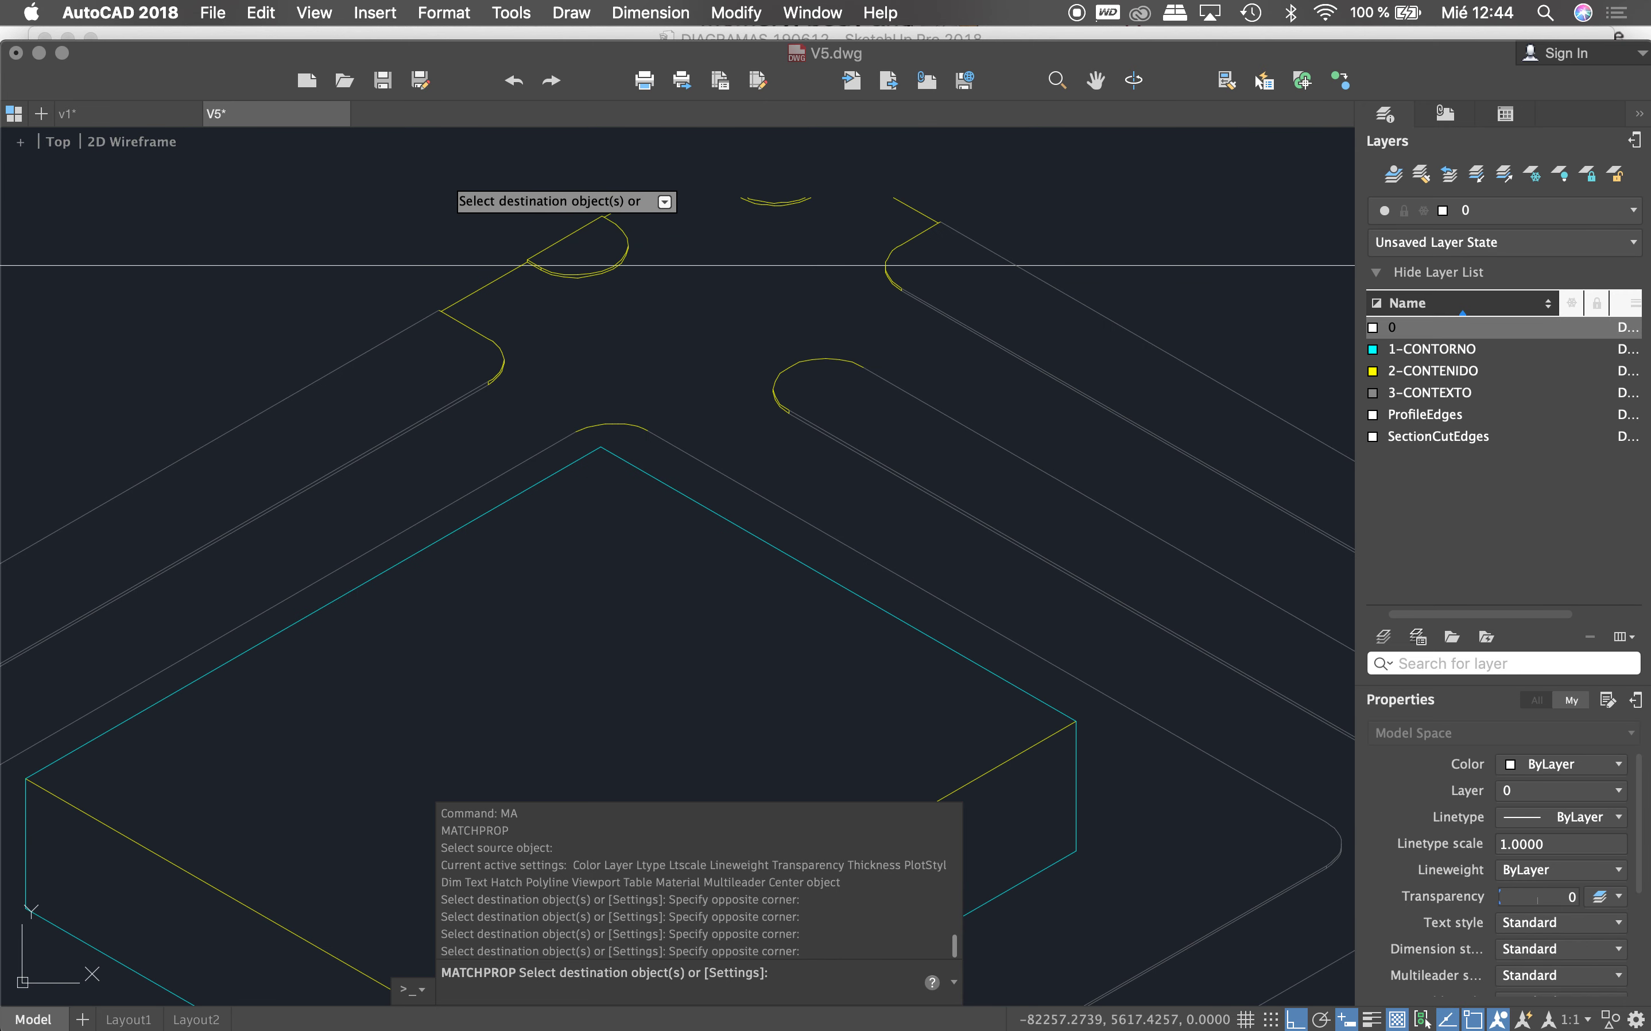
left_click(378, 157)
left_click(1023, 445)
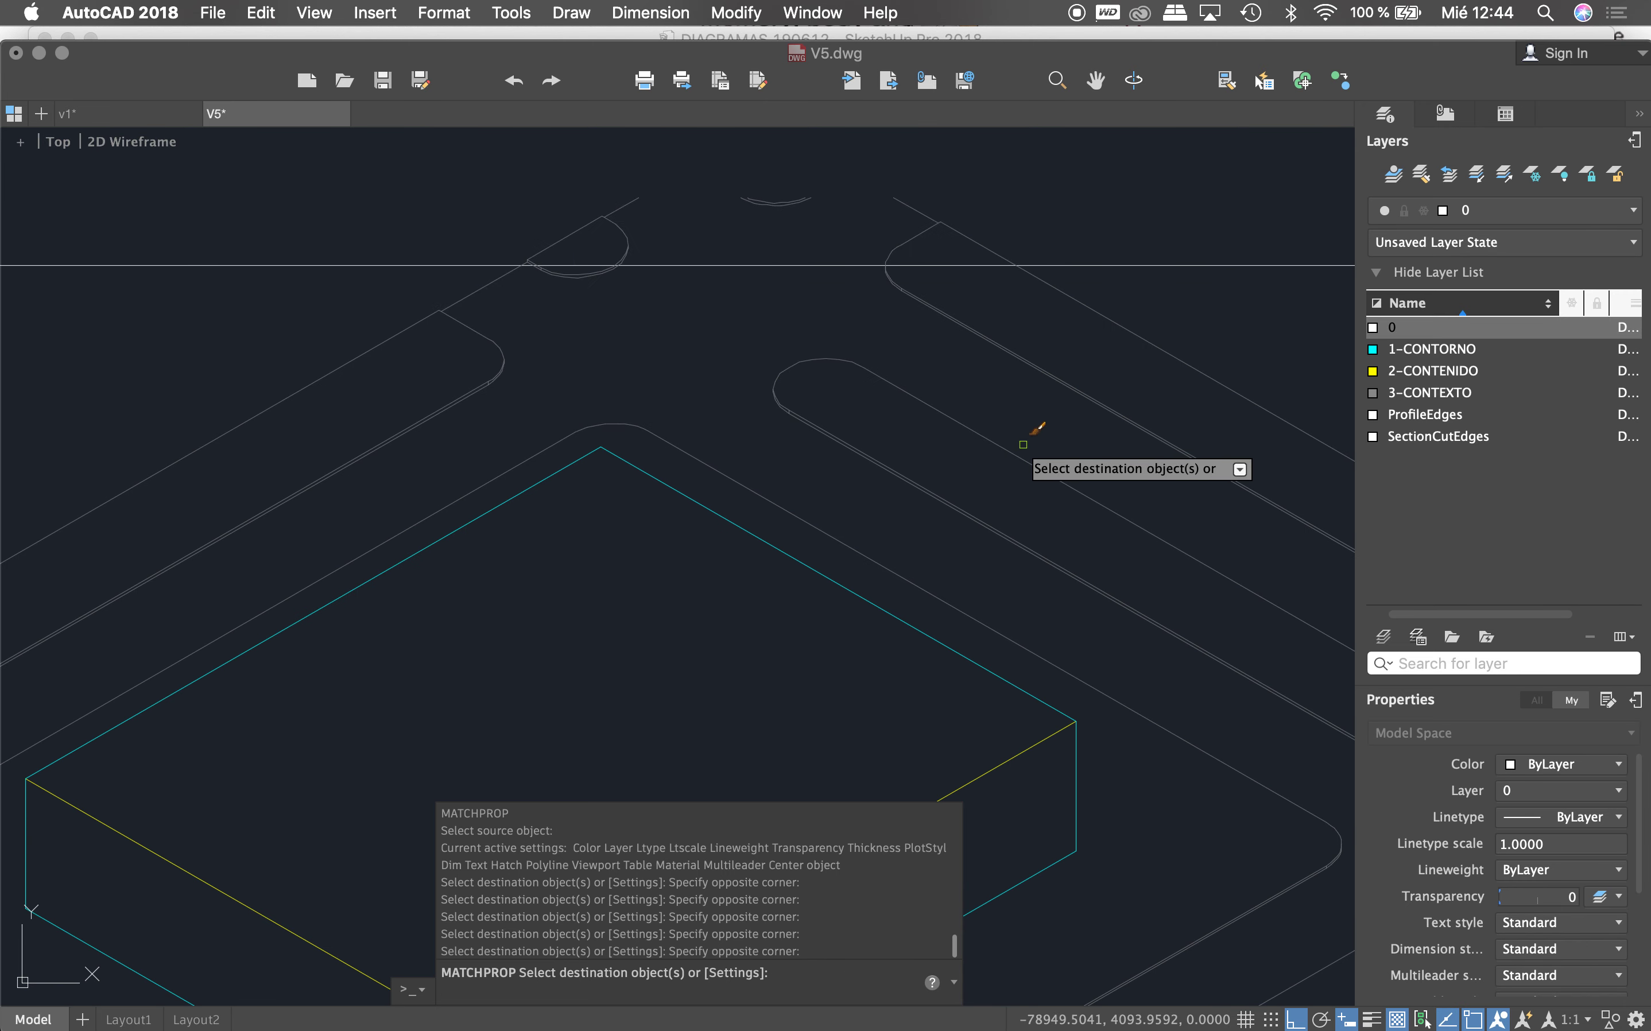
scroll(600, 320, "down", 5)
key("Escape")
left_click(343, 225)
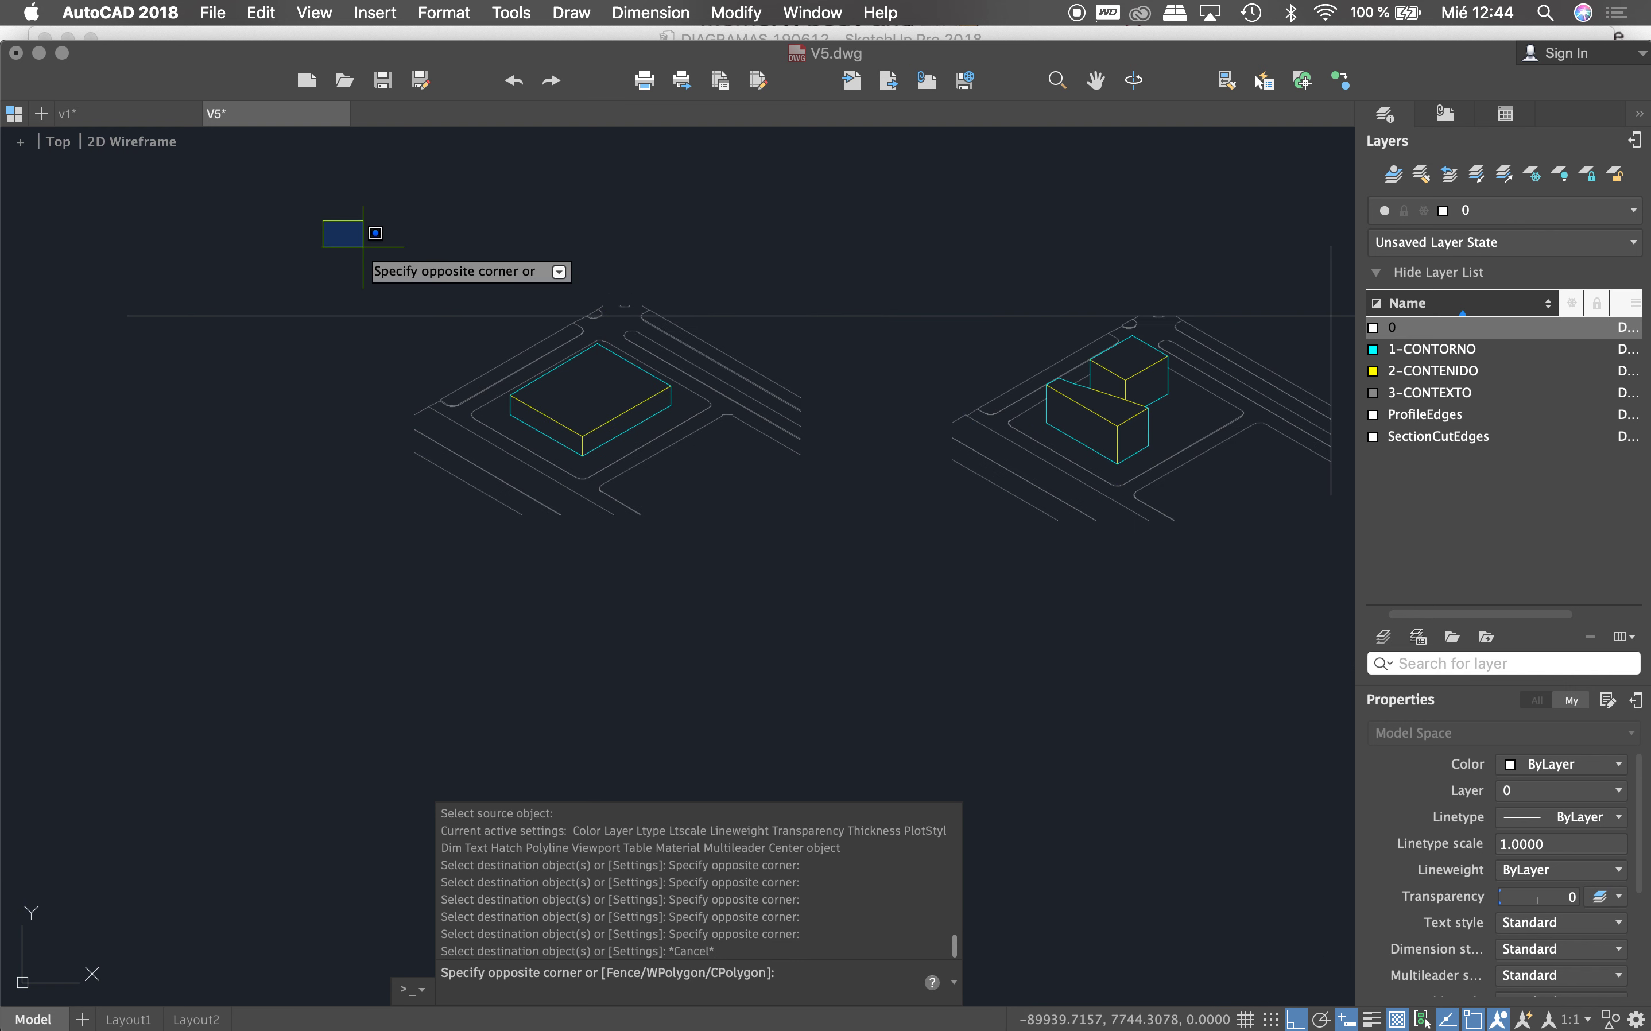
key("Escape")
scroll(674, 332, "down", 5)
left_click(597, 248)
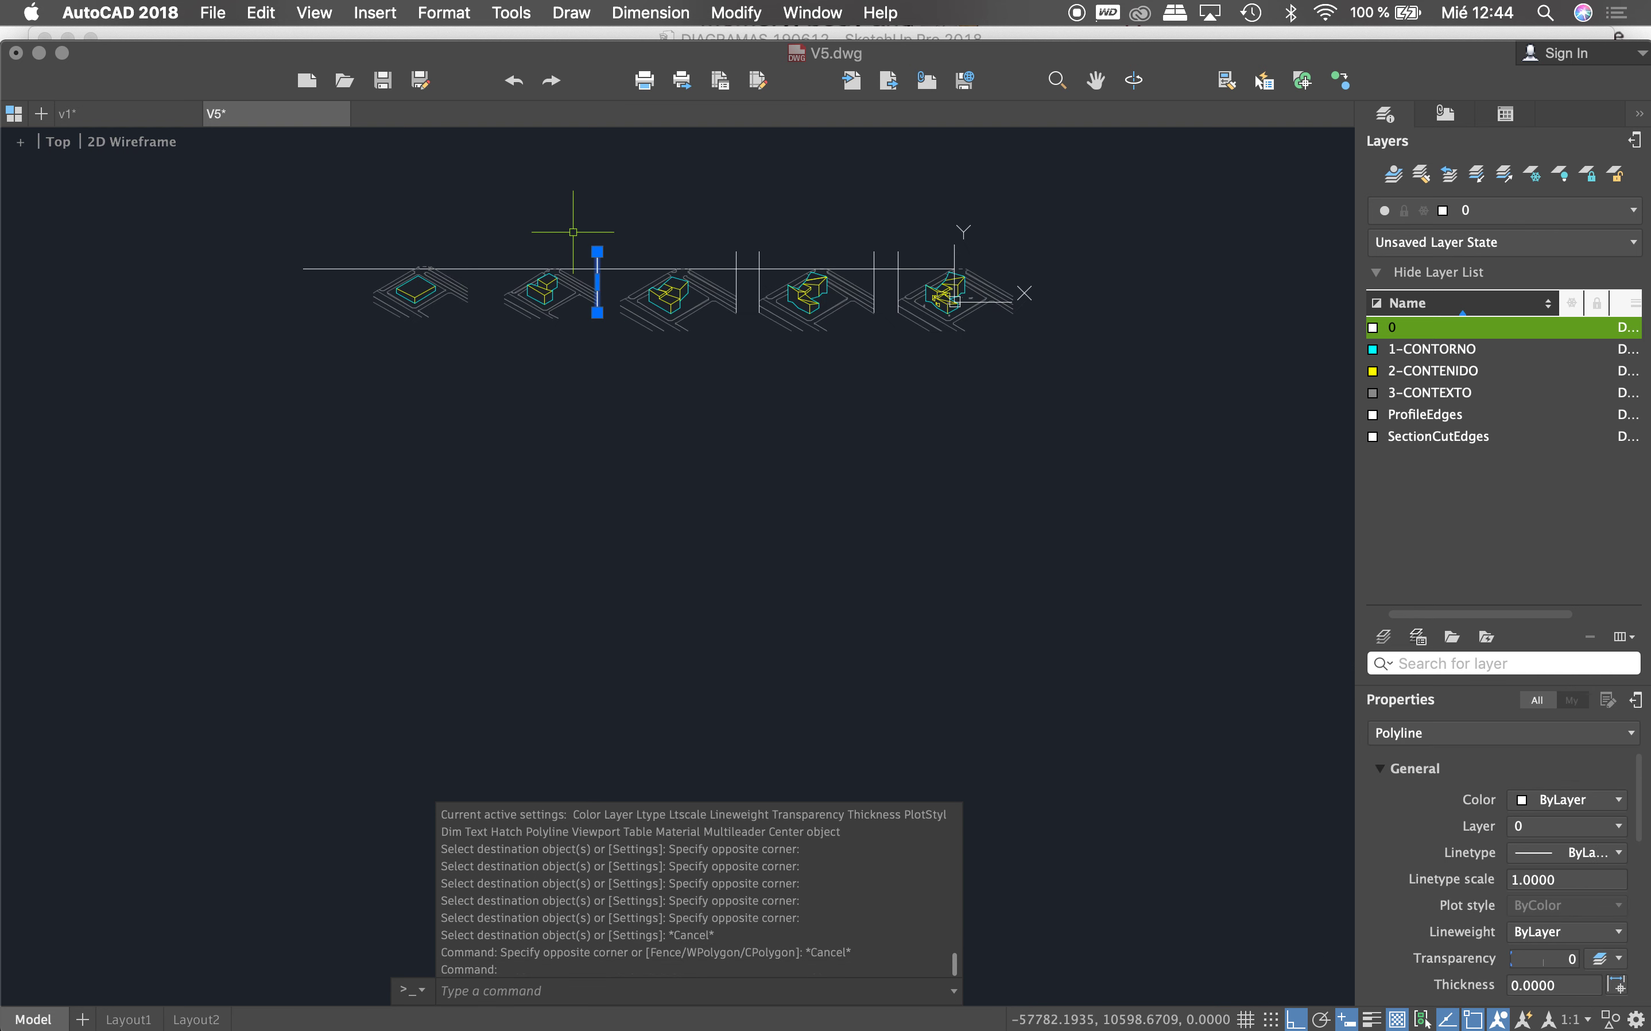
Step: Start moving the divider line, cancel, and reselect it
type("m")
key("Return")
scroll(604, 310, "up", 5)
key("Escape")
left_click(586, 383)
Step: Begin copying the divider line from a base point, then cancel the copy
type("co")
key("Return")
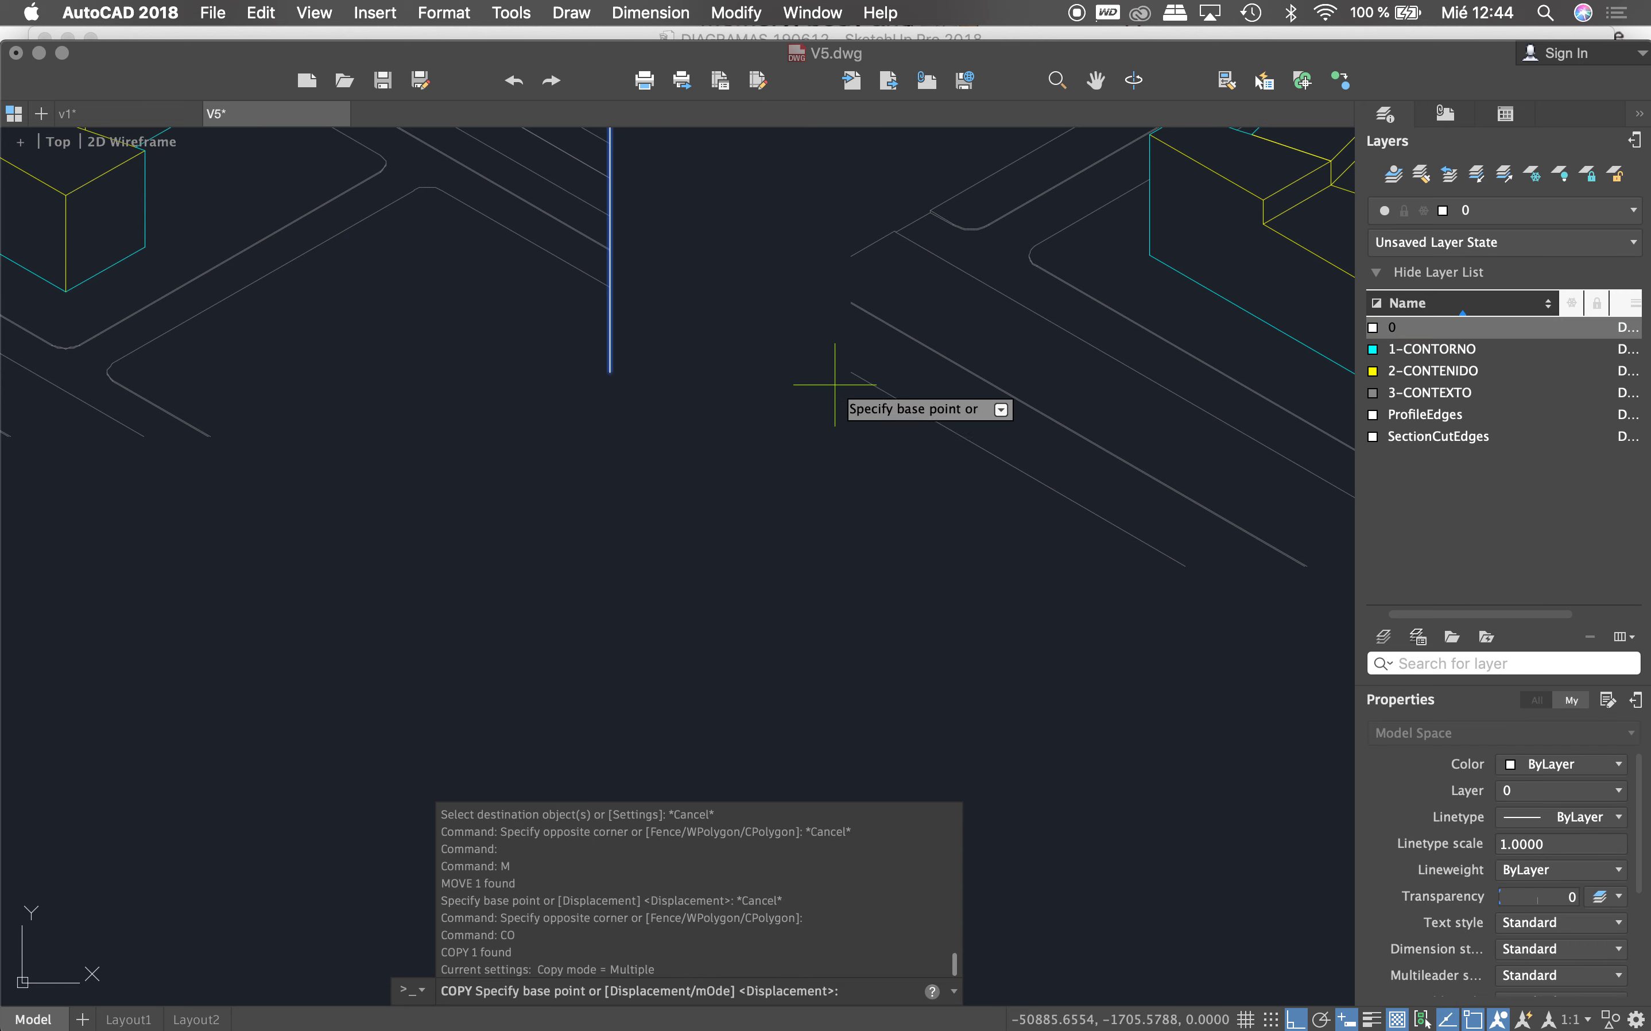
left_click(851, 371)
scroll(856, 370, "down", 3)
scroll(818, 364, "down", 3)
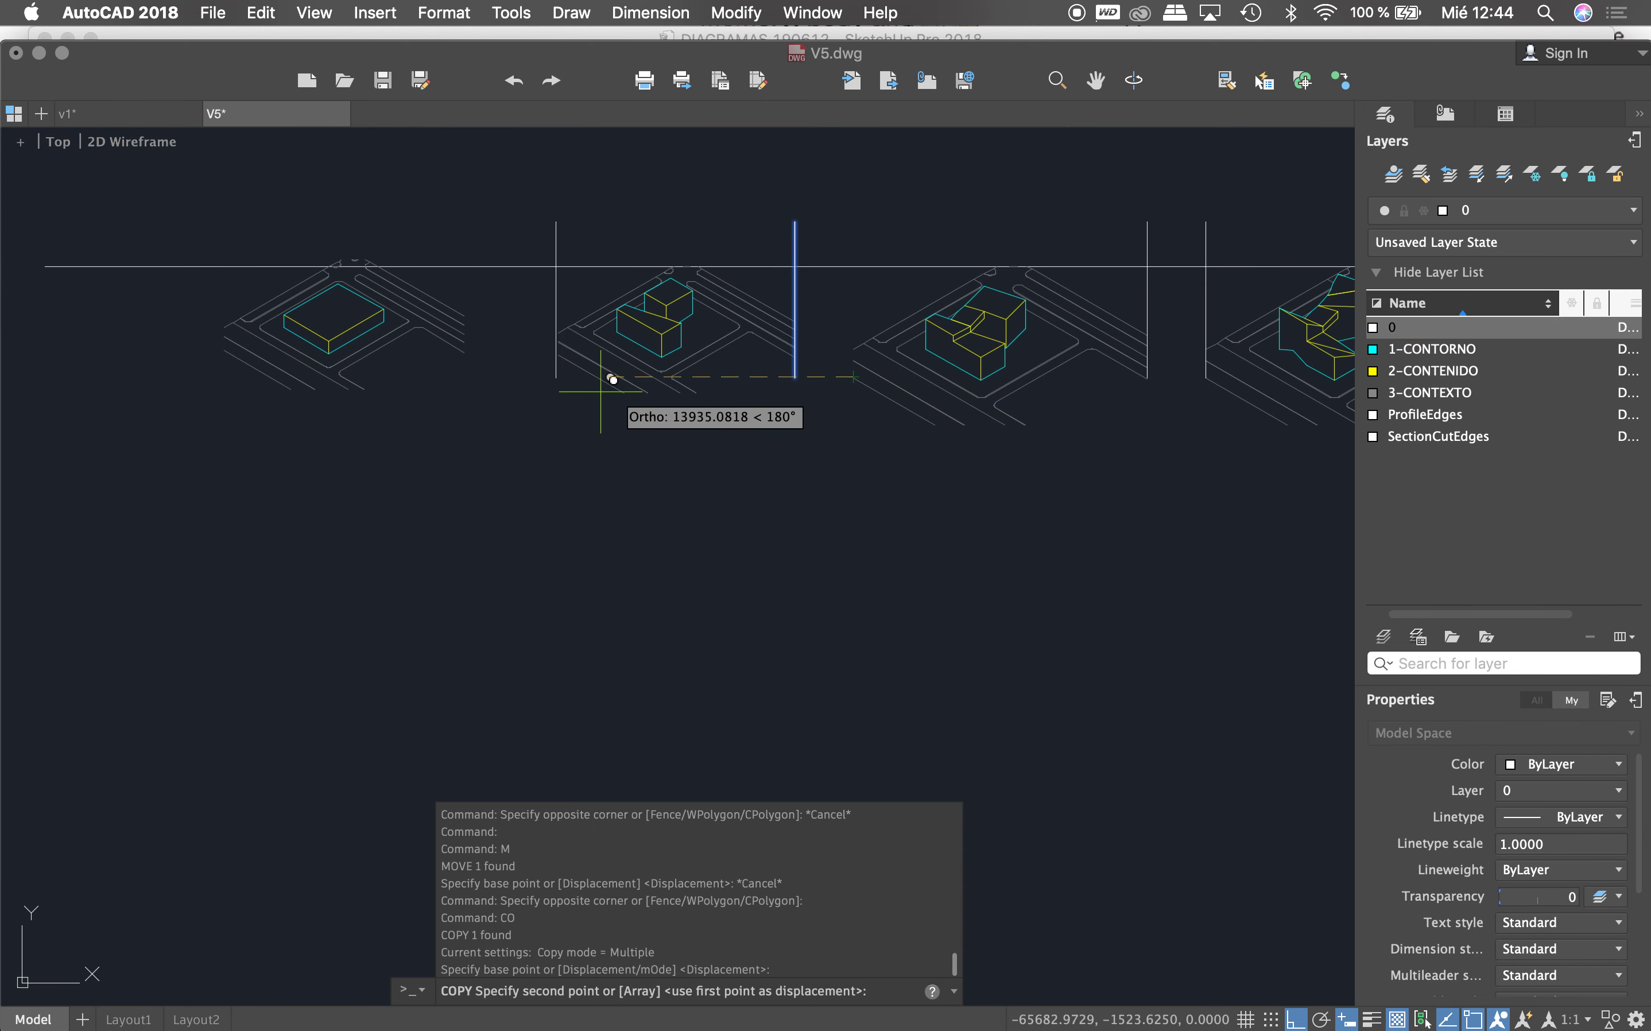
scroll(572, 367, "up", 2)
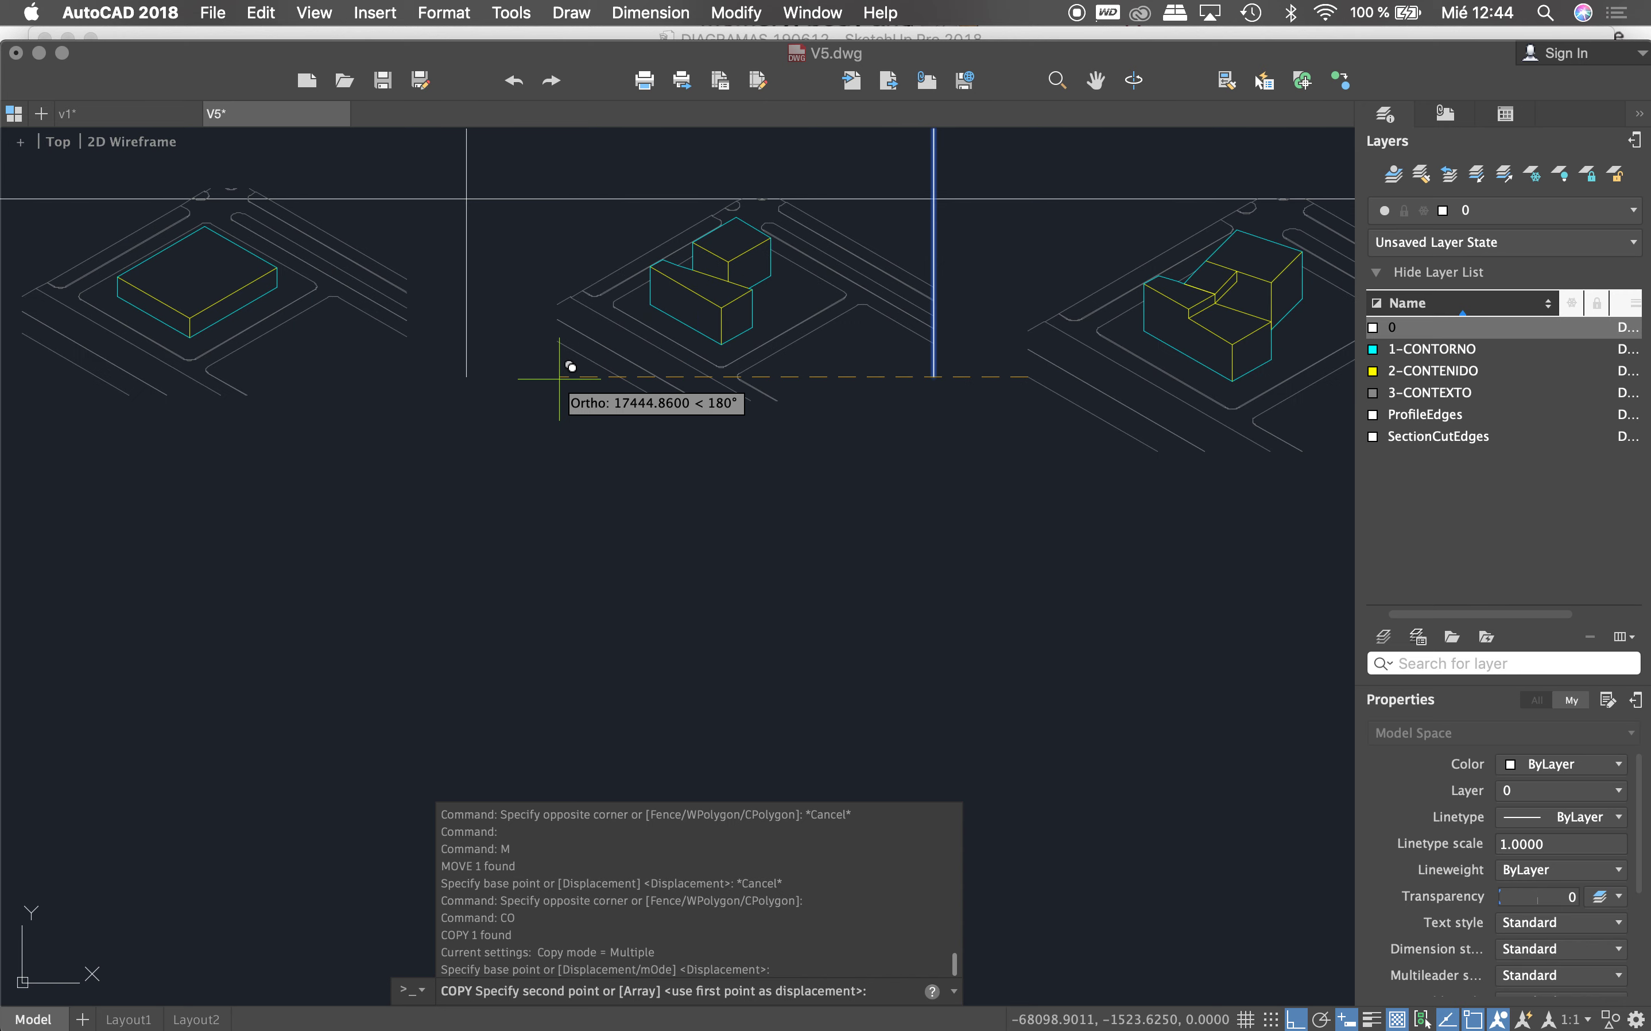
key("Escape")
scroll(559, 368, "down", 3)
scroll(589, 358, "up", 3)
key("Escape")
key("Escape")
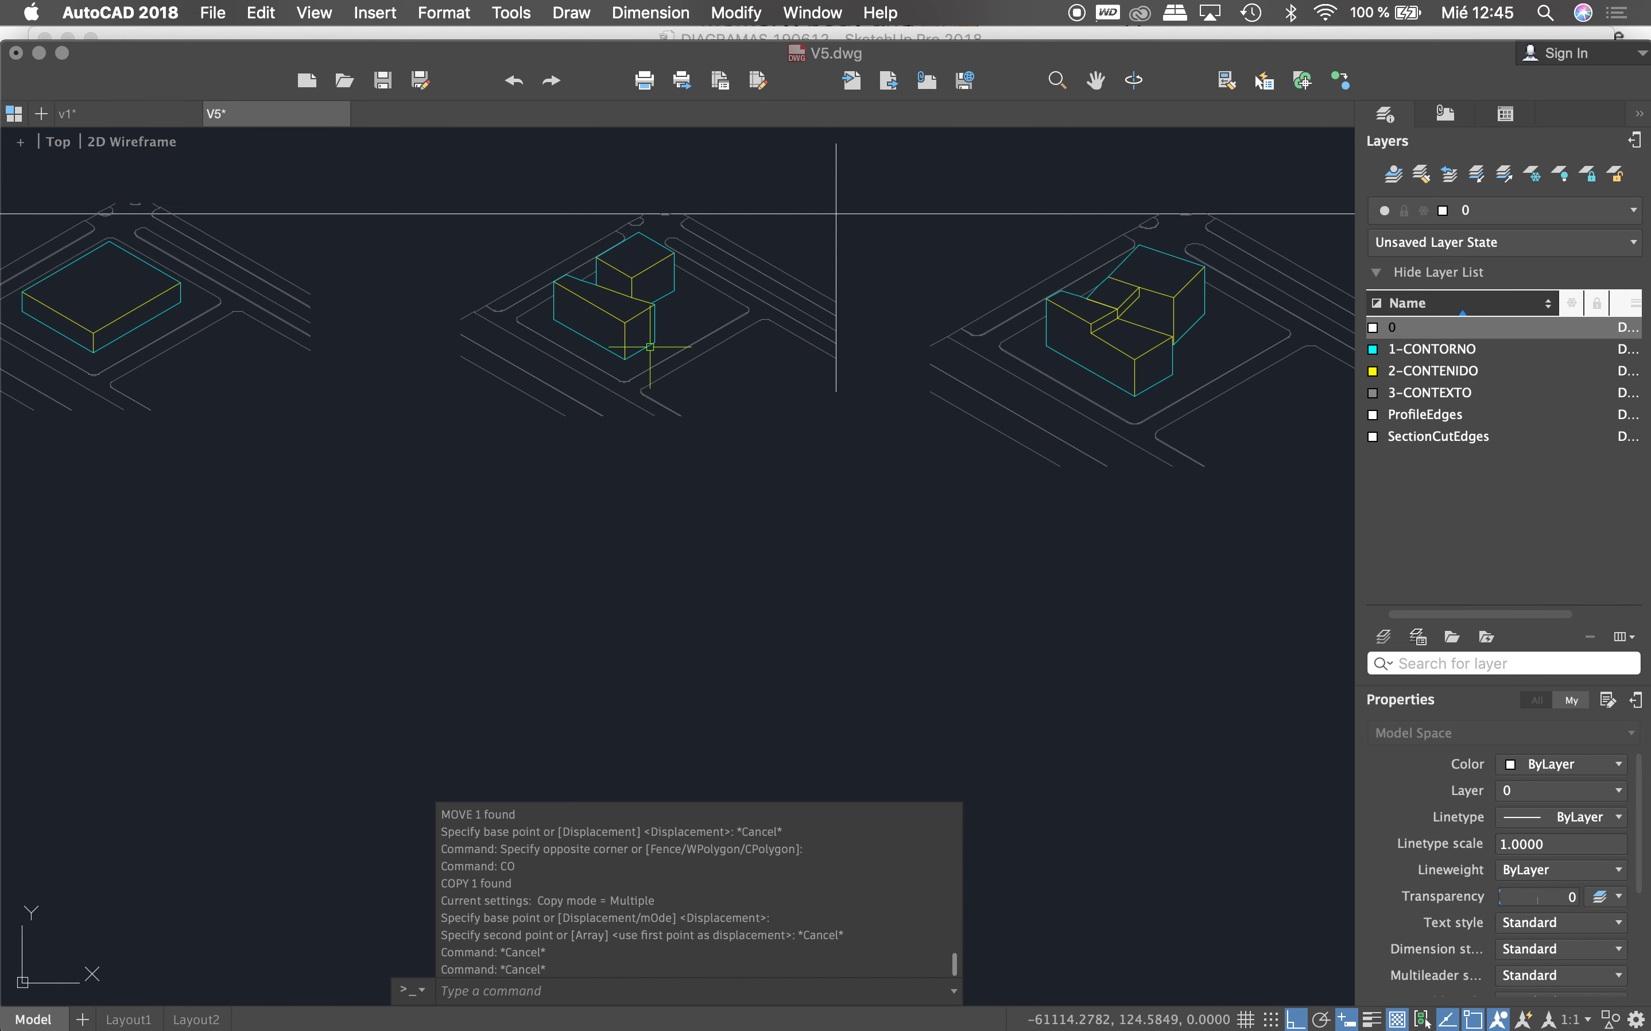
Step: Measure the second building's vertical edge as 1400 units, then show all open windows
type("DI")
key("Return")
left_click(627, 318)
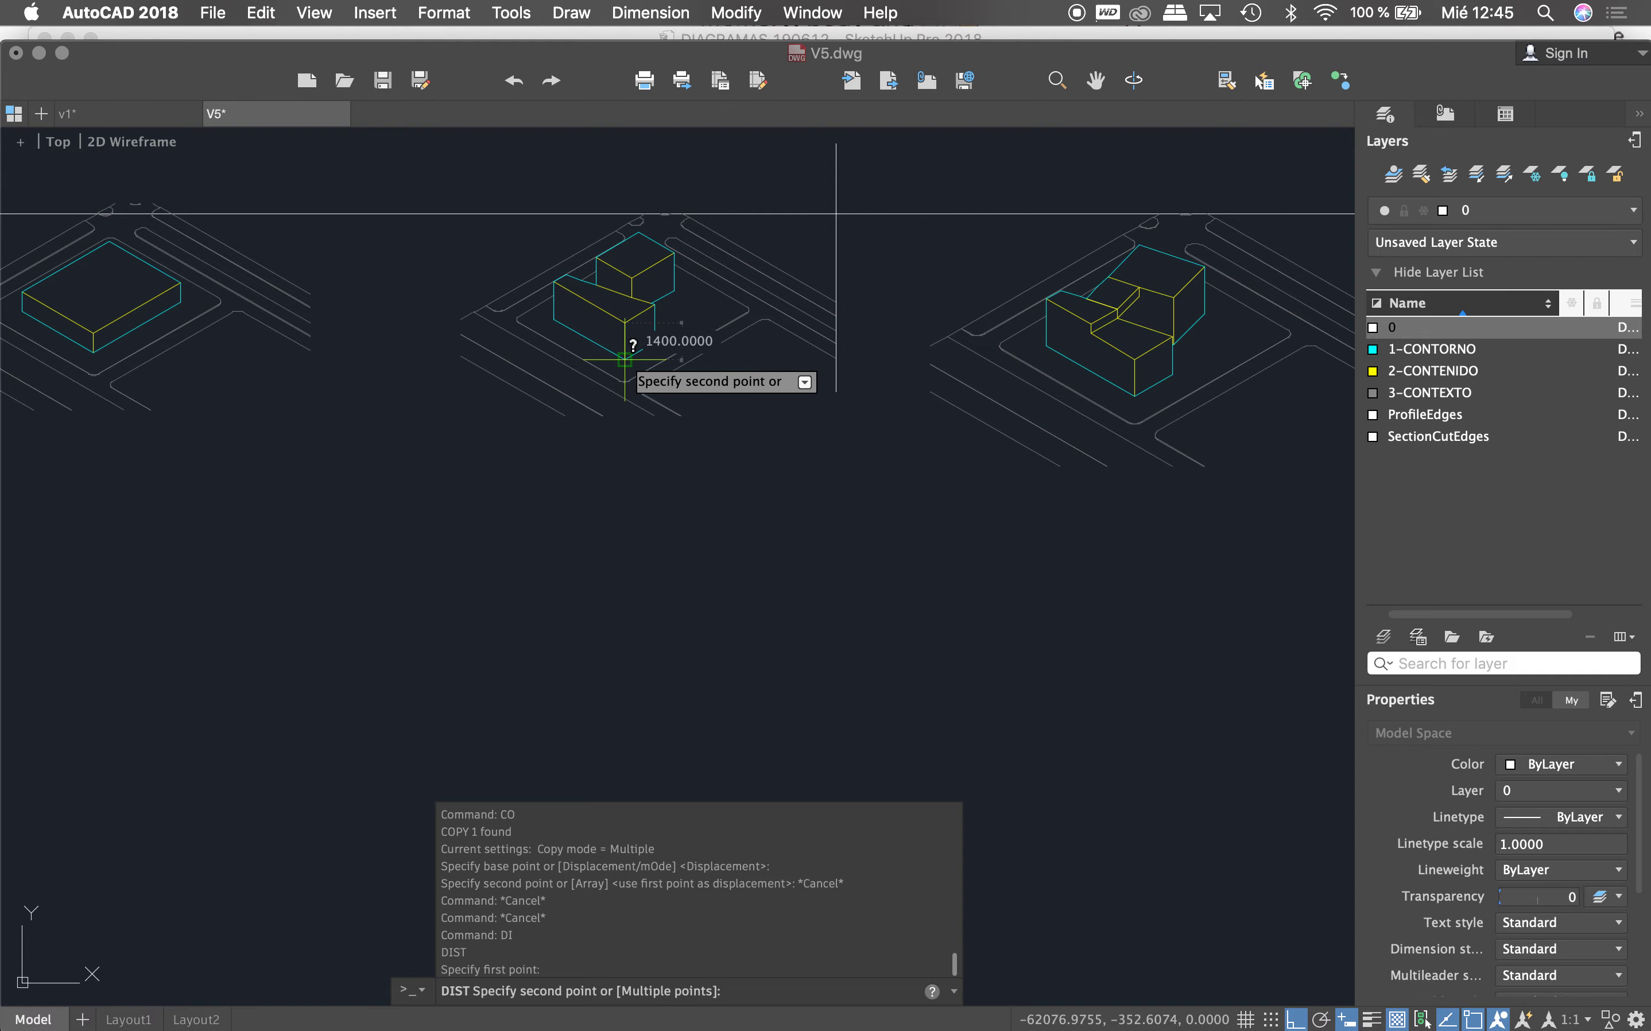
left_click(627, 356)
key("Escape")
key("ctrl+Up")
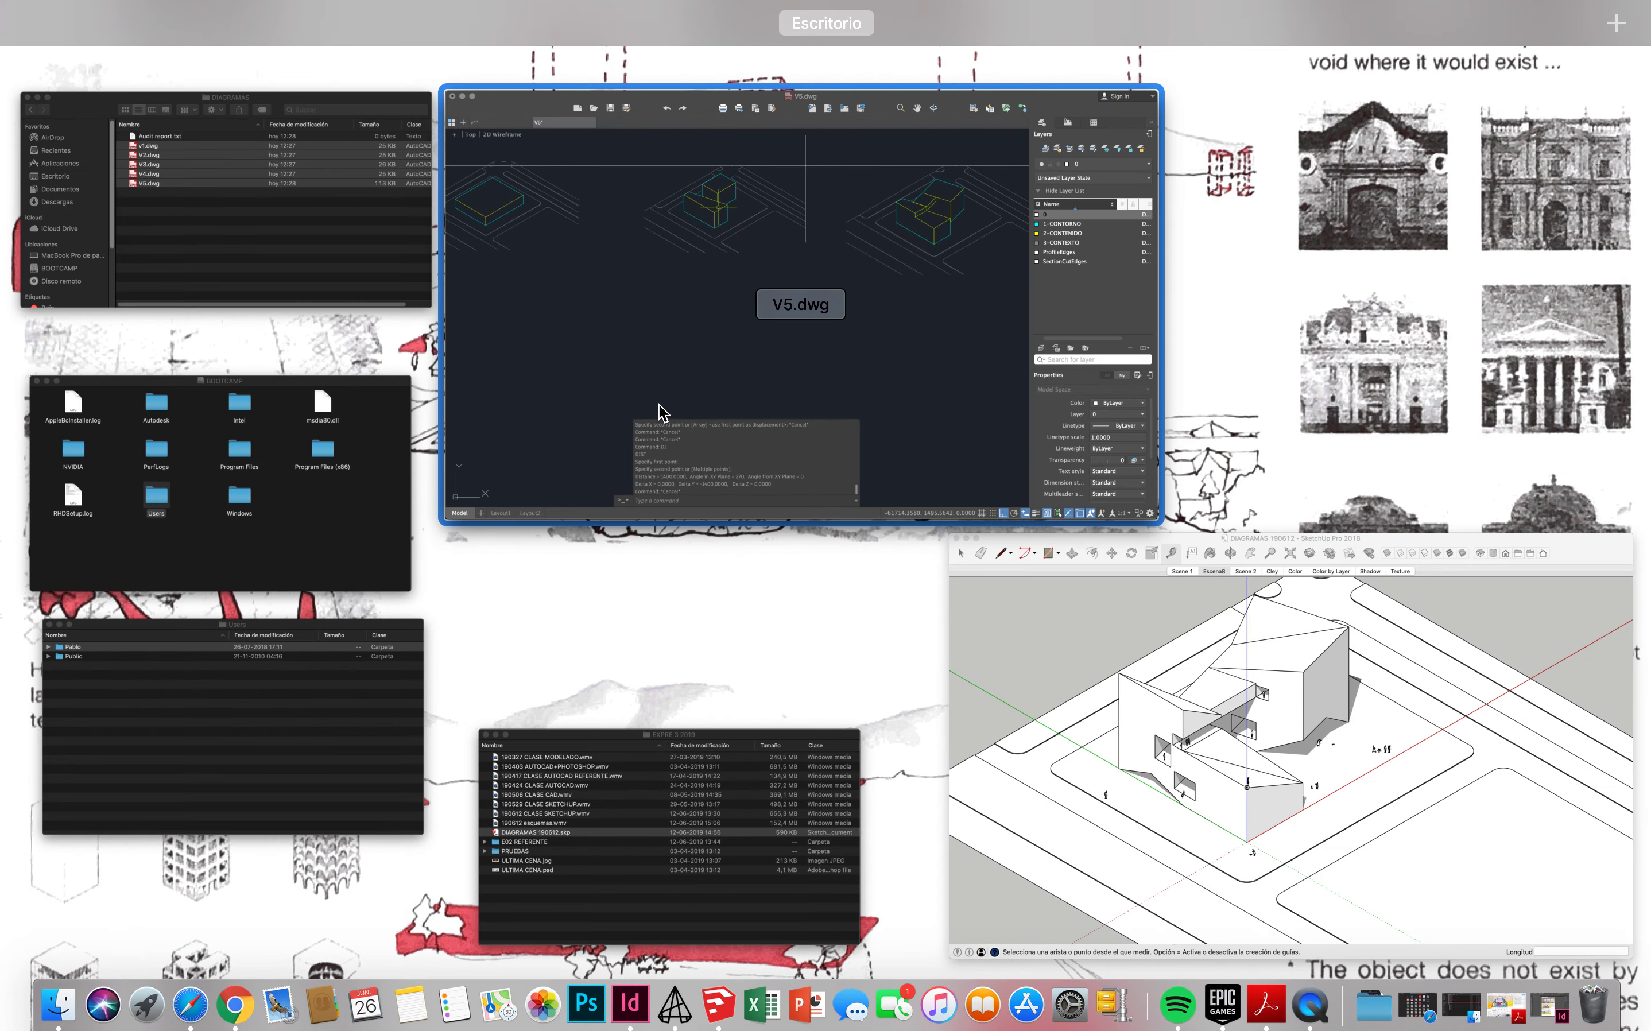
Step: In SketchUp, hide layer 01-V05 and show only the 01-V02 building version
left_click(1054, 661)
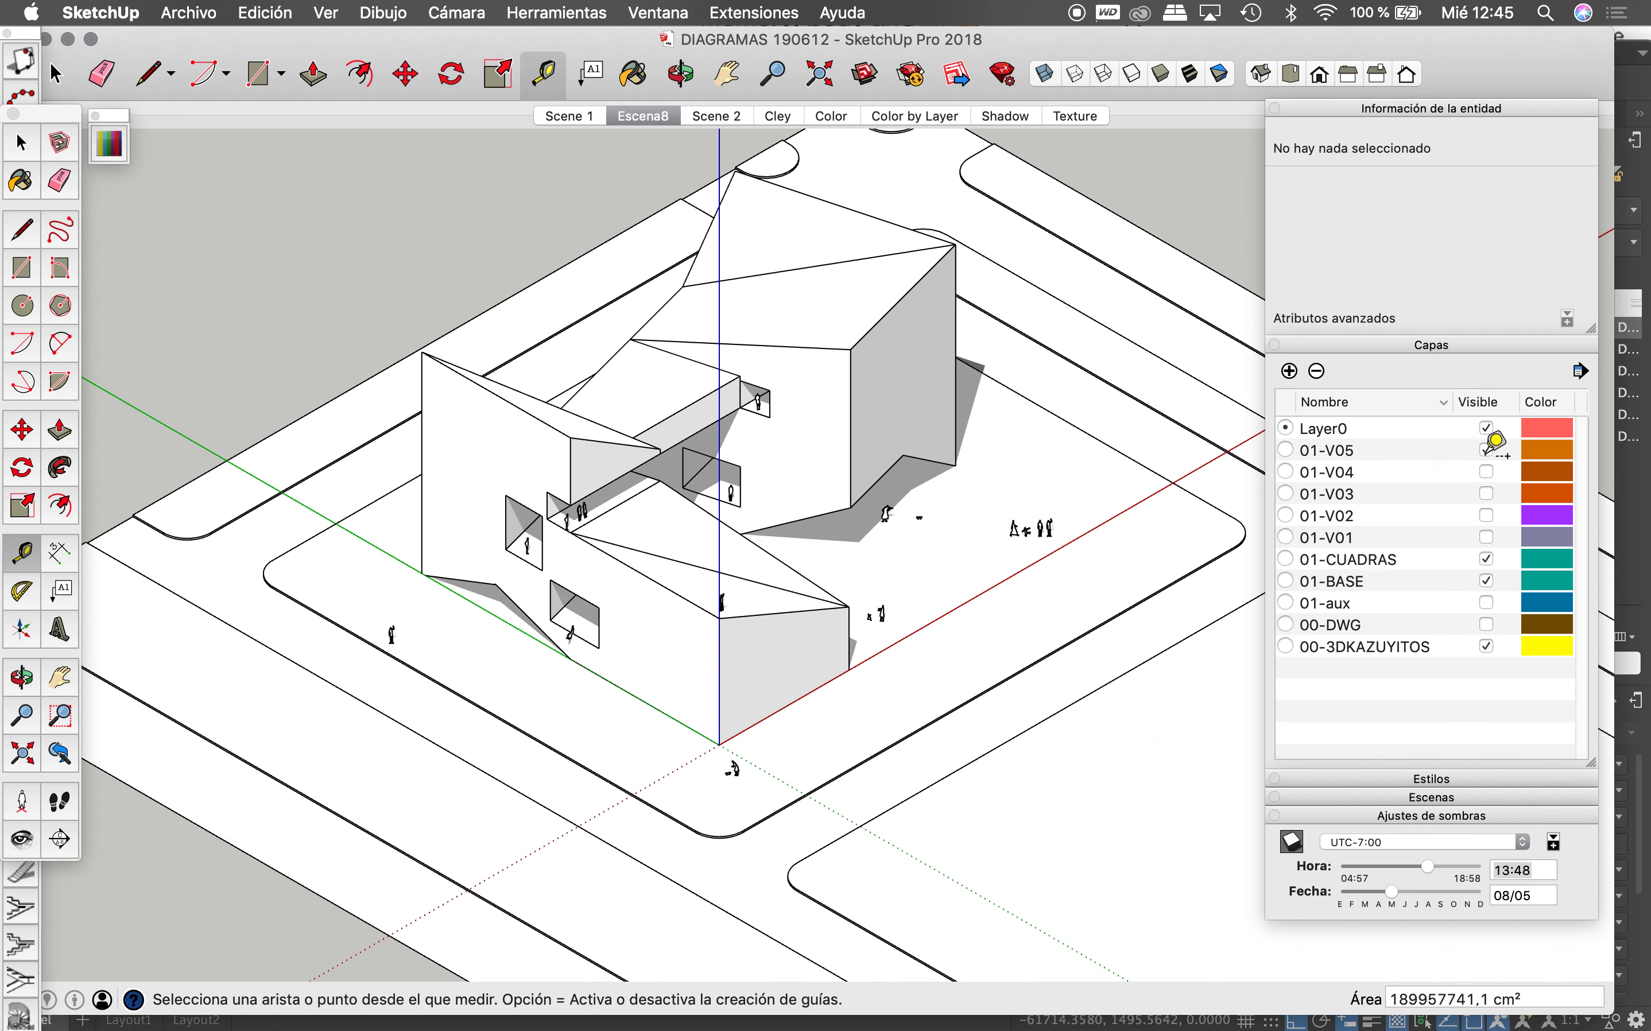
left_click(1487, 449)
left_click(1487, 492)
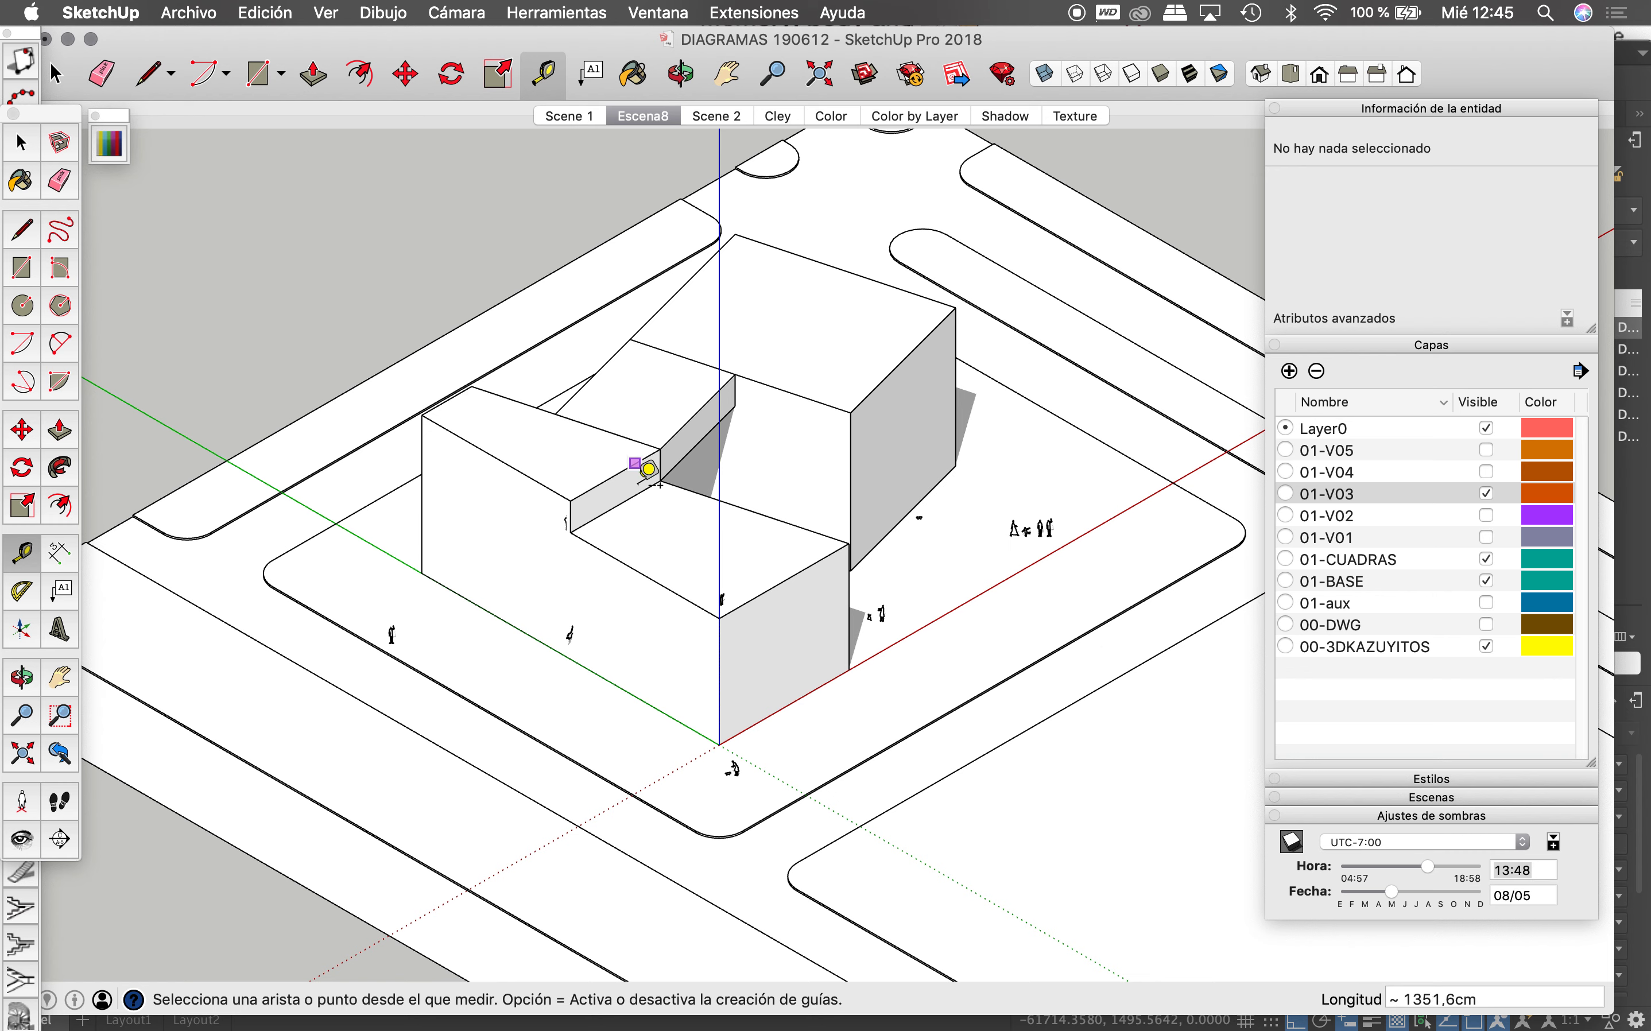
left_click(1487, 515)
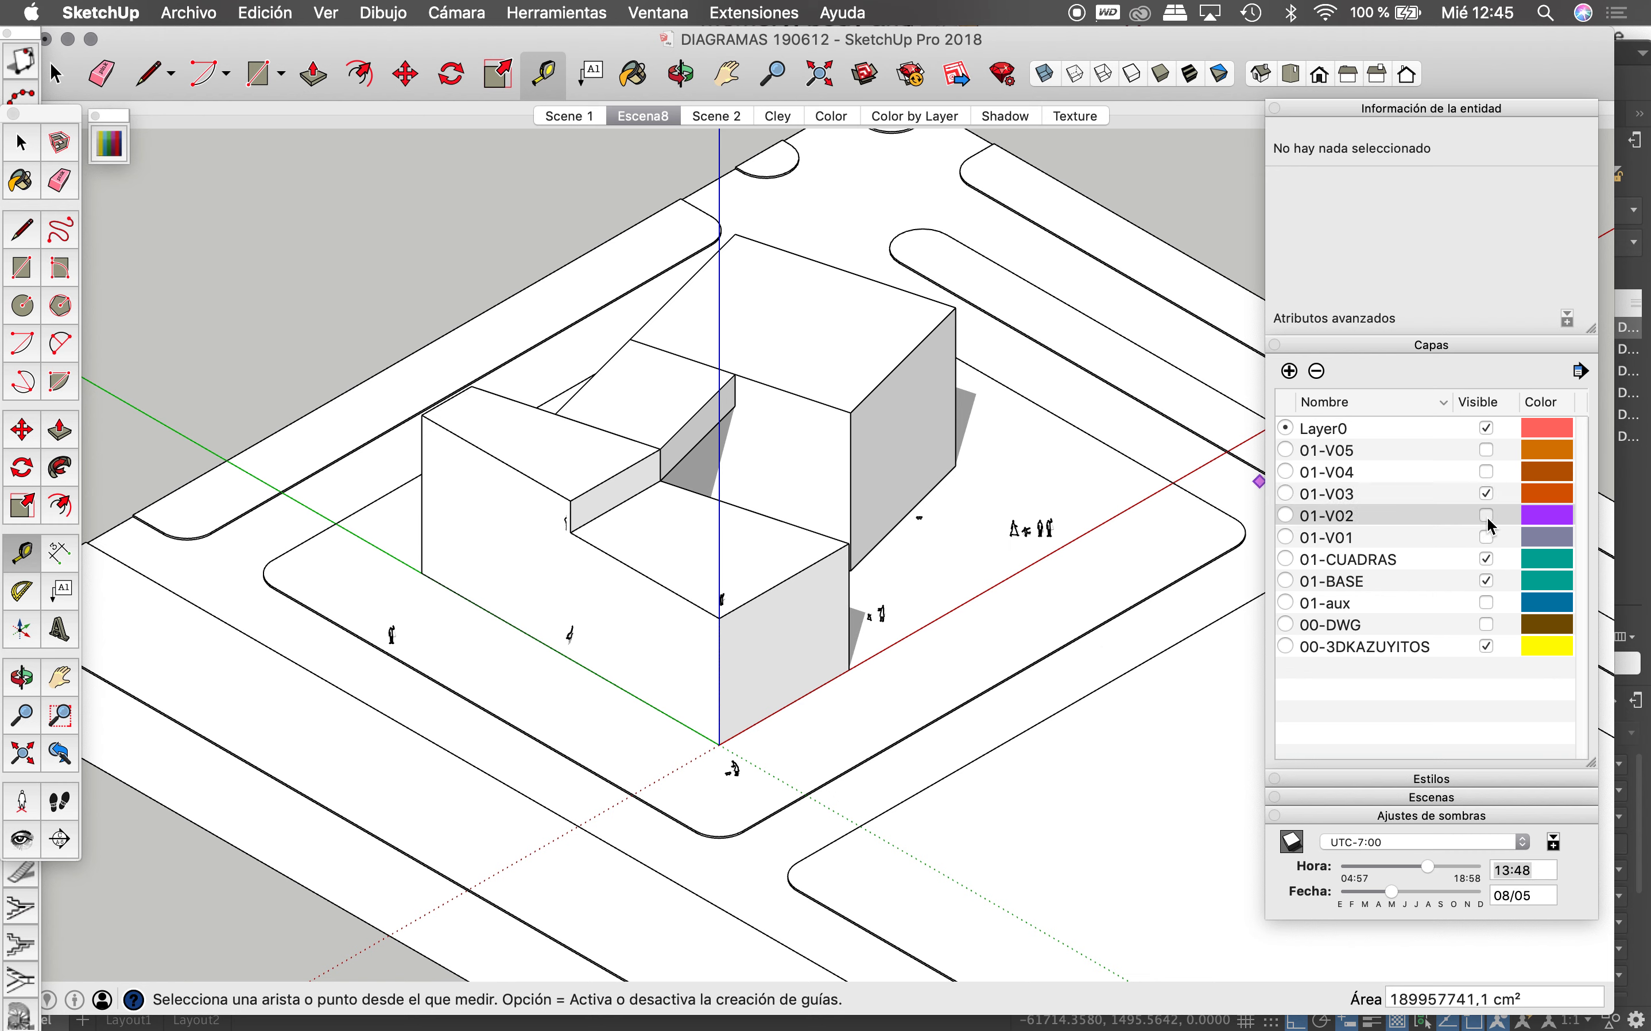
Step: Measure the 01-V02 building height at 1750 cm, then bring V5.dwg back to the front
left_click(720, 743)
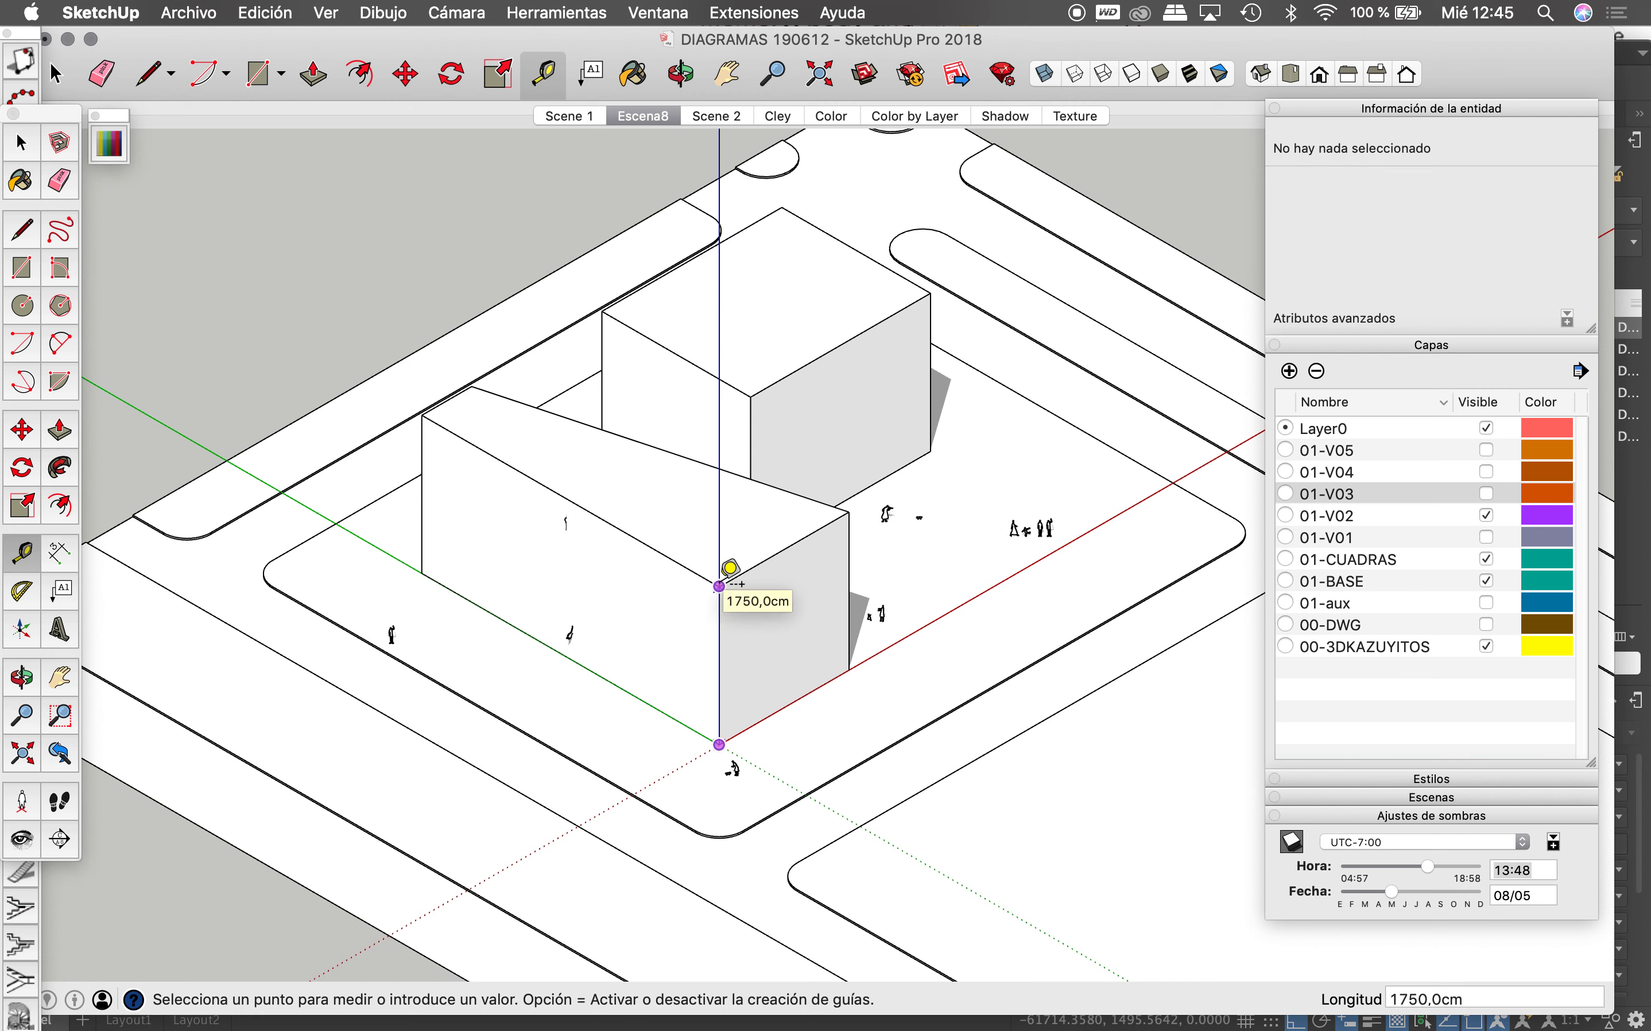
key("Escape")
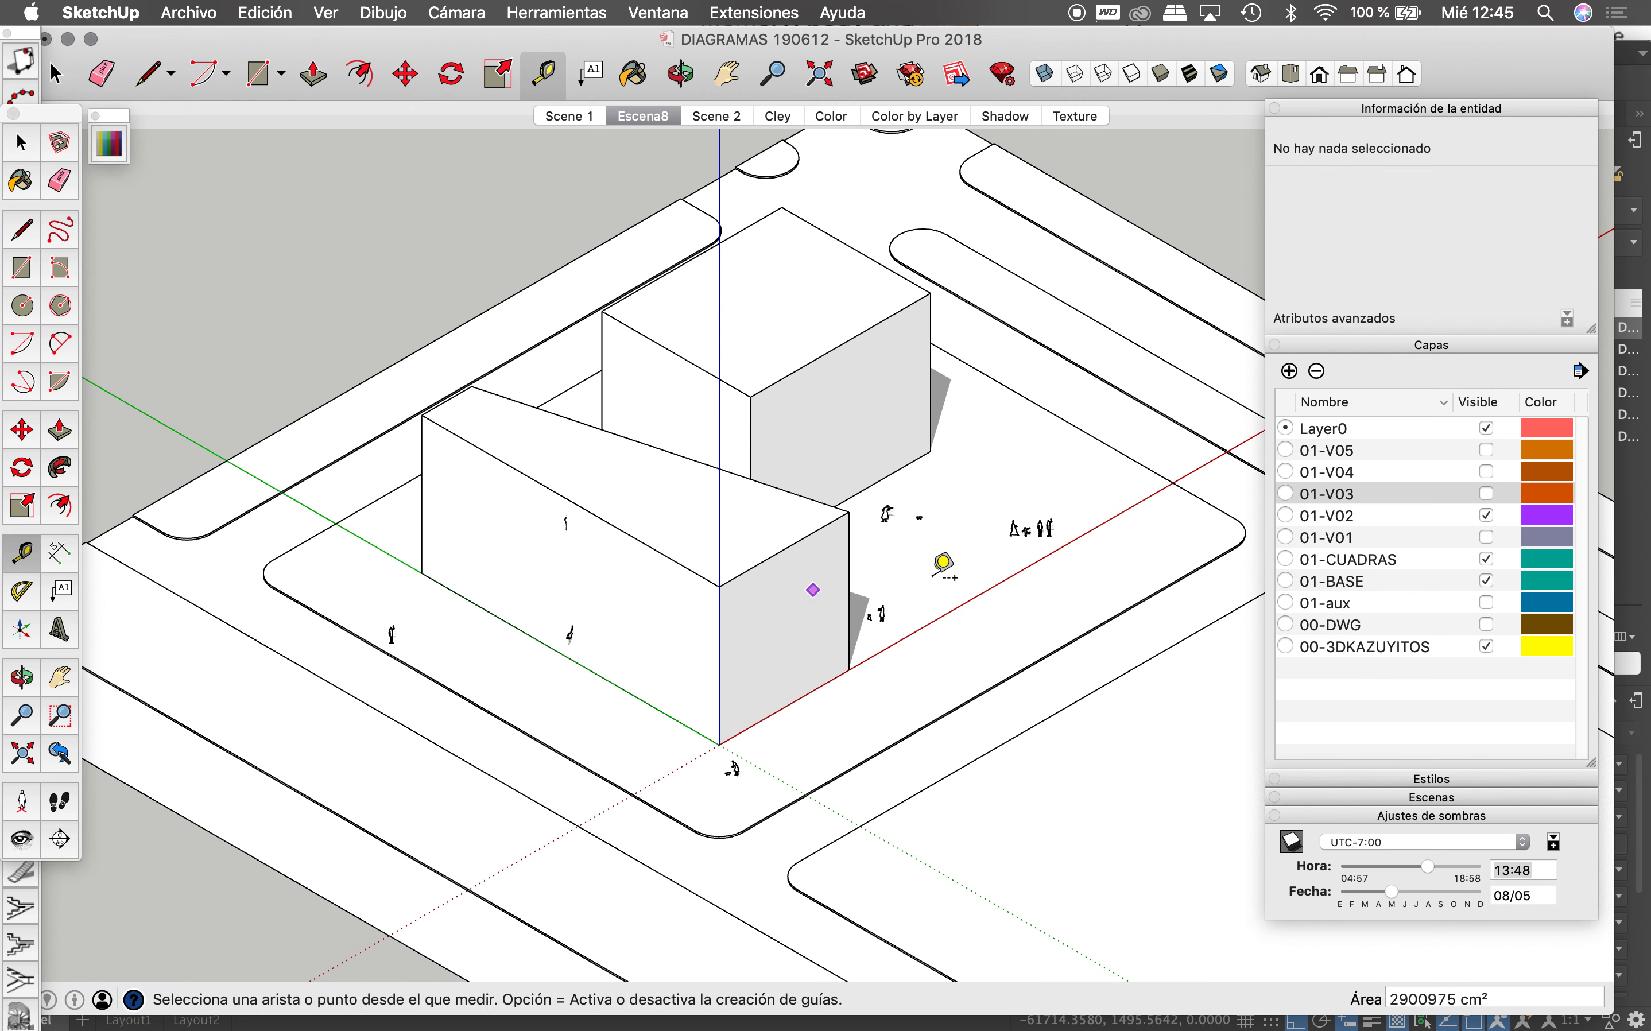
key("ctrl+Up")
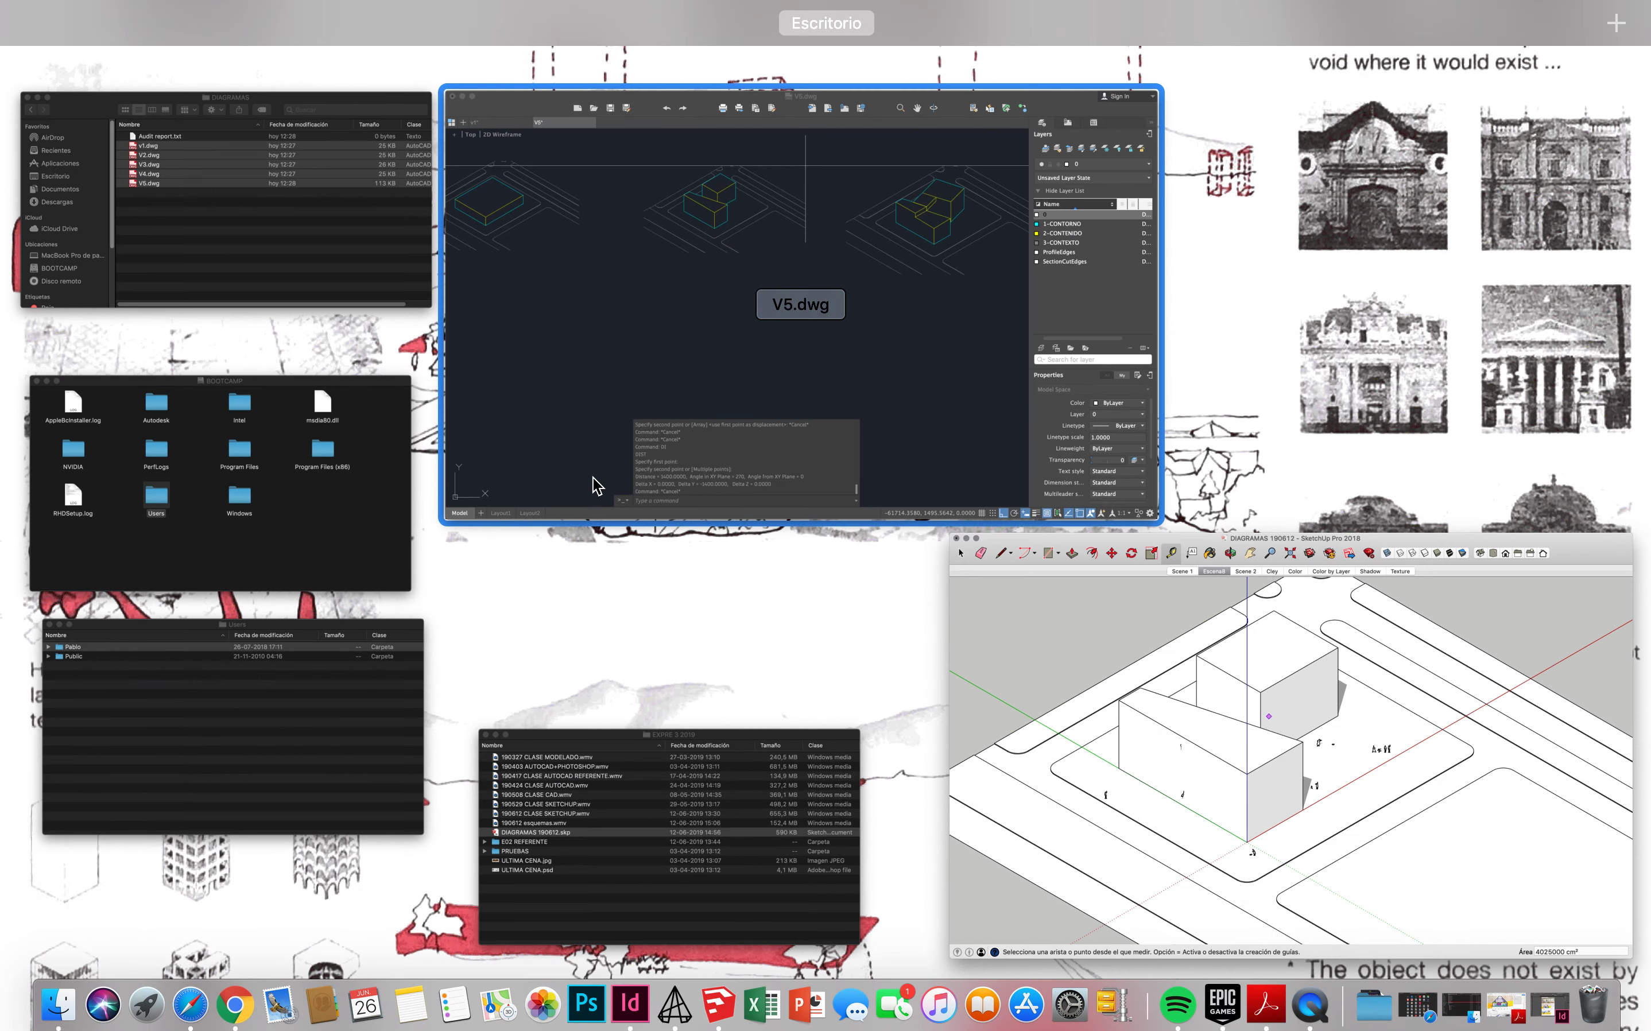
left_click(590, 478)
Step: Scale the second building diagram by reference so its 1400 height becomes 1750
key("Escape")
key("Escape")
type("s")
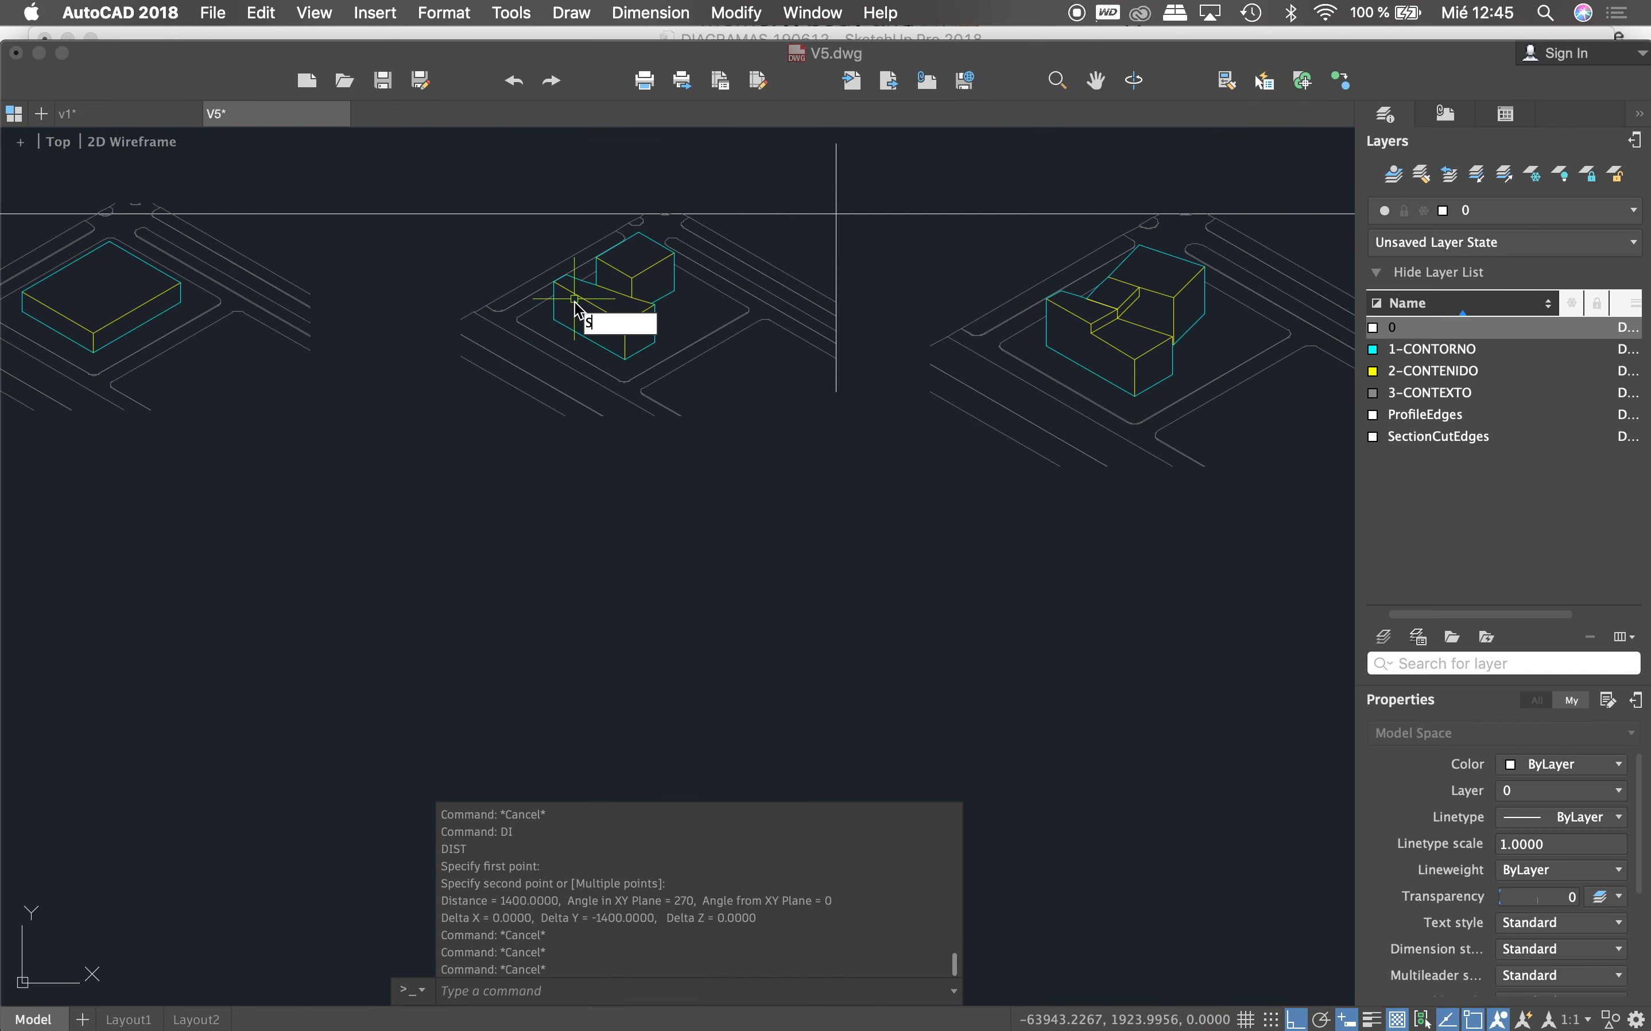
type("sc")
key("Return")
left_click(415, 152)
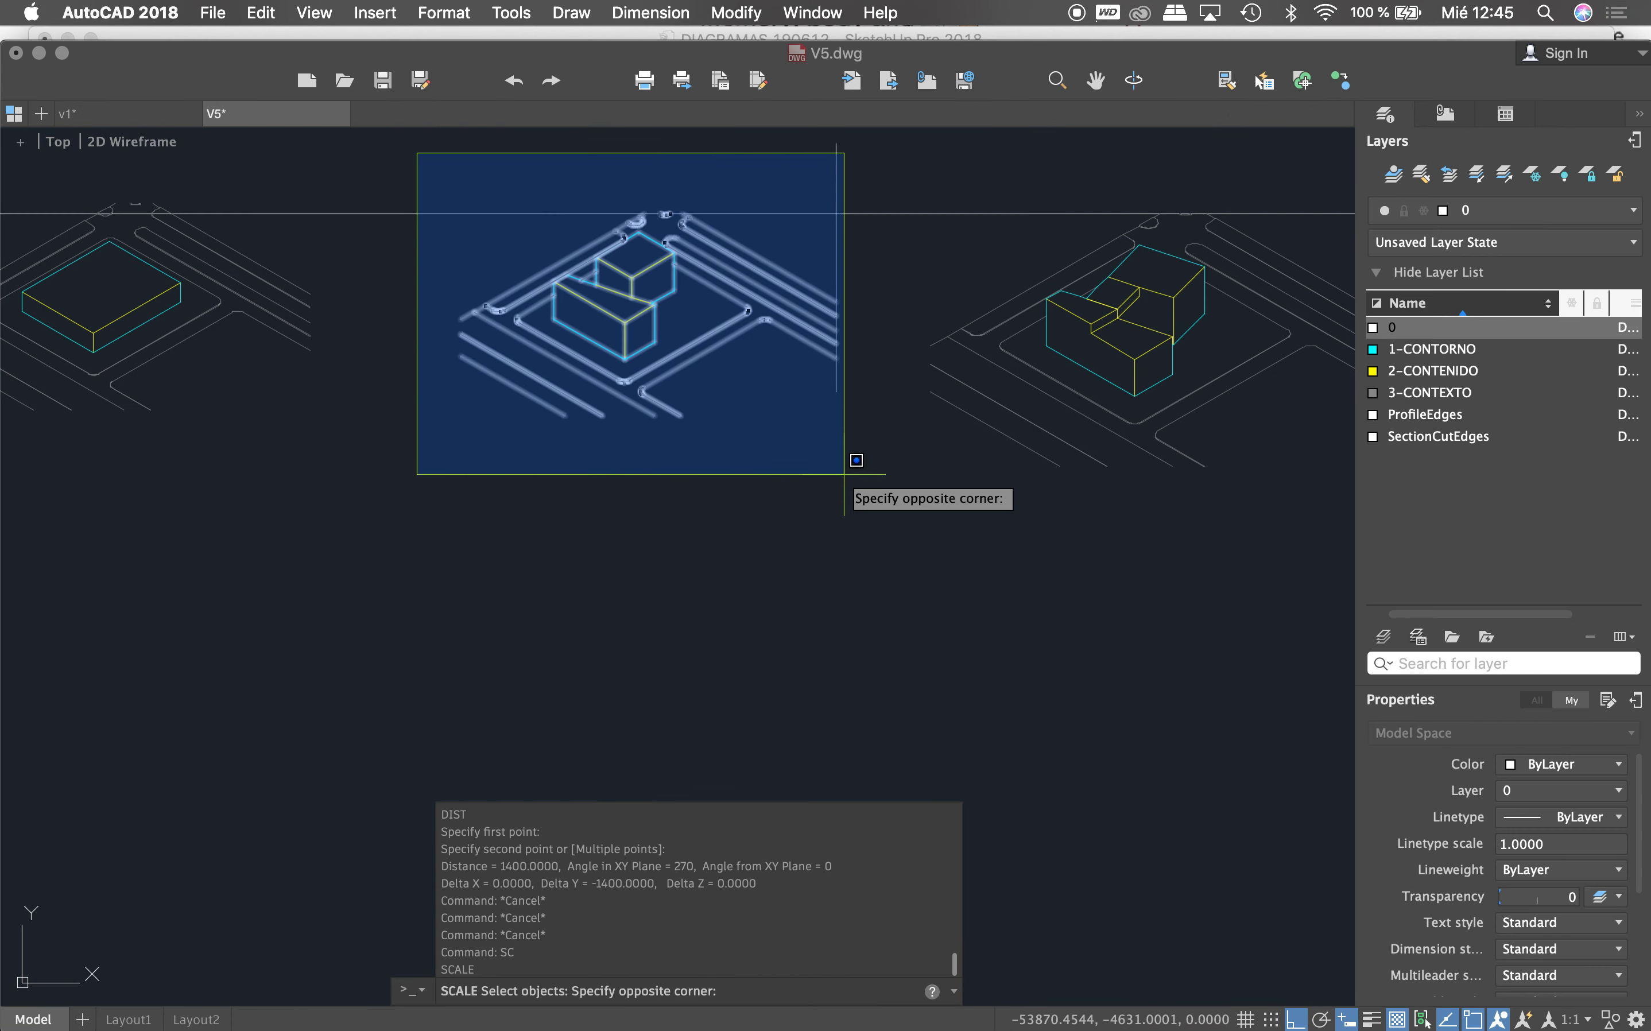
left_click(844, 474)
key("Return")
left_click(625, 360)
type("r")
key("Return")
left_click(625, 359)
left_click(625, 321)
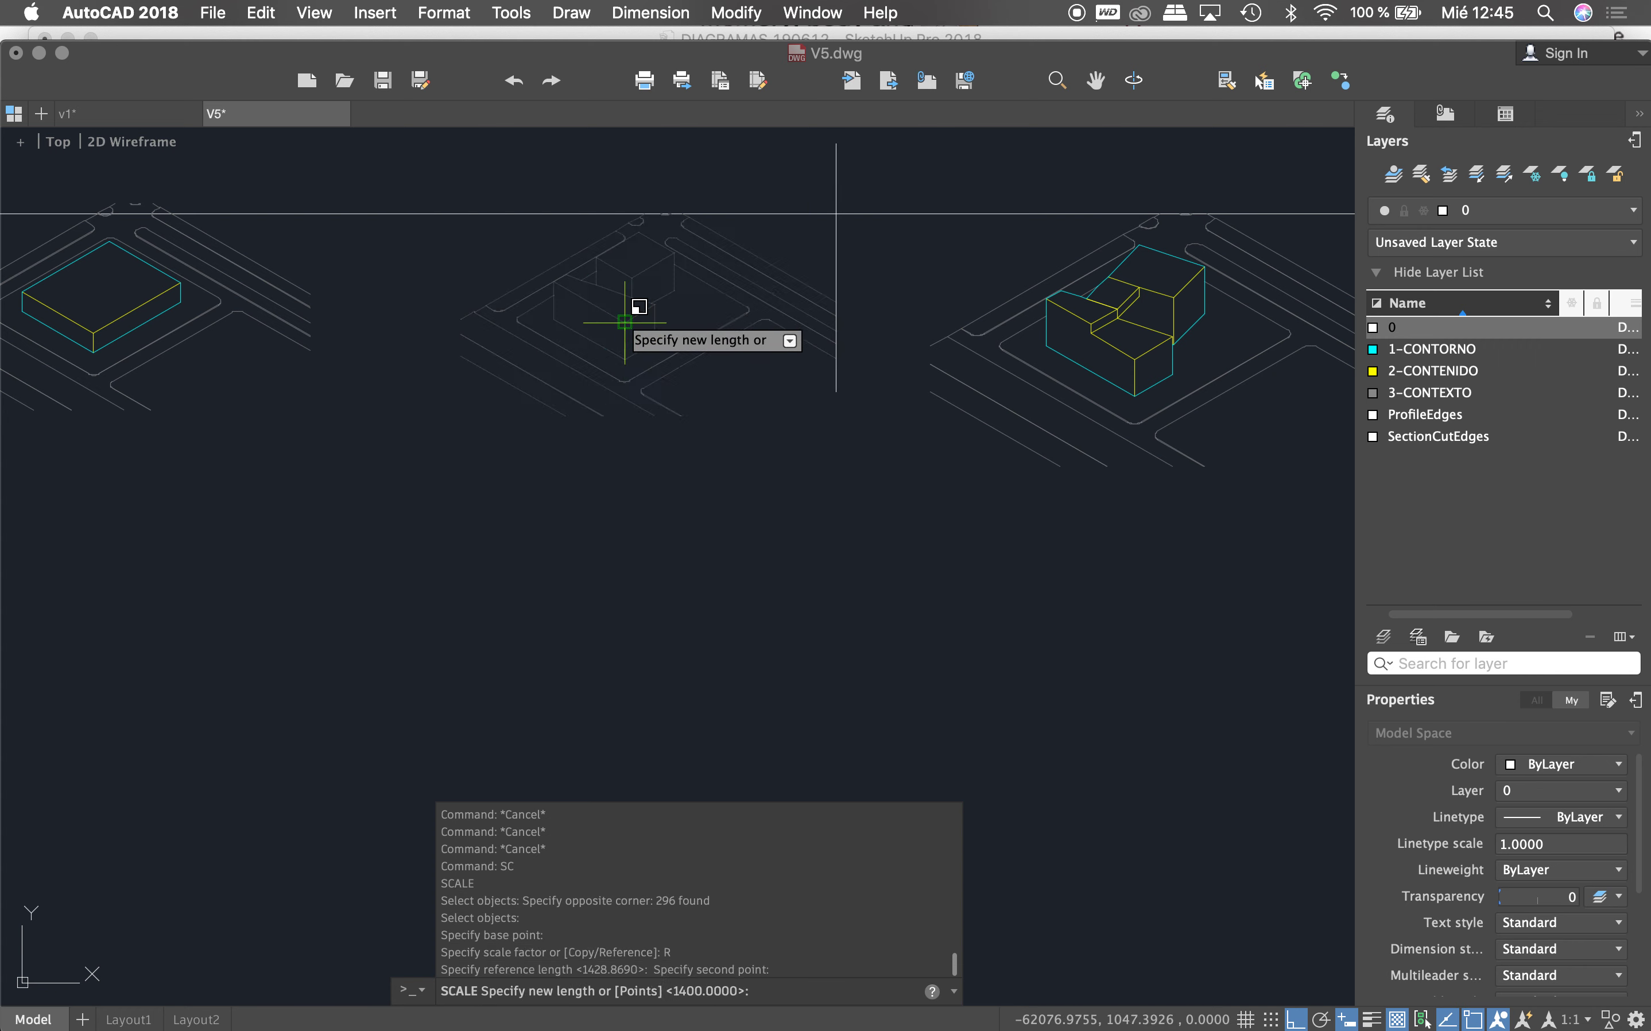
type("1750")
key("Return")
Step: Move the scaled diagram to a new position using the previous selection
key("Return")
type("P")
key("Return")
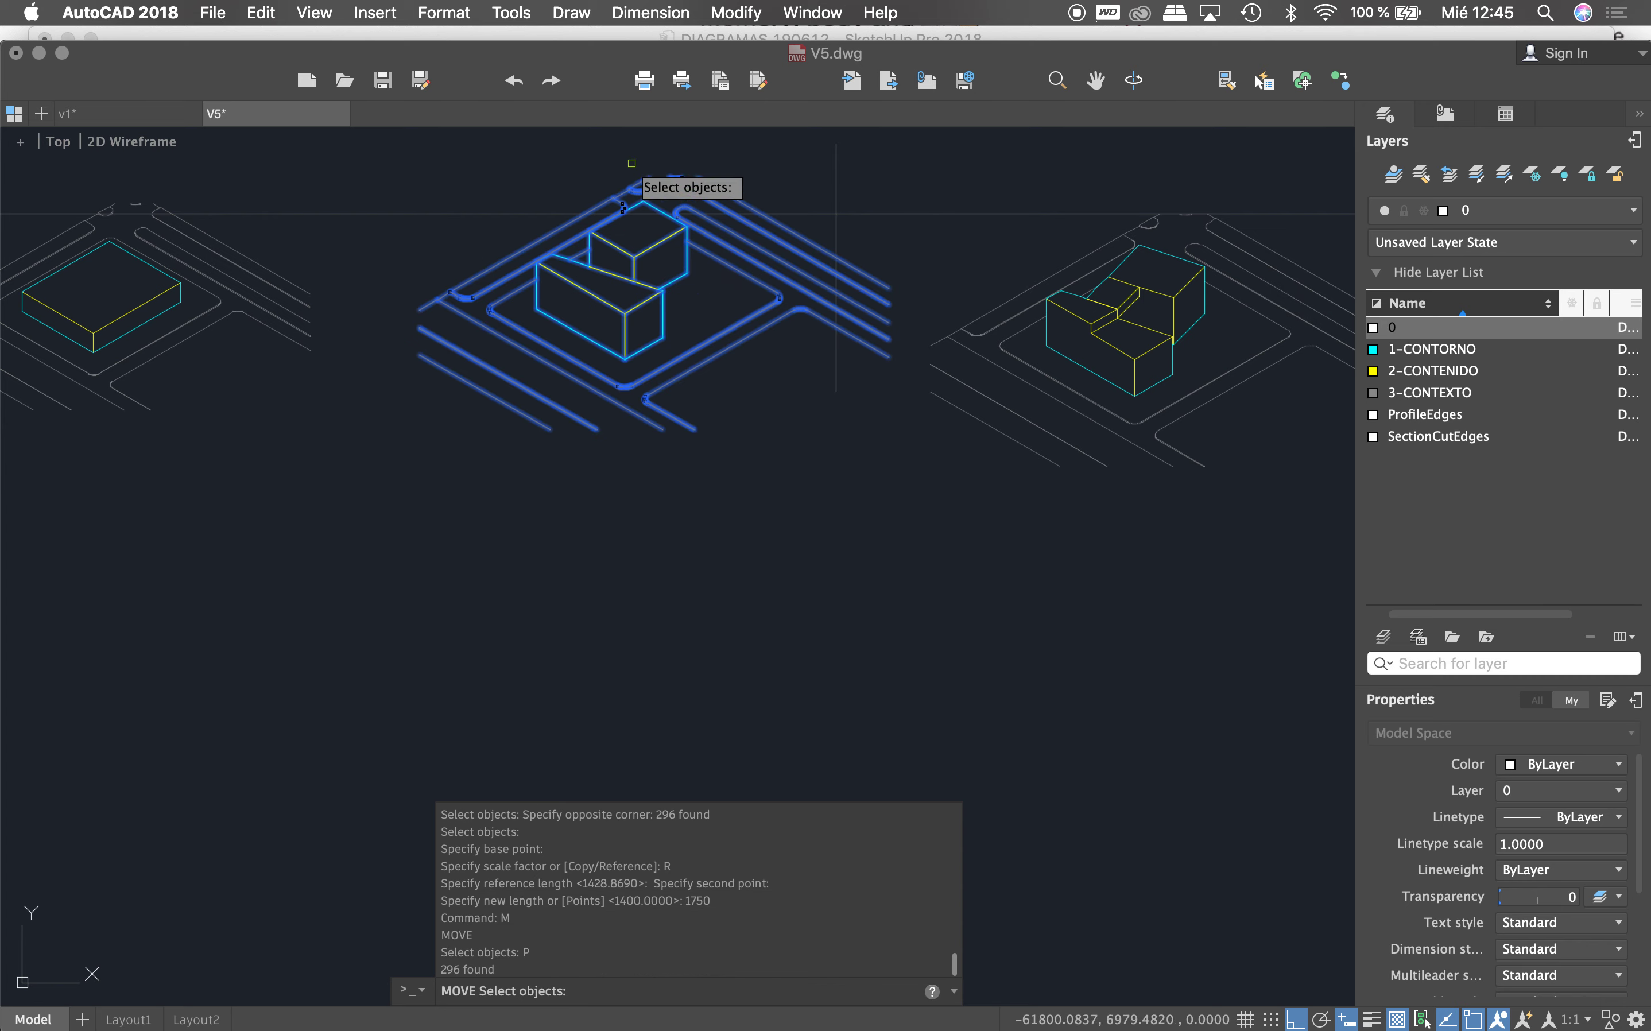
key("Return")
scroll(658, 154, "up", 5)
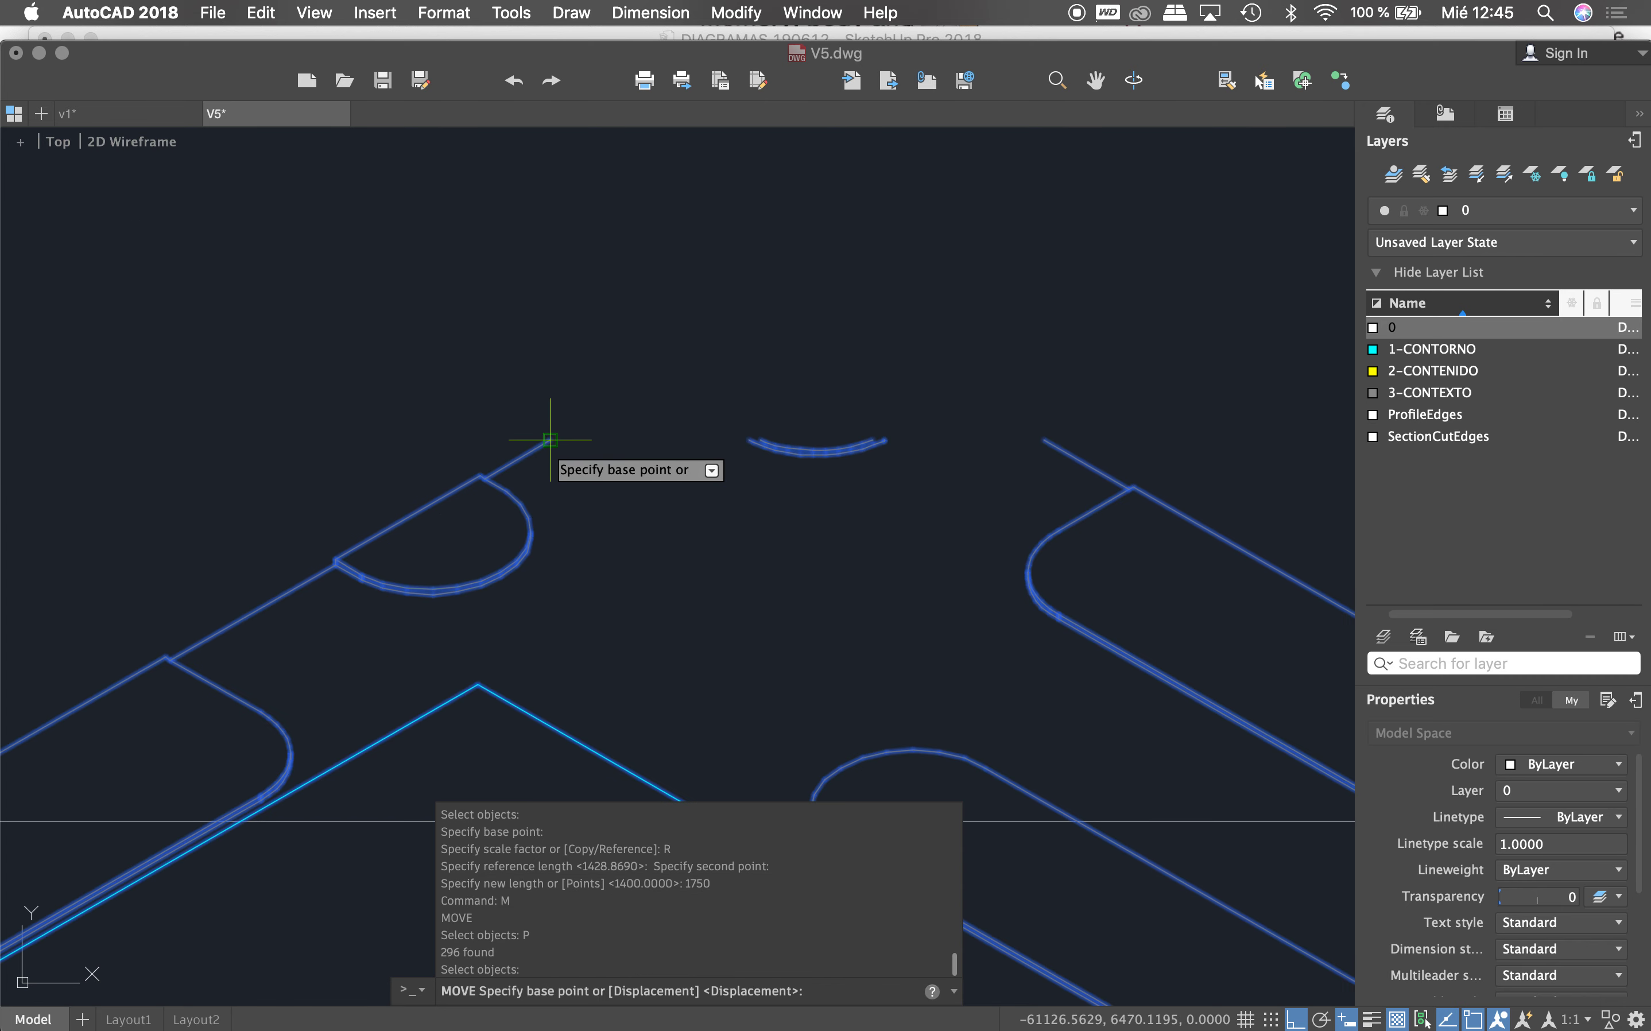
left_click(550, 440)
scroll(608, 409, "down", 5)
left_click(591, 461)
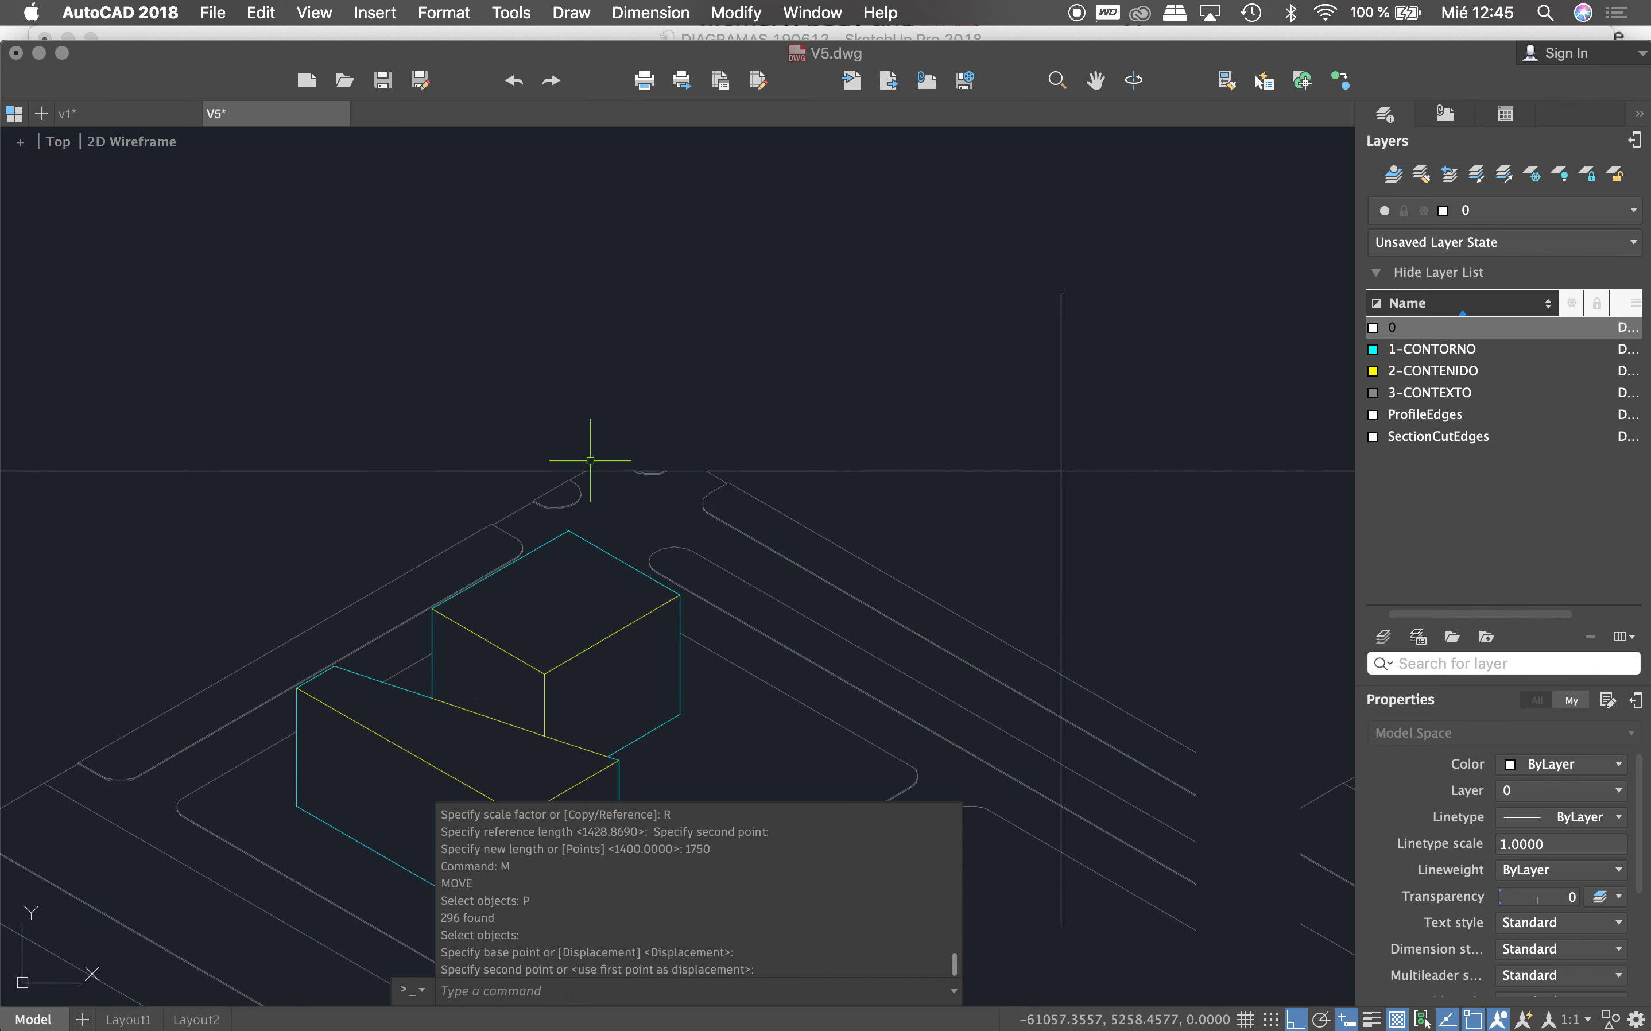
scroll(590, 461, "down", 5)
Step: Move the same diagram again, shifting it left into line with the row
type("m")
key("Return")
type("p")
key("Return")
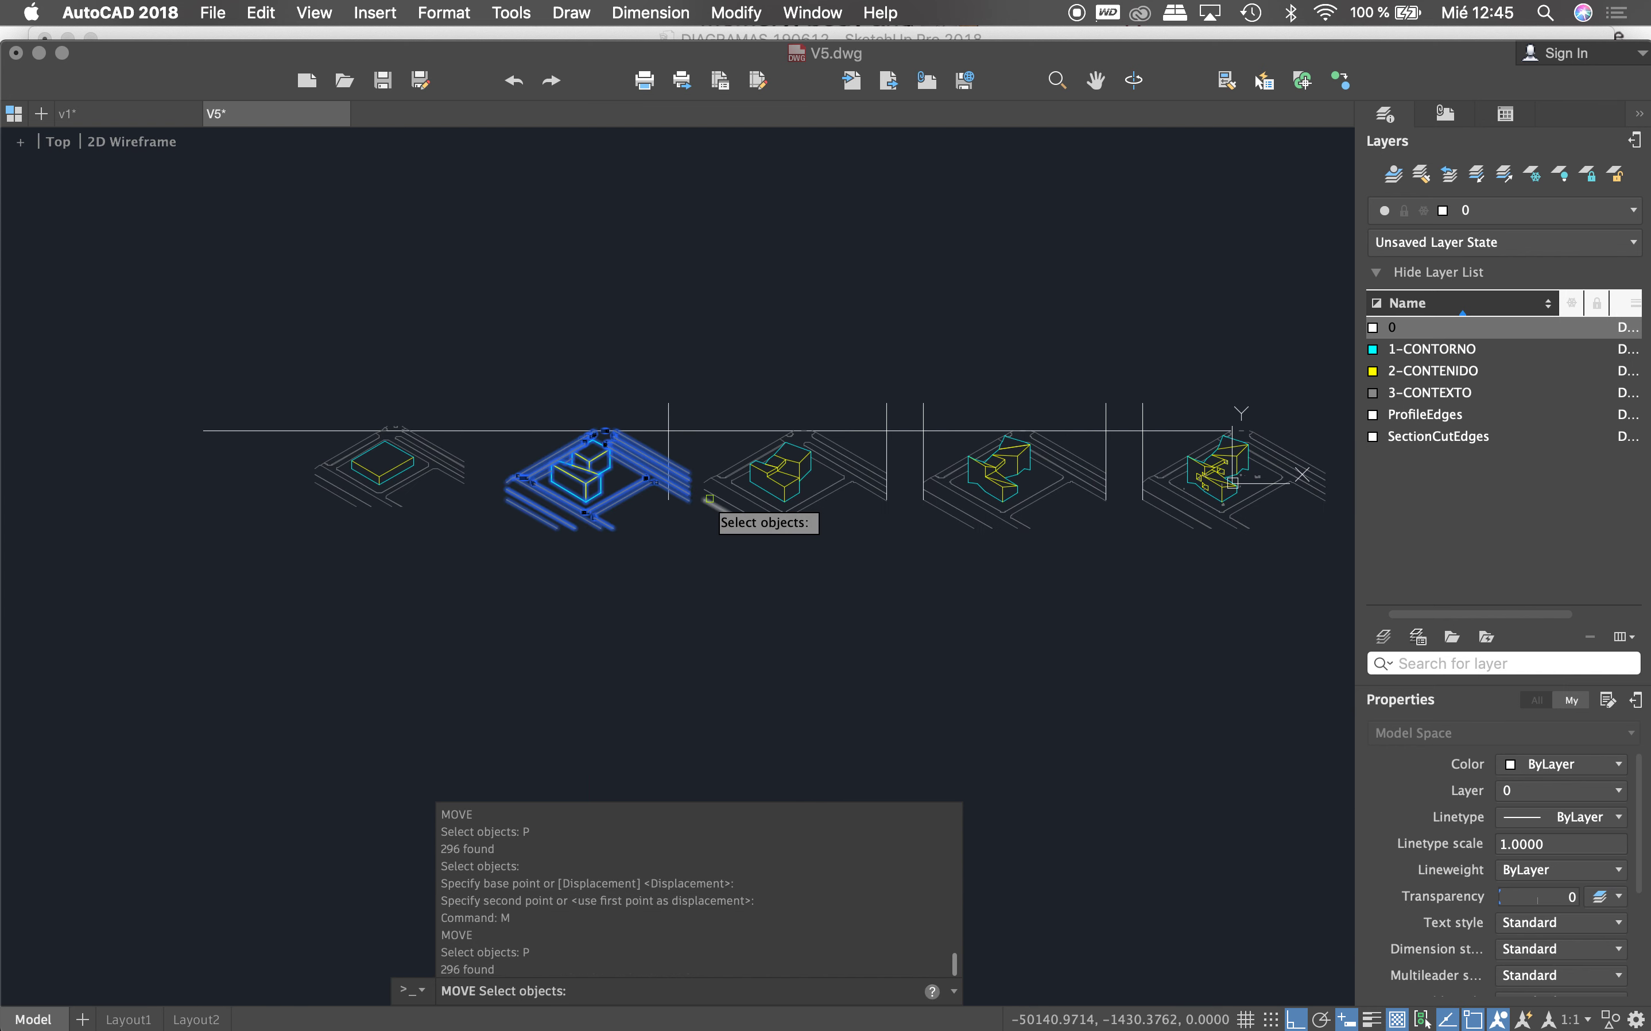
scroll(648, 443, "up", 5)
key("Return")
left_click(608, 351)
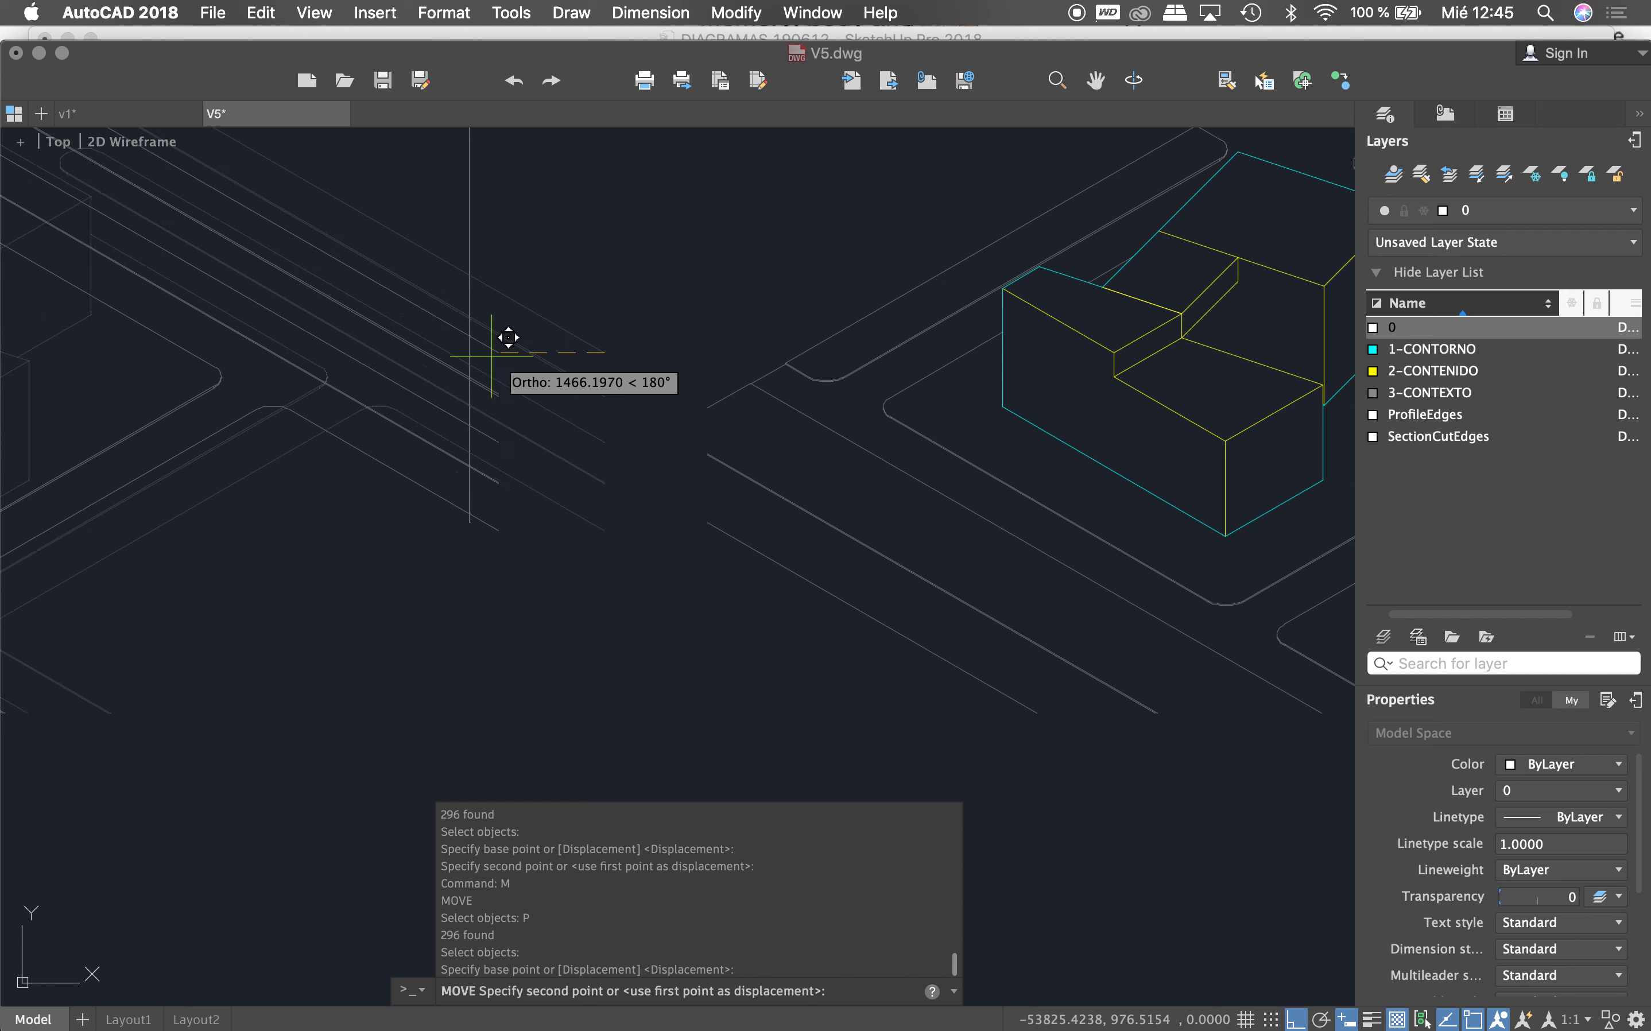
left_click(498, 352)
scroll(499, 353, "down", 5)
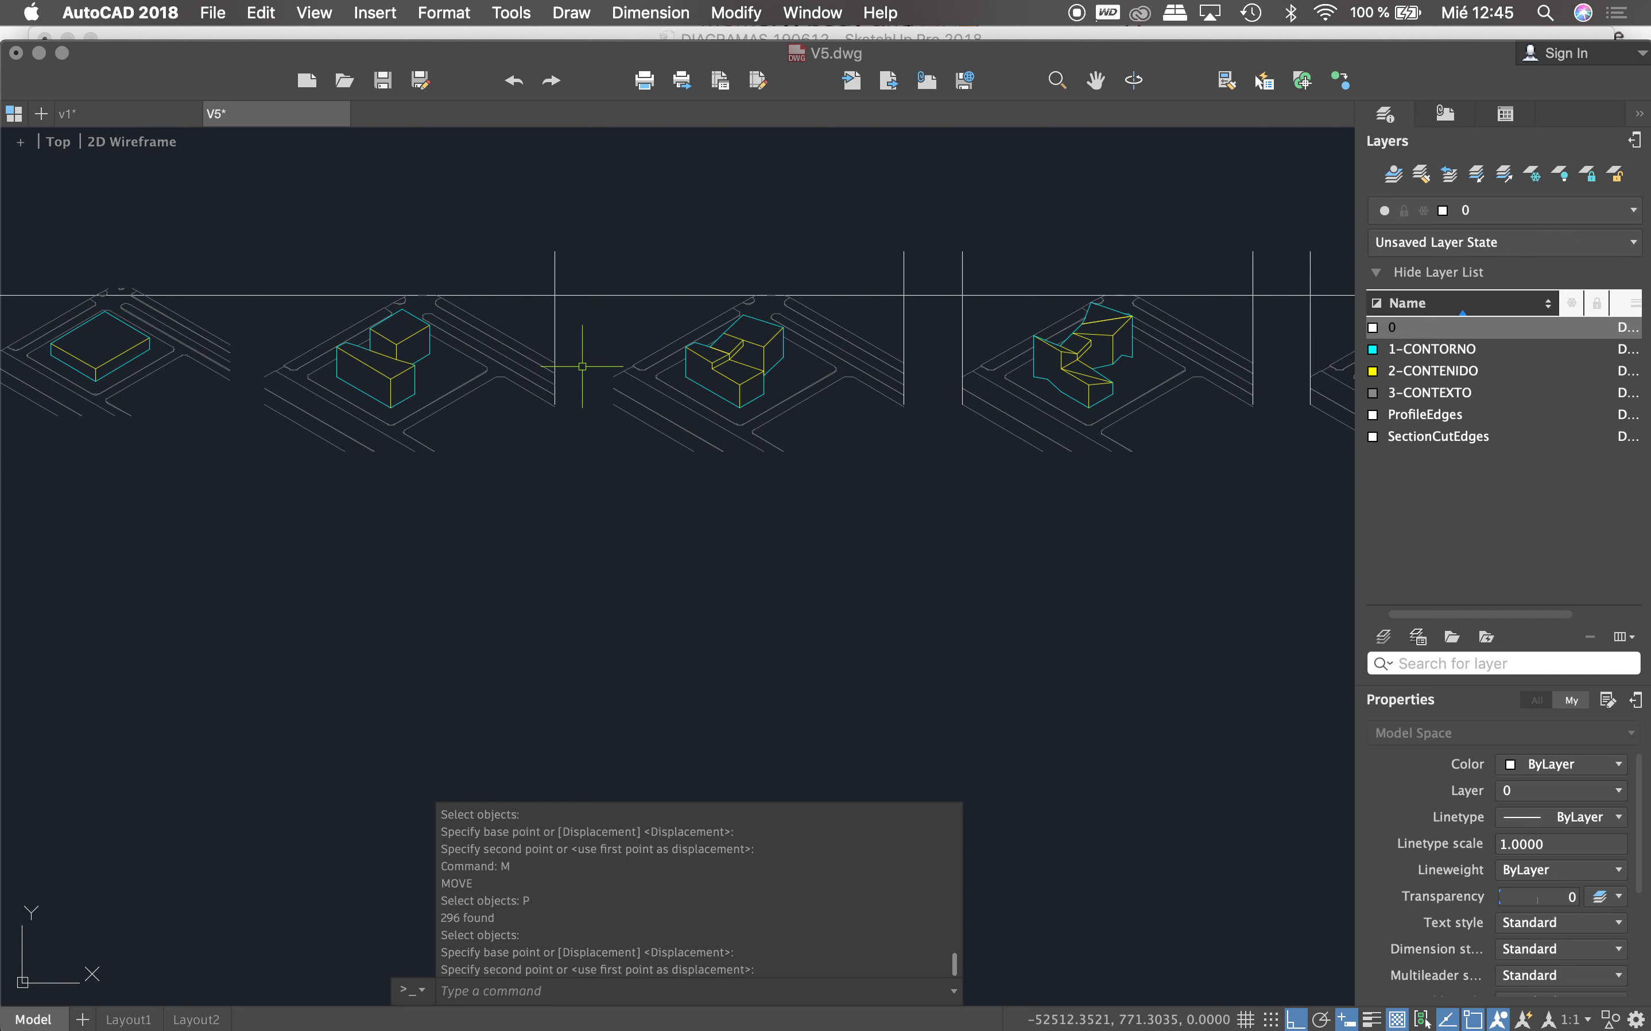
scroll(583, 367, "down", 3)
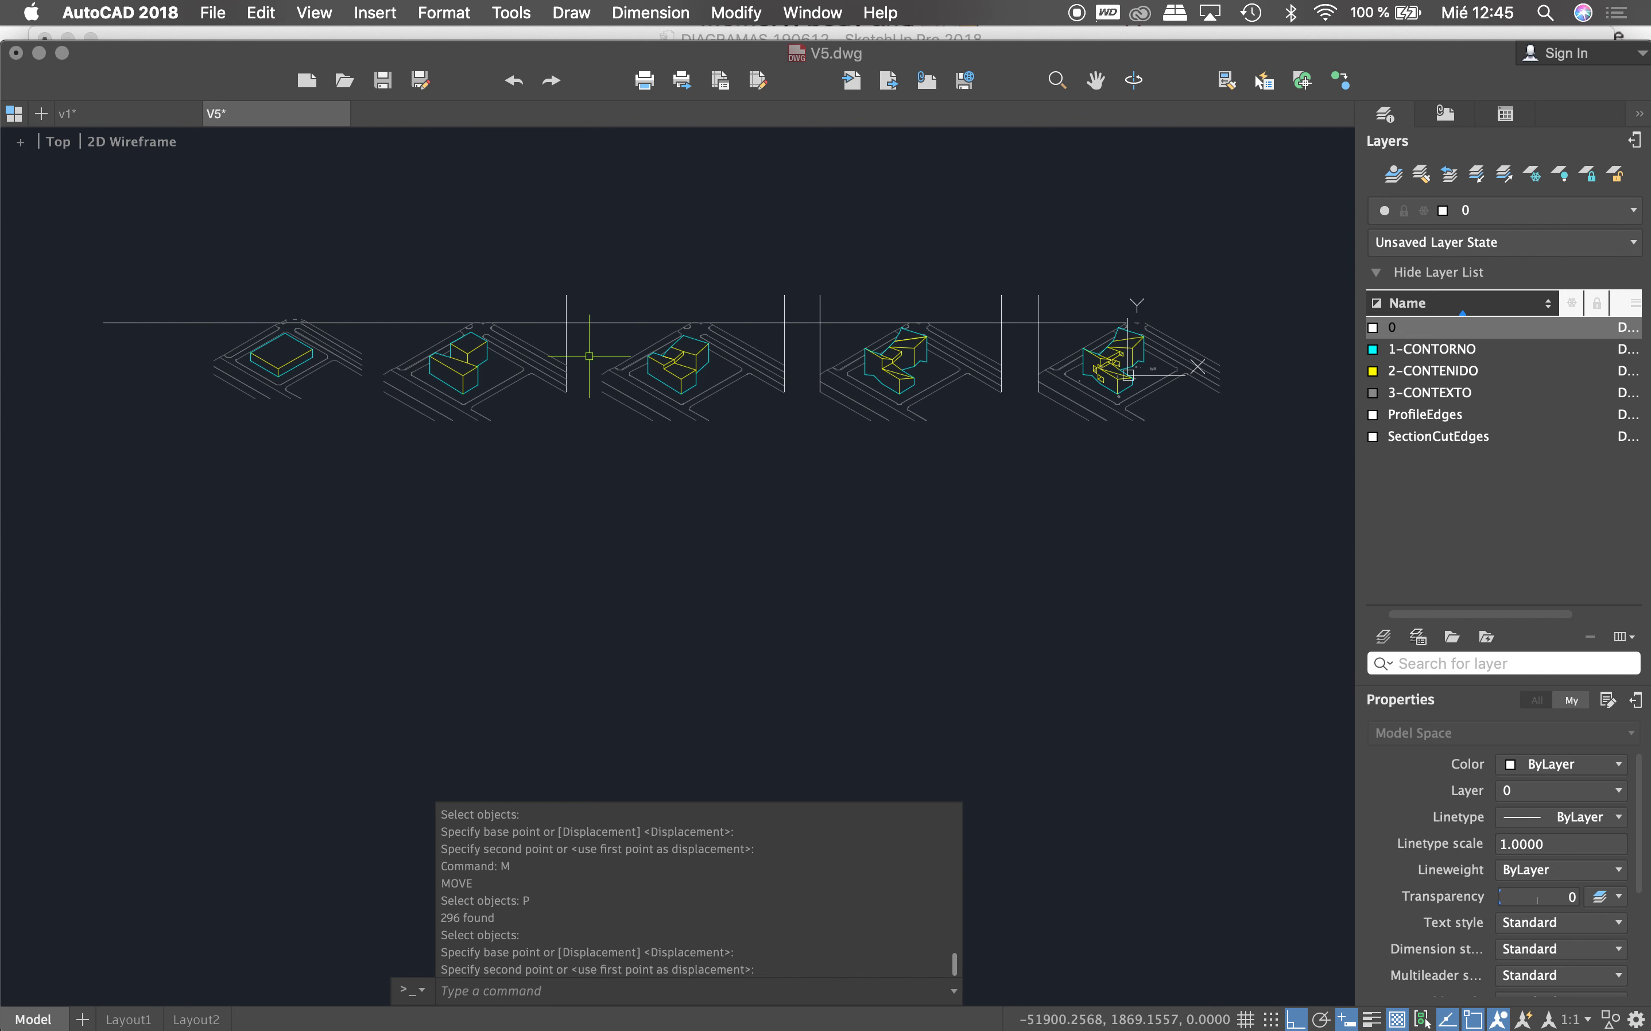
key("Escape")
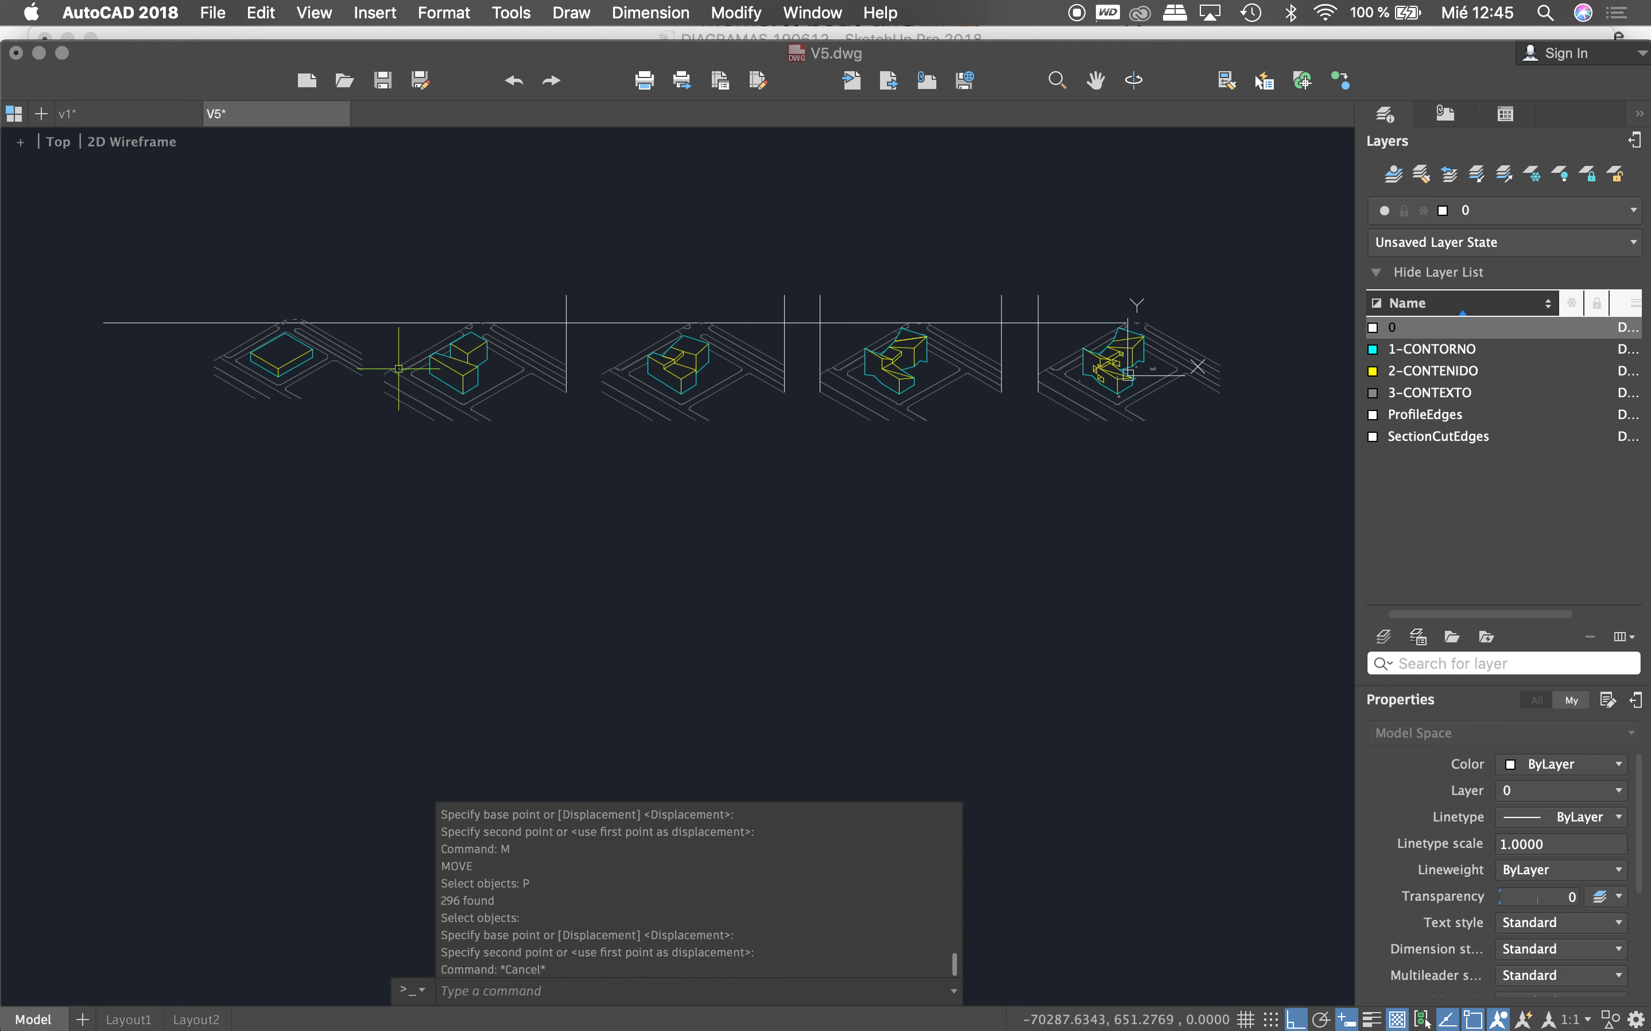
Step: Window-select the leftmost diagram, deselect it, and bring up the window overview
scroll(389, 359, "up", 3)
scroll(306, 341, "down", 3)
scroll(200, 261, "up", 3)
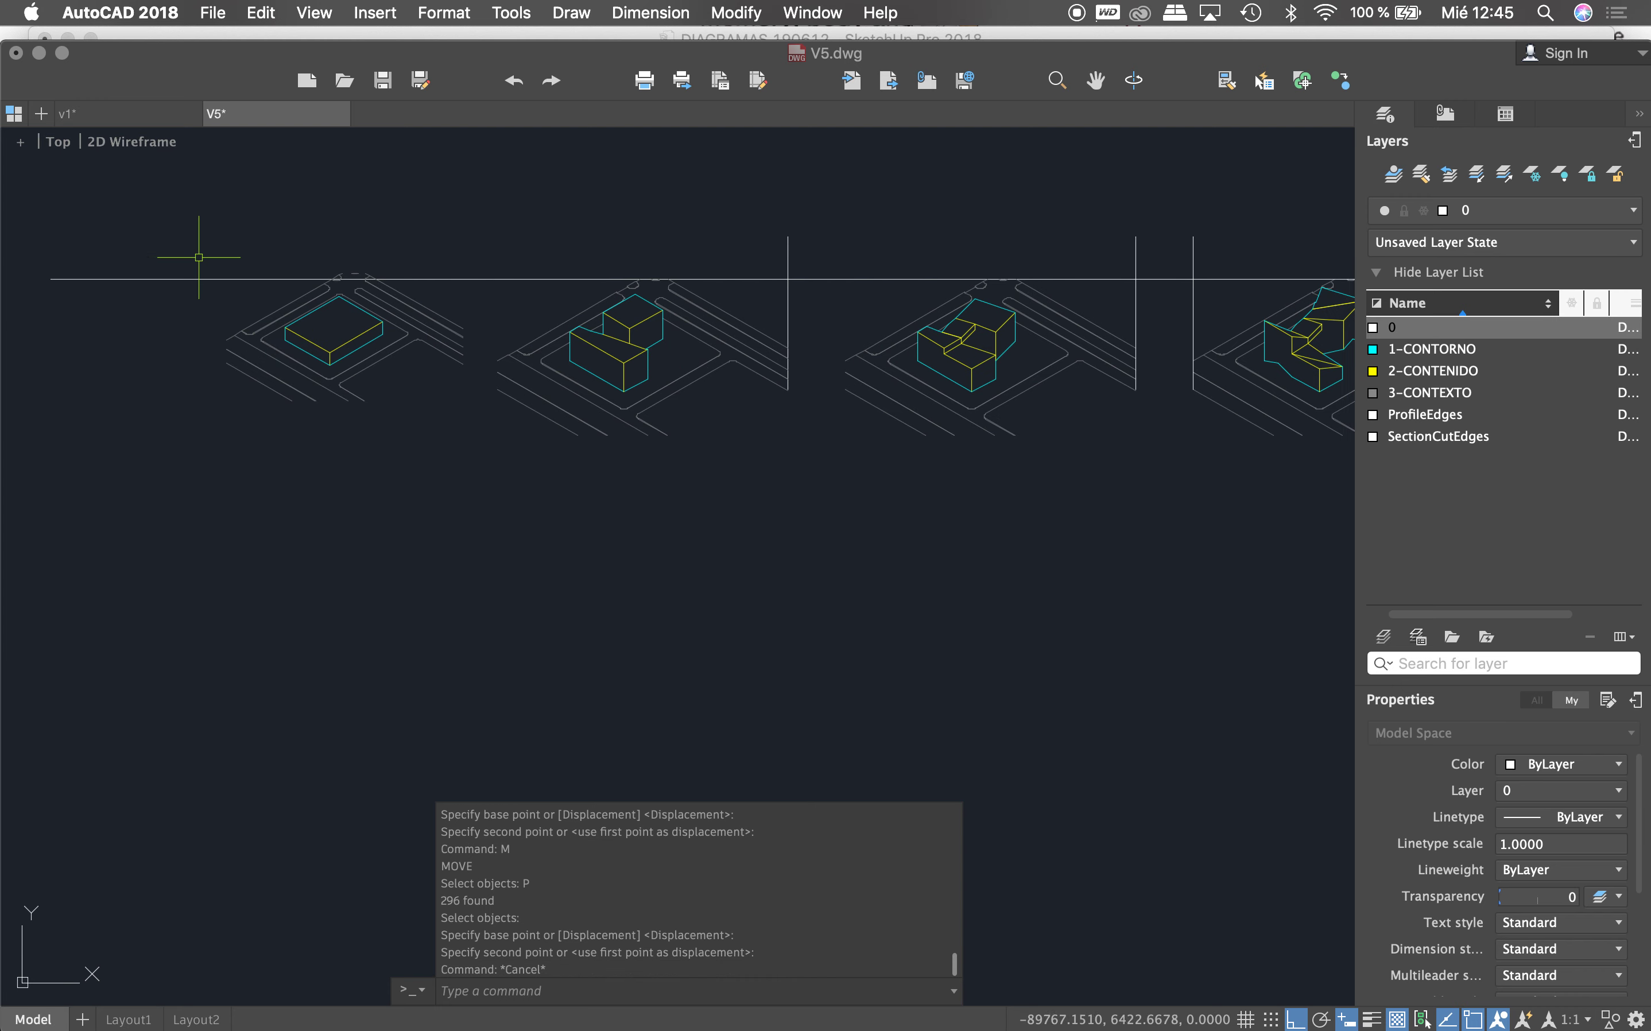
left_click(190, 230)
left_click(480, 481)
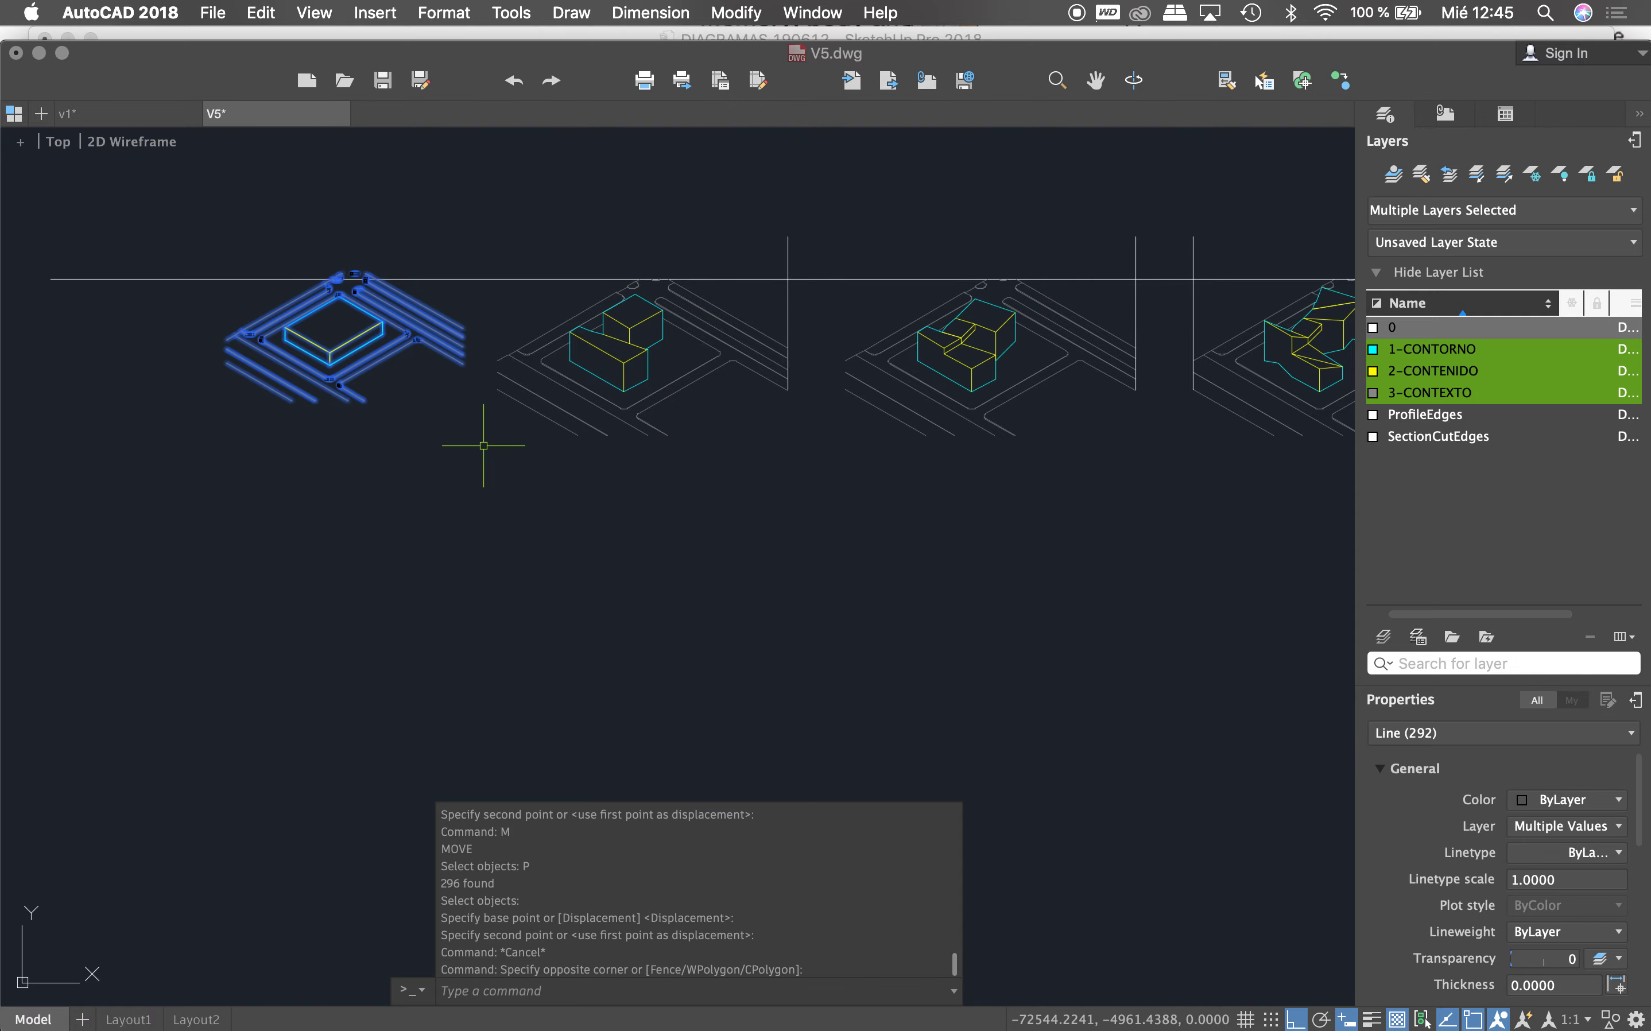
key("Escape")
key("ctrl+Up")
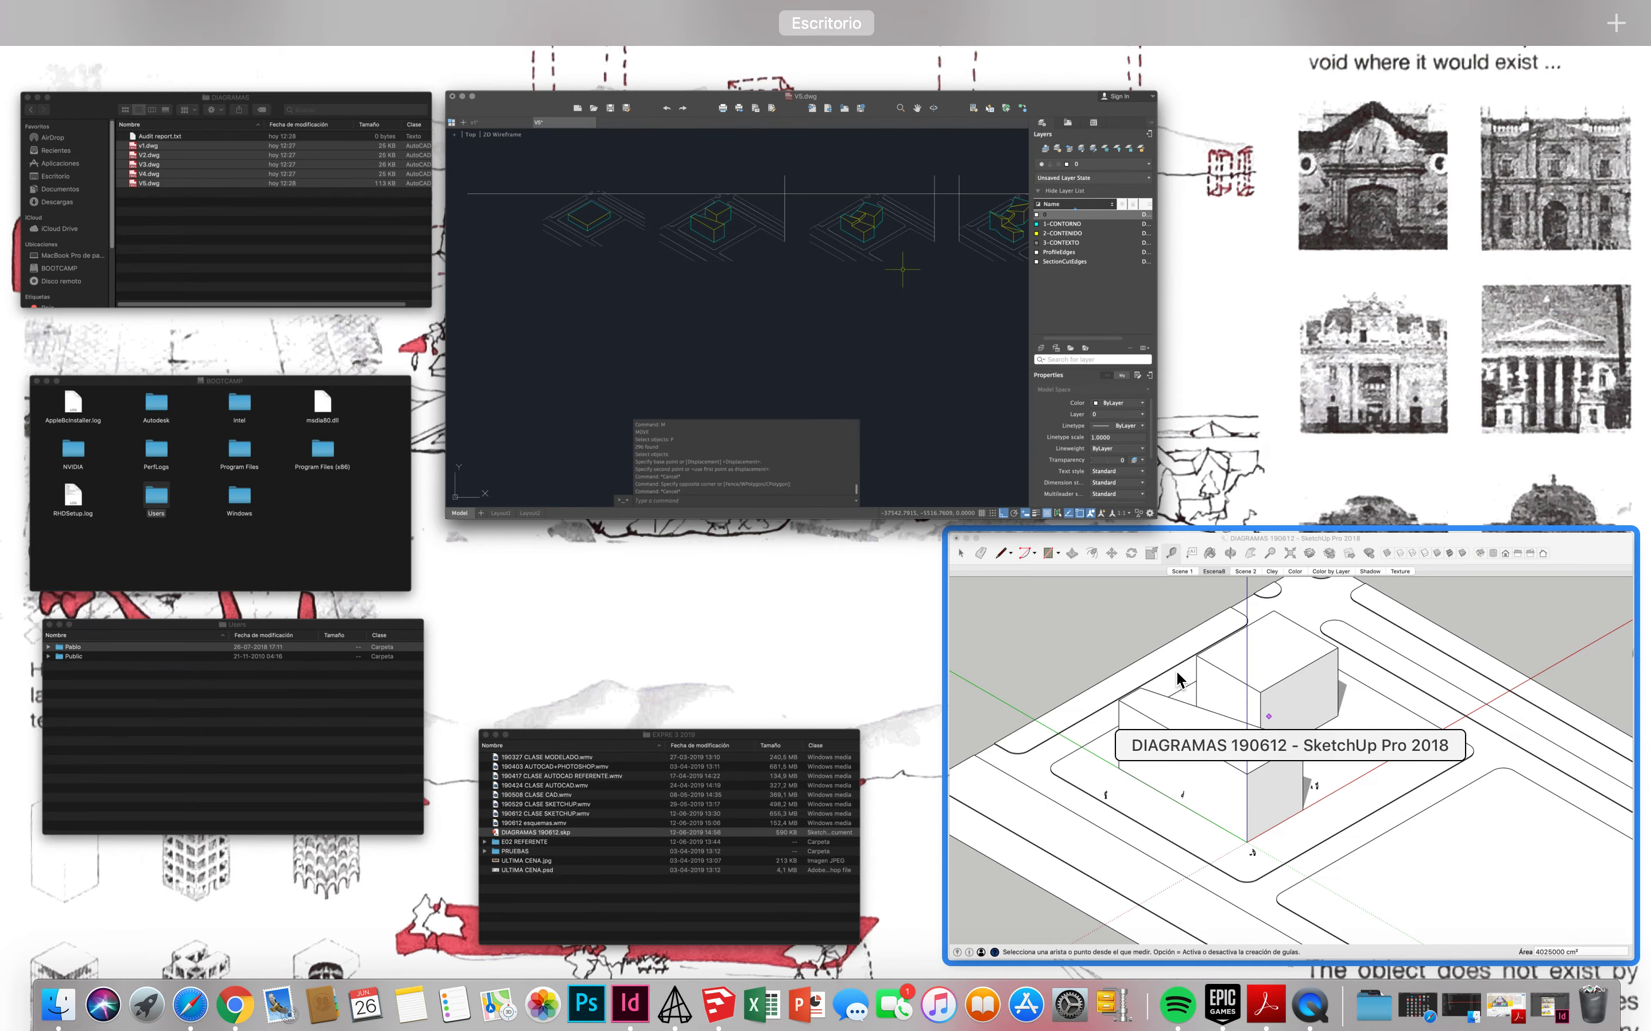
Step: Swap 01-V02 for the 01-V01 flat block in SketchUp and measure it at 900 cm tall
left_click(1178, 679)
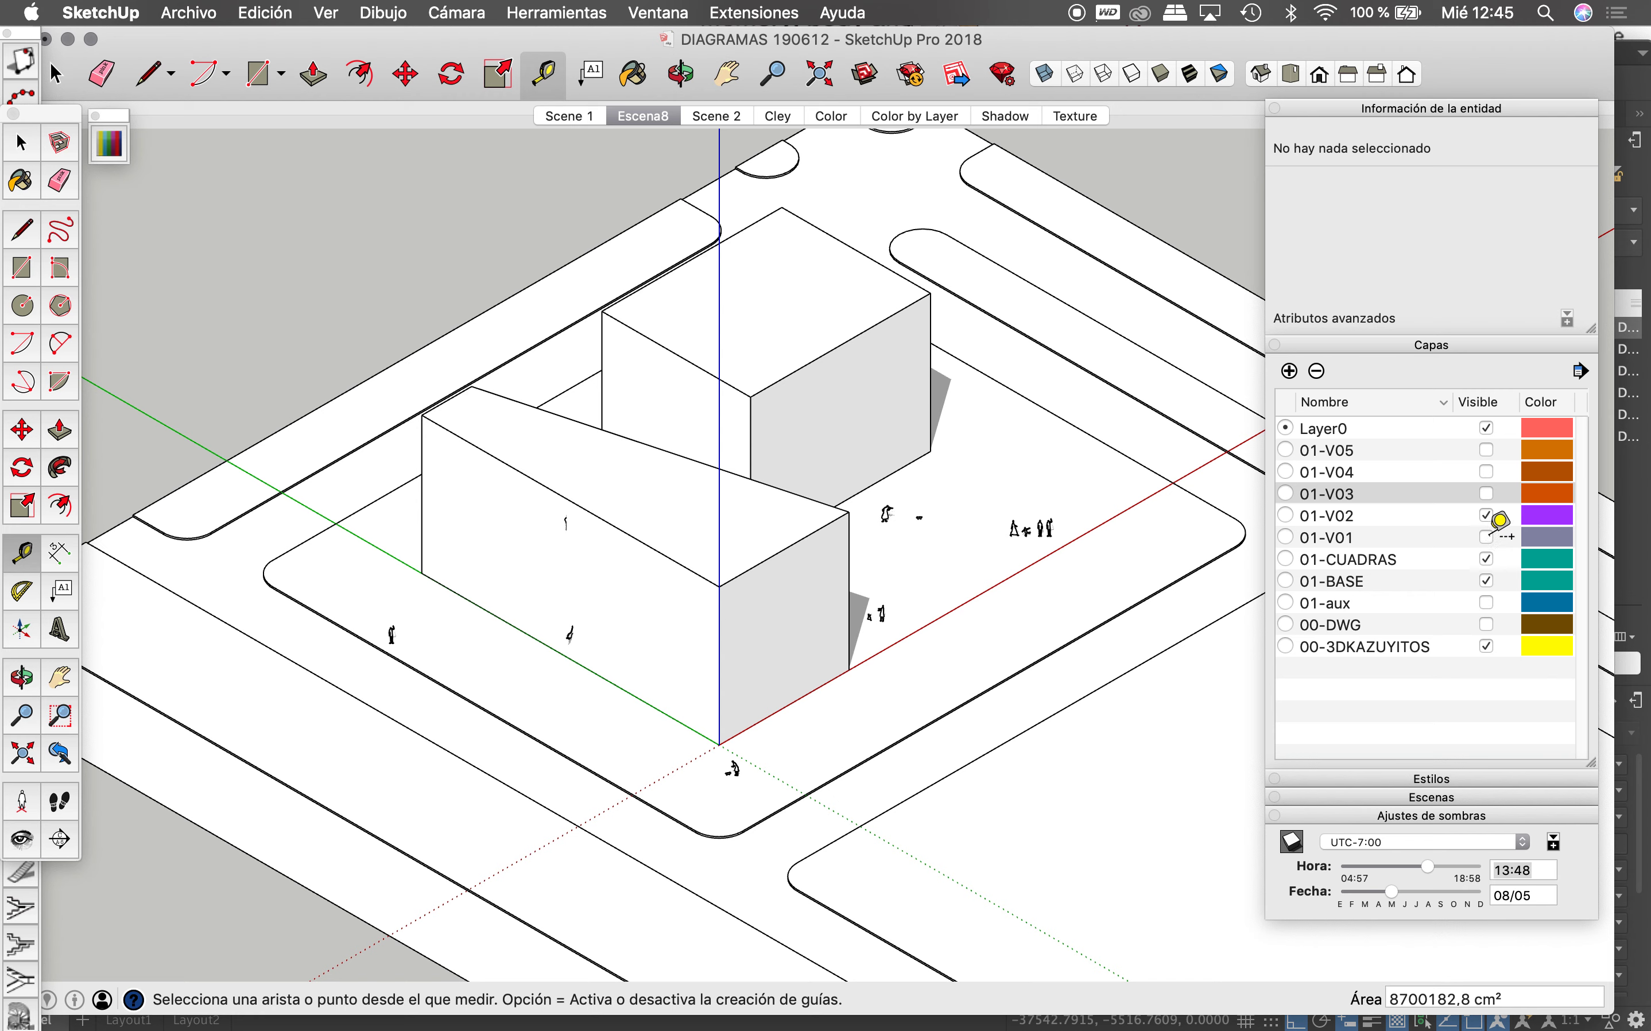
left_click(1487, 516)
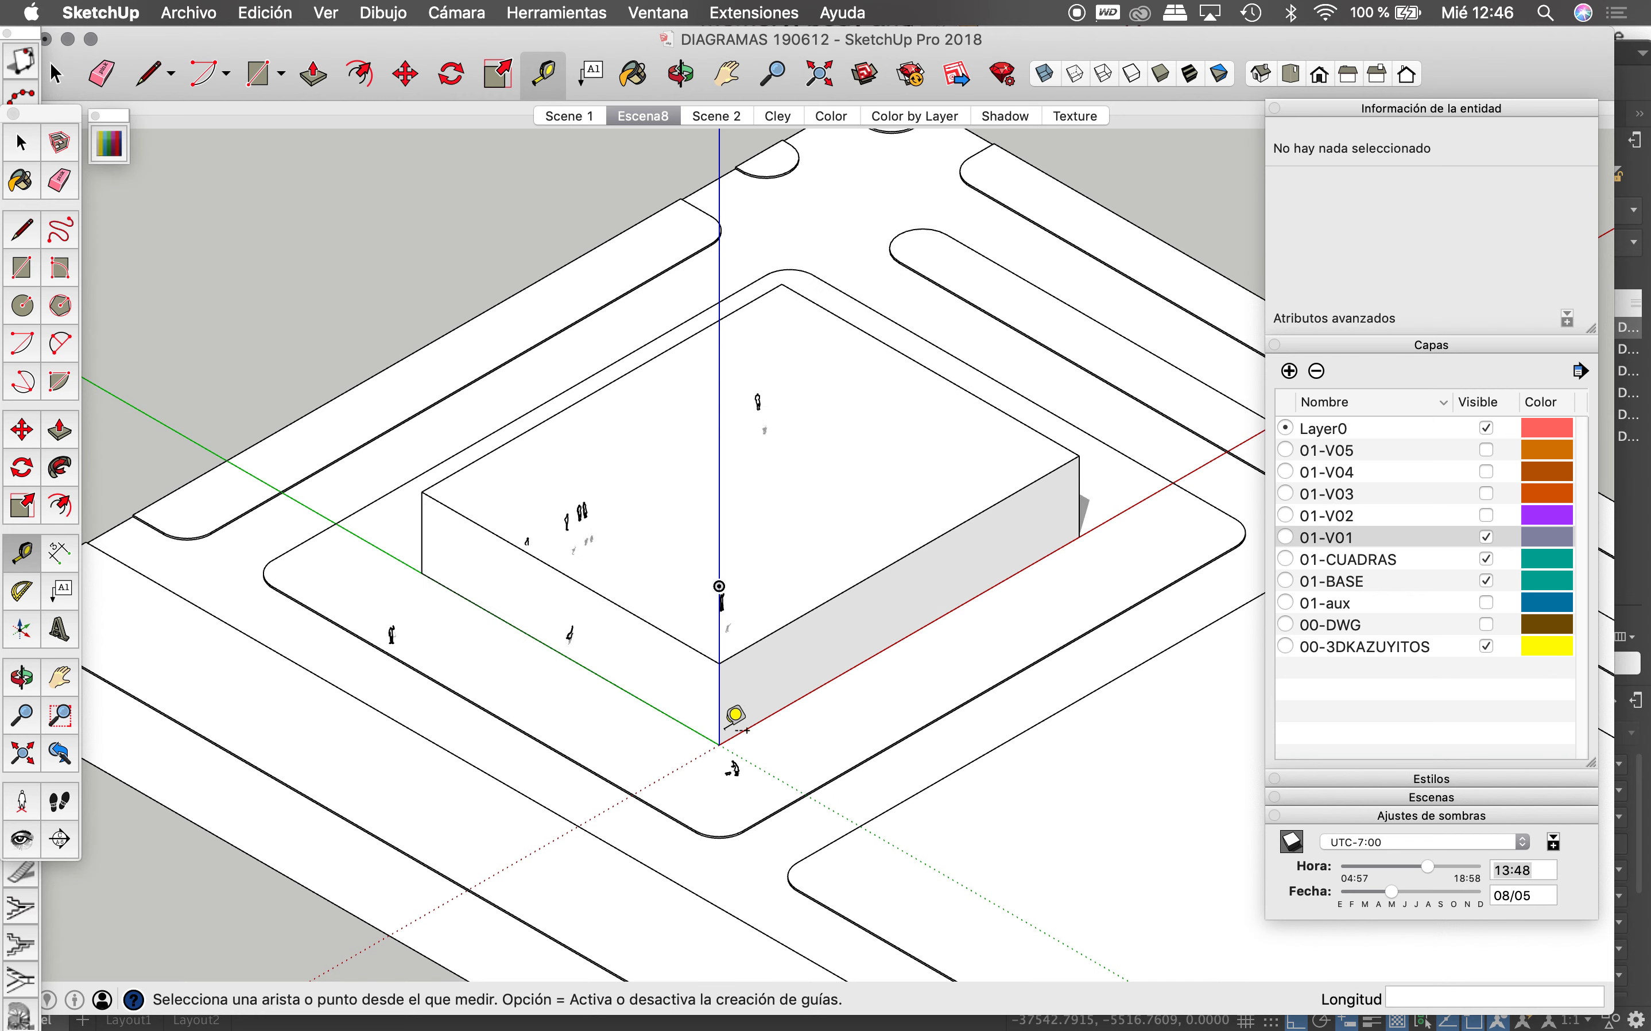
left_click(720, 663)
key("ctrl+Up")
Step: Move the left lot diagram into line with the other diagrams
left_click(487, 331)
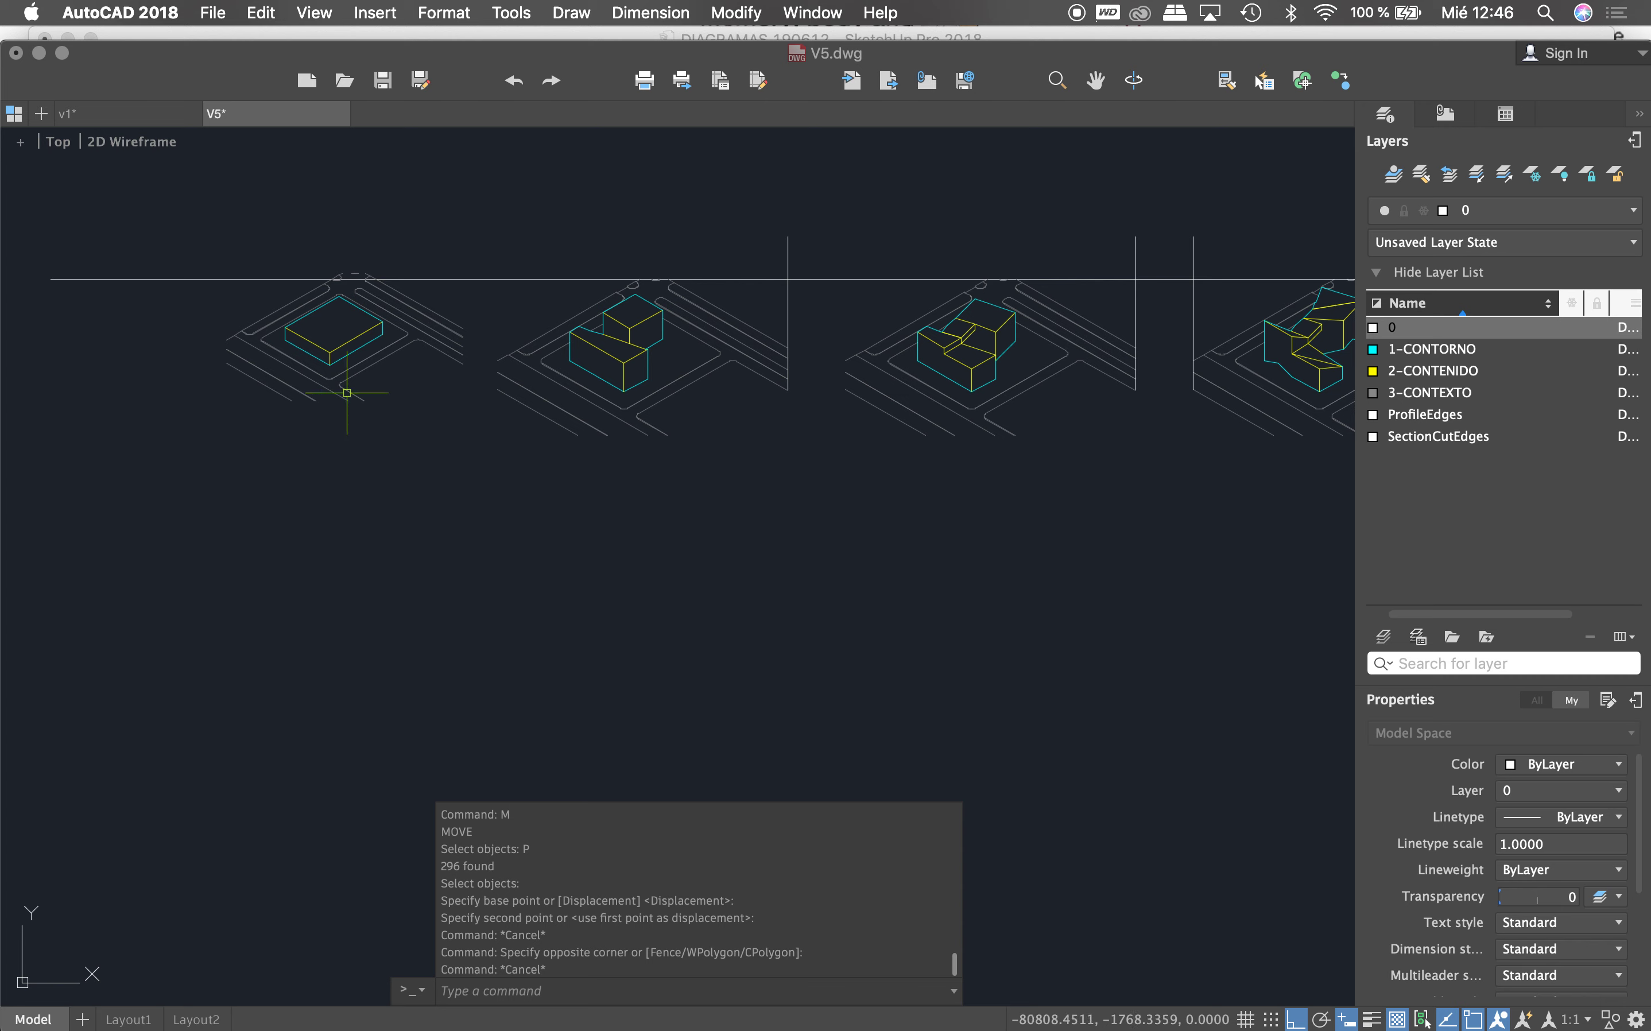
left_click(178, 214)
left_click(470, 477)
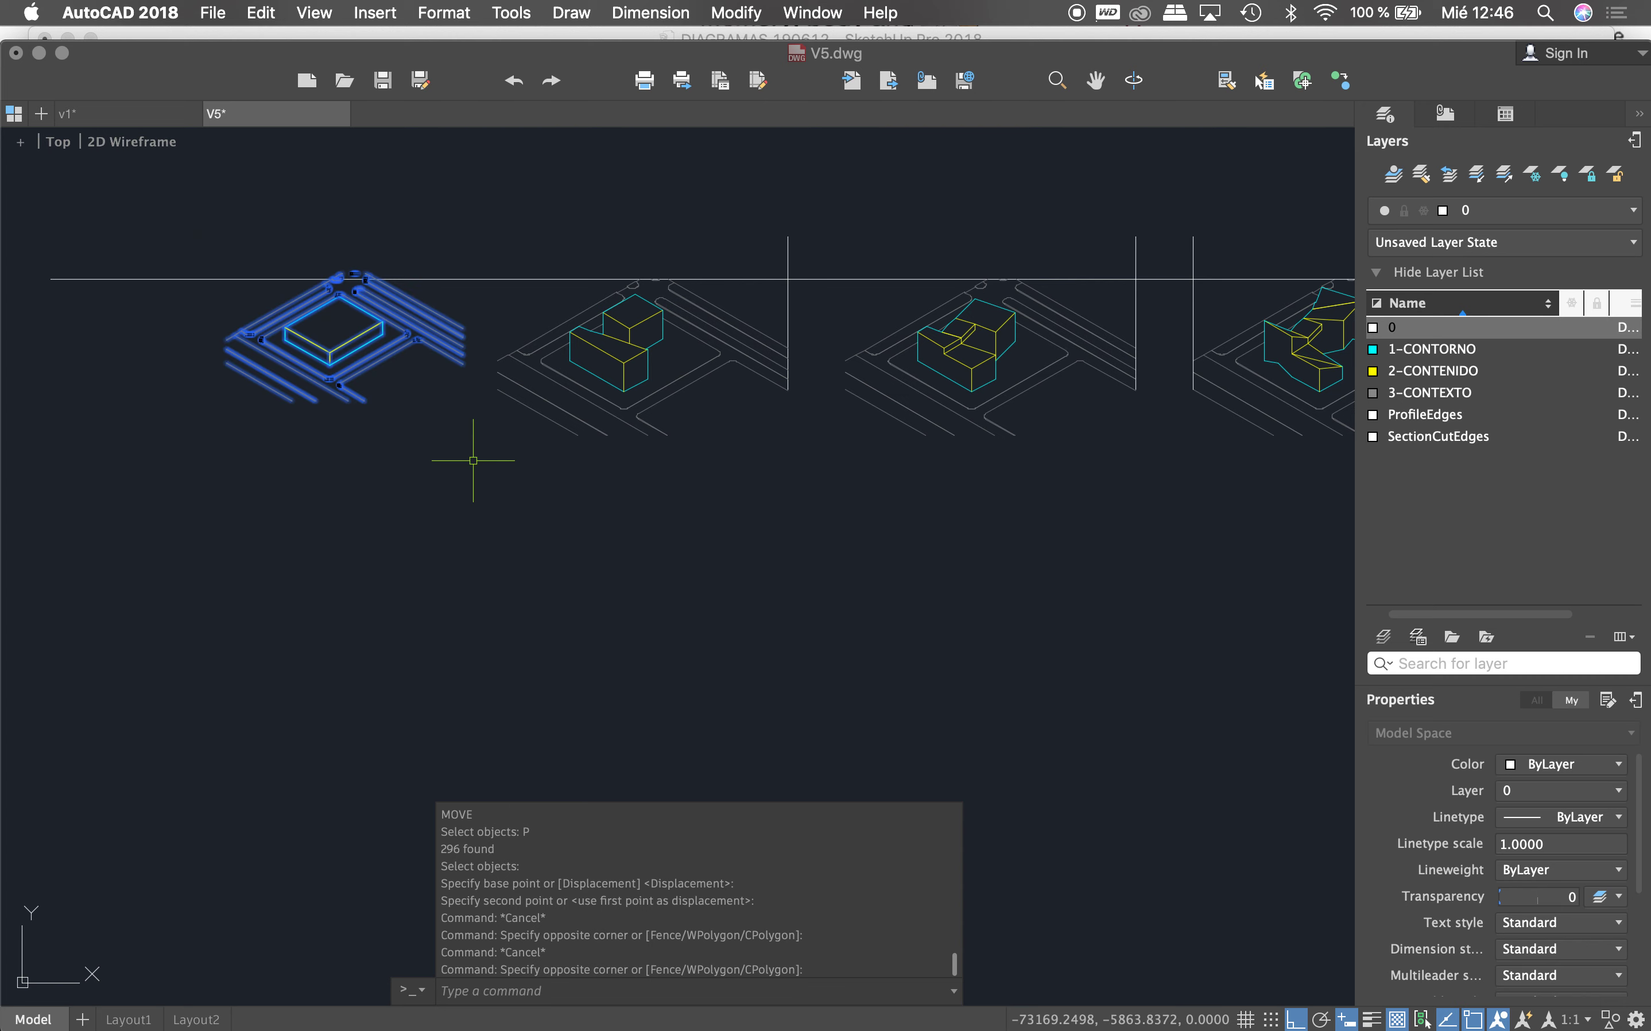
type("m")
key("Return")
scroll(303, 341, "up", 3)
scroll(303, 341, "up", 3)
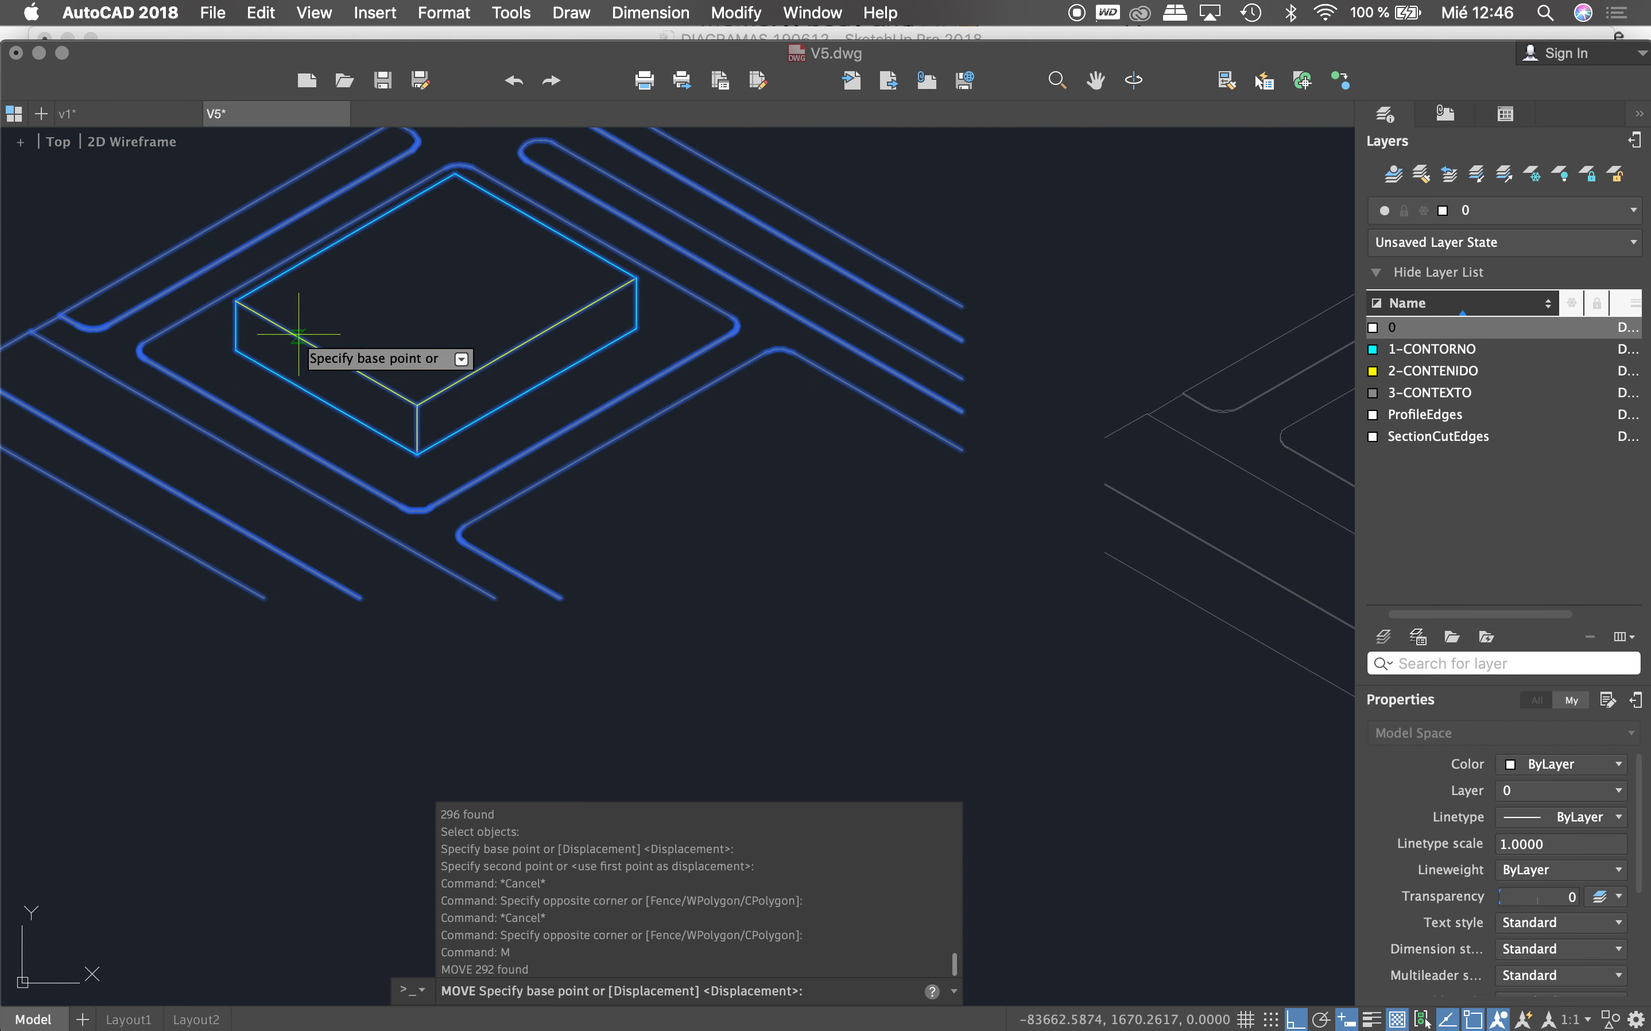
scroll(585, 394, "down", 4)
scroll(573, 279, "up", 2)
scroll(582, 266, "up", 5)
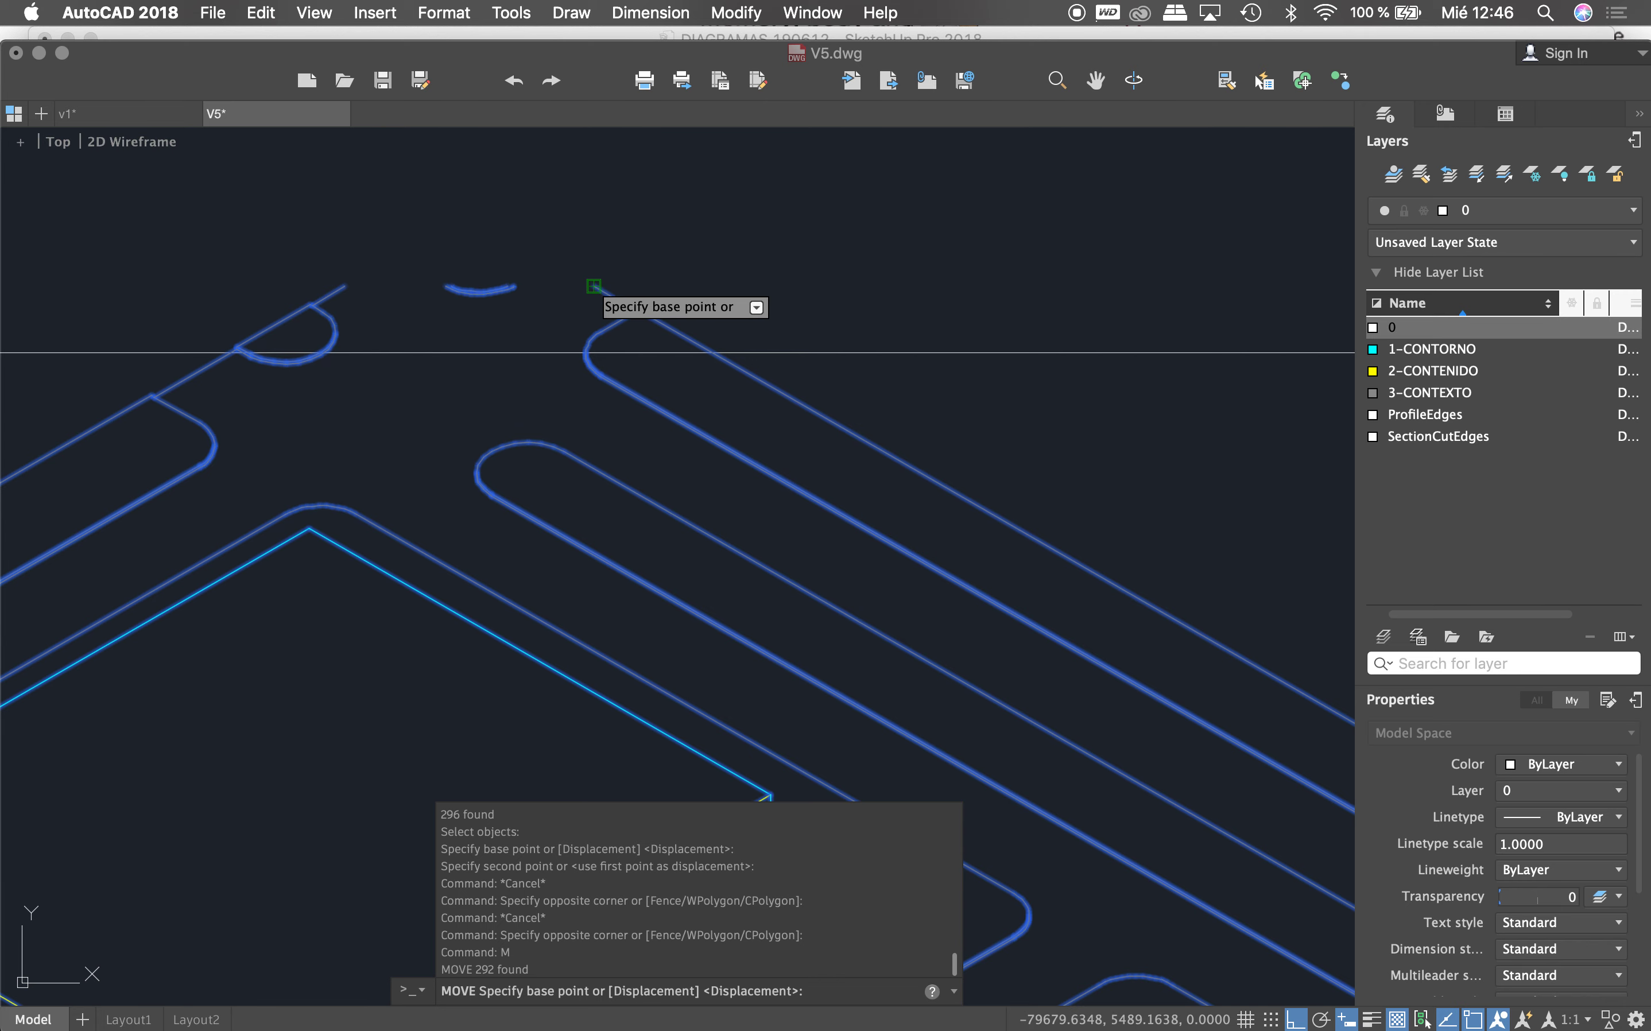
left_click(593, 285)
scroll(579, 331, "down", 3)
left_click(542, 331)
scroll(479, 350, "down", 3)
scroll(695, 491, "down", 3)
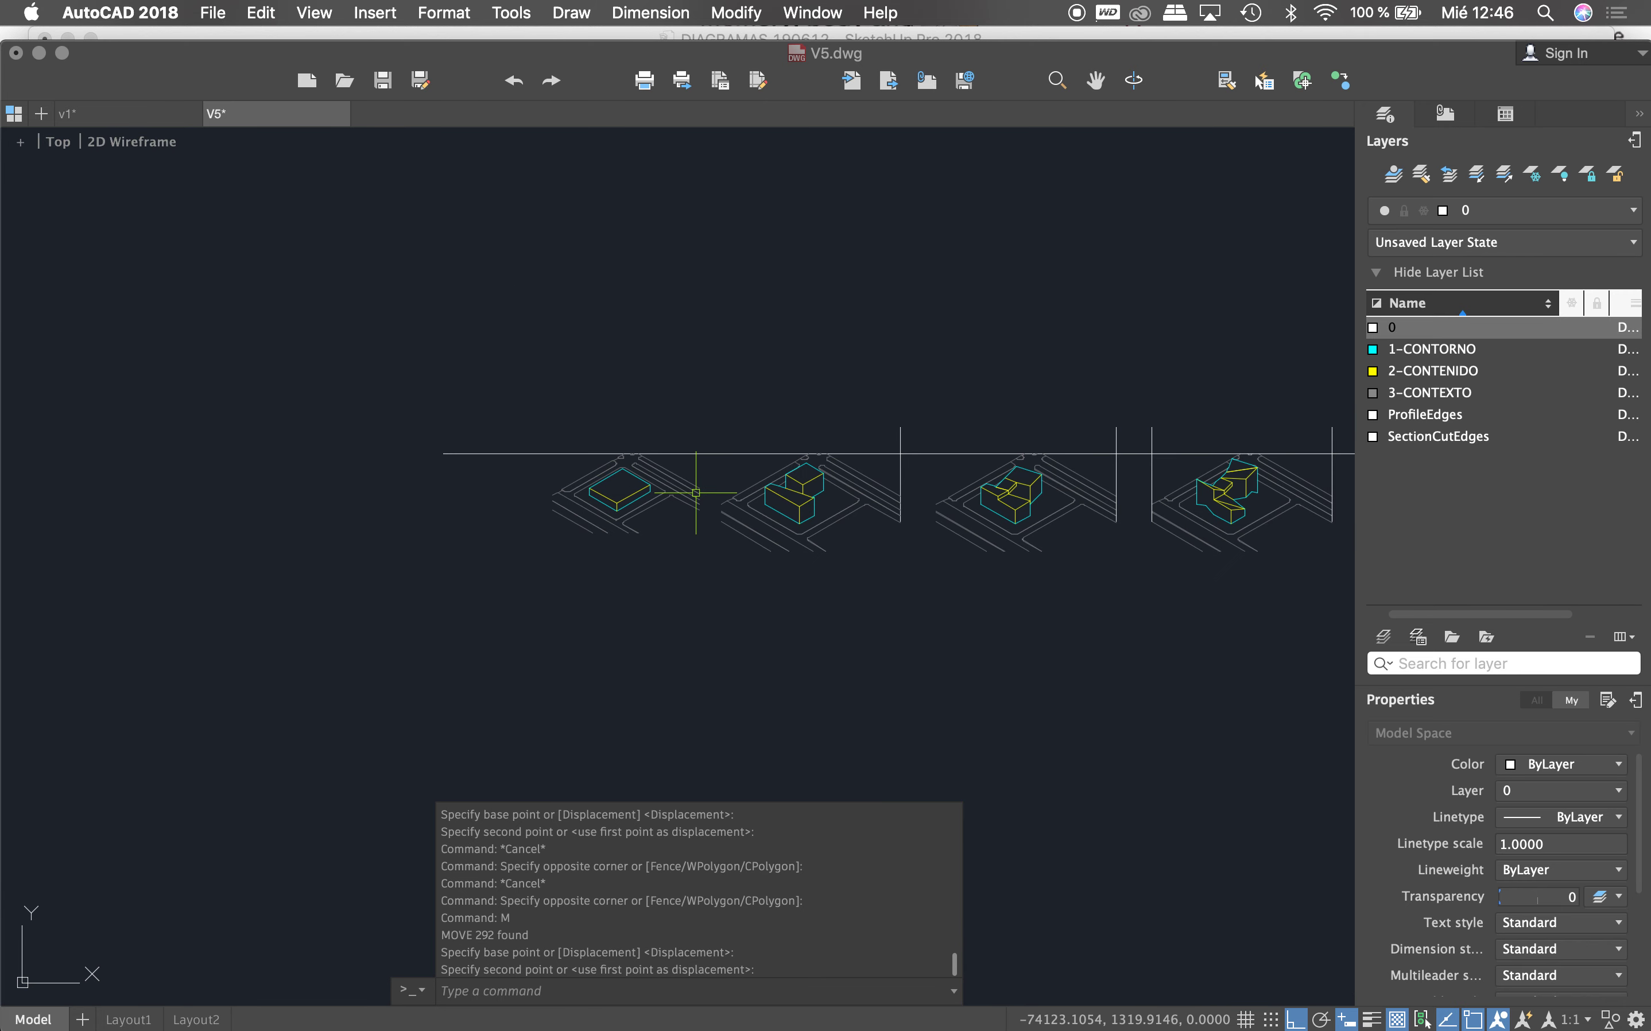
Step: Copy a vertical divider line to a new position further left
left_click(900, 471)
type("co")
key("Return")
scroll(938, 538, "up", 2)
left_click(938, 510)
left_click(609, 497)
key("Escape")
Step: Window-select the left lot and pick several of its lines, then clear the selection
left_click(298, 359)
left_click(562, 563)
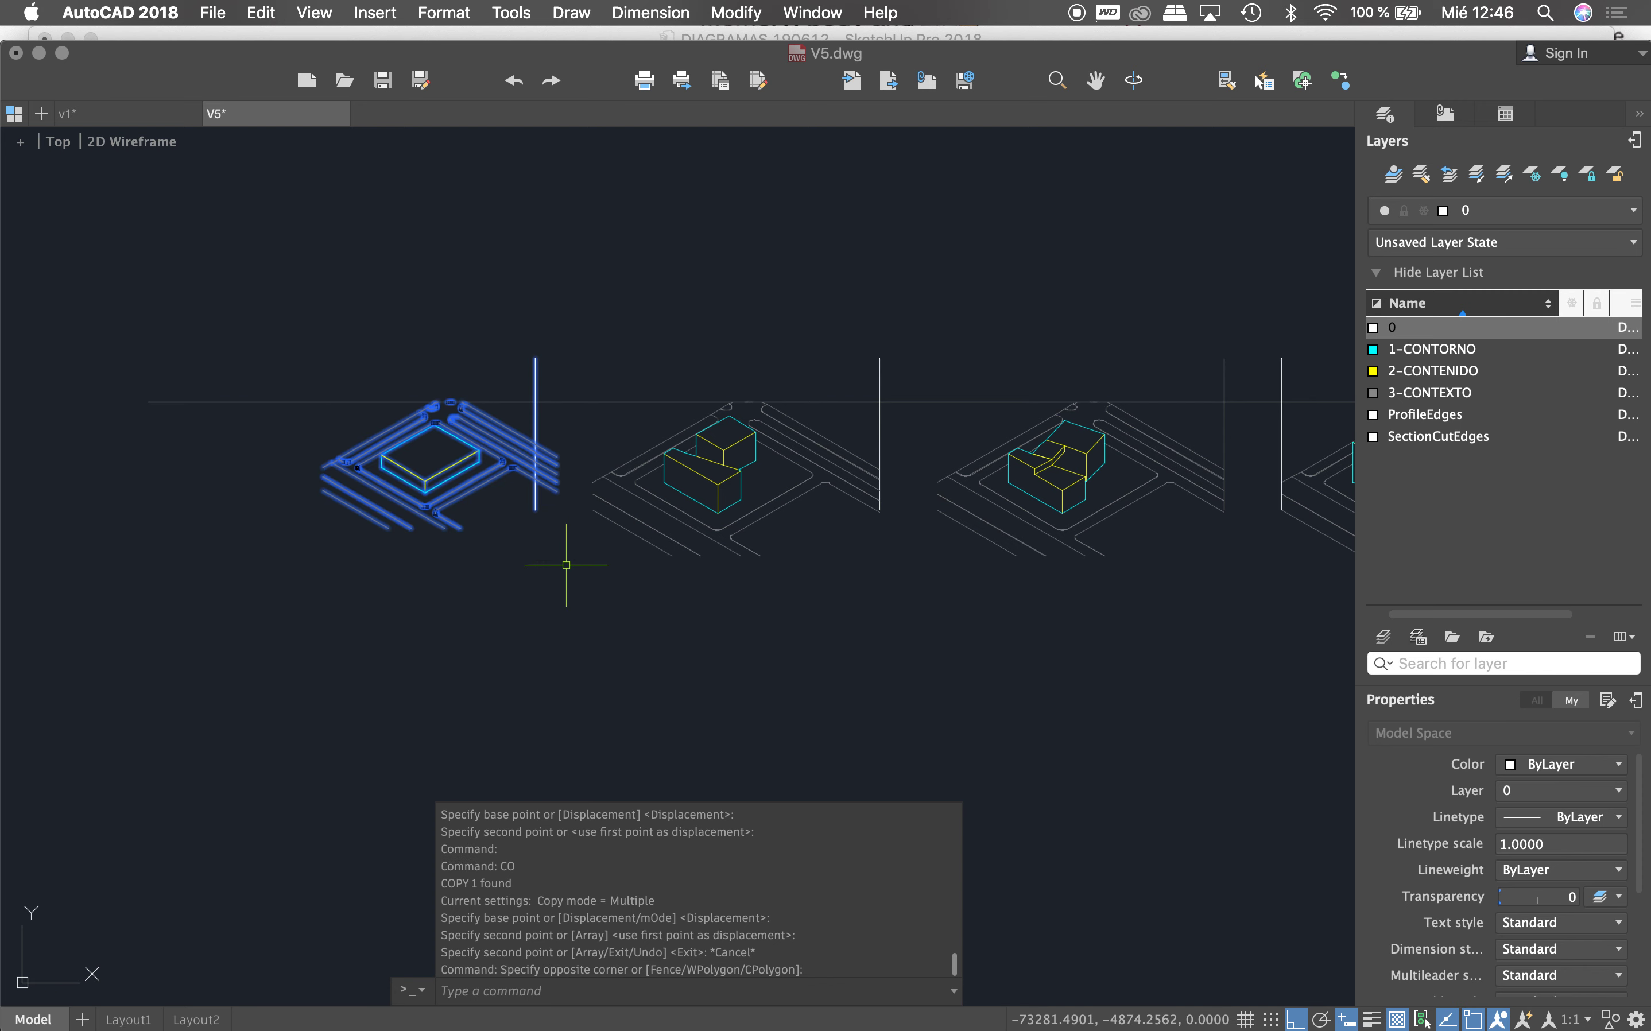
left_click(556, 374)
left_click(517, 337)
left_click(546, 394)
left_click(518, 365)
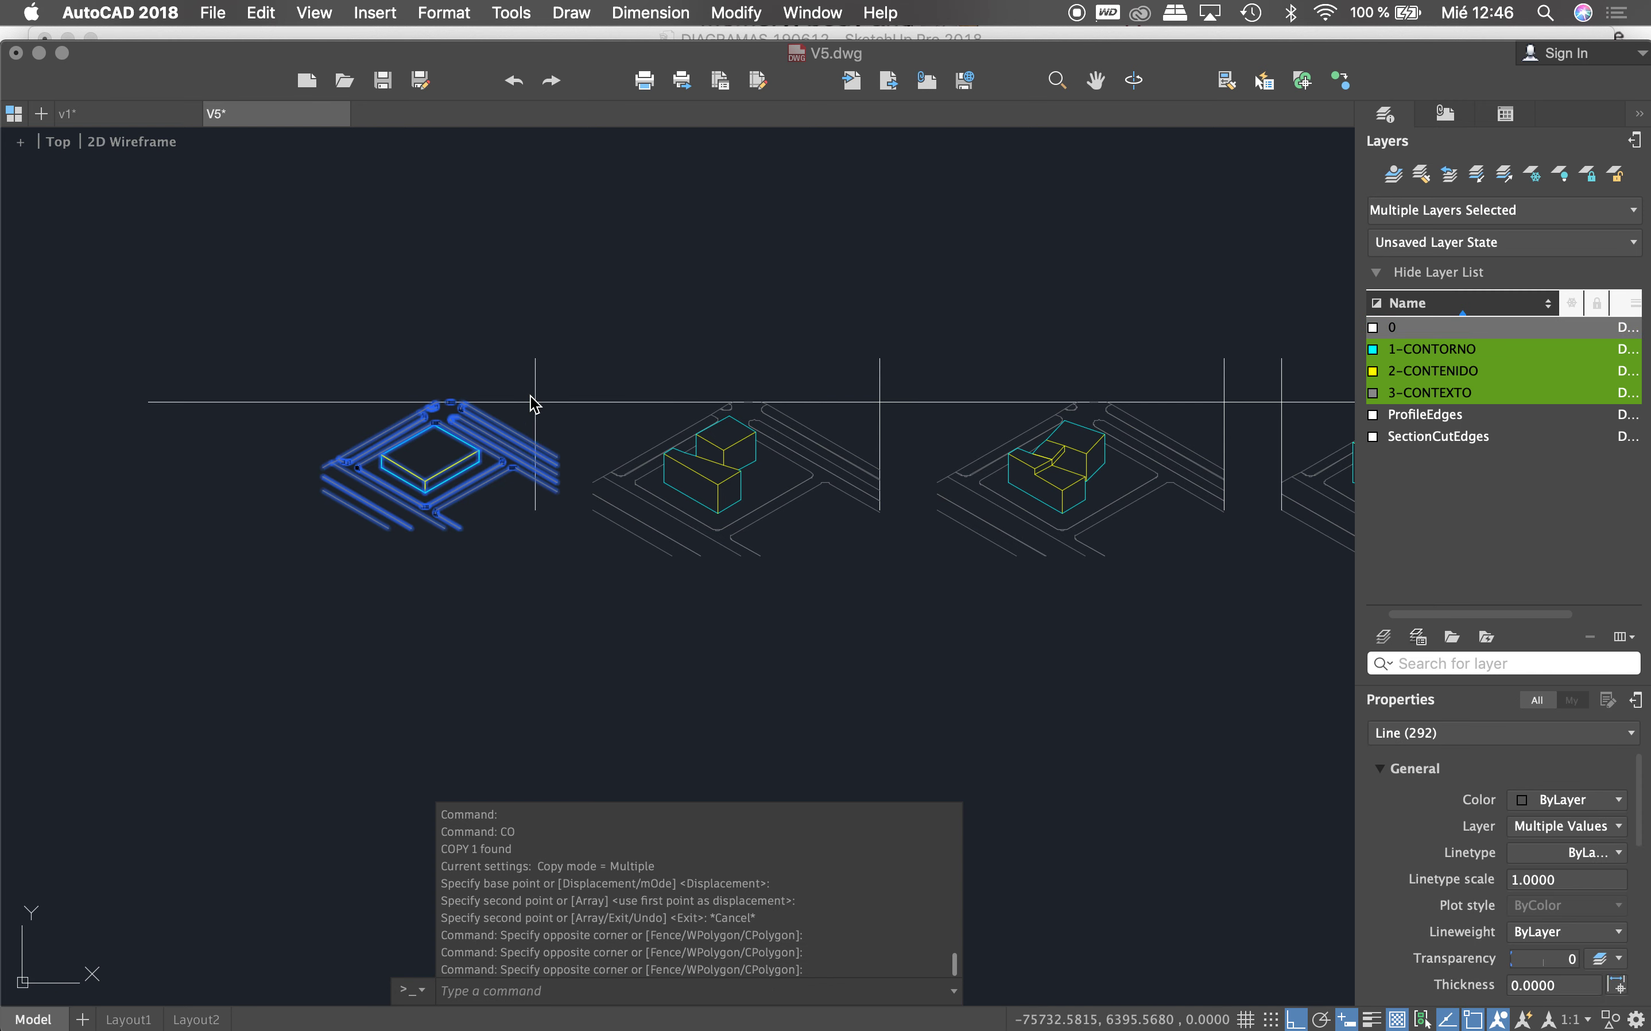
key("Escape")
Step: Select the first lot's lines and block and begin moving them
key("Escape")
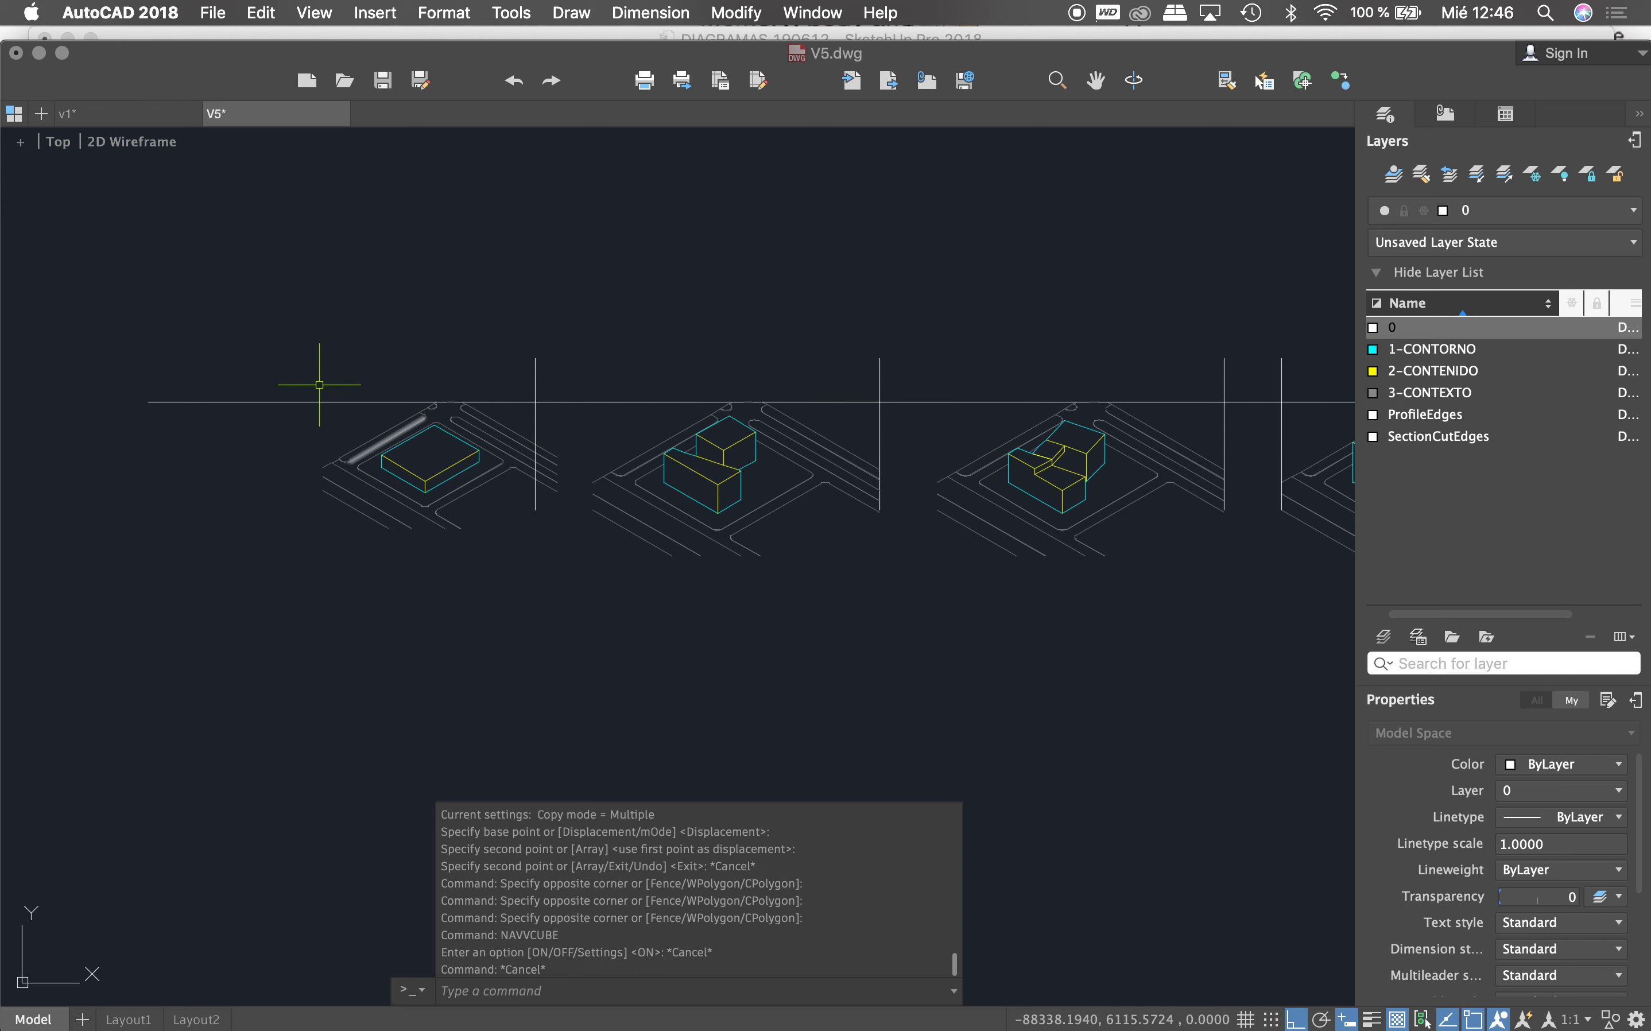
left_click(292, 387)
left_click(566, 575)
type("m")
key("Return")
left_click(566, 502)
key("Escape")
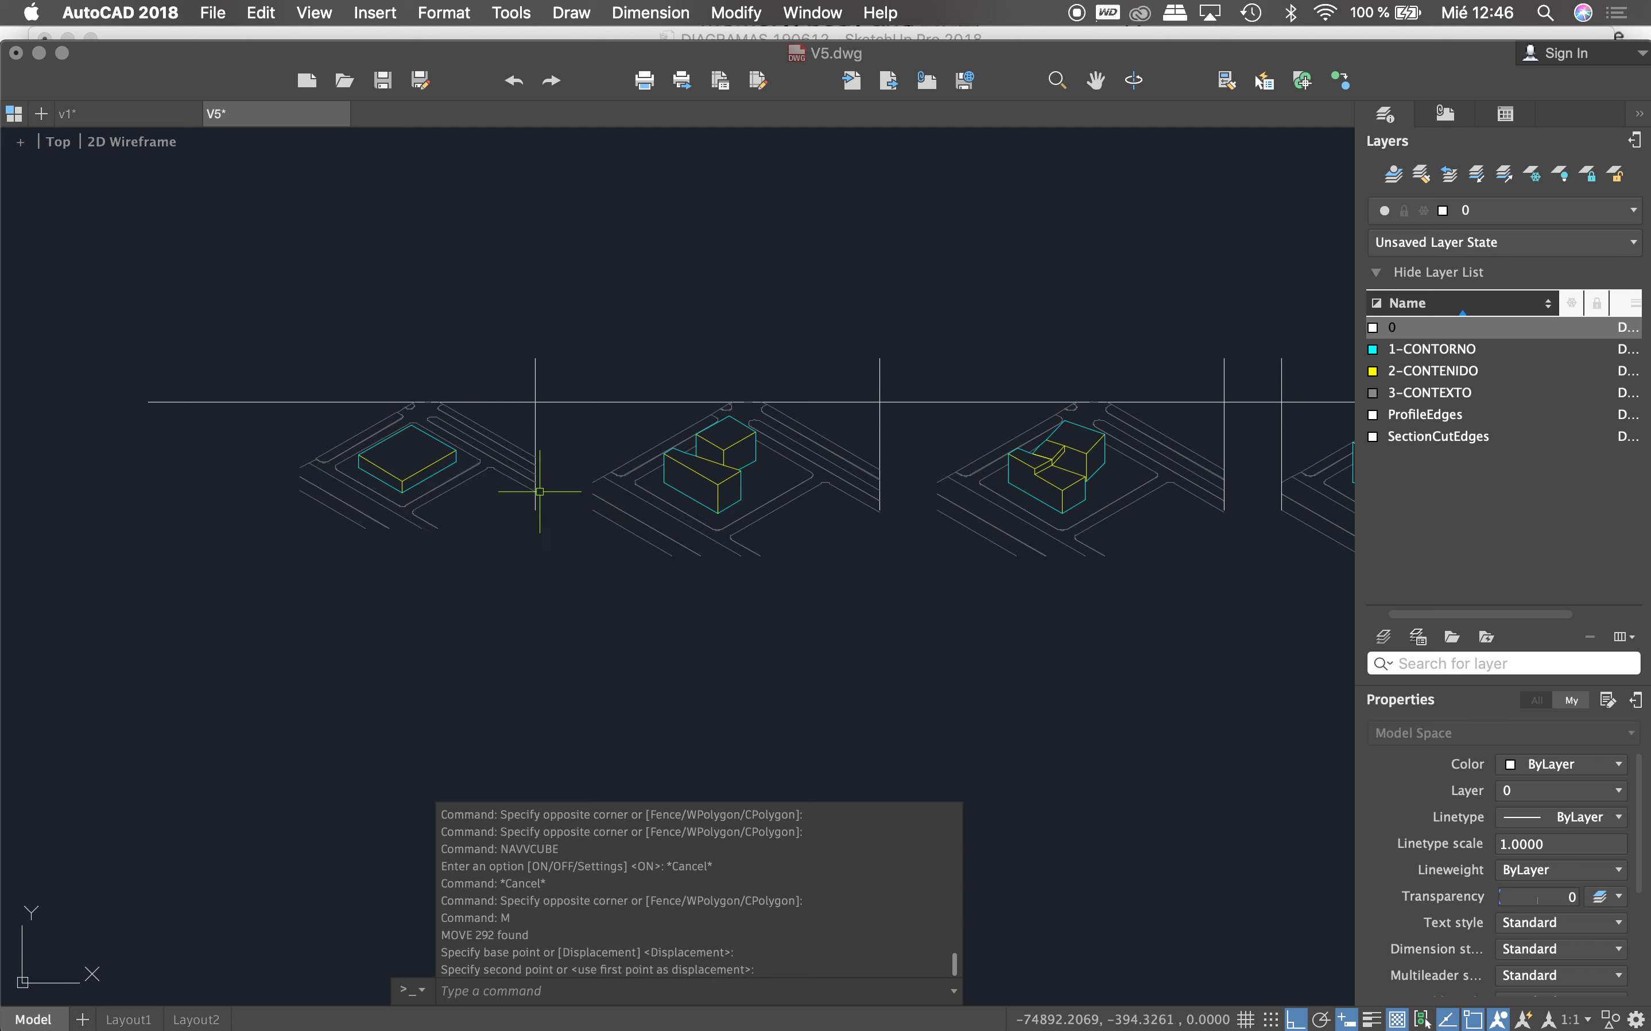
scroll(518, 382, "down", 4)
scroll(915, 374, "up", 3)
Step: Select all seven vertical and horizontal divider lines and erase them
left_click(995, 358)
left_click(879, 403)
left_click(575, 354)
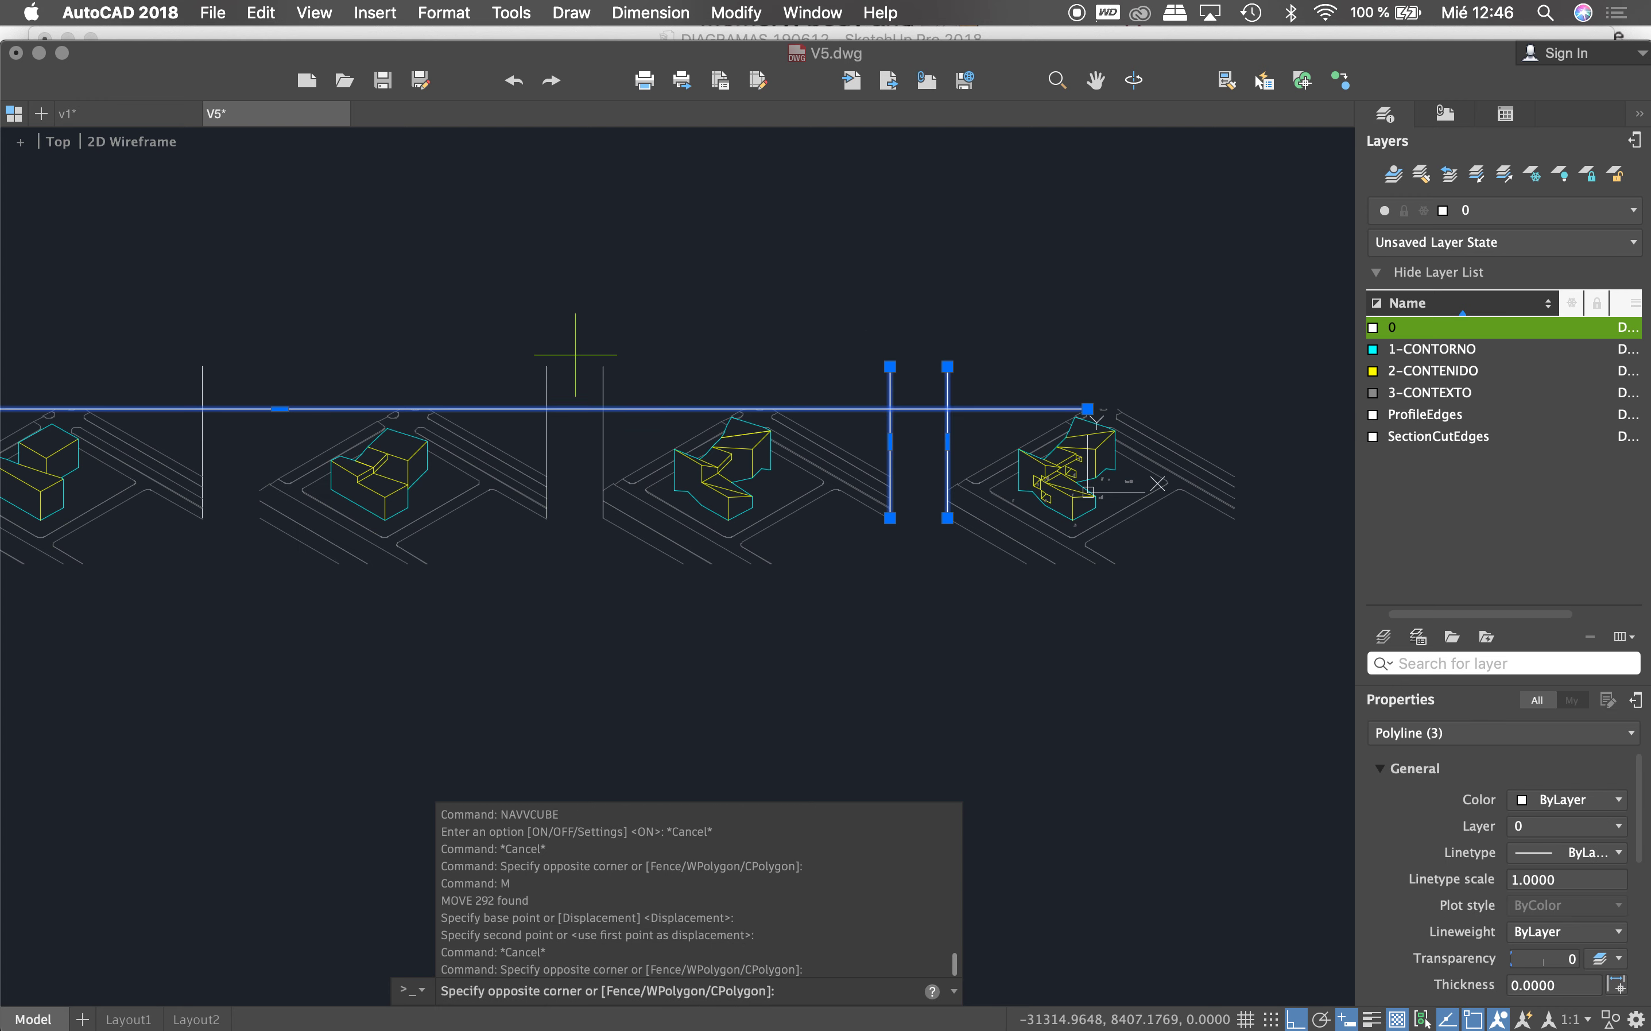
left_click(543, 425)
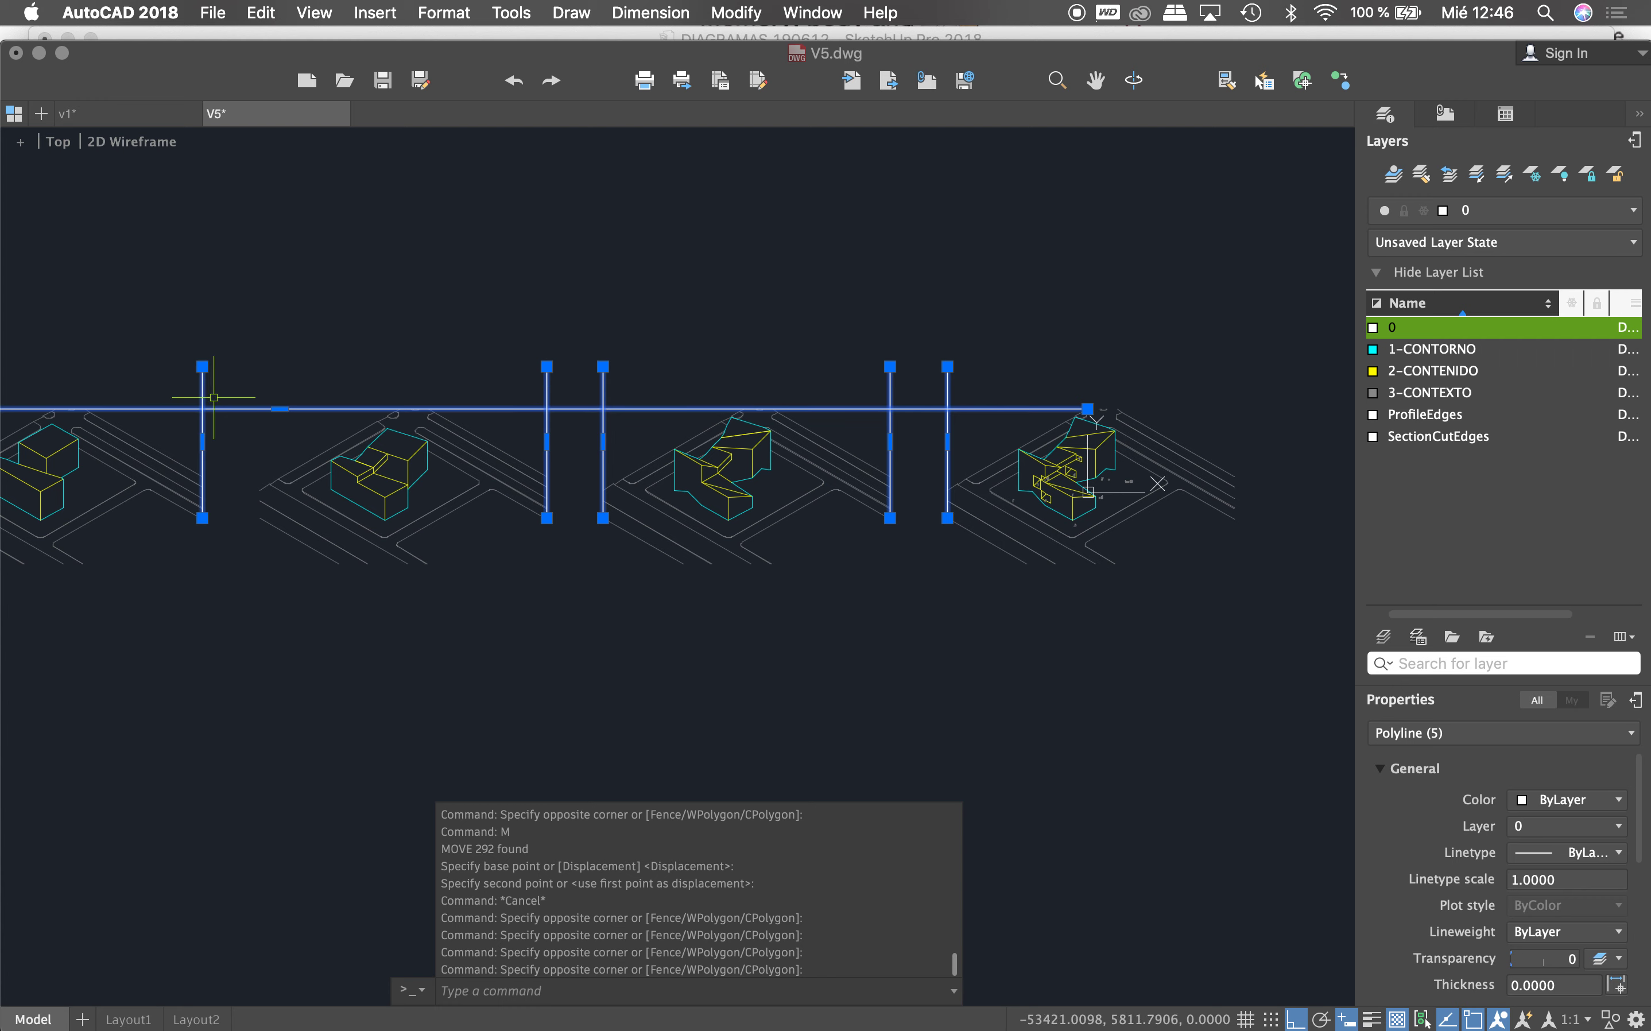
scroll(607, 391, "down", 3)
scroll(475, 392, "up", 2)
left_click(440, 335)
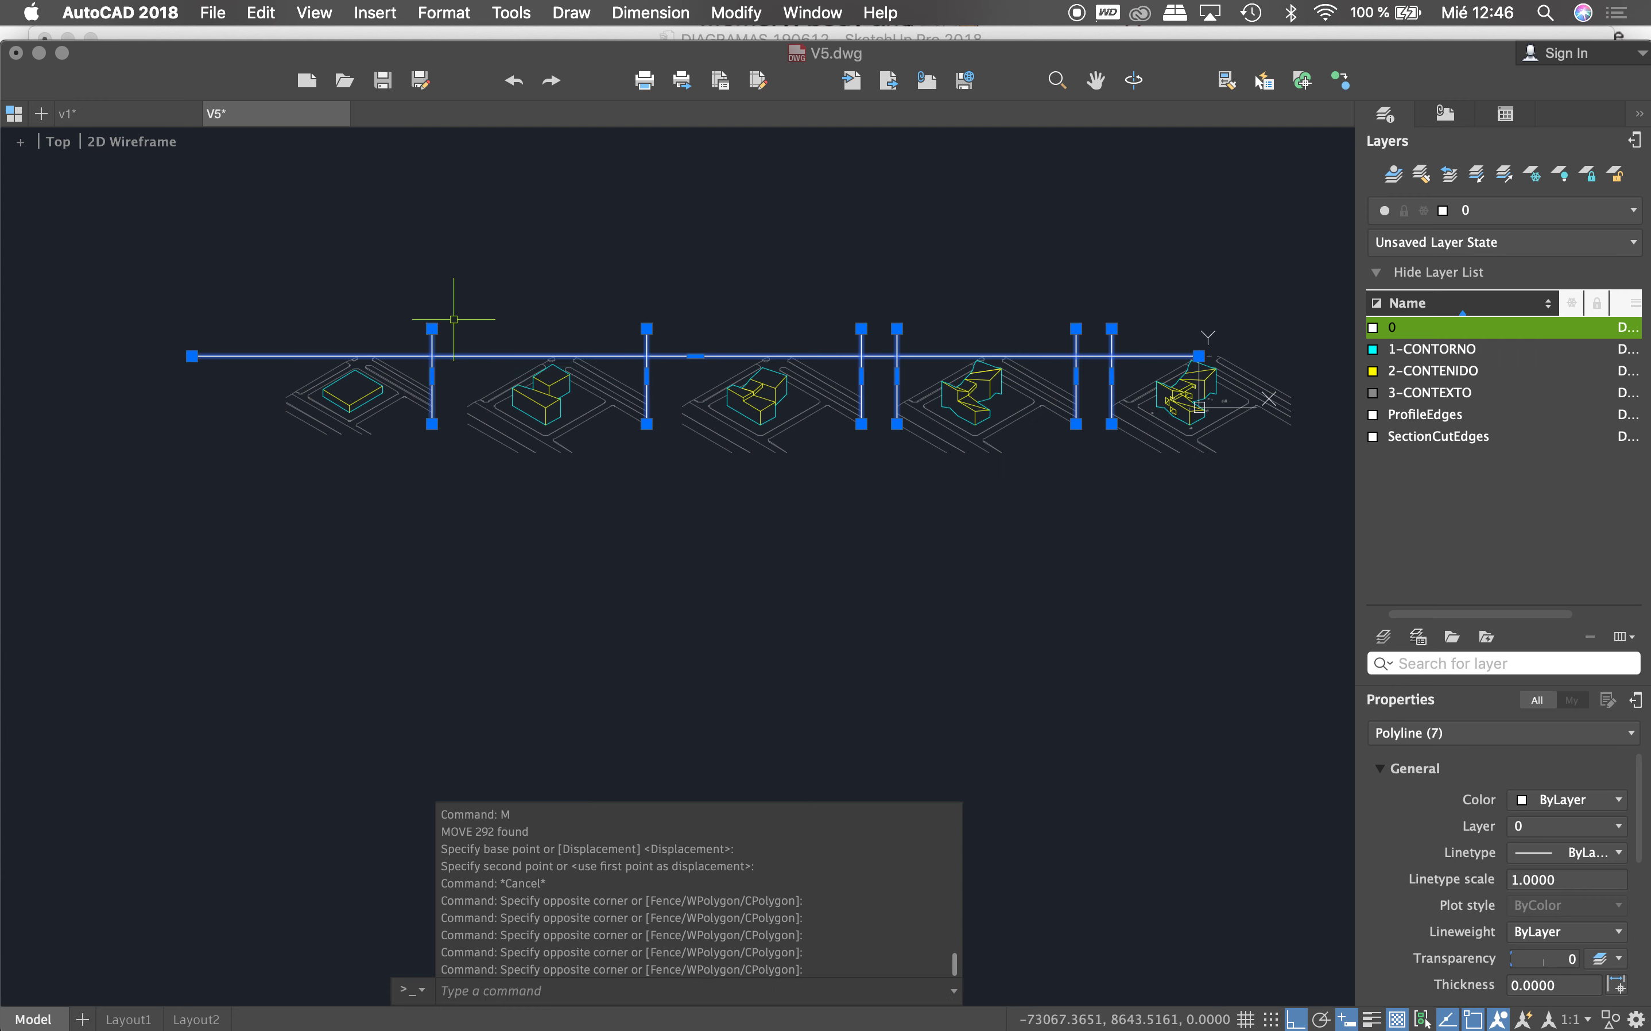
type("e")
key("Return")
scroll(608, 289, "down", 2)
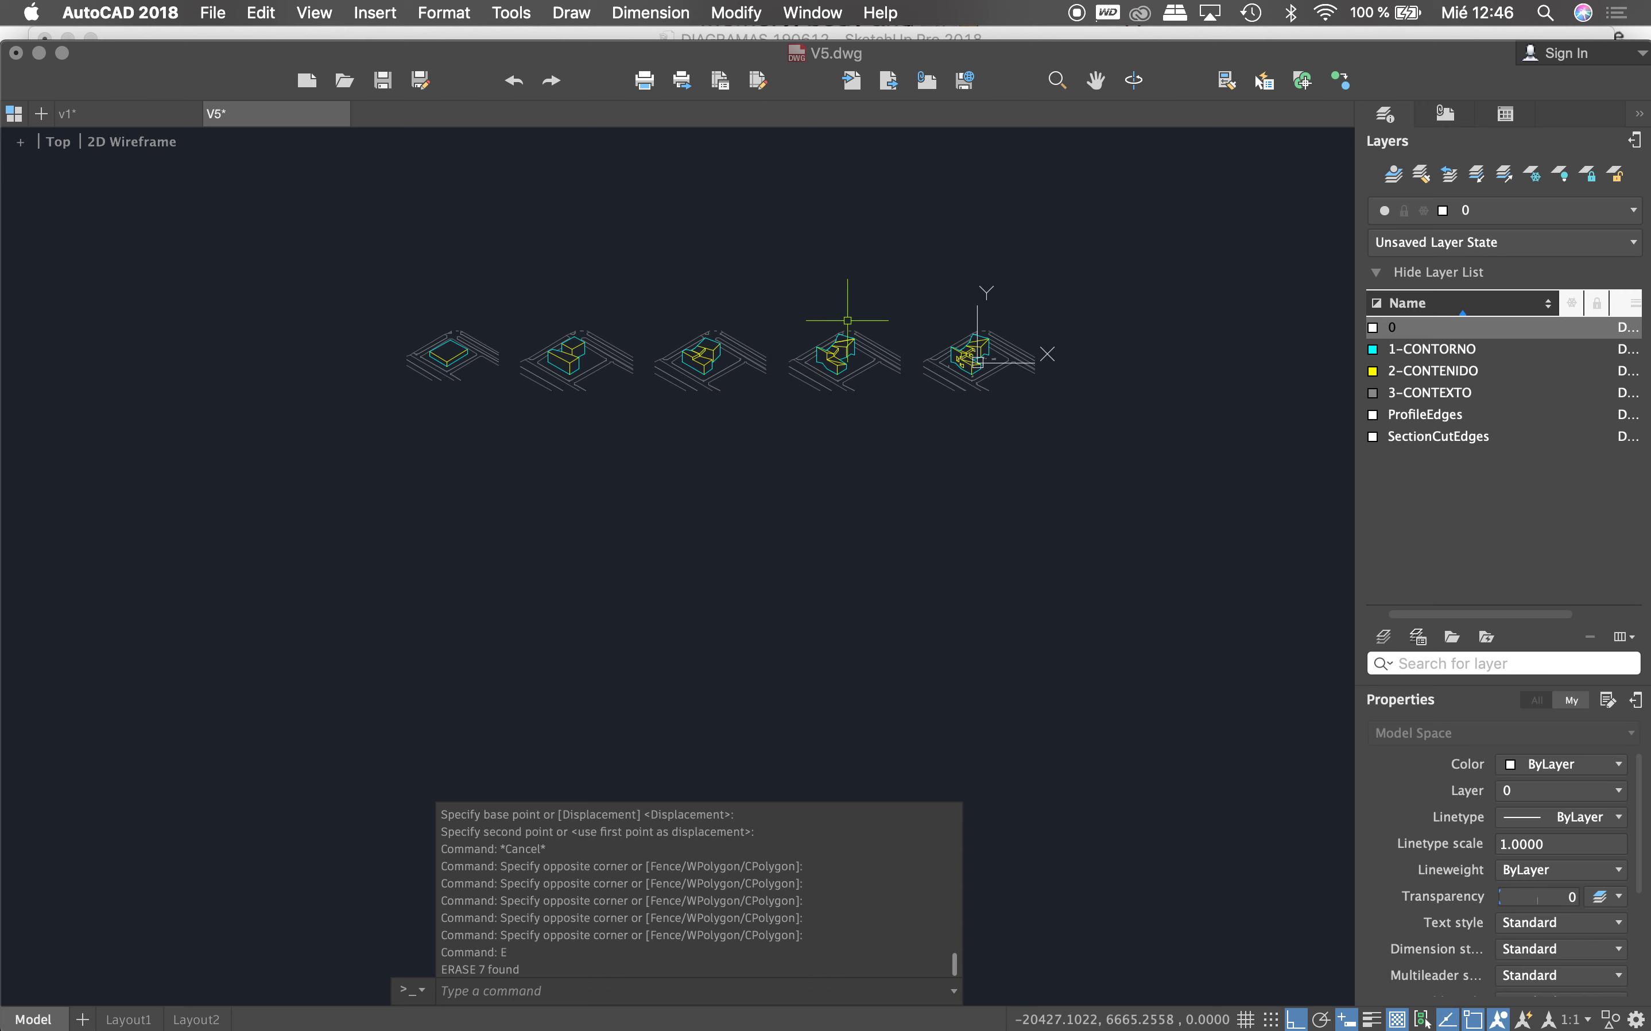
scroll(534, 387, "up", 3)
scroll(521, 410, "down", 2)
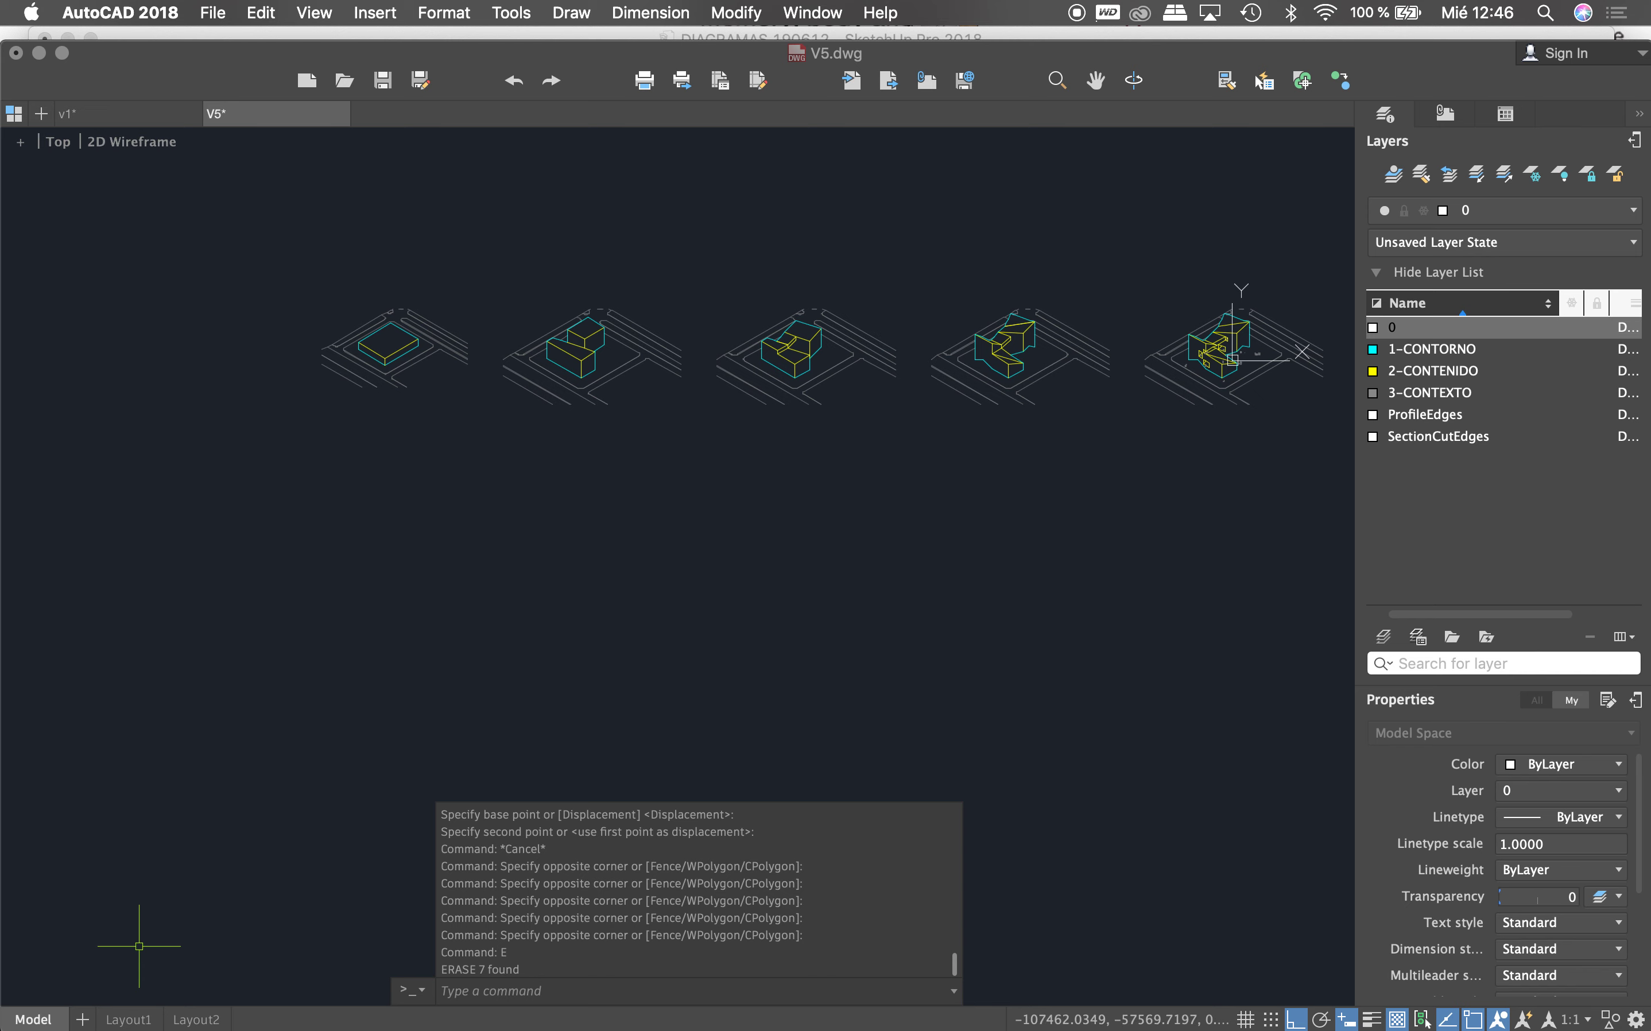
left_click(128, 1020)
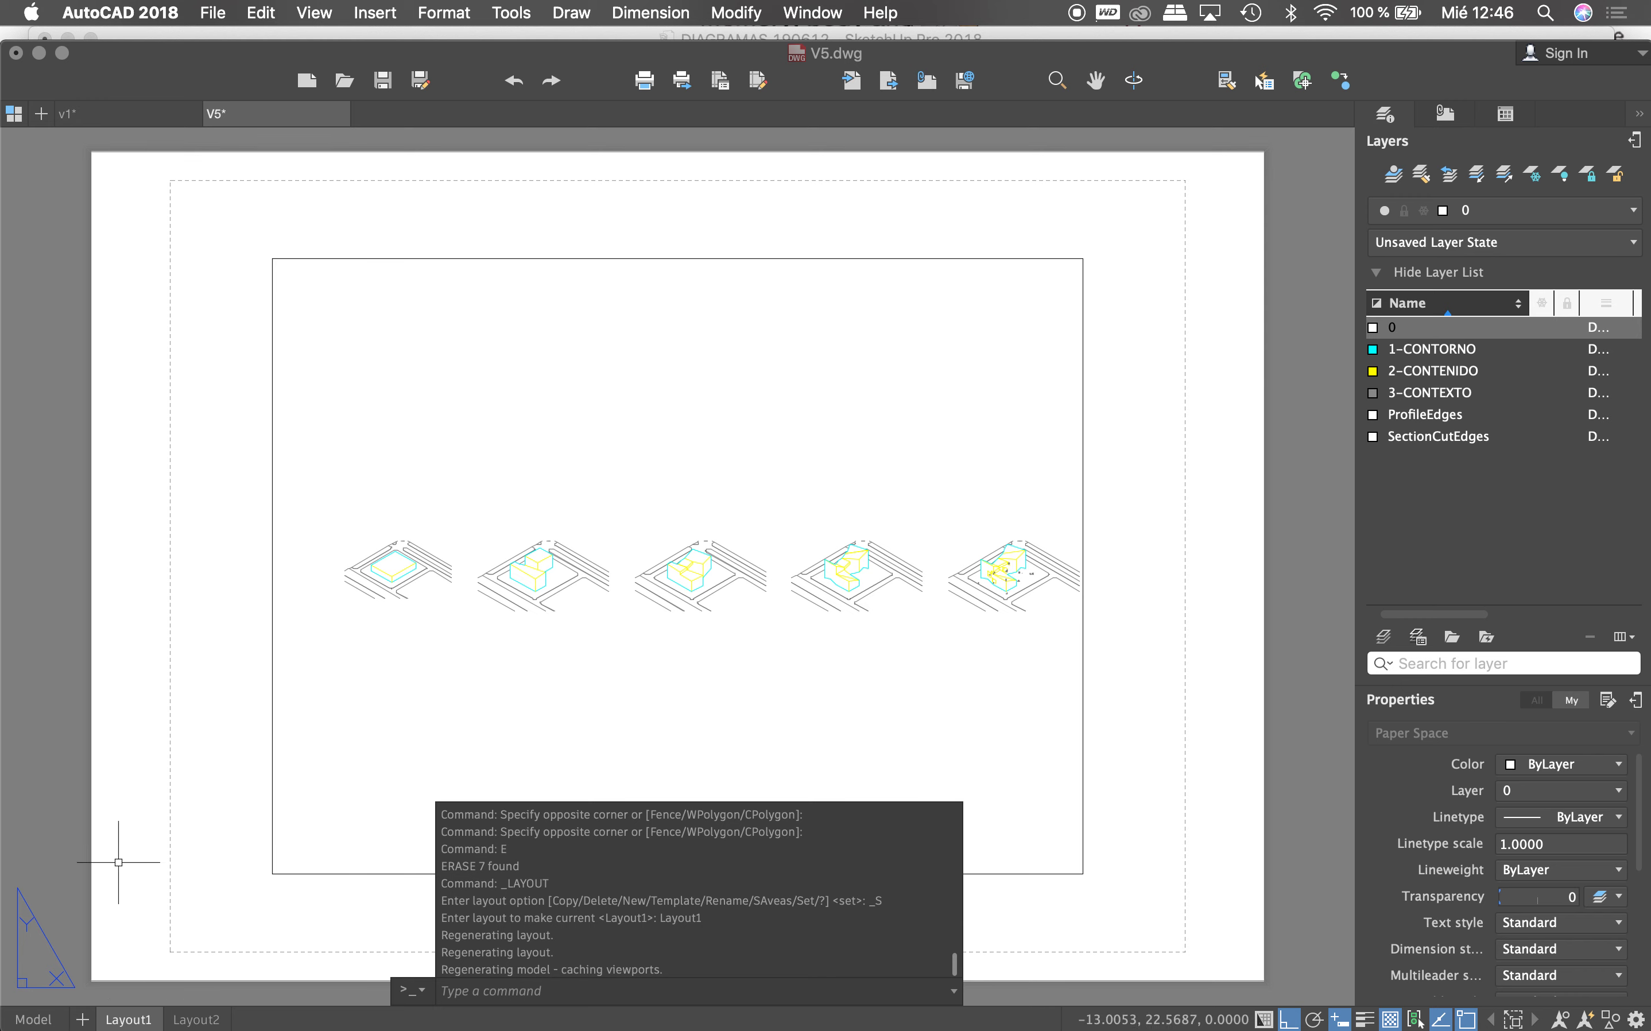
Step: Open the Page Setup for Layout1 from the layout tab's context menu
right_click(127, 1020)
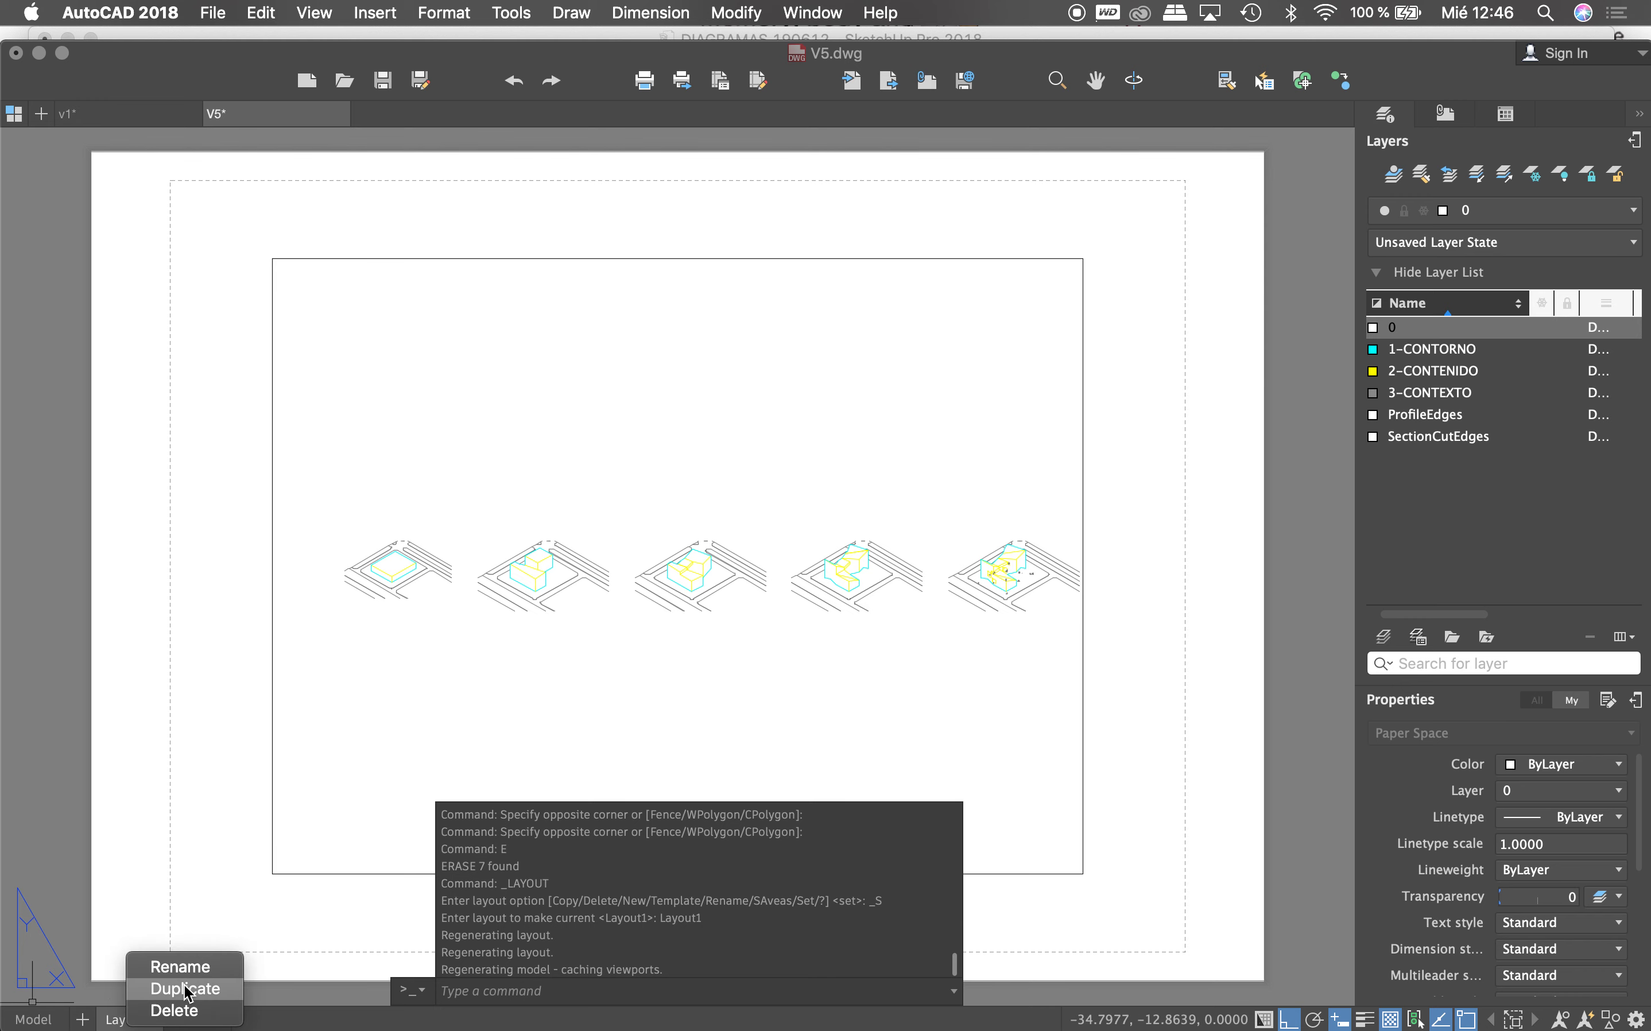
left_click(178, 830)
right_click(178, 830)
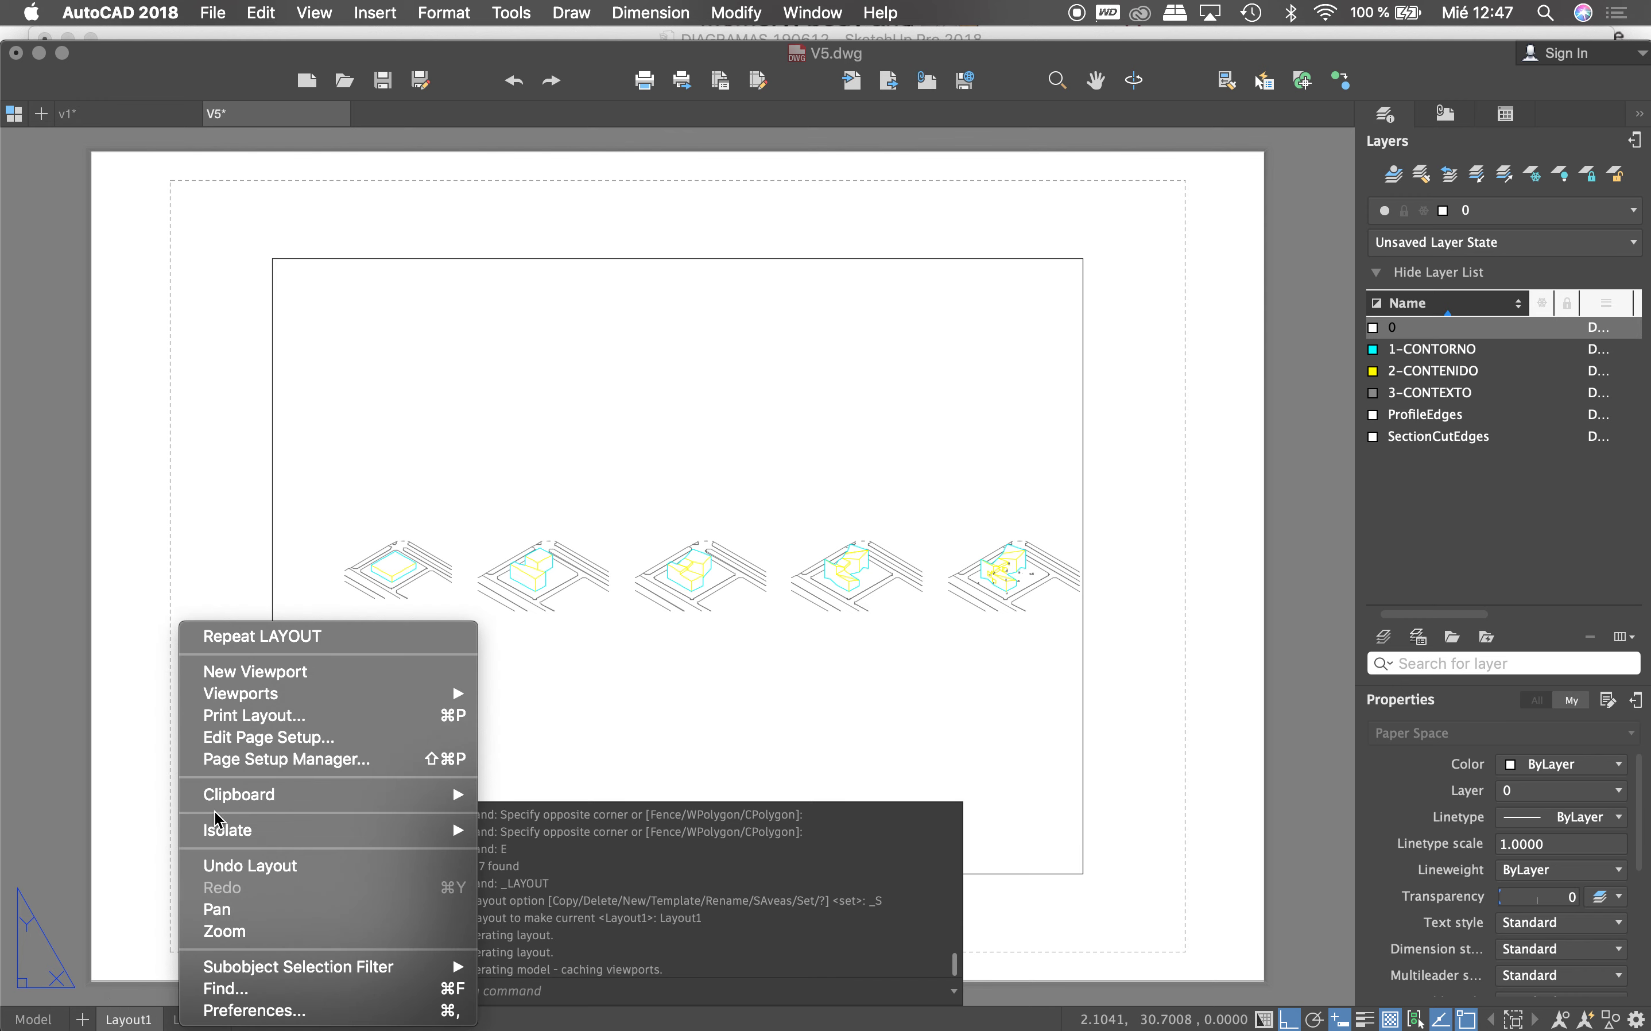
left_click(276, 744)
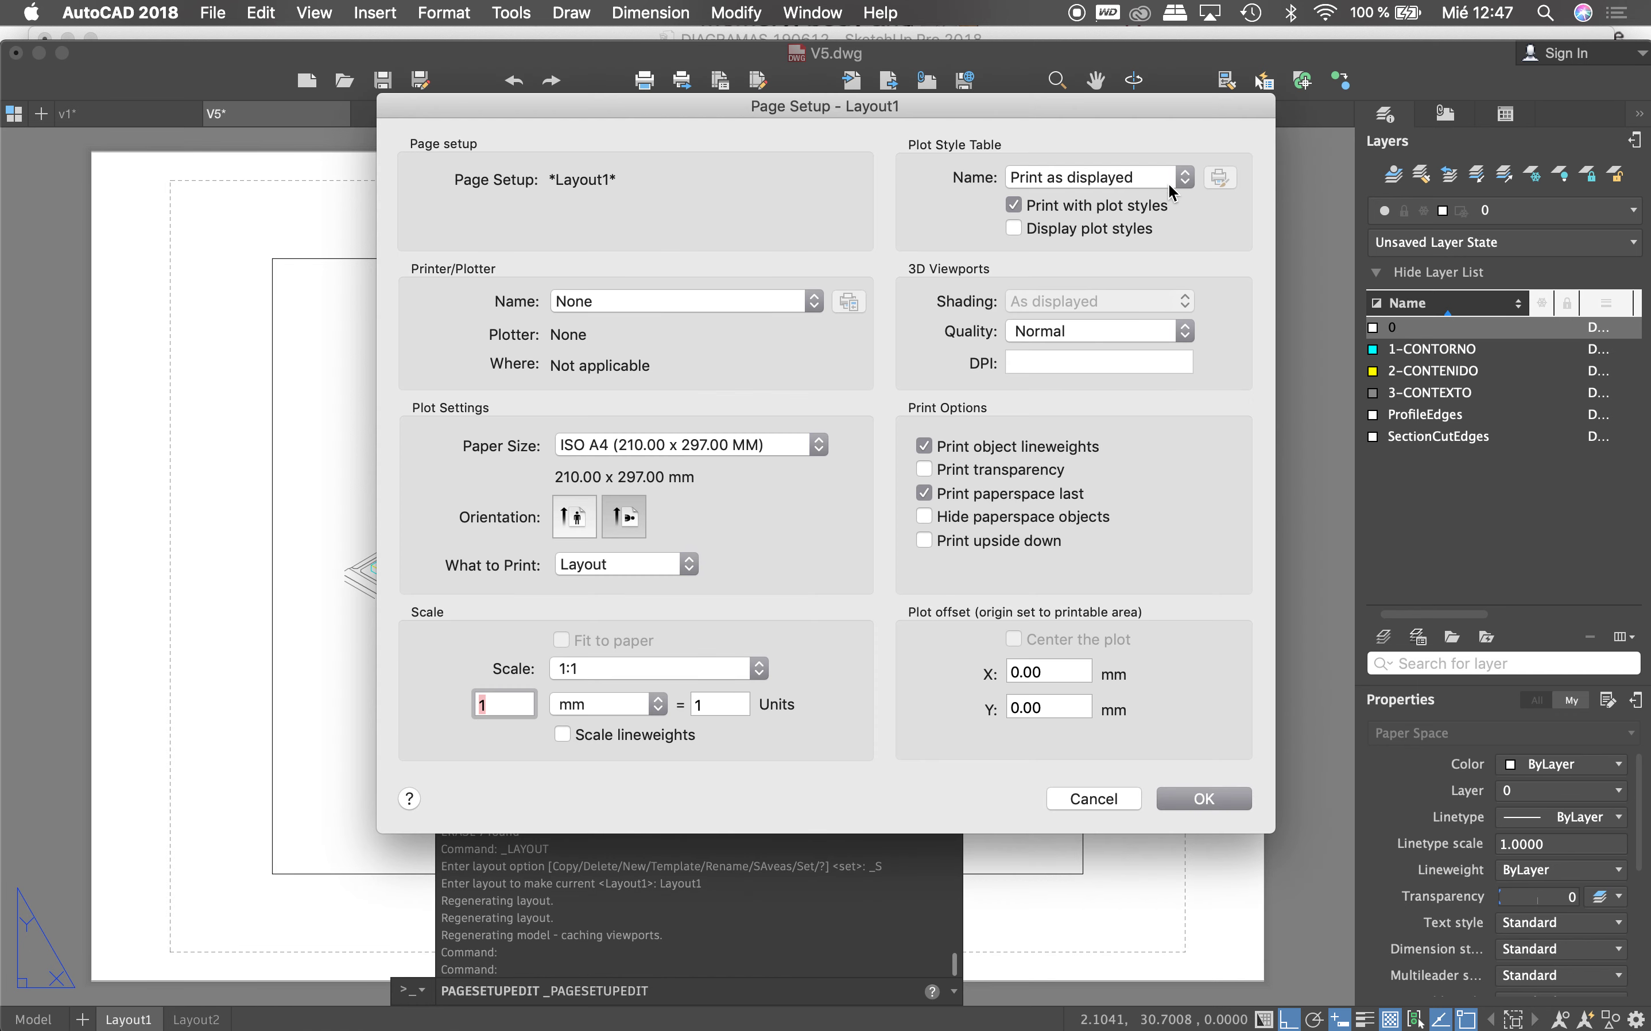
Step: Choose the acad.ctb plot style and the AutoCAD PDF (High Quality Print) printer, opening its PDF options
left_click(1165, 179)
left_click(1098, 214)
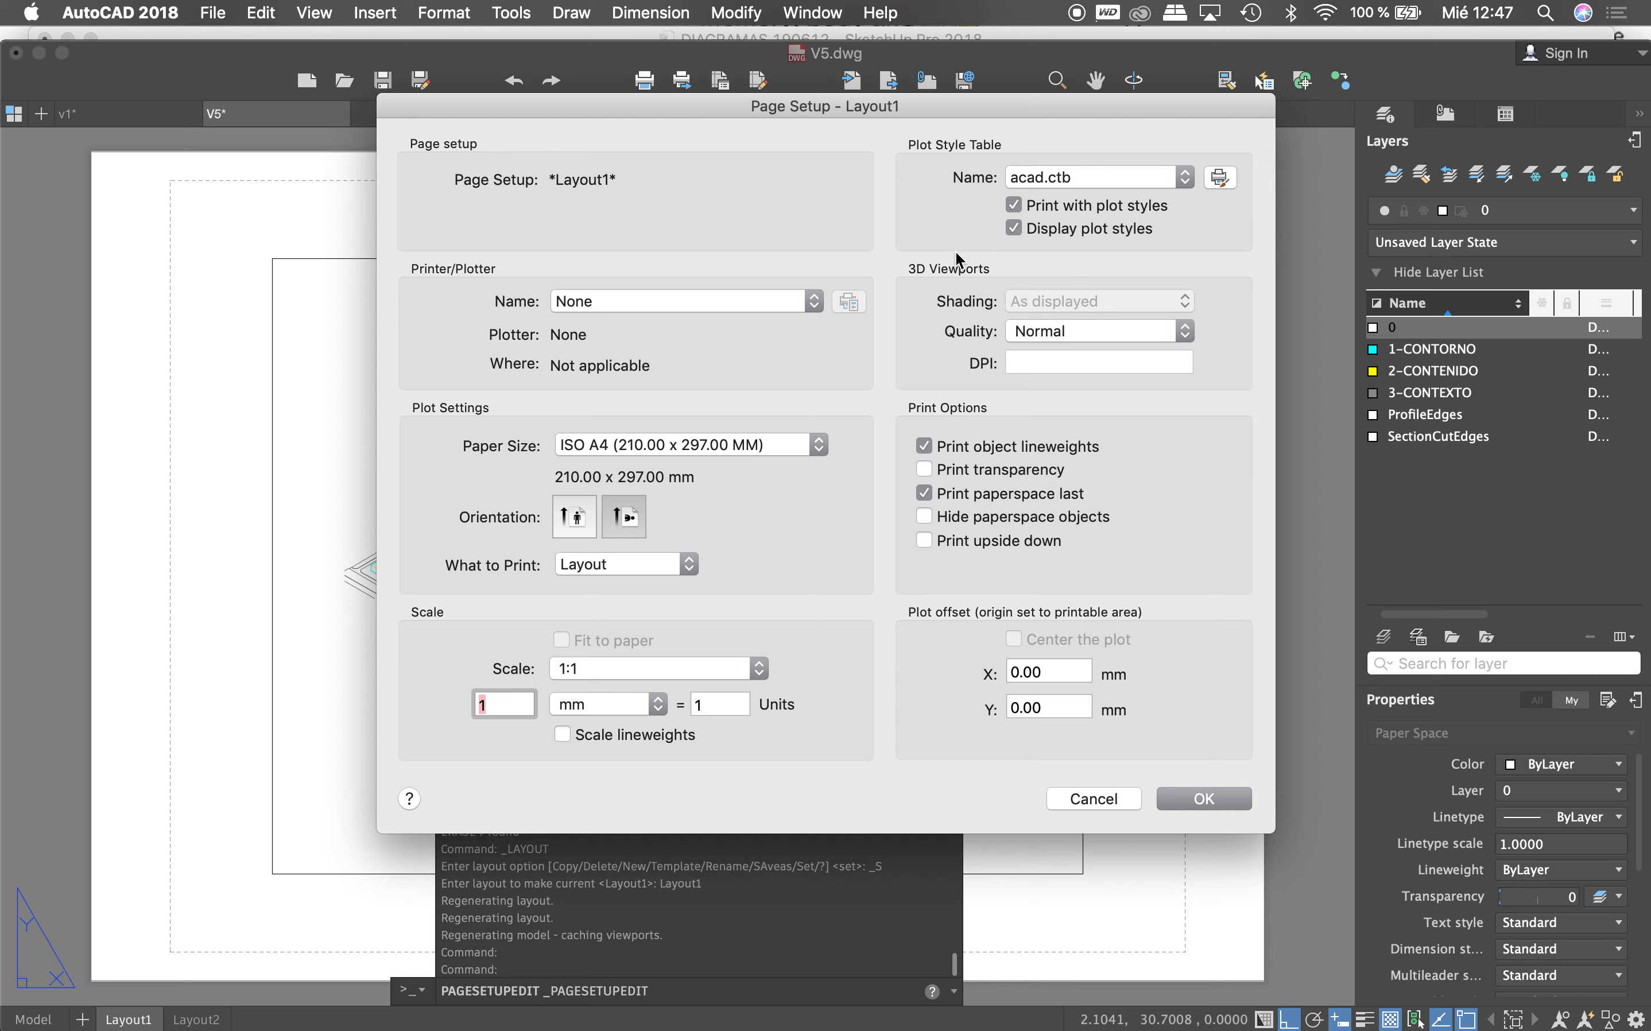
left_click(819, 306)
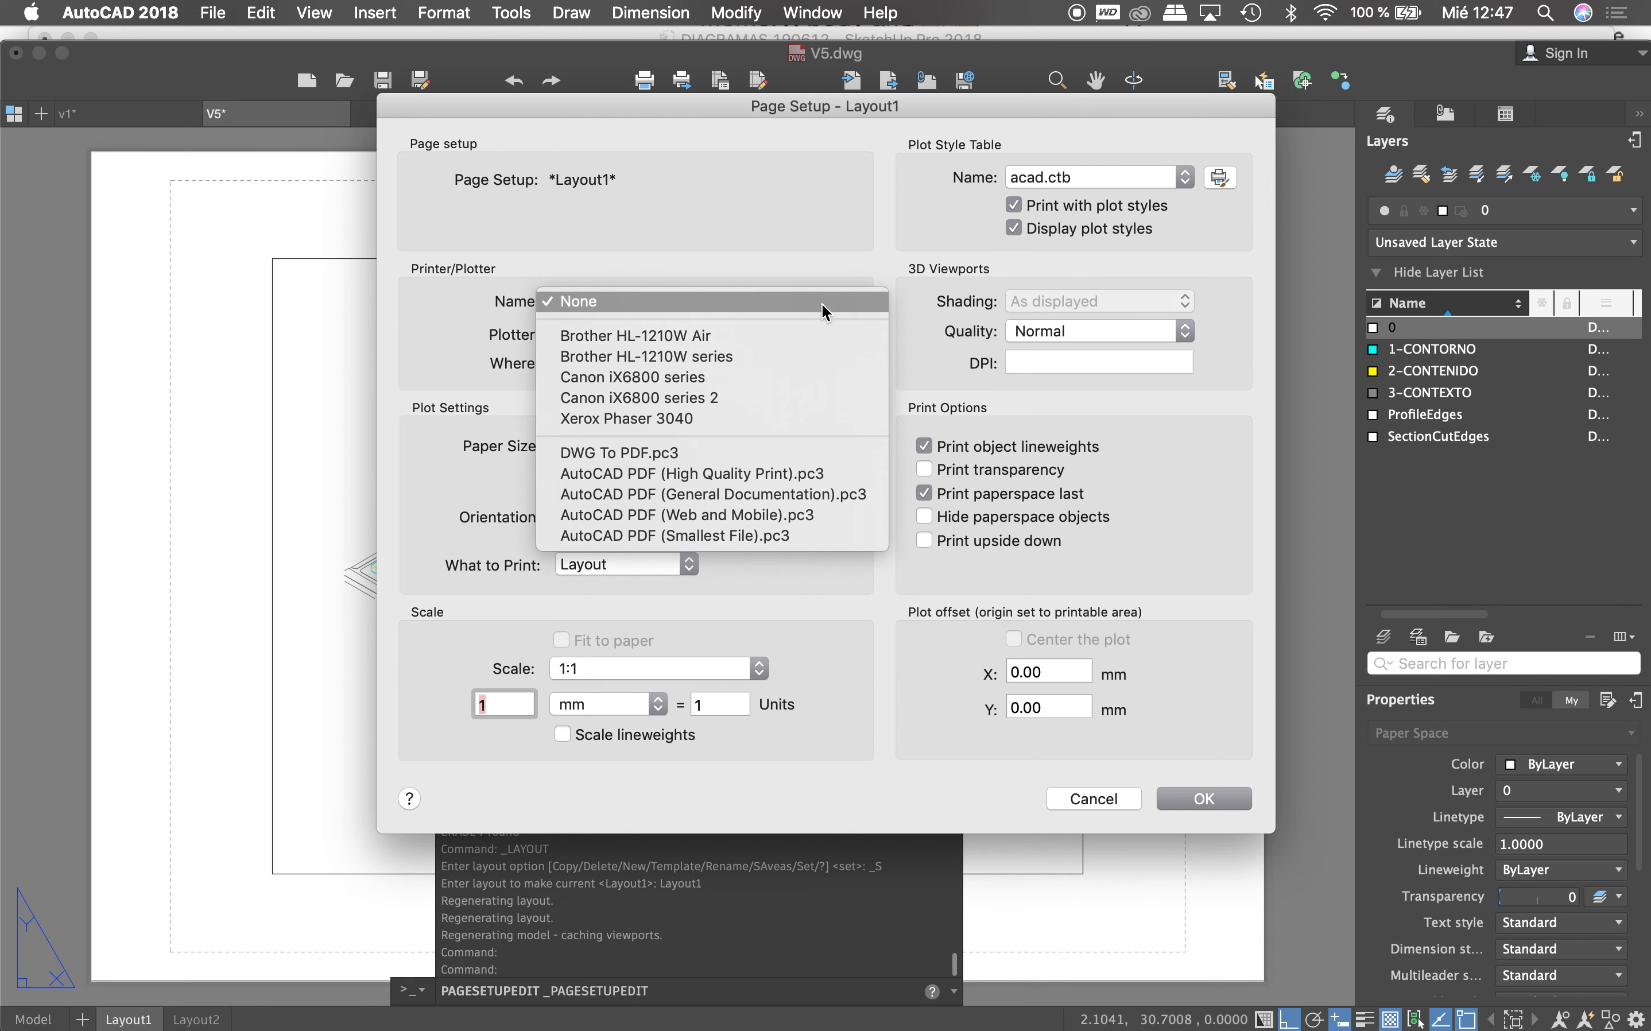
left_click(701, 472)
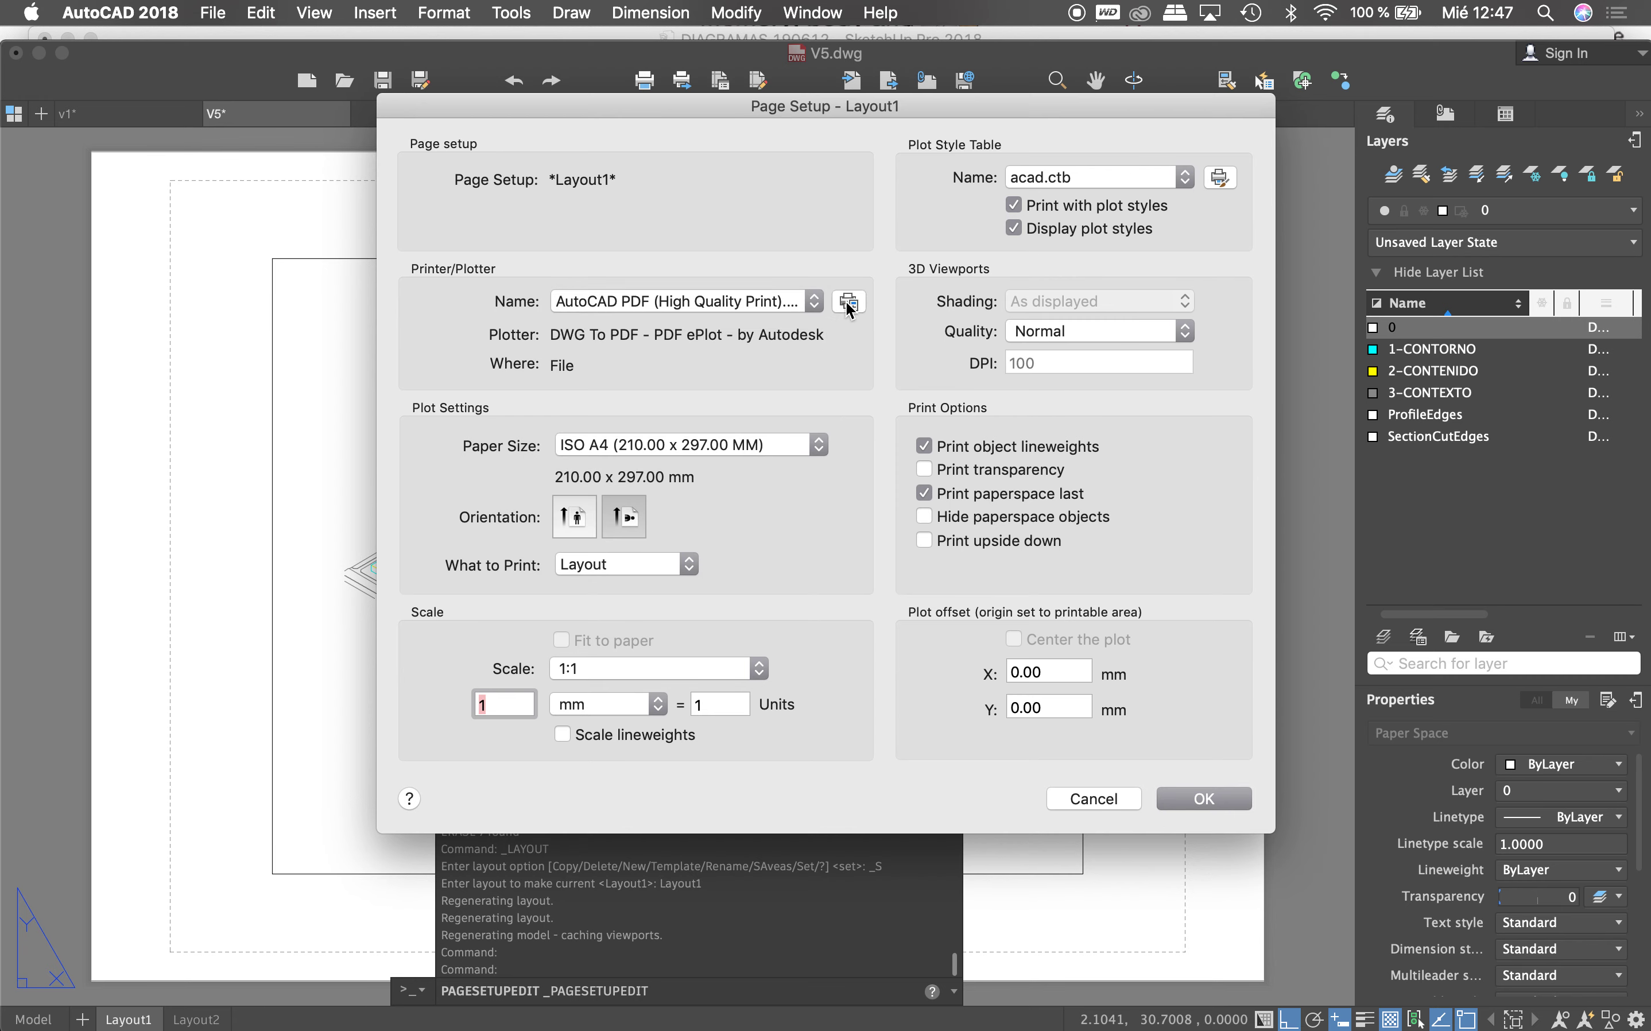
left_click(849, 302)
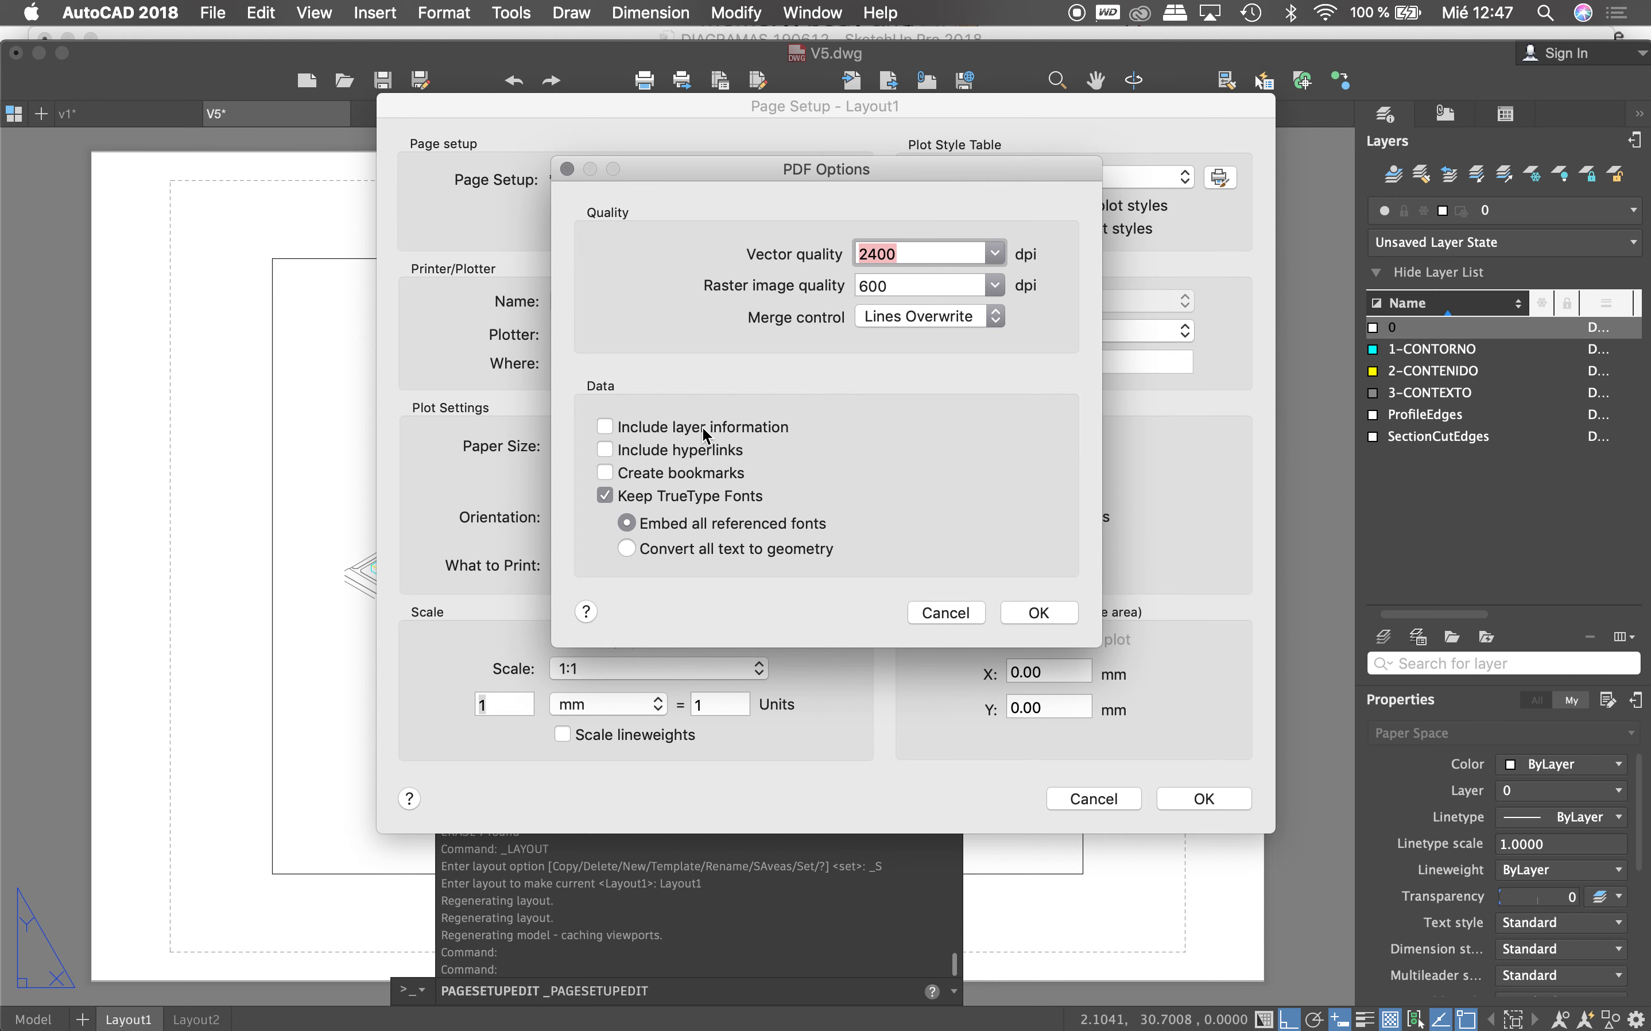
Step: Accept the PDF options, set 3D viewport quality to Custom, and turn on plot transparency
left_click(1017, 611)
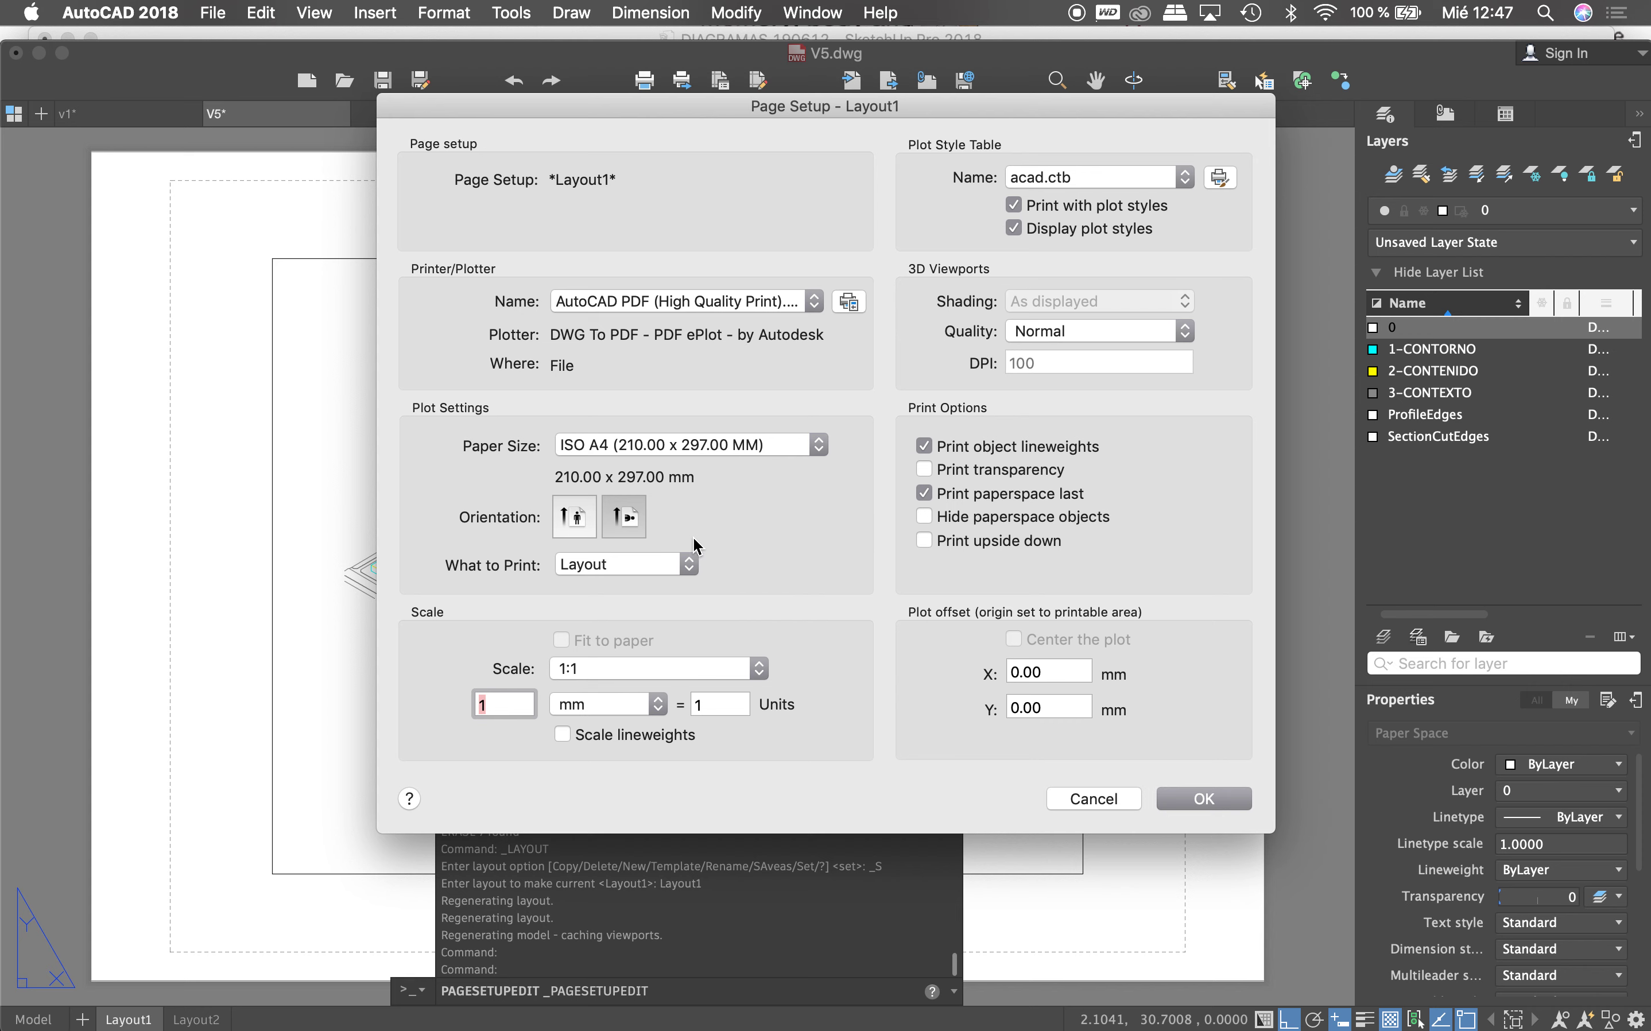
left_click(1186, 332)
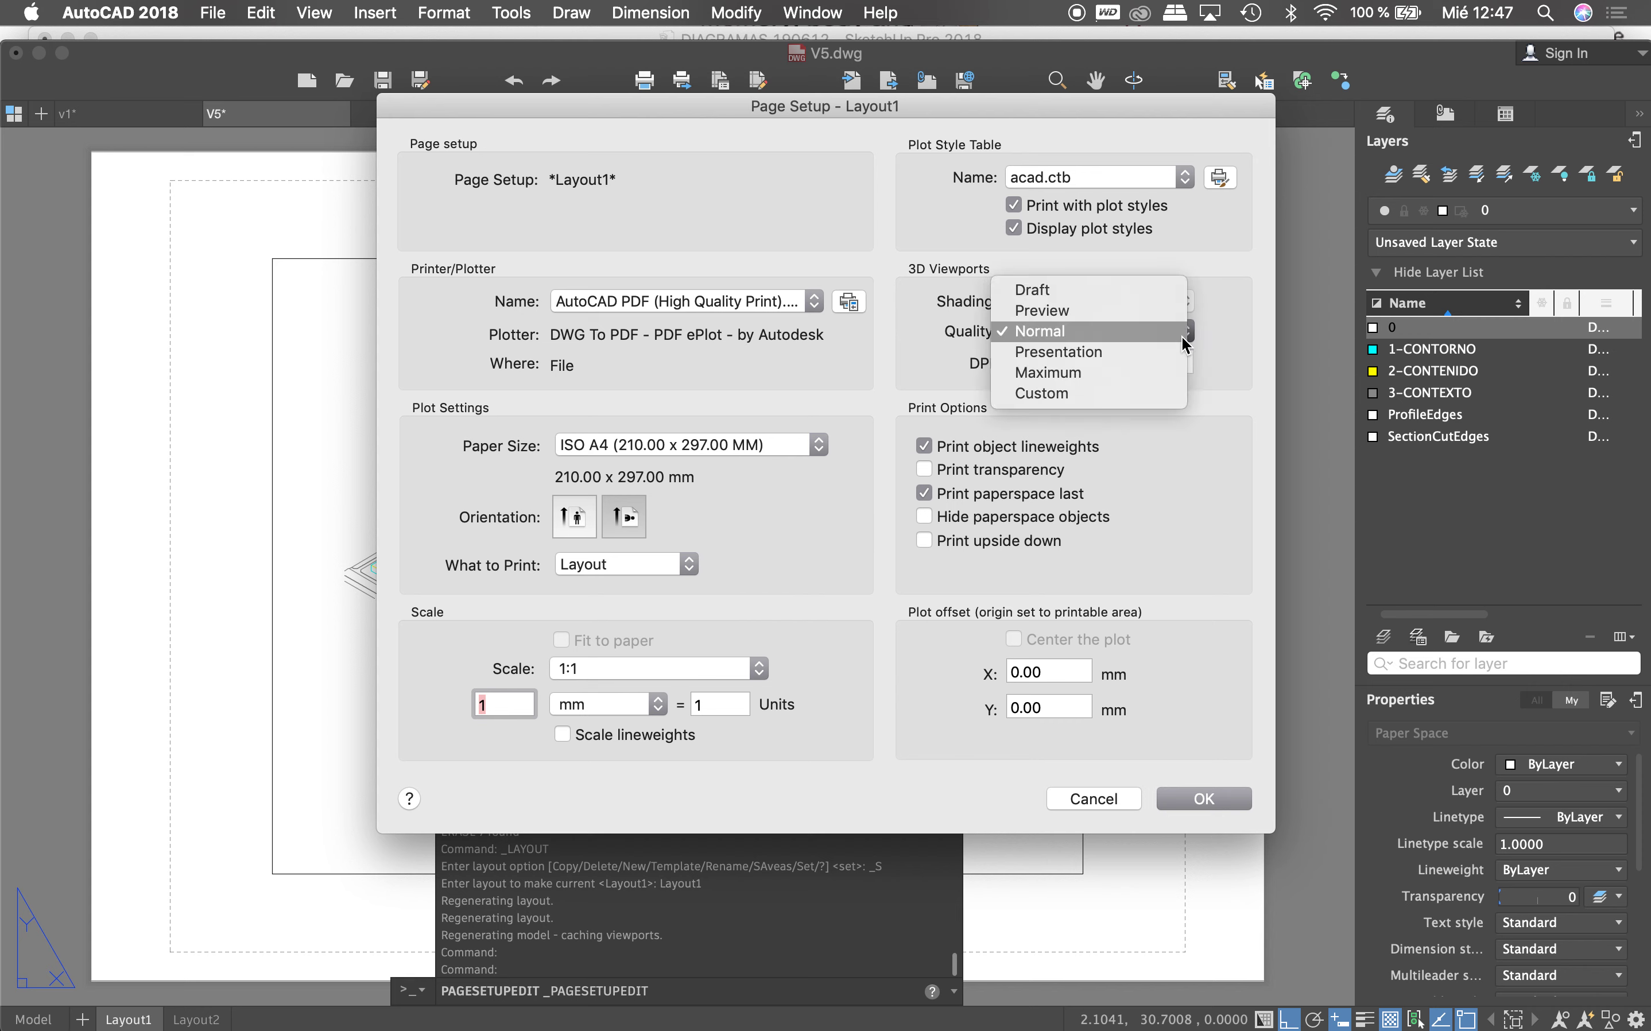
left_click(1093, 392)
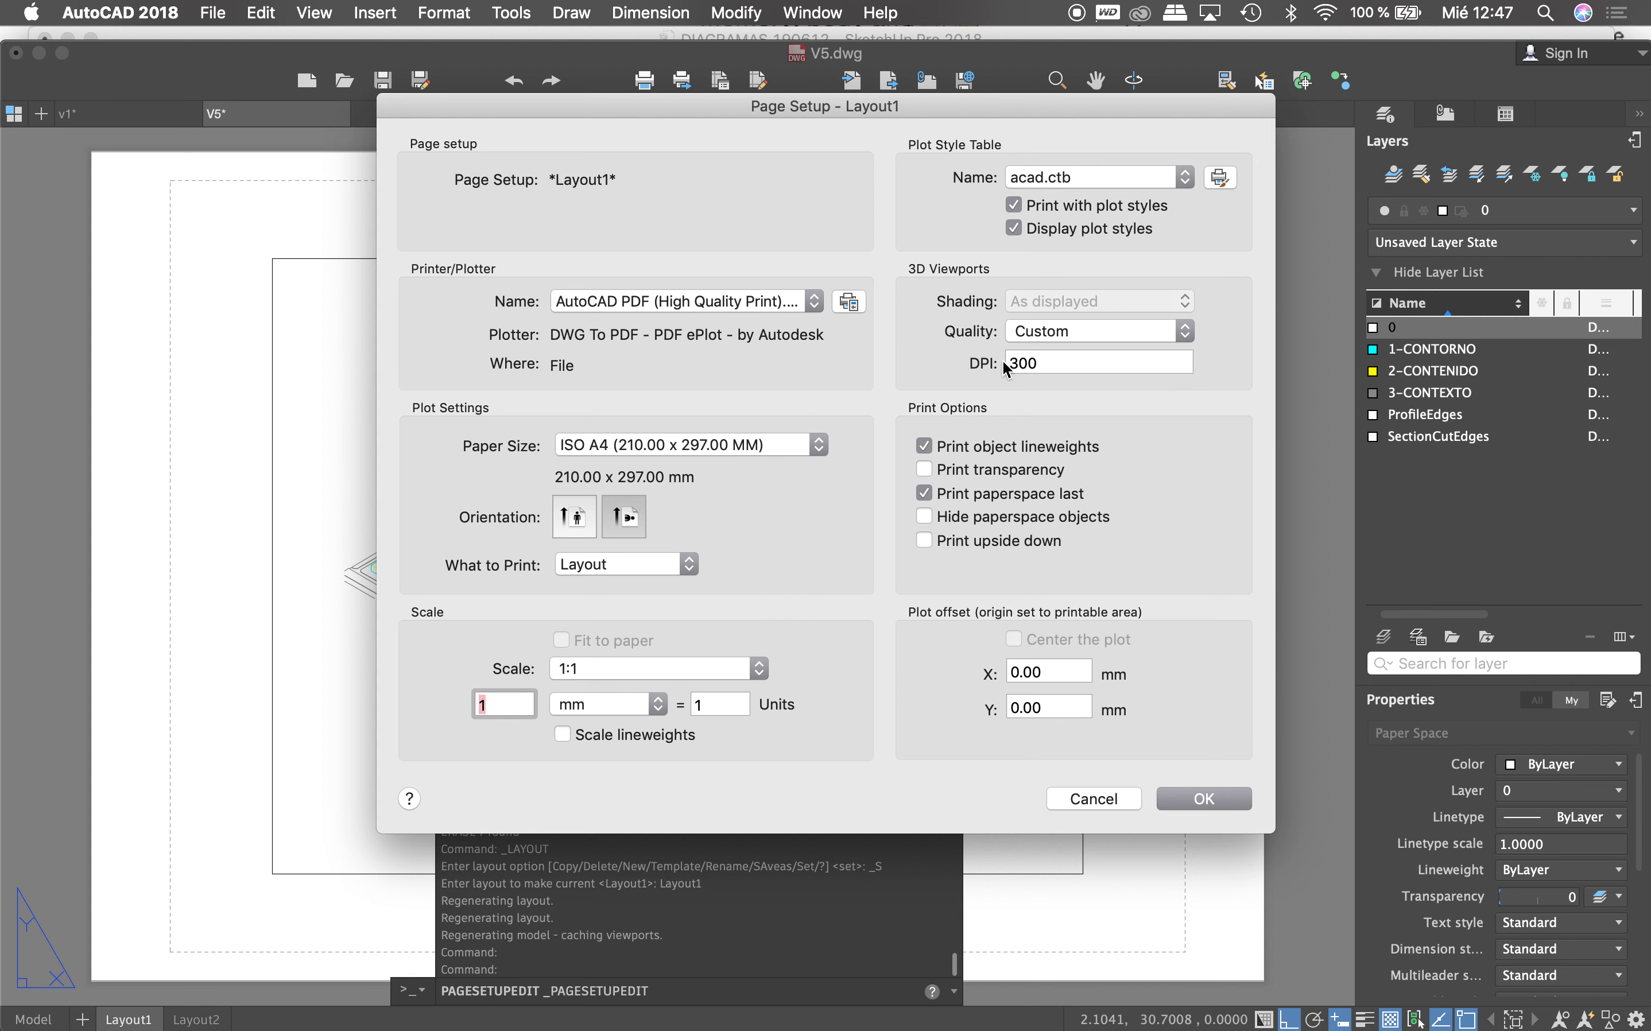
left_click(925, 470)
Step: Choose ISO A3 paper, set the plot scale to 10 mm = 1 unit, and apply the setup
left_click(825, 446)
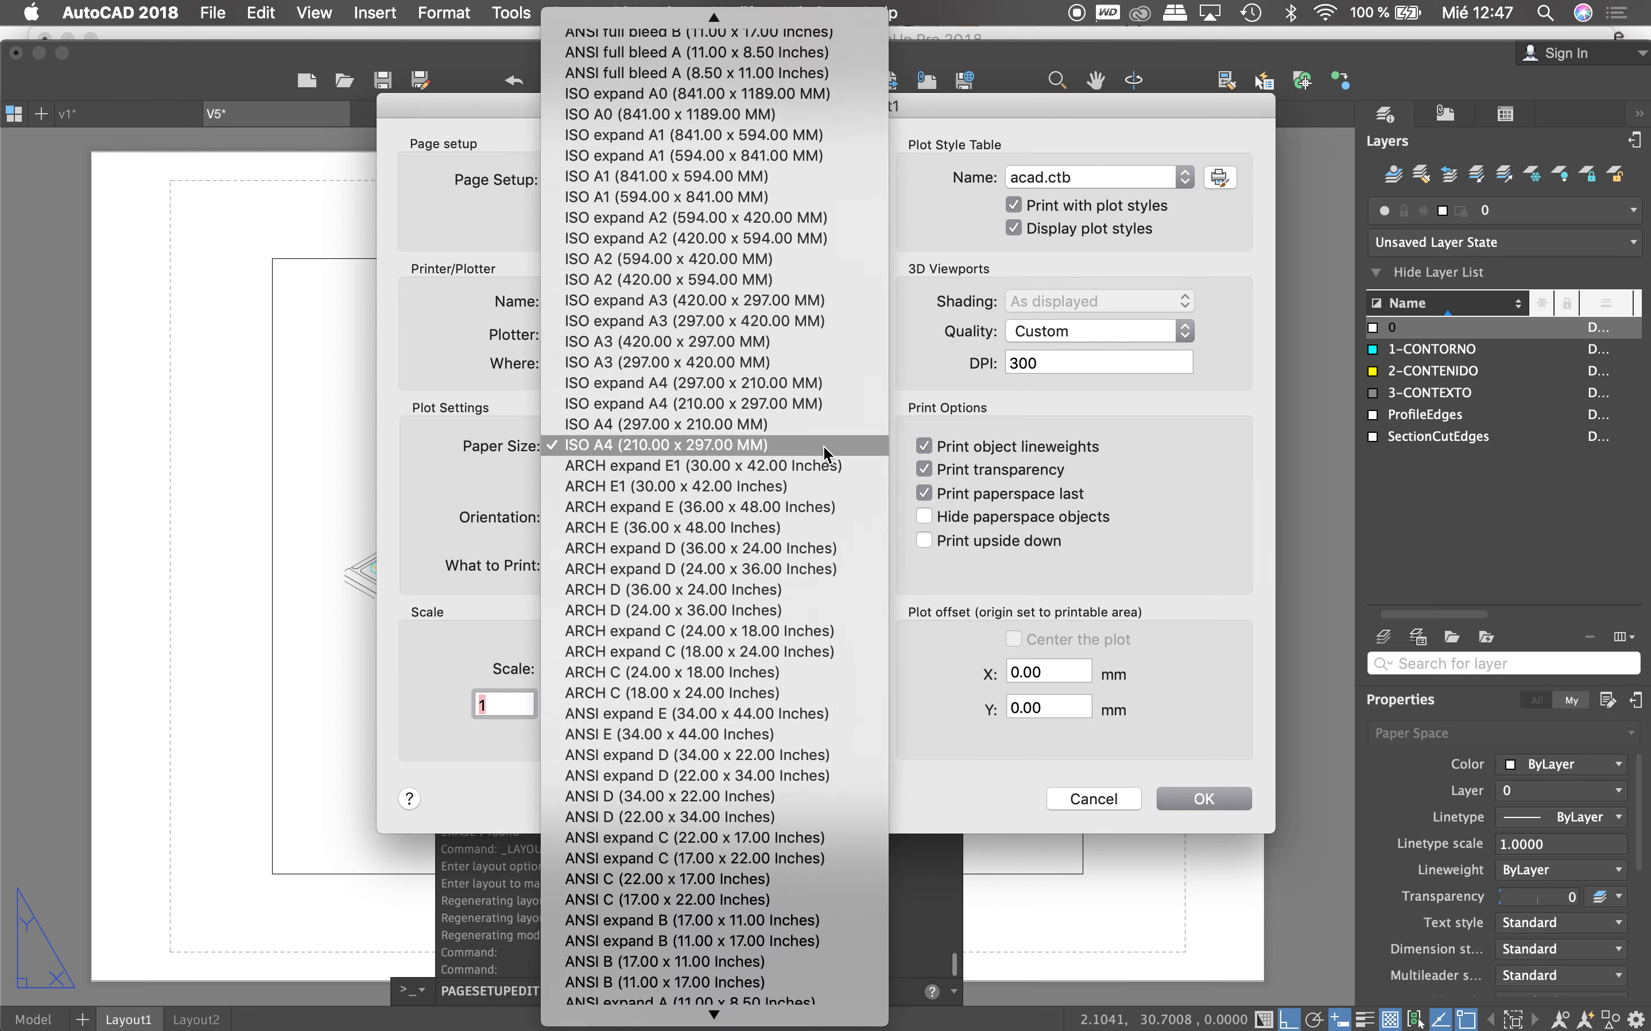
left_click(671, 341)
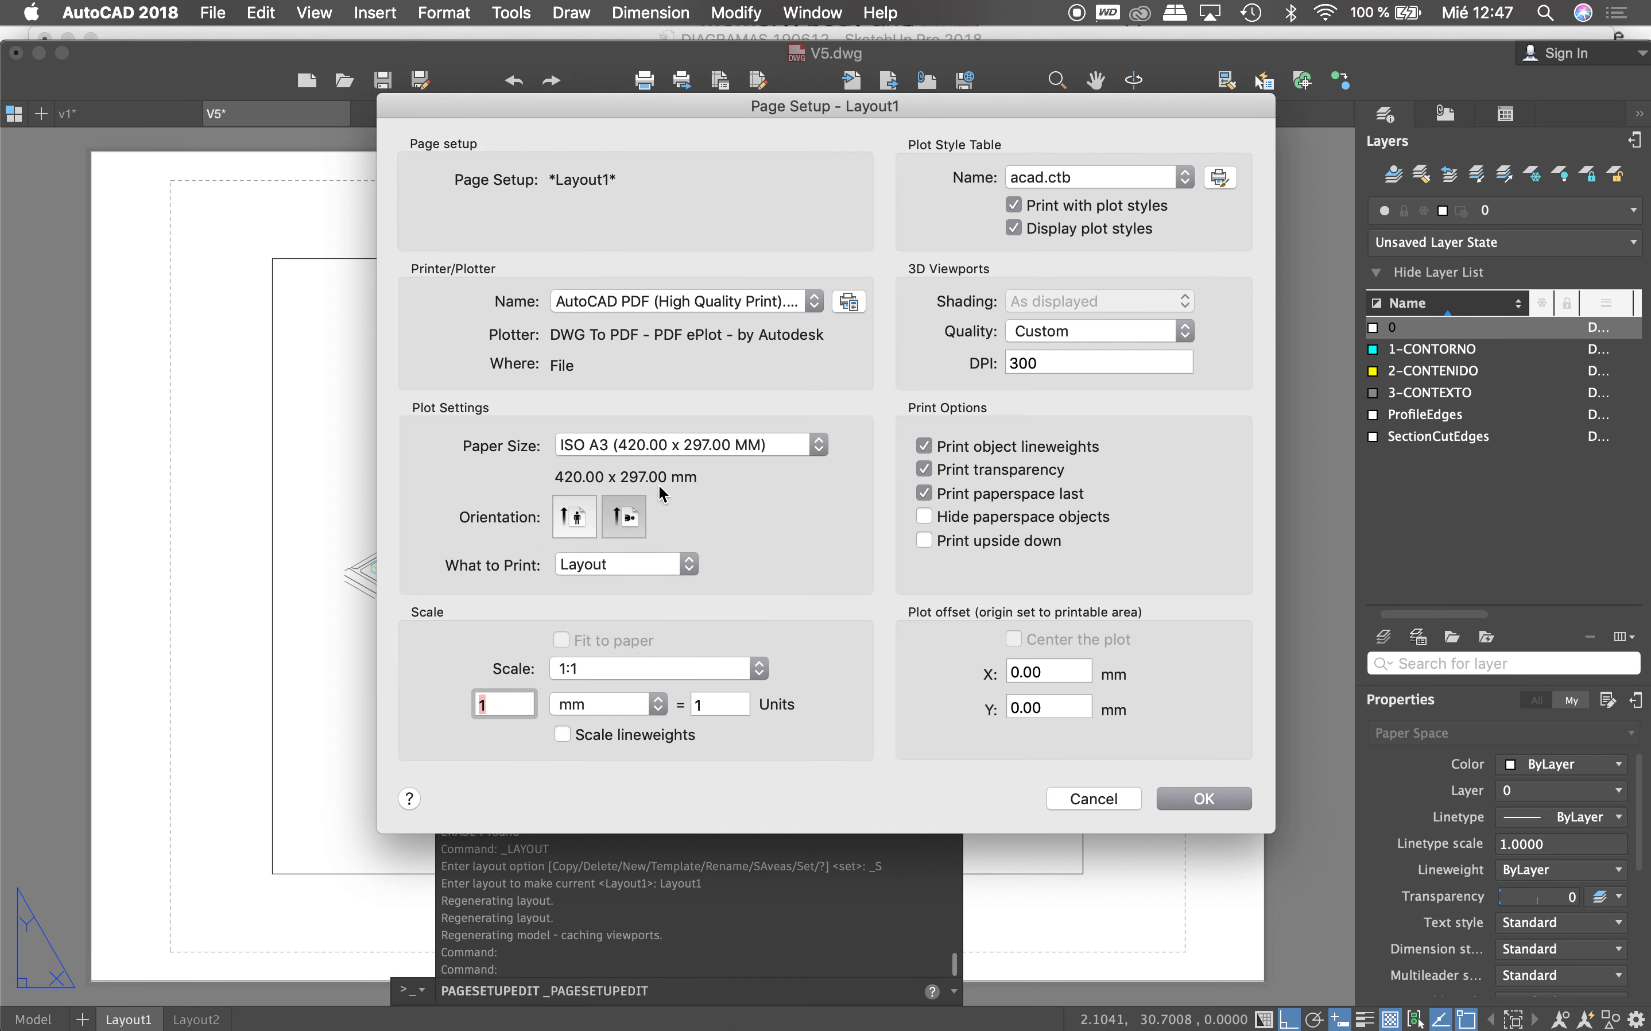
left_click(520, 702)
type("0")
left_click(1186, 797)
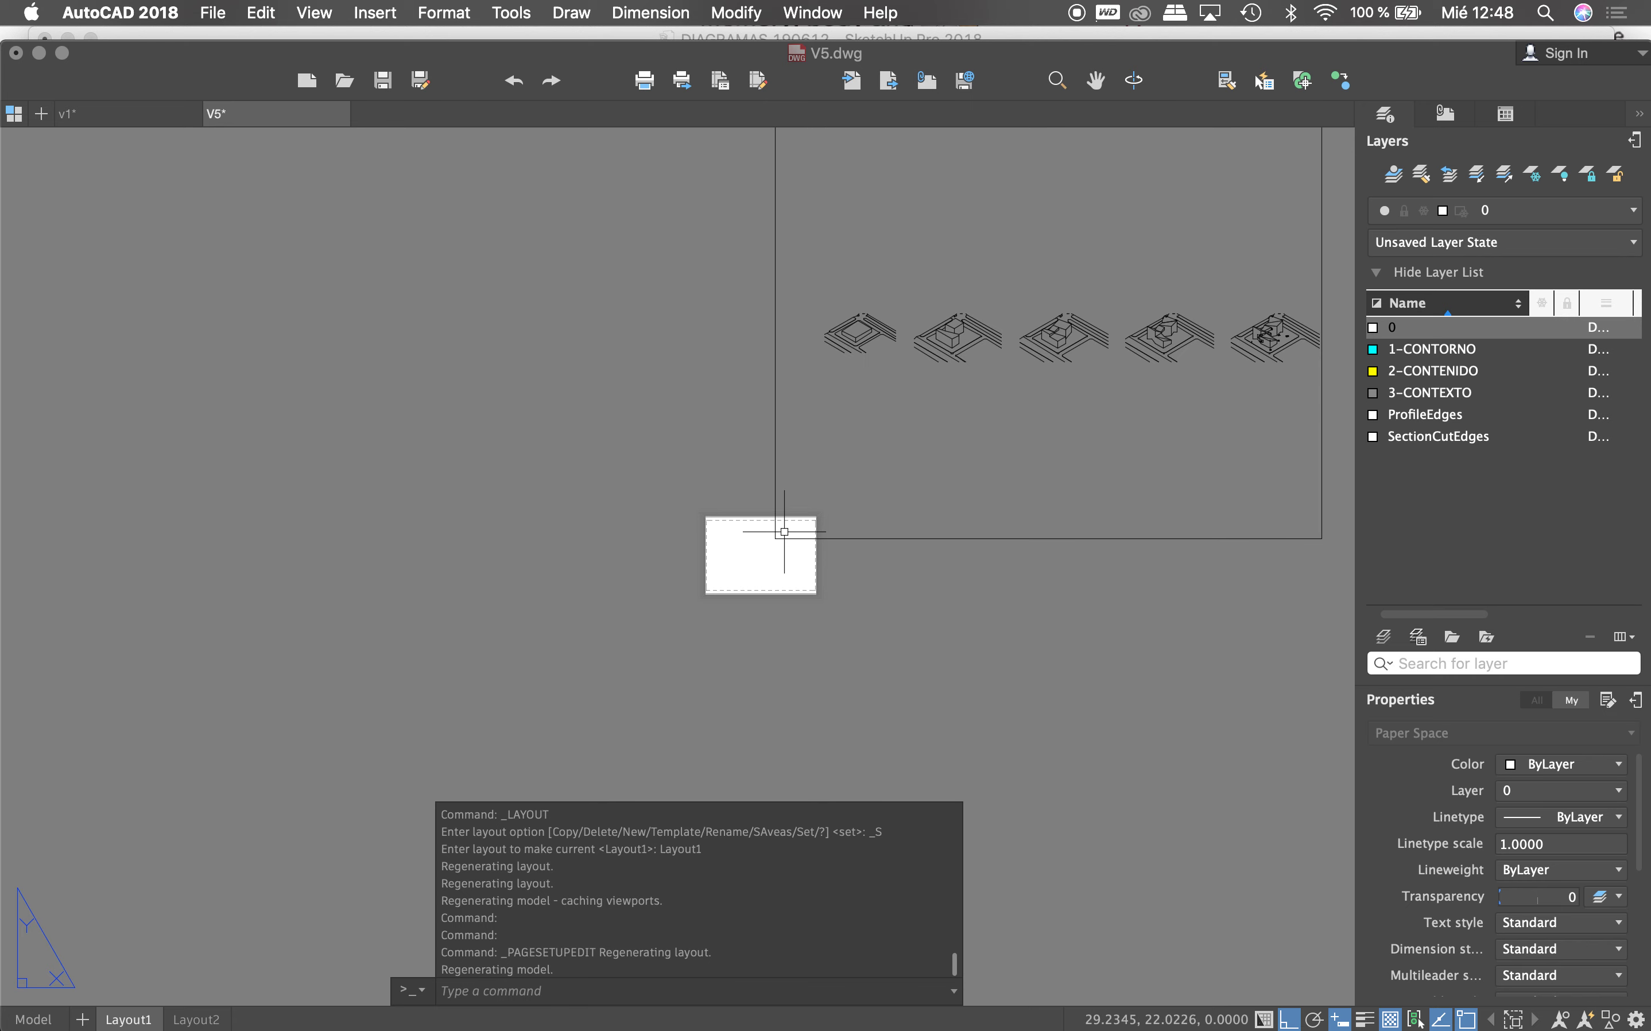
left_click(778, 527)
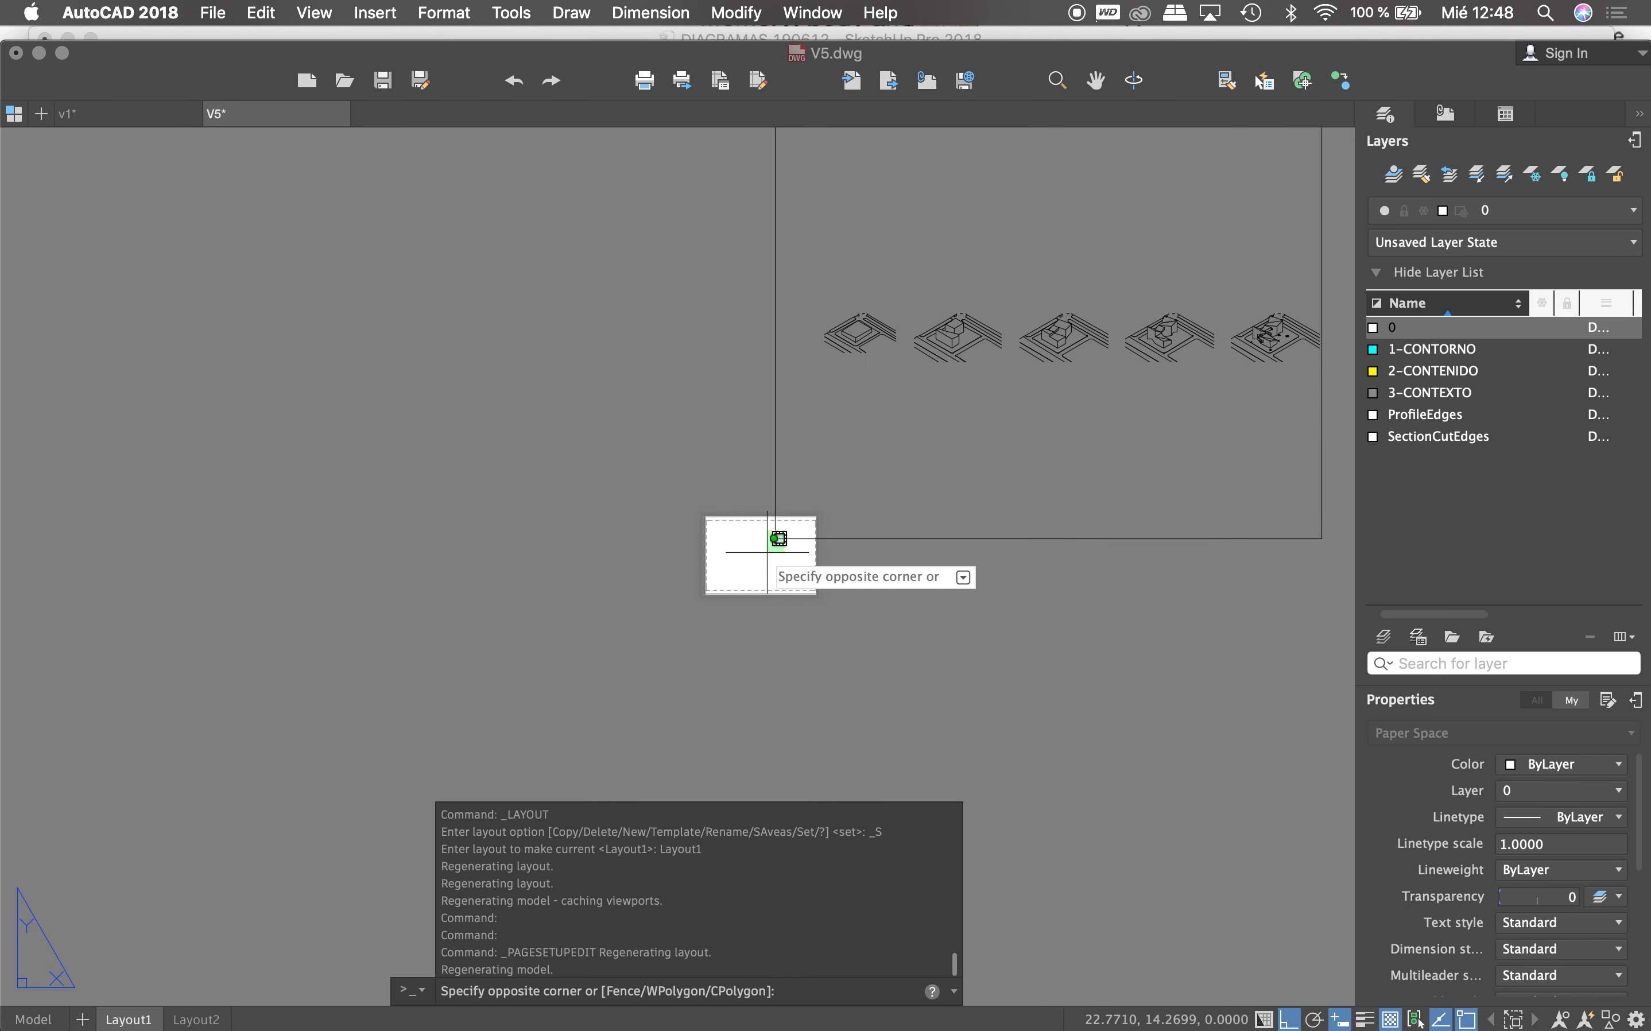
Step: Stretch the Layout1 viewport's left and top corners to the A3 printable margins
left_click(776, 538)
scroll(688, 579, "up", 5)
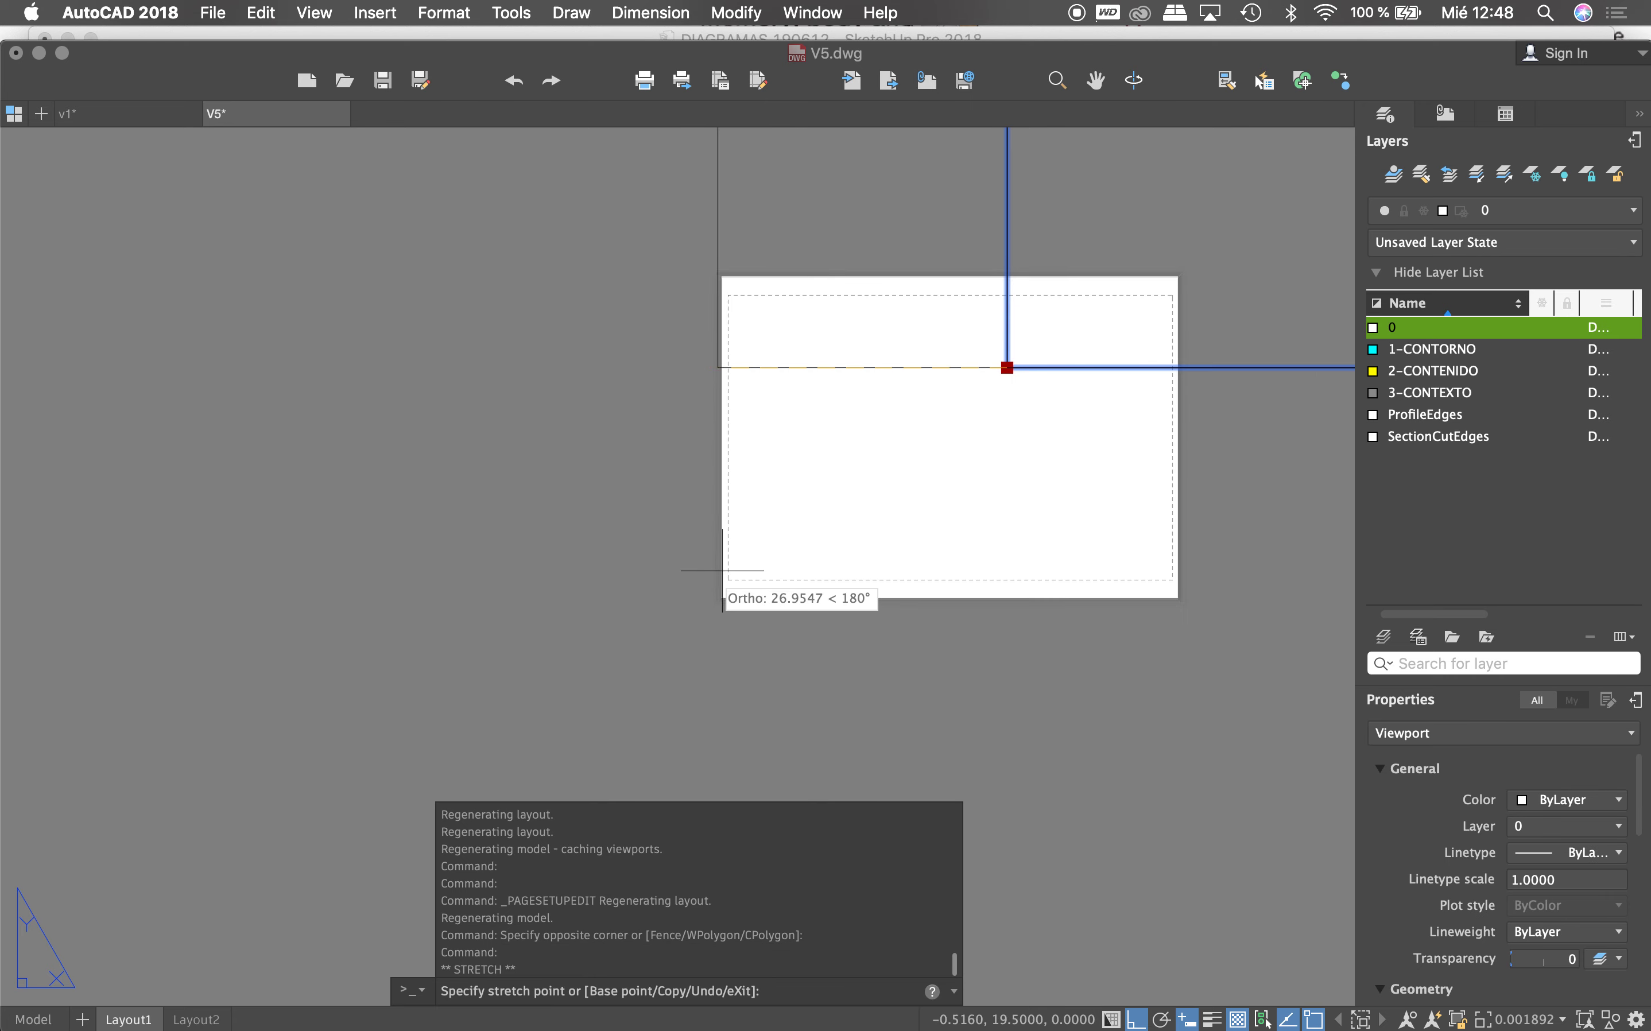
left_click(728, 477)
left_click(725, 367)
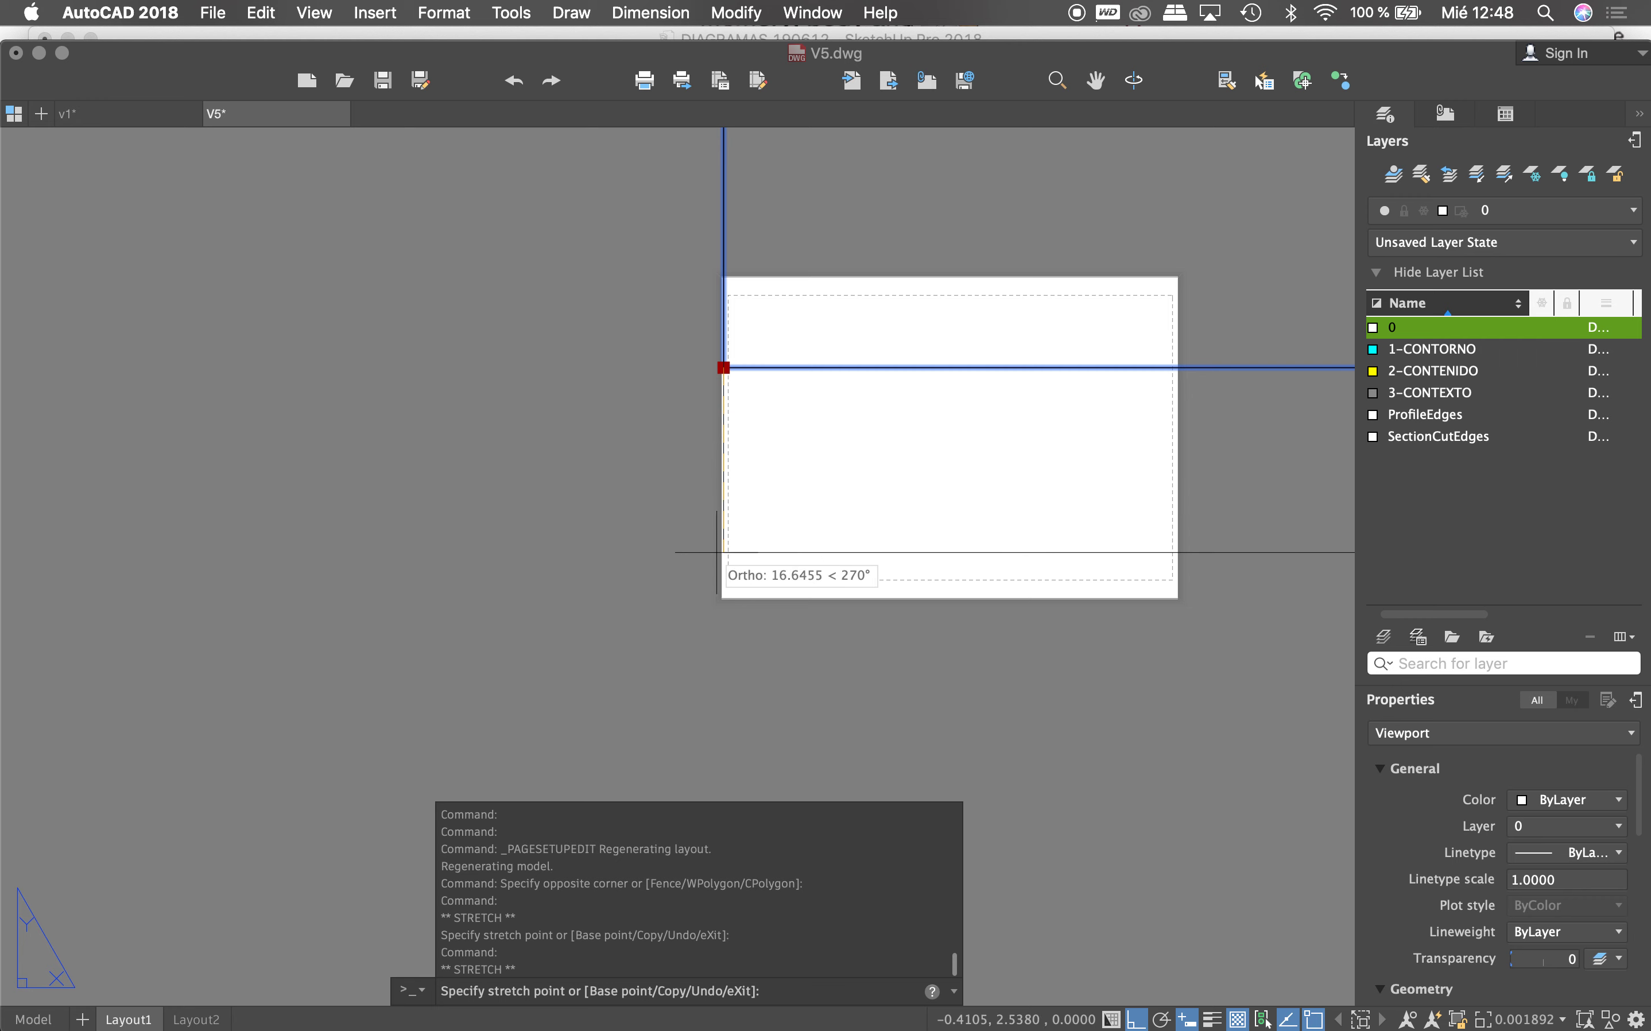
left_click(594, 592)
scroll(594, 596, "down", 5)
scroll(774, 556, "down", 2)
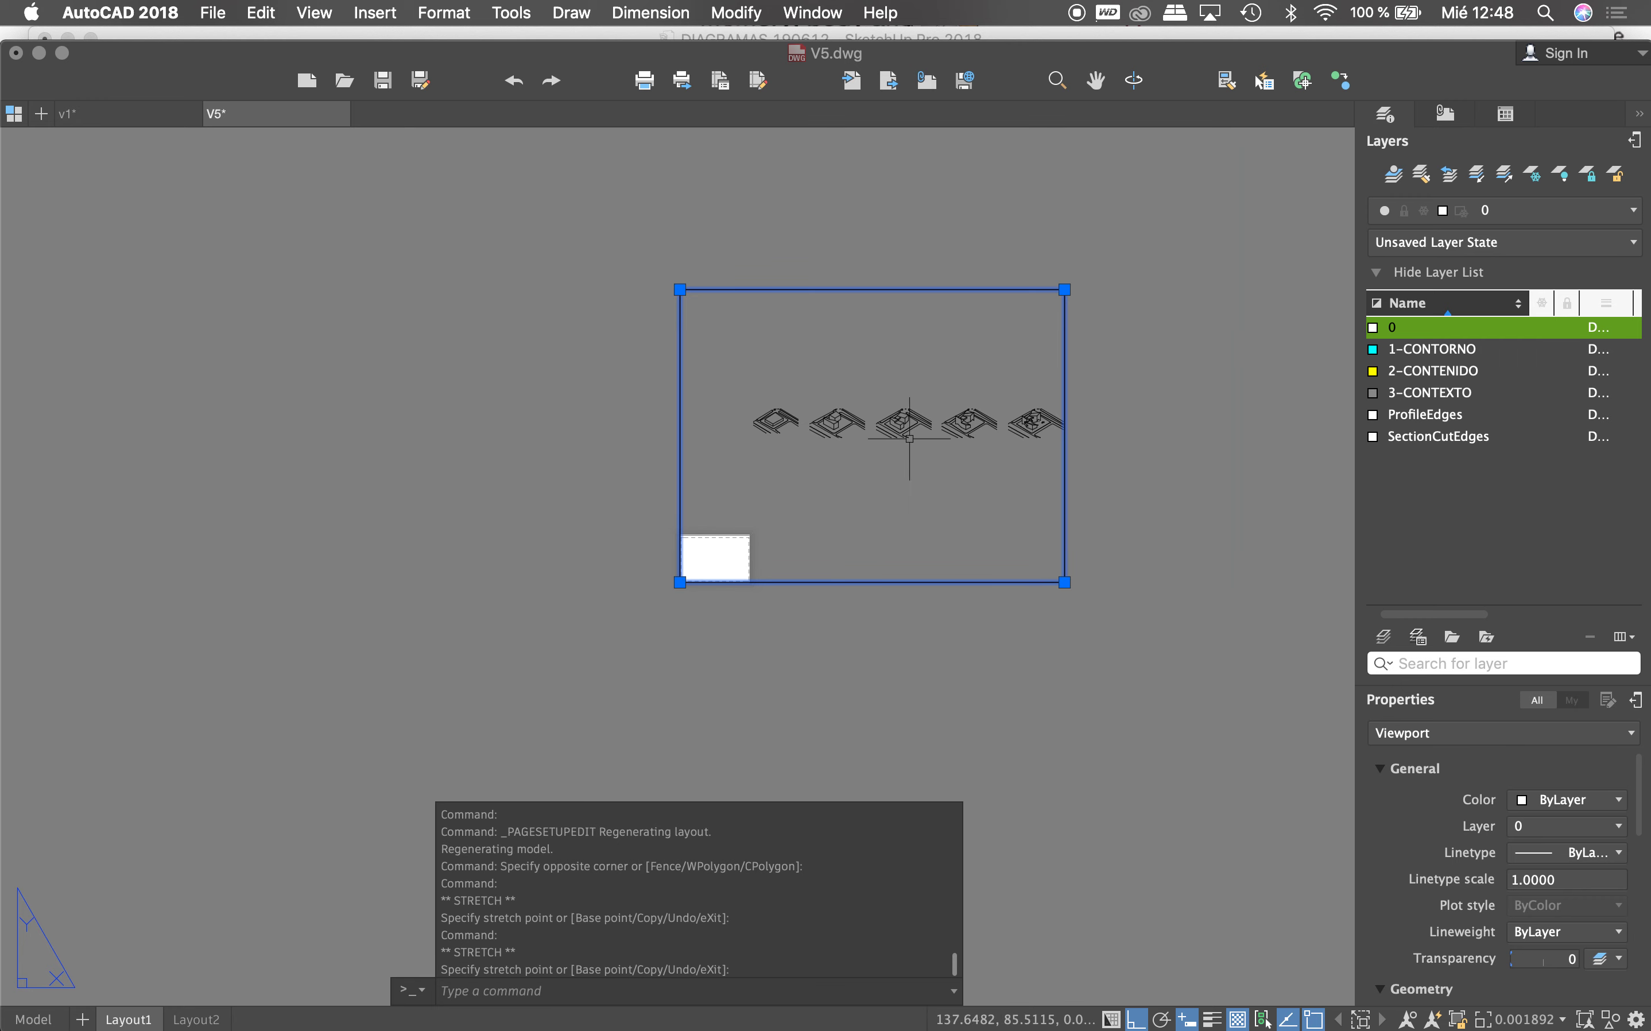
Step: Stretch the viewport's right edge to the printable margin, then enter its model space
left_click(1064, 290)
scroll(758, 494, "up", 5)
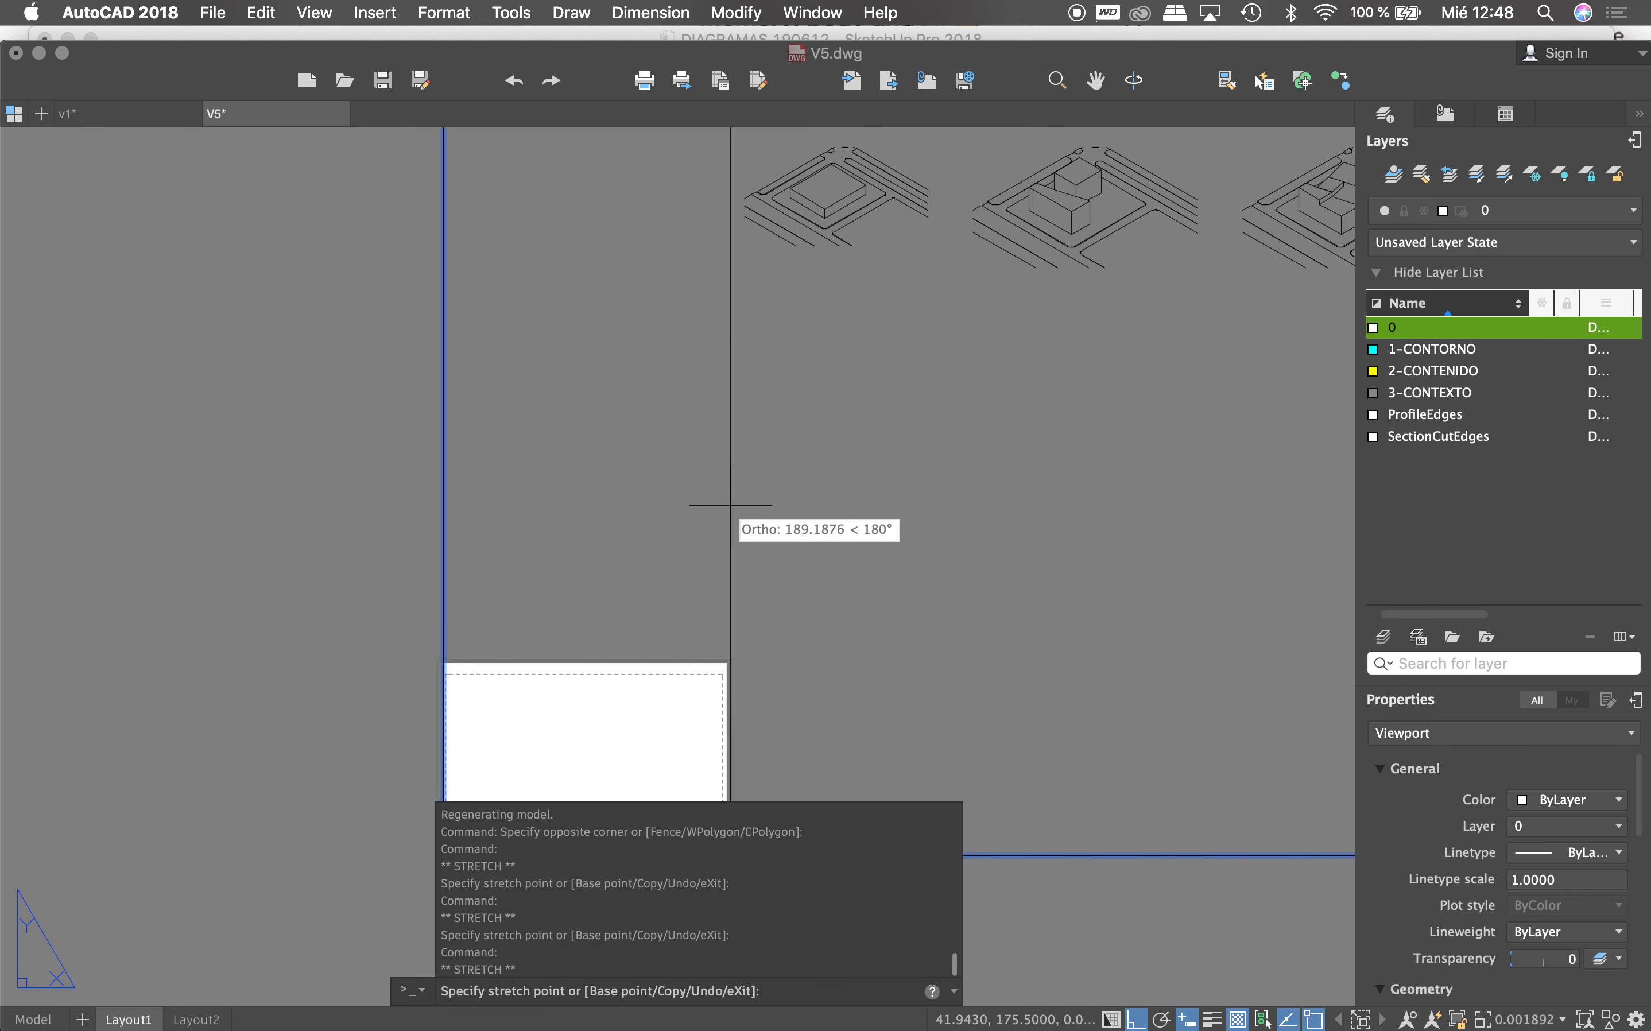
scroll(726, 508, "down", 5)
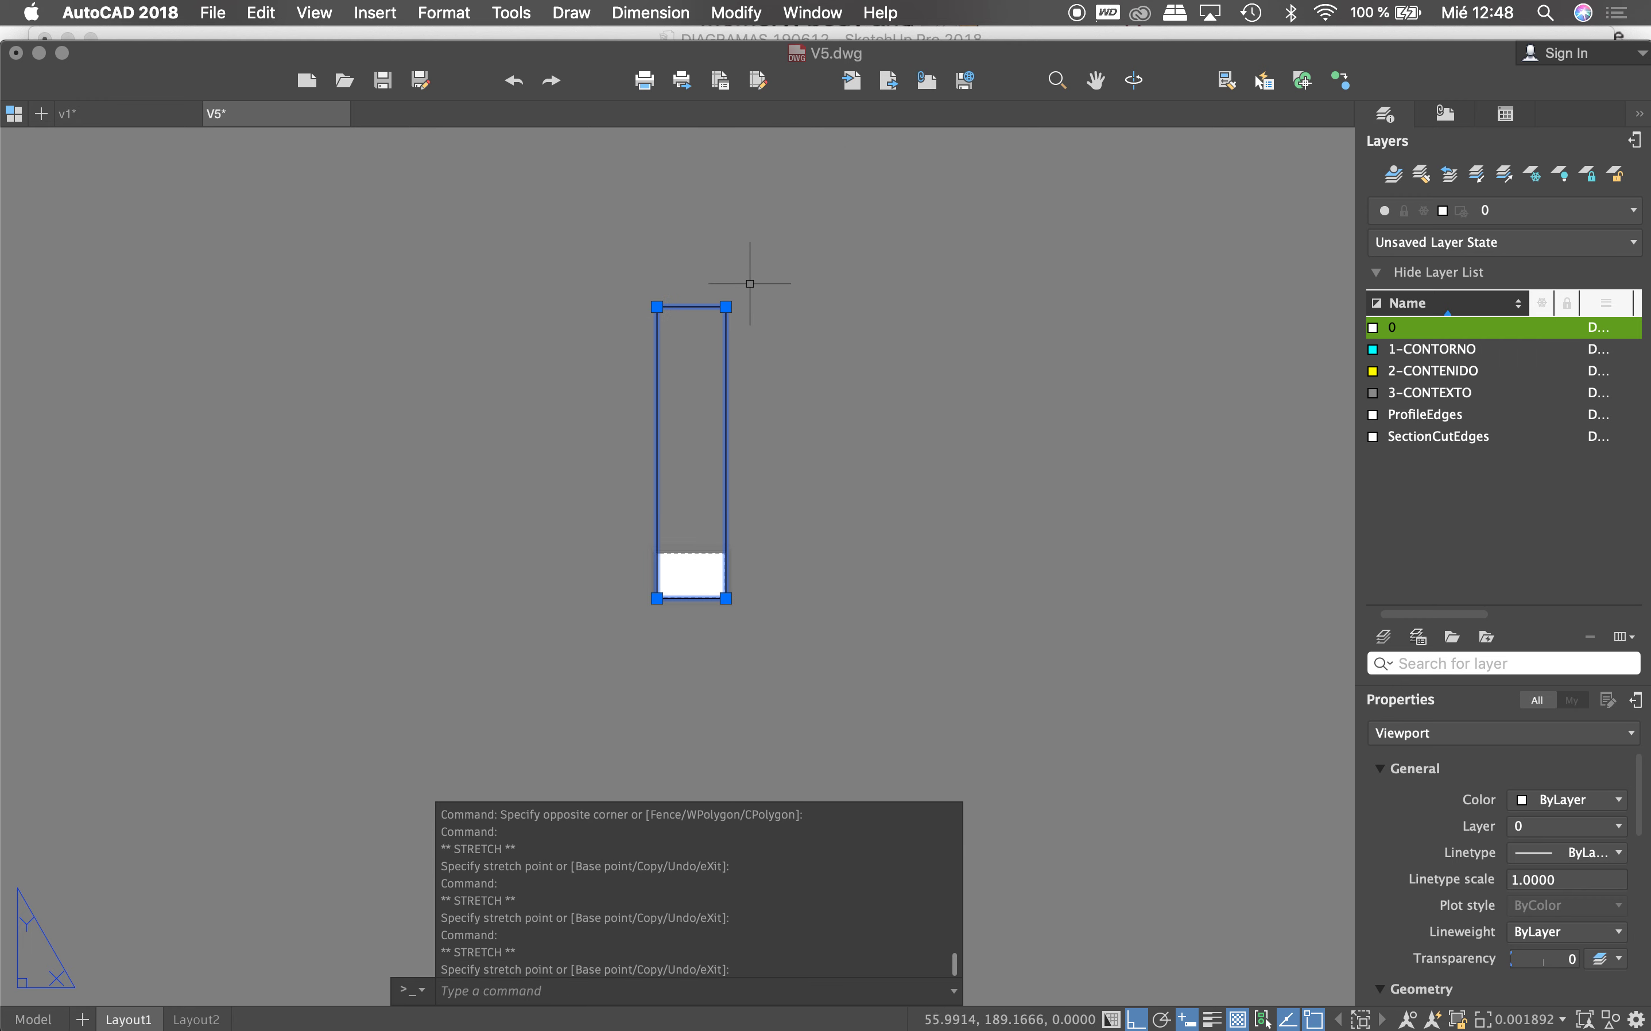
scroll(726, 552, "up", 5)
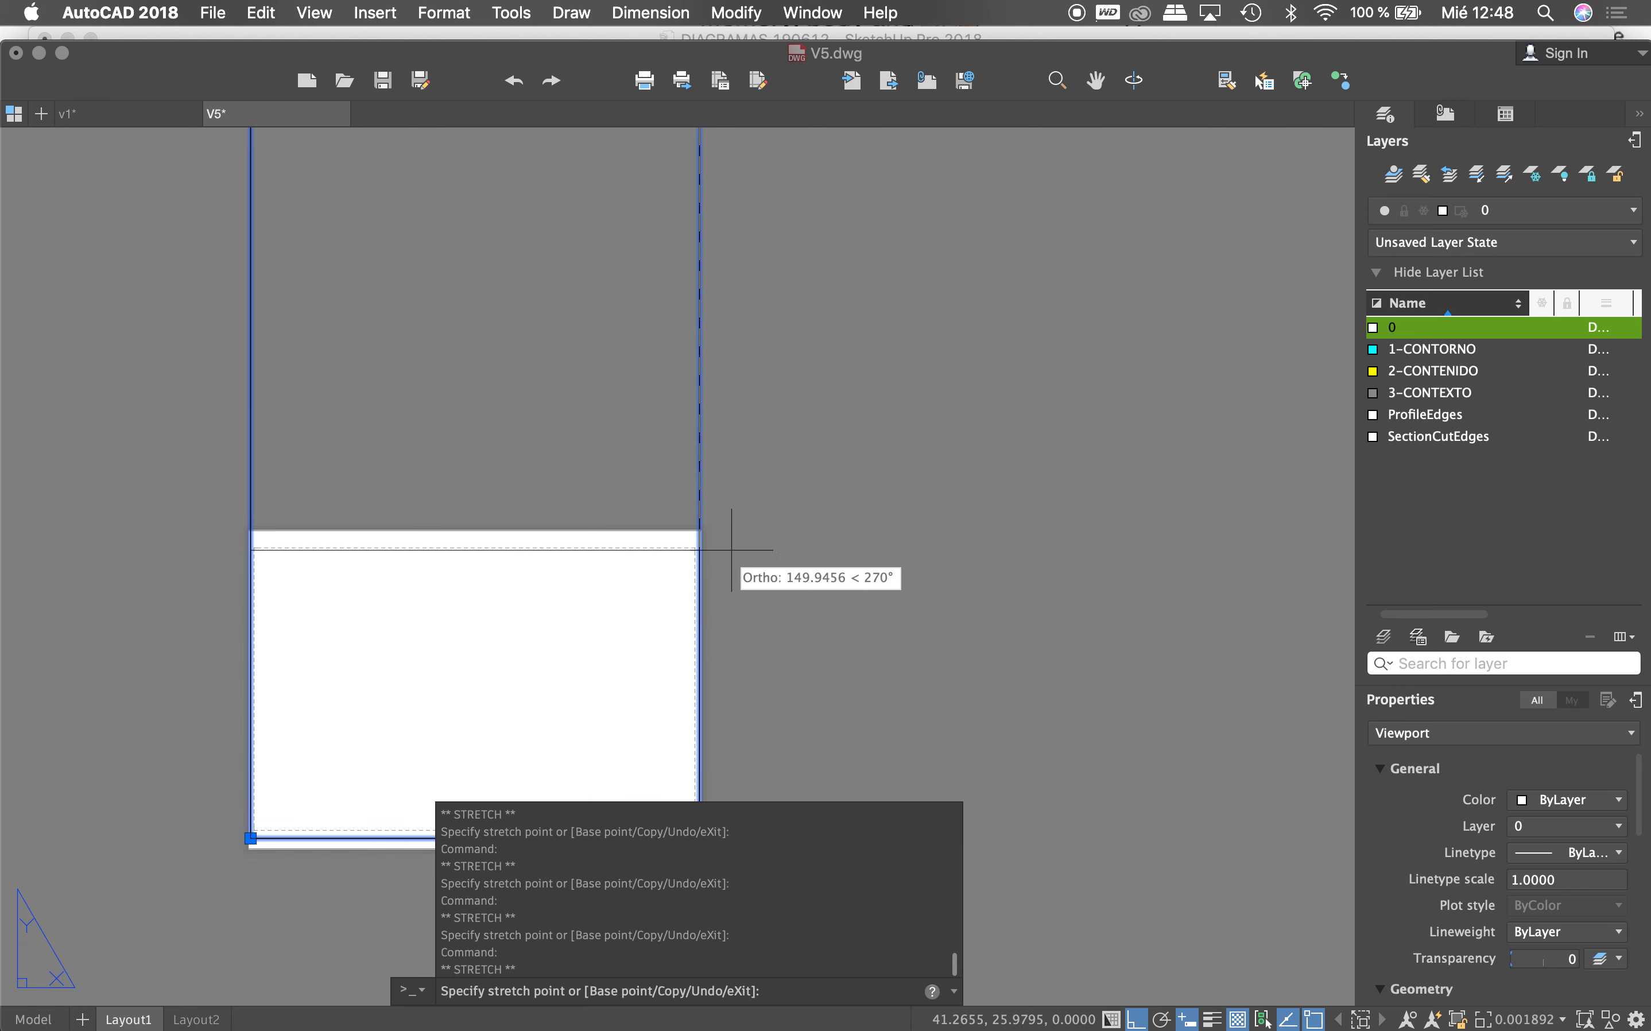
left_click(746, 536)
scroll(841, 368, "down", 5)
scroll(778, 443, "up", 5)
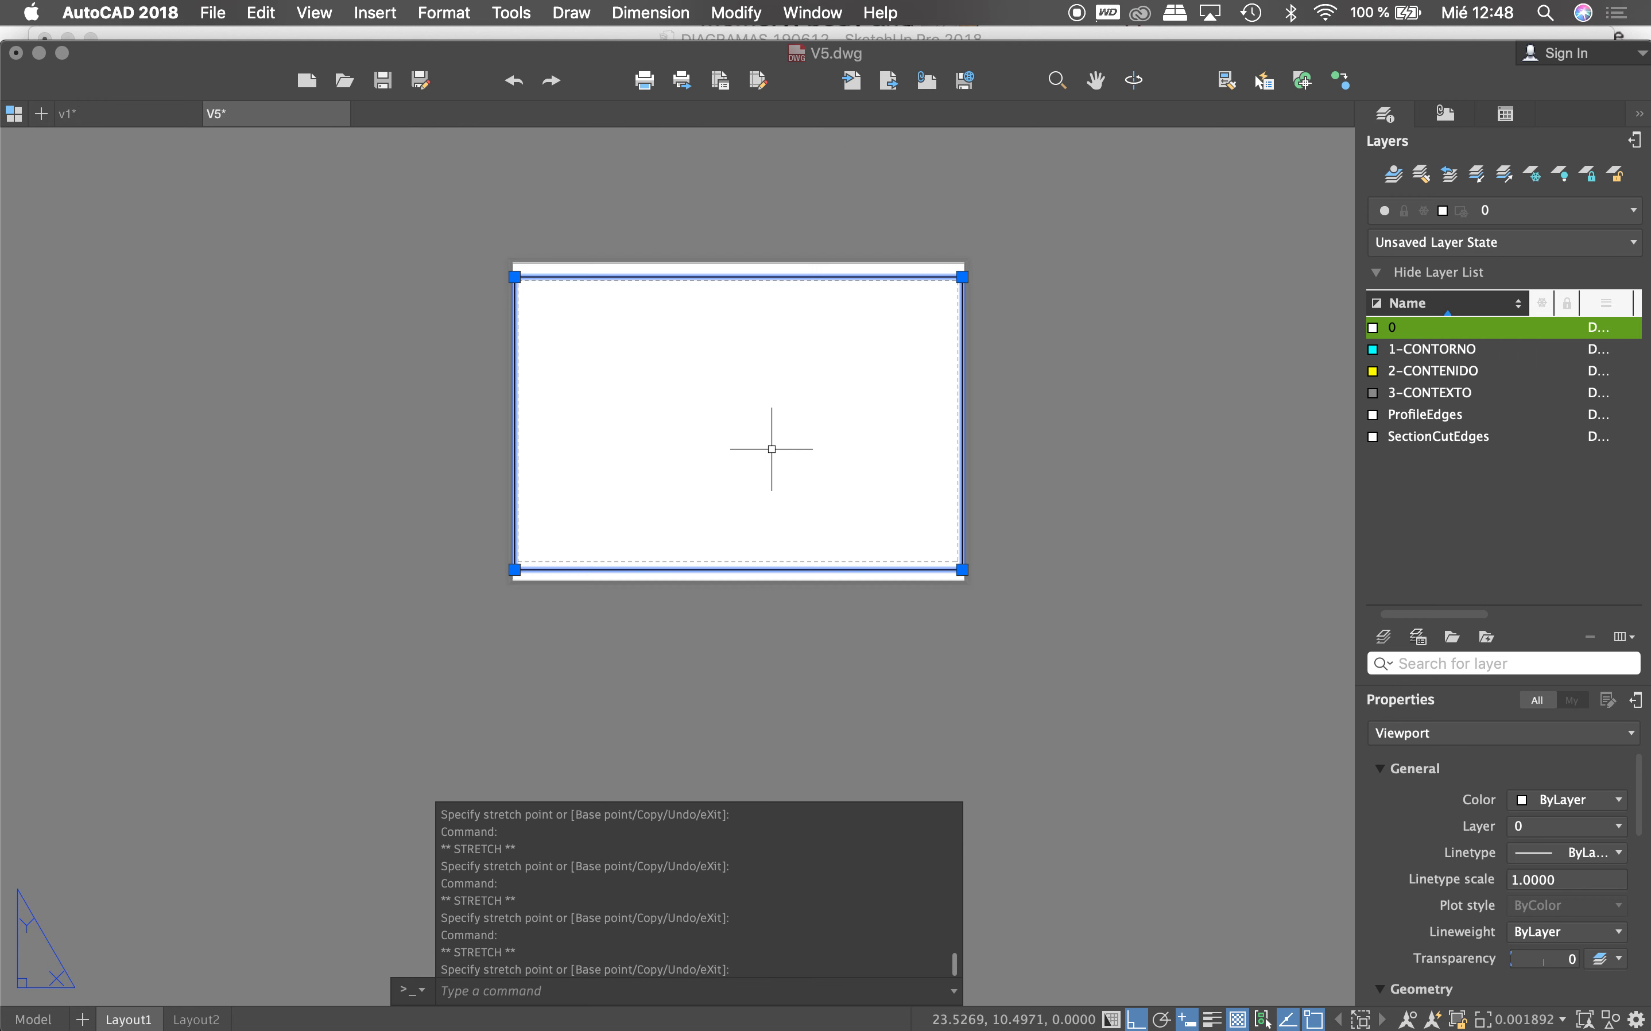
key("Escape")
double_click(761, 444)
type("z")
key("Return")
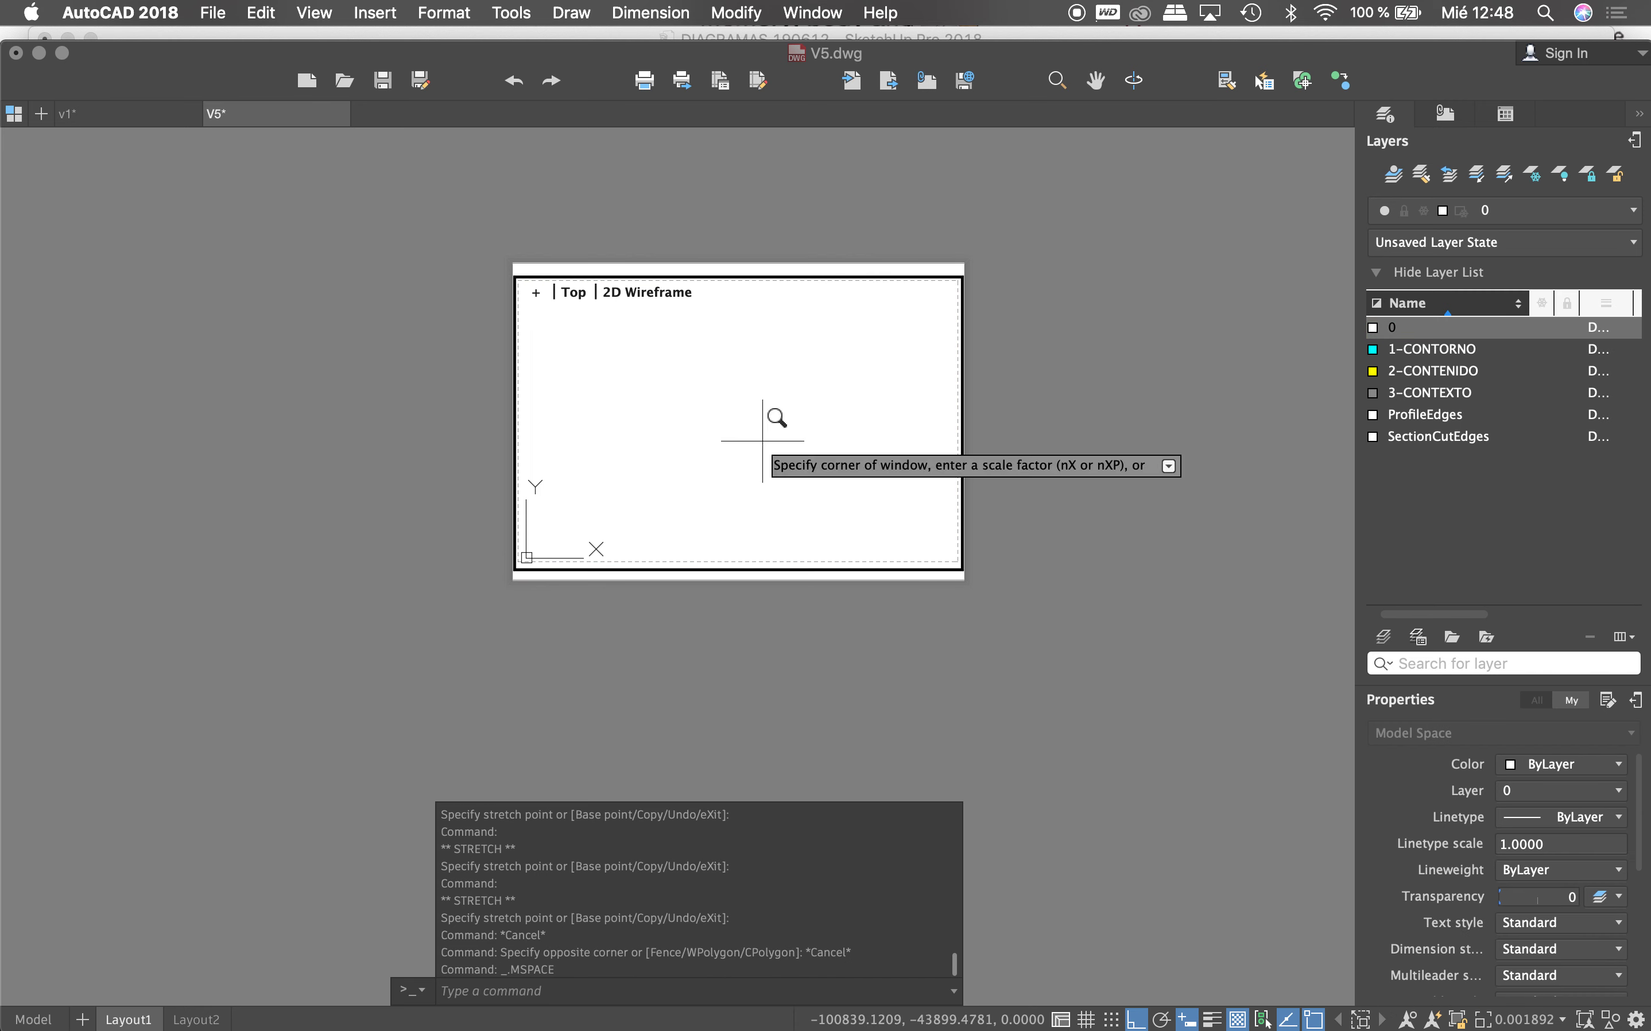
Step: Zoom extents to show all five diagrams, then set the viewport scale to 1:50, then 1:100
type("e")
key("Return")
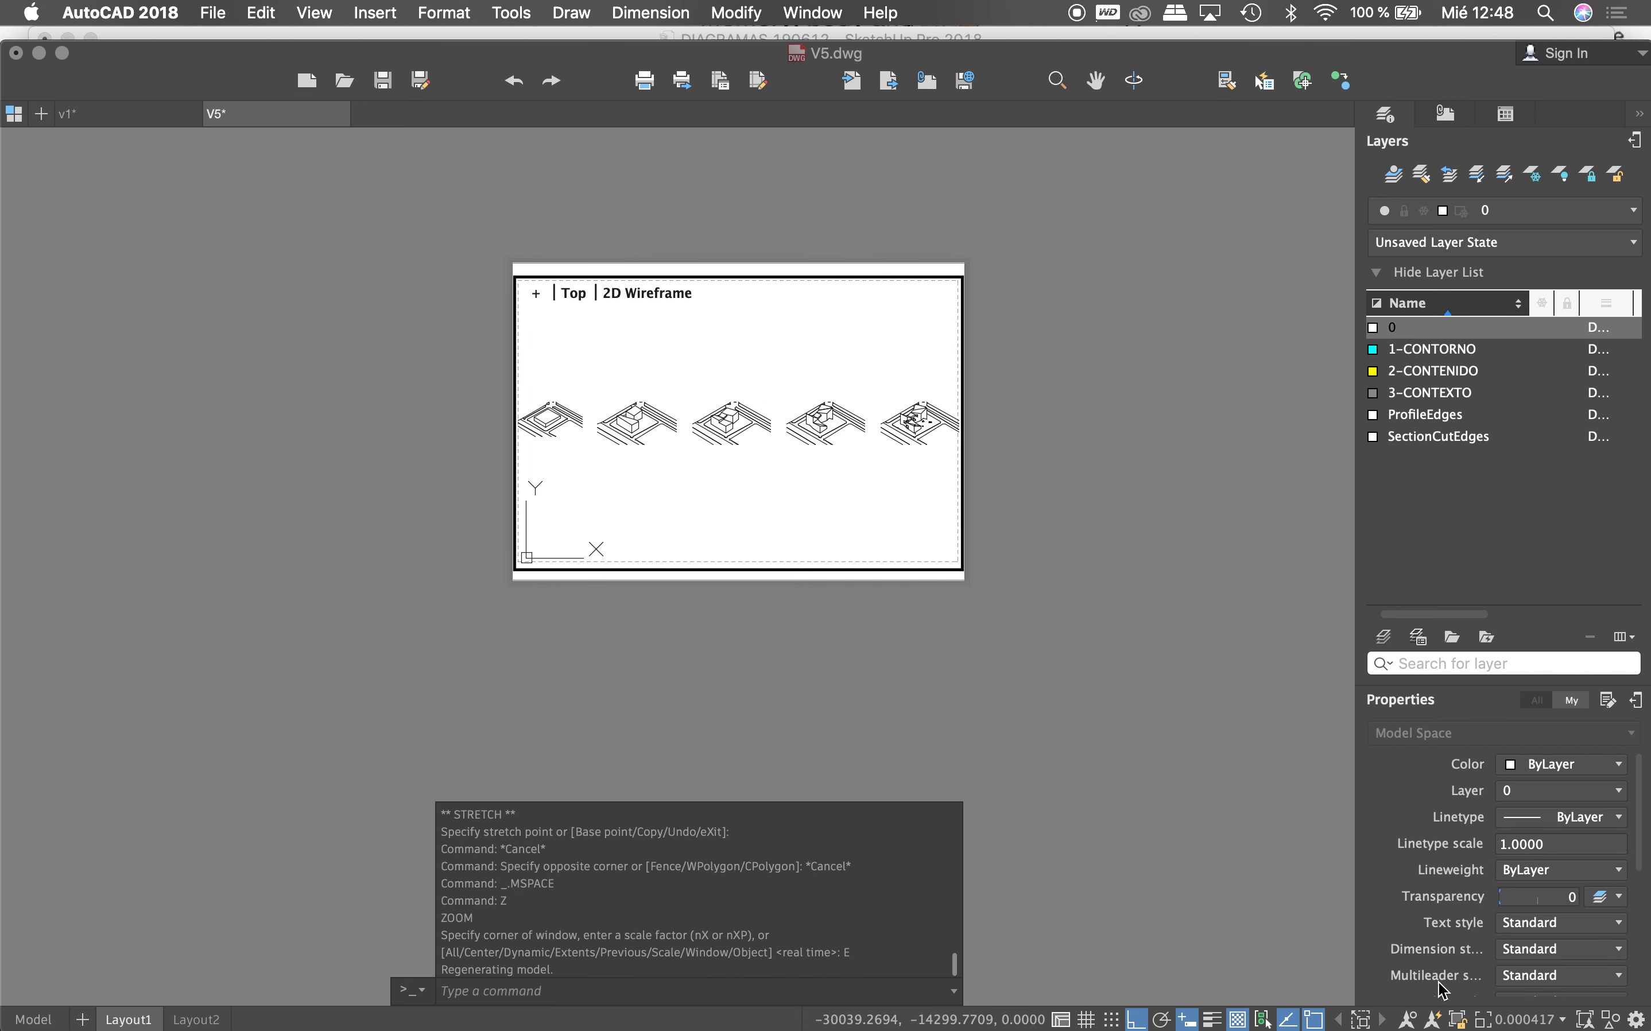
left_click(1509, 1021)
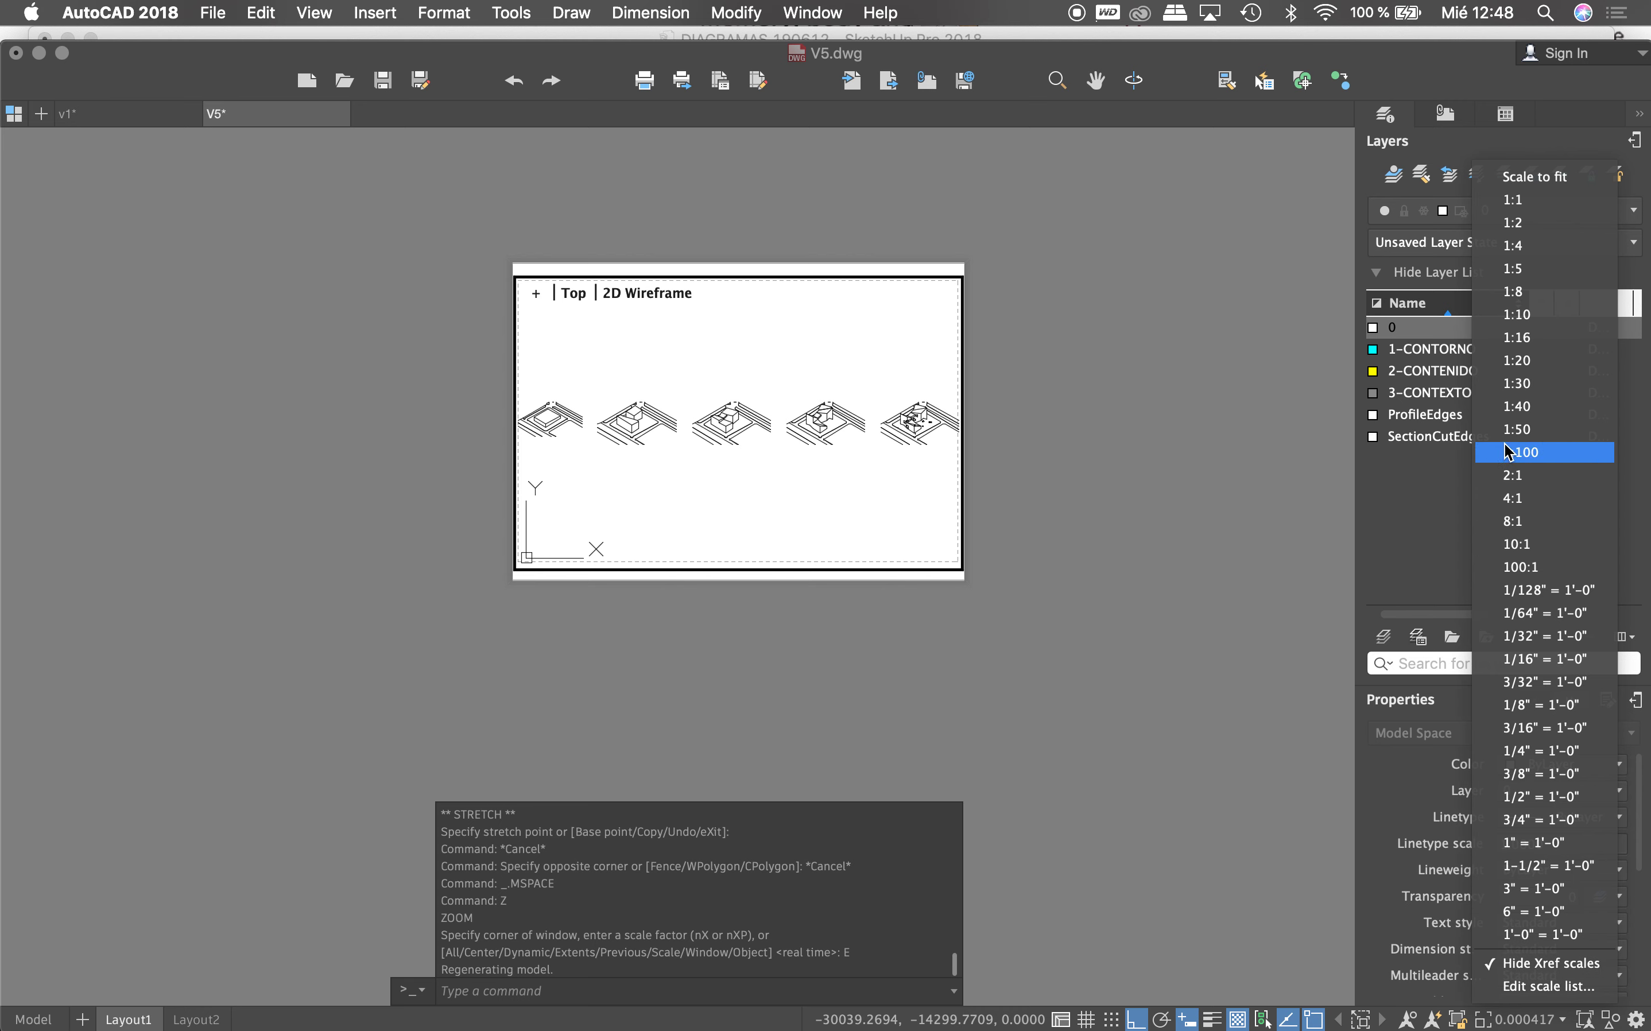
left_click(1538, 431)
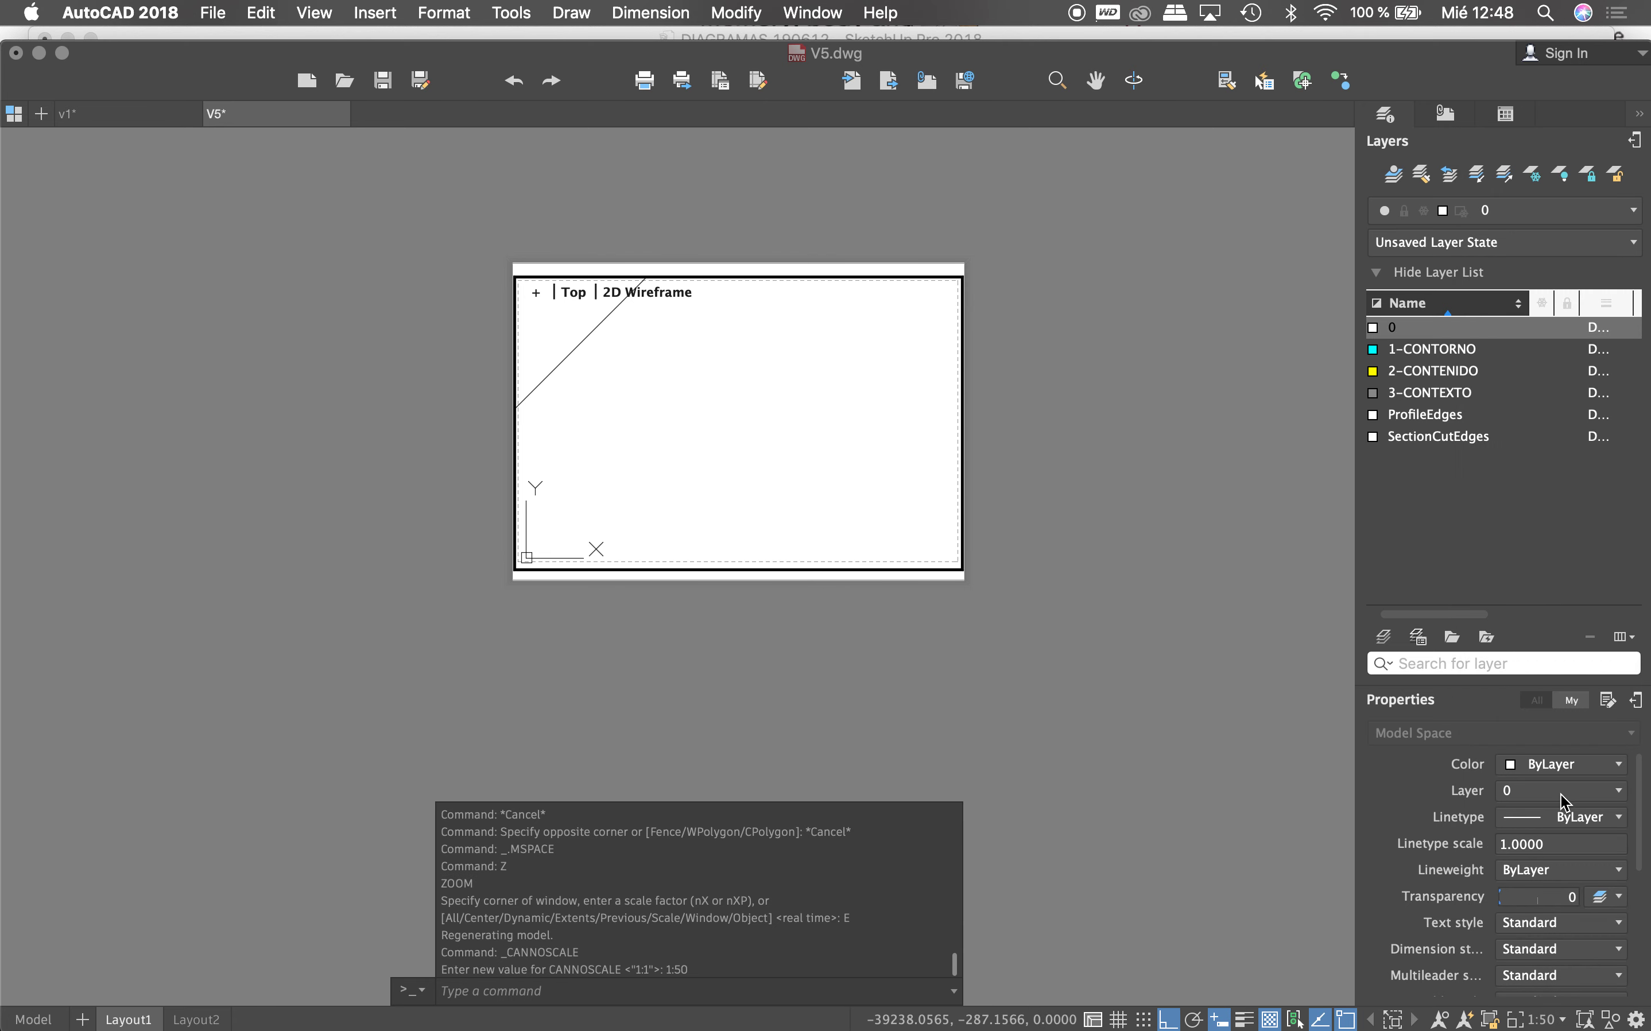
left_click(1549, 1020)
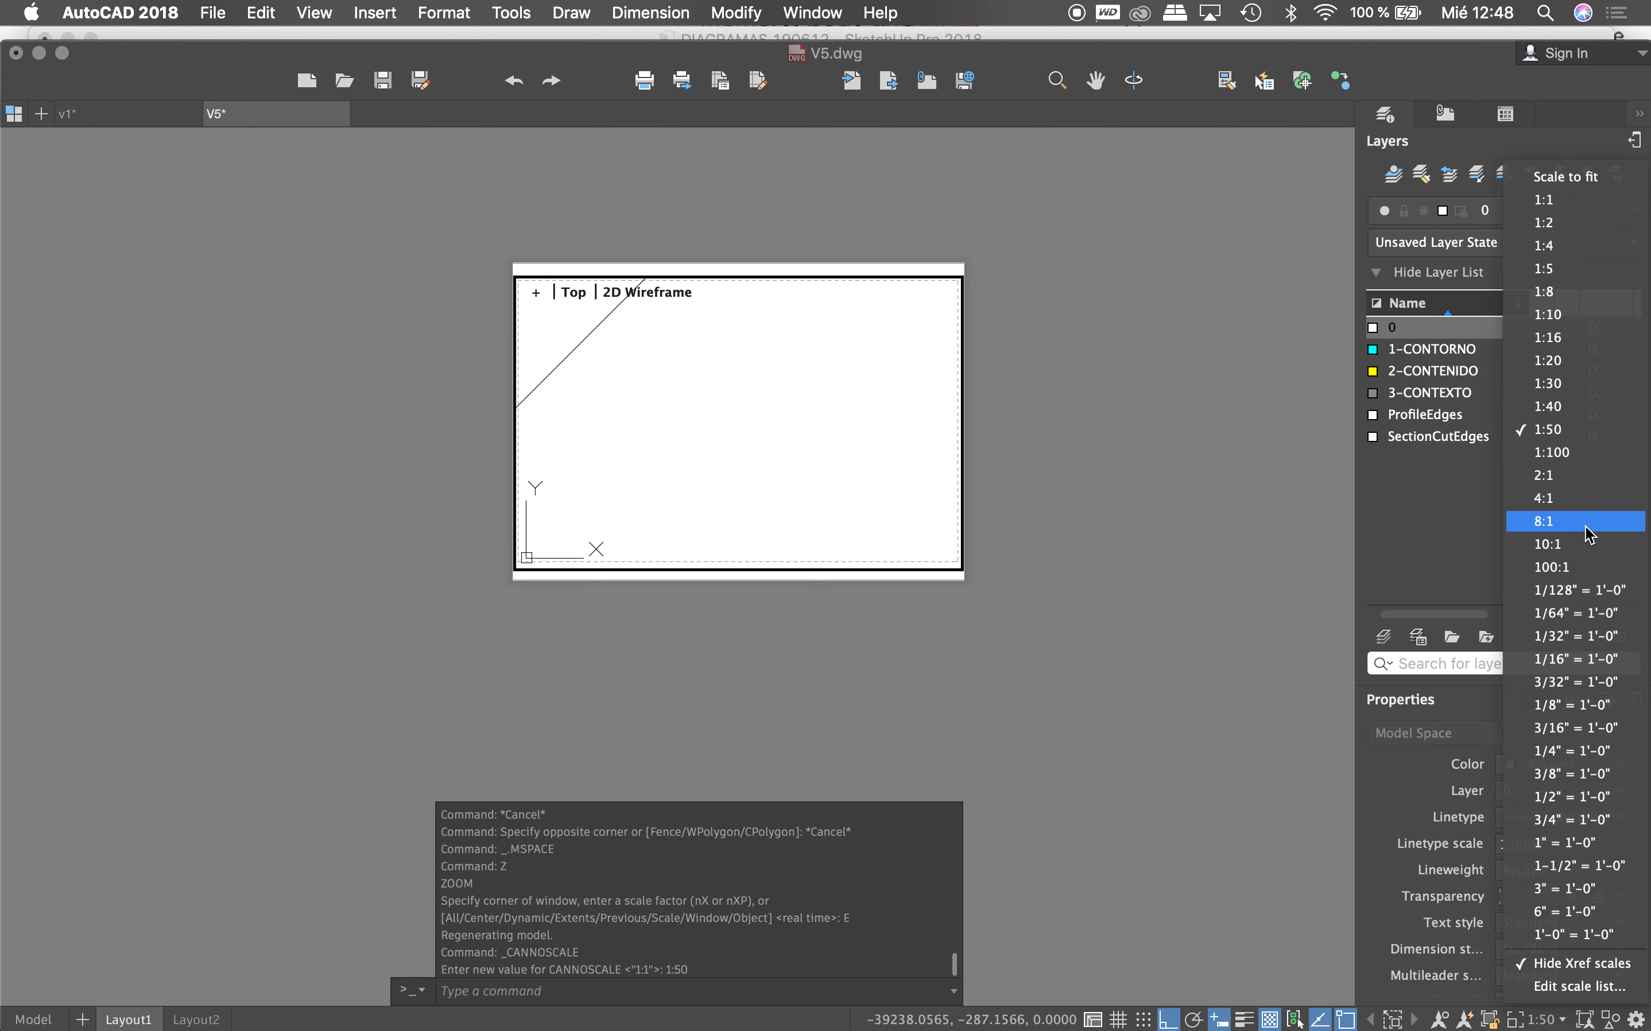
left_click(1589, 450)
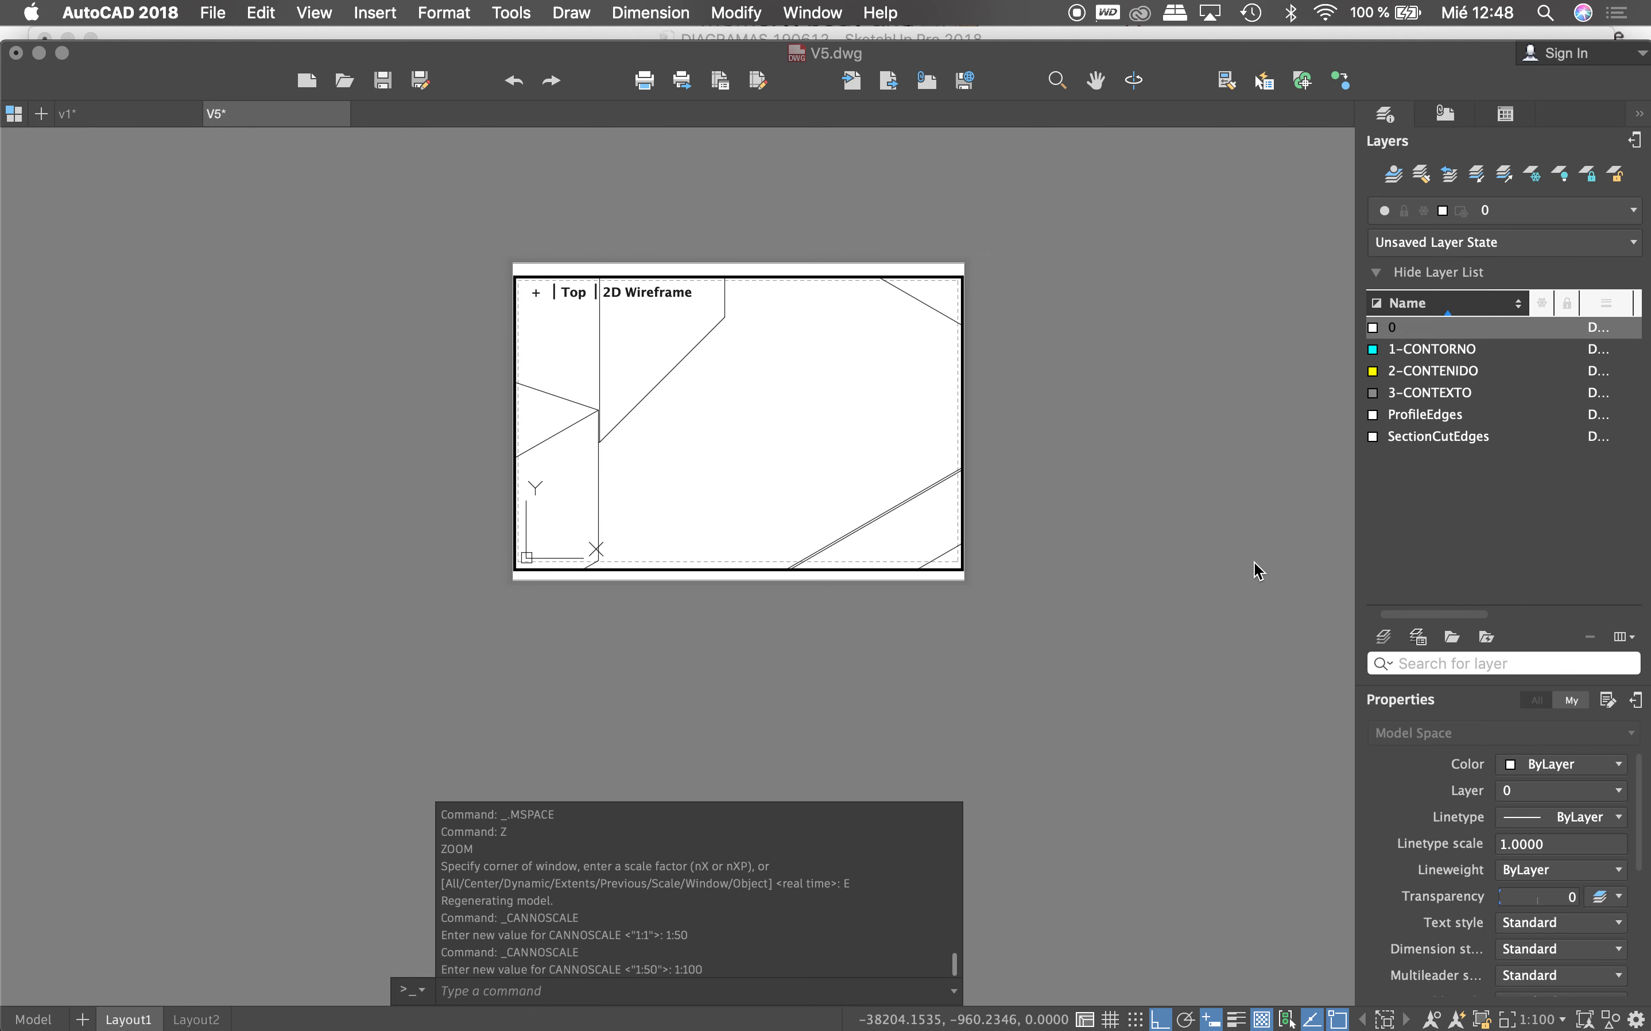
Step: Open the Edit Drawing Scales list and start adding a new scale entry
left_click(1534, 1020)
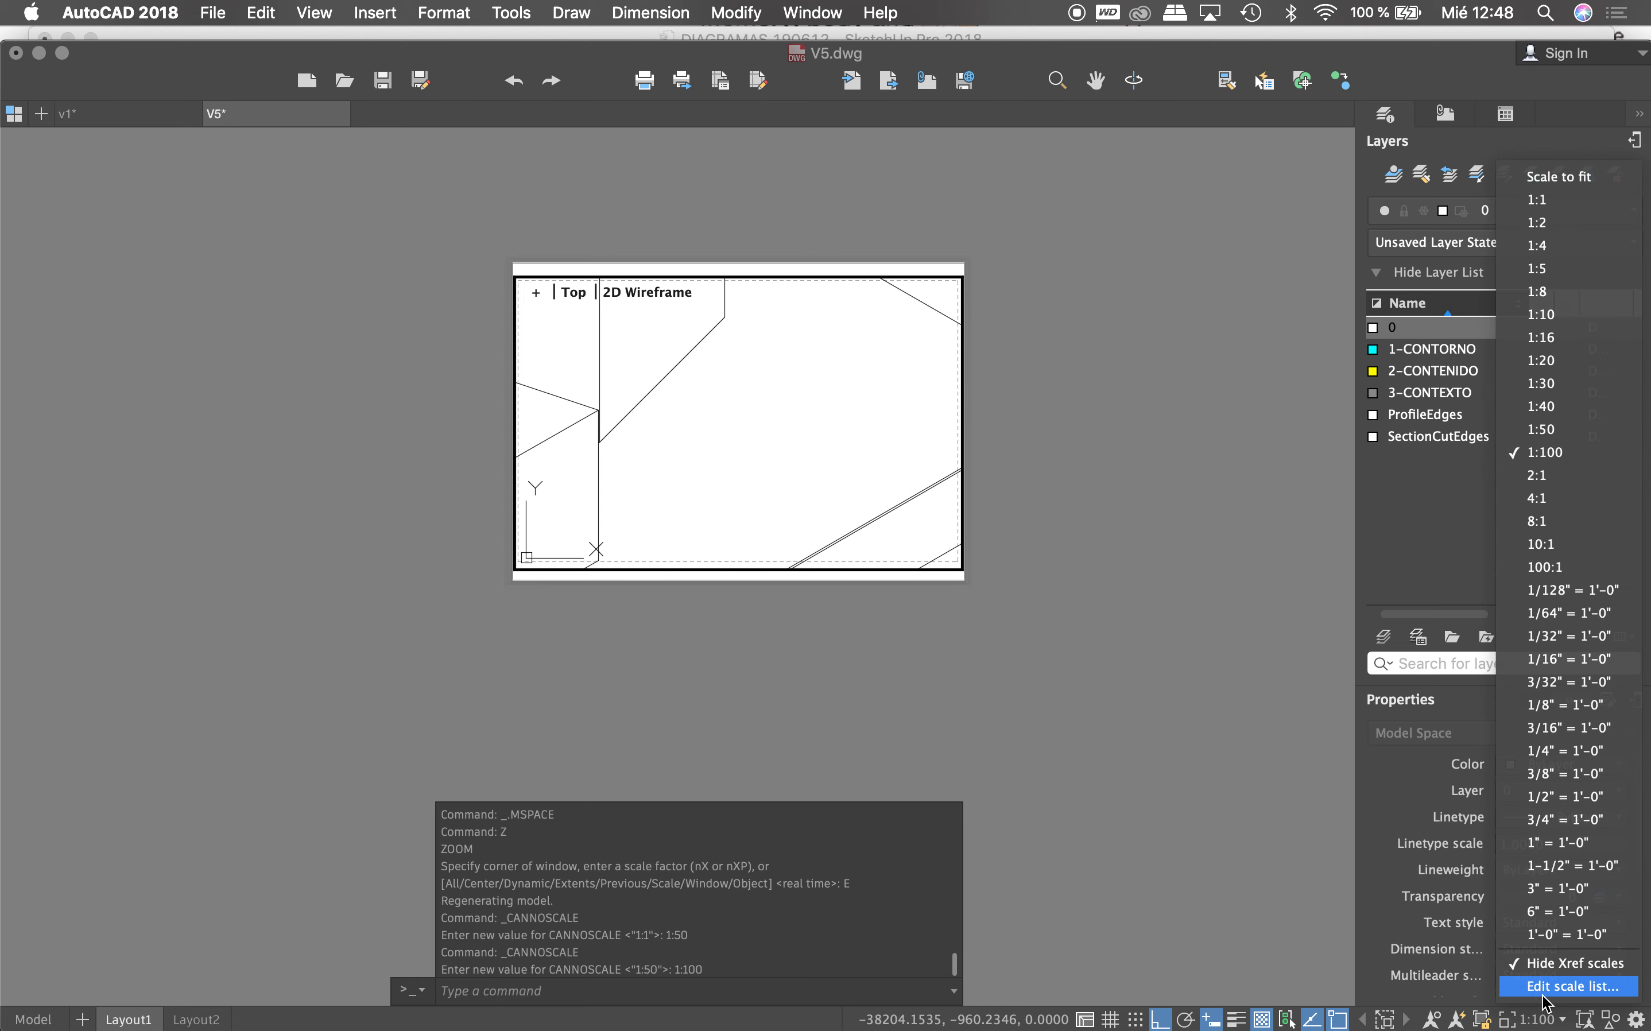
left_click(1552, 1000)
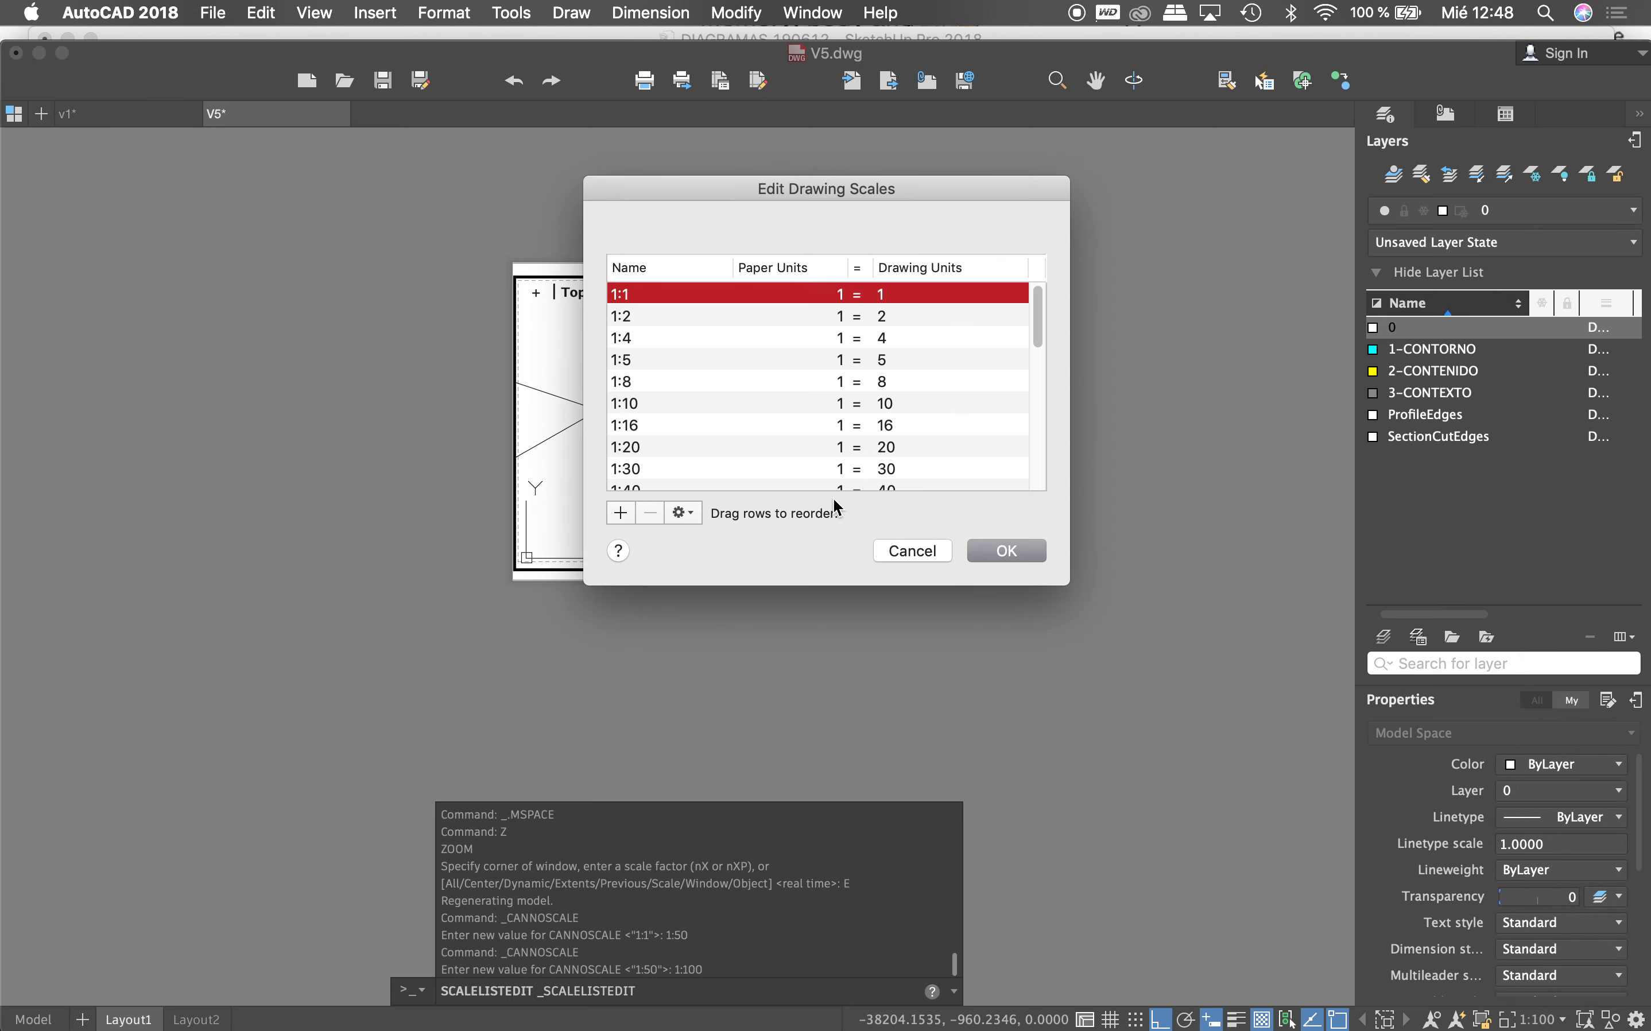
left_click(622, 516)
Step: Create a new scale named 1:1000 with 1000 drawing units
type("1:1000")
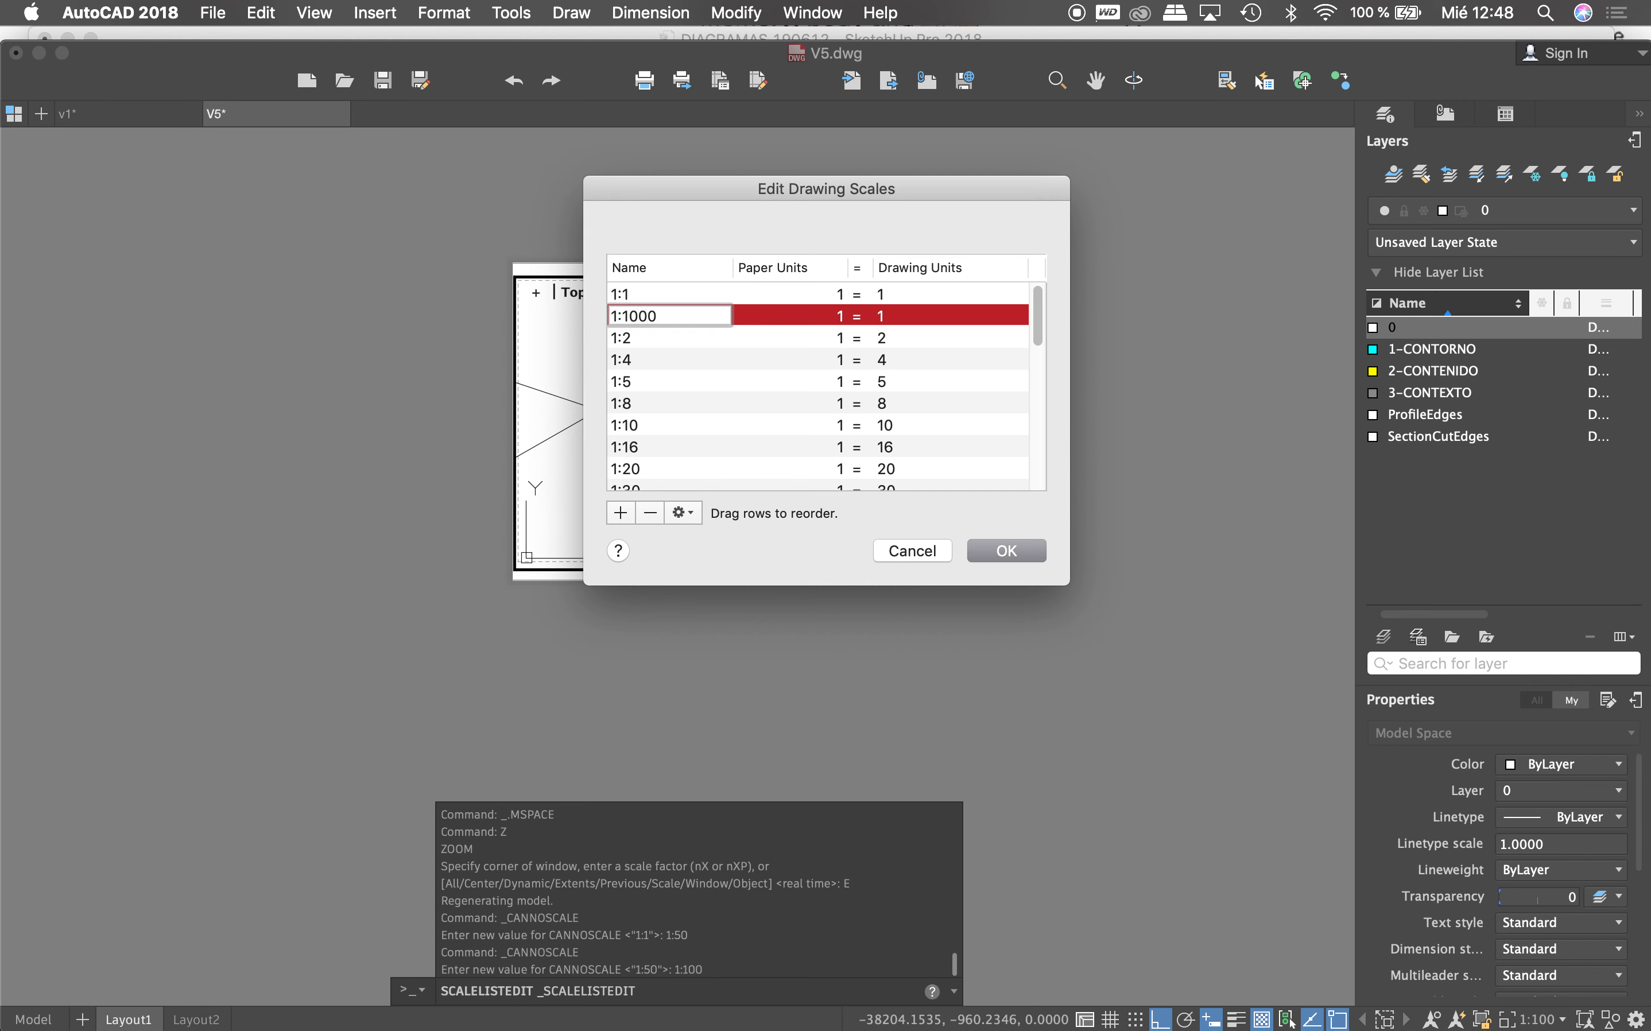
key("Tab")
key("Tab")
type("1000")
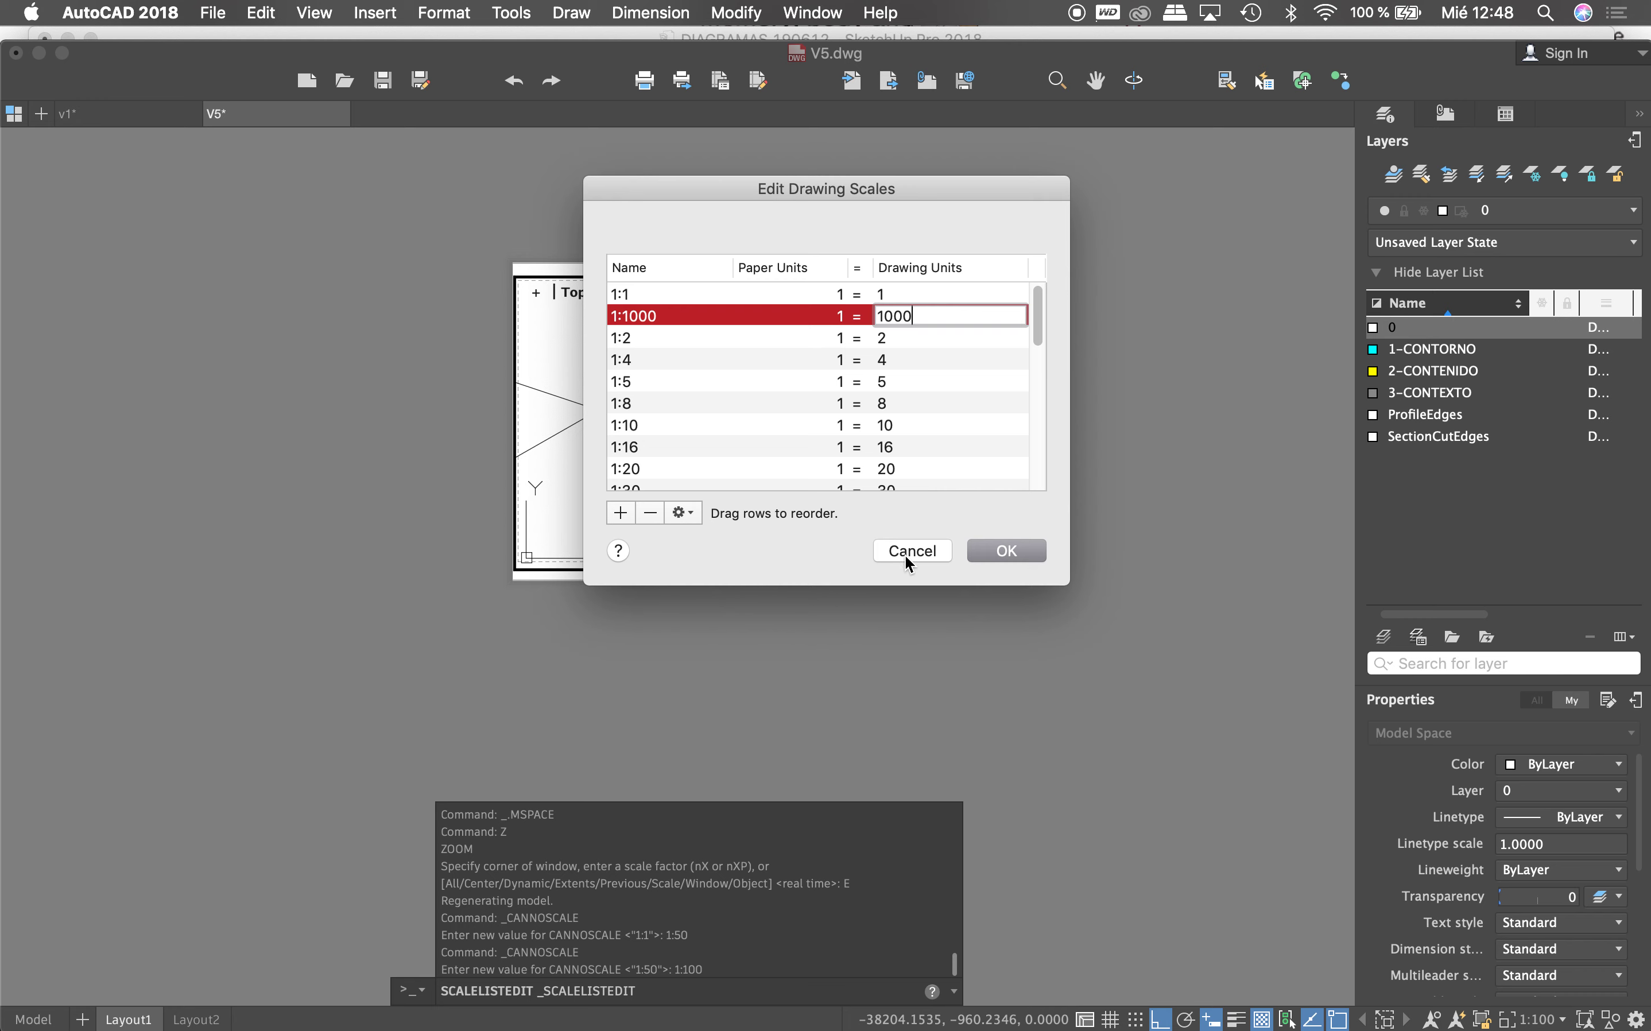
left_click(1000, 552)
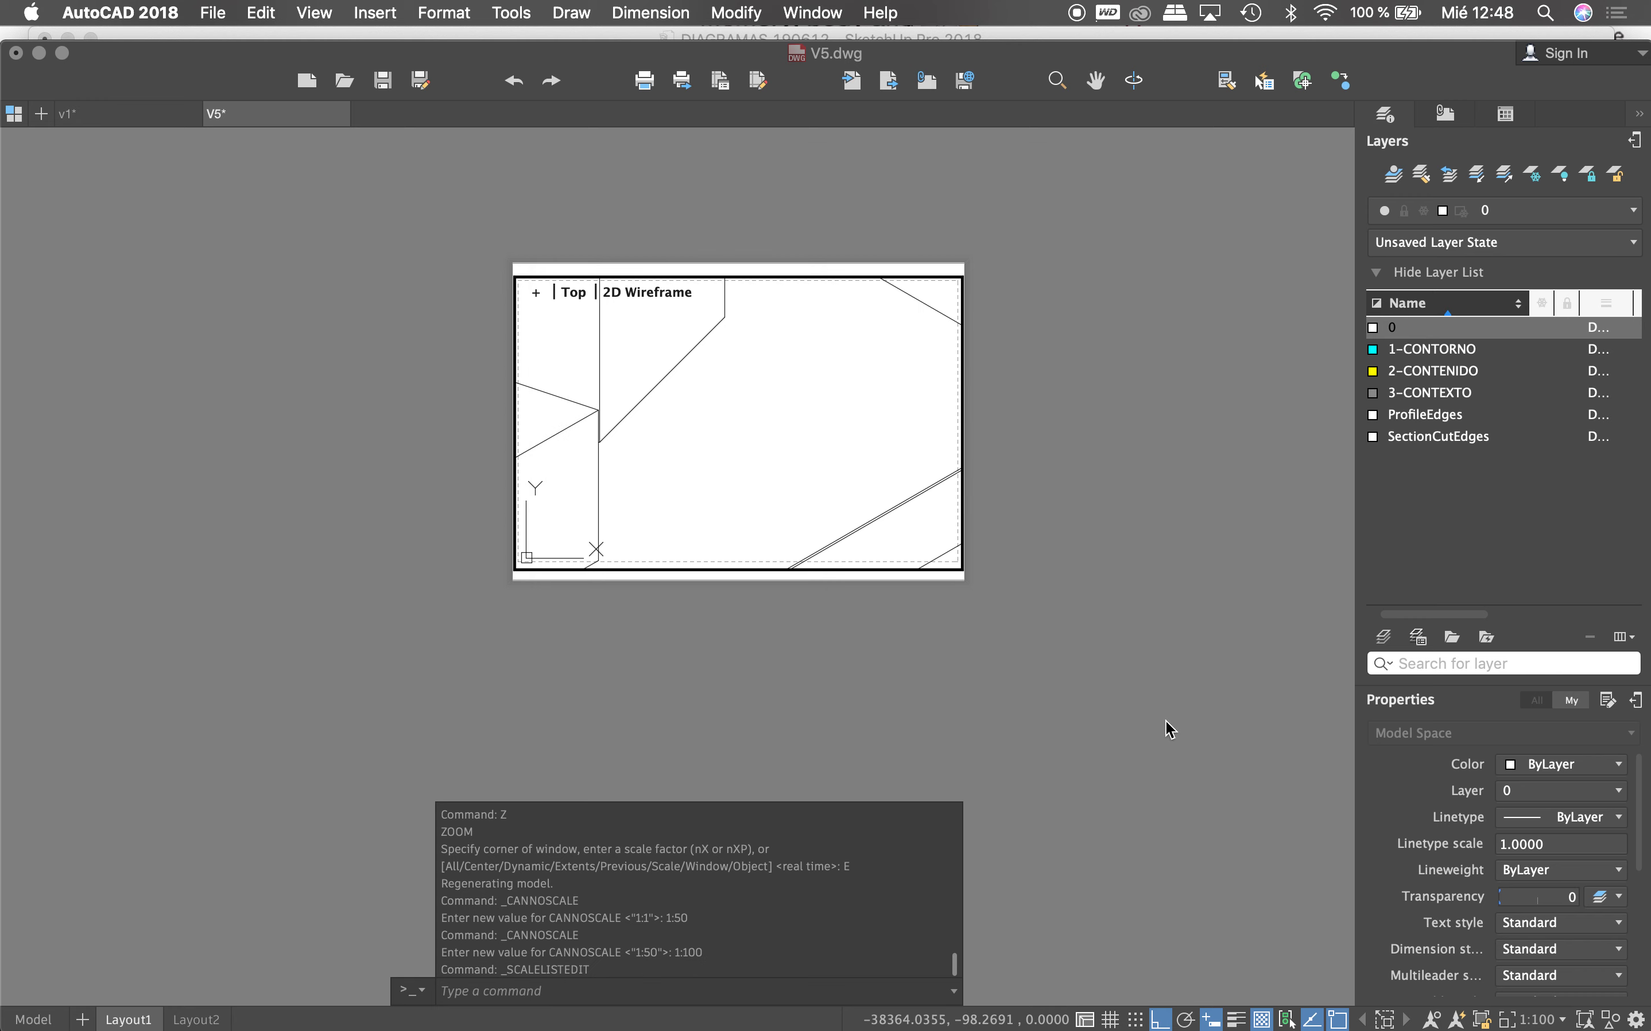
Step: Apply the 1:1000 scale to the Layout1 viewport and reopen Edit Drawing Scales
left_click(1513, 1015)
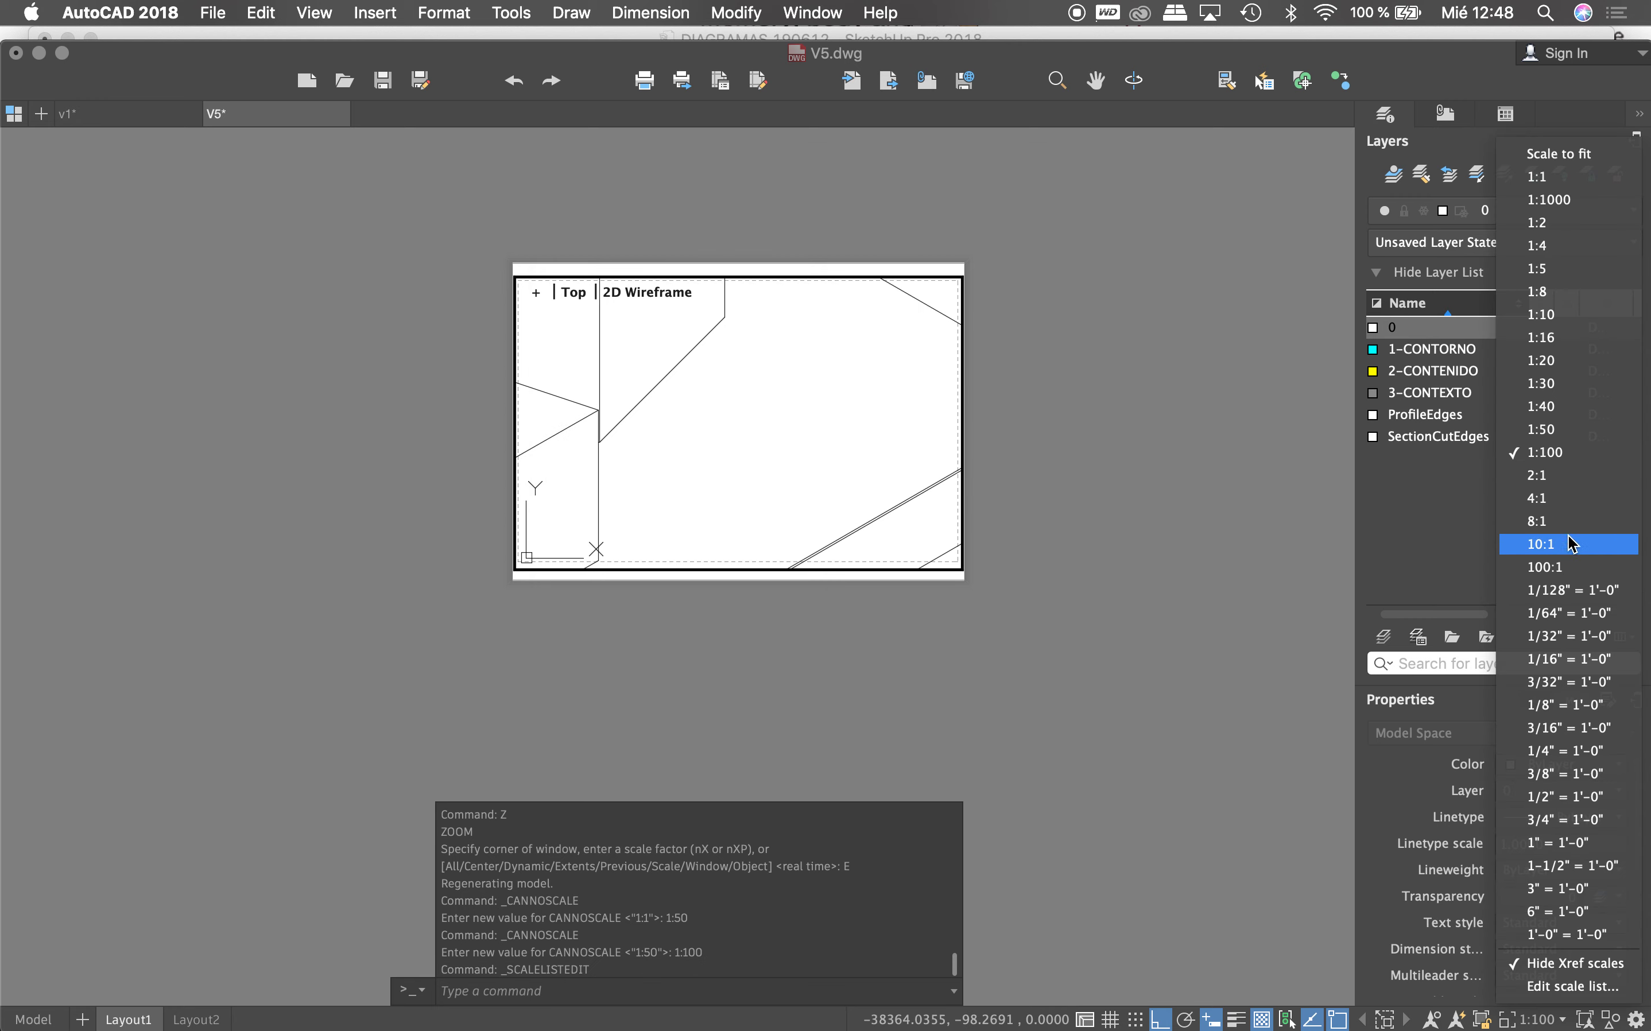
left_click(1568, 200)
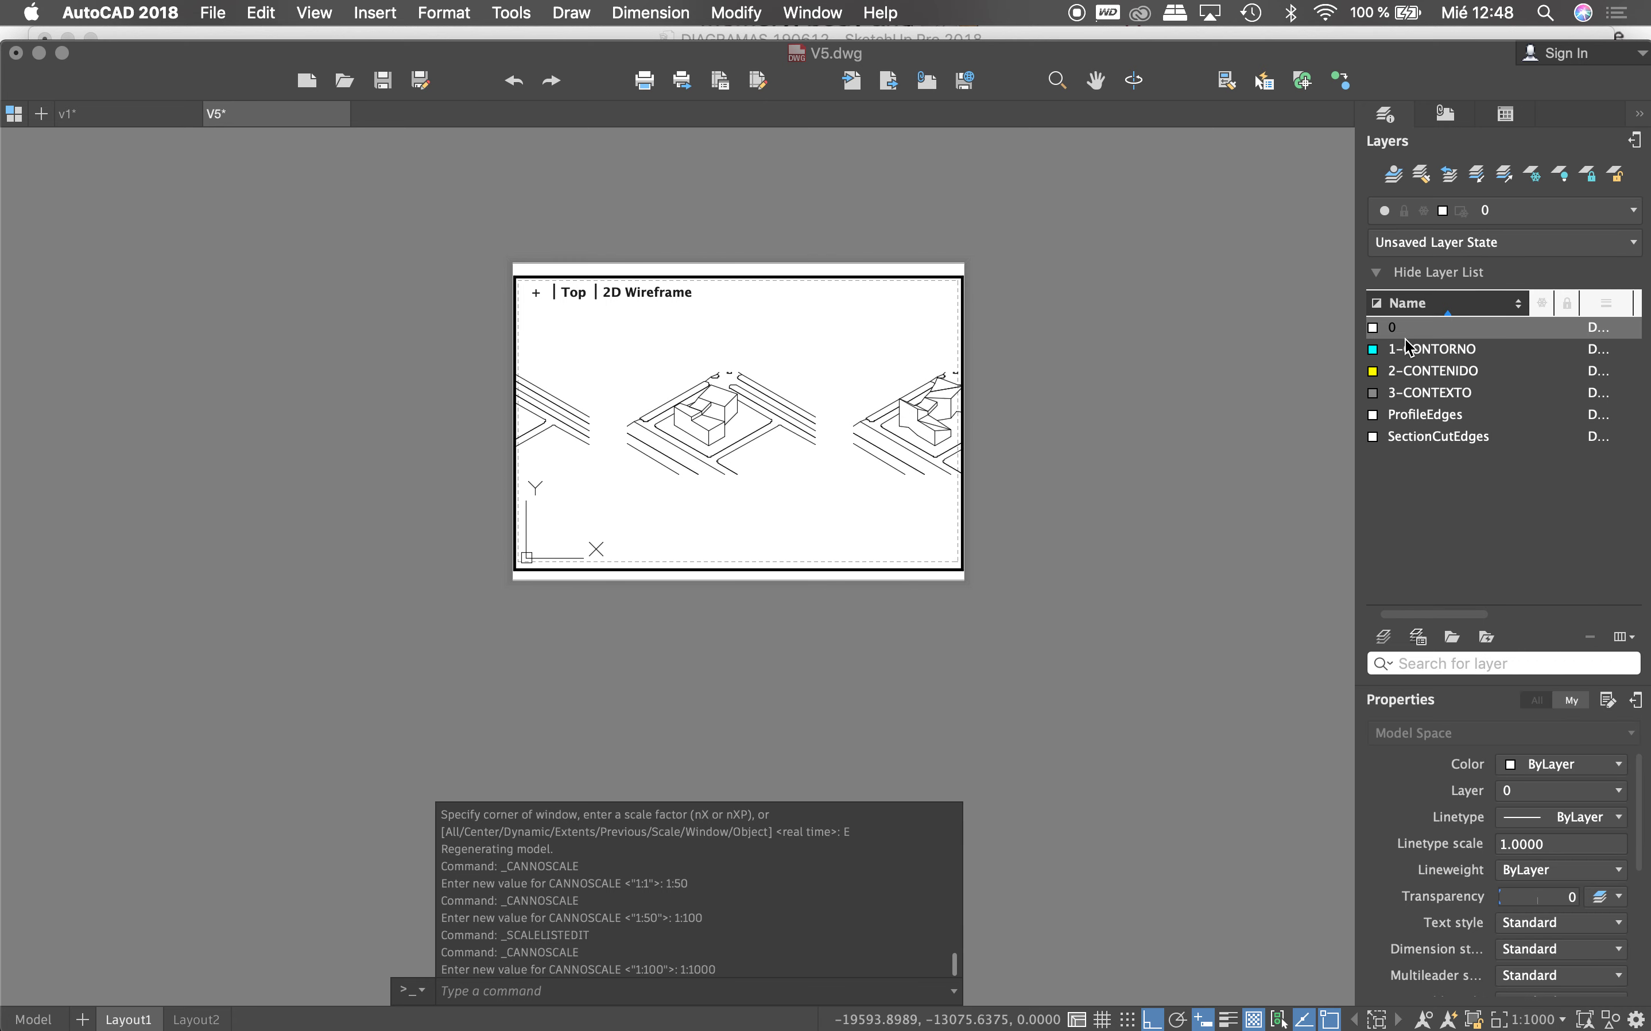
left_click(1516, 1020)
left_click(1221, 652)
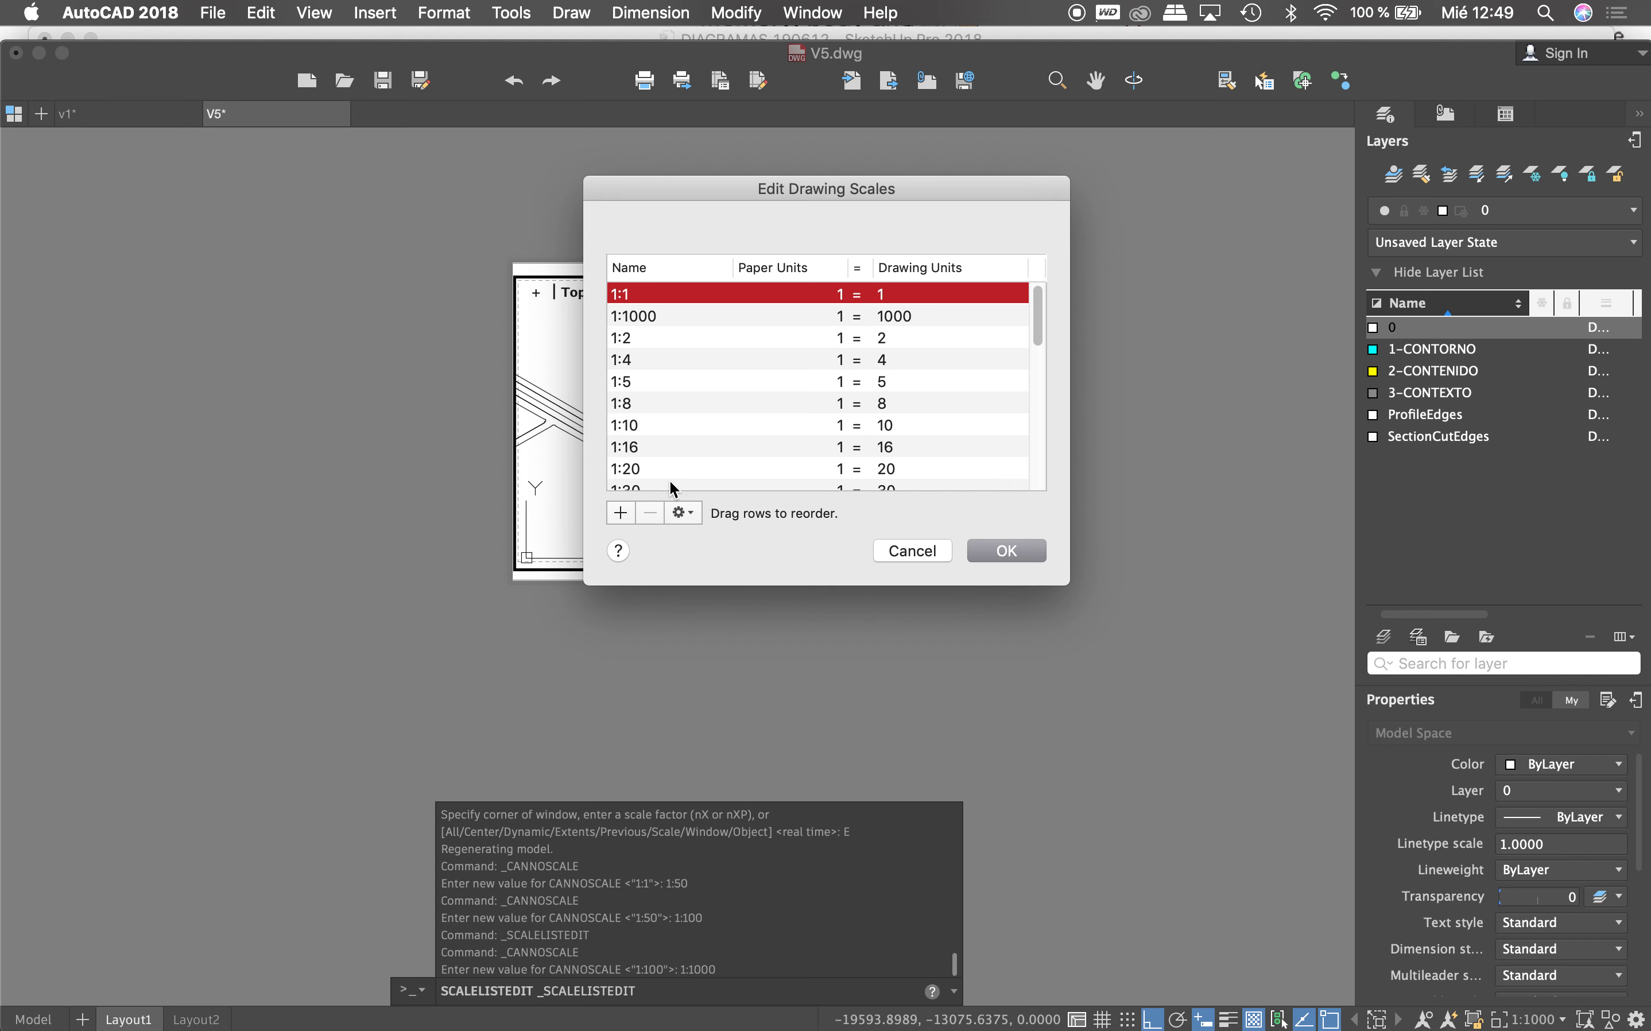
Step: Add a 1:200 scale to the scale list and set the annotation scale to 1:200
left_click(627, 511)
type("1:200")
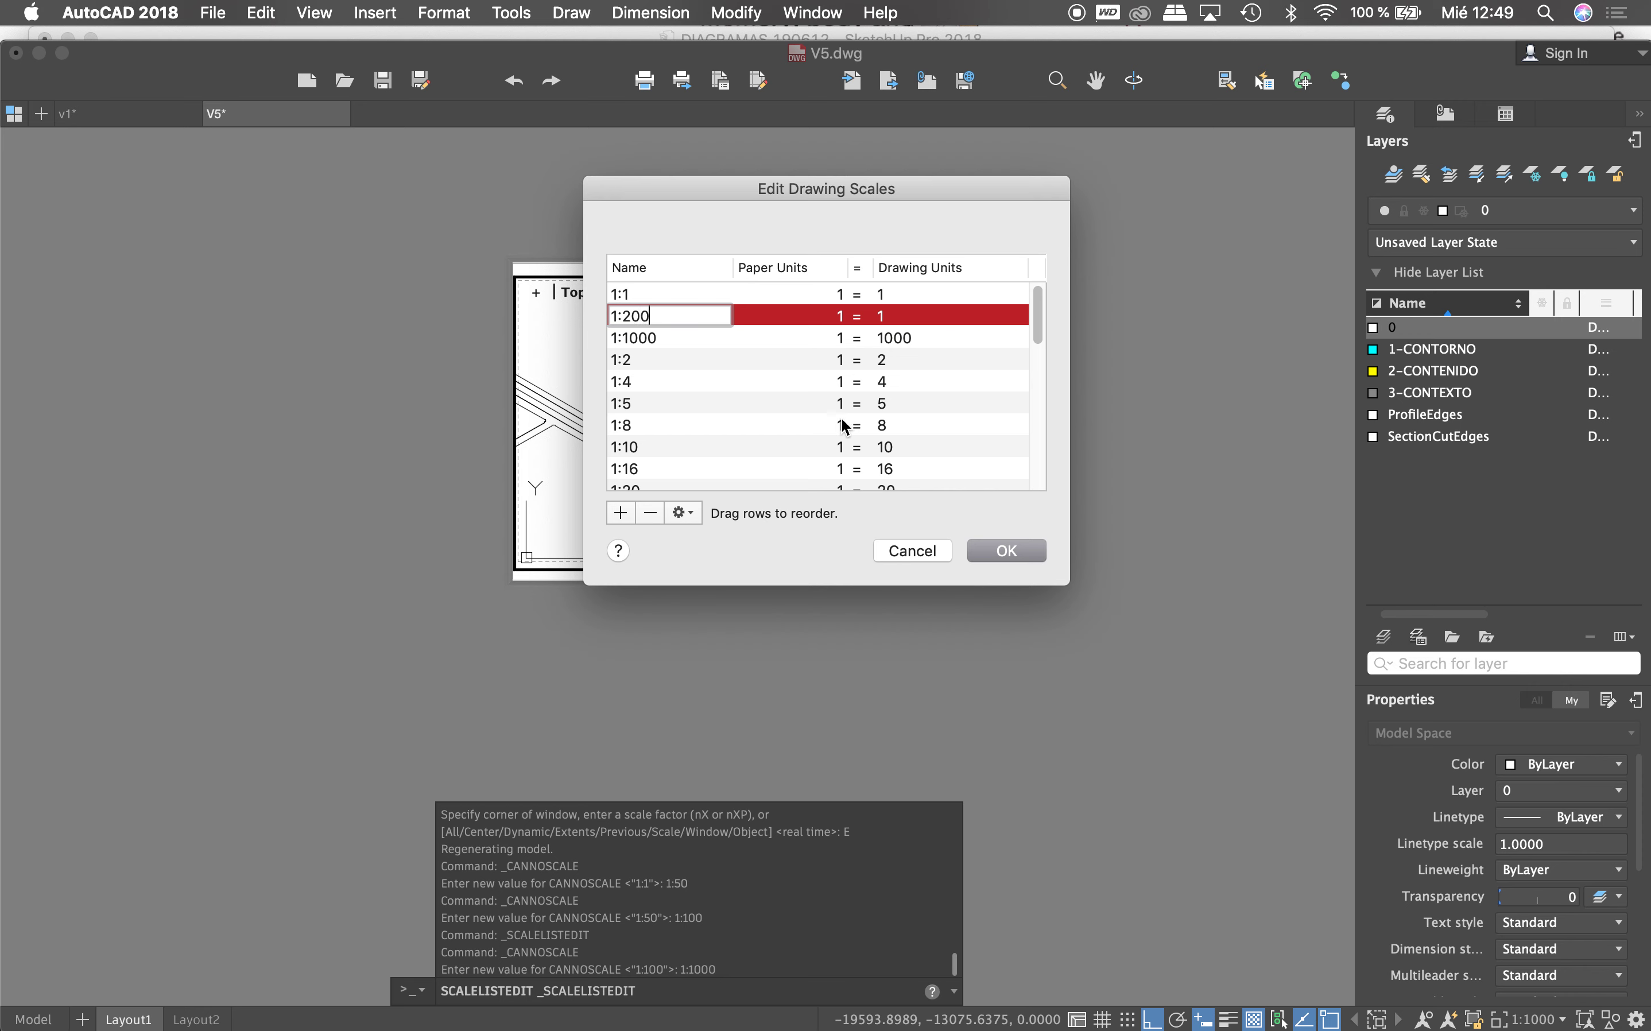
key("Tab")
key("Tab")
type("200")
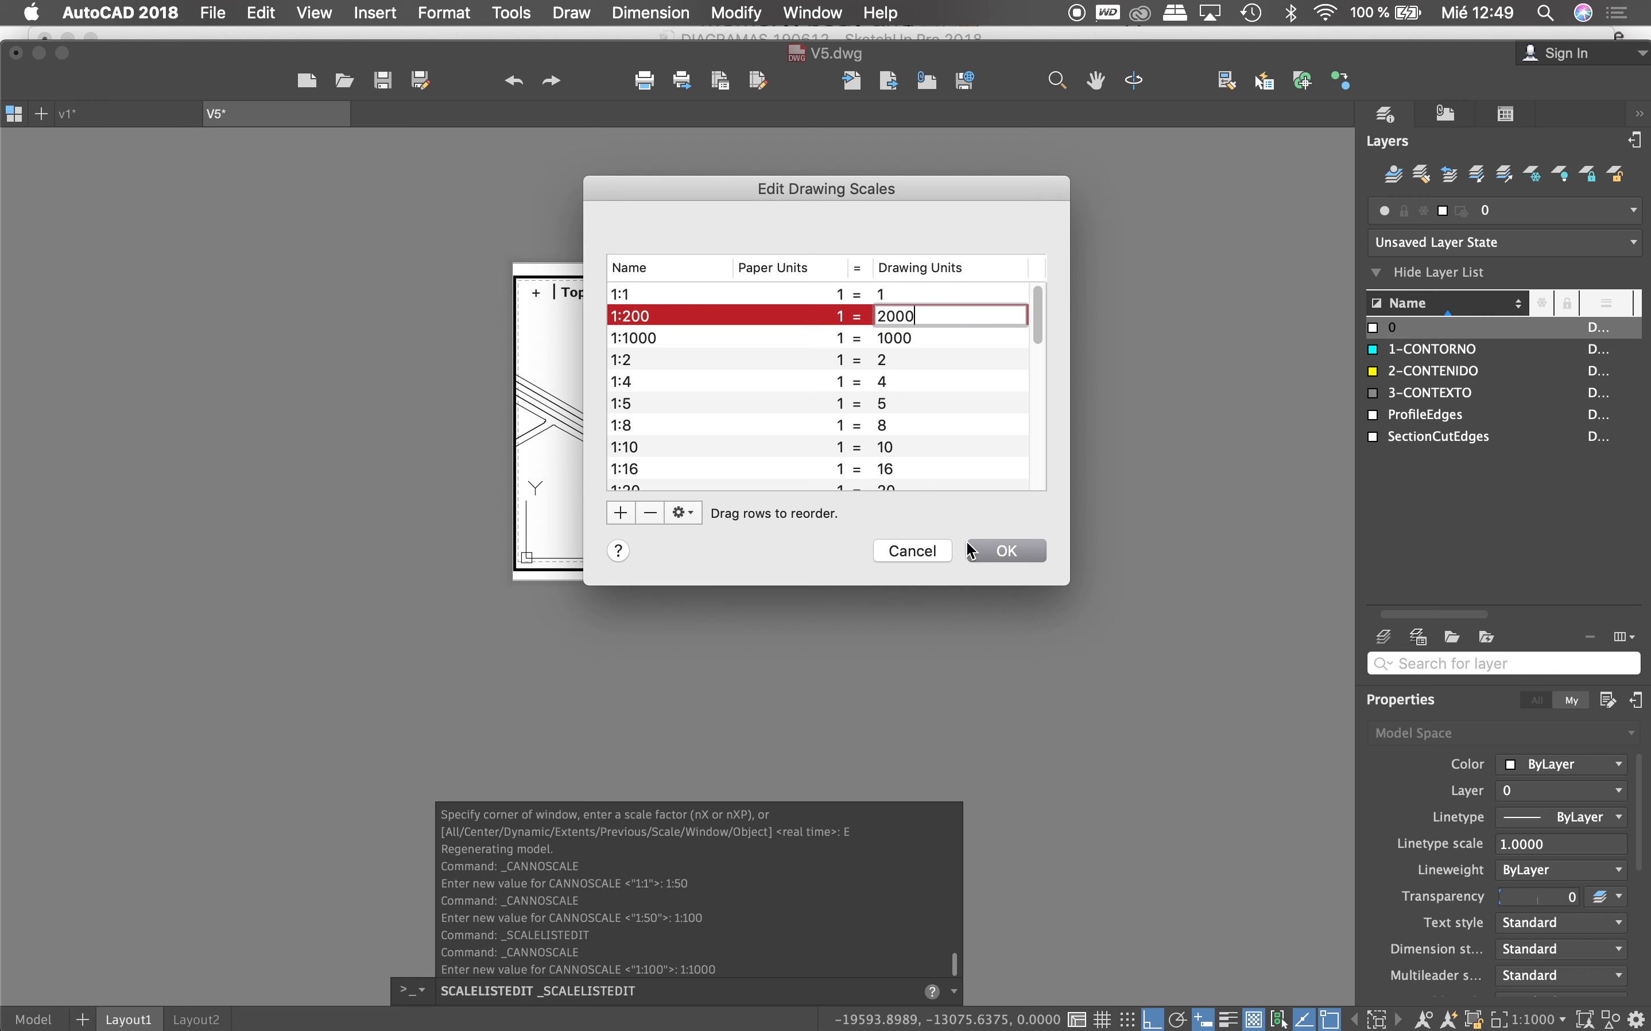
left_click(1010, 555)
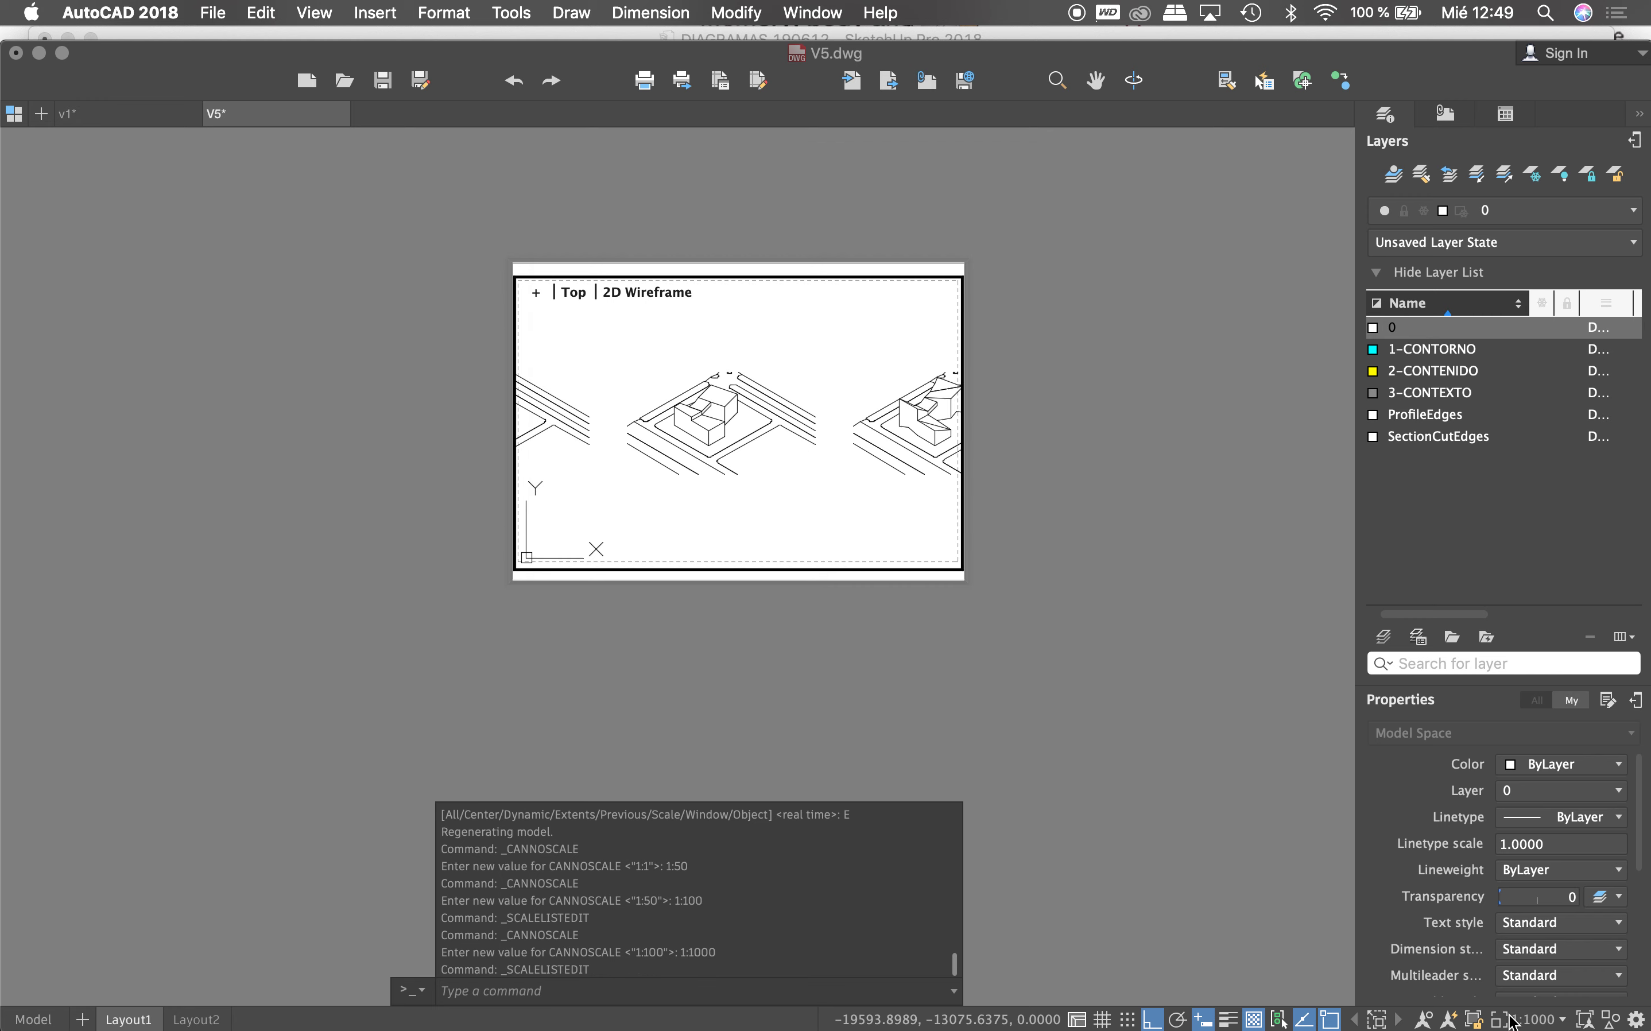
left_click(1512, 1021)
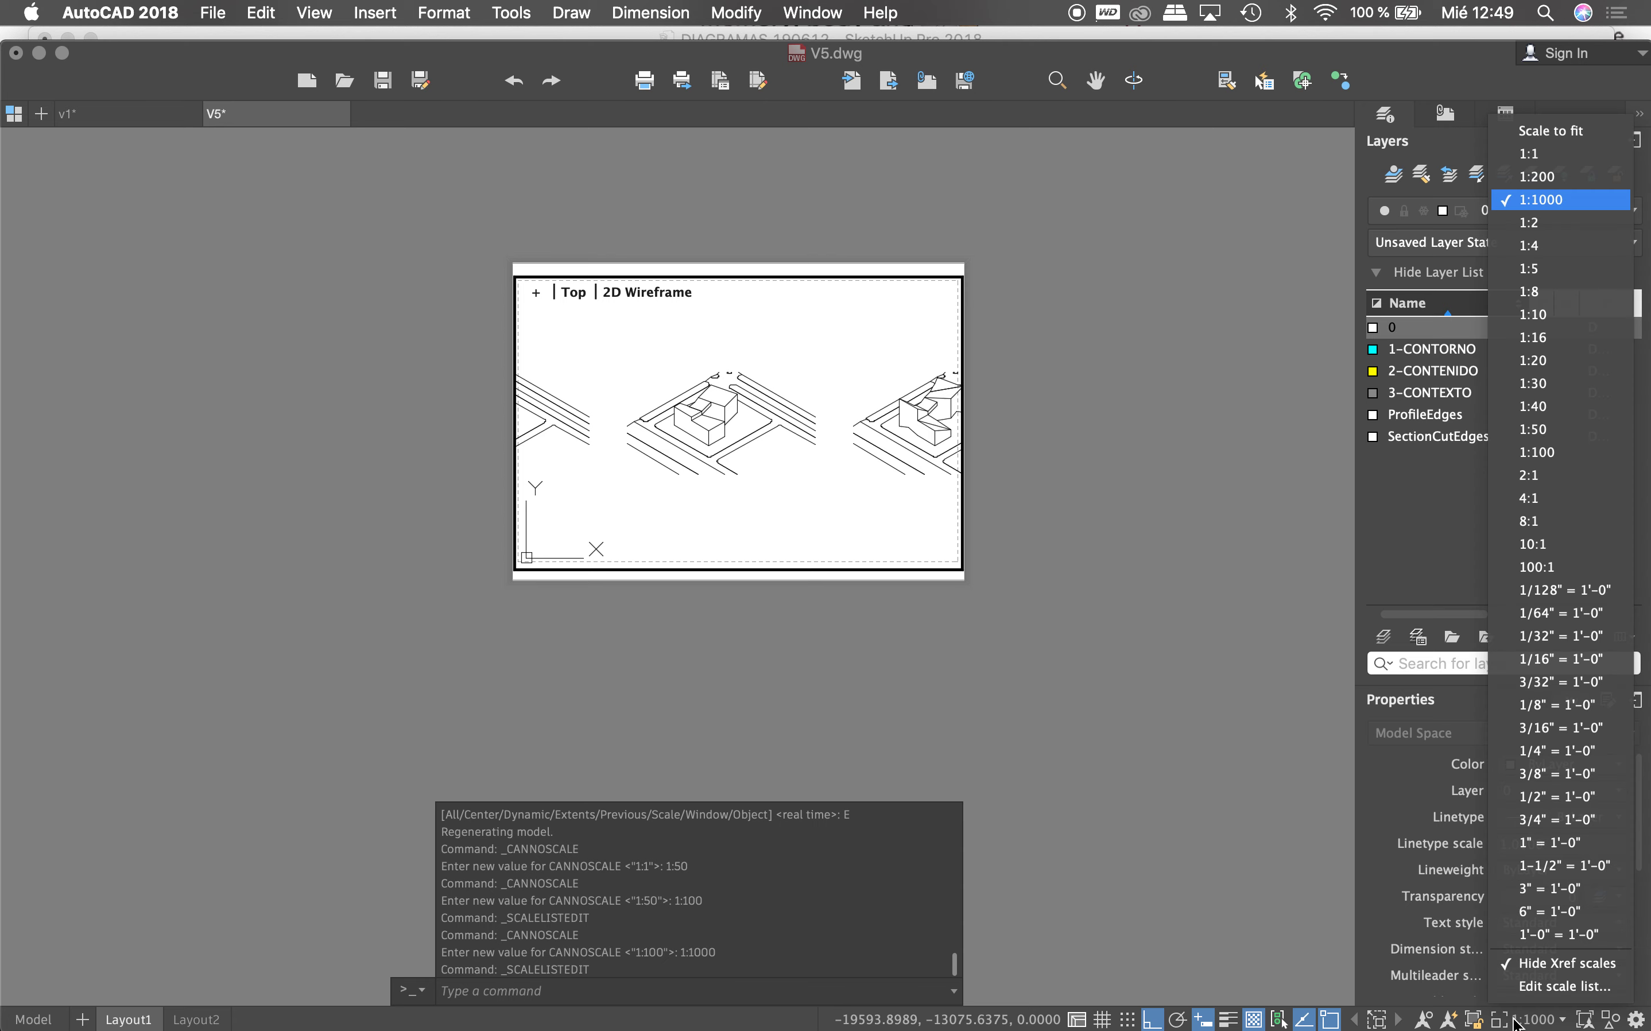
left_click(1549, 177)
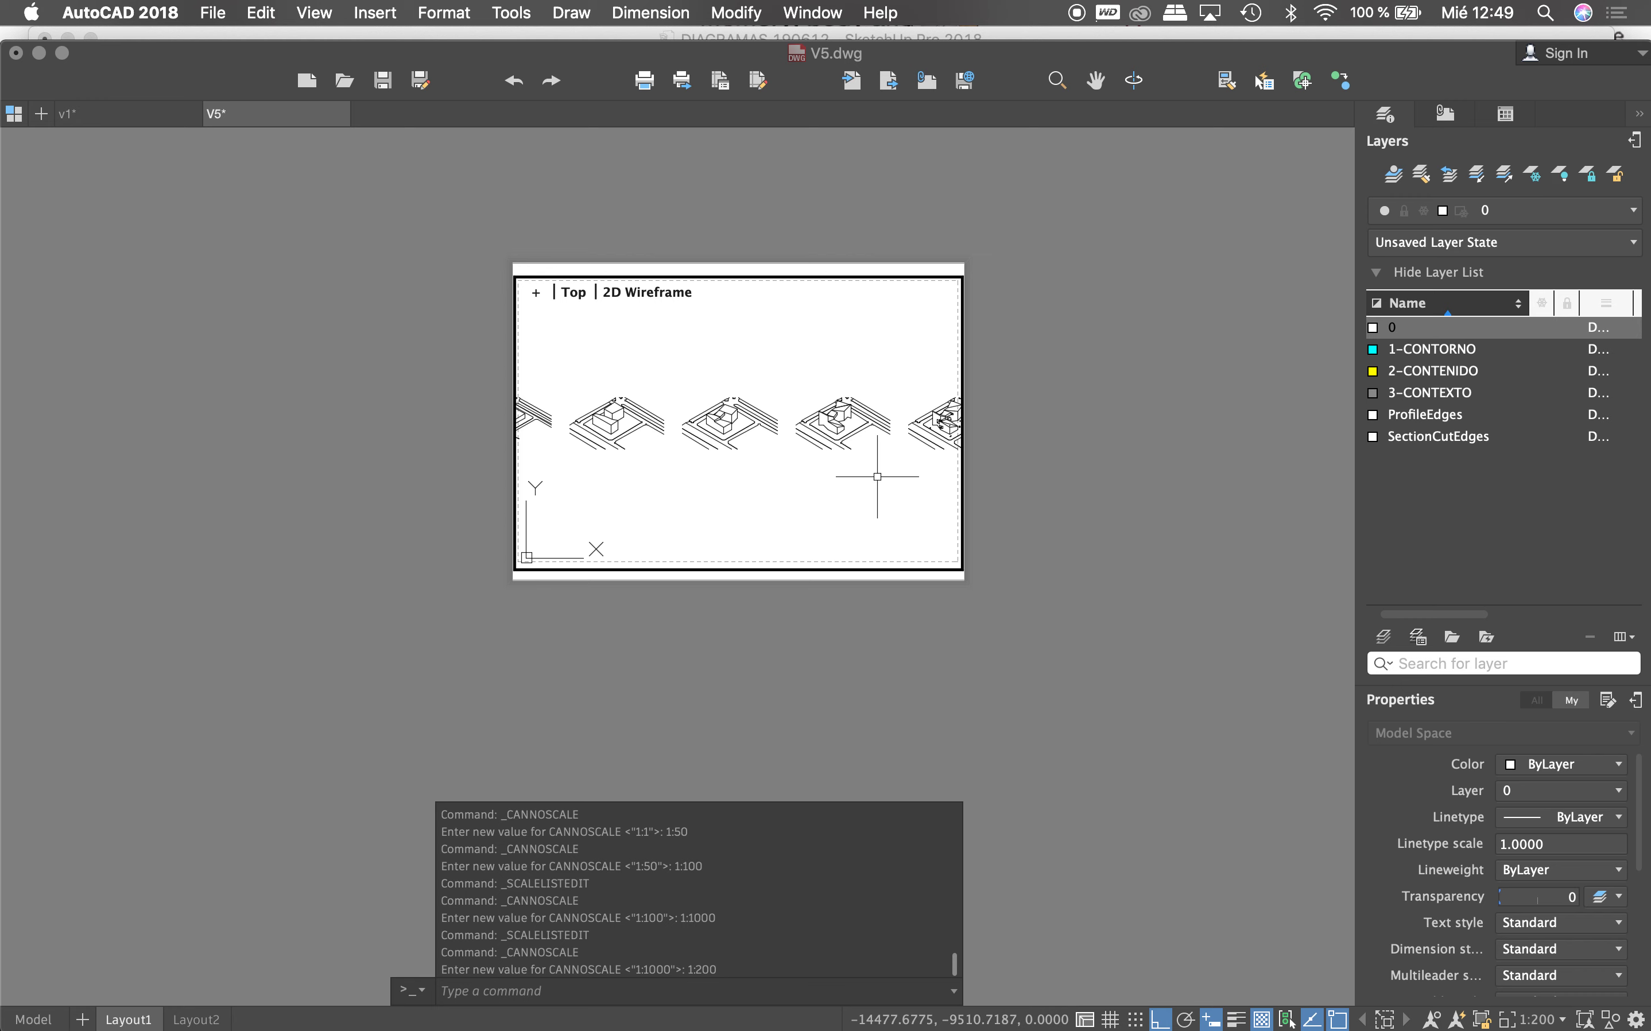
Step: Add a 1:2500 scale, set the viewport to 1:2500, and return to paper space
left_click(1531, 1021)
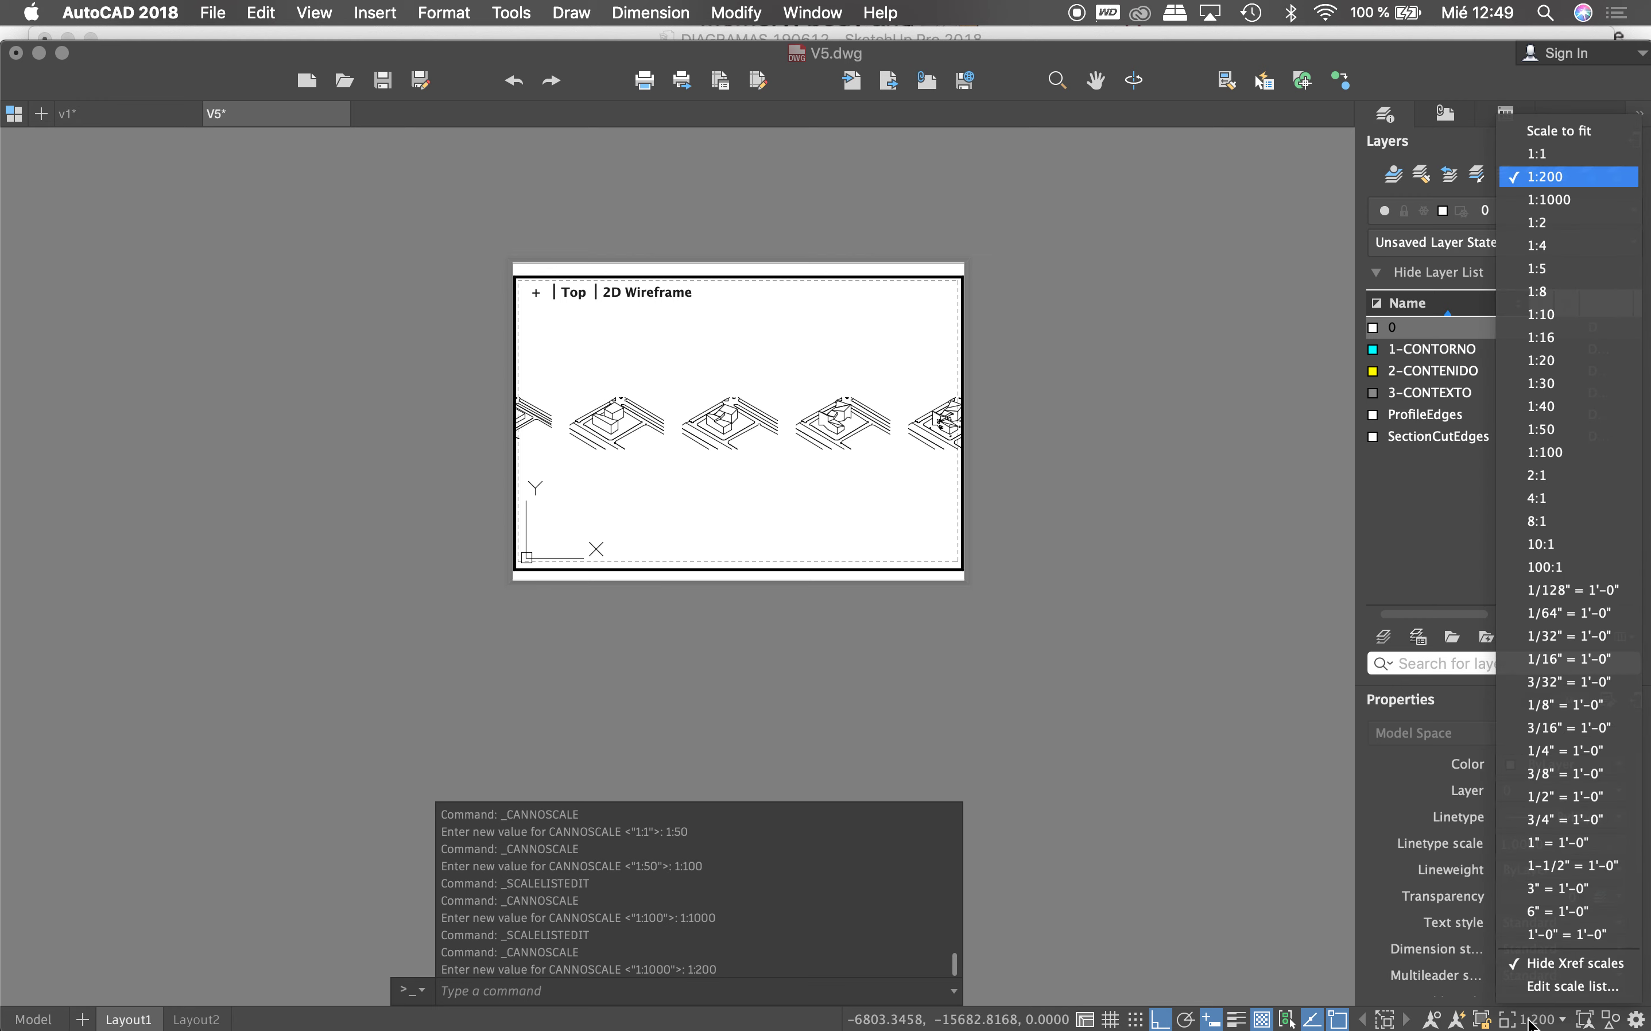
left_click(1555, 996)
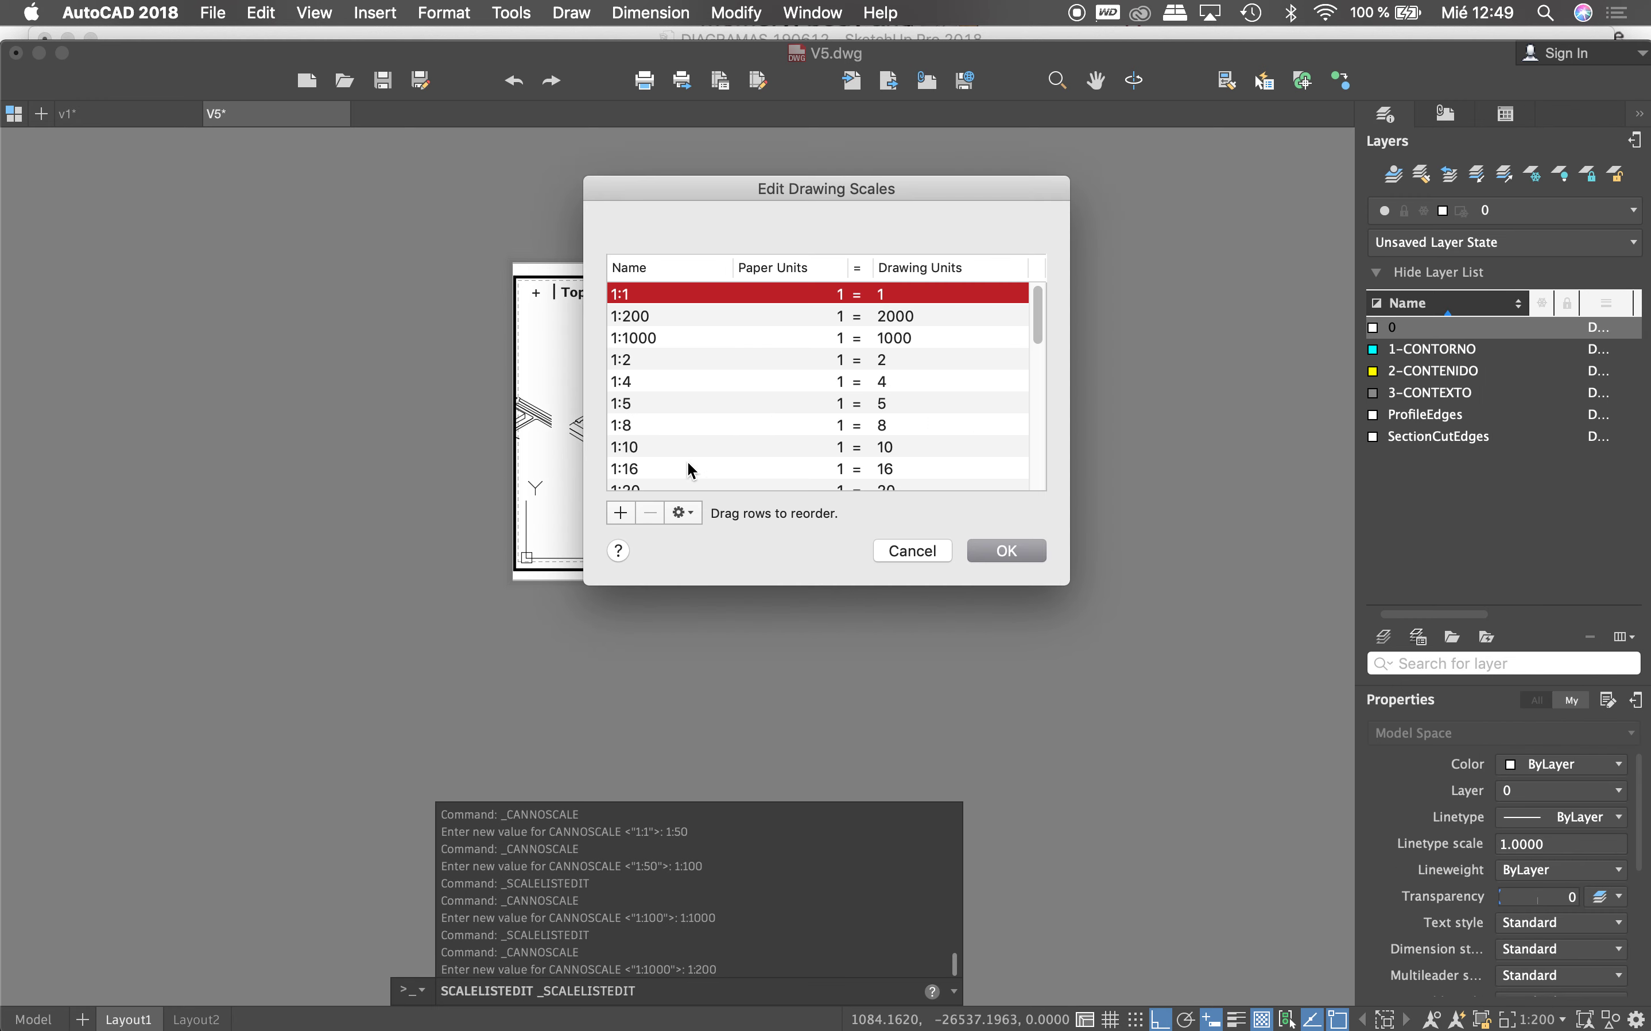
left_click(619, 513)
type("1:25")
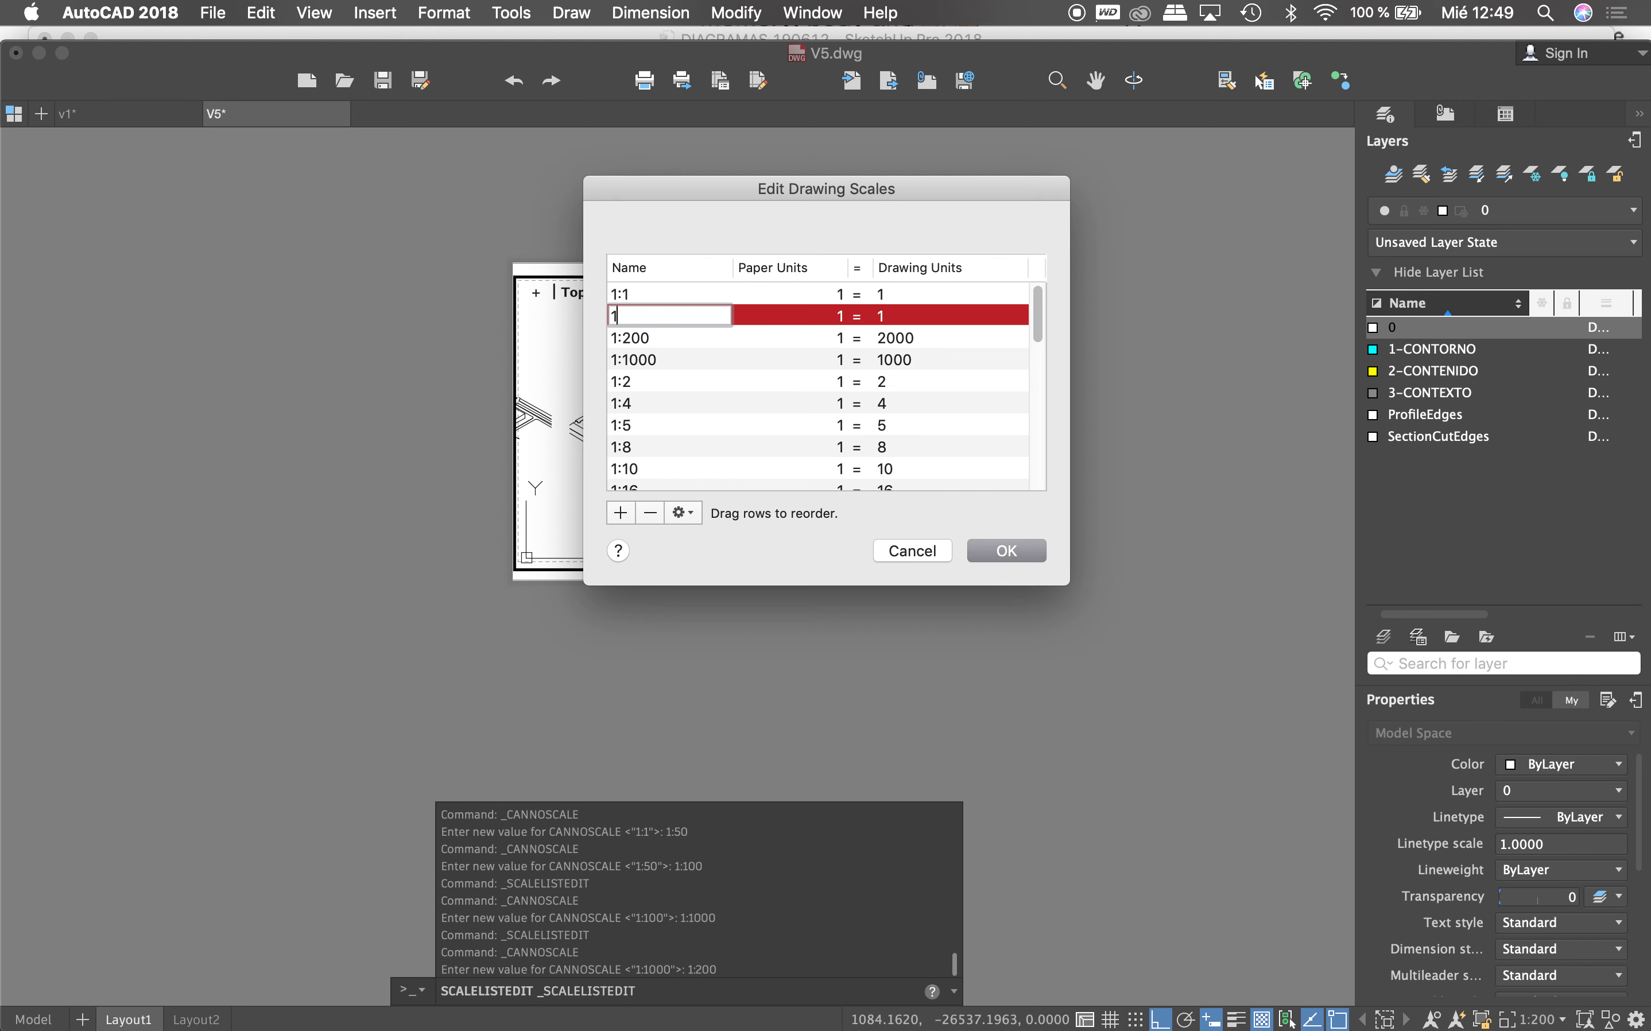
type("0")
key("Tab")
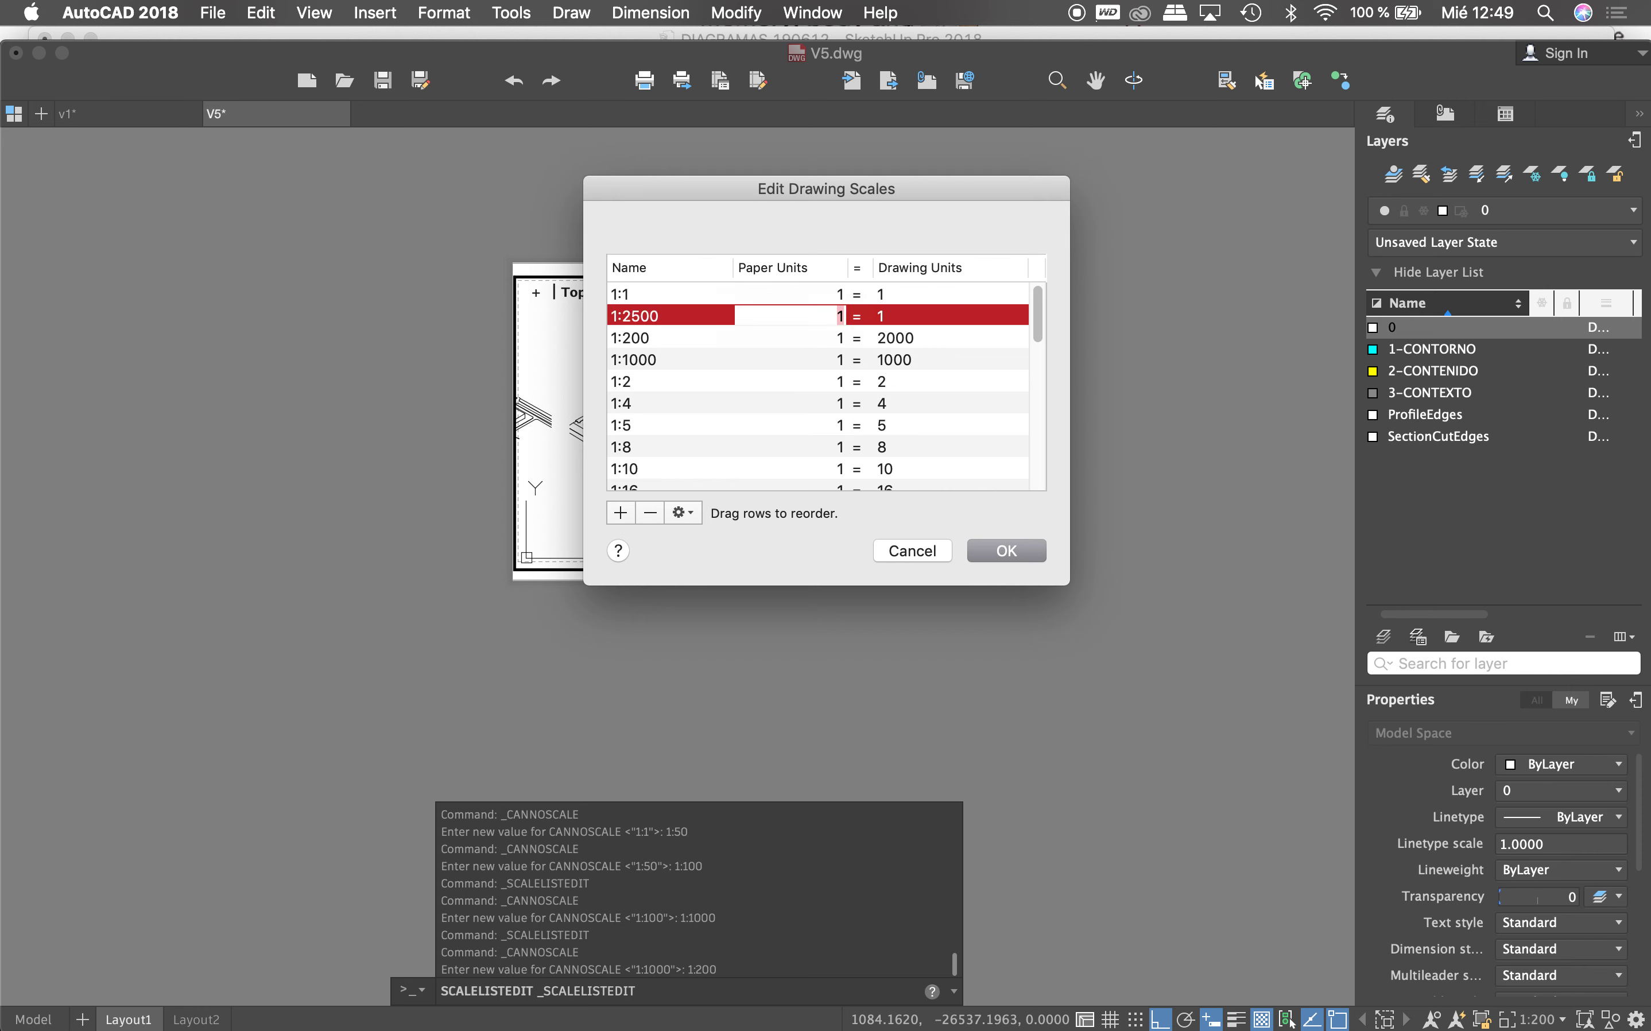
key("Tab")
type("2500")
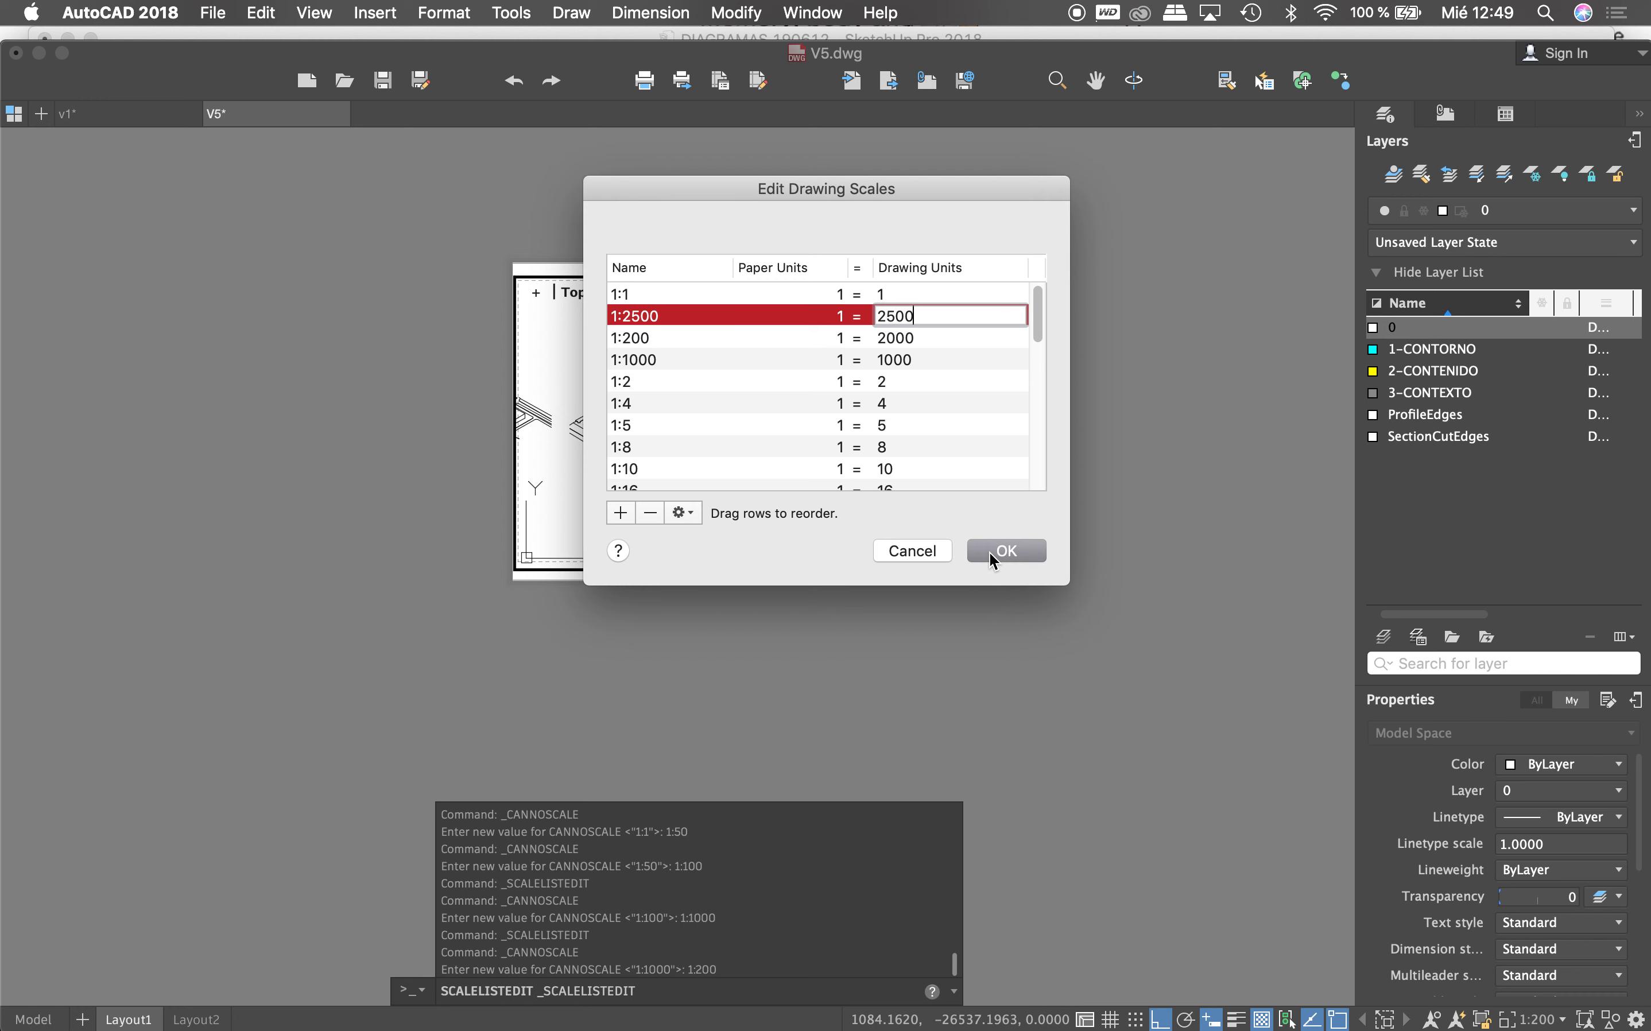
left_click(994, 555)
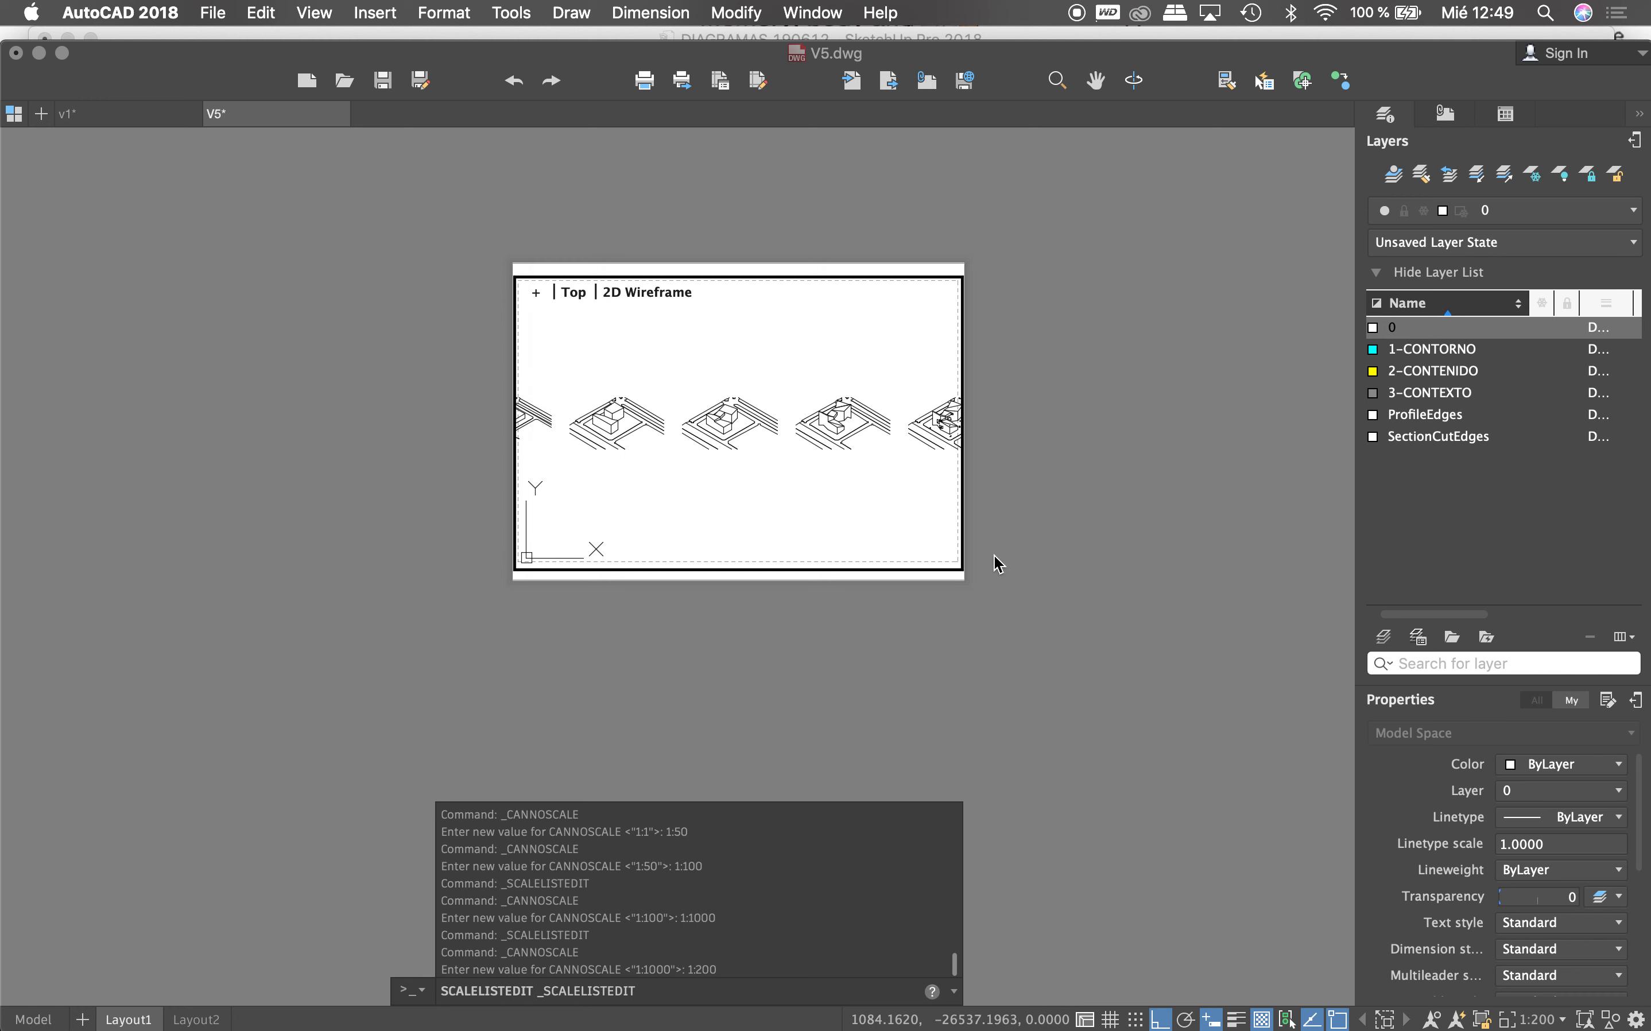
left_click(1528, 1023)
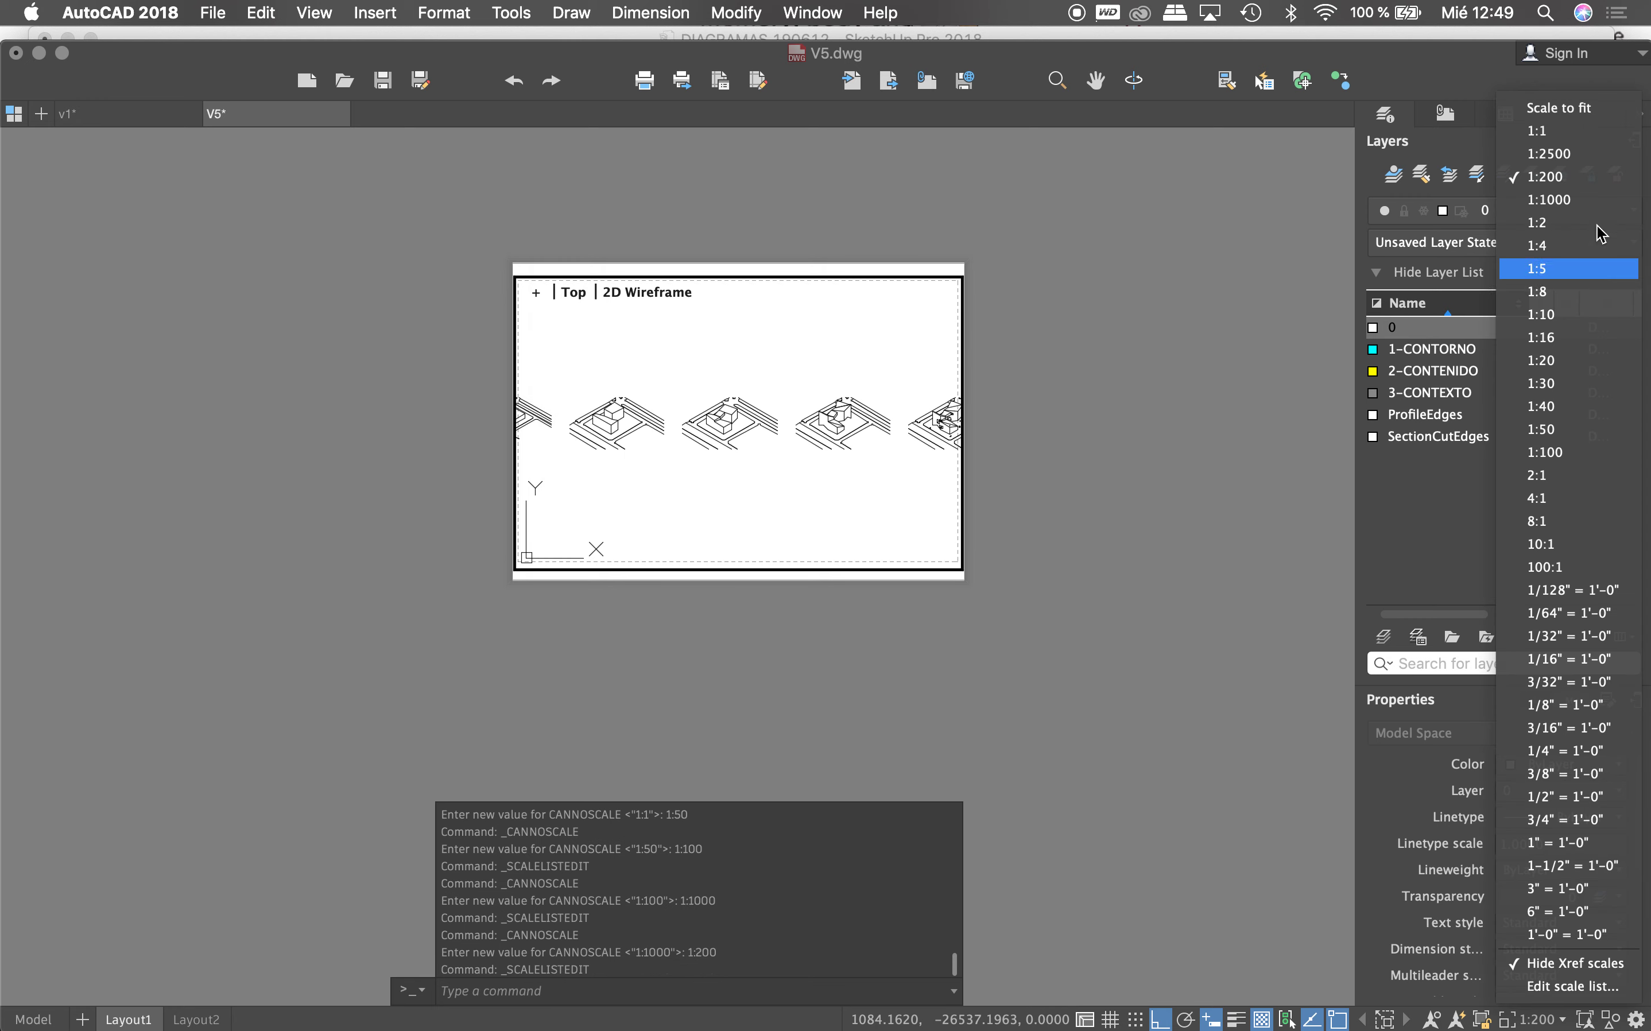
left_click(1594, 164)
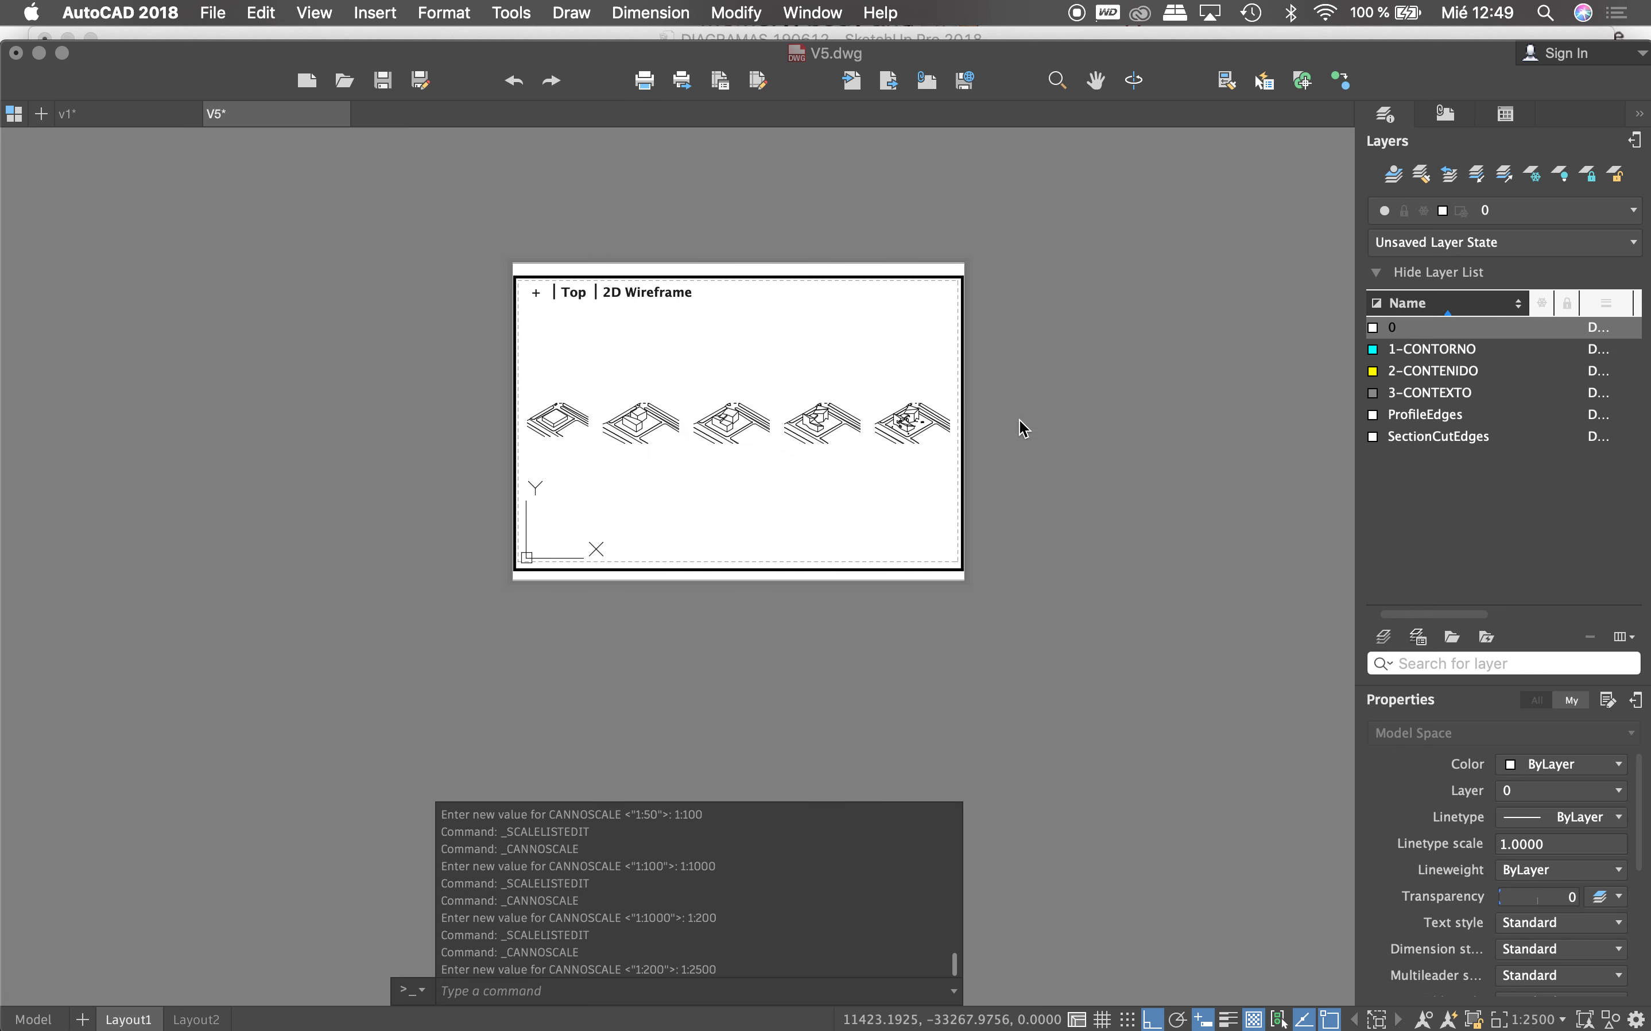
double_click(1016, 471)
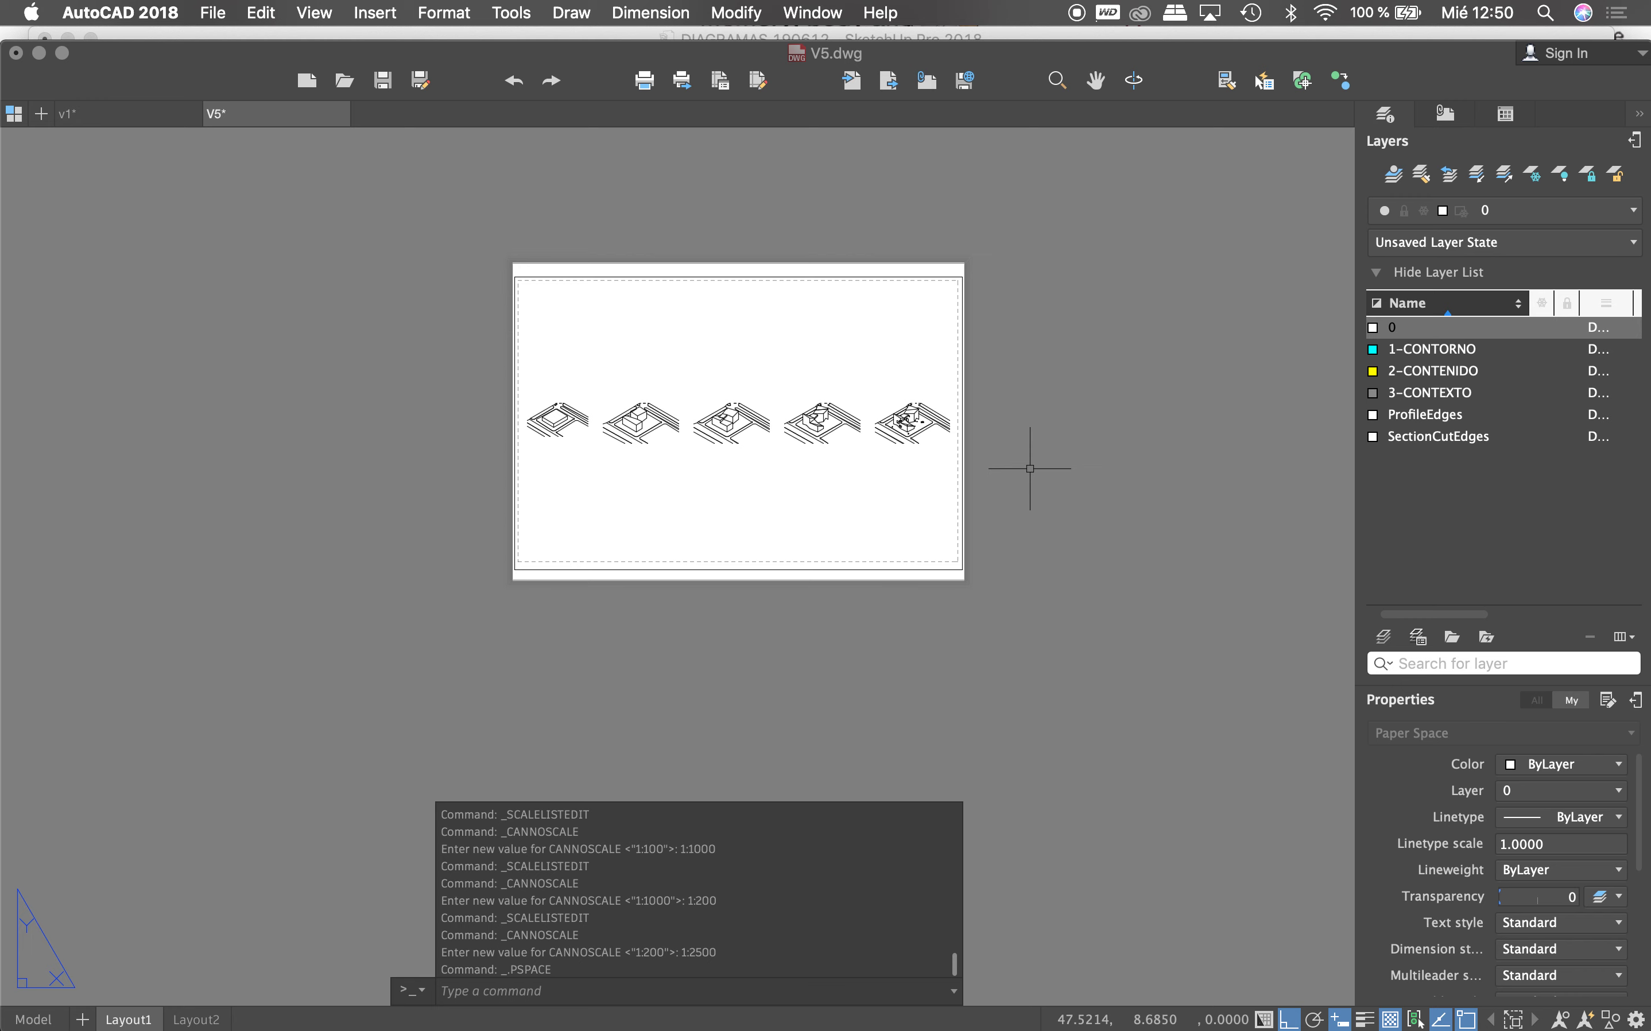
Step: Preview the Layout1 plot as an ISO A3 PDF showing all five diagrams
scroll(841, 461, "up", 3)
scroll(841, 416, "up", 3)
scroll(821, 327, "up", 2)
scroll(821, 319, "down", 4)
scroll(929, 444, "down", 2)
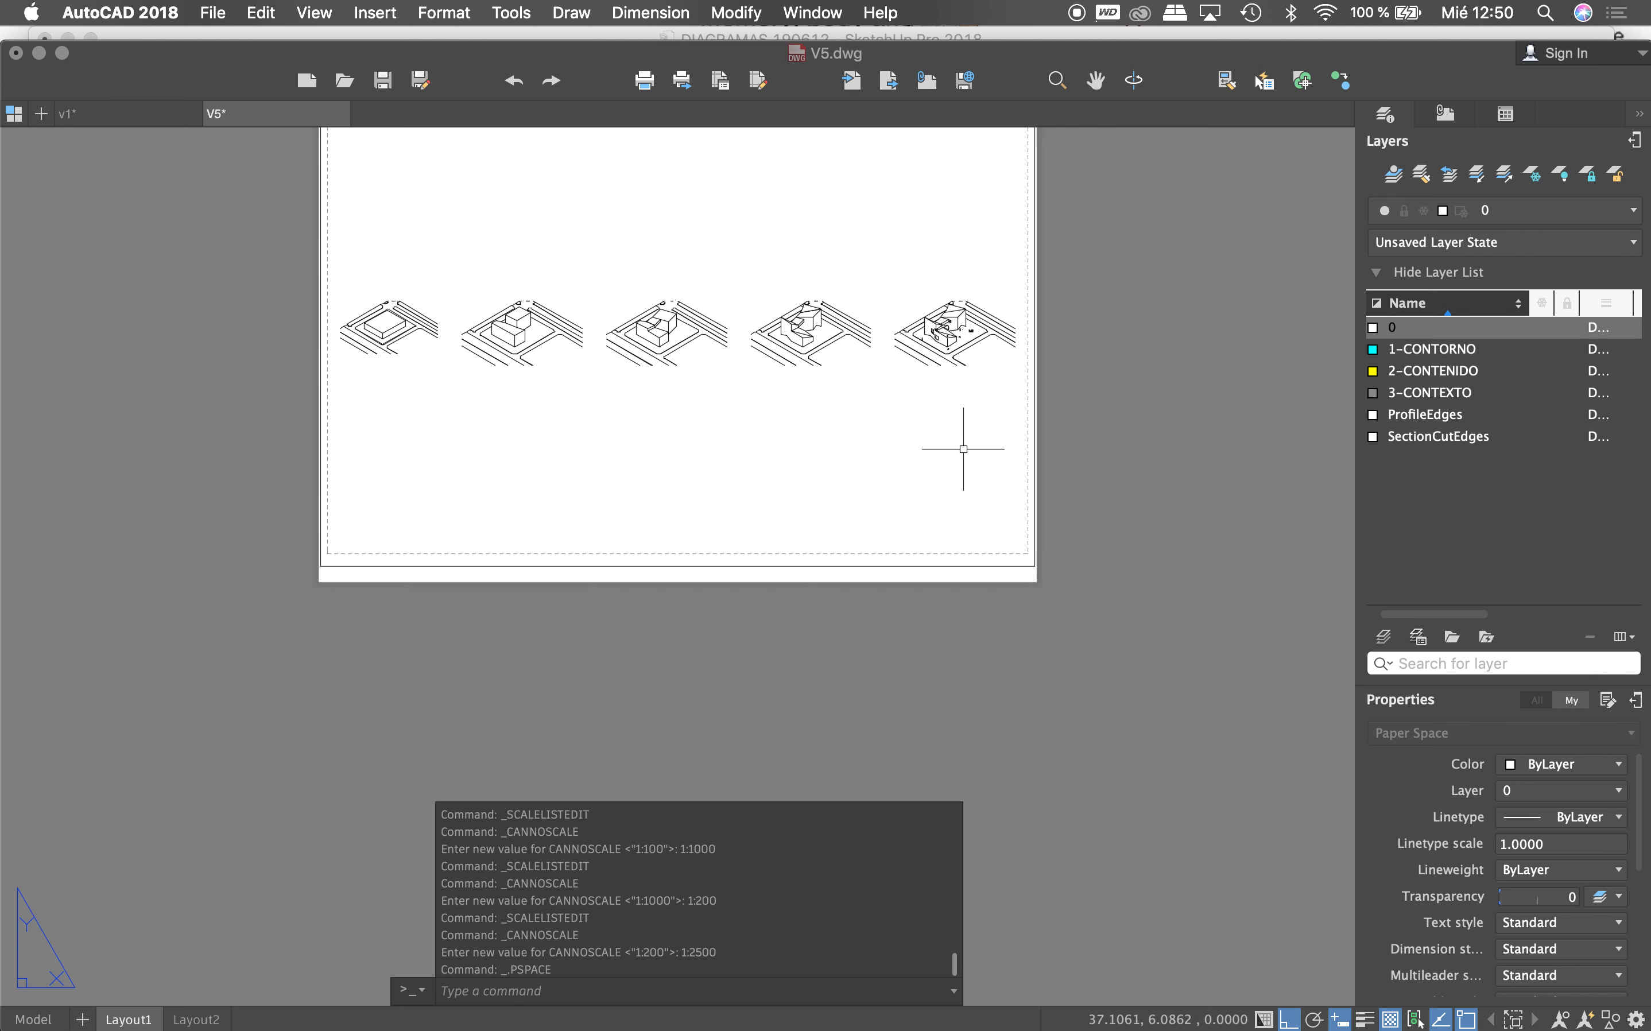
key("super+p")
left_click(496, 797)
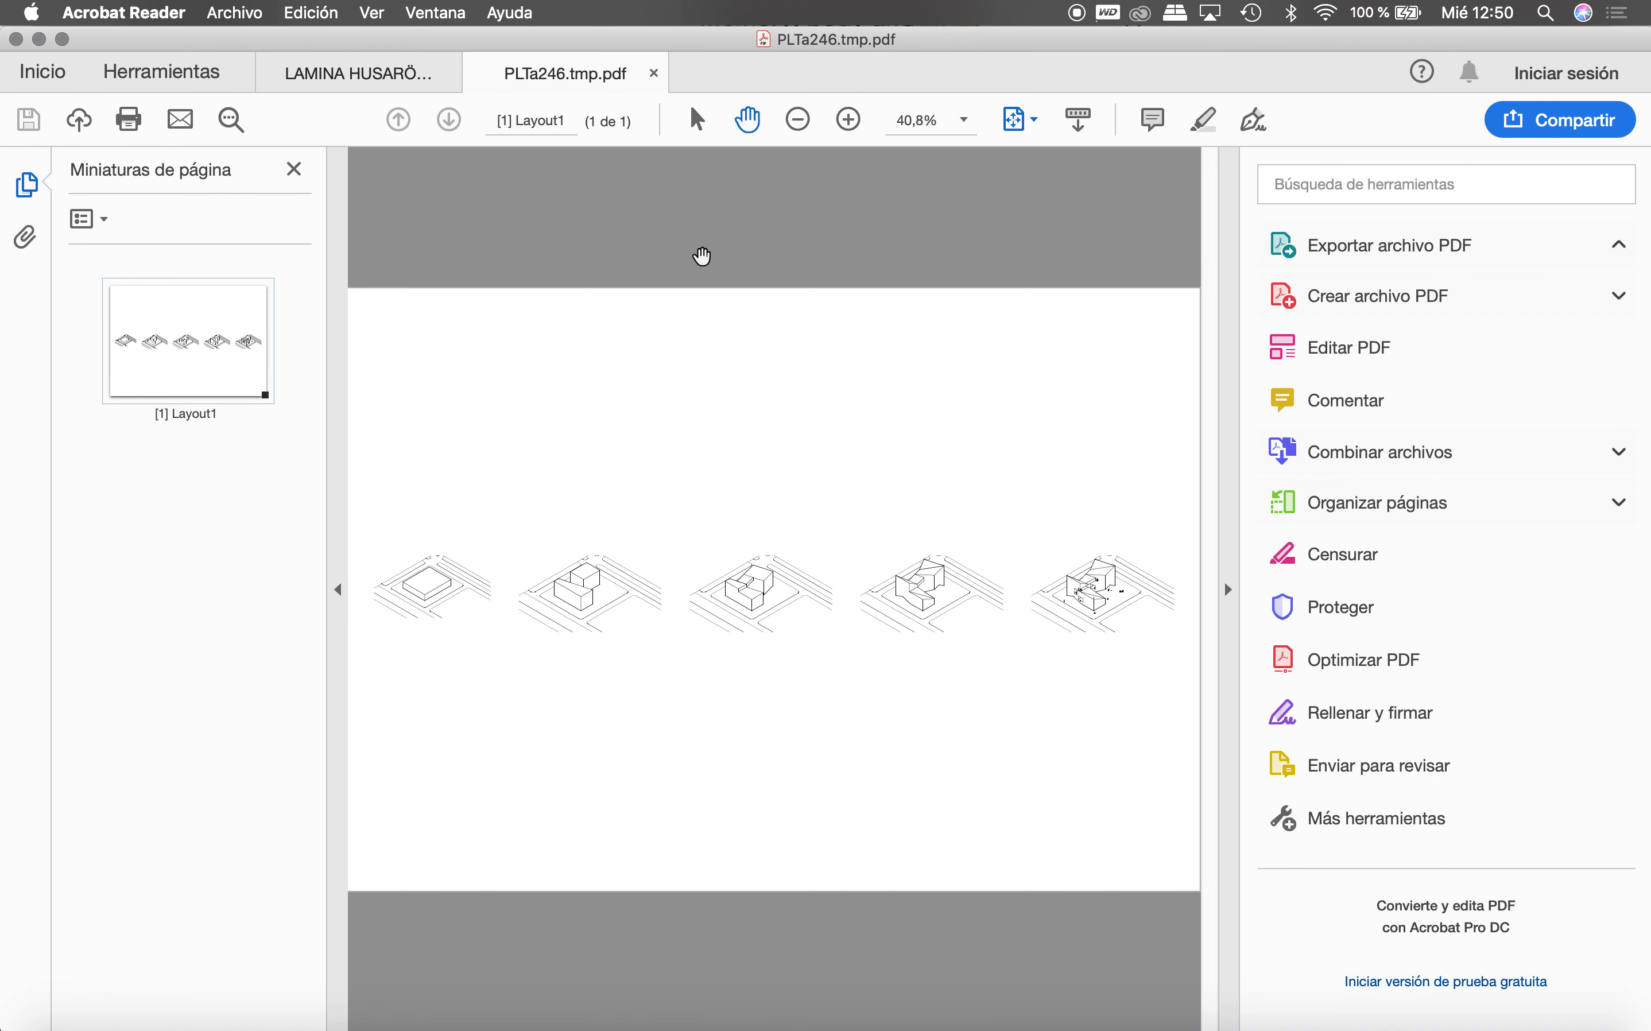
Step: Zoom the plotted PDF to 300% and center the two-block building to inspect line weights
left_click(850, 124)
left_click(851, 124)
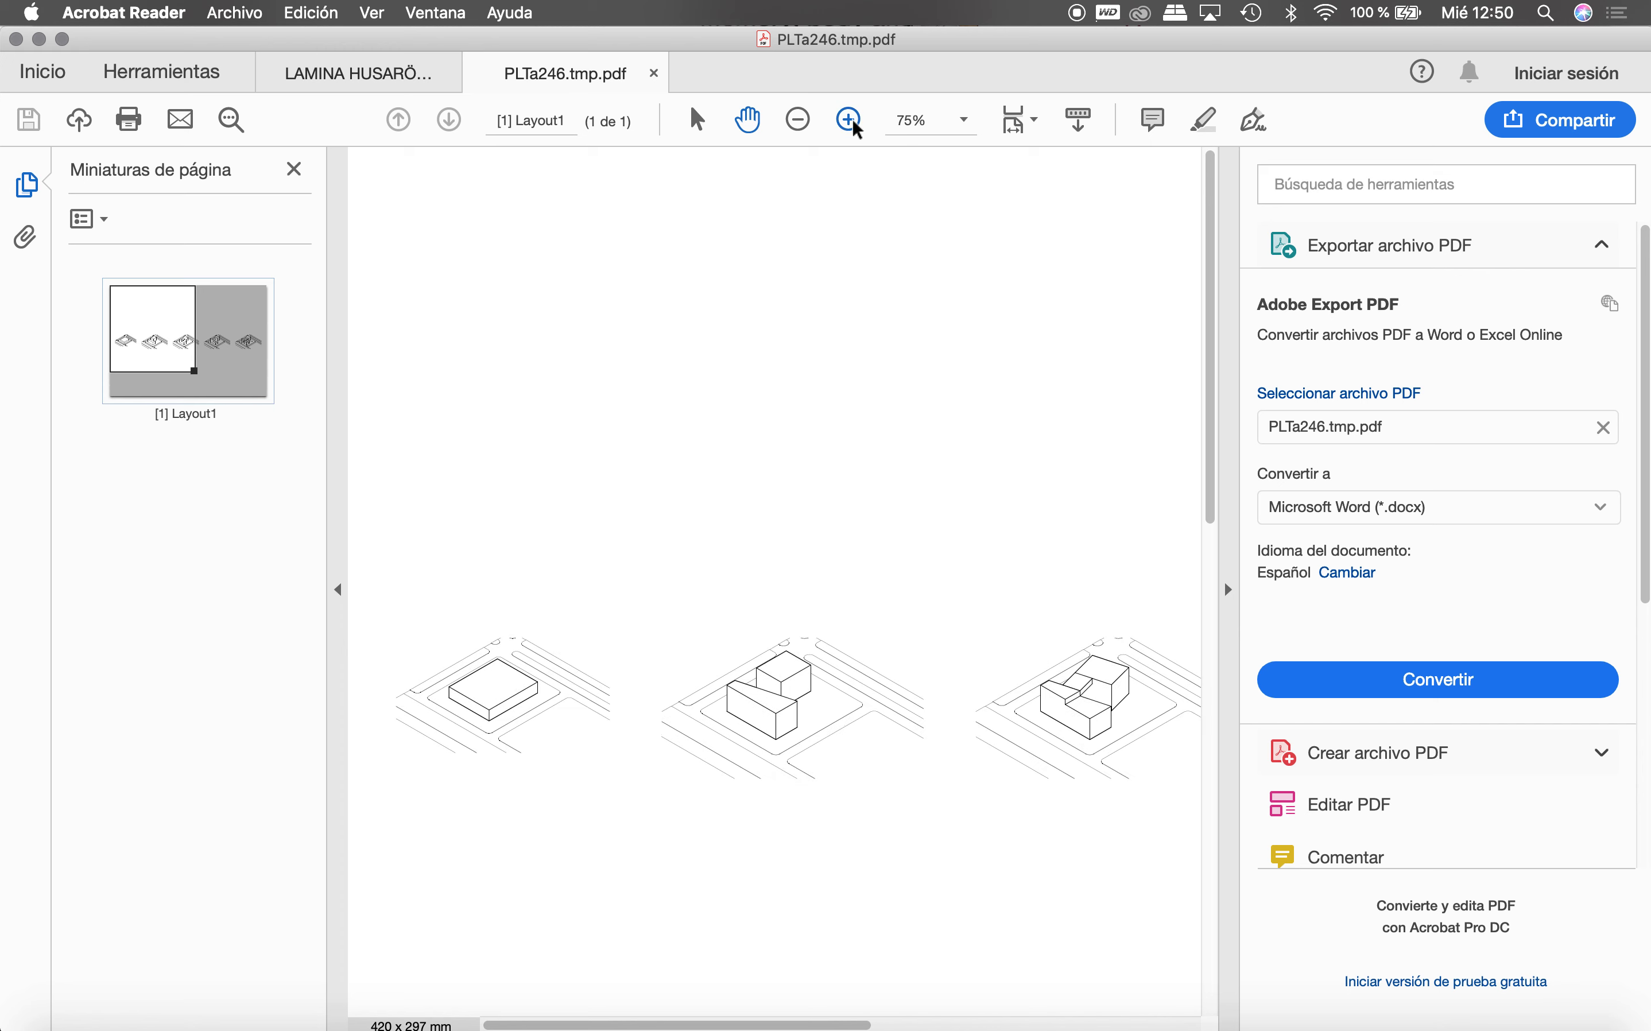
scroll(778, 387, "down", 2)
scroll(689, 267, "down", 5)
scroll(689, 268, "right", 3)
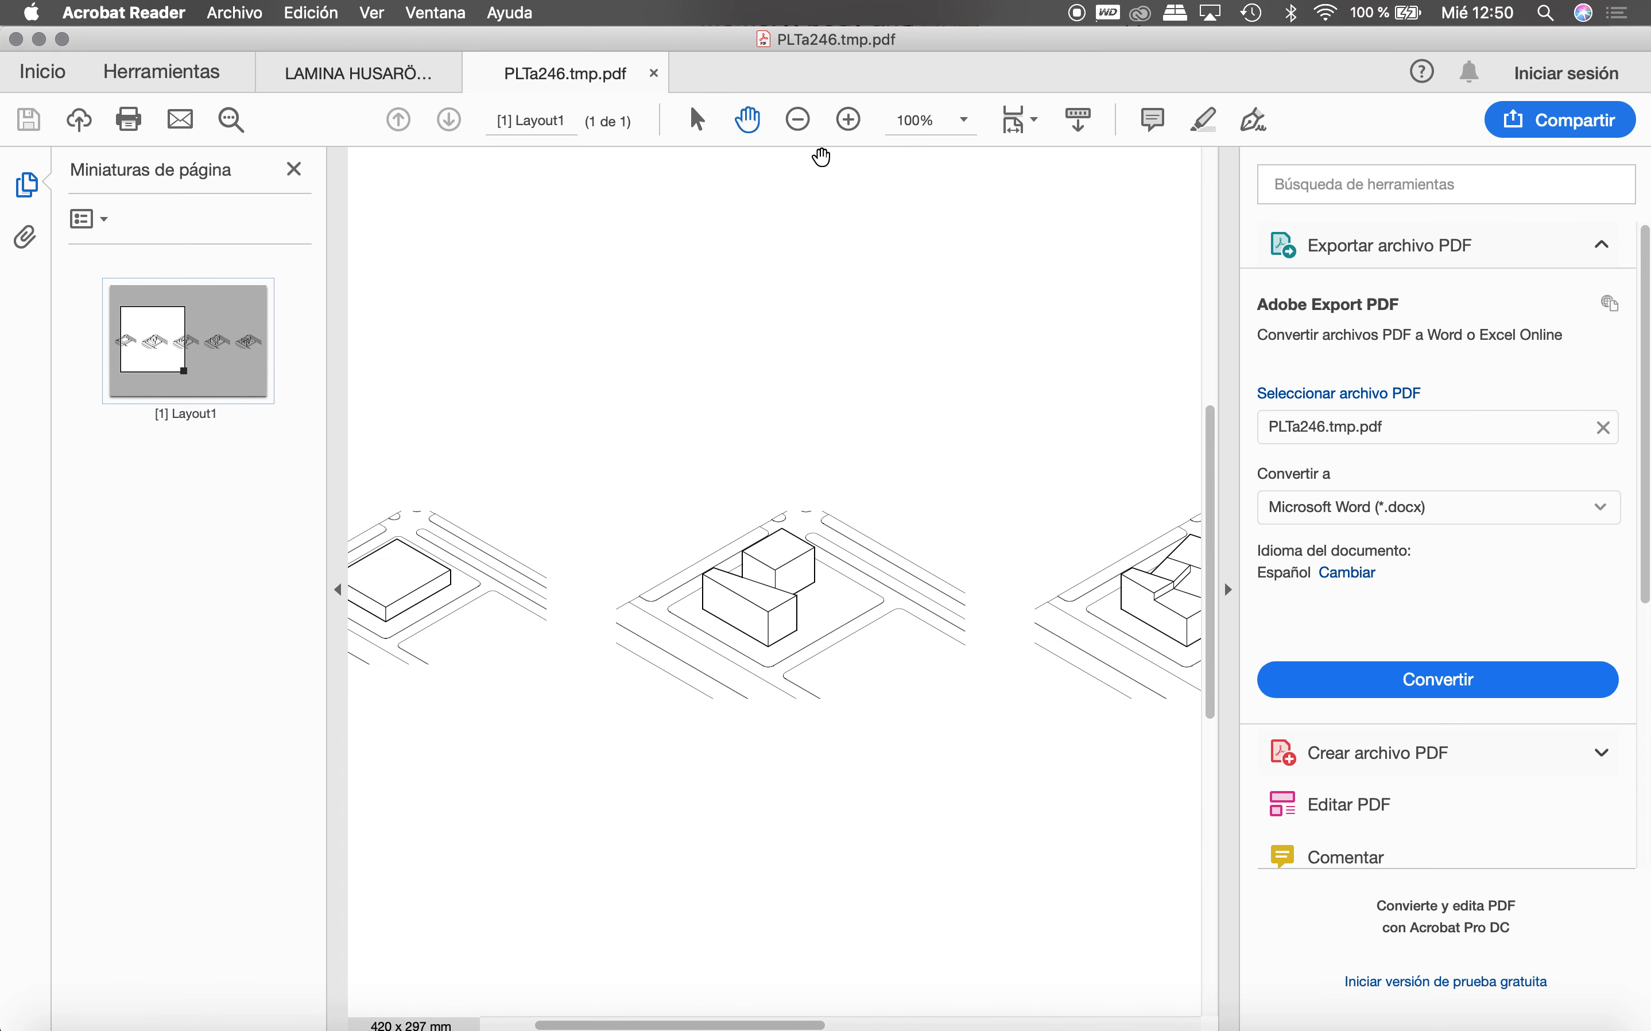
left_click(851, 120)
left_click(850, 120)
scroll(741, 387, "down", 4)
scroll(741, 387, "right", 2)
left_click(849, 120)
left_click(849, 120)
left_click_drag(970, 571, 748, 368)
scroll(743, 459, "right", 2)
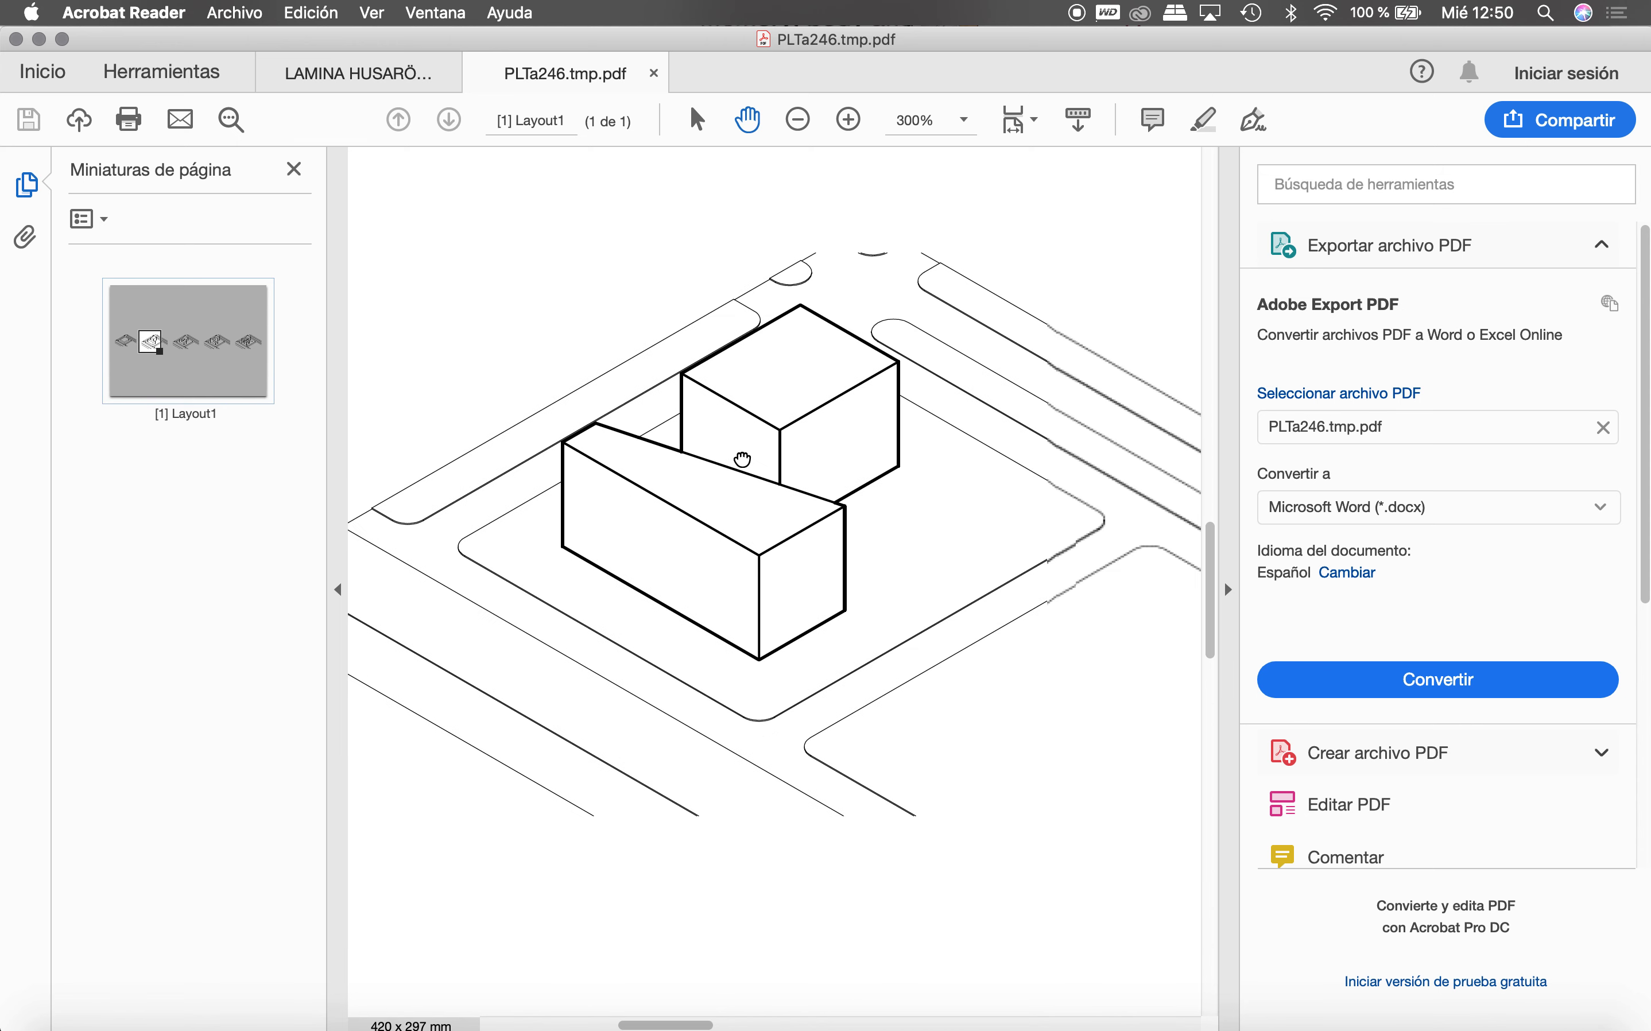
scroll(742, 459, "right", 1)
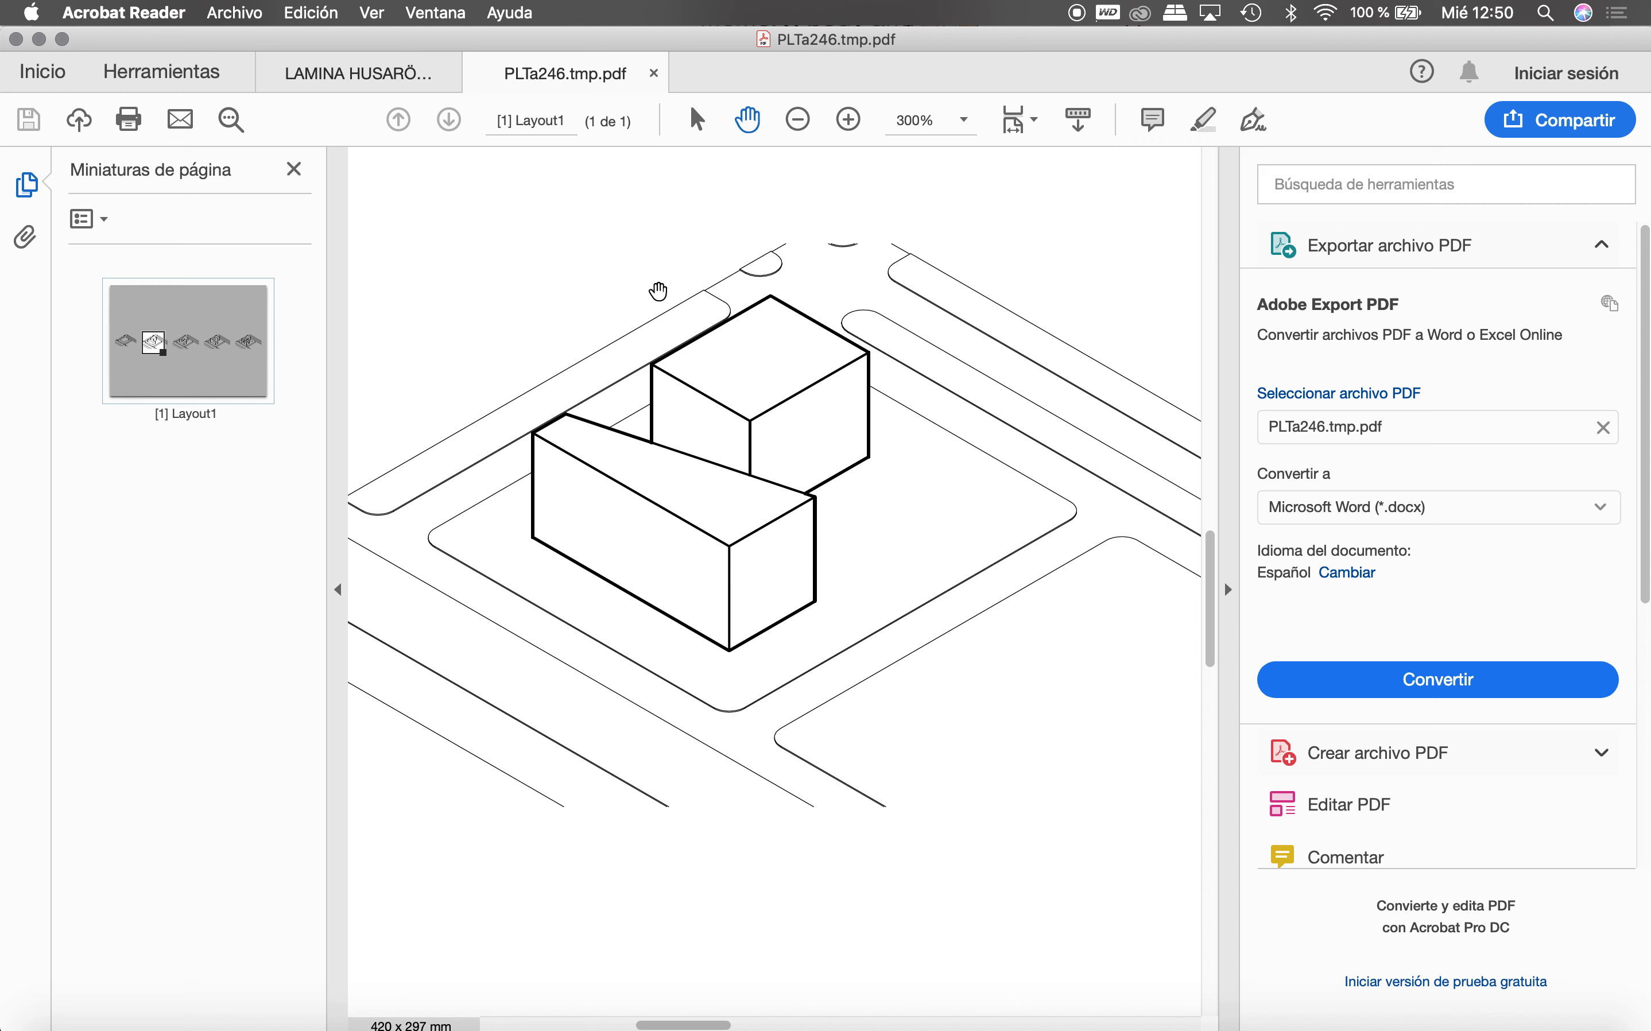
Step: Close the preview PDF, cancel the Plot dialog, and zoom in on the first buildings in model space
left_click(654, 75)
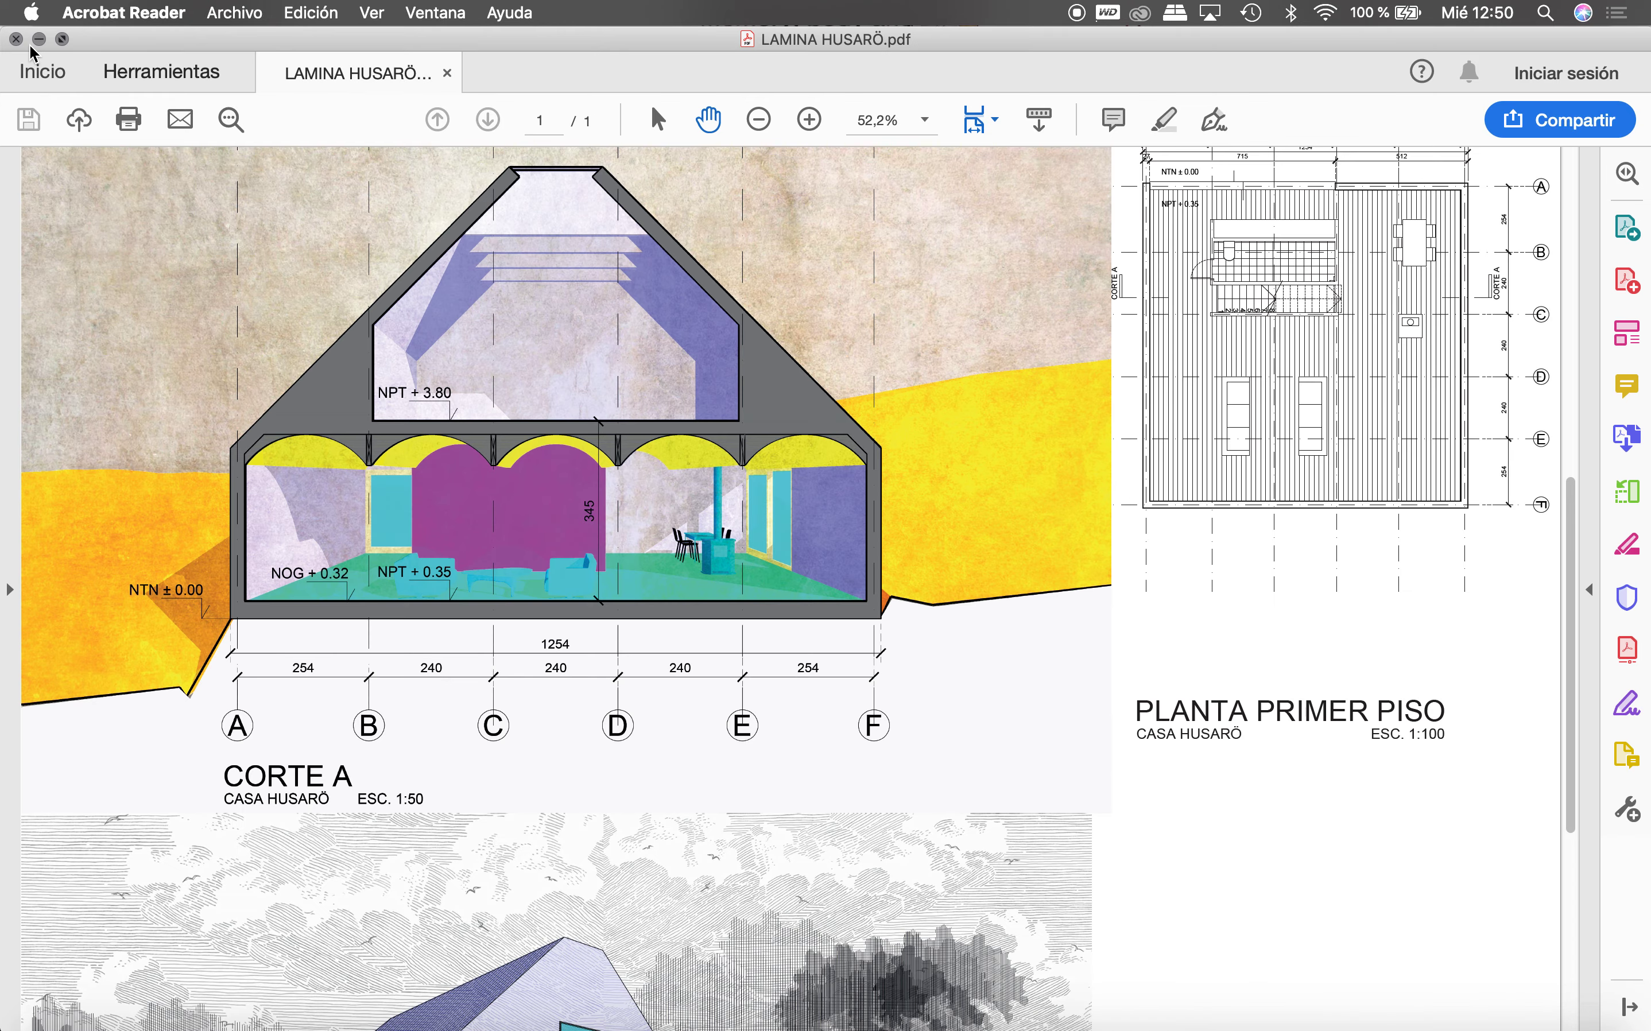
left_click(39, 40)
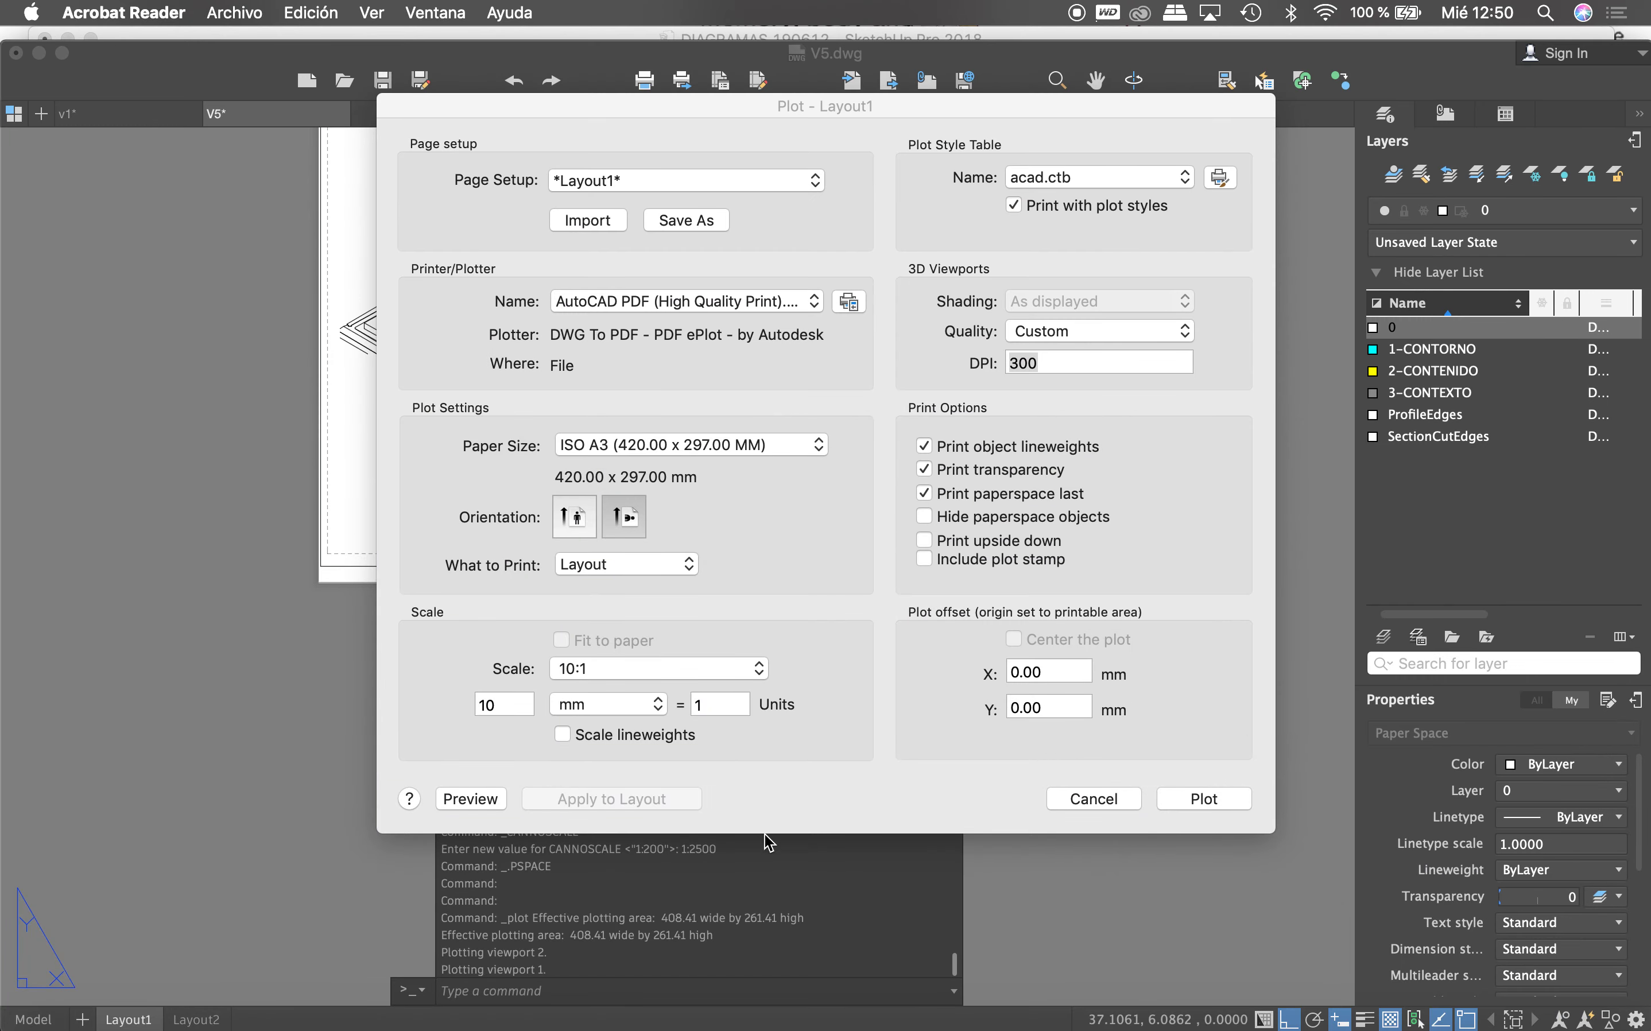
left_click(1085, 809)
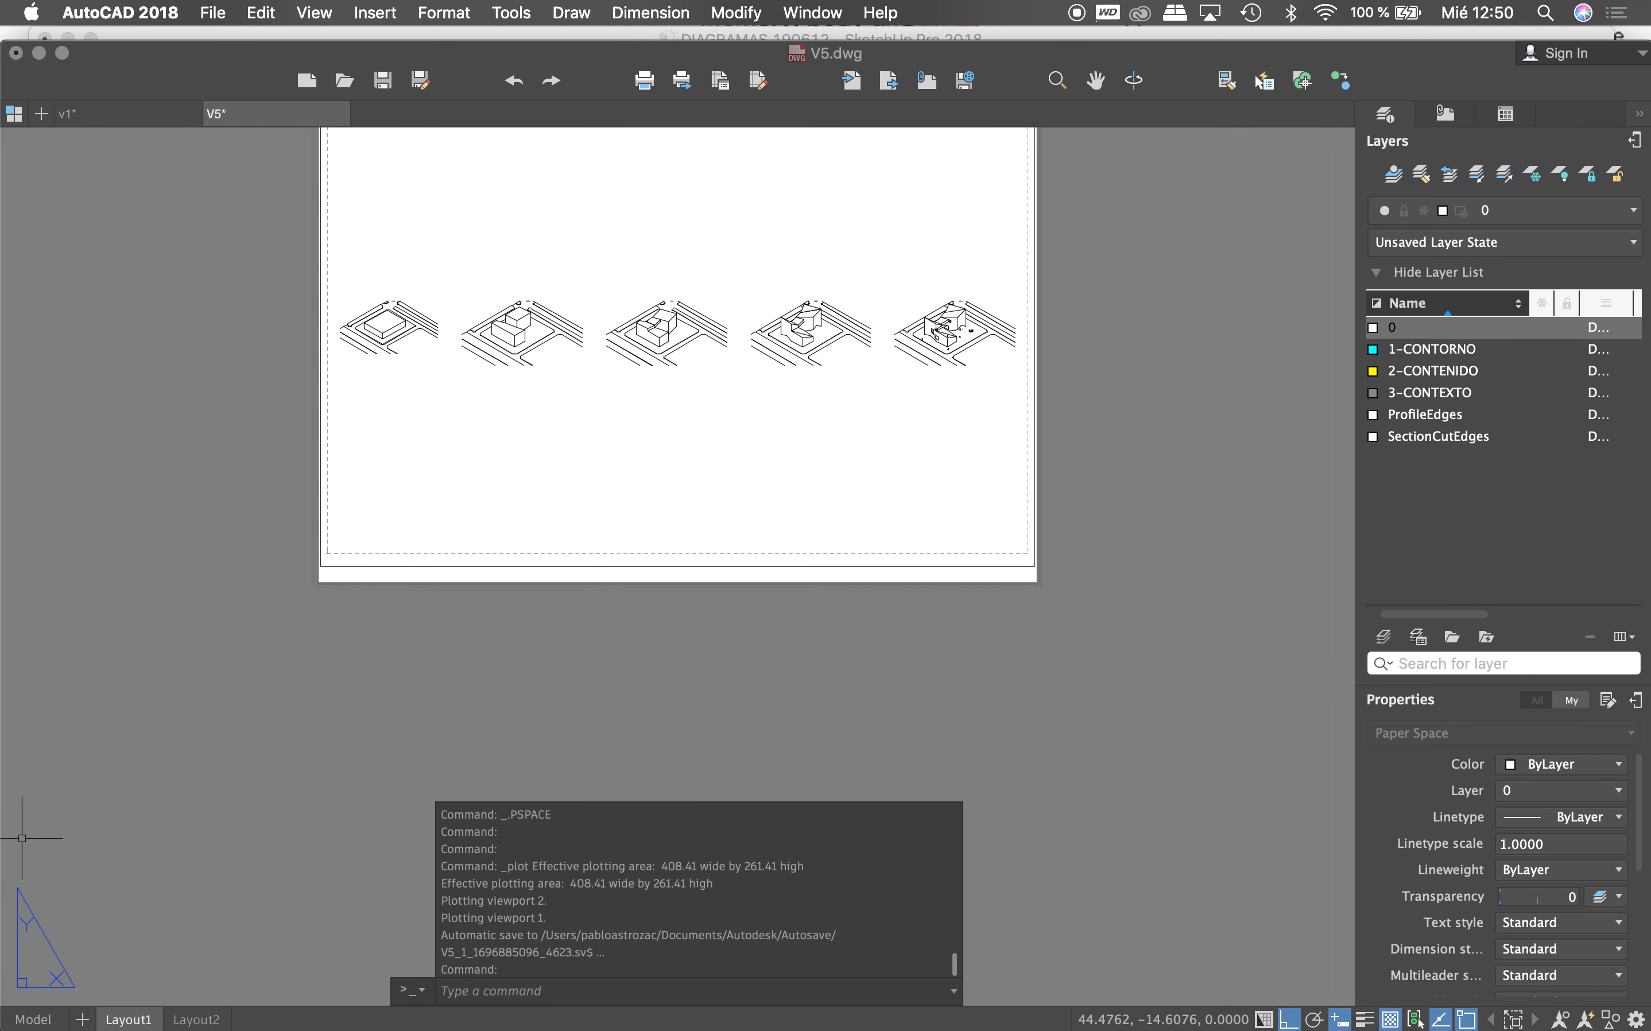
left_click(51, 1020)
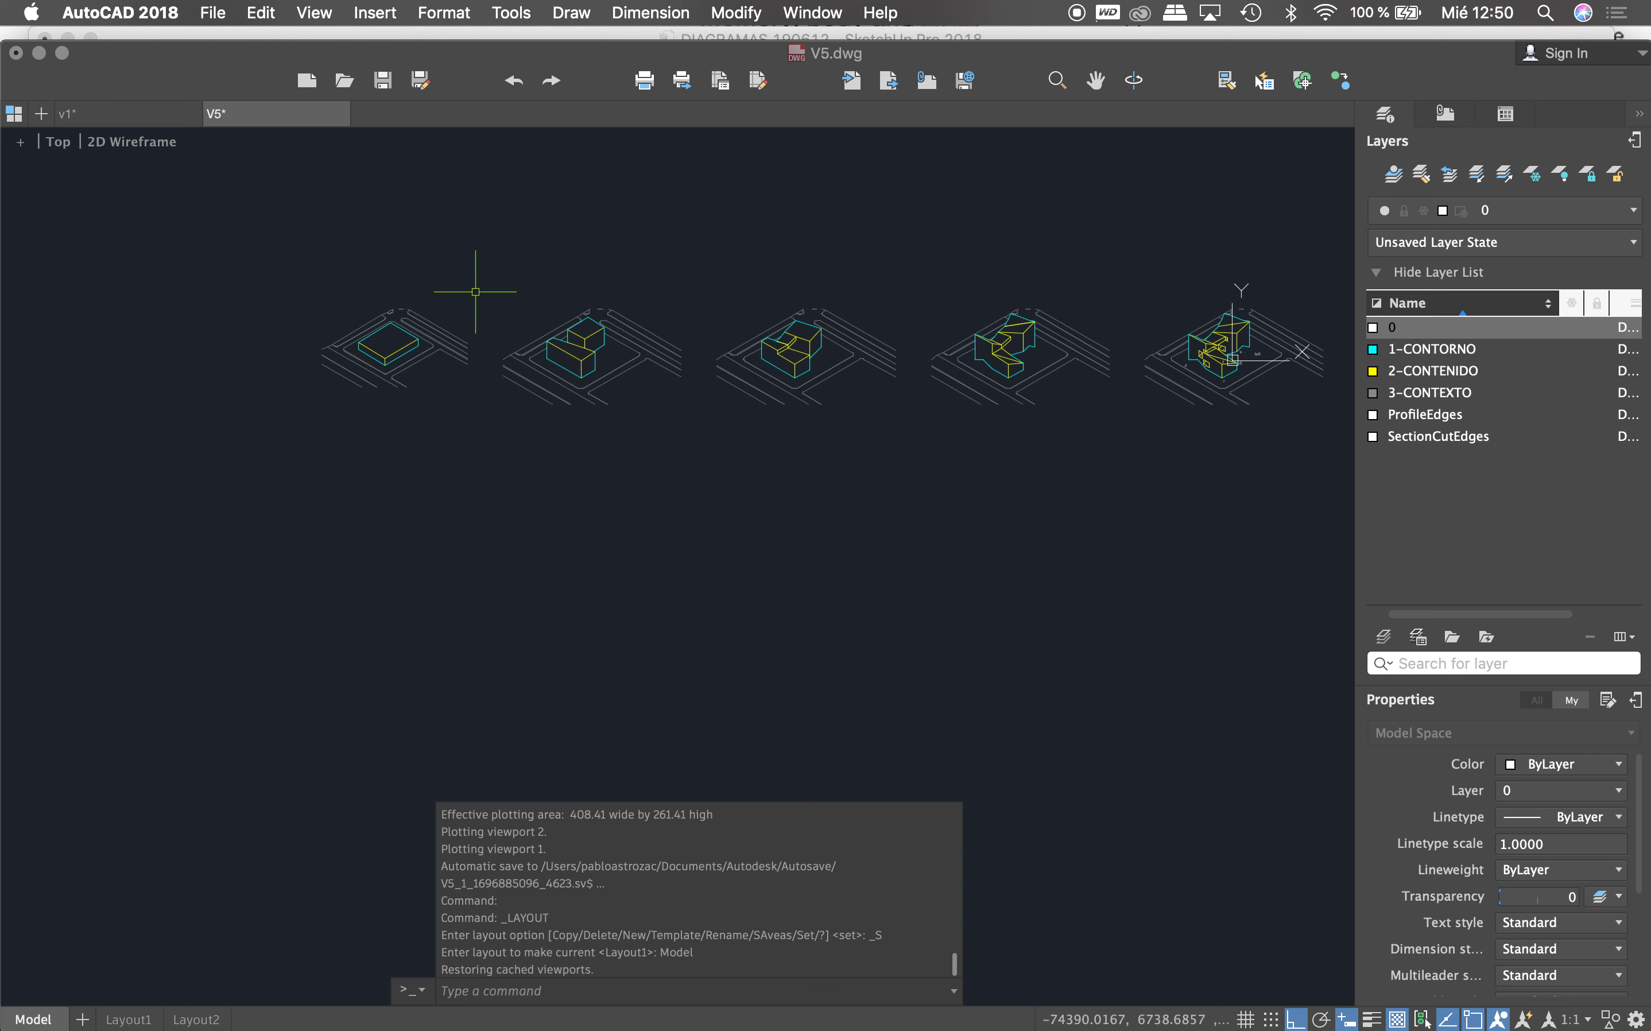
scroll(395, 332, "up", 5)
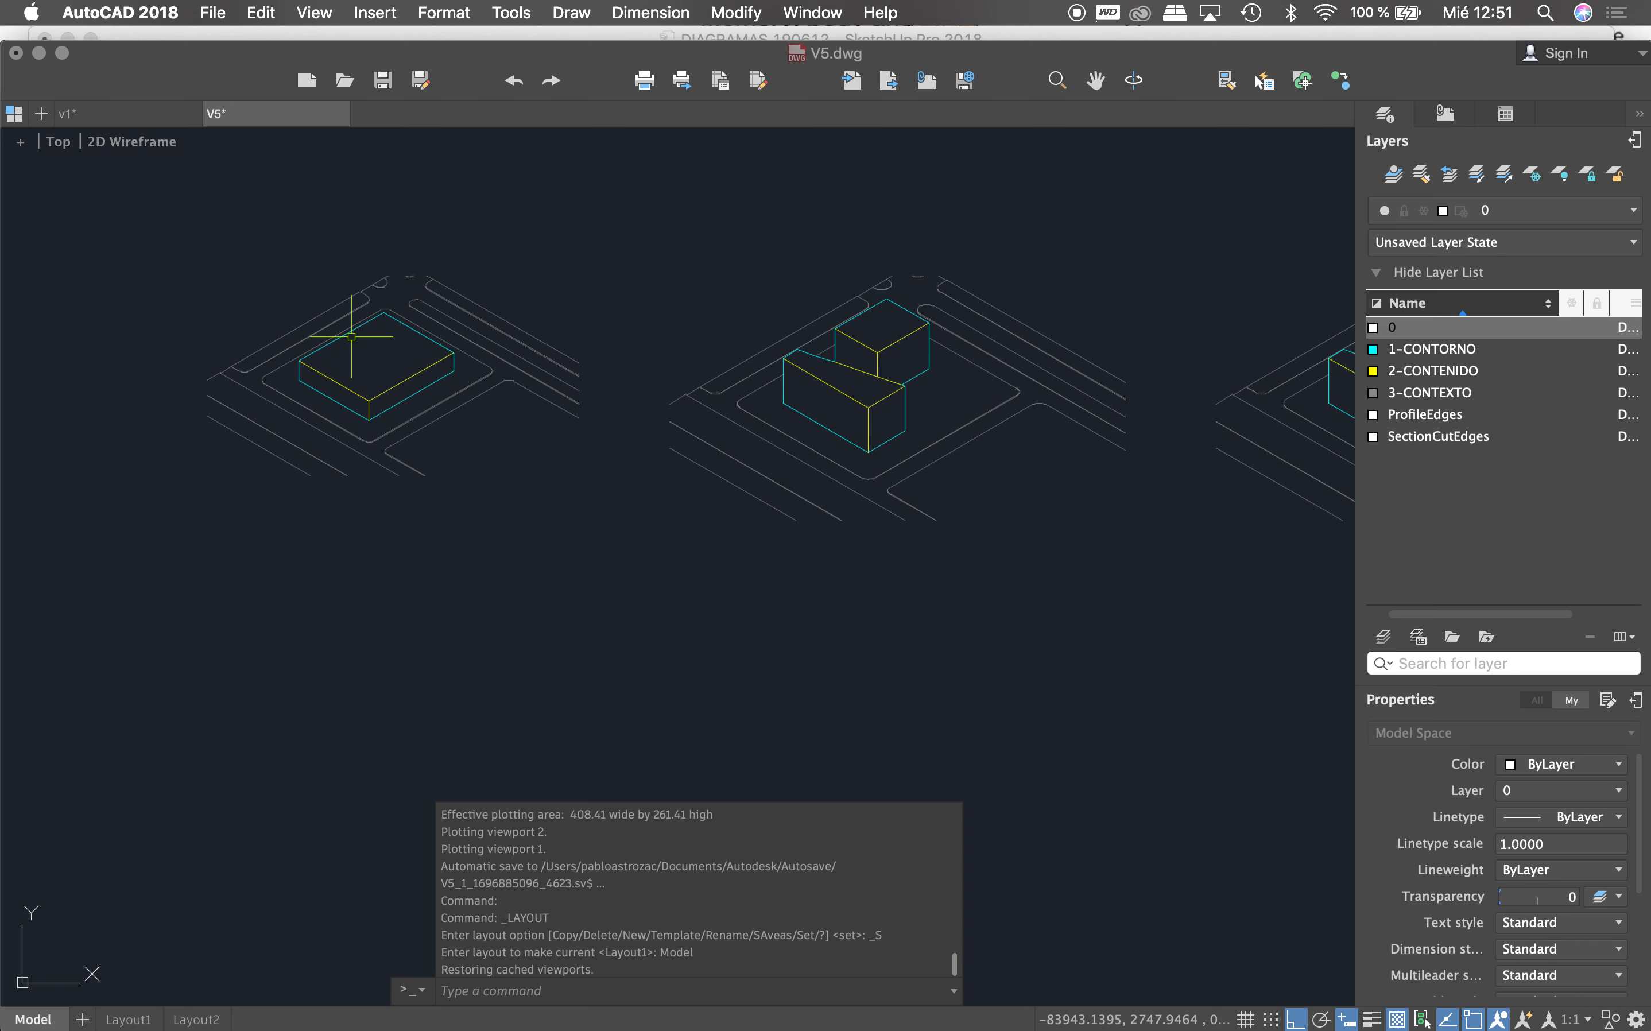
scroll(688, 364, "up", 4)
scroll(803, 360, "down", 2)
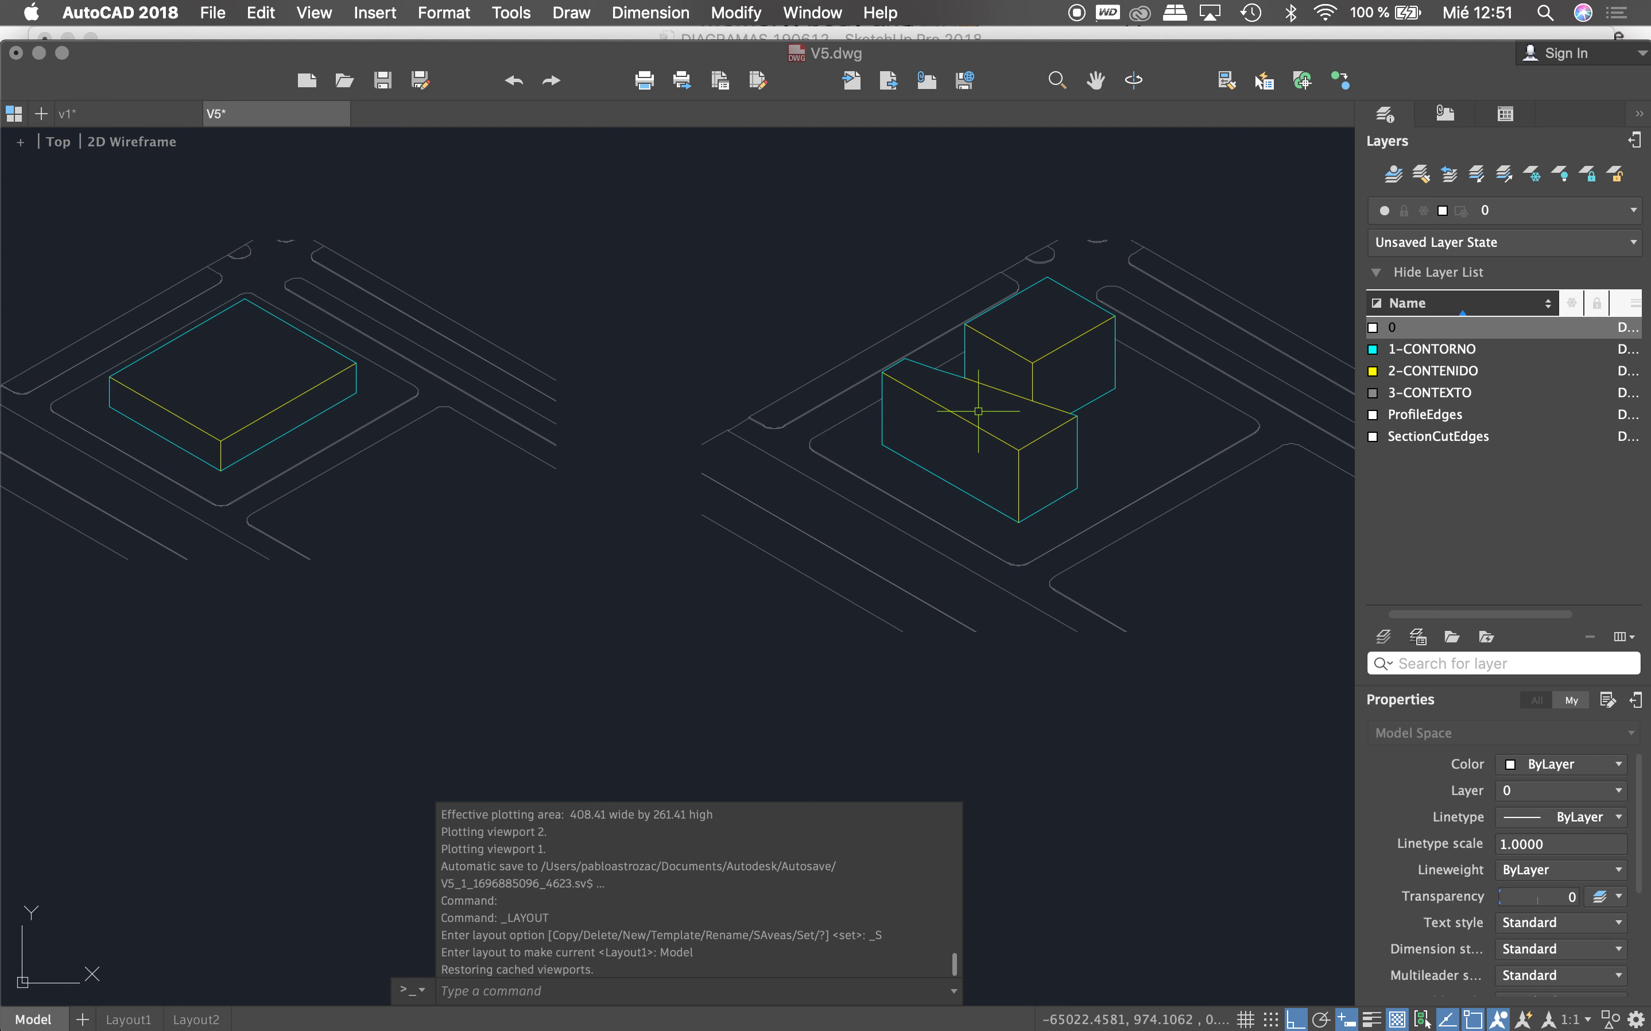
Step: Trace the building's outline as a polyline ending at the bottom-left corner
key("Escape")
key("Escape")
type("PL")
key("Return")
scroll(1078, 483, "up", 2)
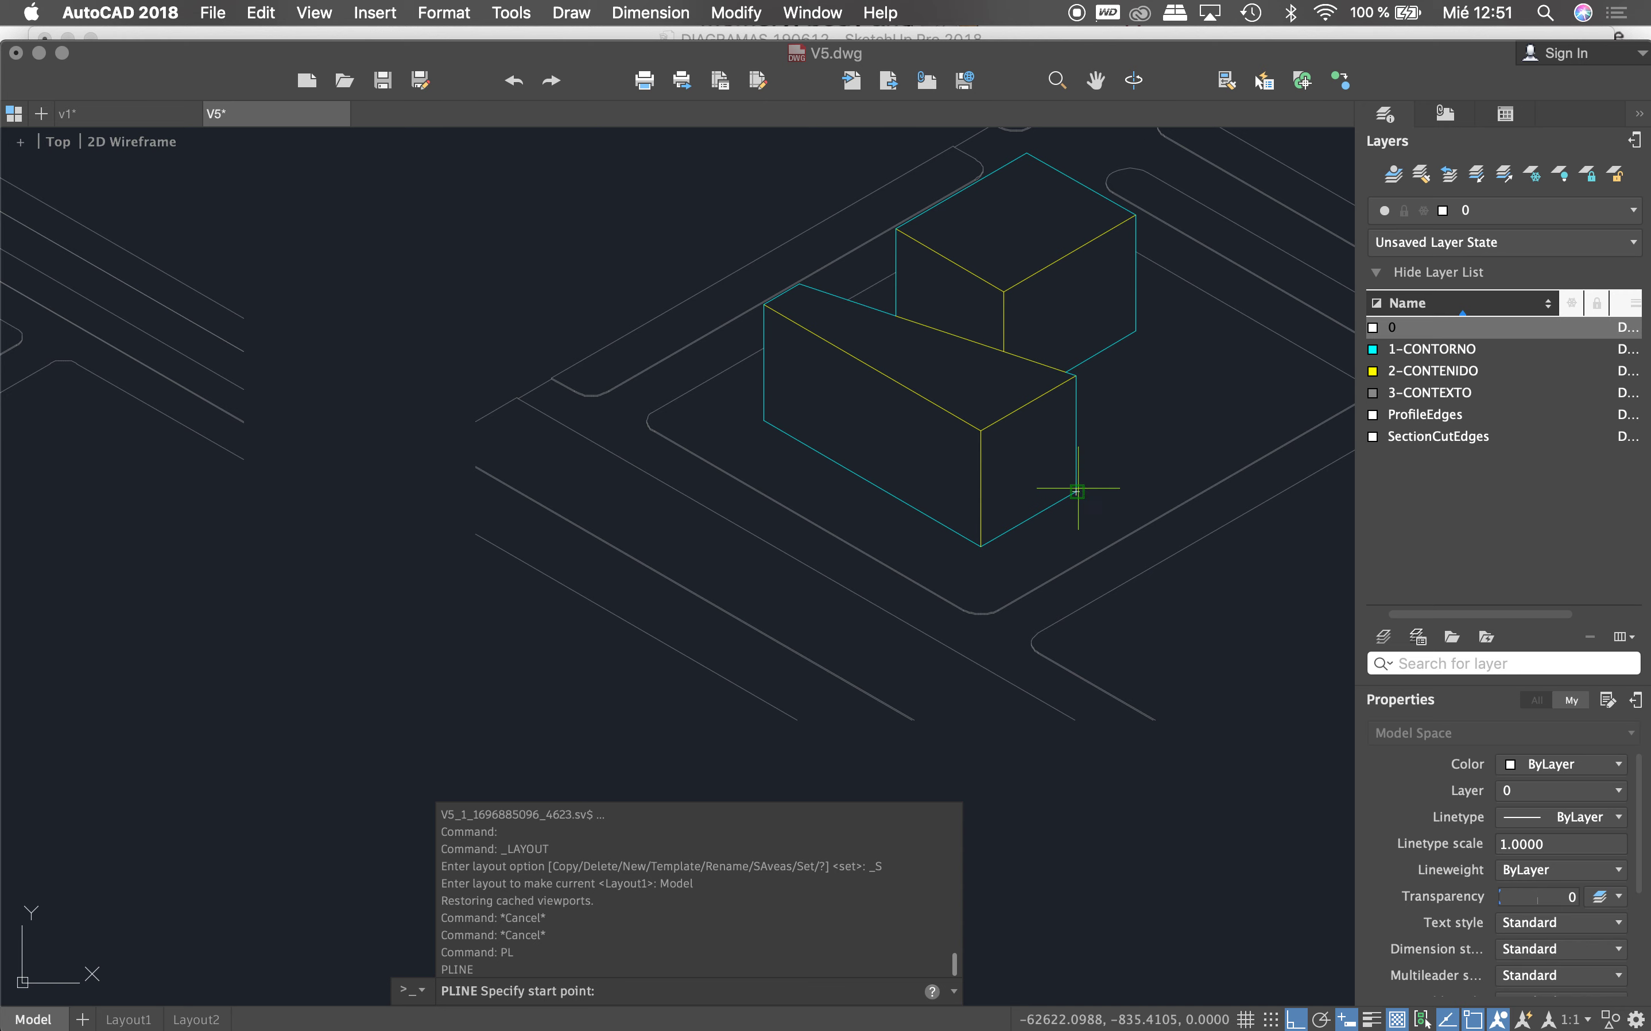
left_click(1079, 486)
left_click(1076, 375)
scroll(805, 293, "up", 2)
left_click(795, 280)
left_click(739, 313)
scroll(757, 421, "down", 2)
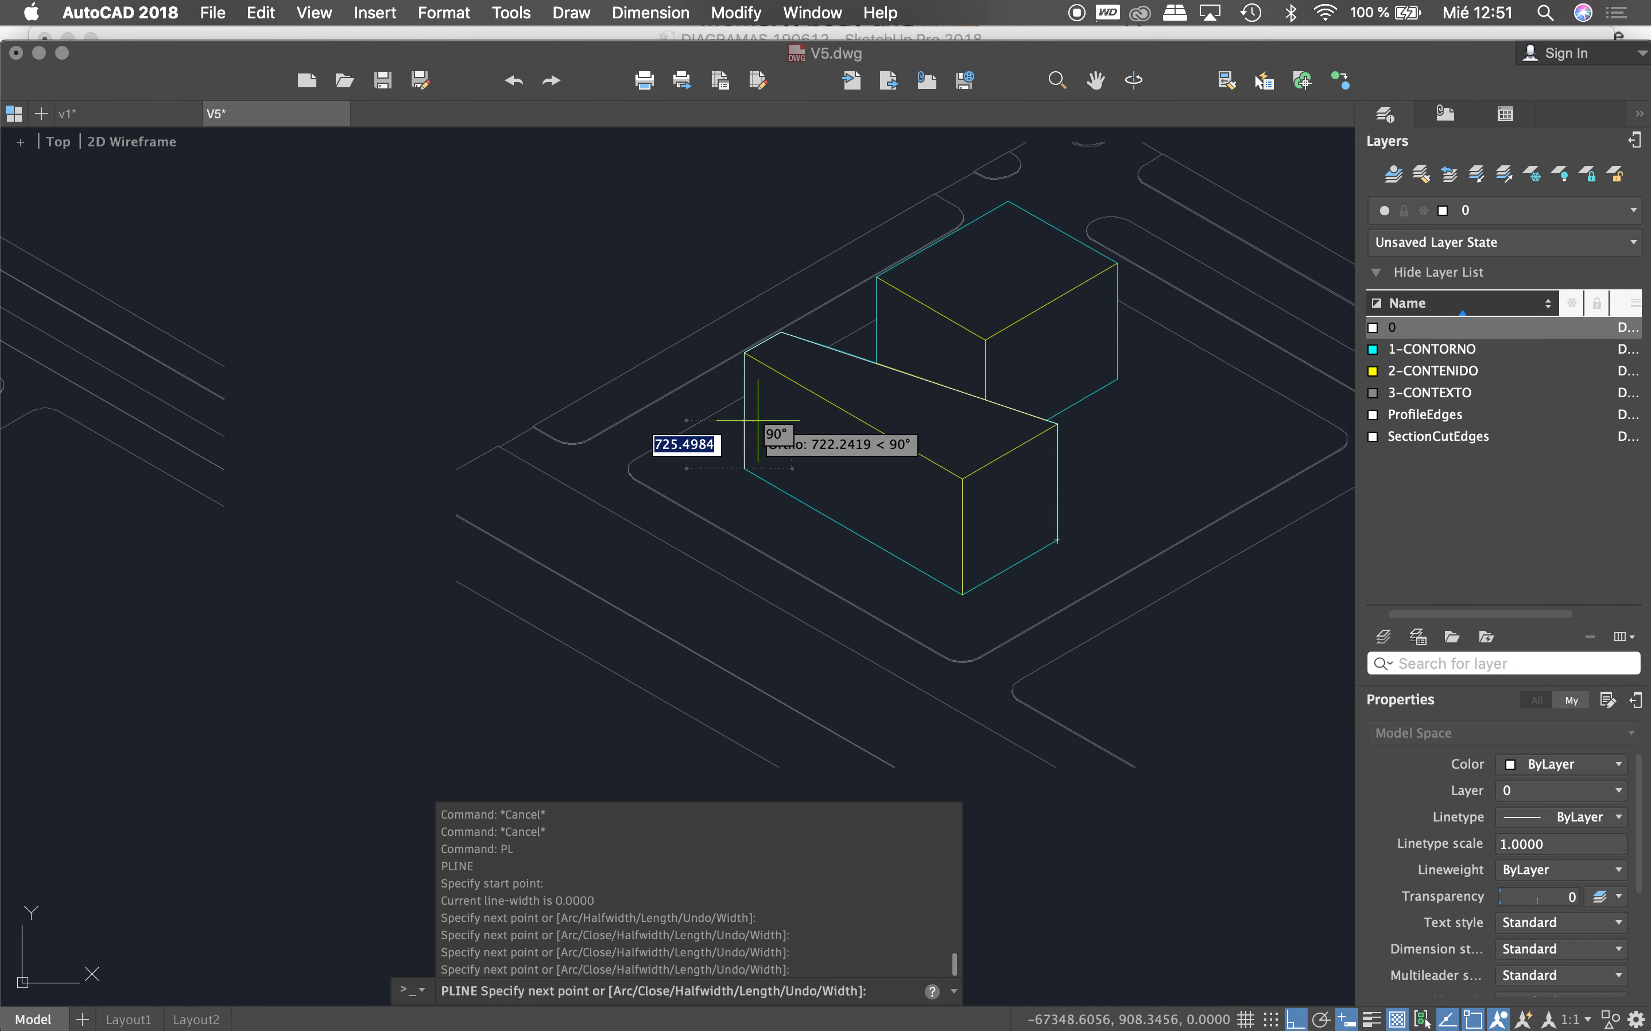
left_click(745, 469)
key("Escape")
Step: Select the traced outline and a yellow edge, then clear the selection
left_click(746, 381)
left_click(1016, 452)
key("Escape")
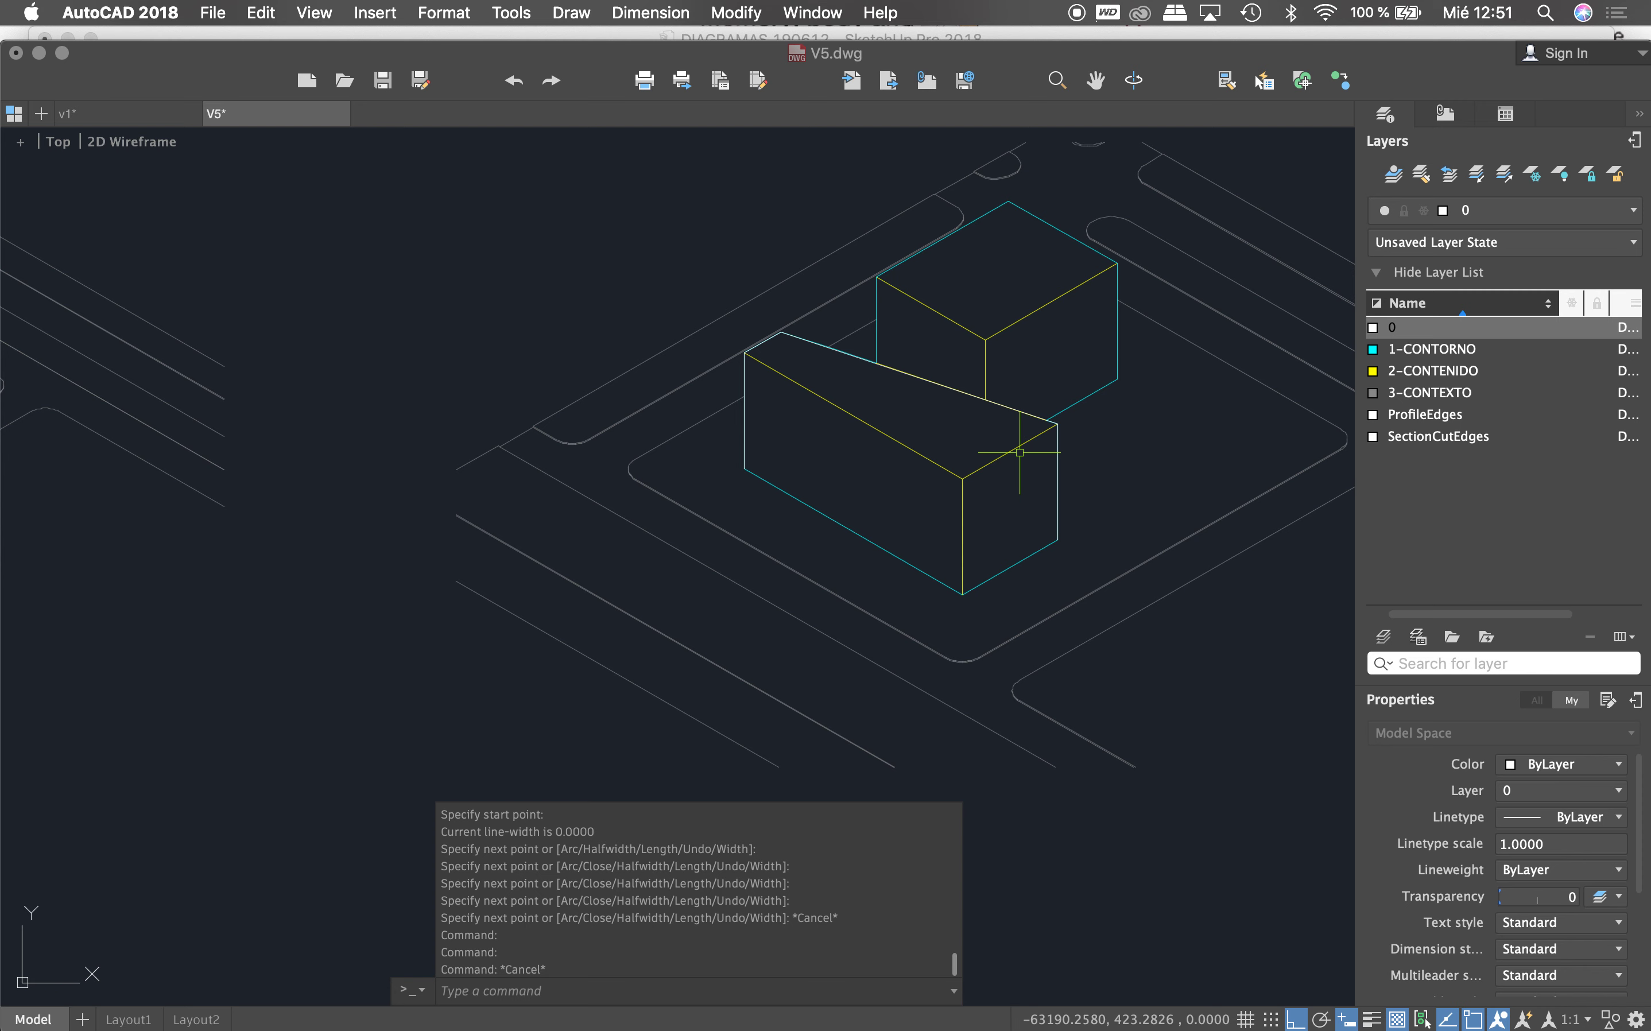
key("Escape")
Step: Trace the upper box's outline as a polyline down to the front box edge
type("PL")
key("Return")
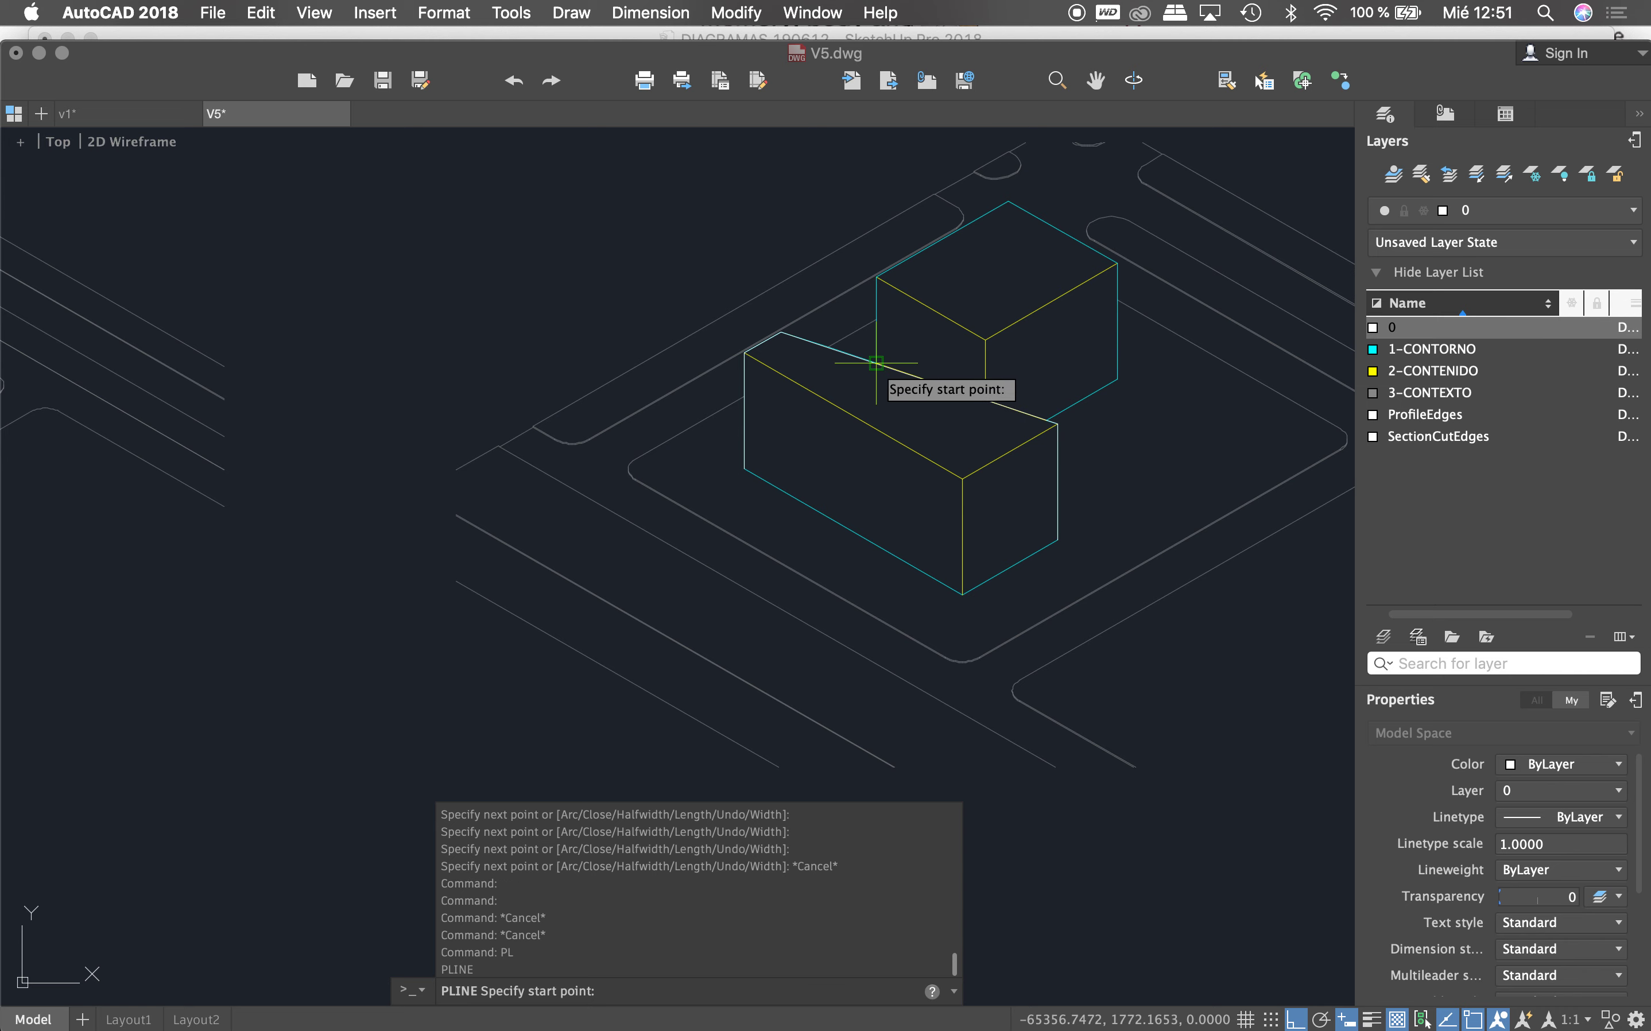
left_click(876, 363)
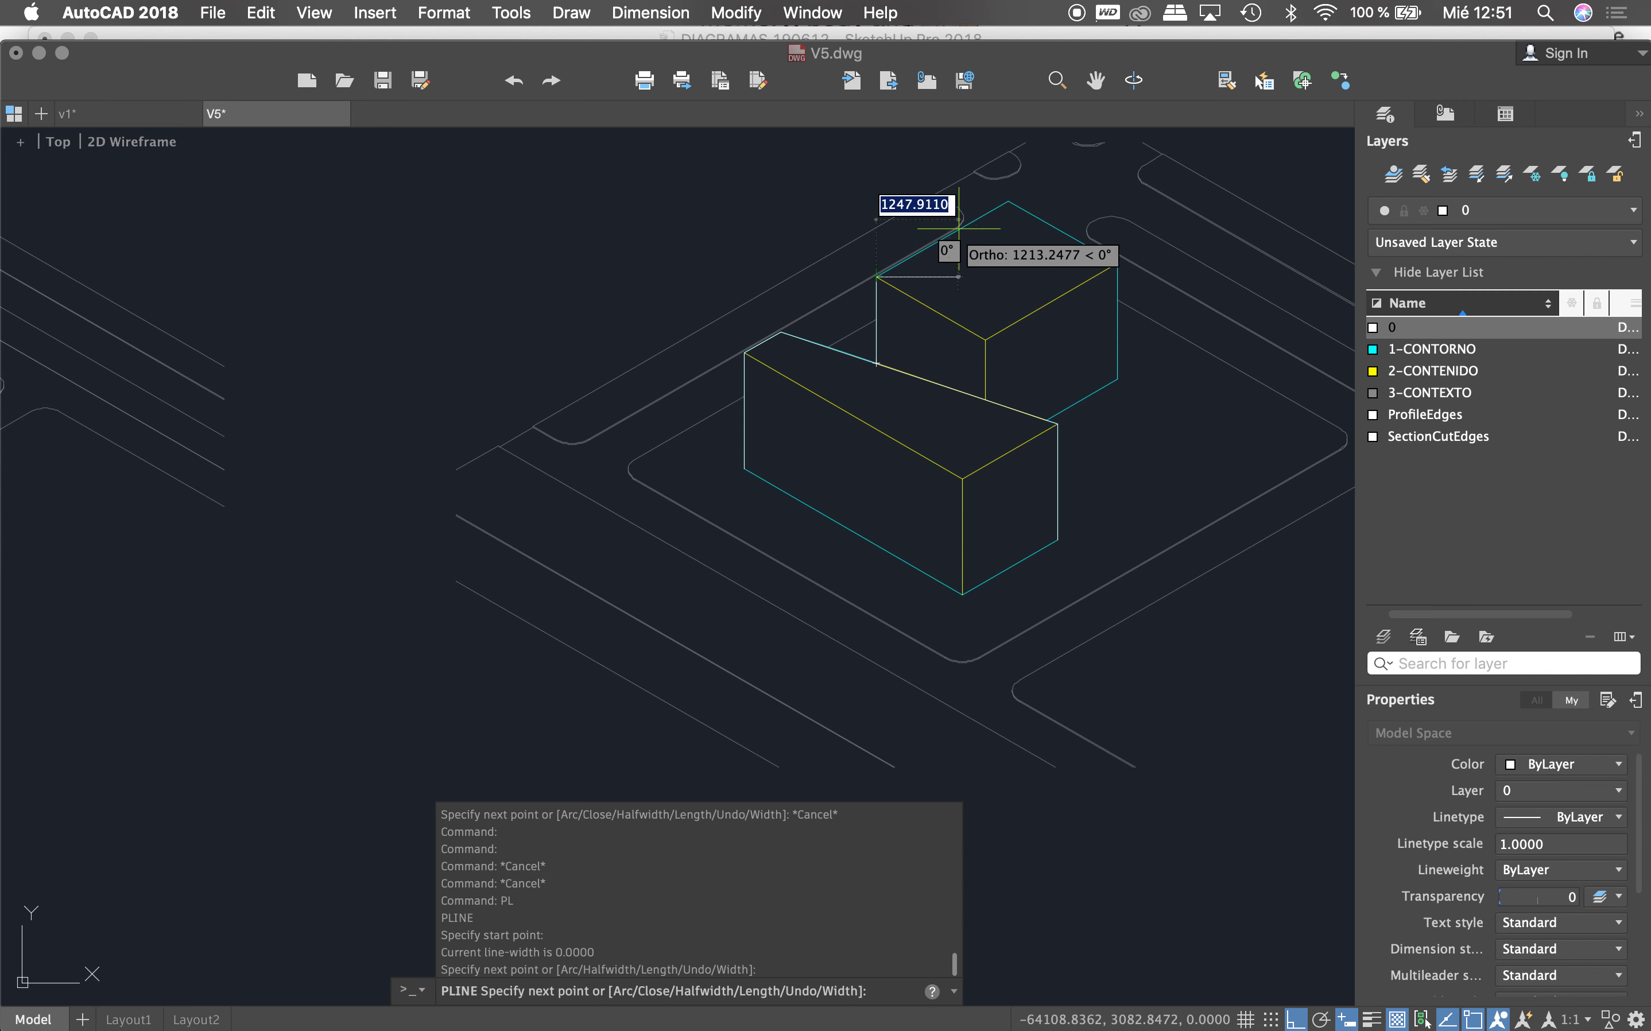
left_click(1008, 203)
left_click(1110, 262)
left_click(1117, 378)
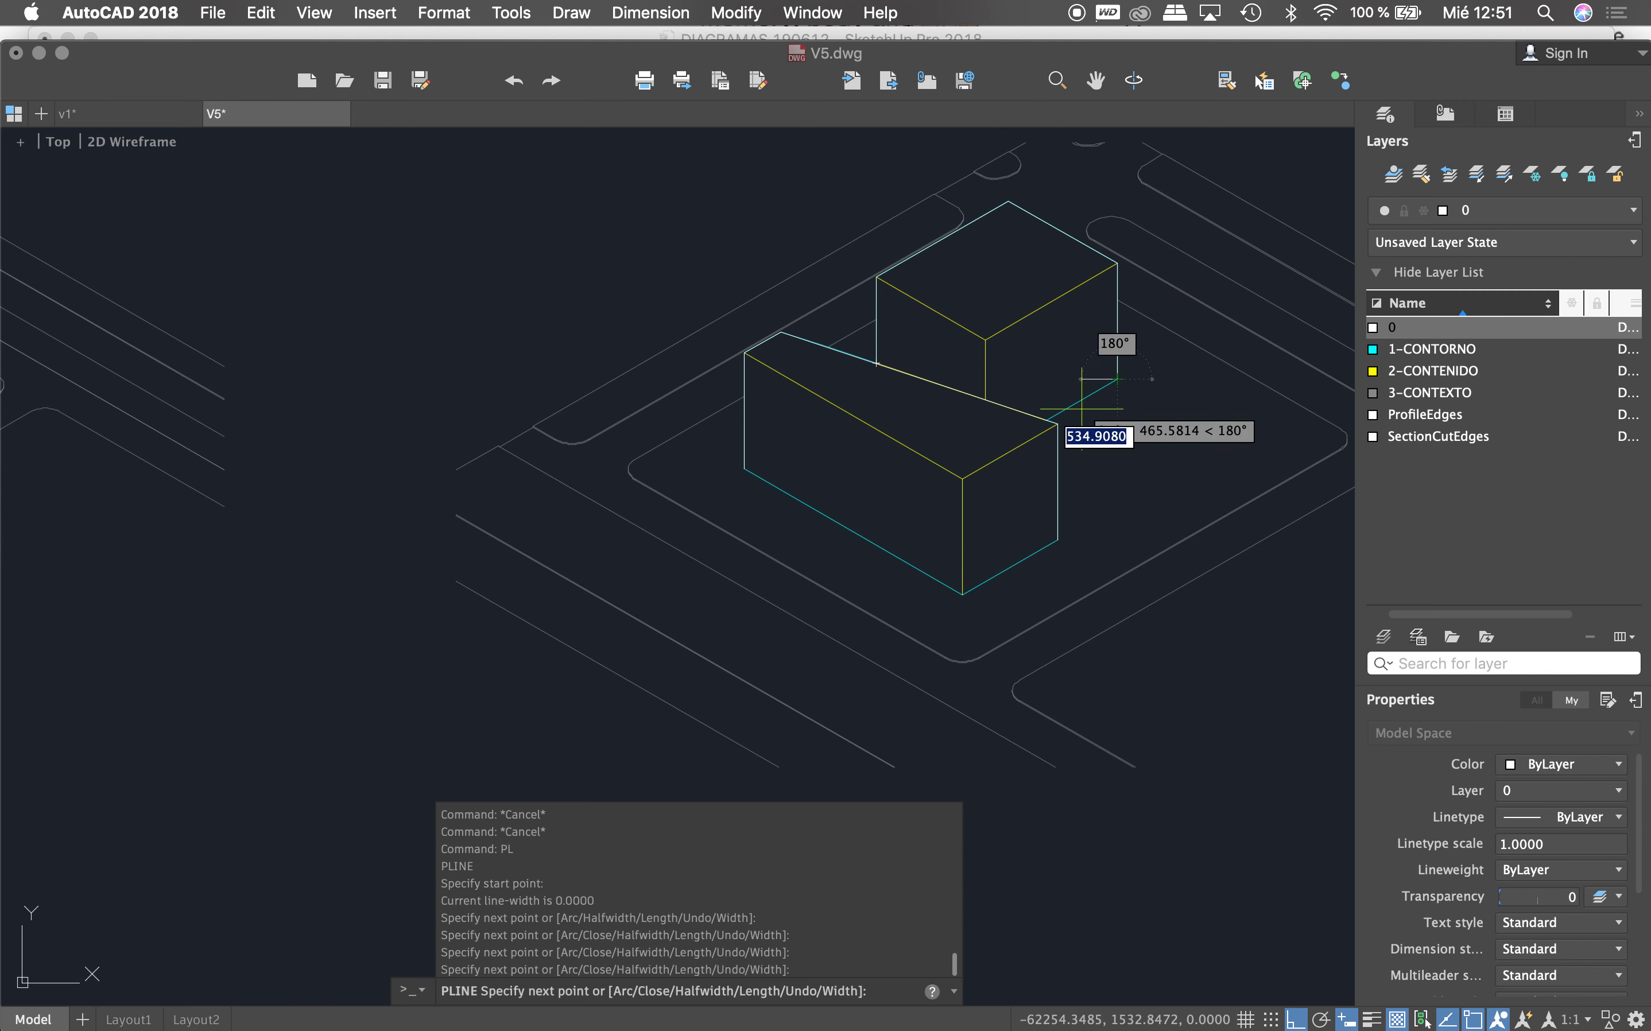
left_click(1048, 419)
key("Return")
Step: Trace another upper-box outline and a single vertical edge as polylines
key("Return")
left_click(1118, 262)
left_click(986, 339)
left_click(876, 277)
key("Return")
key("Return")
left_click(986, 339)
left_click(985, 399)
key("Return")
key("Return")
Step: Trace the front box's top edge and front vertical edge as polylines
left_click(1058, 424)
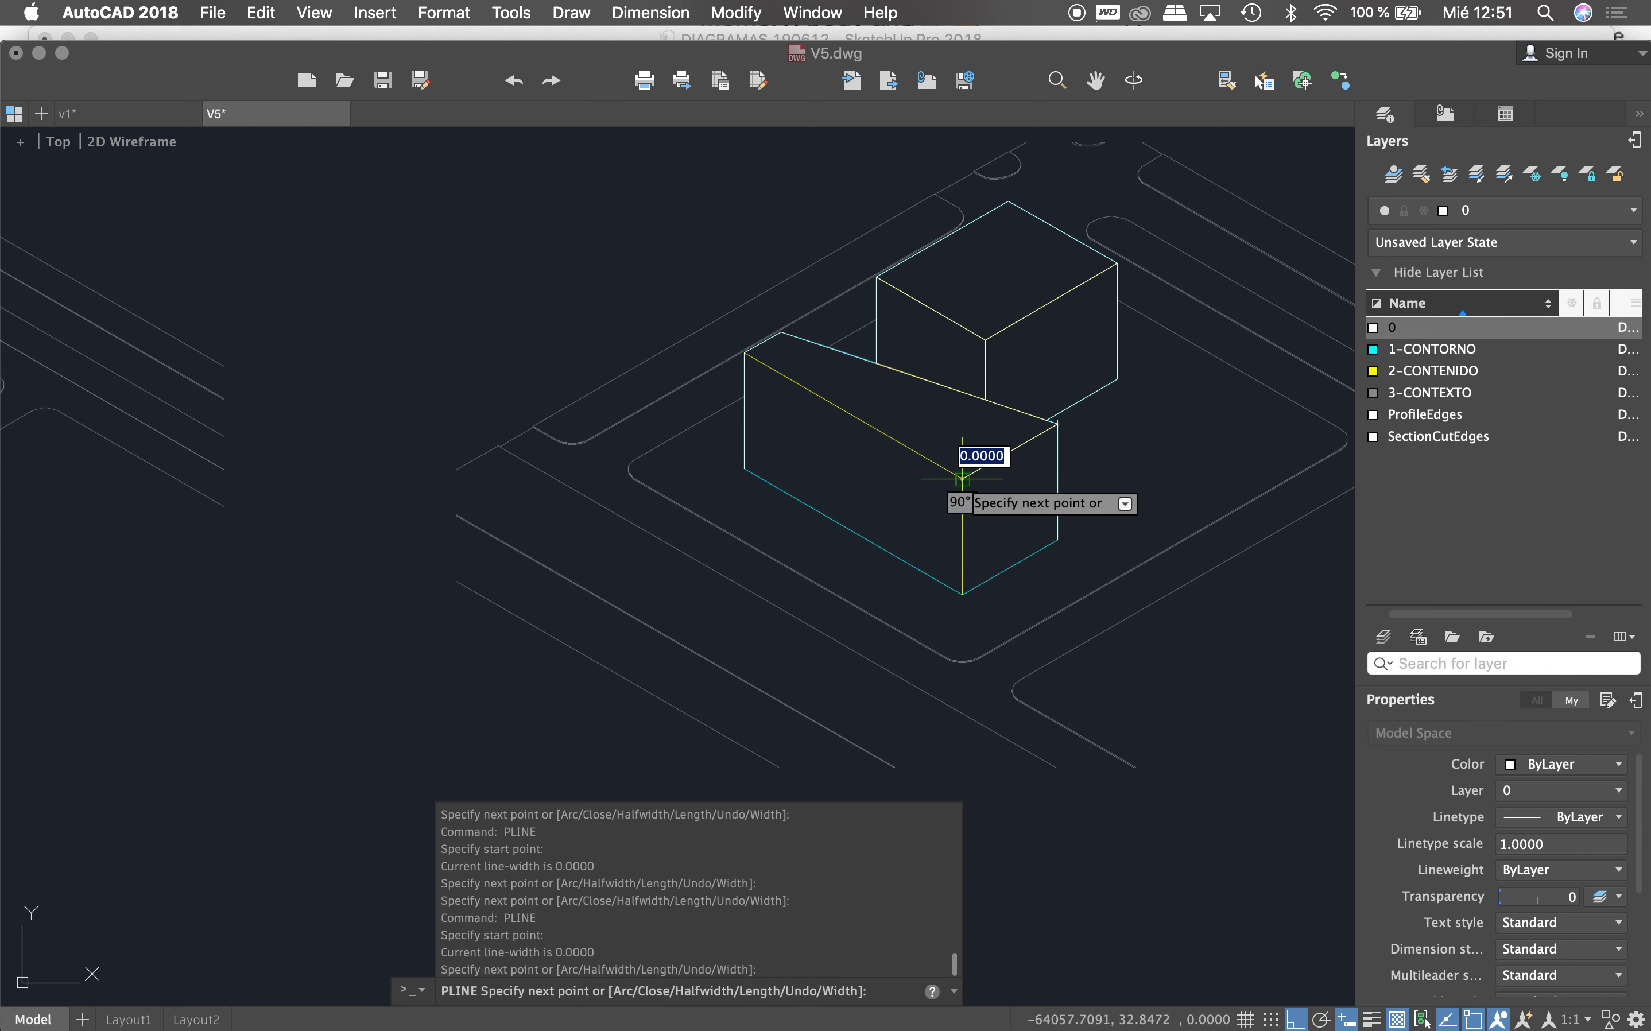
left_click(745, 352)
key("Return")
key("Return")
left_click(962, 479)
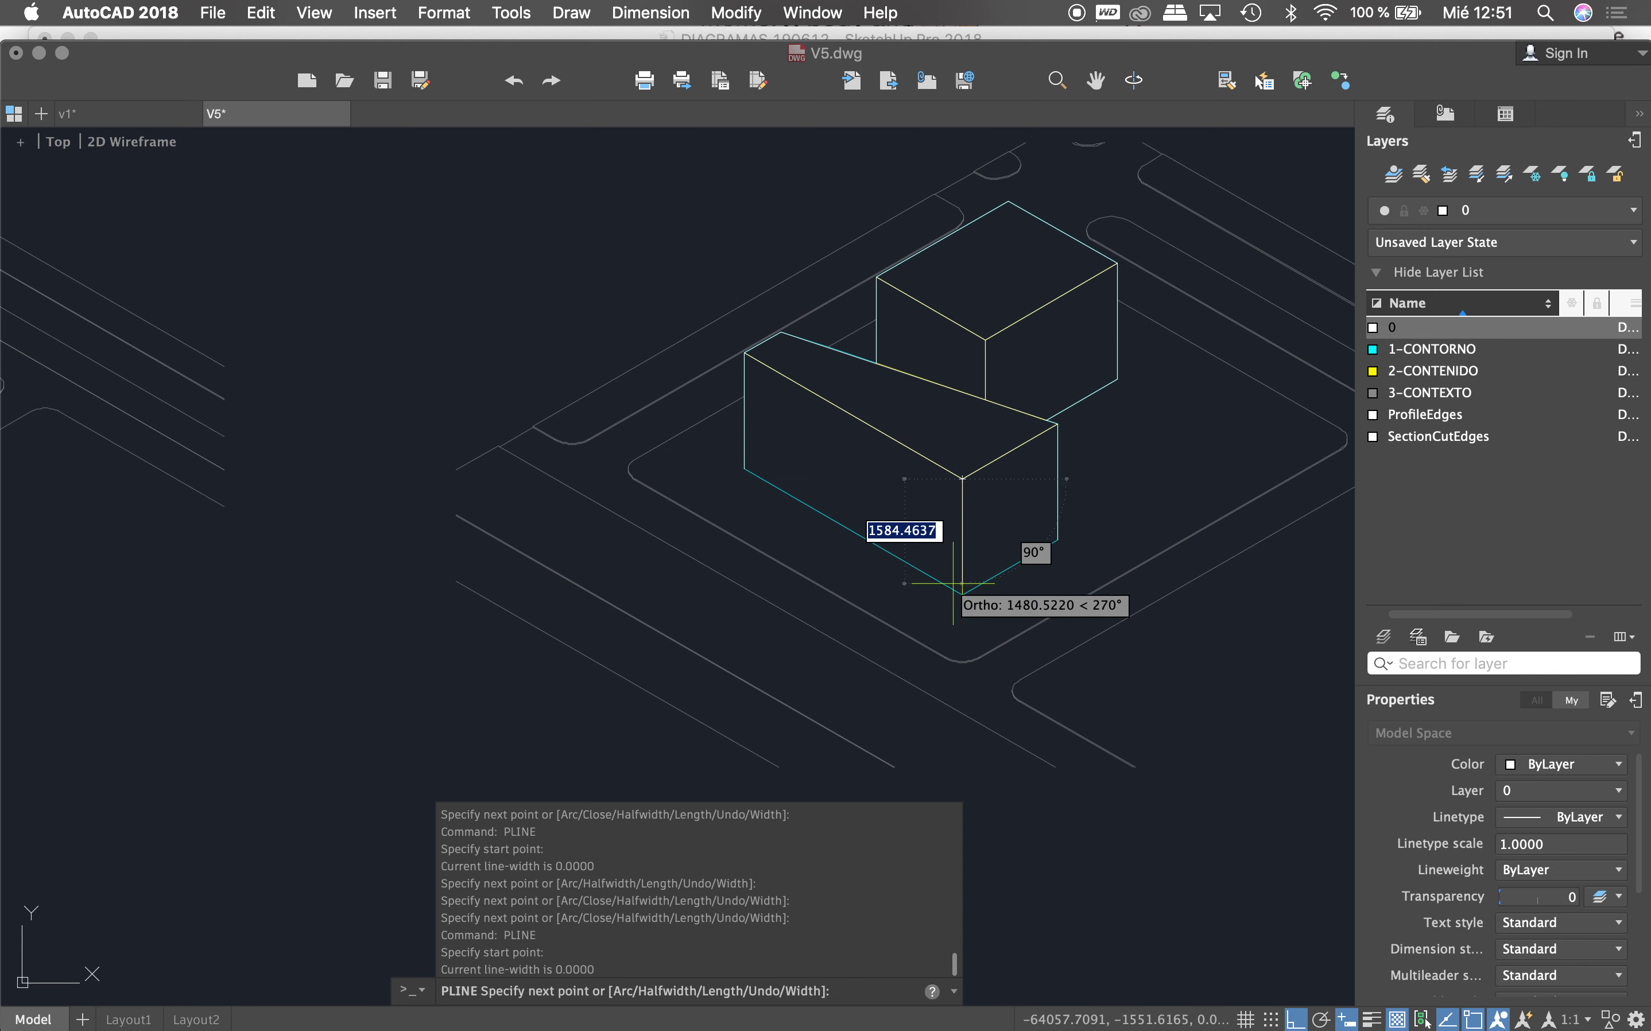
left_click(962, 593)
key("Return")
Step: Select the six traced edge polylines of the two-box building
left_click(963, 526)
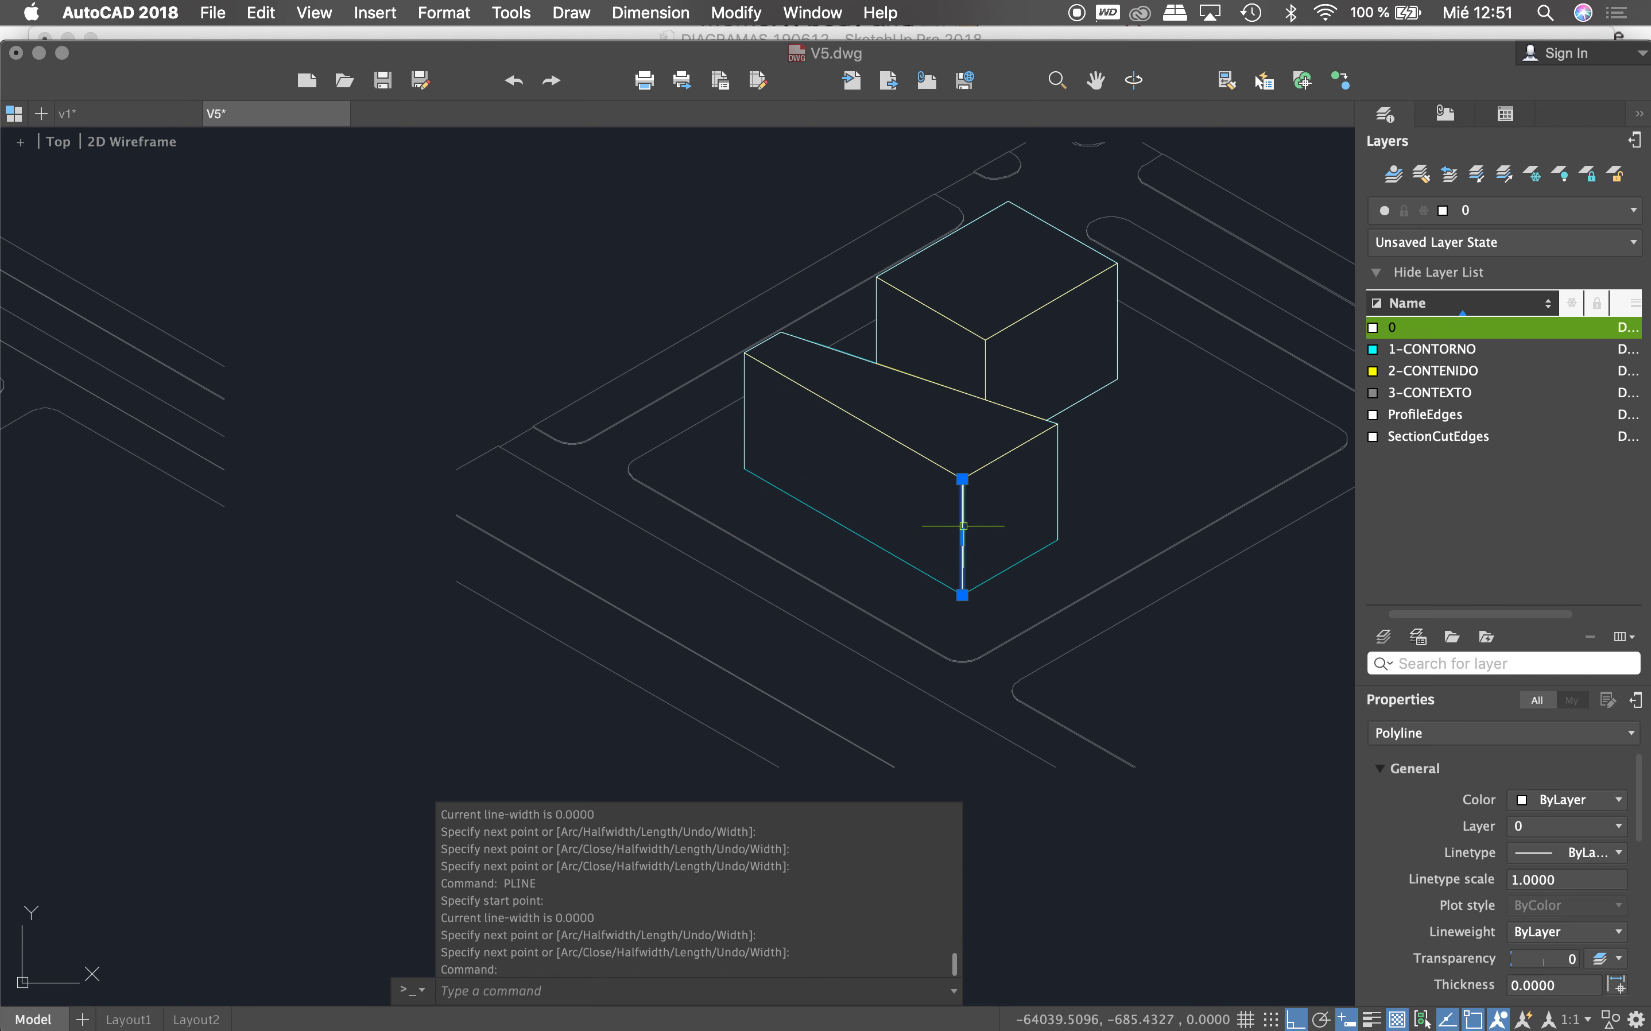
left_click(989, 458)
left_click(990, 400)
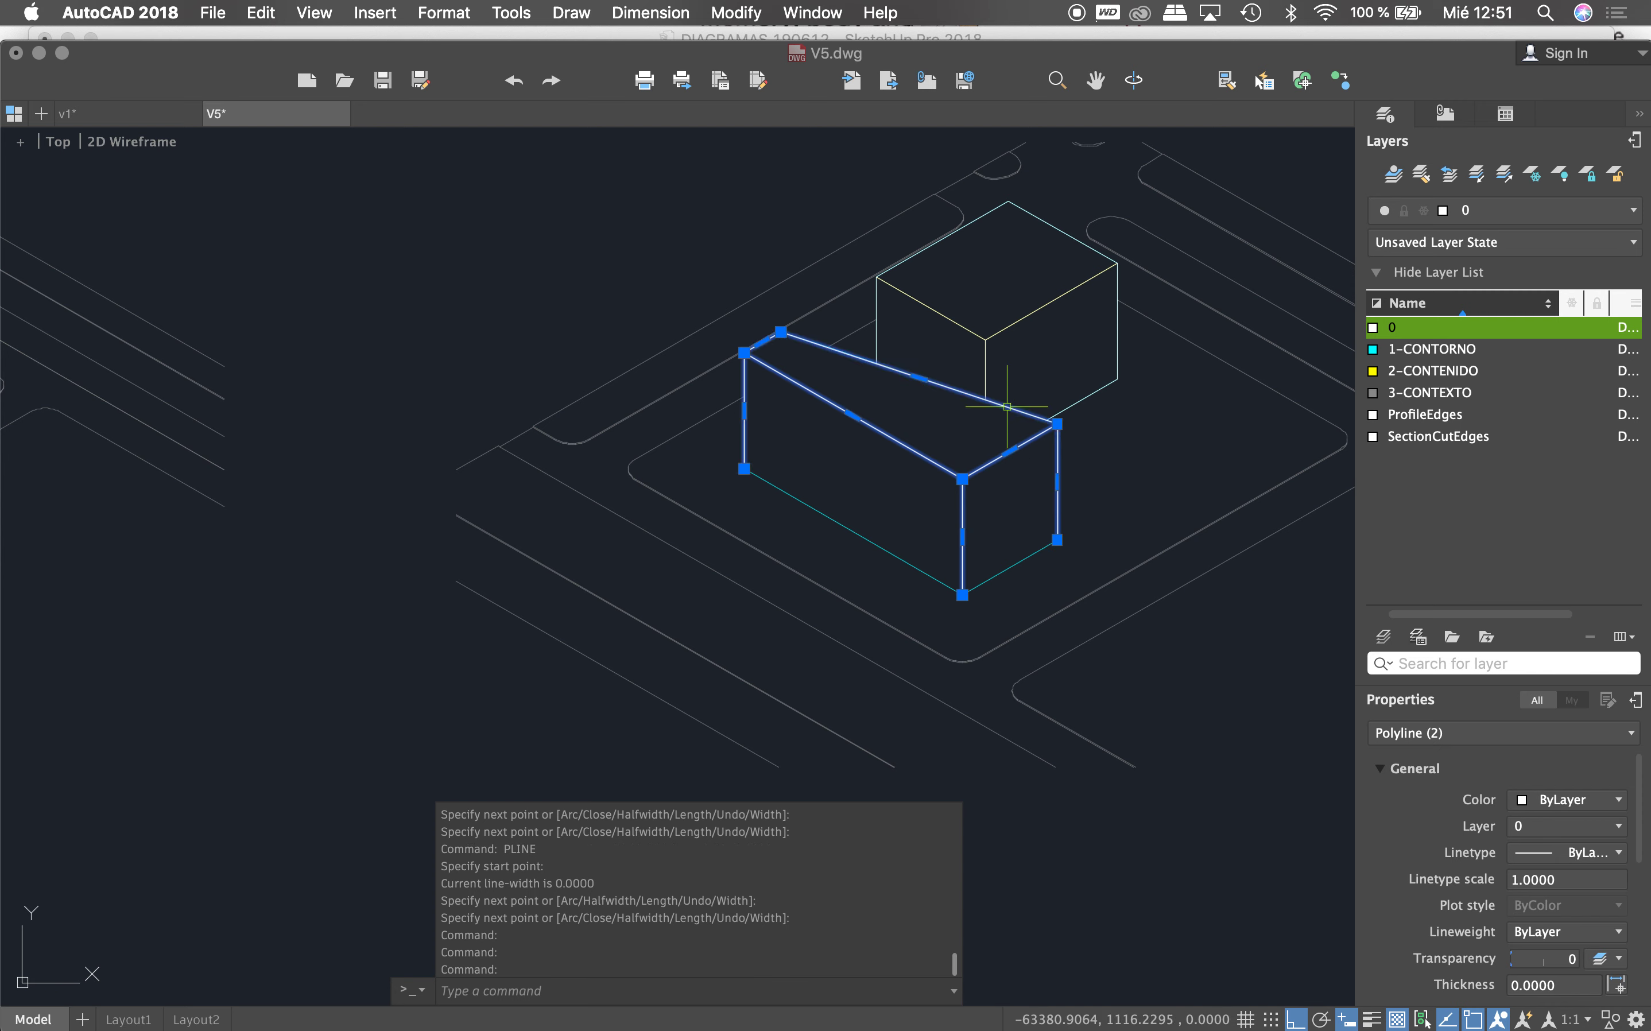
left_click(986, 365)
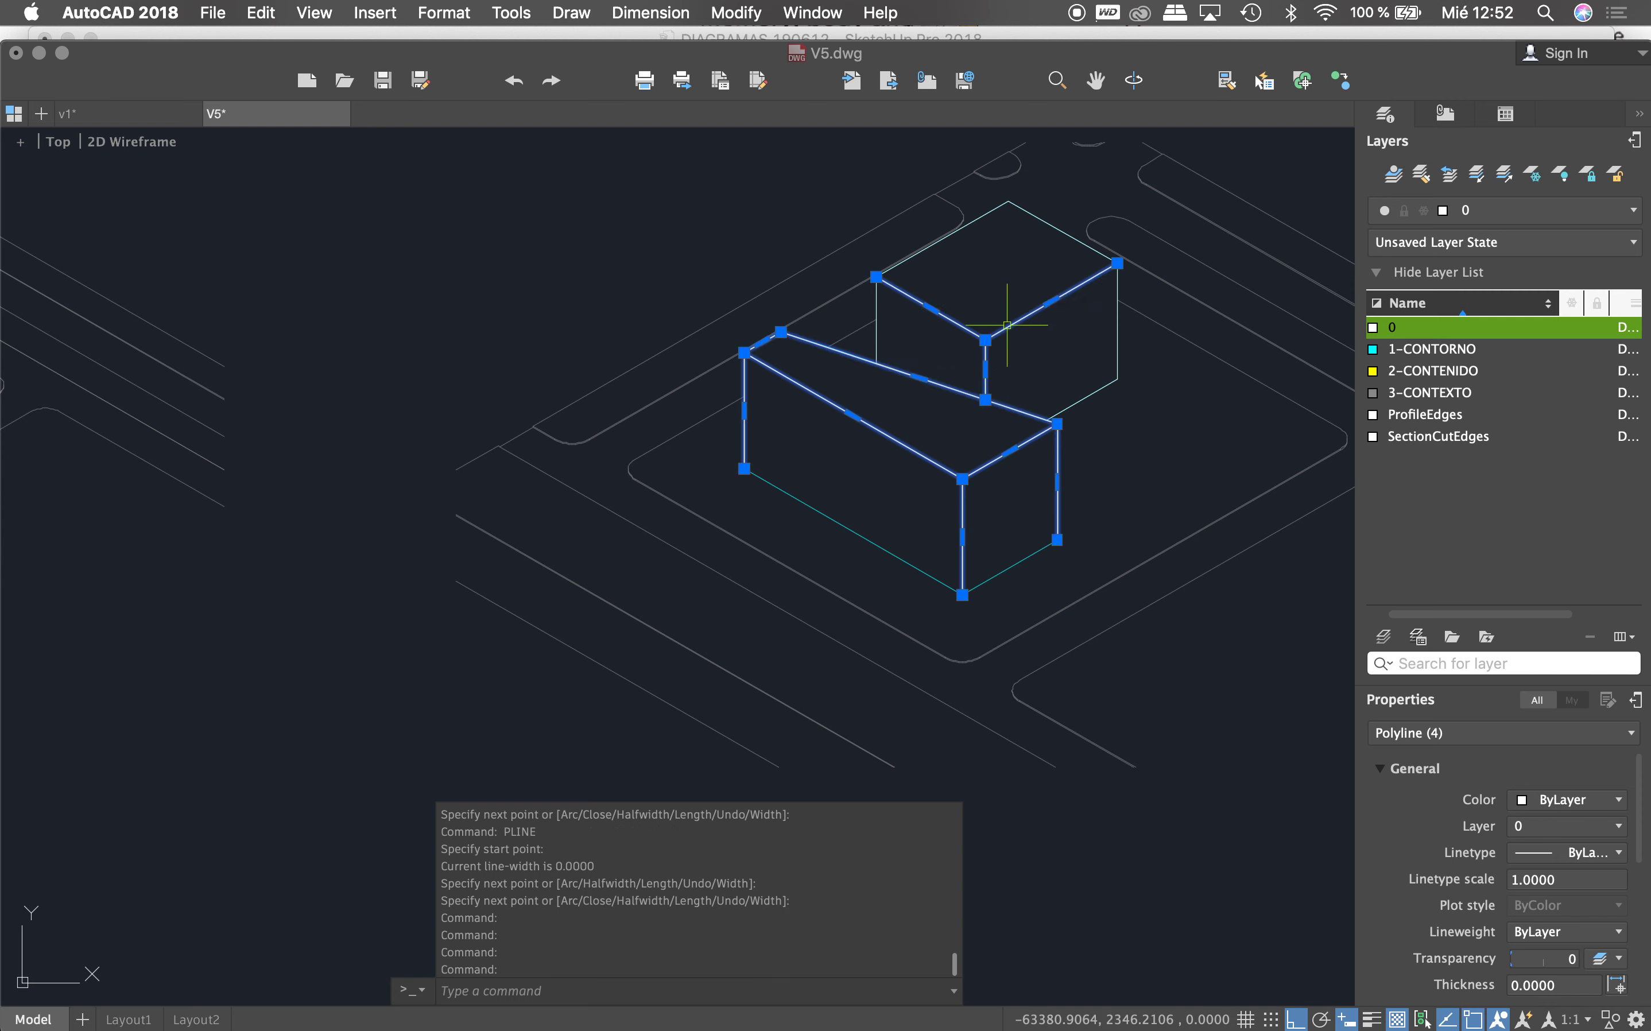
left_click(1038, 217)
left_click(1040, 214)
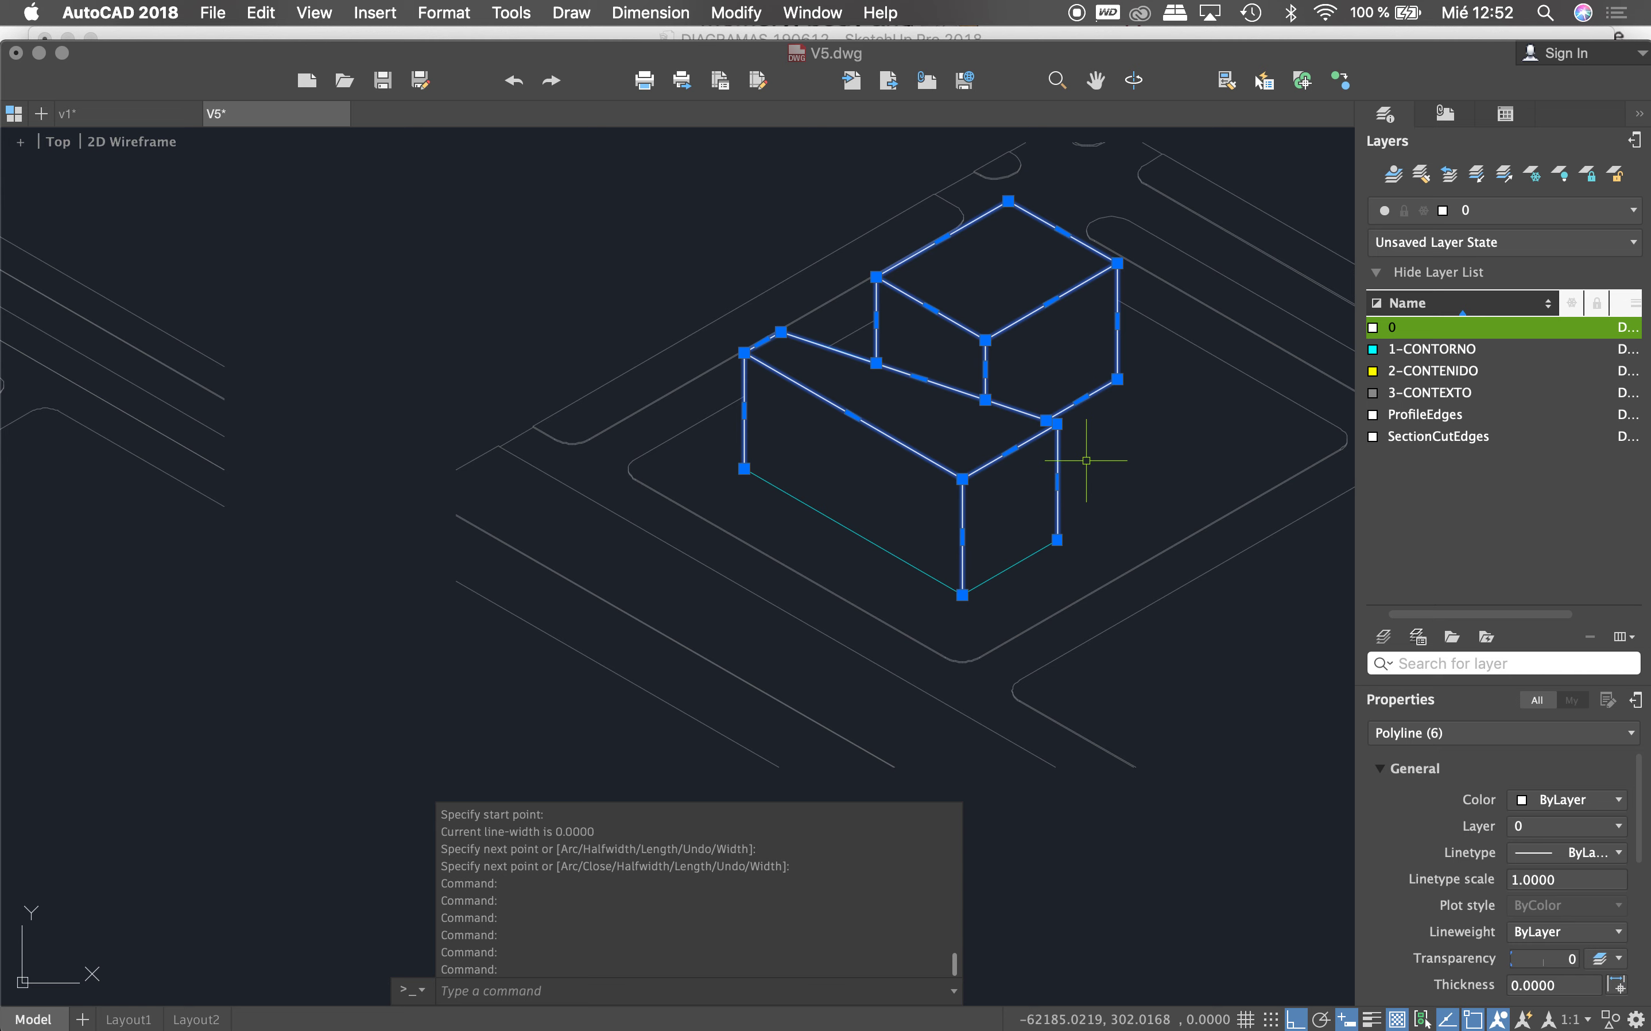
Step: Move the six outlines from the building's bottom corner onto the left site
type("M")
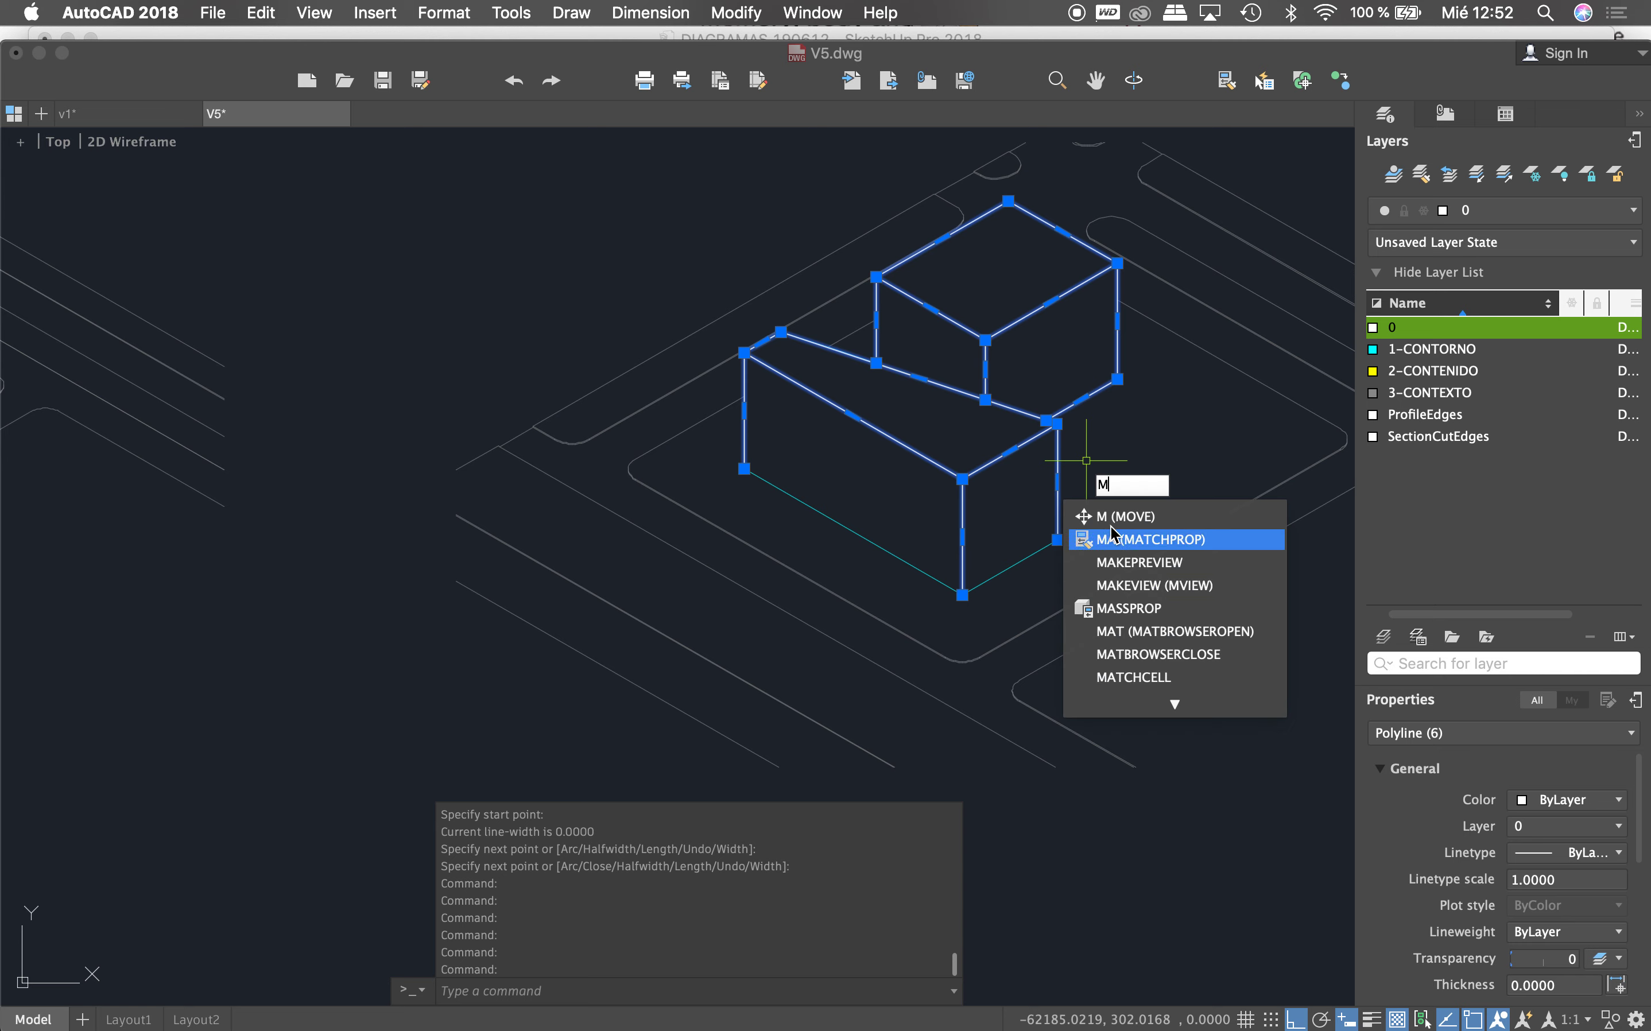
key("Return")
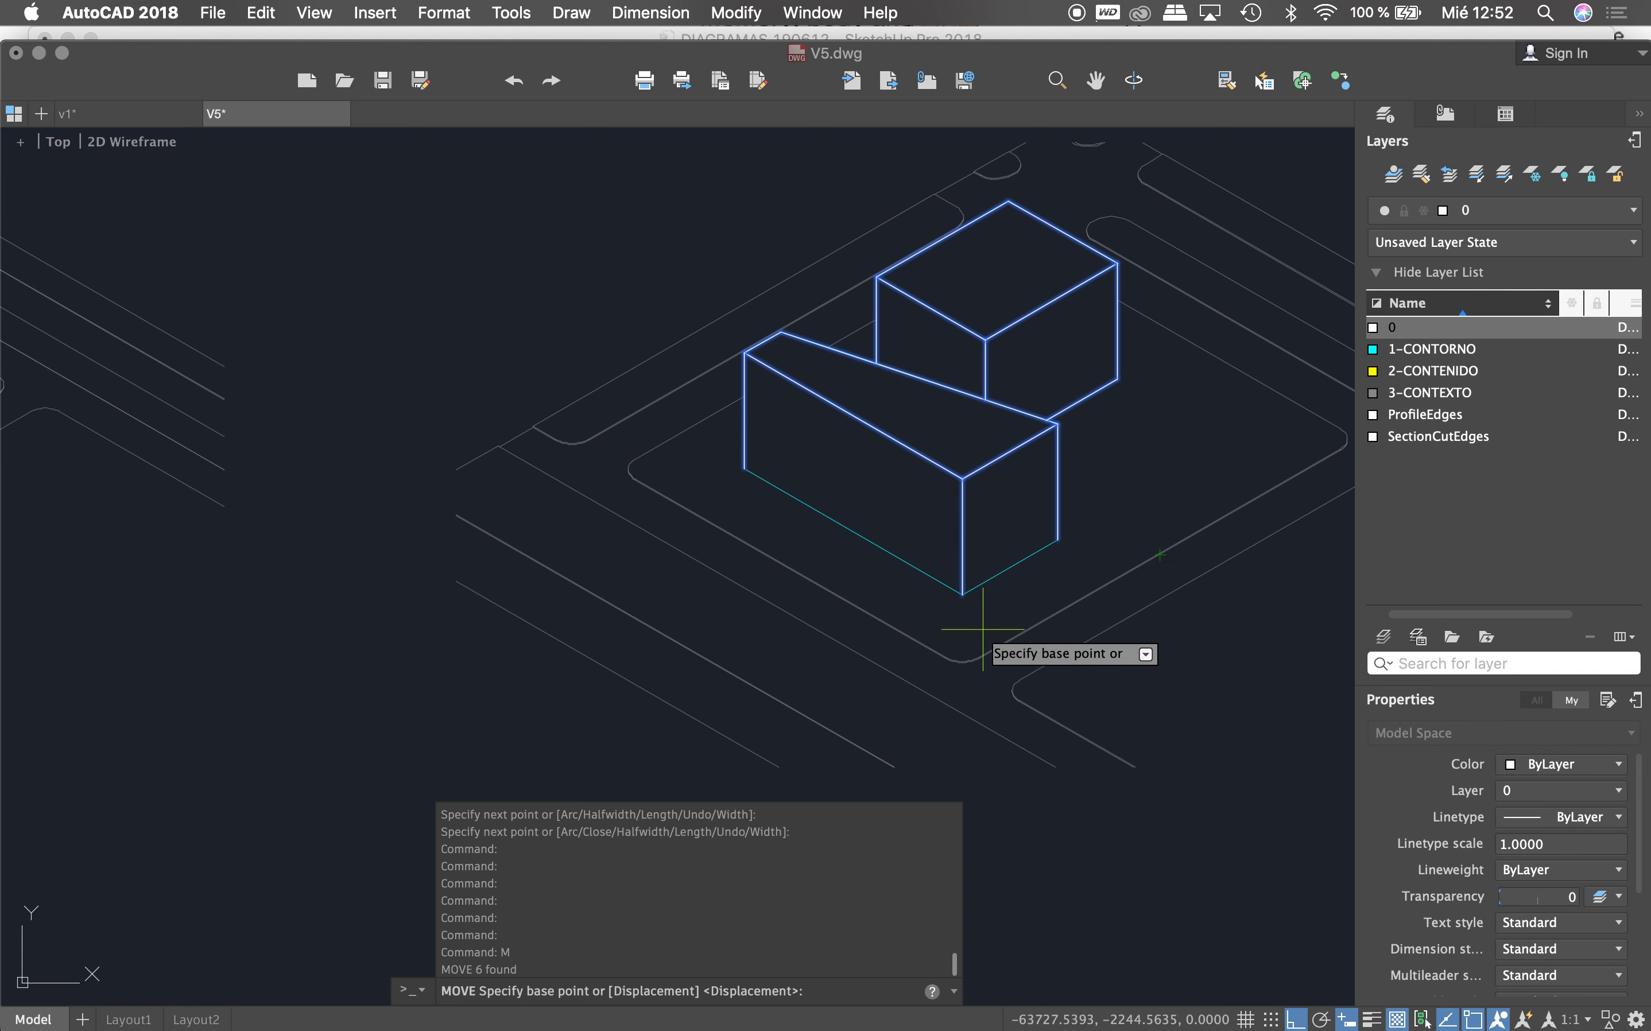
scroll(1022, 553, "down", 3)
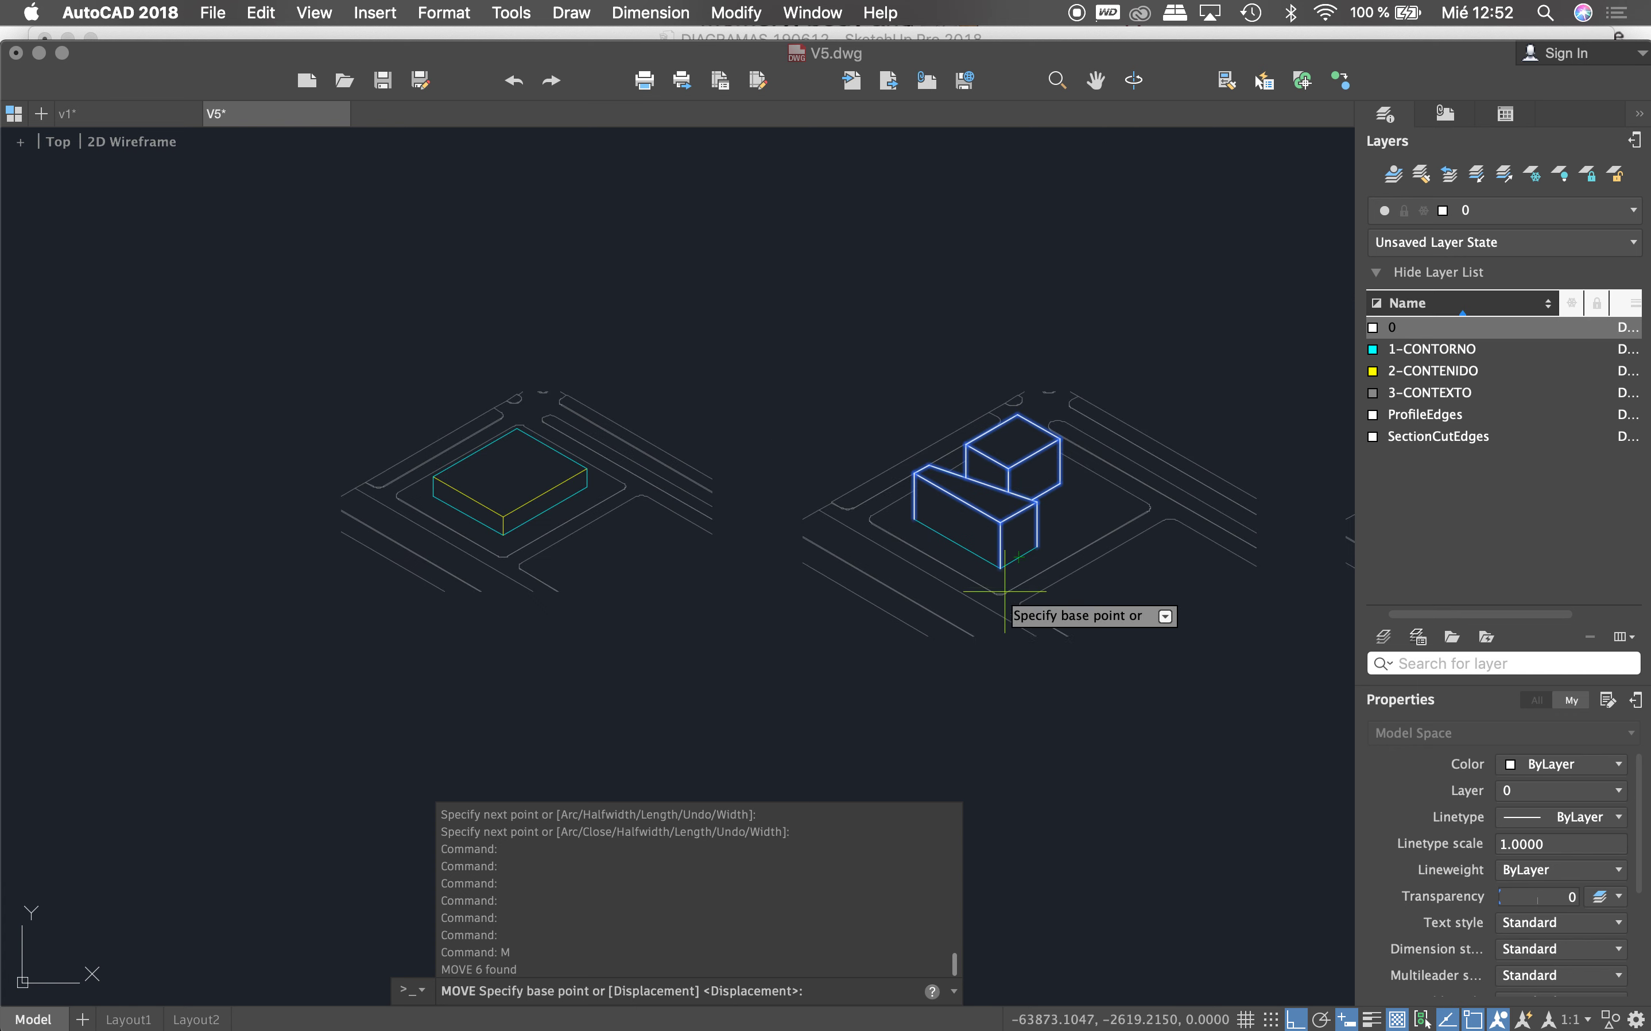
left_click(1001, 568)
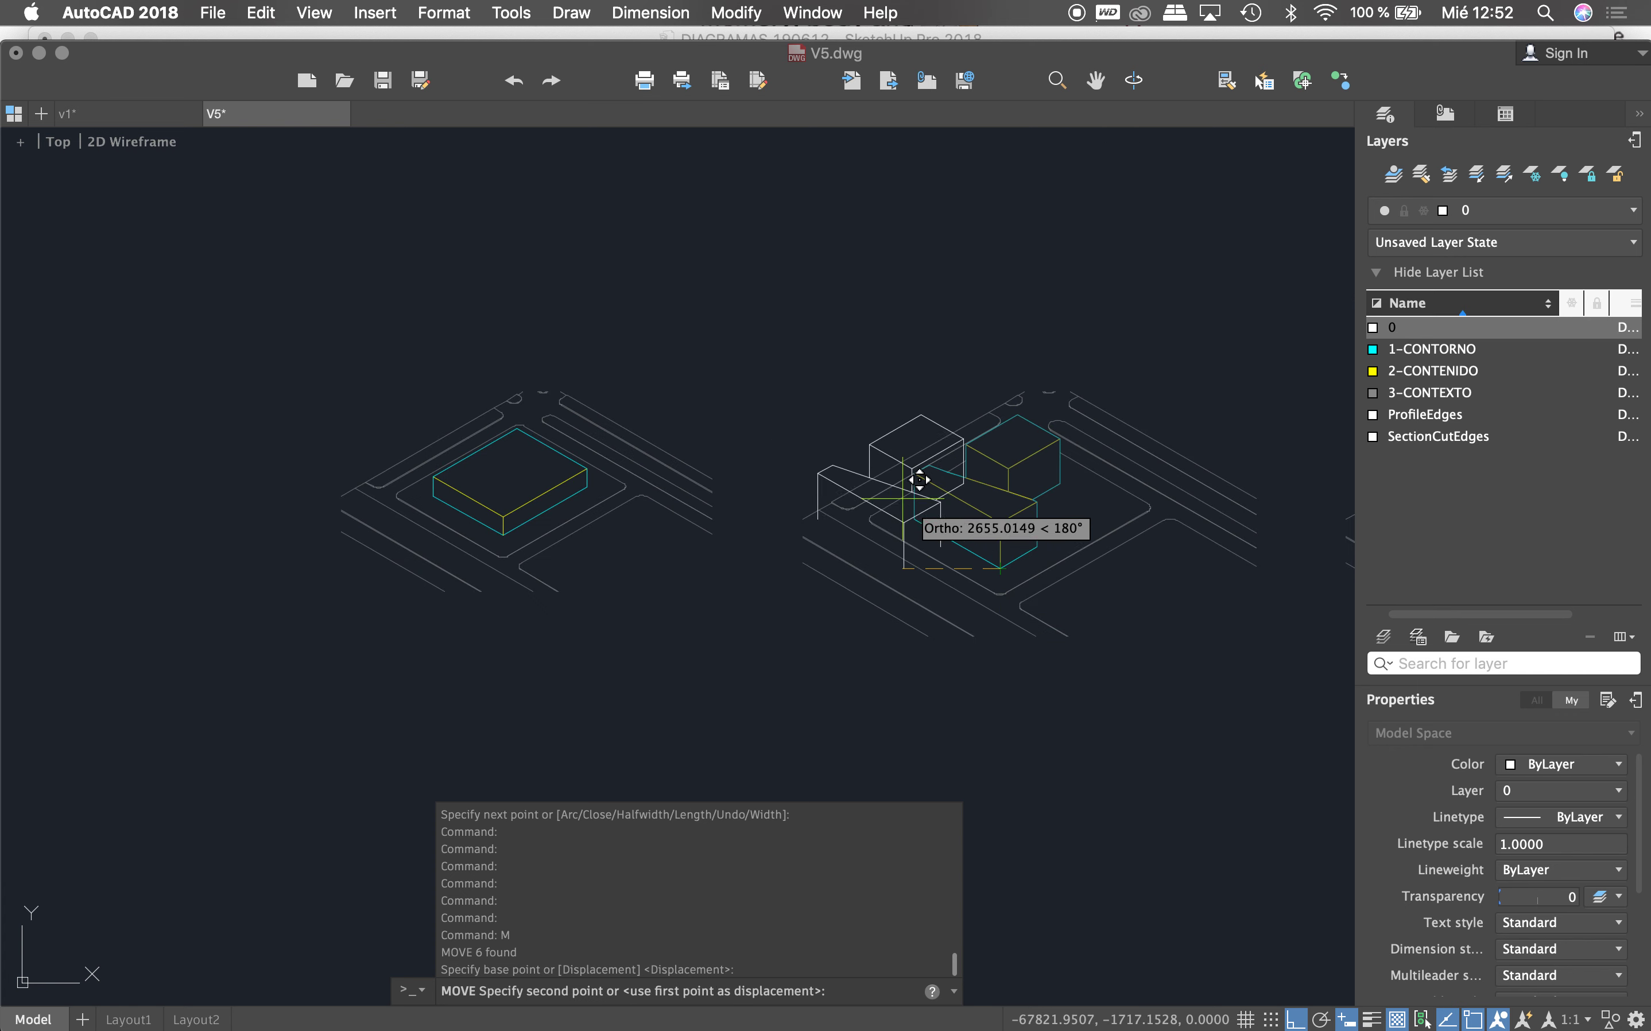
left_click(502, 537)
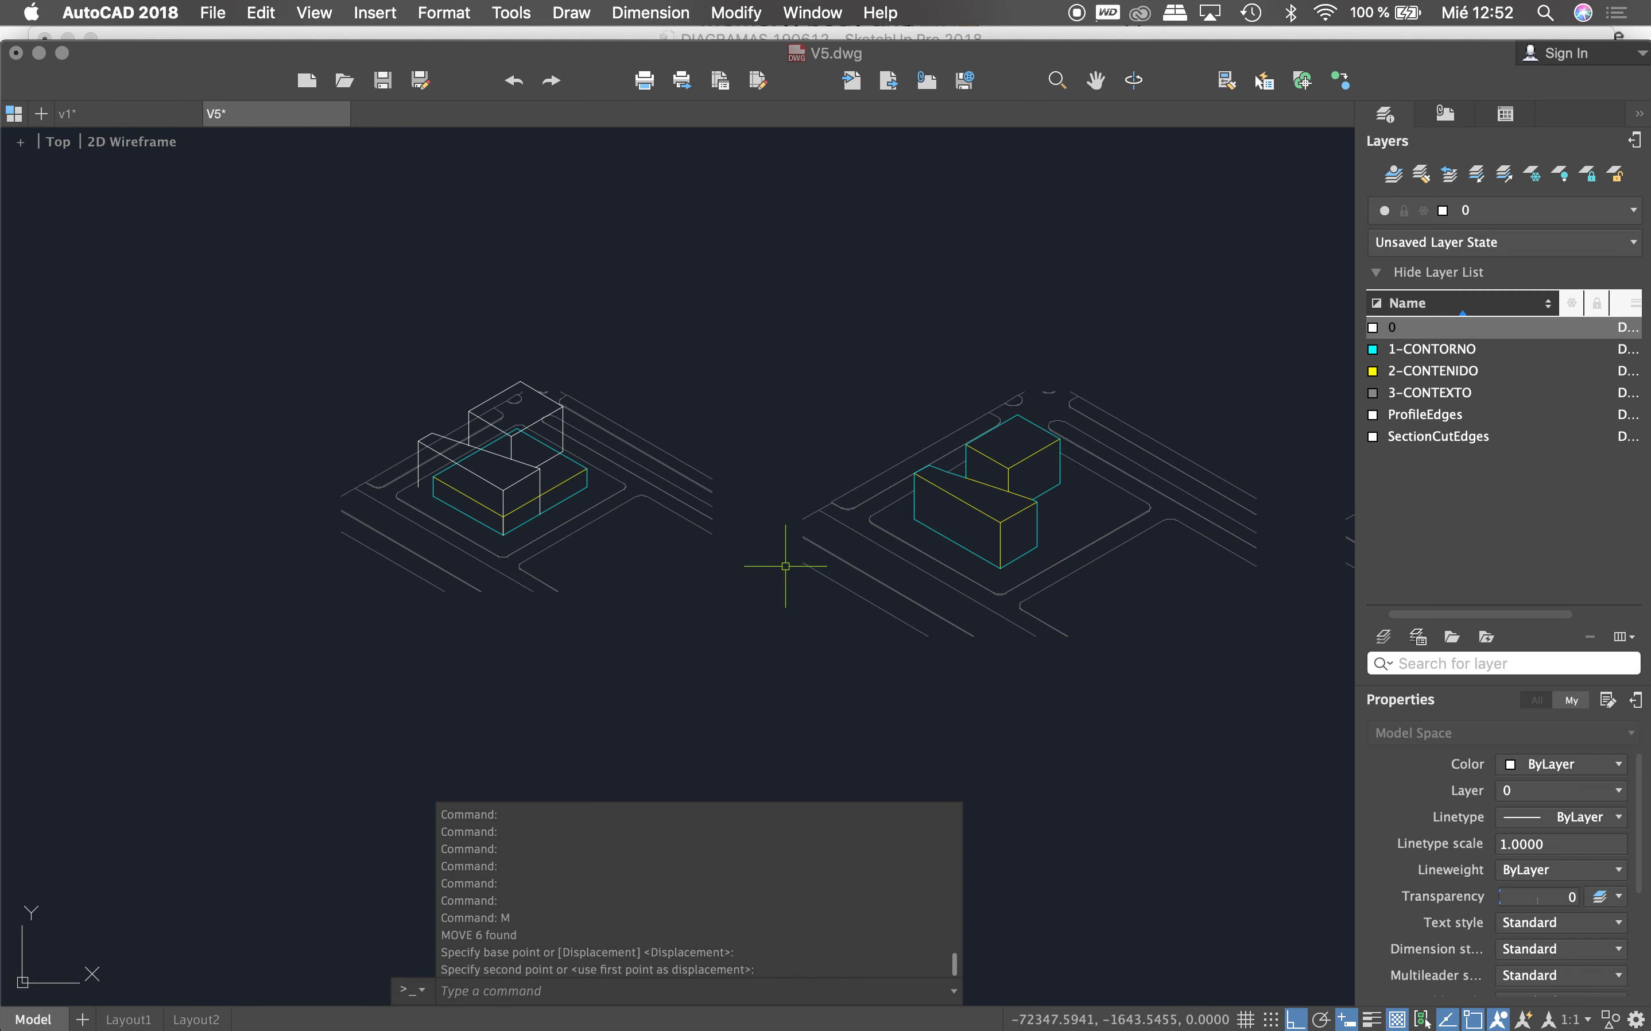
Step: Move the previous selection of outlines back onto the right site
type("m")
key("Return")
type("p")
key("Return")
key("Return")
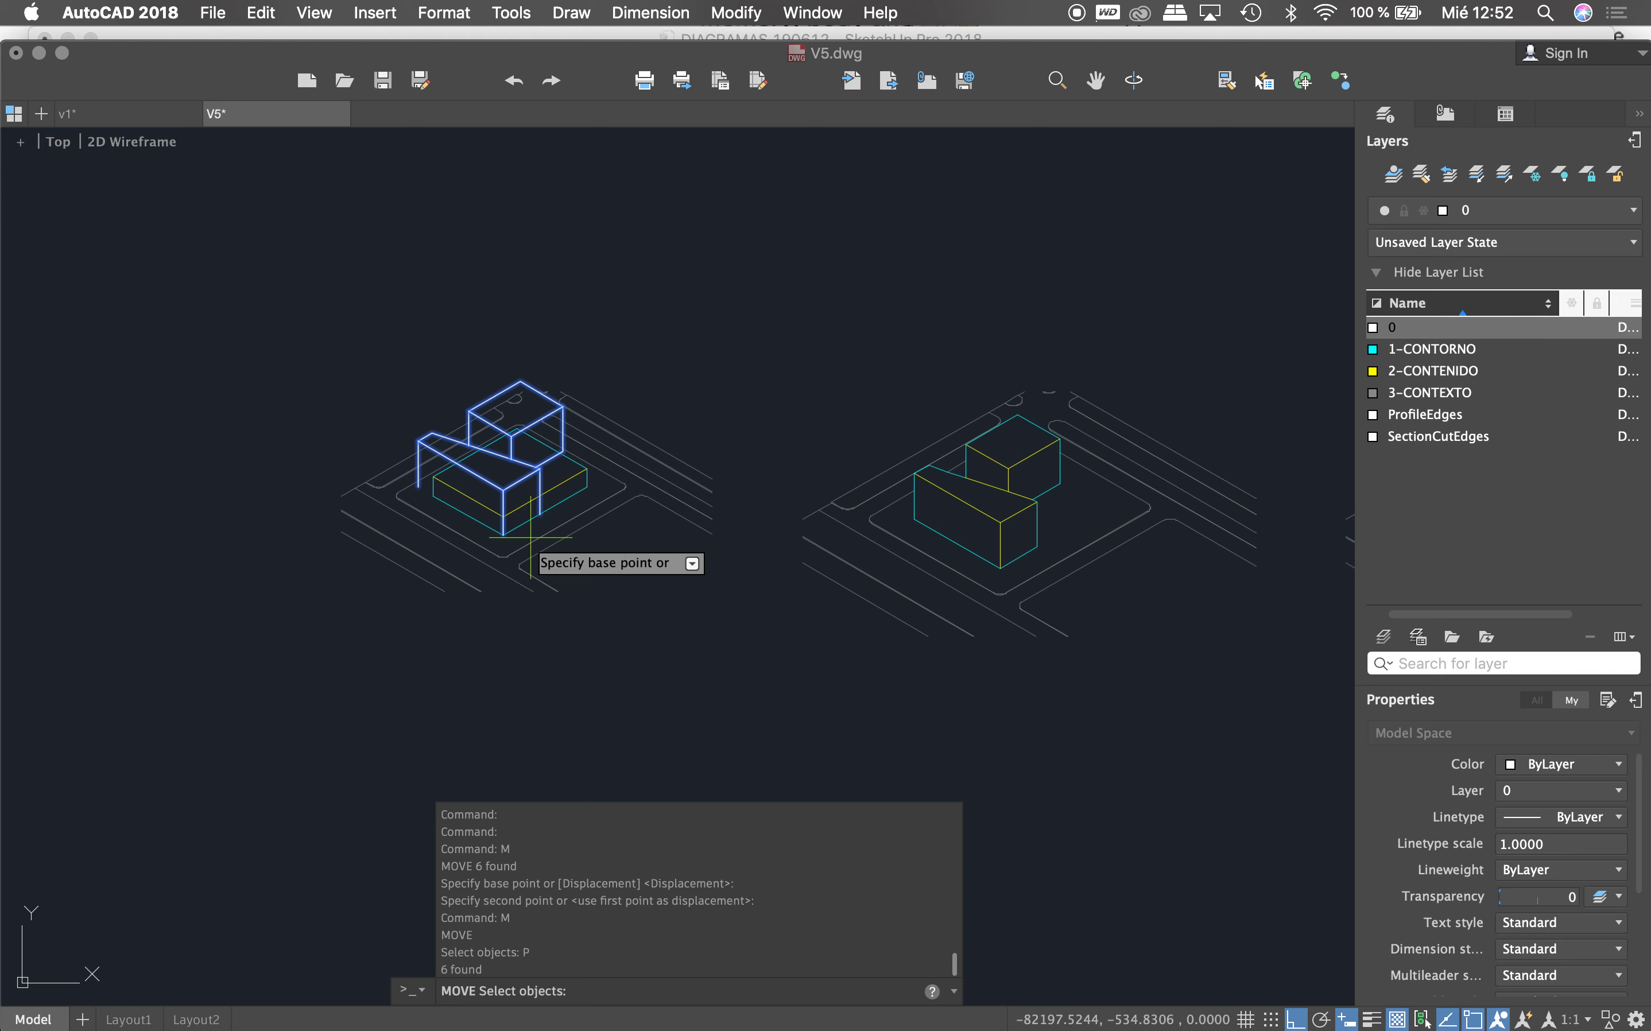
left_click(509, 538)
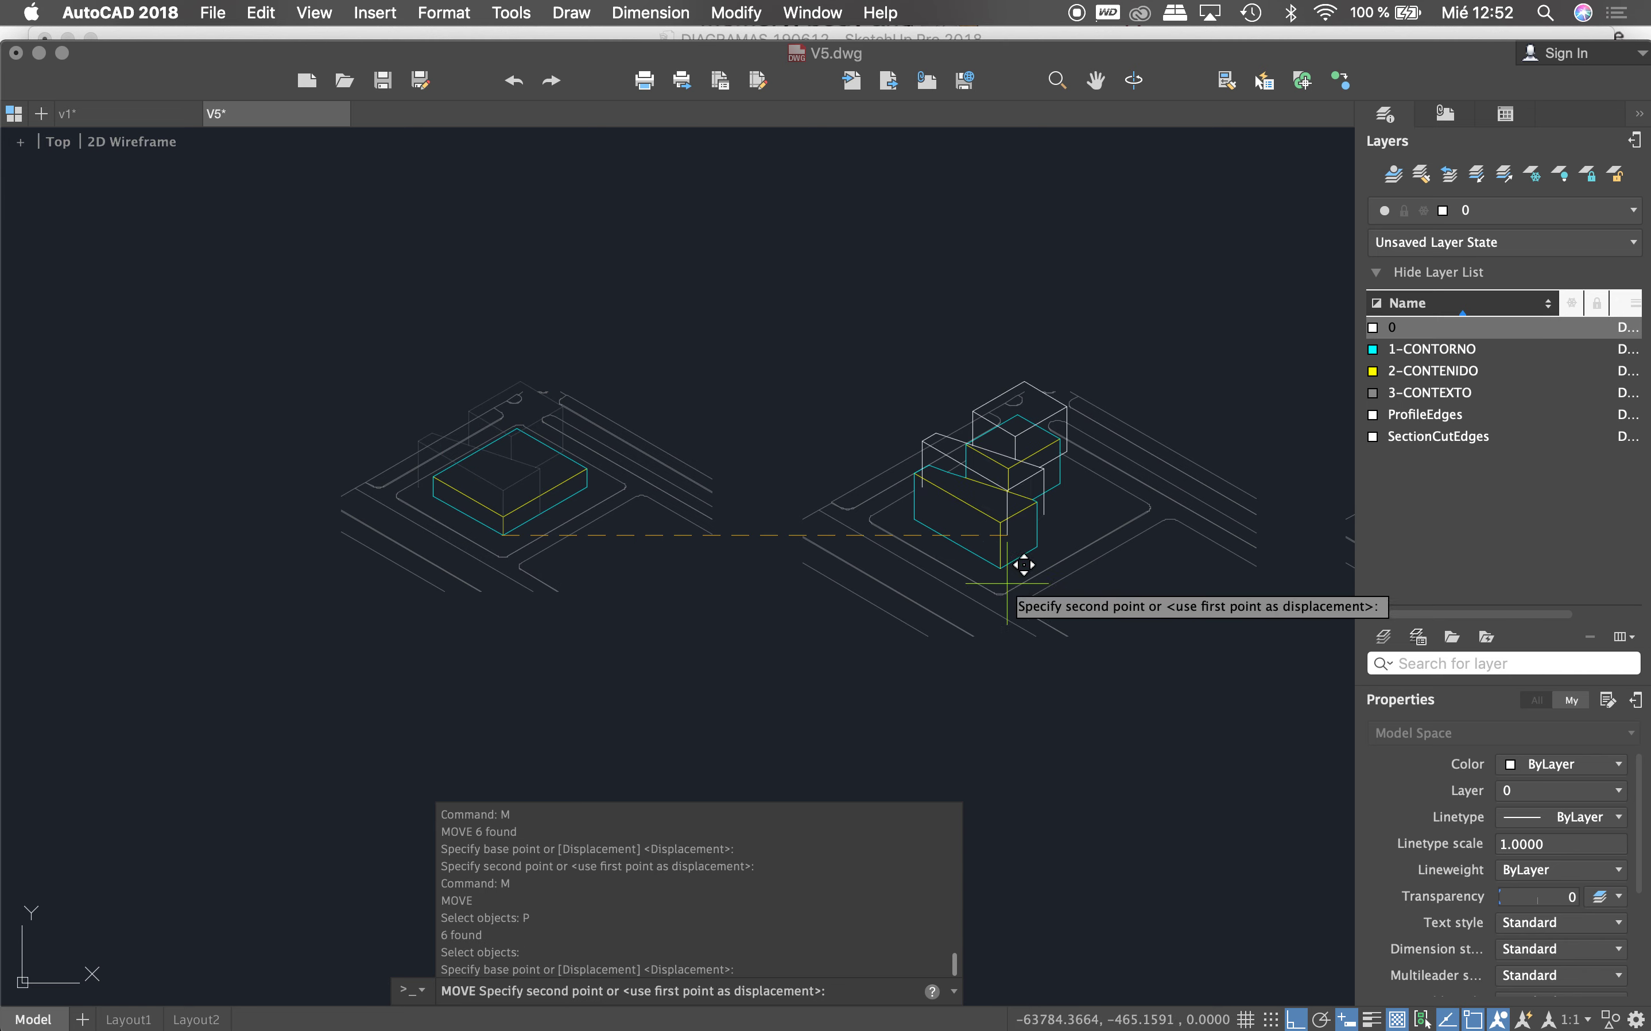
left_click(1001, 568)
Step: Move the outlines up-left onto the left site again, then undo that move
type("m")
key("Return")
type("p")
key("Return")
key("Return")
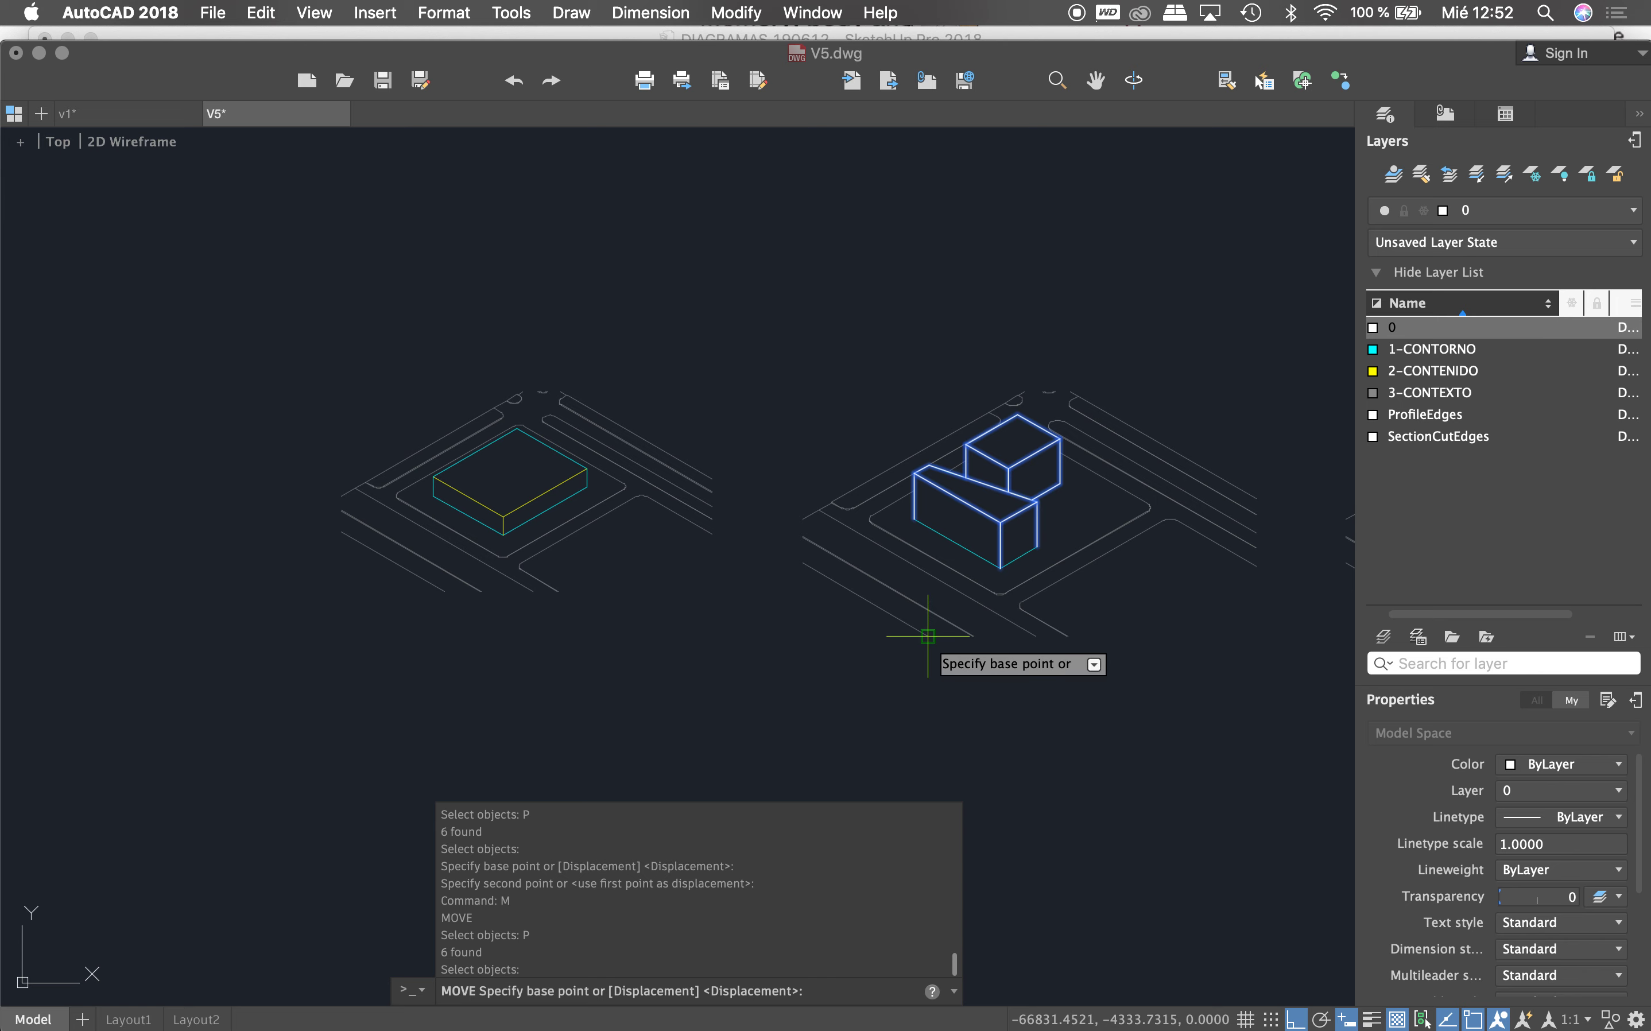
left_click(927, 636)
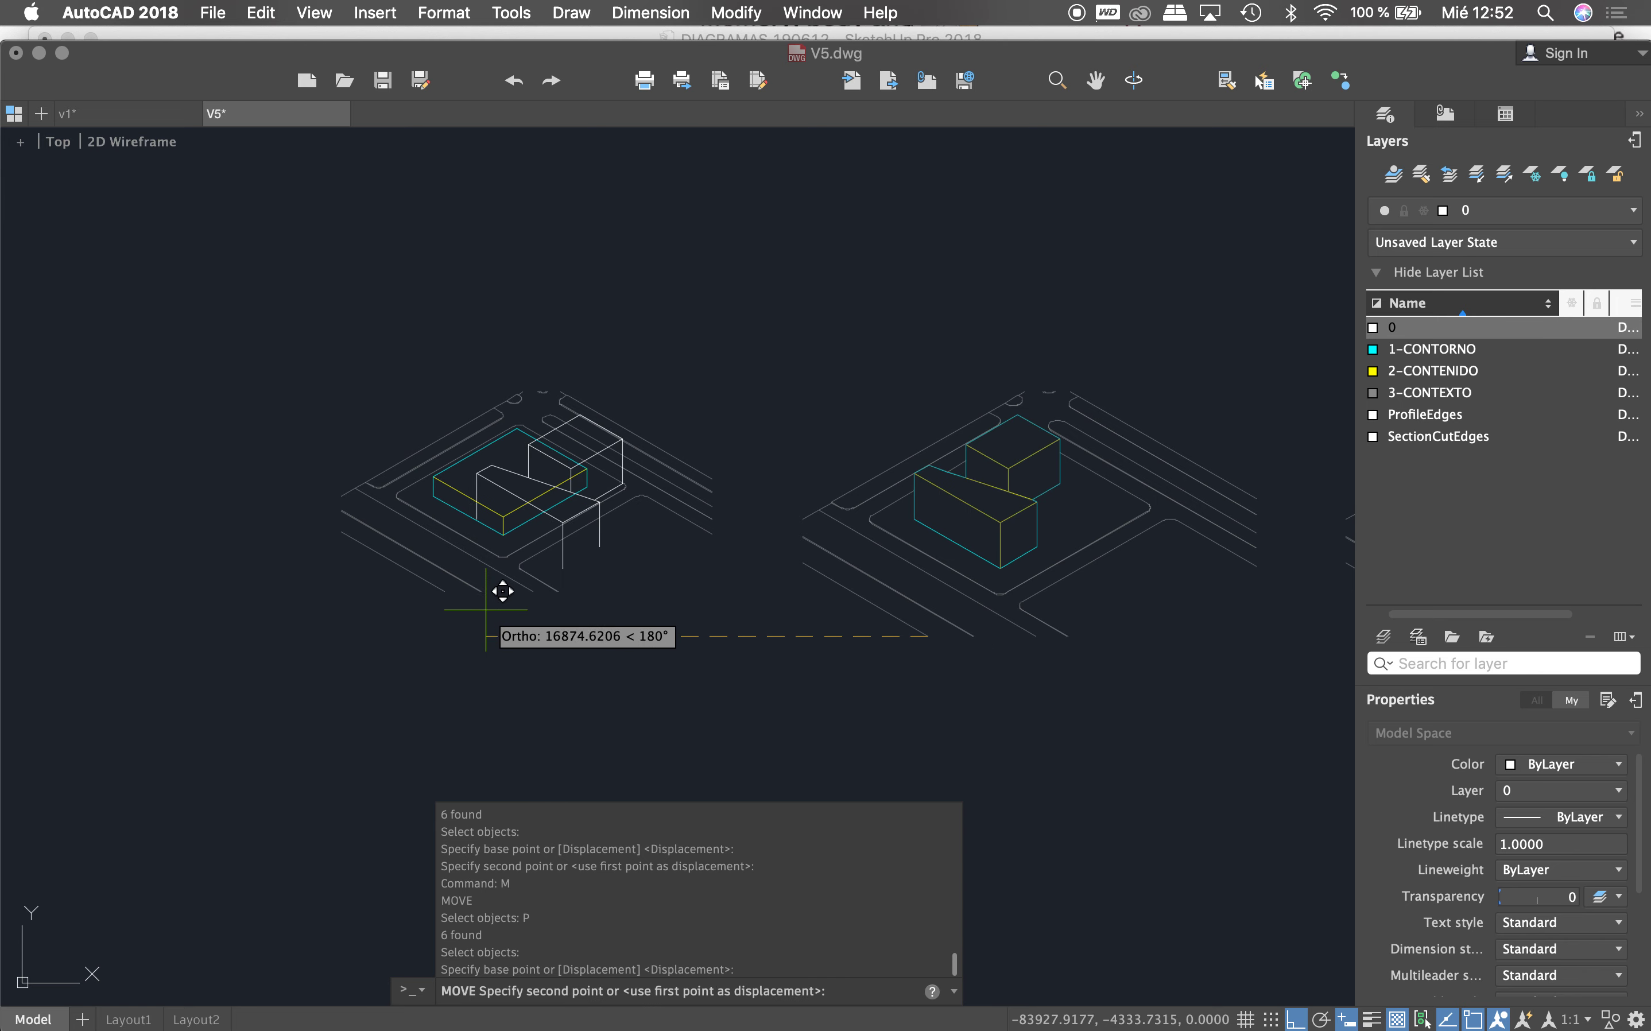
left_click(471, 588)
key("Escape")
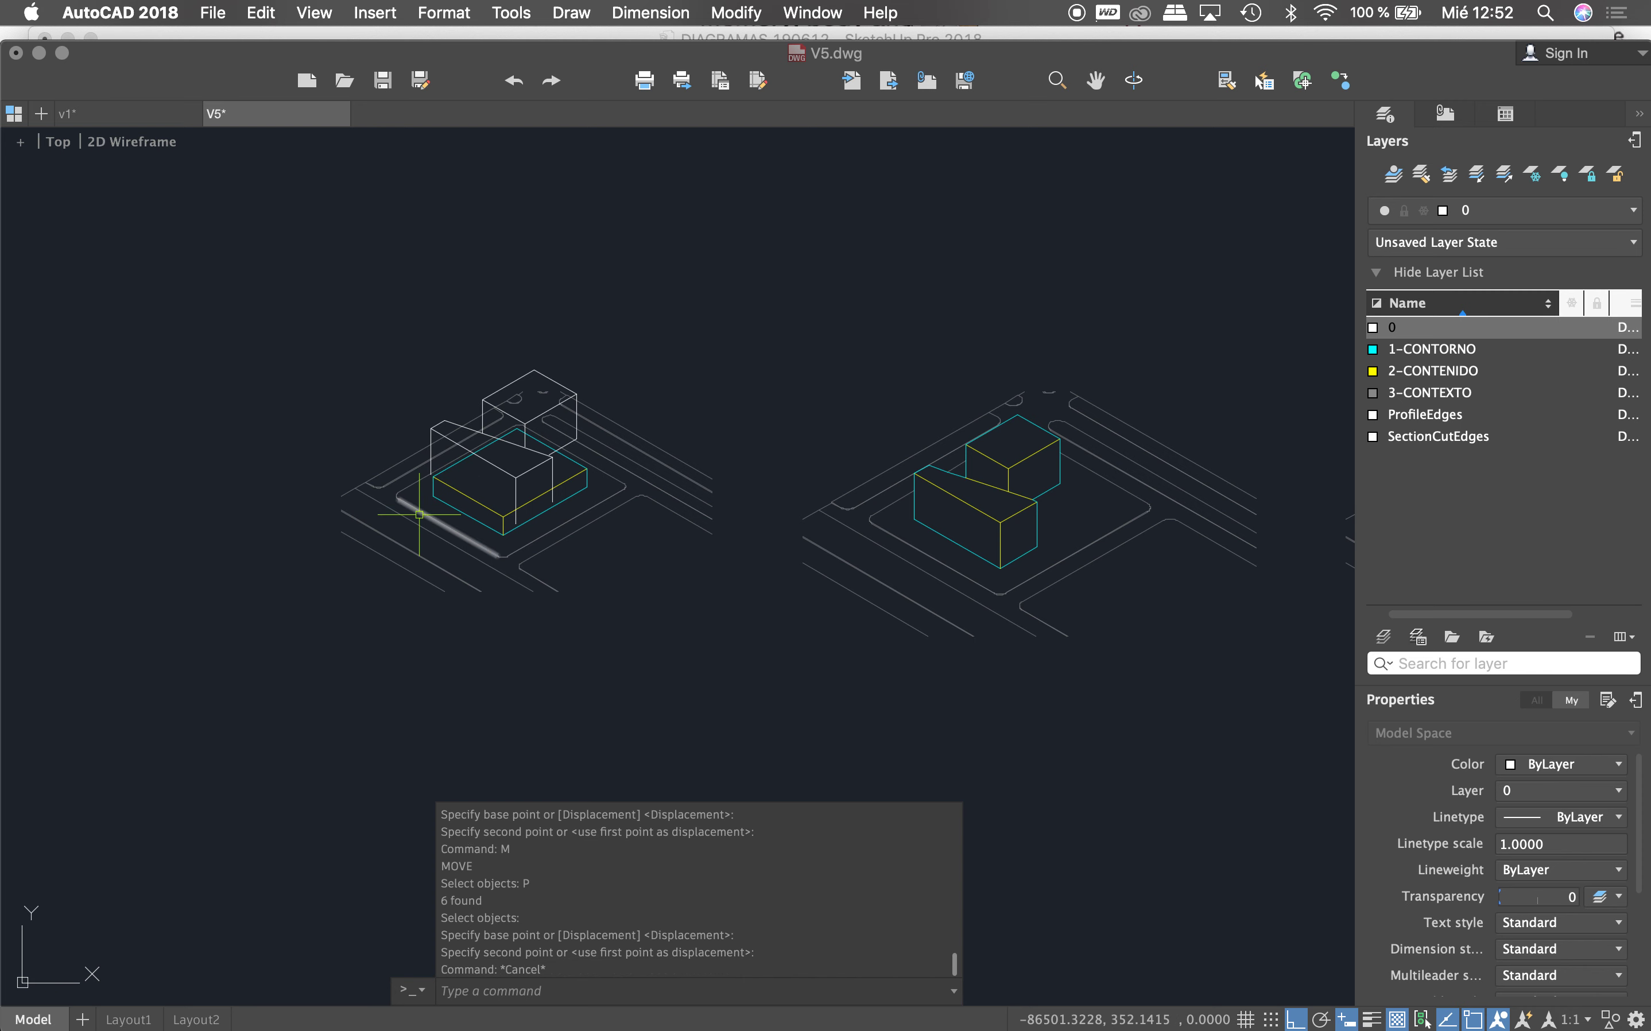
key("super+z")
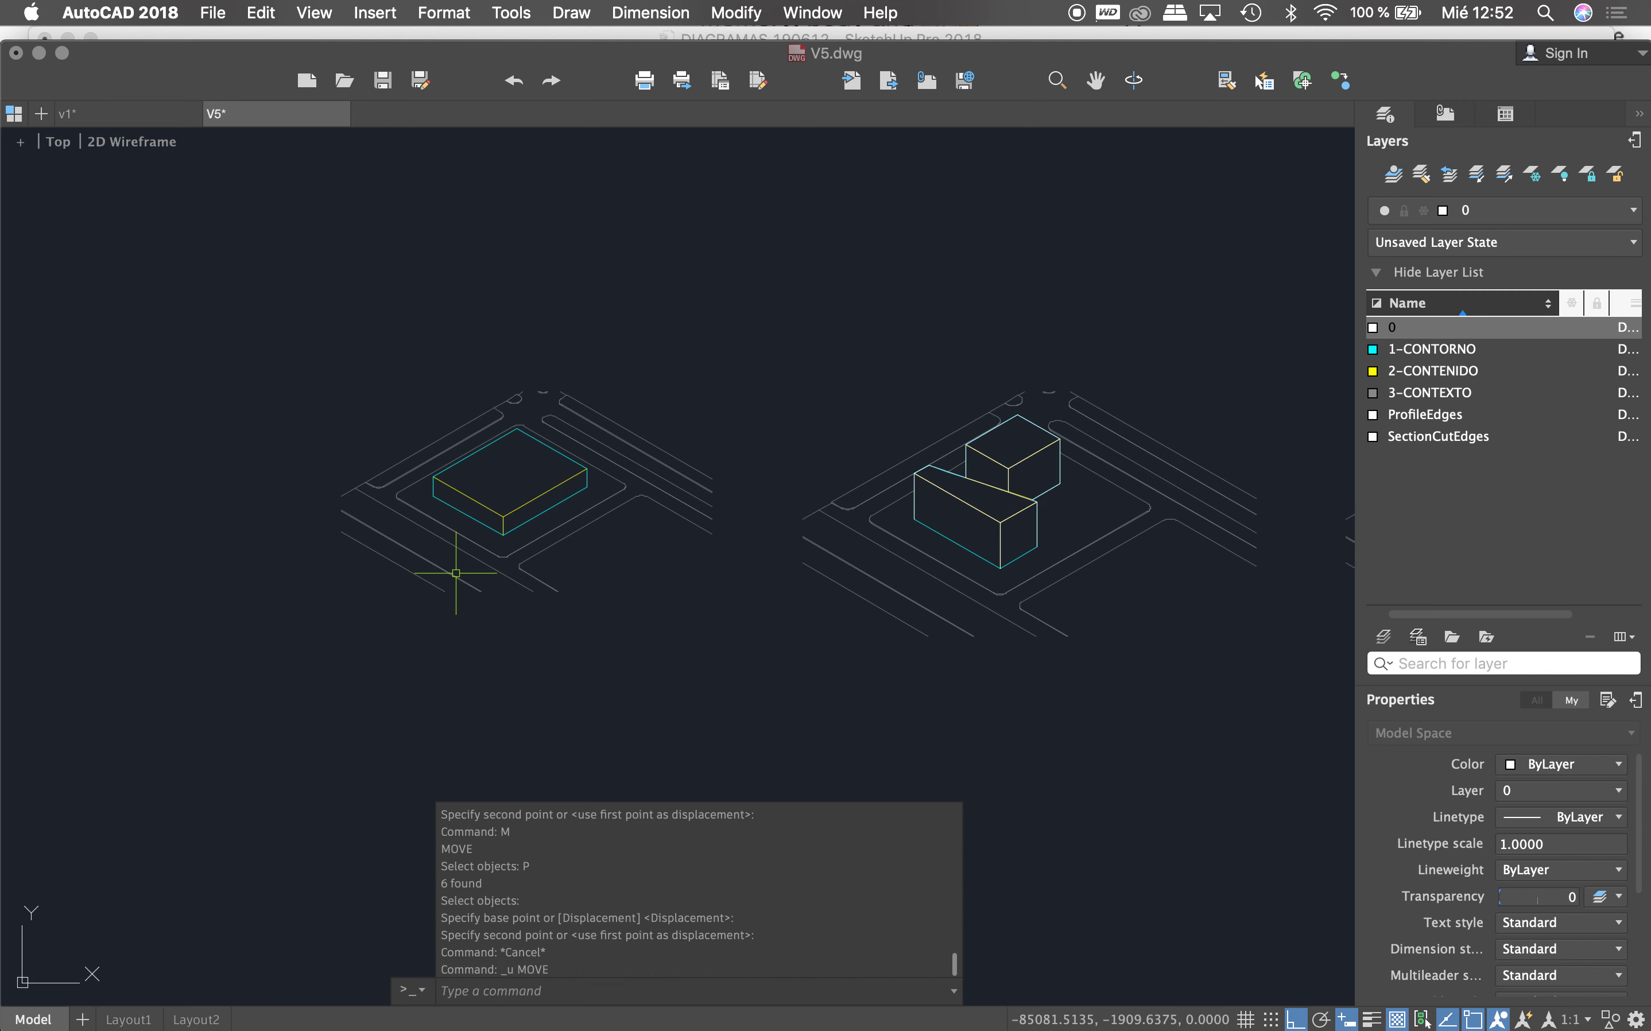
Step: Begin a DI distance measurement from the box corner on the first diagram
type("DI")
key("Return")
left_click(501, 536)
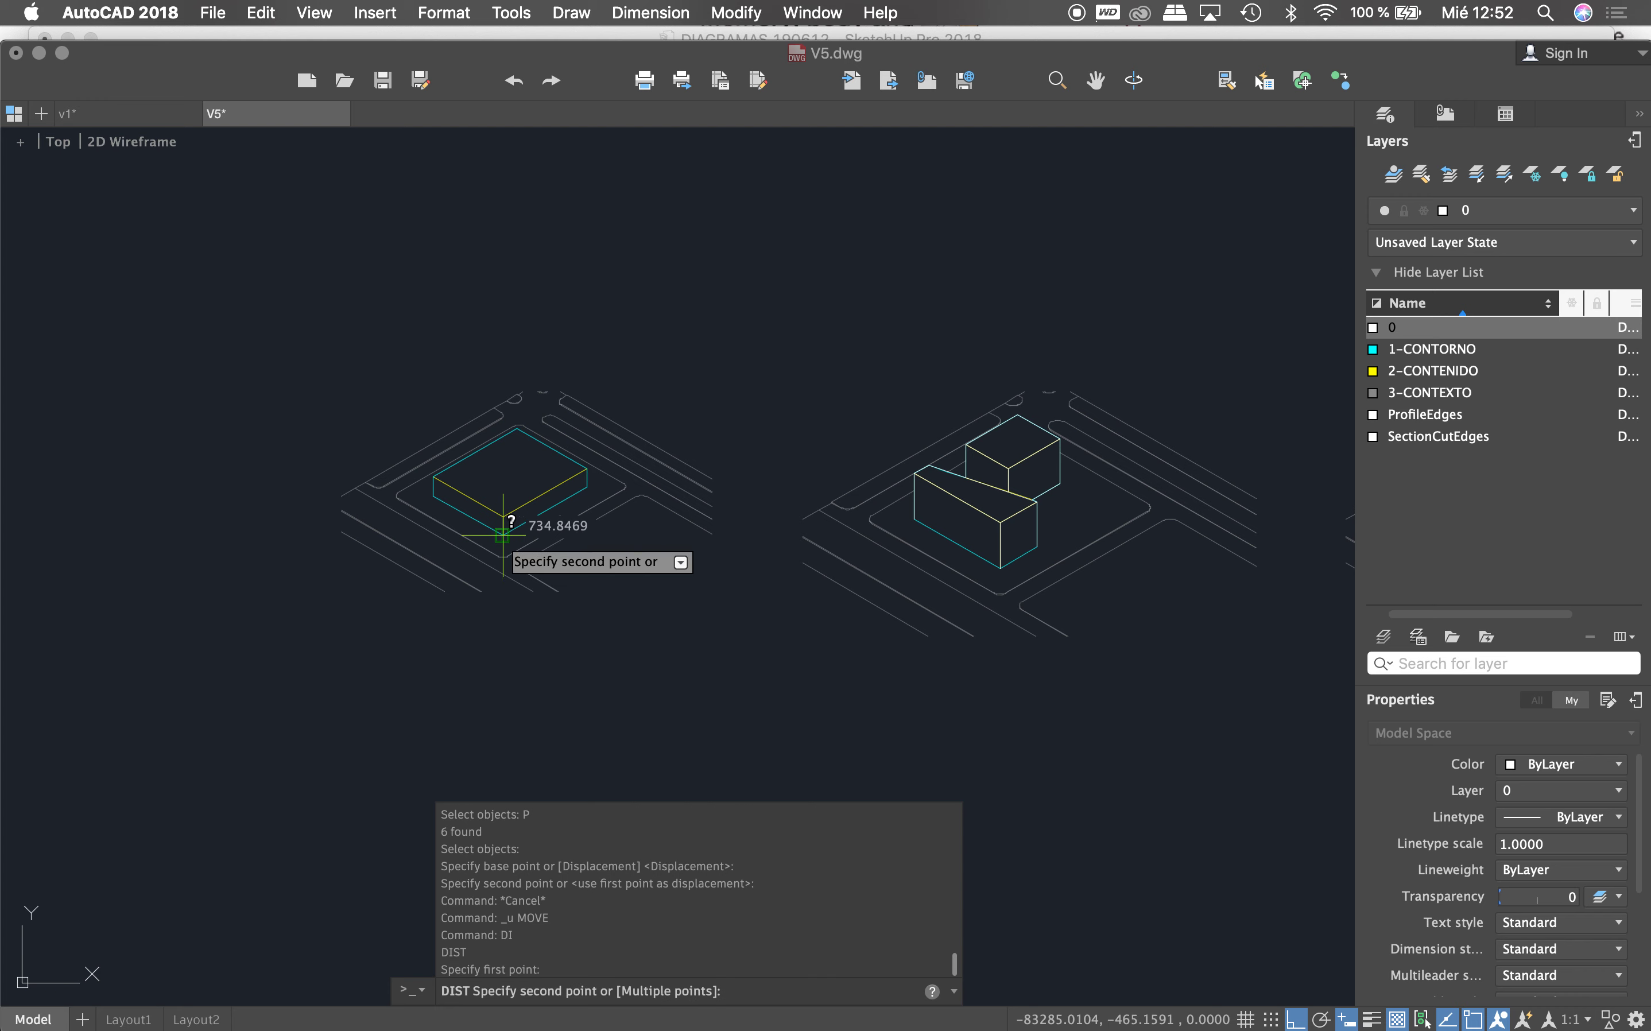
Step: Draw a vertical guide polyline between the sites and a horizontal one at the right site's top
key("Escape")
key("Escape")
key("Escape")
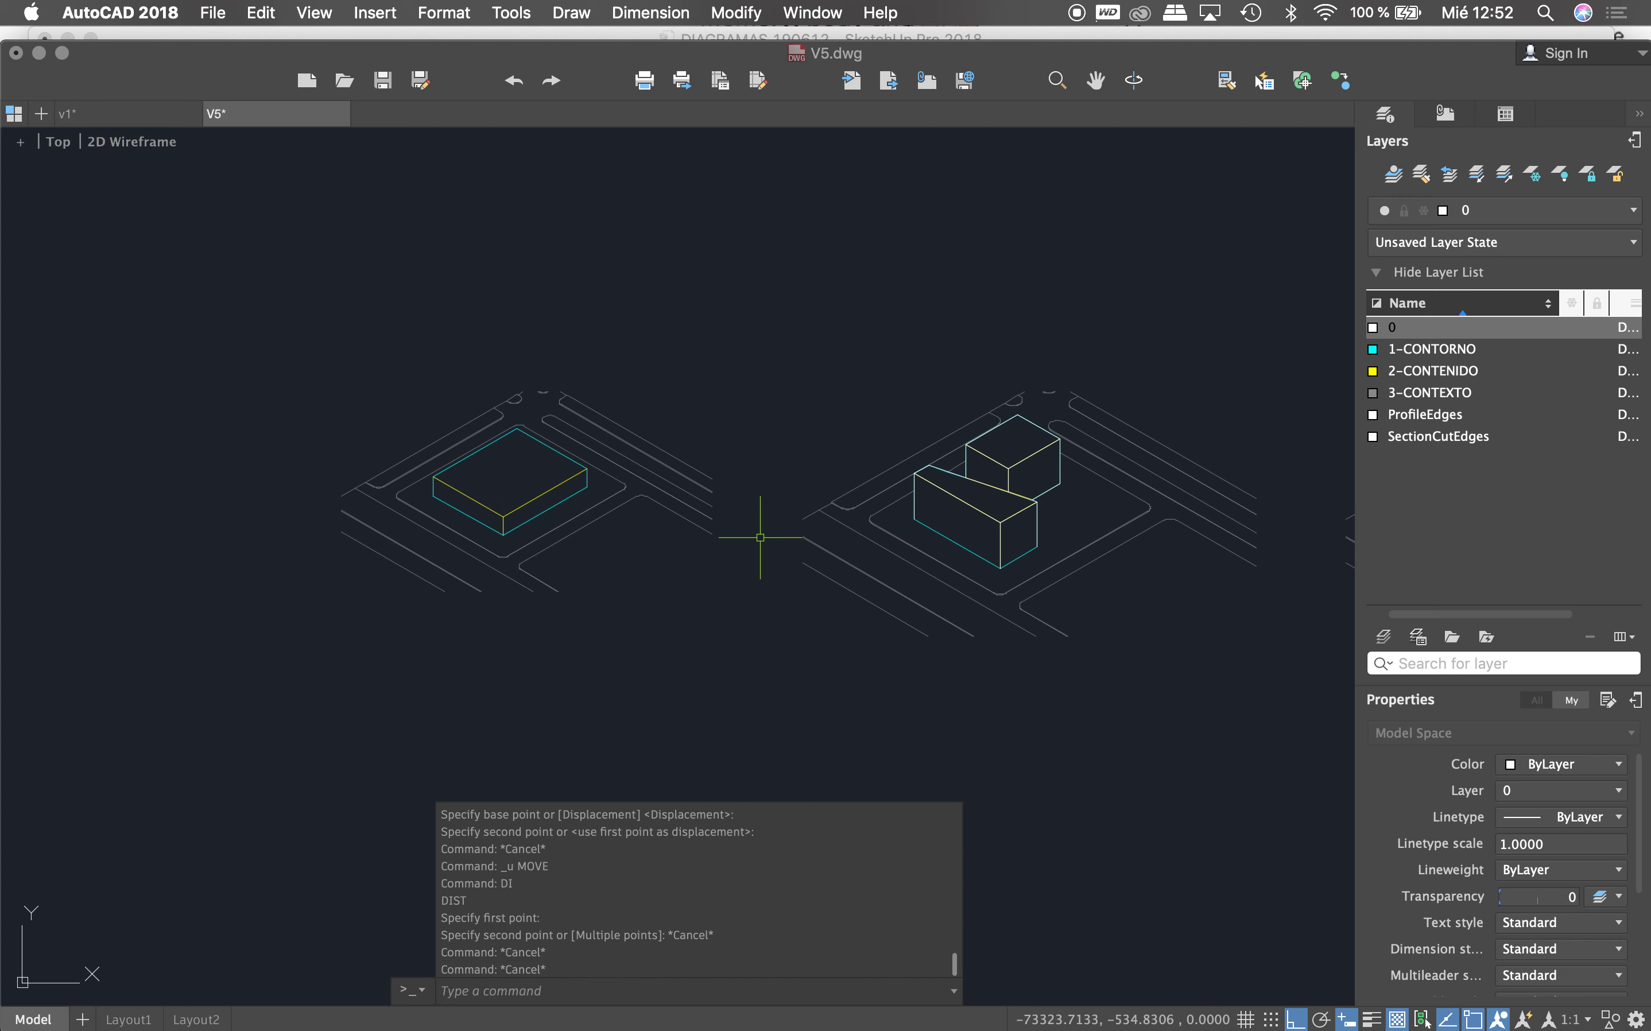
type("pl")
key("Return")
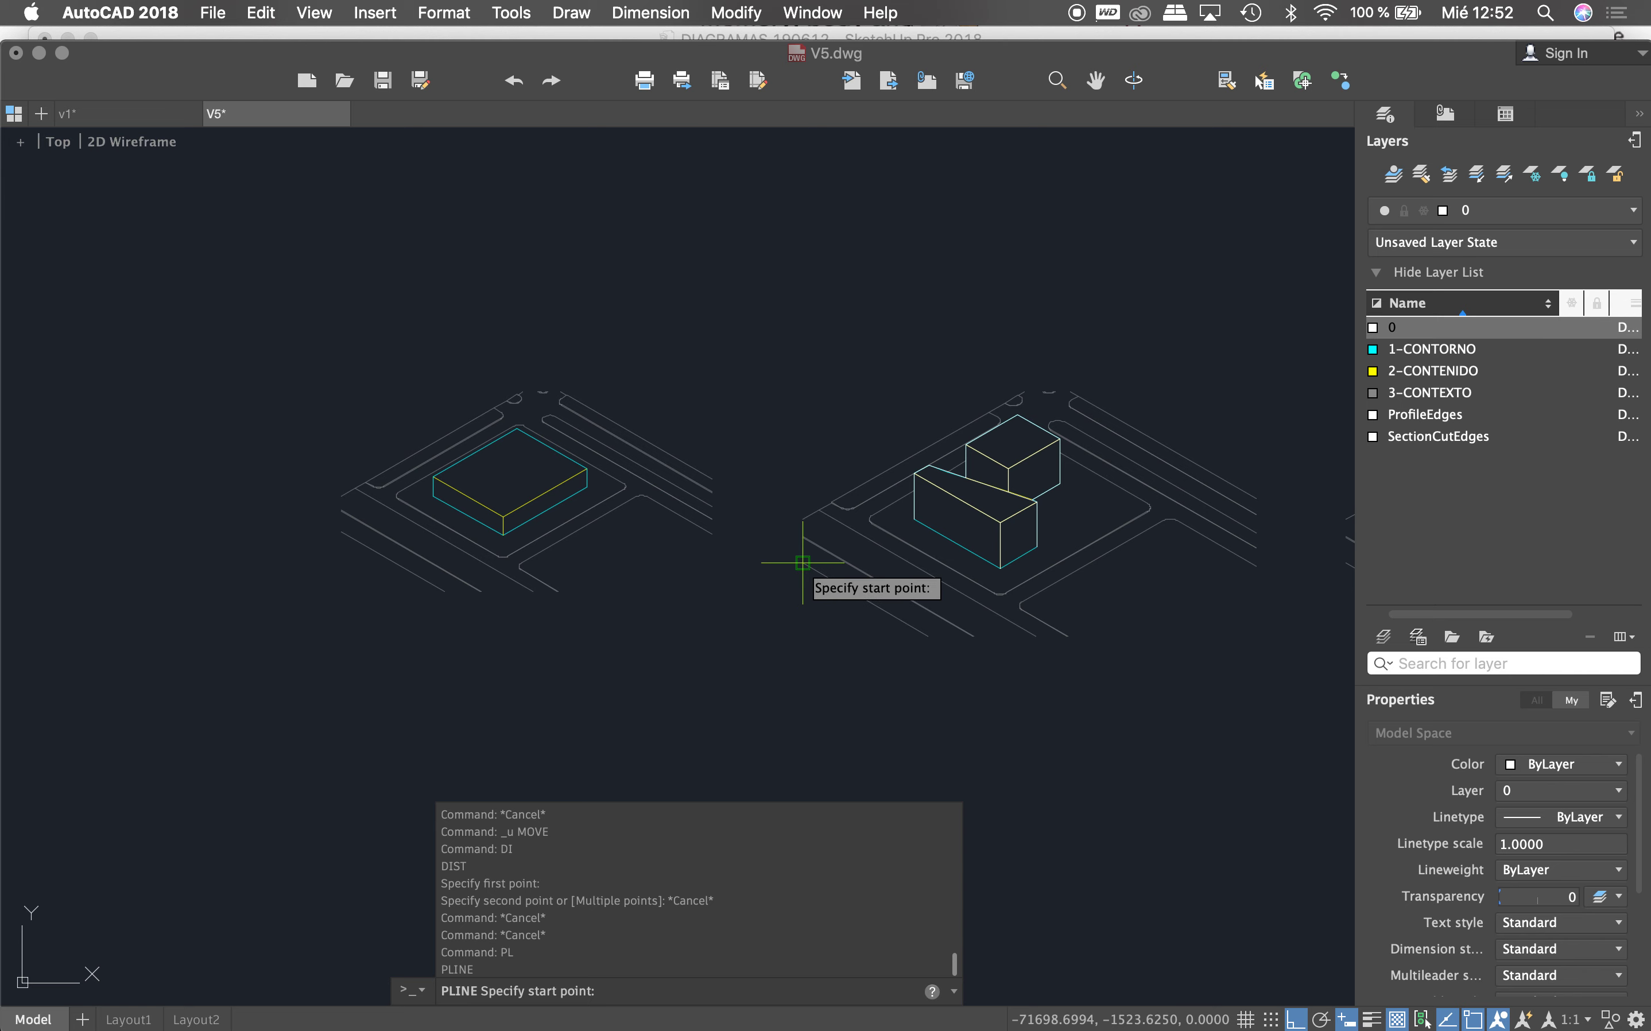
left_click(803, 563)
left_click(794, 191)
key("Escape")
key("Return")
left_click(1072, 391)
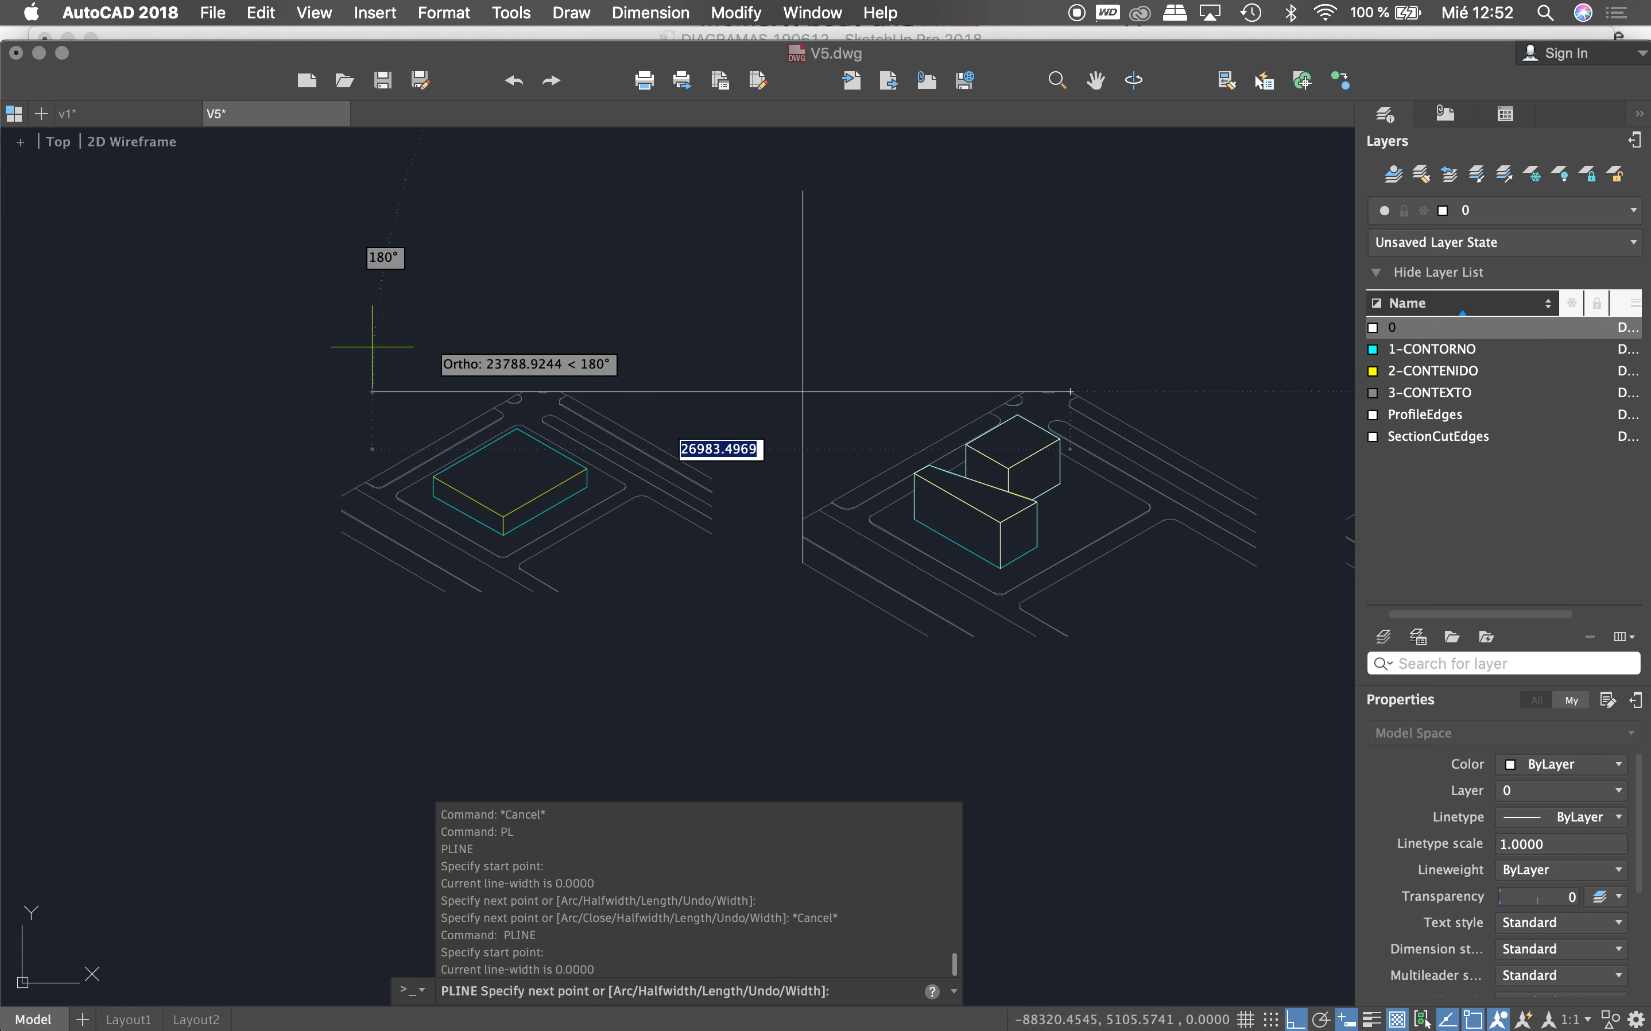
left_click(68, 391)
key("Escape")
key("Escape")
key("Escape")
Step: Scale the left site's 292 objects from the box corner by reference to a new length of 90
type("sc")
key("Return")
left_click(271, 312)
left_click(779, 730)
key("Return")
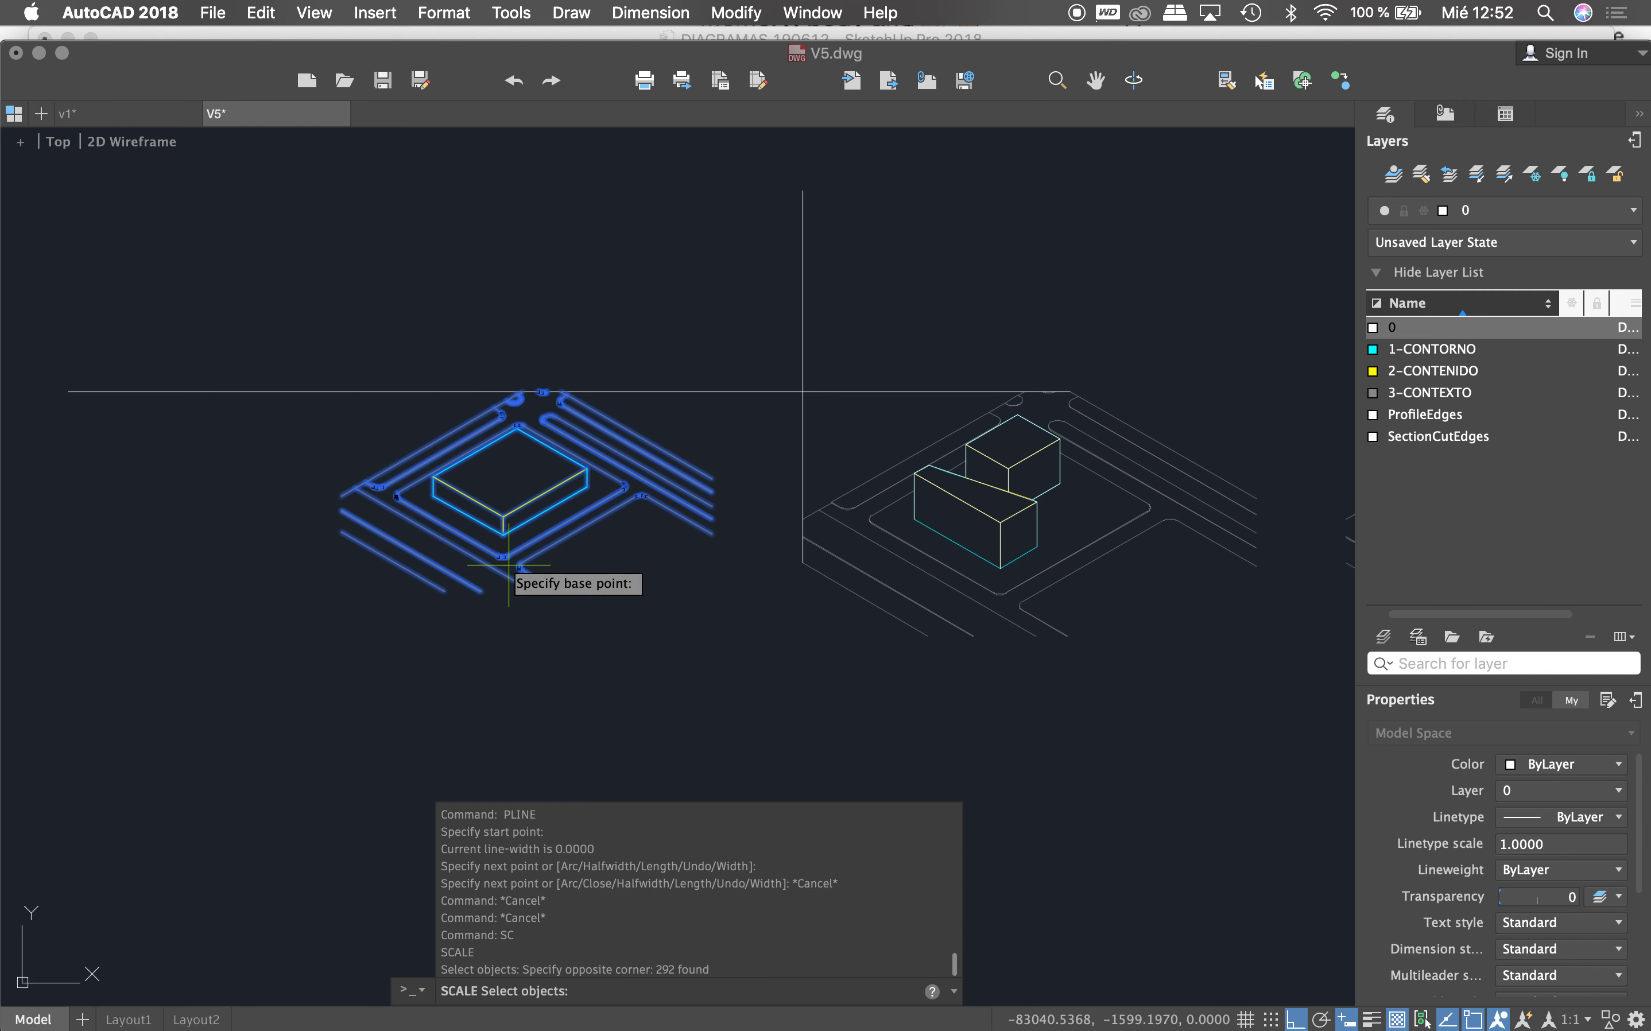
left_click(502, 531)
type("r")
key("Return")
left_click(501, 532)
left_click(503, 516)
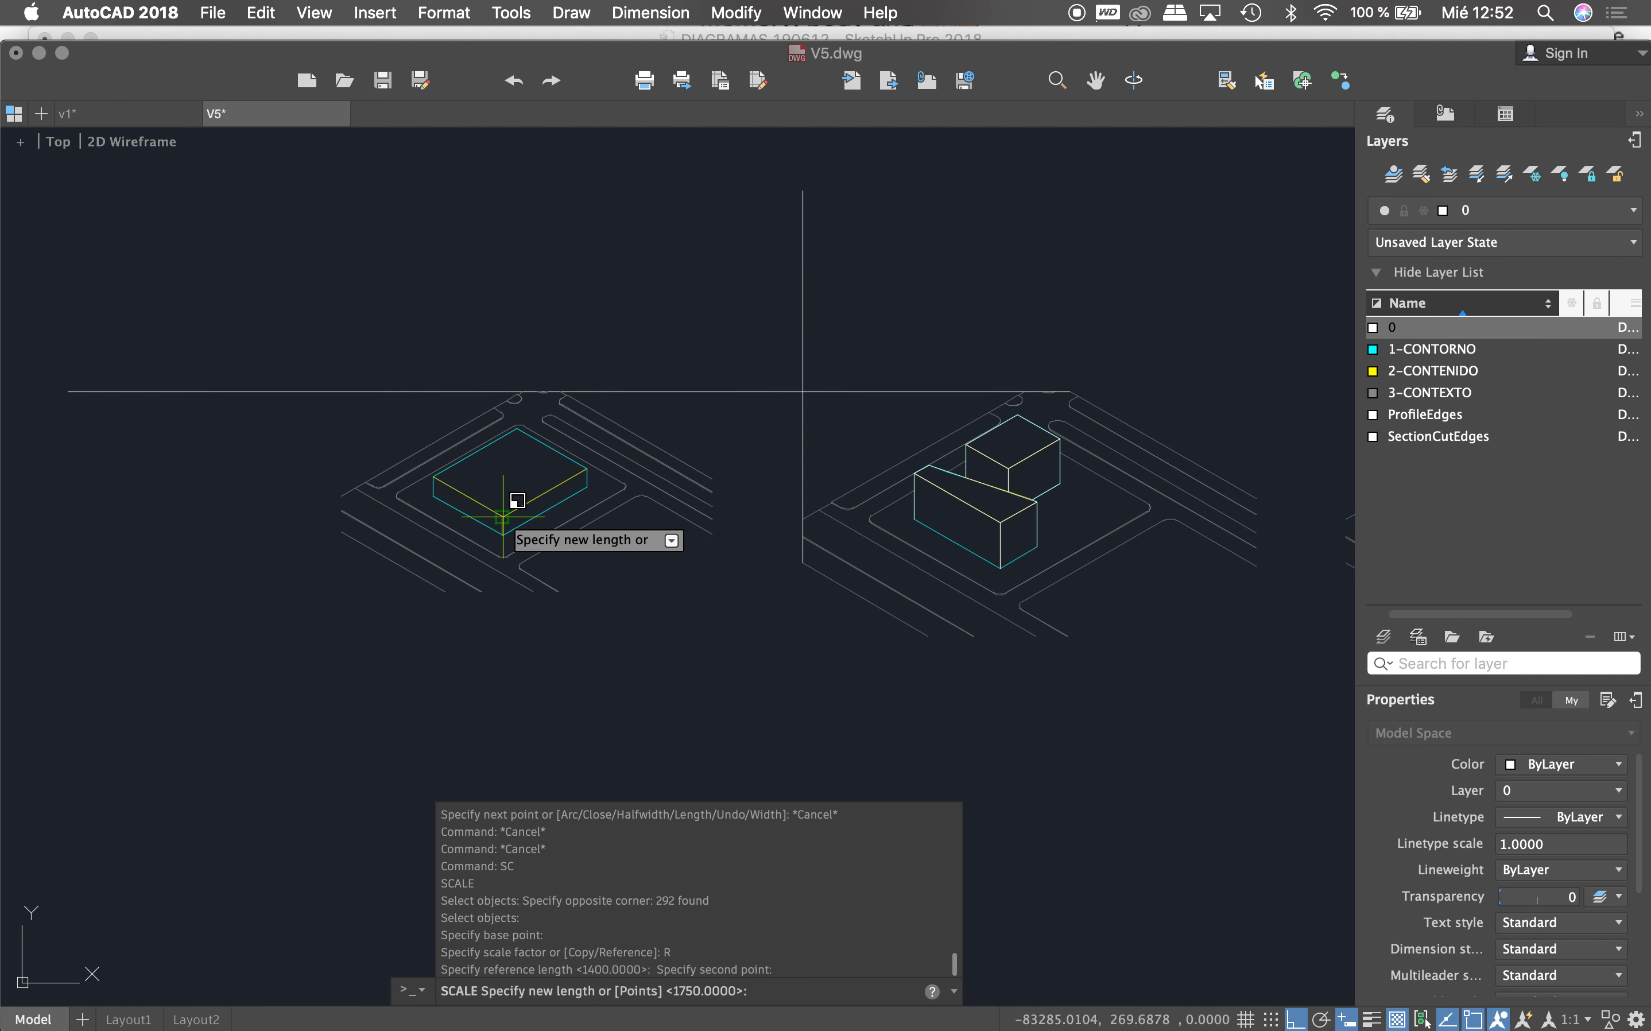
type("90")
key("Return")
key("Return")
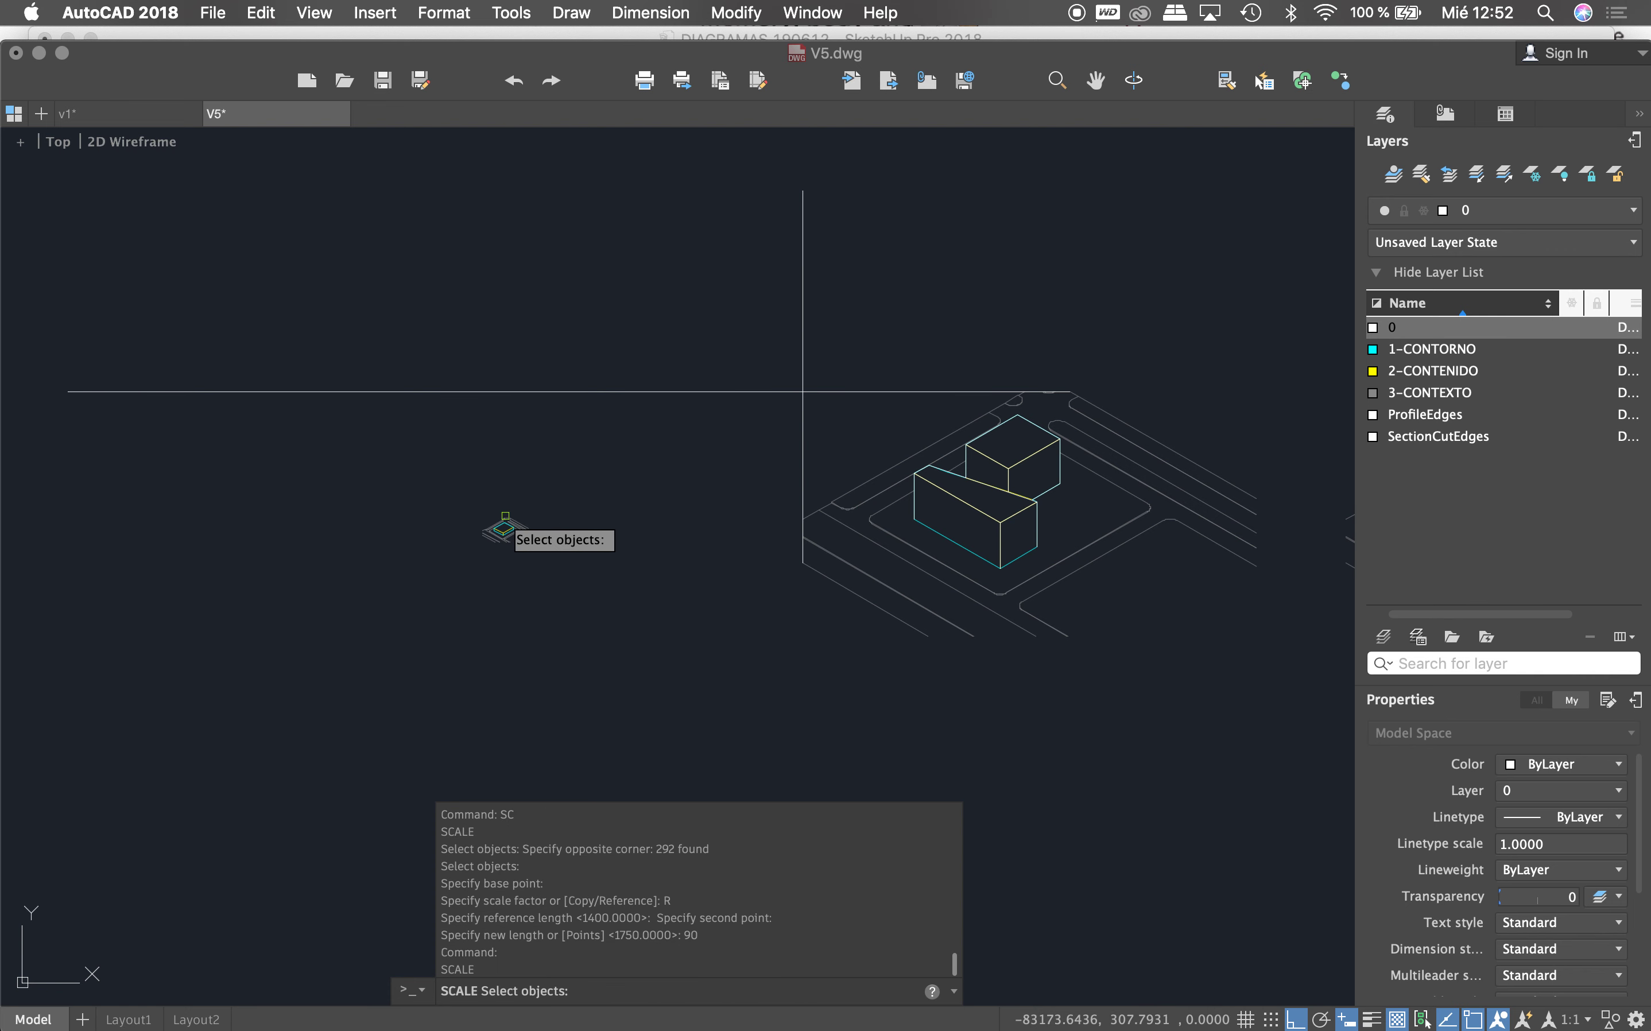
Step: Undo the too-small scaling of the left drawing
key("Escape")
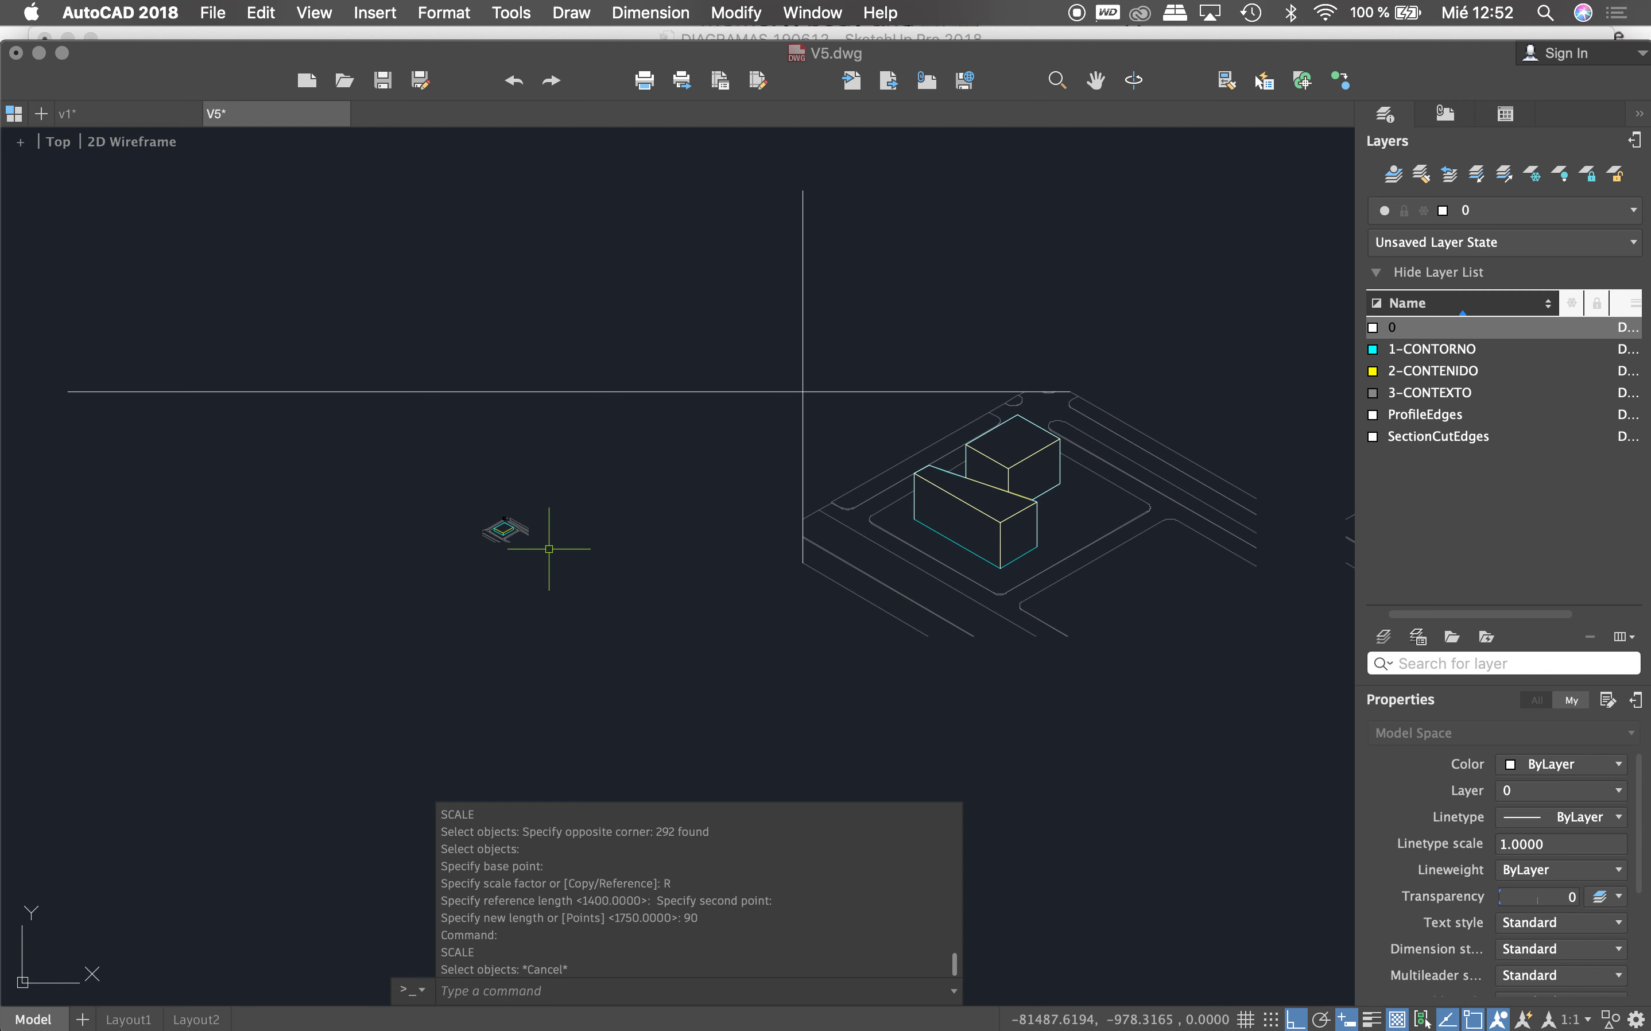
key("super+z")
key("Escape")
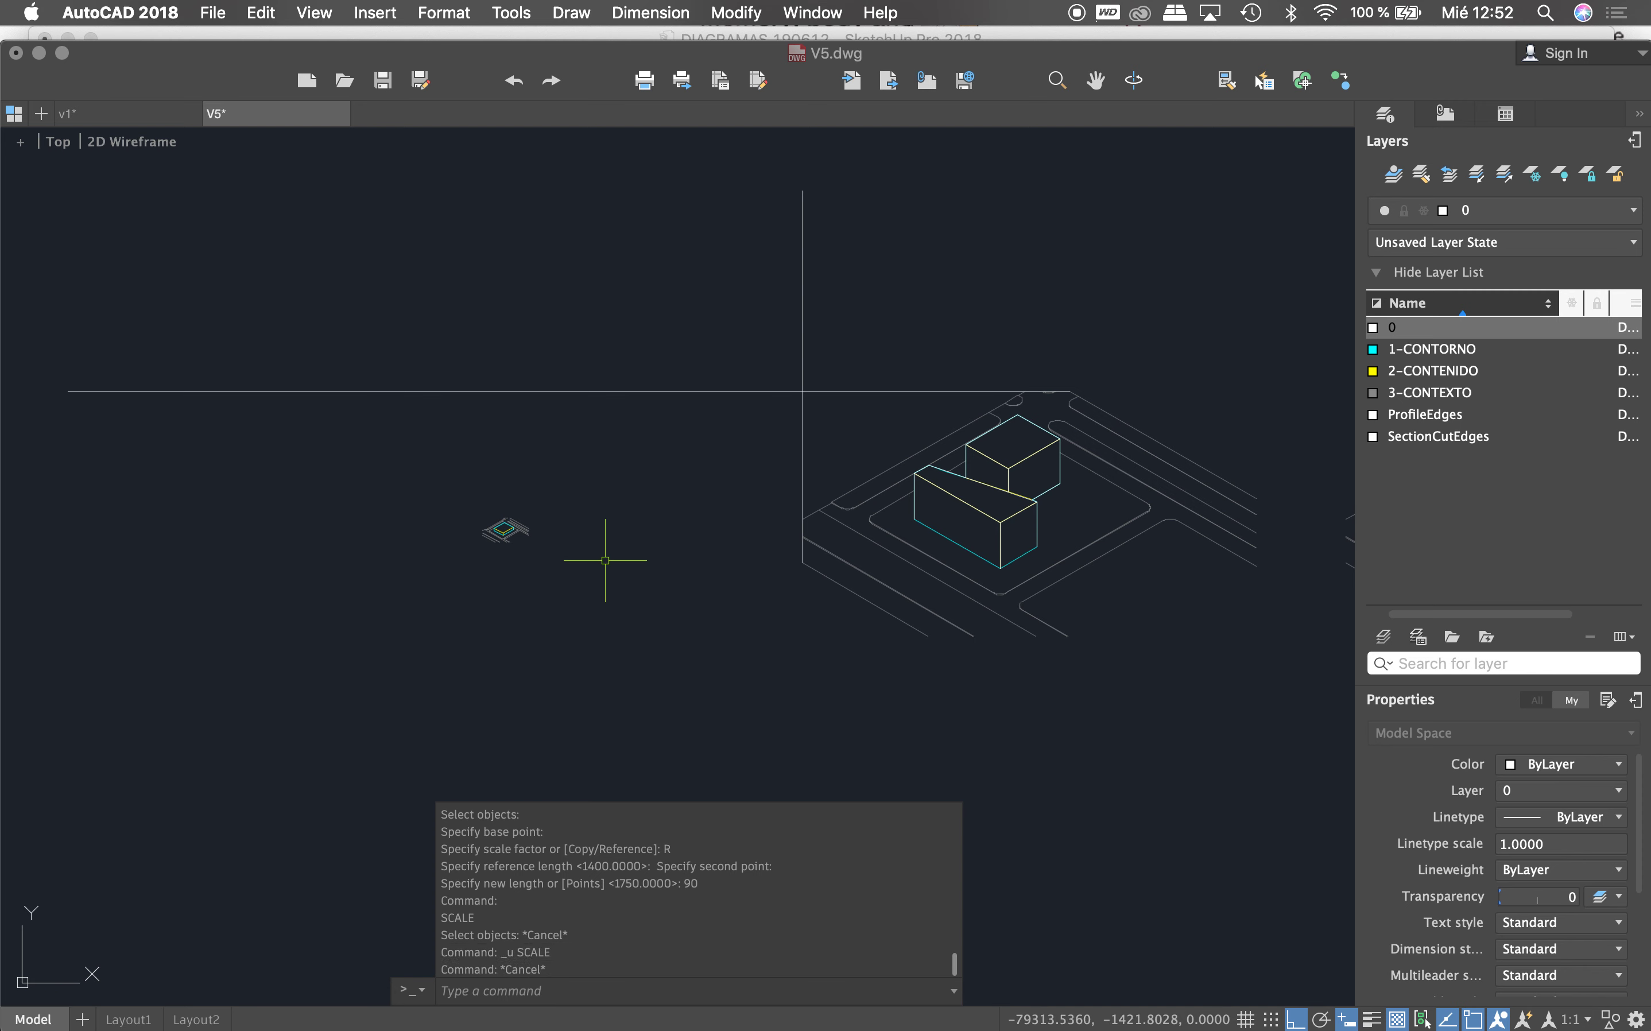
key("super+z")
Step: Rescale the left site's 292 objects from the box corner by reference to a new length of 900
type("sc")
key("Return")
left_click(300, 323)
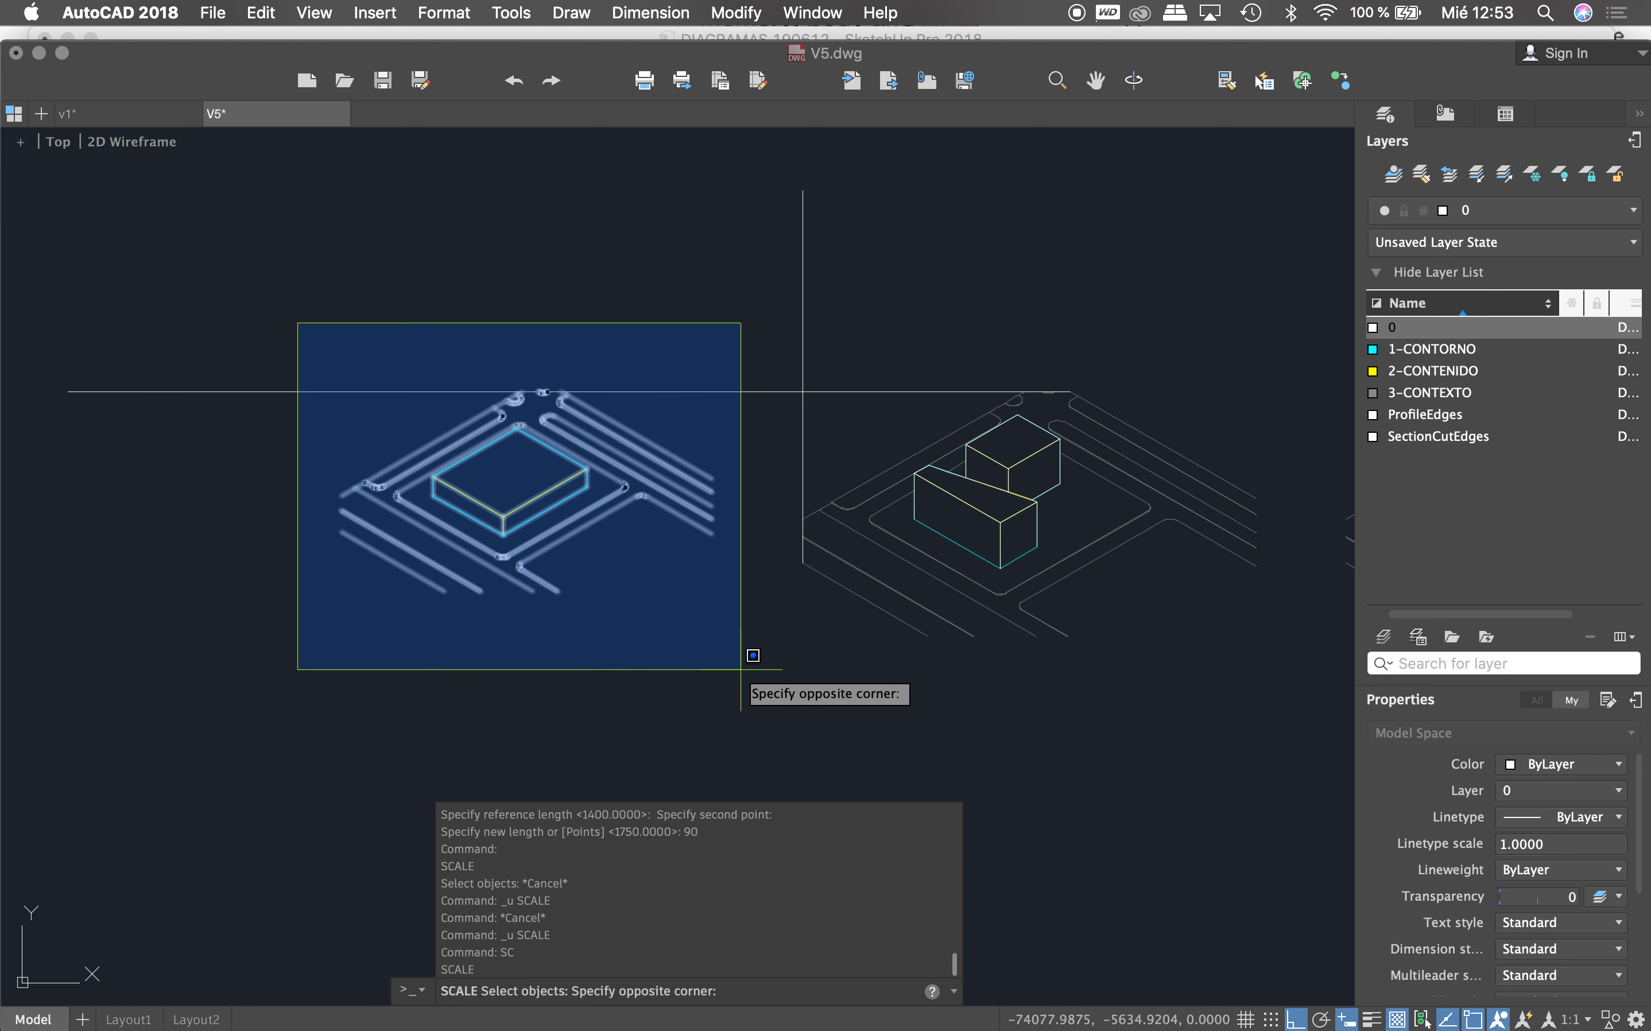
left_click(764, 702)
key("Return")
left_click(501, 535)
type("R")
key("Return")
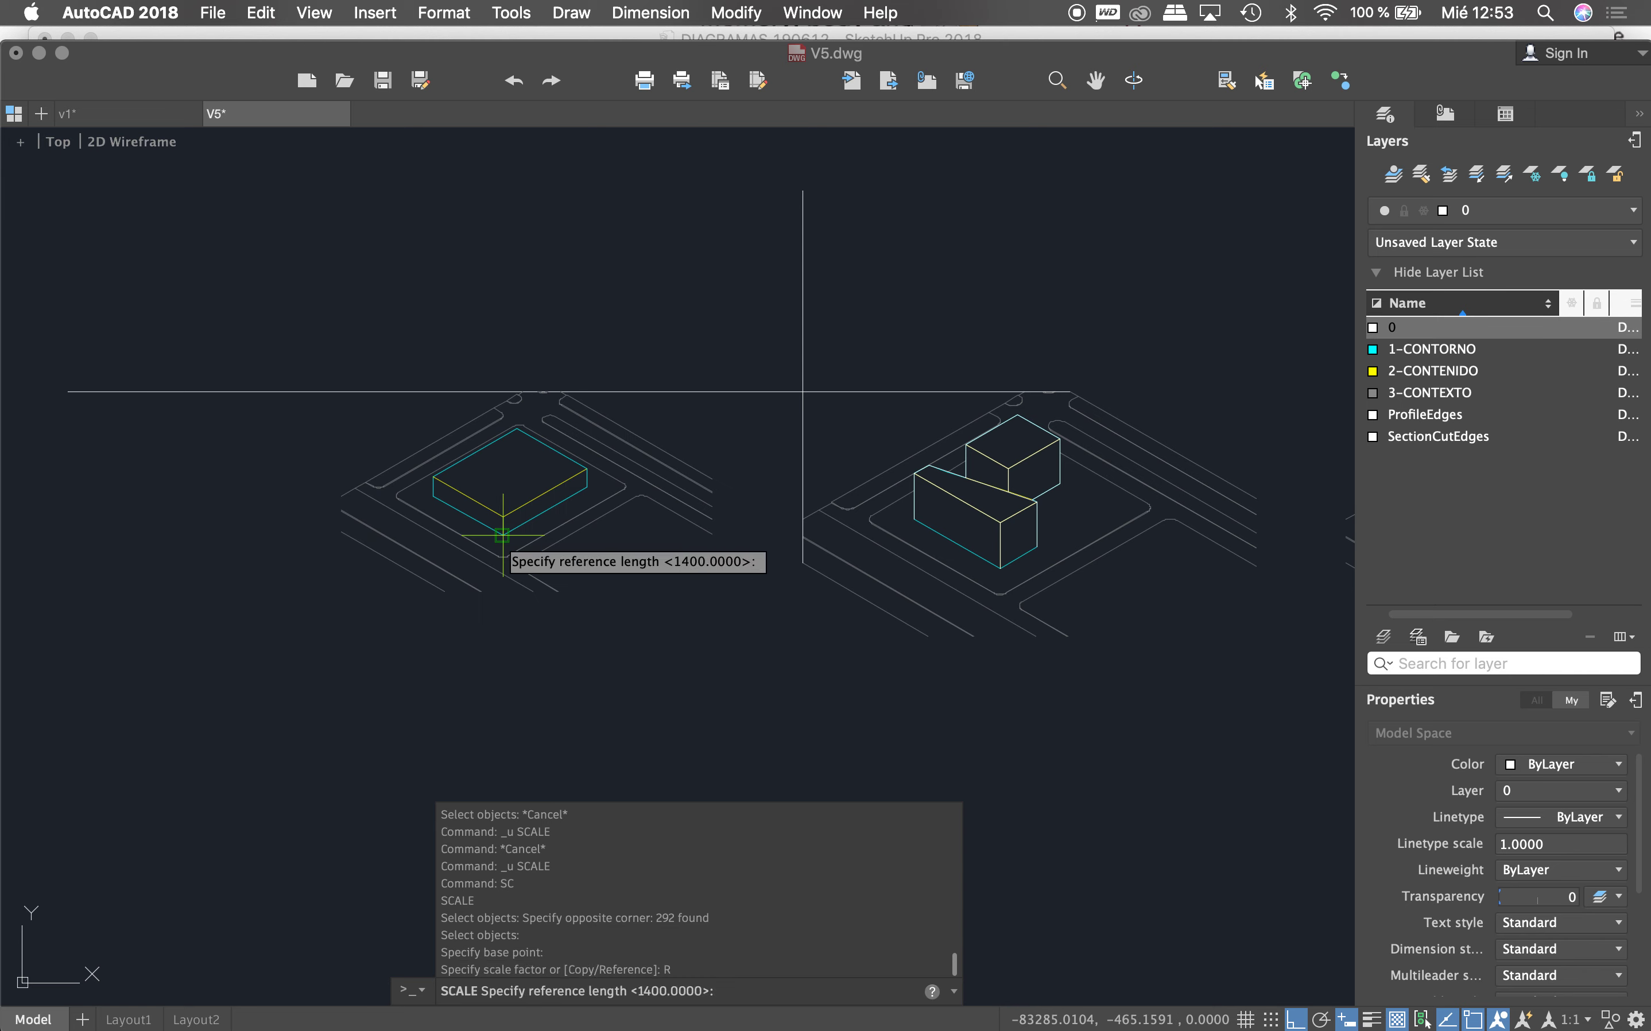
left_click(501, 535)
left_click(503, 516)
type("00")
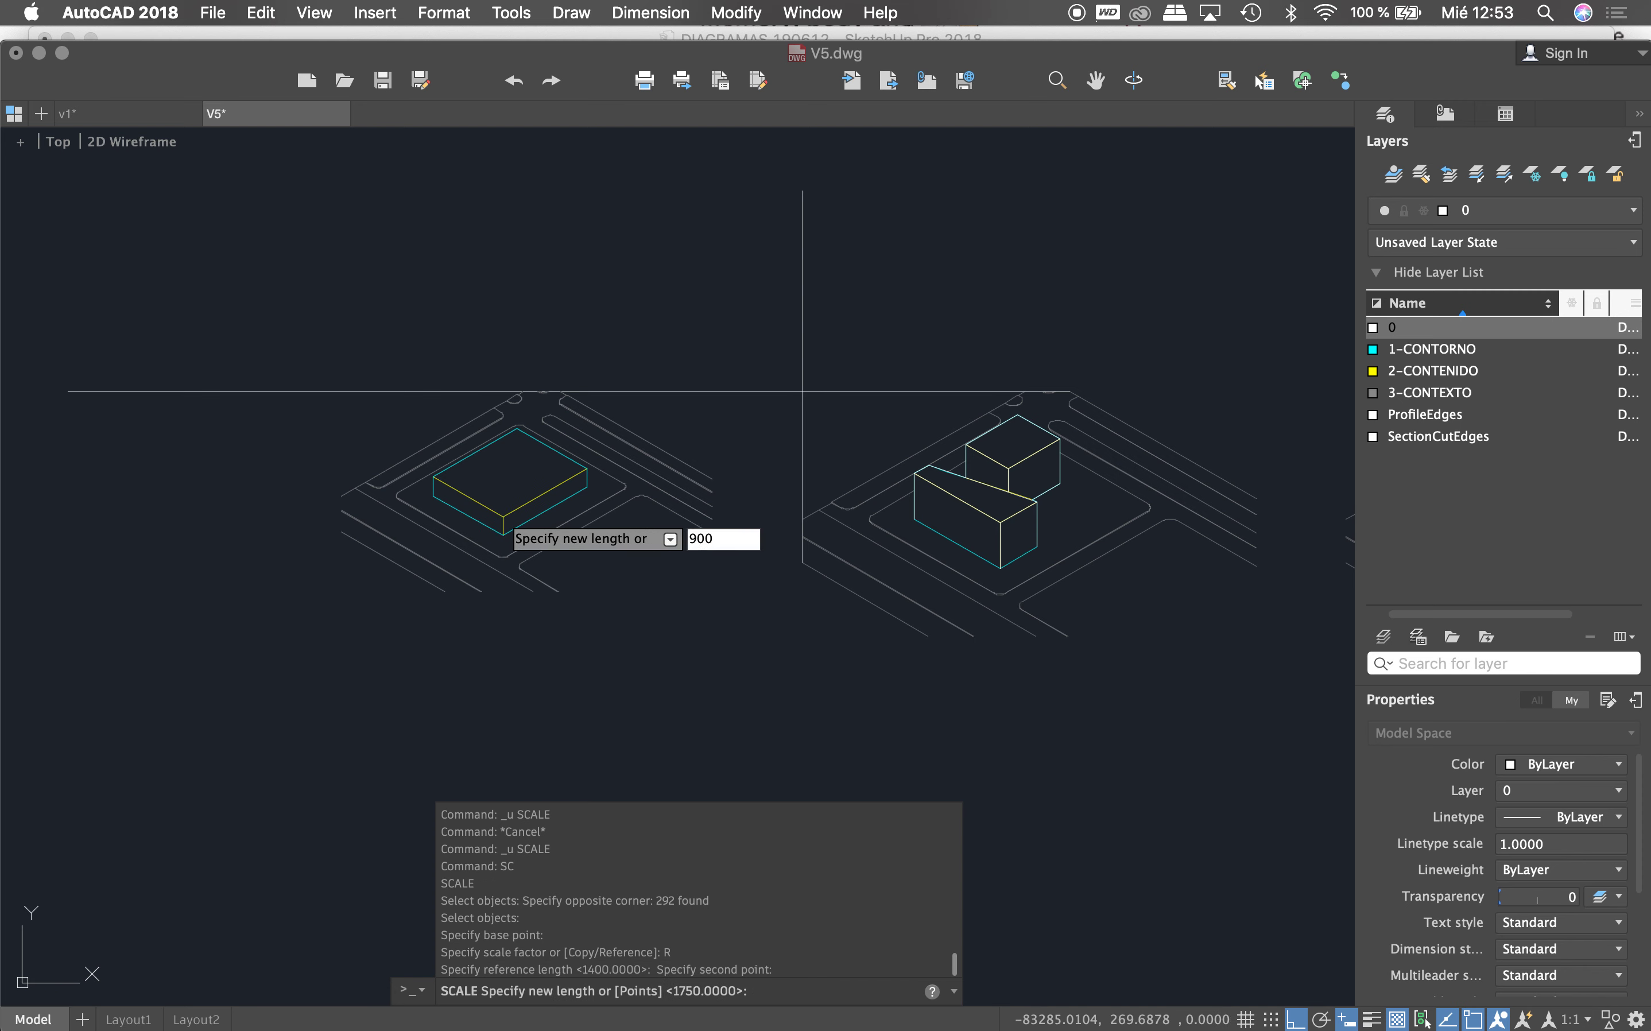
key("Return")
Step: Begin moving the rescaled left site with the Move command
type("M")
key("Return")
key("Escape")
key("Escape")
type("M")
key("Return")
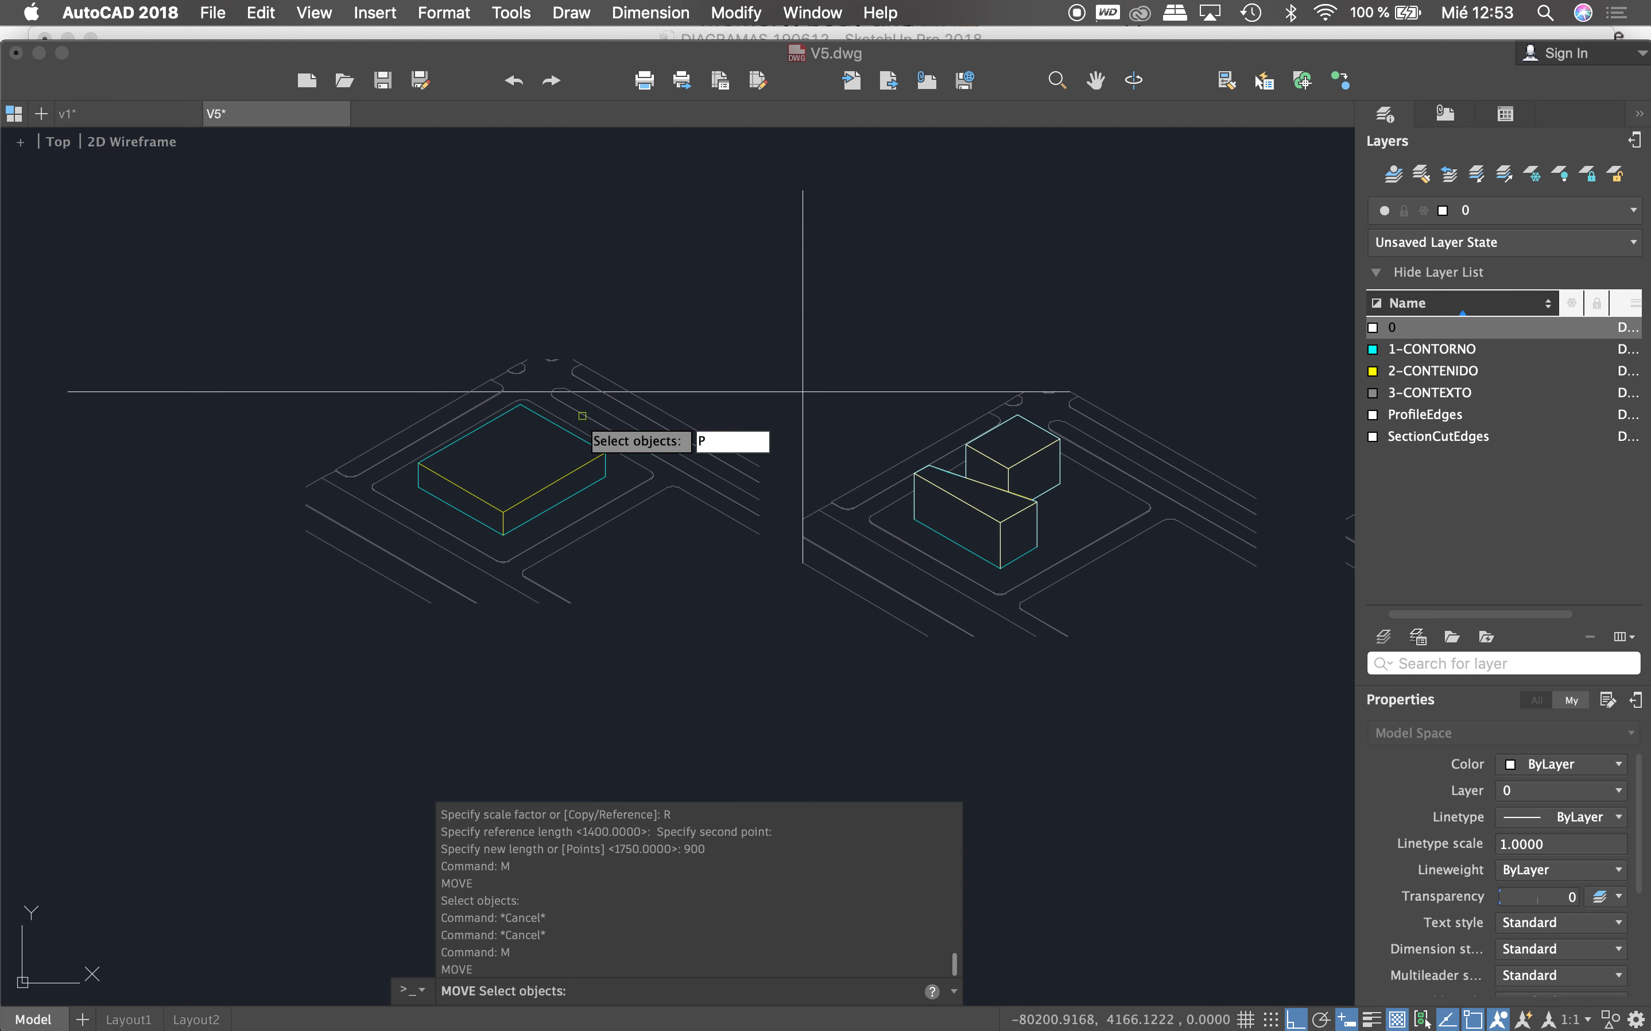
Step: Move the previous 292-object selection down into line with the other sites
type("P")
key("Return")
key("Return")
scroll(580, 350, "up", 5)
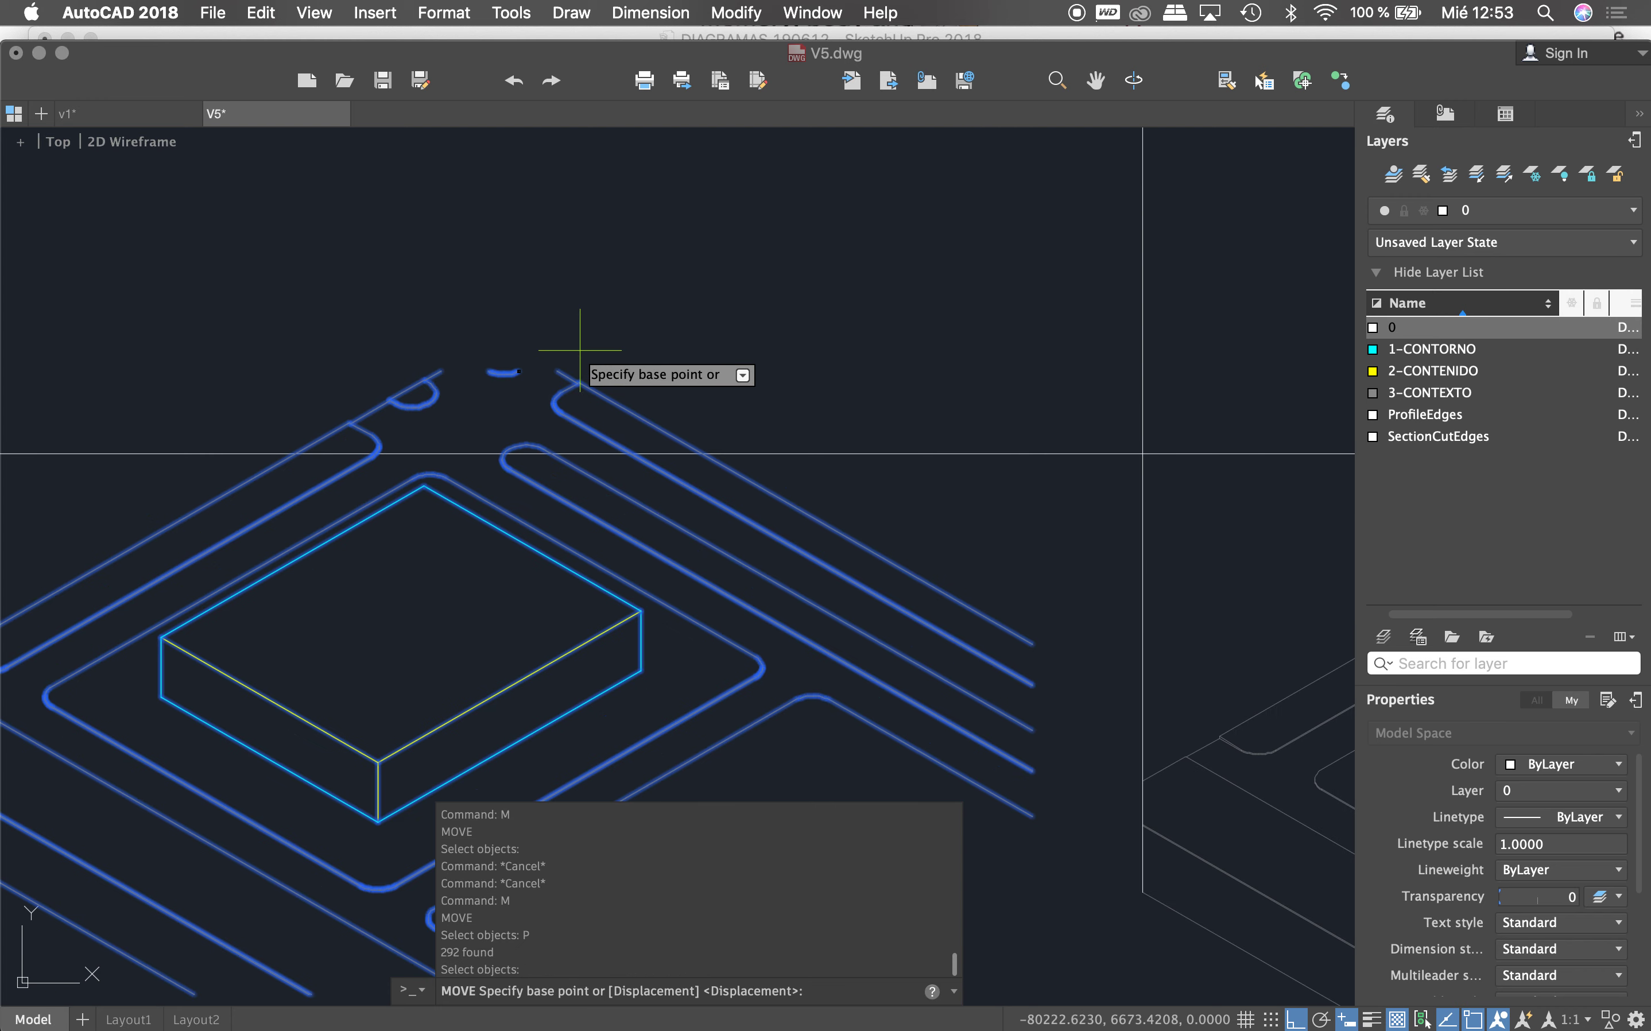
left_click(557, 371)
left_click(557, 454)
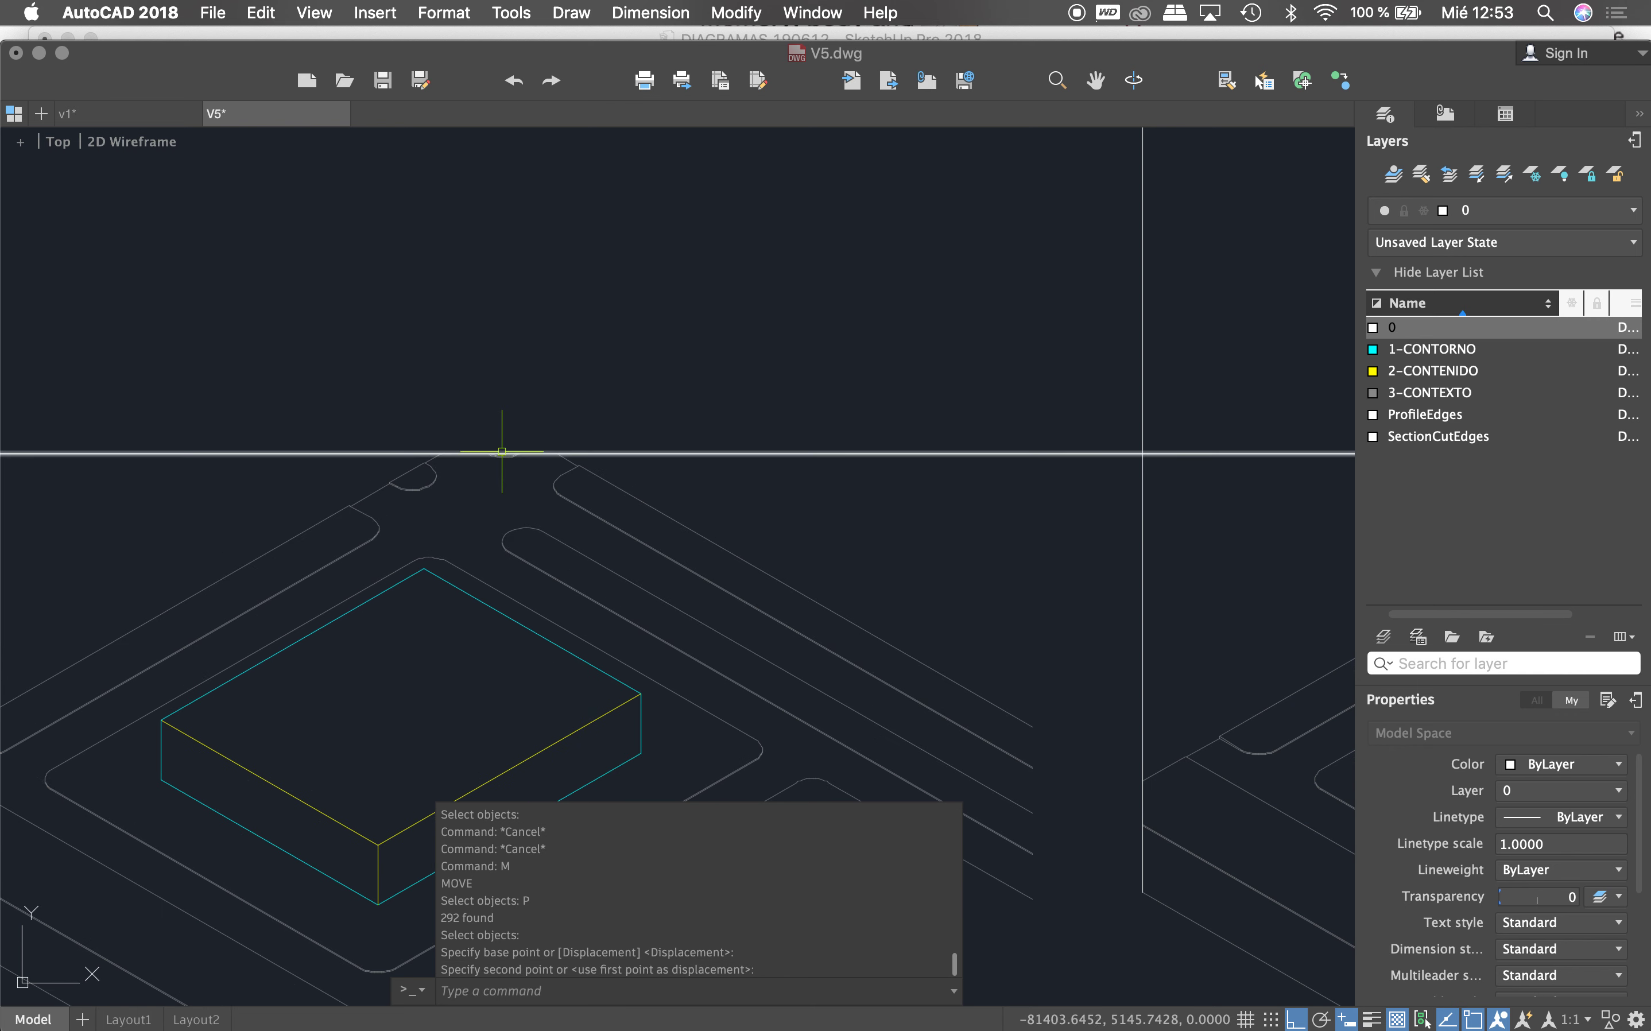
scroll(599, 502, "down", 5)
Step: Copy the vertical guide line to a new position to the left
left_click(597, 497)
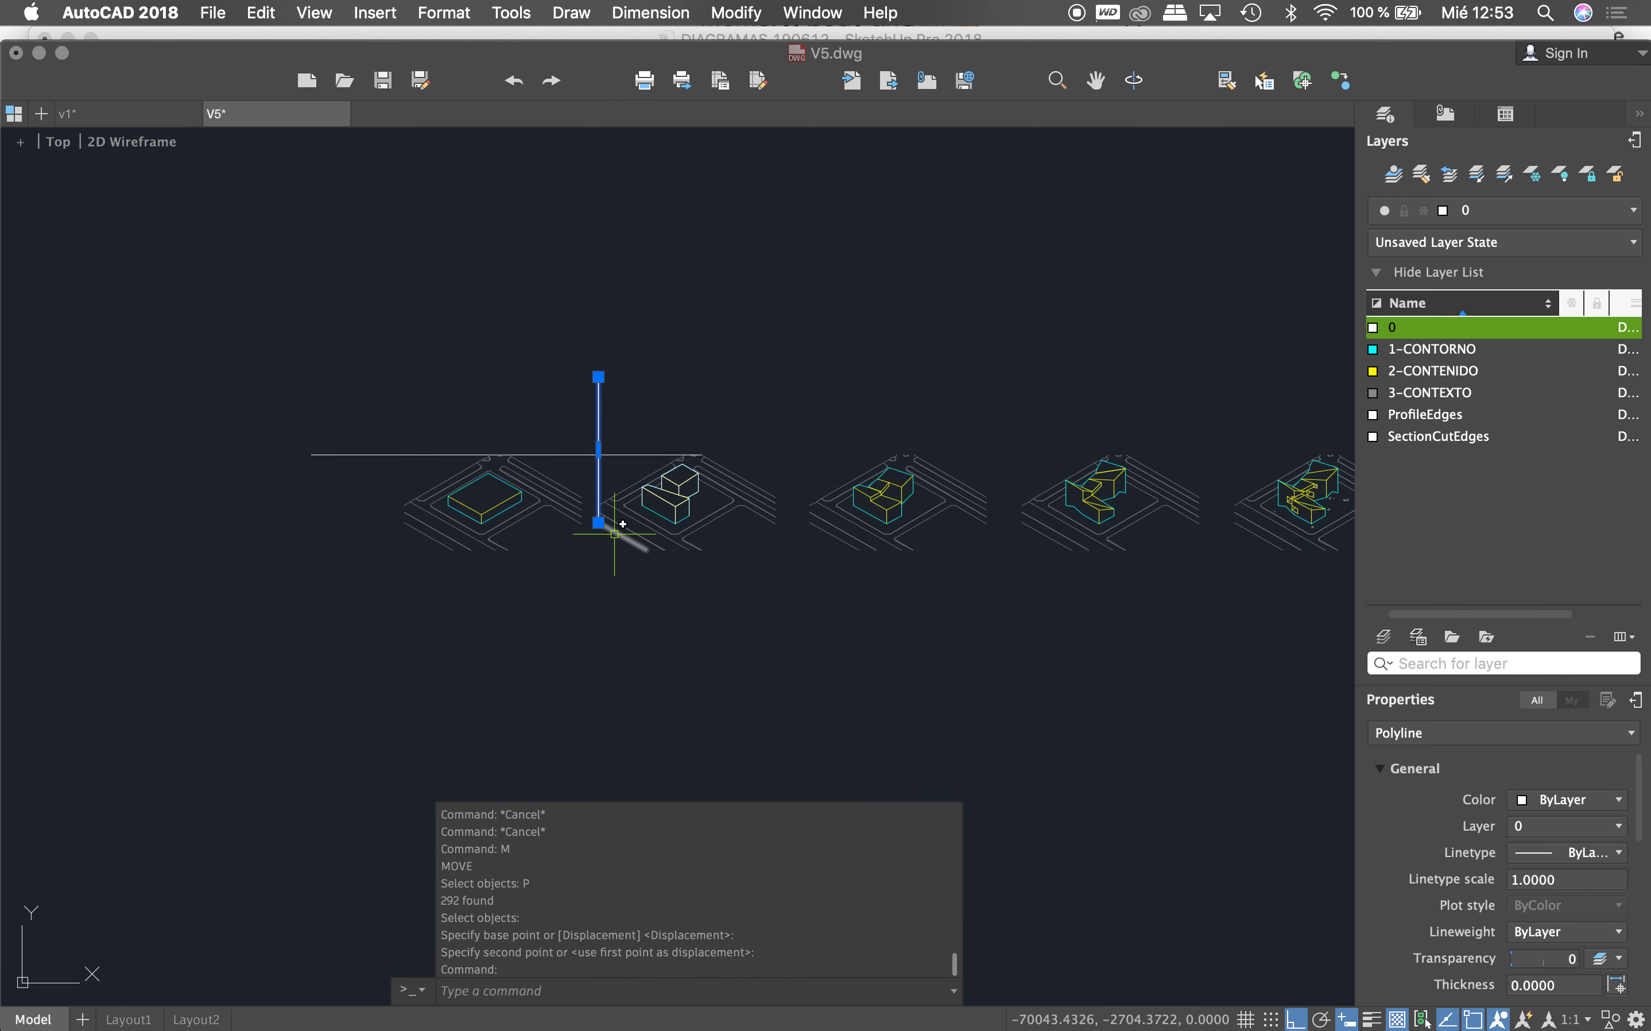
type("CO")
key("Return")
scroll(825, 533, "up", 5)
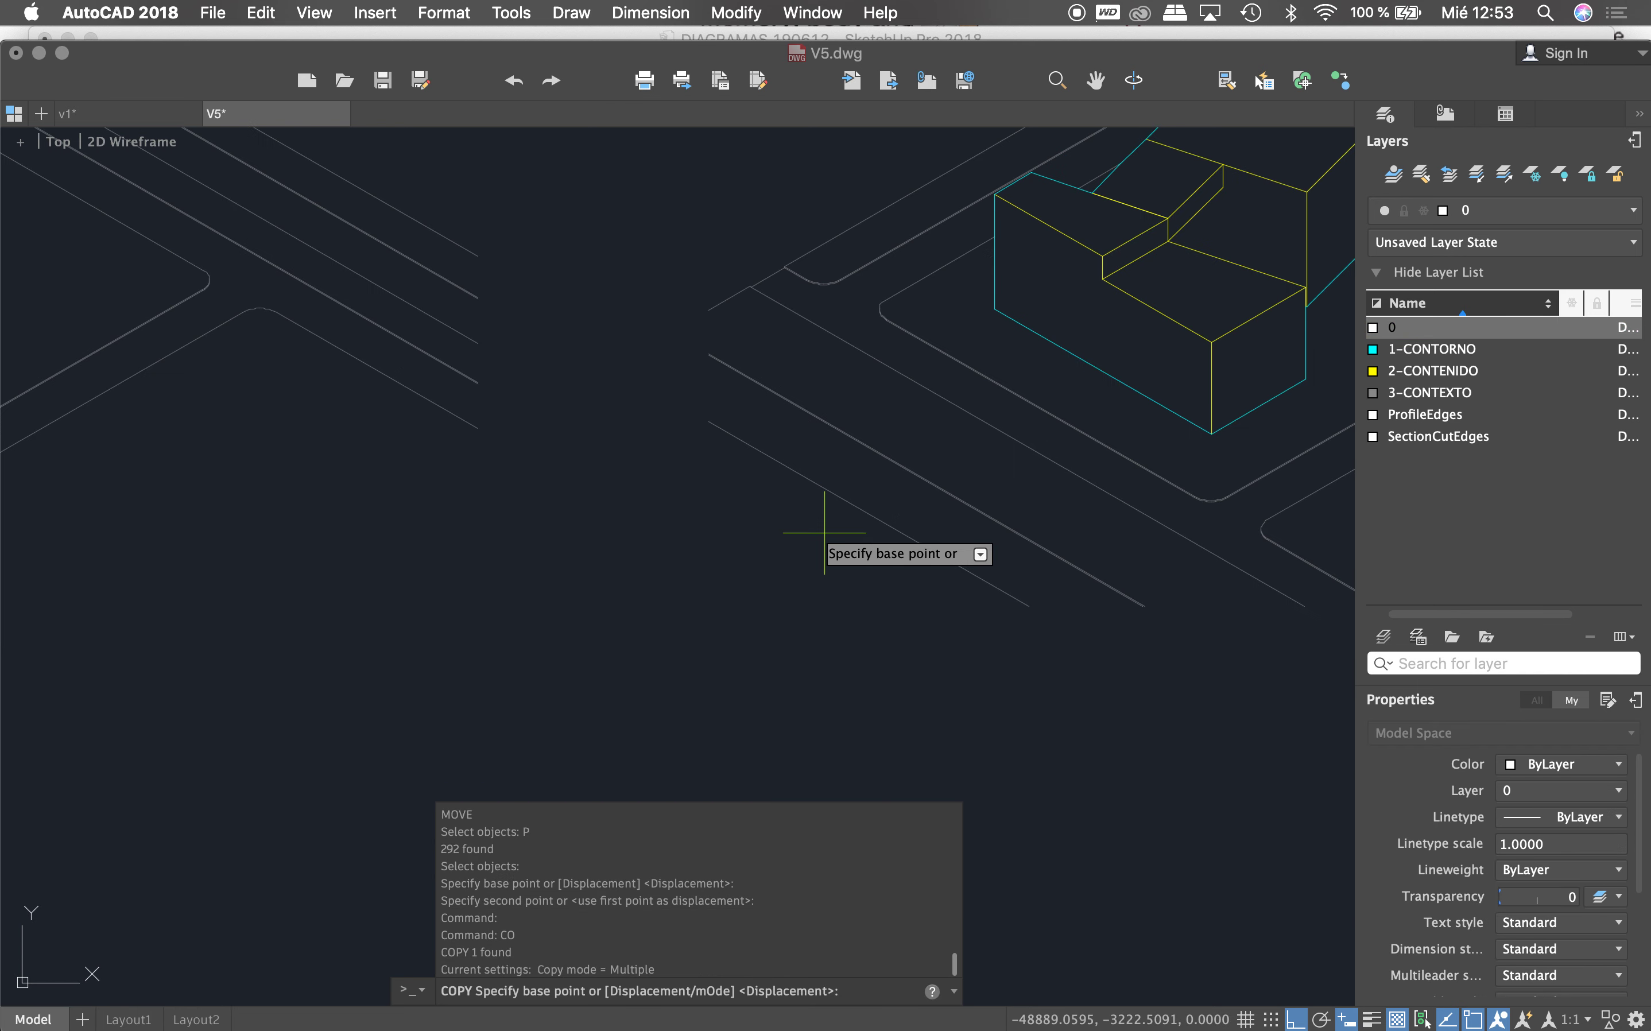
left_click(709, 421)
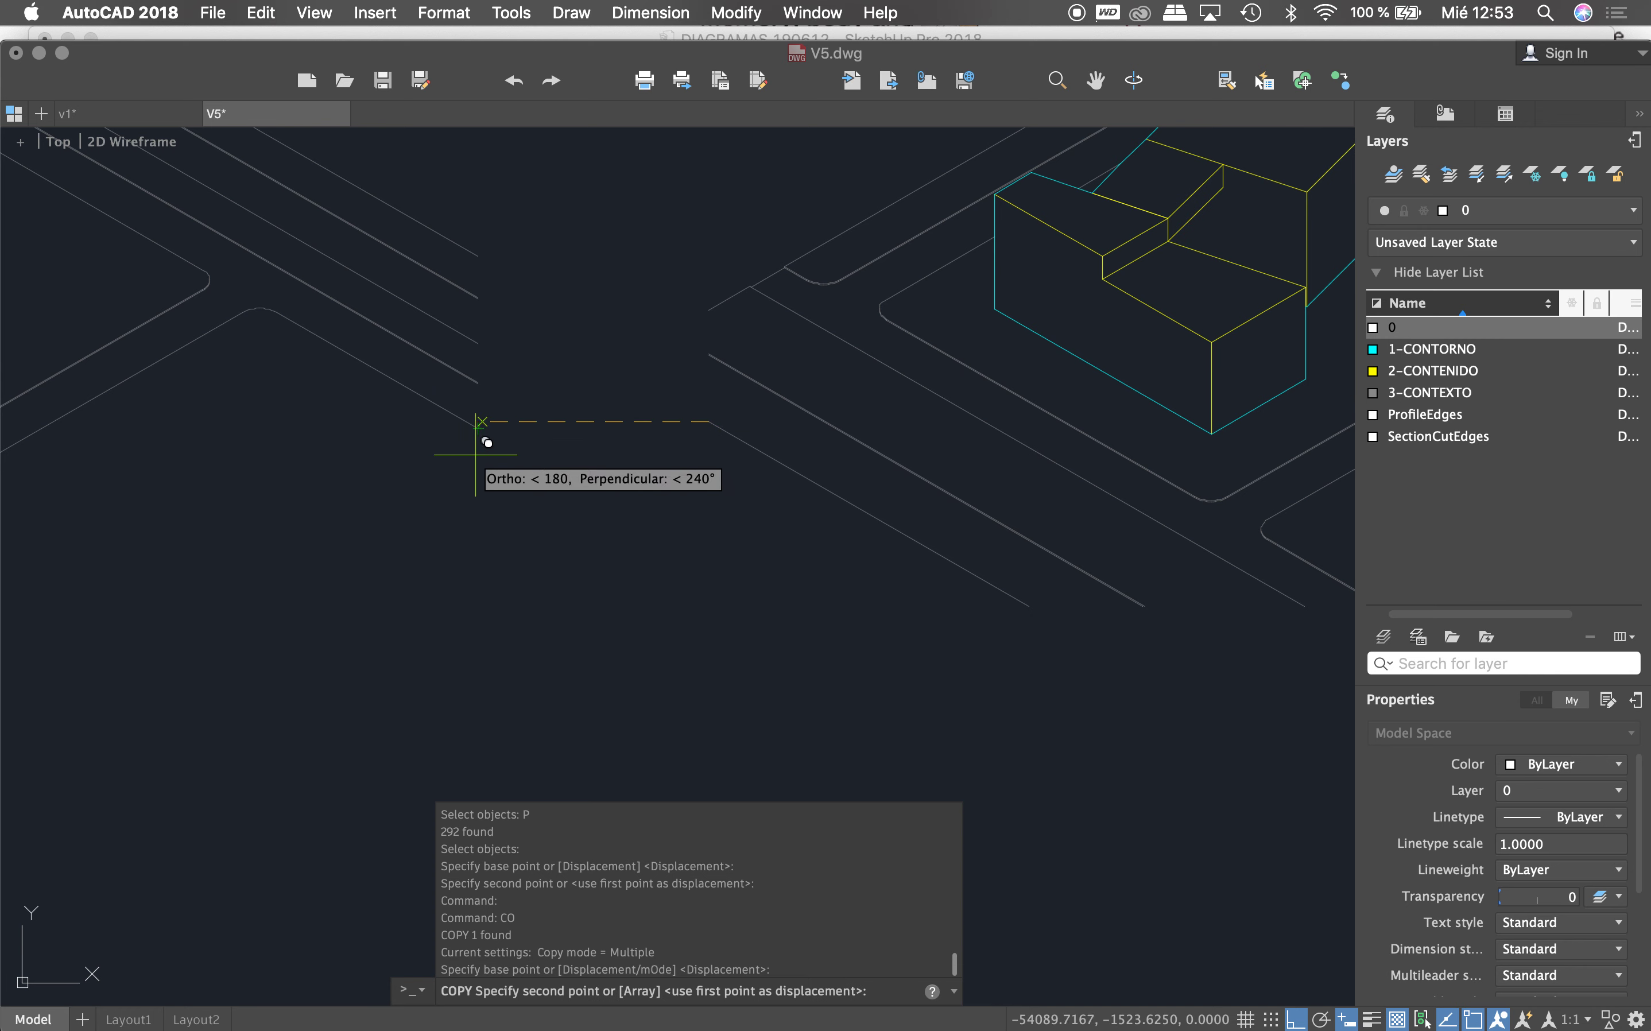
left_click(479, 436)
scroll(585, 455, "down", 5)
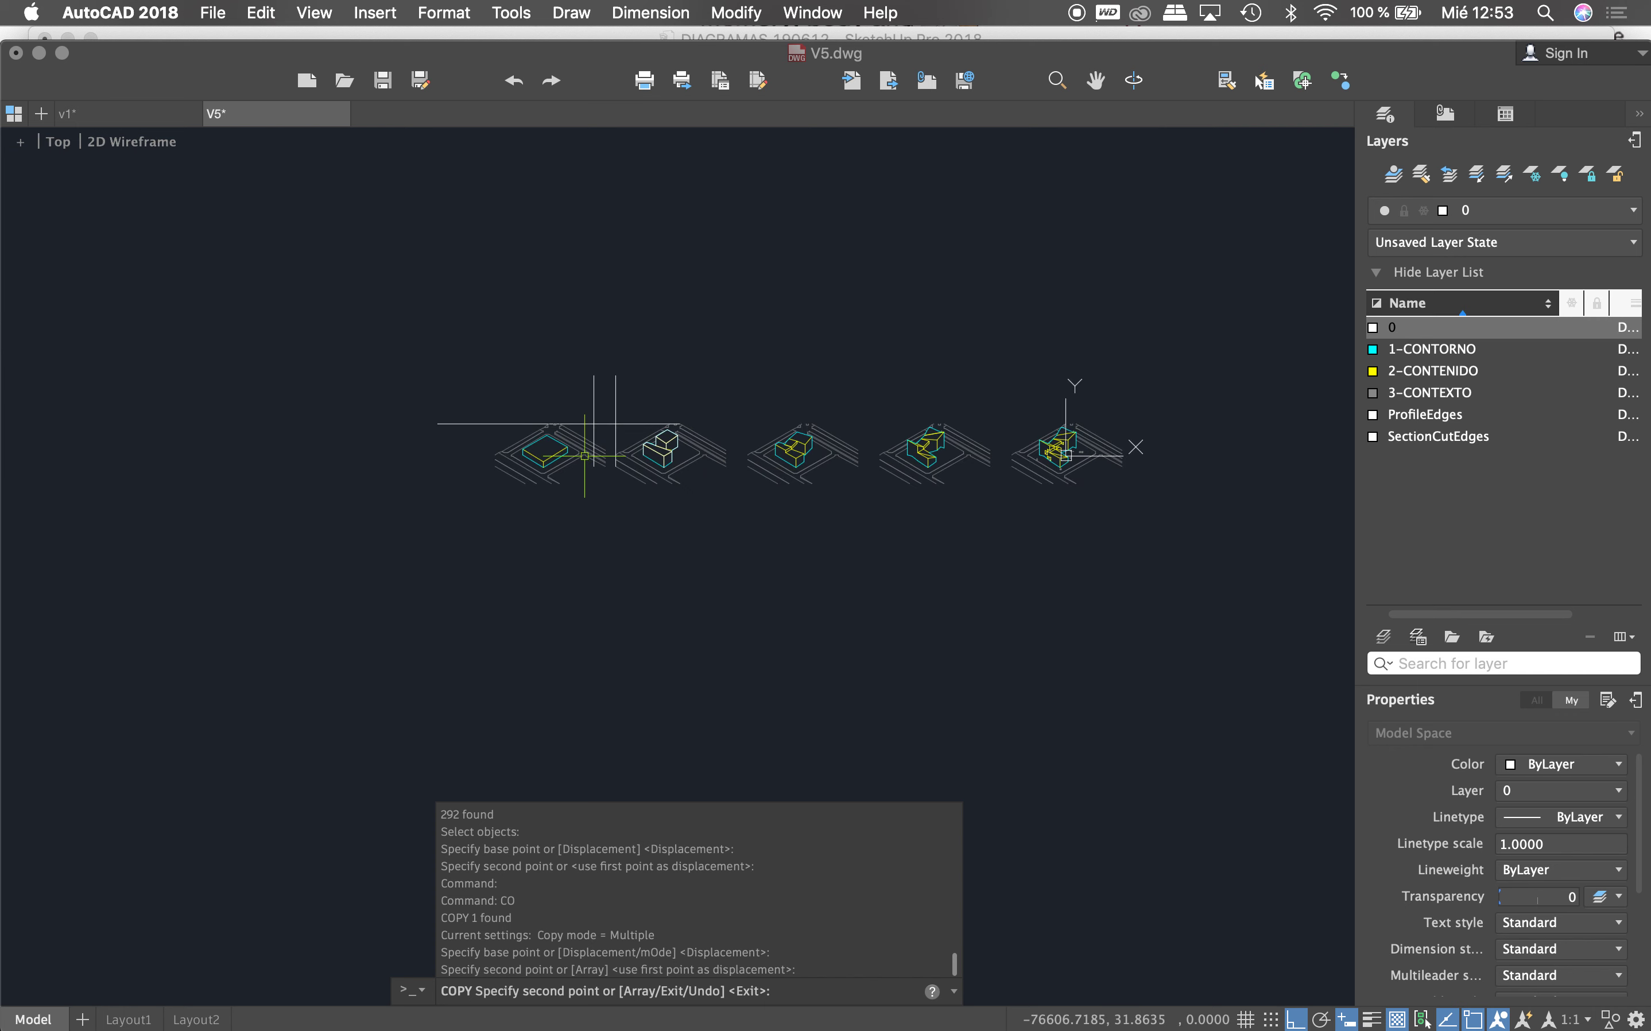
scroll(585, 455, "up", 4)
key("Escape")
Step: Window-select the first site's objects and start a move, then cancel it
left_click(317, 317)
left_click(662, 565)
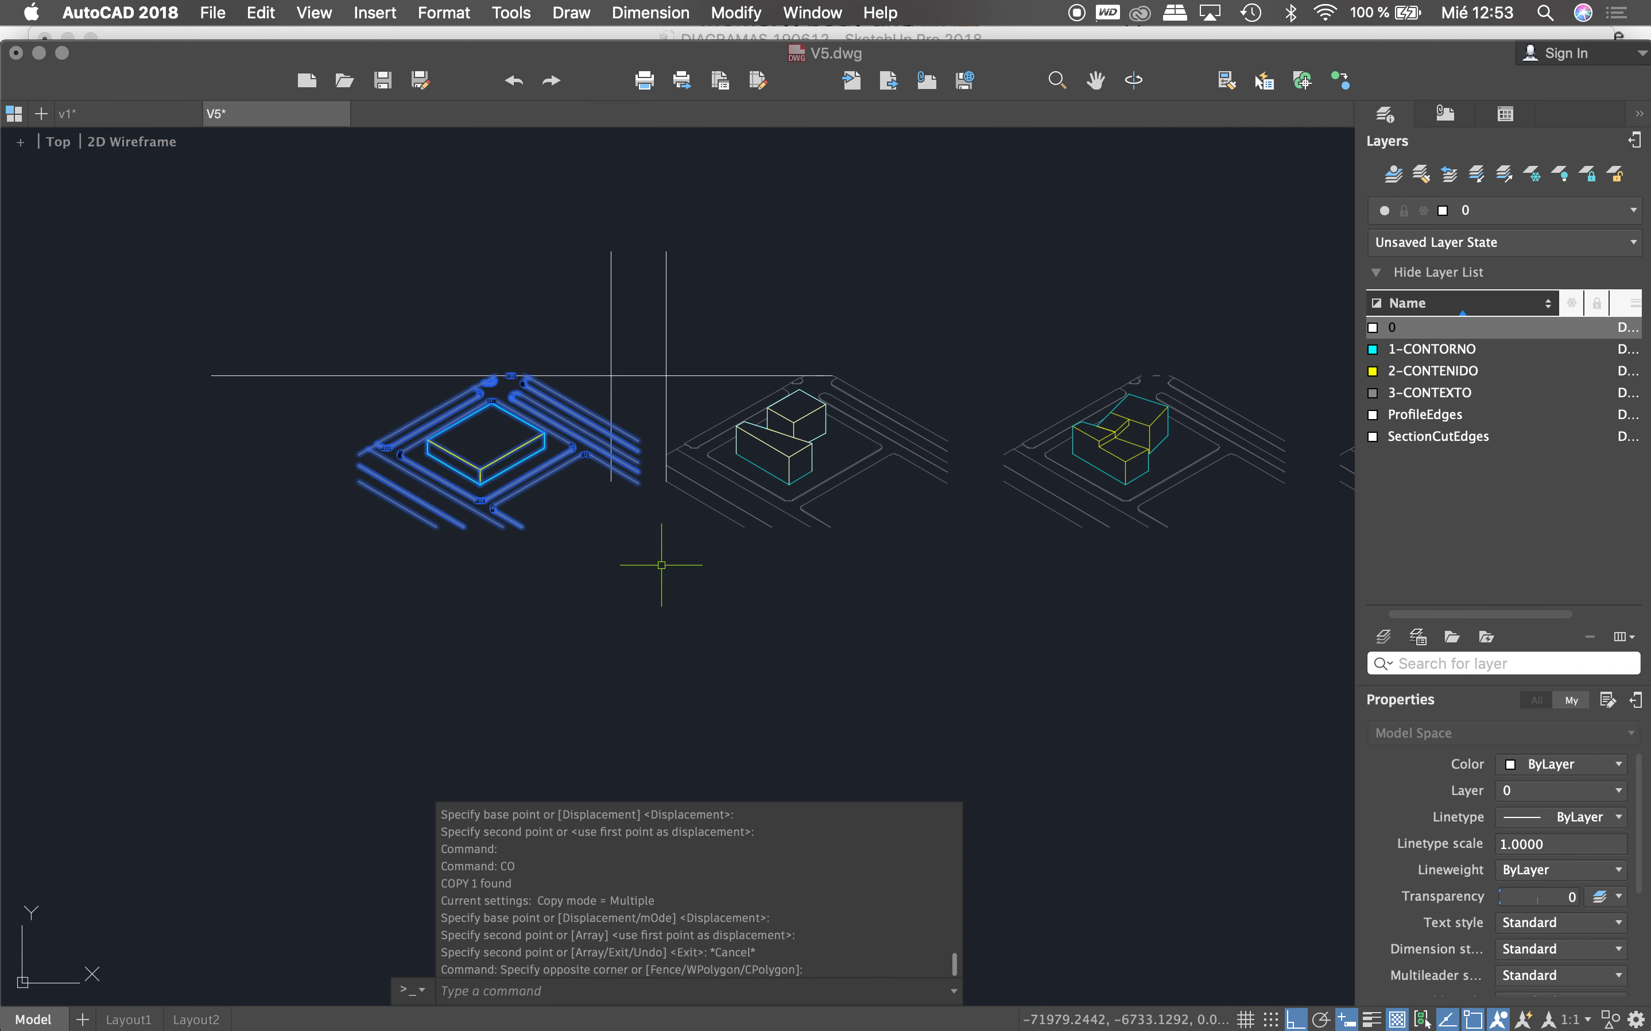
type("m")
key("Return")
scroll(662, 546, "up", 4)
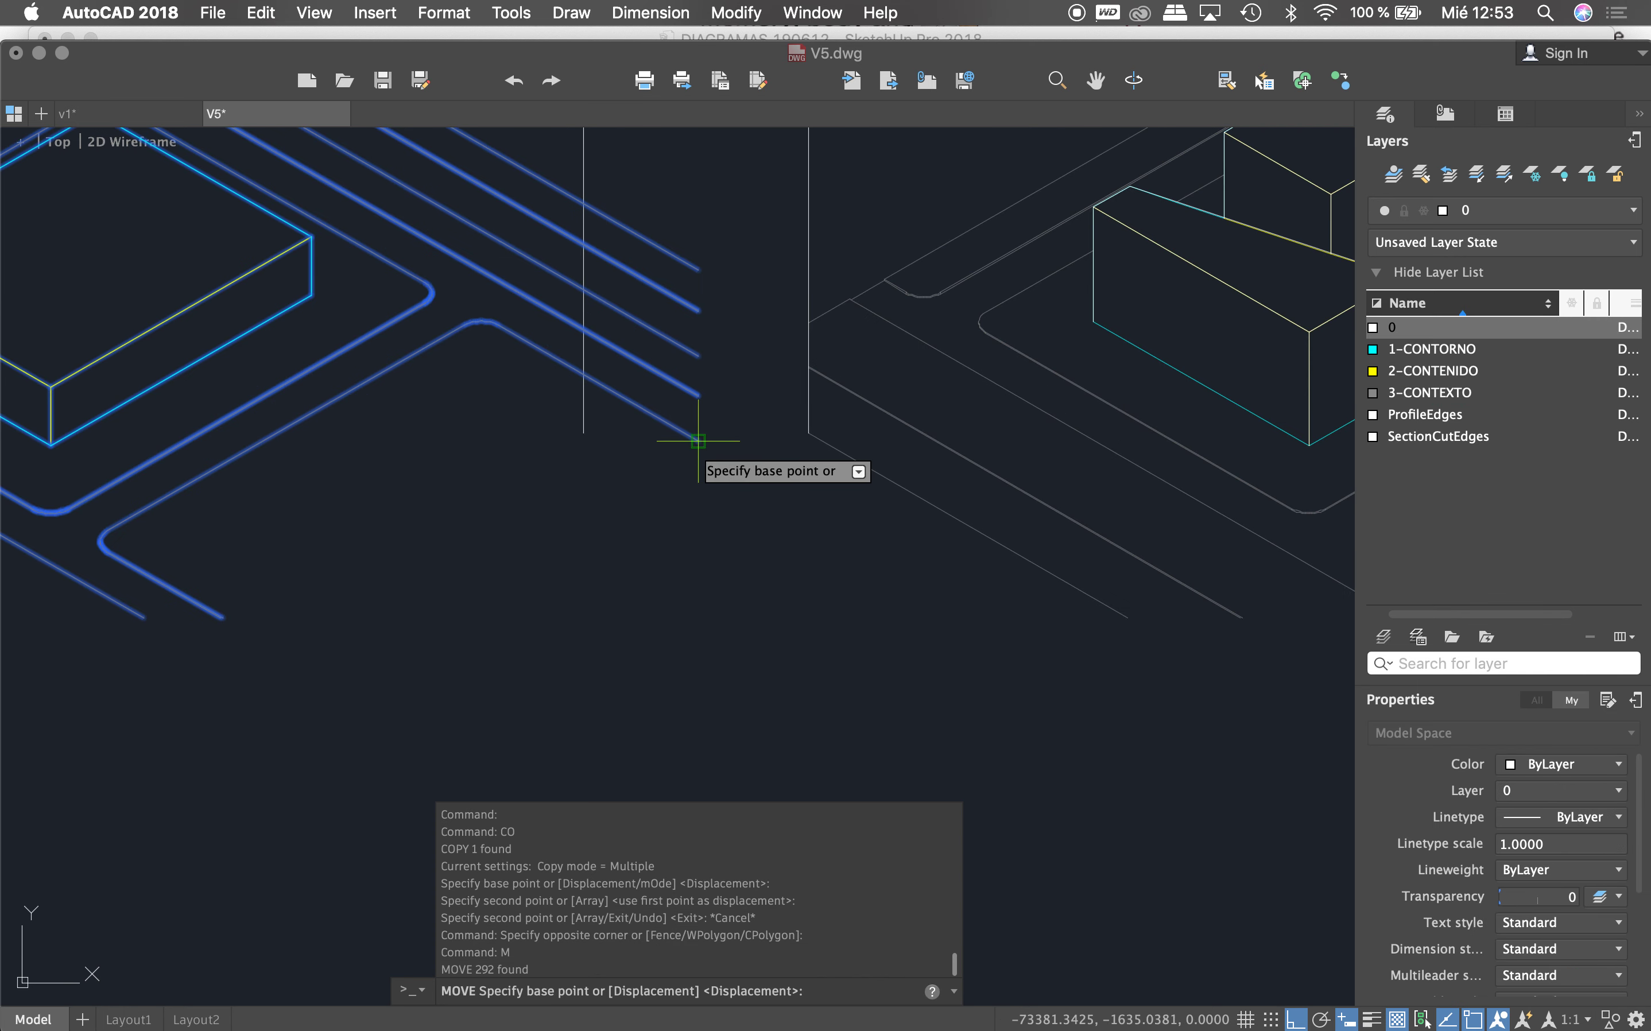
left_click(698, 441)
key("Escape")
Step: Erase the vertical and horizontal guide lines using a crossing window
left_click(583, 423)
scroll(650, 471, "down", 3)
left_click(743, 273)
left_click(604, 332)
type("e")
key("Return")
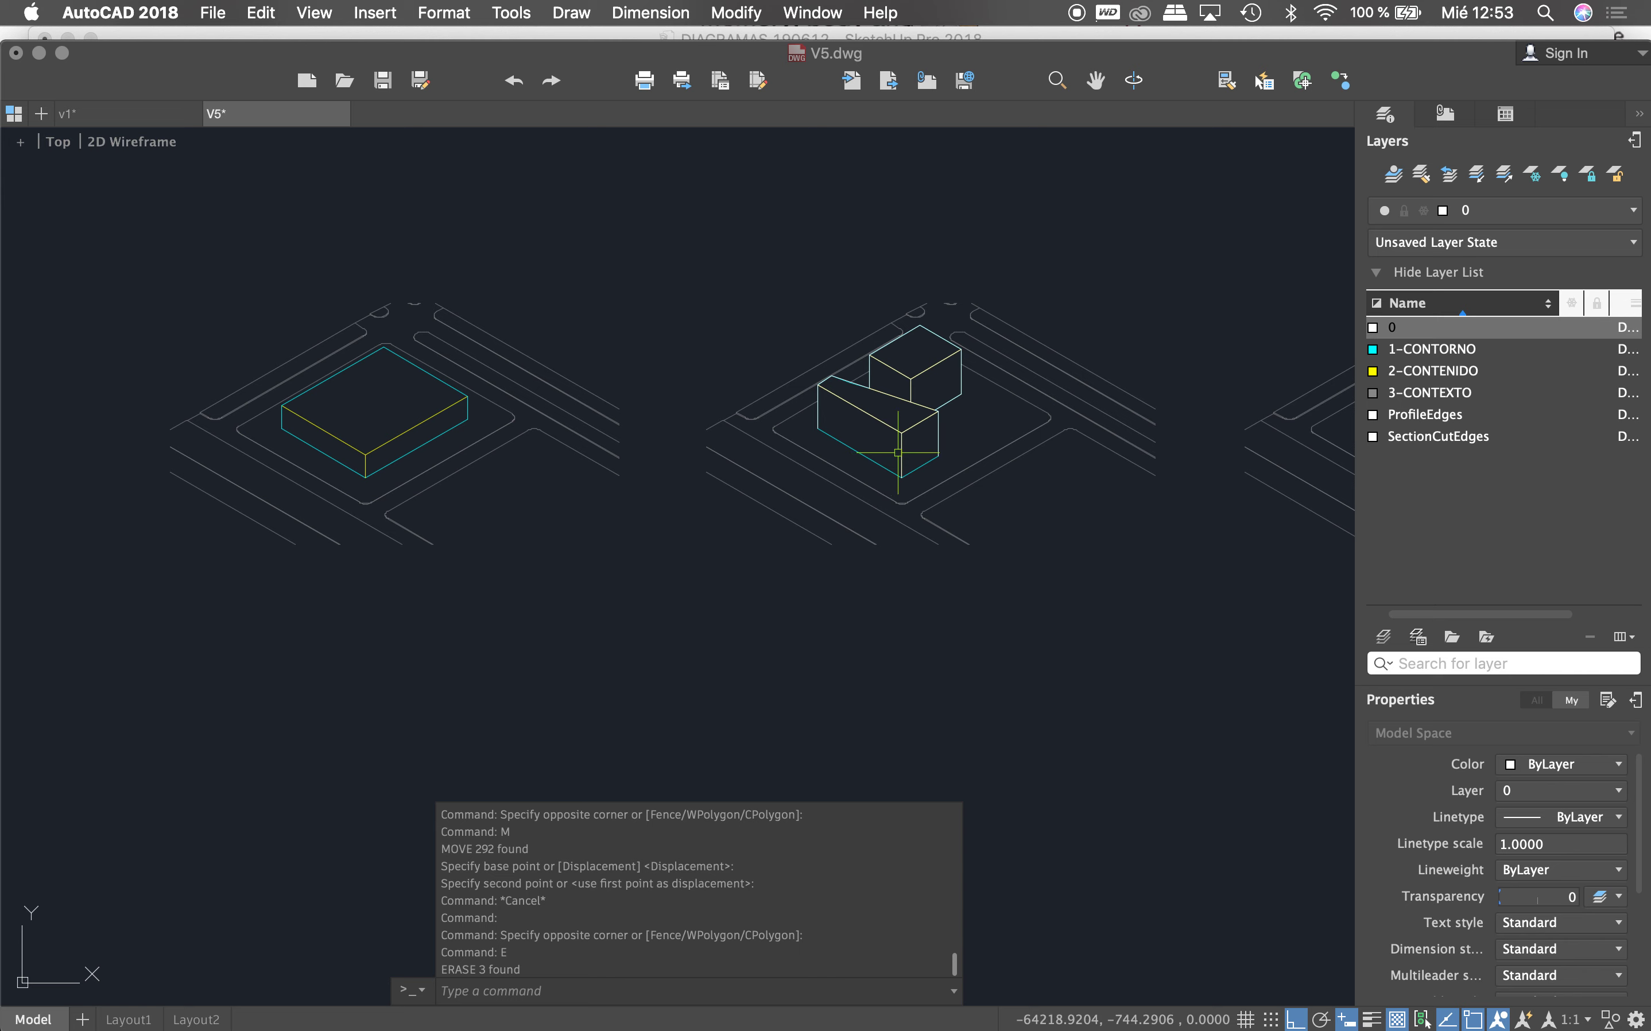
Step: Move the middle site's six box outlines onto the first site's block
left_click(899, 452)
left_click(905, 431)
left_click(901, 400)
left_click(921, 373)
left_click(910, 390)
left_click(962, 369)
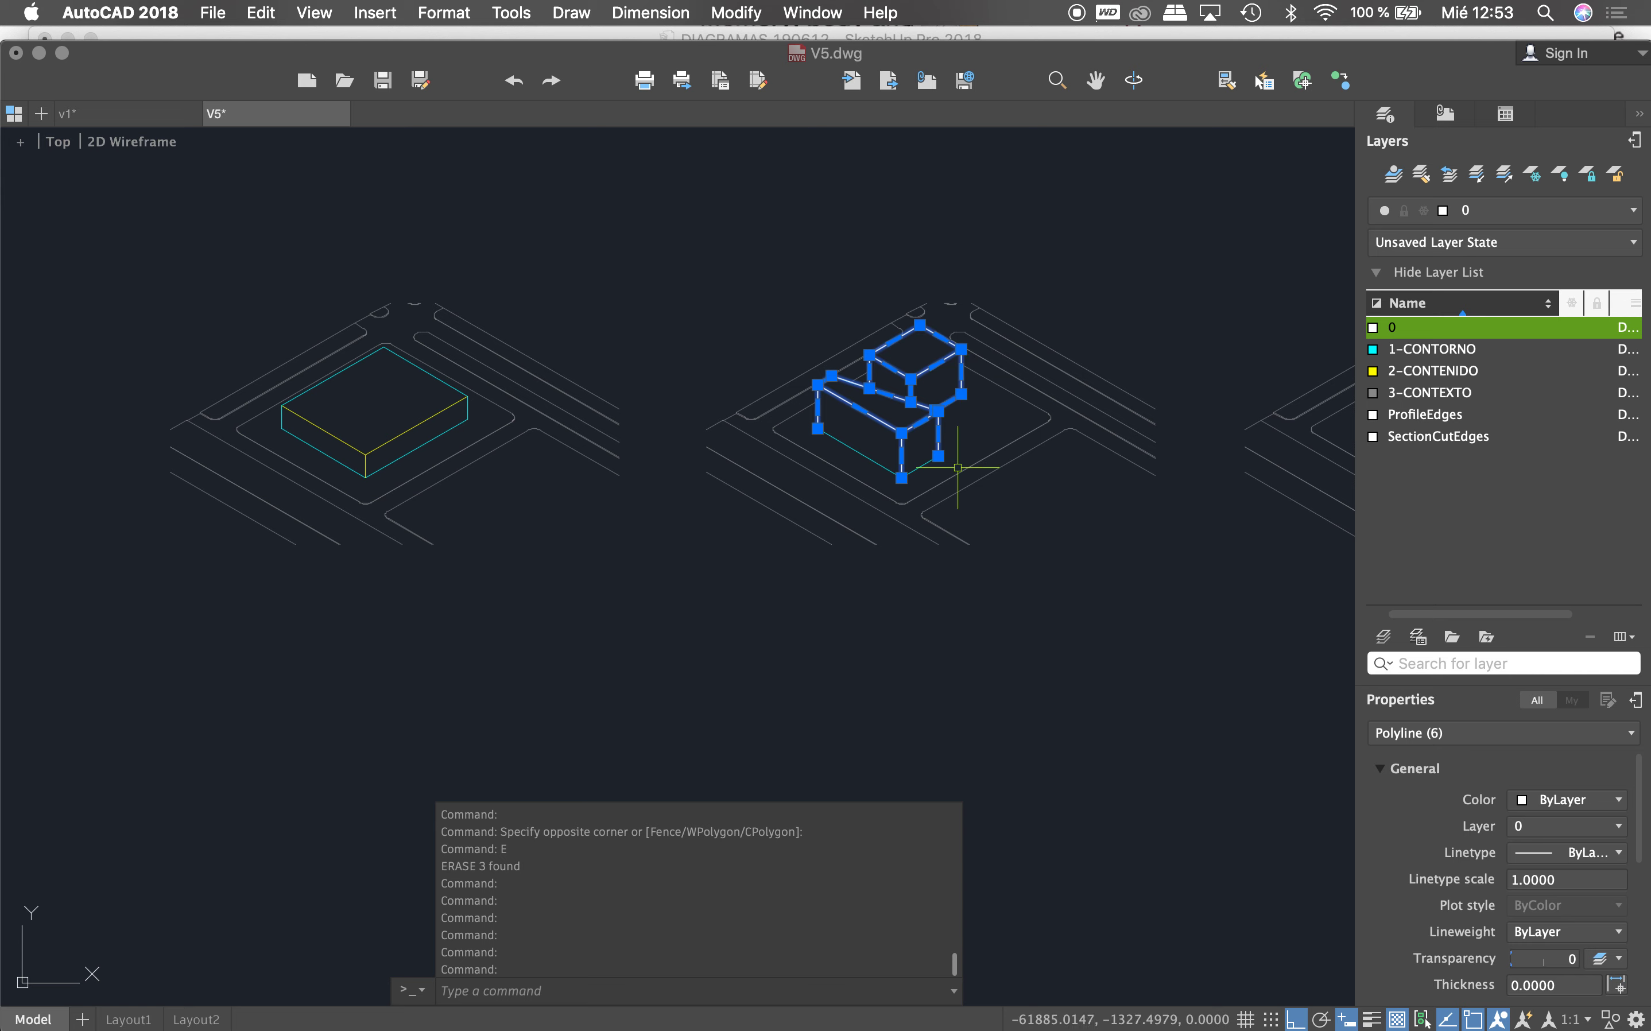
type("M")
key("Return")
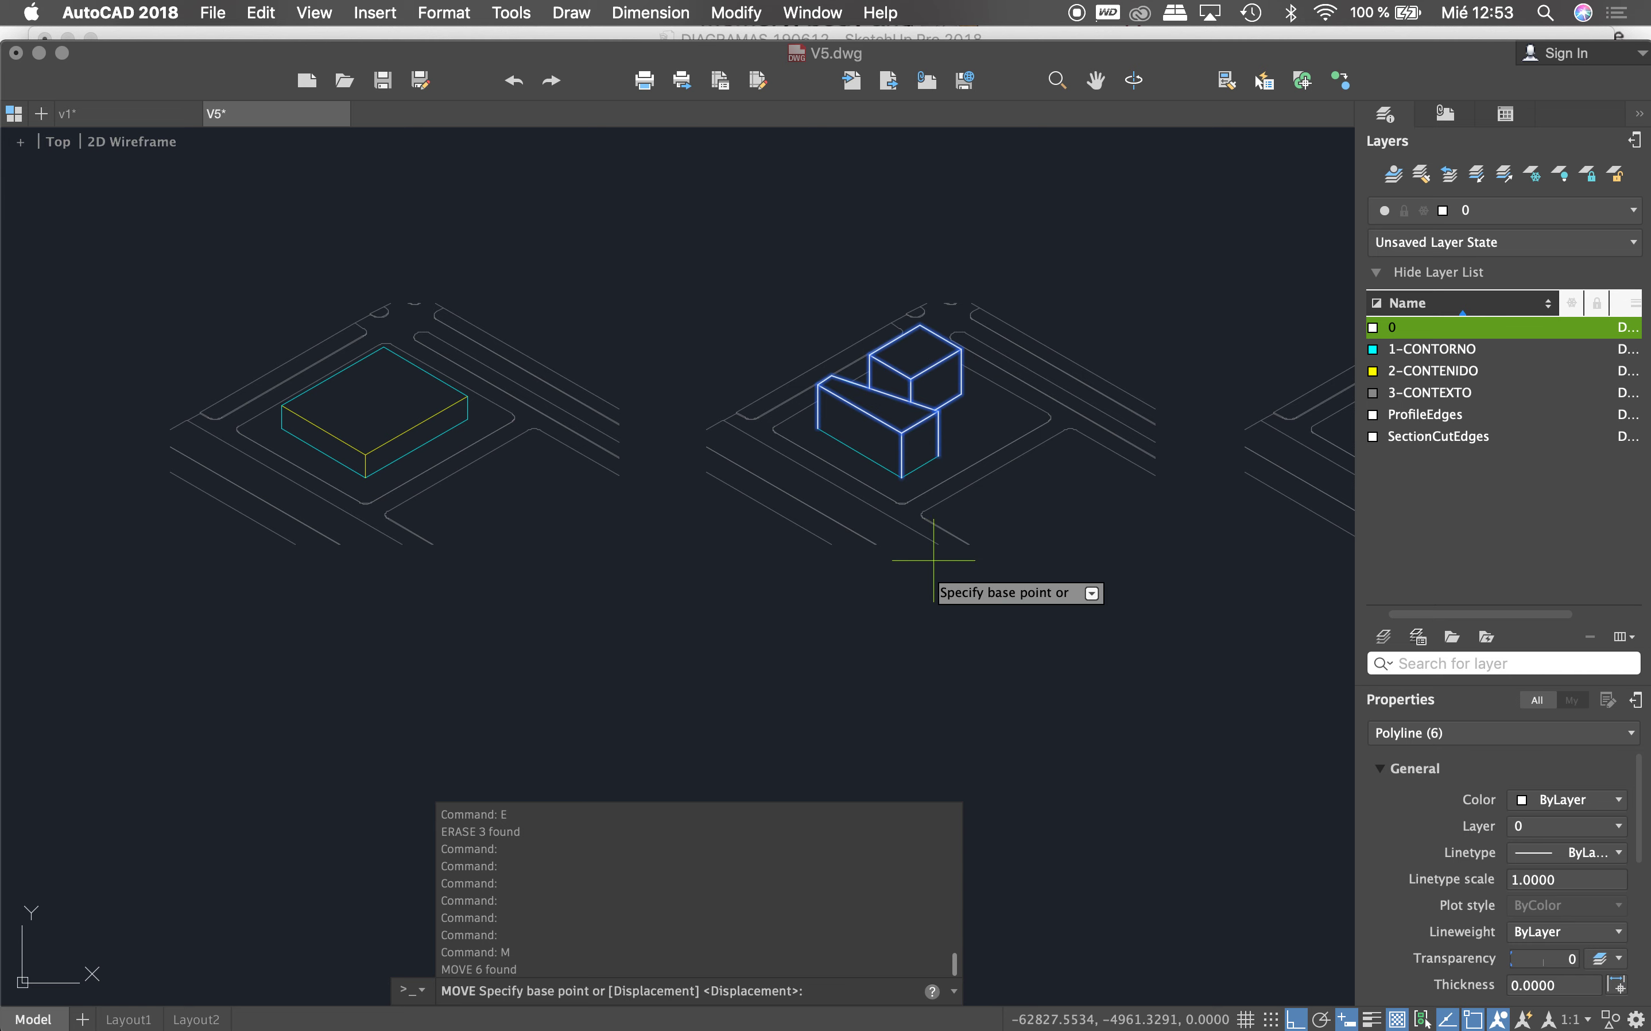
left_click(832, 545)
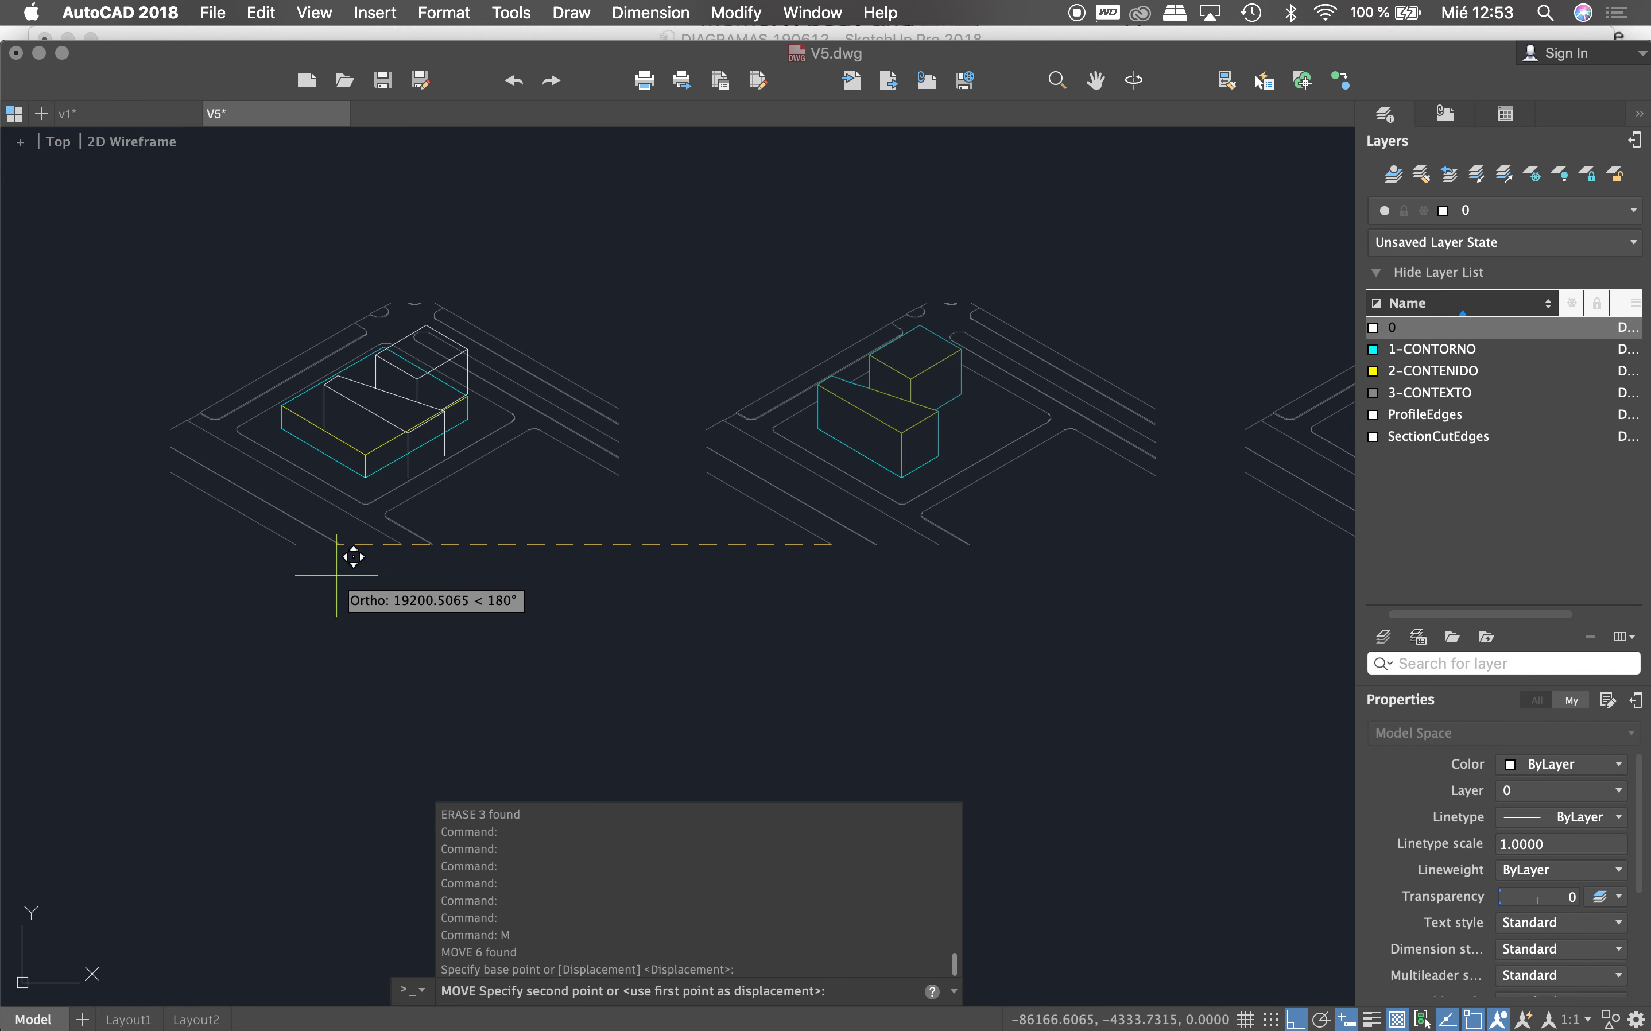
left_click(298, 541)
key("Escape")
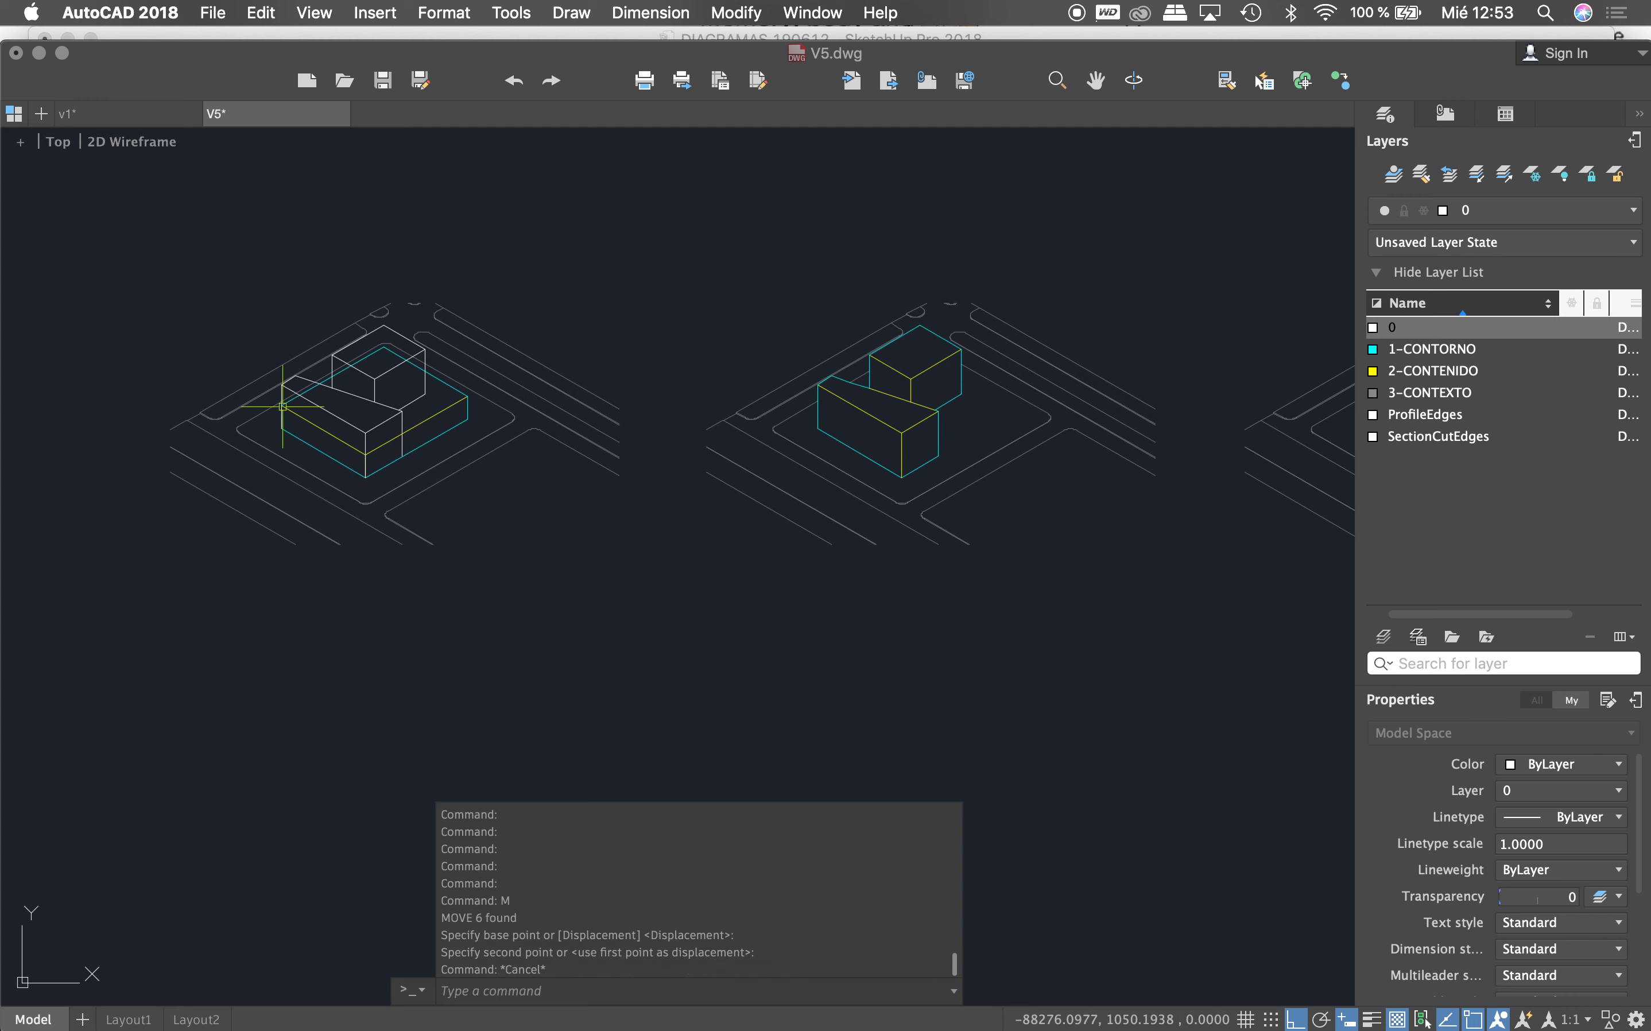
Step: Stretch the placed box's left edge bottom vertex up to the block's top
scroll(272, 392, "up", 5)
left_click(306, 446)
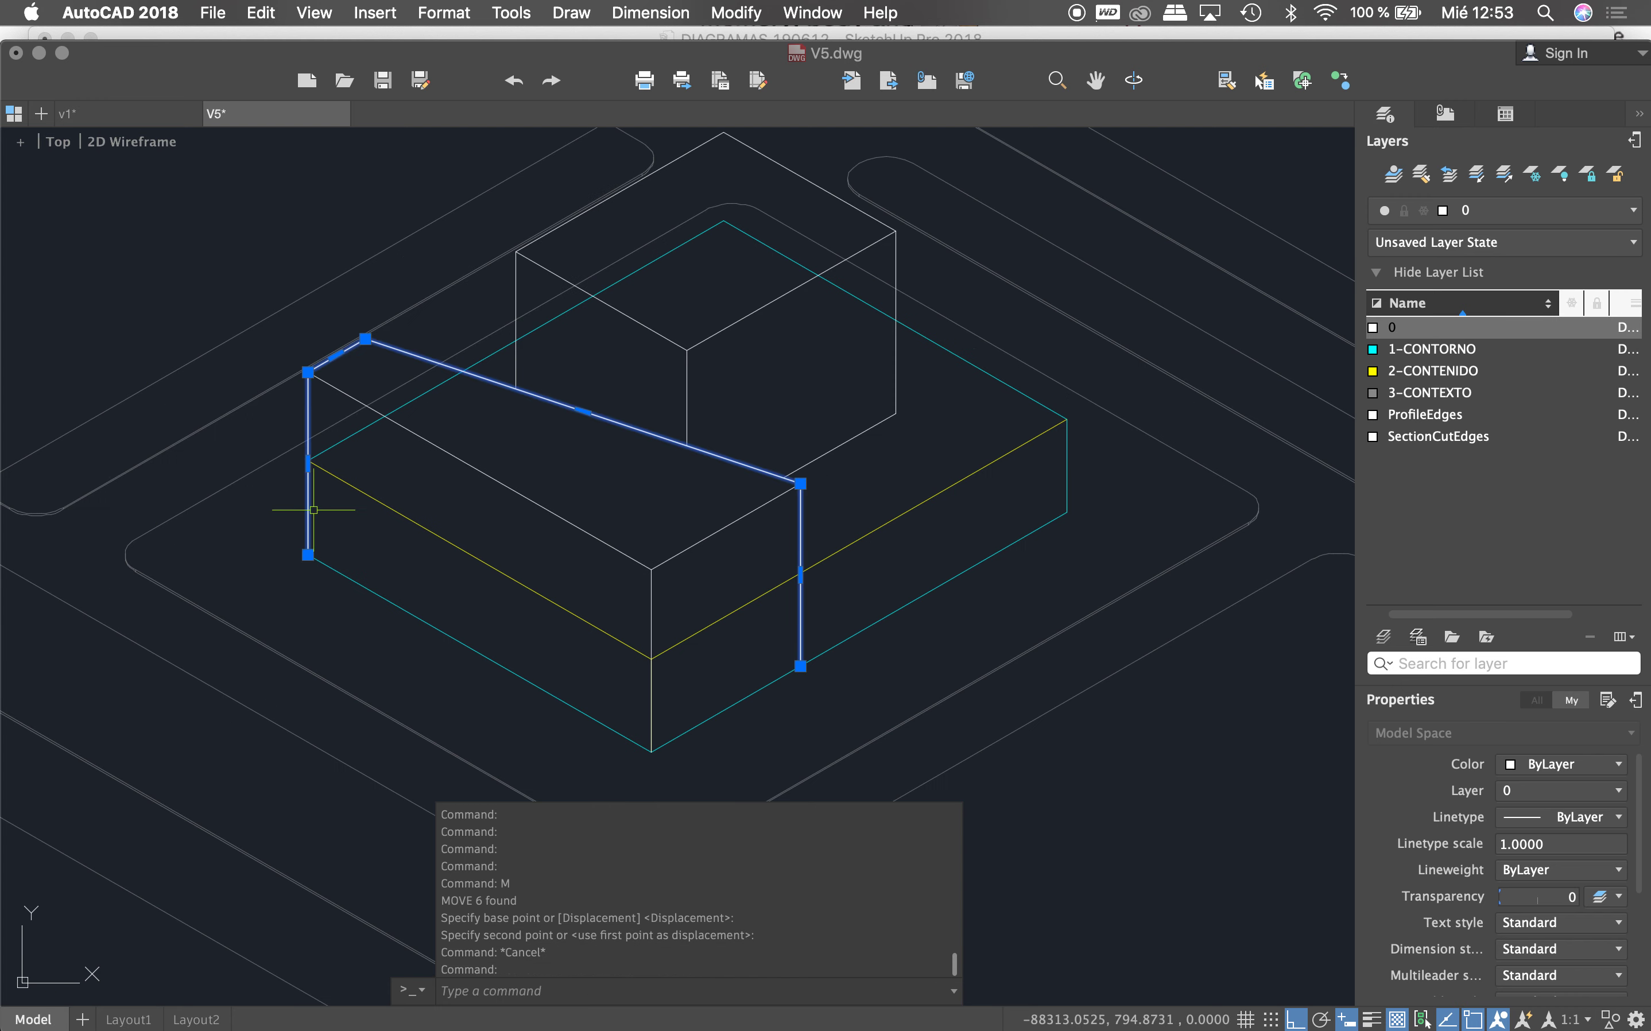
left_click(308, 554)
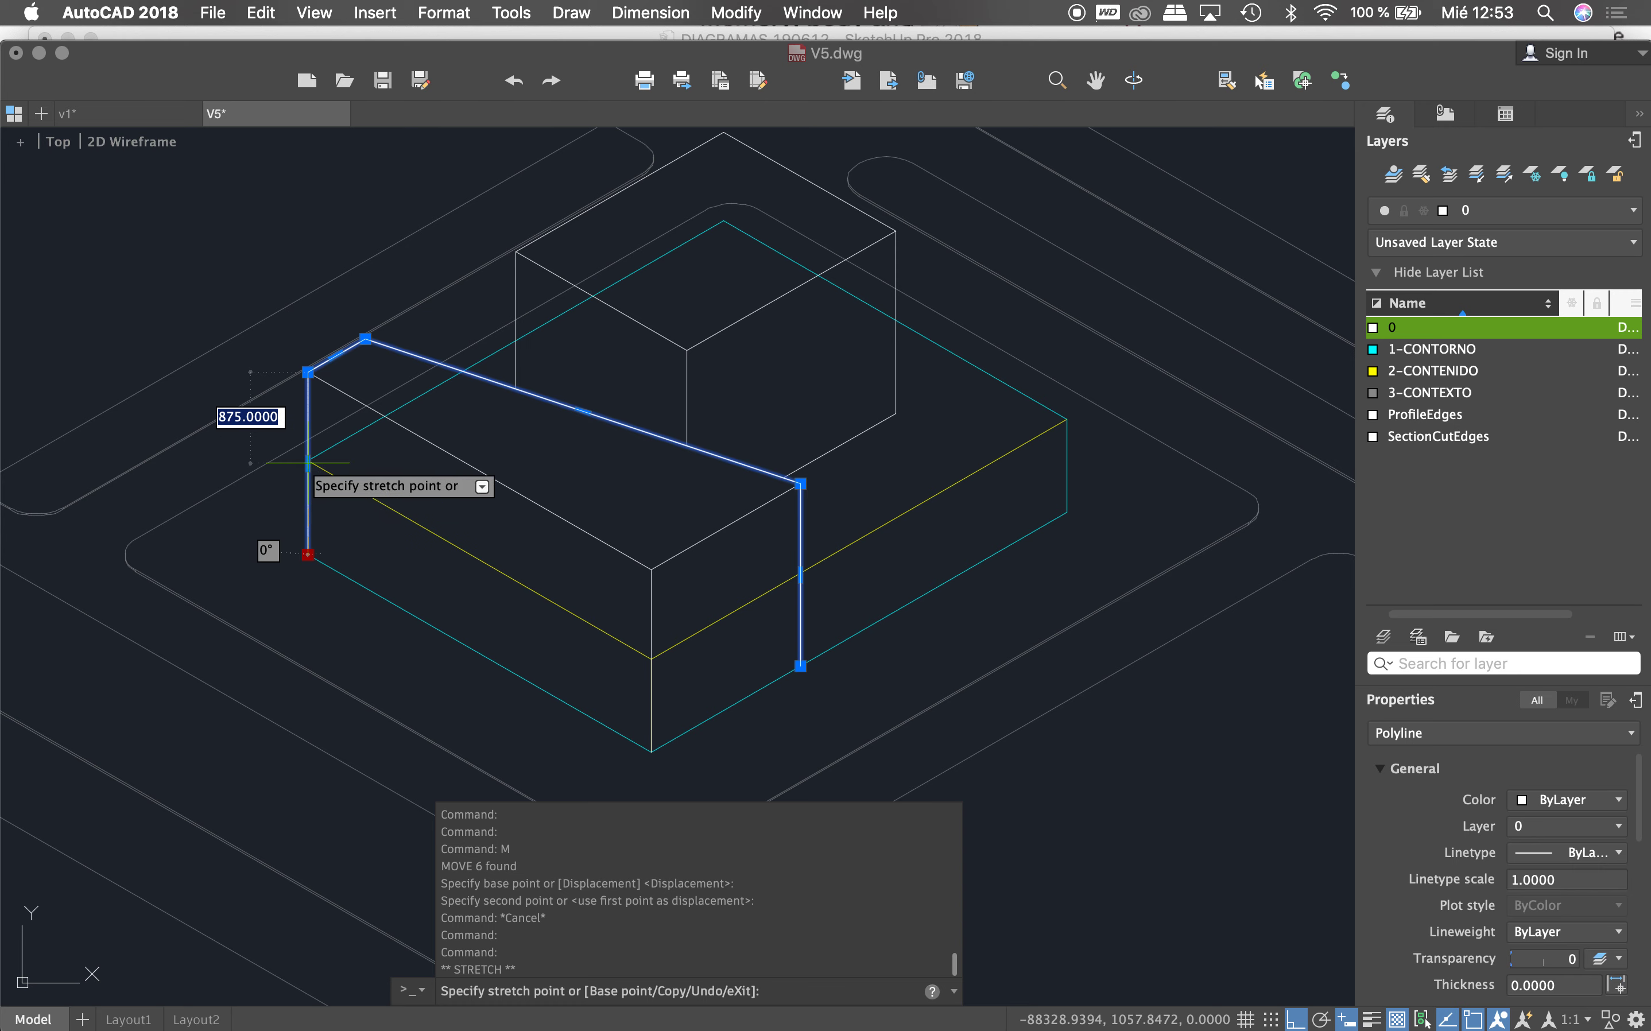
scroll(308, 464, "up", 5)
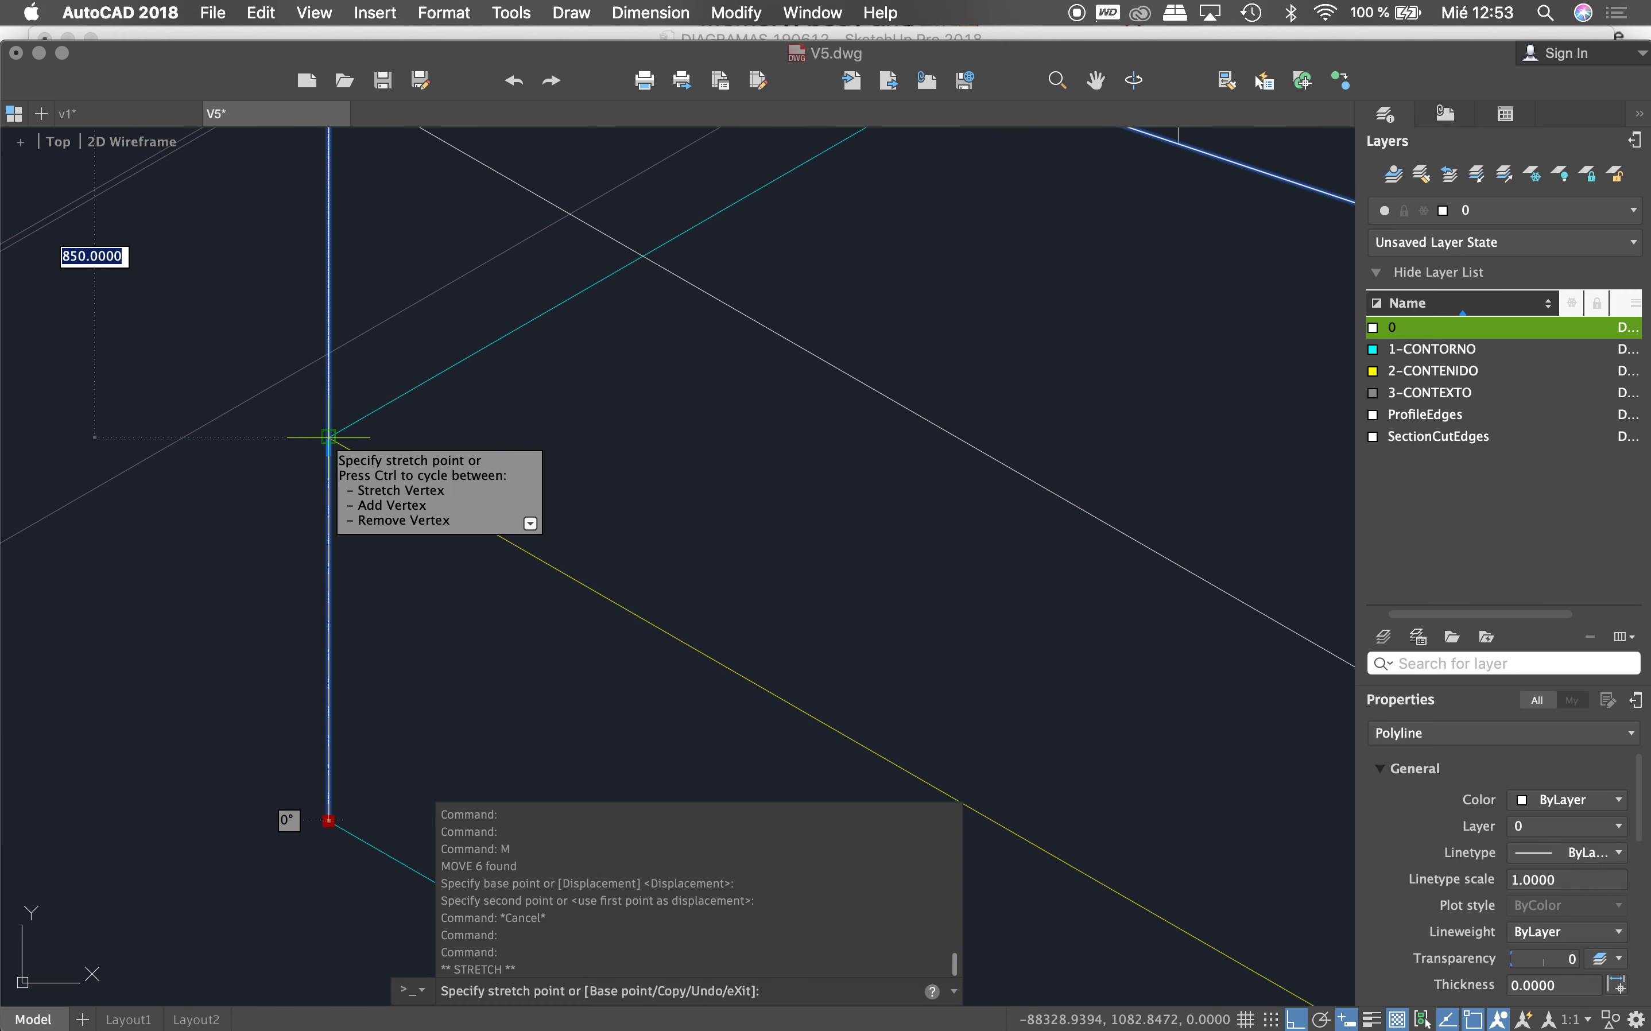
left_click(332, 451)
scroll(332, 452, "down", 3)
scroll(409, 533, "down", 2)
key("Escape")
key("Escape")
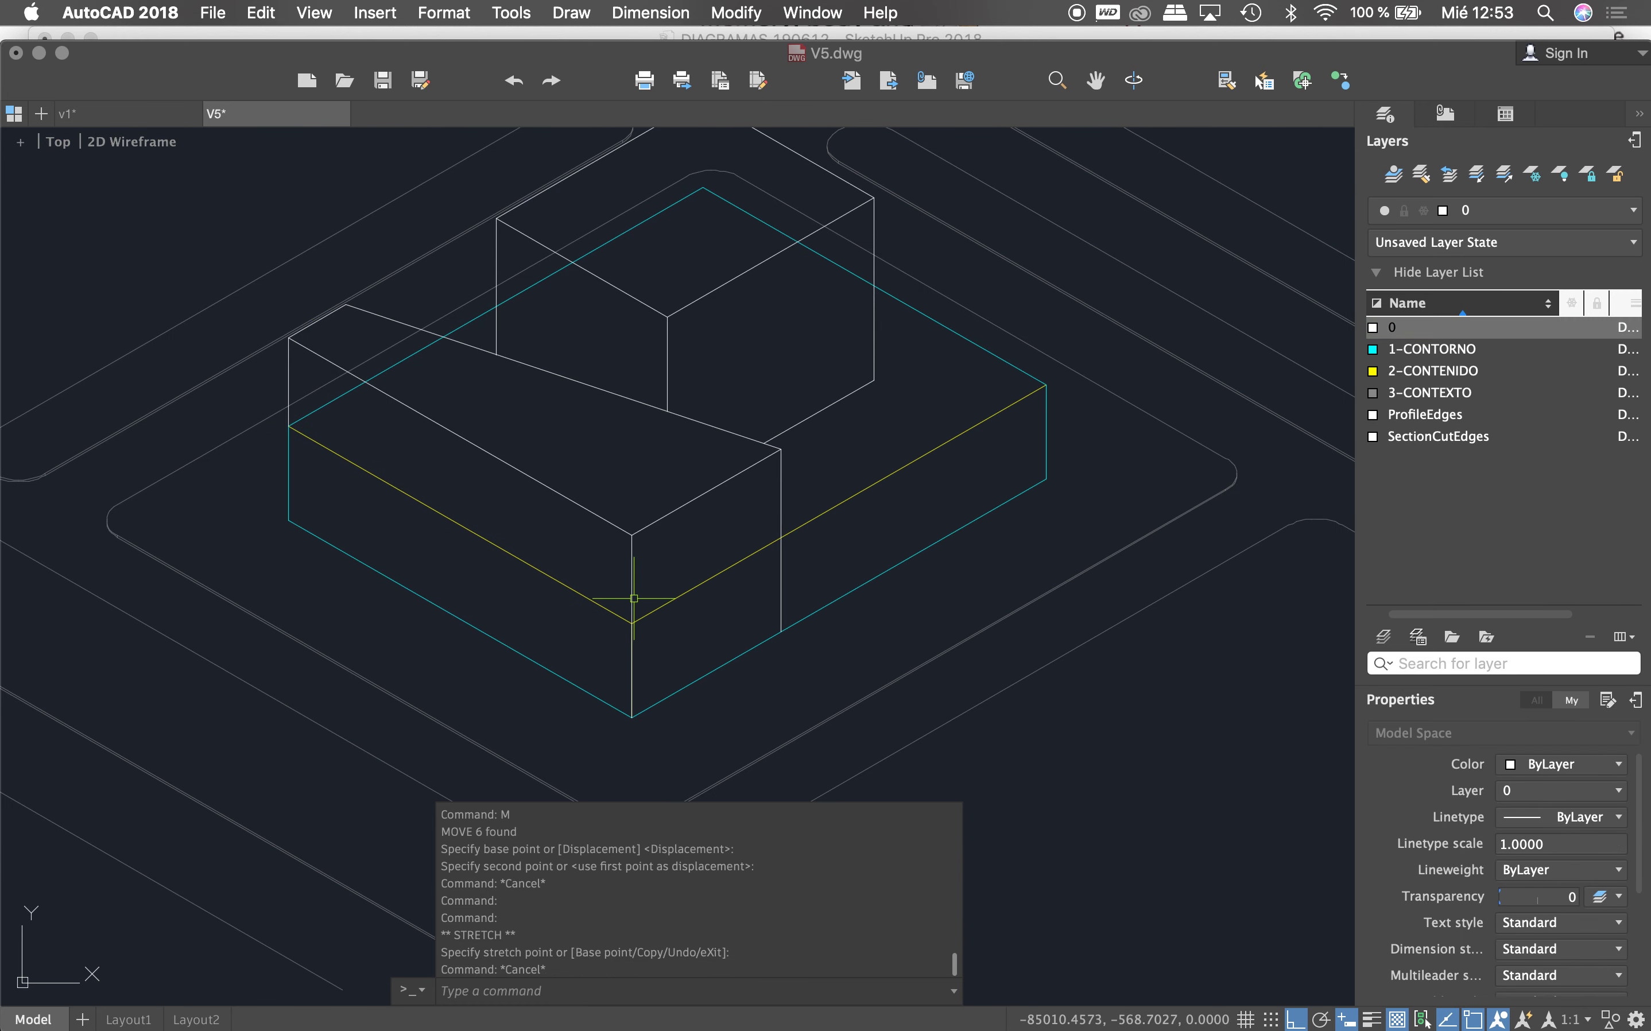
Step: Shorten the front and next vertical edges so they end at the yellow top line
left_click(633, 598)
left_click(632, 718)
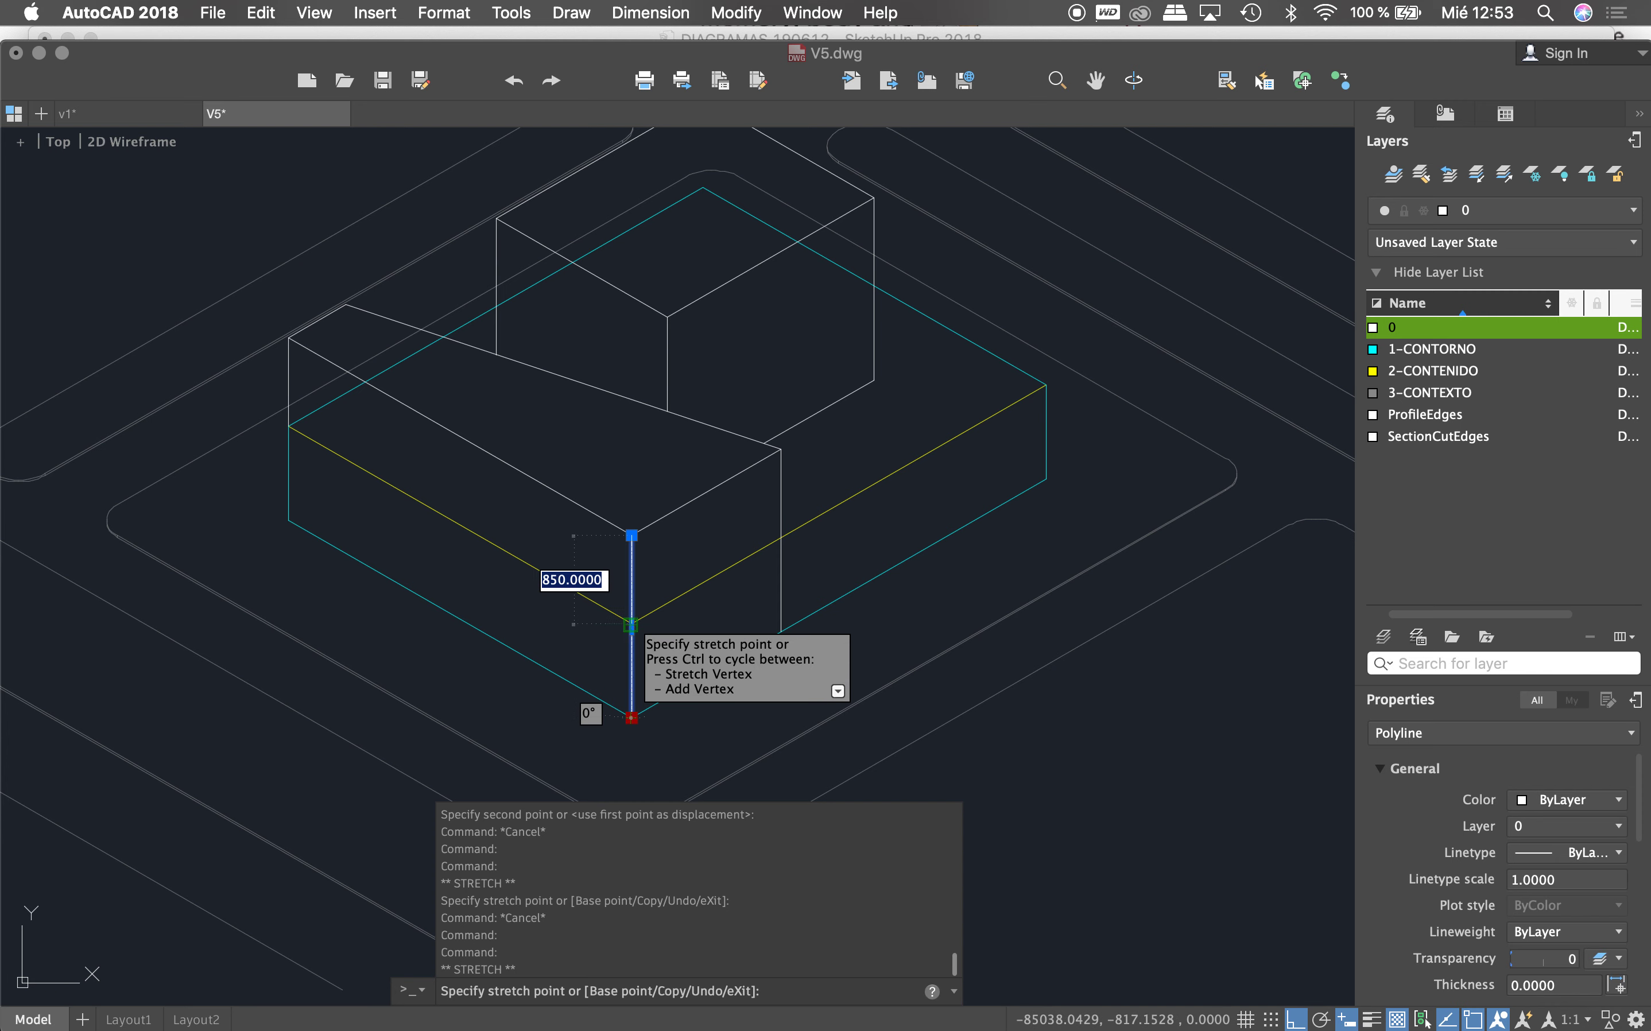
left_click(632, 624)
left_click(783, 622)
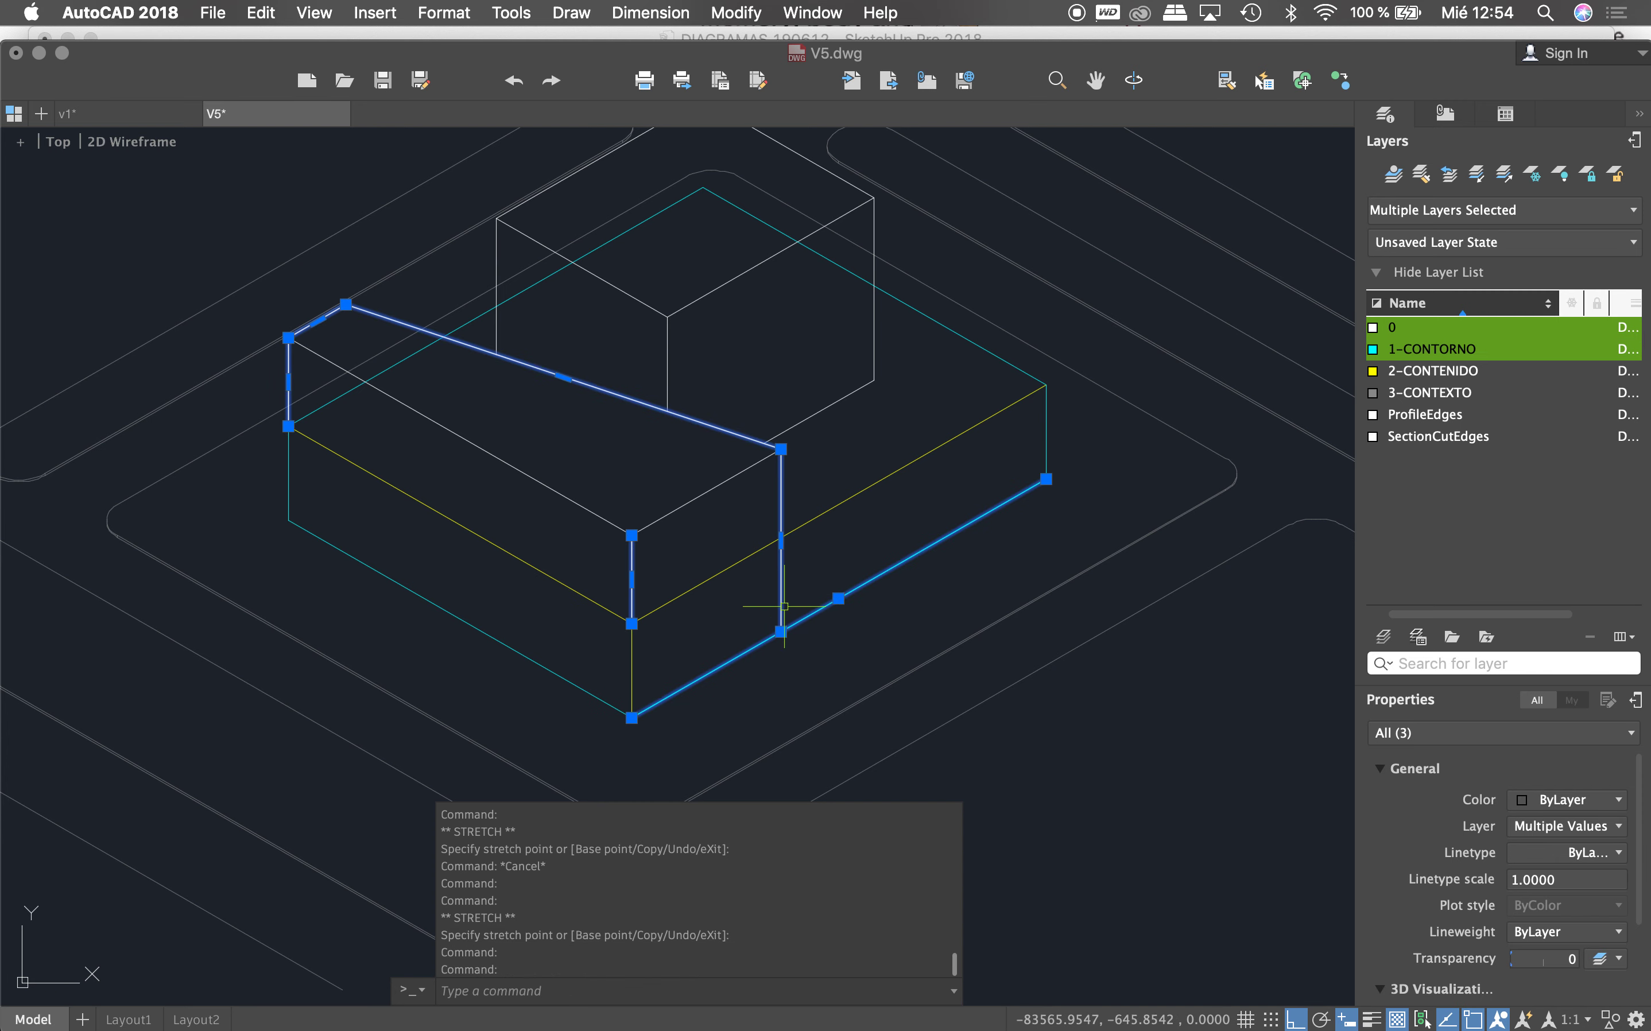
left_click(781, 632)
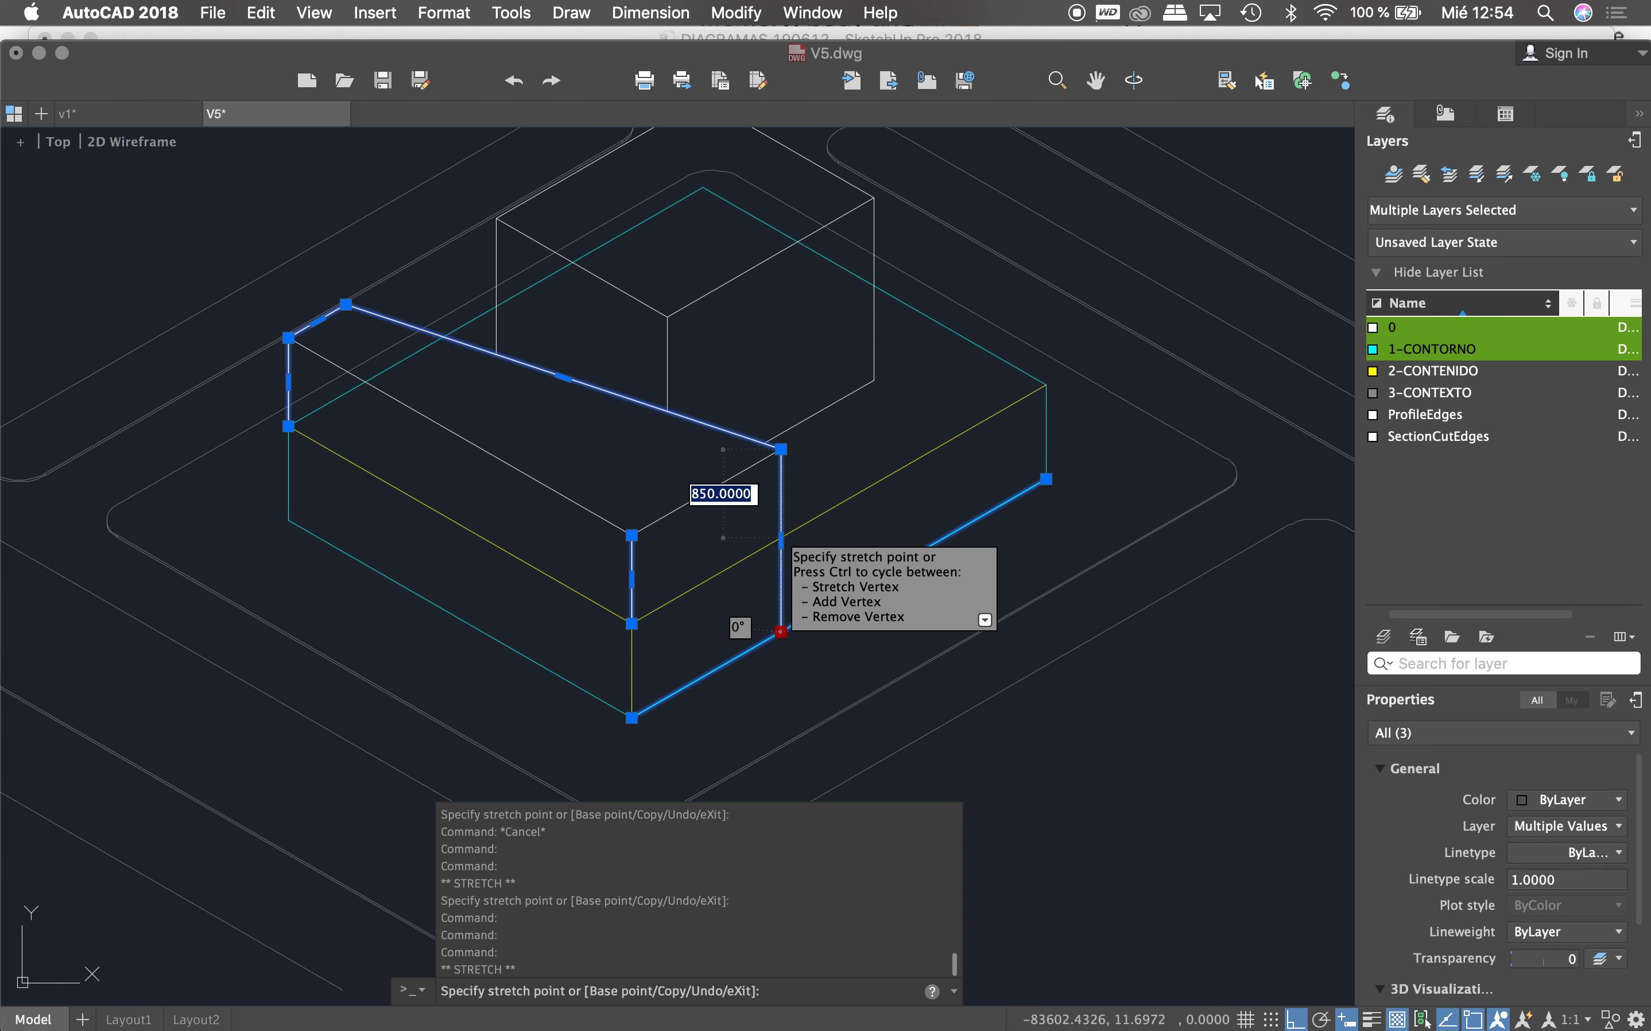
left_click(781, 538)
key("Escape")
middle_click_drag(828, 475, 902, 434, "shift")
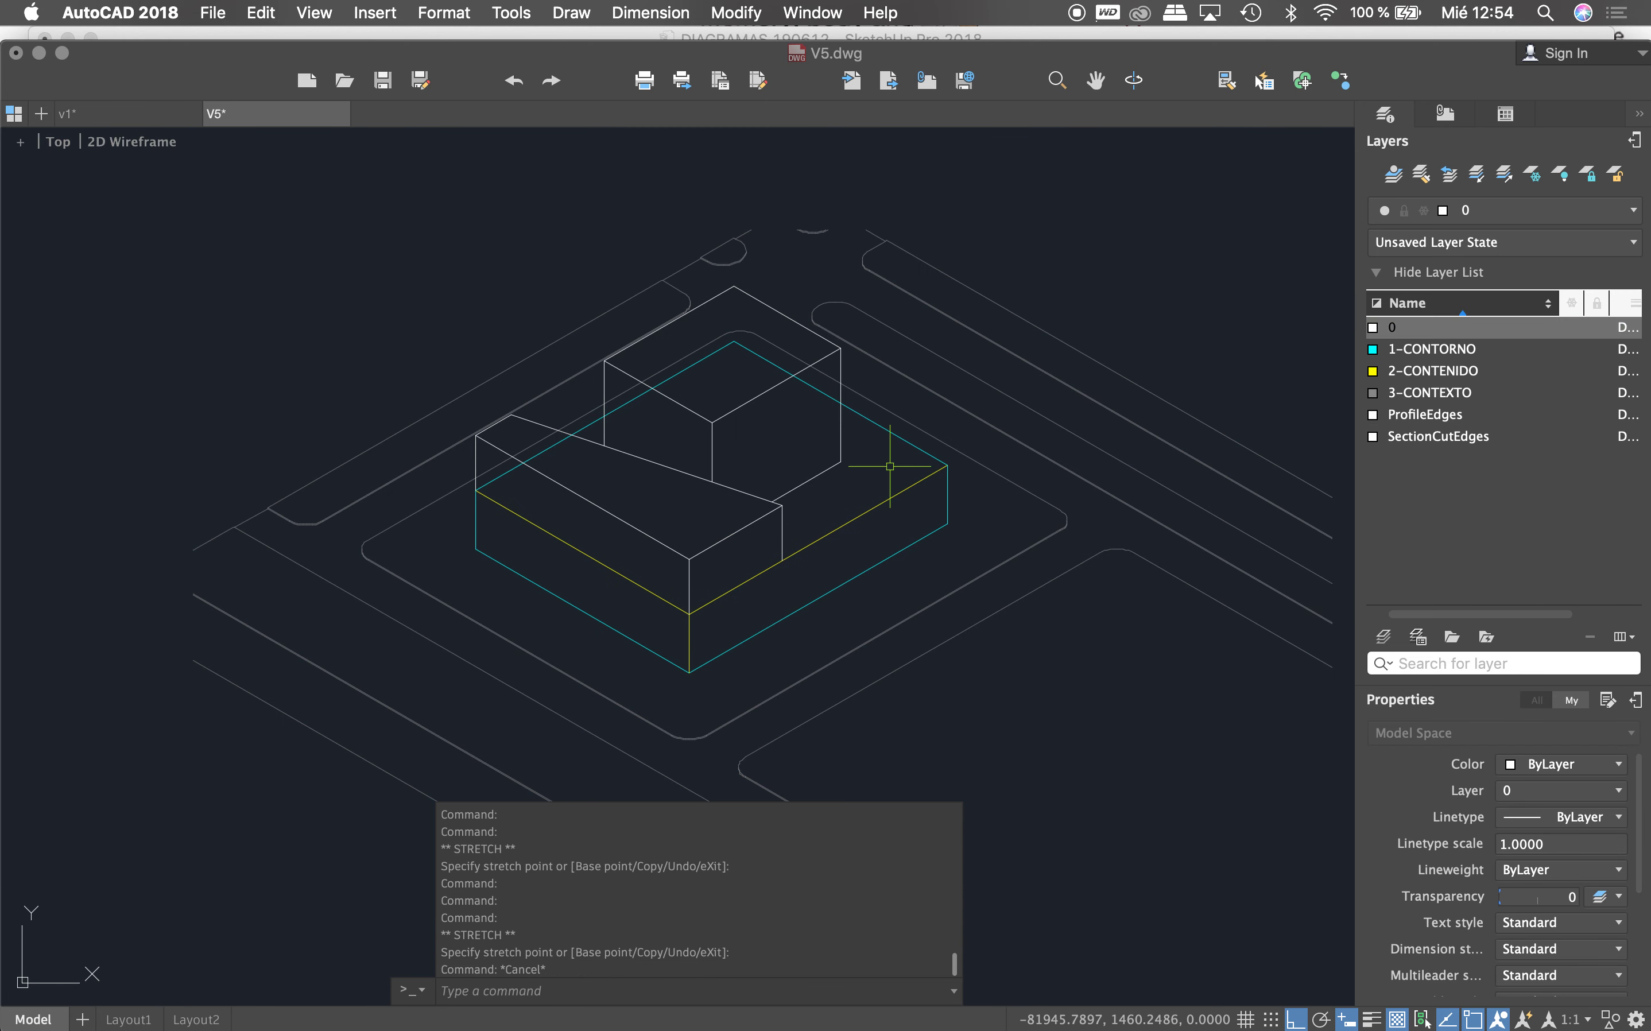
Step: Start a polyline at the upper box and cancel it
type("pl")
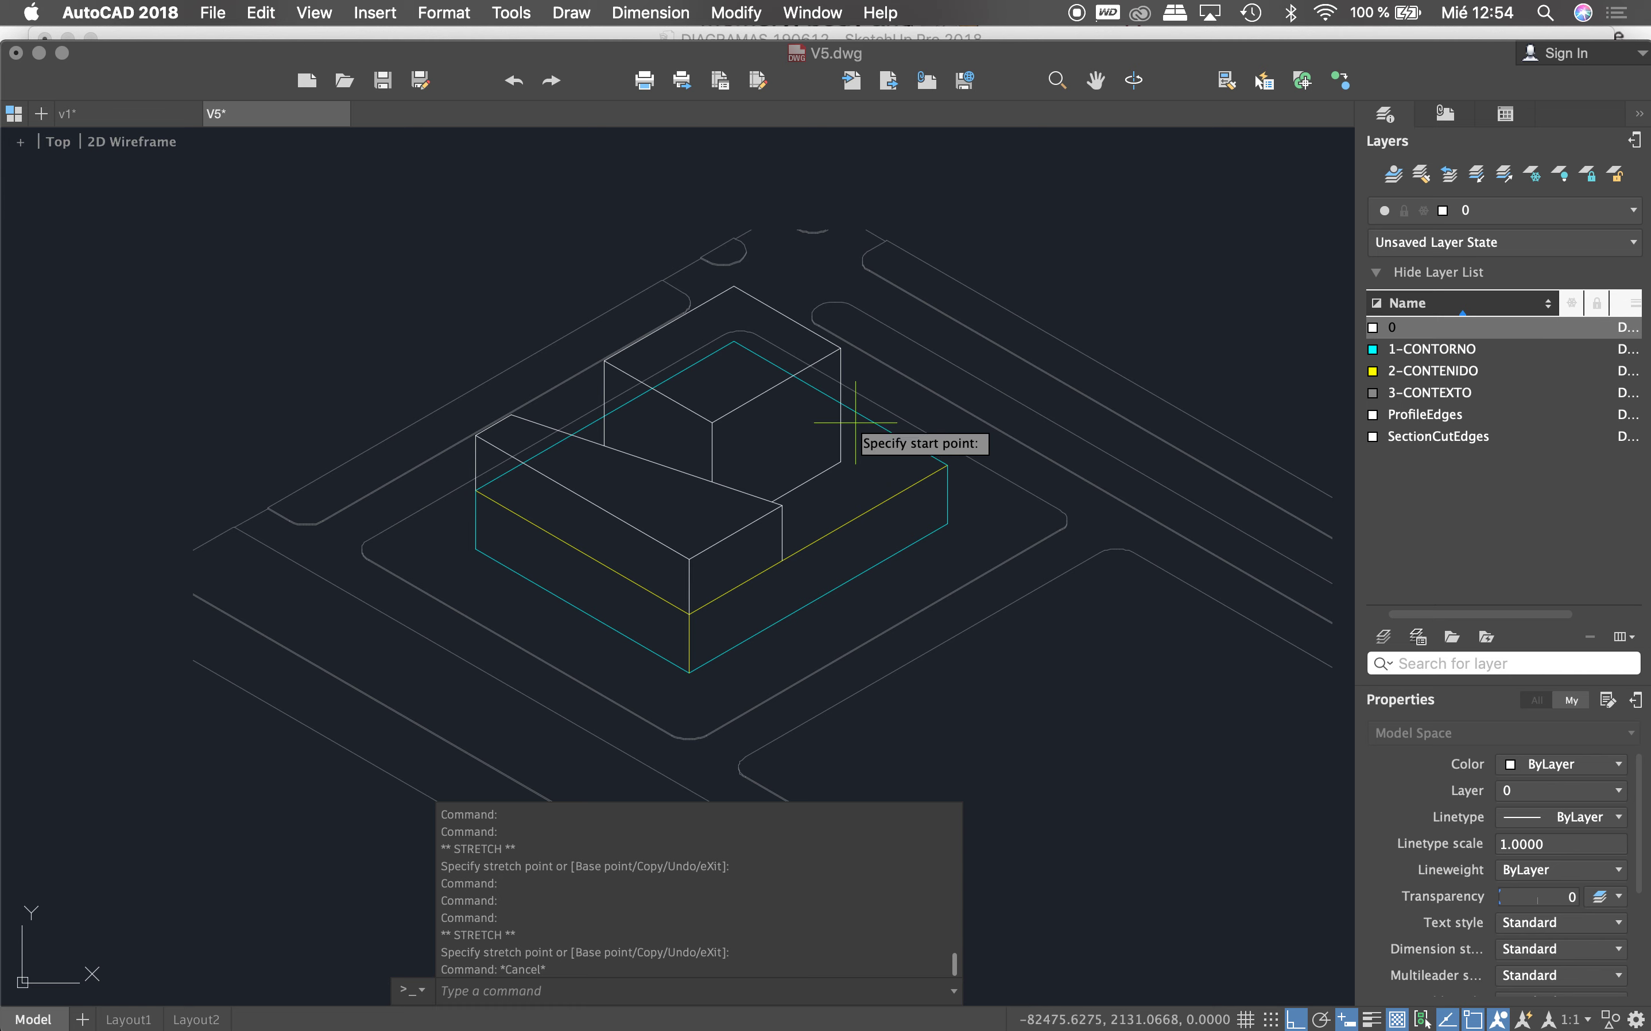
key("Return")
left_click(839, 404)
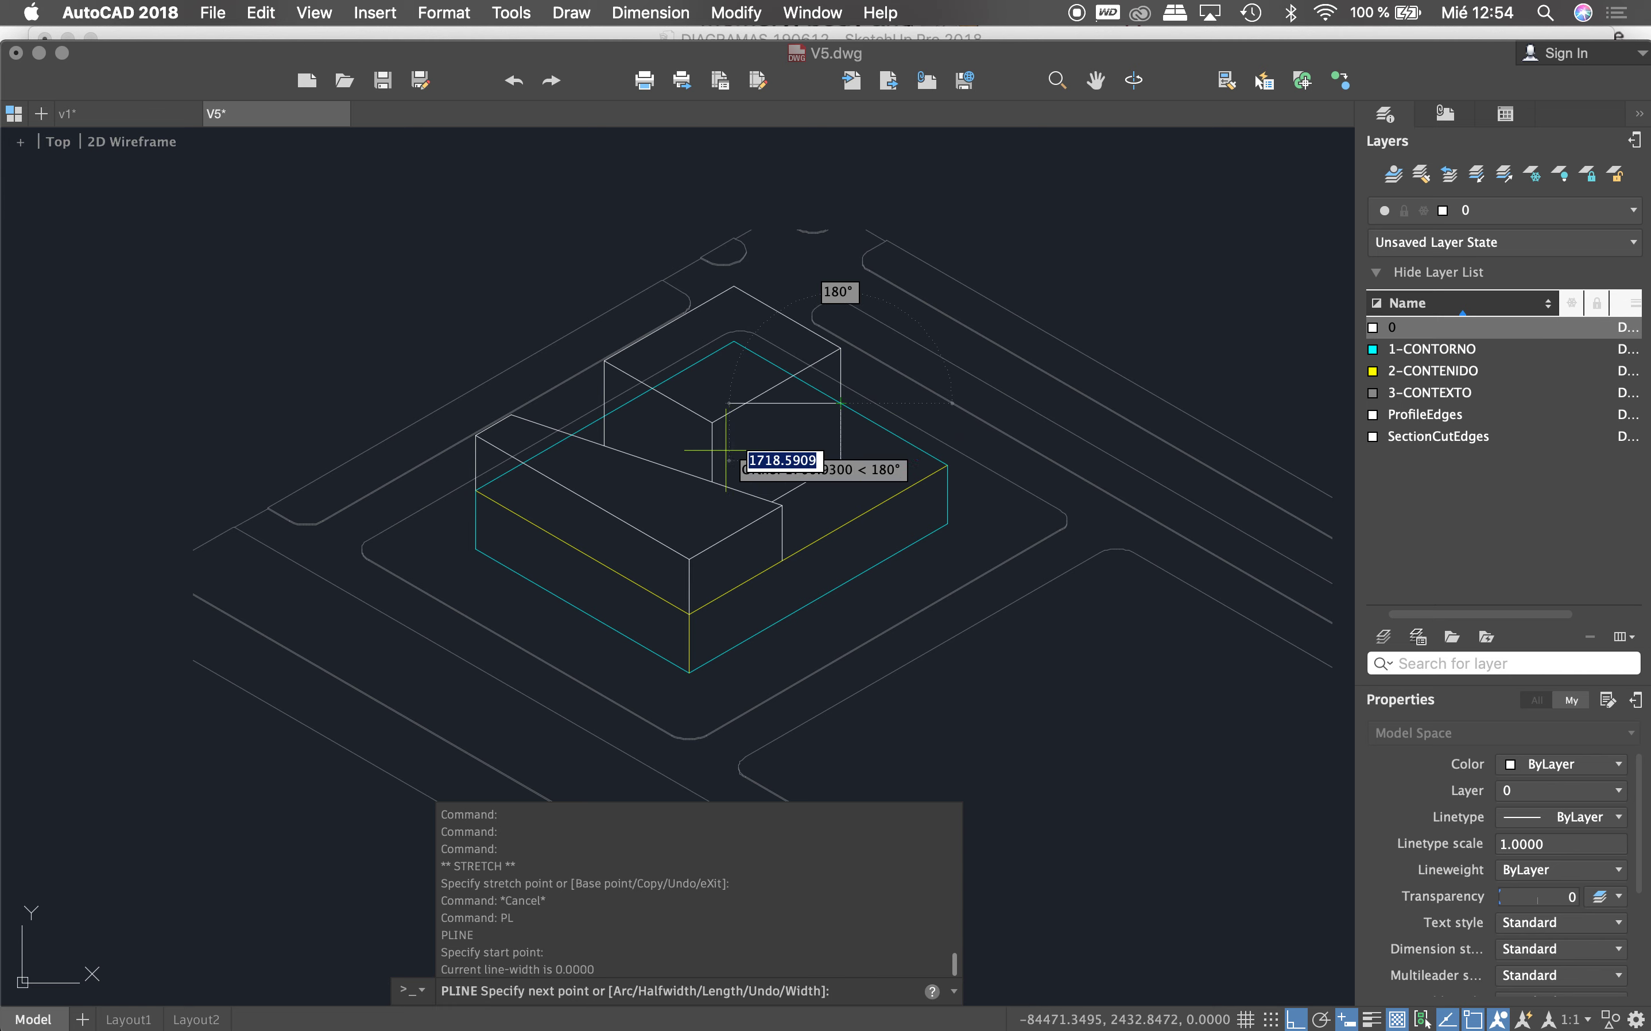
key("Escape")
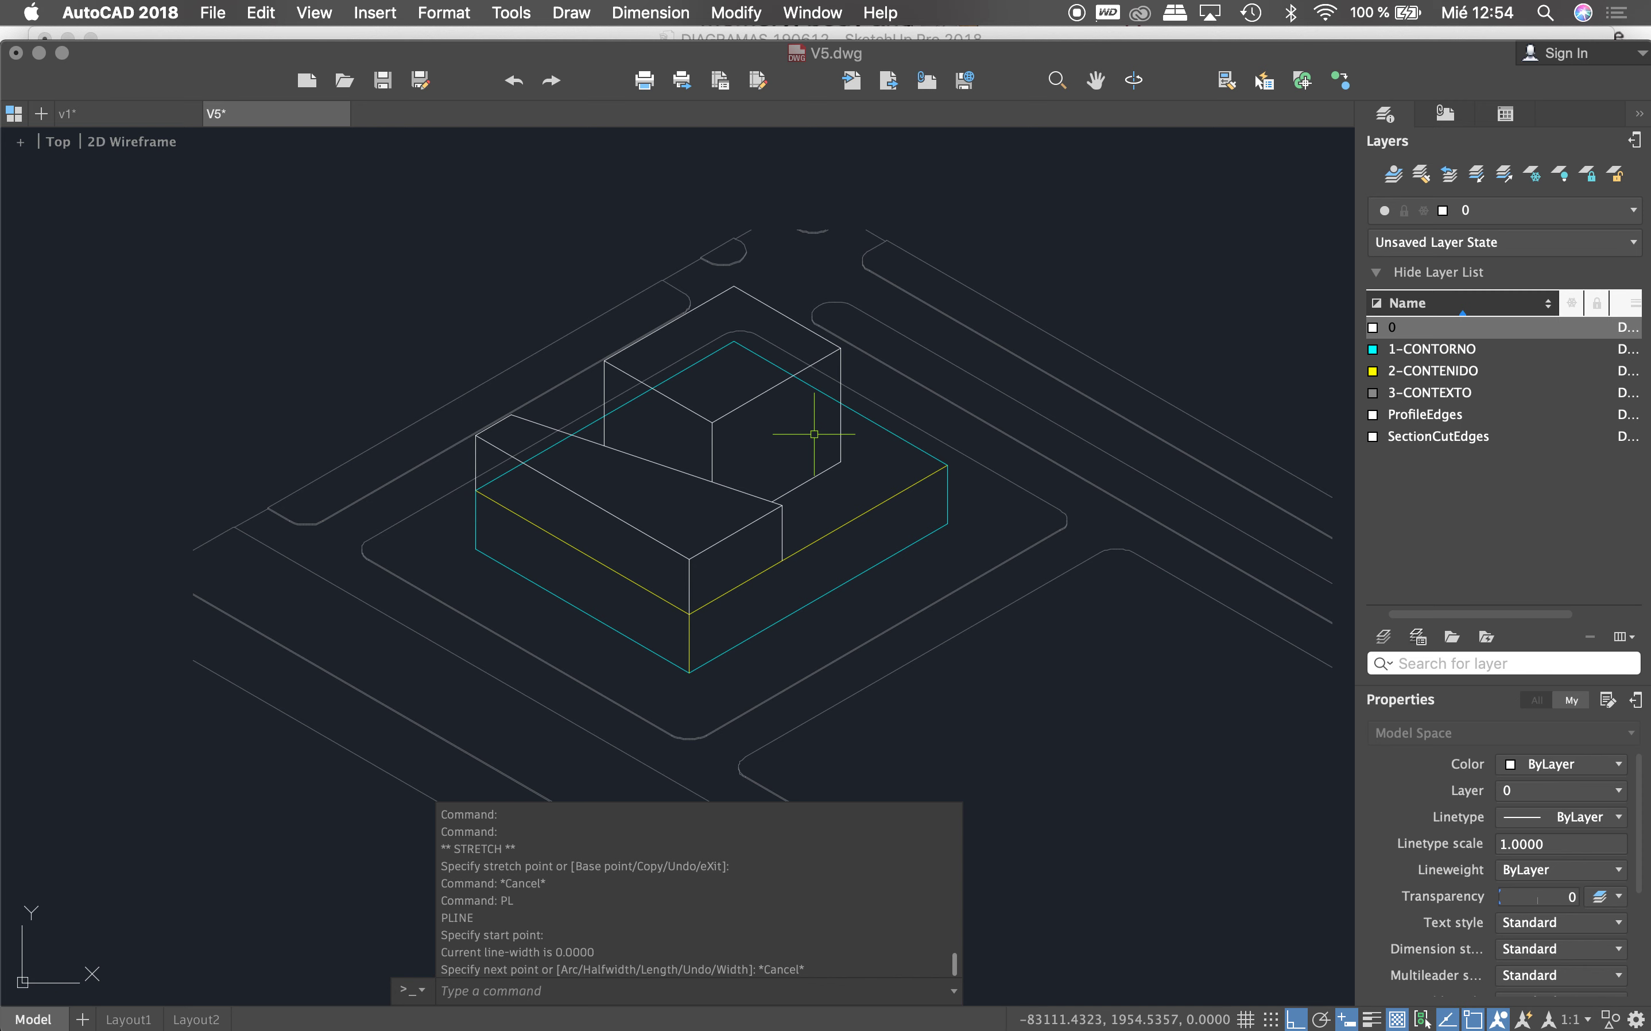
Step: Copy the upper box's top outline a short distance
left_click(808, 371)
type("co")
key("Return")
left_click(839, 396)
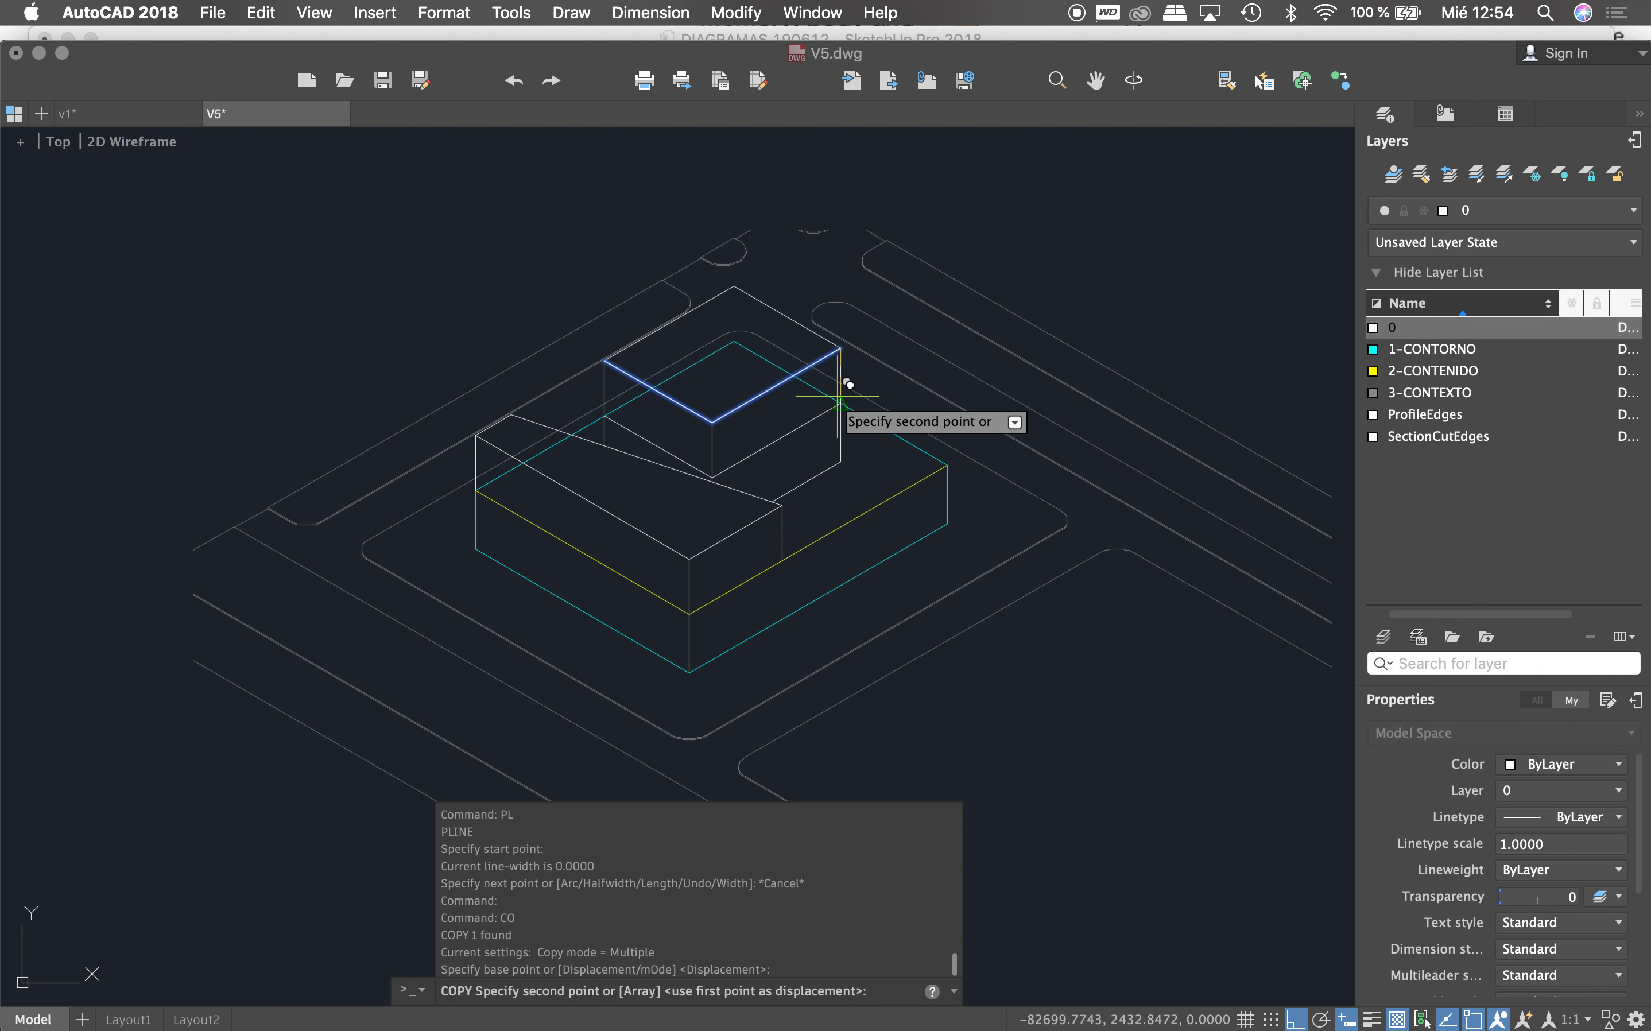
left_click(847, 388)
key("Escape")
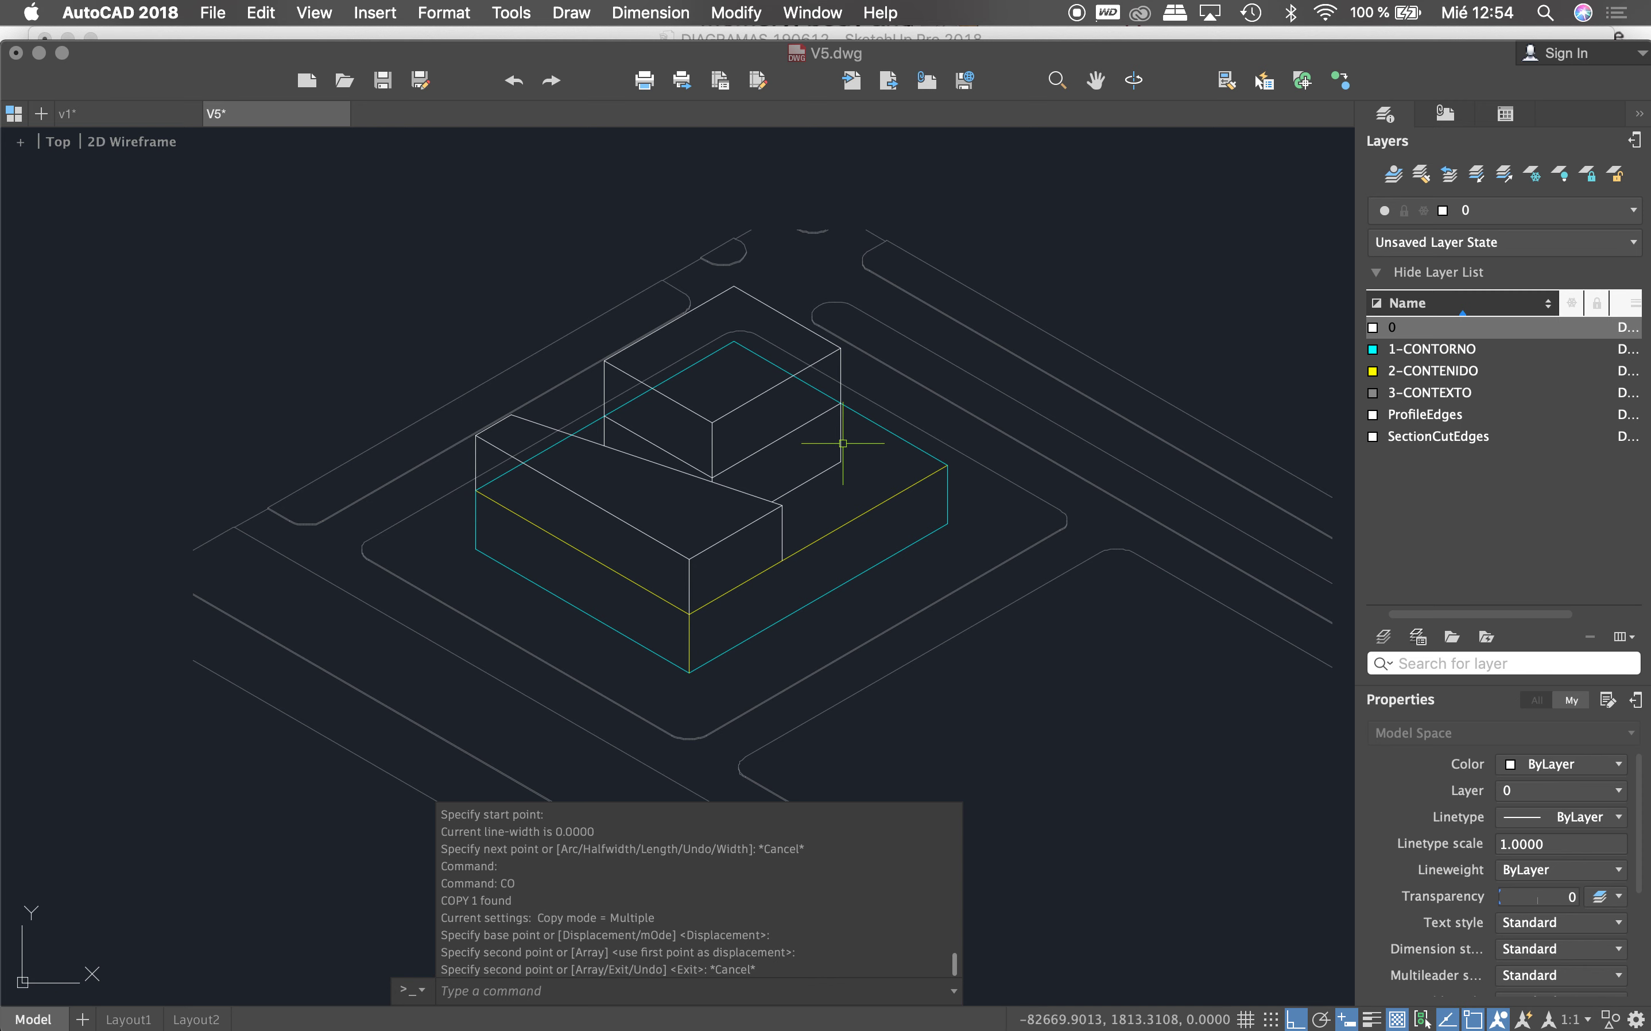
key("Escape")
Step: Begin matching properties from a yellow line, then cancel
type("ma")
key("Return")
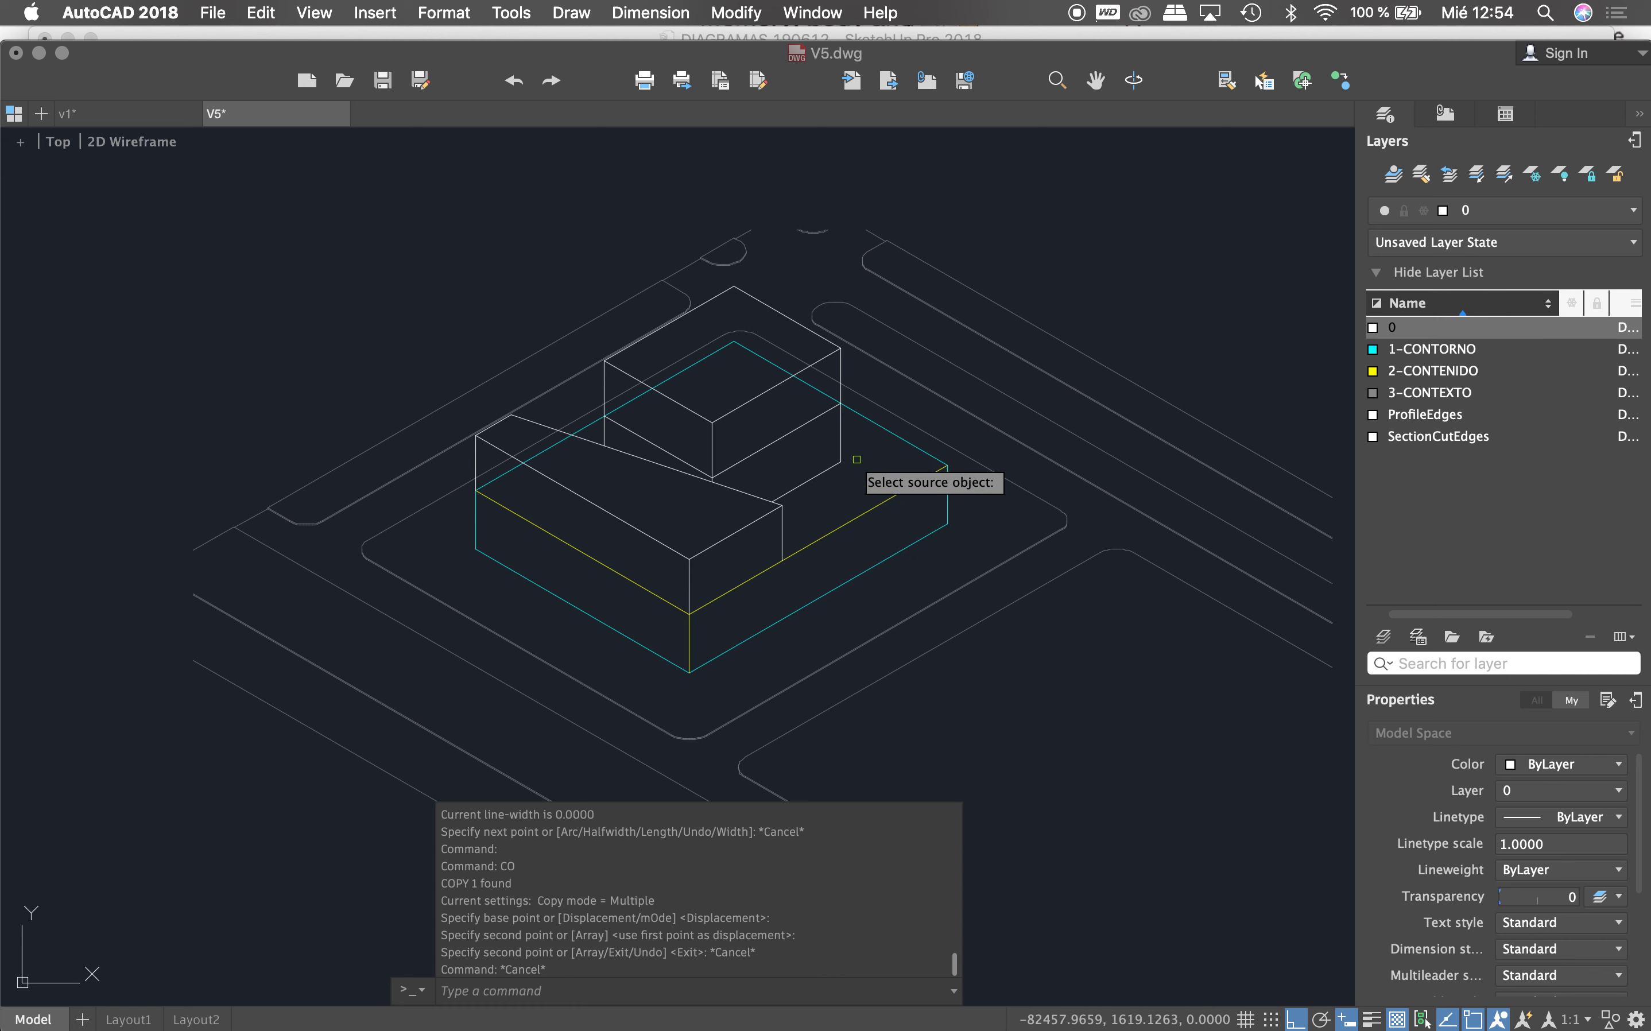
left_click(851, 511)
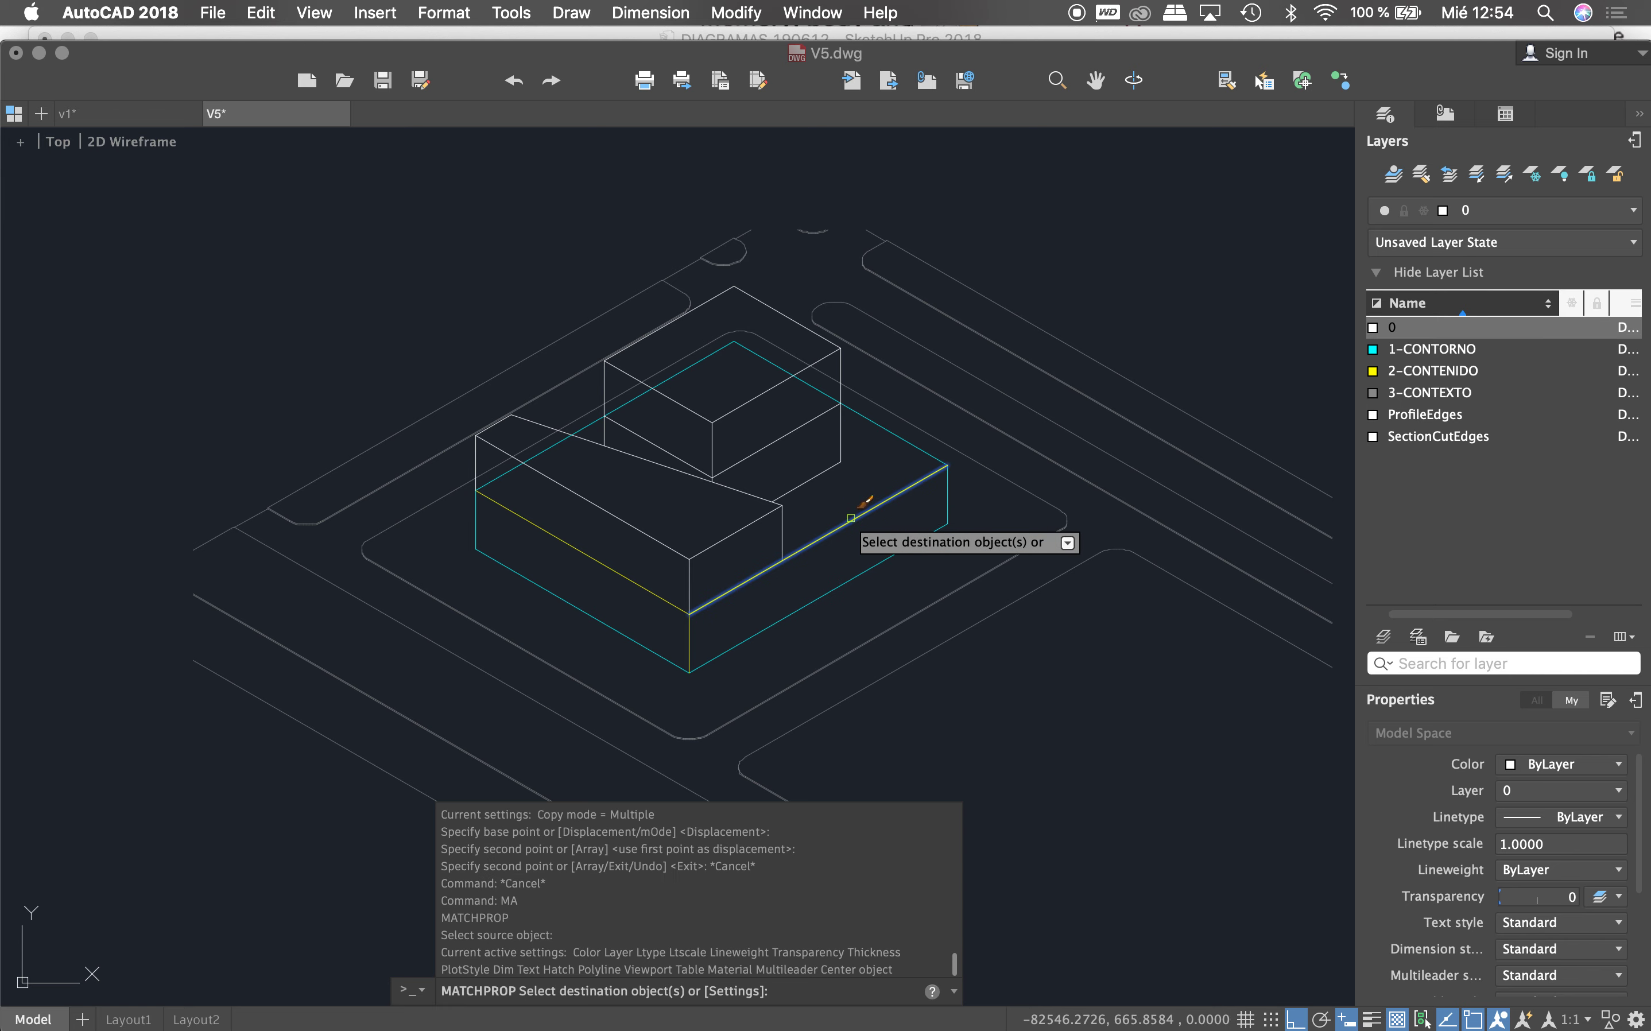
left_click(797, 459)
key("Escape")
key("Escape")
key("Escape")
key("Escape")
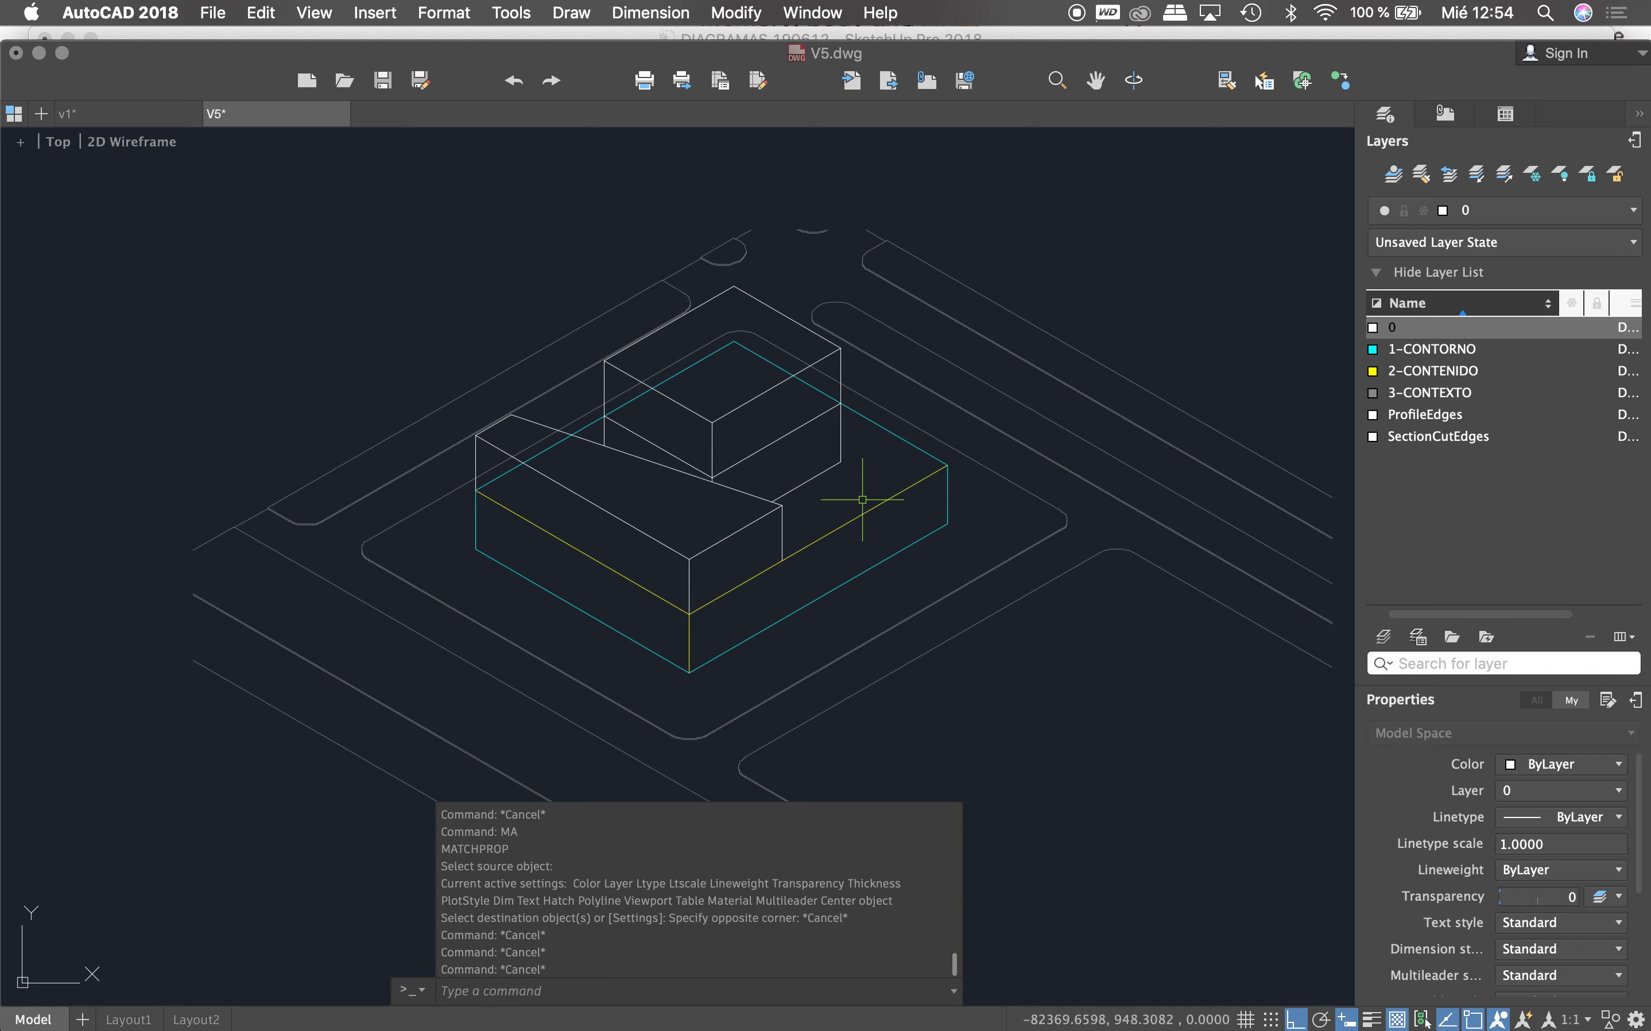
Step: Match the yellow edge's 2-CONTENIDO layer onto the upper block's white top edges
type("MA")
key("Return")
left_click(863, 515)
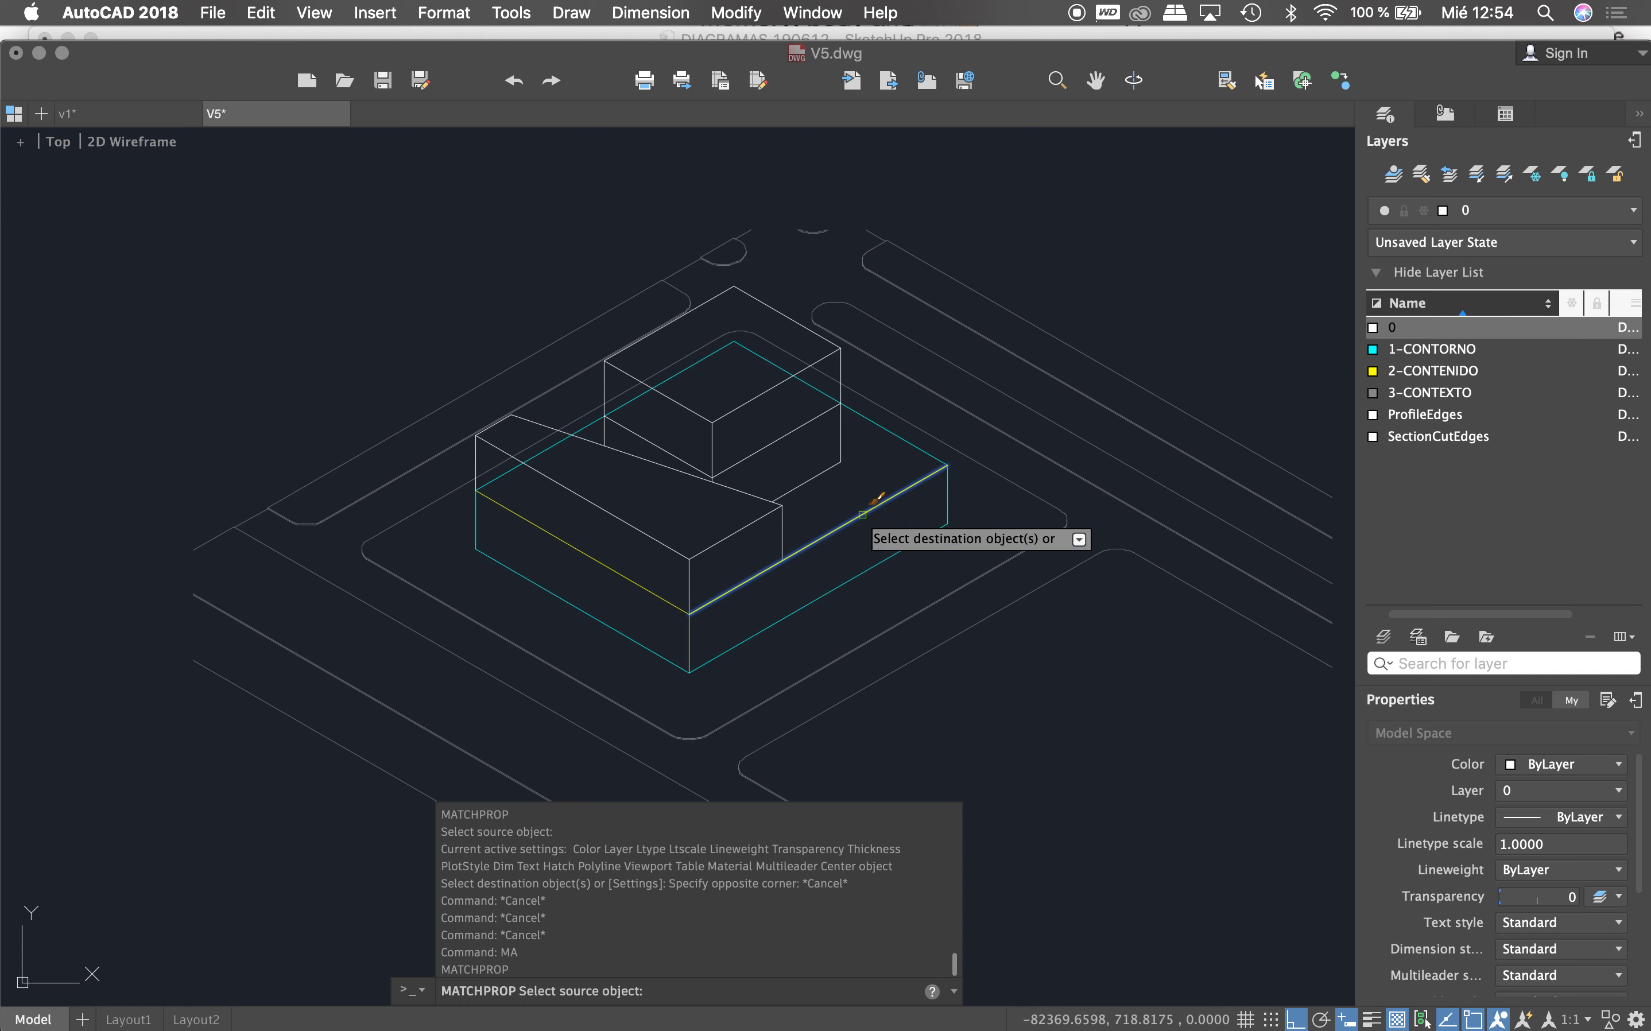
left_click(803, 457)
left_click(696, 569)
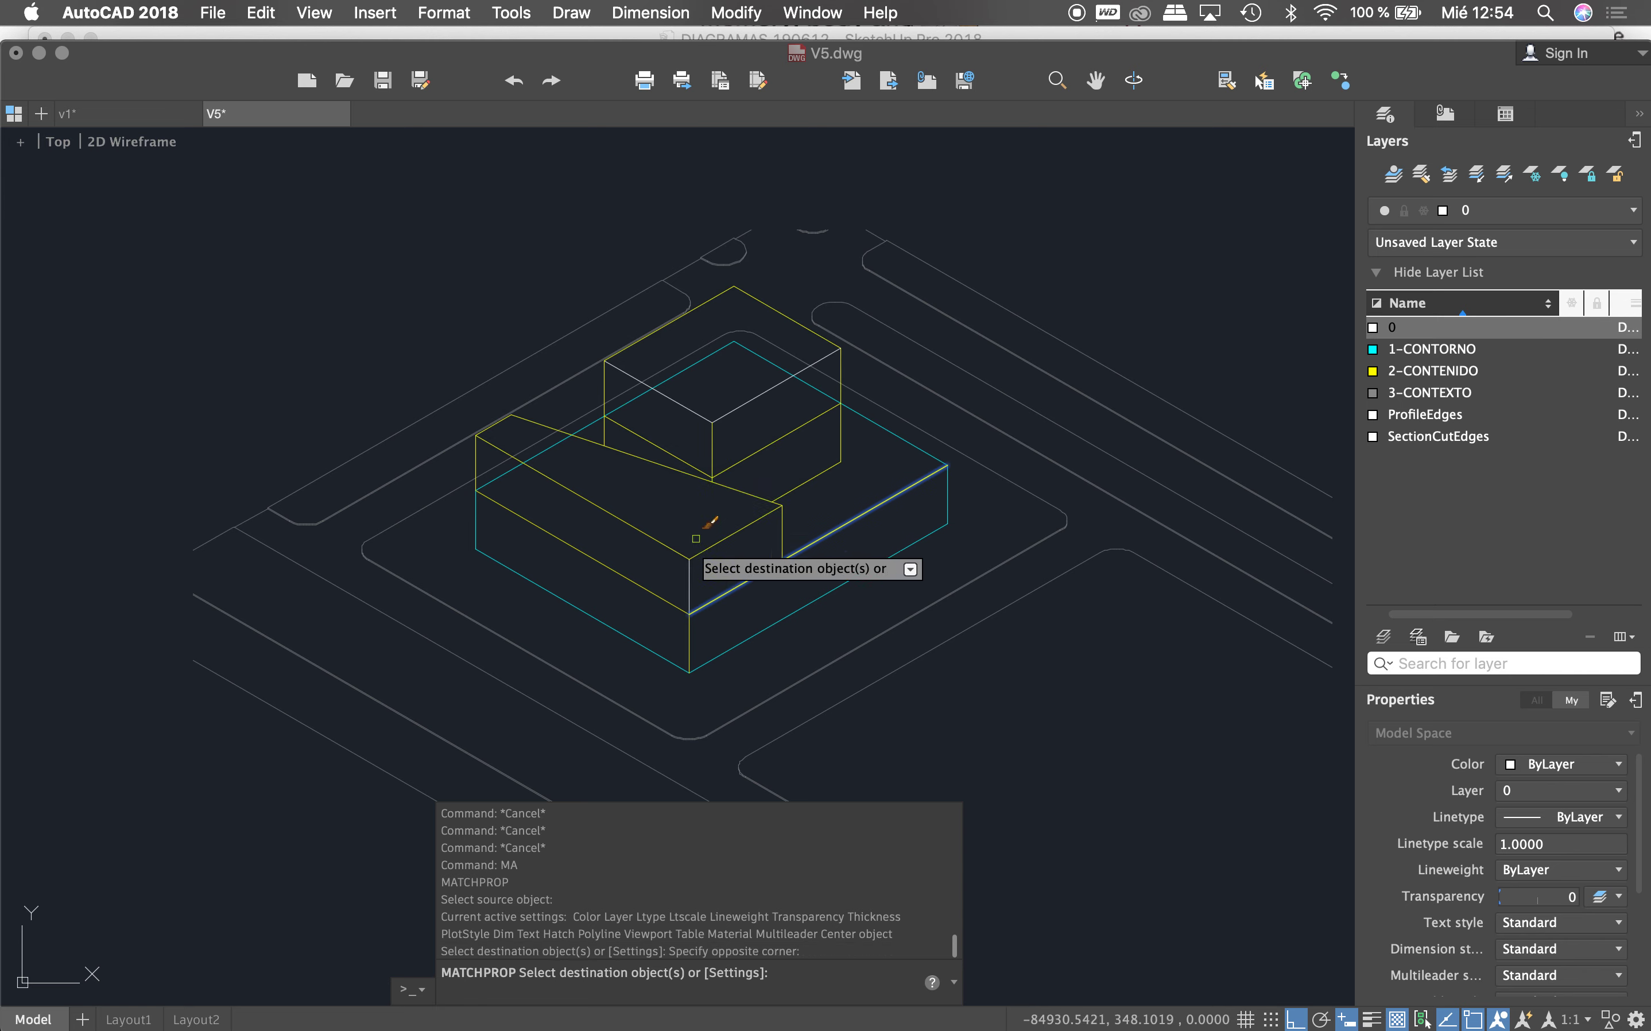
left_click(695, 570)
left_click(733, 408)
key("Escape")
Step: Load the HIDDEN linetype and apply it to the upper block's top-edge polyline
left_click_drag(733, 408, 675, 368)
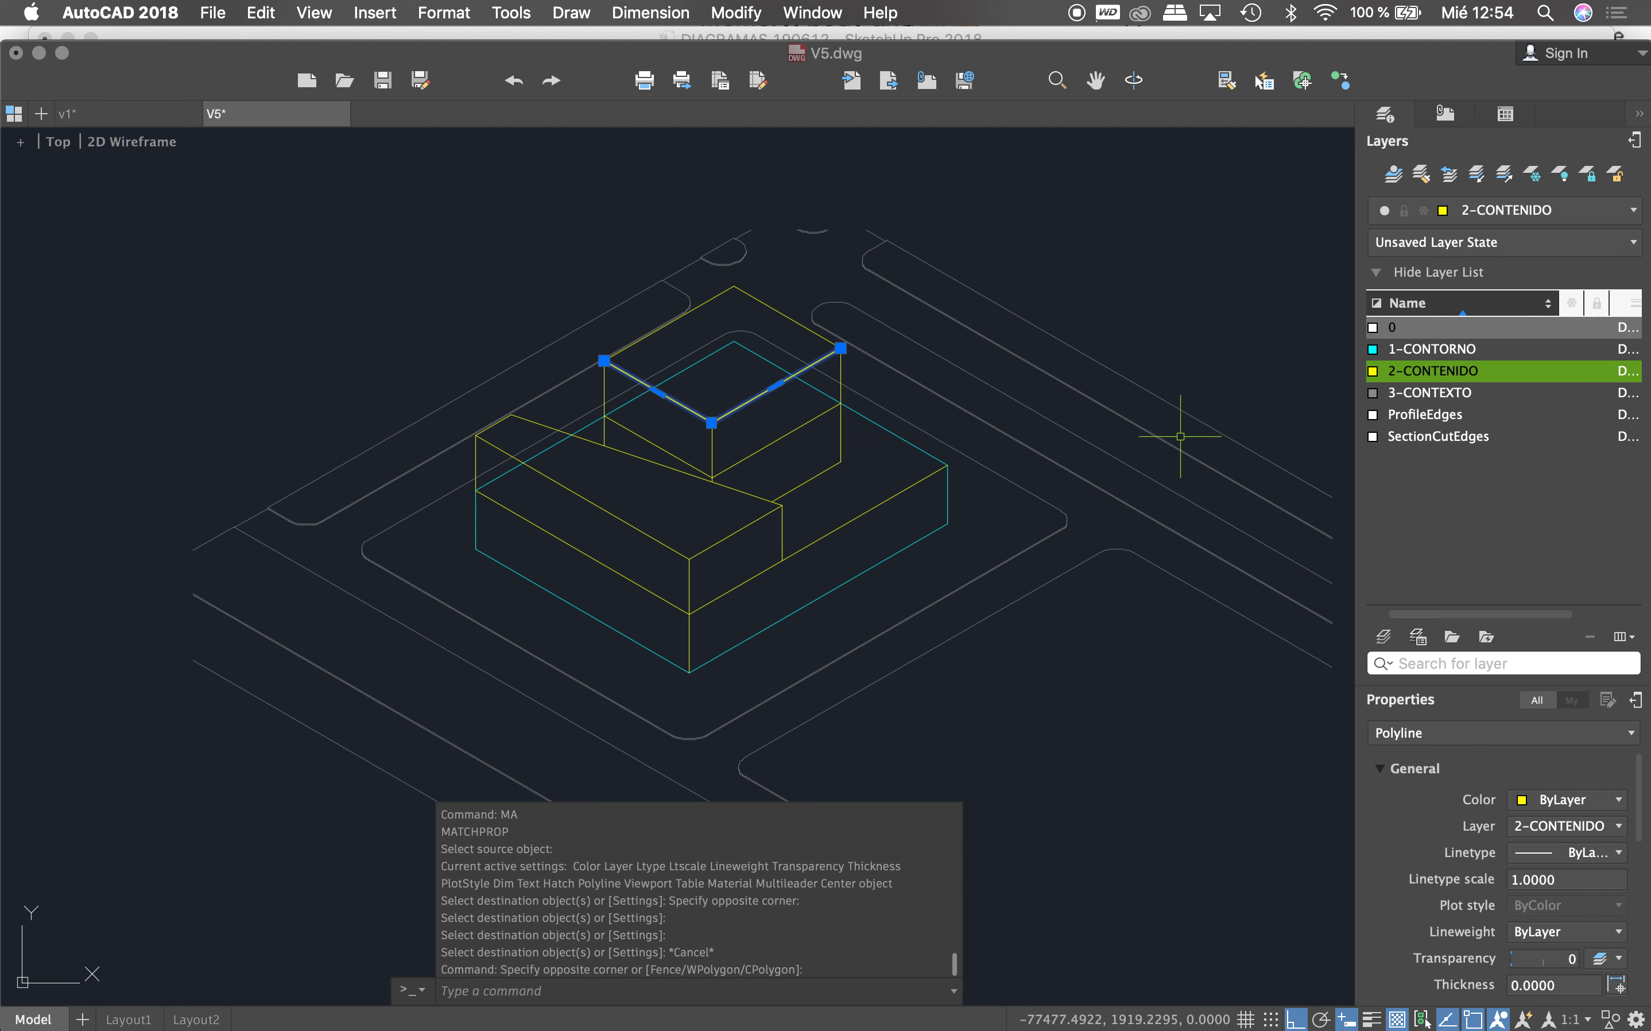
left_click(1572, 853)
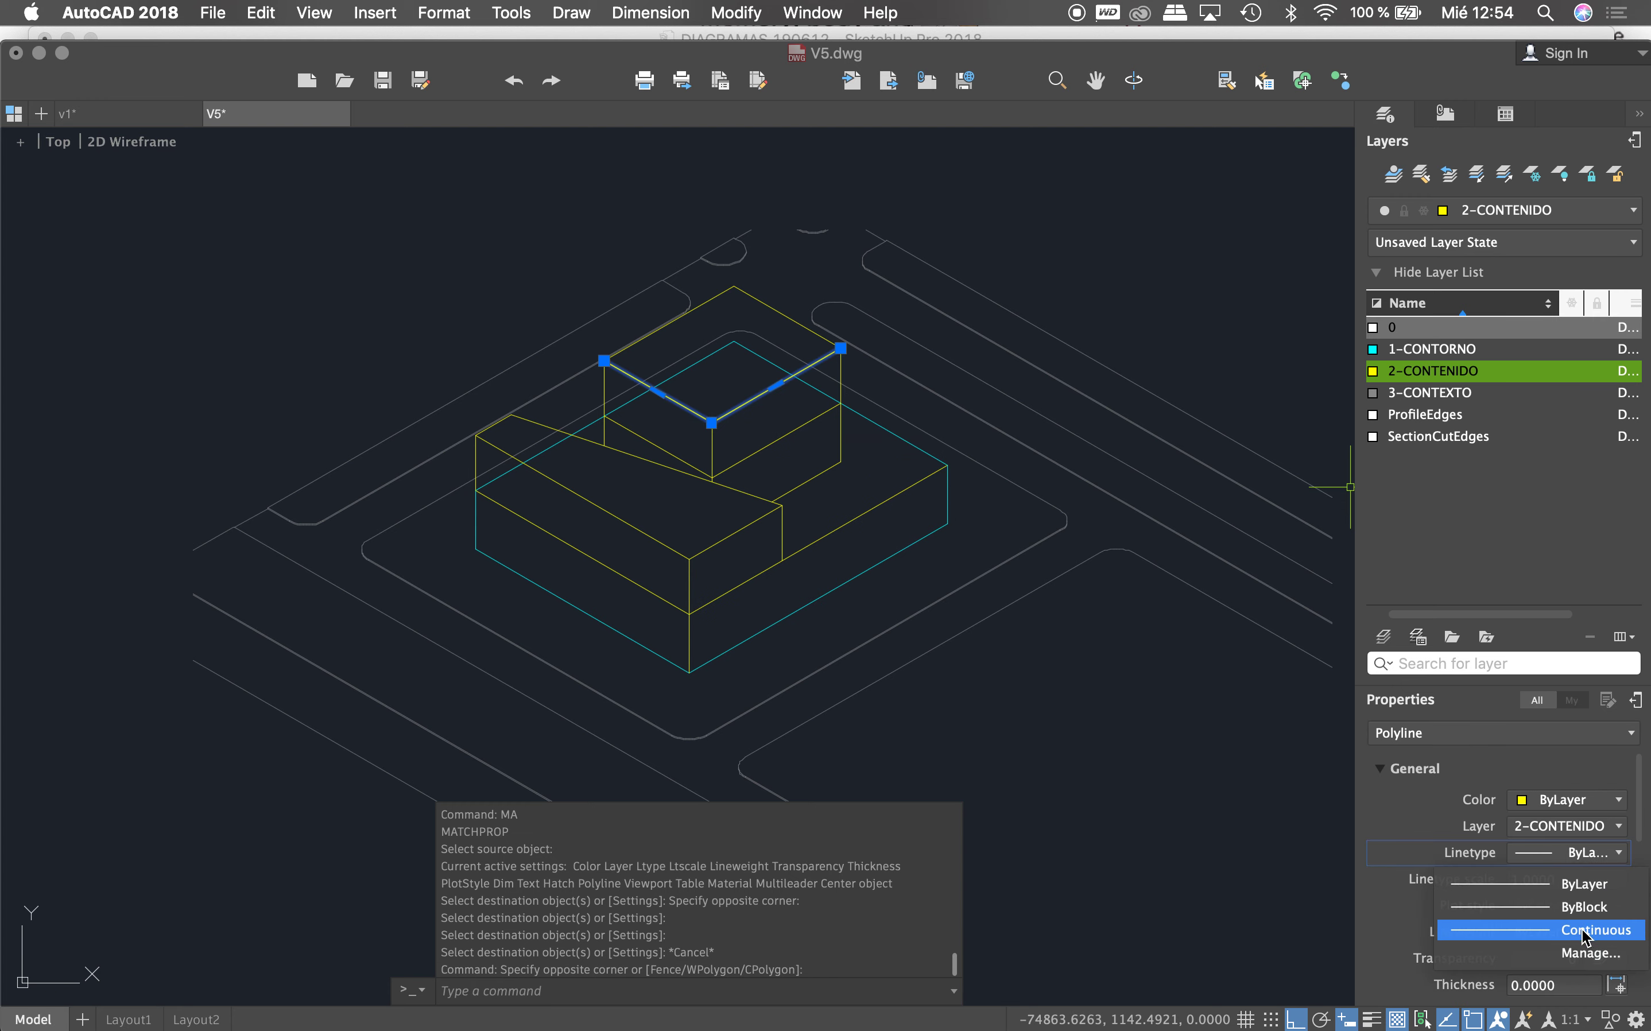
left_click(1587, 954)
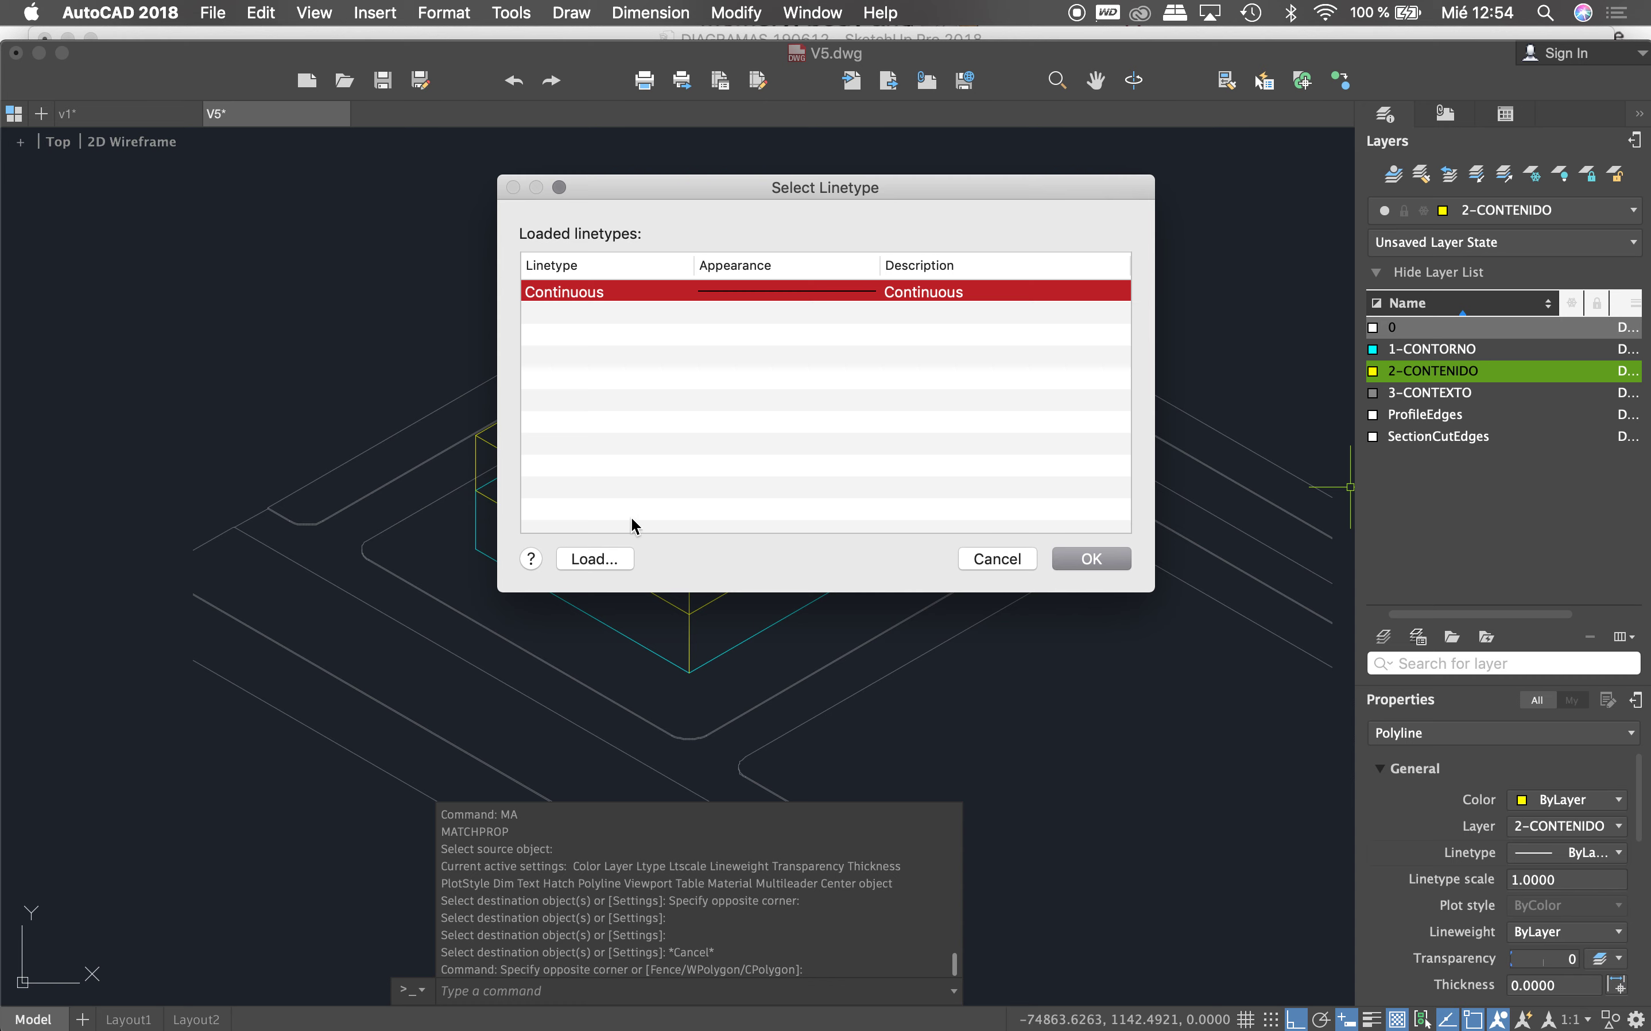
left_click(606, 560)
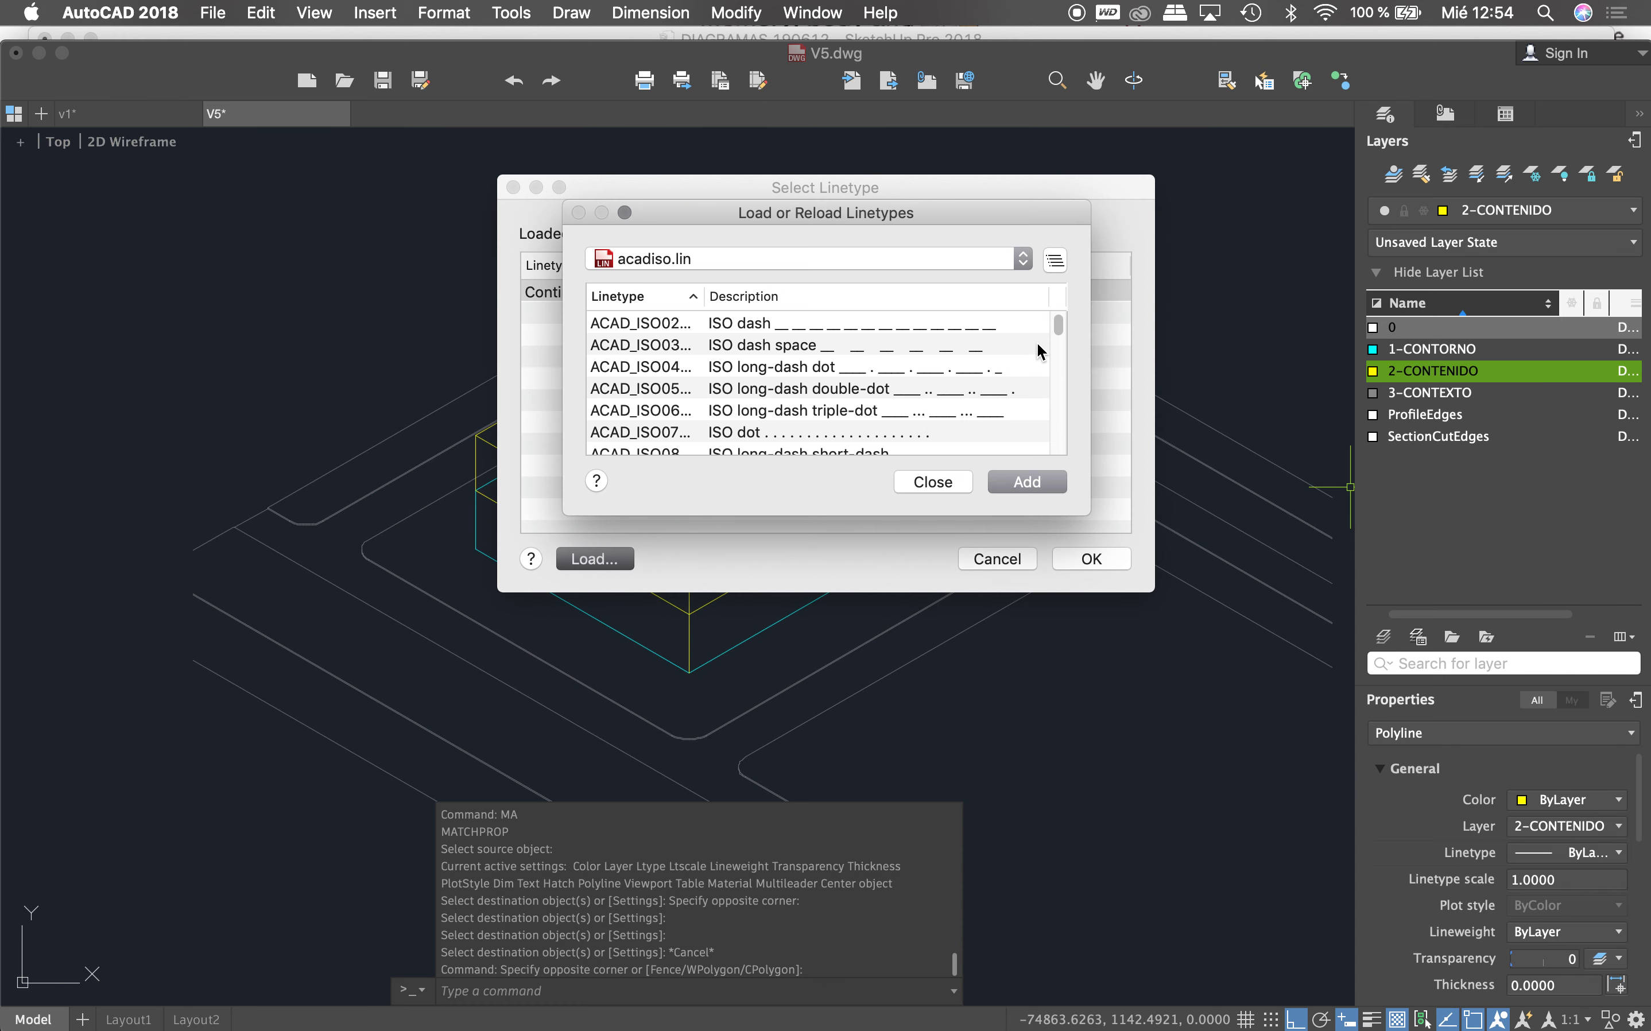
left_click_drag(1058, 332, 1070, 413)
left_click(734, 317)
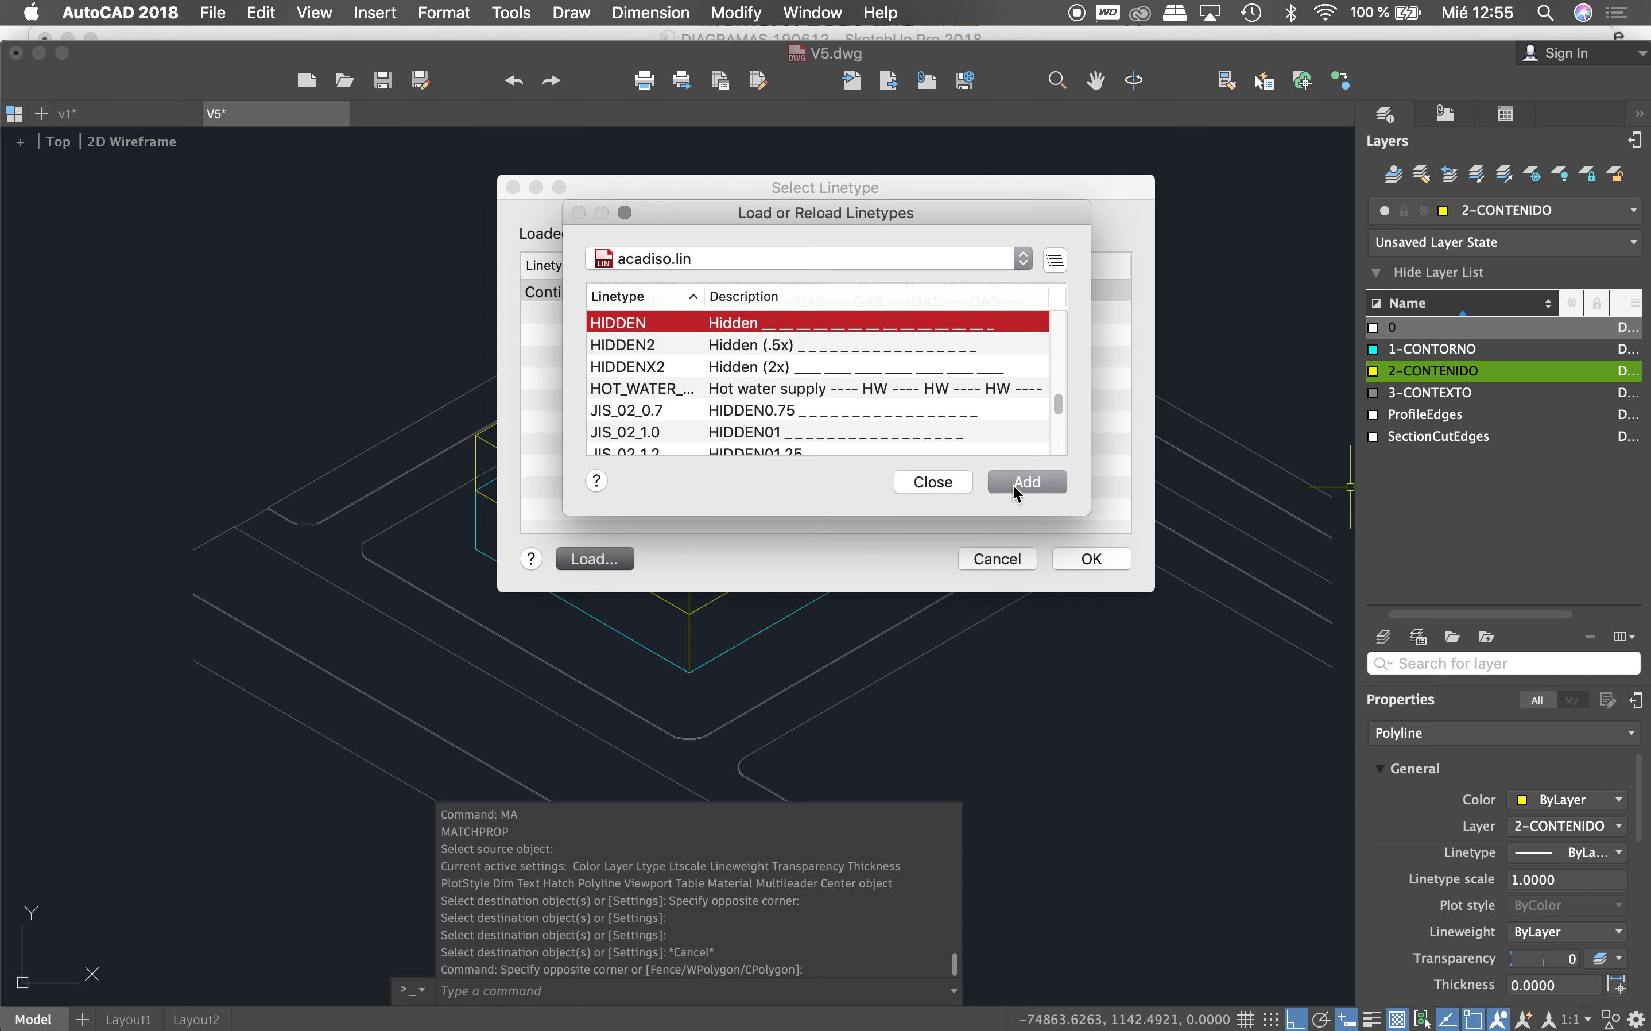
left_click(1014, 482)
left_click(656, 316)
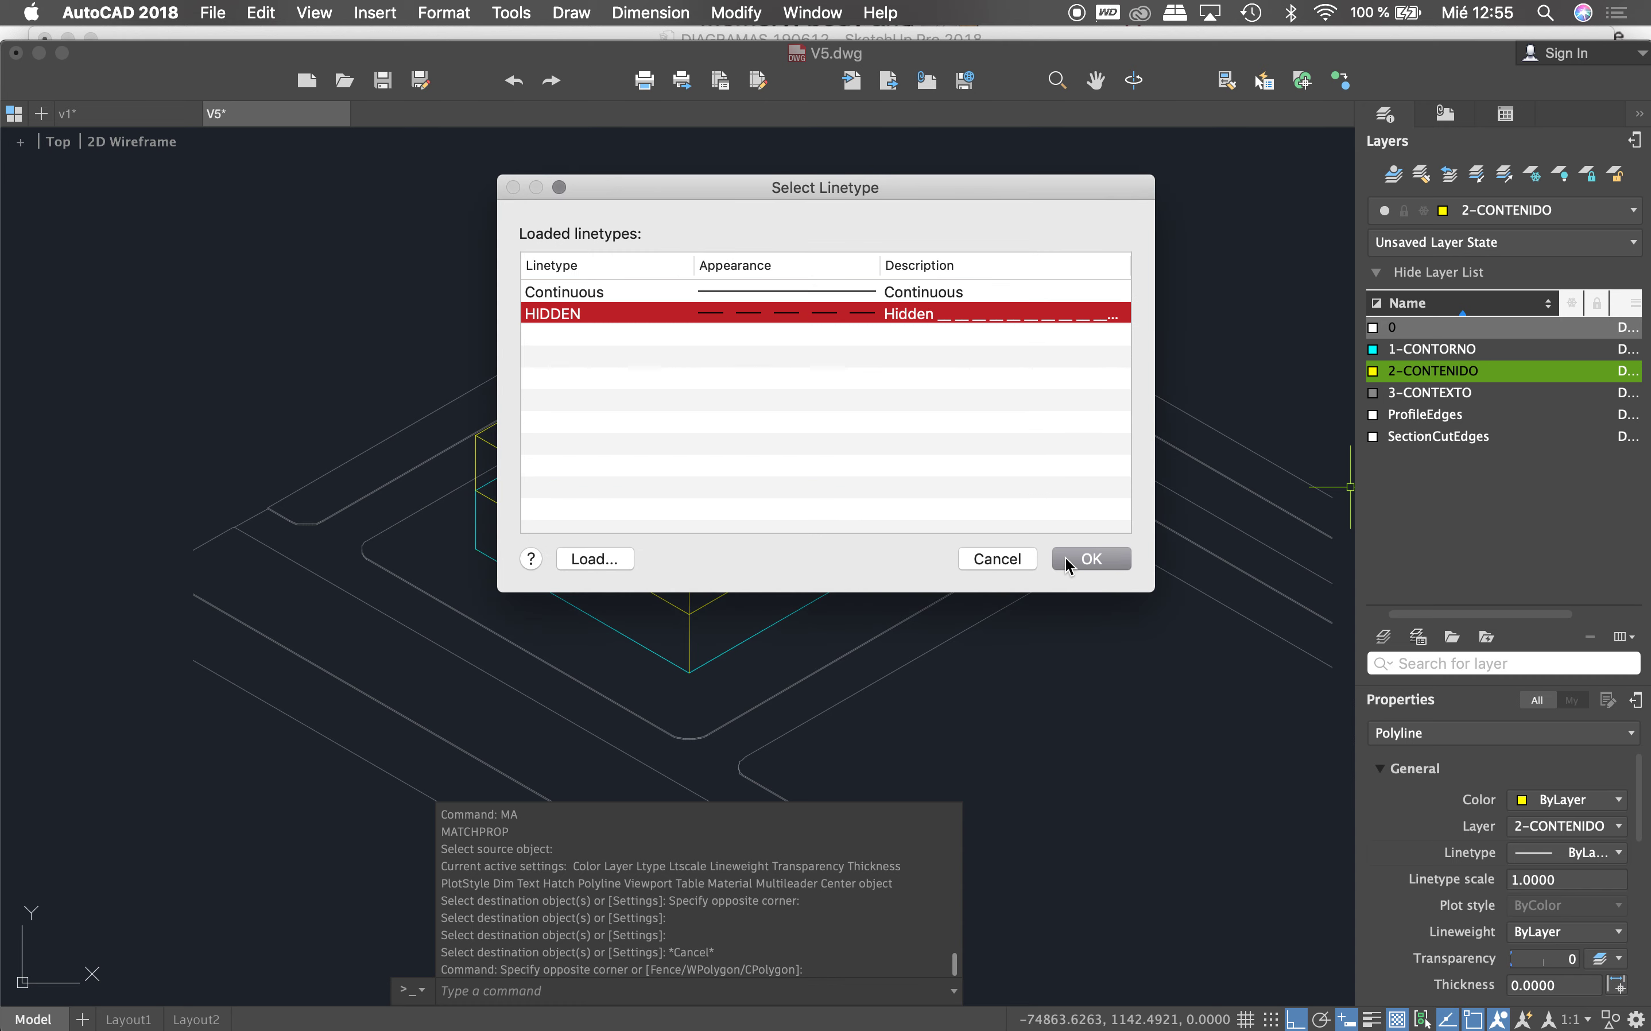
left_click(1065, 557)
scroll(743, 382, "up", 2)
scroll(734, 386, "up", 3)
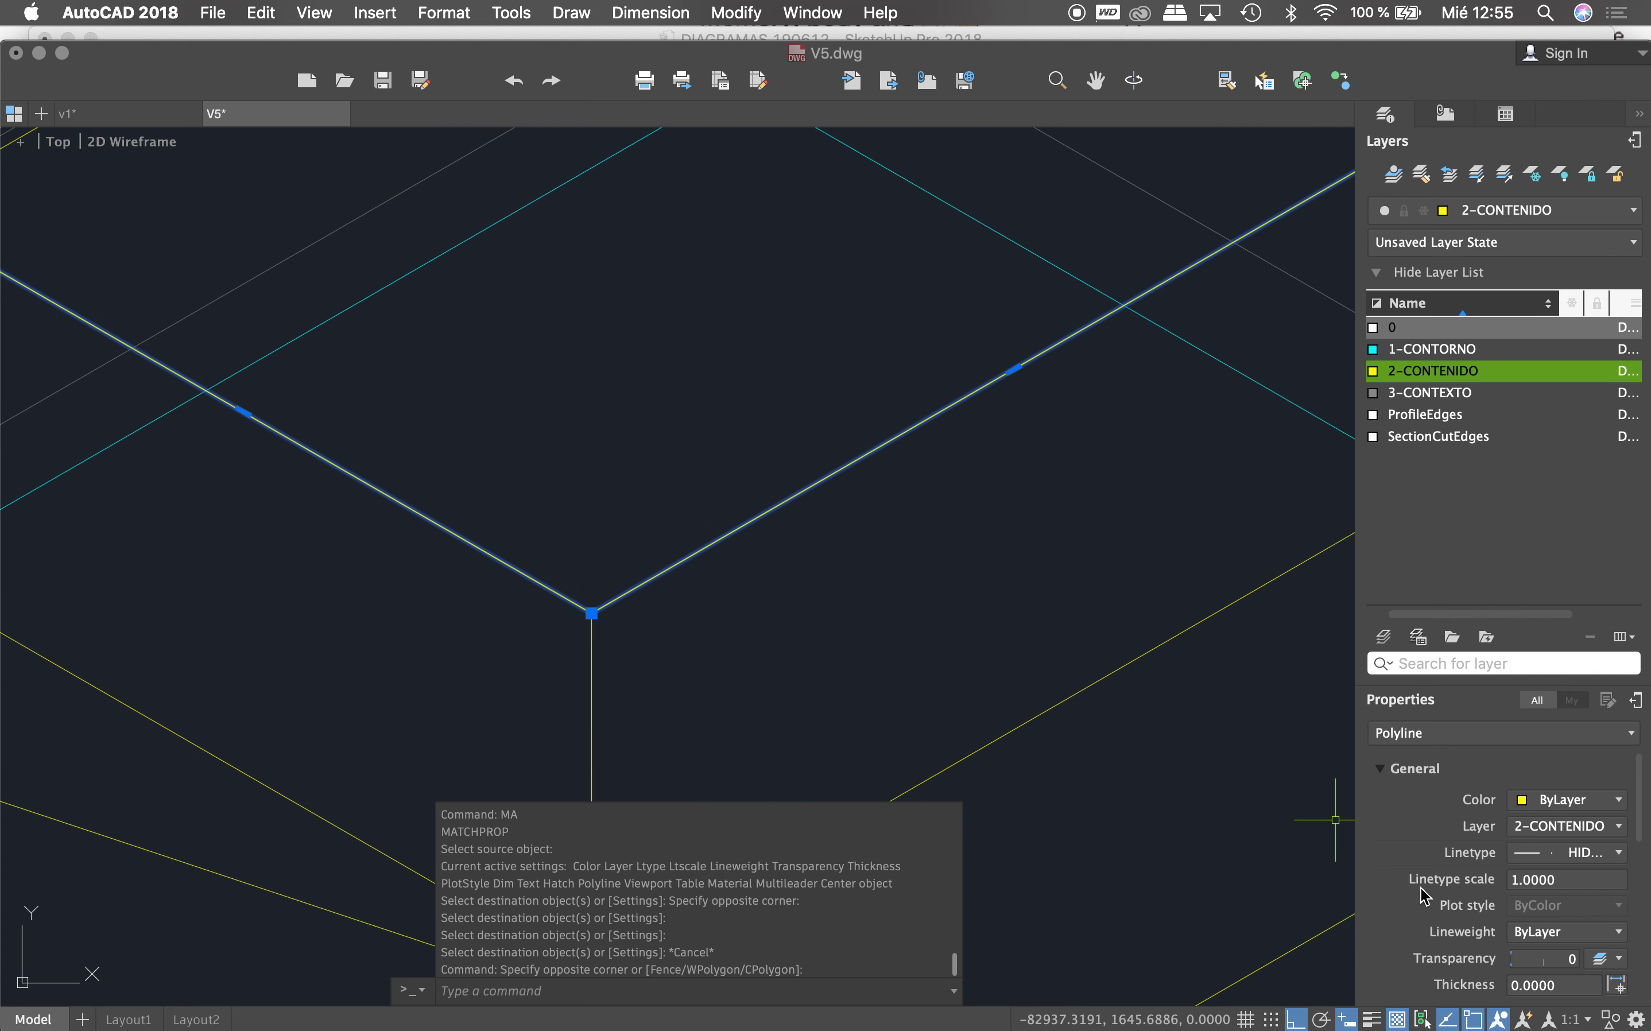
Step: Set that polyline's linetype scale to 30, trying 10 first
left_click(1529, 885)
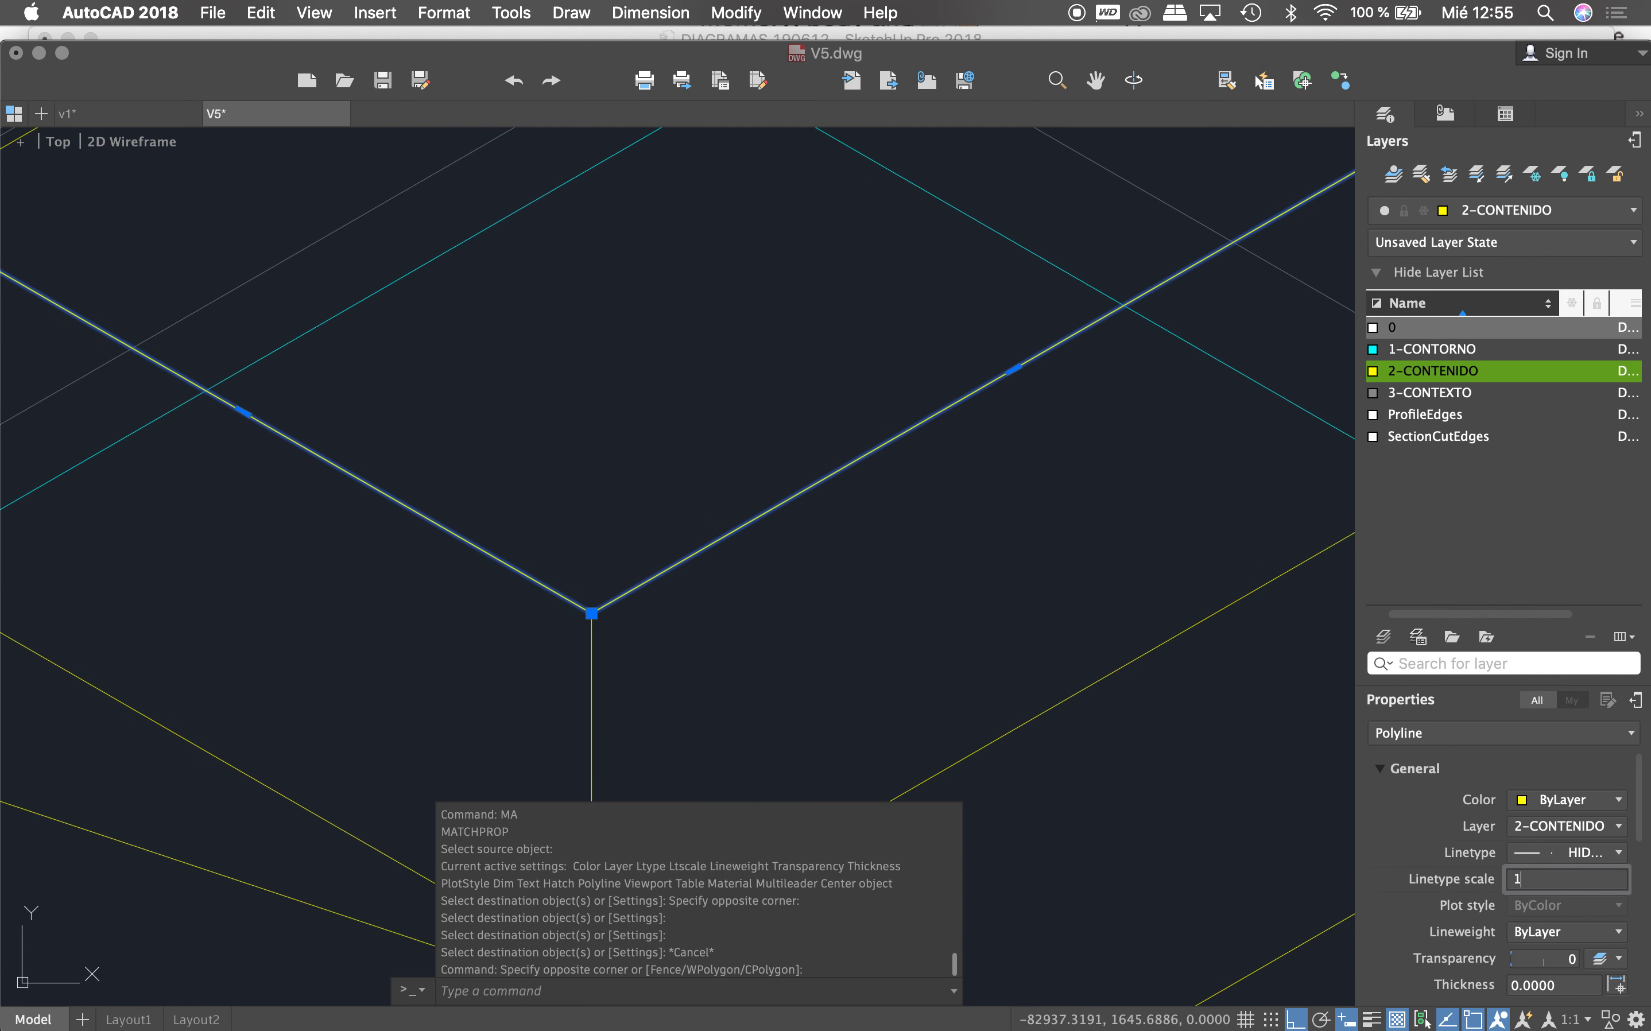
type("0")
key("Return")
scroll(885, 585, "down", 3)
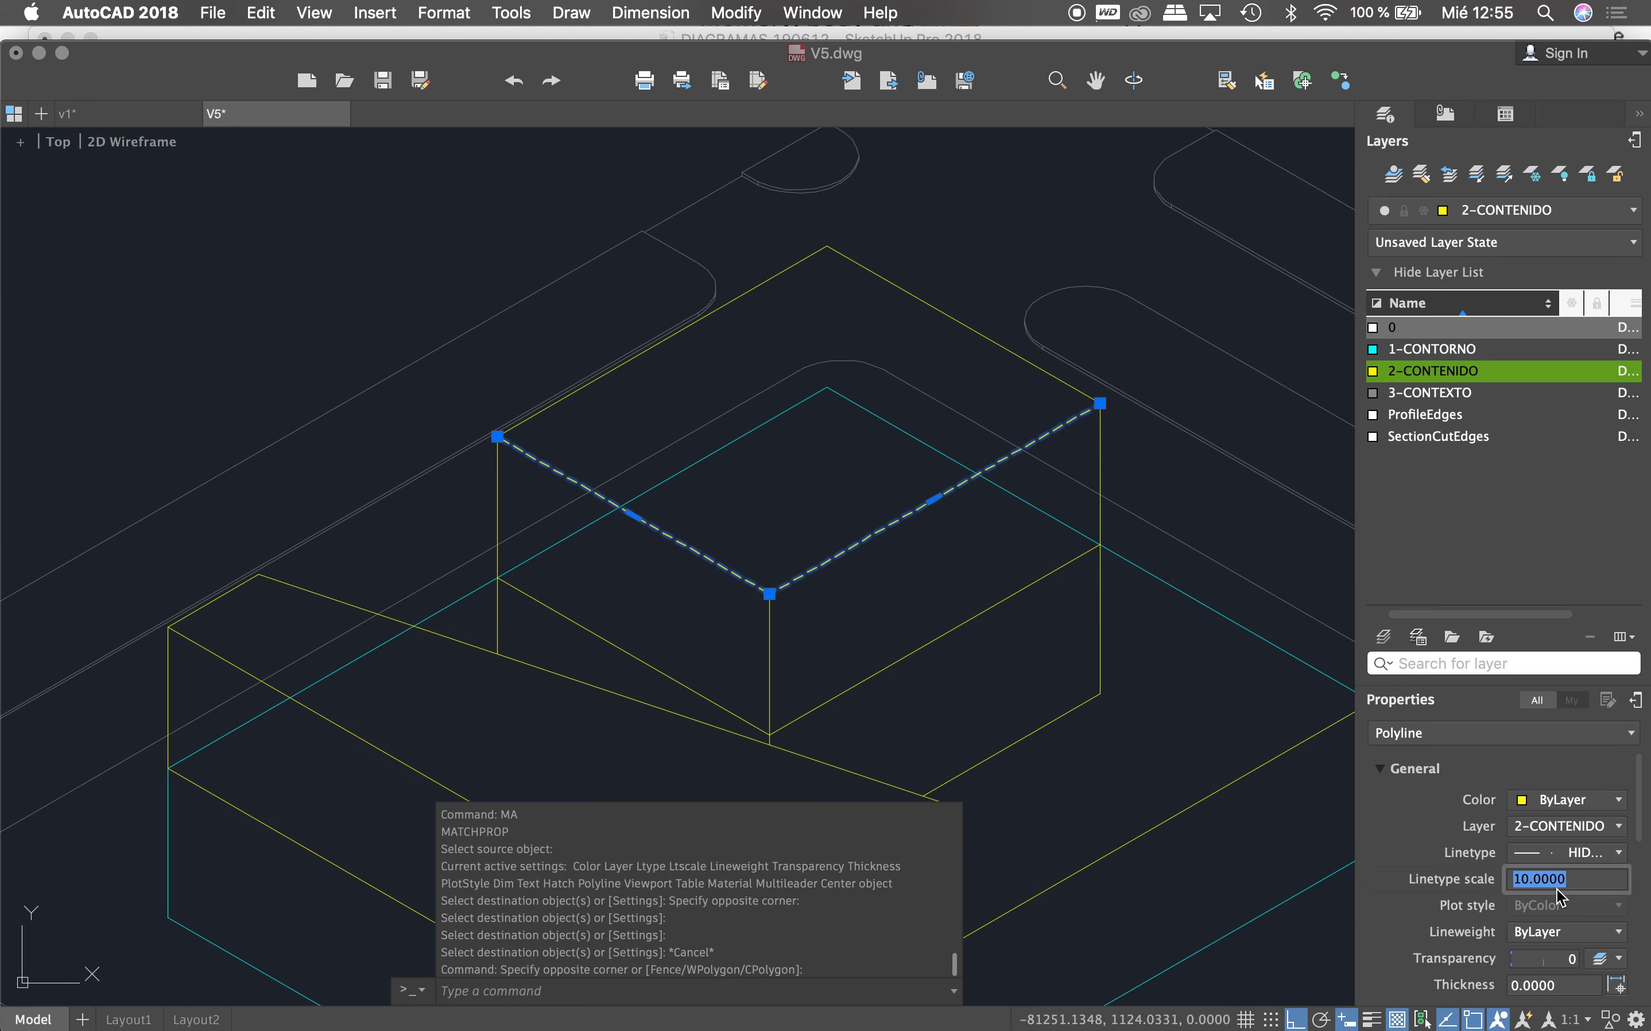
type("0")
key("Return")
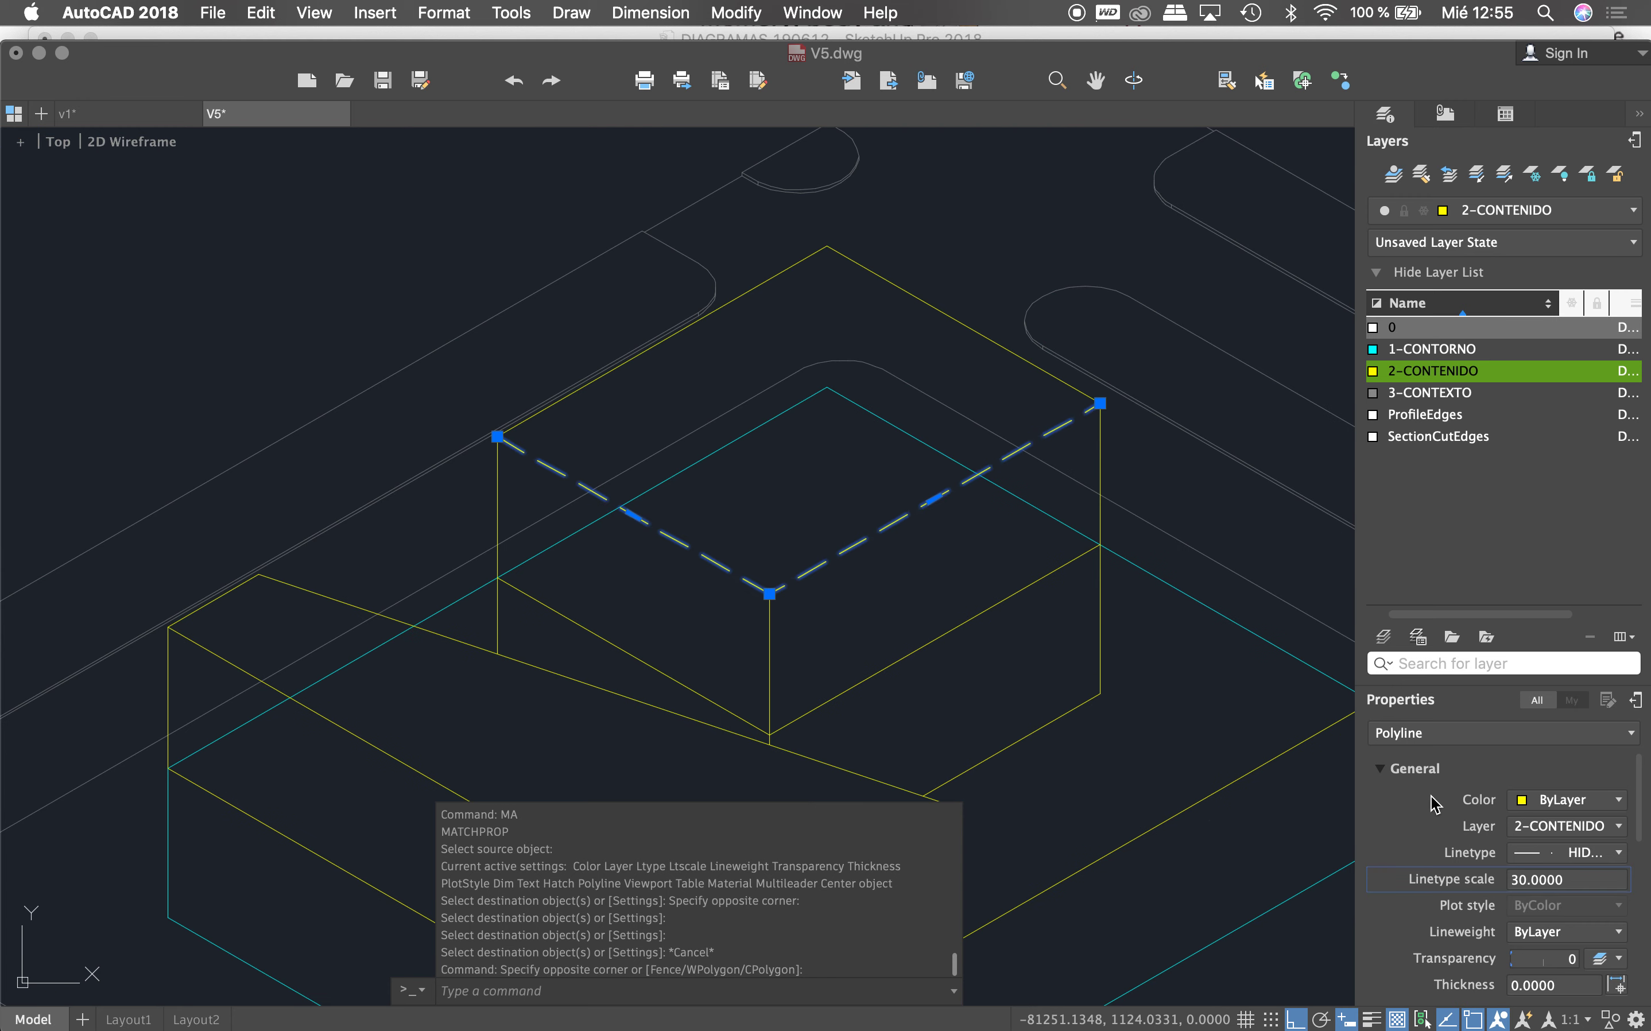
key("Escape")
key("Escape")
type("ma")
key("Return")
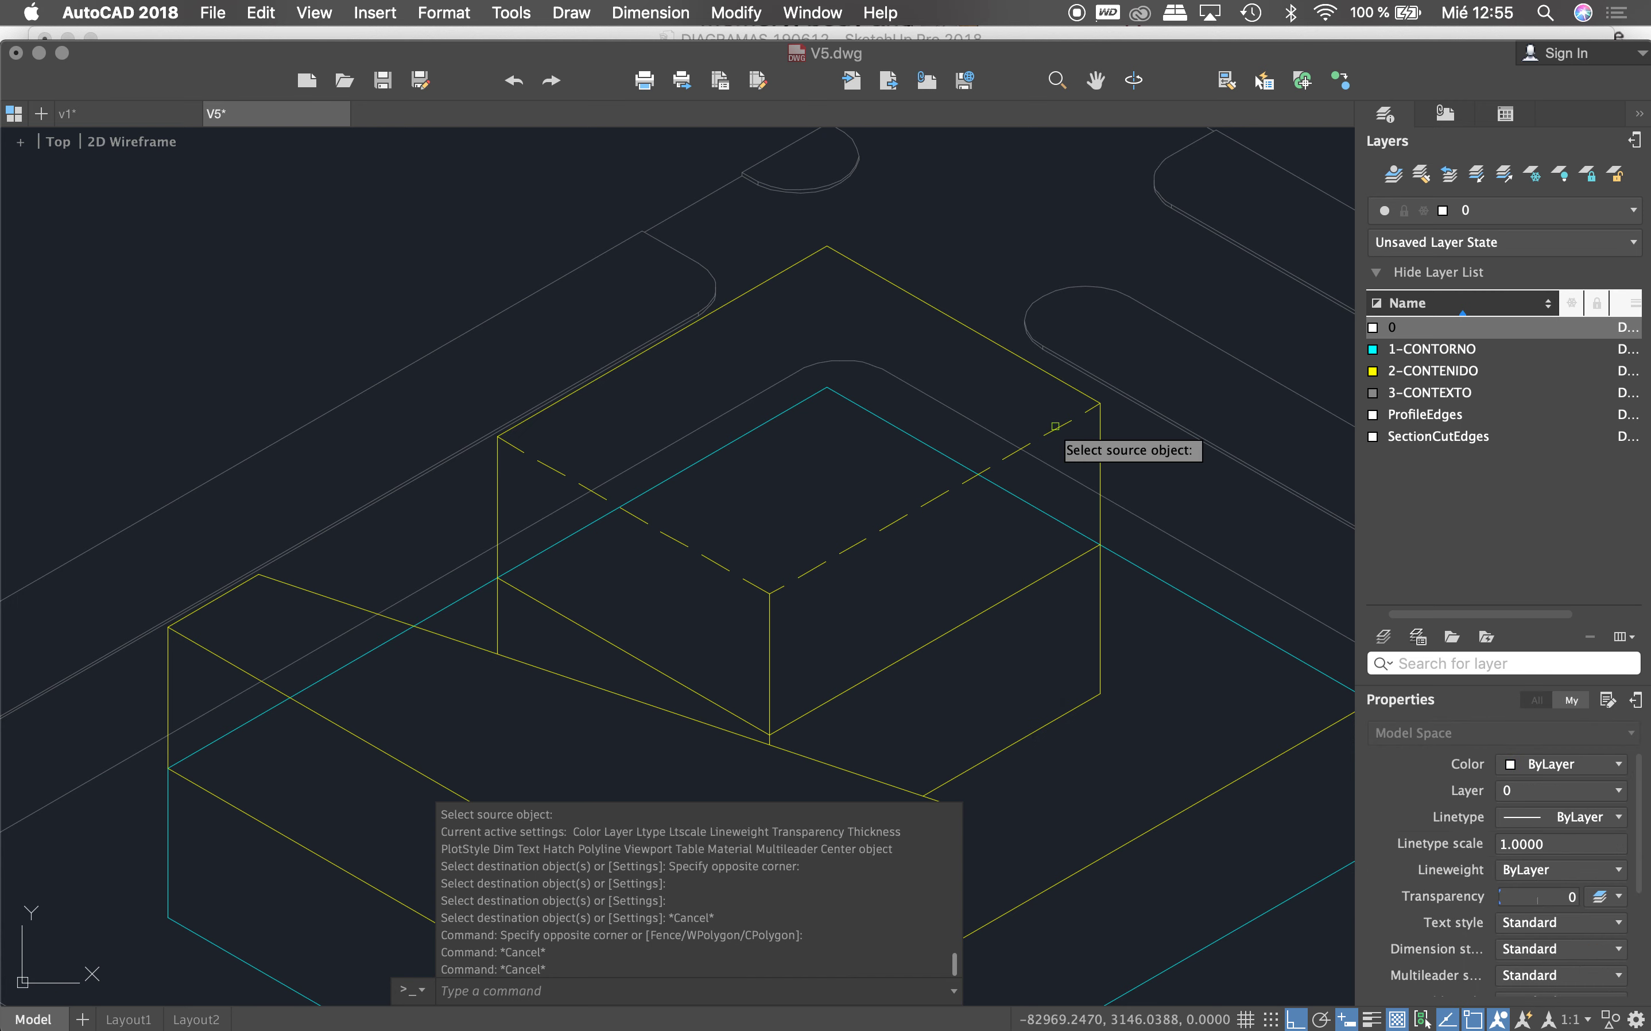
Step: Match the dashed HIDDEN linetype onto the upper block's outline edges and a lower-block hidden edge
left_click(1057, 427)
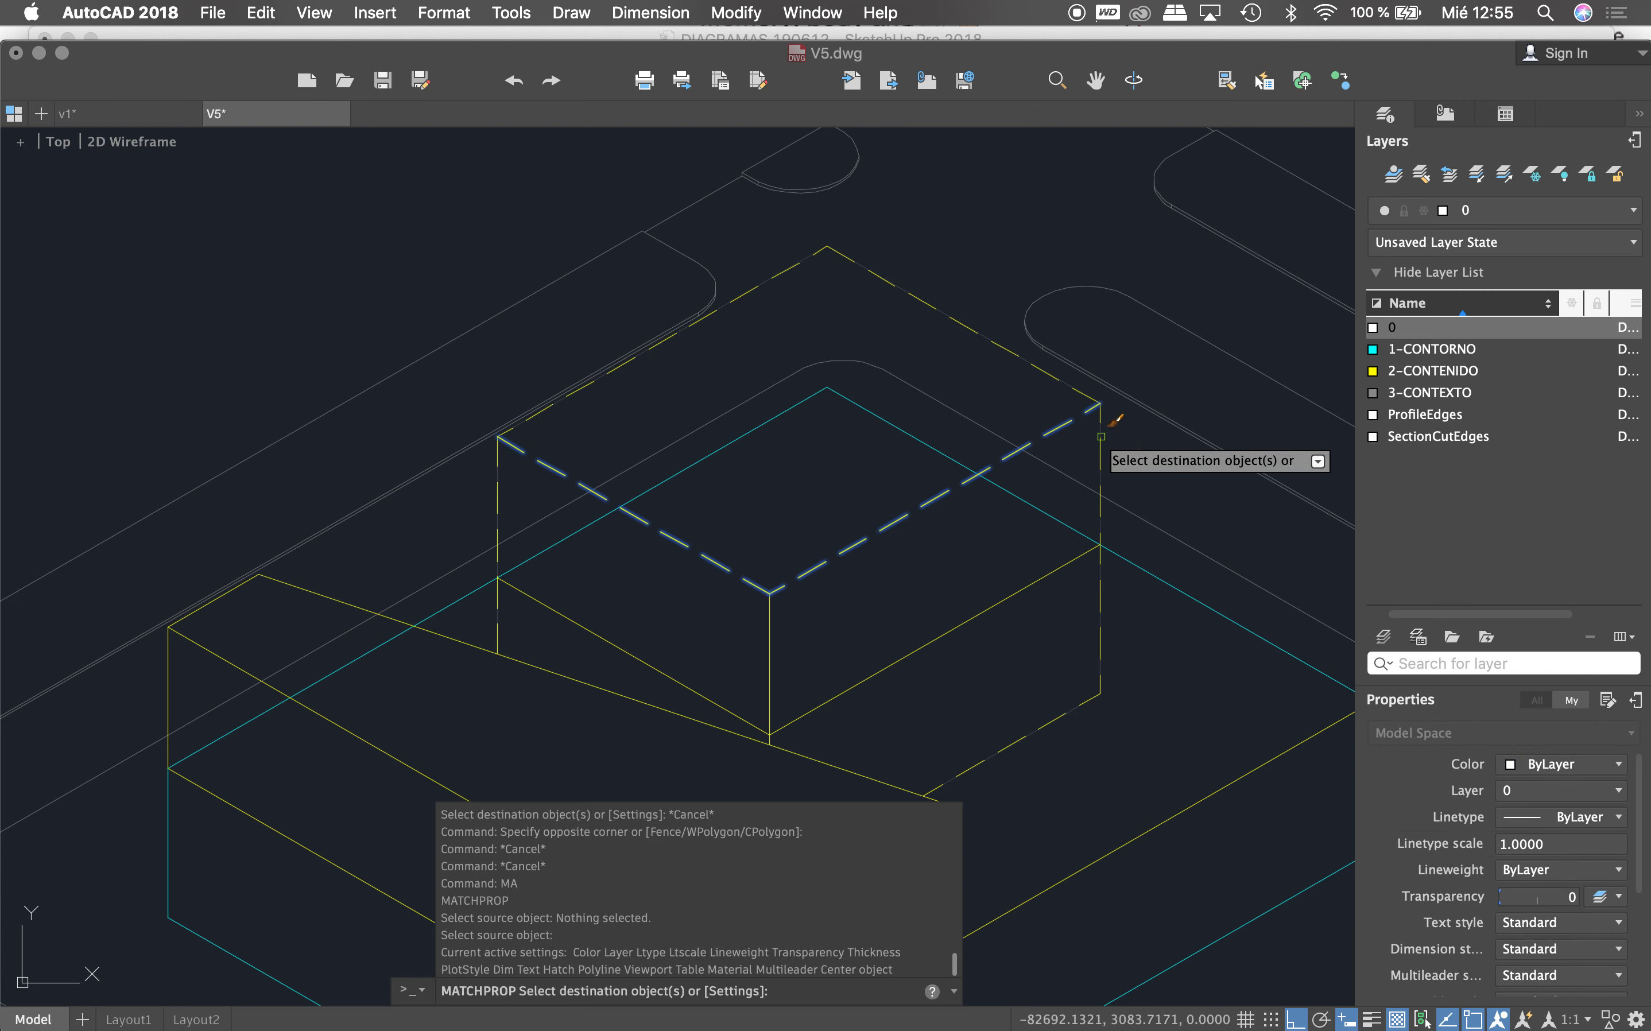
scroll(1101, 436, "down", 2)
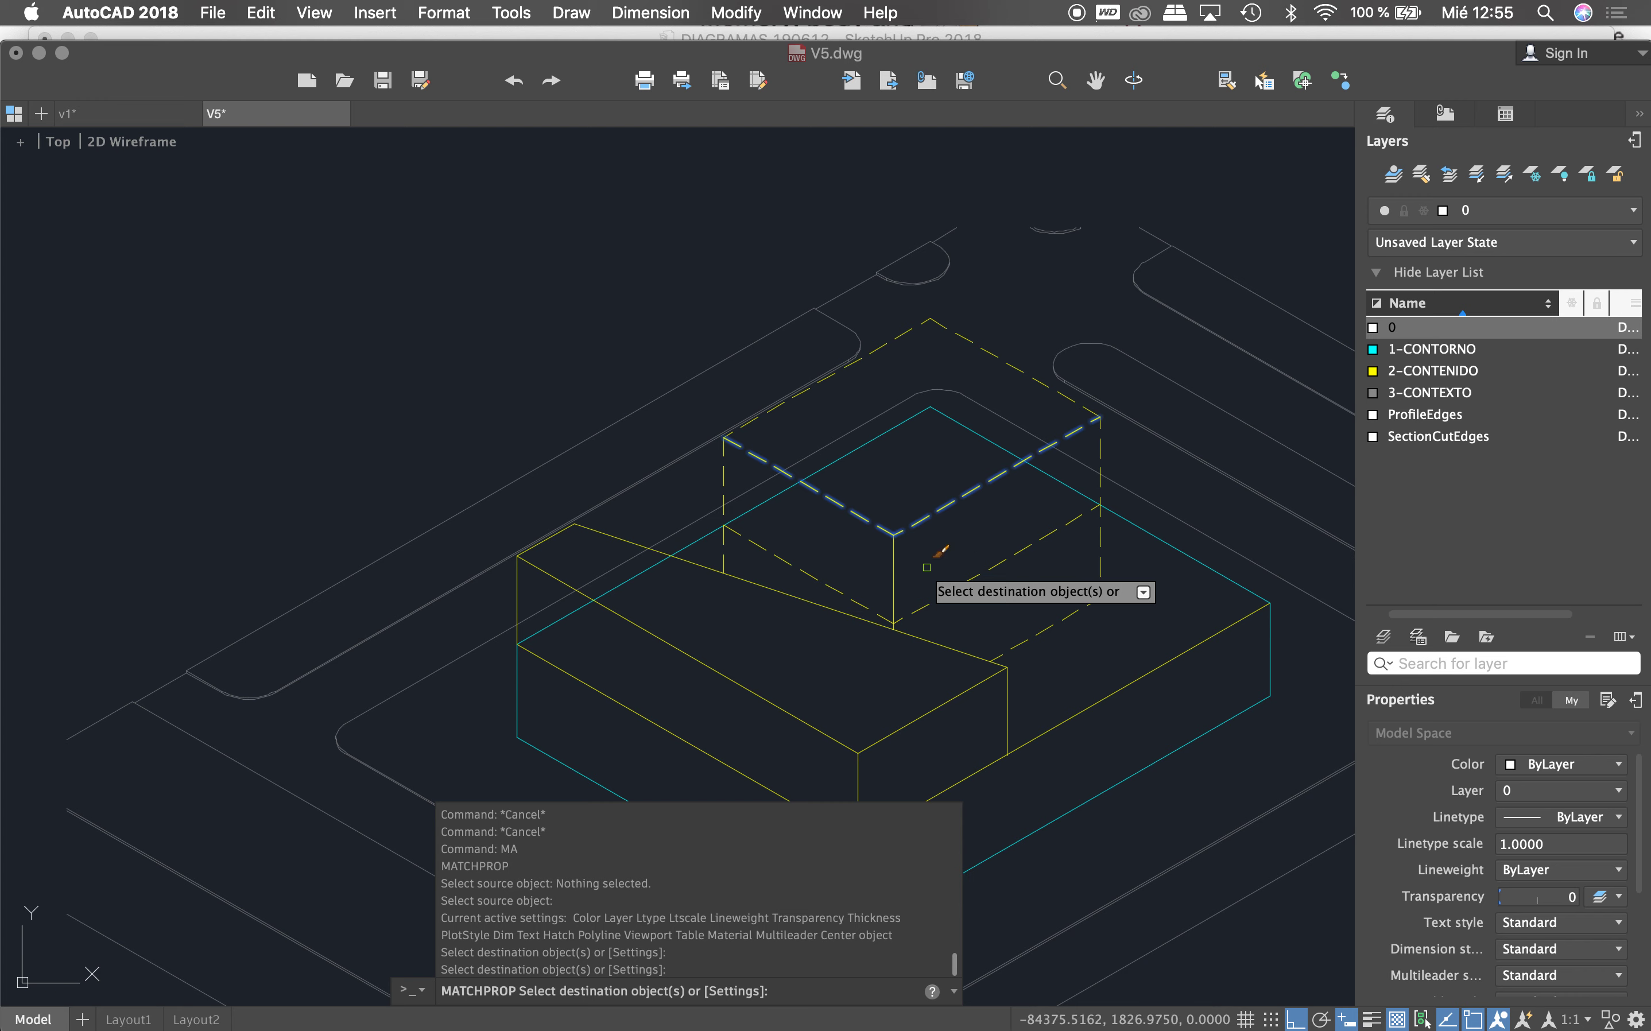
left_click(898, 567)
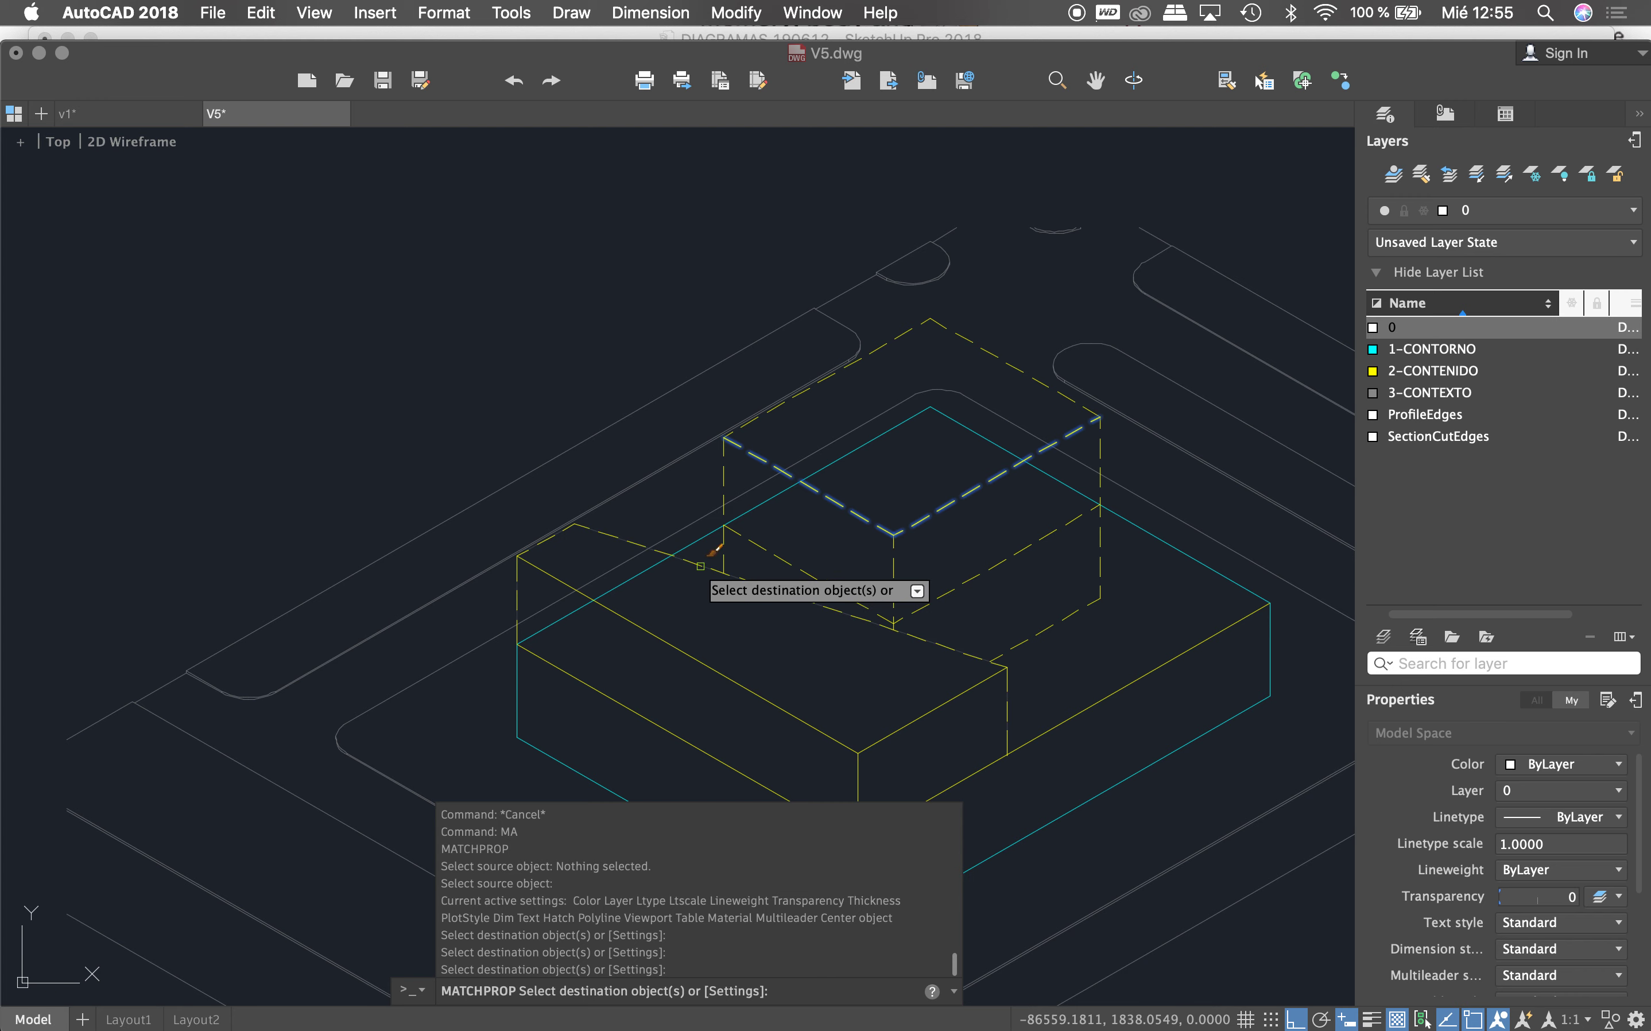
scroll(764, 518, "down", 3)
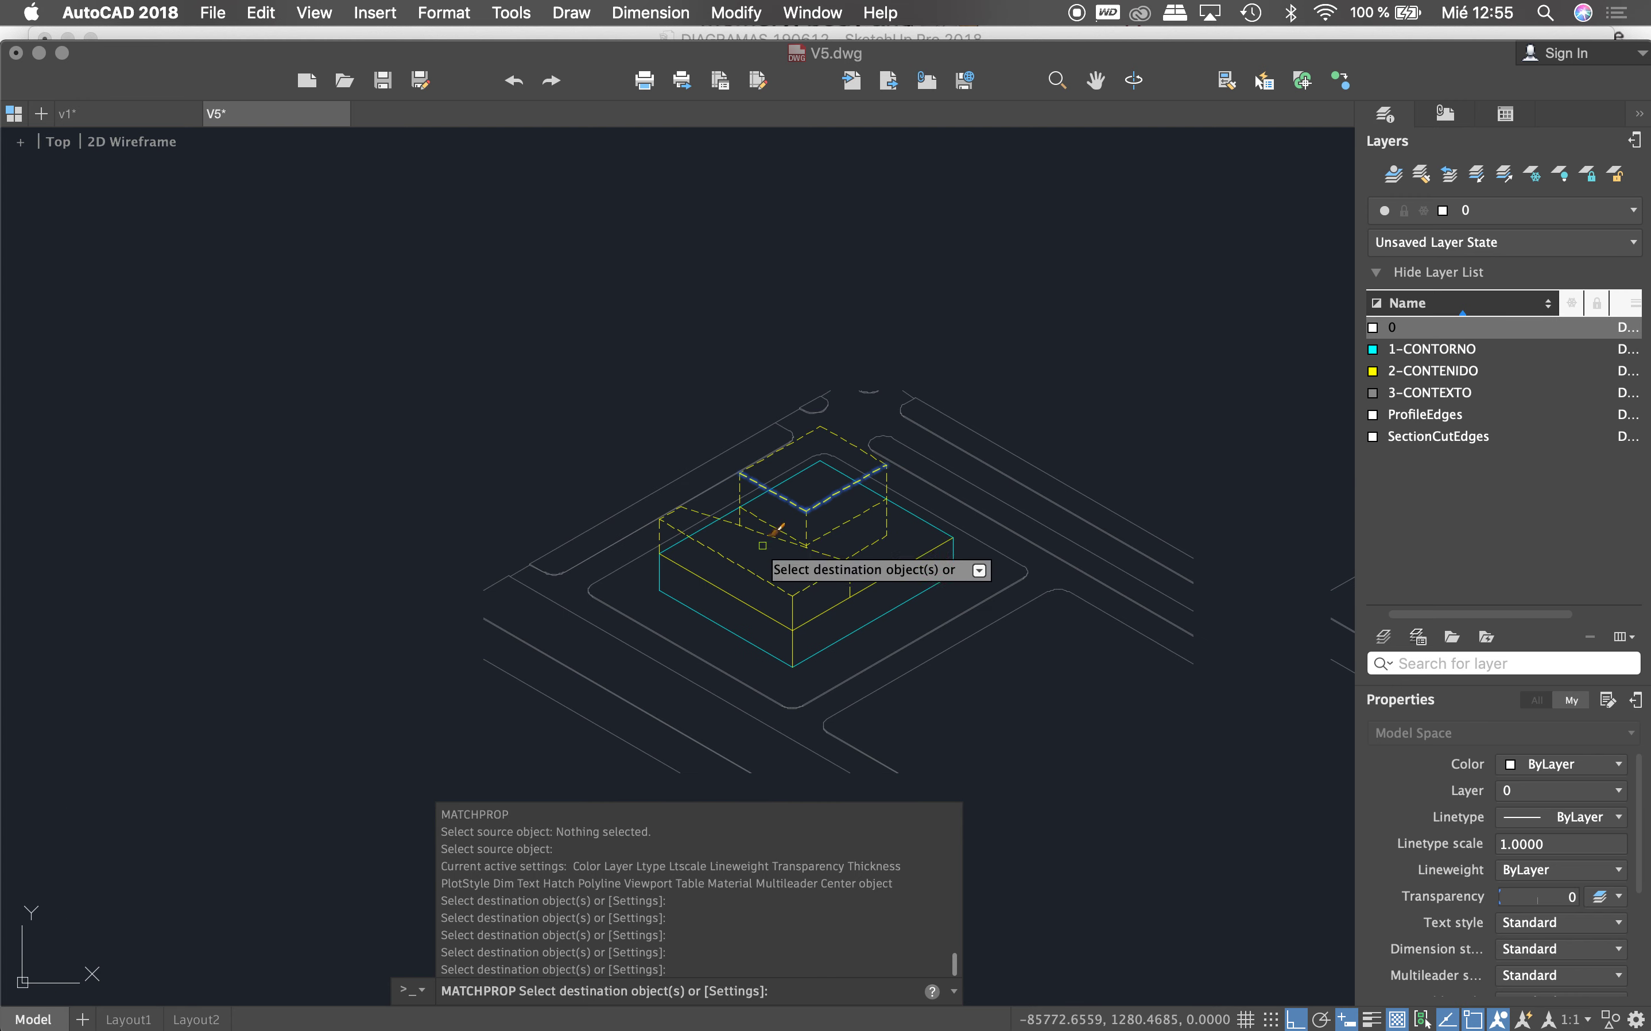
left_click(790, 606)
scroll(872, 573, "up", 3)
key("Escape")
scroll(773, 433, "down", 3)
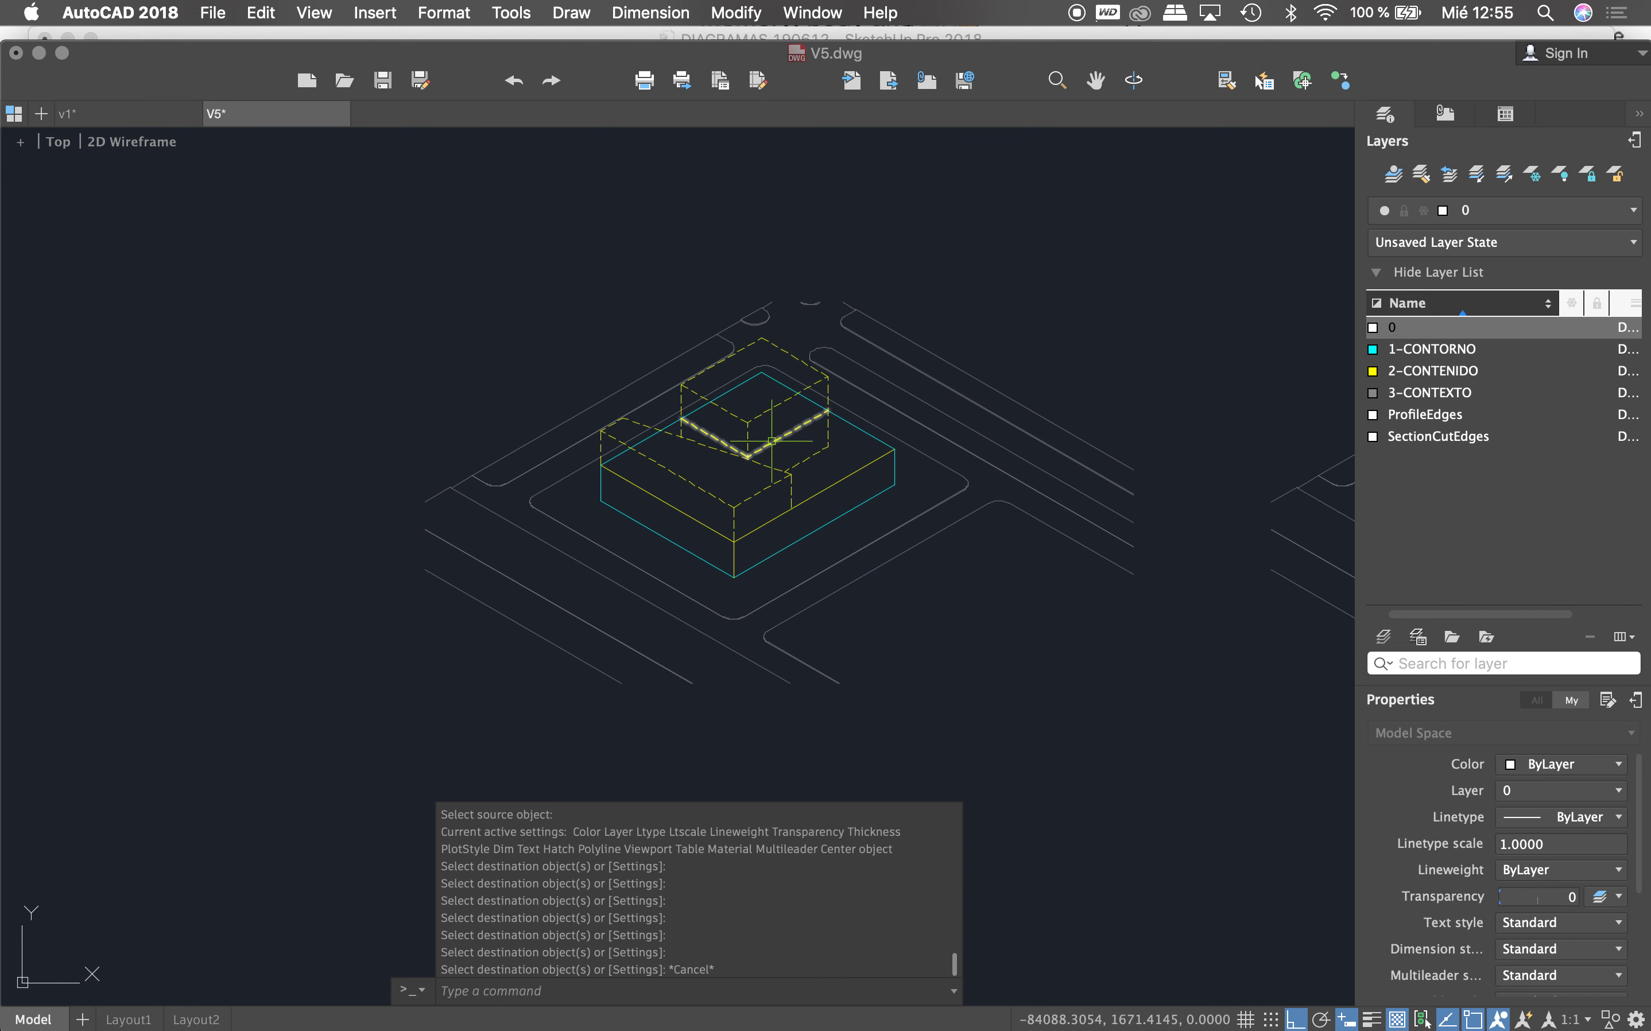
Step: Give the upper block's dashed top-edge polyline colour 8
left_click(772, 441)
left_click(1554, 802)
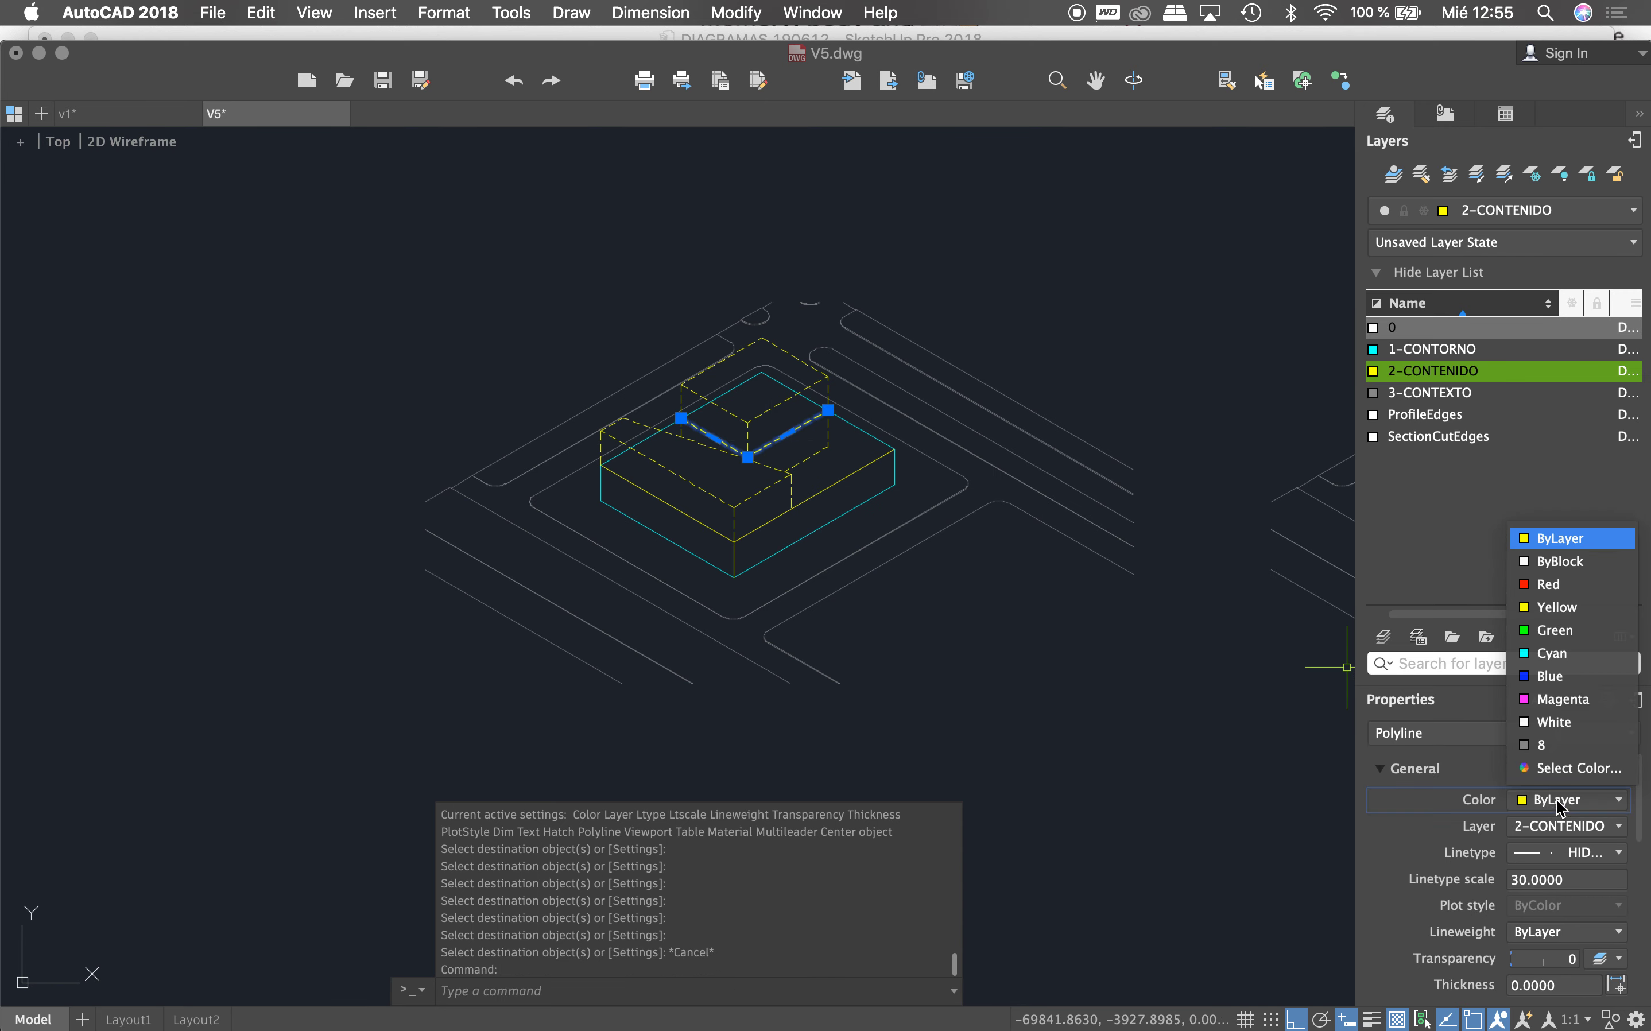
left_click(1568, 746)
key("Escape")
scroll(818, 443, "down", 2)
scroll(782, 475, "up", 2)
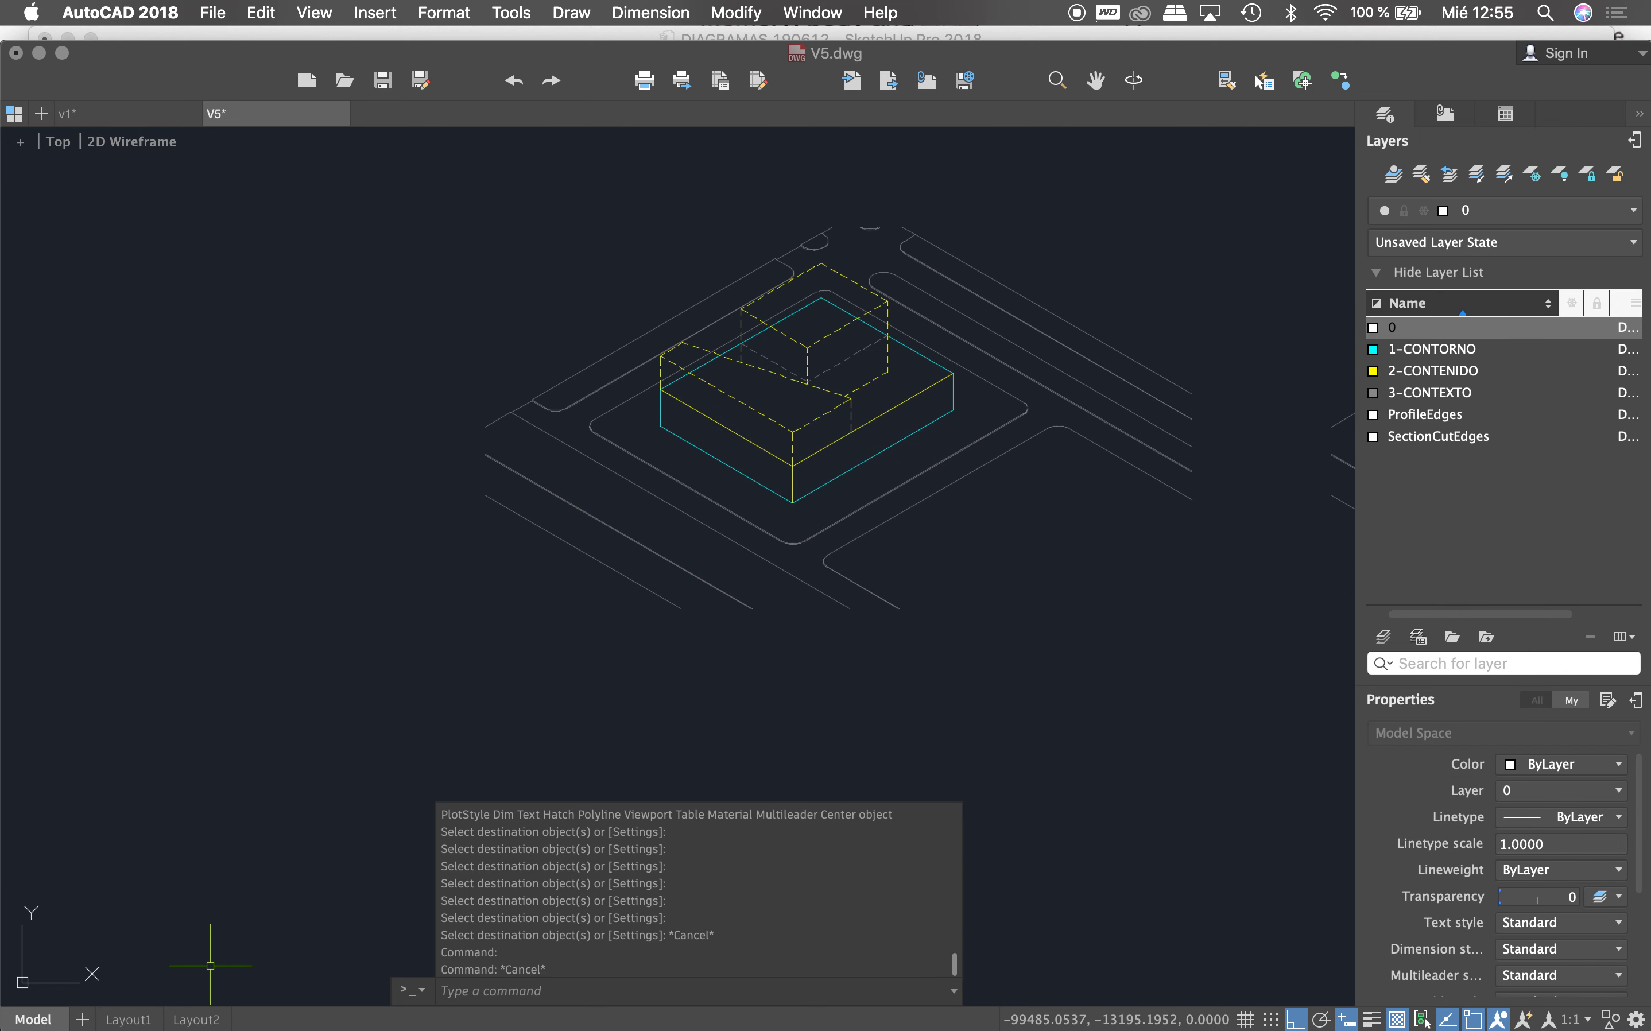
left_click(144, 1019)
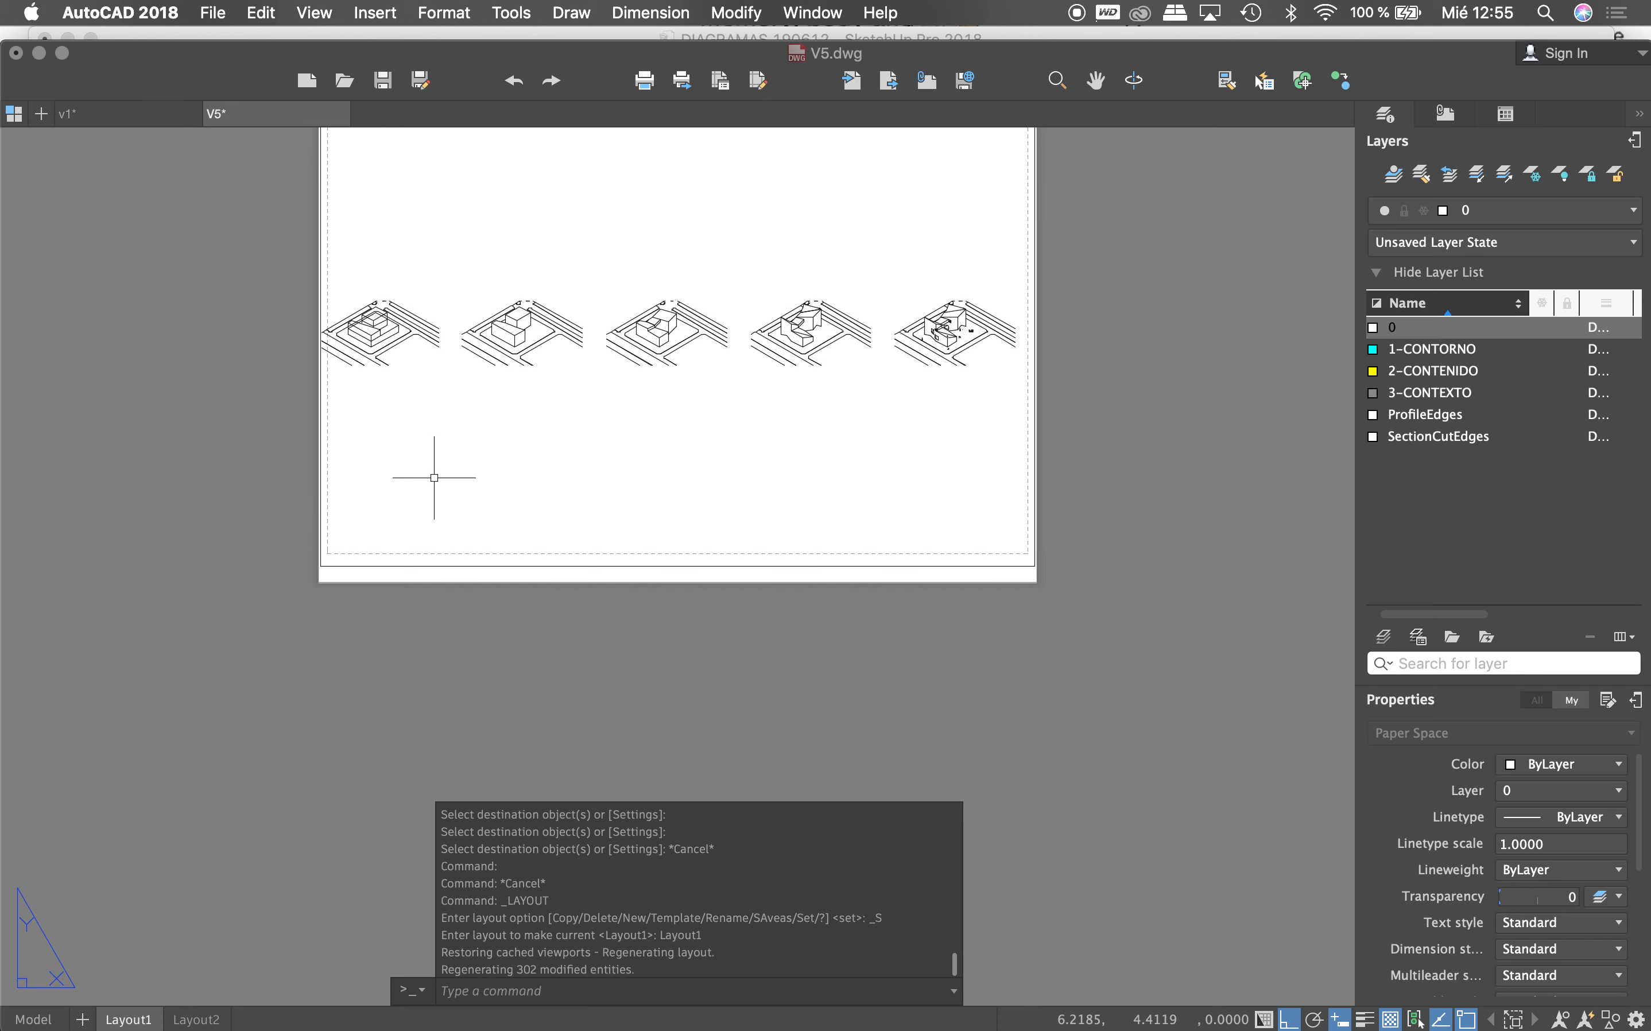
Step: Pan the first viewport's diagrams slightly to the right on Layout1
scroll(347, 290, "up", 5)
scroll(348, 300, "down", 3)
scroll(358, 320, "down", 3)
scroll(409, 319, "up", 3)
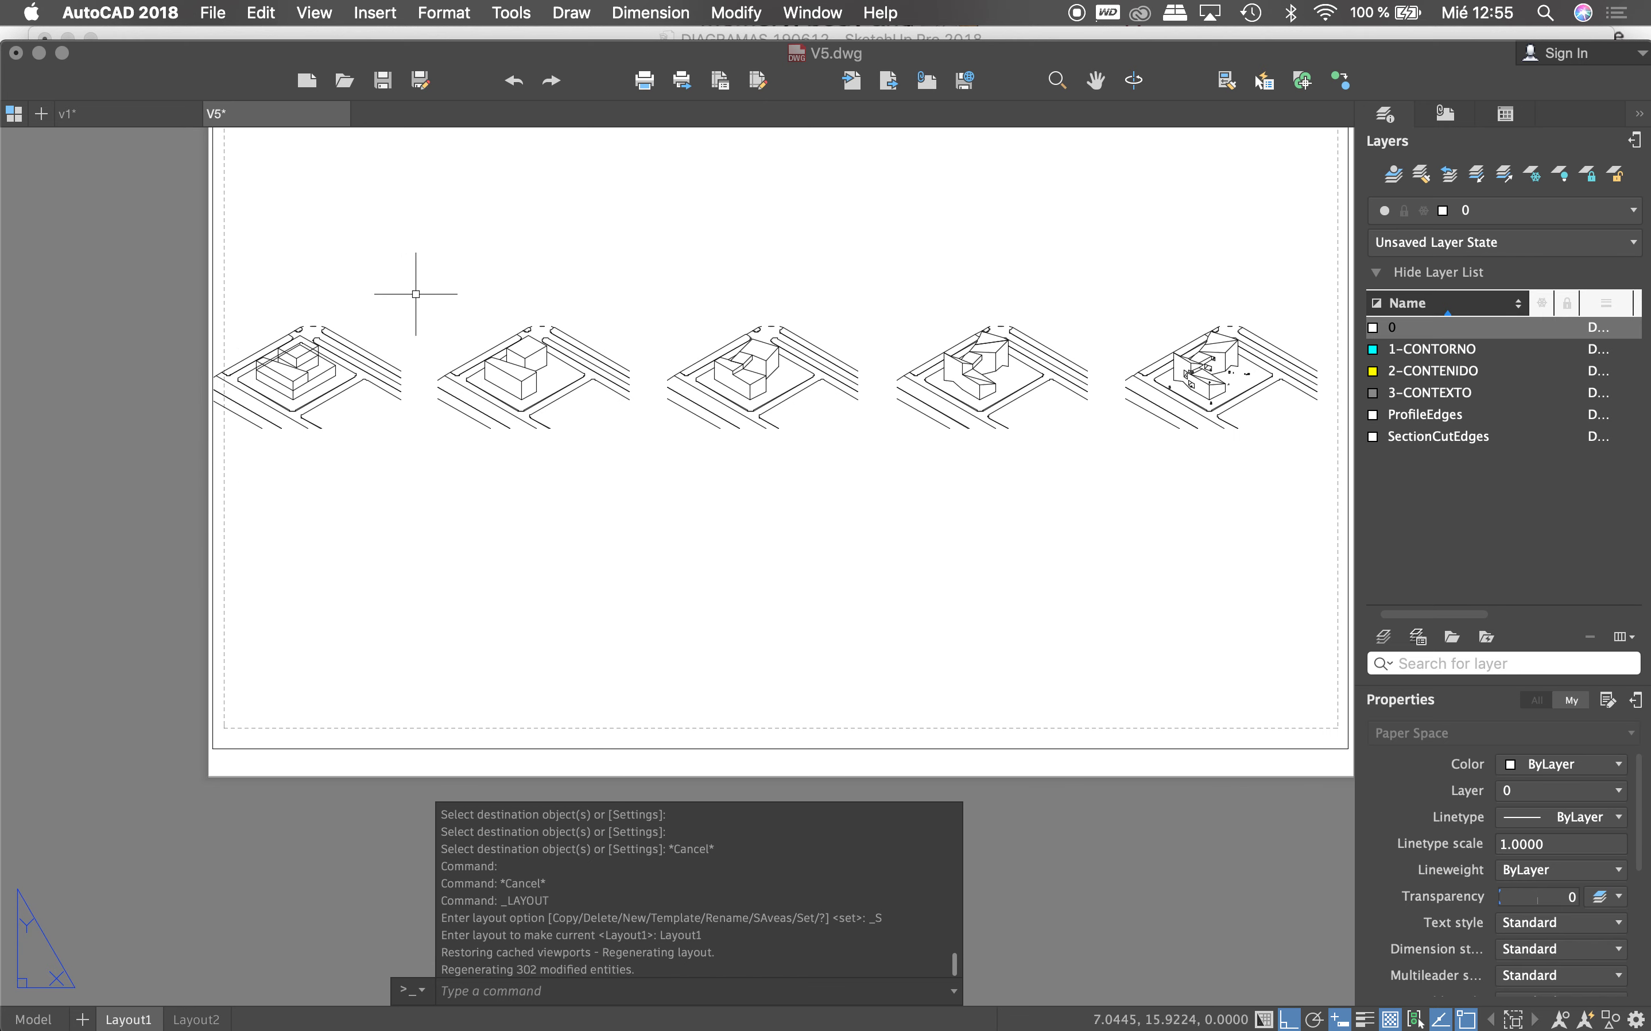
double_click(452, 286)
type("p")
key("Return")
left_click_drag(472, 258, 499, 270)
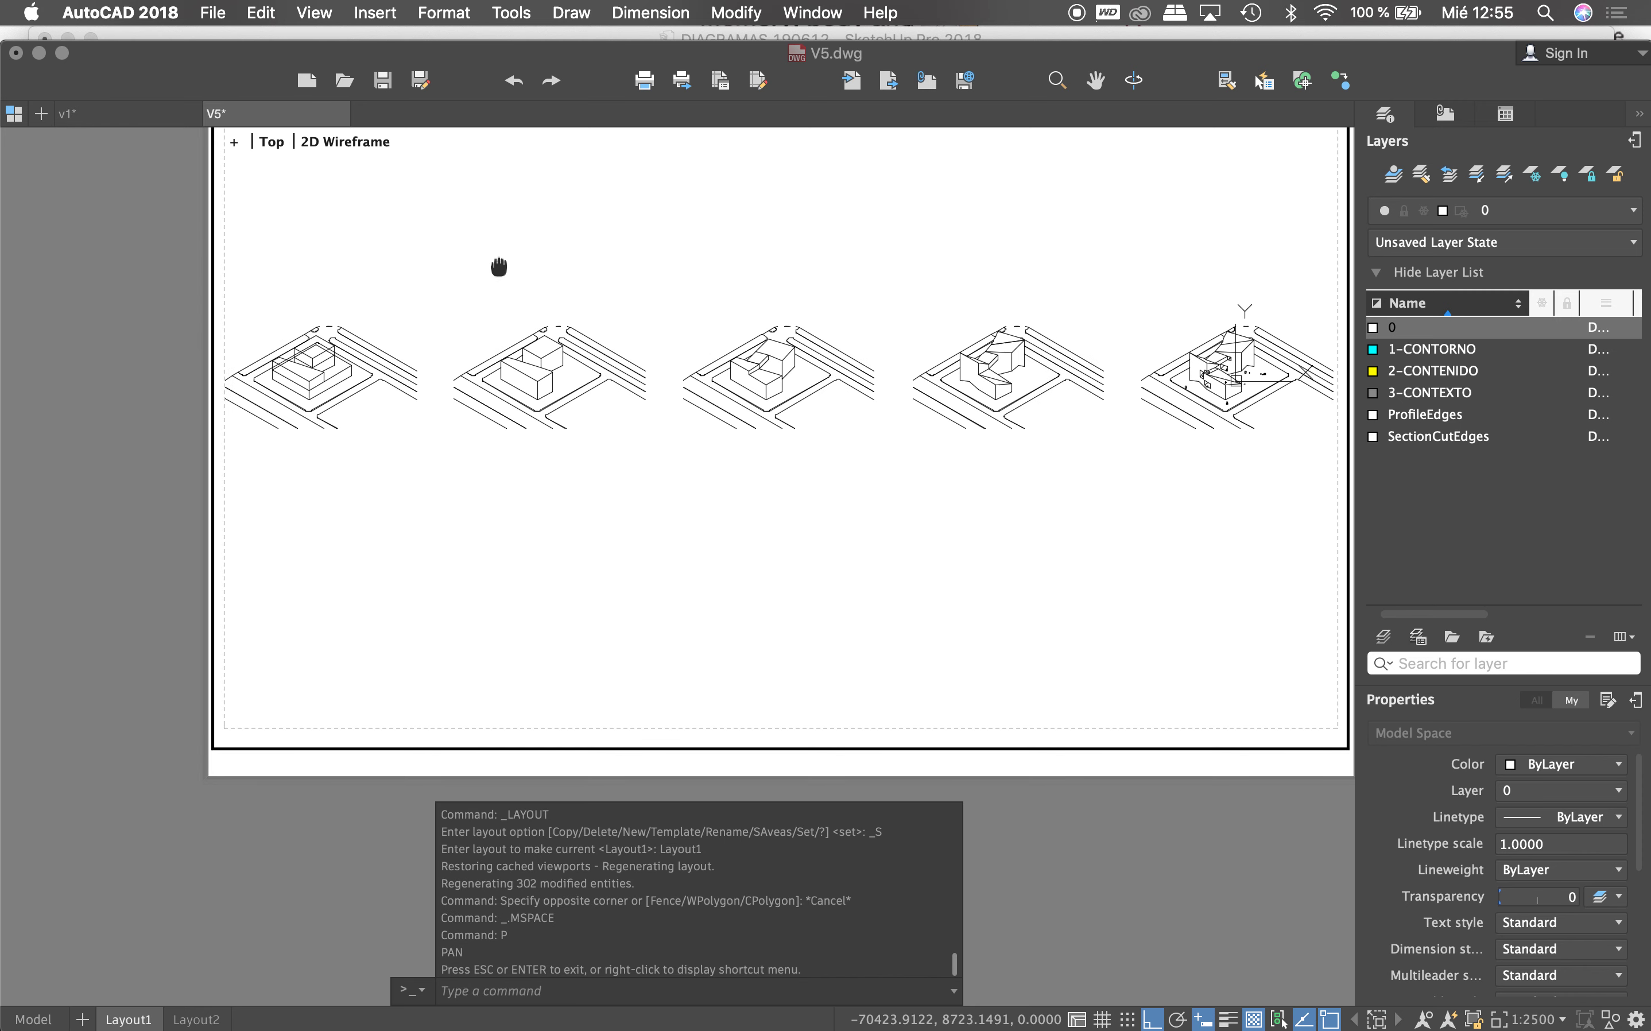
key("Escape")
double_click(147, 313)
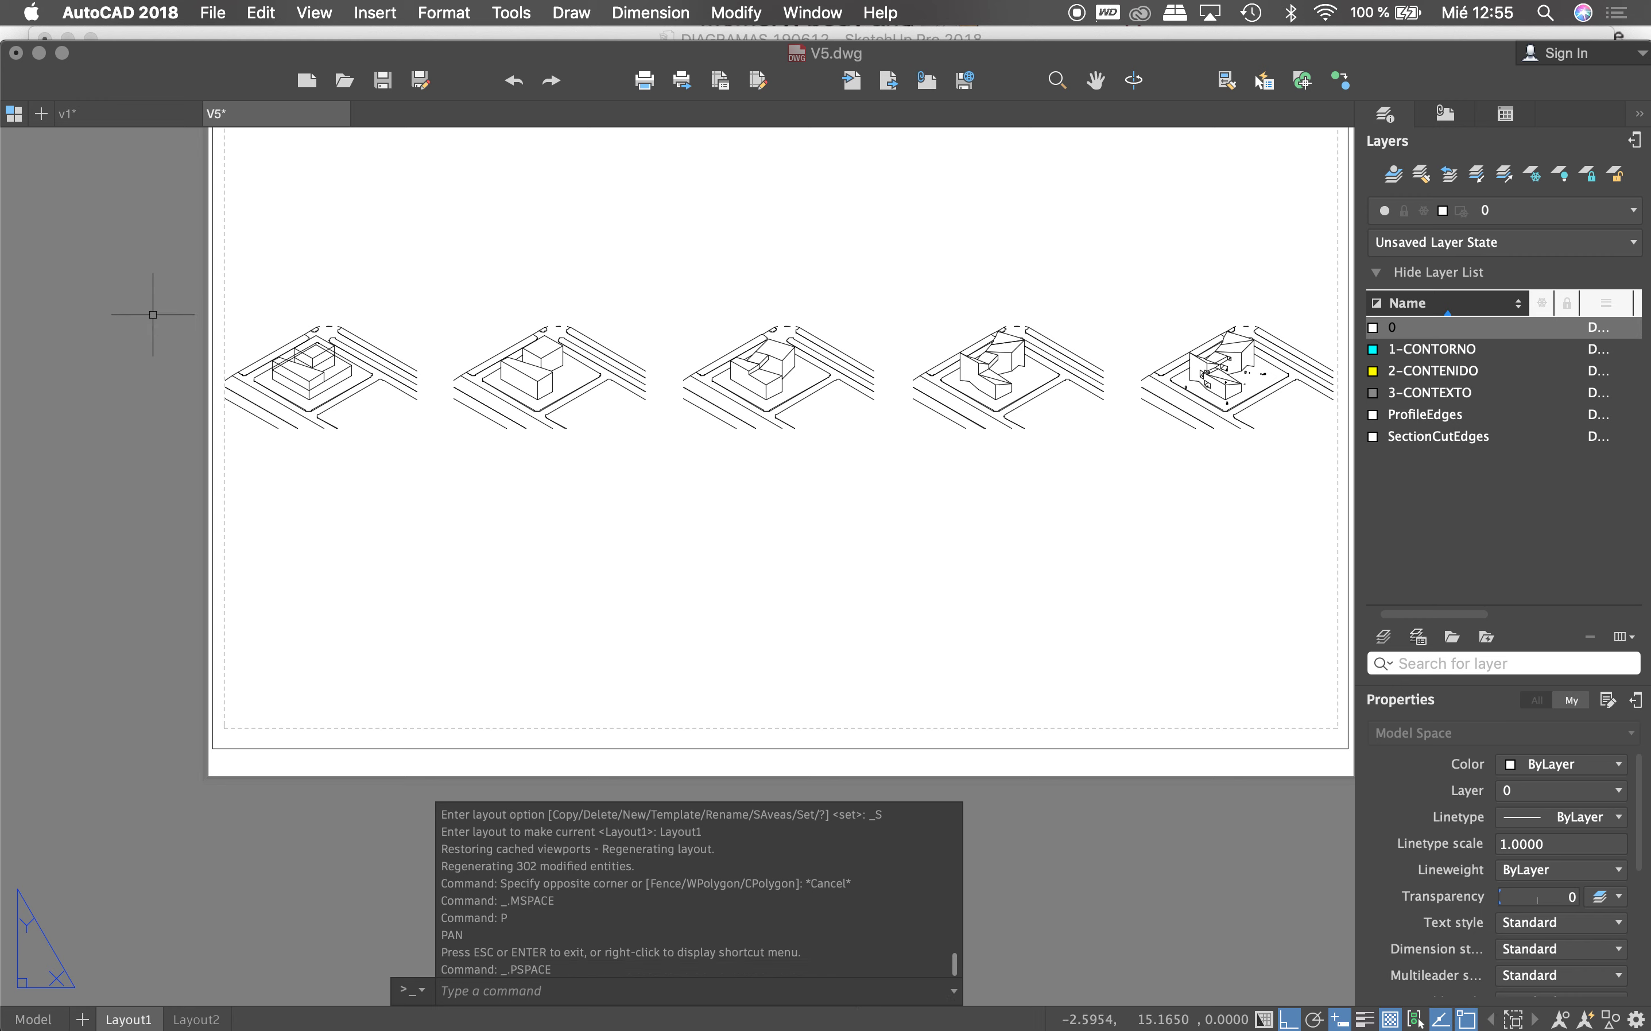
scroll(272, 372, "up", 4)
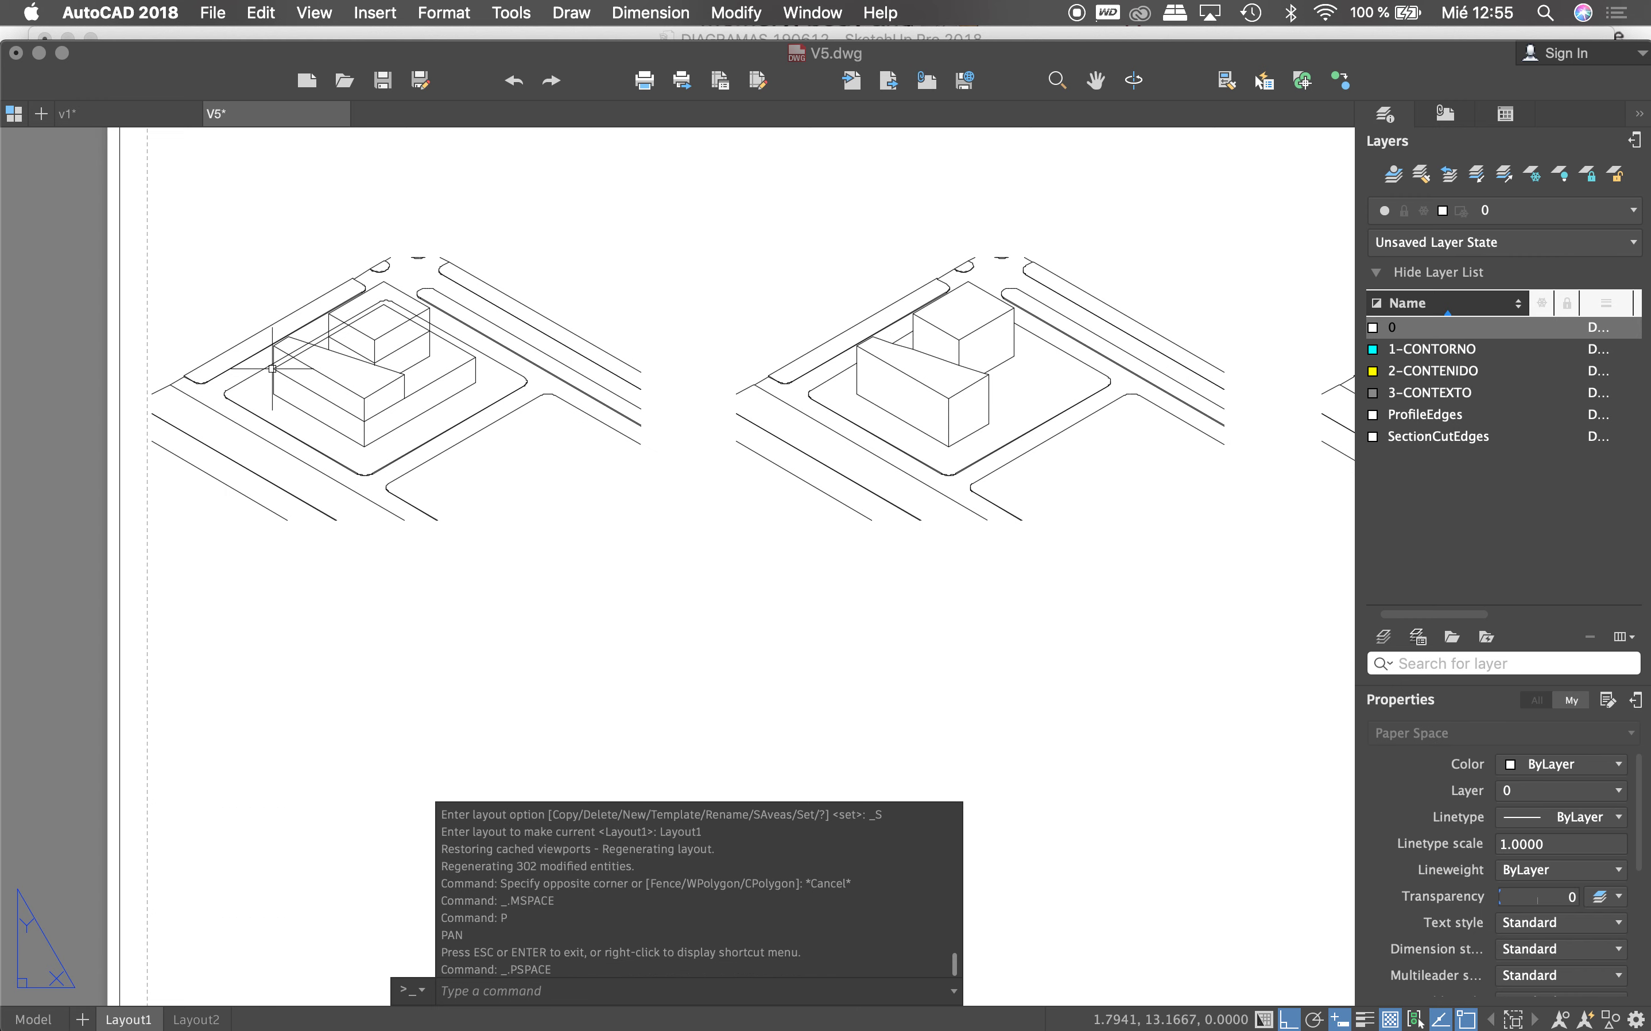
Step: Set paper-space linetype scaling to 0 and regenerate so the hidden edges show dashed
double_click(647, 230)
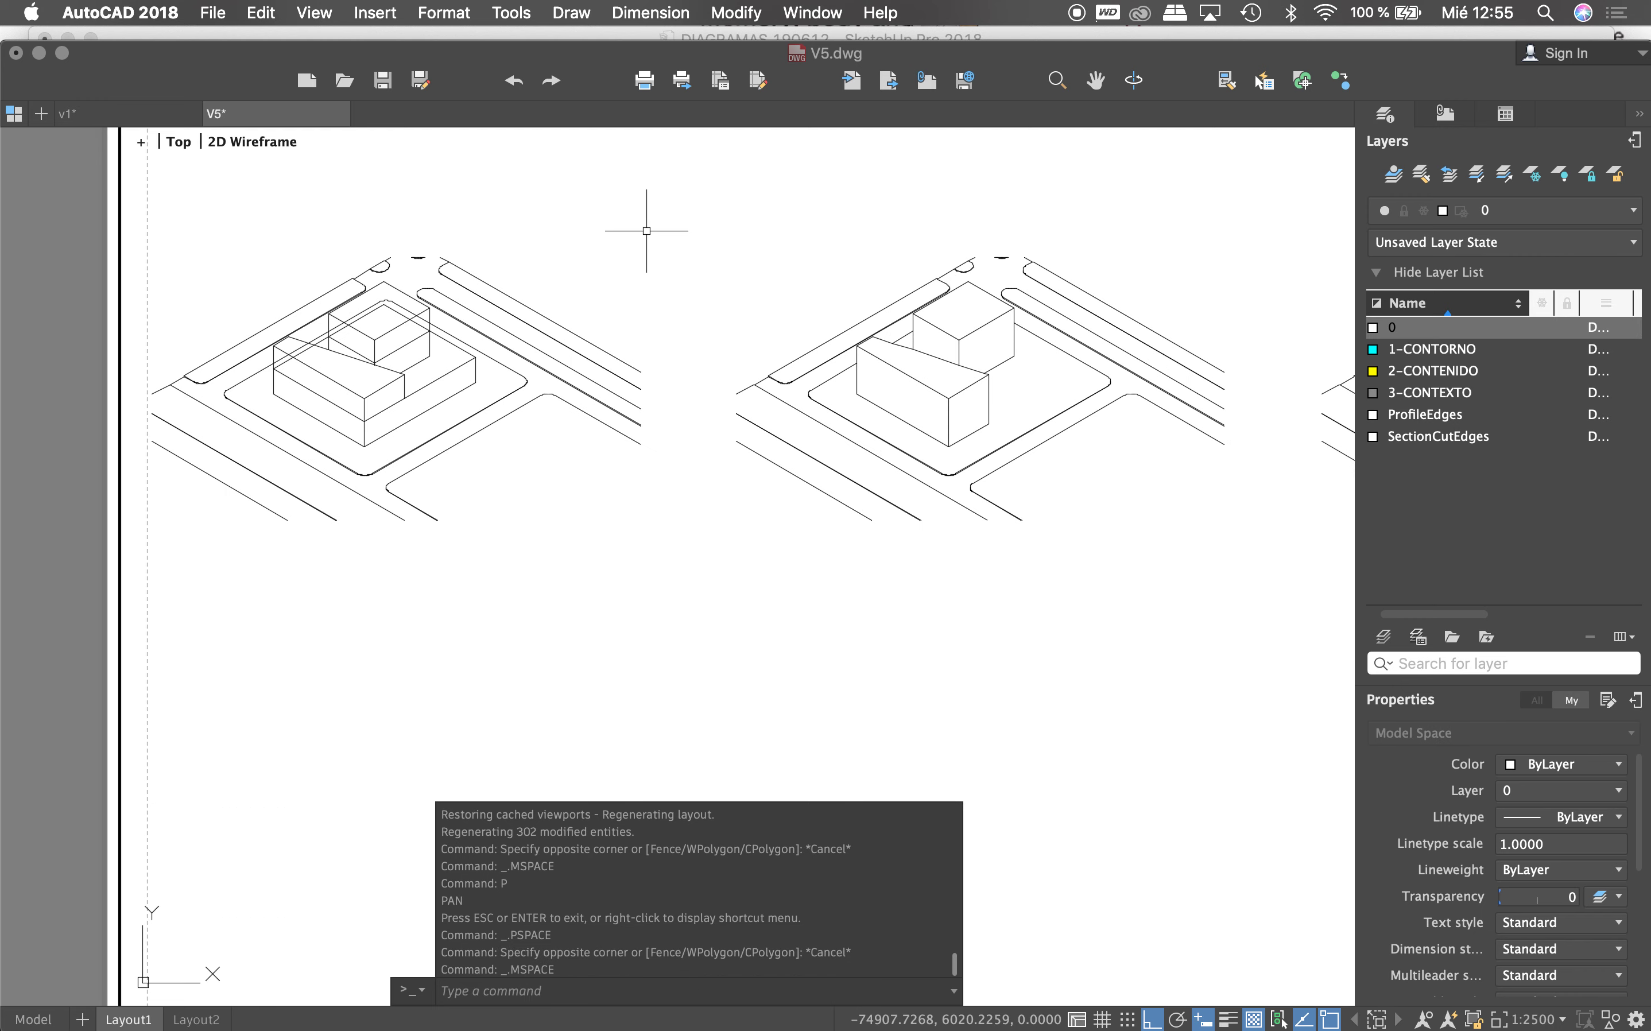
type("re")
key("Return")
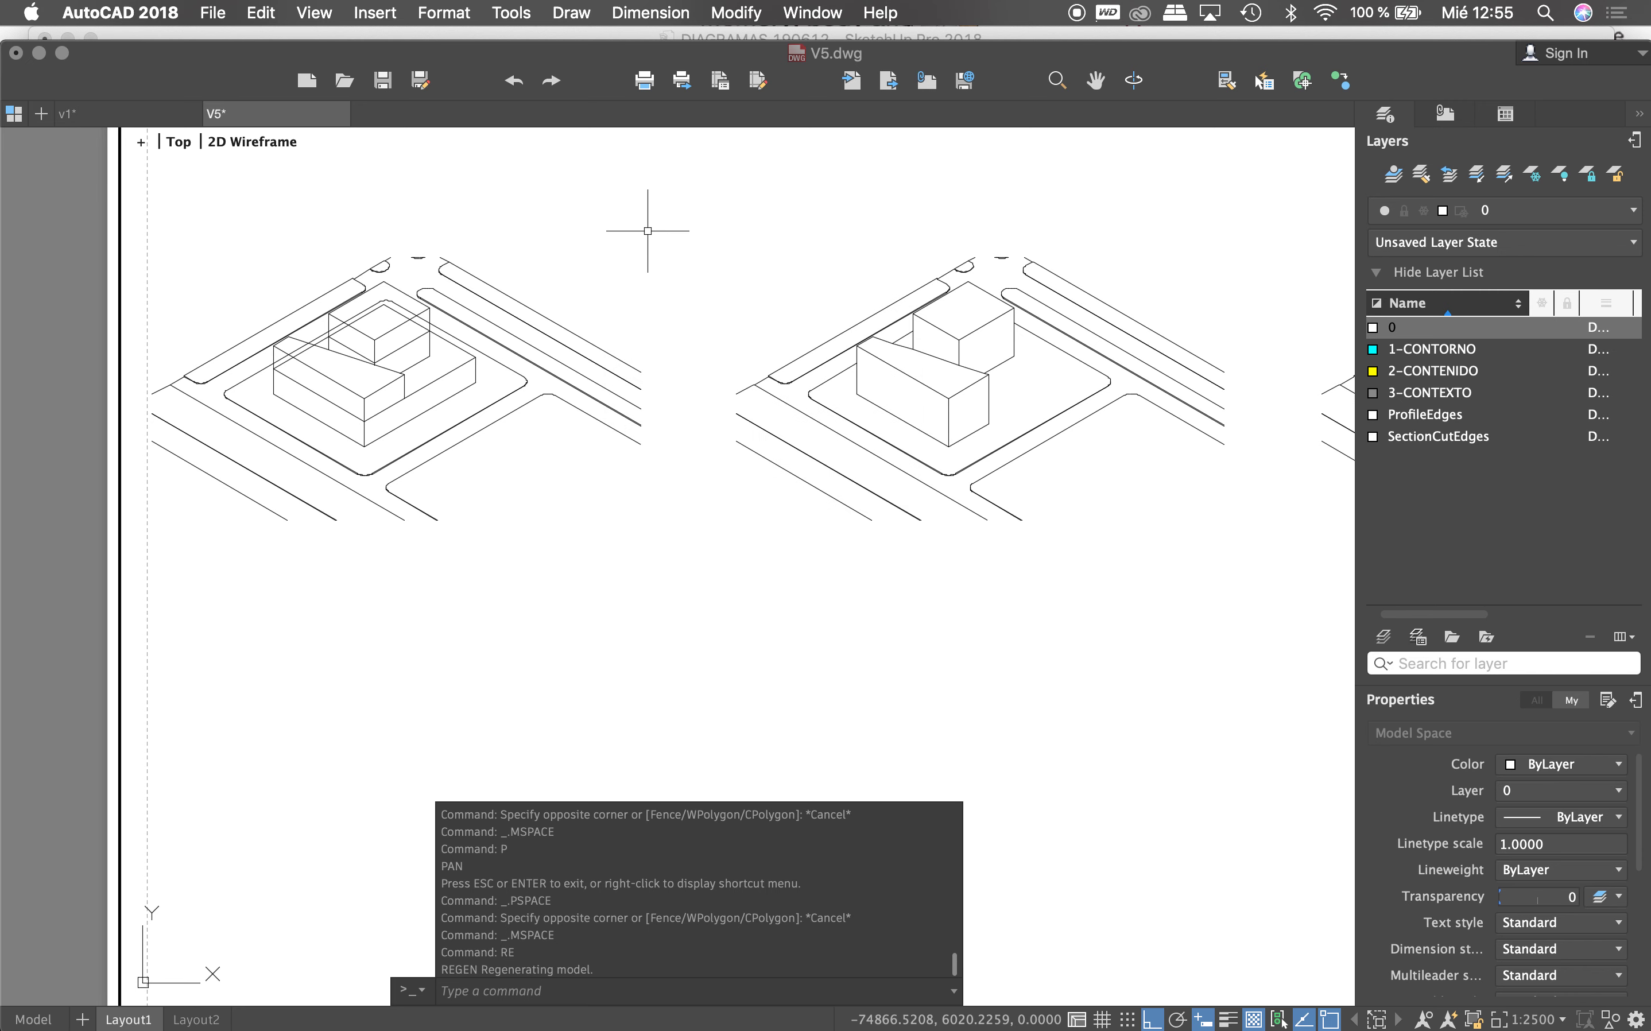
type("PSLTSCALE")
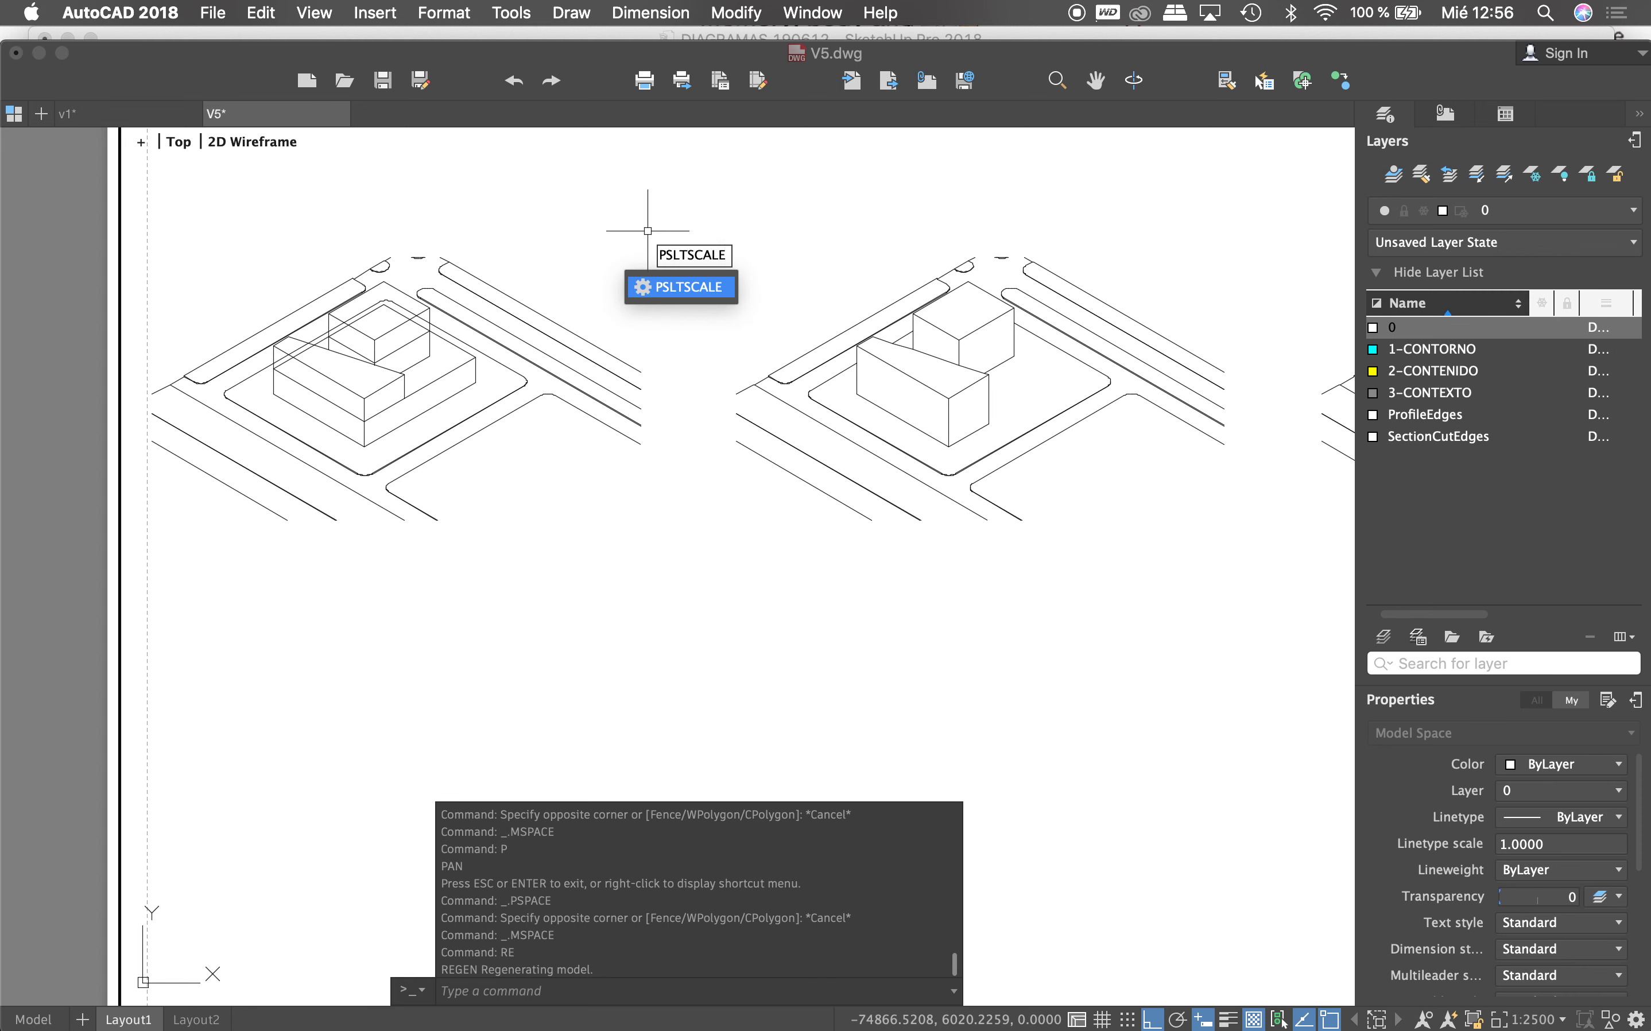
key("Return")
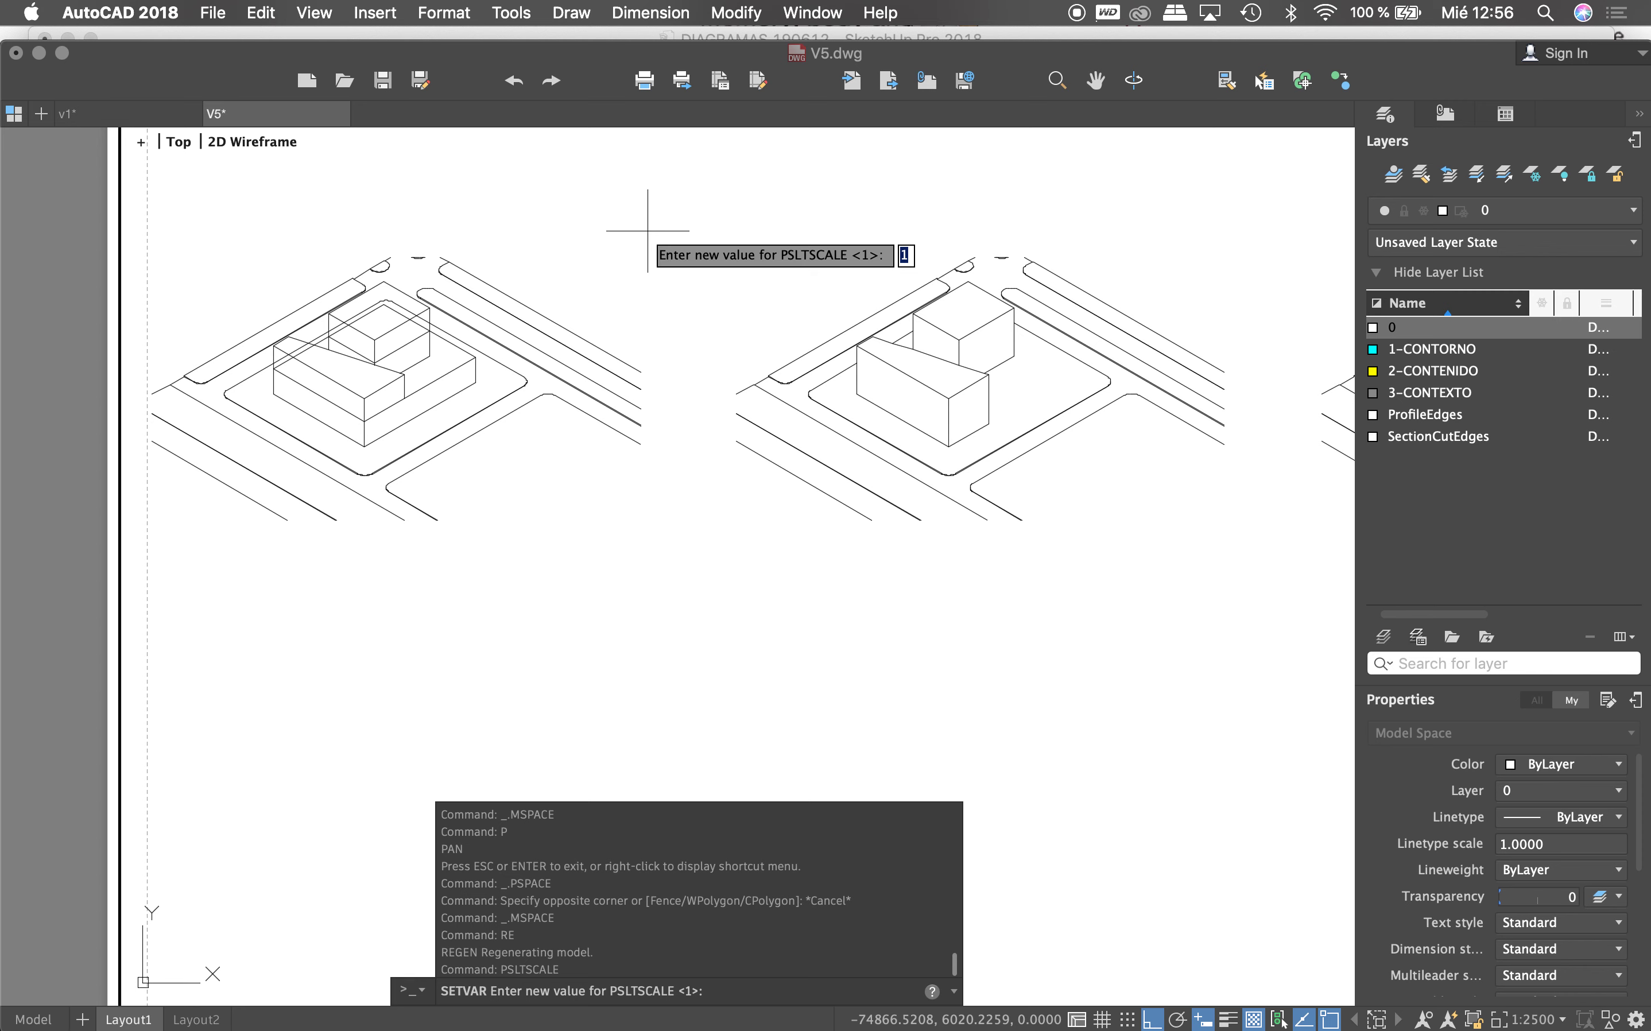
type("0")
key("Return")
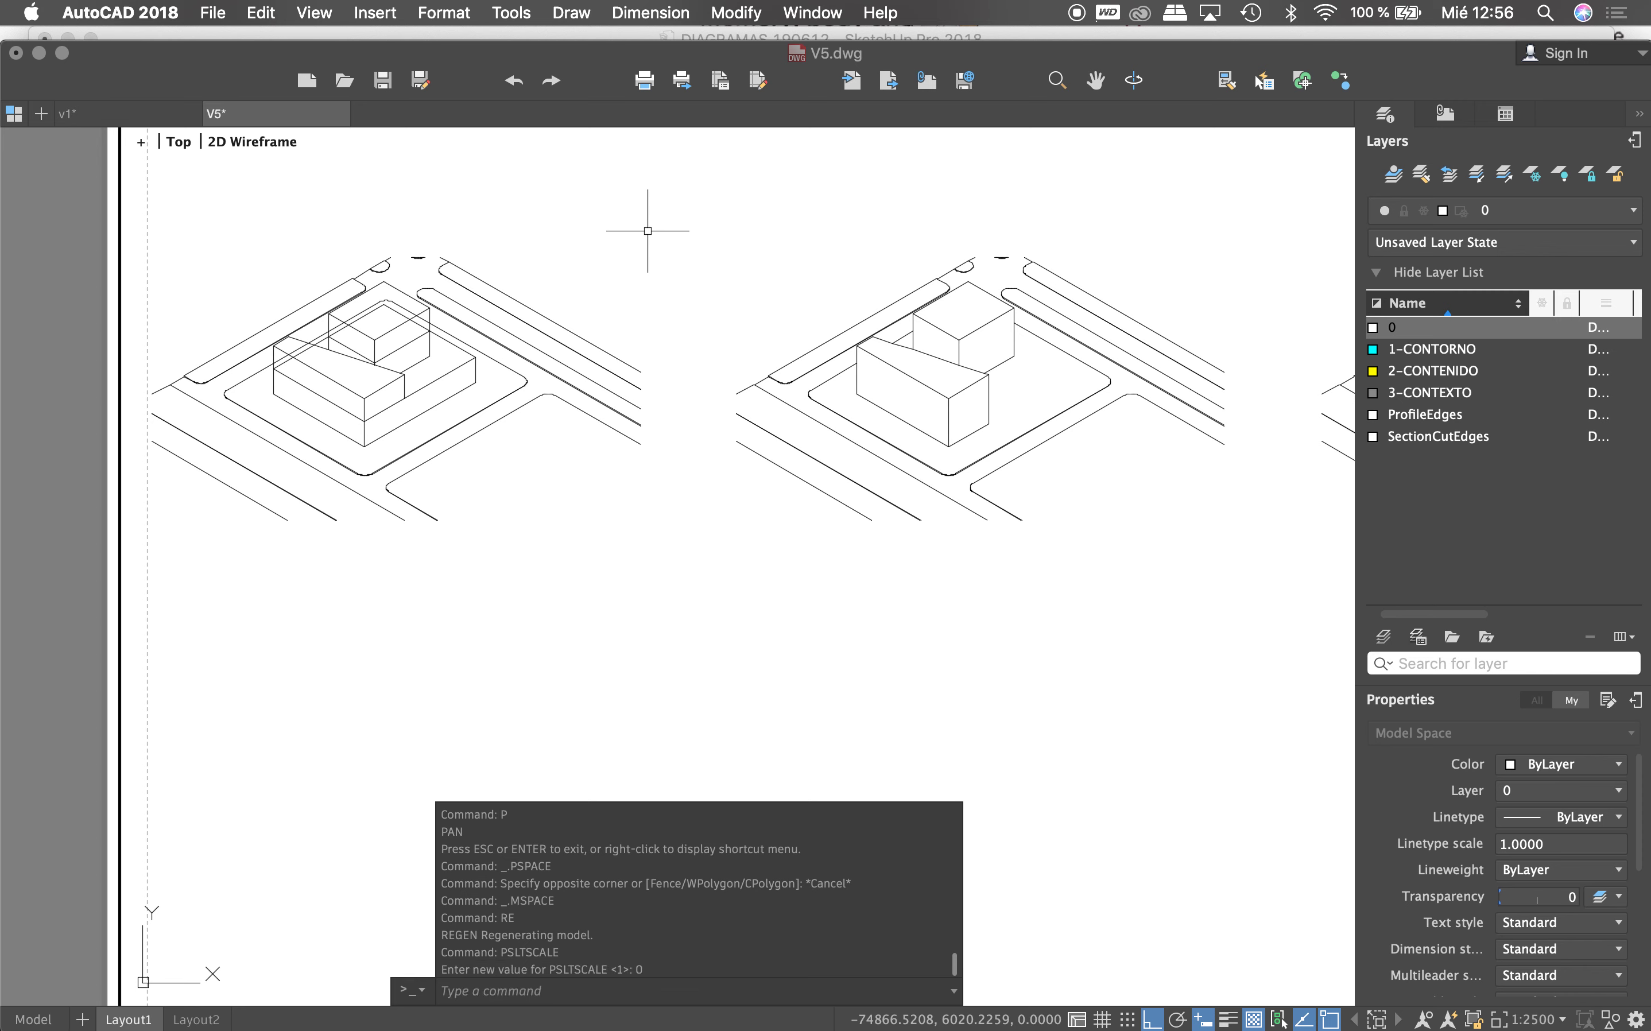
type("RE")
key("Return")
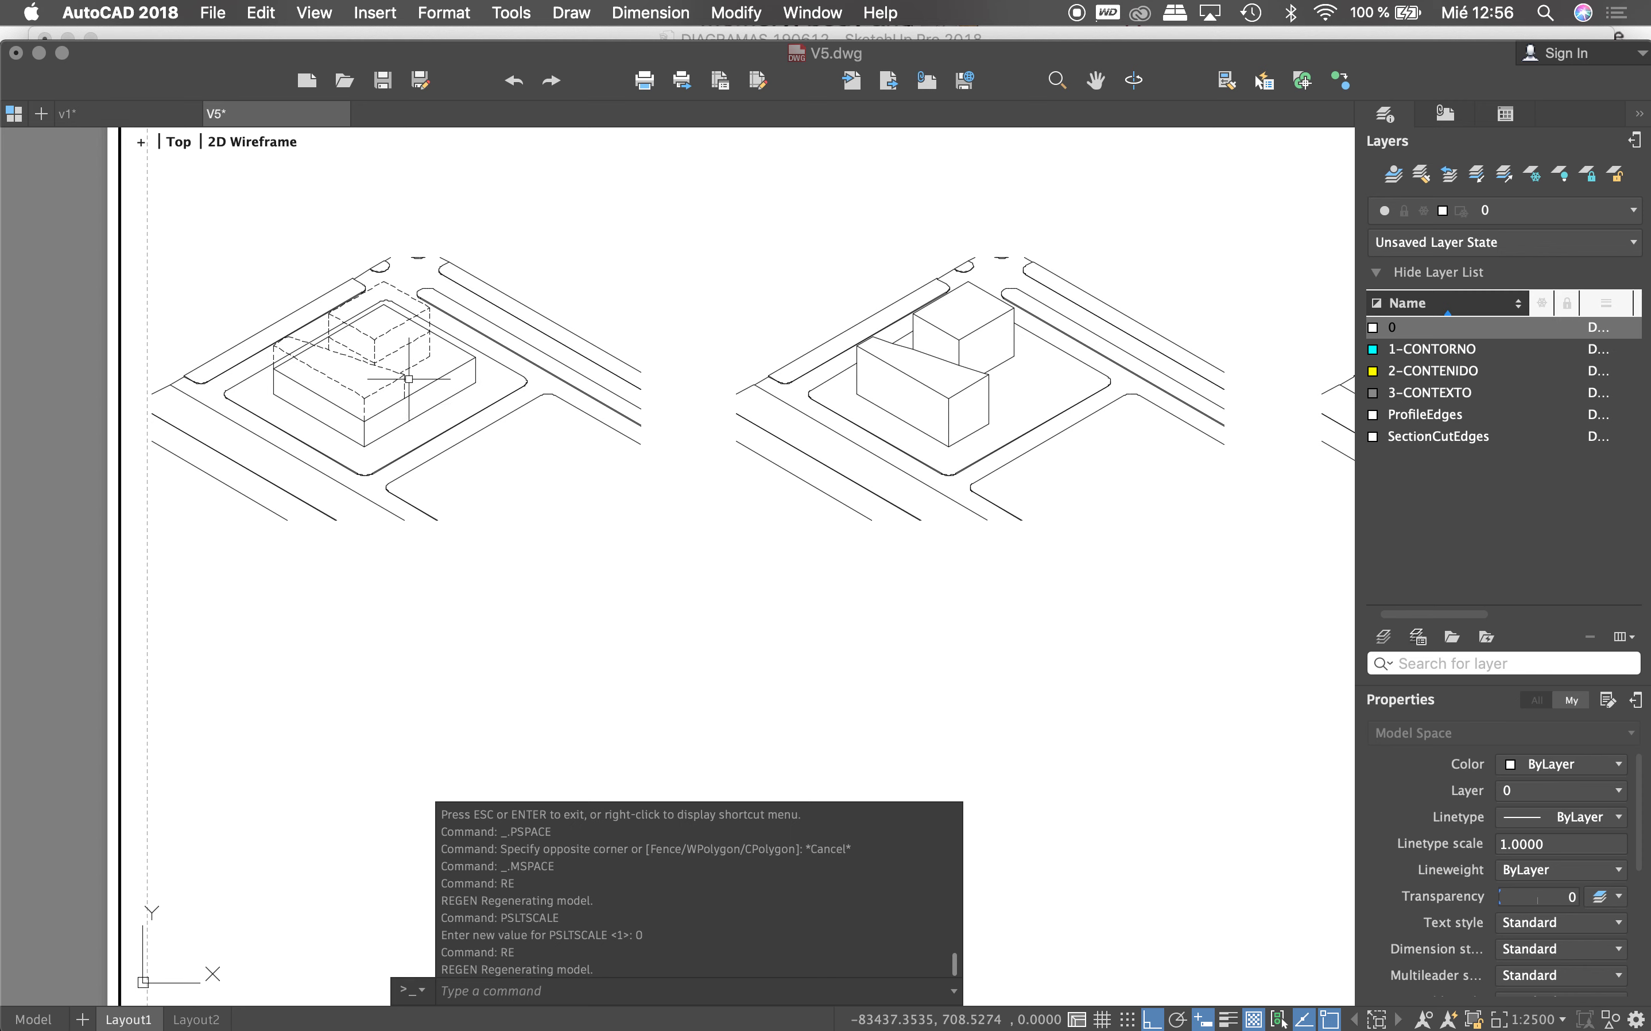
double_click(74, 361)
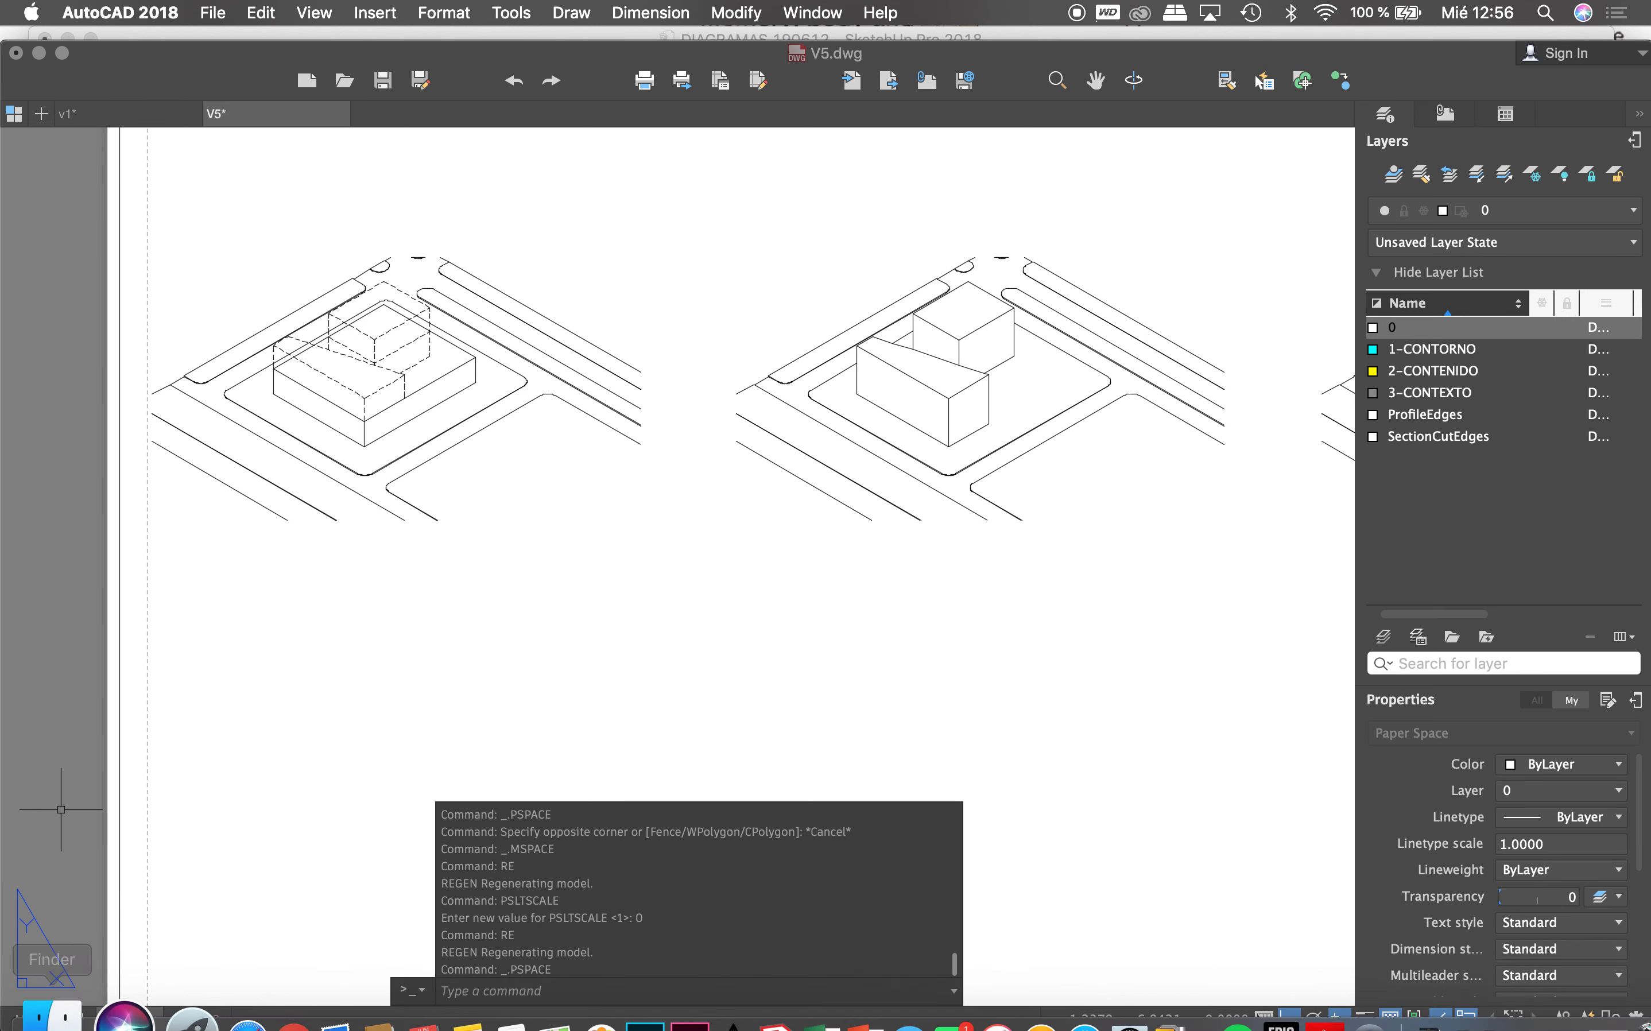
left_click(42, 1021)
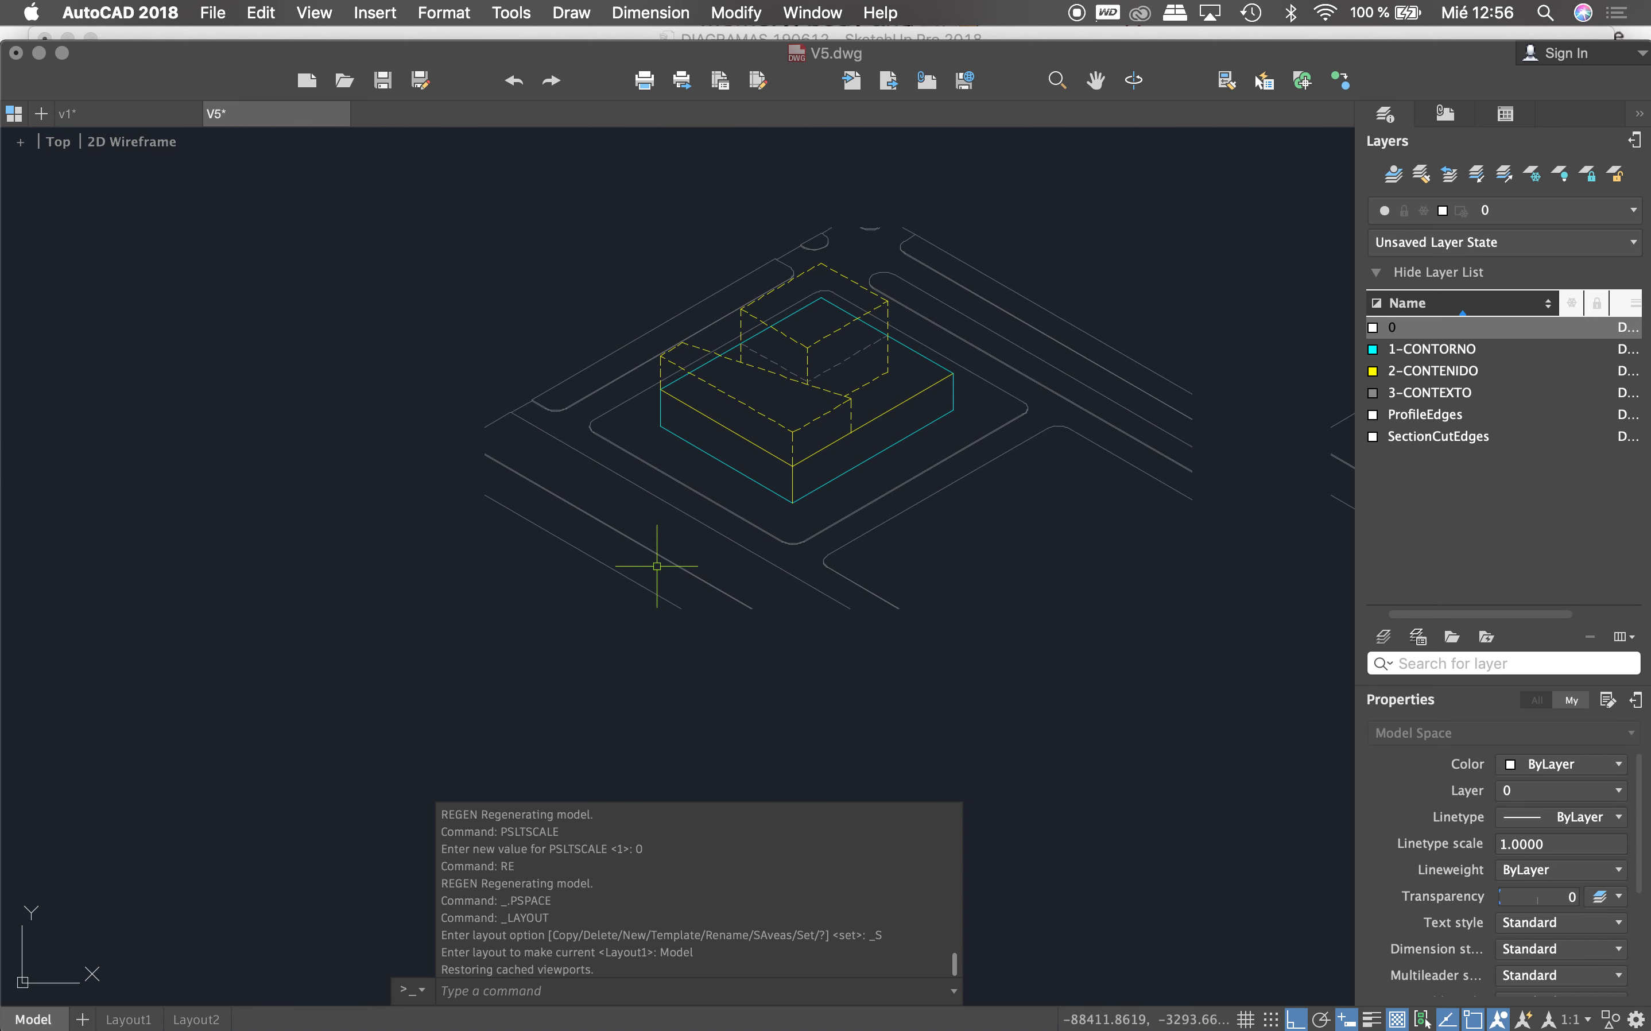
Step: Set the dashed hidden-edge polyline's linetype scale to 60
scroll(836, 336, "up", 4)
scroll(836, 337, "up", 2)
left_click(836, 337)
left_click(674, 345)
type("60")
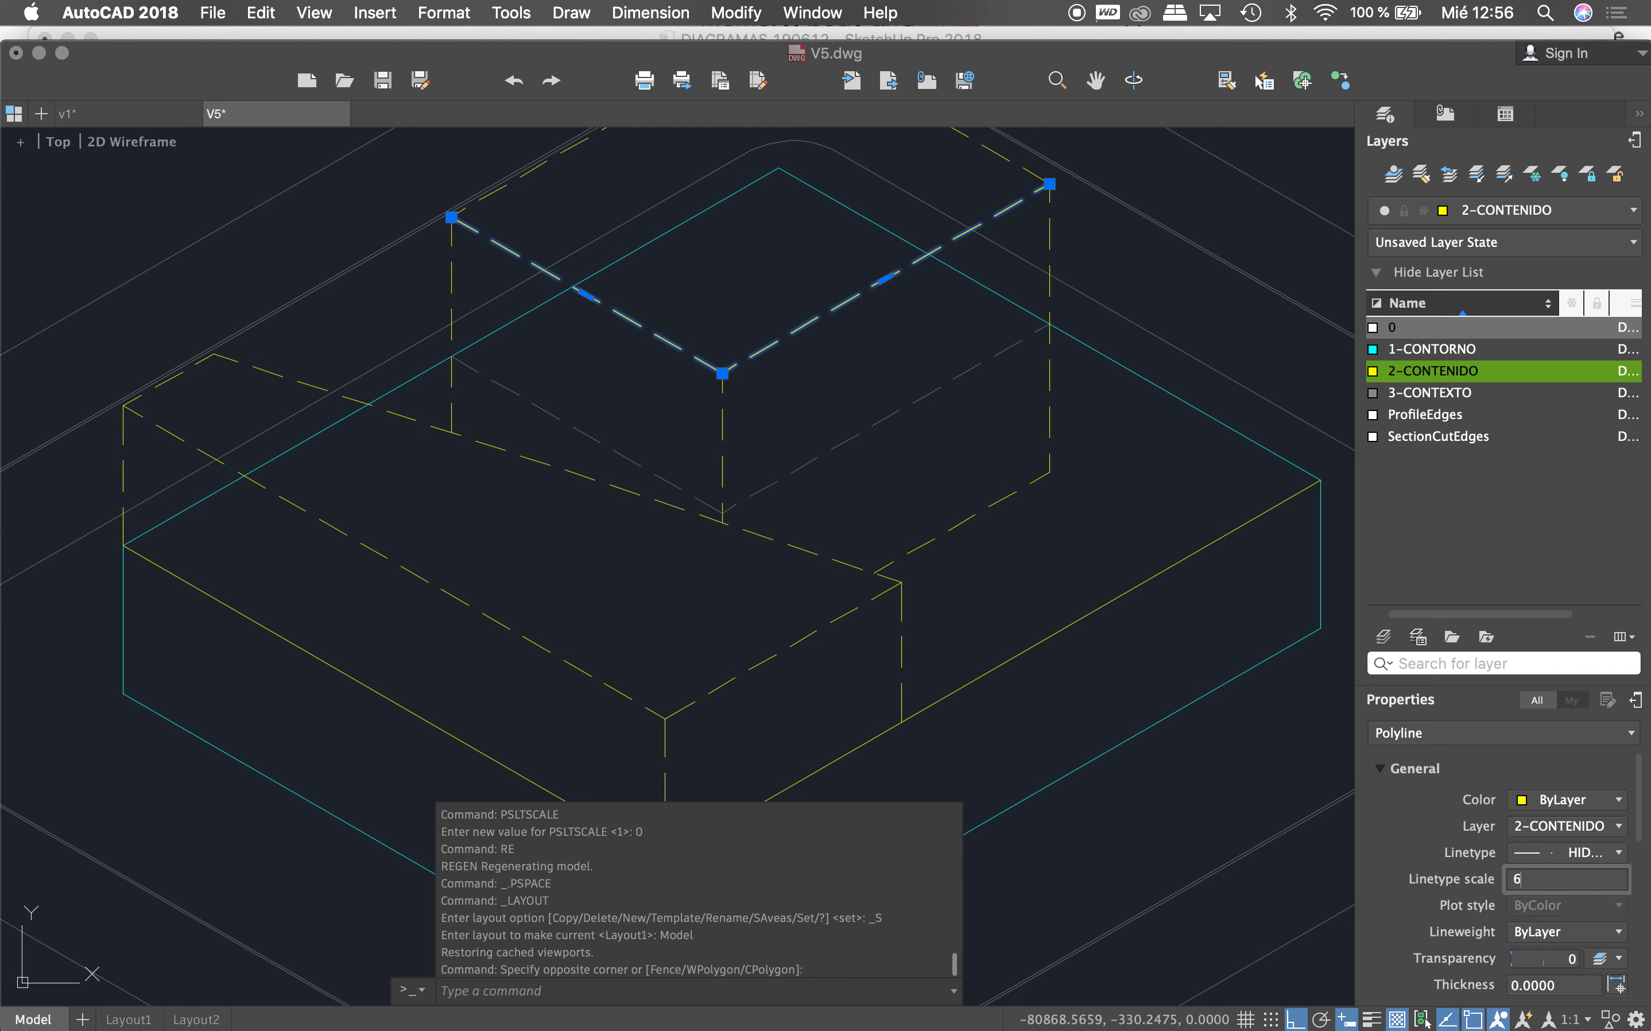
key("Return")
key("Escape")
key("Escape")
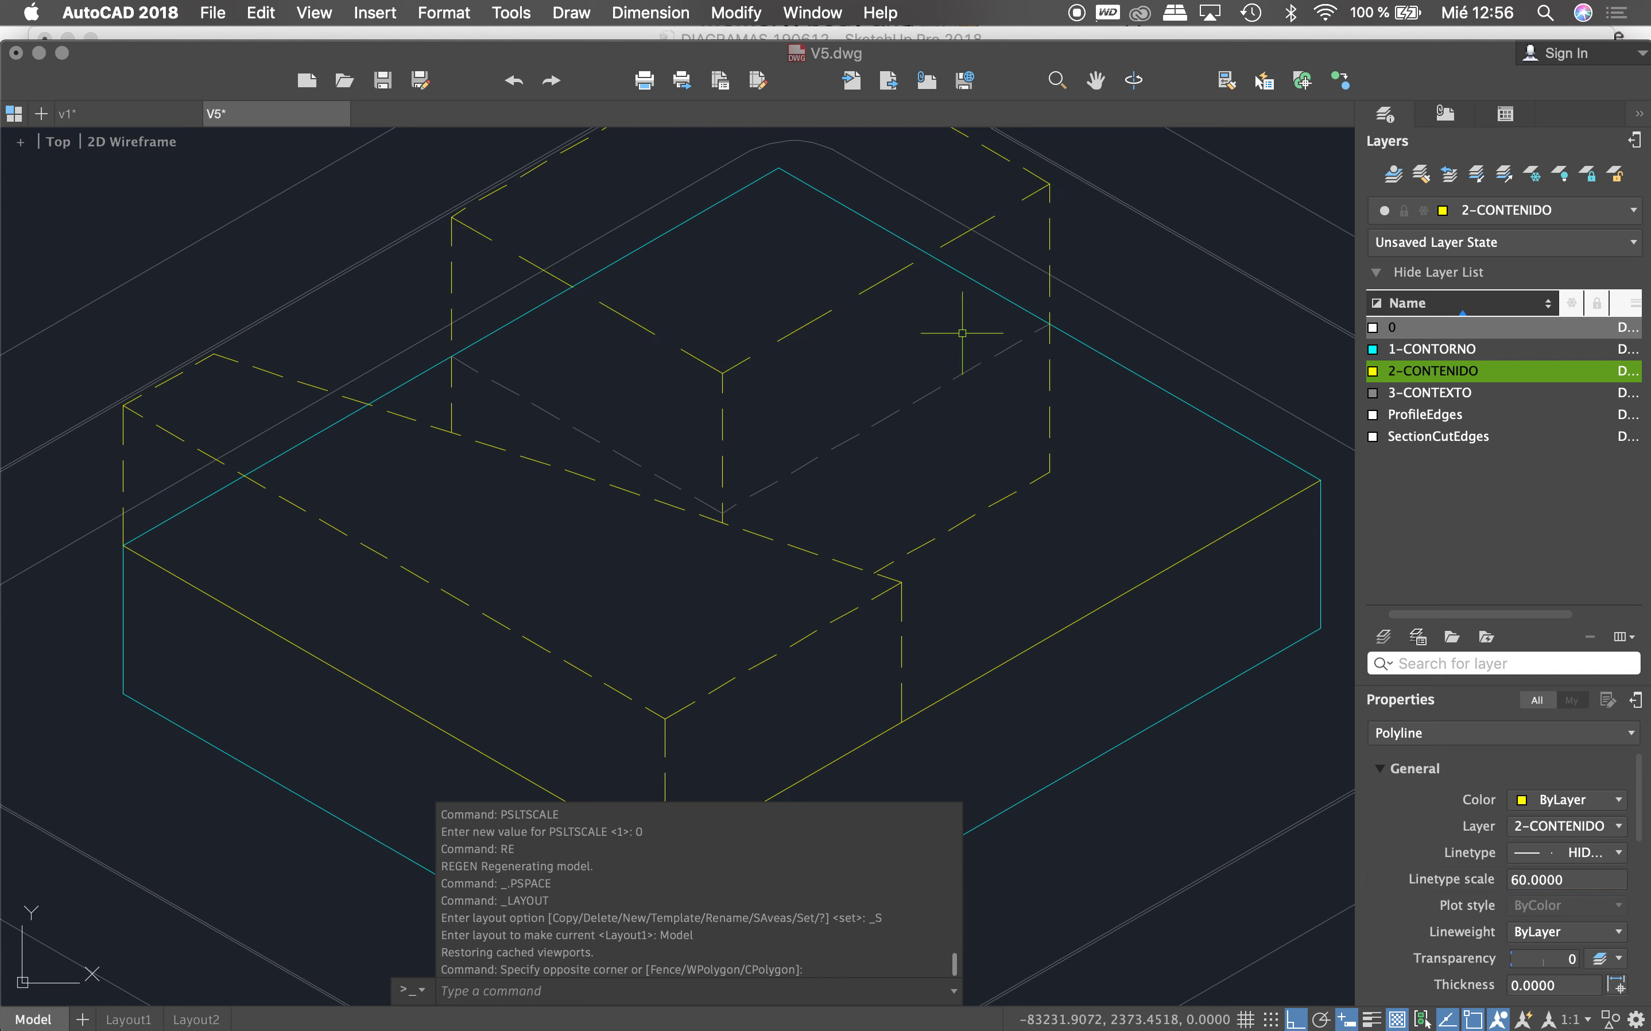
Step: Match the scale-60 dashes onto the lower box's other dashed hidden-edge polylines
type("ma")
key("Return")
left_click(881, 280)
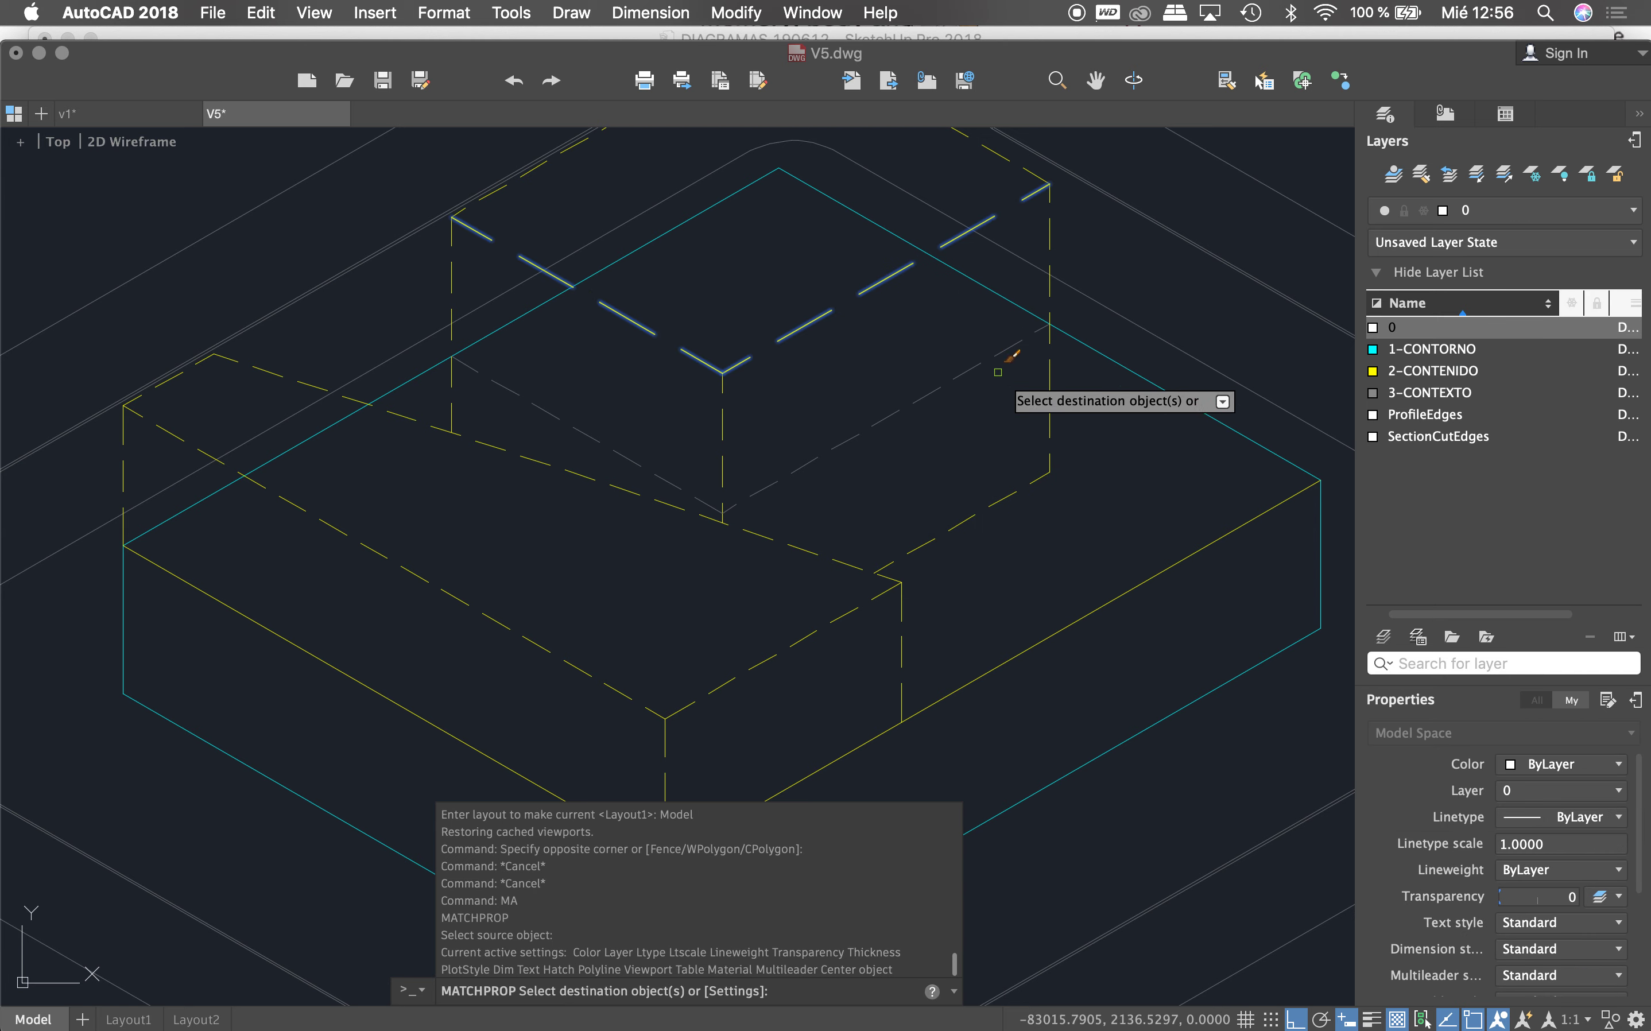
left_click(935, 542)
left_click(822, 610)
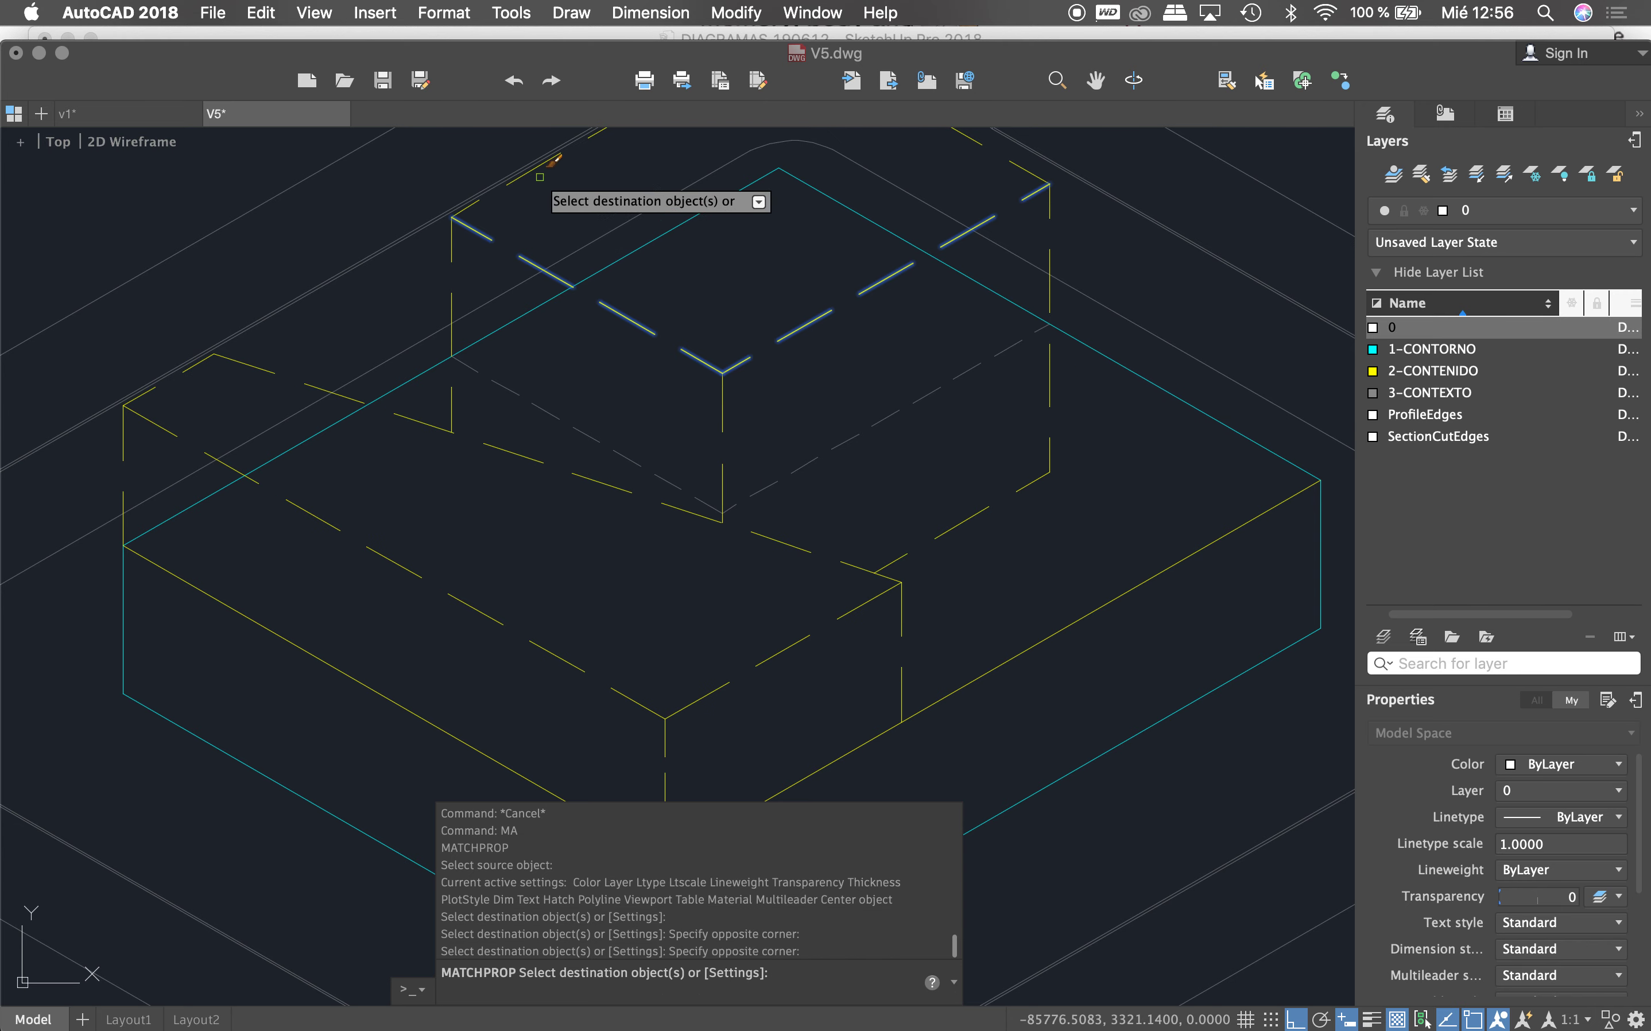
scroll(544, 326, "down", 4)
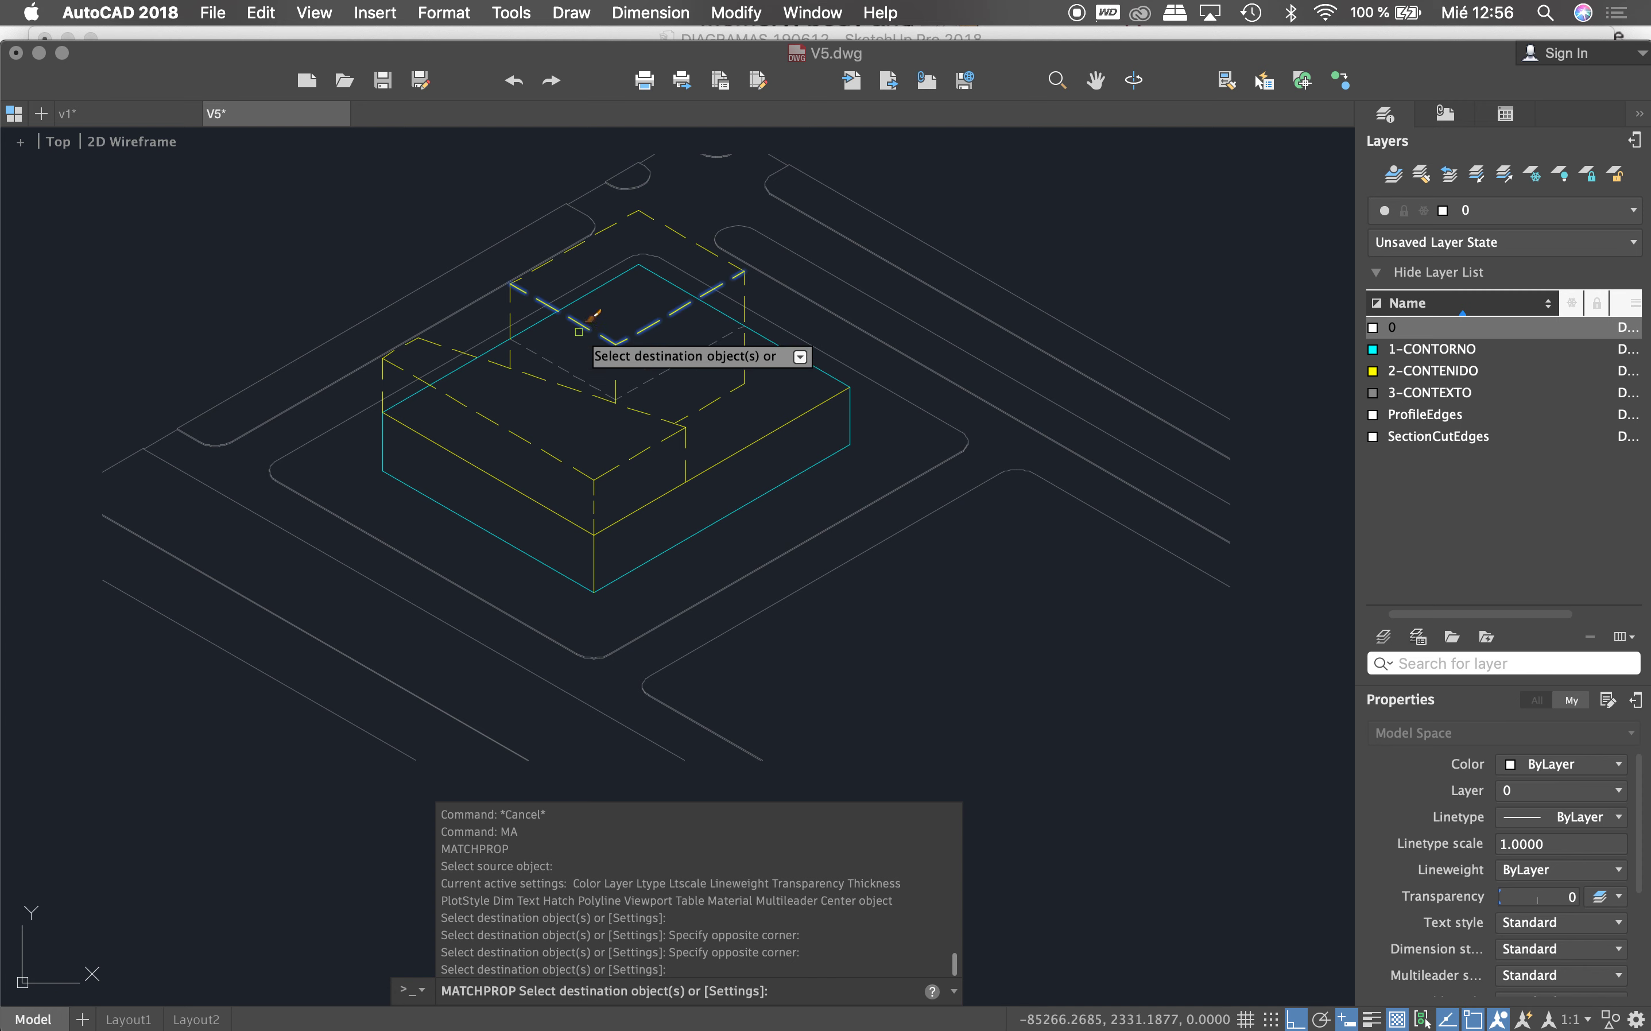
left_click(494, 424)
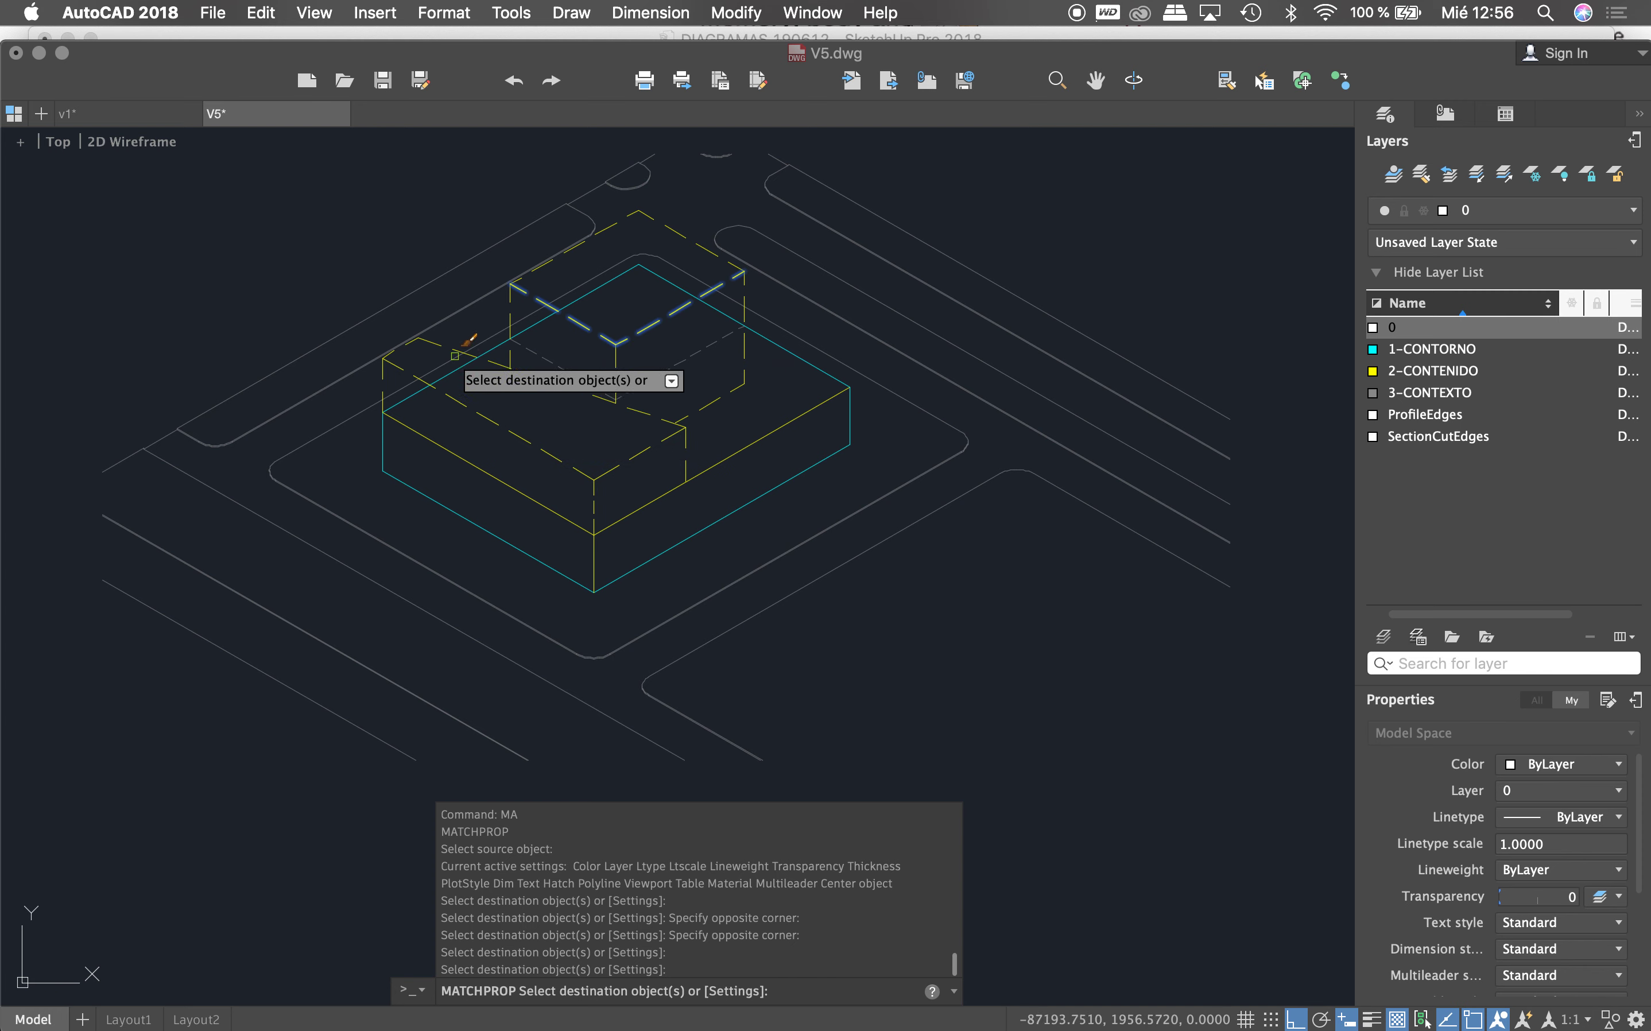
left_click(392, 384)
left_click(478, 436)
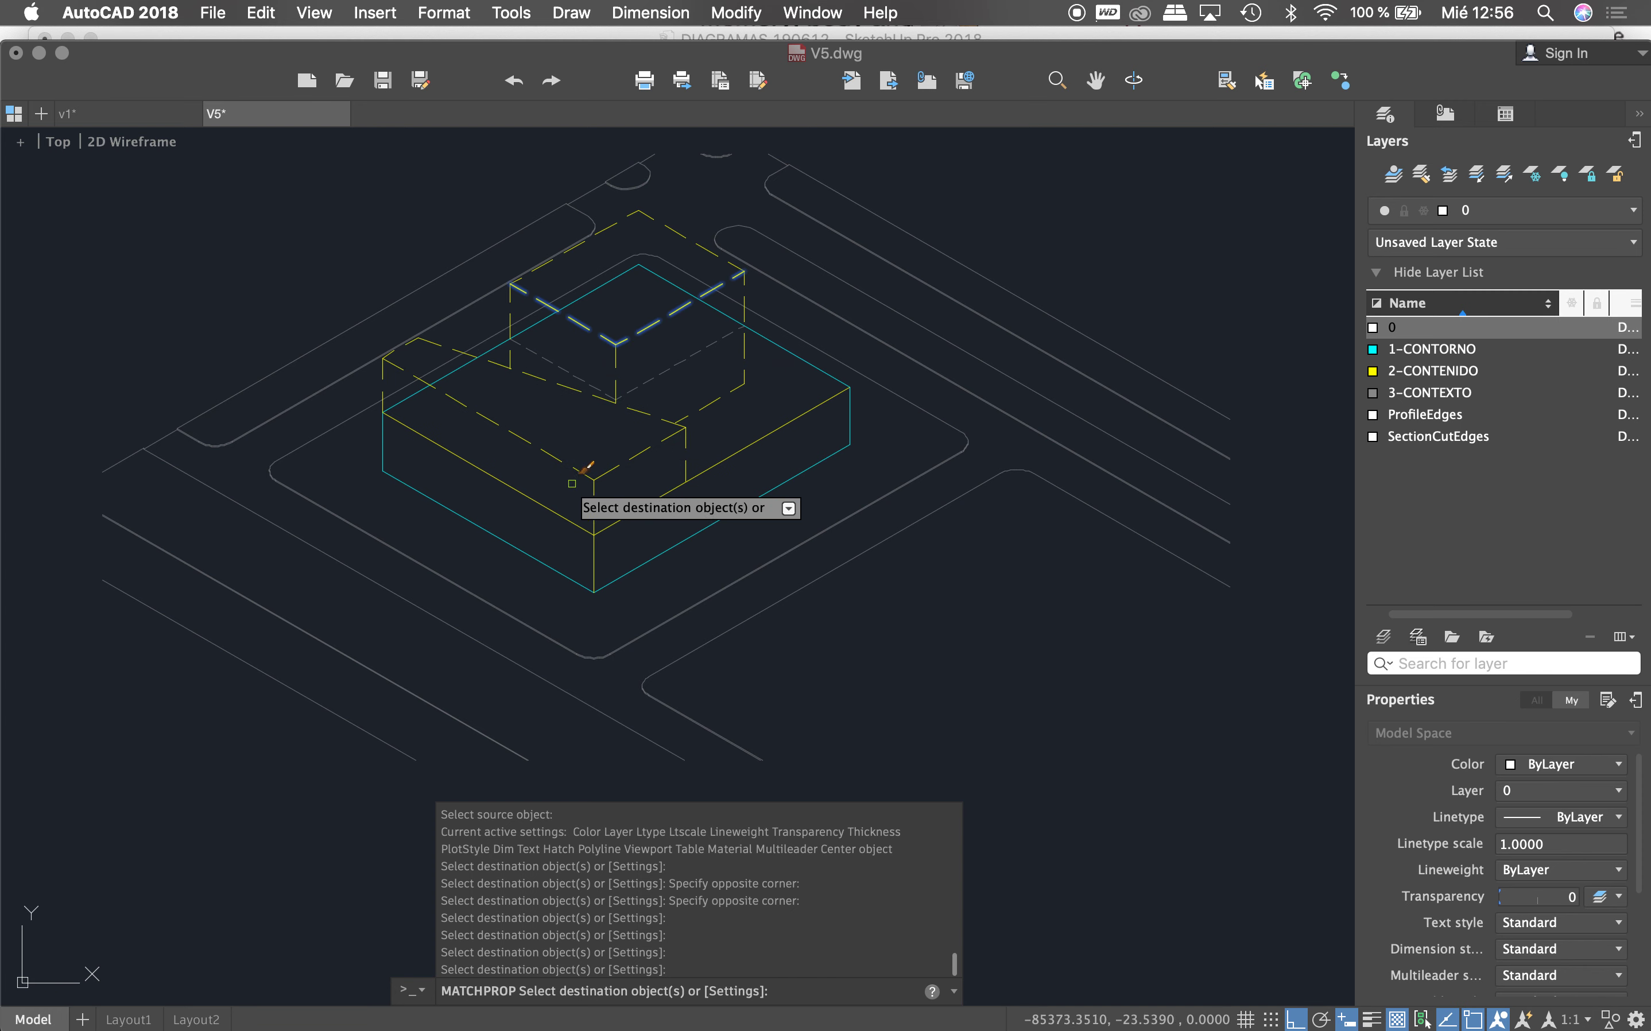
left_click(613, 487)
scroll(614, 487, "down", 3)
scroll(589, 450, "down", 2)
scroll(534, 449, "down", 2)
key("Escape")
scroll(846, 468, "up", 1)
scroll(960, 458, "up", 3)
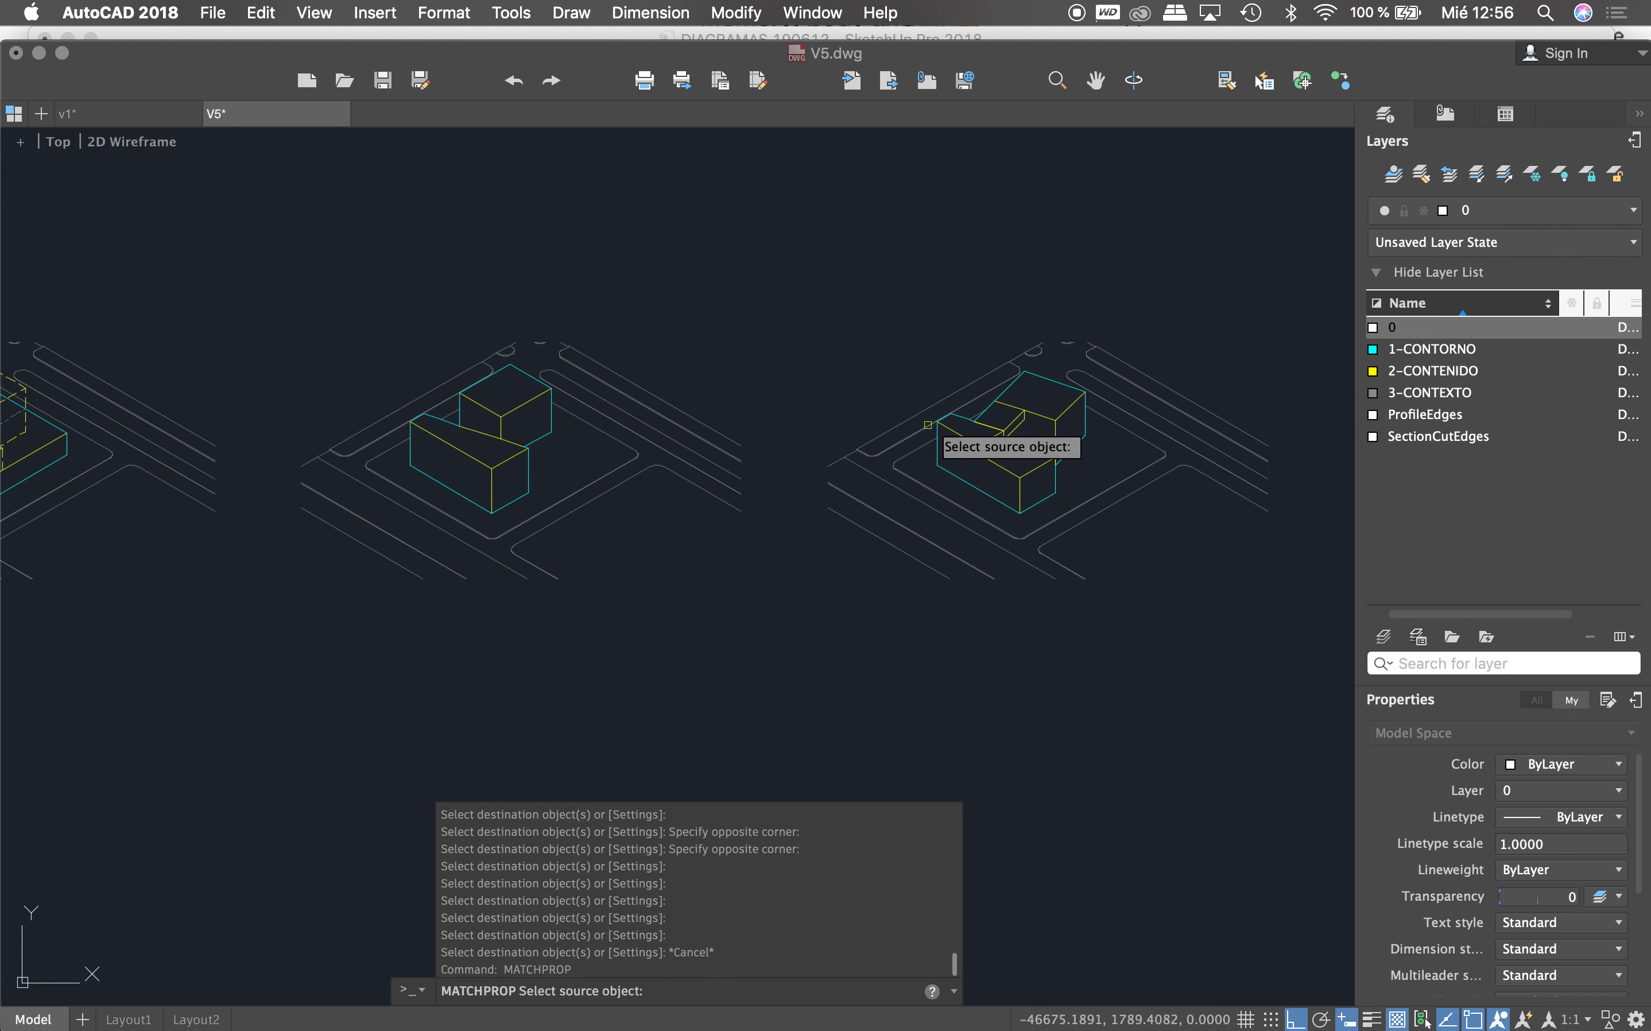
scroll(1046, 416, "down", 2)
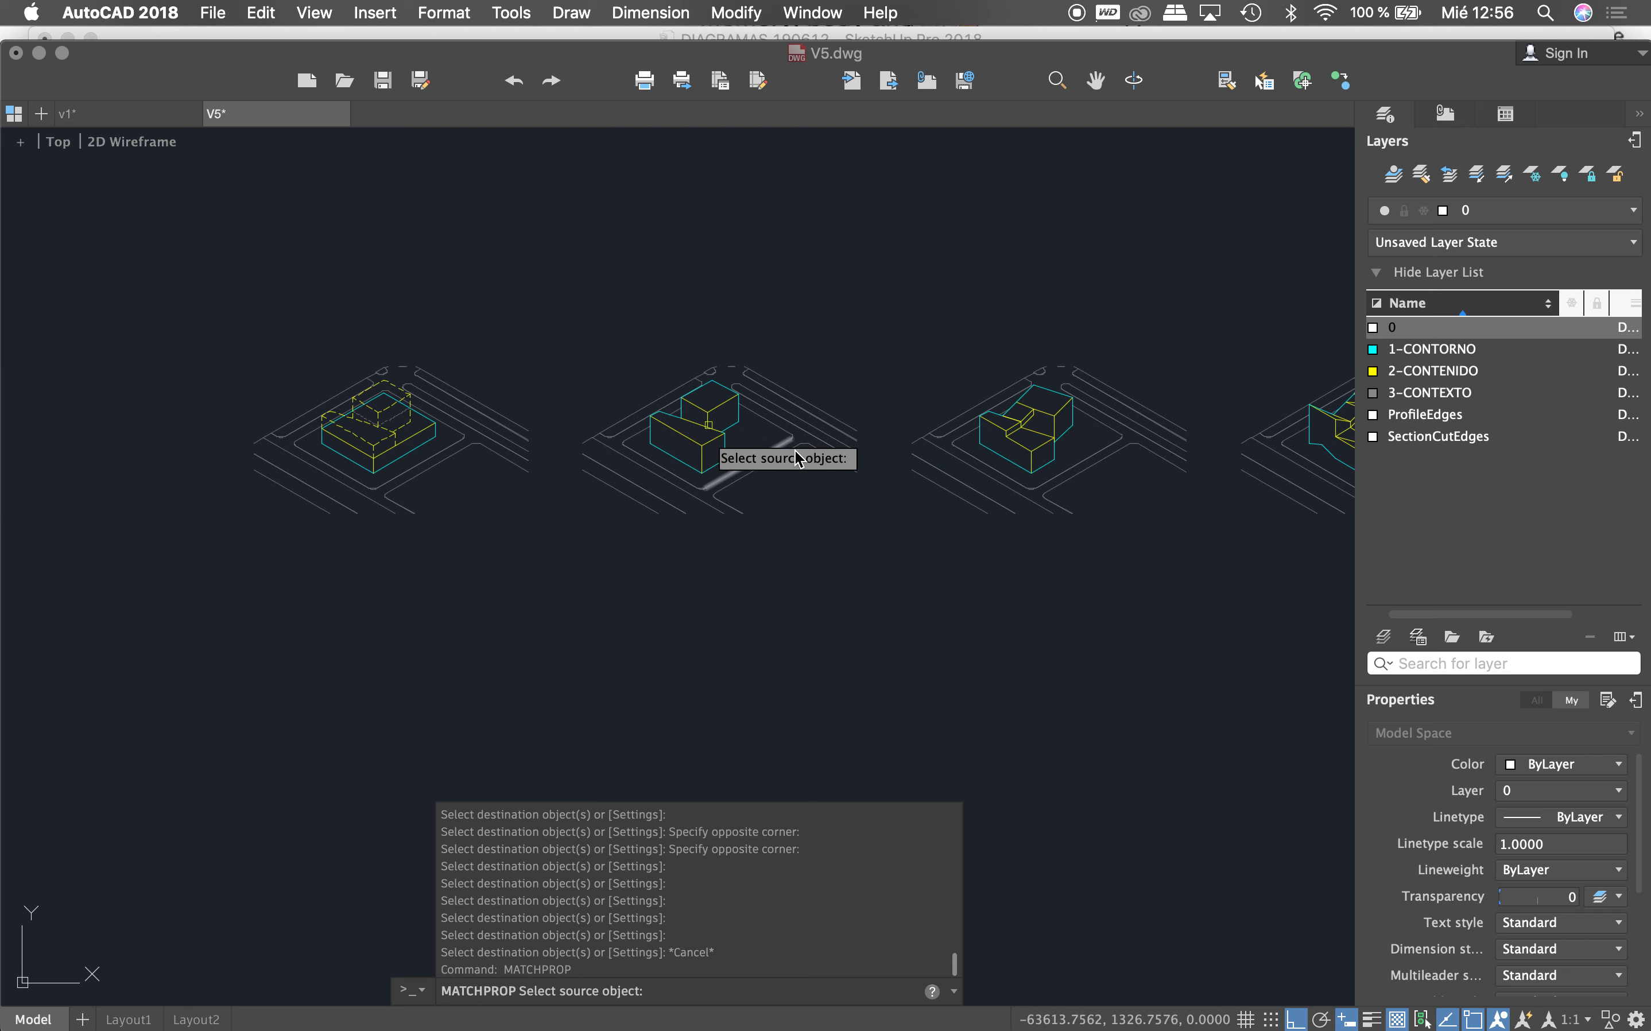
Step: Cancel the pending property copy and an aborted polyline attempt
key("Escape")
key("Escape")
scroll(1055, 444, "up", 3)
type("PL")
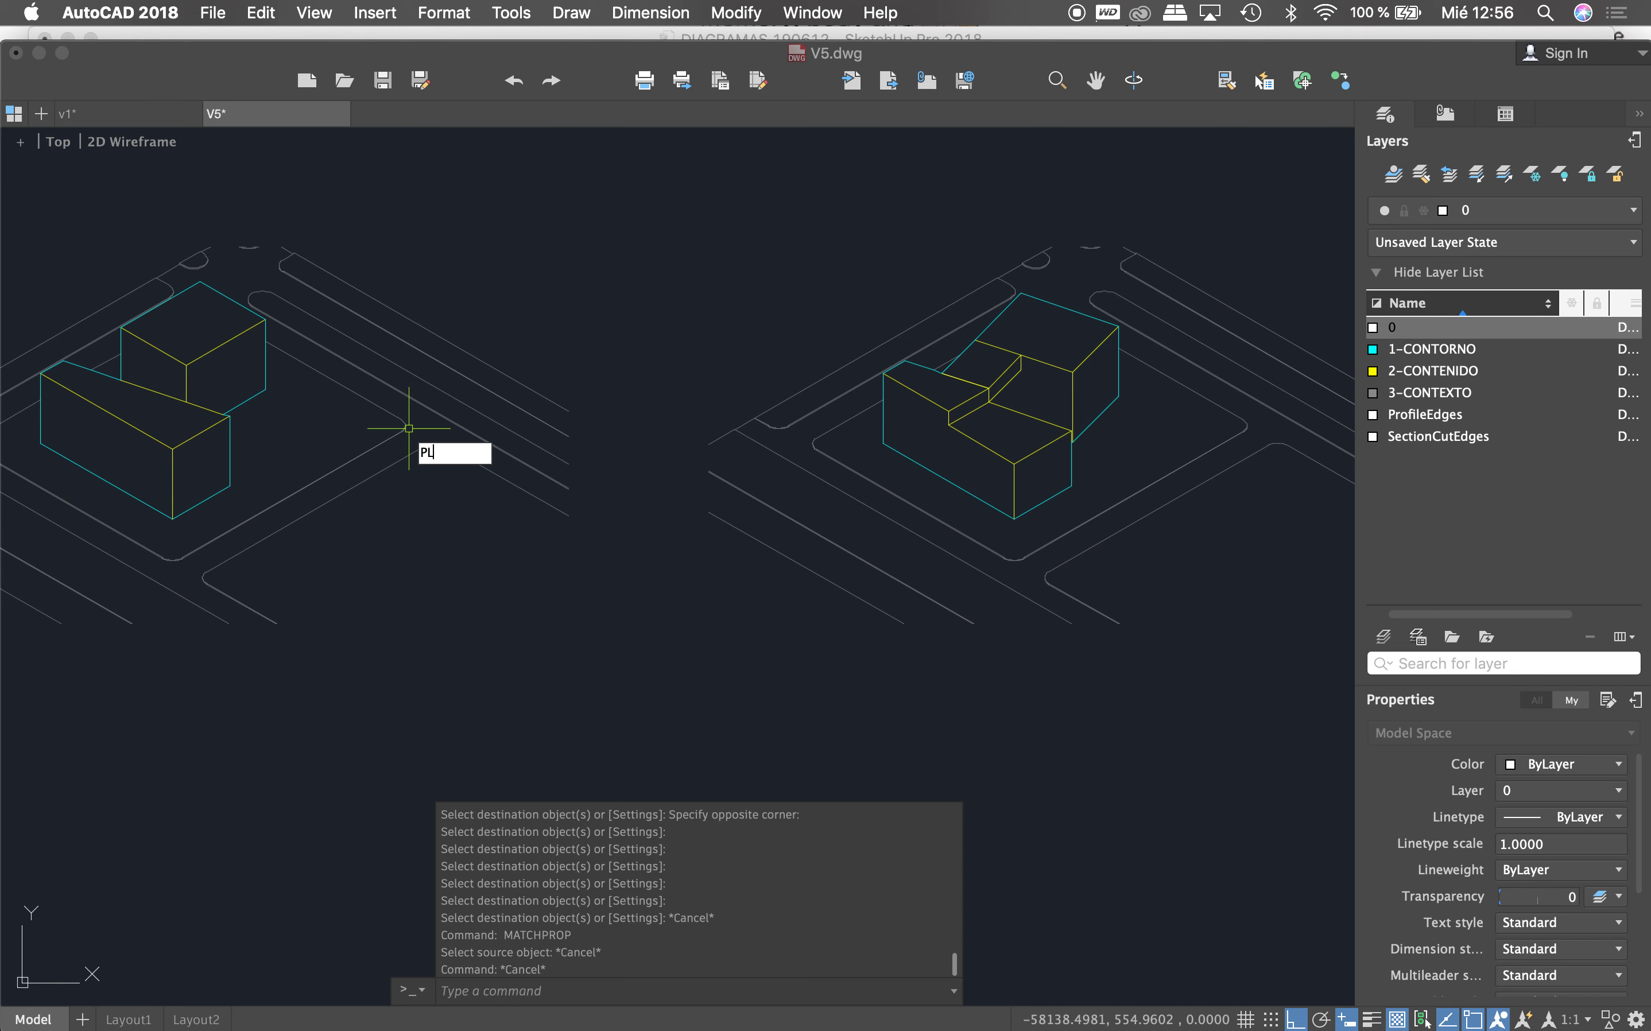
key("Return")
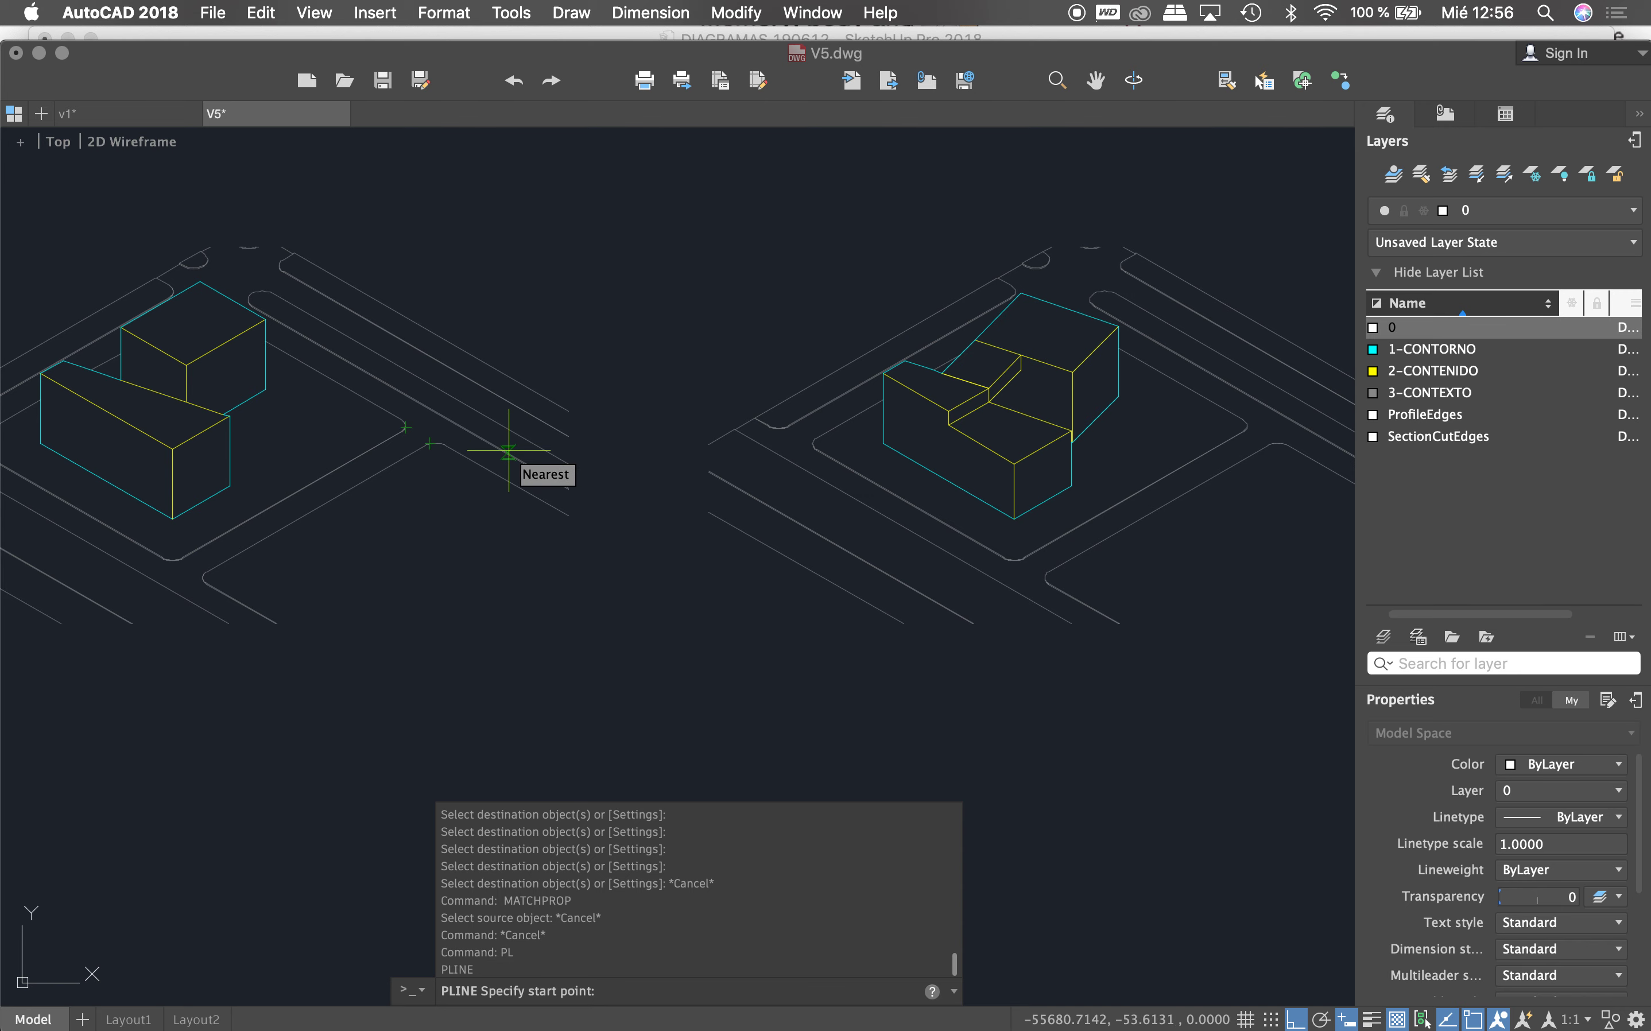
key("Escape")
scroll(1045, 340, "down", 3)
scroll(1037, 451, "down", 1)
scroll(1038, 451, "up", 4)
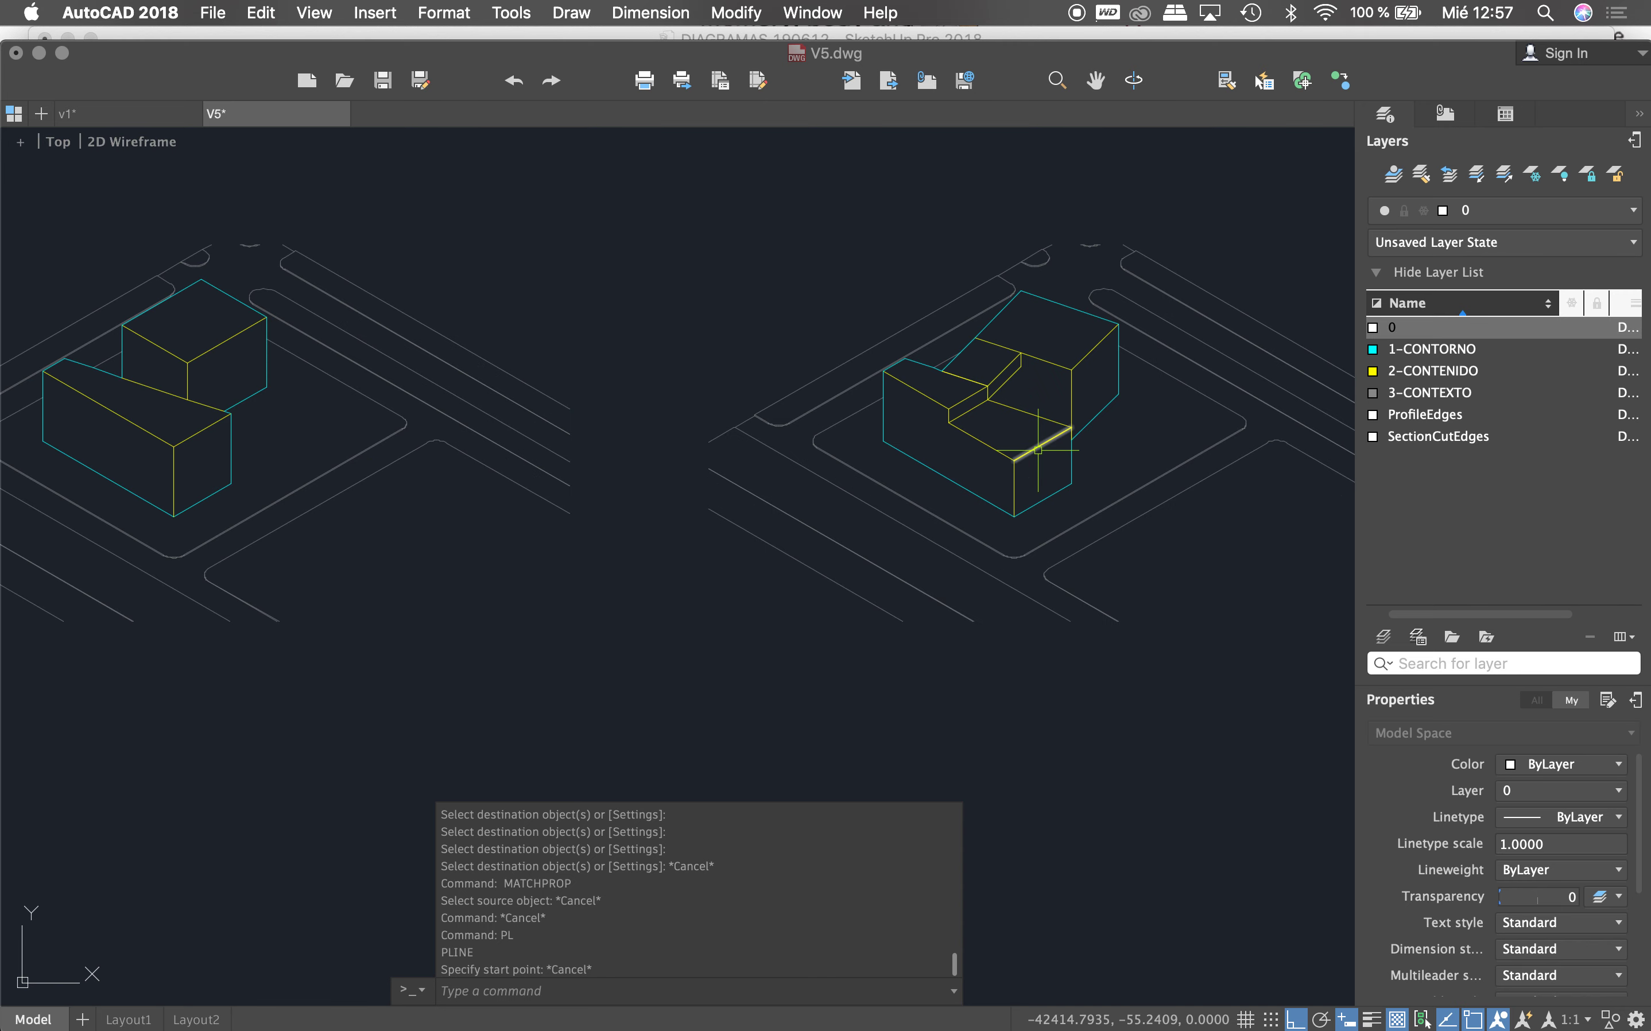
key("Escape")
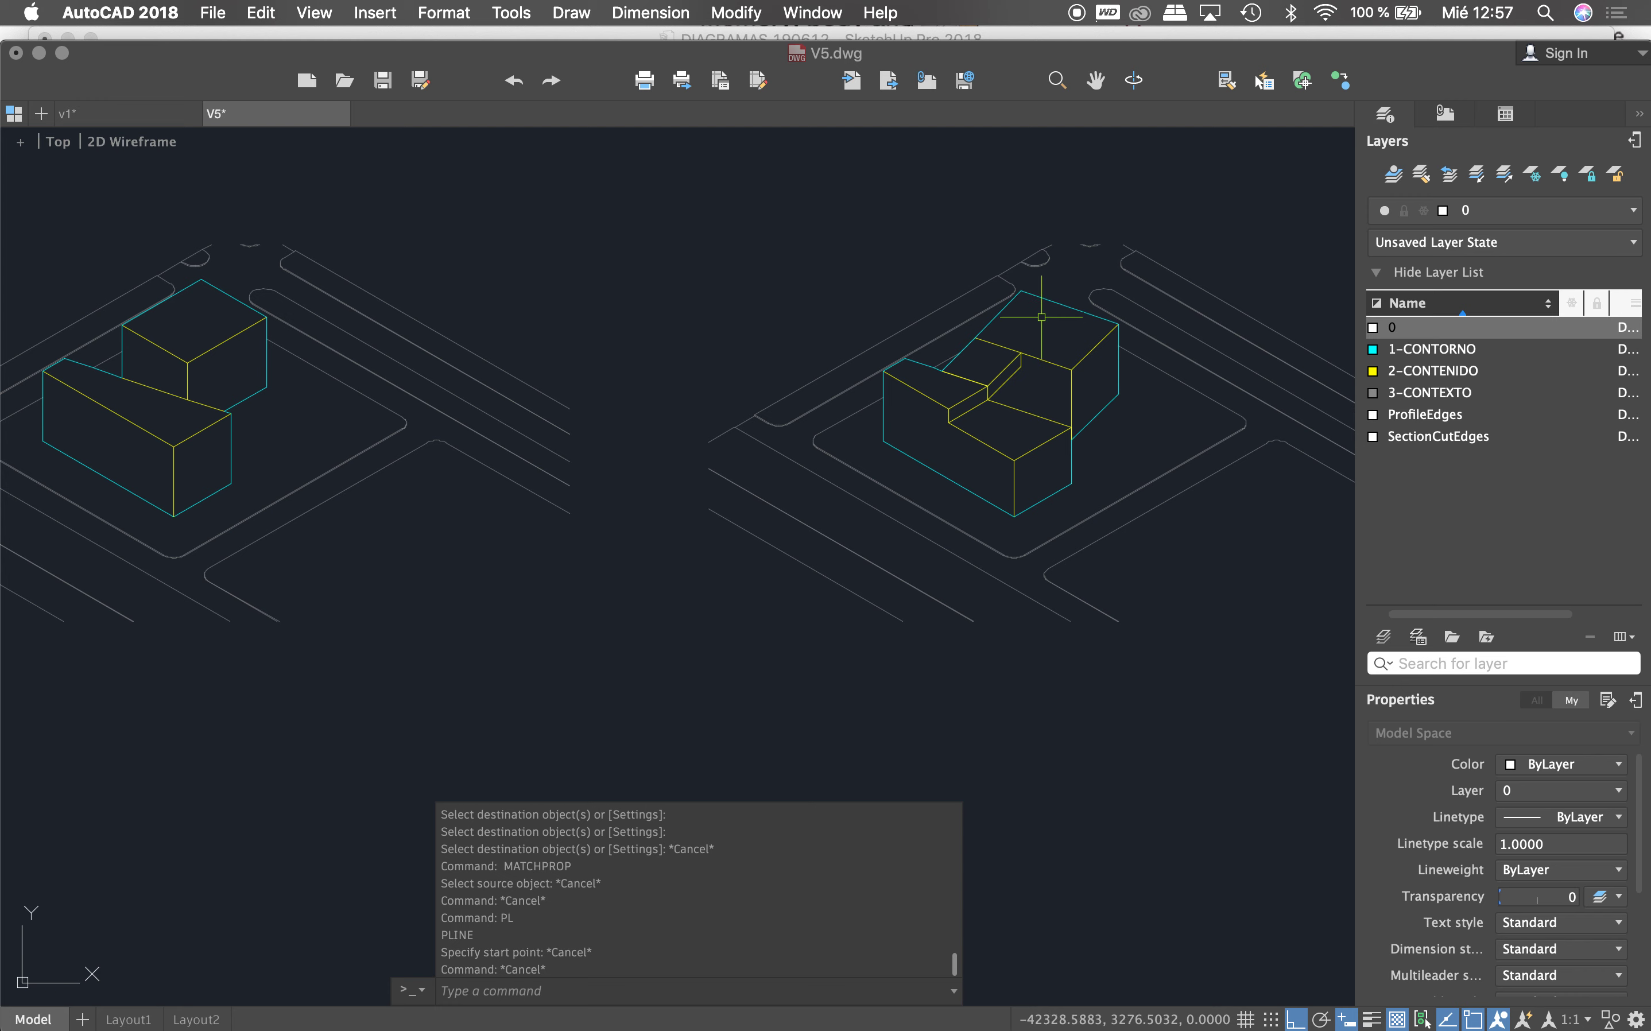
key("Escape")
key("Escape")
Step: Start the outline polyline at the building corner and trace the first outer vertices
type("PL")
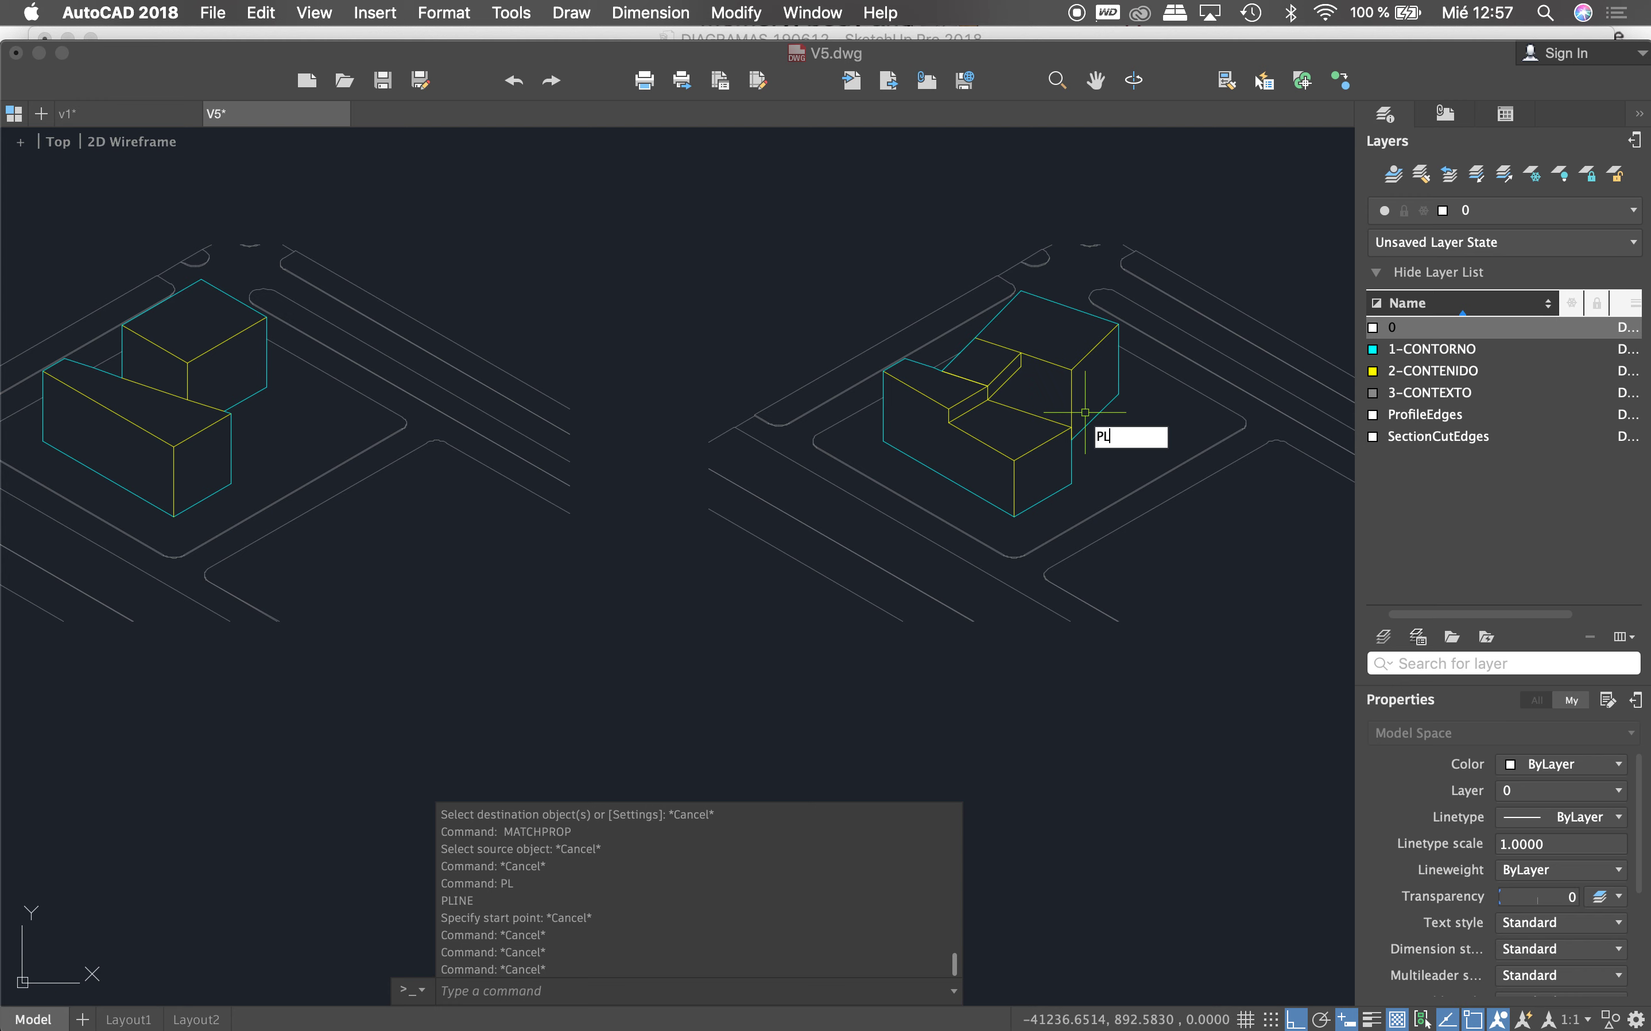
key("Return")
scroll(1089, 417, "up", 6)
scroll(1037, 509, "up", 3)
scroll(1016, 477, "up", 3)
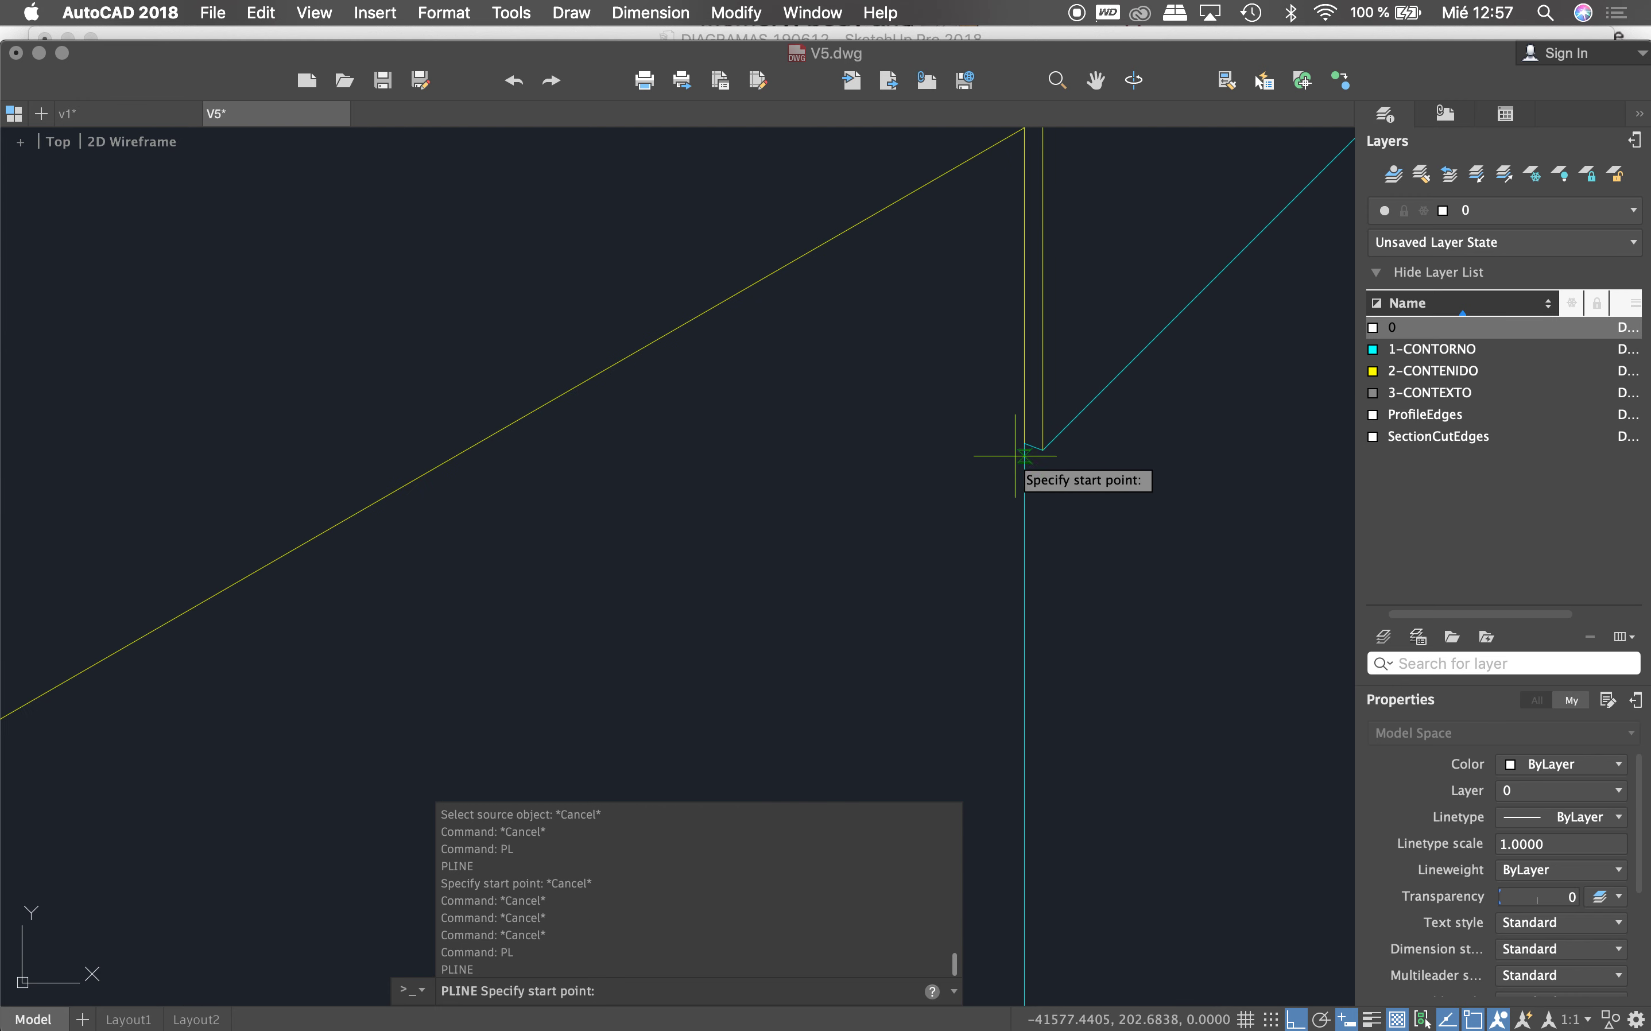
left_click(1024, 447)
scroll(1016, 480, "down", 3)
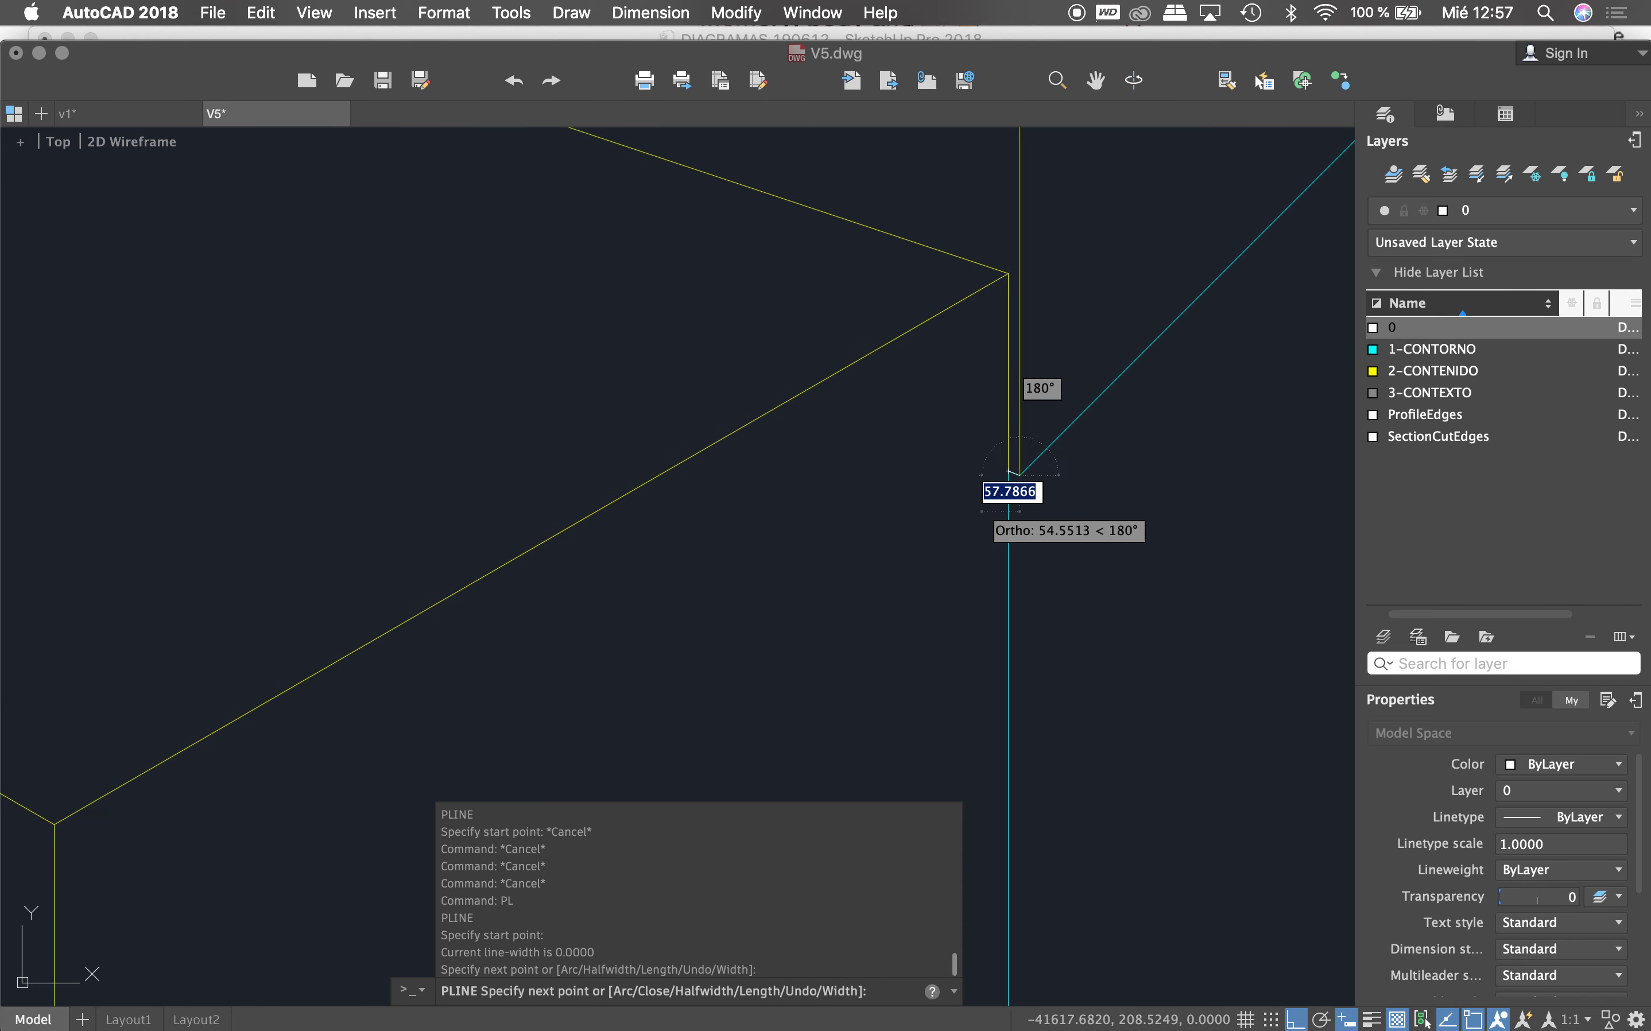
scroll(1023, 477, "down", 3)
scroll(1024, 477, "down", 3)
left_click(1190, 308)
scroll(1134, 457, "down", 3)
scroll(1176, 252, "up", 3)
left_click(1104, 425)
Step: Trace the remaining cyan and yellow outline corners and close the polyline
left_click(710, 294)
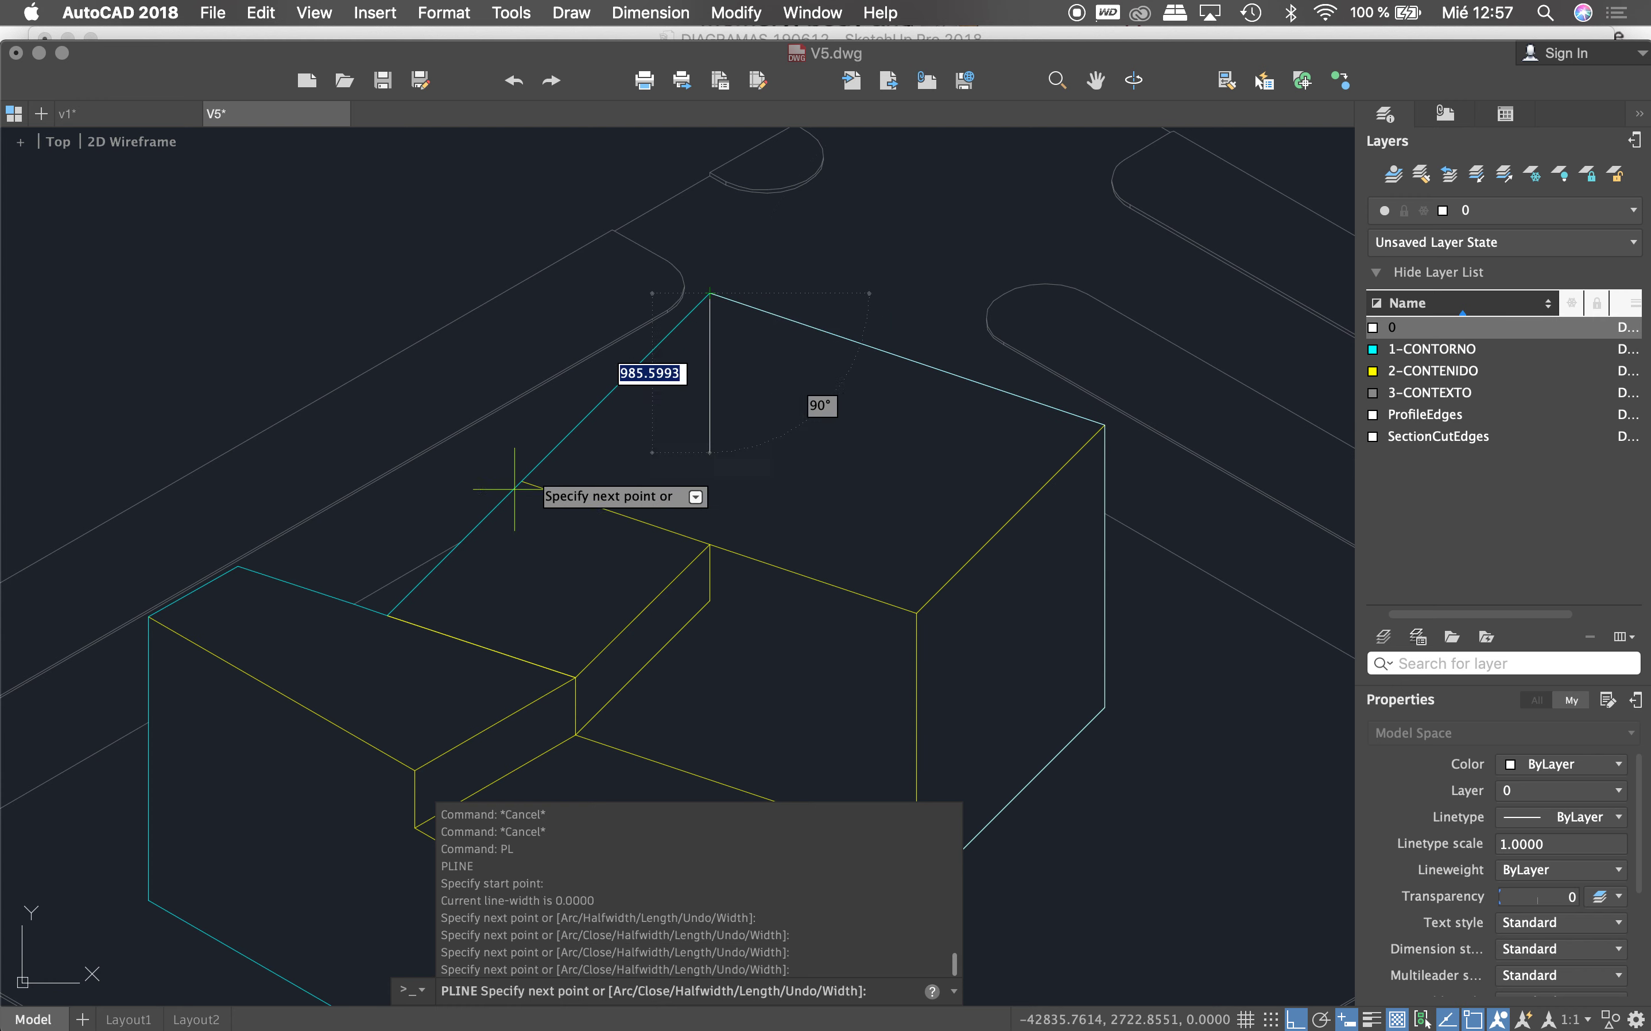
left_click(387, 615)
scroll(443, 556, "down", 3)
scroll(475, 589, "up", 4)
left_click(504, 532)
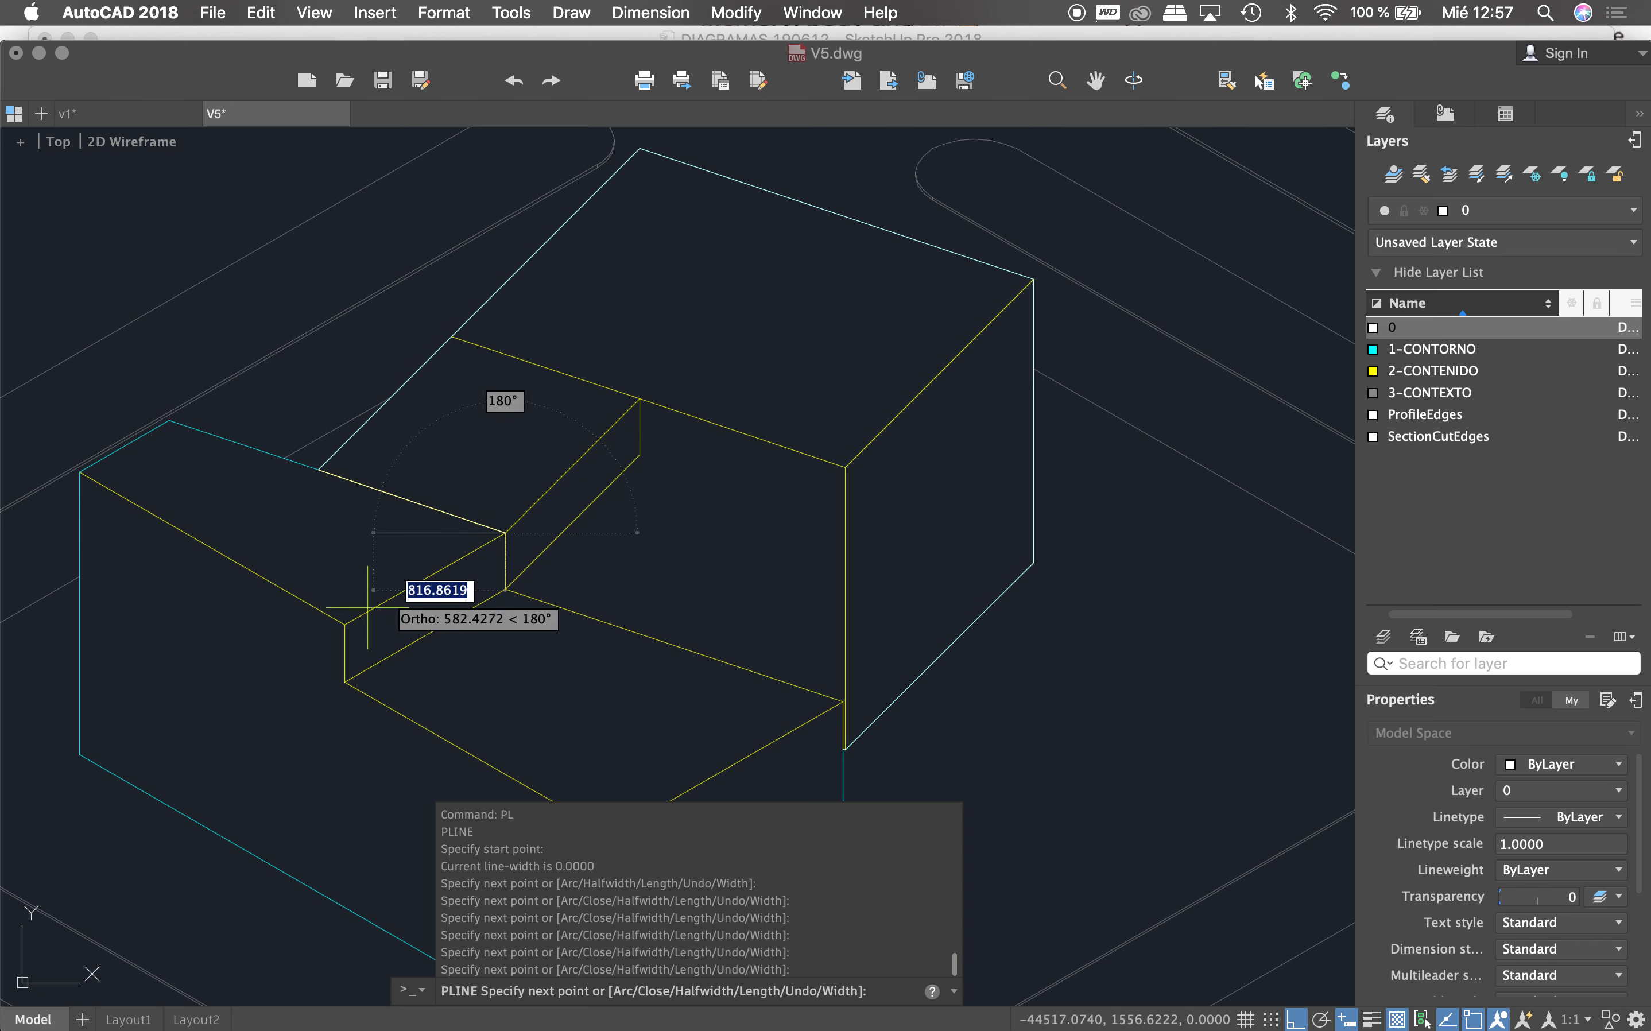
left_click(344, 624)
left_click(344, 682)
scroll(382, 499, "down", 4)
left_click(469, 627)
scroll(477, 628, "up", 5)
scroll(544, 584, "up", 3)
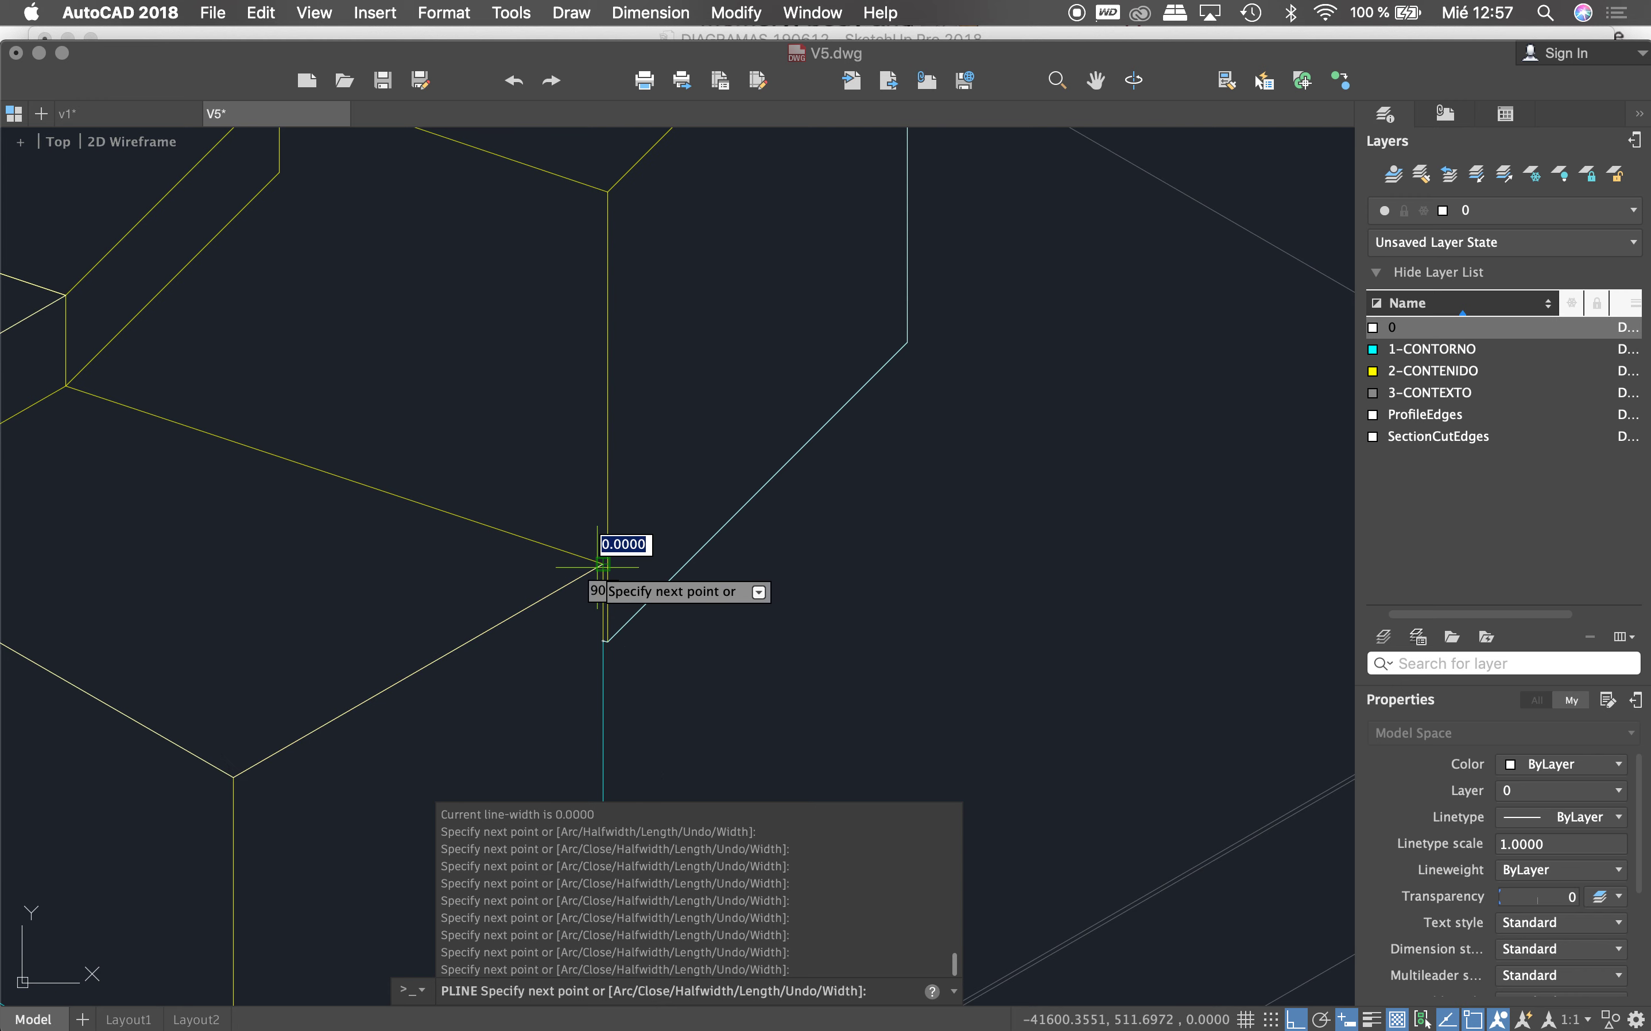
left_click(603, 565)
scroll(594, 641, "up", 5)
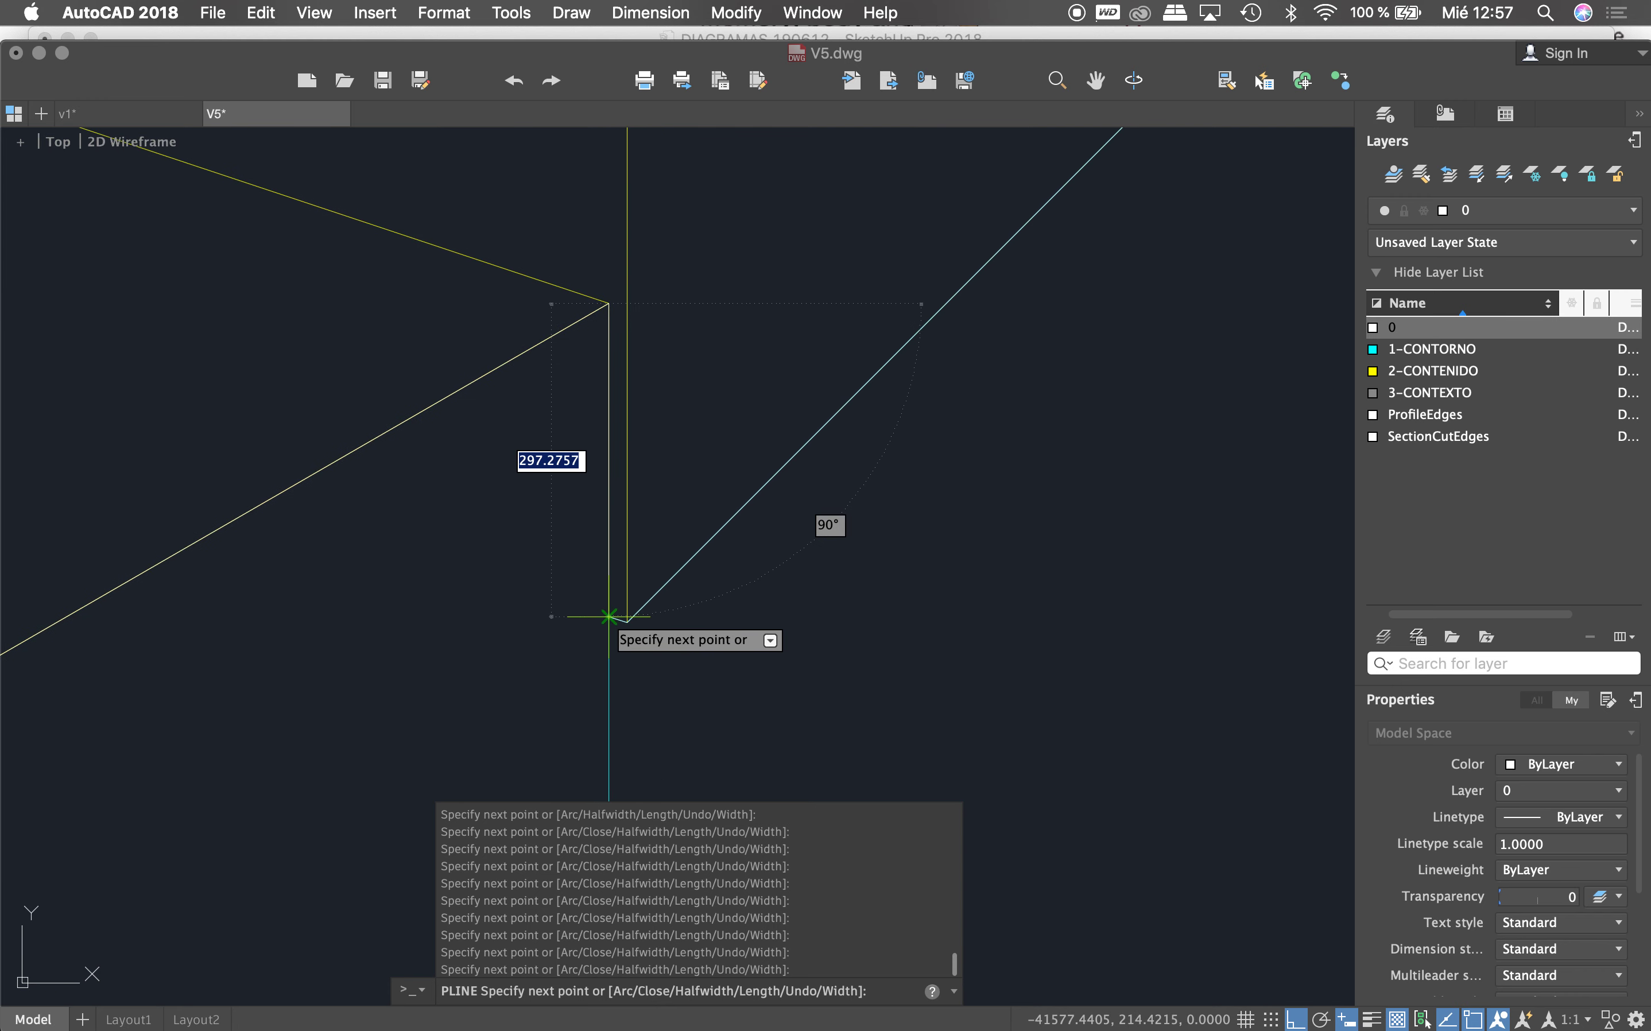
type("c")
key("Return")
scroll(617, 621, "down", 5)
Step: Abandon a second polyline and erase the stray yellow edge line
type("pl")
key("Return")
scroll(622, 632, "up", 3)
scroll(622, 621, "up", 3)
left_click(621, 615)
scroll(621, 615, "down", 3)
left_click(621, 346)
key("Escape")
left_click(386, 261)
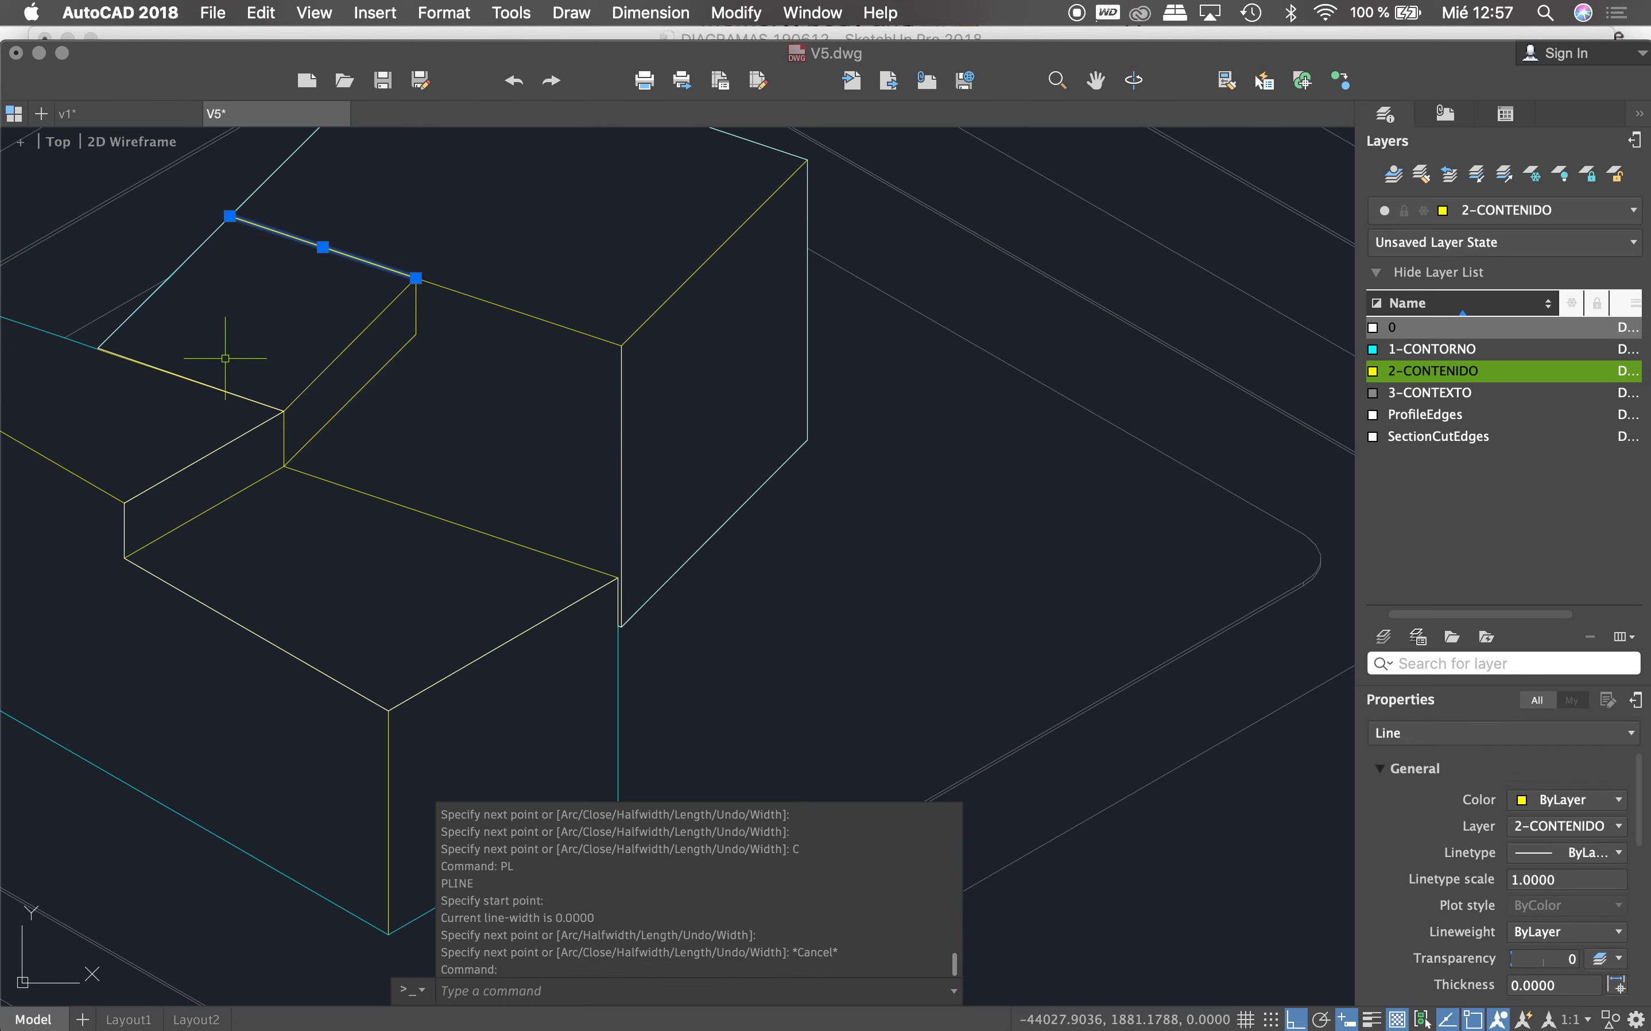
key("e")
key("Return")
scroll(334, 266, "down", 3)
scroll(408, 300, "down", 3)
scroll(450, 293, "up", 2)
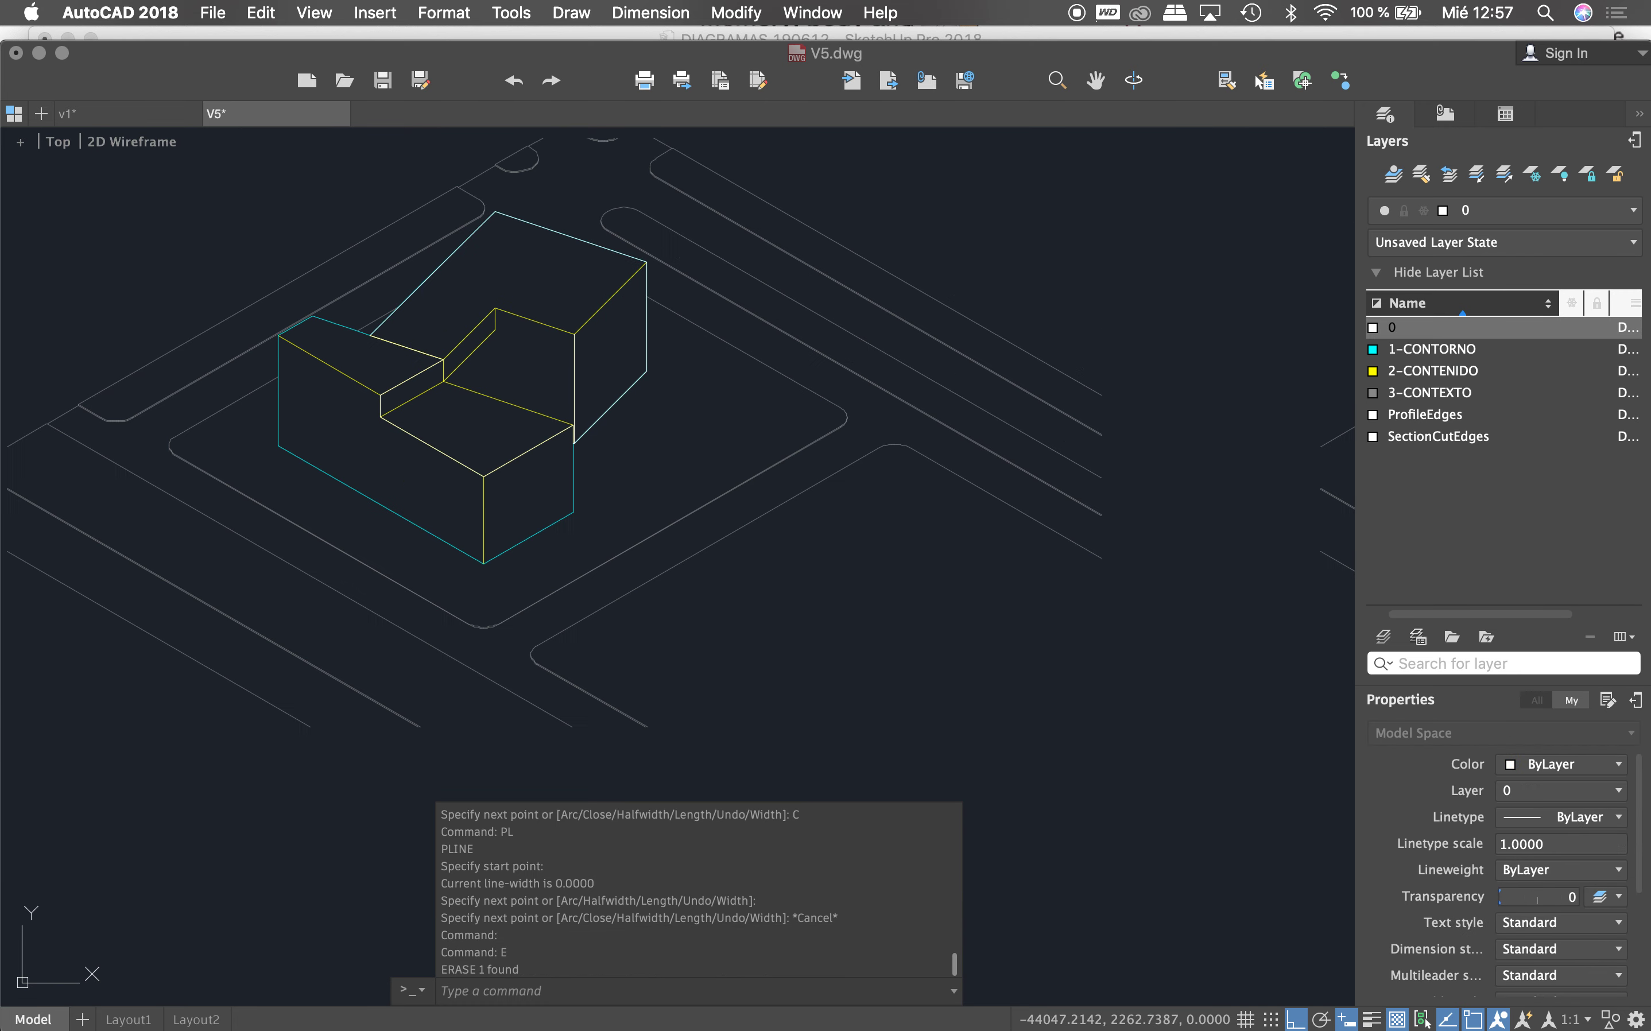
Step: Send the traced outline polyline behind the other lines with draw order Back
scroll(424, 315, "up", 4)
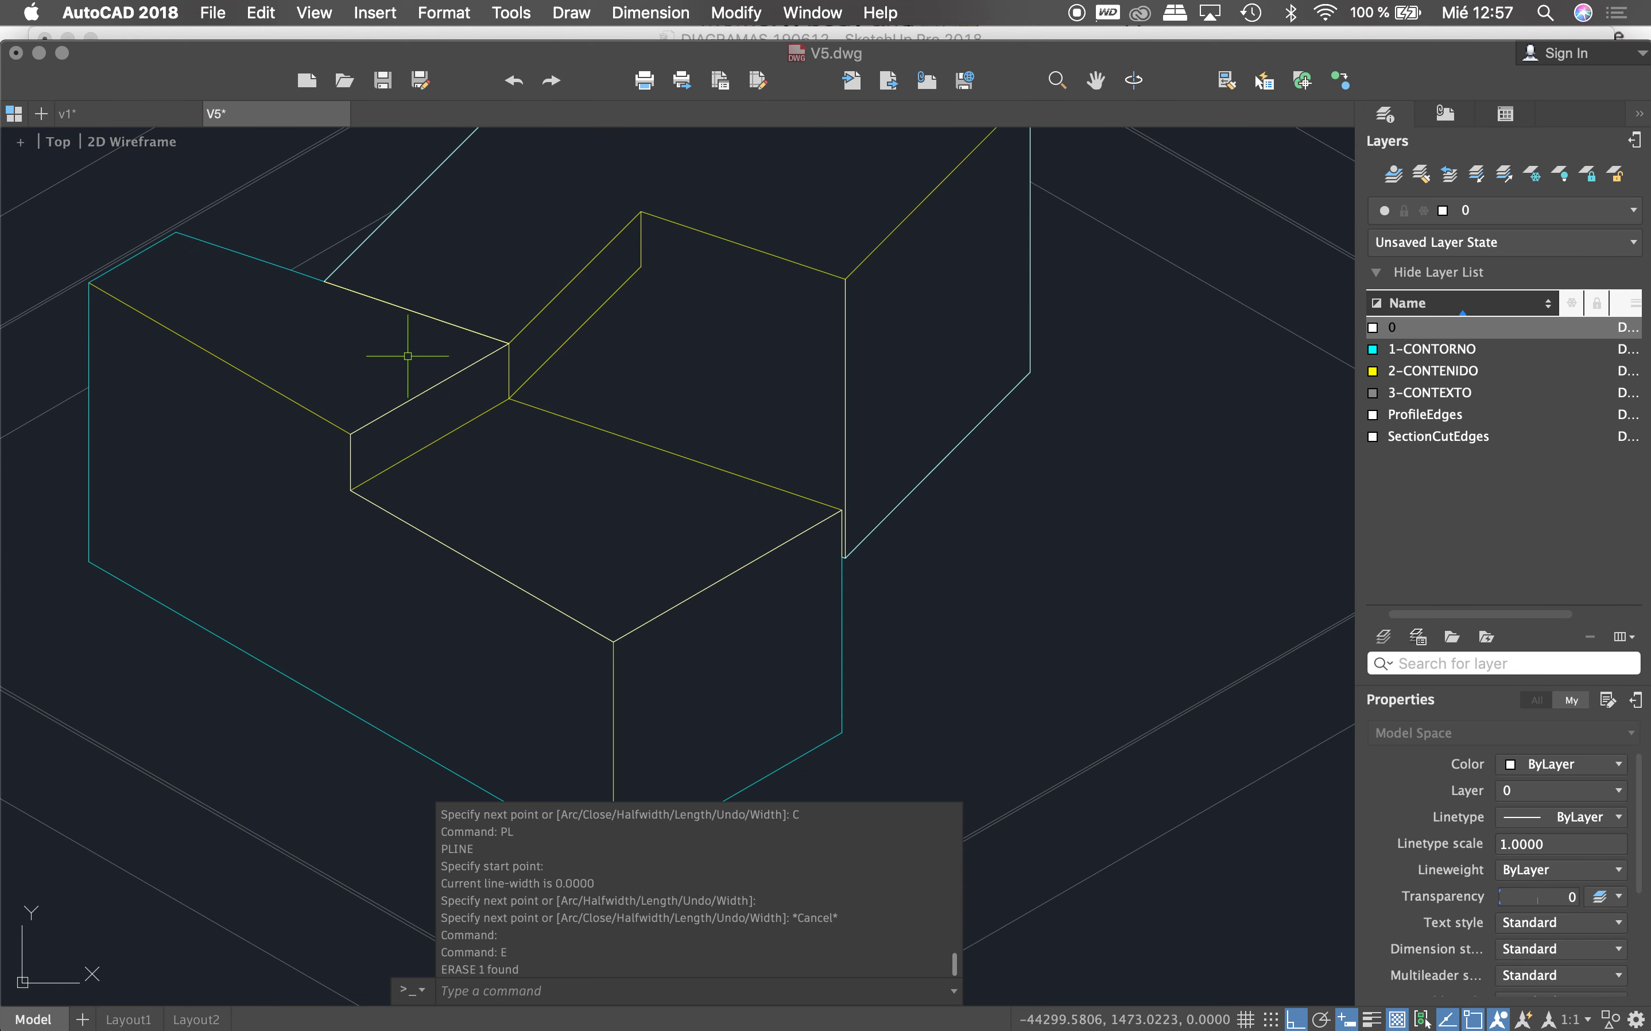
left_click(415, 315)
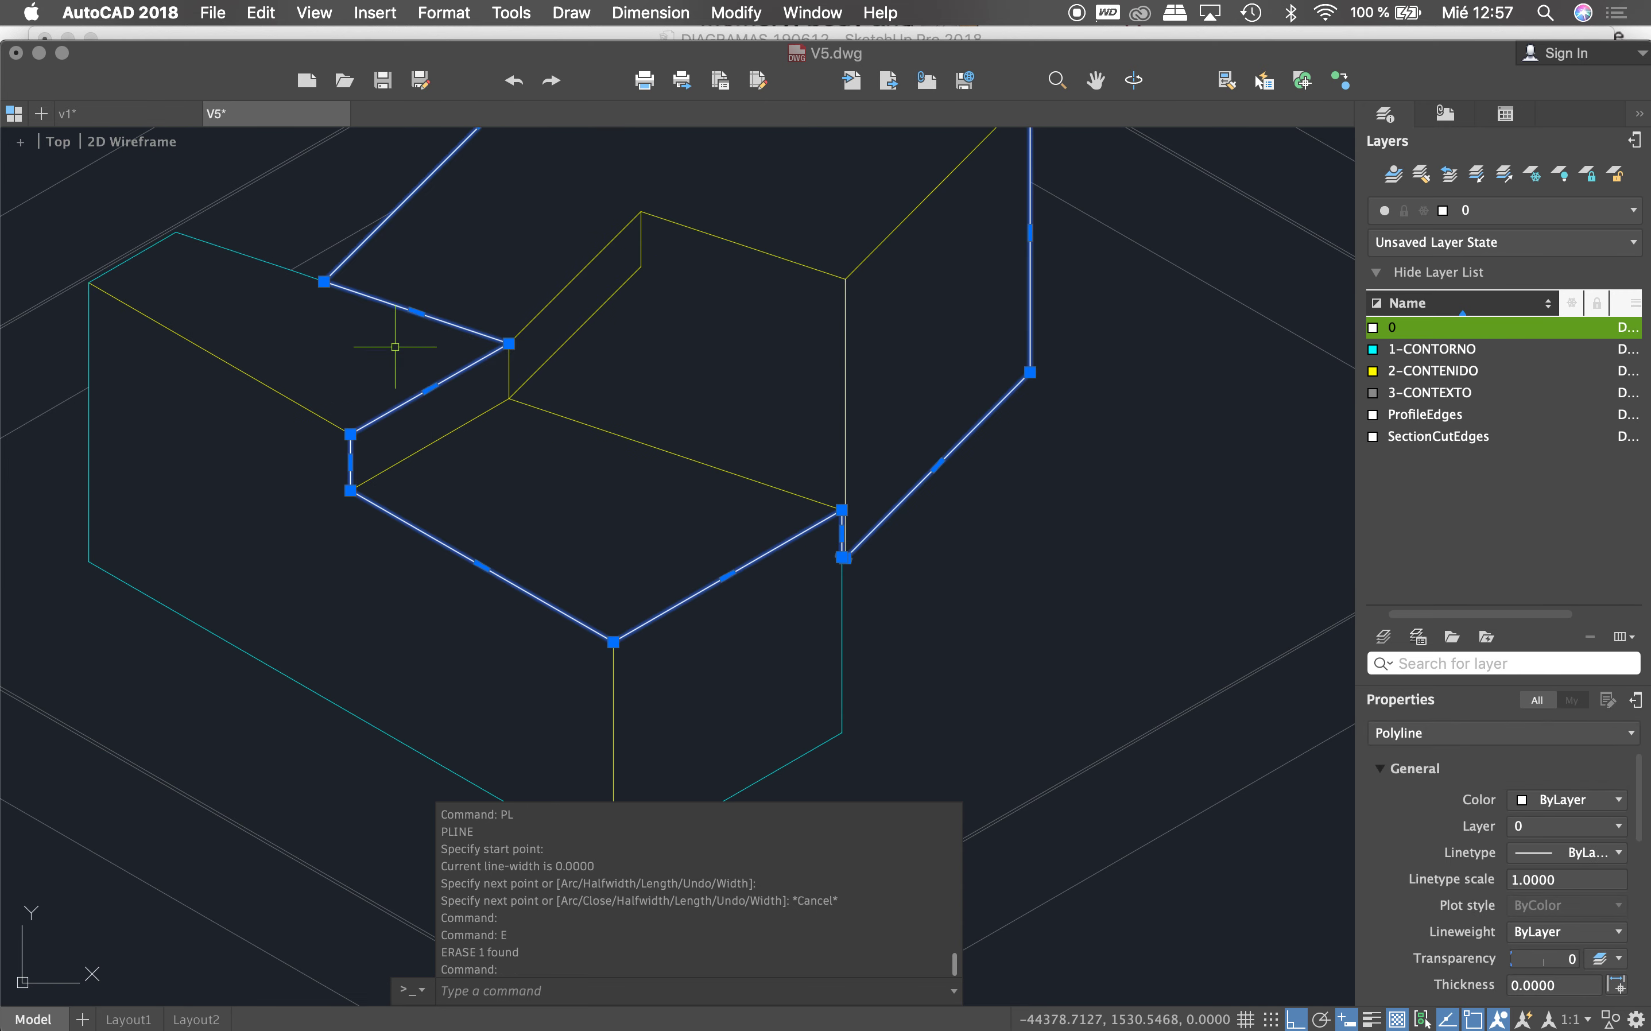
type("DR")
key("Return")
type("B")
key("Return")
Step: Erase the two redundant yellow edge lines of the block
left_click(402, 308)
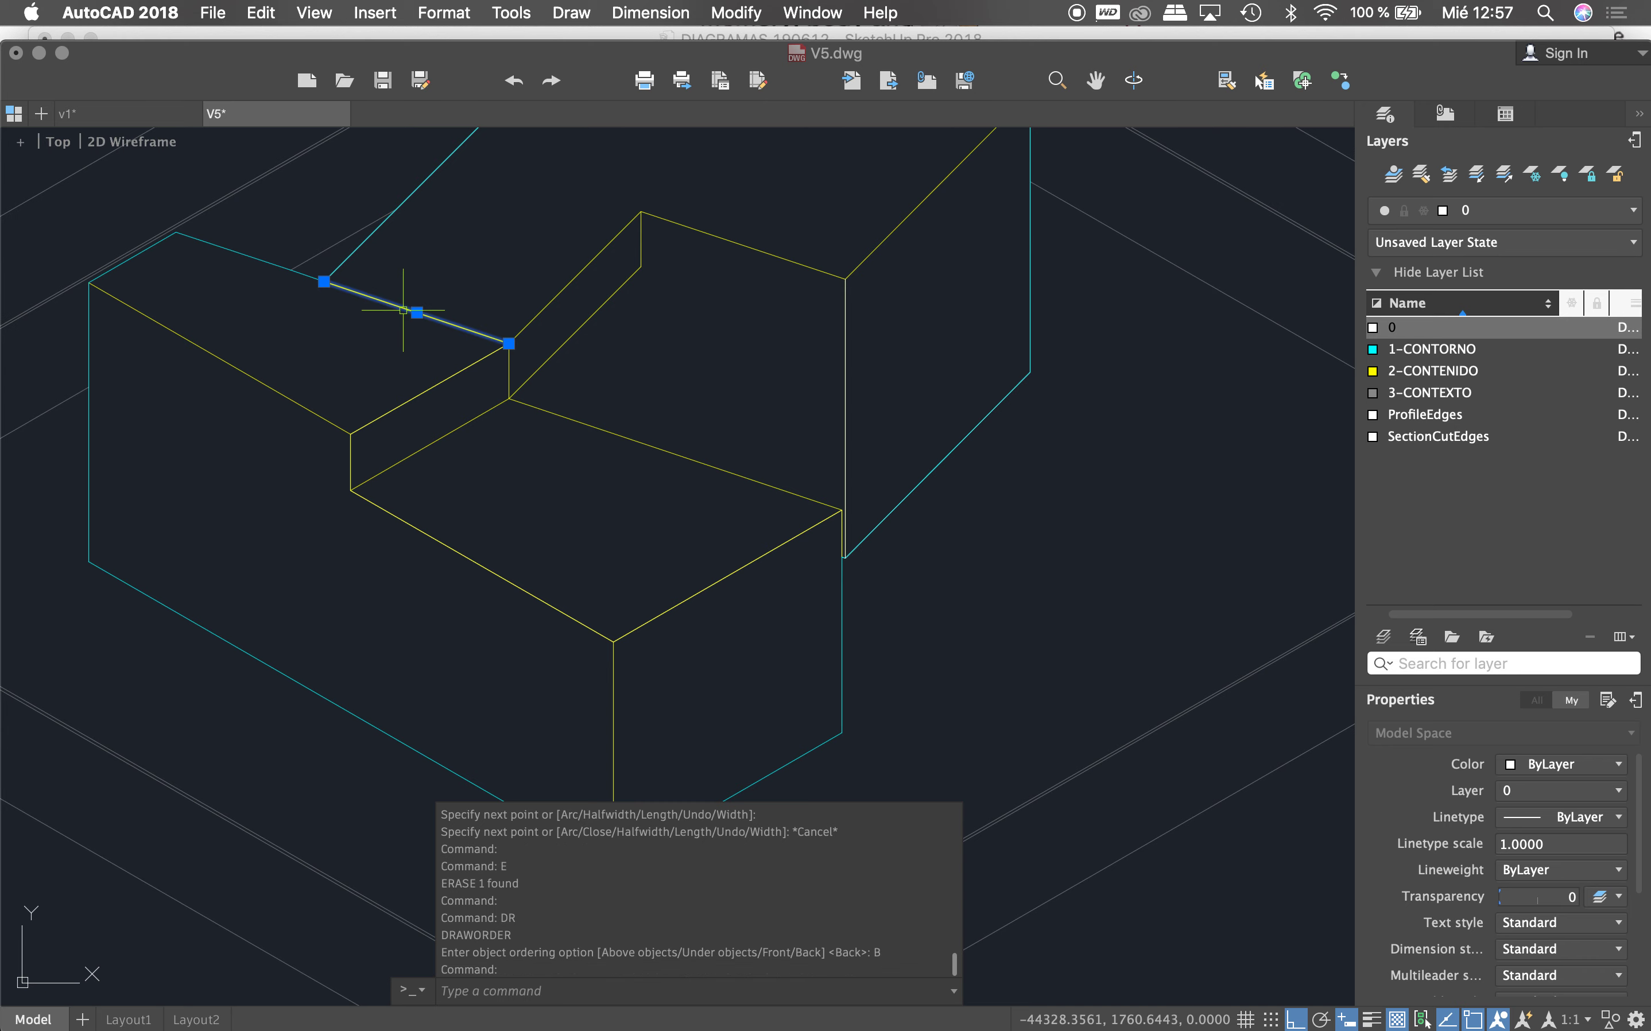
type("E")
key("Return")
scroll(393, 353, "down", 4)
left_click(394, 368)
type("E")
key("Return")
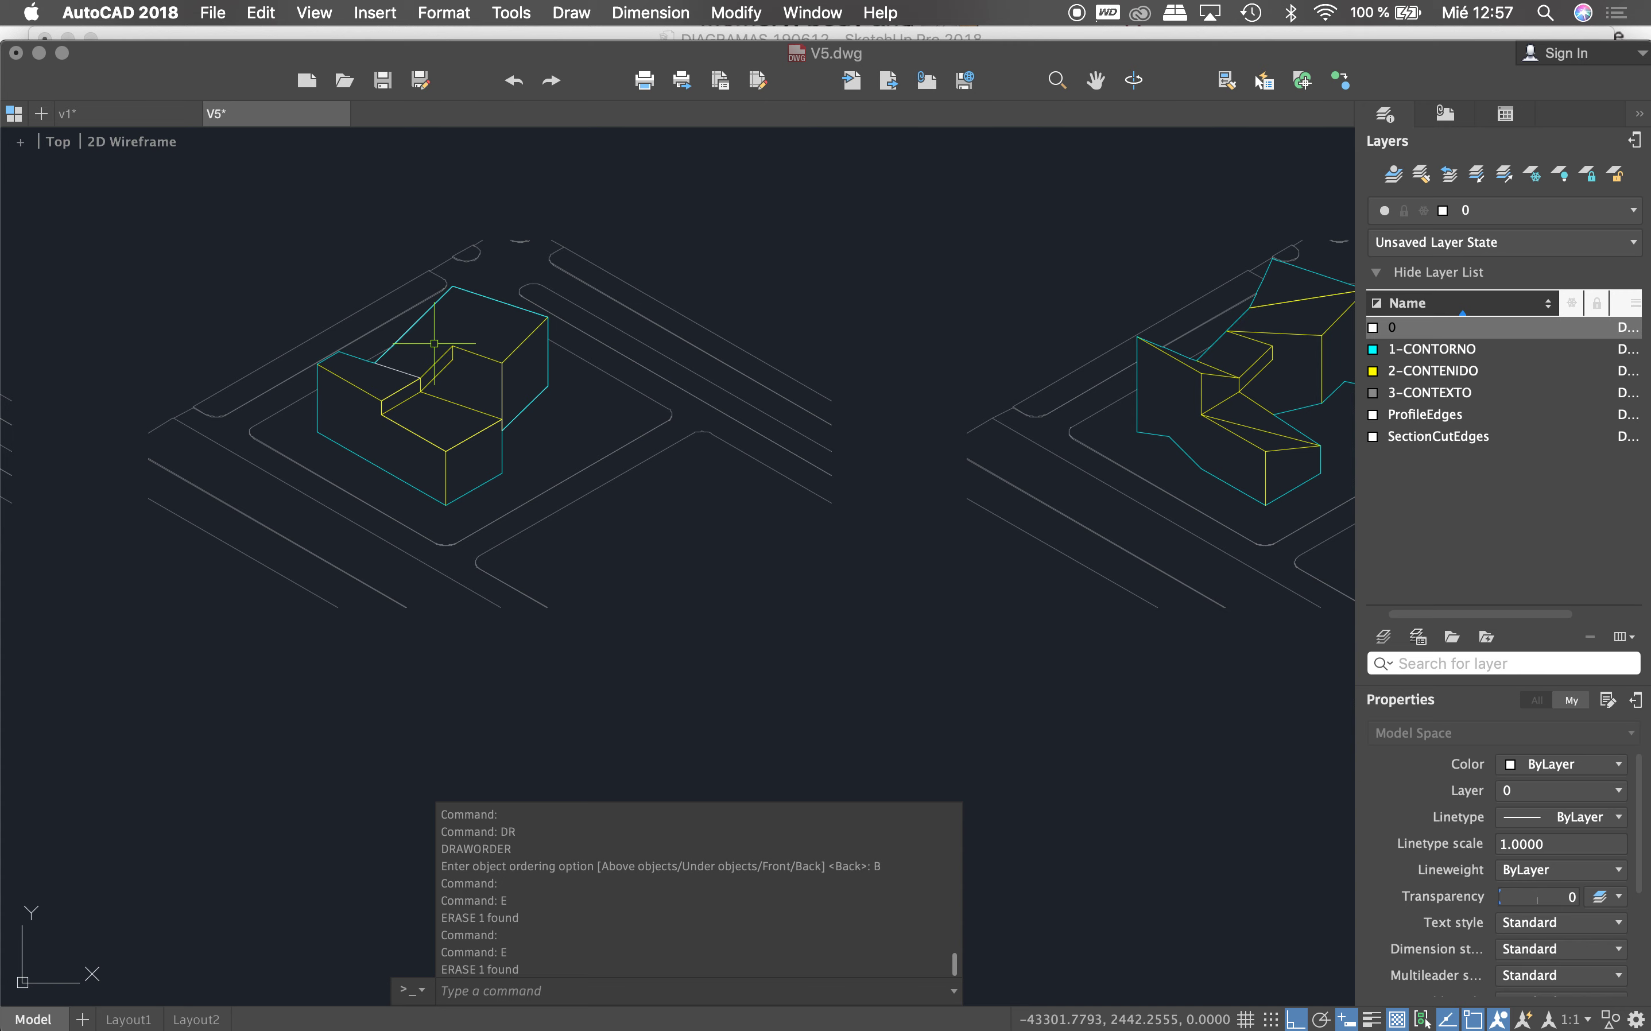
Step: Bring the cyan traced outline polyline to the Front of the draw order
scroll(409, 371, "up", 2)
scroll(417, 368, "up", 3)
scroll(380, 368, "down", 2)
scroll(471, 396, "down", 2)
scroll(471, 397, "up", 3)
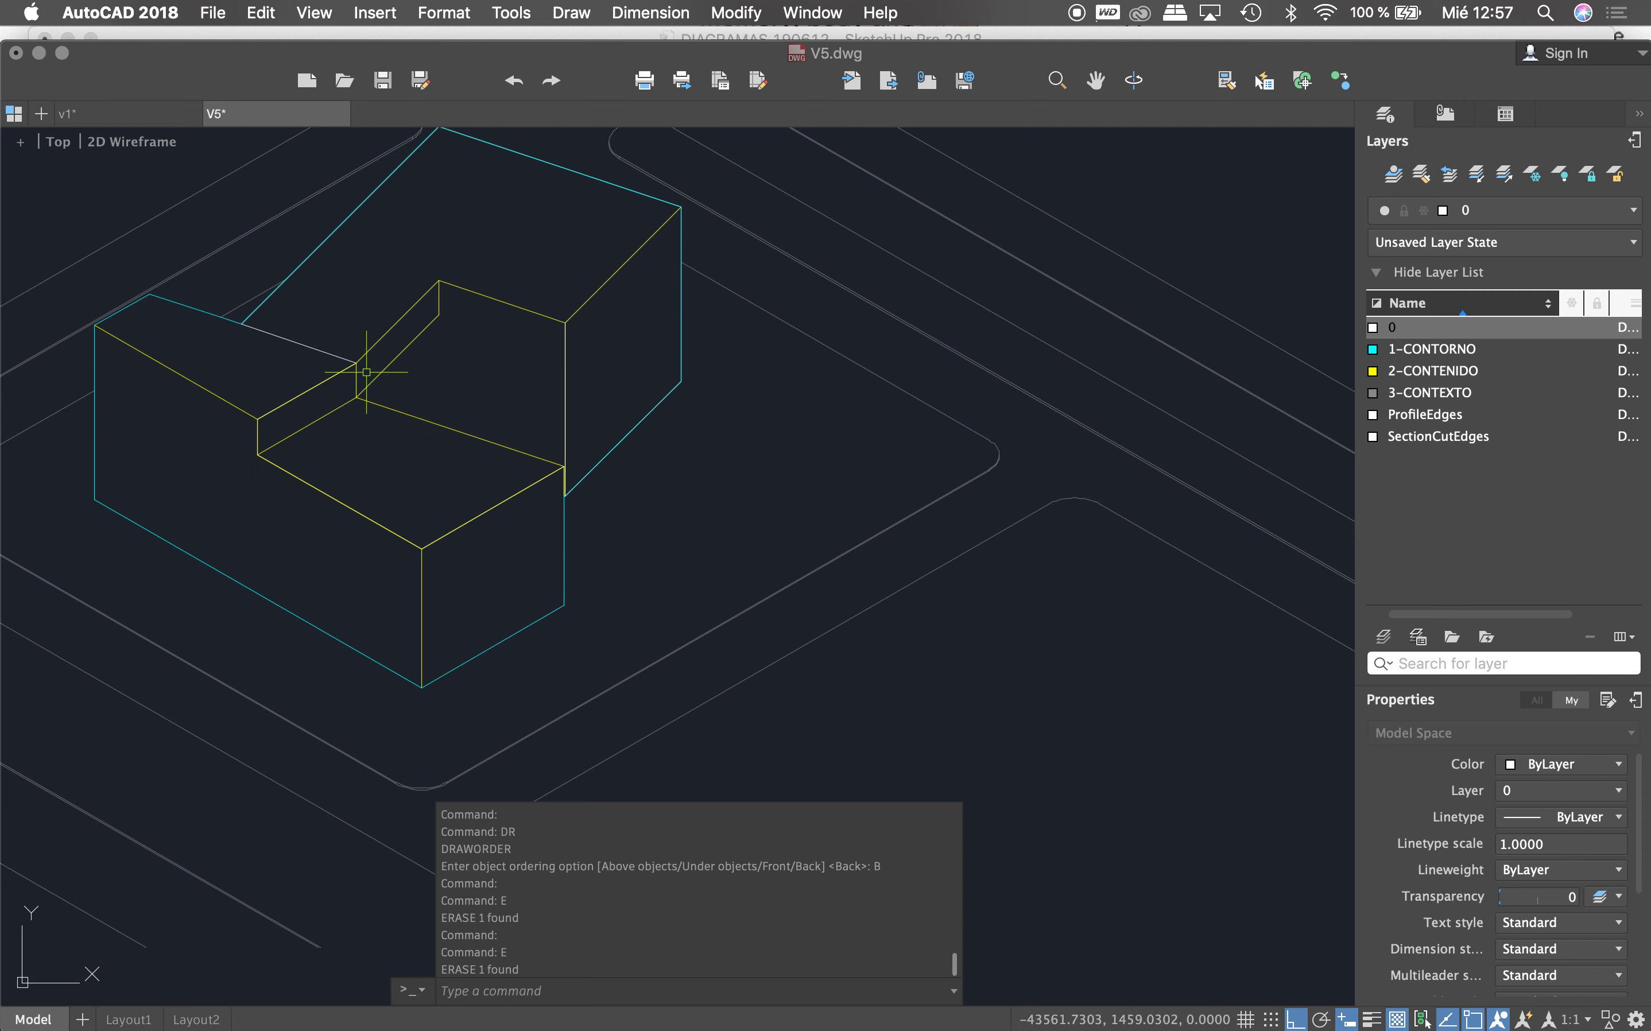
left_click(564, 363)
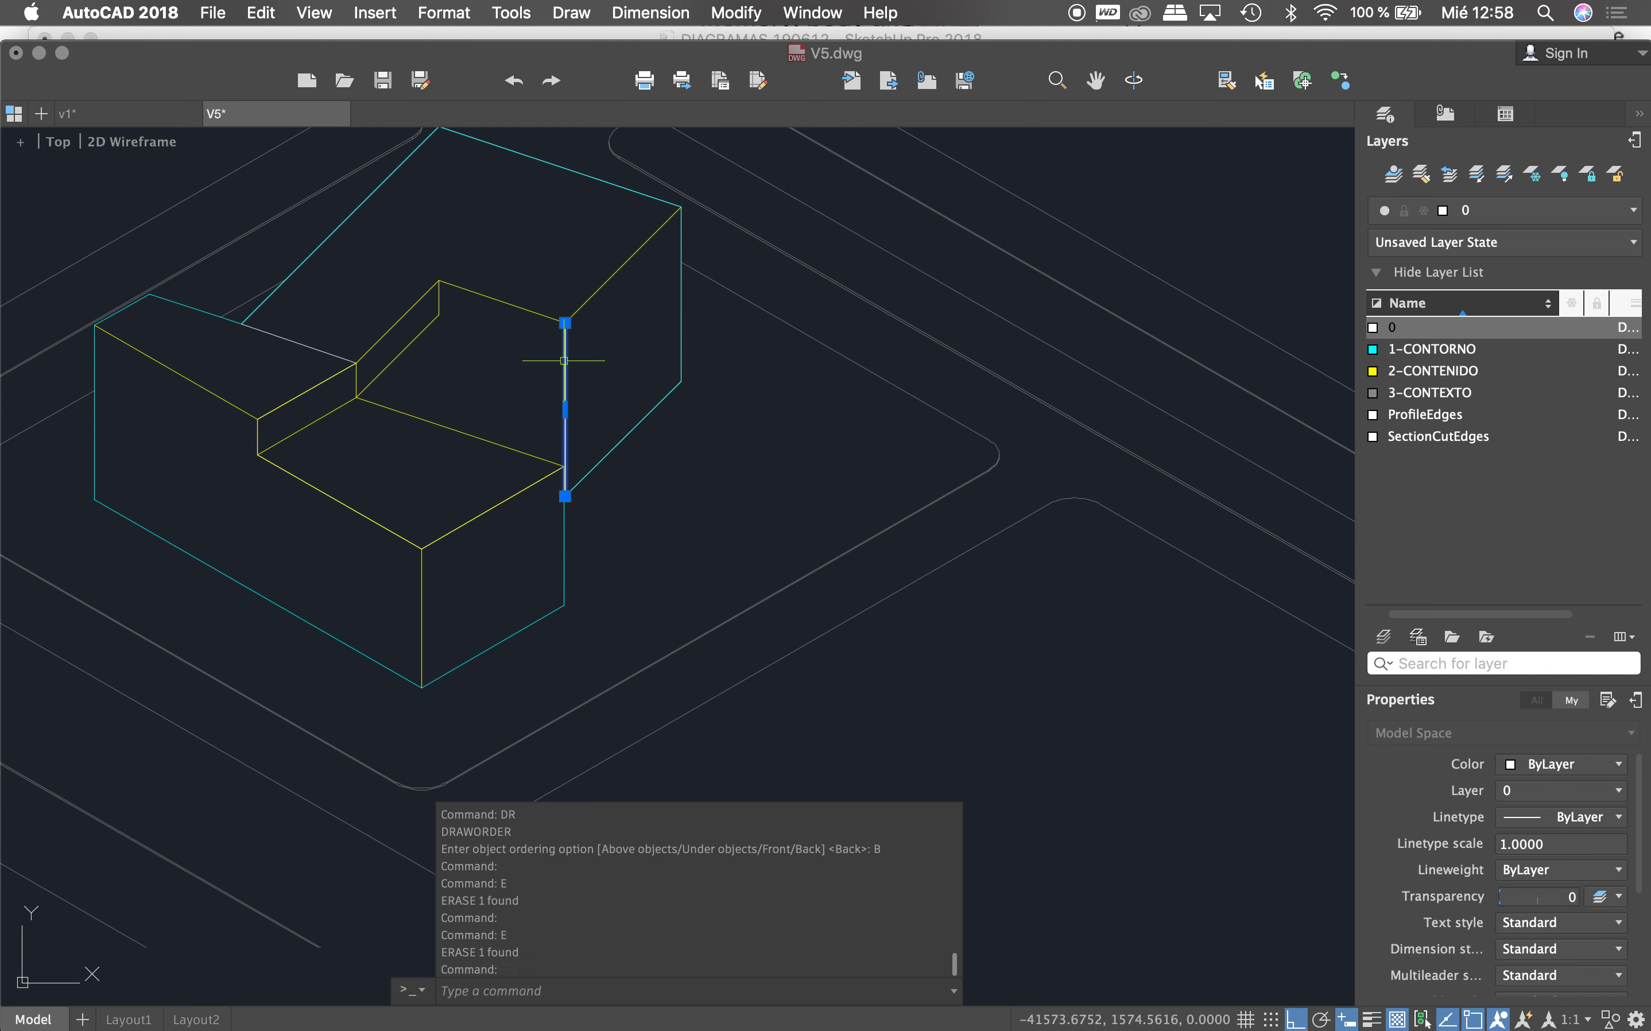
key("Escape")
left_click(335, 346)
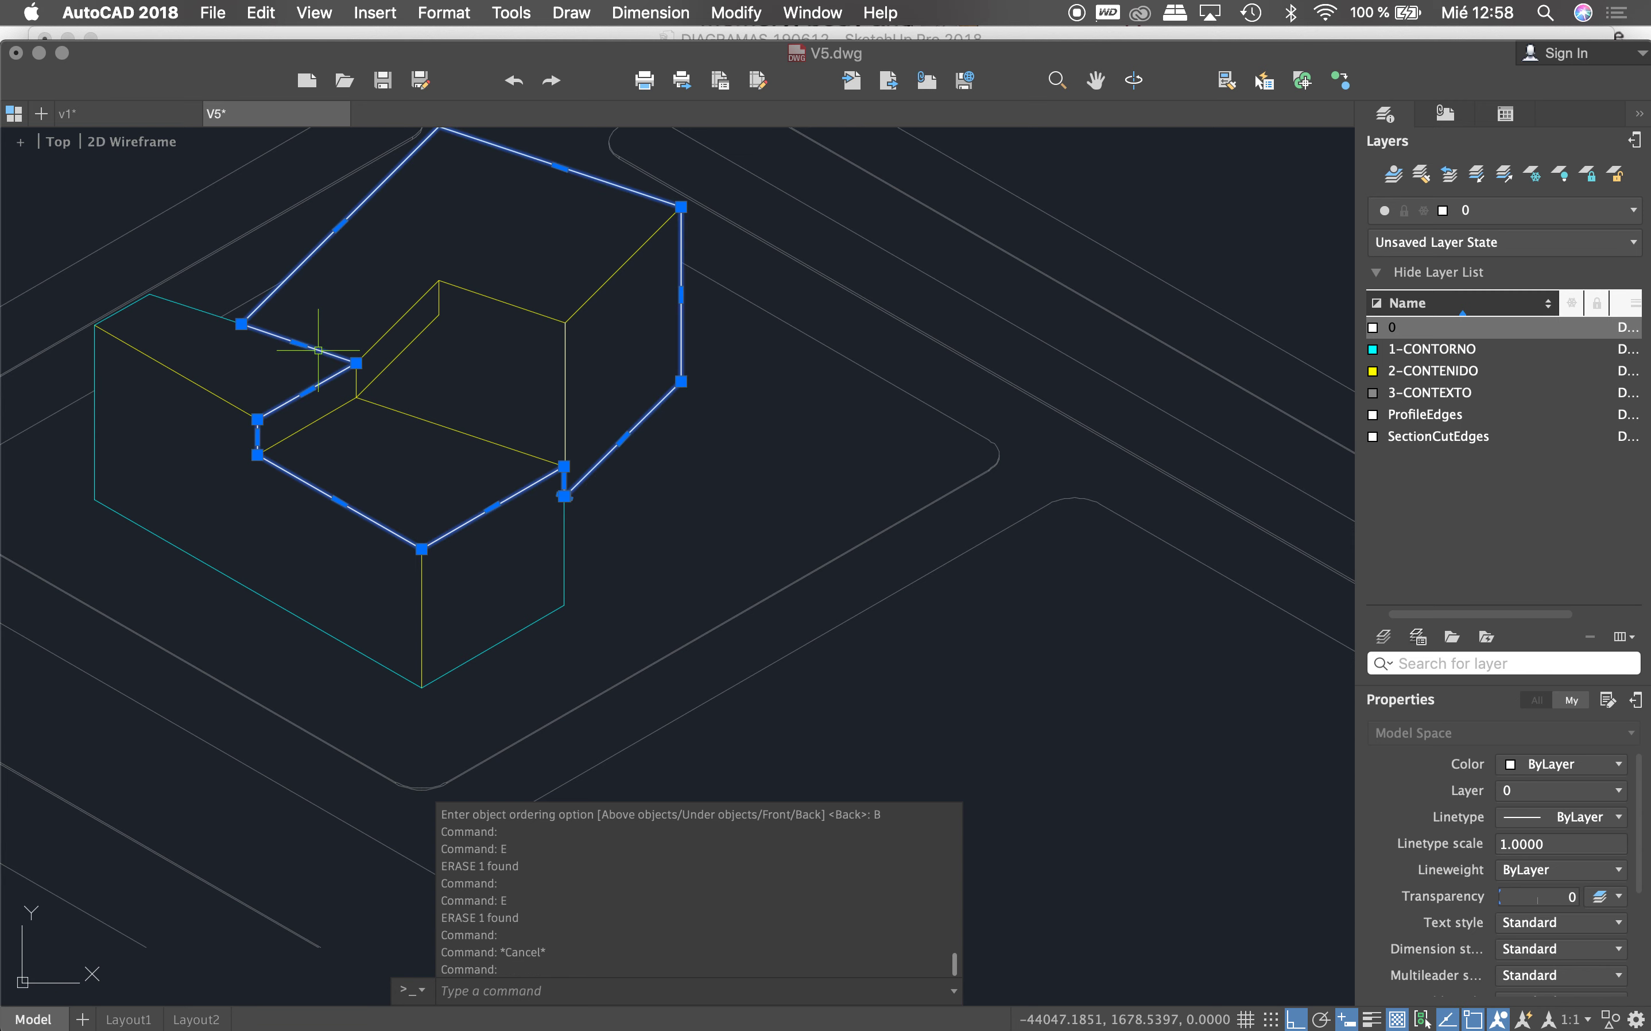
type("DR")
key("Return")
type("F")
key("Return")
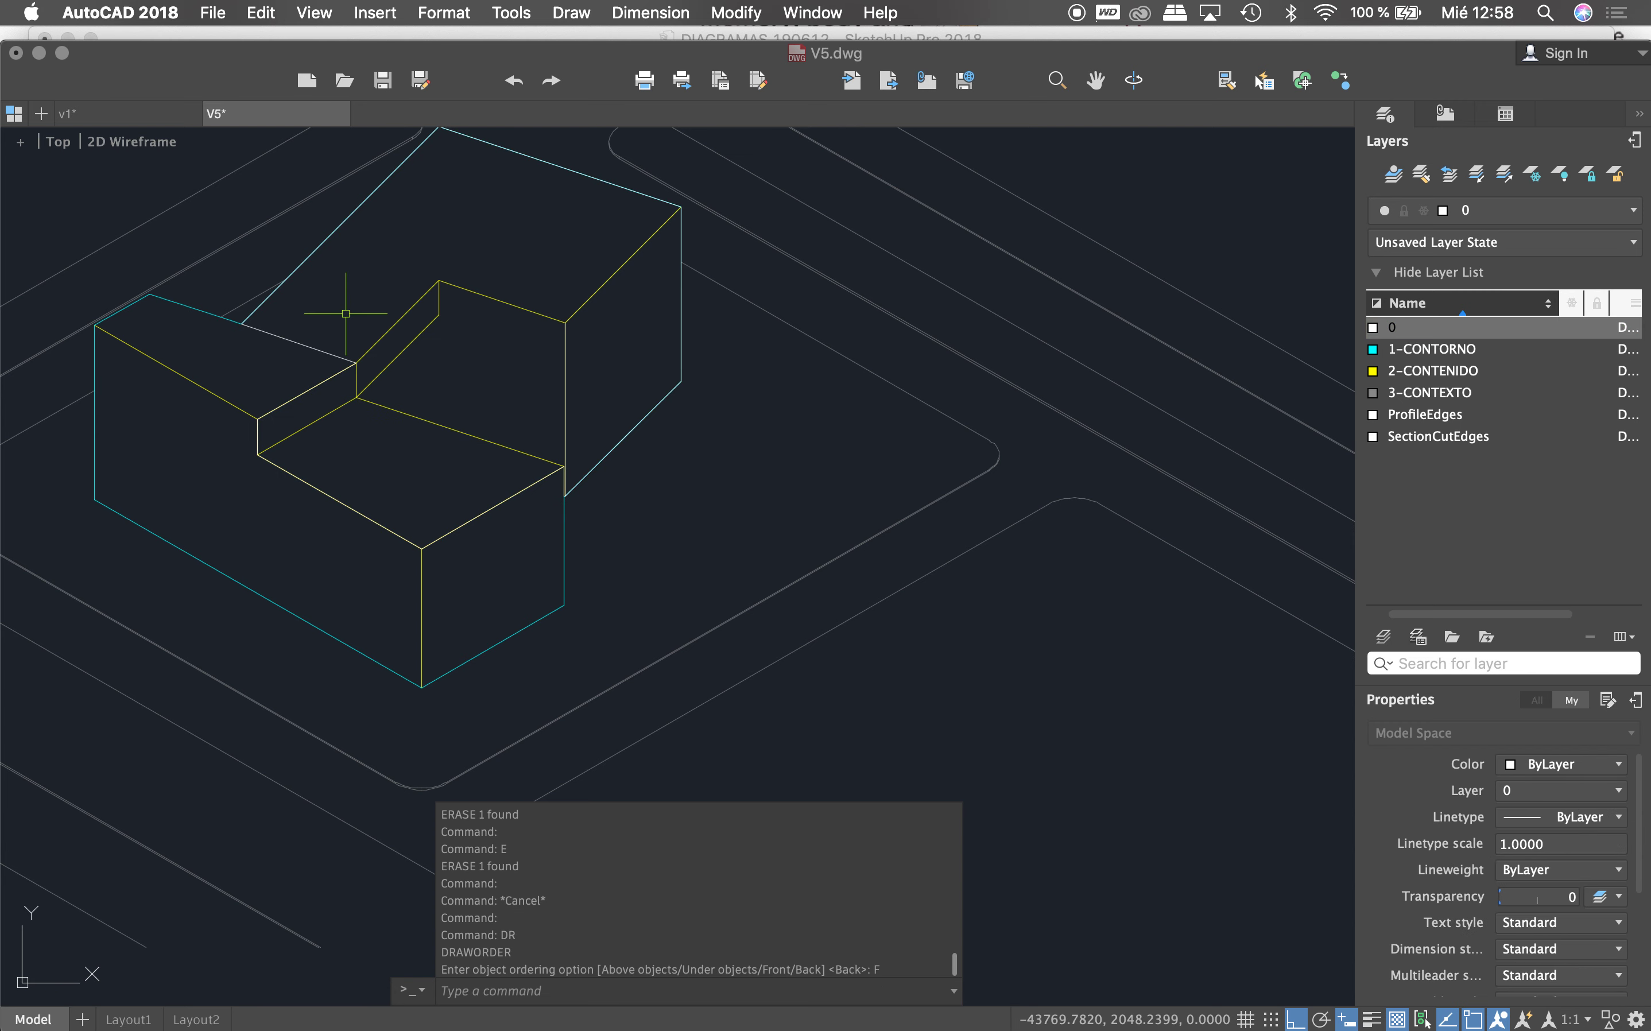
Step: Trace the upper block's top corner edge and an adjacent edge as two polylines with PL
type("PL")
key("Return")
left_click(681, 206)
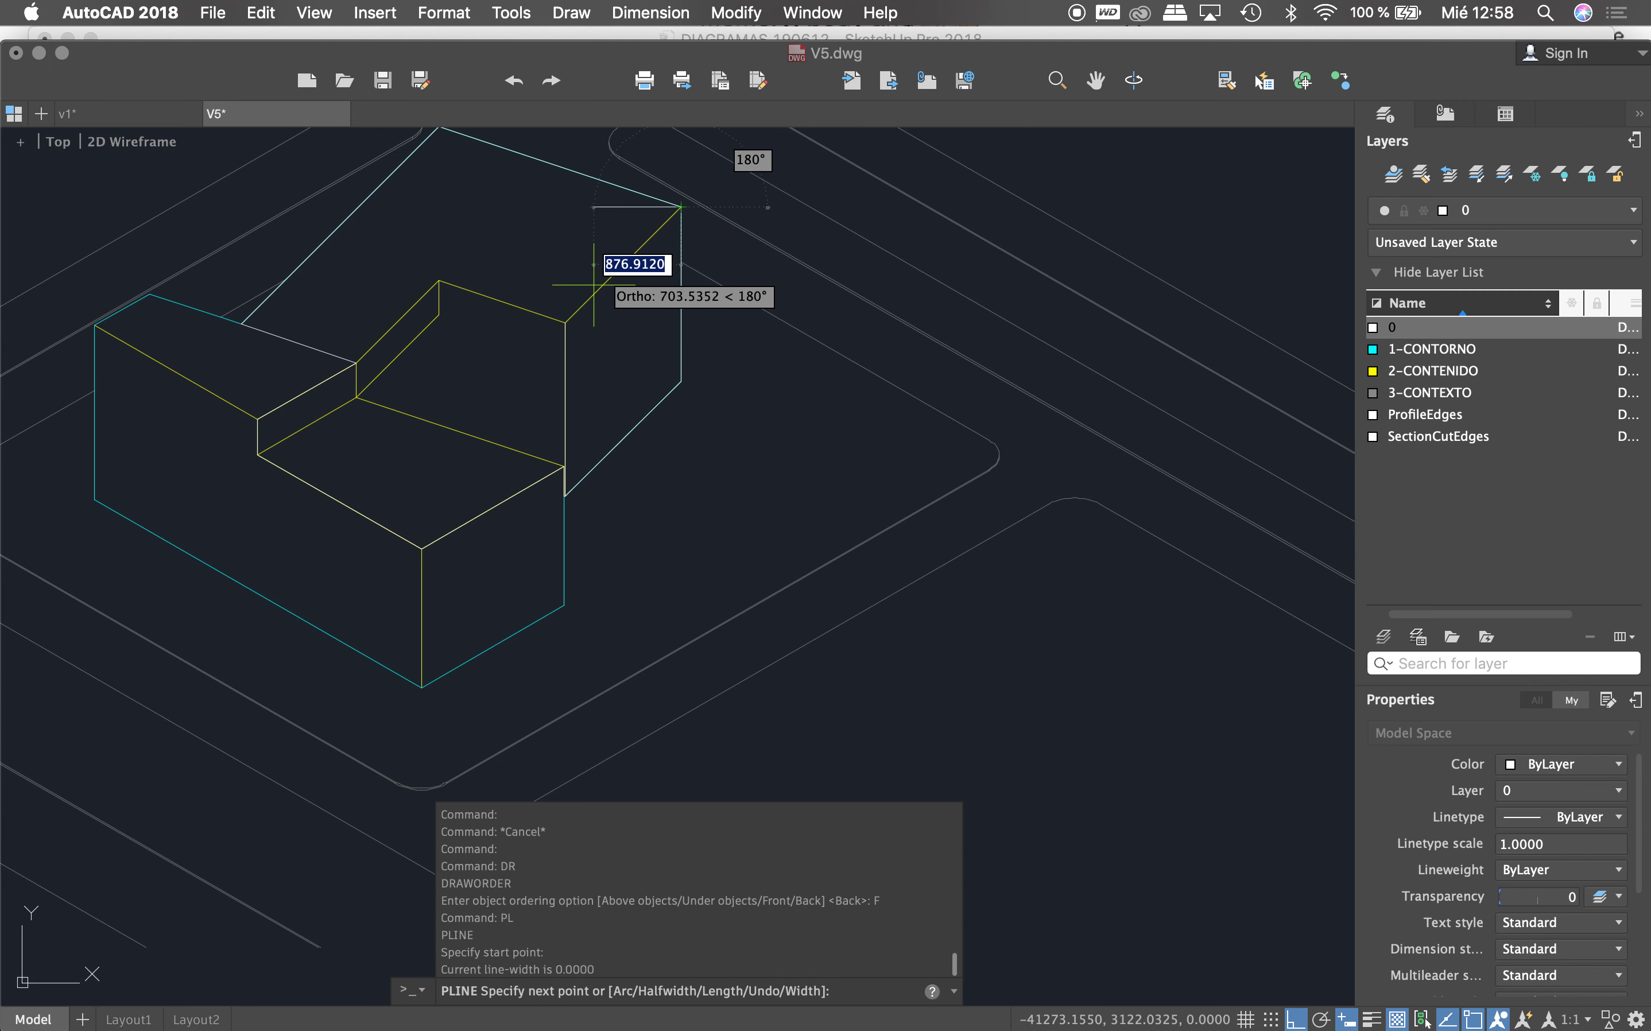
left_click(440, 280)
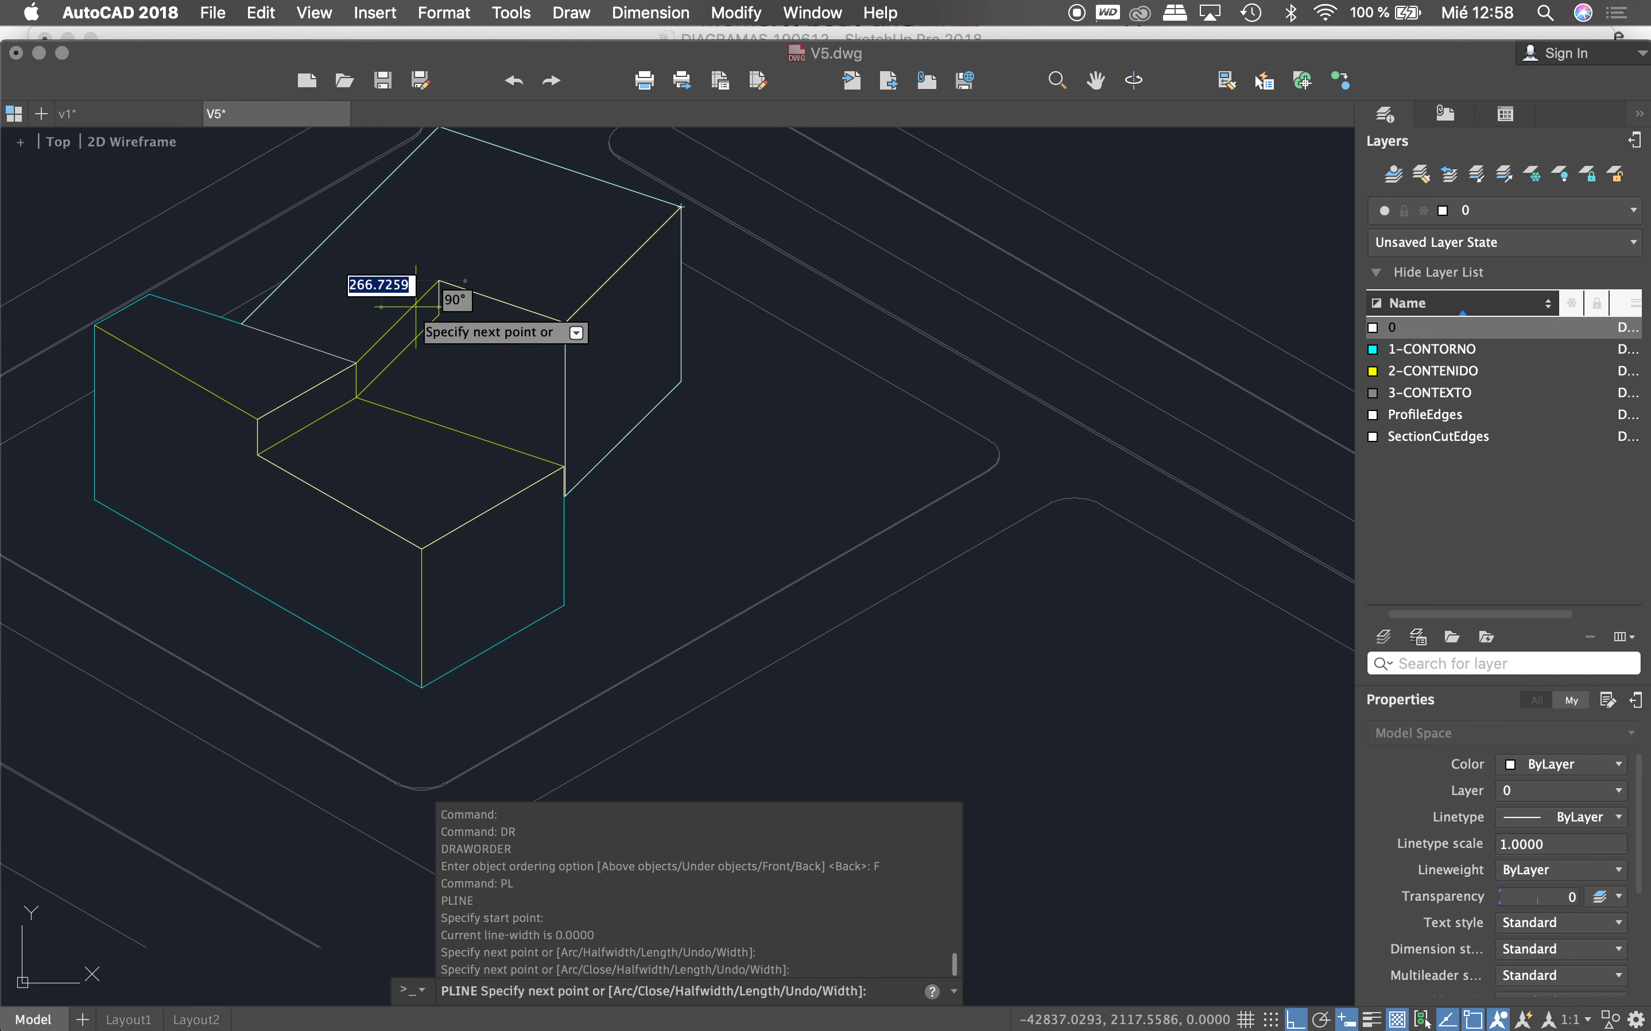
left_click(356, 362)
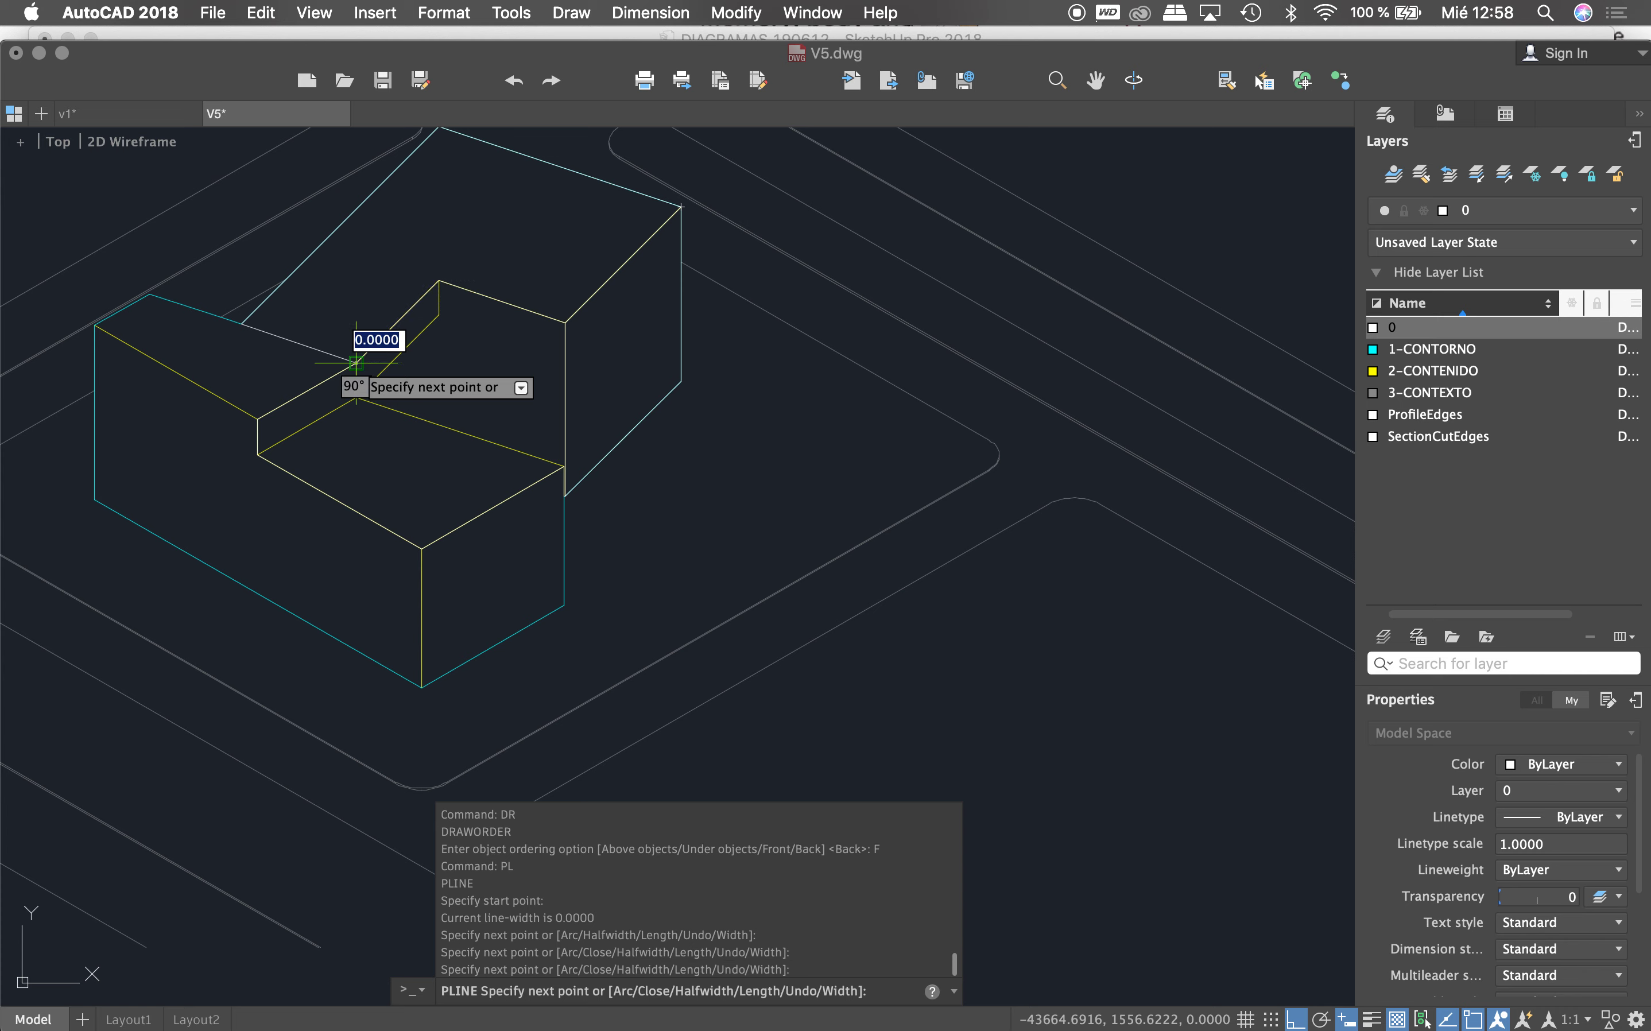
key("Return")
key("Return")
left_click(257, 454)
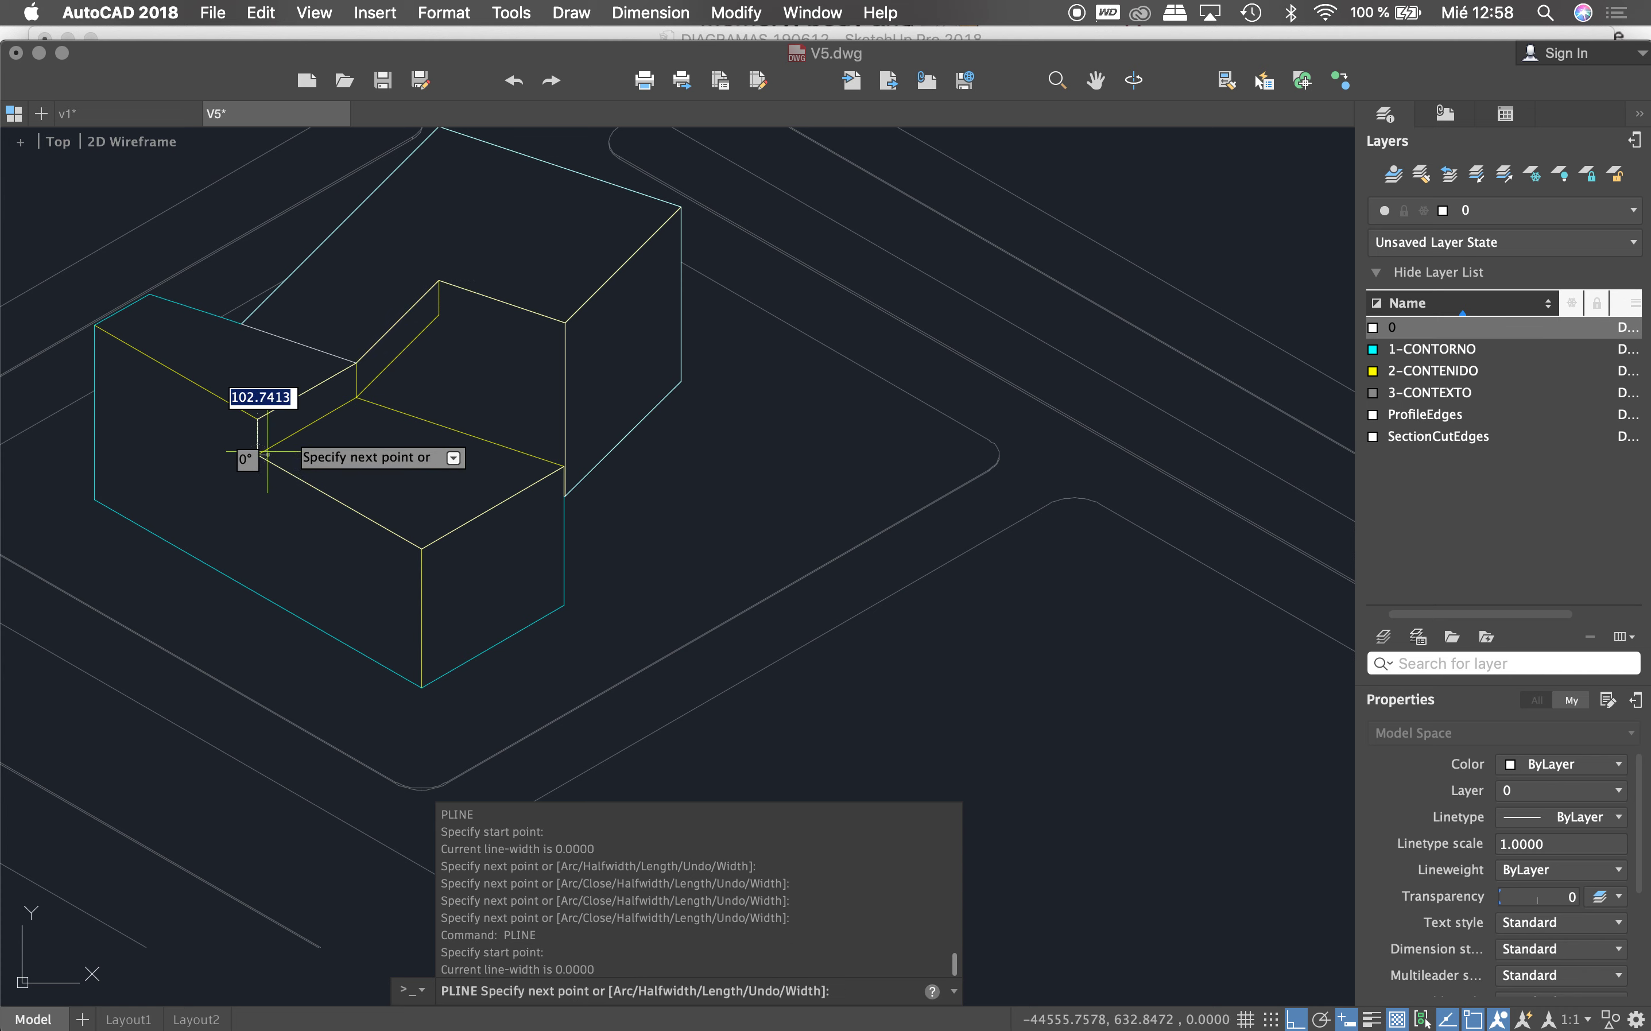
left_click(439, 315)
left_click(439, 280)
key("Return")
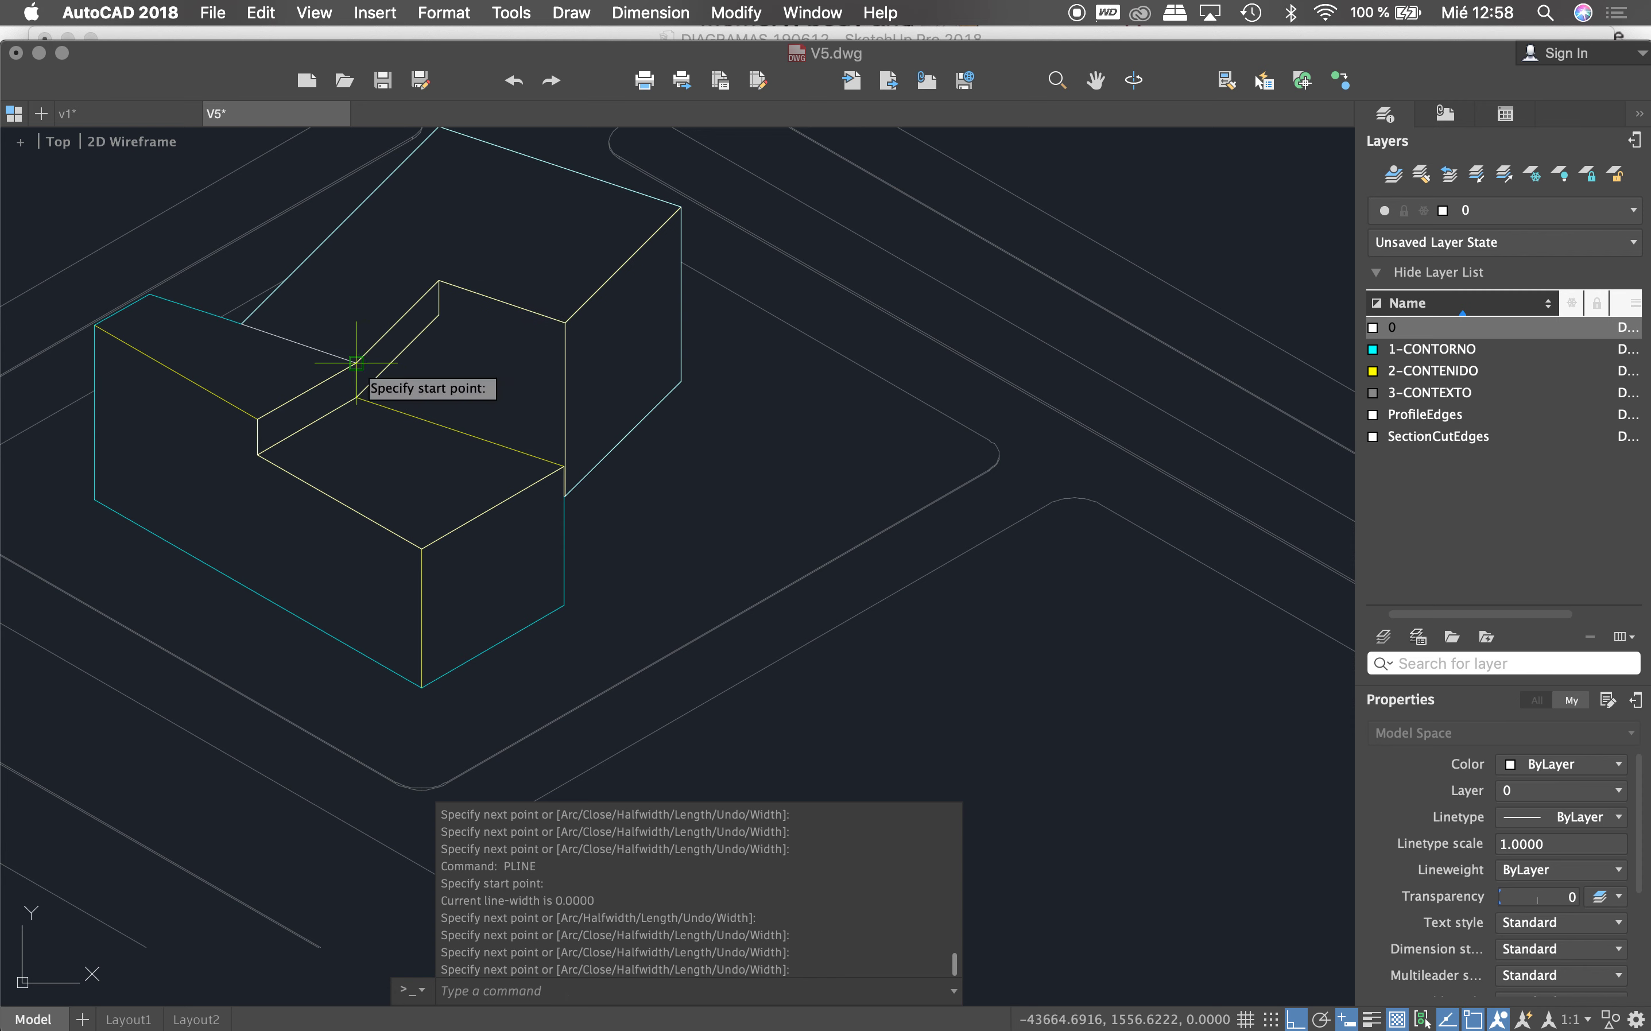
Step: Trace two more block edges as polylines, including the front vertical edge to its base
key("Return")
left_click(356, 362)
left_click(564, 467)
key("Return")
key("Return")
left_click(423, 548)
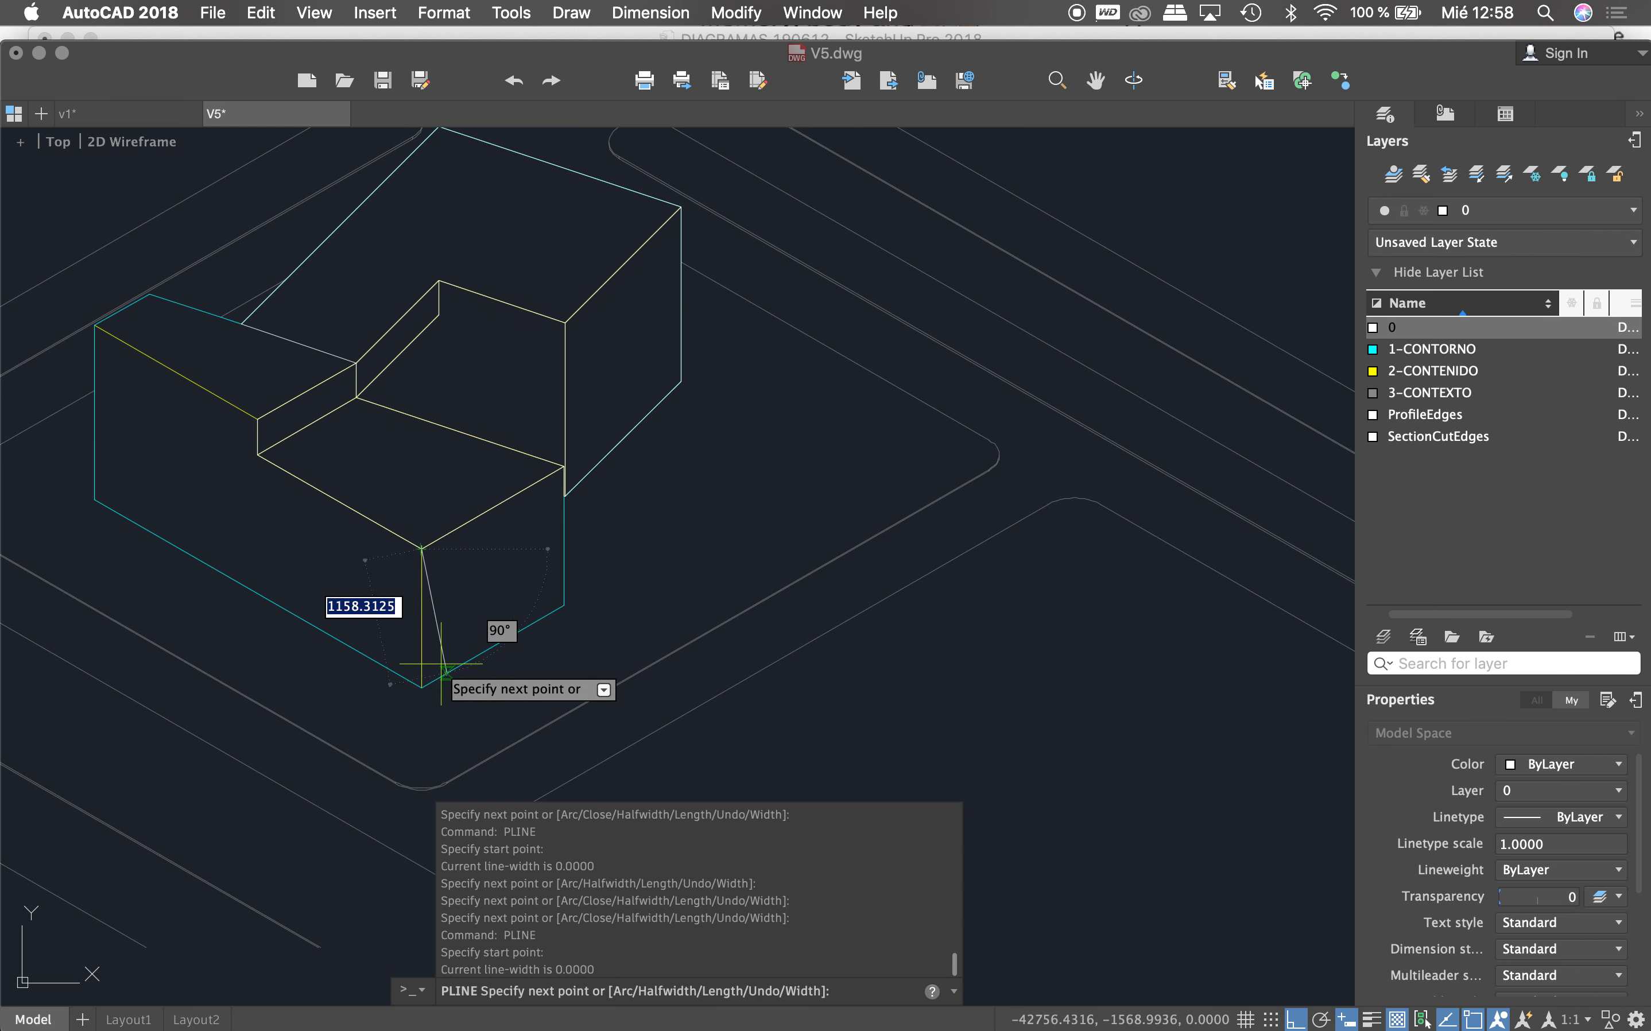
left_click(422, 687)
key("Return")
Step: Select the six traced polylines of the middle block
left_click(415, 586)
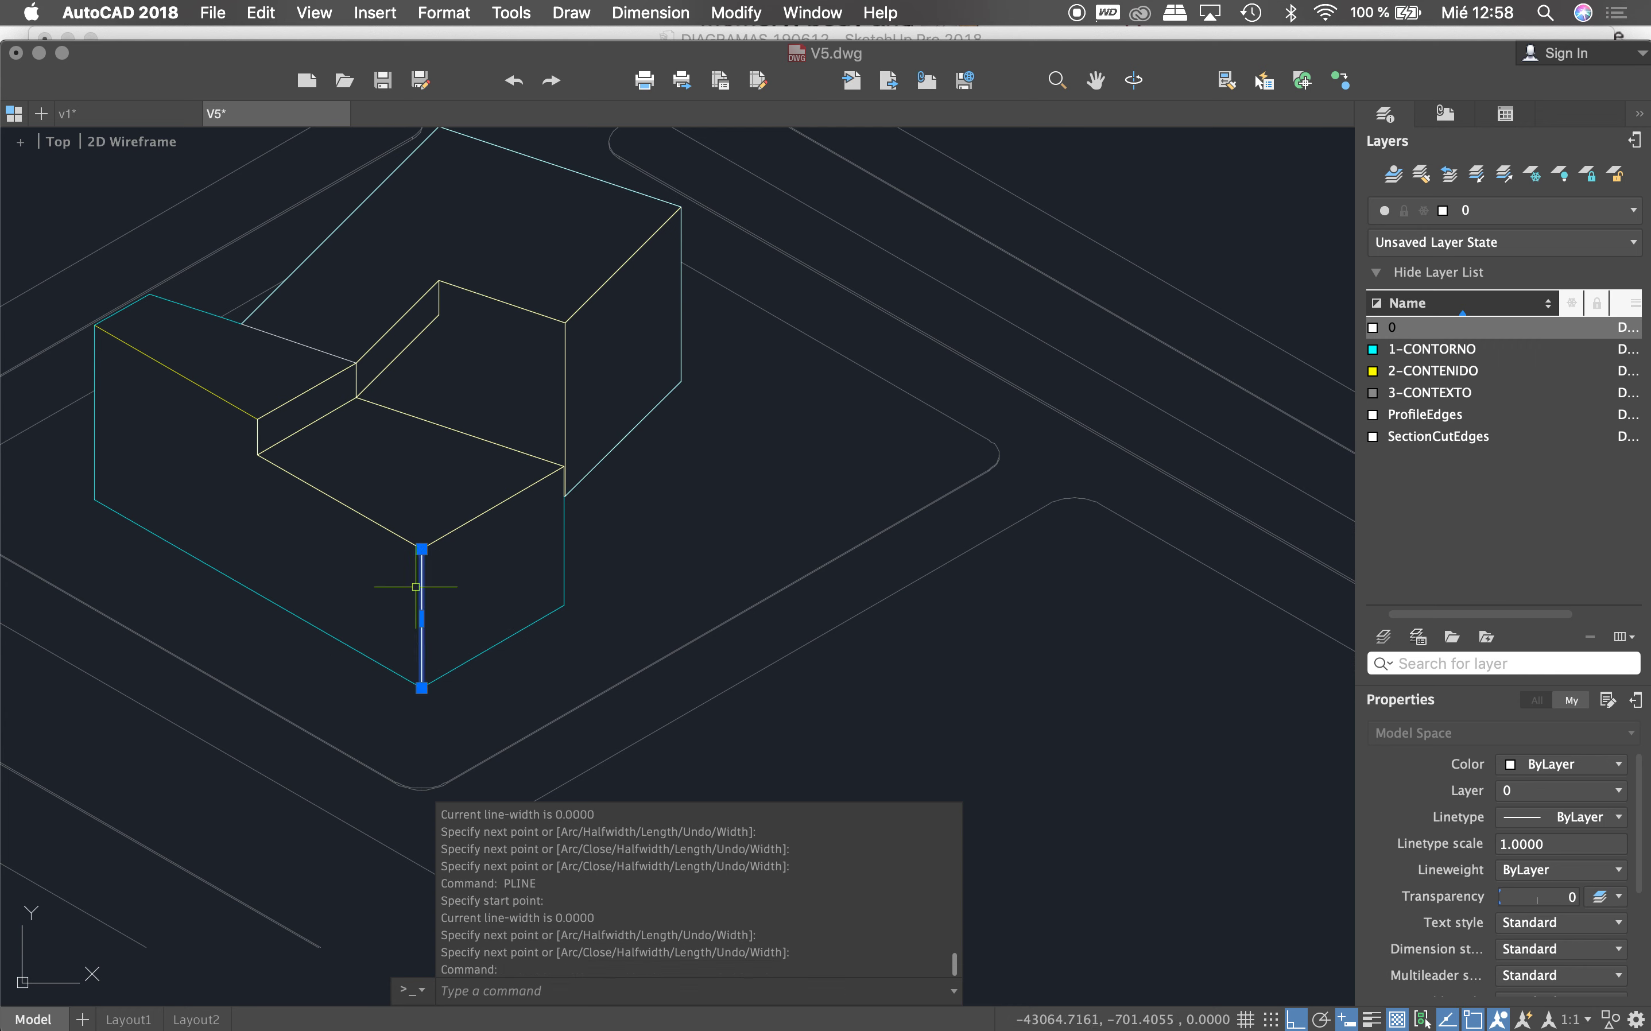
left_click(394, 525)
left_click(412, 412)
left_click(403, 319)
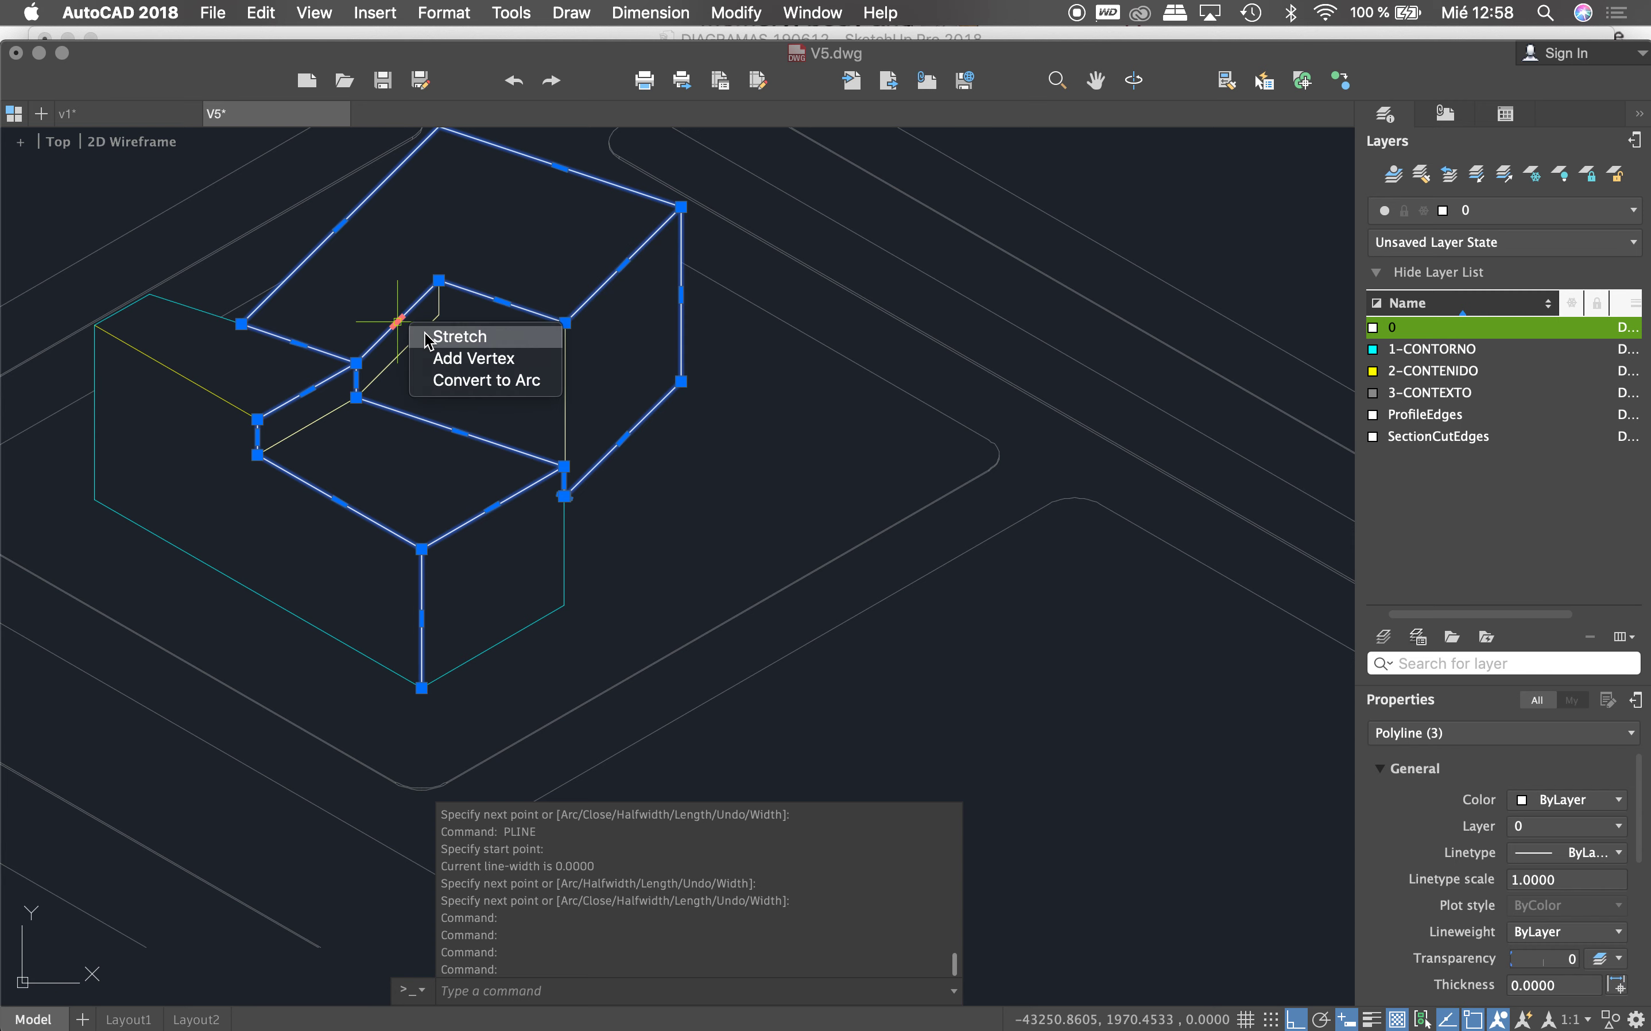
left_click(398, 355)
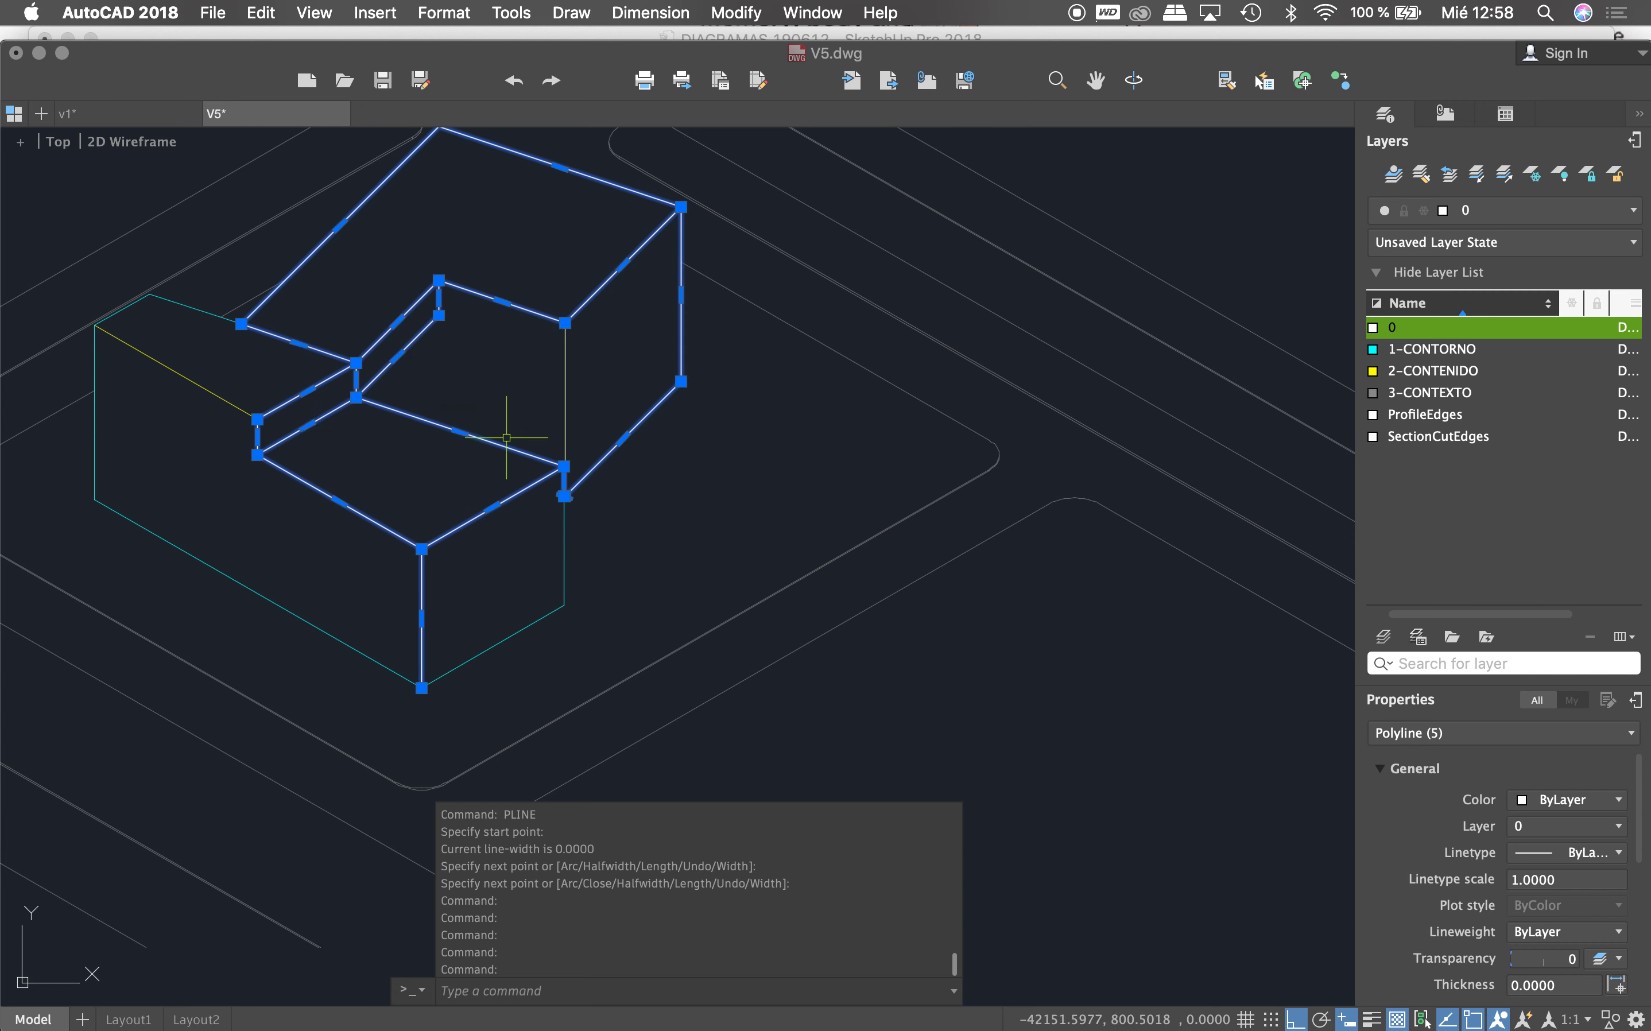
left_click(565, 368)
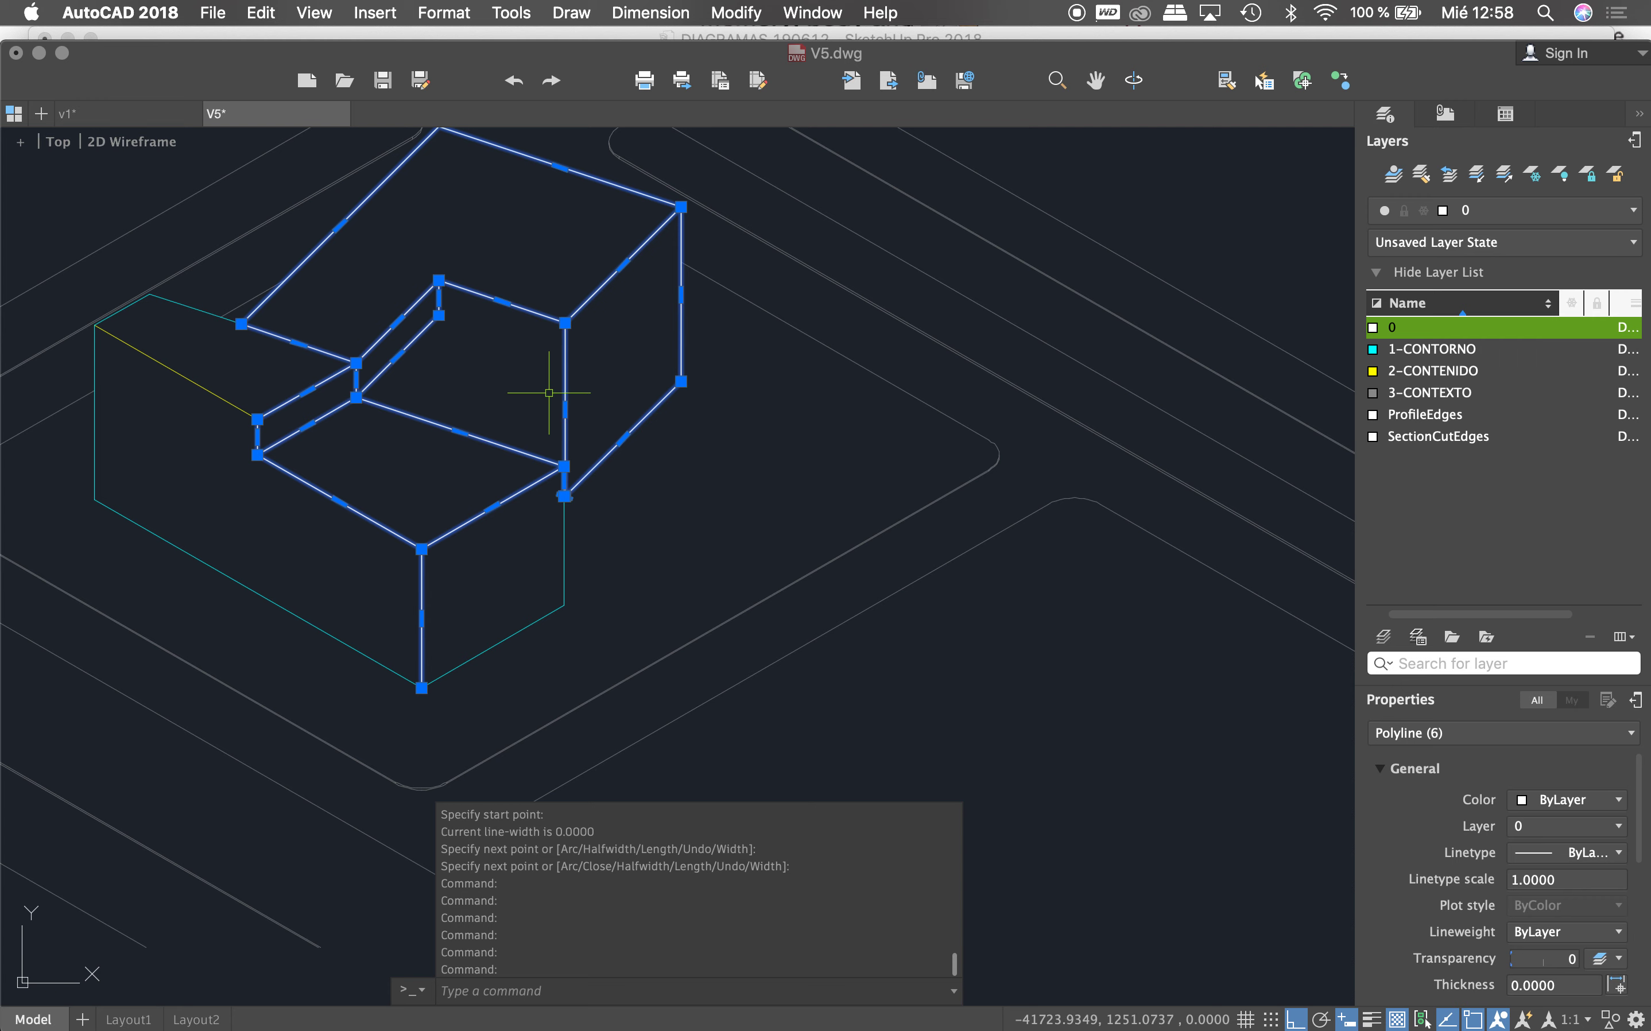
Step: Start moving the selected polylines from a base point, then cancel the move
scroll(697, 474, "down", 2)
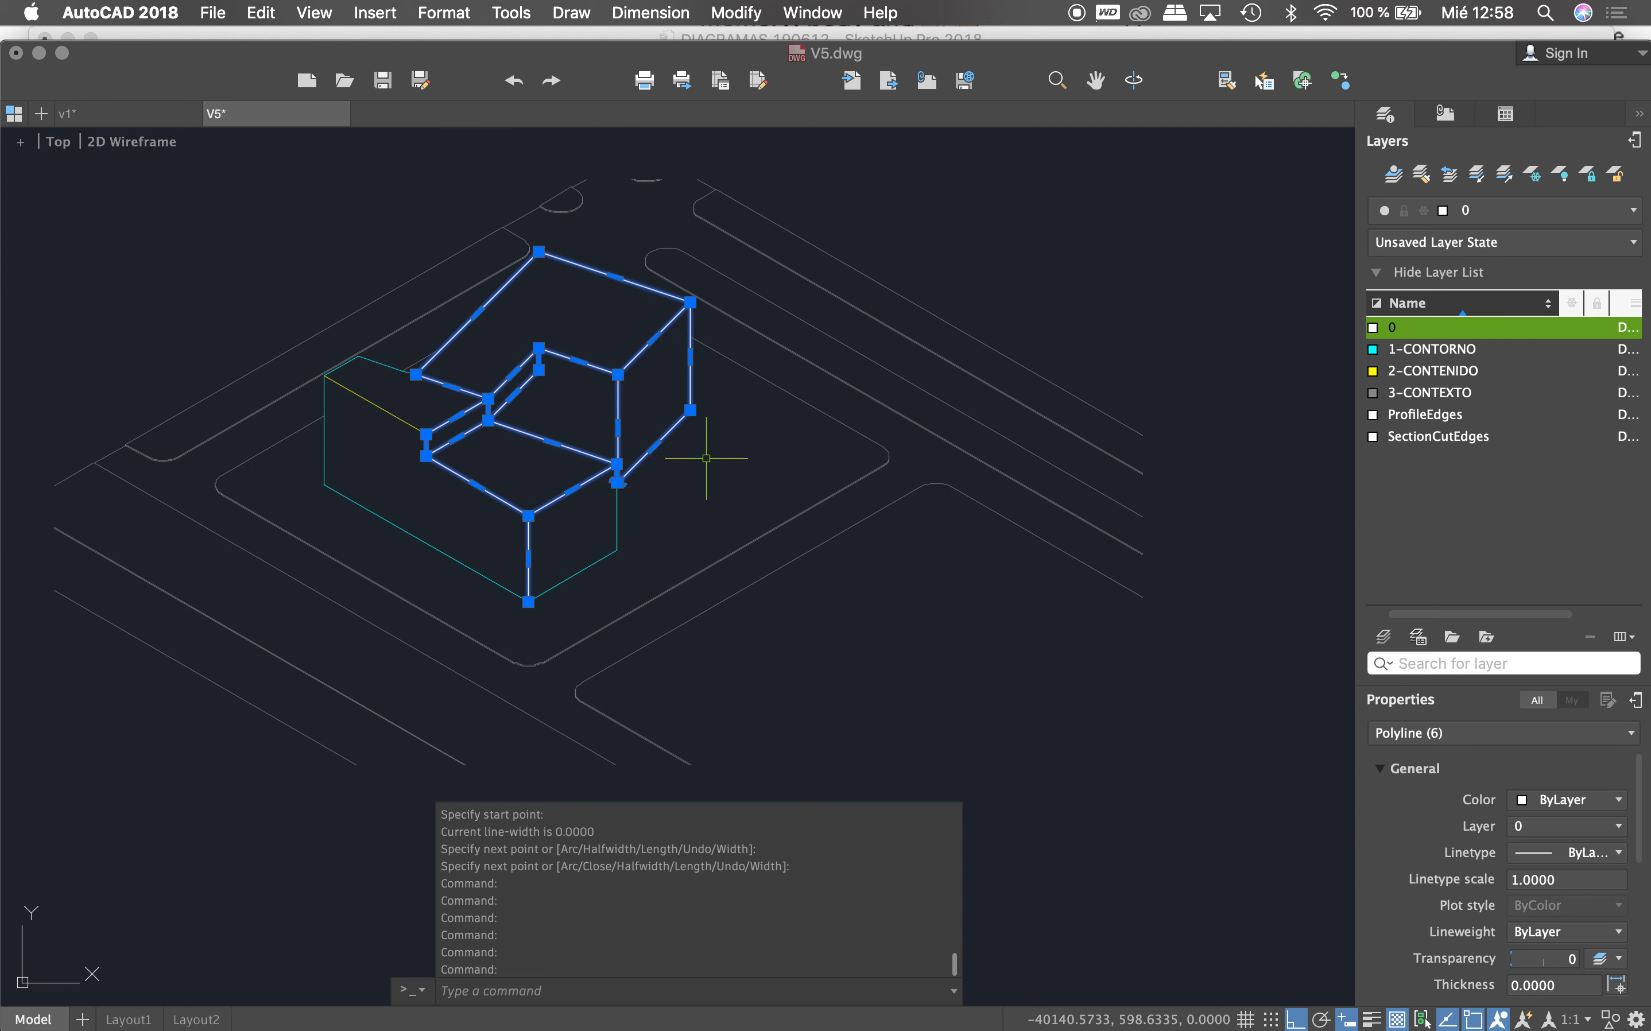
type("M")
key("Return")
left_click(324, 375)
scroll(379, 351, "down", 3)
scroll(461, 324, "up", 3)
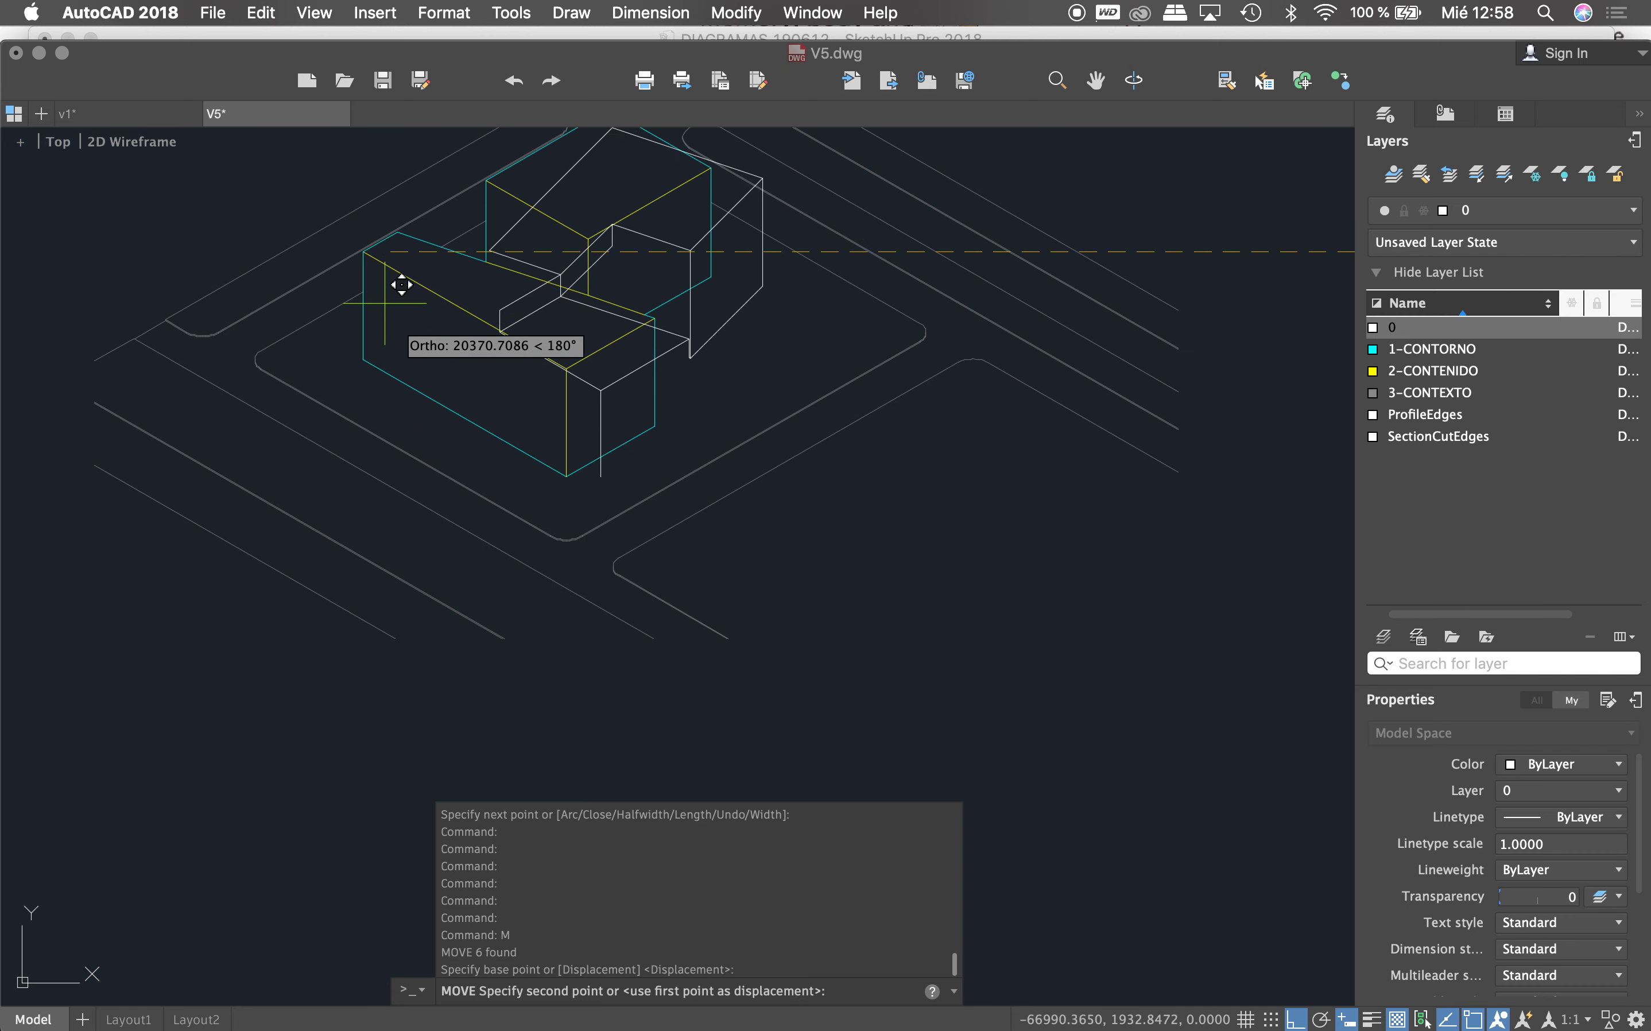
scroll(379, 245, "up", 5)
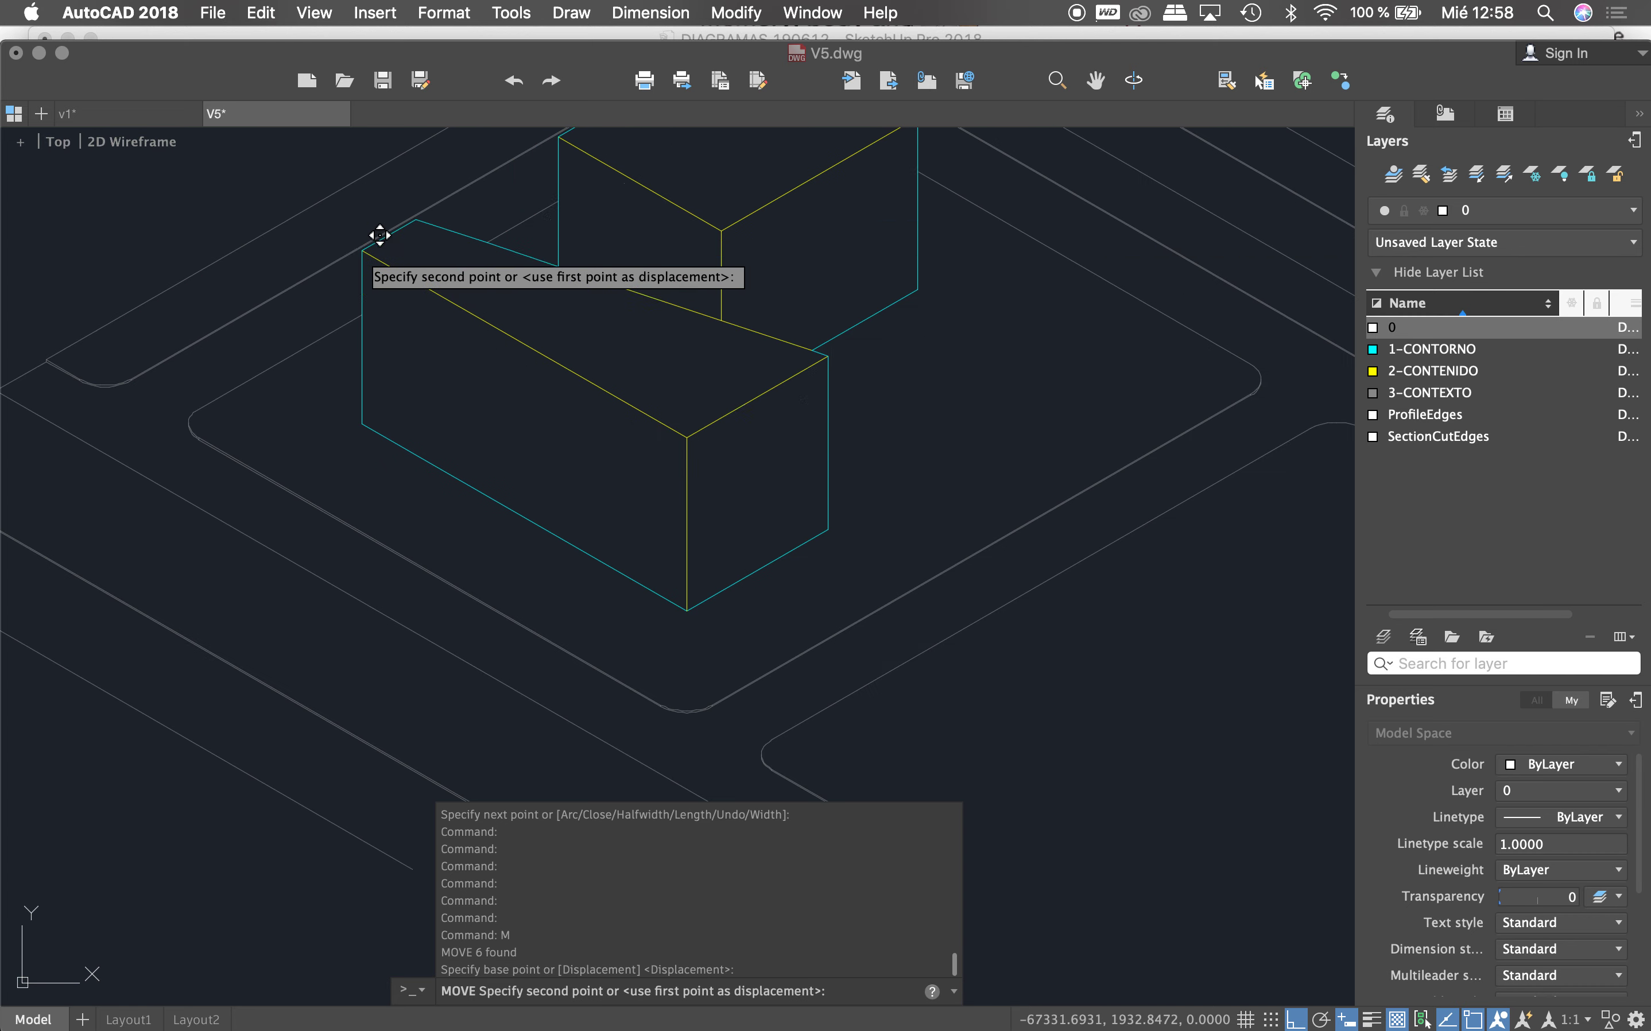
key("Escape")
scroll(575, 366, "down", 5)
key("Escape")
key("Escape")
Step: Match a dashed hidden edge's style onto the white traced lines and the diagonal polyline
type("MA")
key("Return")
scroll(577, 368, "down", 4)
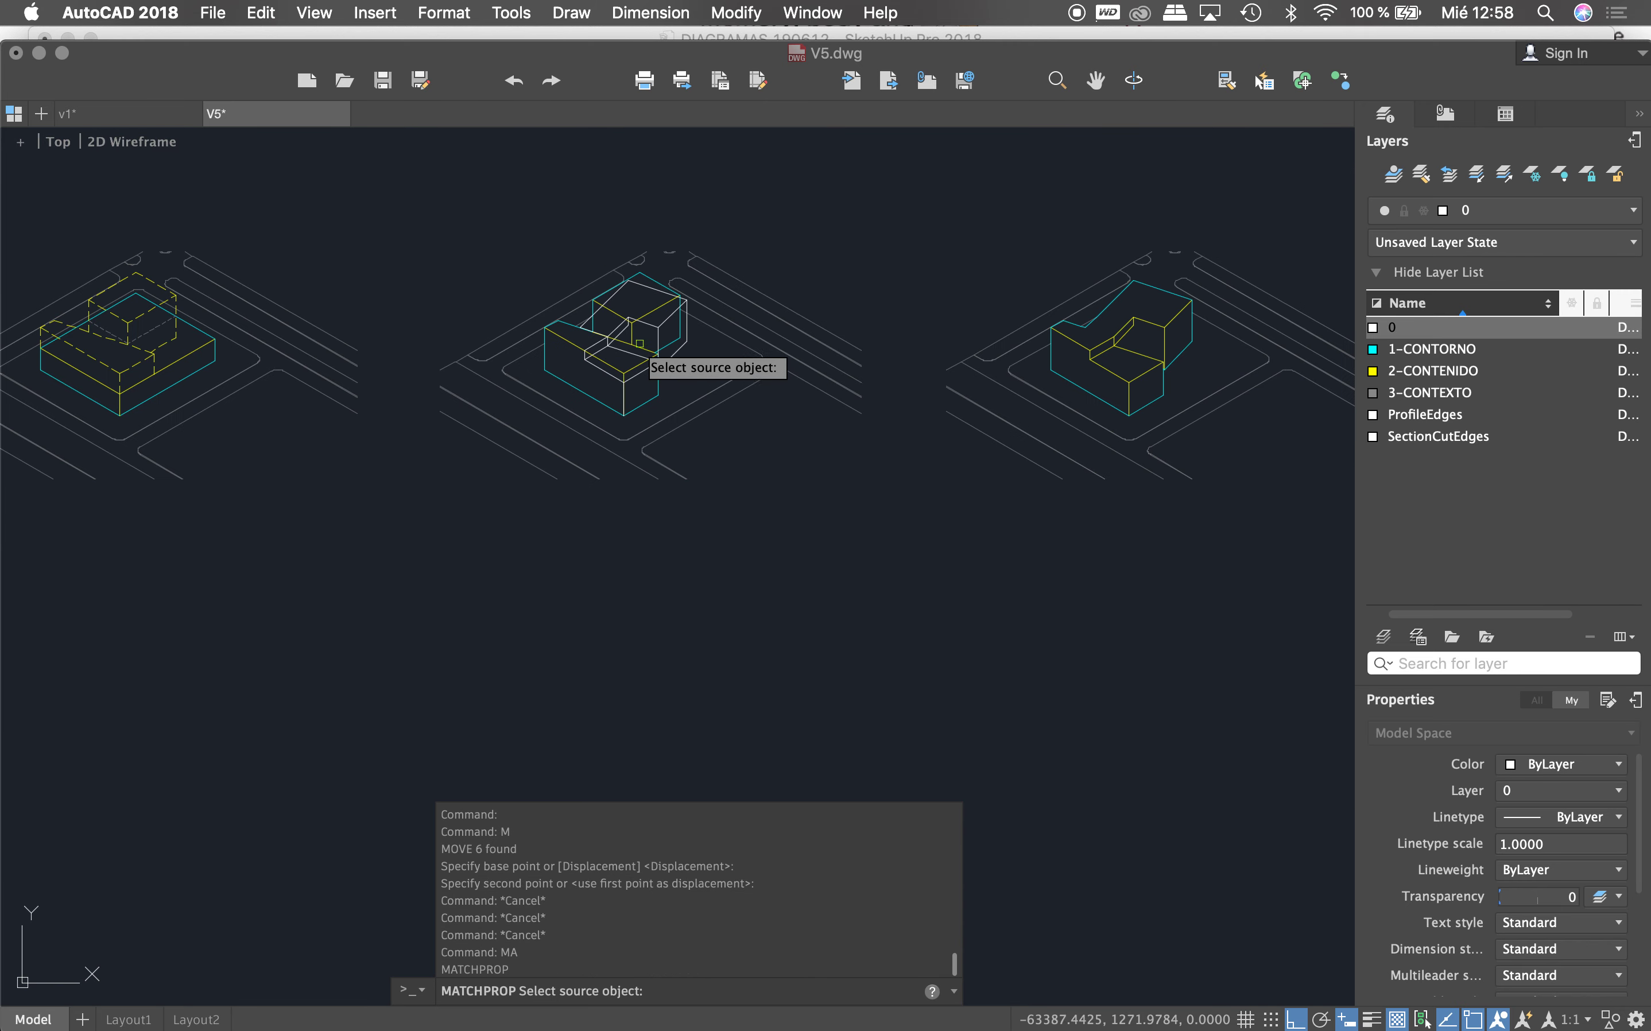
left_click(143, 316)
scroll(634, 301, "up", 4)
scroll(546, 232, "up", 3)
left_click(491, 216)
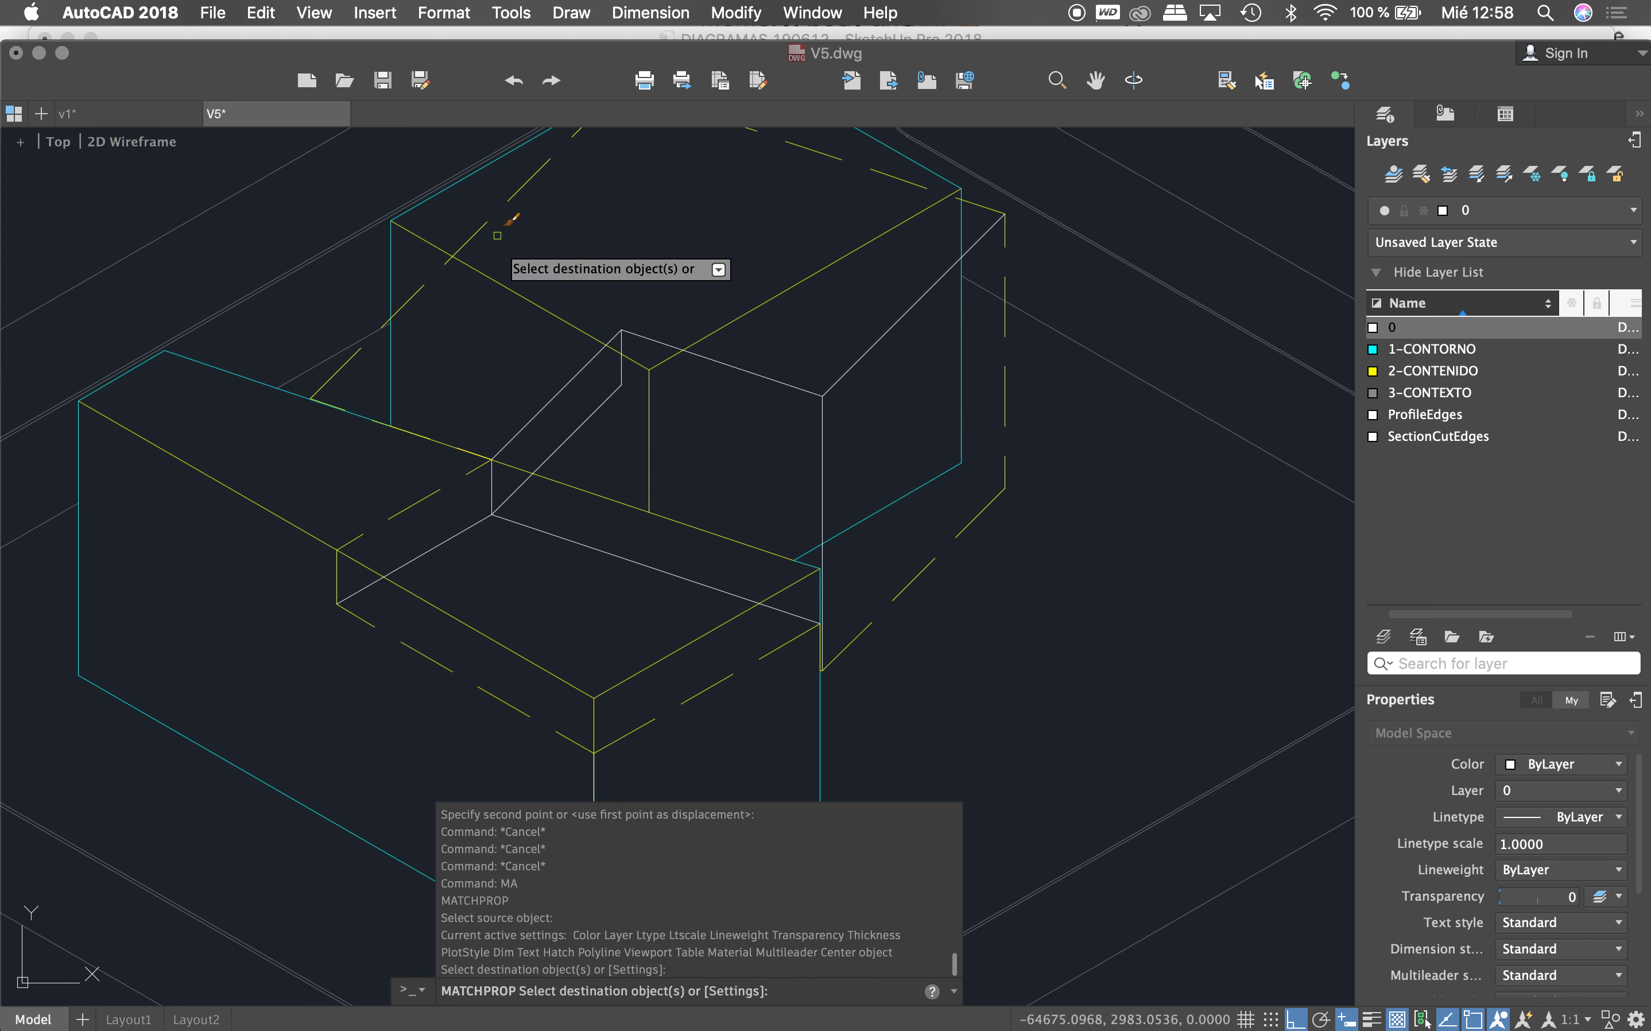
left_click(581, 426)
left_click(539, 526)
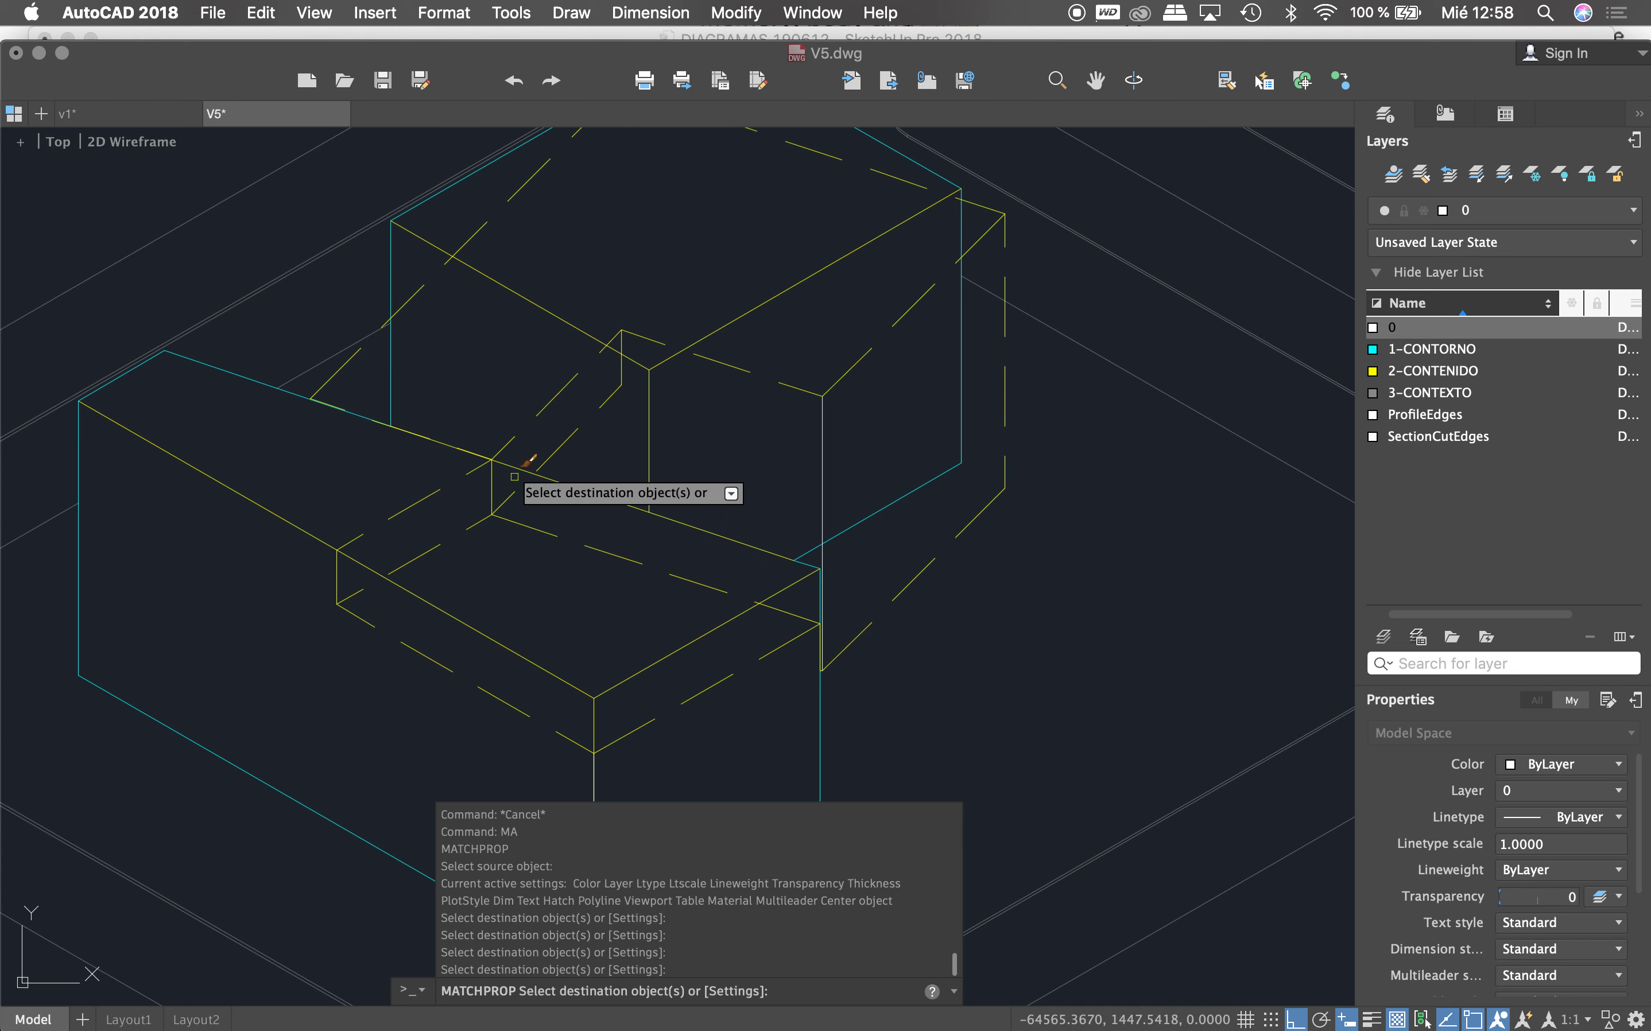
Step: Apply the dashed style to the remaining traced edge and end property matching
scroll(518, 462, "down", 2)
scroll(672, 437, "down", 1)
scroll(681, 402, "down", 3)
scroll(723, 382, "up", 2)
left_click(645, 403)
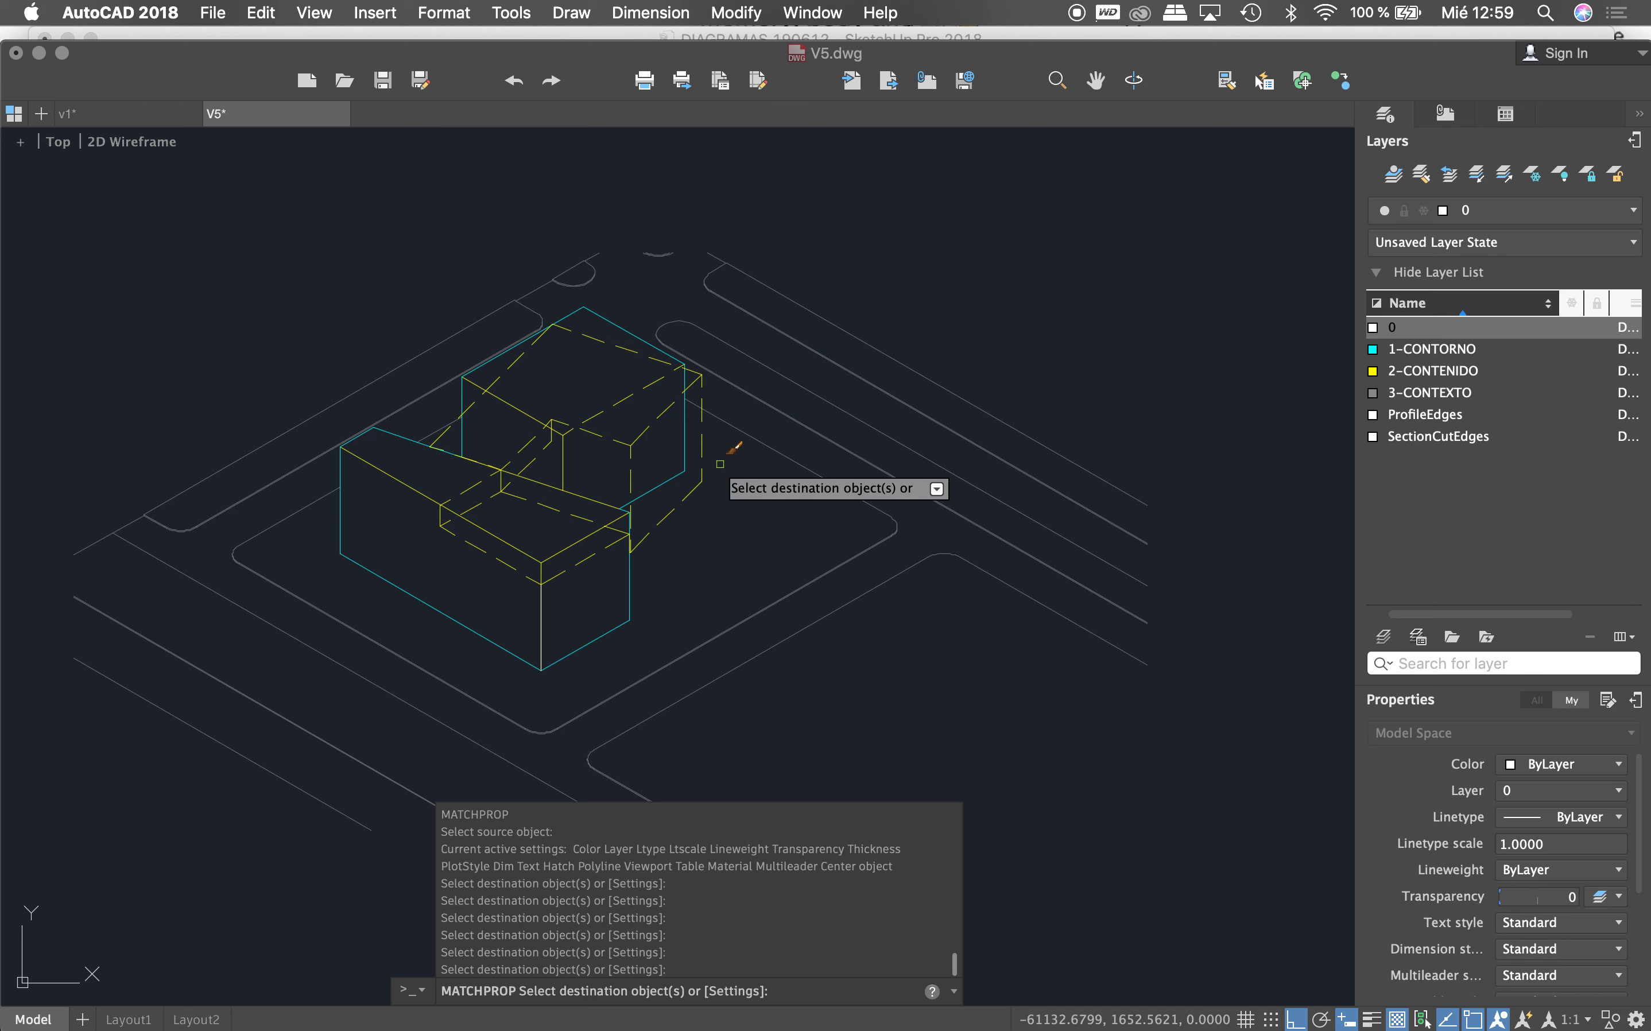
scroll(615, 426, "up", 4)
key("Escape")
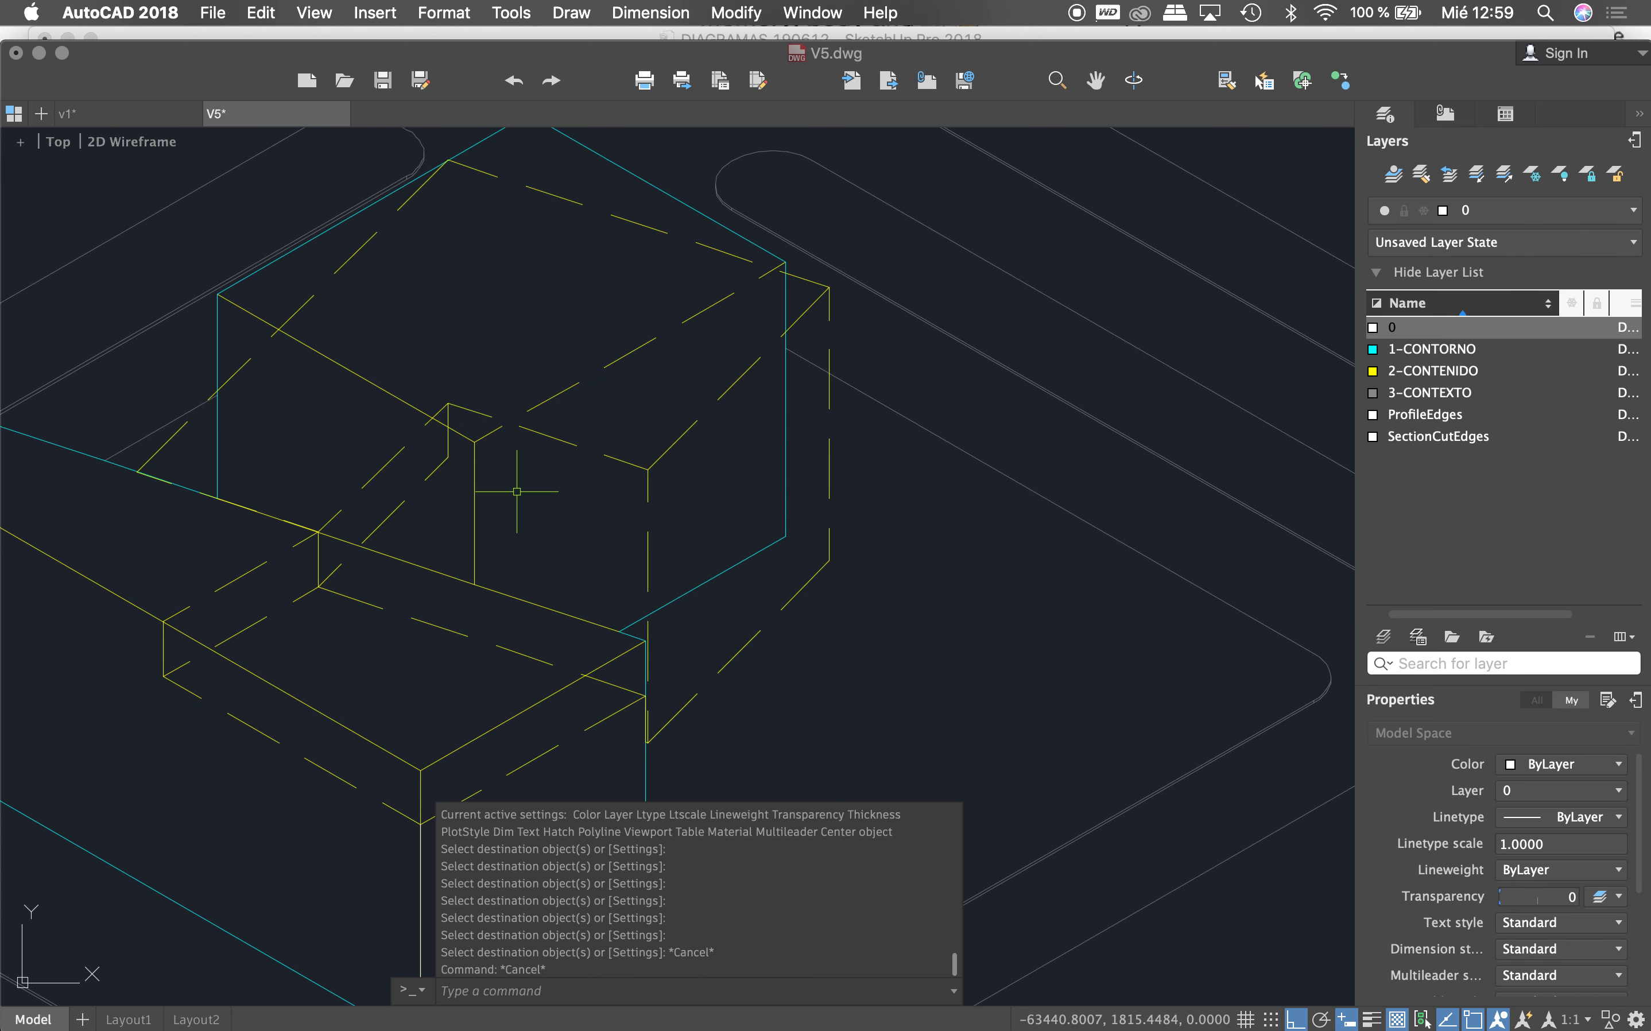
Step: Start matching properties from the vertical line, then cancel
type("MA")
key("Return")
left_click(475, 486)
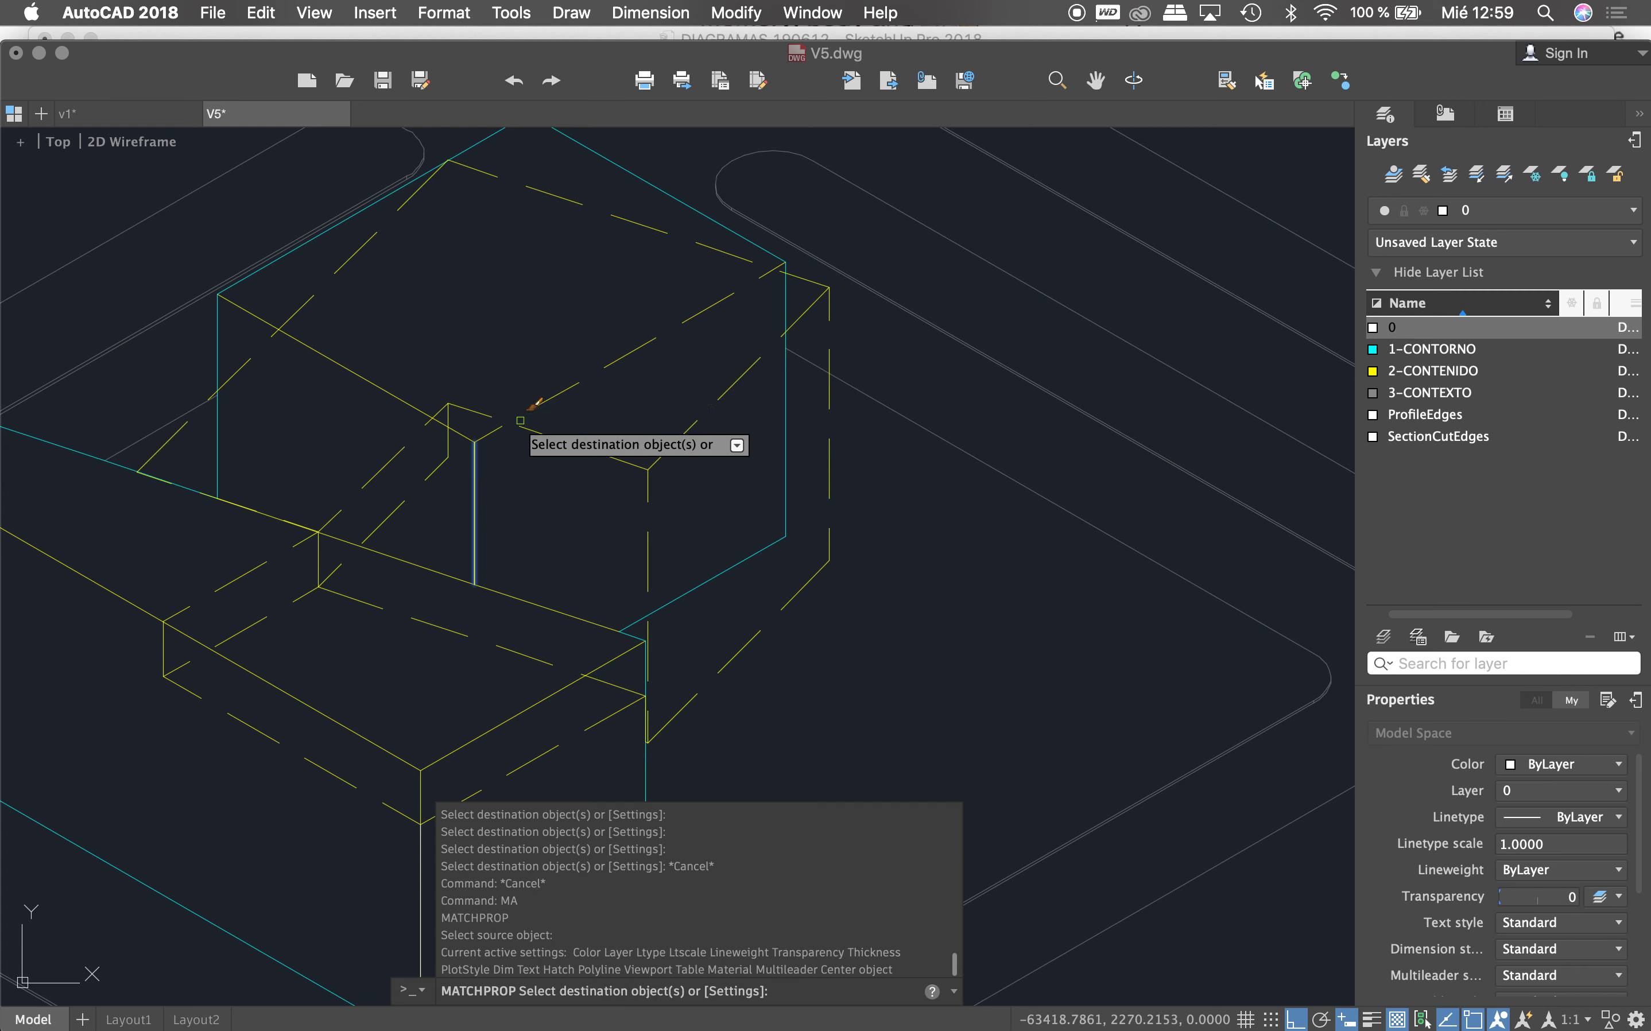
scroll(550, 393, "down", 4)
key("Escape")
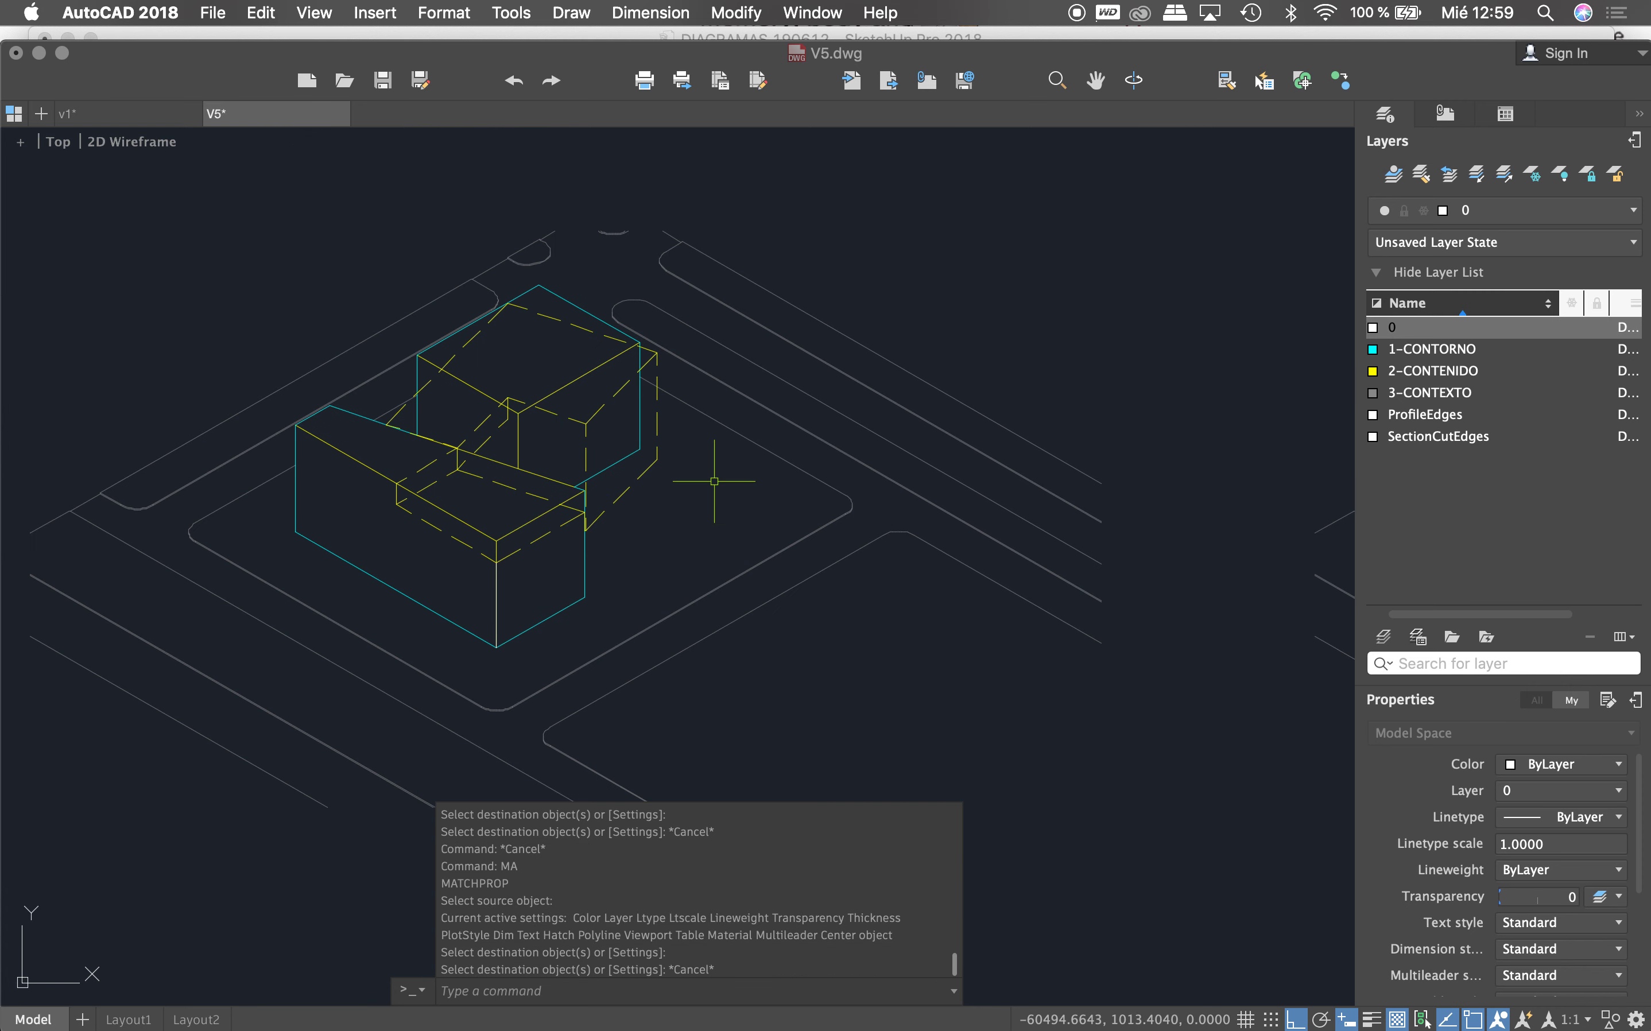
Step: Check a line's layer, then erase the stray vertical polyline of the middle diagram
scroll(699, 439, "down", 1)
scroll(572, 495, "up", 2)
scroll(572, 495, "up", 2)
left_click(457, 445)
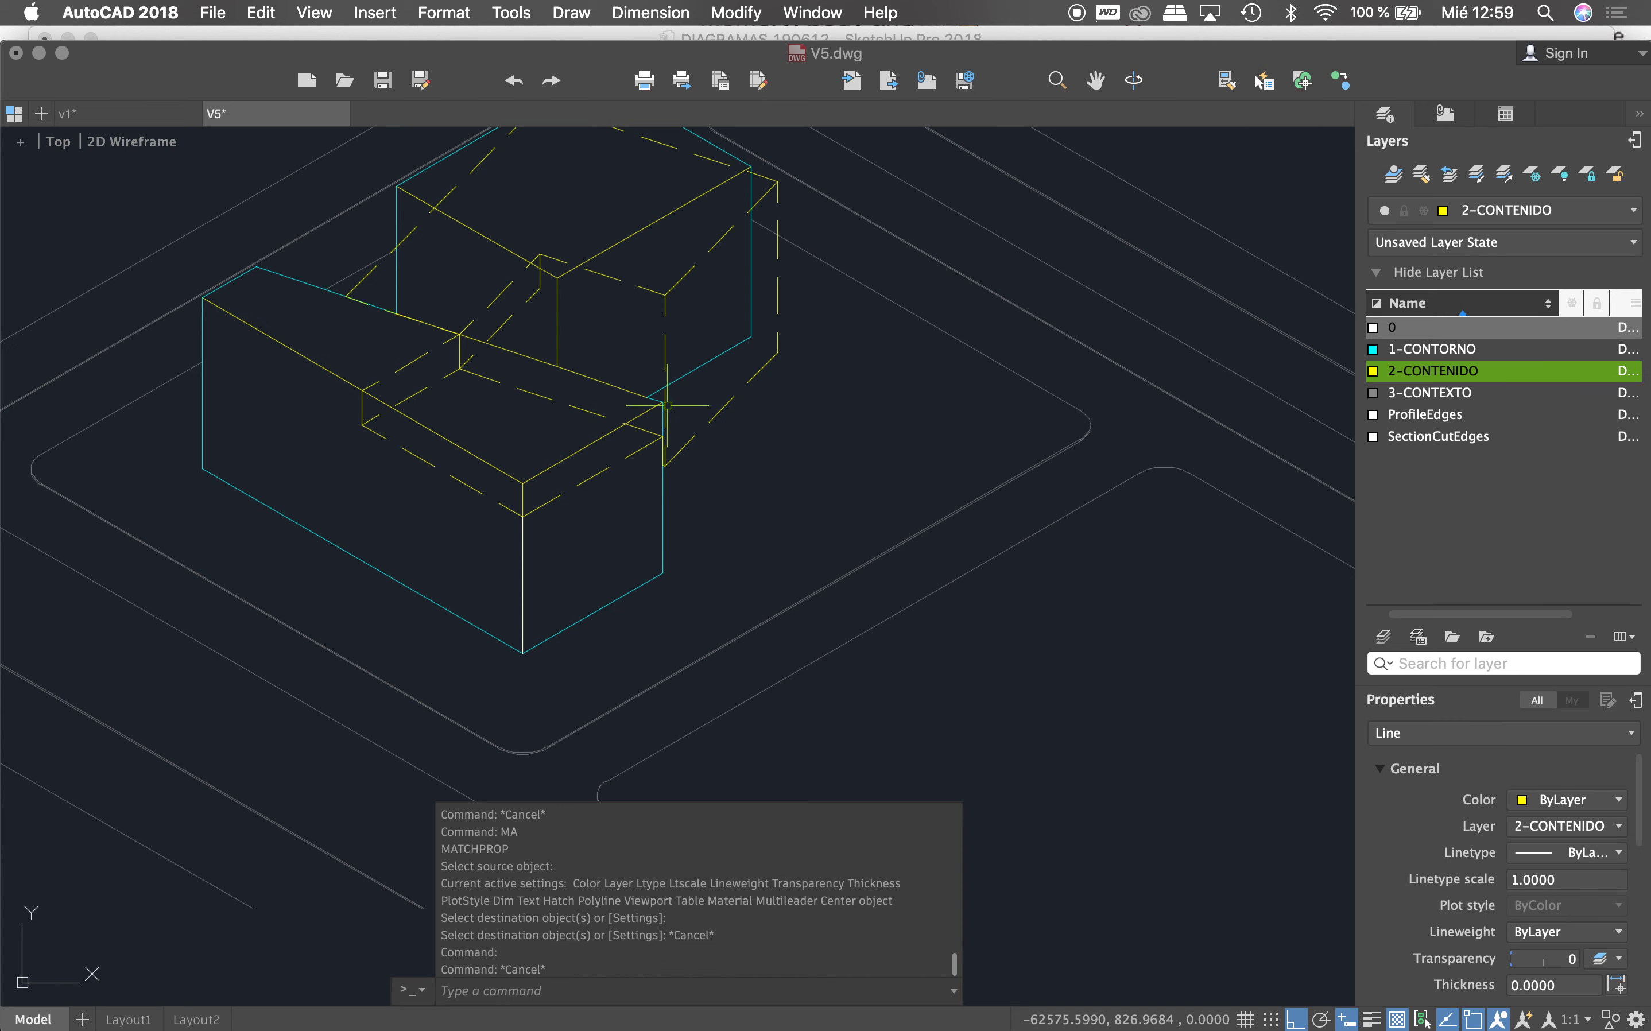
key("Escape")
scroll(669, 410, "down", 2)
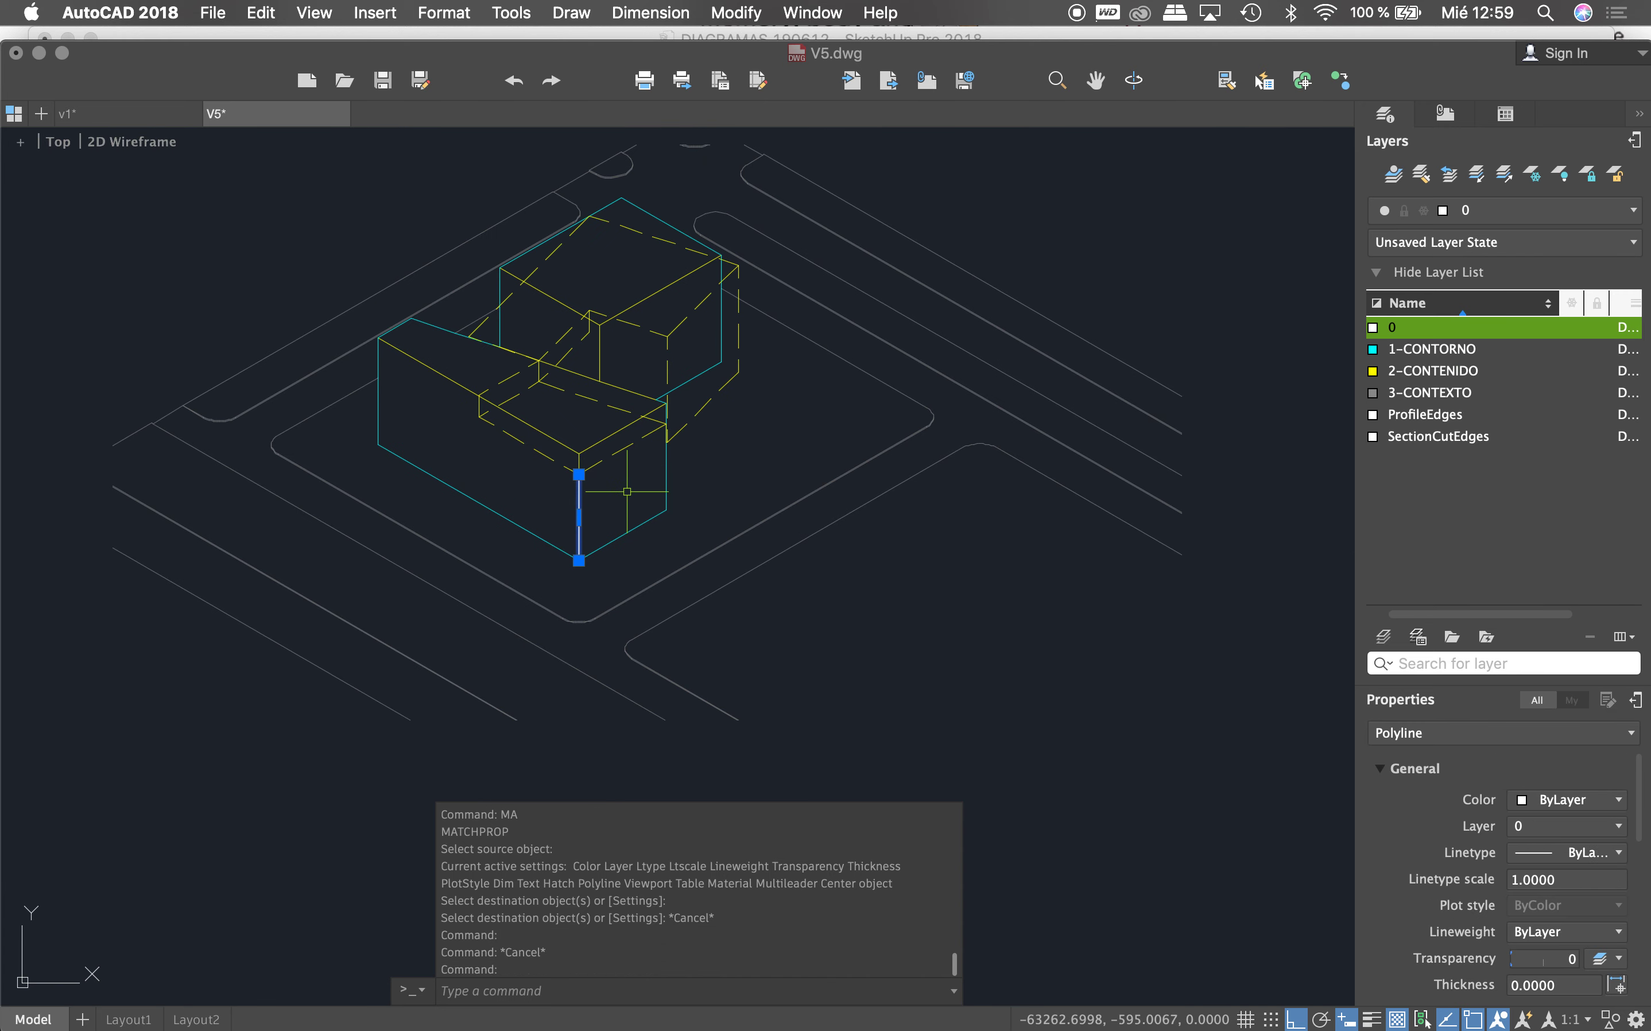
type("e")
key("Return")
scroll(638, 459, "left", 1)
scroll(649, 427, "left", 1)
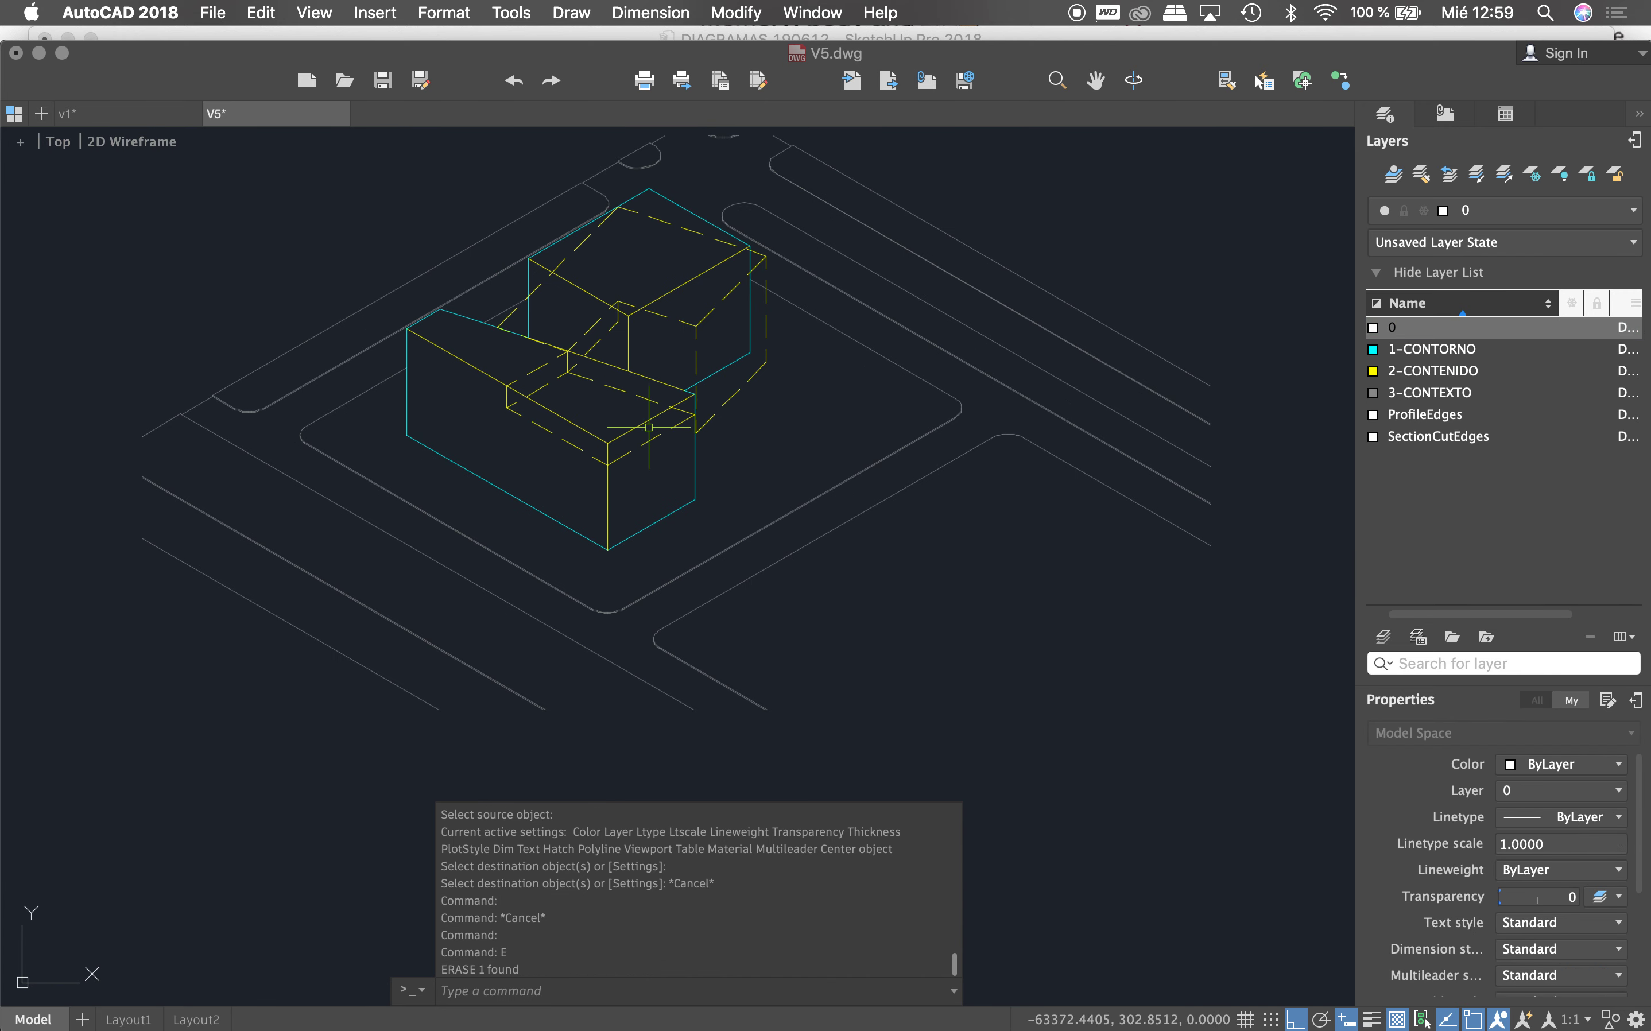
scroll(677, 412, "down", 4)
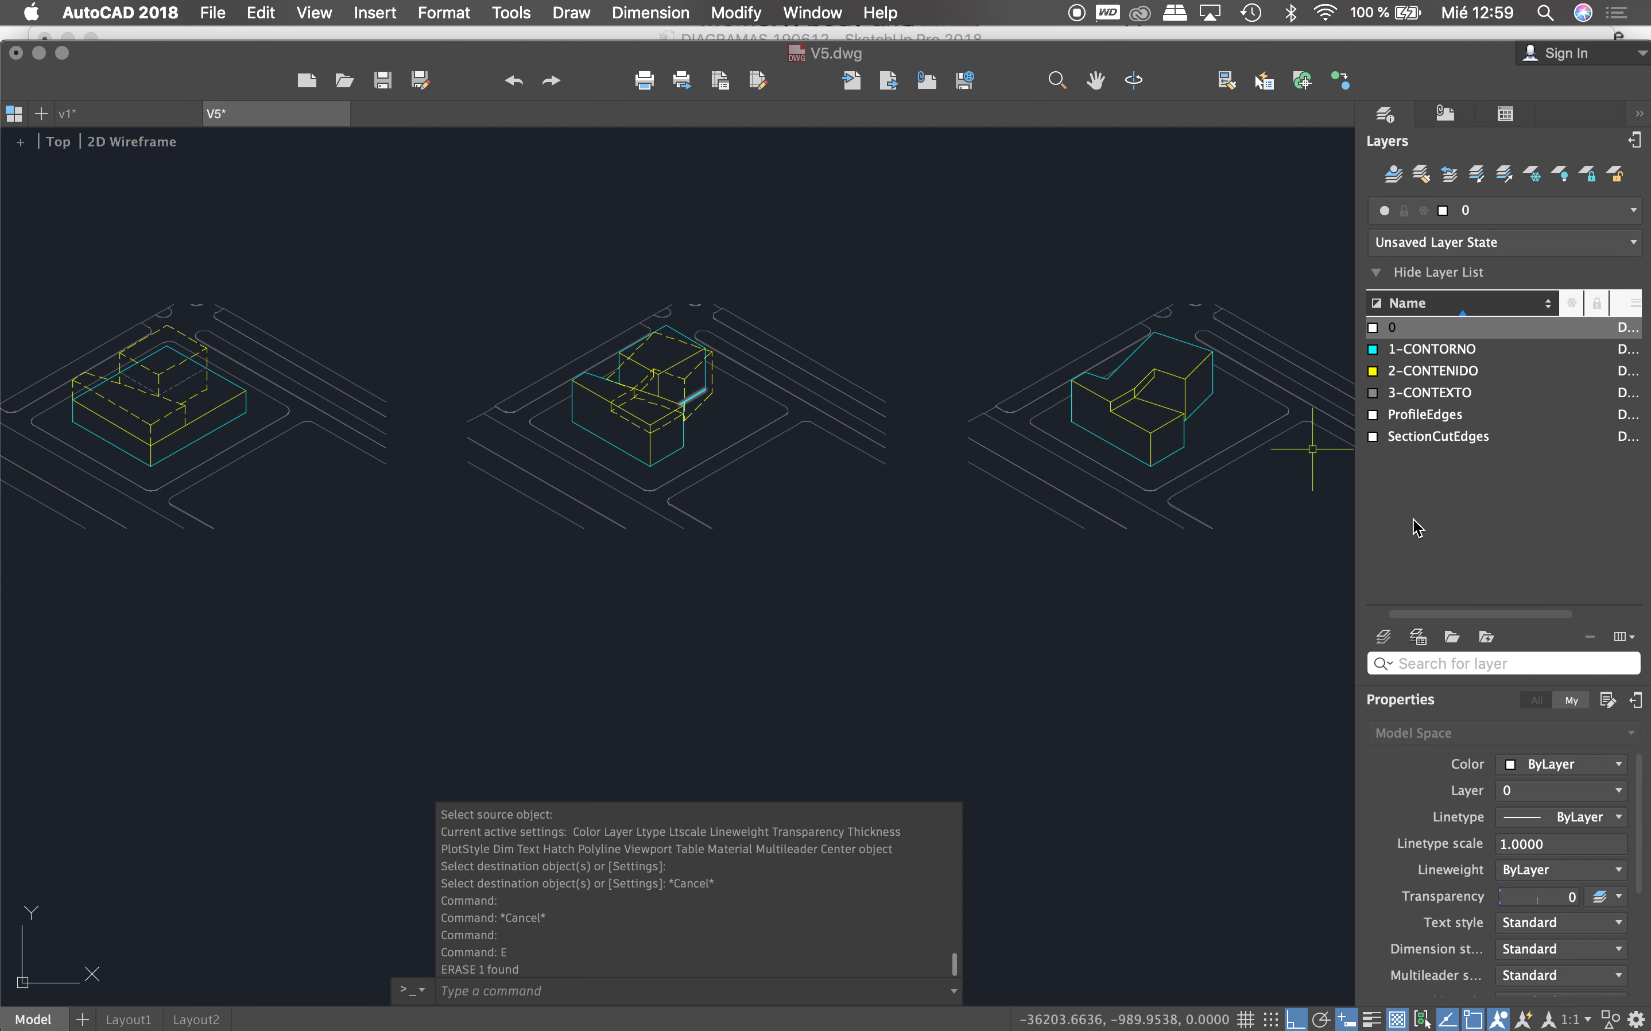
Step: Create a new layer named 4-PROY with colour red
left_click(1386, 639)
type("4-PROY")
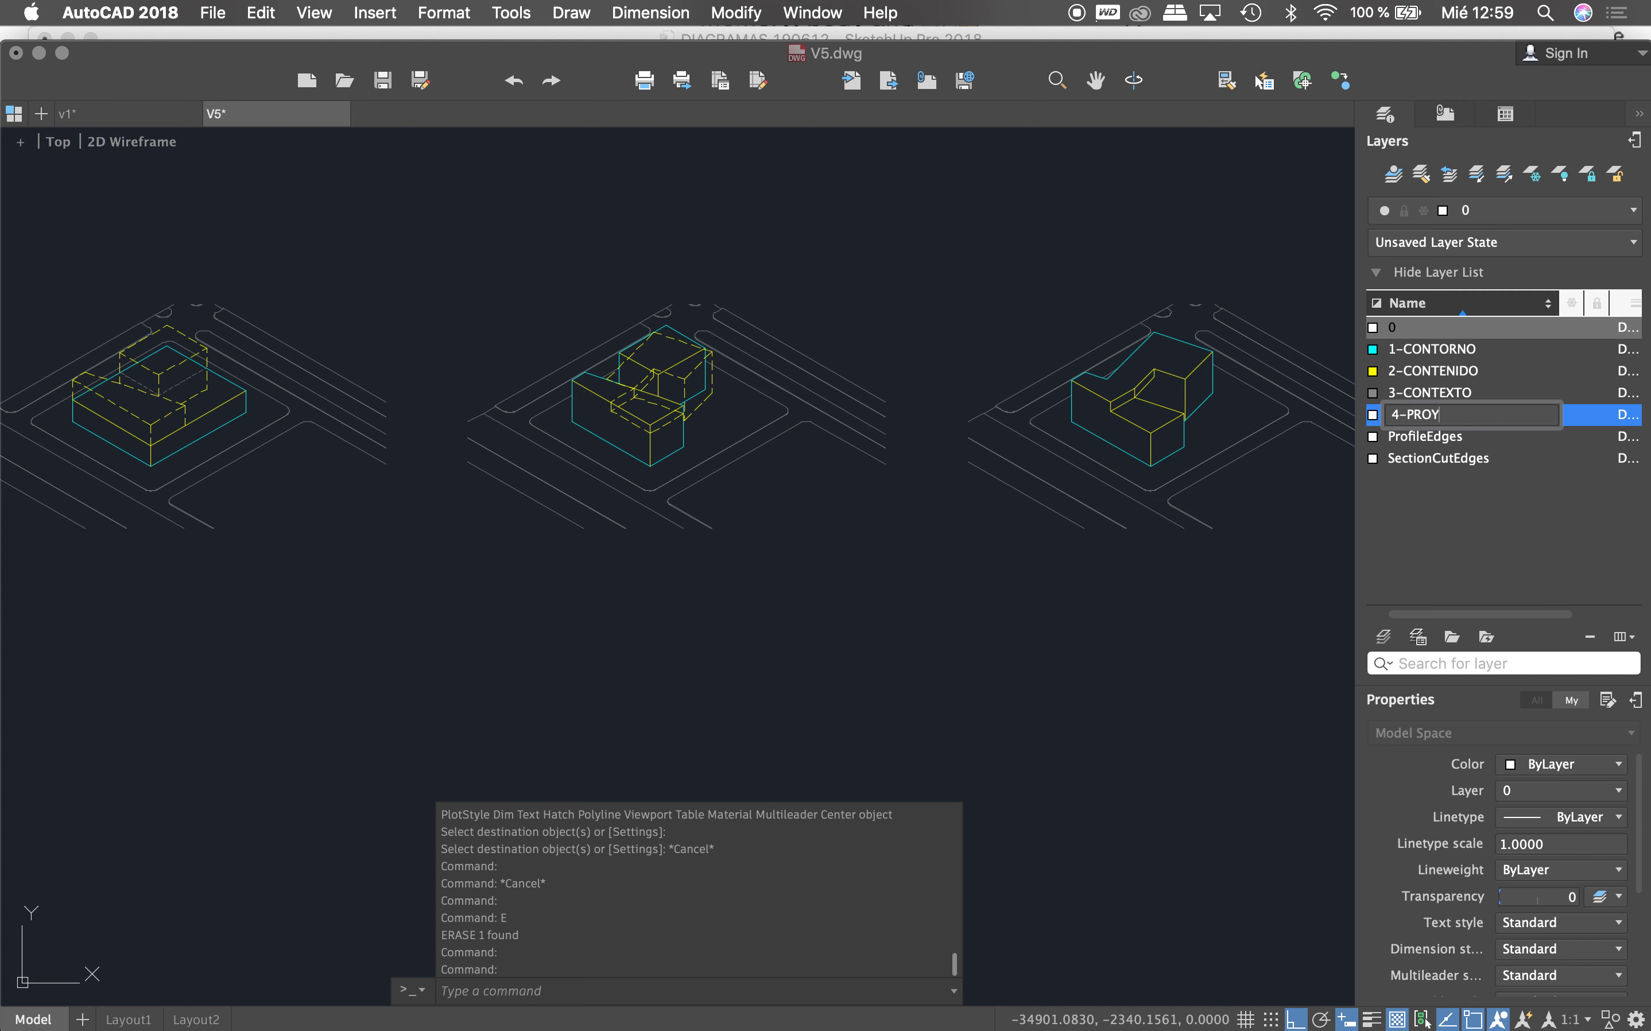
key("Return")
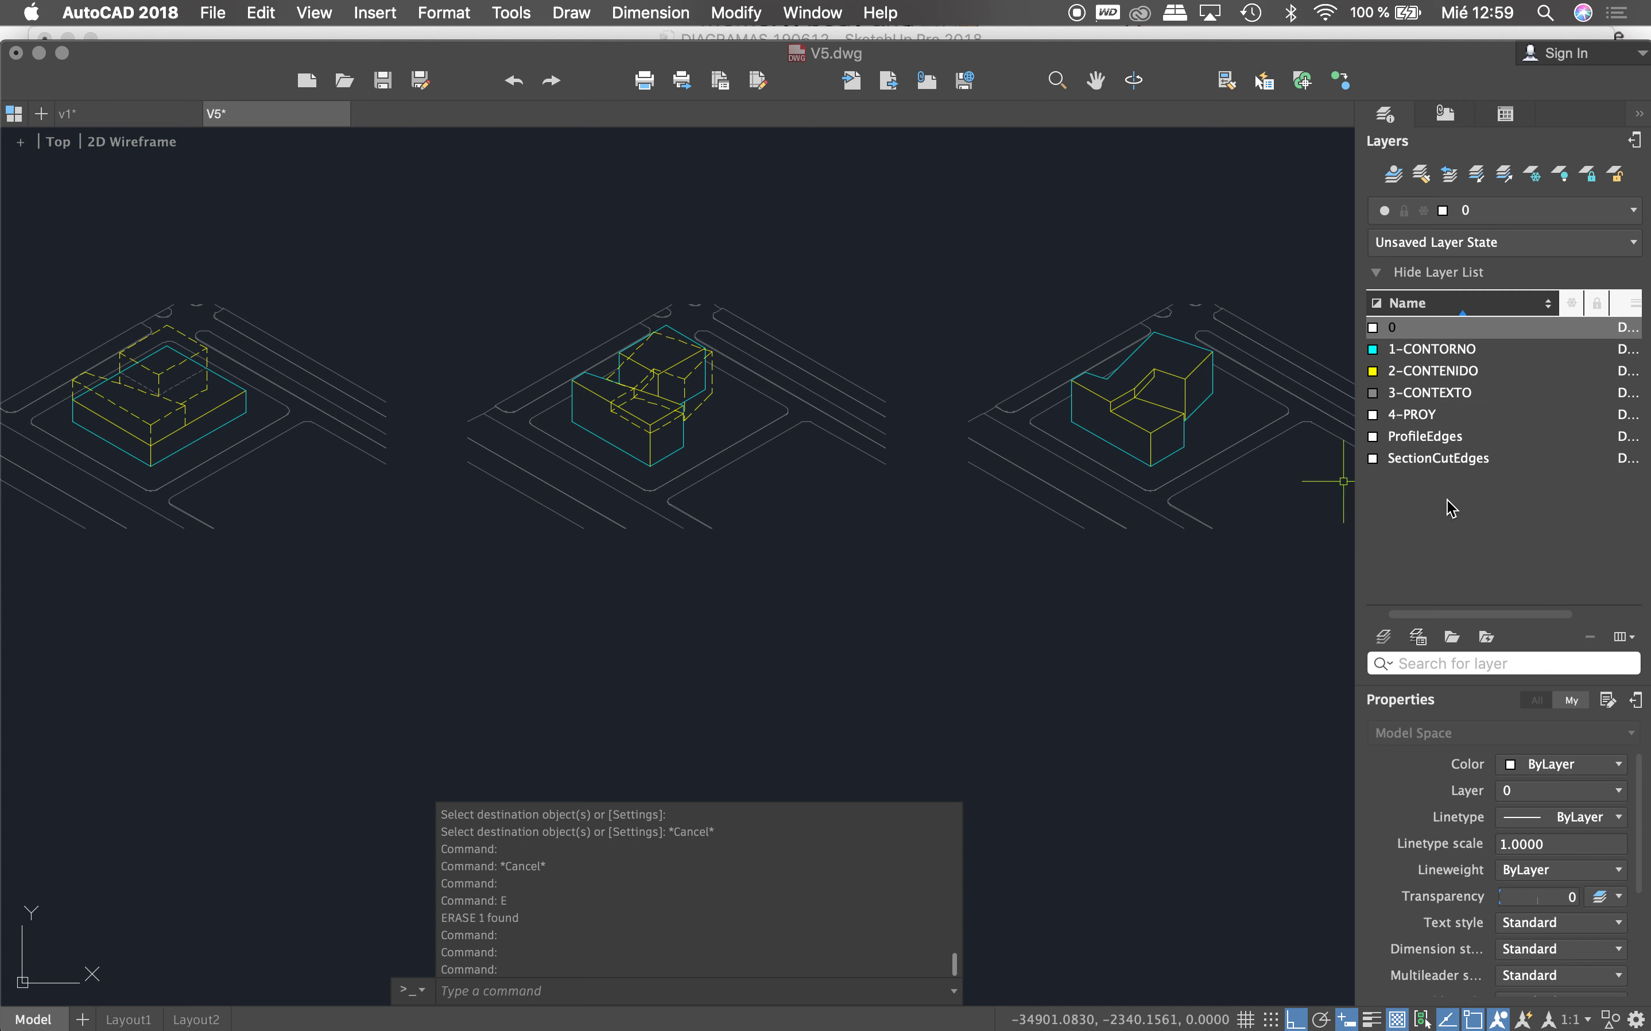
left_click(1374, 417)
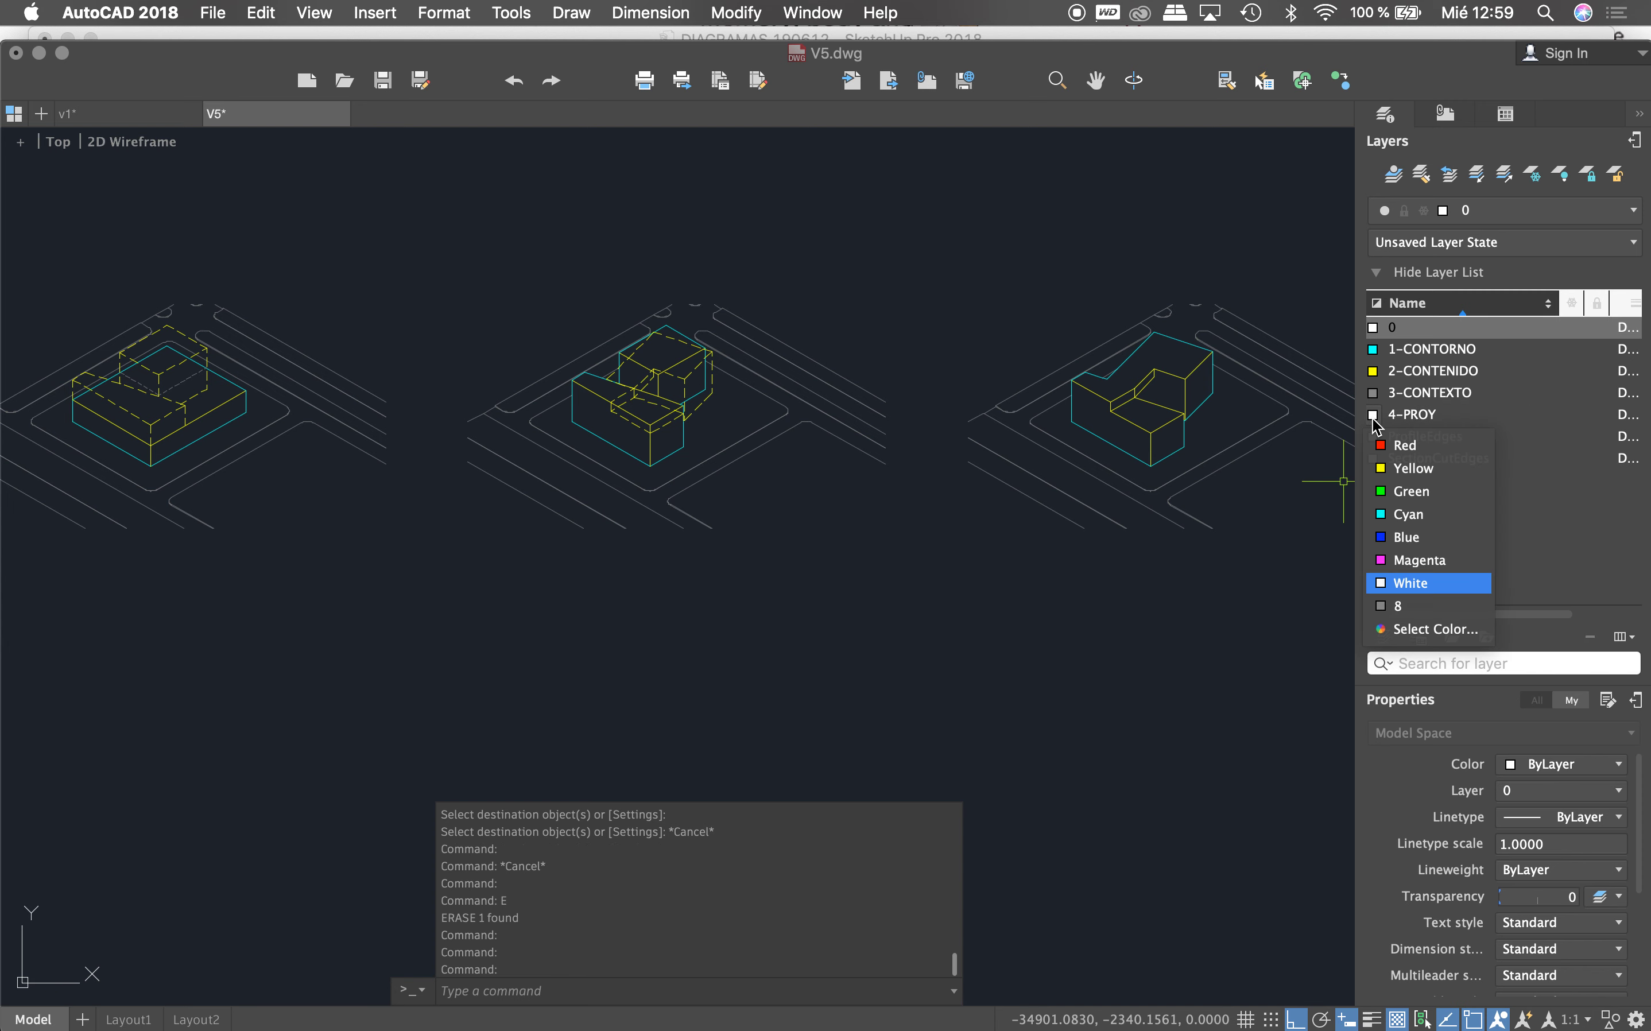
left_click(1385, 447)
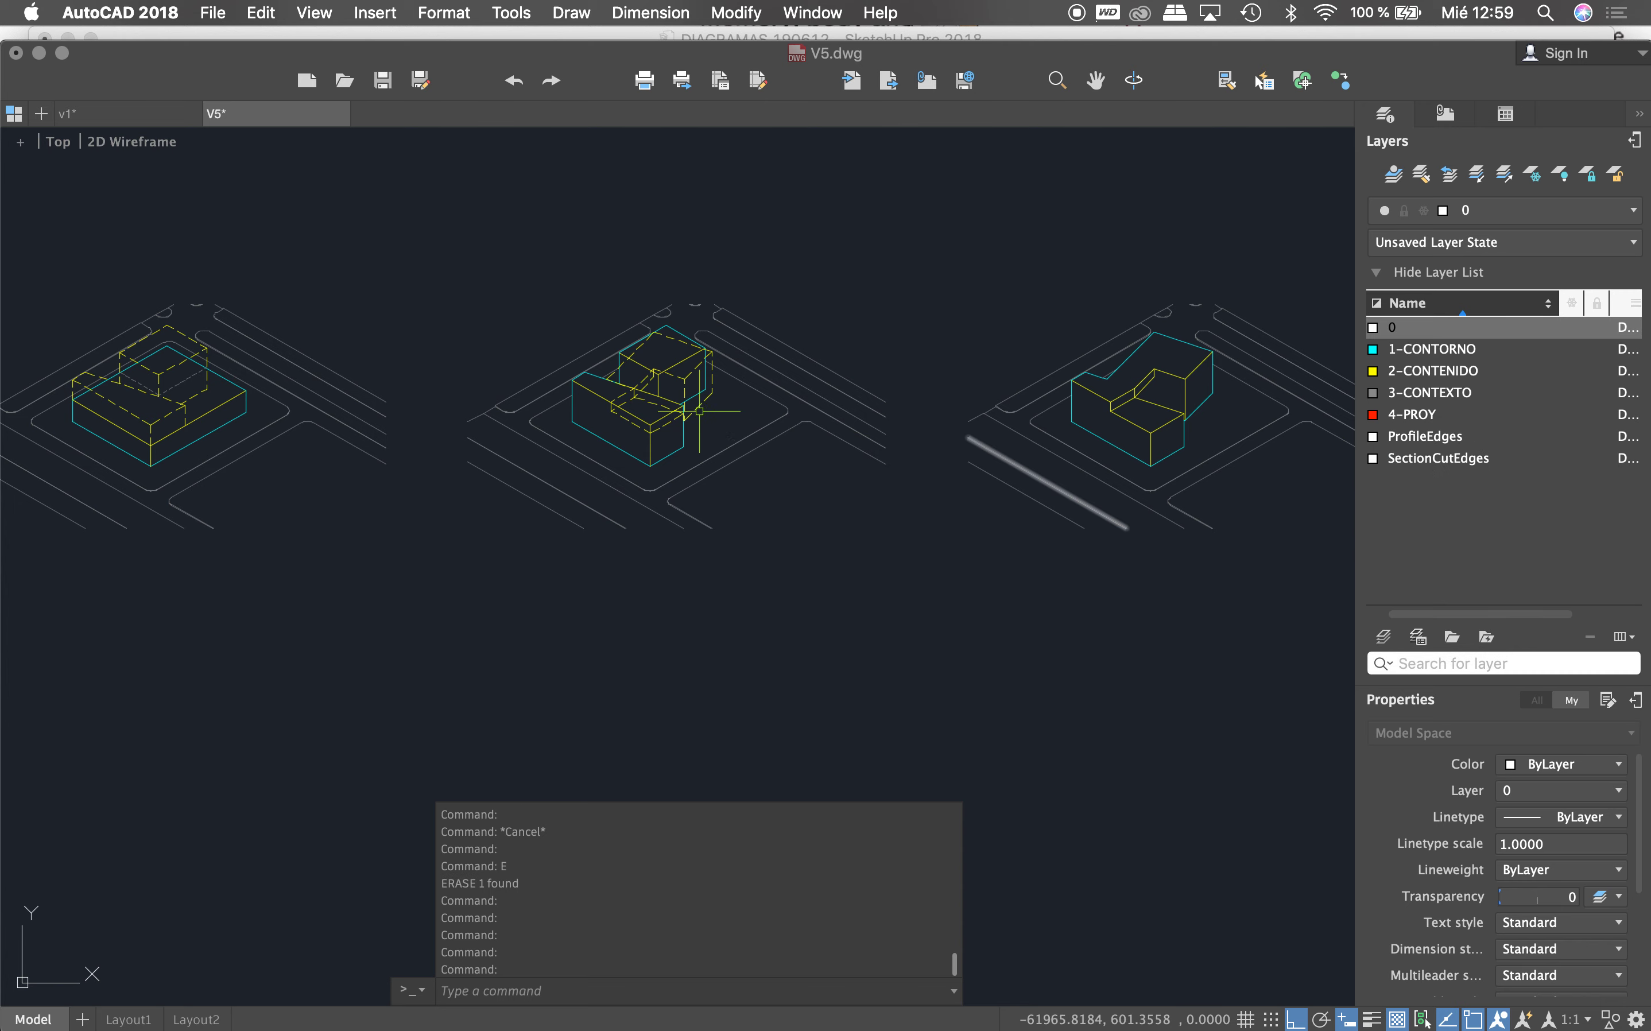
Step: Move the middle diagram's four dashed hidden-edge polylines onto layer 4-PROY
scroll(698, 410, "up", 5)
left_click(739, 421)
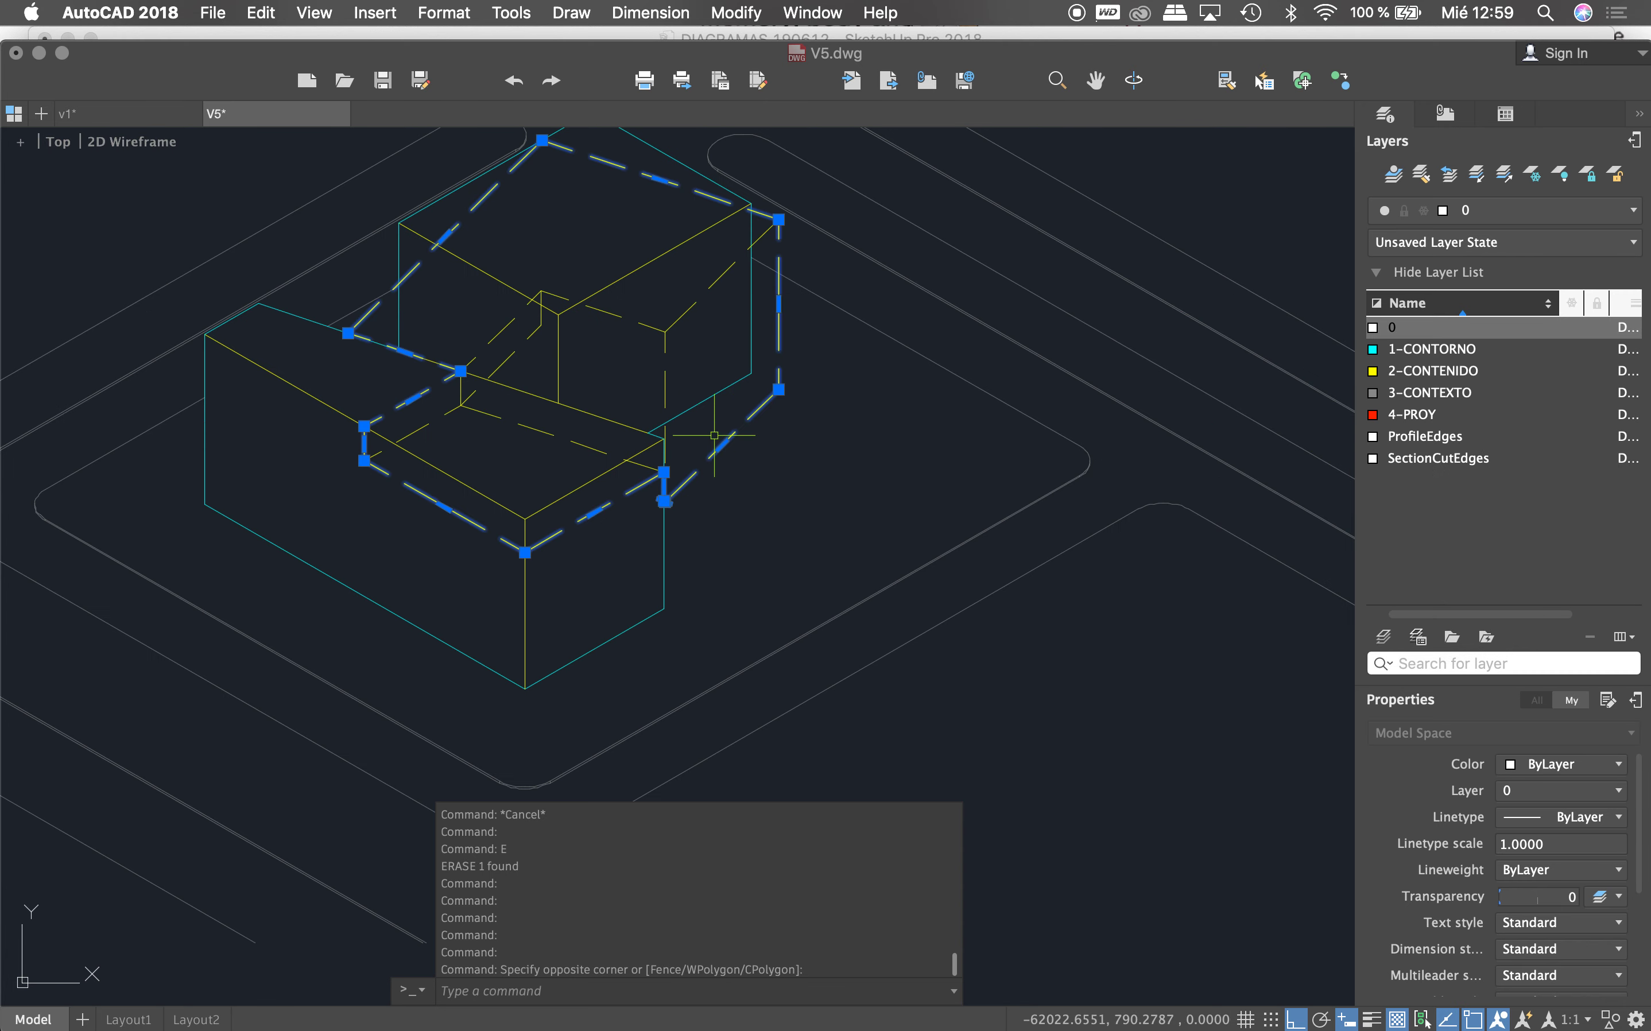
left_click(676, 481)
left_click(660, 340)
left_click(807, 415)
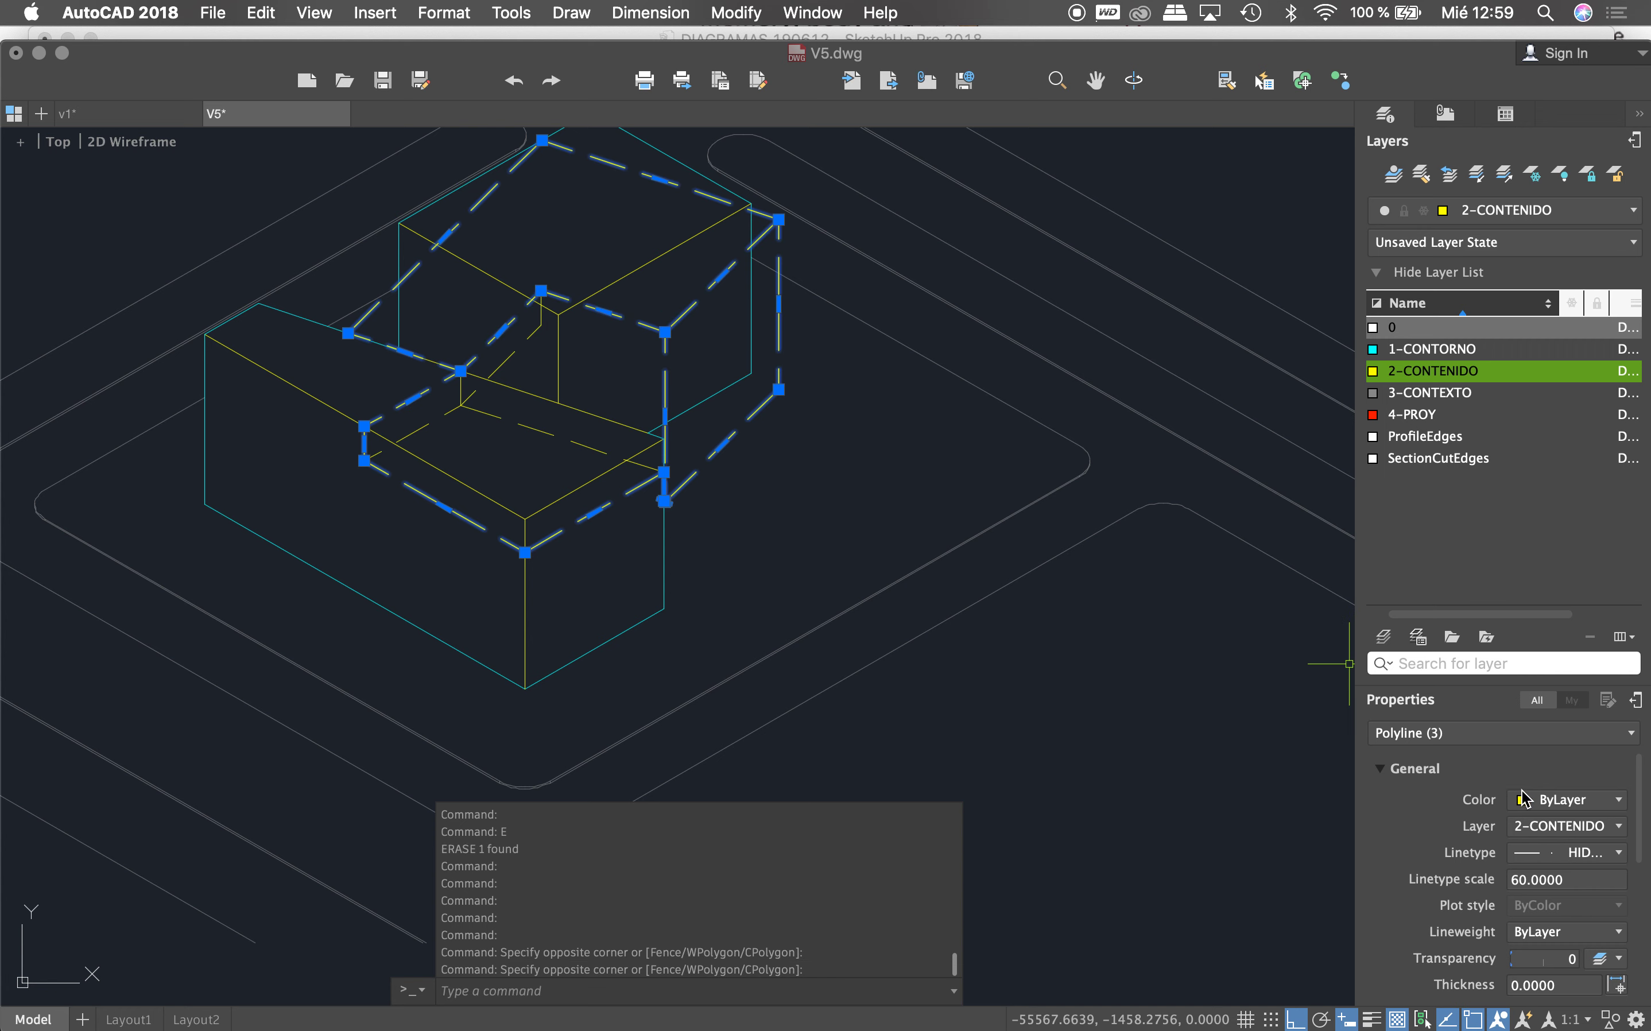
left_click(1556, 825)
left_click(1543, 949)
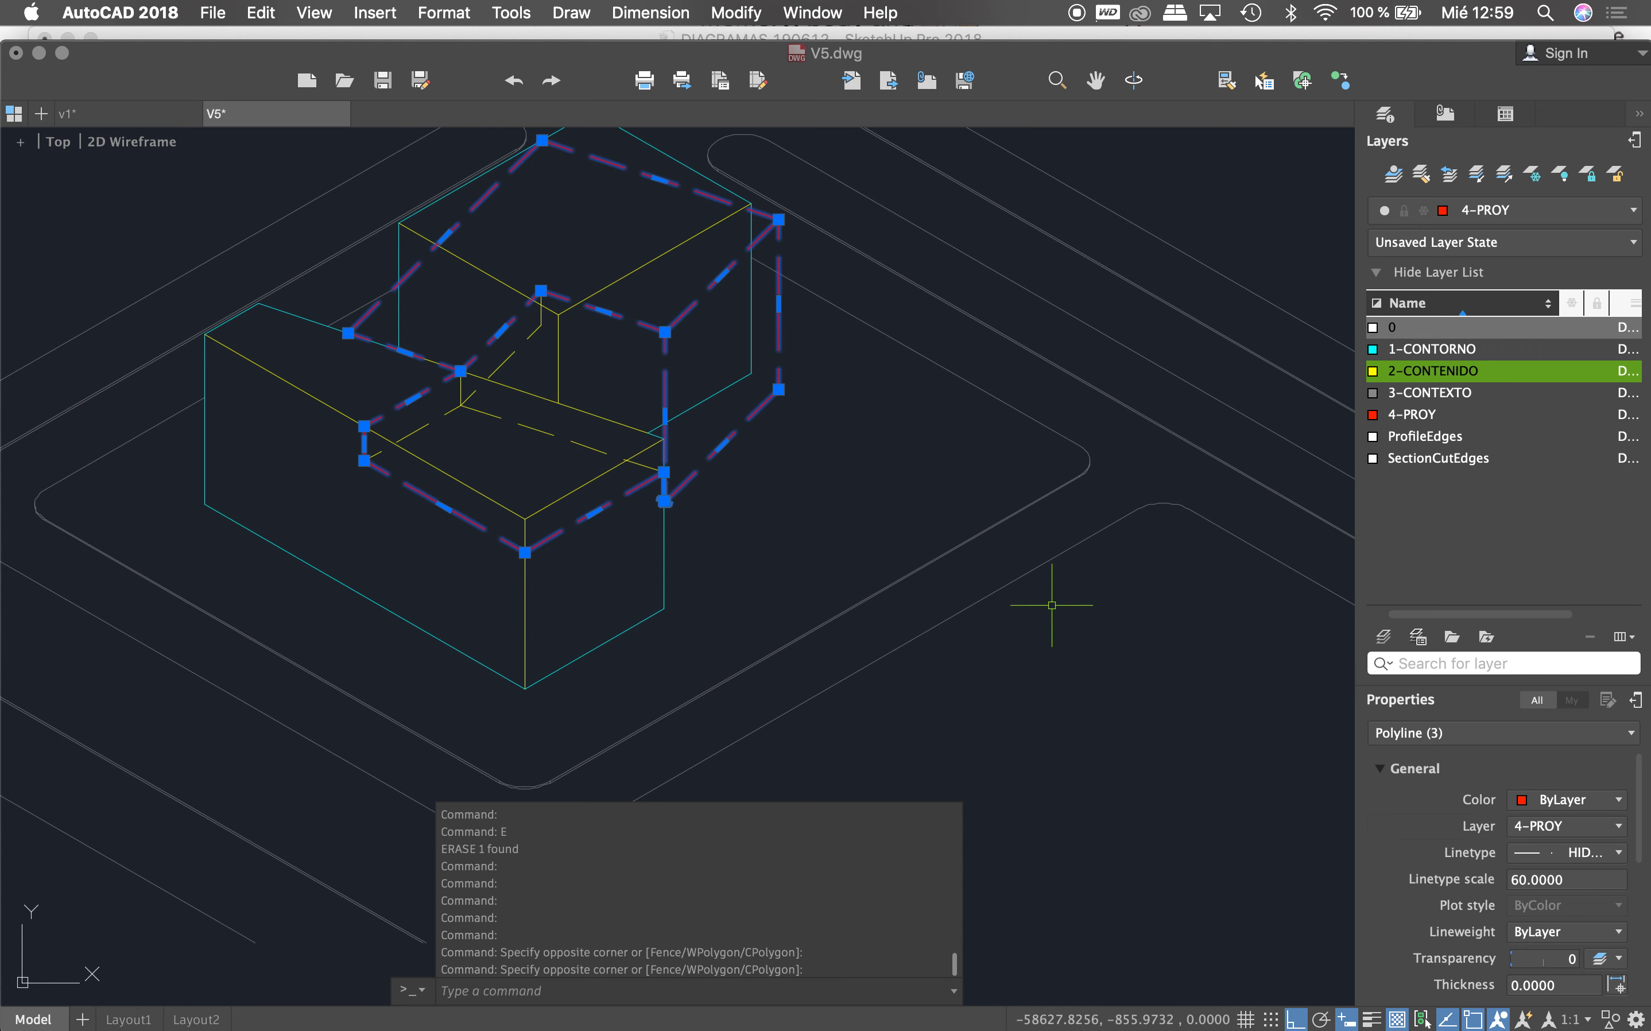
key("Escape")
key("Escape")
type("MA")
key("Return")
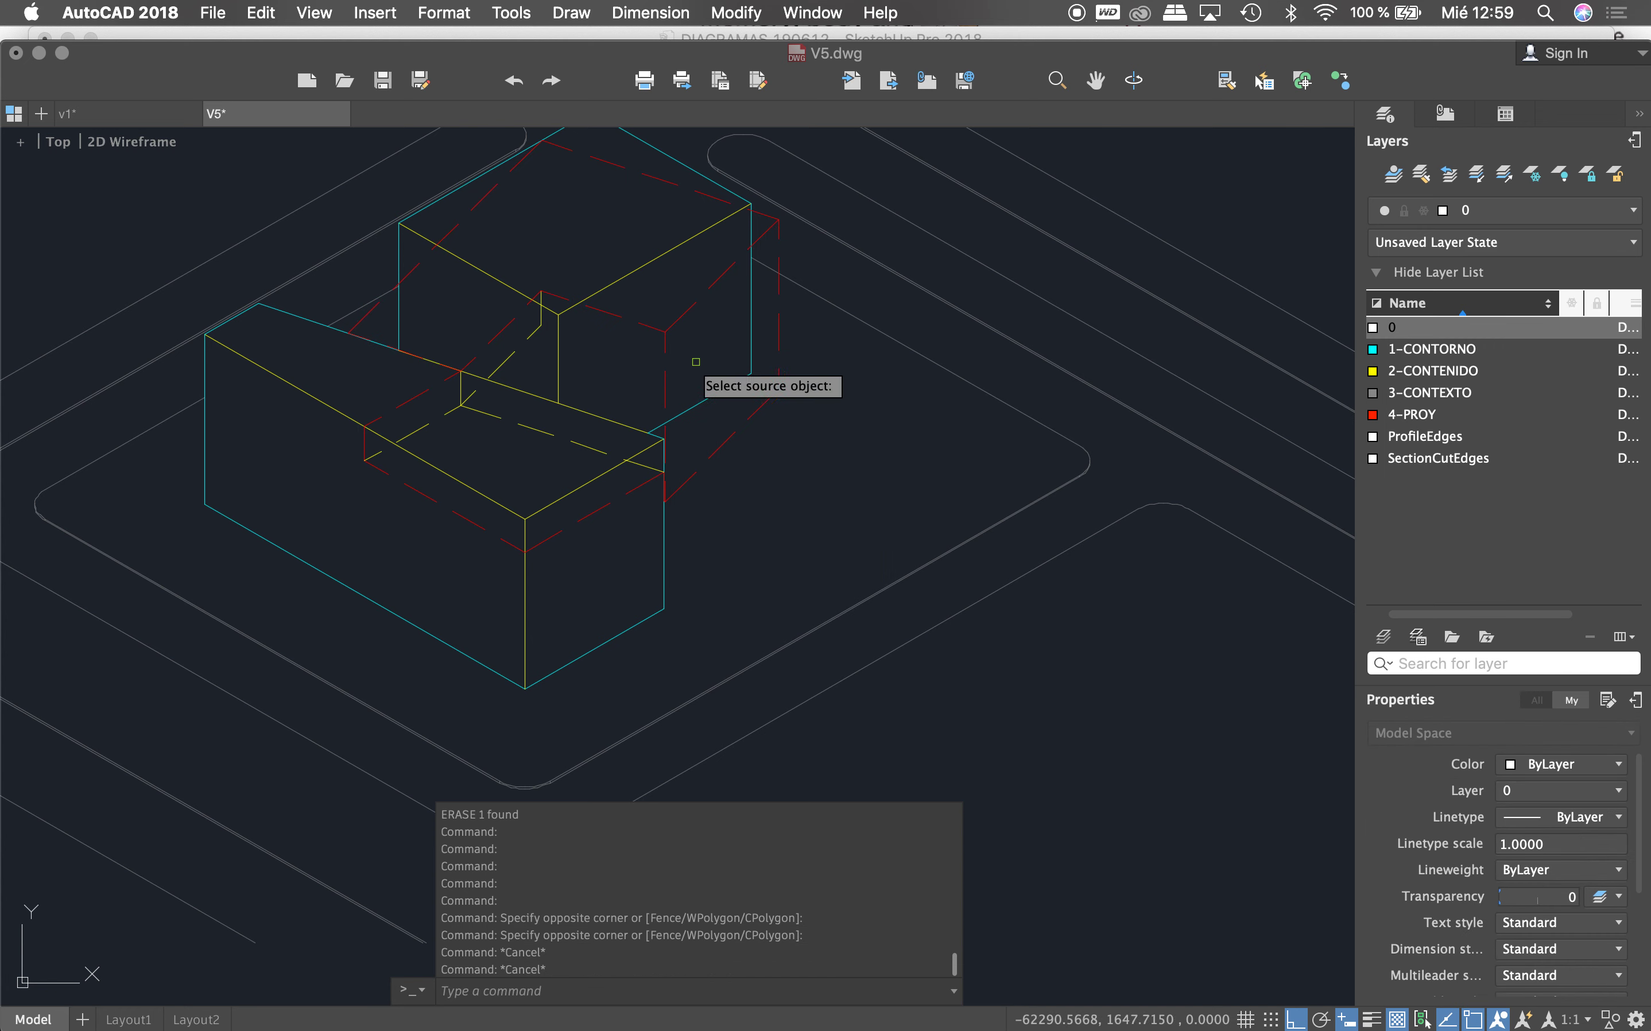
Step: Using a red dashed 4-PROY line as source, convert the first diagram's upper dashed edges
left_click(666, 341)
scroll(536, 342, "down", 5)
scroll(535, 341, "up", 5)
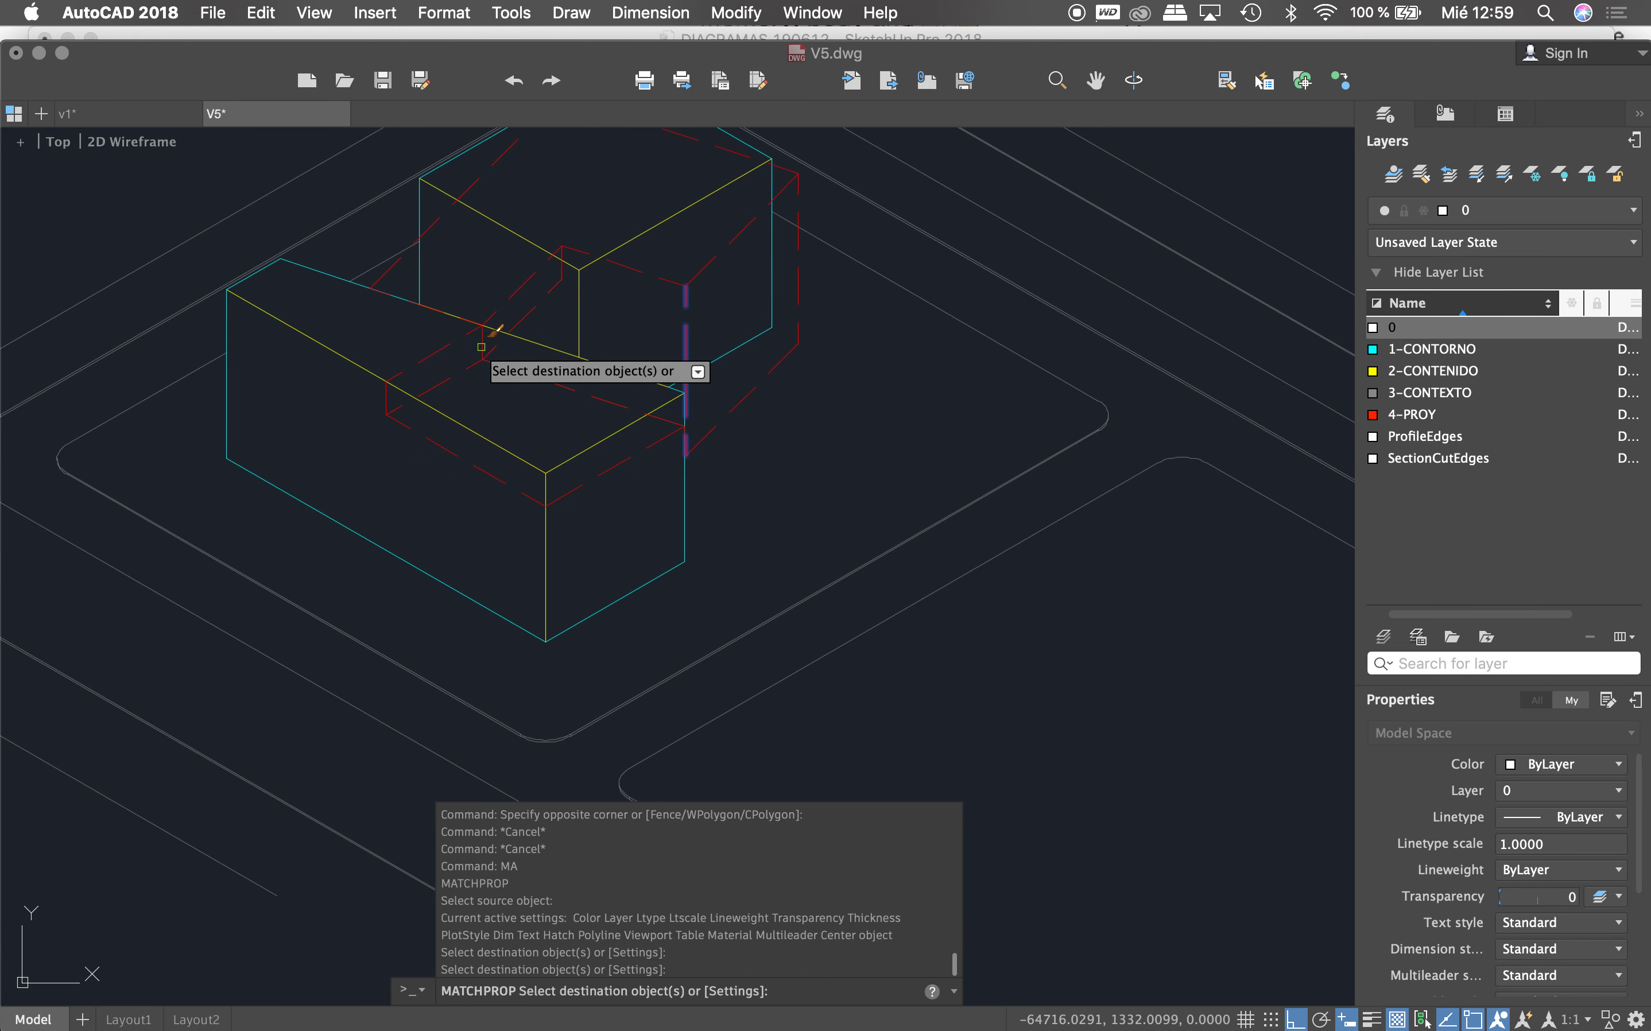
scroll(840, 380, "down", 5)
middle_click_drag(867, 400, 392, 378)
scroll(307, 348, "up", 3)
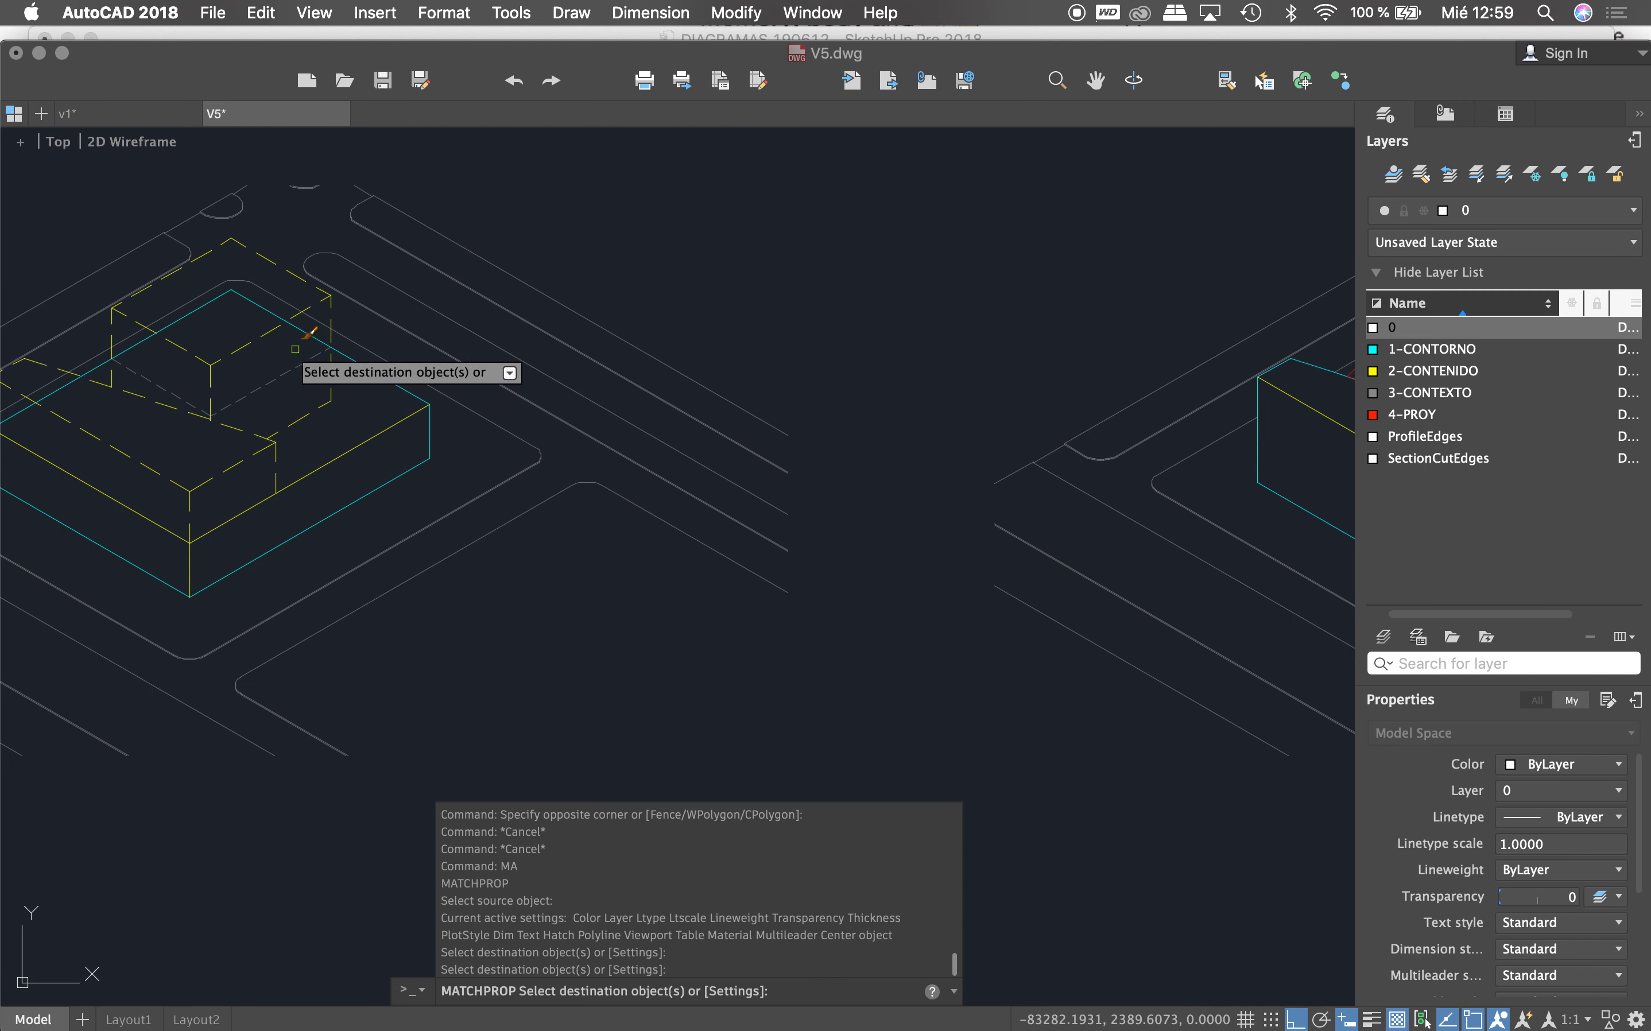
left_click(219, 346)
left_click(247, 247)
Step: Convert the first diagram's remaining yellow dashed edges to red 4-PROY projection lines
left_click(251, 427)
left_click(171, 443)
left_click(223, 447)
left_click(192, 472)
left_click(425, 406)
scroll(466, 395, "down", 2)
scroll(466, 394, "down", 2)
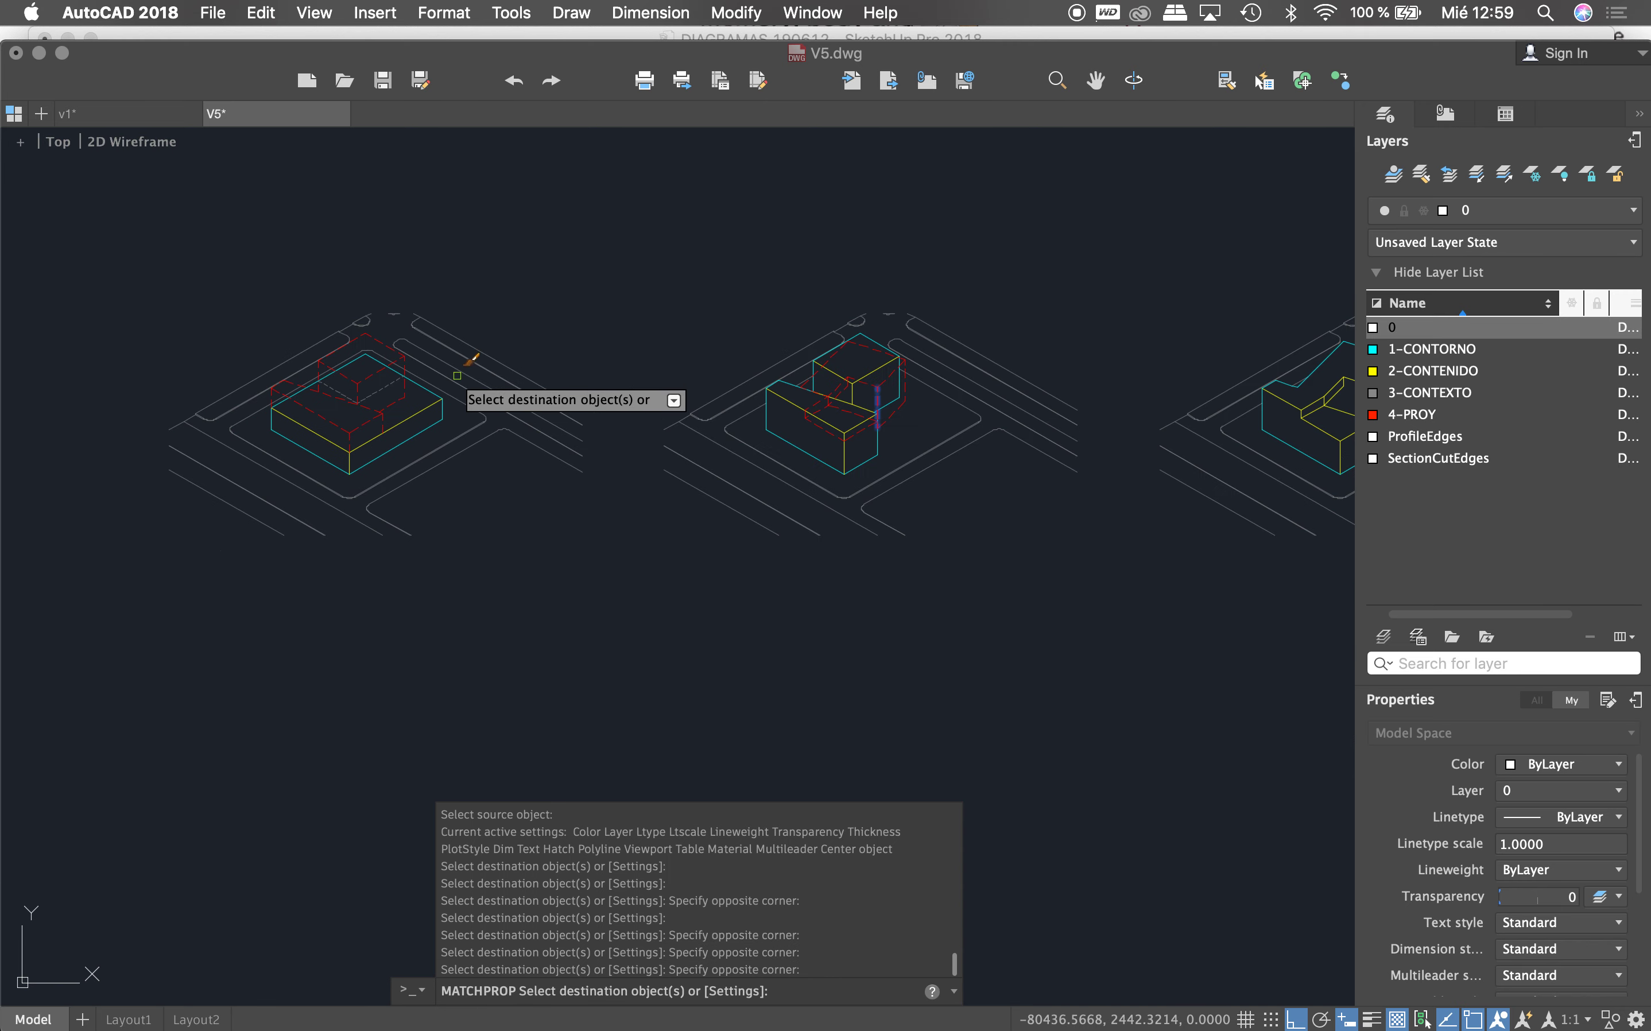
key("Escape")
scroll(354, 348, "down", 3)
scroll(535, 368, "up", 2)
scroll(331, 237, "up", 2)
scroll(331, 237, "up", 3)
scroll(331, 232, "down", 2)
scroll(316, 256, "down", 1)
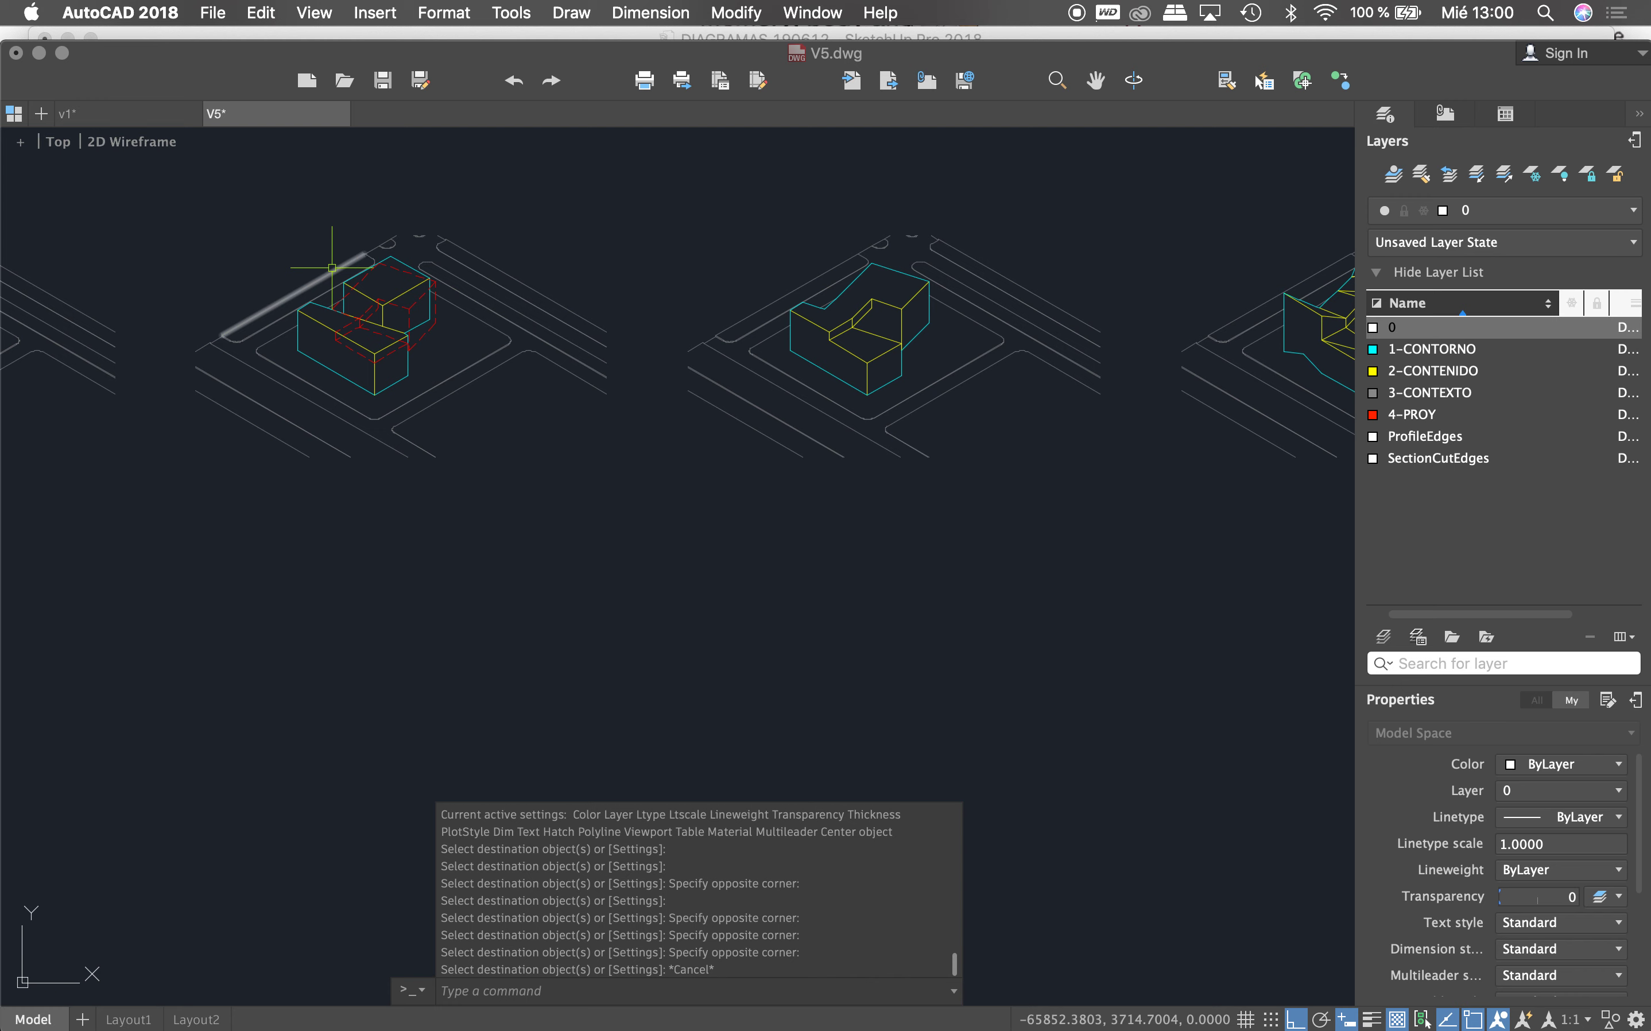
scroll(332, 268, "down", 2)
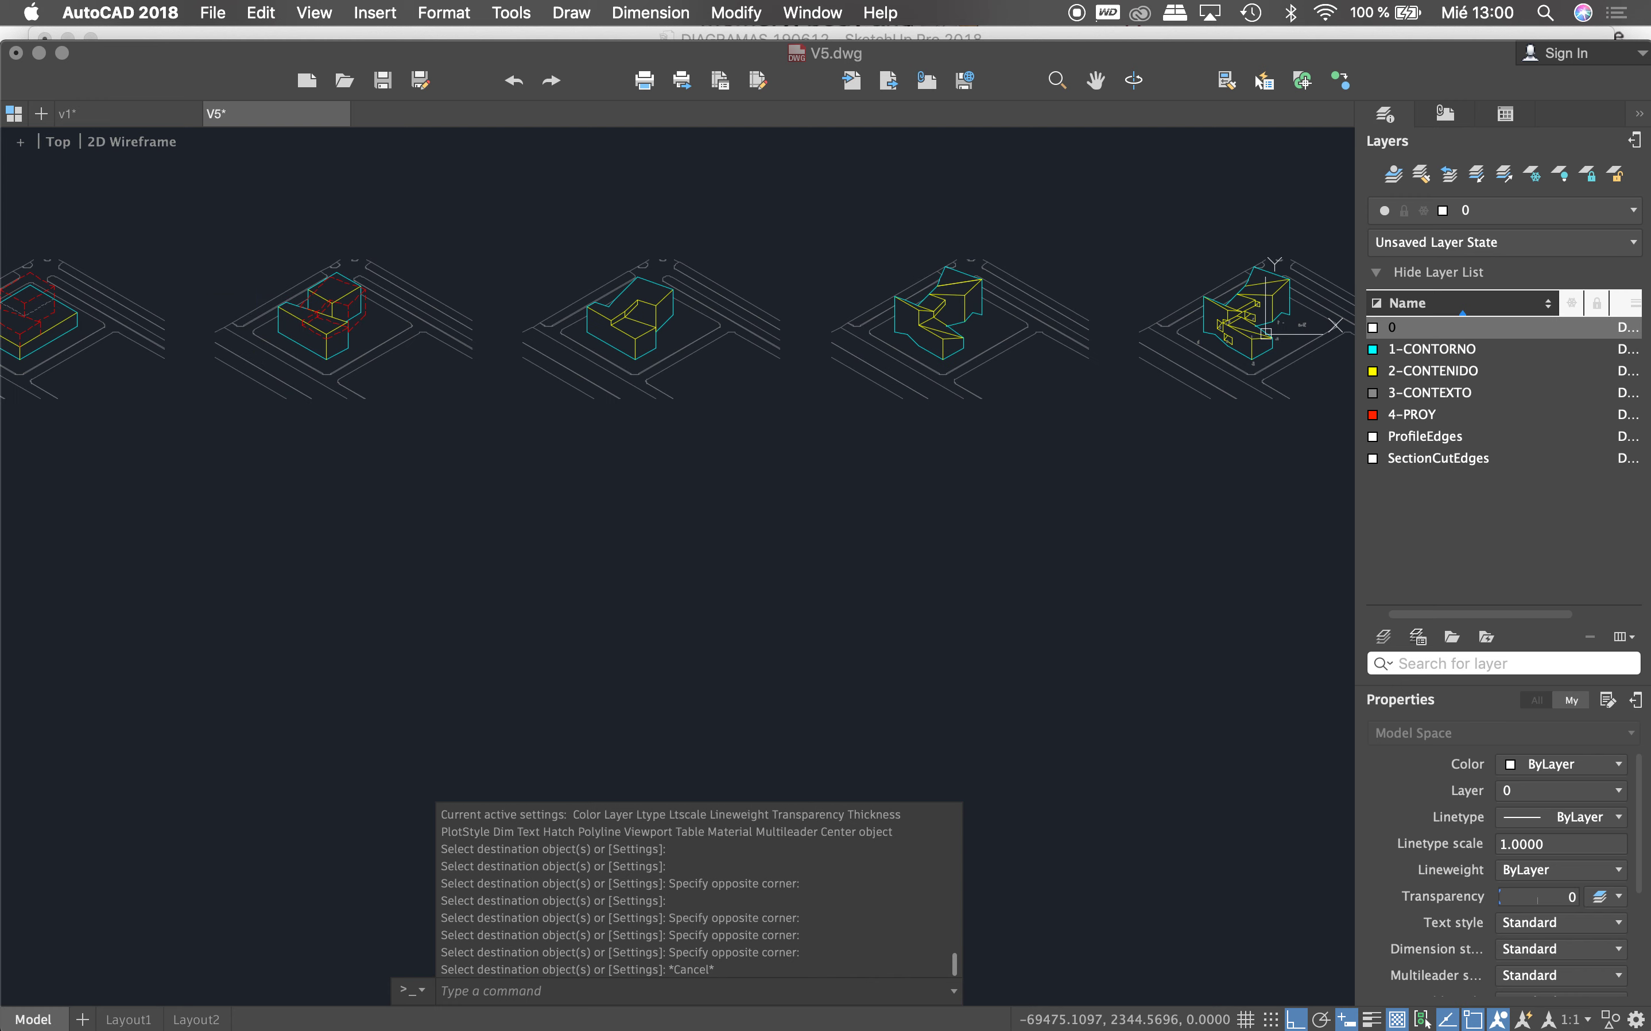
scroll(913, 309, "up", 4)
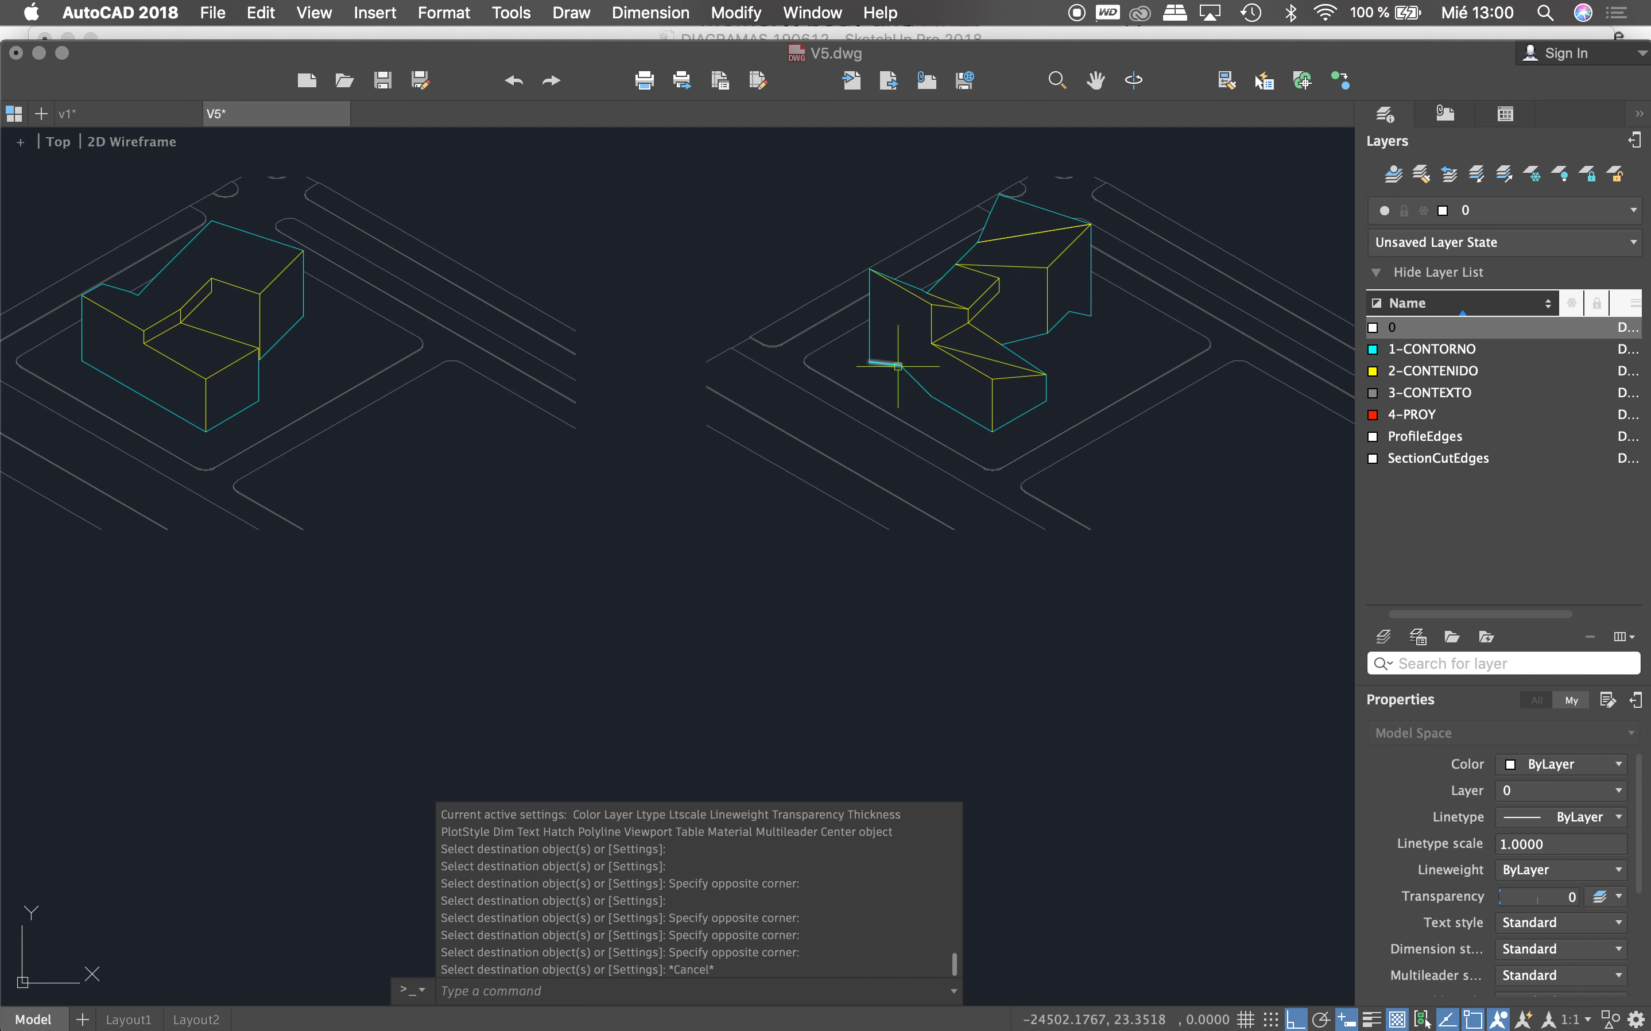
key("Escape")
key("Escape")
Step: Trace a four-vertex hidden-edge polyline along the building's corner with PL
type("PL")
key("Return")
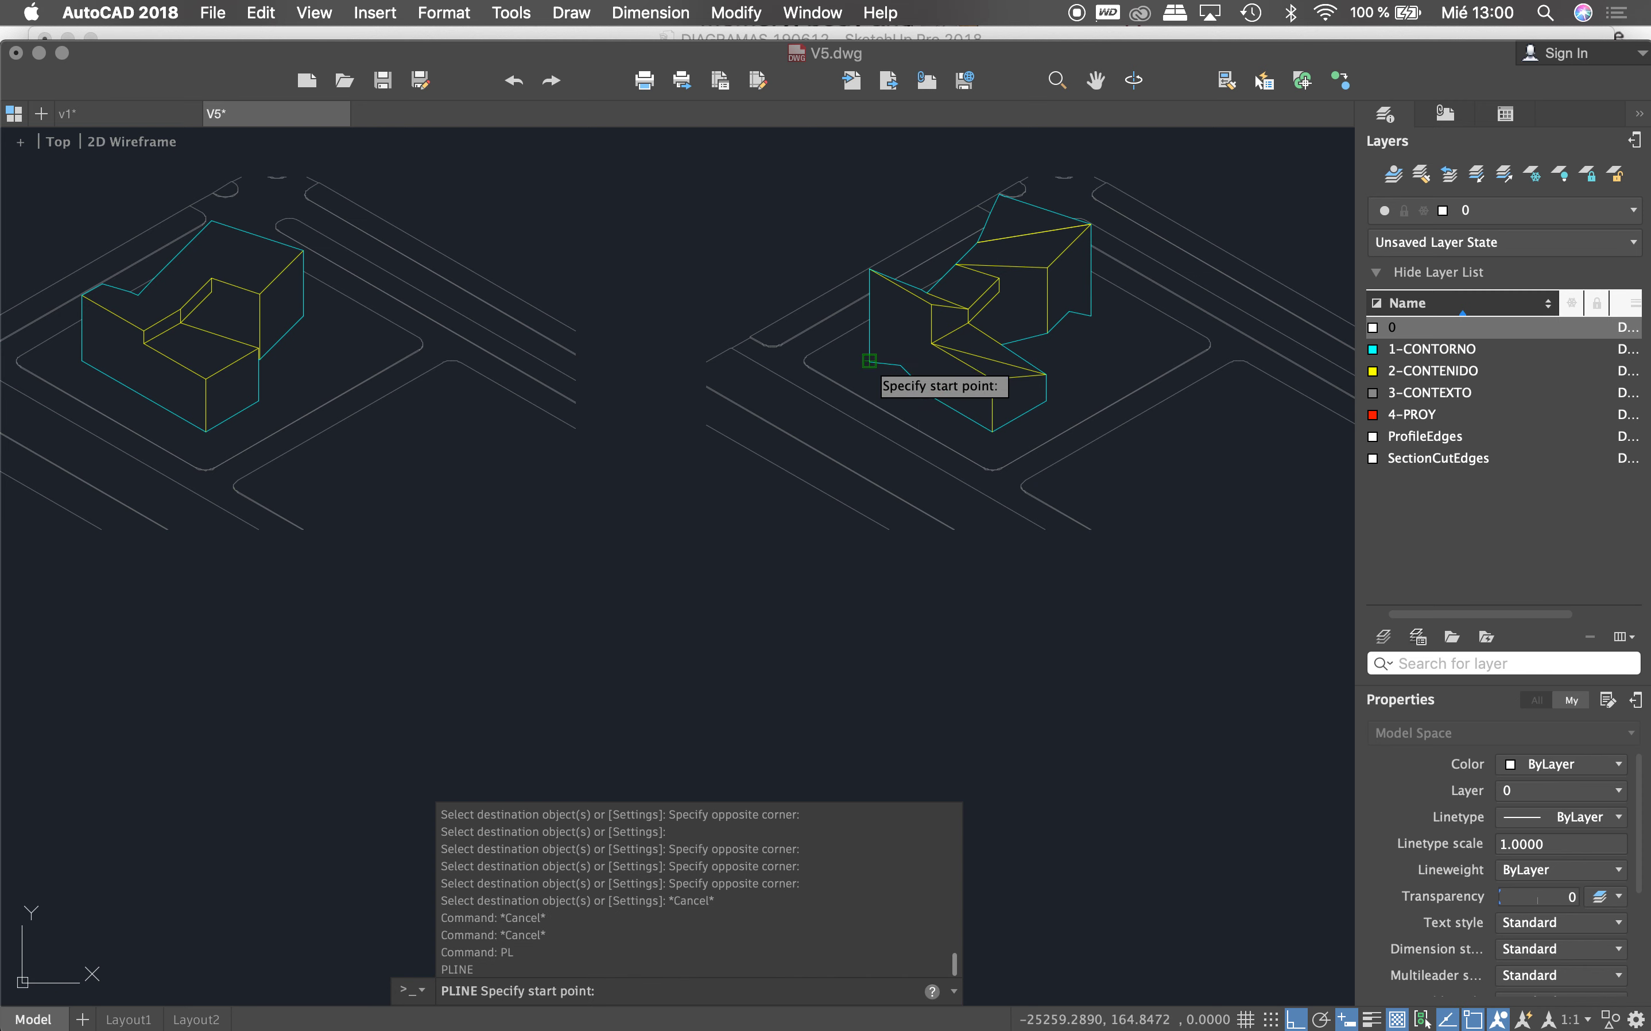
left_click(870, 361)
left_click(900, 364)
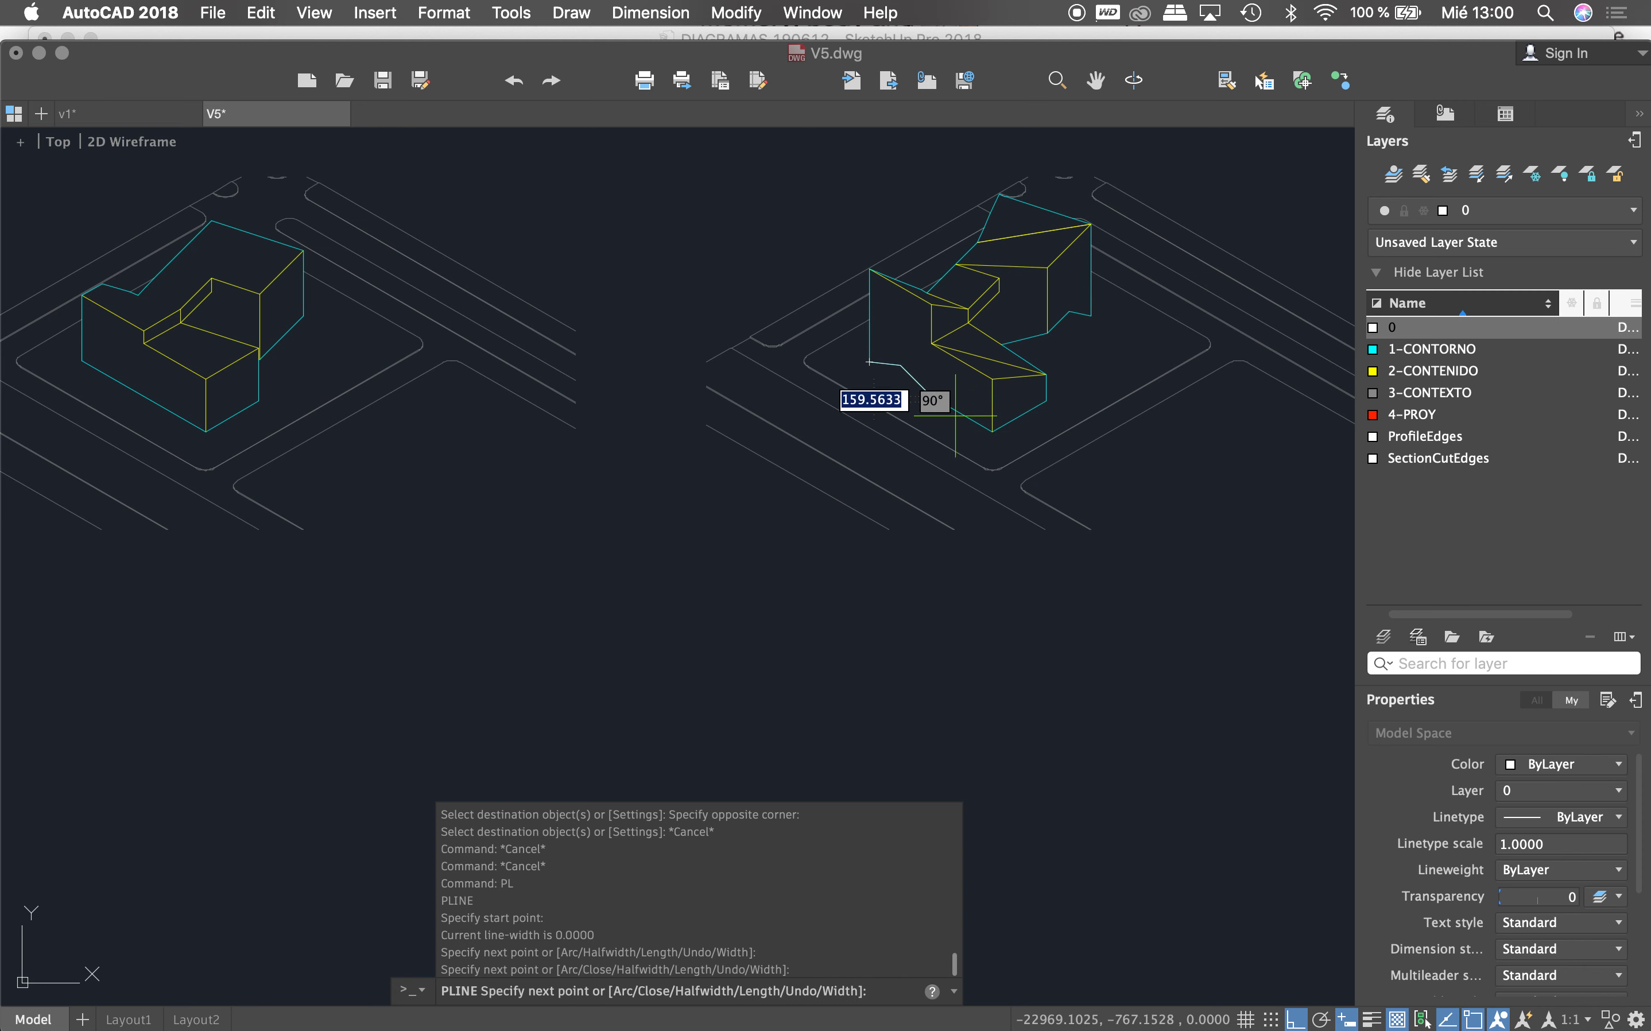
left_click(932, 397)
left_click(979, 428)
key("Escape")
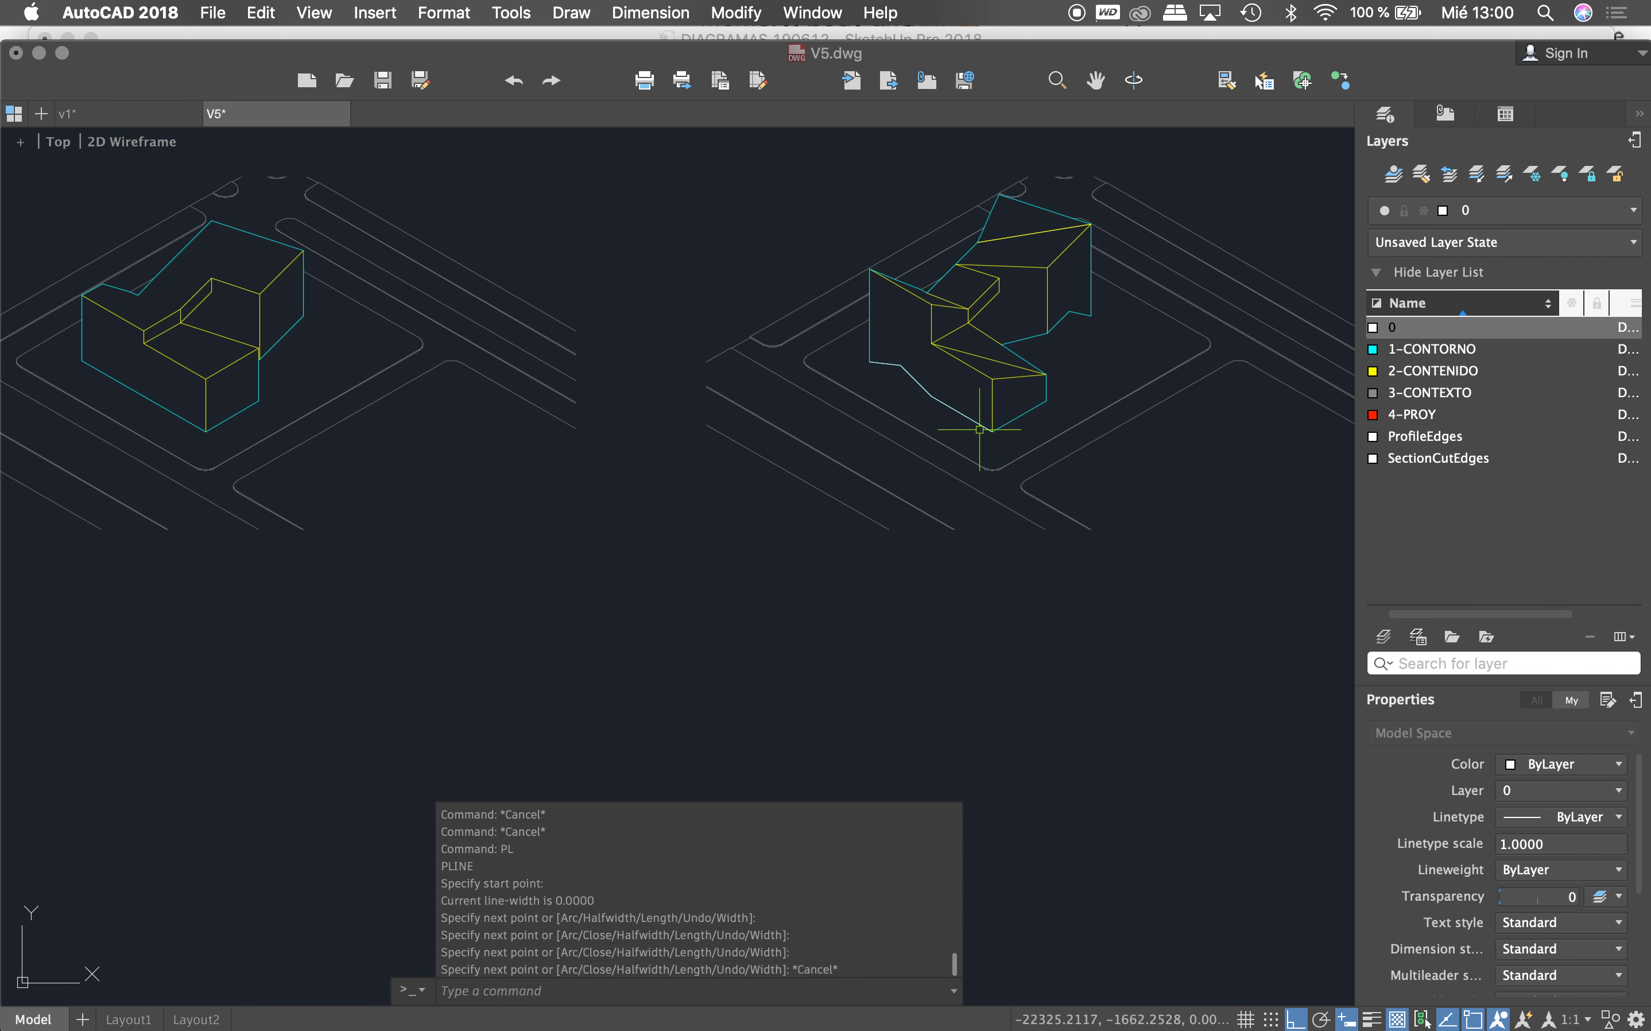
key("Escape")
Step: Move the traced polyline from its endpoint onto the left building's corner
left_click(978, 424)
type("m")
key("Return")
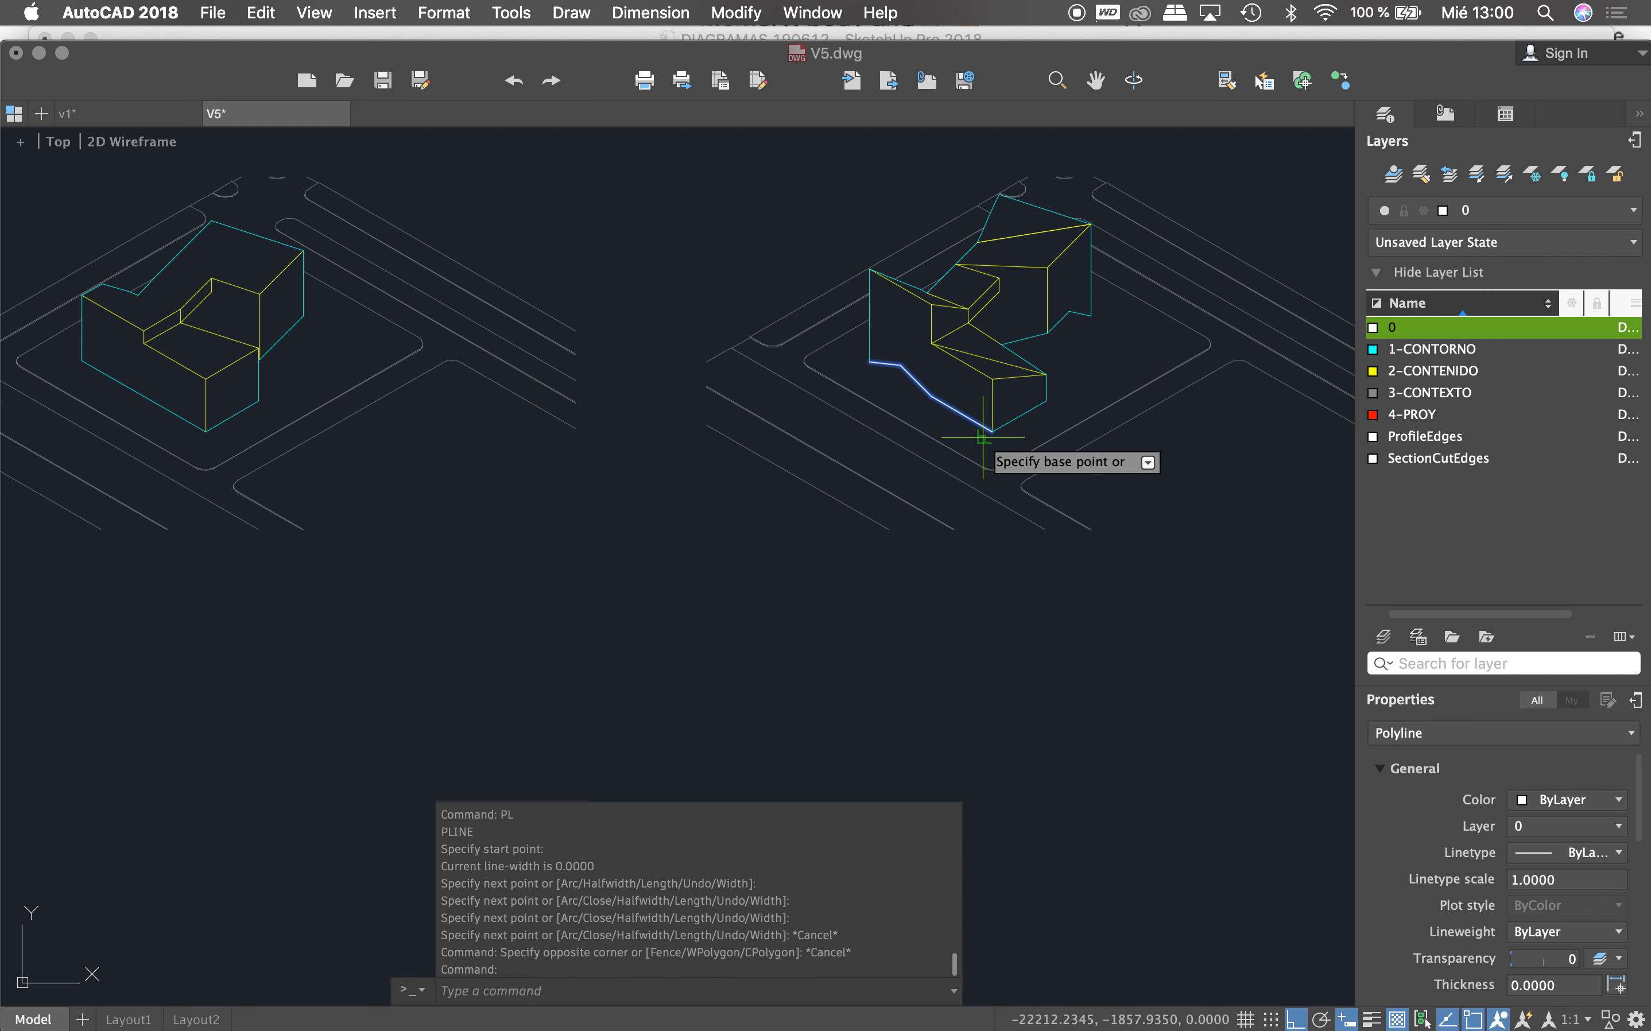
left_click(992, 432)
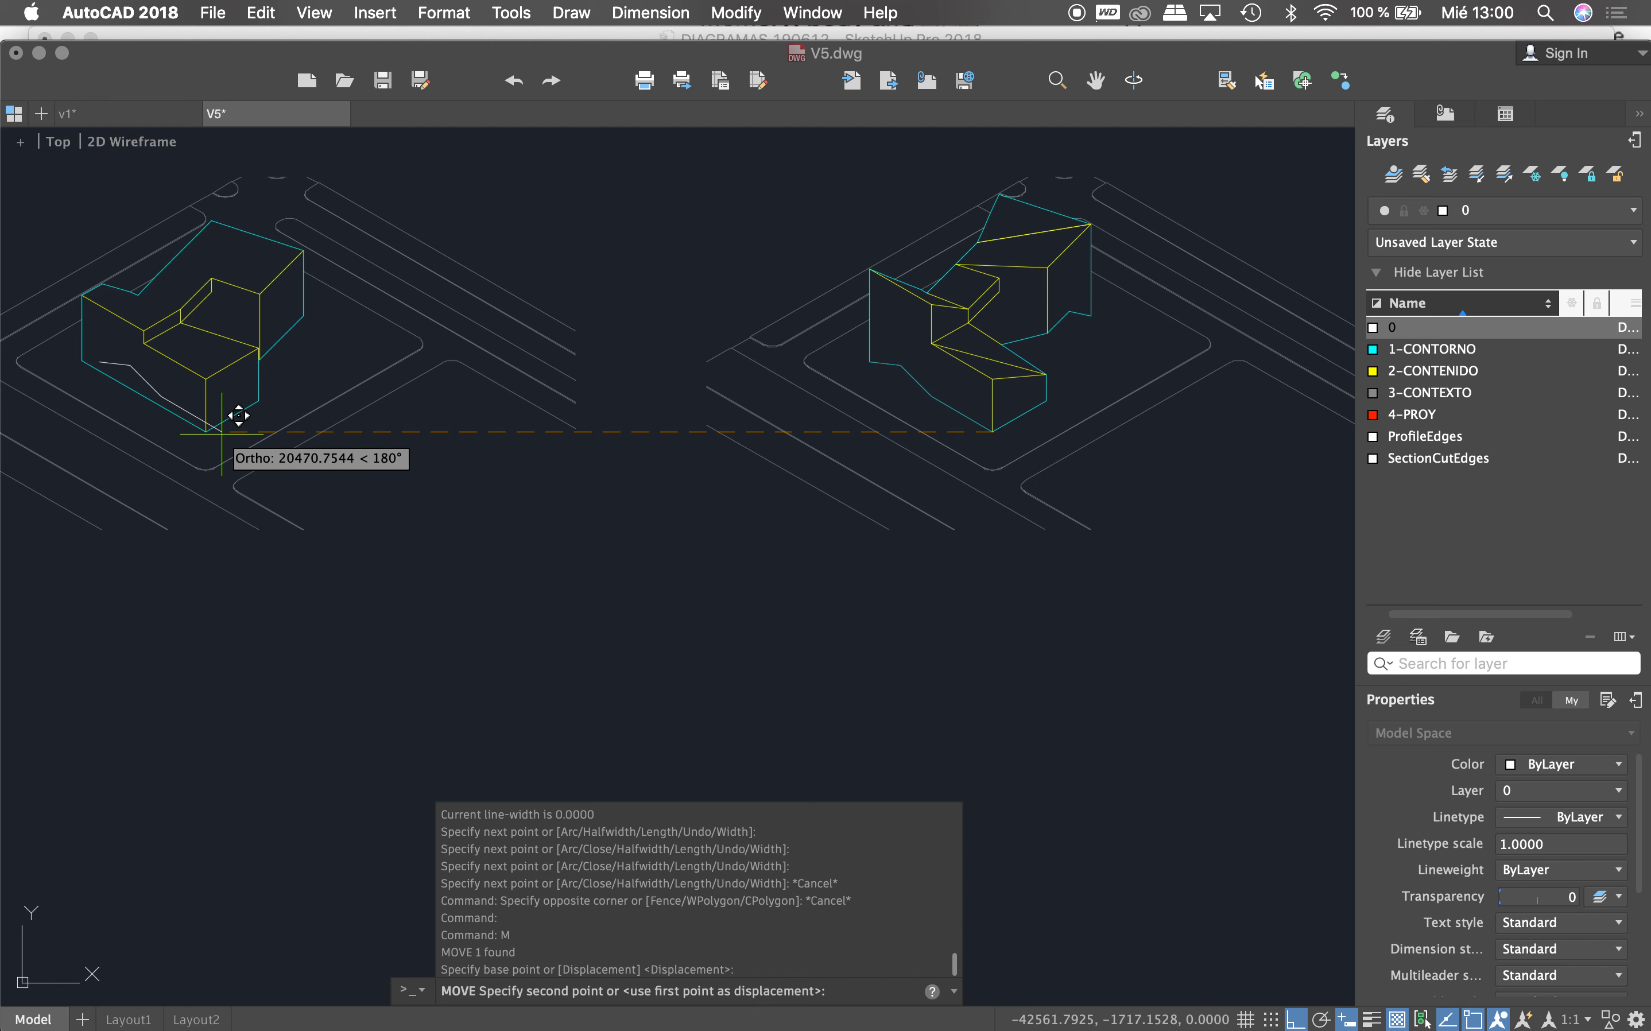
left_click(205, 430)
key("Escape")
key("Escape")
Step: Match the traced polyline to the red dashed hidden edges with MATCHPROP
type("ma")
key("Return")
scroll(271, 423, "down", 5)
scroll(290, 419, "down", 3)
scroll(134, 397, "up", 5)
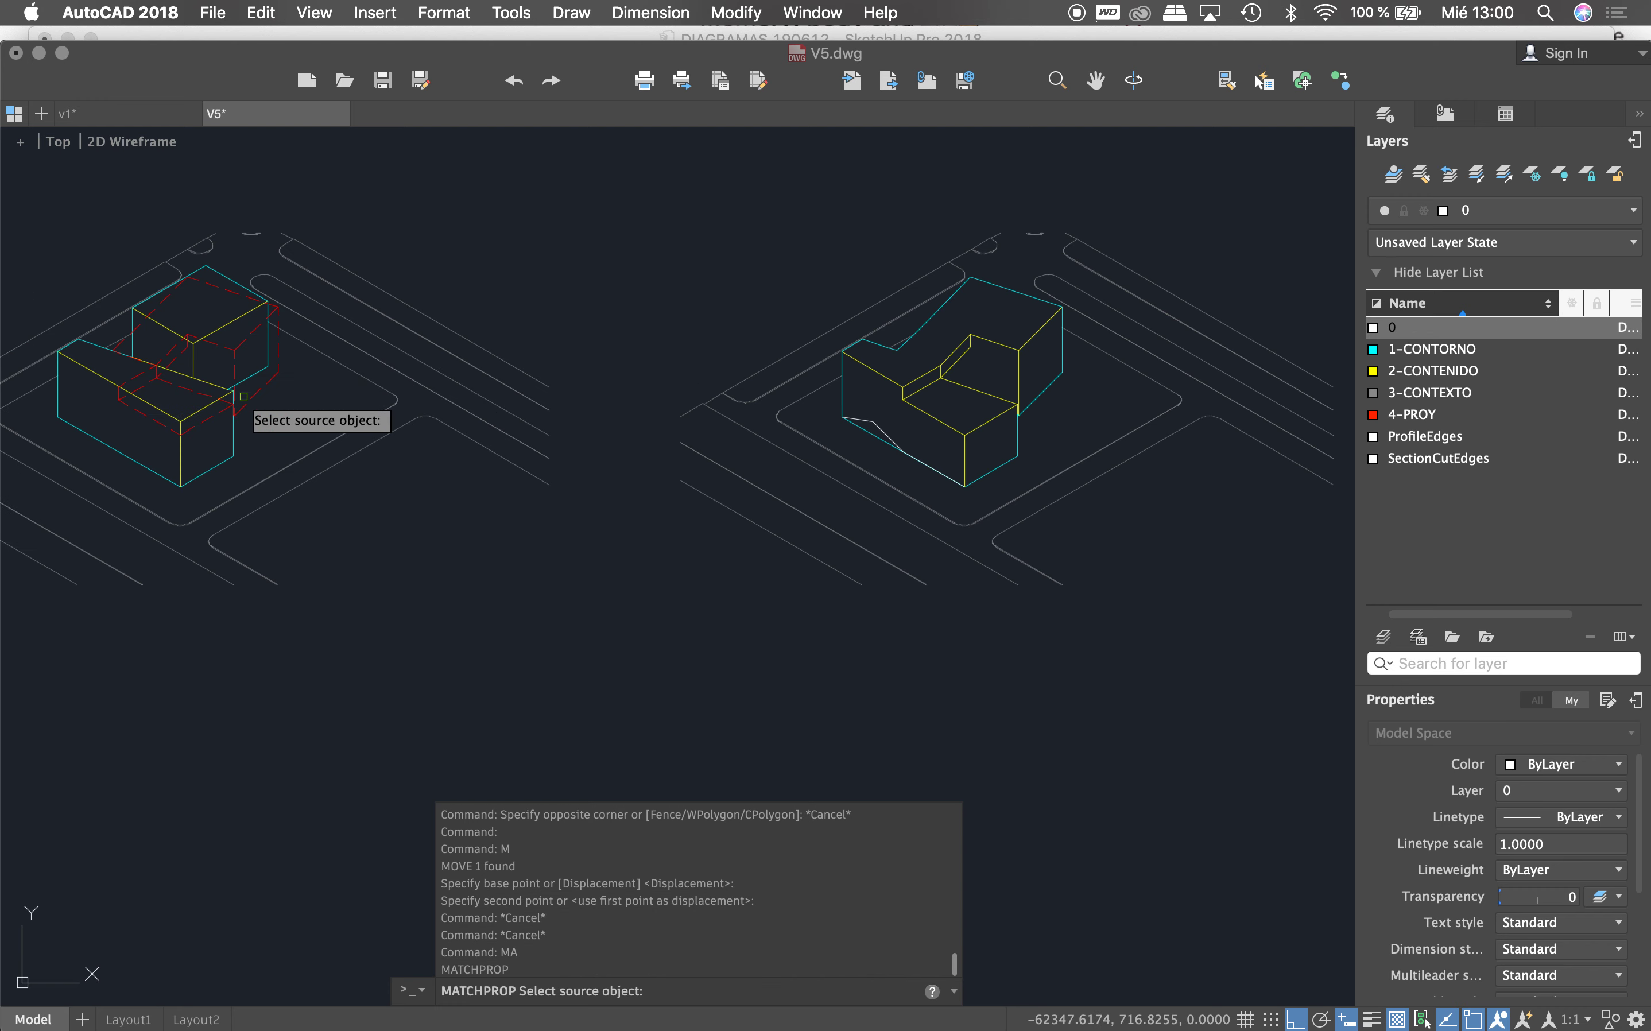
left_click(253, 401)
left_click(861, 427)
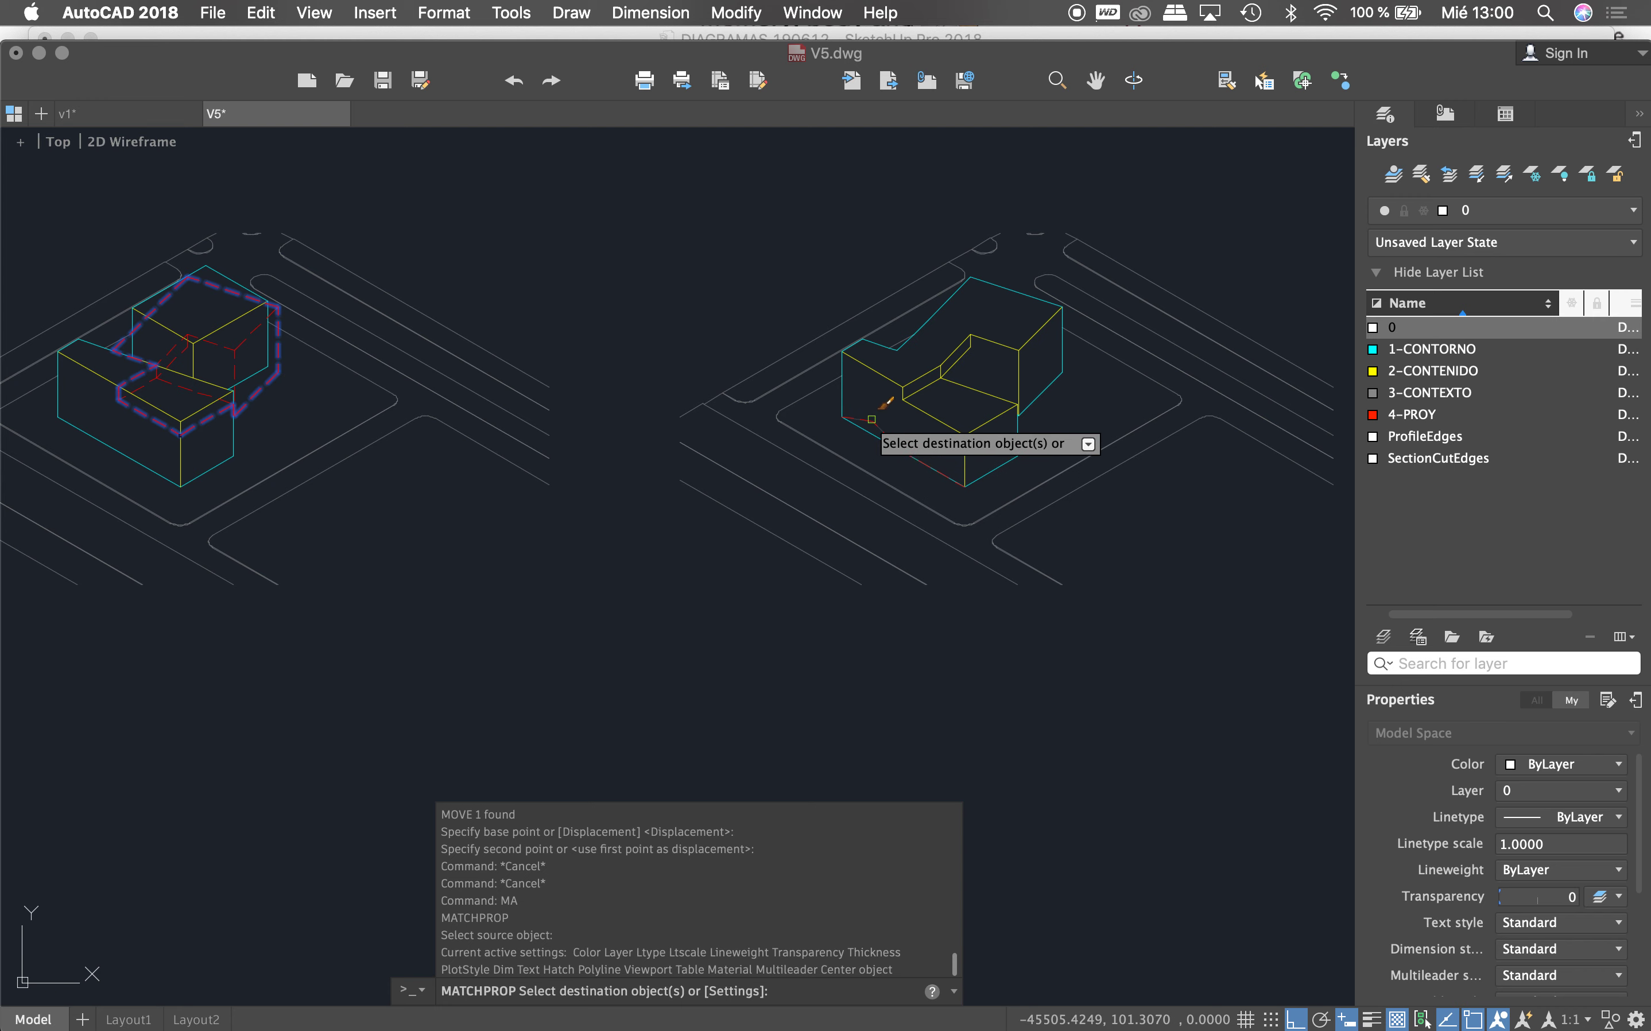
scroll(718, 437, "down", 2)
scroll(888, 454, "up", 5)
key("Escape")
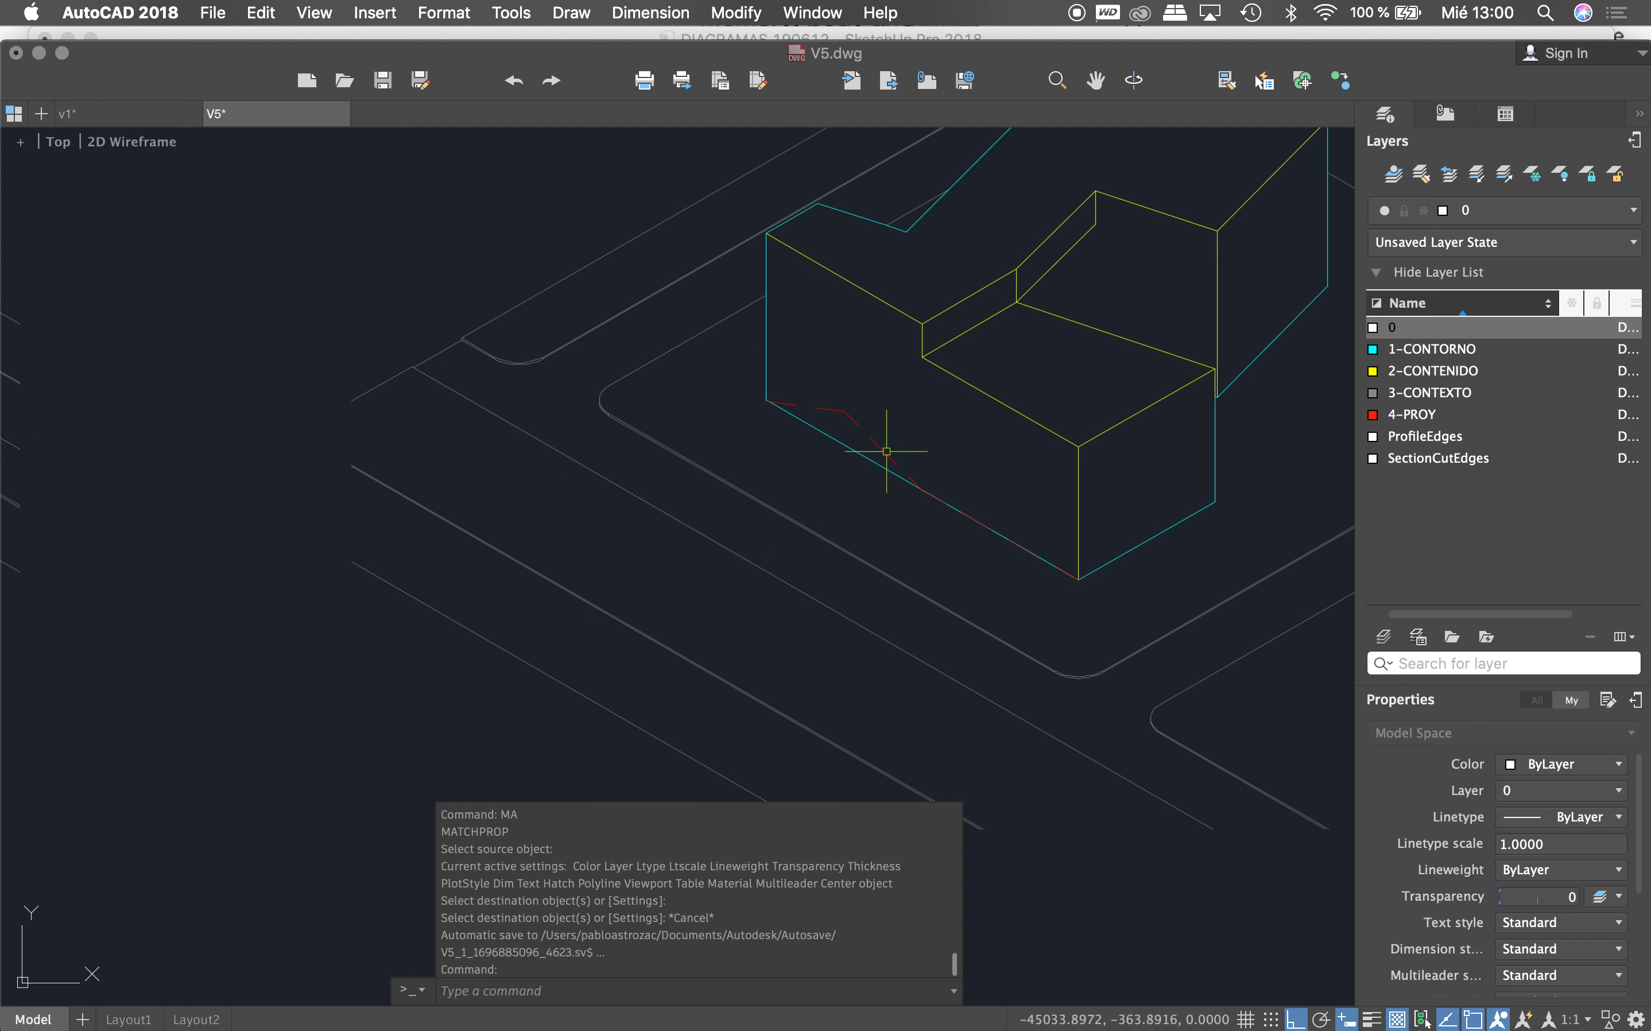
Step: Select the new red dashed polyline and abandon an attempted end-vertex edit
left_click(887, 450)
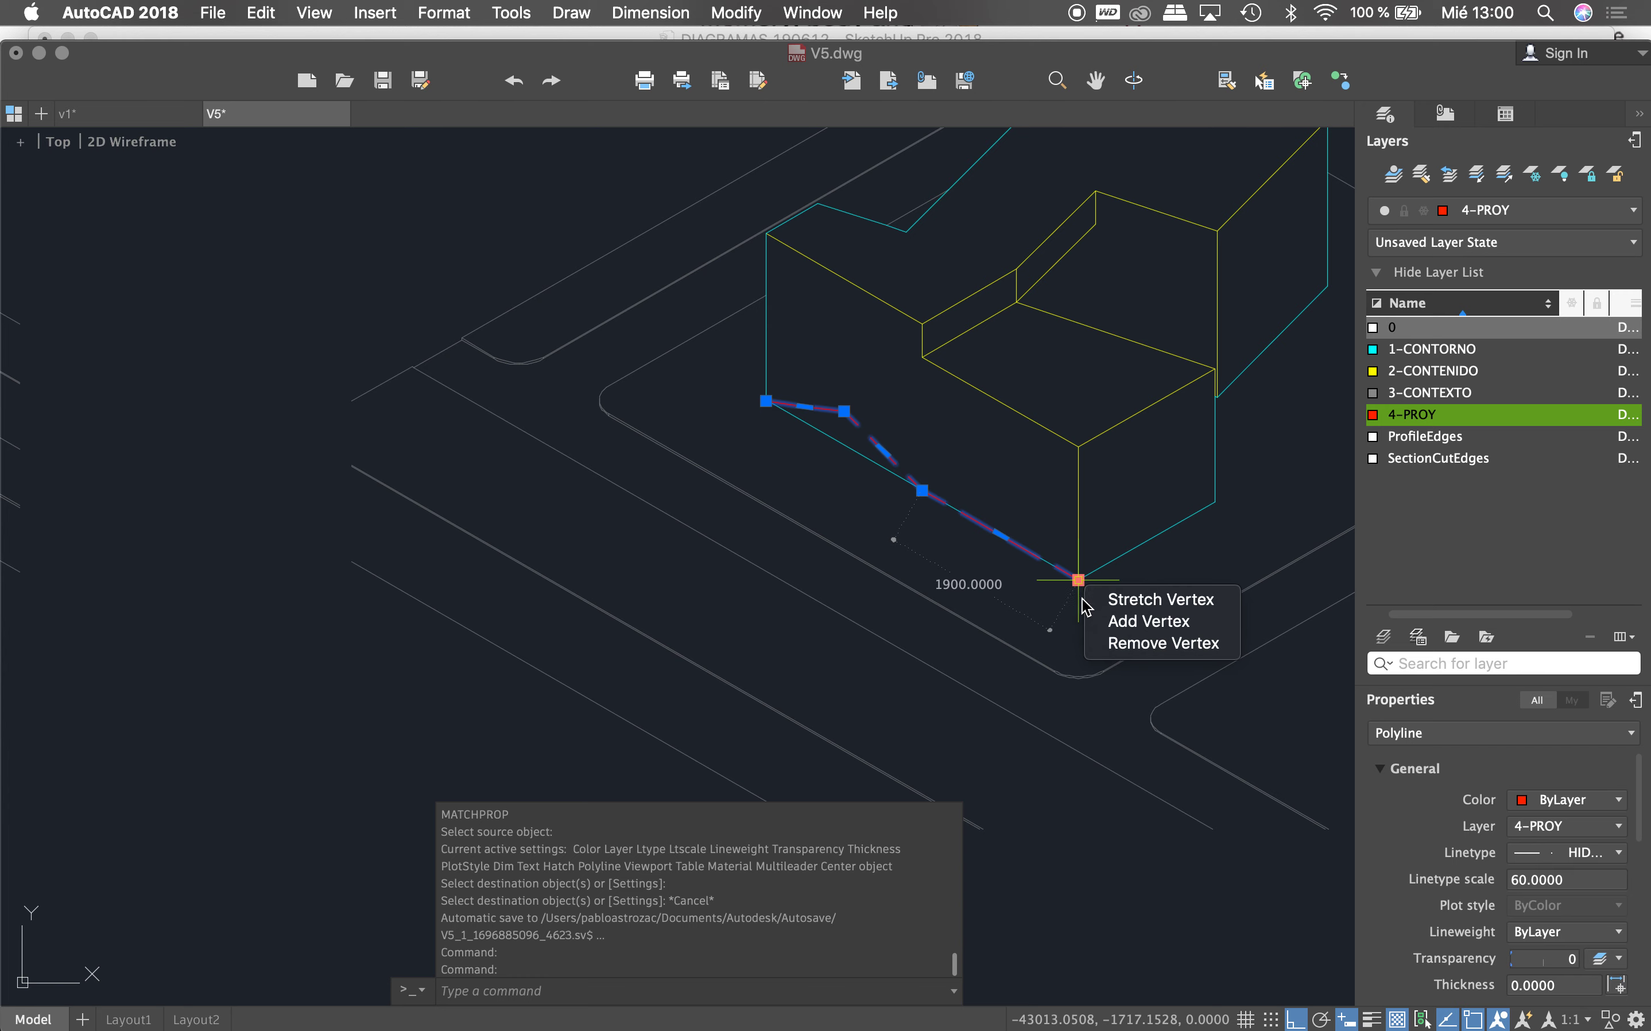
left_click(1111, 647)
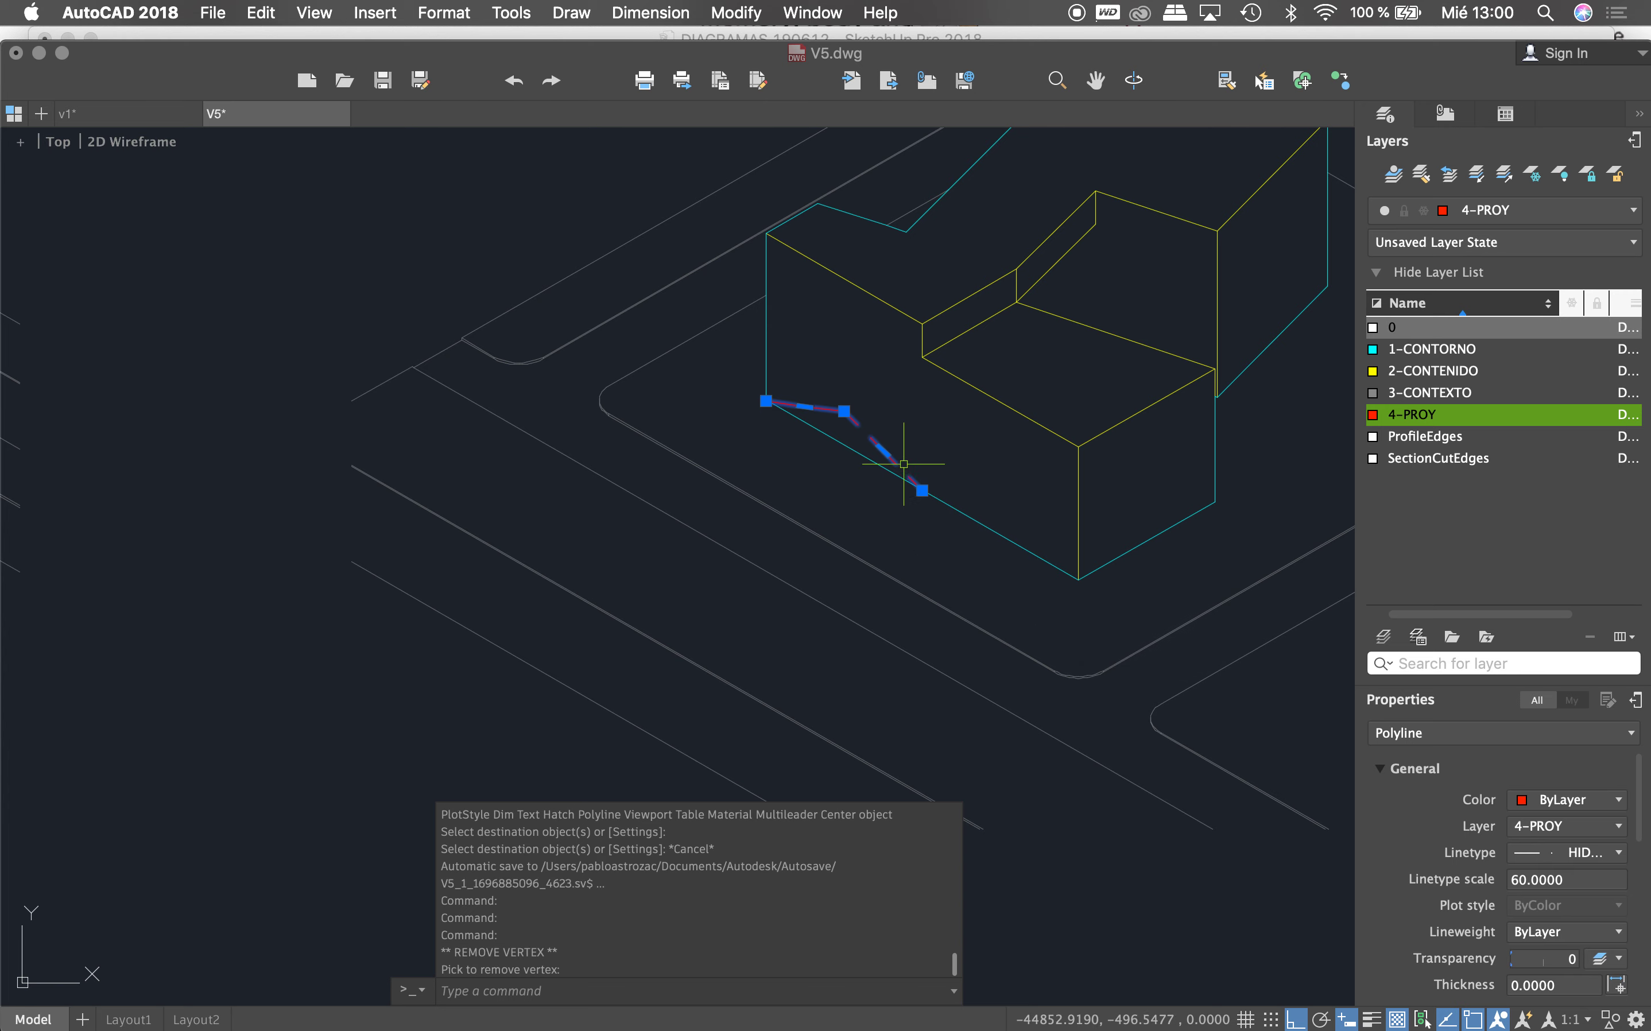
key("Escape")
scroll(830, 424, "down", 5)
scroll(724, 413, "down", 1)
scroll(1174, 432, "up", 2)
scroll(1131, 423, "up", 3)
key("Escape")
key("Escape")
key("Escape")
key("Escape")
Step: Trace a second hidden-edge polyline from the building's inner corner, then cancel a move
type("pl")
key("Return")
scroll(997, 402, "up", 1)
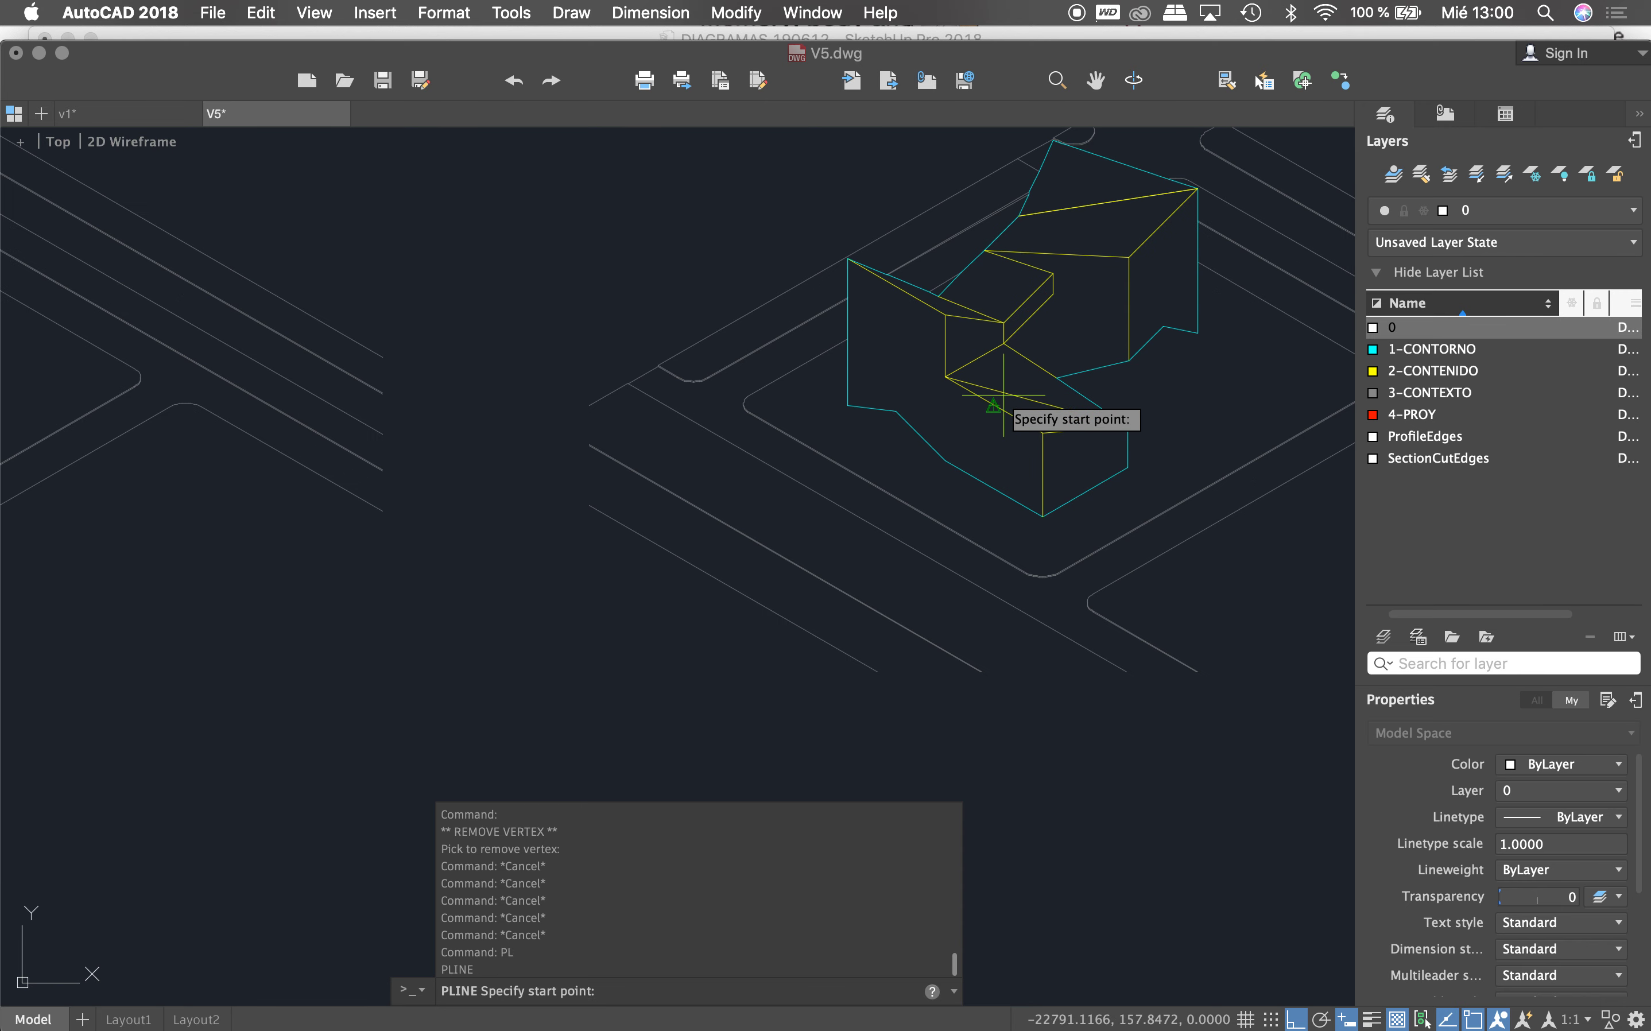
left_click(1003, 343)
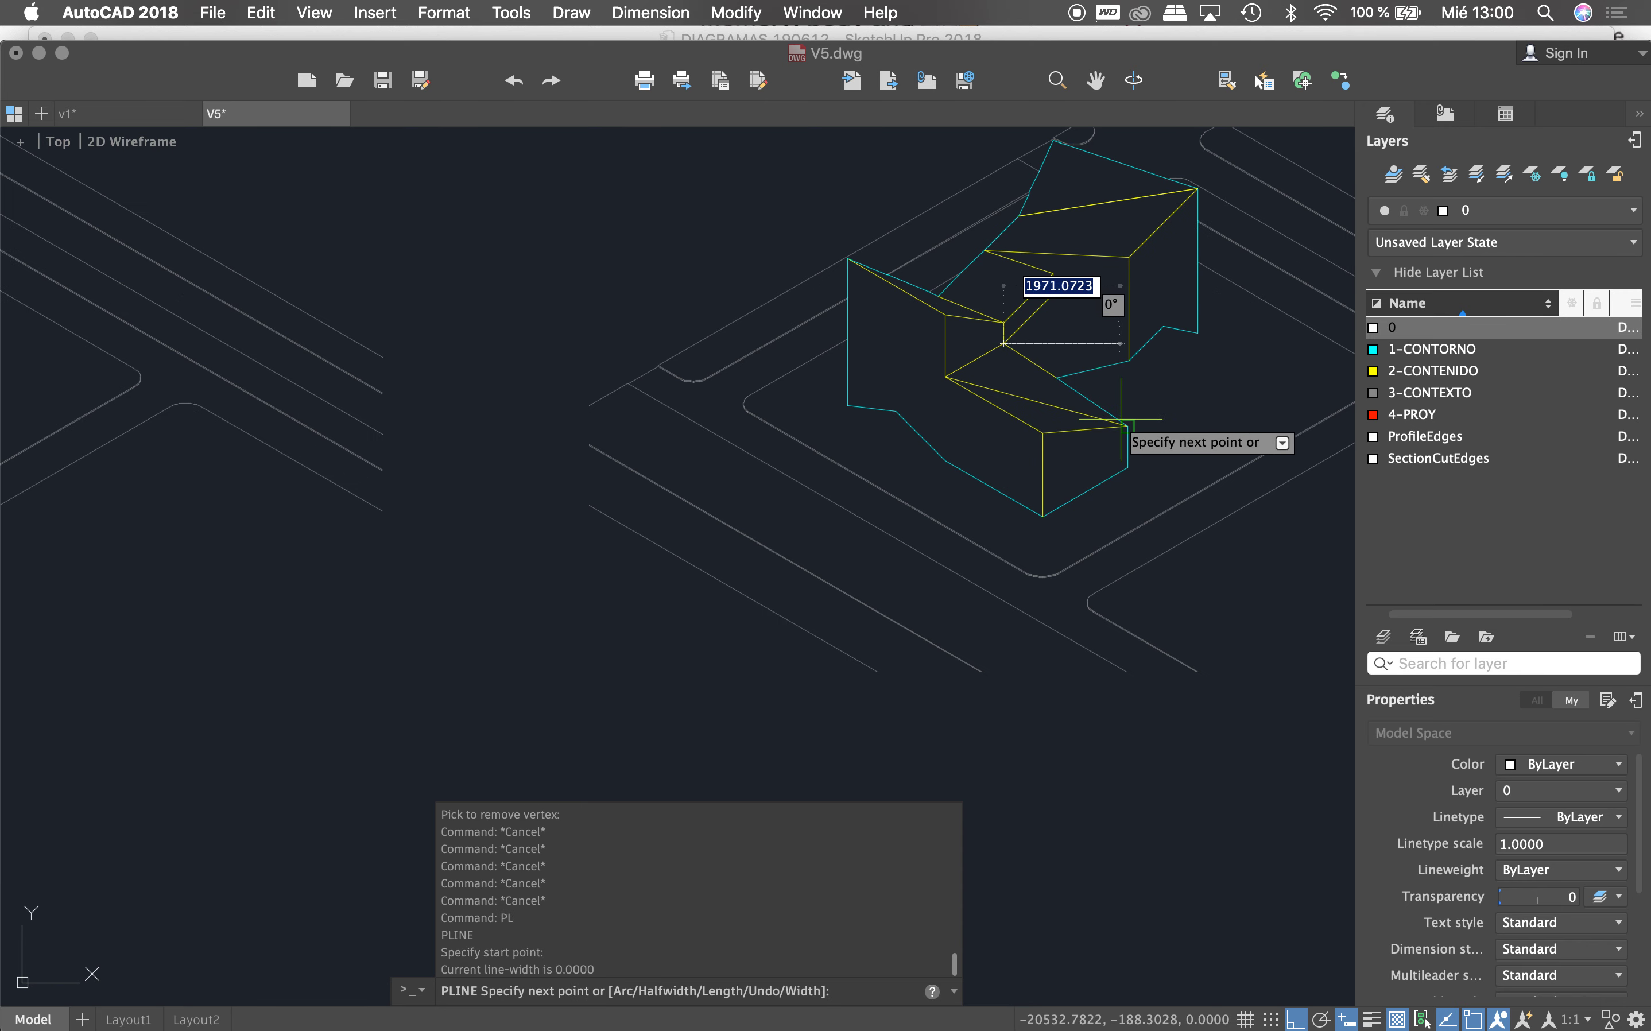
left_click(1042, 434)
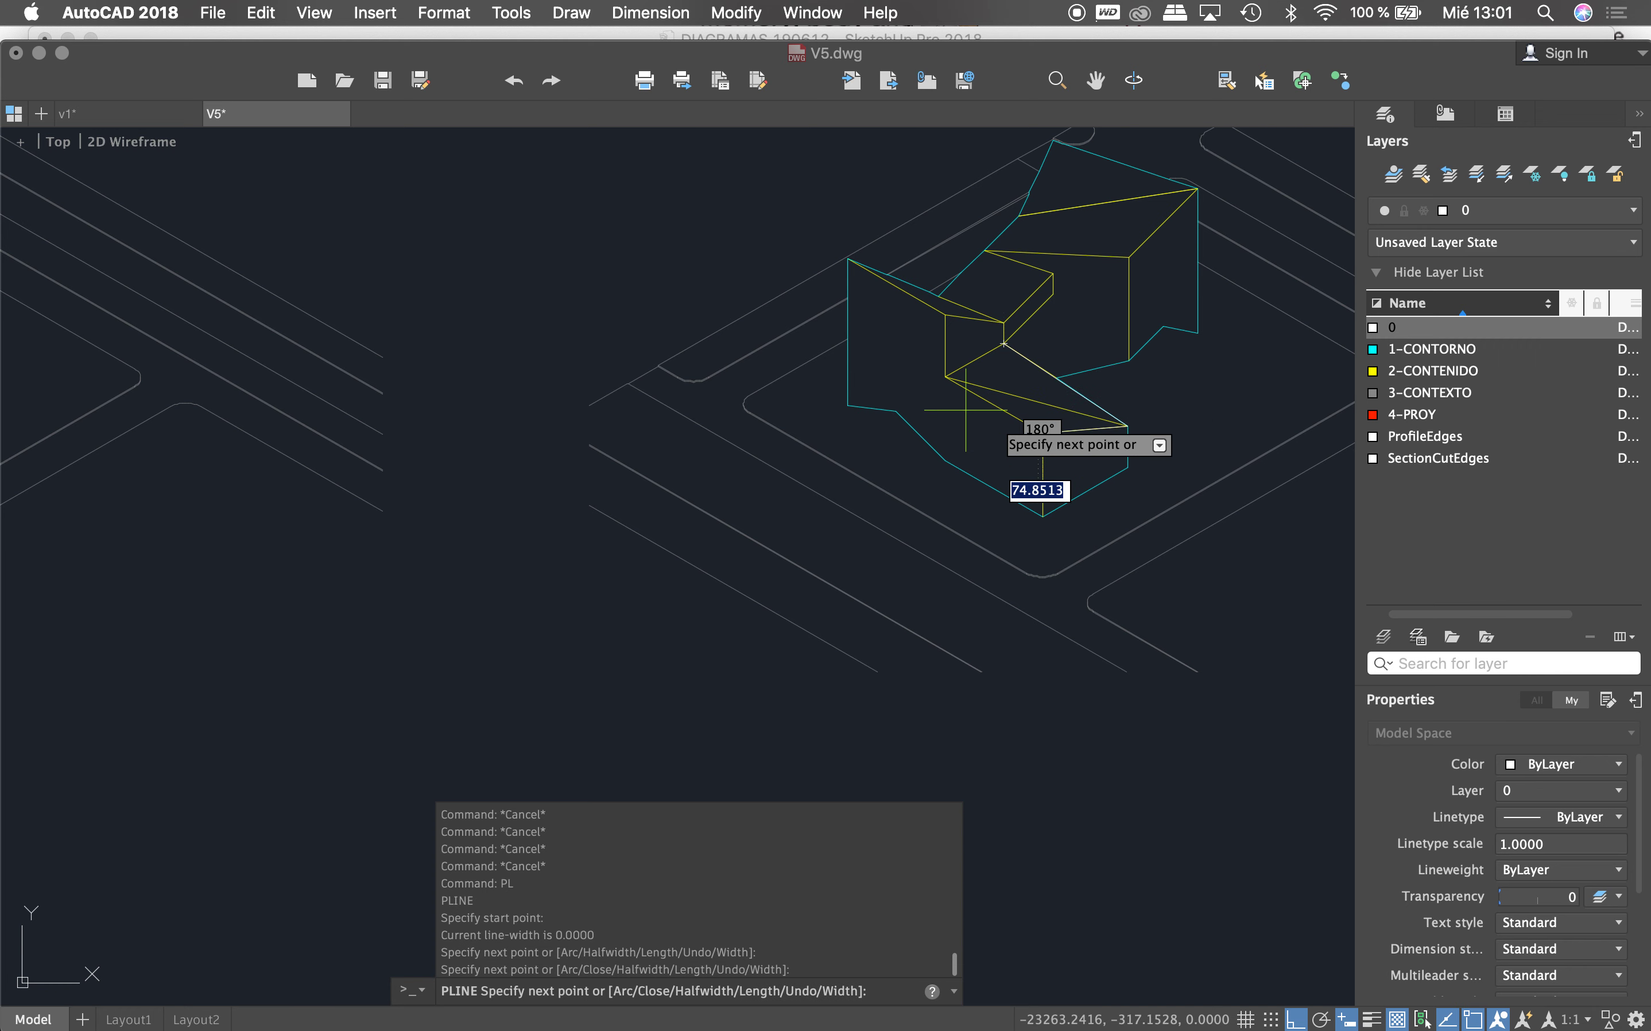
left_click(1128, 426)
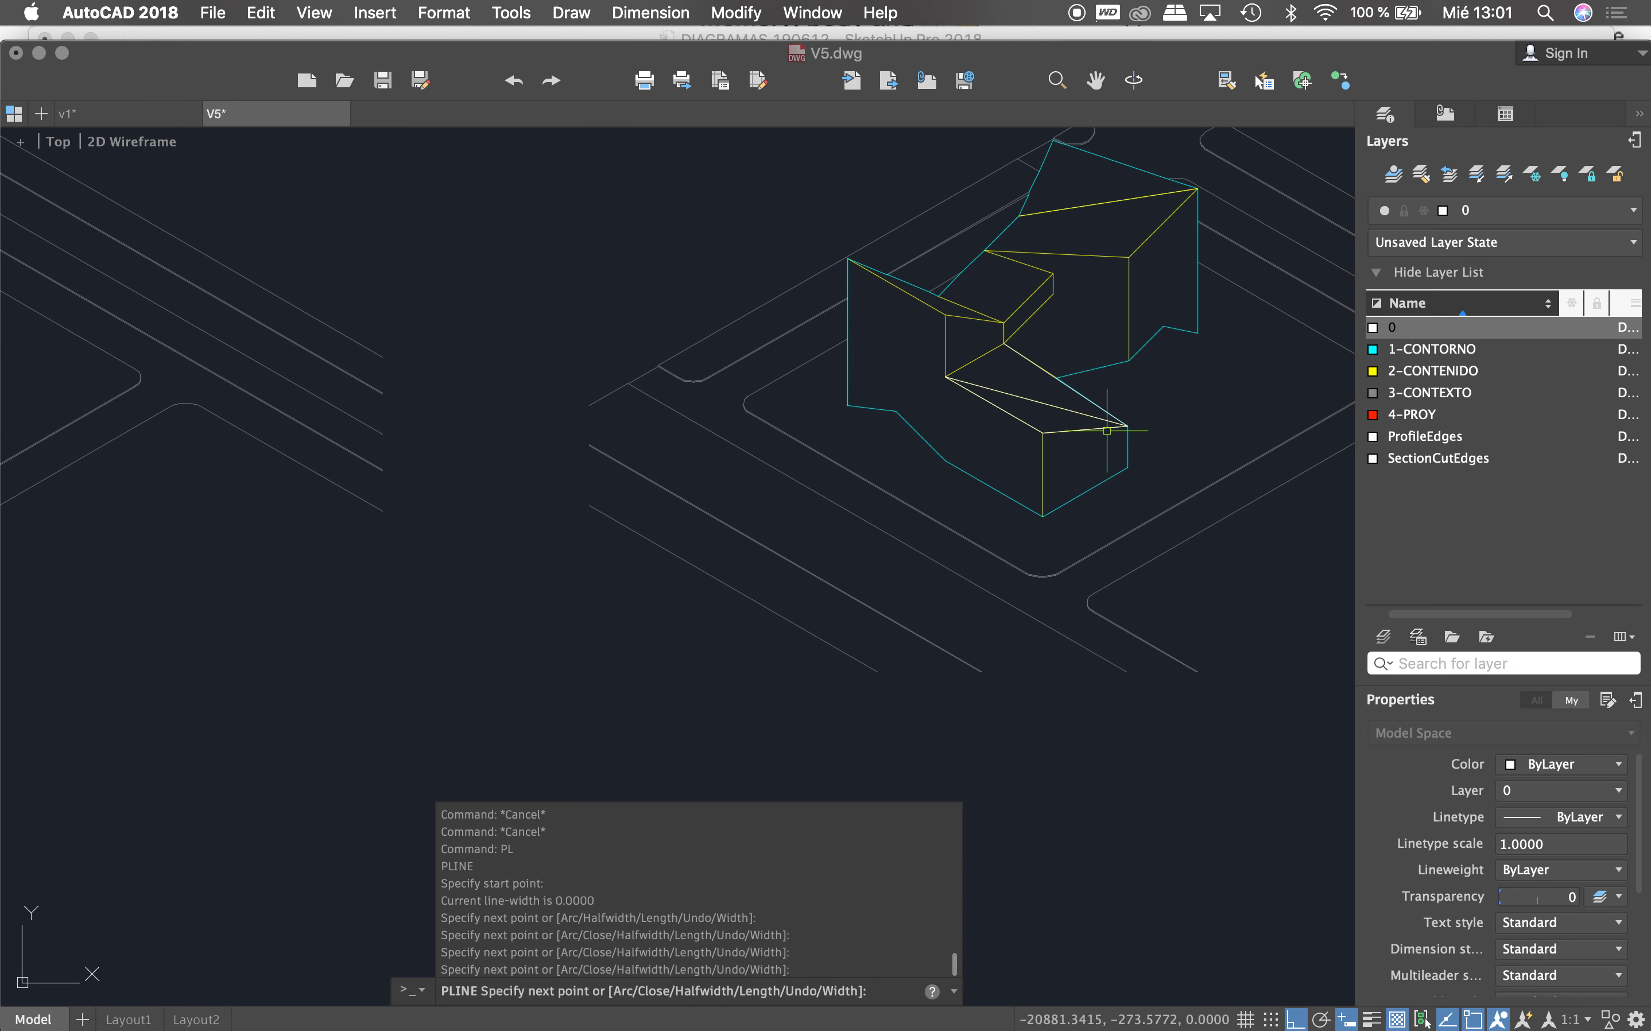
key("Return")
key("Return")
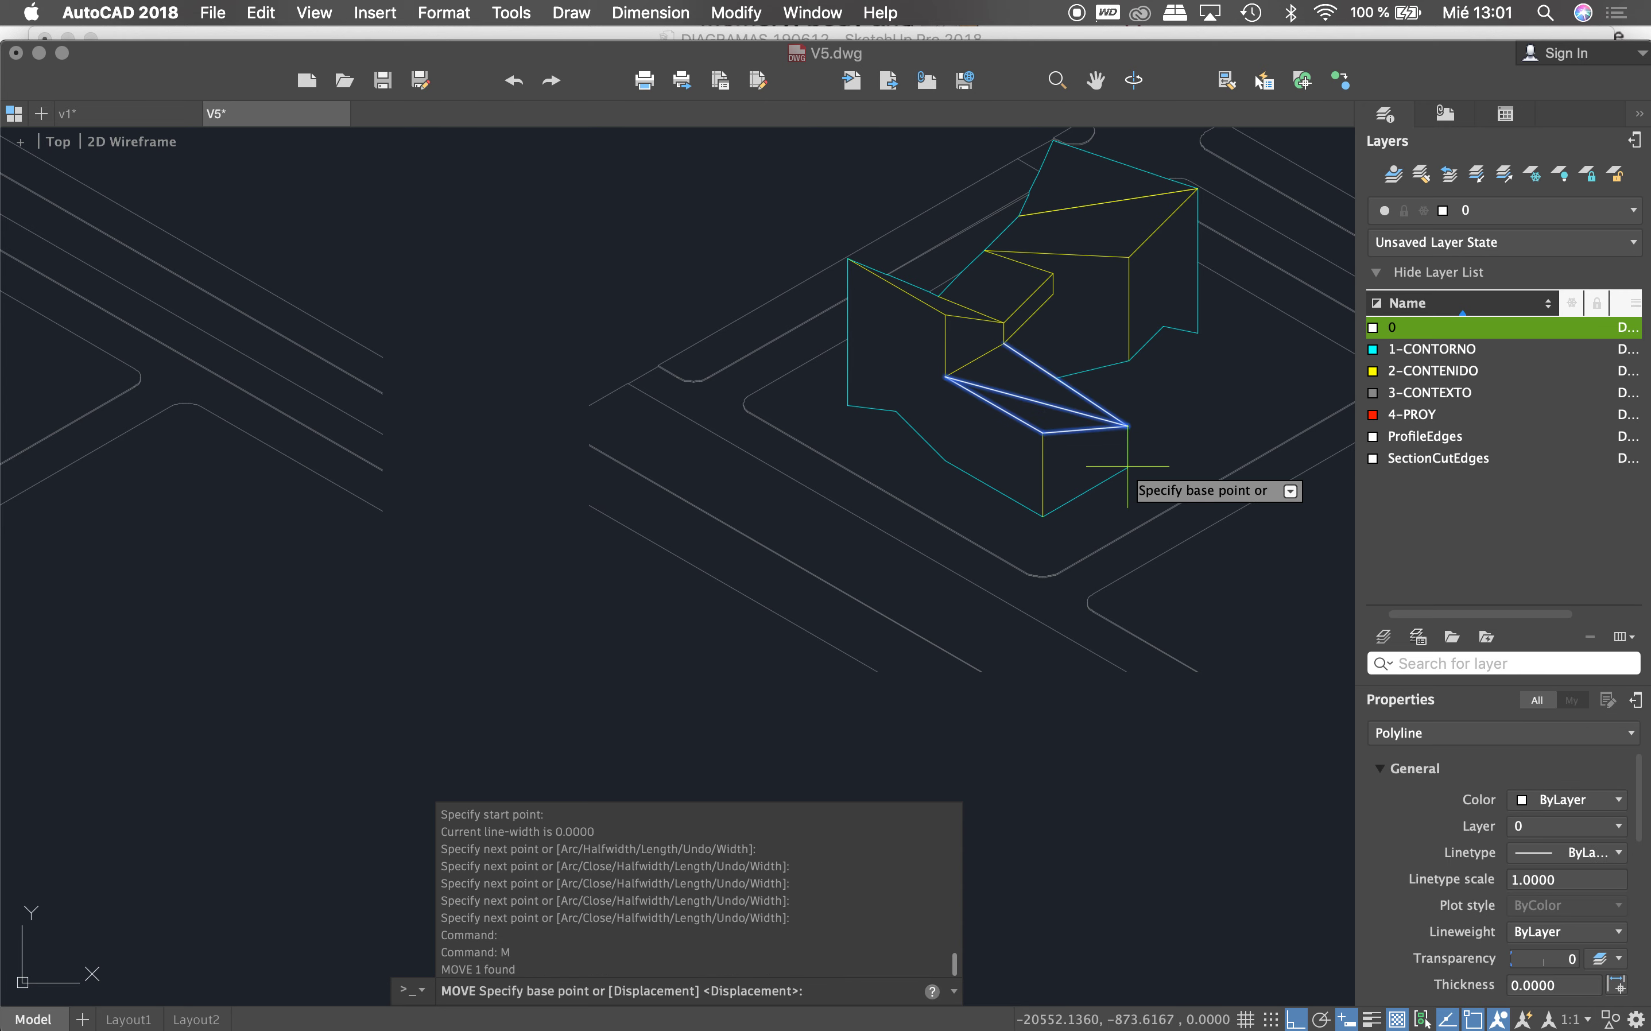
left_click(1125, 457)
scroll(1091, 450, "down", 3)
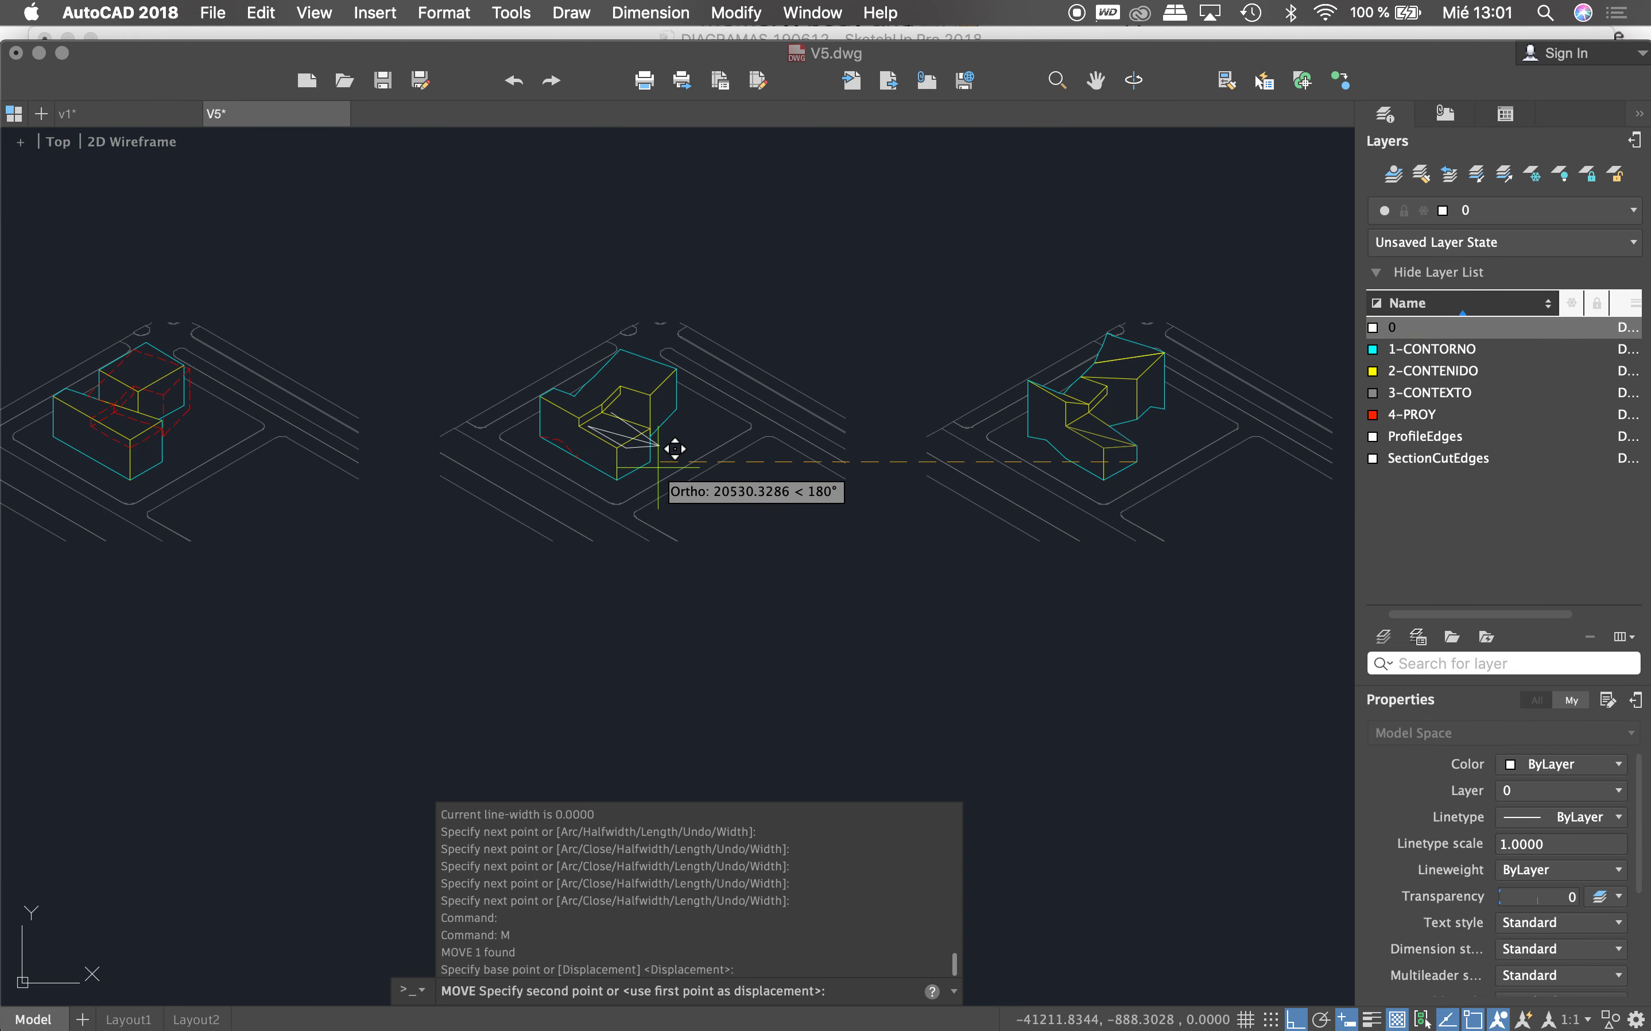
key("Escape")
Step: Make the second traced polyline red dashed by matching a red dashed edge
type("ma")
key("Return")
left_click(556, 440)
scroll(568, 426, "up", 5)
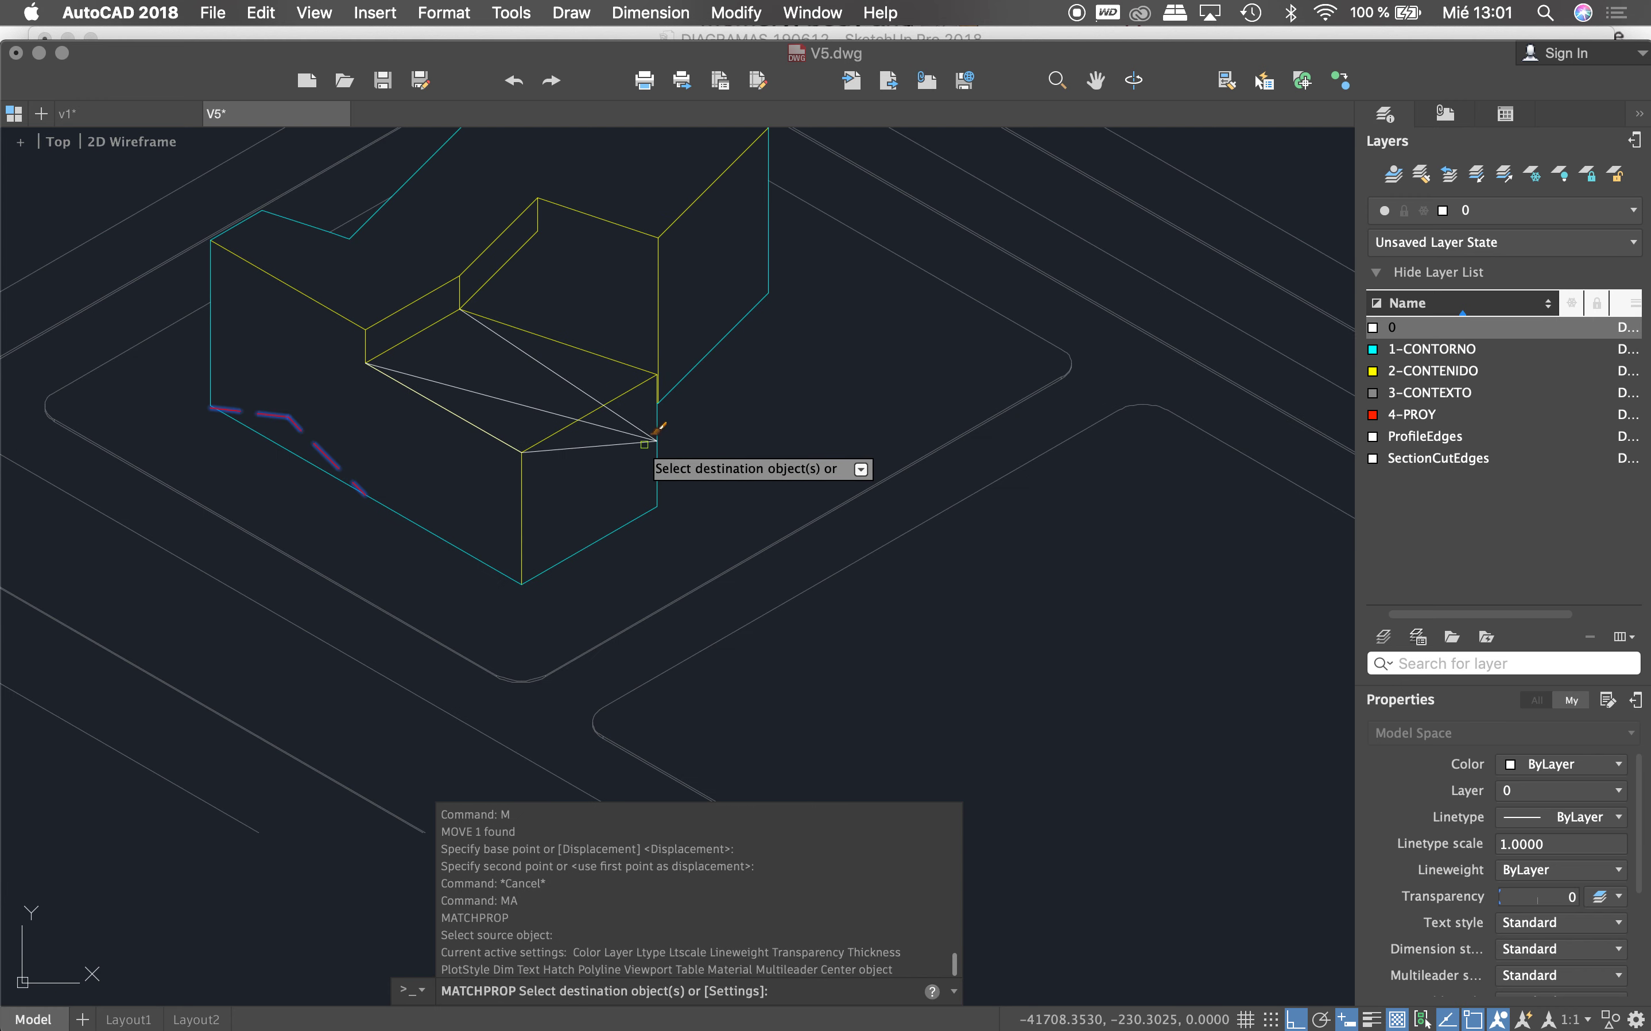
left_click(556, 411)
key("Escape")
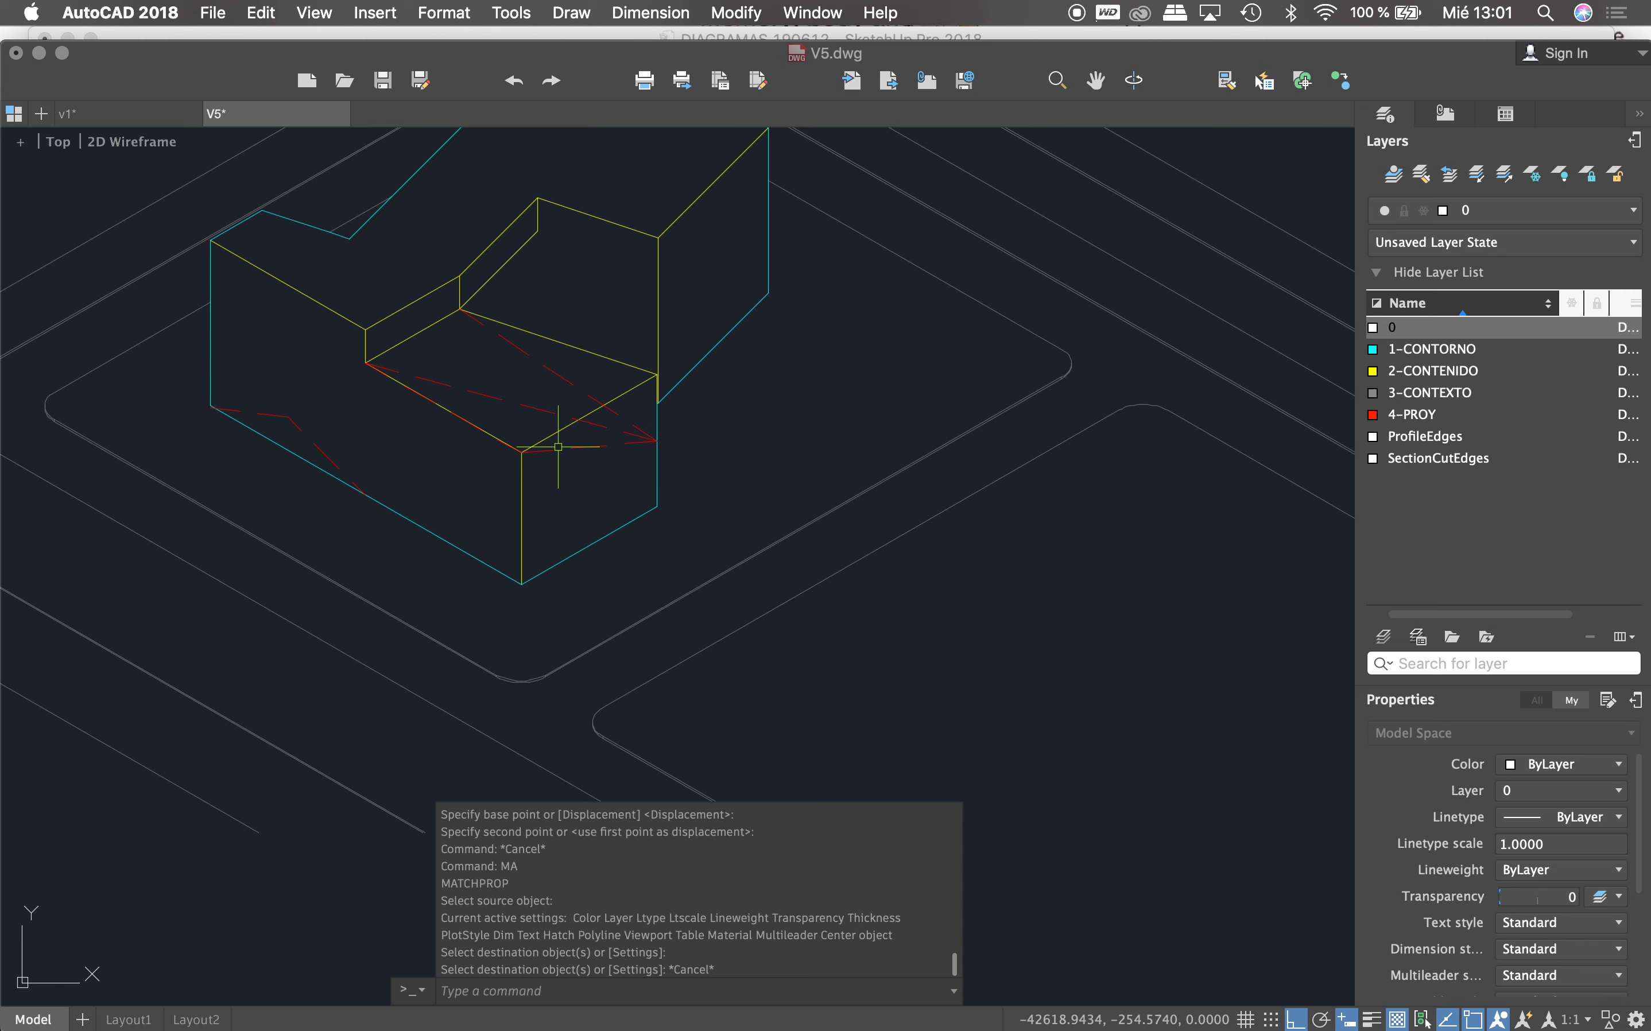
Step: Send the new red dashed polyline to the back with DRAWORDER
left_click(556, 452)
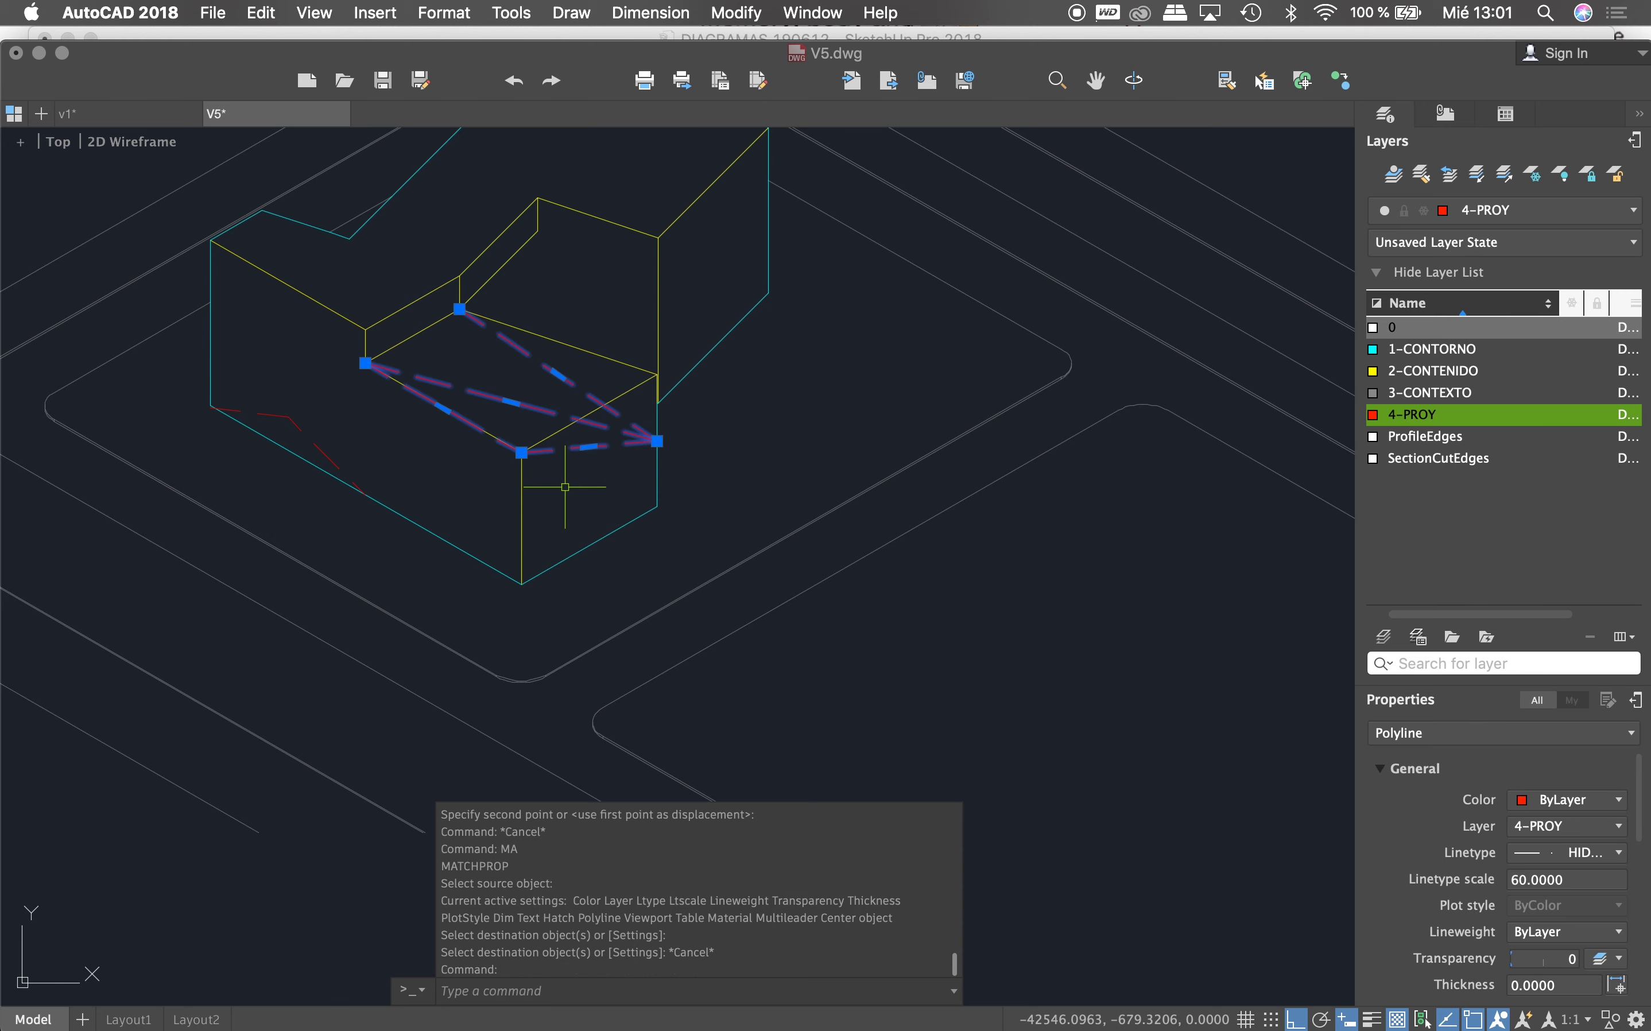
type("dr")
key("Return")
type("b")
key("Return")
scroll(682, 471, "down", 2)
scroll(722, 460, "down", 1)
scroll(720, 456, "up", 2)
scroll(696, 450, "down", 2)
scroll(466, 406, "down", 2)
scroll(931, 370, "up", 4)
key("Escape")
key("Escape")
key("Escape")
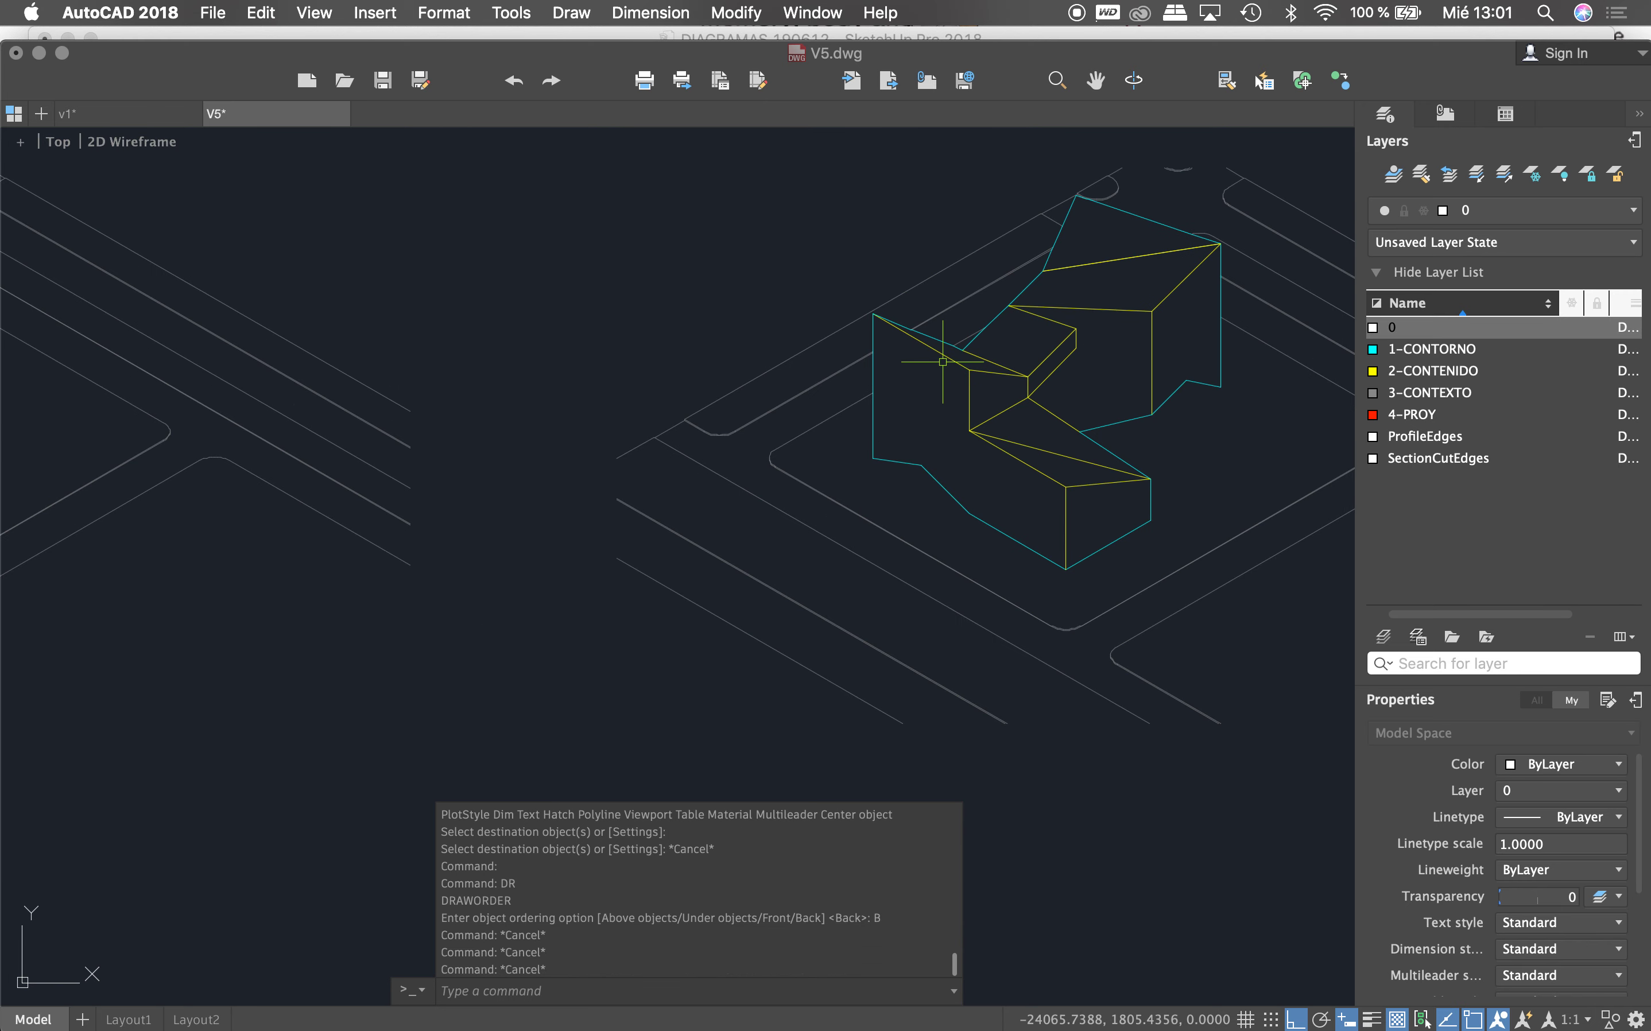
Step: Trace the diagonal hidden edge to the outline's top corner after one abandoned attempt
type("L")
key("Return")
scroll(951, 368, "up", 3)
left_click(949, 363)
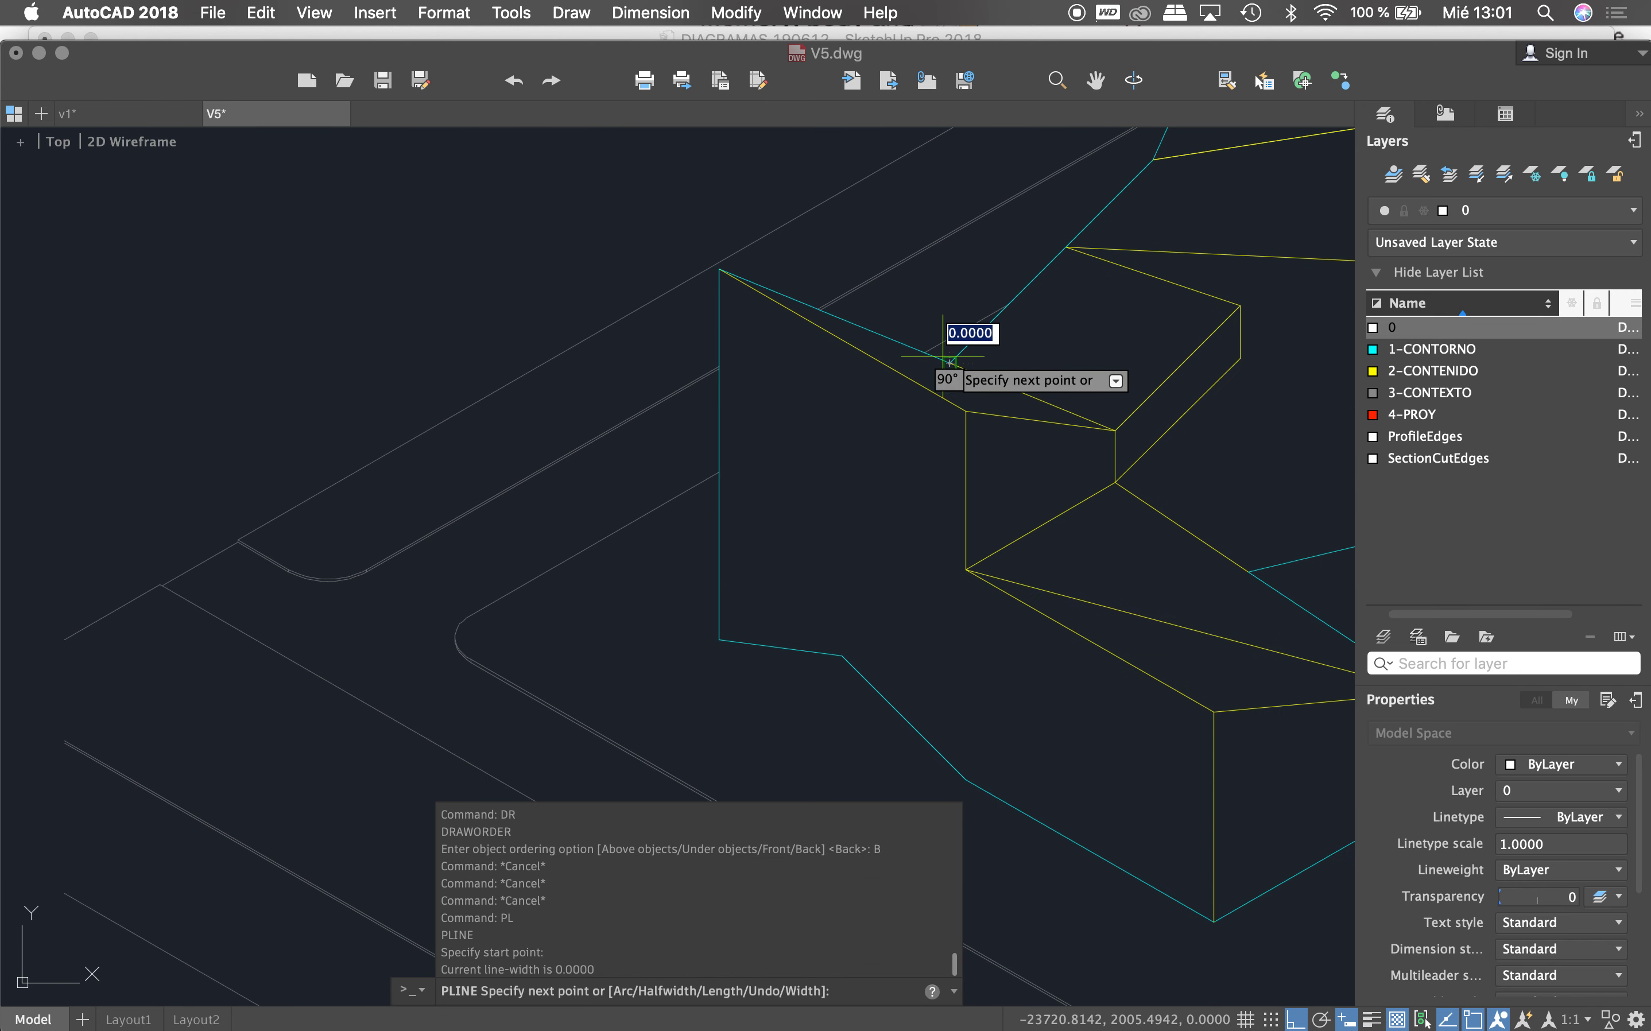
left_click(720, 270)
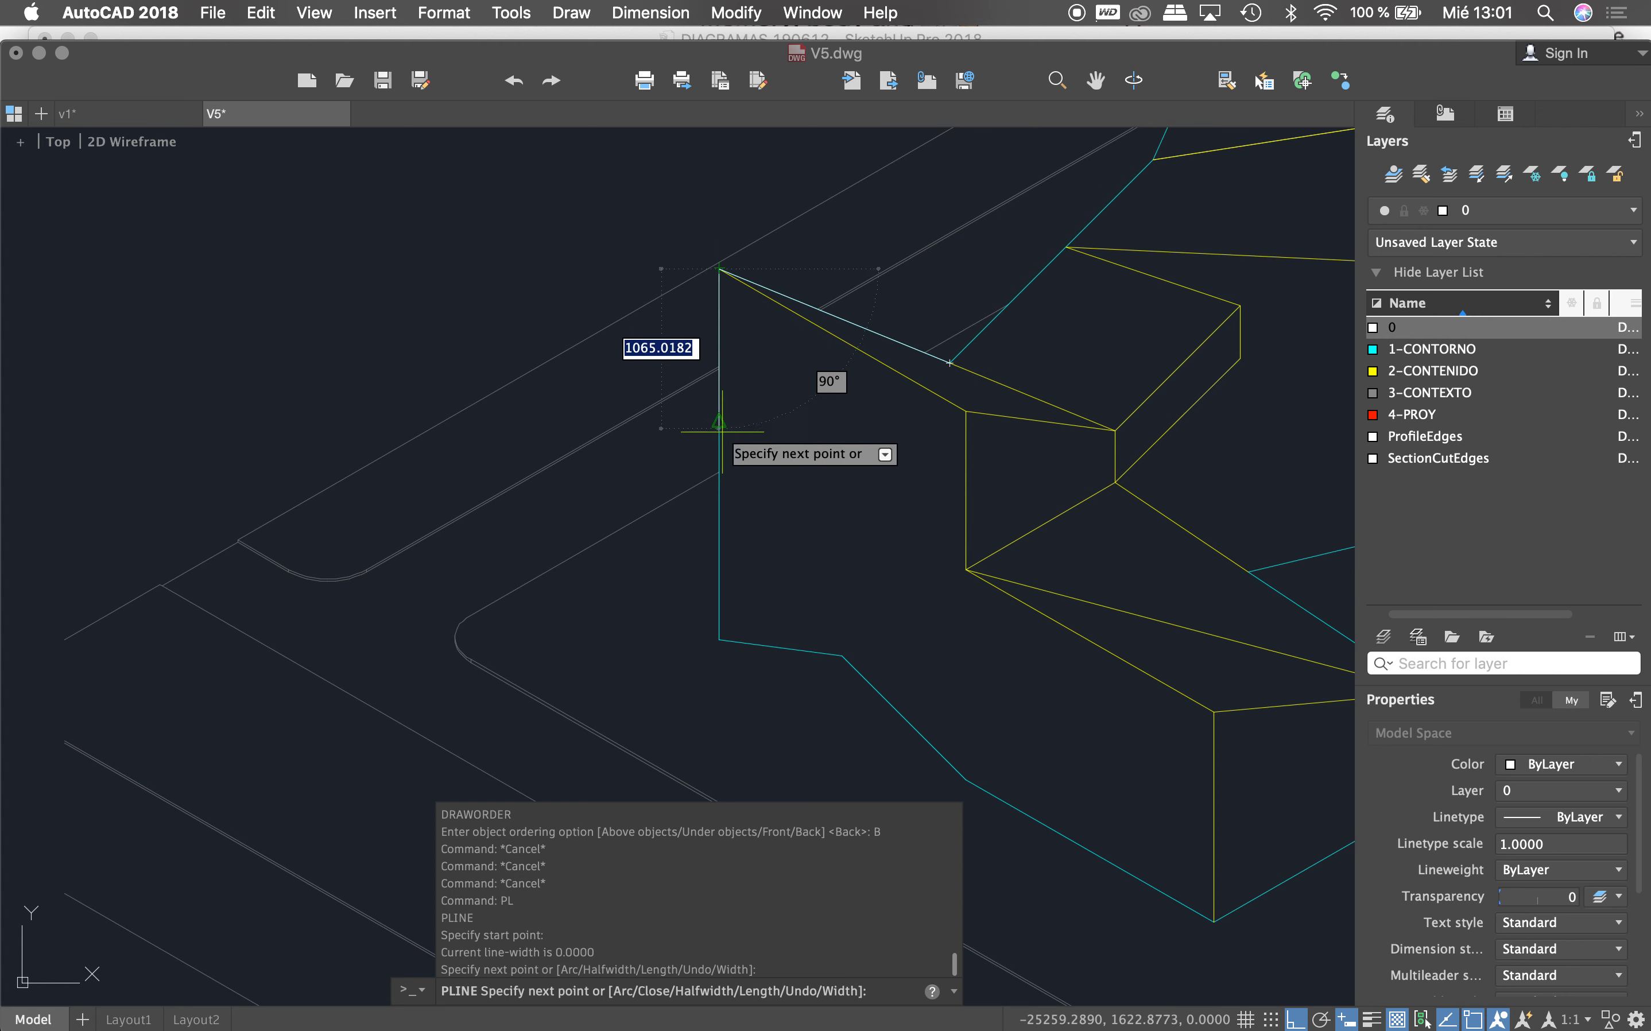
key("Escape")
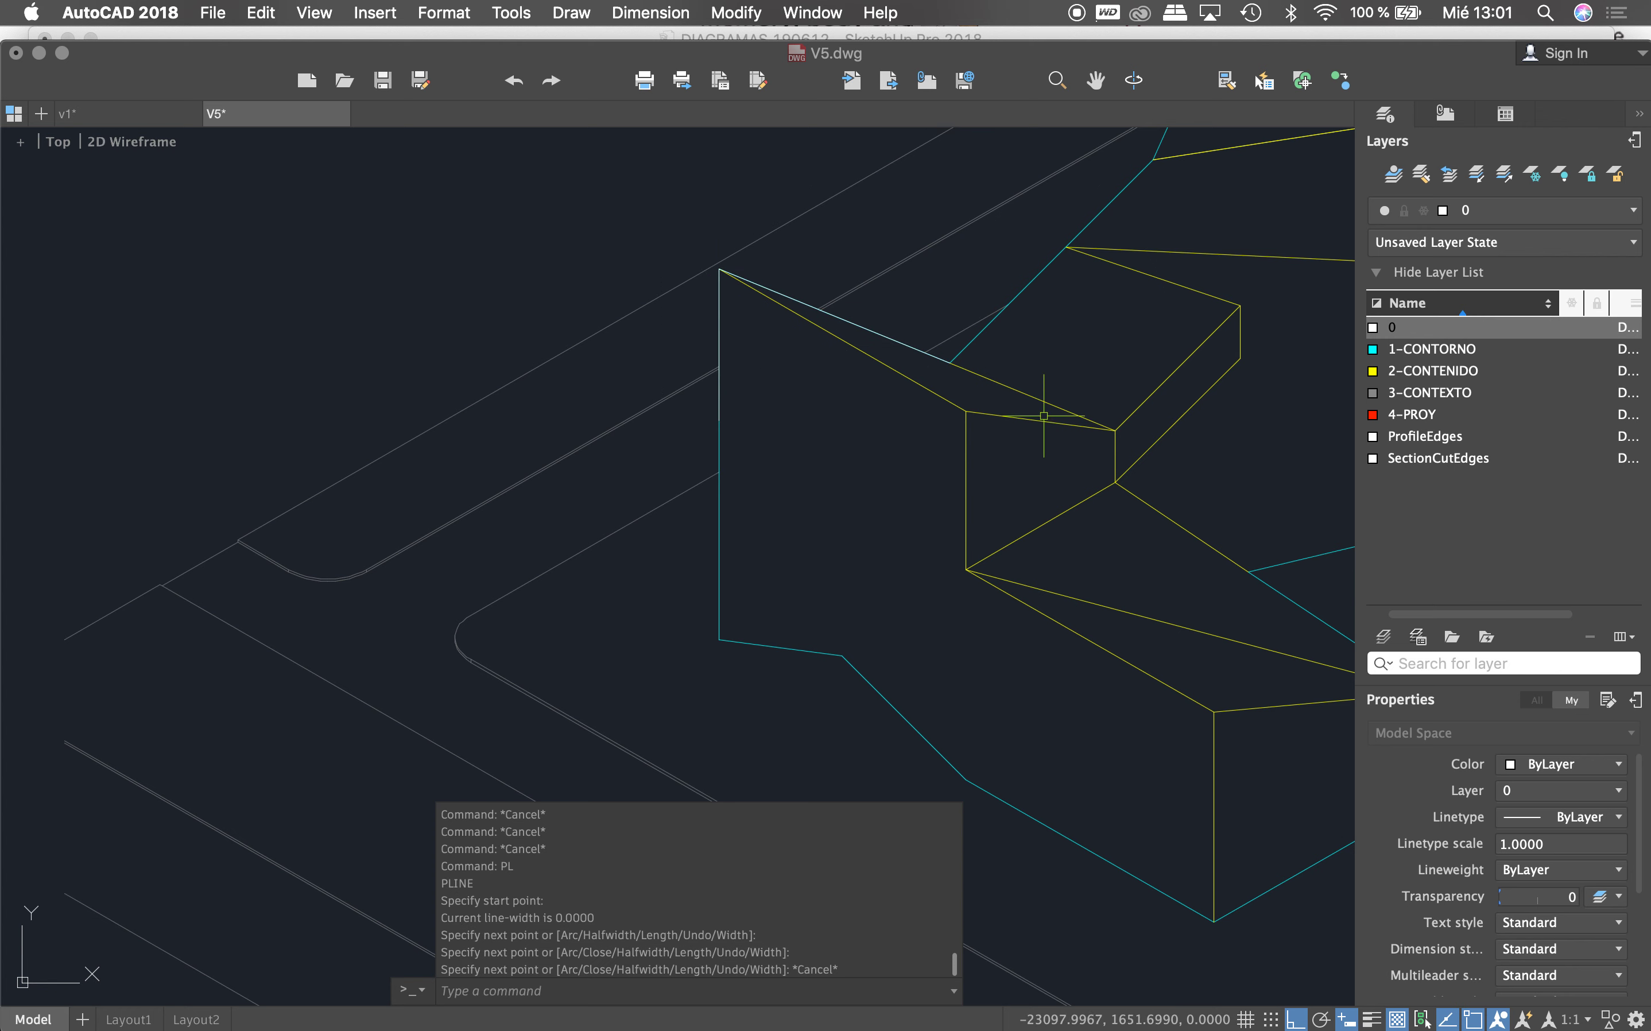
key("Return")
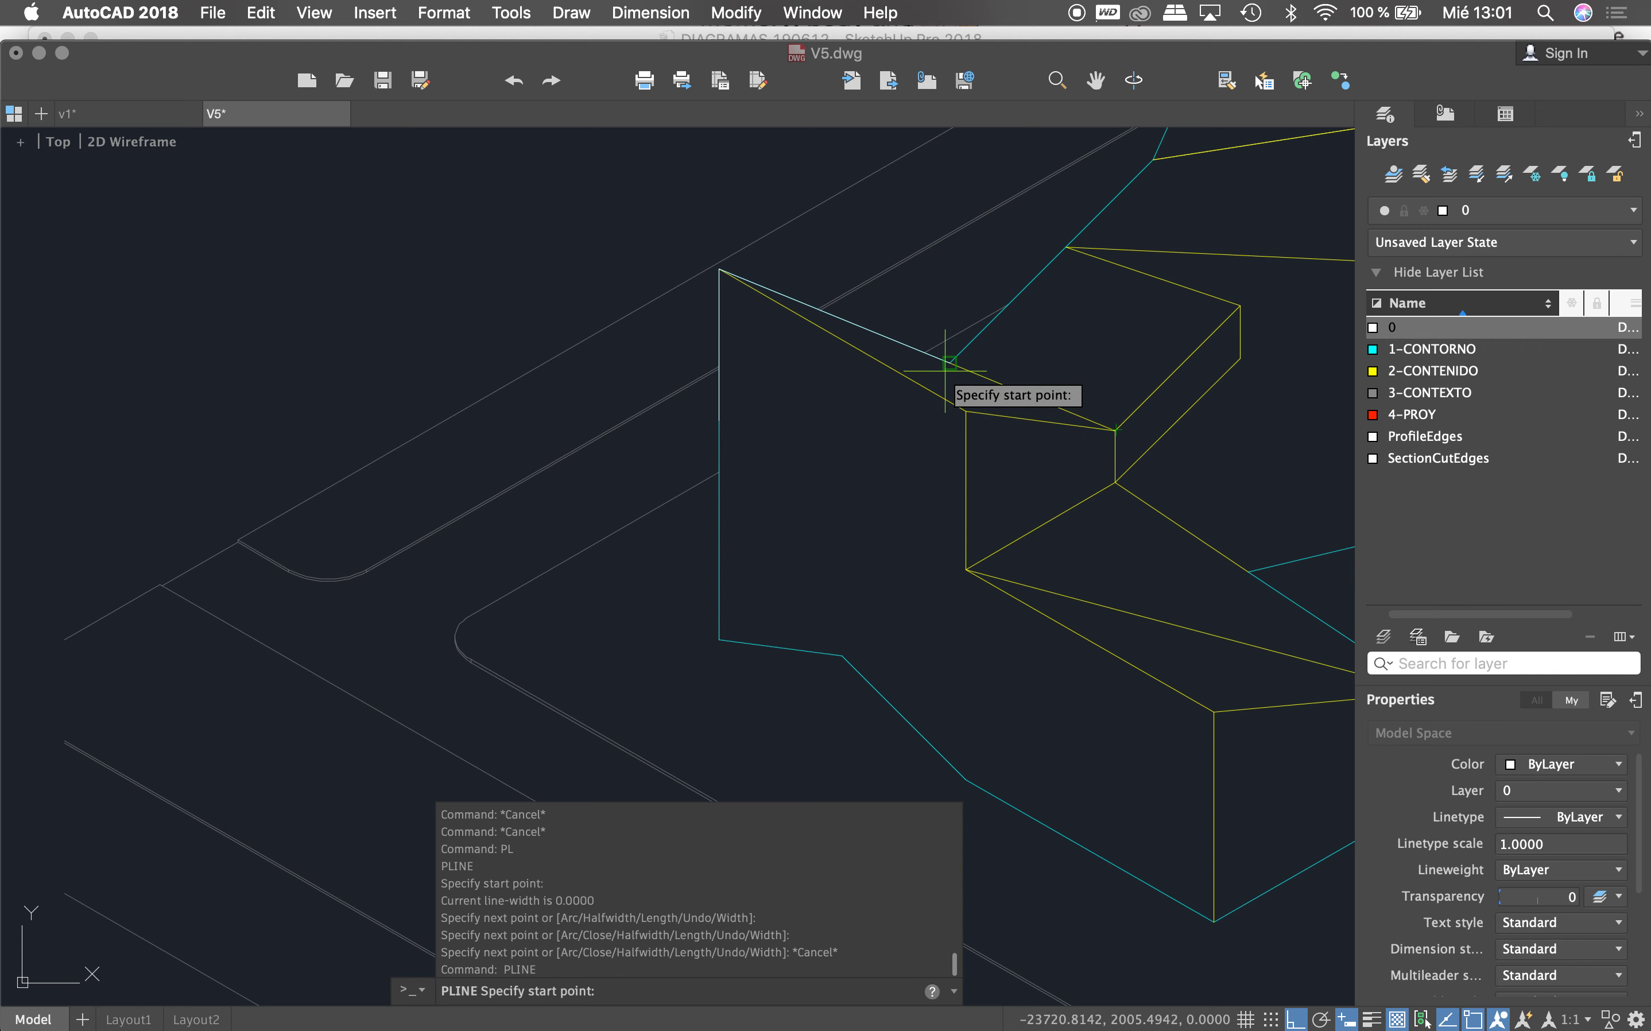
left_click(966, 411)
left_click(721, 269)
Step: Trace the vertical hidden edge down to the building's bottom corner
key("Return")
key("Return")
left_click(966, 411)
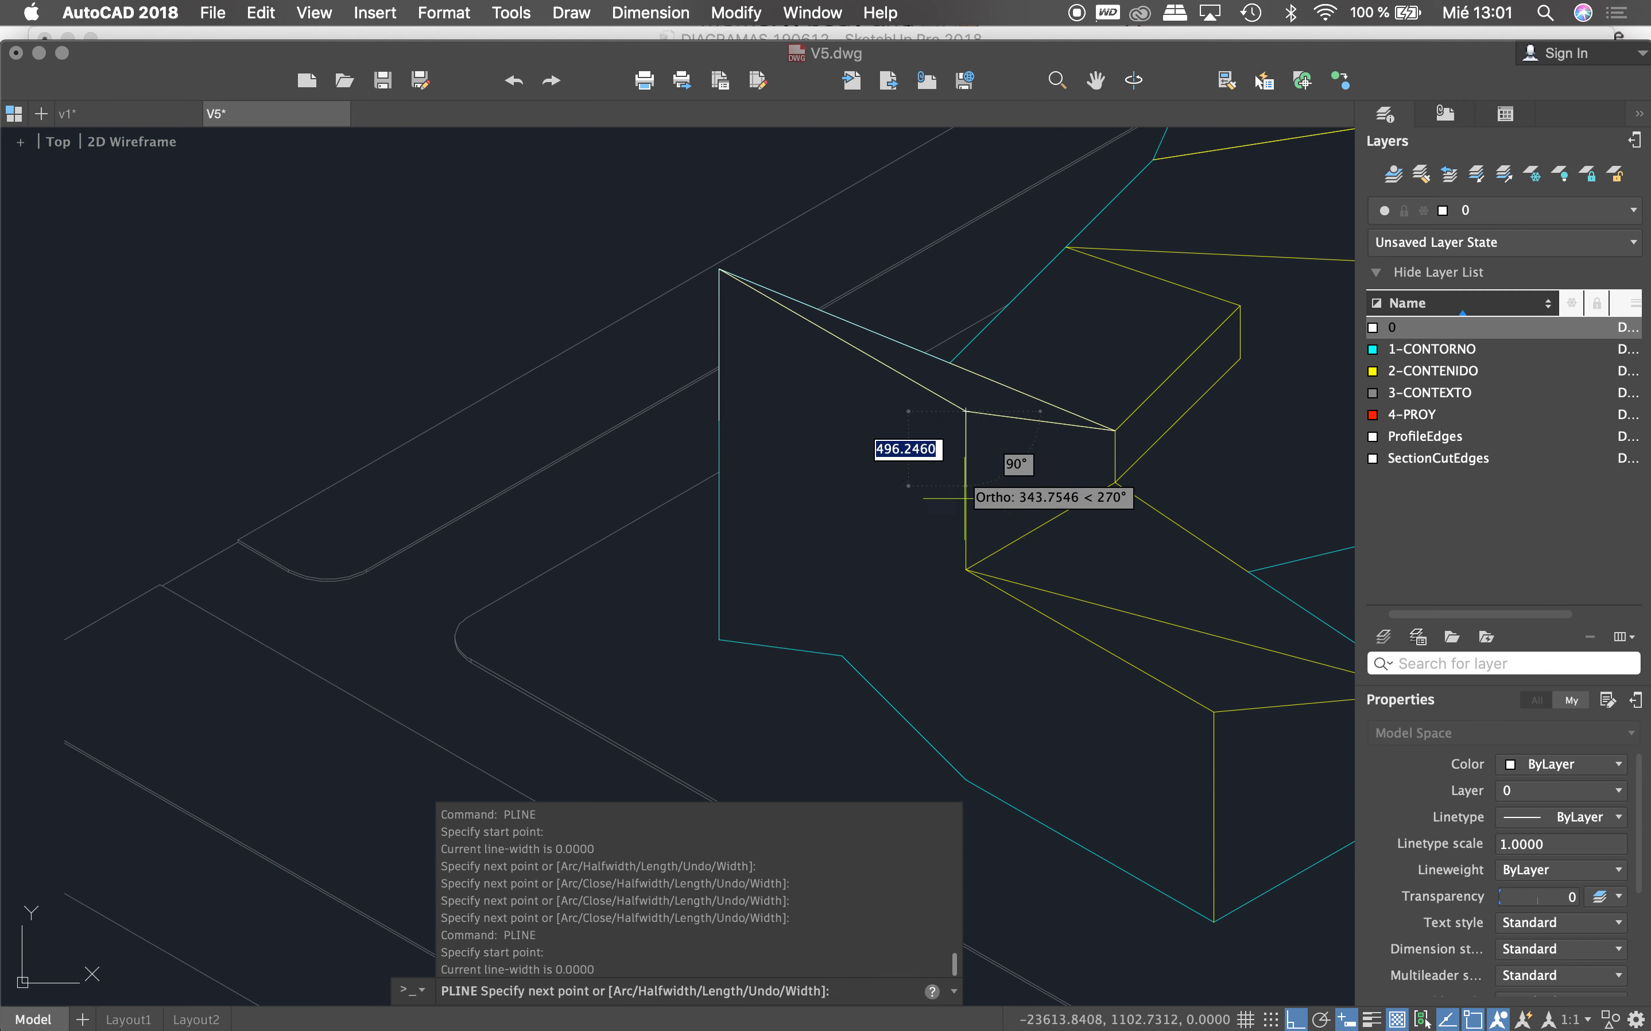
left_click(967, 570)
key("Return")
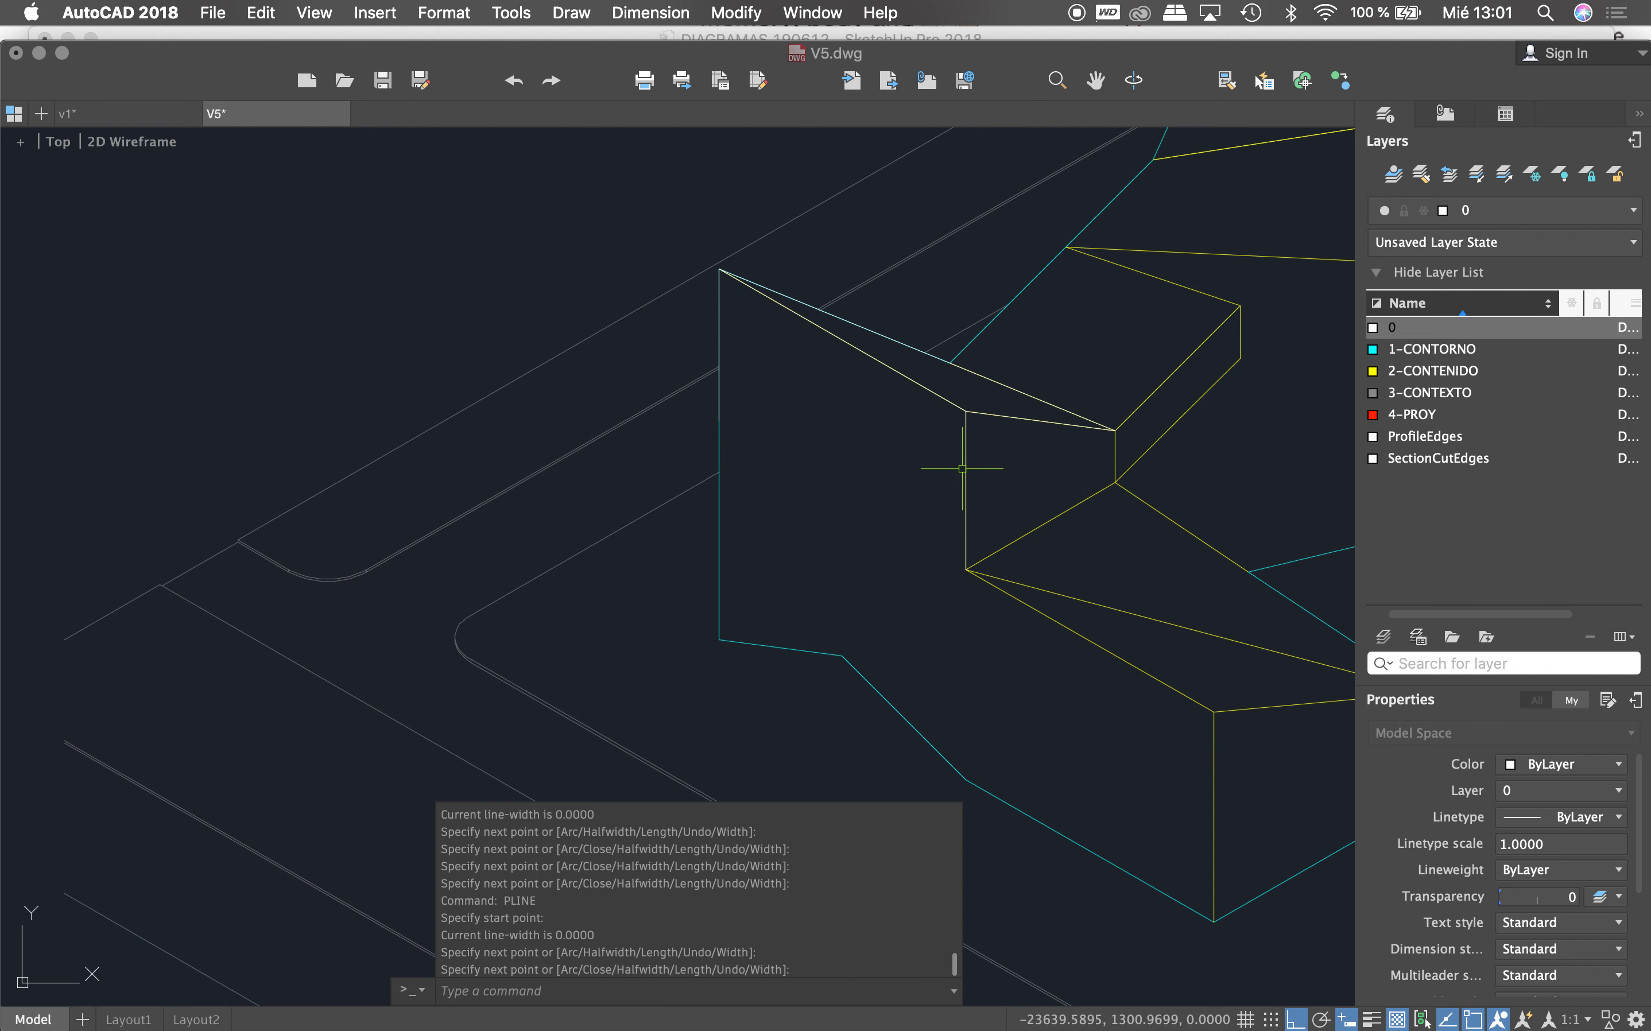
Step: Move the three traced polylines from the bottom endpoint onto the left massing
left_click(967, 463)
left_click(994, 415)
left_click(891, 336)
type("M")
key("Return")
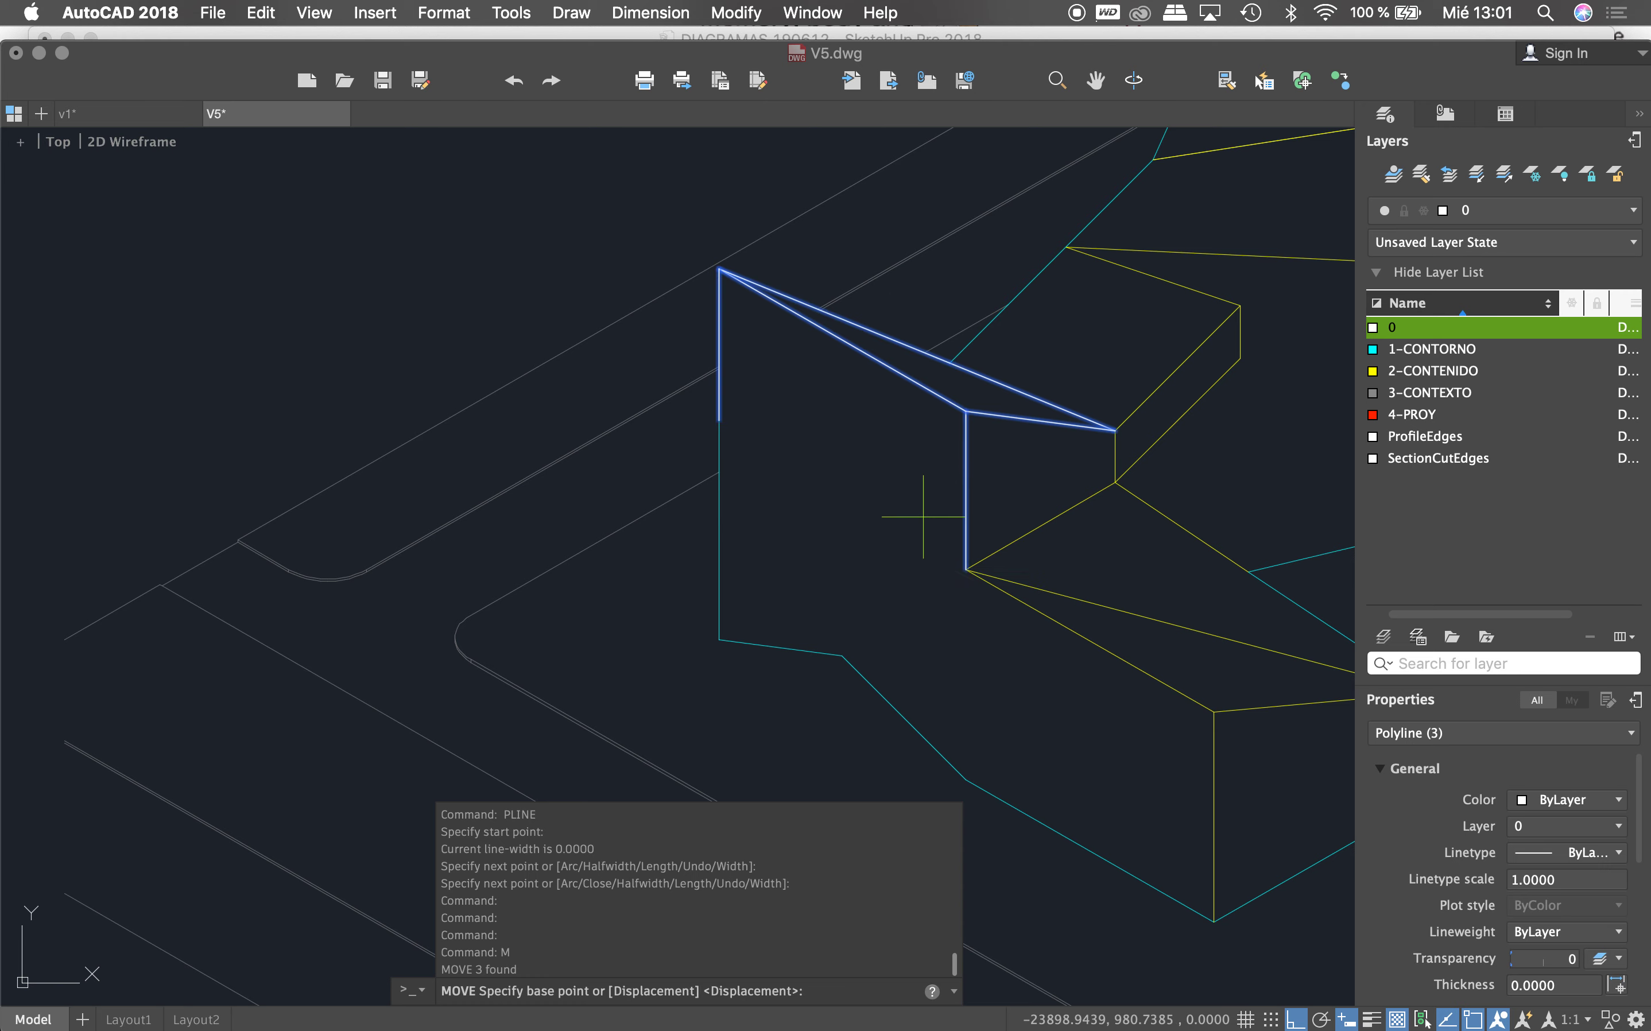
left_click(966, 570)
scroll(1022, 505, "down", 5)
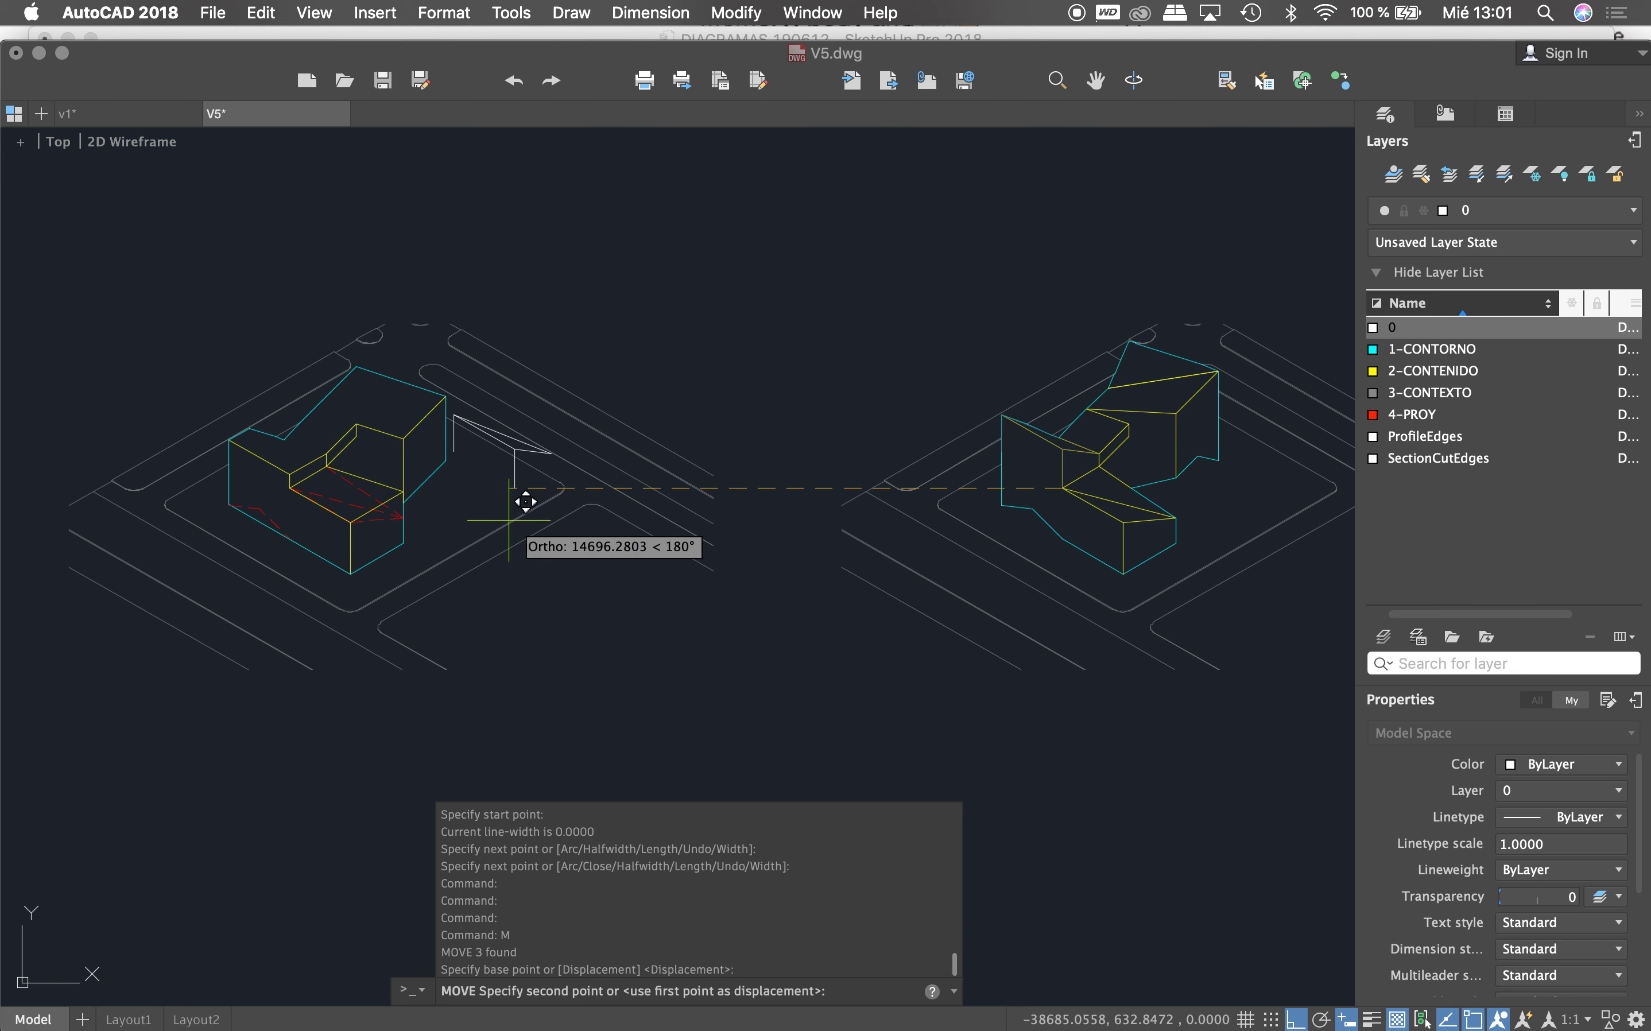
key("Escape")
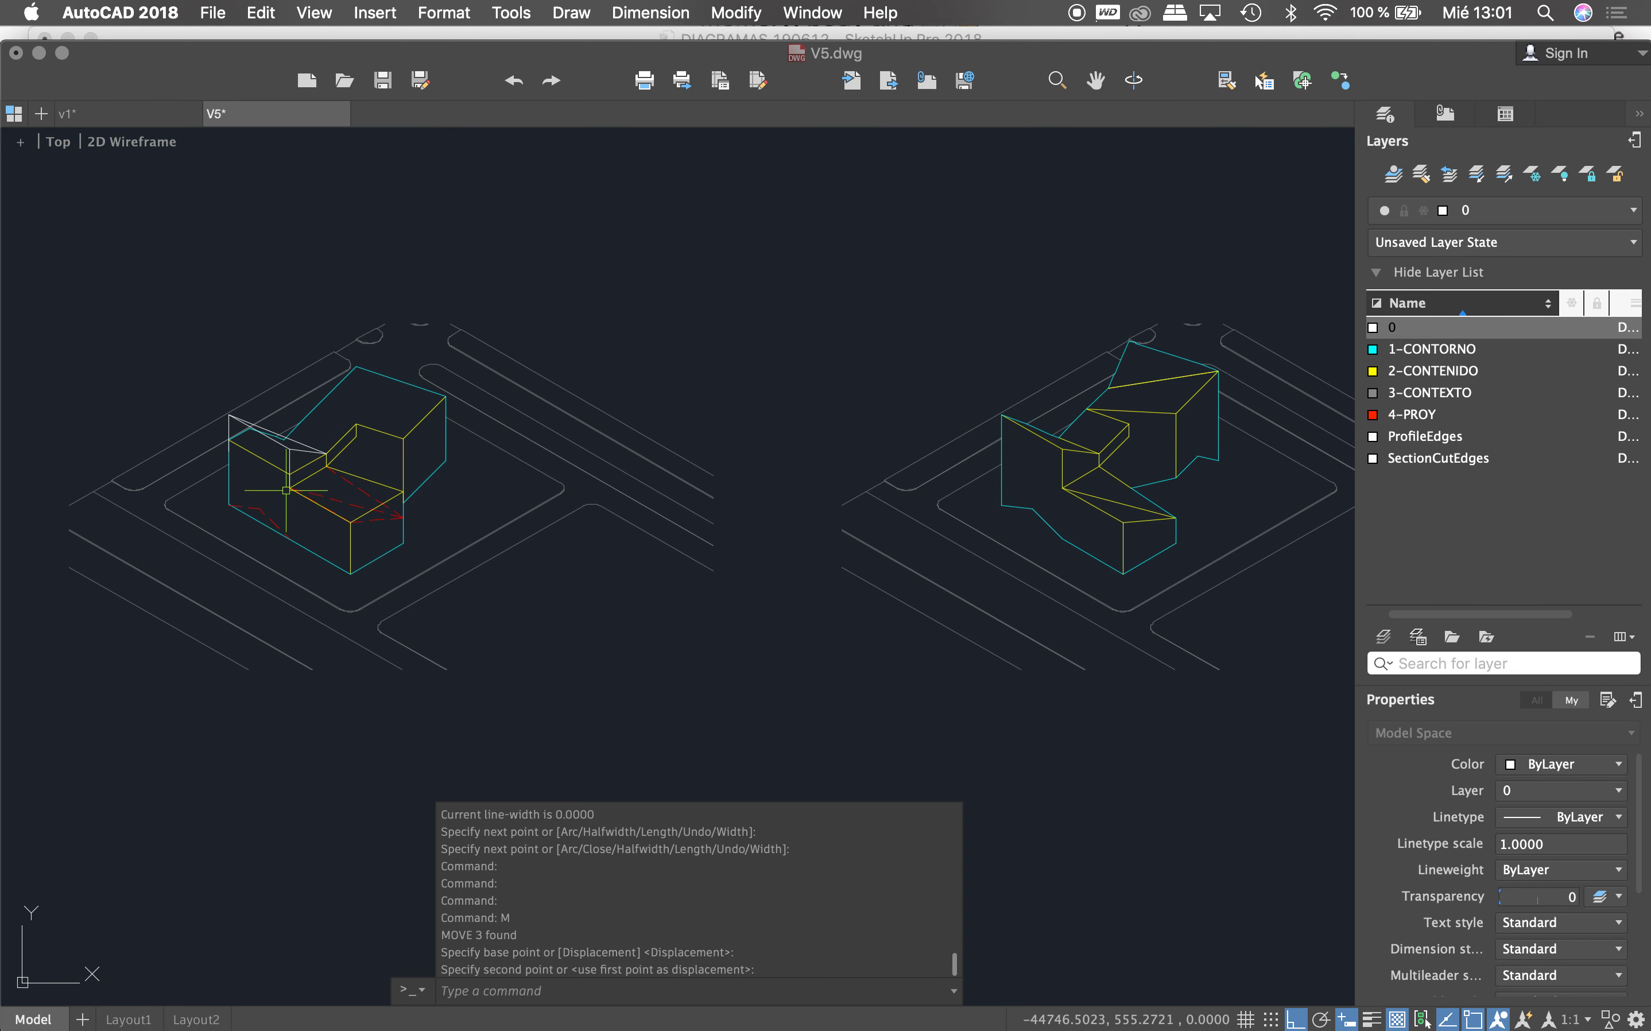
Step: Inspect the moved vertical and diagonal traces by grip-selecting them, cancelling each stretch
scroll(272, 471, "up", 4)
left_click(325, 475)
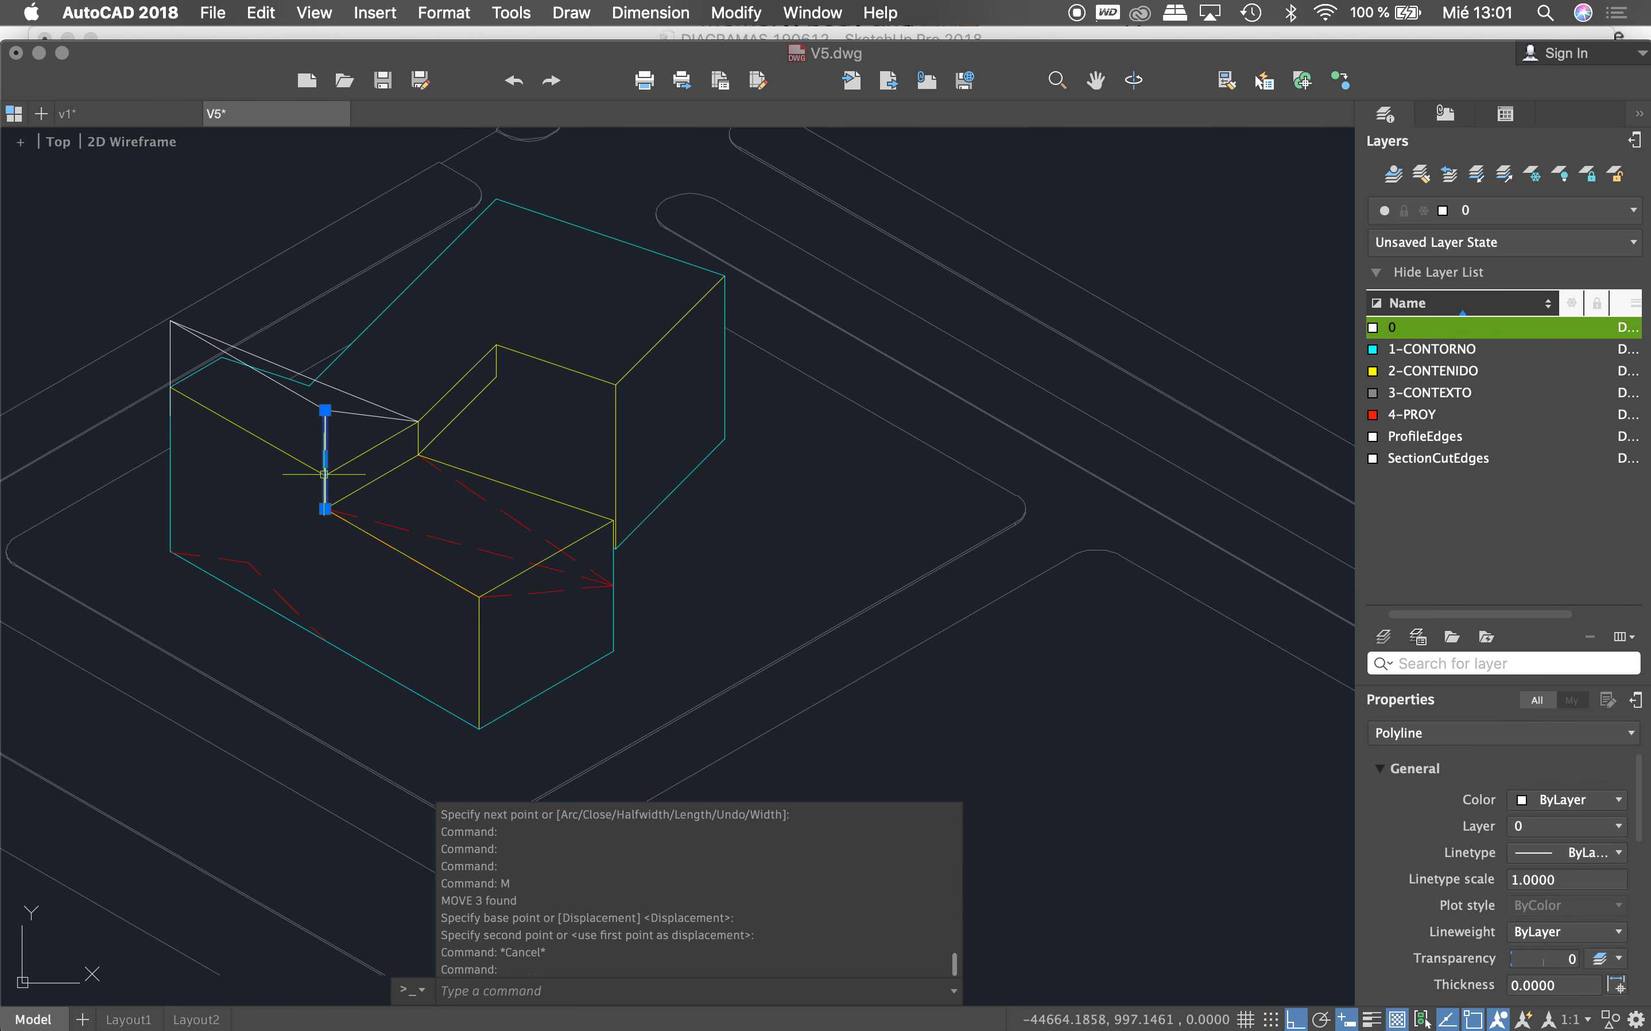
left_click(325, 509)
key("Escape")
key("Escape")
left_click(170, 386)
left_click(170, 415)
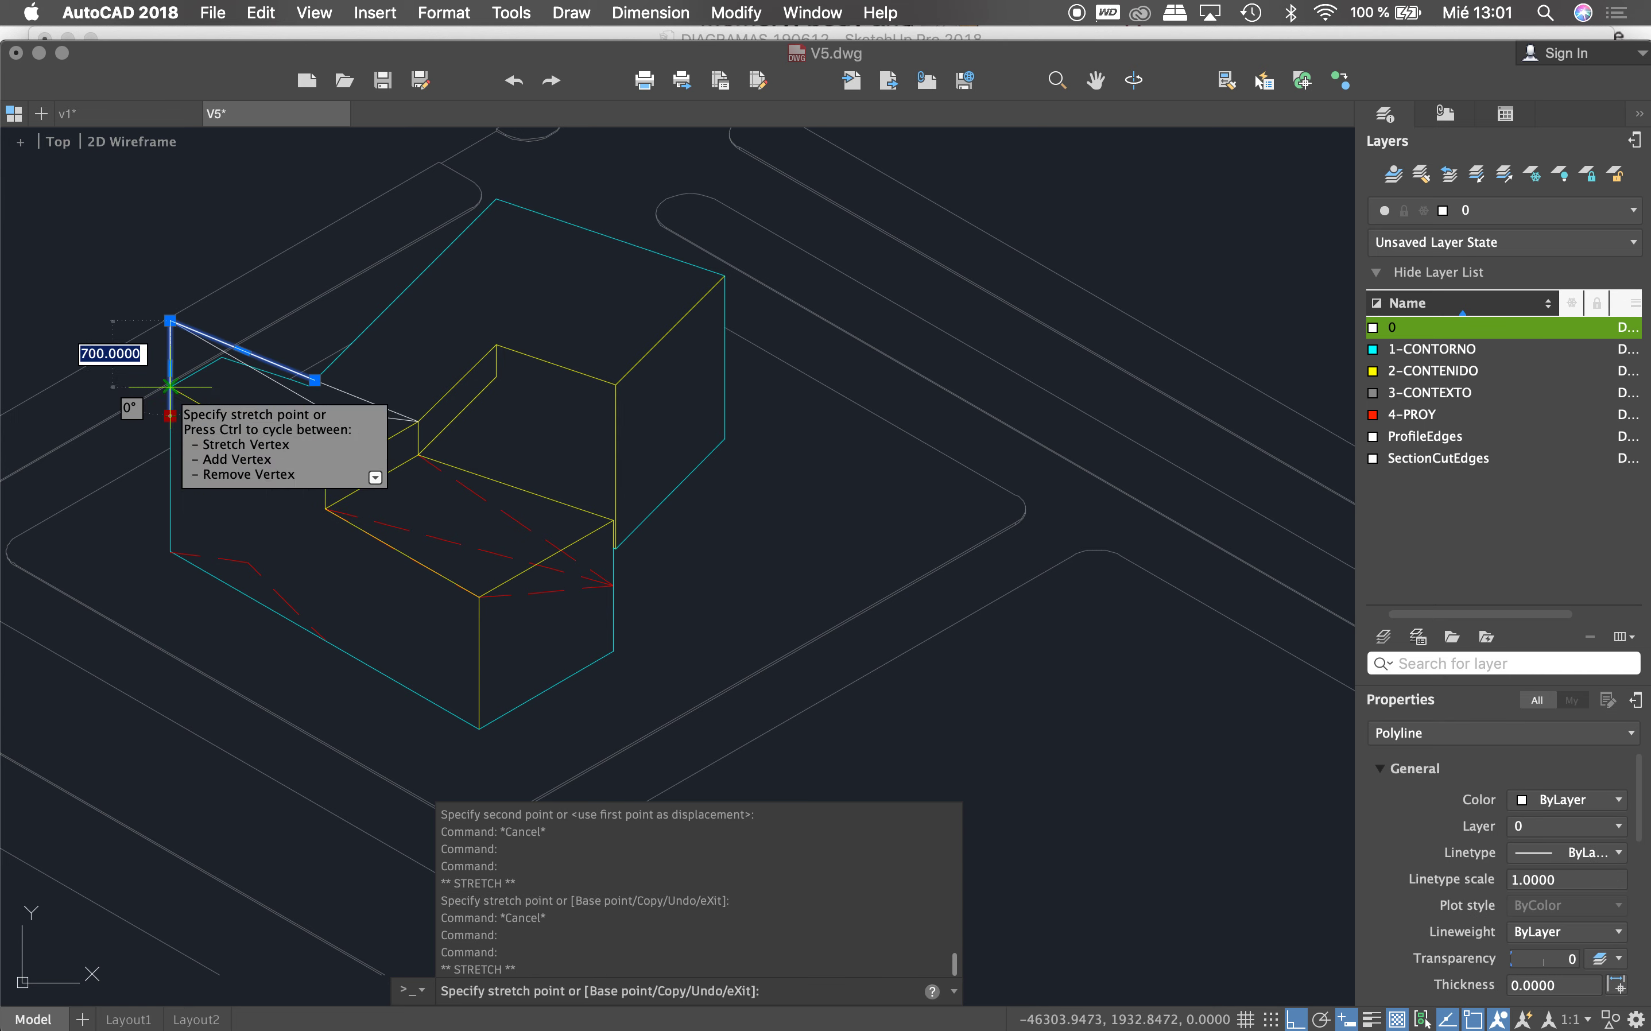
key("Escape")
key("Escape")
Step: Match the white traced lines to the red dashed projection line with MATCHPROP
type("MA")
key("Return")
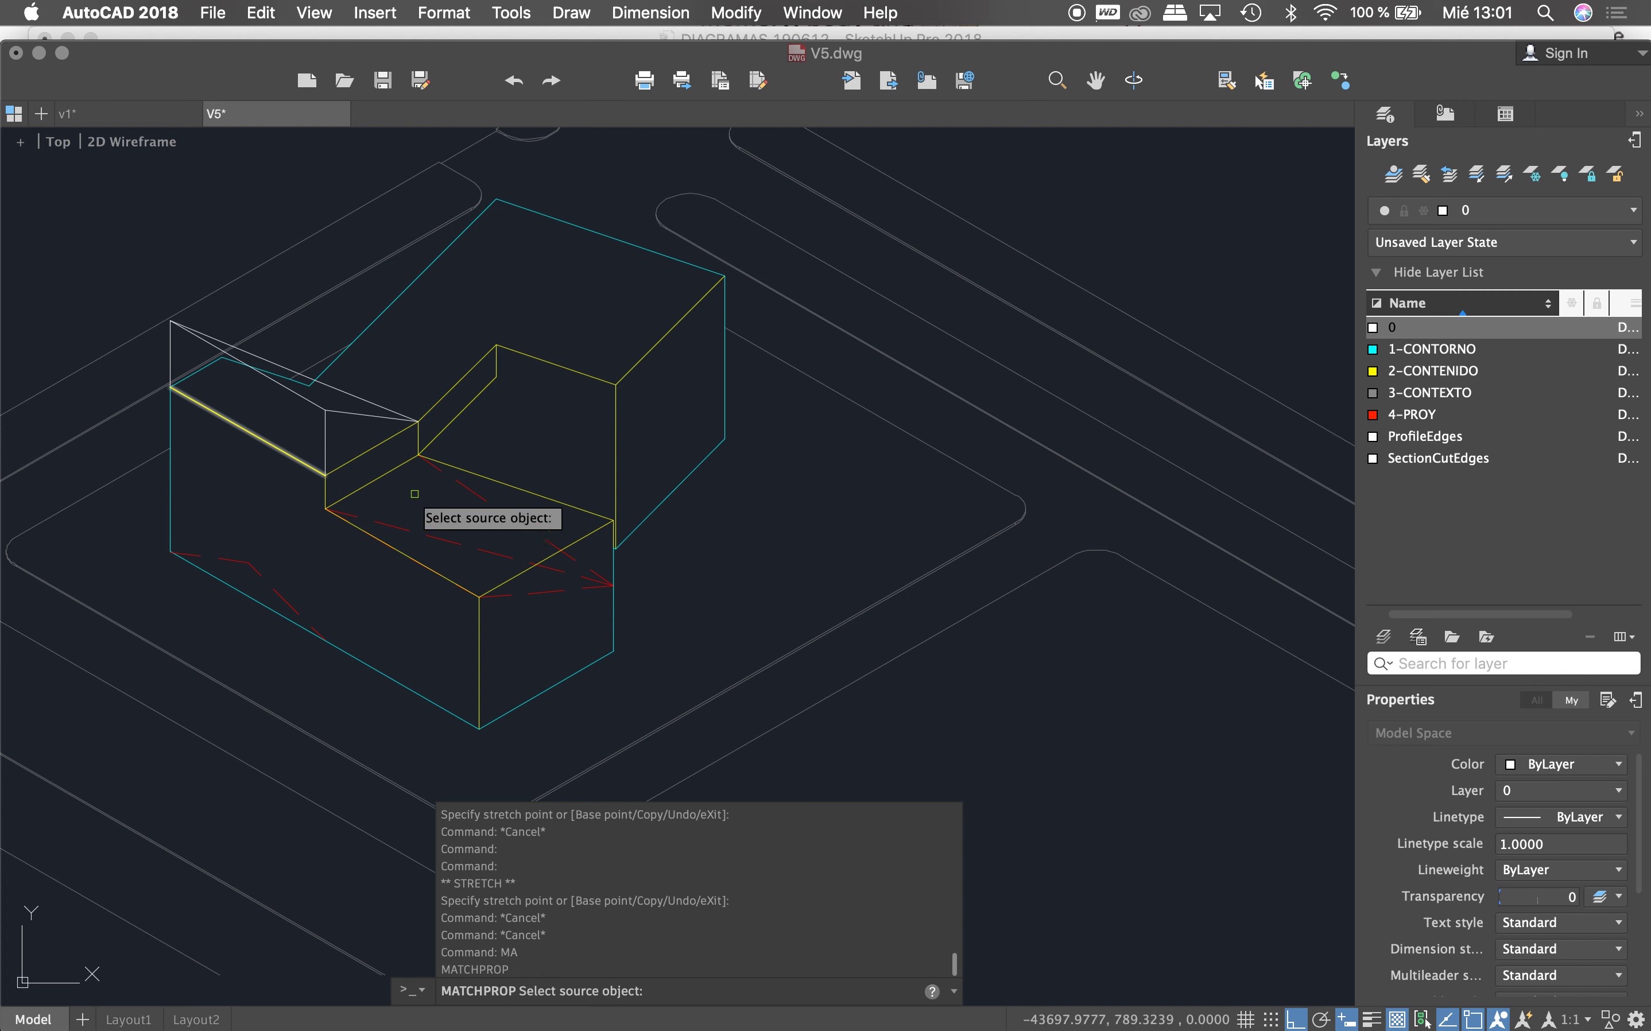
left_click(463, 490)
left_click(394, 386)
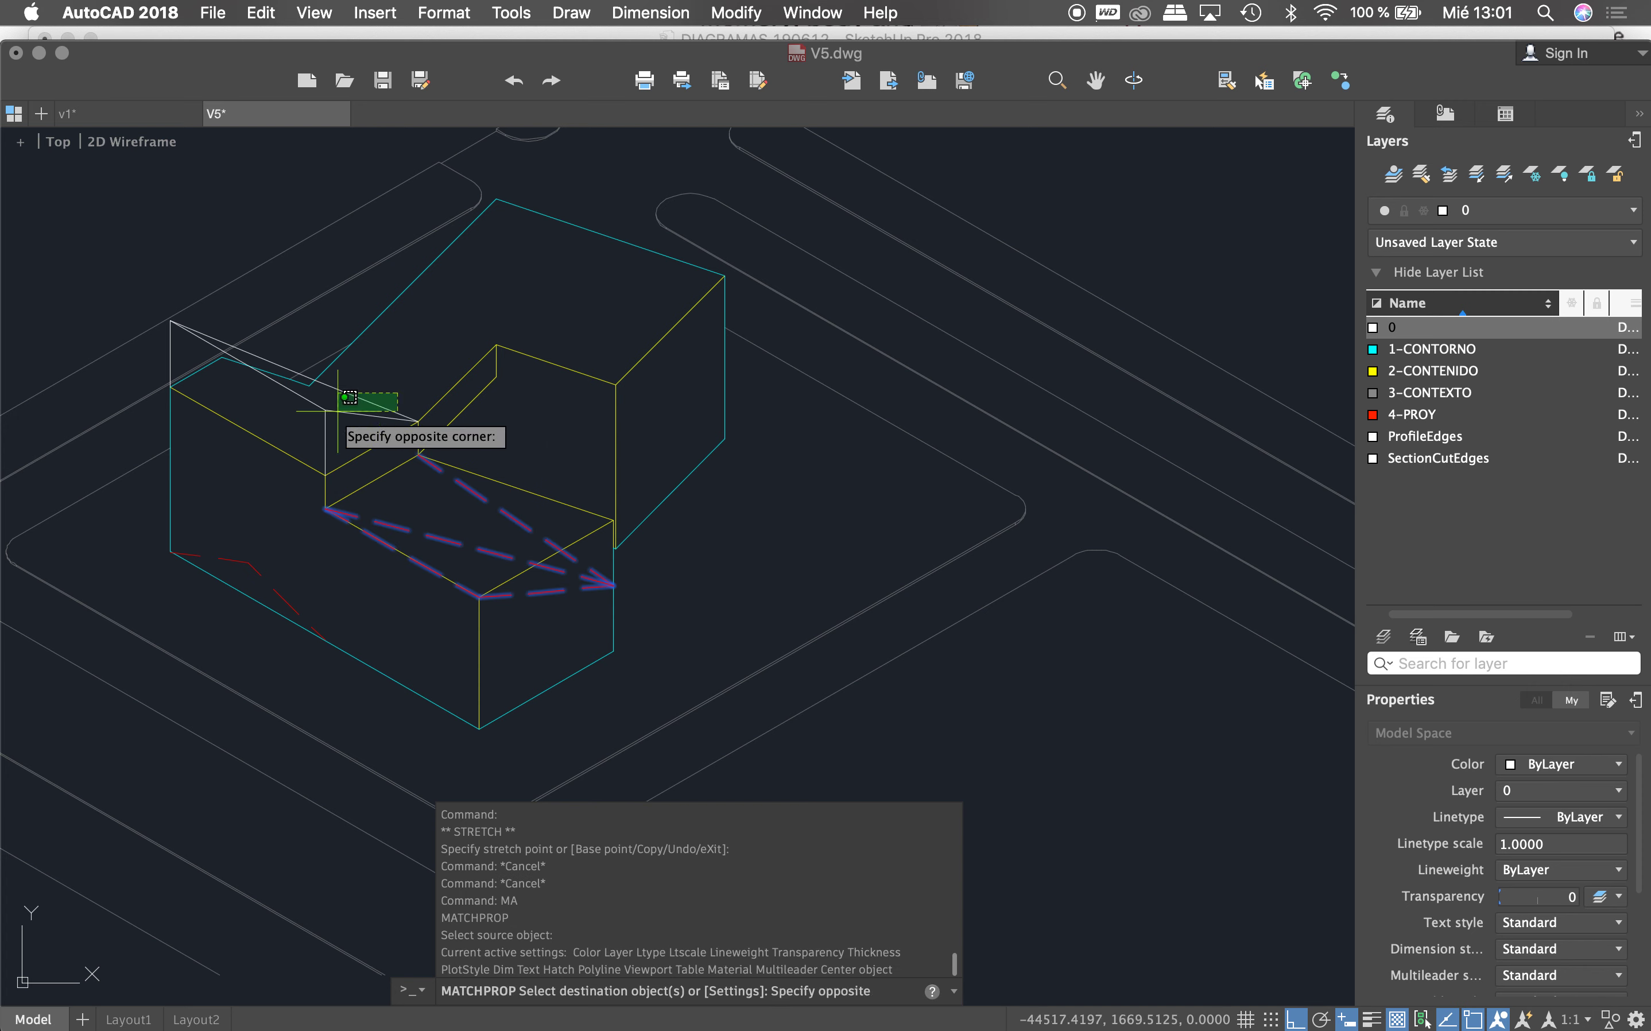
left_click(324, 423)
left_click(265, 358)
key("Escape")
key("Escape")
key("Escape")
middle_click_drag(265, 359, 681, 410, "shift")
type("PL")
key("Return")
Step: Trace a three-vertex hidden edge on the right massing and start, then cancel, a move
left_click(921, 459)
left_click(853, 489)
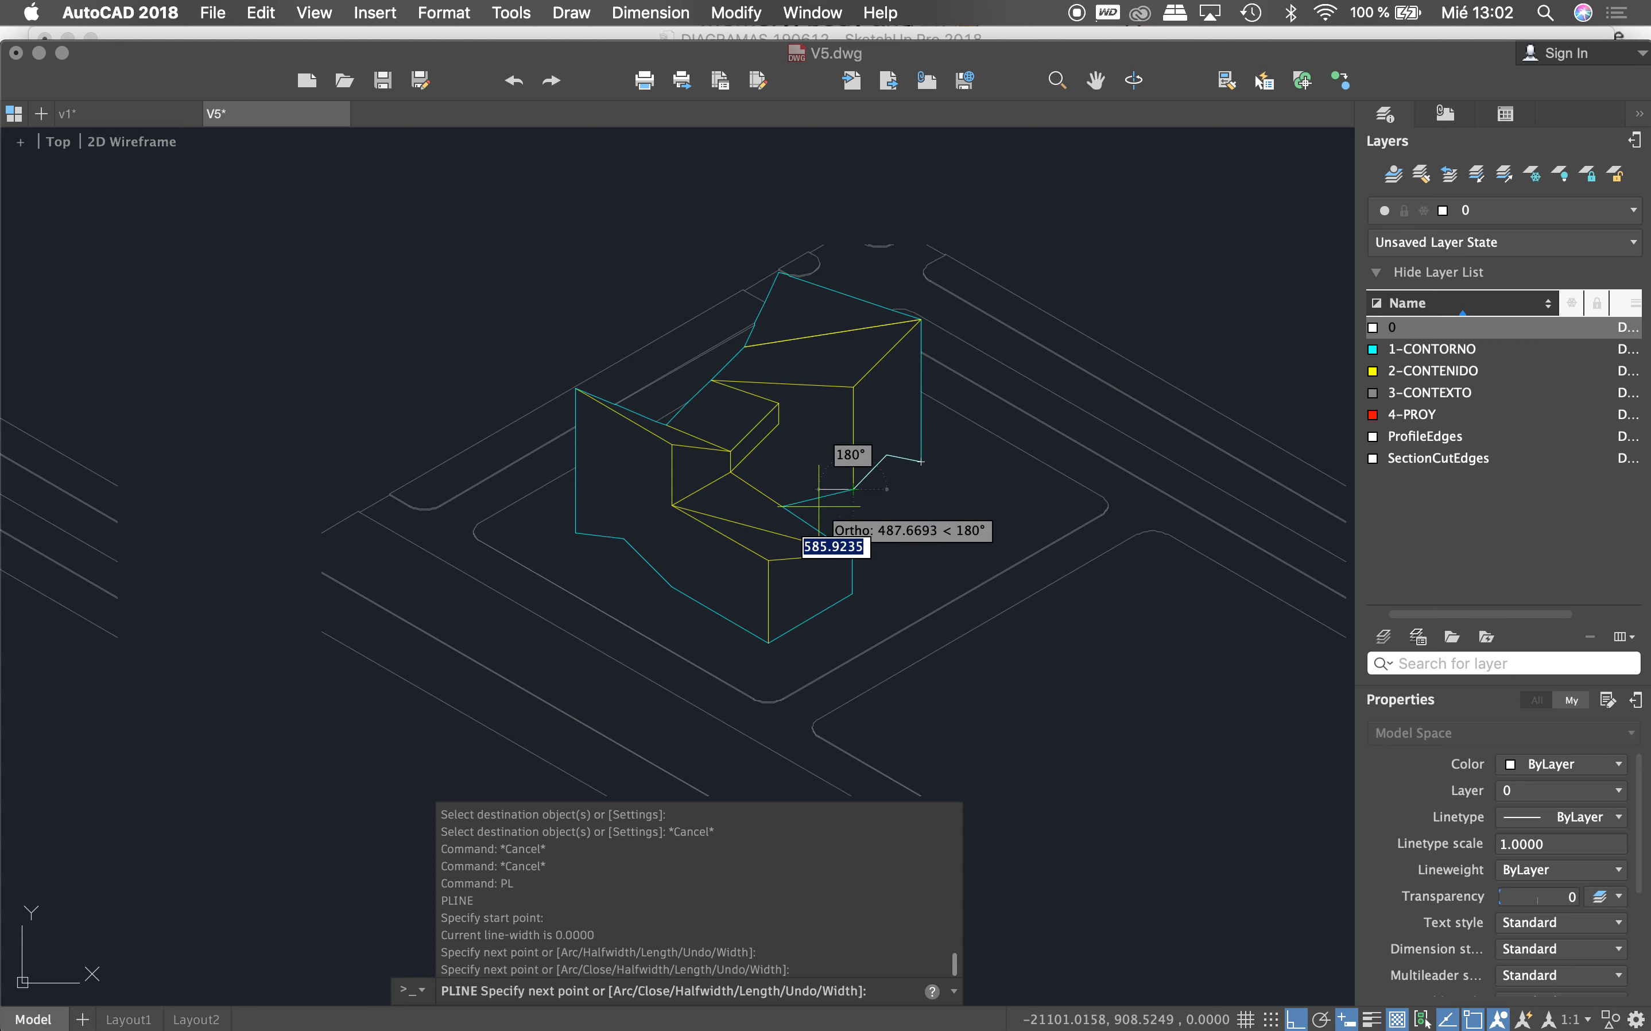
left_click(782, 507)
key("Escape")
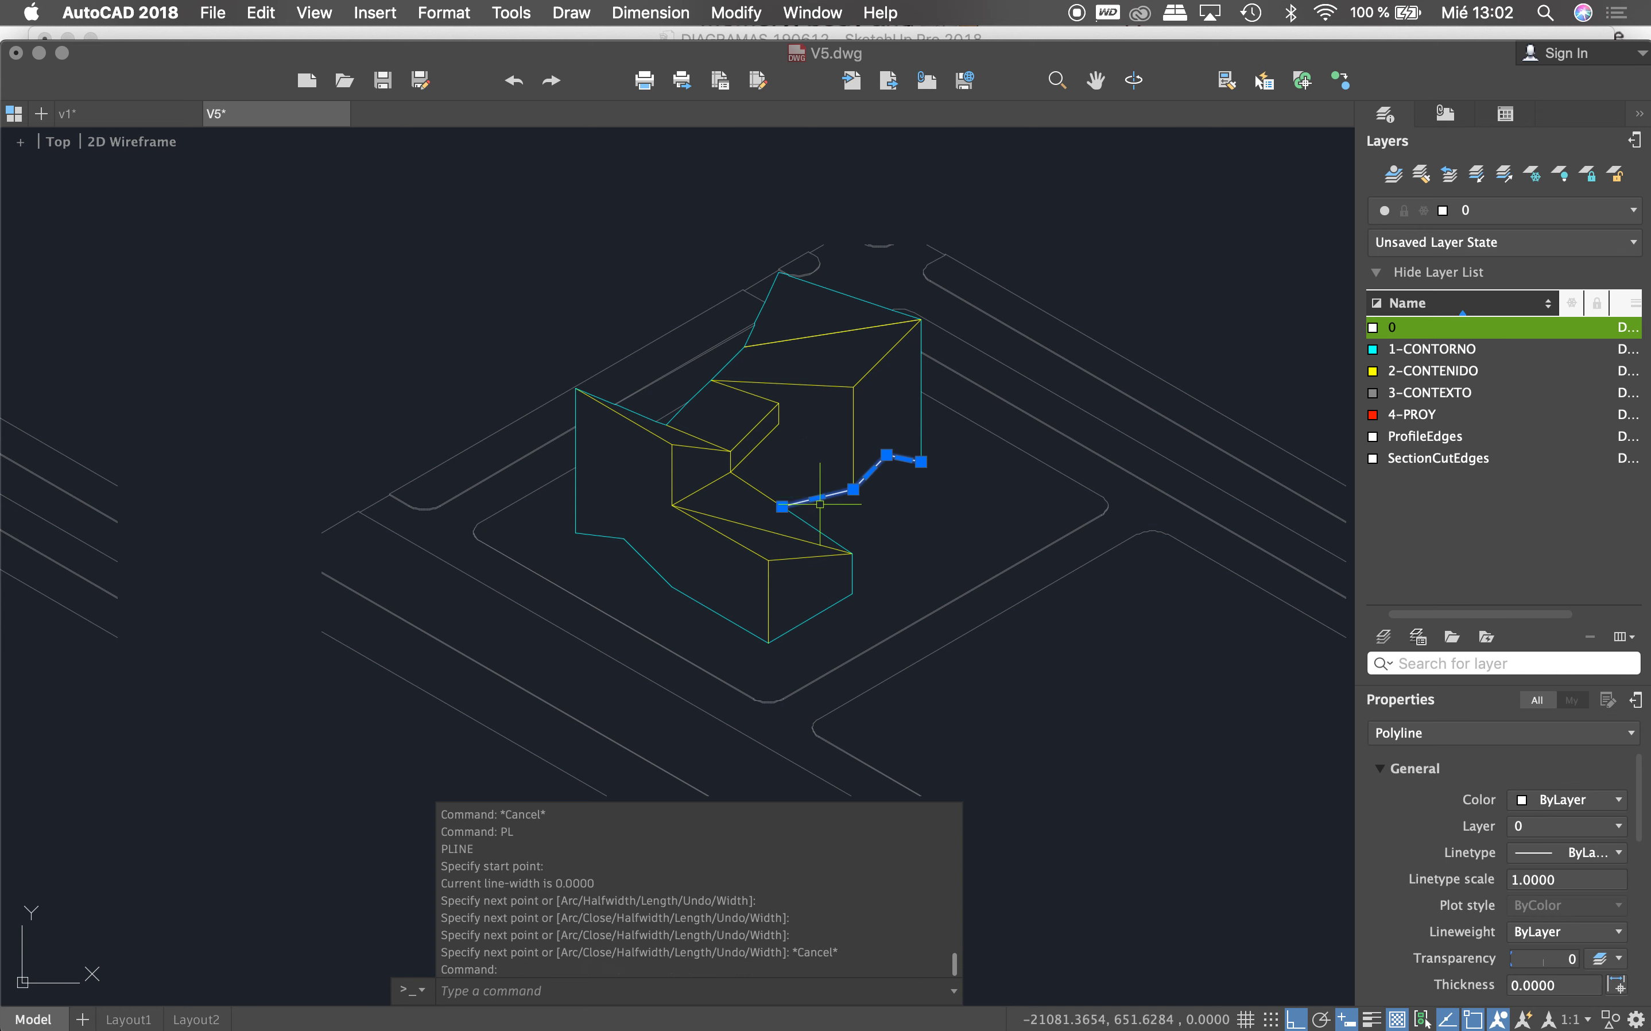
scroll(996, 497, "down", 2)
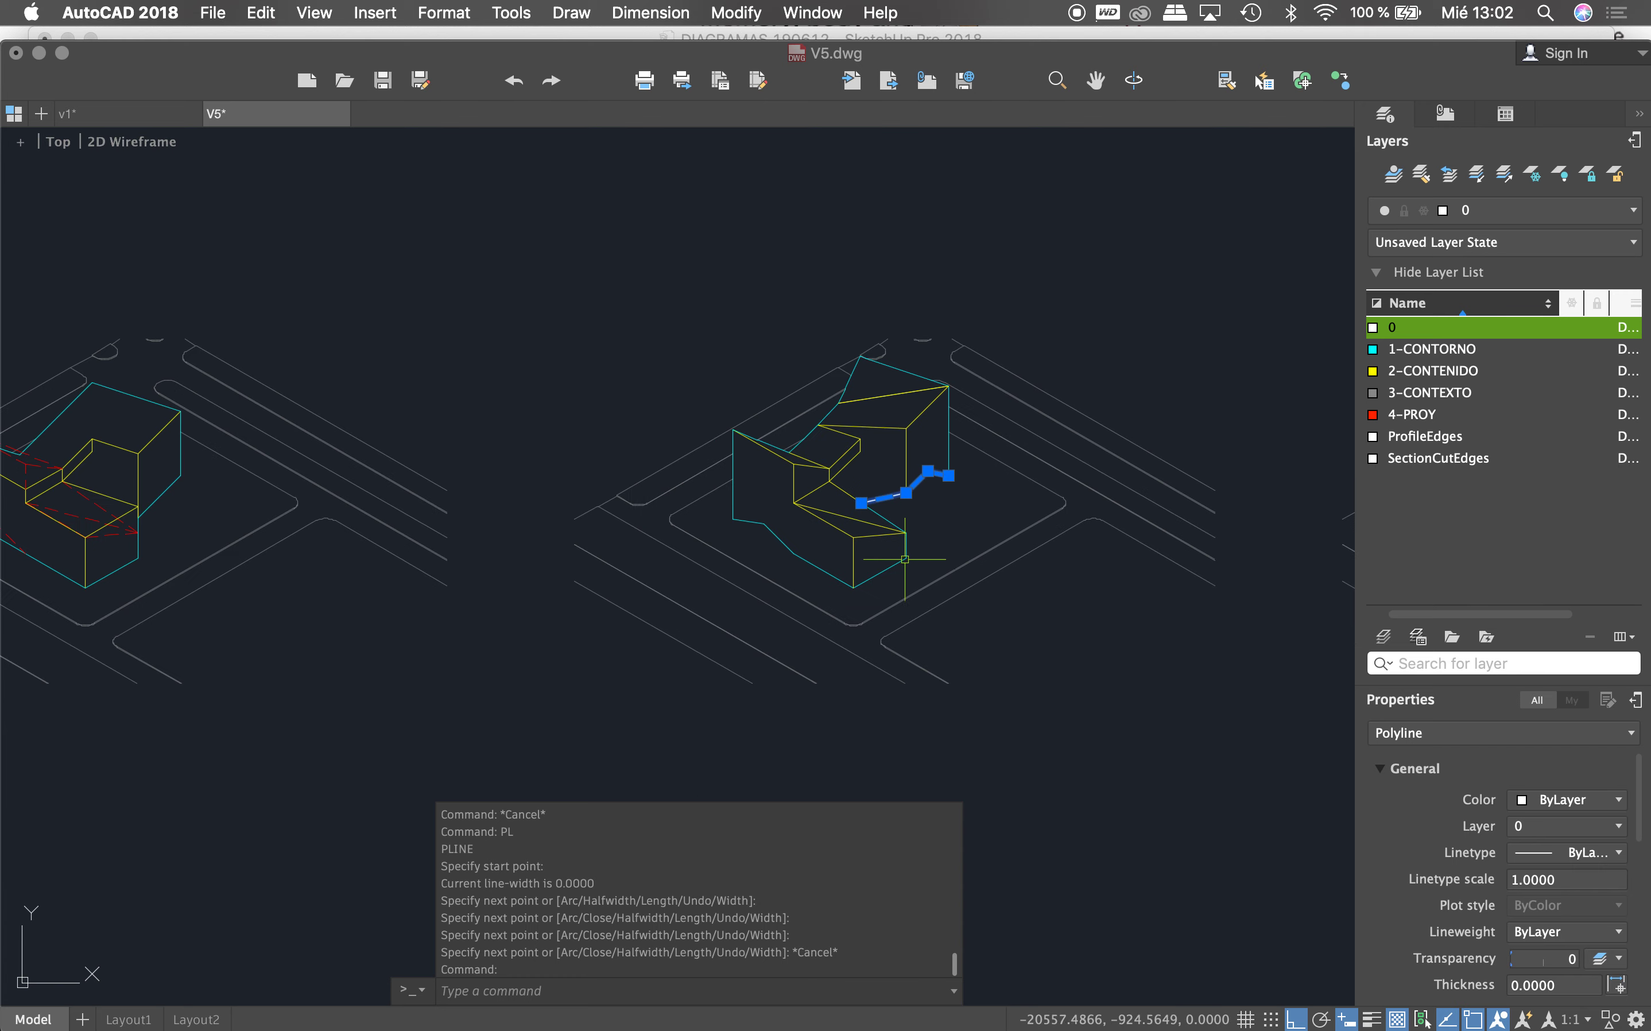
type("m")
key("Return")
left_click(854, 587)
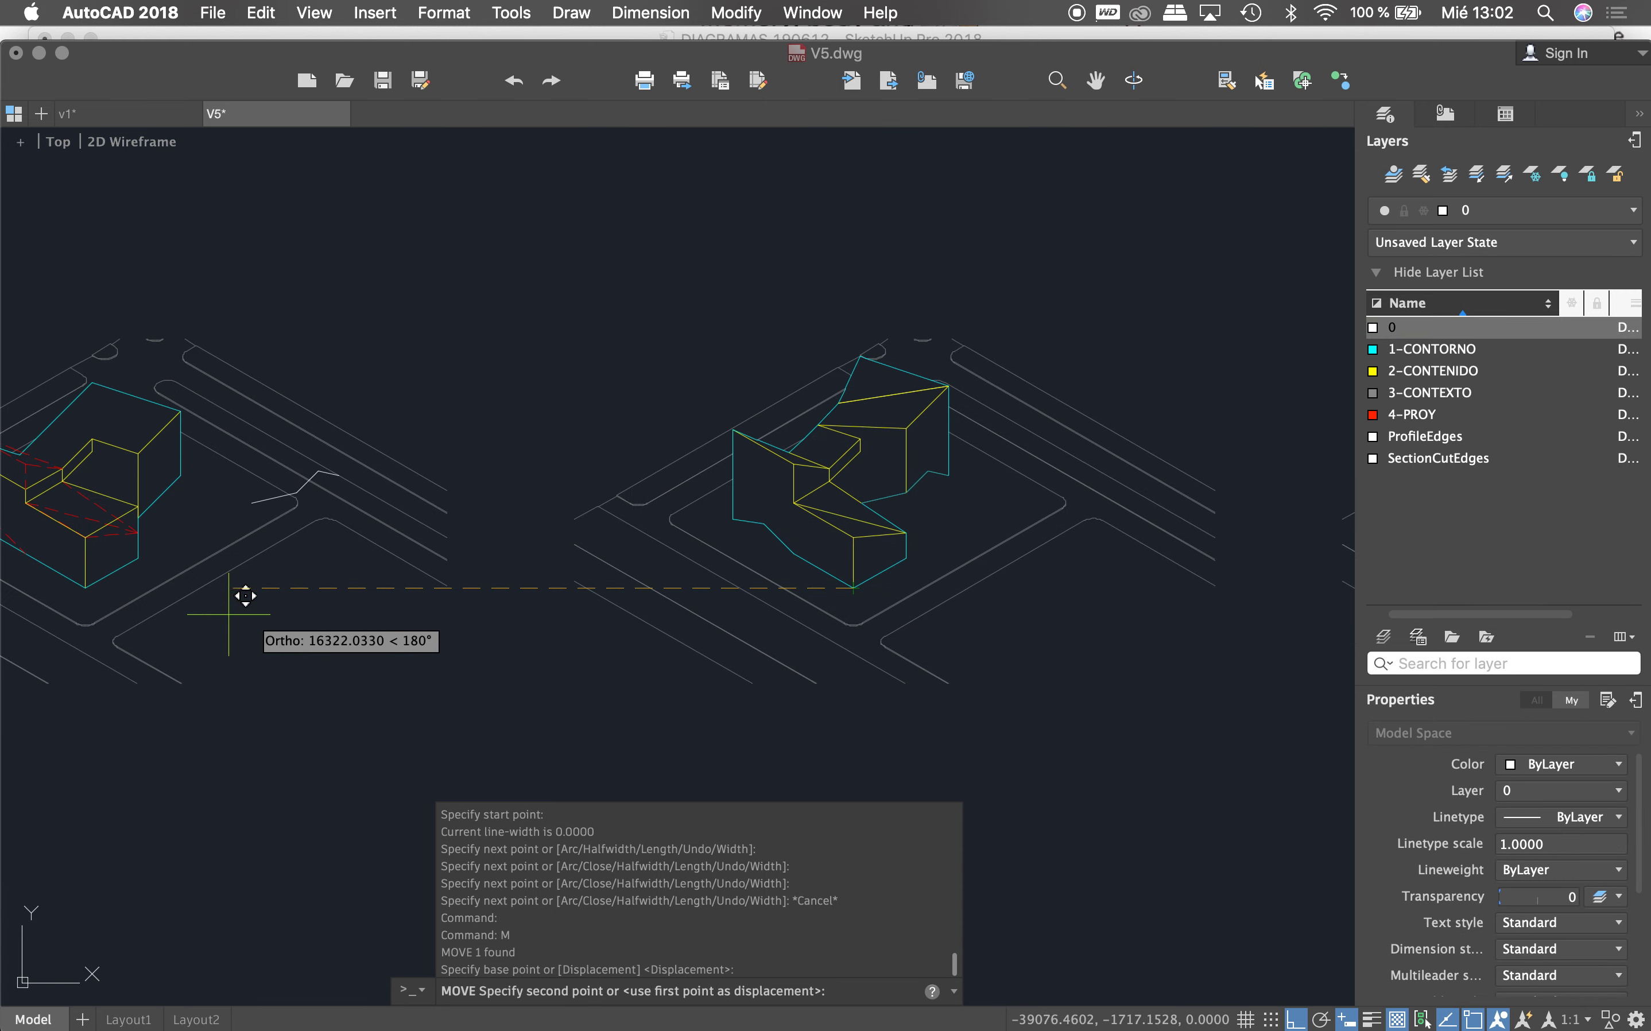
key("Escape")
key("Escape")
key("Escape")
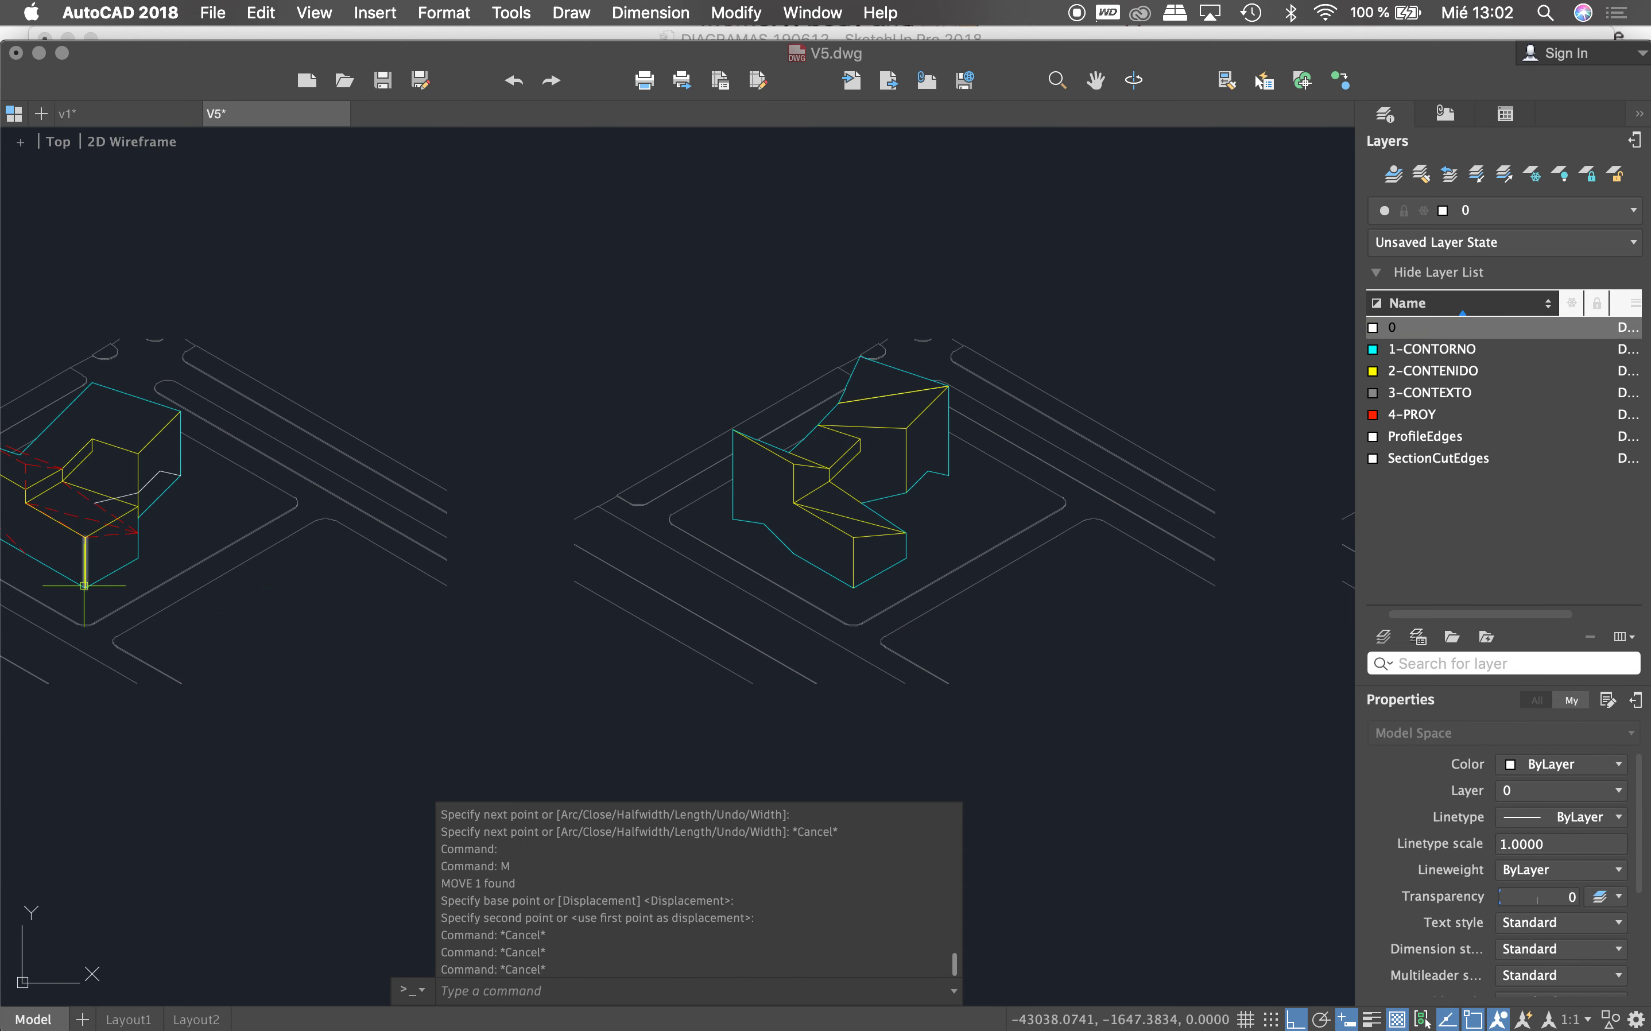
Step: Pick the red dashed line as a match-properties source, then cancel
type("Ma")
key("Return")
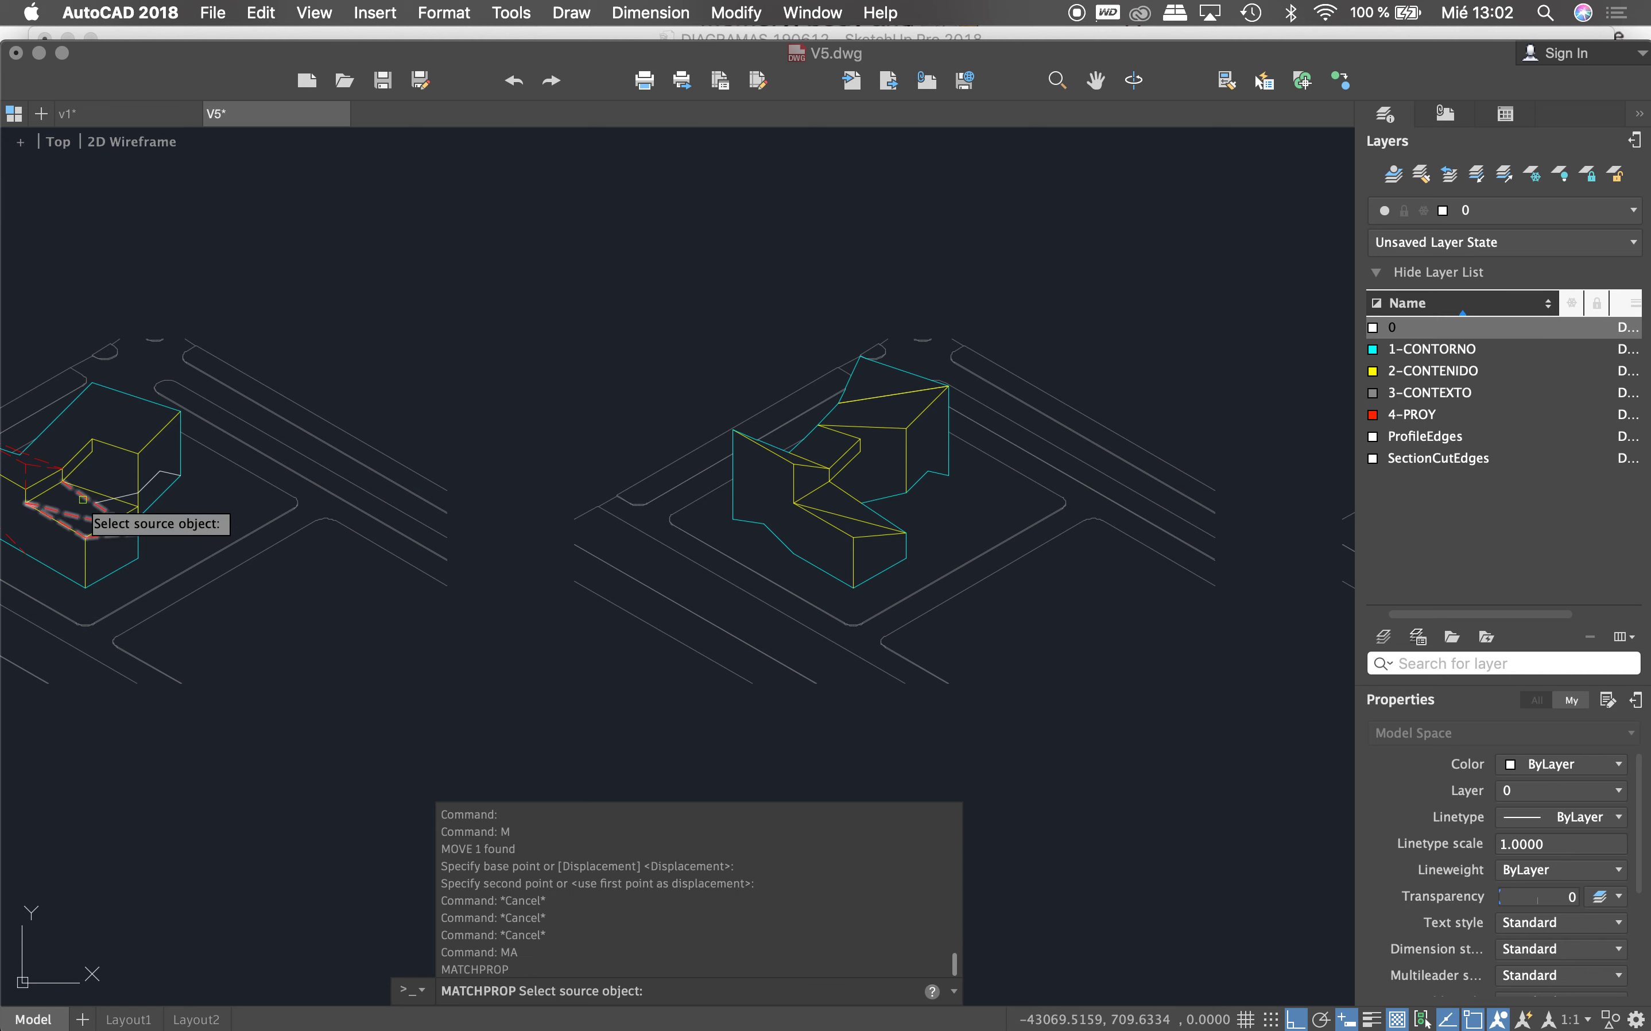
left_click(102, 510)
key("Escape")
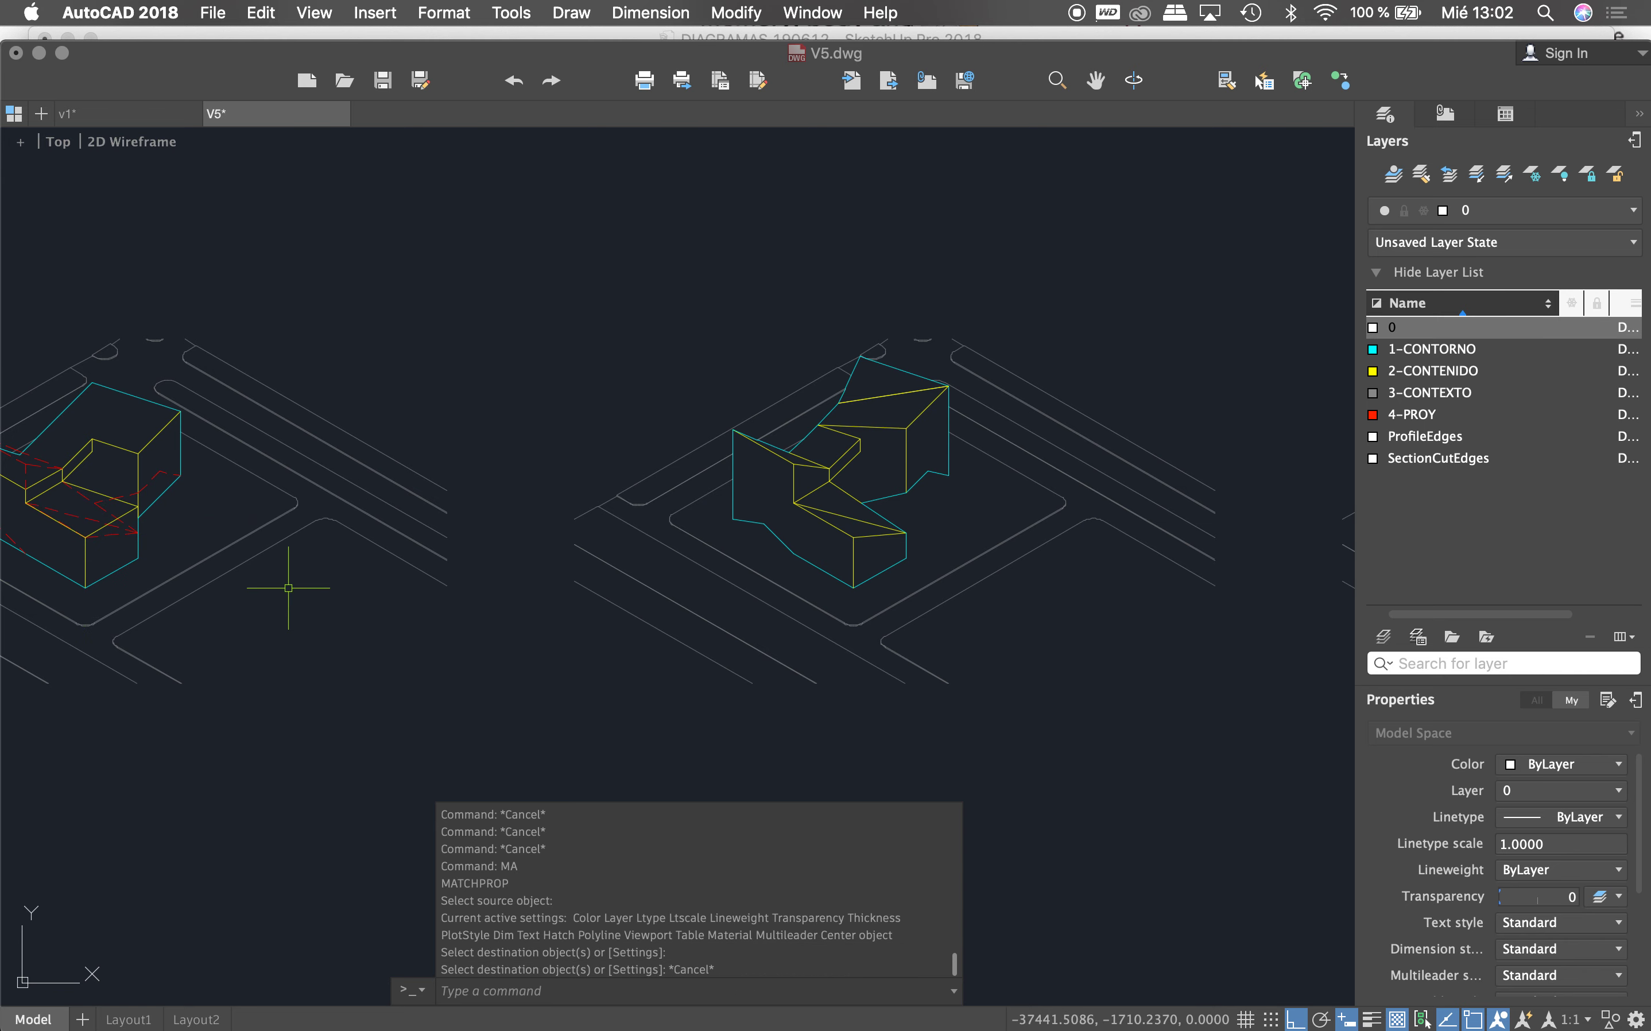
scroll(286, 578, "down", 5)
scroll(241, 556, "up", 4)
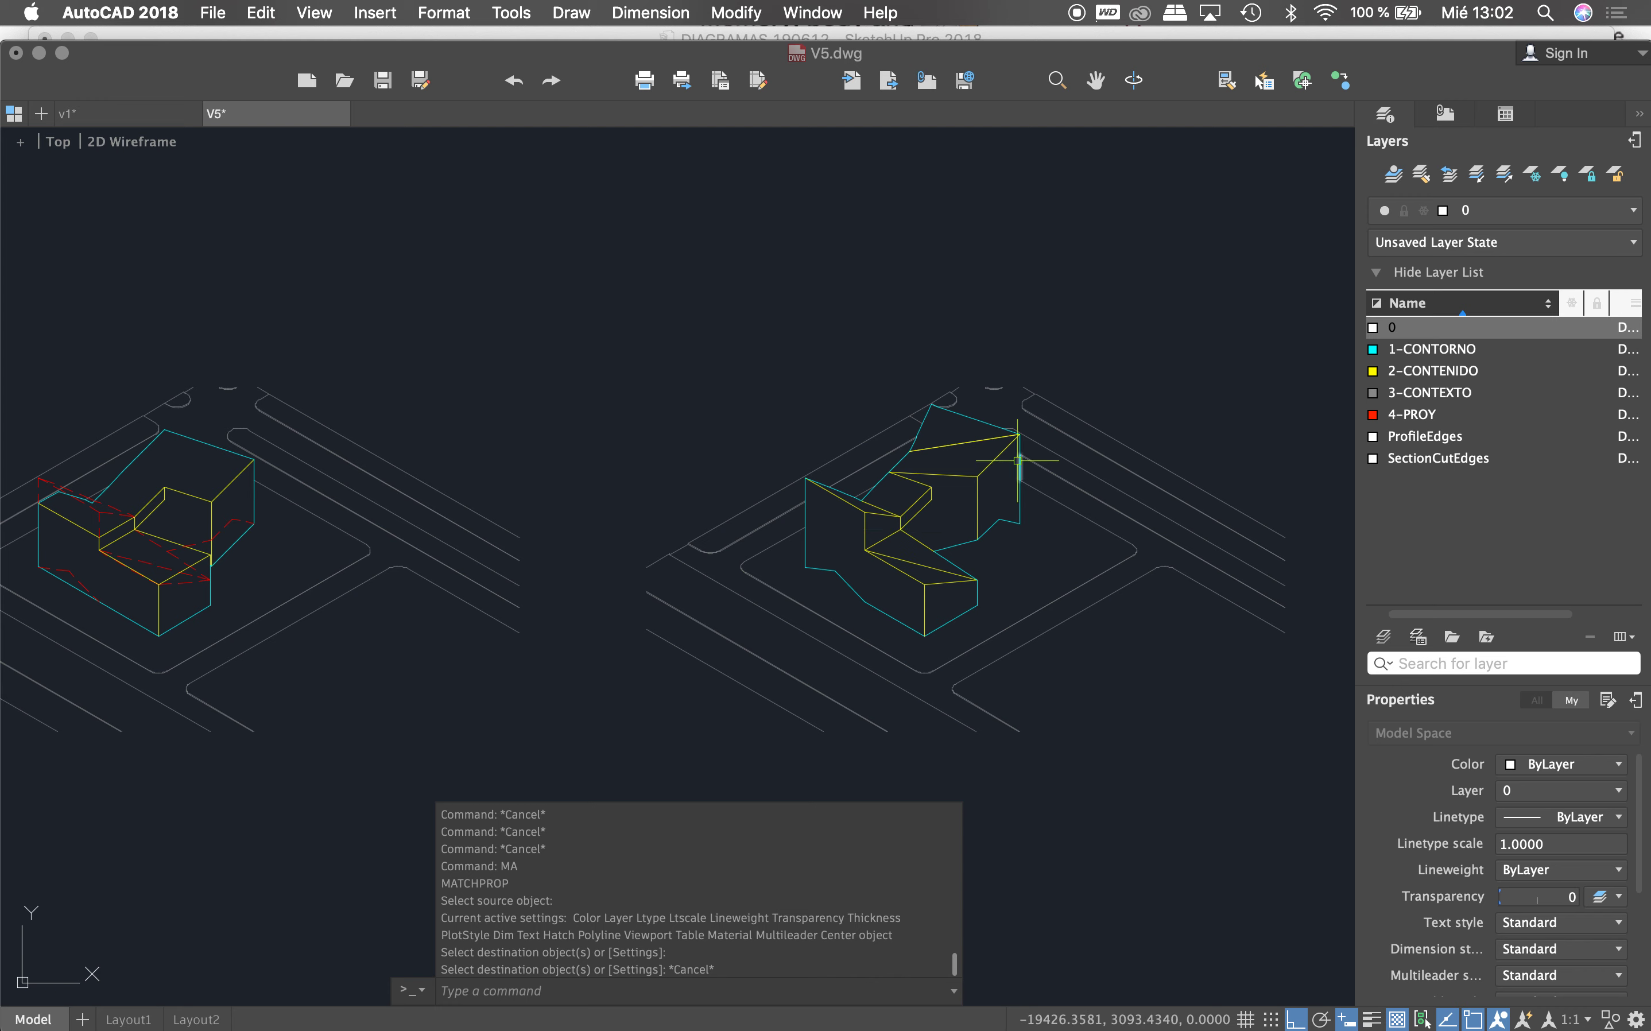
type("PL")
Step: Trace the roof outline as a closed four-corner polyline
key("Return")
scroll(920, 469, "up", 4)
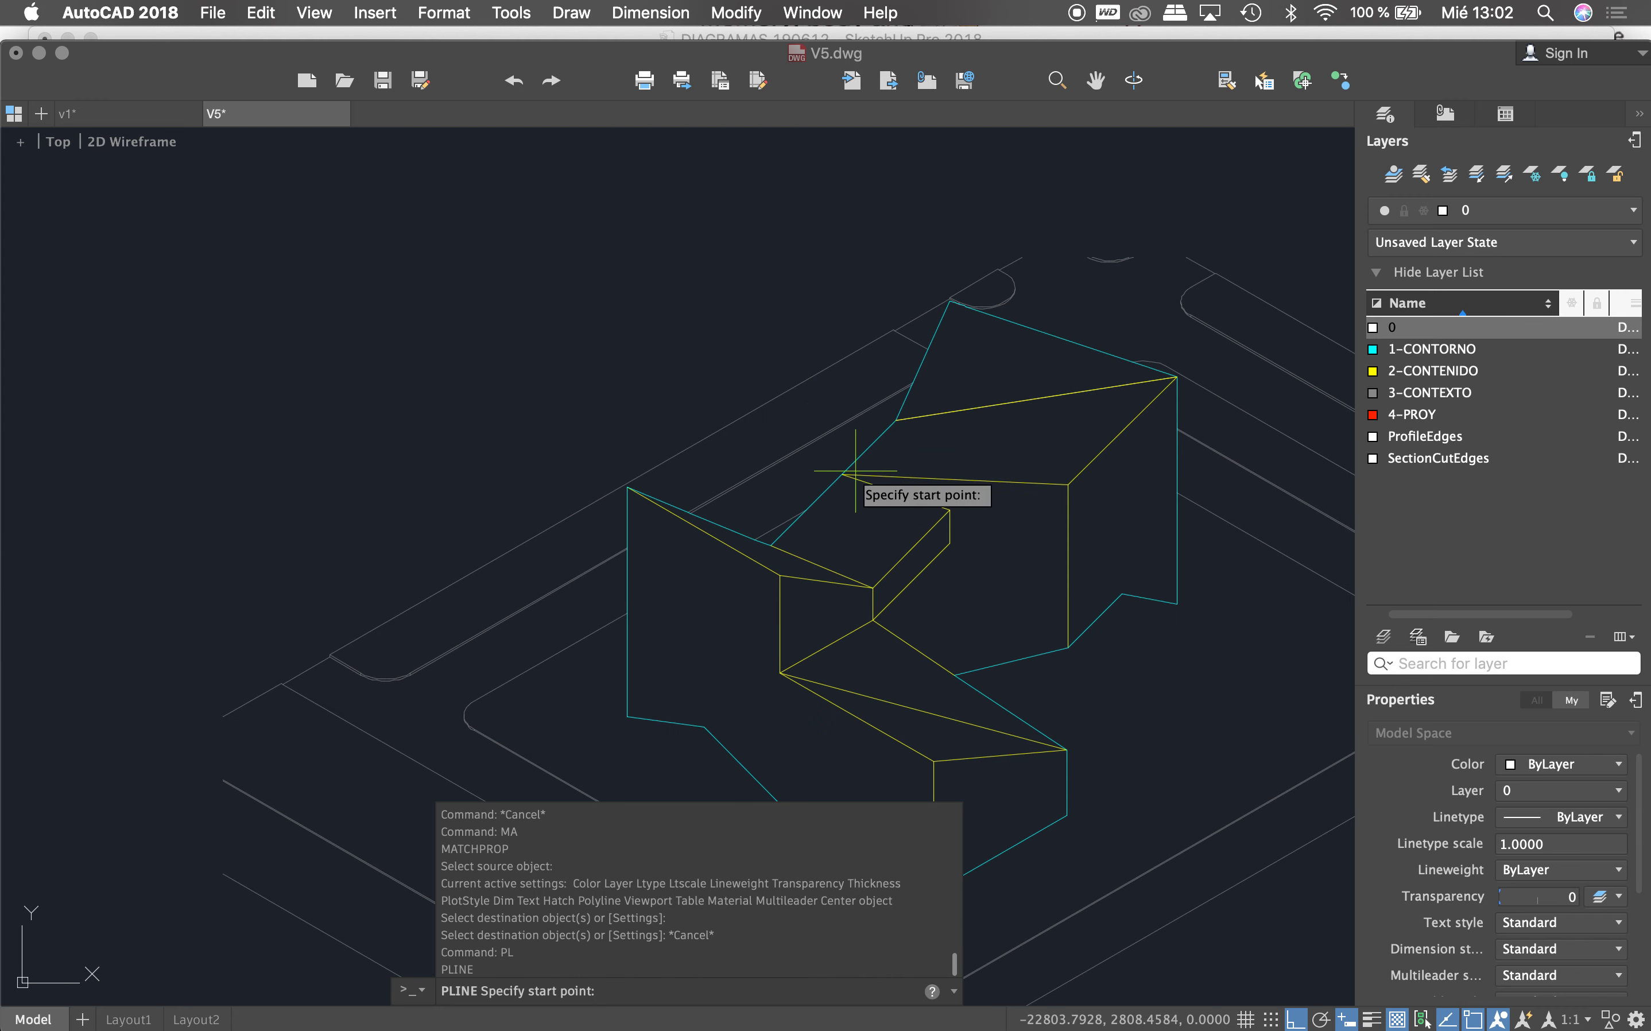
left_click(843, 474)
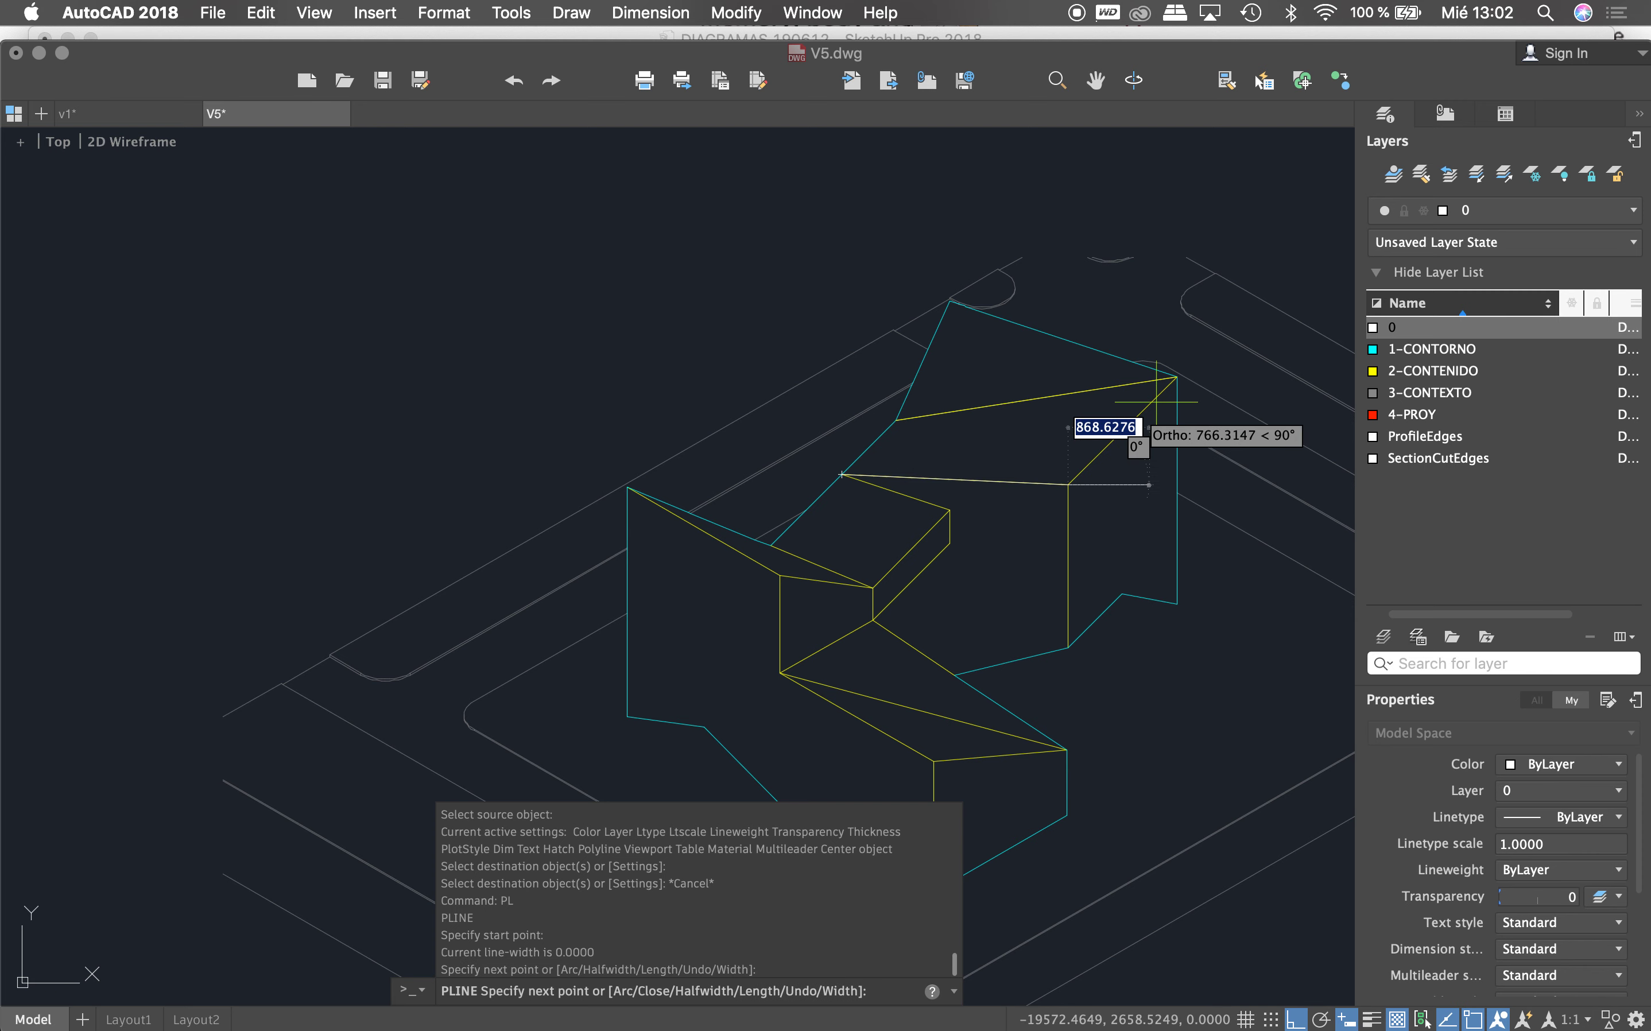
left_click(1178, 377)
left_click(950, 301)
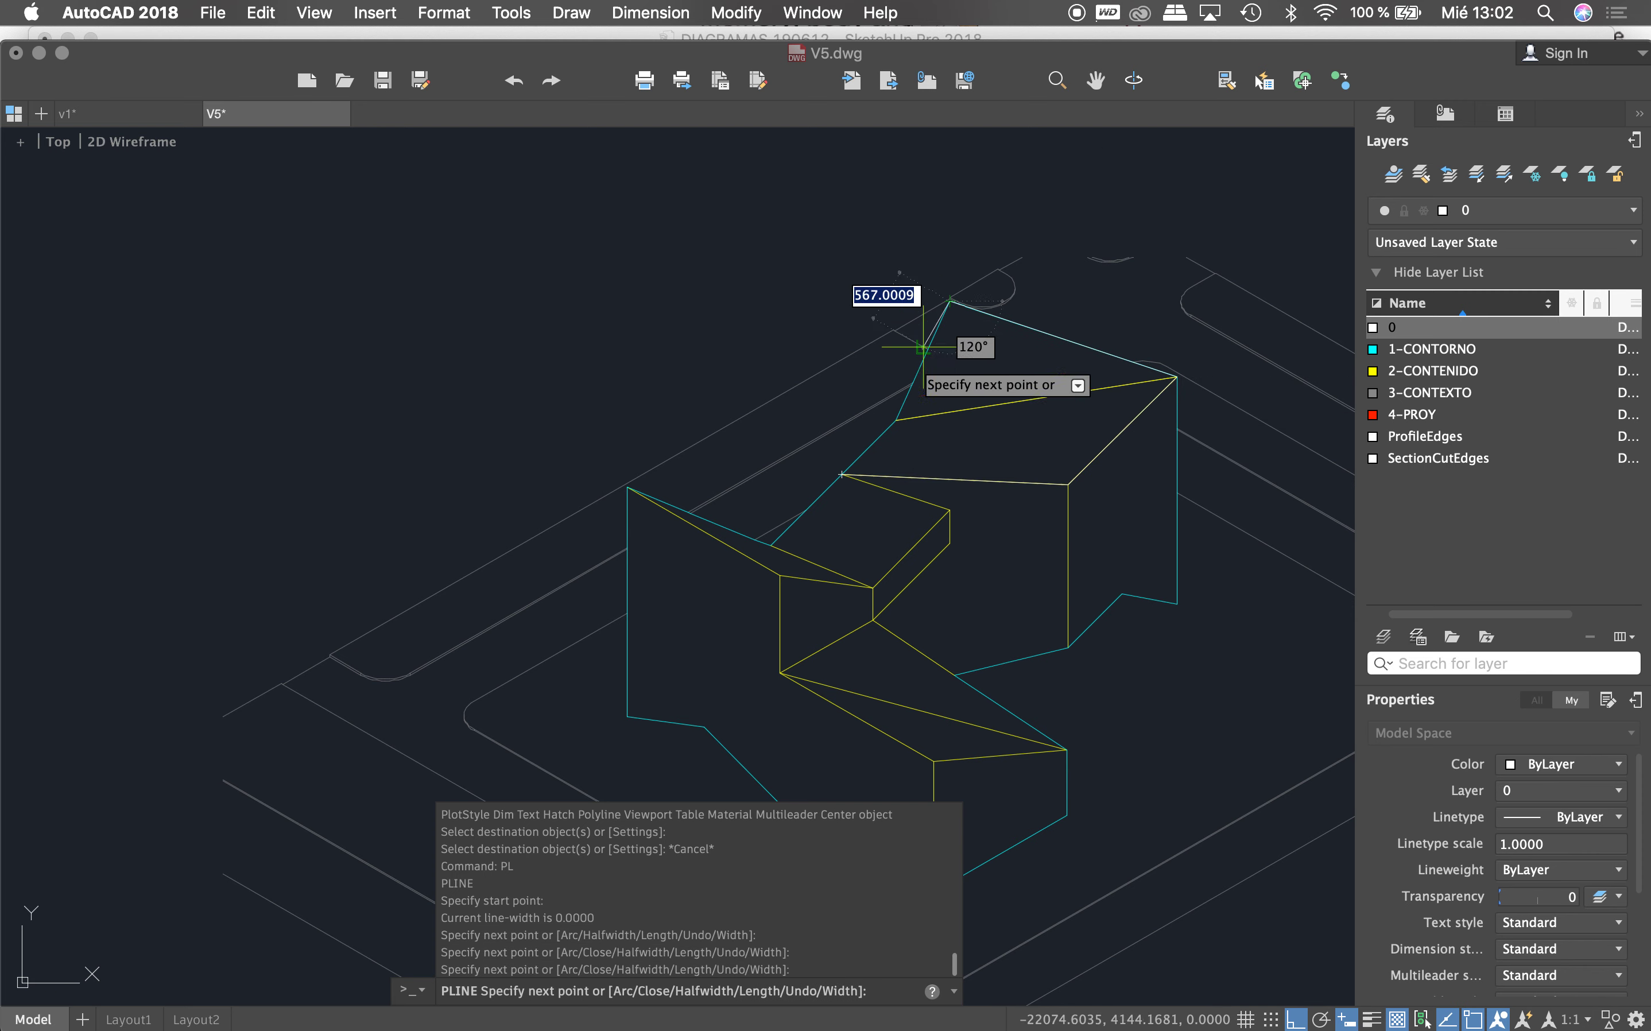
left_click(896, 421)
type("C")
key("Return")
Step: Draw a single-segment roof line from the inner corner to the right roof corner
type("PL")
key("Return")
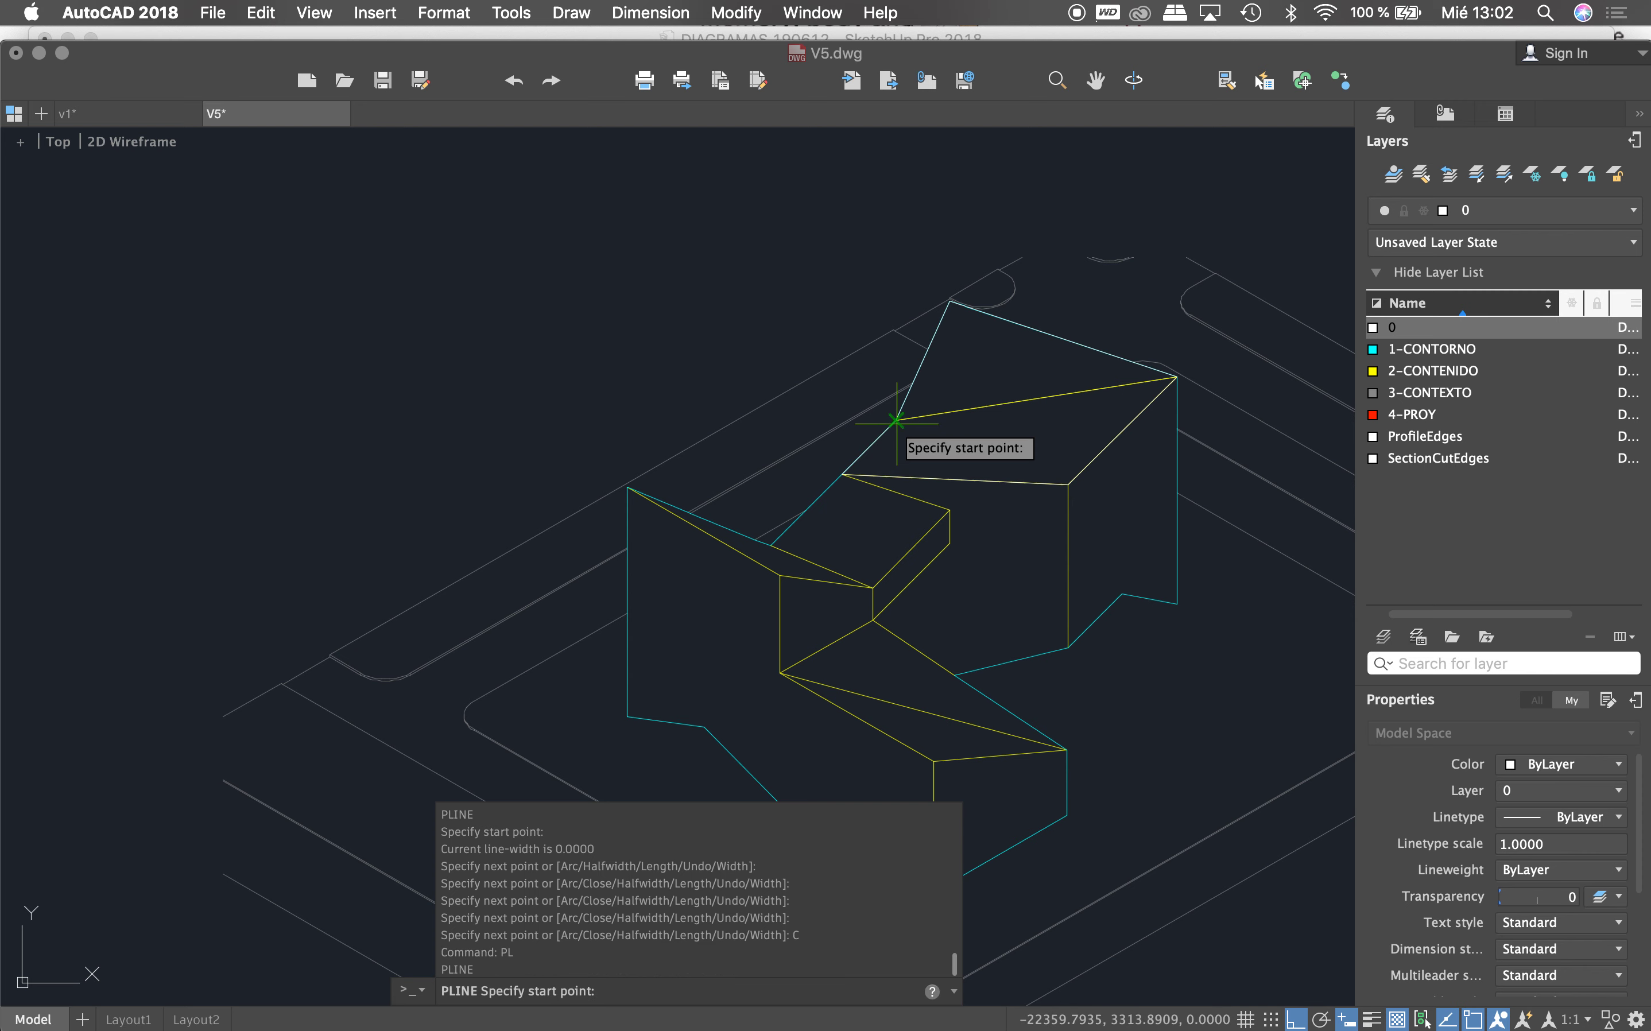
left_click(896, 421)
left_click(1177, 377)
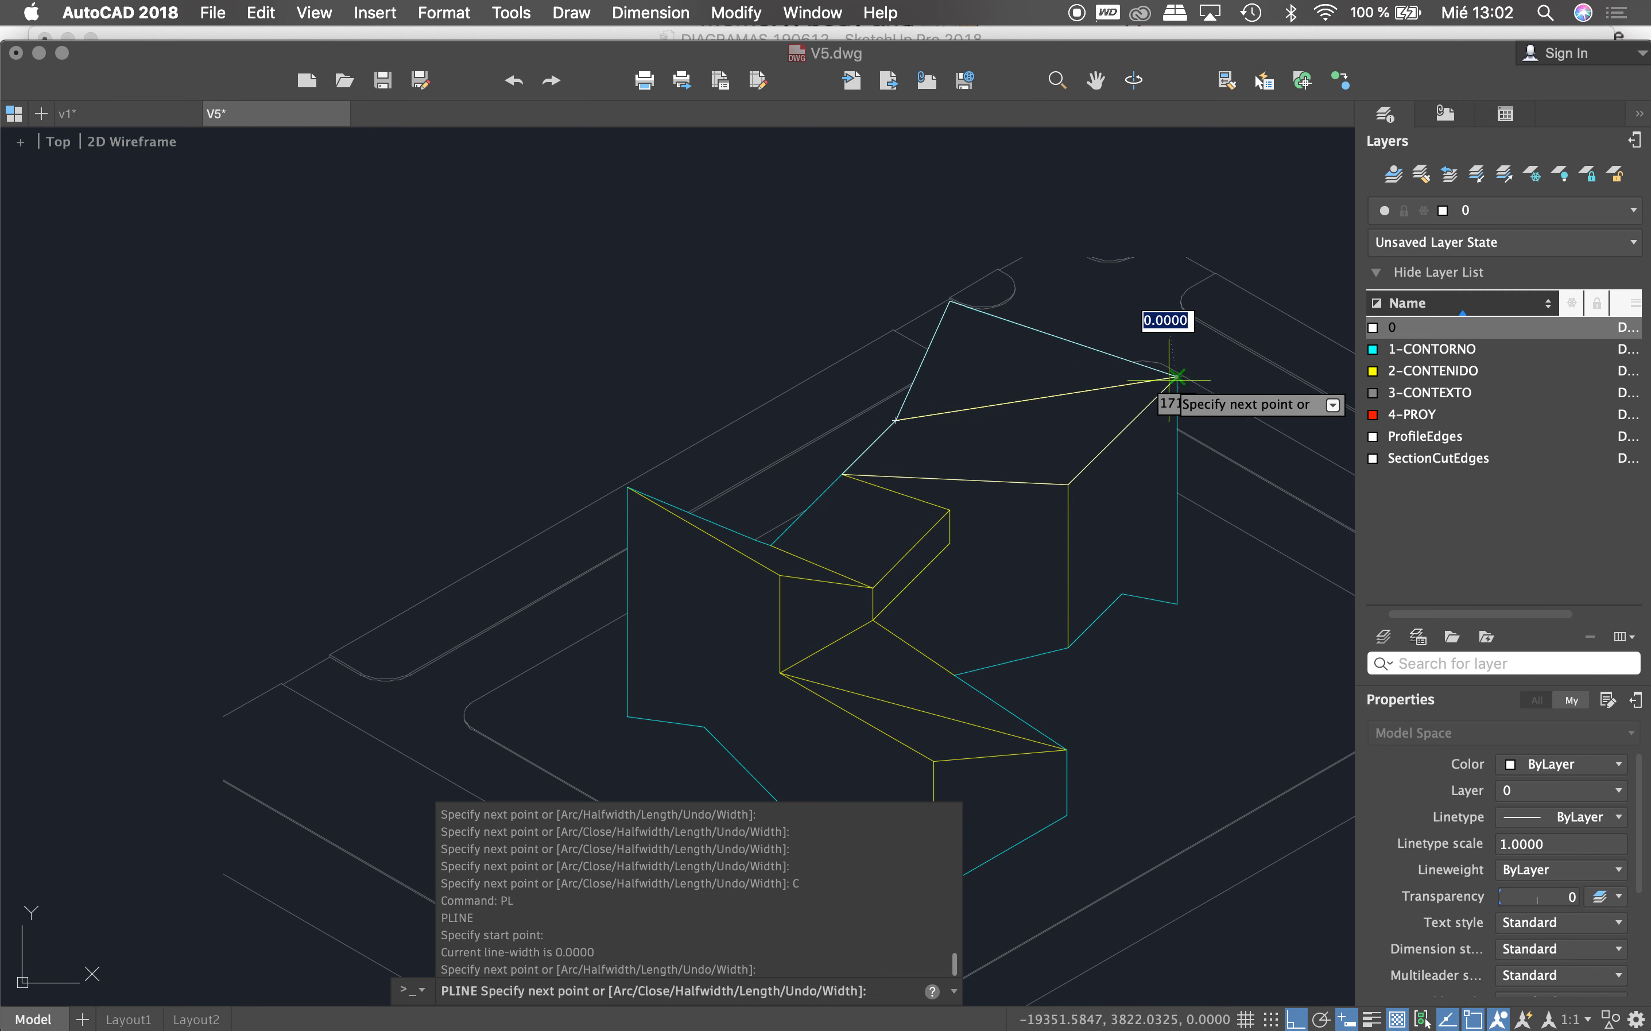
key("Return")
Step: Move the two roof polylines from the right massing onto the middle building
left_click(1125, 385)
scroll(1082, 463, "down", 4)
scroll(1065, 538, "down", 1)
type("M")
key("Return")
left_click(1041, 605)
key("Escape")
key("Escape")
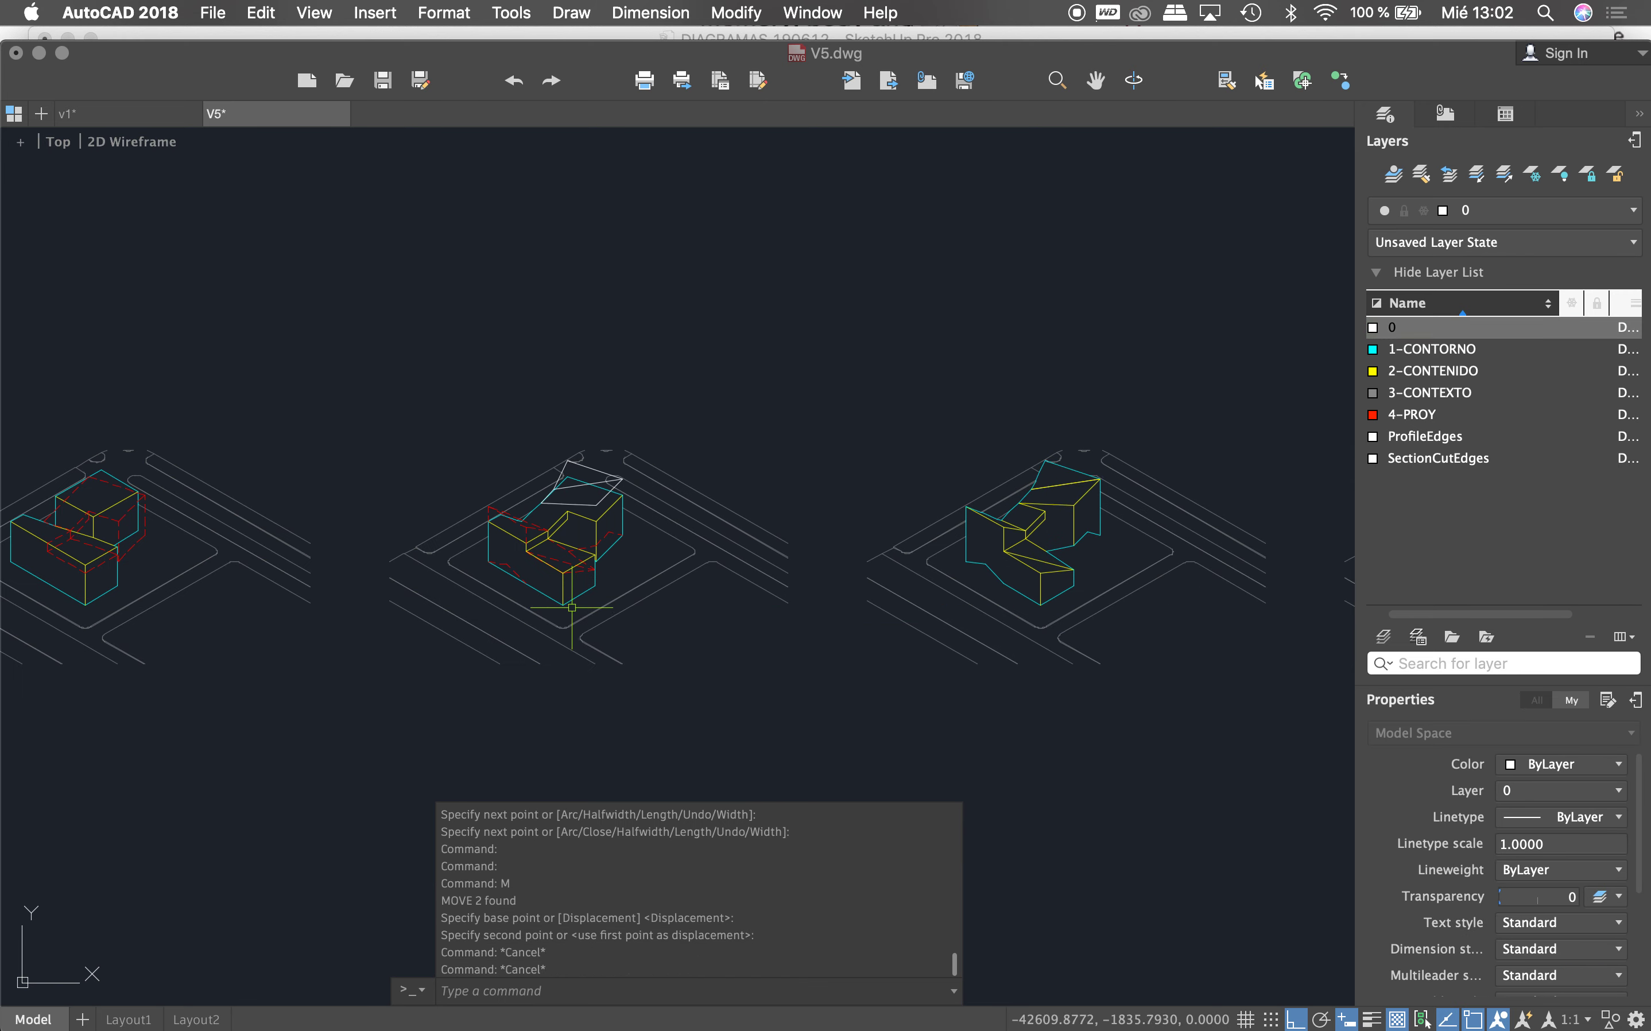
Step: Begin matching properties, picking the red dashed line as the source
type("A")
key("Return")
scroll(596, 575, "up", 5)
left_click(543, 295)
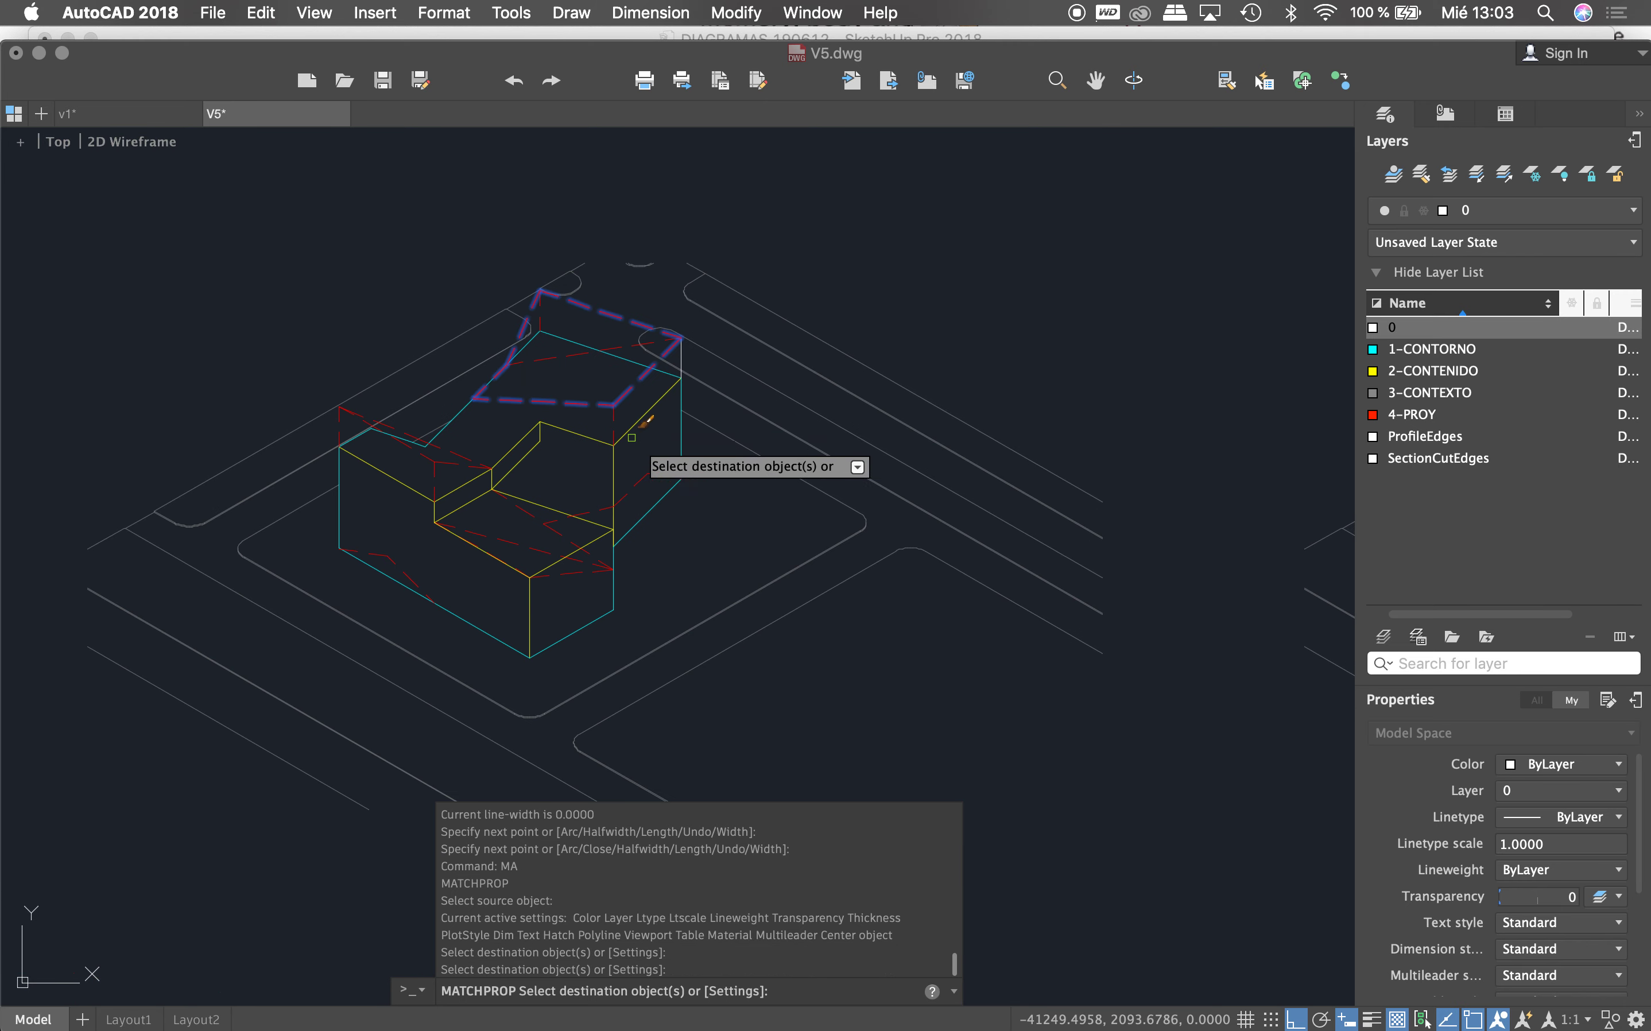
Step: Finish applying the red dashed projection style to the middle massing's roof outline
scroll(562, 374, "down", 8)
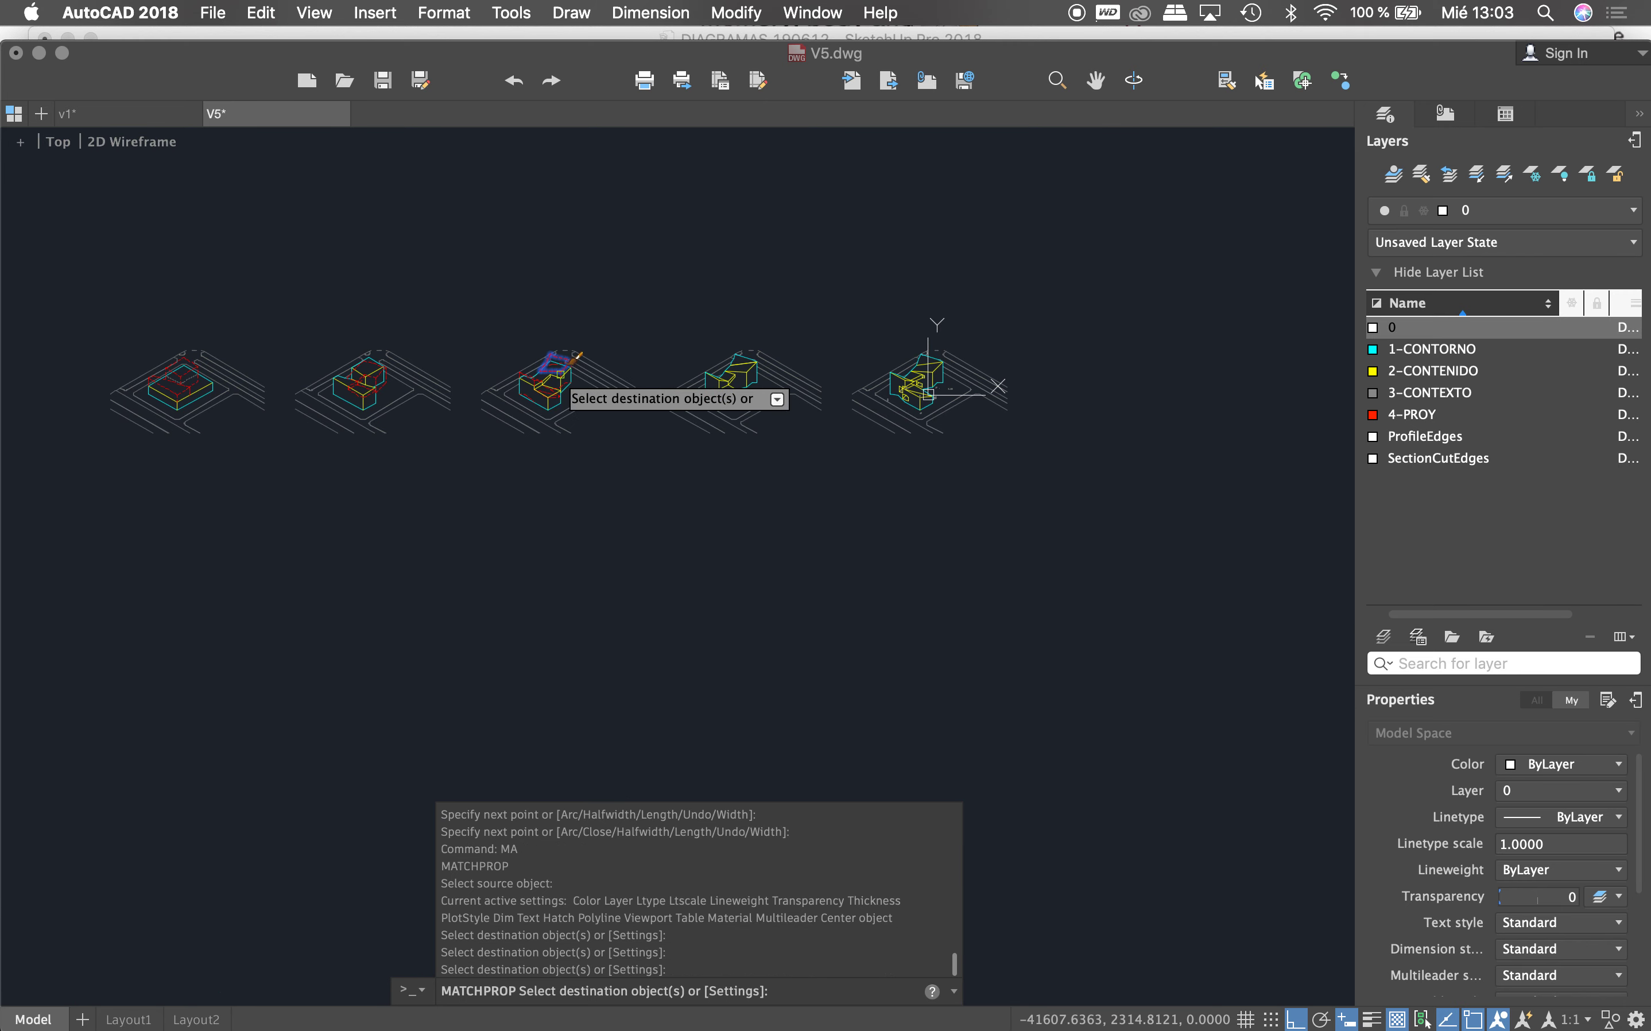
key("Escape")
scroll(858, 362, "up", 4)
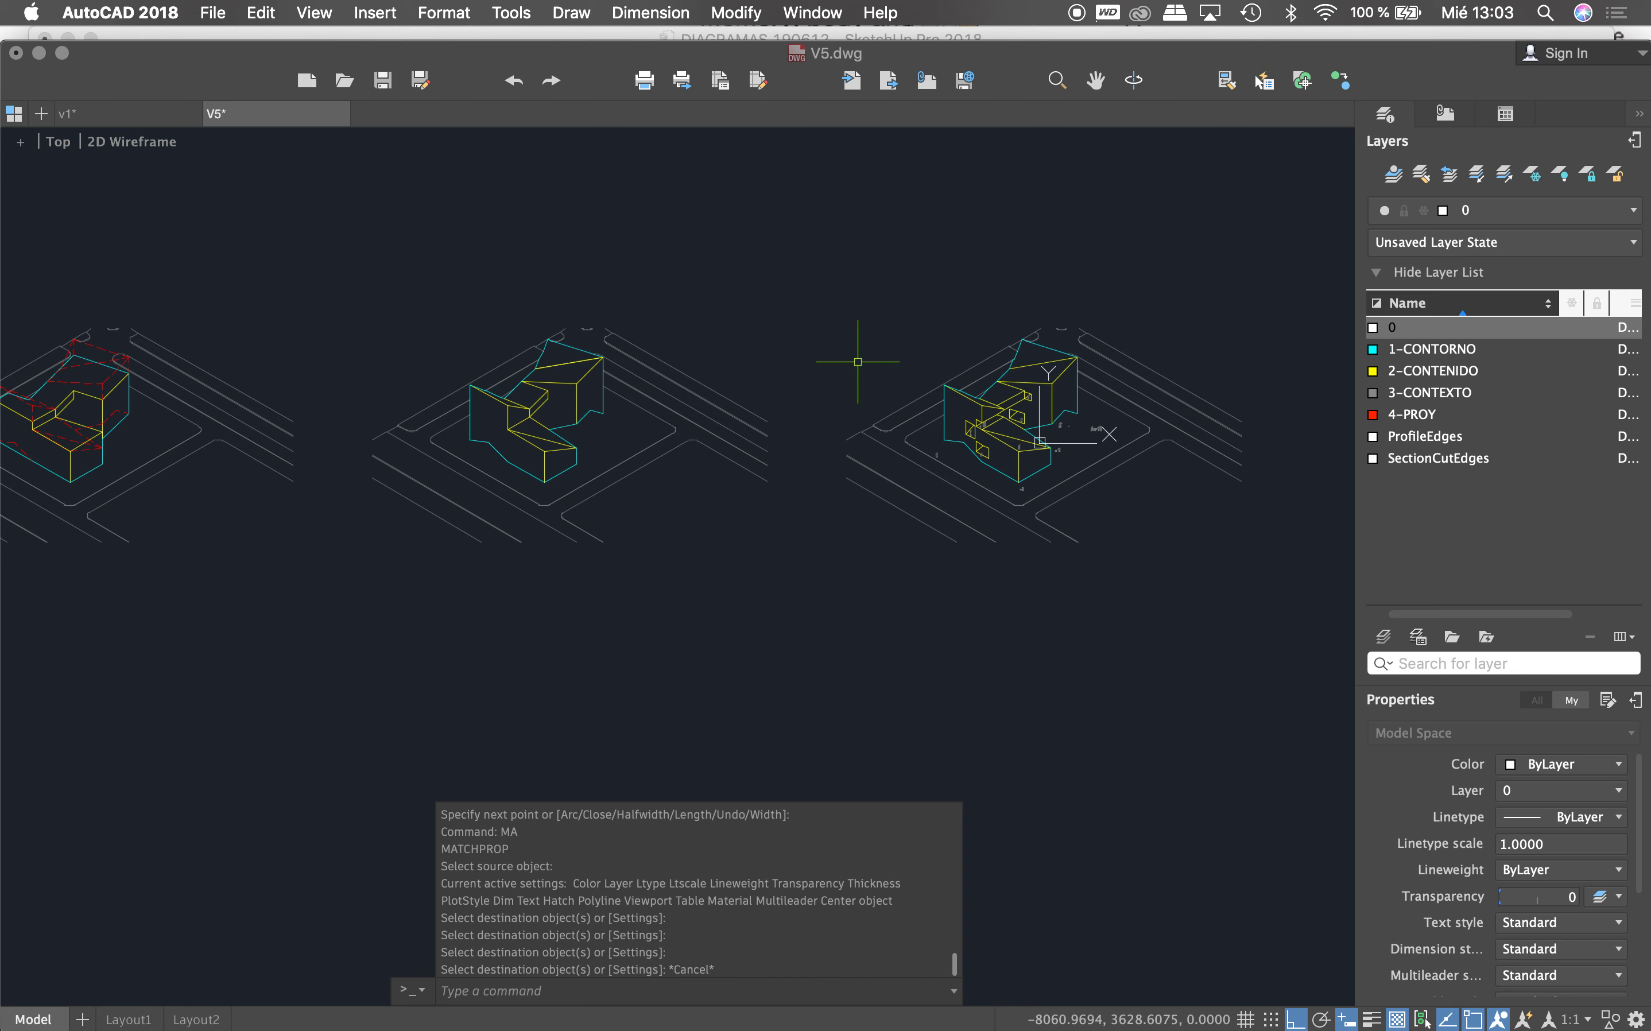
scroll(867, 299, "down", 2)
scroll(975, 374, "up", 2)
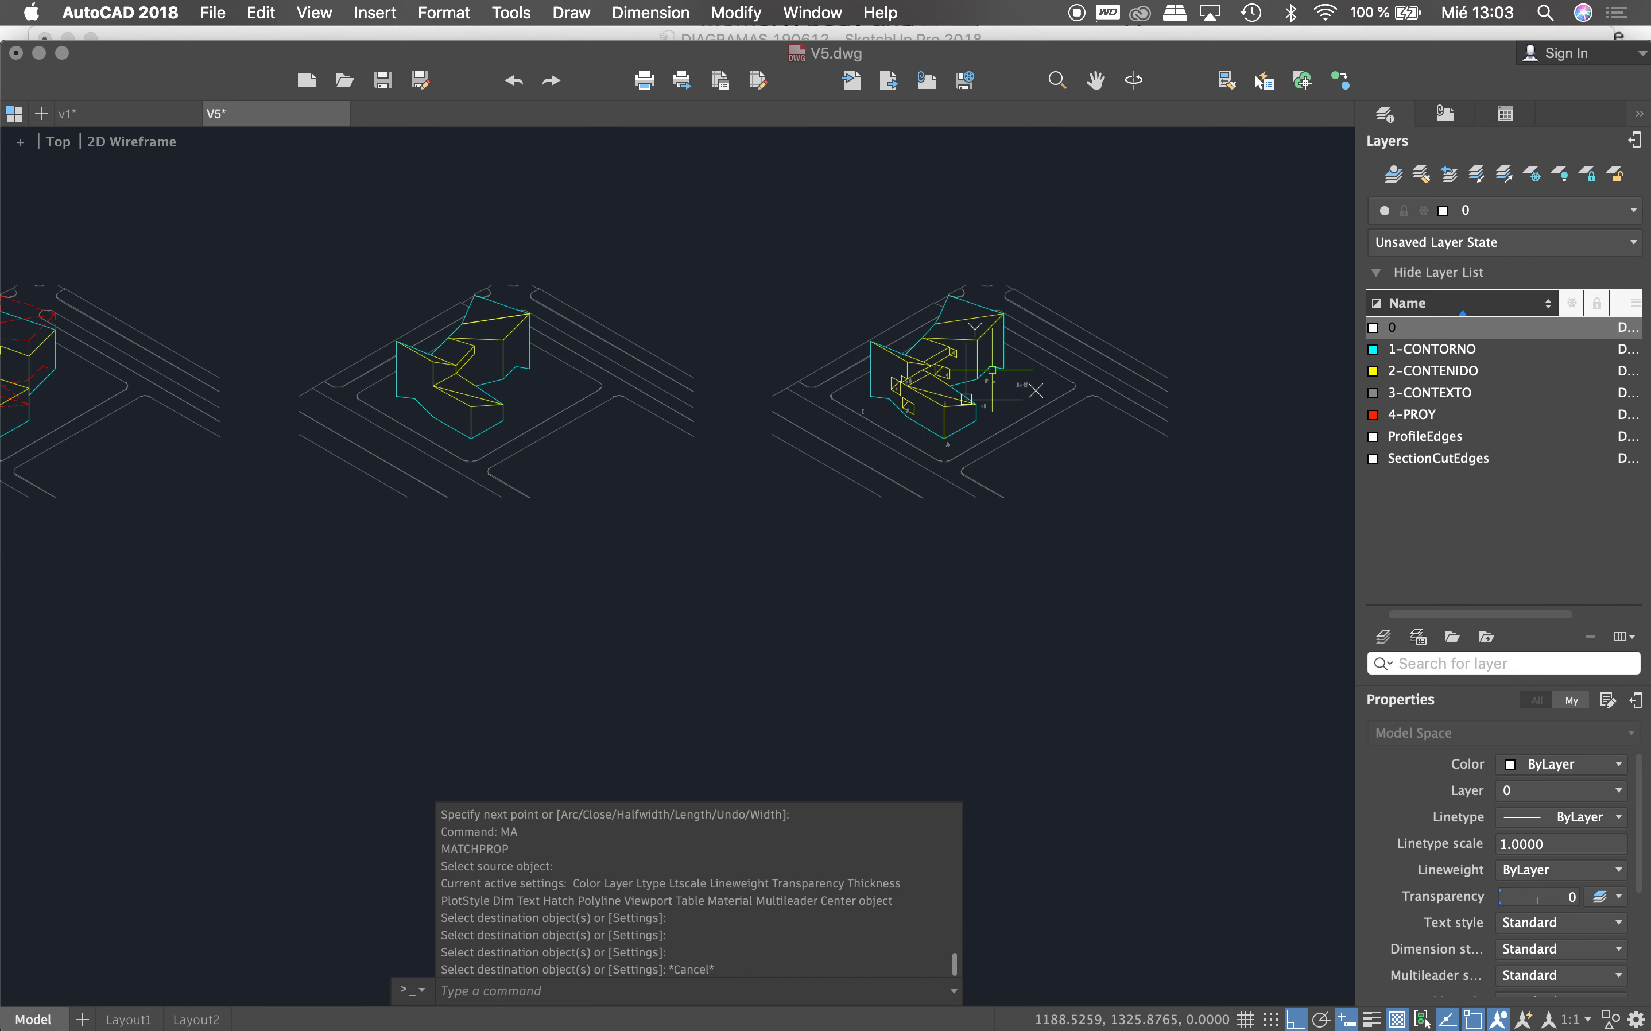
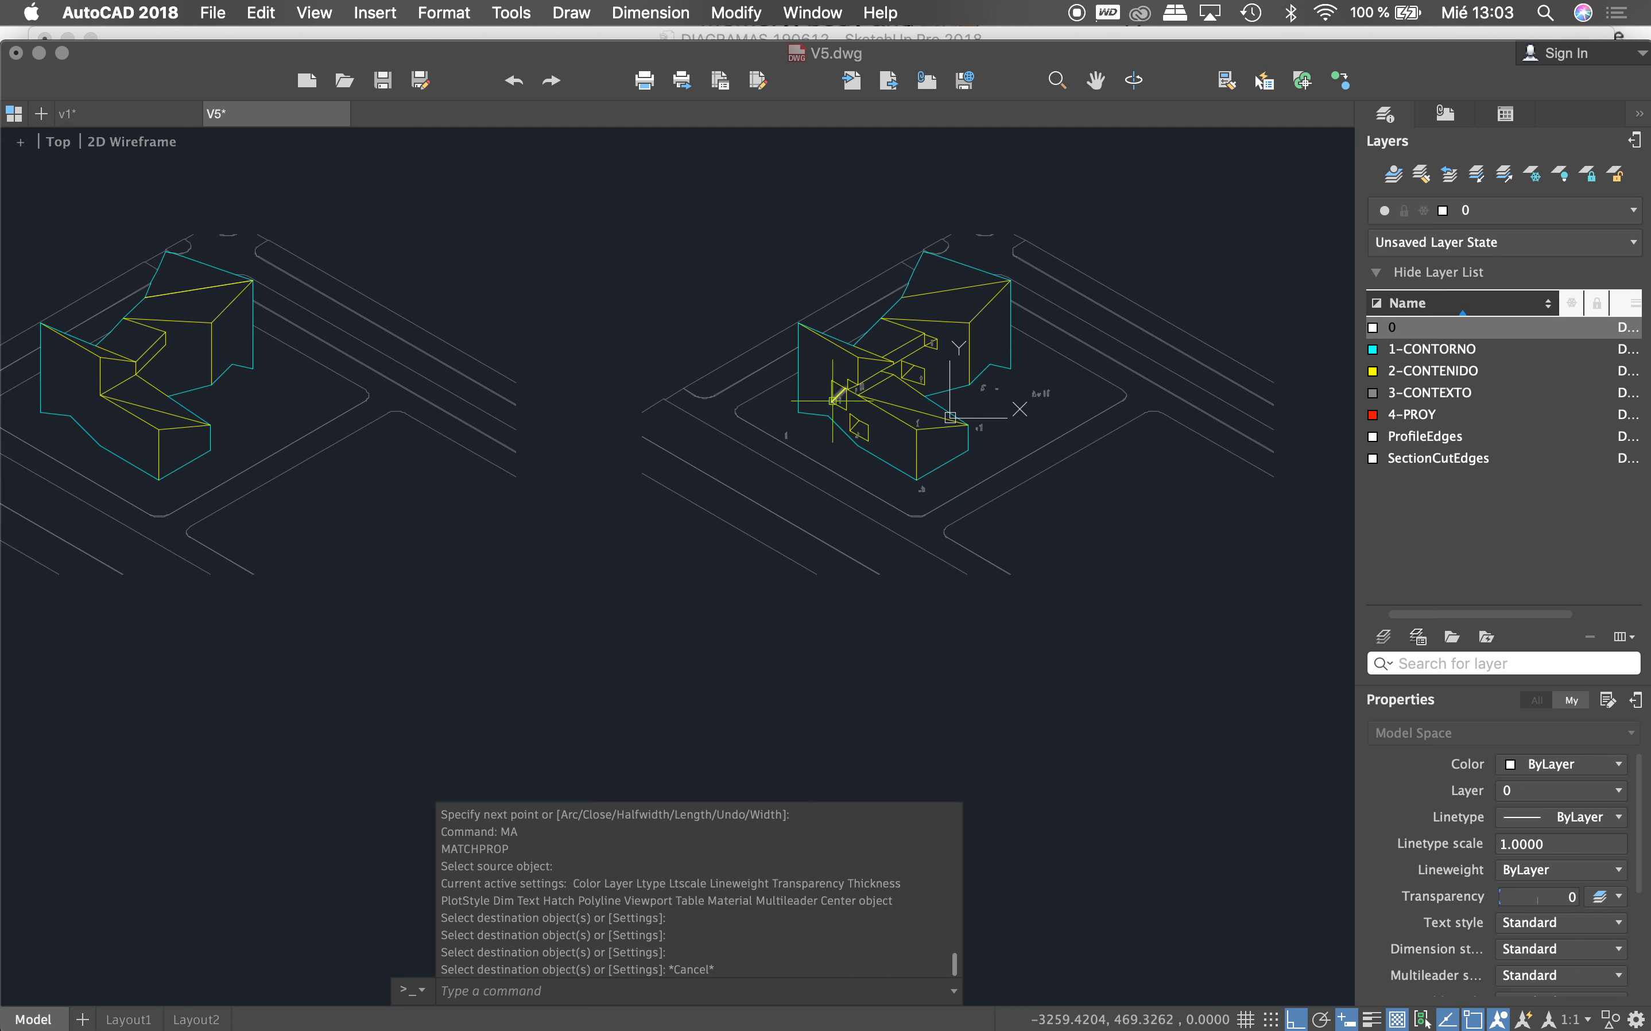
Step: Zoom out of V5.dwg in AutoCAD and switch to the SketchUp model DIAGRAMAS 190612
scroll(927, 309, "down", 8)
key("super+Tab")
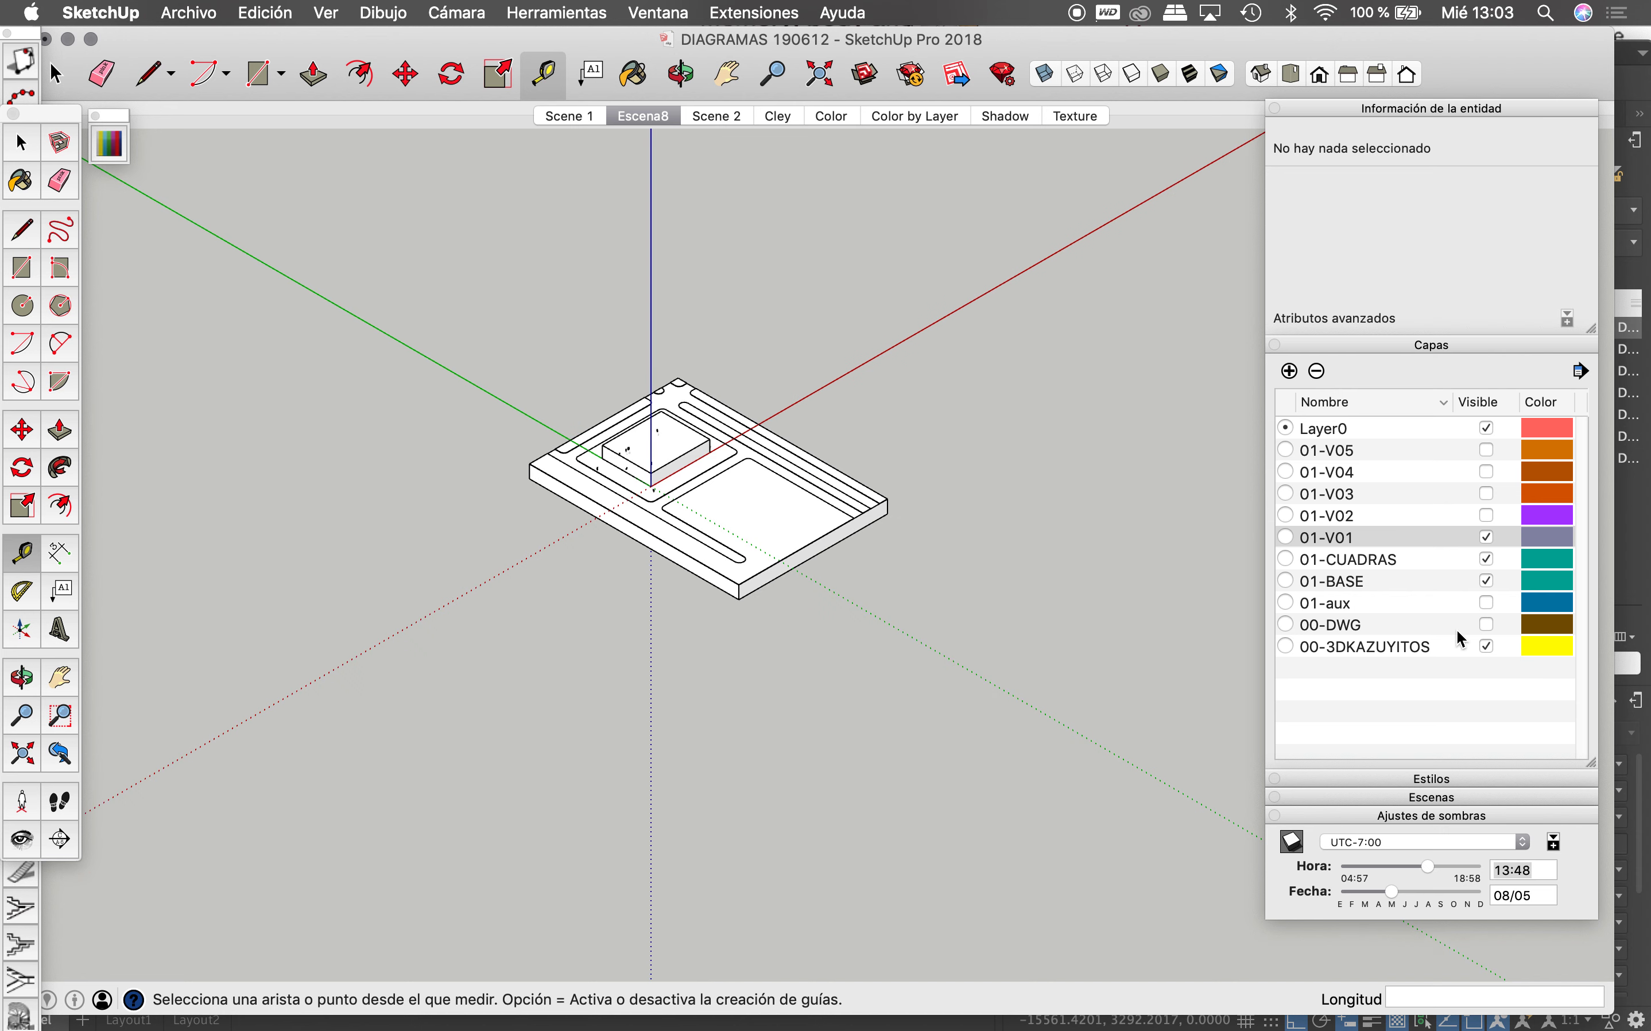
Step: Turn on visibility of the 01-aux and 01-V05 layers
left_click(1488, 603)
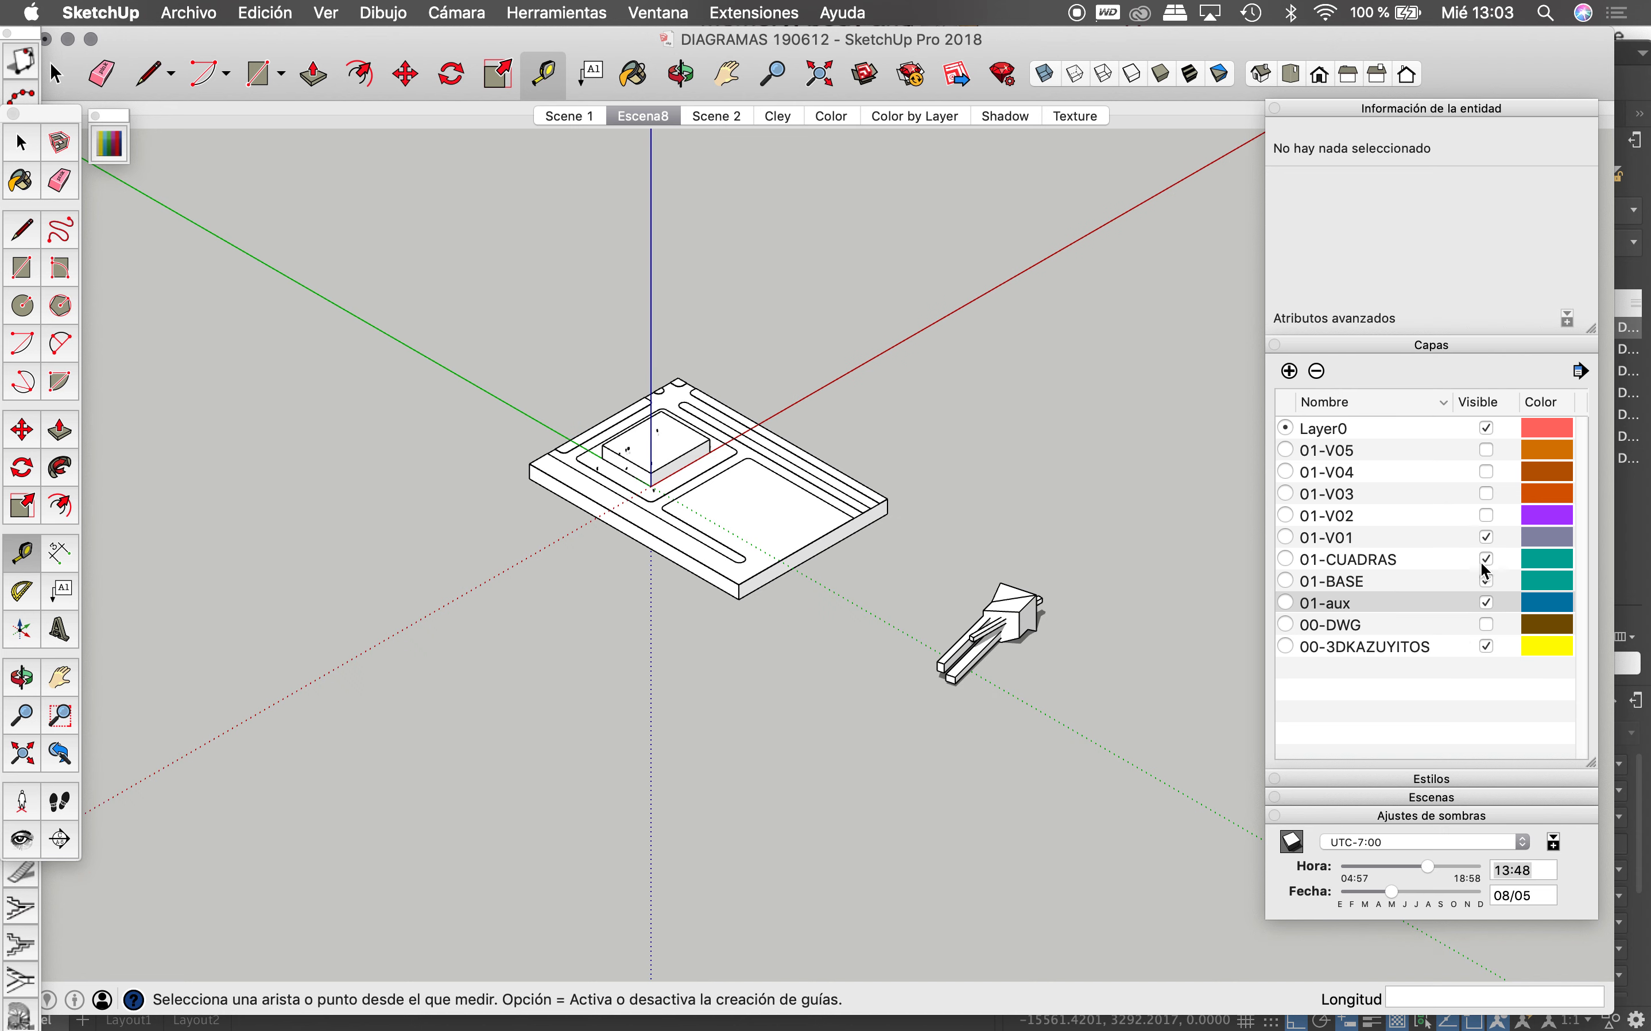
left_click(1487, 451)
key("space")
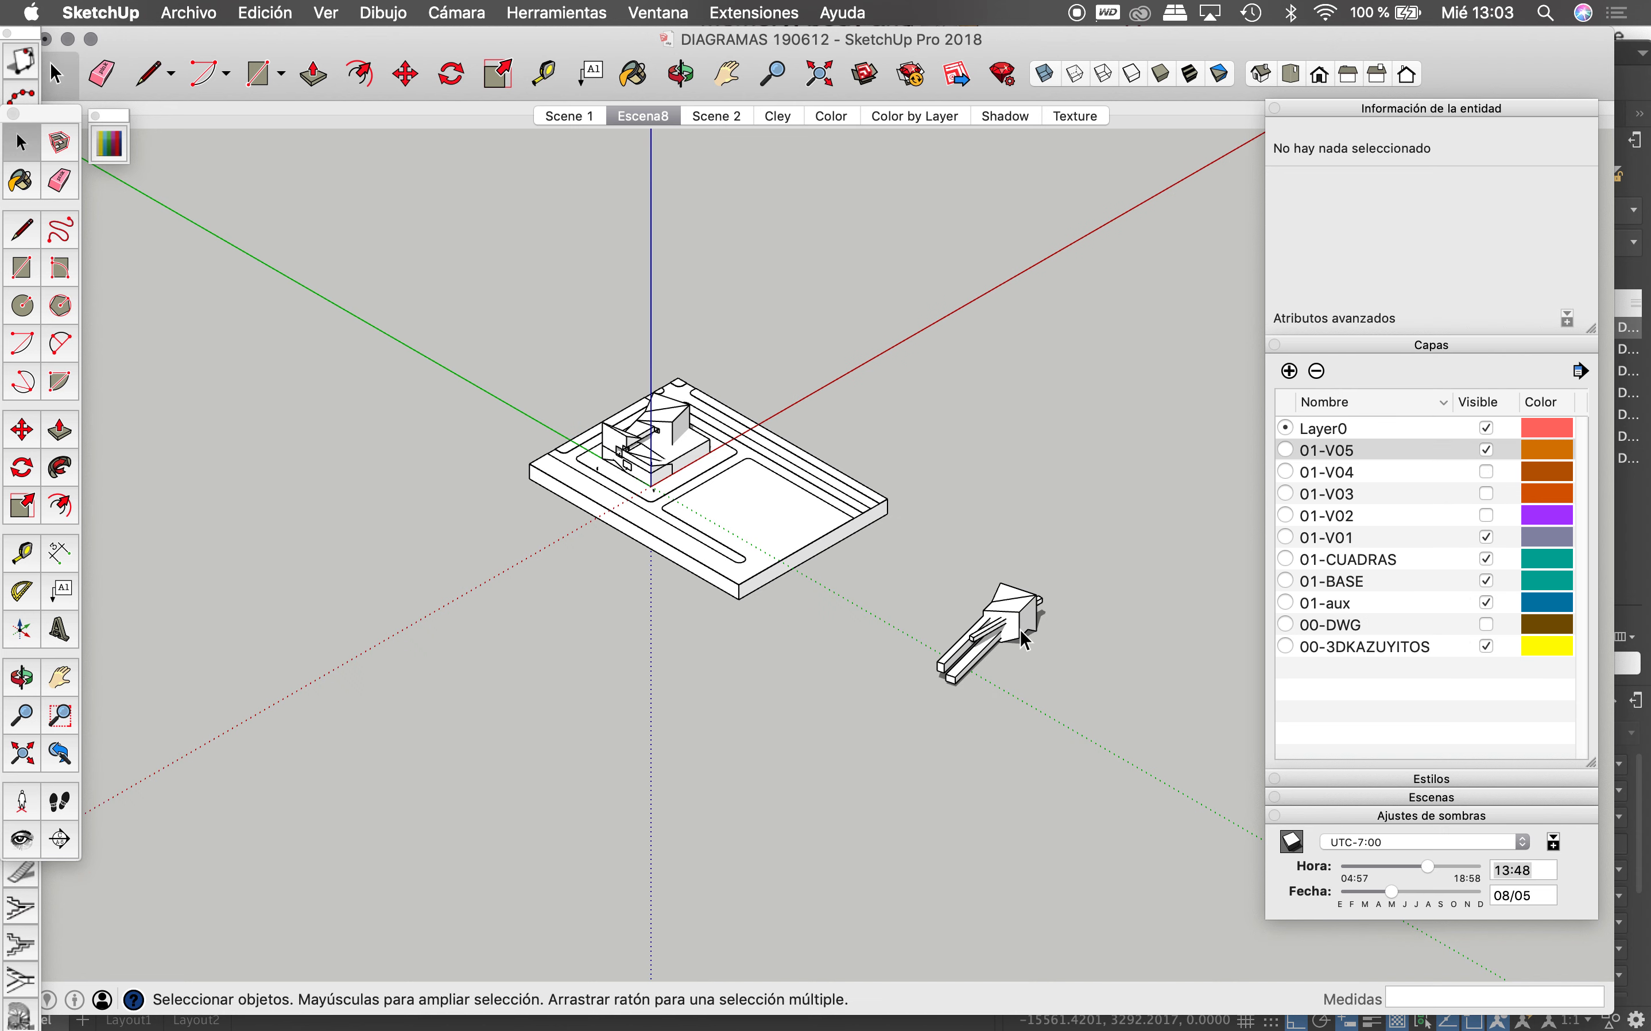
scroll(990, 644, "up", 2)
scroll(990, 642, "up", 3)
scroll(985, 635, "up", 2)
Step: Move the three 01-aux bar components onto the base beside the V05 building
left_click(961, 683)
key("m")
left_click(1019, 544)
scroll(429, 219, "up", 3)
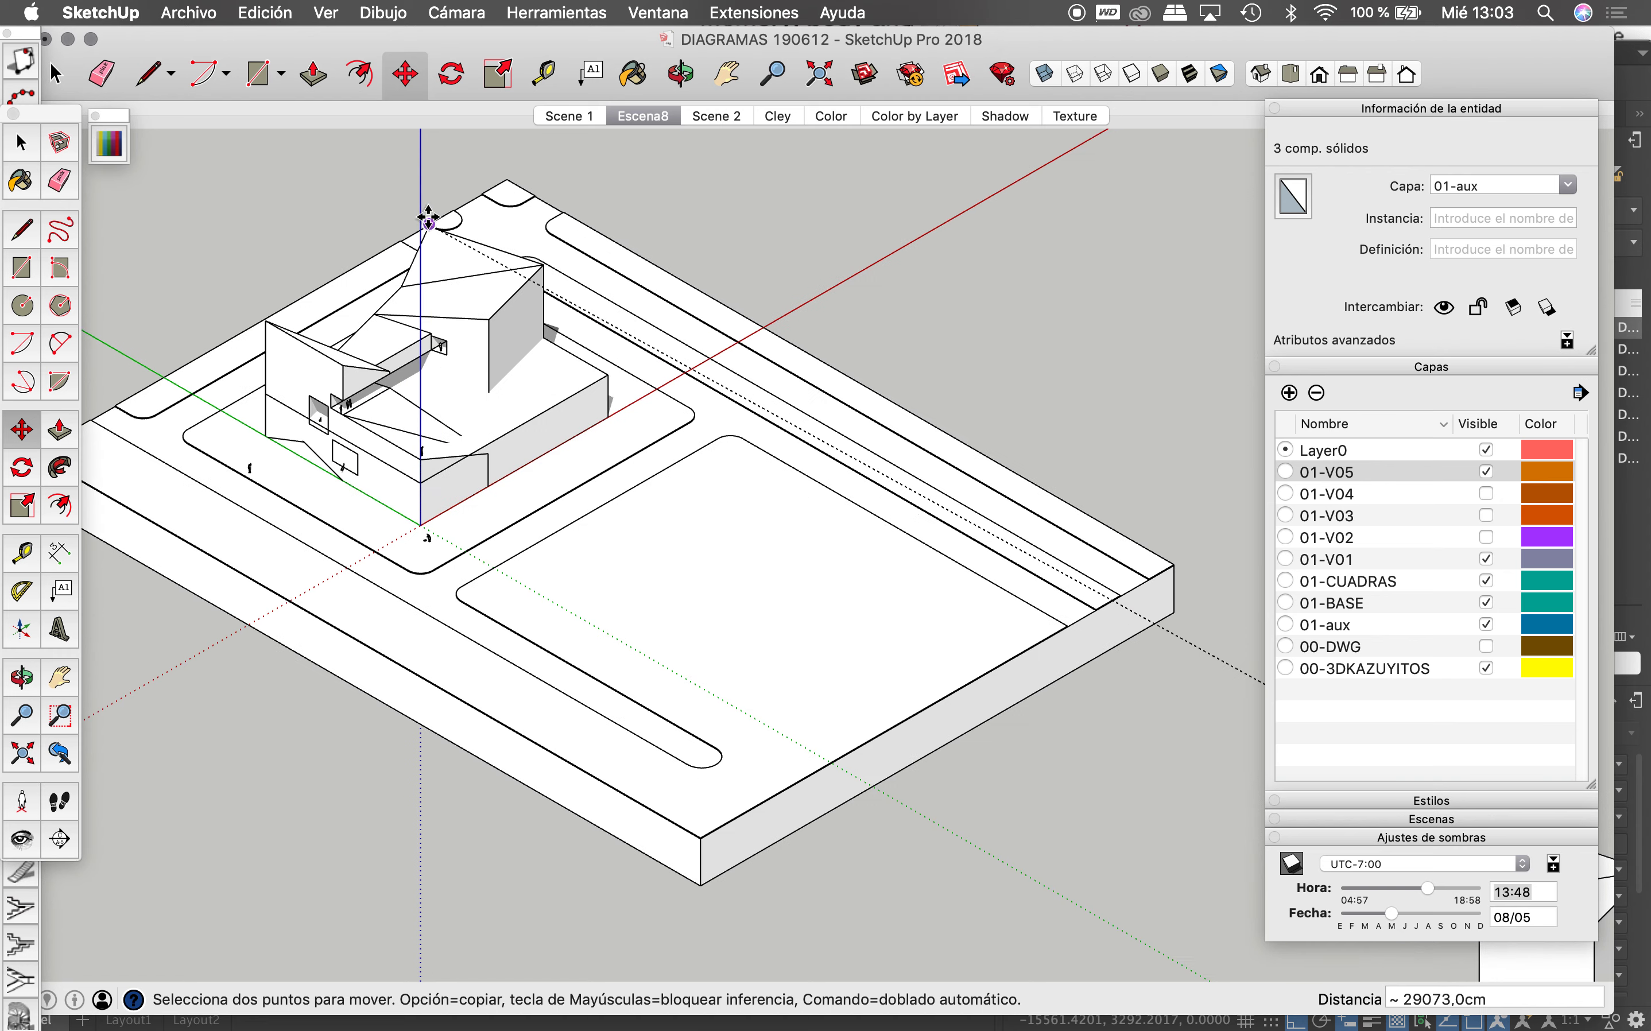
scroll(428, 219, "up", 3)
left_click(425, 244)
scroll(622, 309, "down", 2)
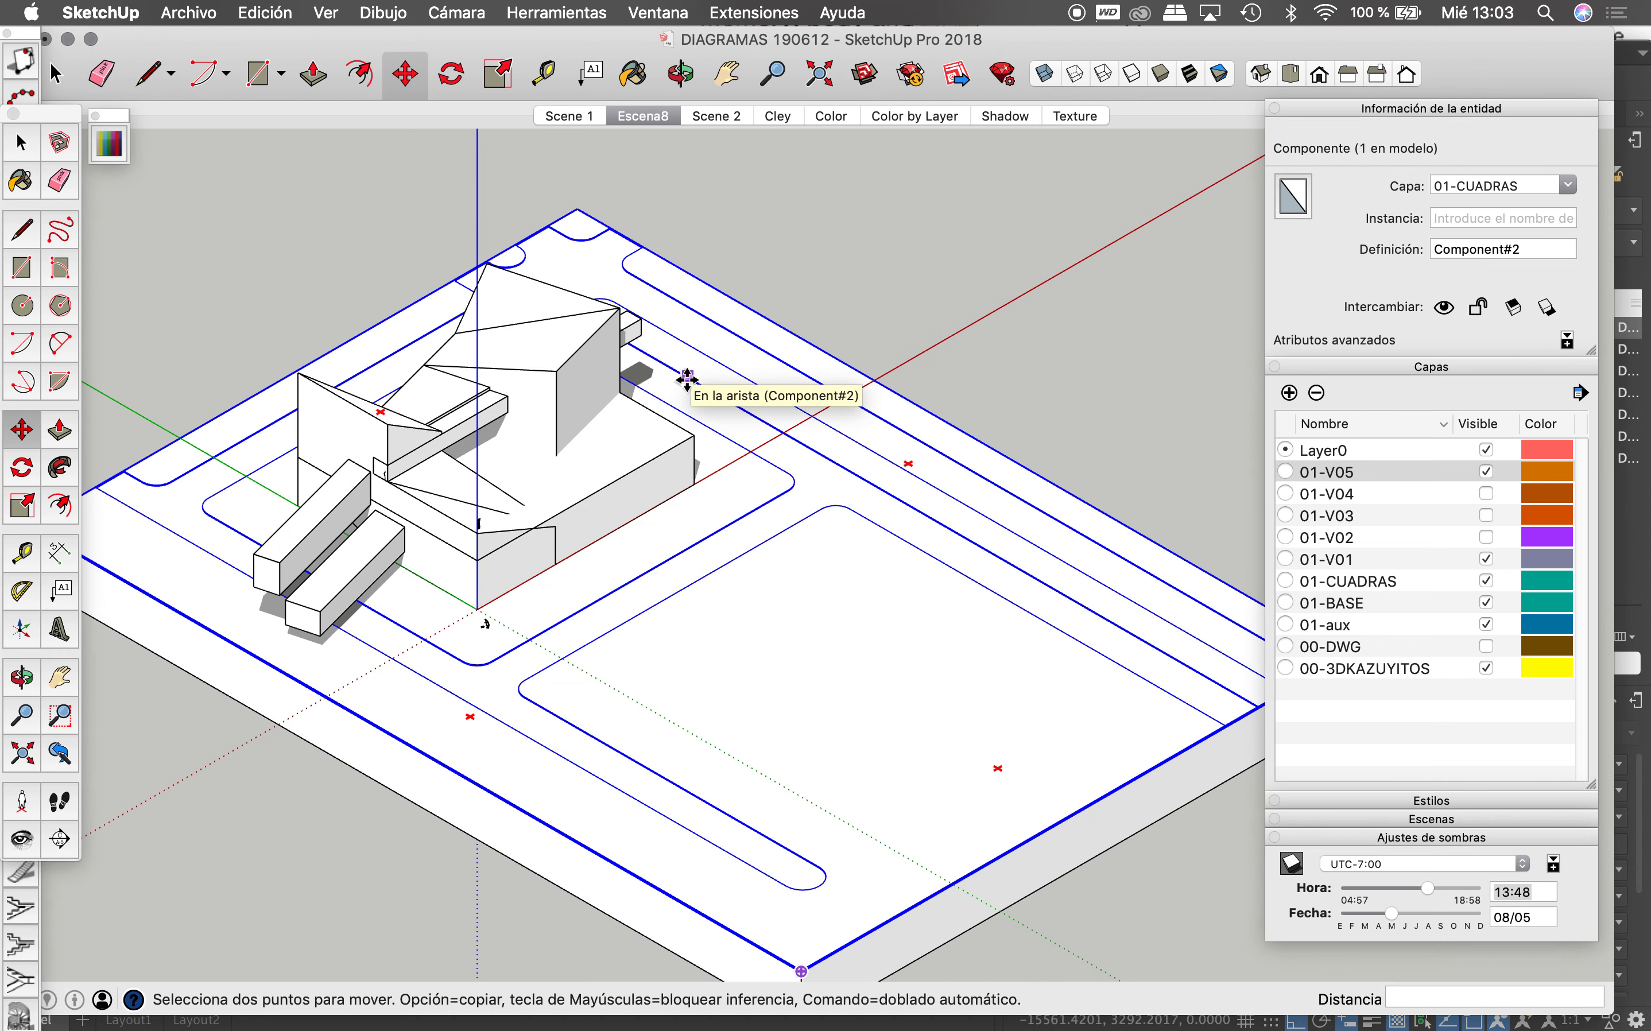
scroll(687, 379, "down", 2)
scroll(687, 379, "down", 2)
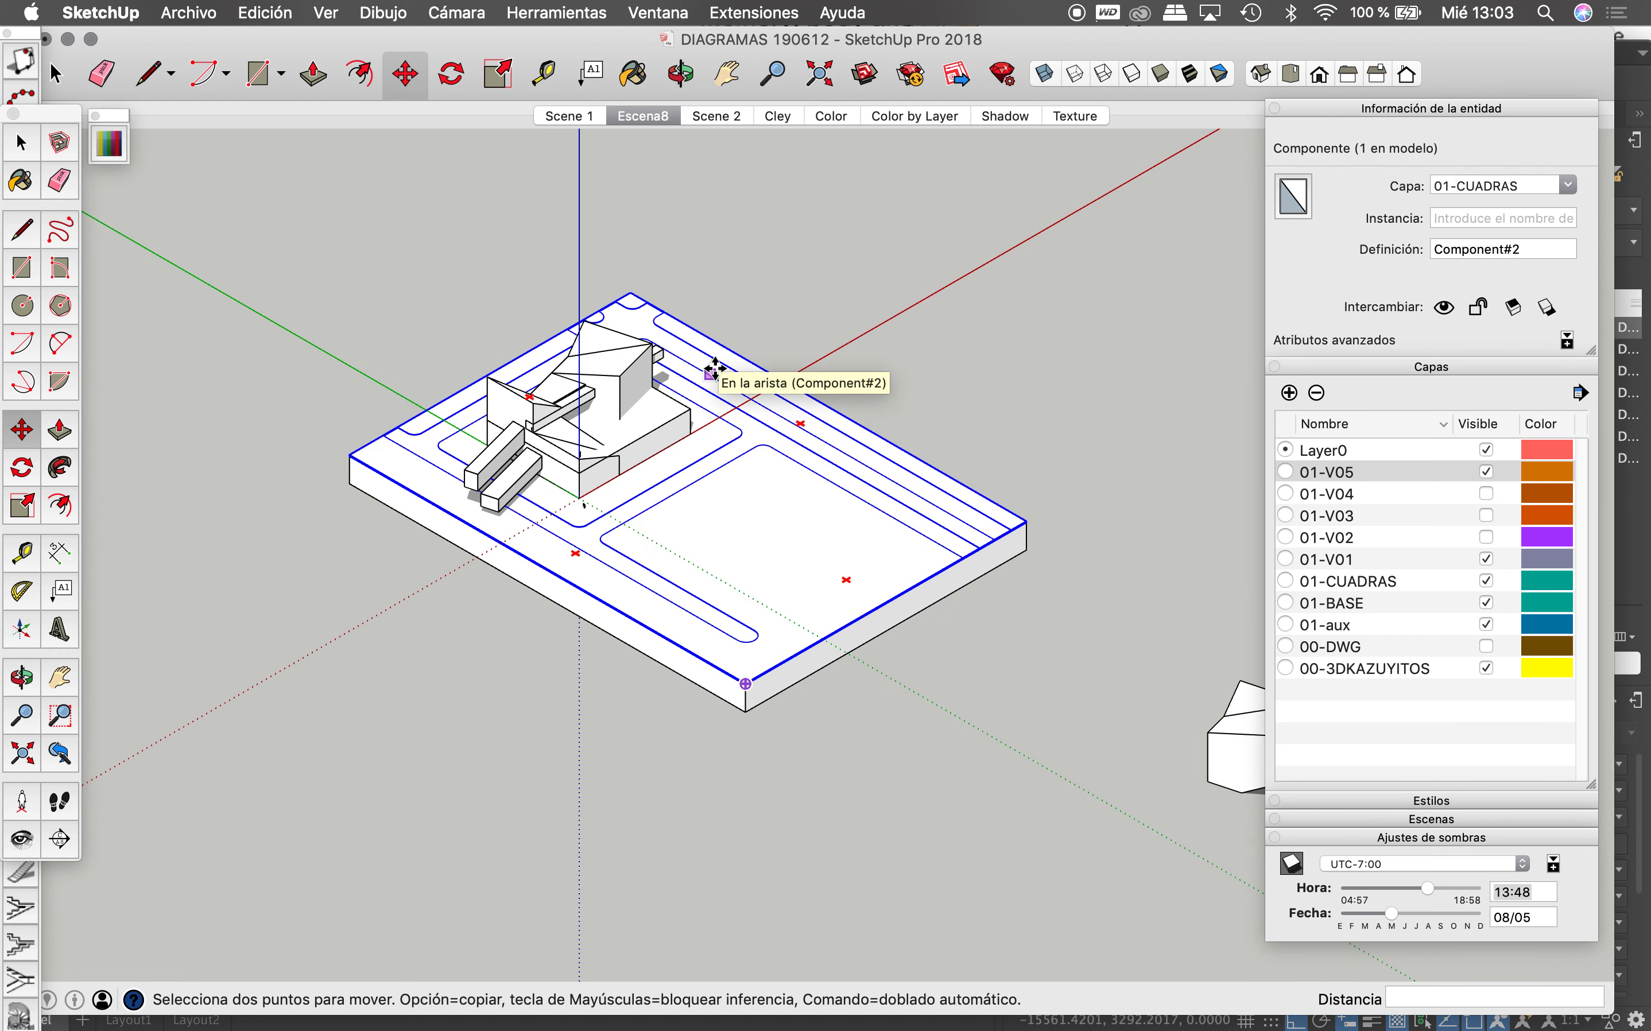
key("super+shift+a")
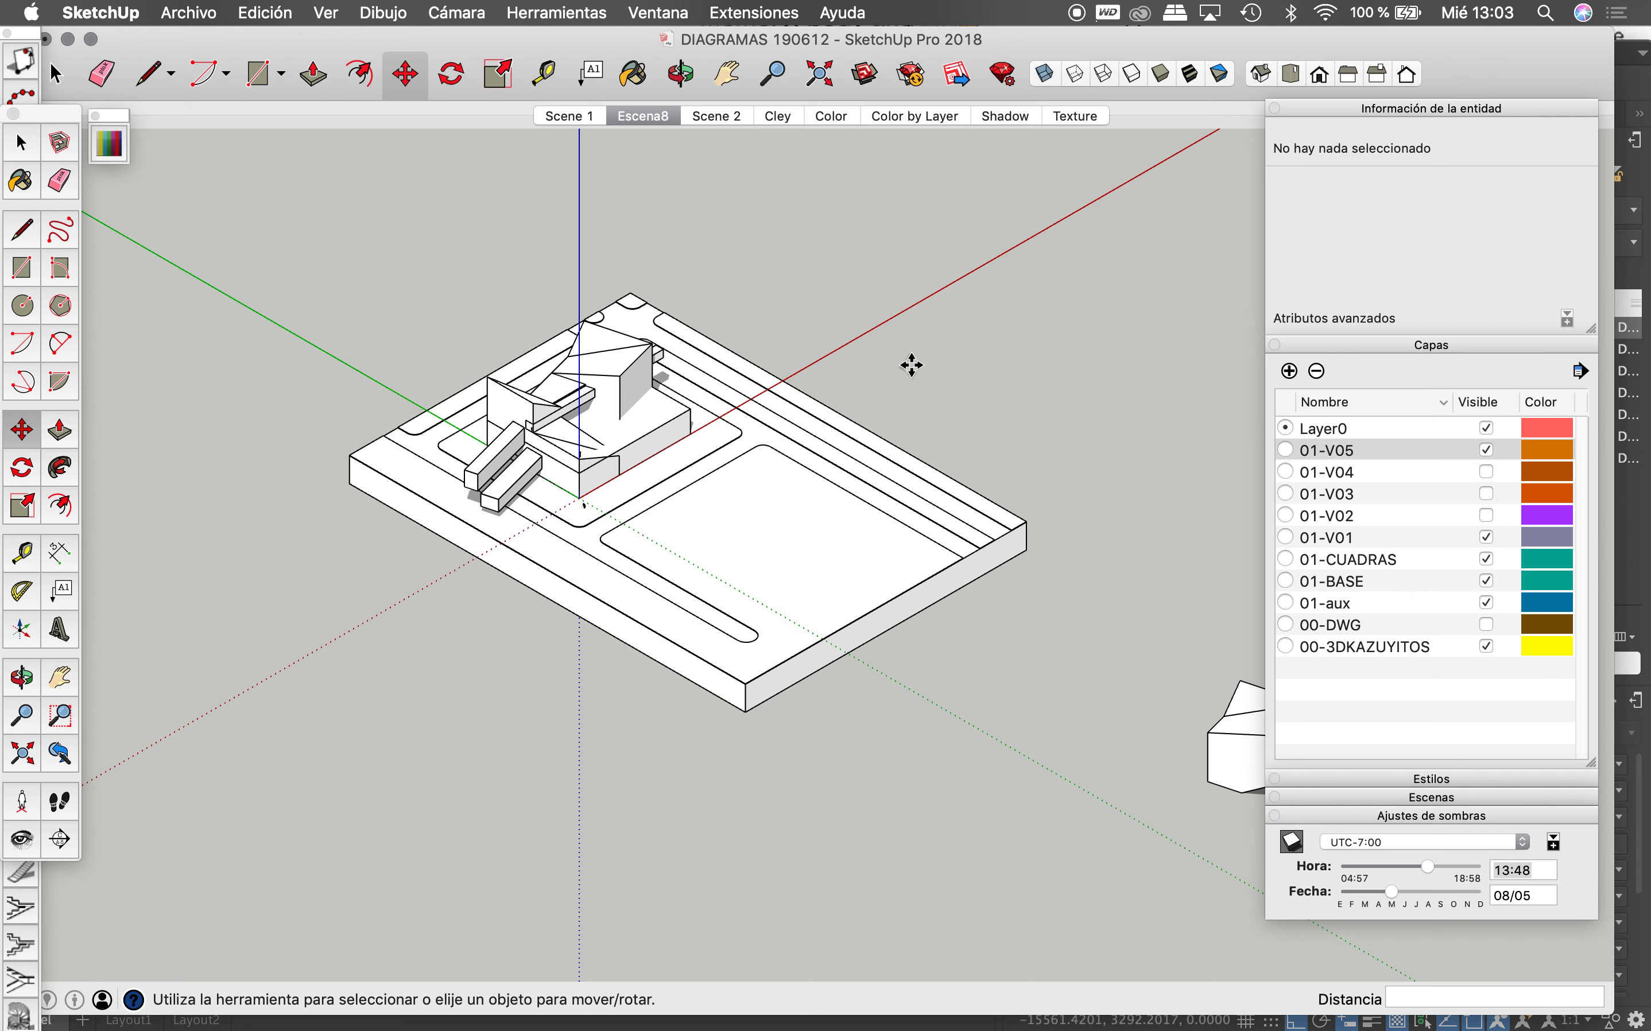
key("space")
Step: Move the small bar beside the building off the site to the upper right
left_click(660, 366)
left_click(597, 413)
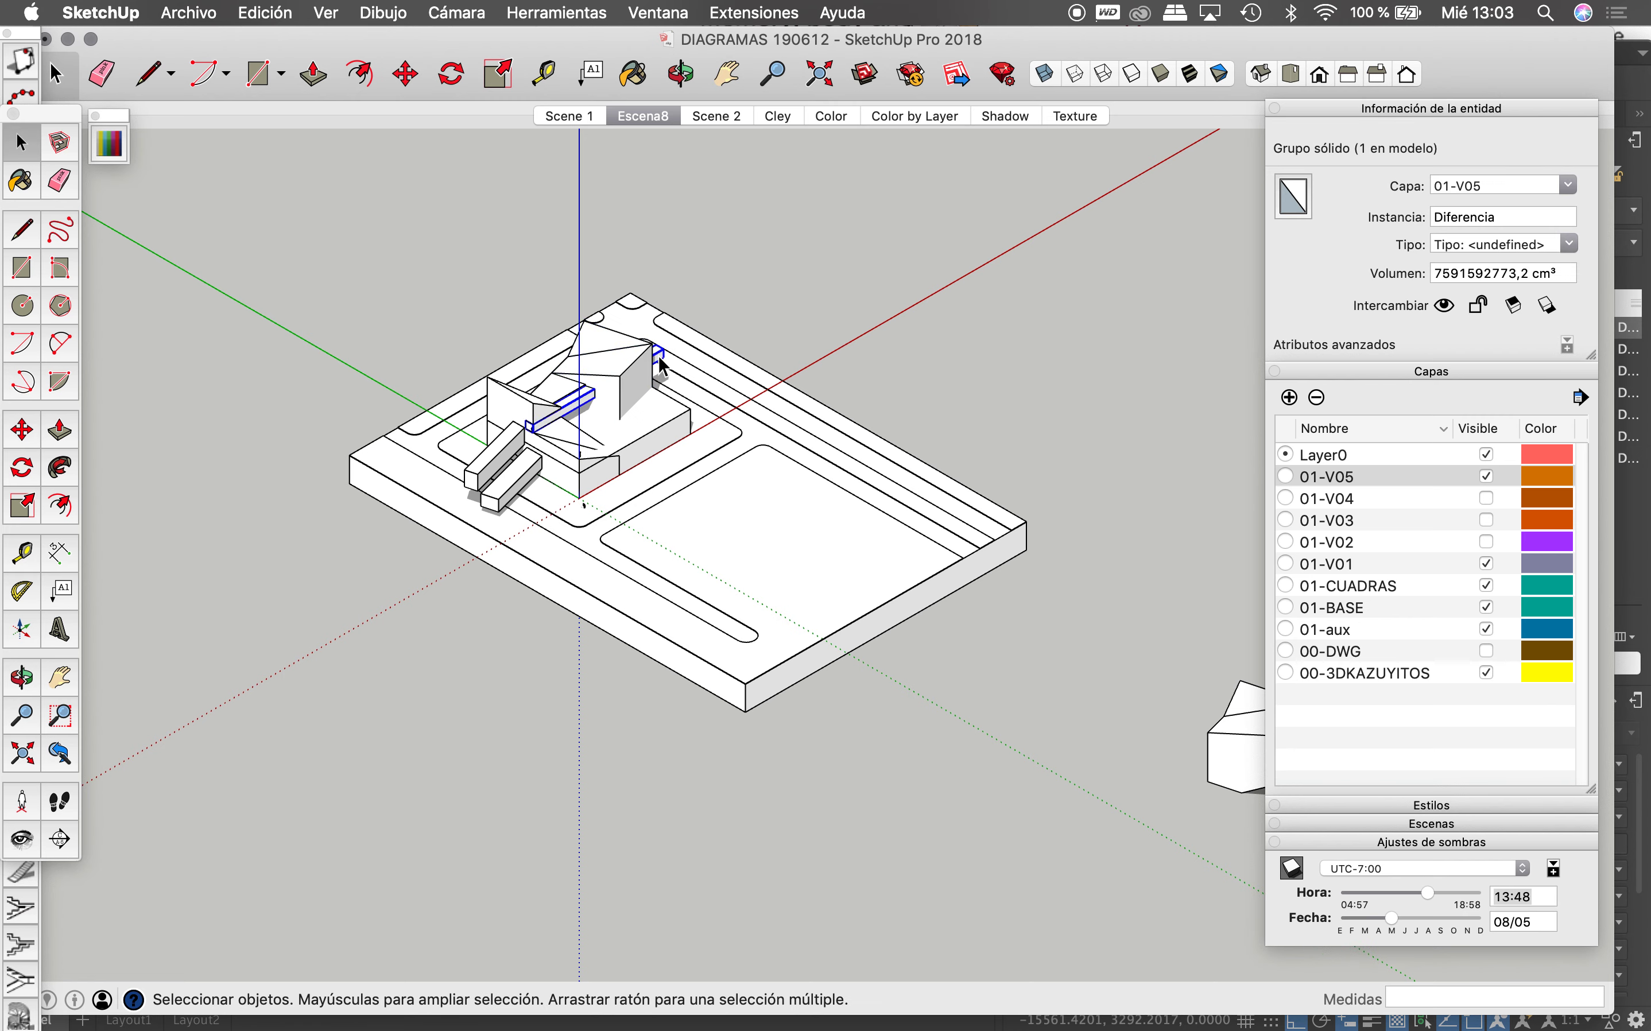
key("m")
left_click(535, 429)
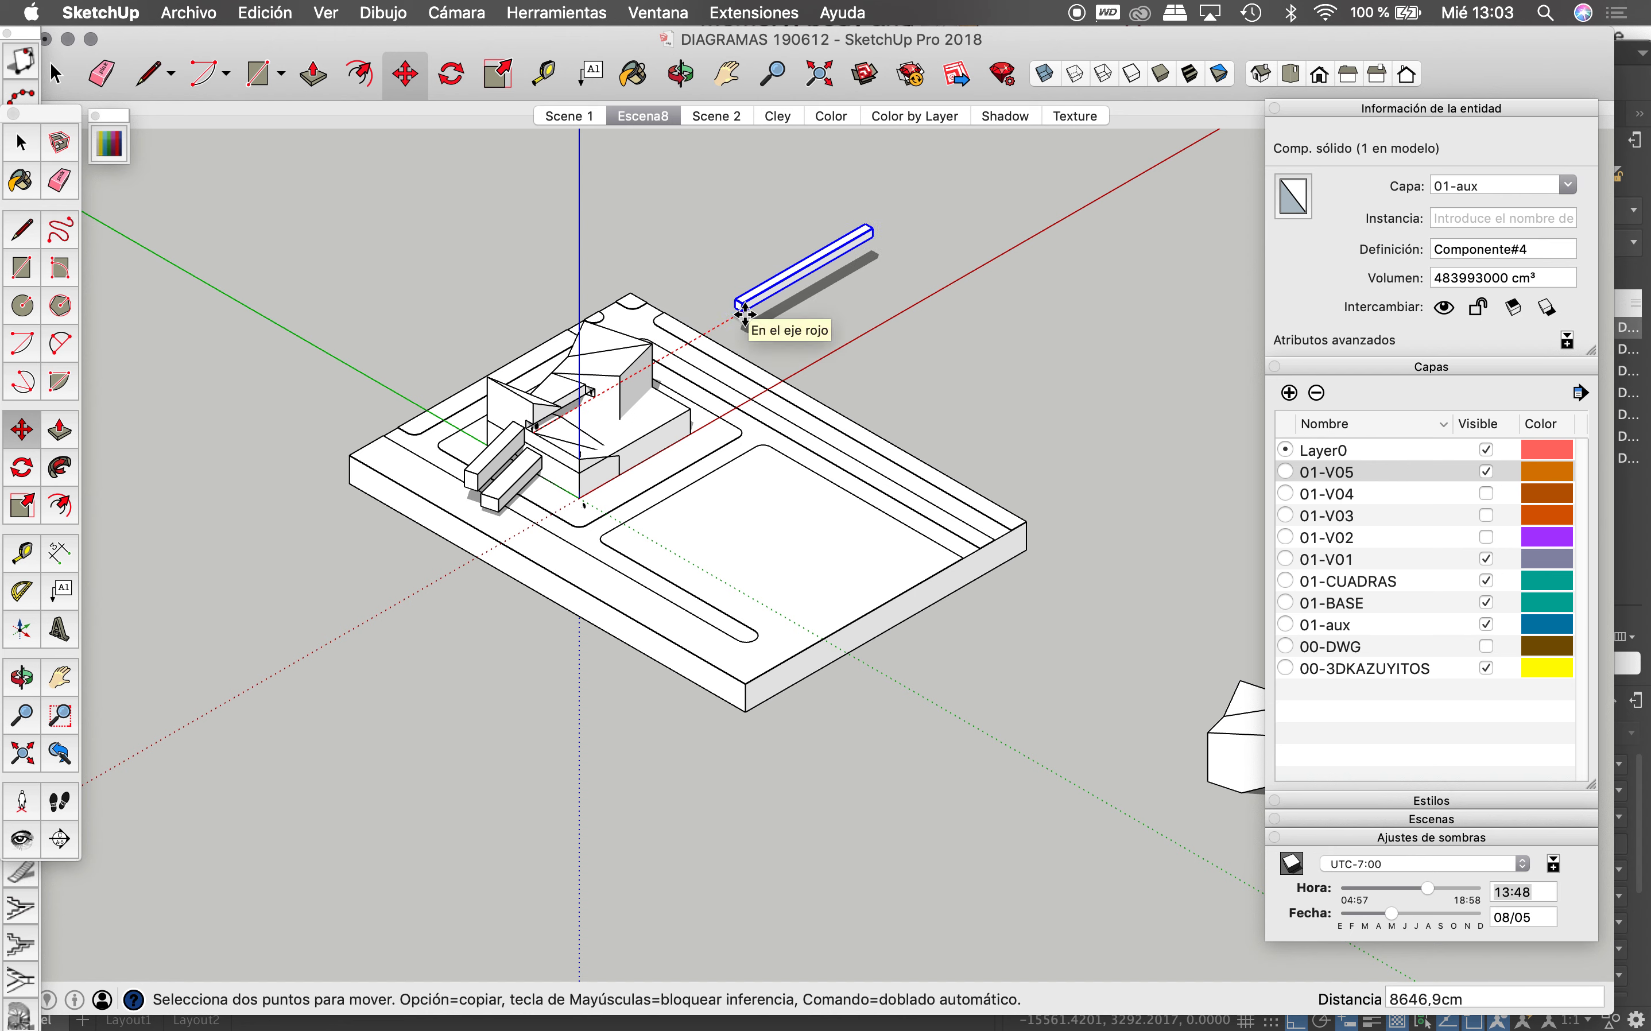
left_click(737, 313)
key("space")
Step: Place a copy of the lower bar toward the lower left of the building
left_click(499, 471)
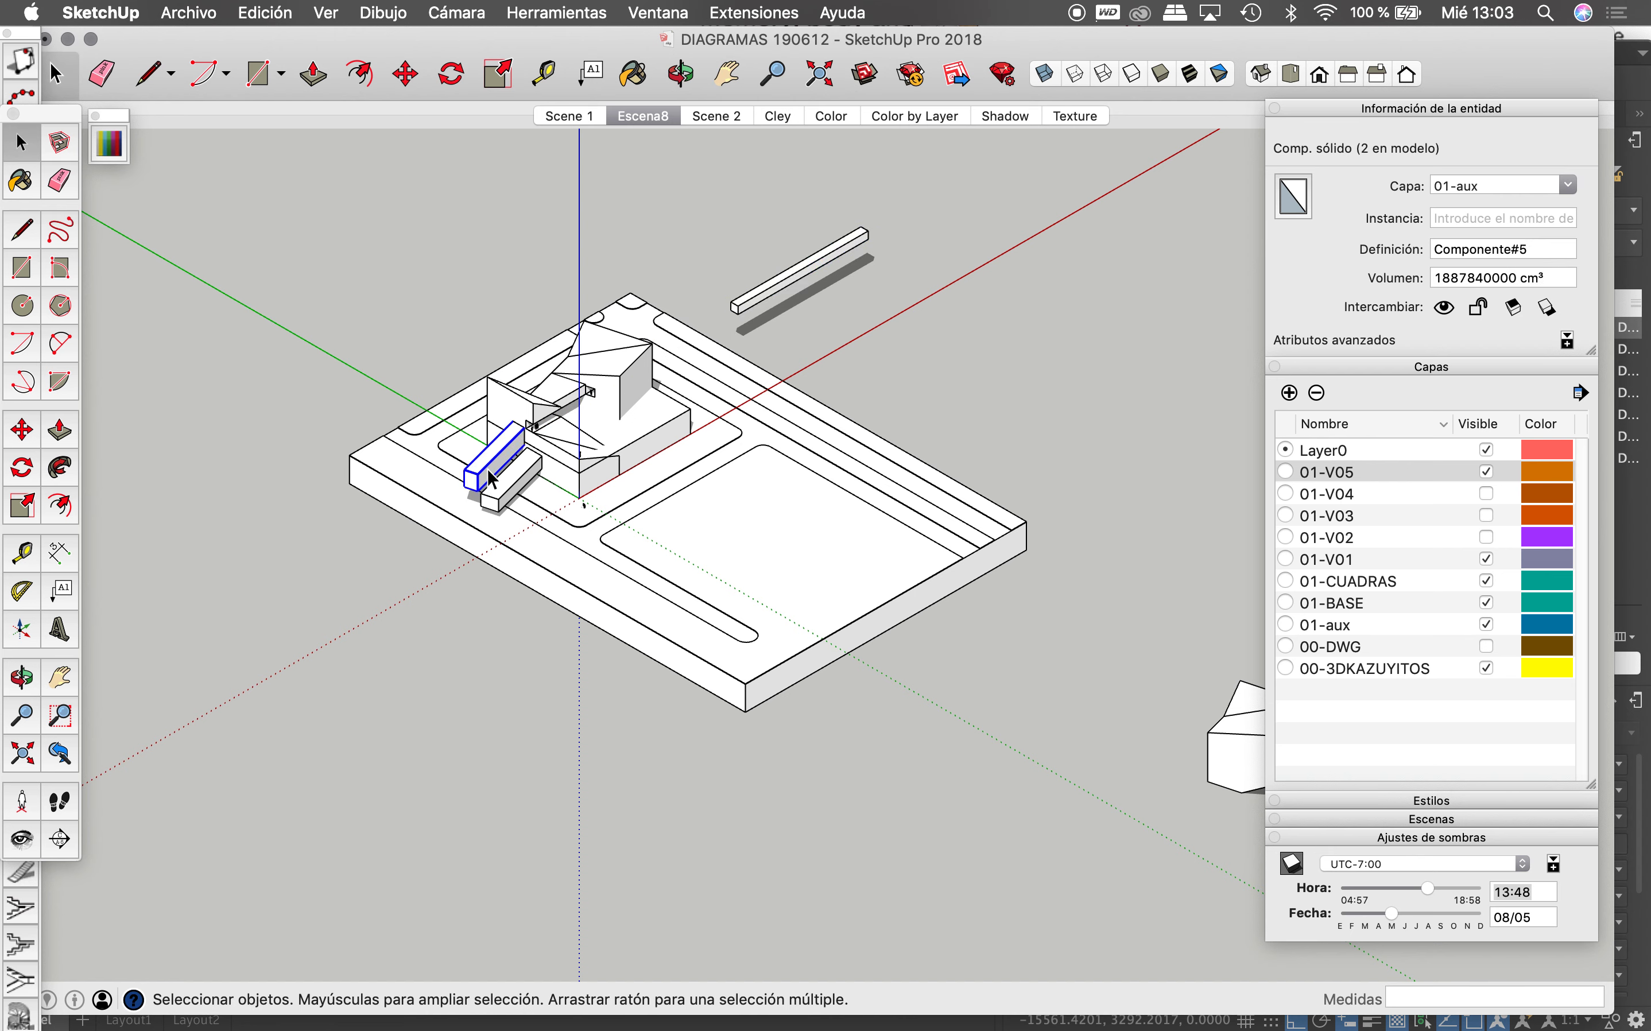
key("m")
left_click(468, 490)
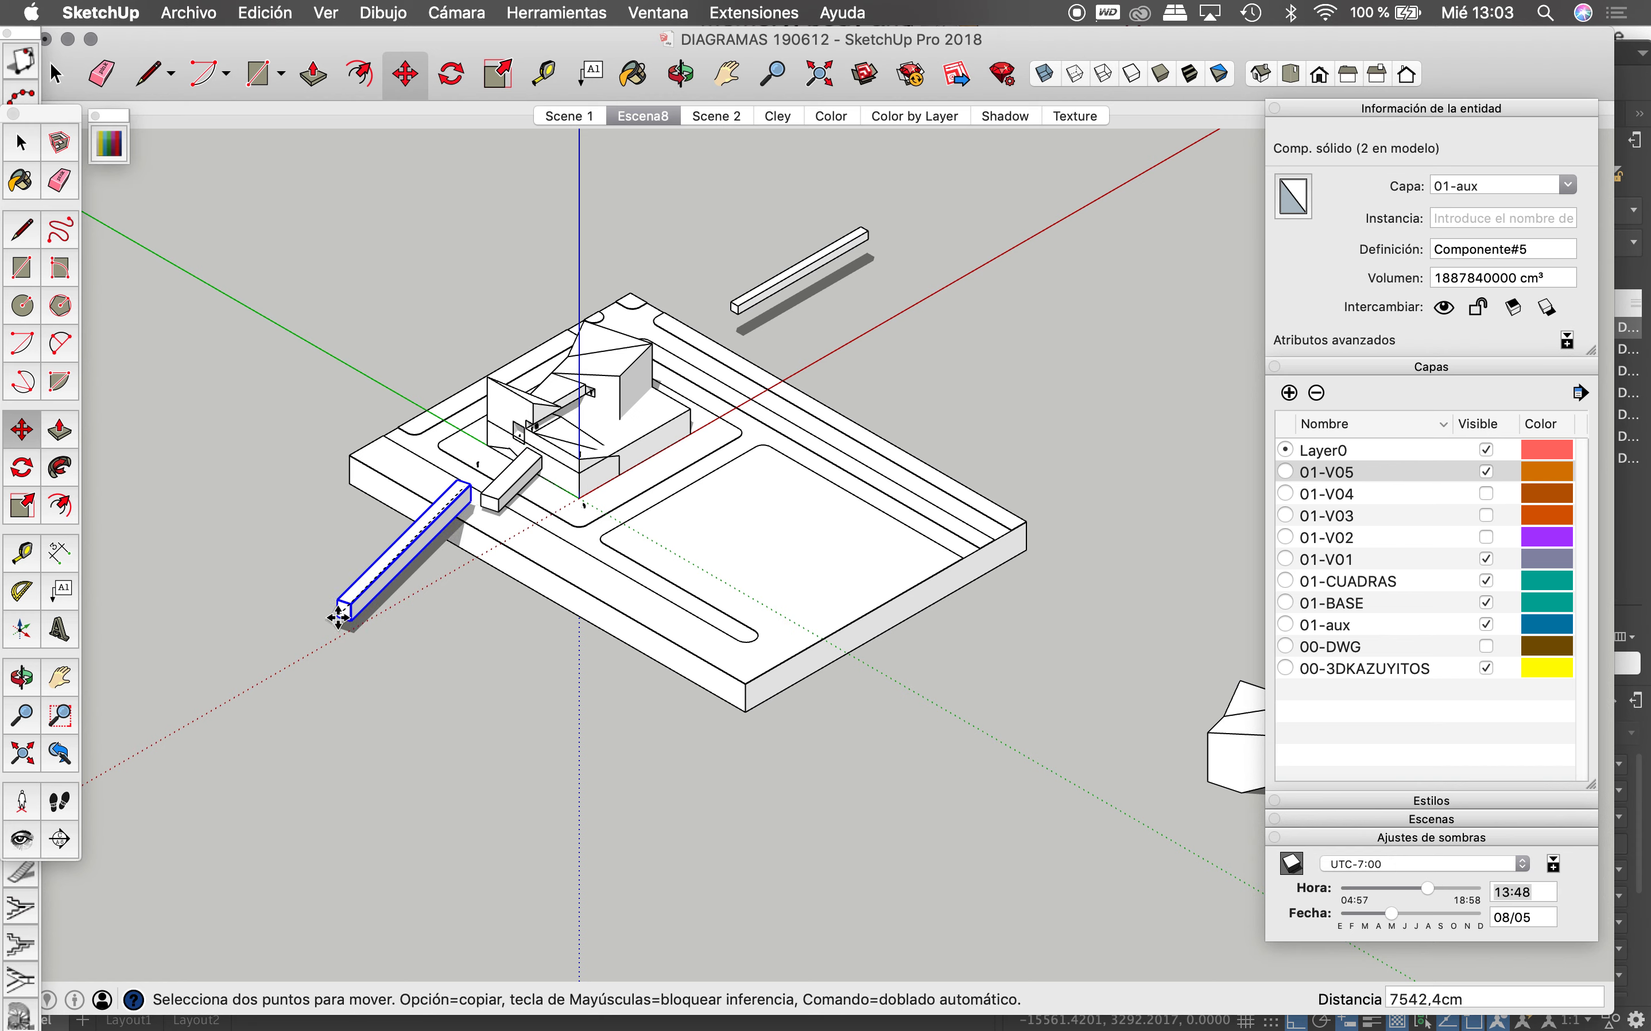
key("Escape")
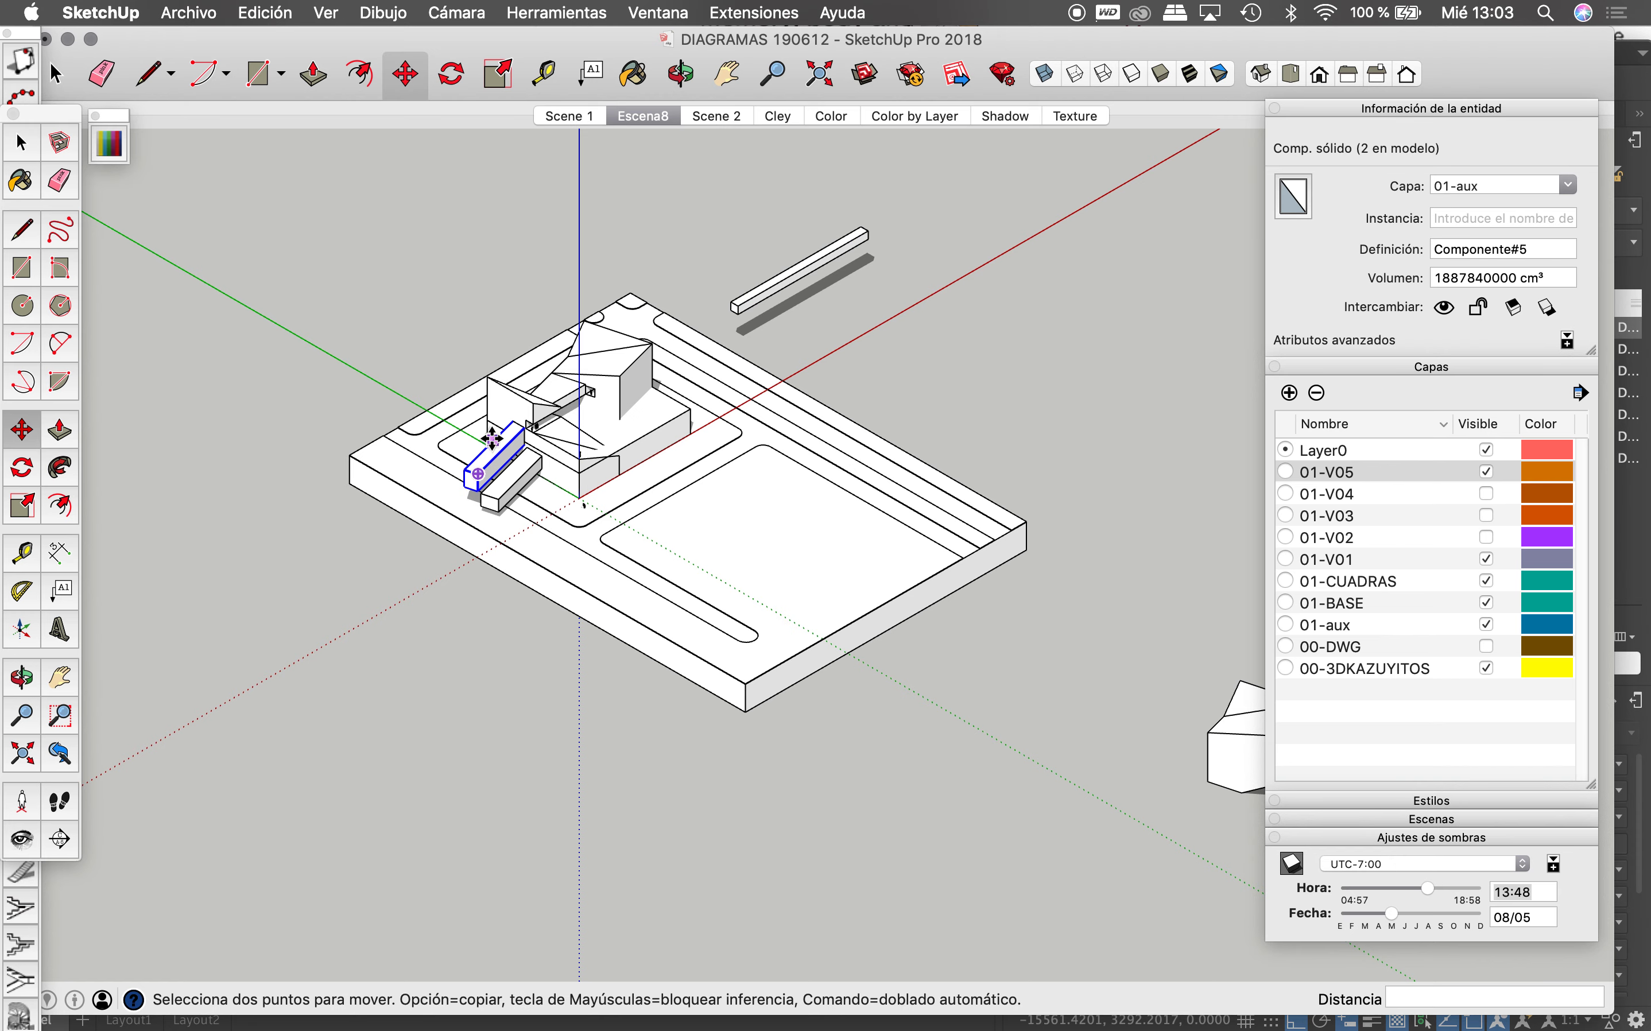
left_click(511, 424, "alt")
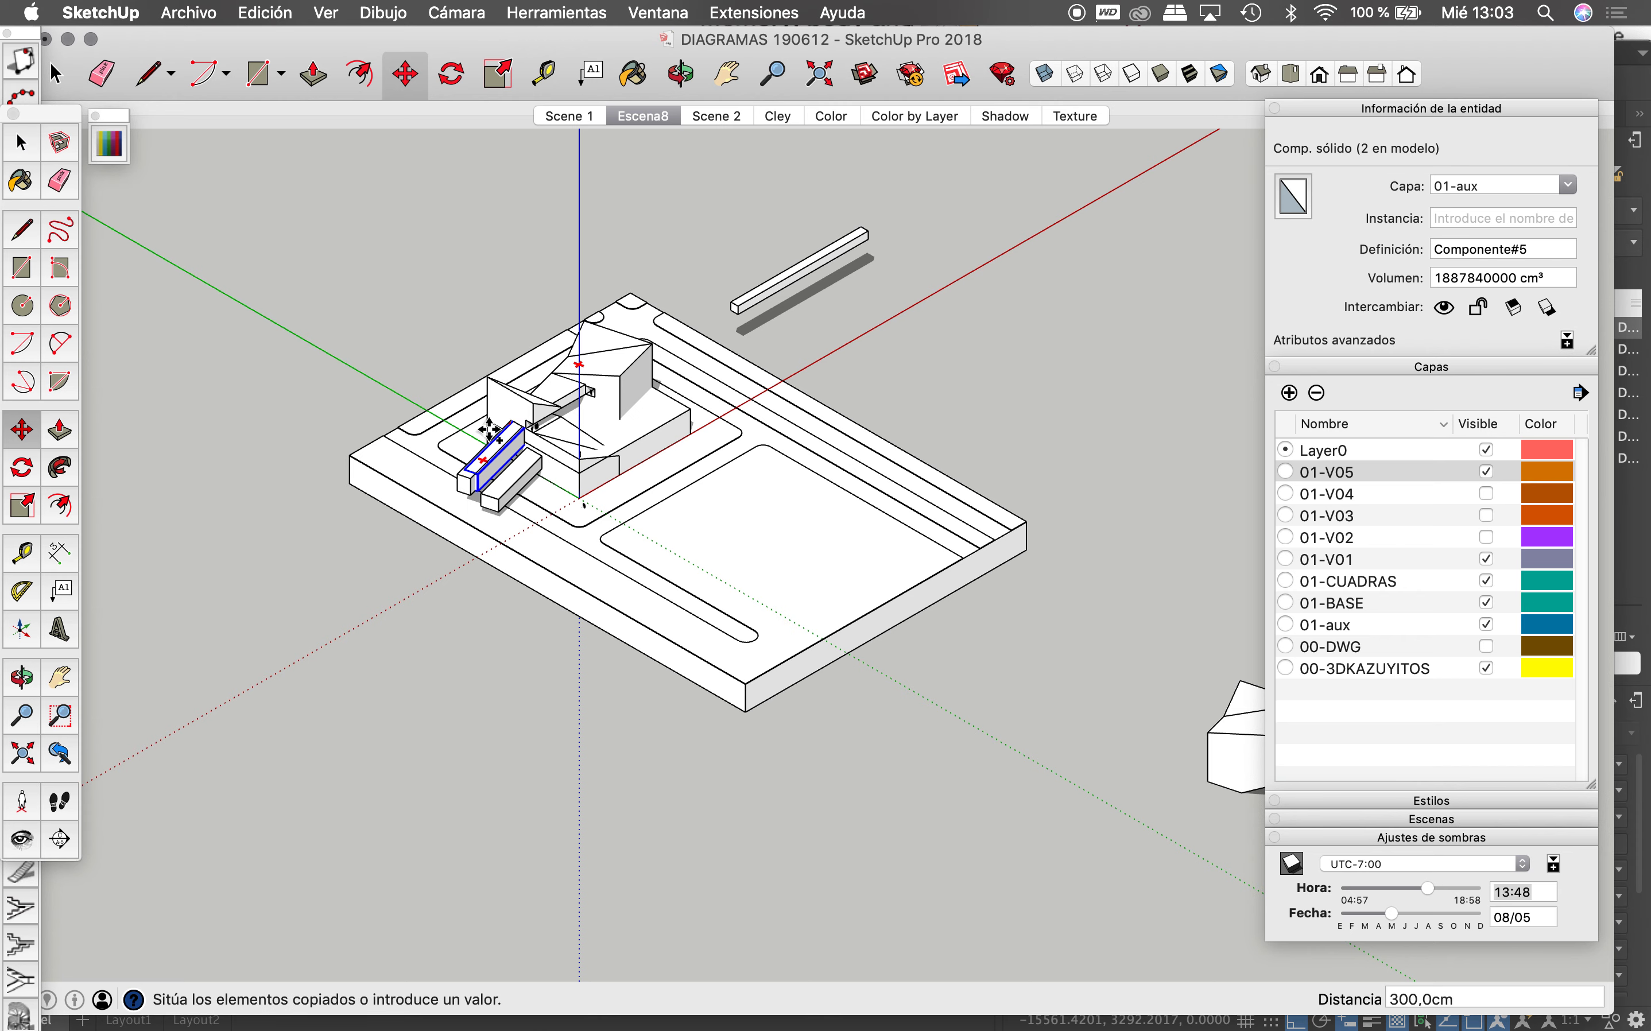
left_click(468, 473)
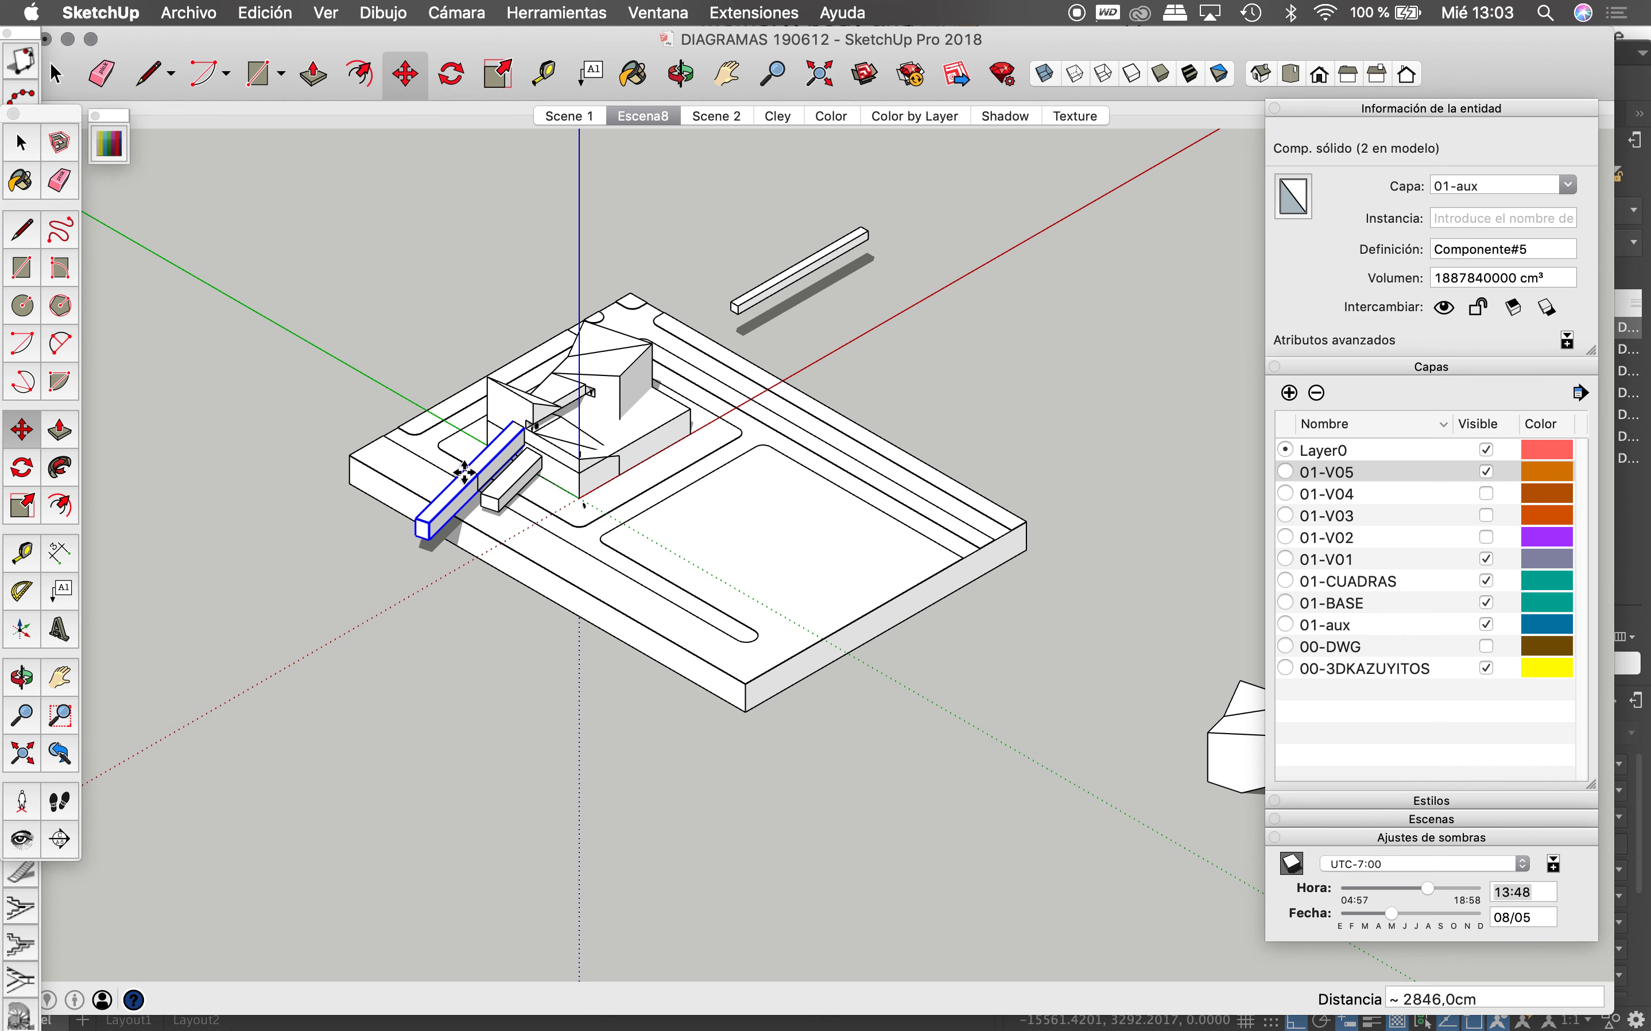
left_click(508, 421)
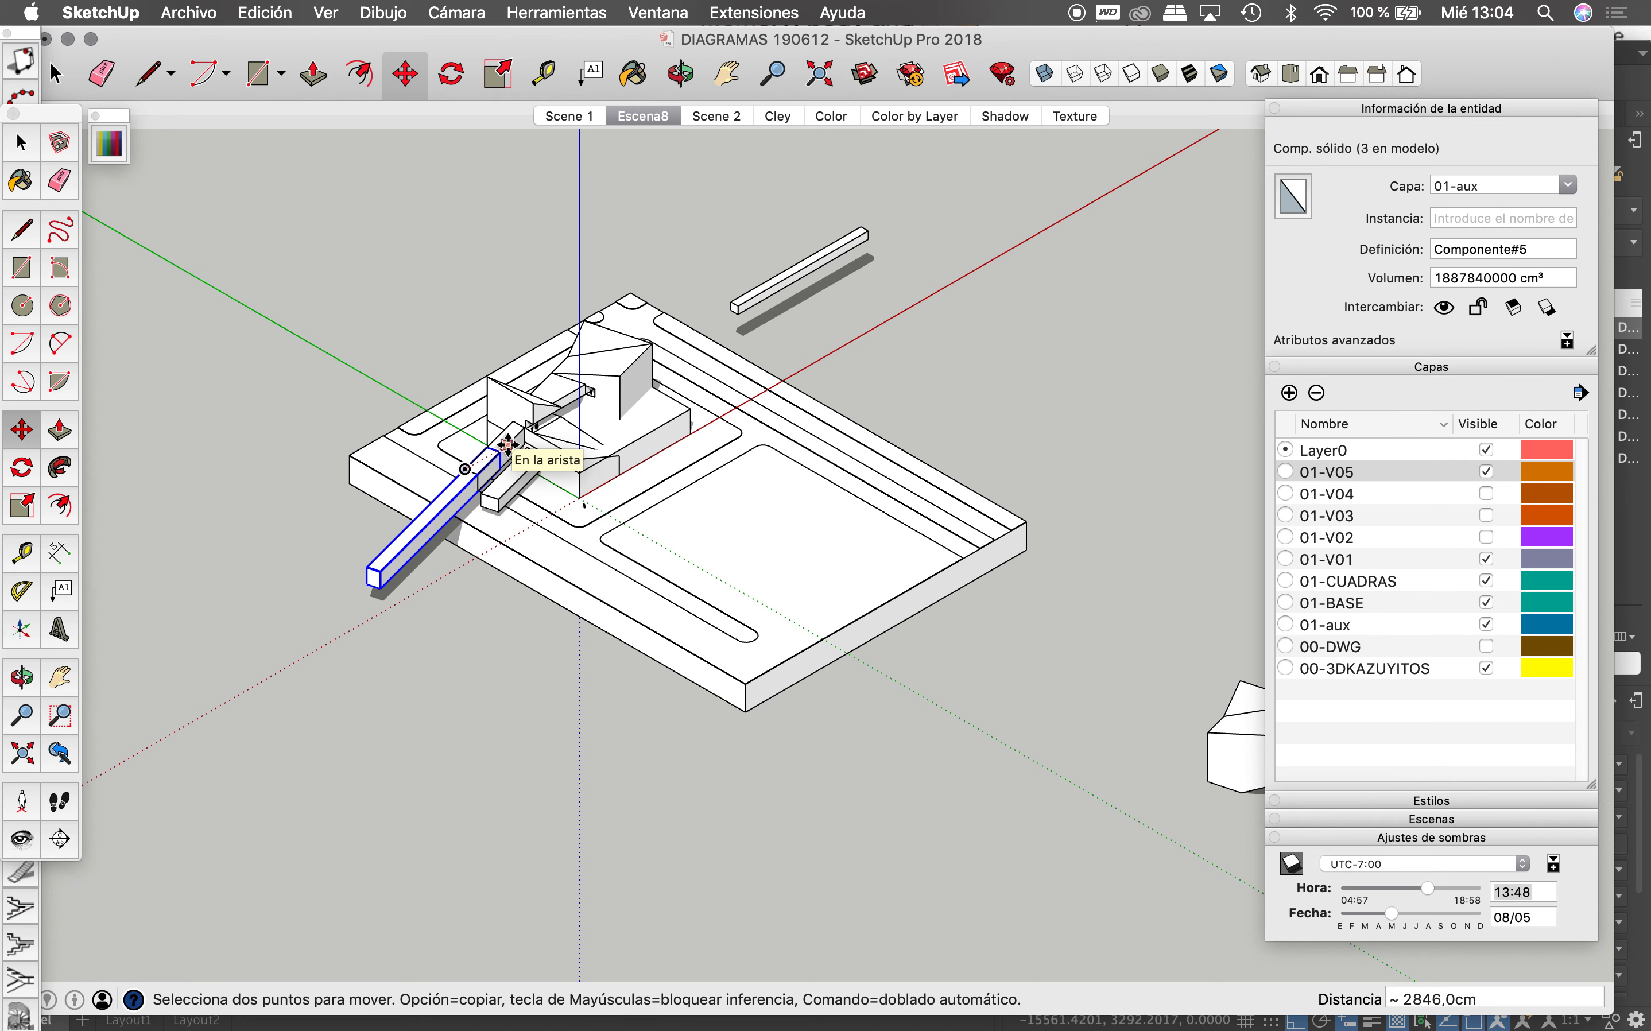
key("space")
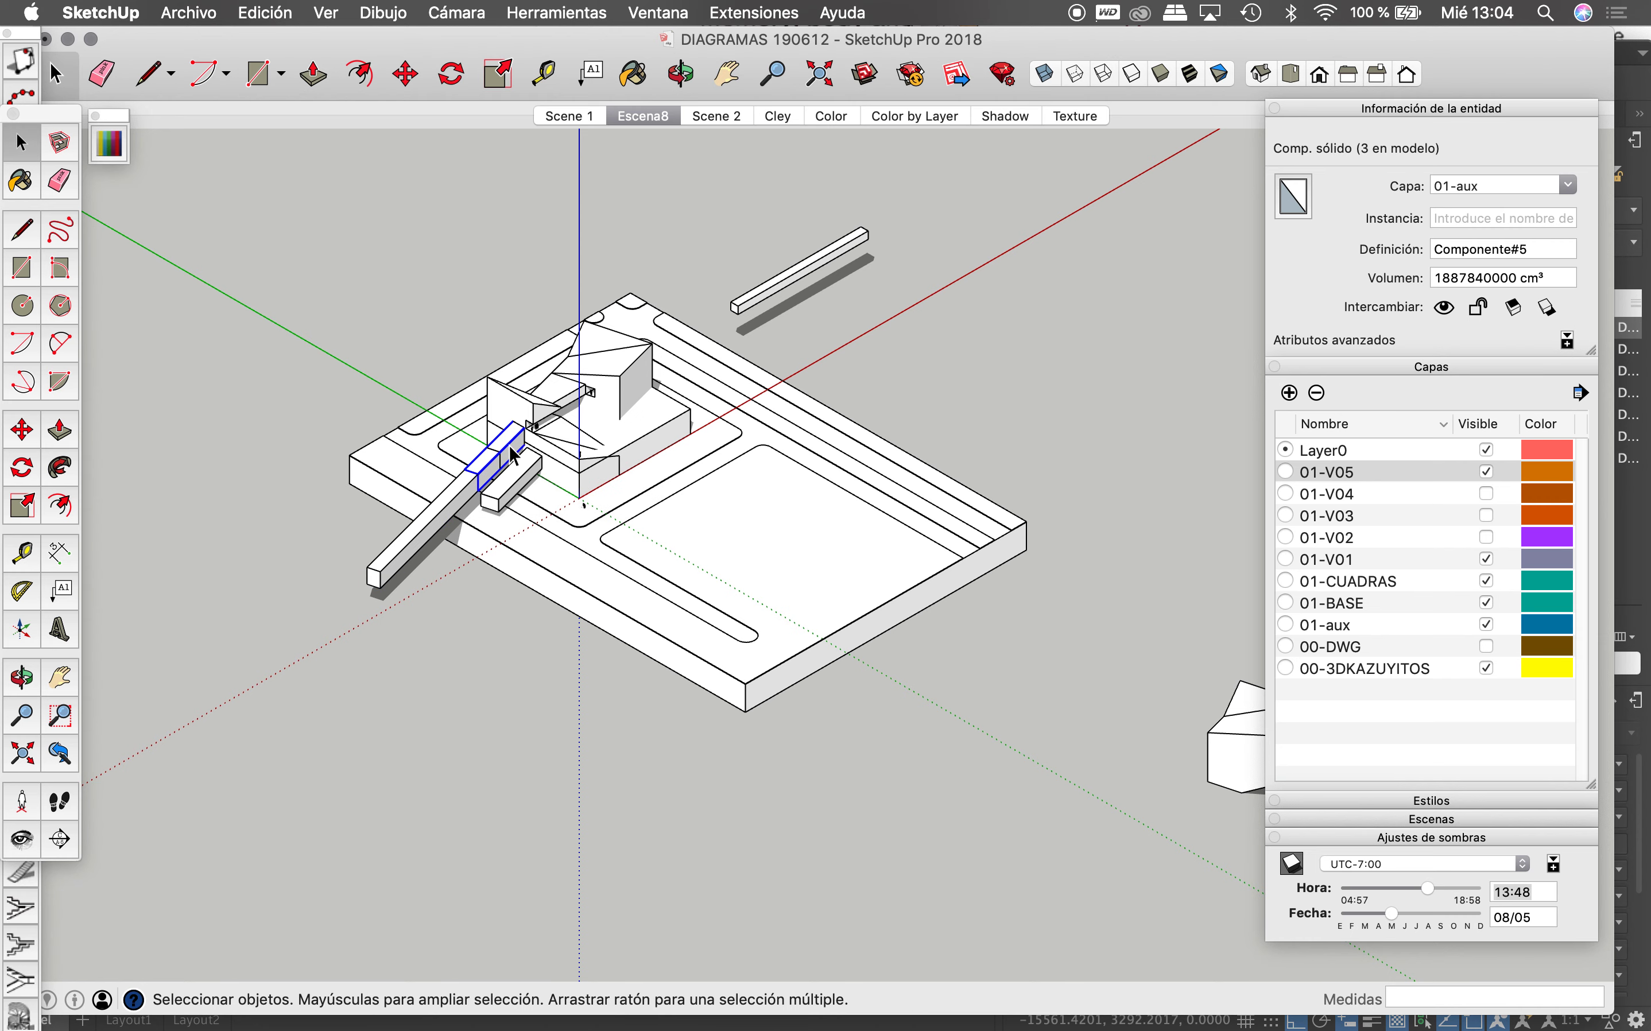
Step: Delete the small piece at the bar's end
right_click(513, 455)
key("Escape")
key("Delete")
Step: Copy the short bar to the building's upper corner and again extending toward the upper right
left_click(512, 487)
key("m")
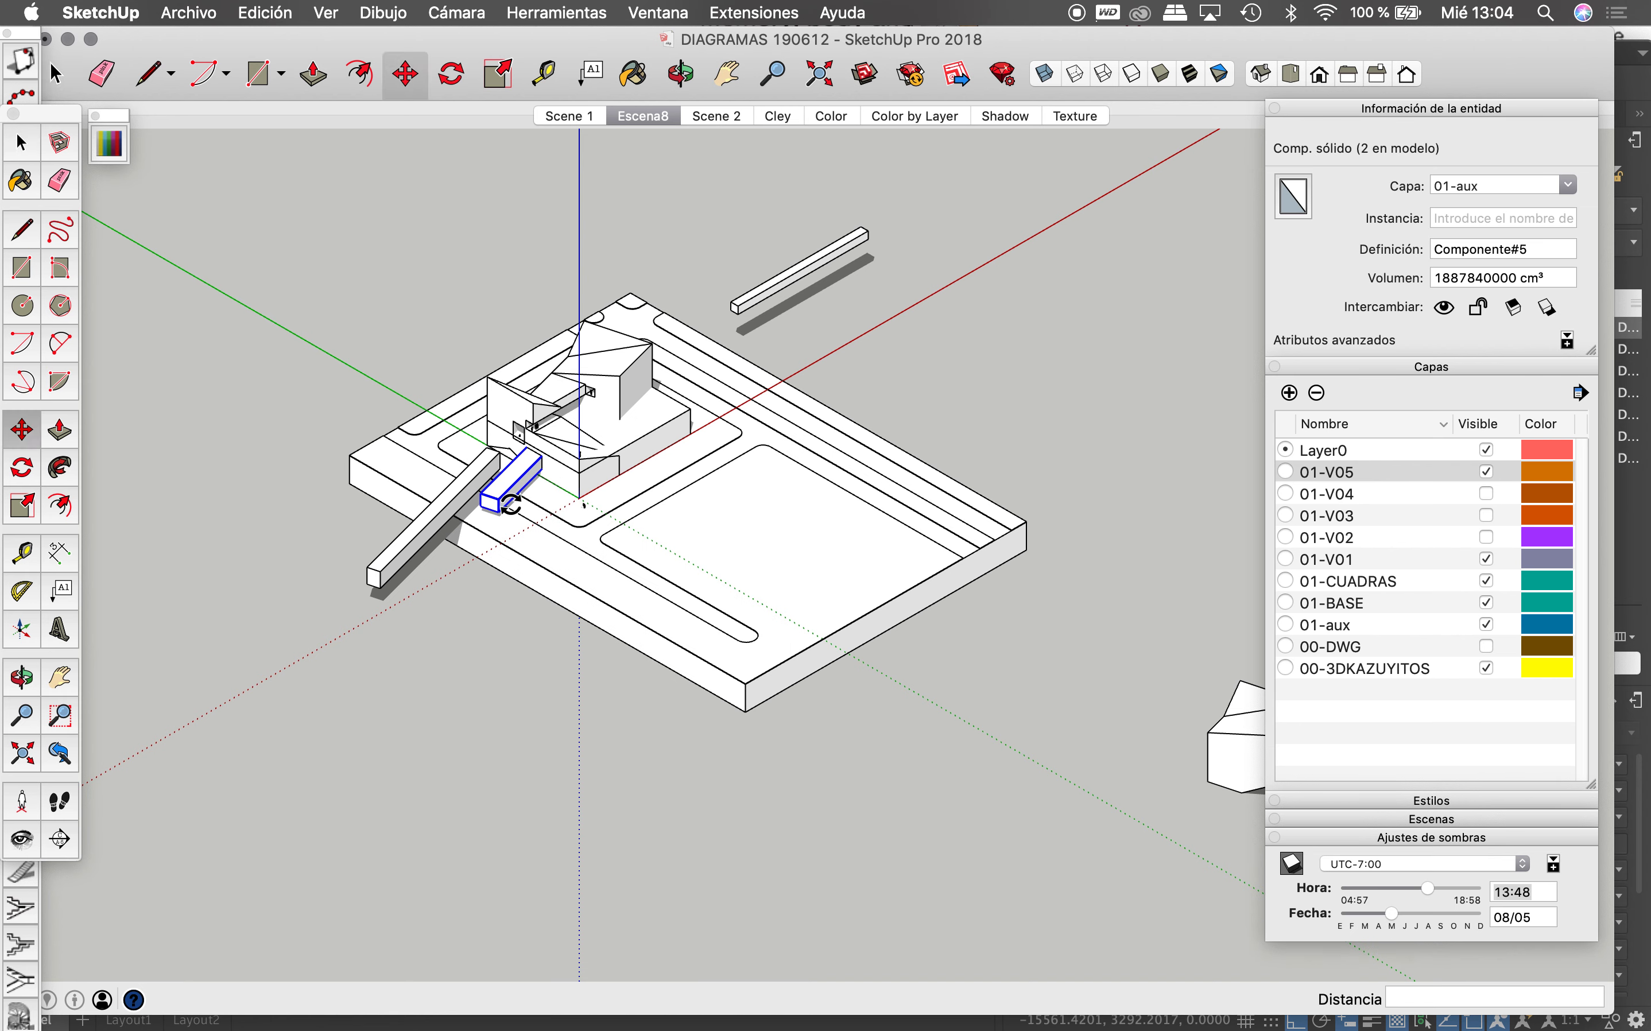
left_click(500, 508)
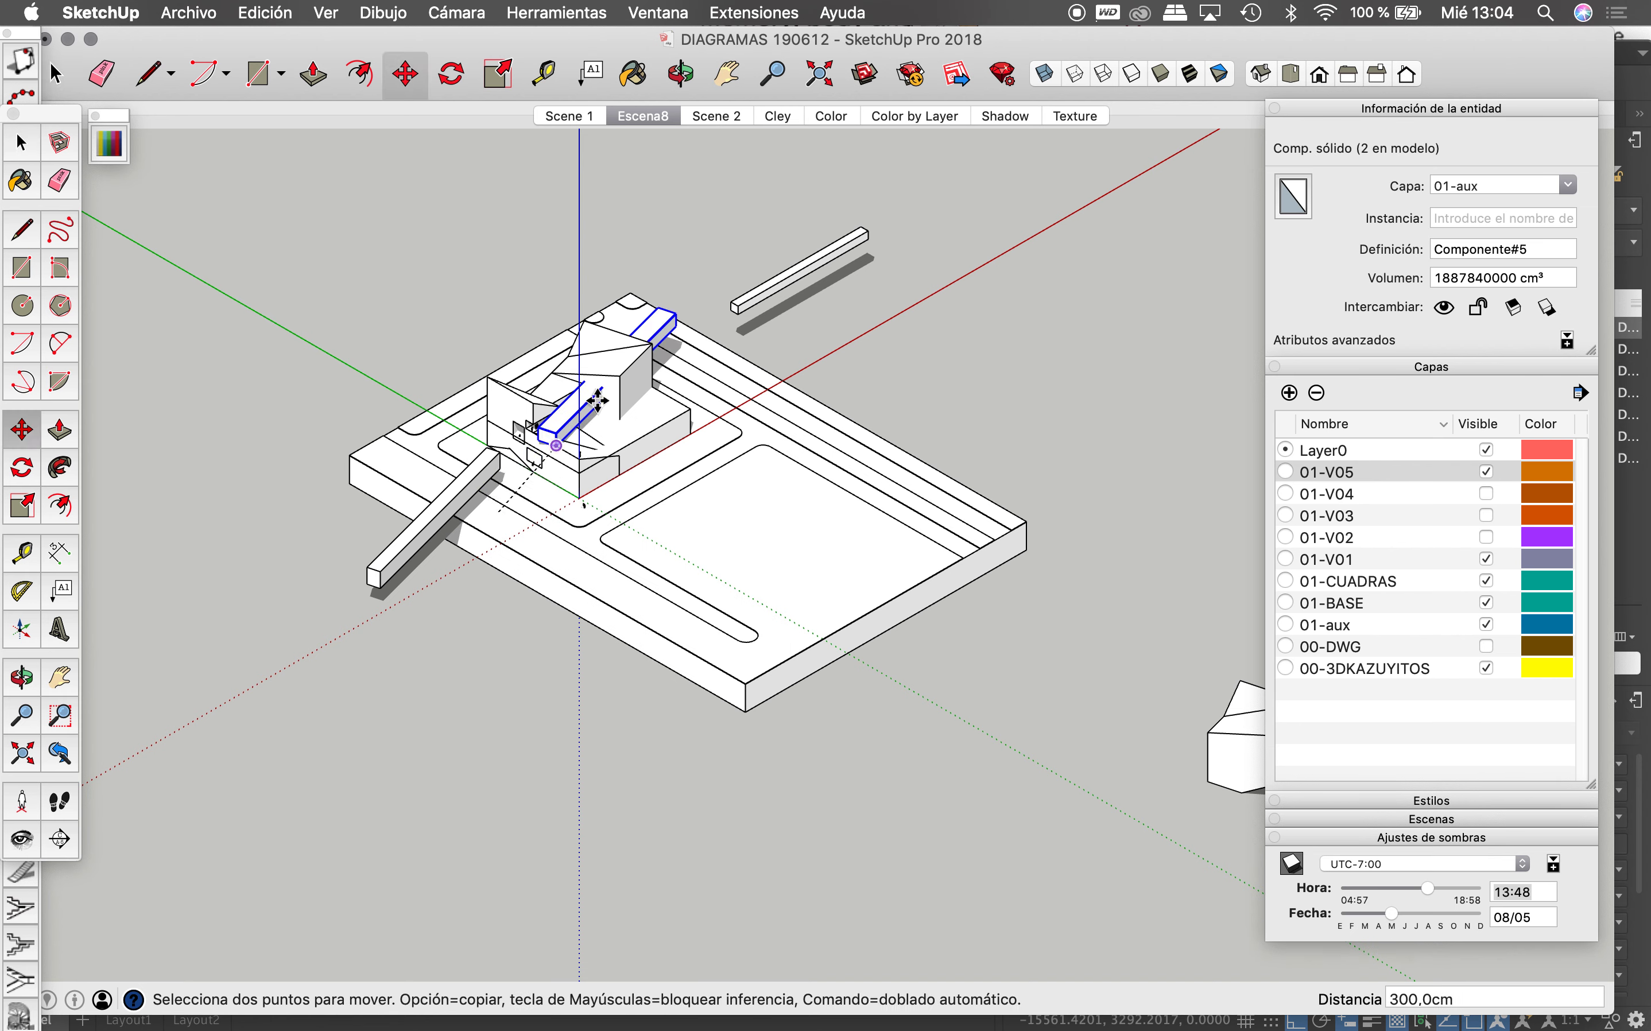
key("alt")
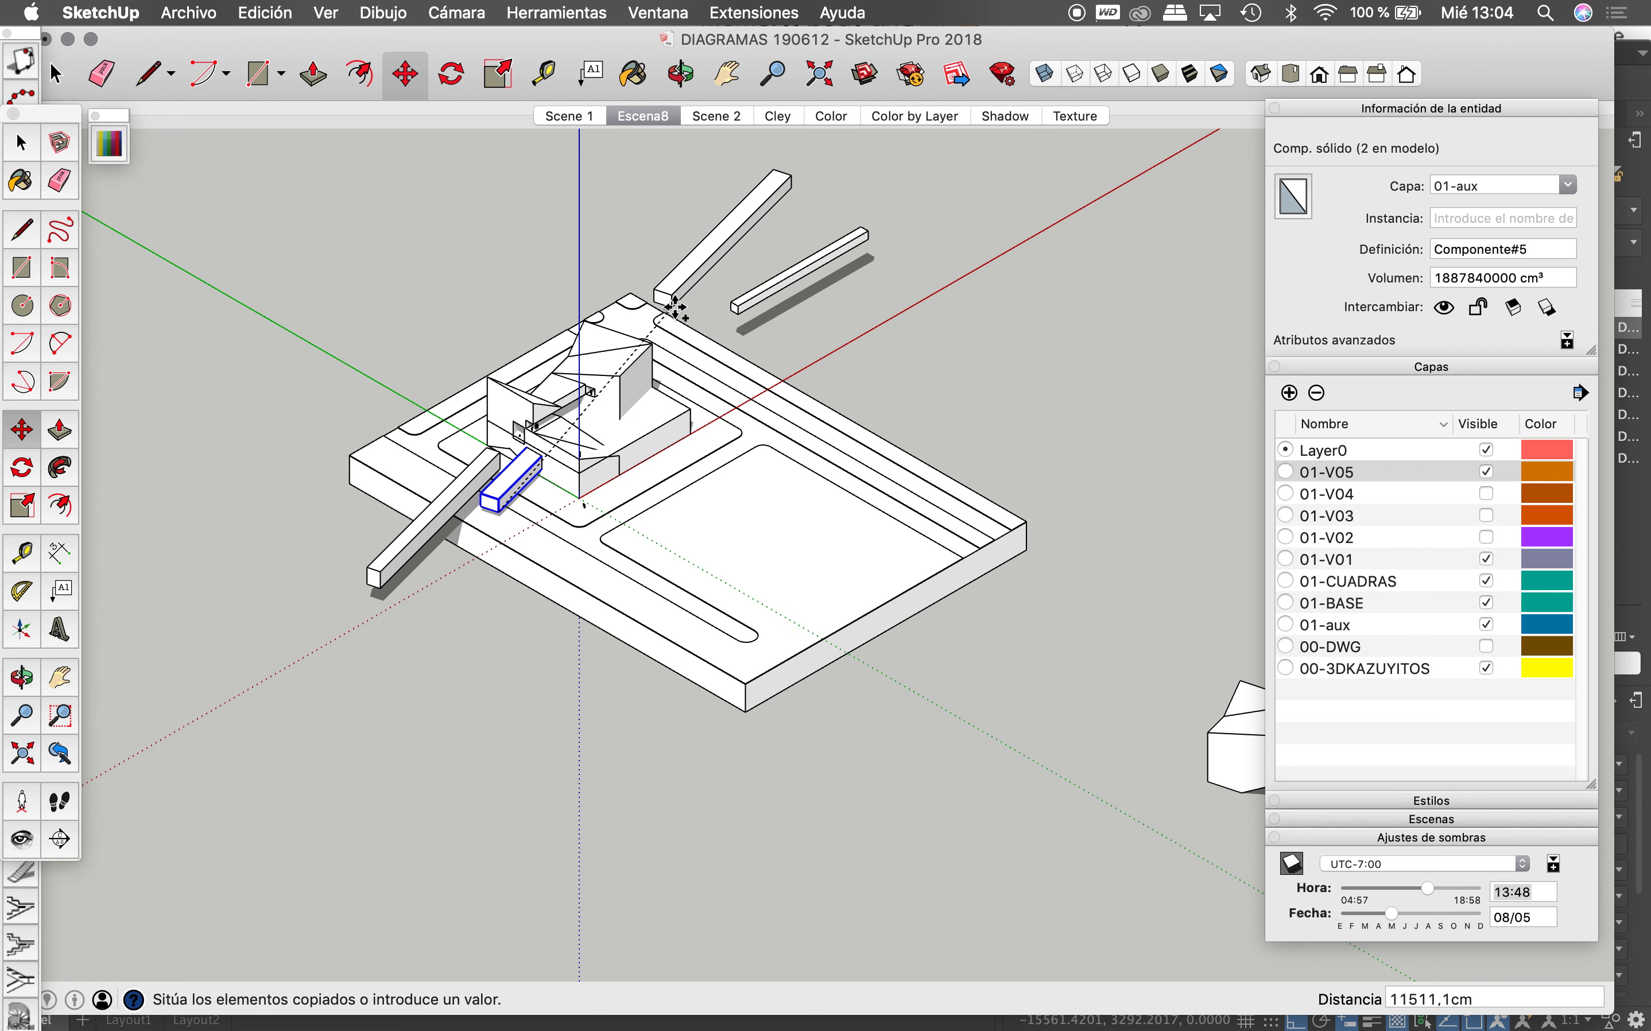
scroll(551, 454, "up", 1)
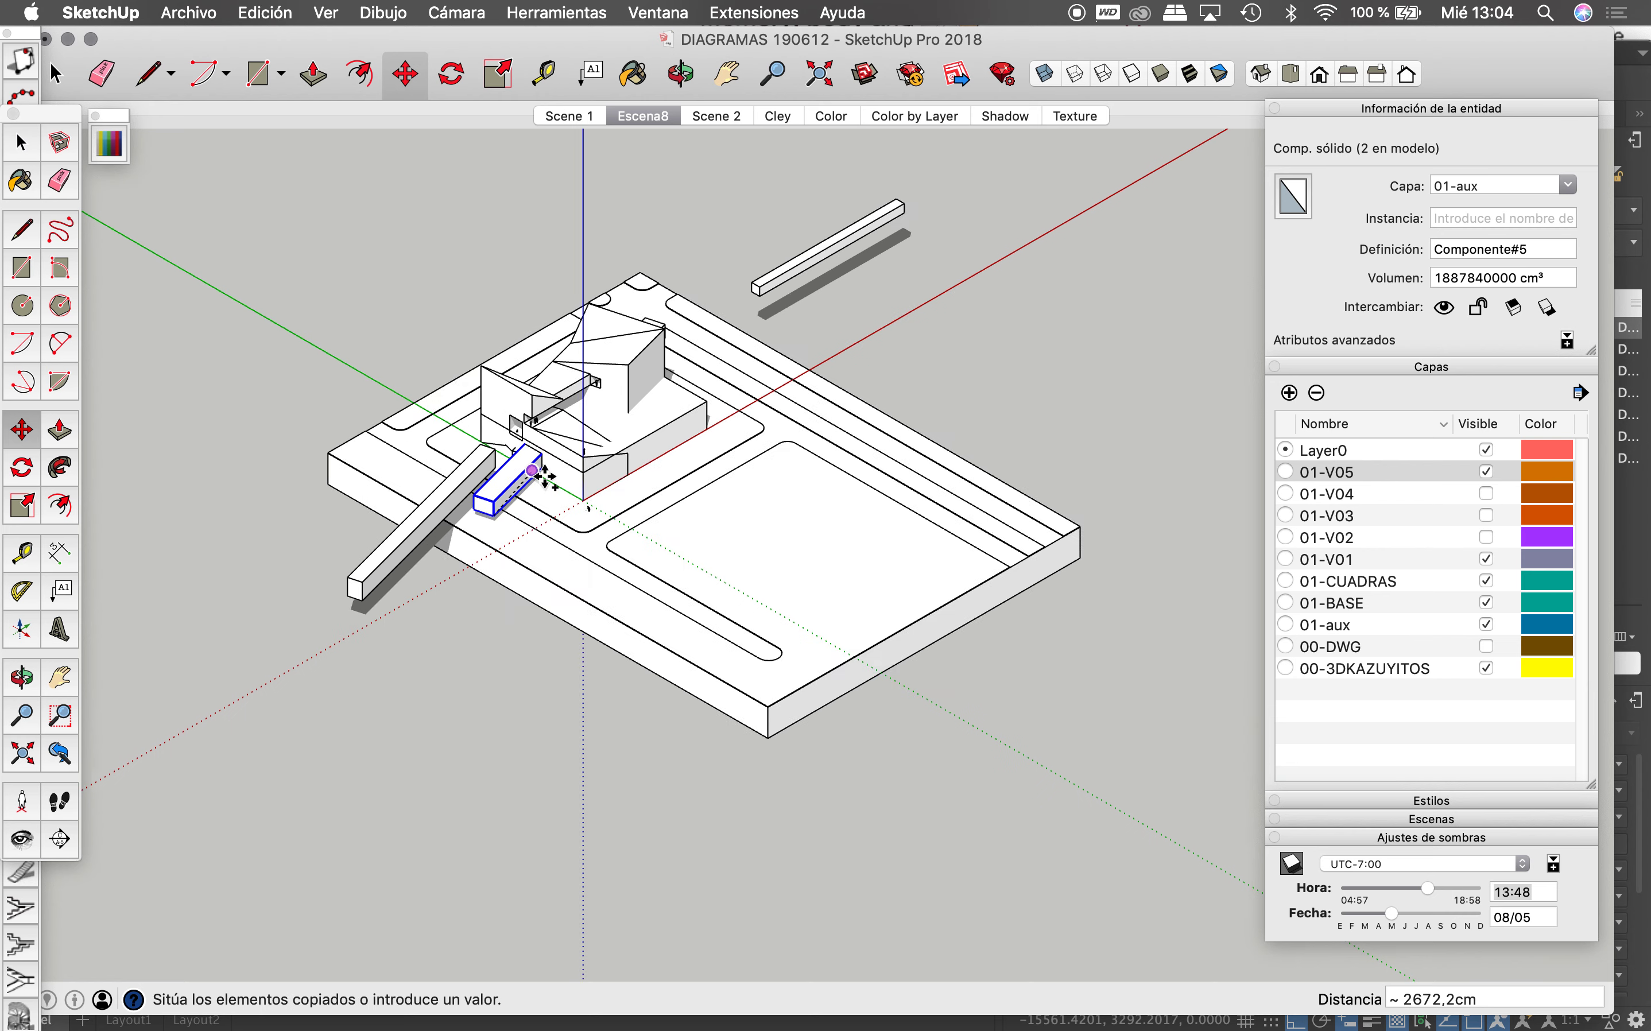
scroll(549, 461, "up", 1)
left_click(546, 468)
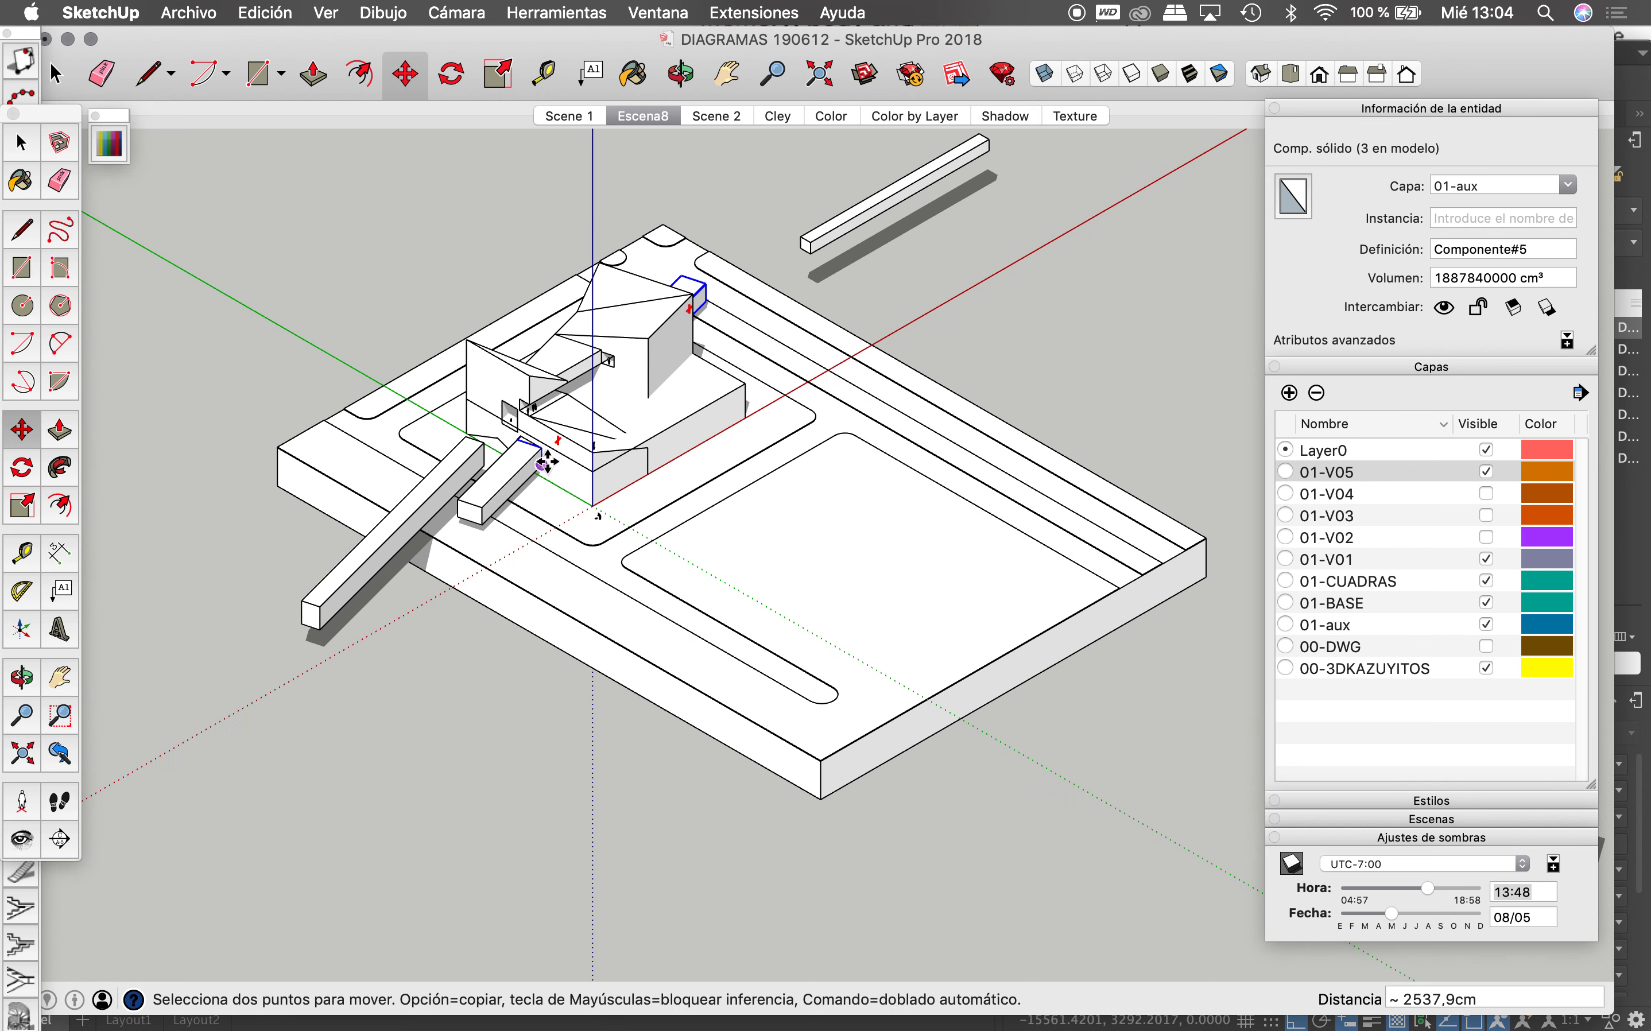
left_click(542, 464)
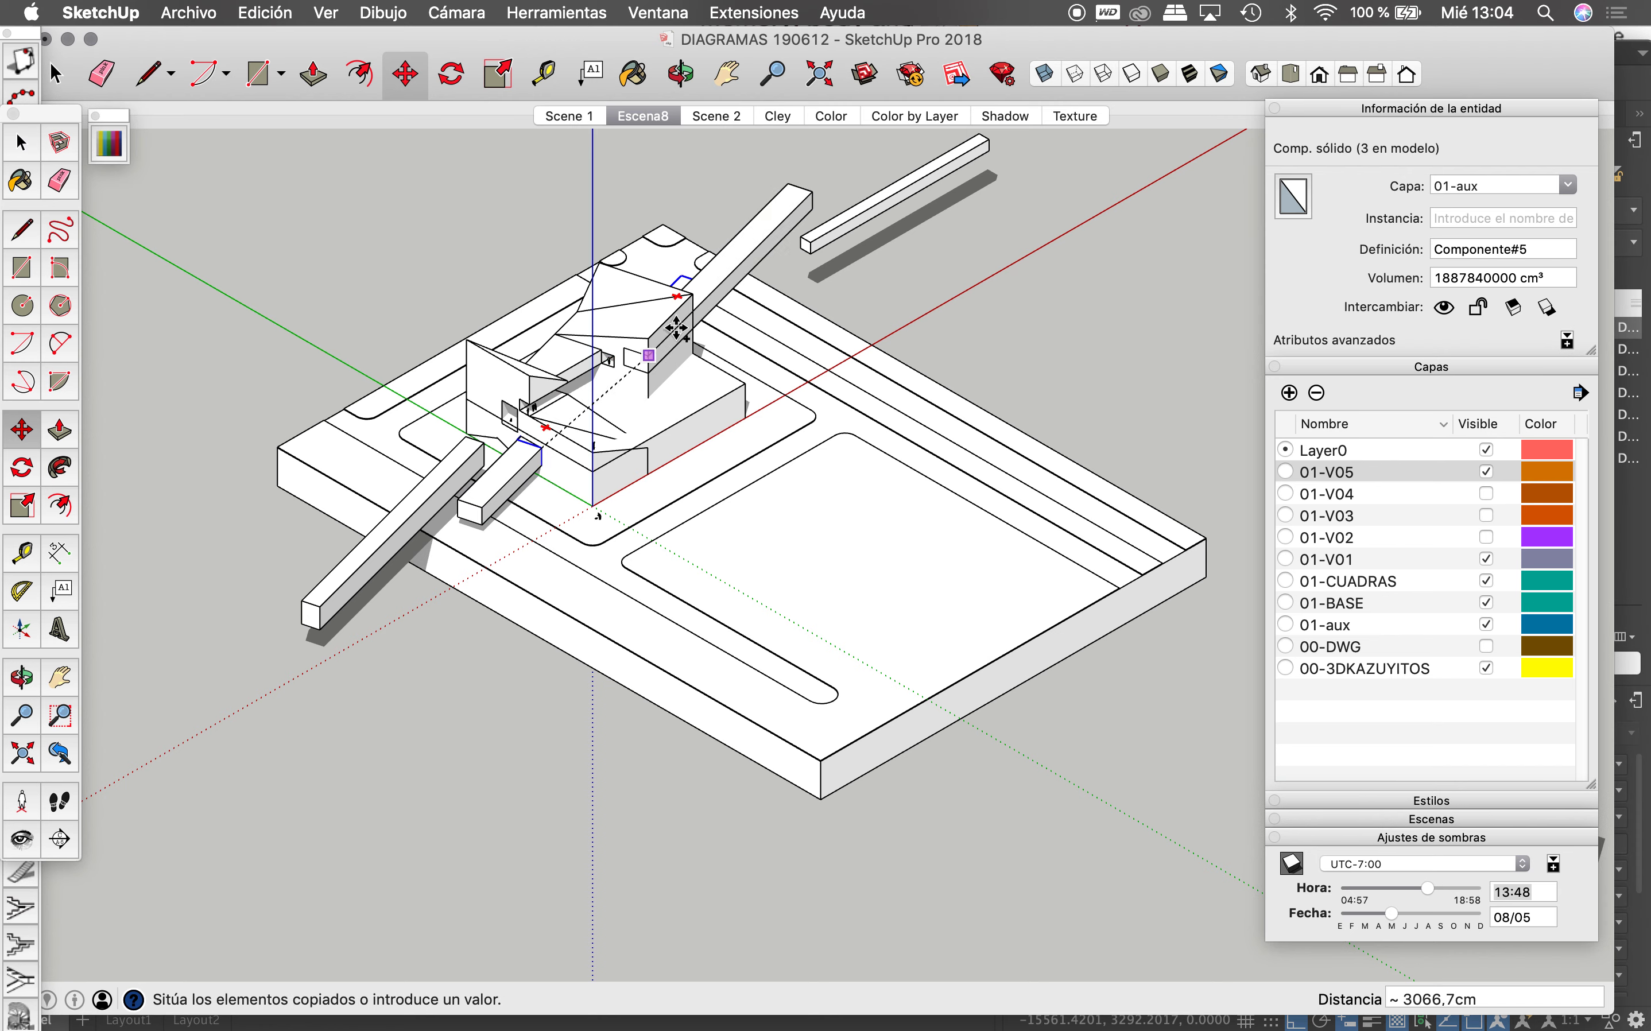
left_click(702, 279)
key("space")
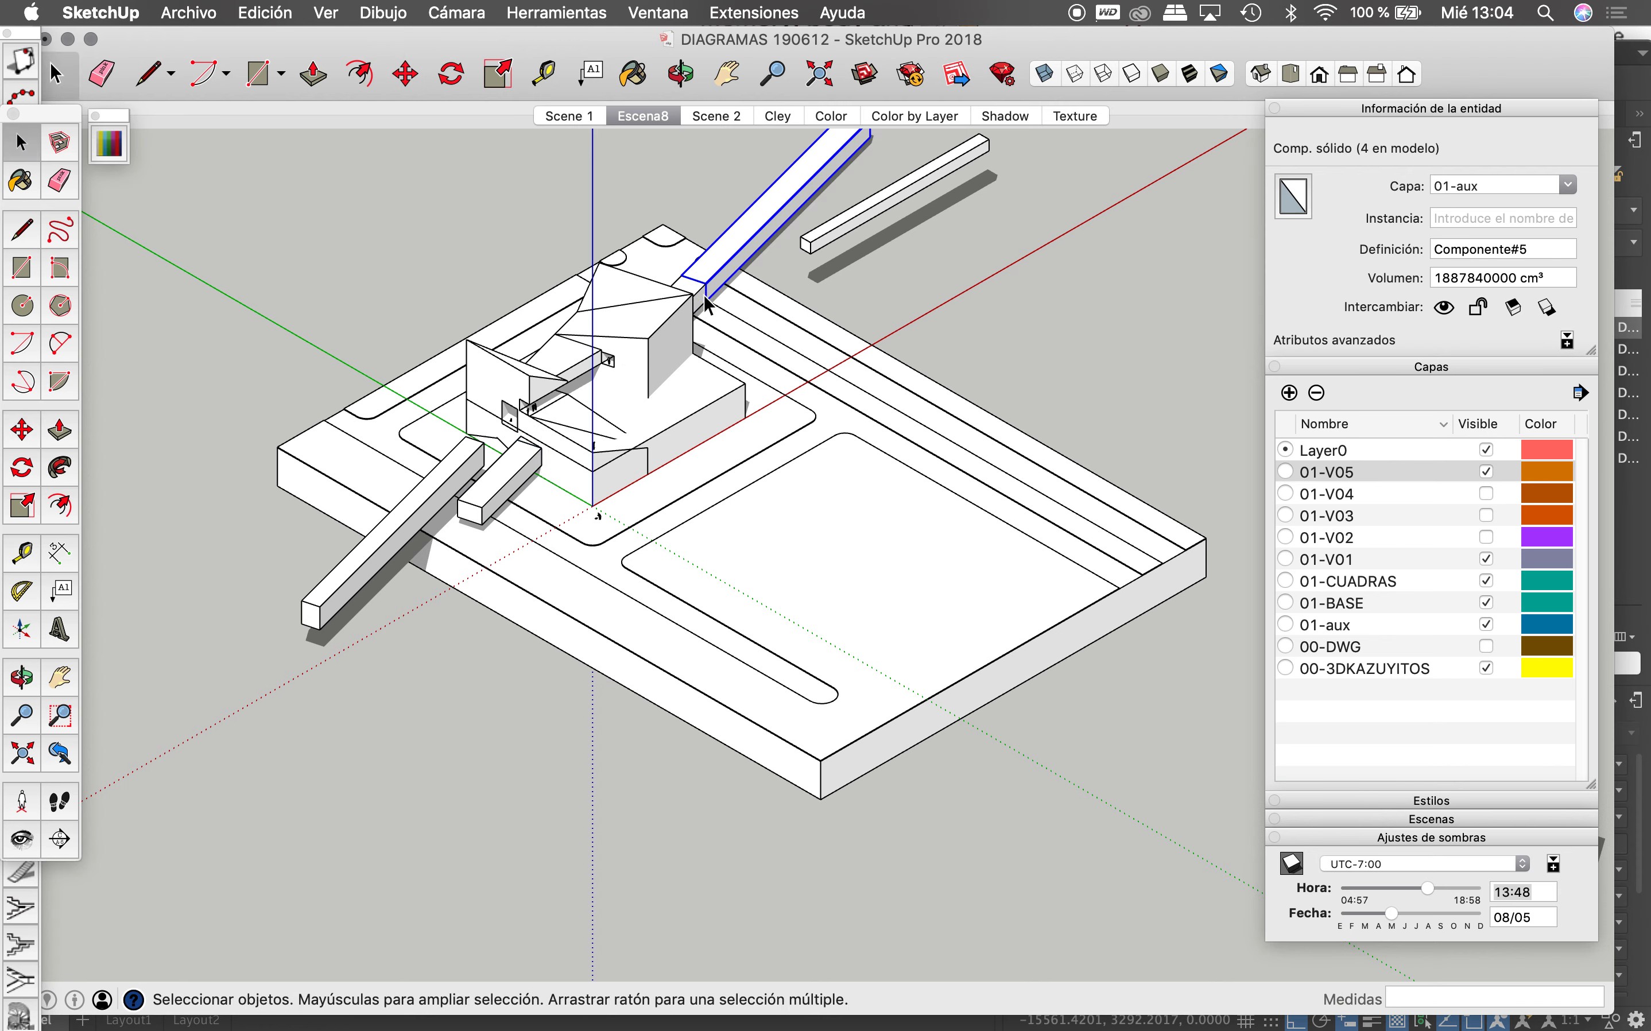
key("Escape")
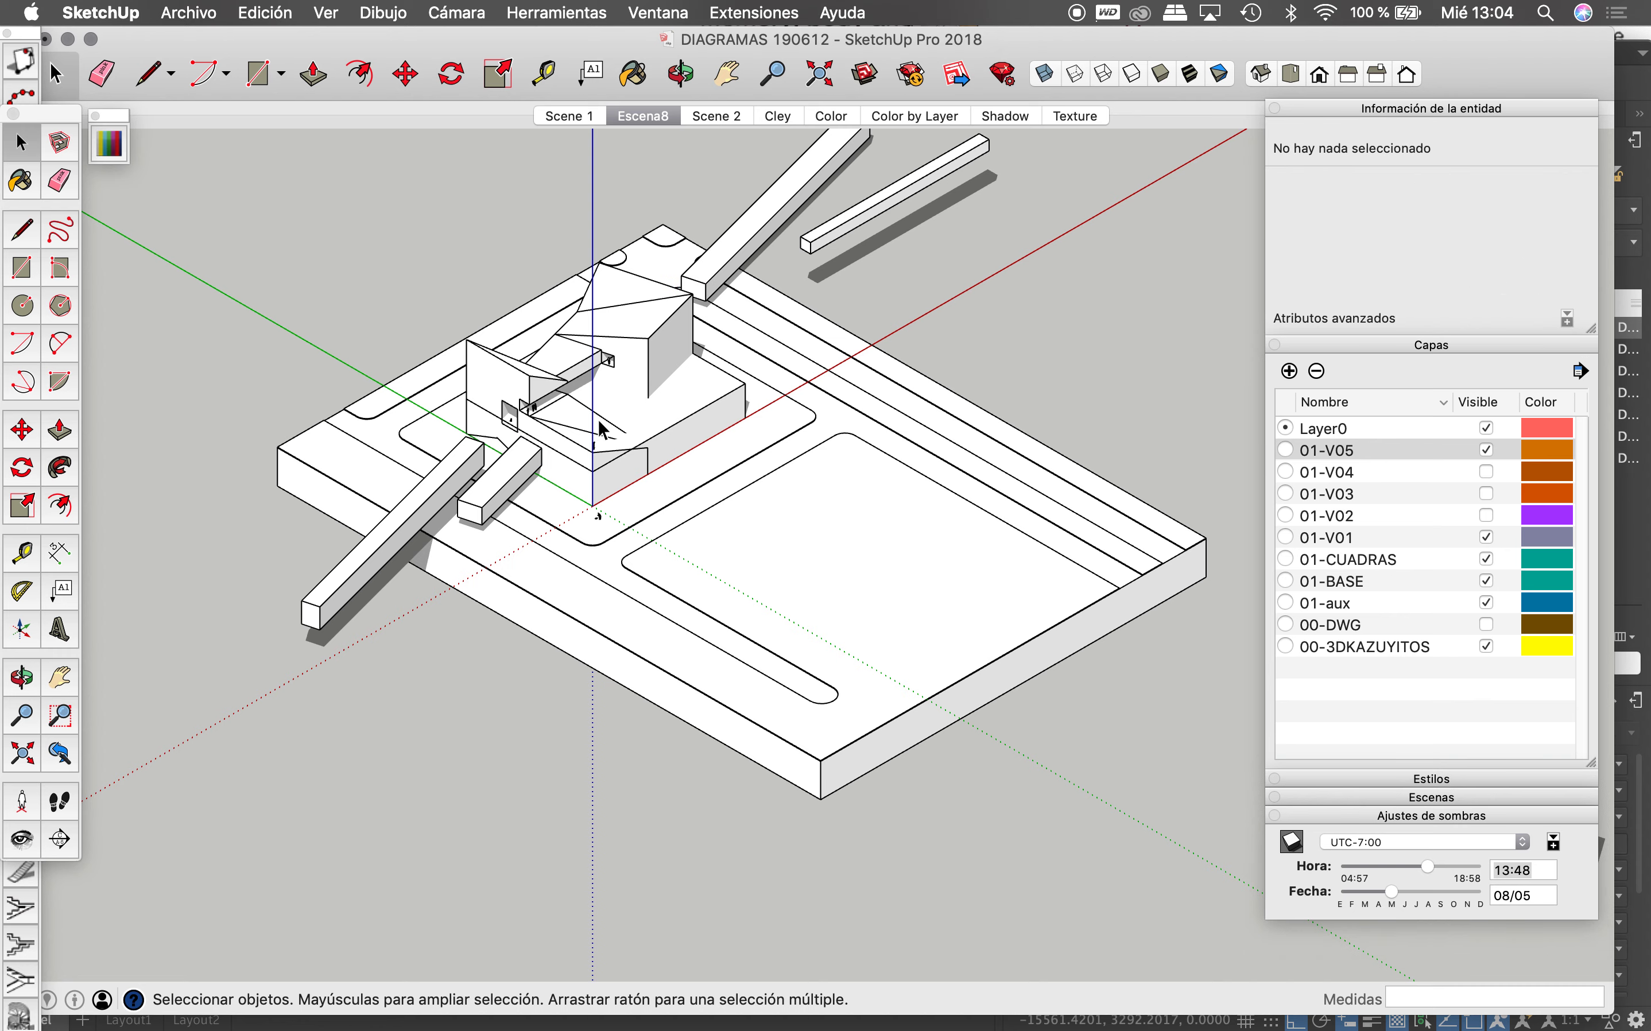
Step: Delete the short bar near the building, then undo the deletion
left_click(527, 475)
key("Delete")
scroll(839, 330, "down", 2)
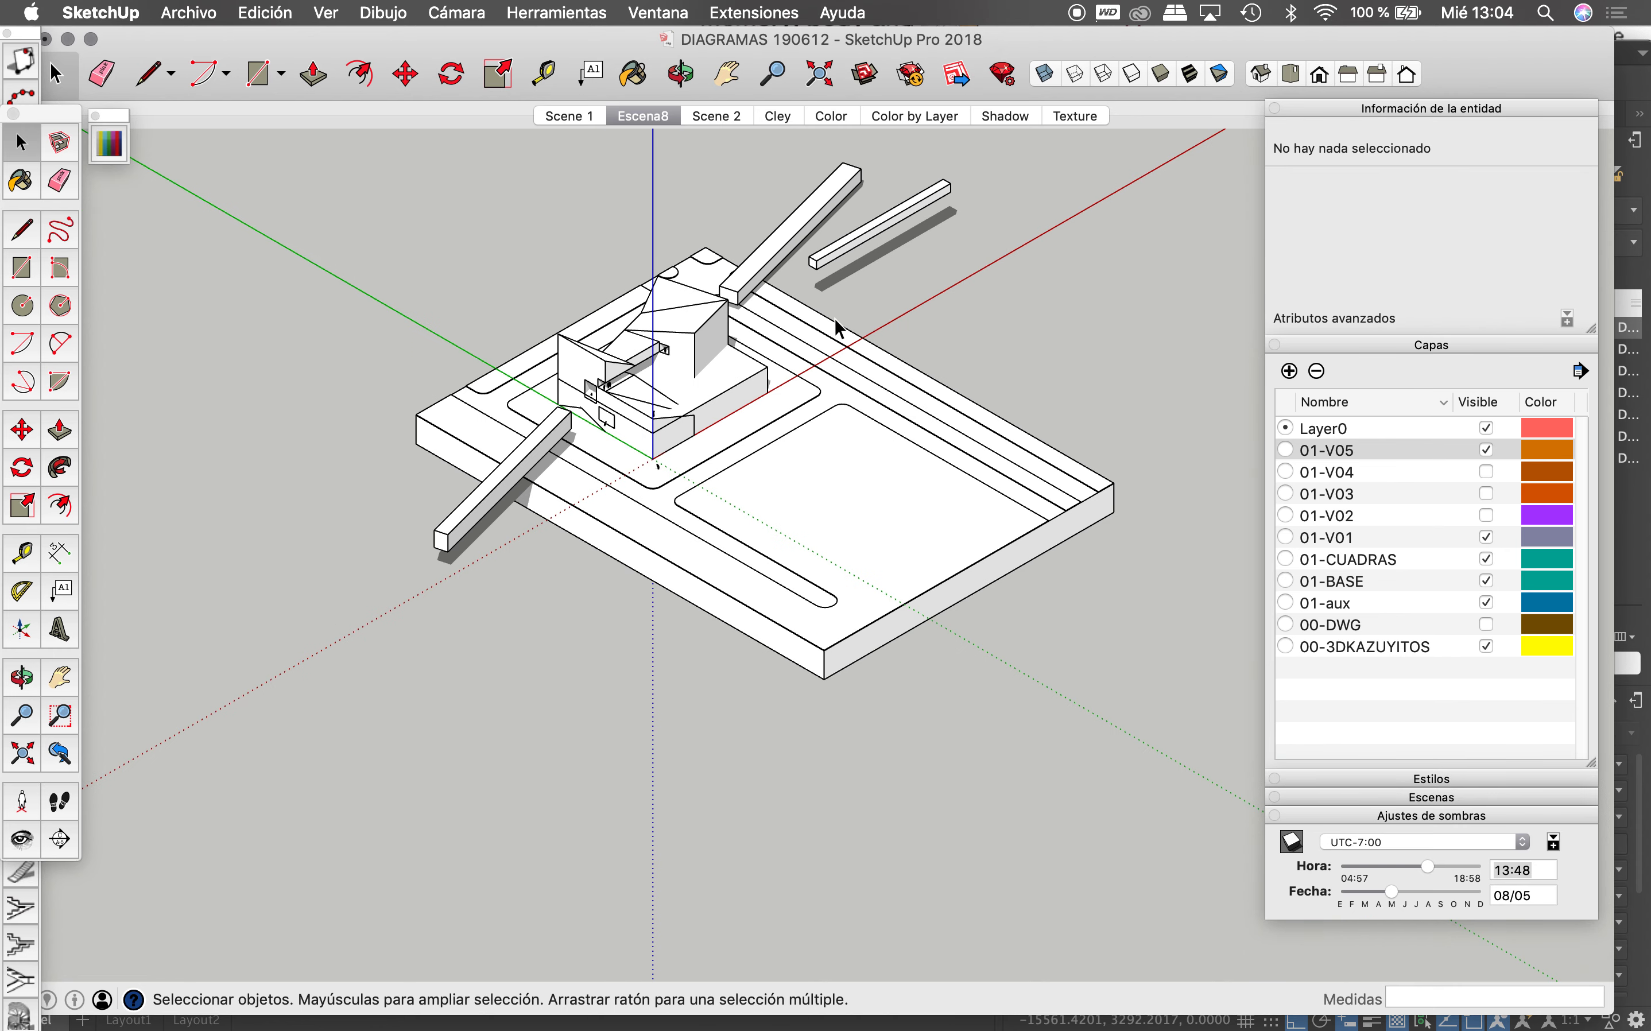
key("super+z")
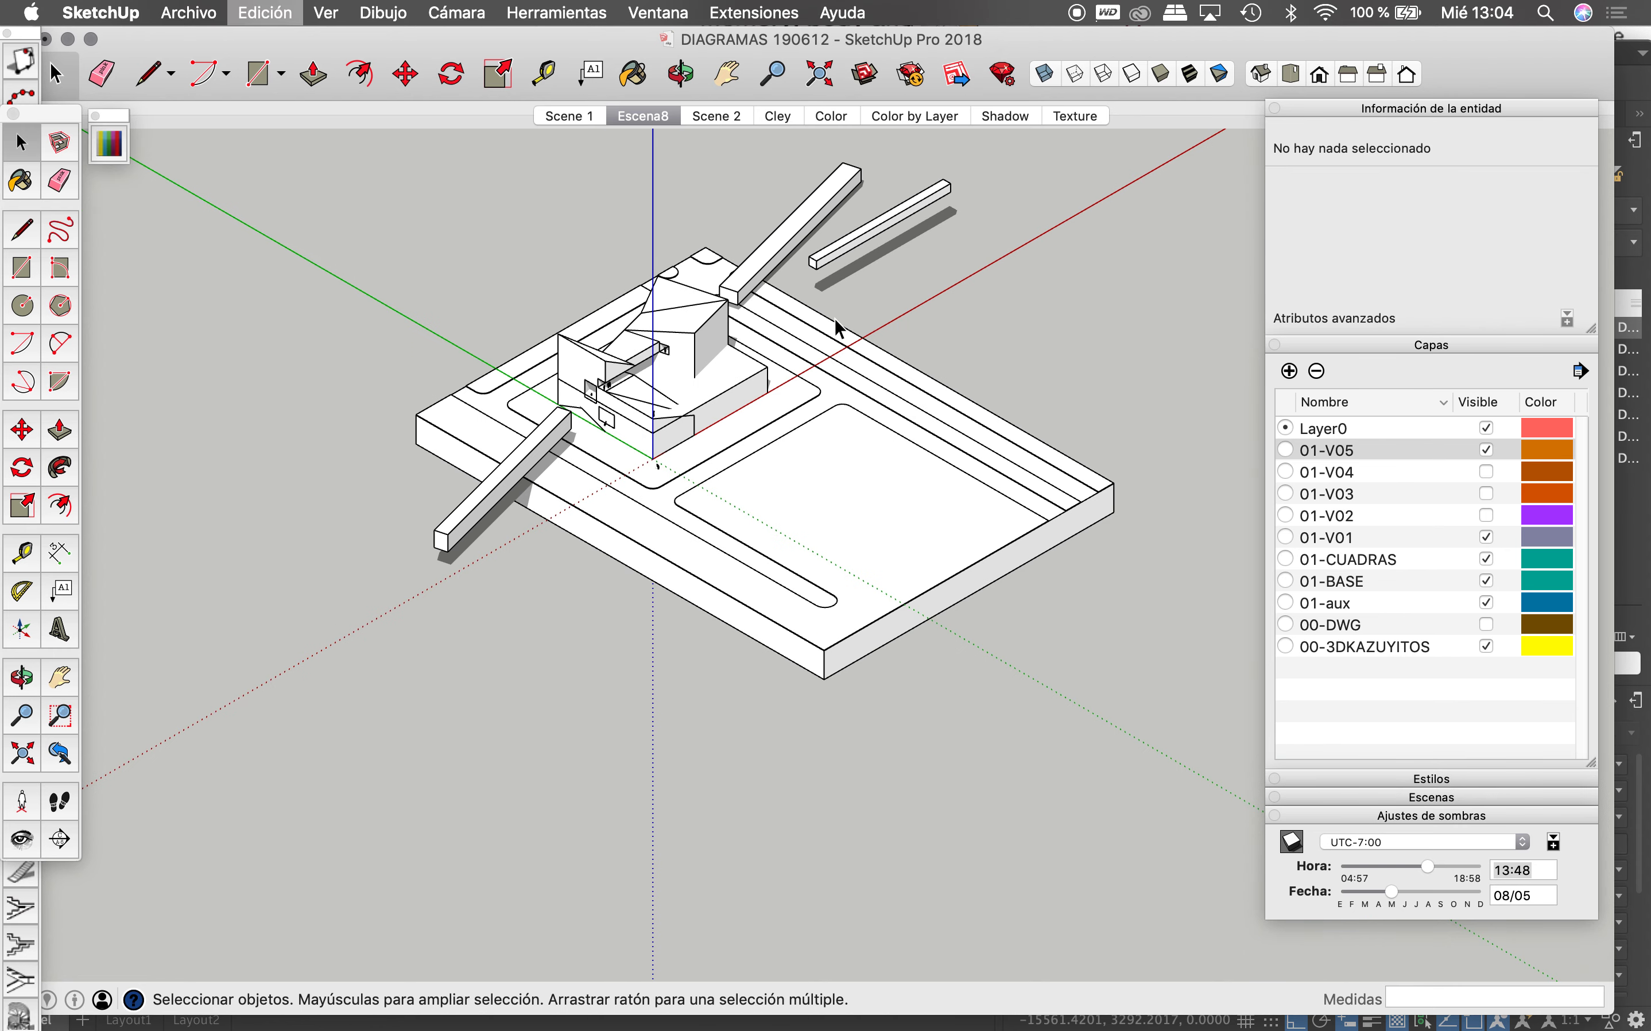
Step: Delete the long bar at the top of the model
left_click(798, 242)
right_click(796, 237)
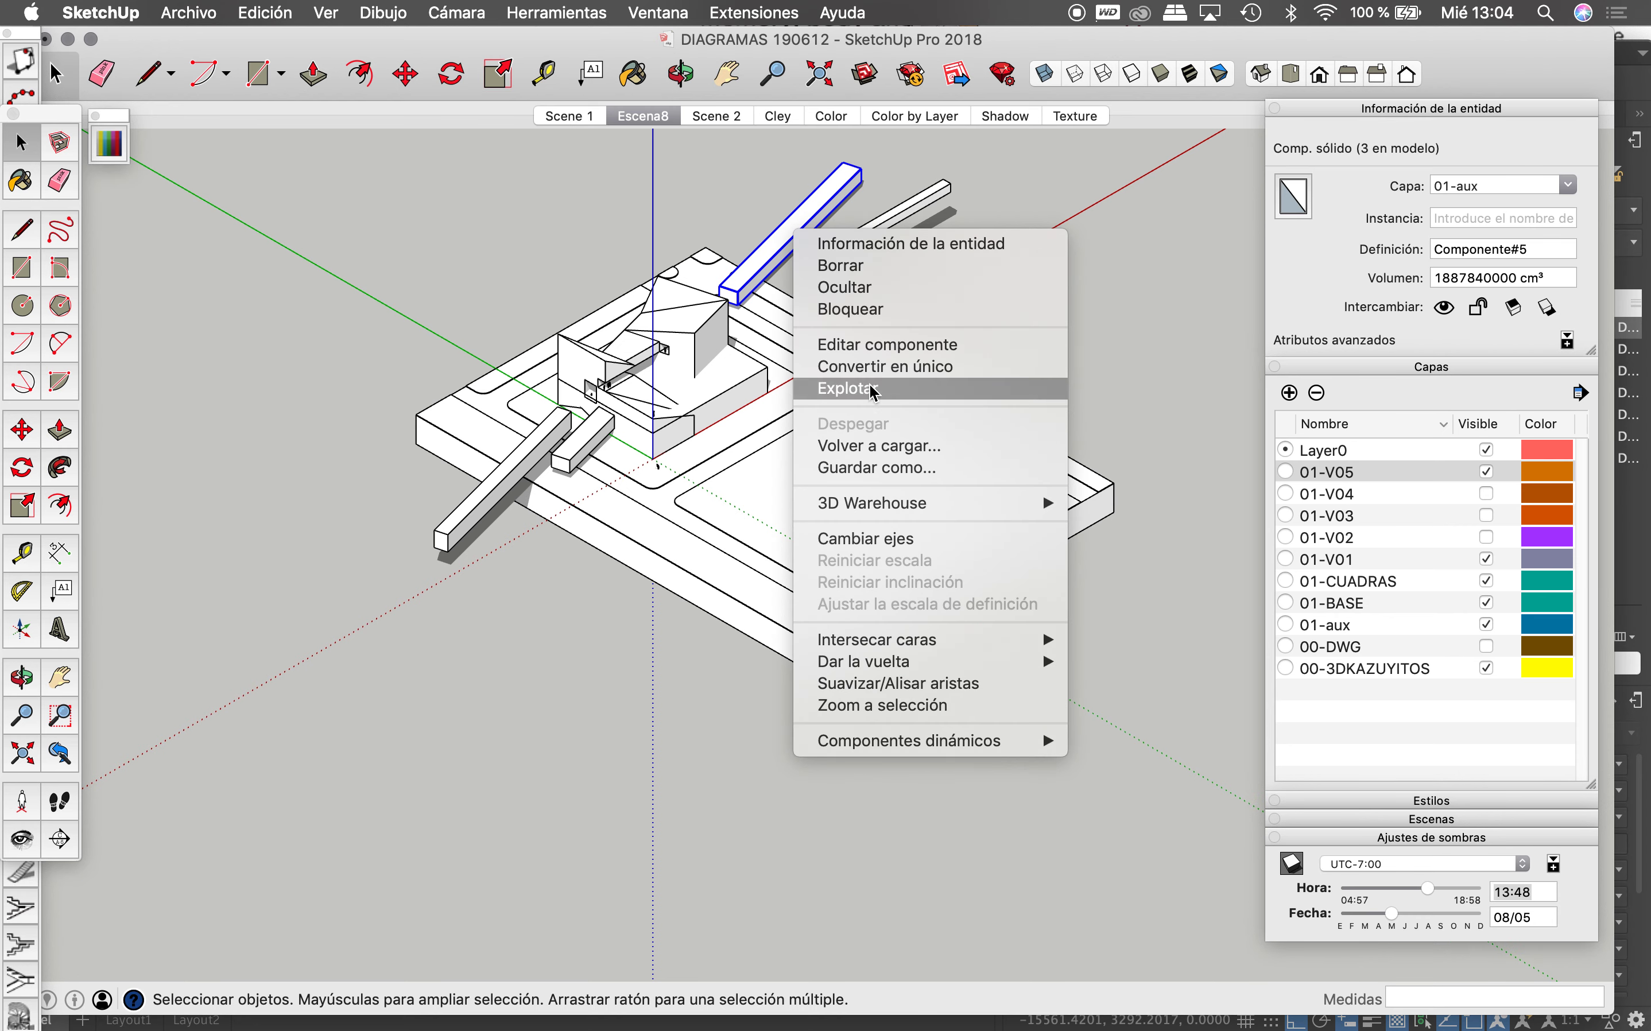
left_click(842, 266)
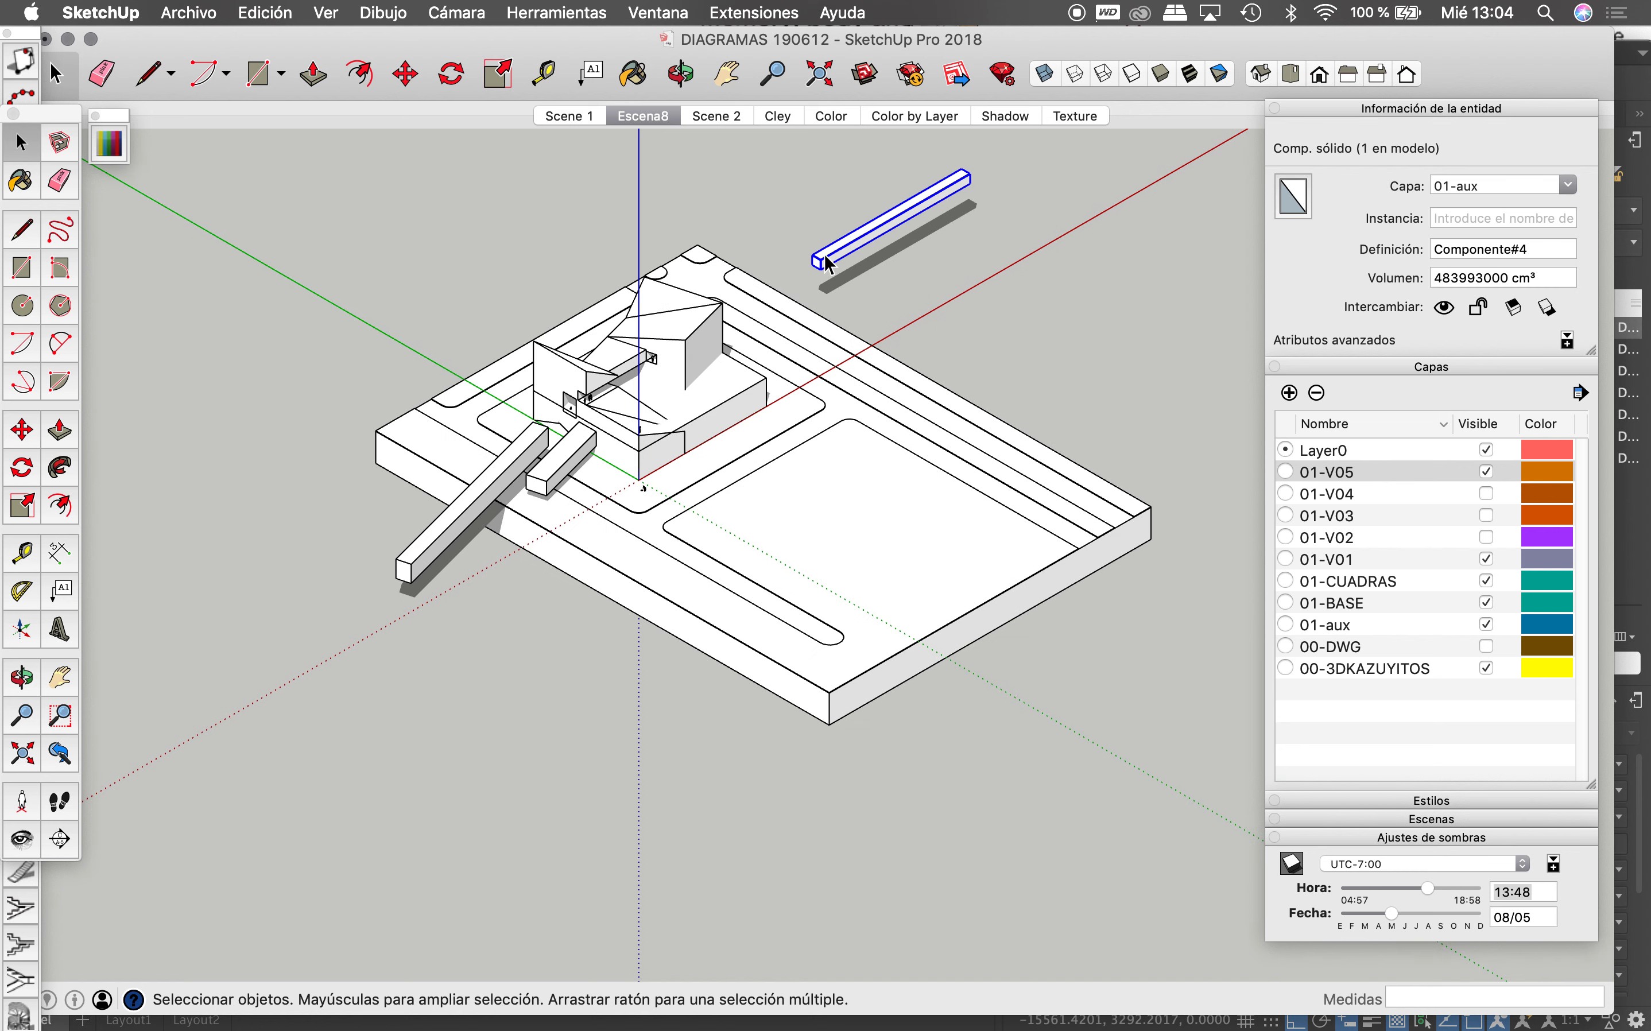
Step: Move a bar out of the building, copy it extending outward, and delete the extra segment
key("m")
left_click(808, 252)
scroll(579, 396, "up", 3)
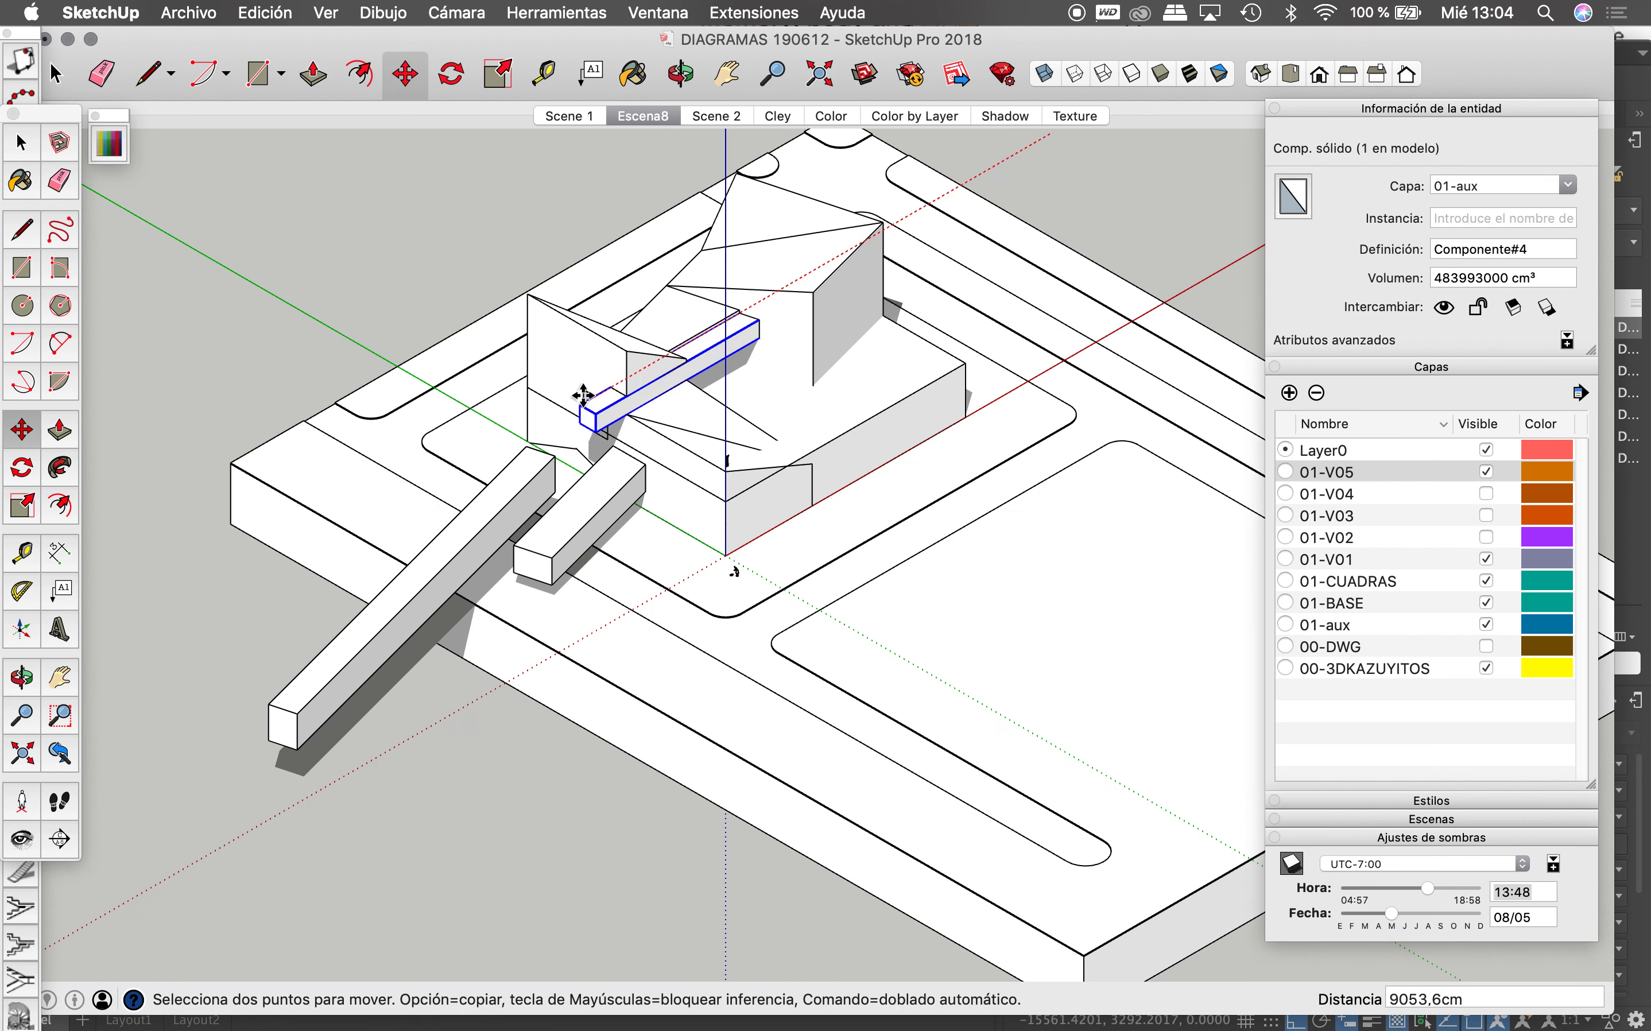
scroll(614, 394, "up", 2)
left_click(619, 393)
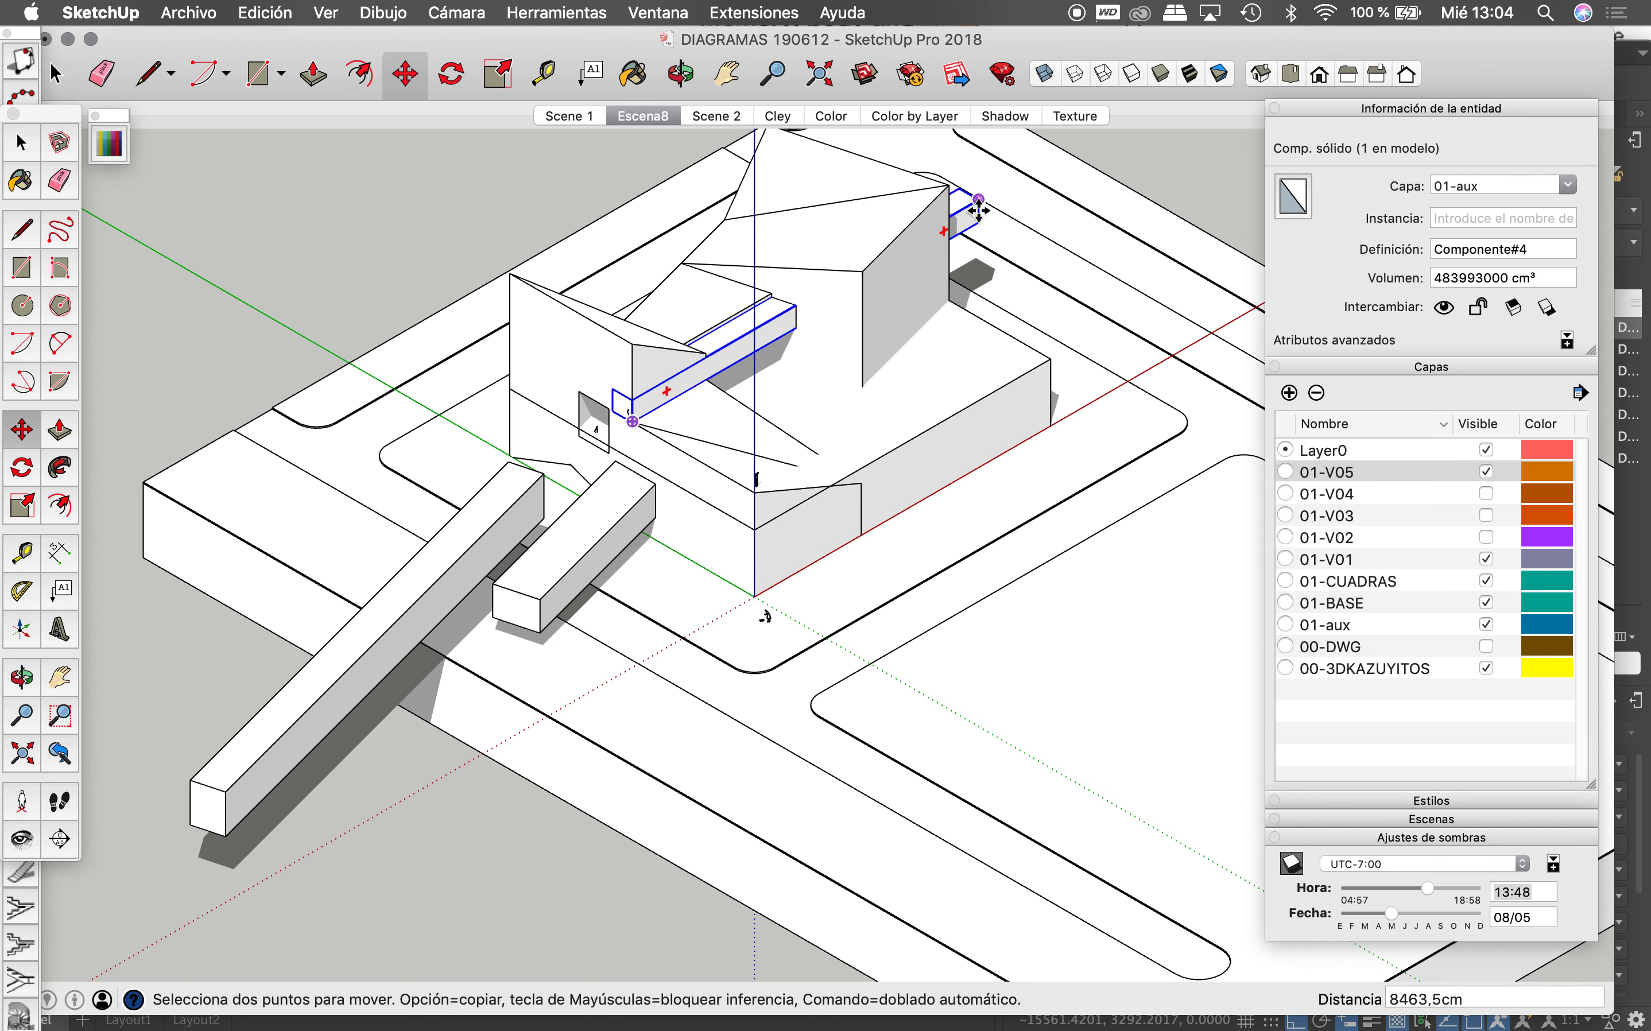
left_click(968, 206, "alt")
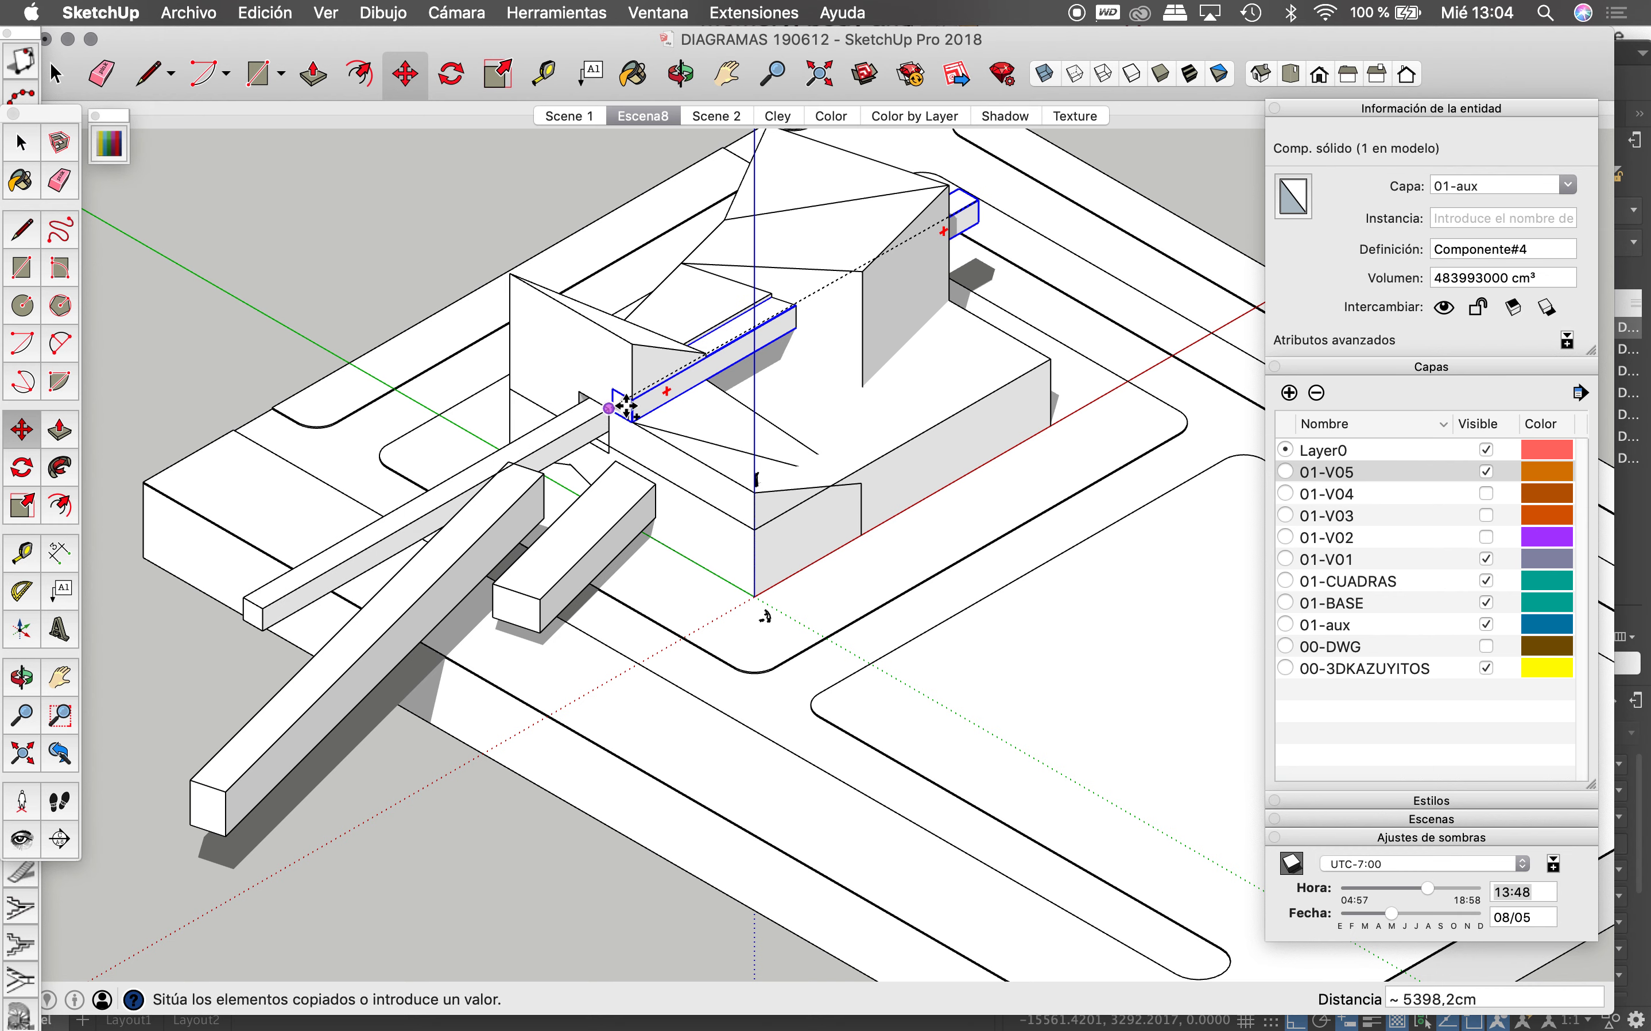
left_click(633, 400)
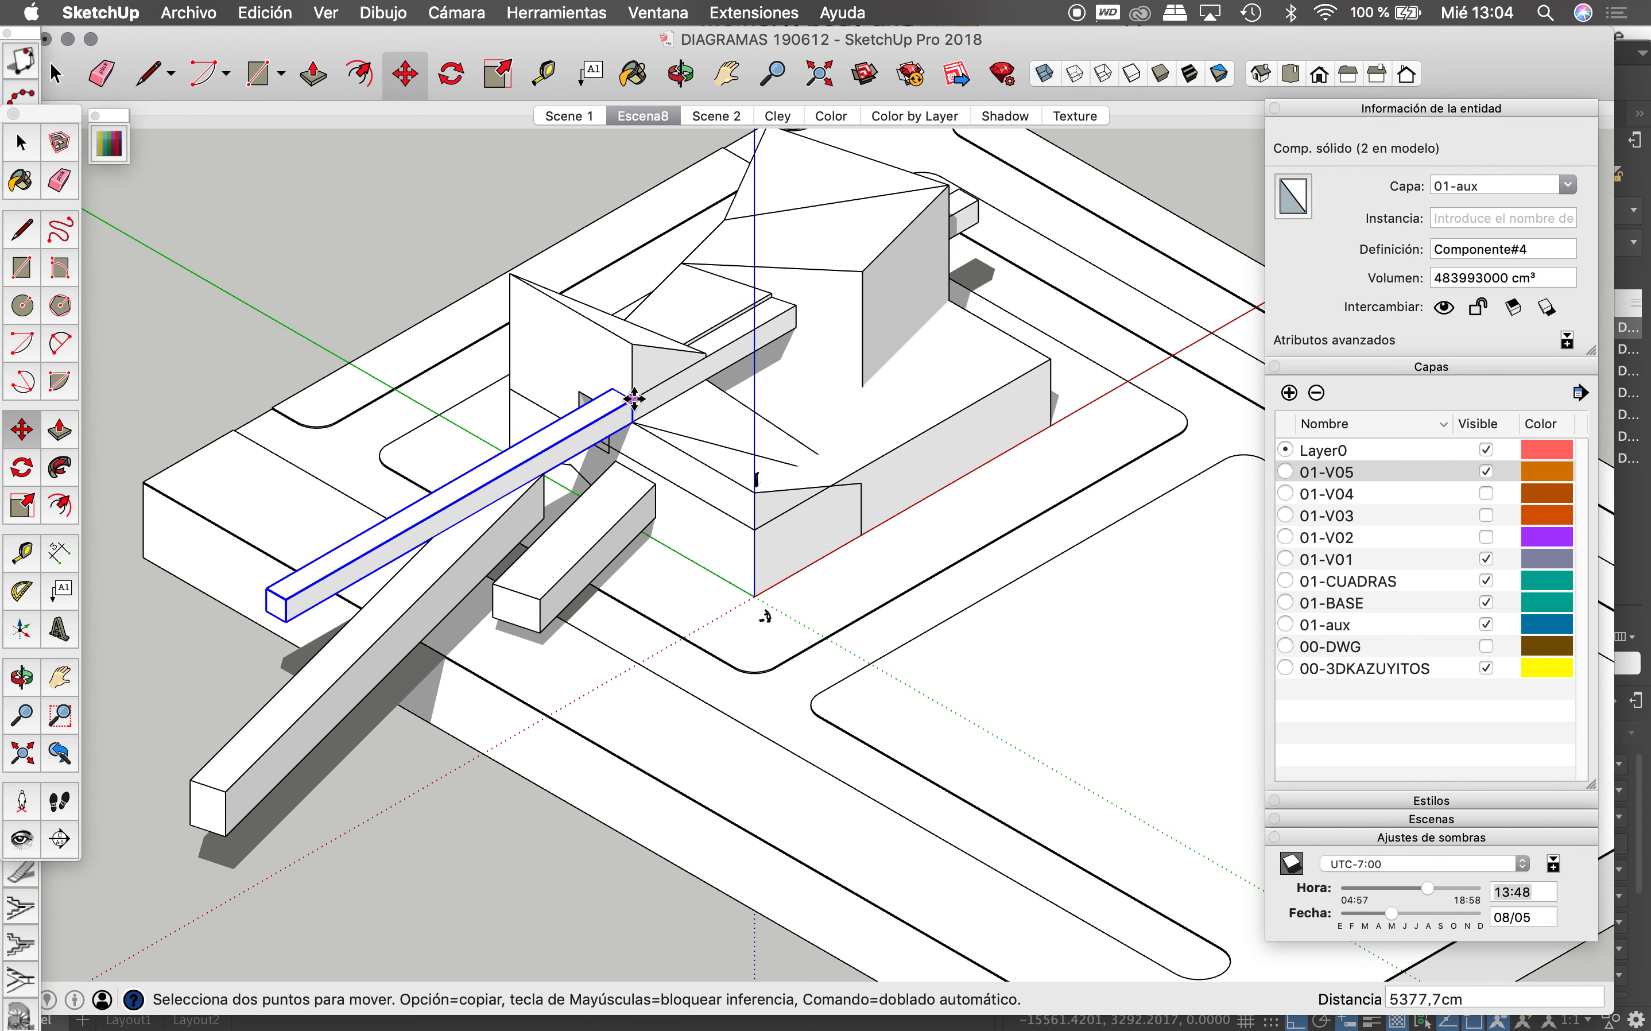
left_click(634, 399, "alt")
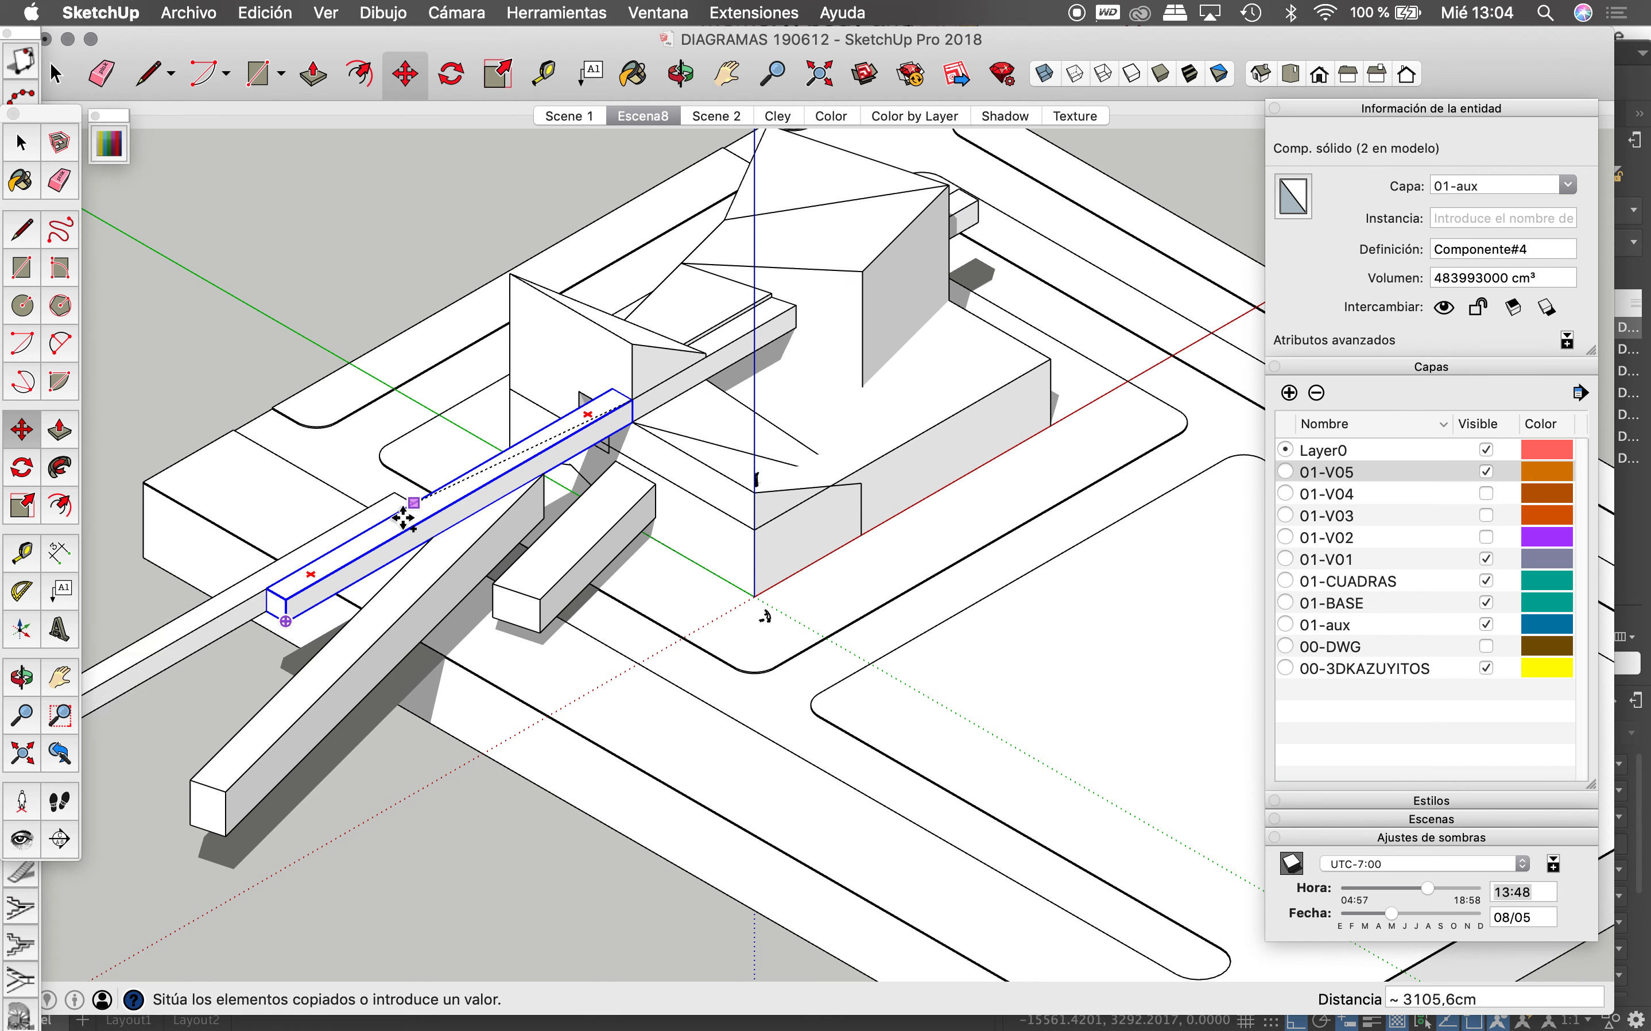
key("Escape")
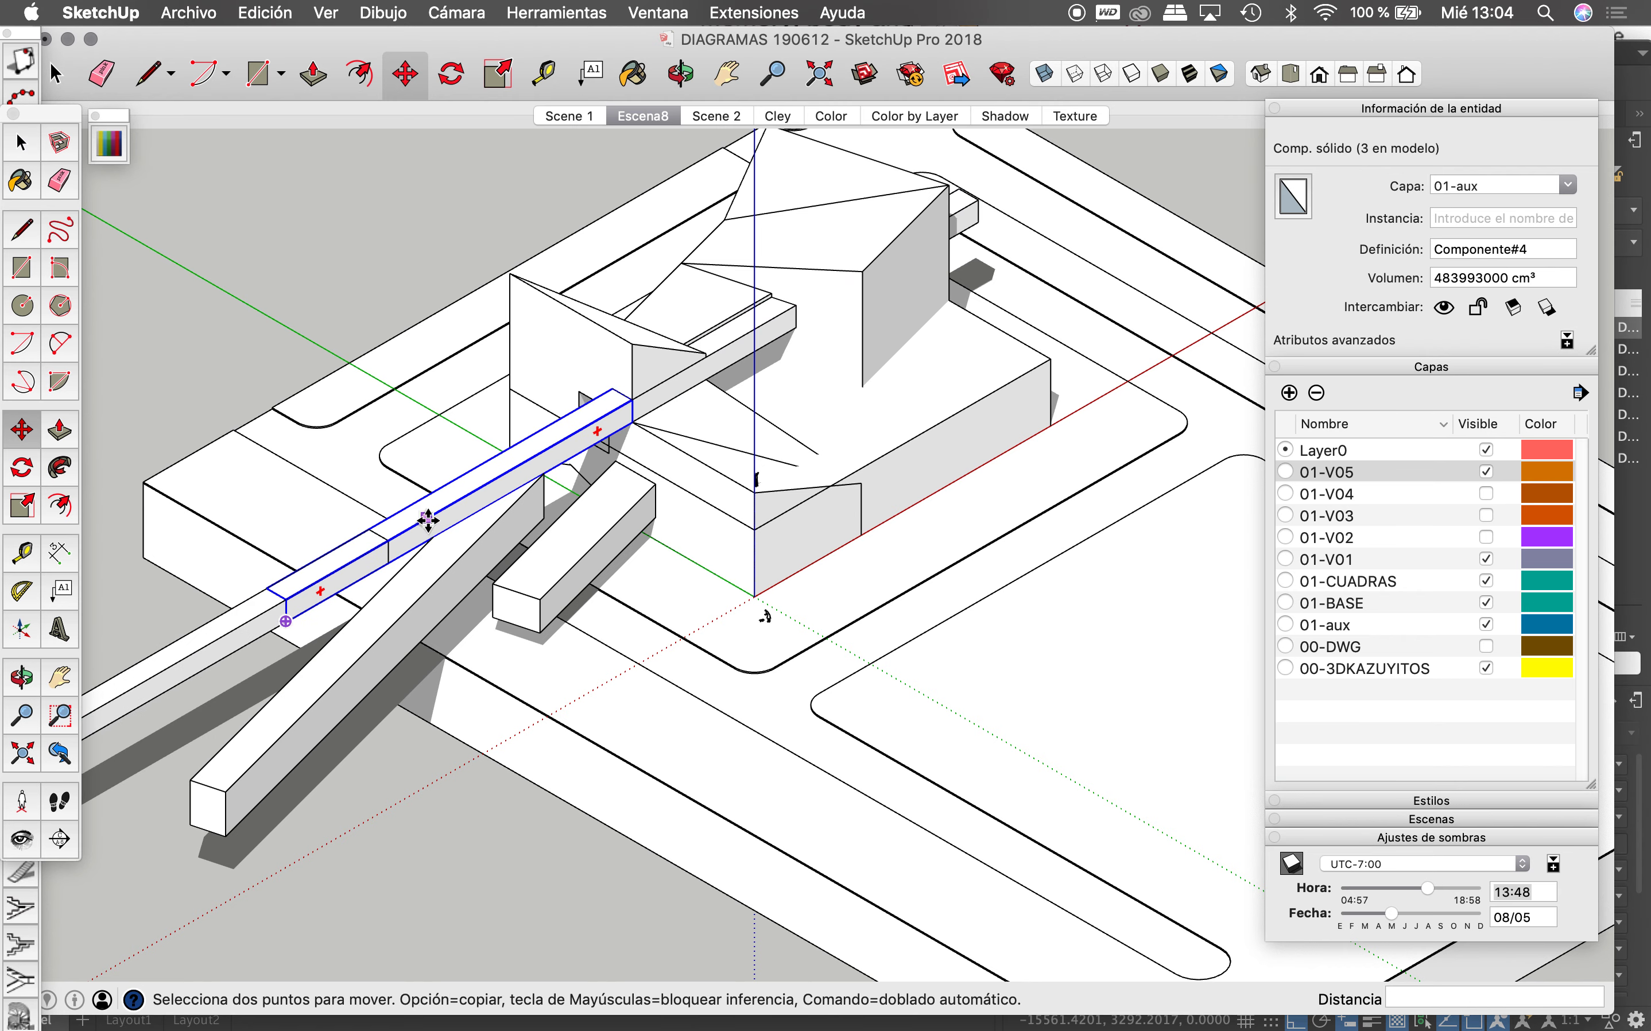
key("space")
left_click(430, 531)
key("Delete")
Step: Copy the short bar and slide the copy further out toward the lower left
left_click(600, 544)
key("m")
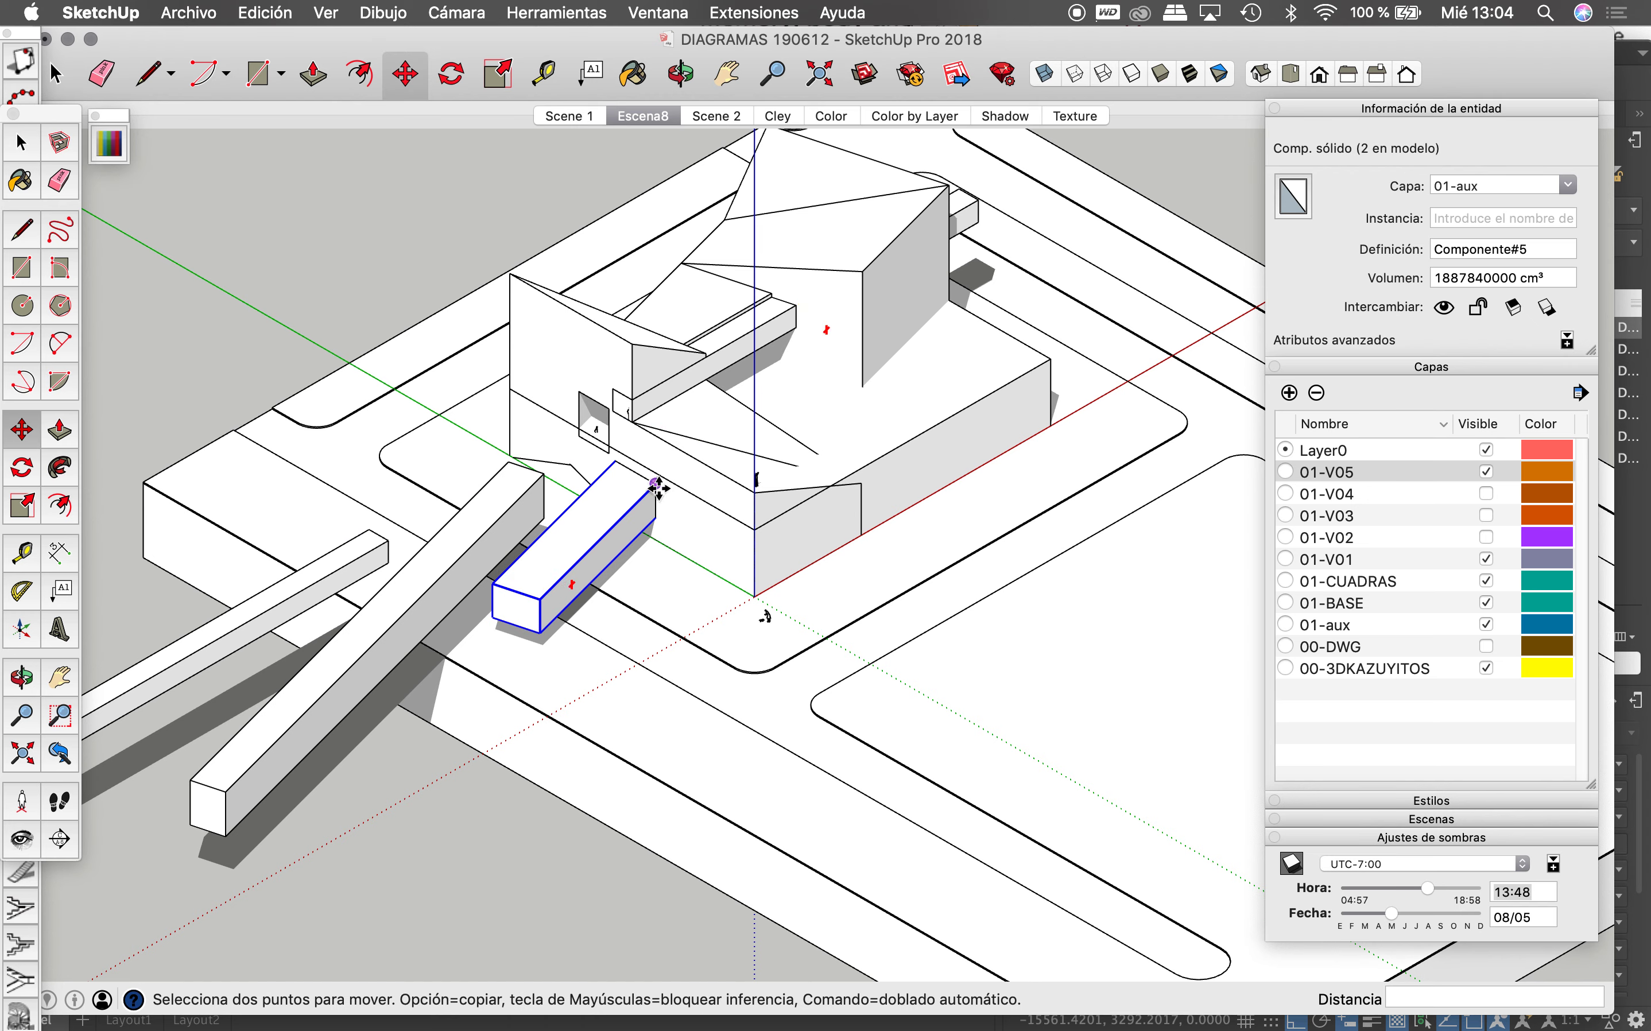
key("alt")
left_click(642, 502)
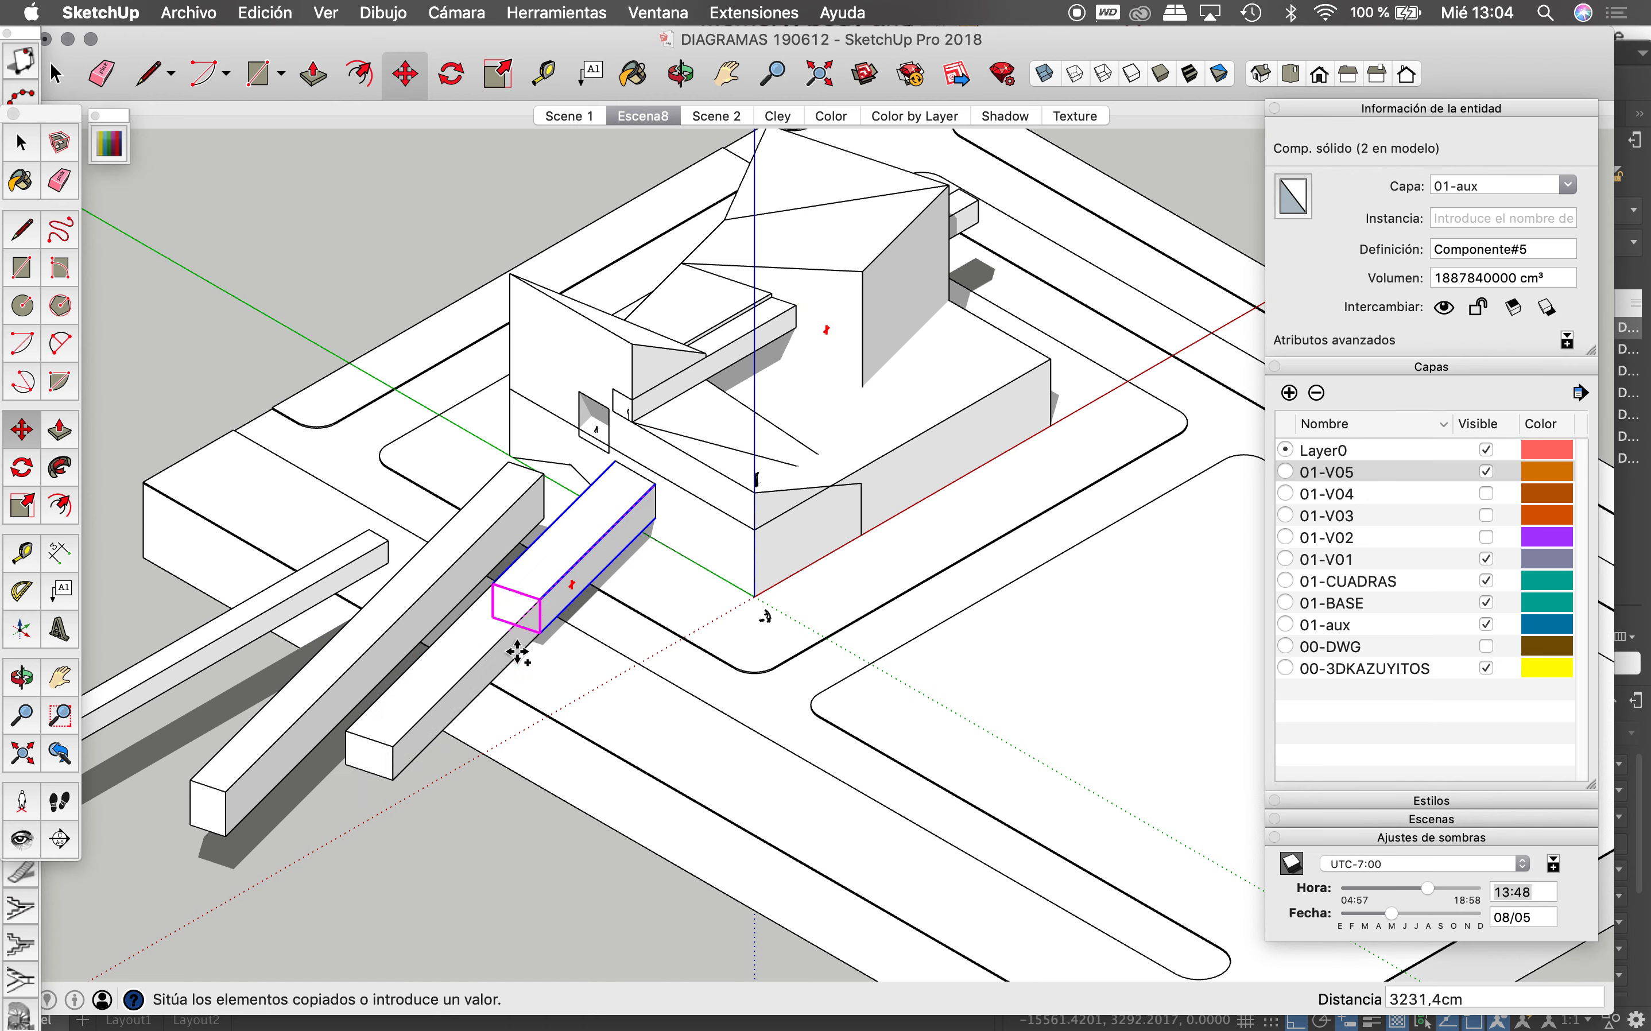
left_click(538, 600)
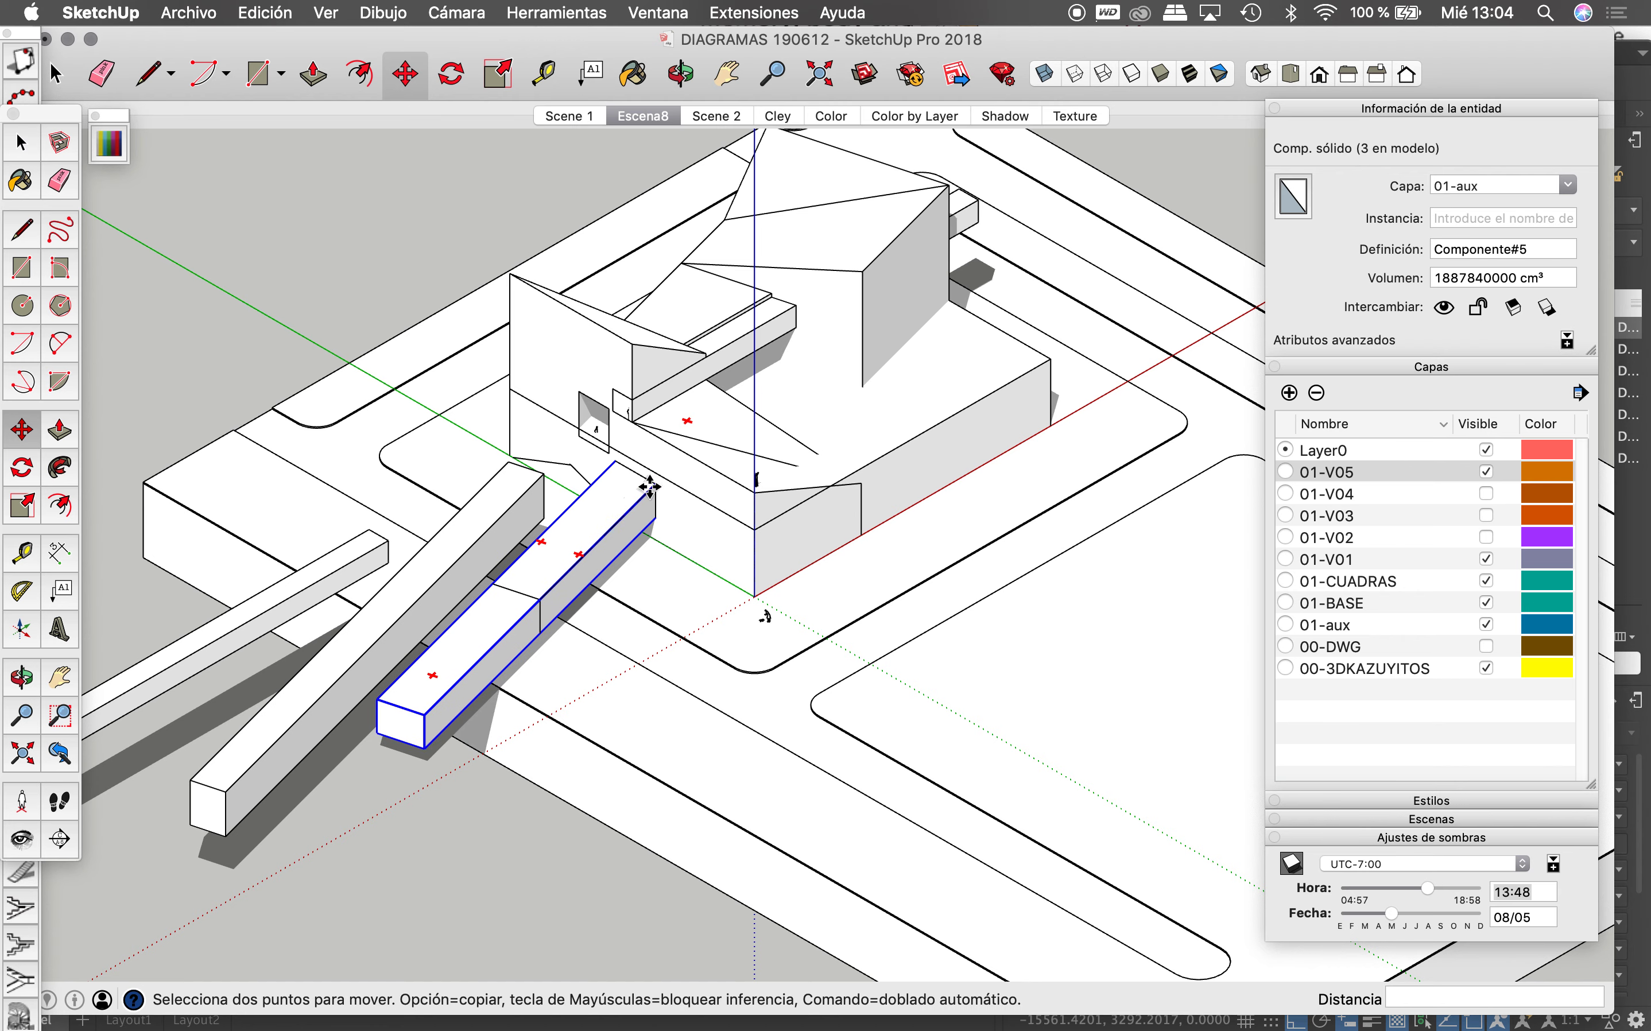
left_click(649, 486)
left_click(538, 600)
left_click(622, 512)
left_click(567, 565)
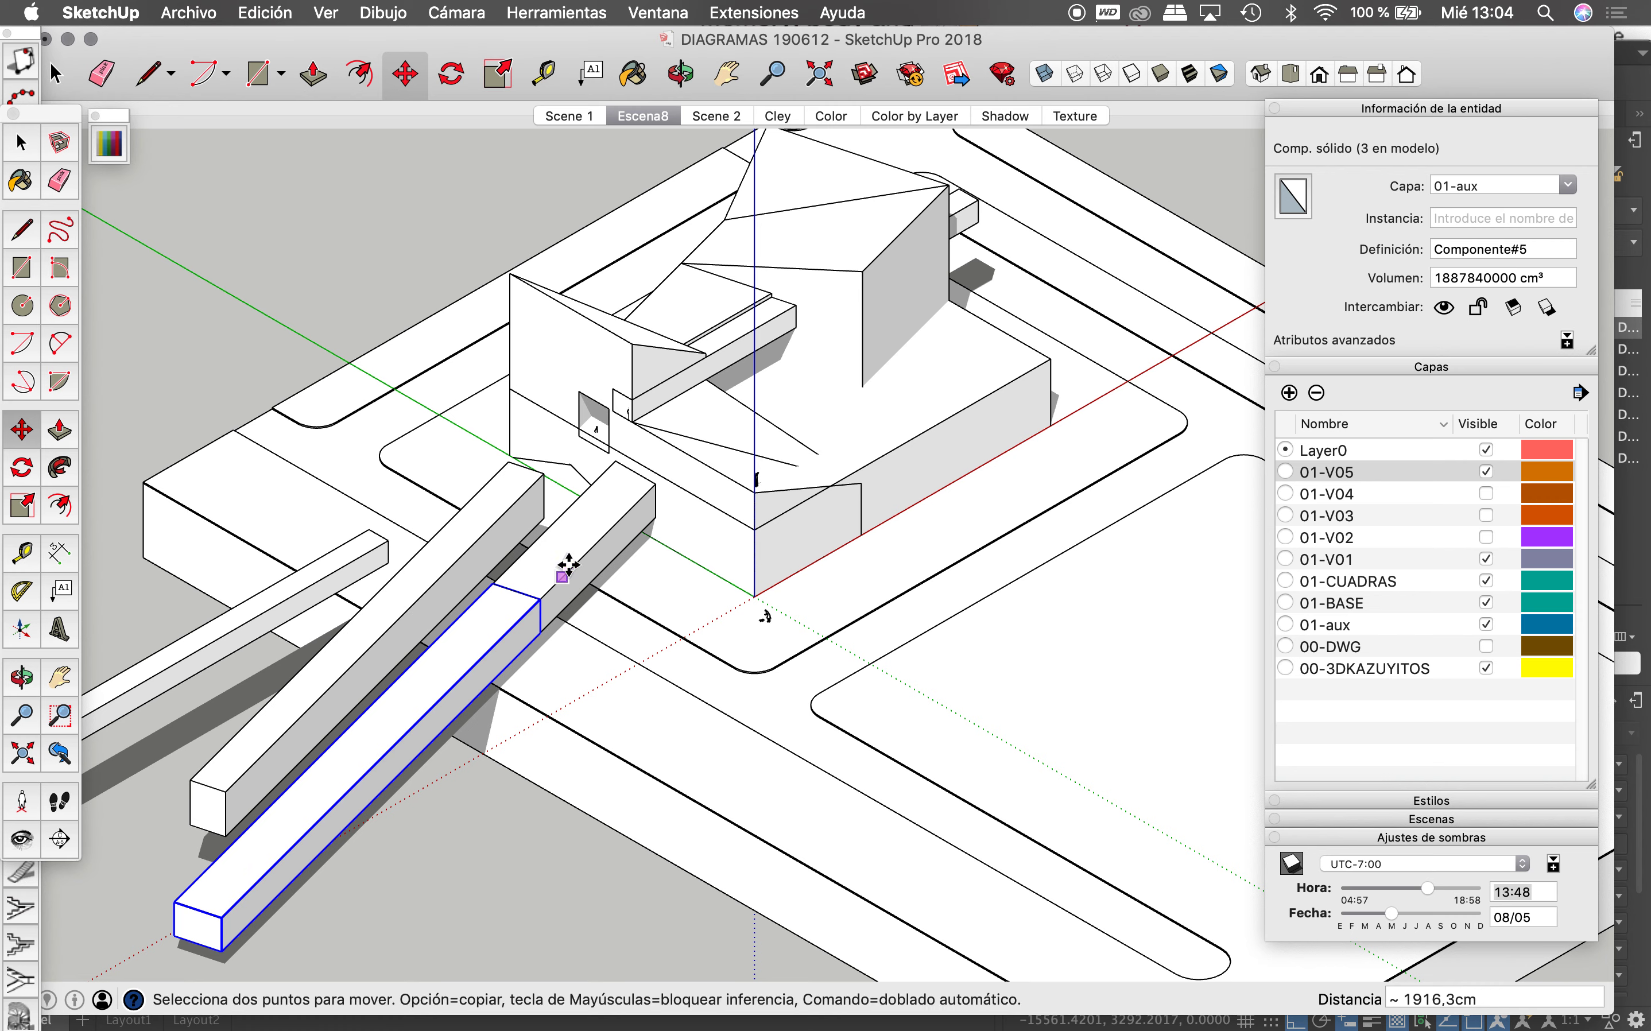
key("space")
Step: Undo the last two bar moves to restore the earlier layout
left_click(576, 557)
key("super+z")
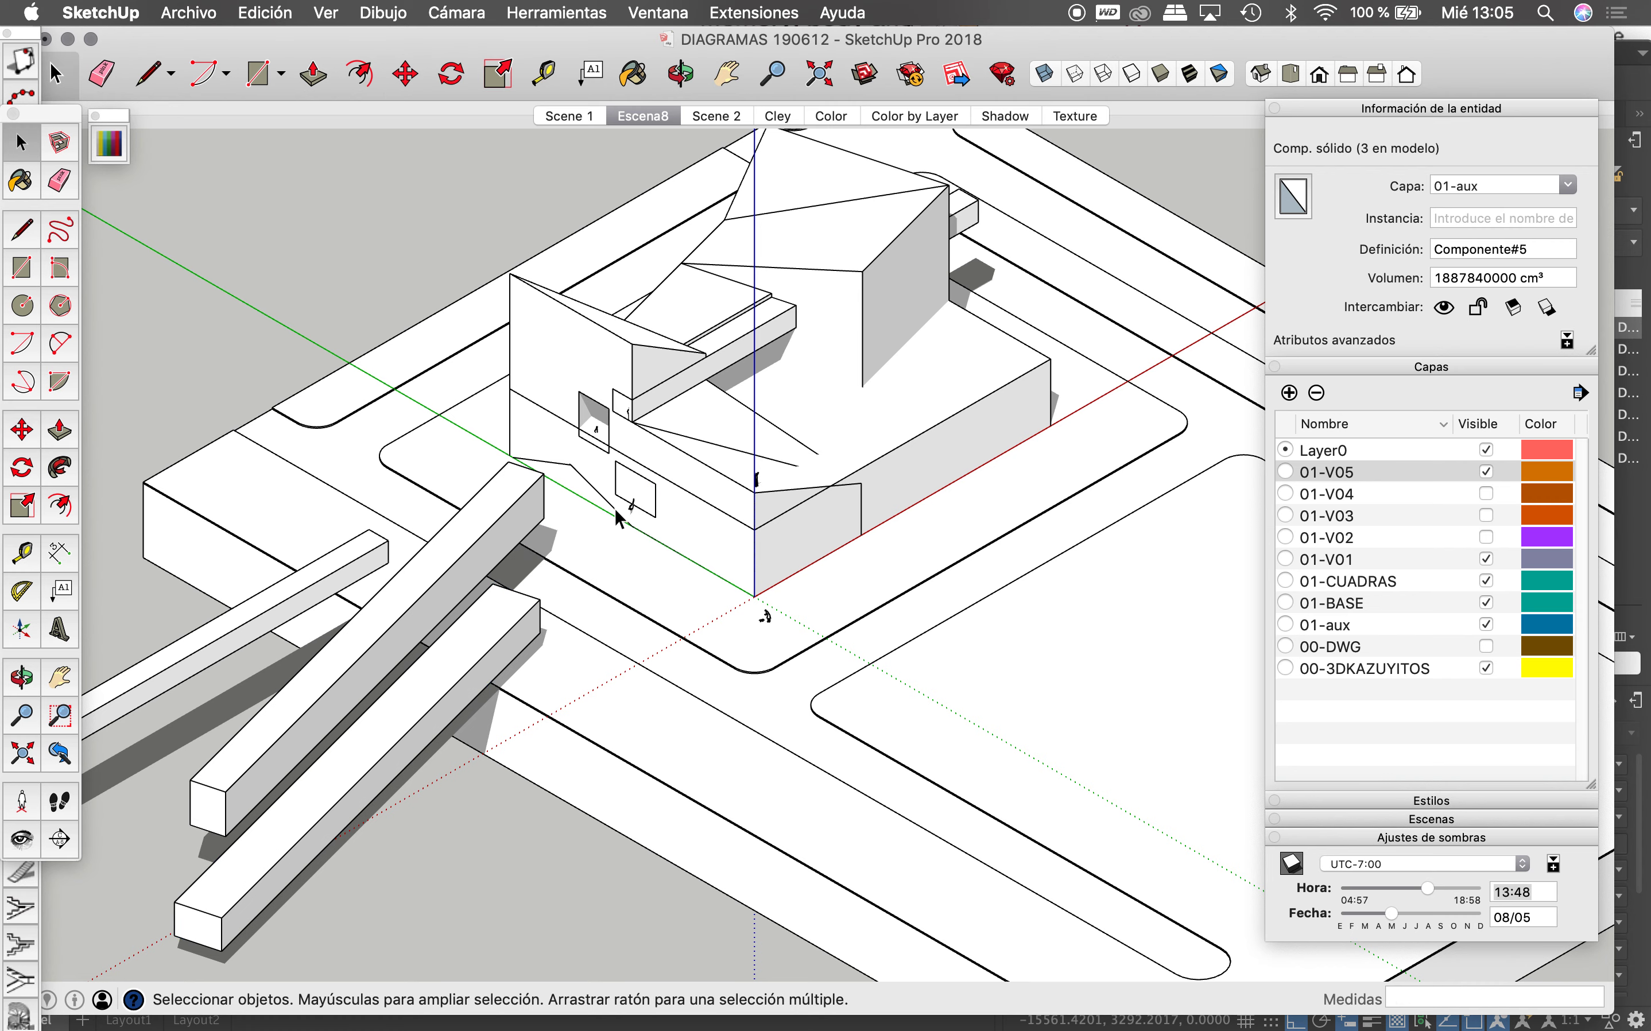
key("super+z")
key("super+z")
key("super+z")
scroll(636, 436, "down", 3)
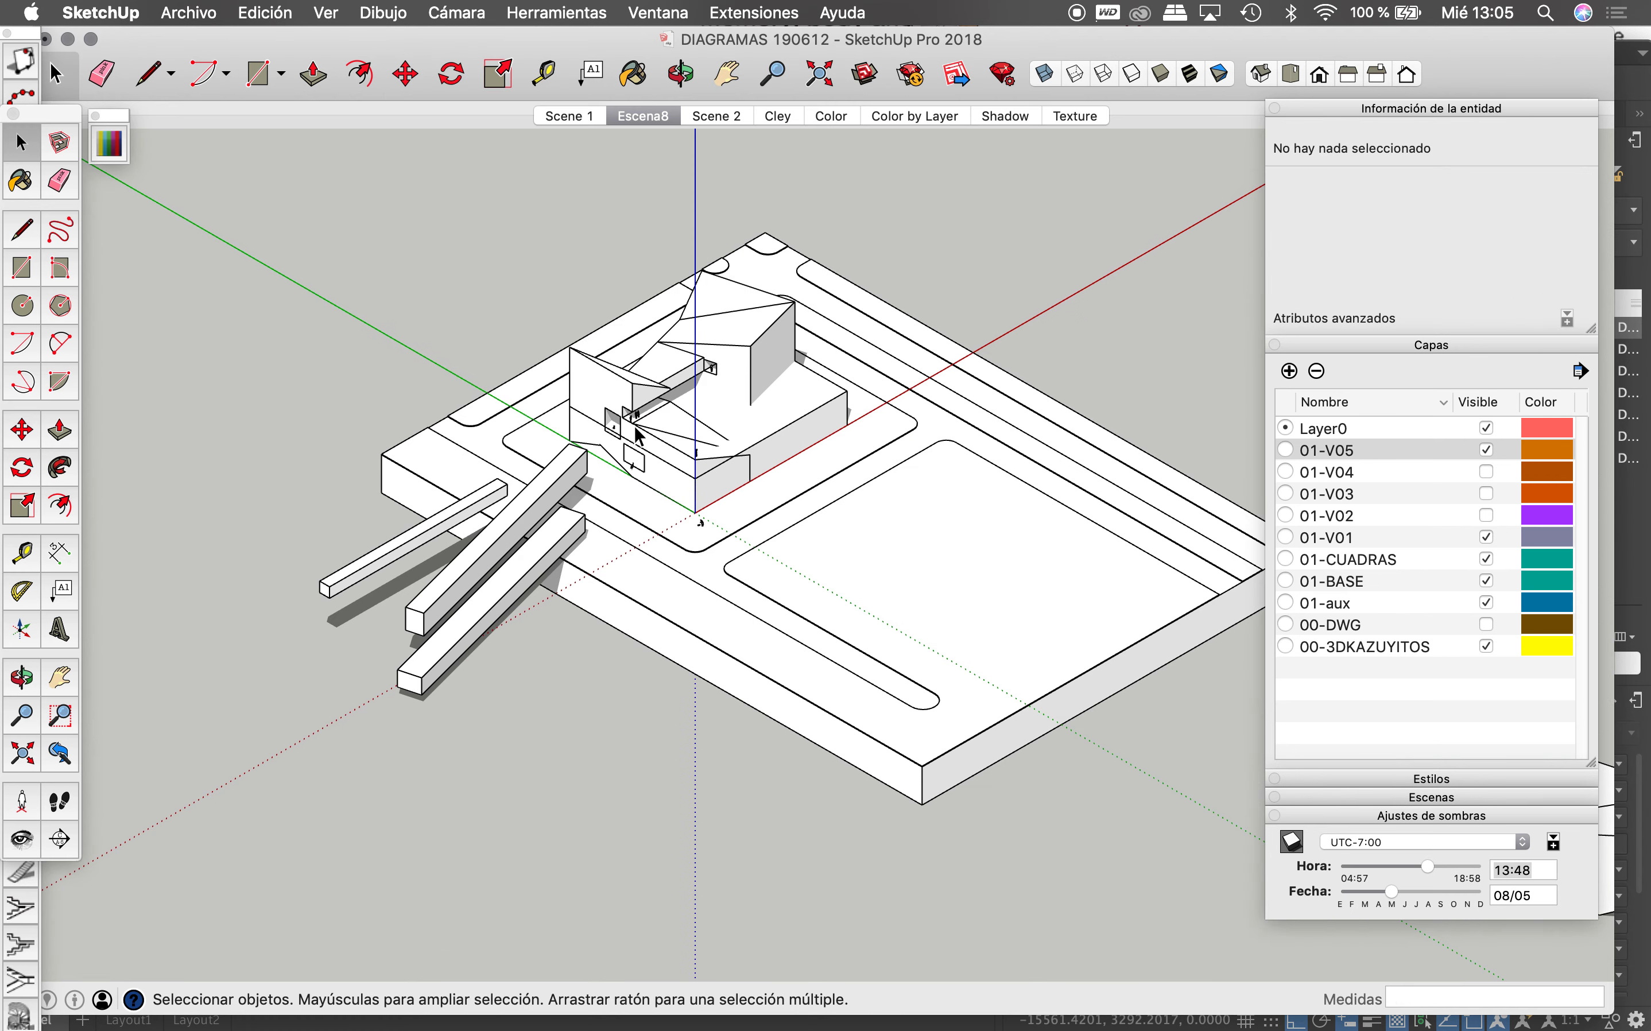
Step: Show layer 01-V04 and hide layers 01-V05, 01-V01, 01-CUADRAS and 01-BASE
scroll(543, 401, "up", 1)
scroll(666, 474, "up", 2)
left_click(637, 471)
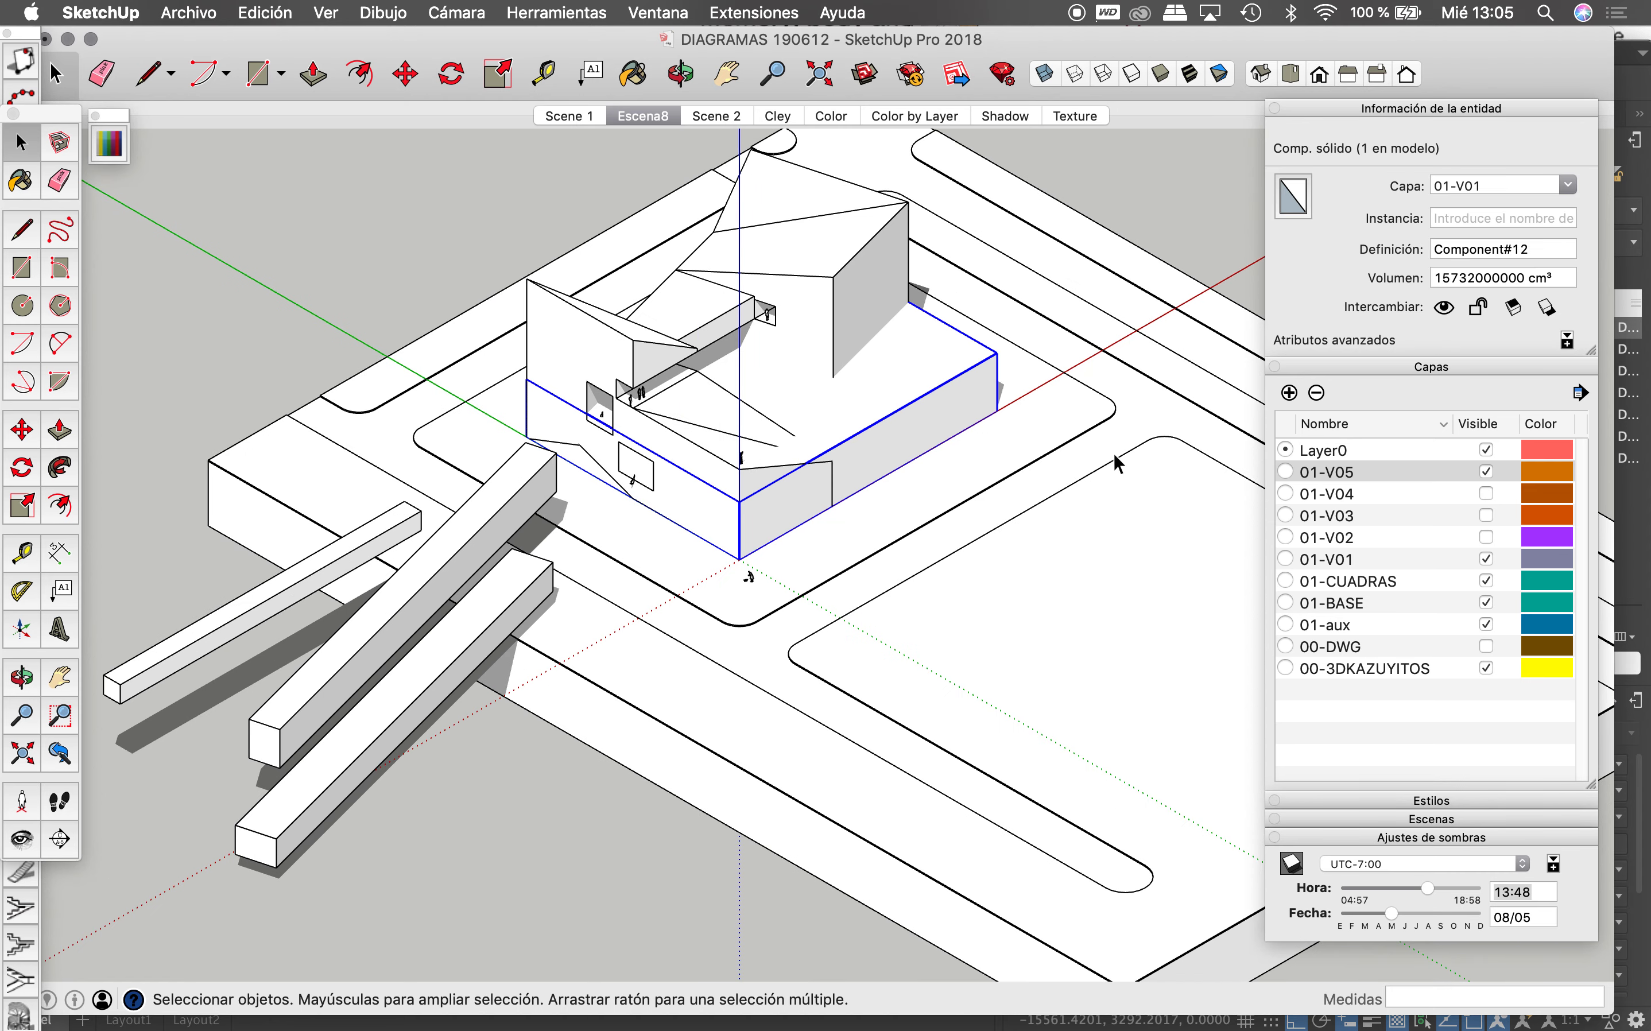
left_click(1488, 473)
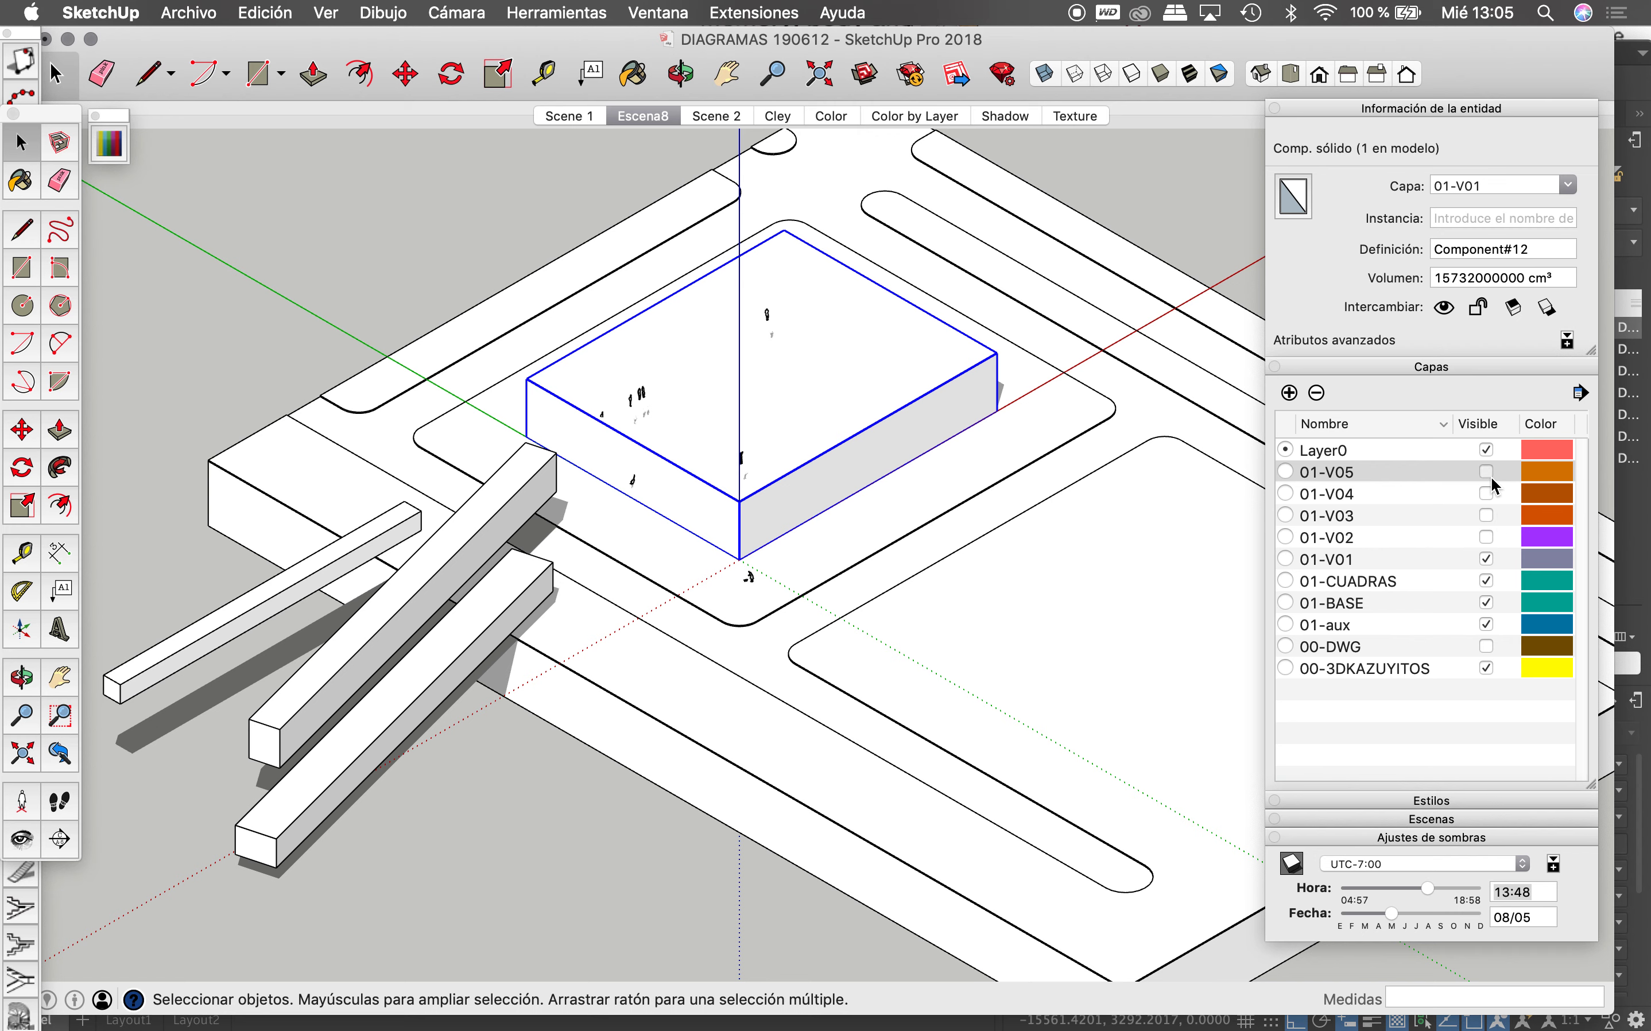
left_click(1487, 474)
left_click(1488, 472)
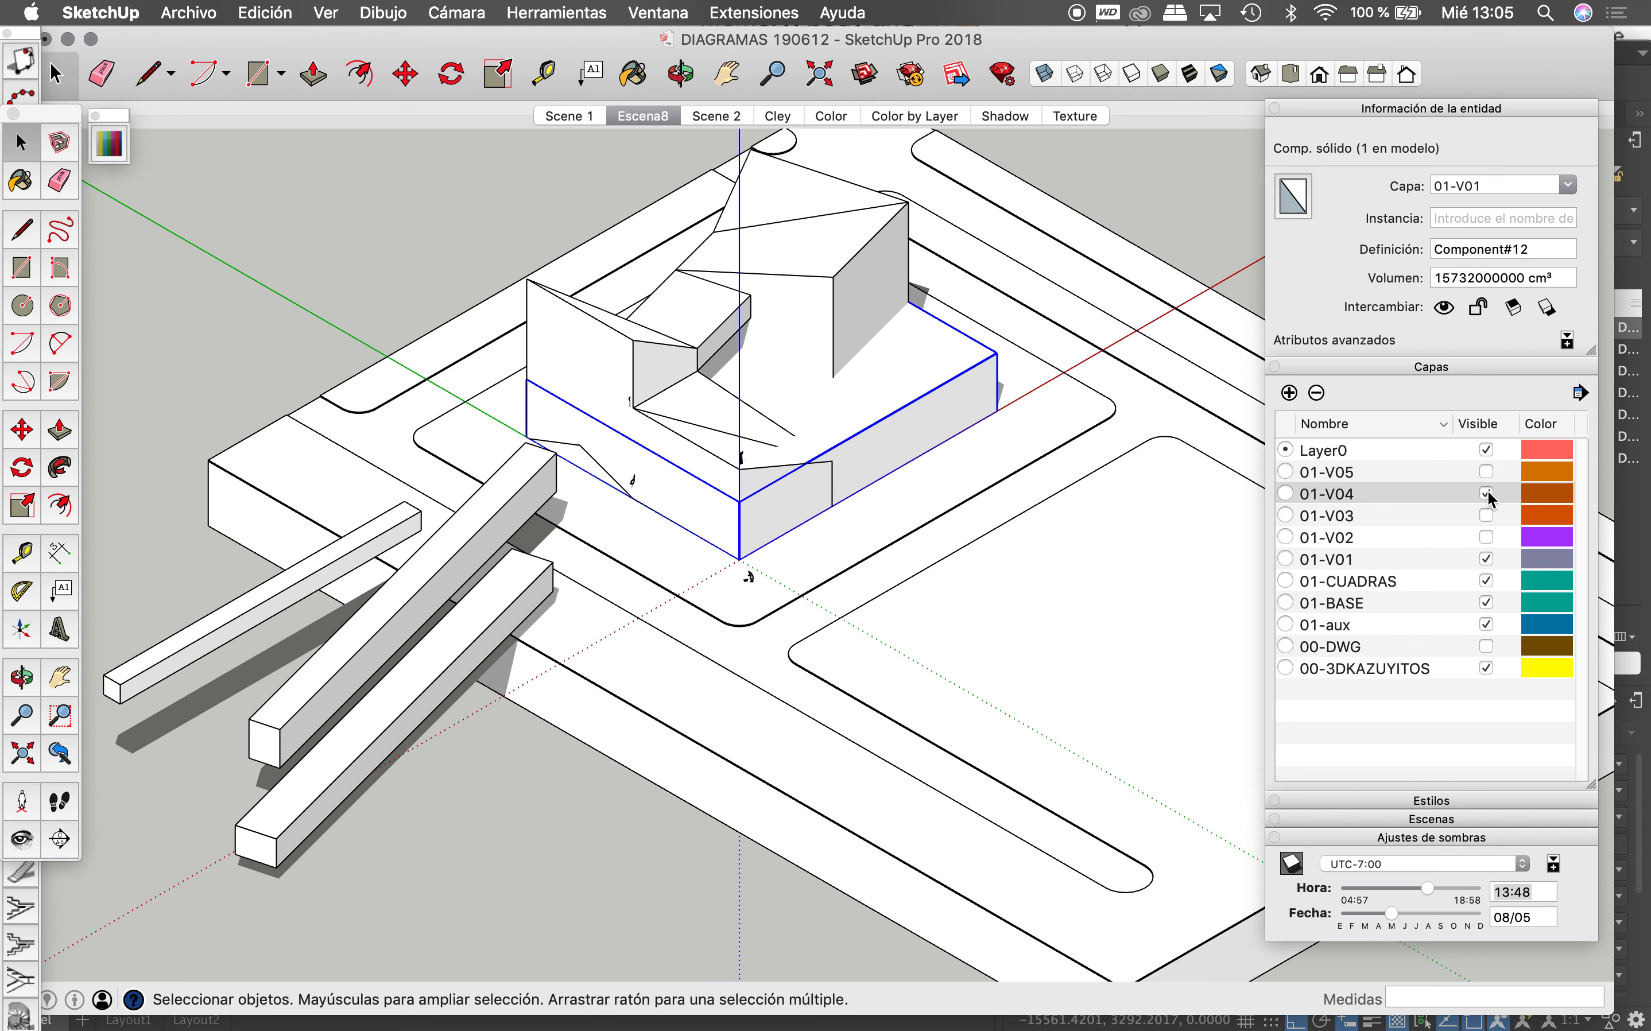
left_click(1487, 559)
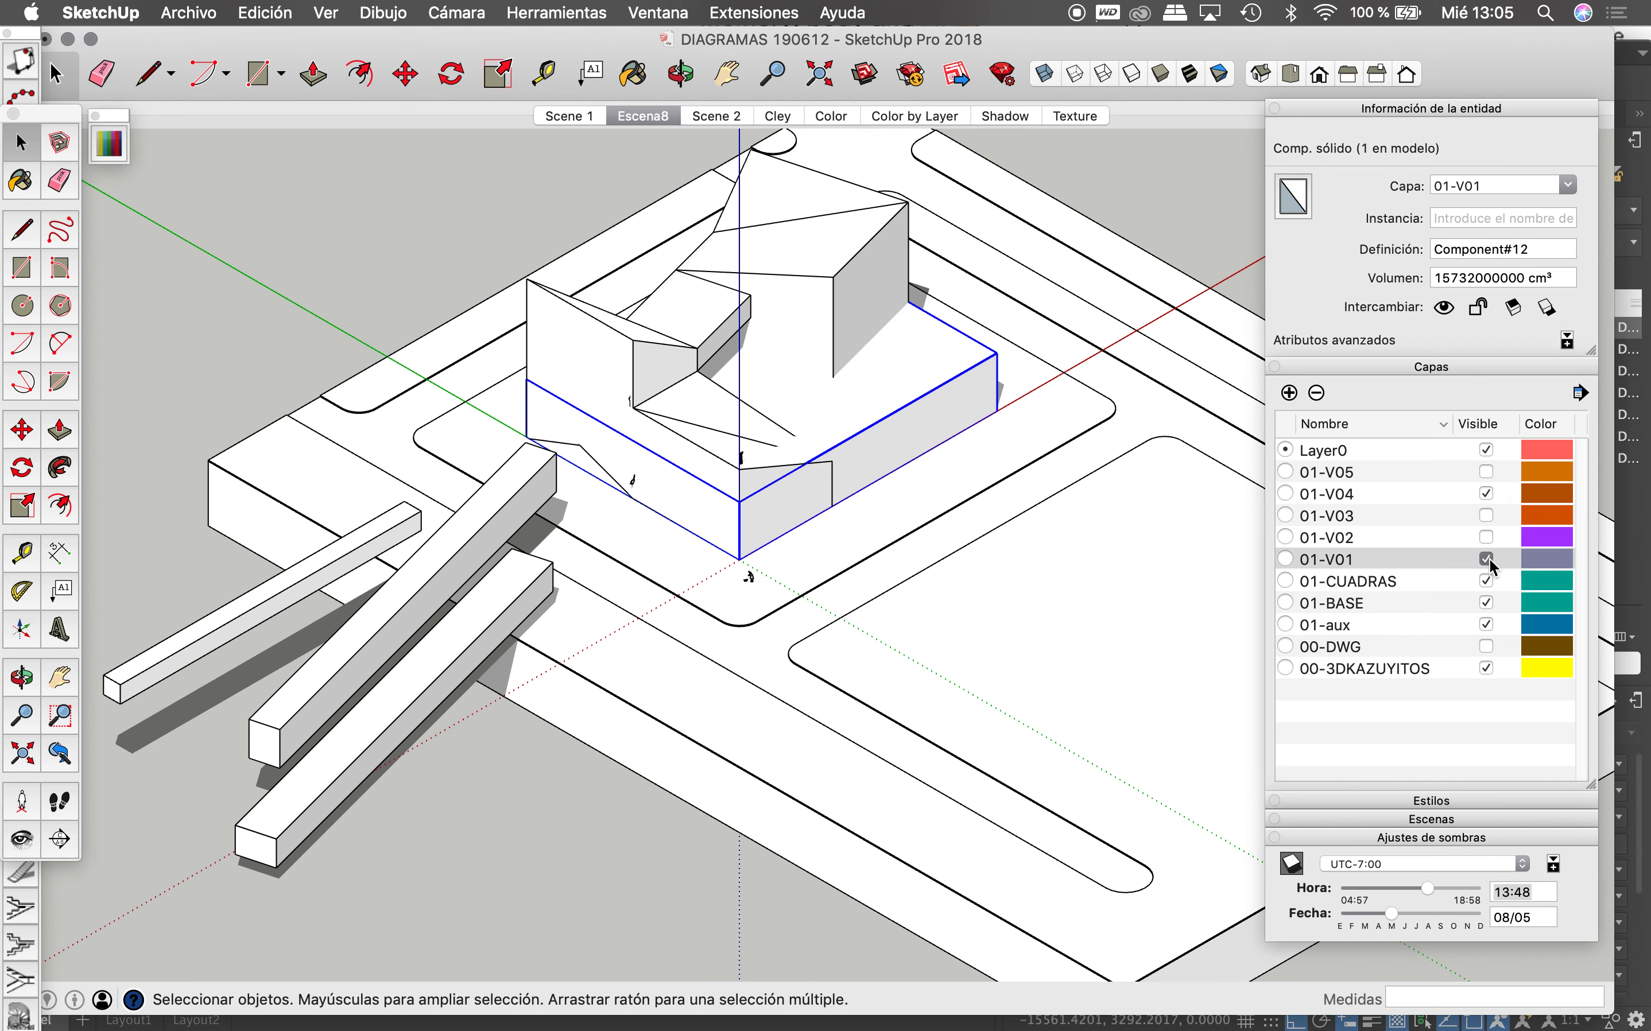
left_click(1488, 559)
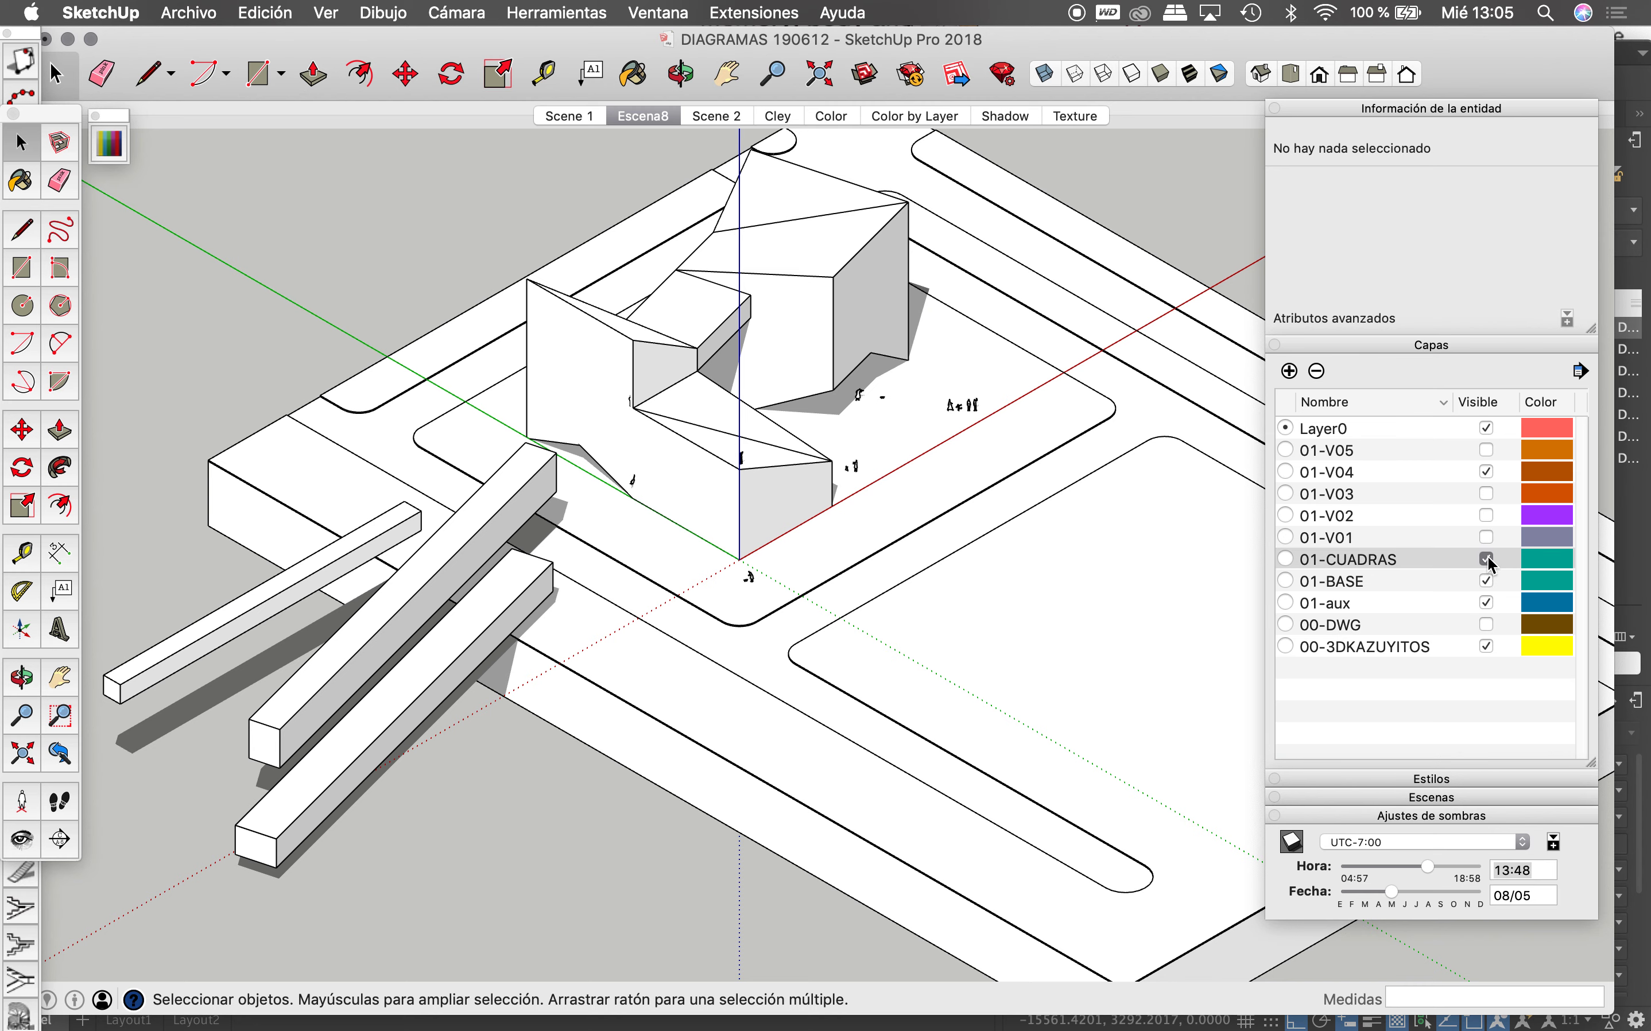
left_click(1487, 581)
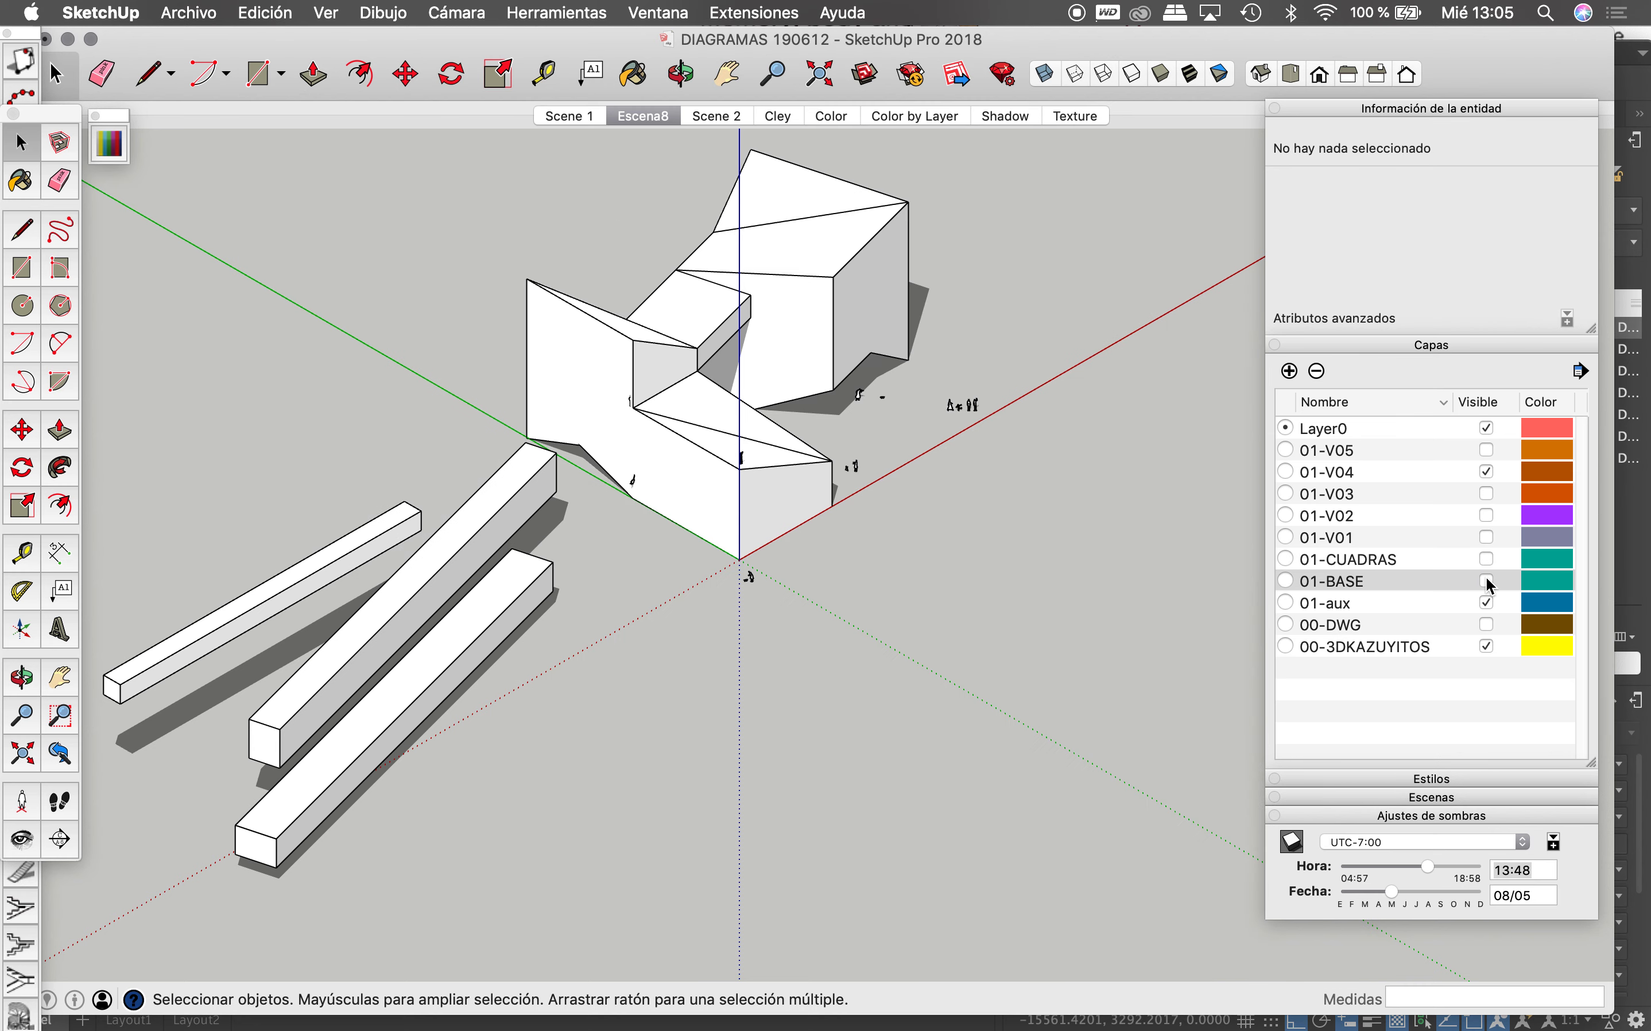
Step: Hide 00-3DKAZUYITOS and export the view as 2D DWG graphic V0 into DIAGRAMAS
left_click(1487, 648)
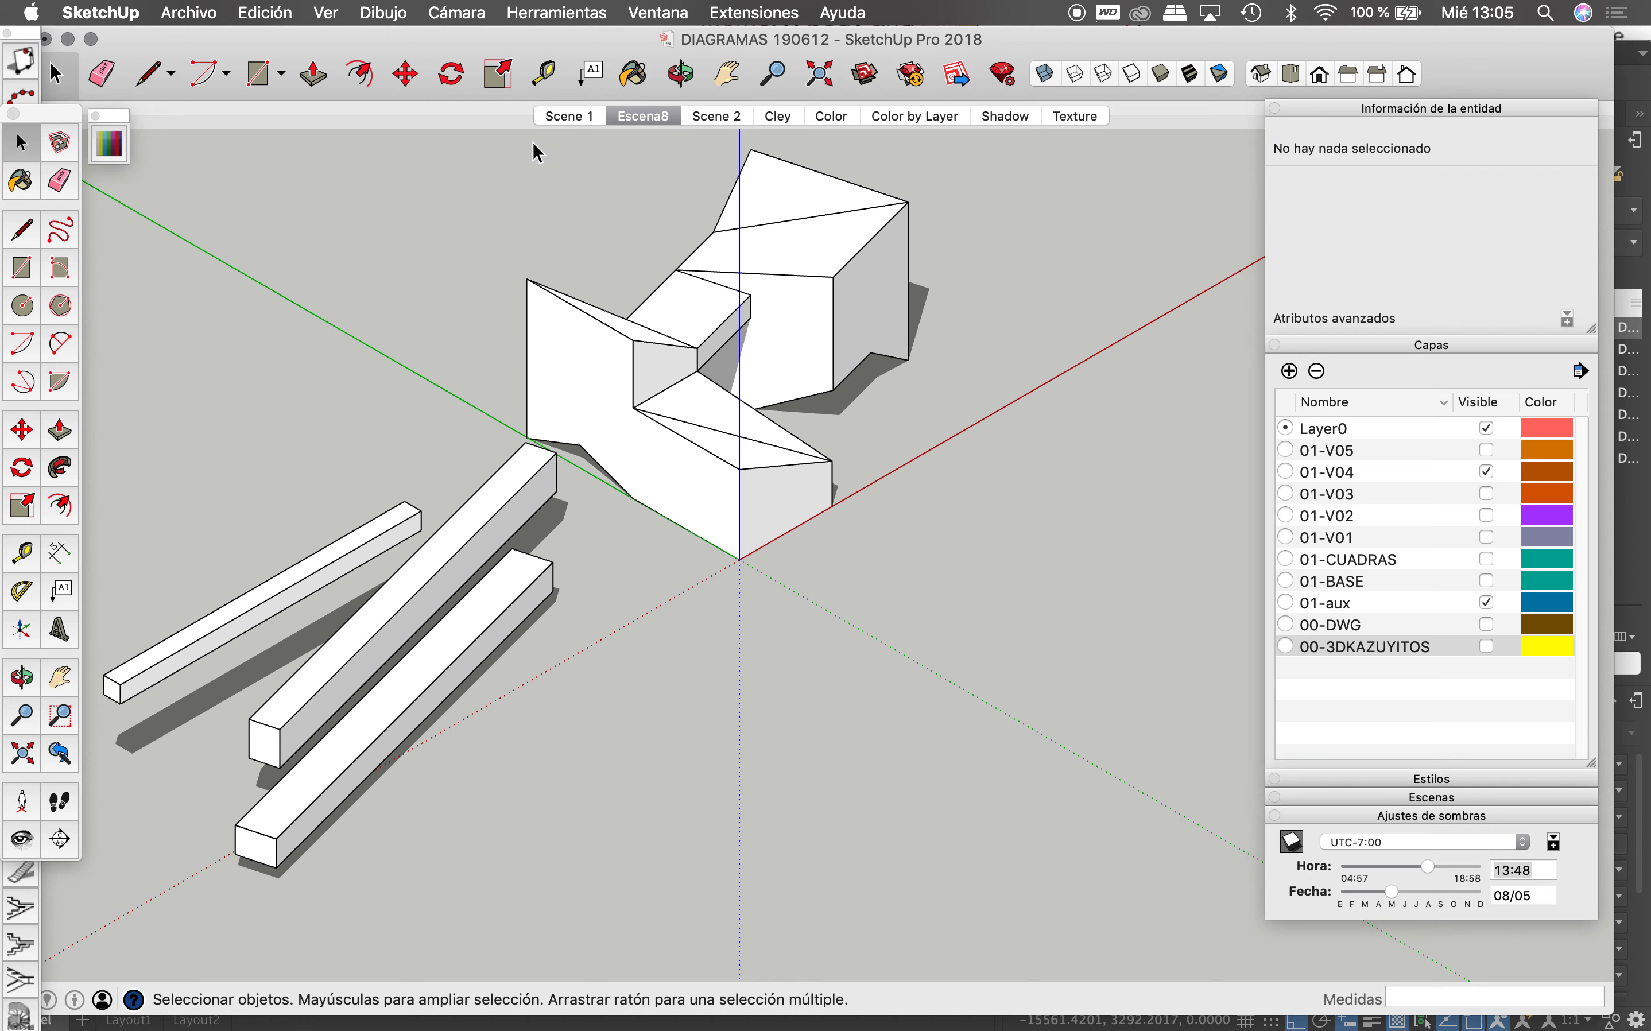
left_click(212, 19)
mouse_move(206, 343)
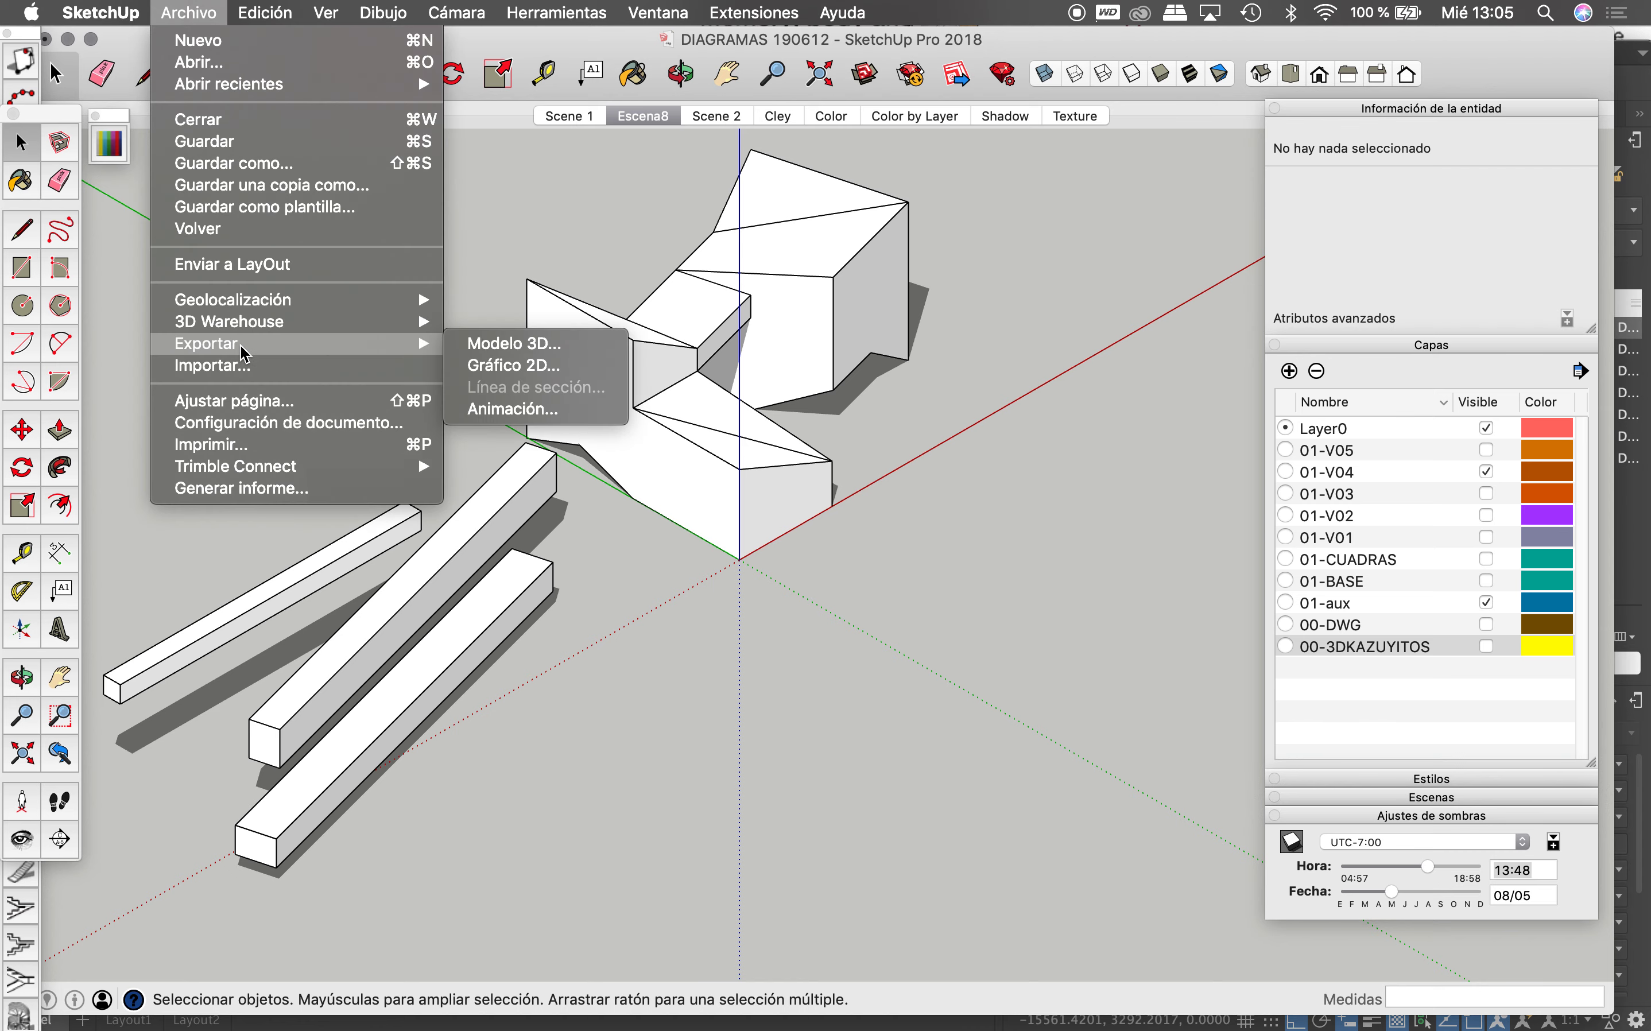
left_click(495, 367)
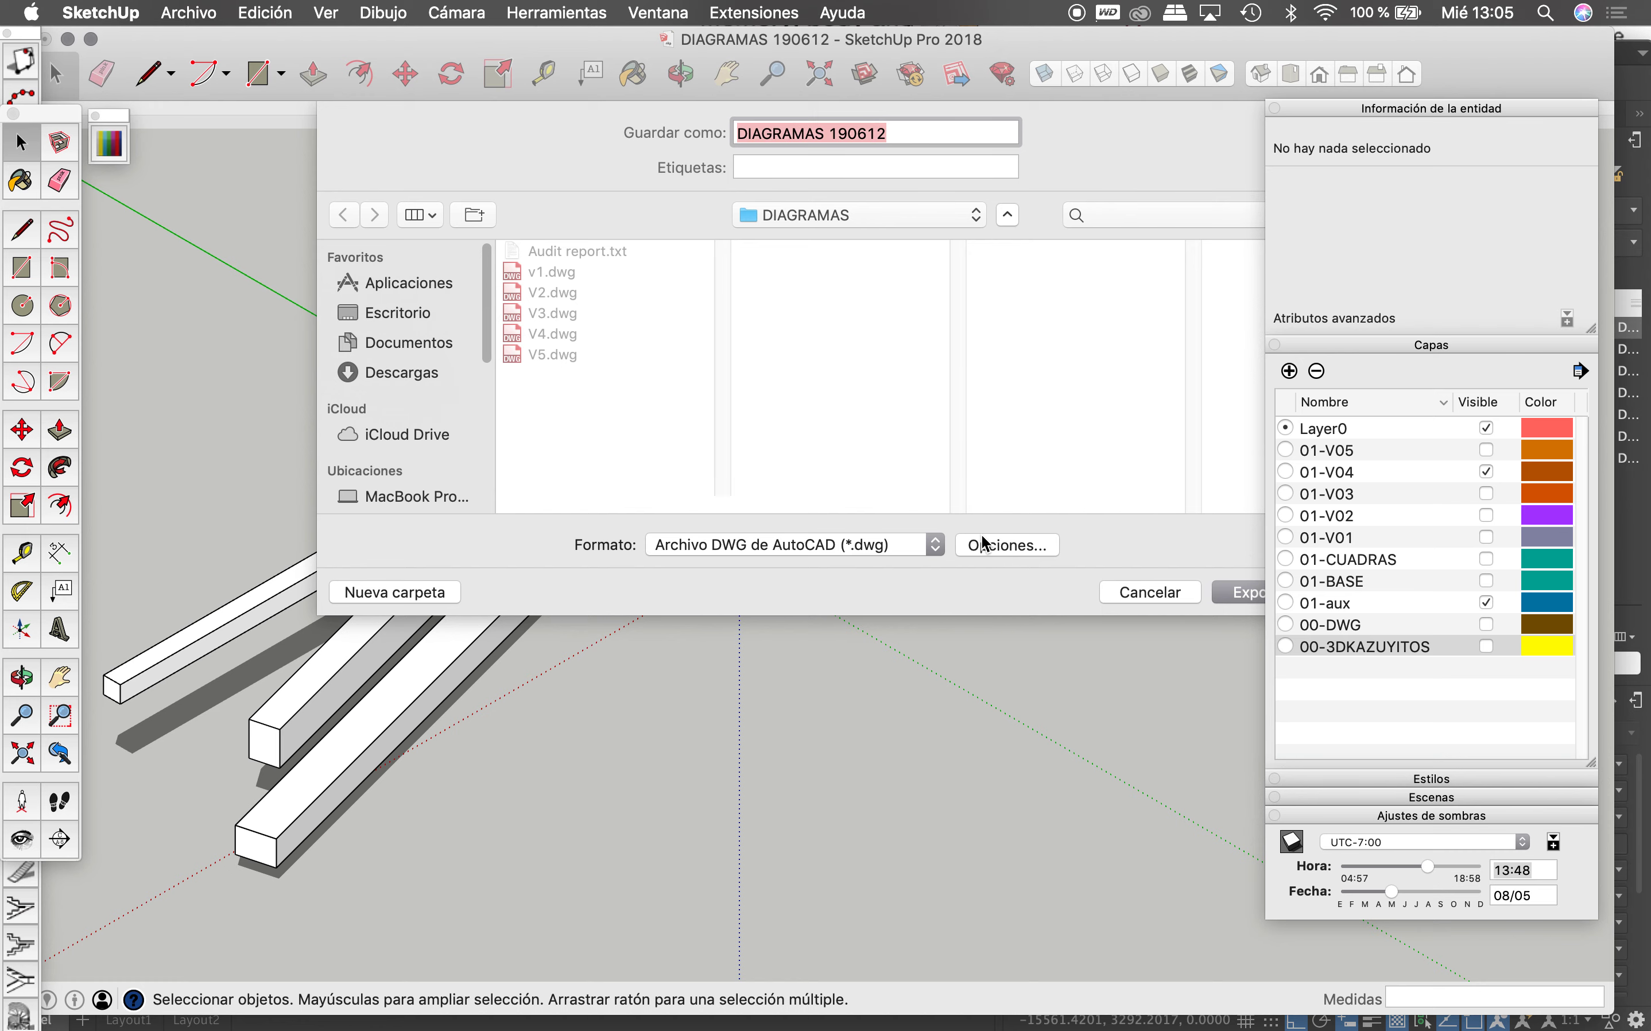
type("V0")
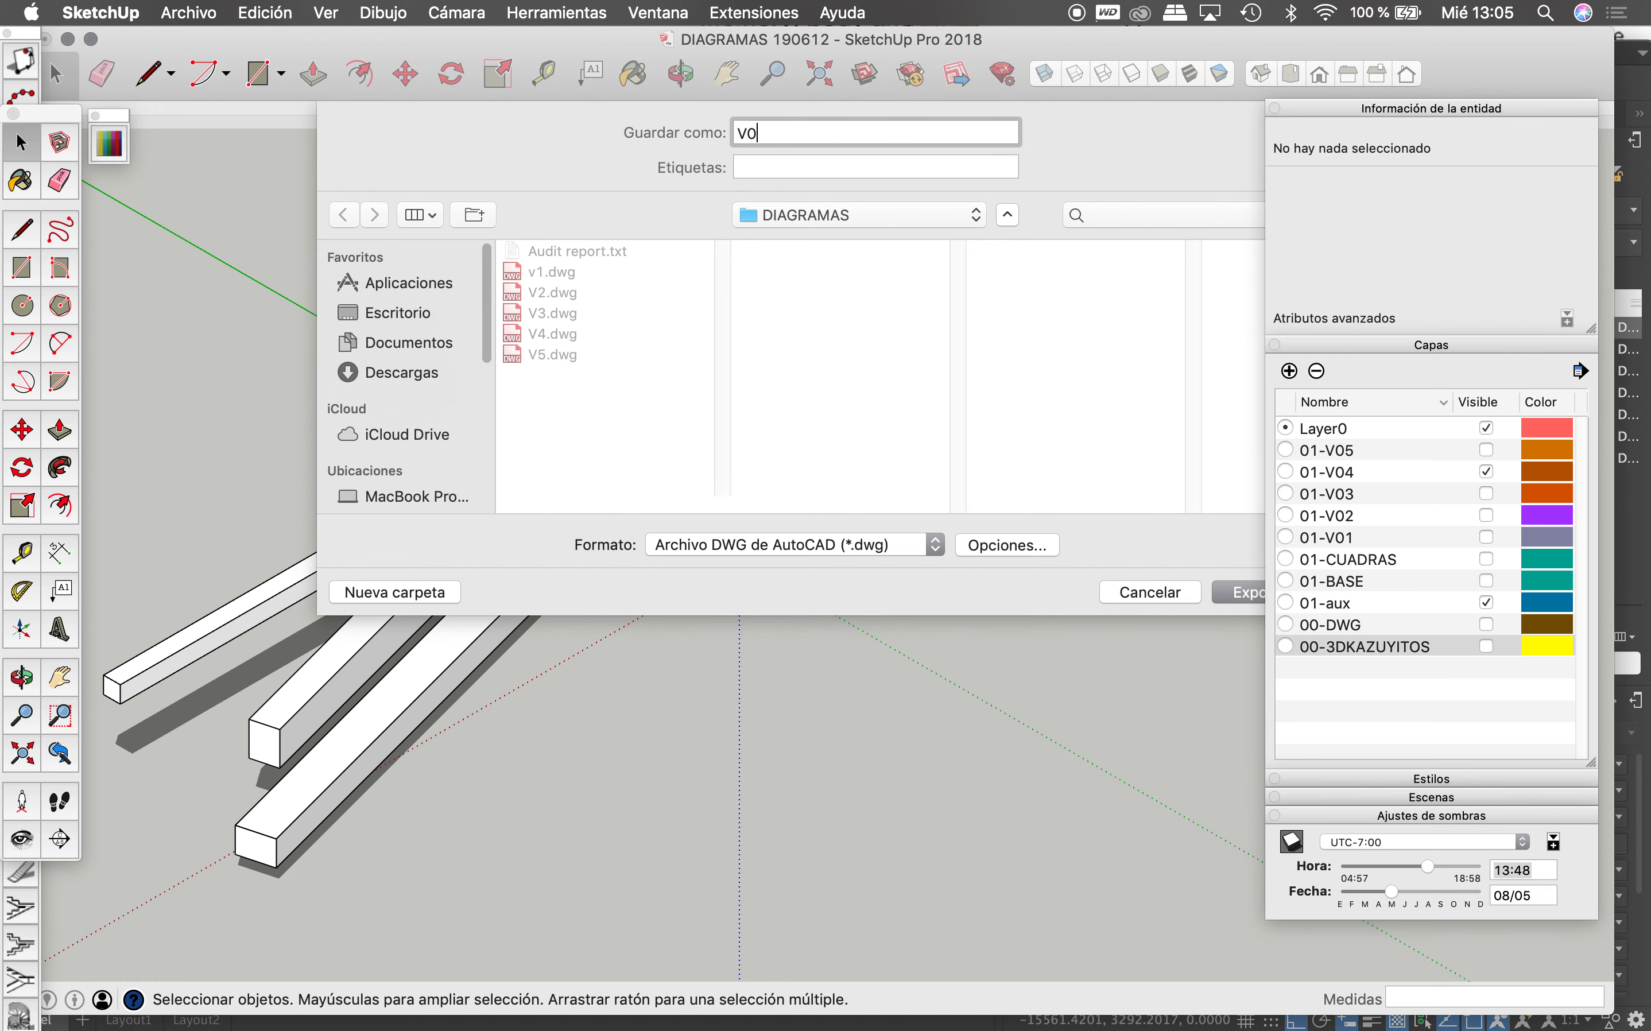
left_click(1255, 591)
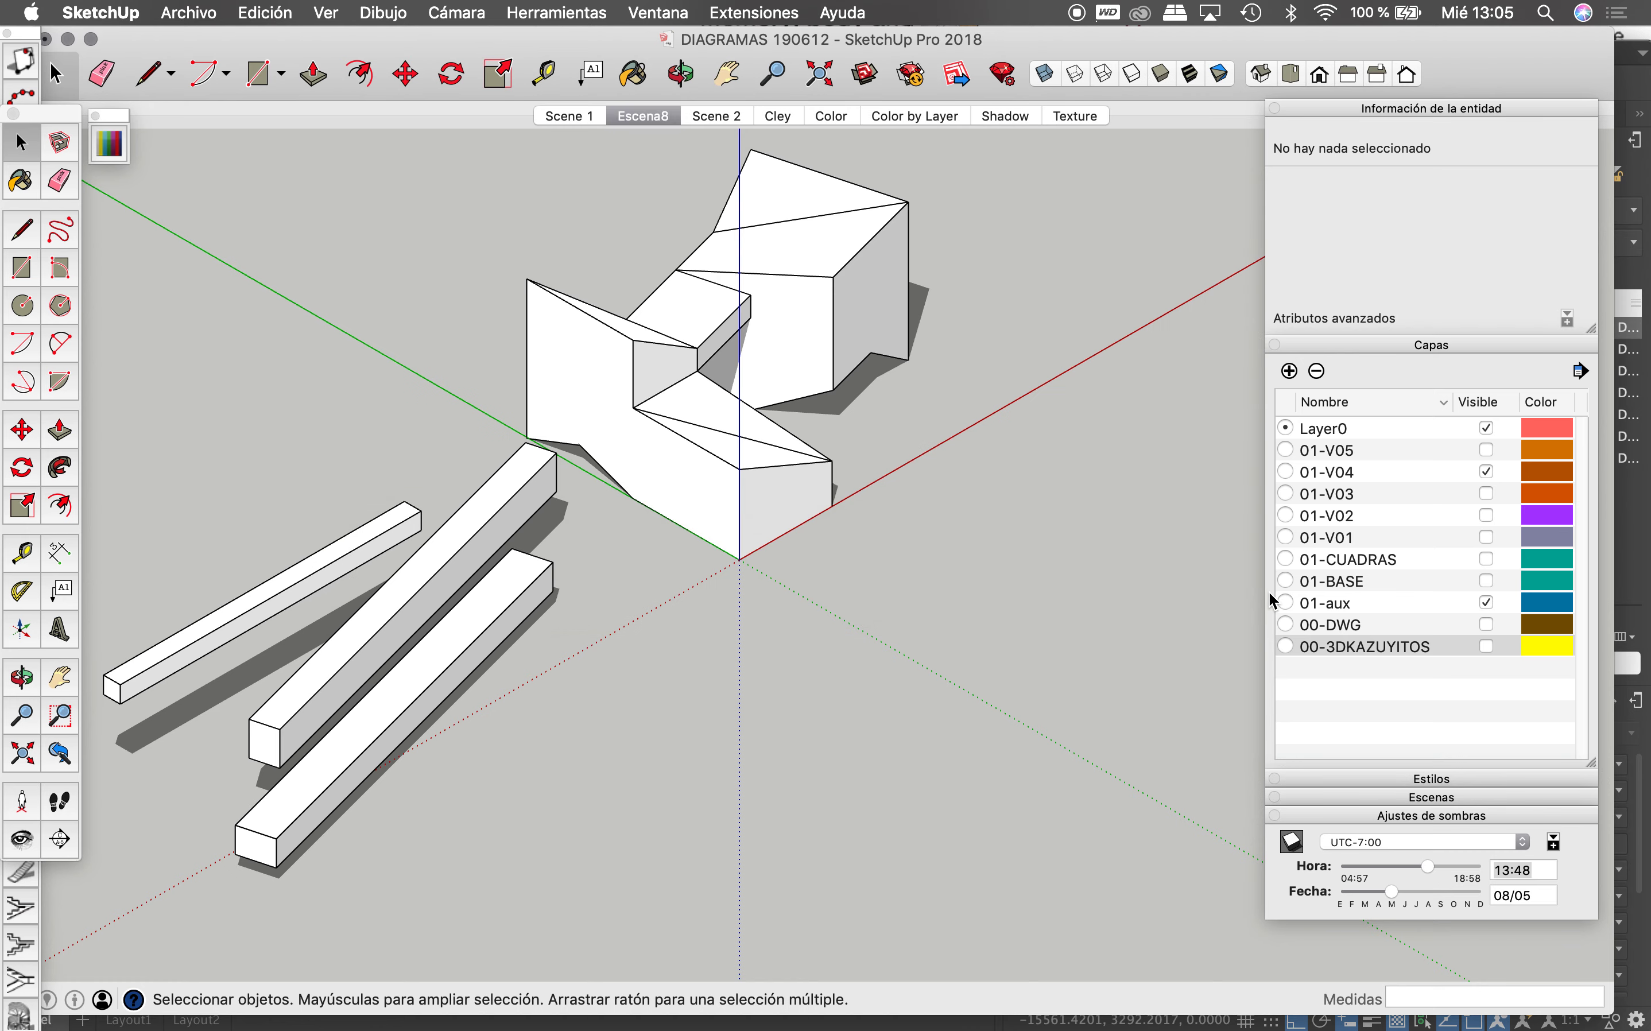
left_click(1081, 466)
key("ctrl+Up")
Step: Switch from SketchUp back to the AutoCAD window
left_click(929, 338)
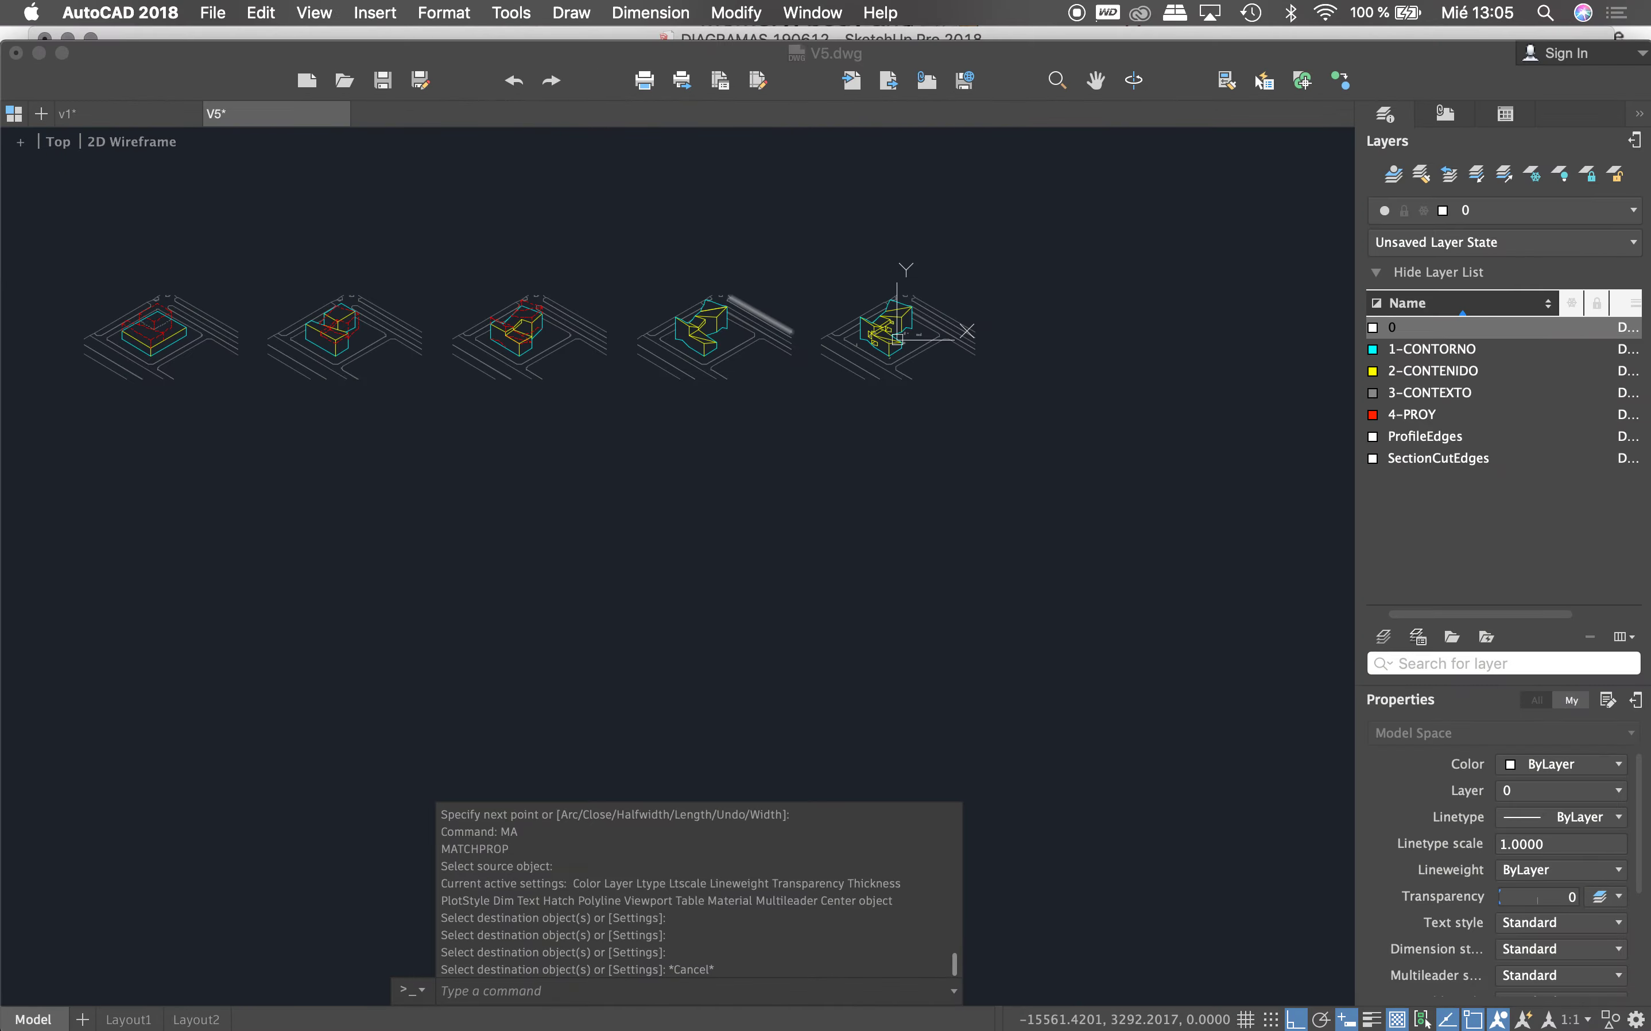
key("super+Tab")
key("ctrl+Up")
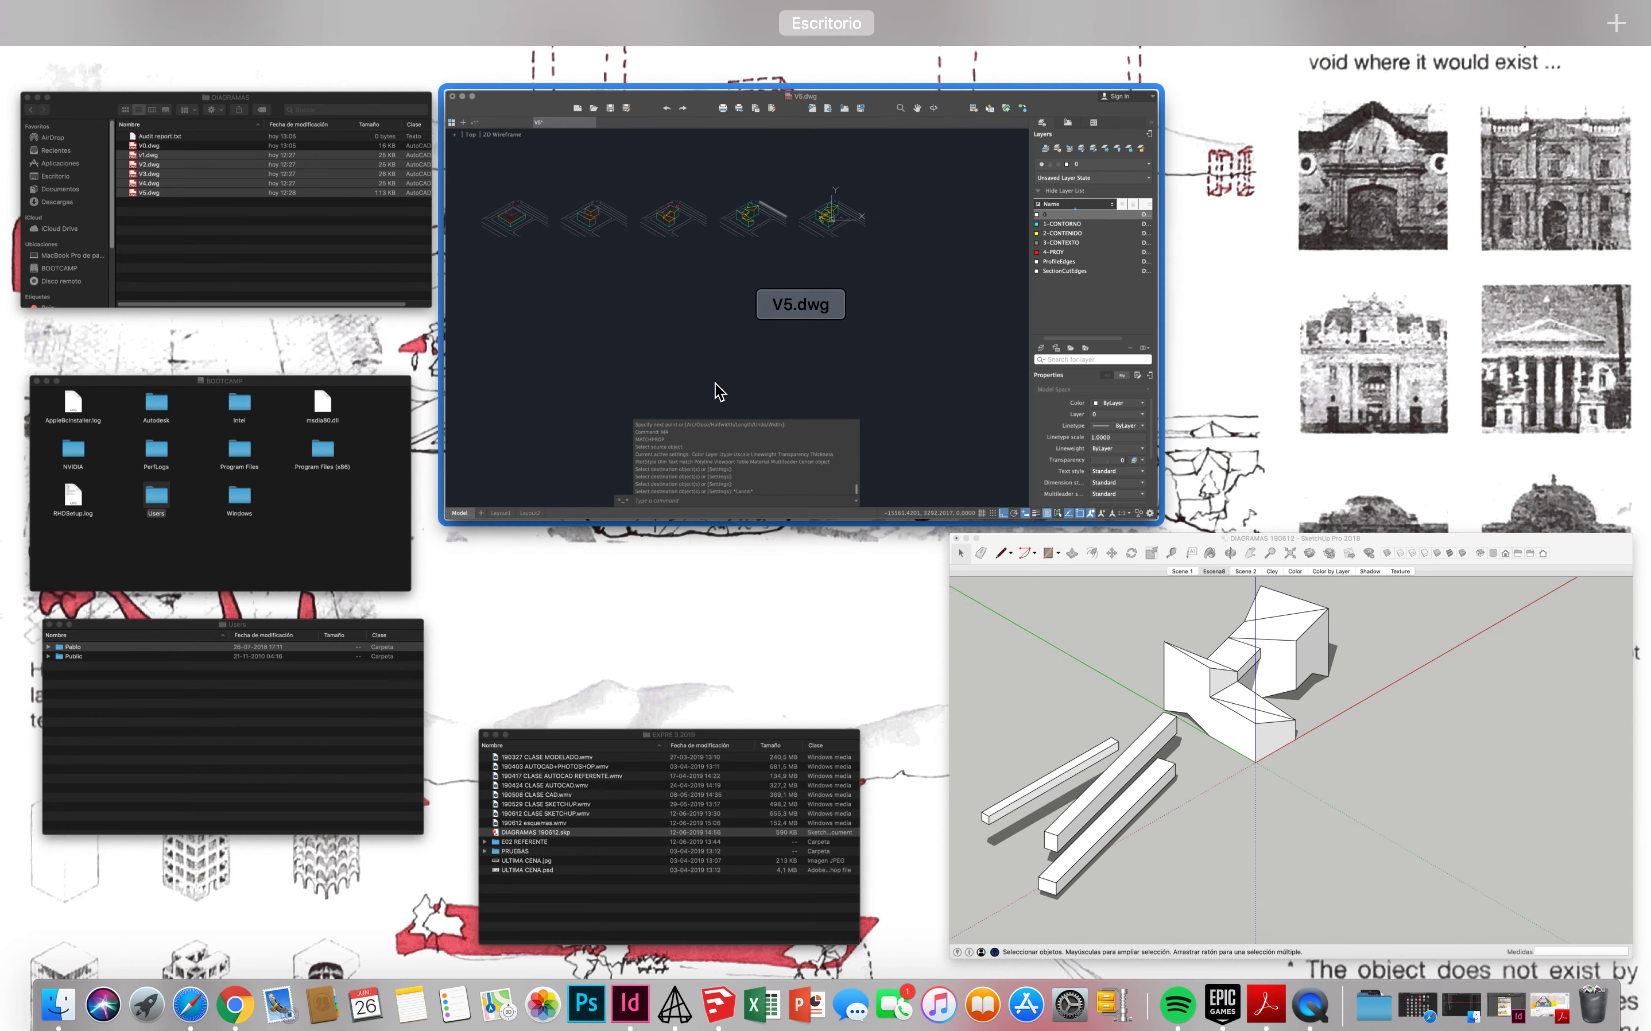
left_click(715, 387)
Step: Open V0.dwg from the DIAGRAMAS folder, accepting the NLS and non-Autodesk DWG warnings
left_click(217, 12)
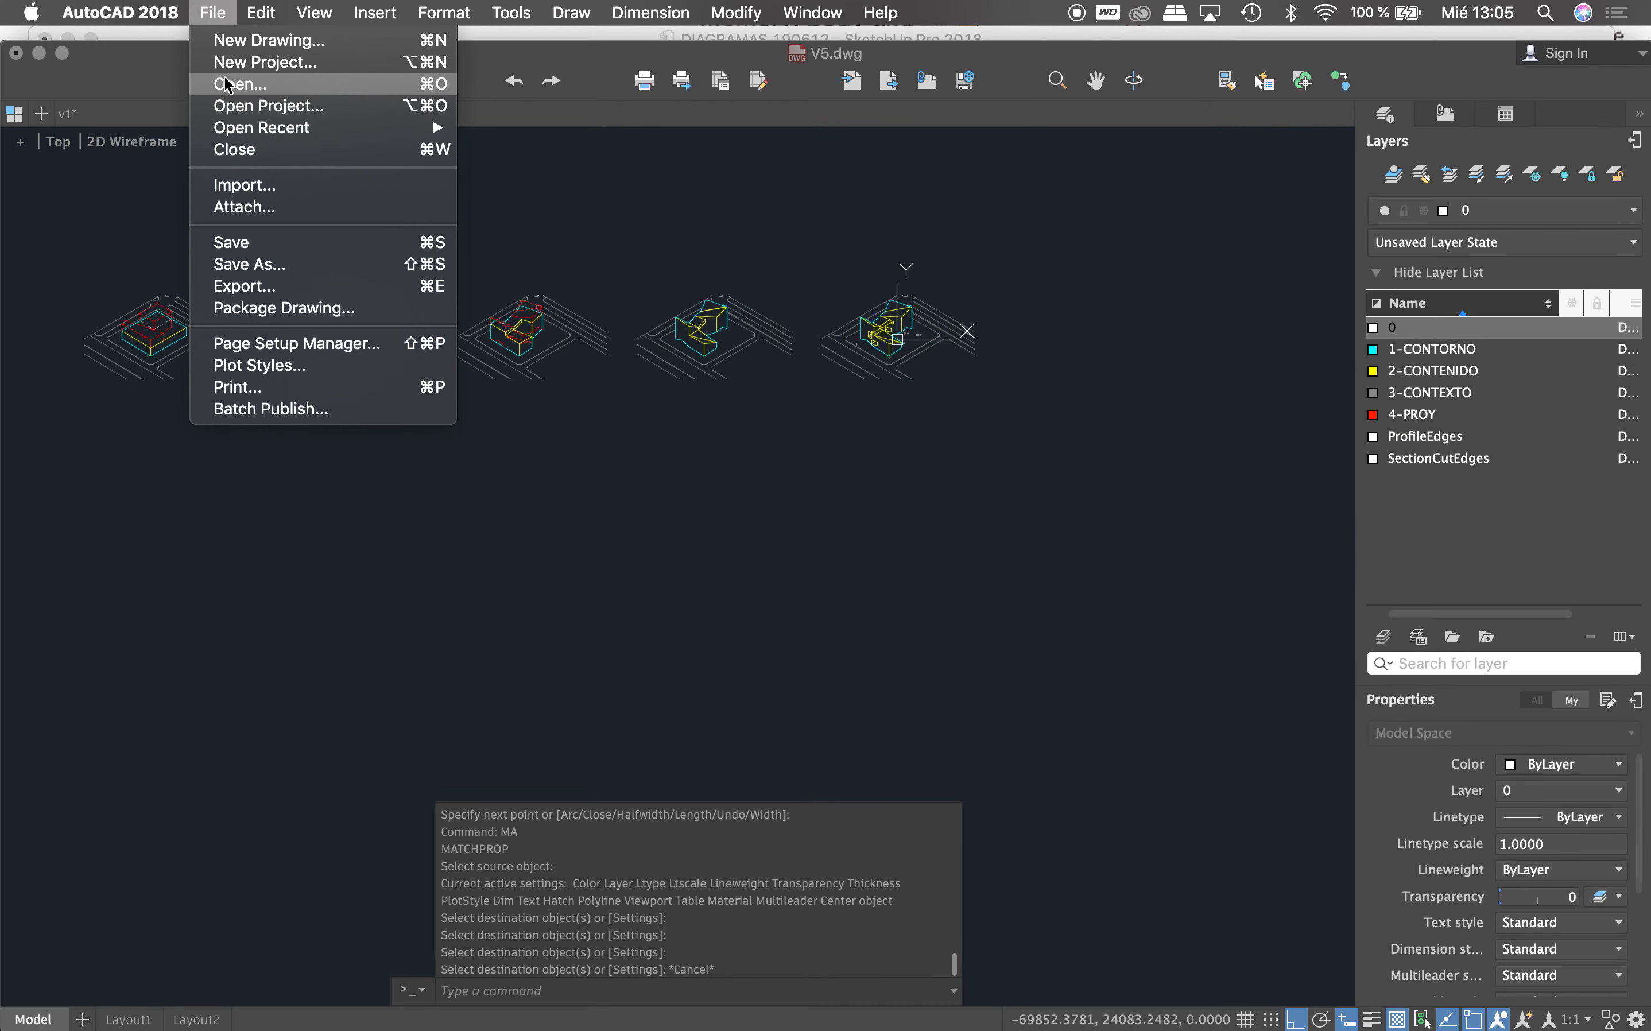
left_click(432, 117)
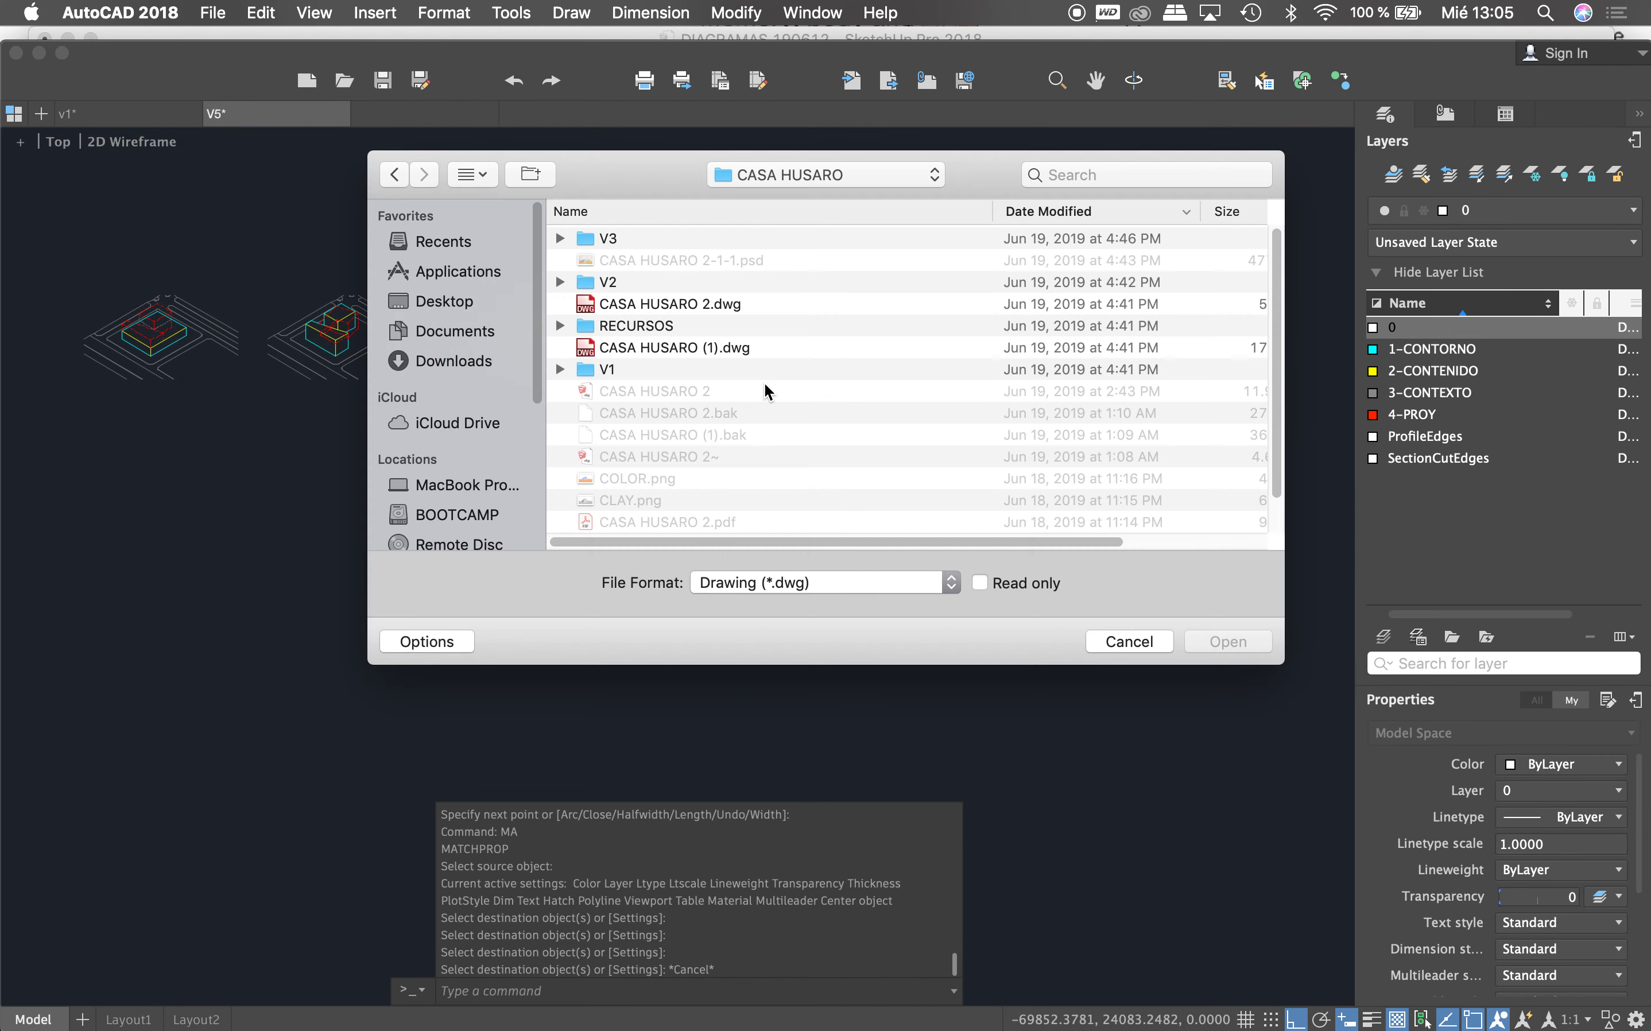
left_click(796, 185)
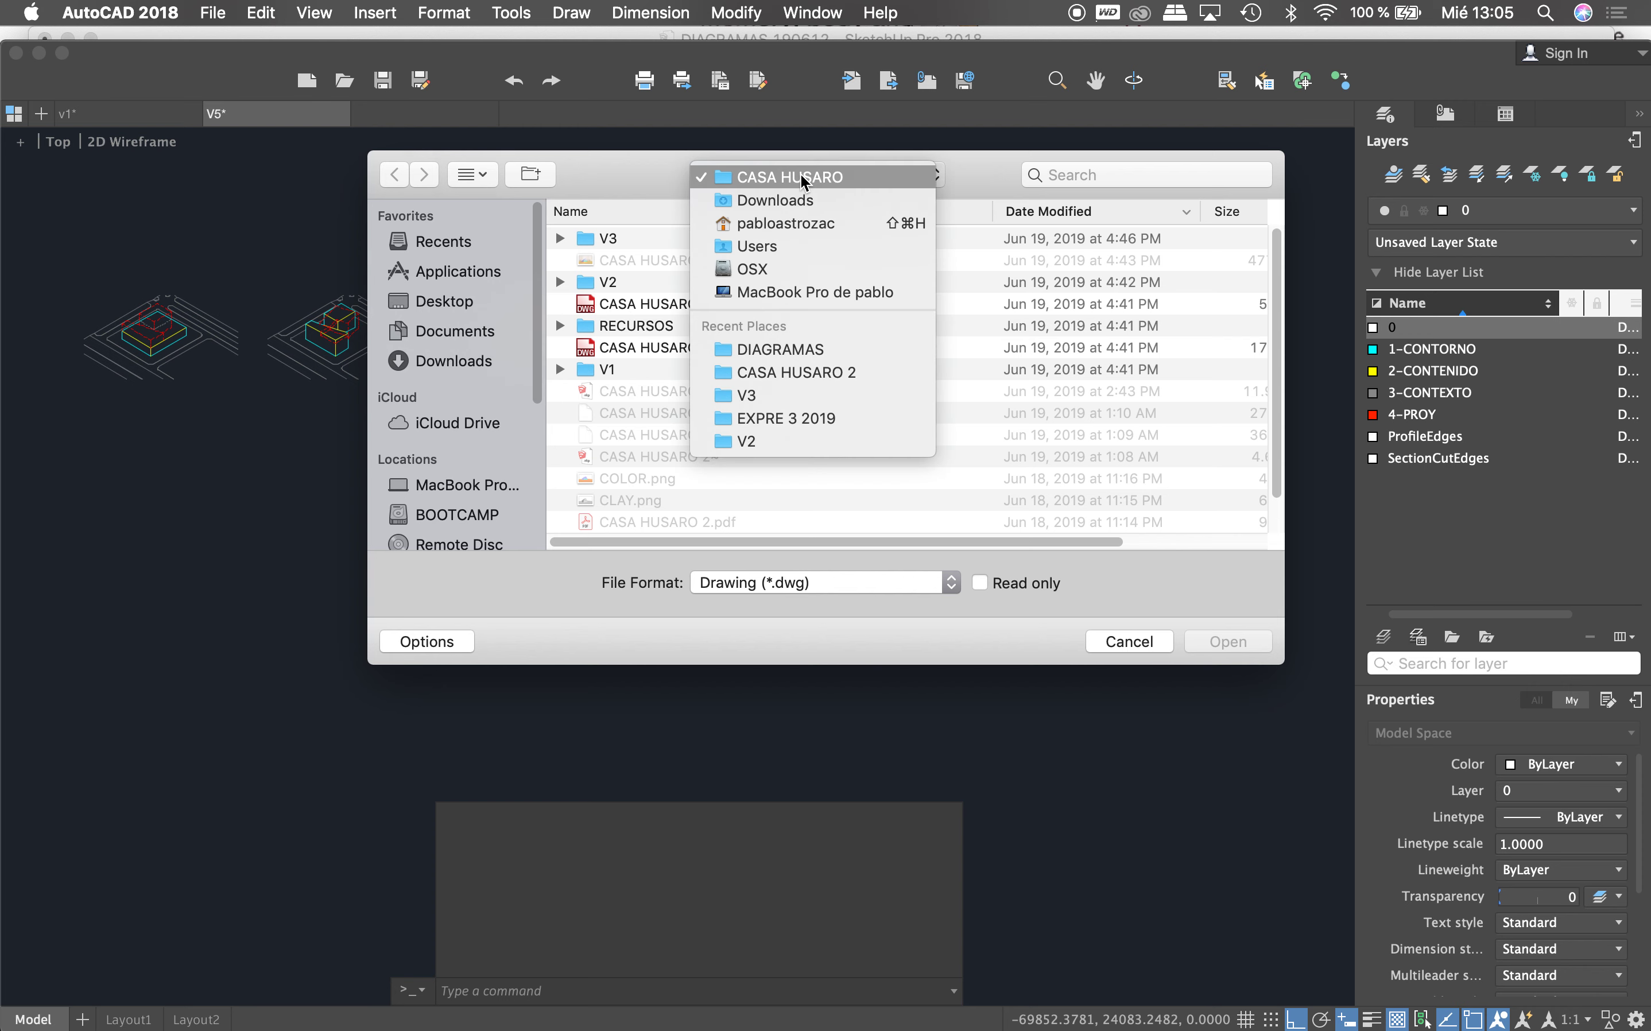
left_click(757, 348)
left_click(624, 246)
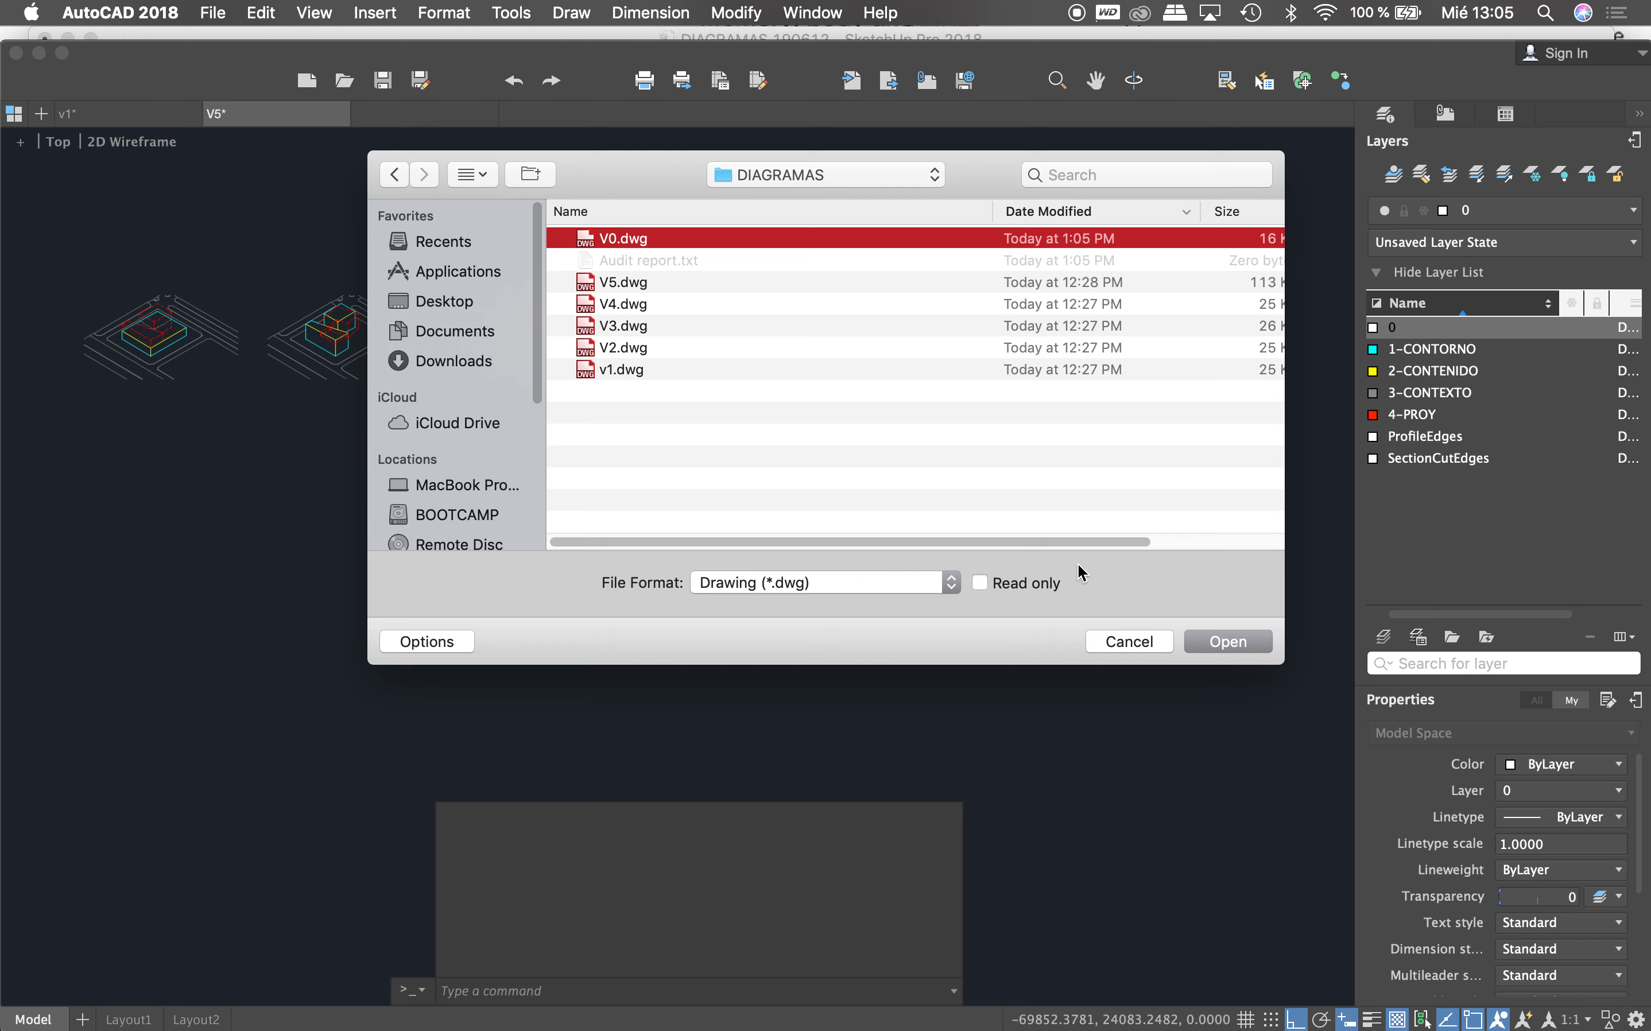
left_click(1218, 643)
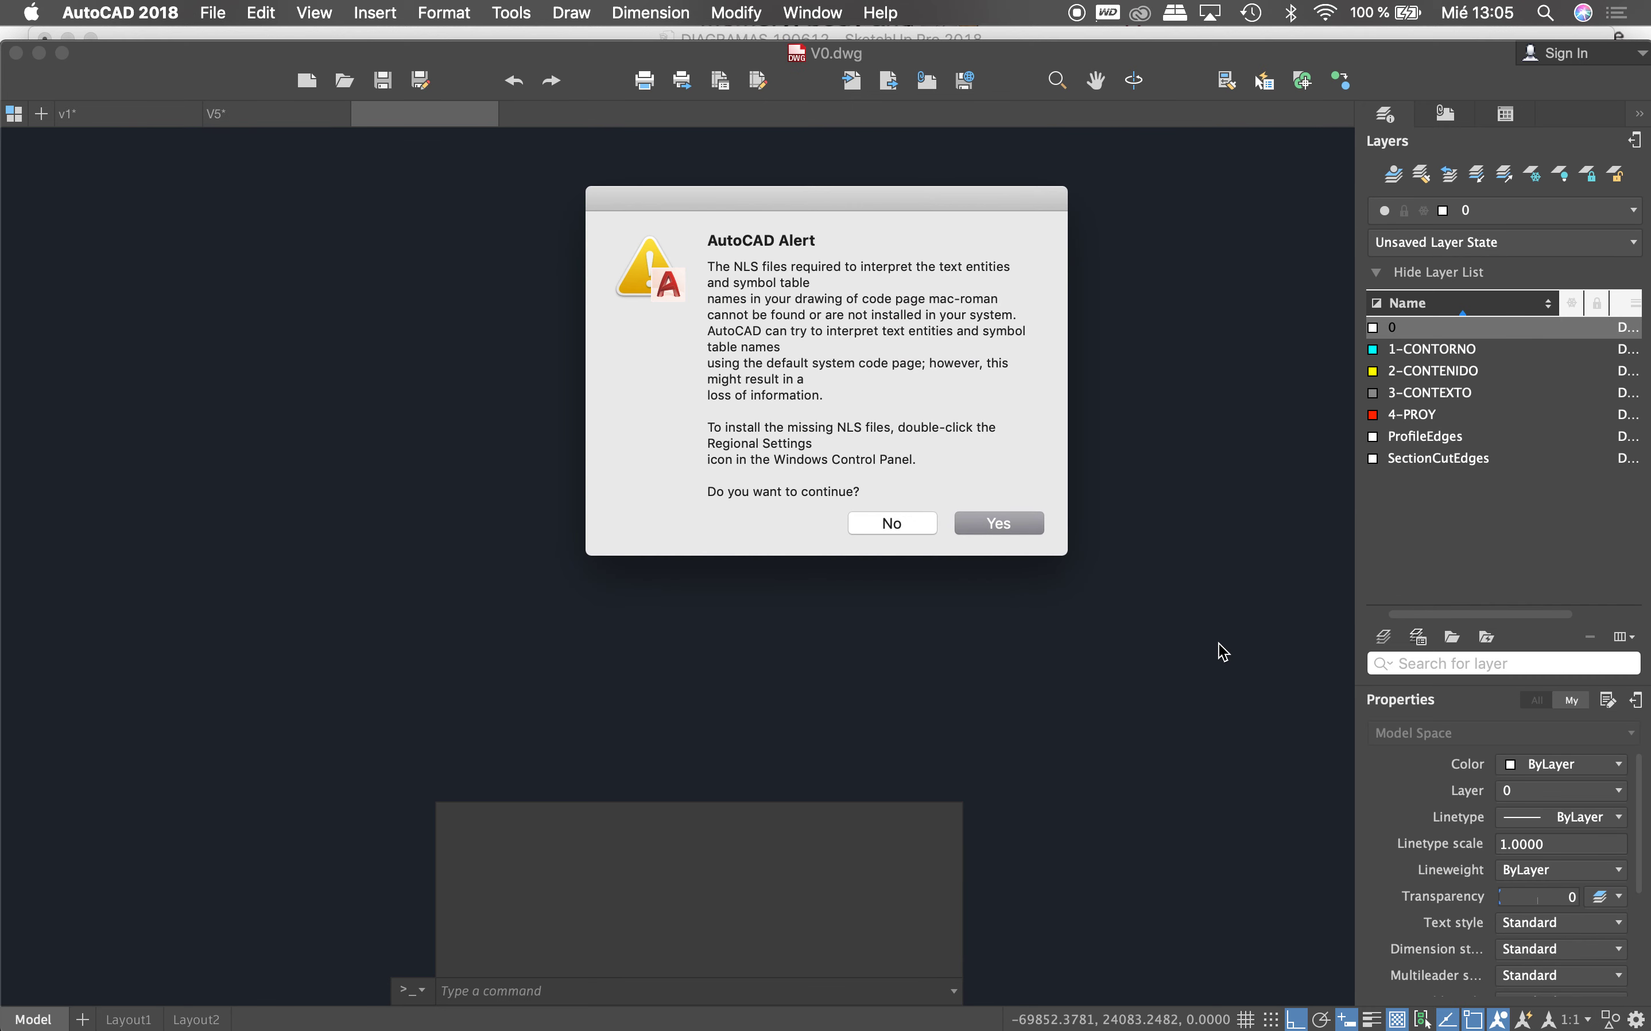
left_click(1002, 522)
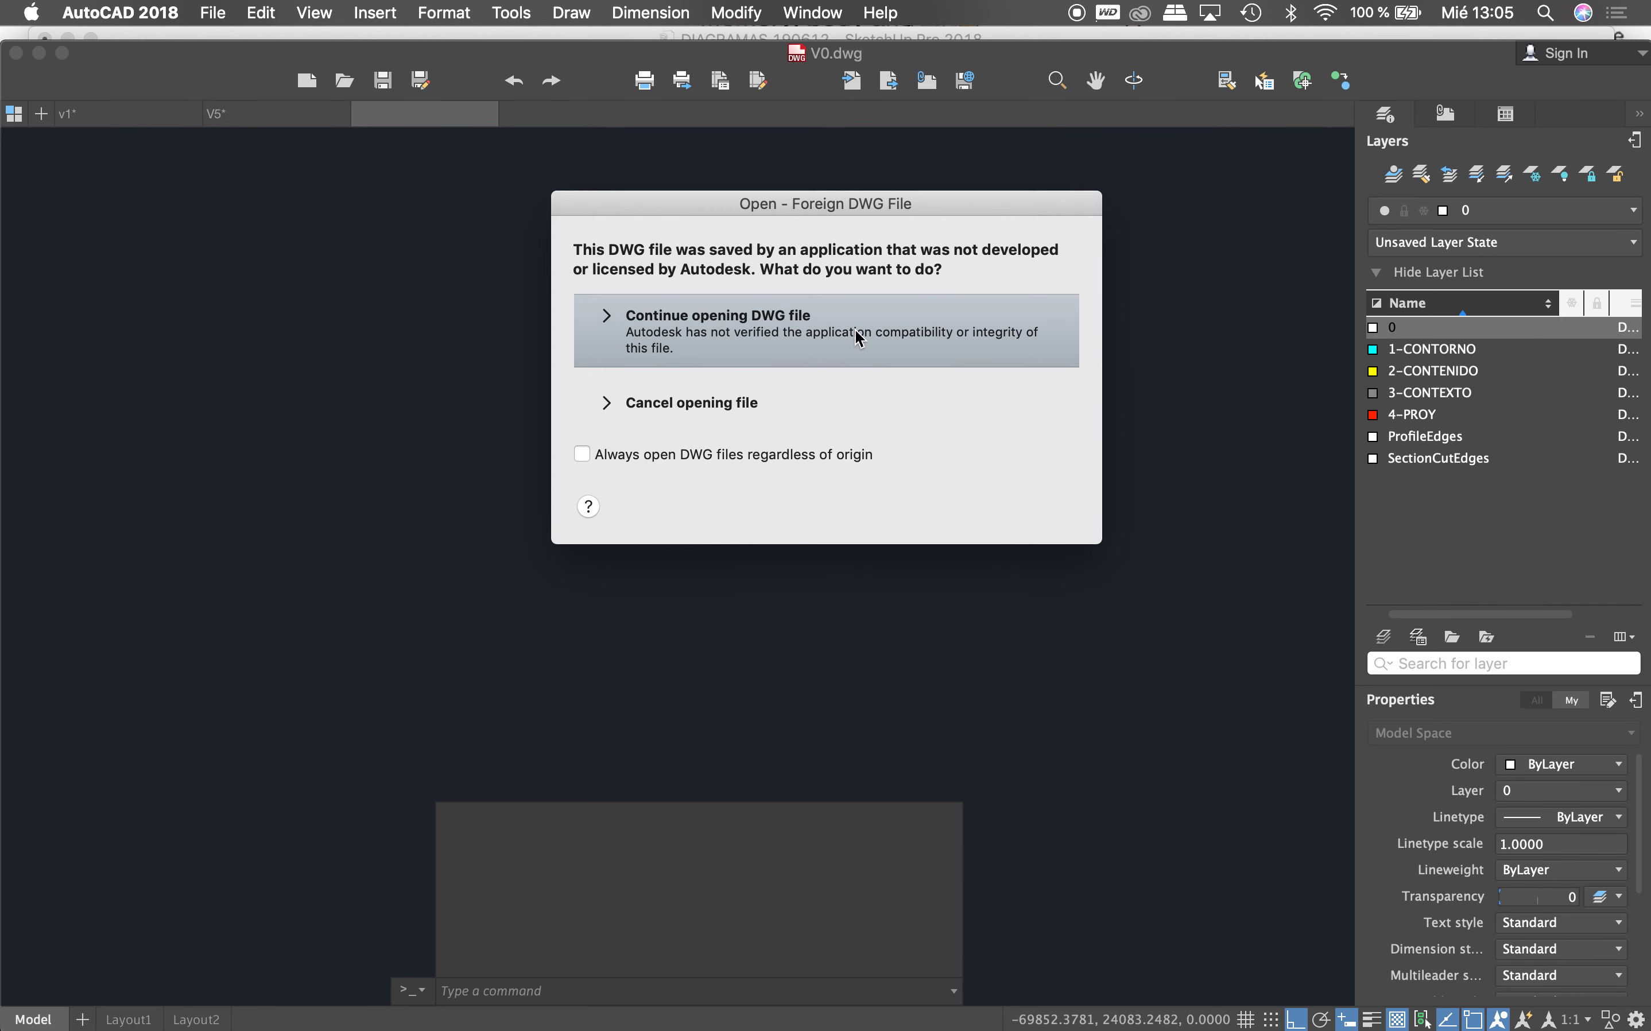
left_click(861, 338)
scroll(866, 300, "down", 4)
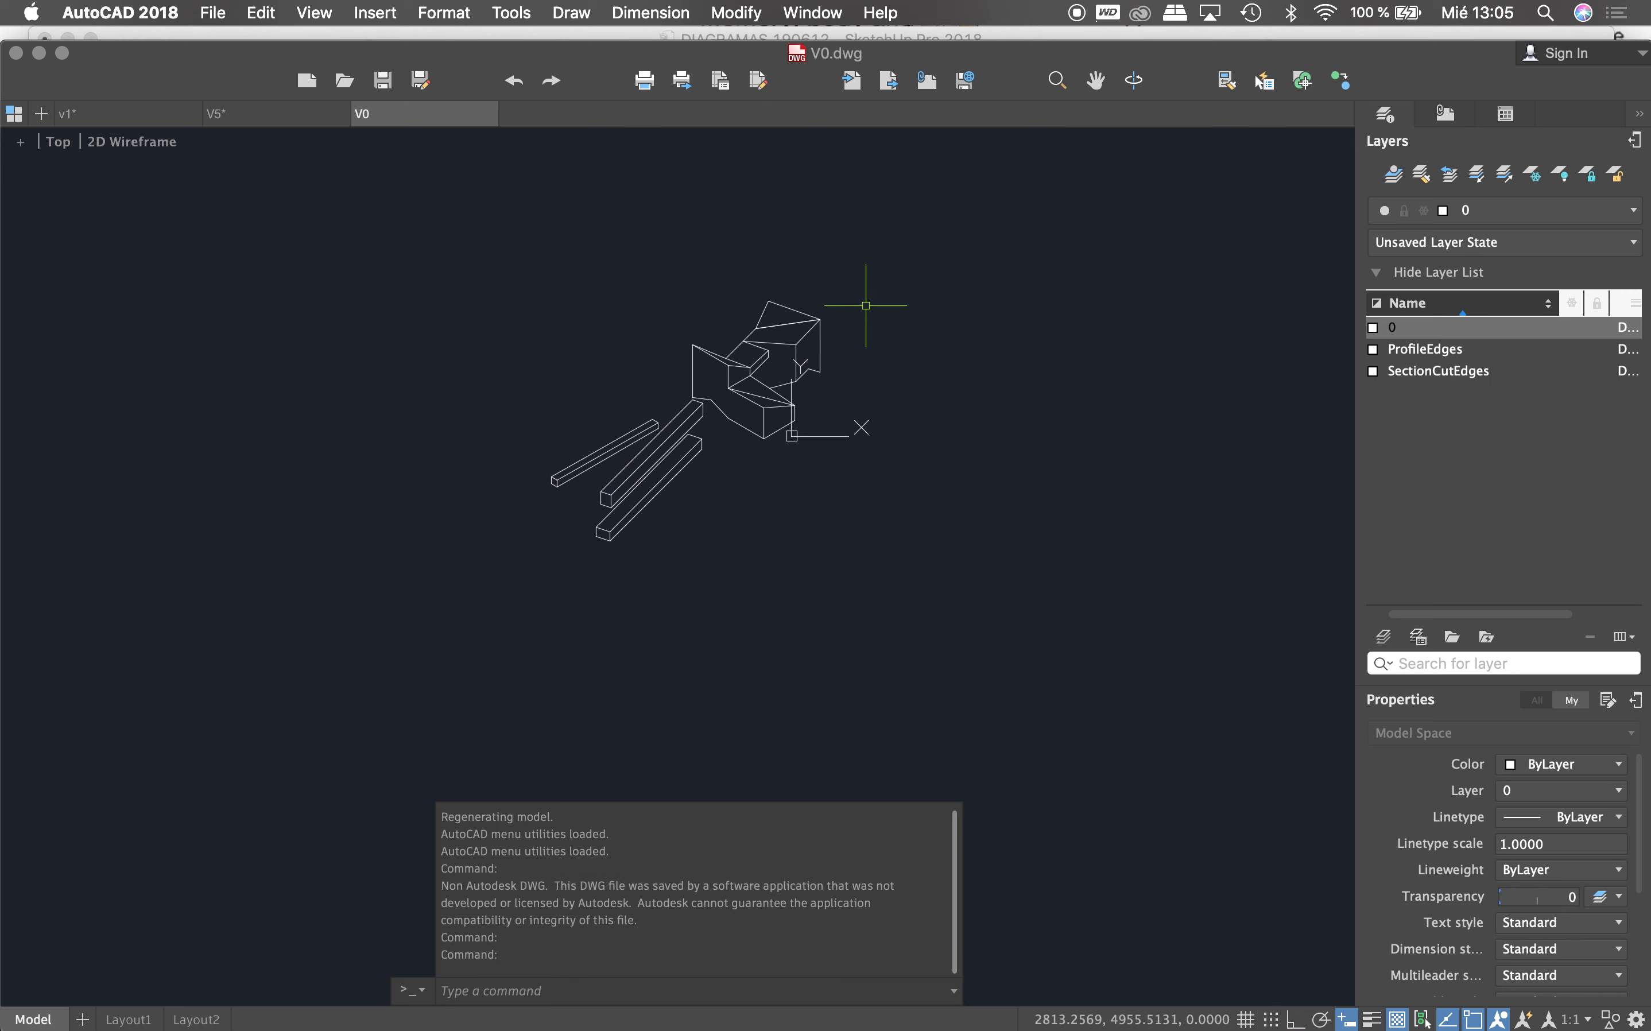
Step: Copy all 64 lines of the V0 massing with a base point
left_click(899, 271)
left_click(476, 577)
key("super+shift+c")
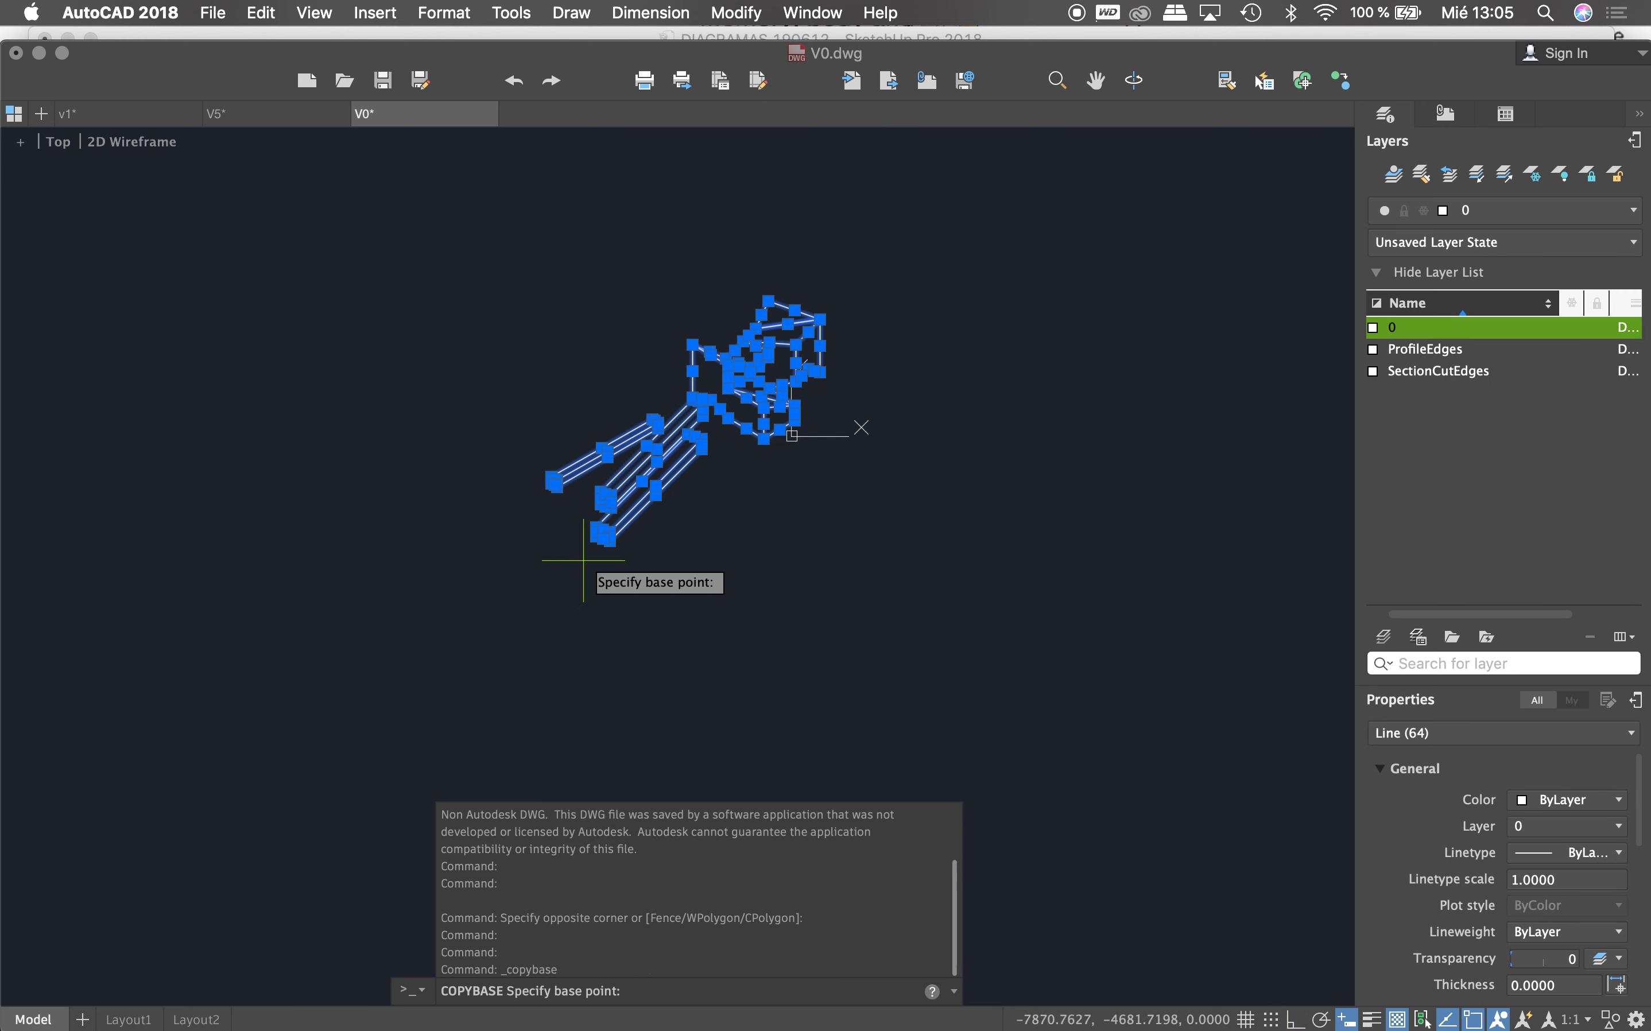
left_click(750, 429)
key("Escape")
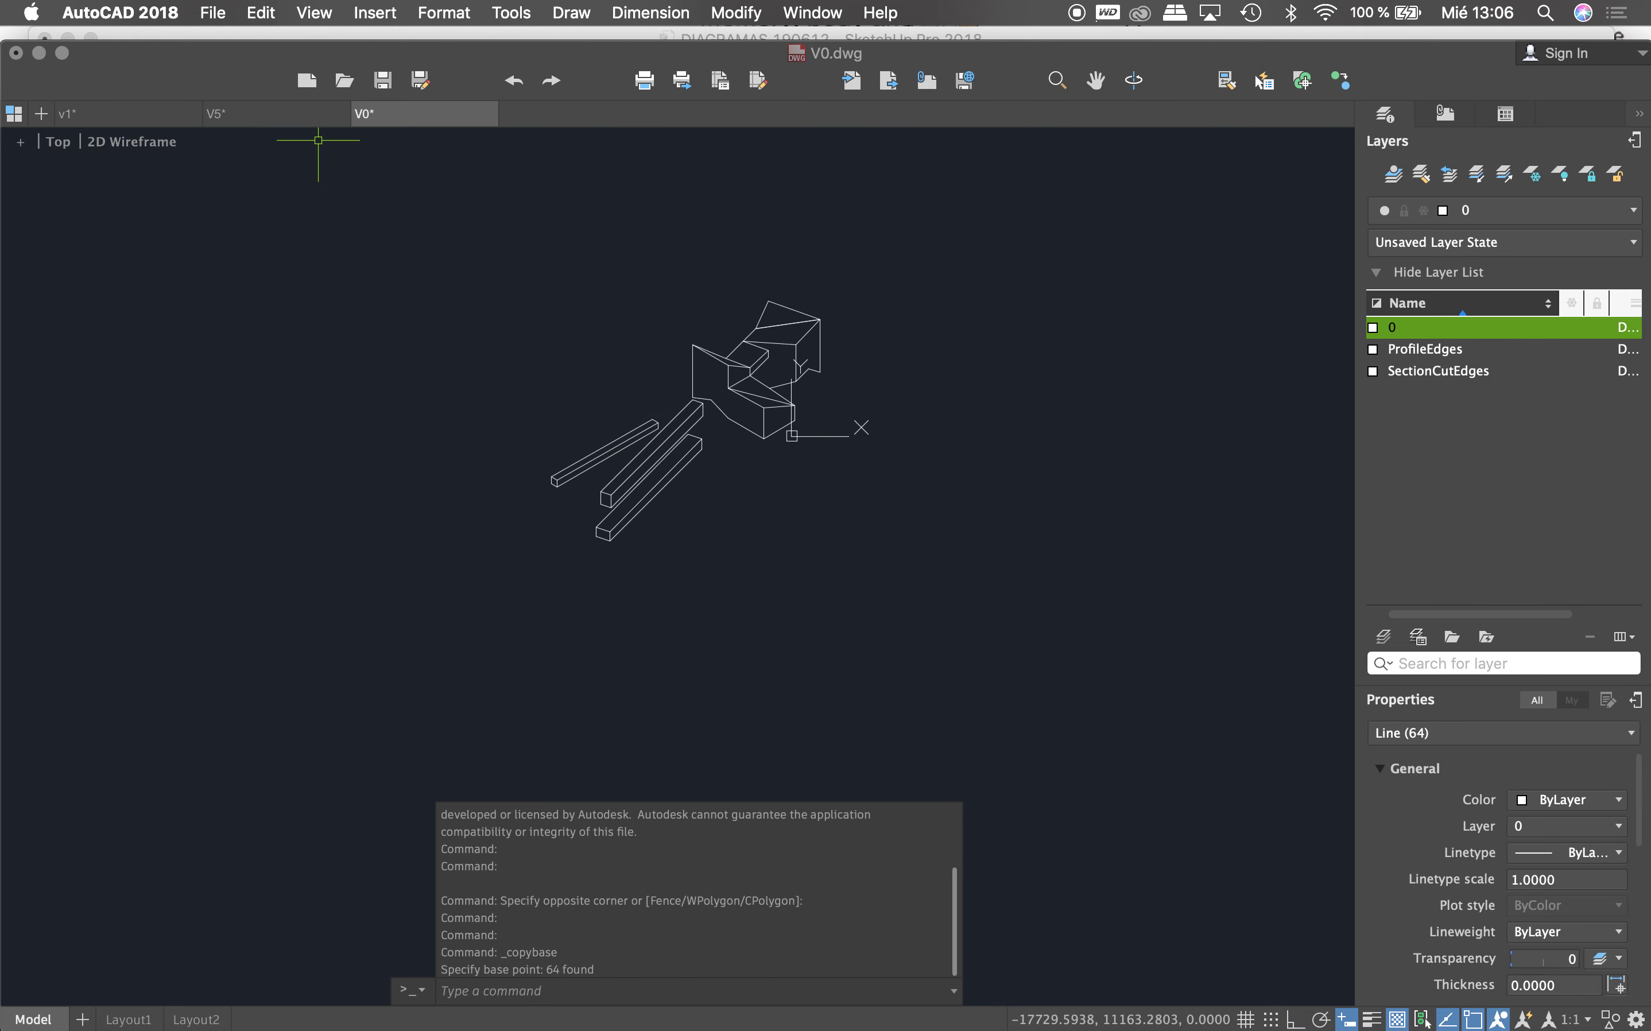
Step: Paste the massing into V5.dwg below the five diagrams, then start Match Properties (MA)
left_click(284, 130)
key("super+v")
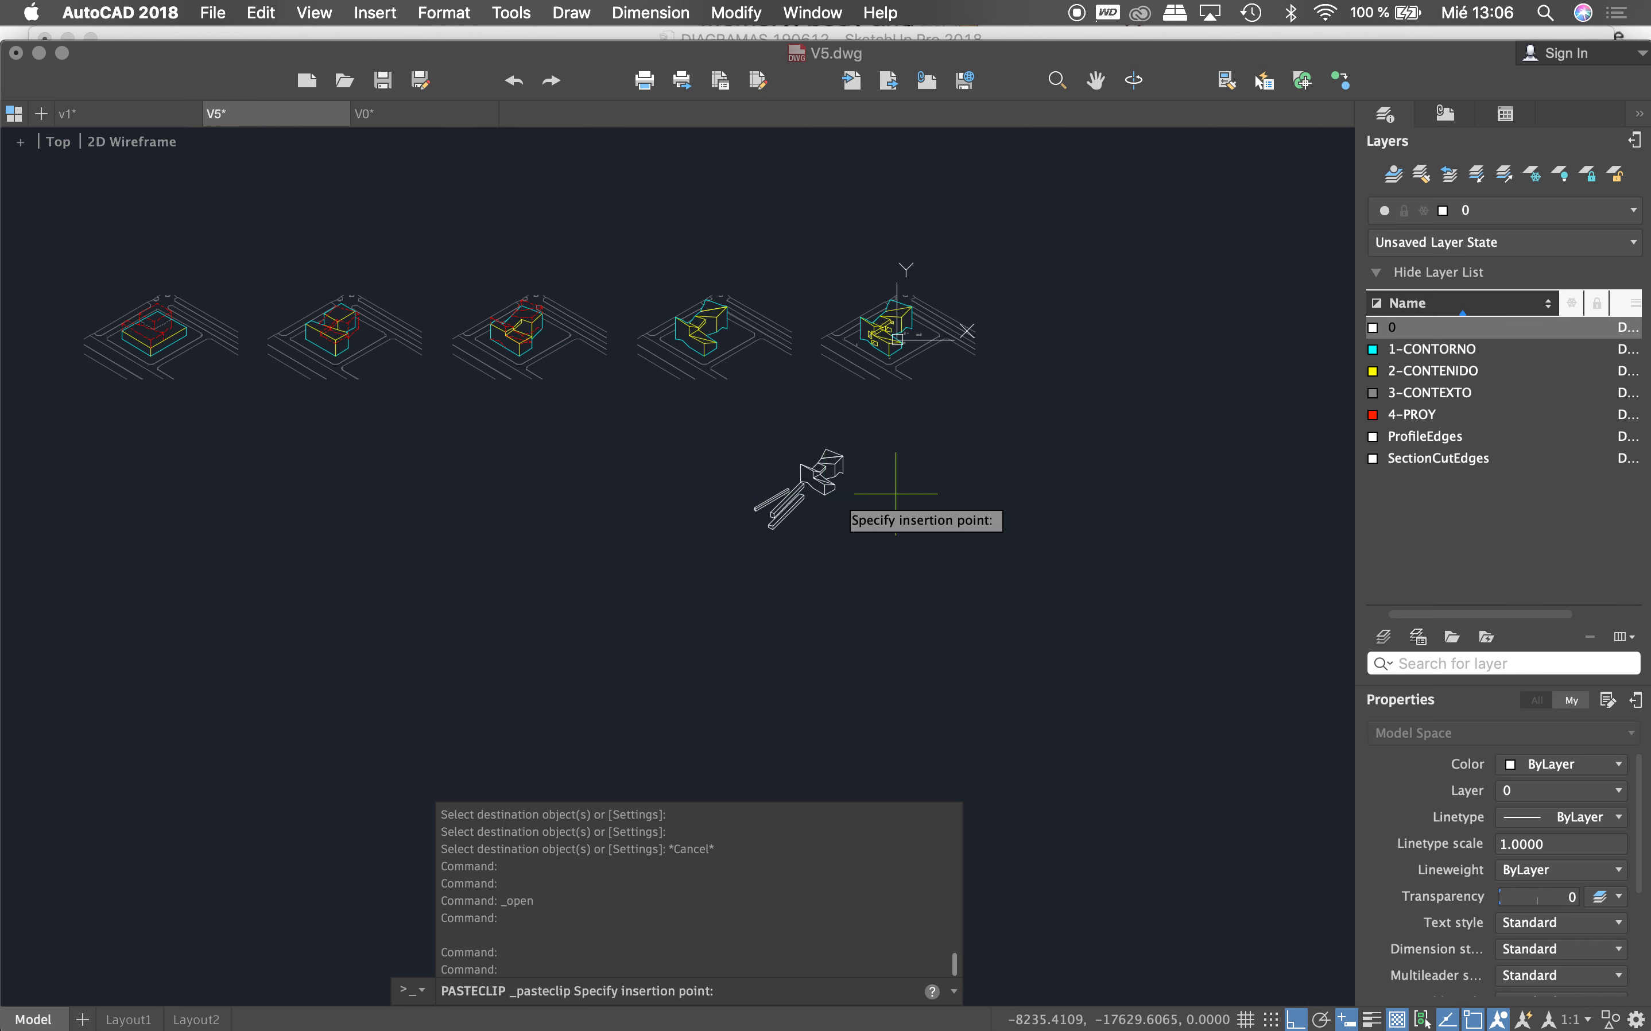
scroll(999, 420, "up", 5)
scroll(844, 409, "down", 3)
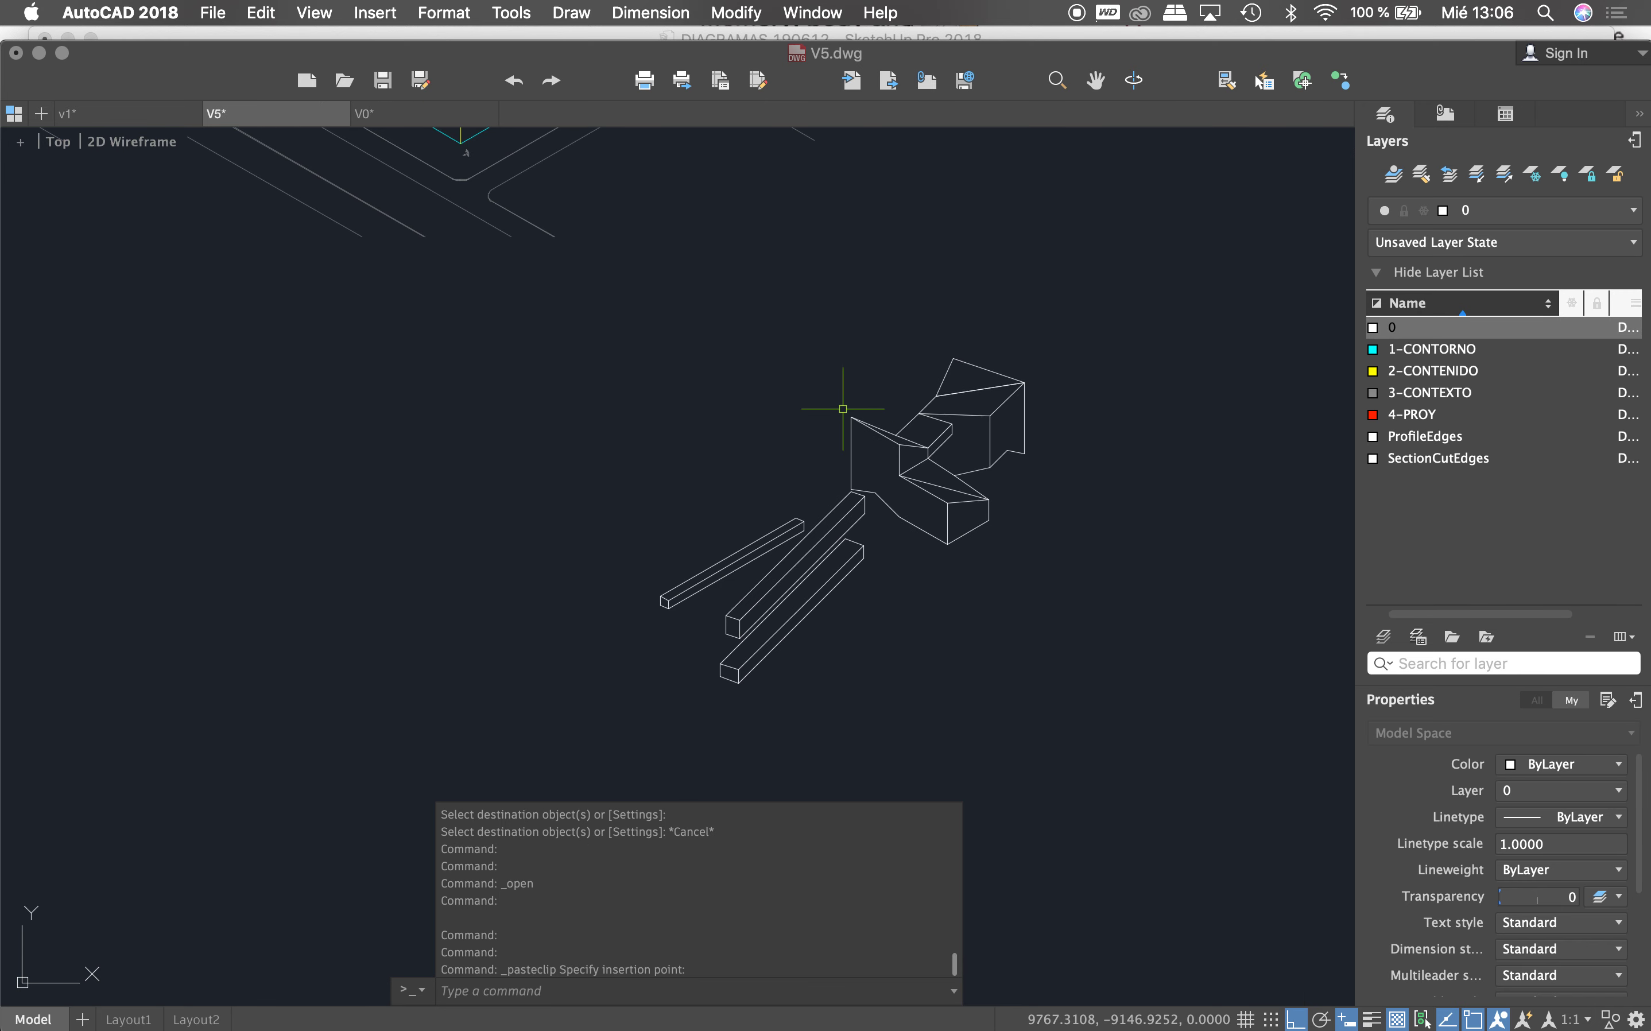
scroll(875, 479, "down", 3)
key("Escape")
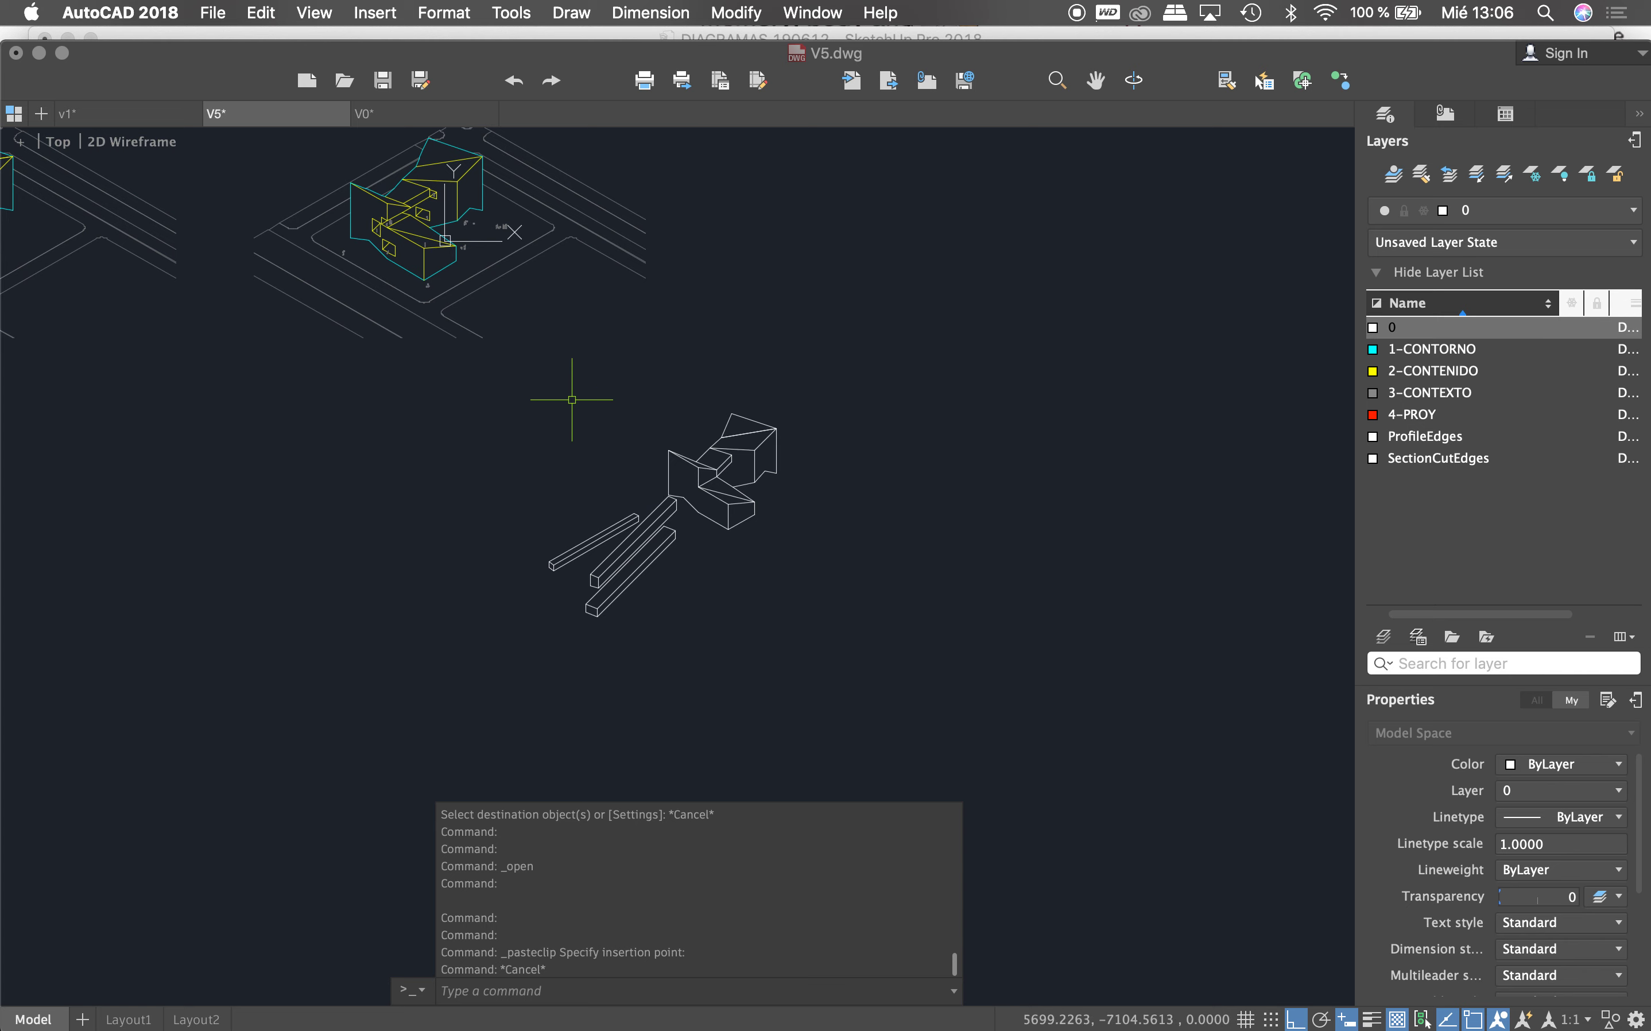
type("MA")
key("Return")
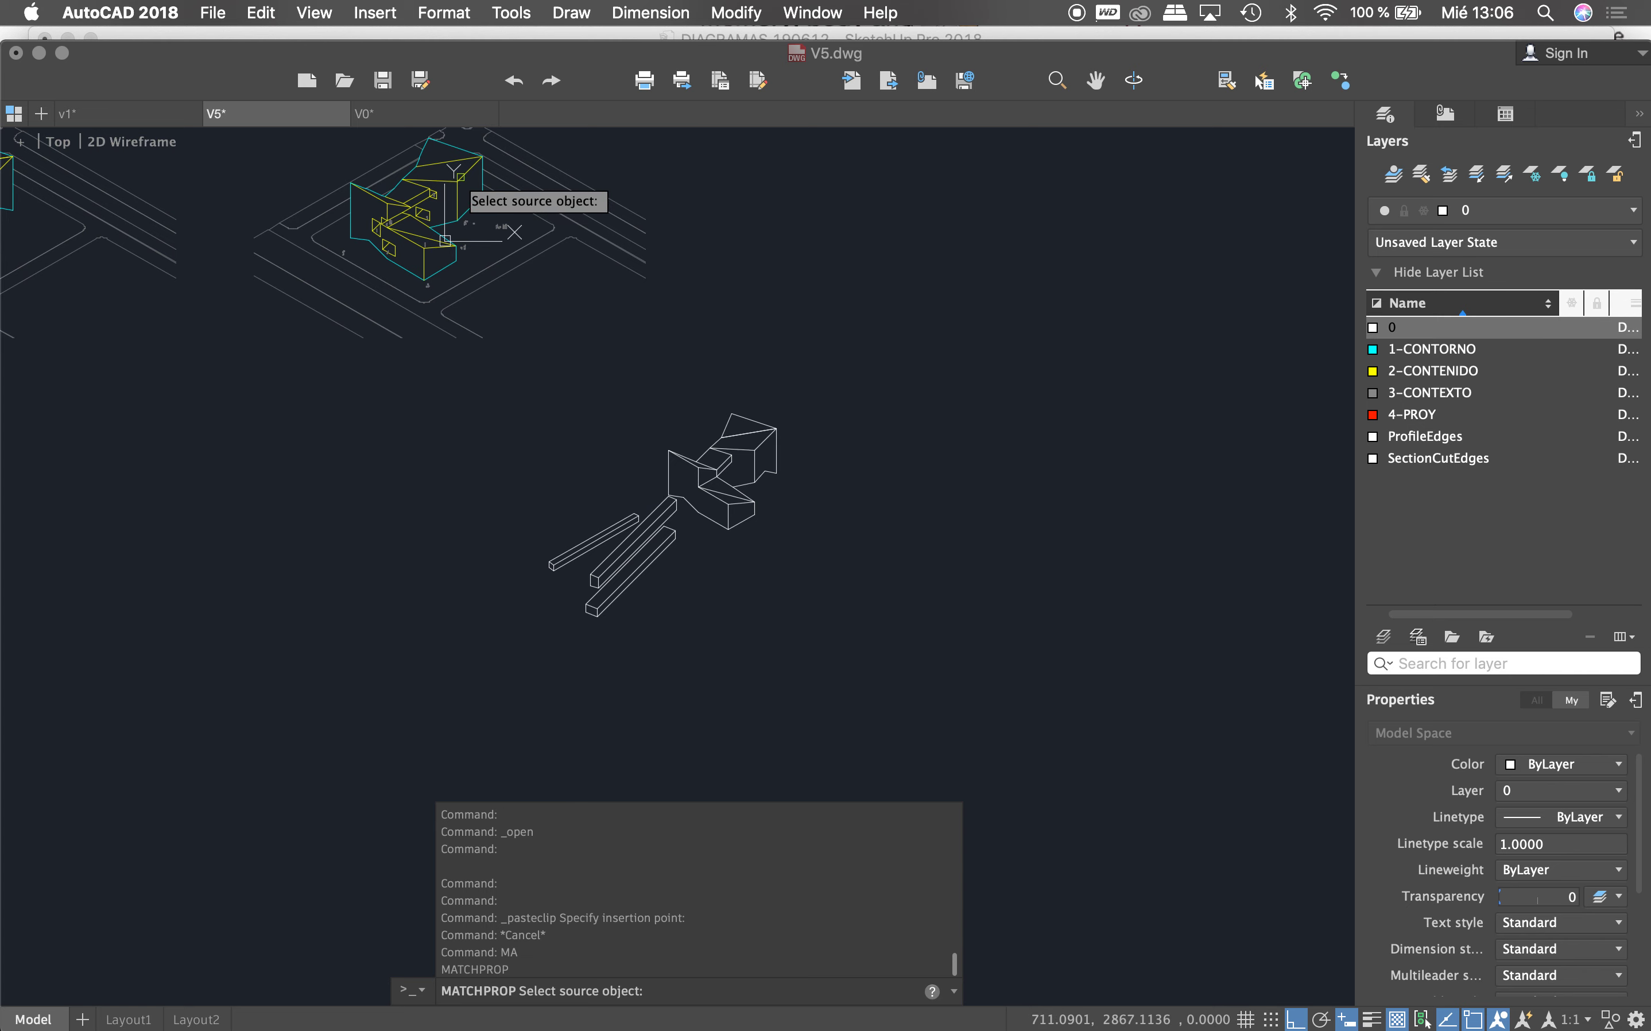
Step: Copy a diagram line's properties onto the three pasted bars
left_click(461, 176)
left_click(635, 494)
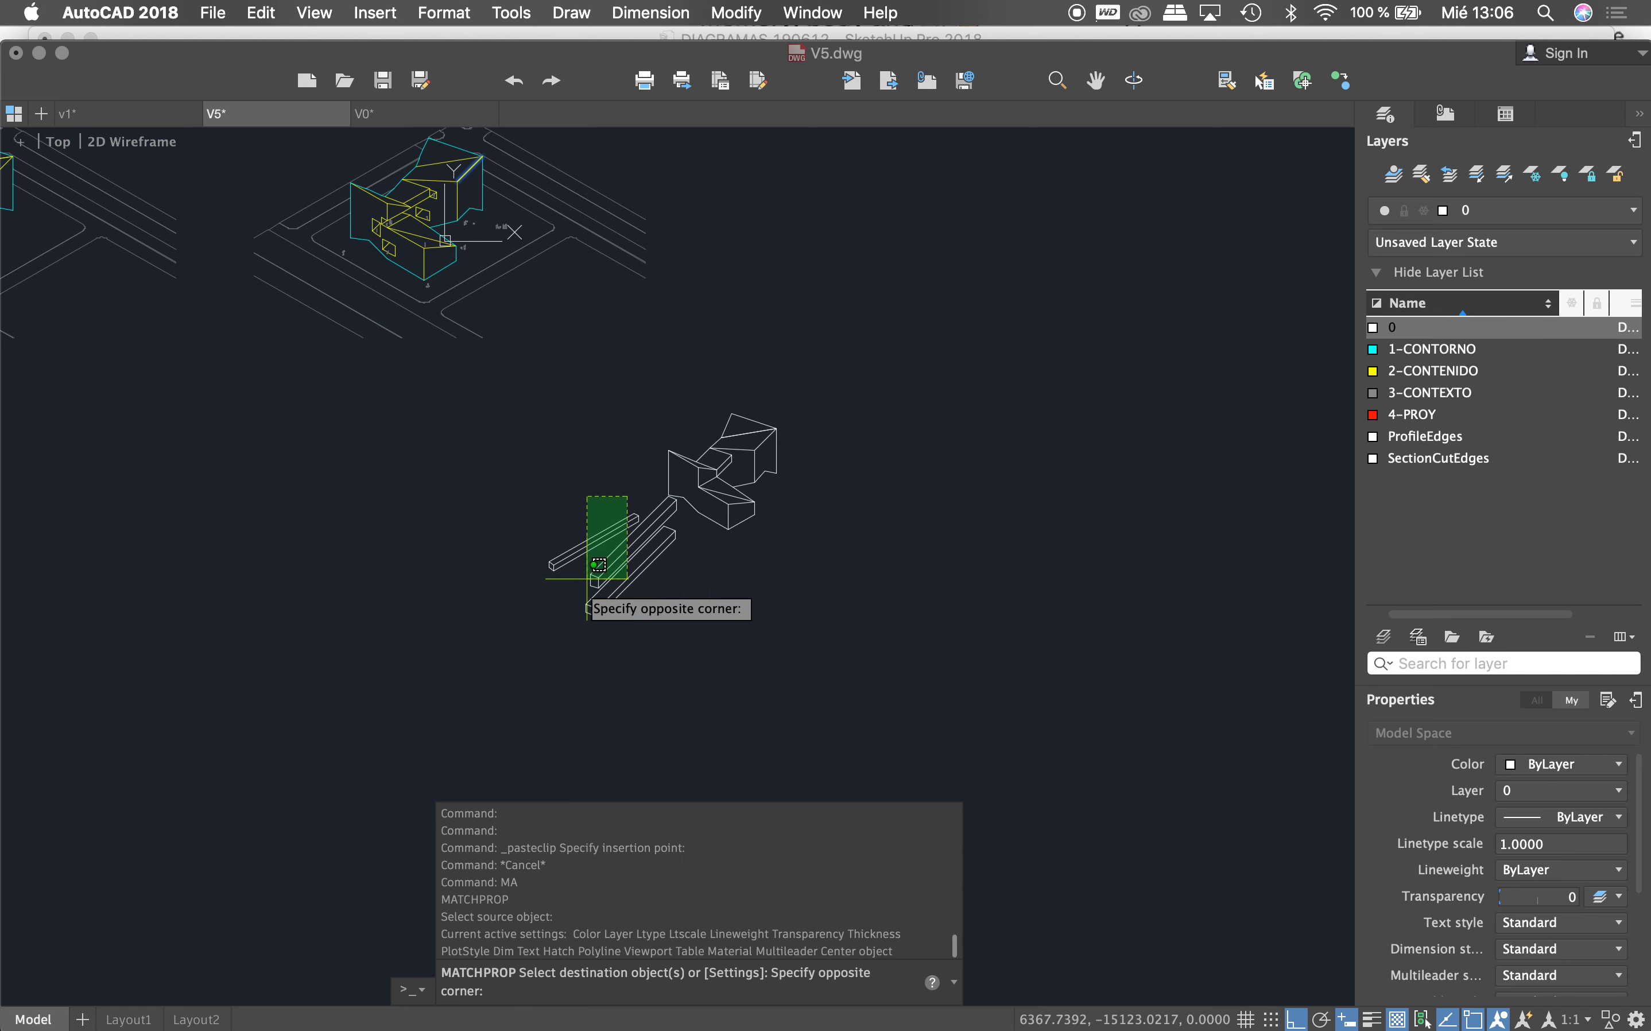
scroll(672, 504, "up", 5)
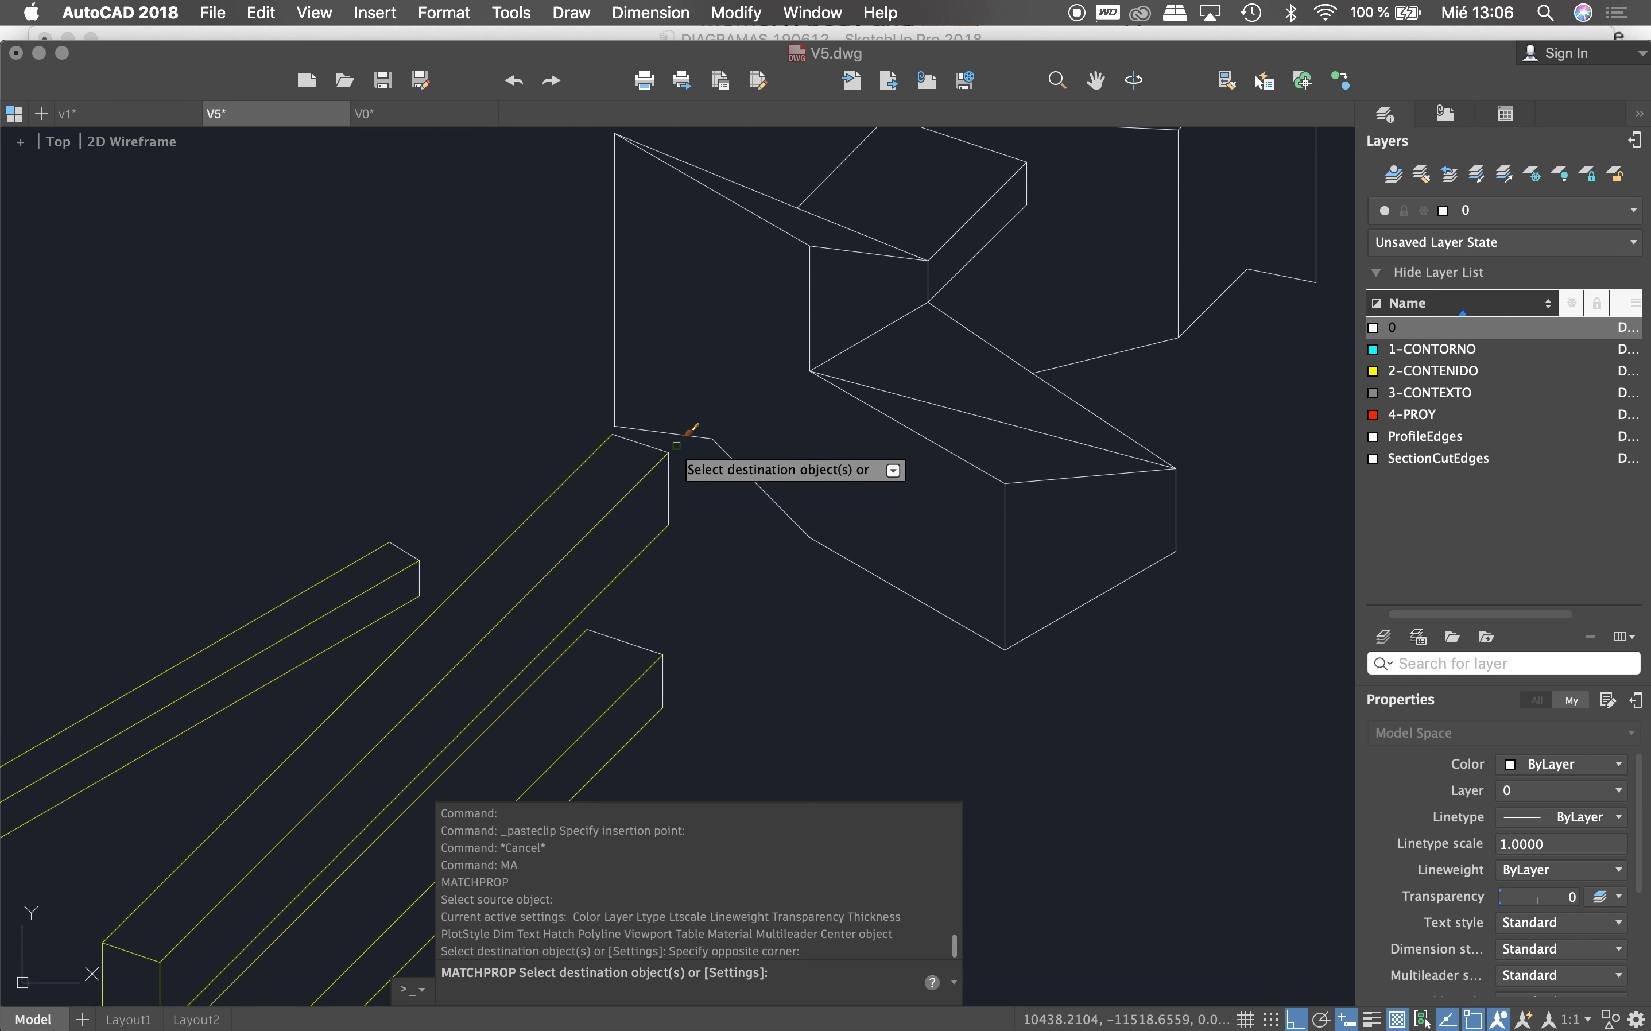
left_click(443, 610)
scroll(667, 541, "down", 5)
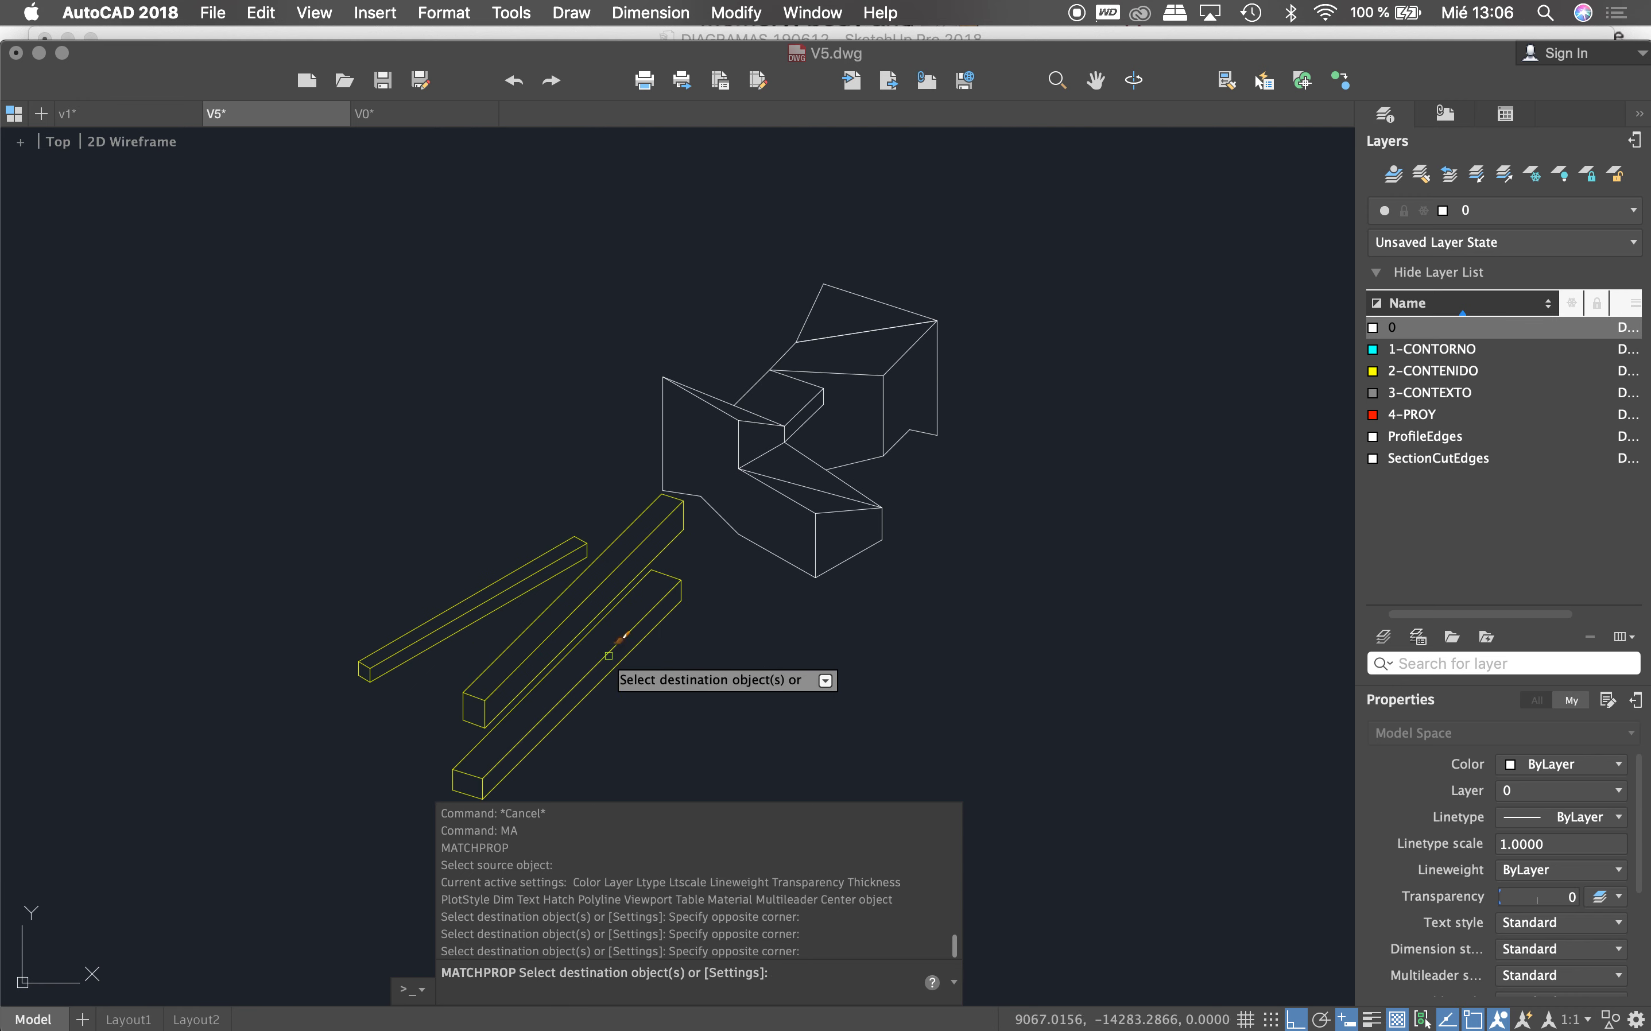
scroll(690, 388, "down", 2)
key("Escape")
Step: Give the three bars the cyan 1-CONTORNO outline style using MATCHPROP (MA)
type("MA")
key("Return")
scroll(589, 413, "down", 3)
scroll(535, 339, "up", 3)
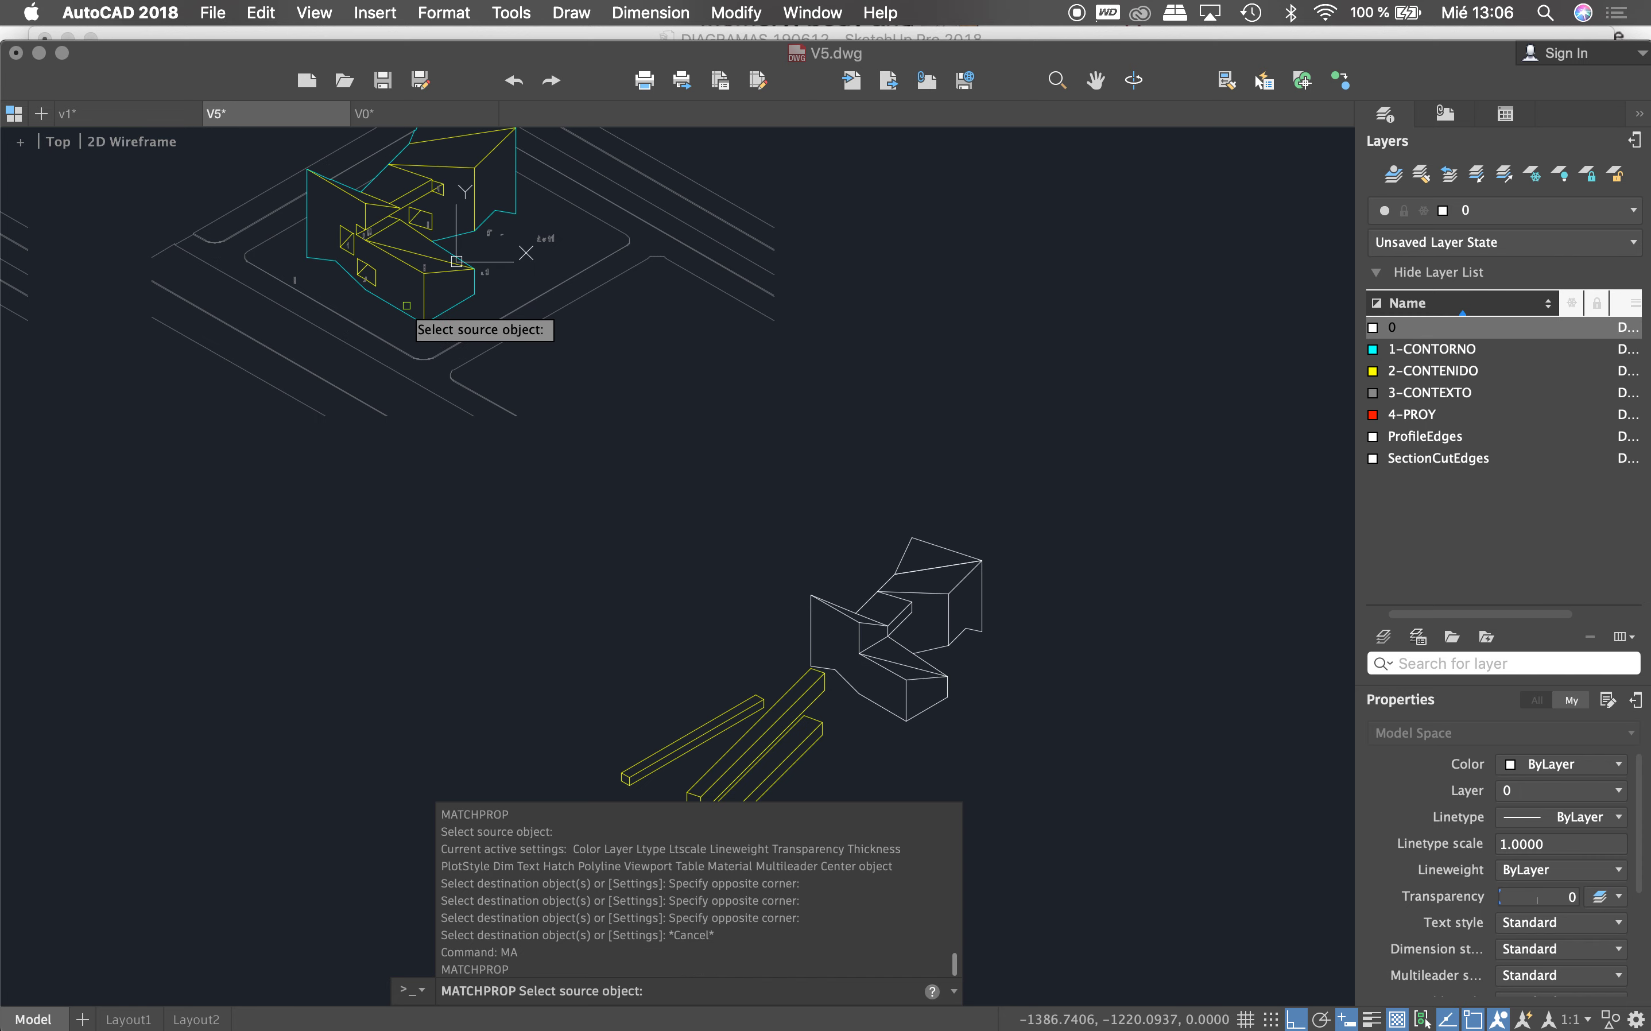
left_click(457, 261)
scroll(600, 300, "down", 3)
scroll(654, 423, "up", 5)
scroll(750, 470, "up", 3)
left_click(807, 497)
scroll(809, 498, "down", 5)
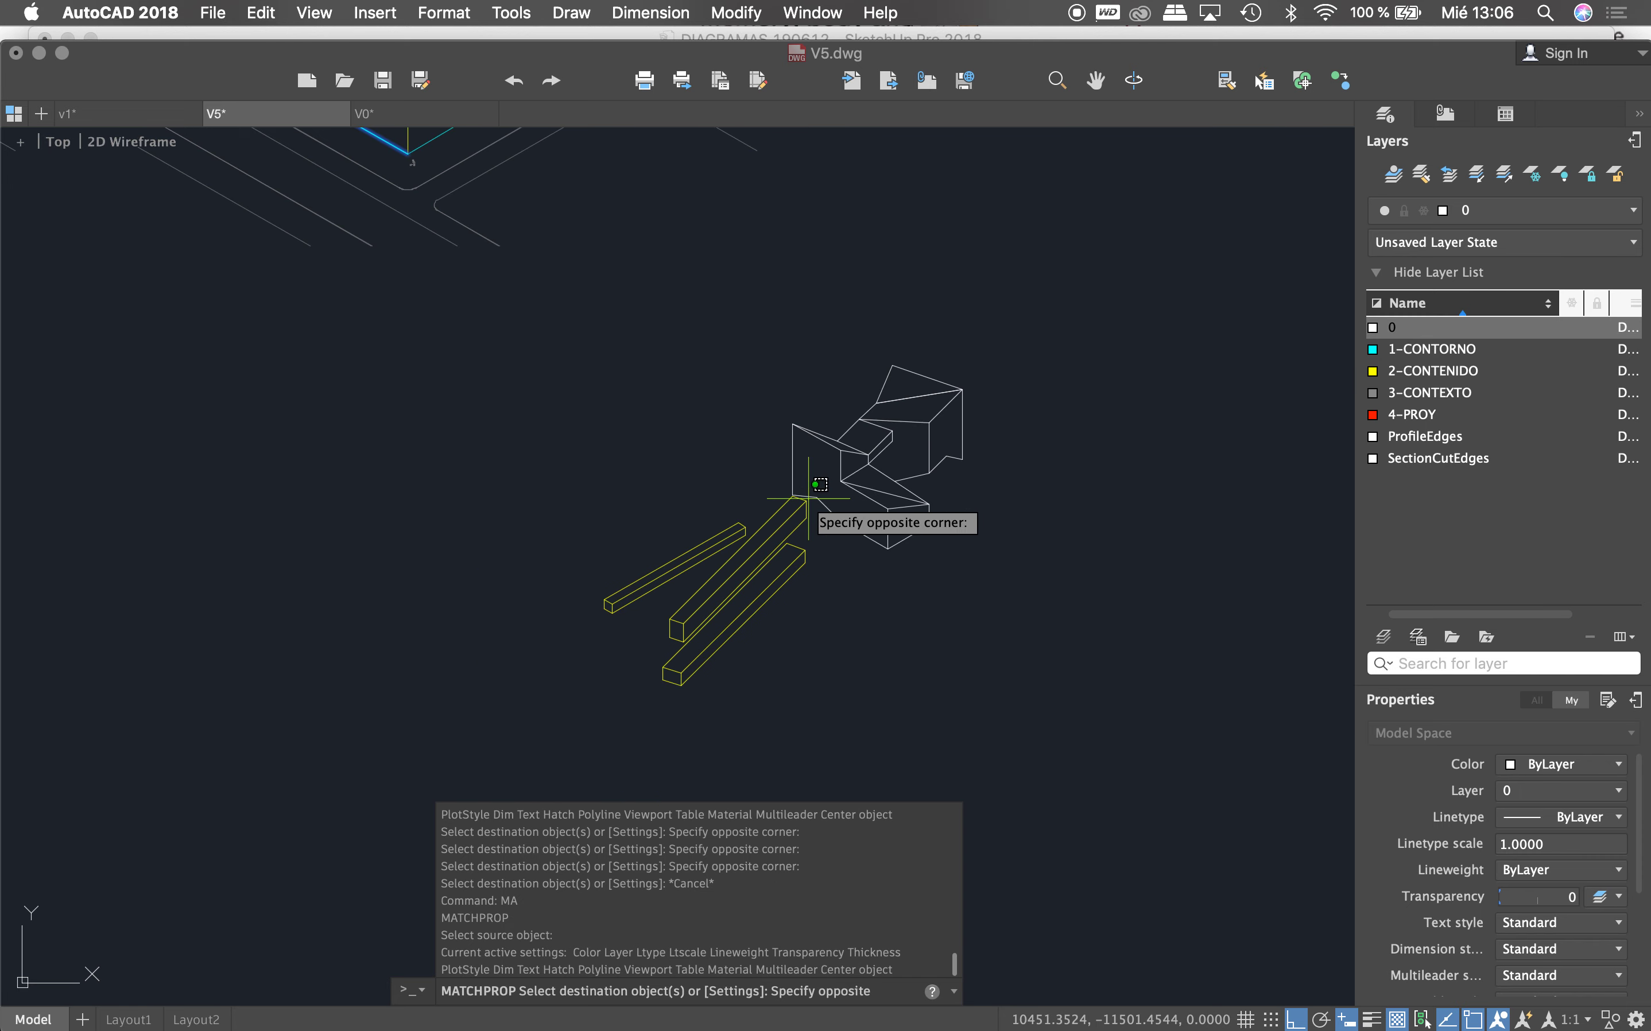
left_click(565, 677)
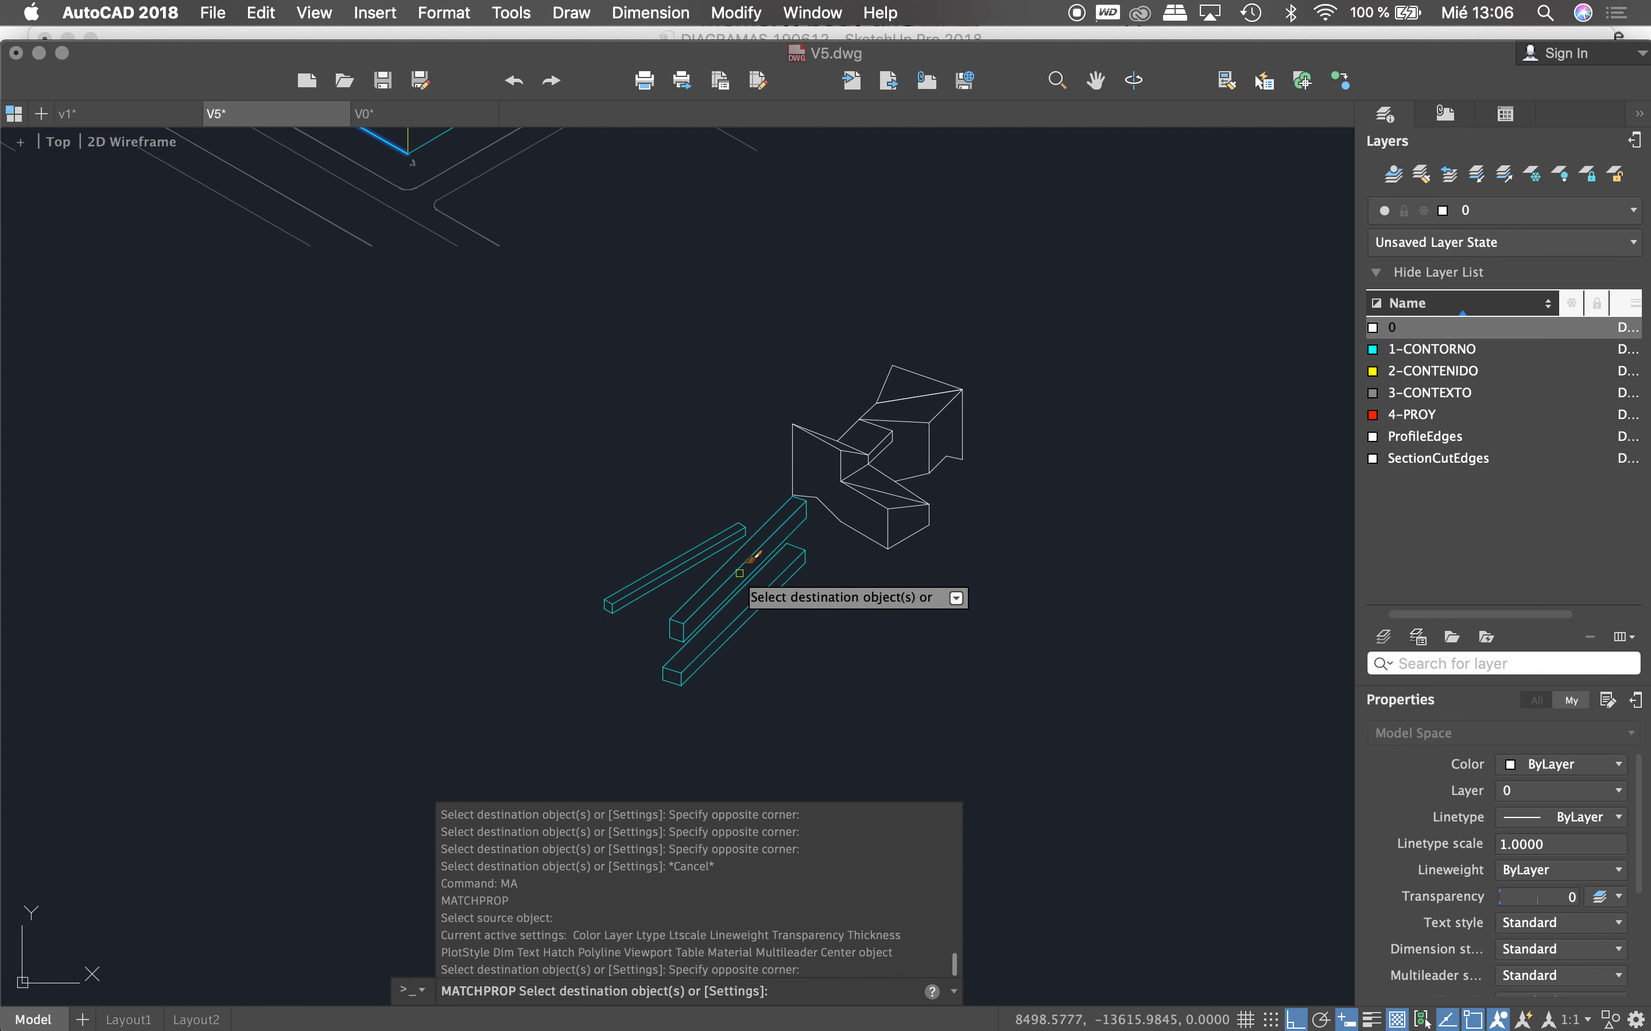
Step: Turn the bars' inner edges yellow, matching the diagrams' 2-CONTENIDO lines
key("Return")
key("Return")
left_click(410, 143)
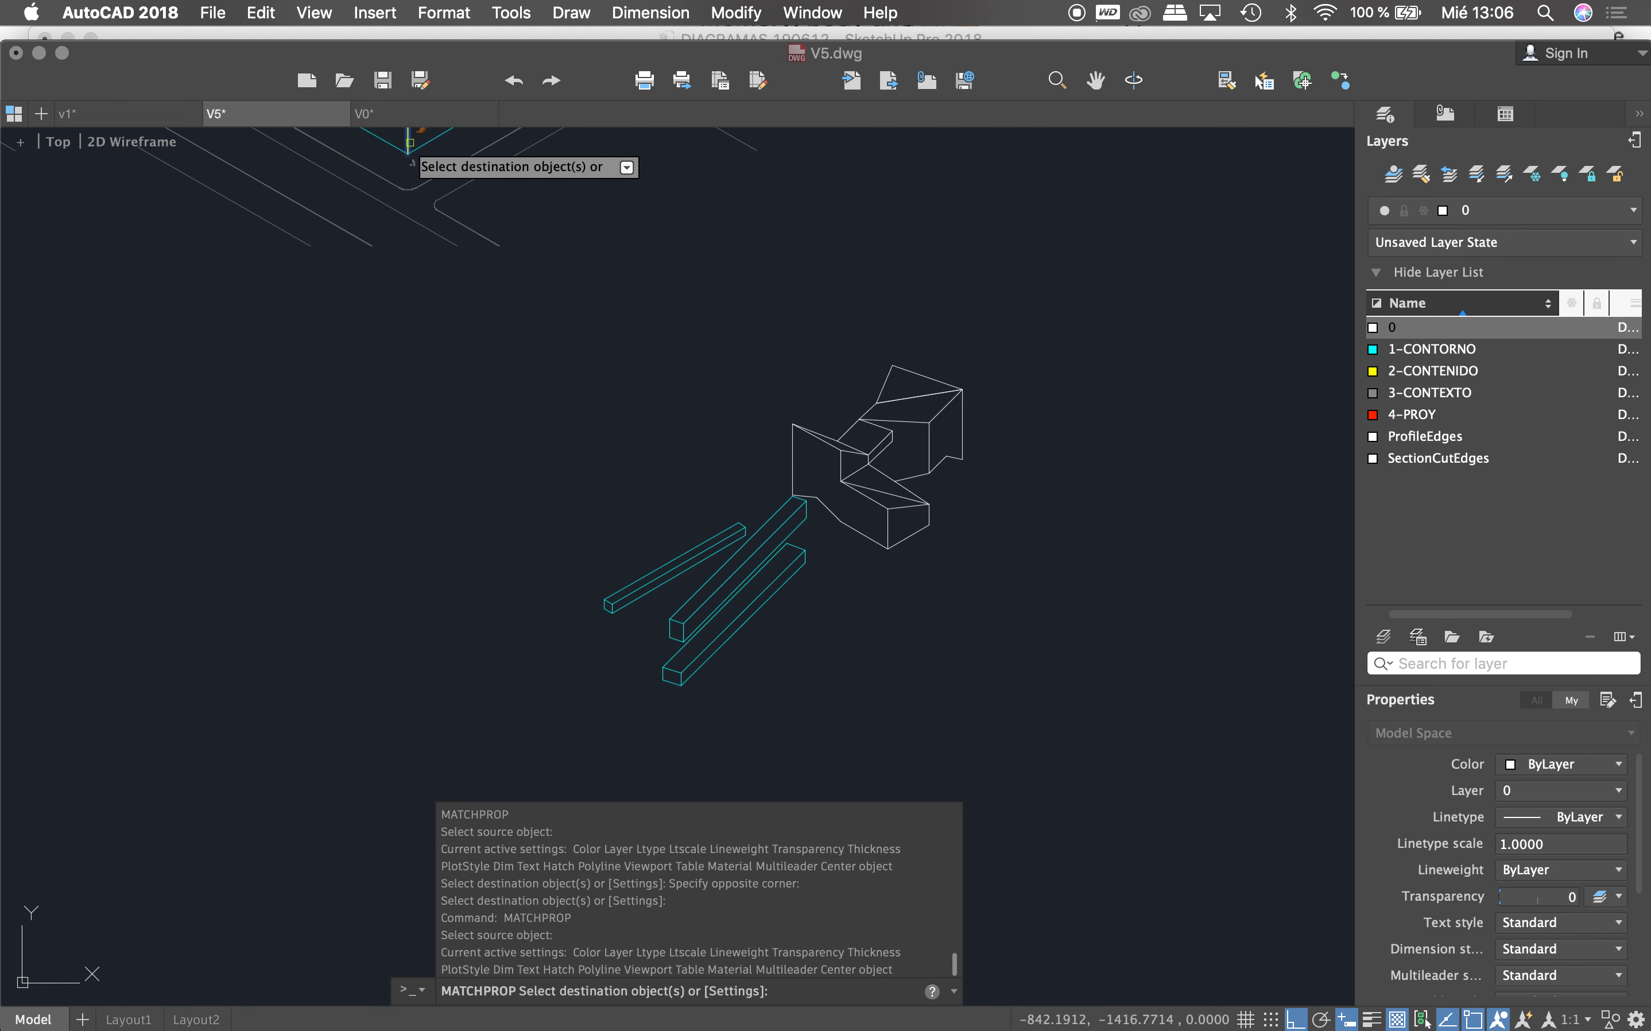
left_click(610, 540)
left_click(583, 584)
left_click(1071, 697)
scroll(975, 587, "down", 5)
scroll(1002, 679, "up", 3)
left_click(992, 689)
left_click(964, 662)
scroll(950, 678, "down", 5)
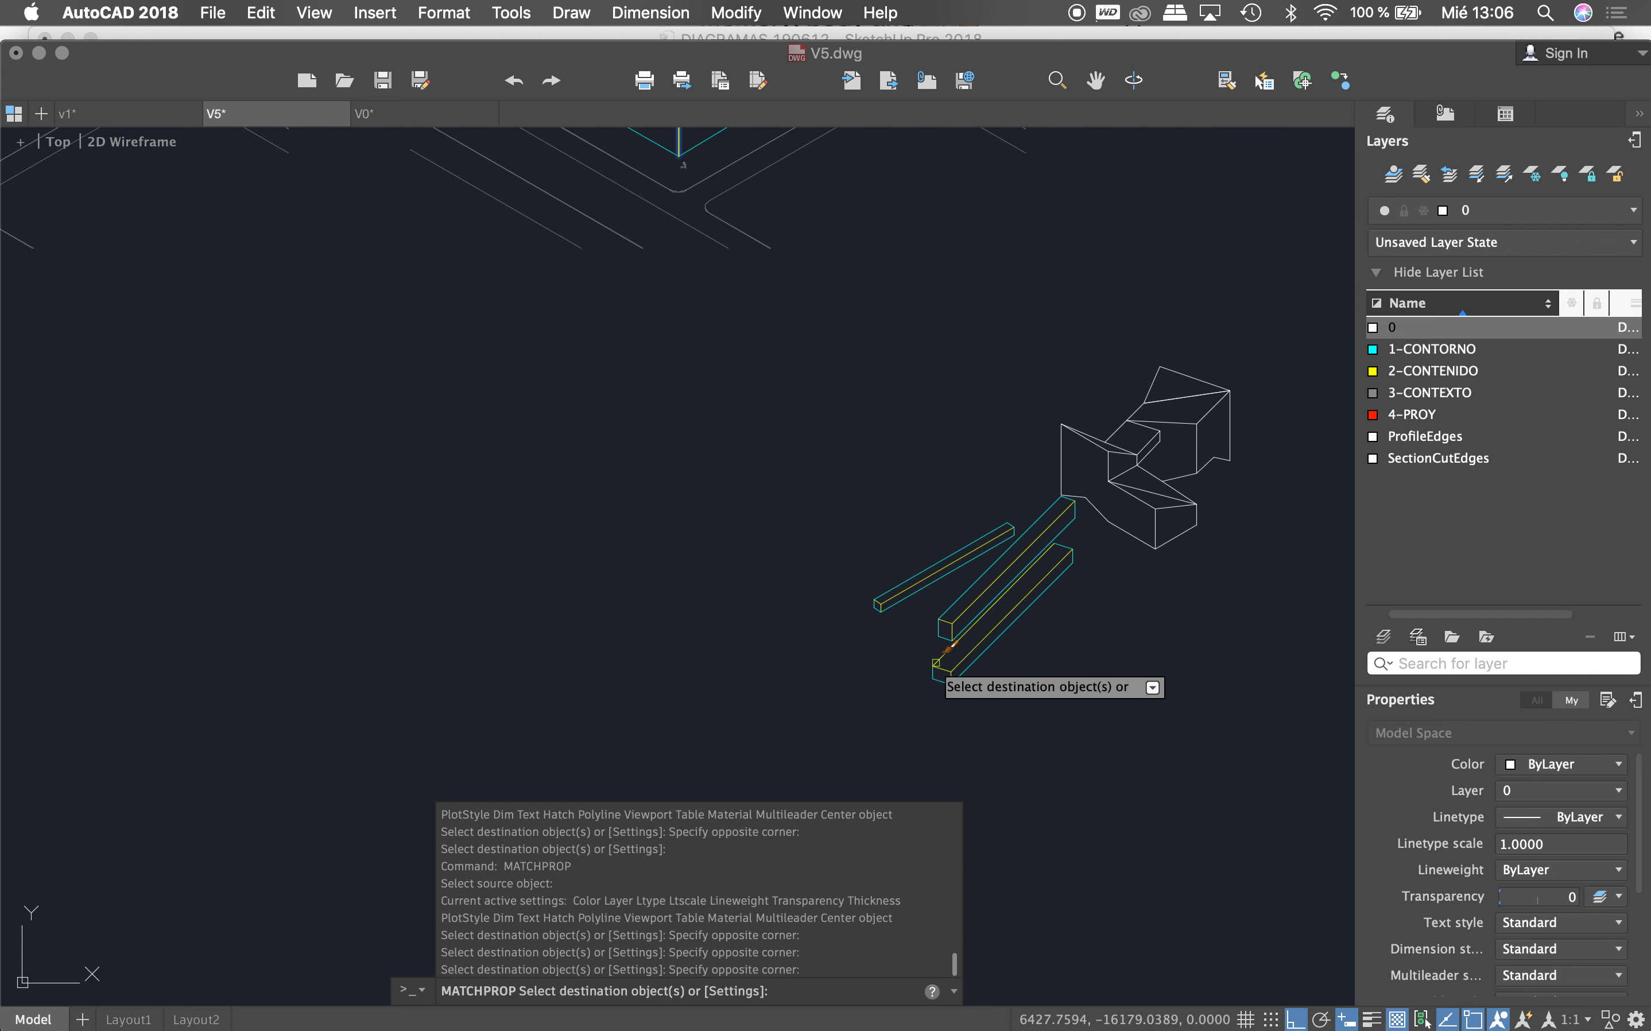
key("Return")
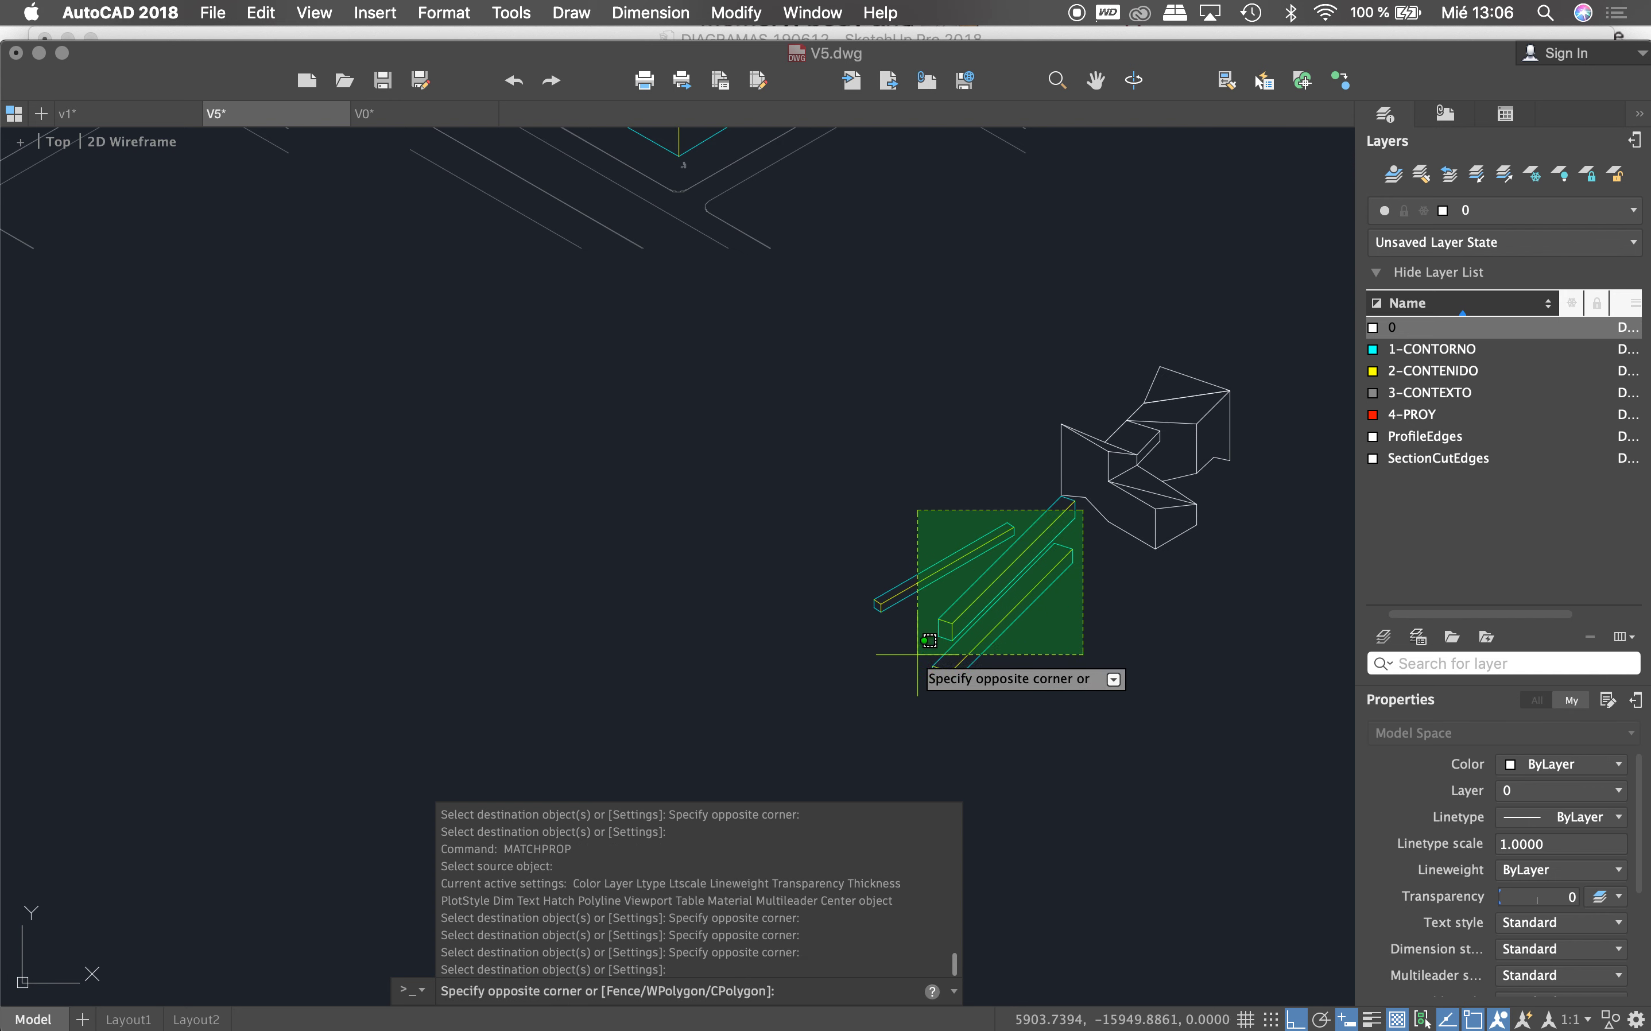
Step: Select all the lines of the three bars
left_click(797, 747)
scroll(1024, 519, "up", 5)
left_click(805, 579)
scroll(818, 566, "down", 5)
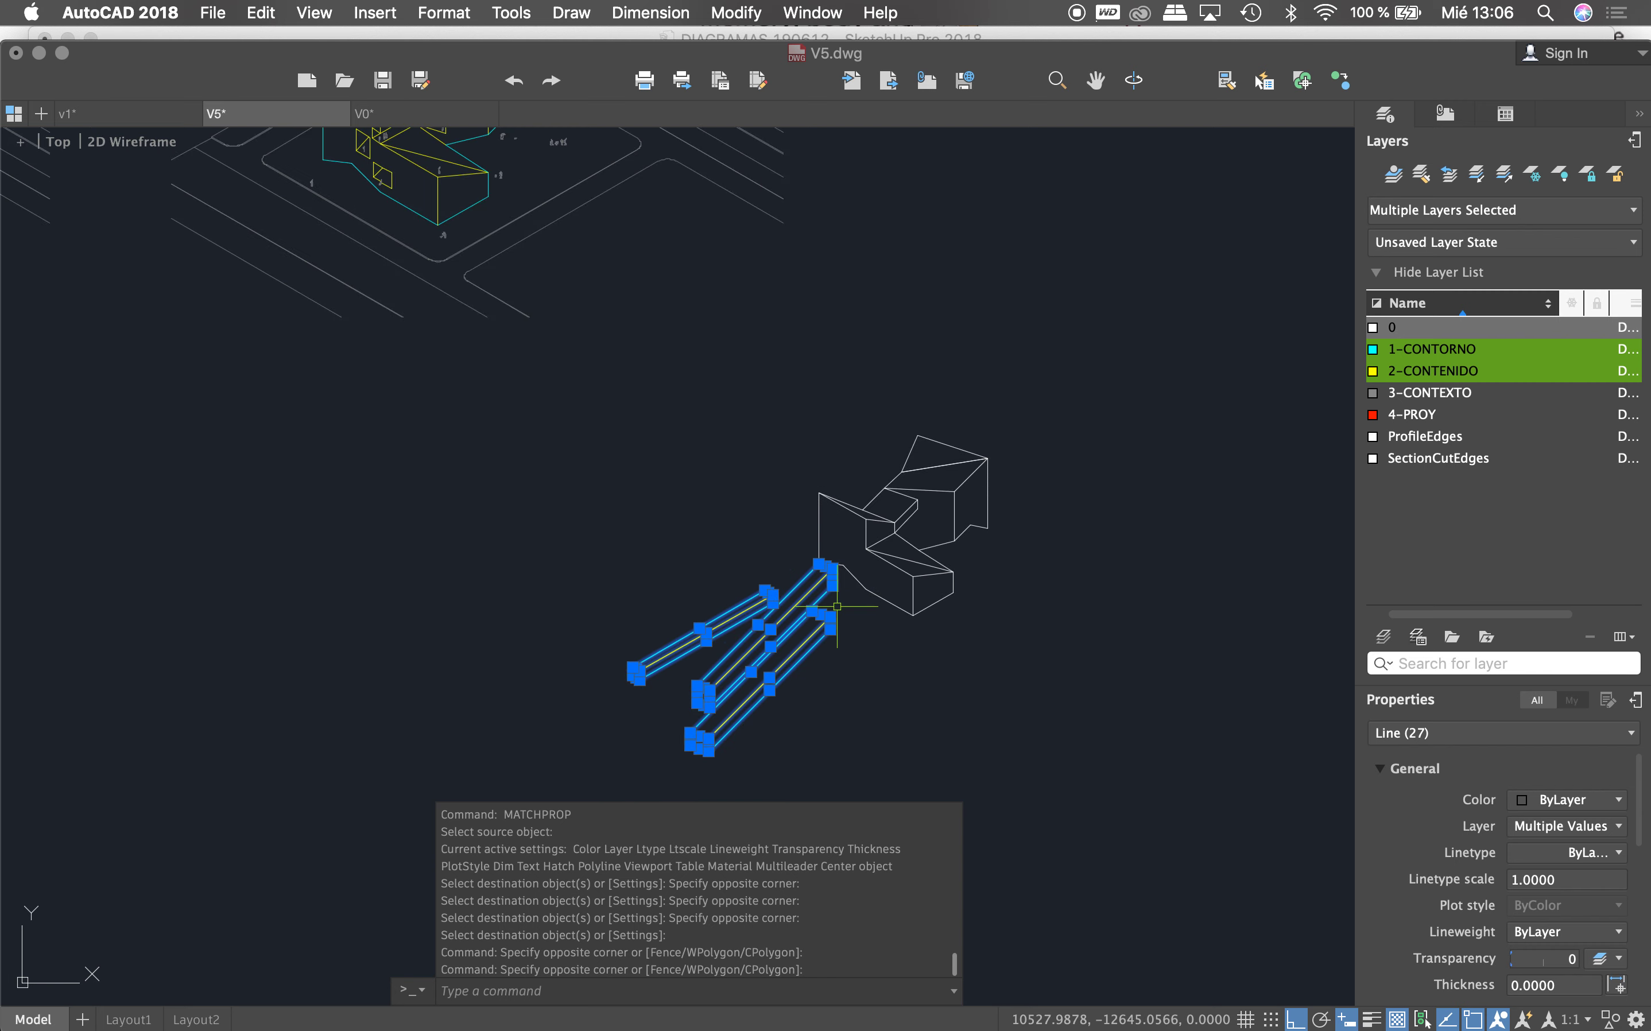
Step: Move the selected bars against the right-hand building
type("m")
key("Return")
left_click(914, 517)
scroll(983, 529, "down", 5)
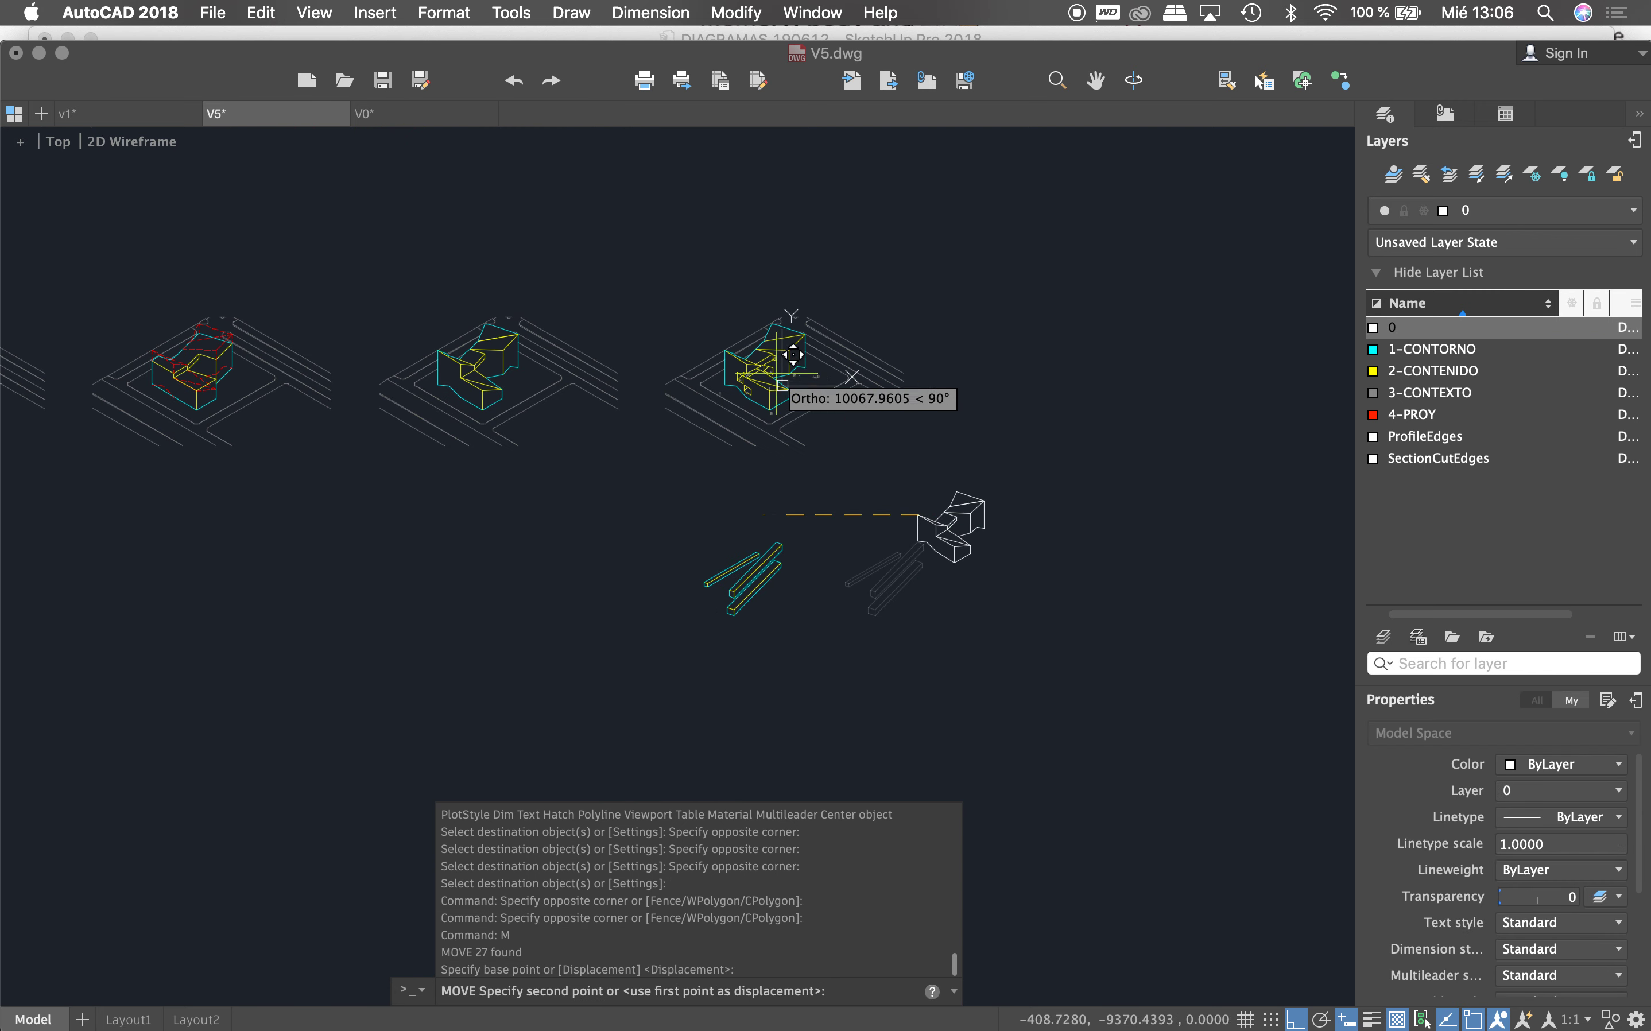
scroll(795, 355, "up", 10)
left_click(804, 324)
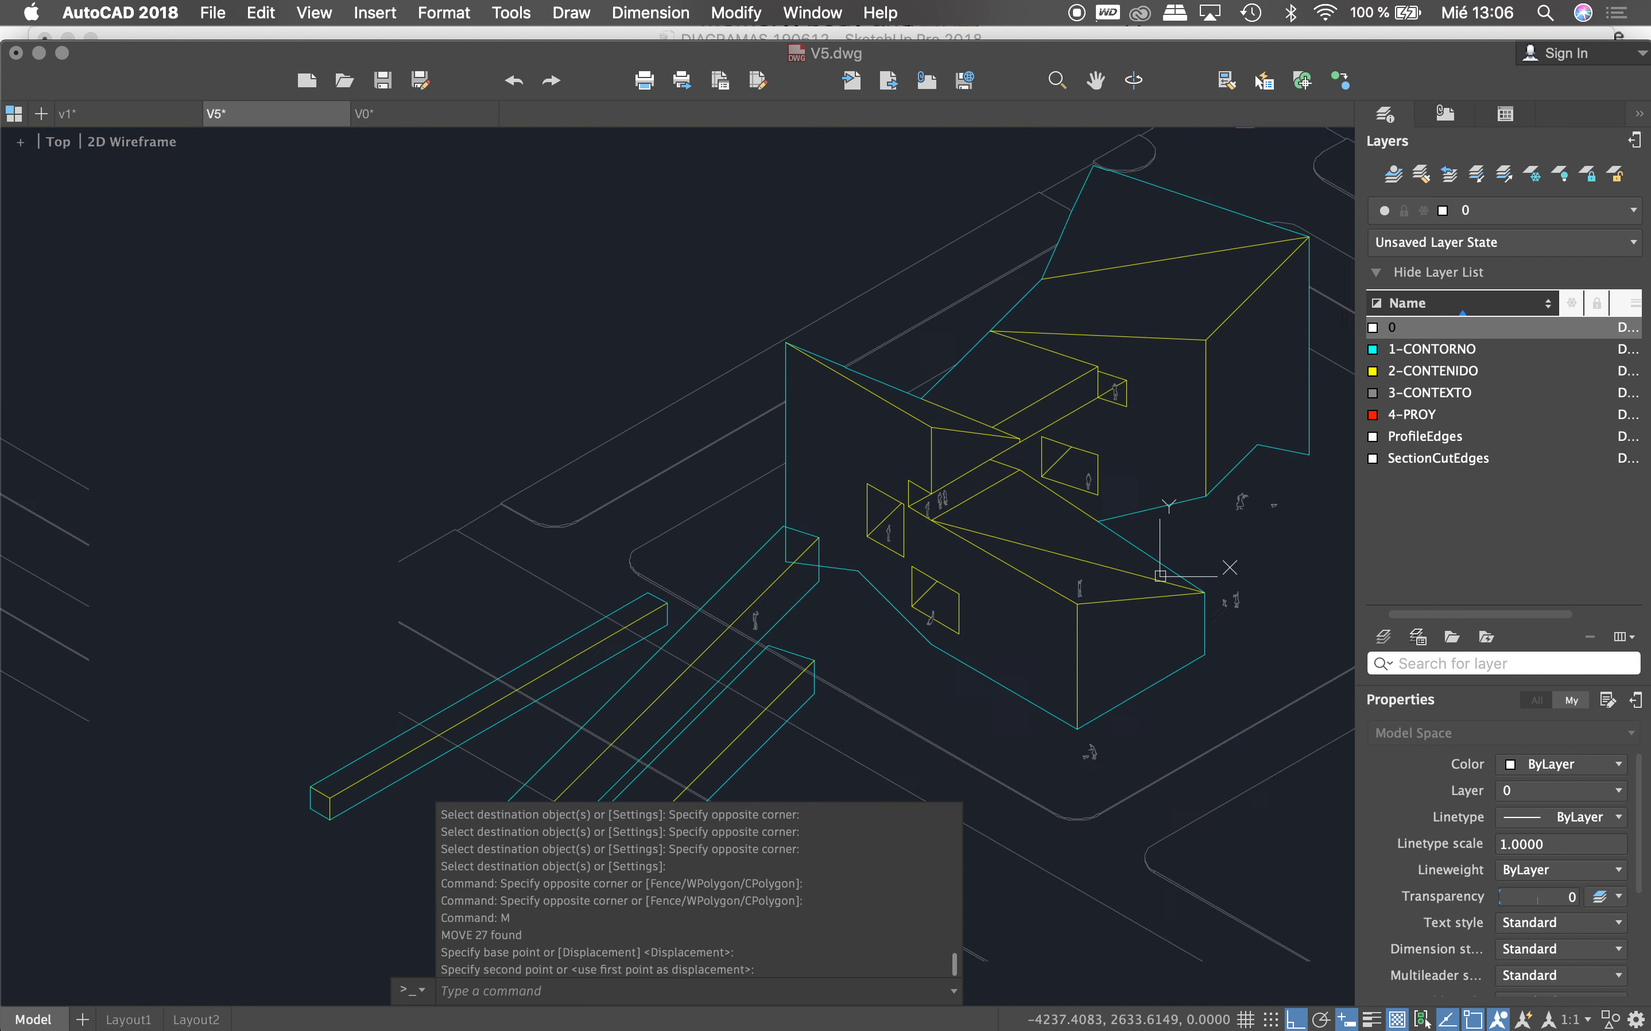
scroll(812, 496, "down", 3)
key("Escape")
key("Escape")
key("Escape")
key("Escape")
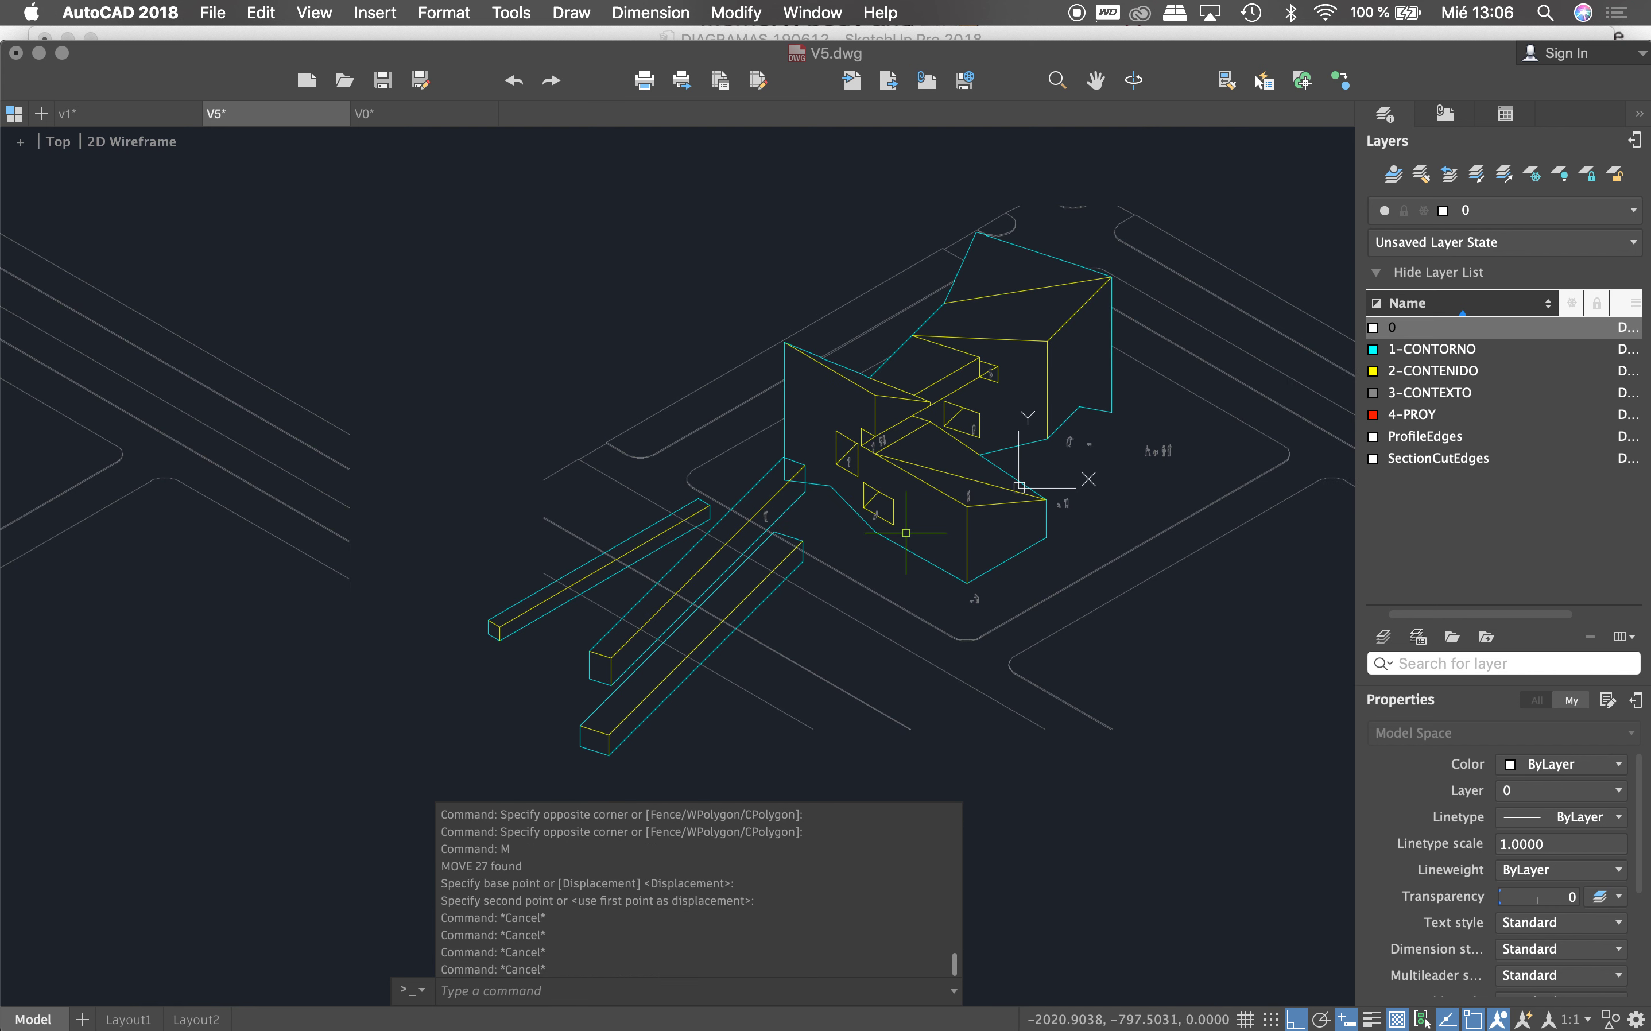
Step: Undo the bars' move, returning them to their earlier position
scroll(759, 441, "down", 4)
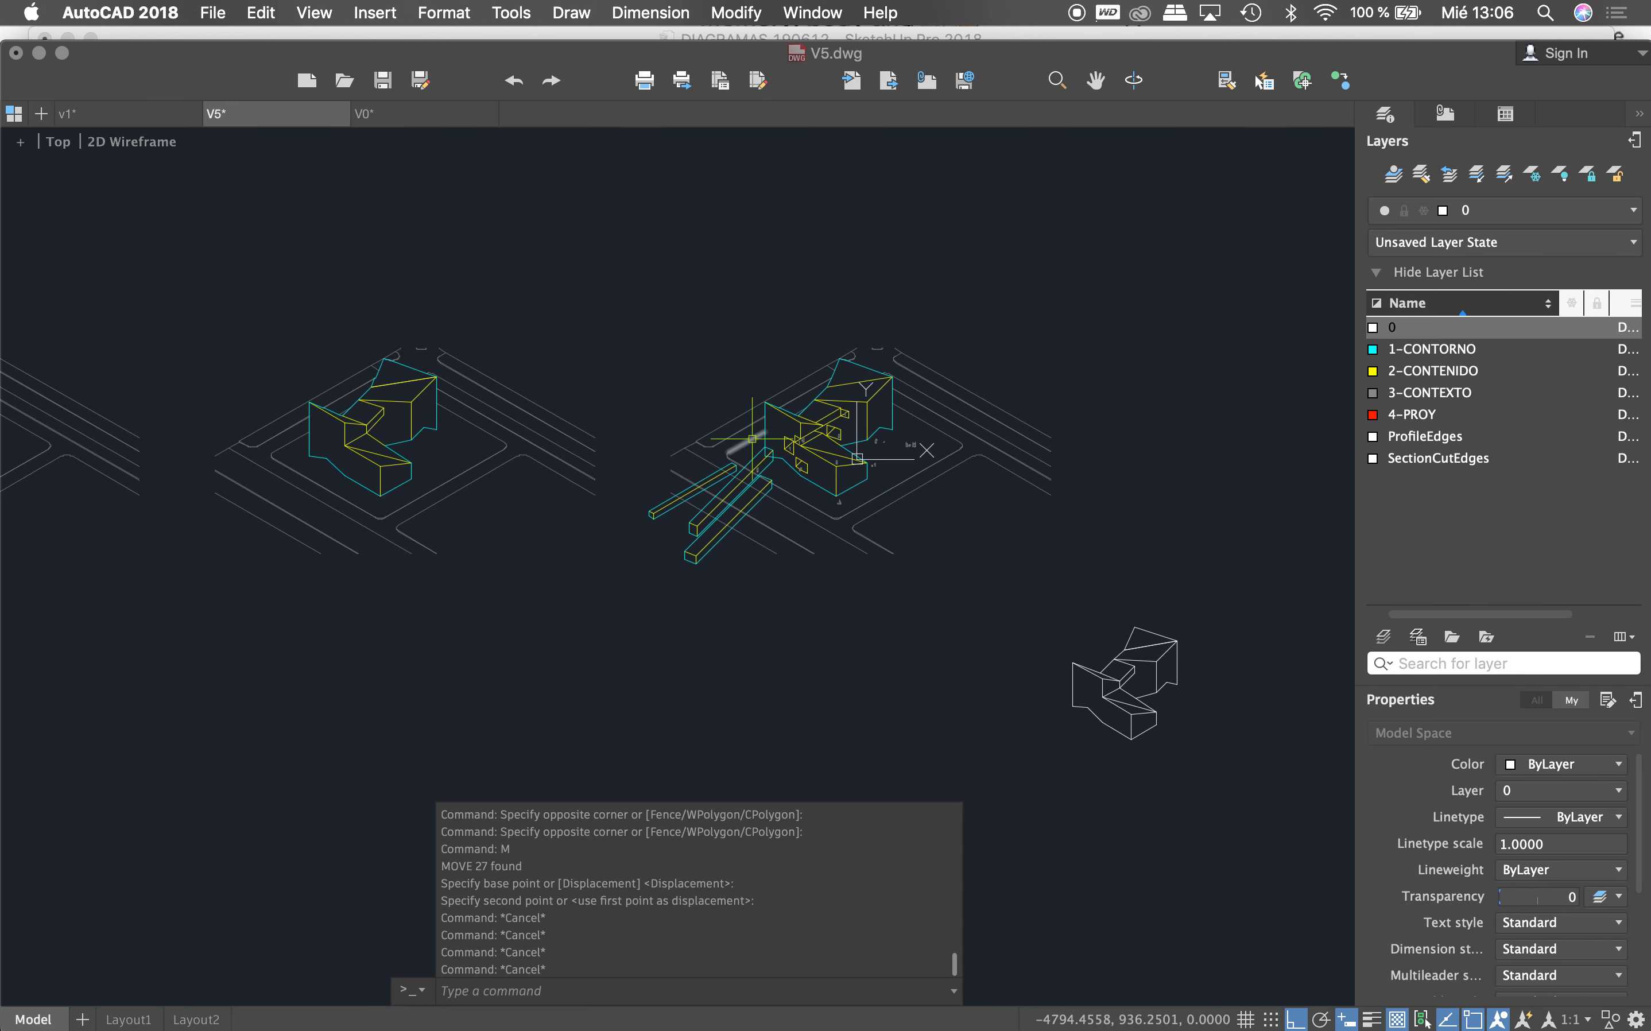
scroll(852, 505, "up", 4)
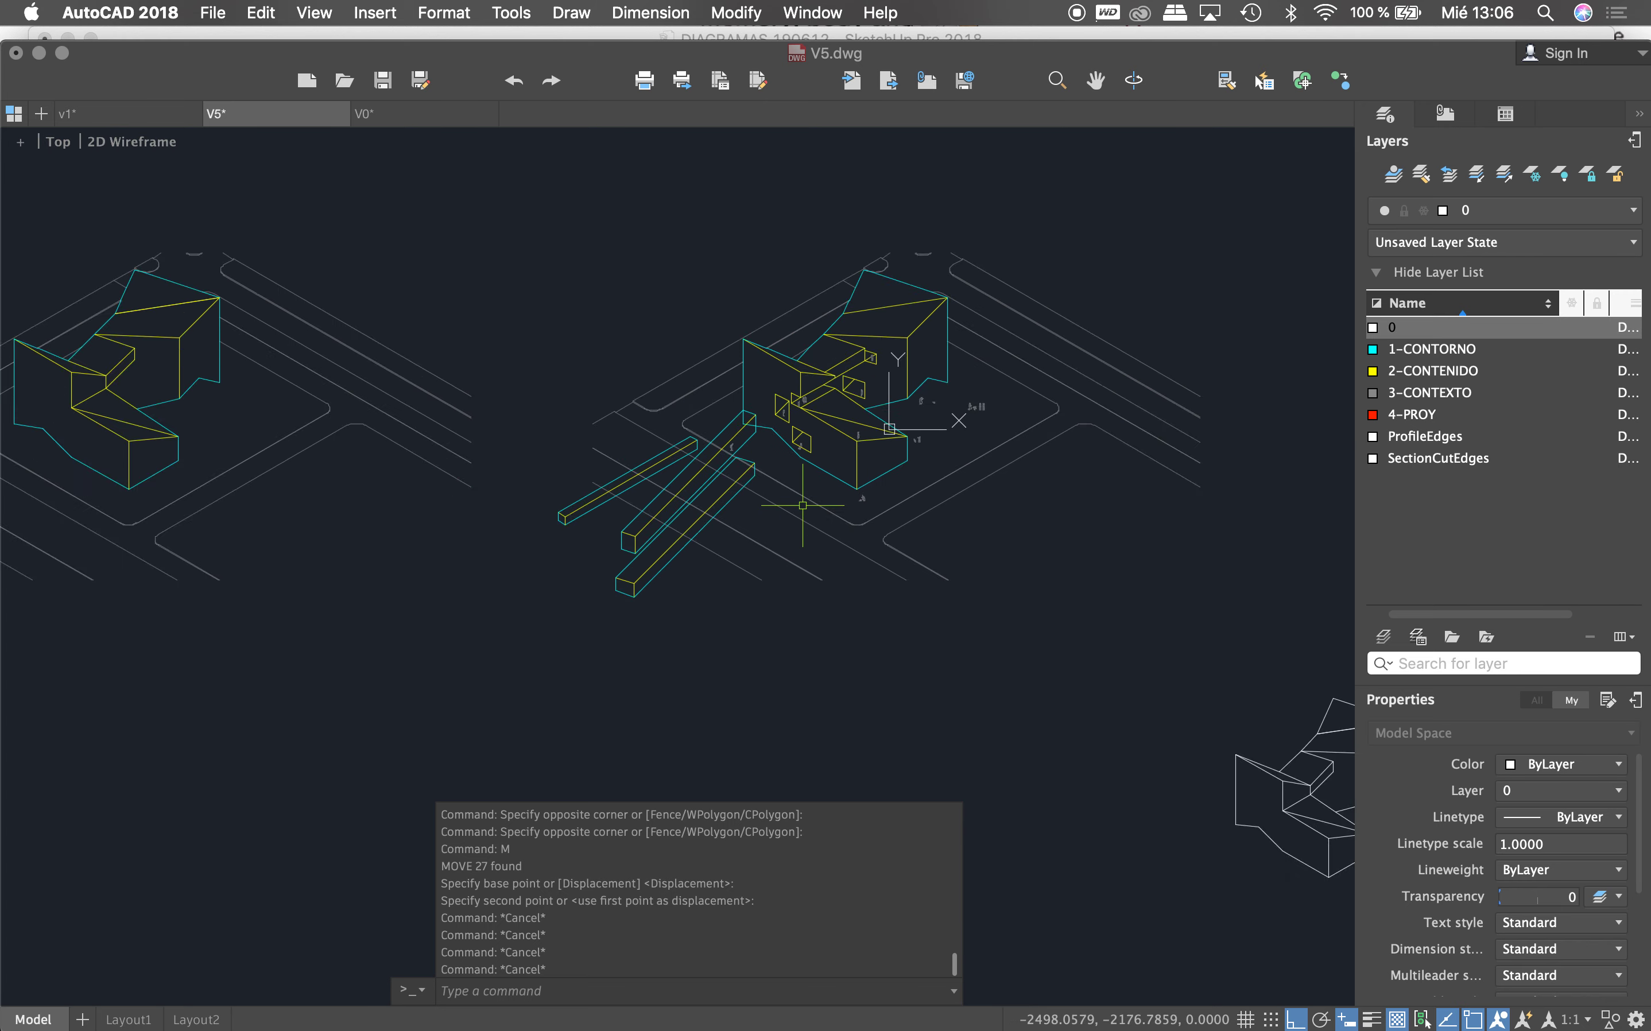
scroll(803, 505, "up", 4)
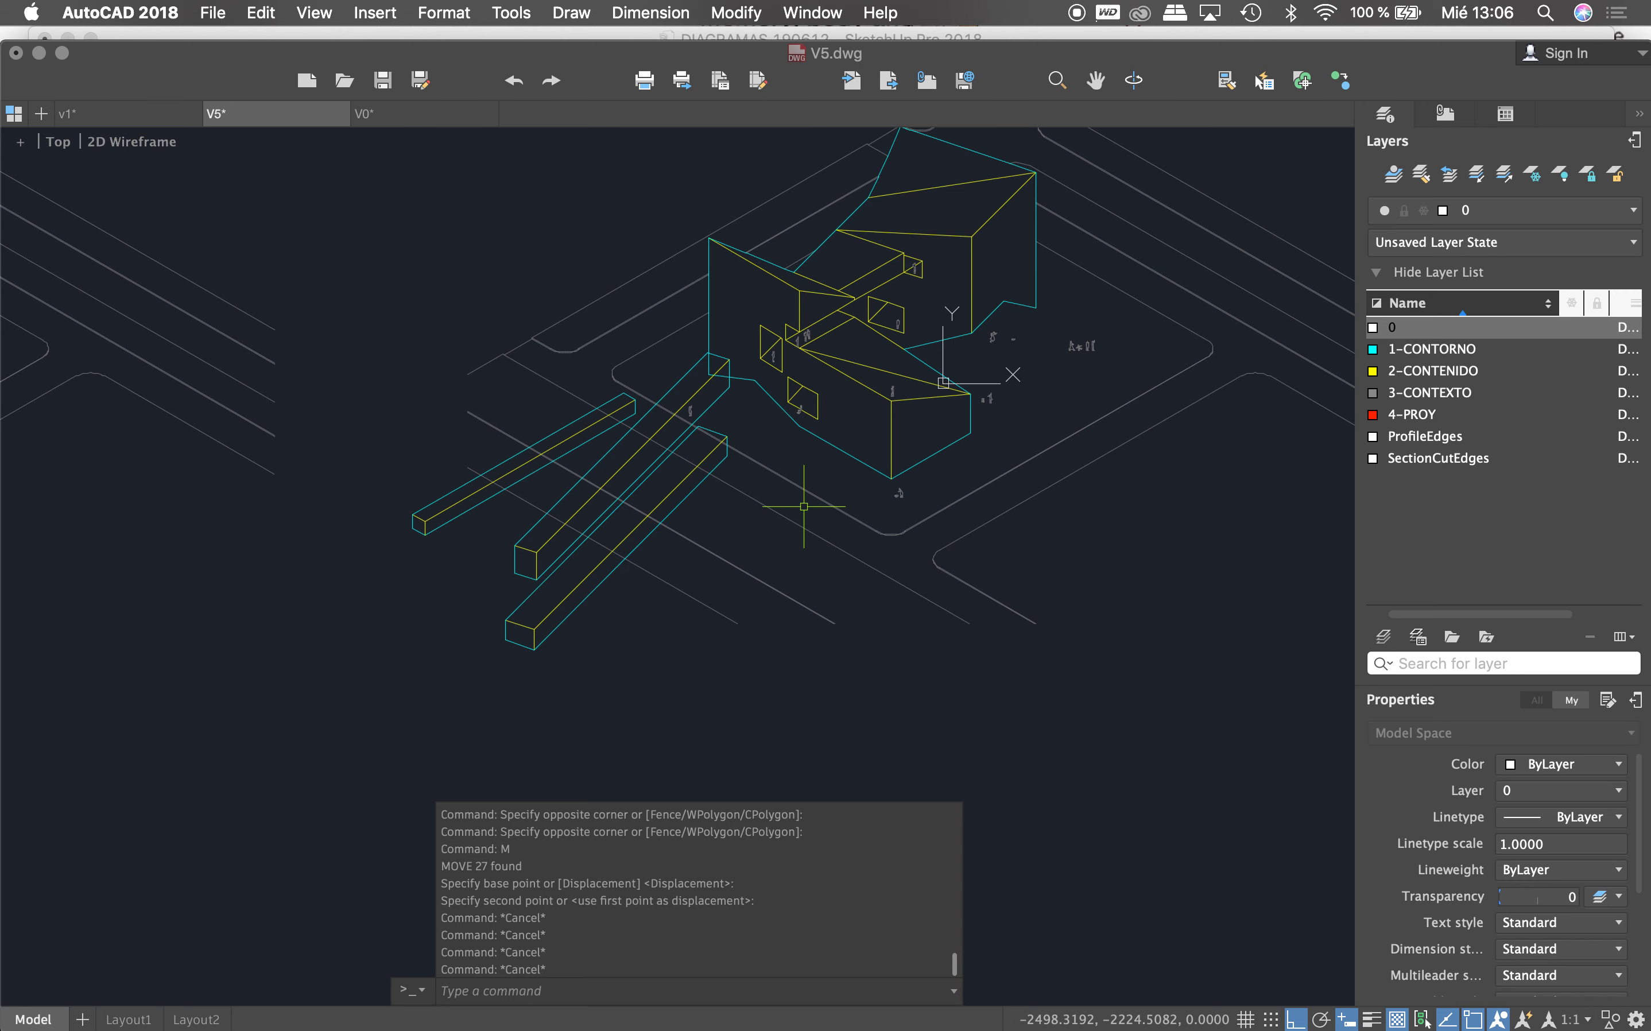
type("M")
key("Return")
scroll(743, 471, "down", 5)
key("Escape")
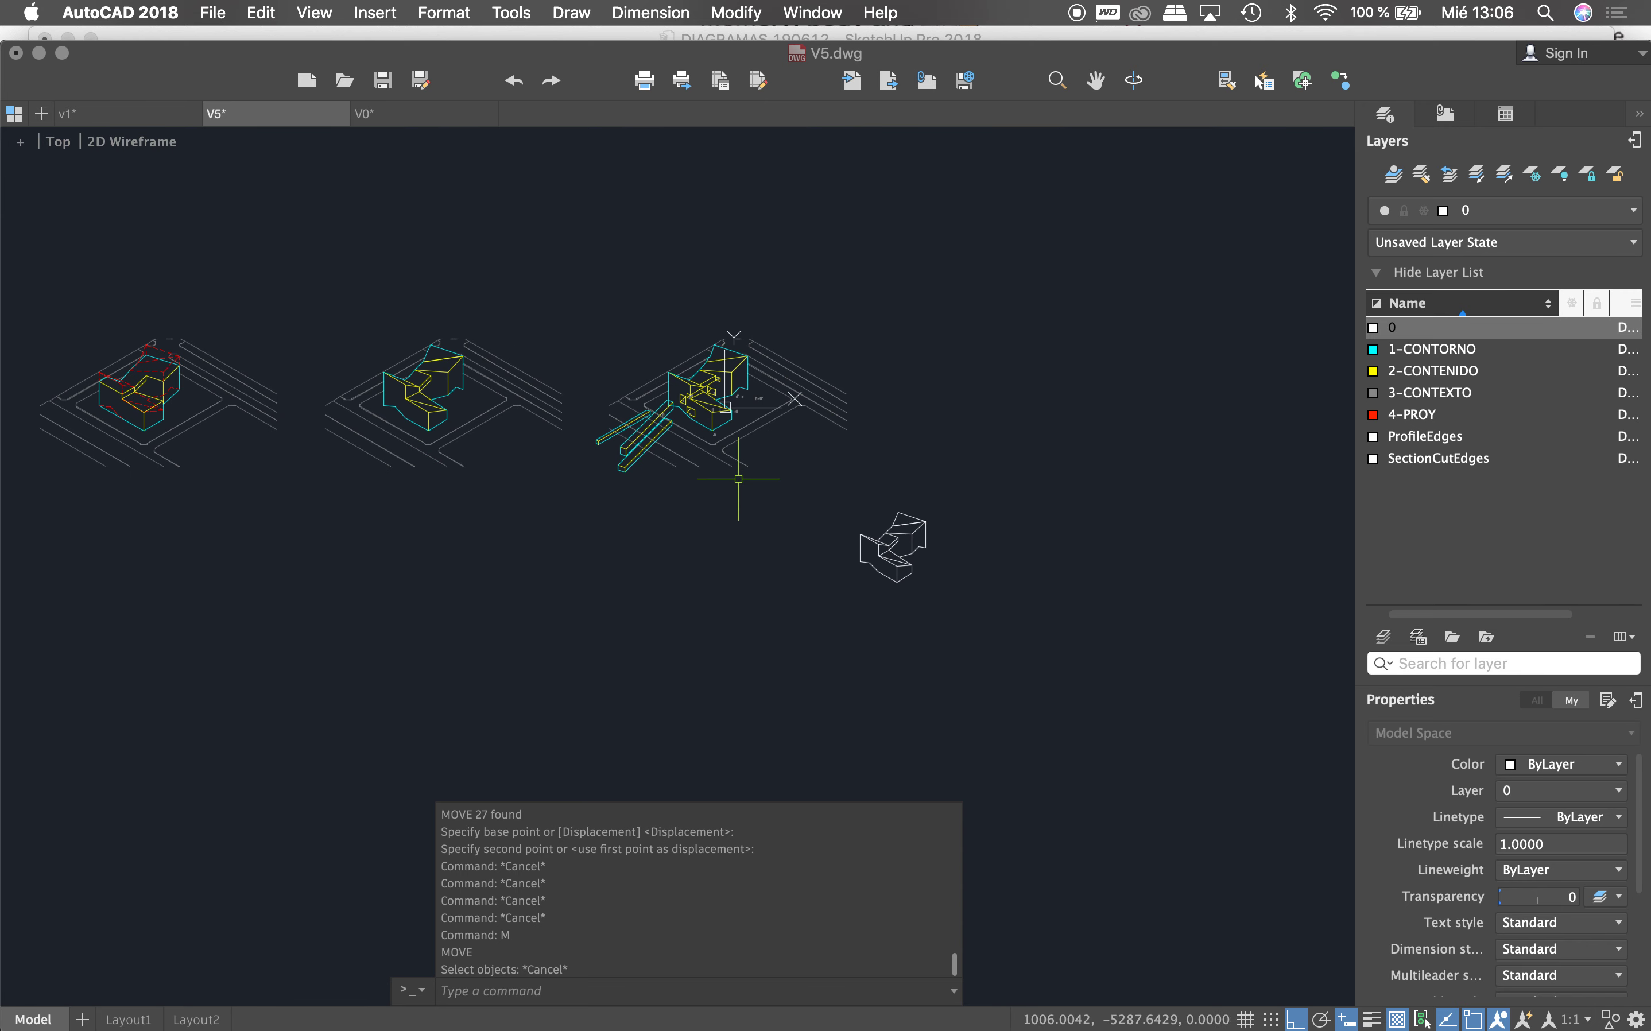
key("ctrl+z")
scroll(738, 479, "up", 4)
key("ctrl+z")
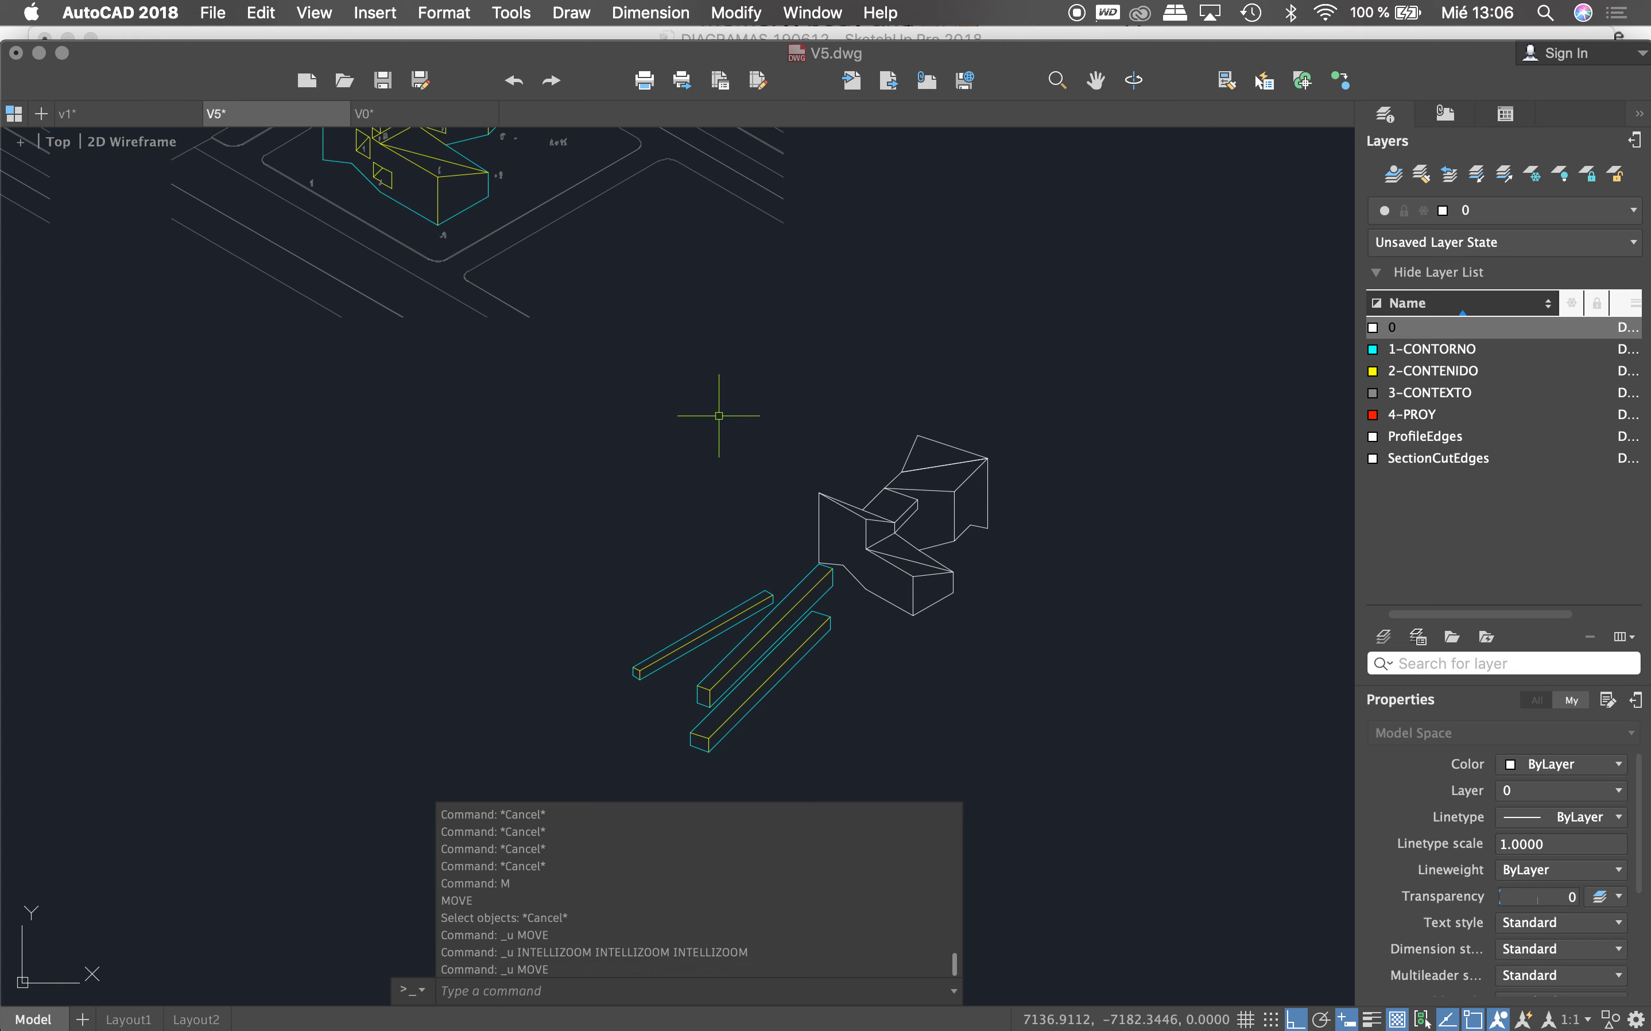
Step: Window-select the three beams, then clear the selection
scroll(720, 426, "down", 4)
scroll(746, 508, "up", 2)
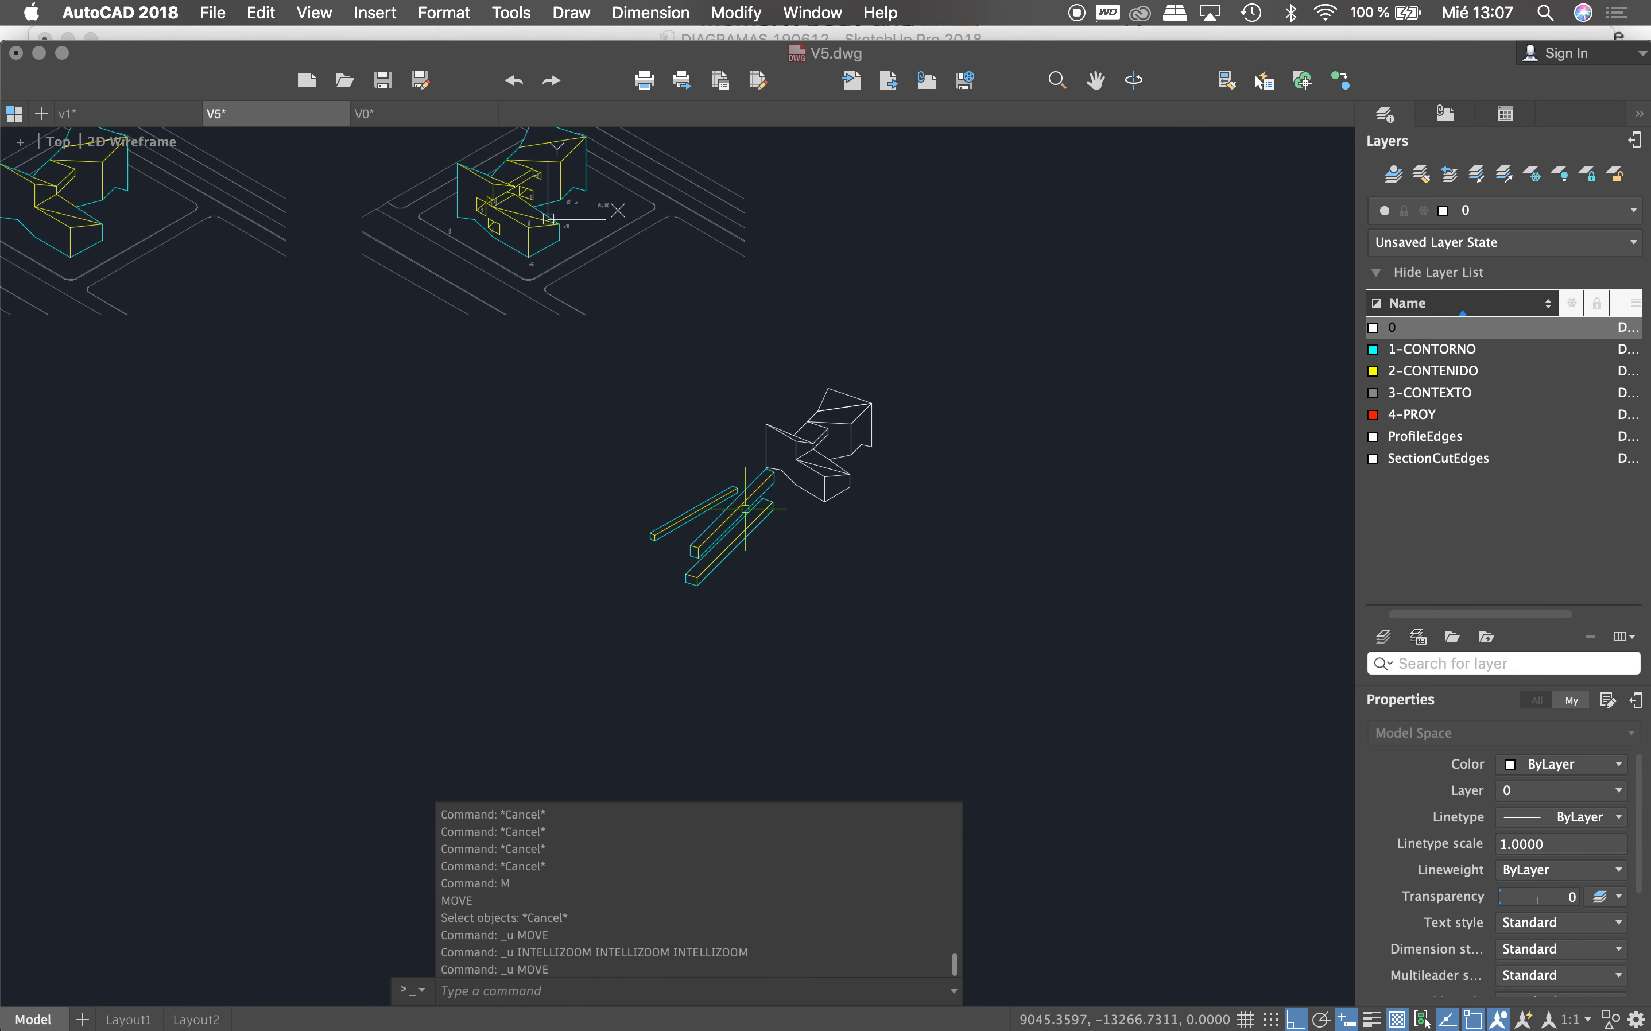
scroll(770, 502, "up", 4)
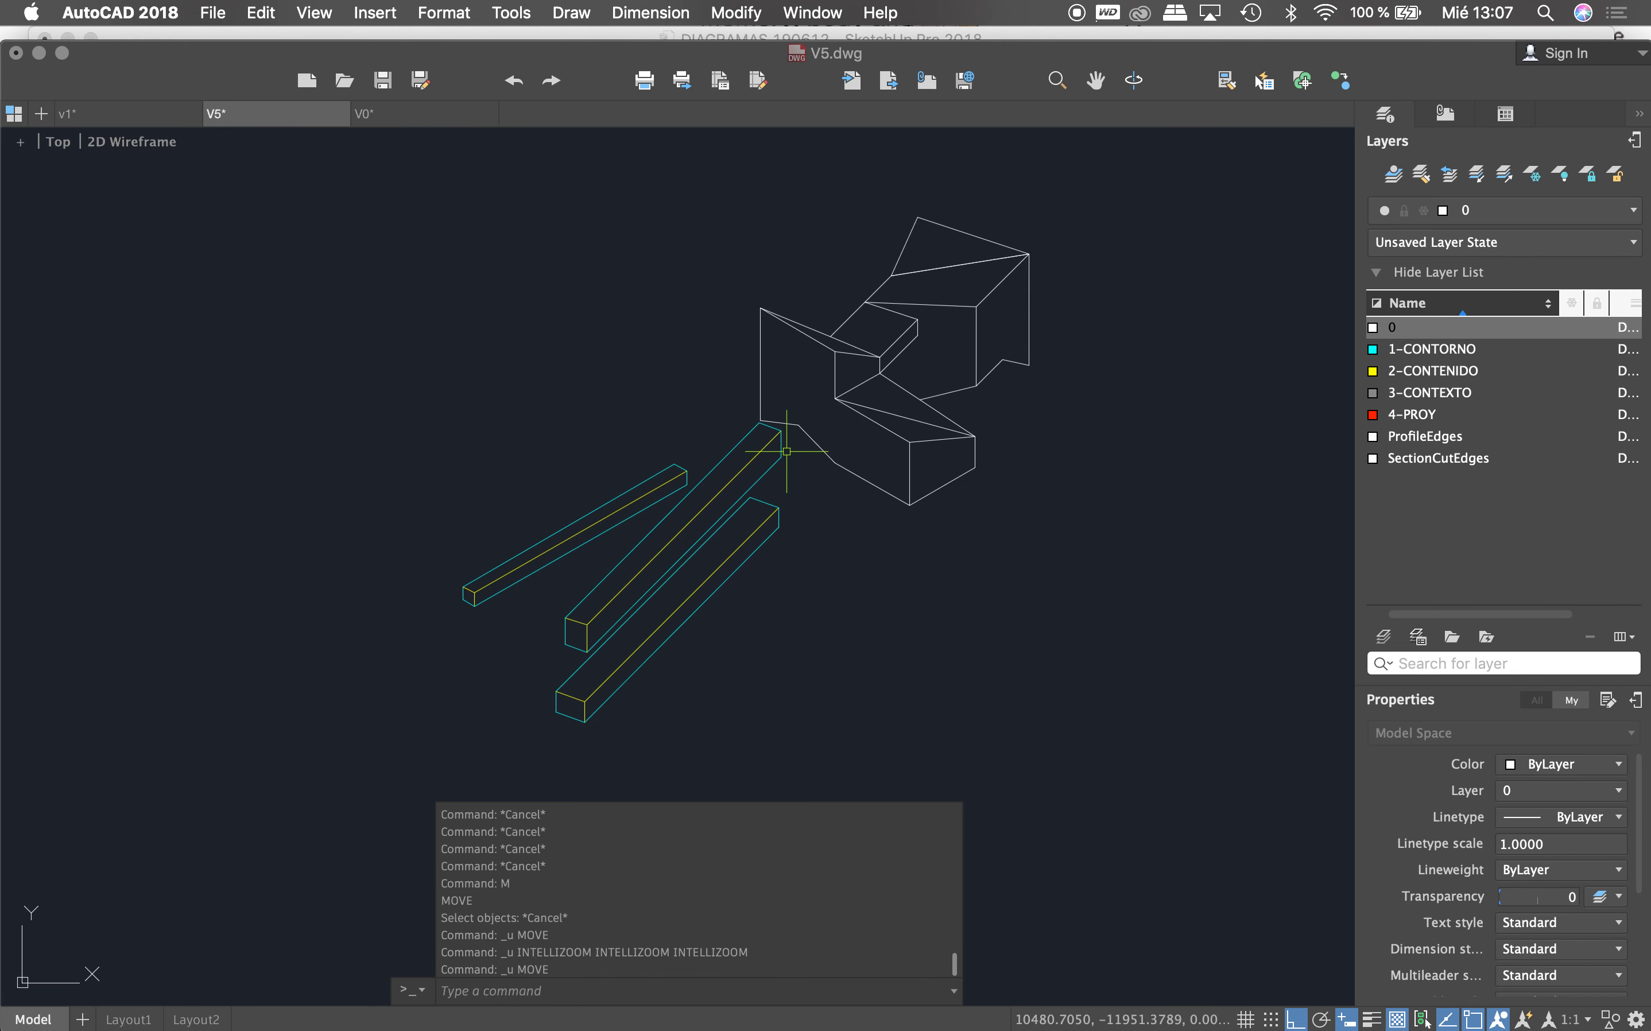
left_click(788, 432)
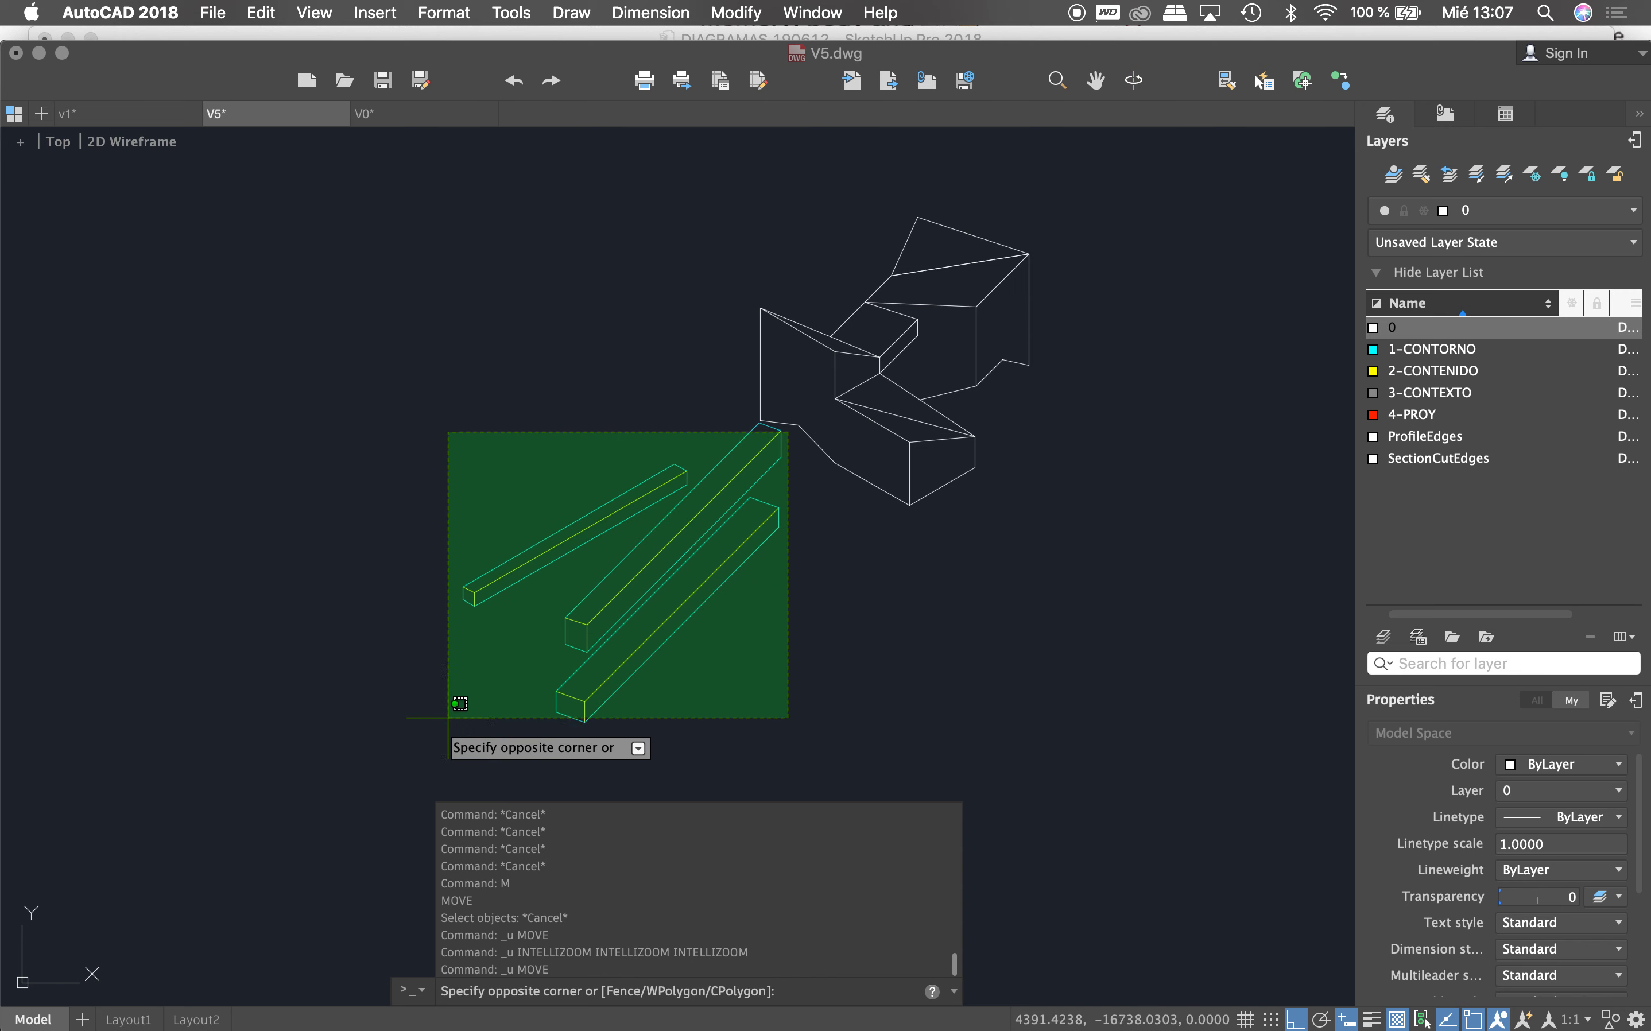
left_click(419, 757)
scroll(798, 337, "down", 4)
key("Escape")
key("Escape")
key("Escape")
scroll(818, 477, "down", 2)
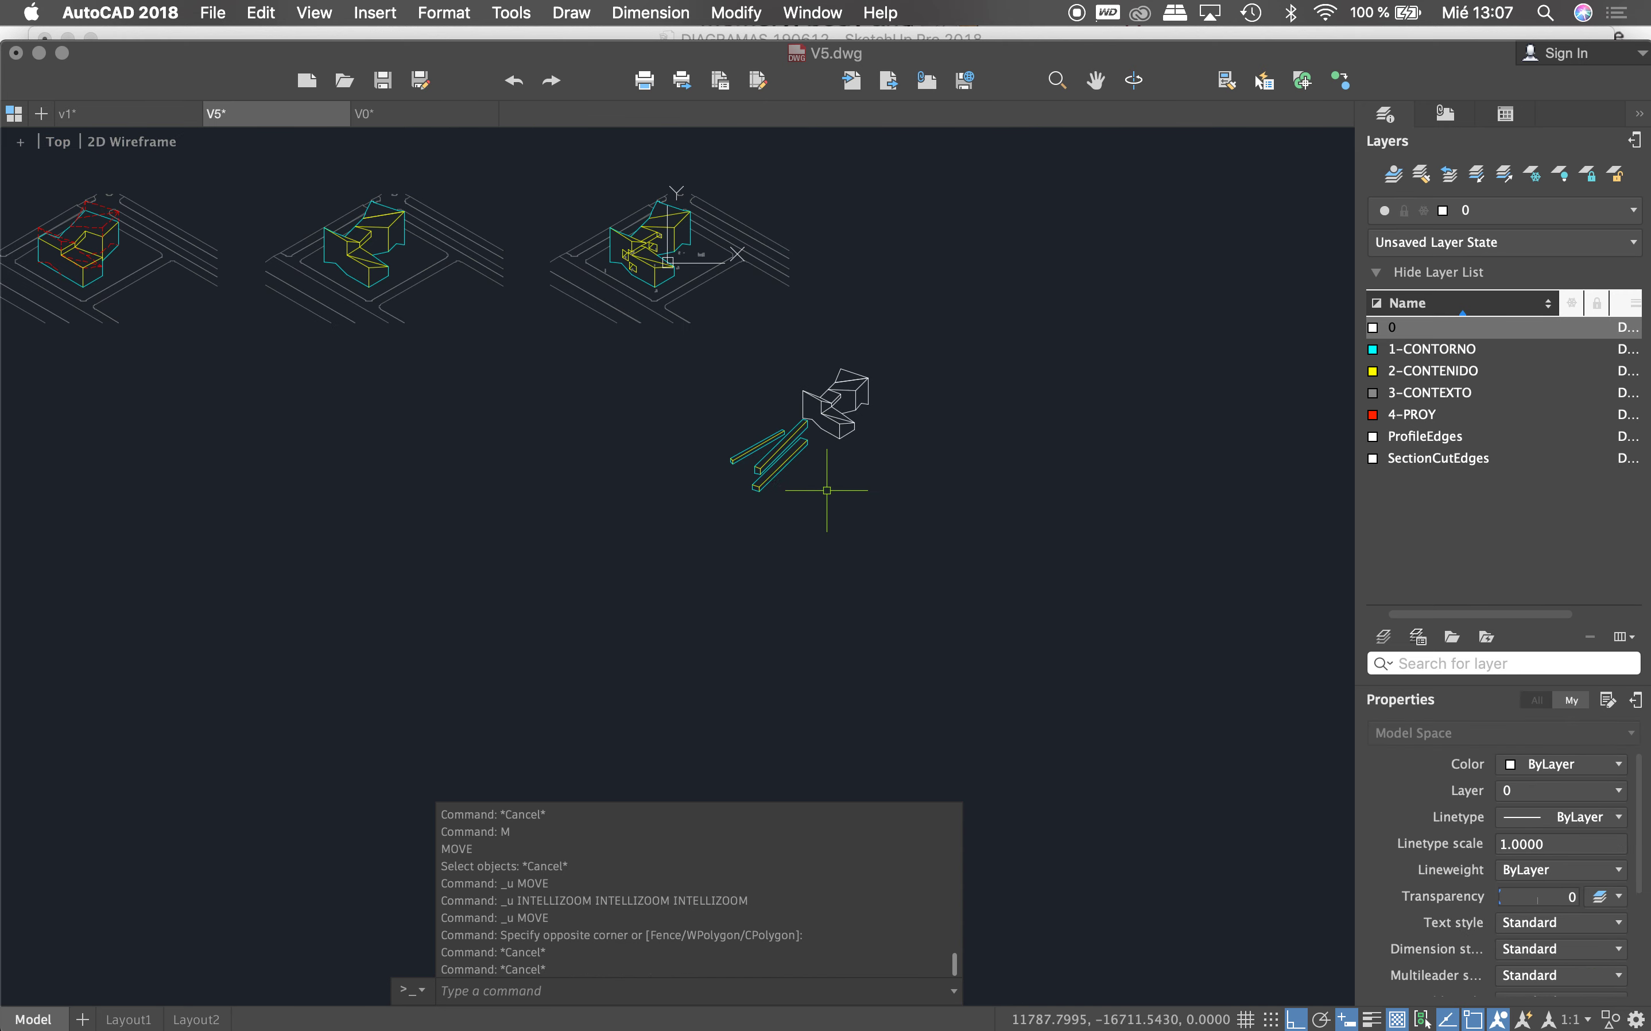
Step: Measure from the rightmost building's lower corner with DIST (DI)
type("DI")
key("Return")
scroll(624, 252, "up", 8)
key("Escape")
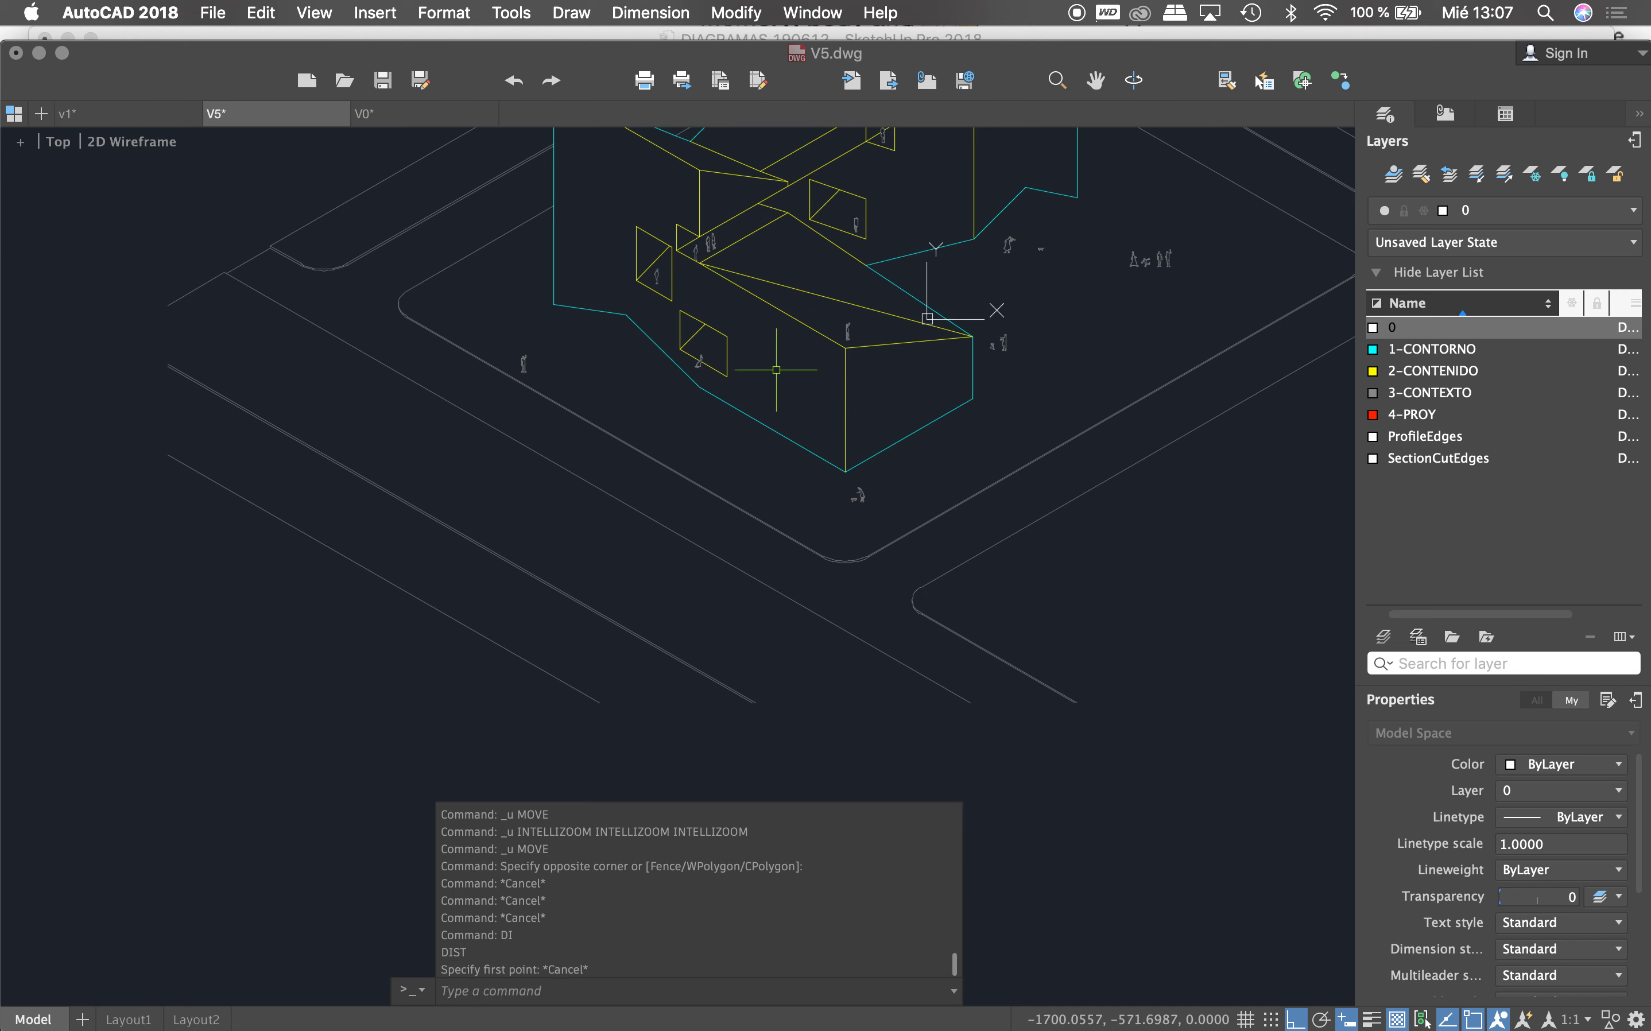
type("DI")
key("Return")
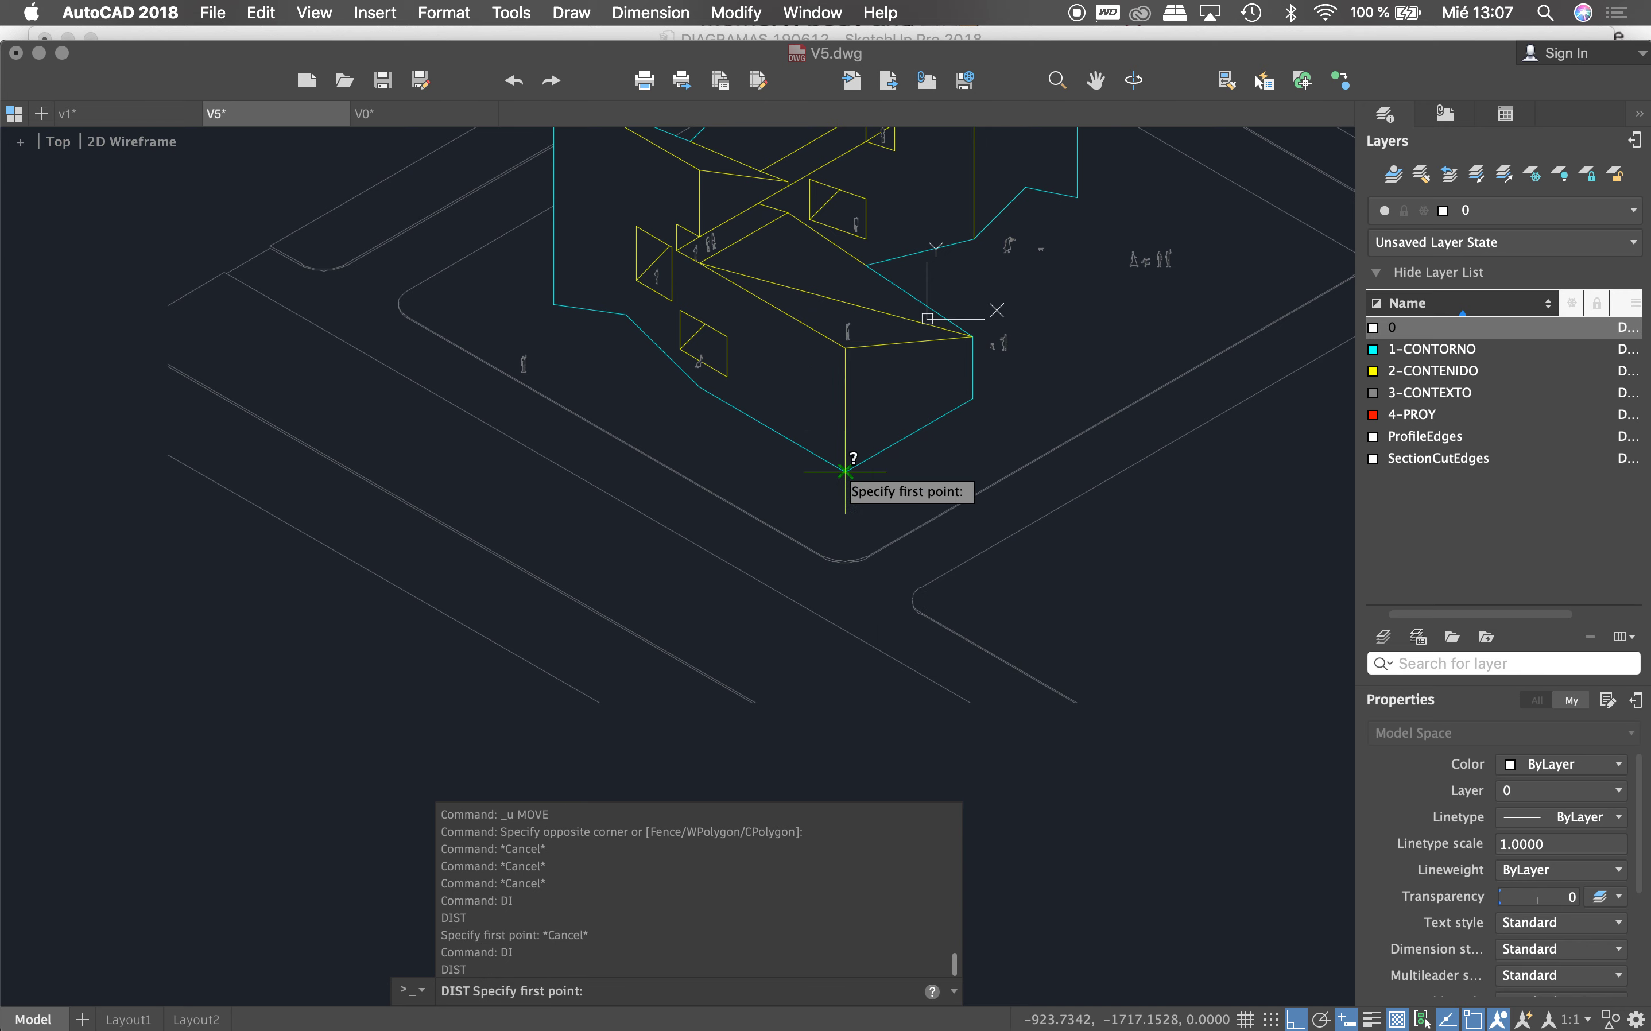
left_click(845, 471)
key("Escape")
scroll(750, 327, "down", 6)
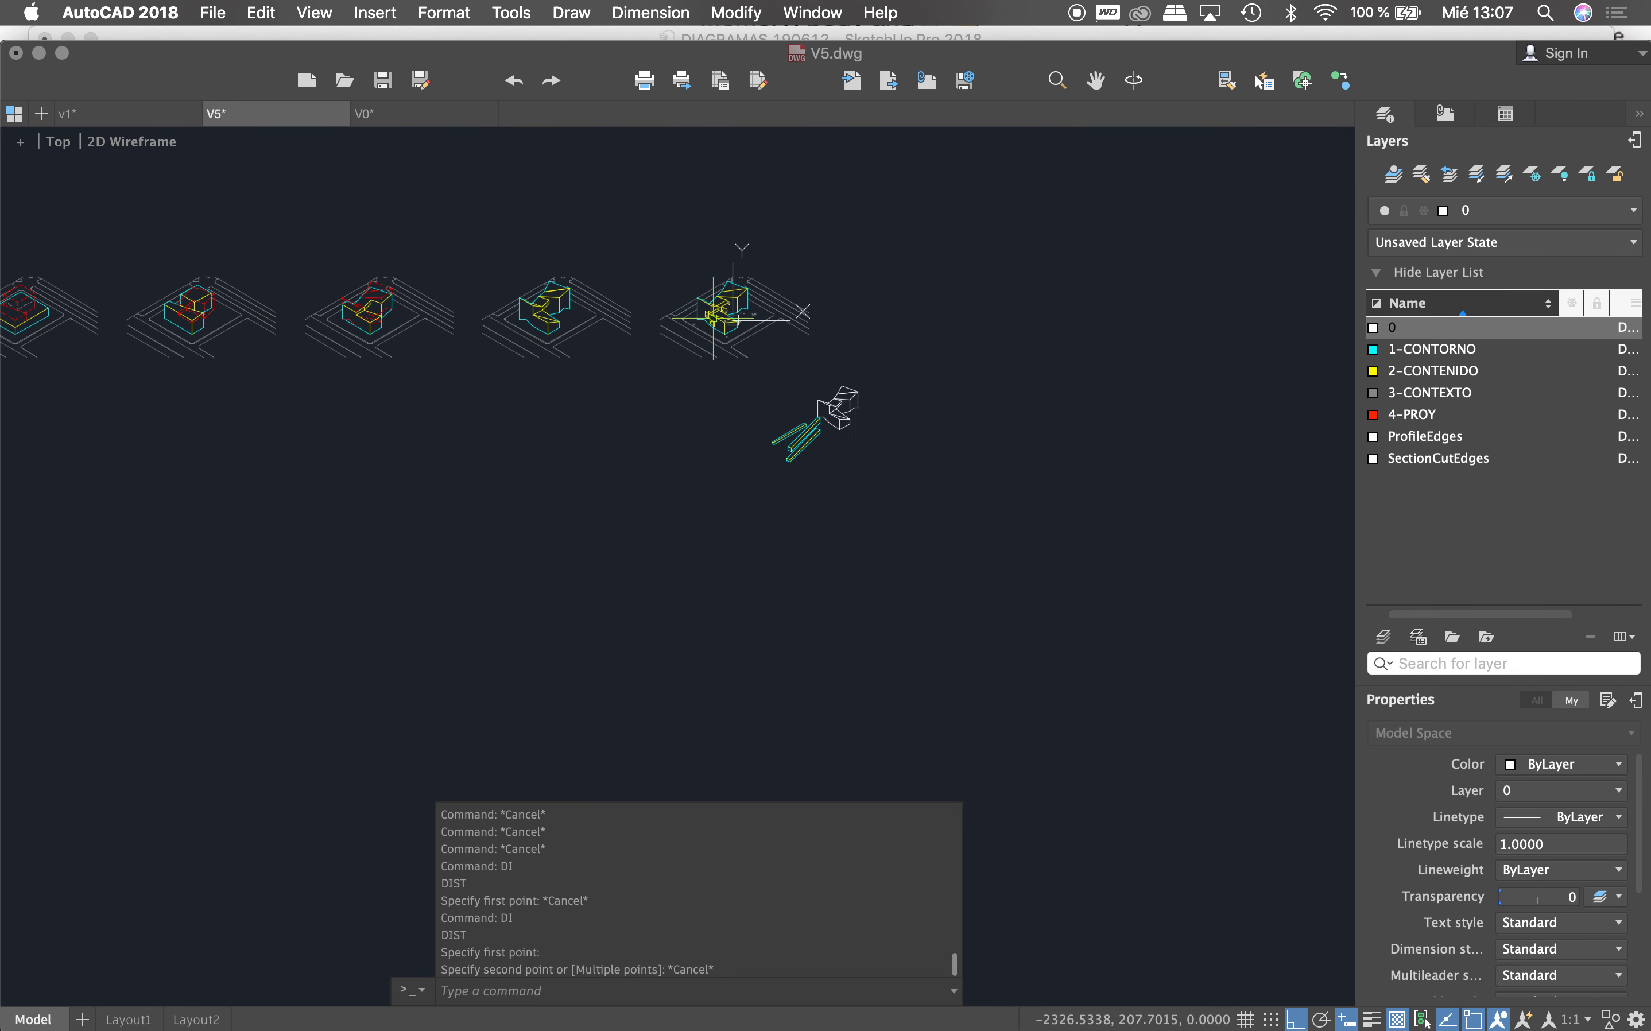
Step: Start the Scale command and begin window-selecting the beam model
type("C")
key("Return")
left_click(886, 372)
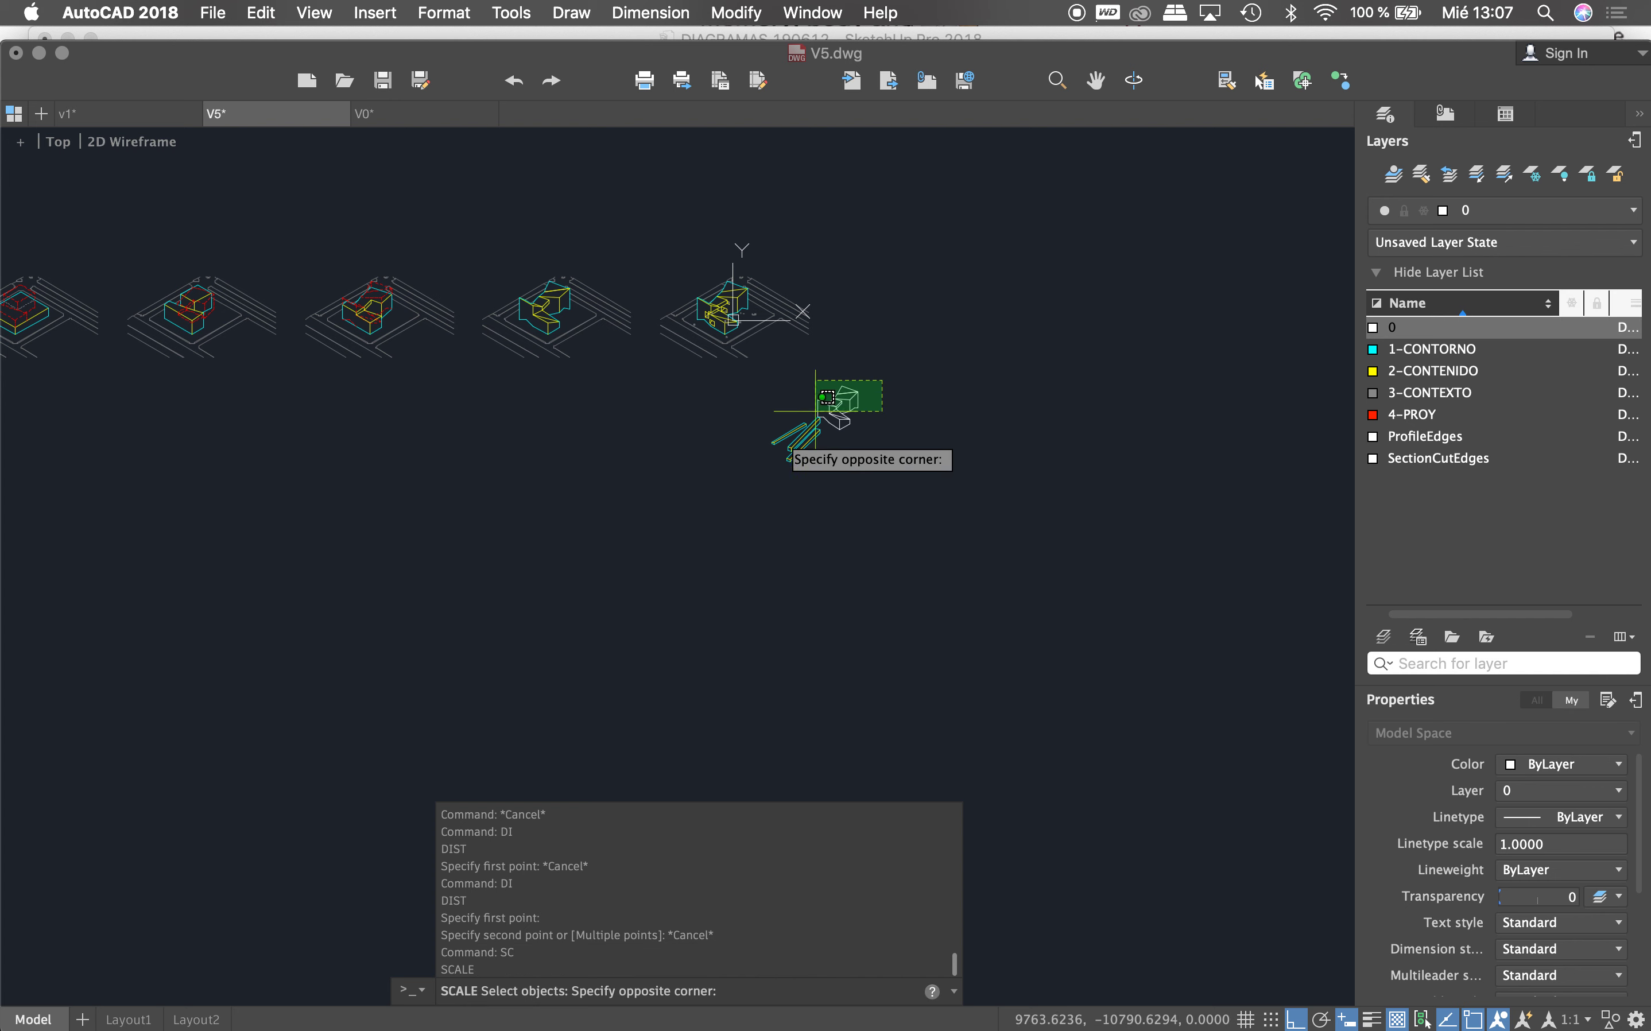
Step: Scale the beam model by reference so its edge becomes 1400 long
left_click(750, 502)
key("Return")
scroll(821, 435, "up", 5)
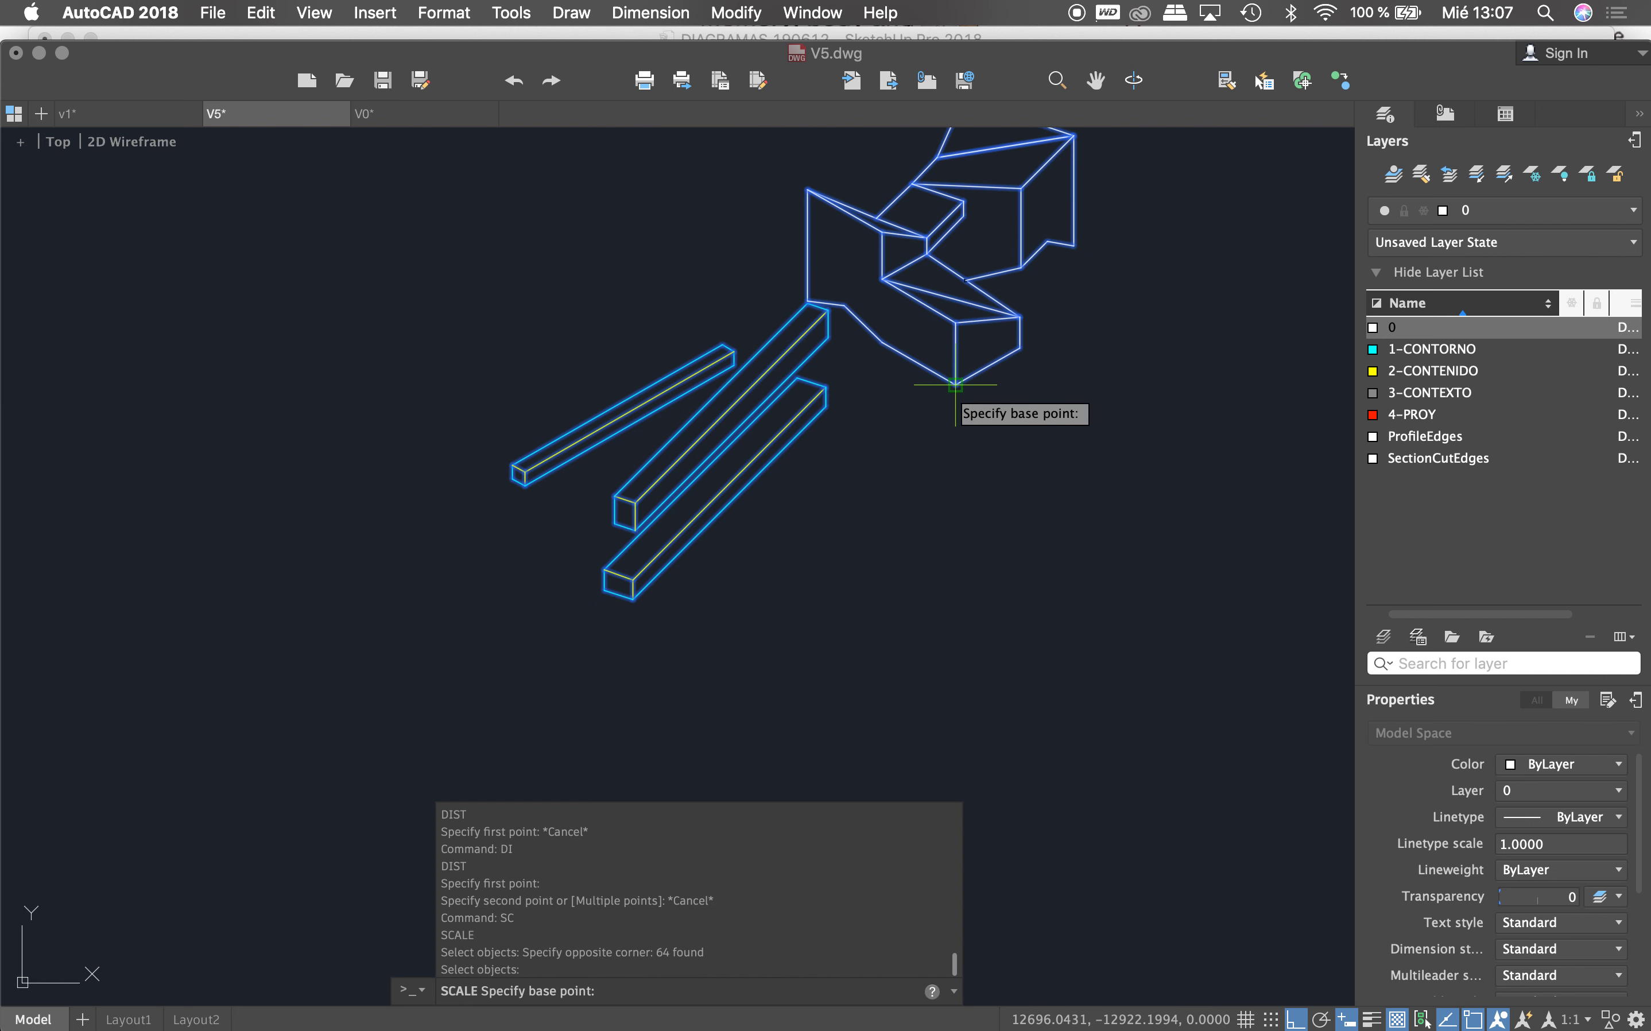
left_click(956, 385)
type("R")
key("Return")
left_click(955, 385)
left_click(956, 322)
key("Return")
scroll(898, 413, "down", 3)
scroll(898, 414, "up", 3)
Step: Select the three beams with selection windows
key("Return")
scroll(898, 414, "up", 3)
key("Return")
left_click(902, 389)
left_click(702, 549)
scroll(874, 387, "down", 3)
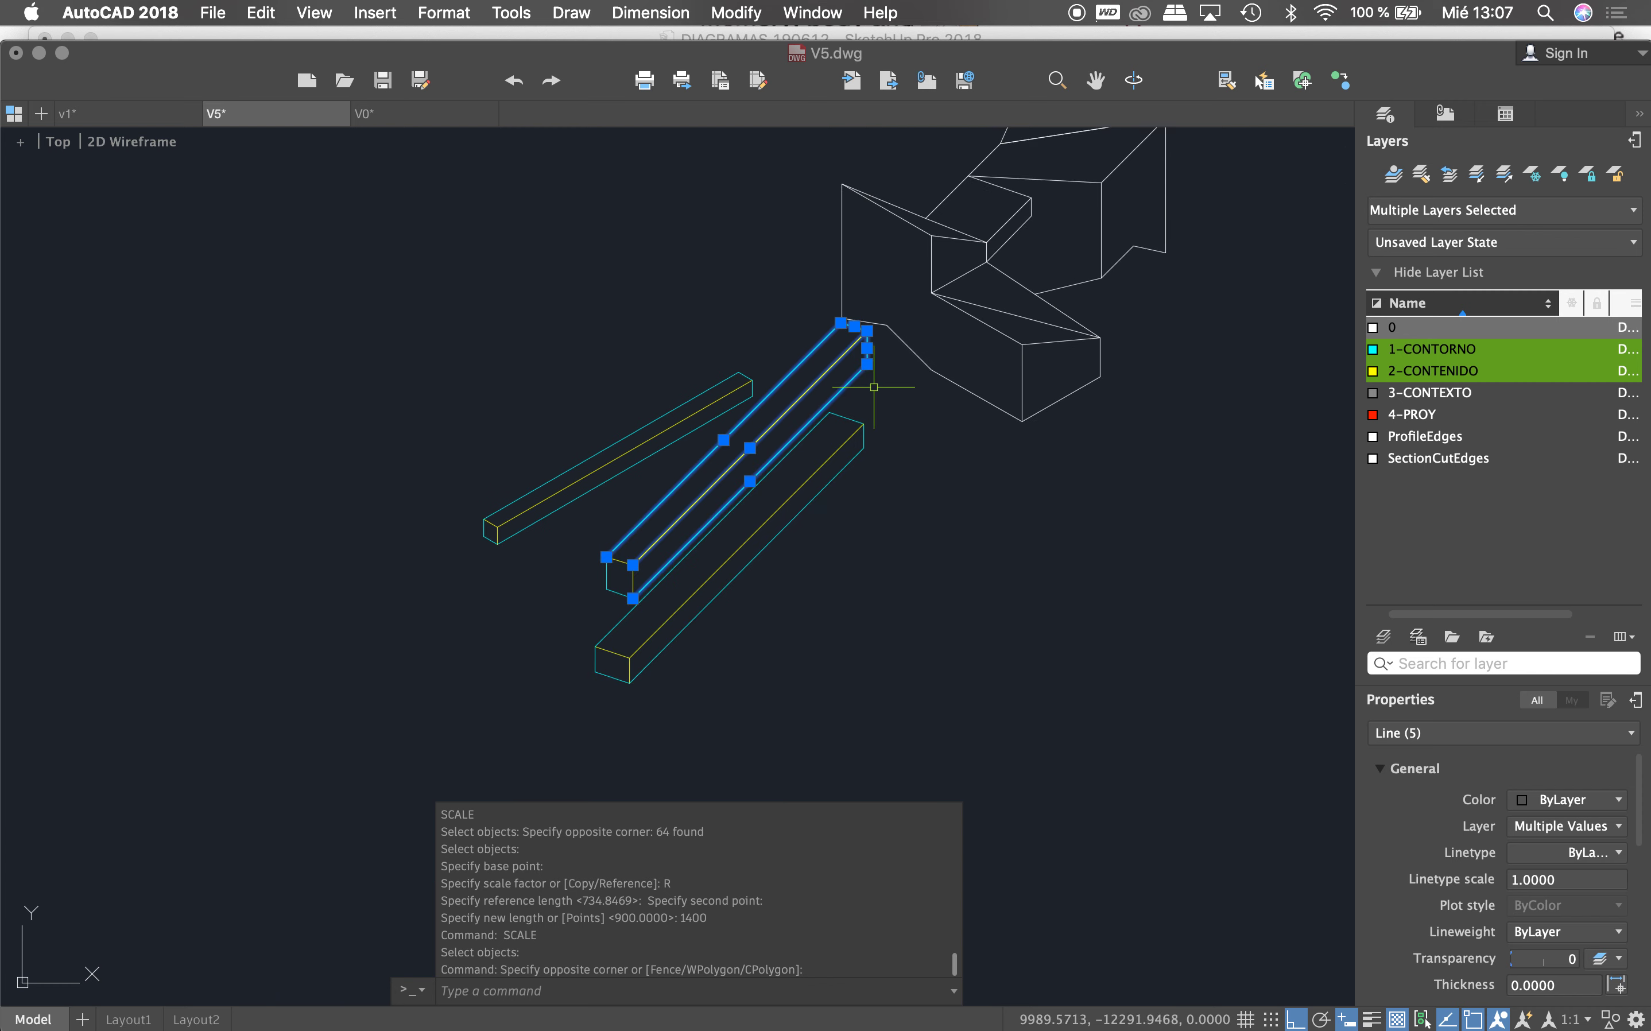
left_click(874, 387)
left_click(454, 692)
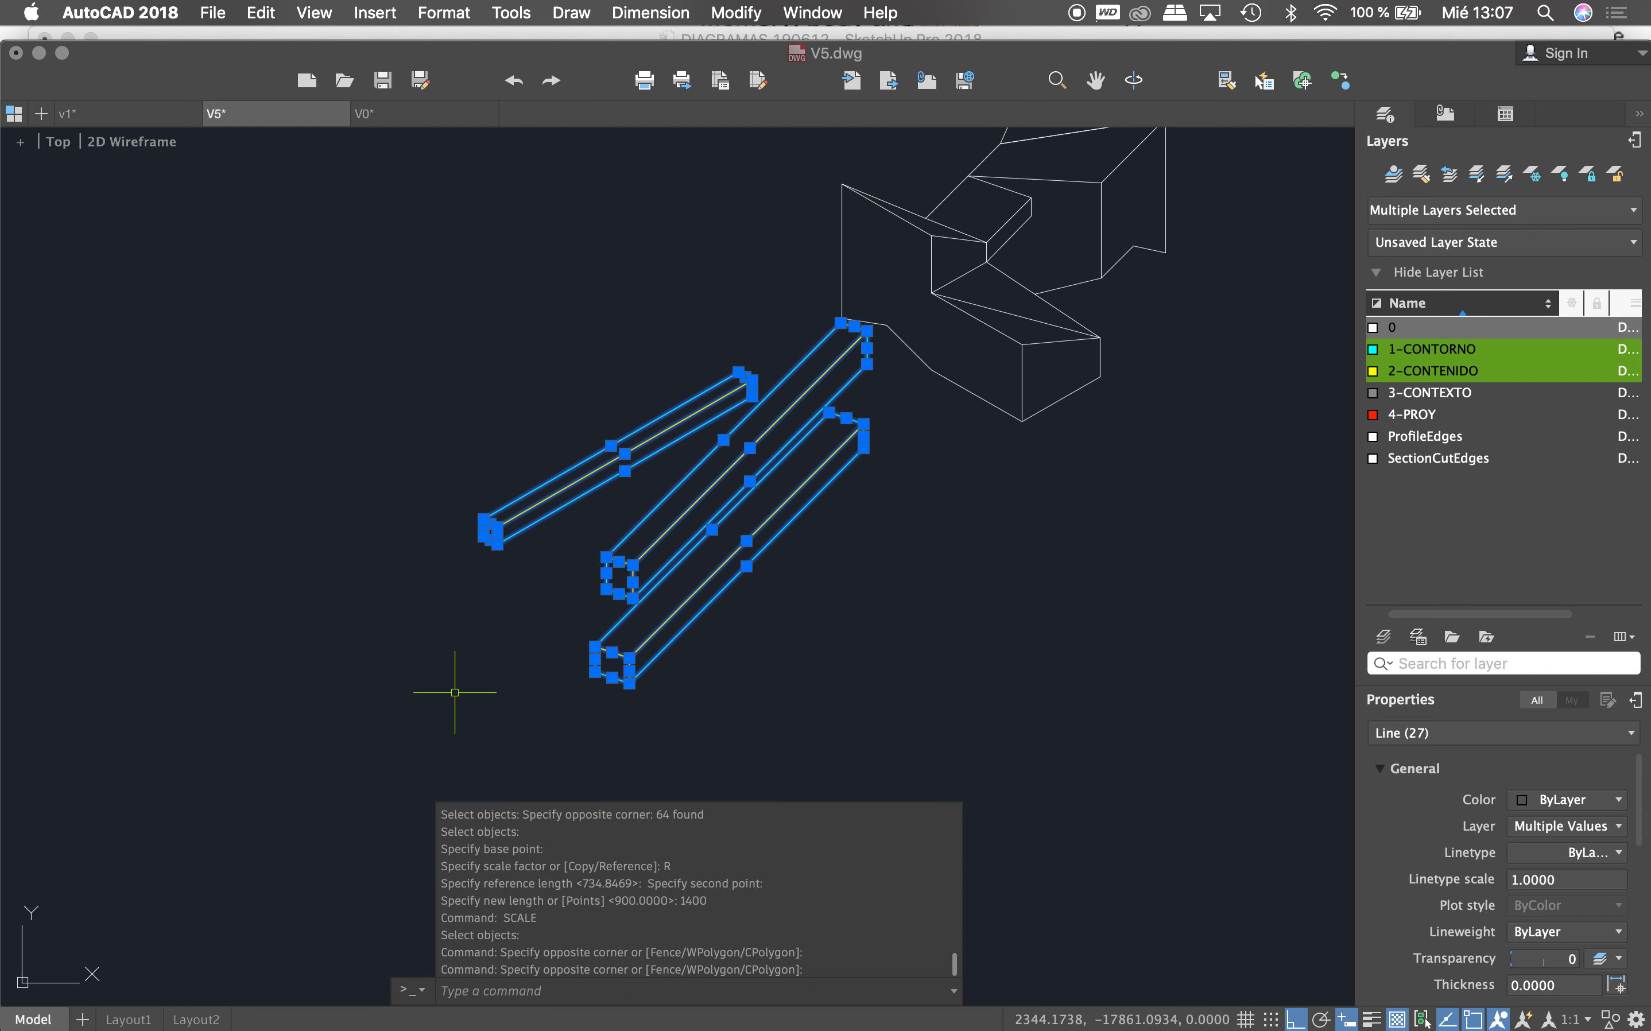
type("M")
Step: Move the three beams against the building corner in the rightmost diagram
key("Return")
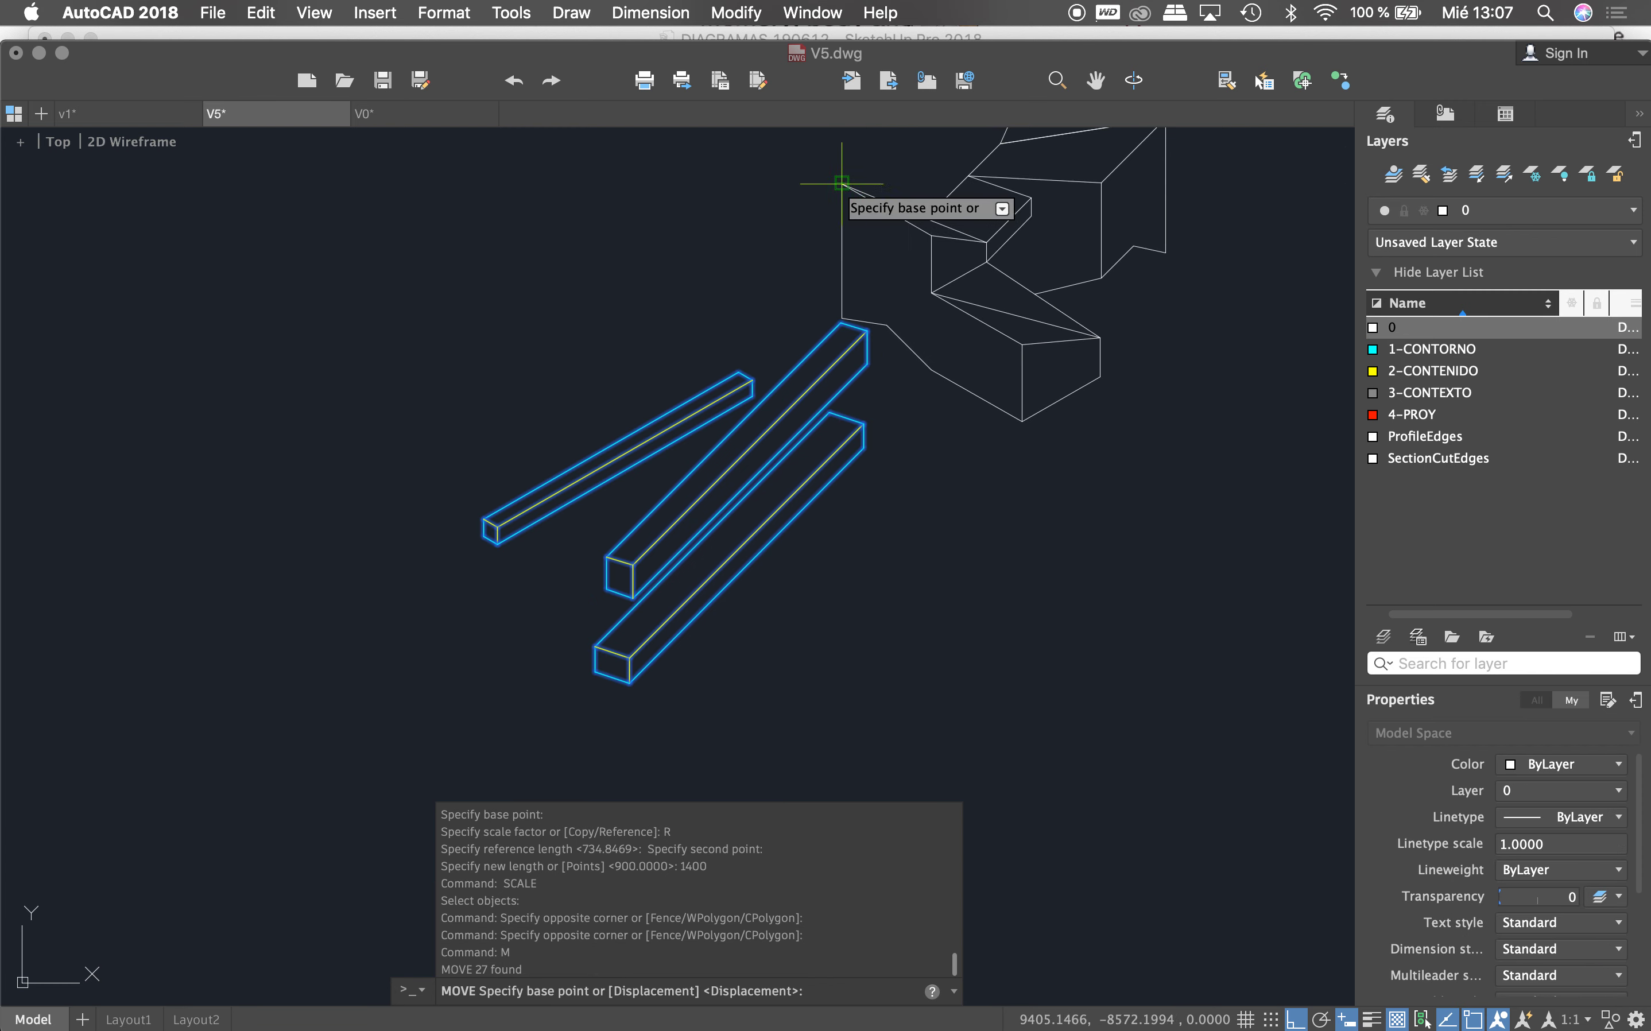
left_click(842, 183)
scroll(872, 559, "down", 5)
scroll(791, 449, "up", 5)
scroll(791, 450, "up", 2)
left_click(793, 422)
scroll(794, 422, "down", 5)
scroll(811, 477, "up", 3)
scroll(829, 546, "up", 2)
key("Escape")
key("Escape")
key("Escape")
key("Escape")
key("Escape")
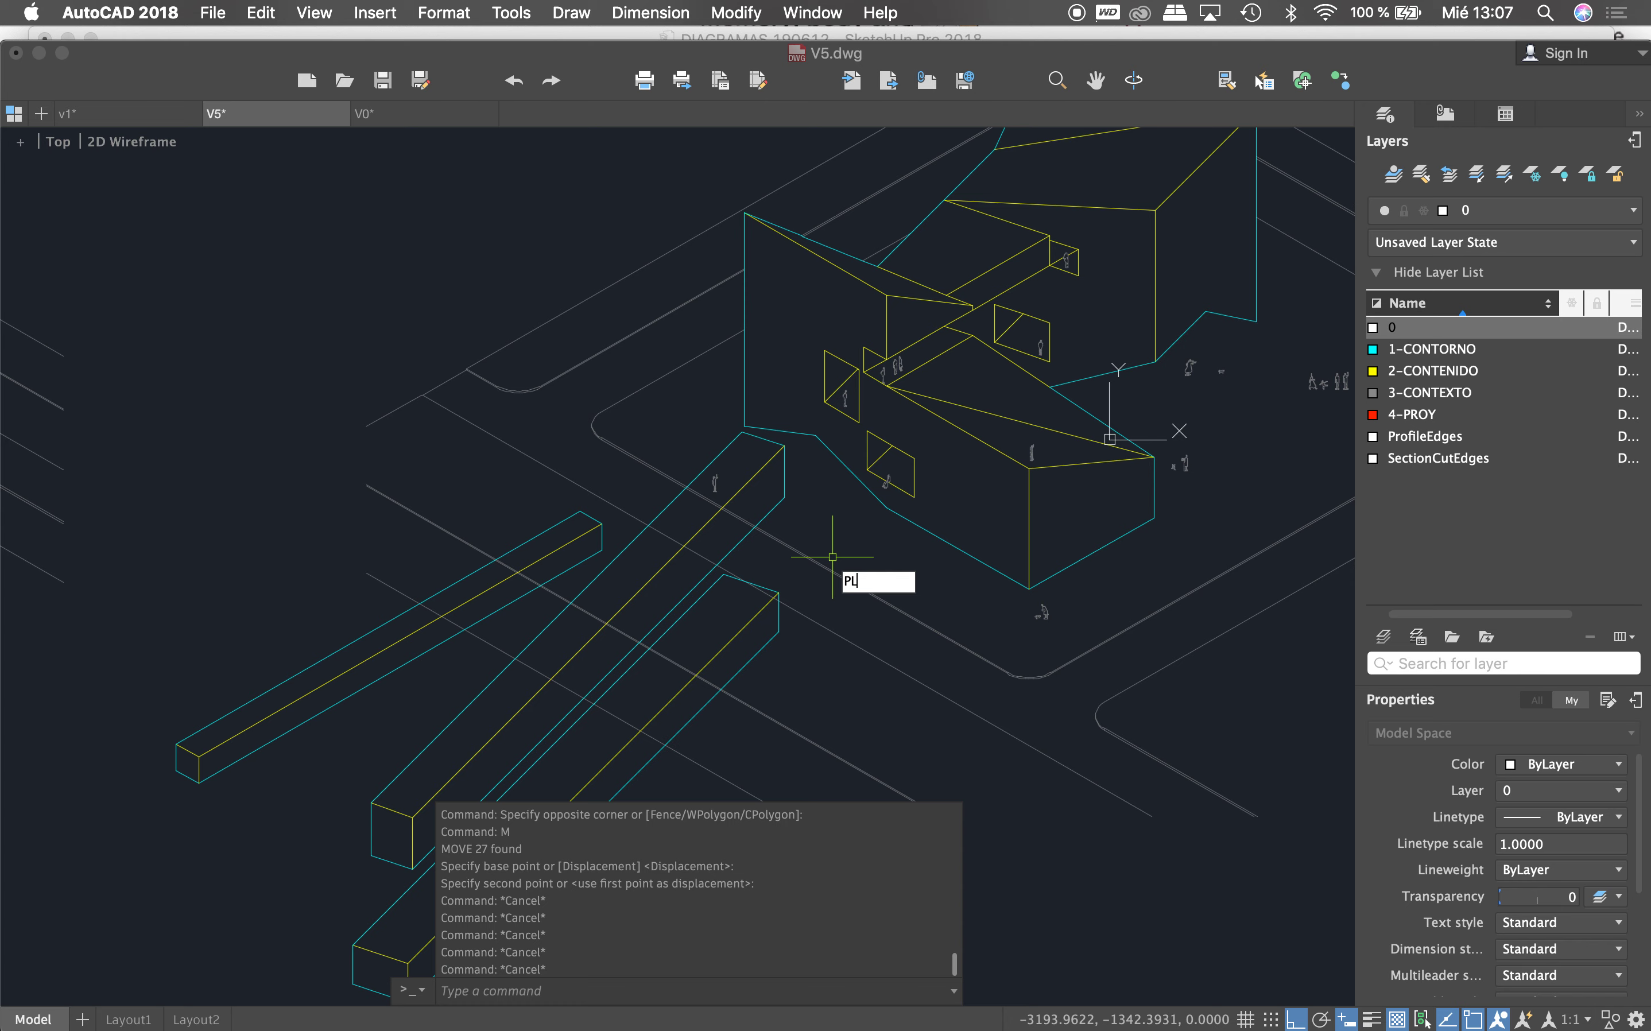
Step: Draw three short connecting polylines from the beam corners to the building
key("Return")
scroll(806, 461, "up", 2)
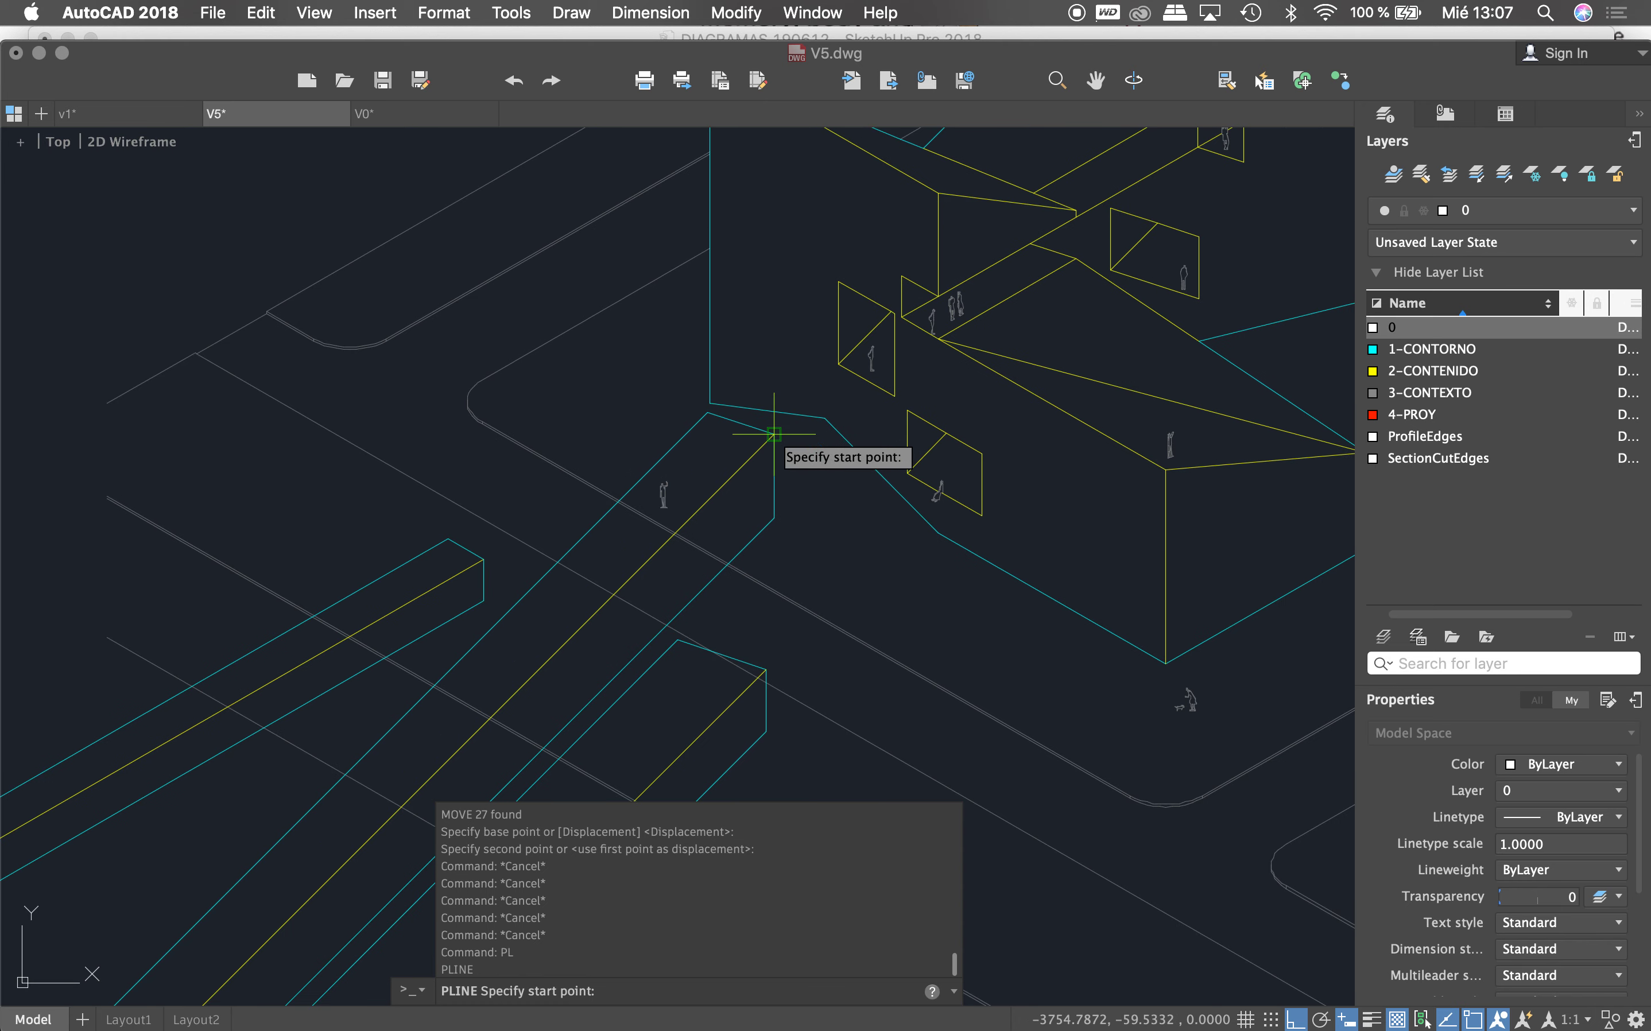
left_click(774, 433)
left_click(894, 315)
key("Return")
key("Return")
left_click(707, 412)
left_click(835, 280)
key("Return")
key("Return")
left_click(774, 519)
left_click(858, 464)
key("Return")
scroll(825, 451, "down", 5)
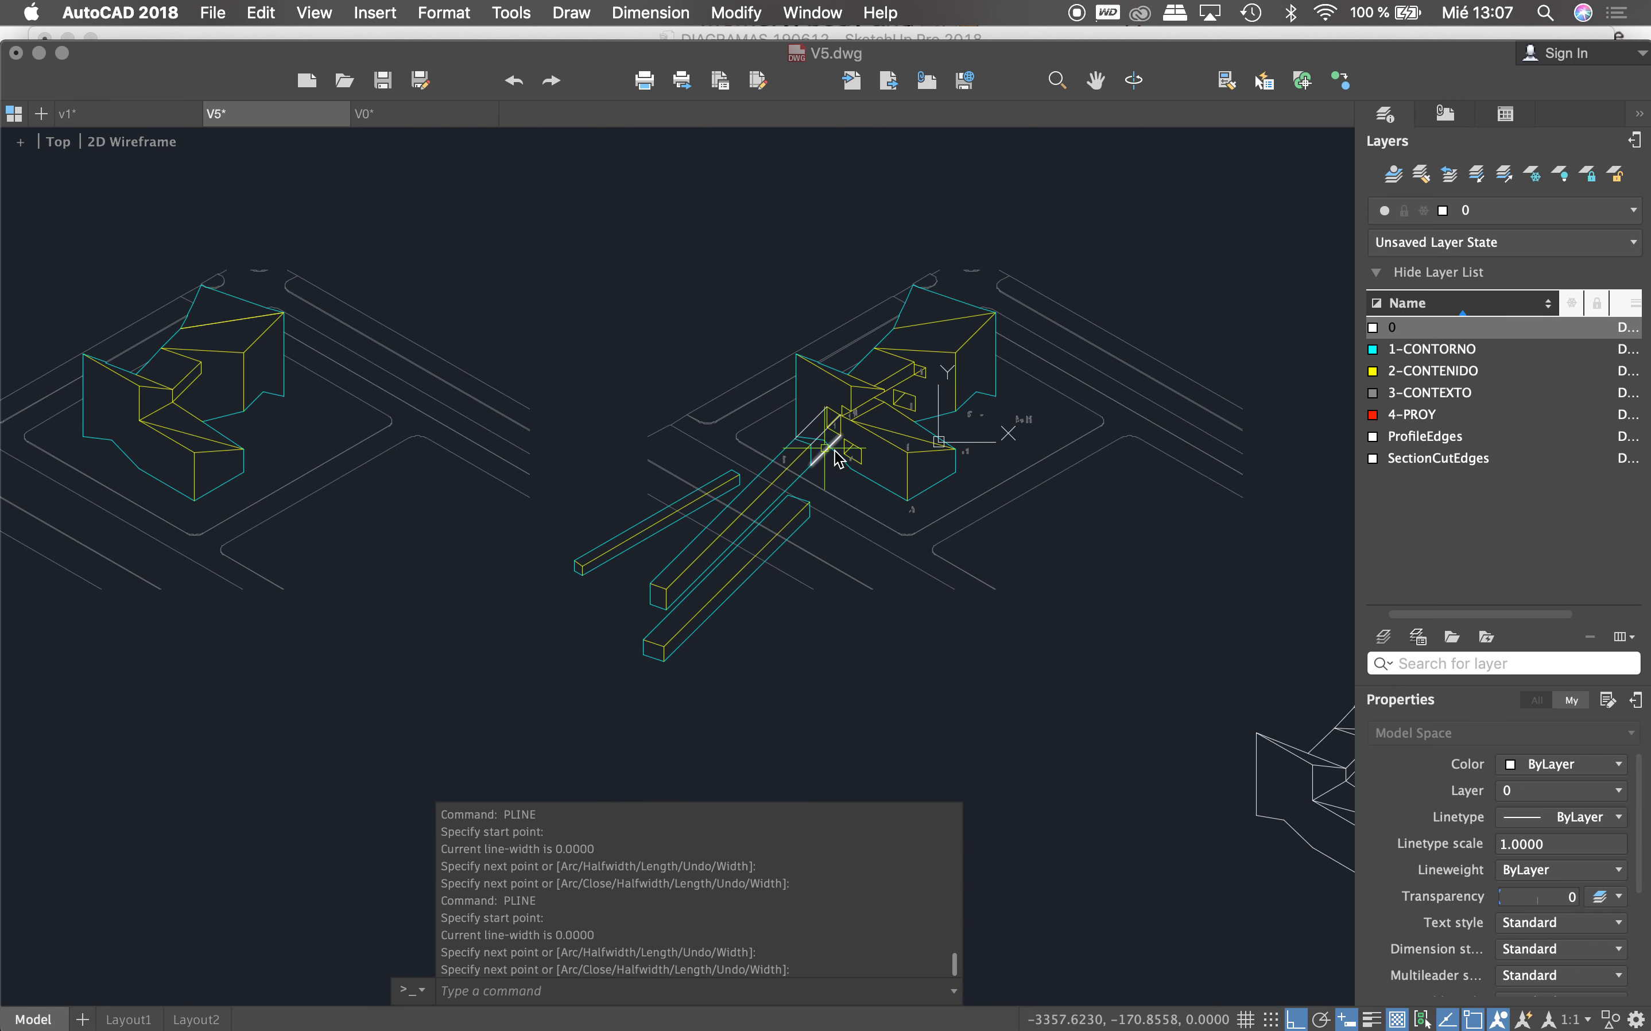
Step: Match the three new lines to the red dashed 4-PROY projection style
type("MA")
key("Return")
scroll(791, 402, "down", 5)
scroll(393, 389, "up", 3)
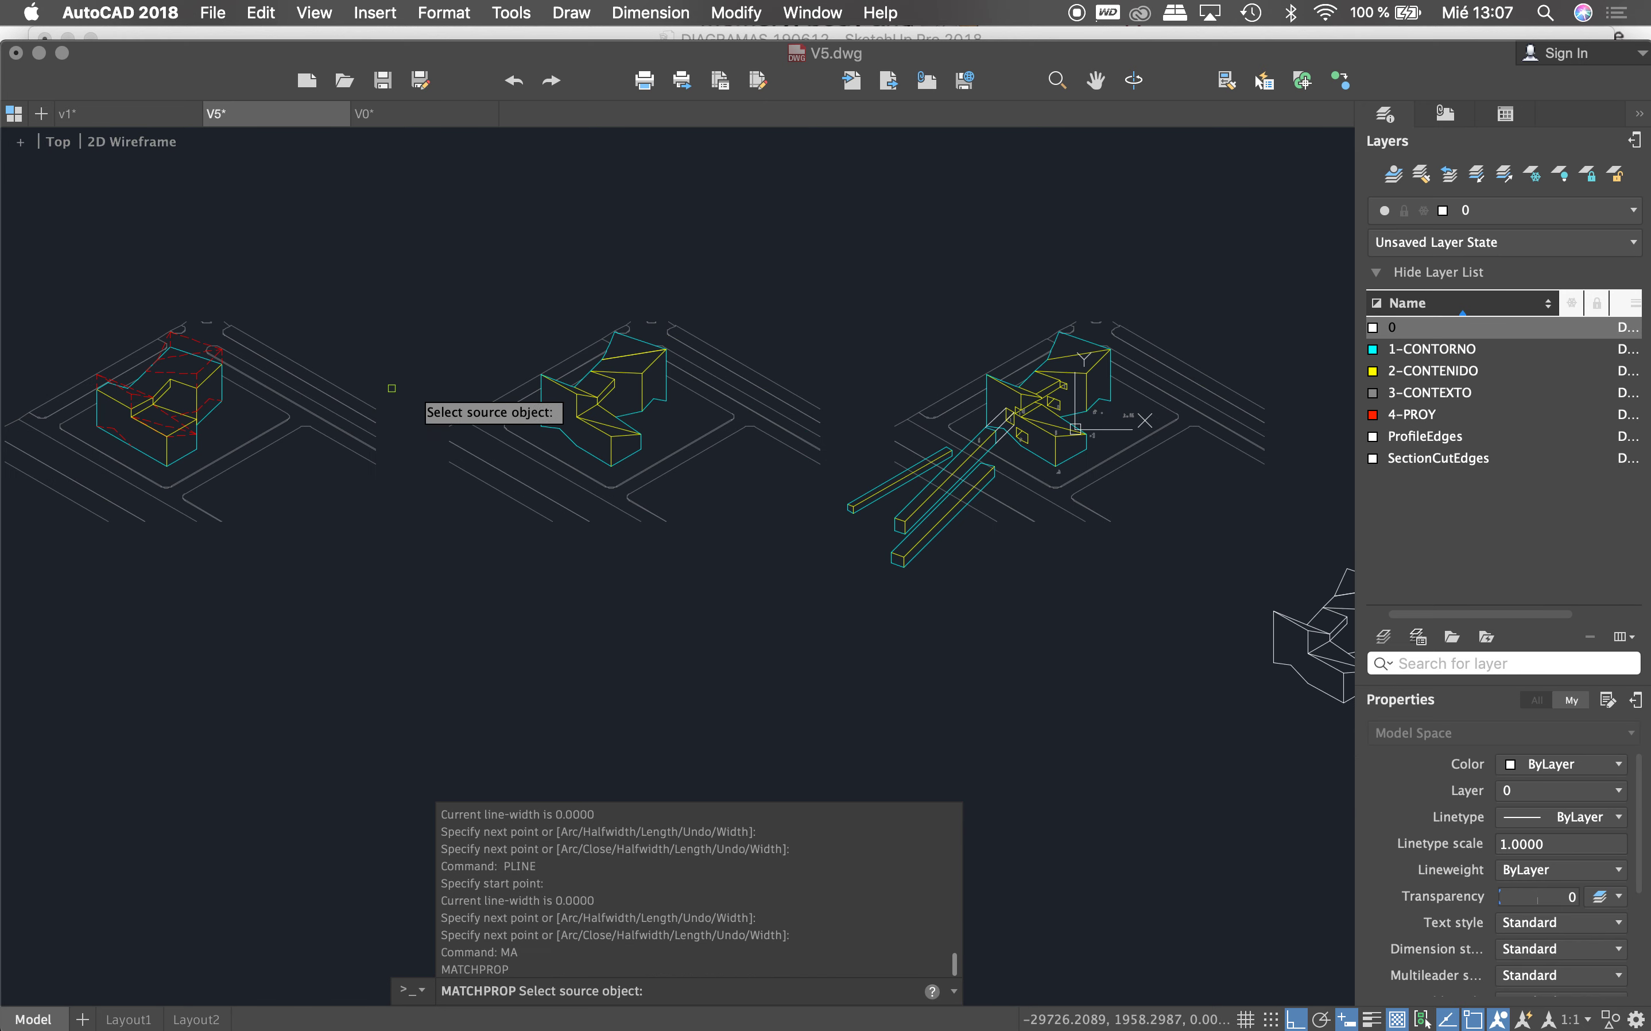
left_click(198, 341)
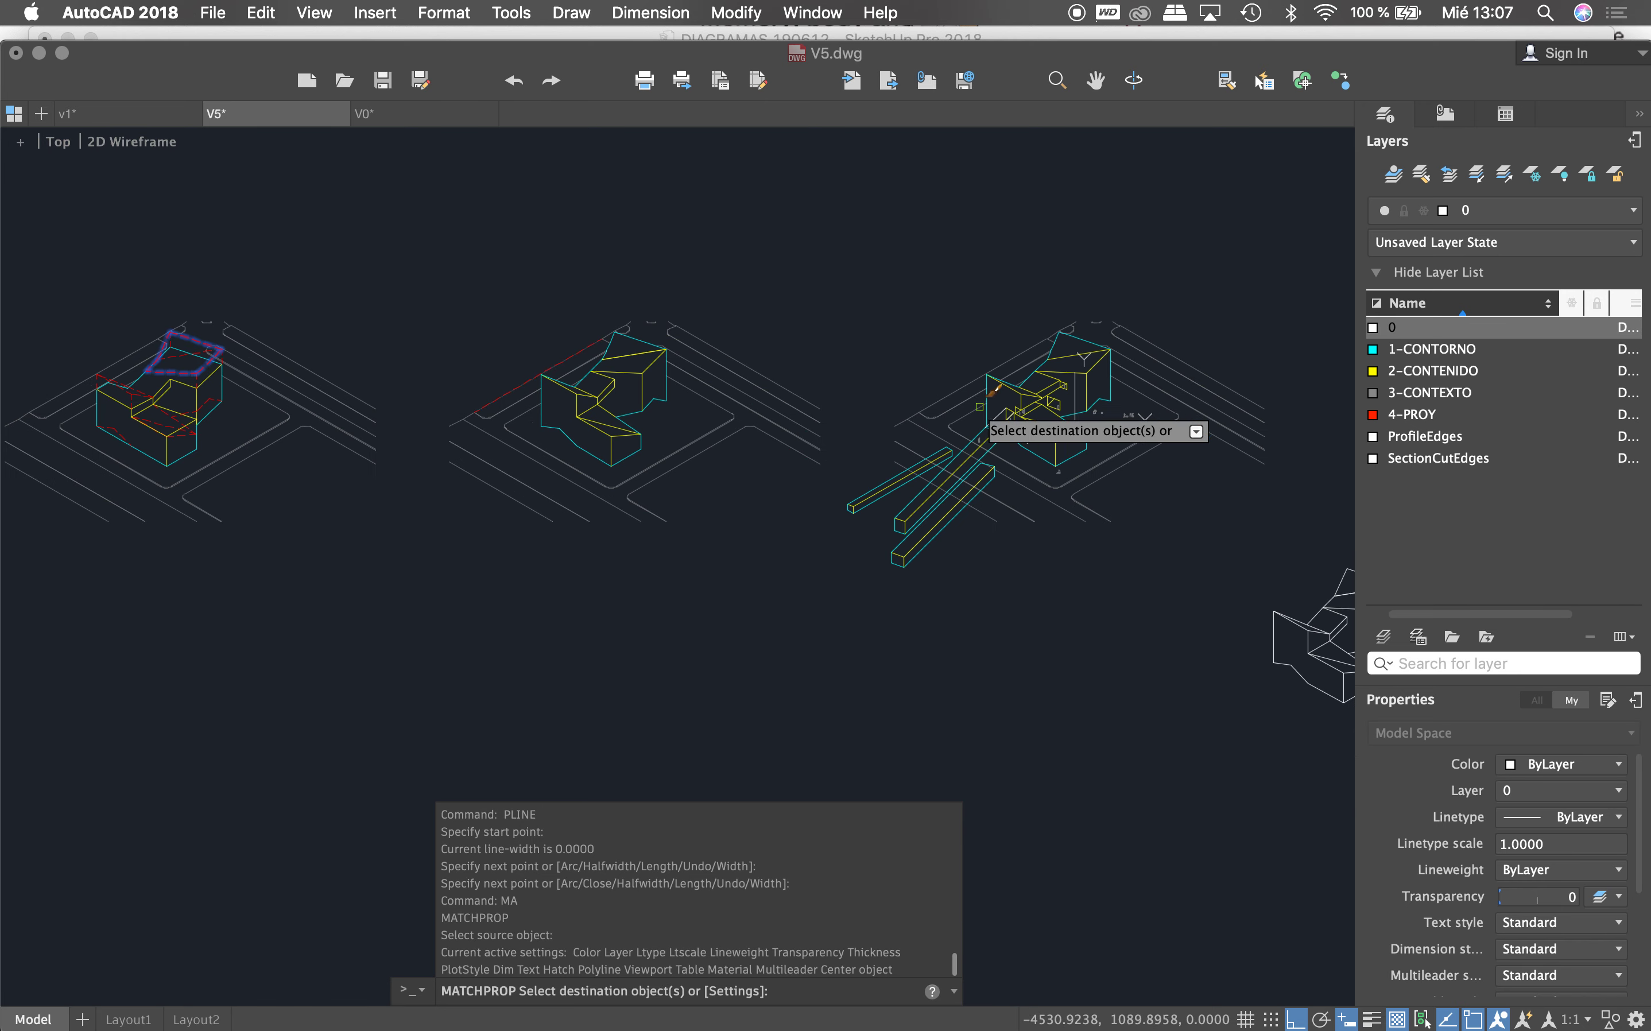
scroll(989, 426, "up", 5)
left_click(965, 423)
left_click(945, 363)
left_click(947, 519)
scroll(968, 410, "down", 2)
scroll(968, 464, "down", 2)
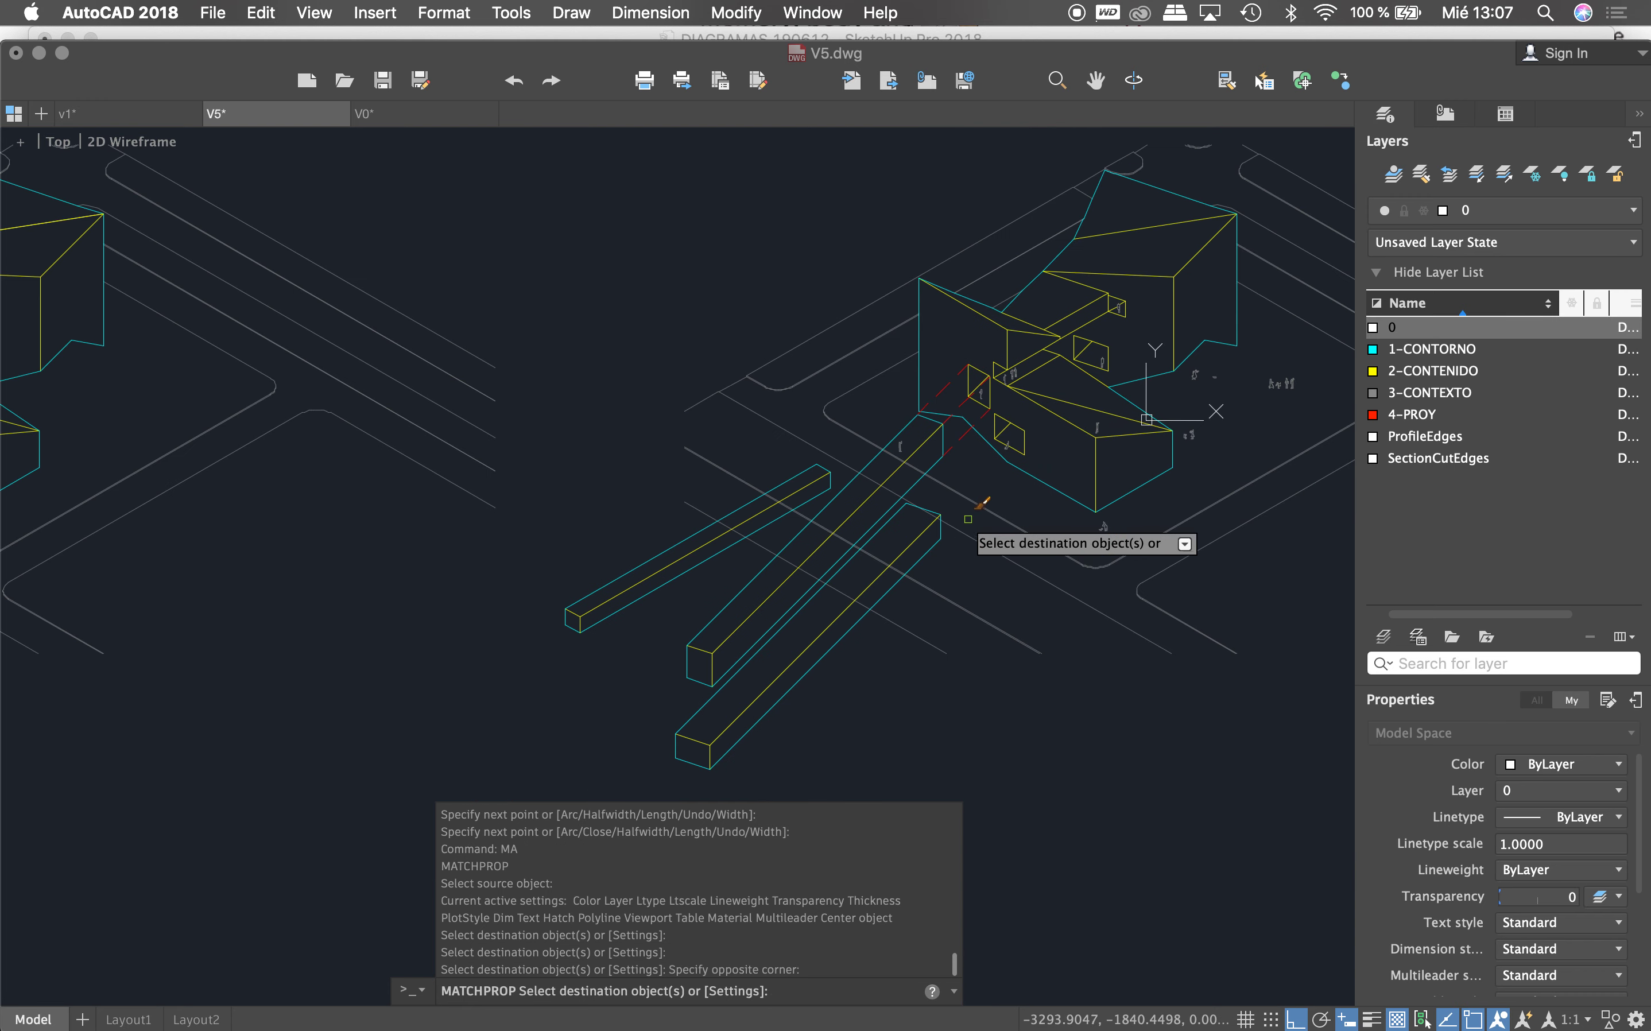
key("Escape")
scroll(998, 426, "down", 2)
key("Escape")
key("Escape")
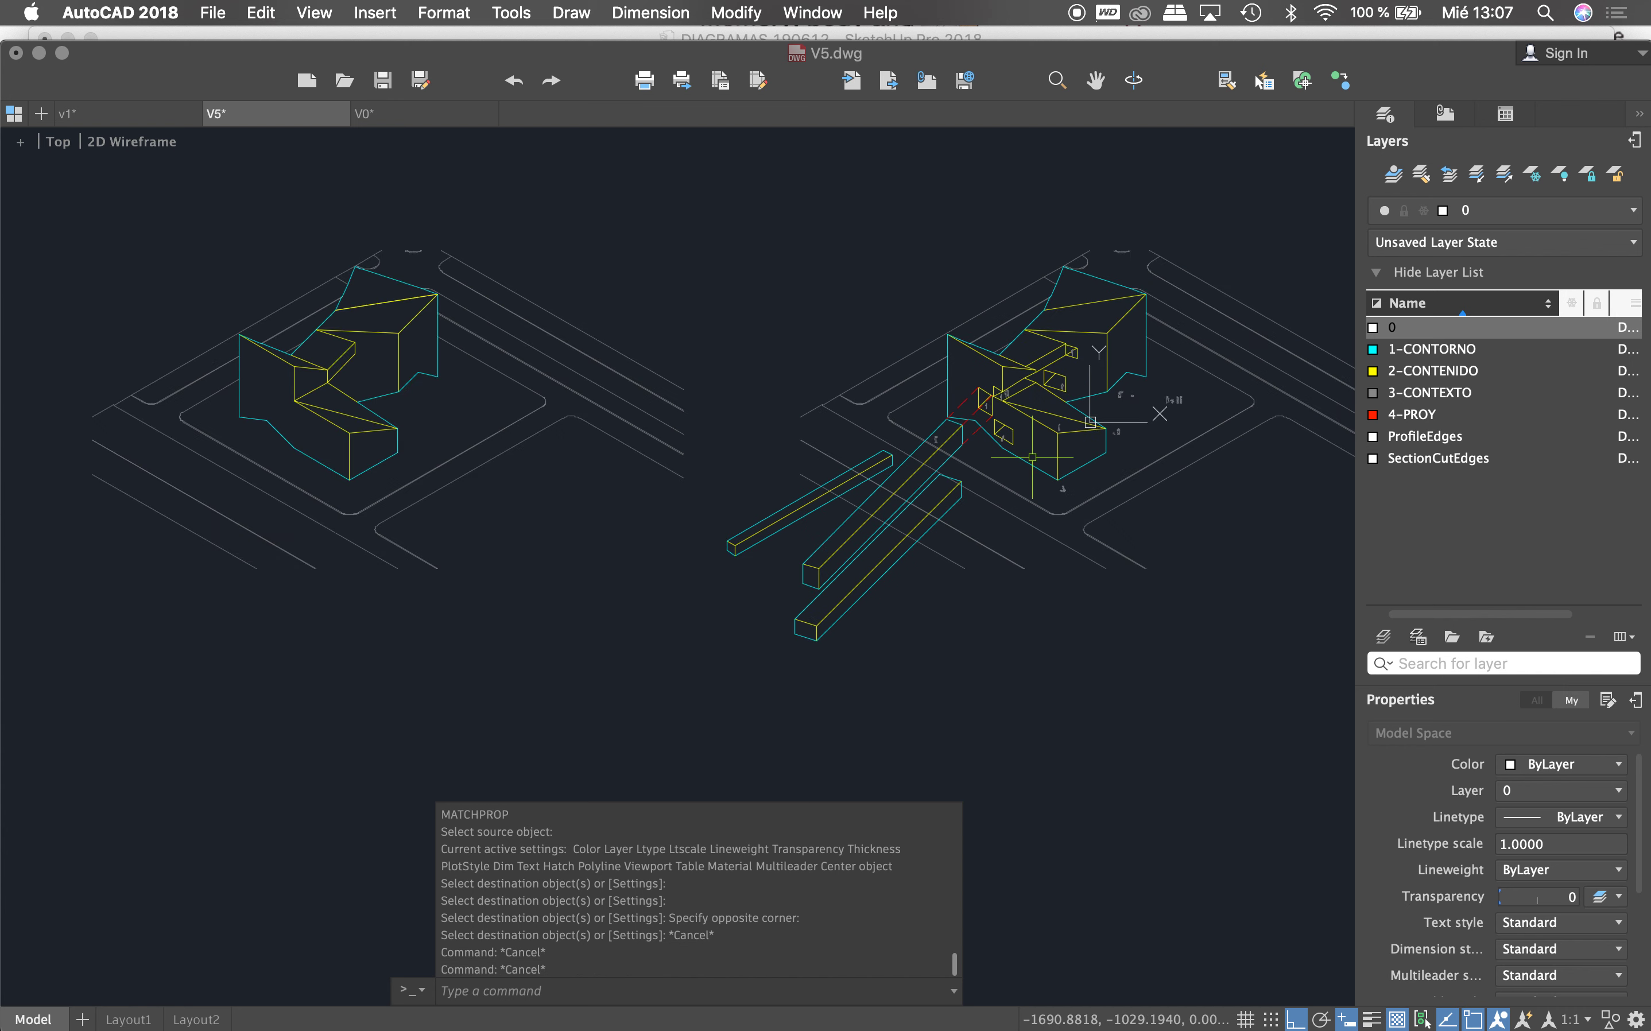
scroll(968, 452, "up", 4)
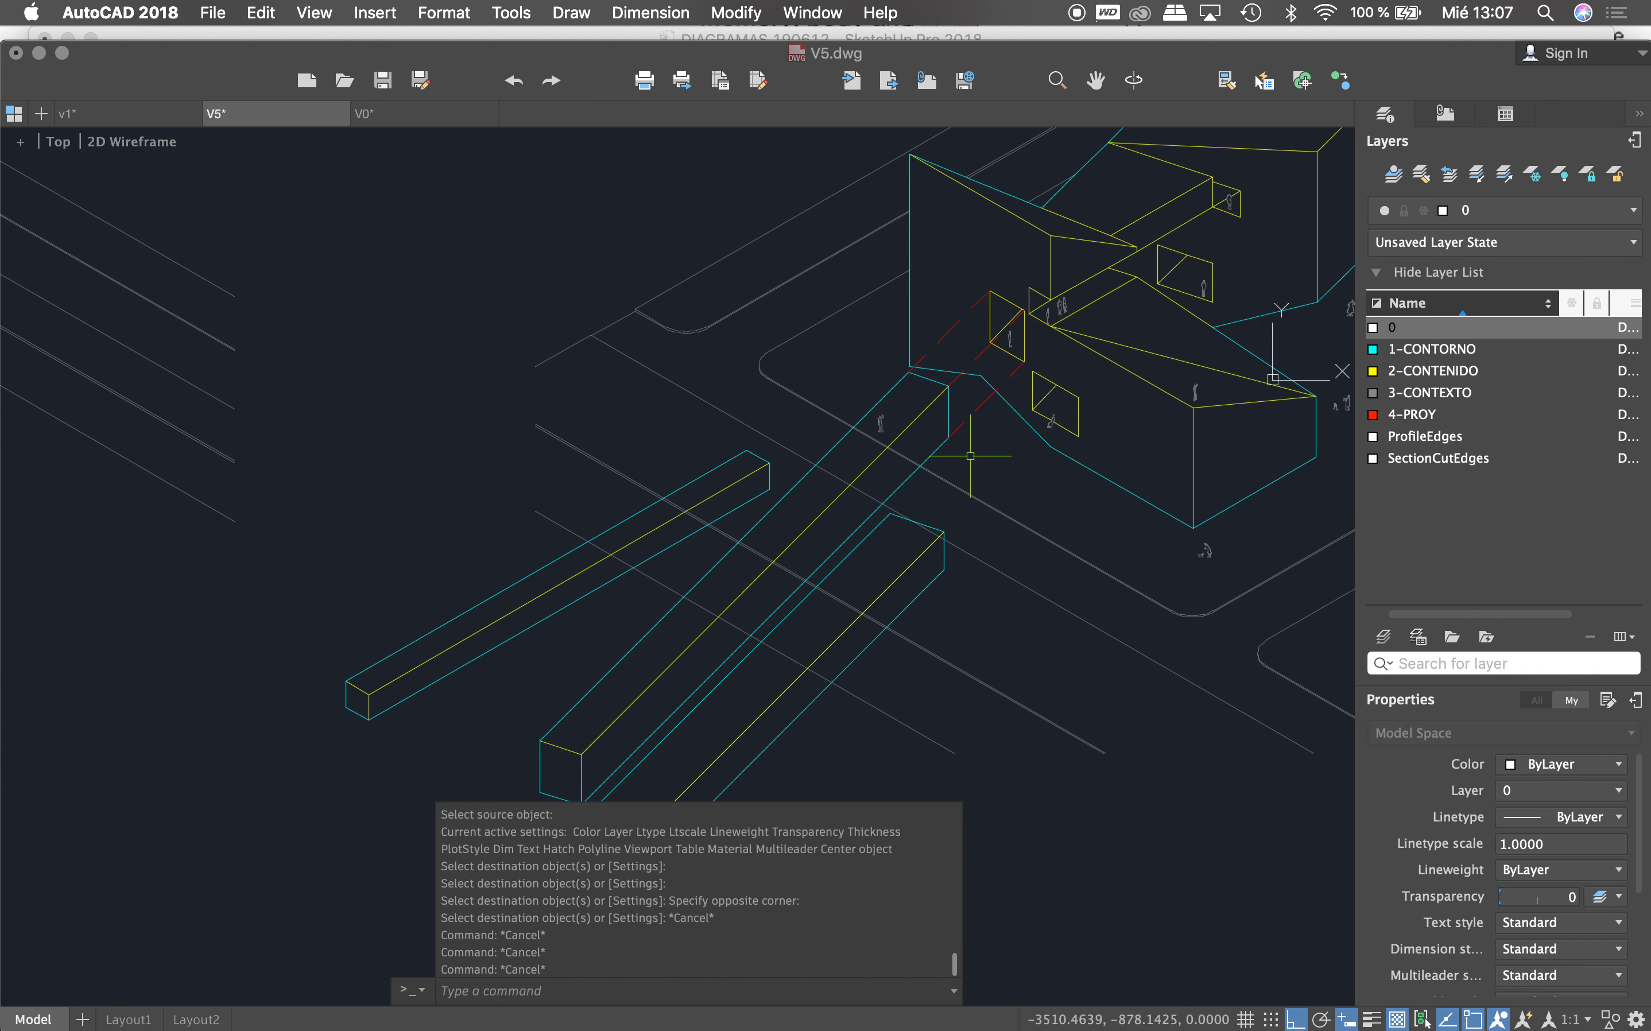
Step: Select the middle beam and its red dashed connecting lines on the rightmost diagram
left_click(970, 448)
left_click(961, 357)
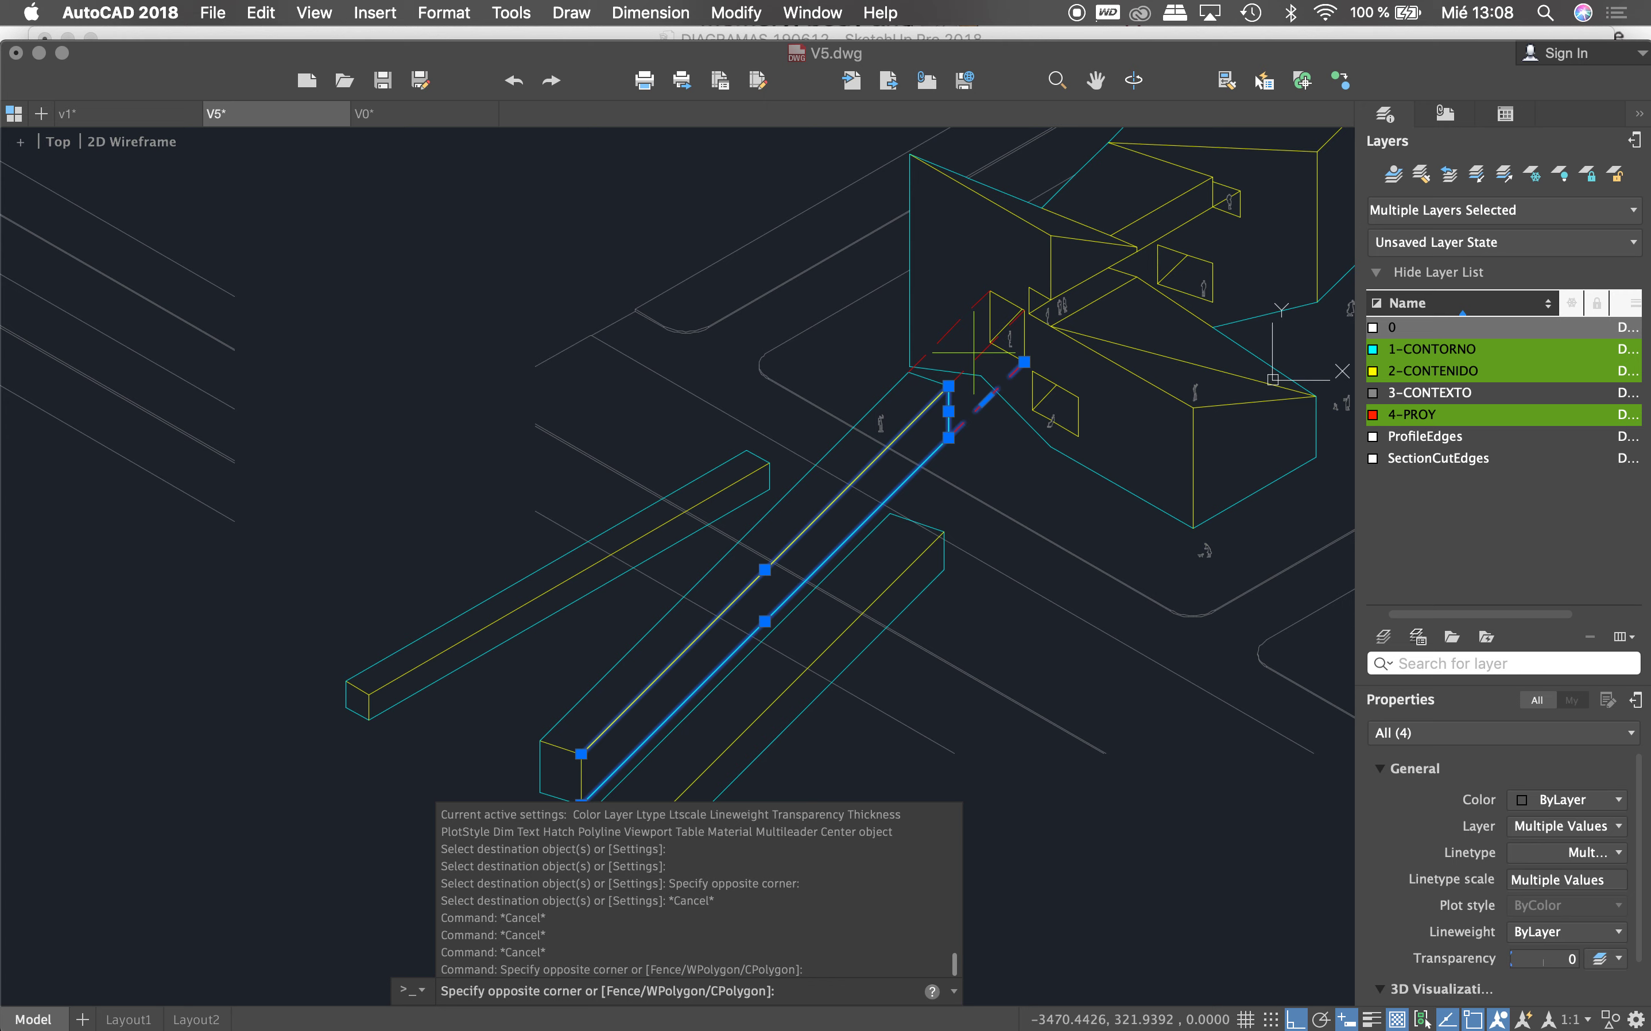
left_click(972, 354)
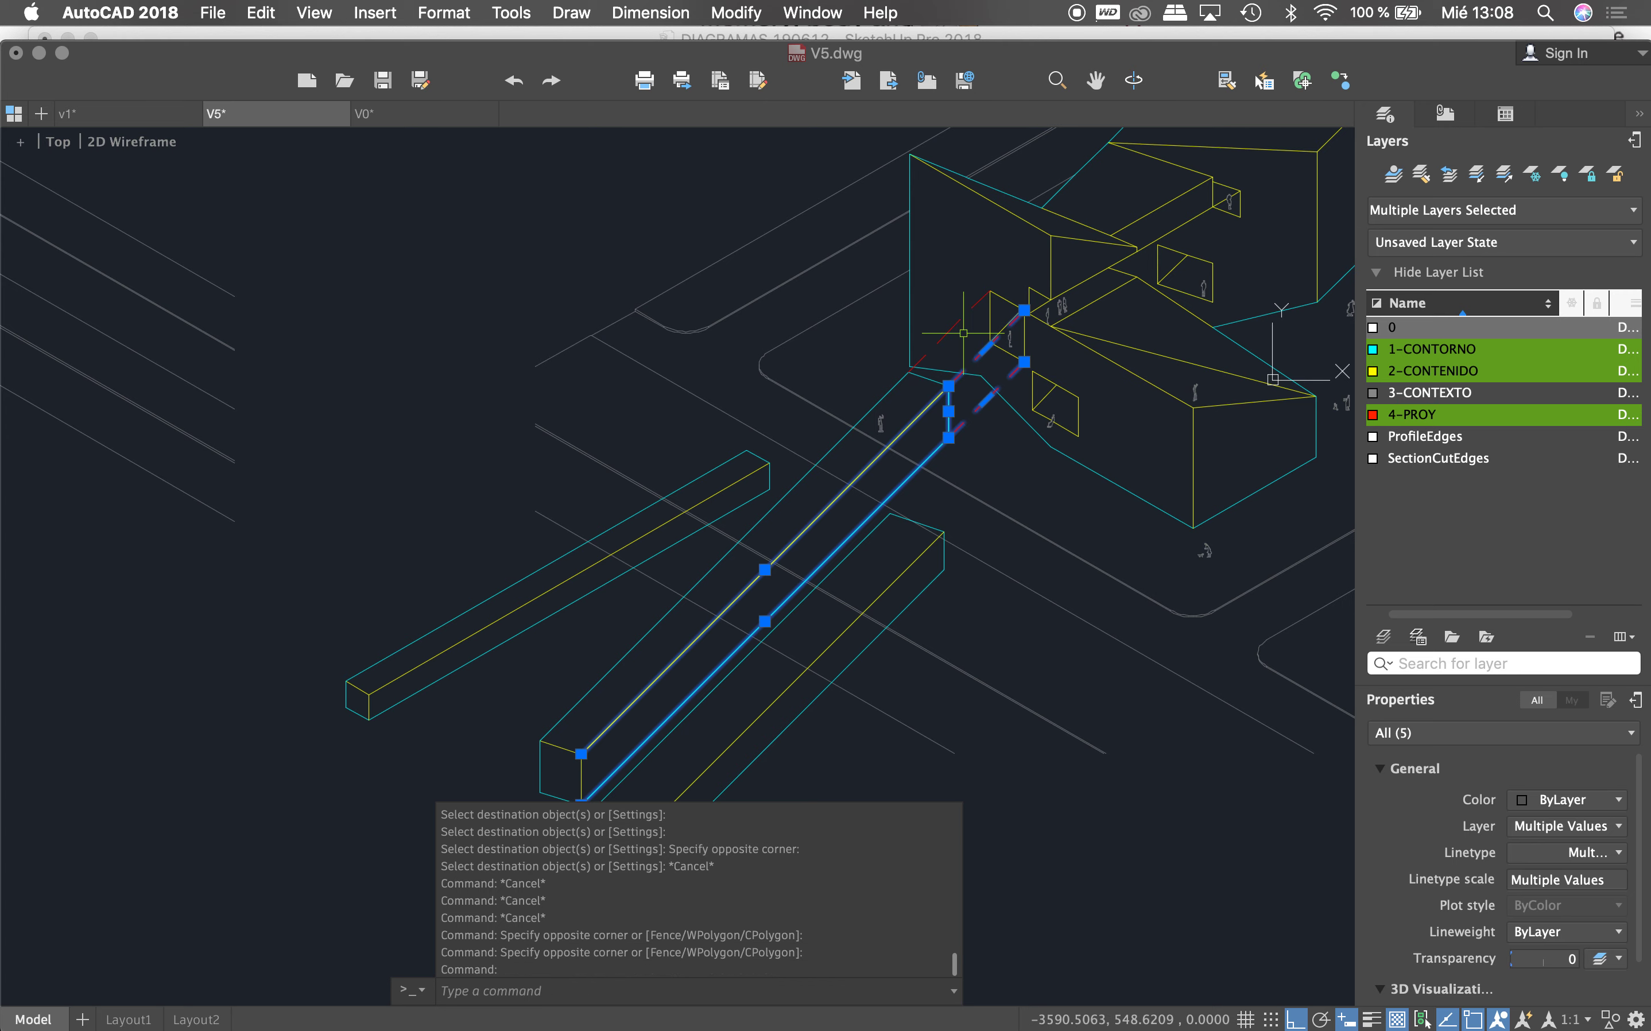
left_click(988, 345)
scroll(958, 352, "up", 2)
scroll(955, 349, "up", 2)
left_click(970, 321)
left_click(907, 320)
left_click(855, 368)
scroll(886, 348, "down", 3)
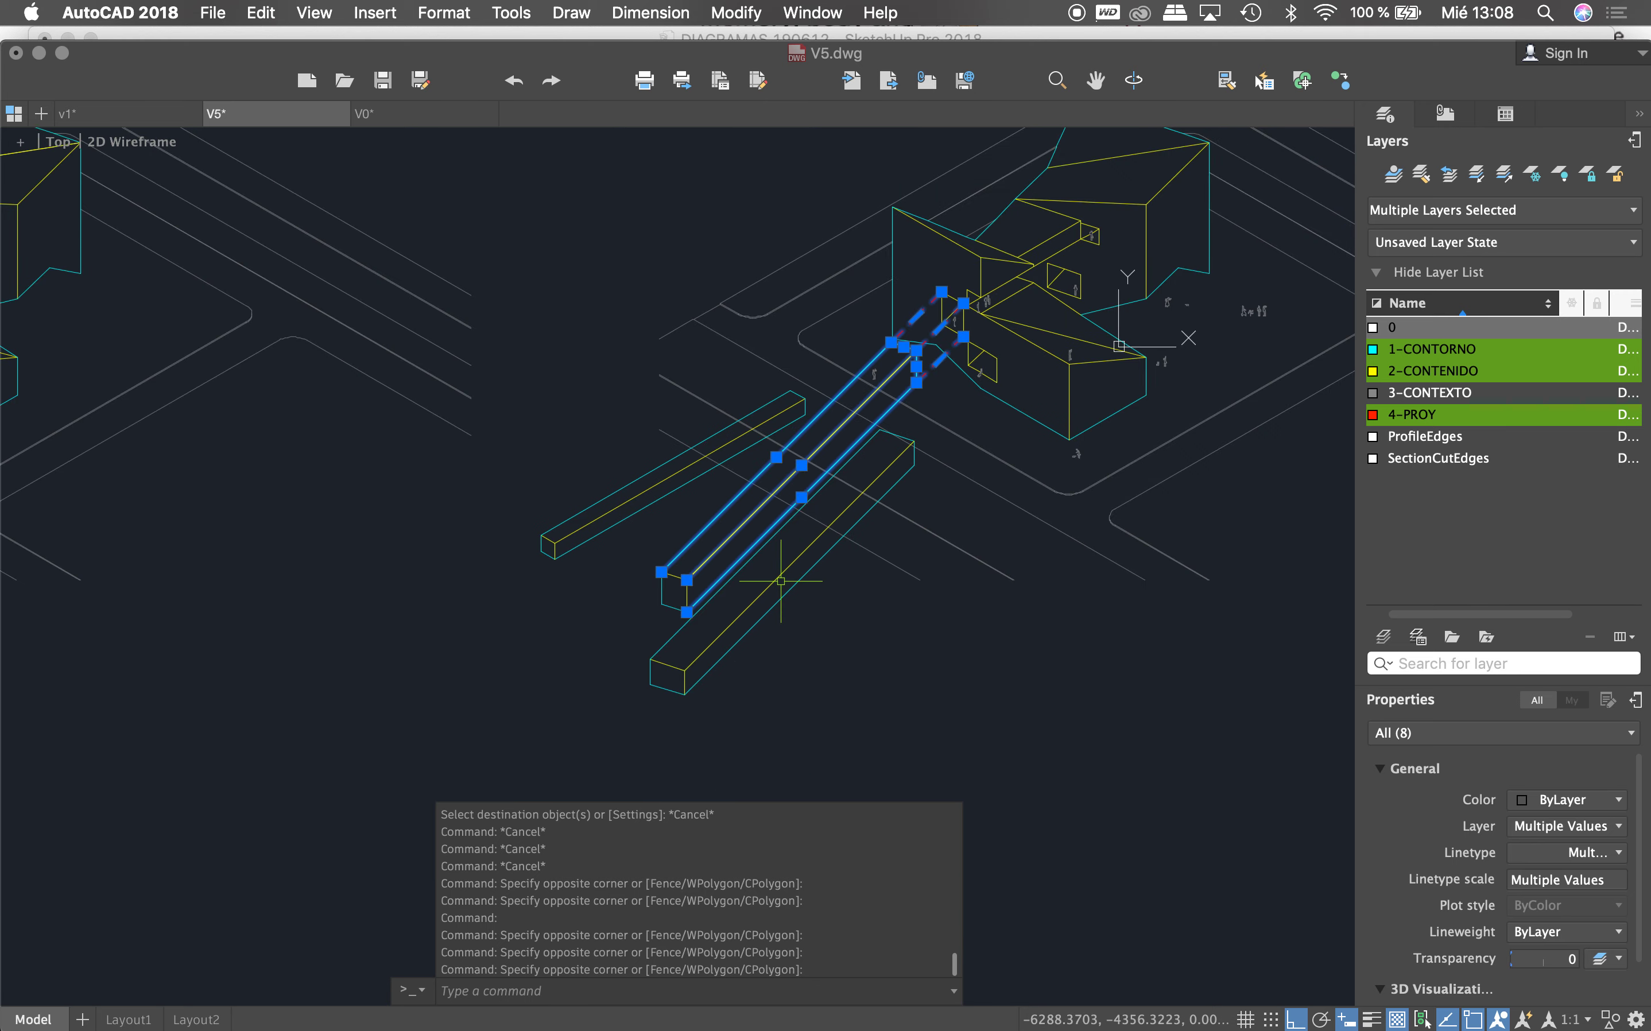
Step: Add the lower right beam, left beam and remaining connector line to the selection
left_click(711, 716)
left_click(593, 519)
left_click(613, 587)
left_click(491, 477)
scroll(816, 406, "up", 4)
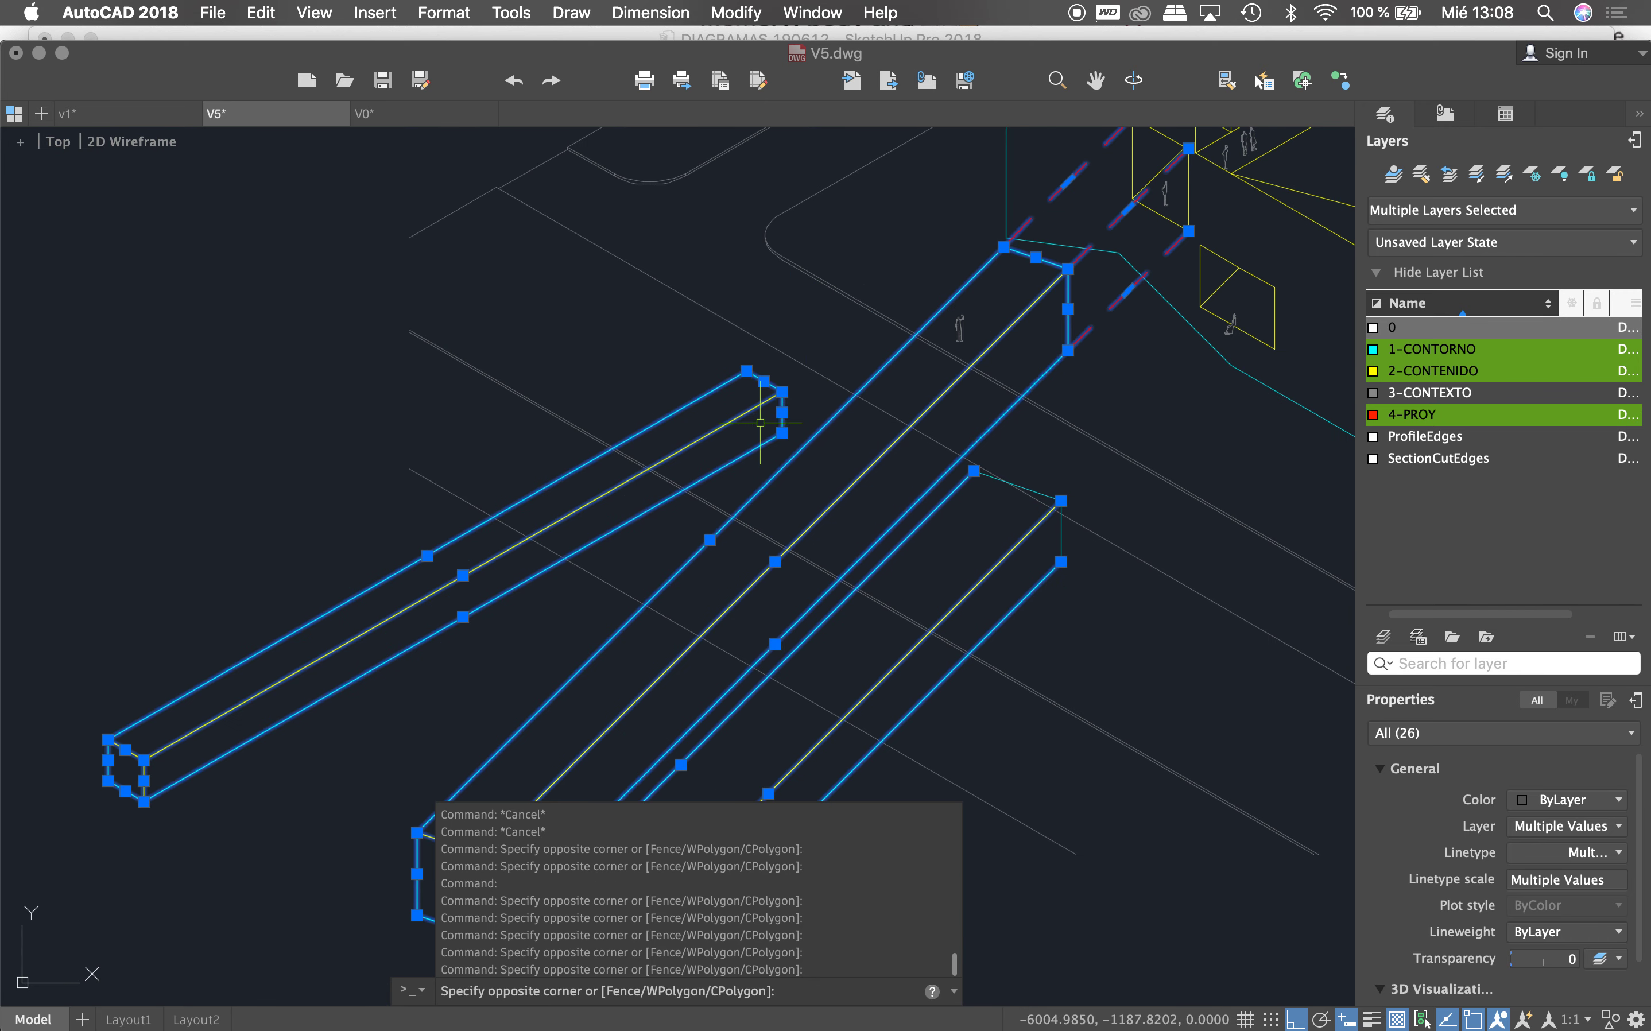
left_click(1063, 490)
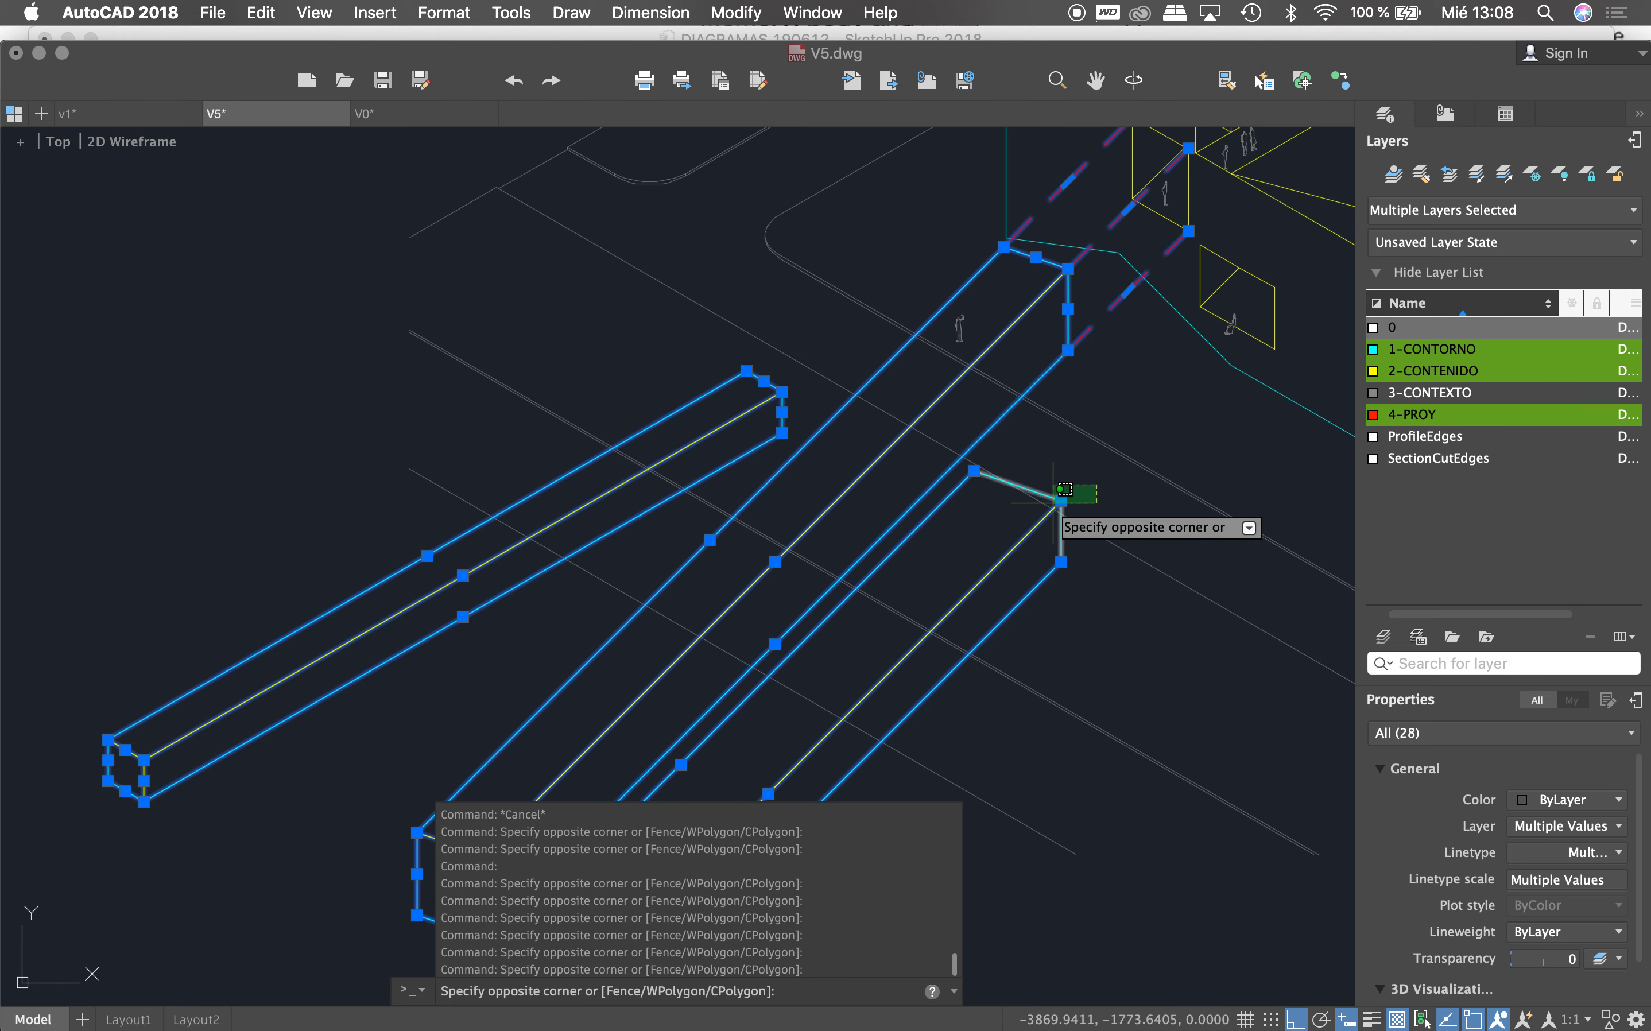
left_click(1012, 505)
scroll(968, 488, "down", 4)
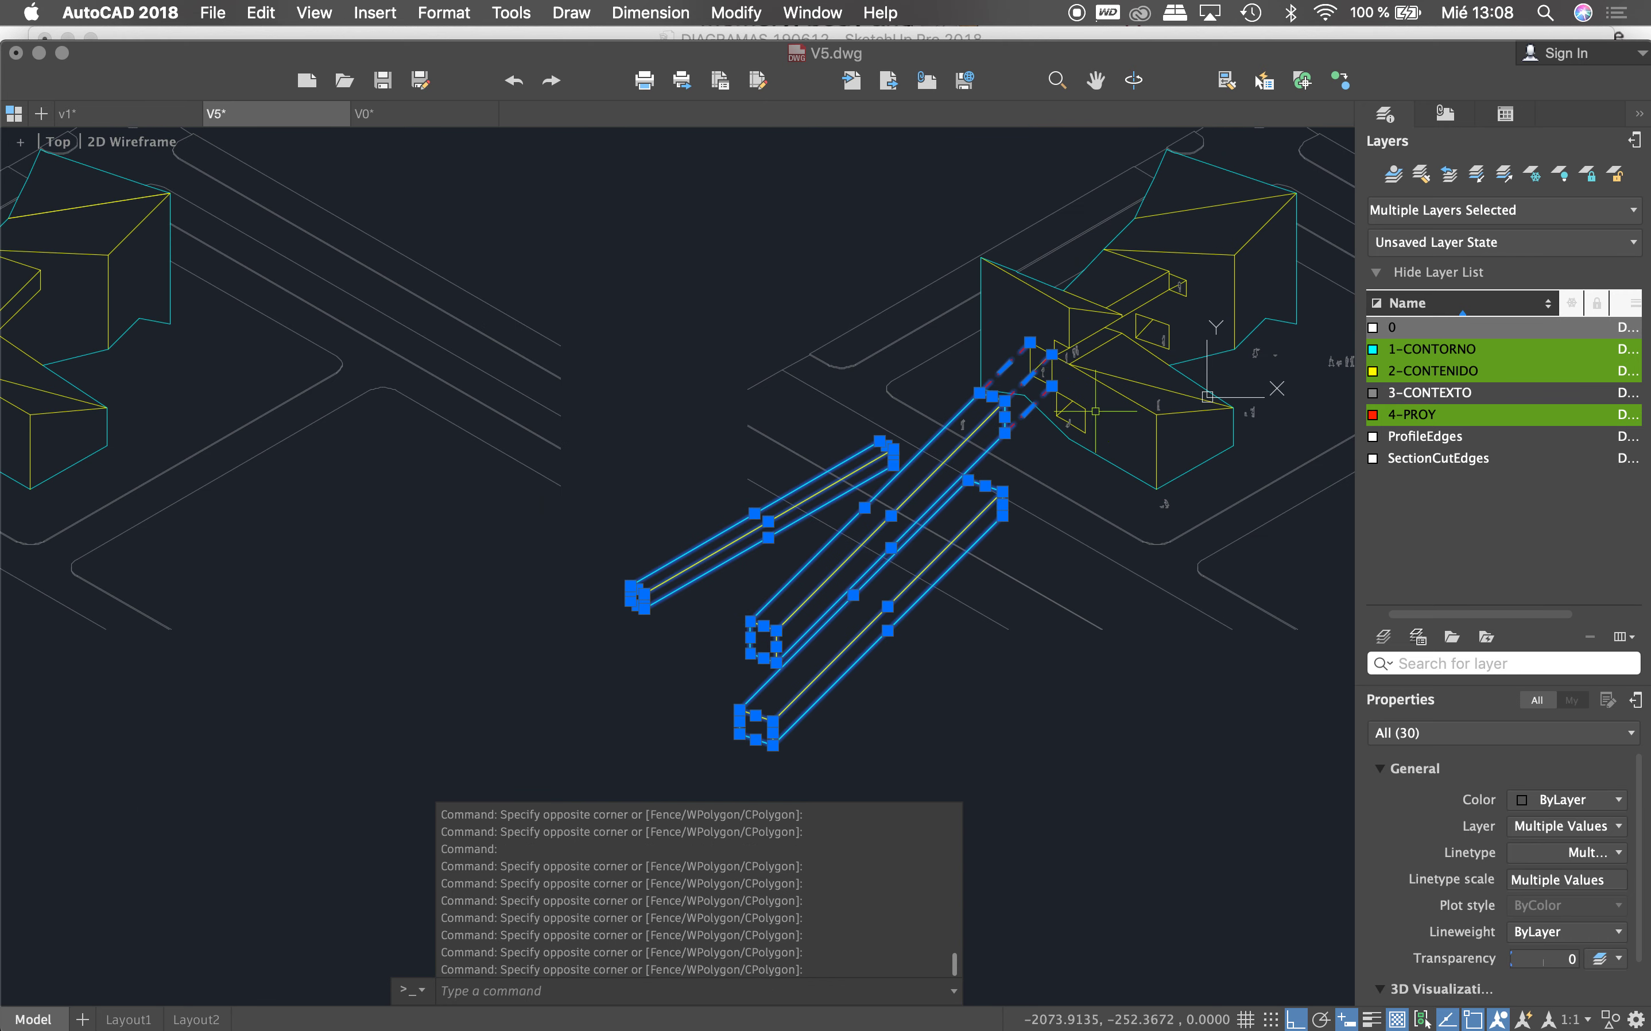
Step: Move the selected beams and dashed lines from the building corner onto the fourth diagram's building
type("m")
key("Return")
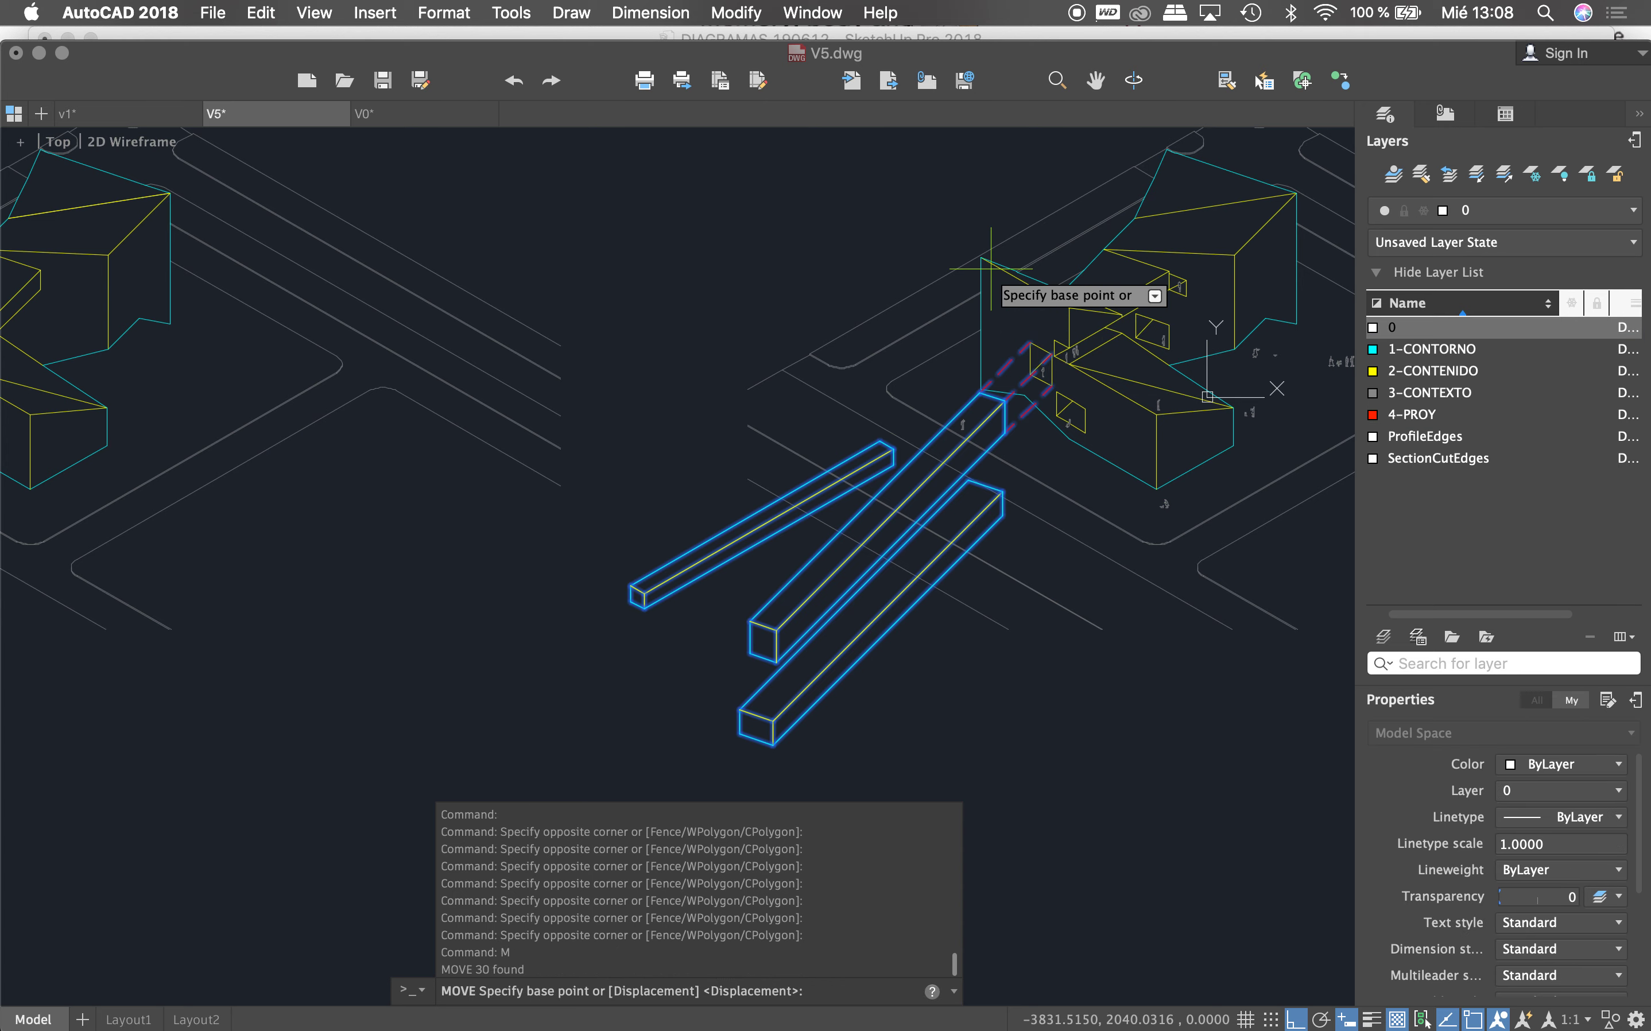
left_click(981, 256)
scroll(988, 258, "down", 3)
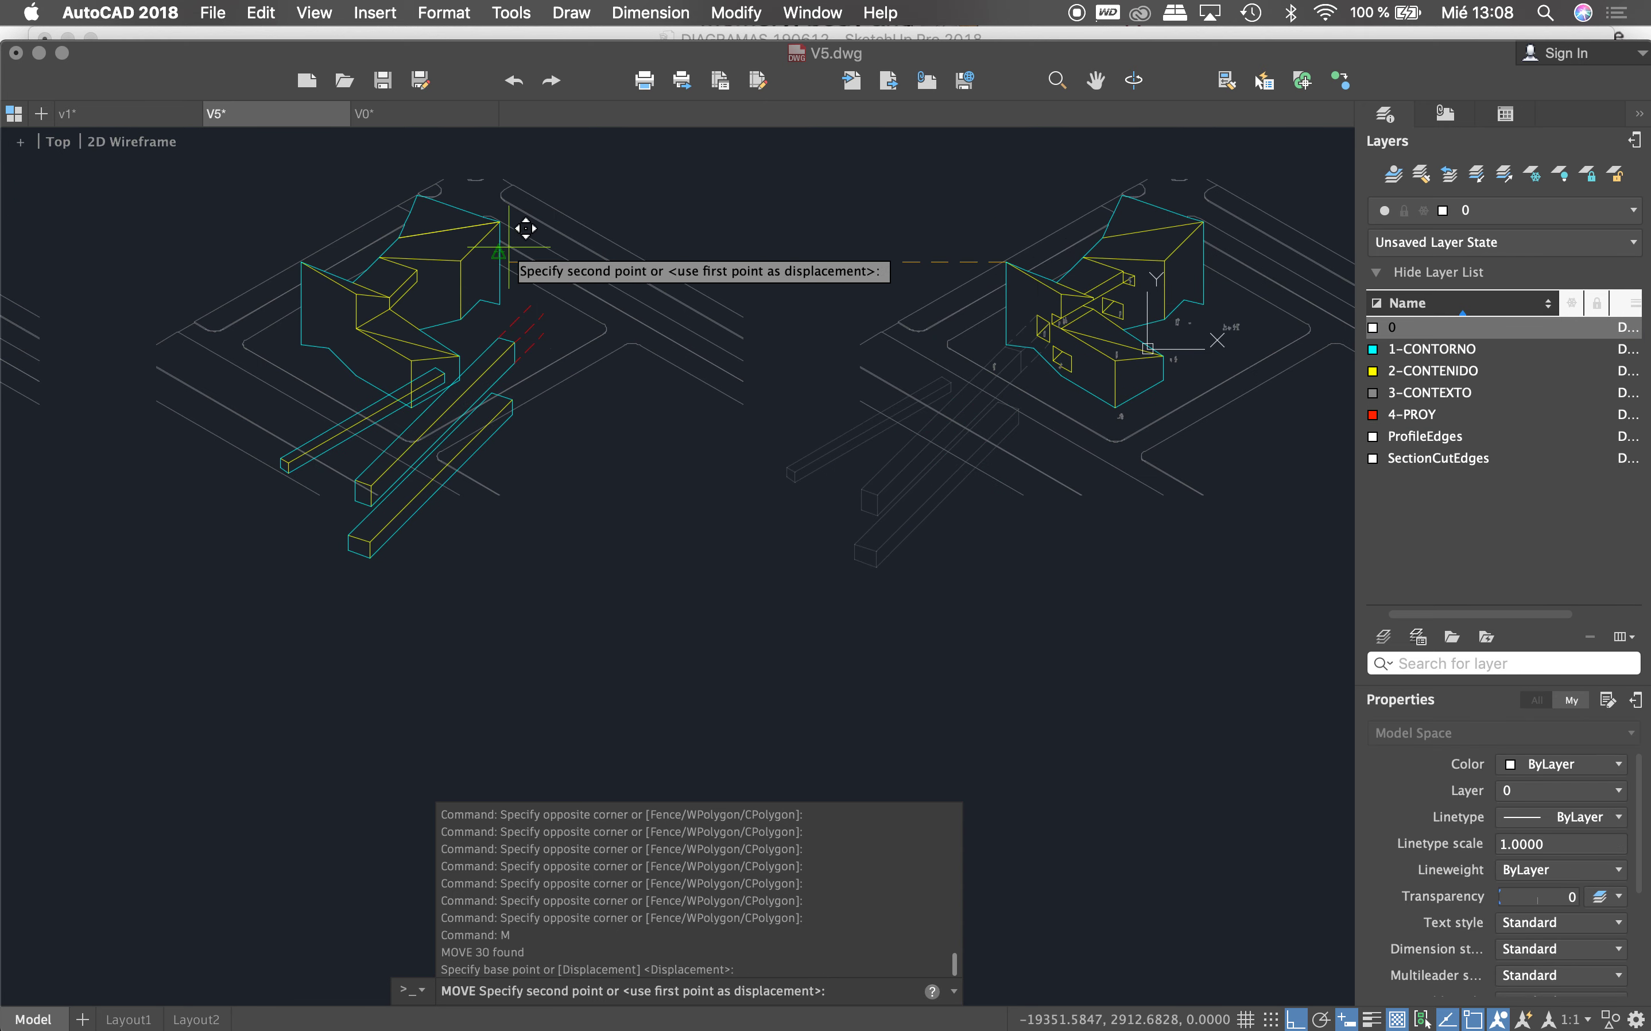
scroll(382, 232, "up", 5)
scroll(364, 176, "up", 3)
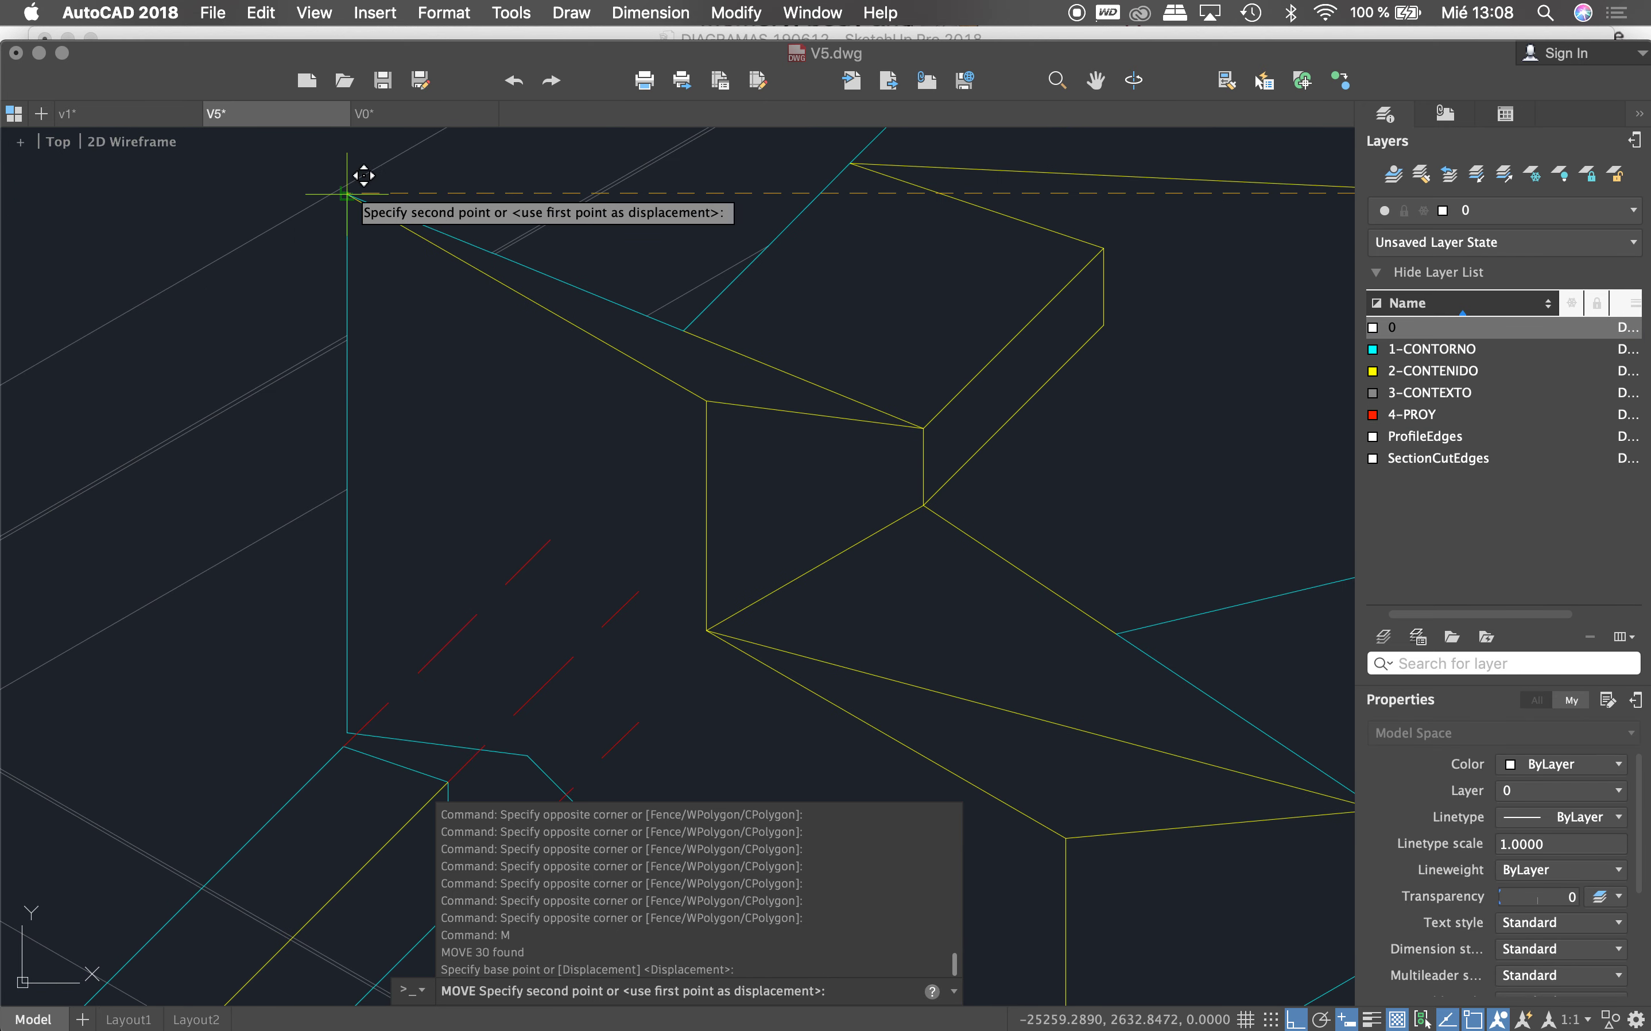
left_click(347, 195)
scroll(593, 334, "down", 5)
key("Escape")
key("Escape")
key("Escape")
scroll(603, 409, "down", 5)
scroll(883, 429, "up", 5)
scroll(843, 399, "up", 5)
Step: Trace a closed four-corner polyline outline around the panel opening
key("Return")
left_click(783, 322)
left_click(922, 402)
left_click(921, 611)
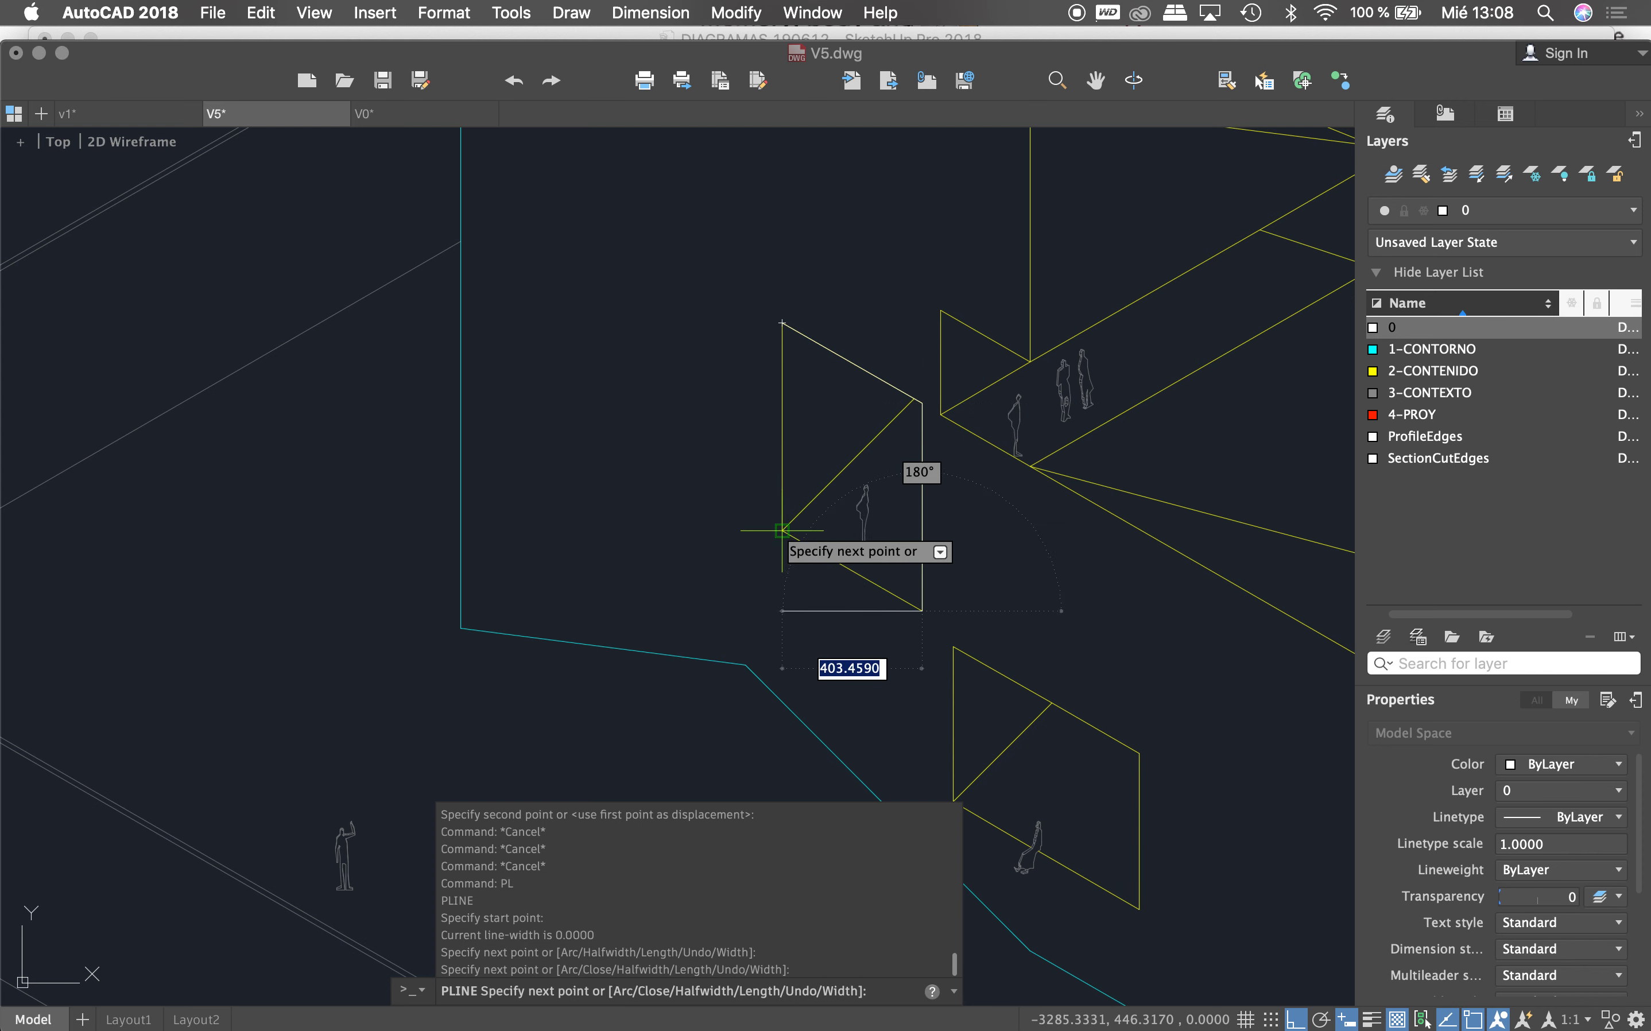
left_click(782, 530)
type("C")
key("Return")
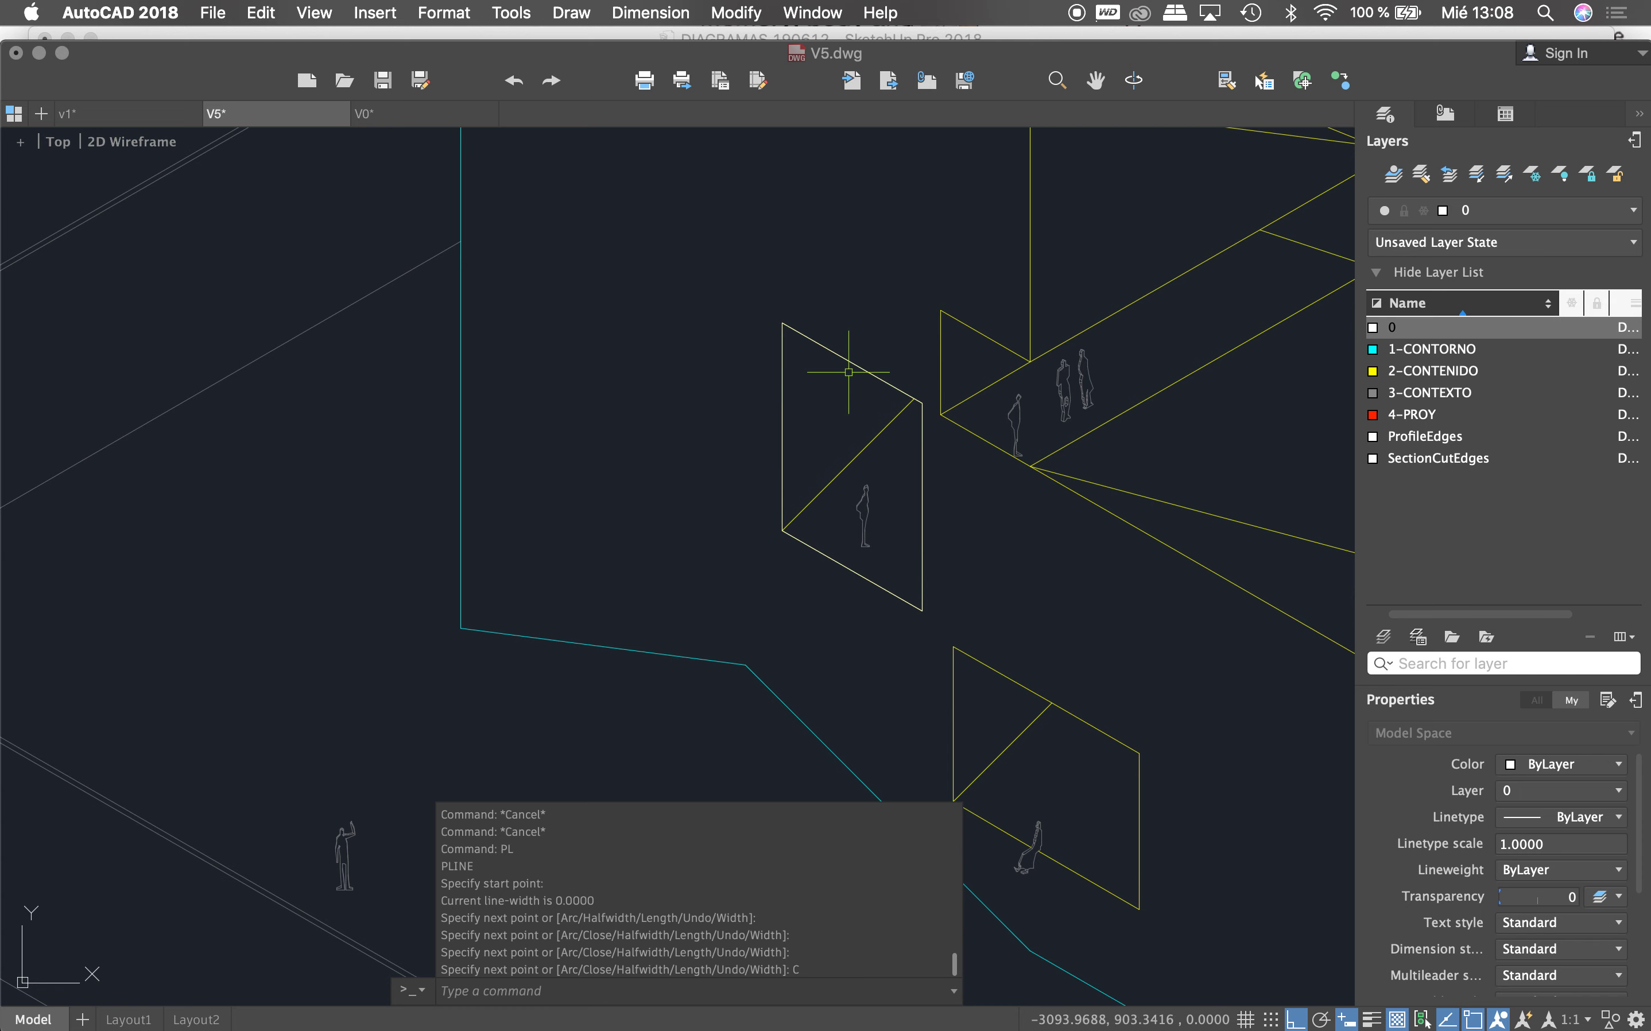
Step: Move the closed outline onto the central building
left_click(851, 360)
scroll(865, 559, "down", 7)
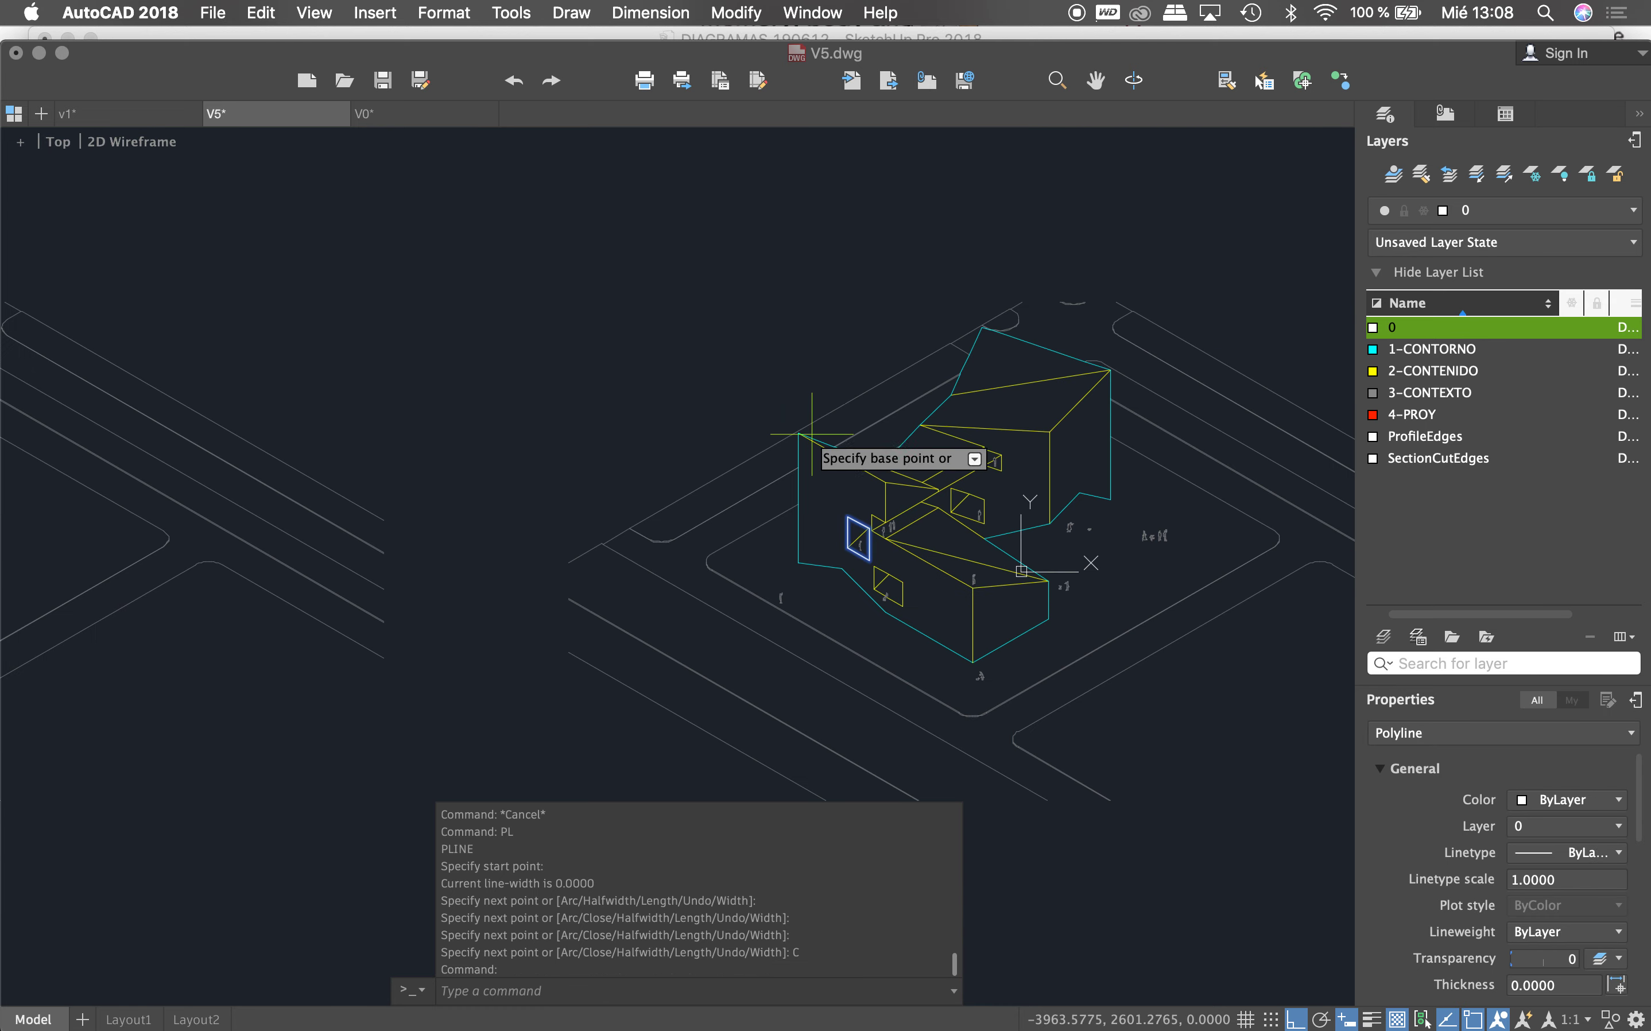
left_click(808, 434)
scroll(852, 423, "down", 5)
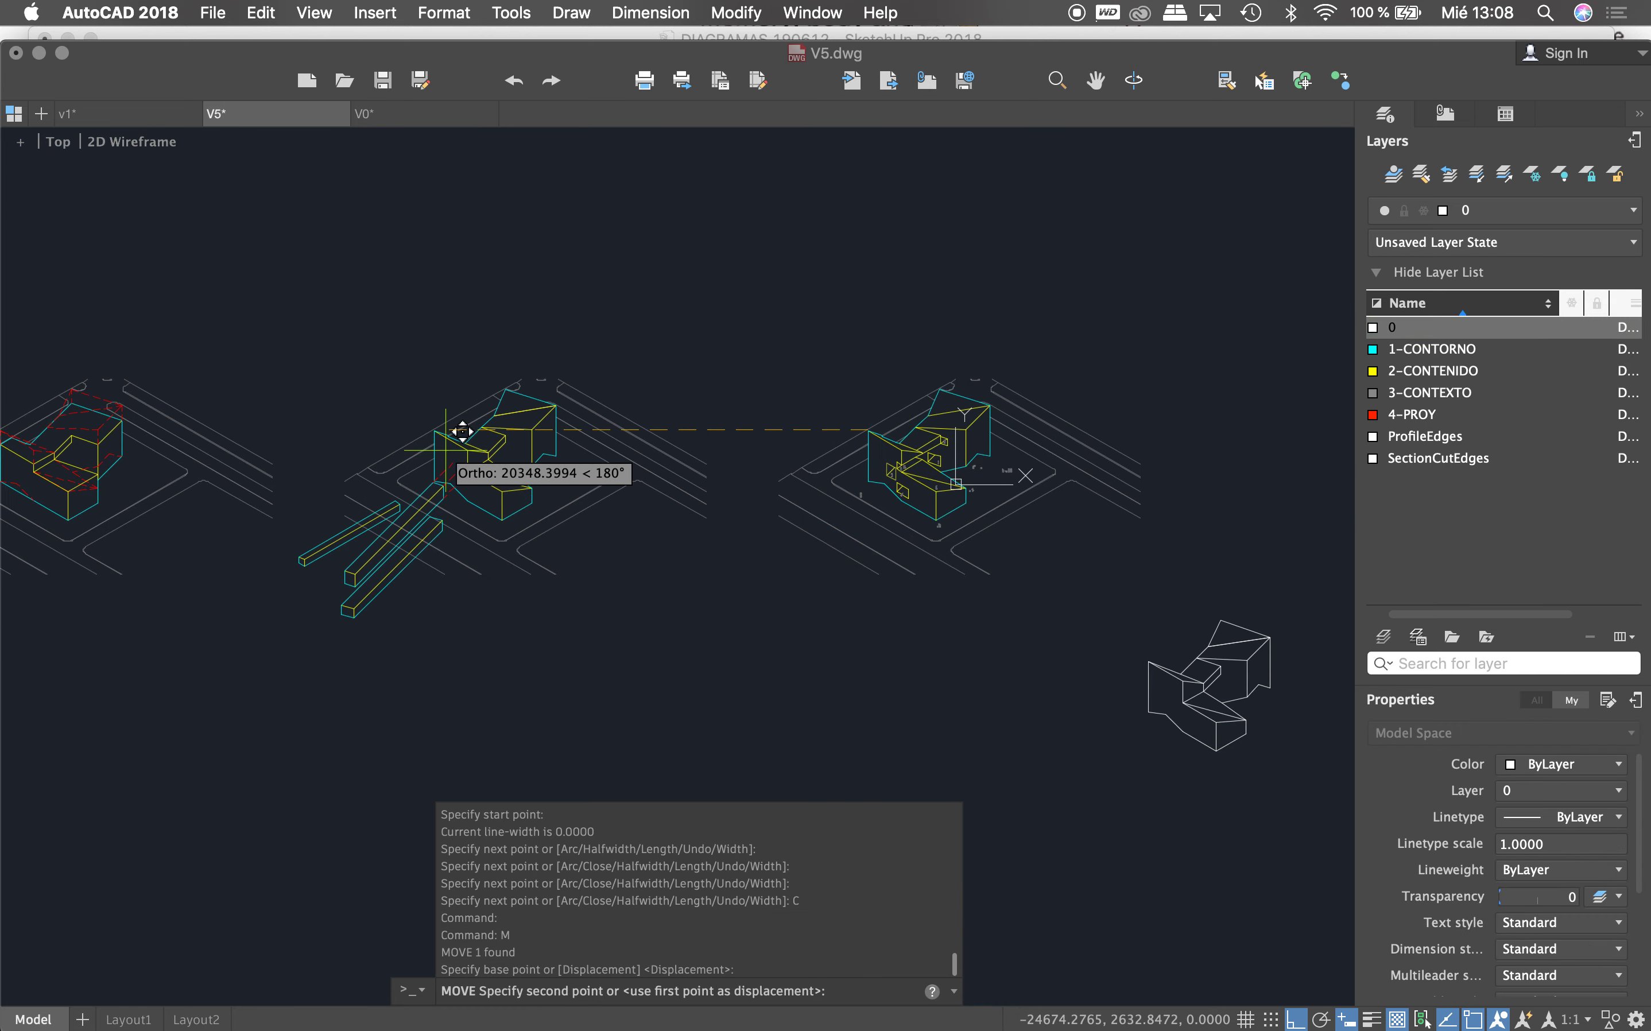
scroll(463, 431, "up", 5)
left_click(406, 289)
key("Escape")
key("Escape")
Step: Give the outline the red dashed style with MATCHPROP from an existing dashed line
type("ma")
key("Return")
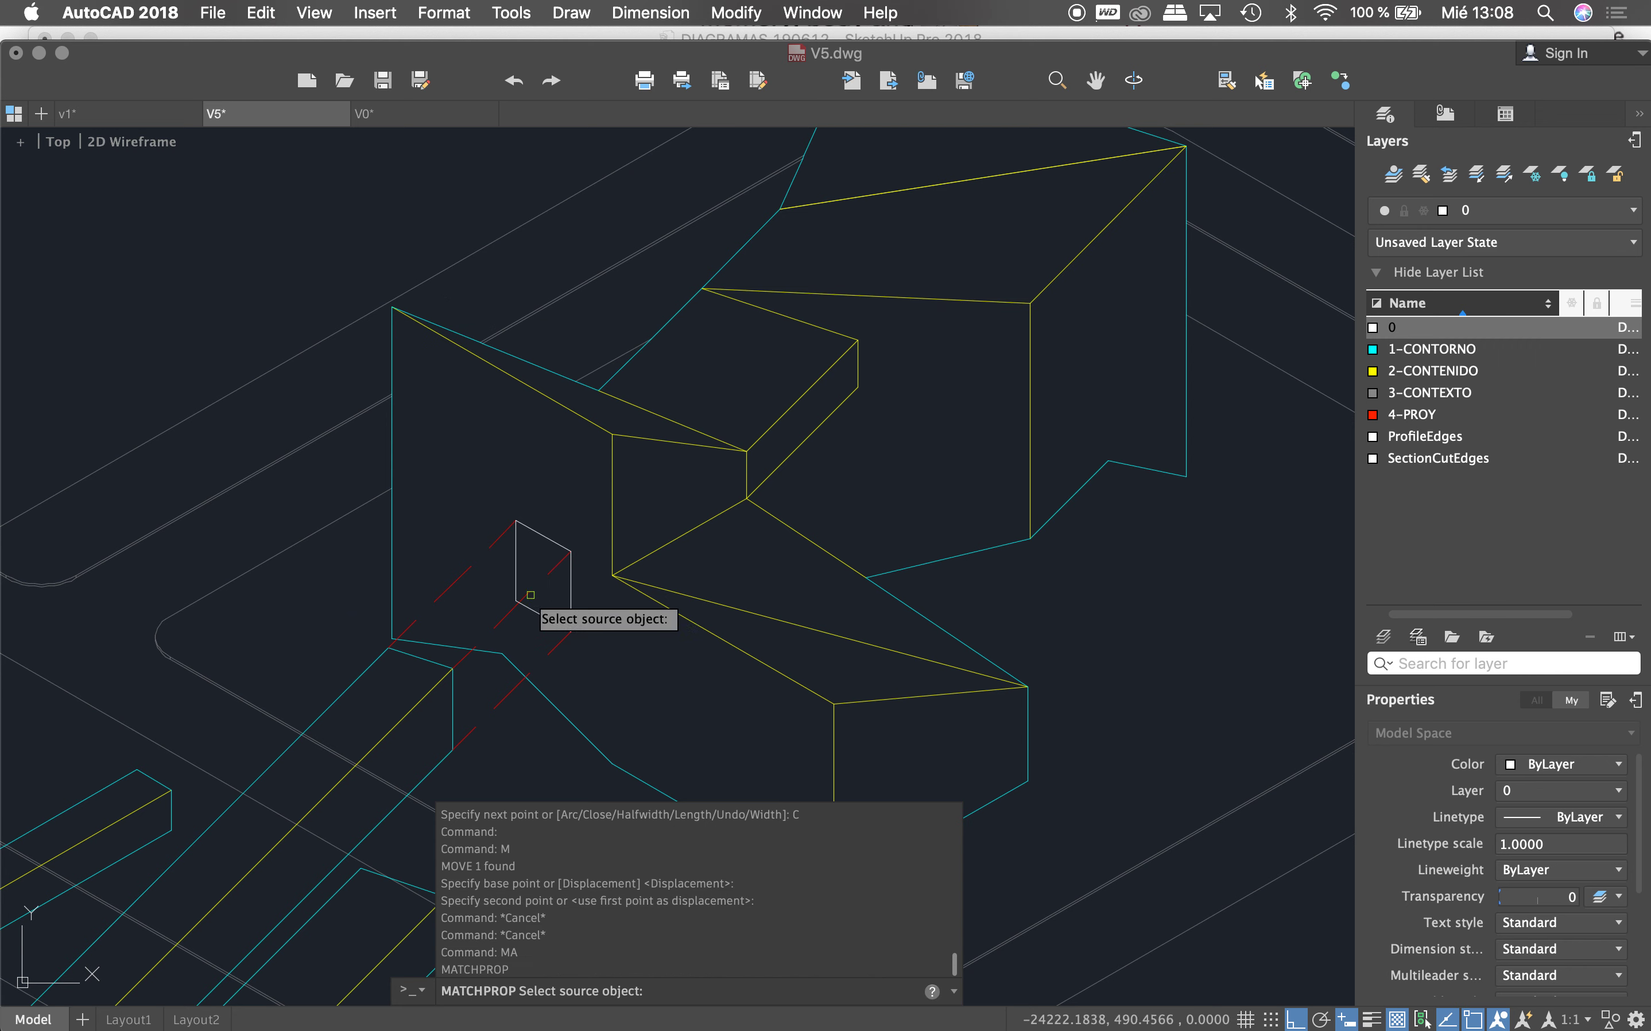
left_click(531, 595)
left_click(517, 586)
key("Escape")
Step: Copy a red dashed line to a new position near the outline
key("Escape")
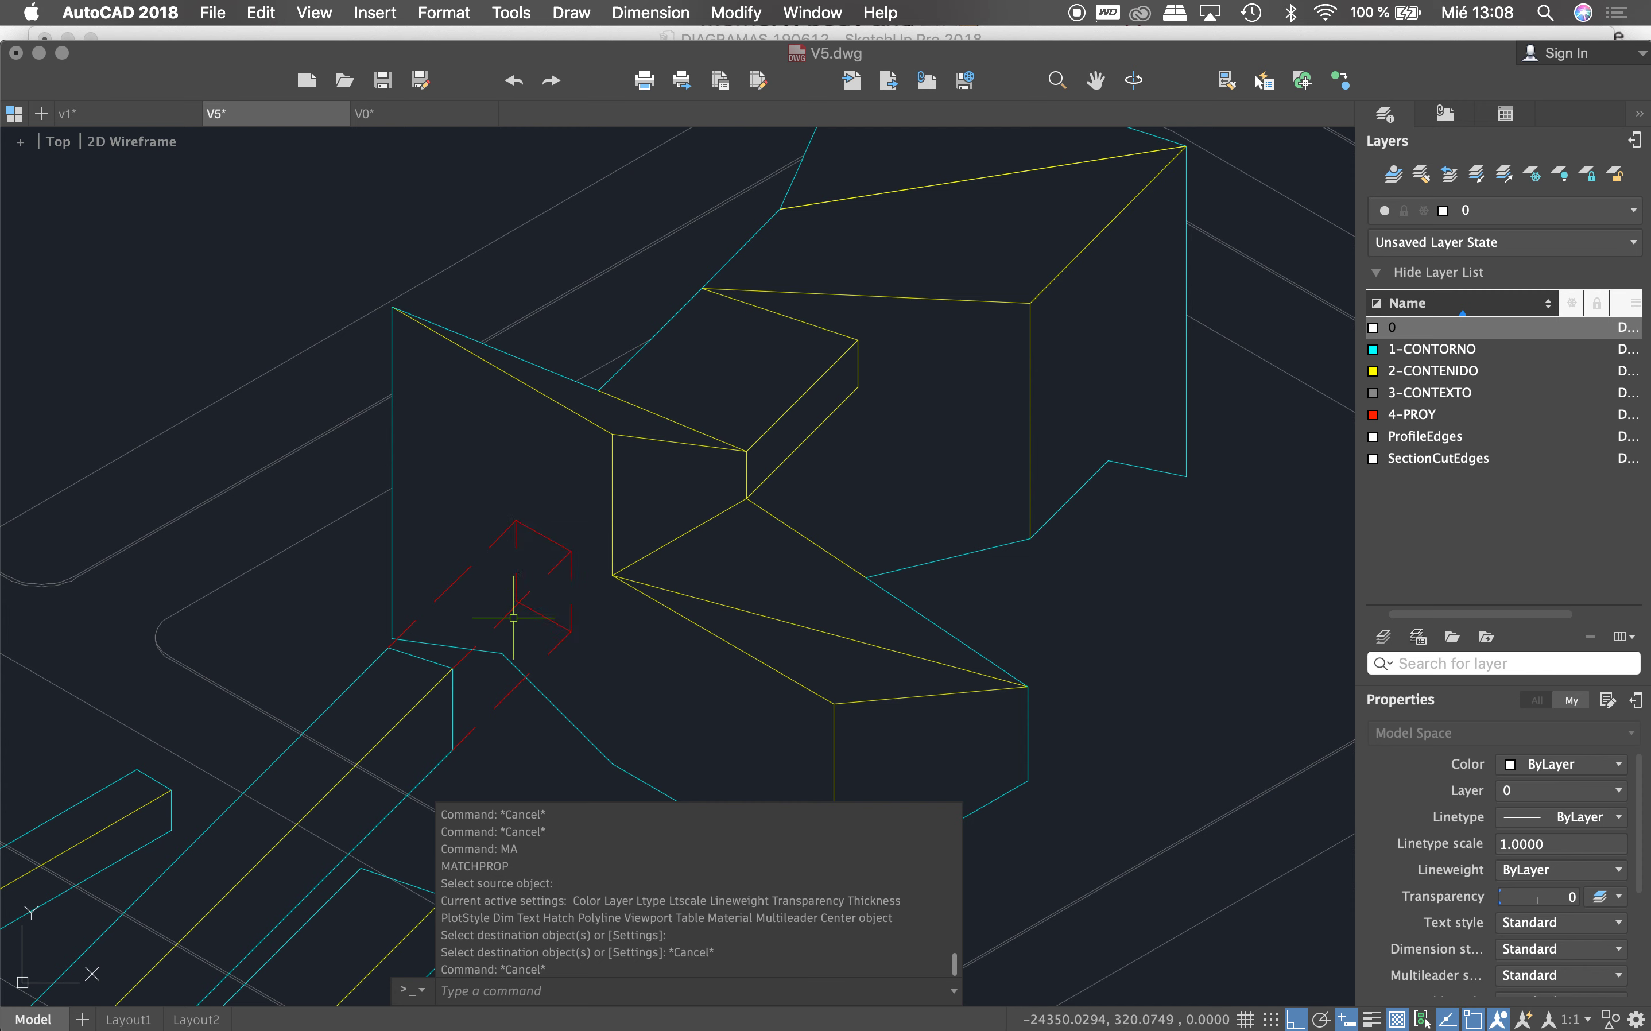
type("Co")
key("Return")
left_click(548, 579)
key("Return")
left_click(570, 551)
left_click(516, 600)
key("Escape")
key("Escape")
key("Escape")
key("Escape")
Step: Trim the dashed lines using the cyan wall edge as the cutting boundary
type("tr")
key("Return")
scroll(403, 671, "up", 3)
scroll(437, 689, "up", 2)
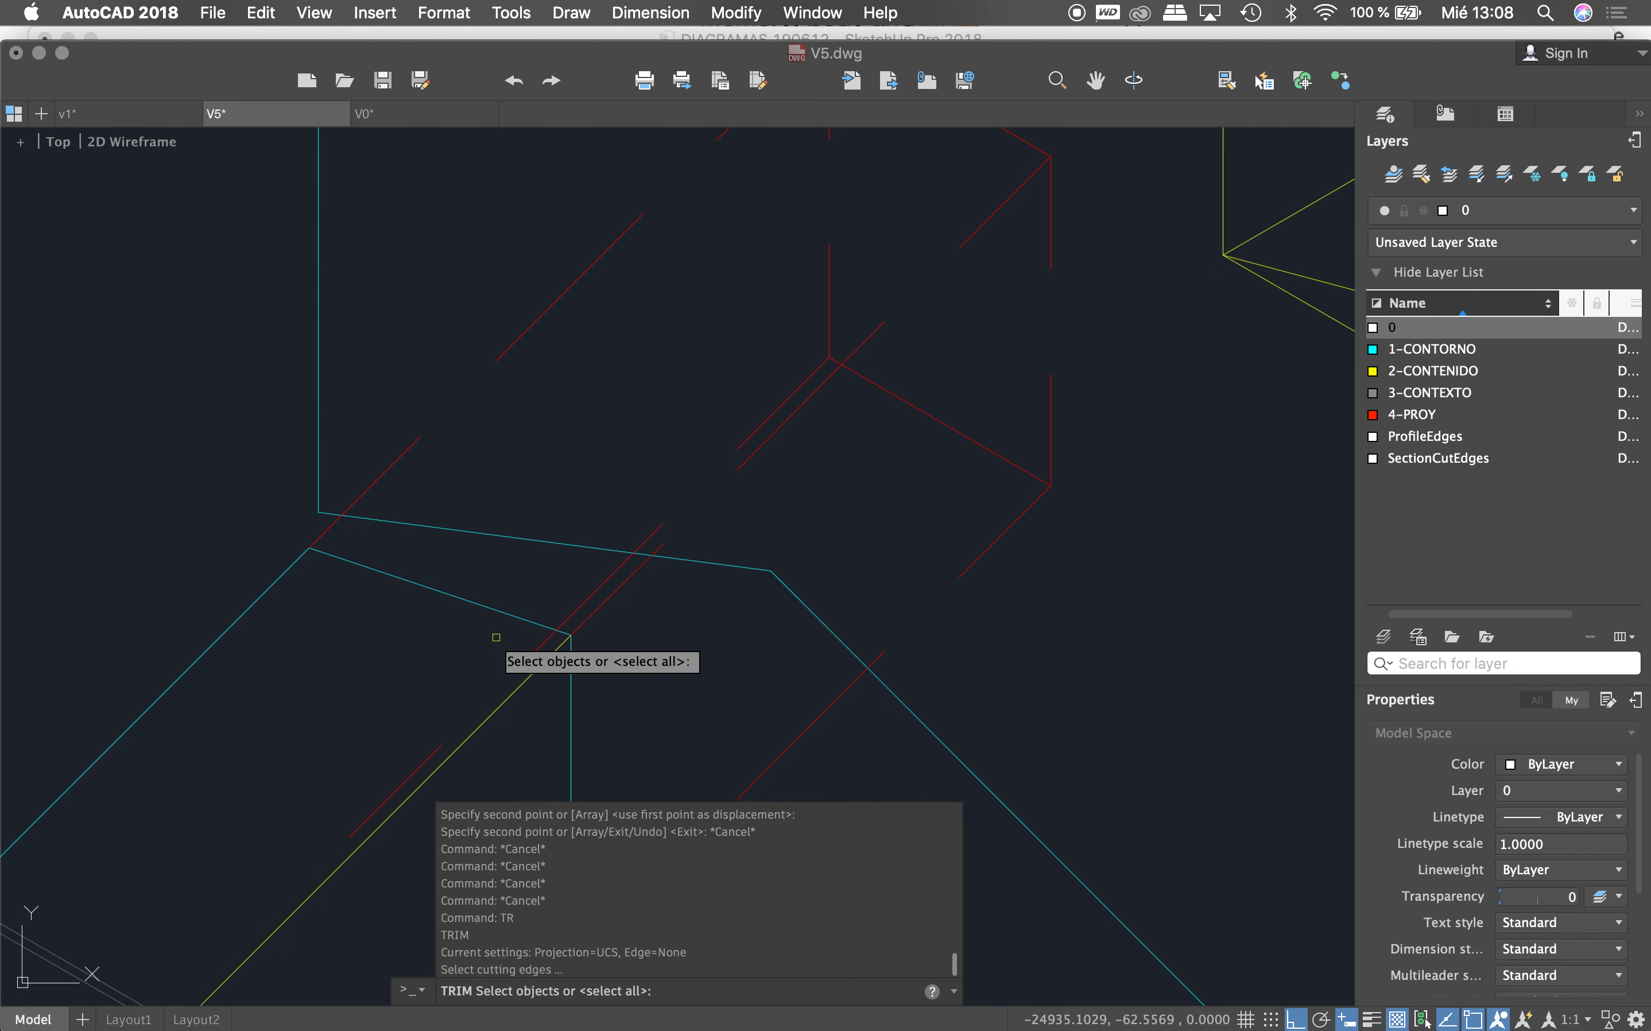
left_click(515, 617)
key("Return")
scroll(536, 573, "down", 3)
scroll(682, 549, "down", 3)
scroll(695, 546, "down", 3)
scroll(654, 549, "up", 2)
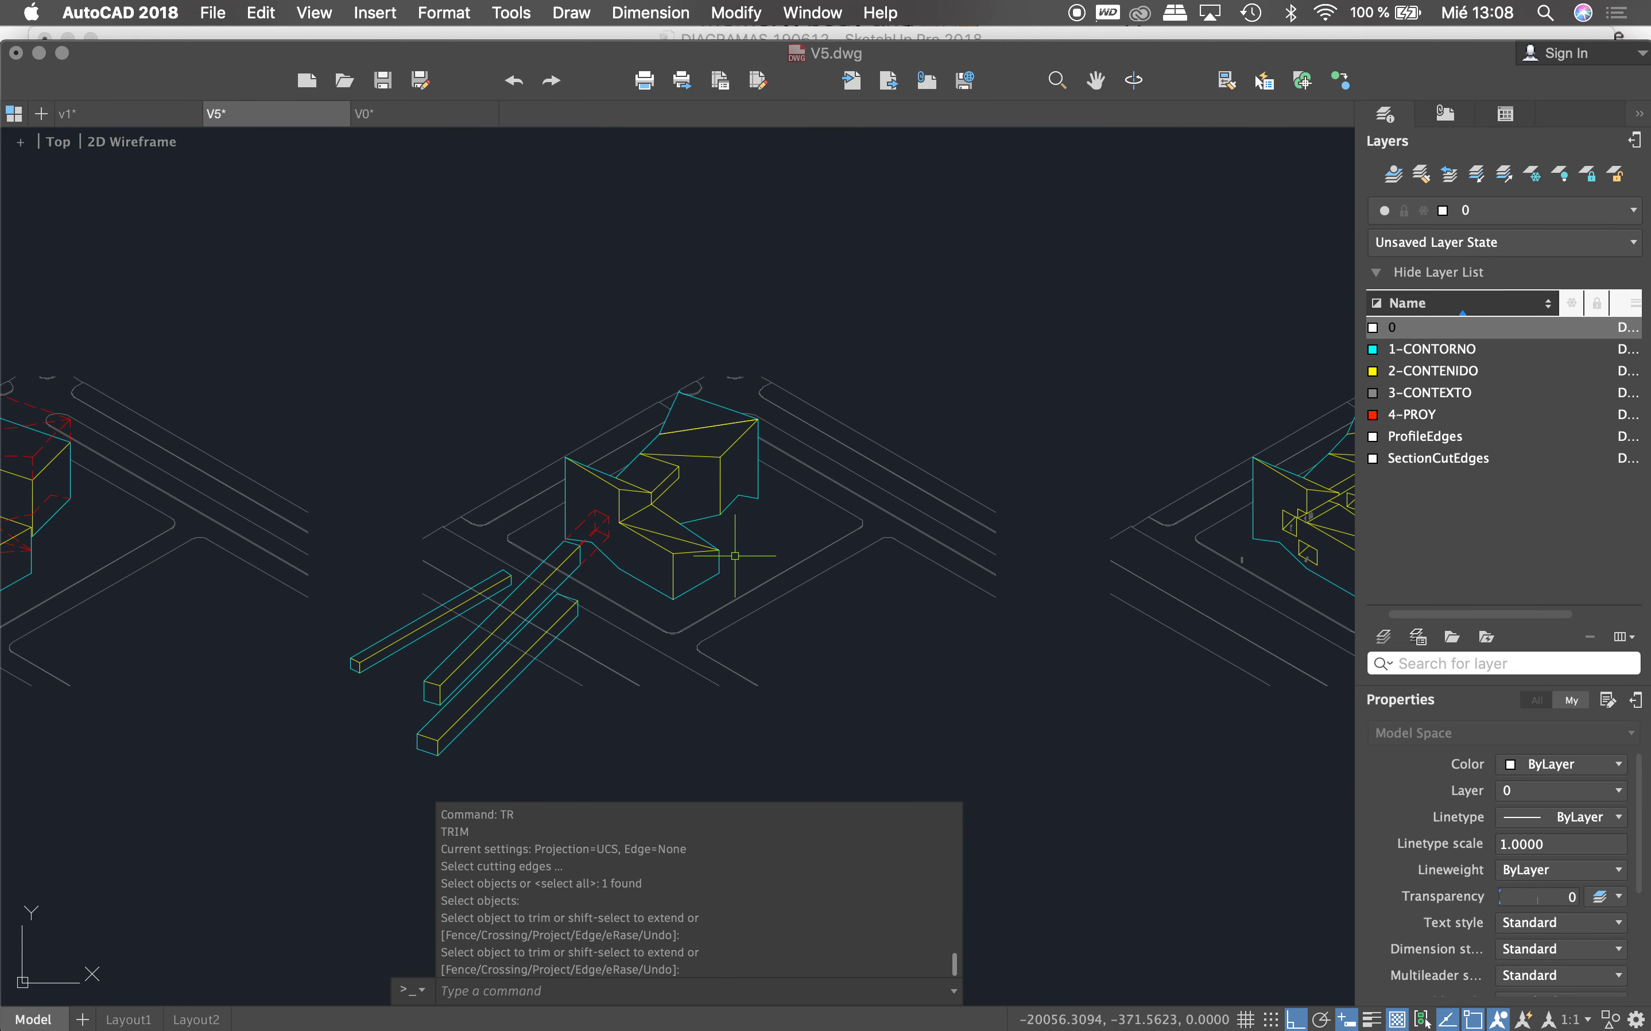
scroll(640, 551, "down", 1)
scroll(1065, 546, "up", 4)
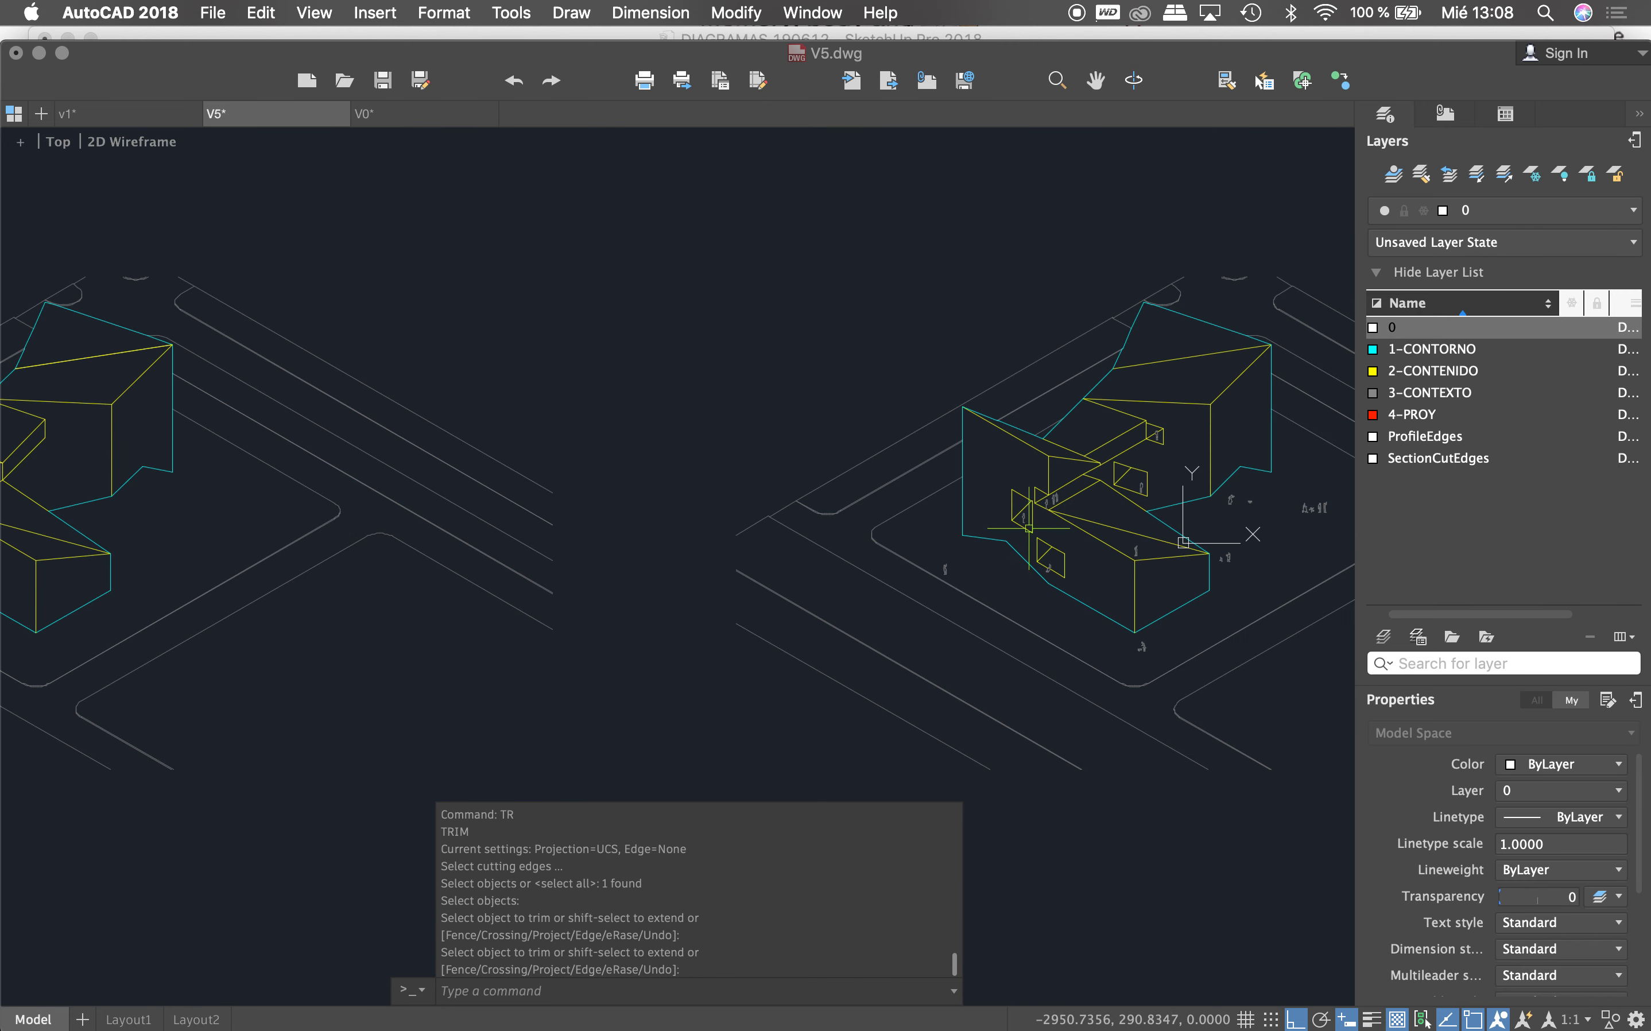
scroll(1184, 542, "down", 4)
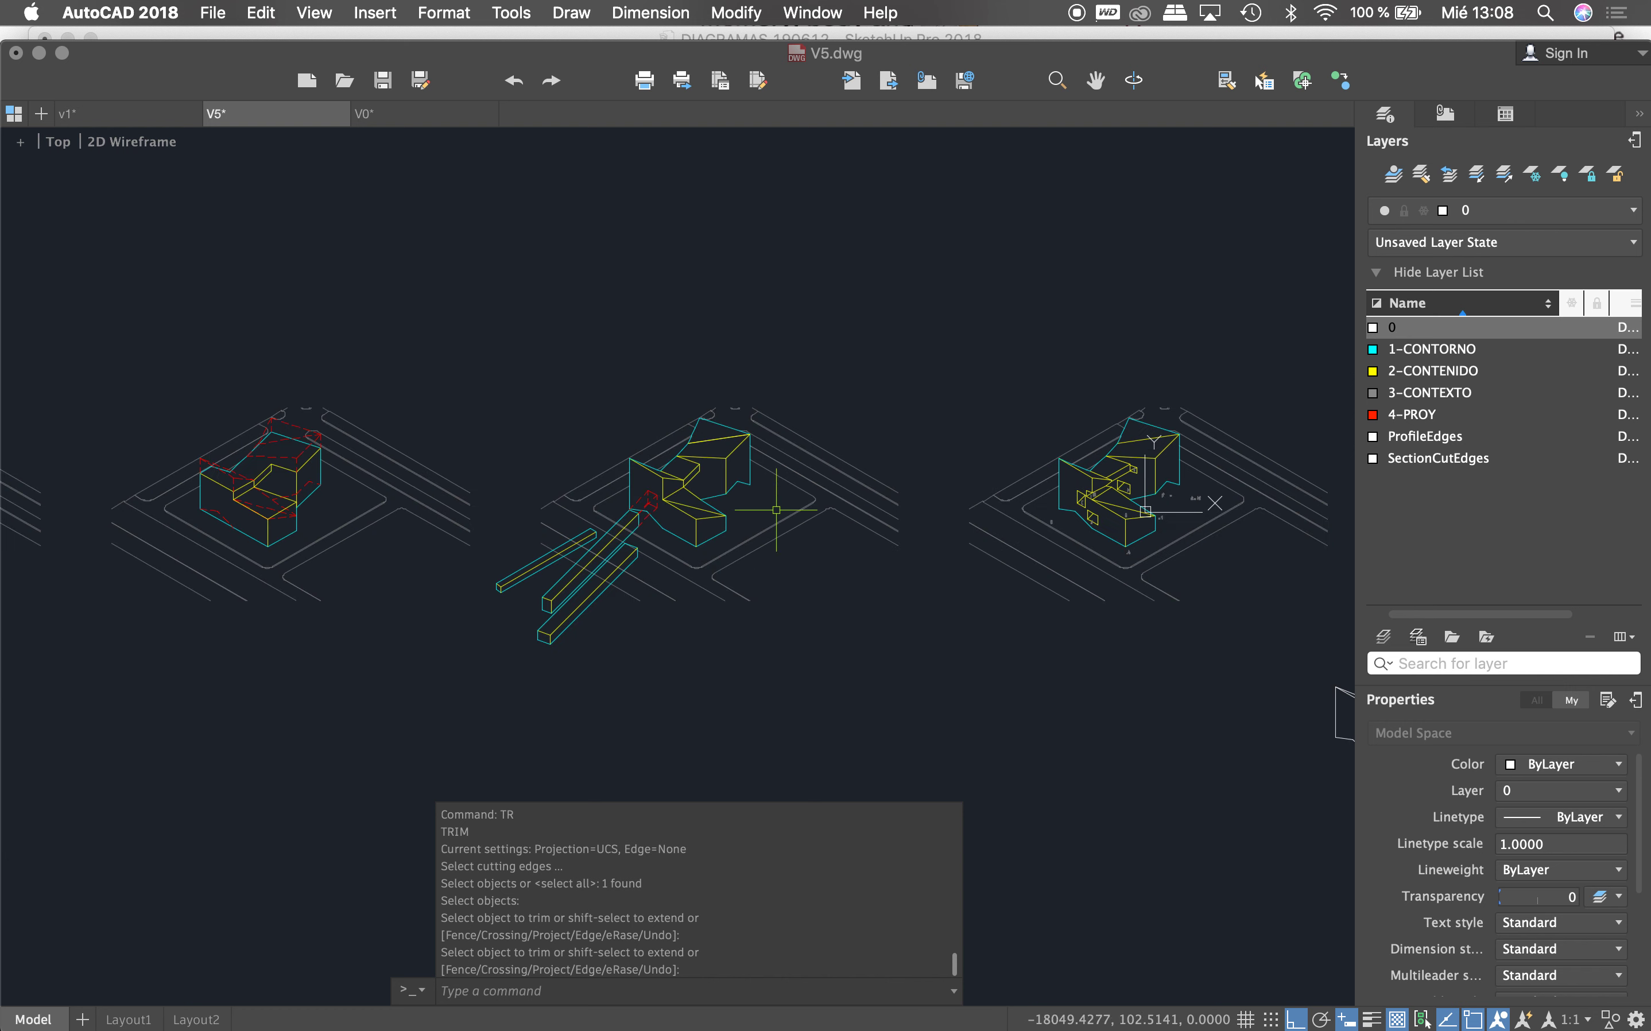
scroll(1109, 508, "up", 7)
Step: Trace a closed polyline outline around the first window opening
key("Escape")
key("Escape")
key("Escape")
scroll(1015, 571, "up", 2)
left_click(973, 517)
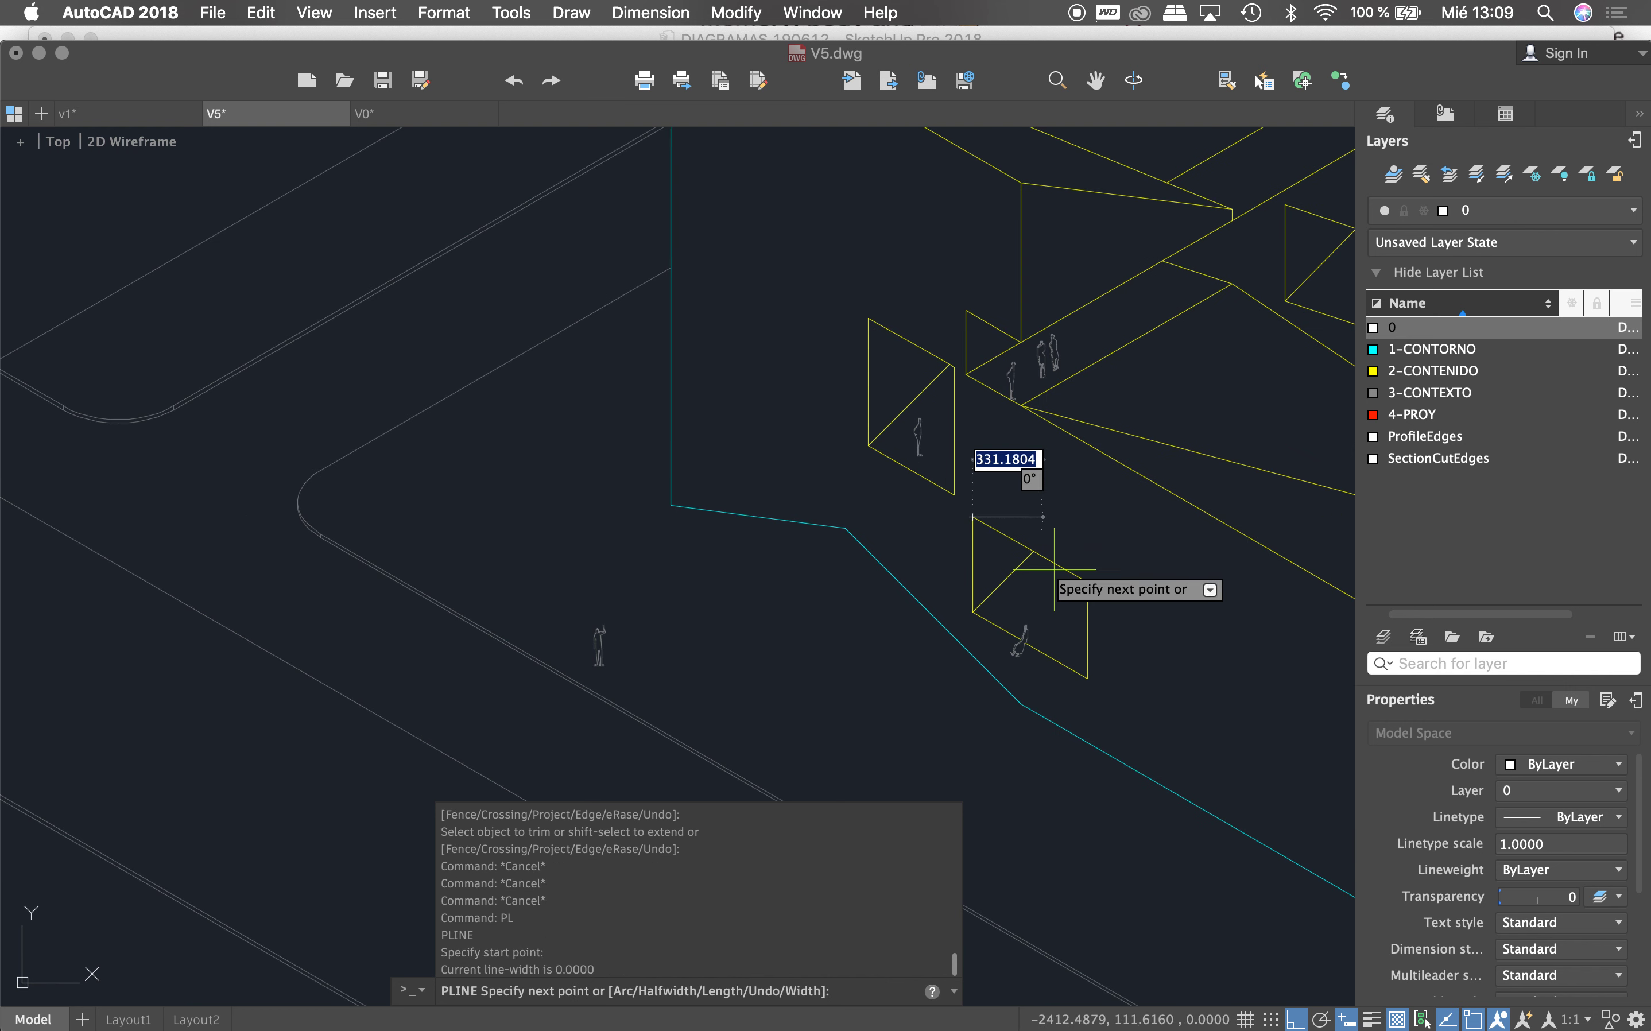
left_click(1087, 581)
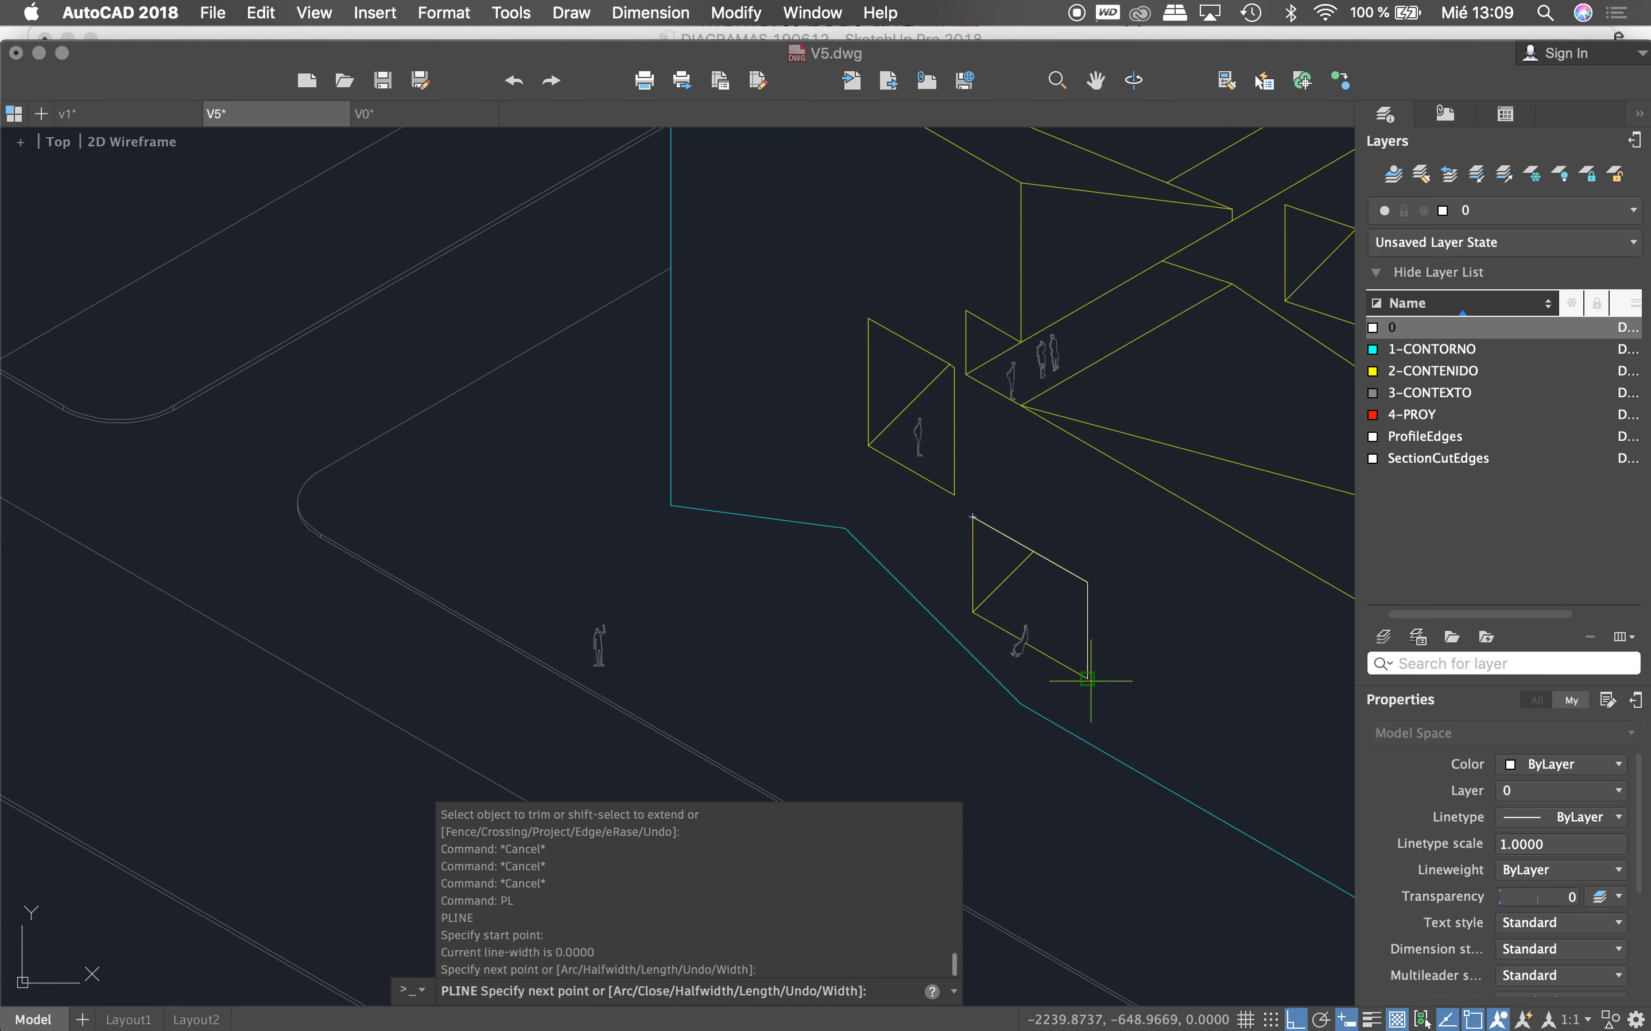
left_click(974, 612)
type("c")
key("Return")
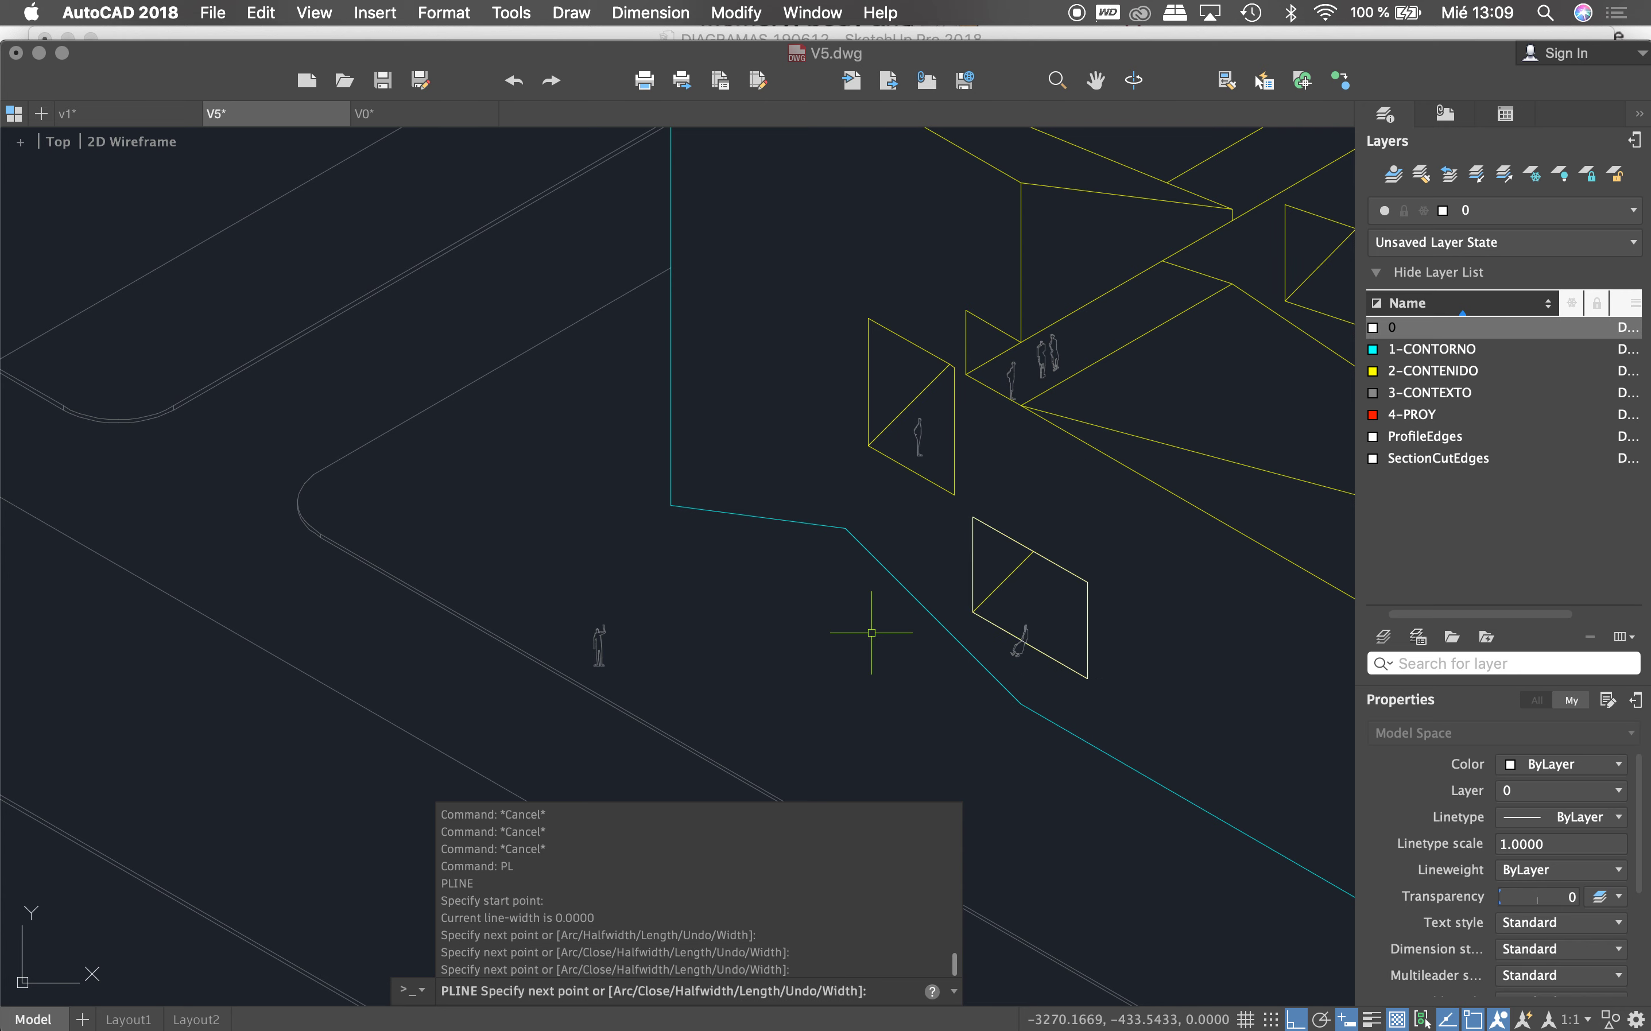
scroll(870, 608, "down", 3)
scroll(1040, 477, "up", 5)
Step: Trace a closed polyline outline around the second window opening
key("Return")
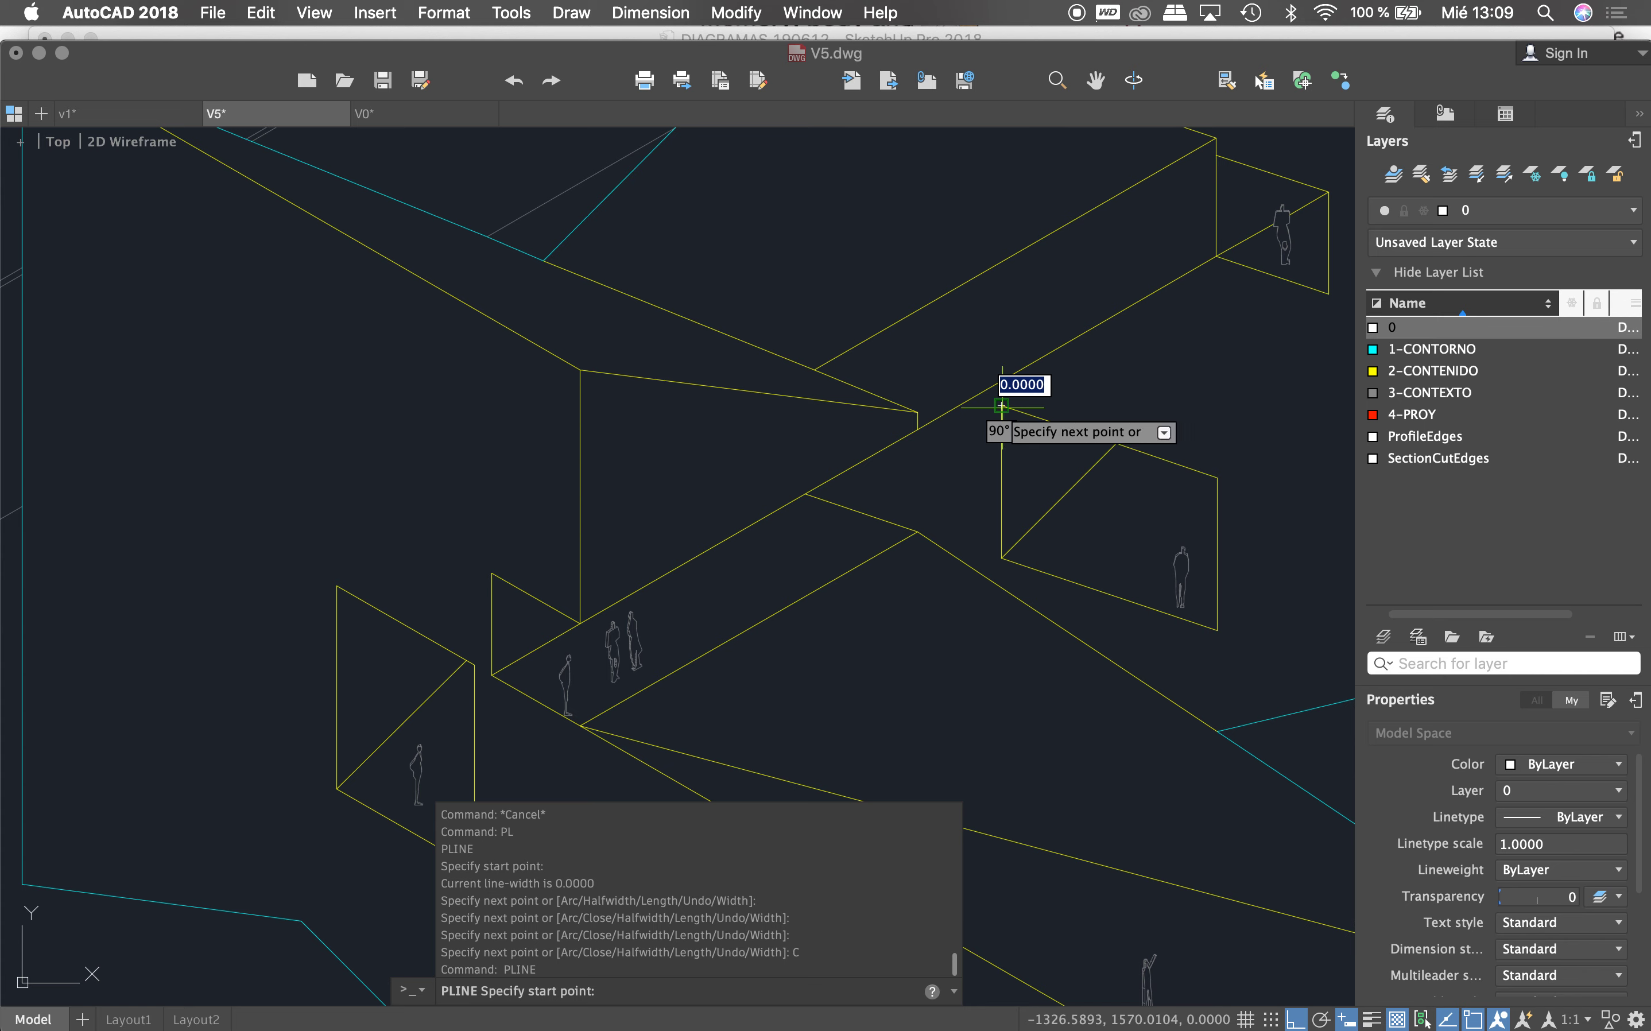
left_click(1218, 477)
left_click(1217, 629)
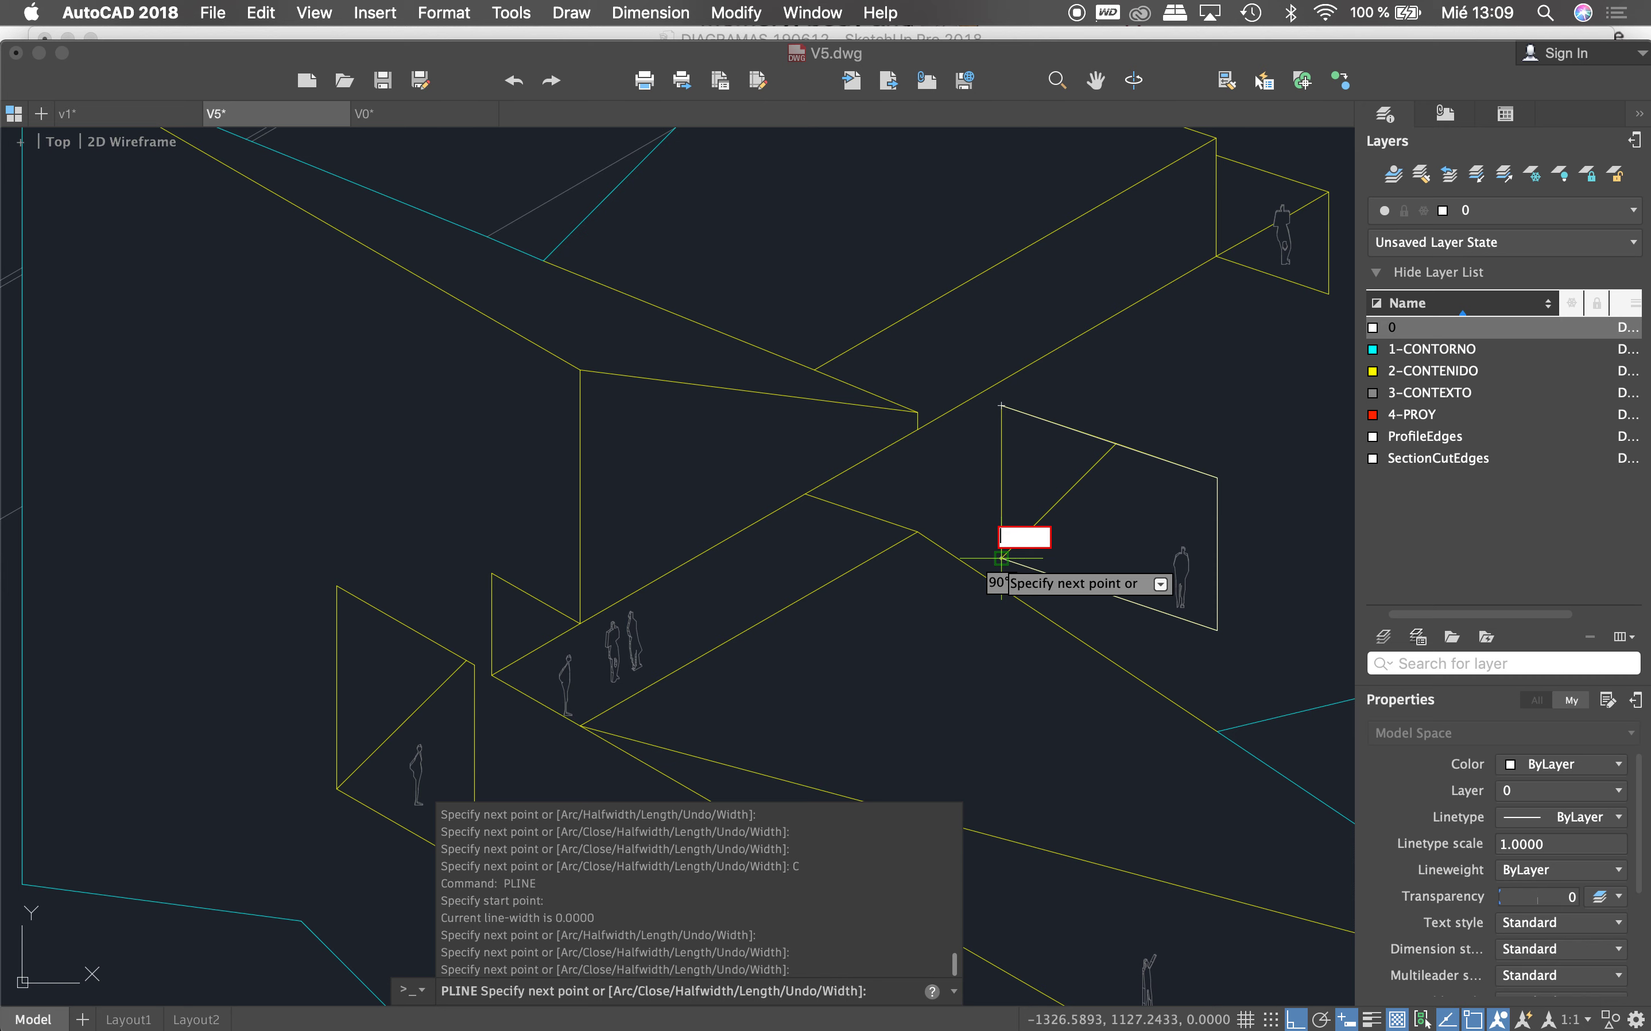
type("c")
key("Return")
Step: Move both window outlines toward the central building
left_click(1001, 518)
scroll(1041, 483, "down", 2)
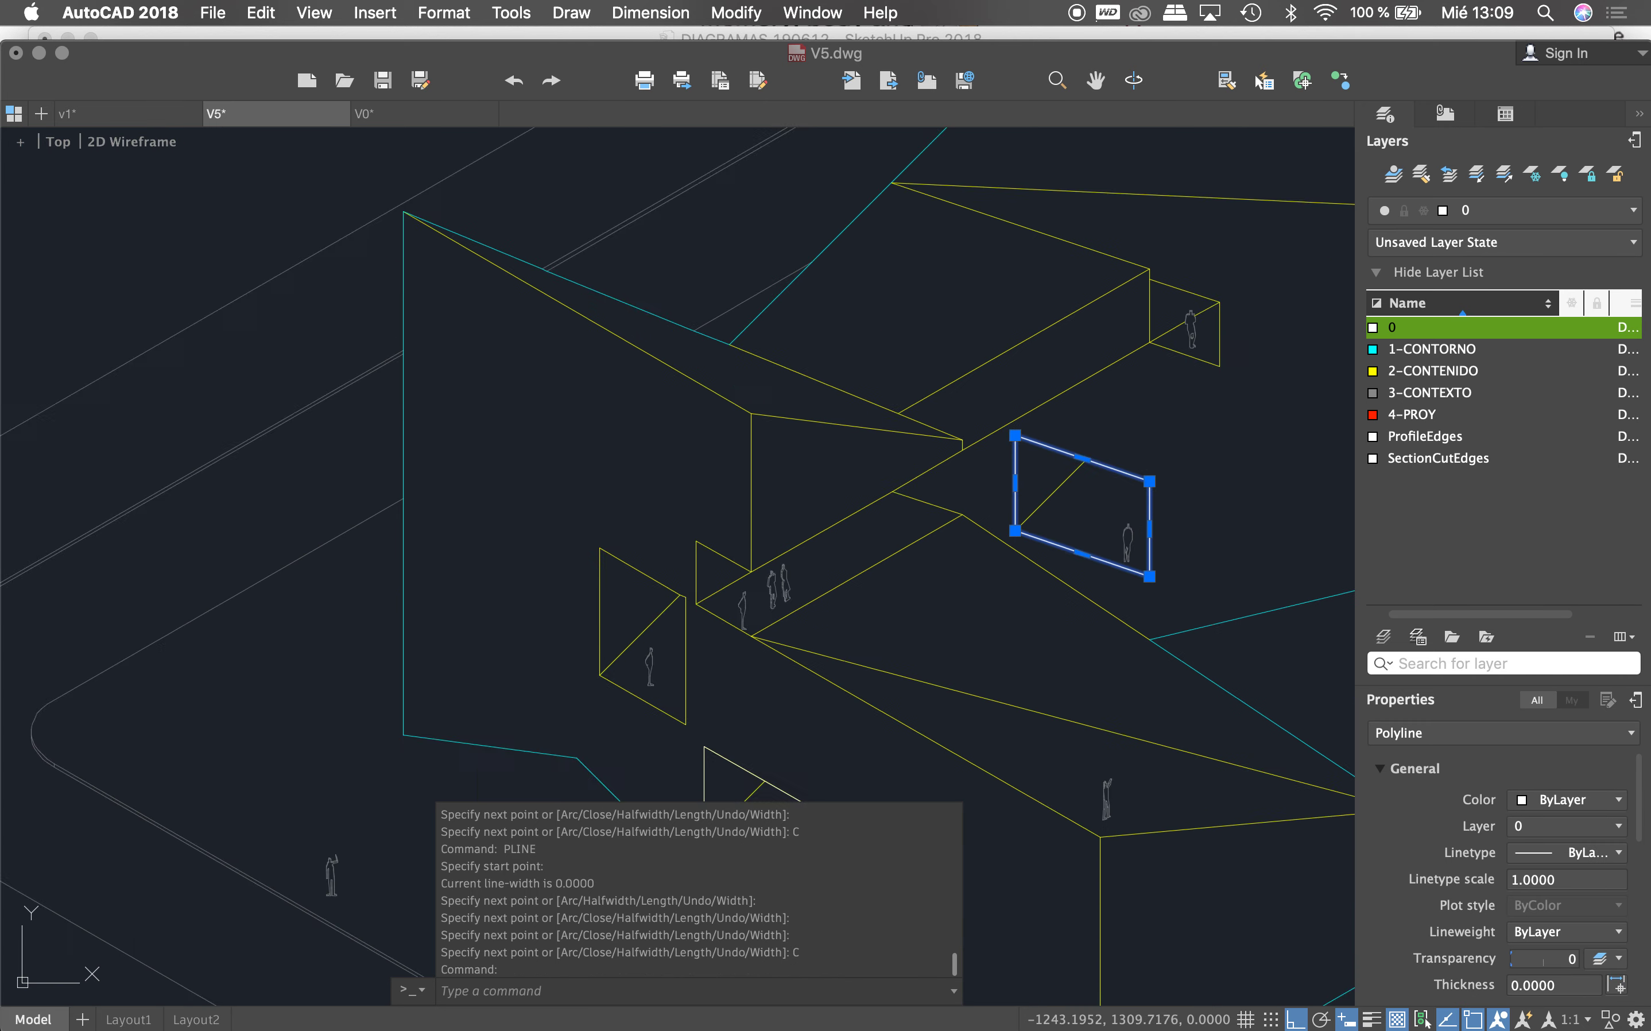
scroll(1041, 482, "down", 2)
left_click(896, 682)
scroll(896, 682, "down", 2)
scroll(974, 530, "down", 2)
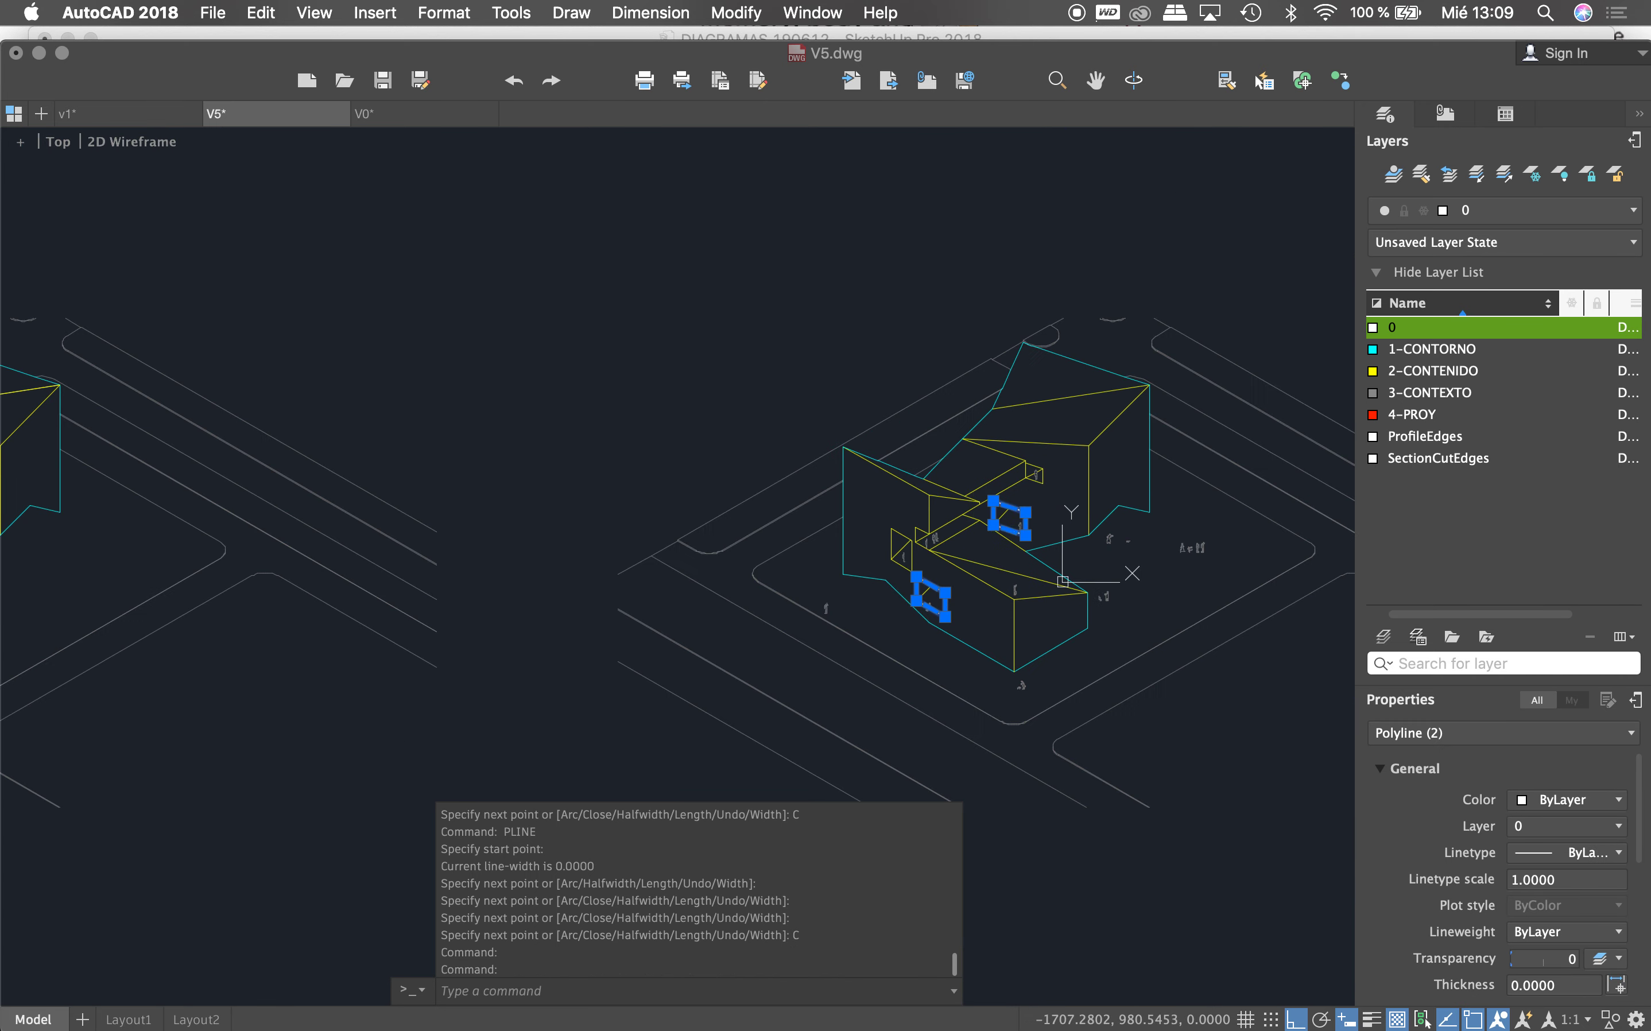
type("M")
key("Return")
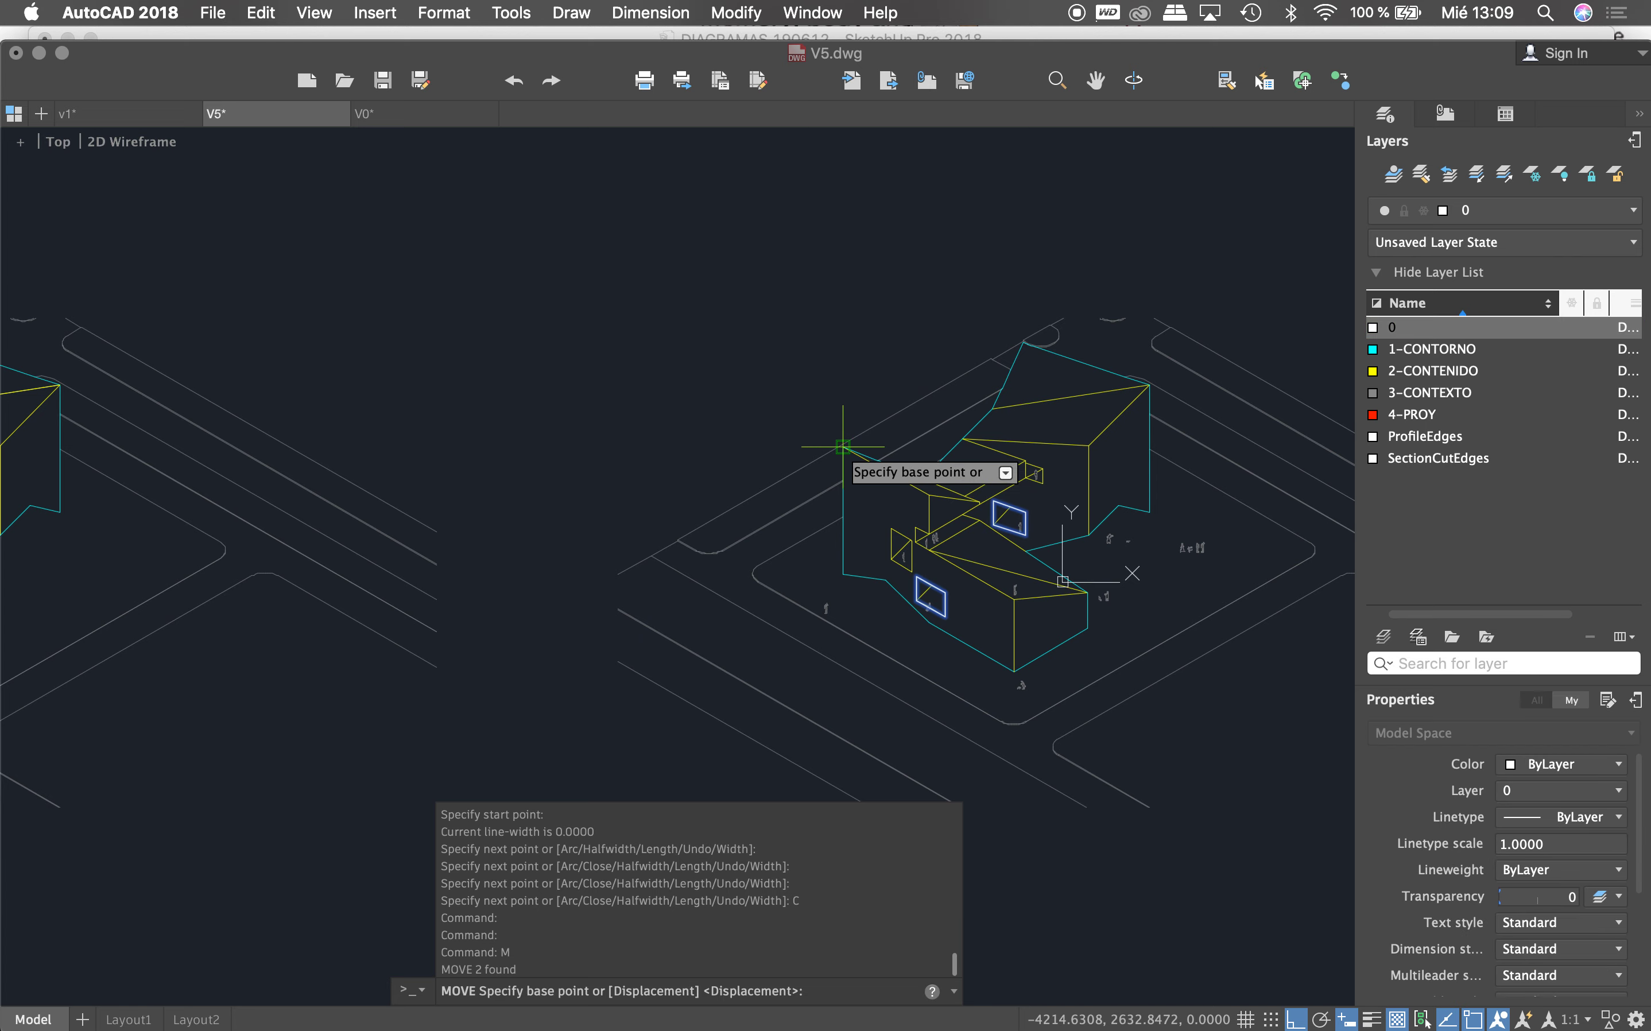
left_click(863, 426)
scroll(1097, 433, "down", 4)
scroll(774, 468, "down", 2)
scroll(763, 442, "up", 5)
scroll(800, 357, "up", 2)
scroll(799, 330, "up", 2)
key("Escape")
scroll(782, 349, "down", 2)
key("Escape")
key("Escape")
Step: Draw polyline segments from the walkway corners into the building and box corner
key("Return")
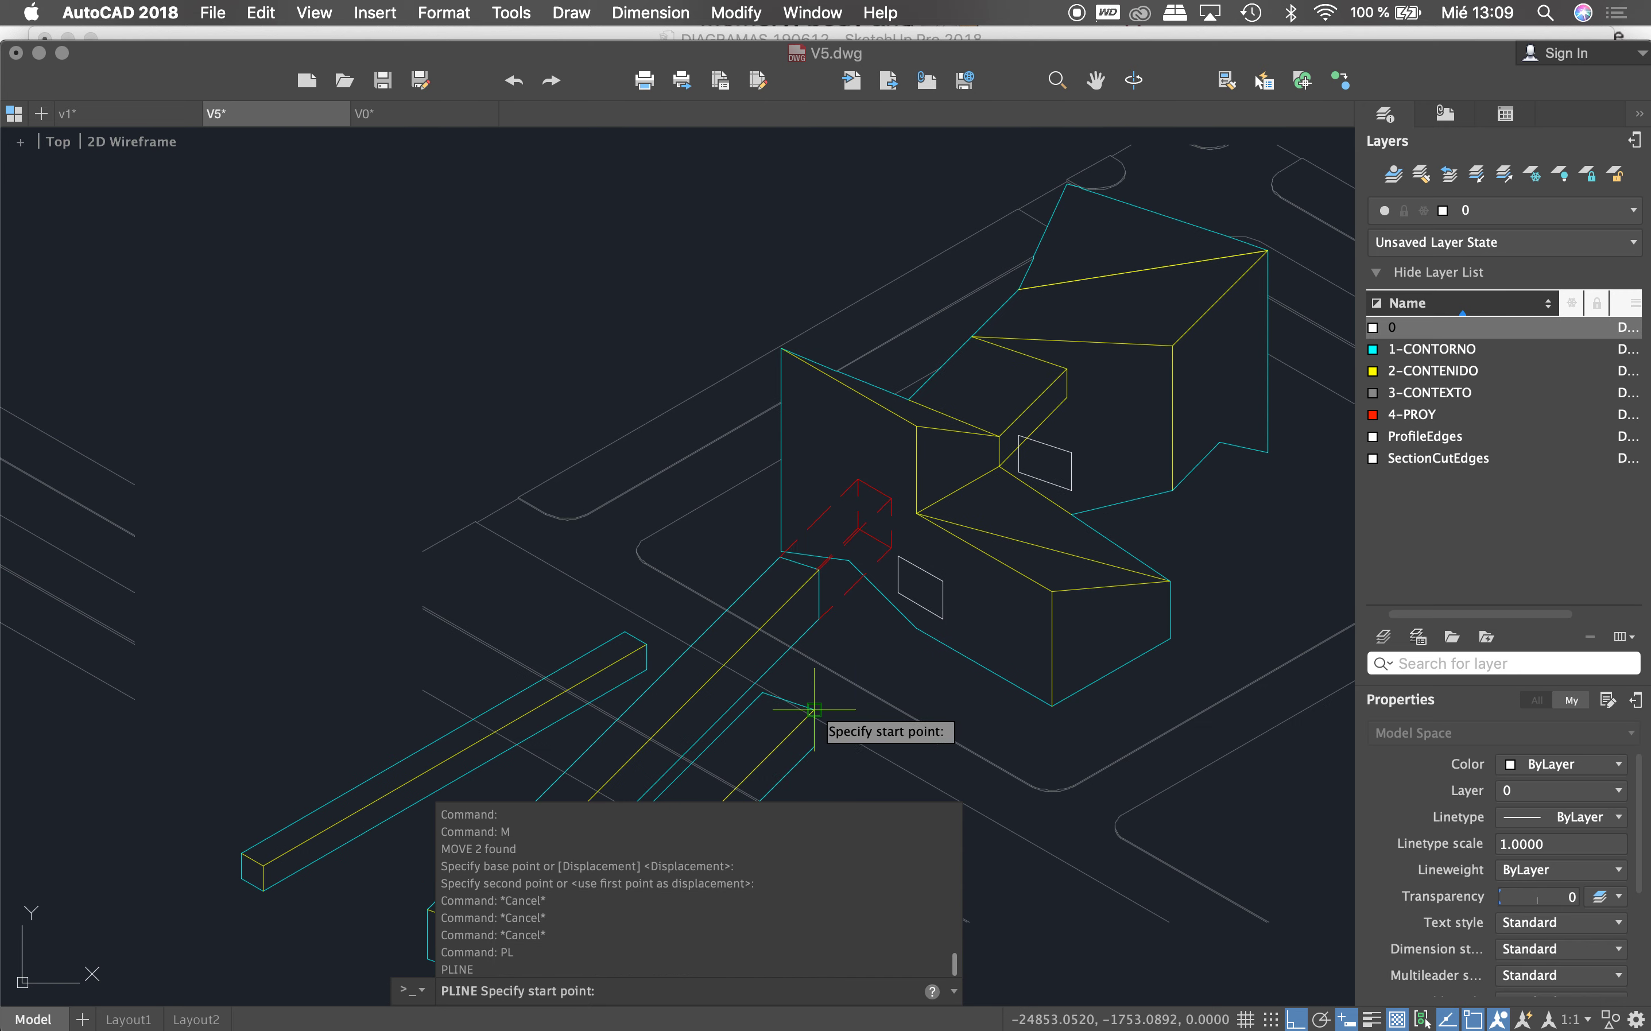
left_click(814, 710)
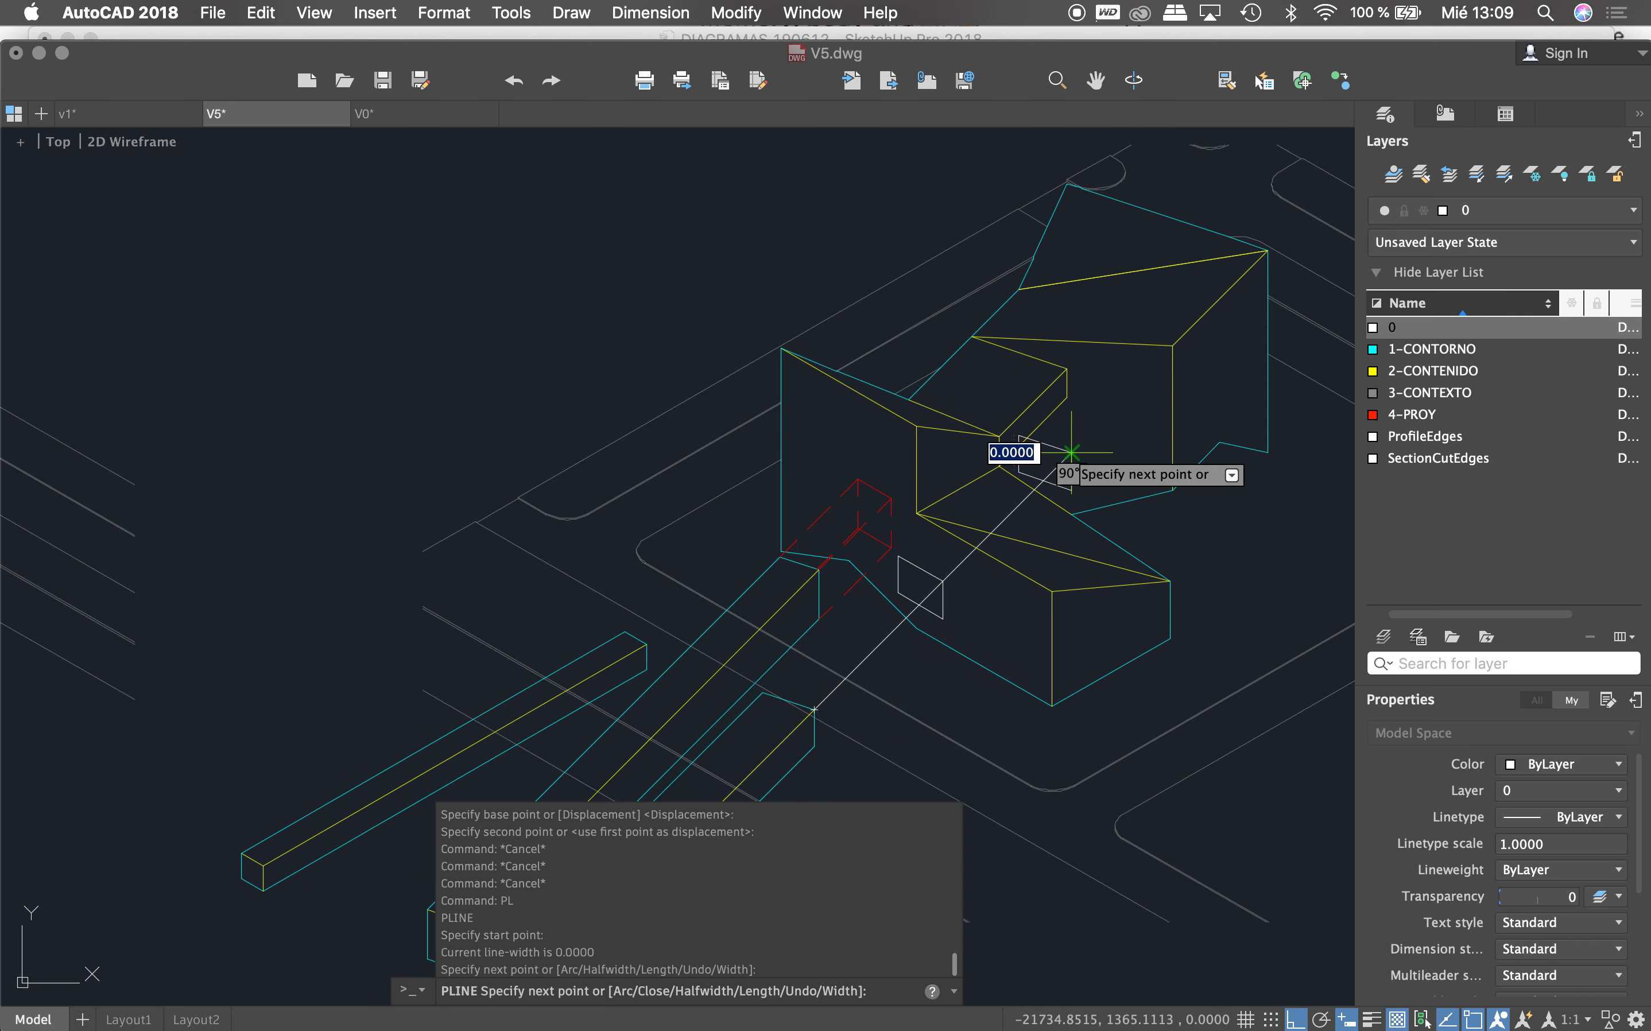
key("Return")
key("Return")
left_click(763, 693)
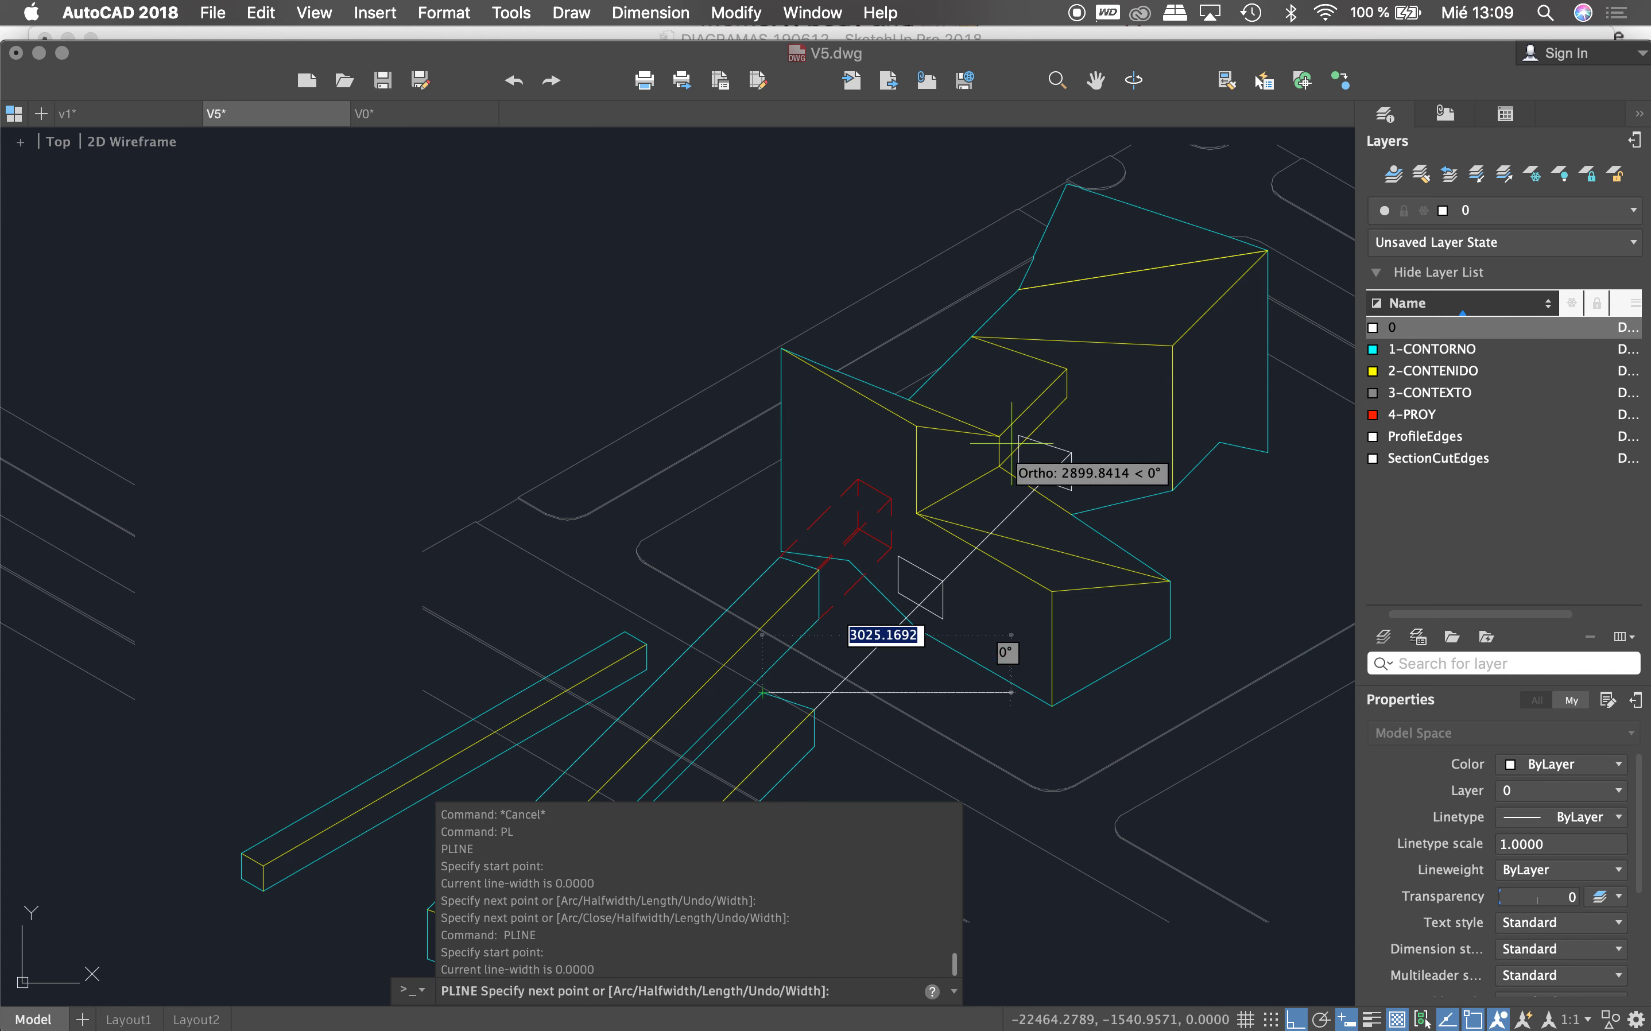
key("Return")
key("Return")
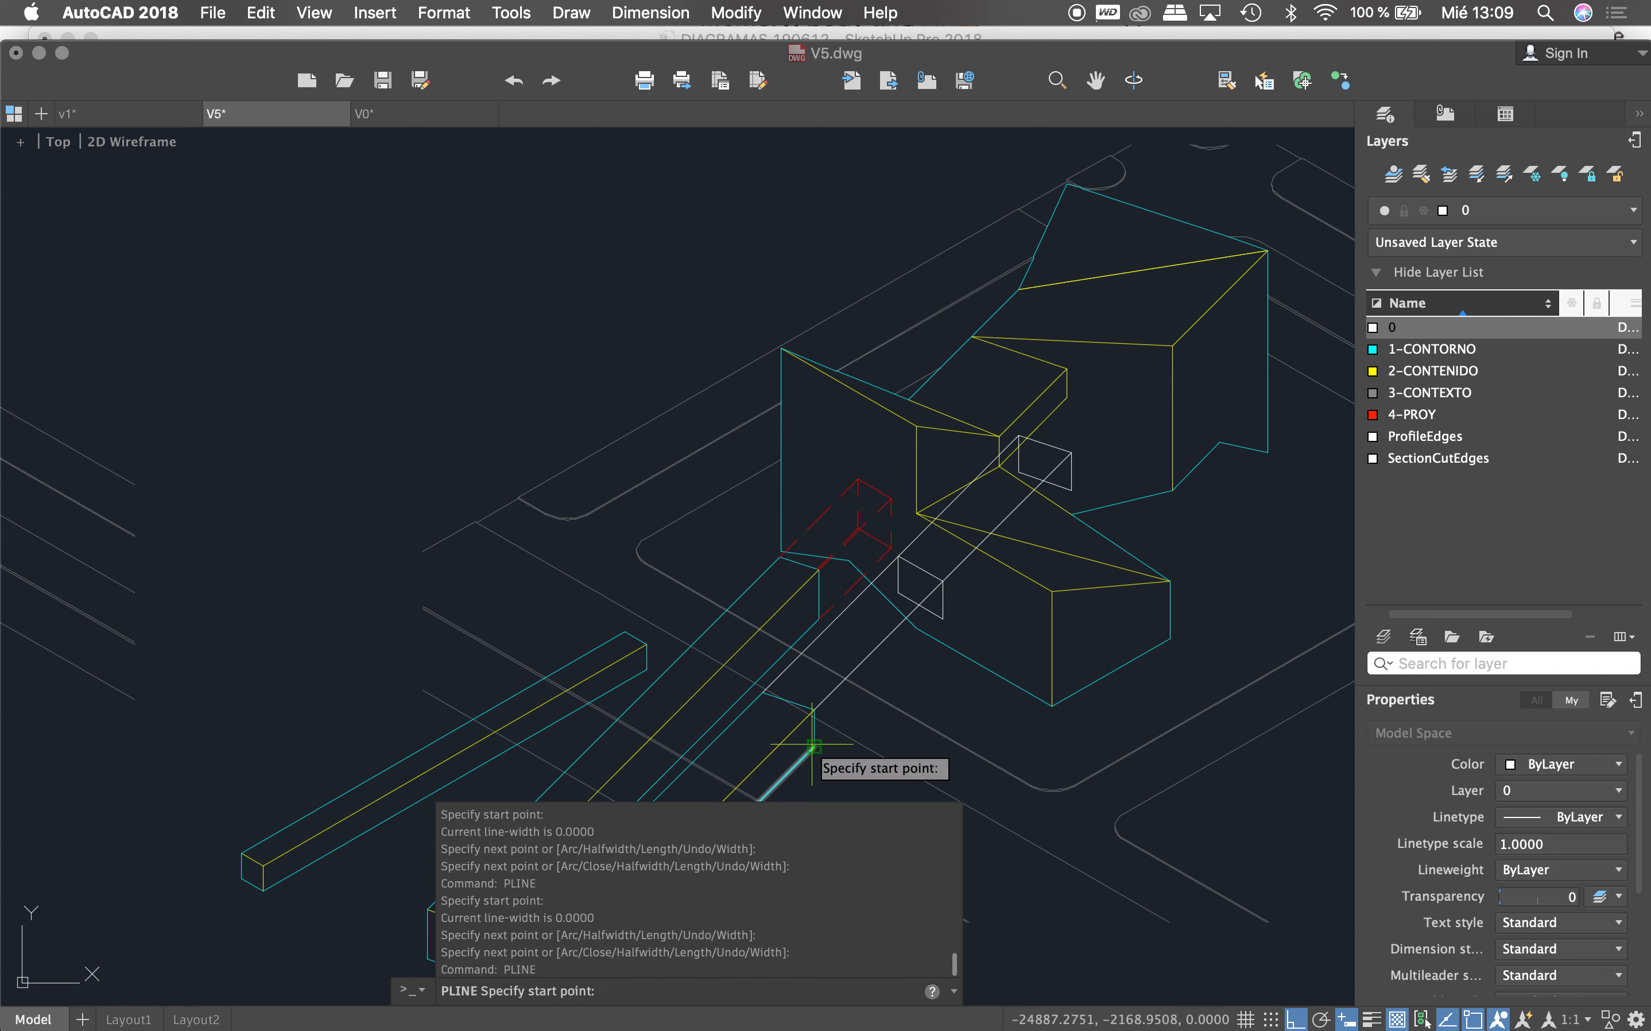
left_click(814, 746)
left_click(943, 618)
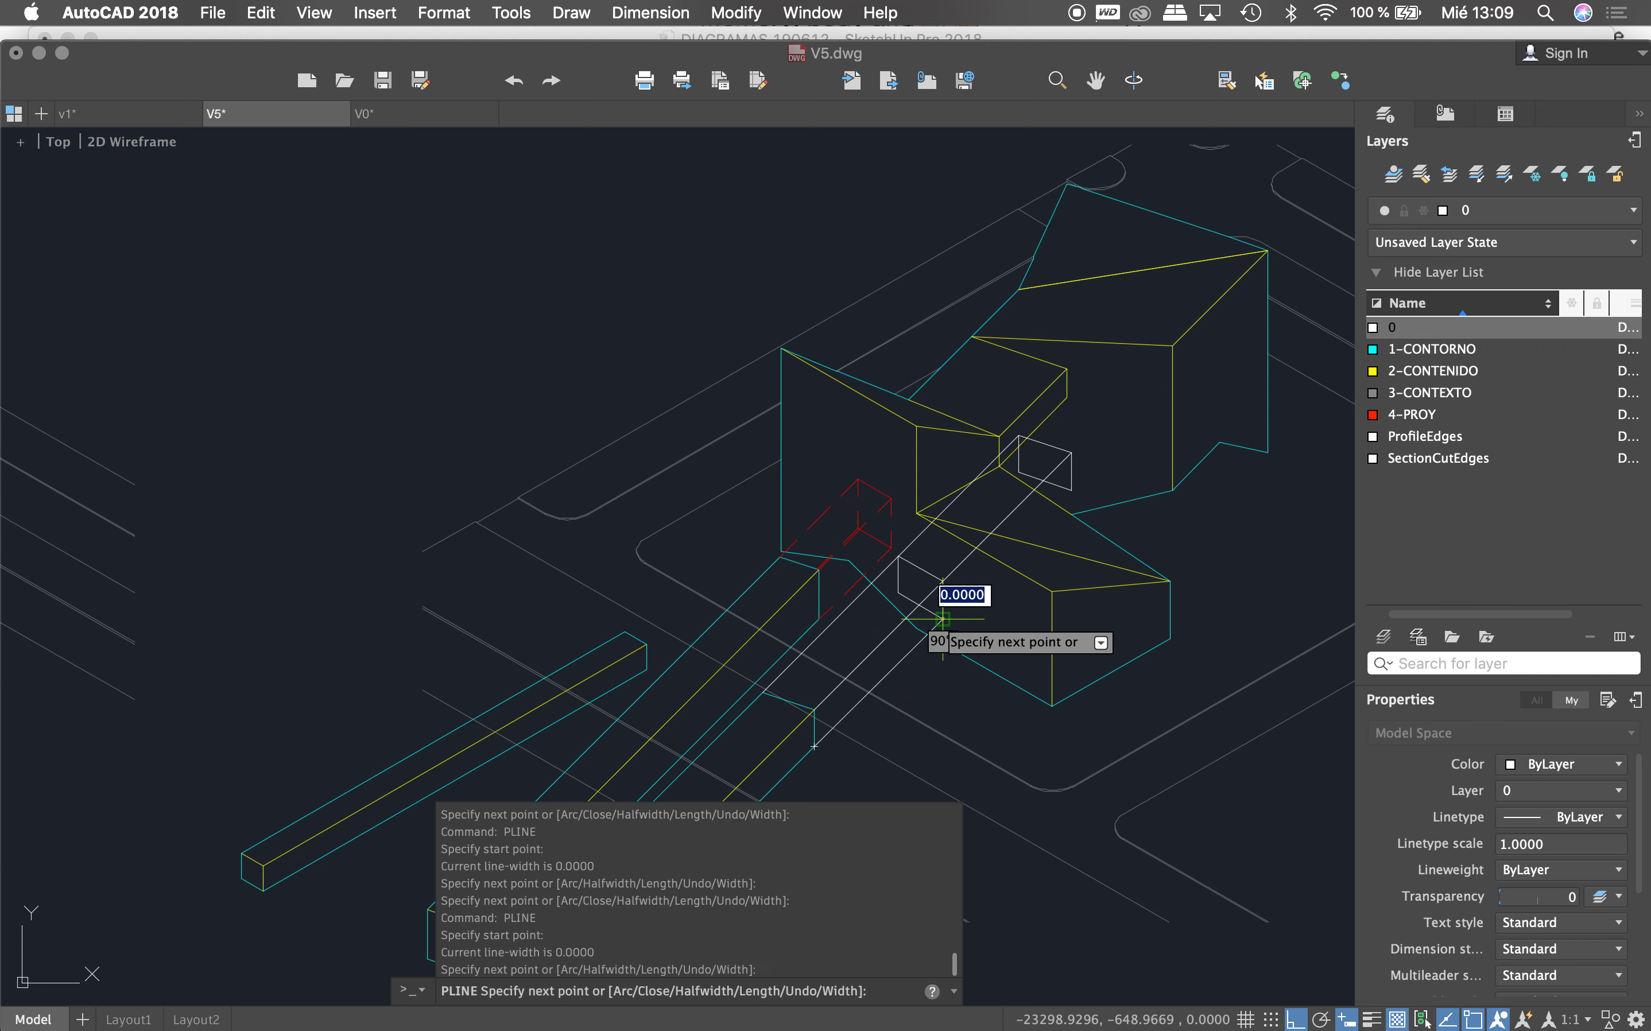
key("Return")
key("Return")
left_click(1019, 471)
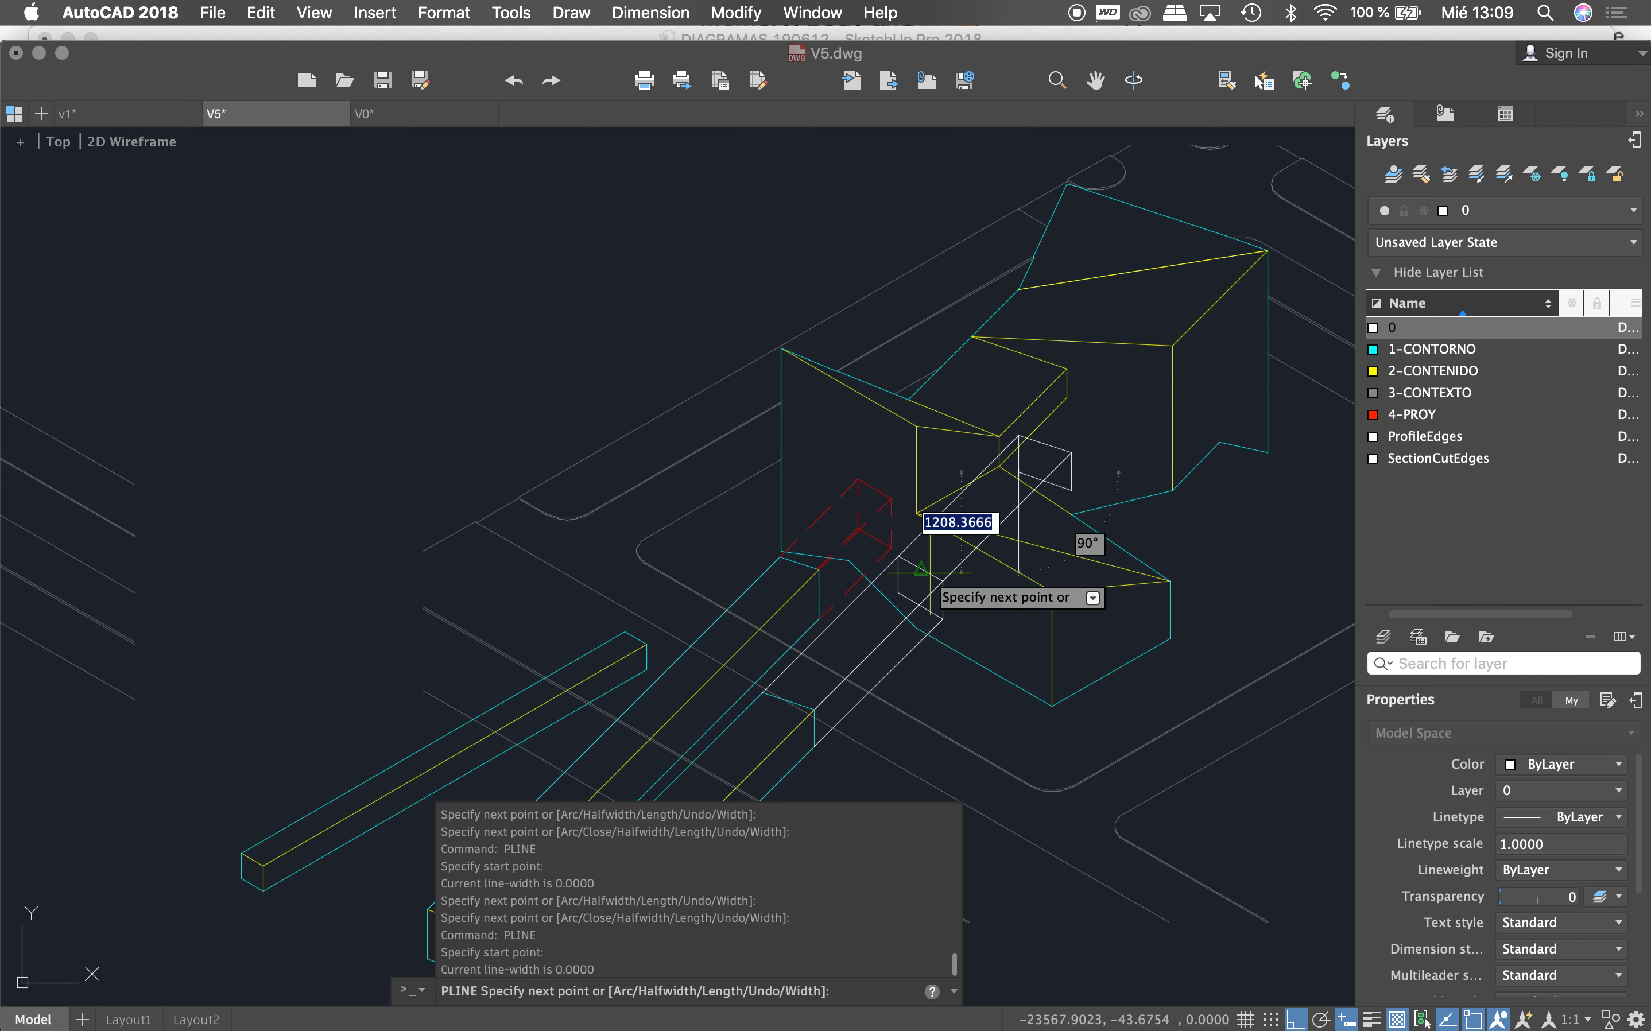
Step: Extend a walkway line to the boundary line
key("Return")
type("x")
key("Return")
left_click(785, 701)
Step: Make the new walkway lines and small rectangle red dashed, matching the dashed box
key("Return")
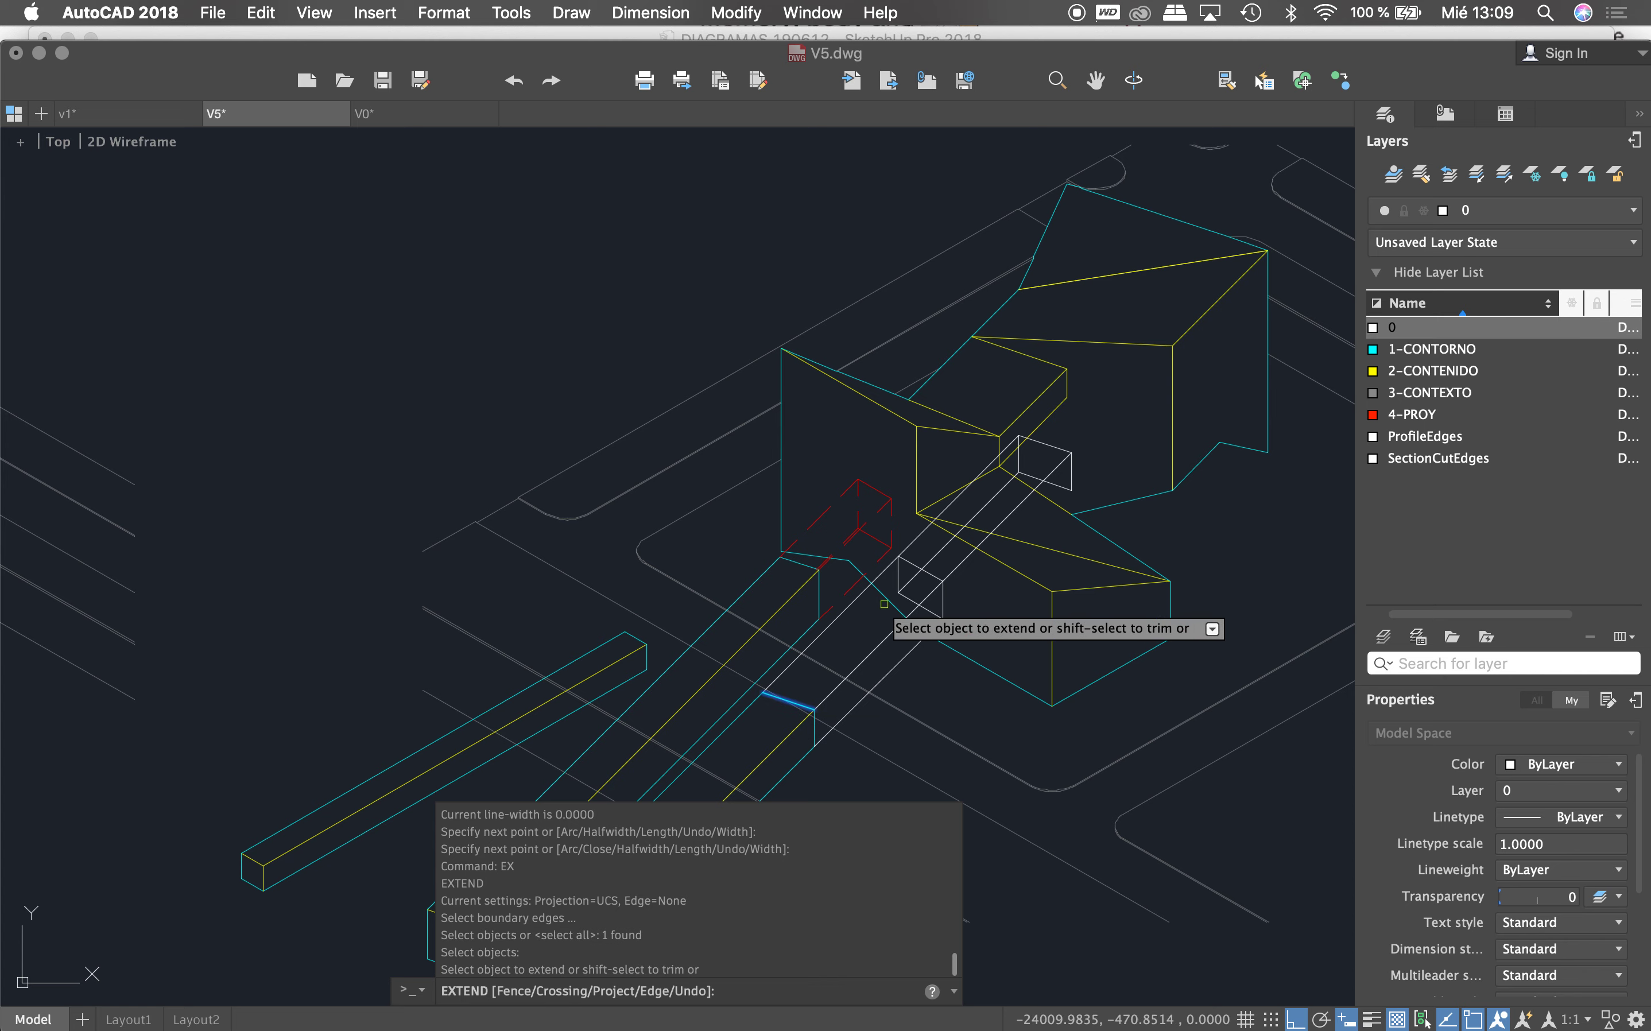
left_click(884, 608)
key("Escape")
key("Escape")
type("ma")
key("Return")
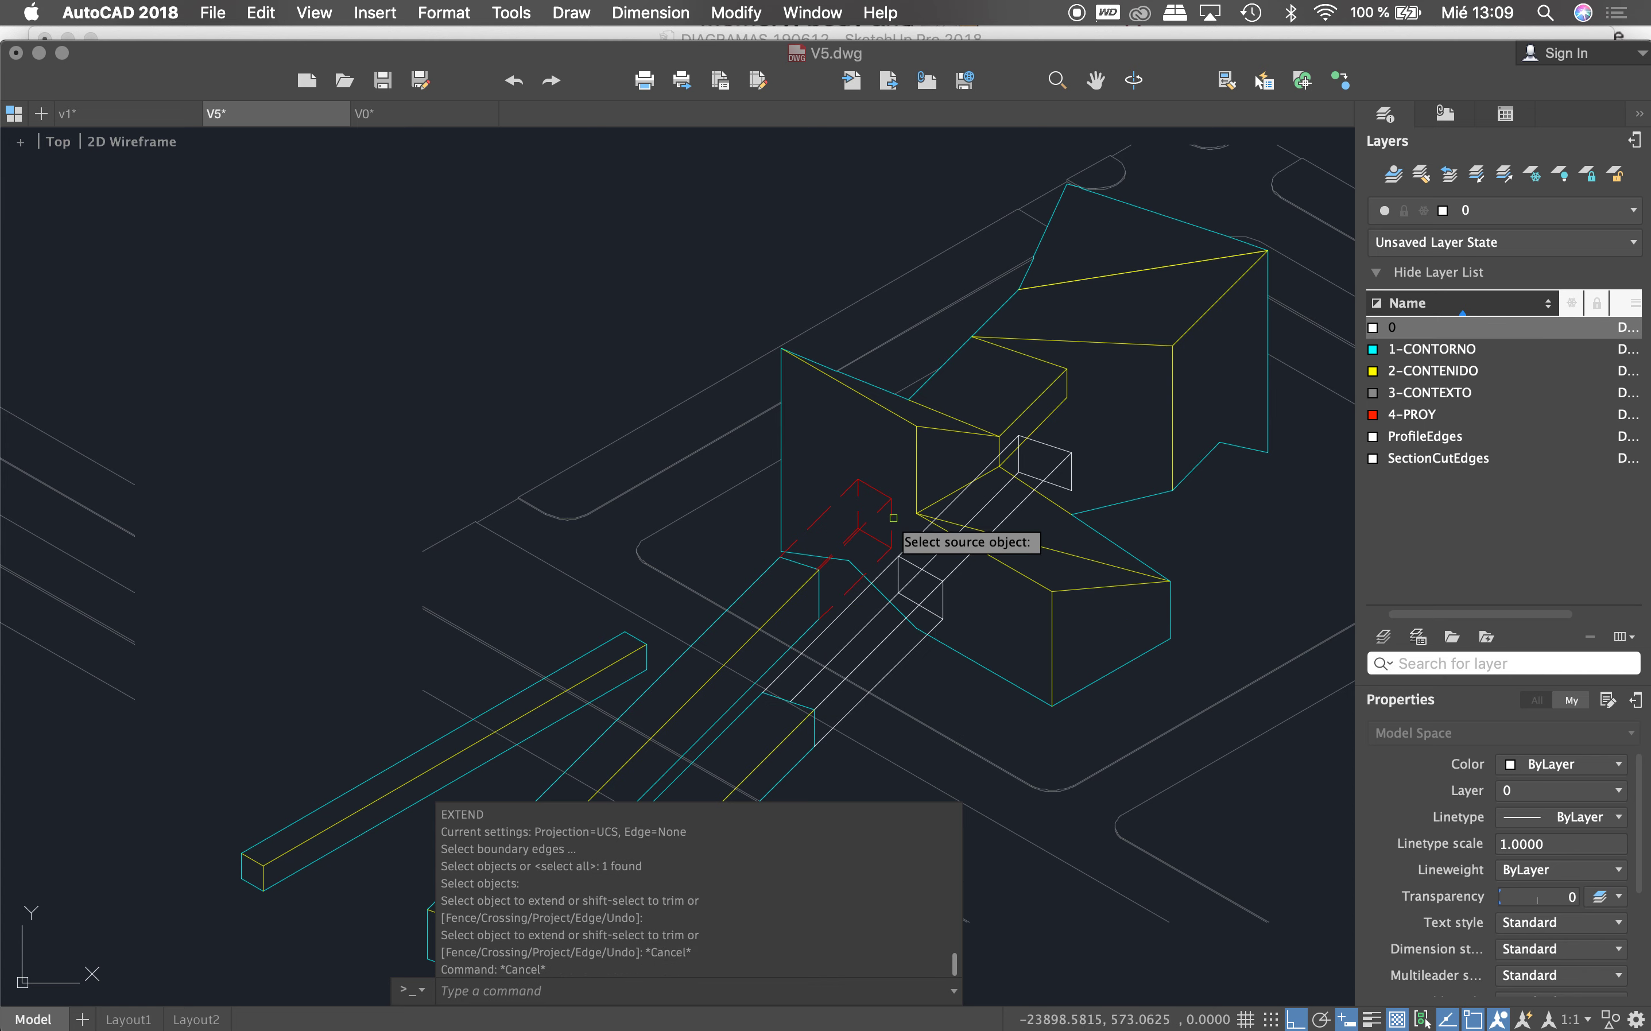
left_click(894, 519)
left_click(948, 562)
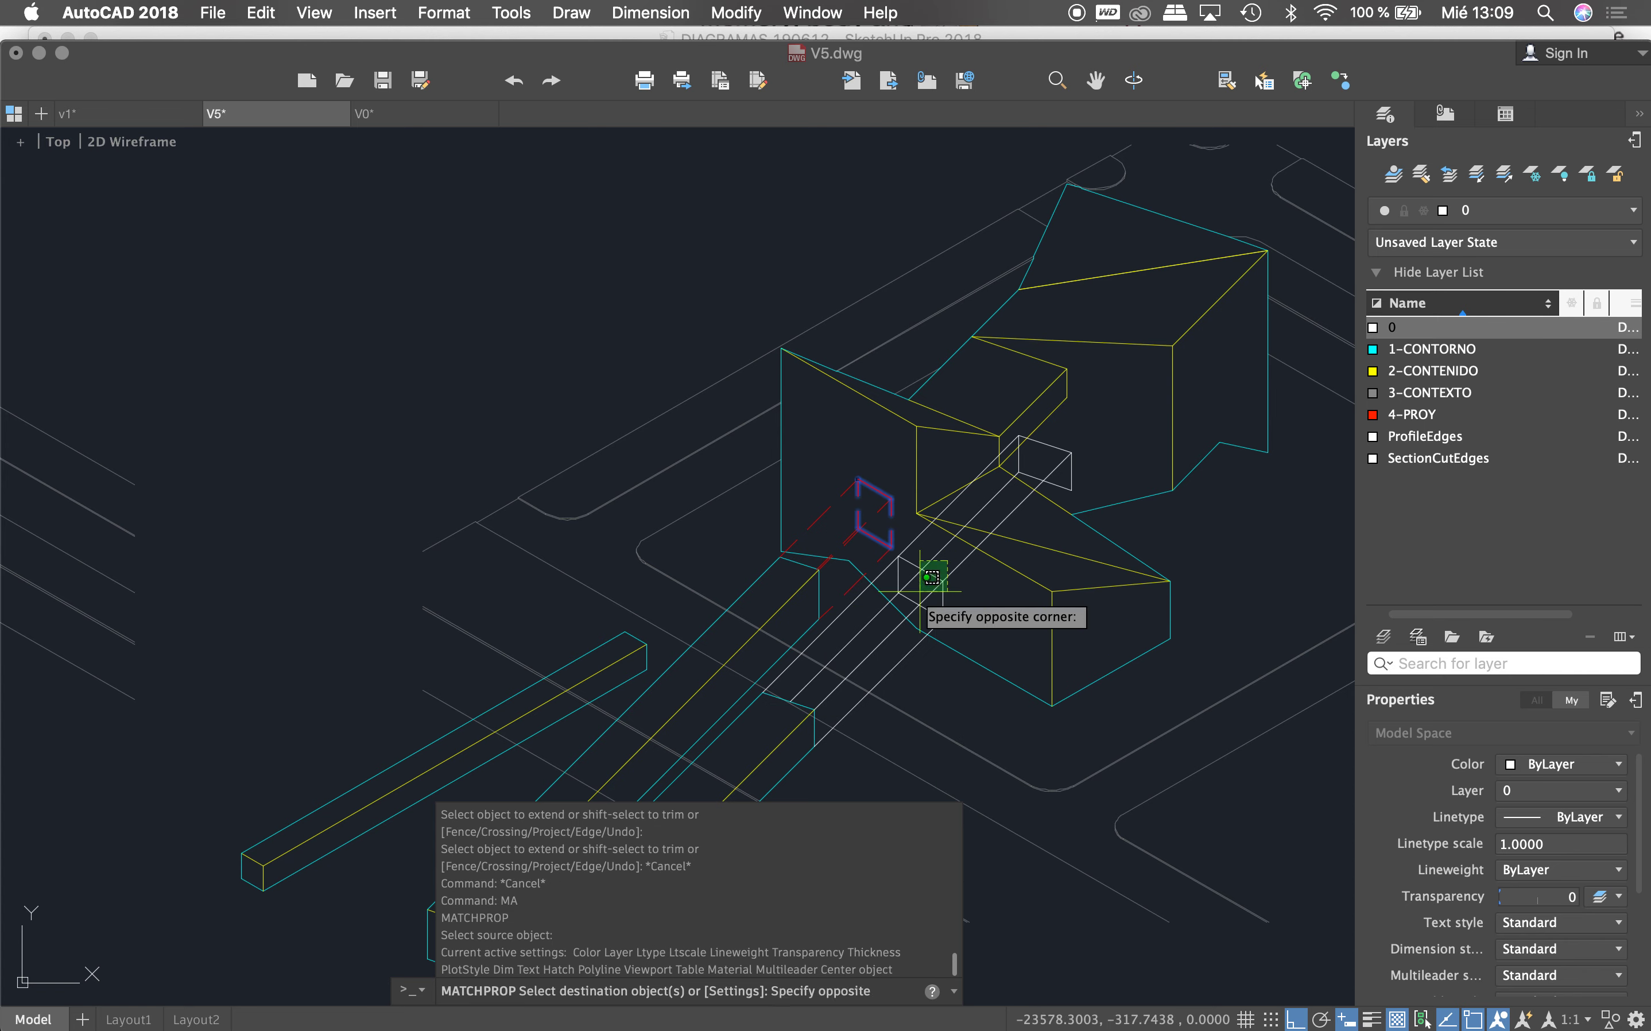
left_click(896, 596)
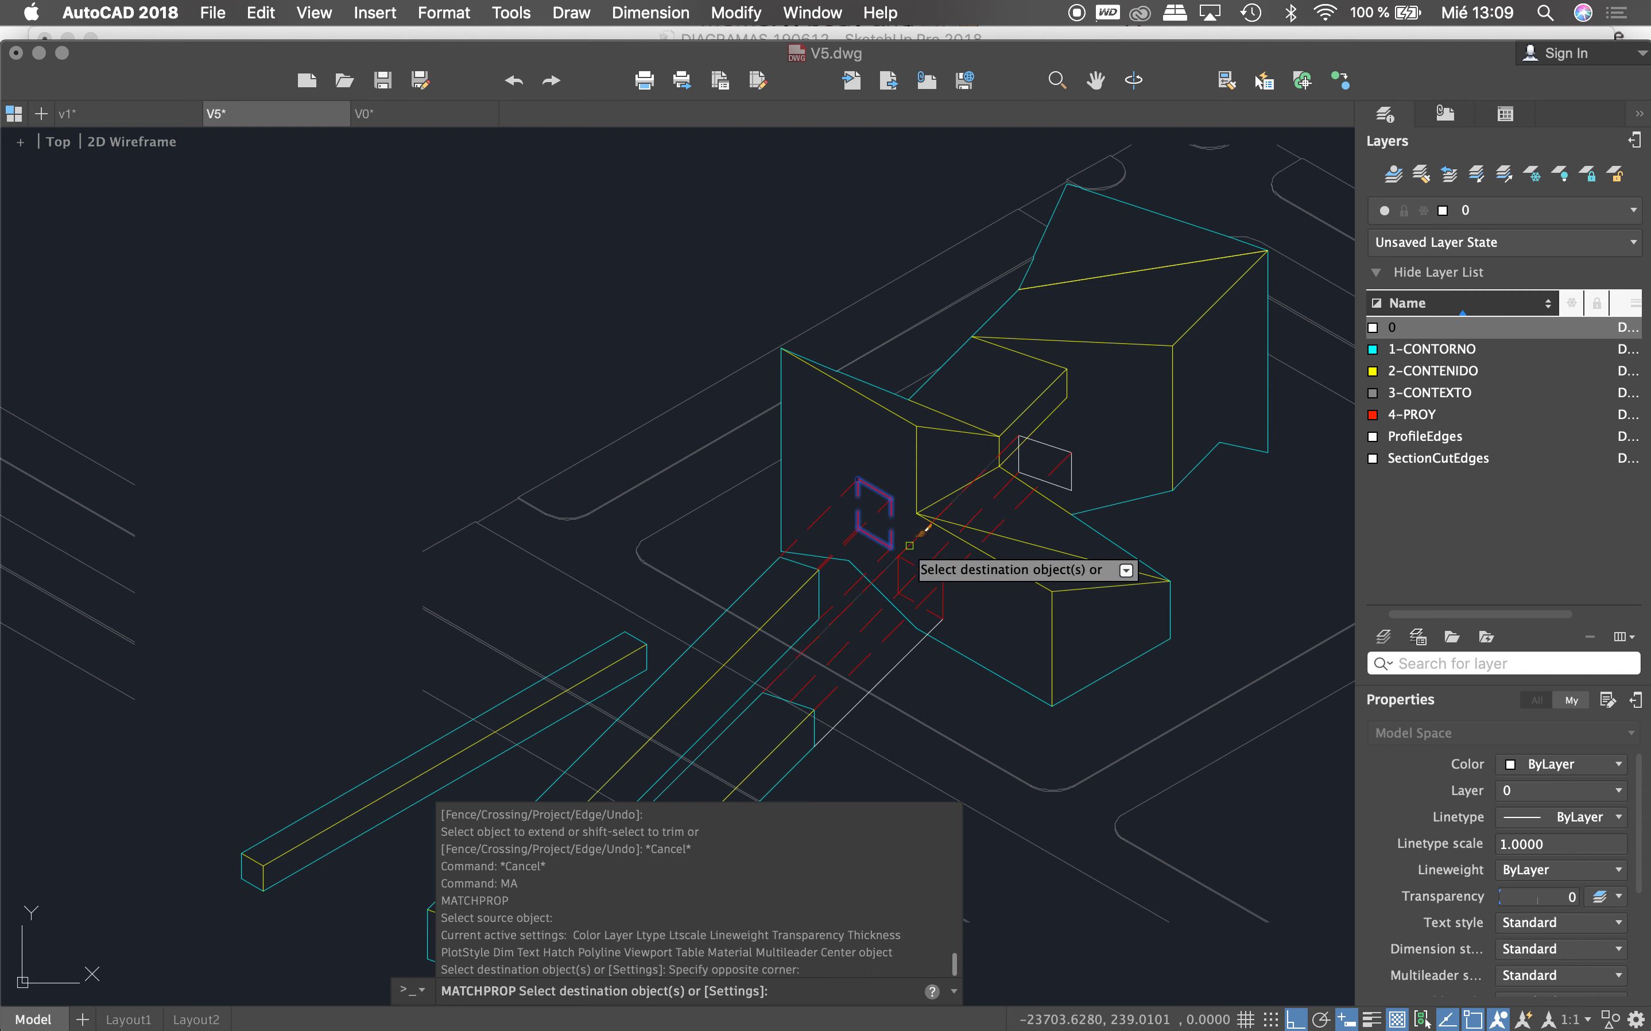
left_click(931, 628)
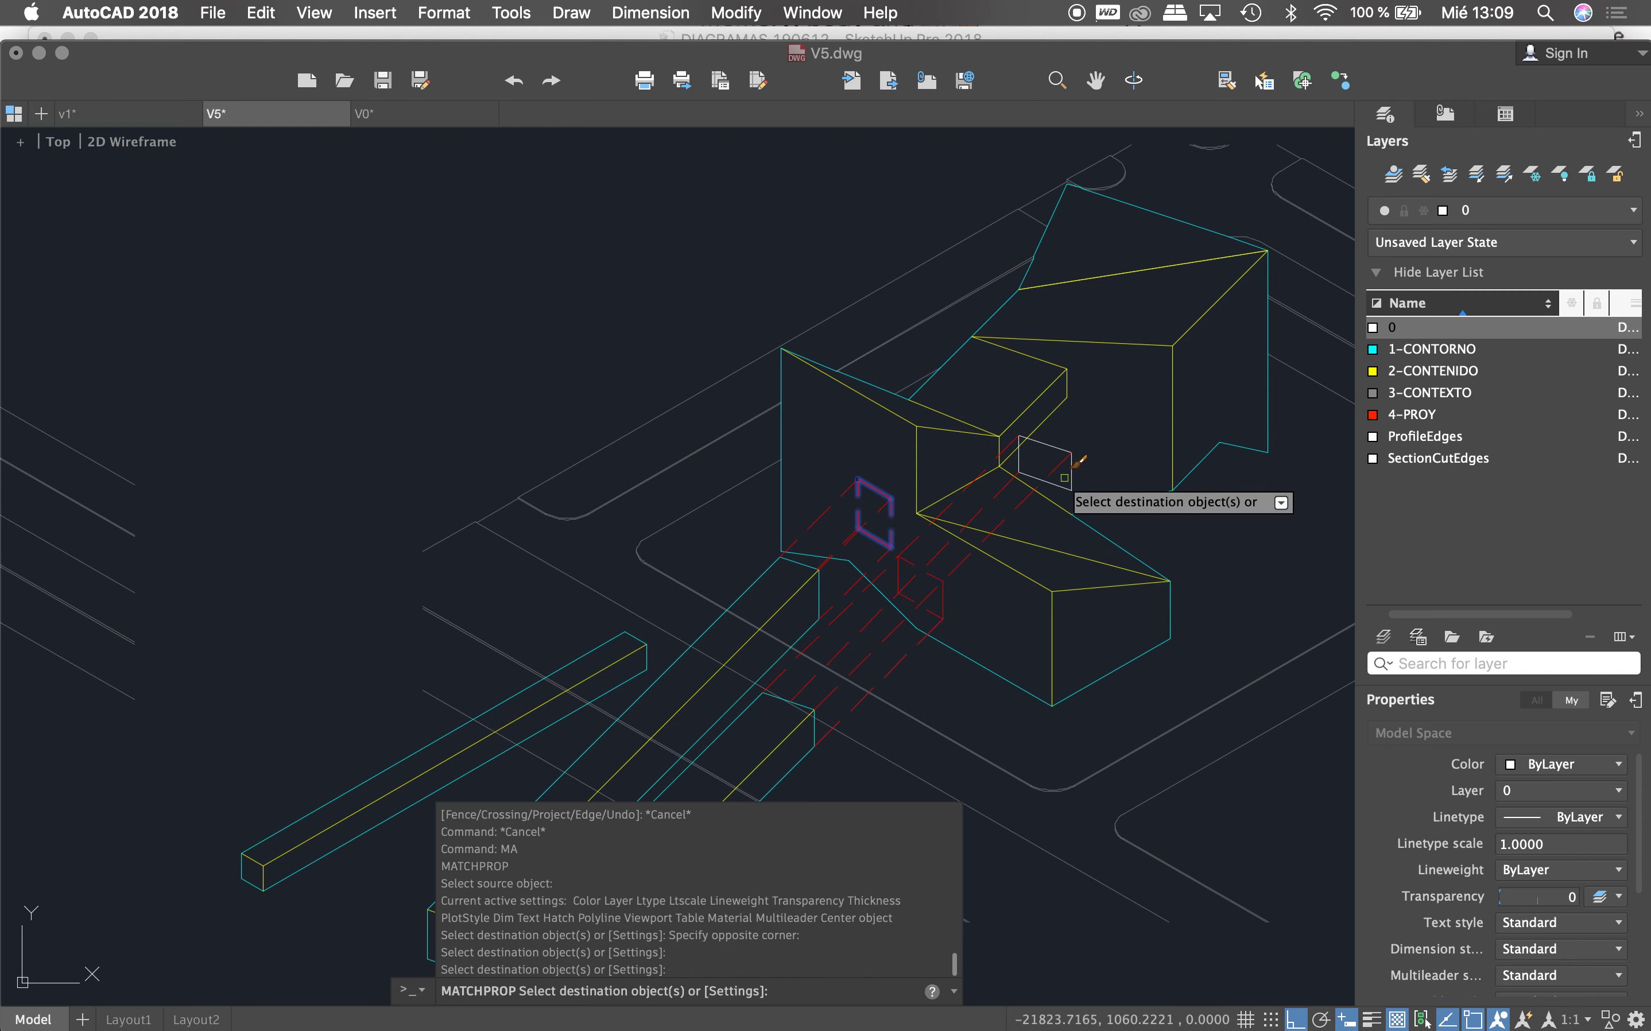
left_click(1079, 469)
left_click(1065, 483)
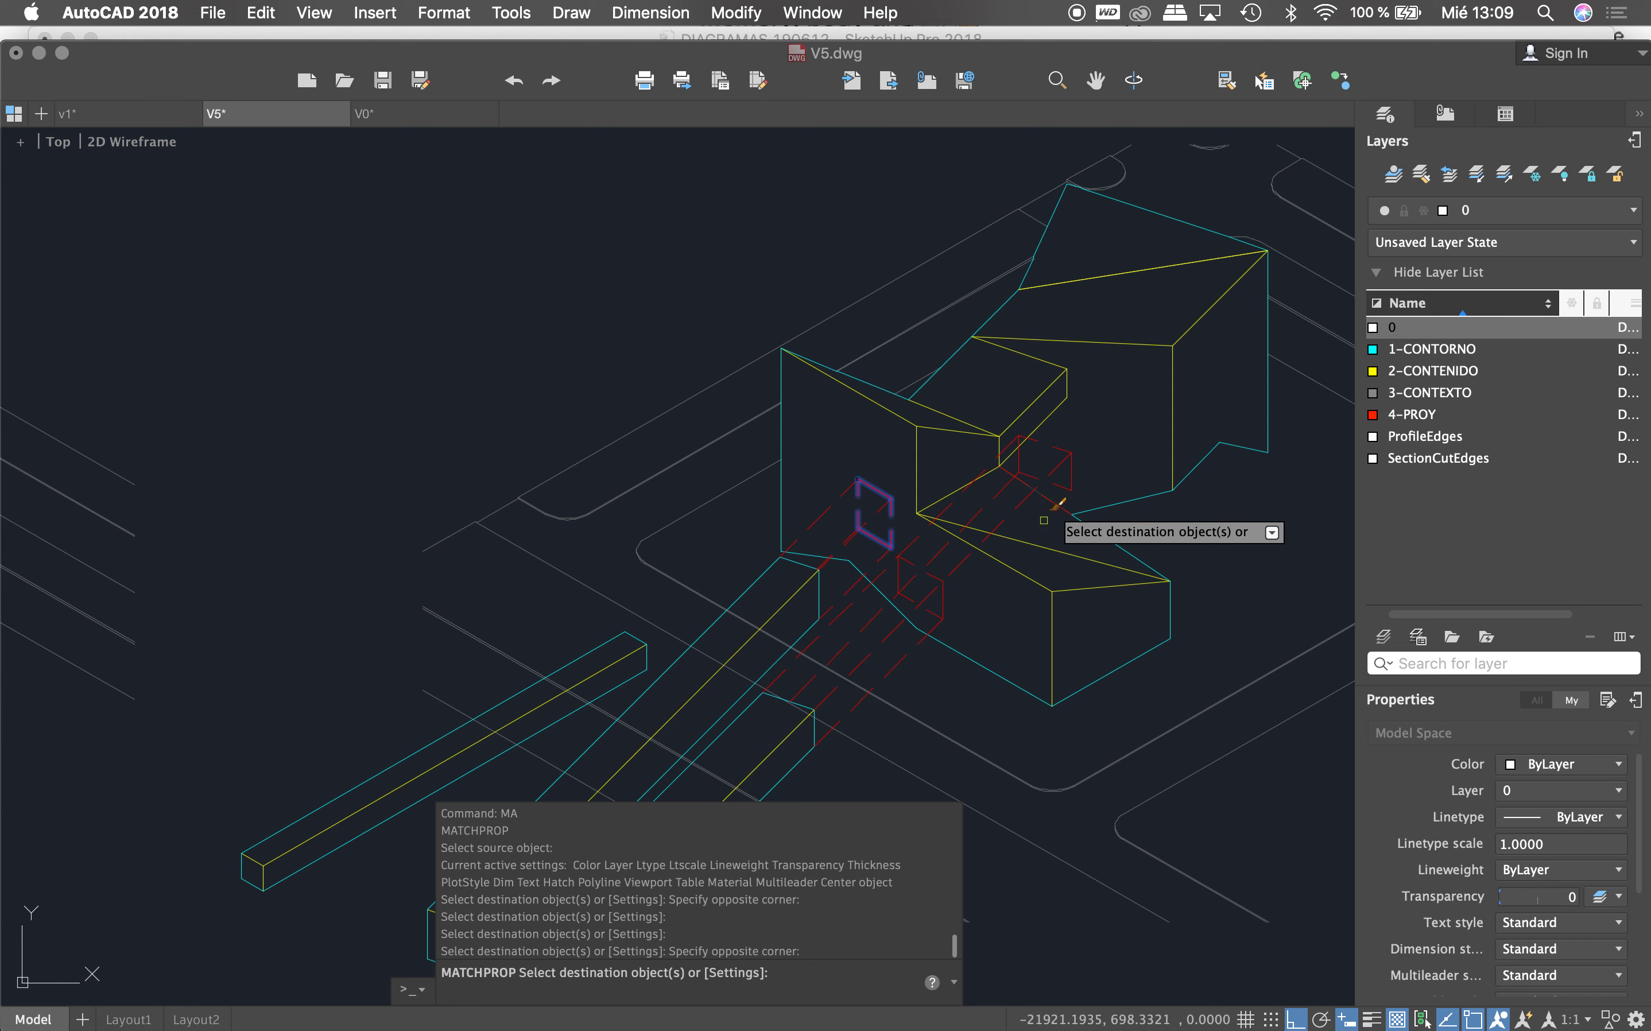
key("Escape")
Step: Attempt to stretch a dashed line's endpoint, then cancel and clear the selection
left_click(943, 618)
left_click(943, 618)
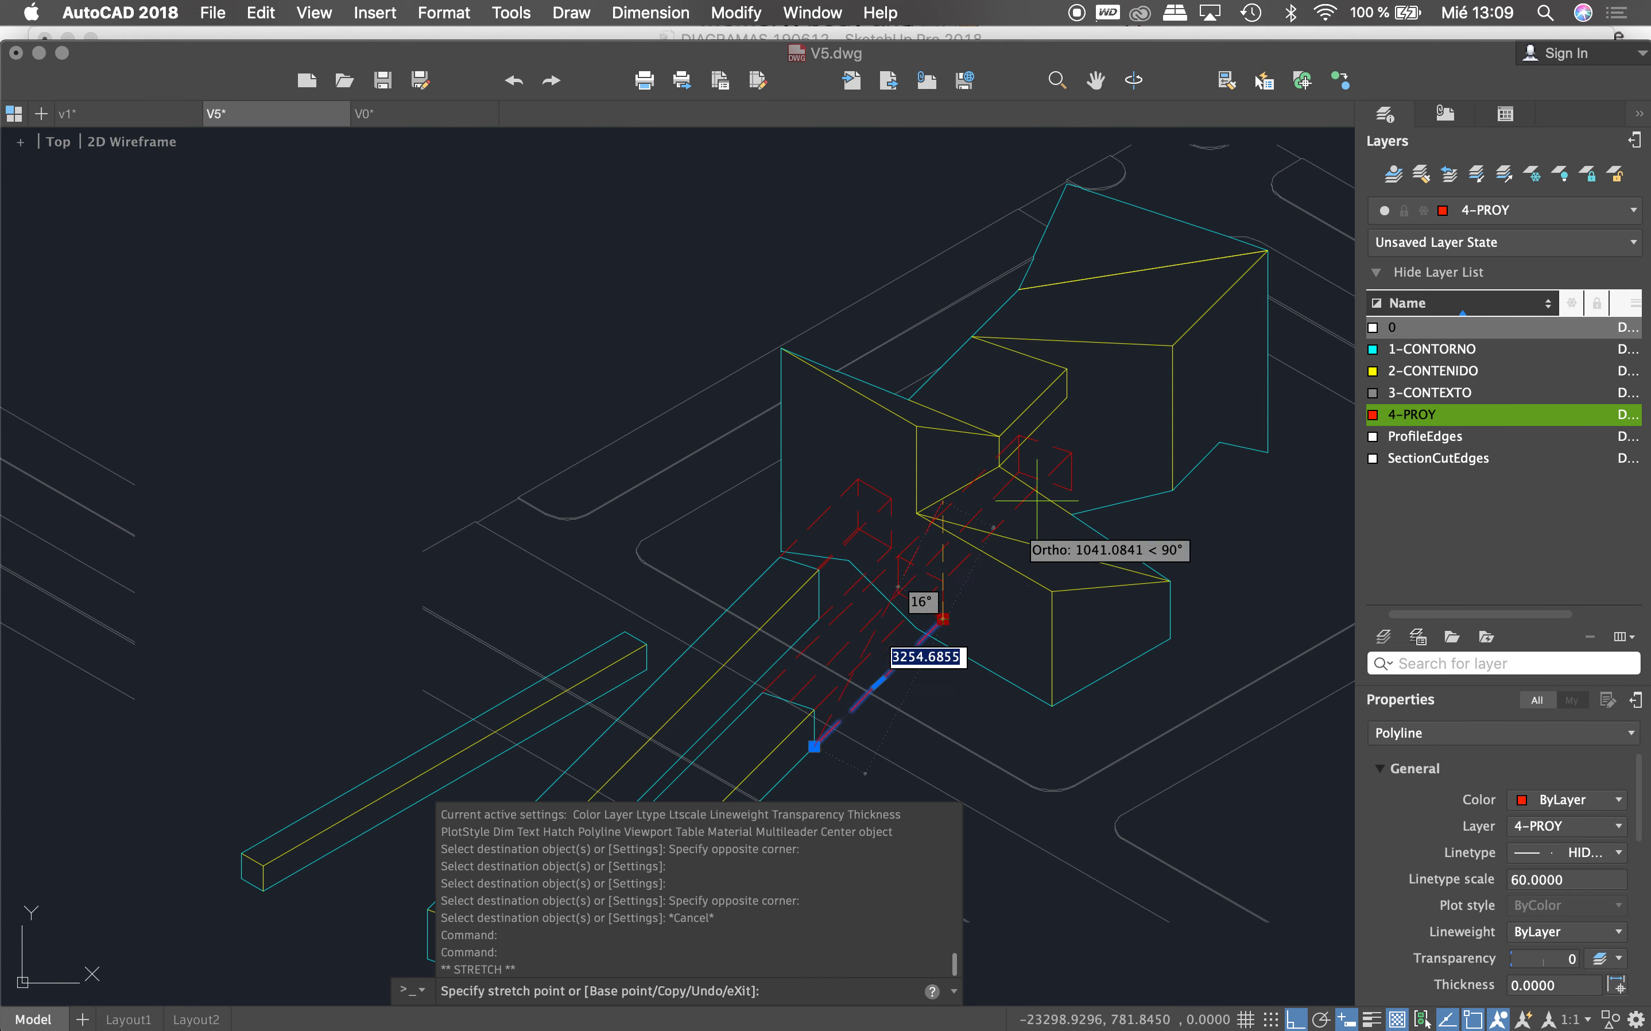
key("Escape")
key("Escape")
scroll(1052, 505, "up", 2)
key("Escape")
key("Escape")
key("Escape")
key("Escape")
Step: Trim the red dashed segment behind the yellow wall, using the red bracket and wall lines as cutting edges
type("tr")
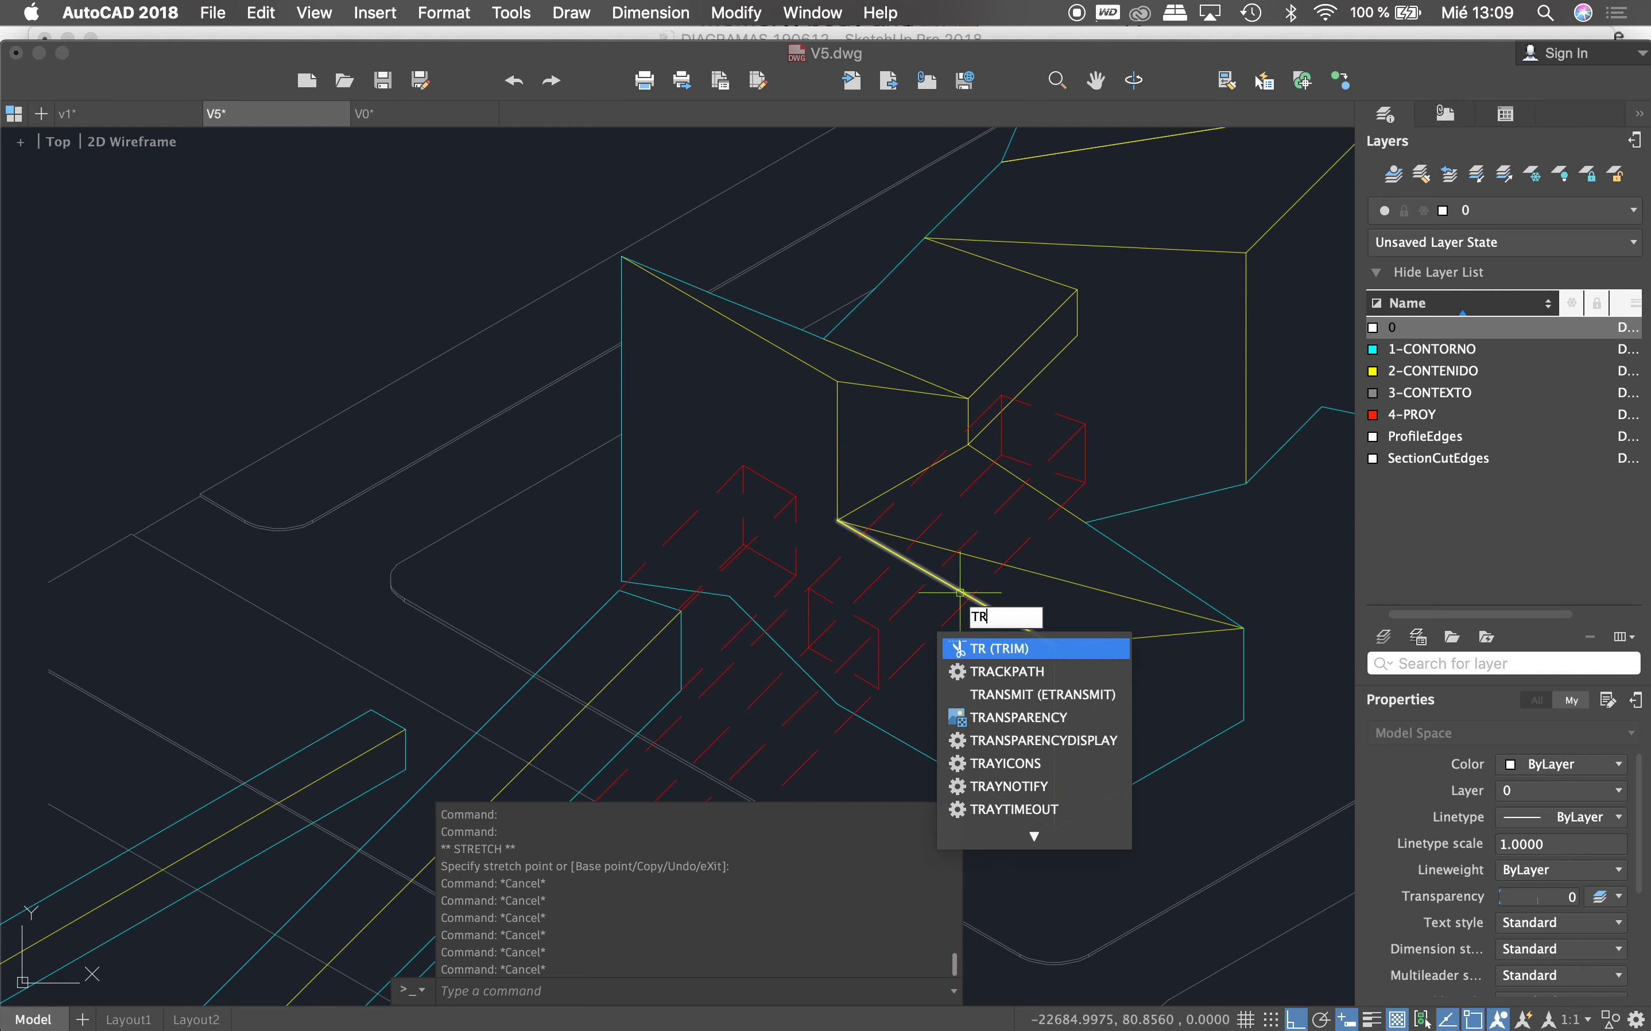
key("Return")
left_click(880, 622)
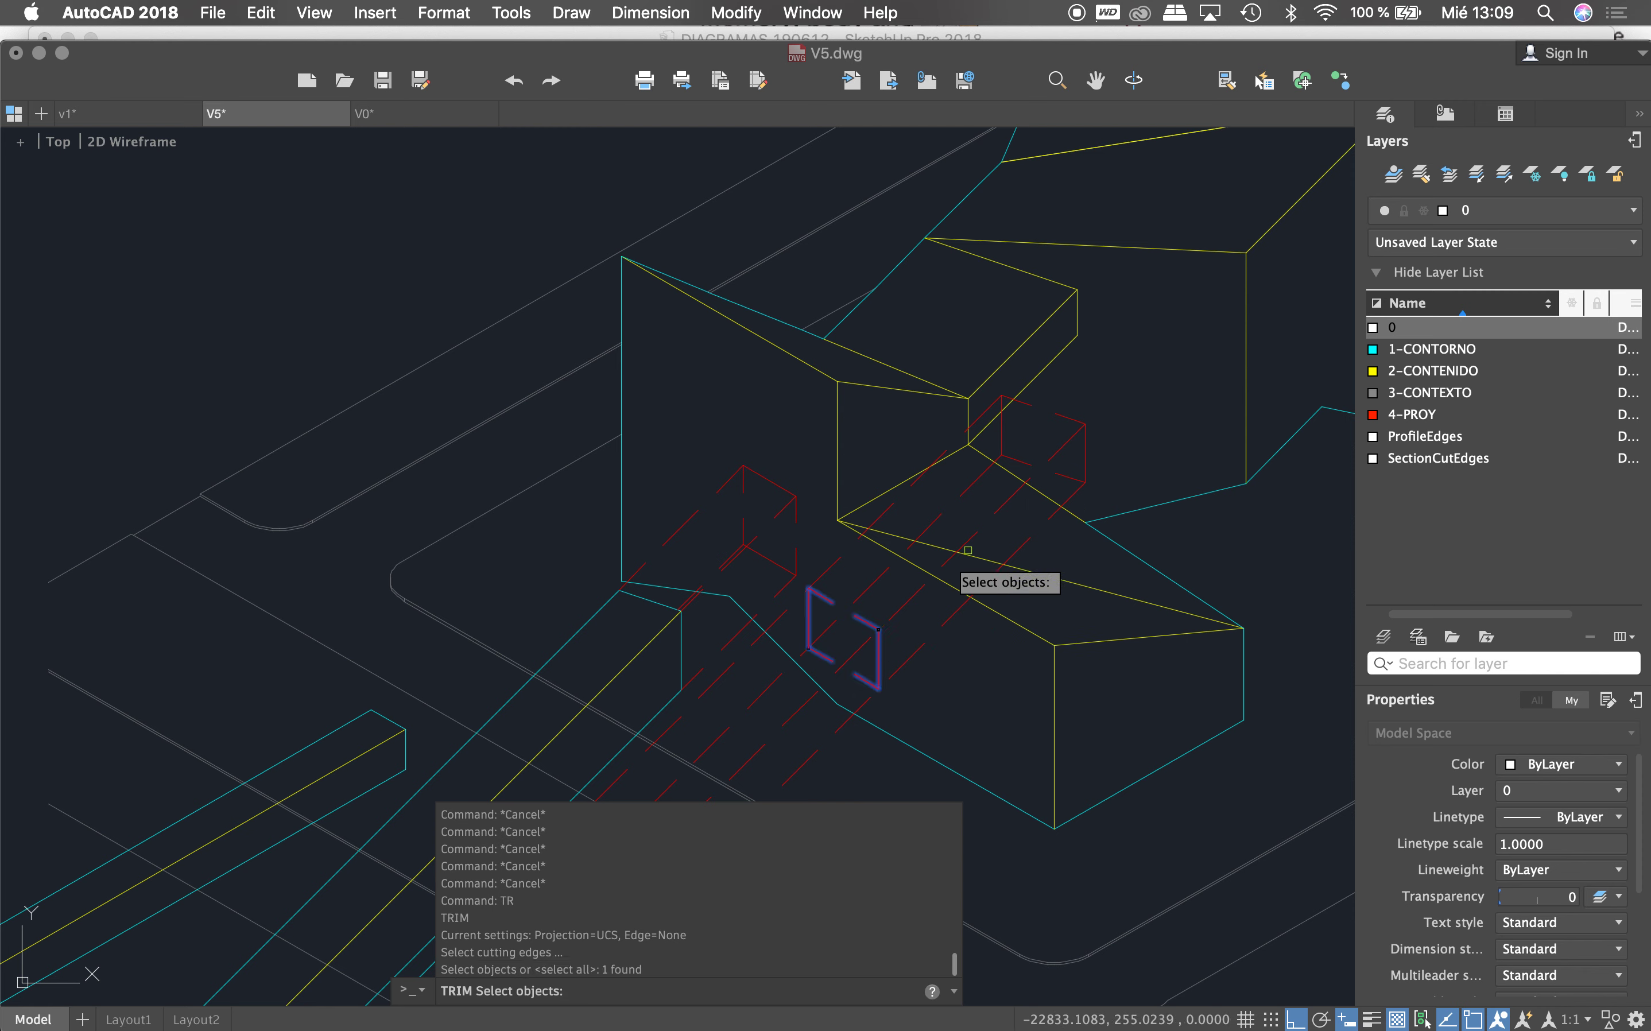
left_click(1041, 493)
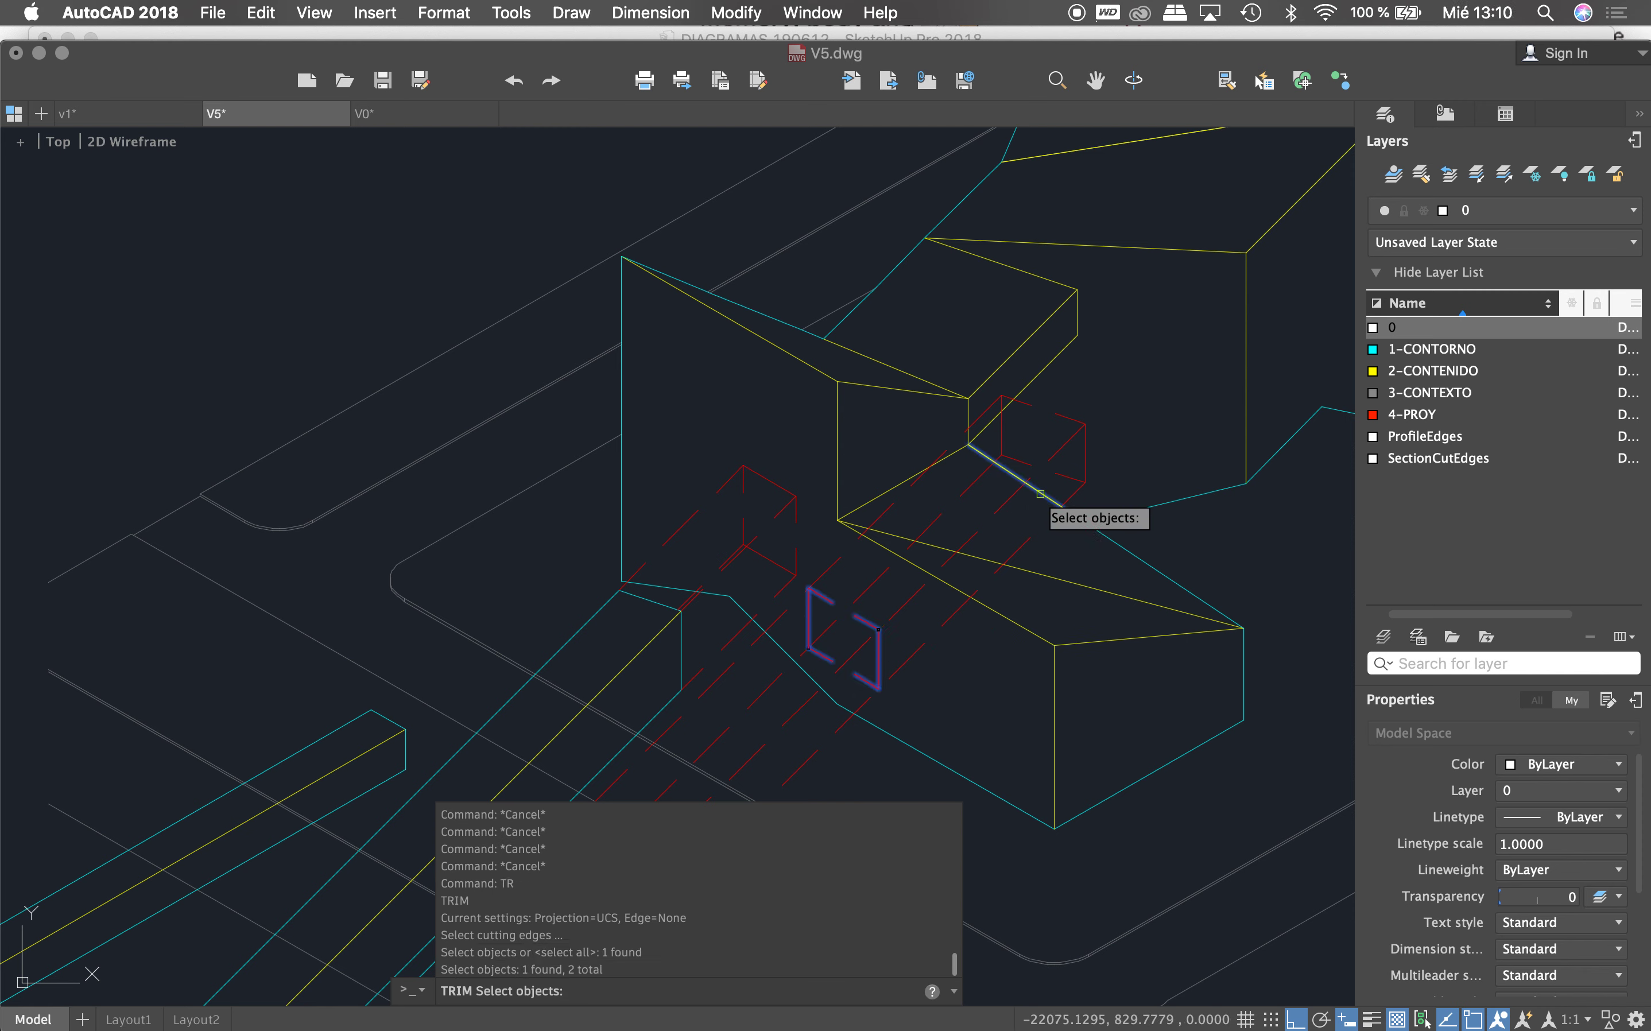
left_click(968, 438)
key("Return")
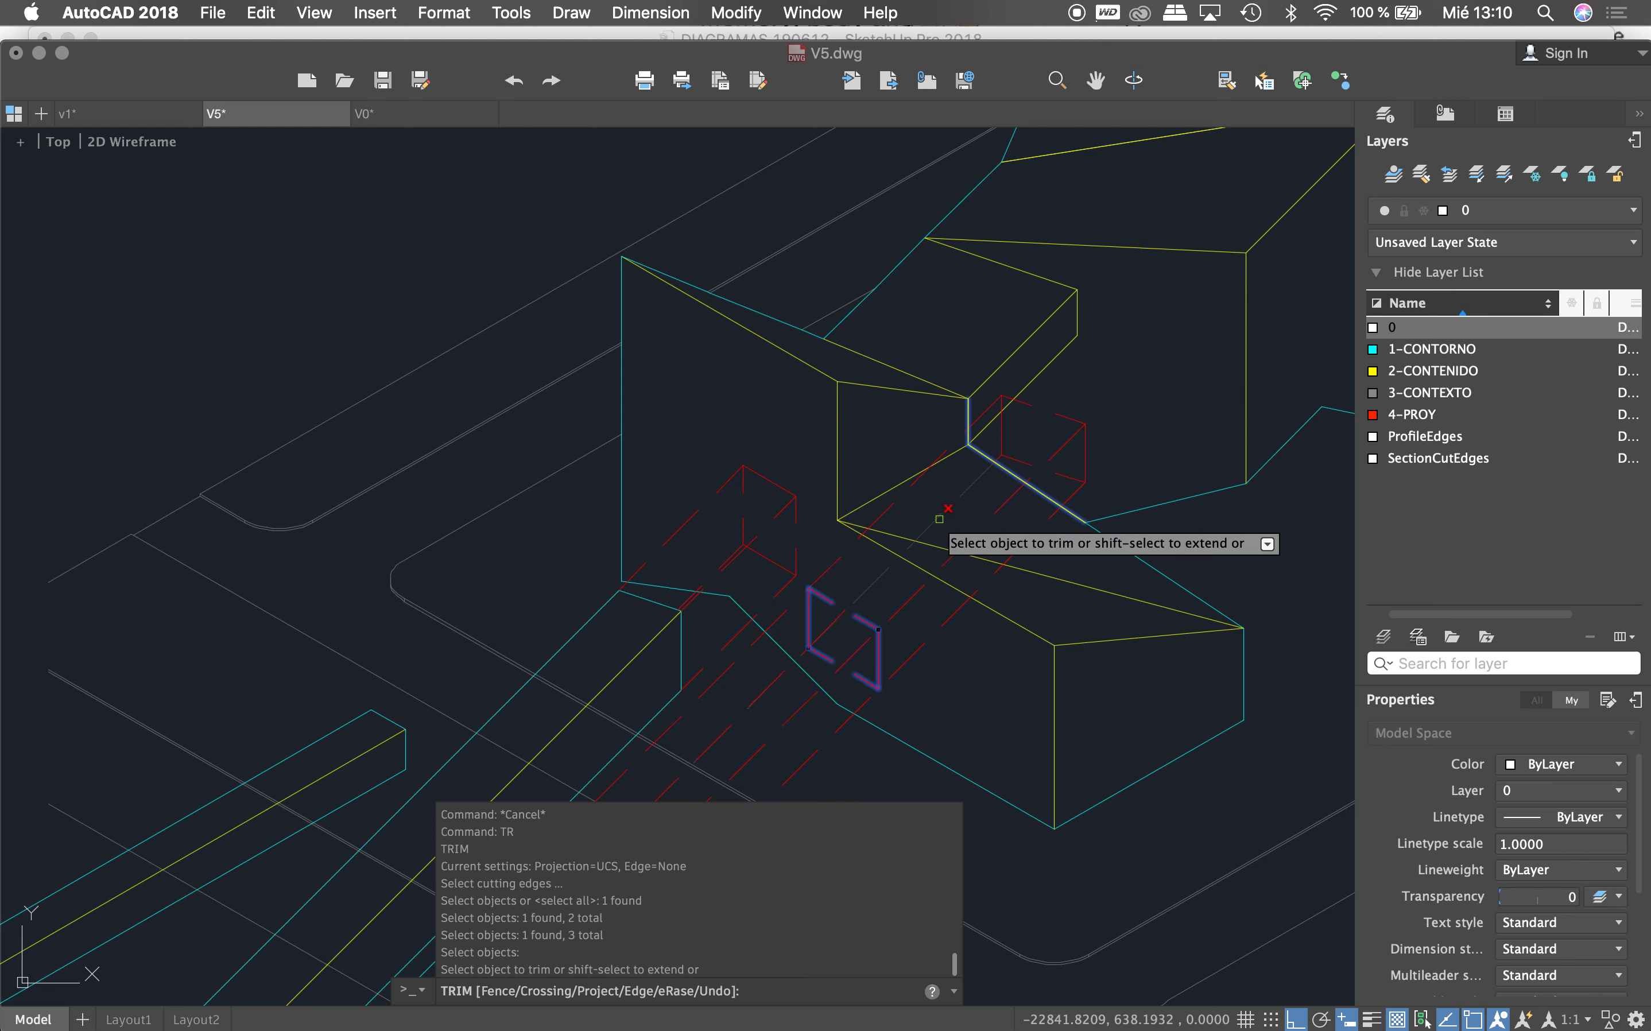
left_click(896, 502)
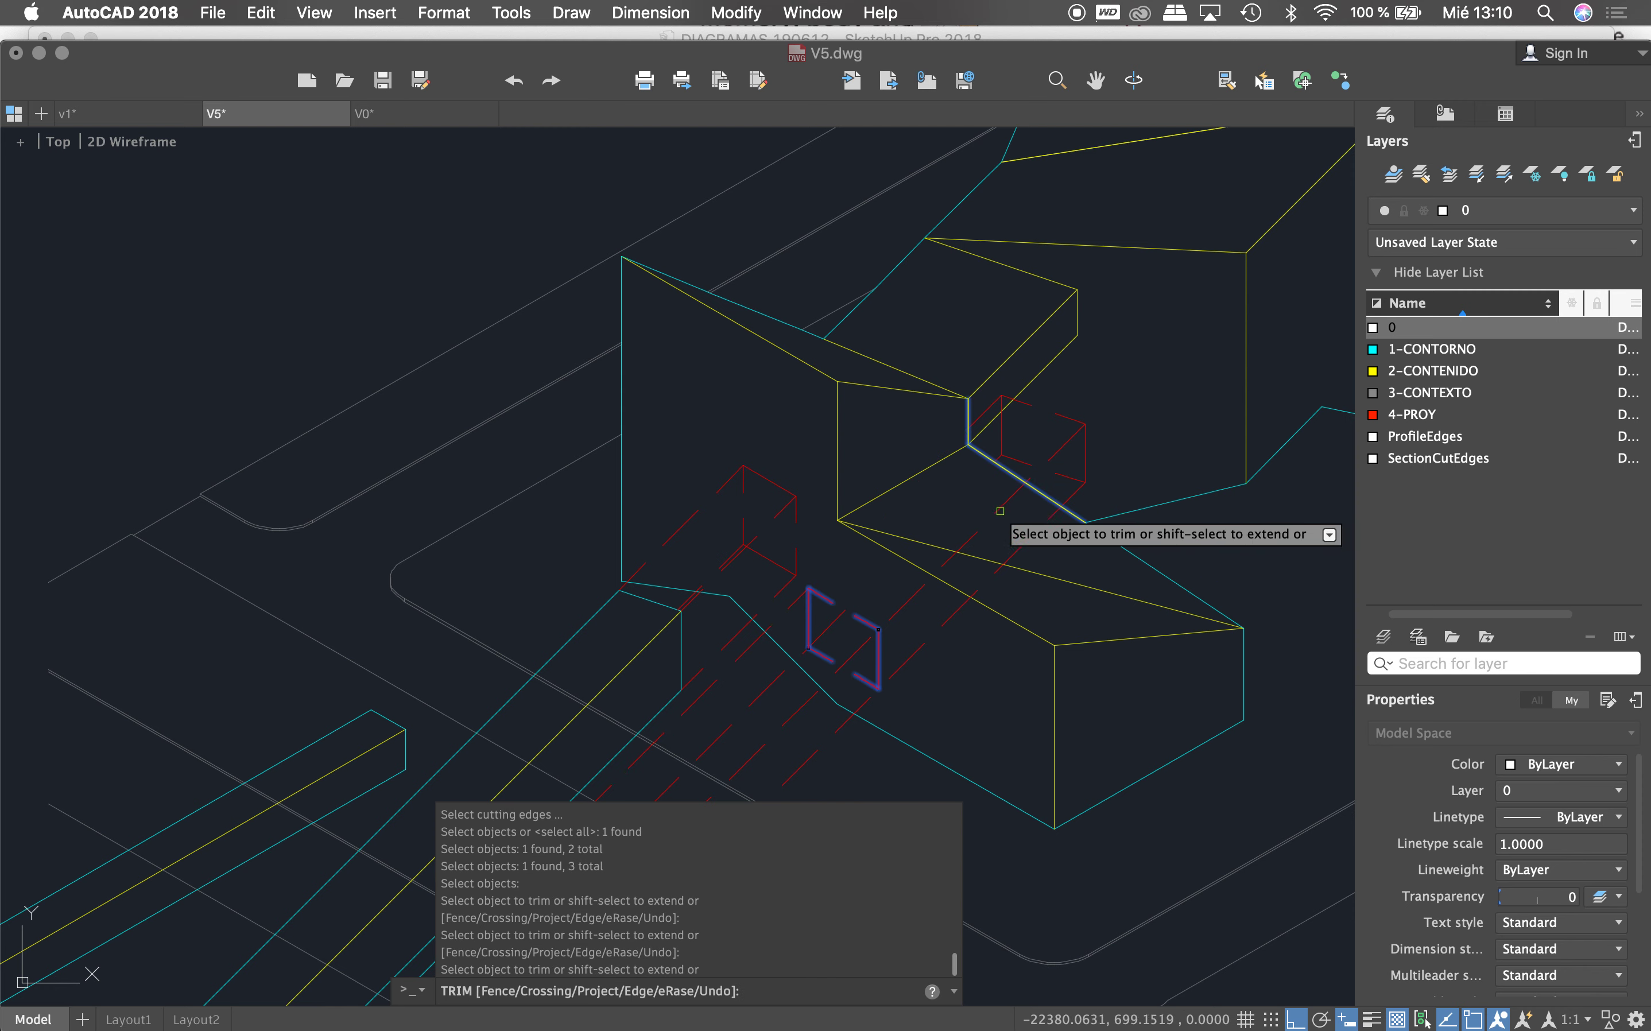
scroll(948, 523, "down", 5)
scroll(948, 523, "down", 2)
key("Return")
Step: Zoom around the fourth massing diagram to check the trim and clear any pending command
scroll(948, 523, "up", 3)
scroll(1007, 538, "up", 3)
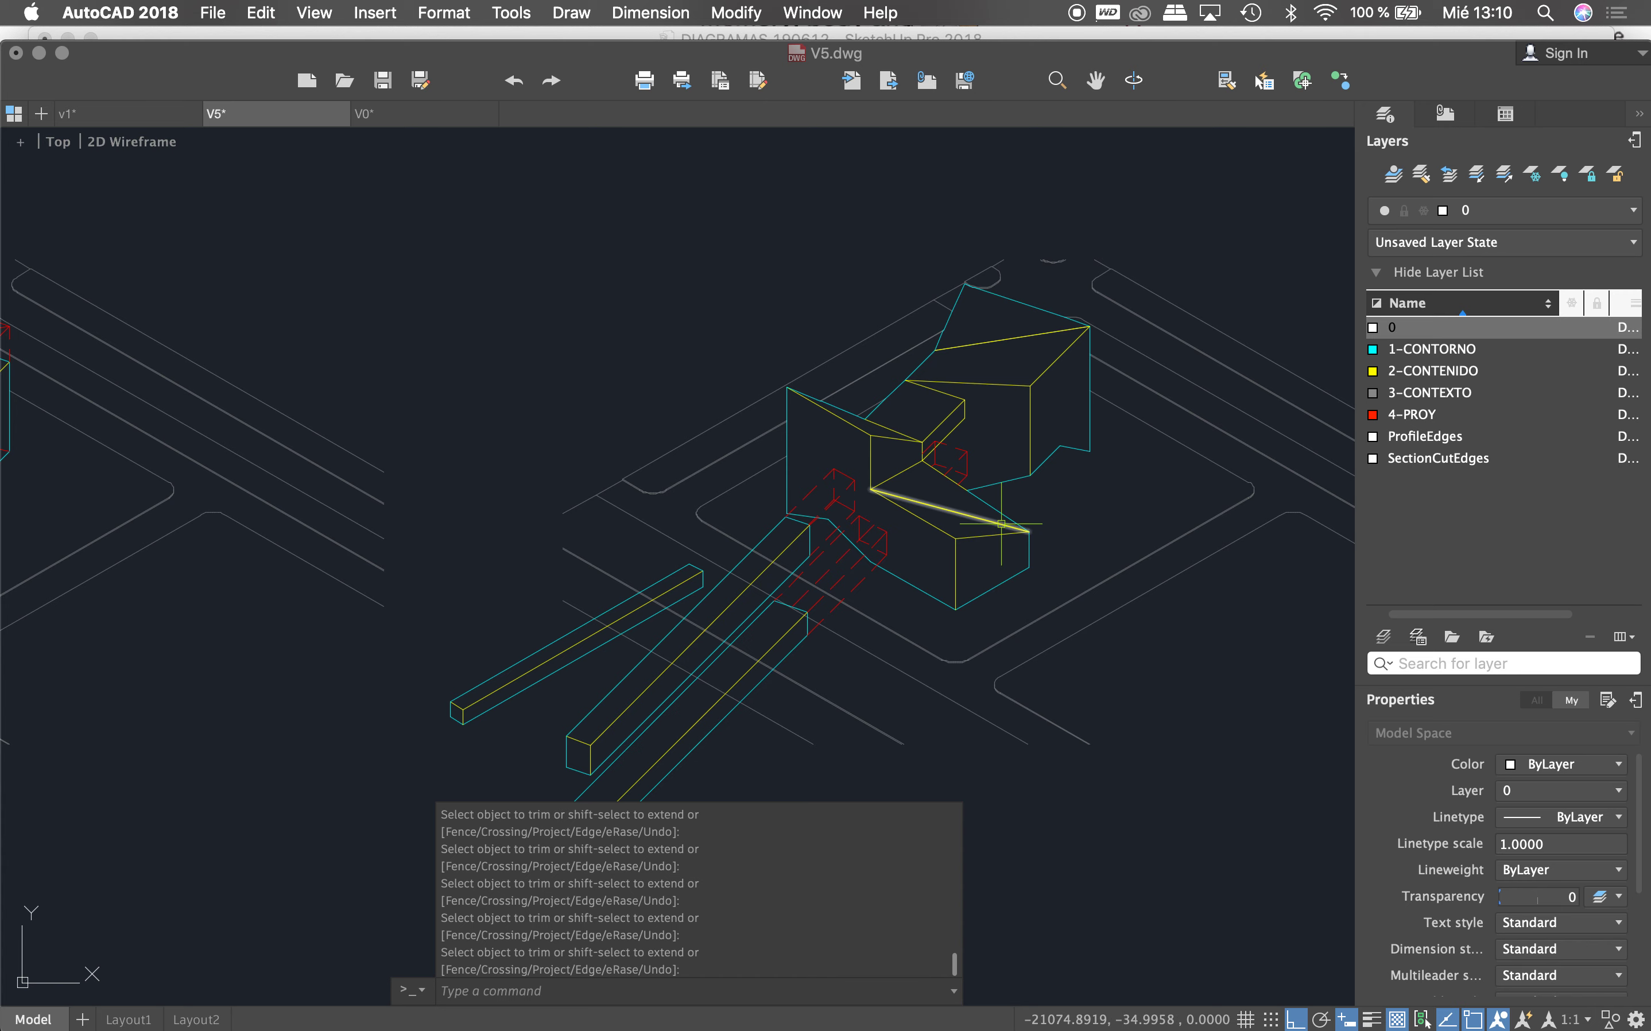
scroll(1001, 524, "down", 4)
scroll(833, 468, "down", 3)
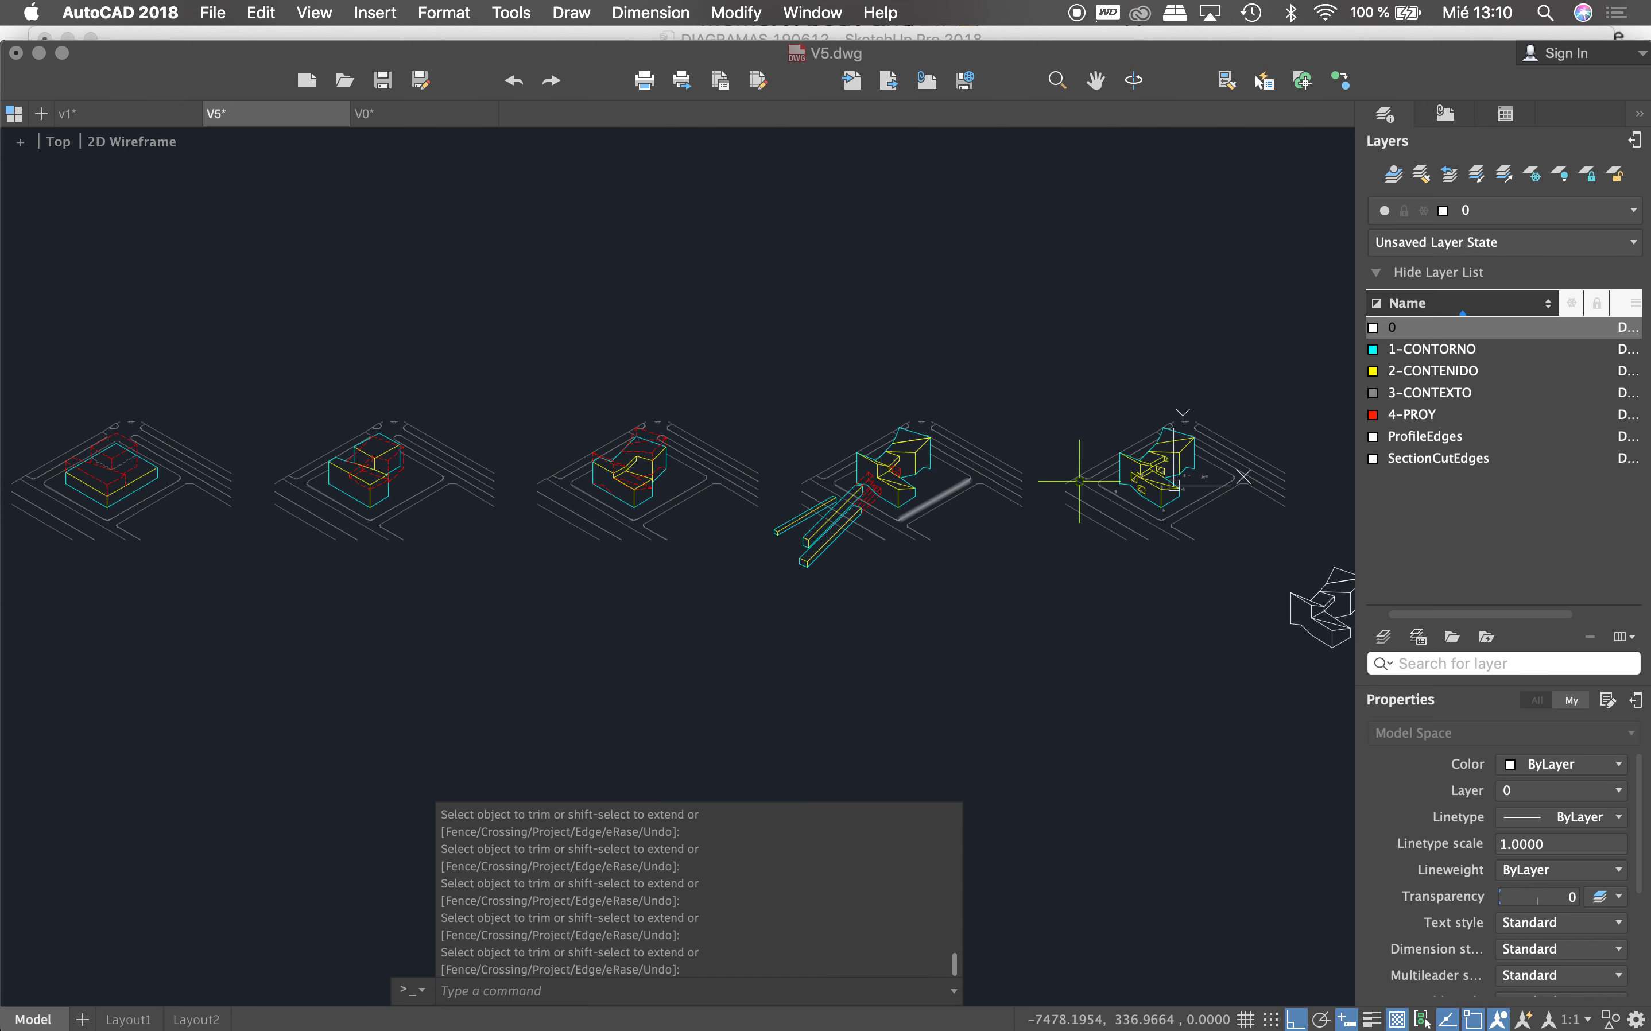
scroll(1275, 501, "up", 5)
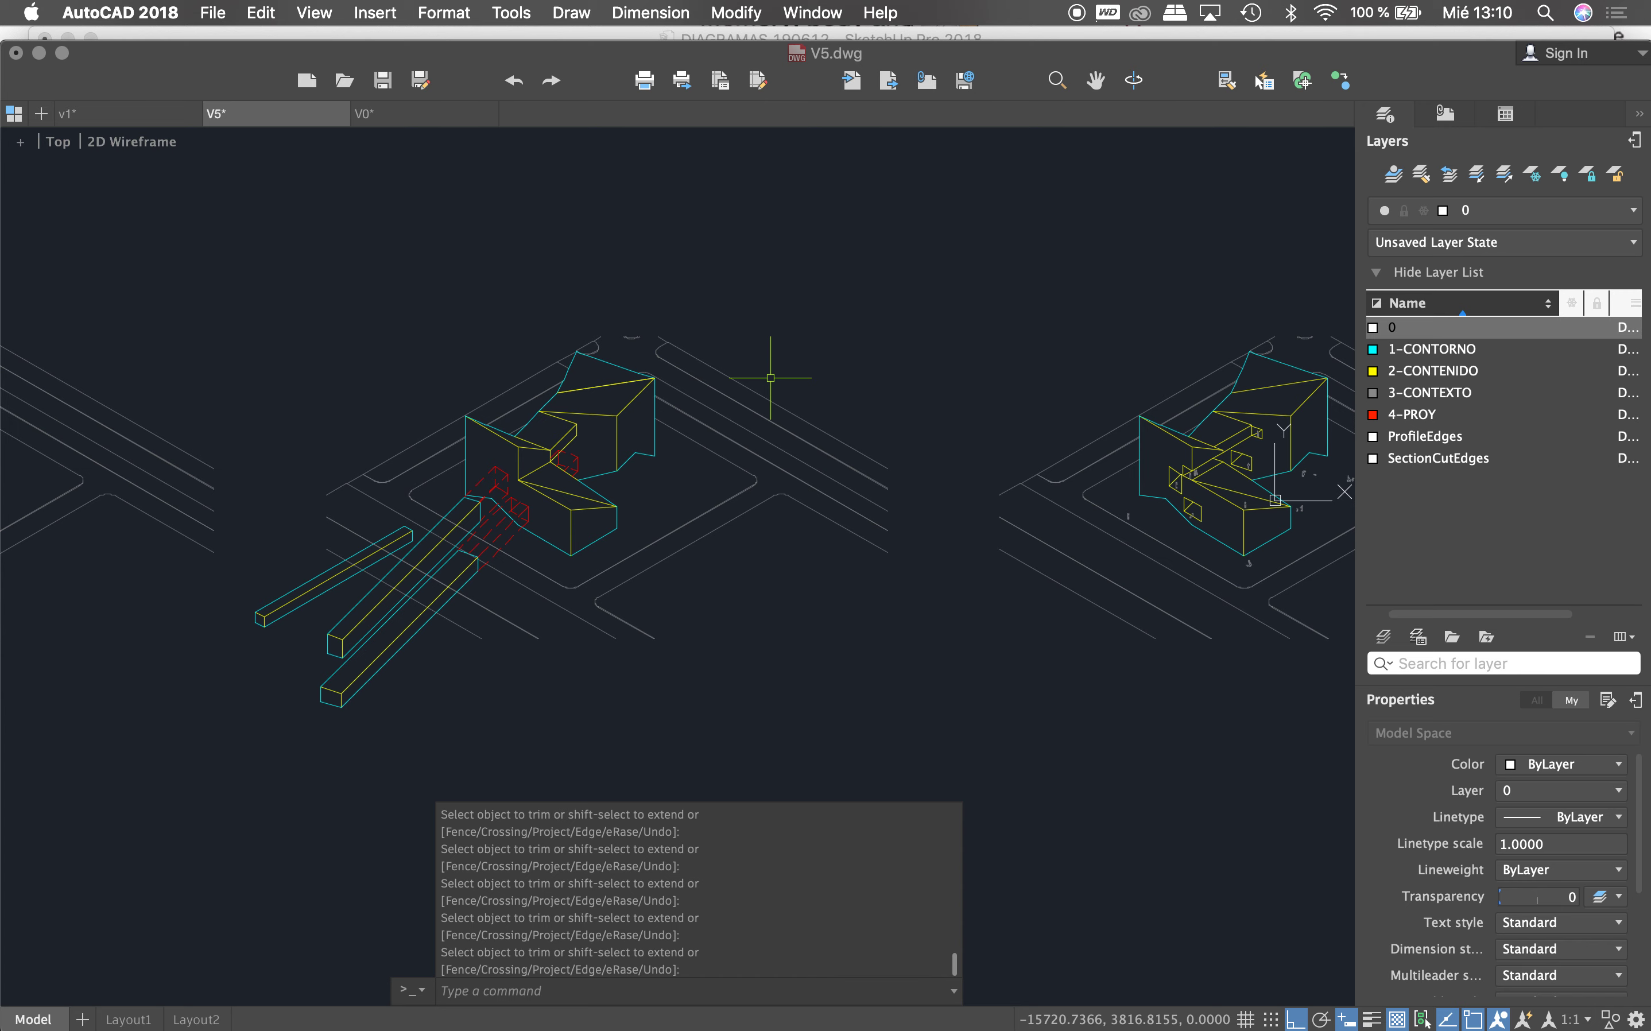
scroll(771, 377, "down", 5)
scroll(681, 416, "up", 3)
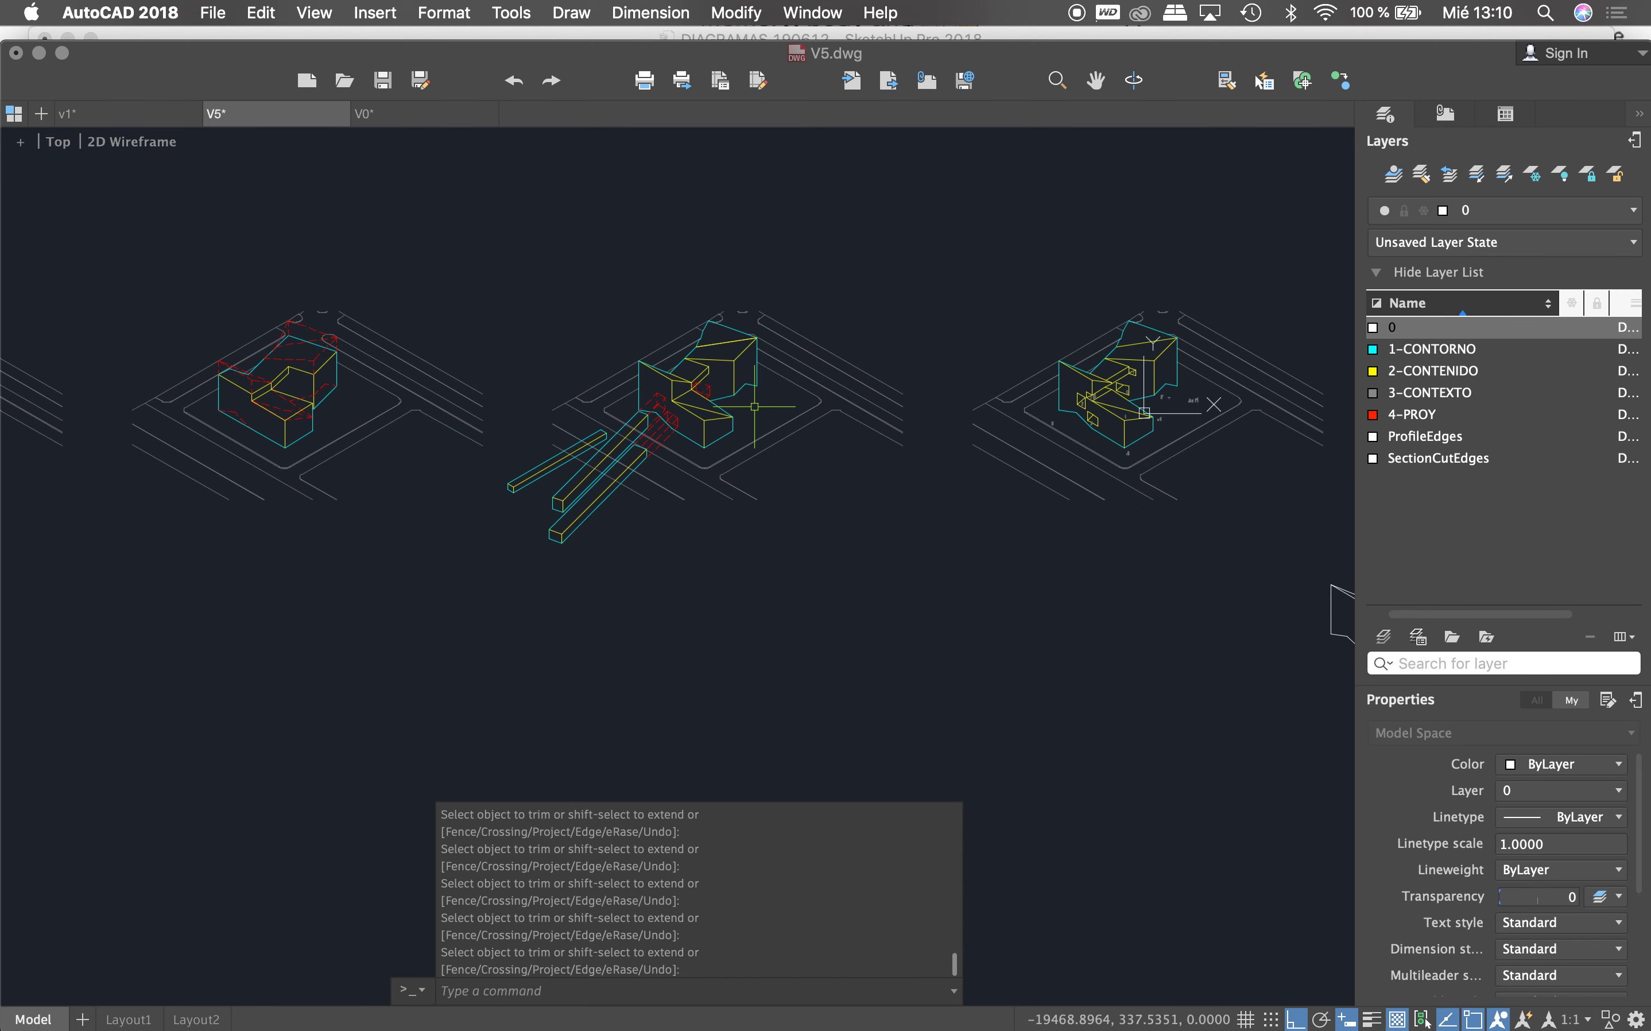
scroll(680, 429, "up", 2)
key("Escape")
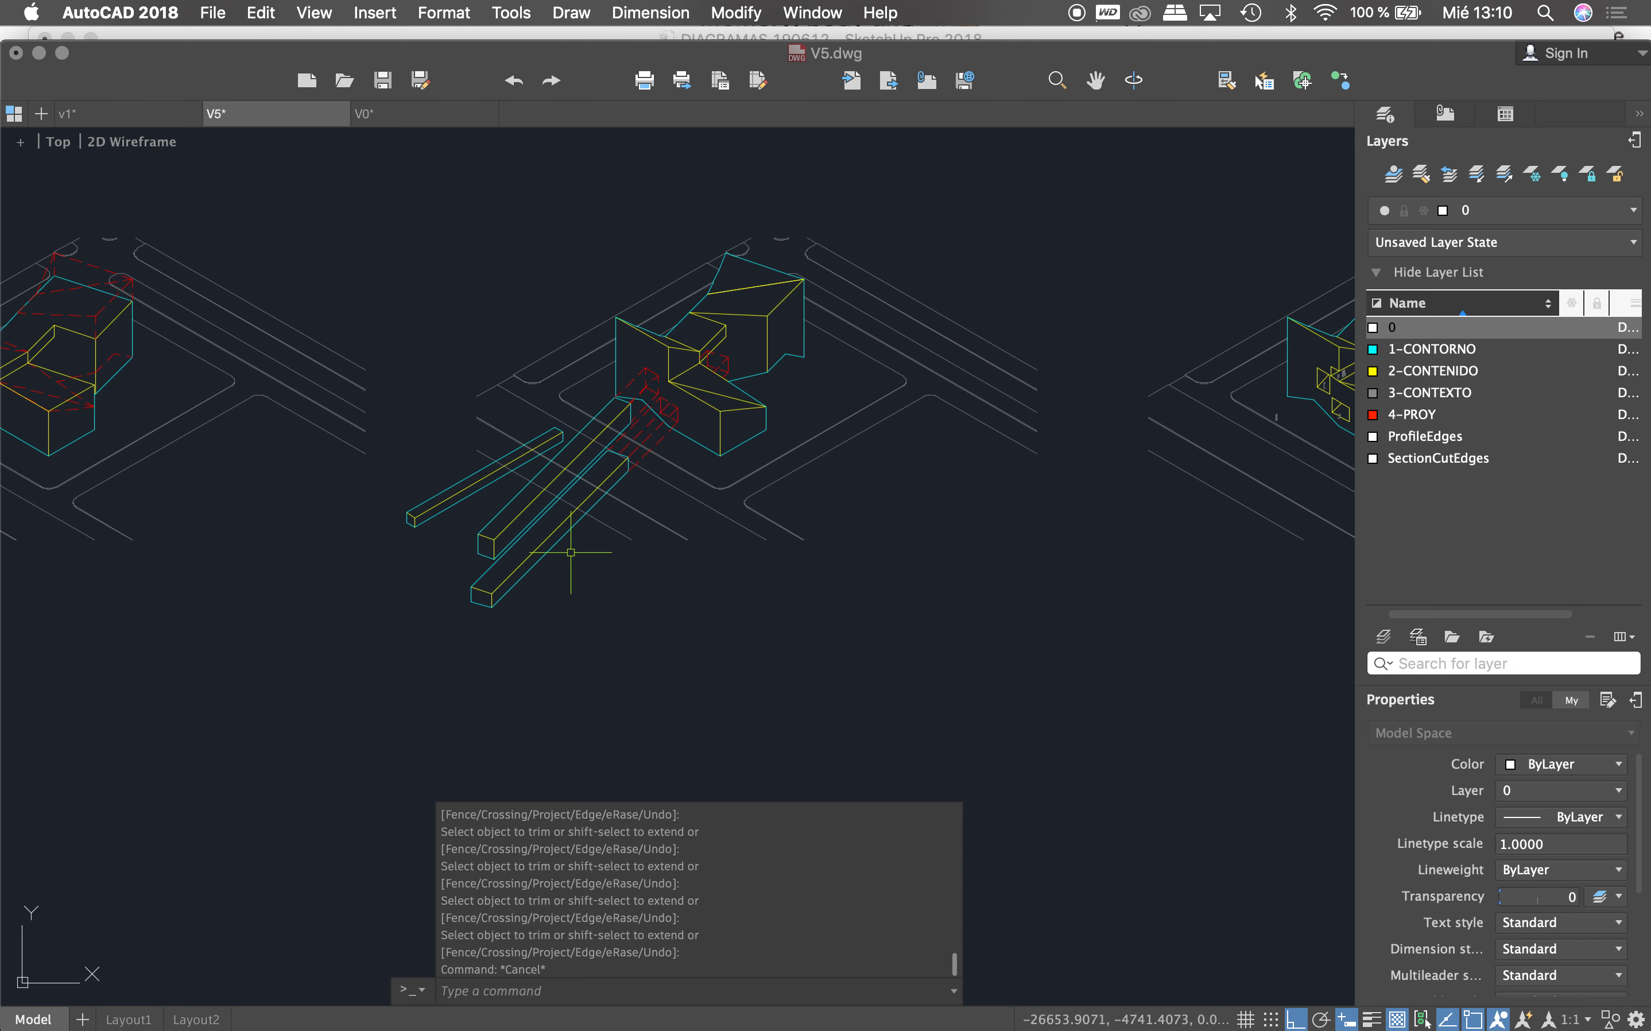
scroll(566, 513, "up", 5)
key("Escape")
key("Escape")
key("Escape")
Step: Trim the grey street lines crossing the lower beam between its two edges
type("tr")
key("Return")
left_click(637, 497)
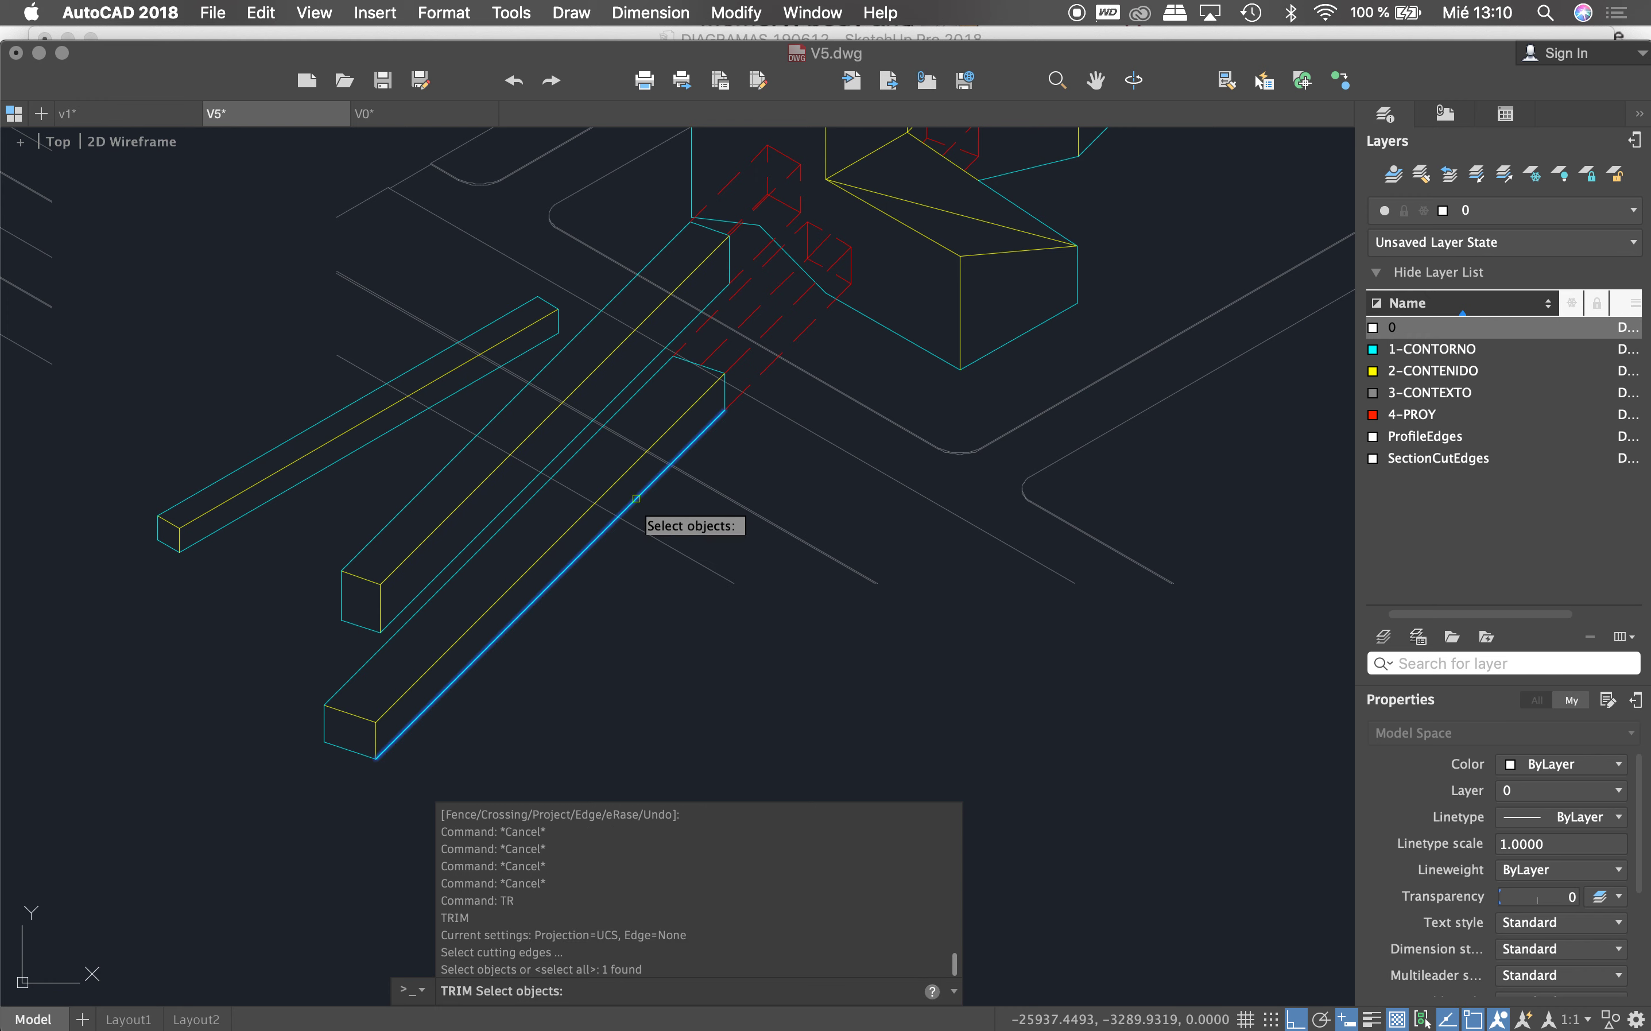
left_click(593, 442)
scroll(632, 462, "up", 4)
key("Return")
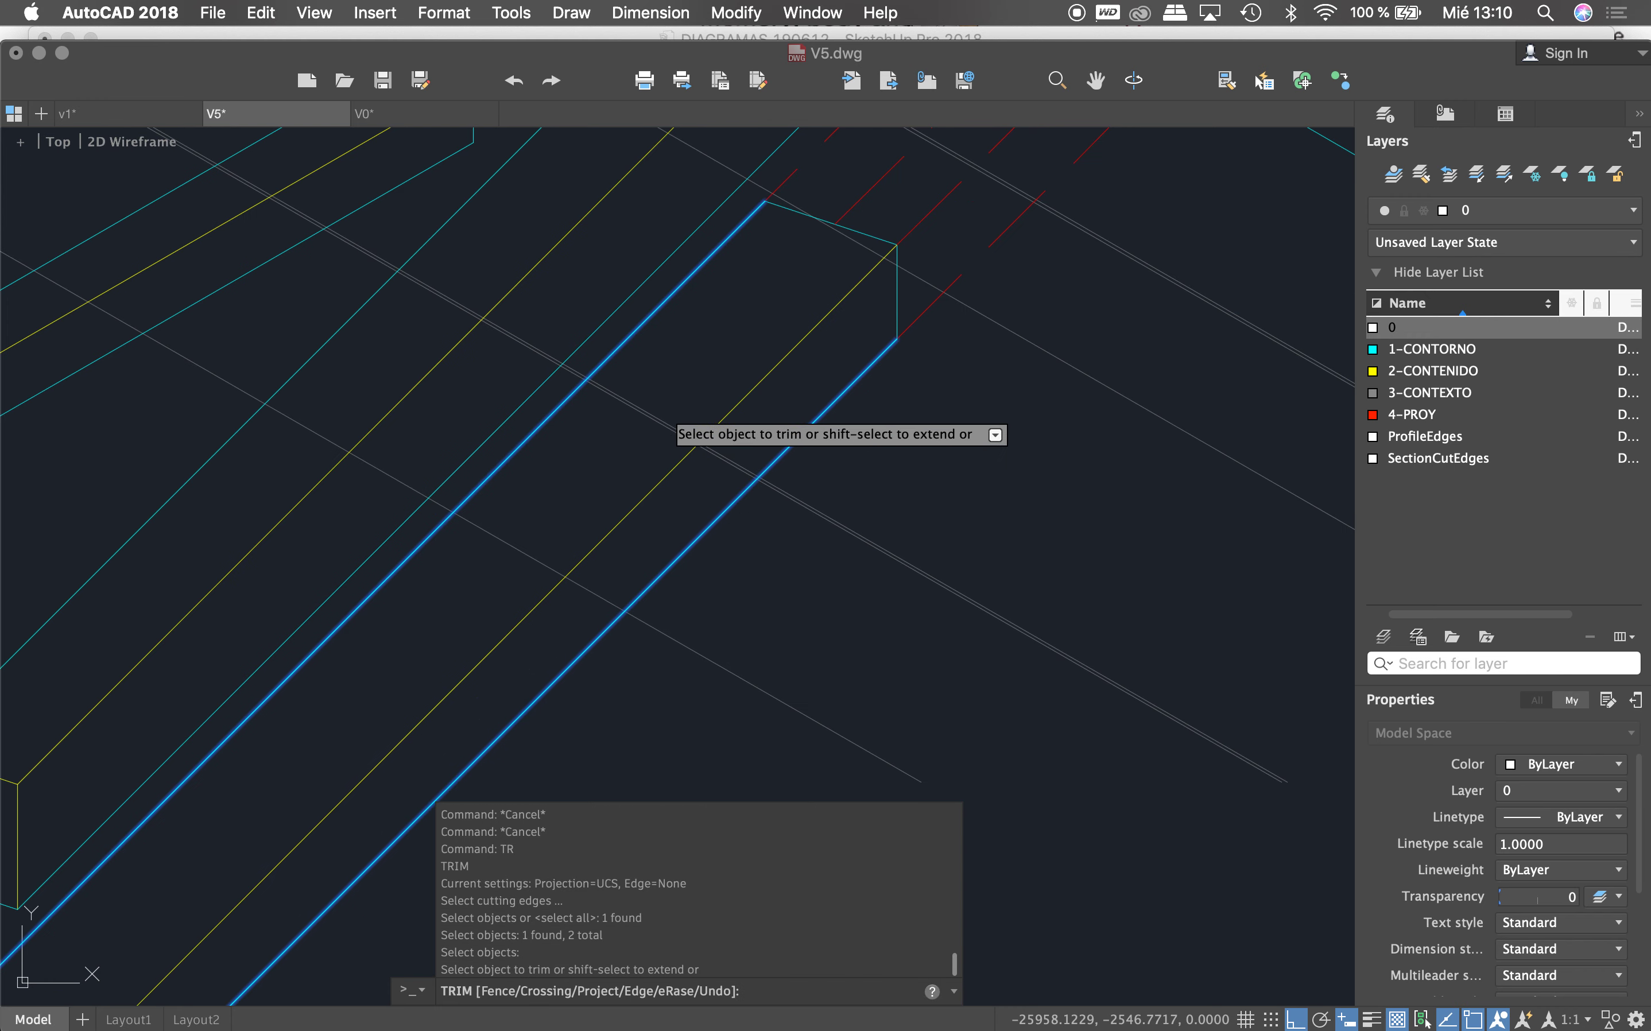
left_click(613, 458)
left_click(560, 522)
left_click(508, 559)
scroll(534, 480, "down", 5)
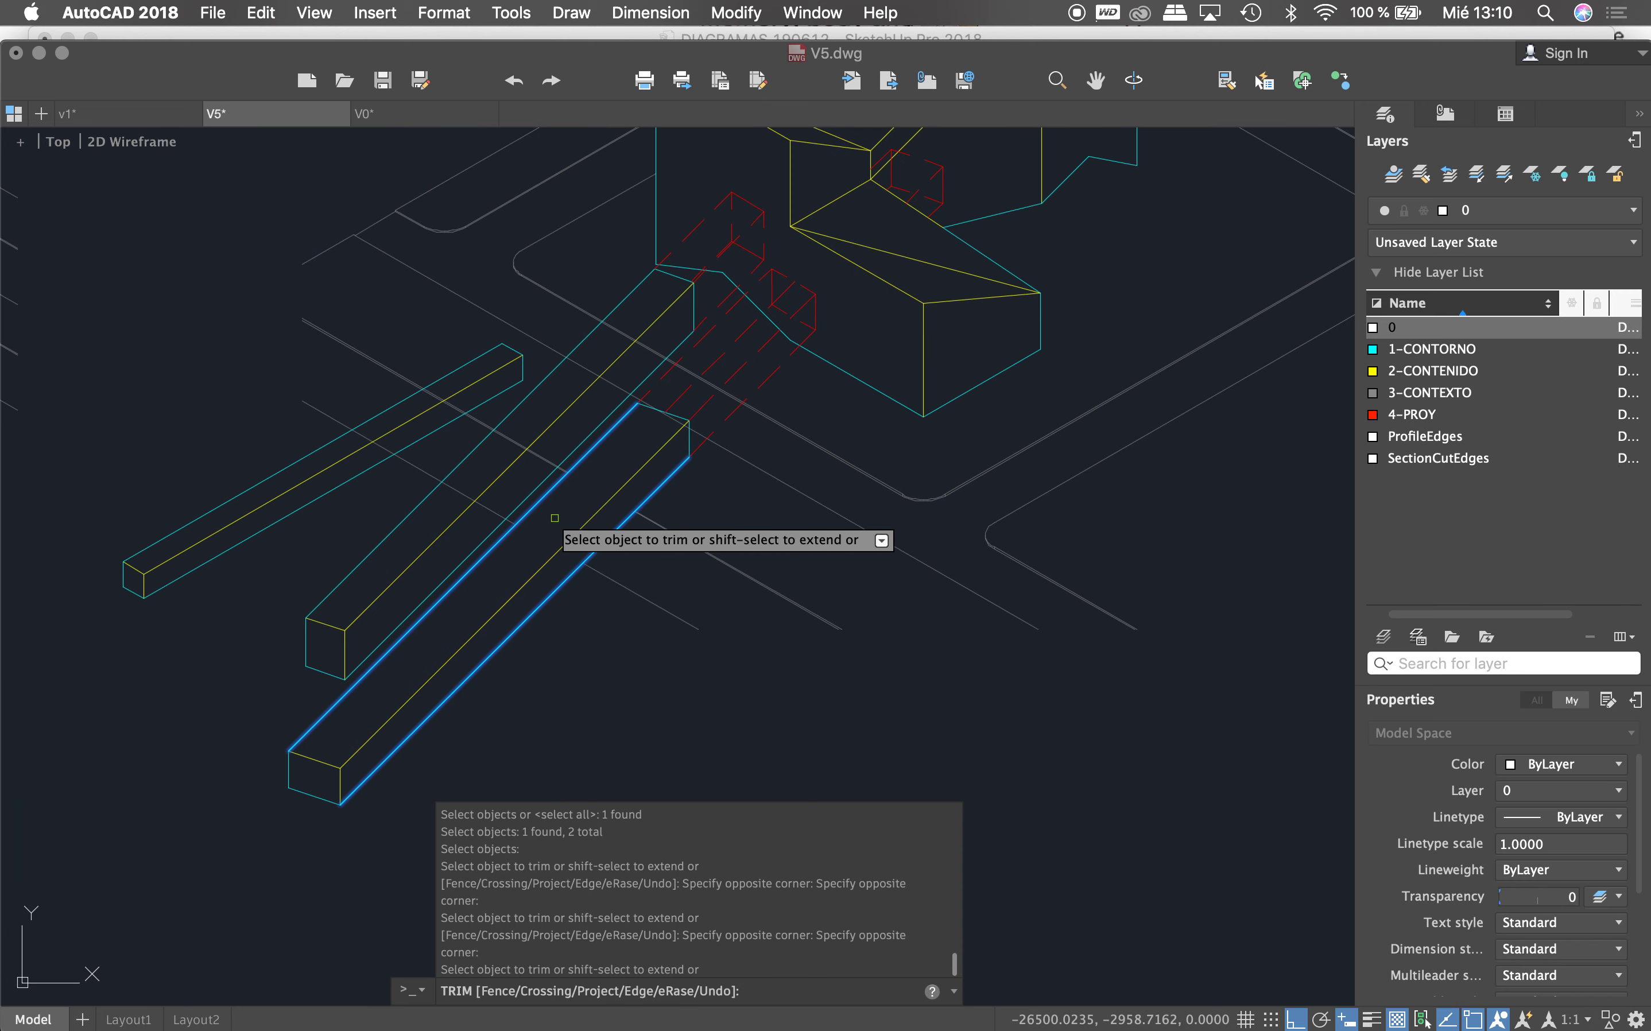
Step: Trim the grey street lines crossing the middle beam between its two edges
key("Return")
left_click(536, 488)
left_click(485, 440)
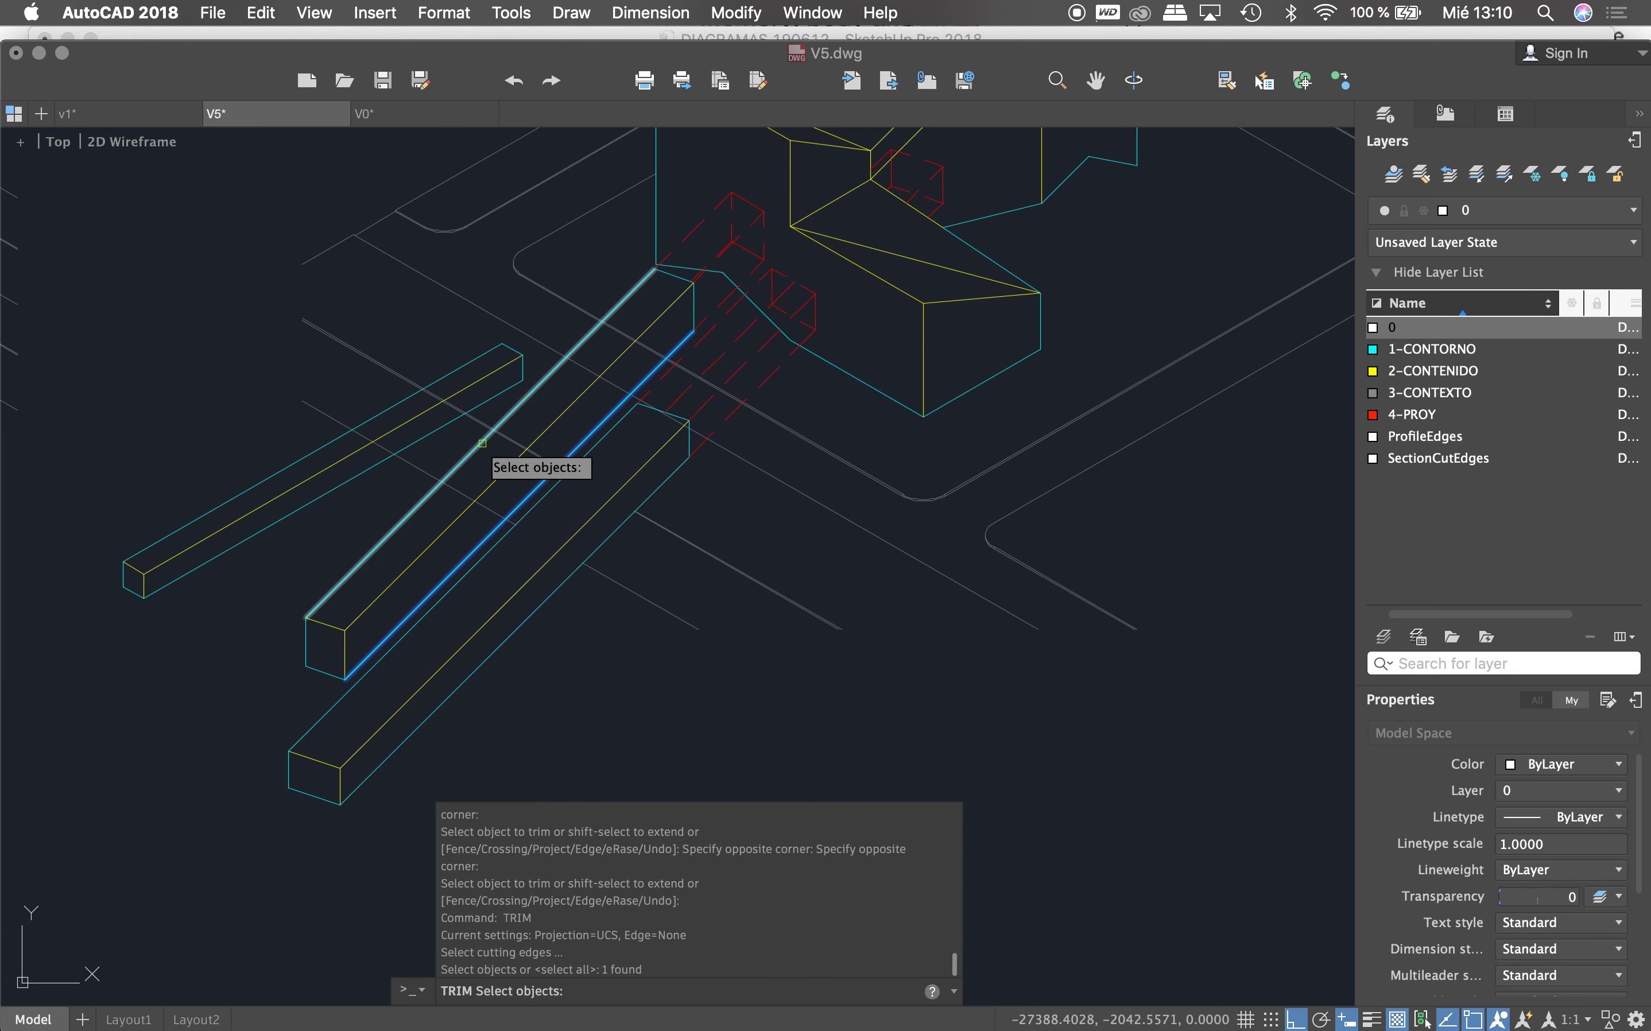
scroll(513, 442, "up", 4)
left_click(784, 164)
left_click(738, 235)
left_click(648, 300)
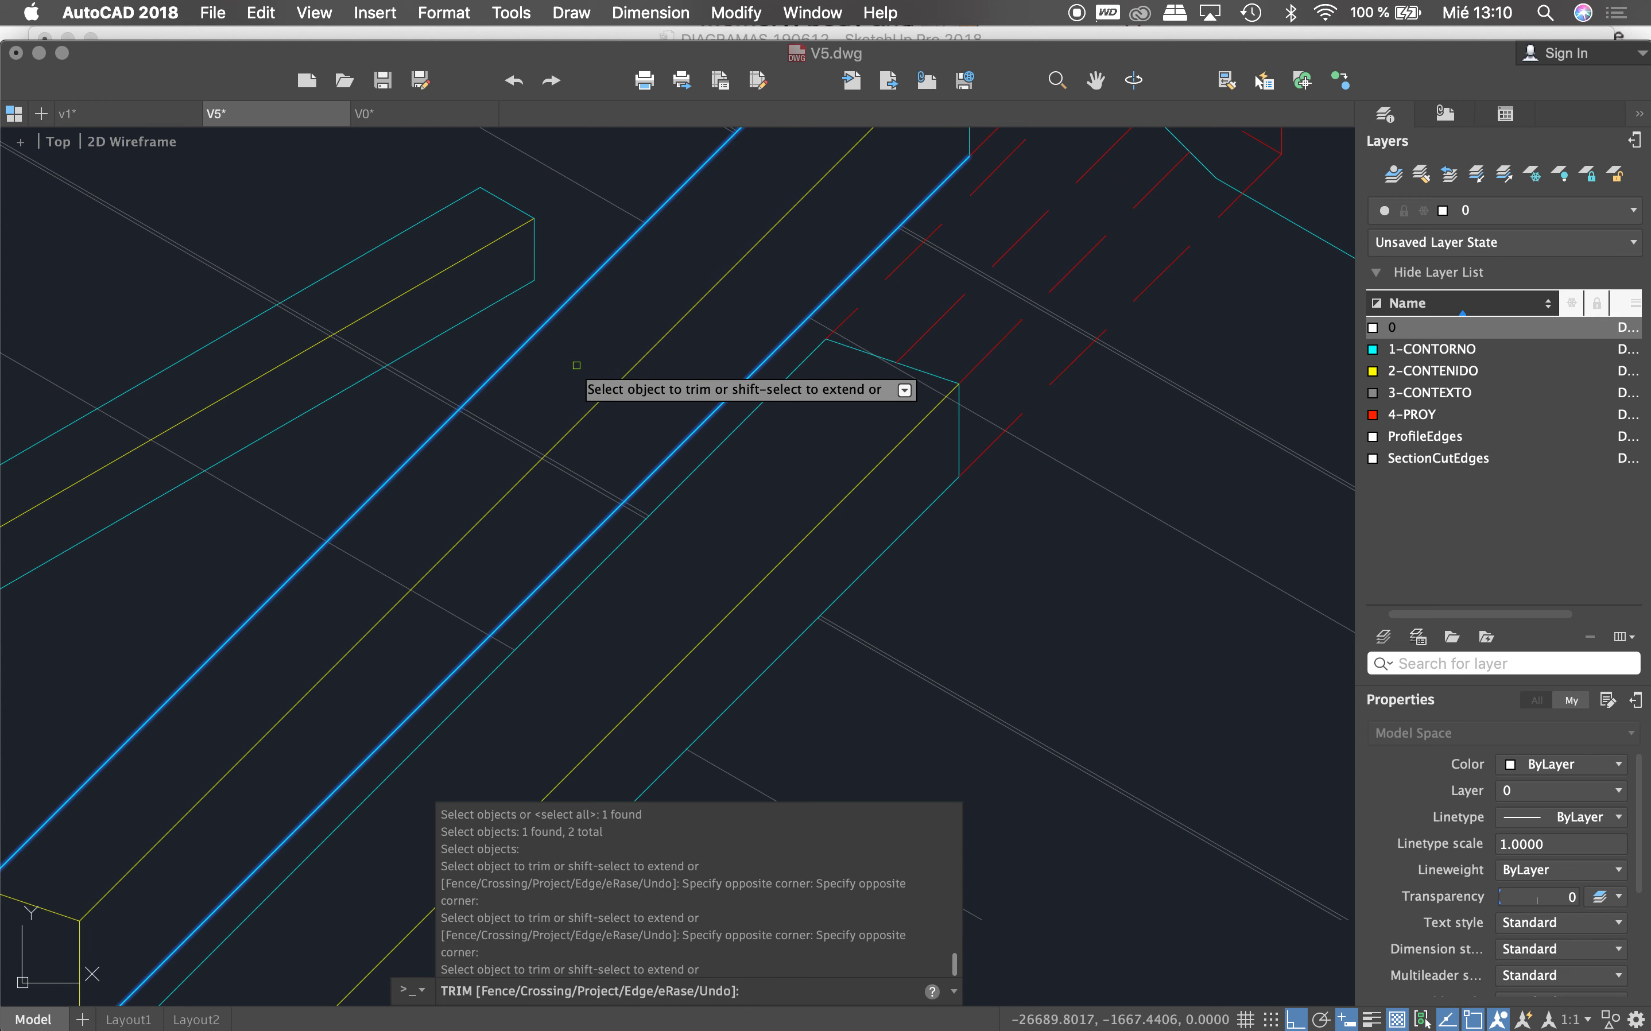
left_click(508, 423)
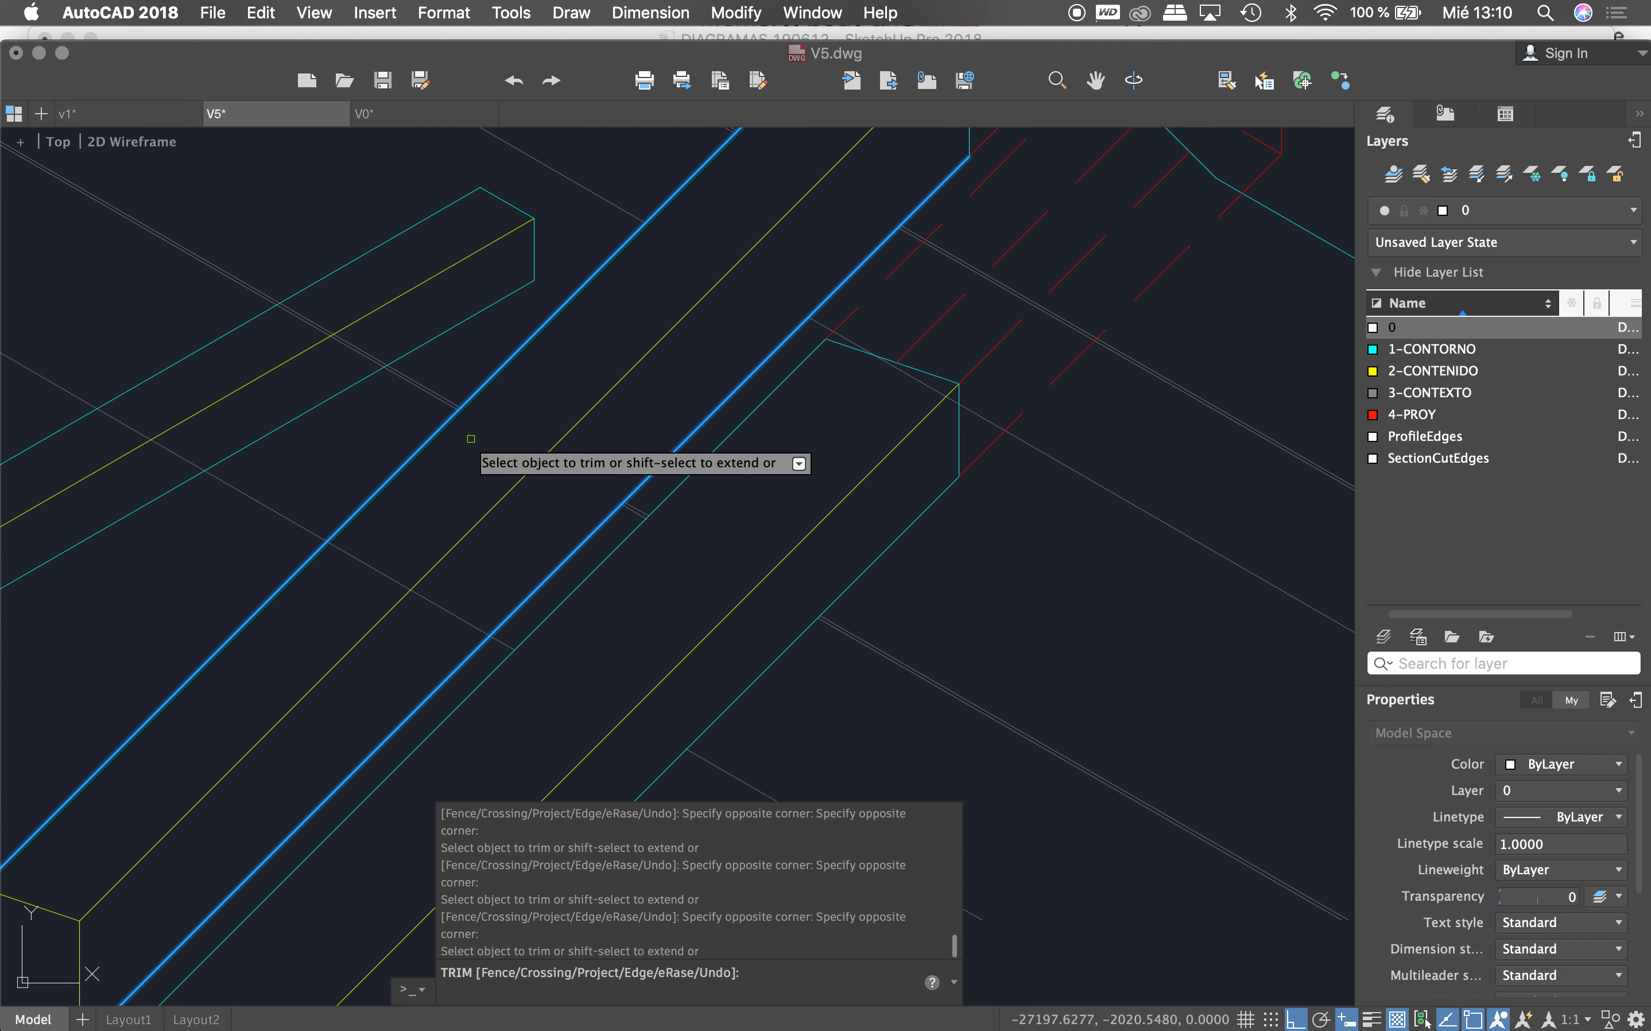
scroll(614, 409, "down", 5)
Step: Trim the four grey street lines crossing the left beam between its two edges
key("Return")
key("Return")
left_click(597, 417)
left_click(588, 393)
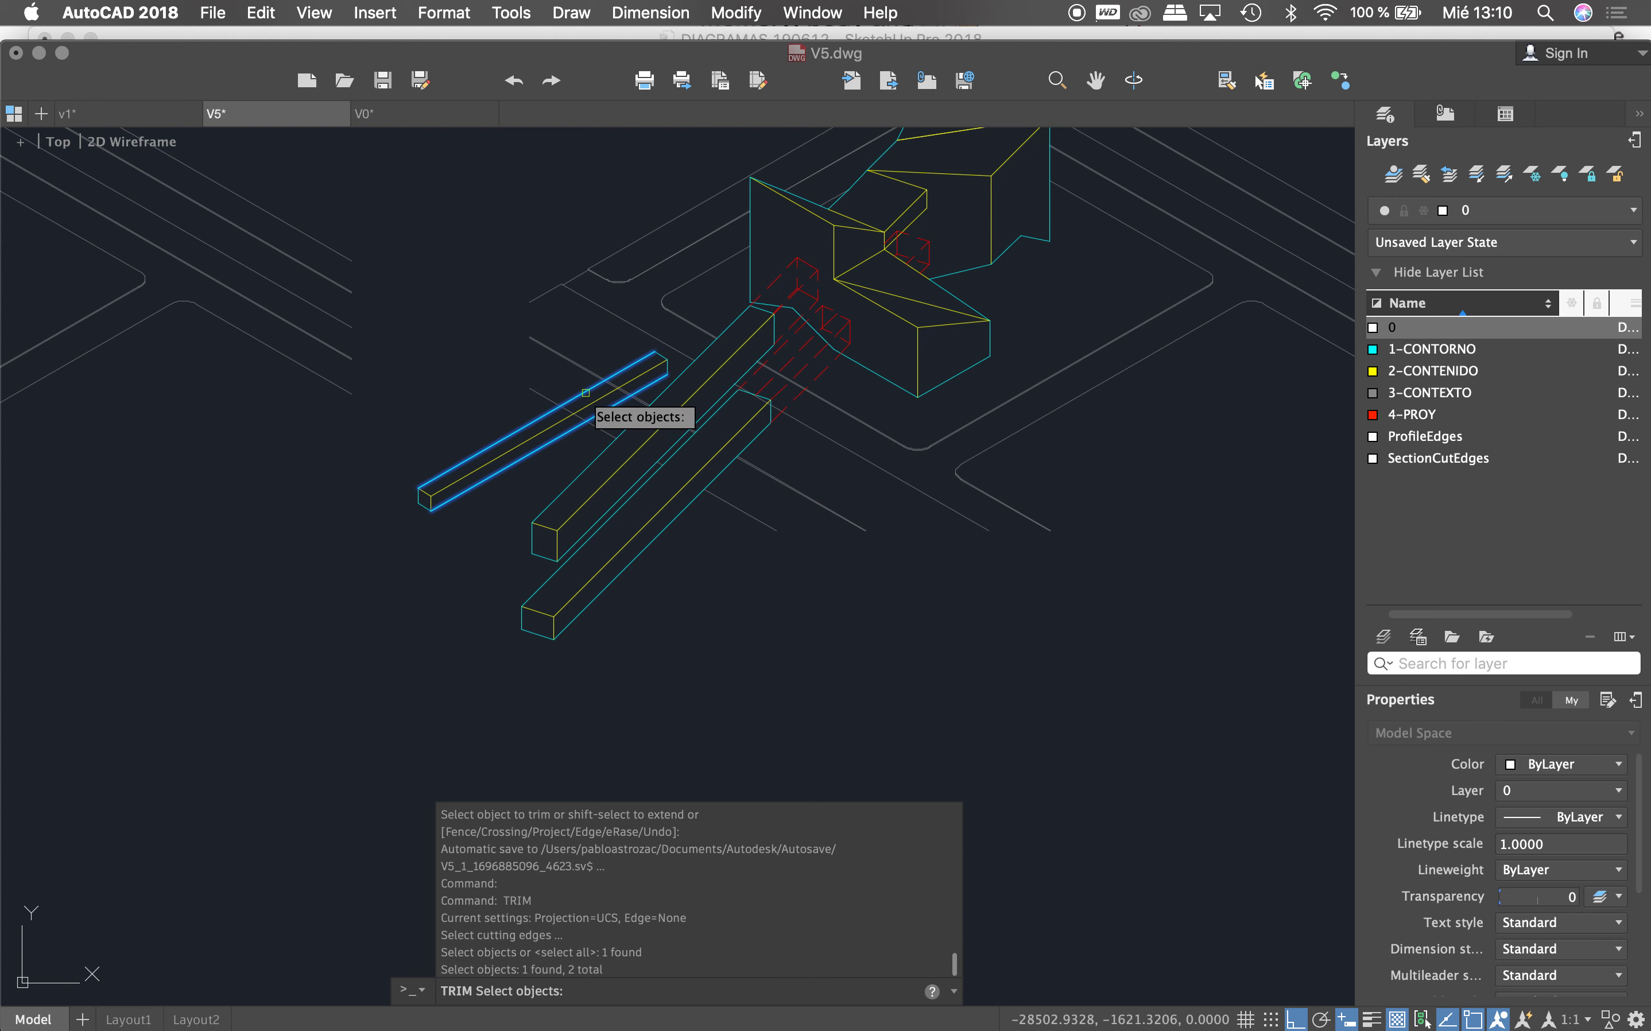
scroll(600, 393, "up", 5)
key("Return")
left_click(681, 398)
left_click(596, 313)
left_click(508, 432)
left_click(439, 466)
key("Escape")
Step: Zoom around to review the cleaned-up beams and cancel any pending command
scroll(614, 422, "down", 5)
scroll(675, 400, "down", 3)
scroll(676, 400, "down", 2)
scroll(675, 400, "down", 2)
scroll(954, 355, "up", 3)
scroll(1036, 336, "up", 5)
key("Escape")
key("Escape")
key("Escape")
Step: Trace a closed four-corner polyline outline around the first wall opening on the fifth building
type("PL")
key("Return")
left_click(945, 337)
left_click(945, 240)
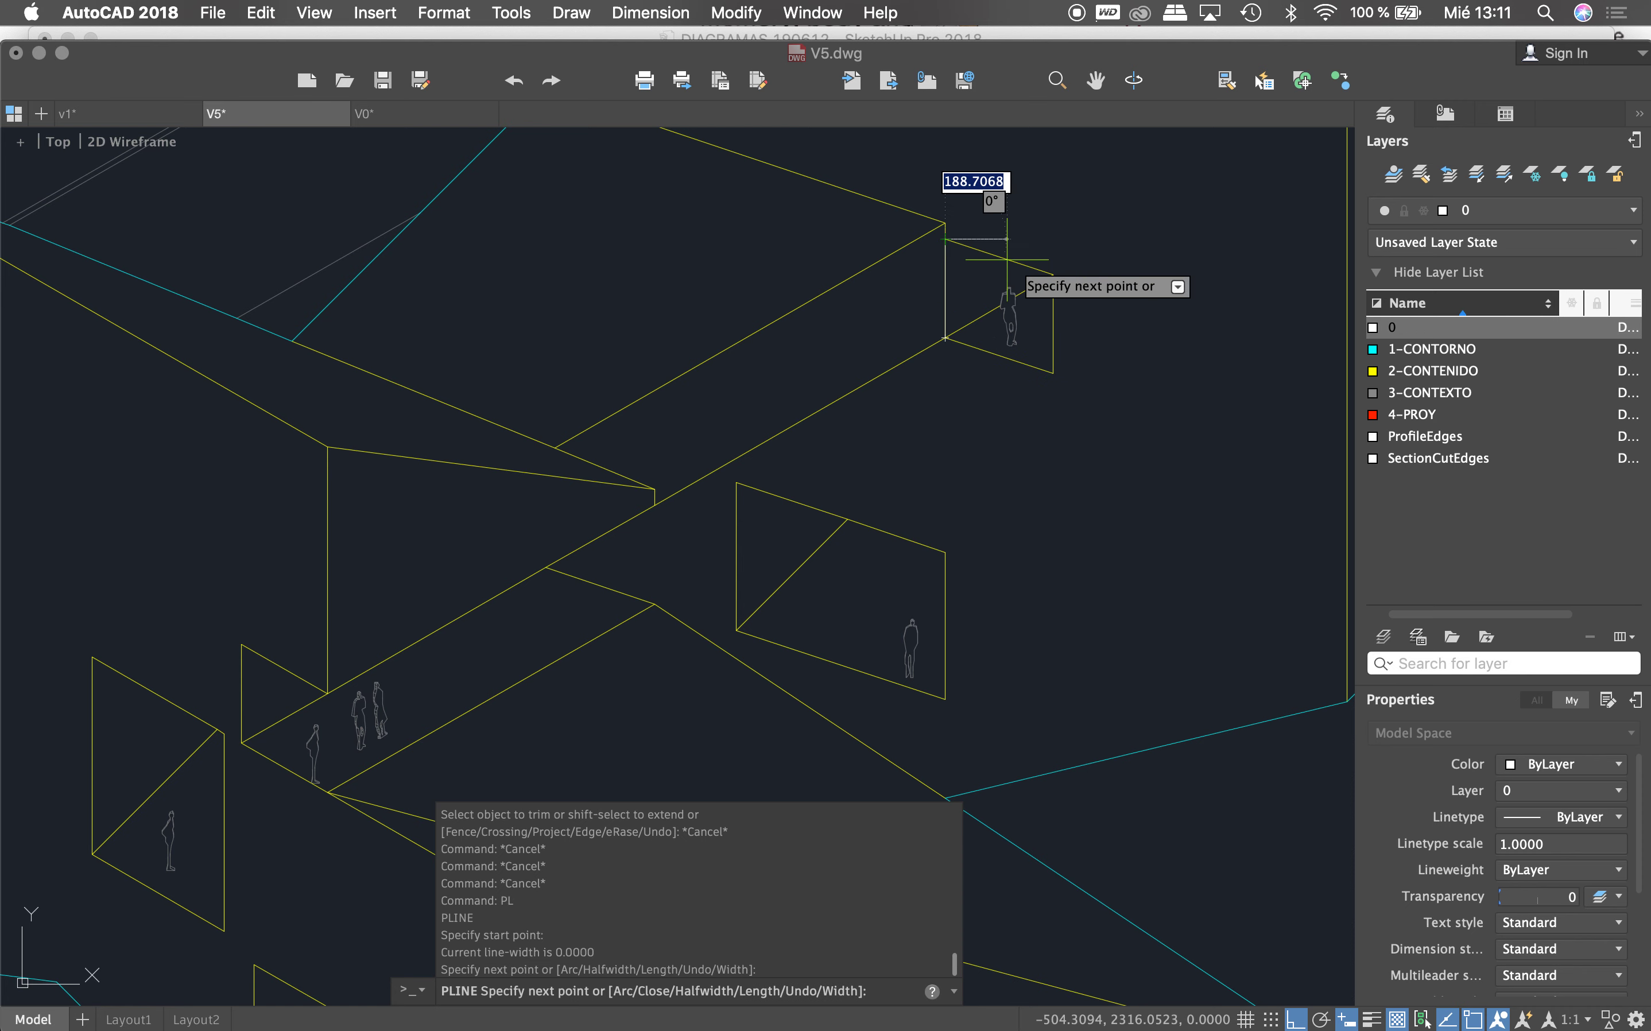
left_click(1053, 275)
left_click(1054, 374)
type("c")
key("Return")
left_click(1054, 328)
Step: Start moving the first outline from a base point, then cancel the move
scroll(1078, 338, "down", 5)
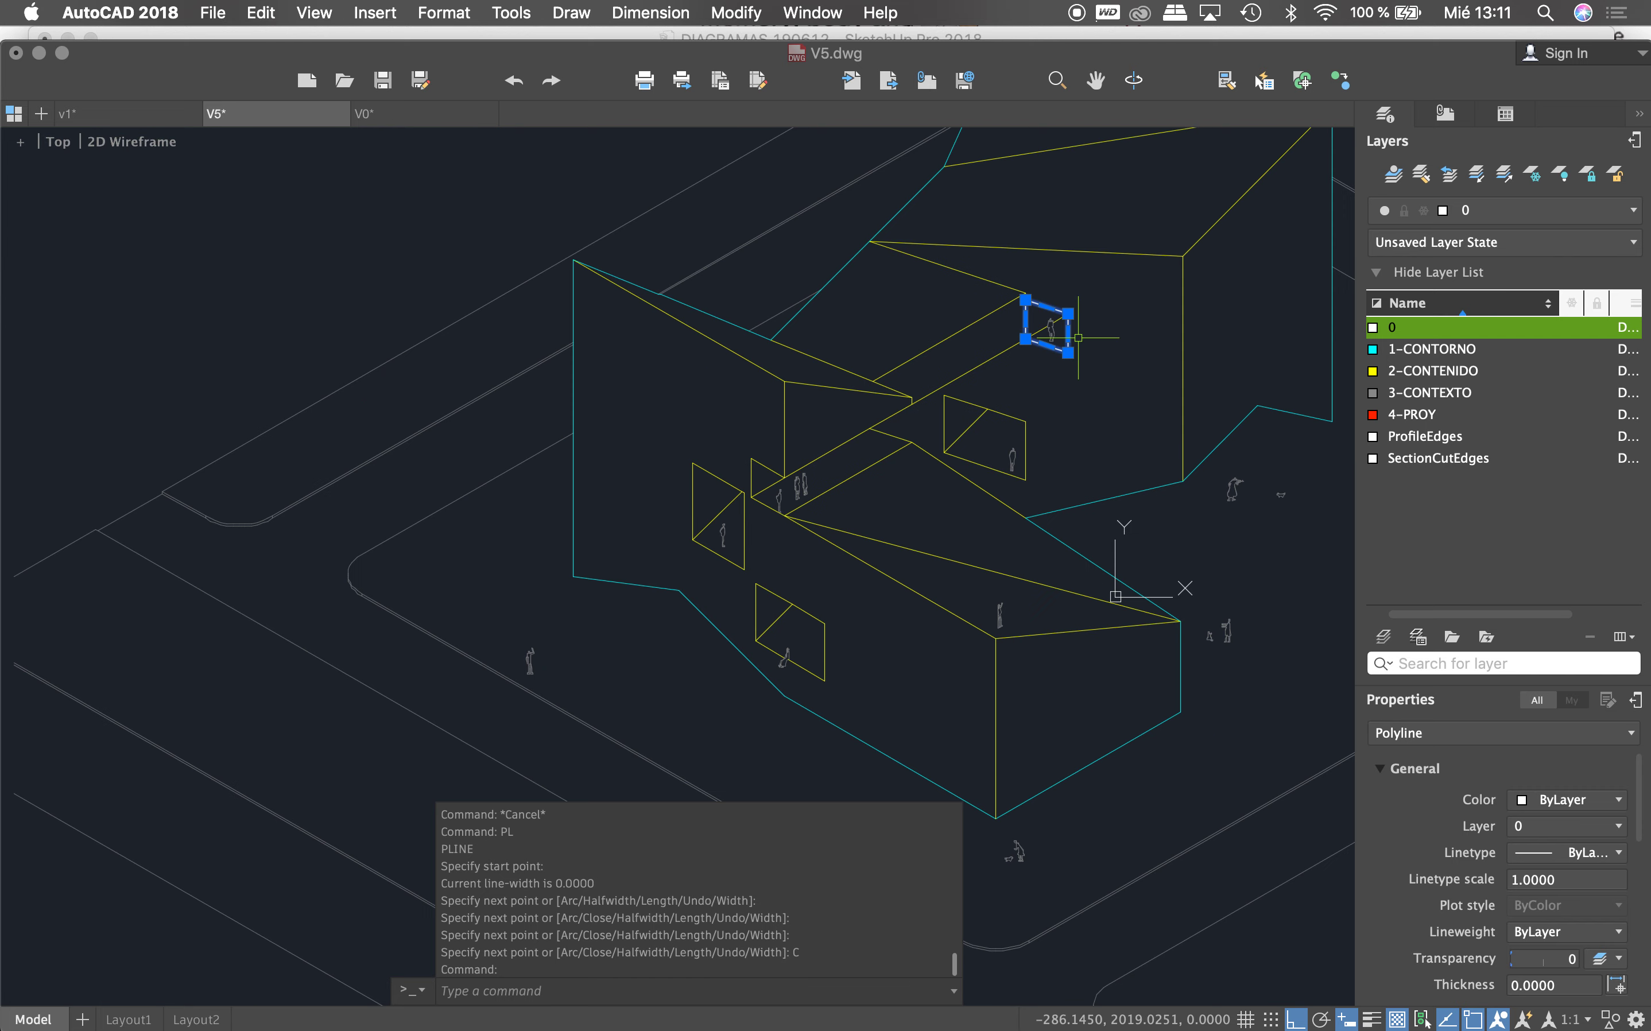
type("M")
key("Return")
left_click(574, 259)
scroll(709, 242, "down", 5)
scroll(725, 418, "up", 3)
key("Escape")
scroll(725, 418, "up", 2)
key("Escape")
key("Escape")
Step: Trace a four-point polyline outline around the second wall opening
type("PL")
key("Return")
scroll(698, 431, "up", 4)
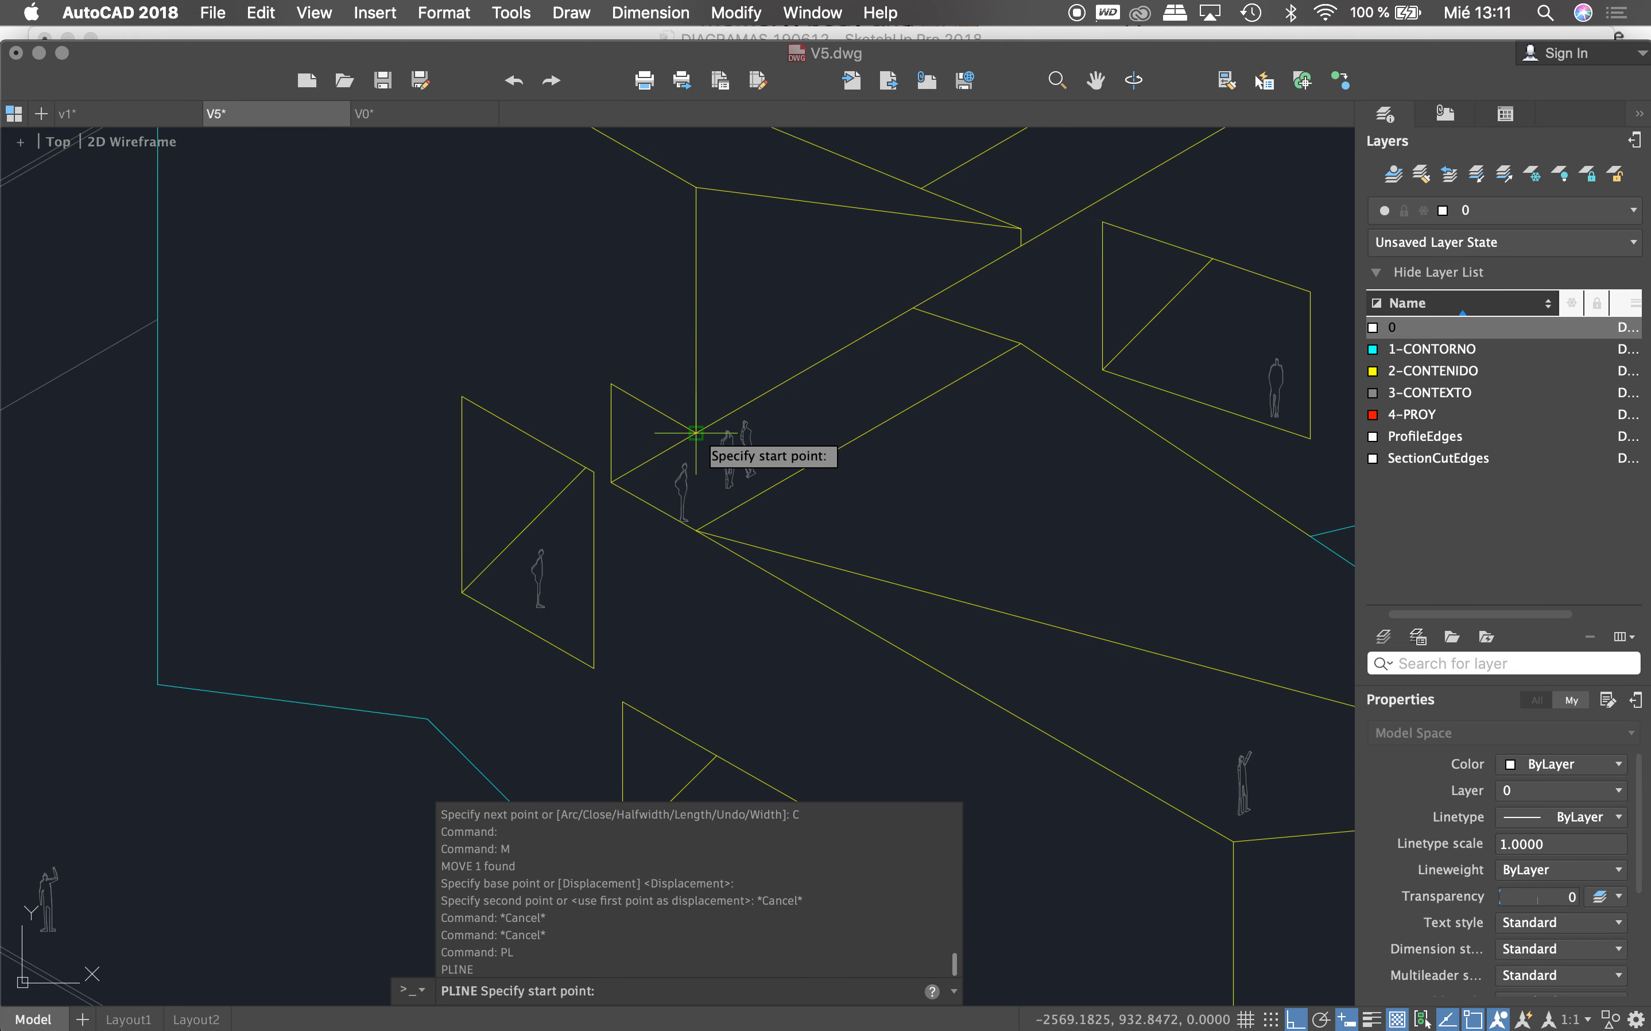
left_click(695, 432)
left_click(612, 384)
left_click(611, 483)
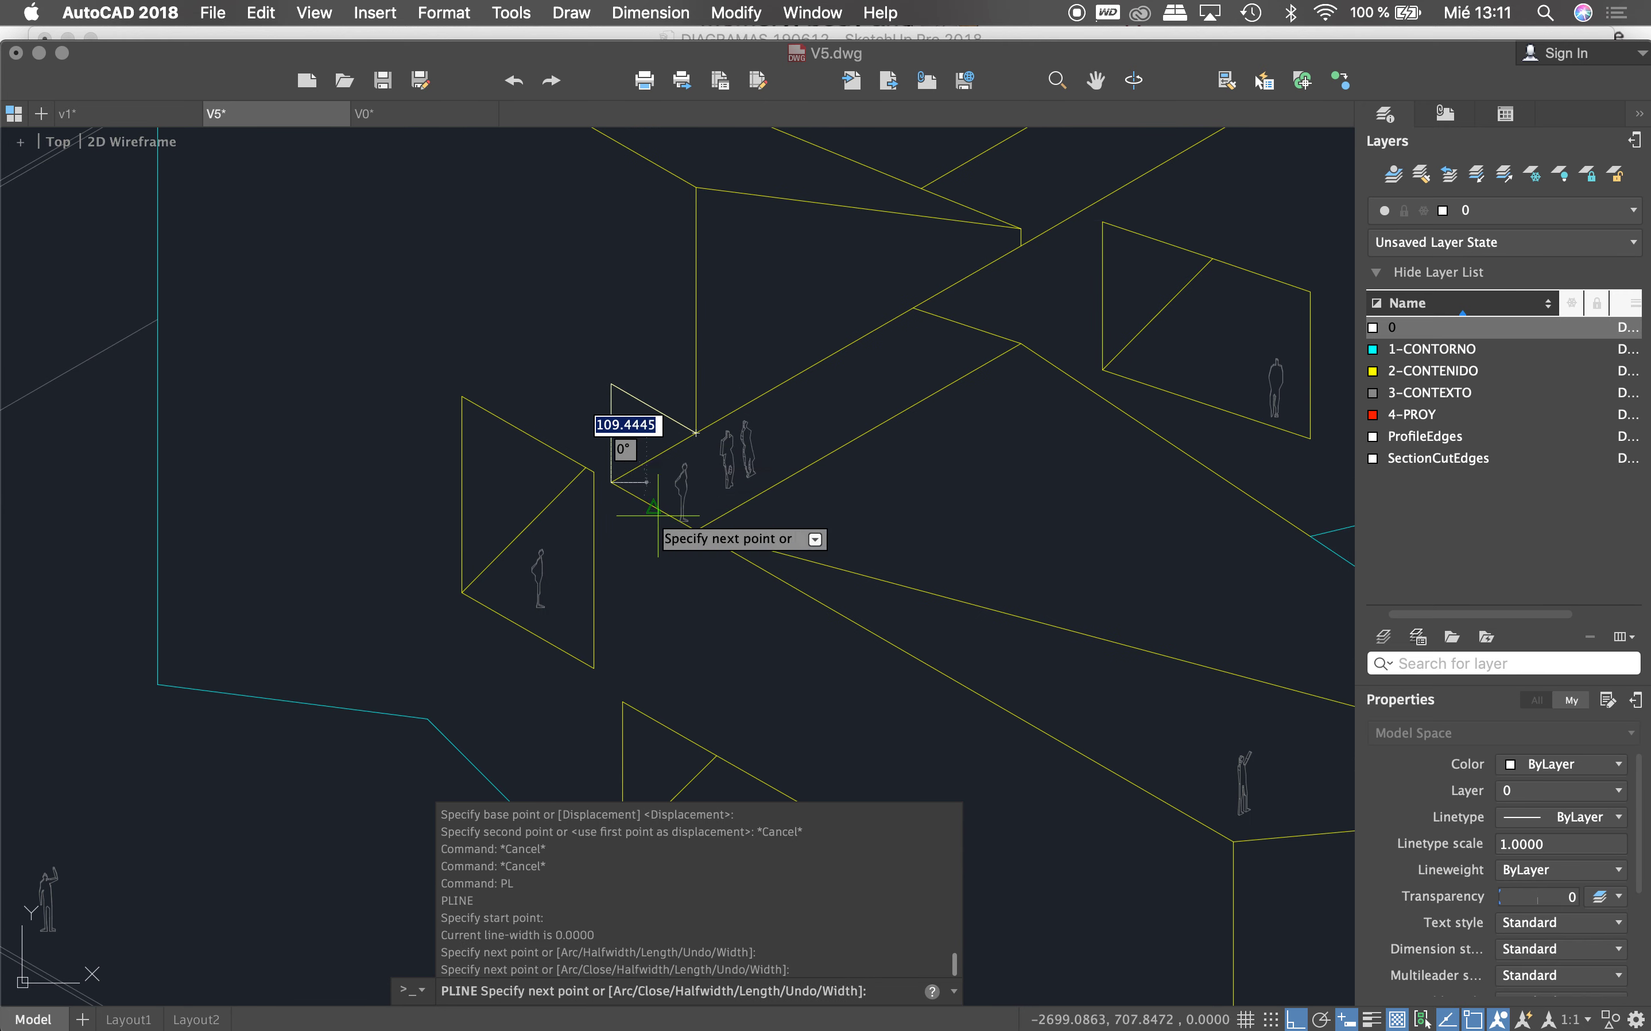
left_click(696, 531)
key("Escape")
scroll(661, 514, "down", 2)
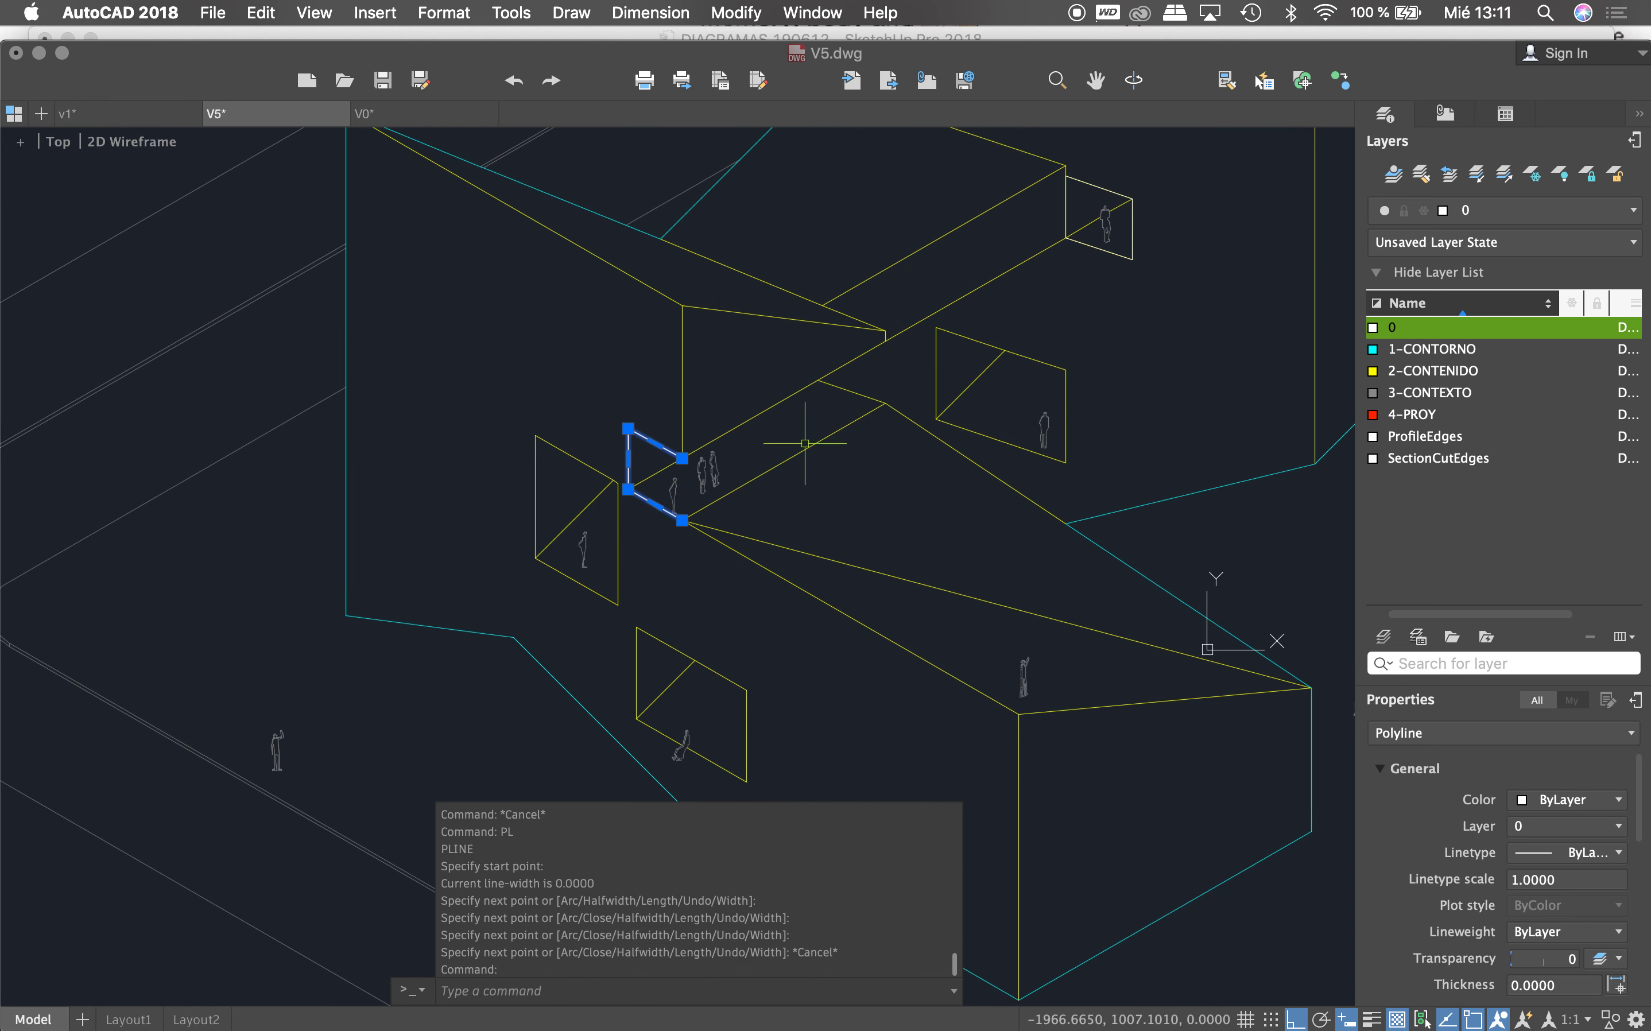
Step: Select both opening outlines and move them horizontally onto the fourth building
left_click(1099, 187)
scroll(1053, 313, "down", 2)
scroll(1056, 283, "down", 3)
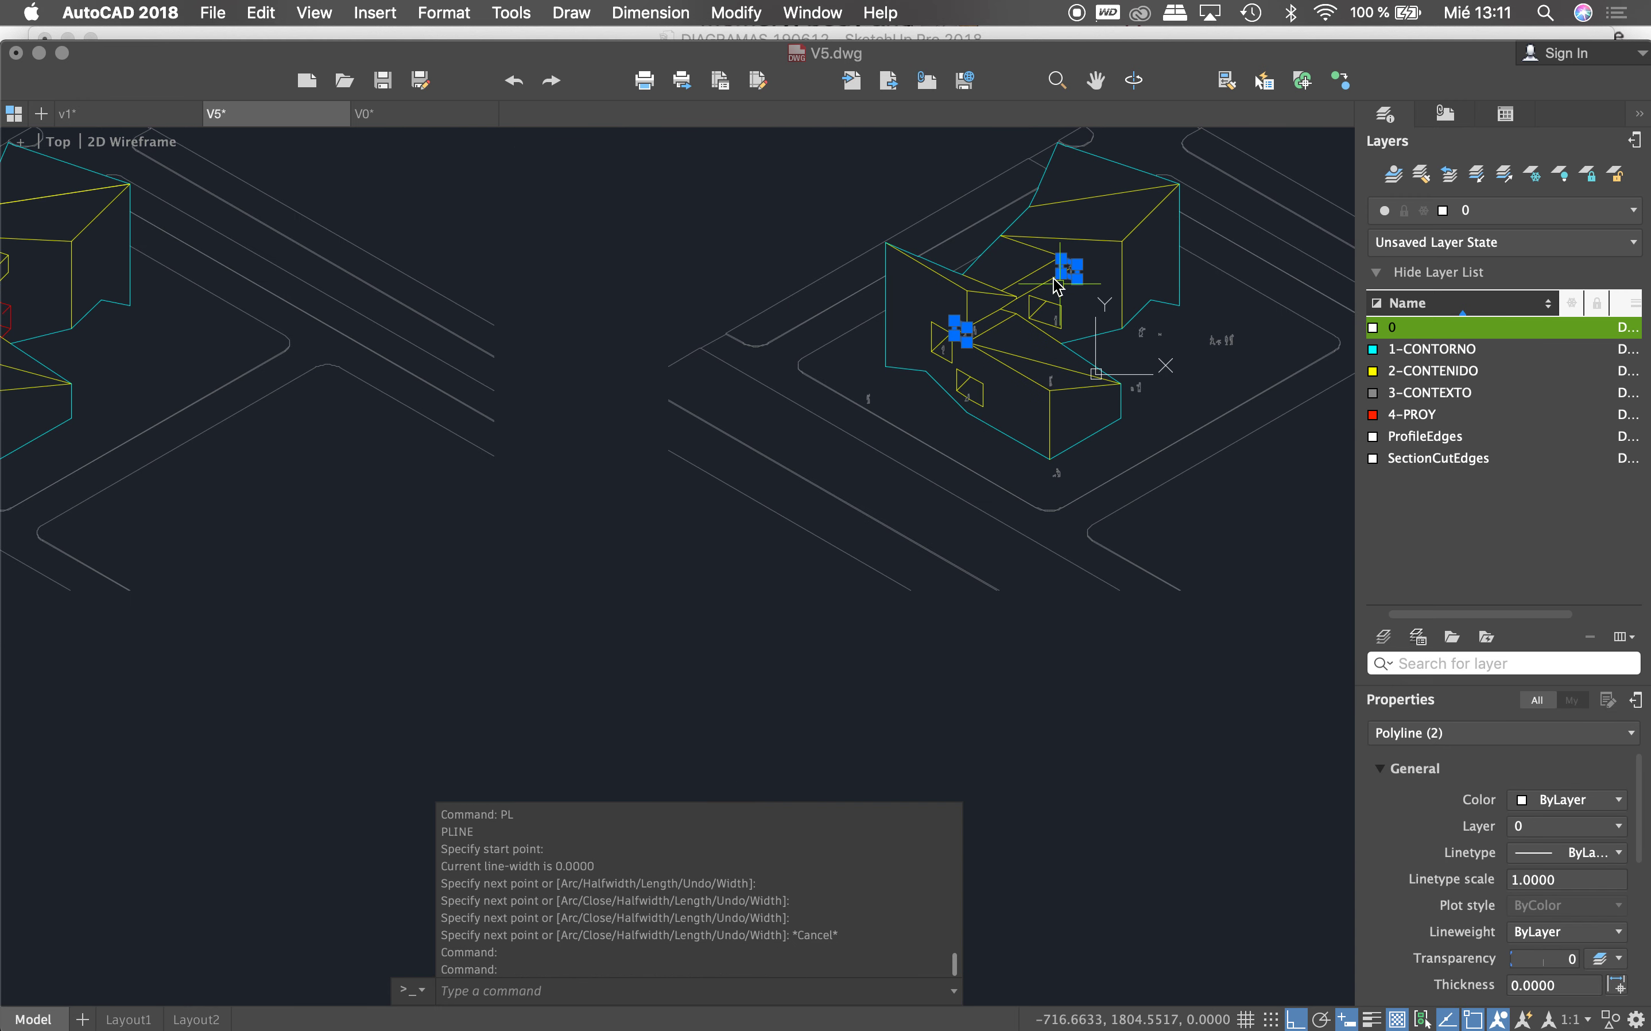
type("m")
key("Return")
left_click(961, 262)
scroll(1025, 210, "down", 3)
scroll(855, 210, "up", 6)
scroll(763, 228, "down", 2)
scroll(782, 143, "up", 4)
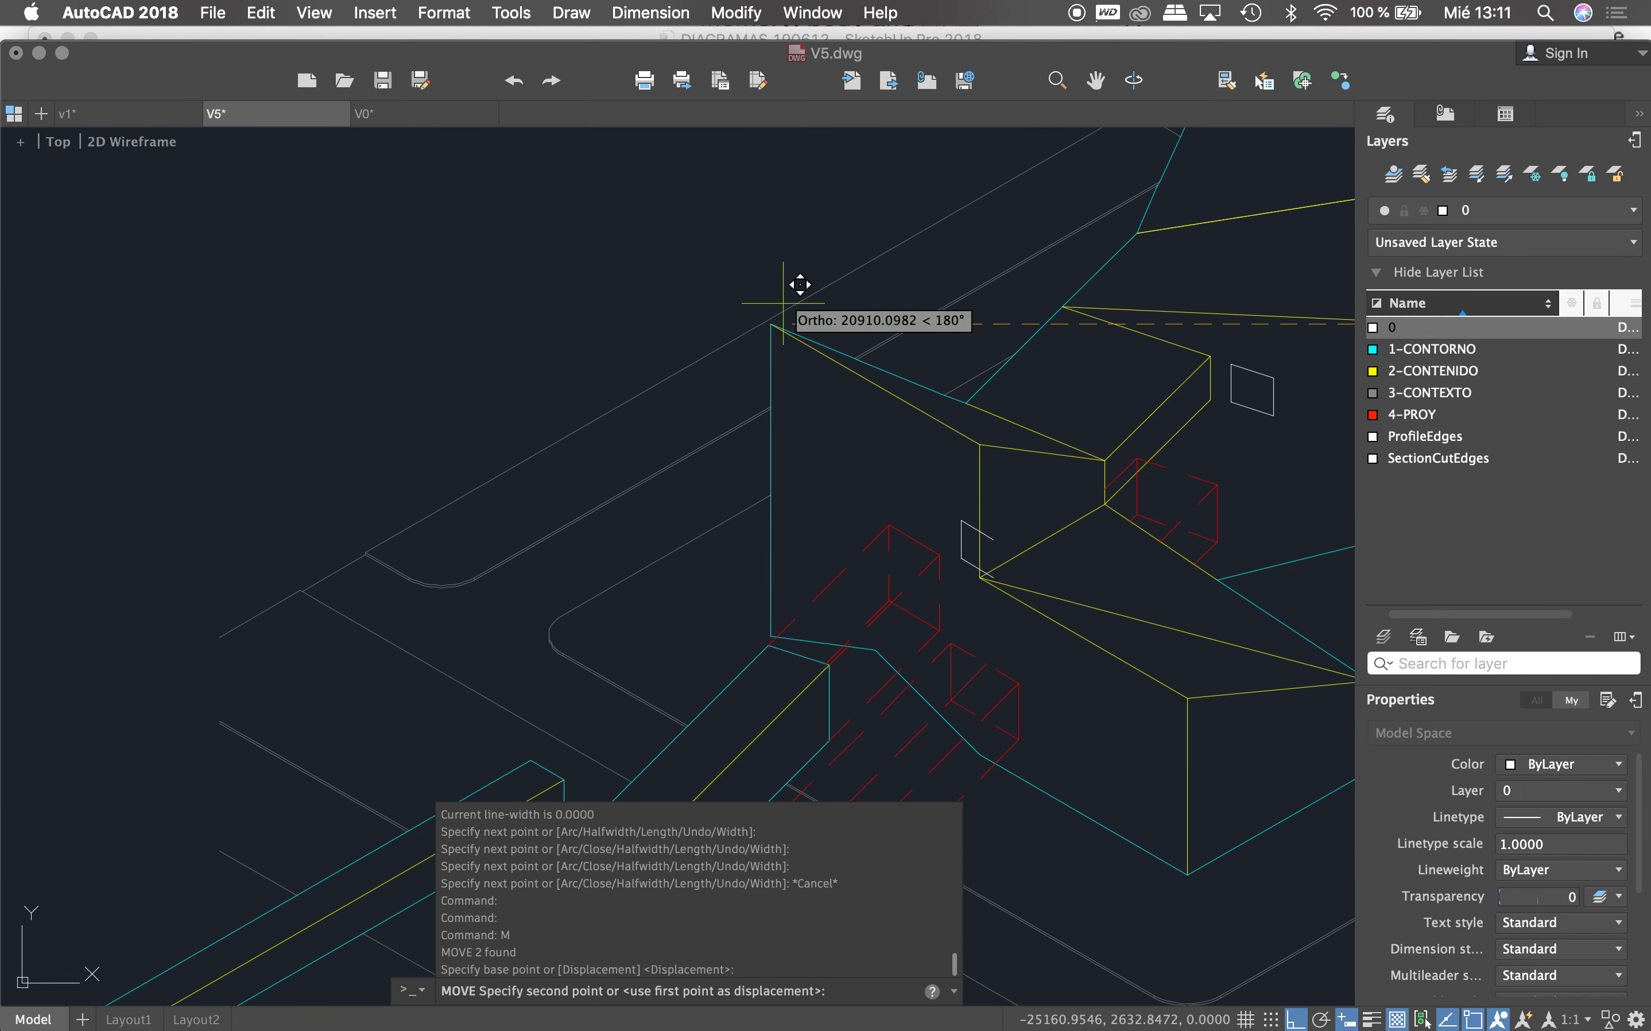
key("Escape")
scroll(774, 326, "down", 3)
key("Escape")
key("Escape")
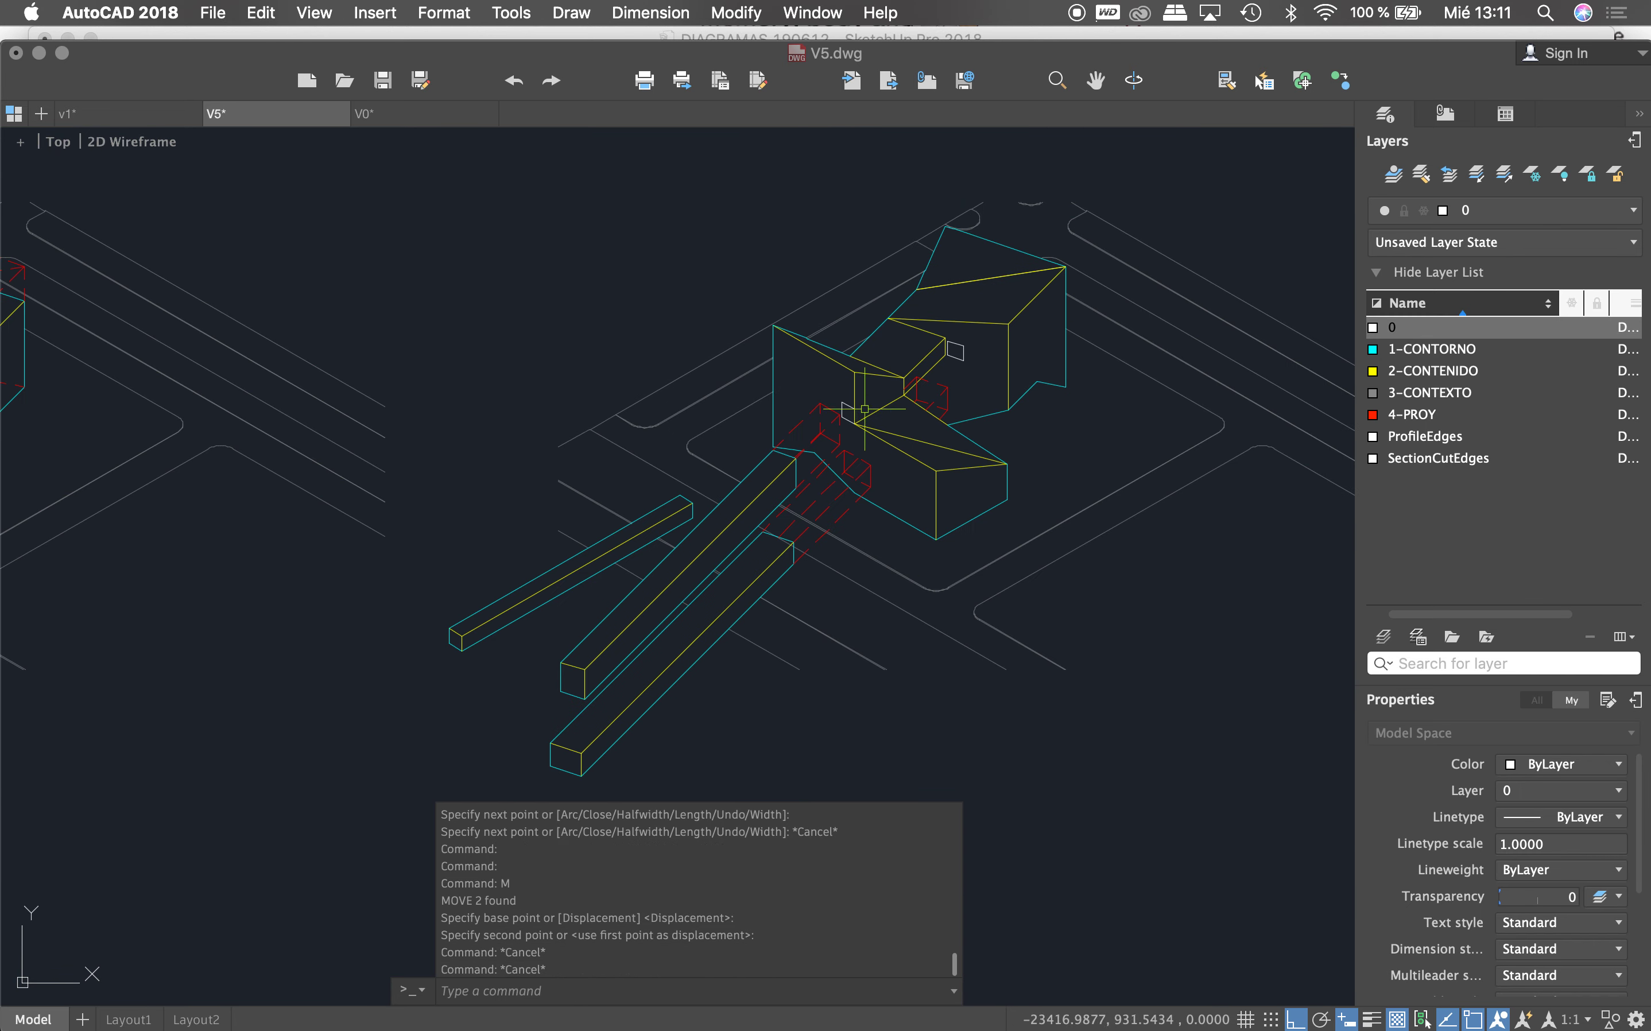
Step: Draw three projection polylines from the beam ends up to the small box
scroll(889, 424, "up", 3)
key("Escape")
key("Escape")
type("pl")
key("Return")
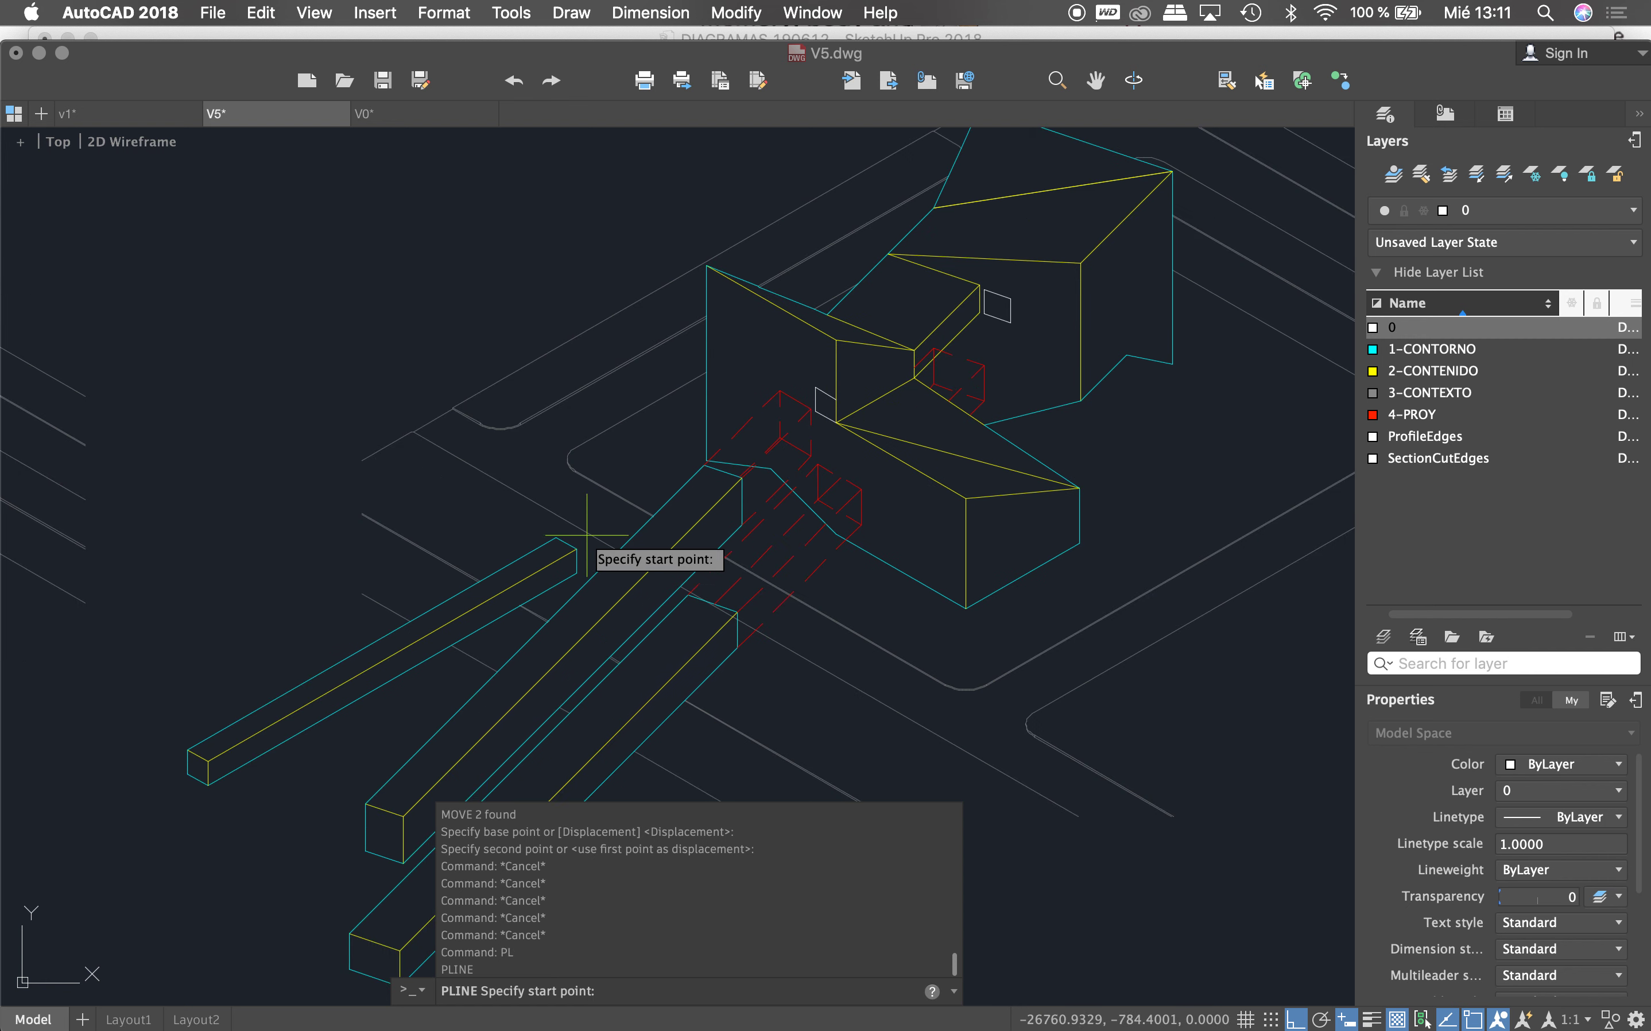
left_click(556, 538)
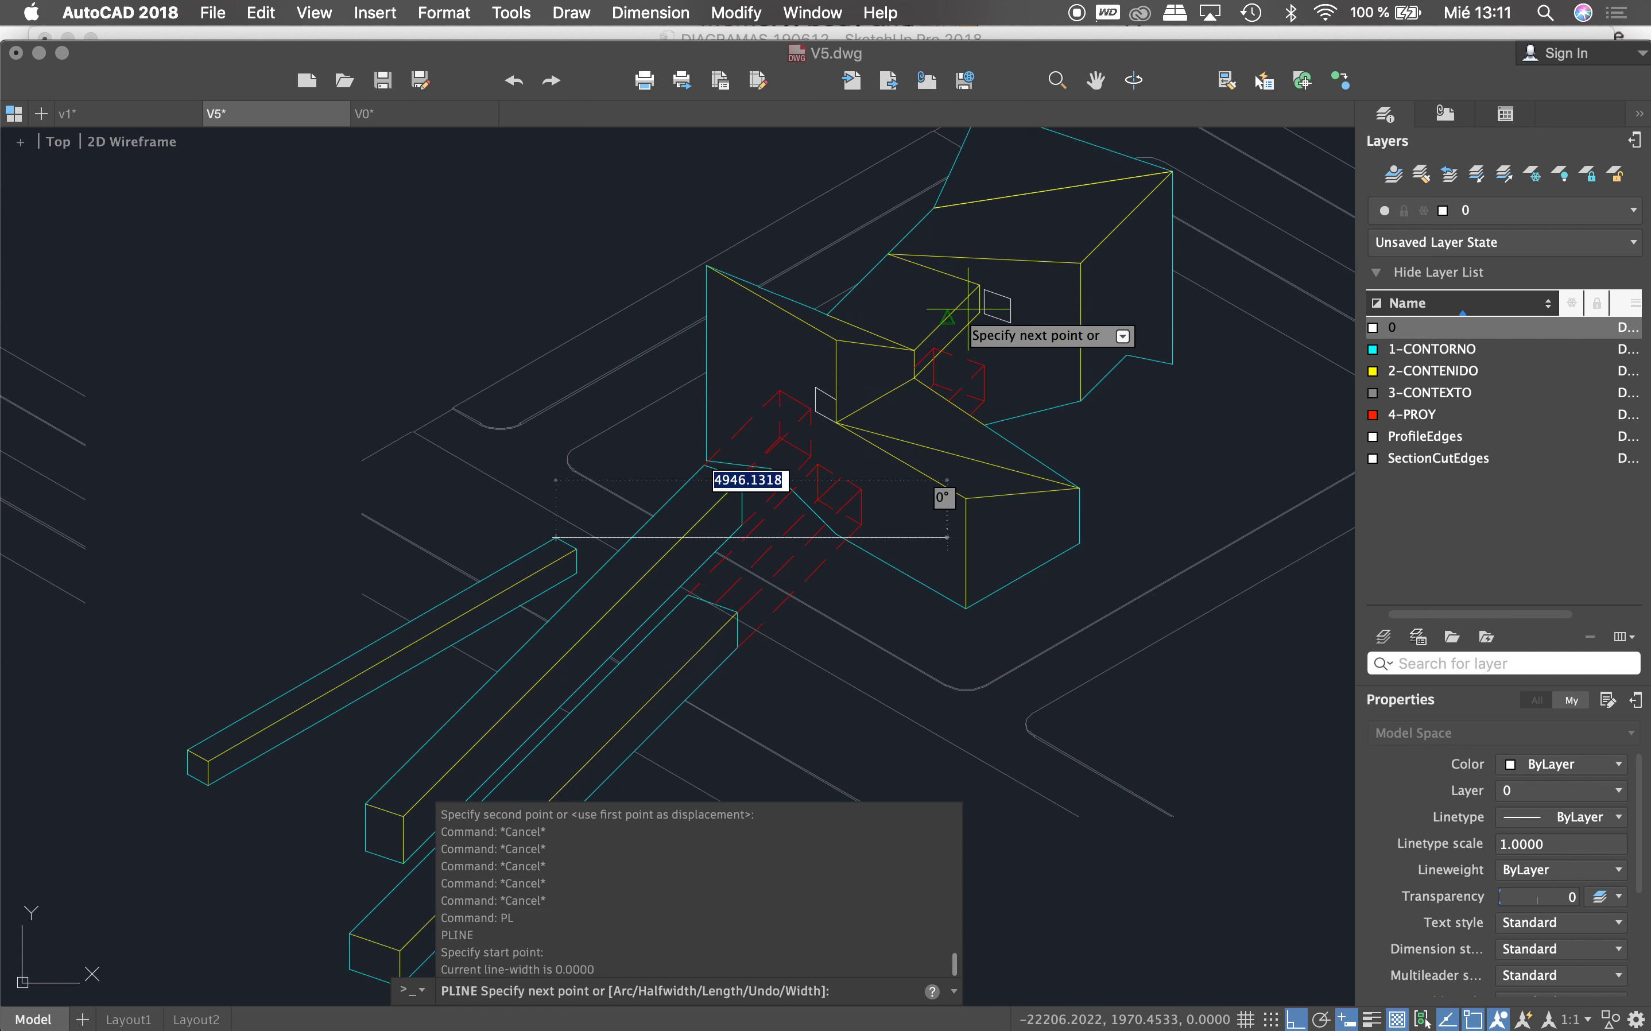
left_click(982, 290)
key("Escape")
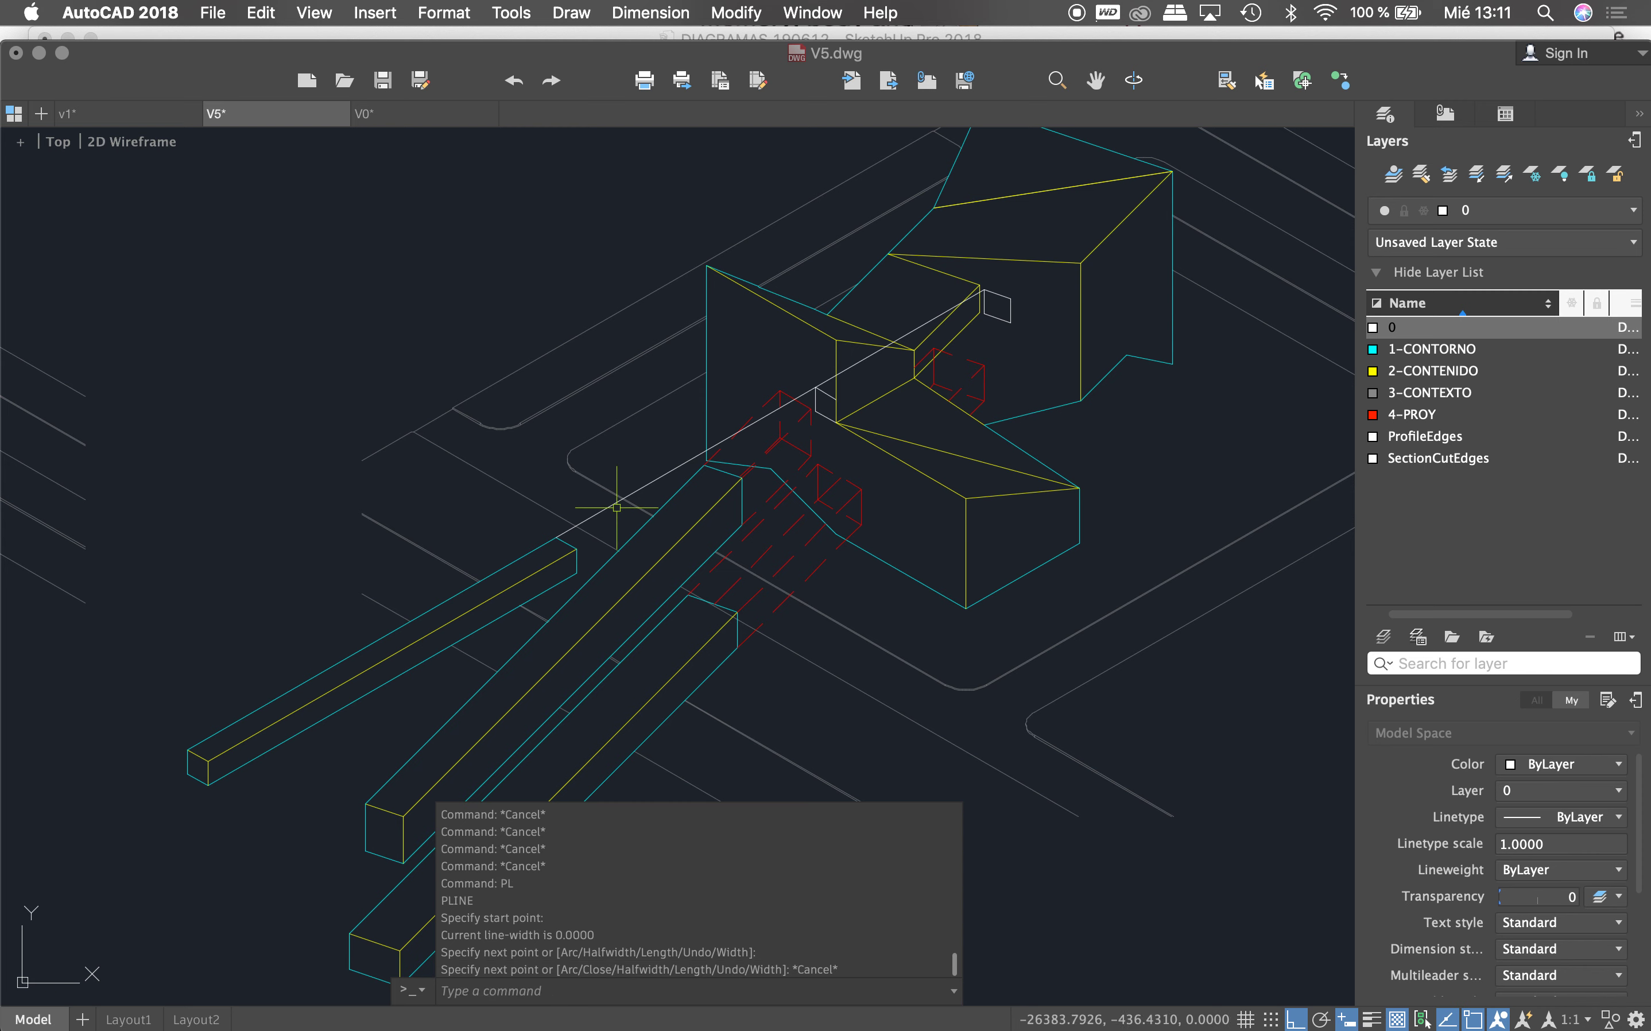
key("Return")
left_click(578, 550)
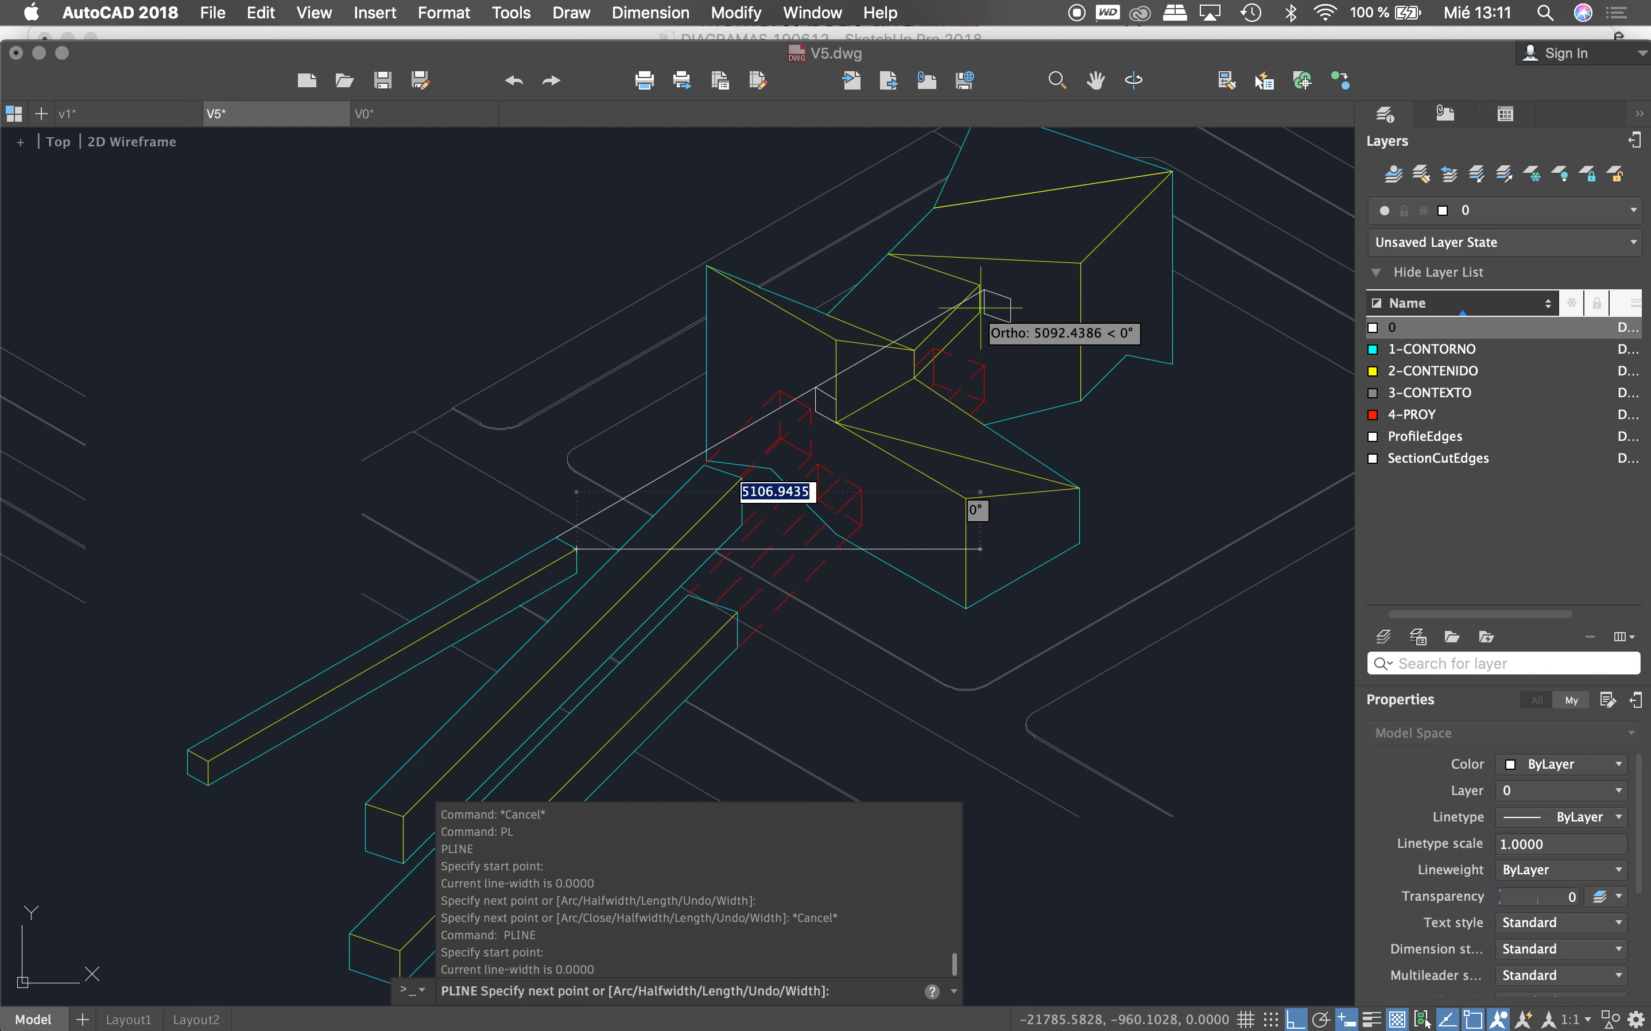
left_click(1011, 326)
key("Return")
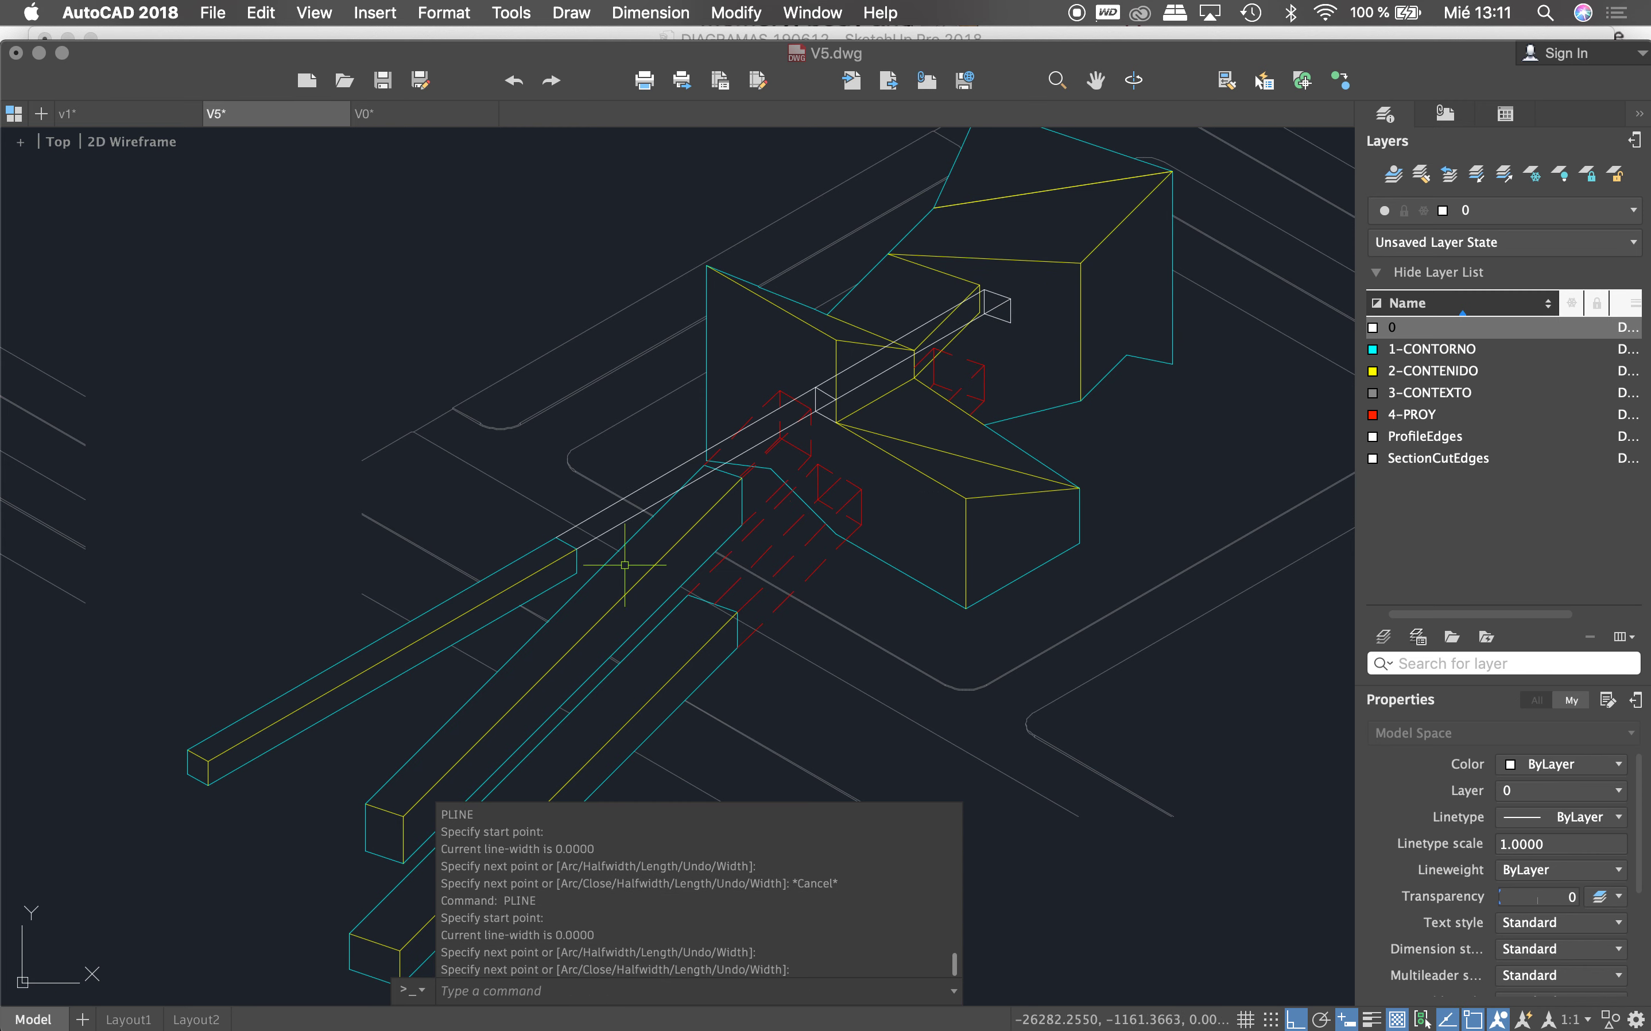
left_click(576, 573)
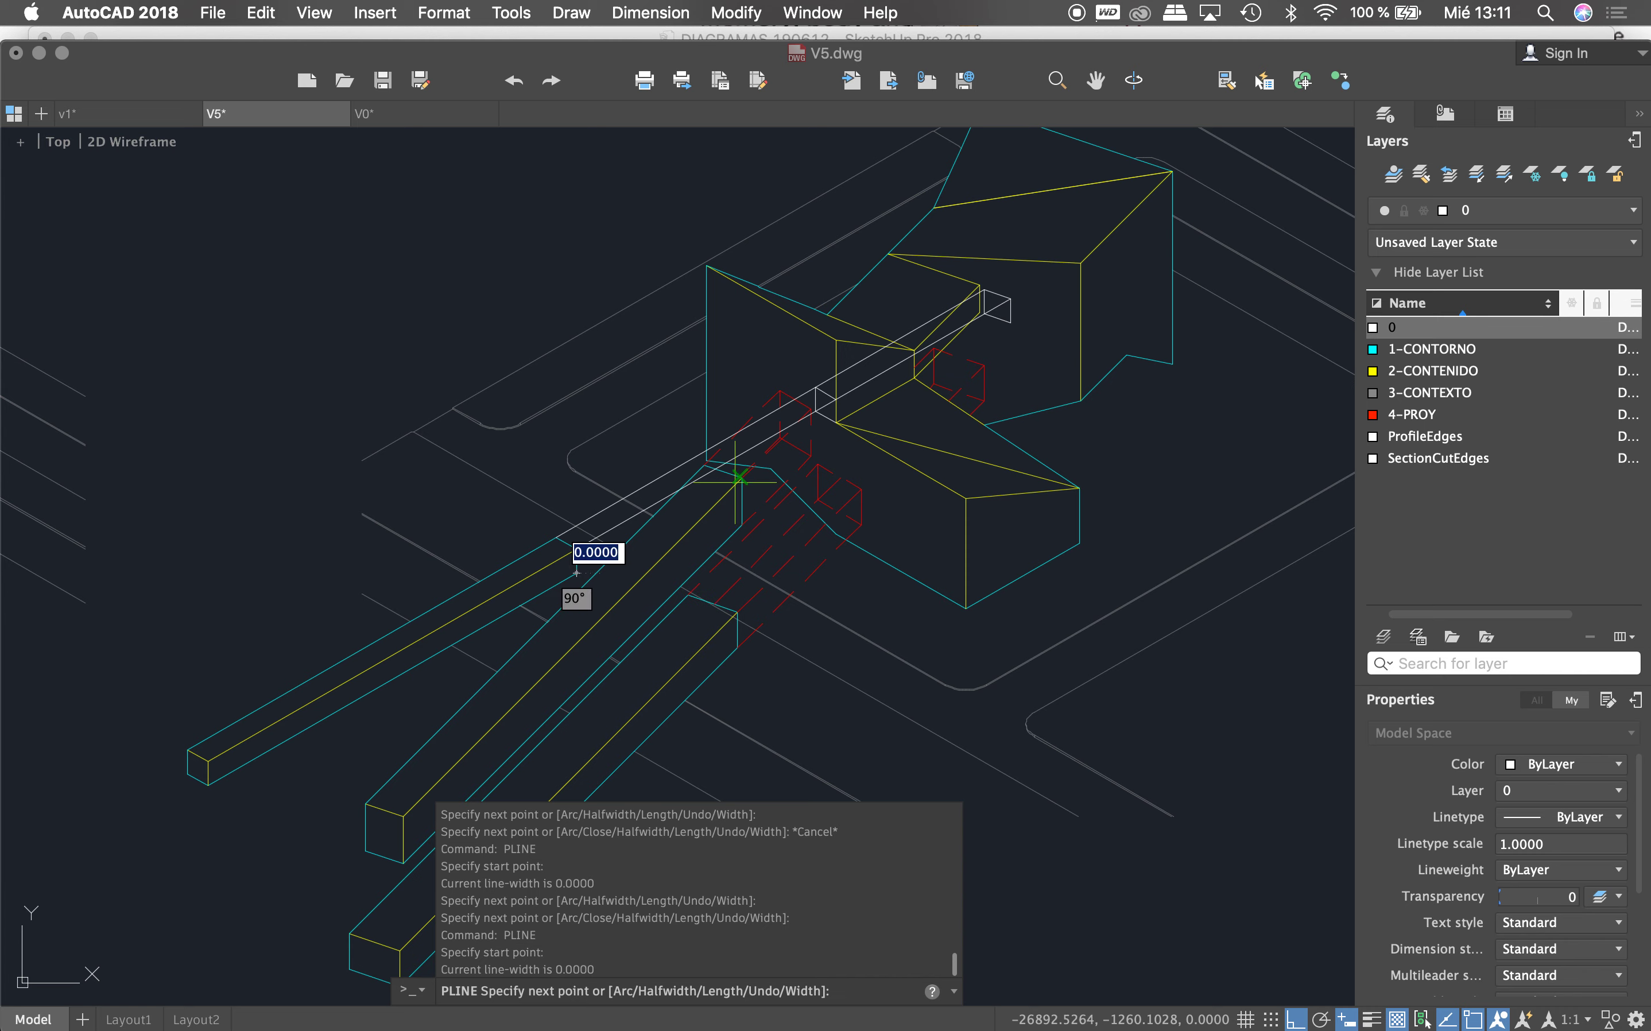
left_click(1010, 324)
key("Return")
Step: Match the new white lines and box outline to the existing red dashed projection style
type("MA")
key("Return")
left_click(810, 455)
left_click(825, 430)
left_click(825, 396)
left_click(825, 382)
left_click(1018, 313)
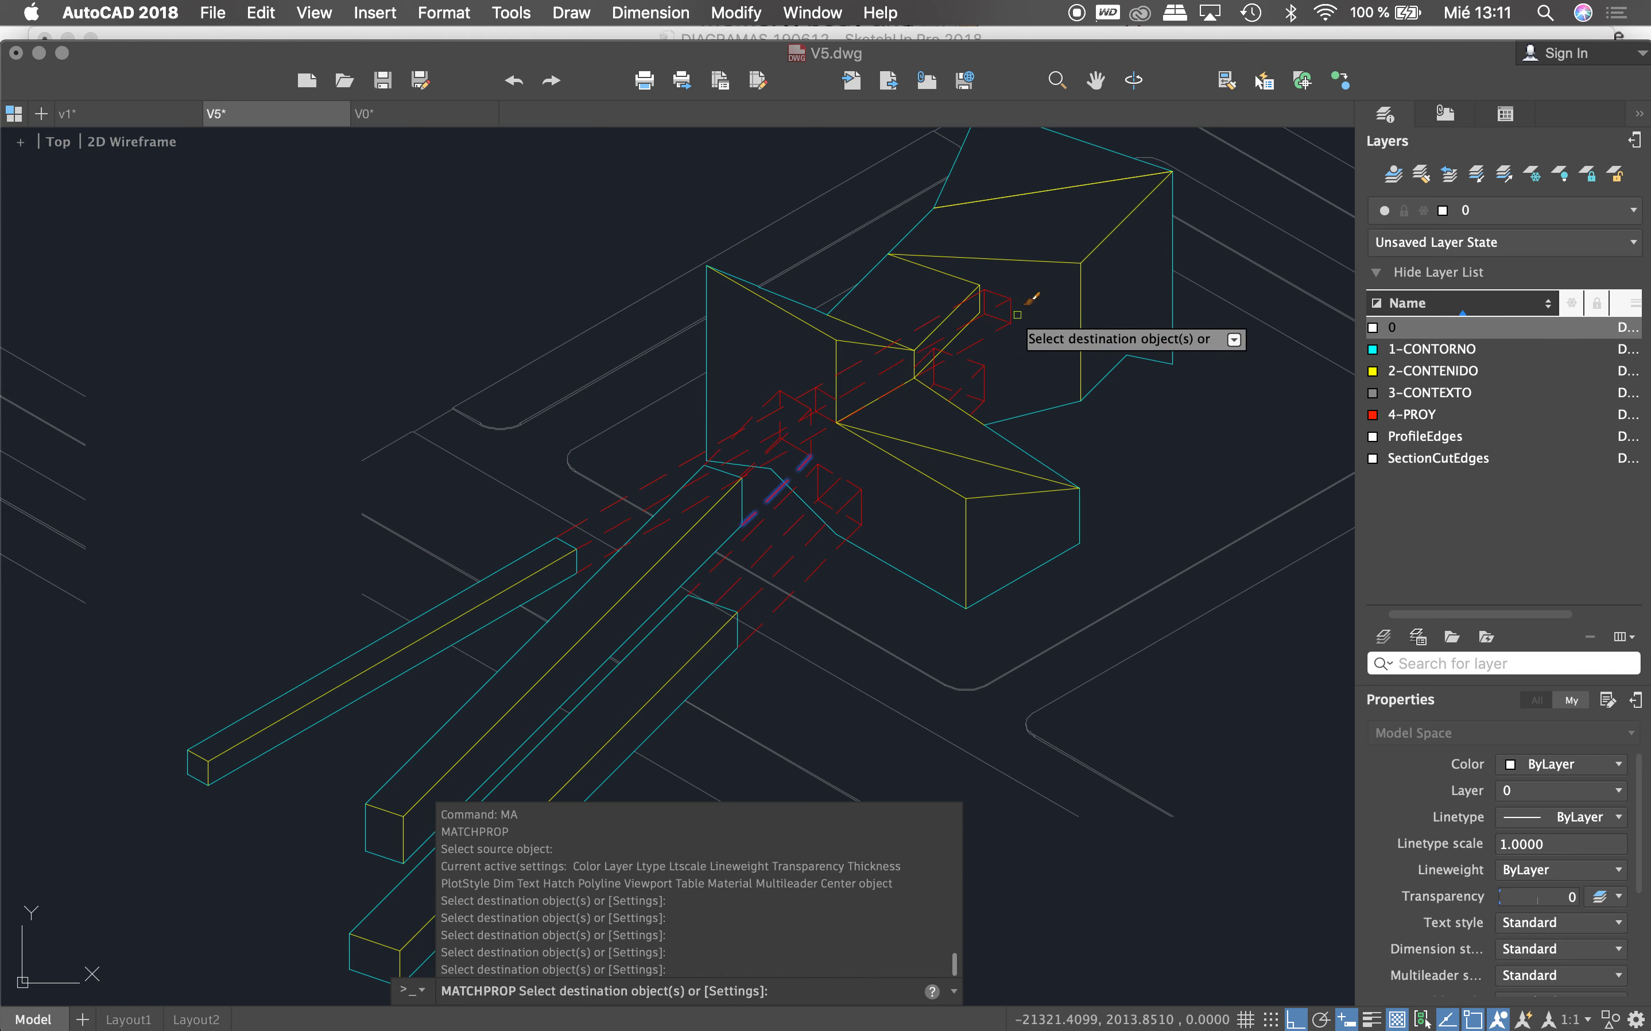
key("Escape")
Step: Zoom out and switch to the Layout1 sheet
scroll(990, 314, "down", 4)
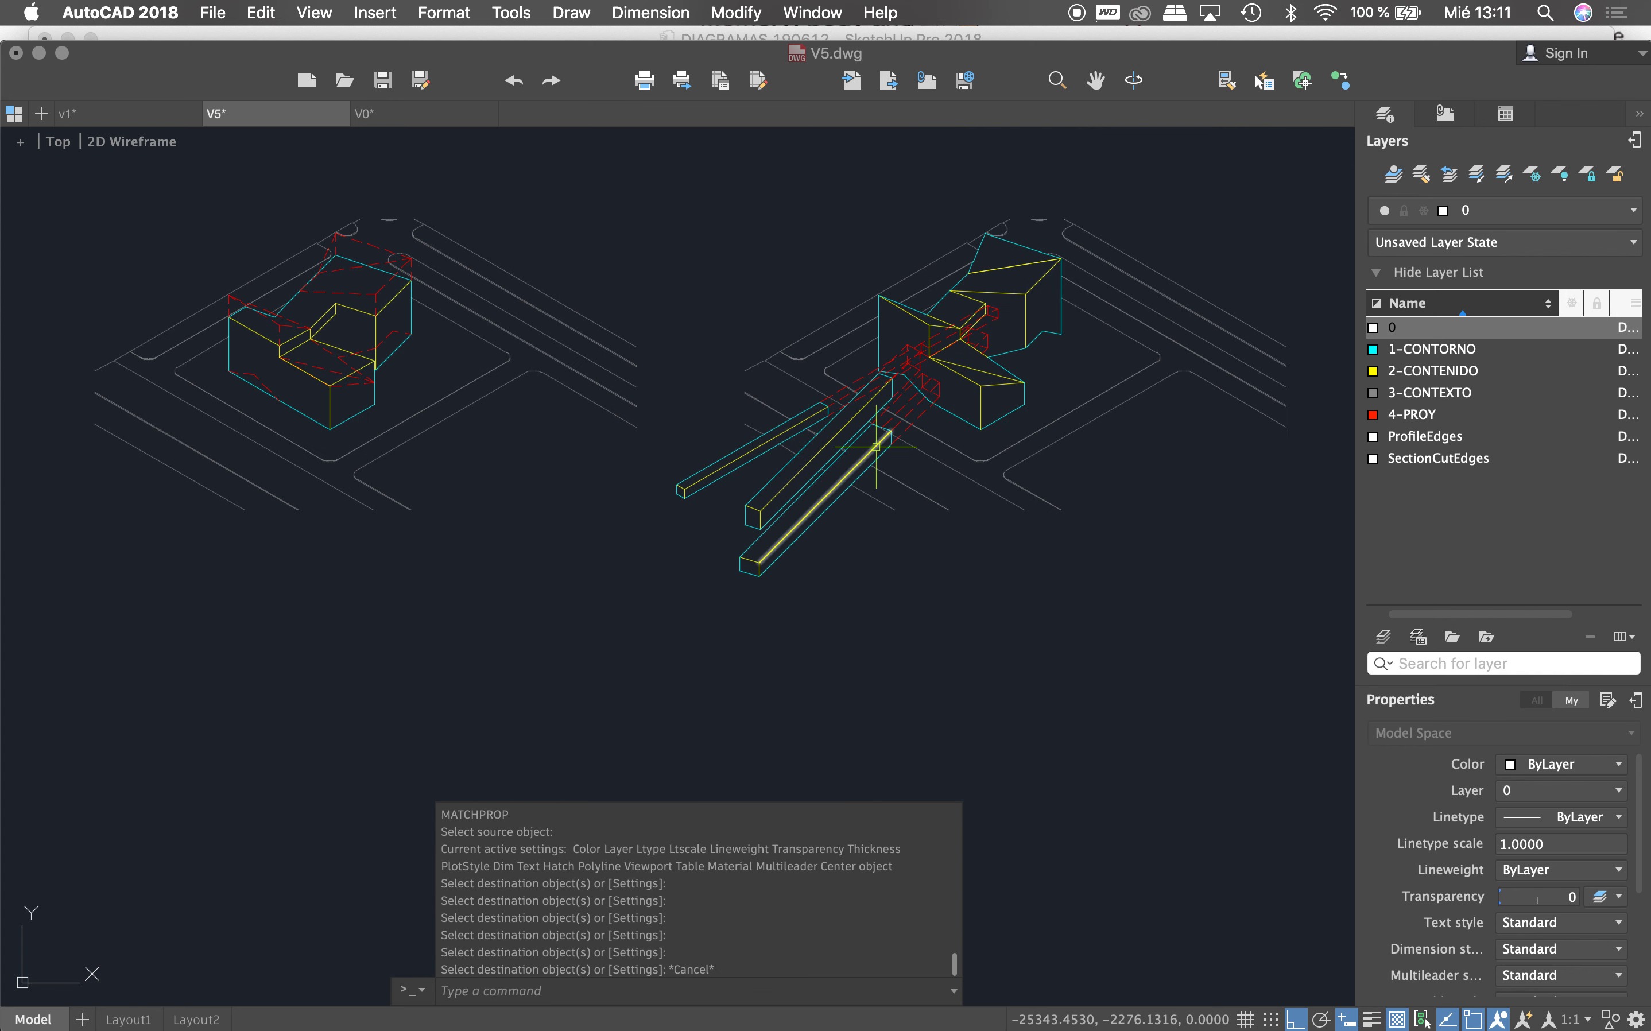
scroll(799, 364, "down", 2)
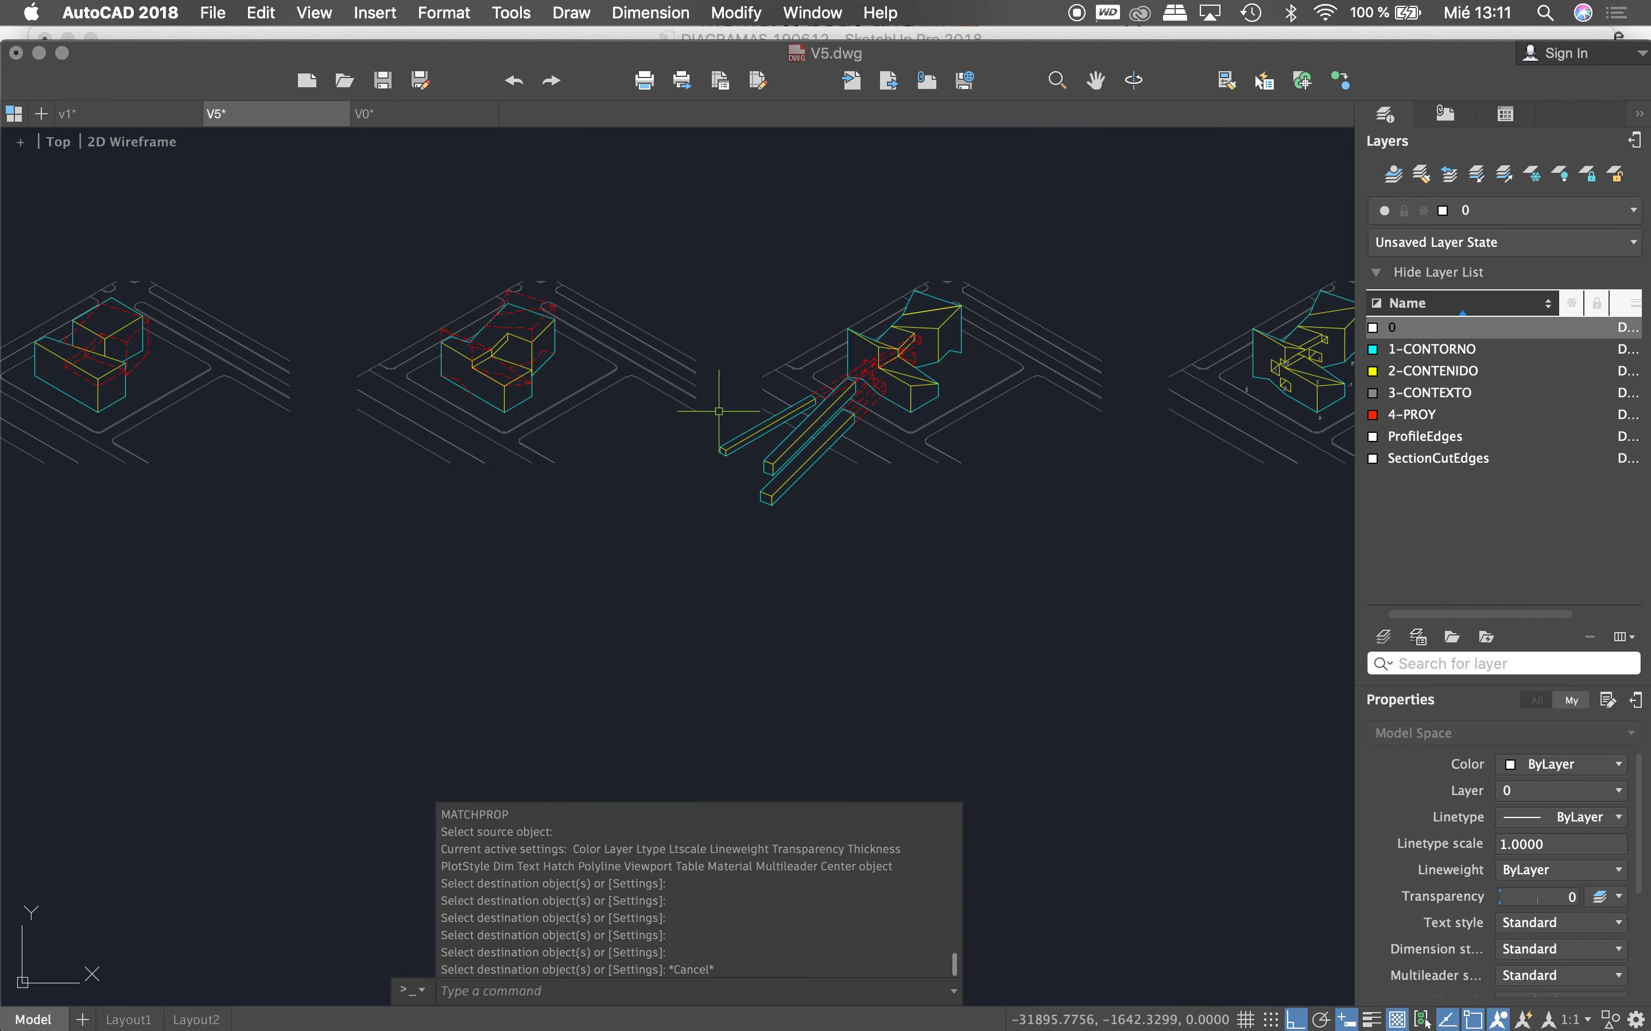
scroll(720, 411, "down", 2)
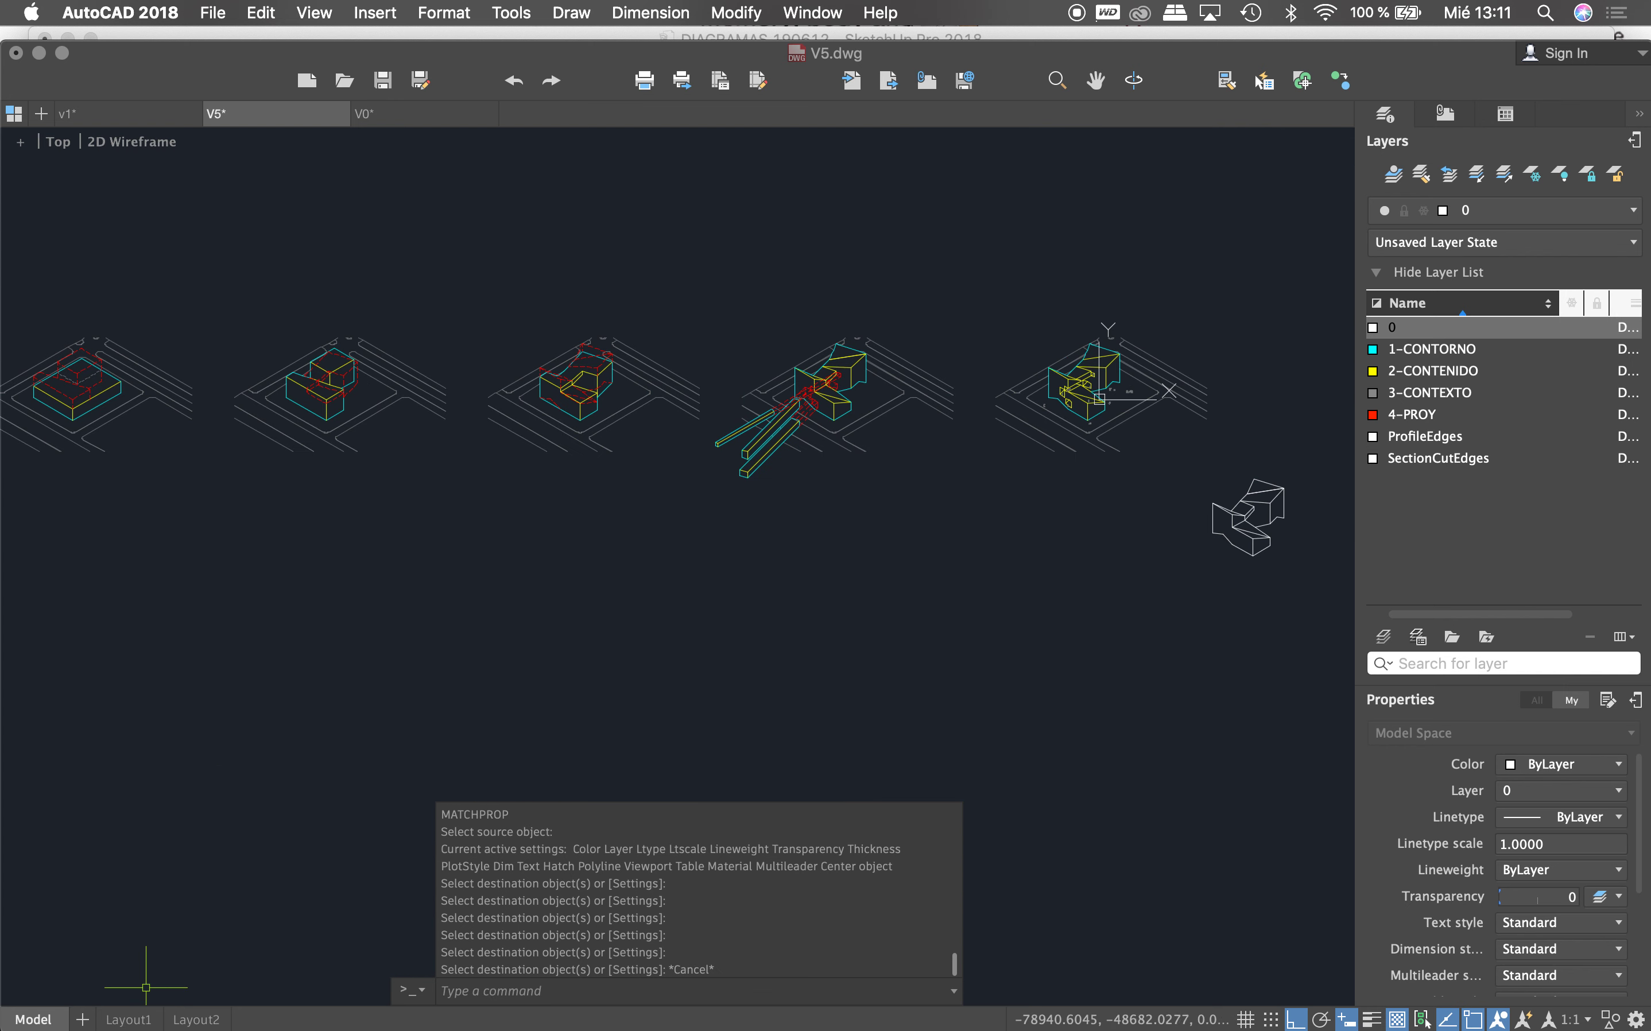
left_click(139, 1019)
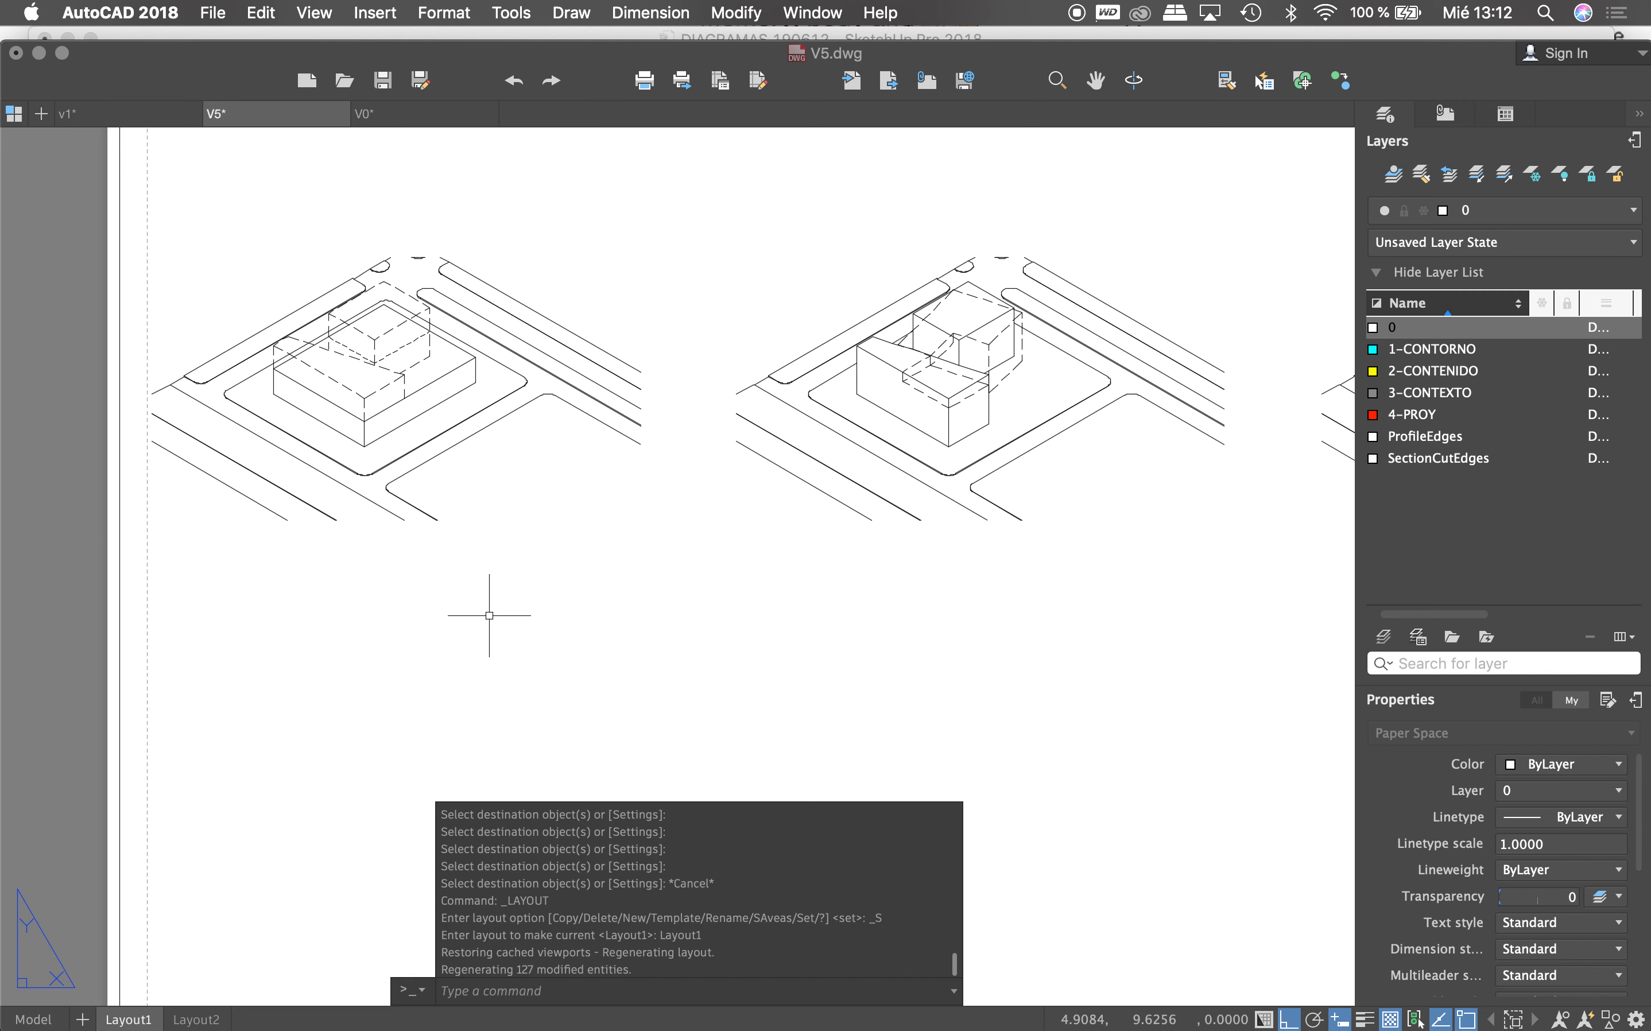
Step: Zoom to view the whole A3 Layout1 sheet, then open its Plot dialog with Cmd+P
scroll(430, 435, "down", 2)
scroll(414, 428, "down", 5)
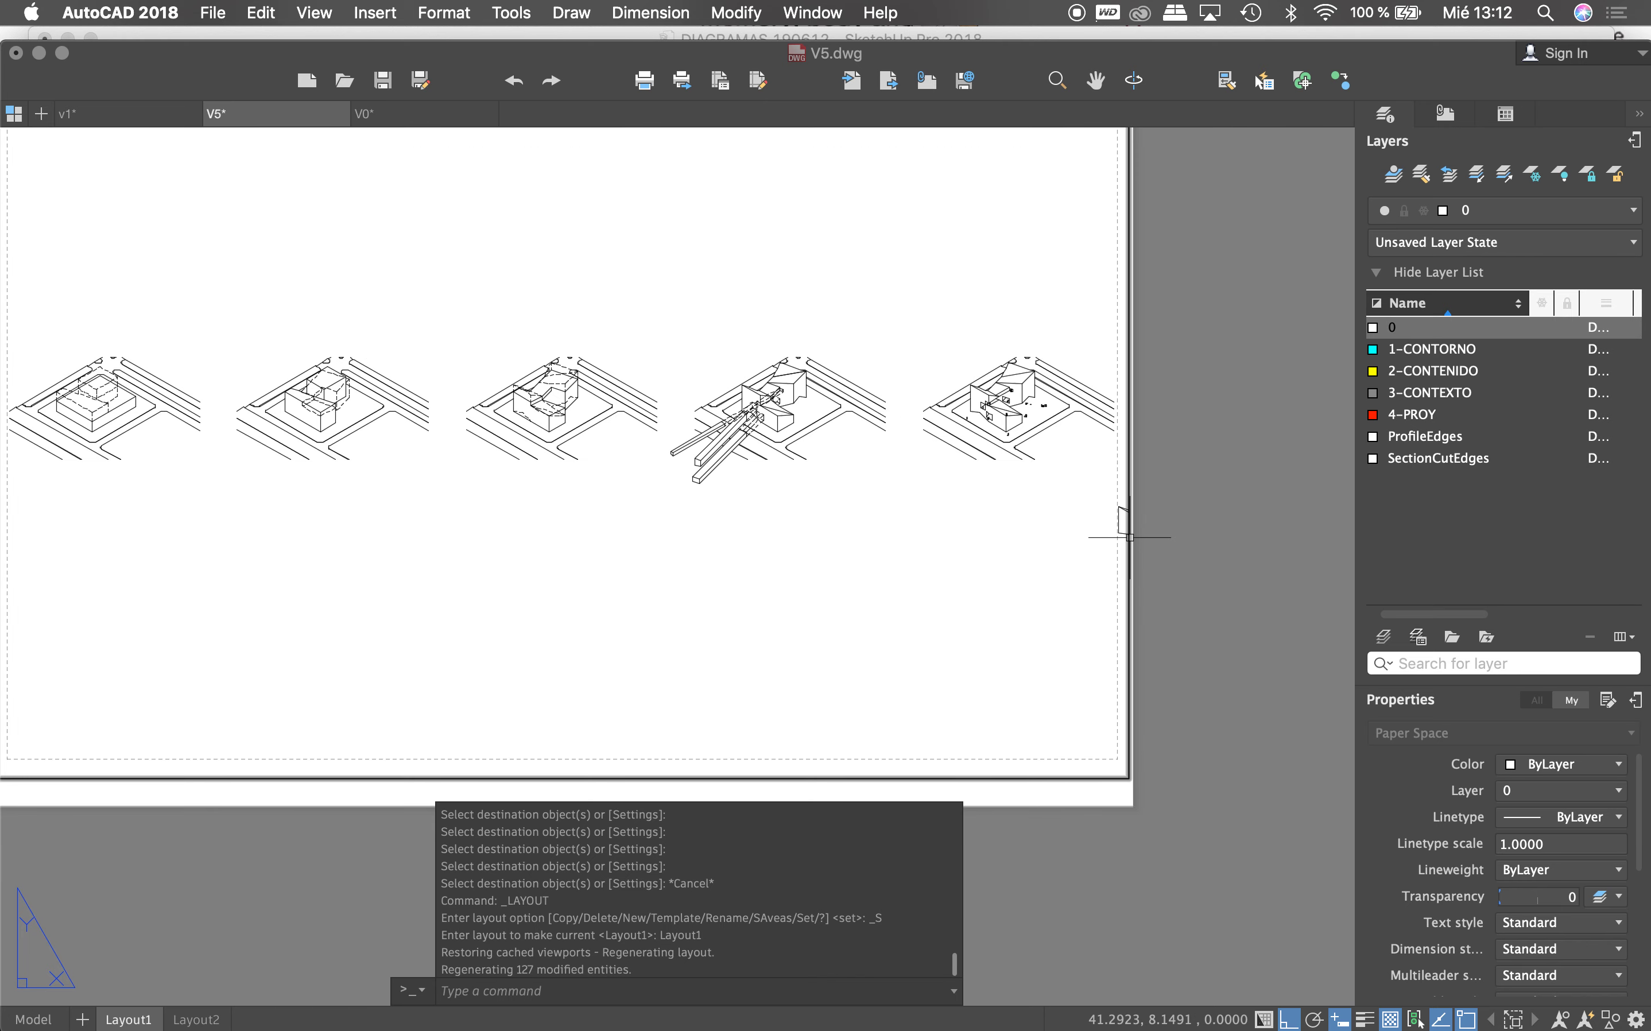
scroll(1130, 537, "up", 4)
scroll(1118, 504, "down", 3)
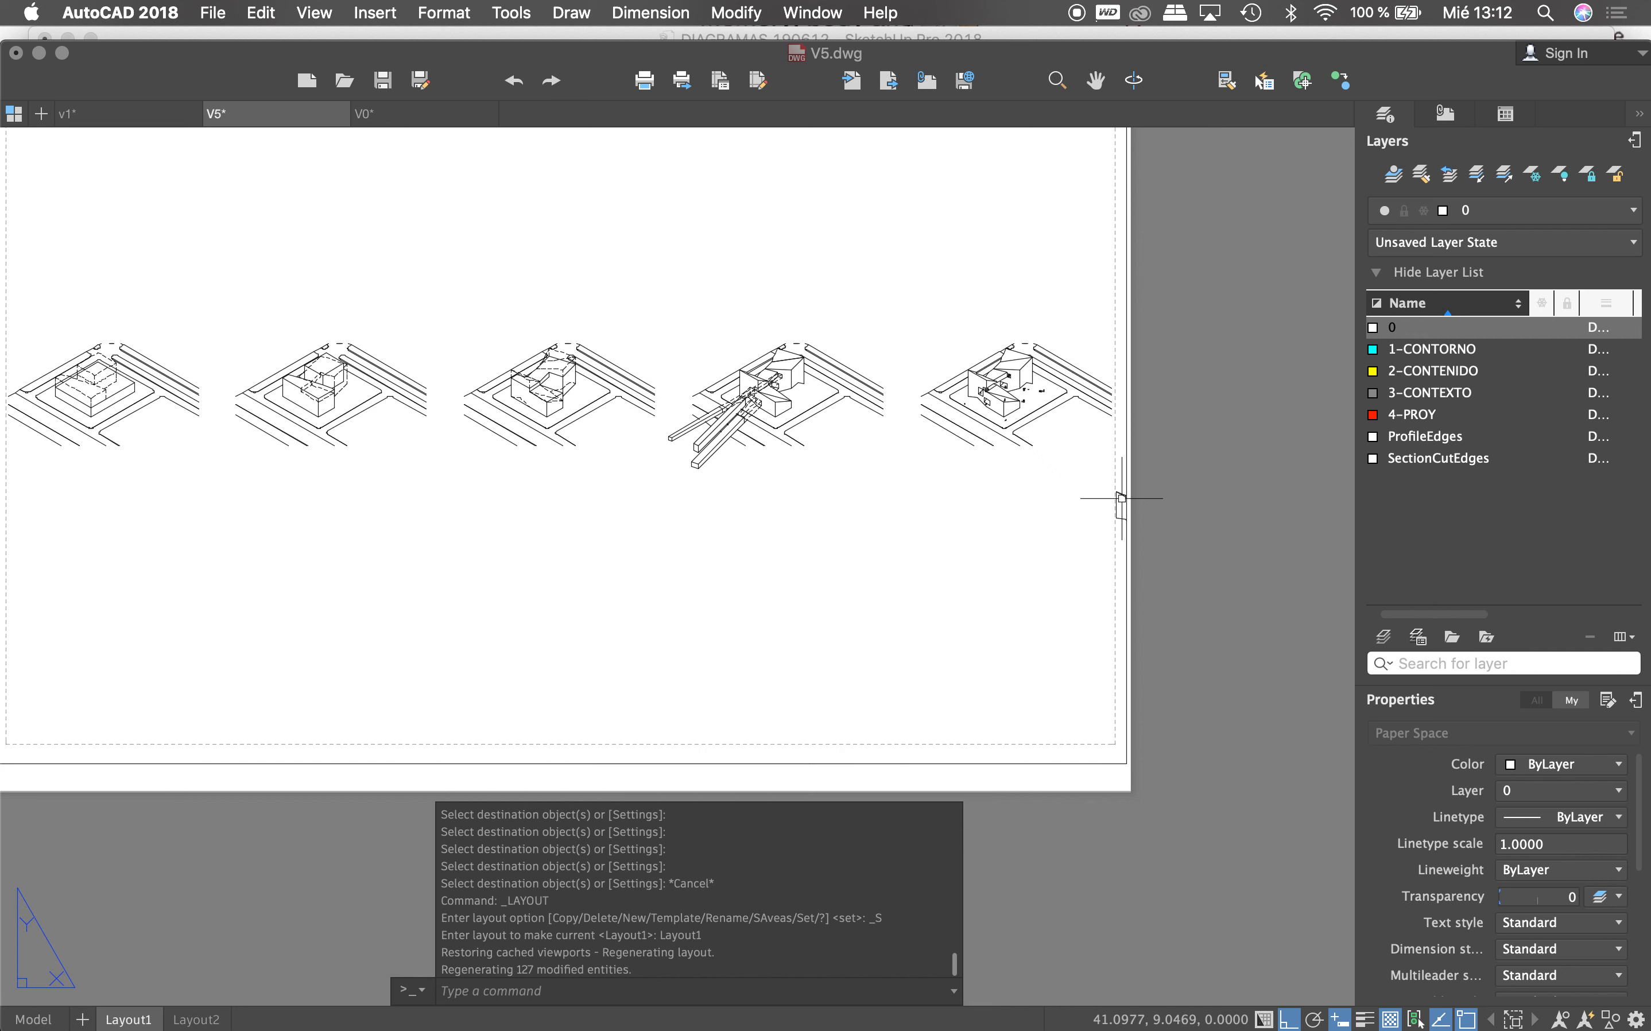
scroll(1121, 499, "down", 1)
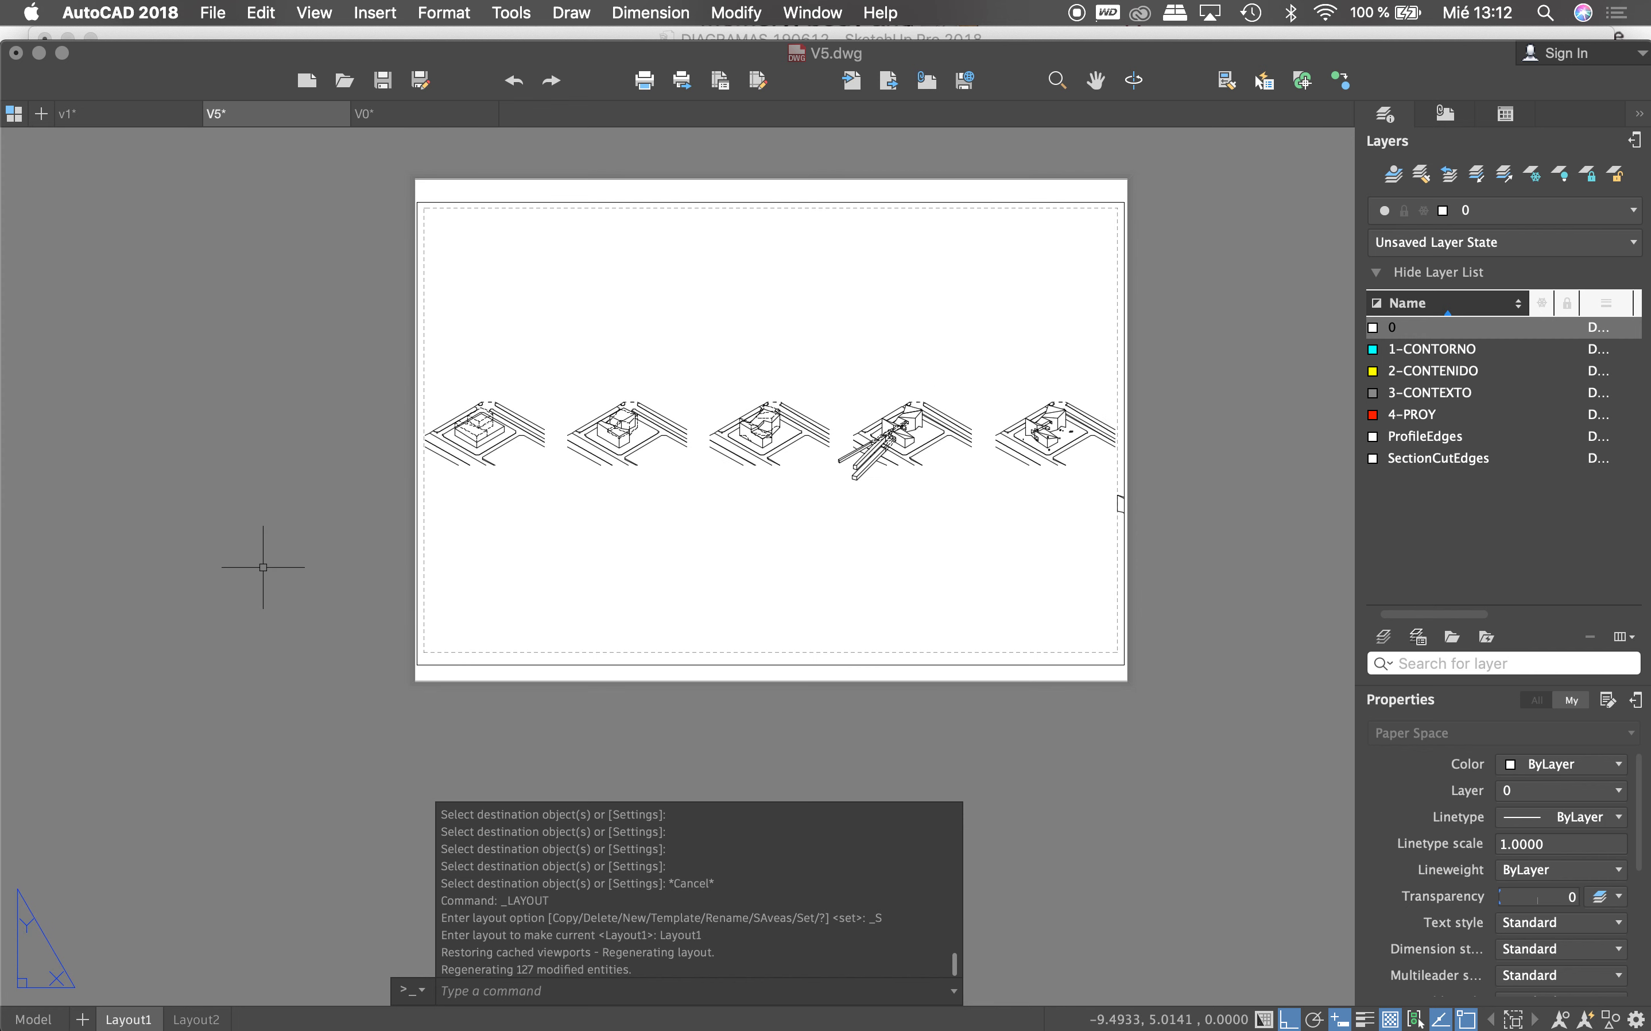
key("super+p")
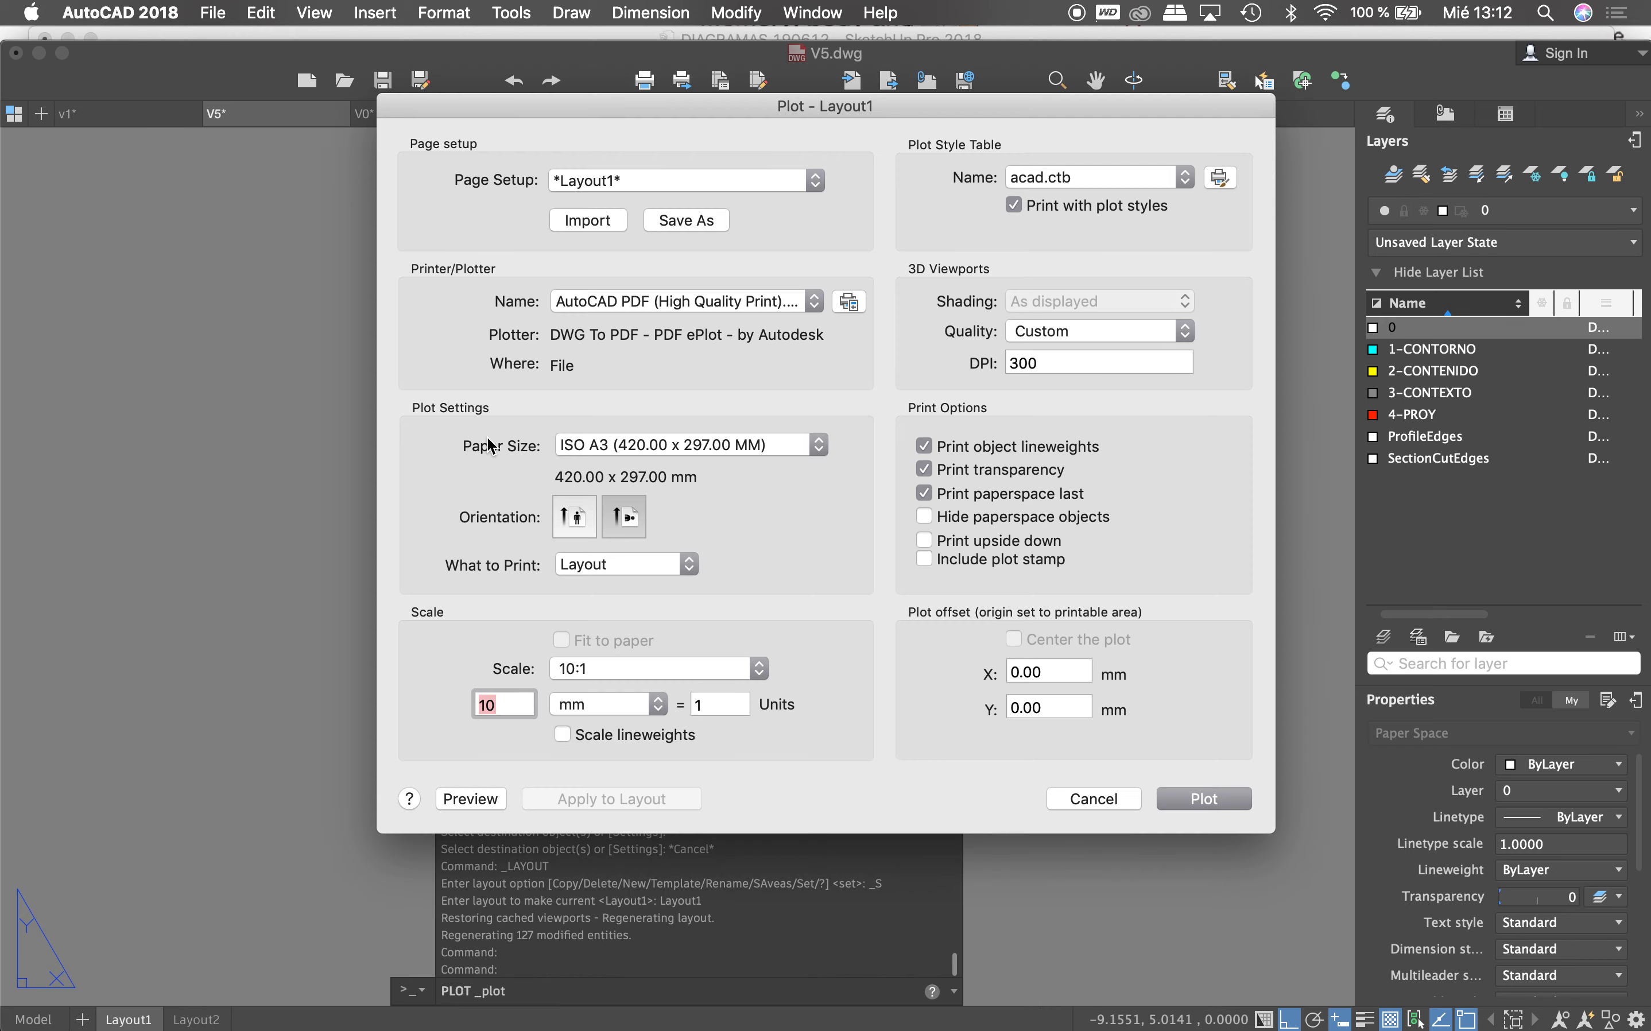
Step: In acad.ctb, give the Color 4 plot style a 0.3000 mm lineweight
left_click(1225, 185)
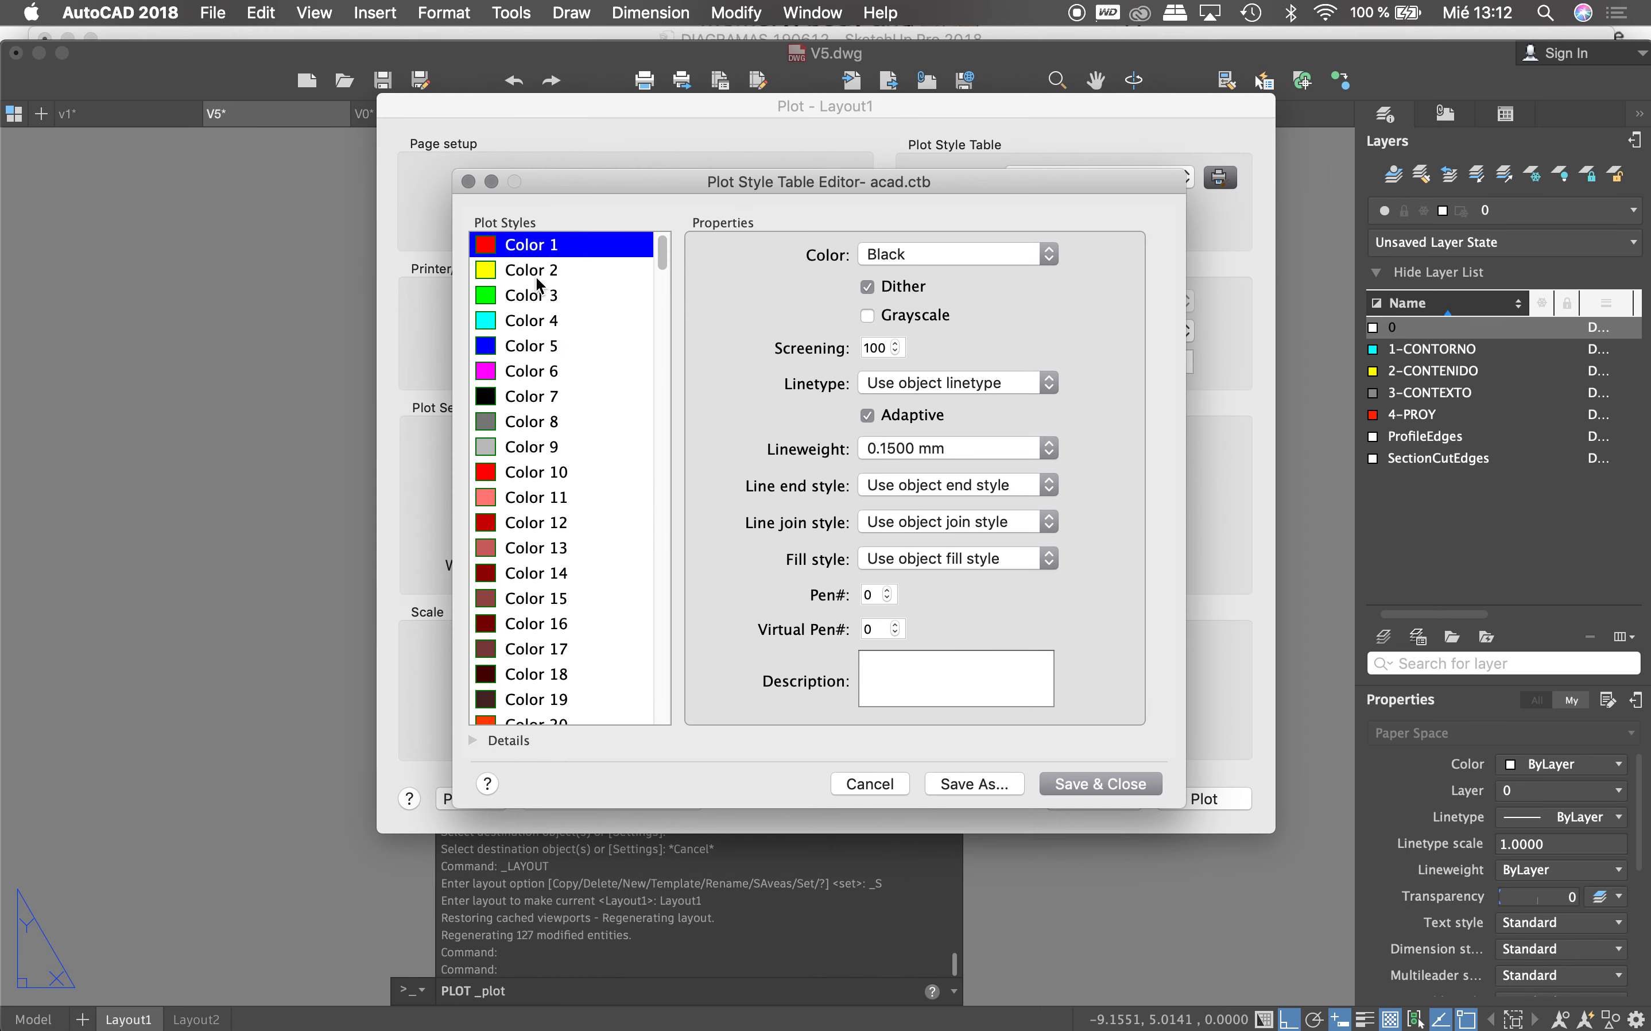
left_click(540, 325)
left_click(545, 423)
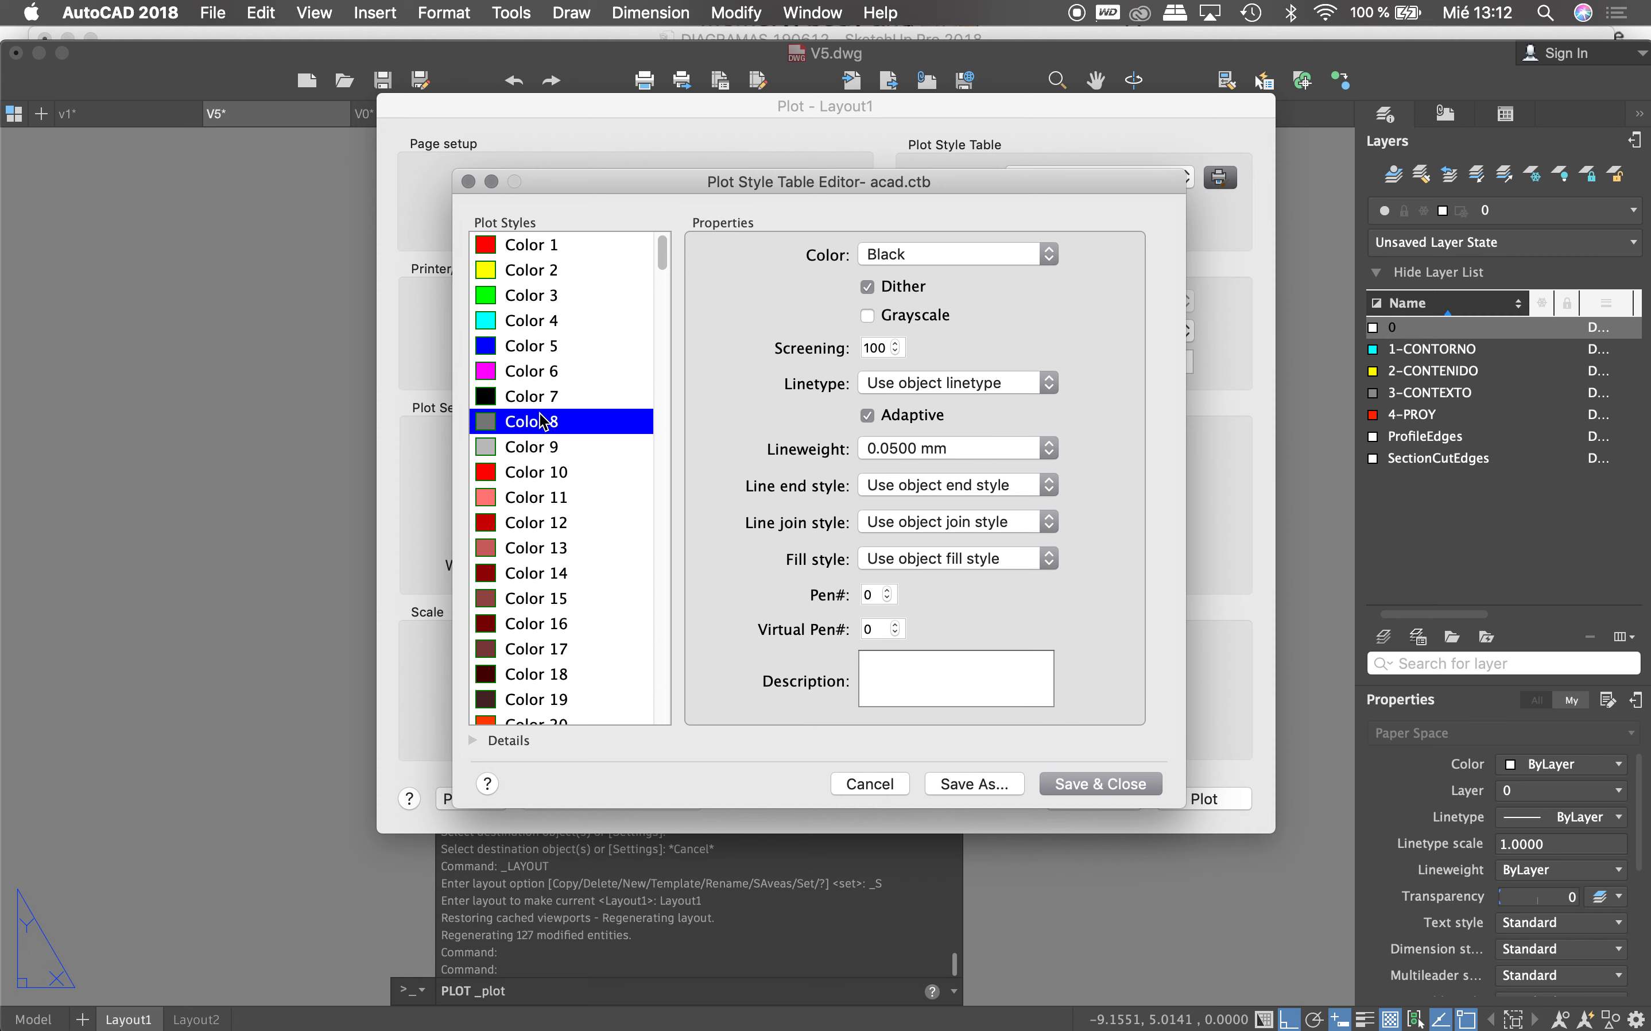
left_click(537, 330)
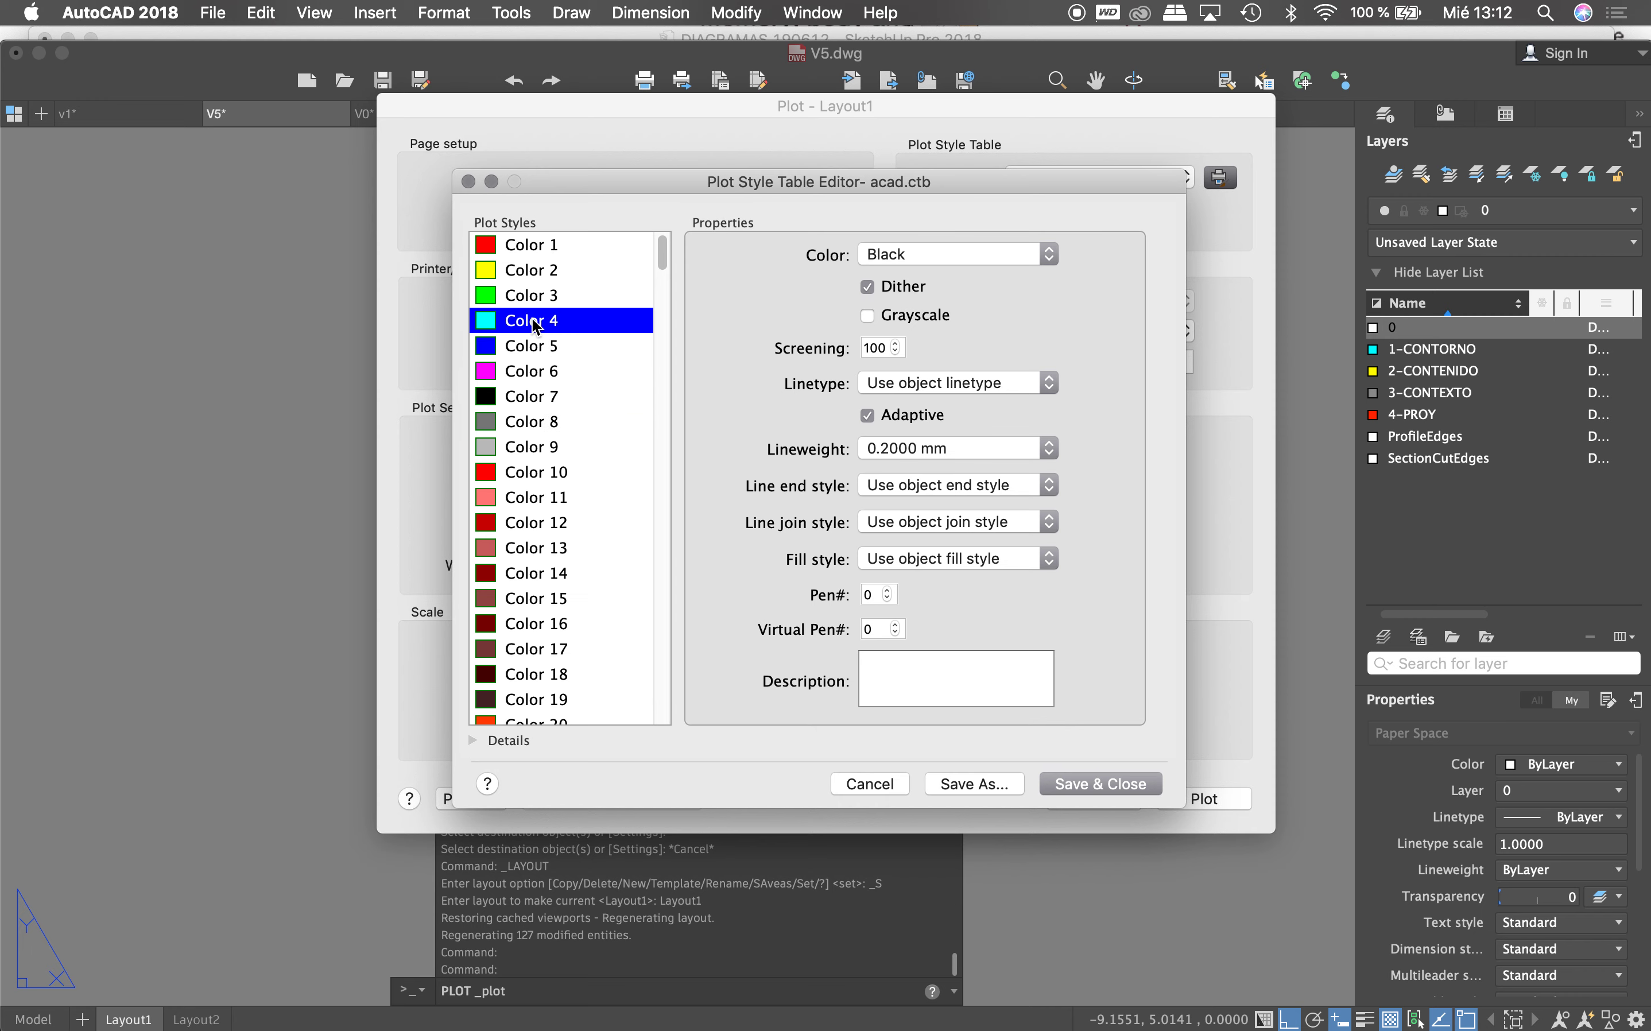
left_click(902, 456)
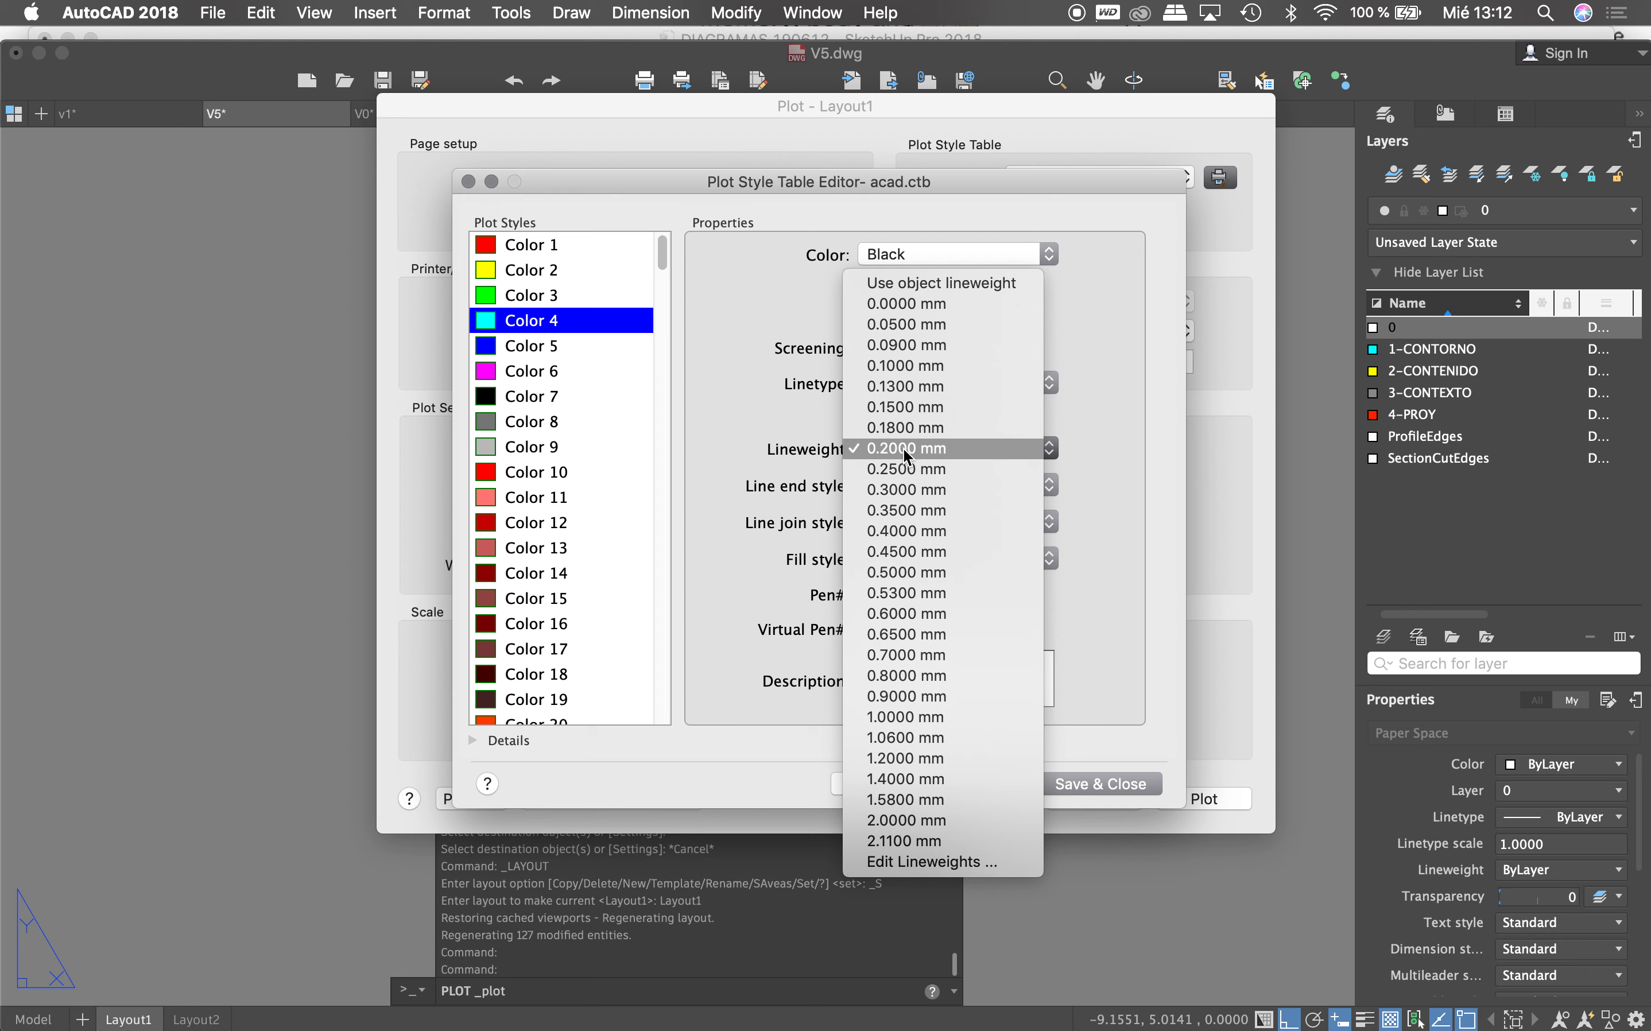
left_click(904, 491)
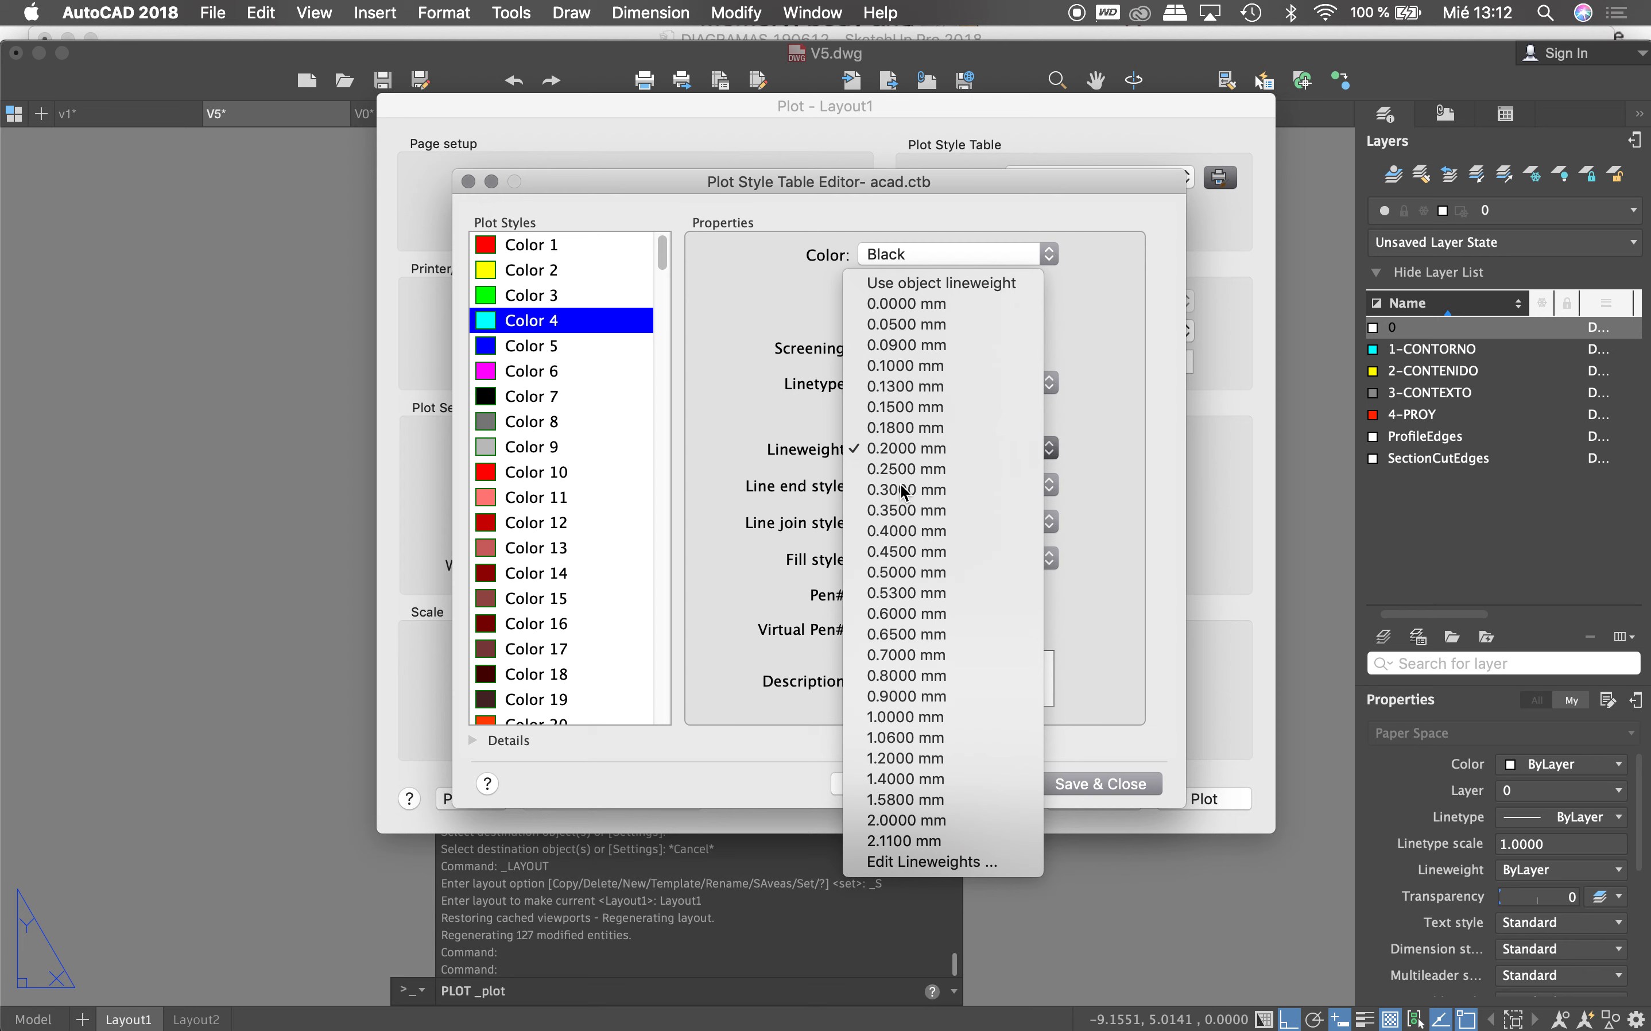
Step: Leave Color 2 at 0.1500 mm and set the Color 1 lineweight to 0.0900 mm
left_click(535, 273)
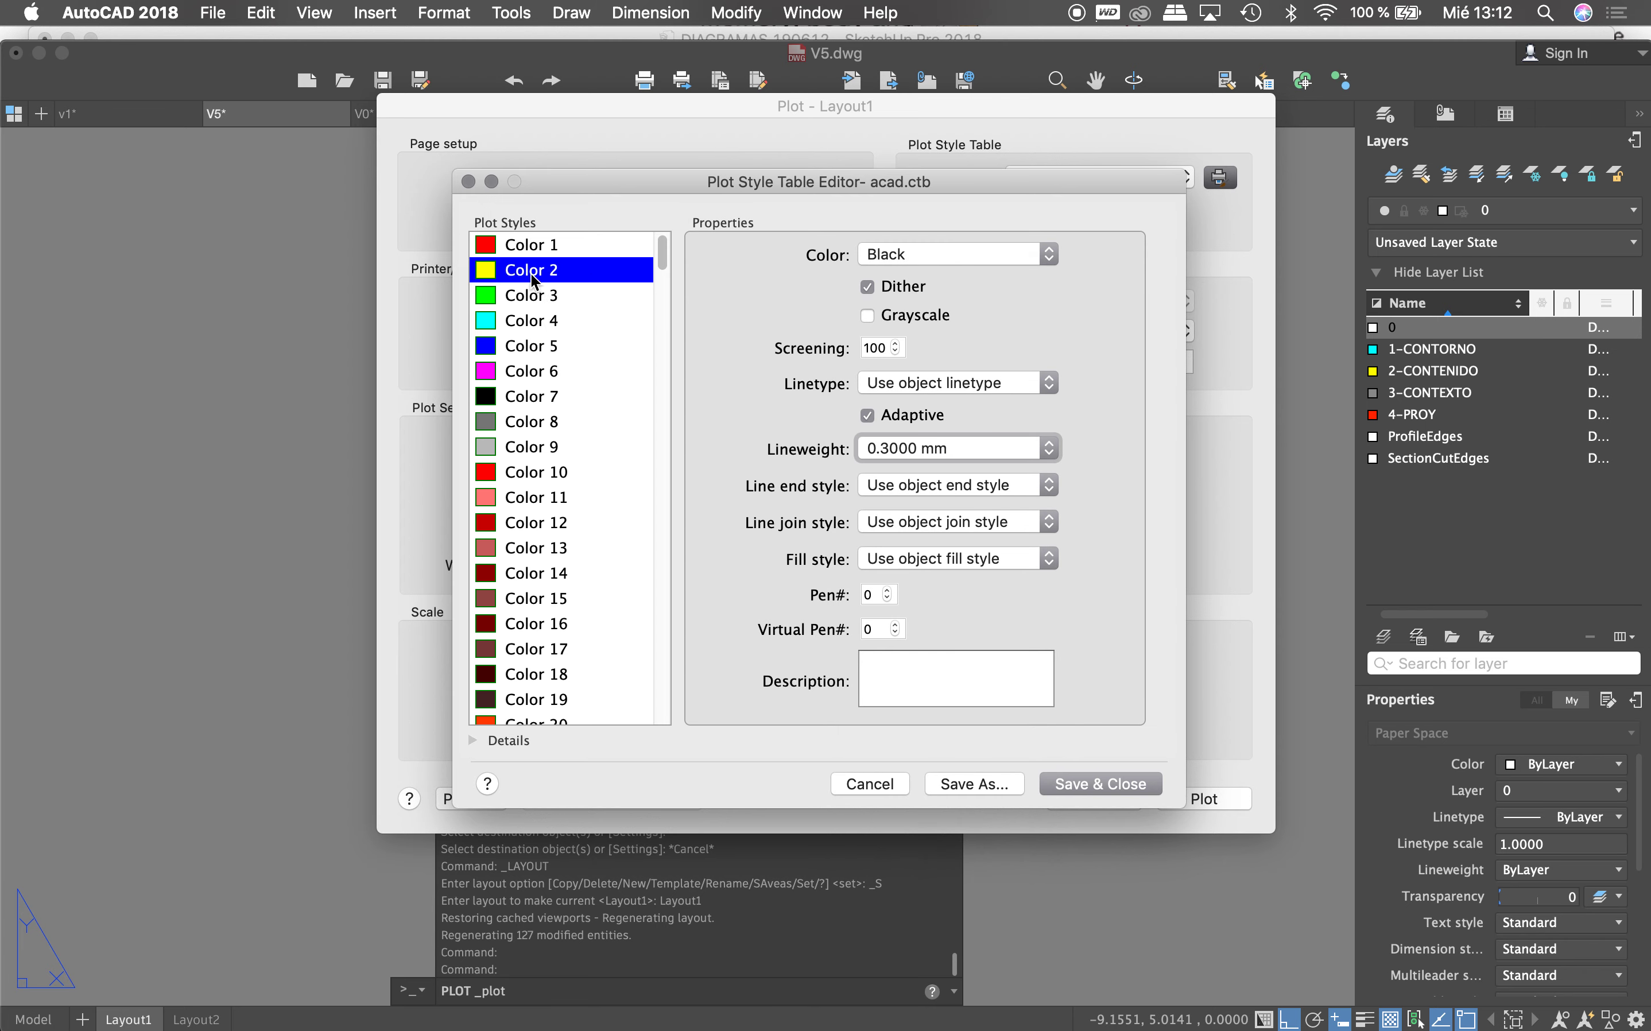
left_click(922, 450)
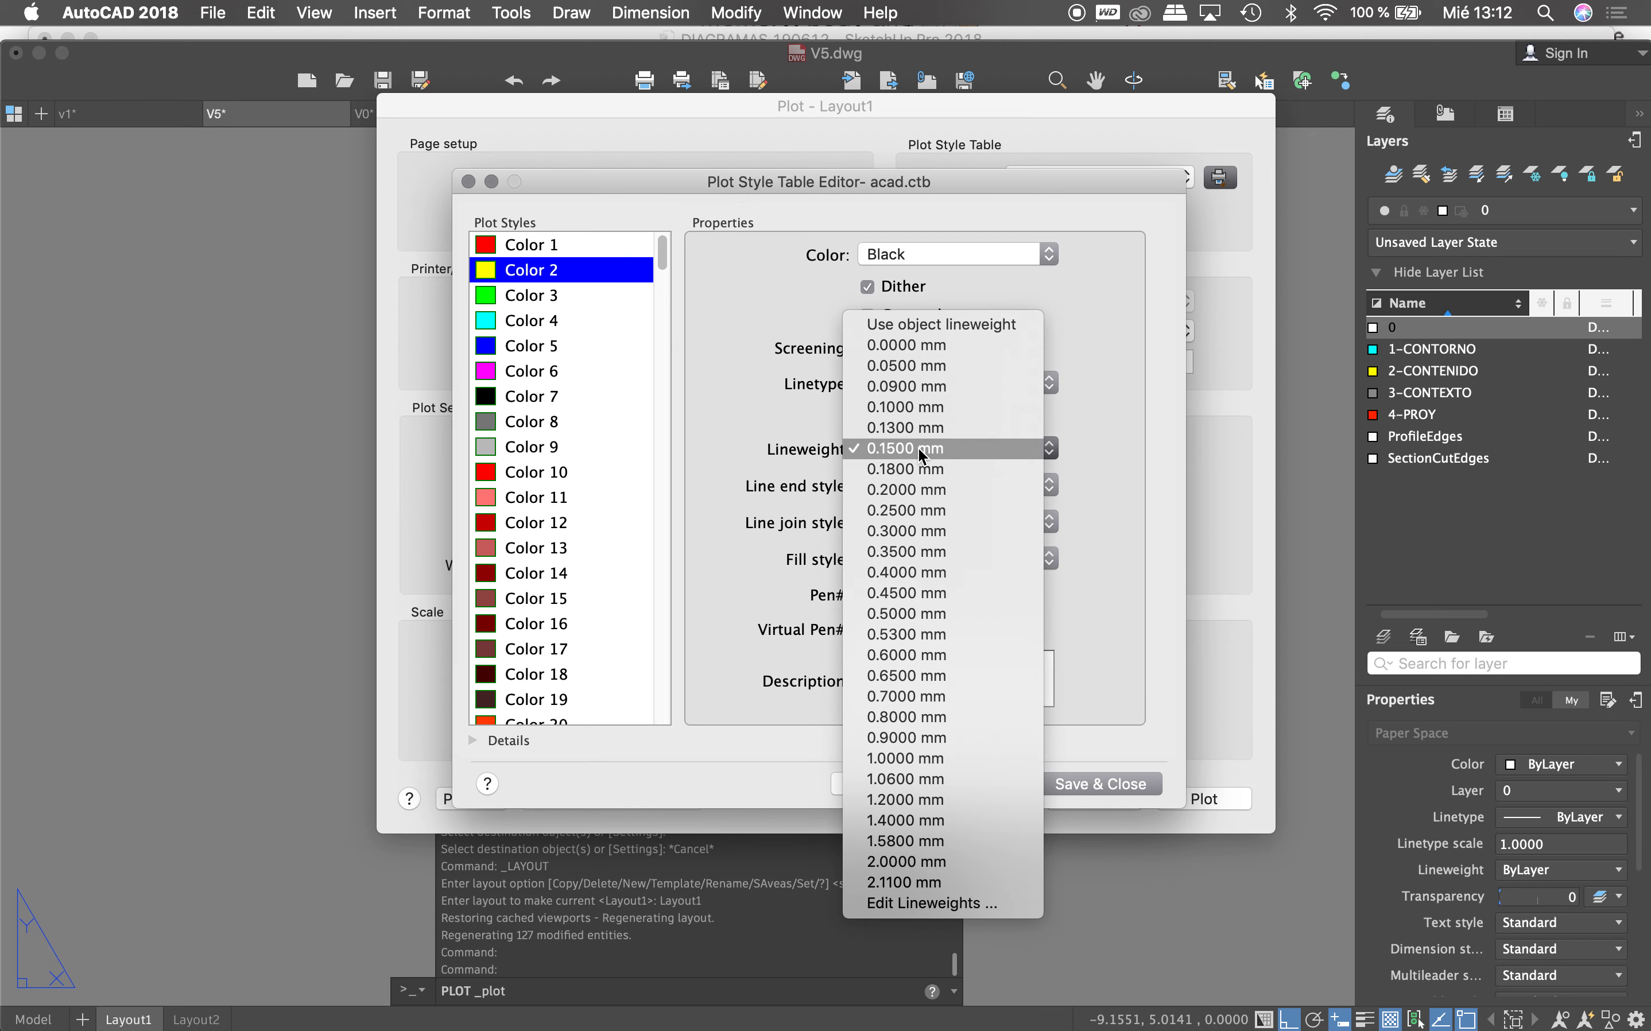
left_click(921, 451)
left_click(554, 251)
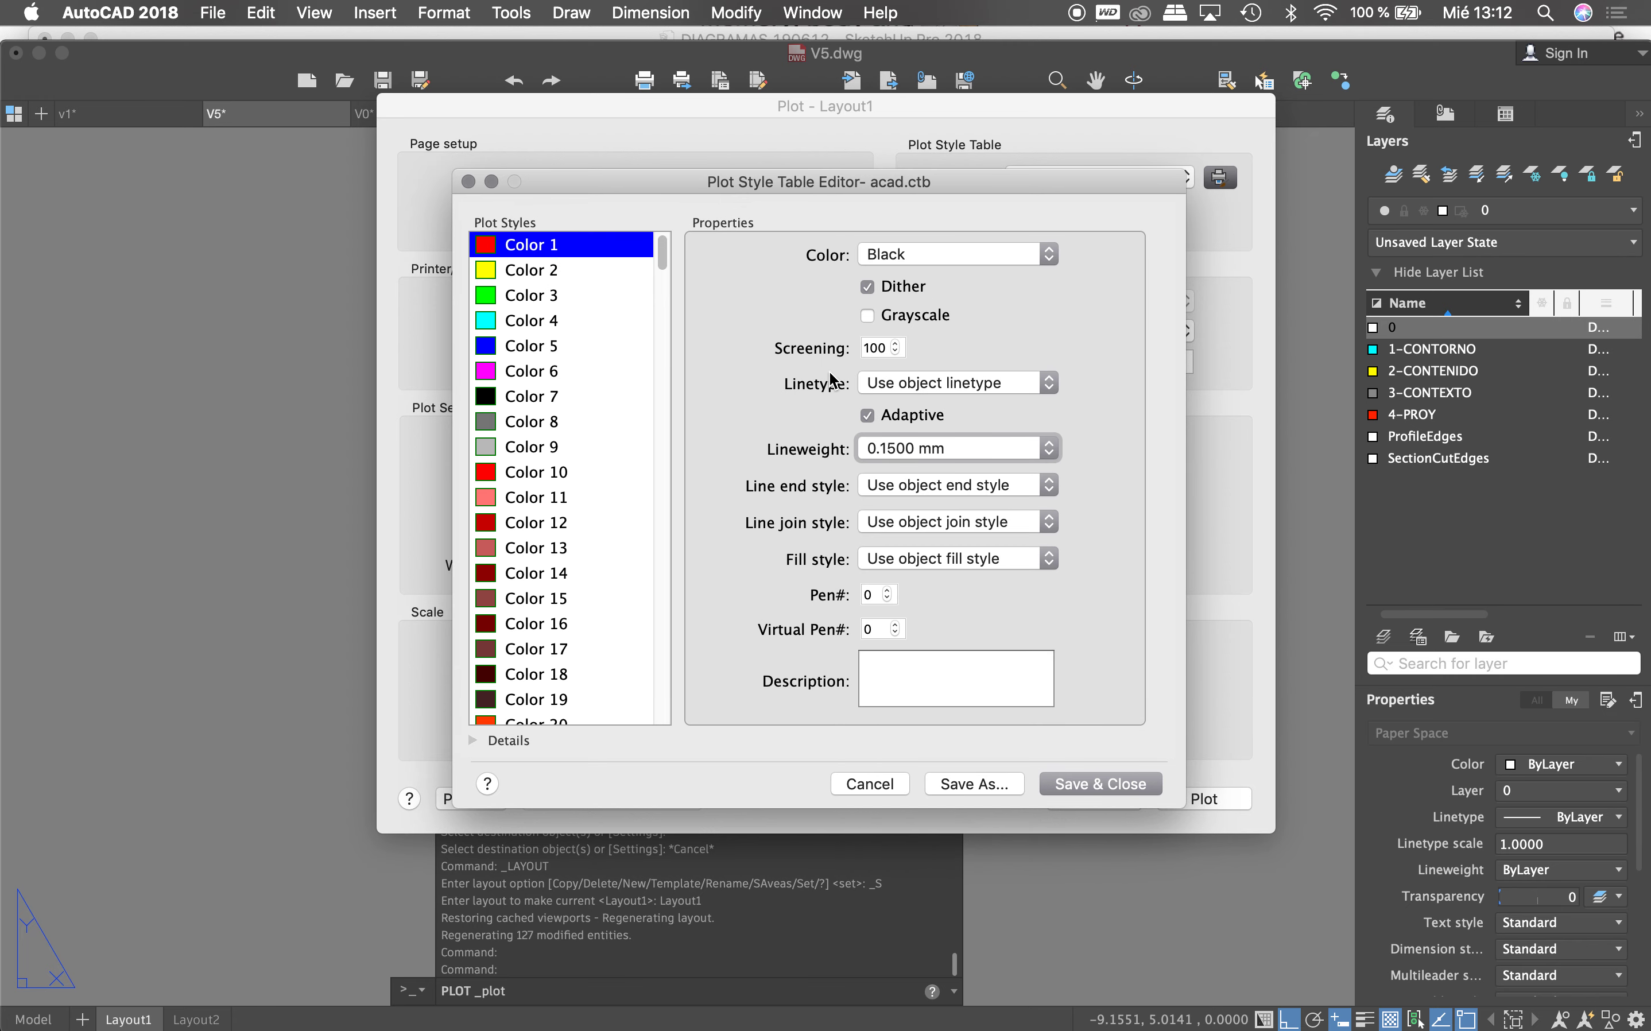
left_click(954, 457)
left_click(938, 387)
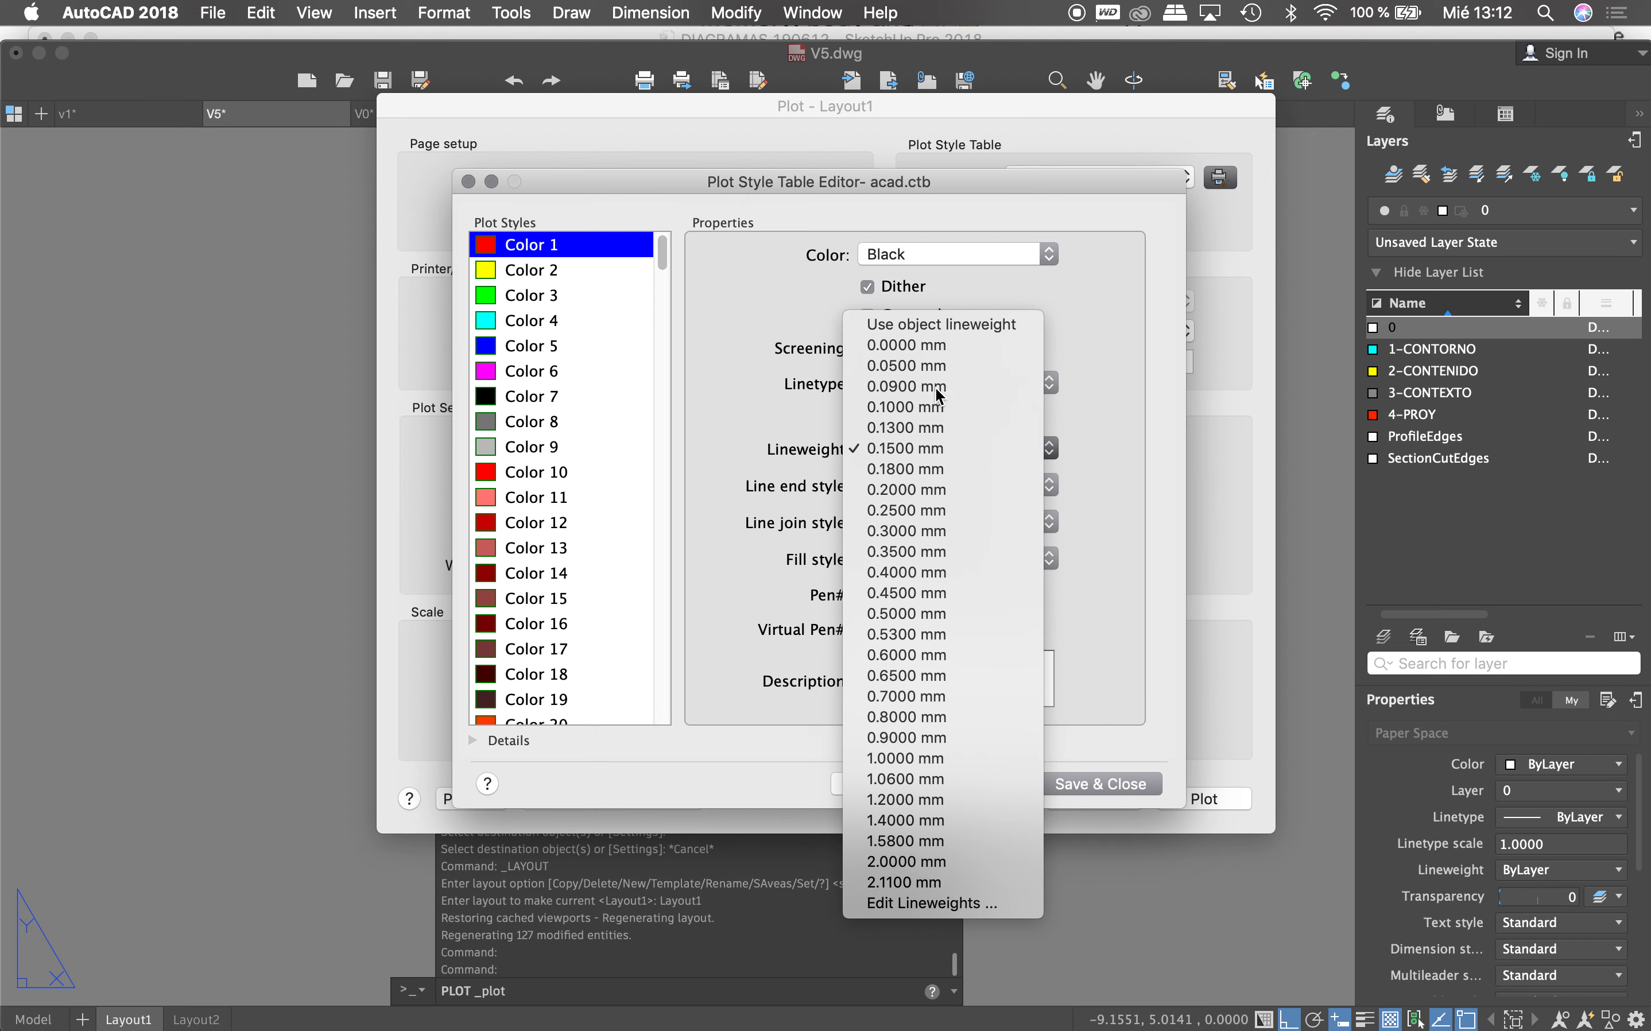
Step: Keep Color 8 at 0.0500 mm, check Color 3, and save the plot style table
left_click(547, 428)
left_click(916, 447)
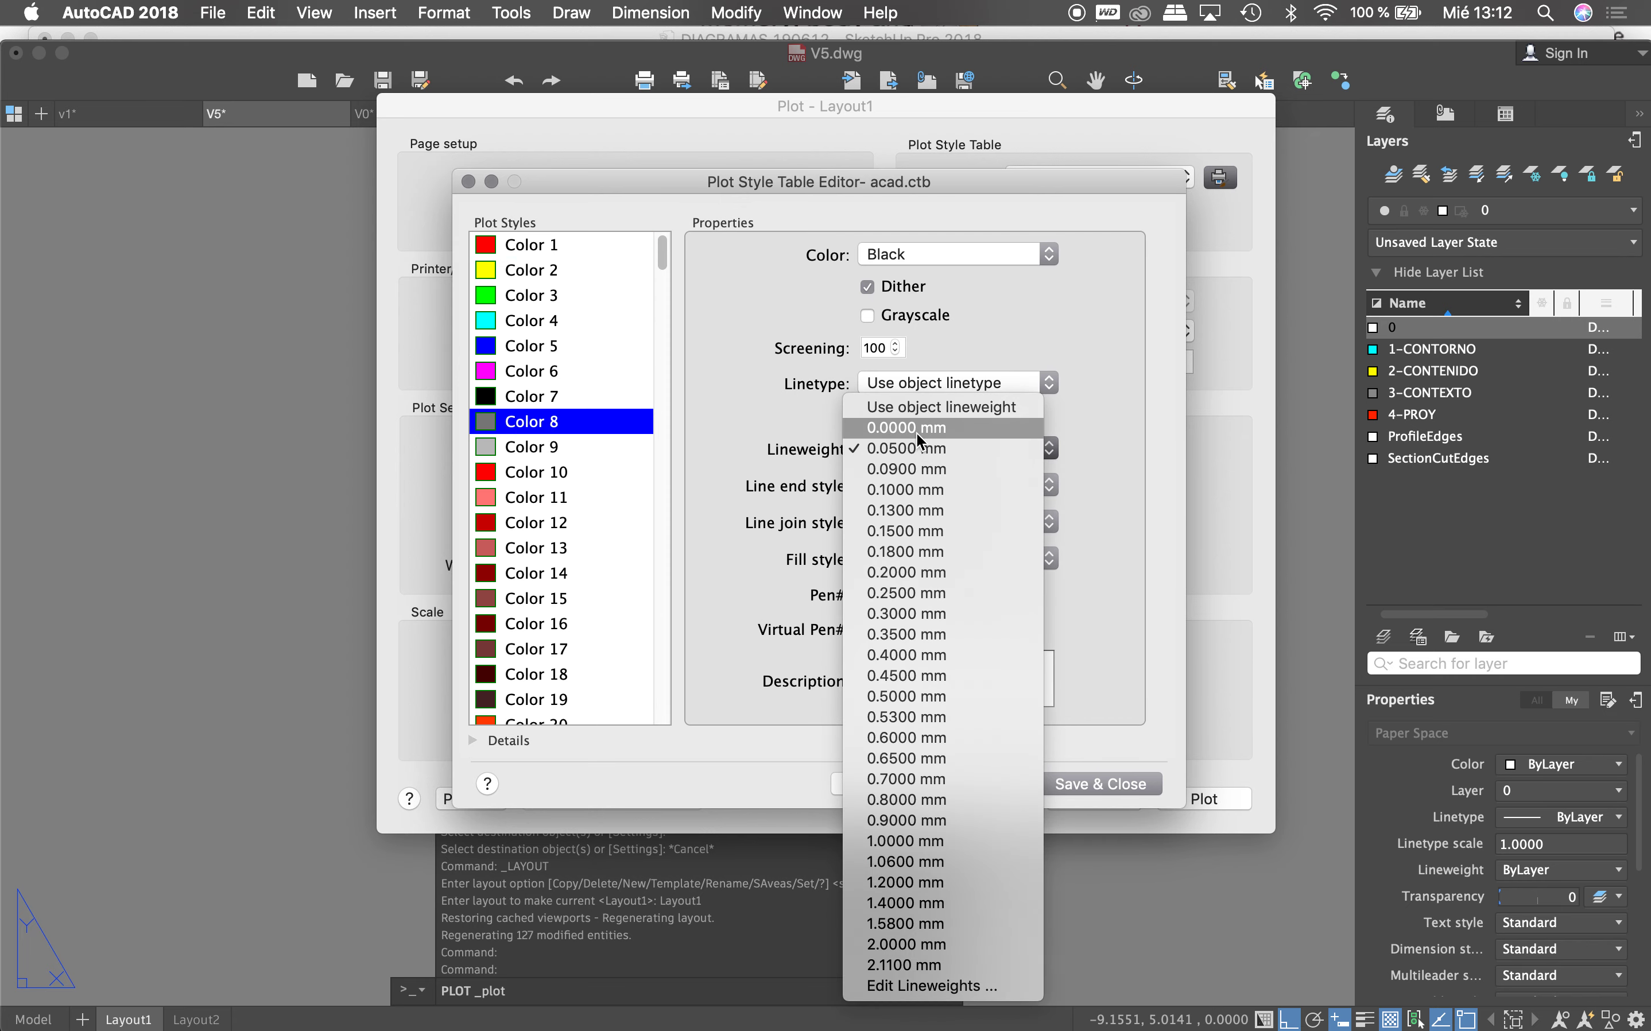
left_click(917, 444)
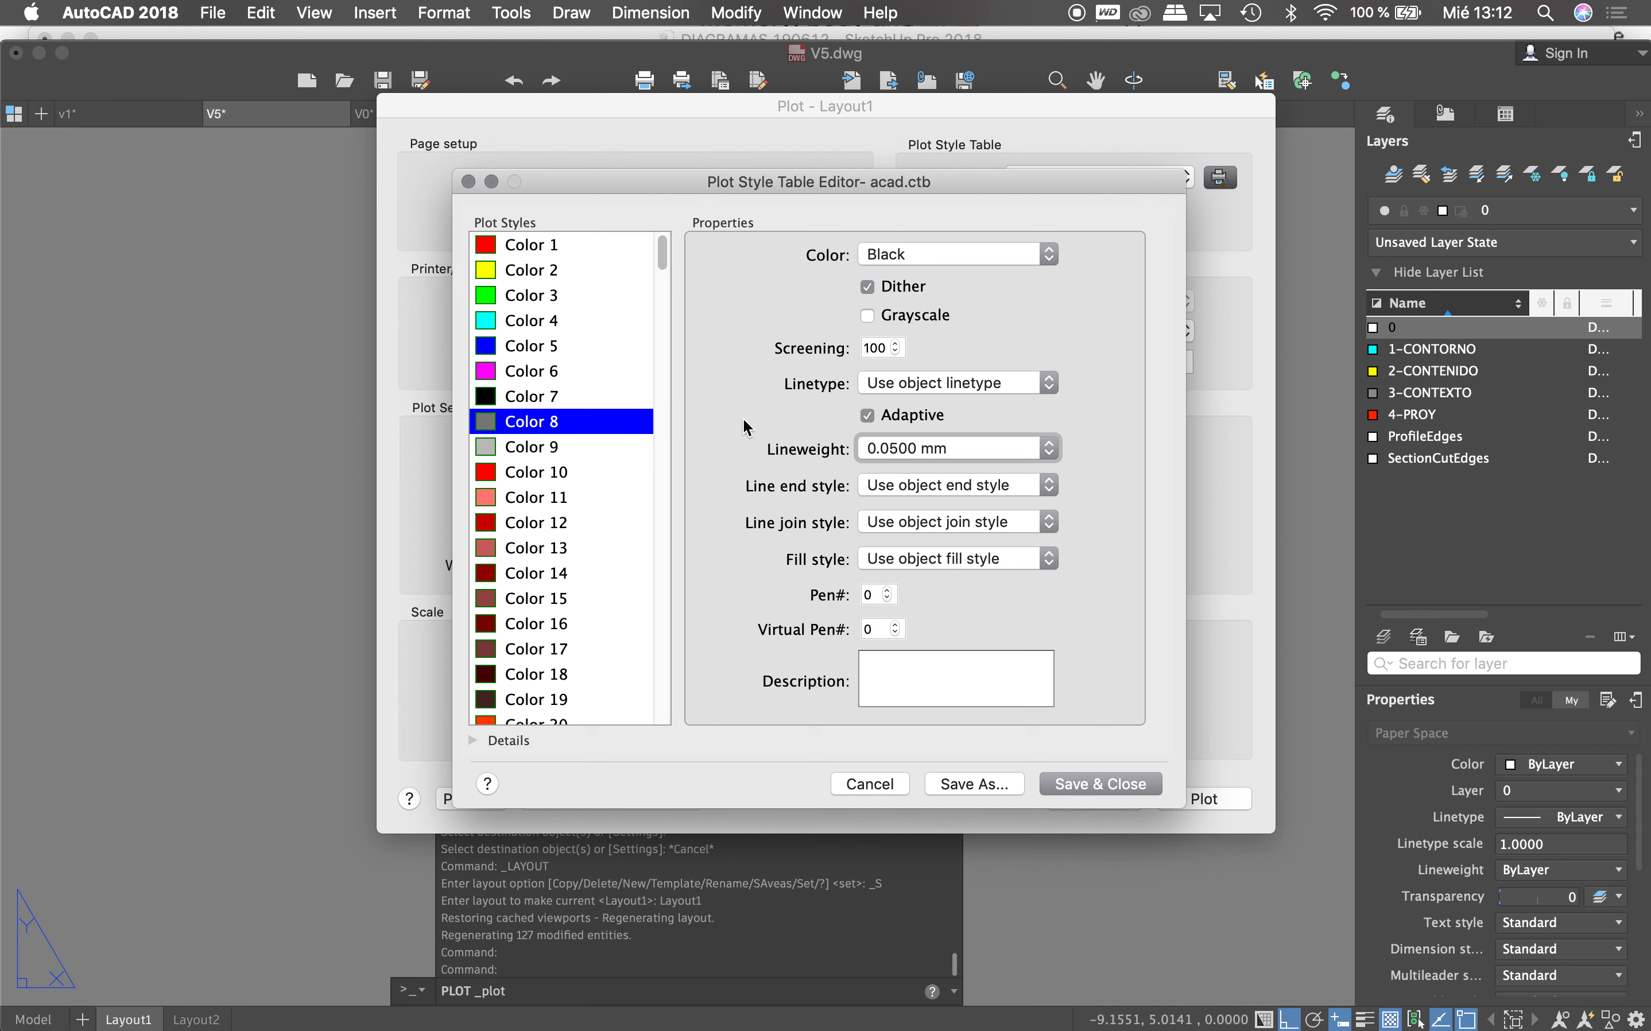
left_click(556, 254)
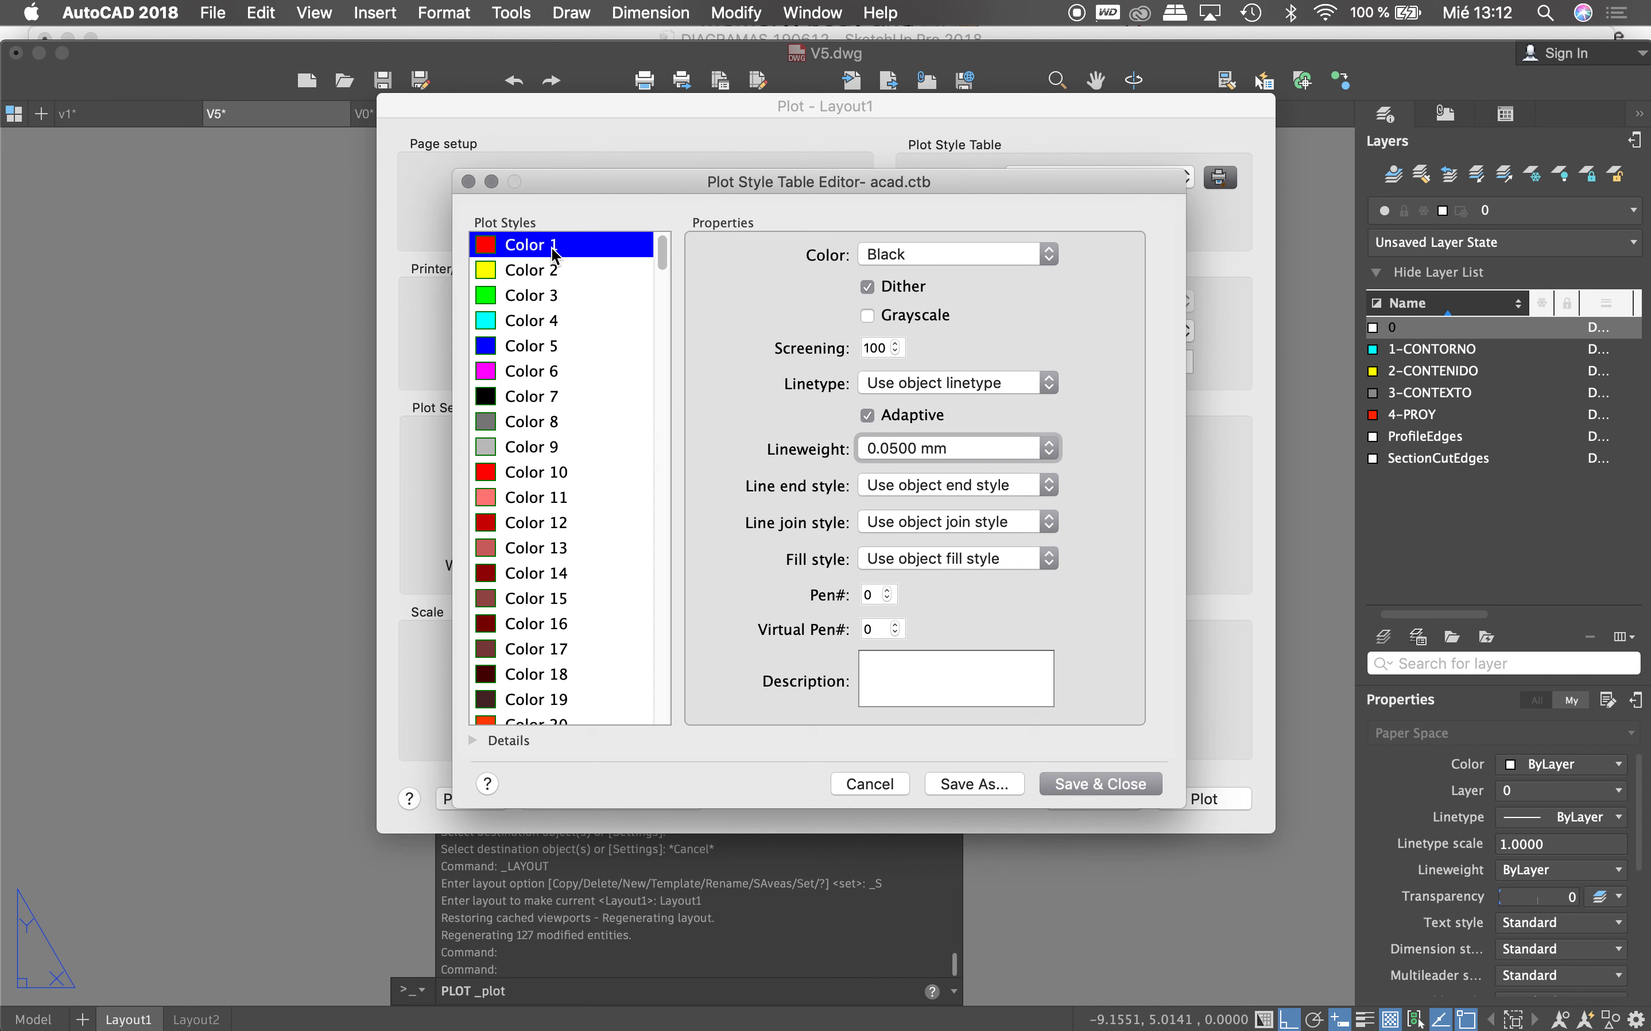
left_click(540, 280)
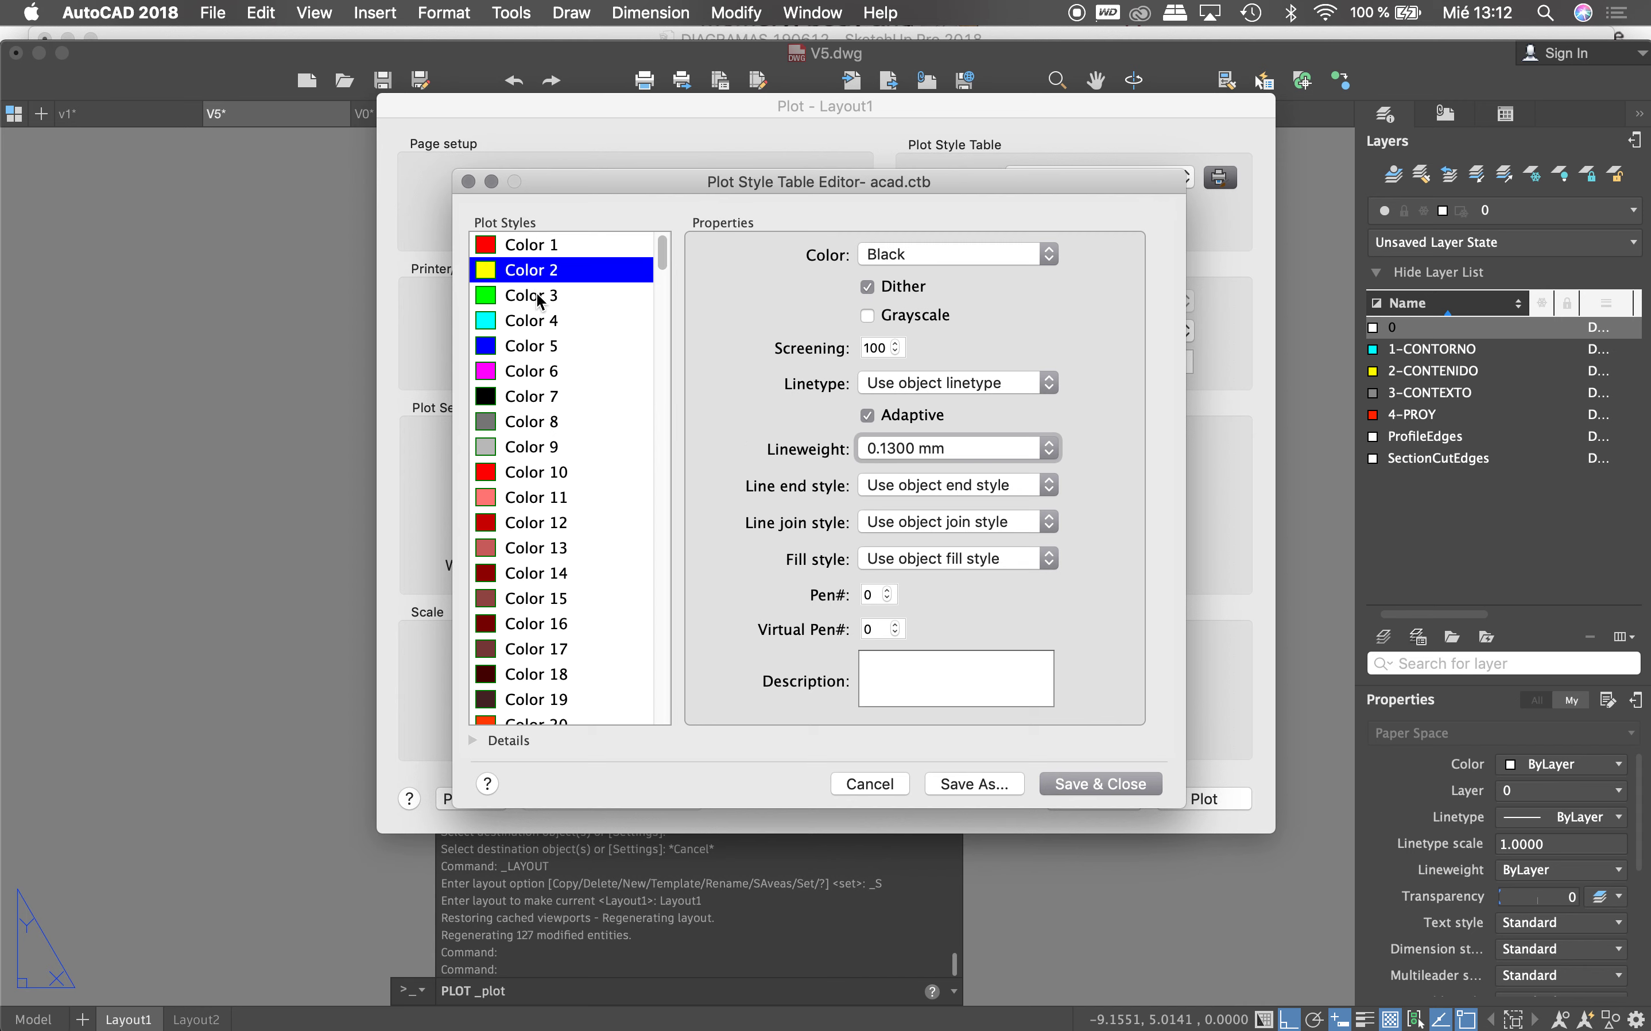
left_click(1095, 784)
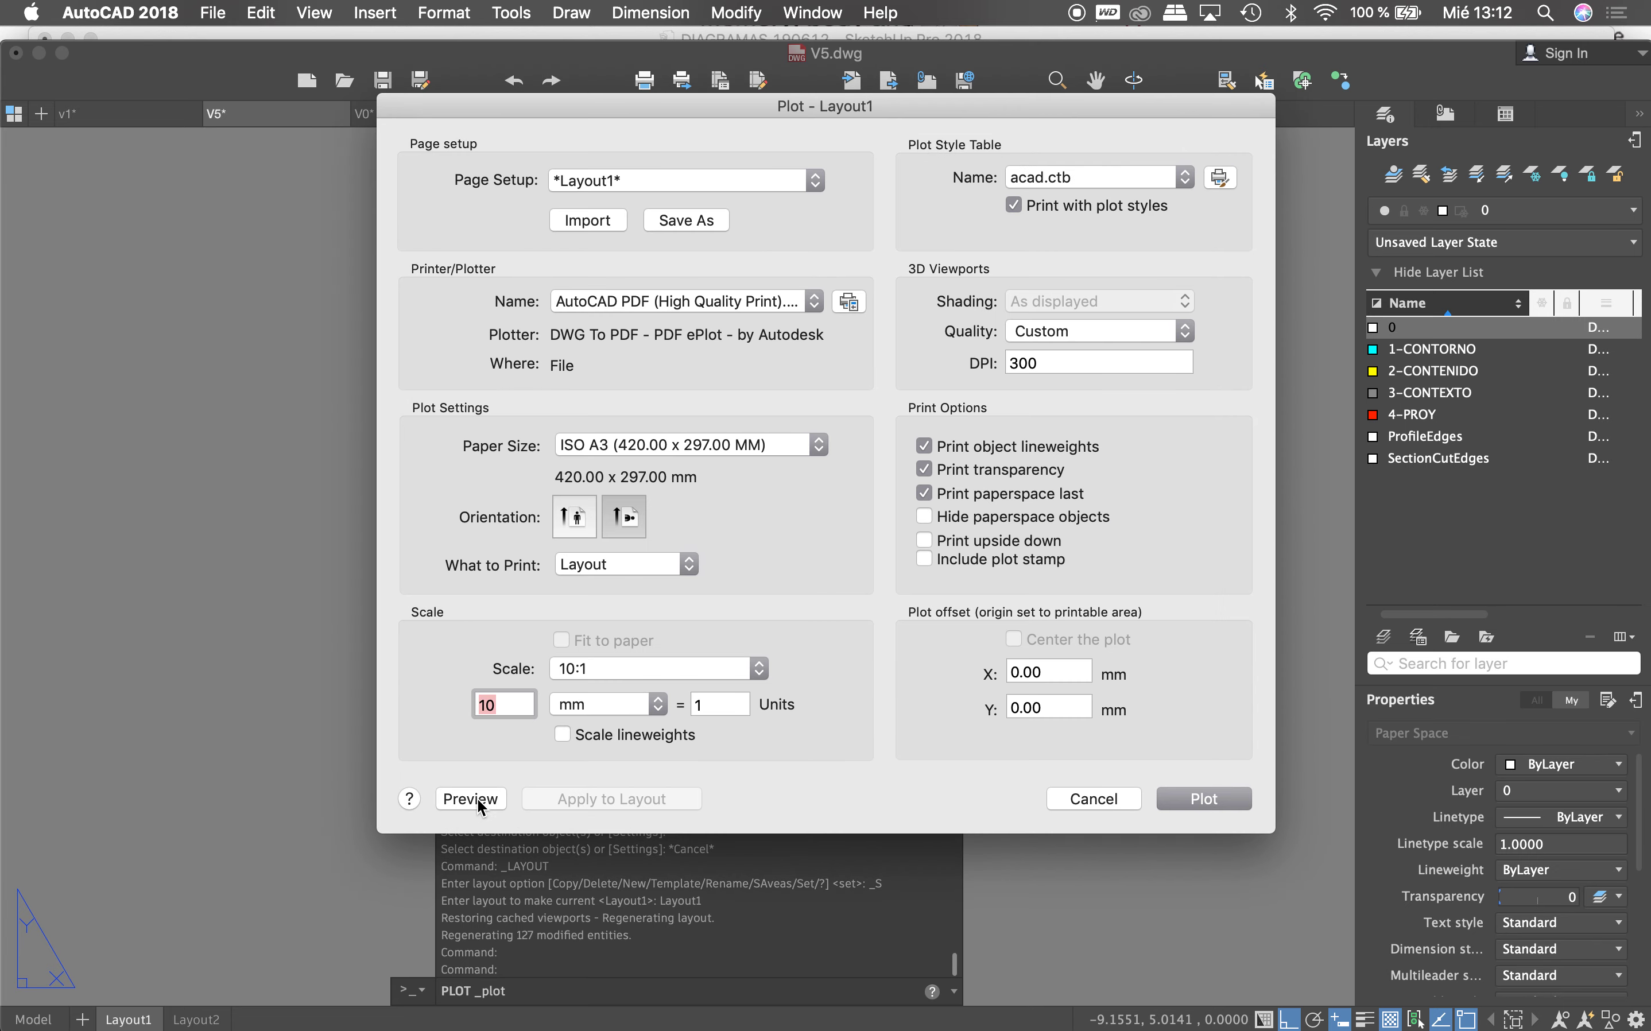
Step: Preview the plotted sheet as PLTa793.tmp.pdf and zoom into the massing diagrams
left_click(475, 798)
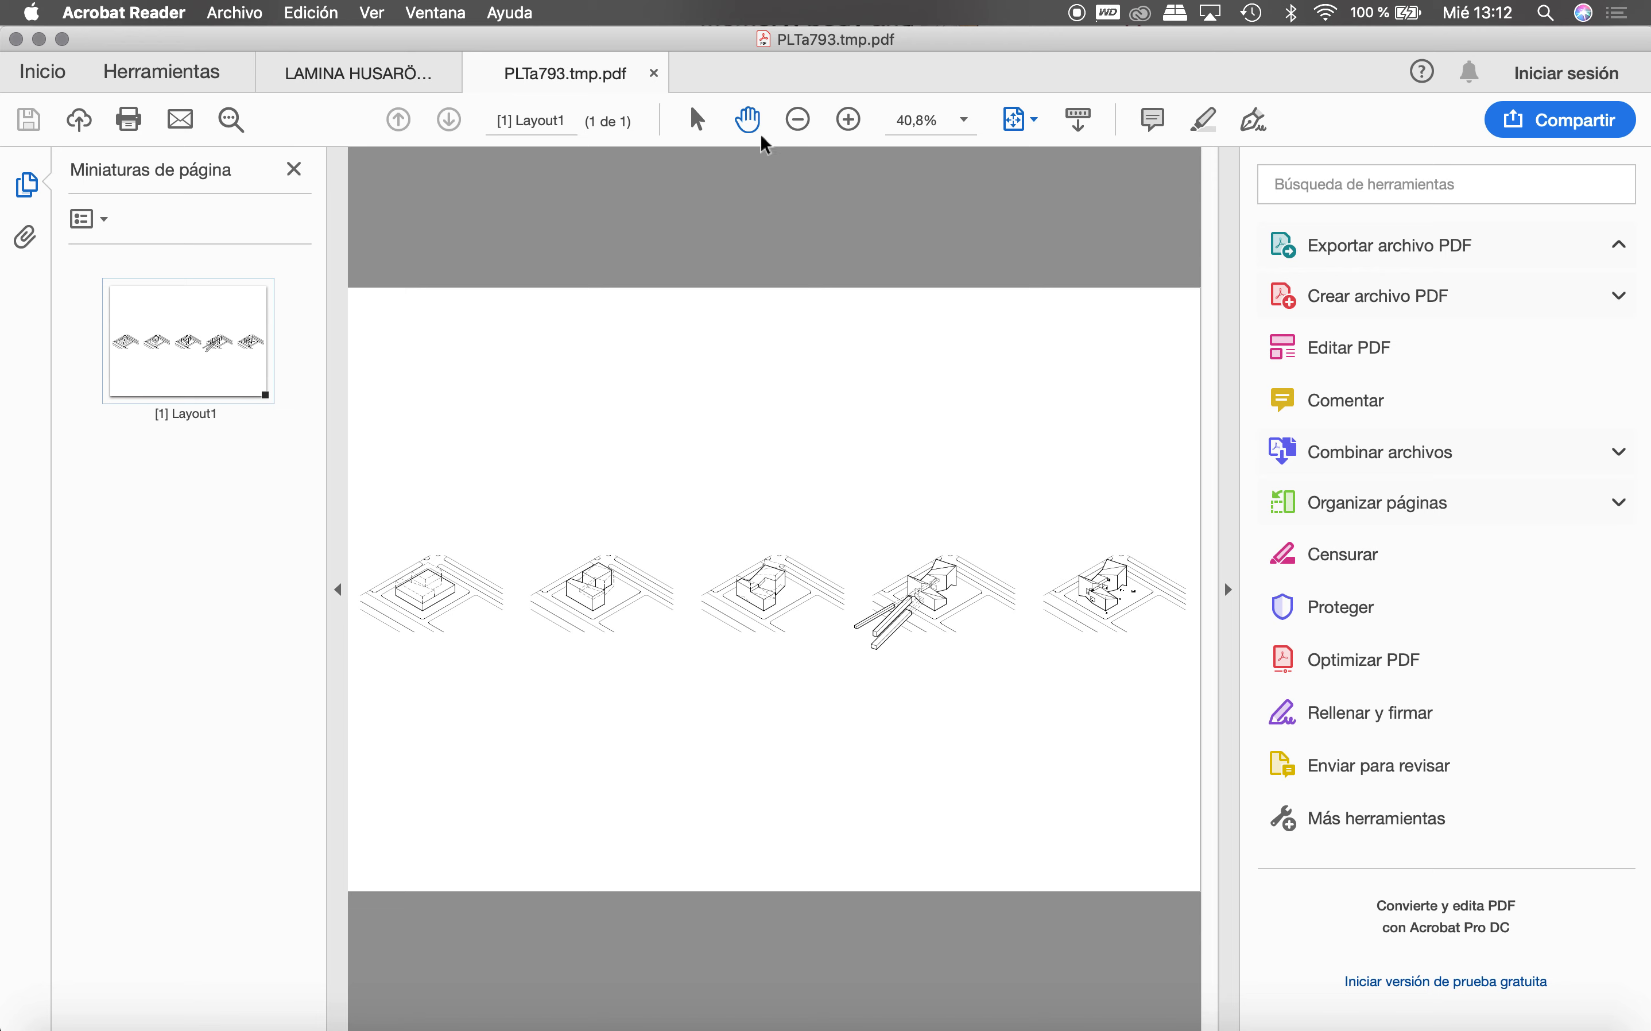
left_click(849, 120)
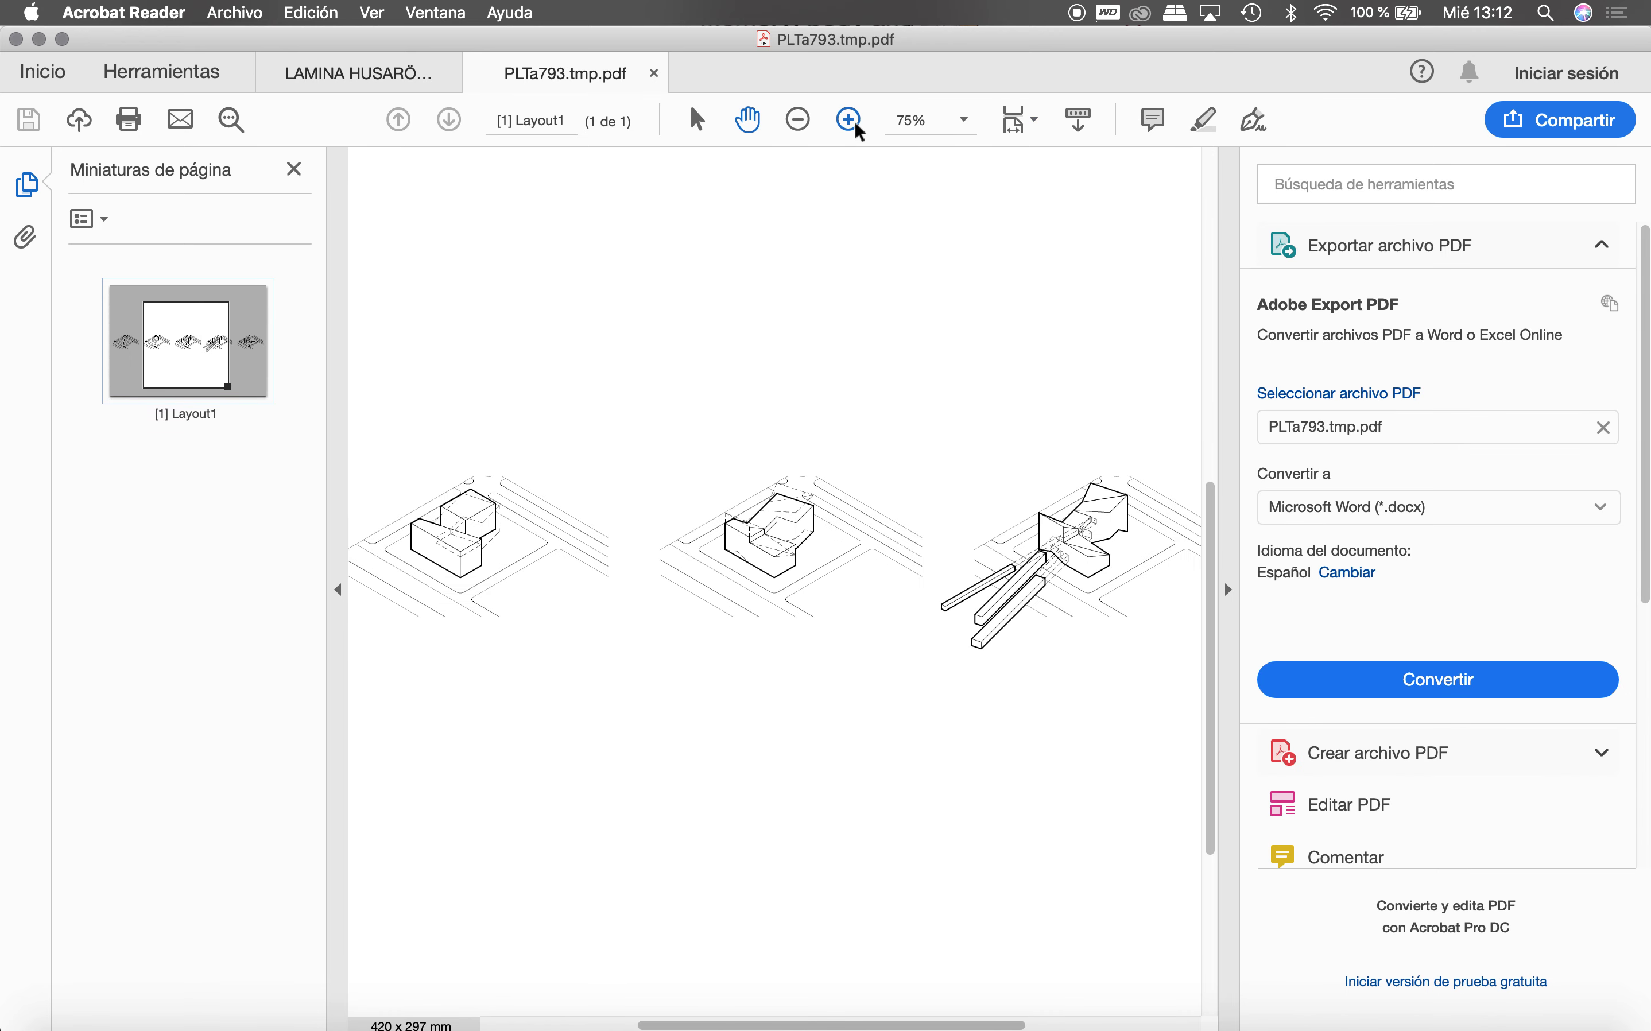
left_click(849, 120)
left_click(849, 120)
scroll(863, 271, "down", 5)
scroll(863, 271, "right", 5)
scroll(542, 417, "right", 5)
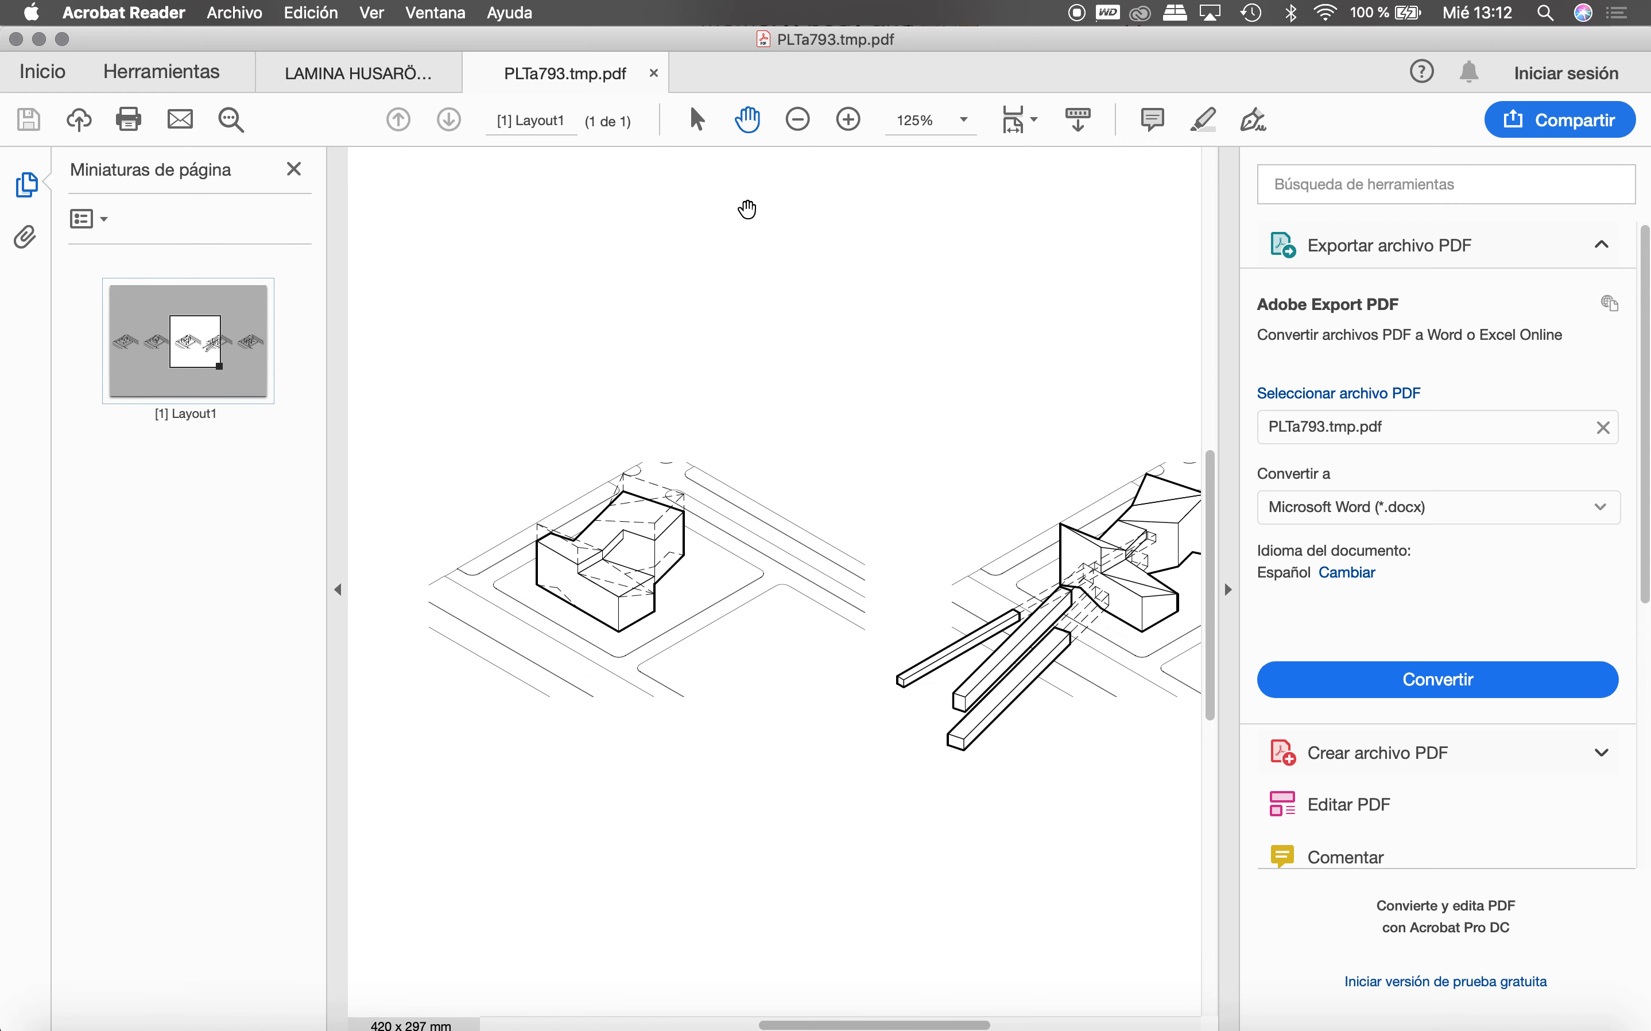
left_click(849, 120)
scroll(895, 490, "down", 5)
scroll(895, 490, "right", 3)
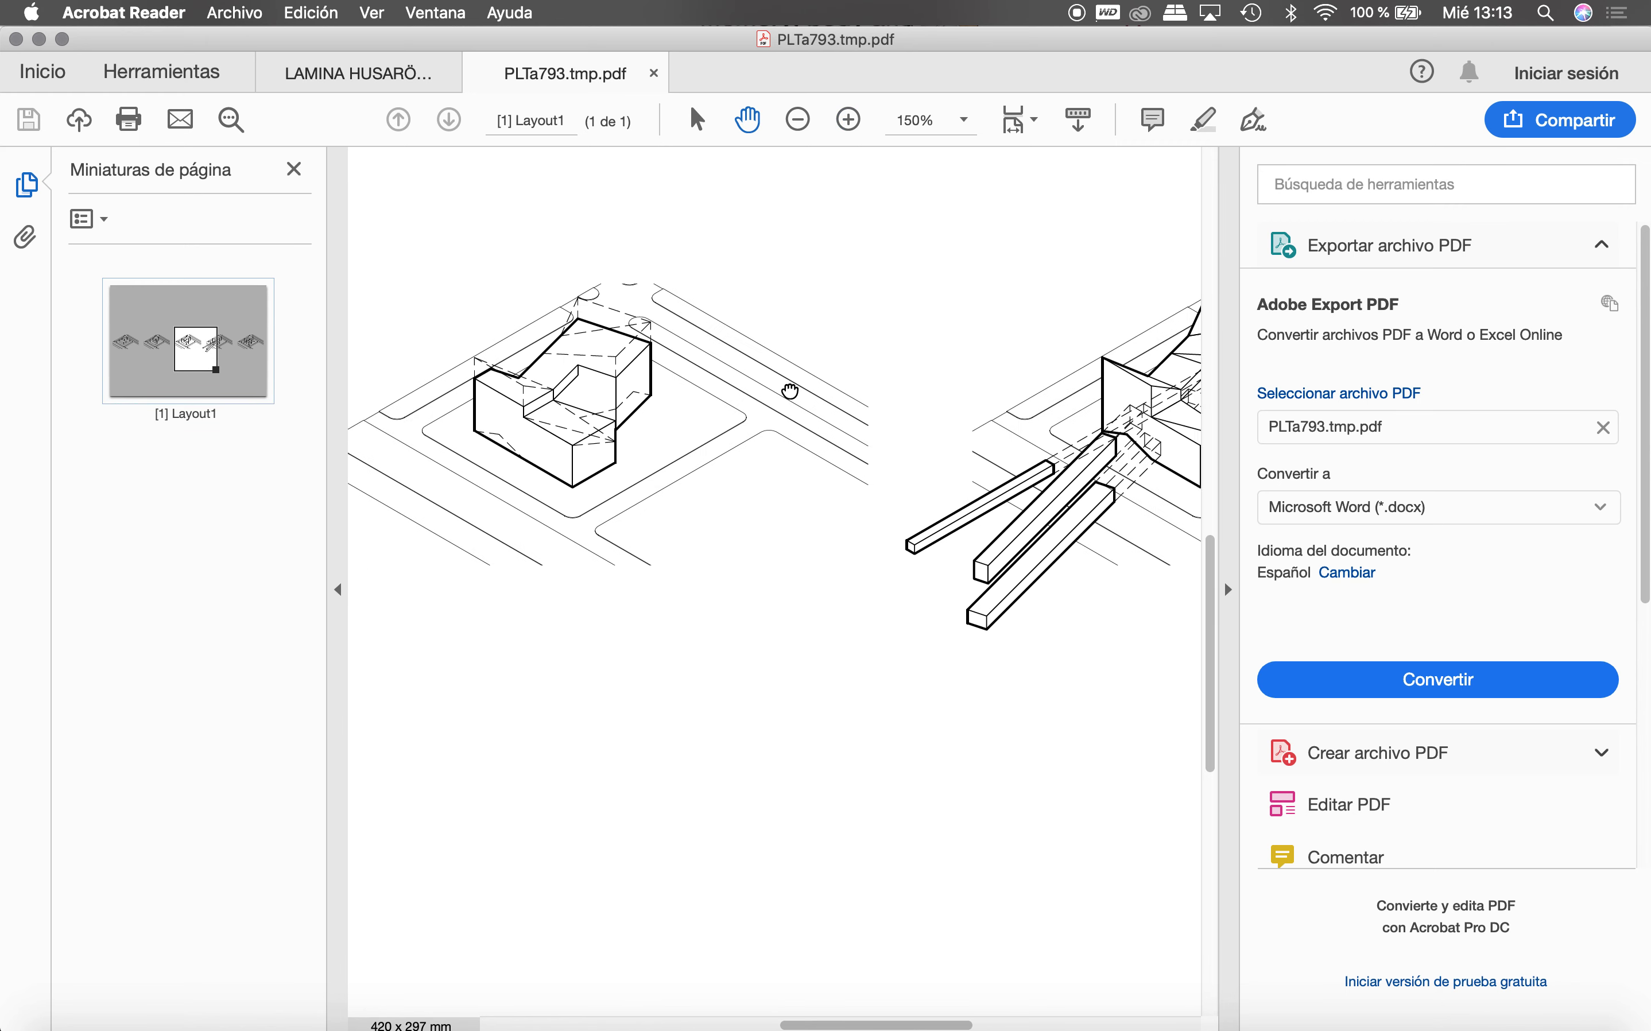
Step: Pan across the diagrams, including the beam diagram, then show all open windows
left_click_drag(892, 432, 528, 425)
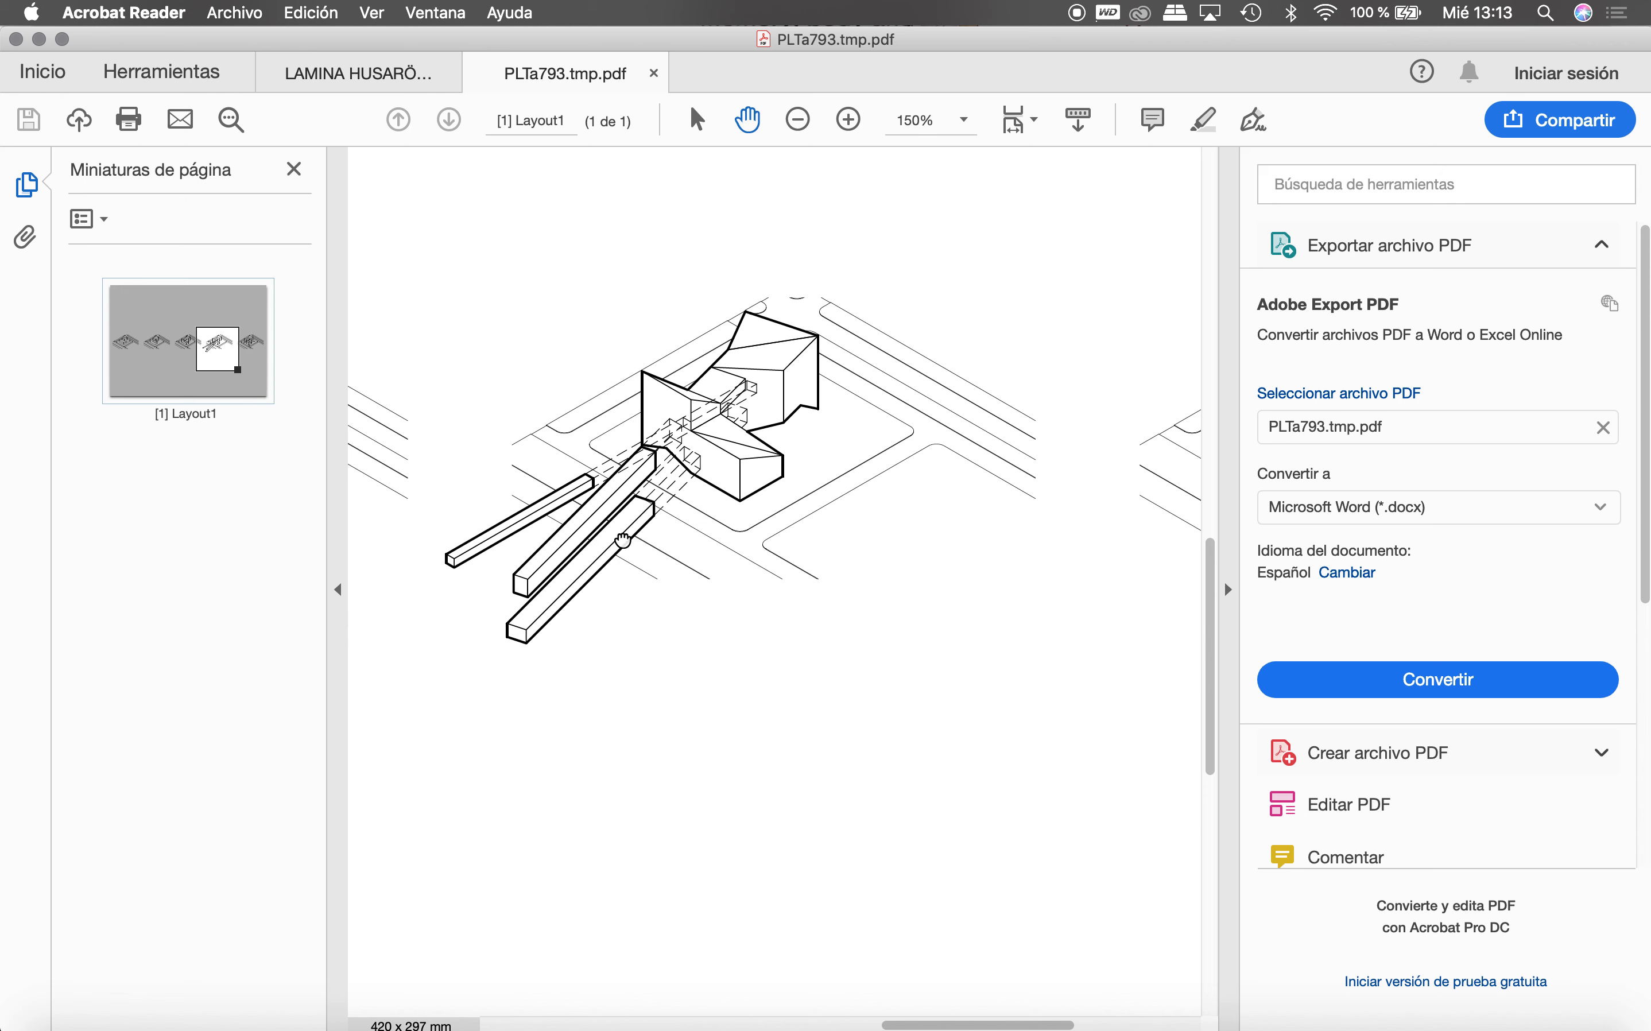
left_click_drag(895, 508, 472, 538)
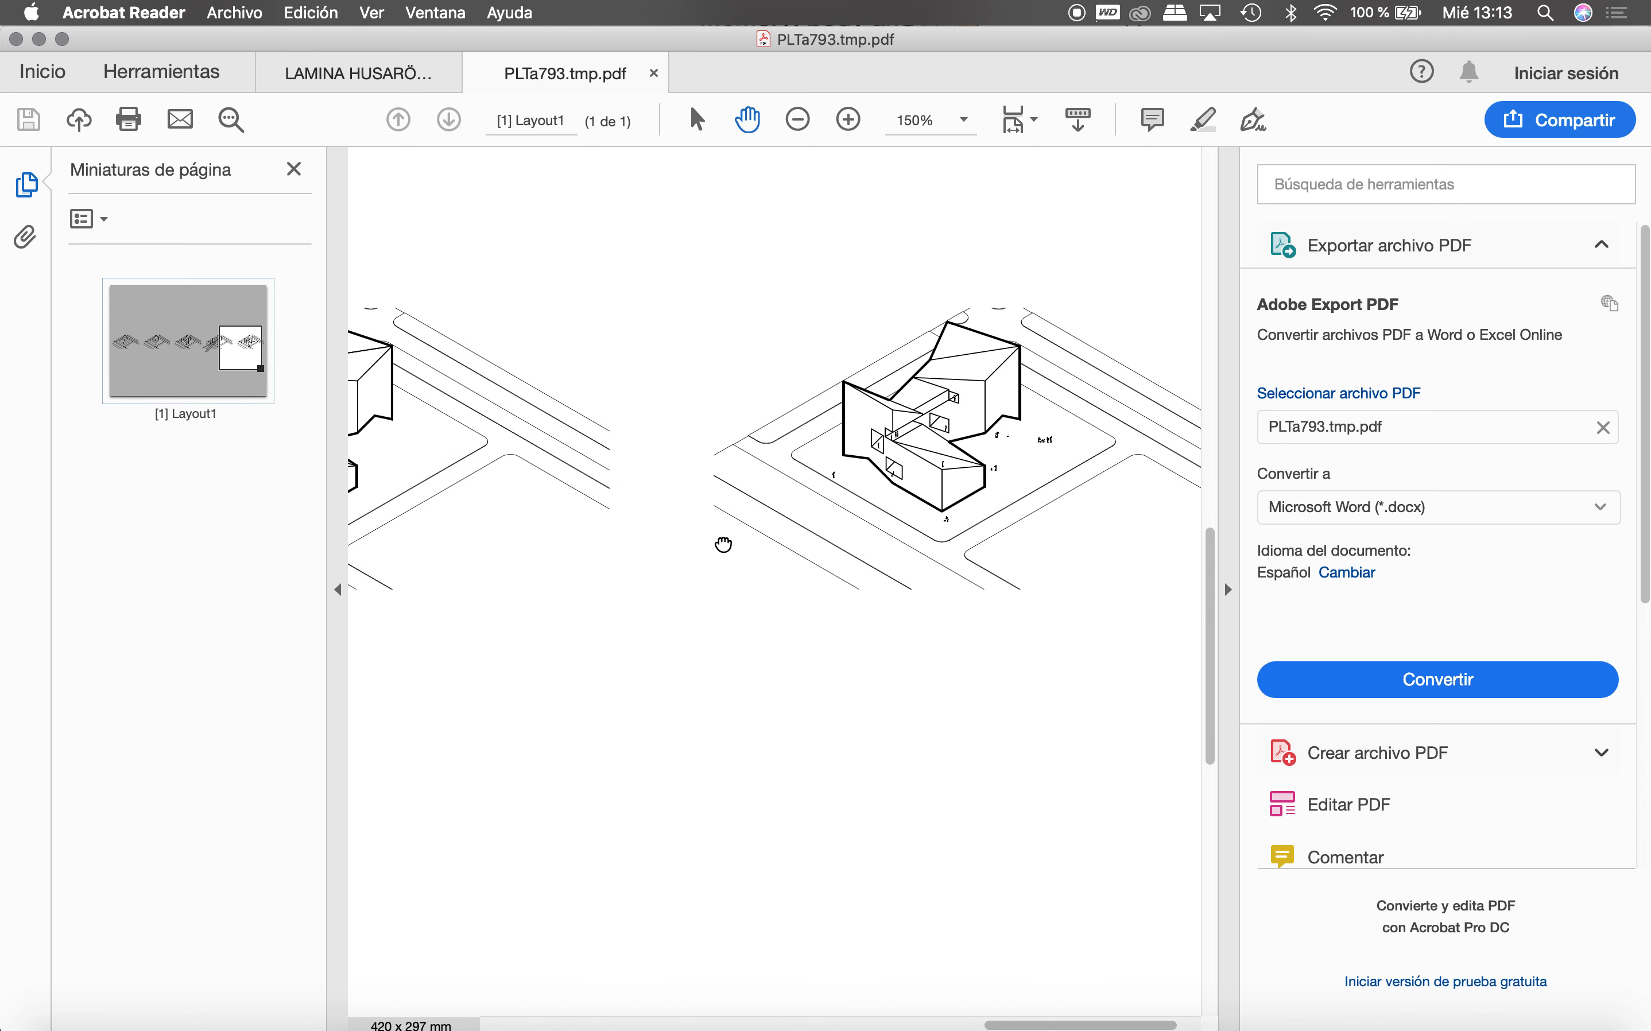
scroll(724, 545, "left", 3)
scroll(725, 550, "left", 5)
scroll(647, 586, "left", 6)
scroll(884, 589, "left", 7)
scroll(961, 679, "left", 10)
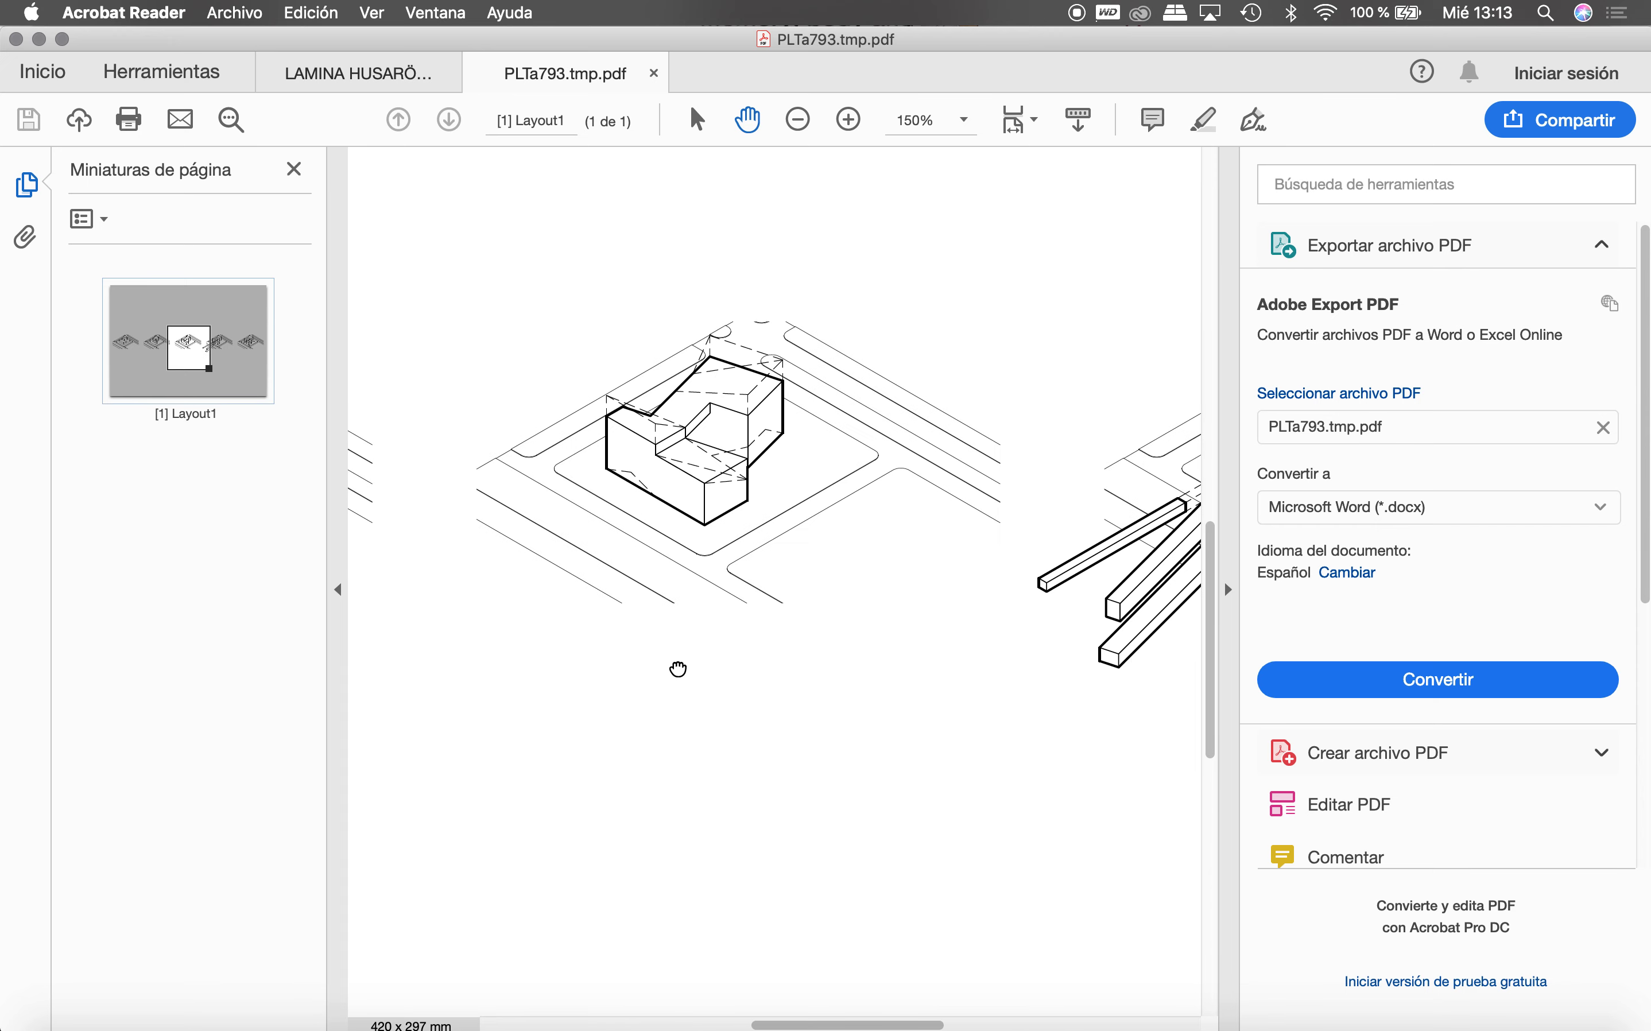
scroll(1031, 609, "left", 5)
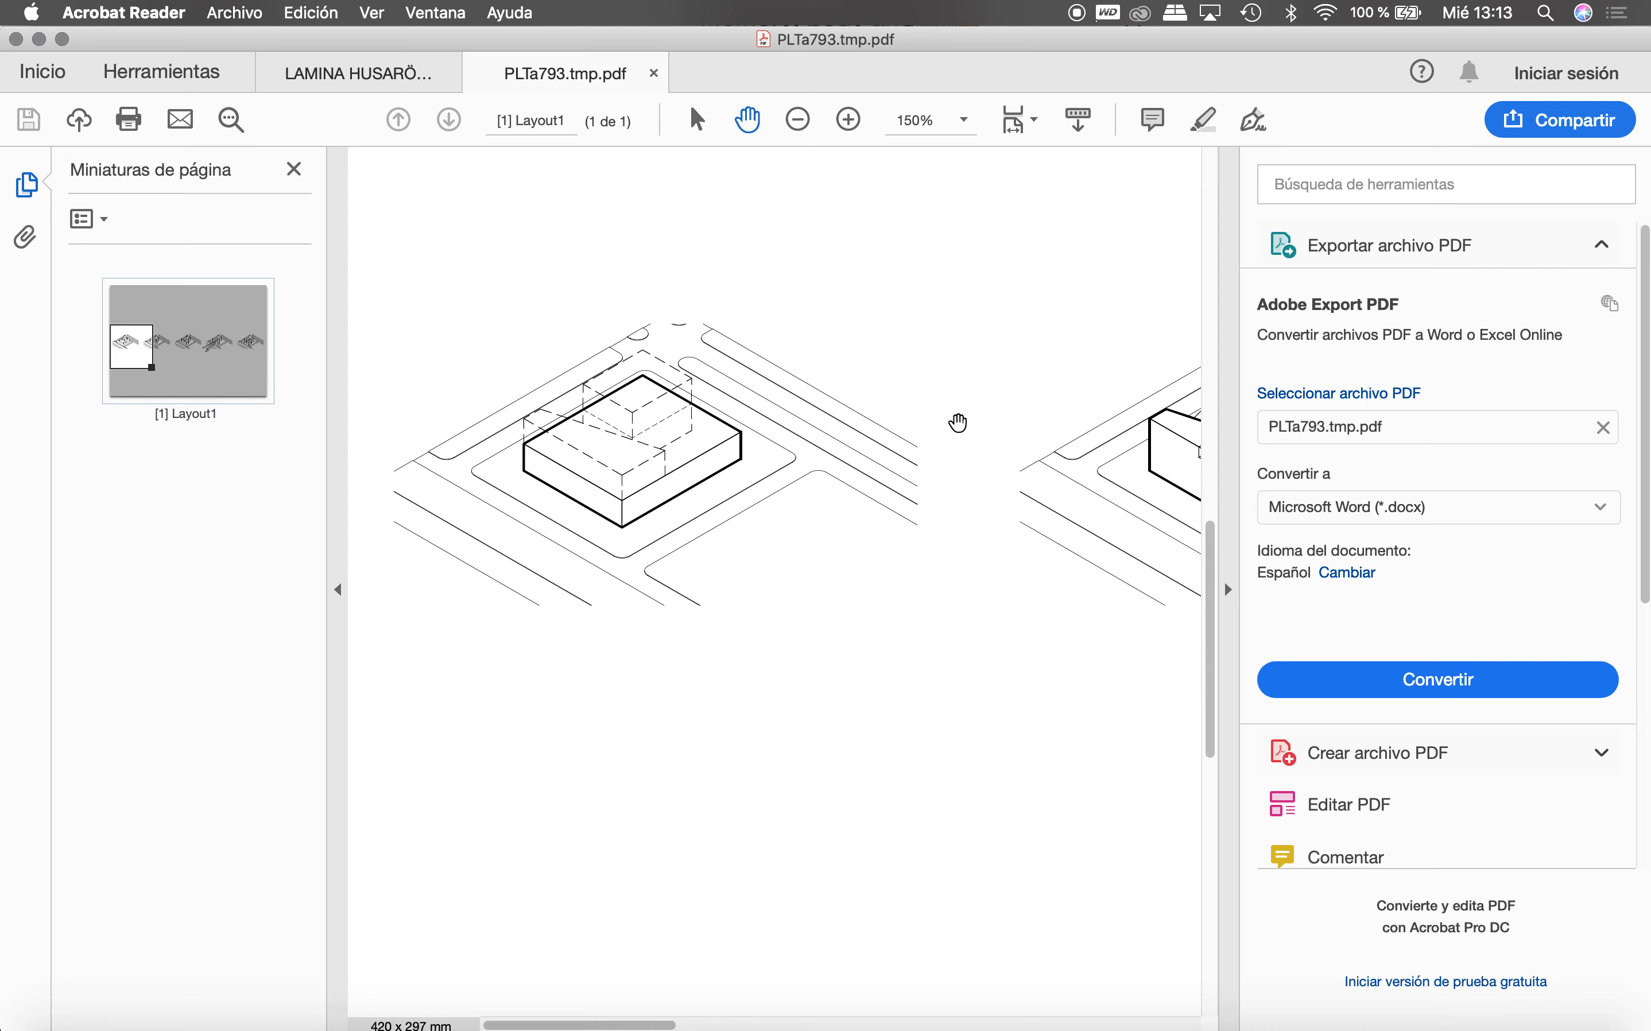
key("ctrl+Up")
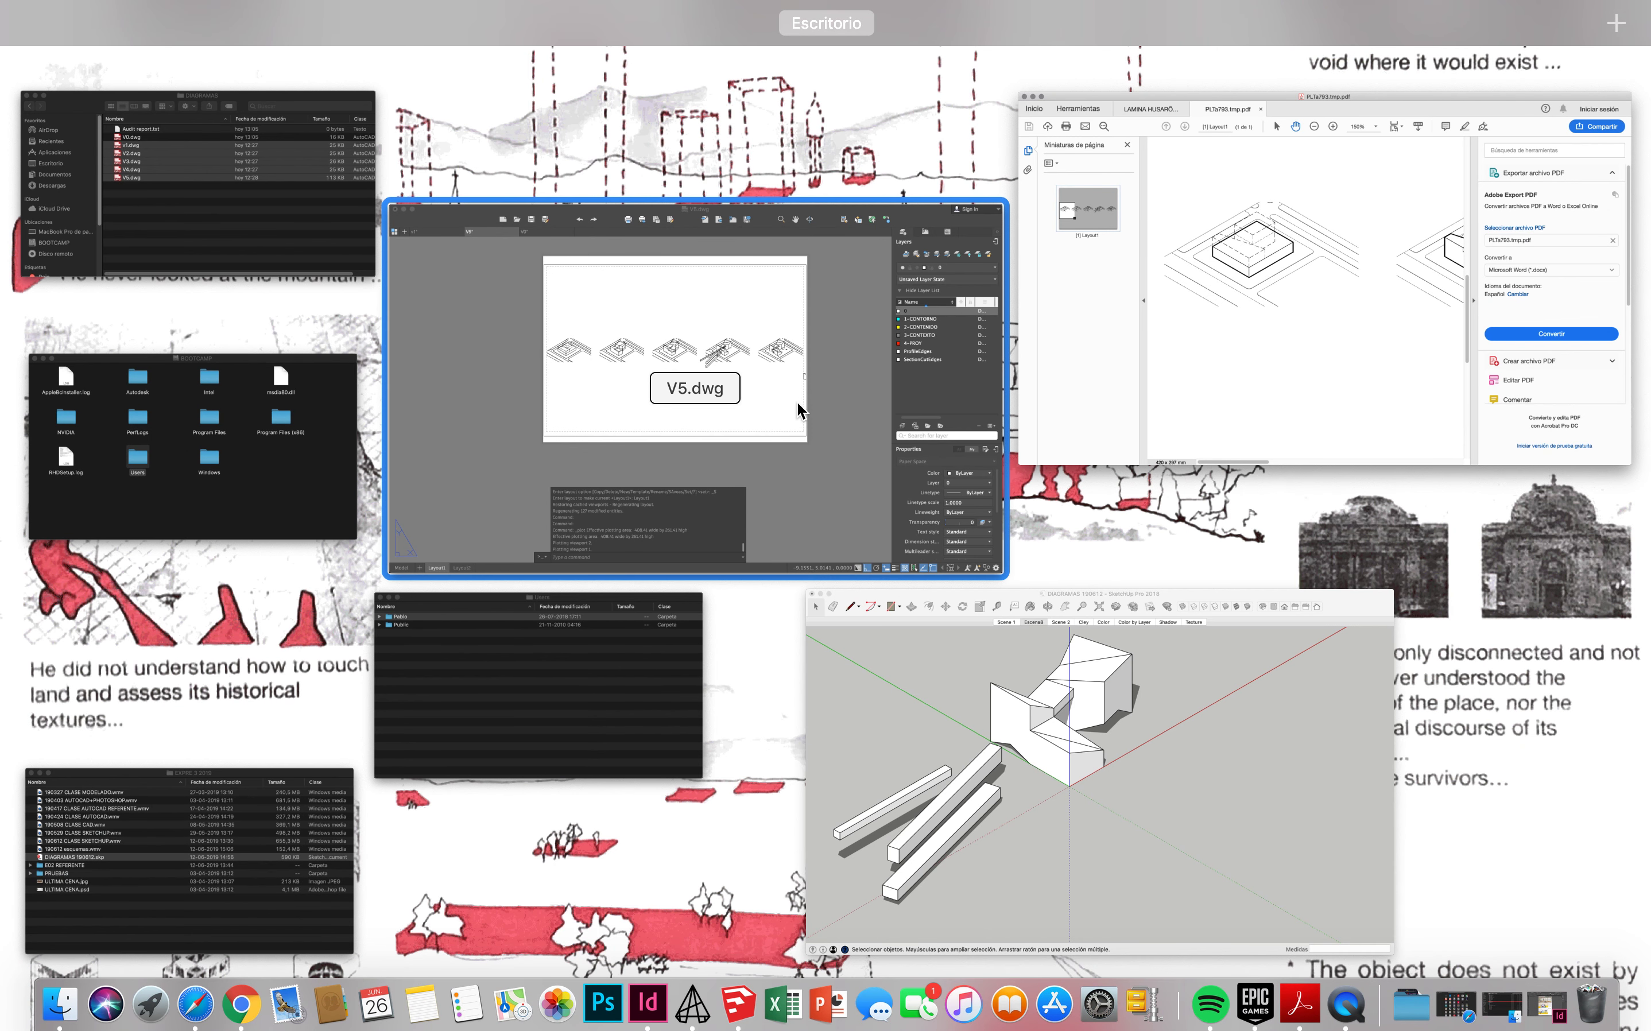
Step: Plot Layout1 to DIAG.pdf in the DIAGRAMAS folder, then launch Photoshop
left_click(782, 407)
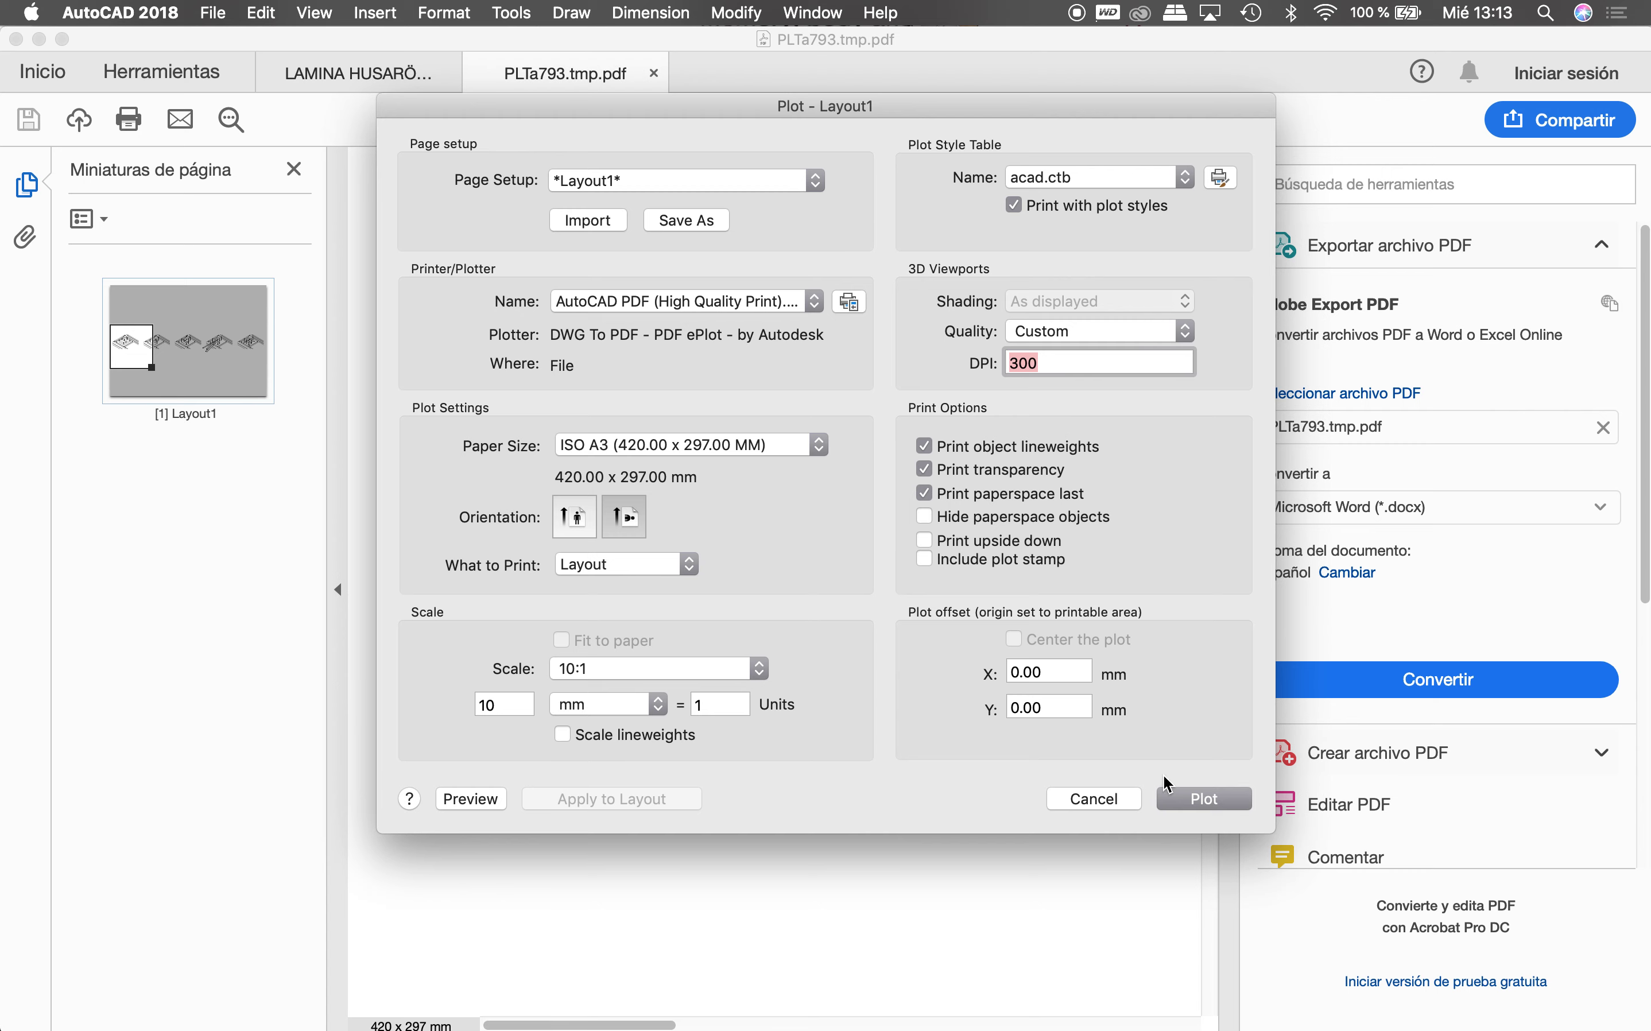
left_click(1186, 802)
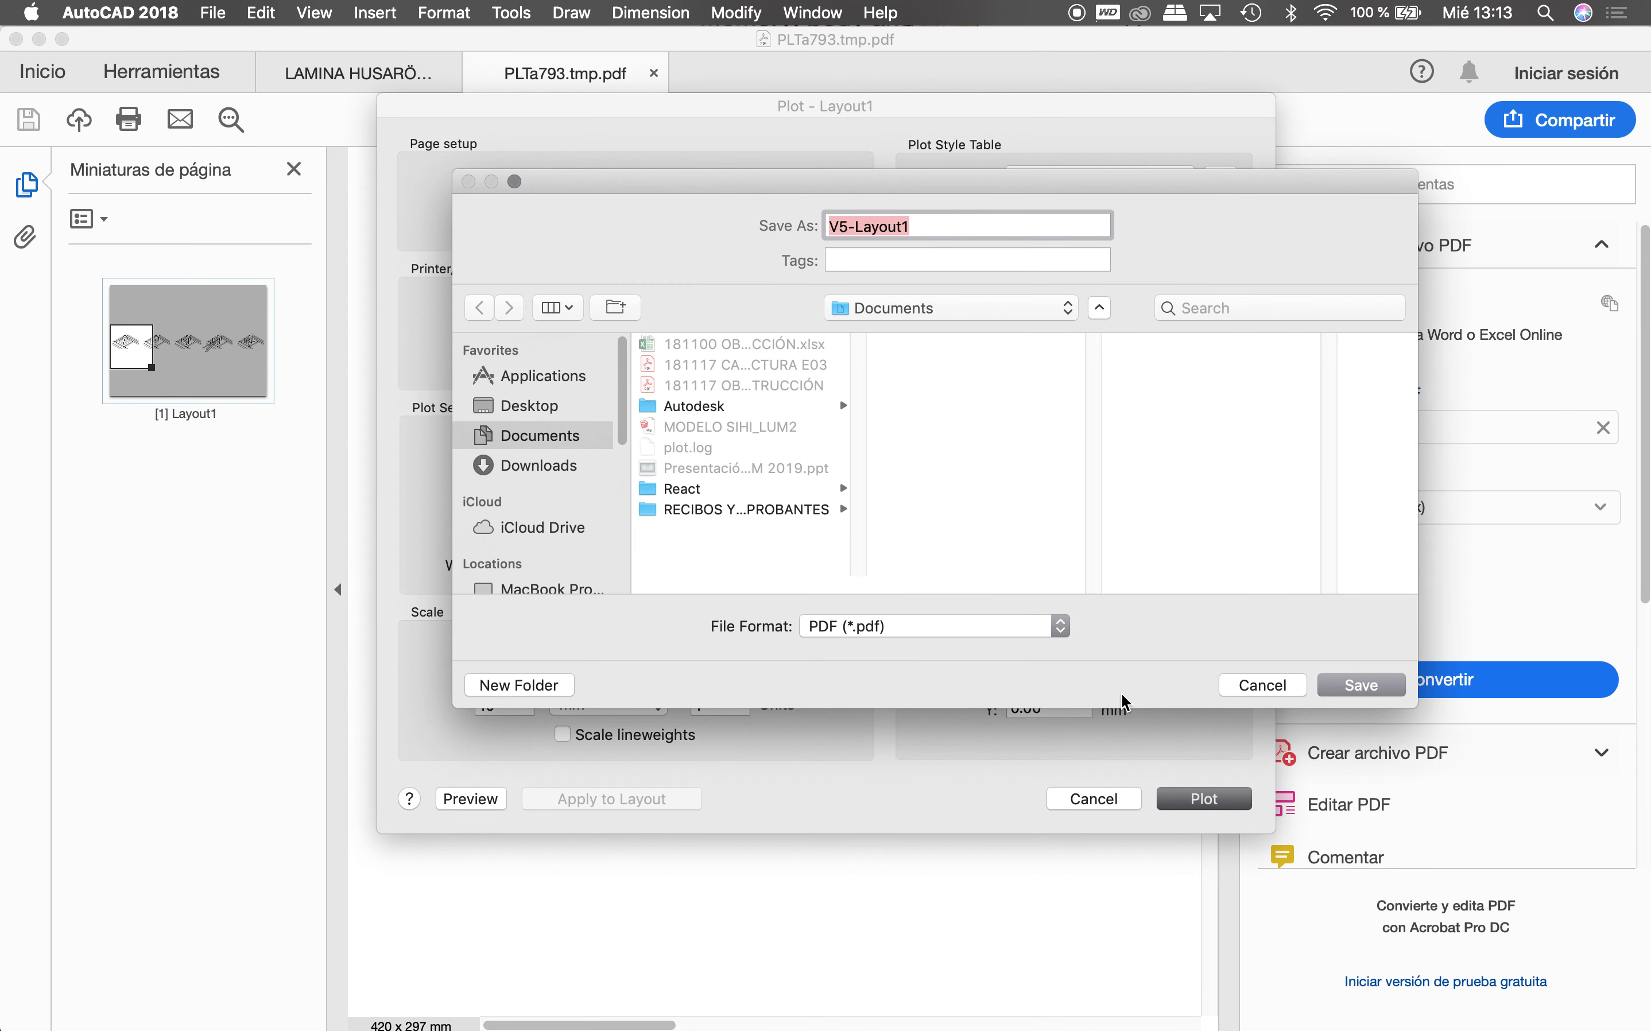
left_click(922, 311)
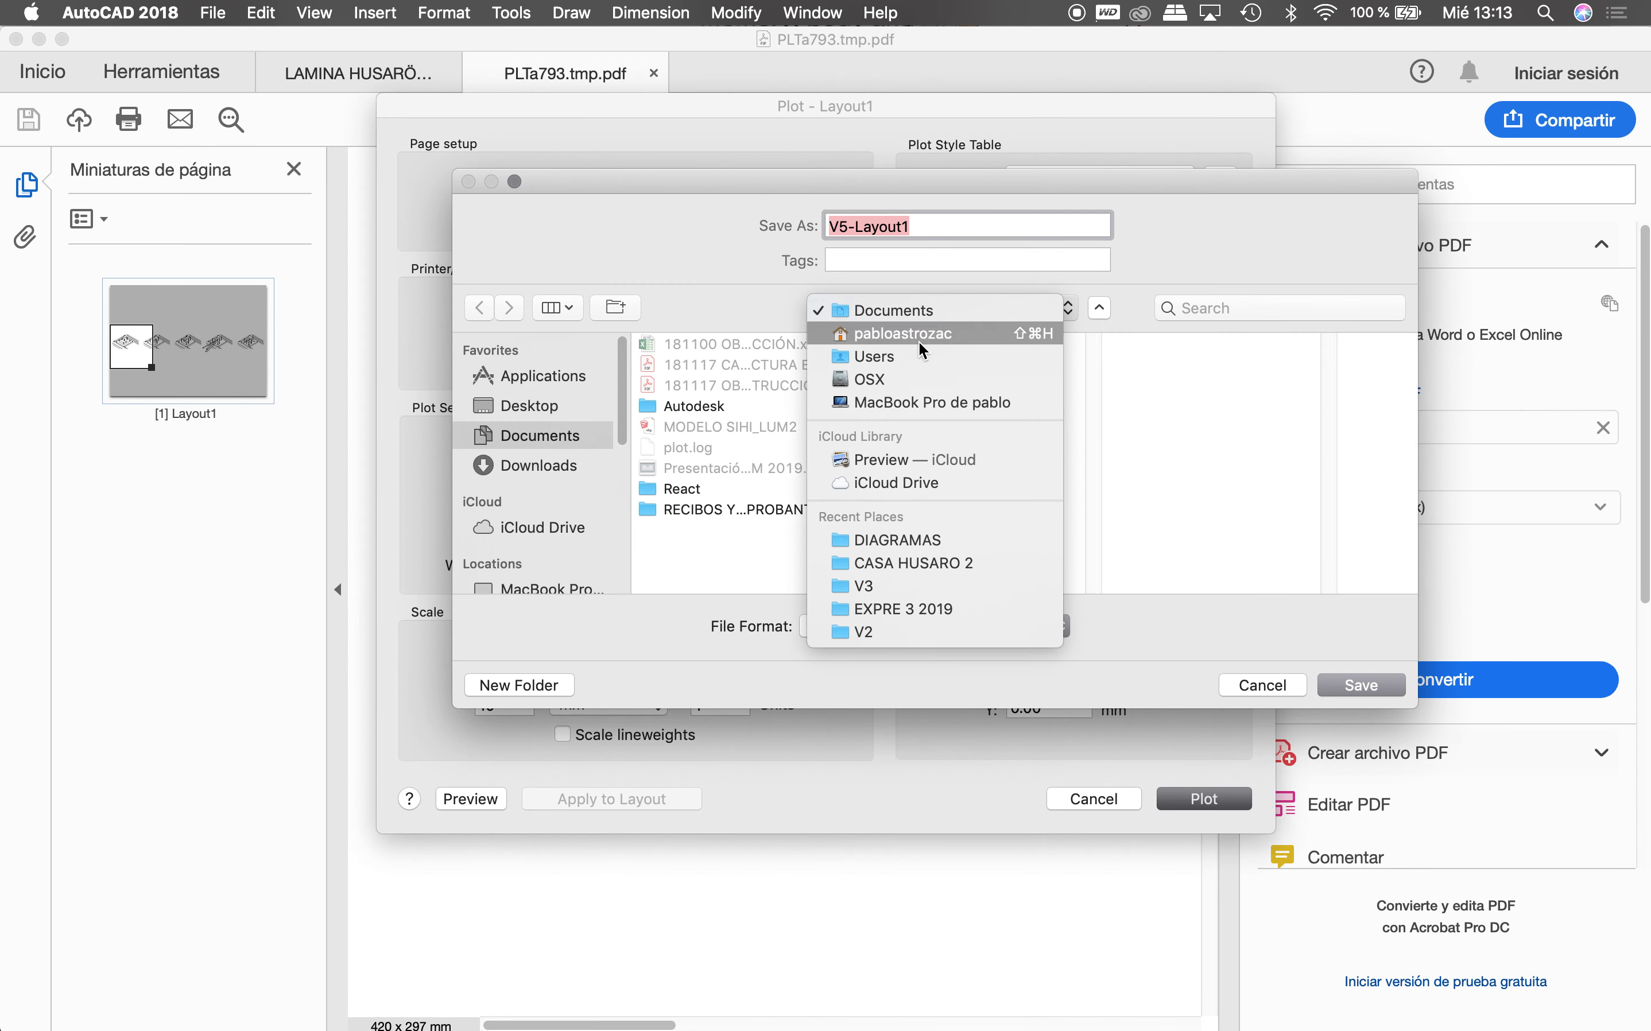
left_click(915, 542)
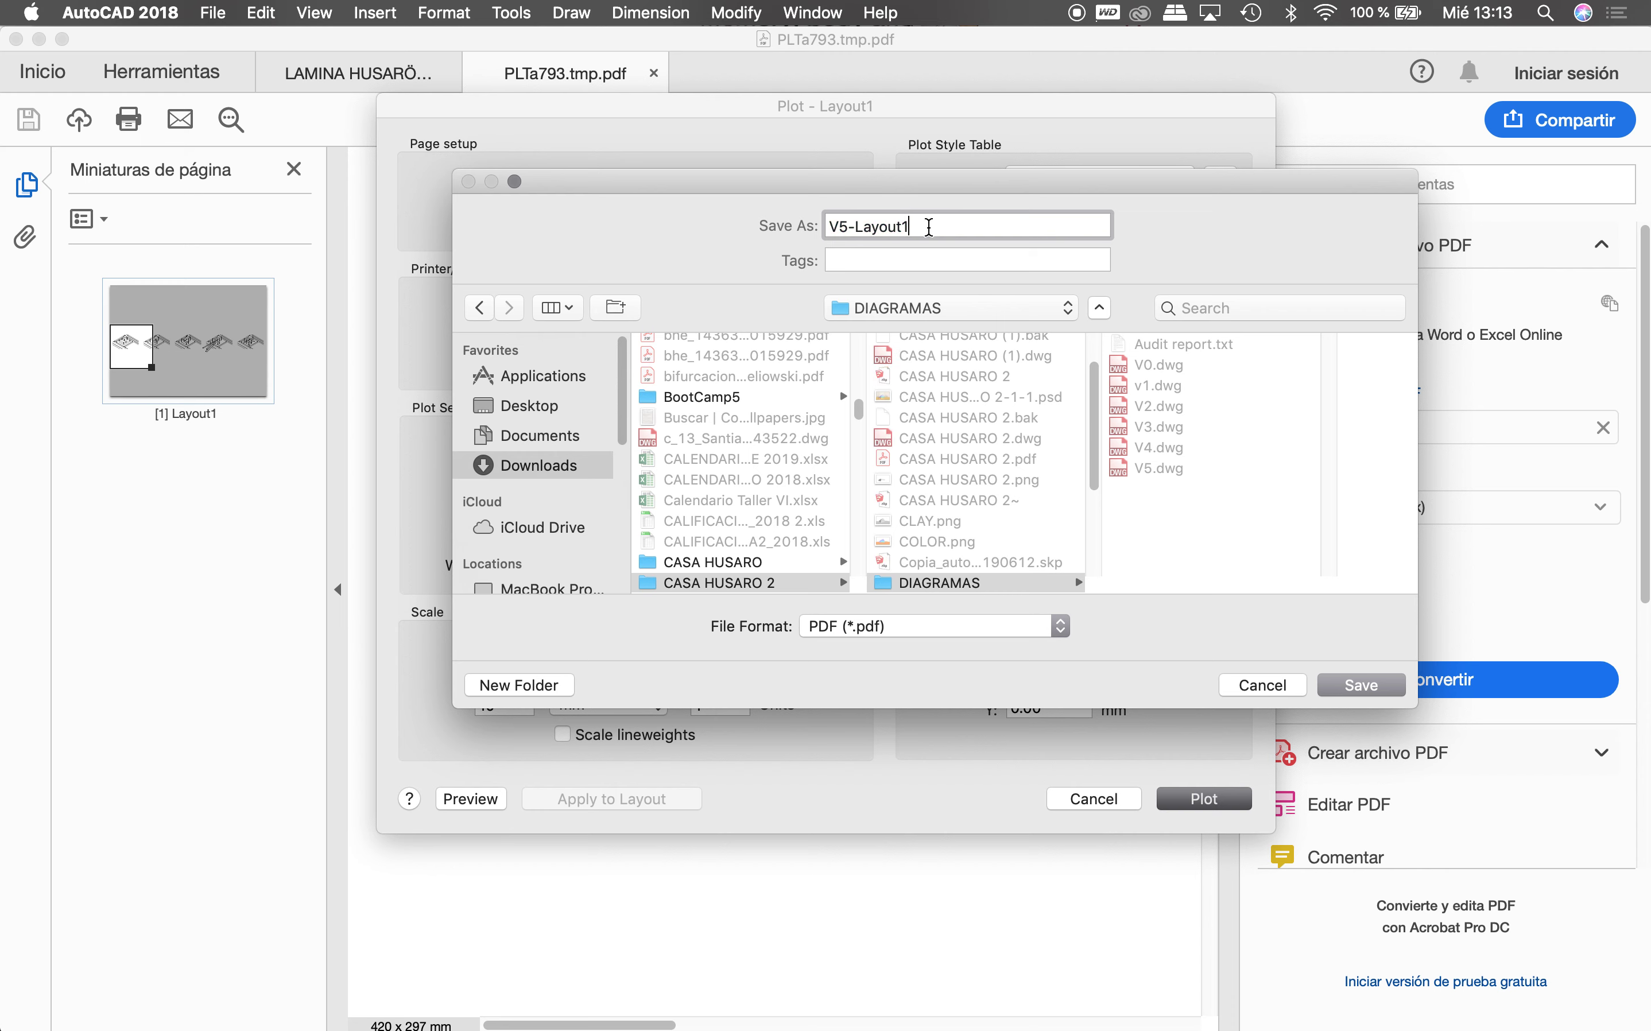
type("DIAG")
left_click(1357, 685)
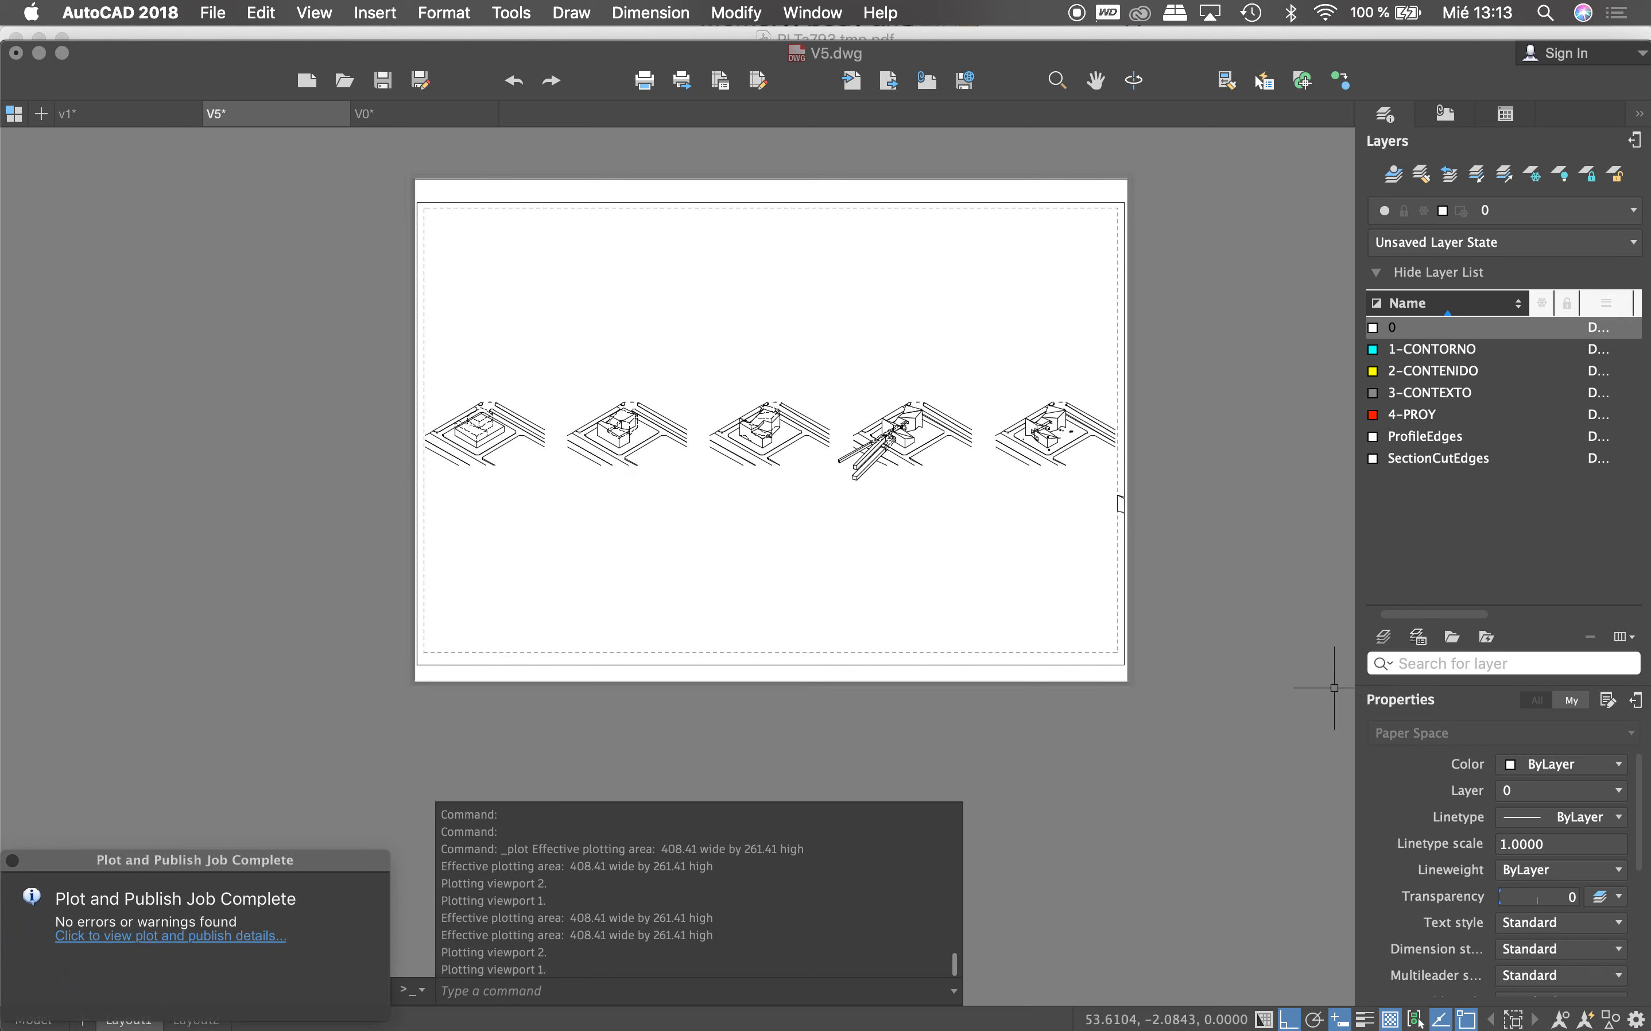
mouse_move(1078, 952)
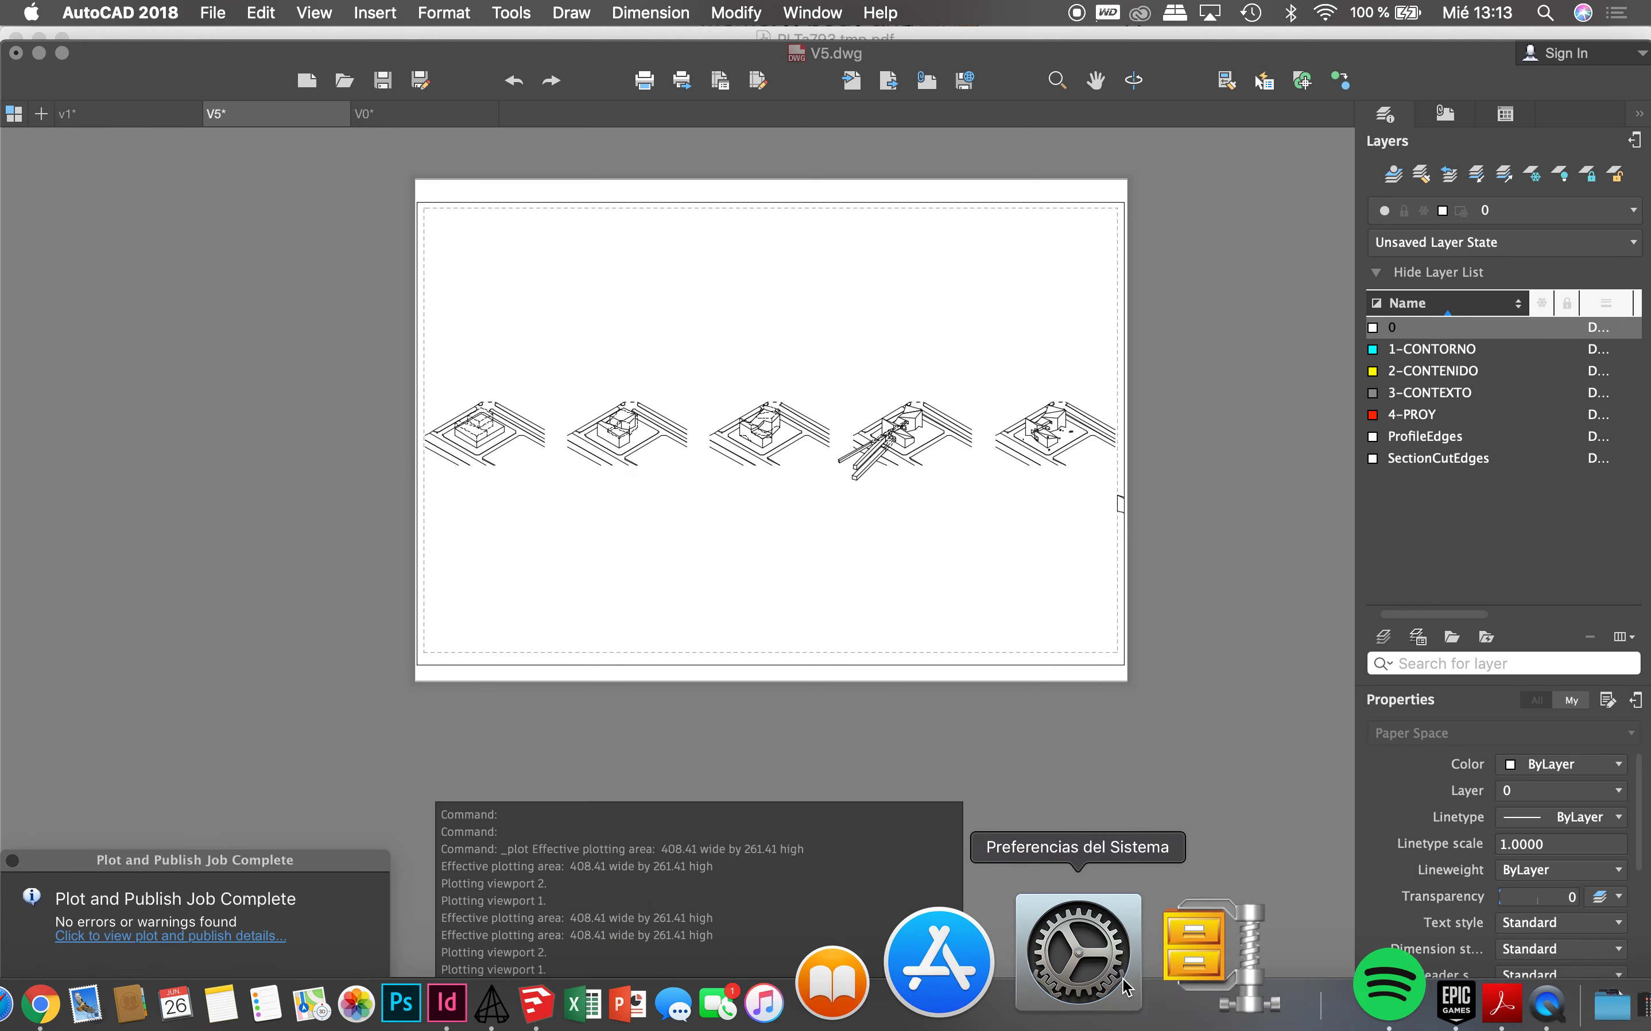
left_click(611, 948)
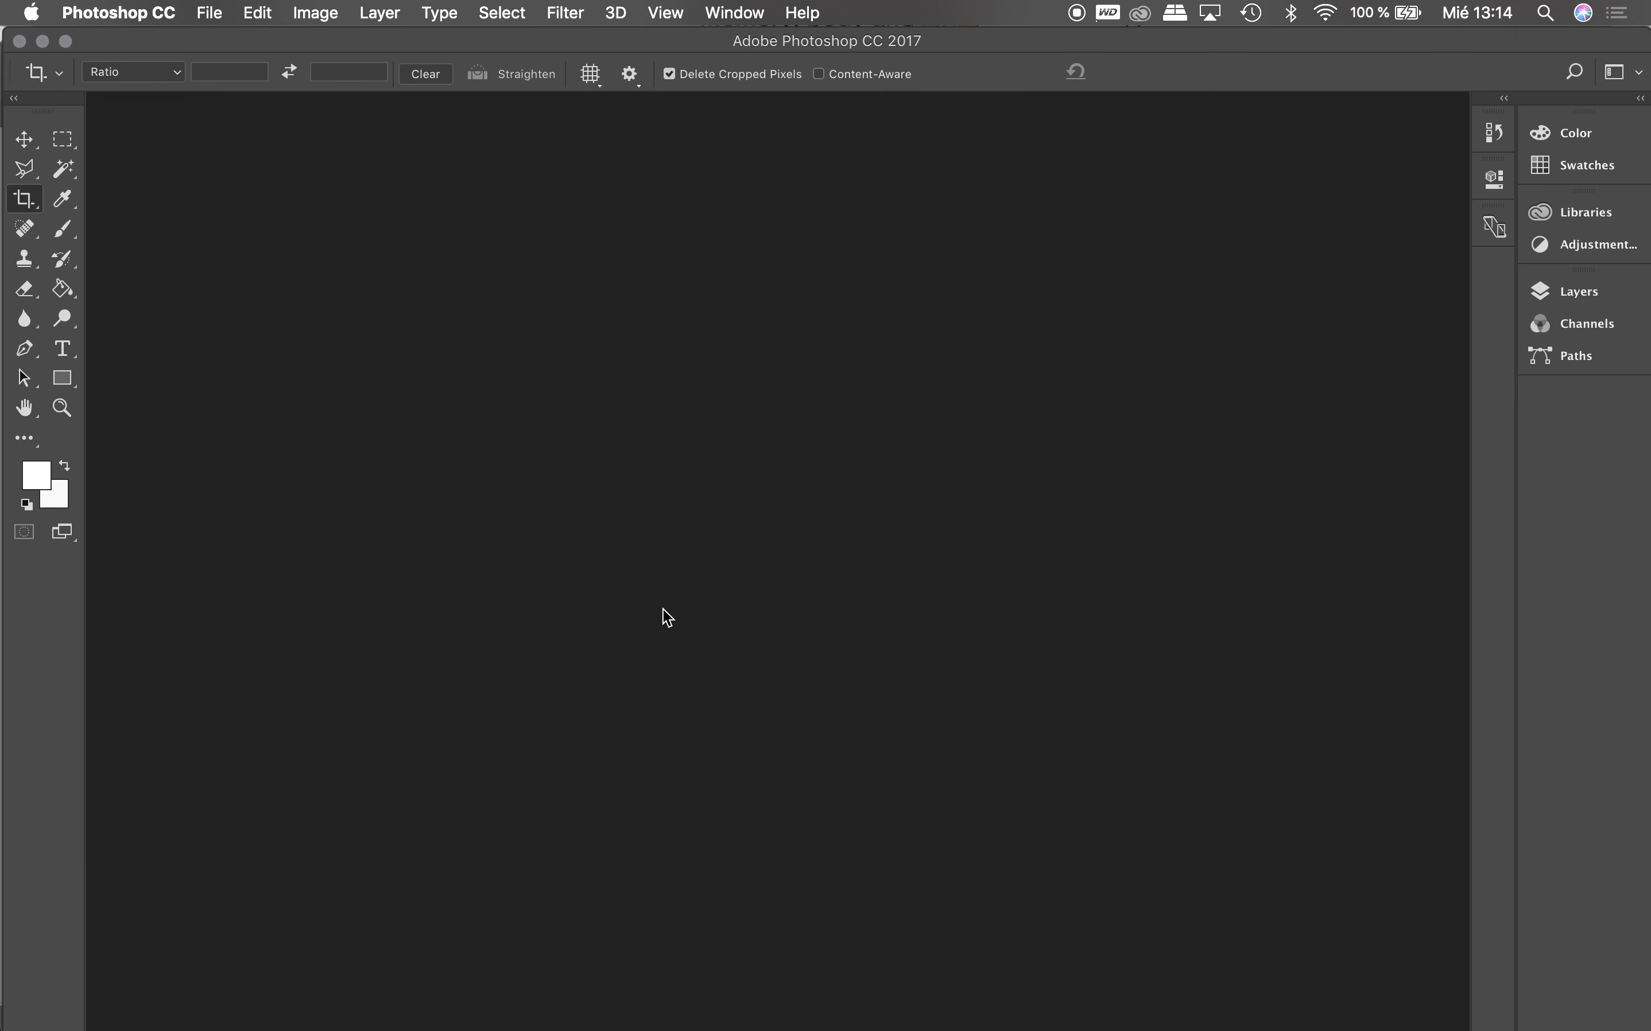
Step: Create a new A3 print-preset document in landscape, CMYK Color, with Background Color contents
left_click(222, 18)
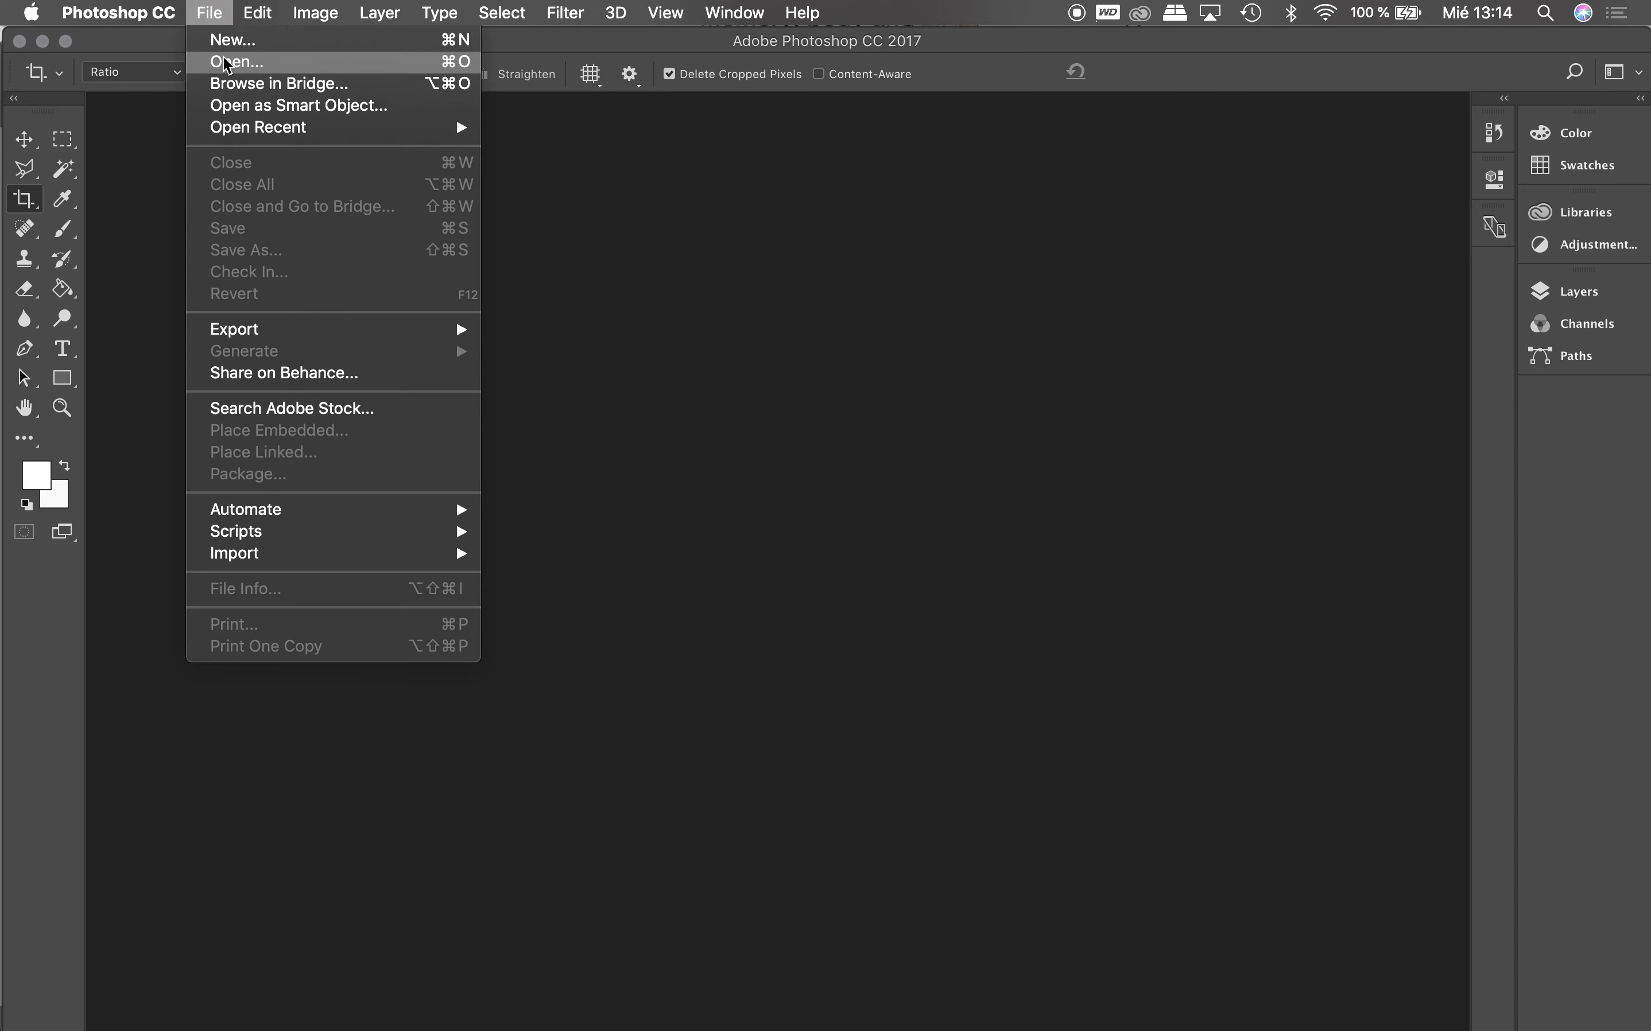
left_click(232, 40)
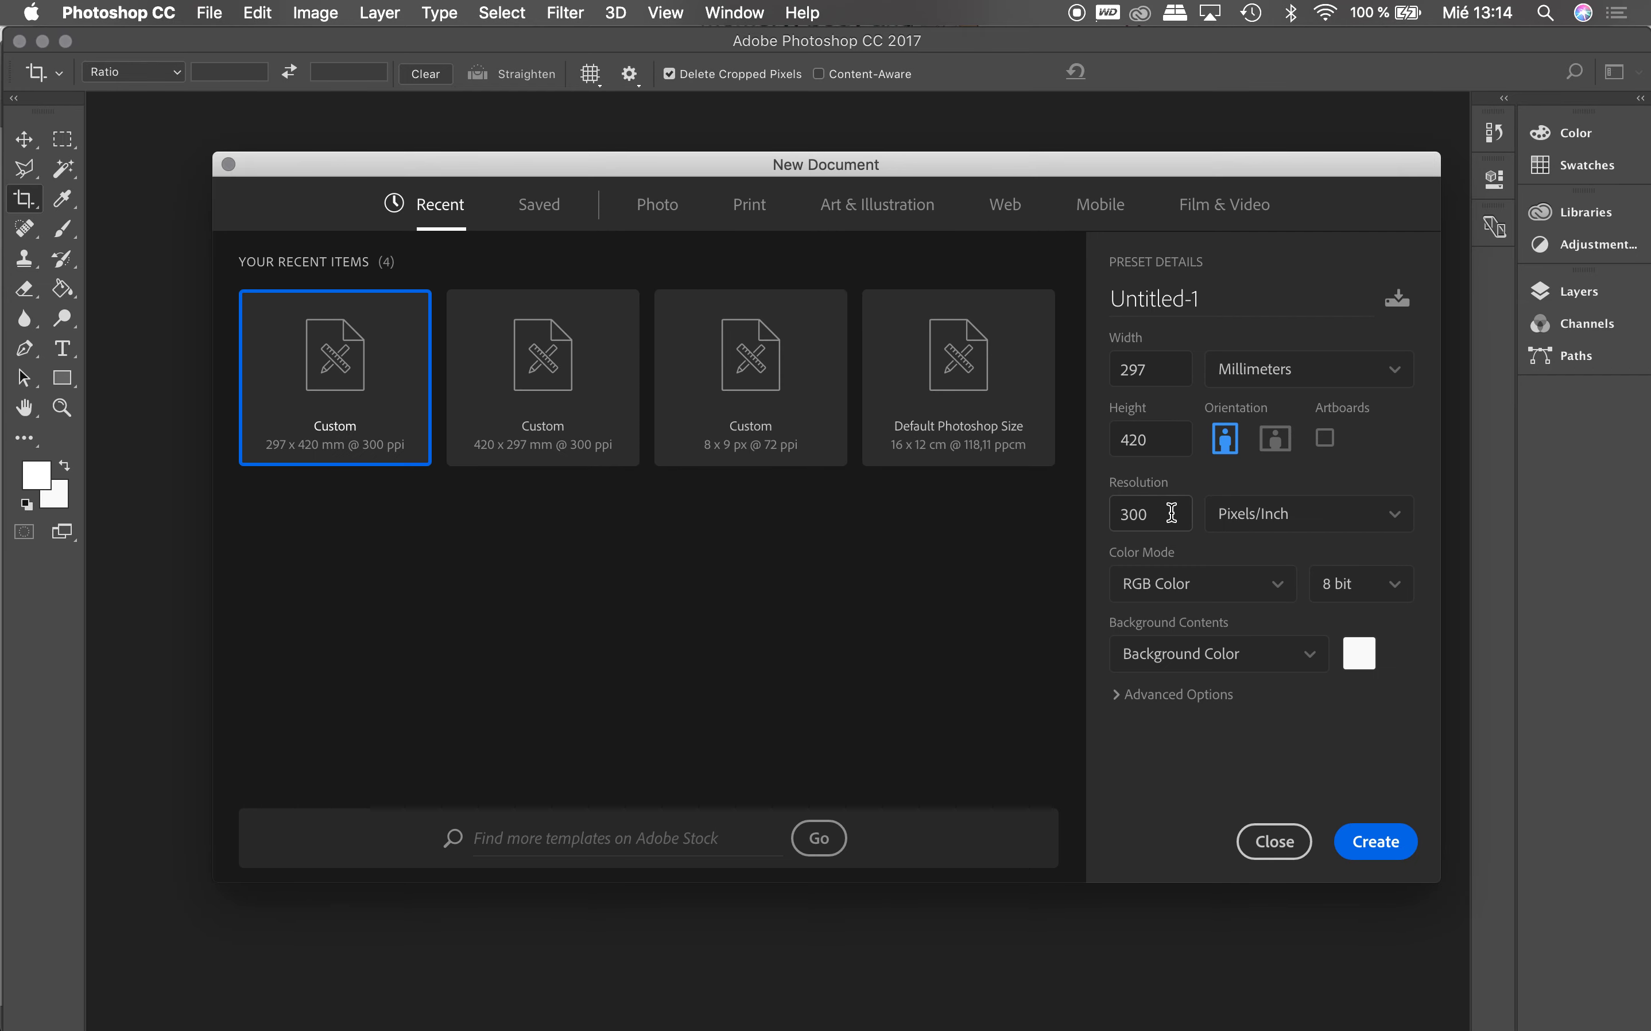
left_click(749, 207)
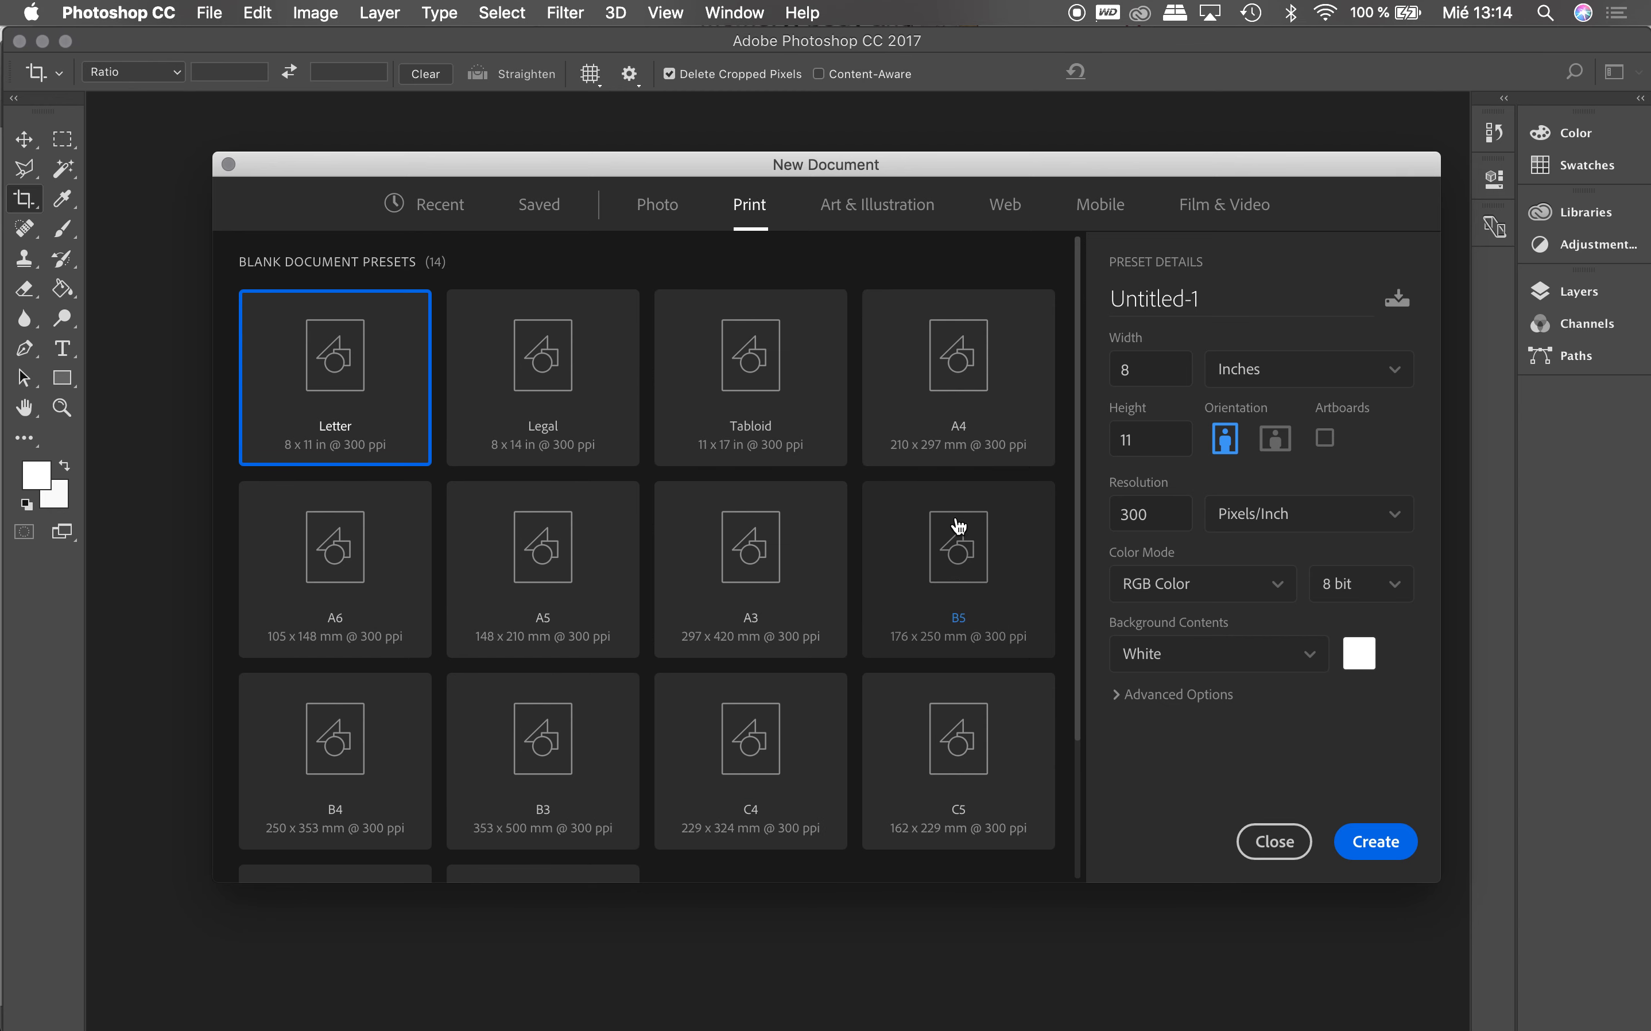
left_click(823, 616)
left_click(1278, 444)
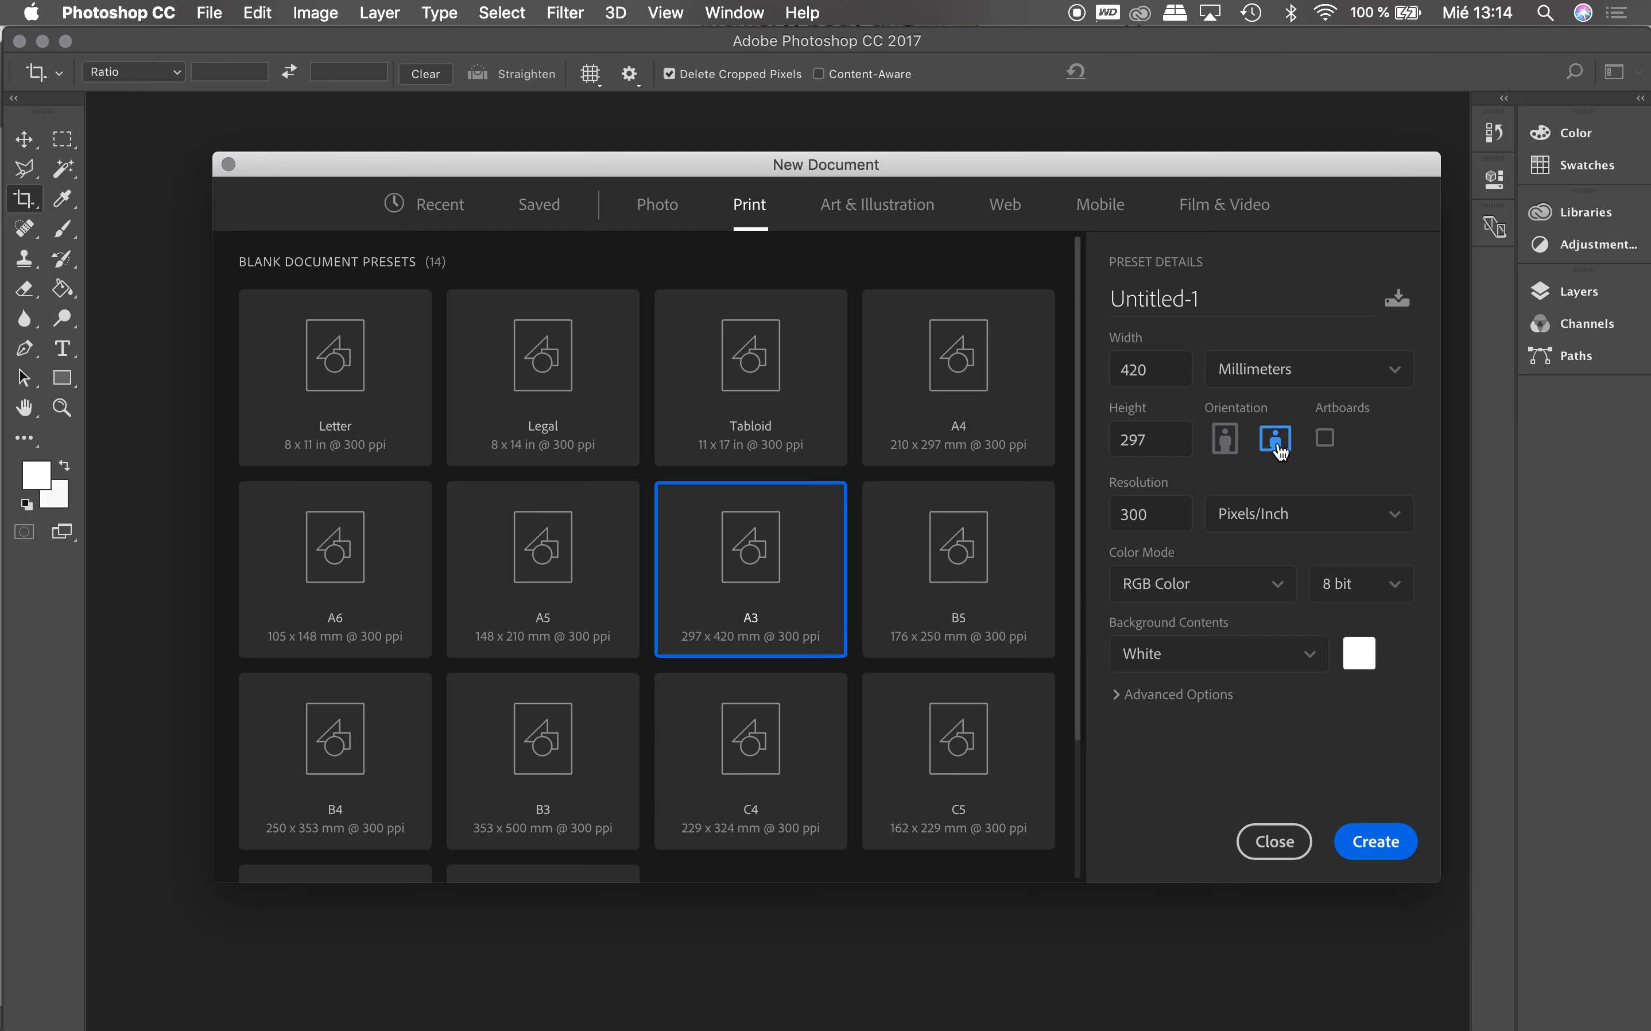
left_click(1289, 595)
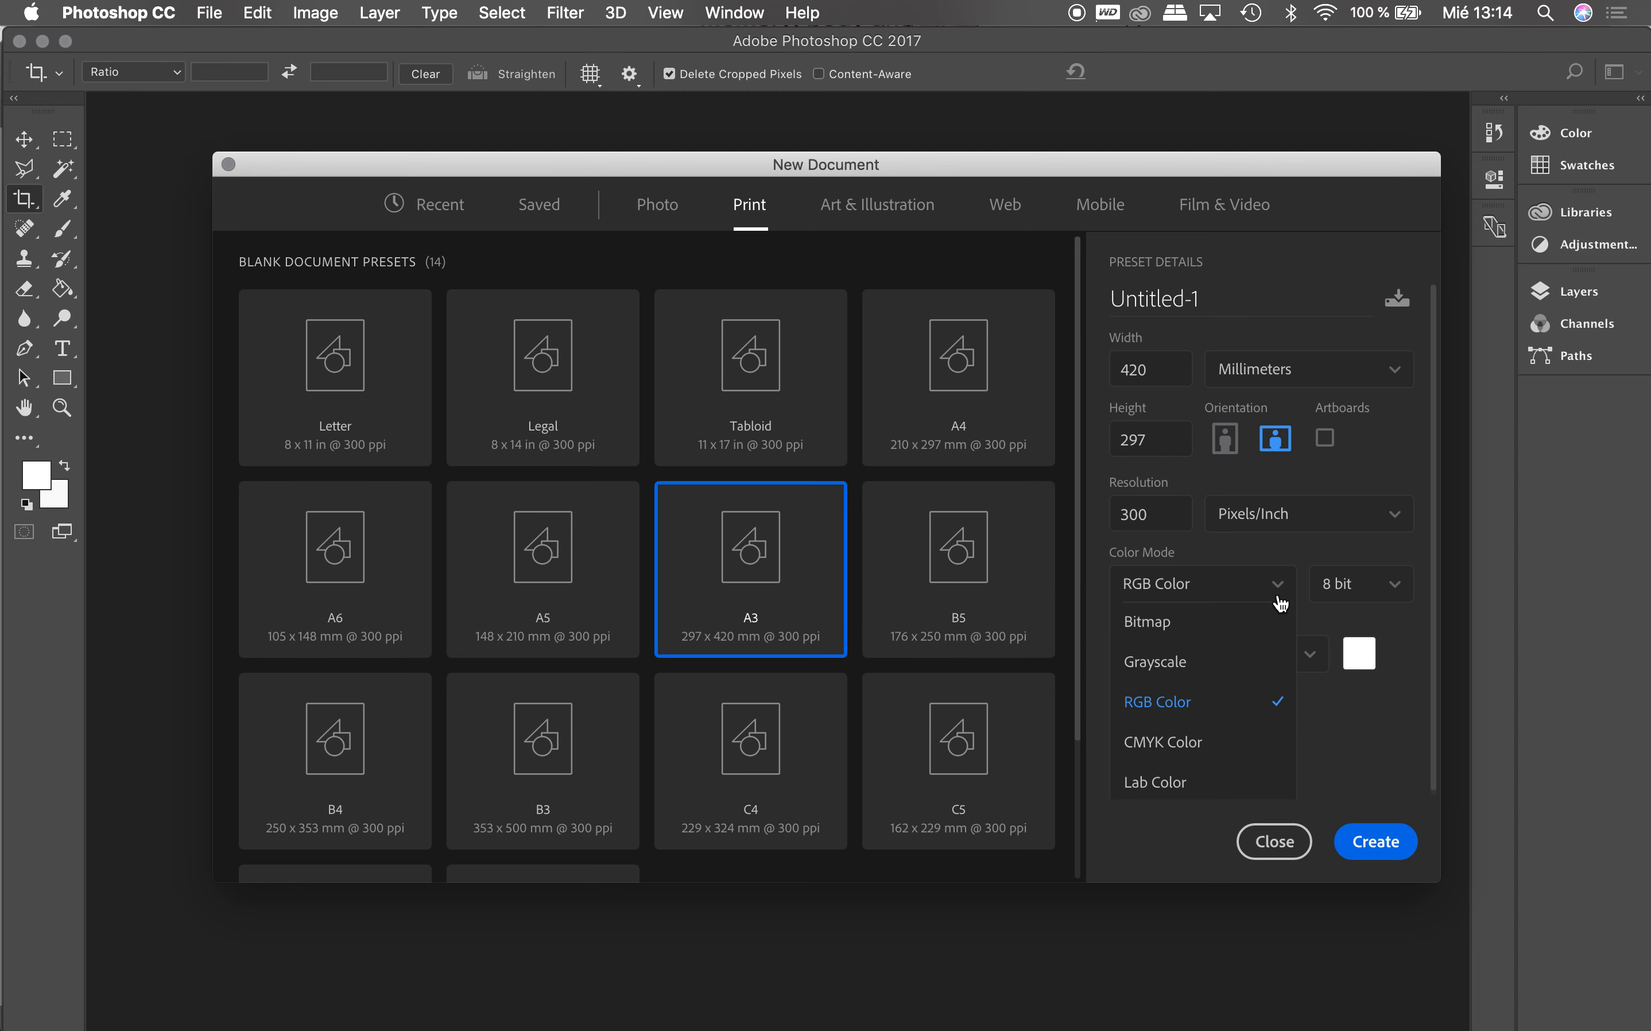
left_click(1180, 746)
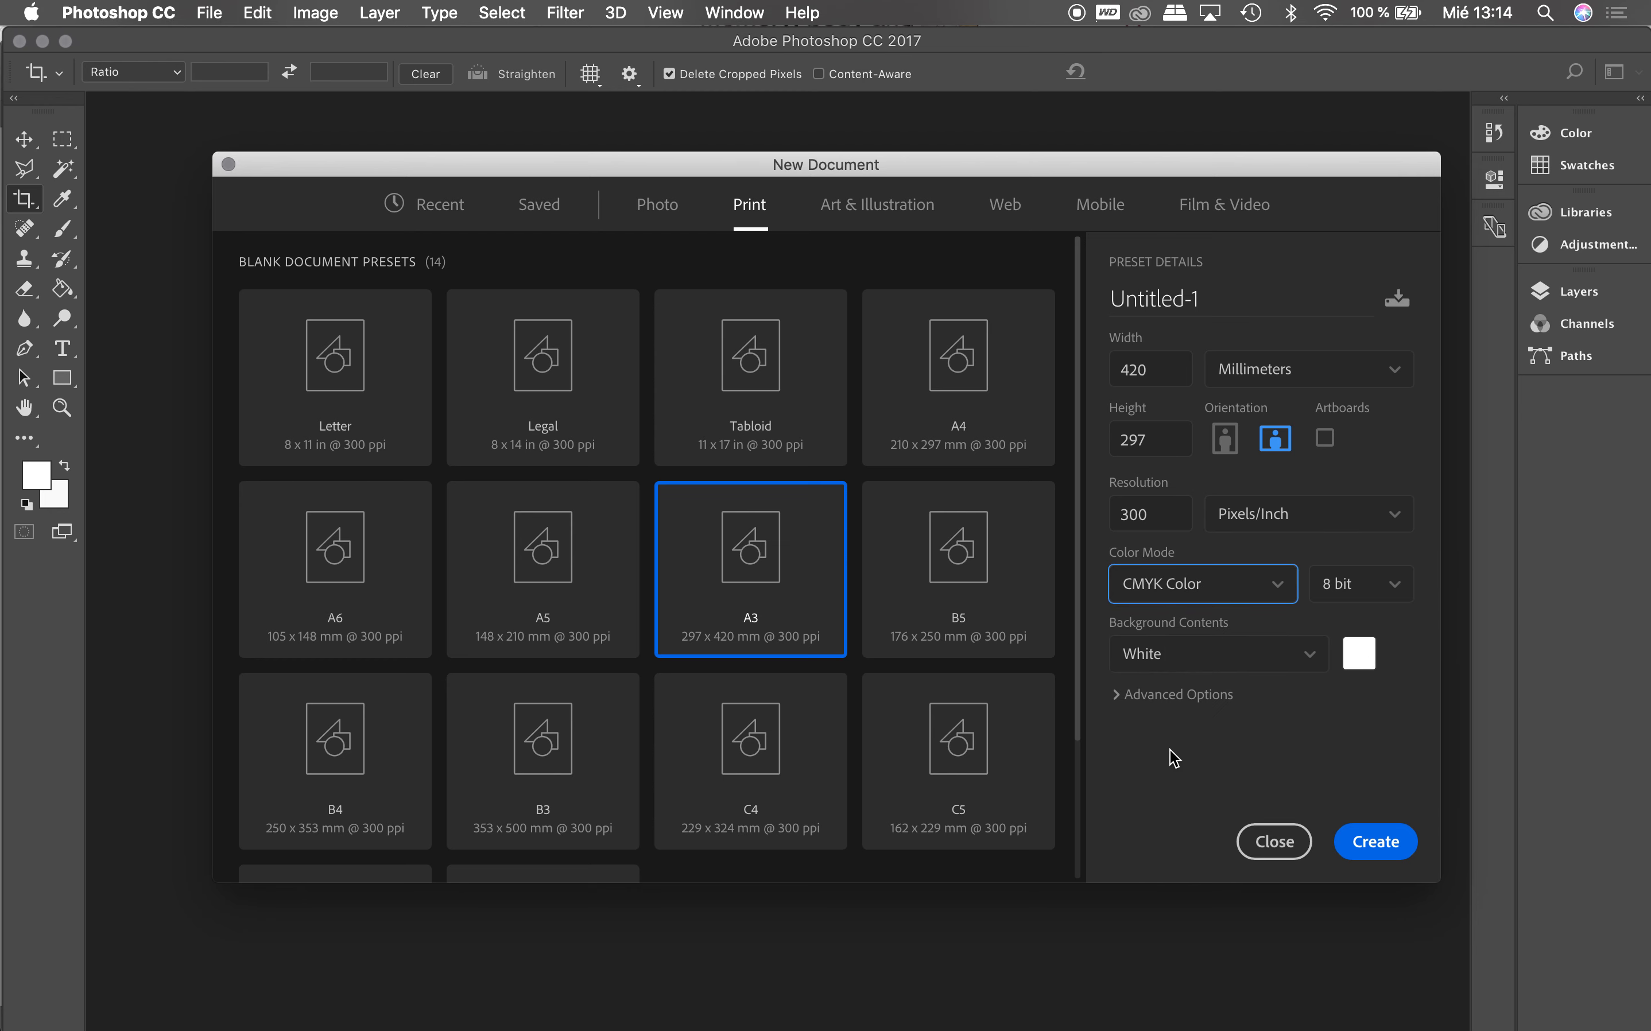
left_click(1319, 660)
left_click(1254, 773)
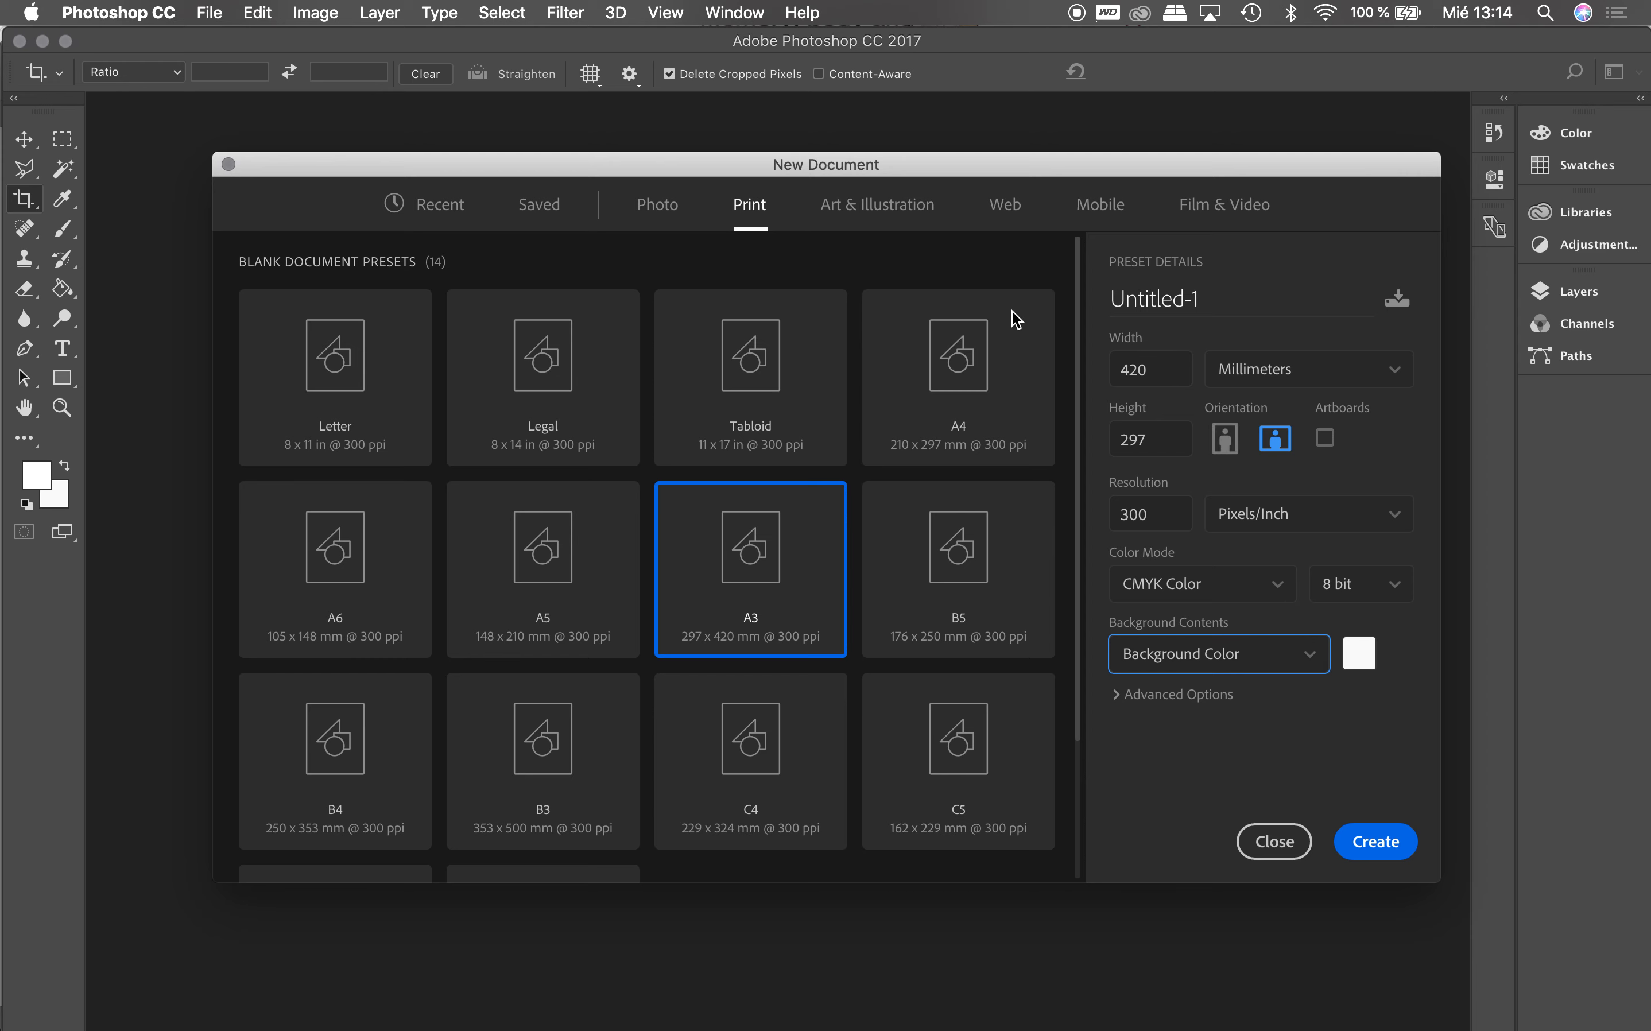
left_click(1359, 840)
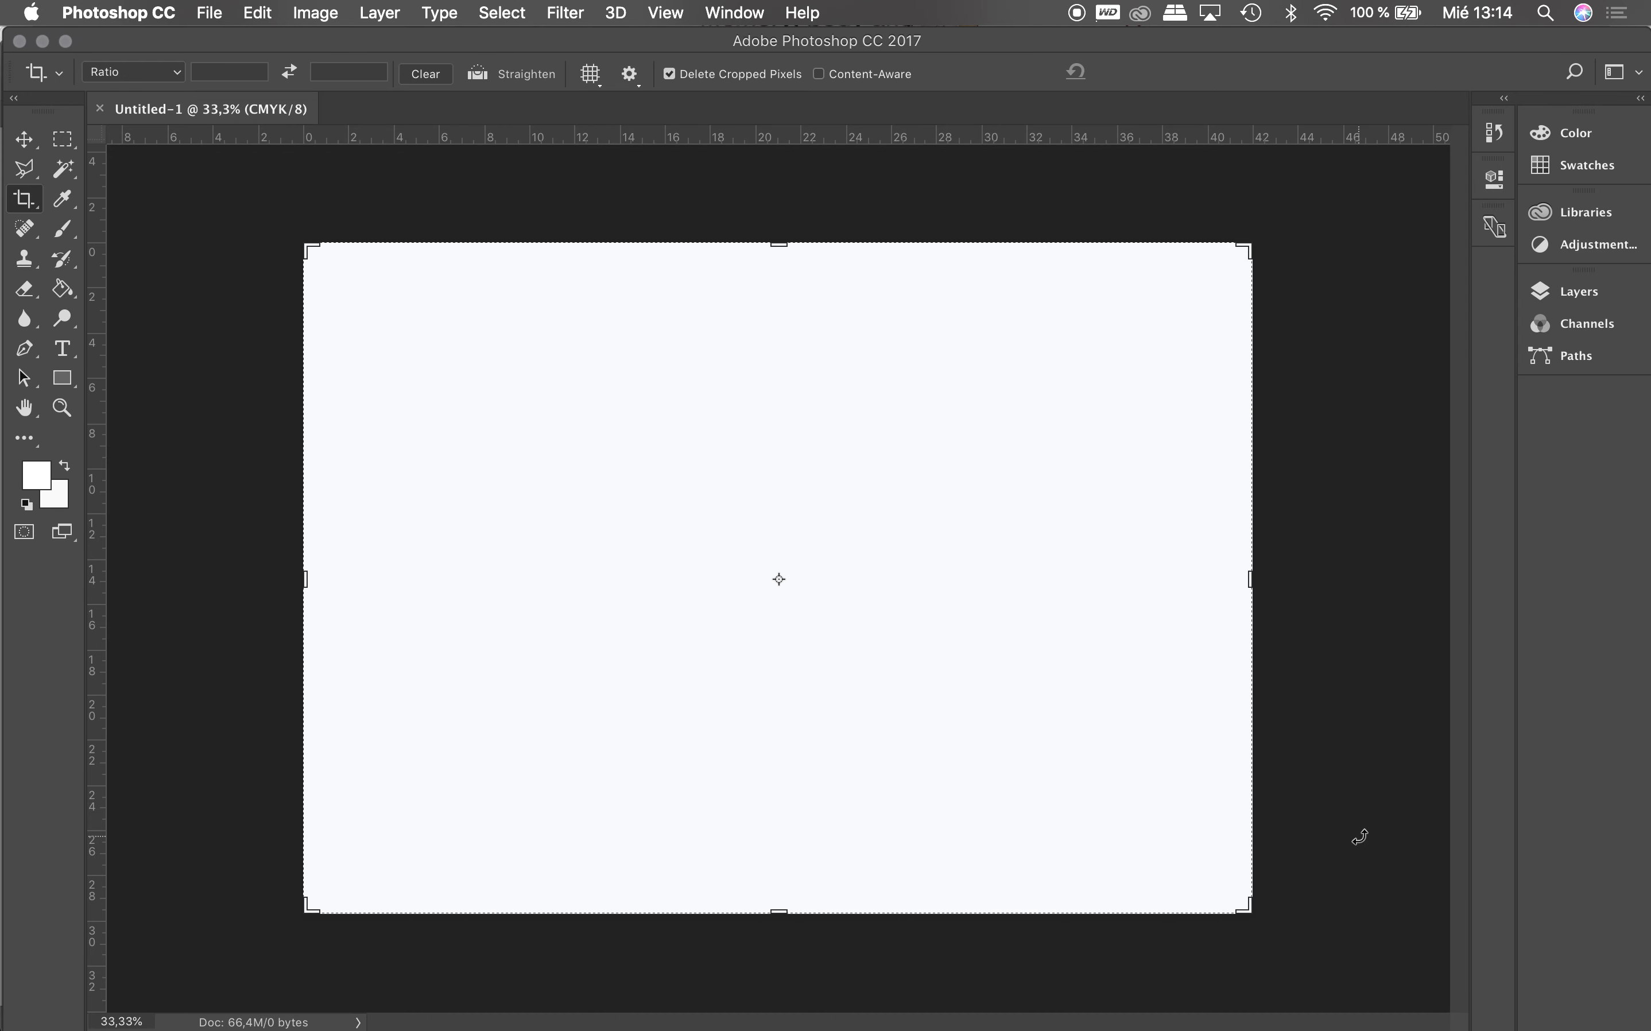
left_click(203, 12)
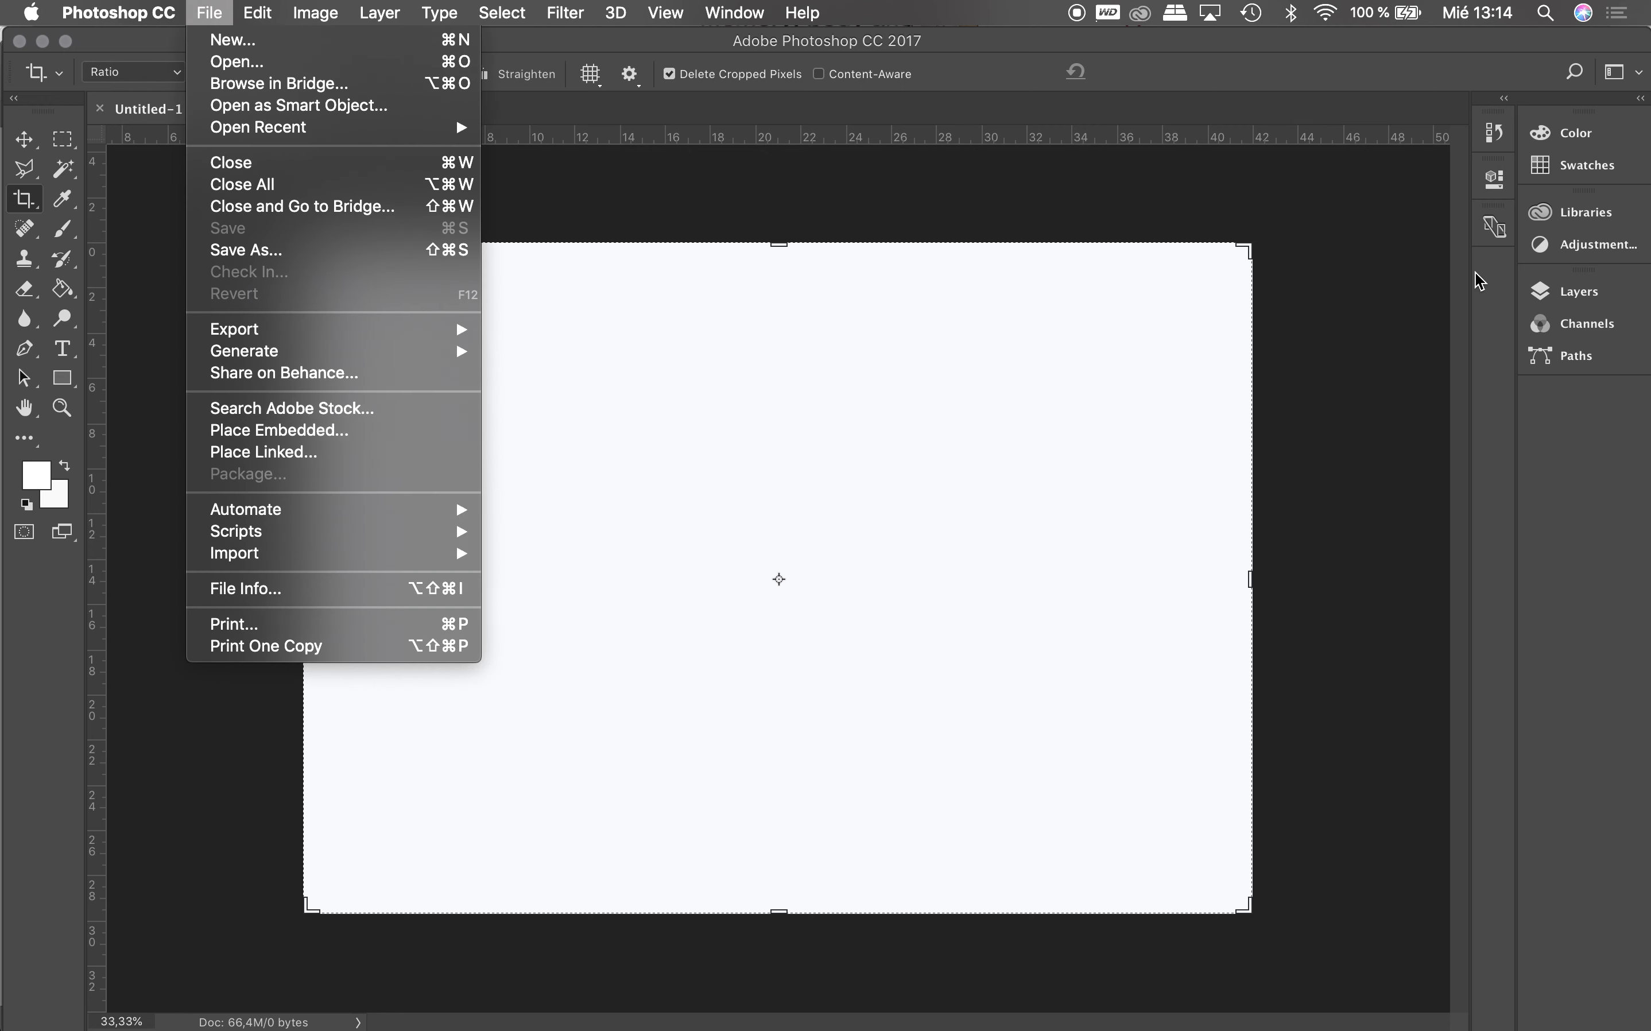
Step: Place DIAG.pdf from the DIAGRAMAS folder as an embedded smart object
left_click(1581, 297)
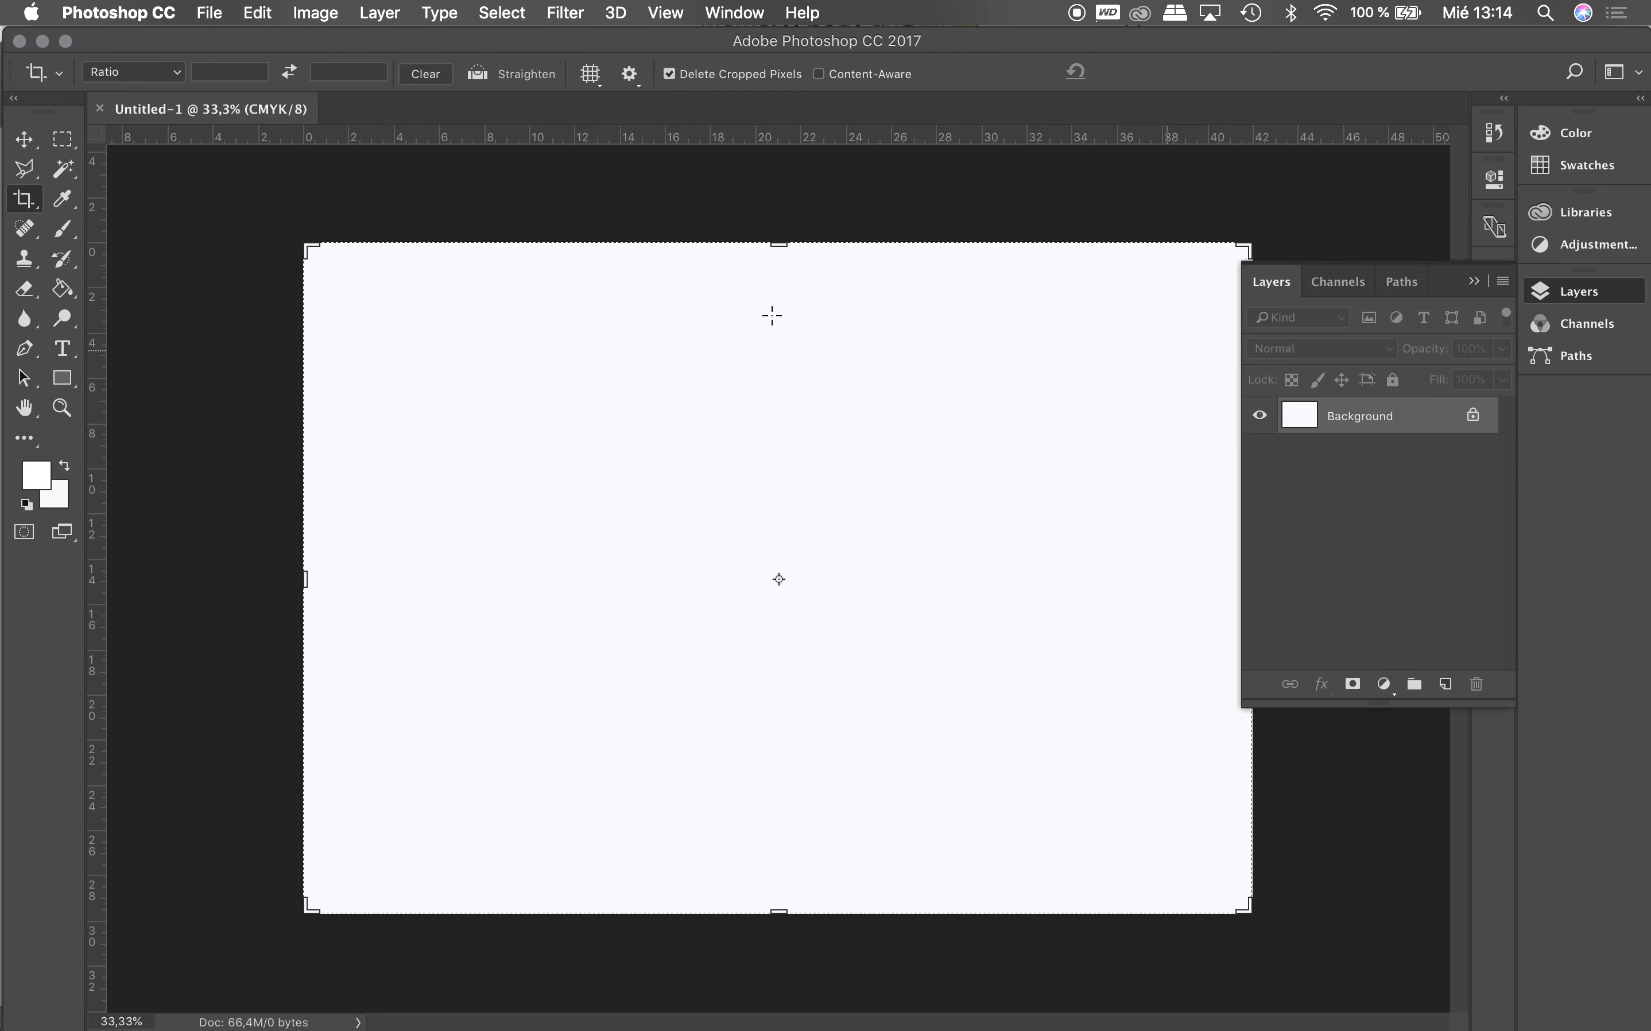
left_click(197, 10)
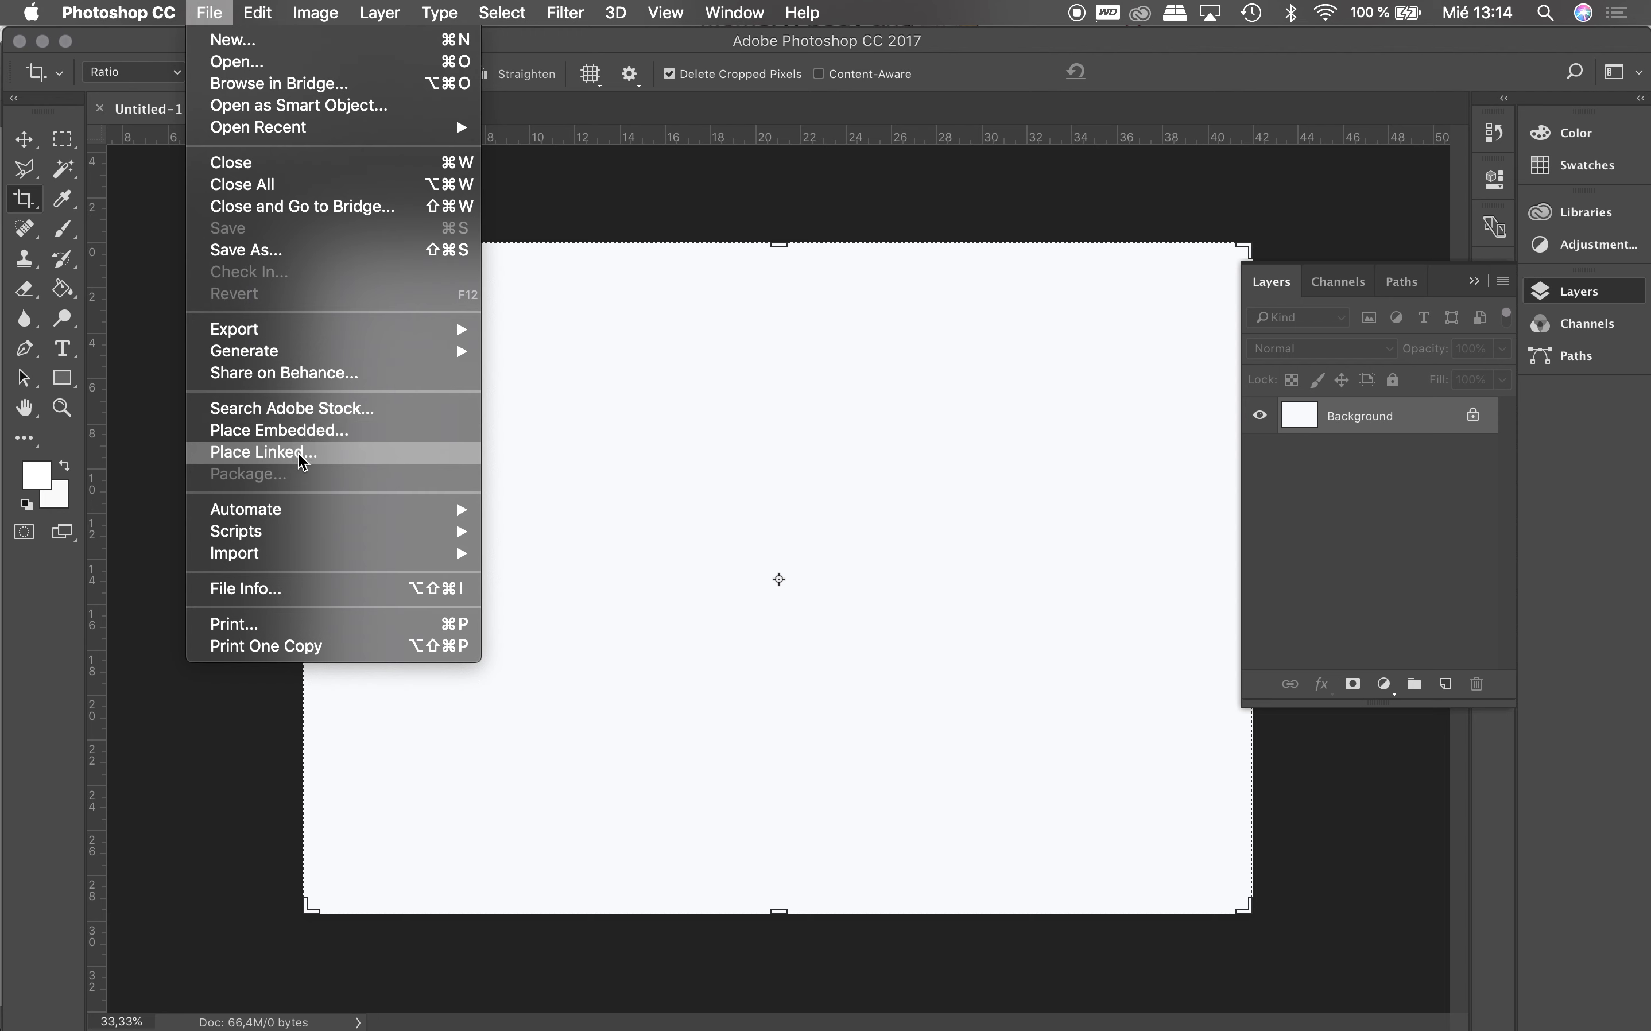
left_click(300, 430)
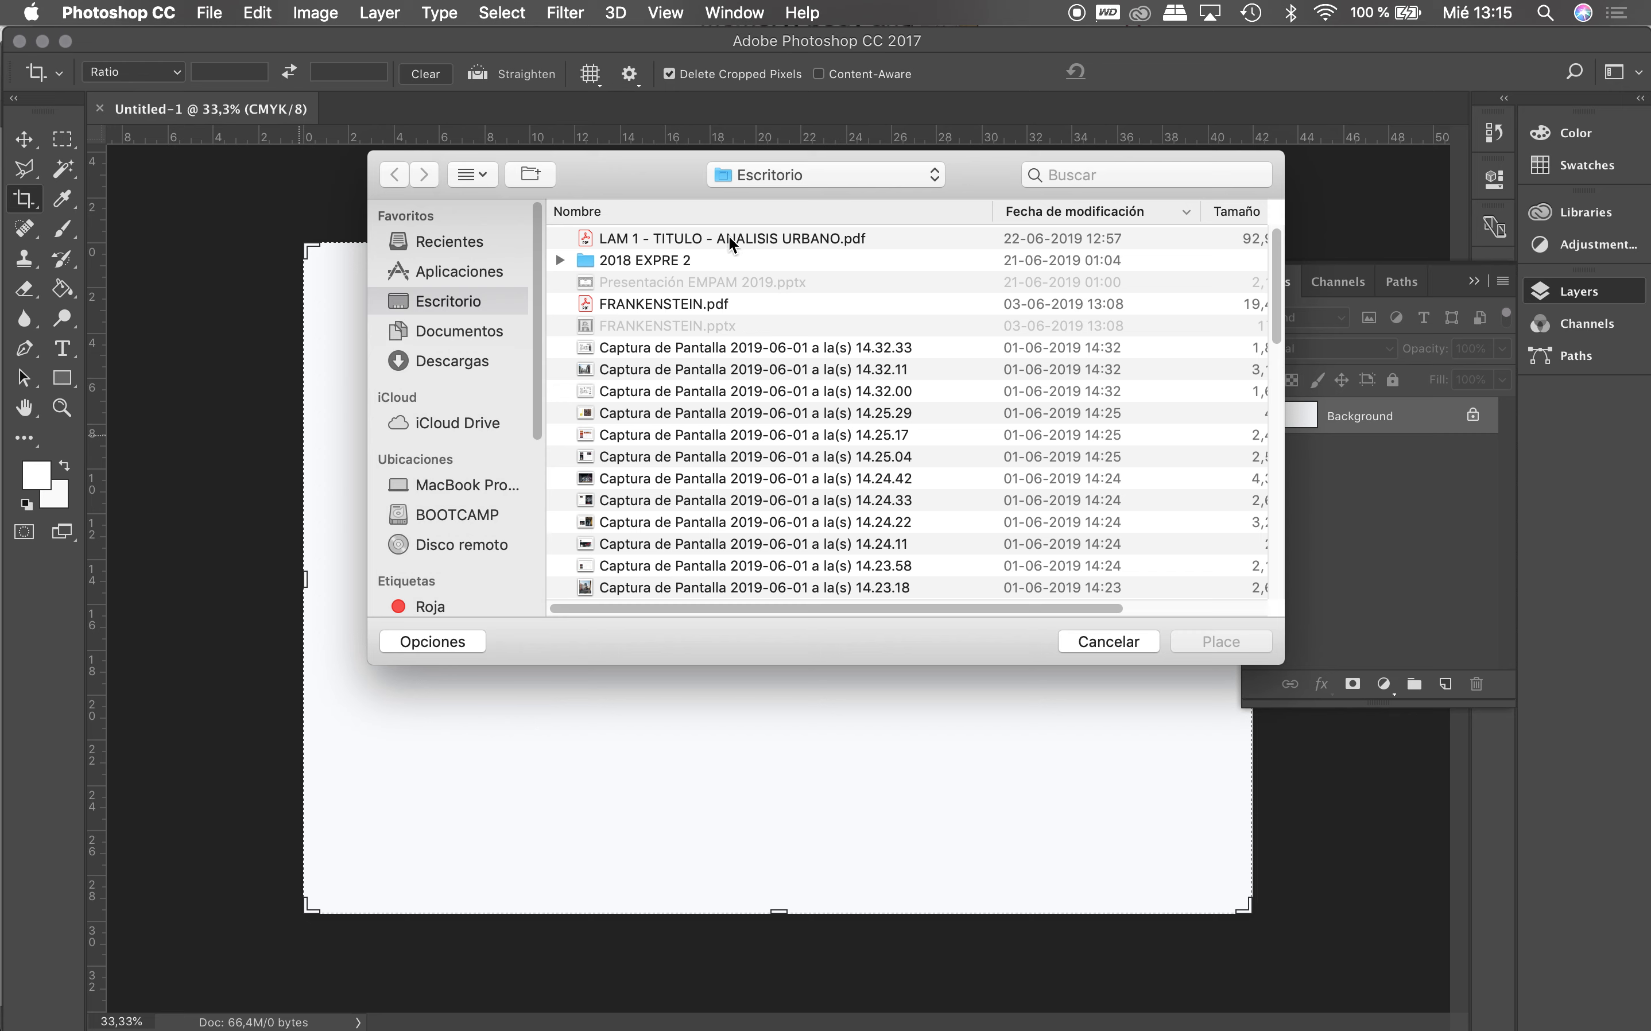
left_click(779, 171)
left_click(797, 323)
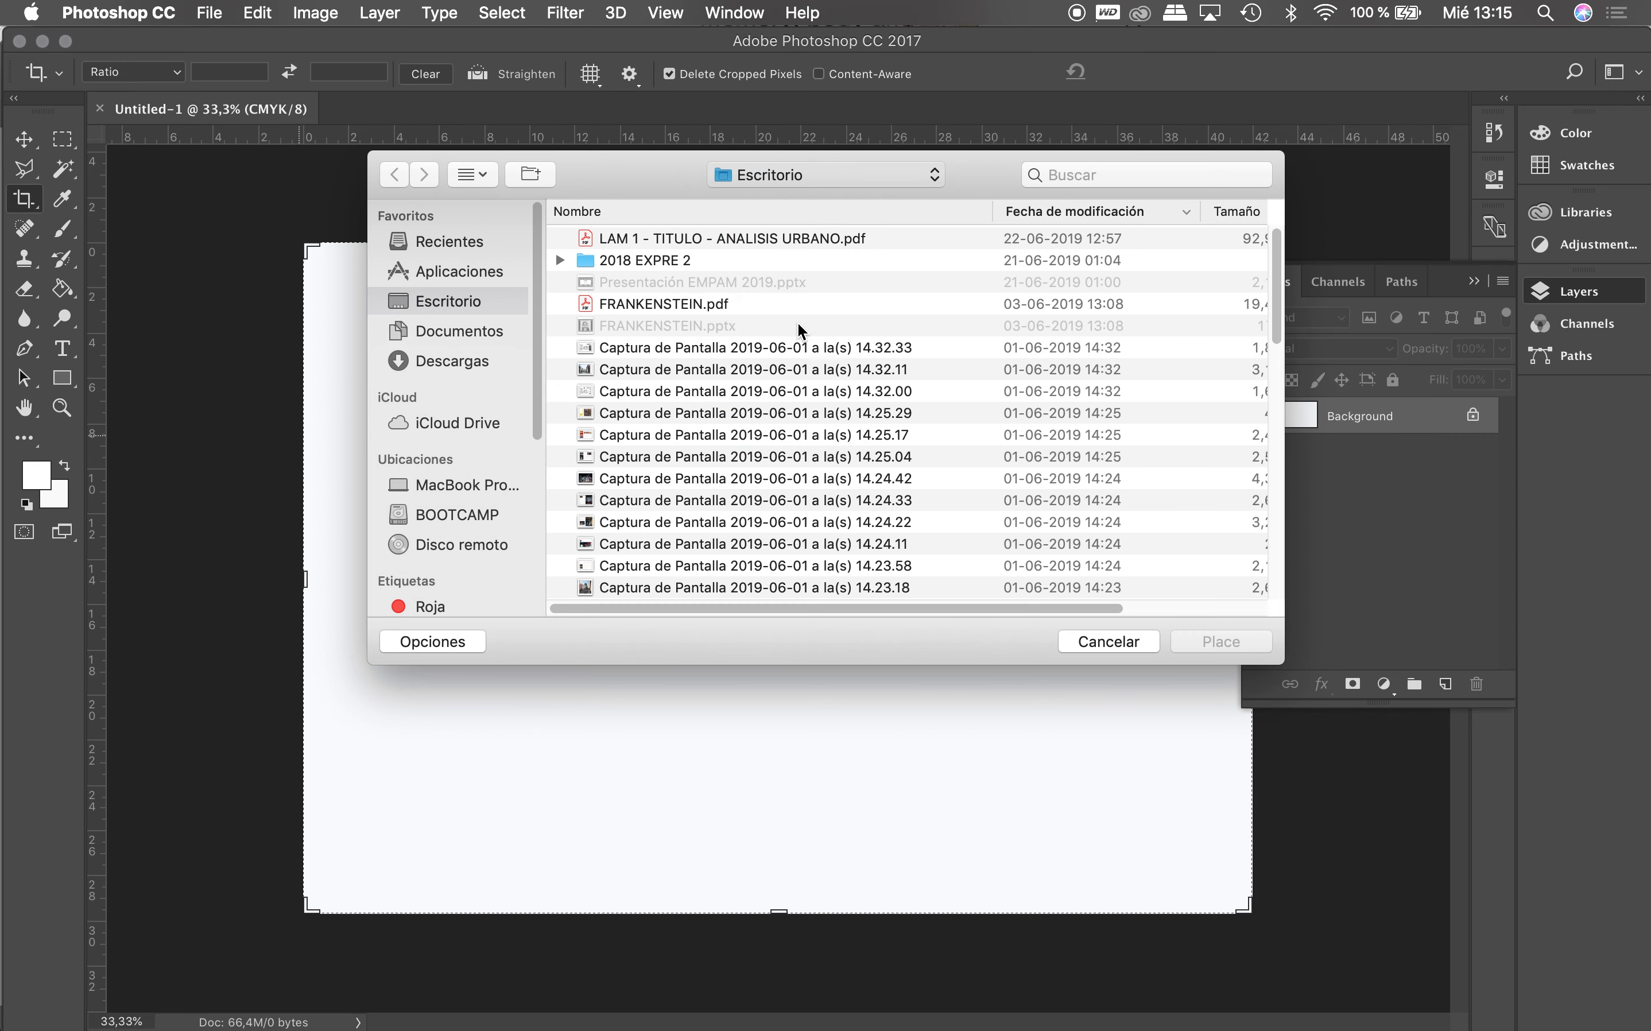
left_click(666, 240)
left_click(1186, 638)
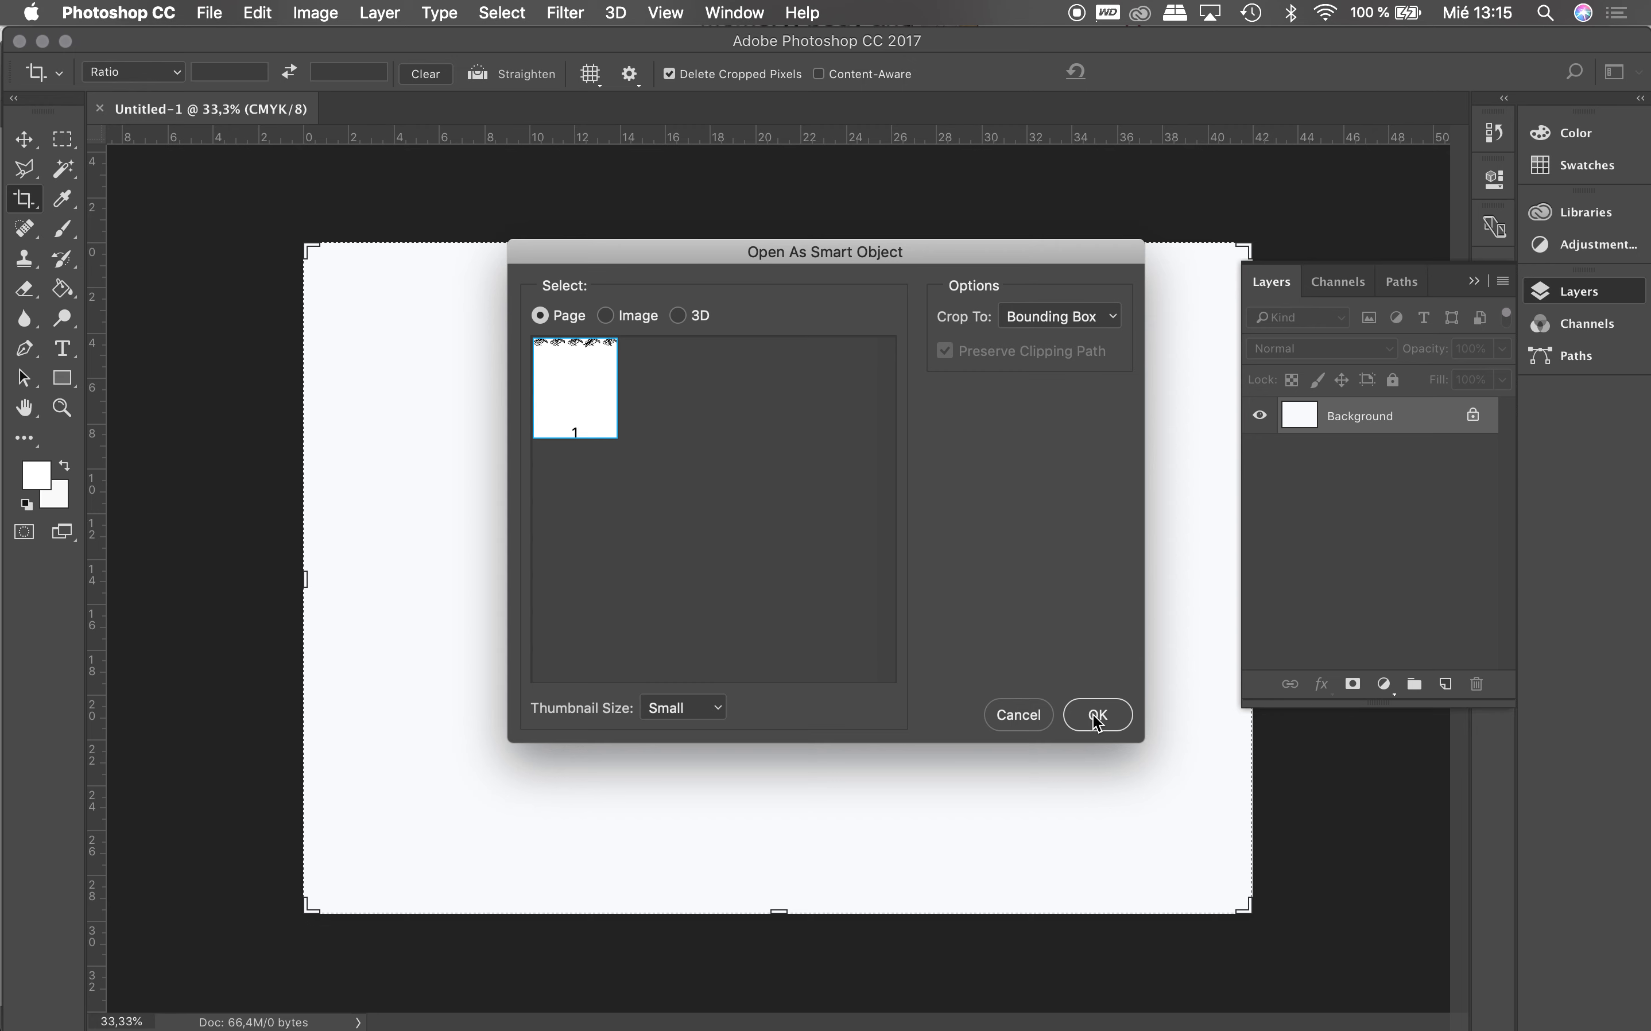
left_click(1095, 716)
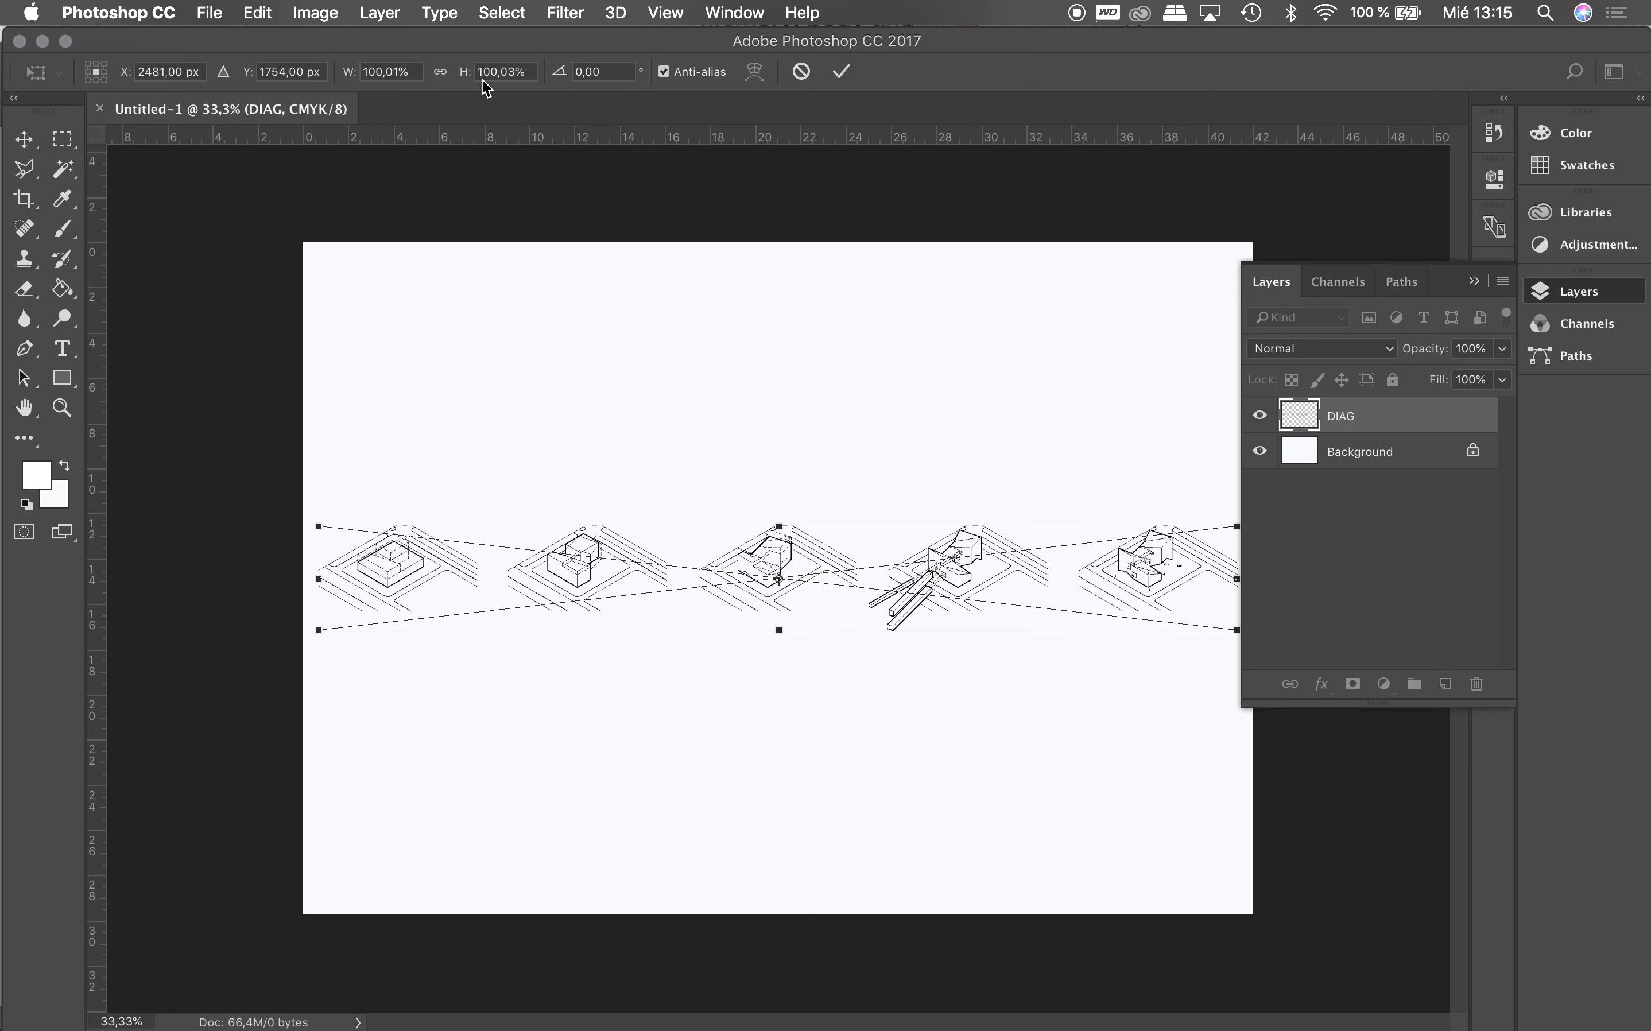
Step: Set the placed DIAG layer's width and height to 100% and commit the placement
left_click(399, 72)
left_click(400, 73)
key("BackSpace")
key("BackSpace")
key("BackSpace")
left_click(512, 72)
left_click(518, 73)
key("BackSpace")
key("BackSpace")
key("BackSpace")
left_click(60, 140)
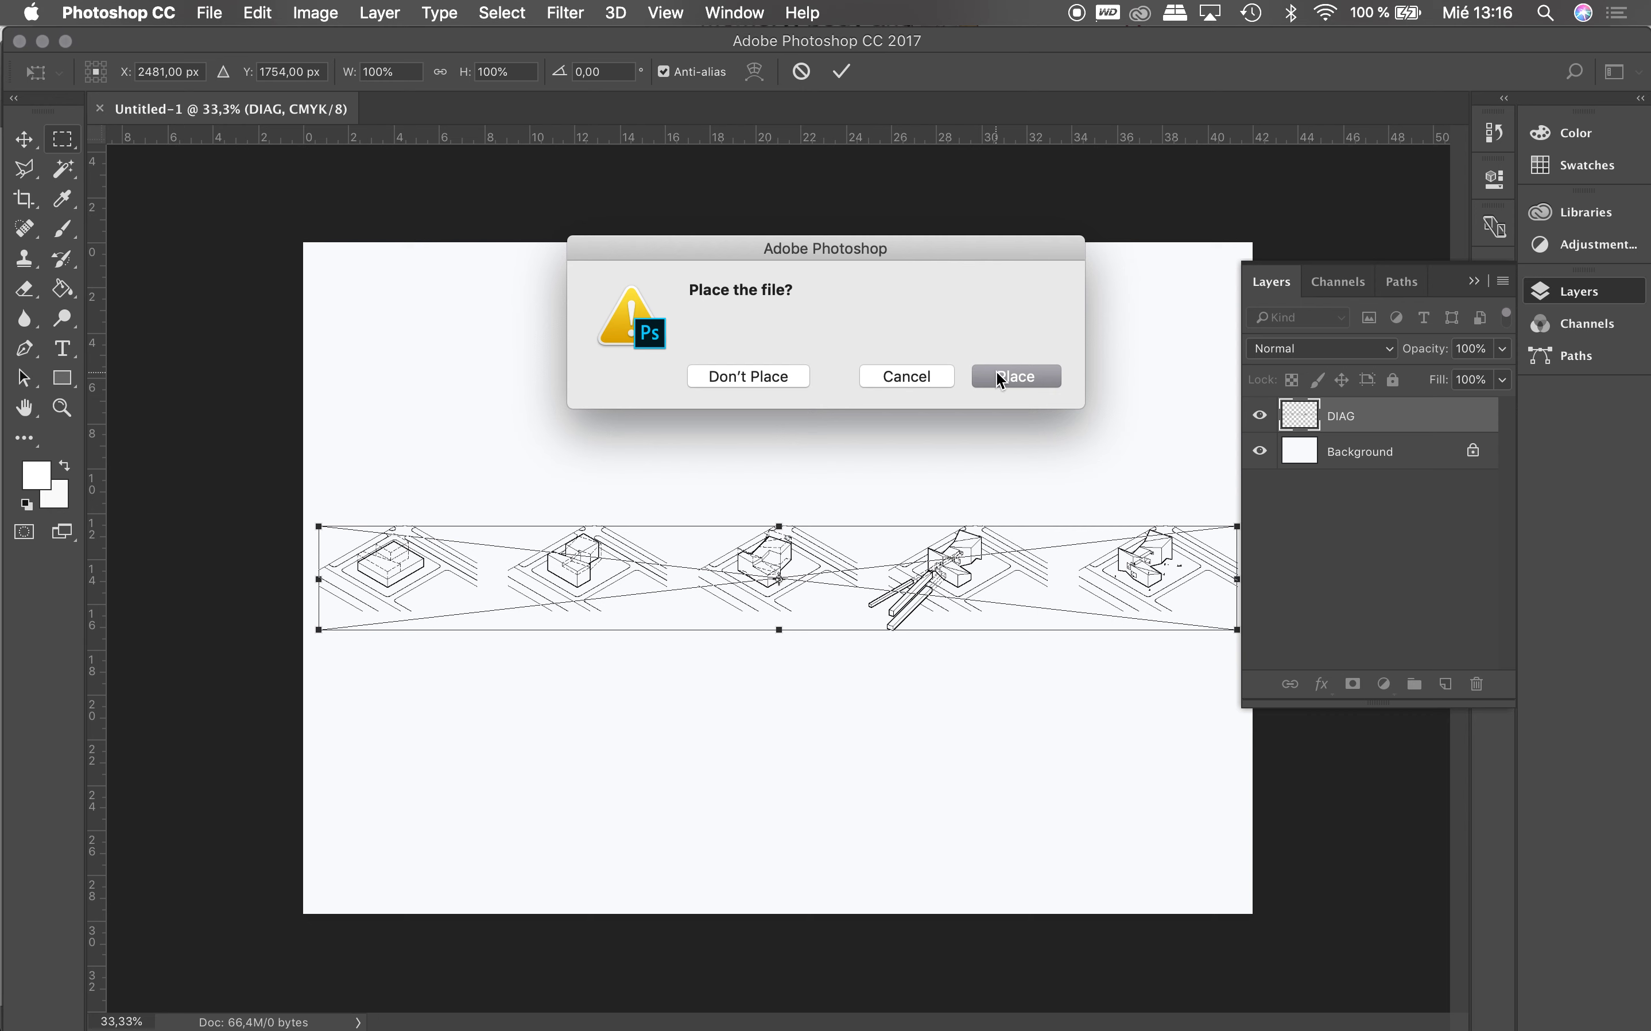
left_click(1011, 374)
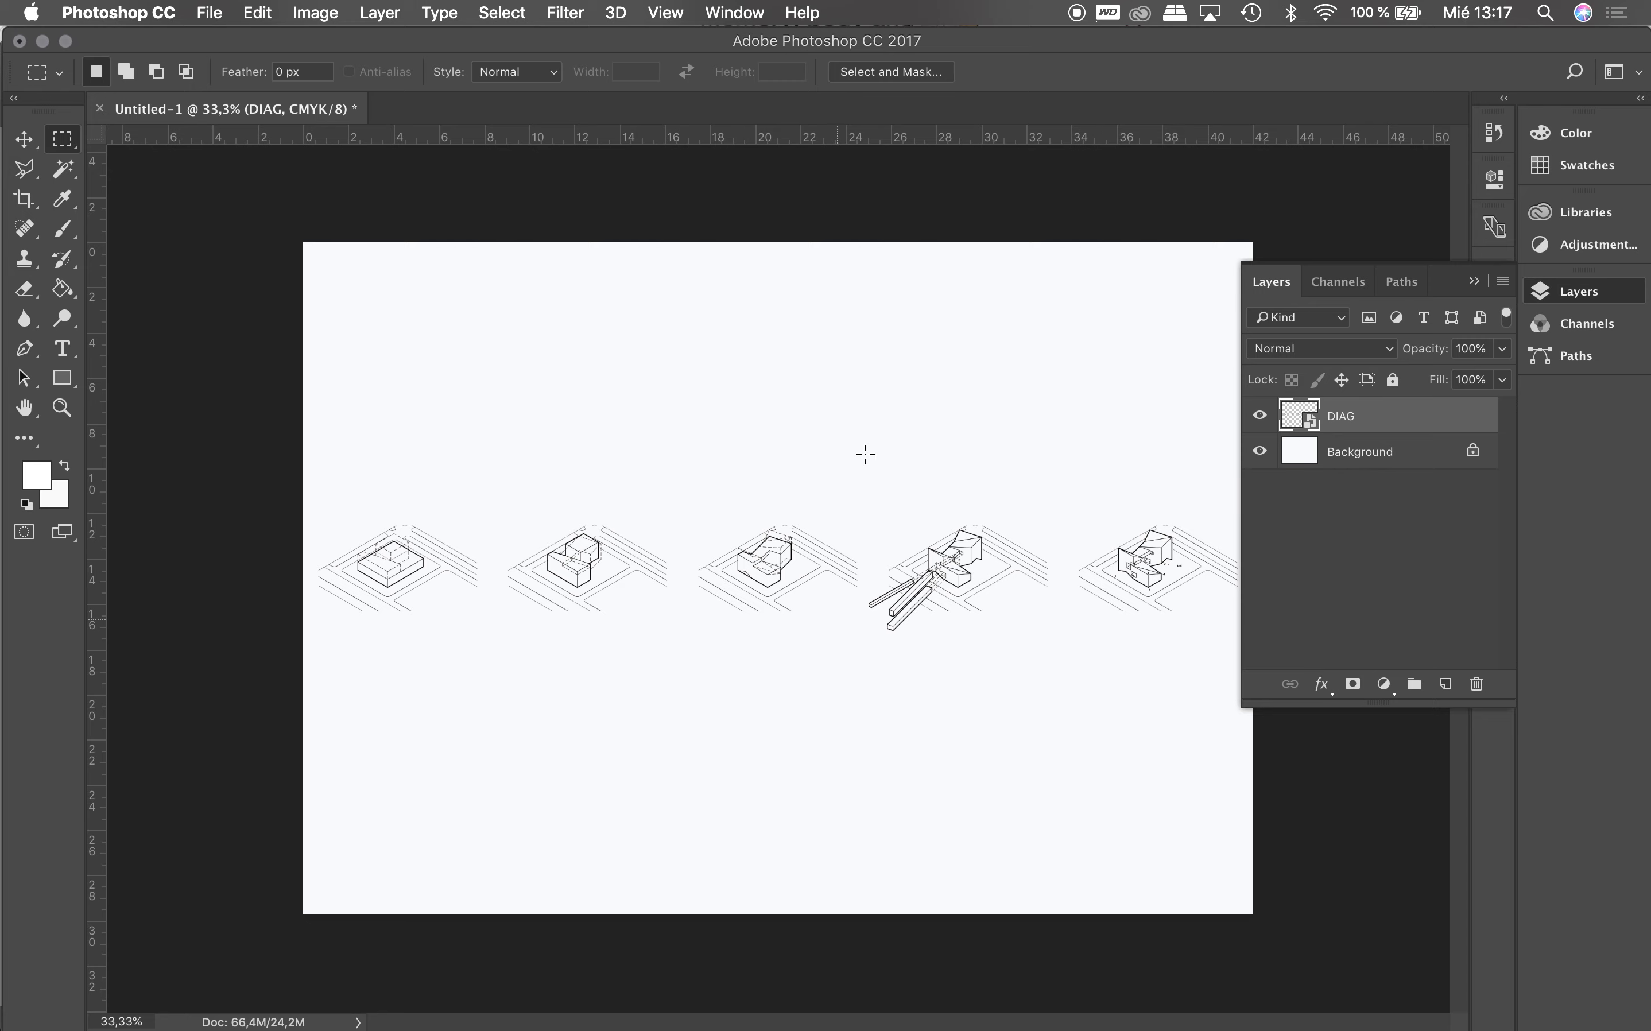
Step: Bring SketchUp forward, hide layer 01-aux and show 01-V05 instead of 01-V04
key("ctrl+Up")
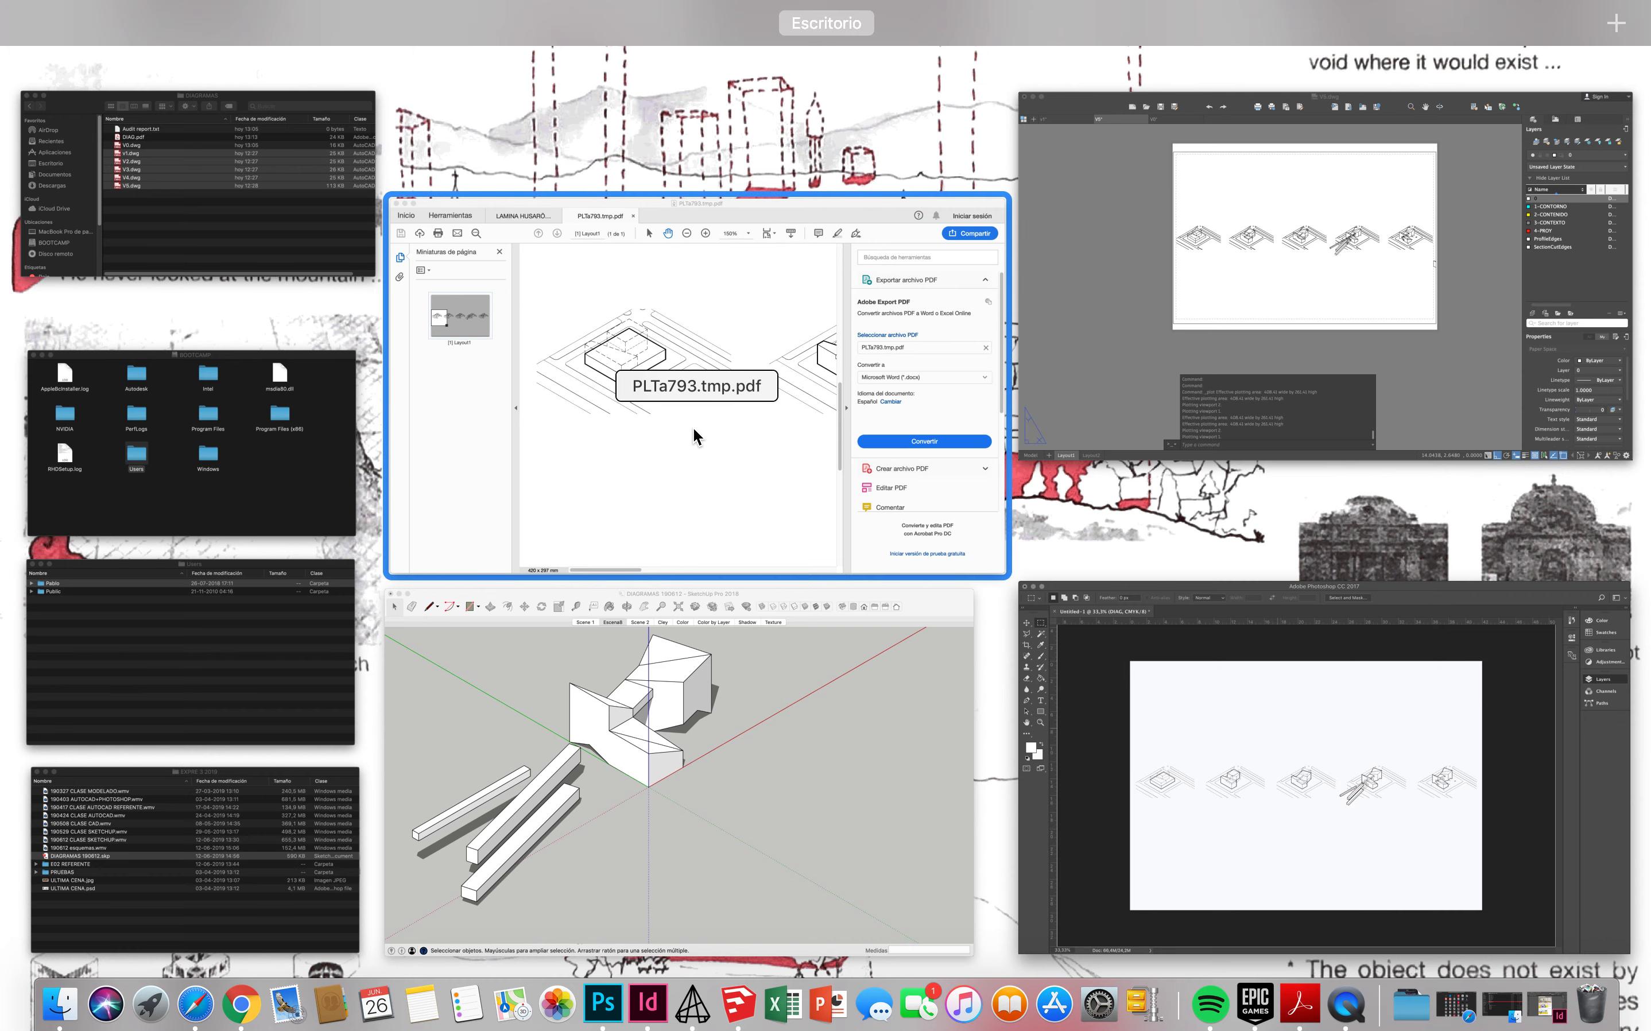
left_click(641, 654)
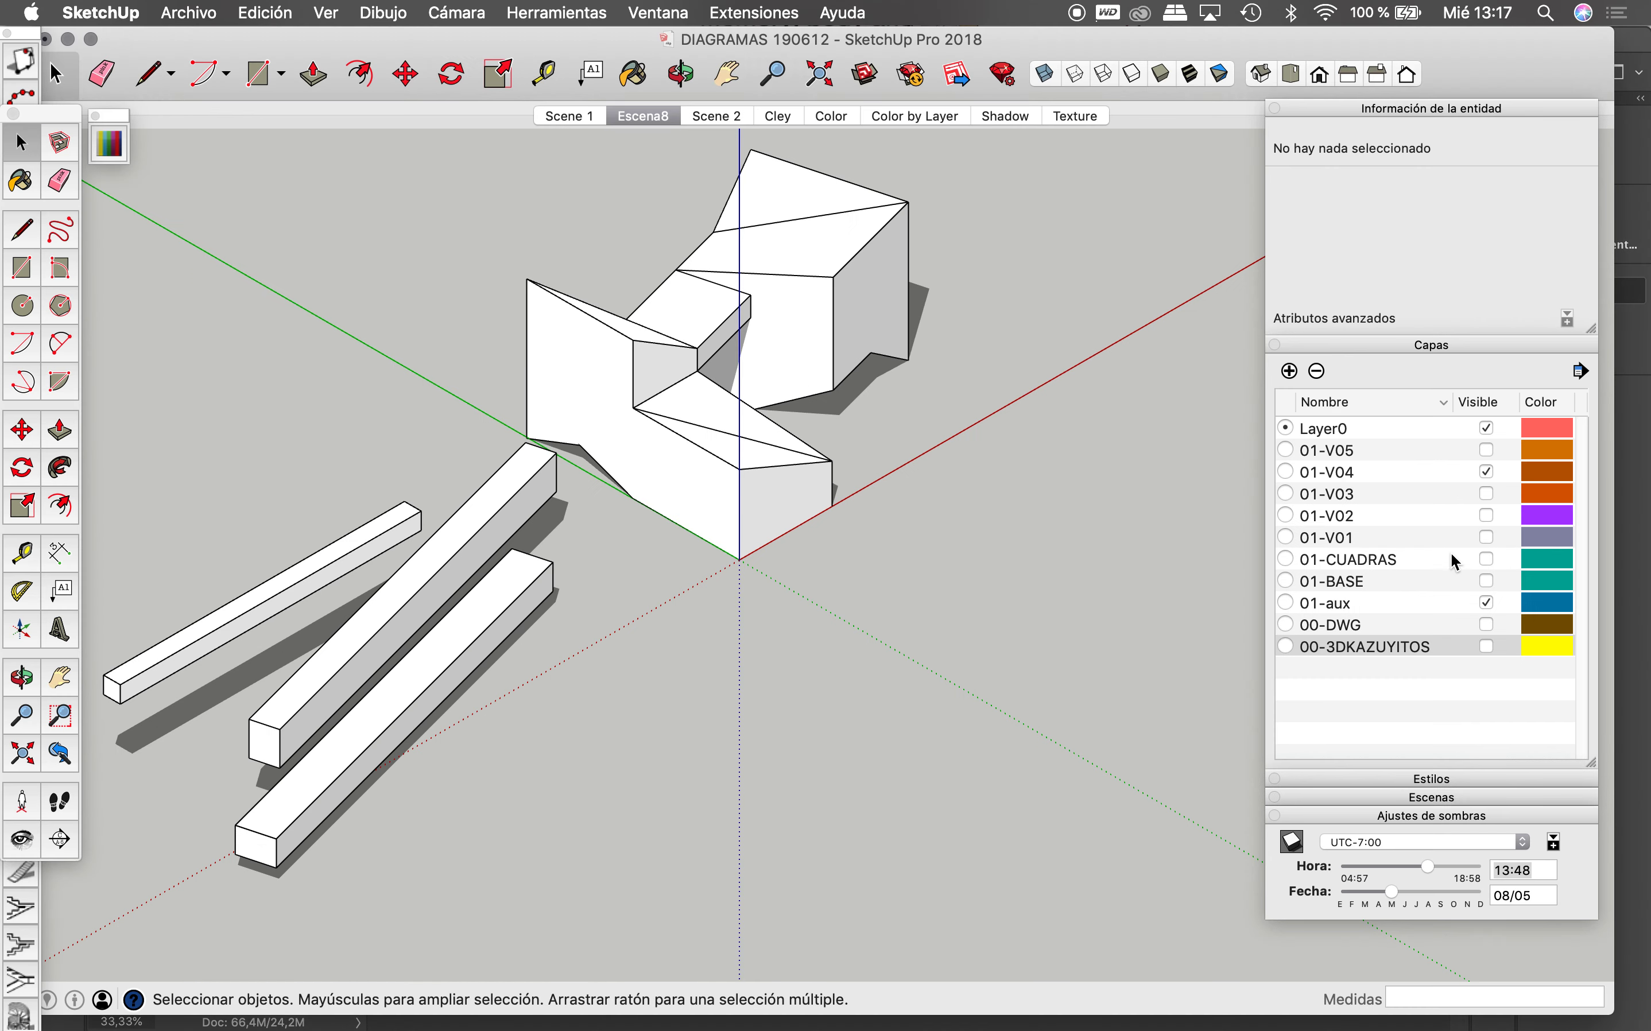
left_click(1488, 603)
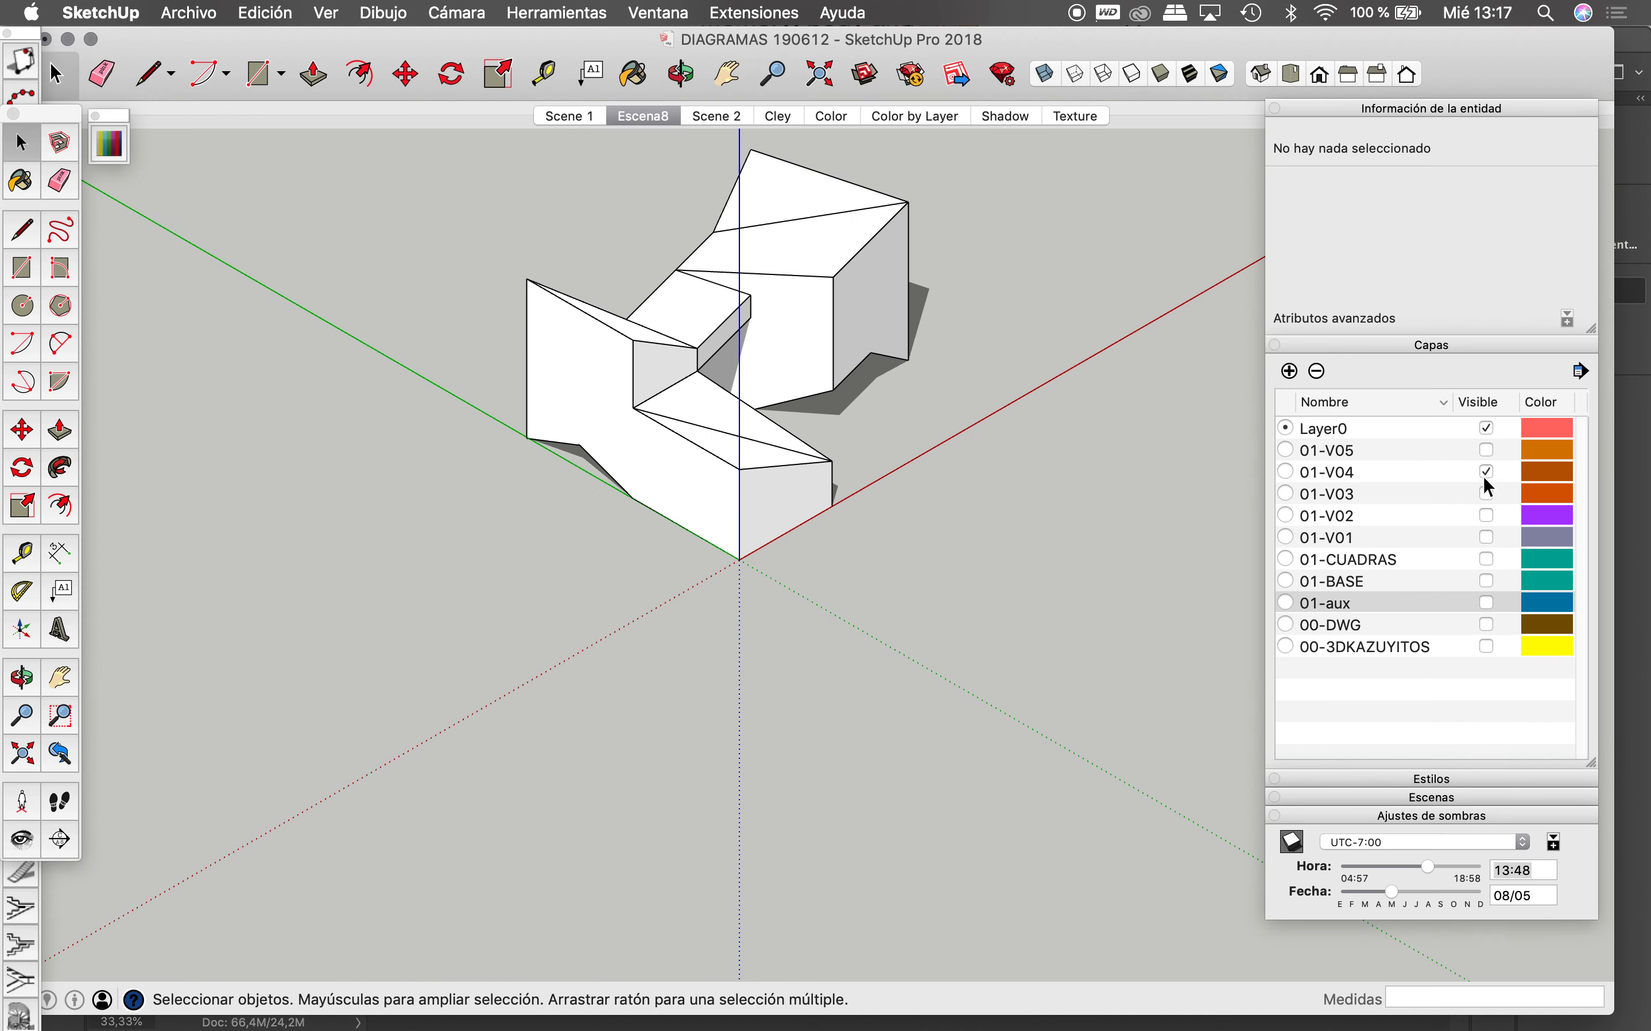
left_click(1488, 450)
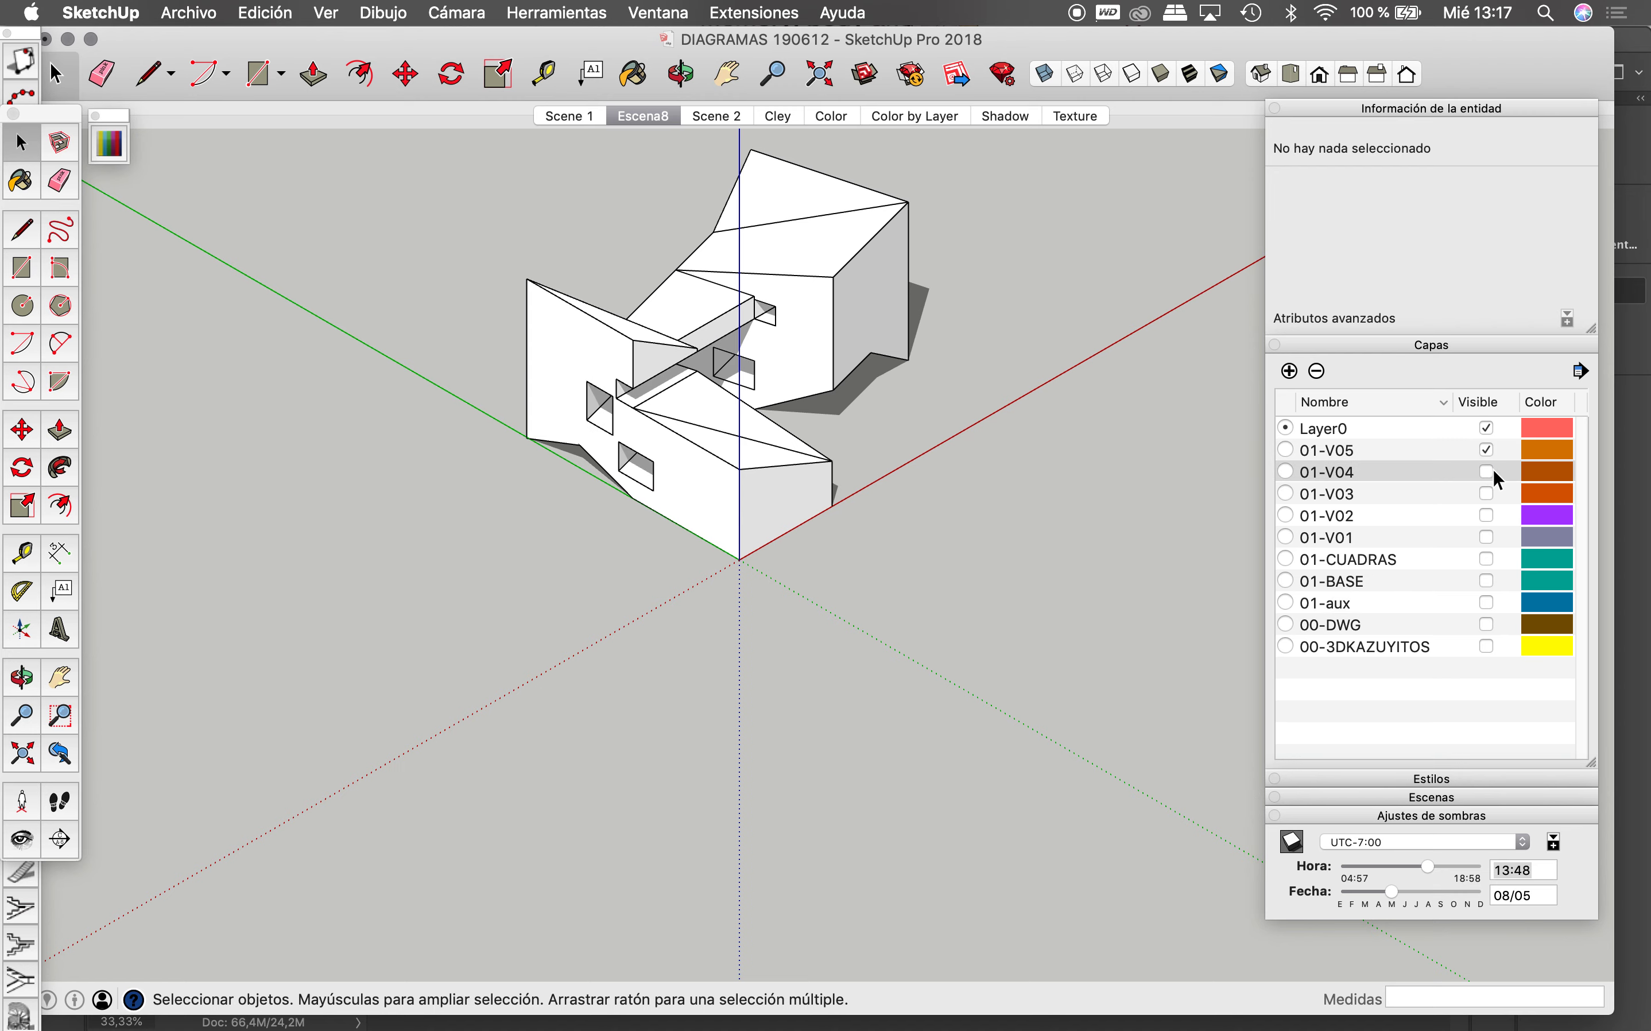
Step: Apply scene Escena8, open the [SU]Ch extension and begin editing 01-V05's colour
left_click(657, 119)
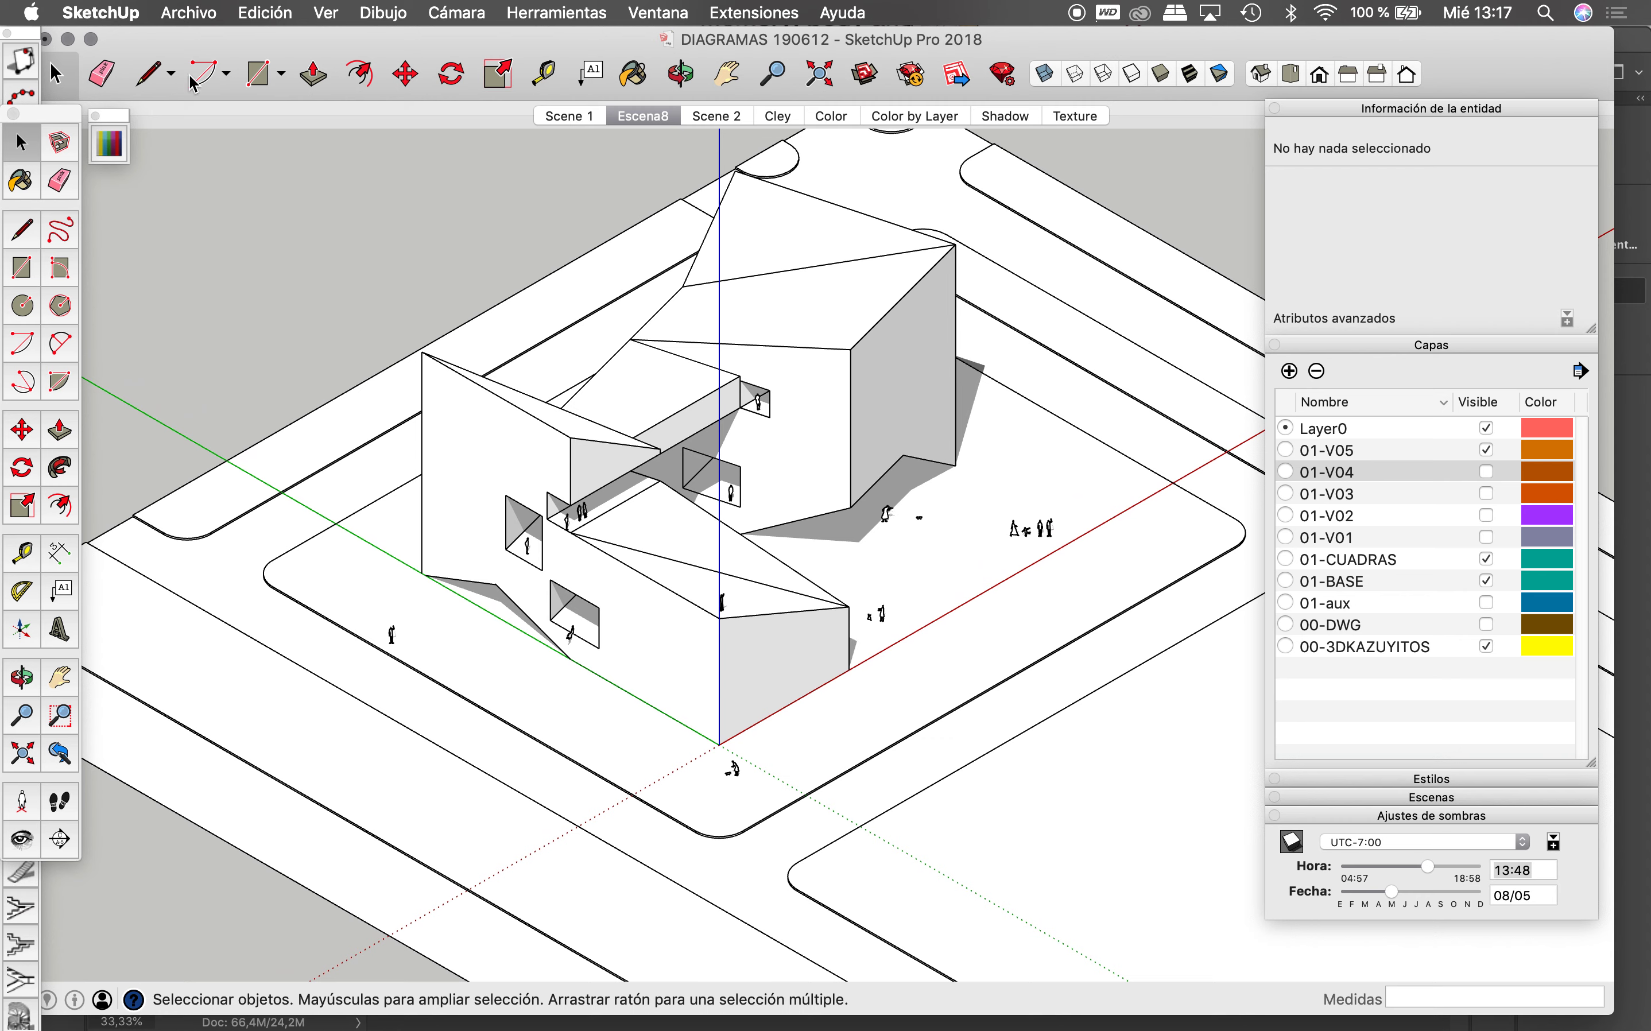
left_click(109, 145)
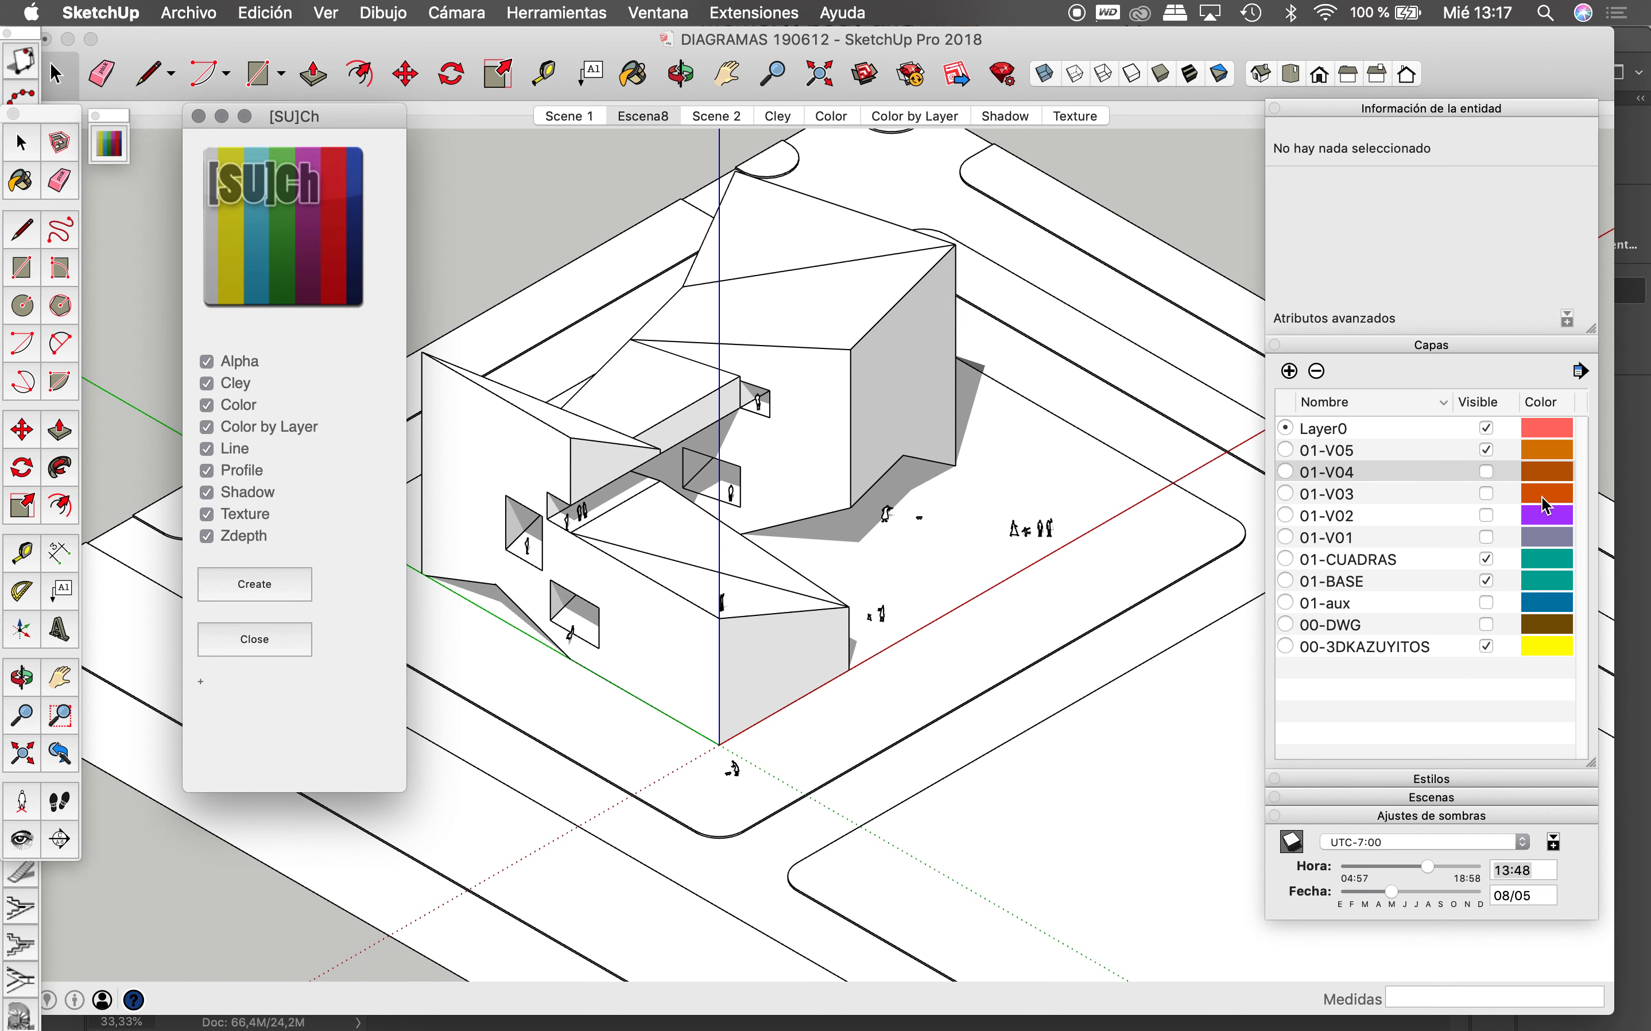
left_click(1549, 451)
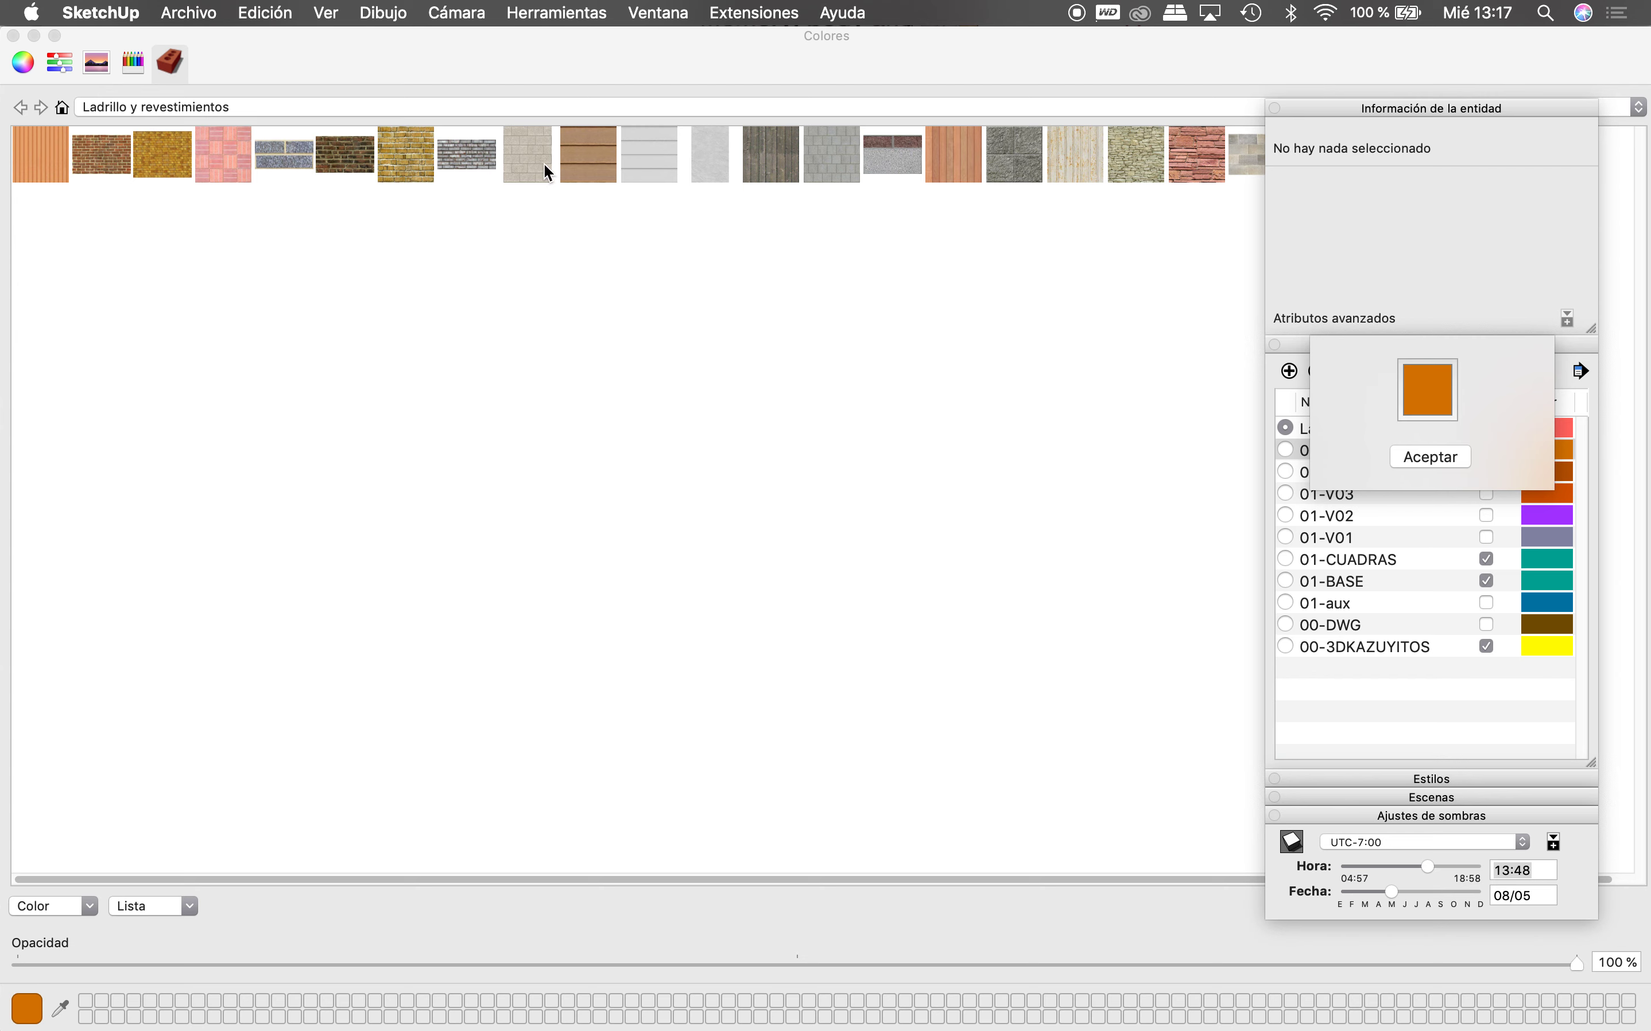
Step: Colour layer 01-V05 lime green in the Colores picker
left_click(135, 65)
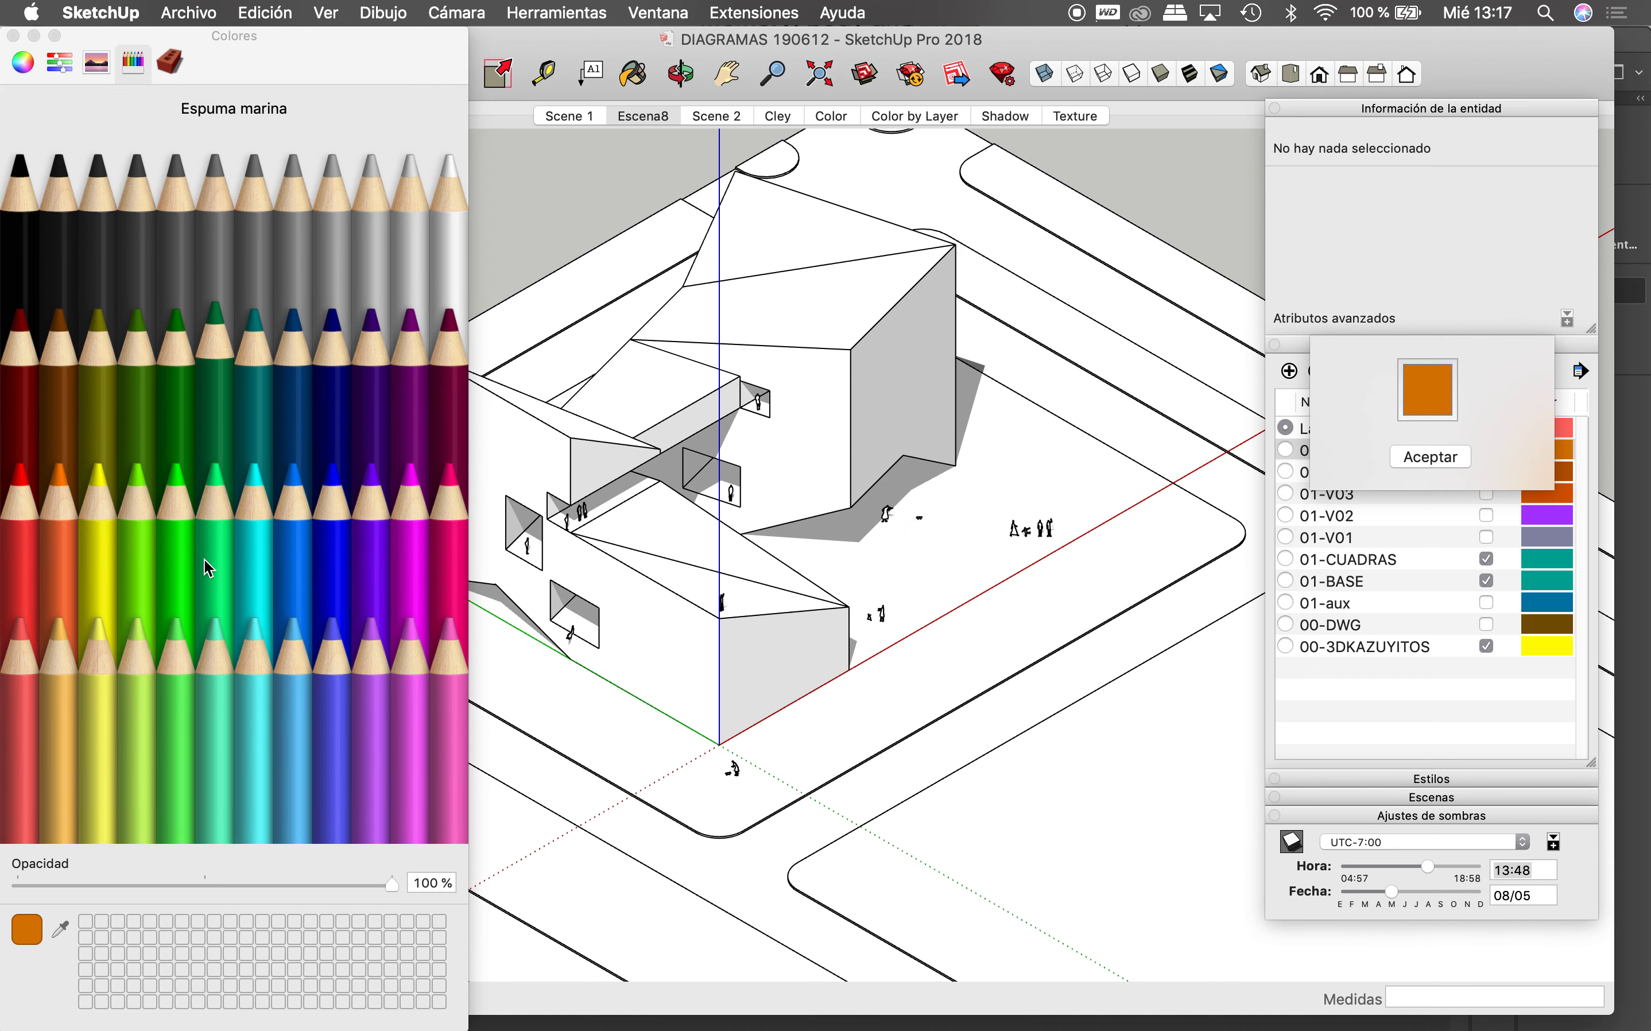
left_click(28, 526)
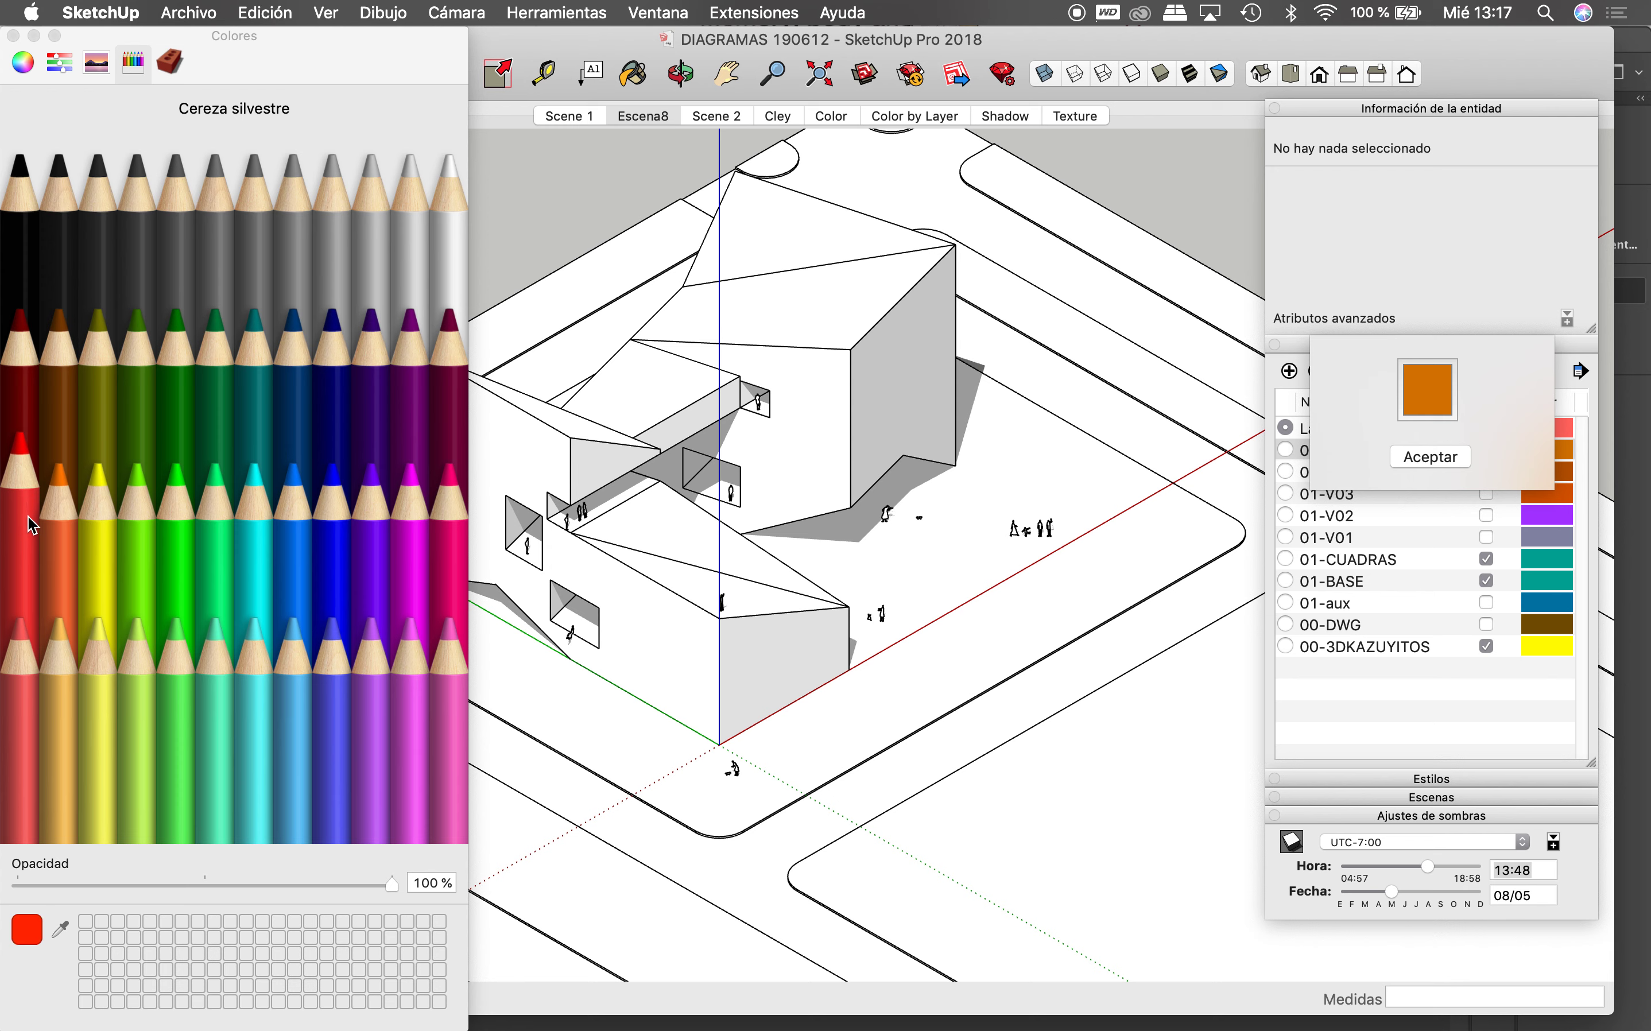
left_click(133, 542)
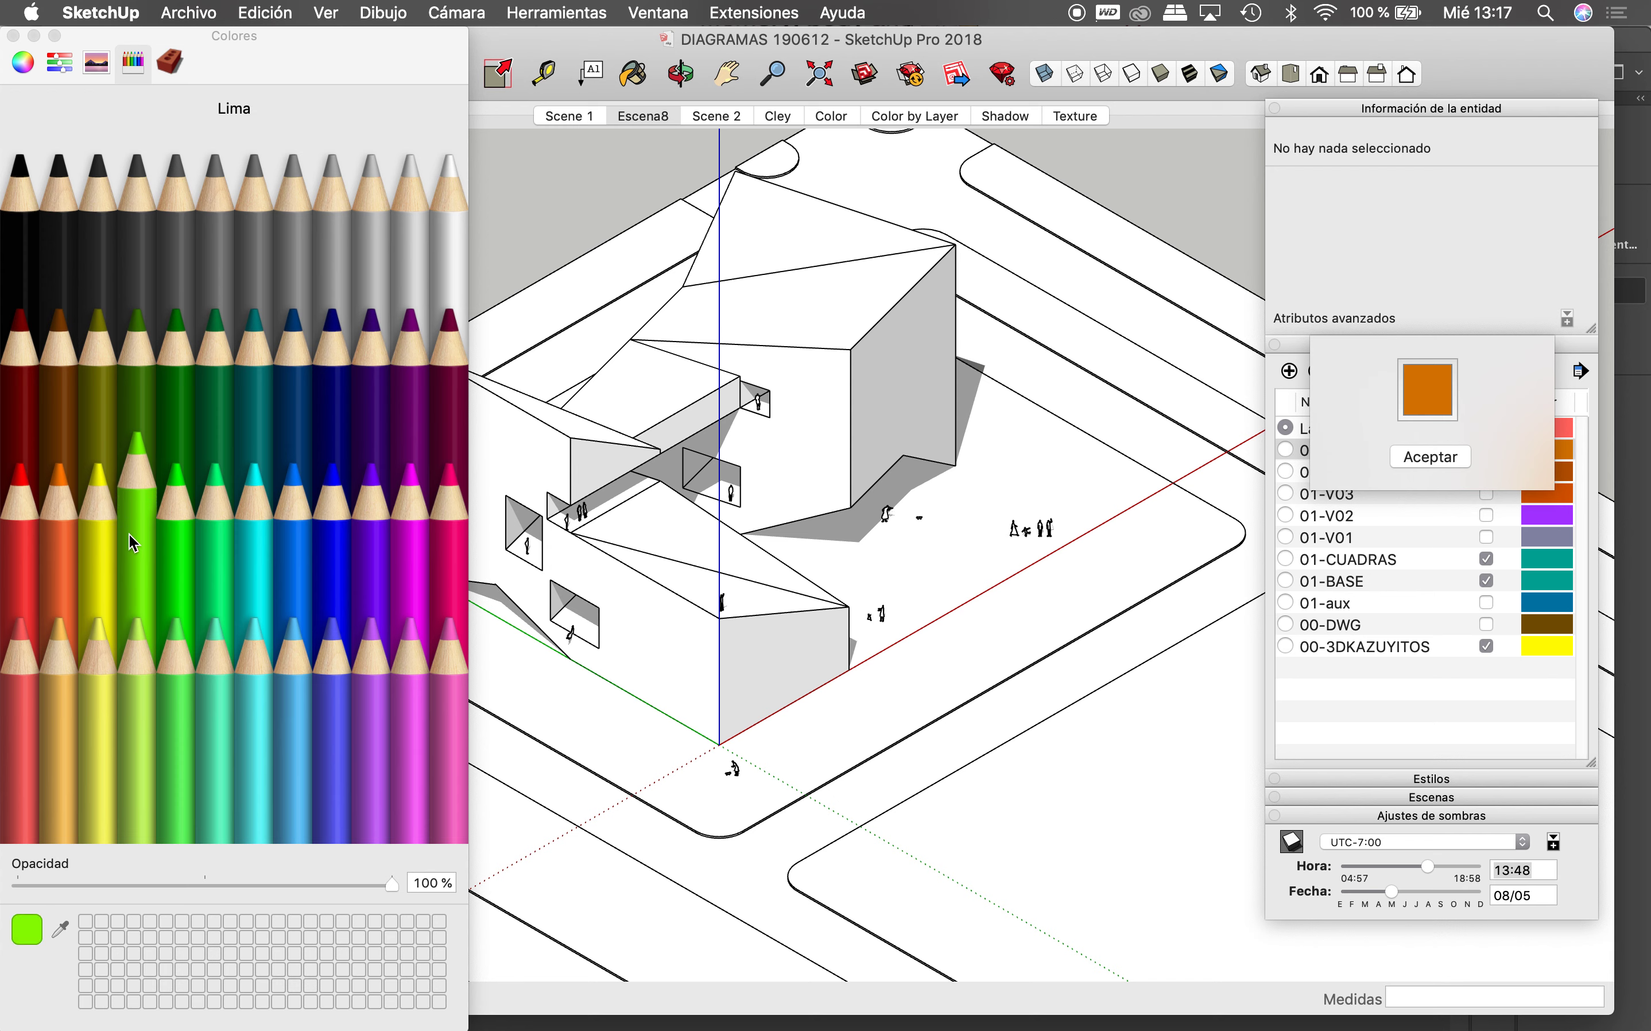
left_click(1411, 451)
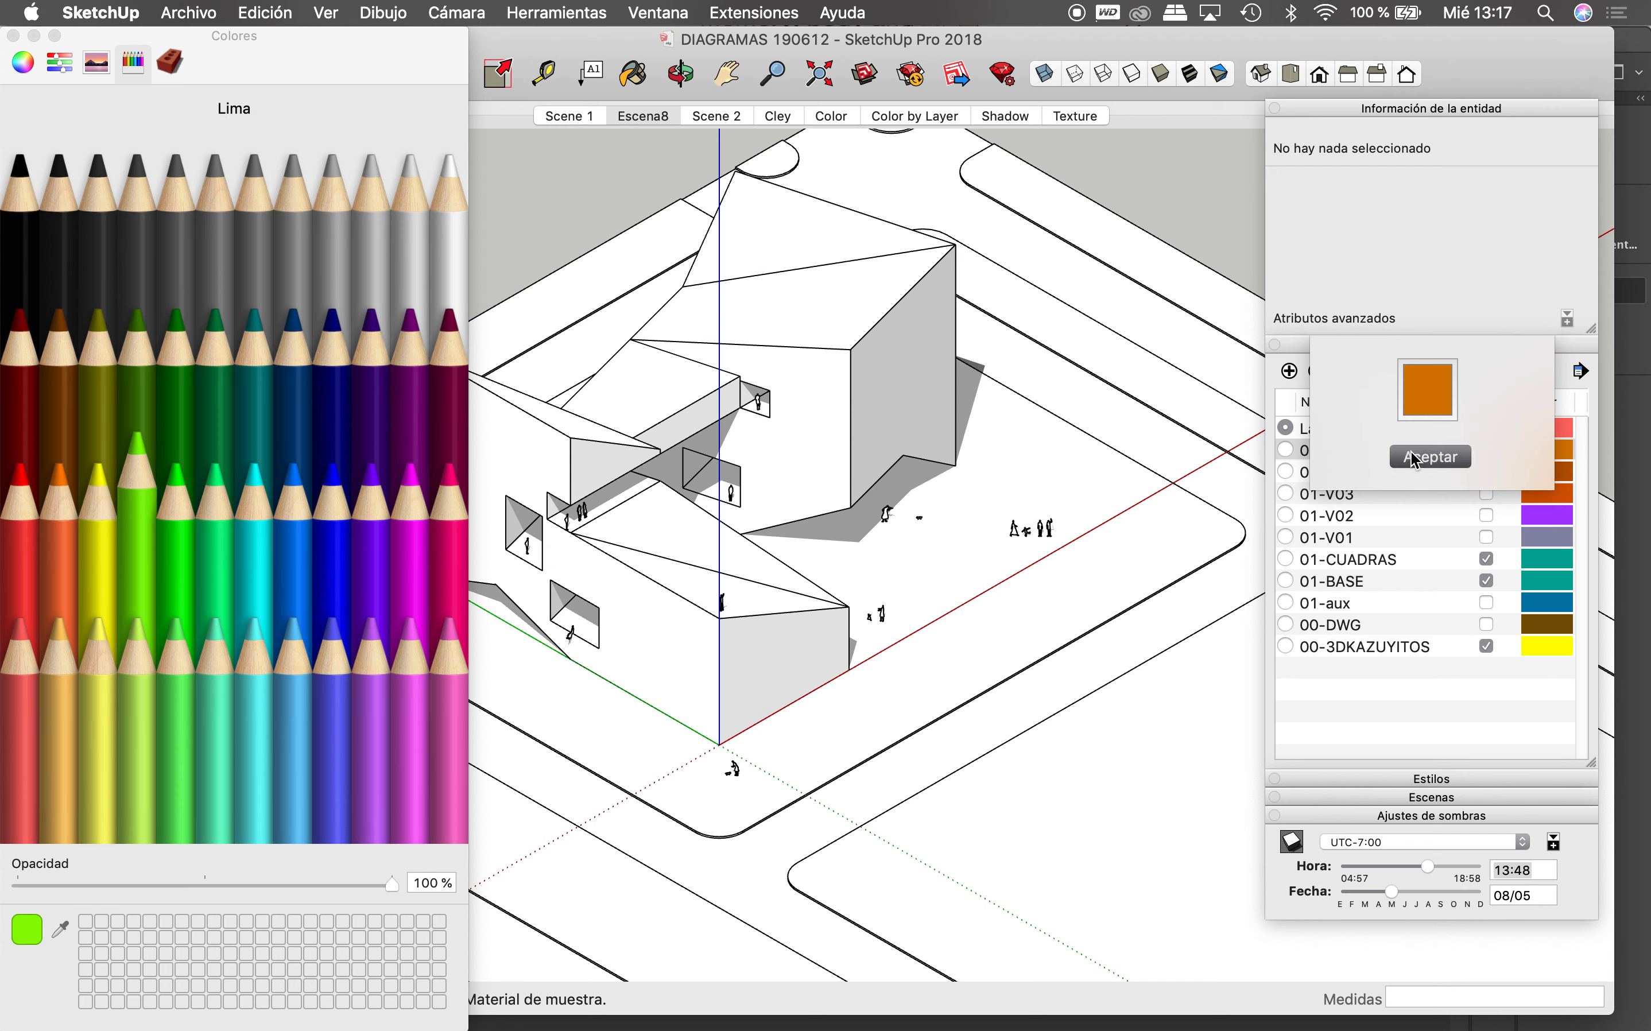
Step: Make layers 01-CUADRAS and 01-BASE yellow
left_click(1545, 562)
left_click(1439, 460)
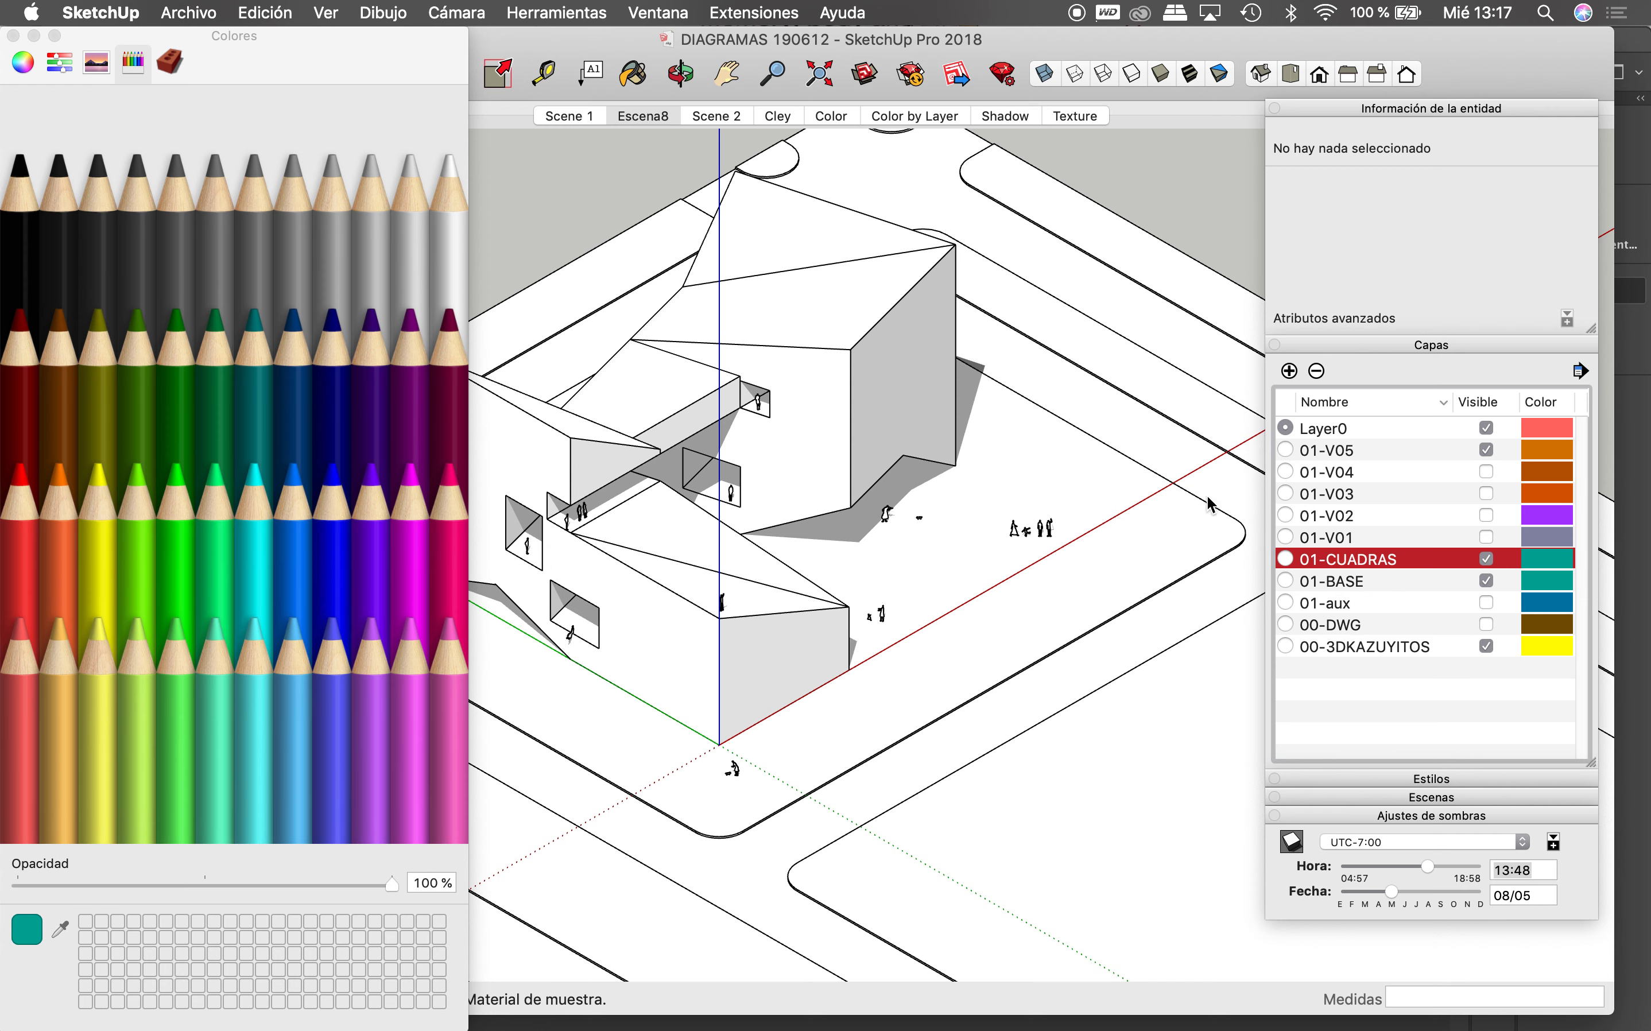
left_click(99, 533)
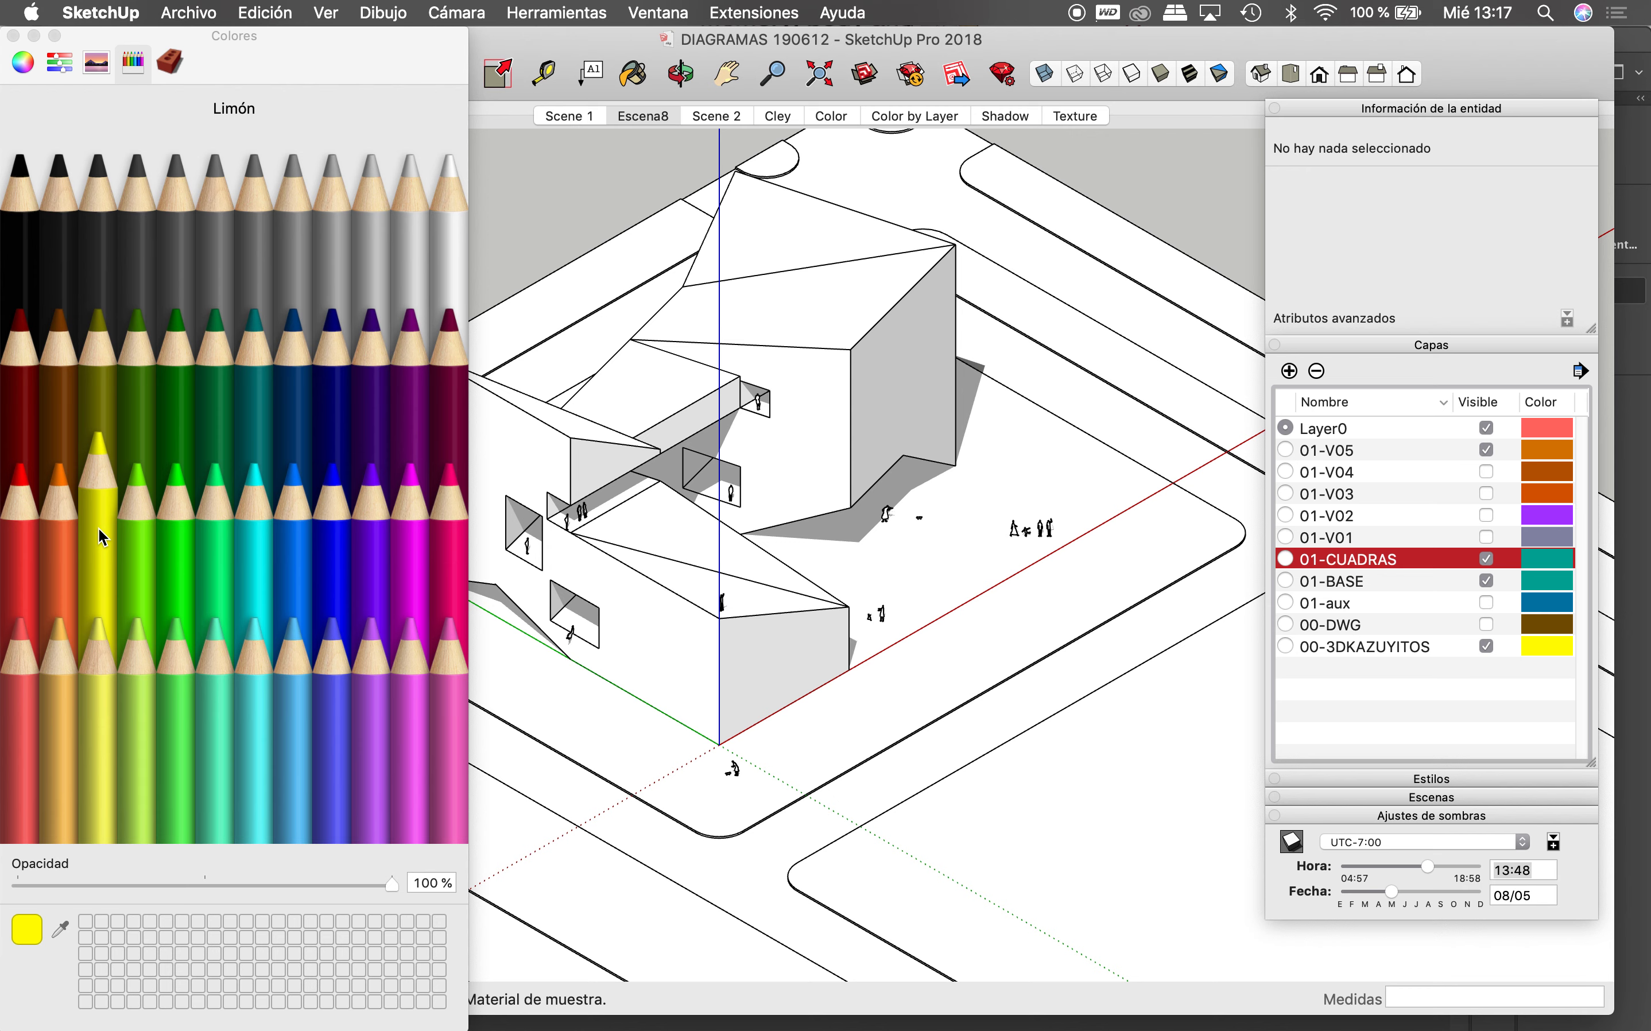
left_click(1558, 560)
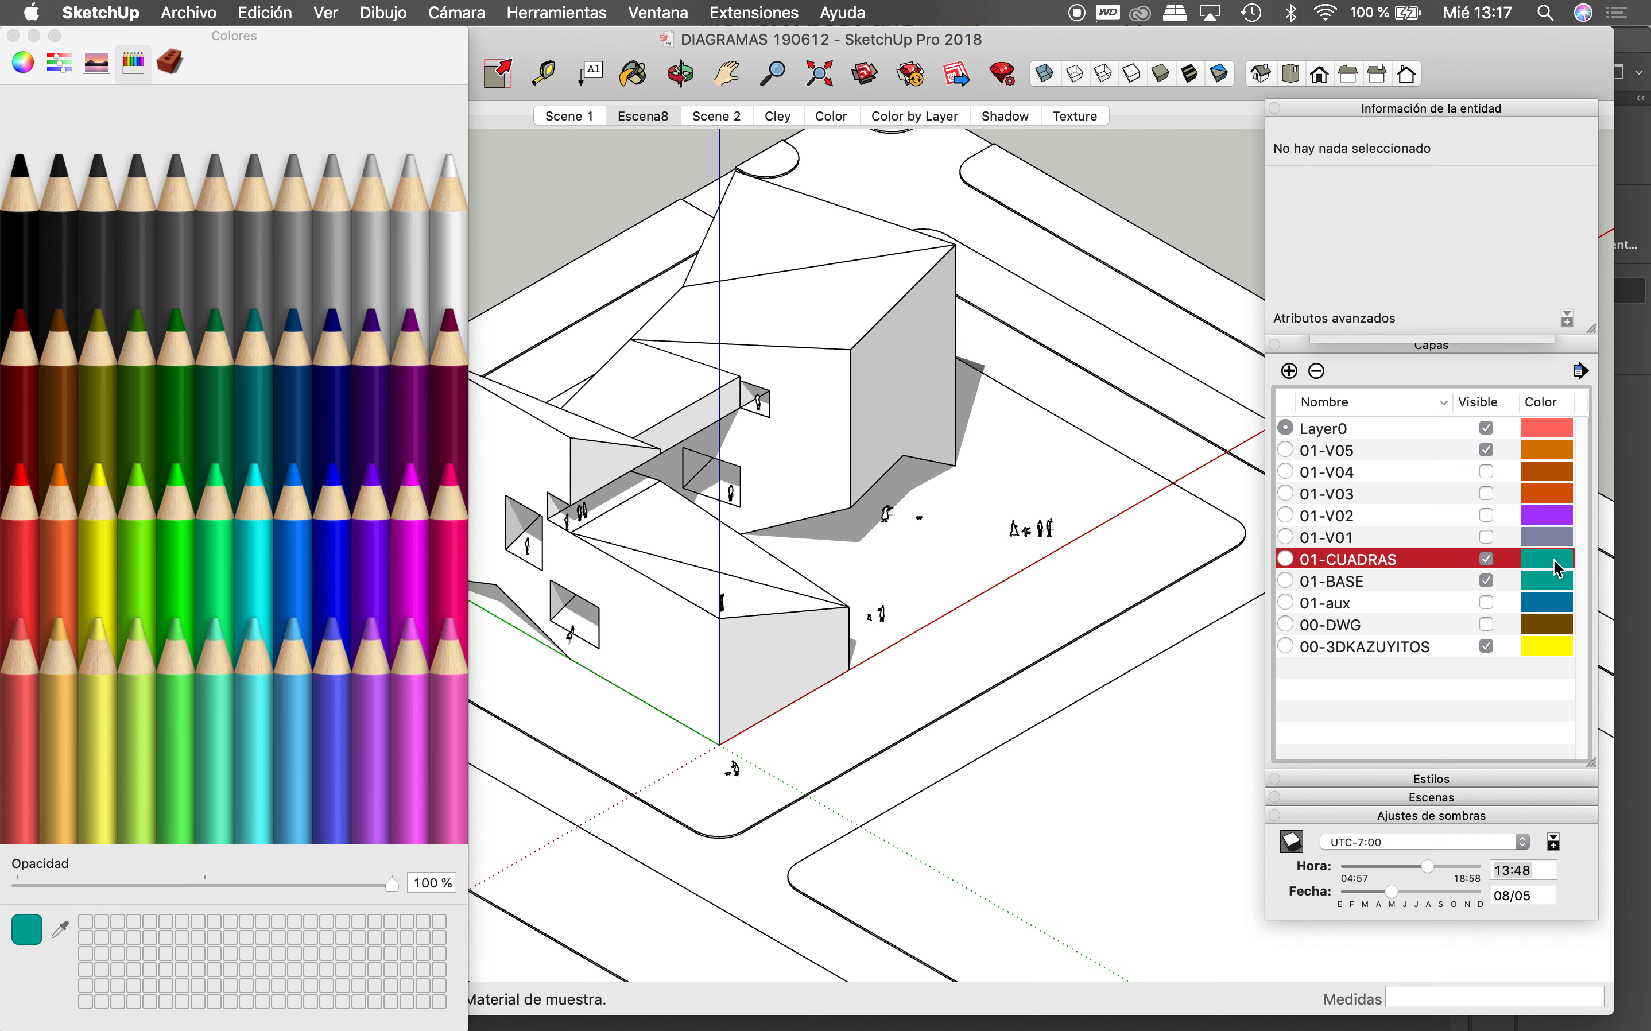
left_click(97, 546)
left_click(1405, 457)
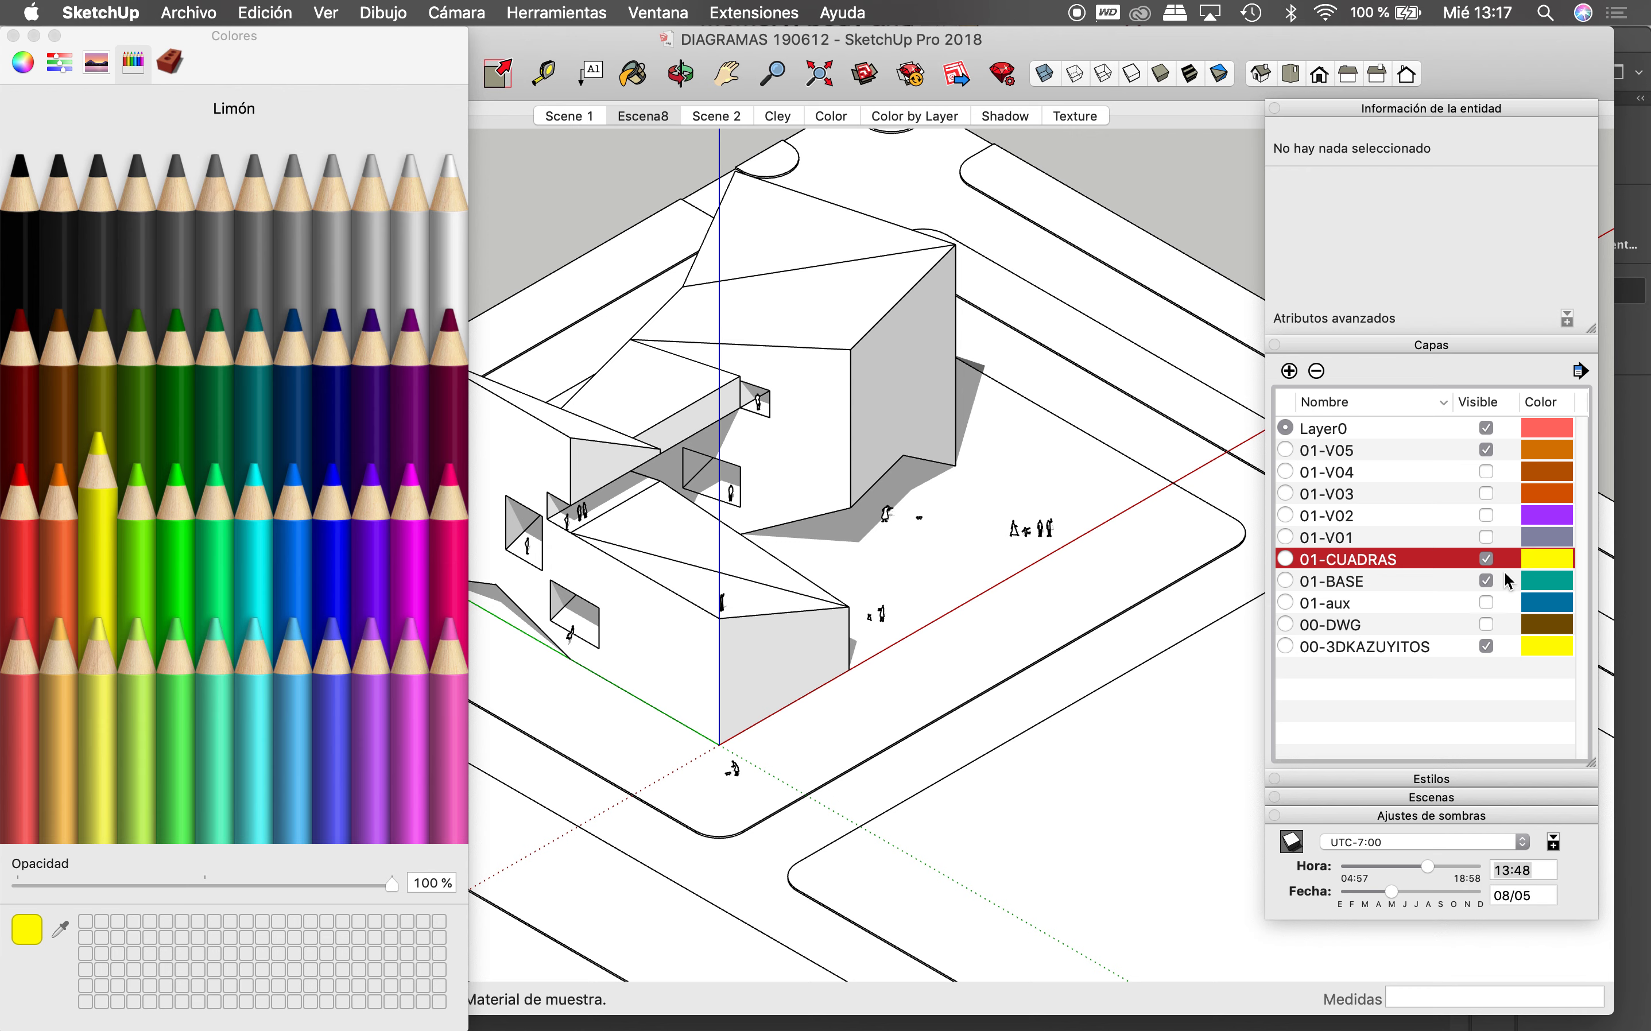
left_click(1538, 587)
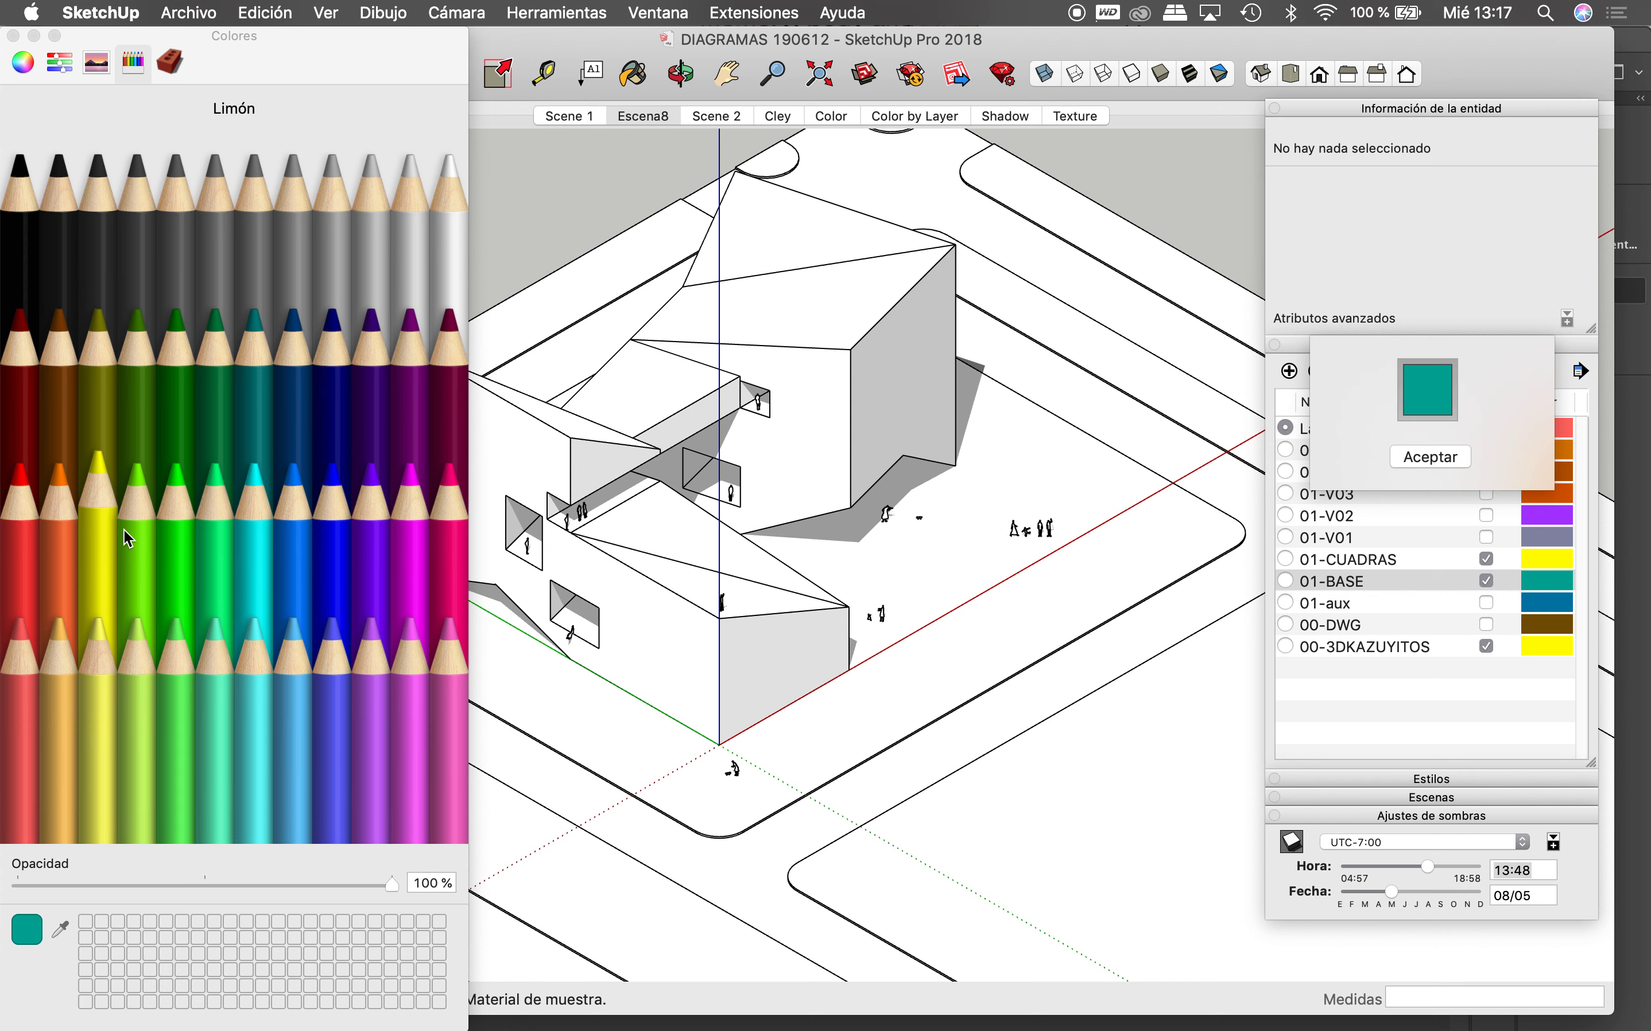
left_click(99, 518)
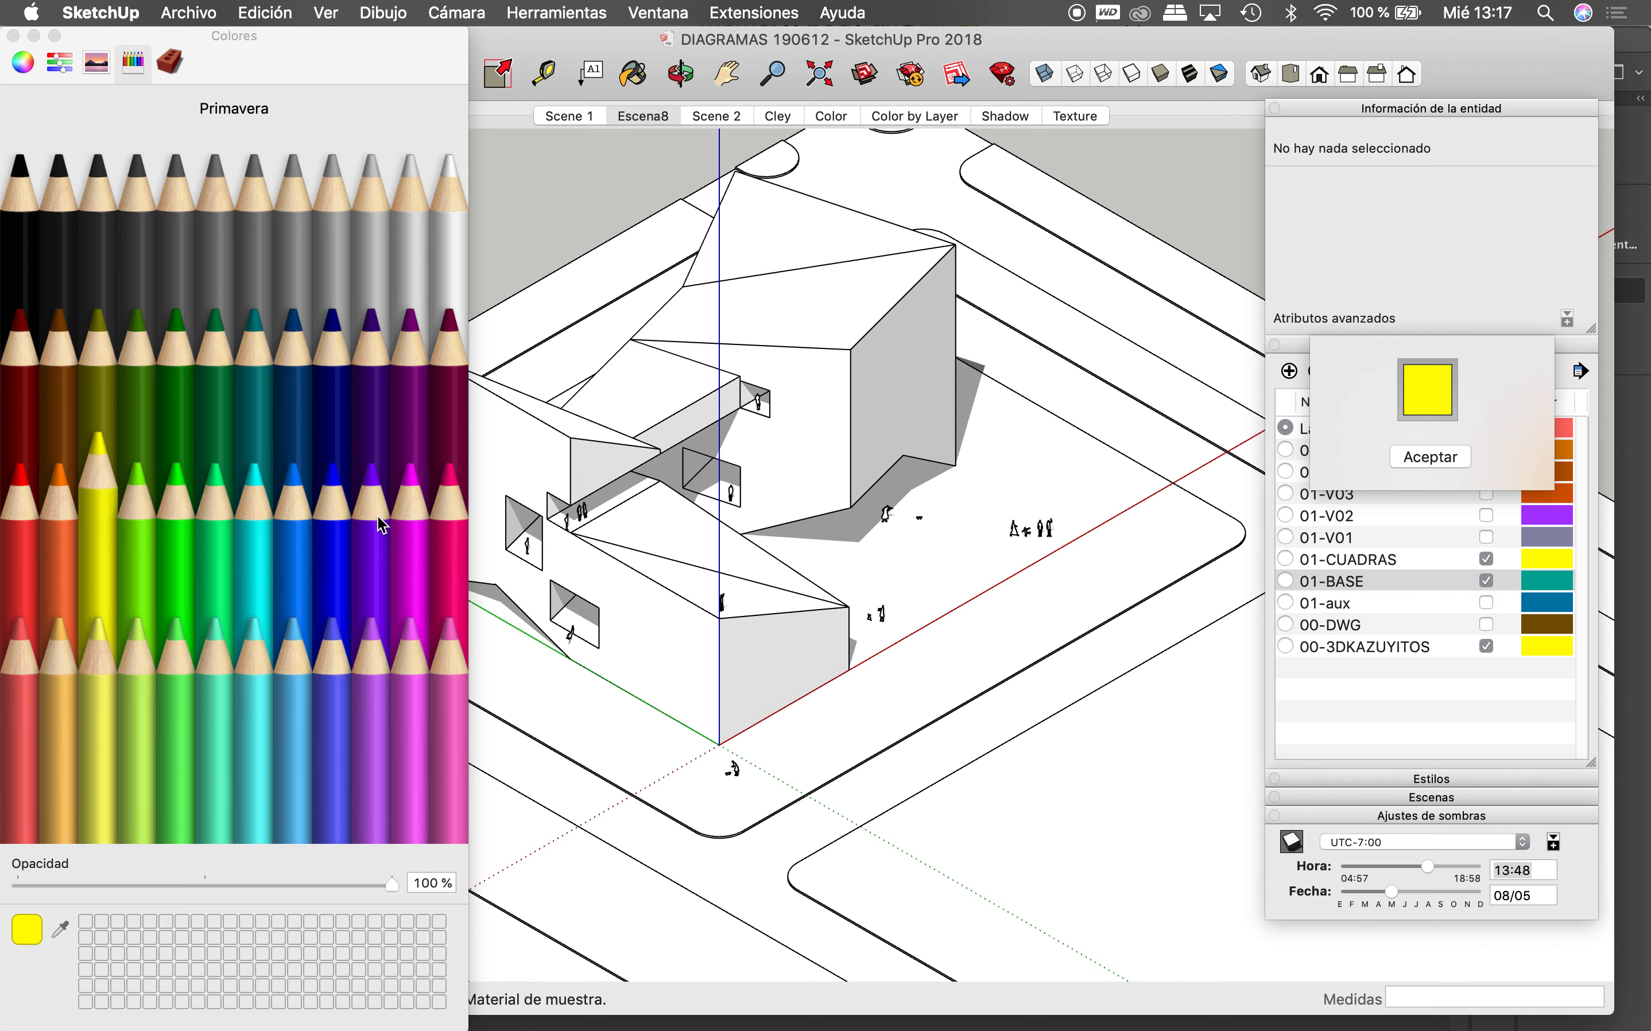
left_click(1429, 459)
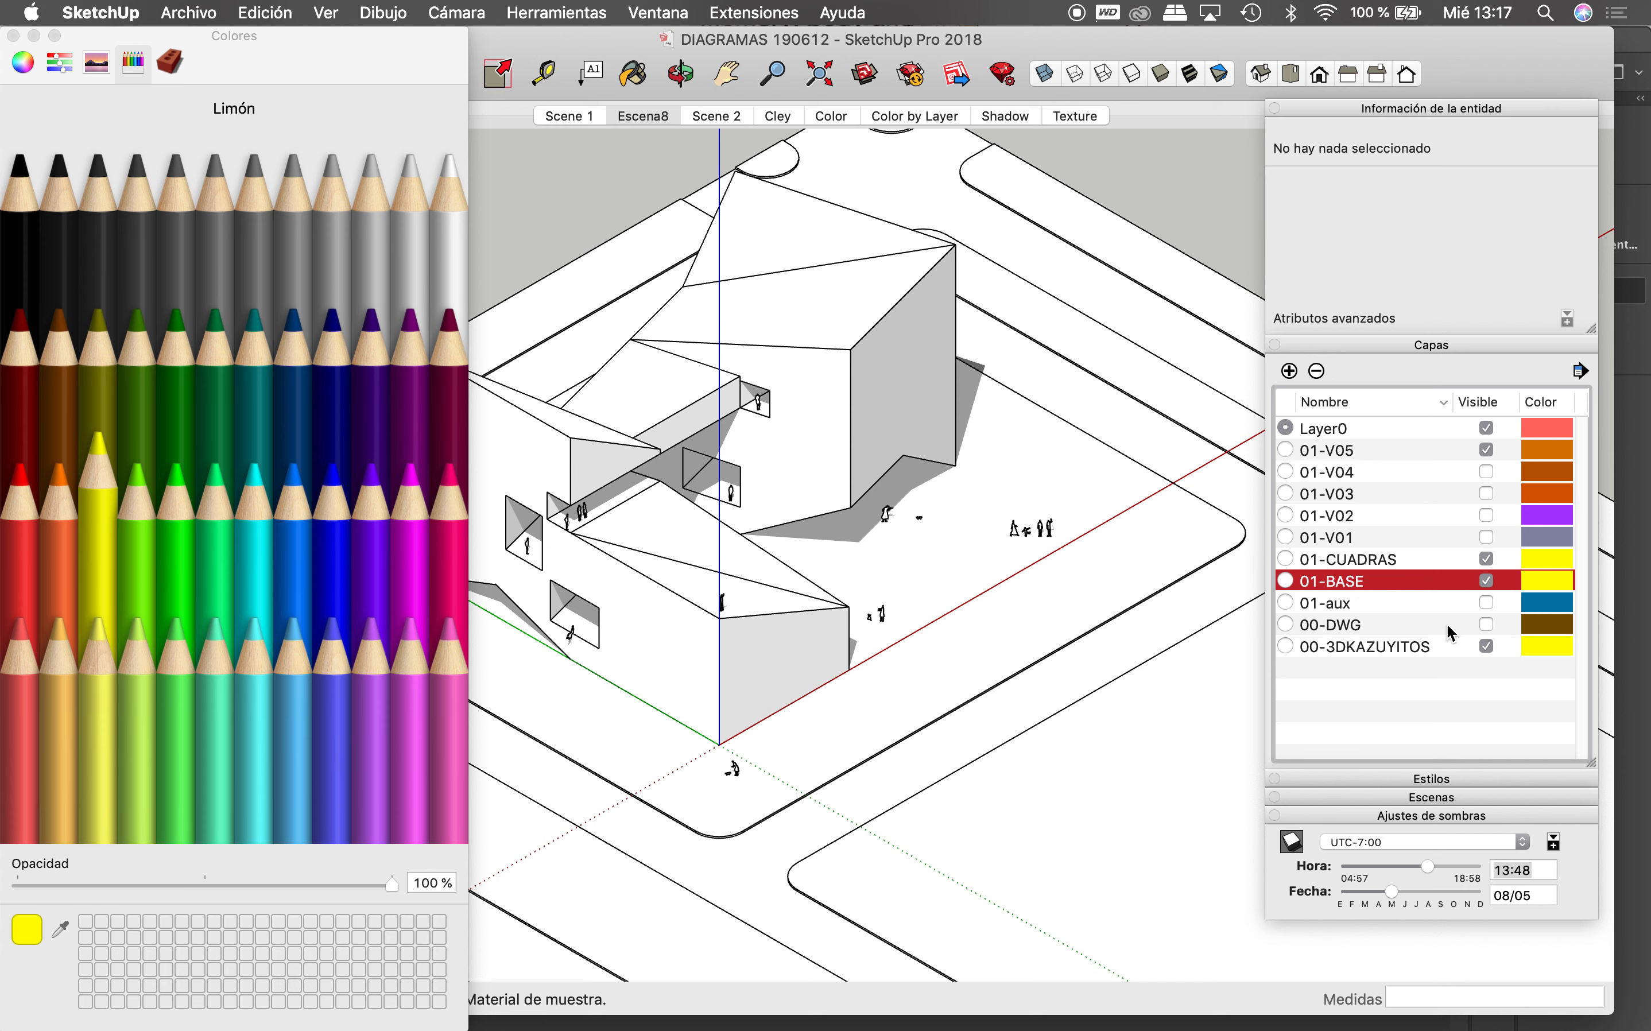
Step: Make 00-3DKAZUYITOS magenta, recolour 01-V05 Primavera green, and close Colores
left_click(1542, 646)
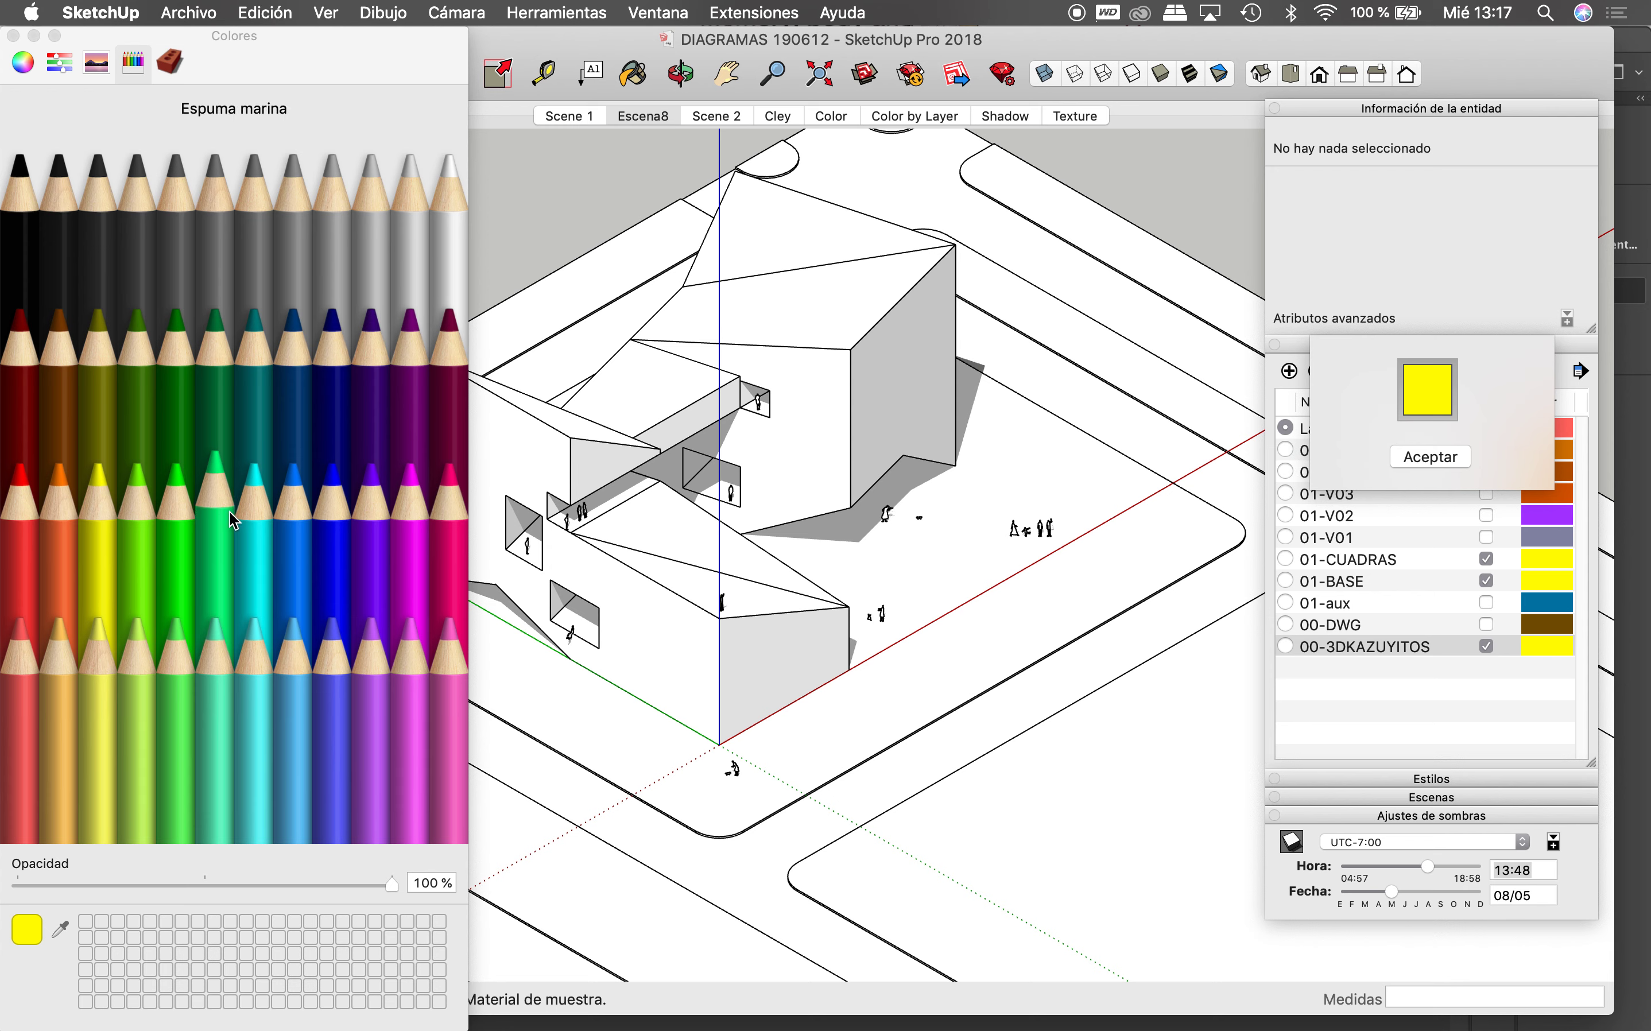
left_click(416, 522)
left_click(1441, 457)
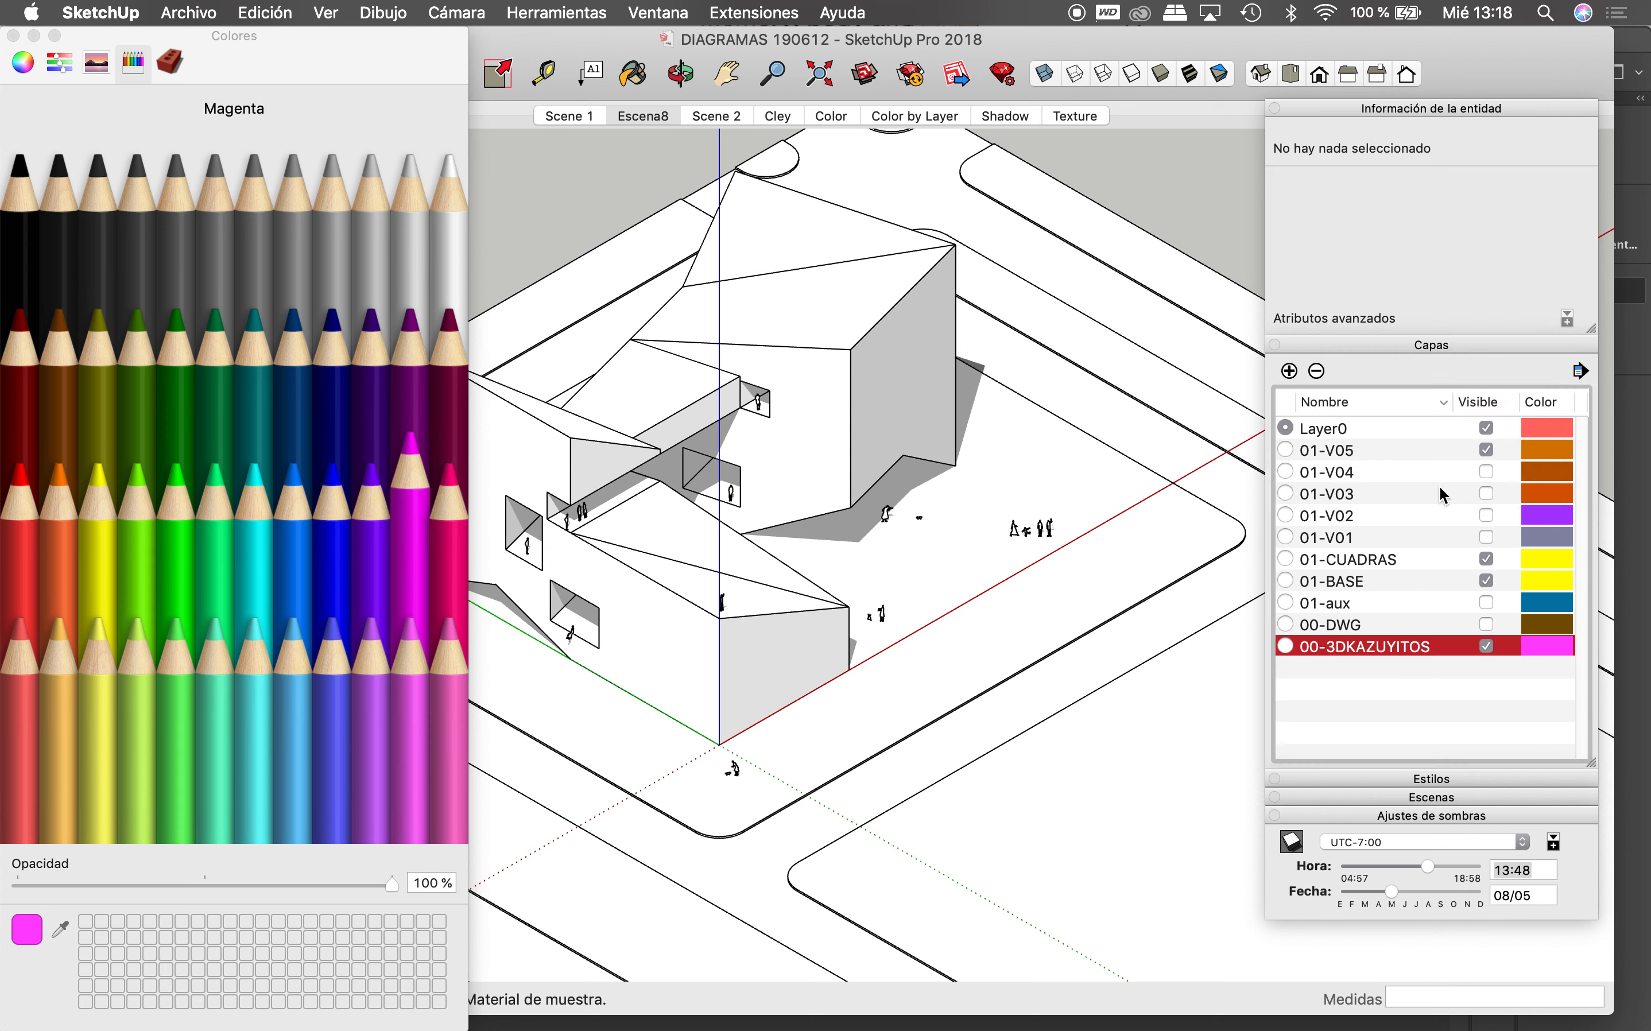
left_click(1543, 450)
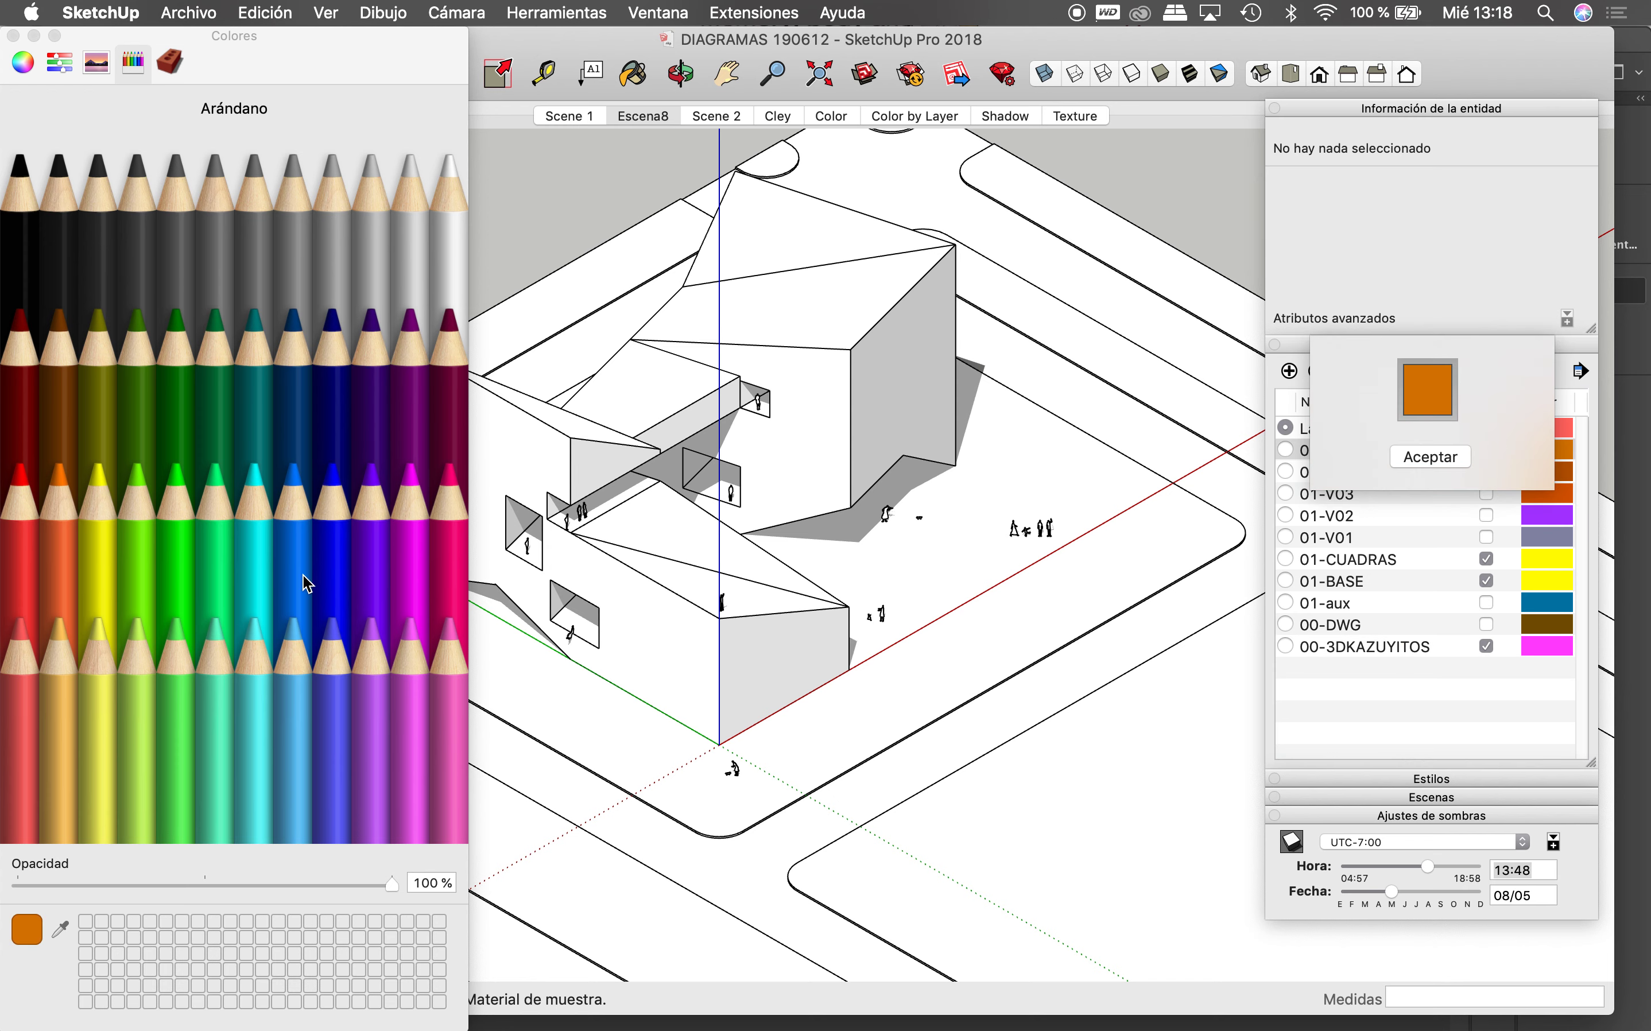
left_click(195, 521)
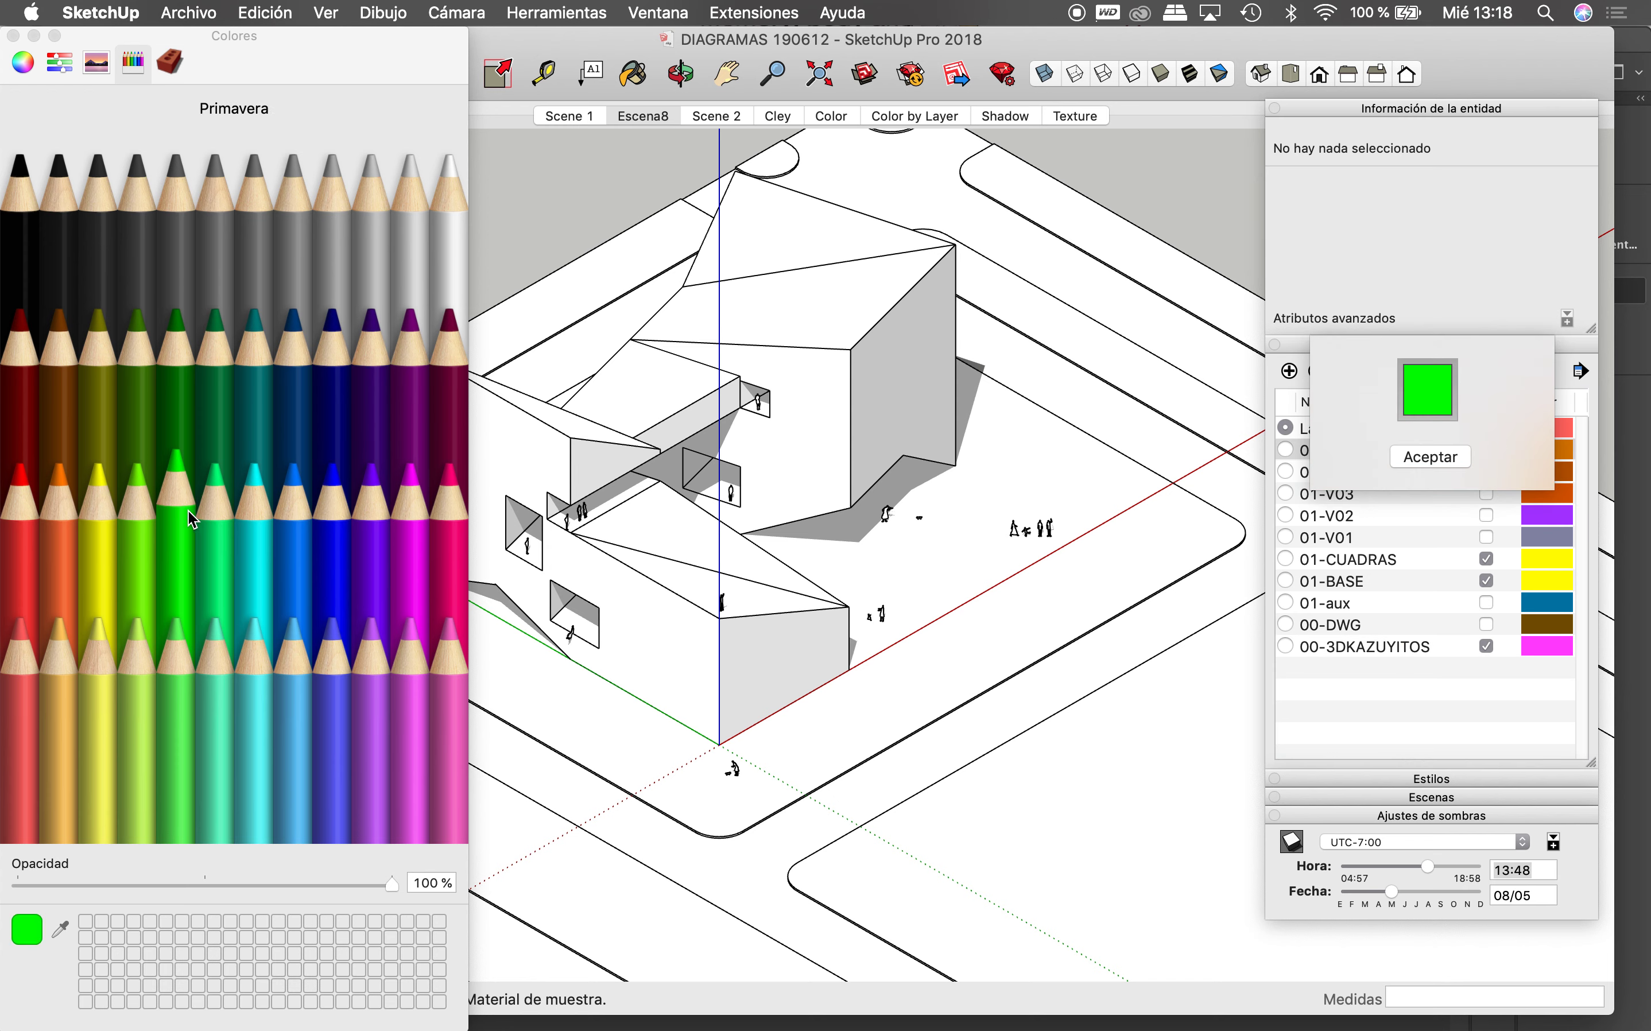
left_click(1429, 458)
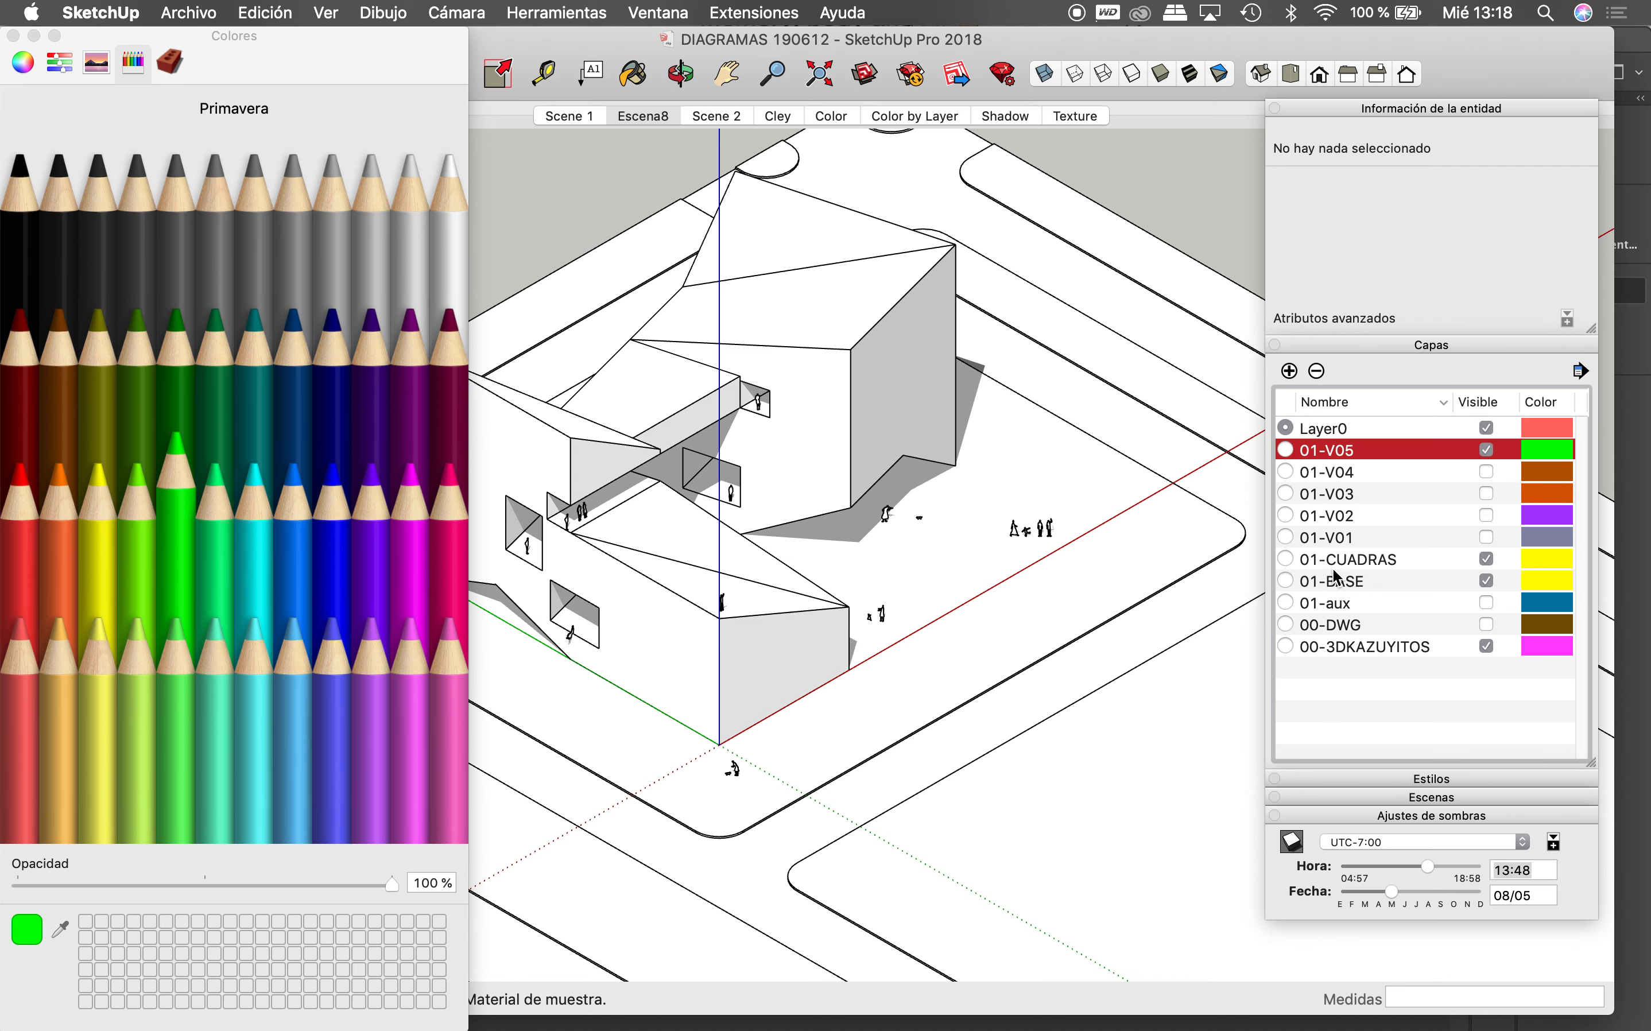
left_click(13, 35)
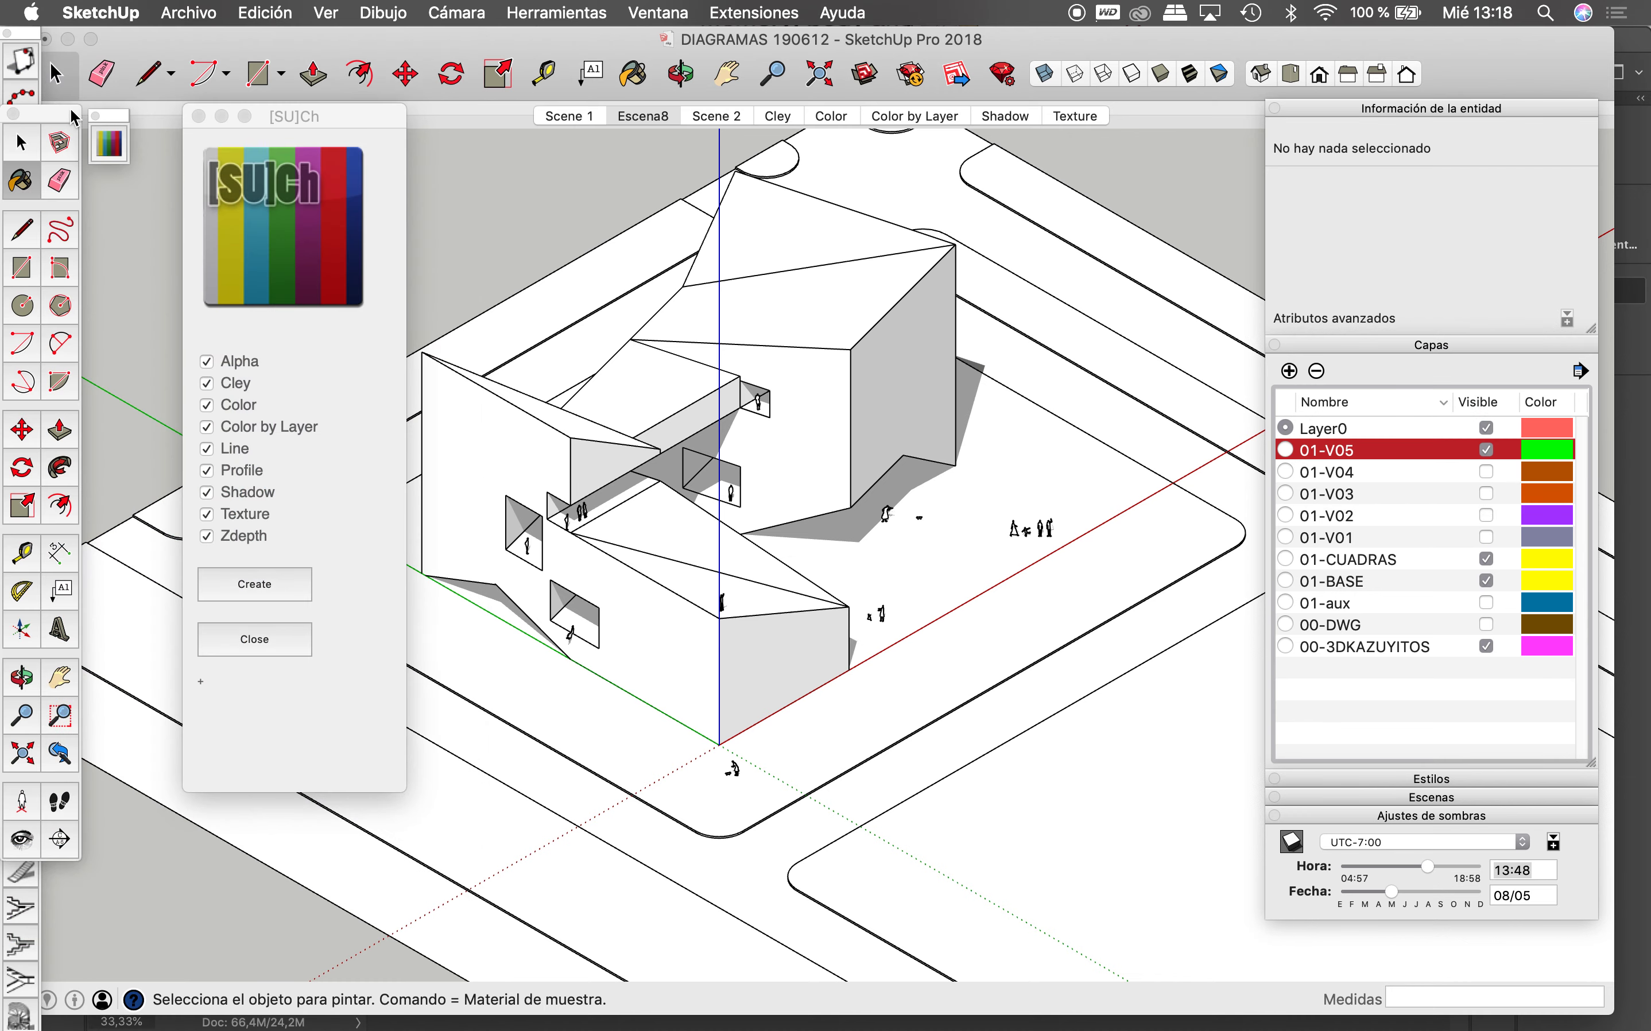
Step: Generate [SU]Ch scenes without Alpha, Color, Line, Profile, Texture and Zdepth styles
left_click(210, 367)
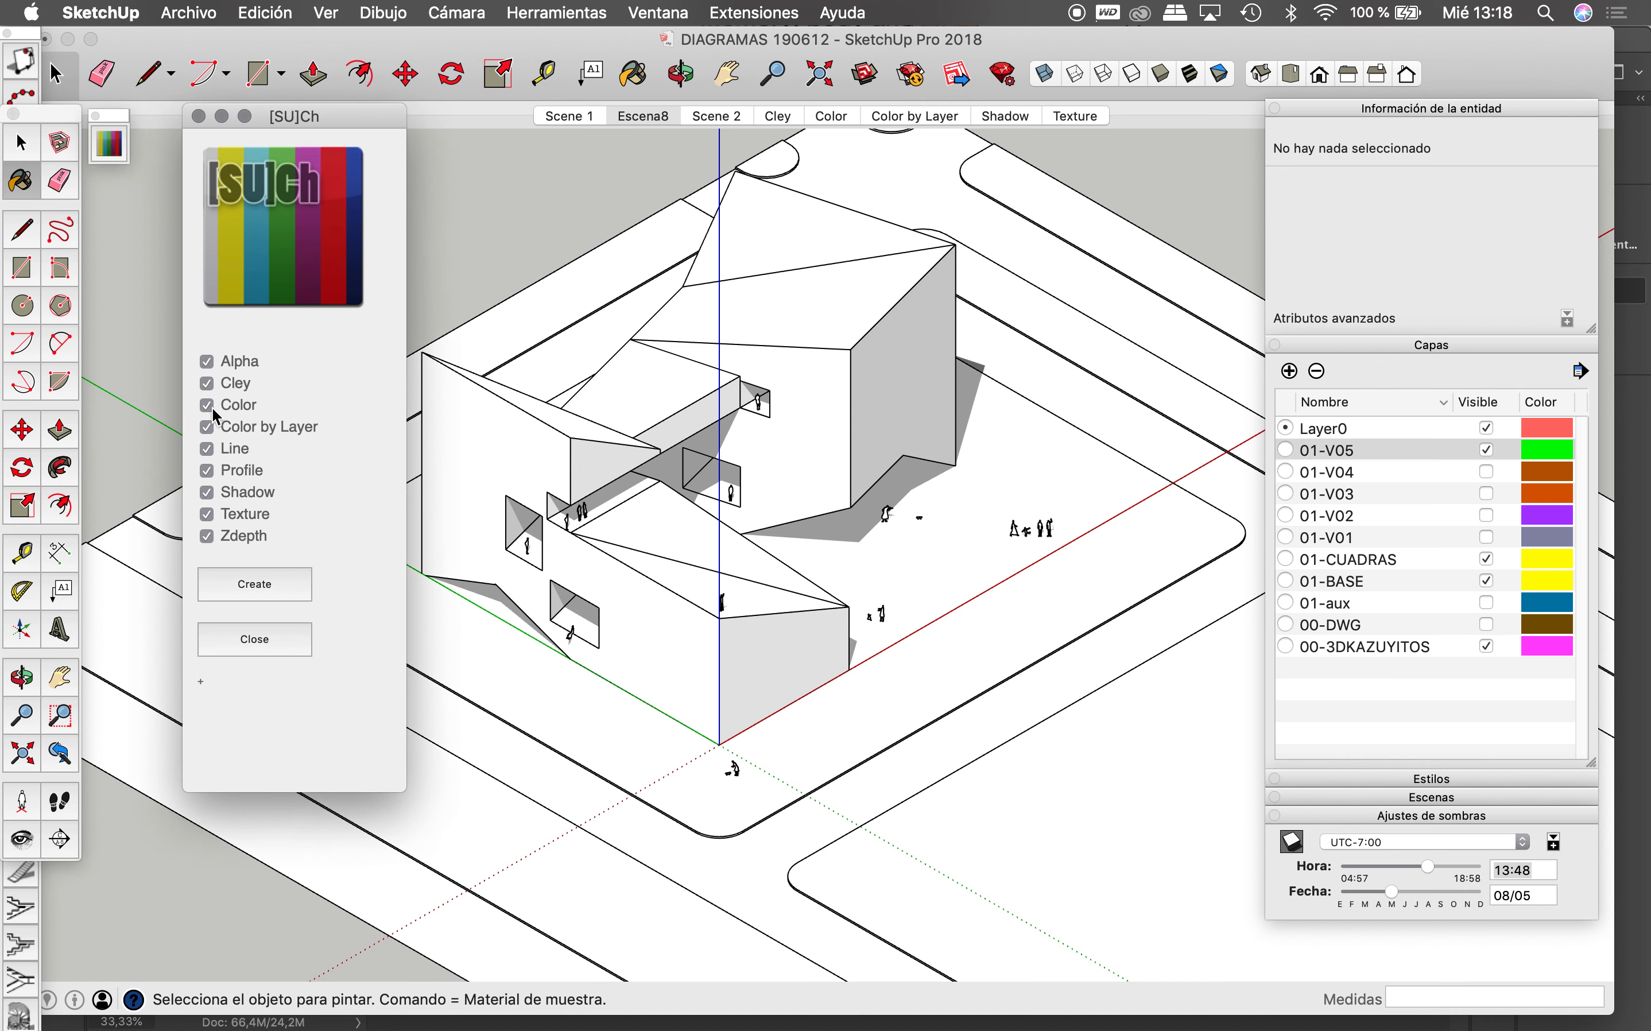
left_click(208, 363)
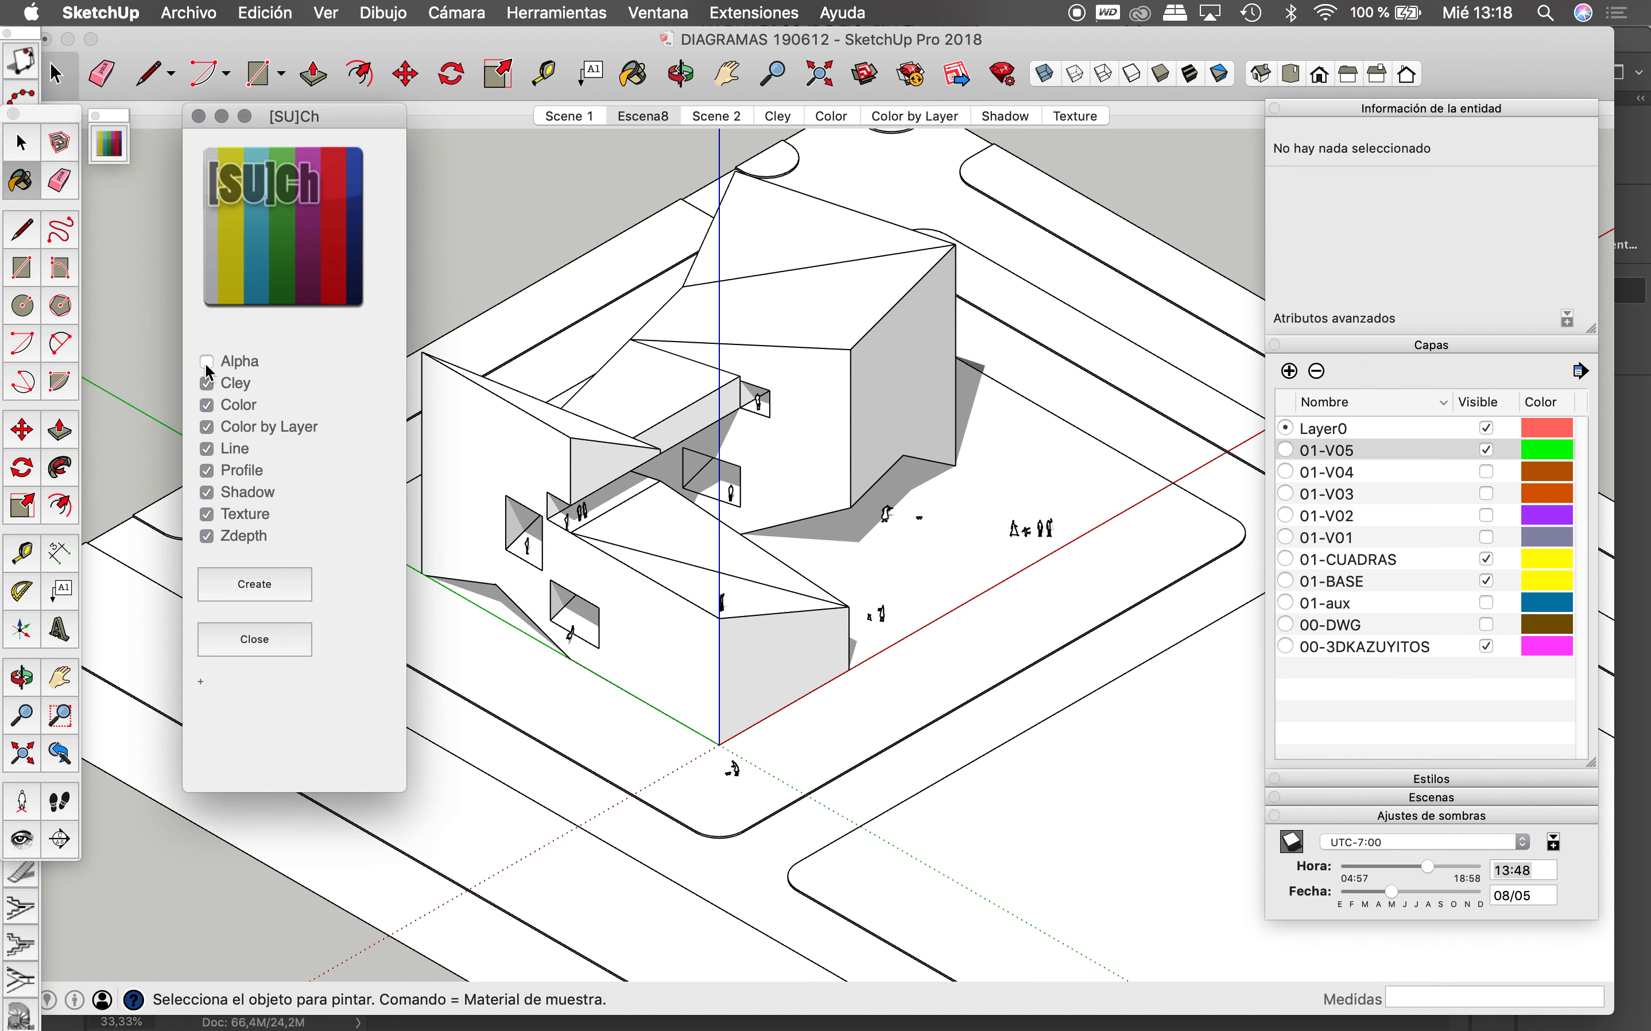
left_click(210, 405)
left_click(207, 453)
left_click(209, 473)
left_click(212, 498)
left_click(207, 515)
left_click(270, 596)
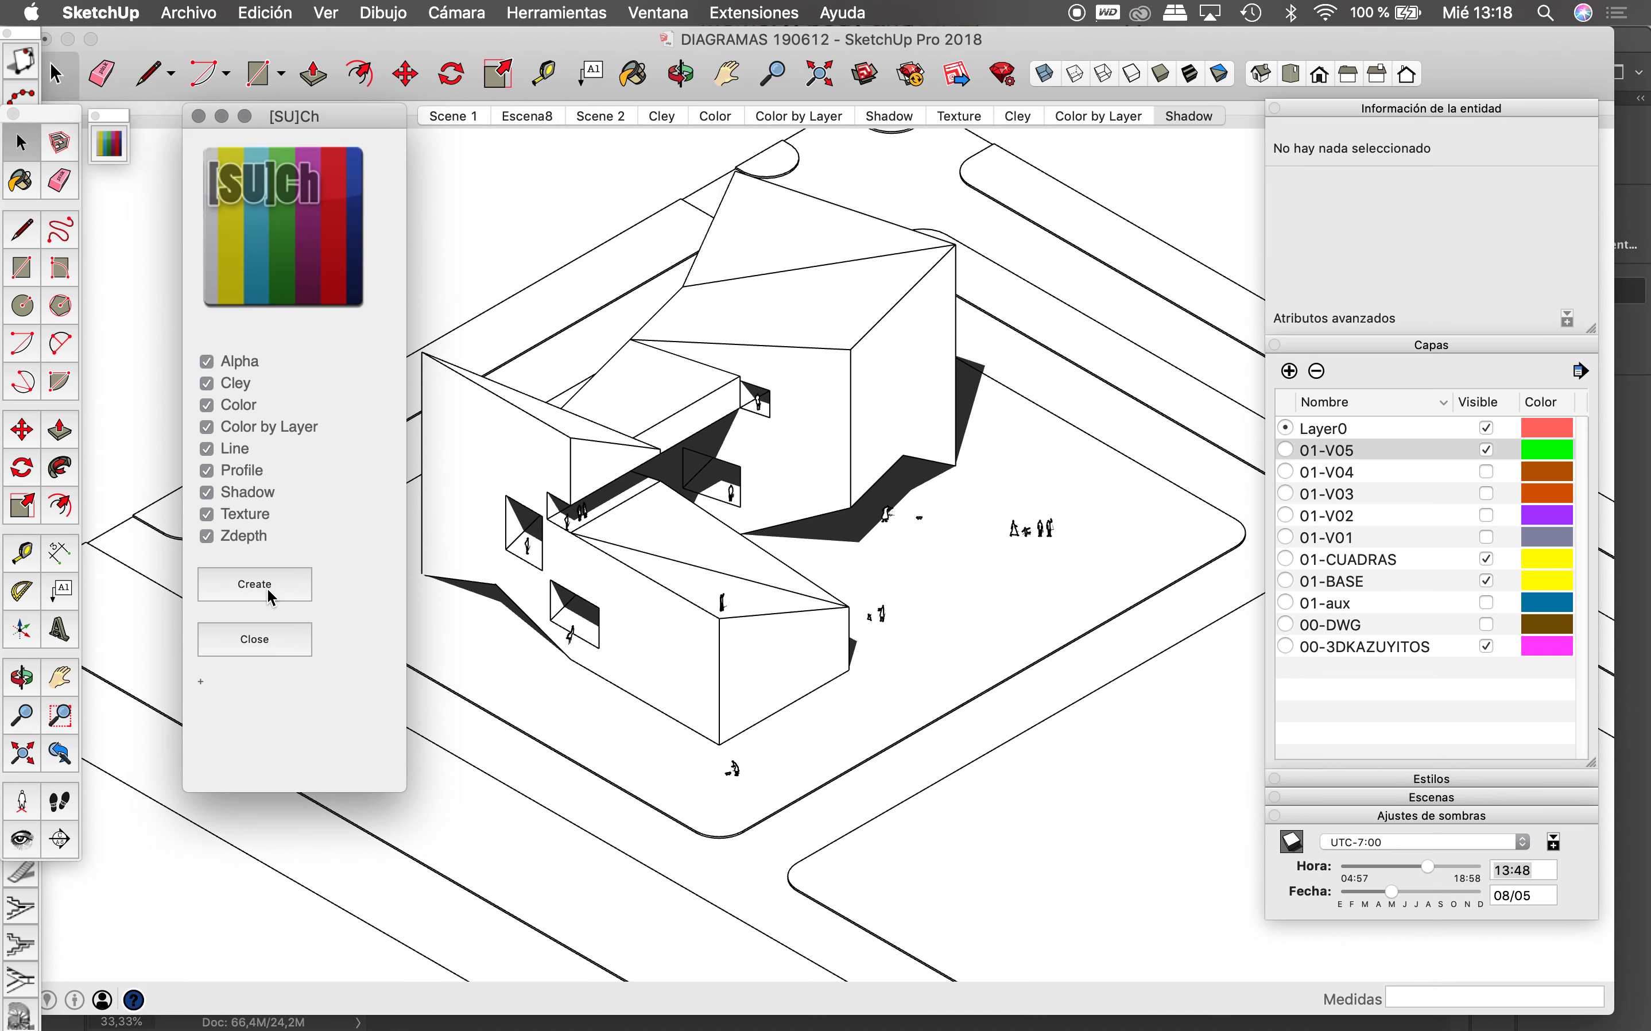
Step: Preview the new Cley, Texture, Color by Layer and Shadow scenes, ending on Cley
left_click(1114, 115)
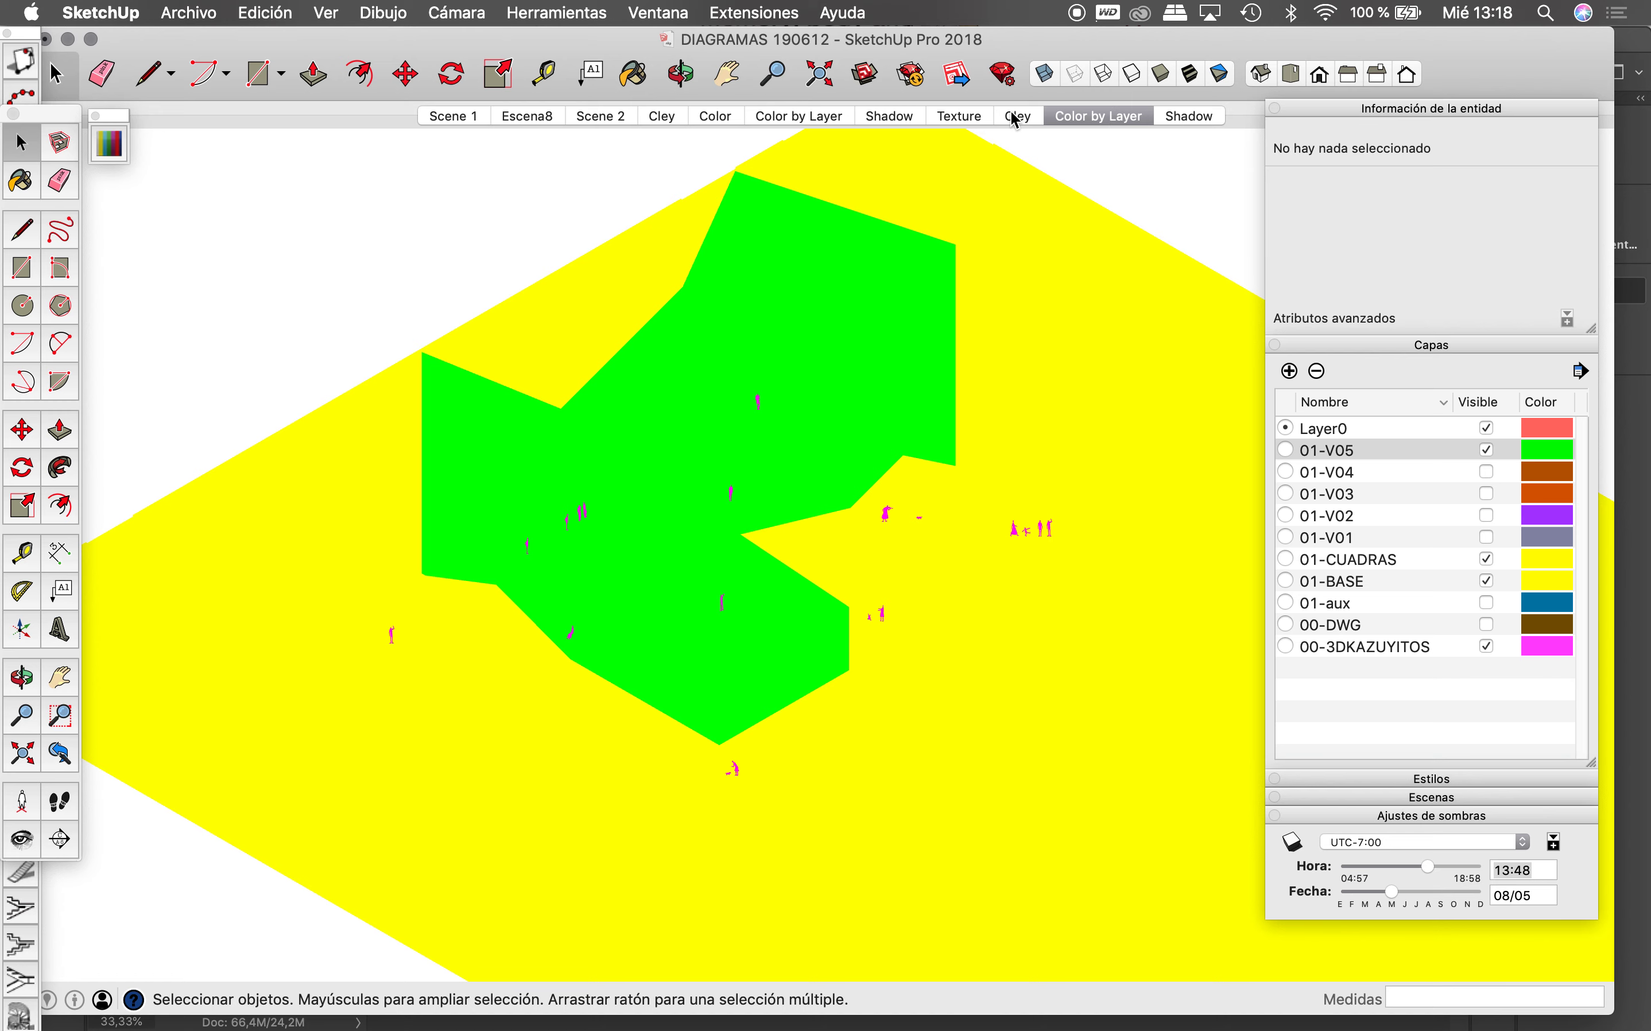
left_click(1015, 117)
left_click(958, 114)
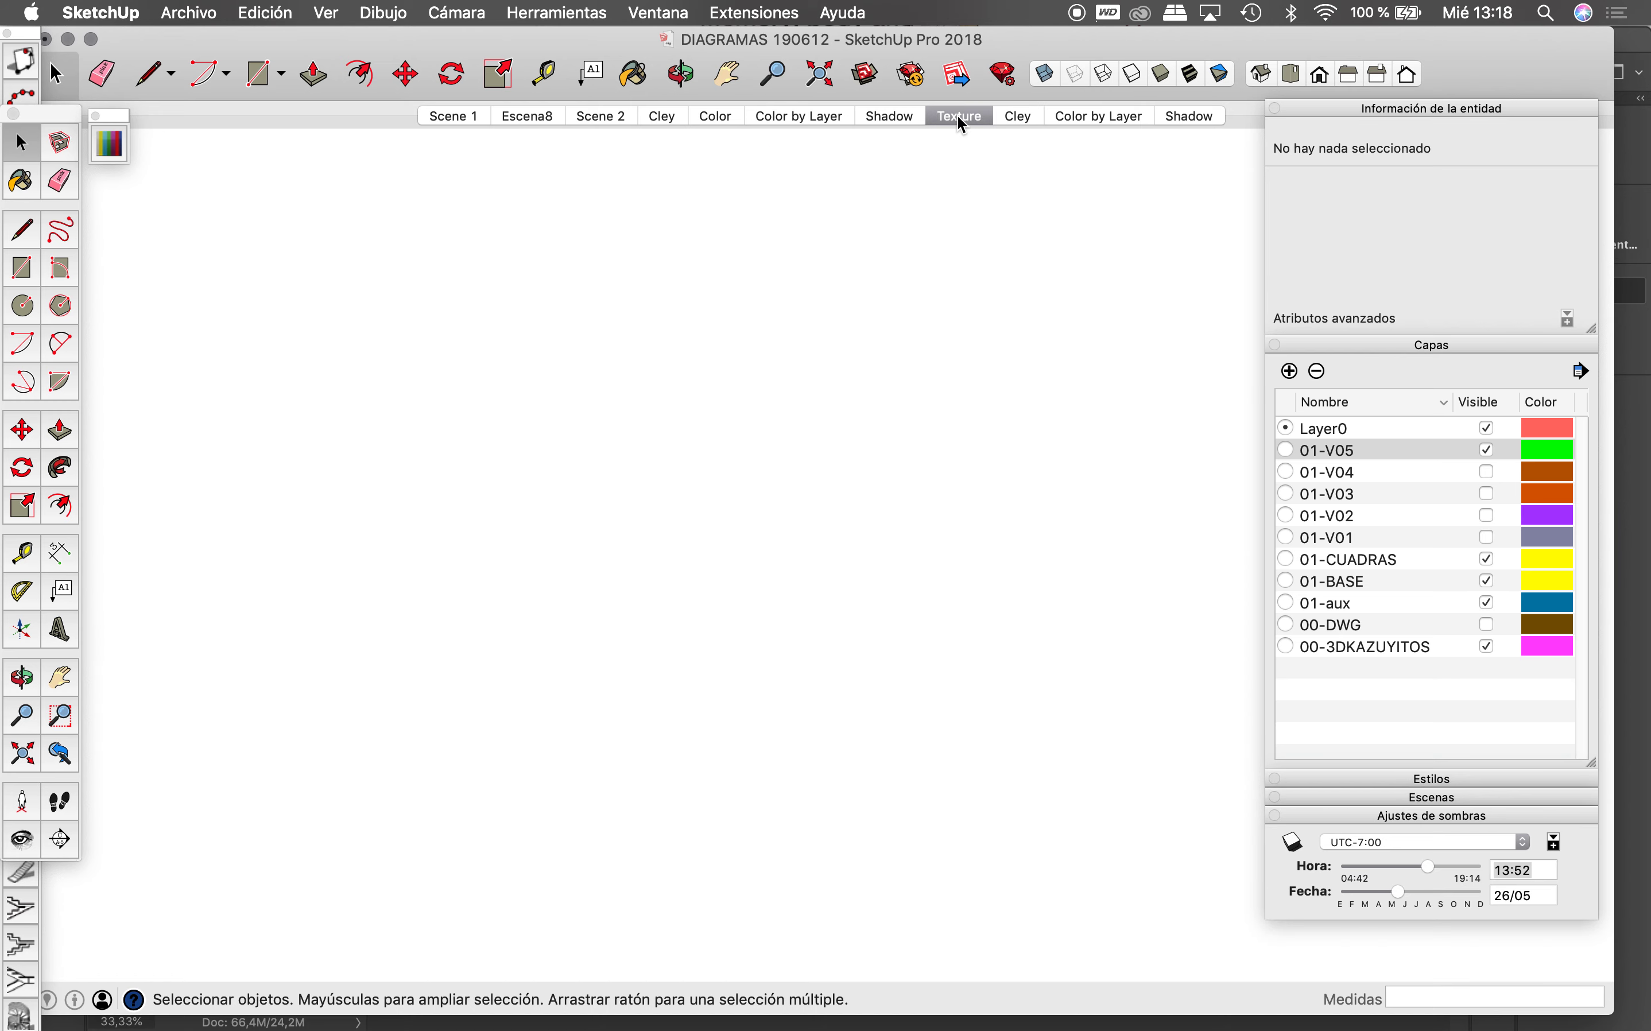
left_click(1026, 115)
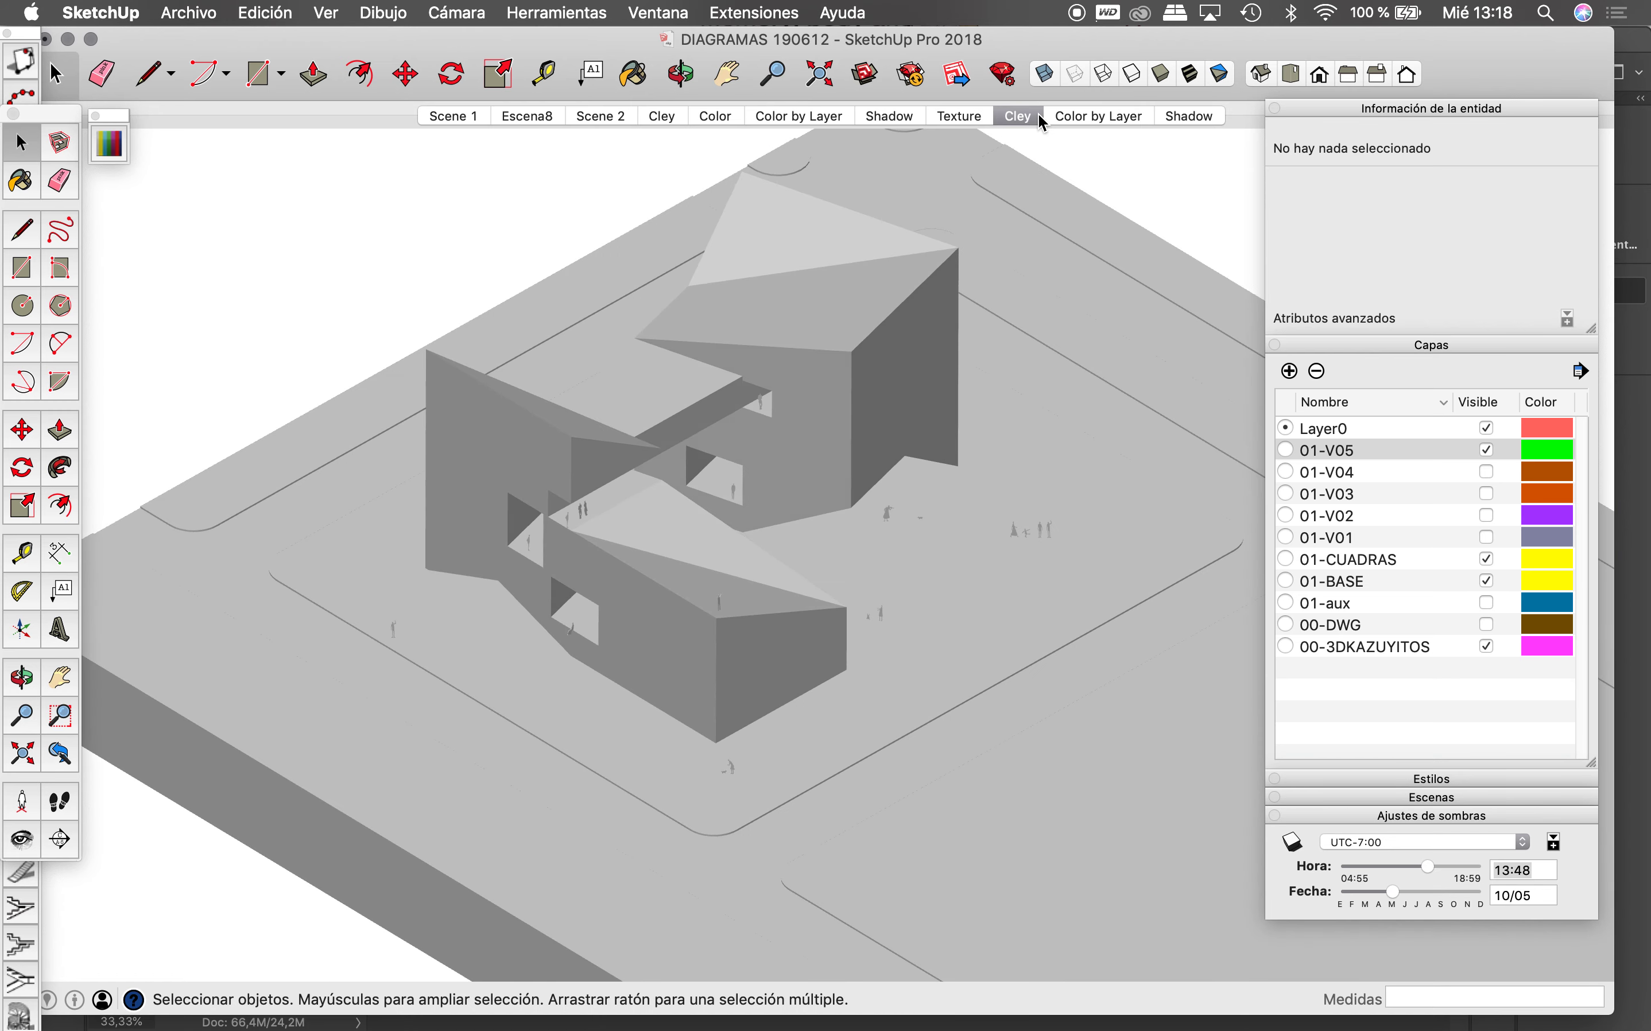
left_click(1095, 117)
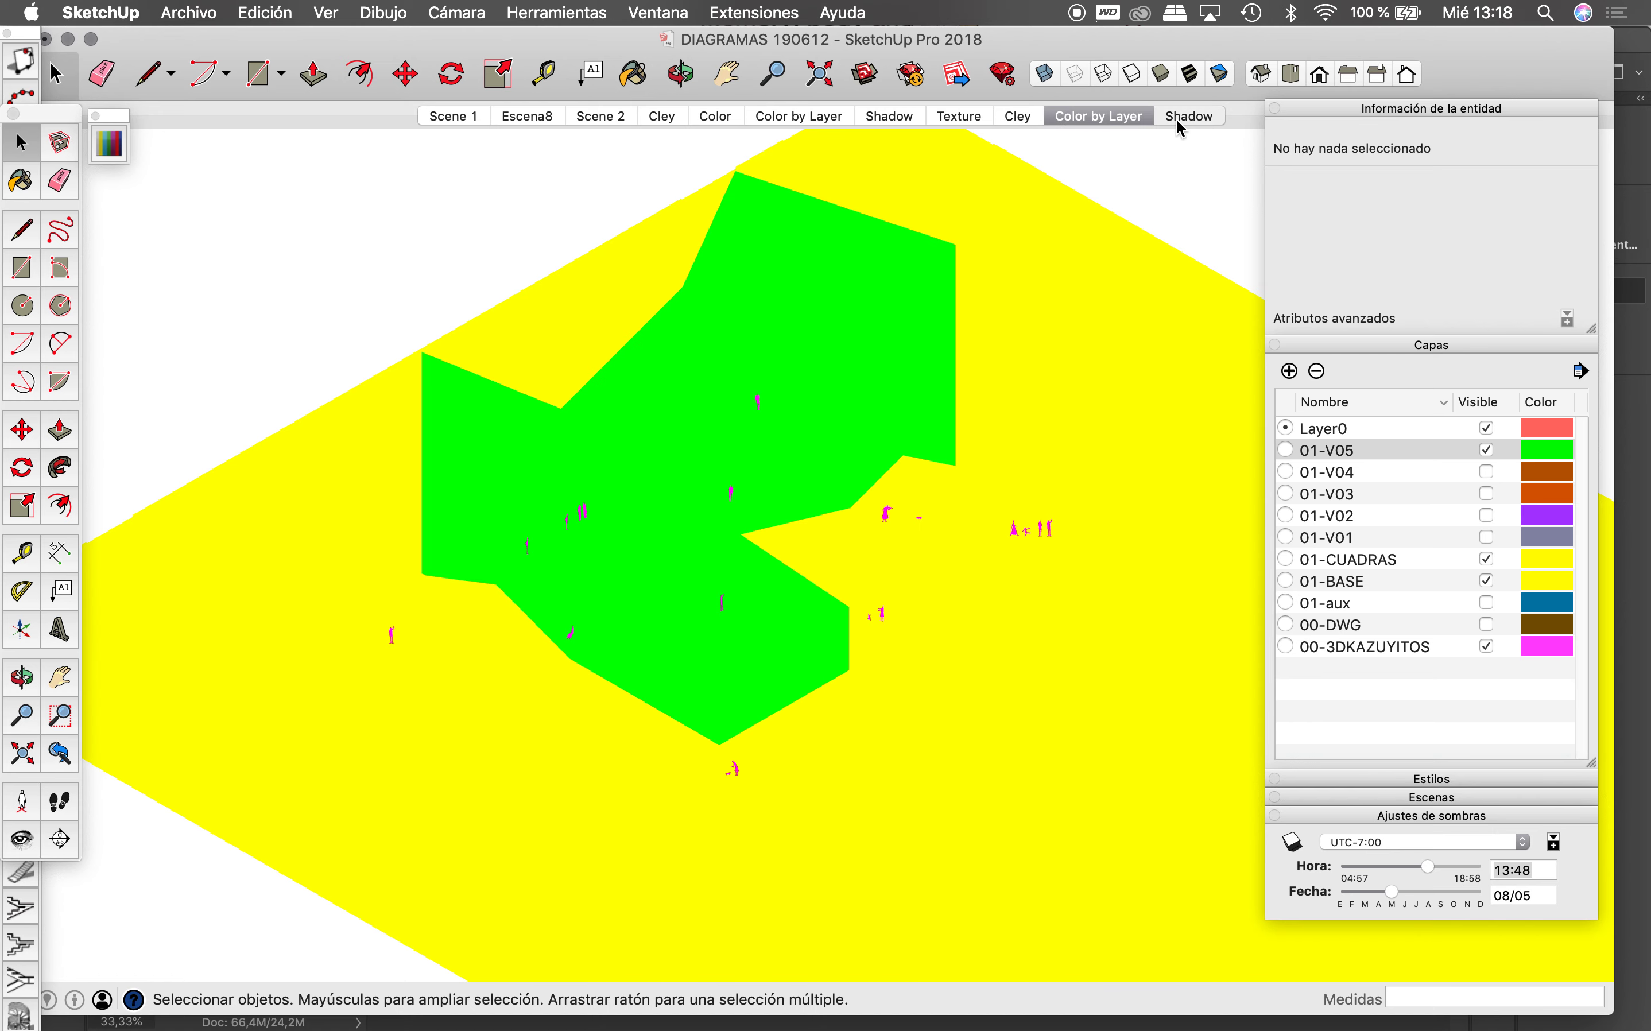
left_click(1178, 121)
left_click(1106, 119)
left_click(1022, 117)
Step: Export the Cley scene as CLEY.png at 3500×1900 with transparent background
left_click(190, 12)
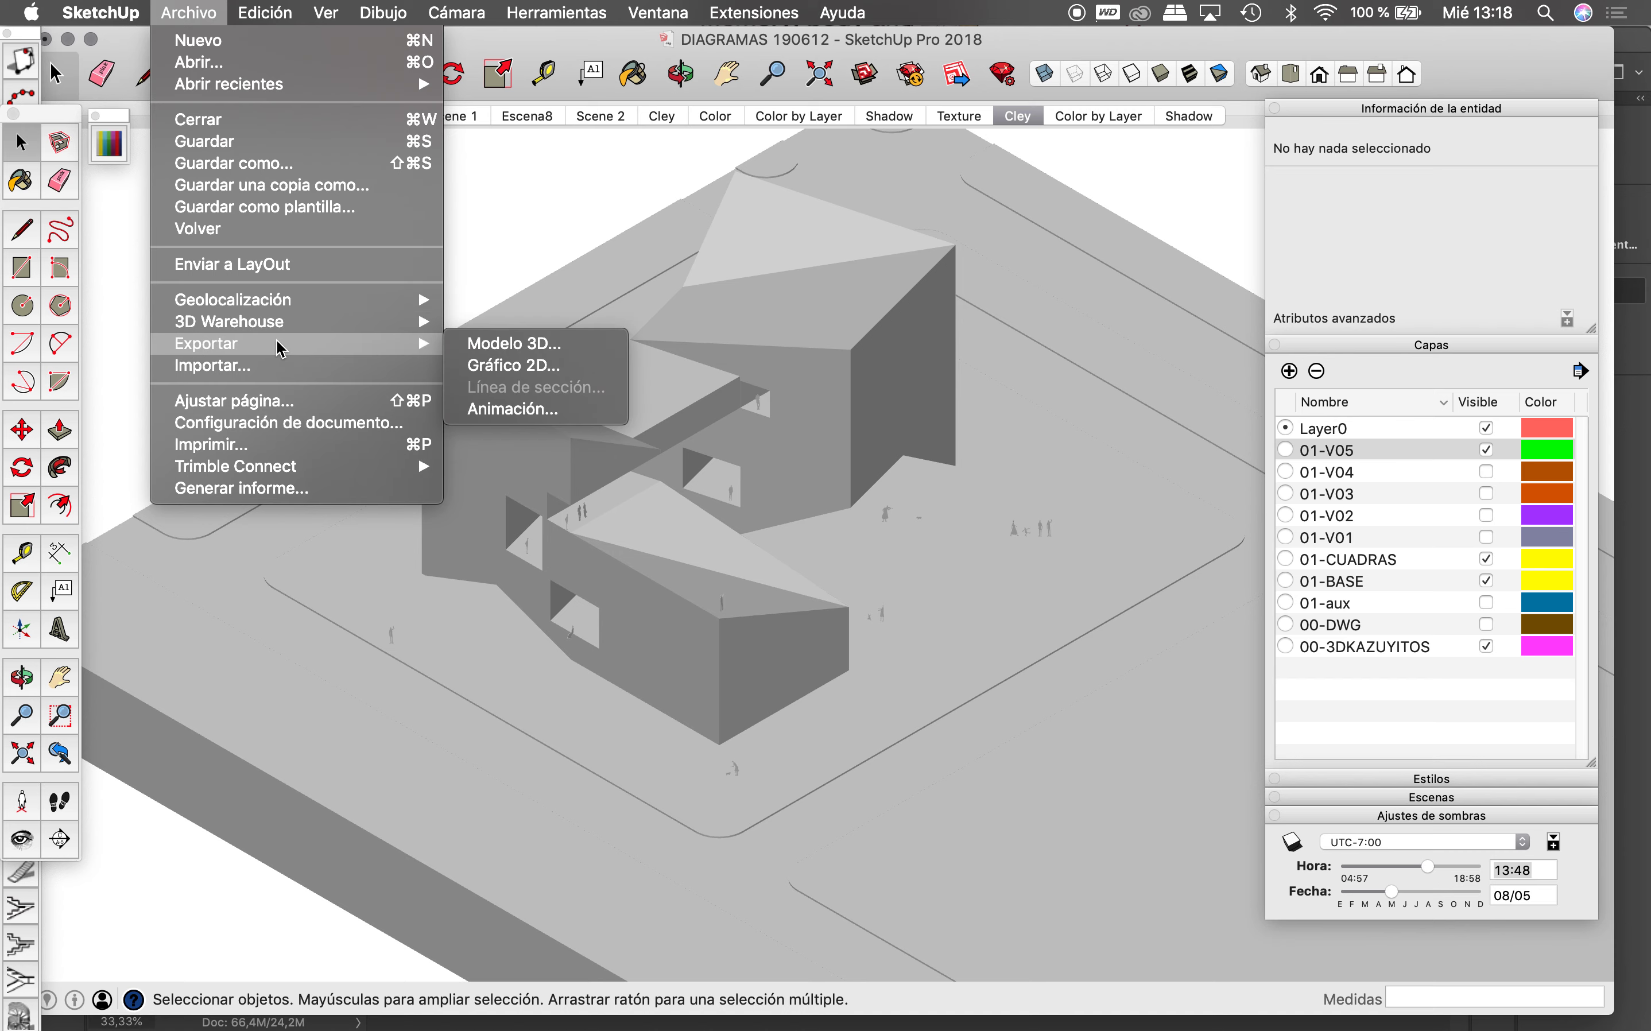
left_click(518, 366)
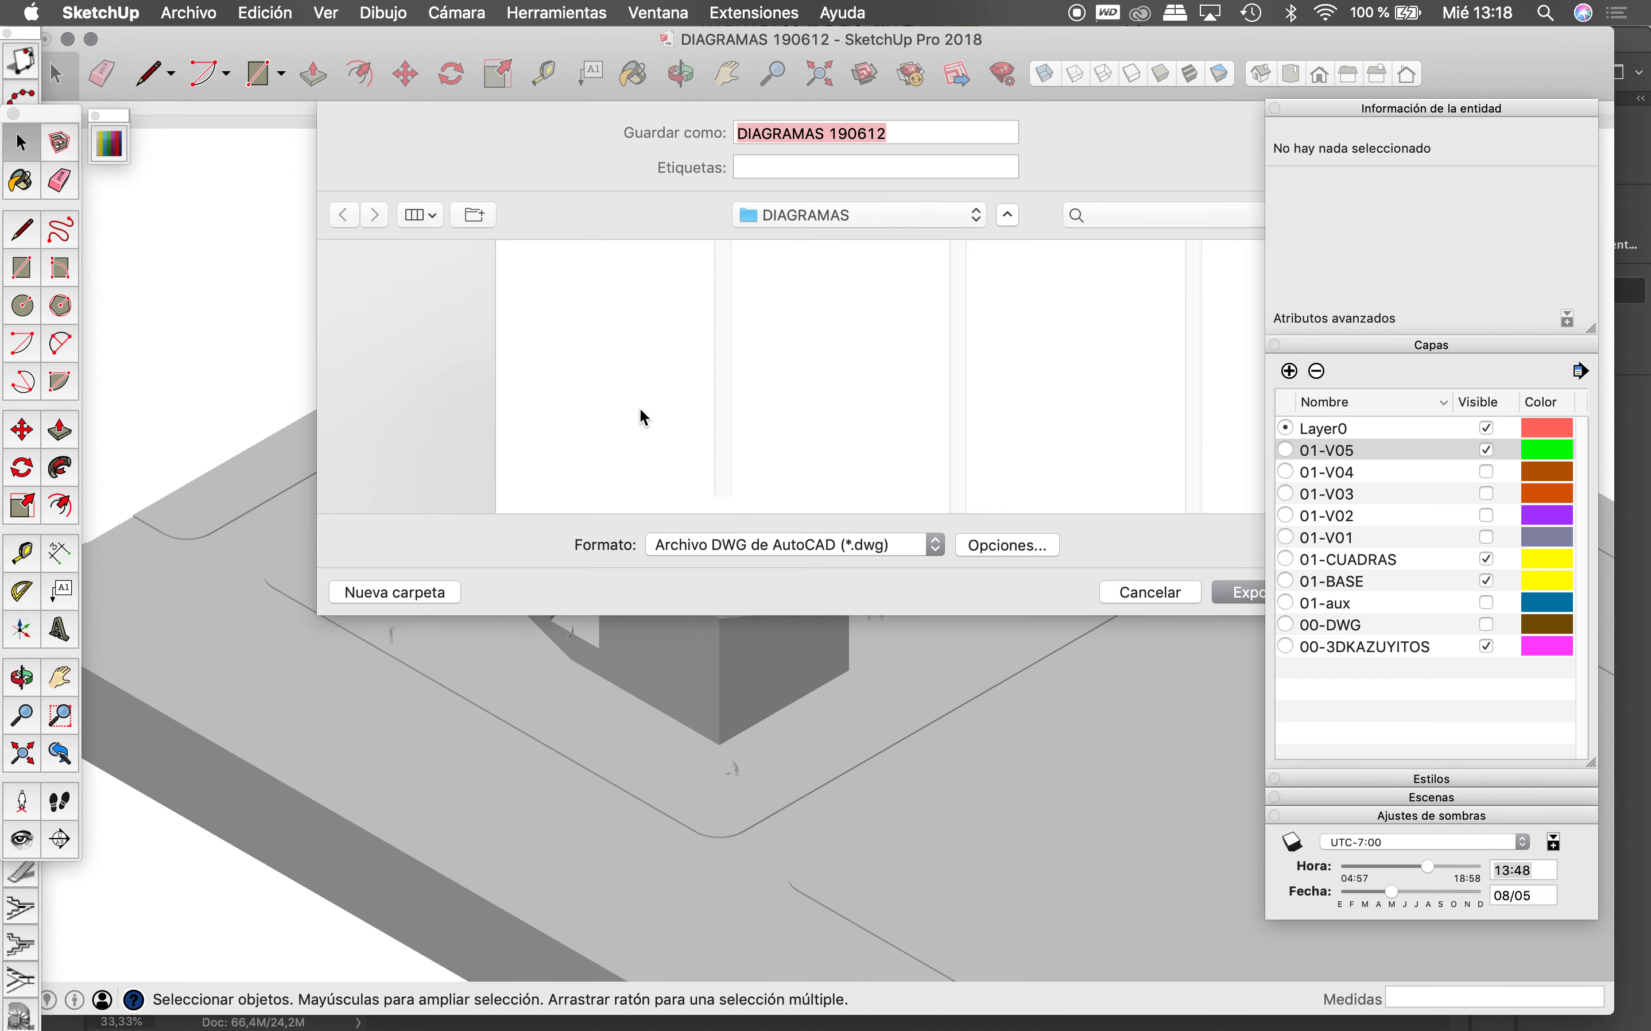
left_click(874, 545)
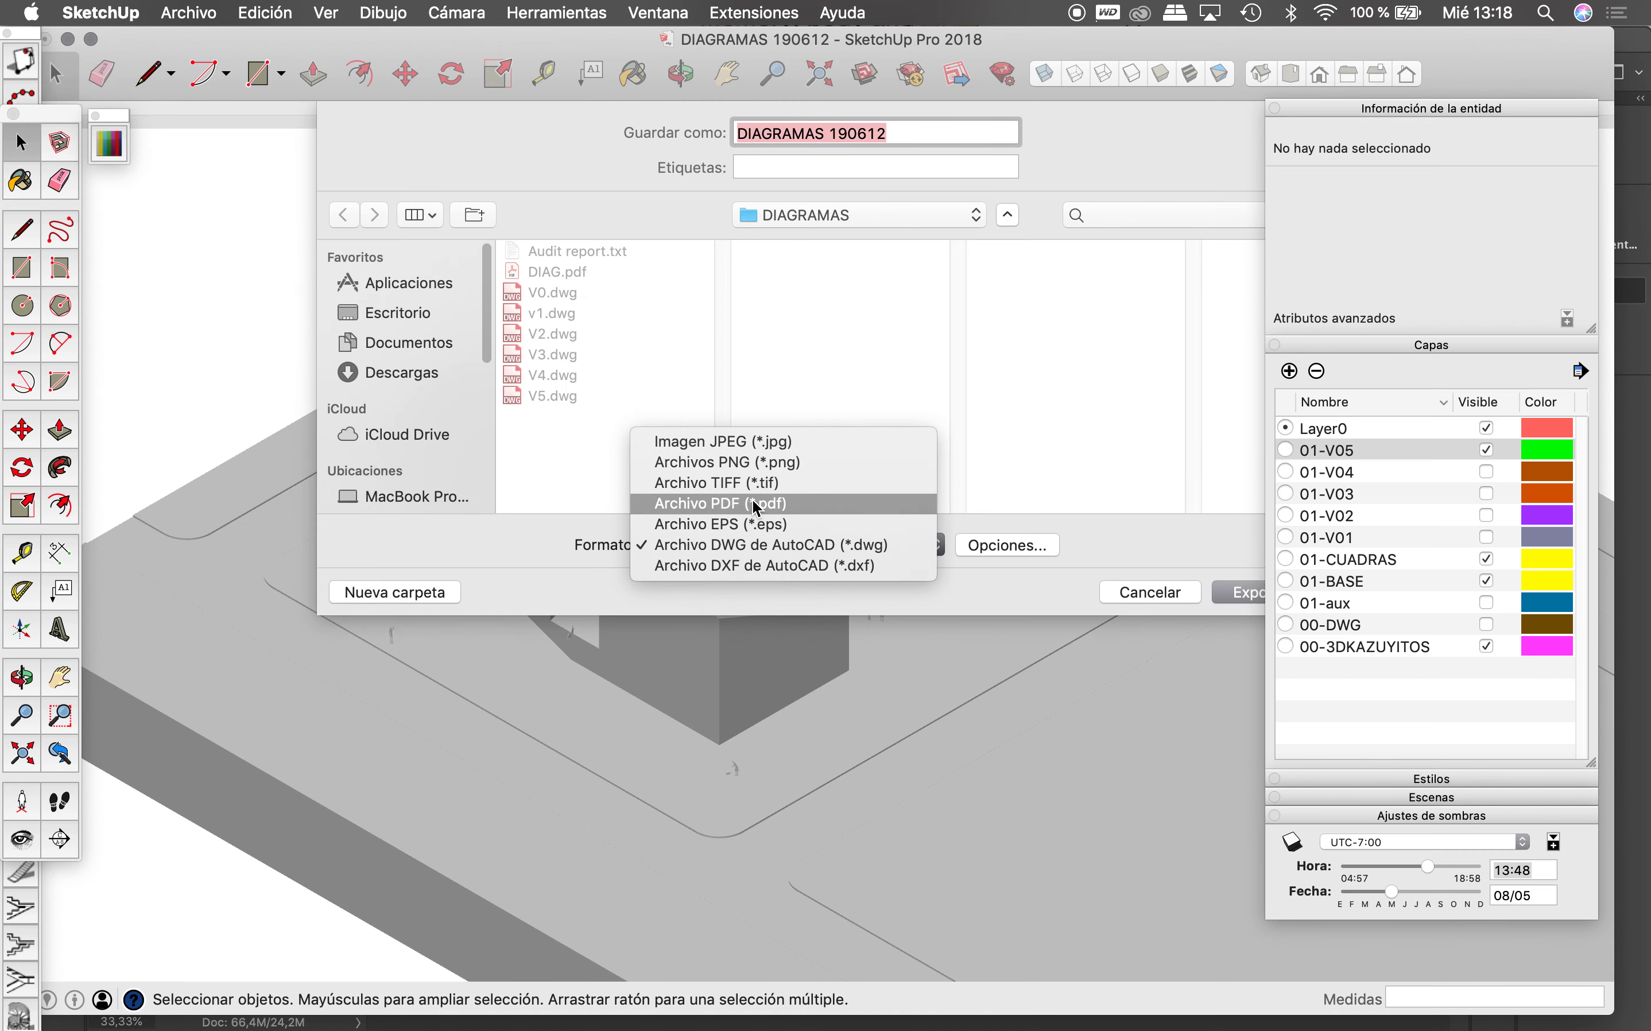
left_click(768, 469)
left_click(989, 554)
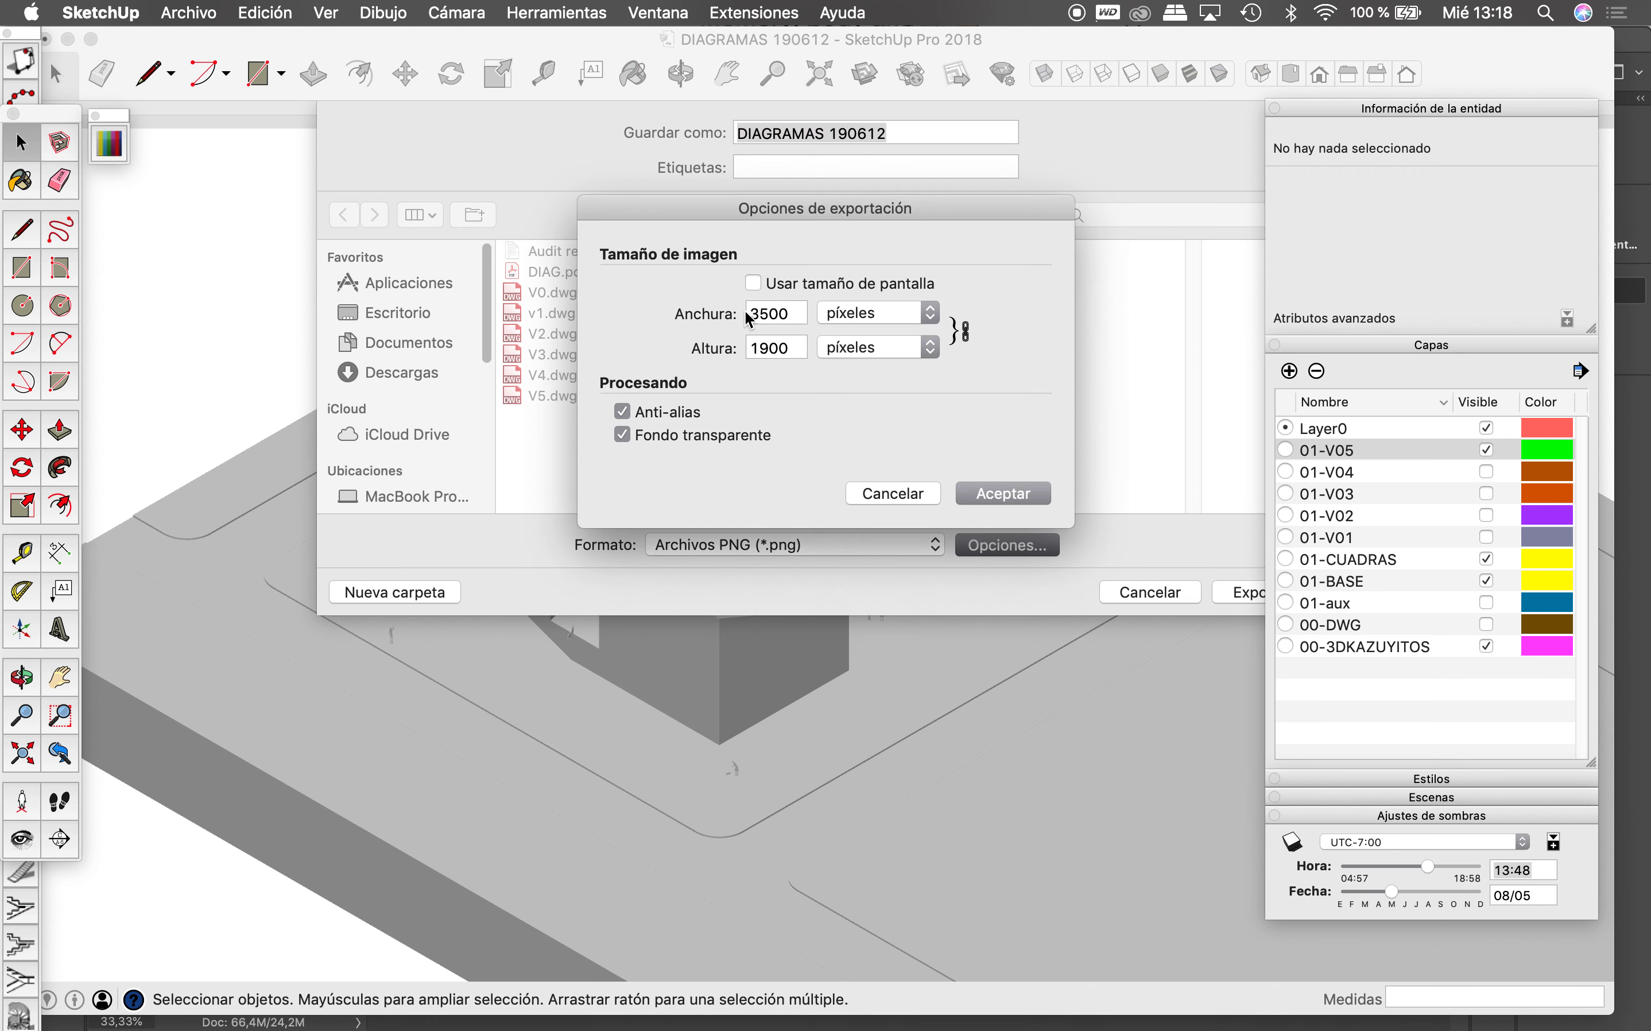
left_click(982, 494)
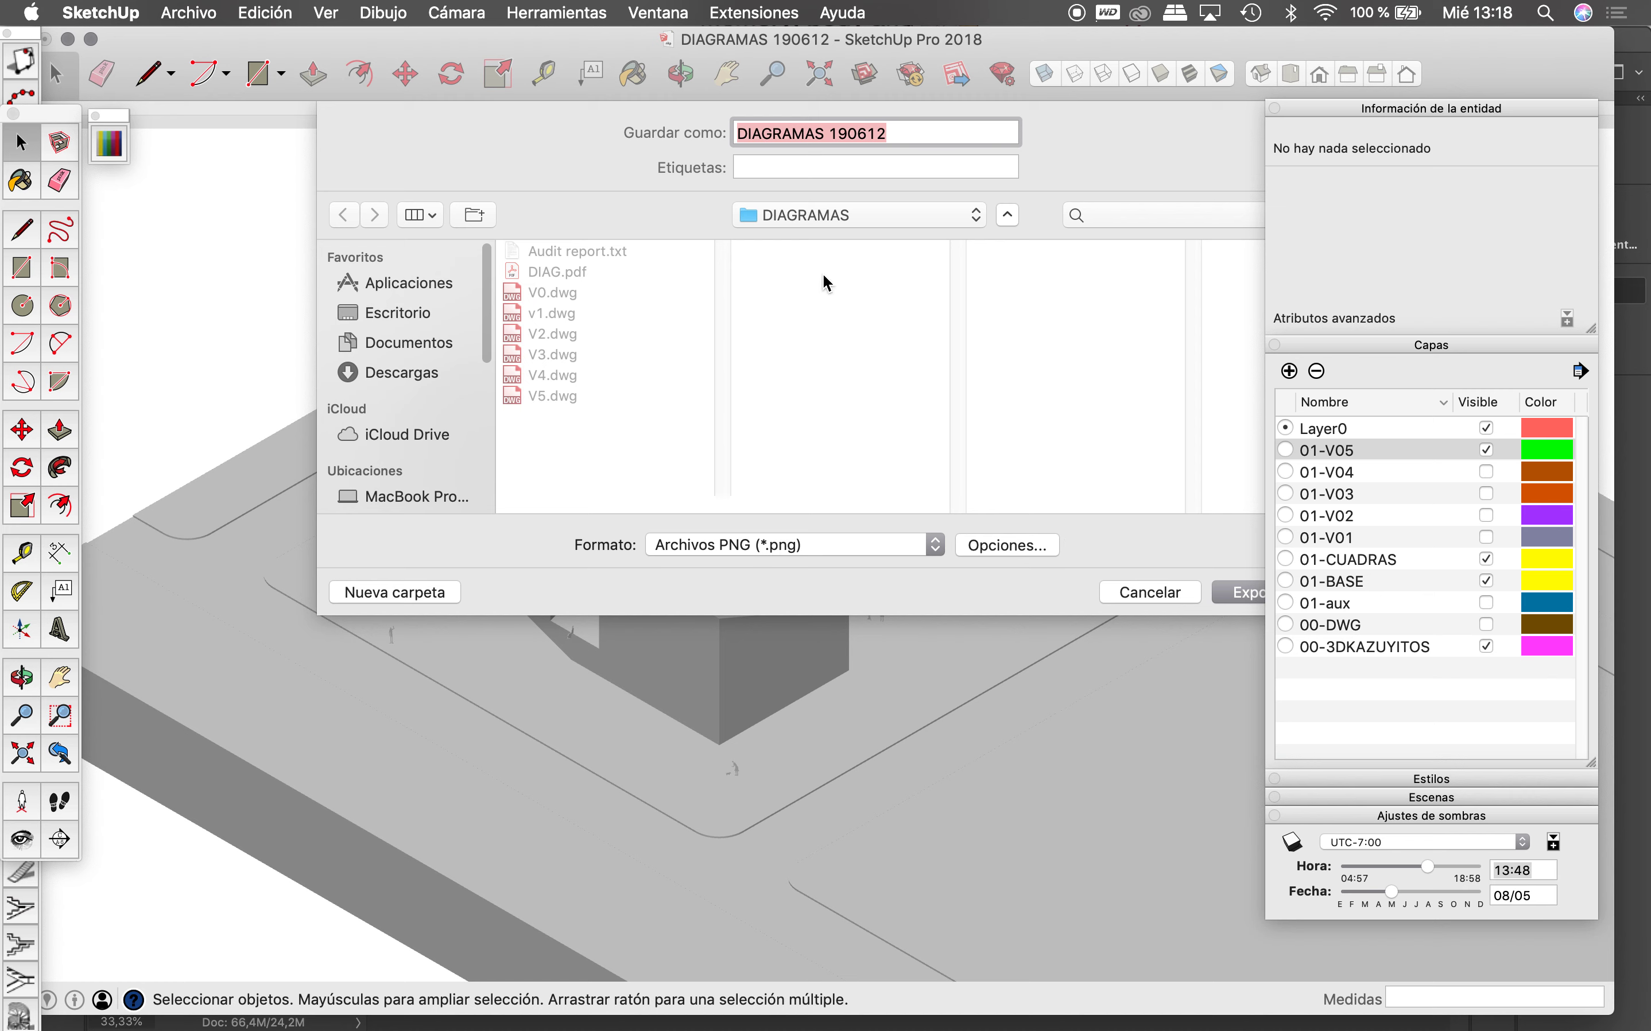
type("V")
key("BackSpace")
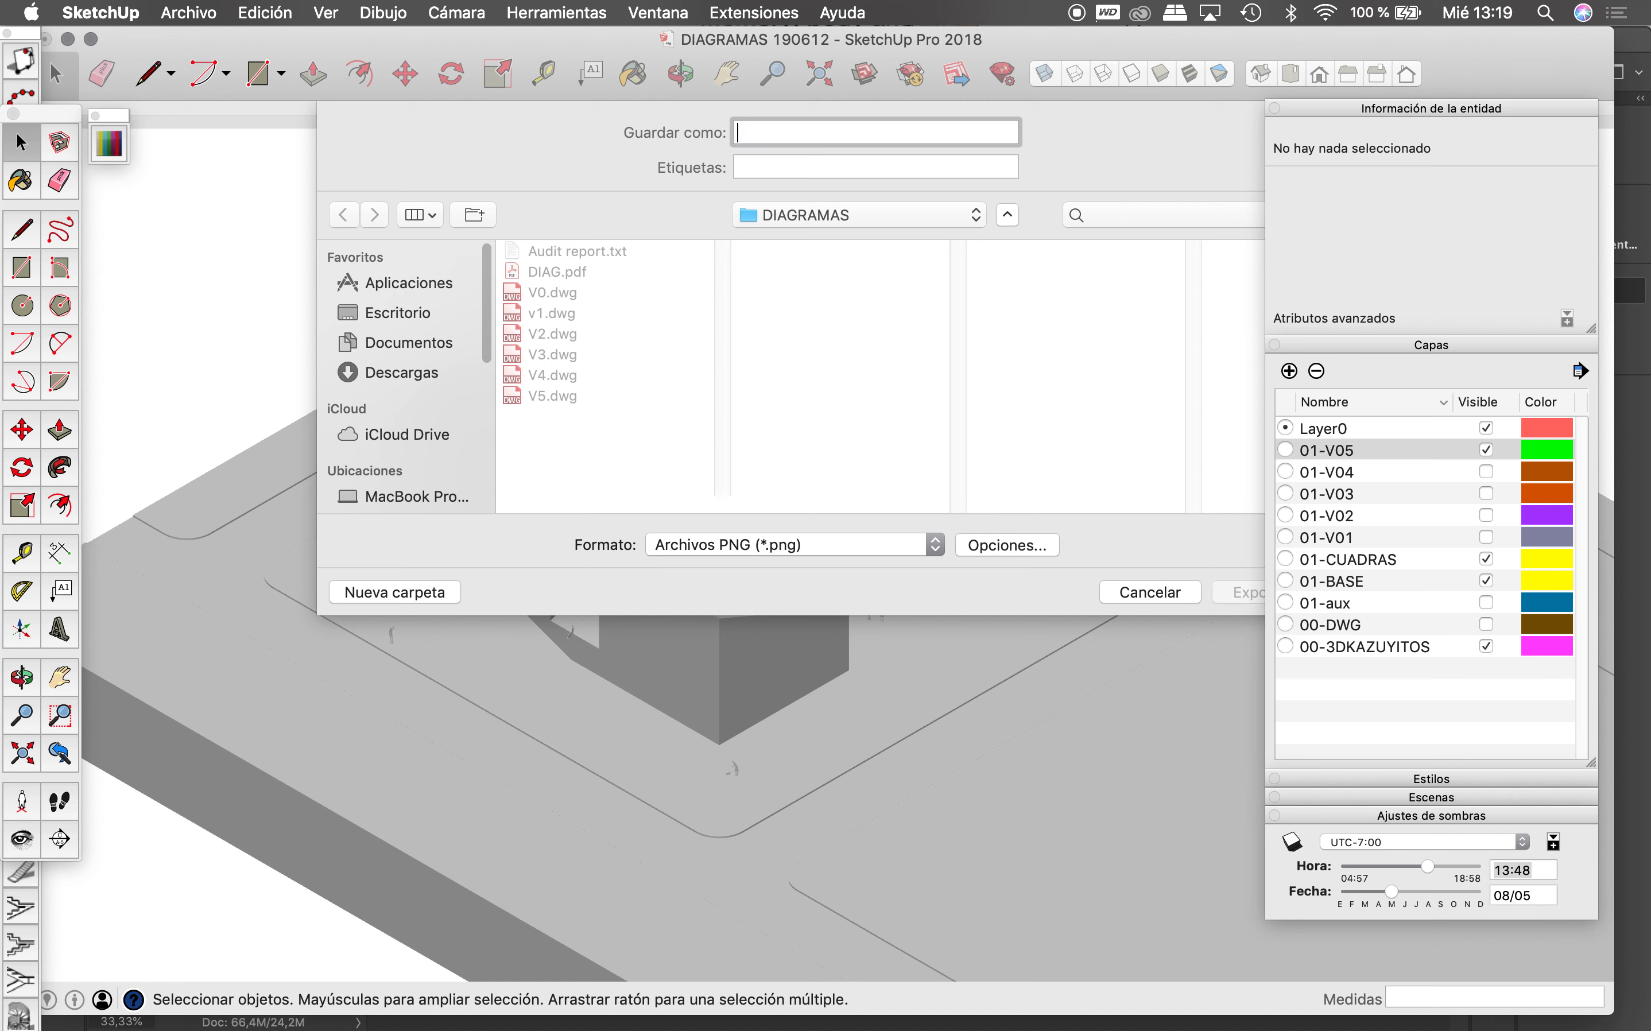
type("CLEY")
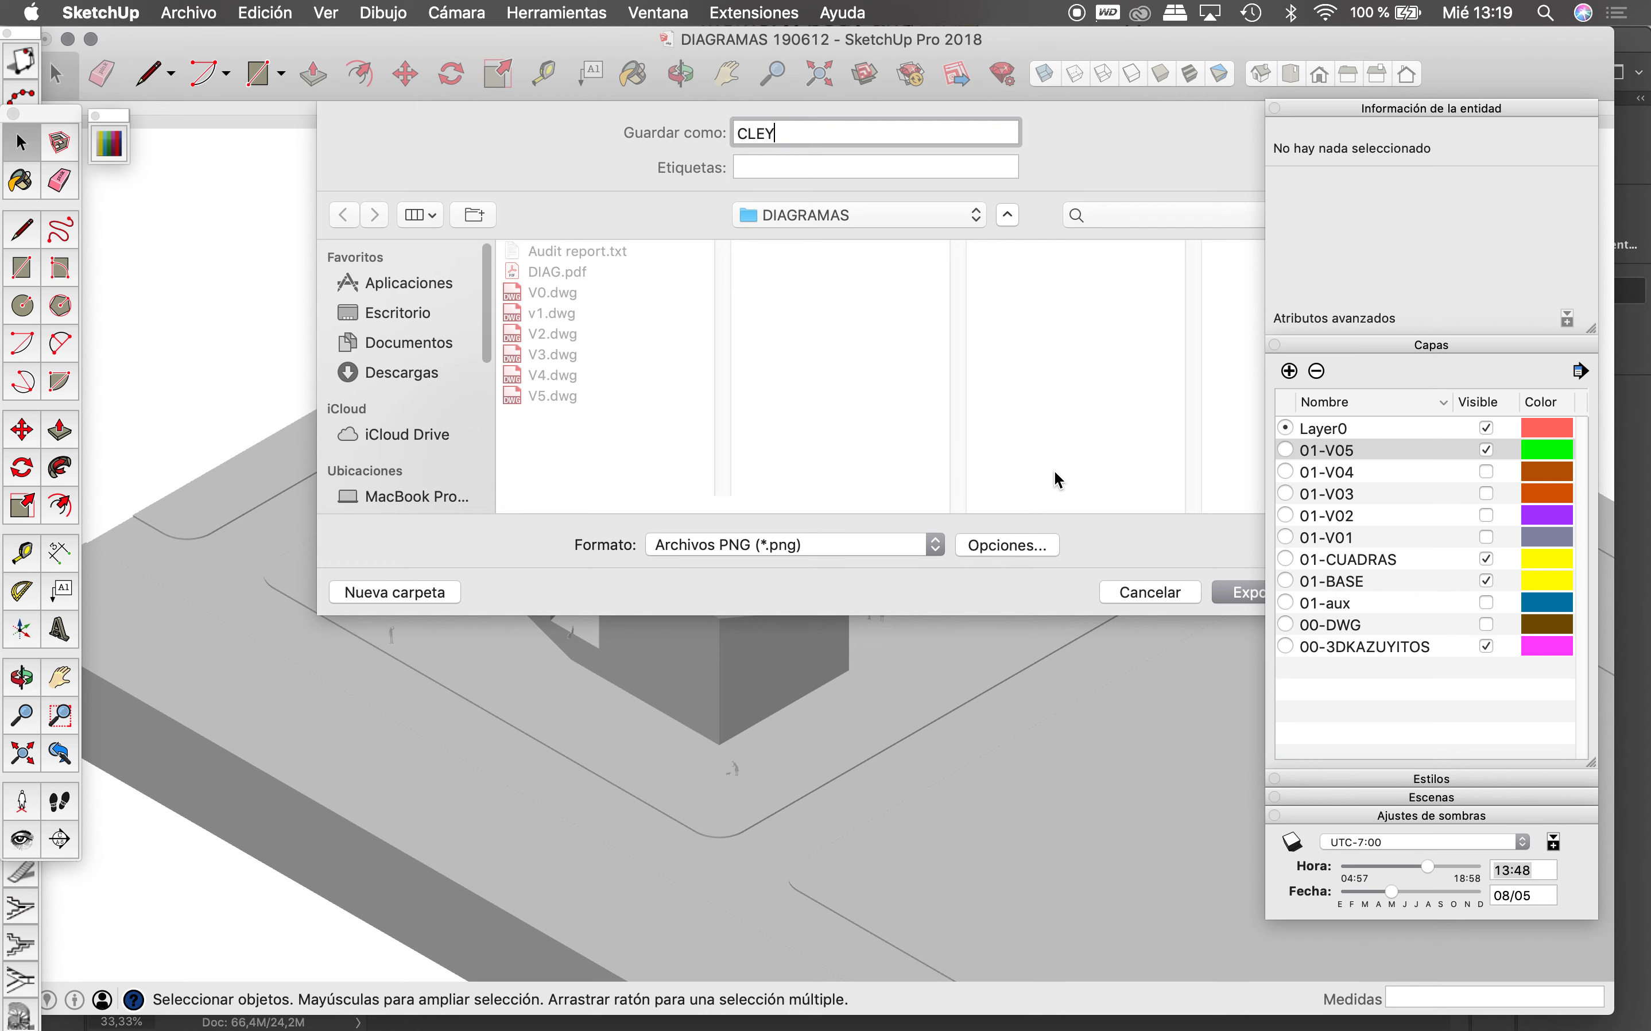
left_click(1240, 594)
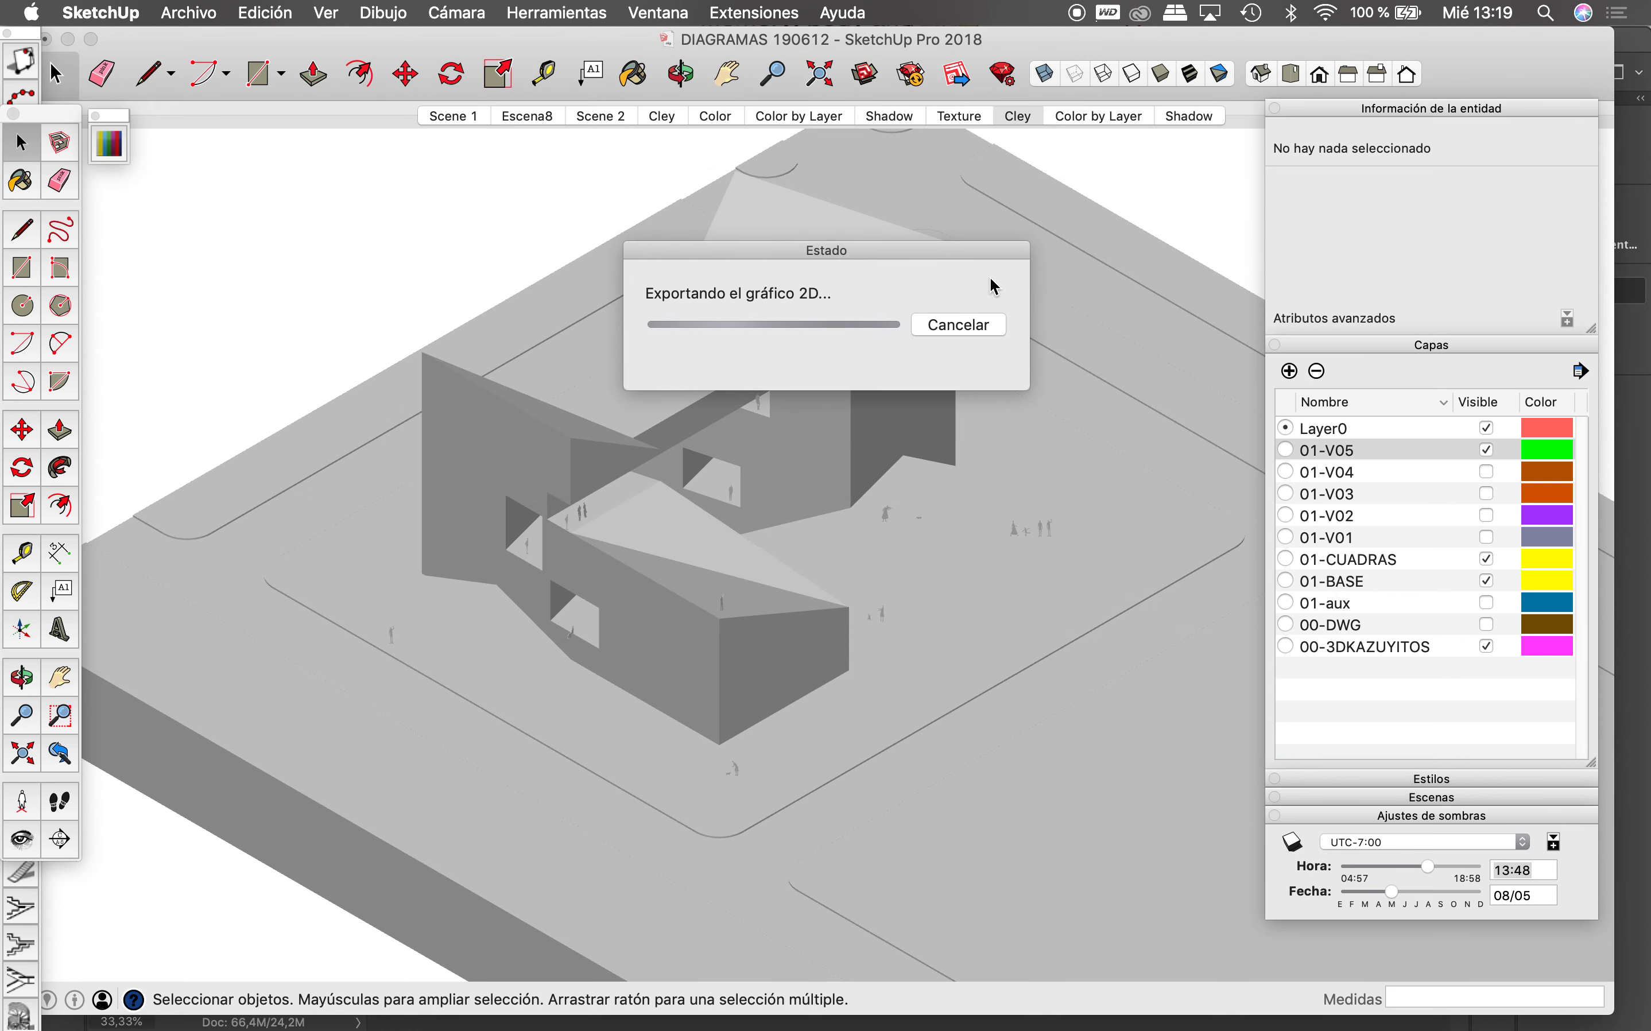
Step: Export the Color by Layer scene as COLOR.png
left_click(1089, 113)
left_click(189, 12)
mouse_move(206, 343)
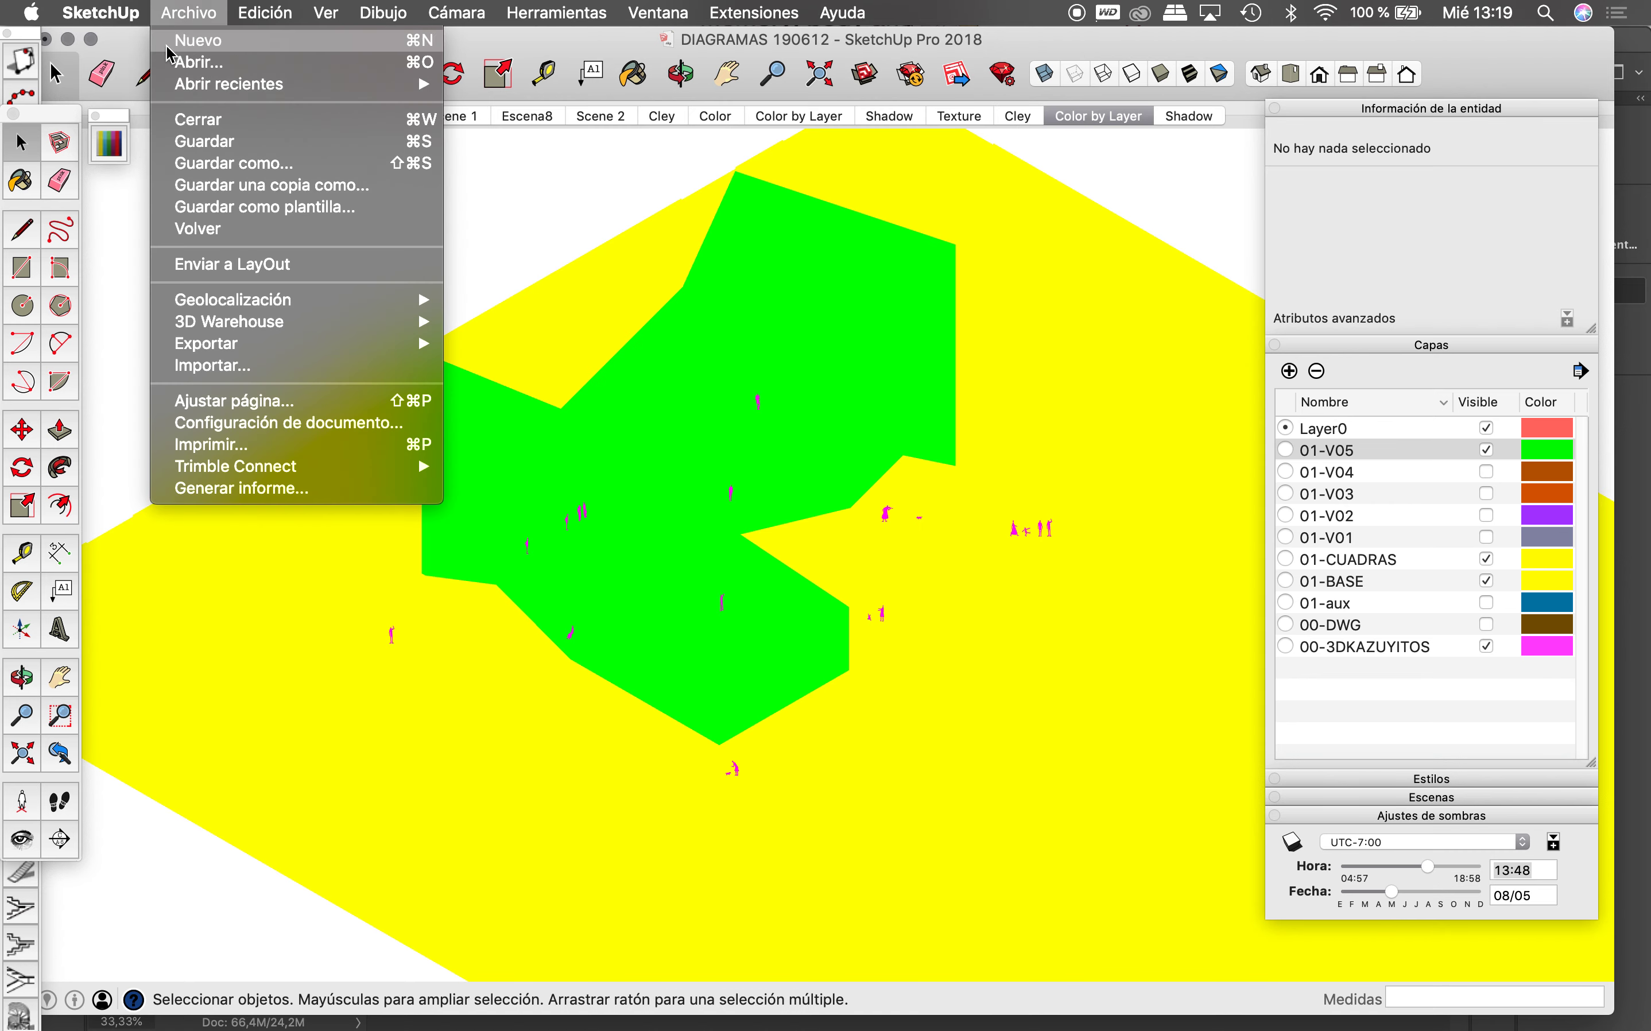
left_click(501, 367)
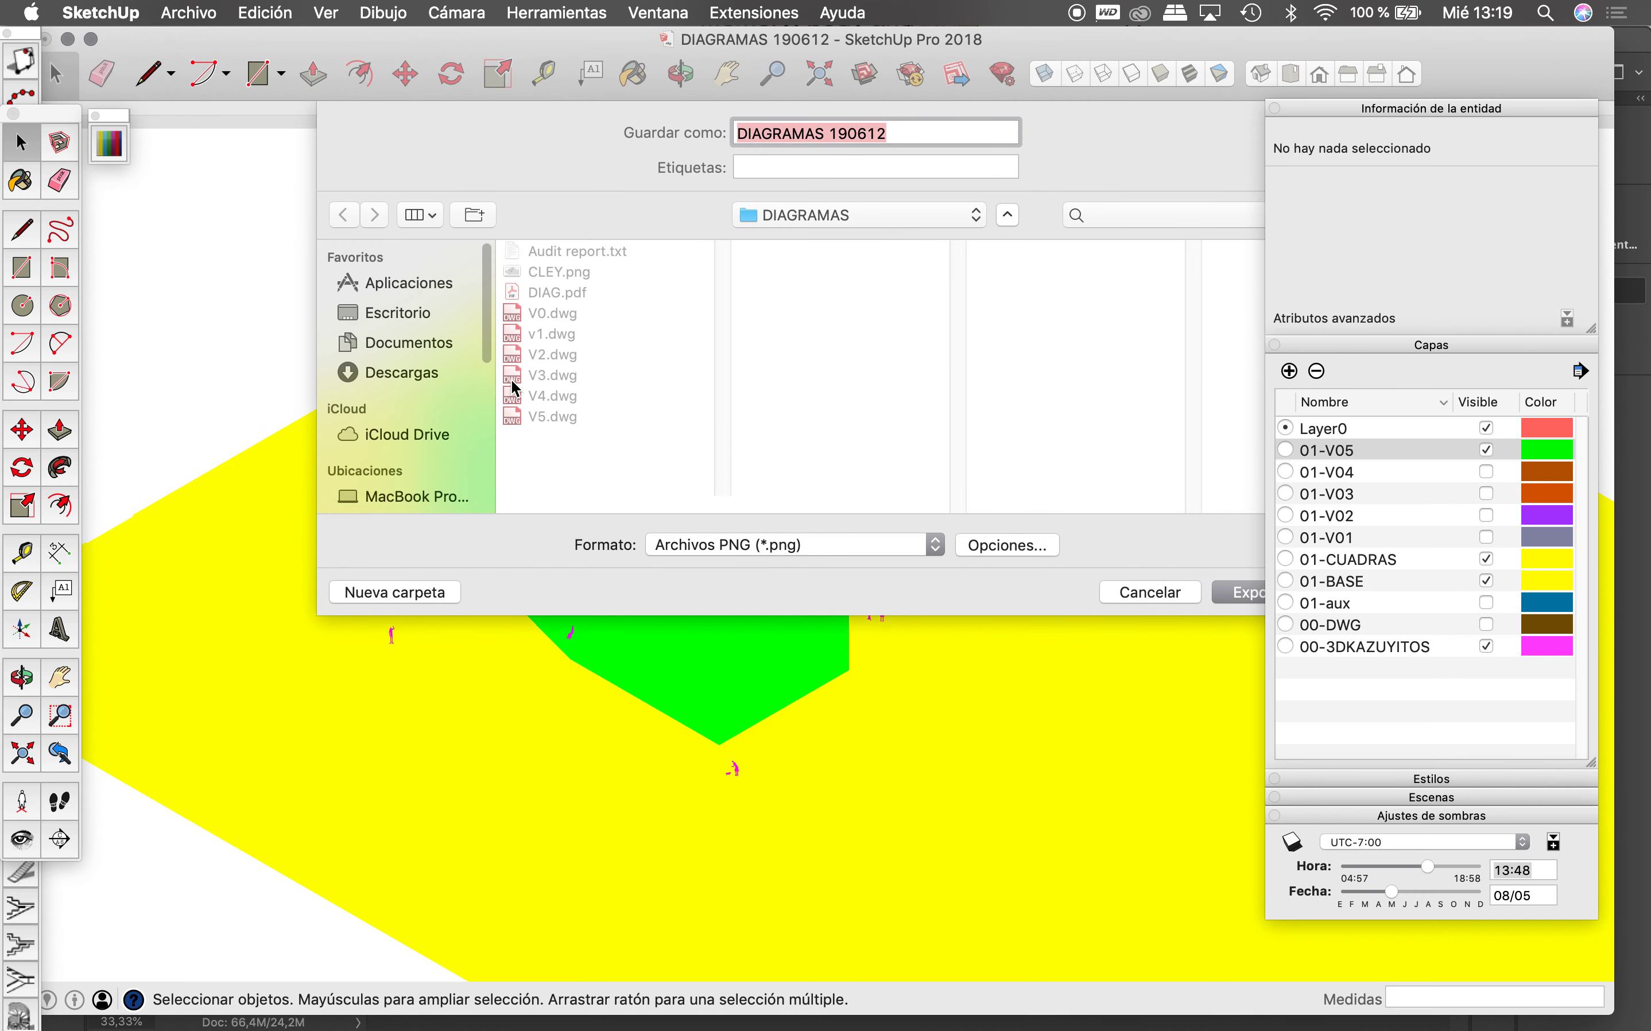
type("COLOR")
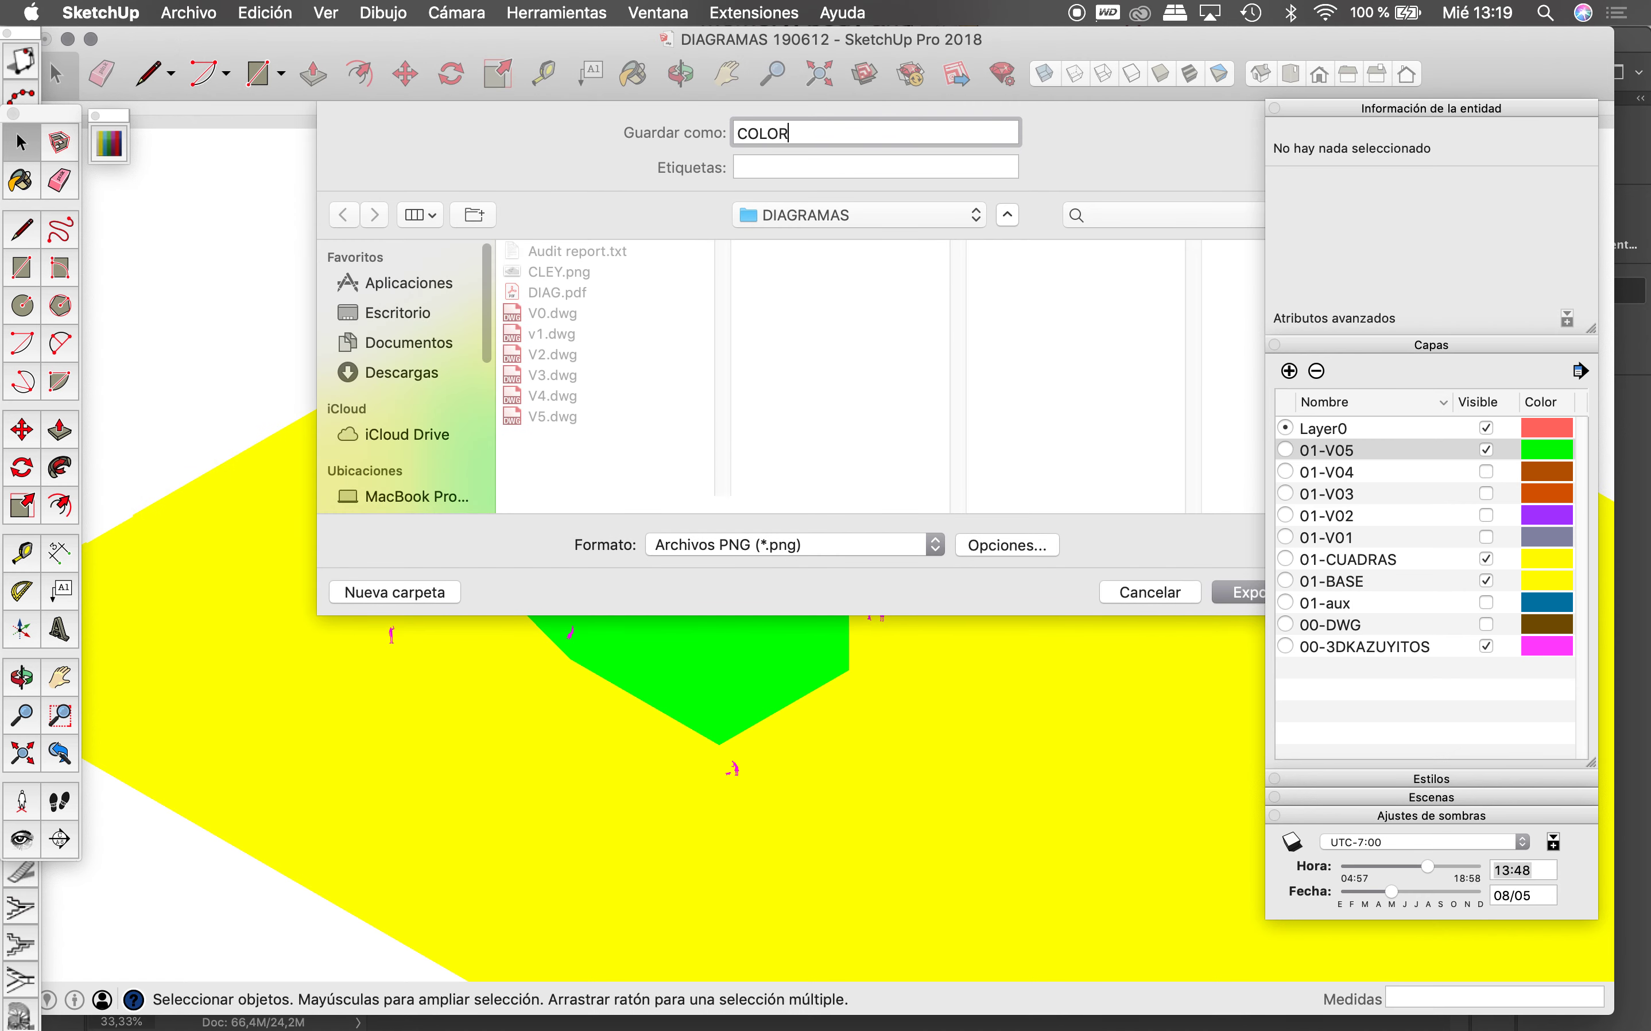
left_click(1241, 594)
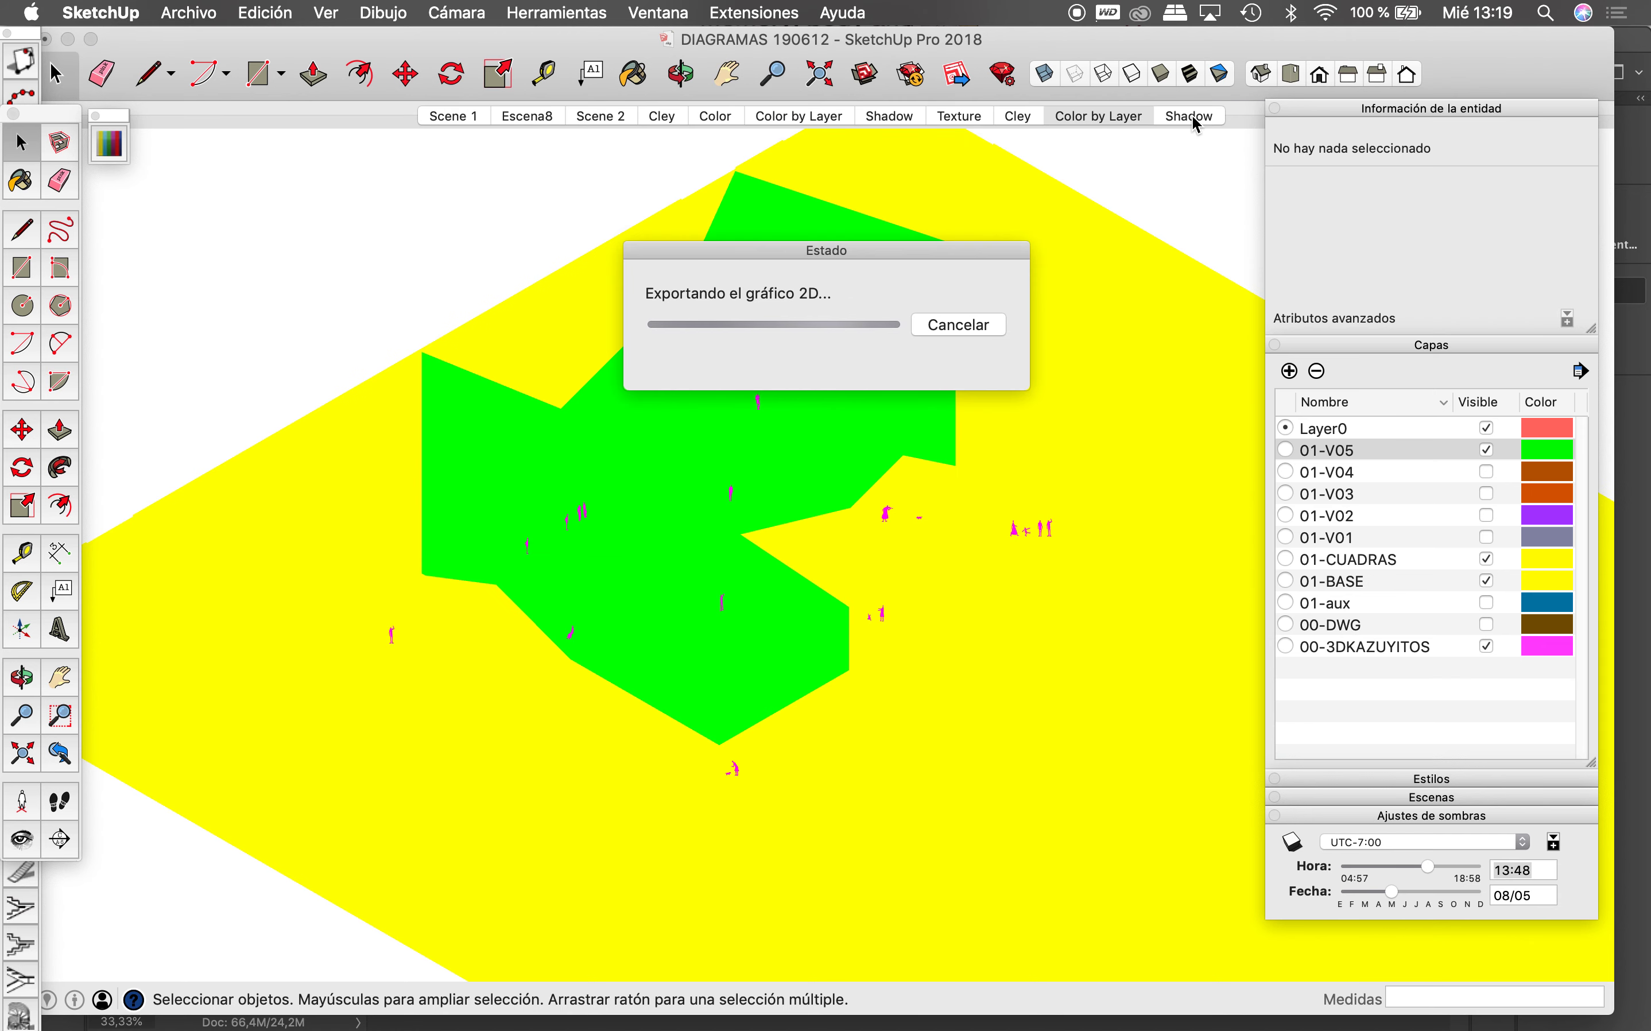
Step: Export the Shadow scene as SHAW.png
left_click(1192, 115)
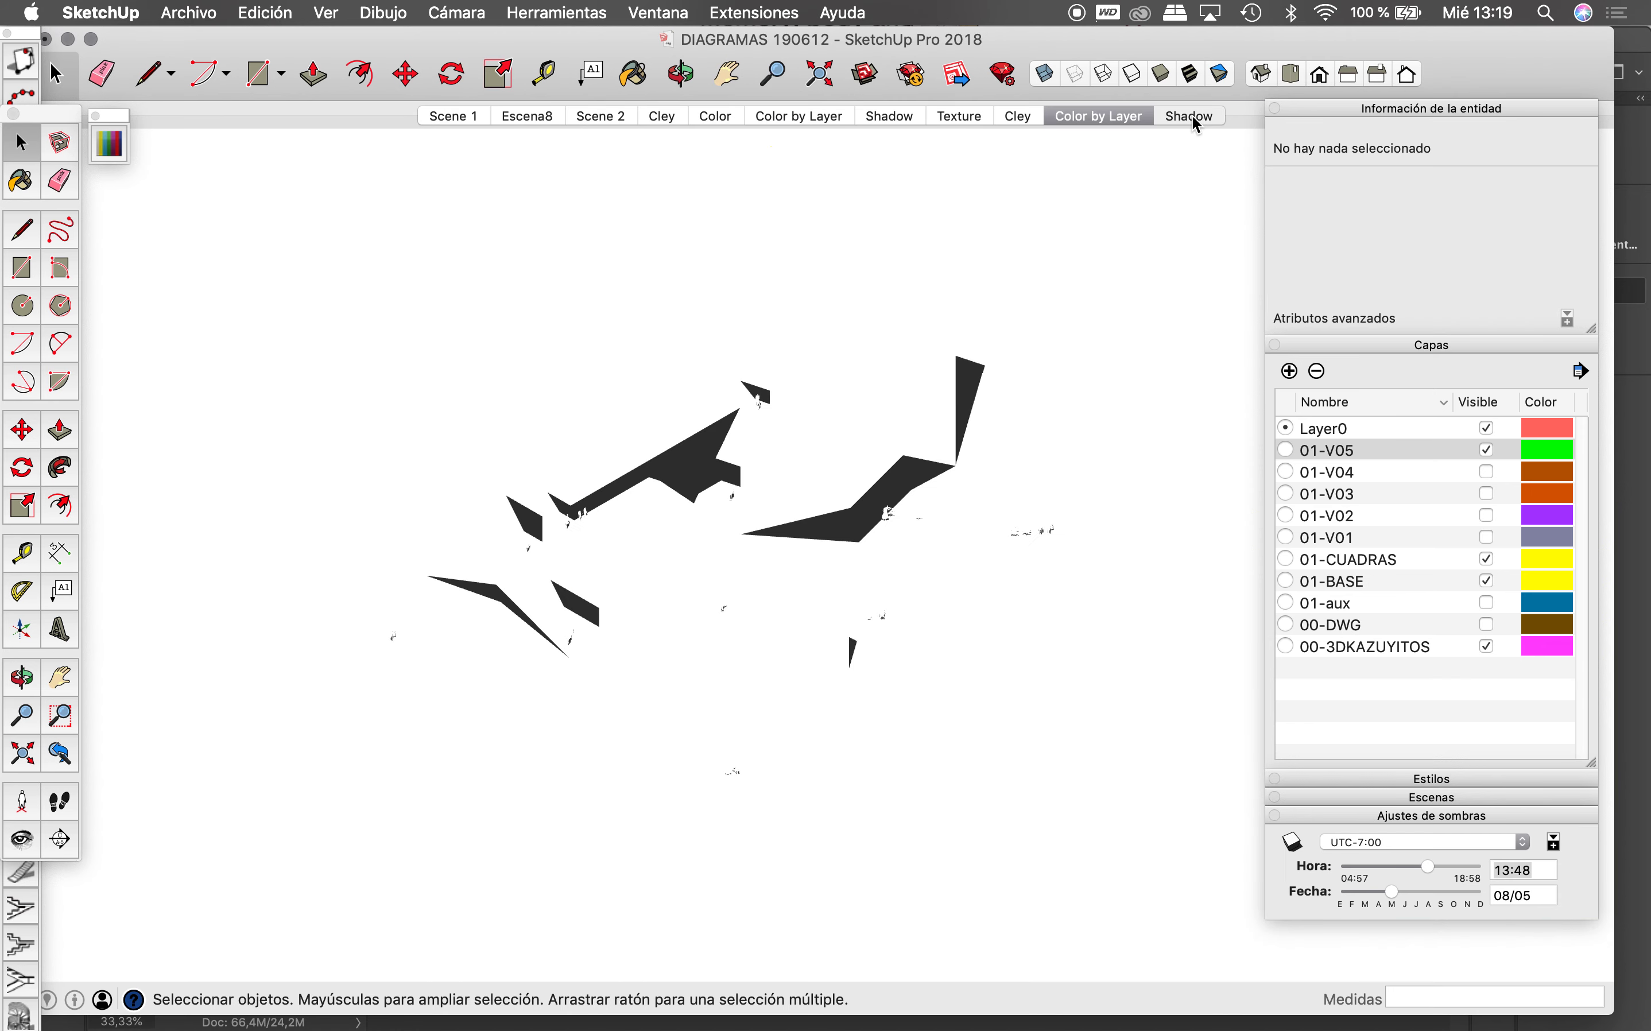
left_click(170, 10)
mouse_move(206, 344)
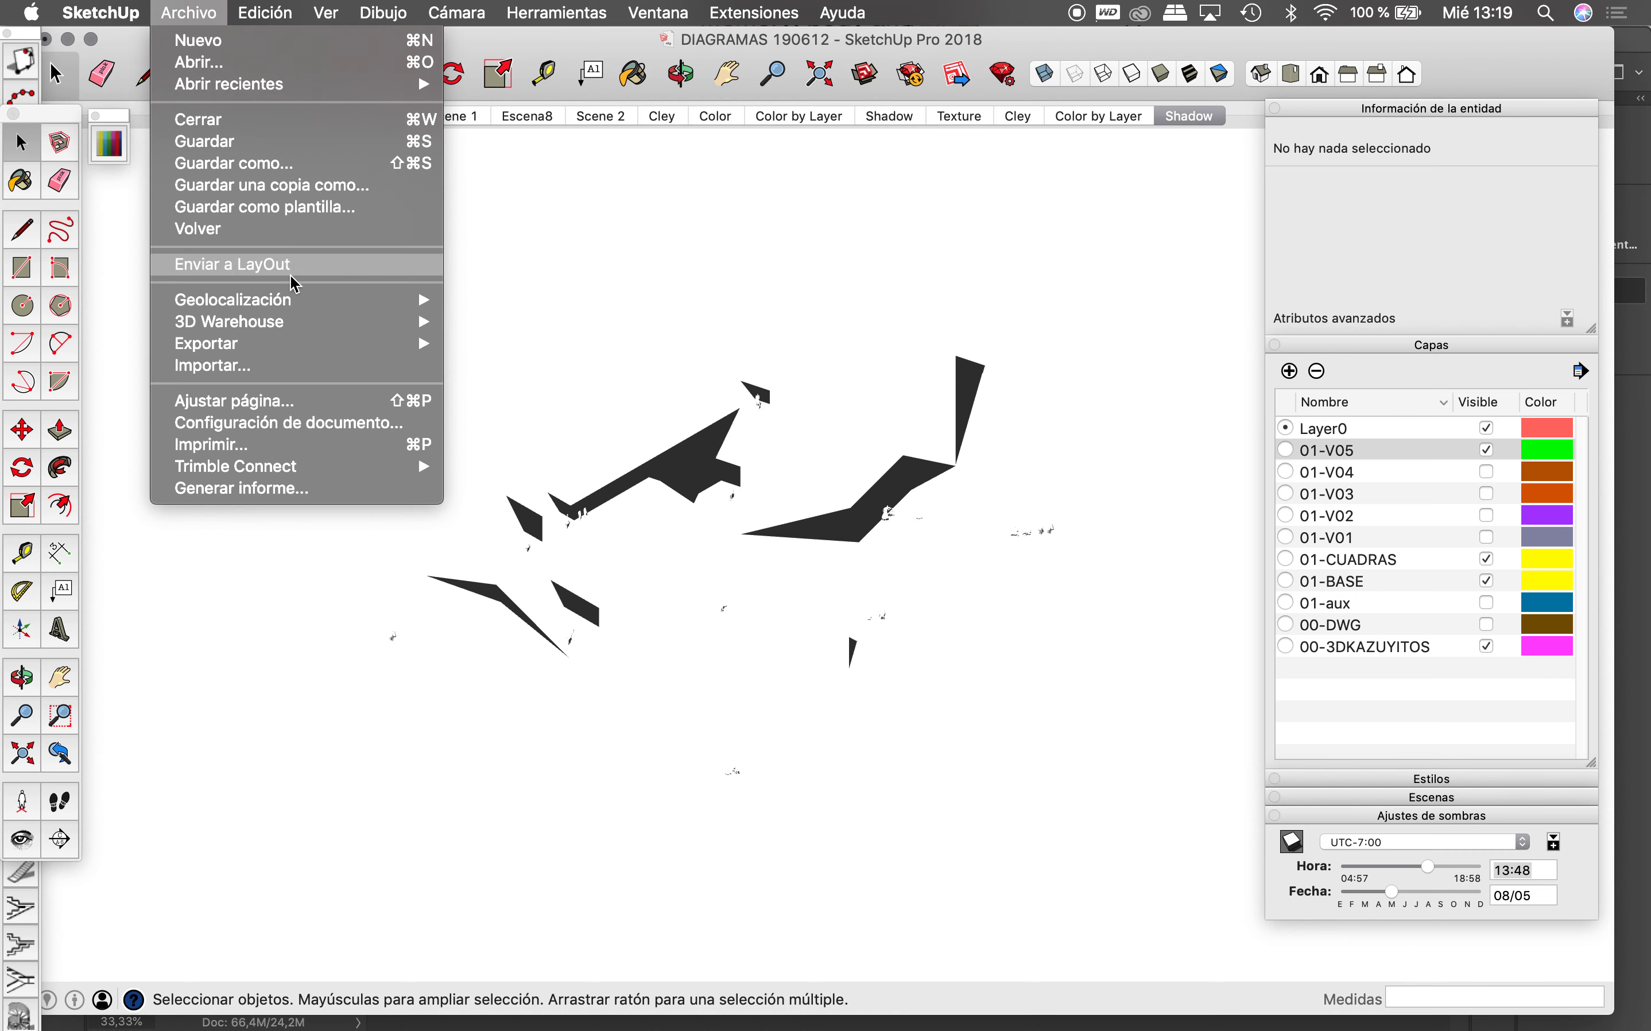
left_click(510, 368)
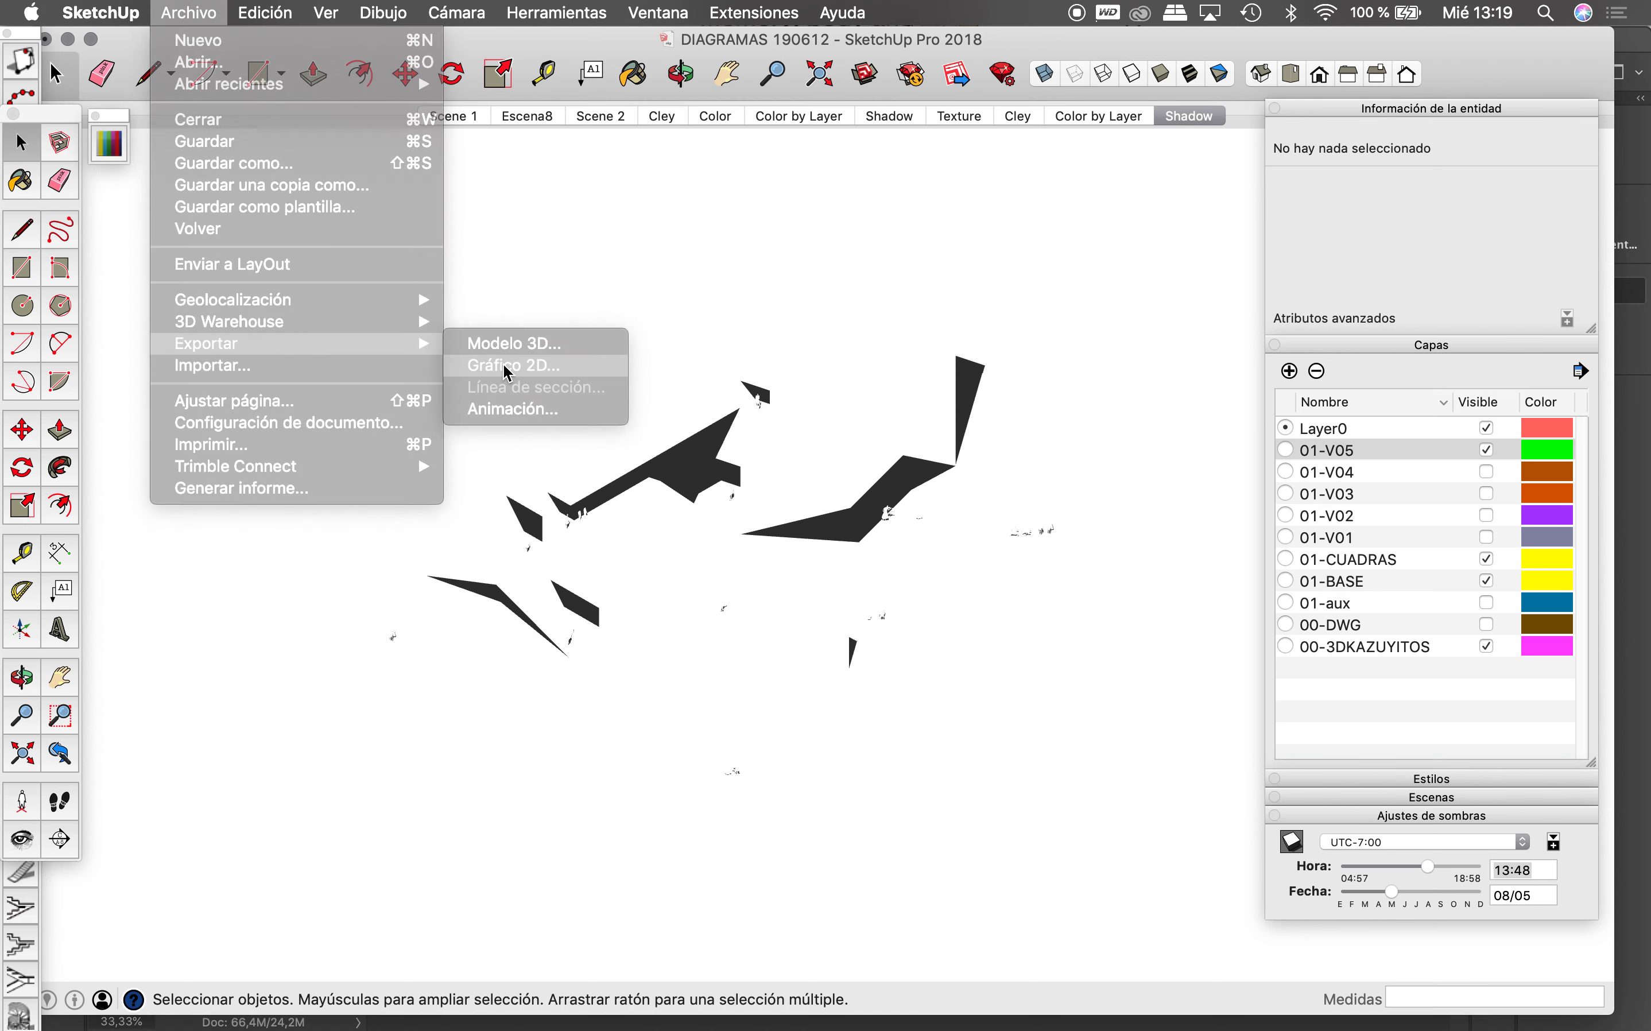
type("SHAW")
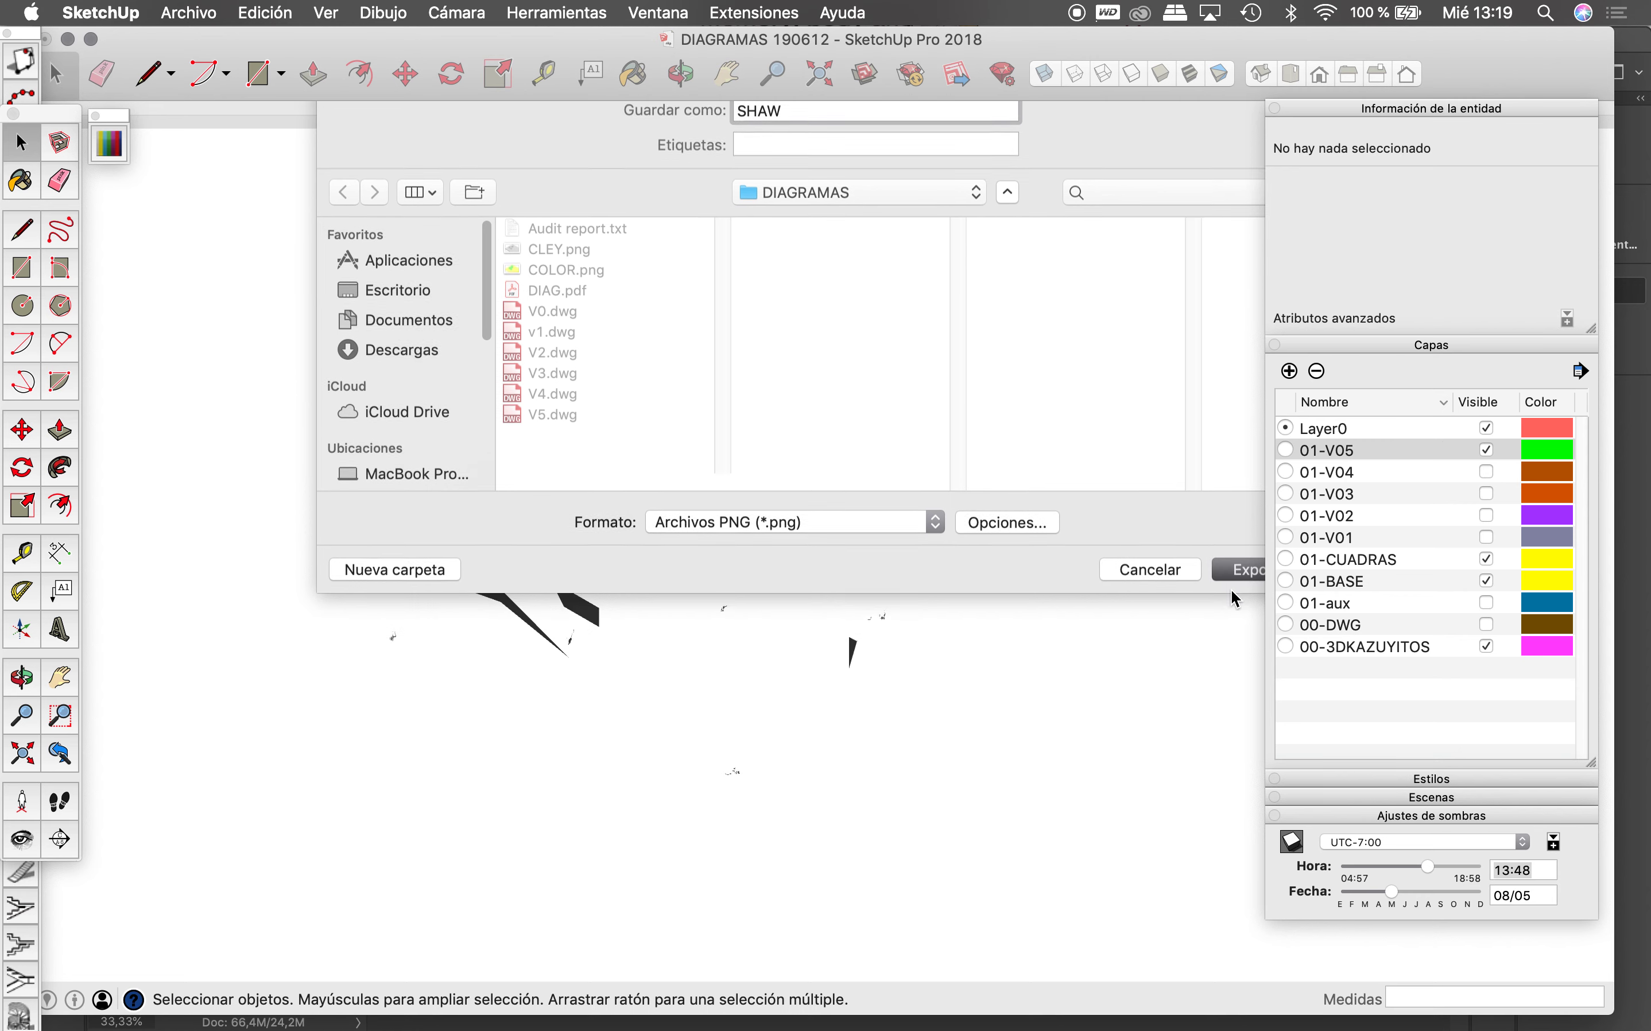
left_click(1236, 572)
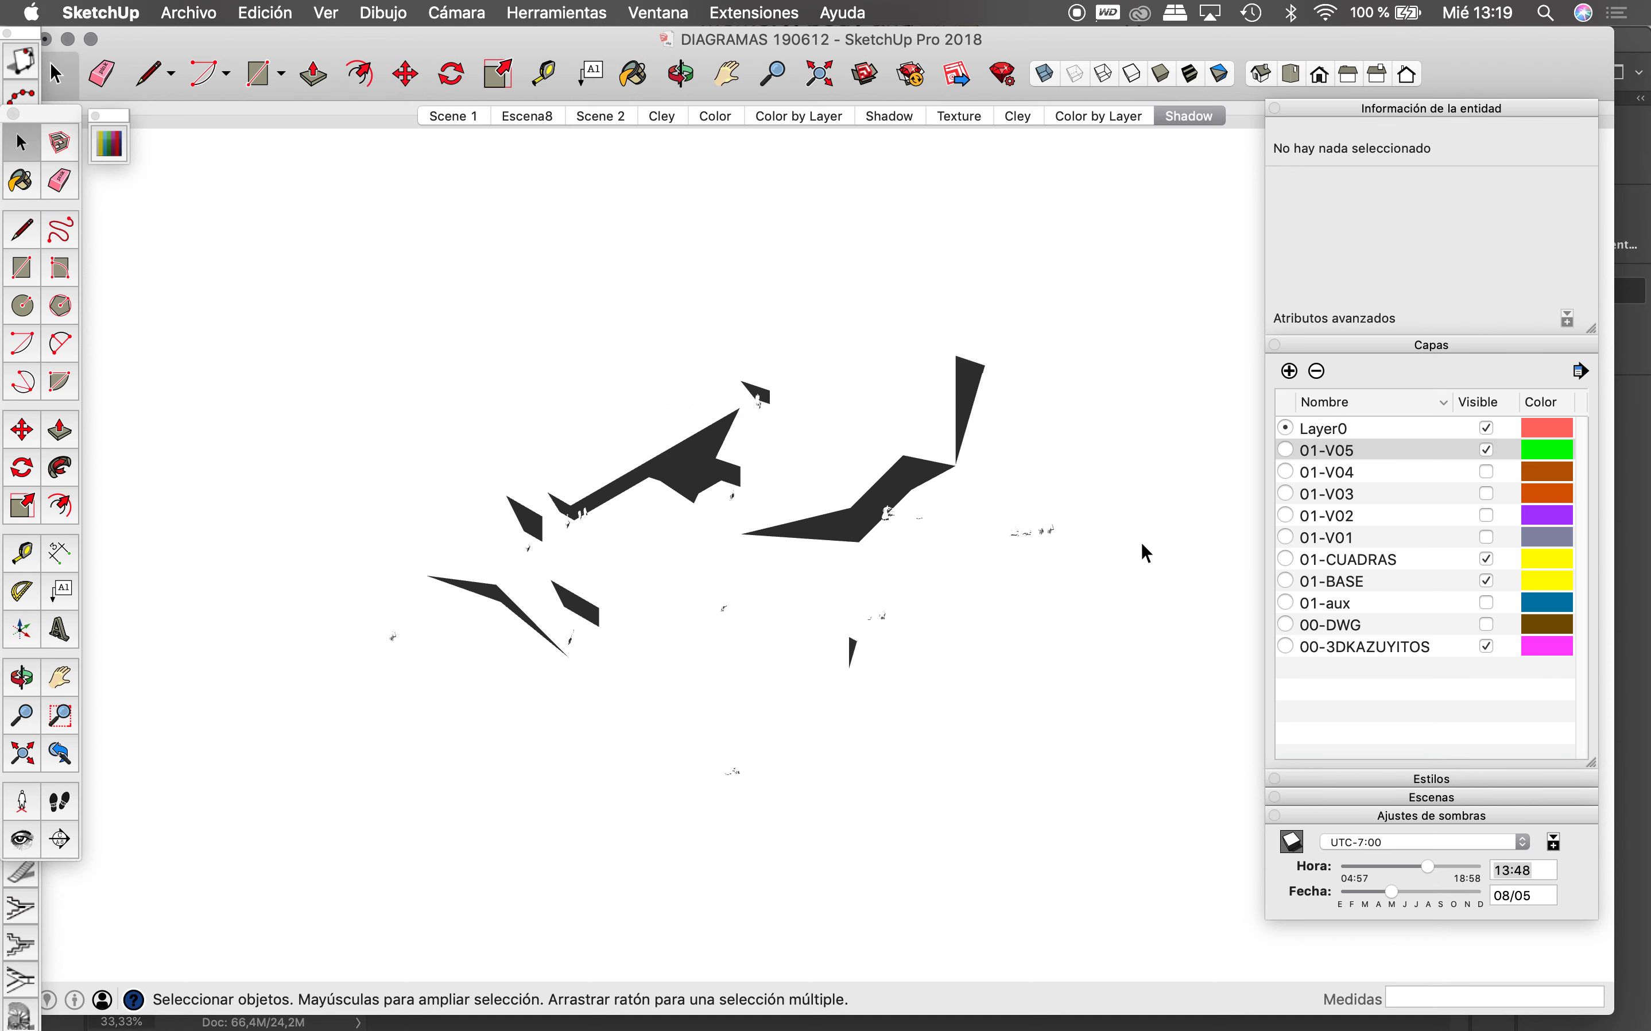
key("ctrl+Up")
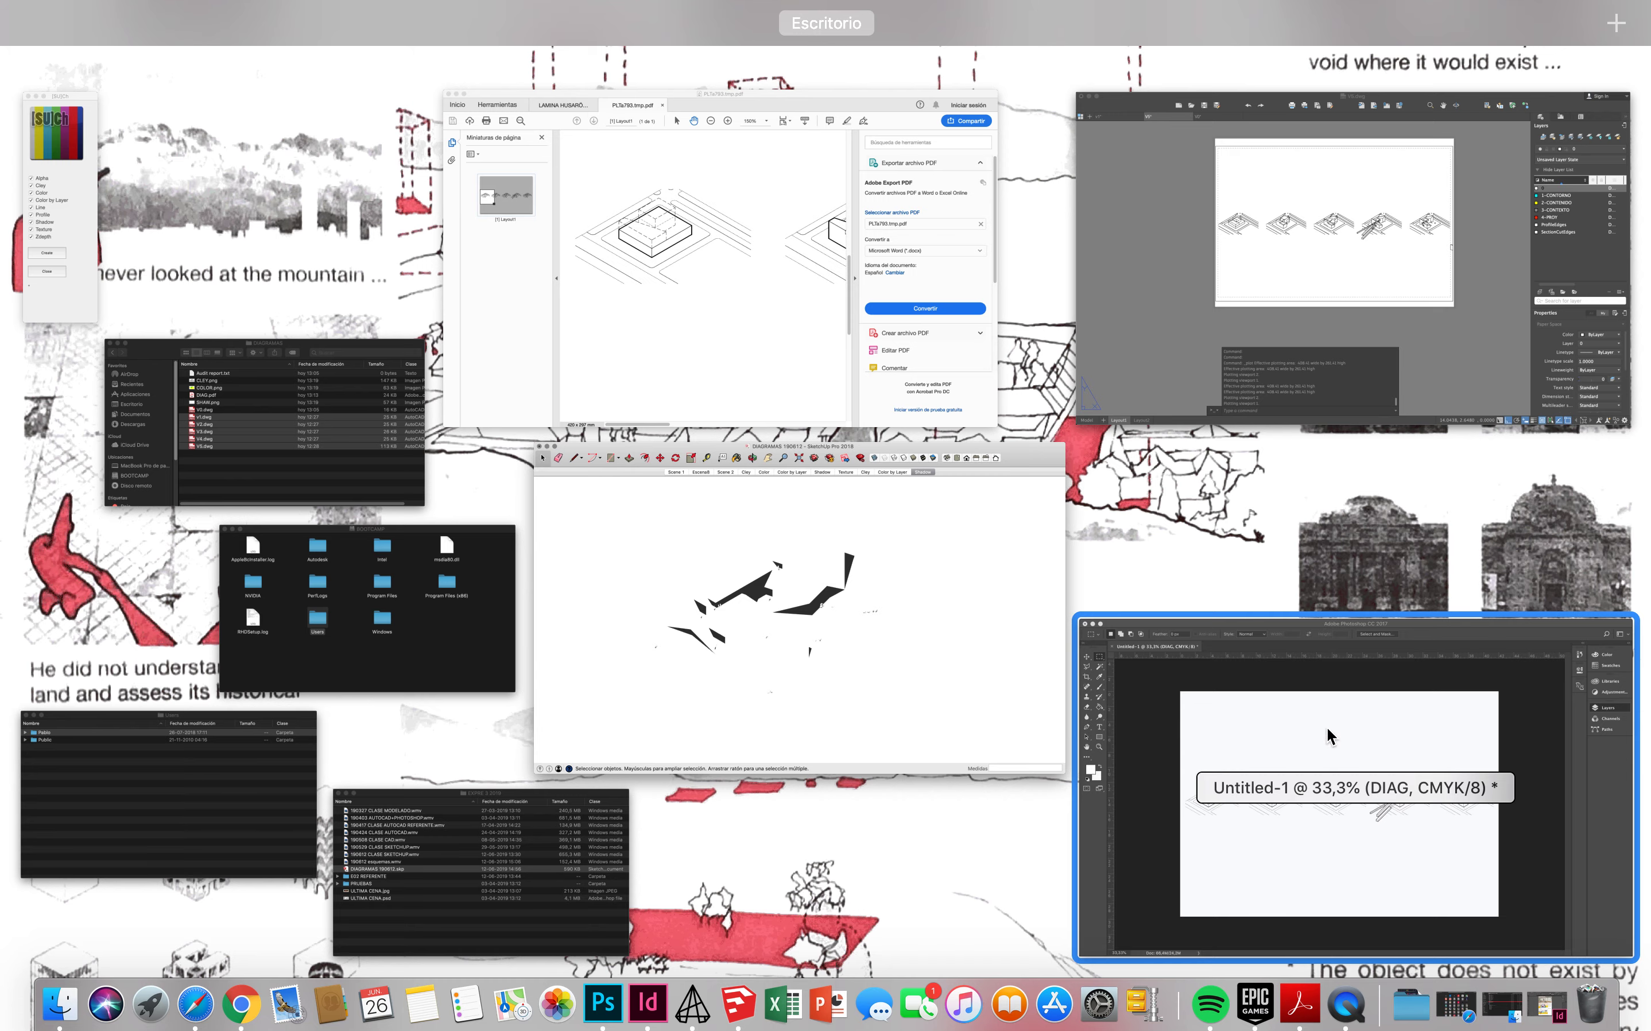
Step: In Photoshop, open SHAW.png, COLOR.png and CLEY.png together from DIAGRAMAS
left_click(1285, 687)
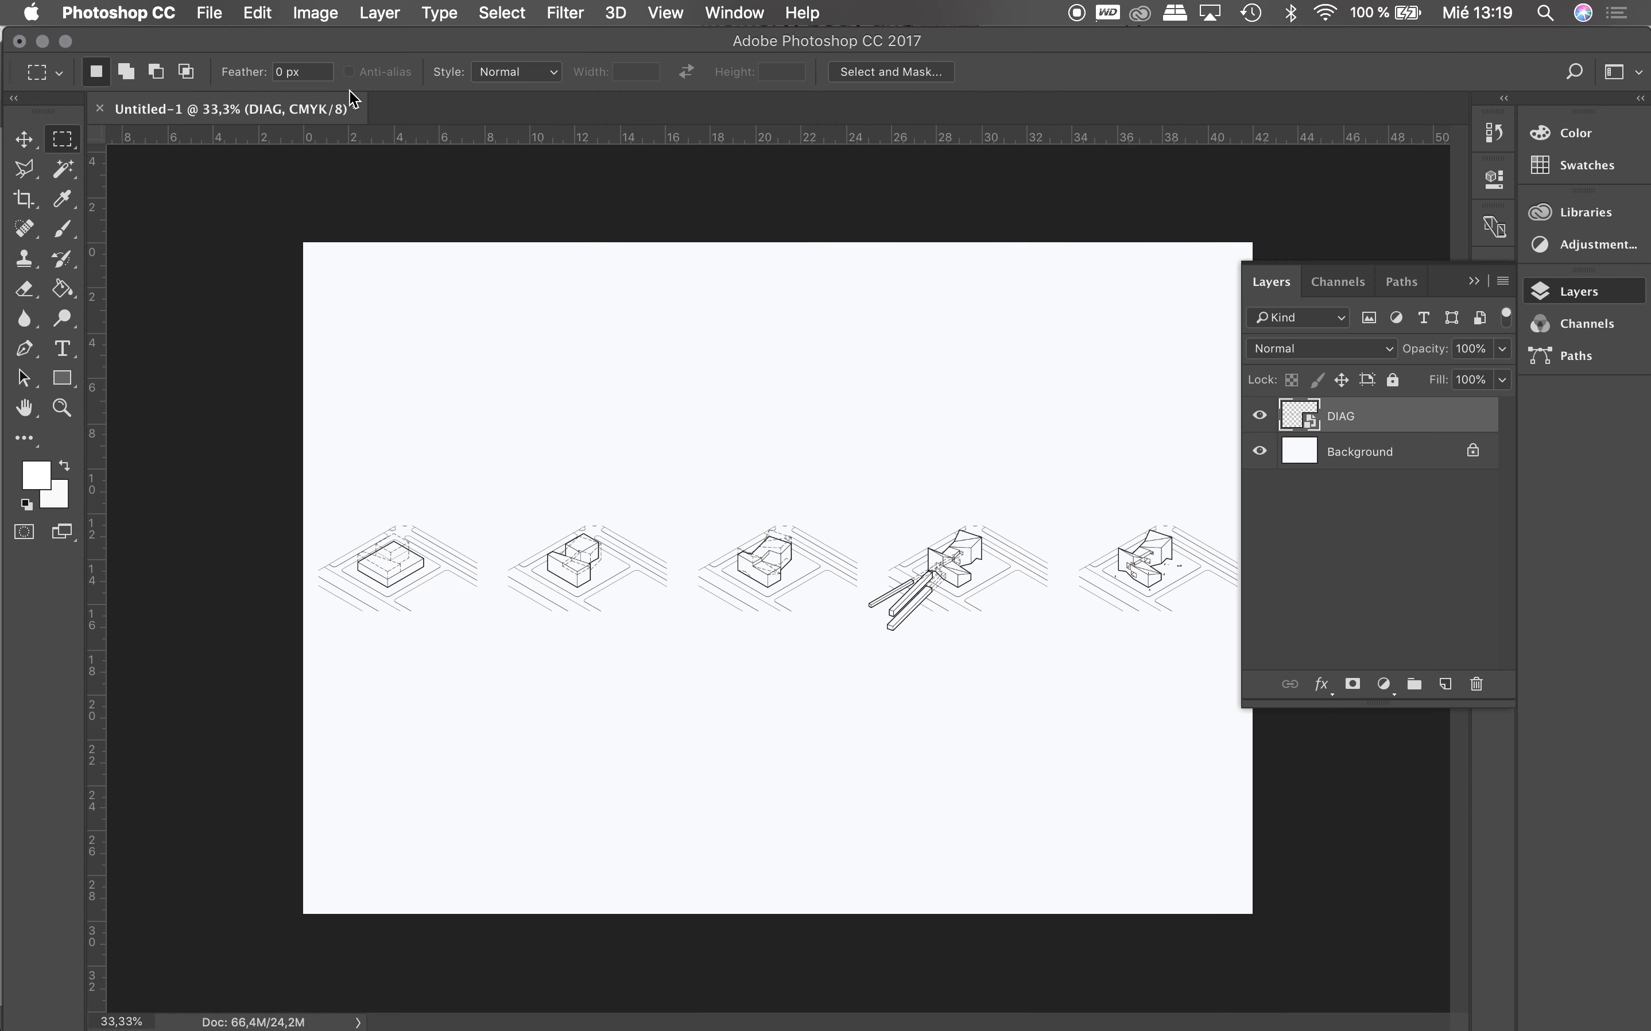
left_click(227, 12)
left_click(770, 417)
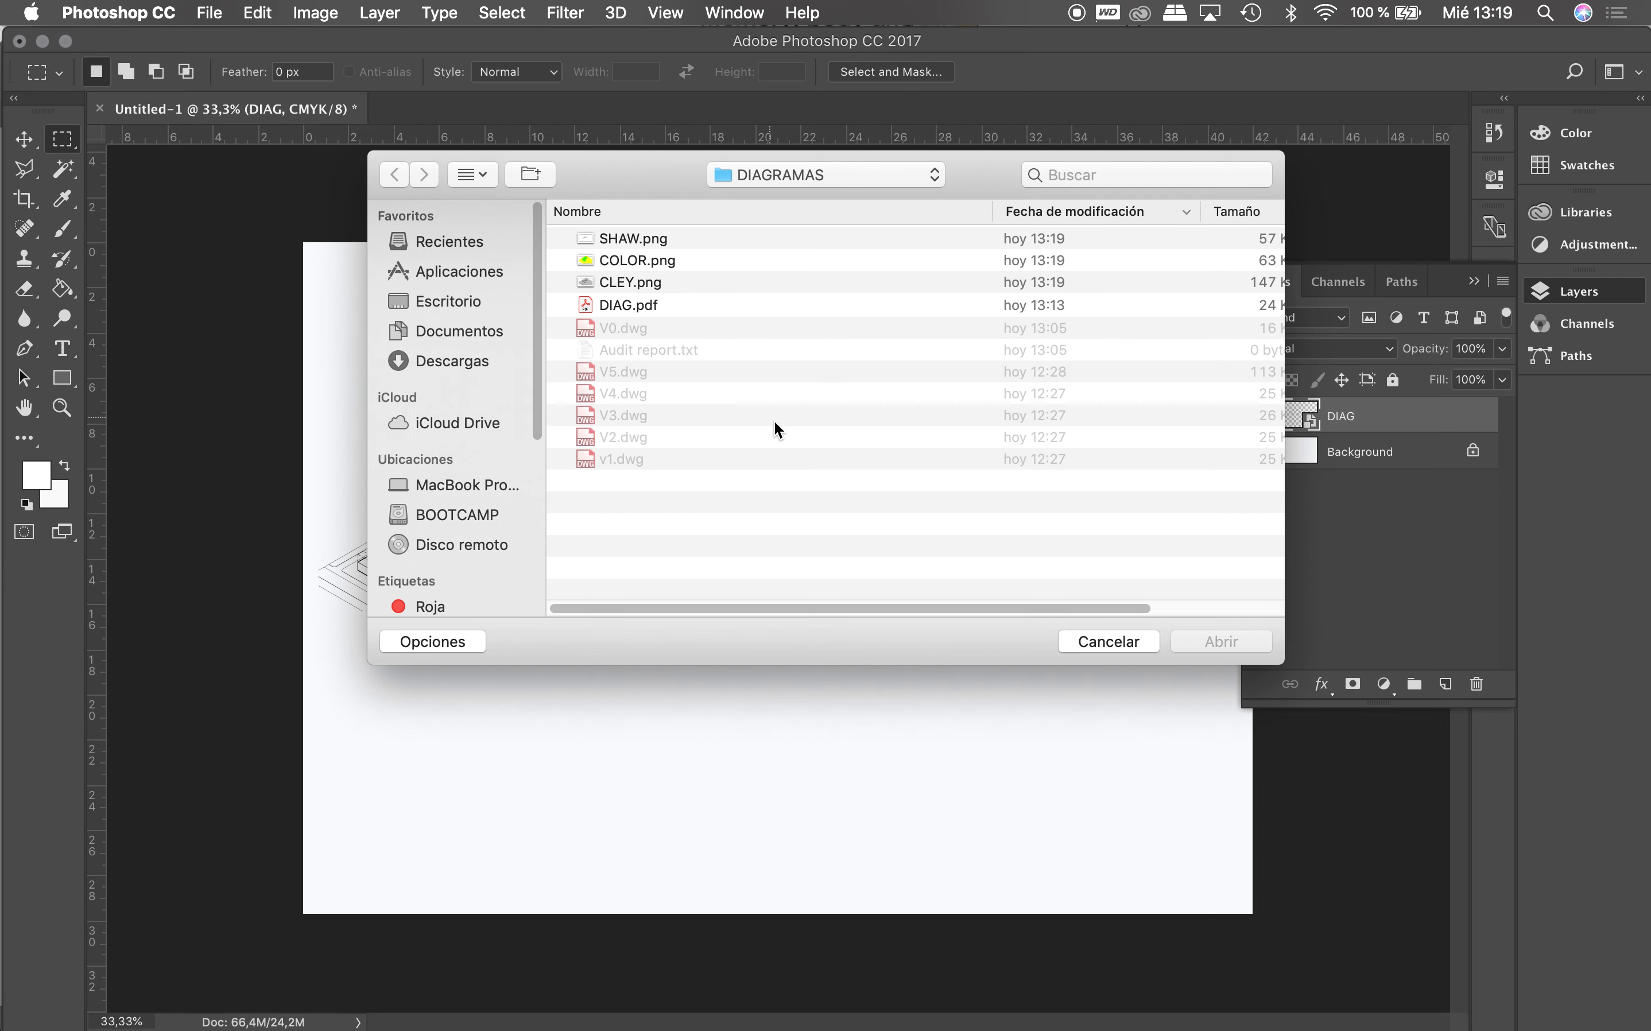
key("Down")
key("shift+Down")
key("shift+Down")
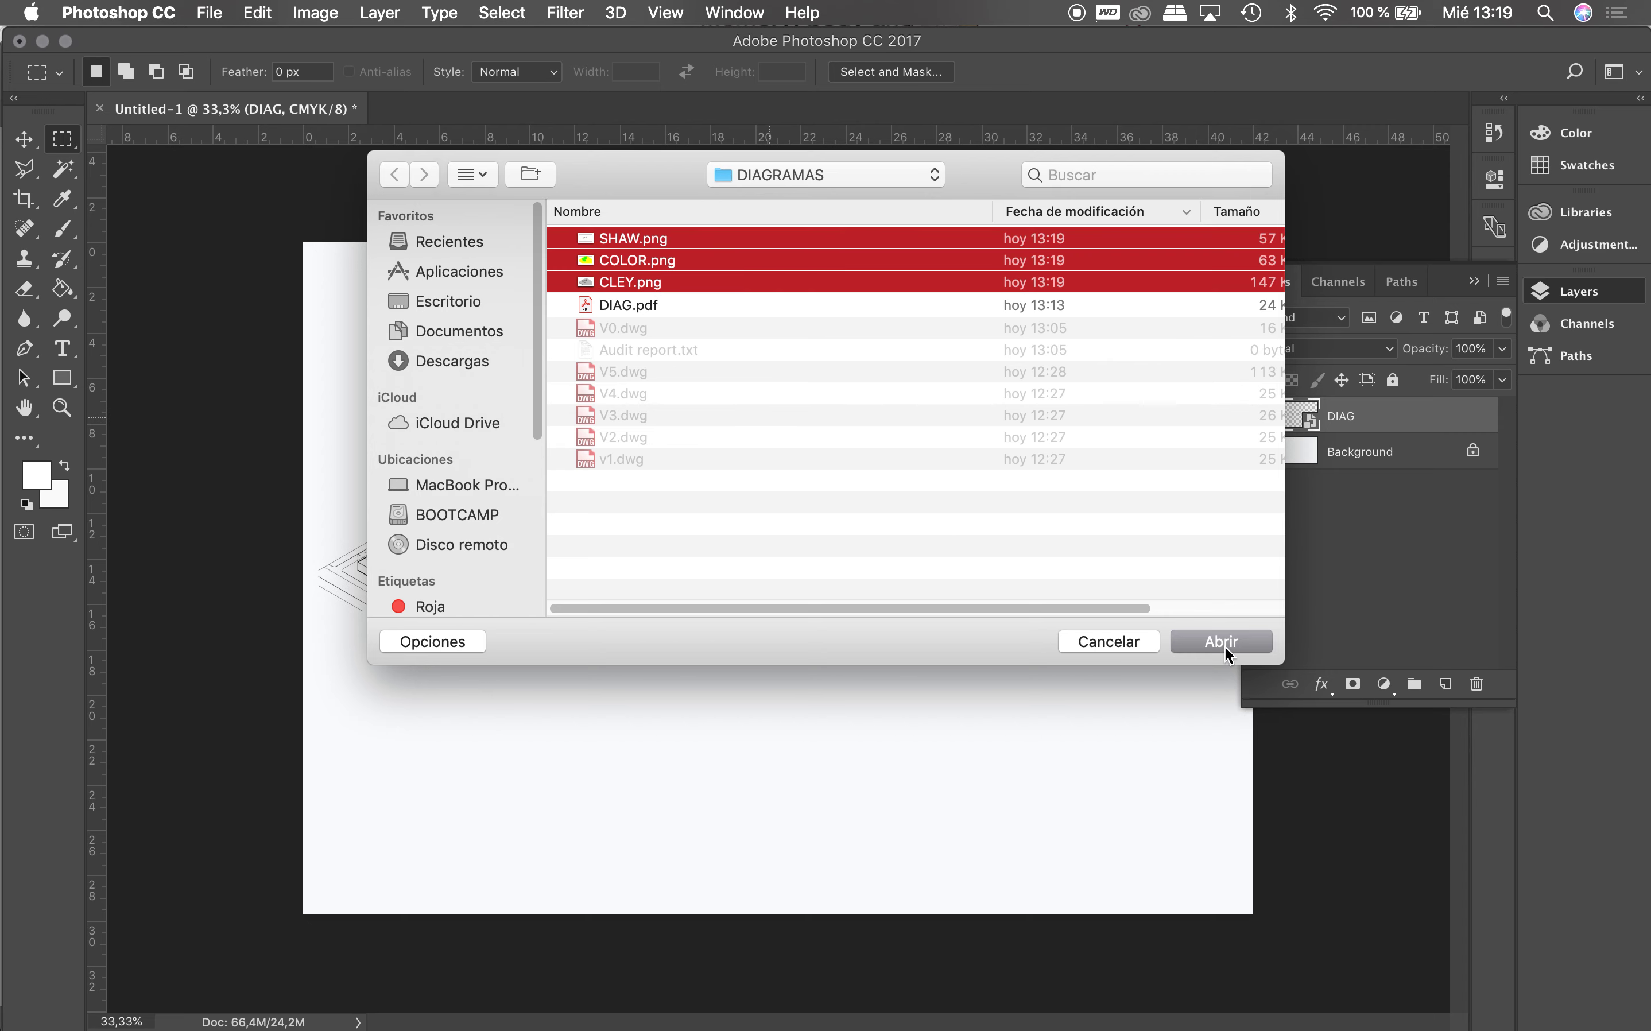
left_click(1224, 643)
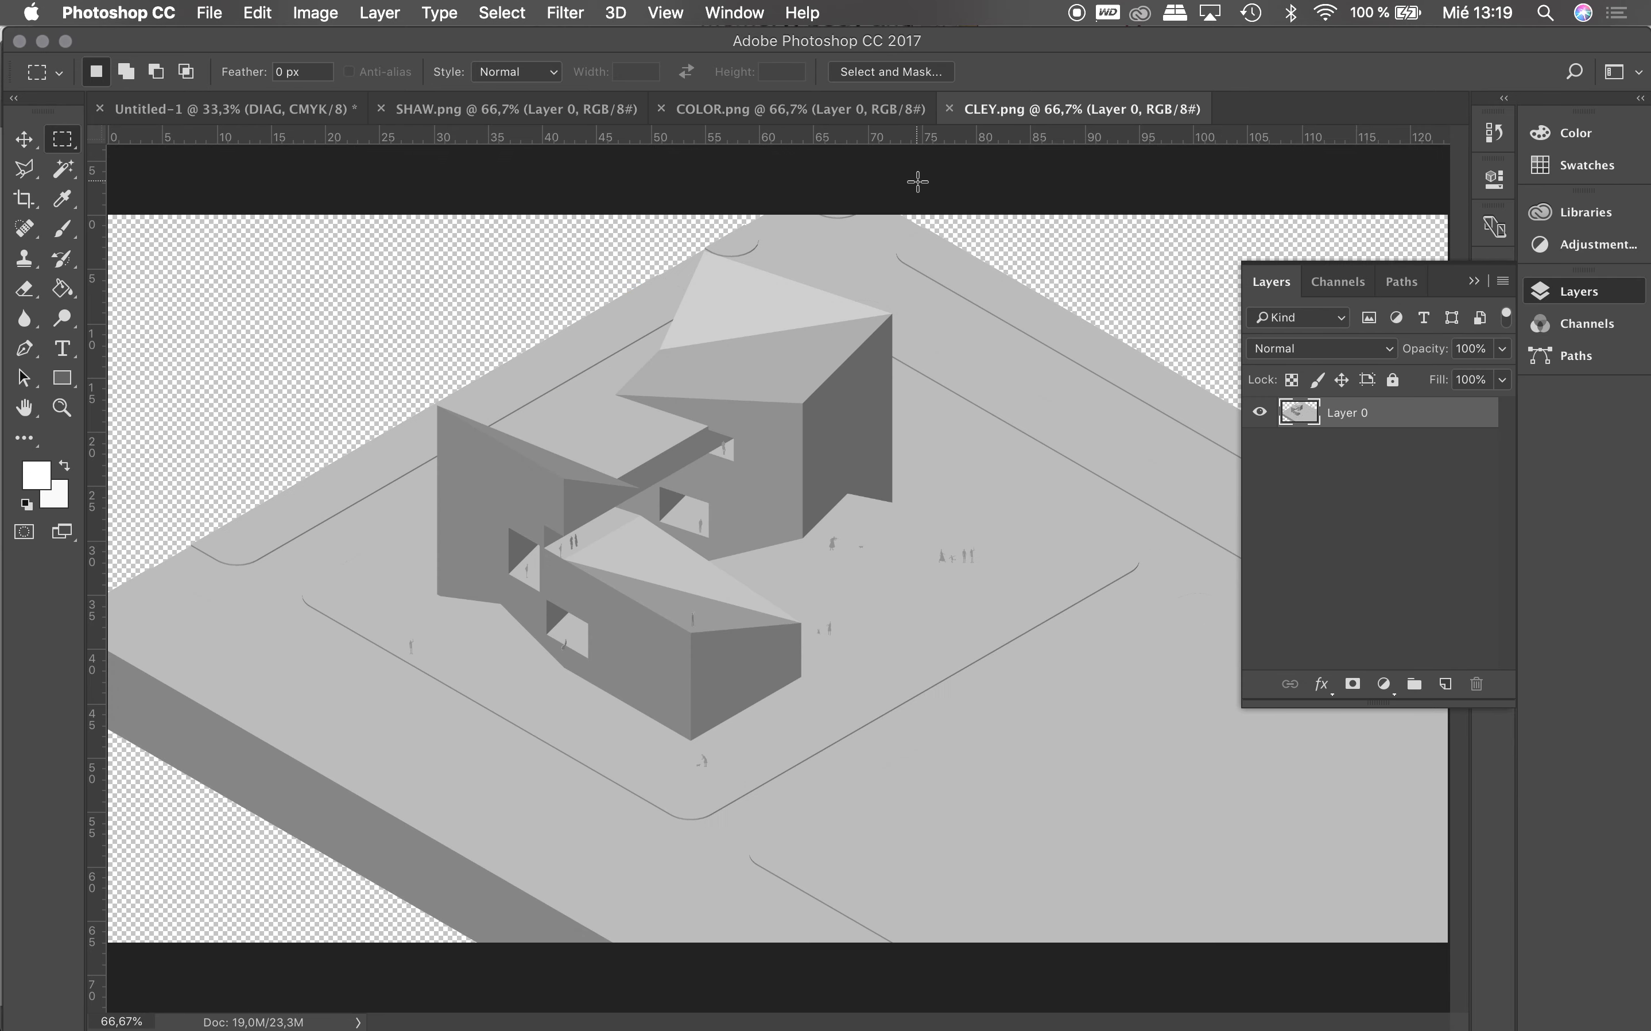
Step: Paste the CLEY and COLOR images into Untitled-1 as new layers
key("super+a")
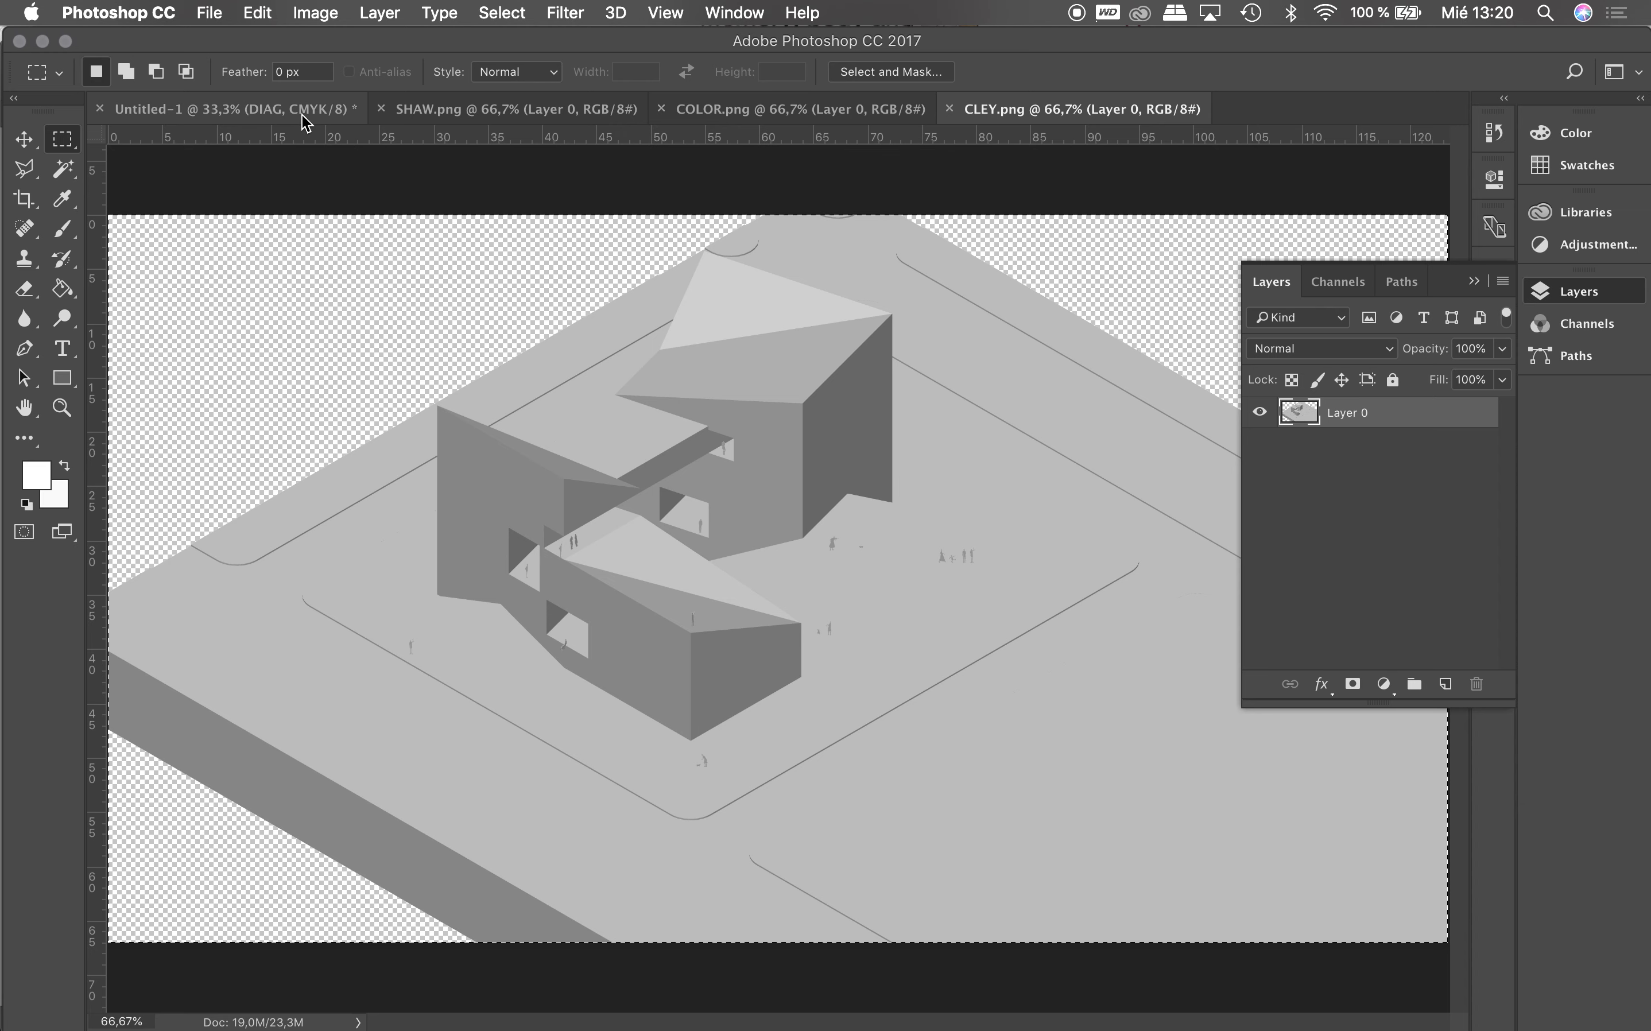
left_click(302, 115)
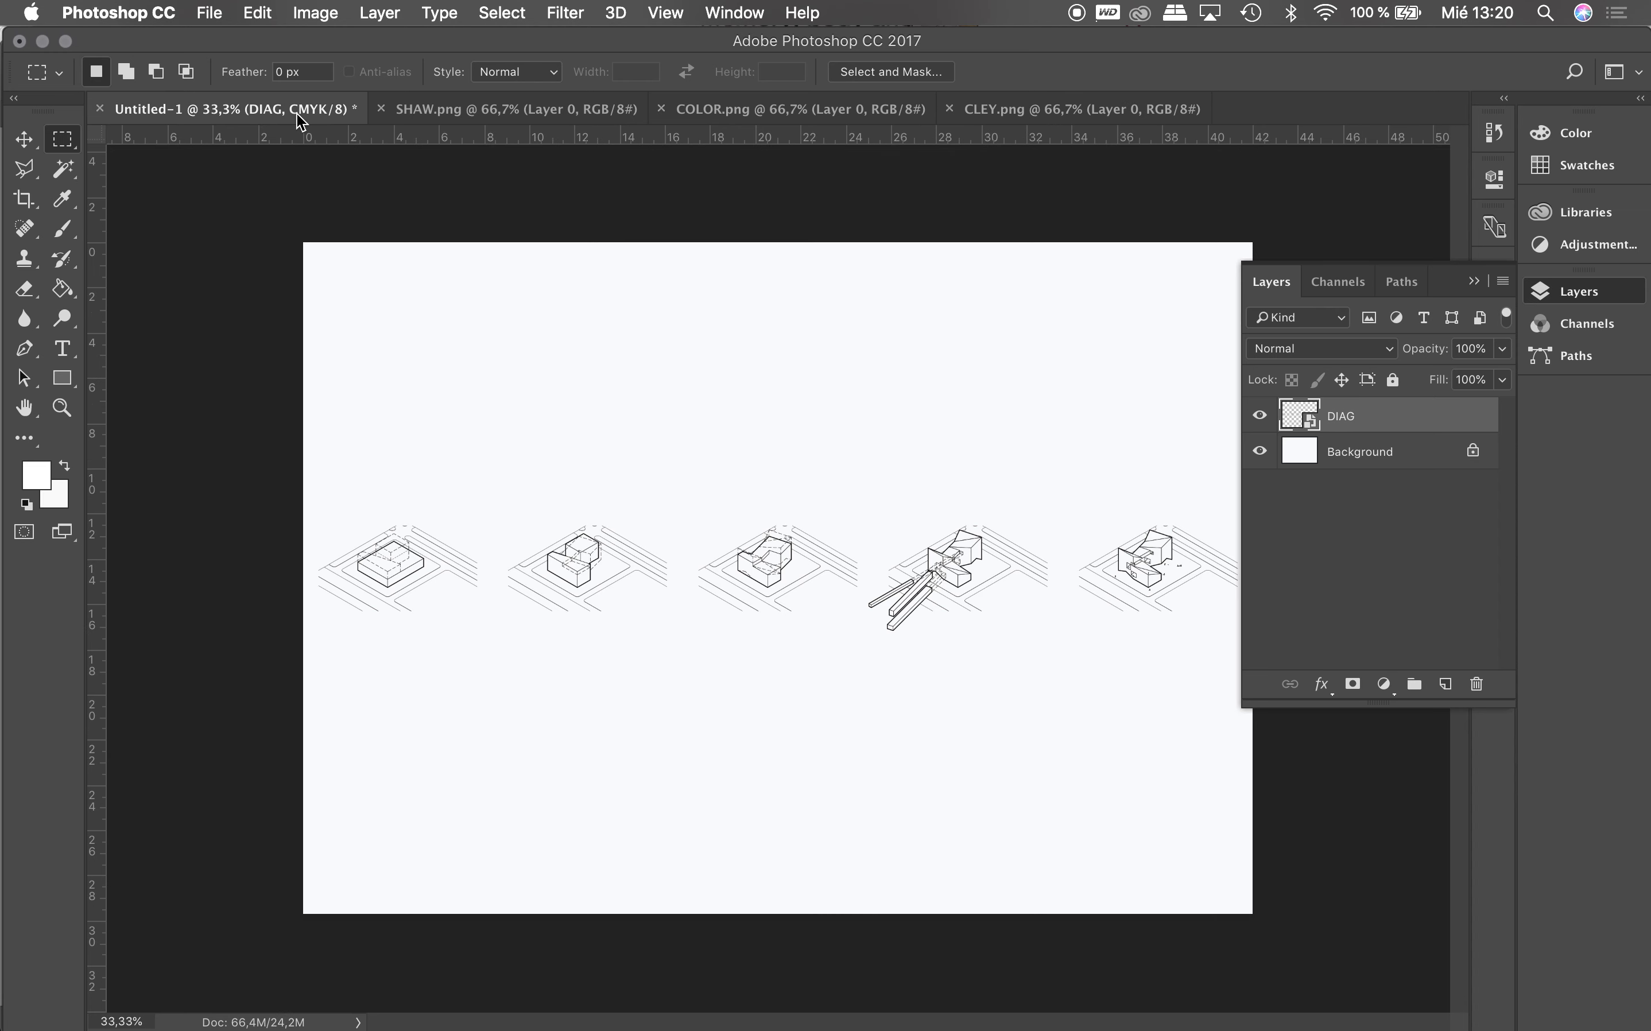
key("super+v")
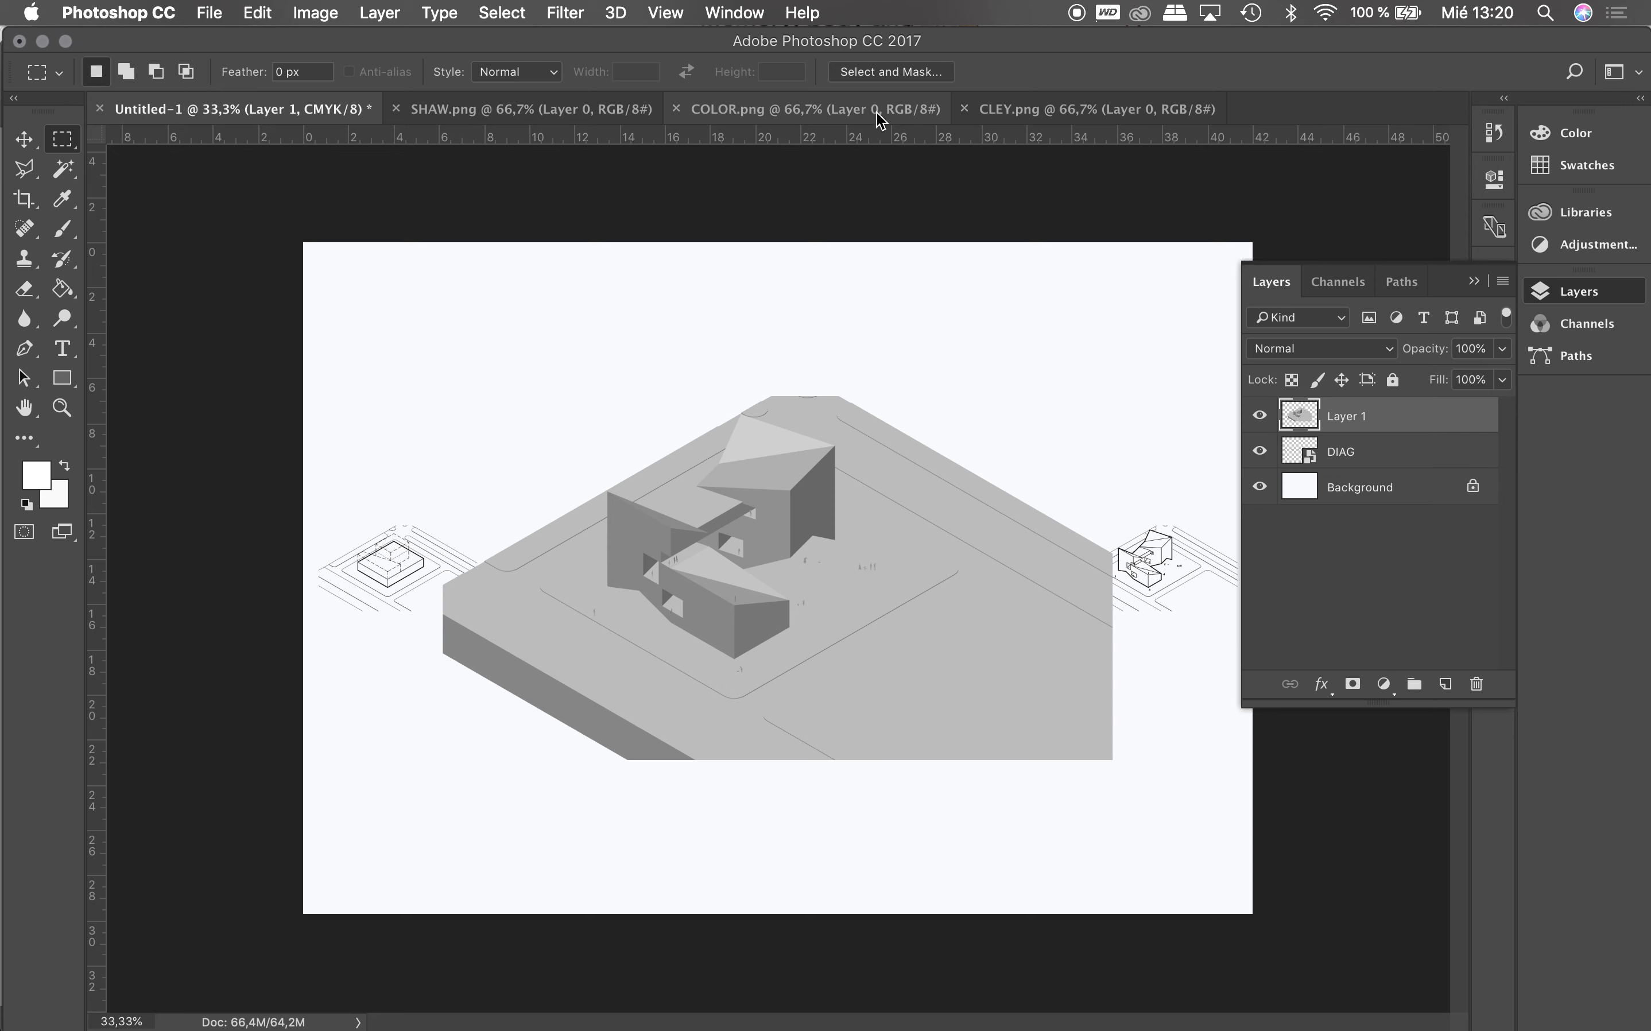
left_click(849, 112)
key("super+a")
key("super+c")
left_click(1015, 121)
left_click(203, 109)
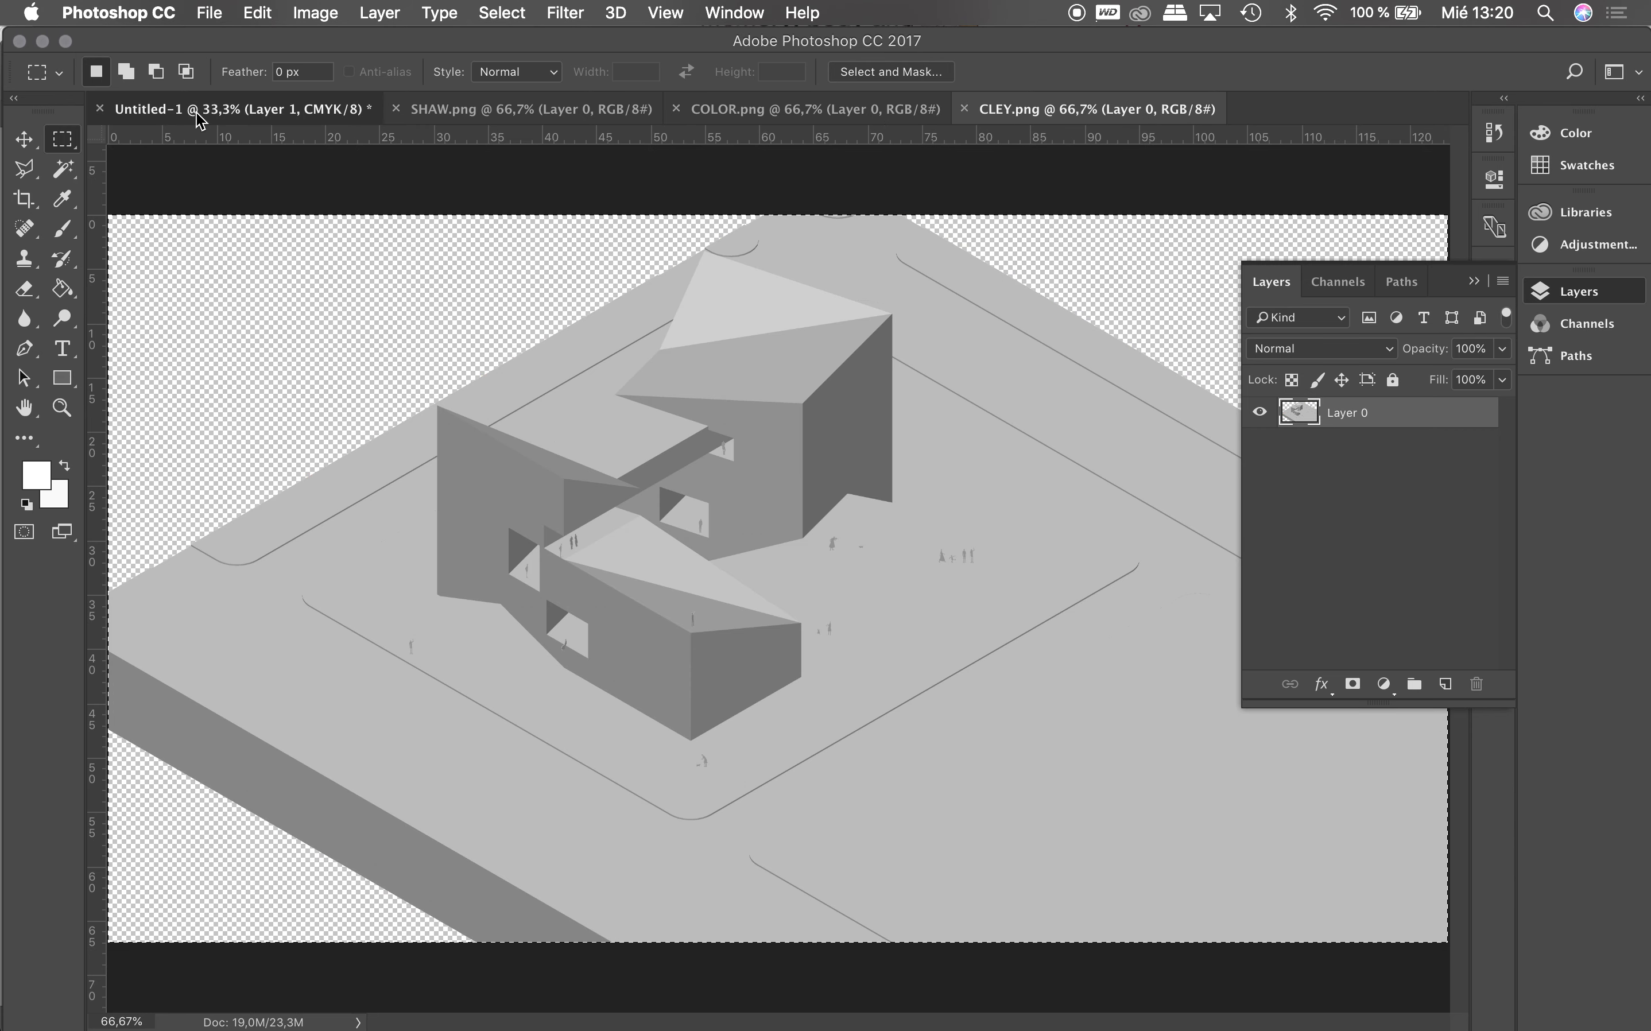
key("super+v")
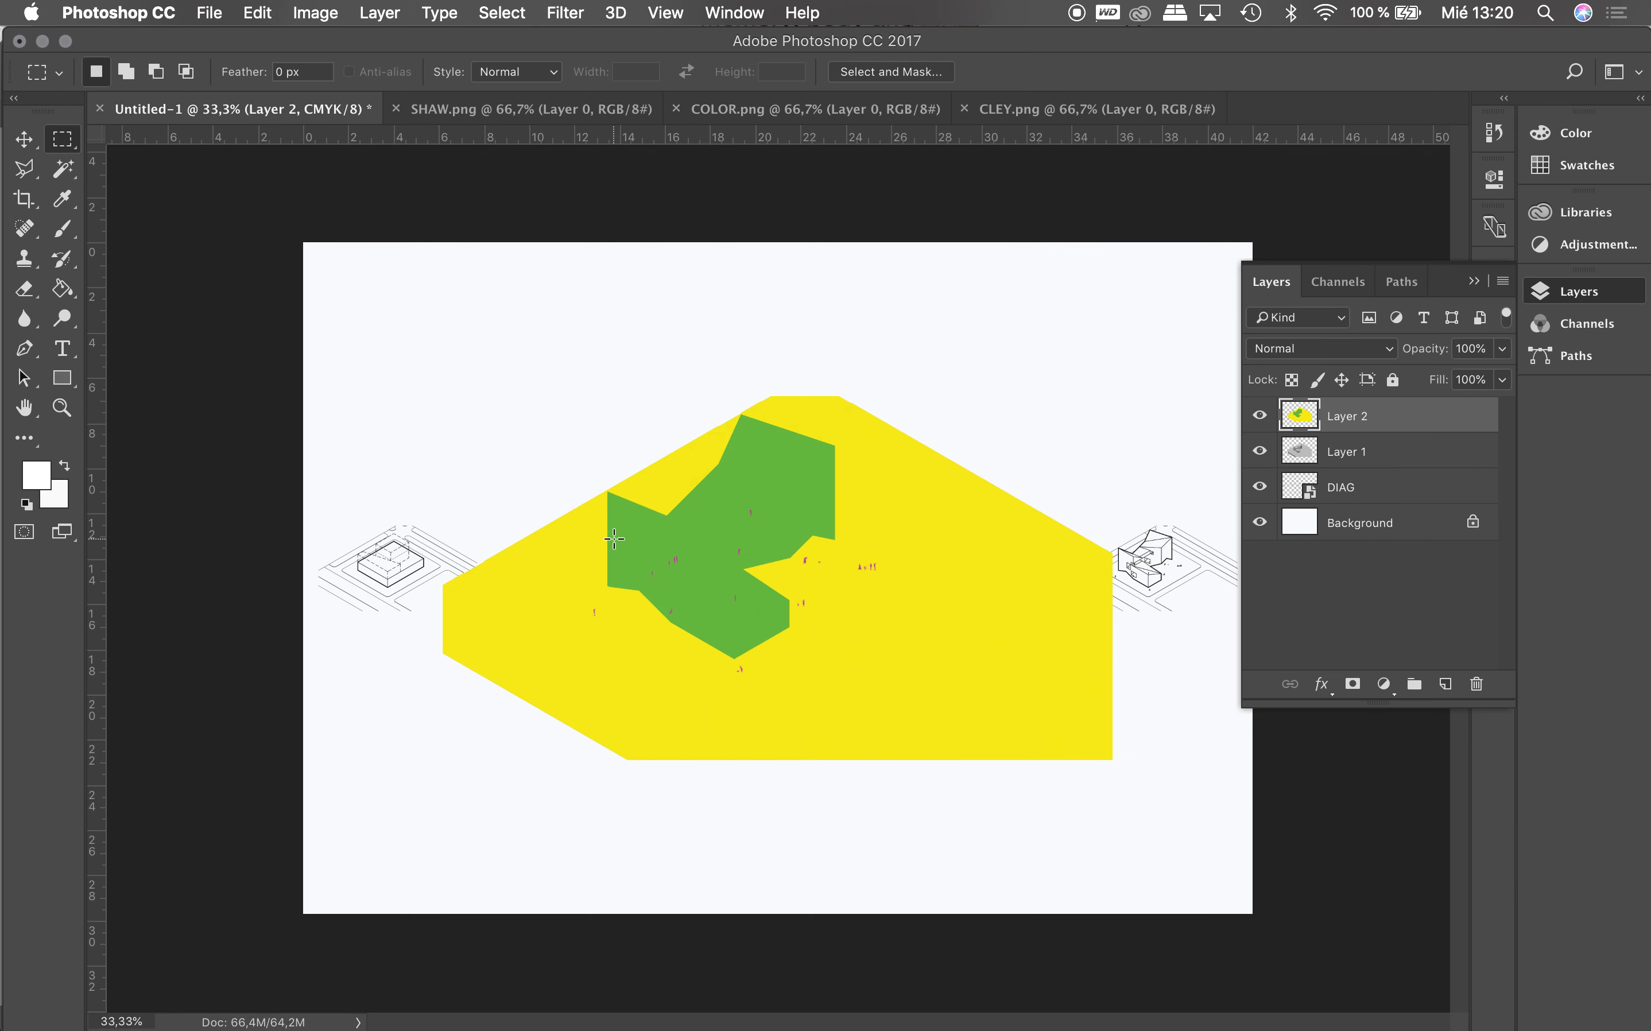
Step: Paste the SHAW image as Layer 3 and move Layer 2 below Layer 1
left_click(576, 113)
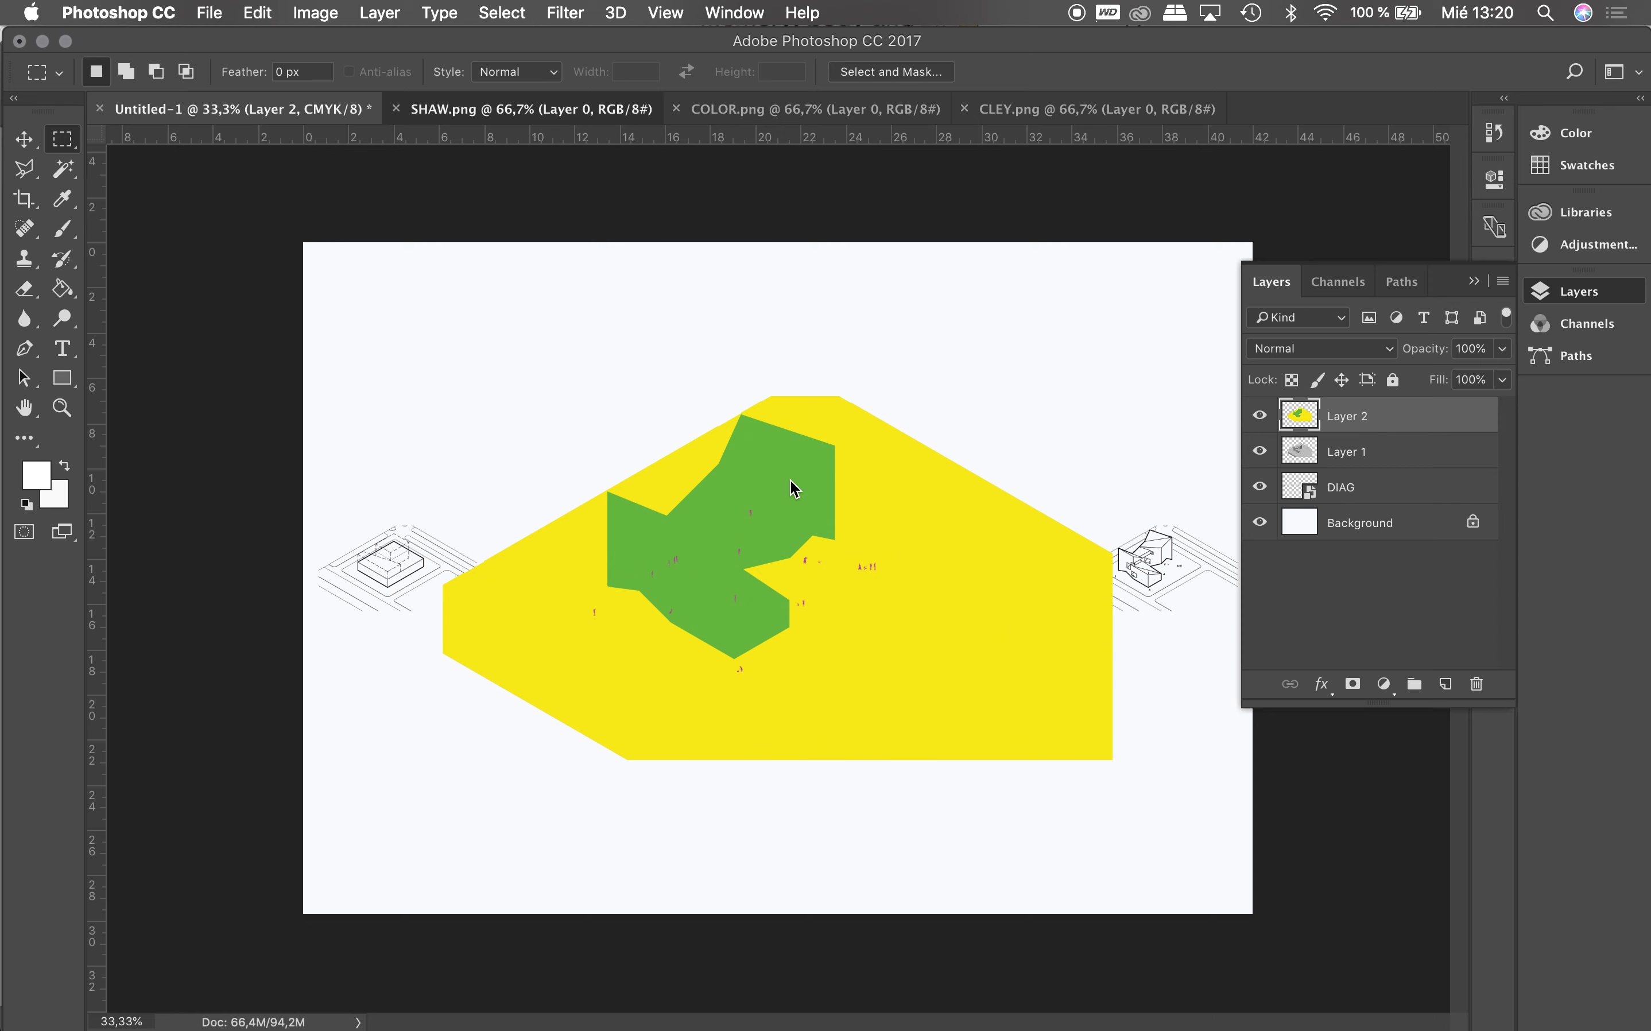
key("super+a")
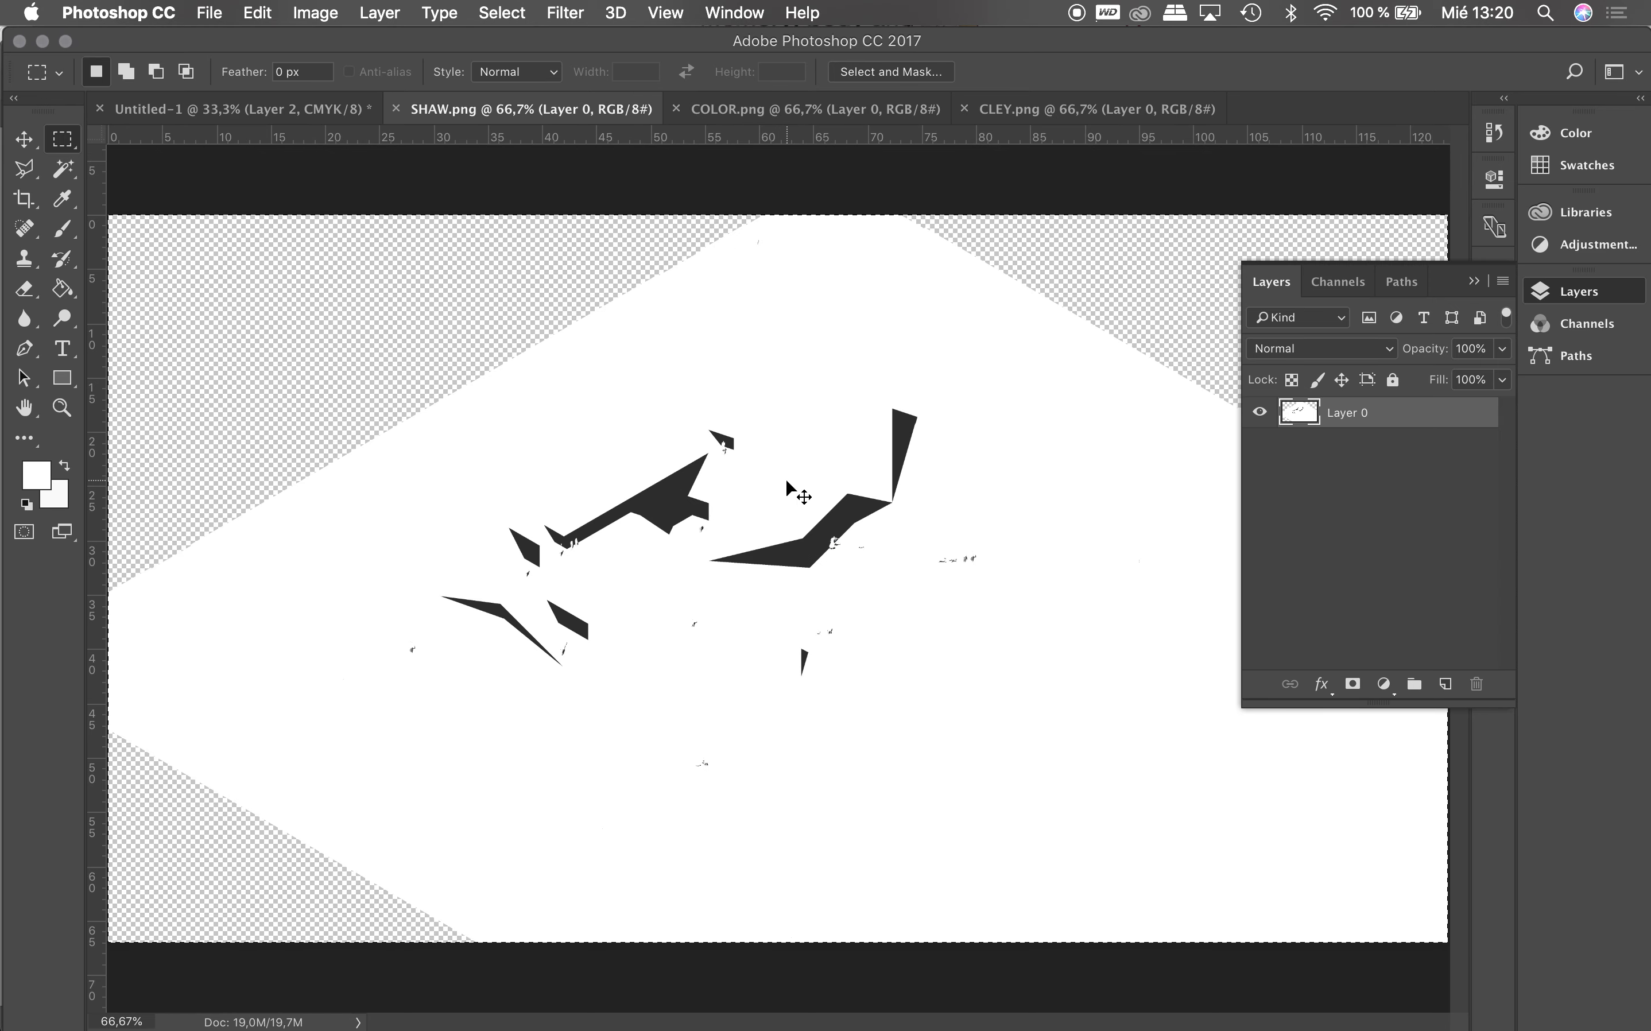
left_click(268, 110)
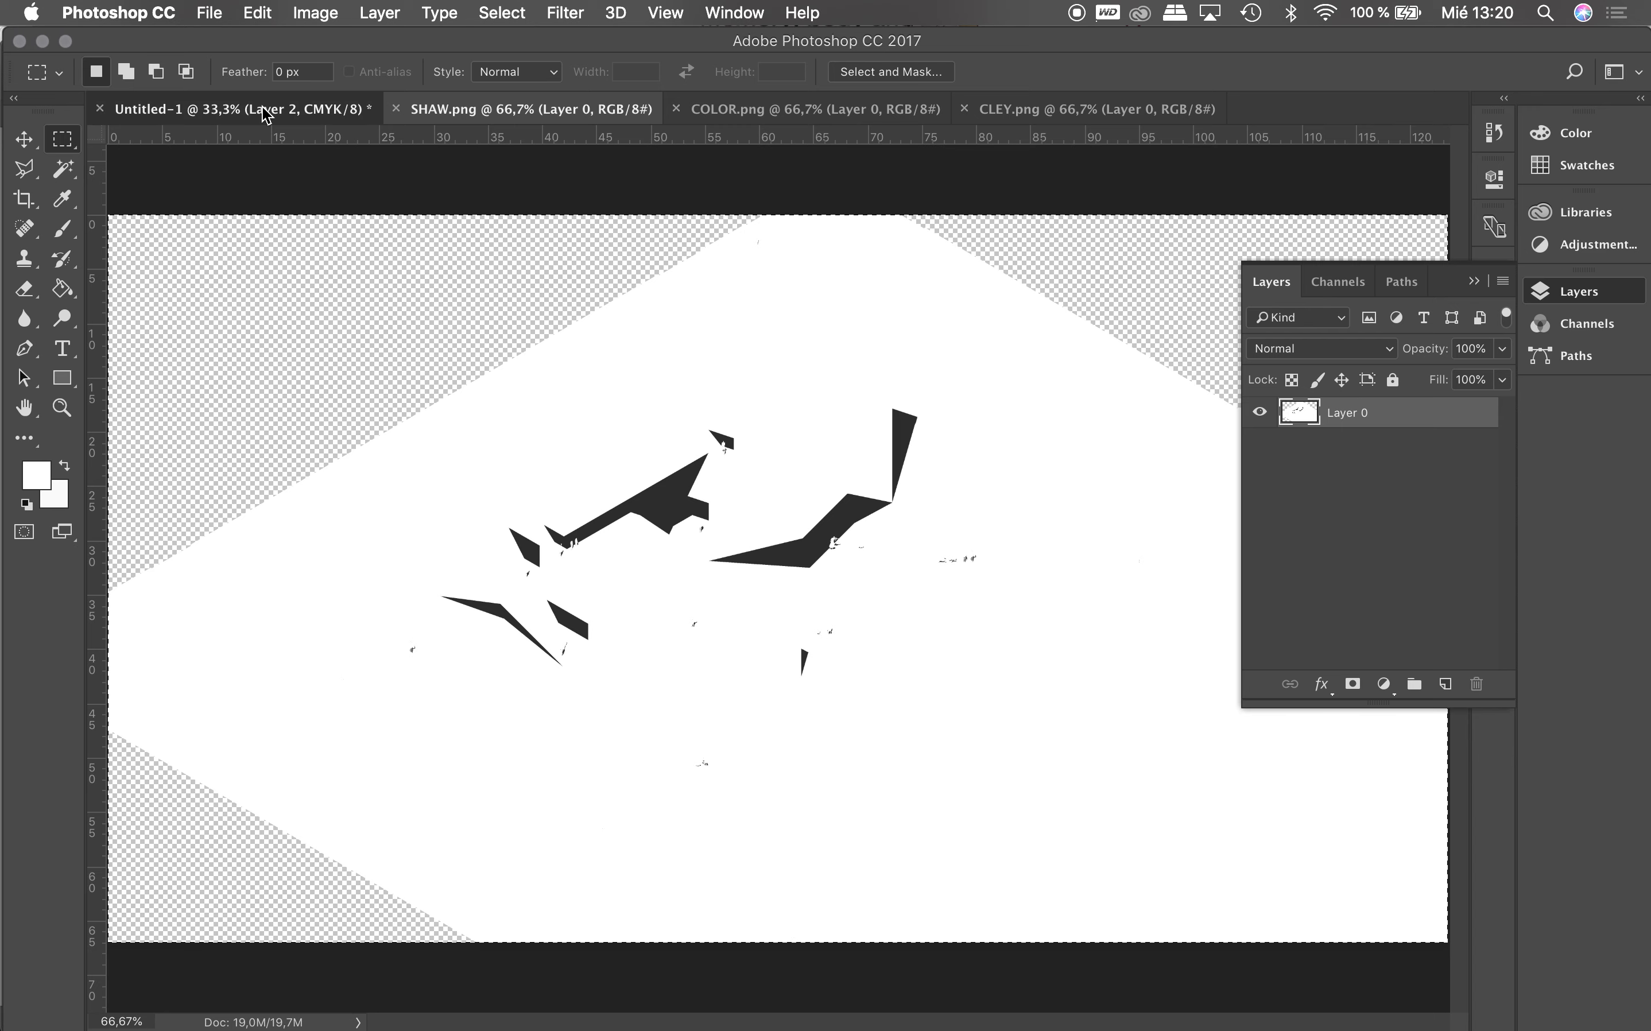
key("super+v")
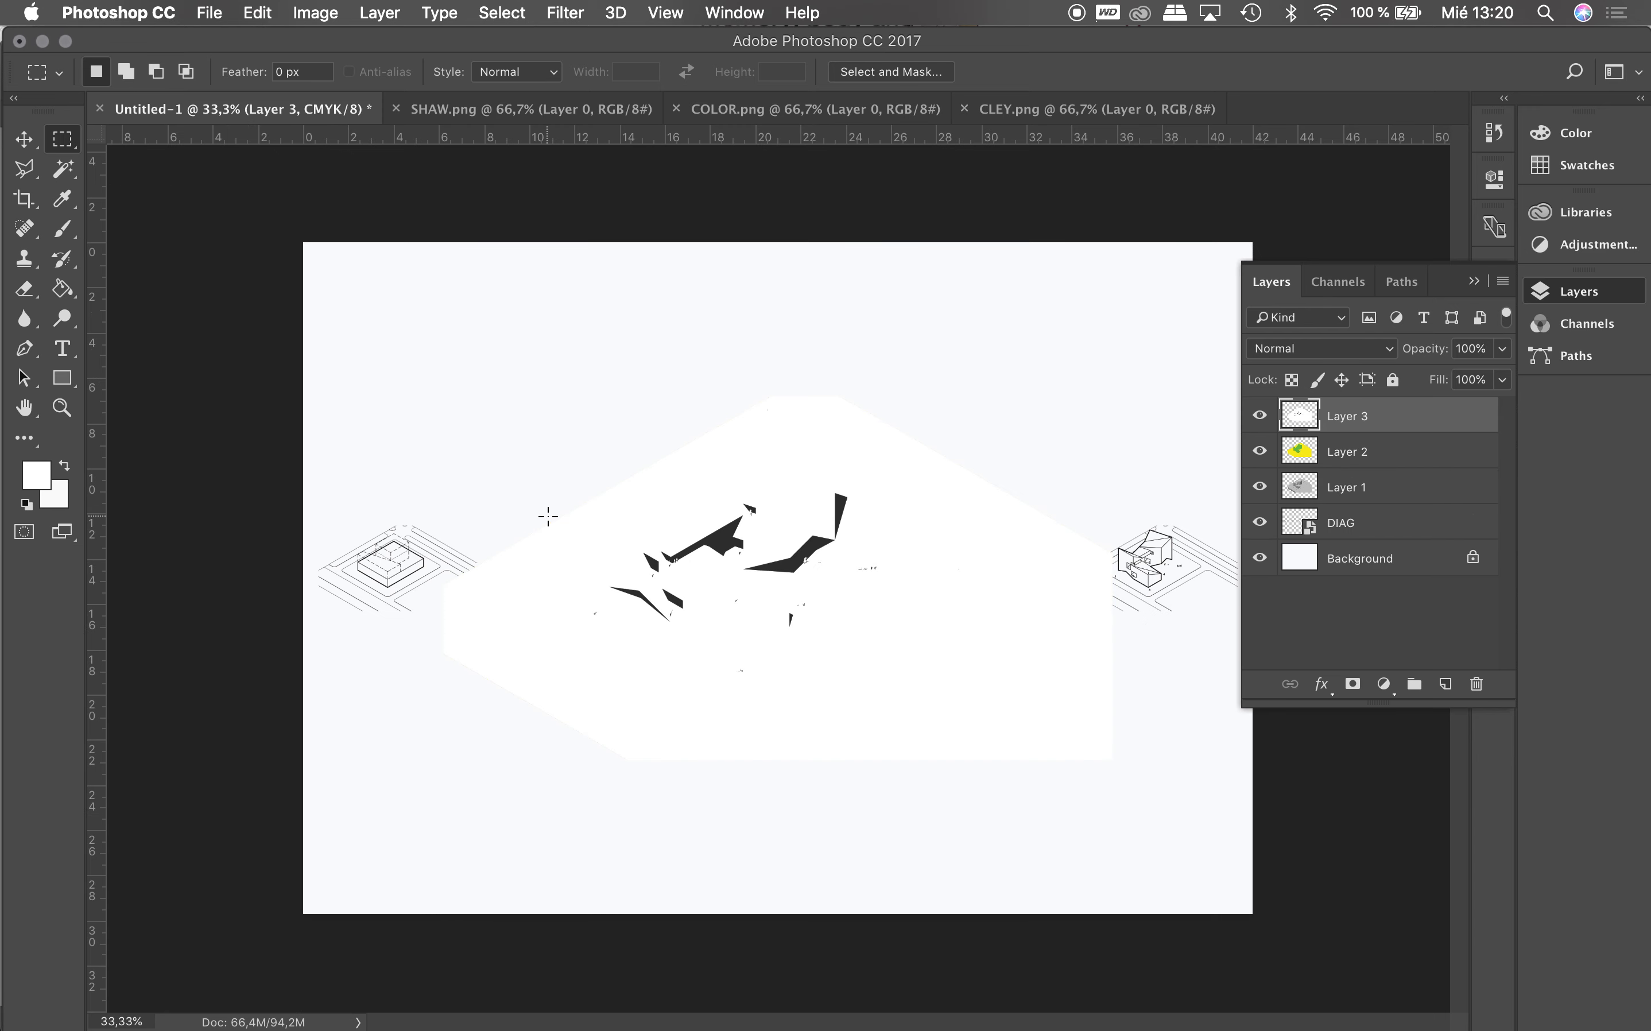
left_click_drag(1346, 451, 1353, 496)
left_click(1361, 418)
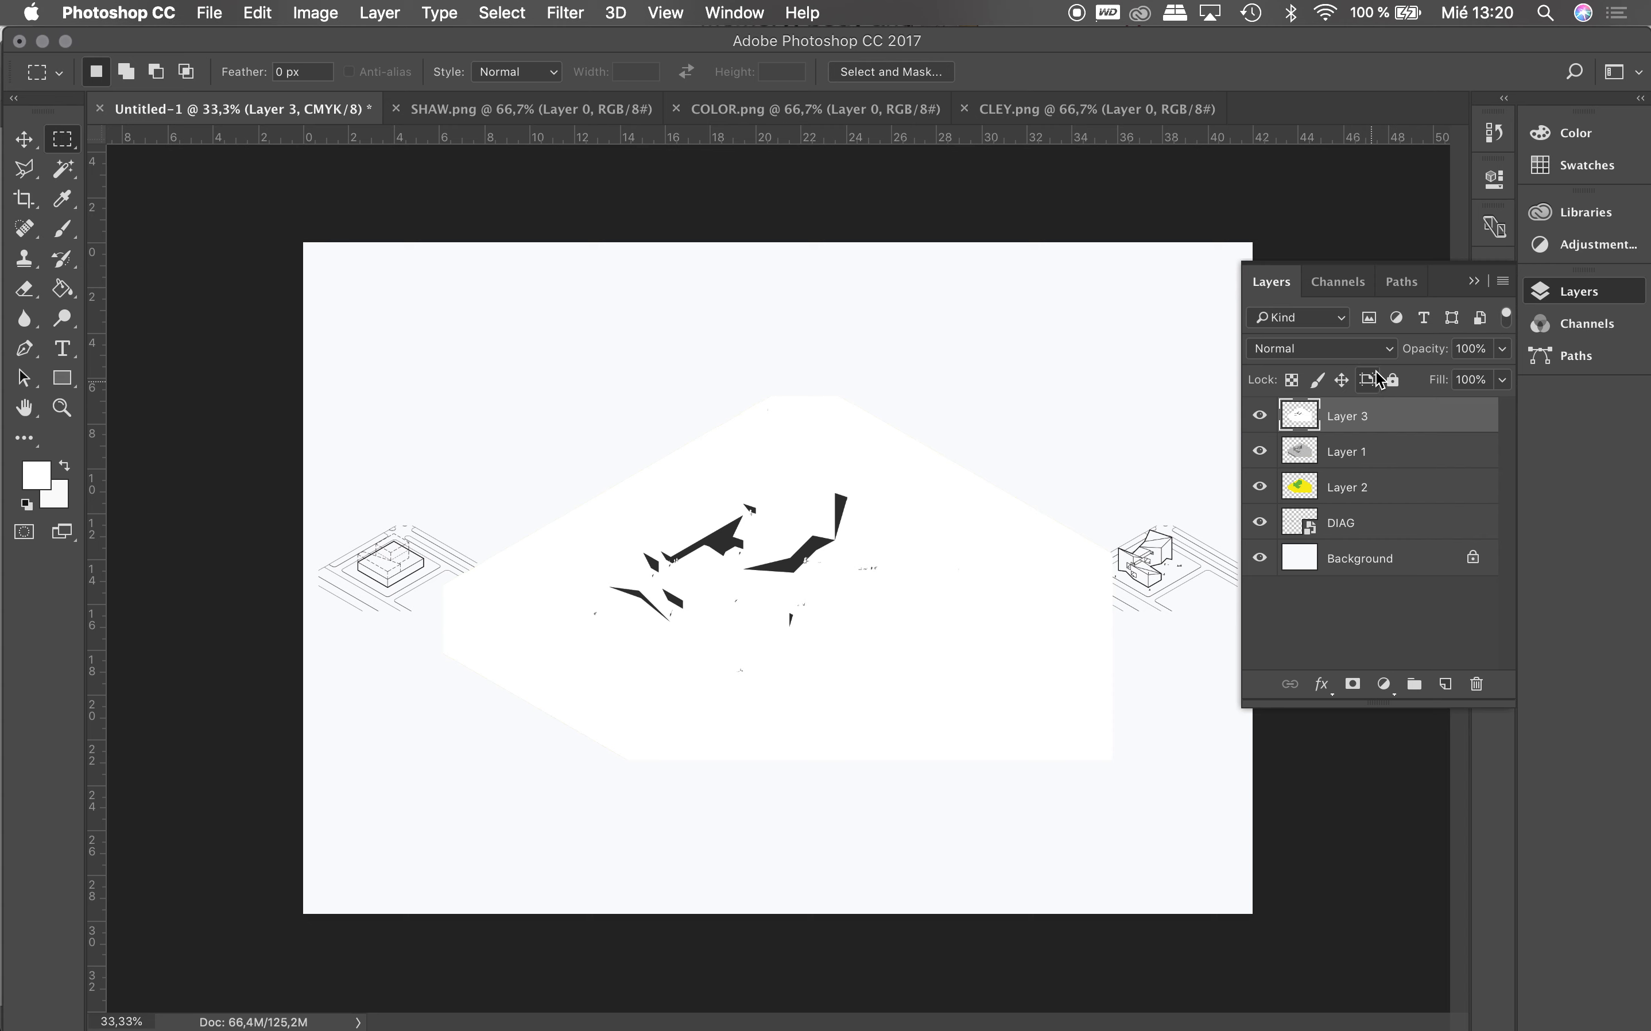
Step: Set Layer 3's blend mode to Darken and Layer 1's to Overlay
left_click(1390, 349)
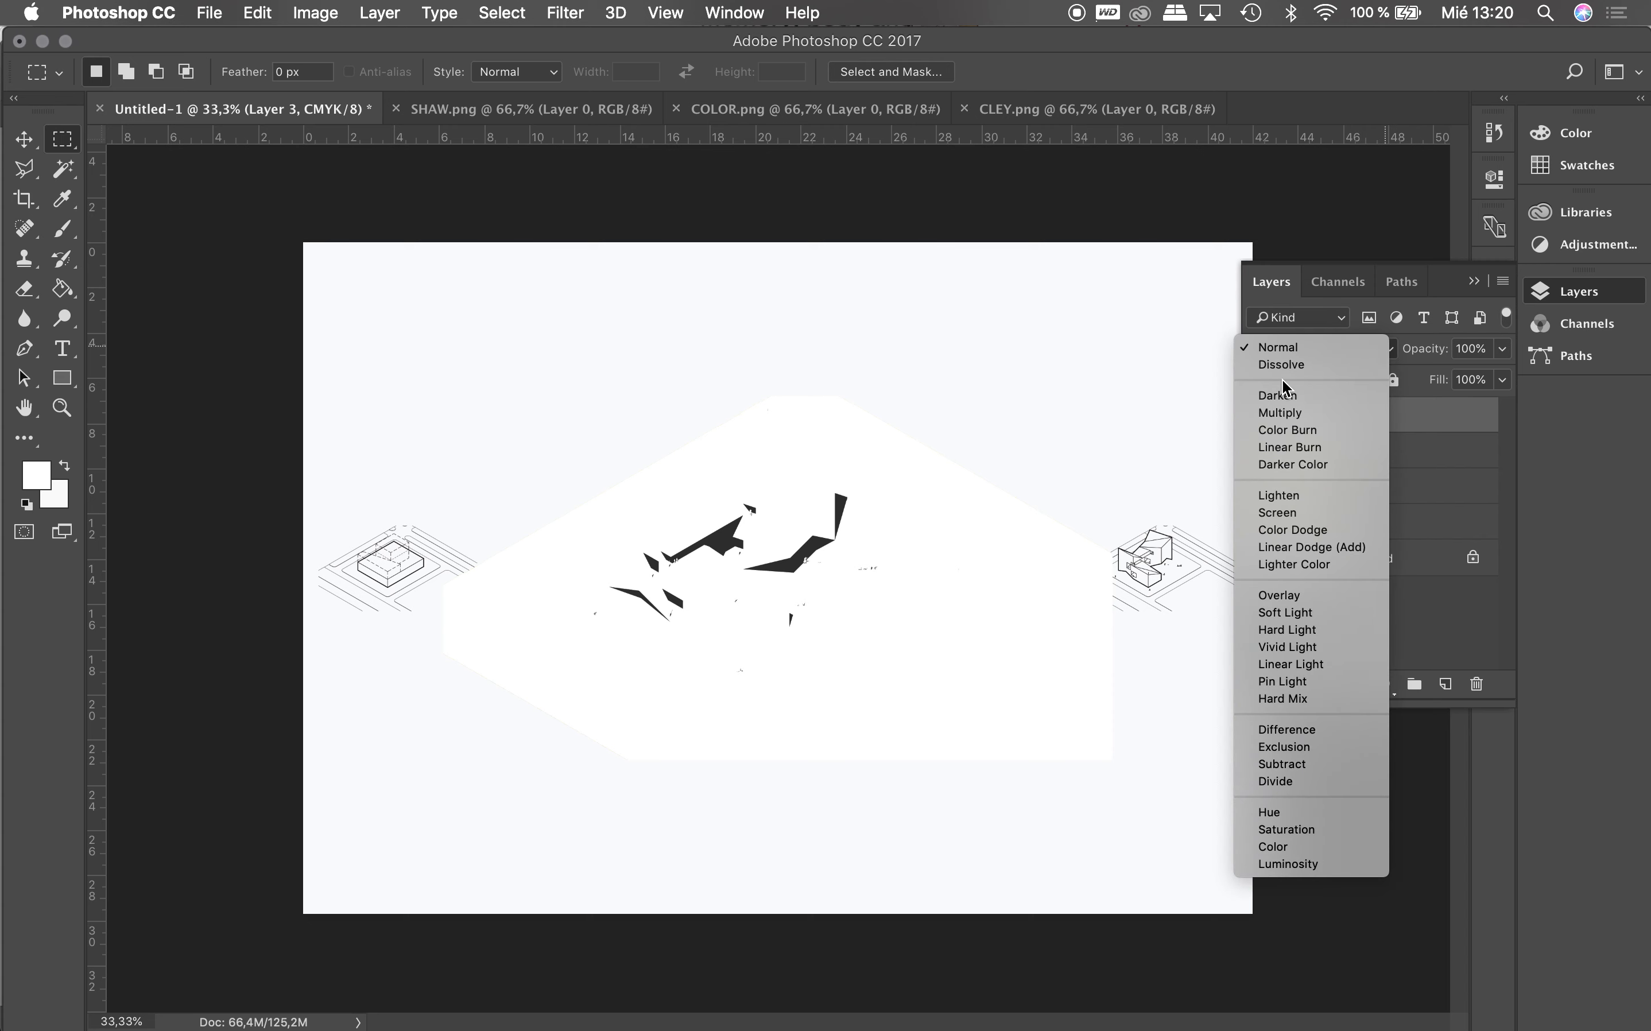
key("Escape")
key("shift+alt+k")
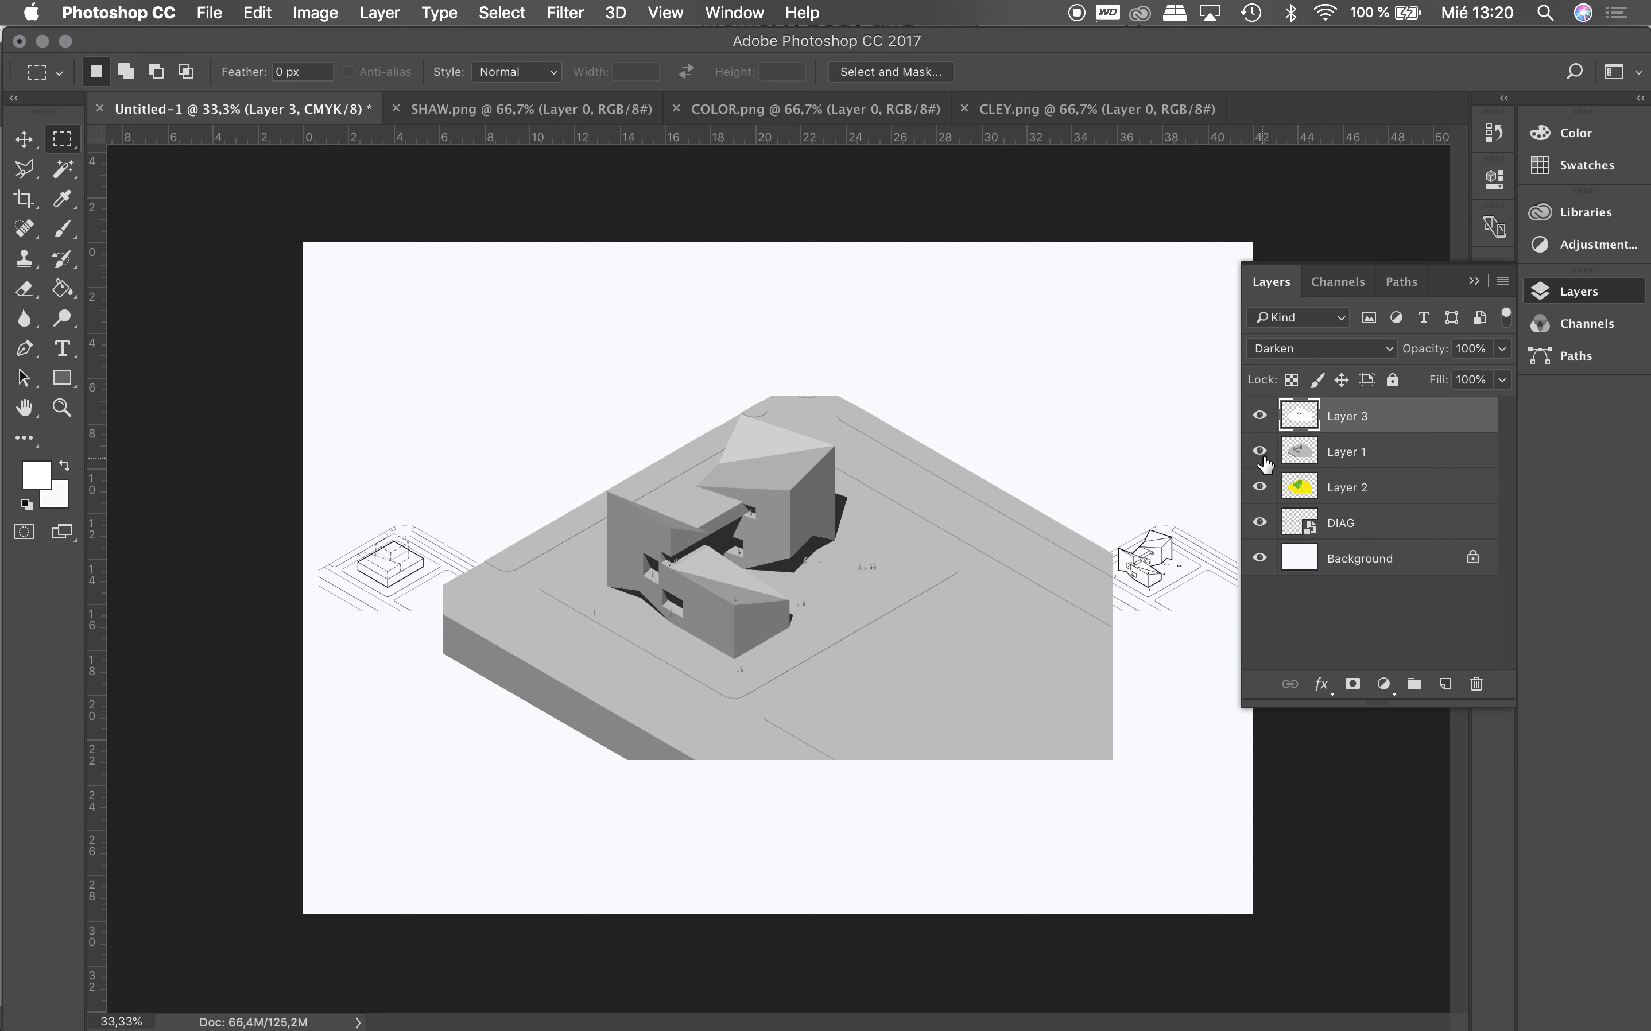
left_click(1338, 453)
left_click(1386, 350)
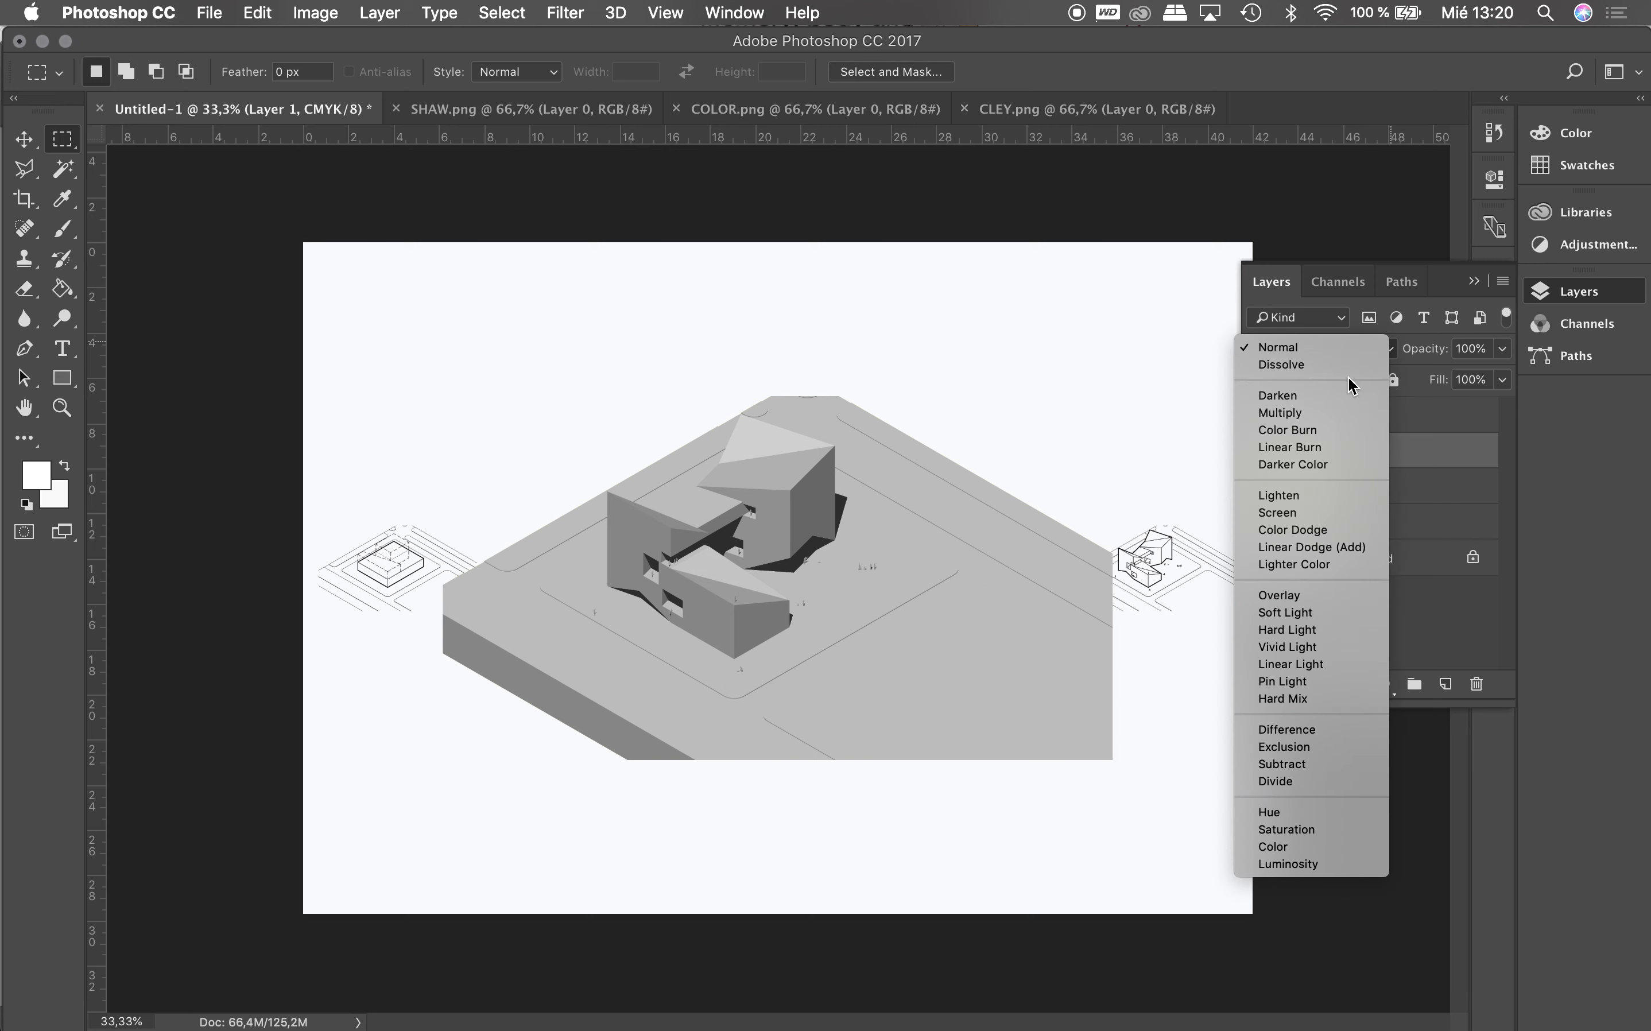
key("Escape")
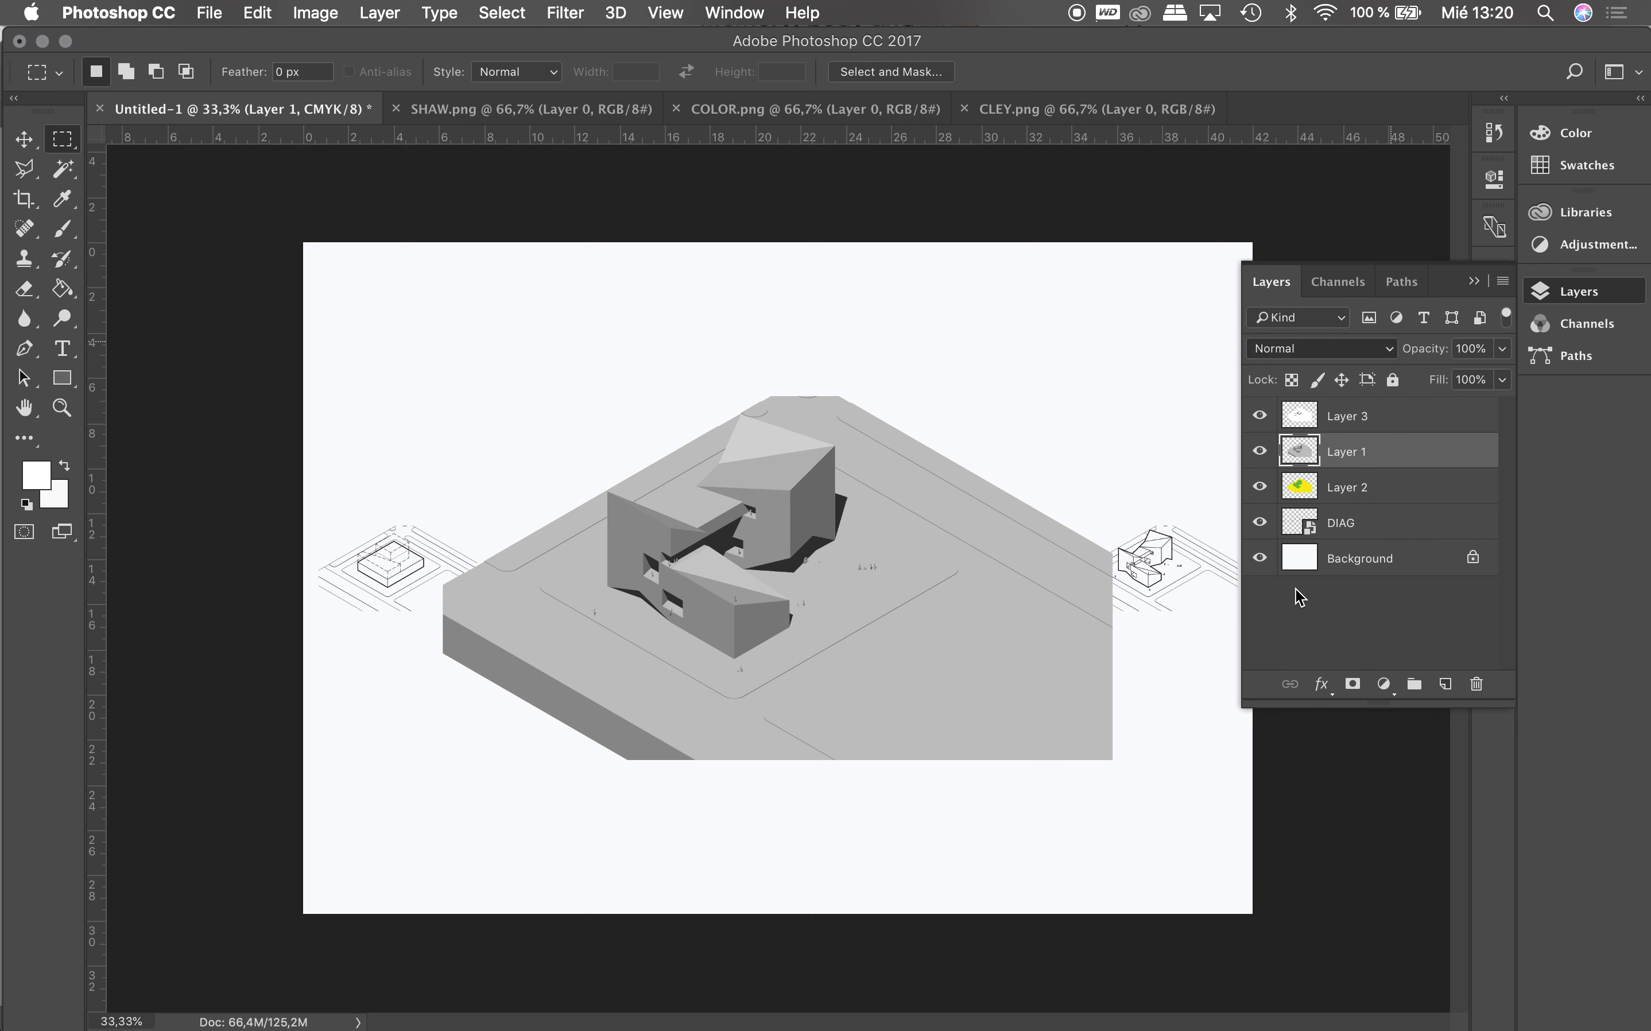
key("alt+shift+o")
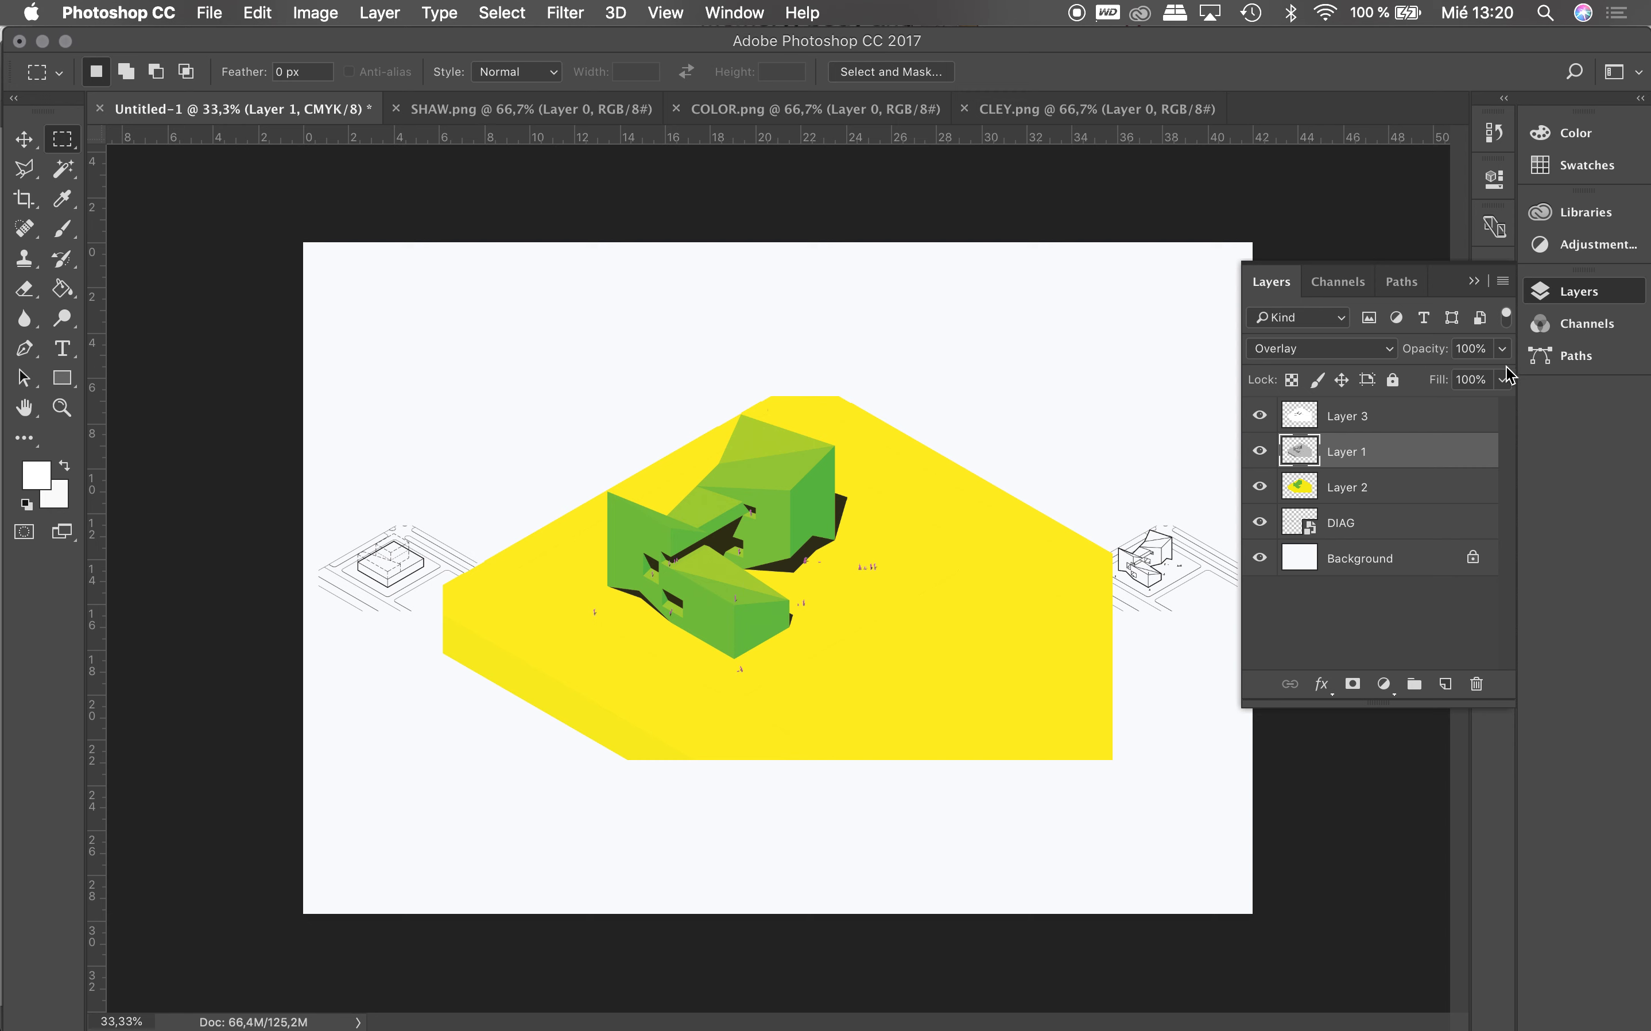
Step: Preview fading Layer 2's Fill, leaving it at 100%
left_click(1415, 486)
left_click(1504, 380)
mouse_move(1507, 380)
left_mouse_down()
mouse_move(1474, 380)
mouse_move(1515, 380)
left_mouse_up()
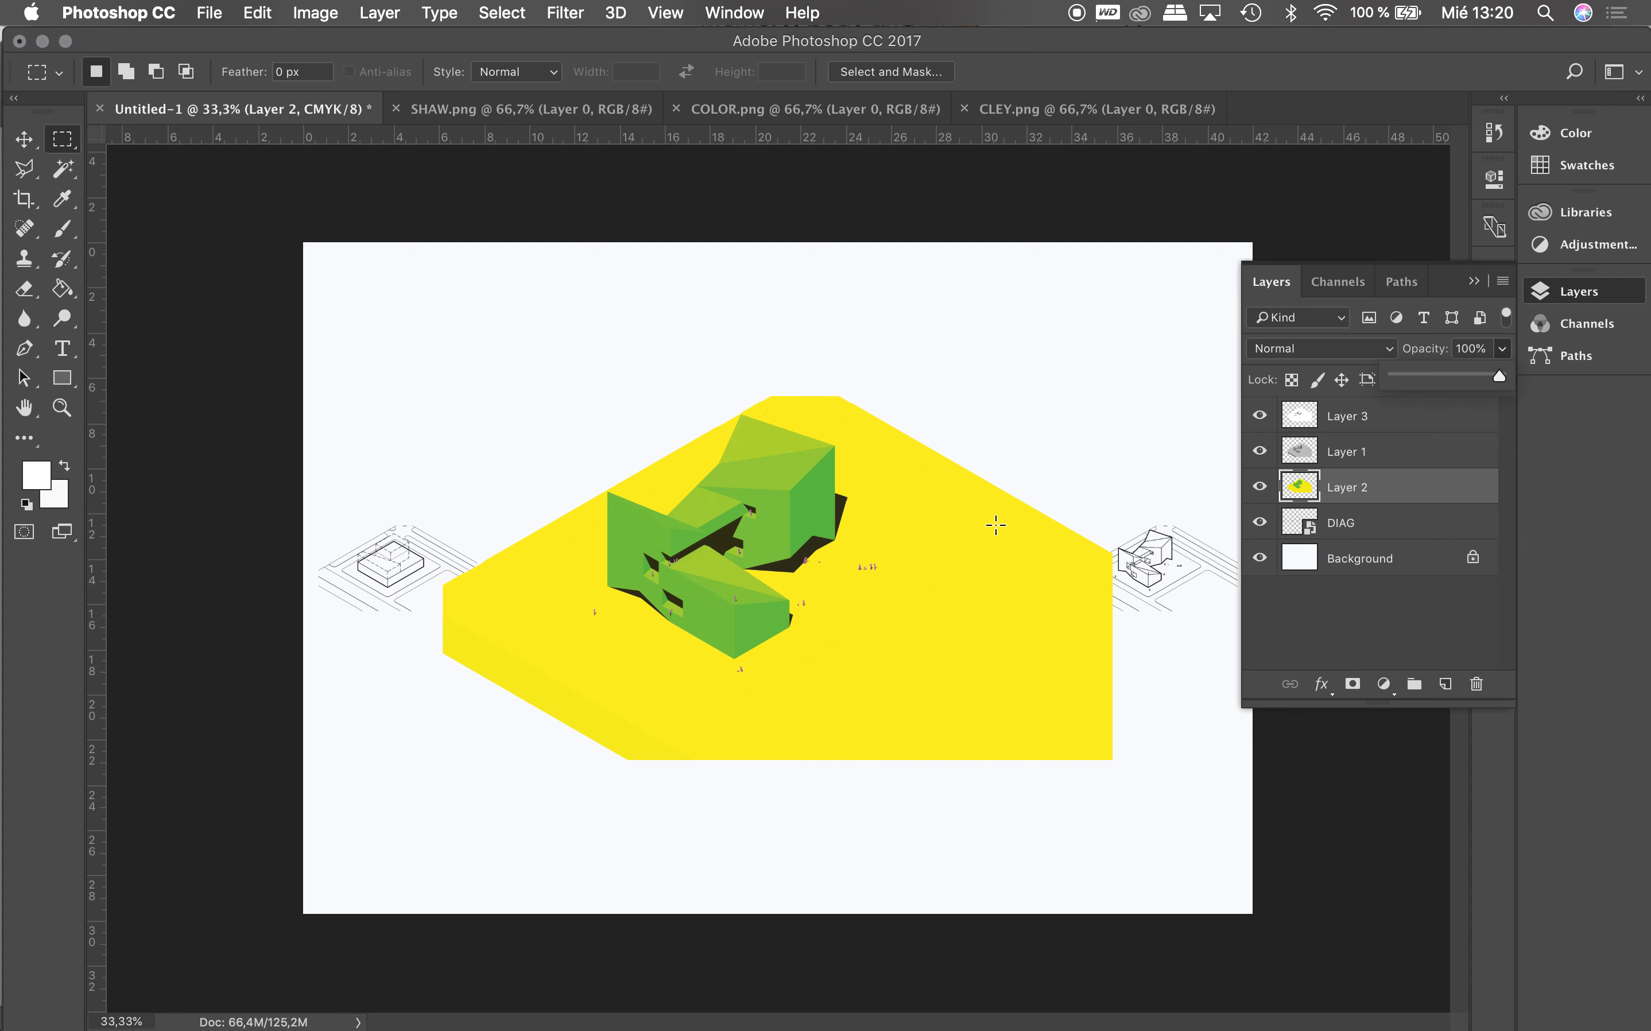
key("c")
left_click(1372, 458, "shift")
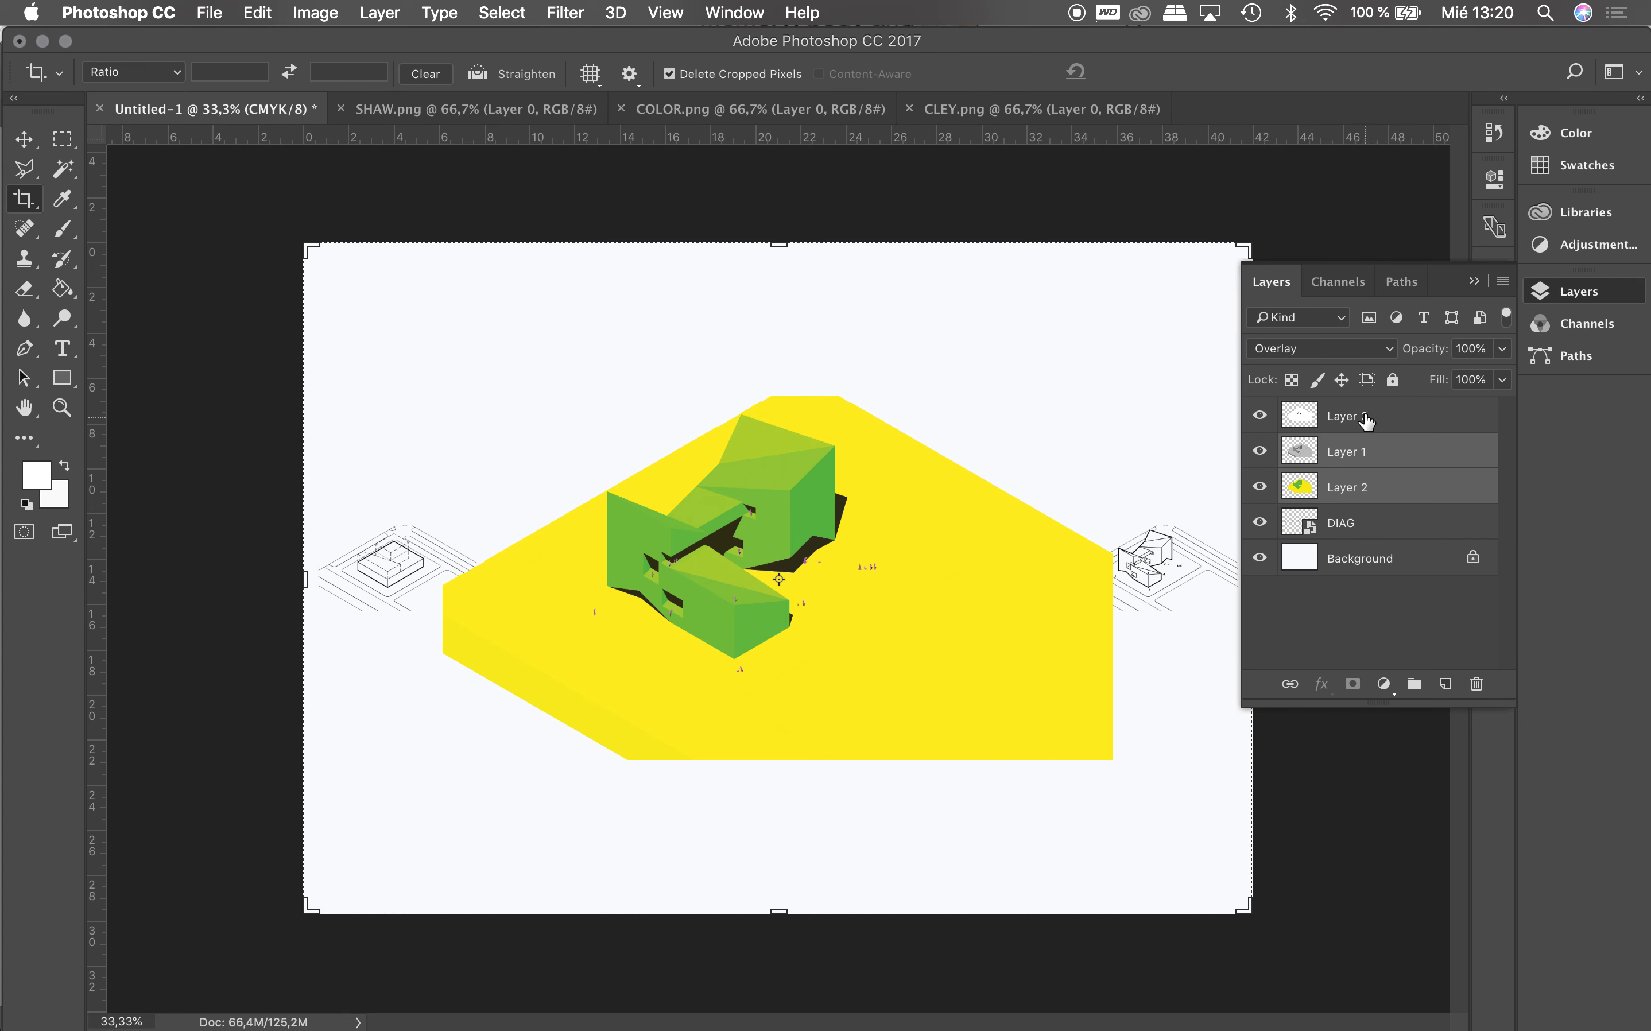
Step: Scale Layers 1–3 to about 24.7% at the row's right end, then move DIAG to top
left_click(1367, 418, "shift")
key("v")
left_click(448, 400)
mouse_move(455, 407)
left_mouse_down("shift")
mouse_move(941, 704)
mouse_move(1106, 572)
left_mouse_up("shift")
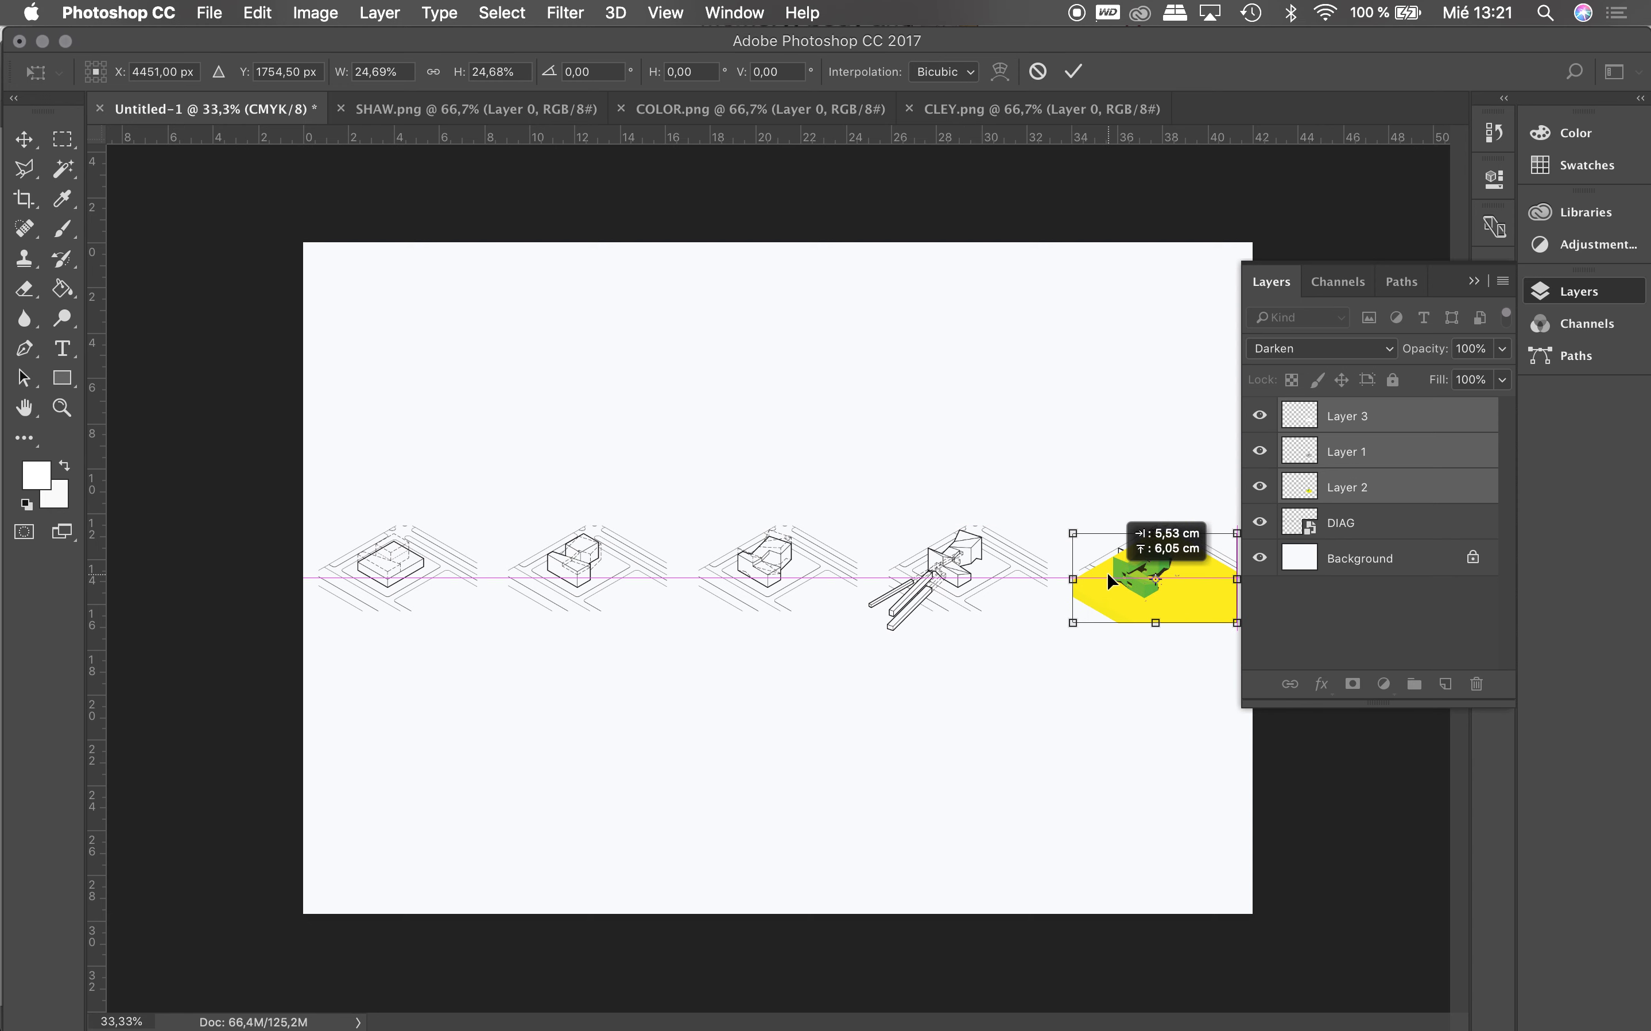
left_click_drag(1106, 571, 1098, 577)
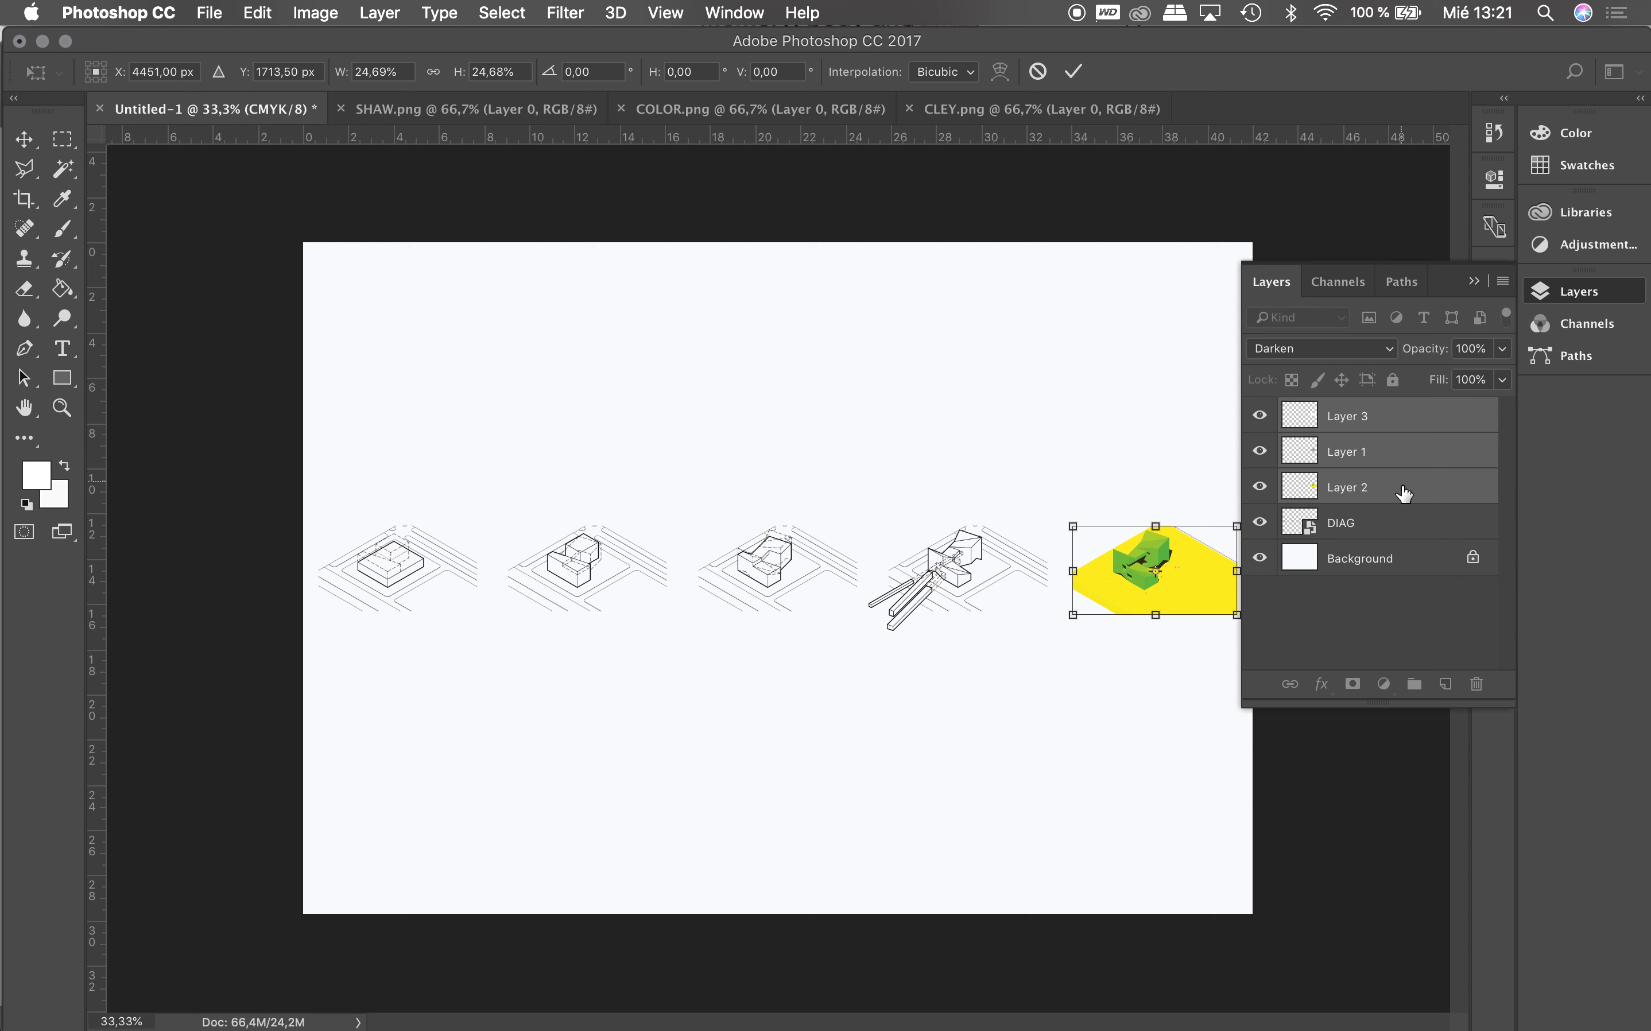
left_click(65, 141)
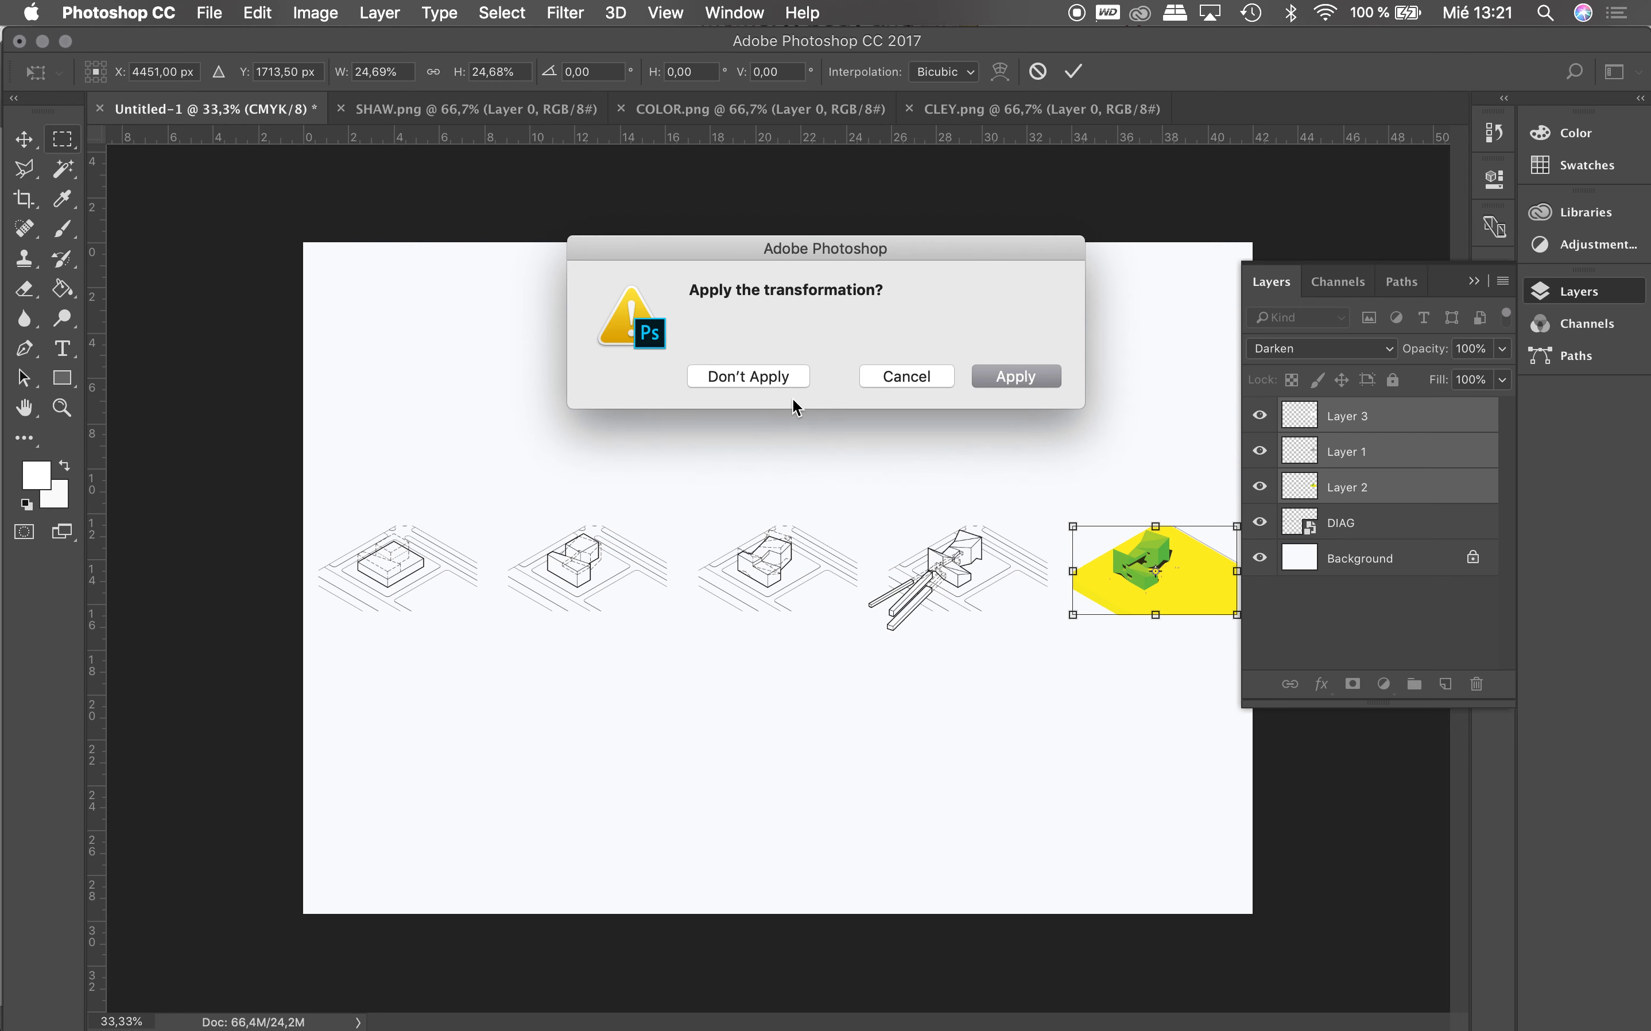
left_click(1015, 375)
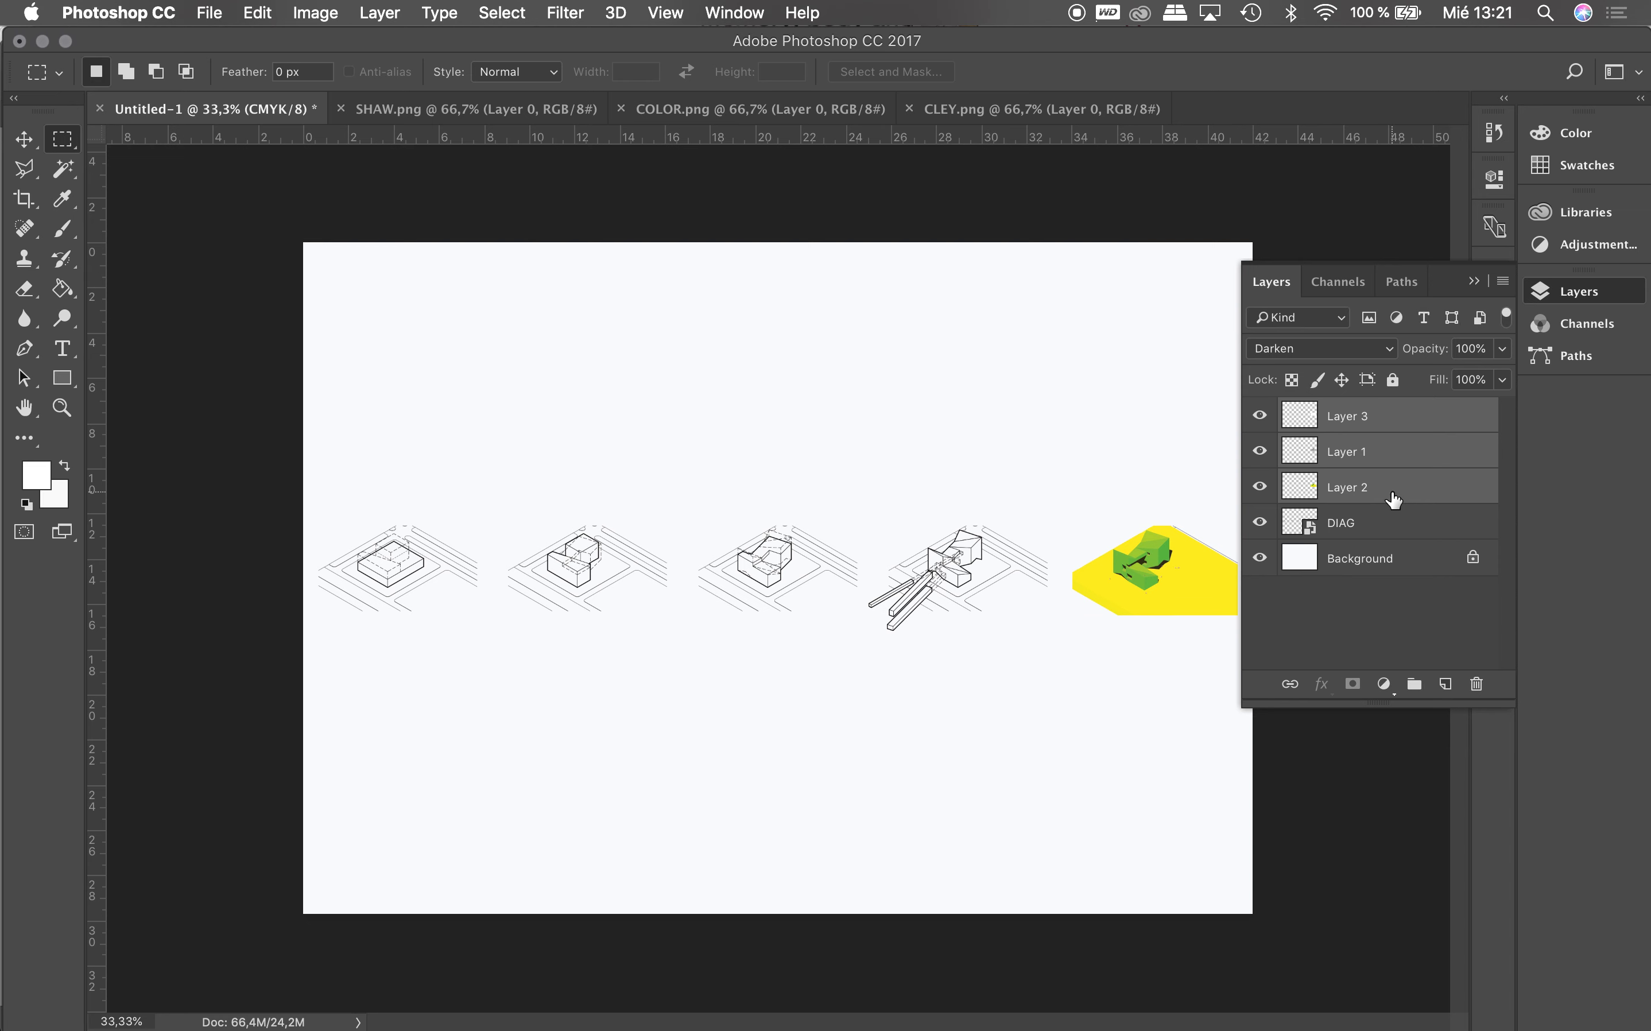
left_click_drag(1394, 502, 1396, 538)
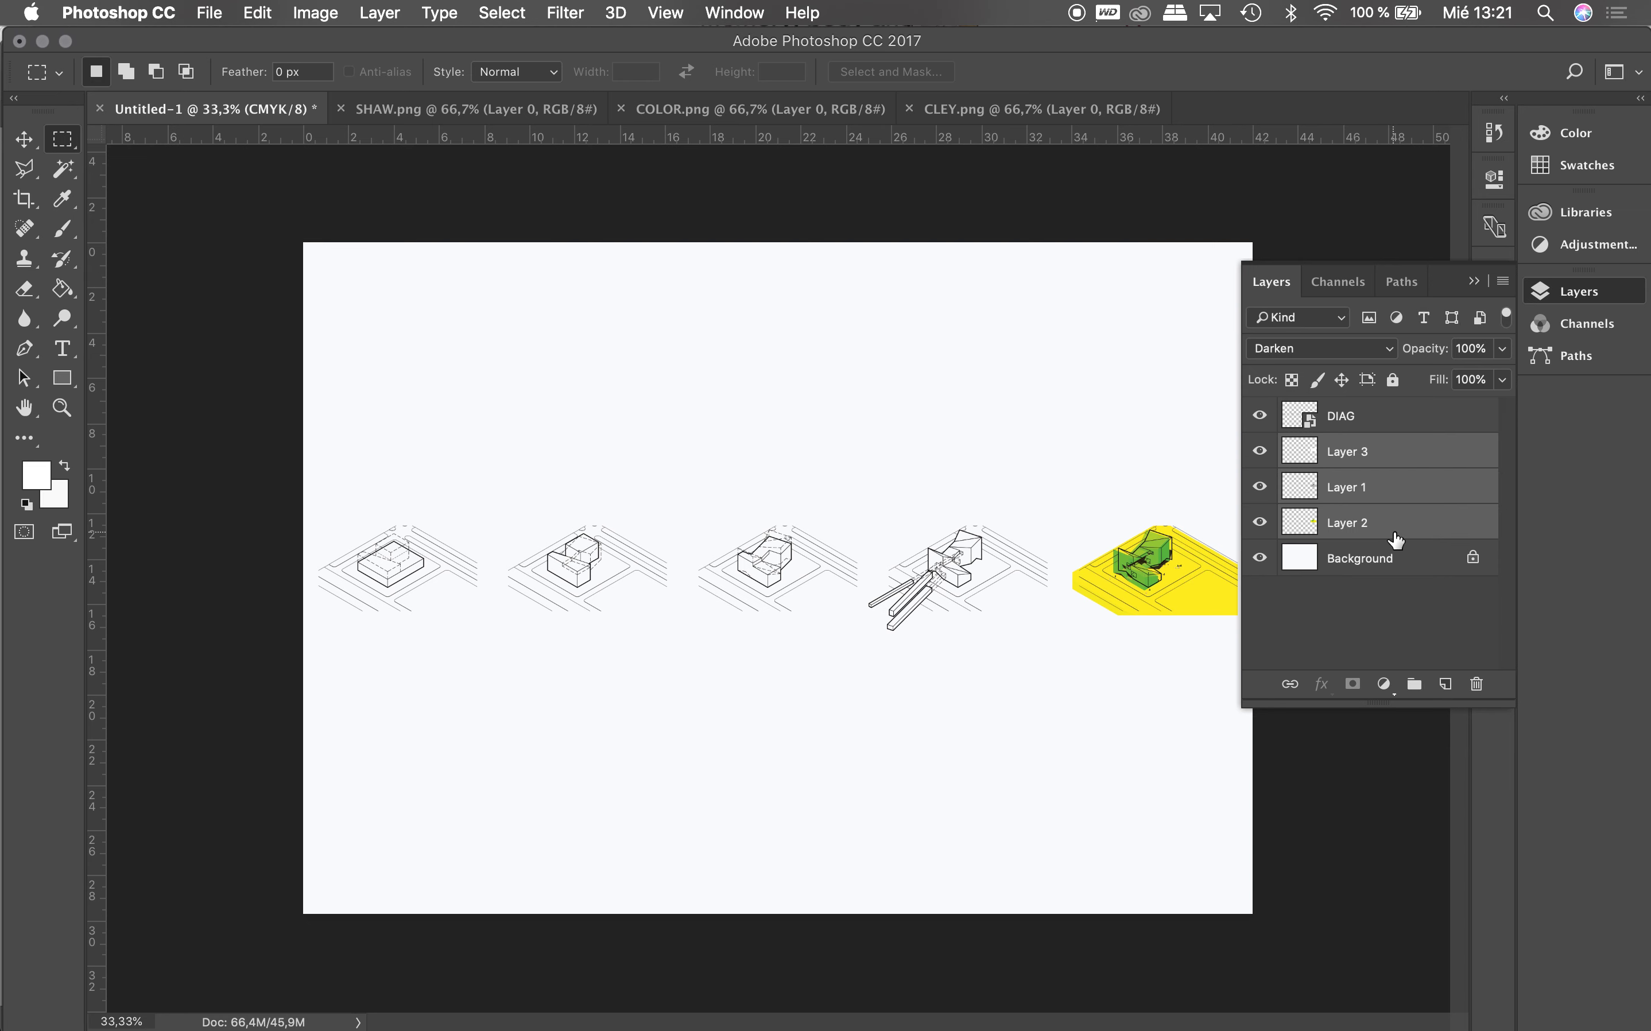
Step: Zoom in on the green building and shift the coloured render onto the black outline
key("z")
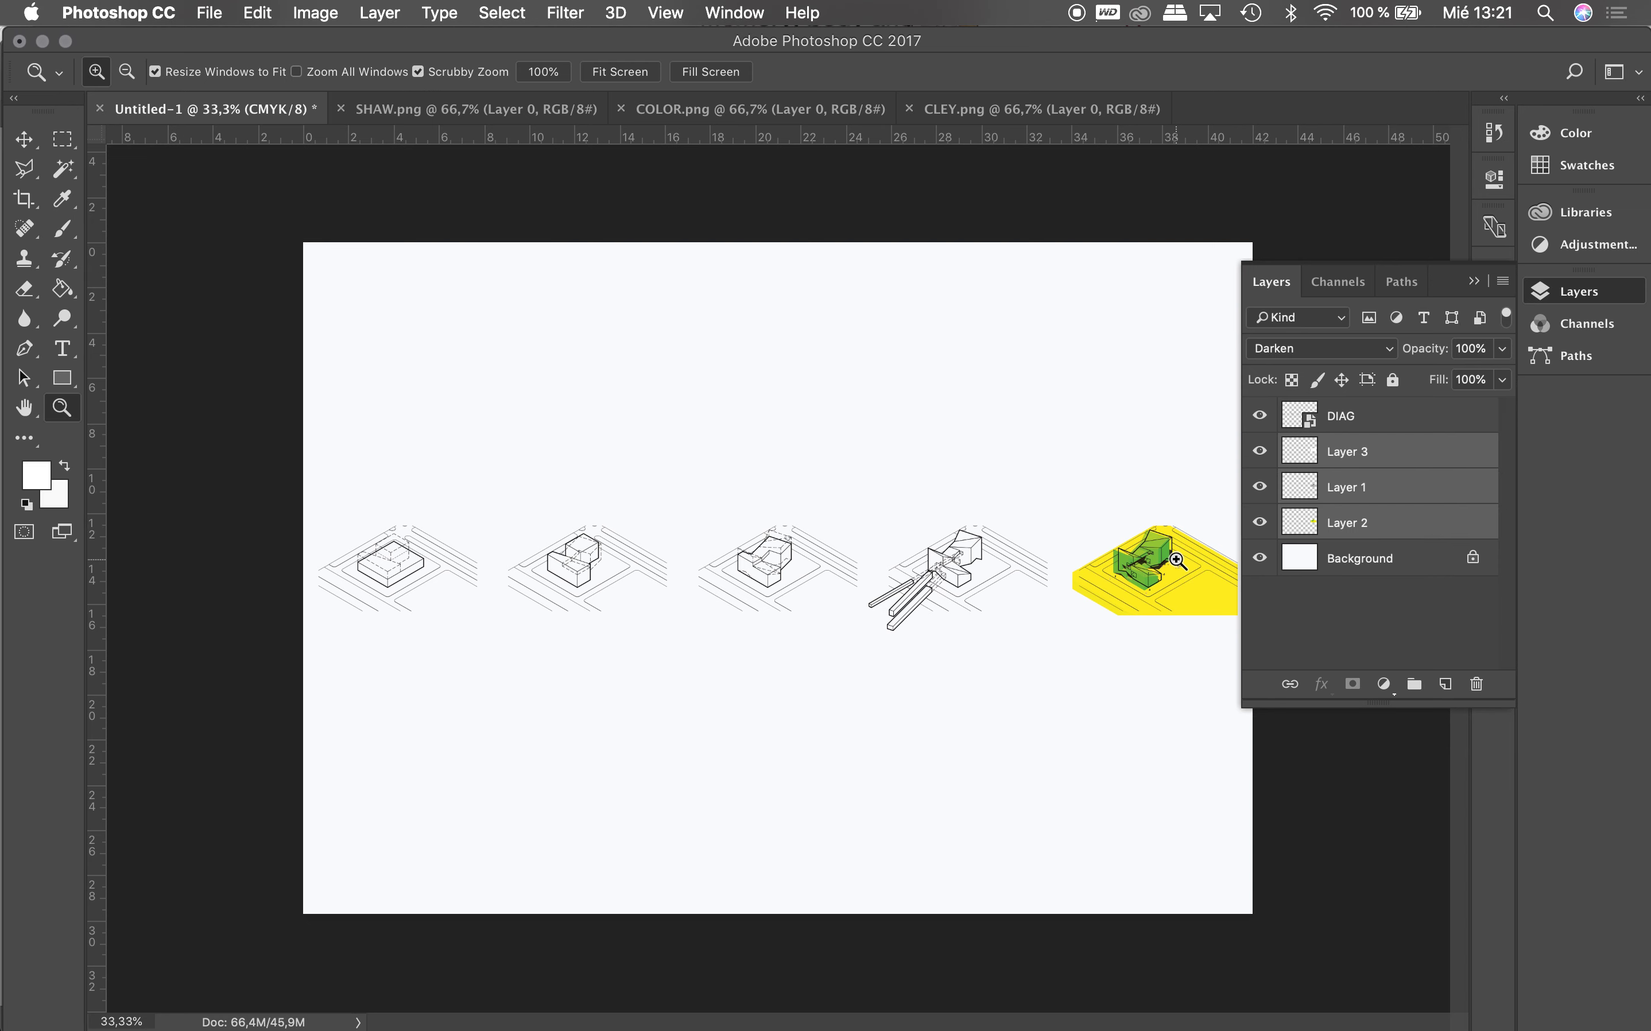
left_click(1176, 561)
left_click(1176, 561)
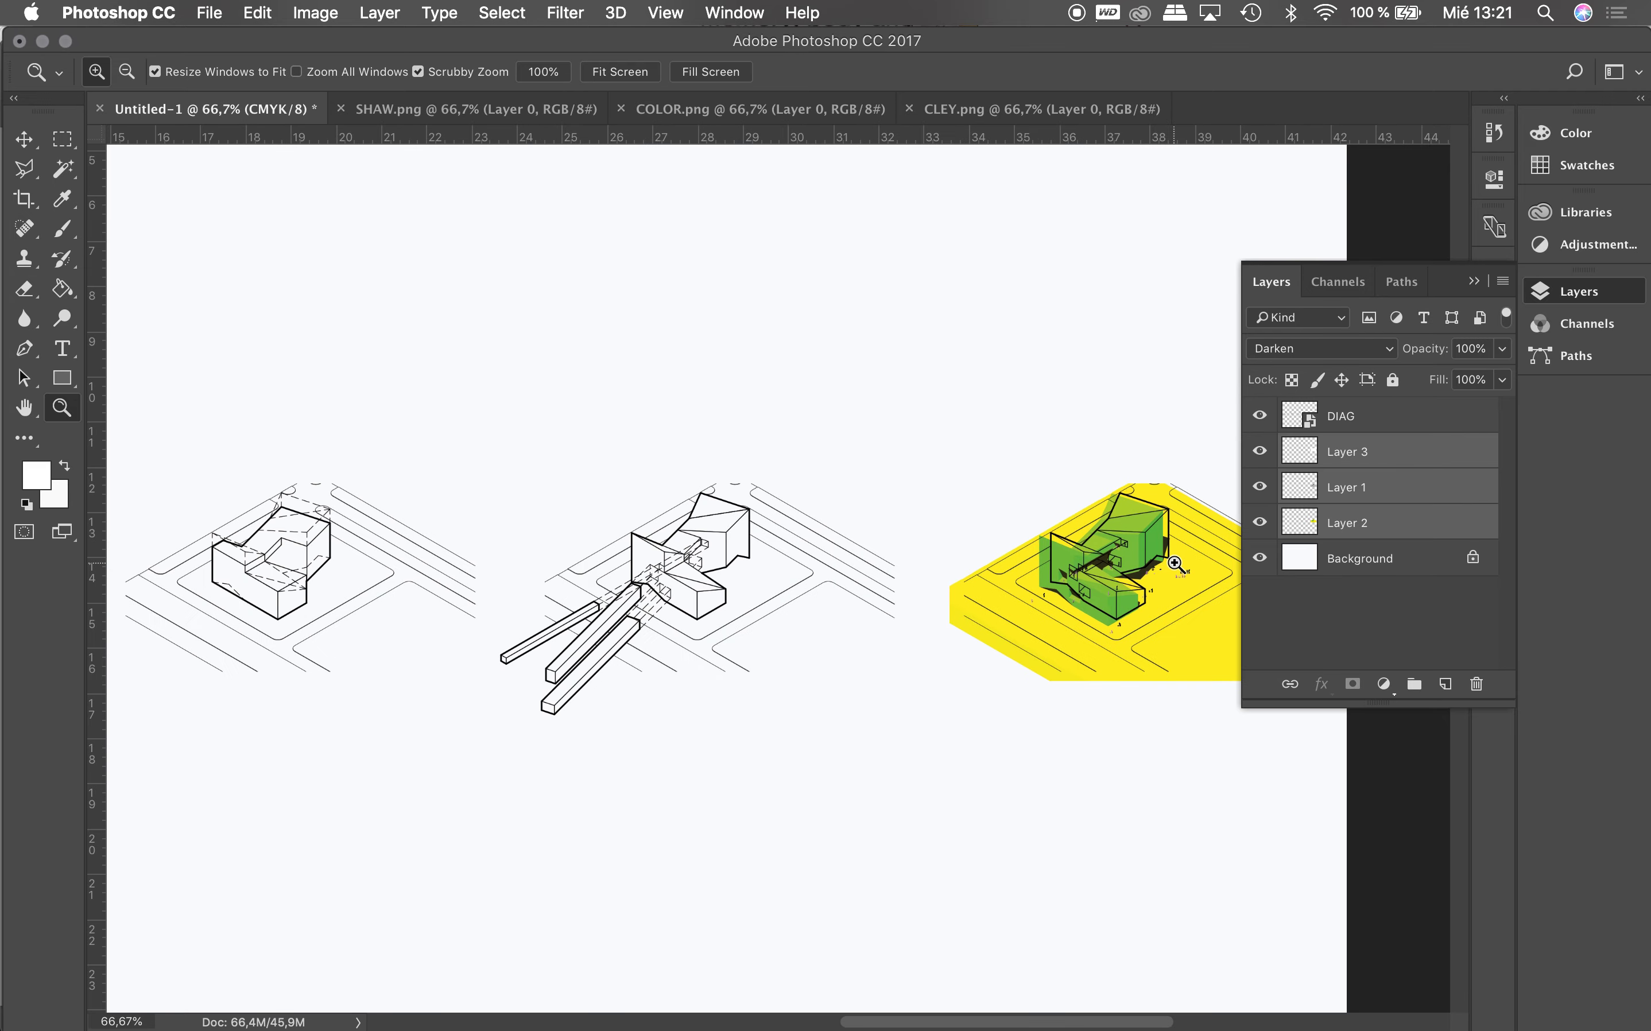
left_click(1125, 532)
left_click_drag(1094, 509, 818, 410)
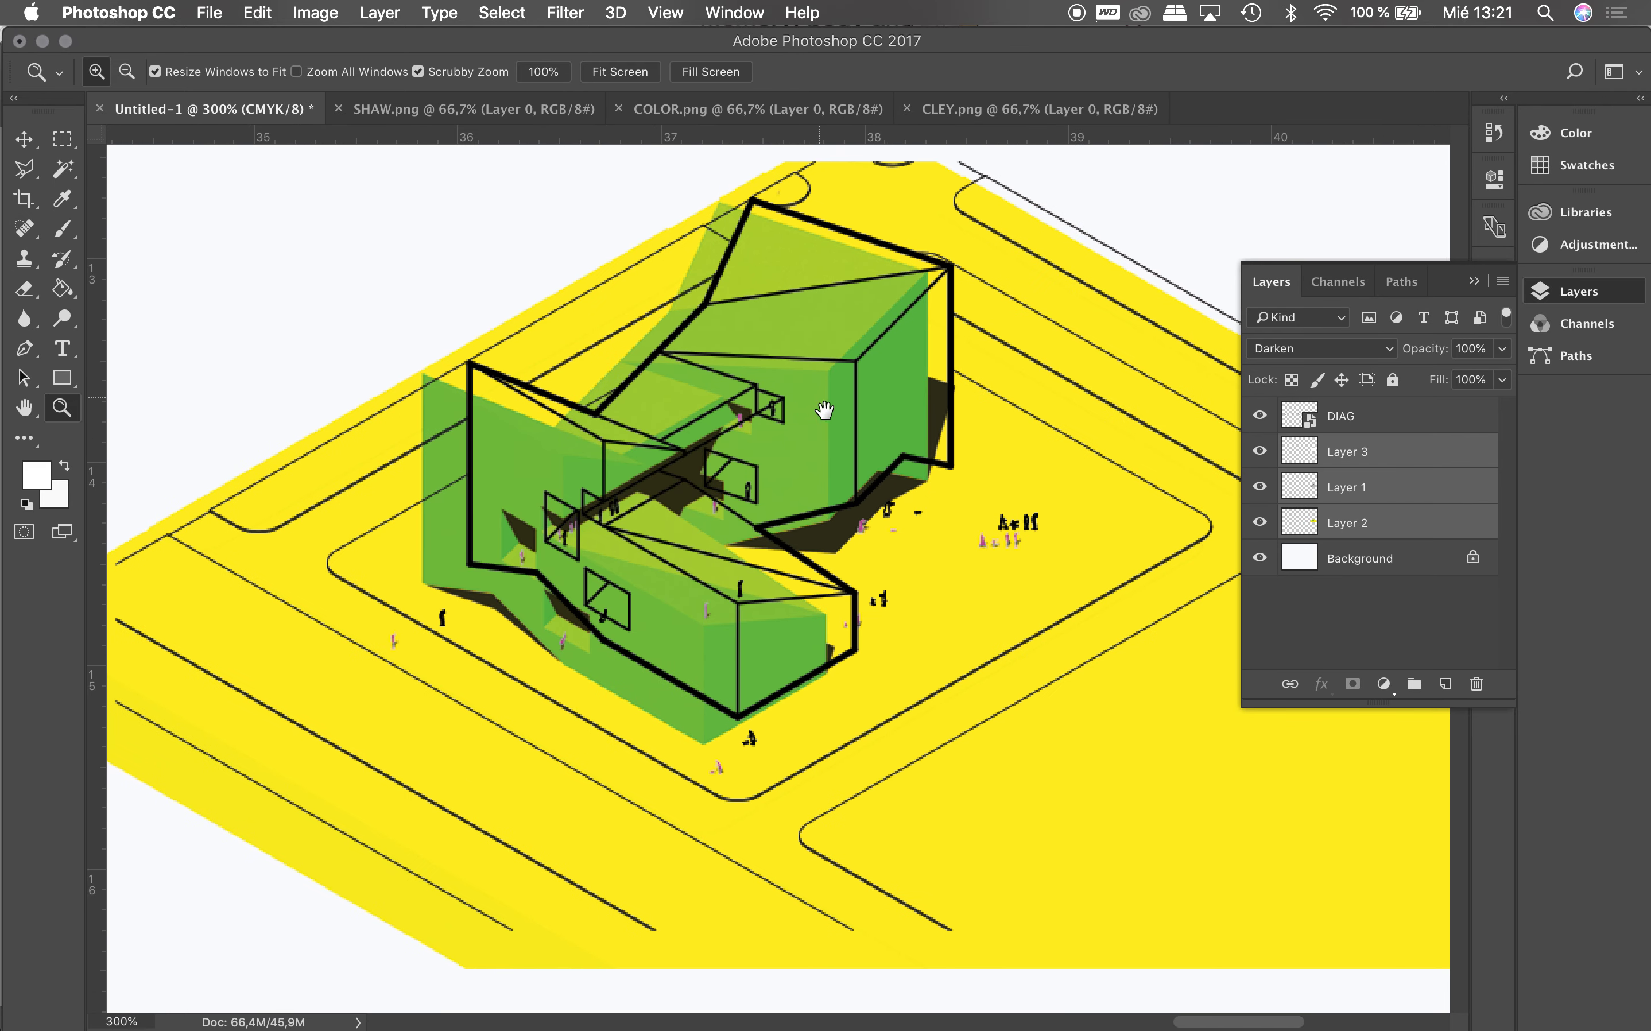
key("v")
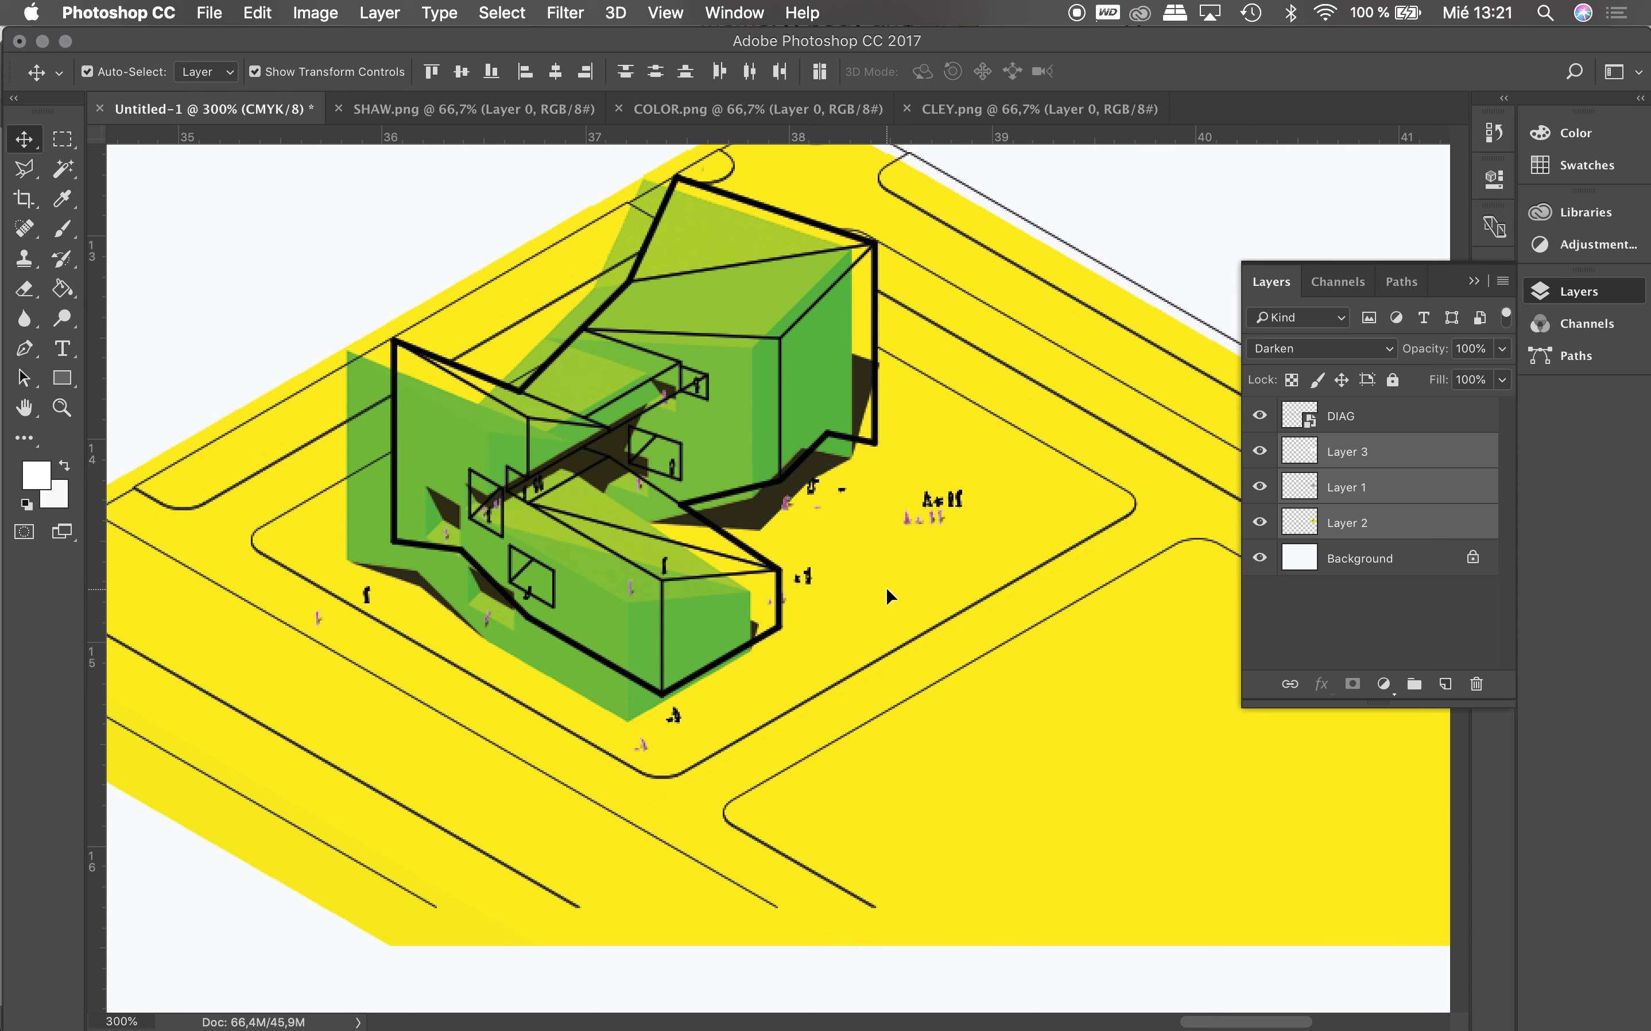
left_click_drag(904, 583, 935, 580)
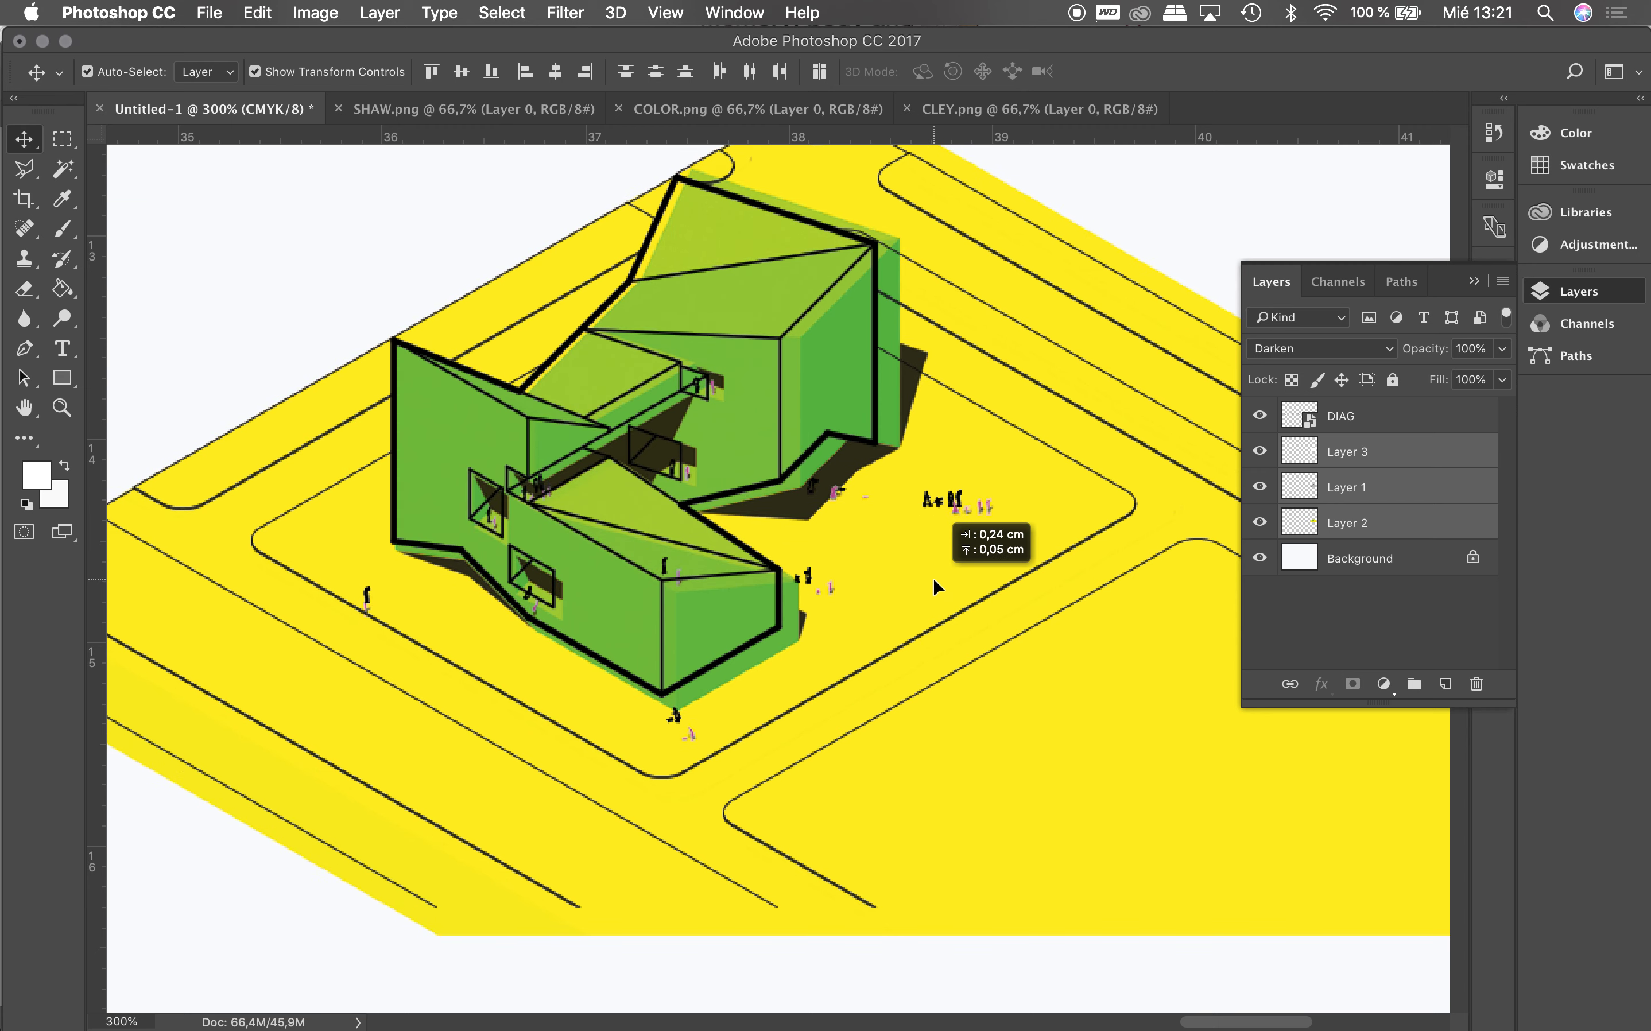
Step: Free Transform the coloured render to about 95.6% by adjusting its corners to fit the outline
scroll(840, 533, "down", 2, "alt")
scroll(839, 533, "down", 2, "alt")
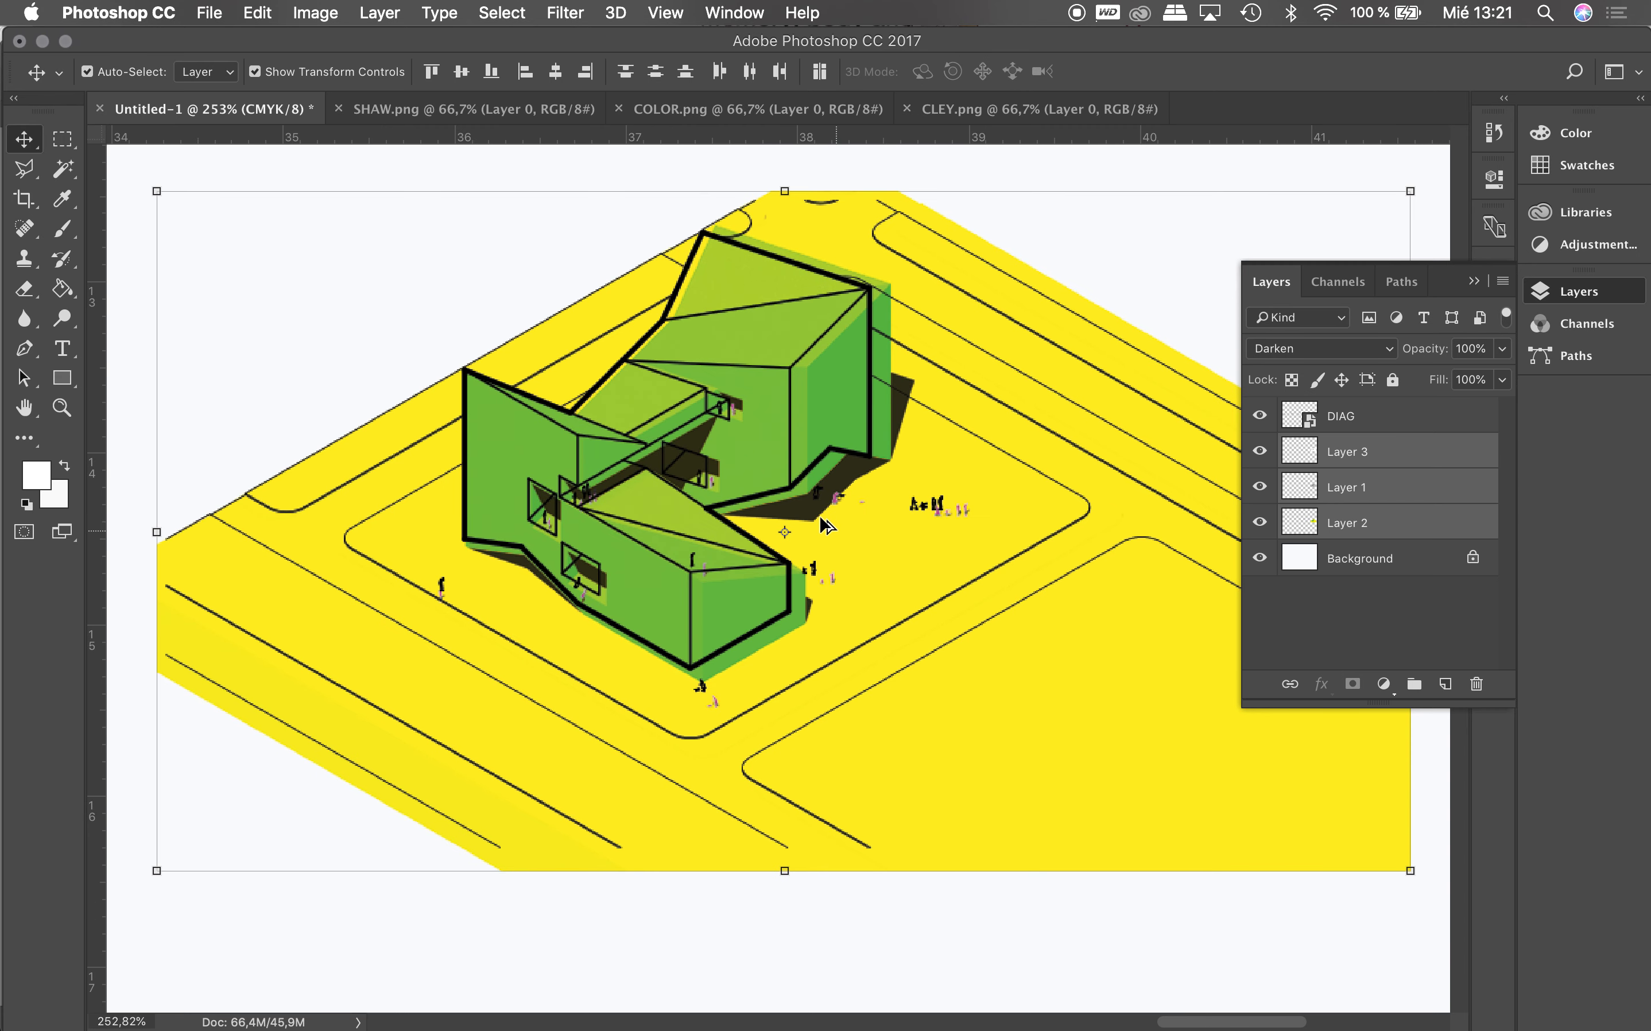
scroll(822, 519, "down", 9, "alt")
left_click(1213, 753)
left_click_drag(1214, 752, 1195, 733)
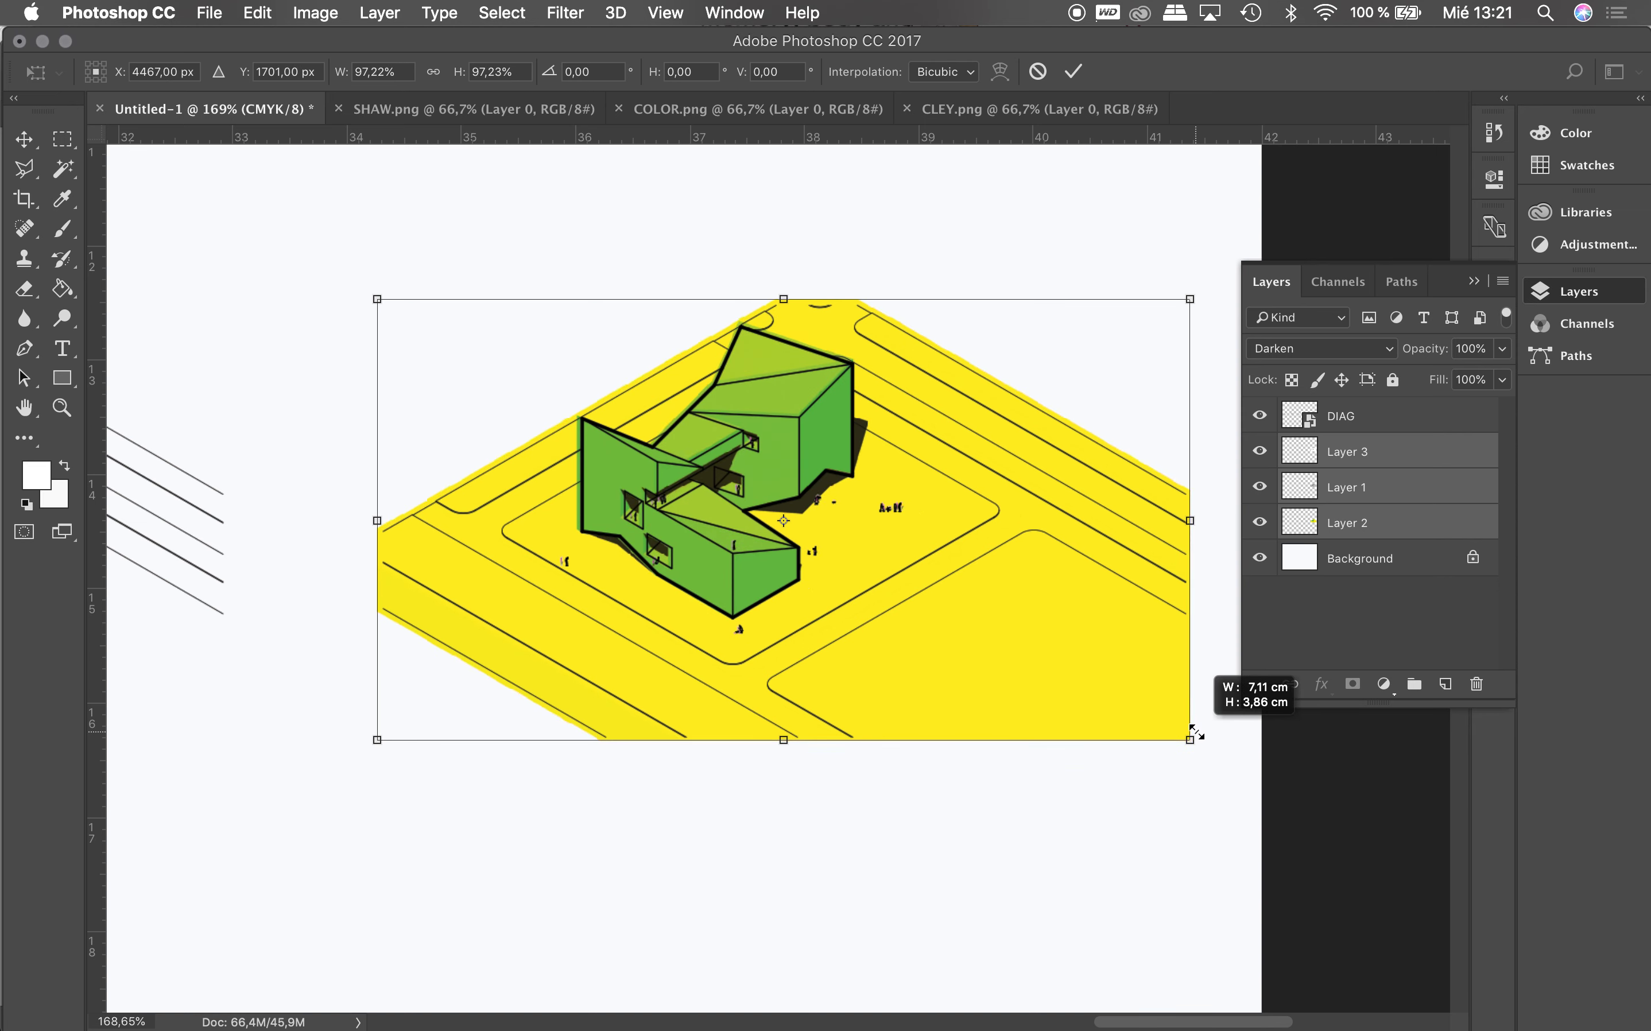
left_click_drag(378, 301, 389, 306)
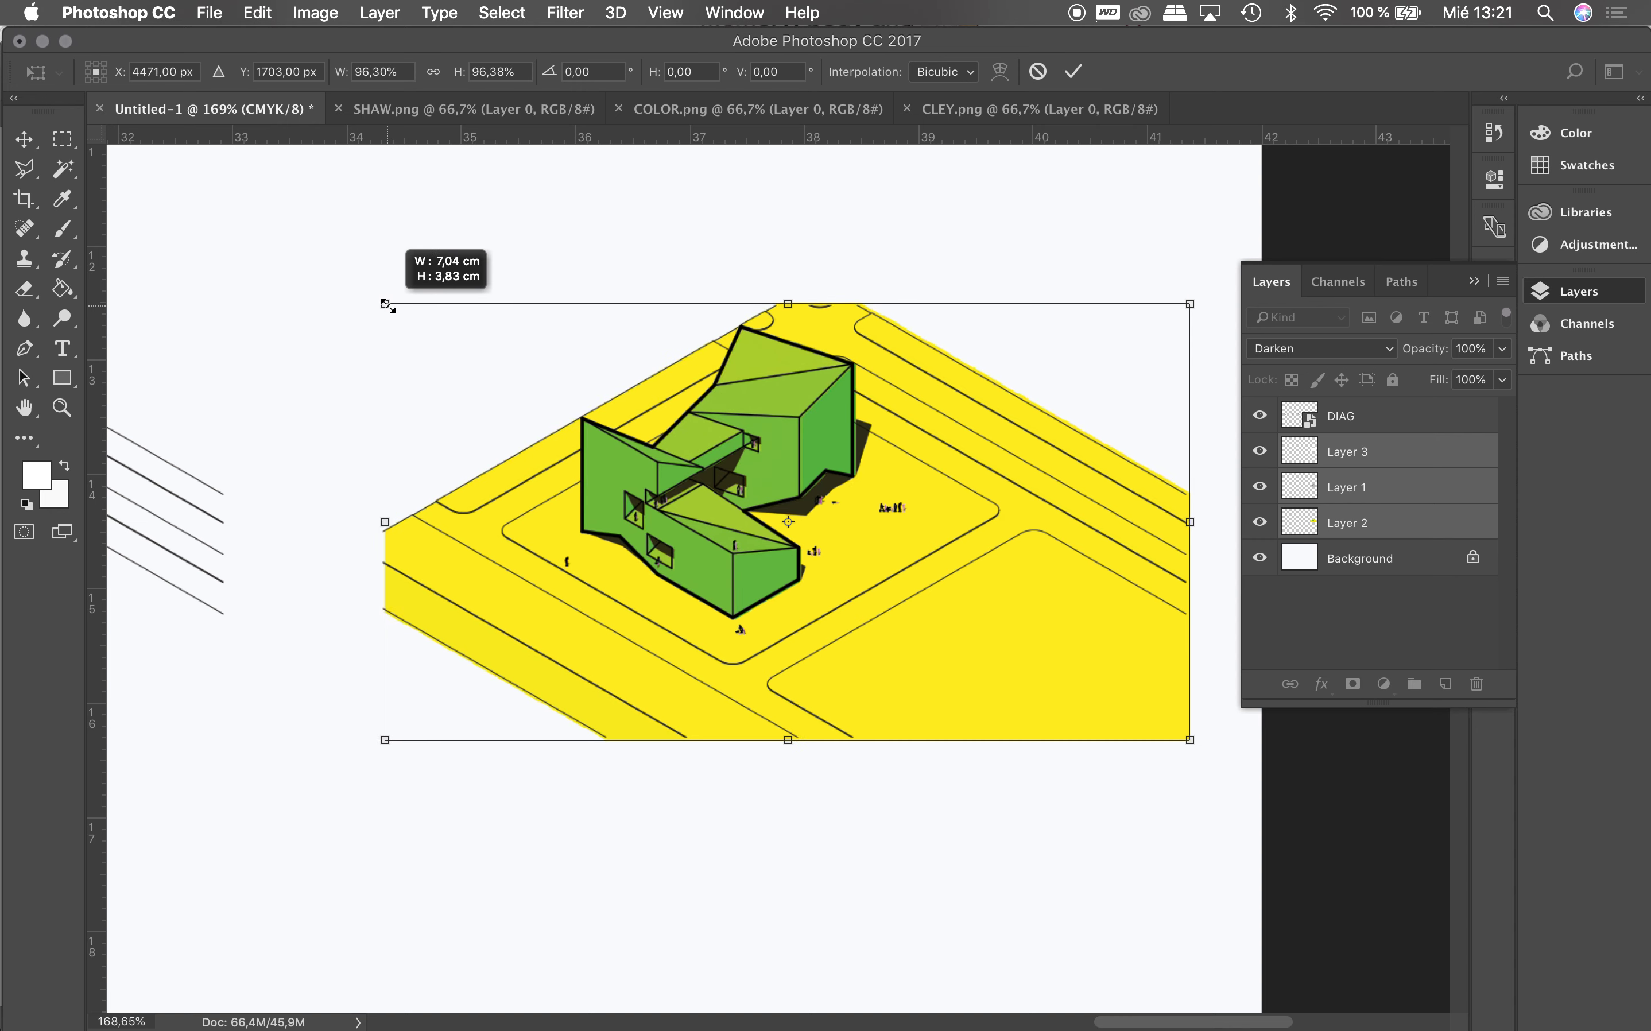
left_click_drag(1183, 305, 1172, 310)
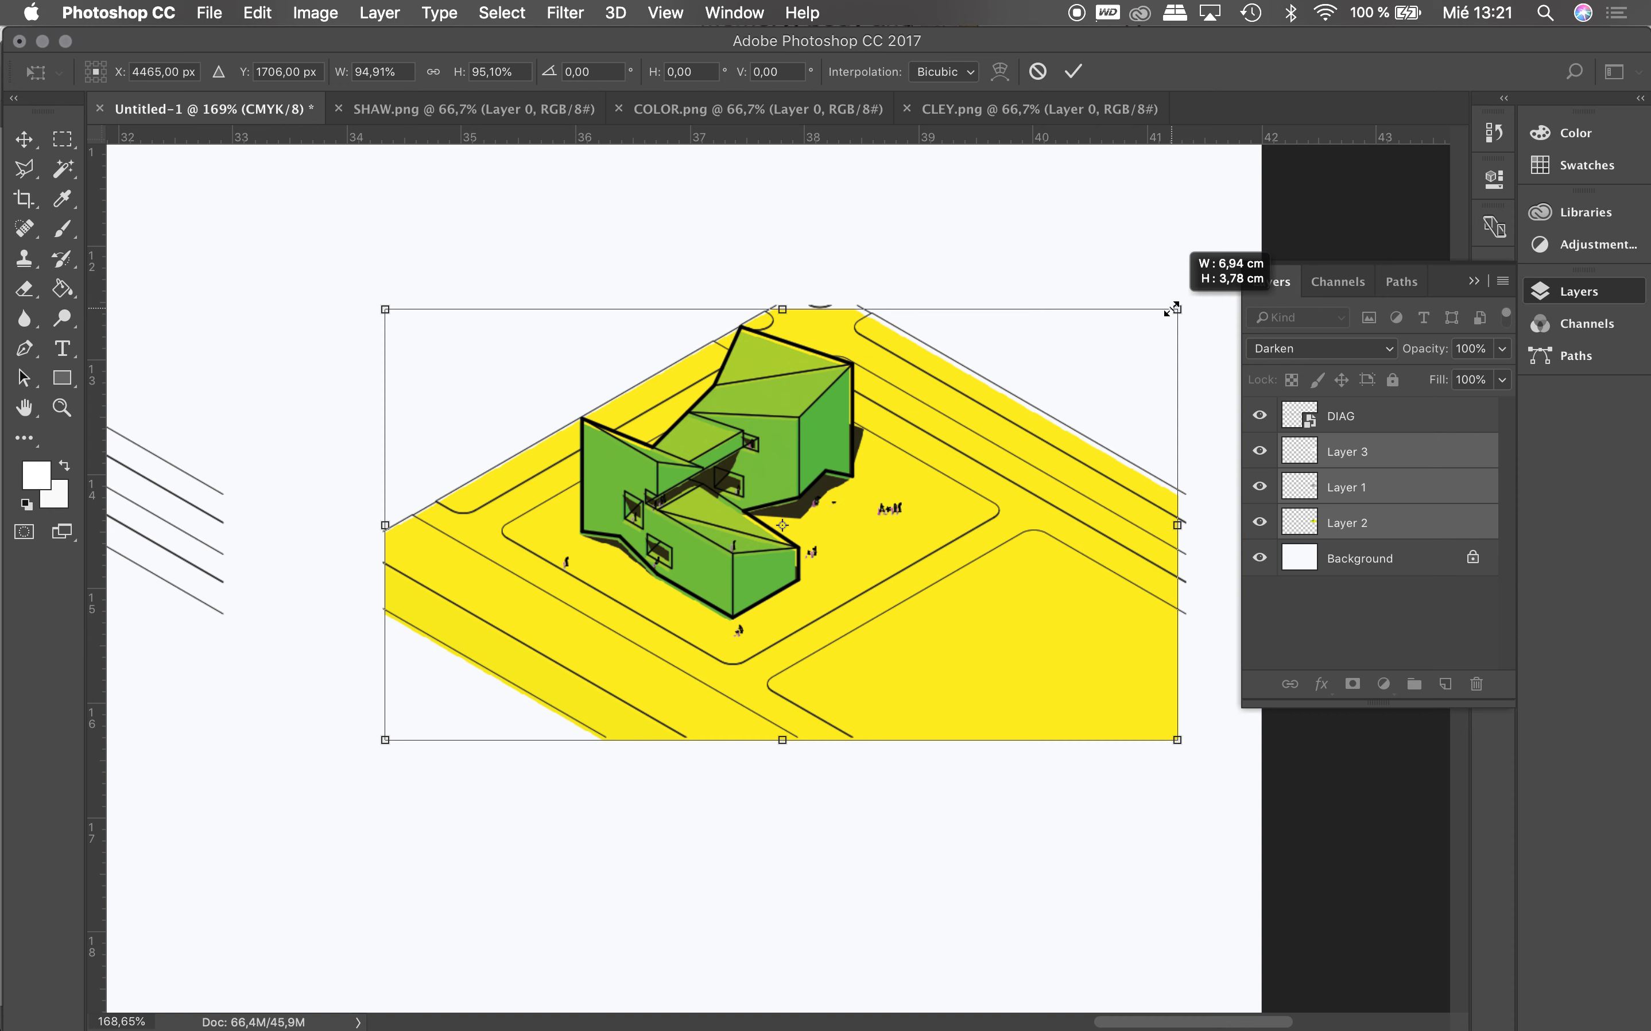
left_click_drag(1172, 310, 1178, 307)
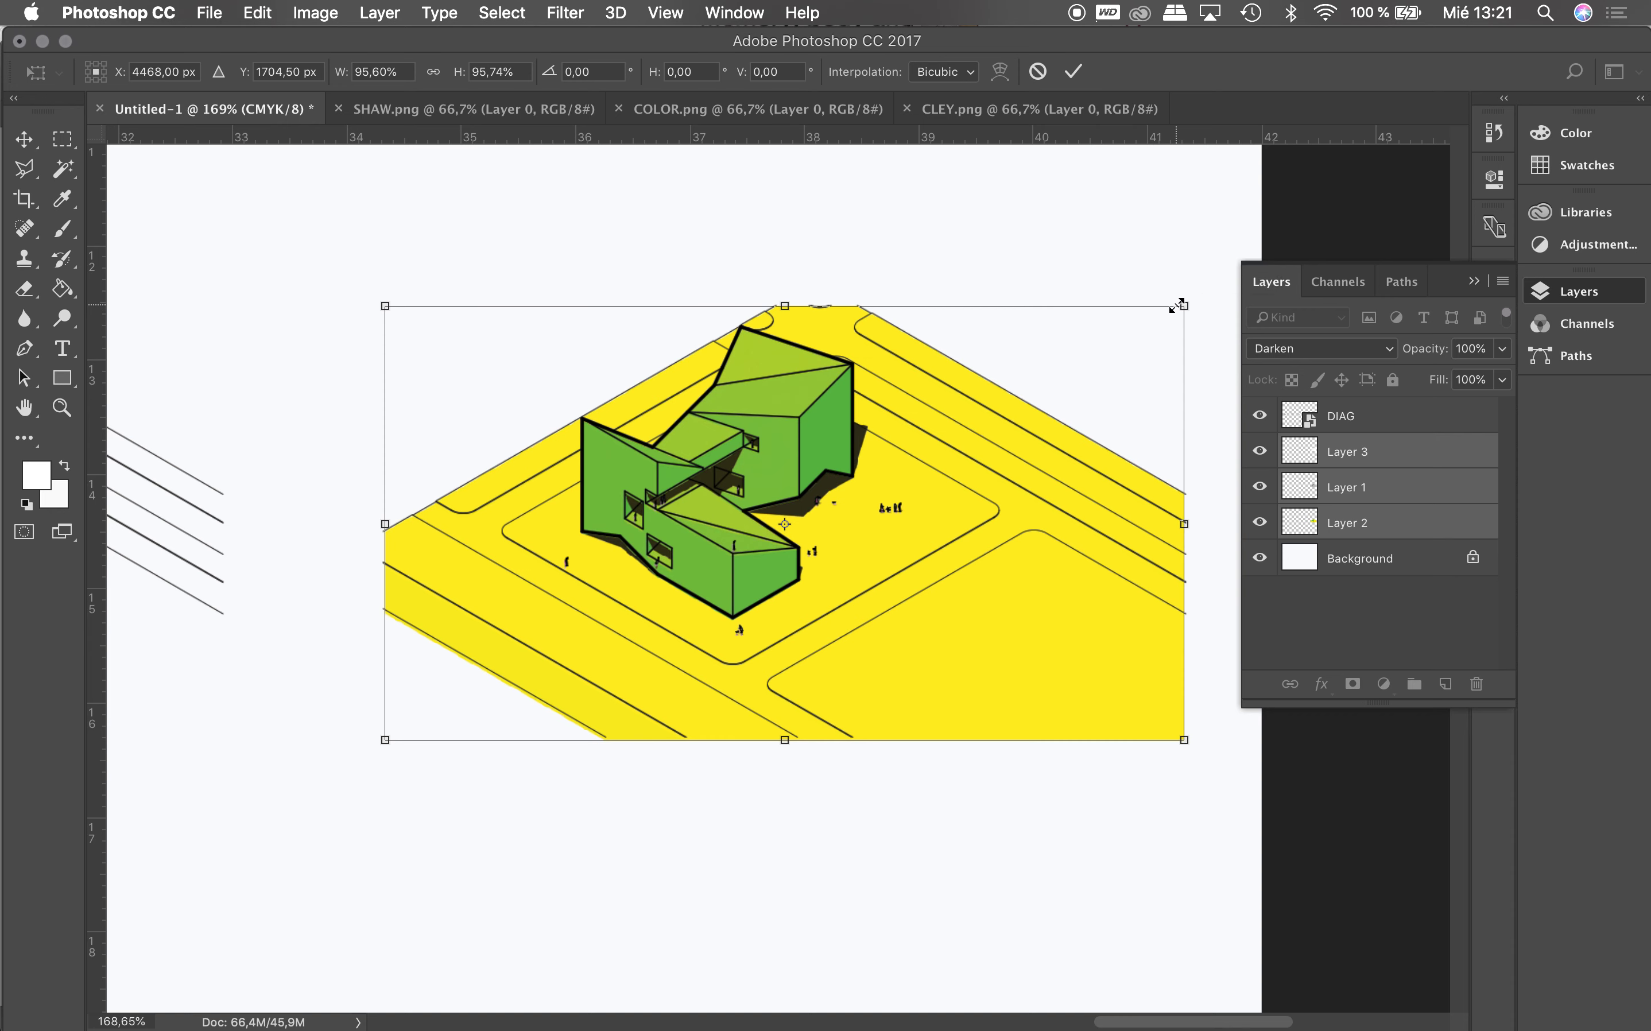
Step: Nudge the render up and down a pixel to match the outline, then apply the transform
key("Up")
key("Up")
key("Up")
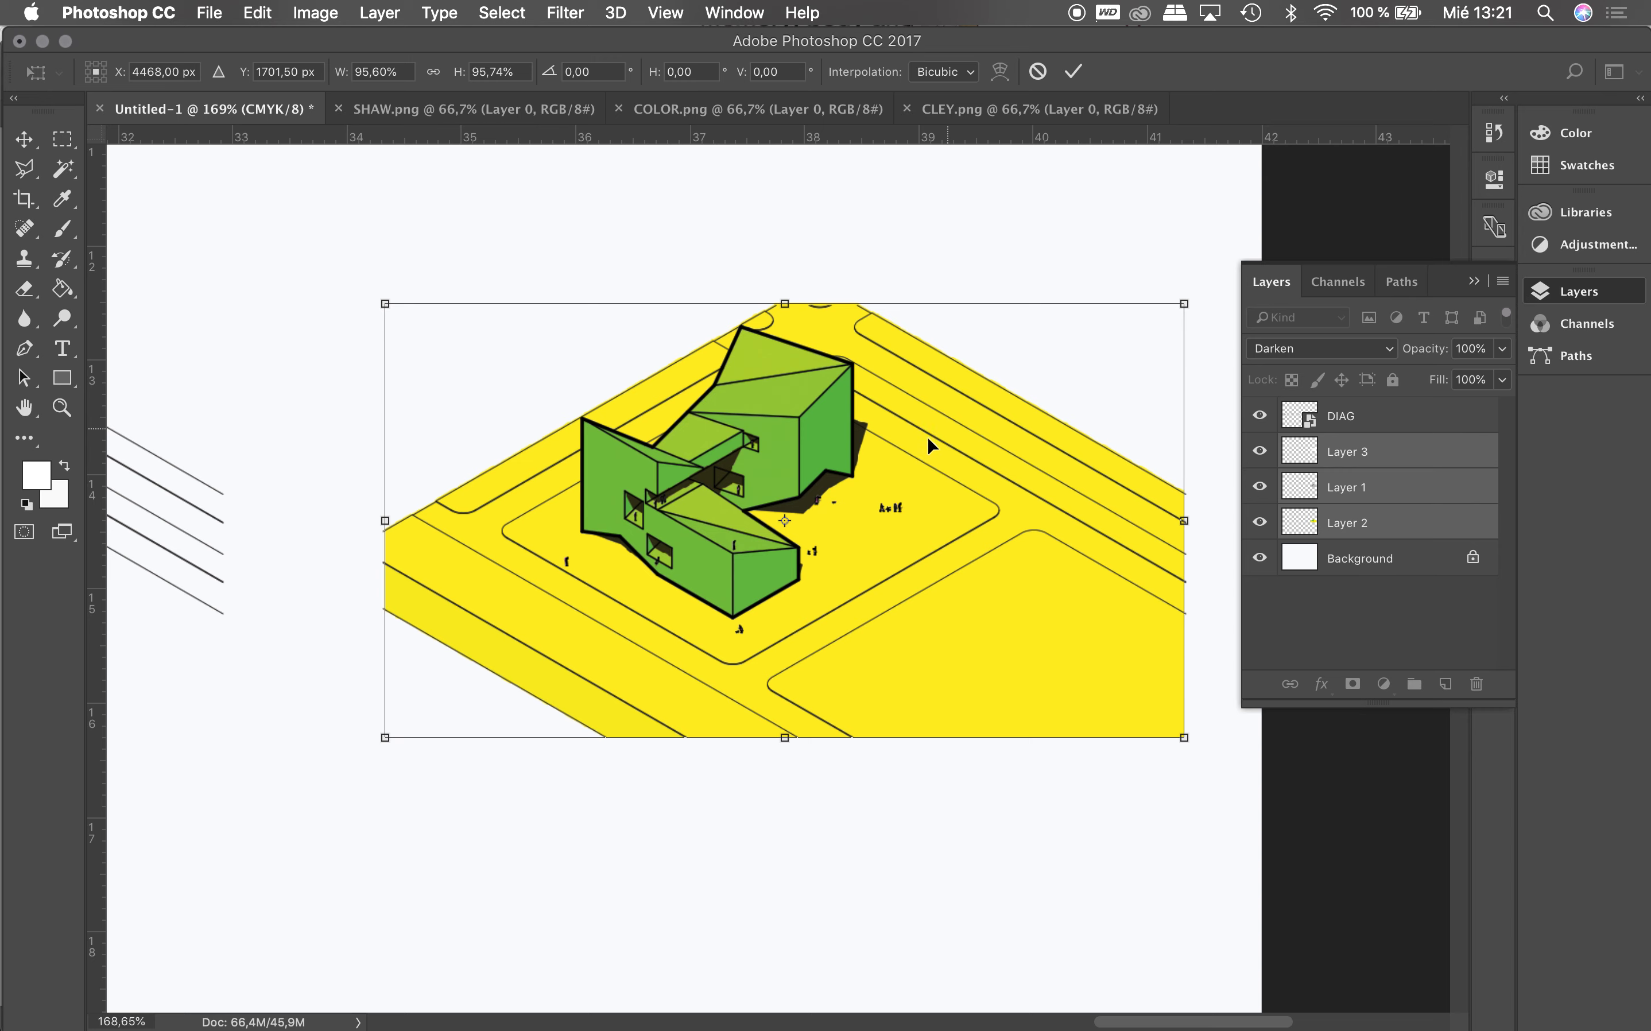
scroll(659, 505, "up", 2, "alt")
scroll(659, 505, "up", 3, "alt")
scroll(659, 506, "up", 2, "alt")
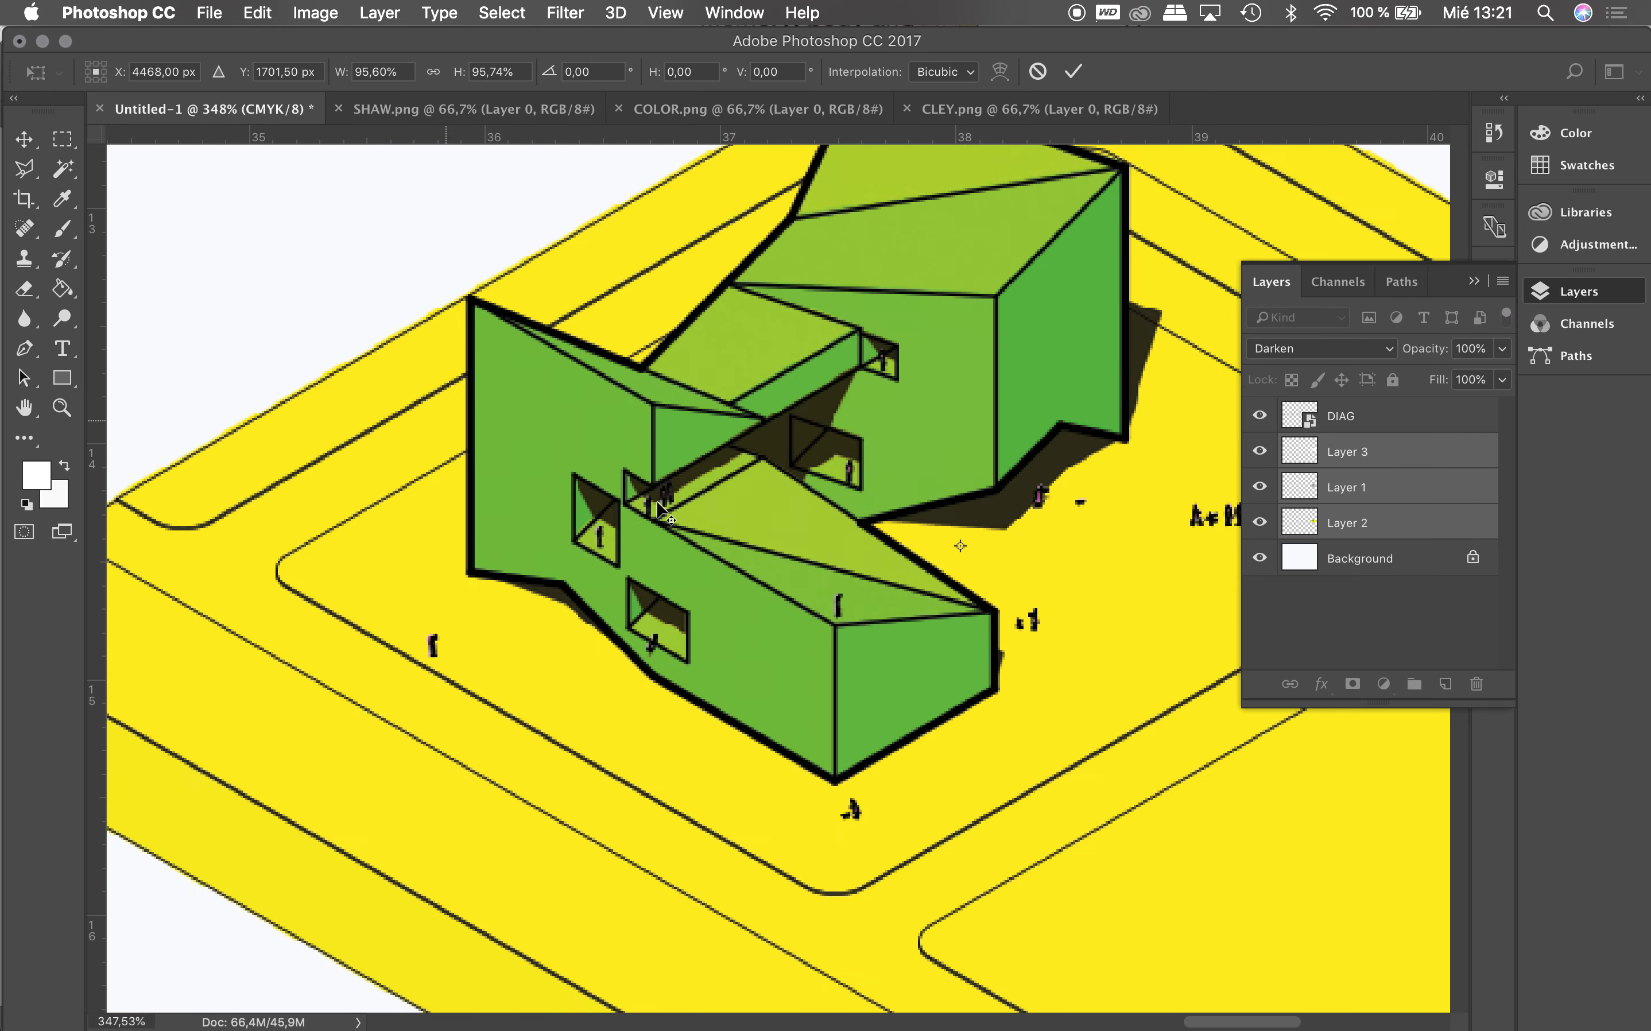
scroll(660, 506, "up", 3, "alt")
scroll(662, 505, "up", 2, "alt")
key("Down")
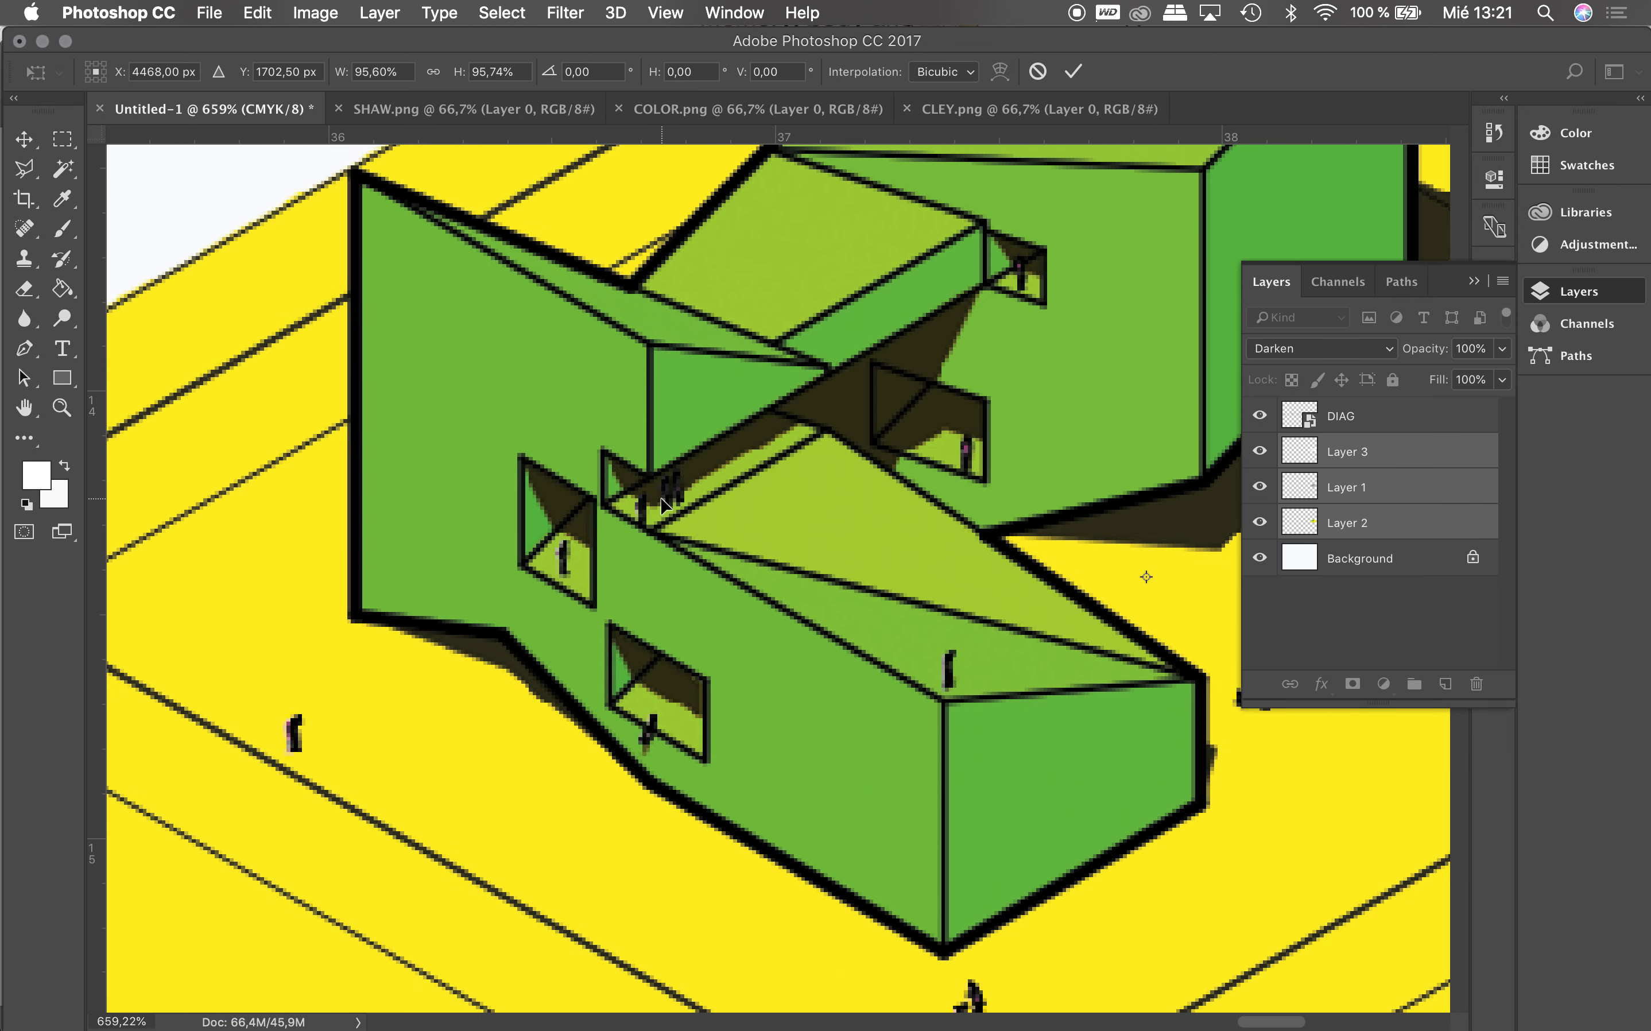
scroll(665, 505, "down", 2, "alt")
scroll(666, 504, "down", 2, "alt")
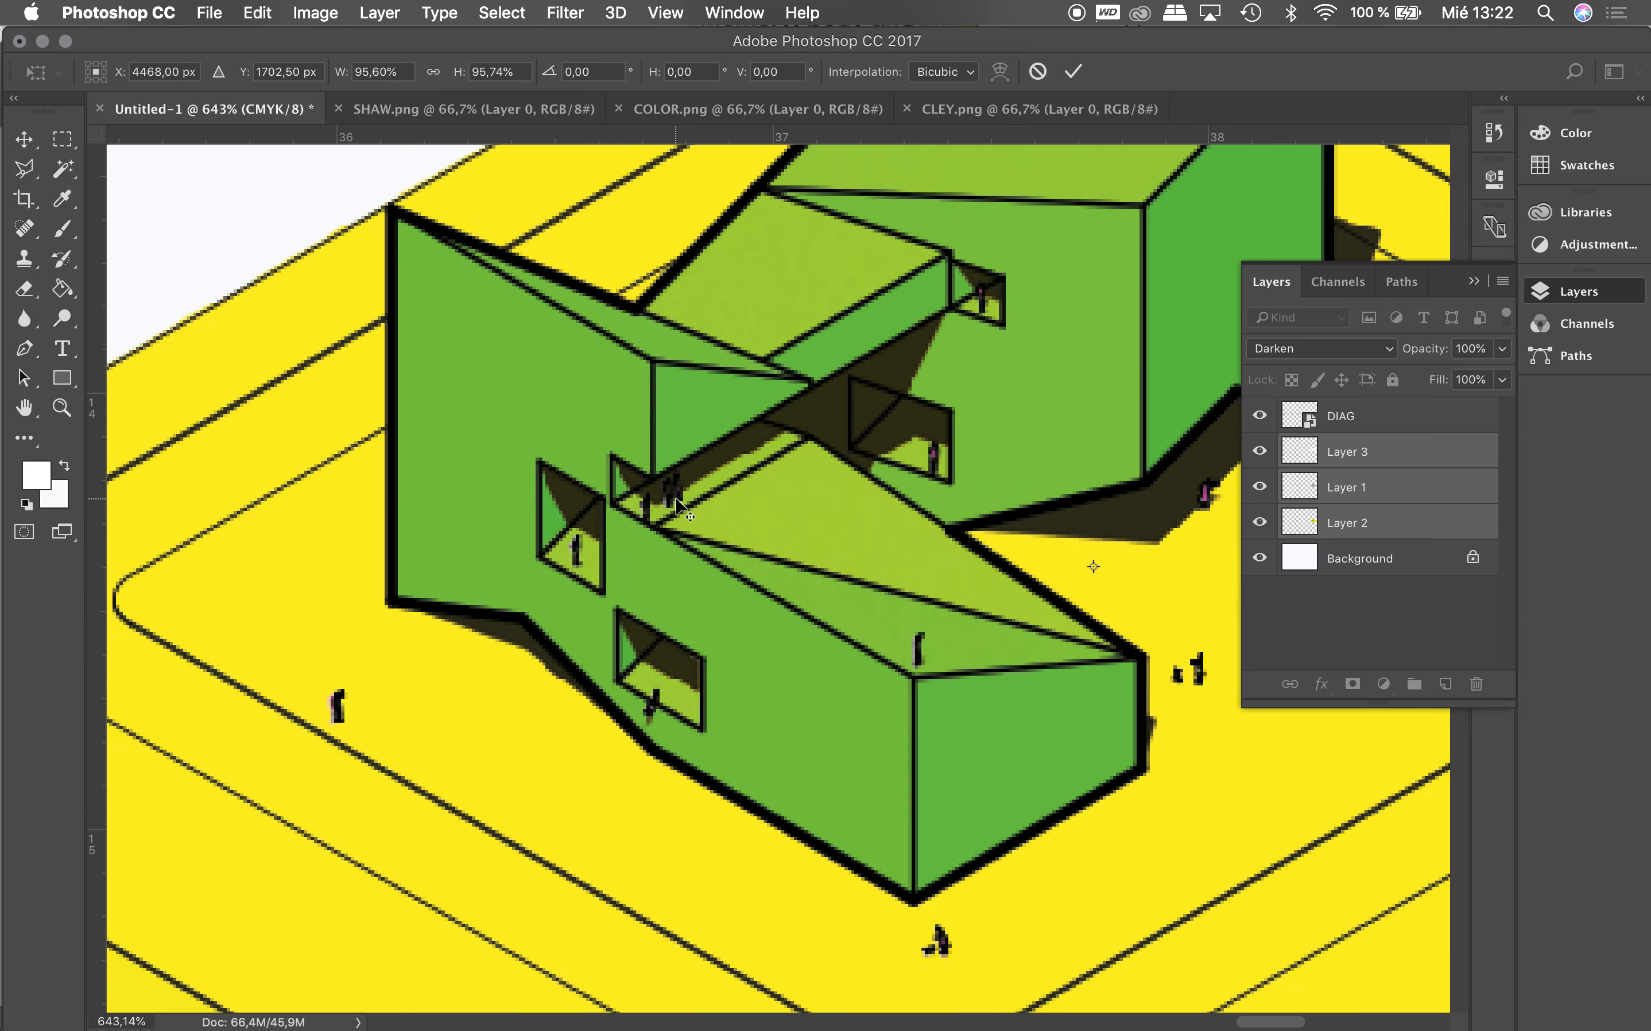
scroll(668, 501, "down", 2, "alt")
scroll(670, 496, "down", 2, "alt")
scroll(670, 497, "down", 1, "alt")
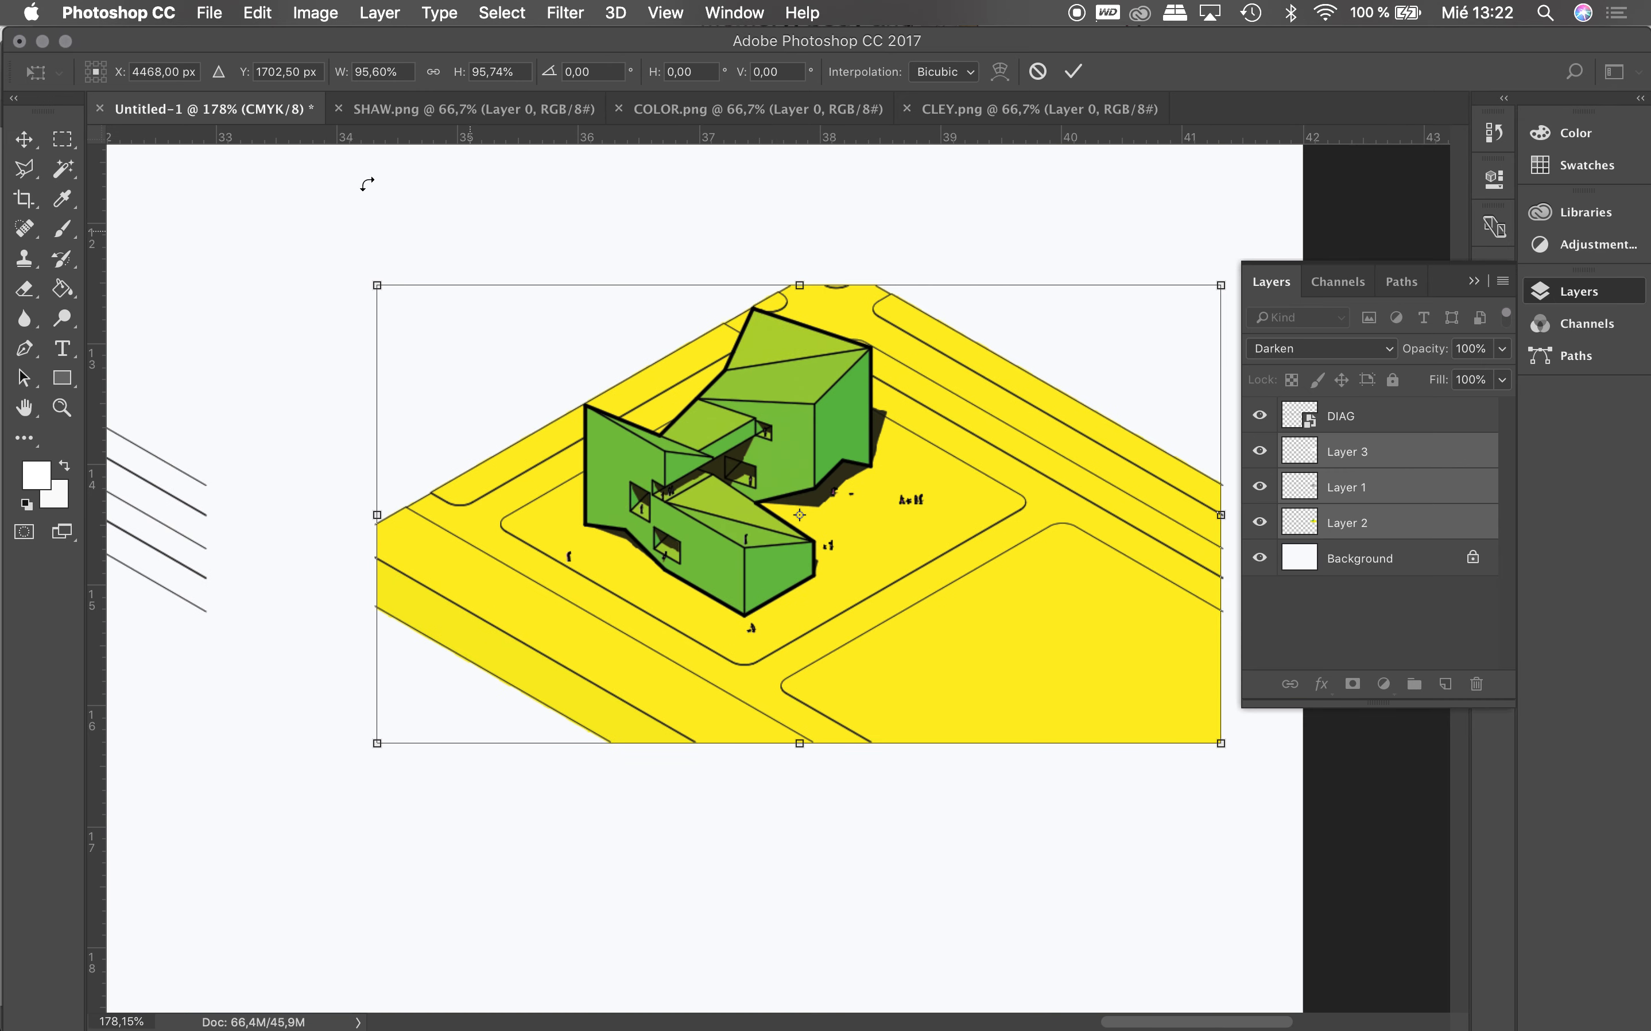
left_click(62, 139)
left_click(1007, 379)
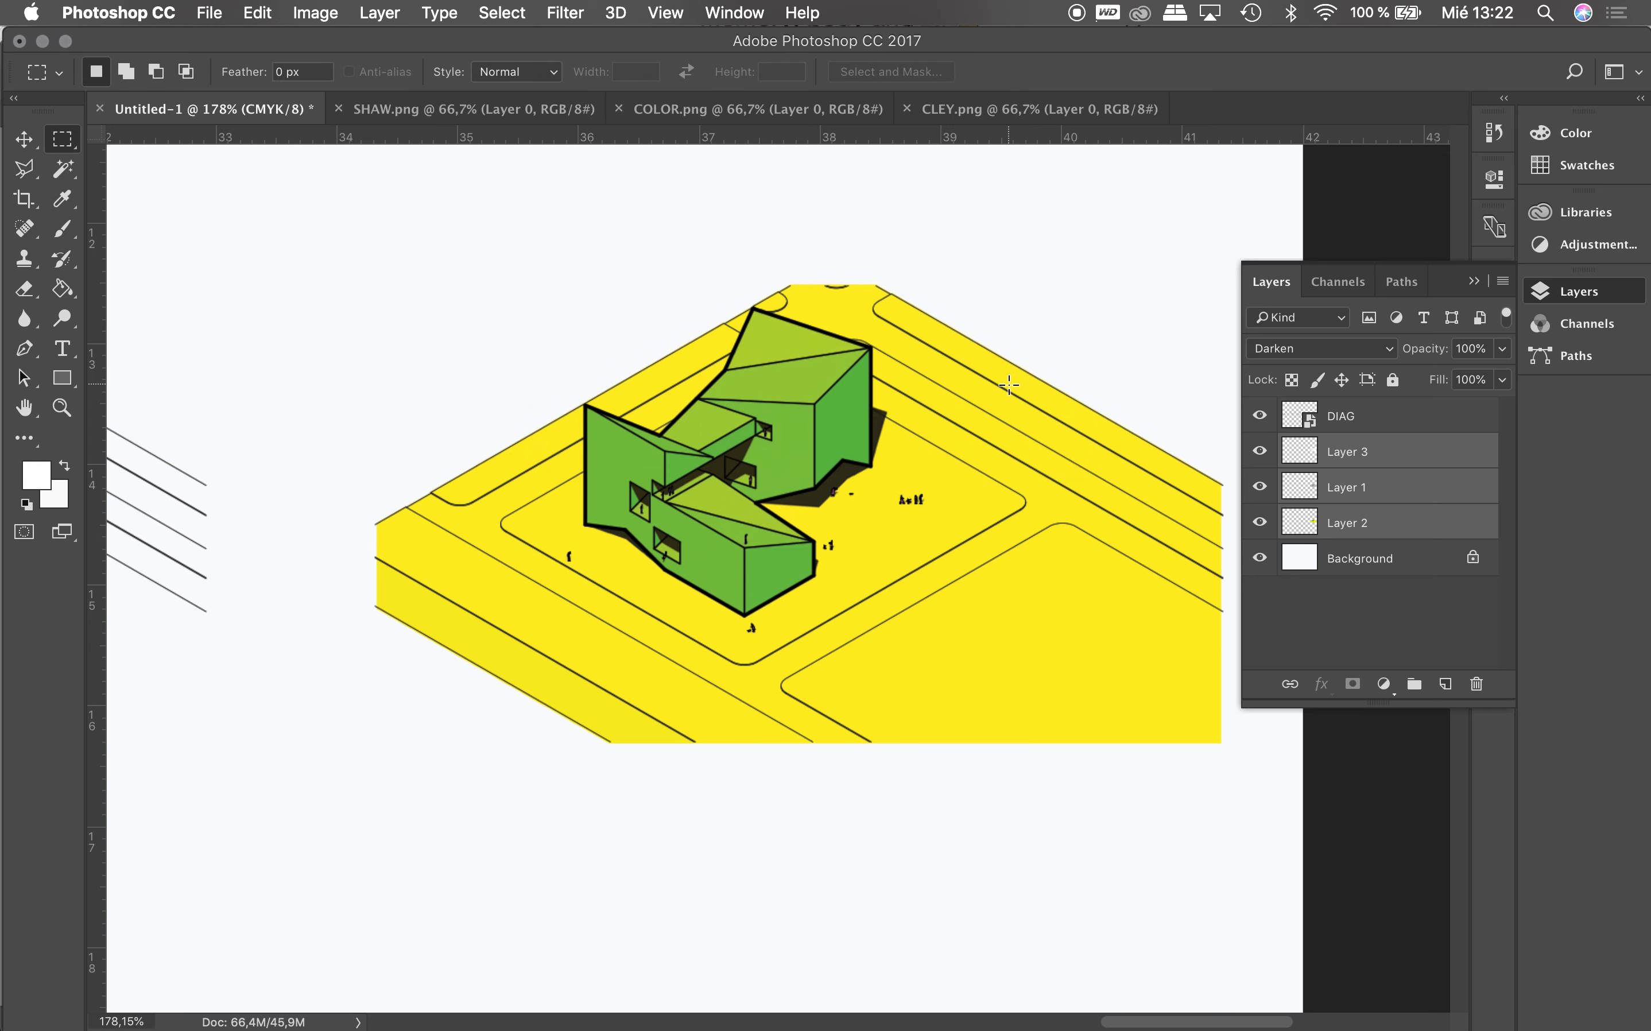
Step: Select Layer 1 in the Layers panel
scroll(1009, 386, "down", 2, "alt")
scroll(1008, 386, "down", 2, "alt")
scroll(1008, 385, "down", 1, "alt")
scroll(1008, 385, "down", 1, "alt")
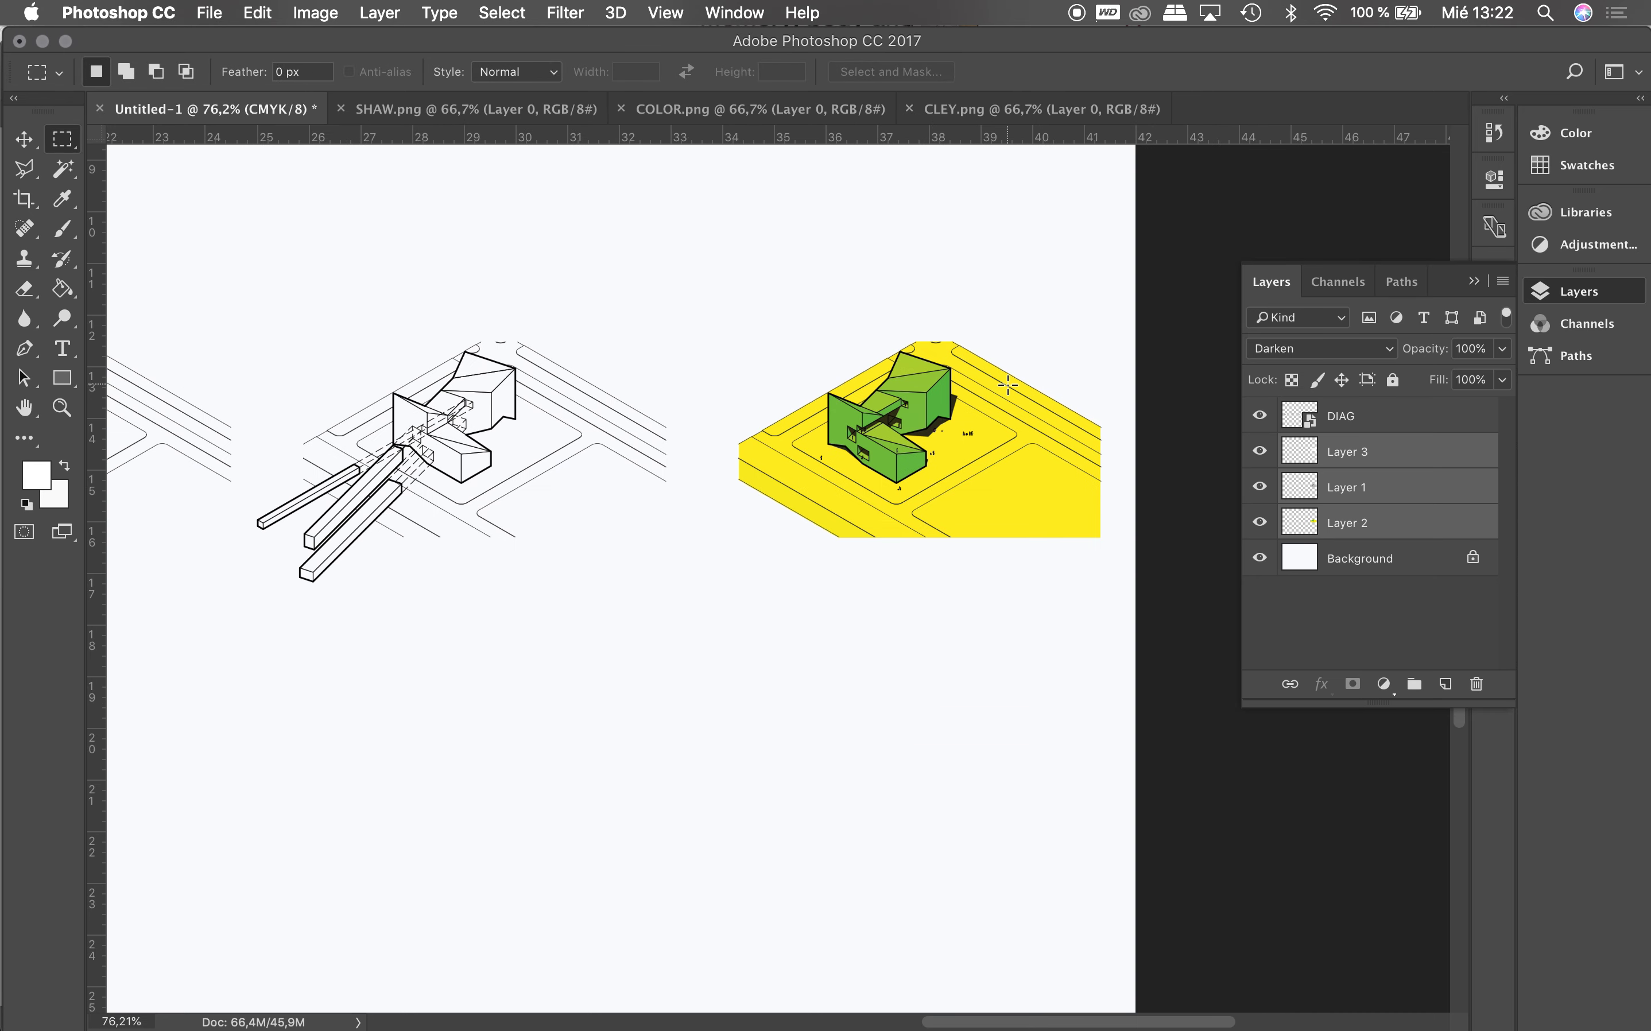
scroll(1008, 385, "down", 1, "alt")
scroll(1007, 385, "down", 1, "alt")
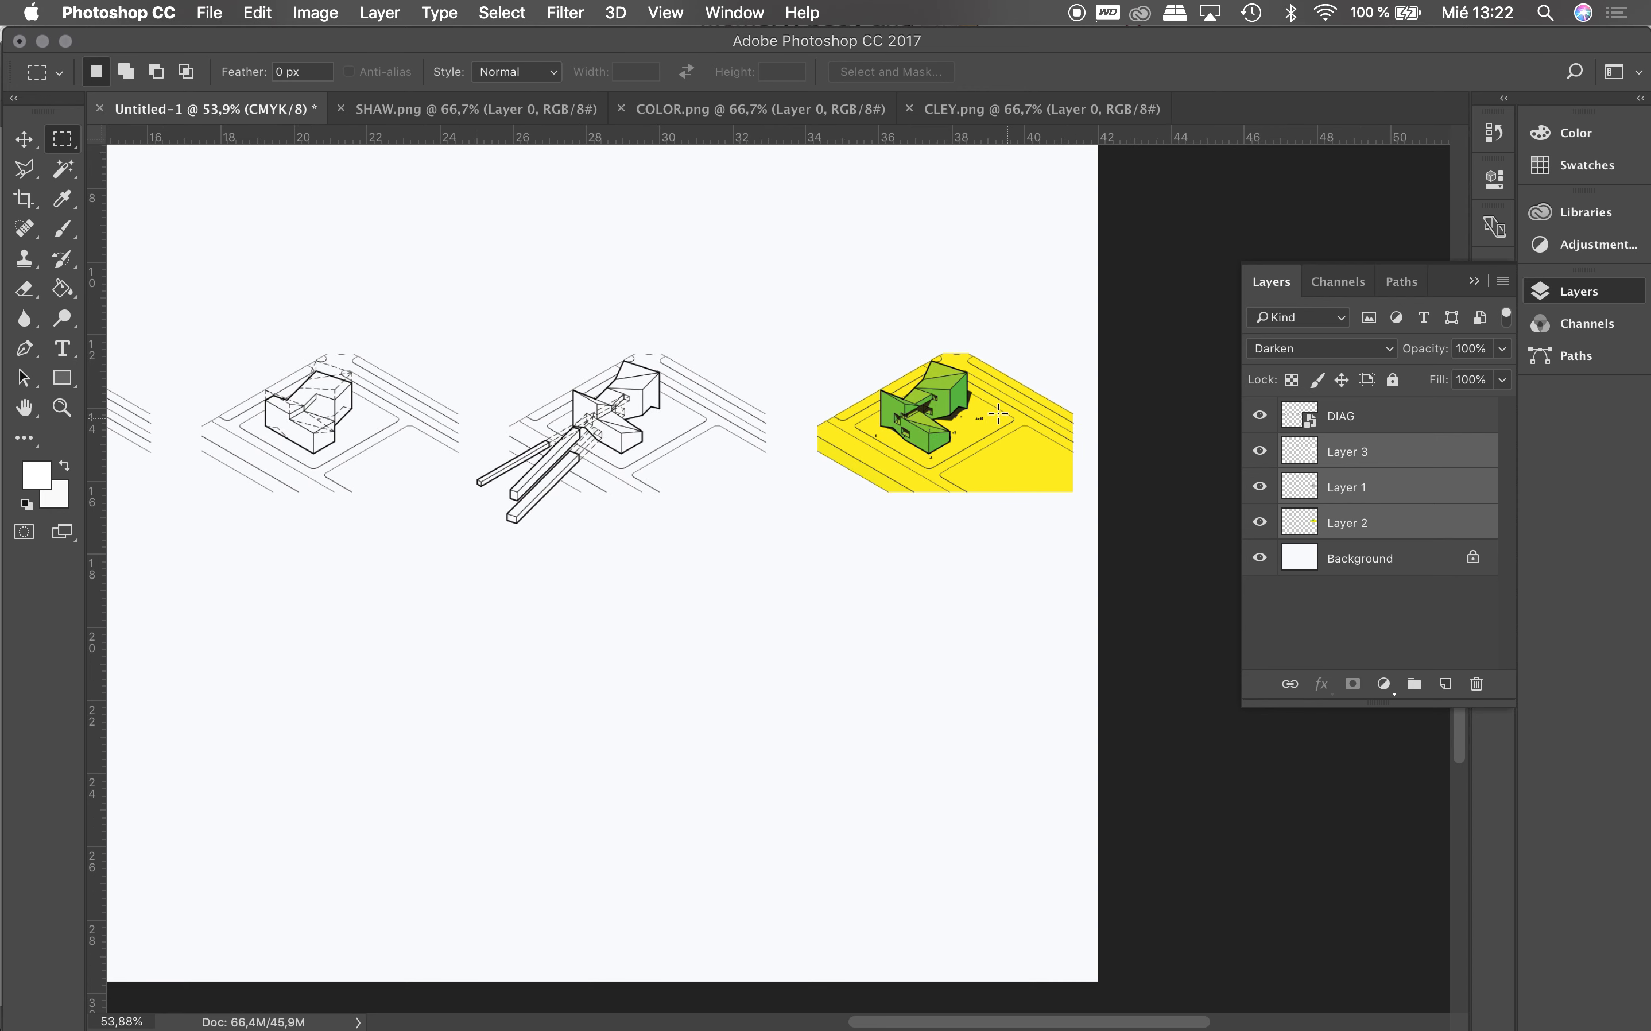
scroll(998, 413, "down", 1, "alt")
left_click(1347, 493)
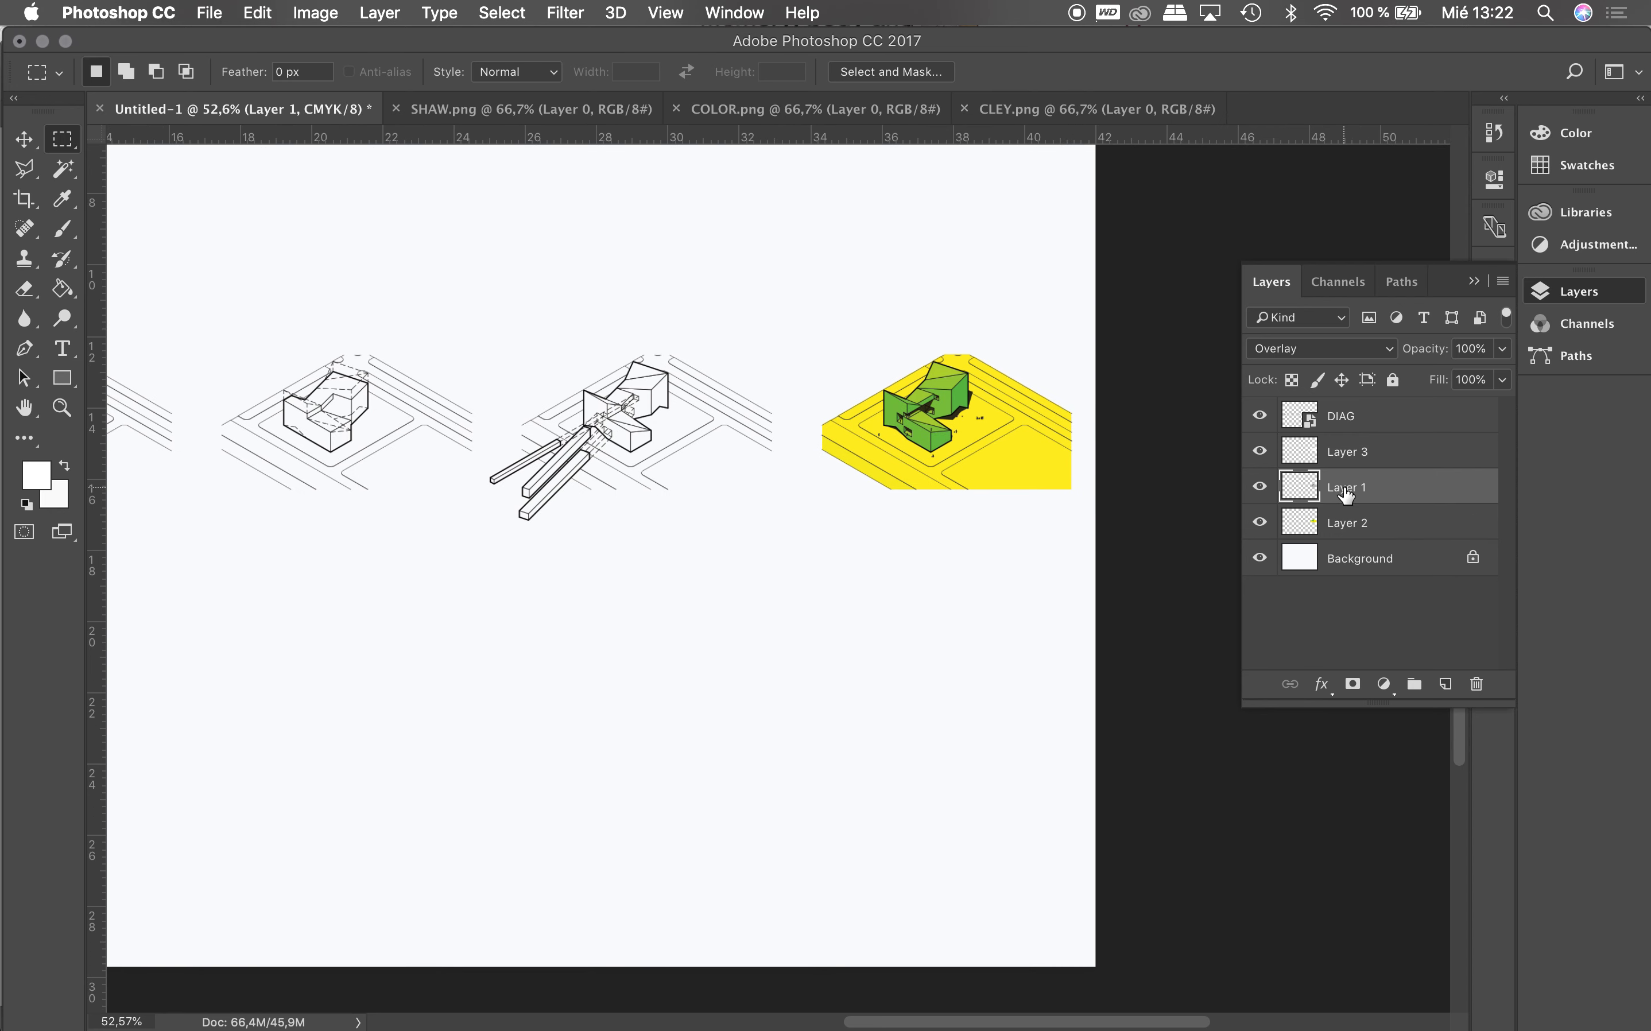
Step: Set Layer 1's blend mode to Hard Light after trying Soft Light, then start saving the sheet
left_click(1397, 351)
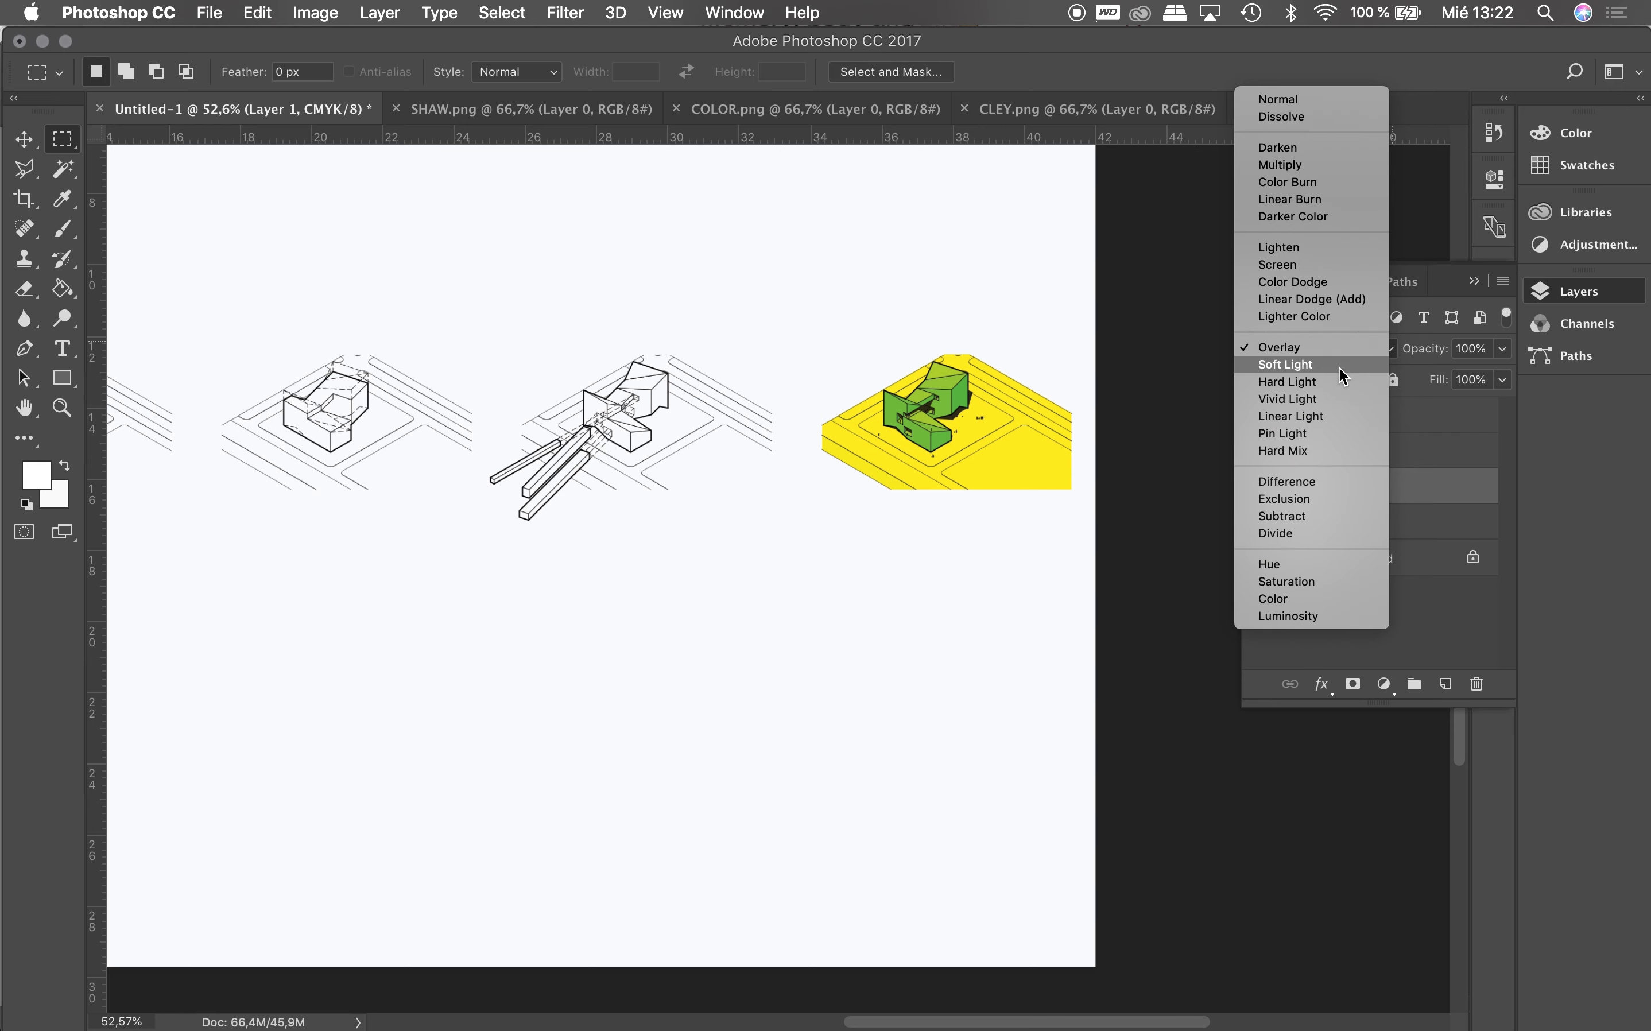
left_click(1342, 373)
left_click(1391, 354)
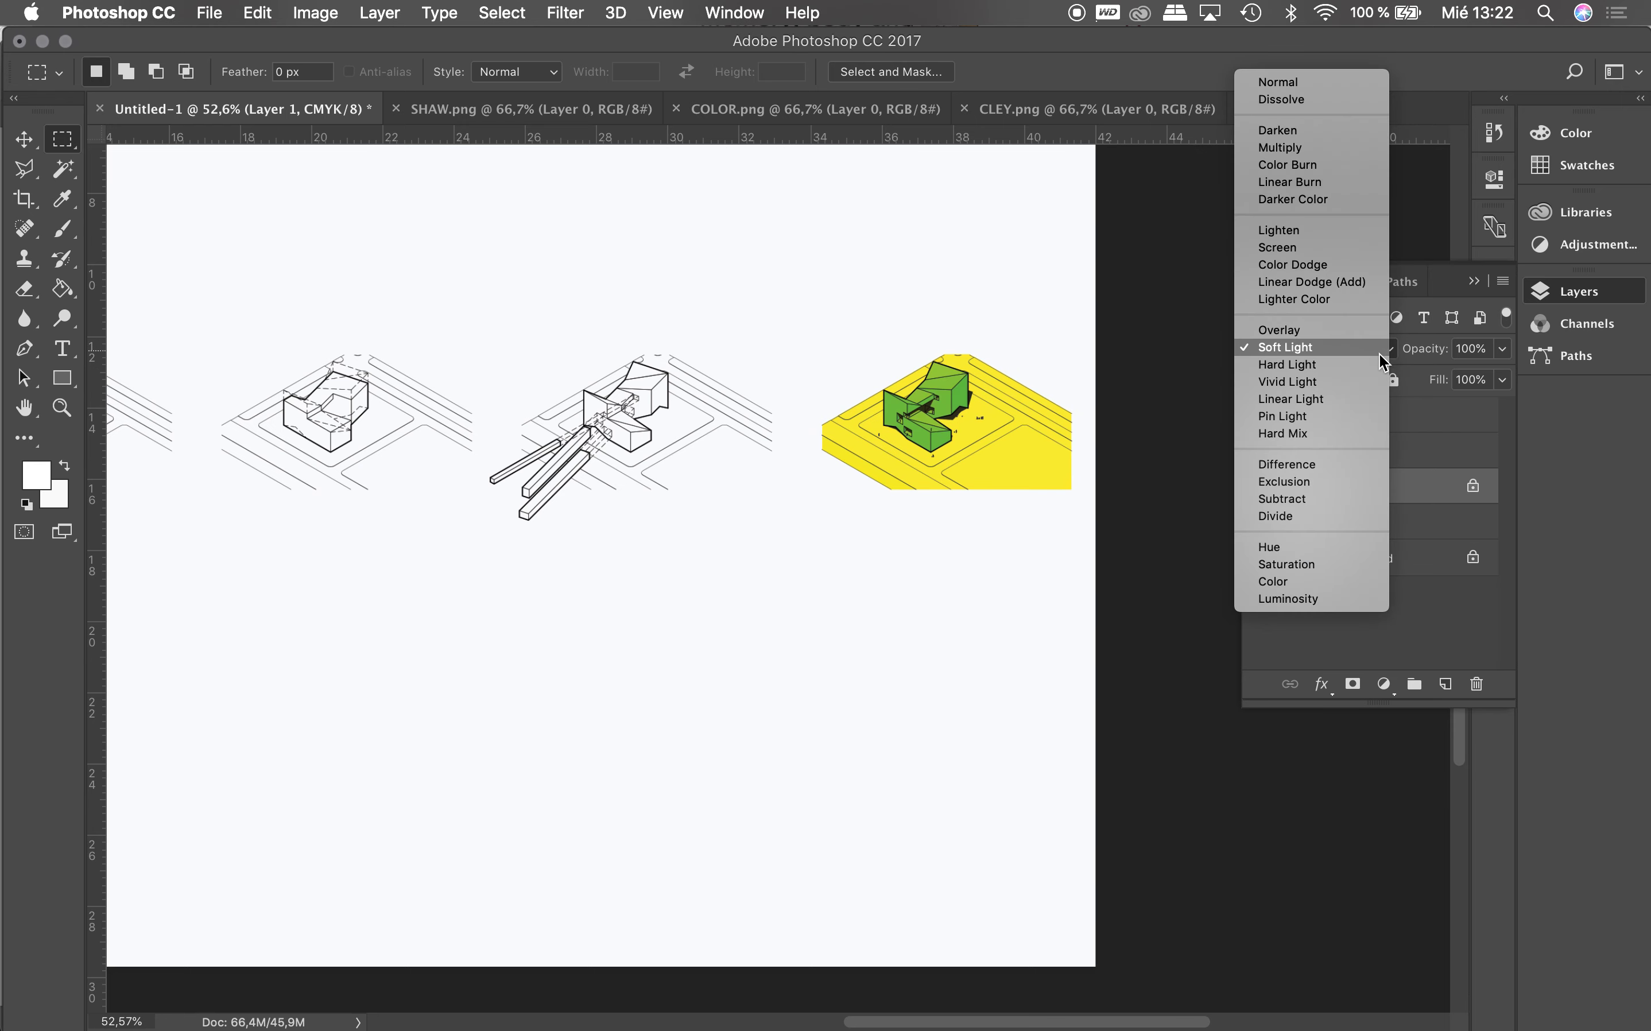
left_click(1346, 370)
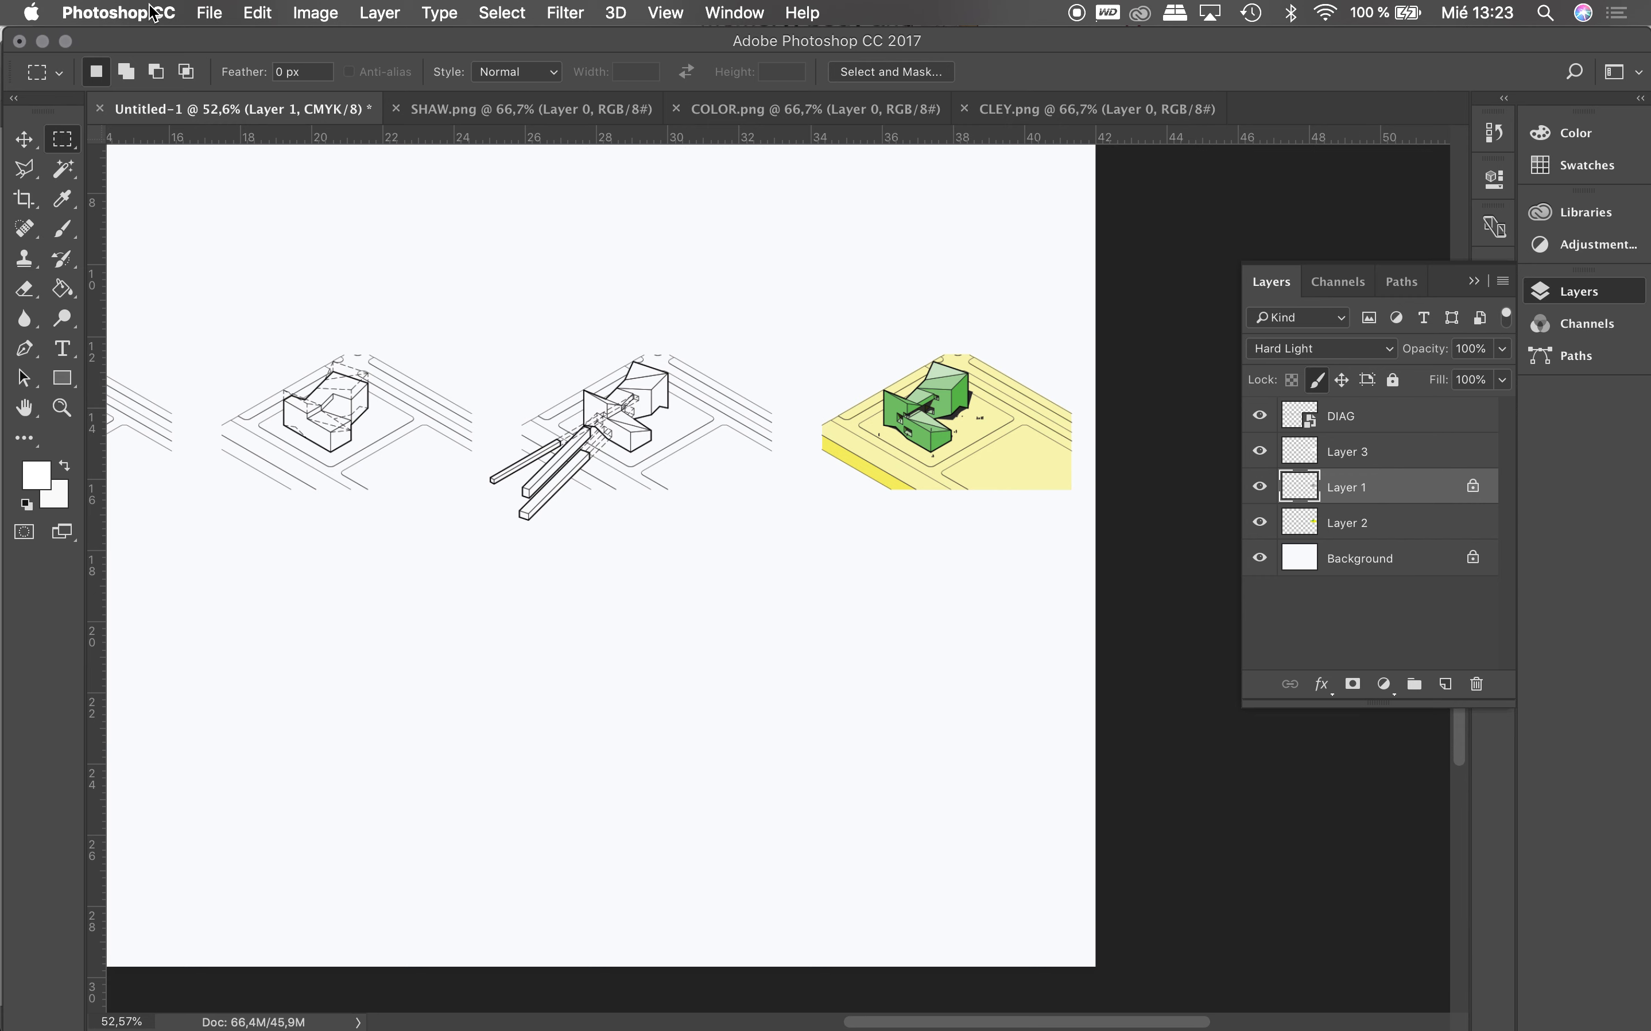
left_click(205, 10)
left_click(285, 233)
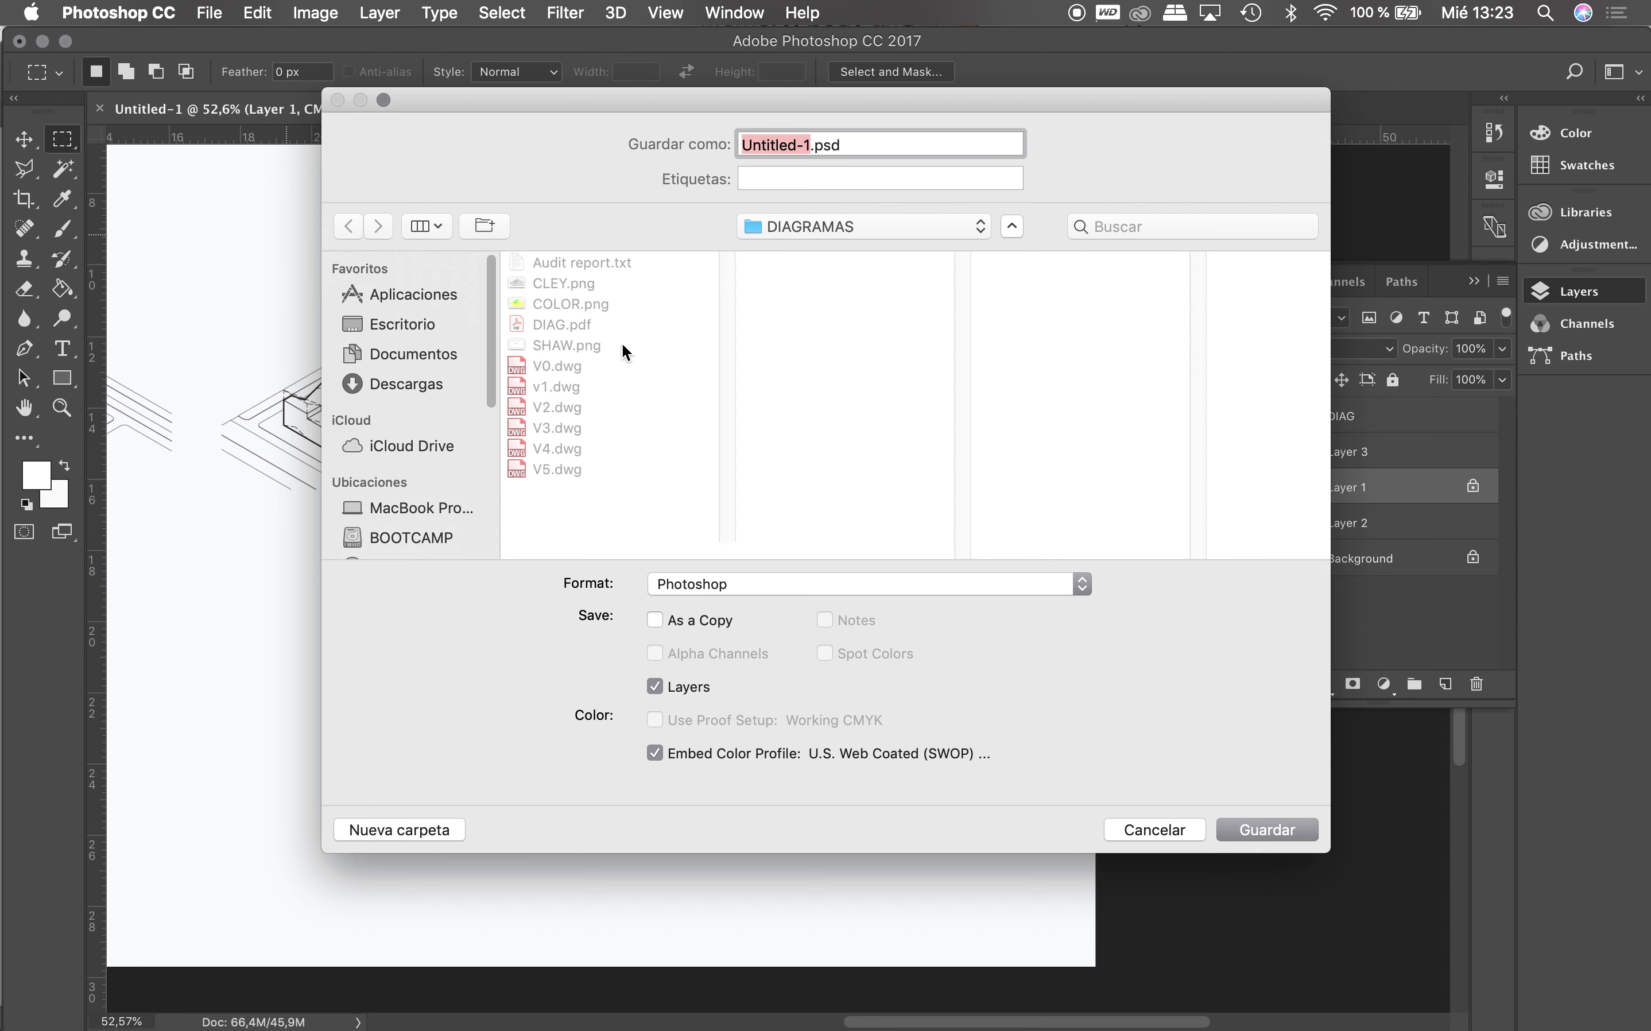
Step: Save as 'DIAG' by trimming .pdf from DIAG.pdf, accepting the Photoshop Format Options
left_click(576, 321)
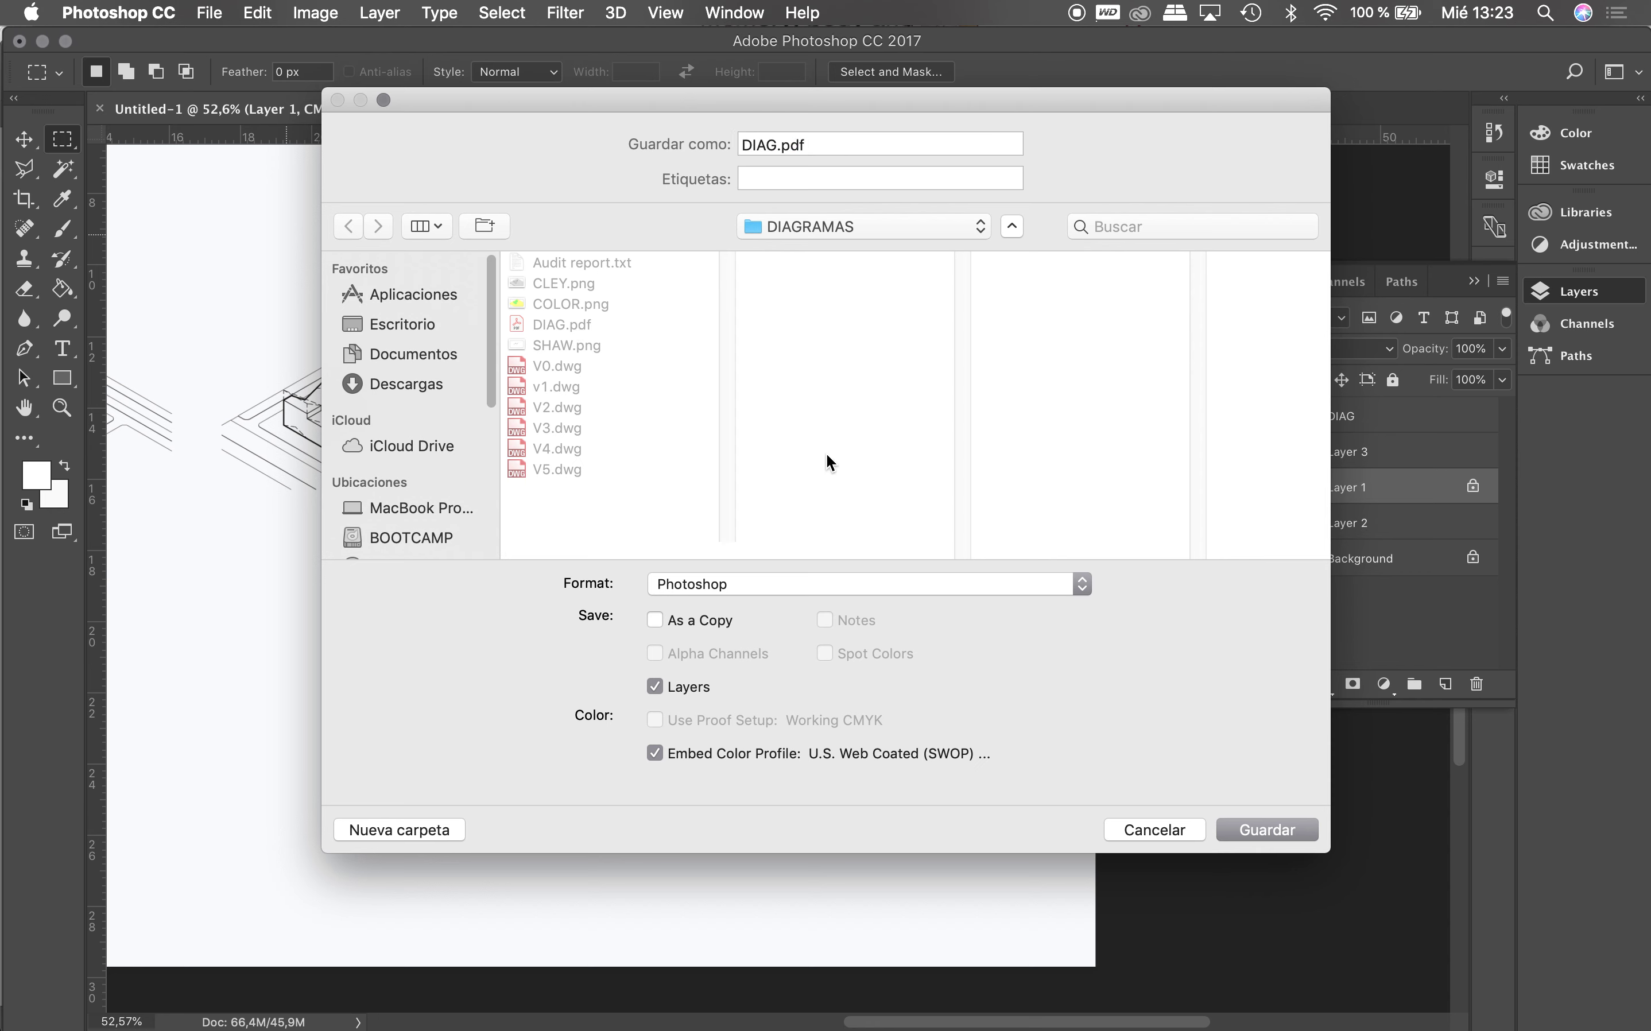
left_click(828, 162)
key("BackSpace")
key("BackSpace")
key("BackSpace")
key("BackSpace")
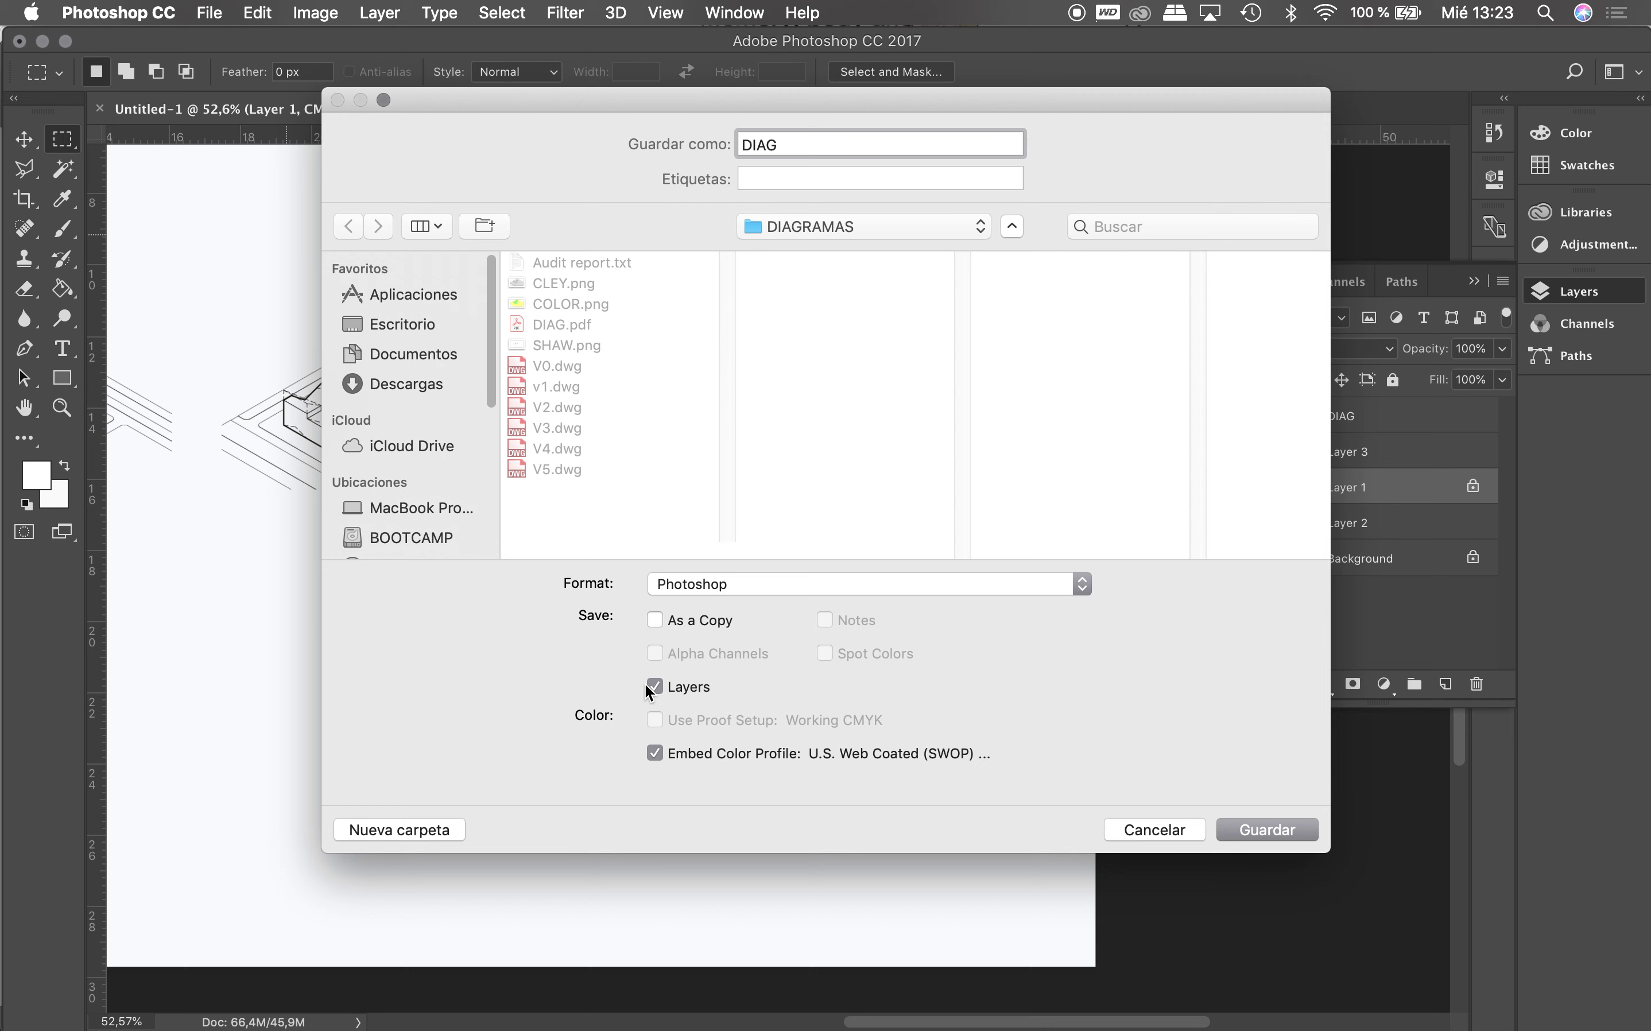
left_click(1282, 836)
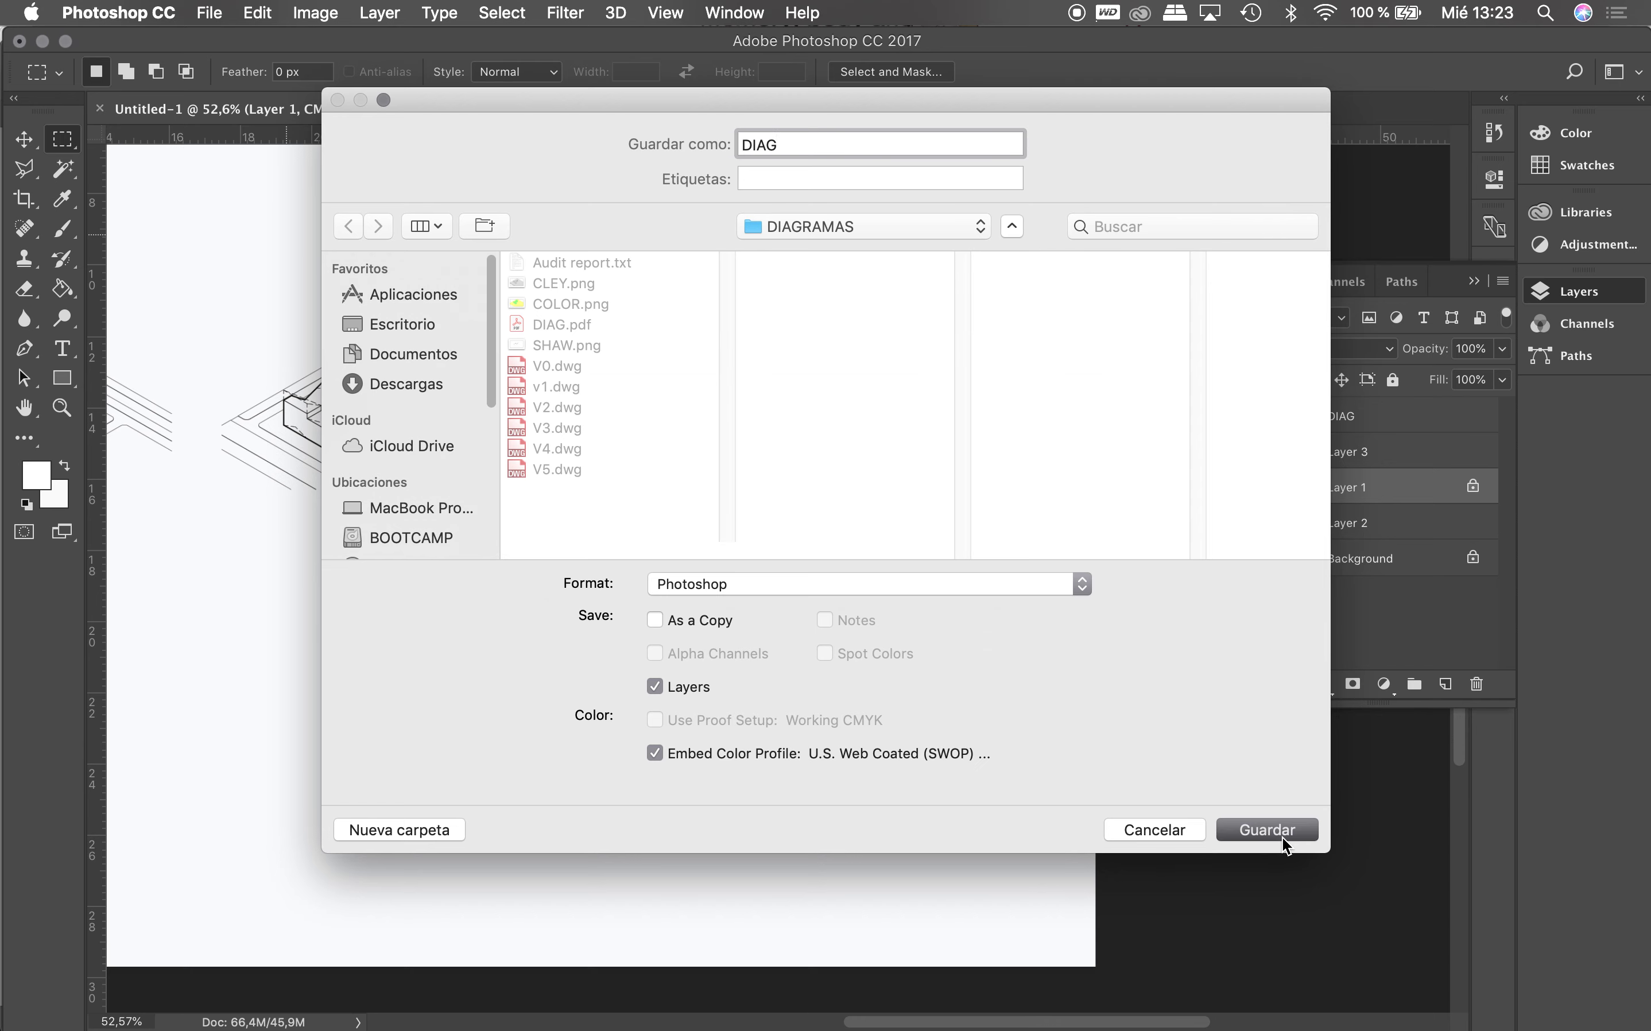
left_click(1118, 429)
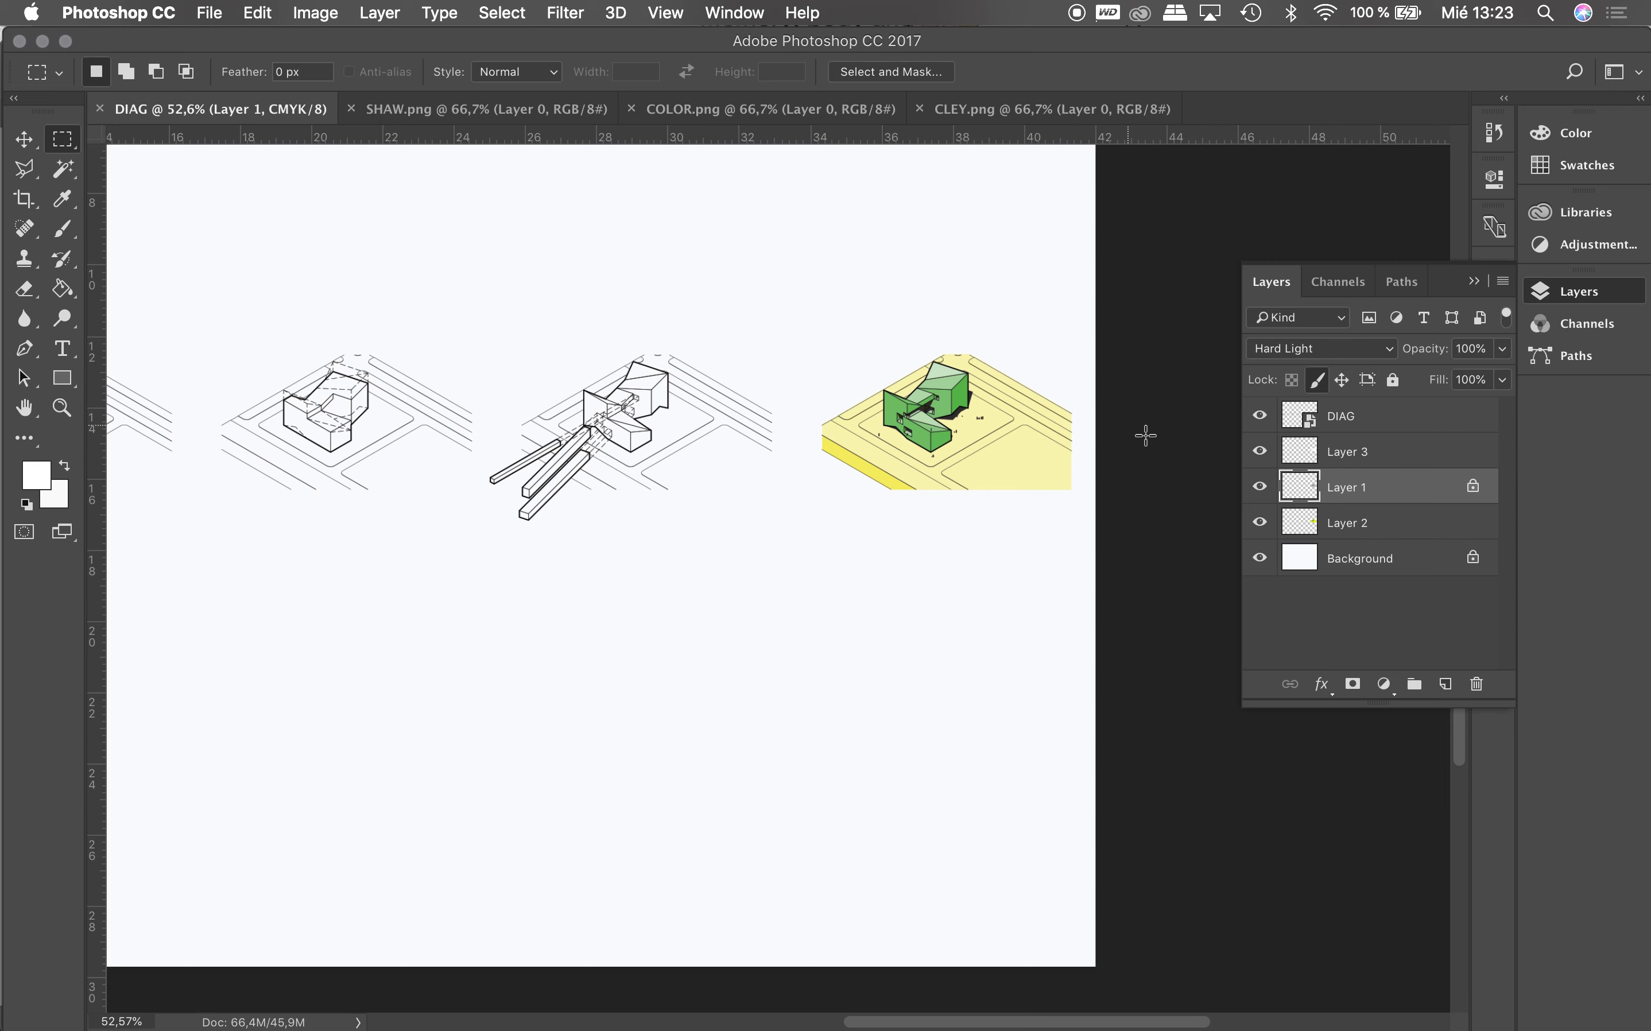
Step: Unlock the white Background layer and delete it
left_click(1260, 558)
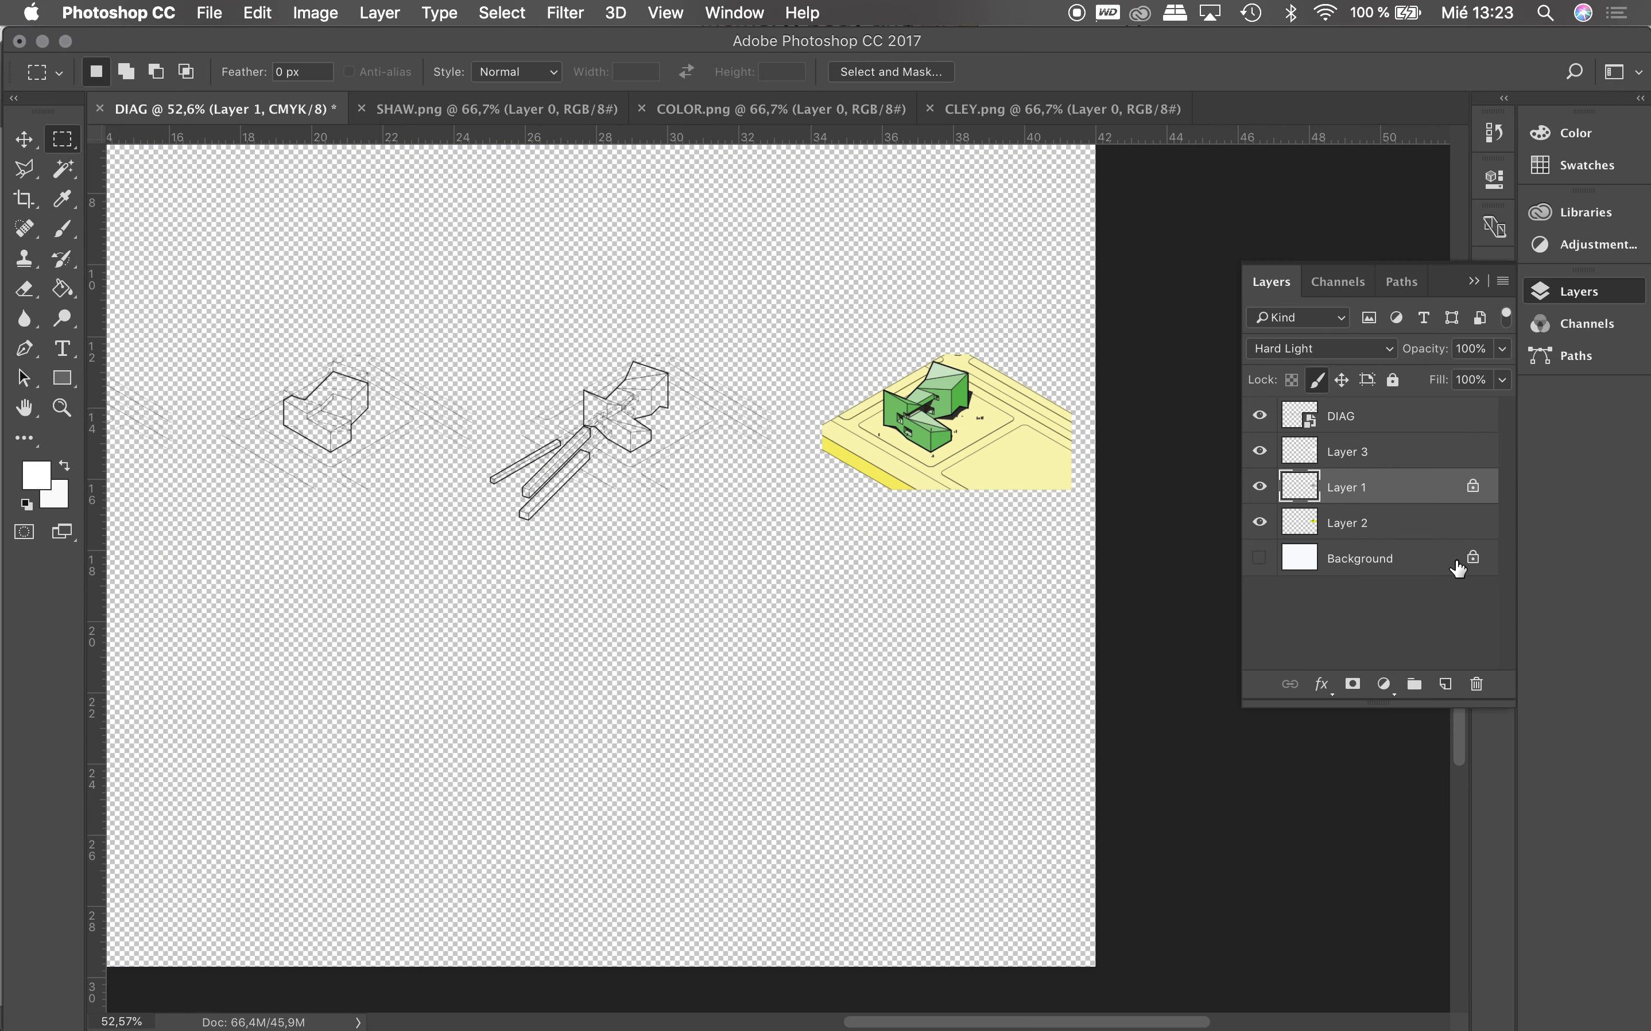
left_click(1427, 570)
left_click(1471, 558)
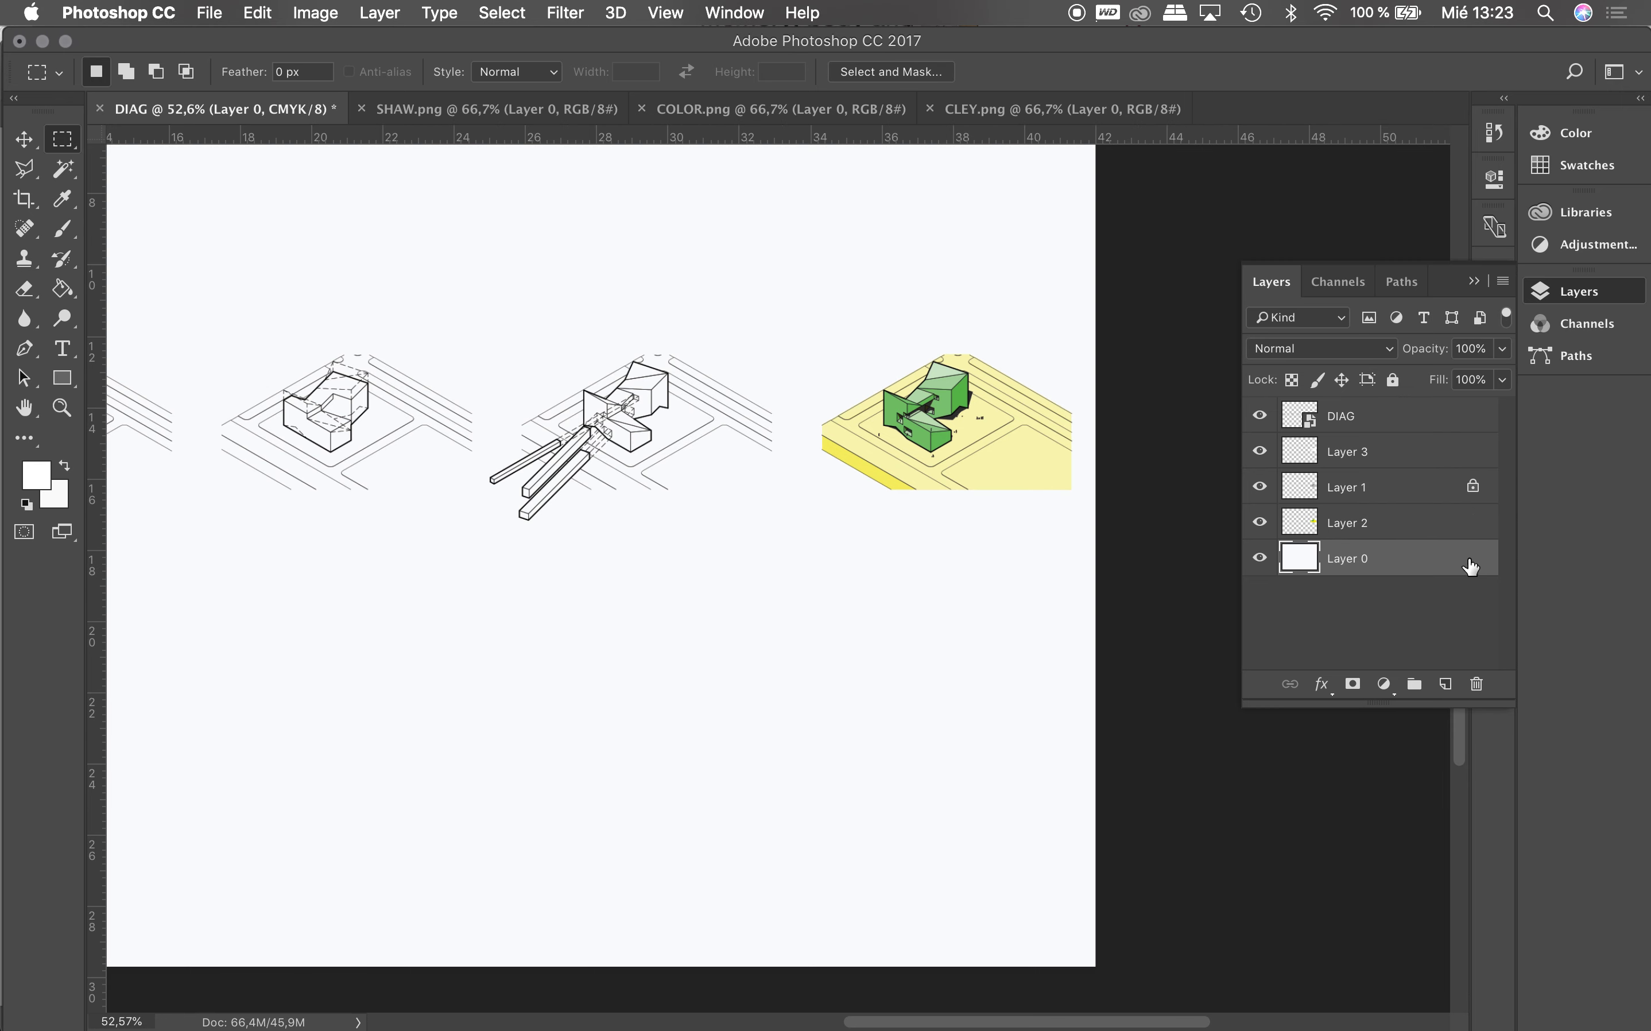
left_click(1476, 684)
left_click(997, 379)
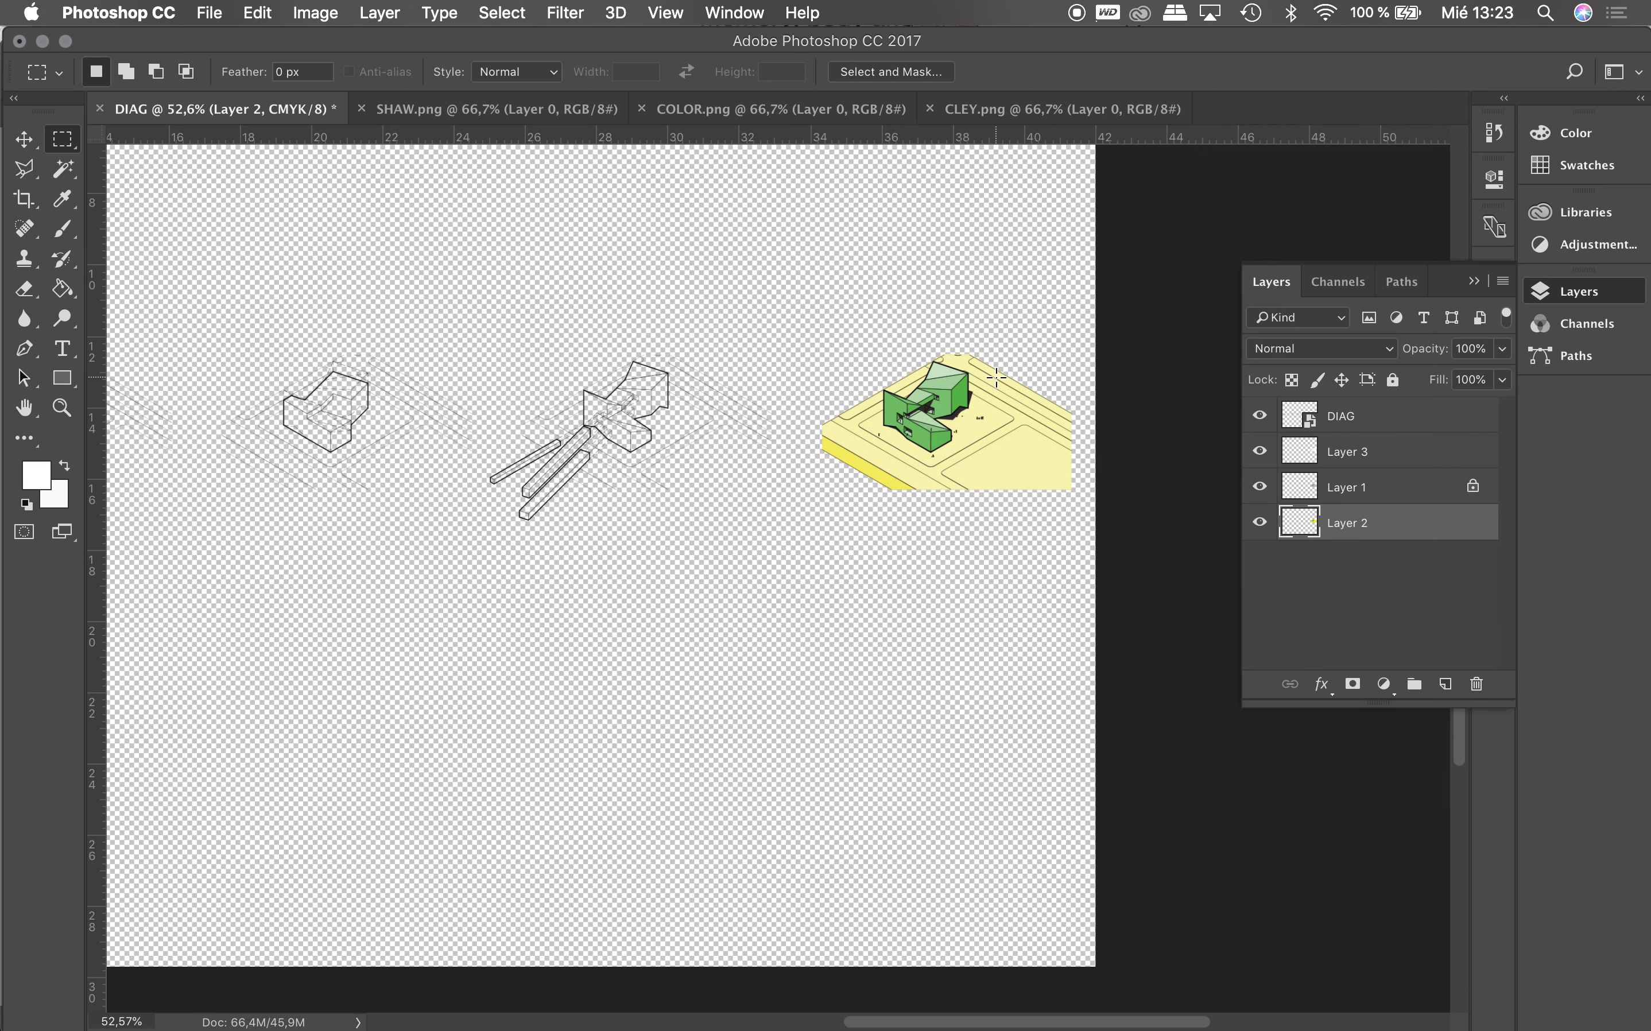
Step: Crop the canvas to a narrow strip just above and below the five drawings
left_click(207, 12)
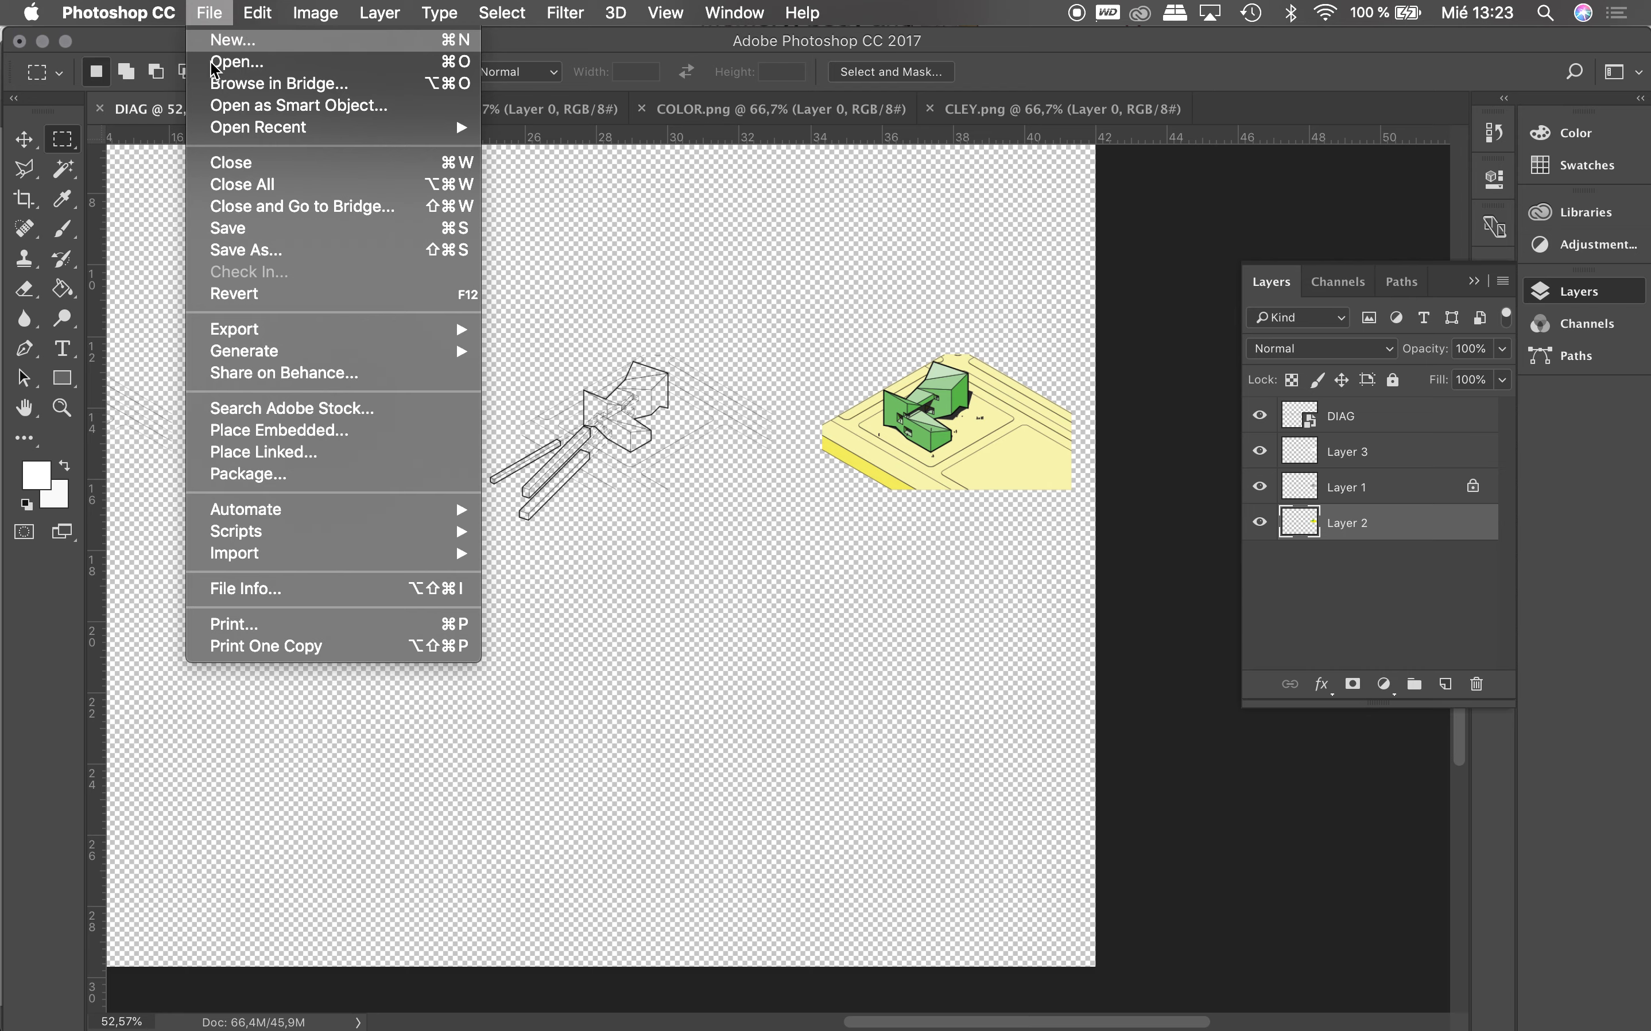
left_click(859, 269)
scroll(844, 269, "down", 3, "alt")
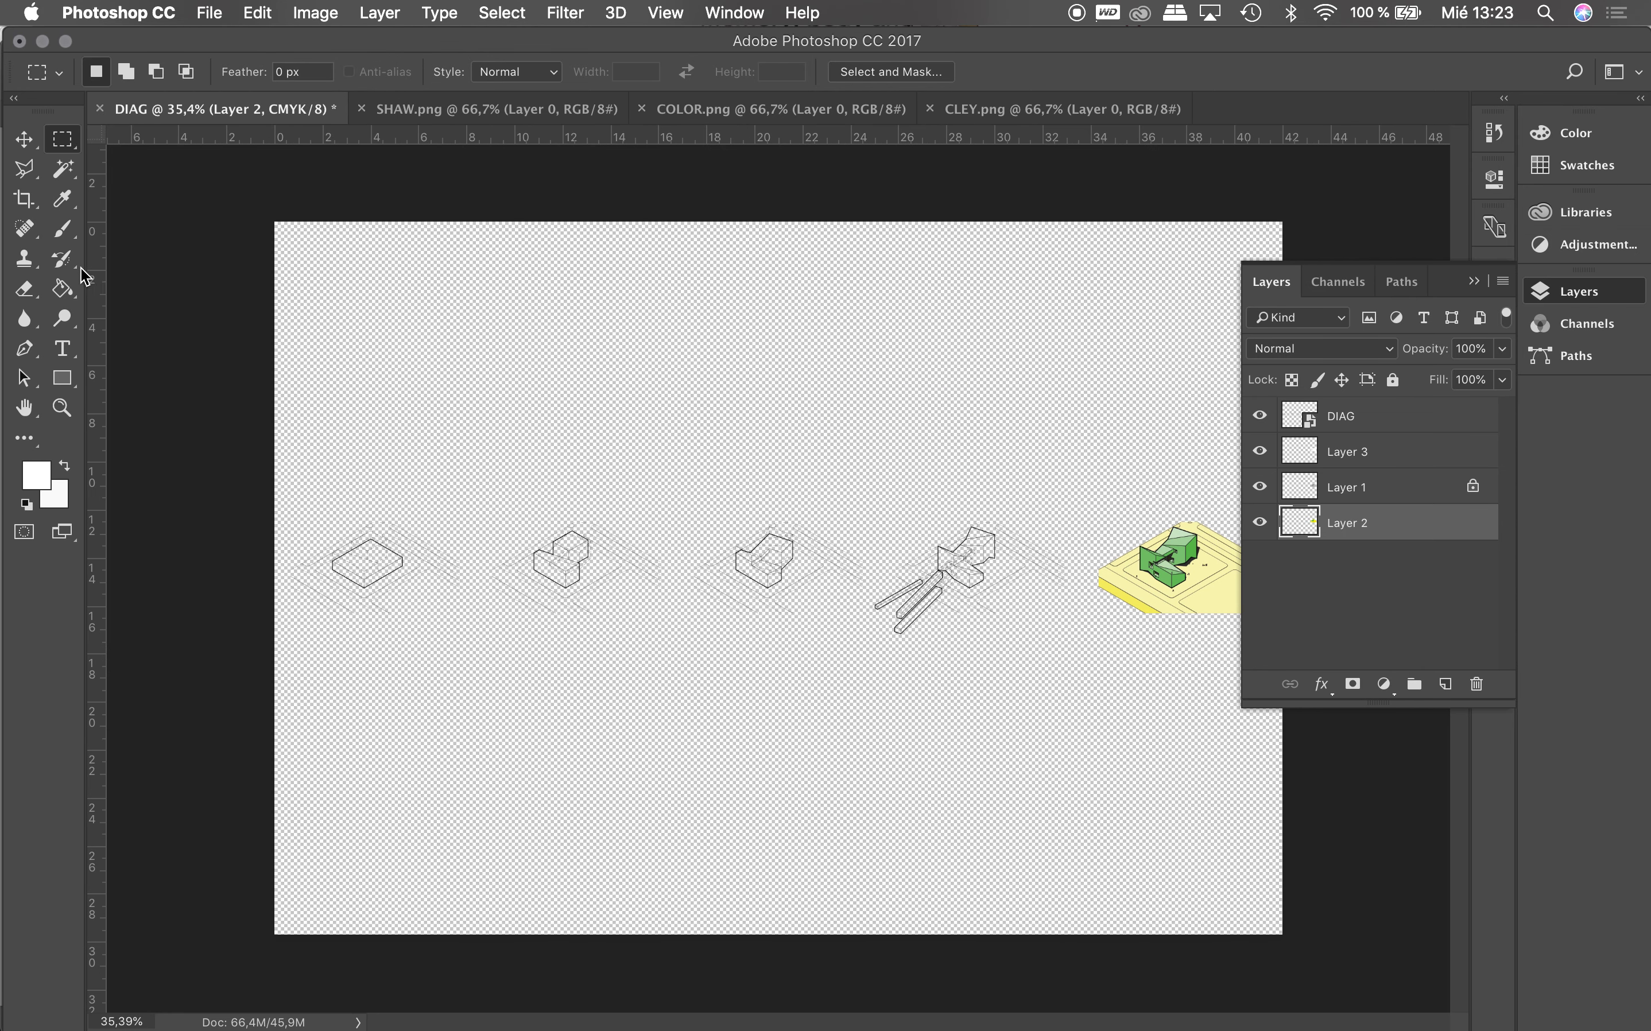
left_click(24, 199)
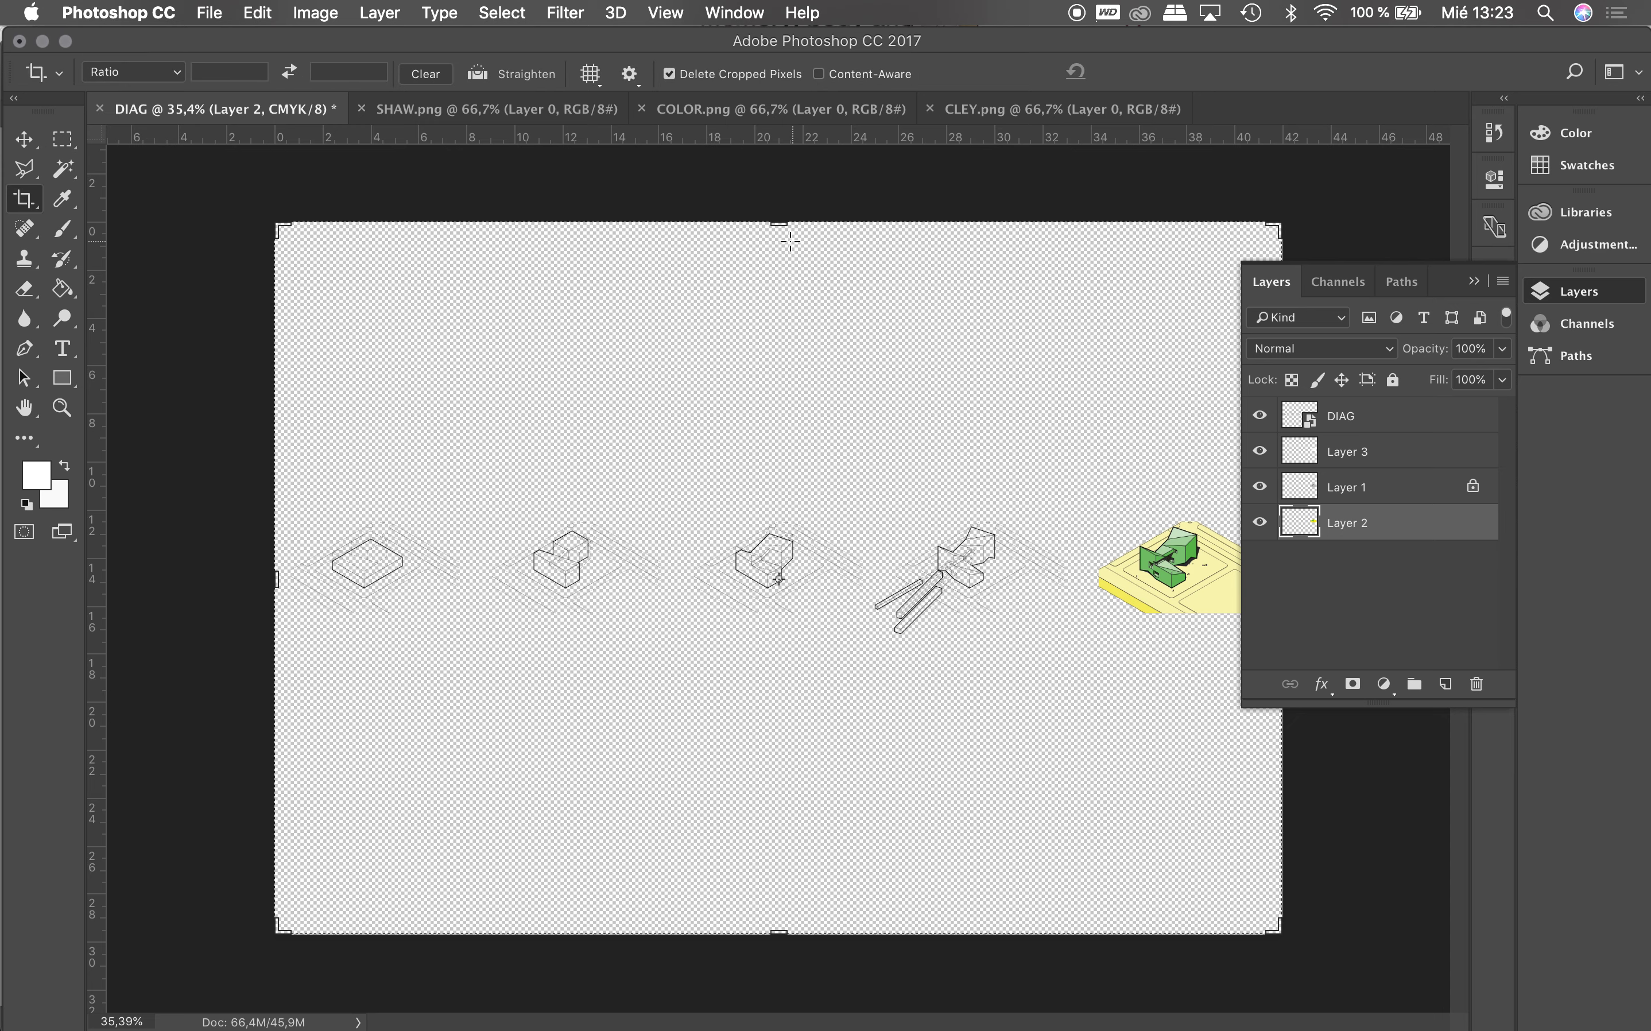
left_click_drag(779, 226, 783, 349)
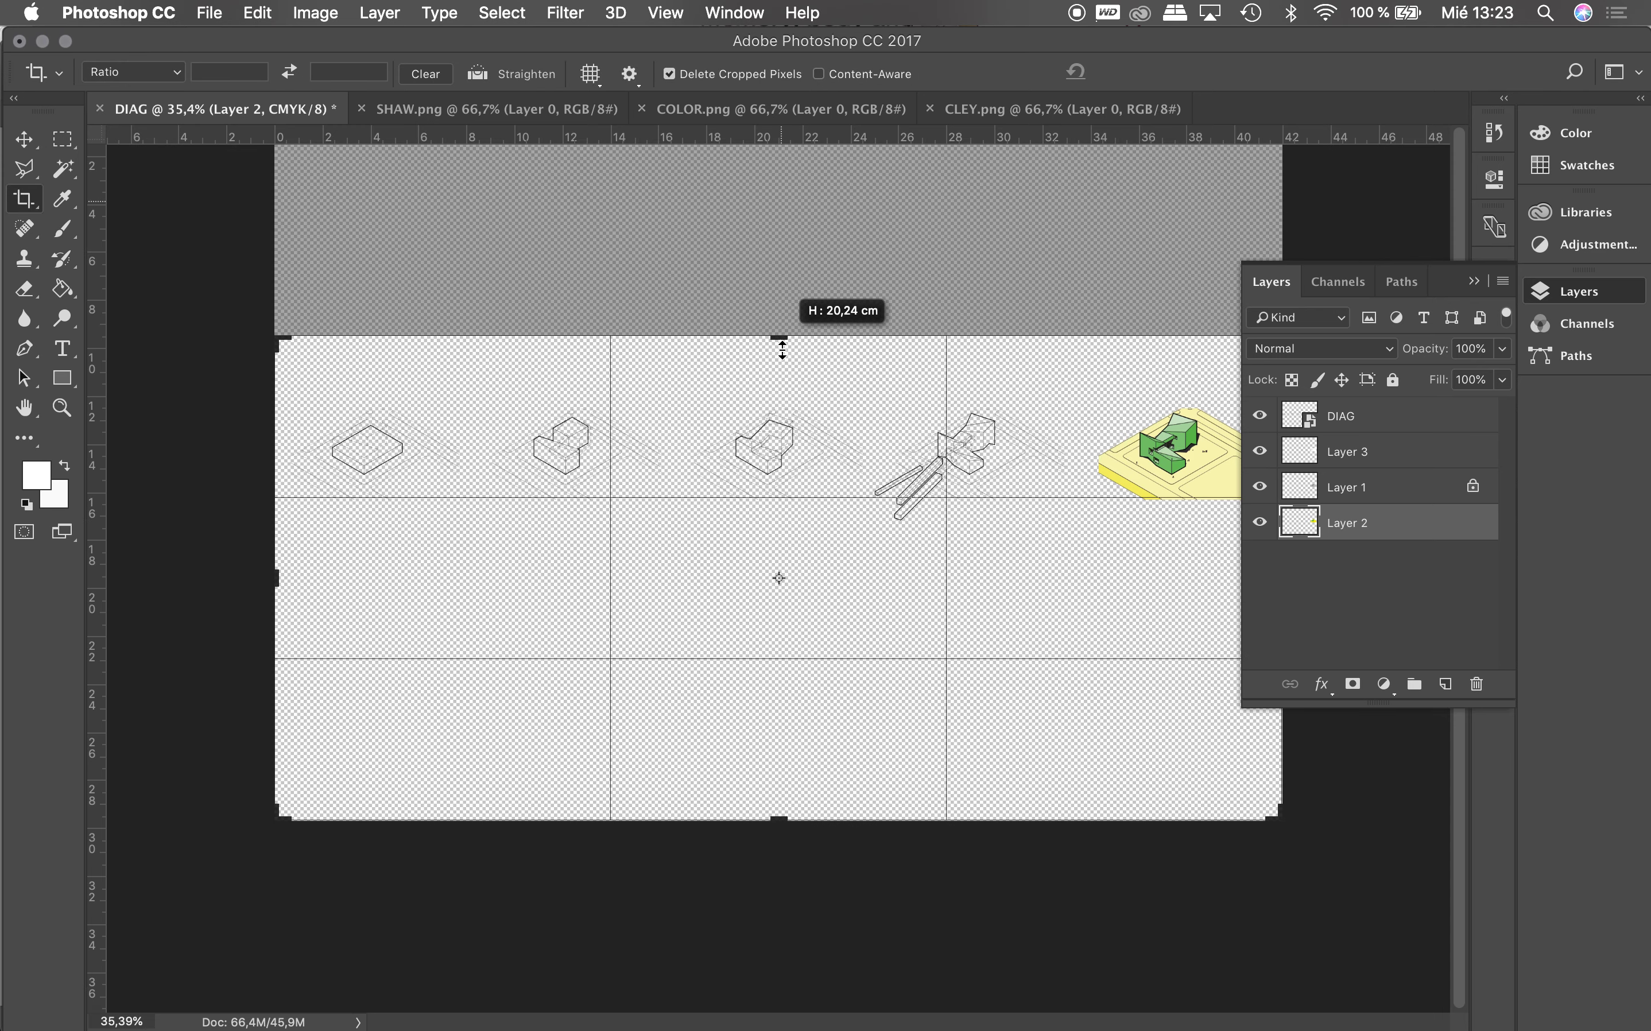
left_click_drag(782, 349, 782, 357)
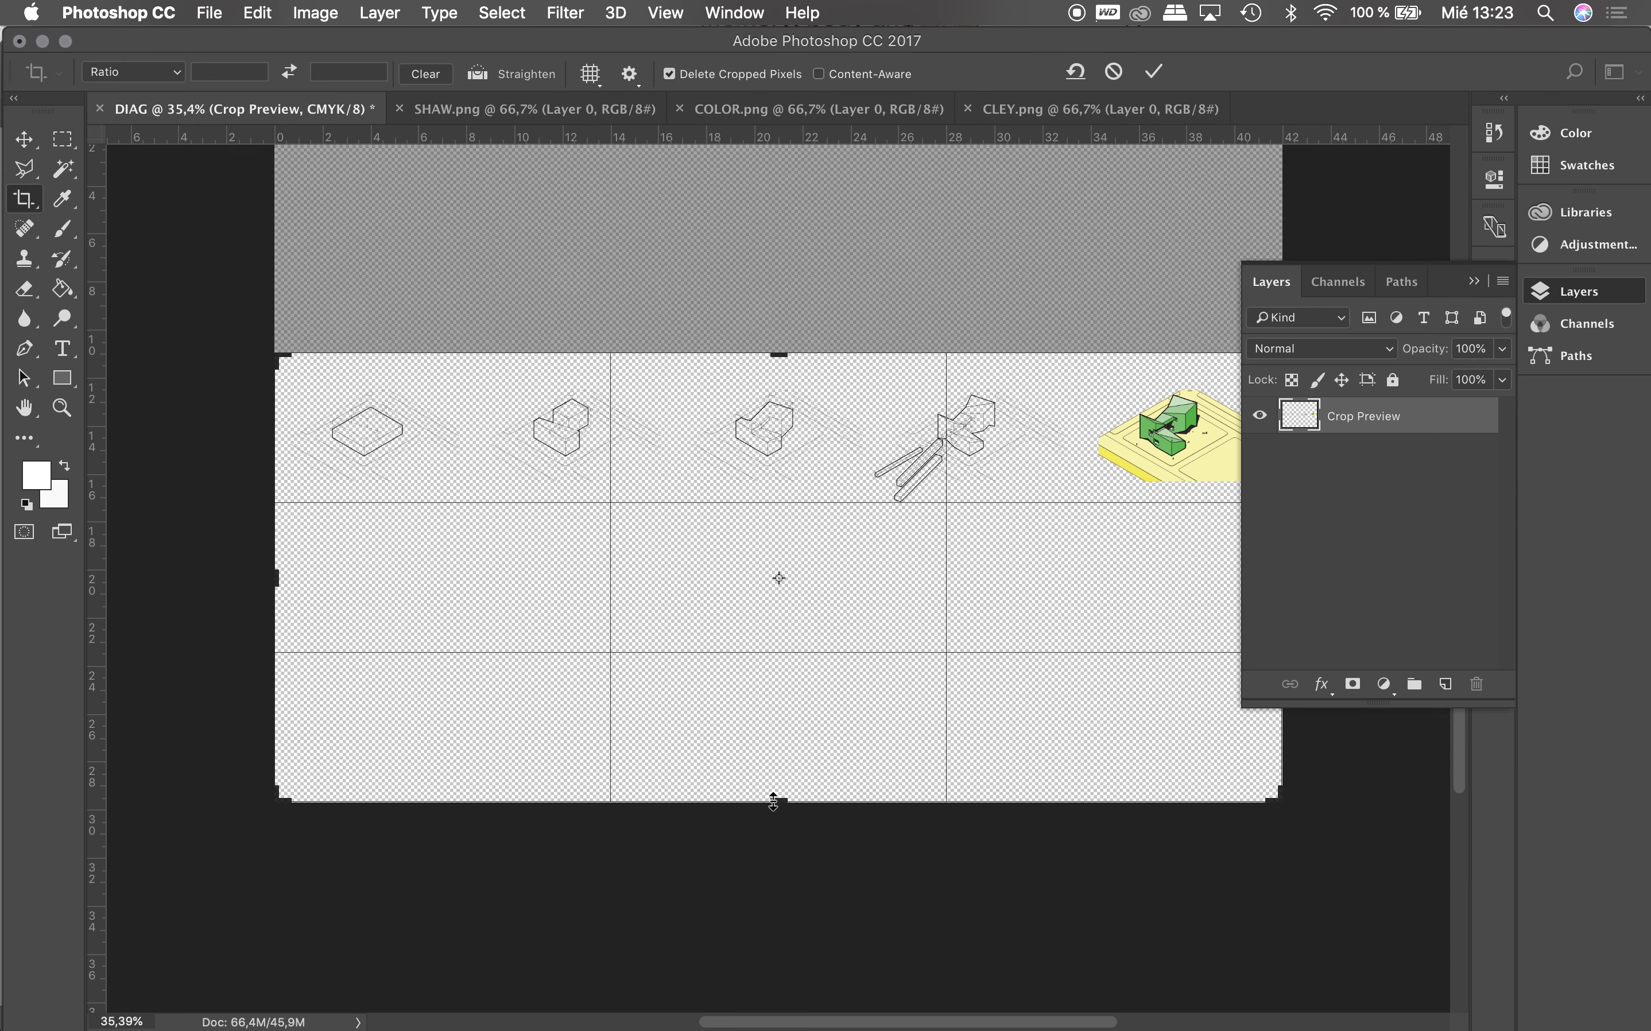
left_click_drag(774, 802, 775, 668)
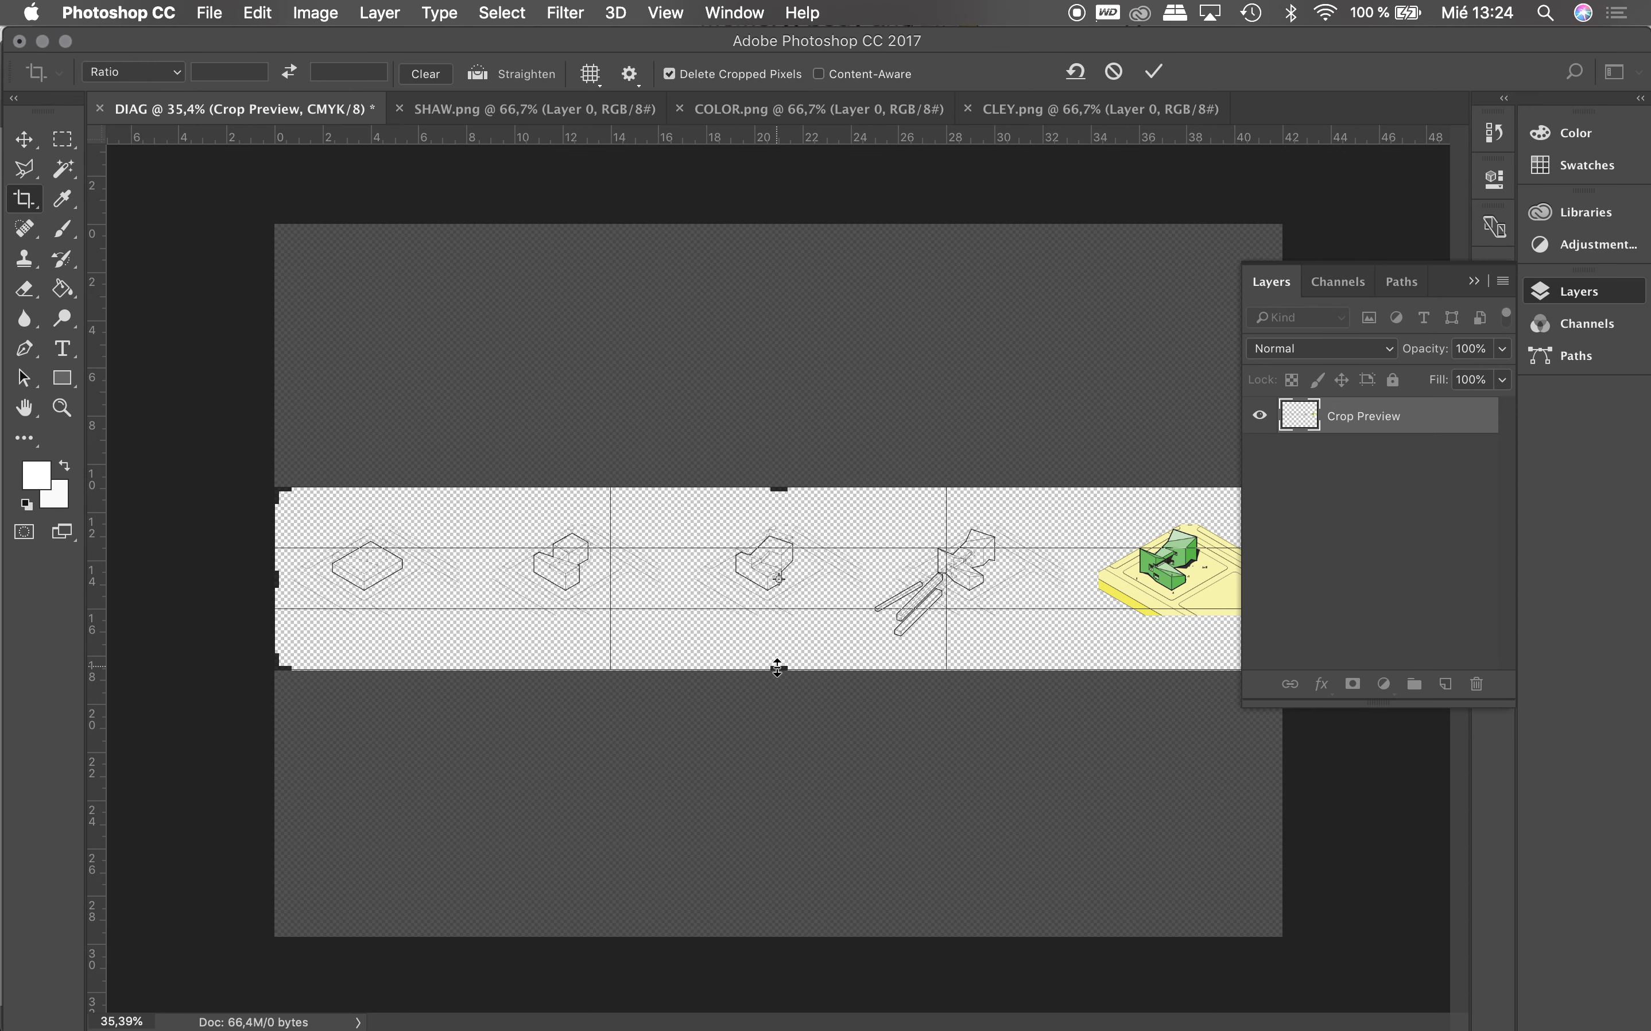
key("Return")
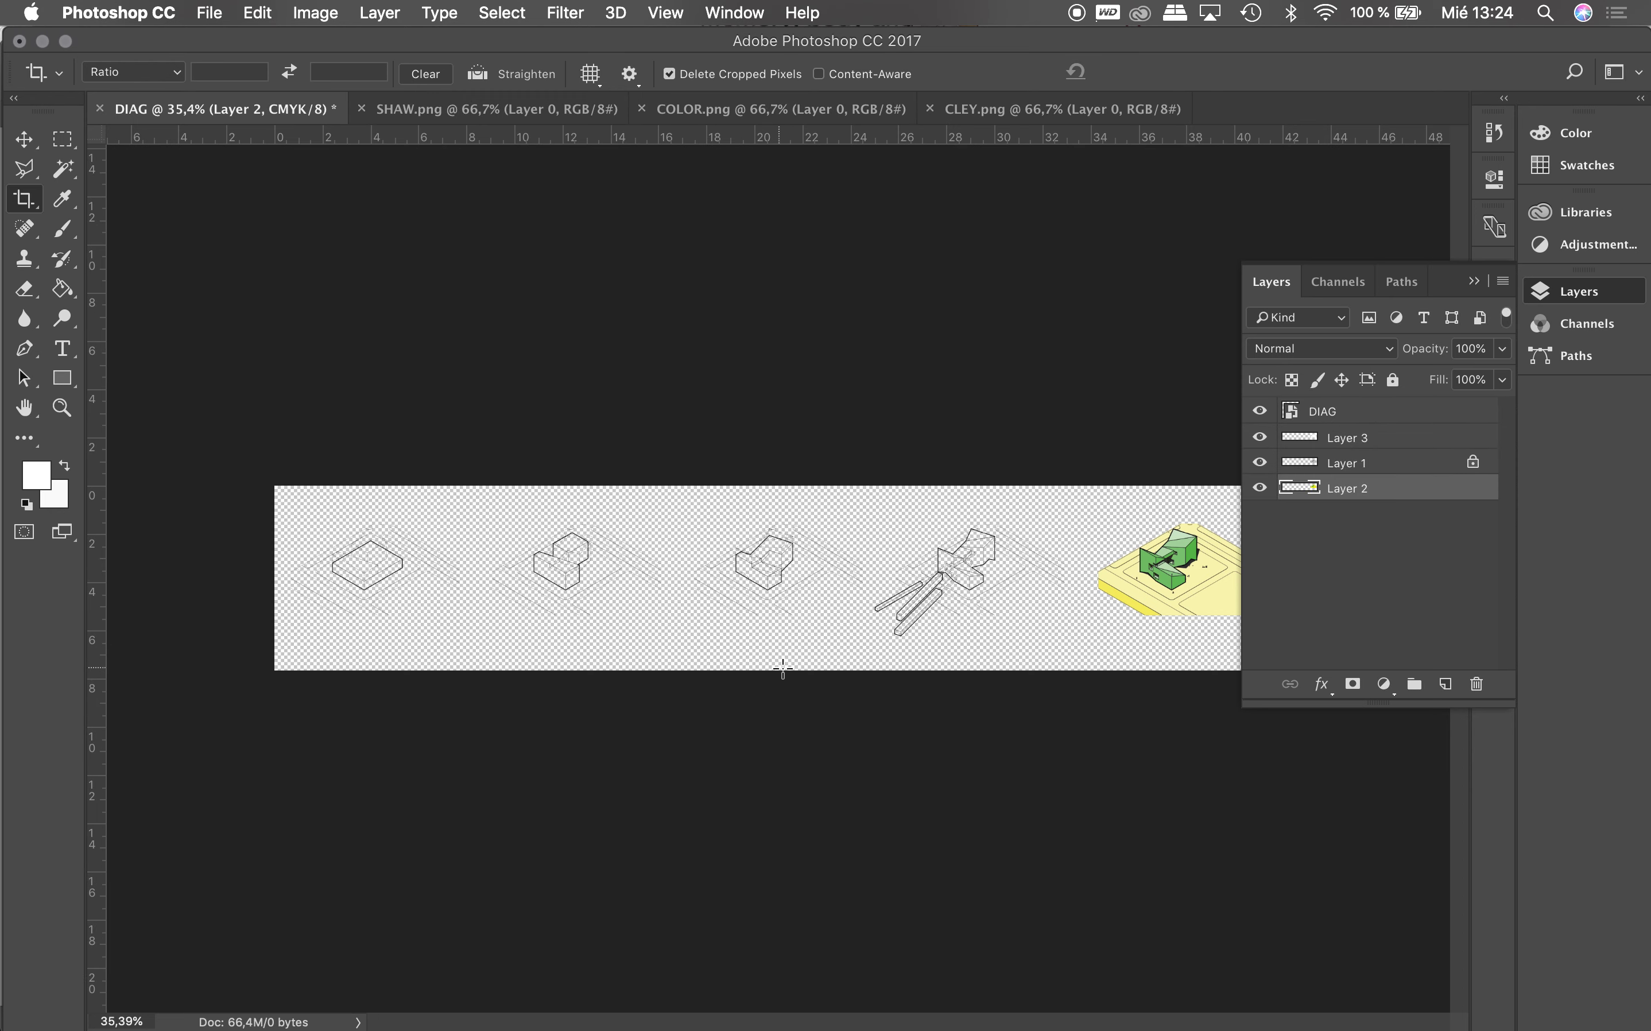
Step: Save the cropped DIAG document and close it
left_click(210, 12)
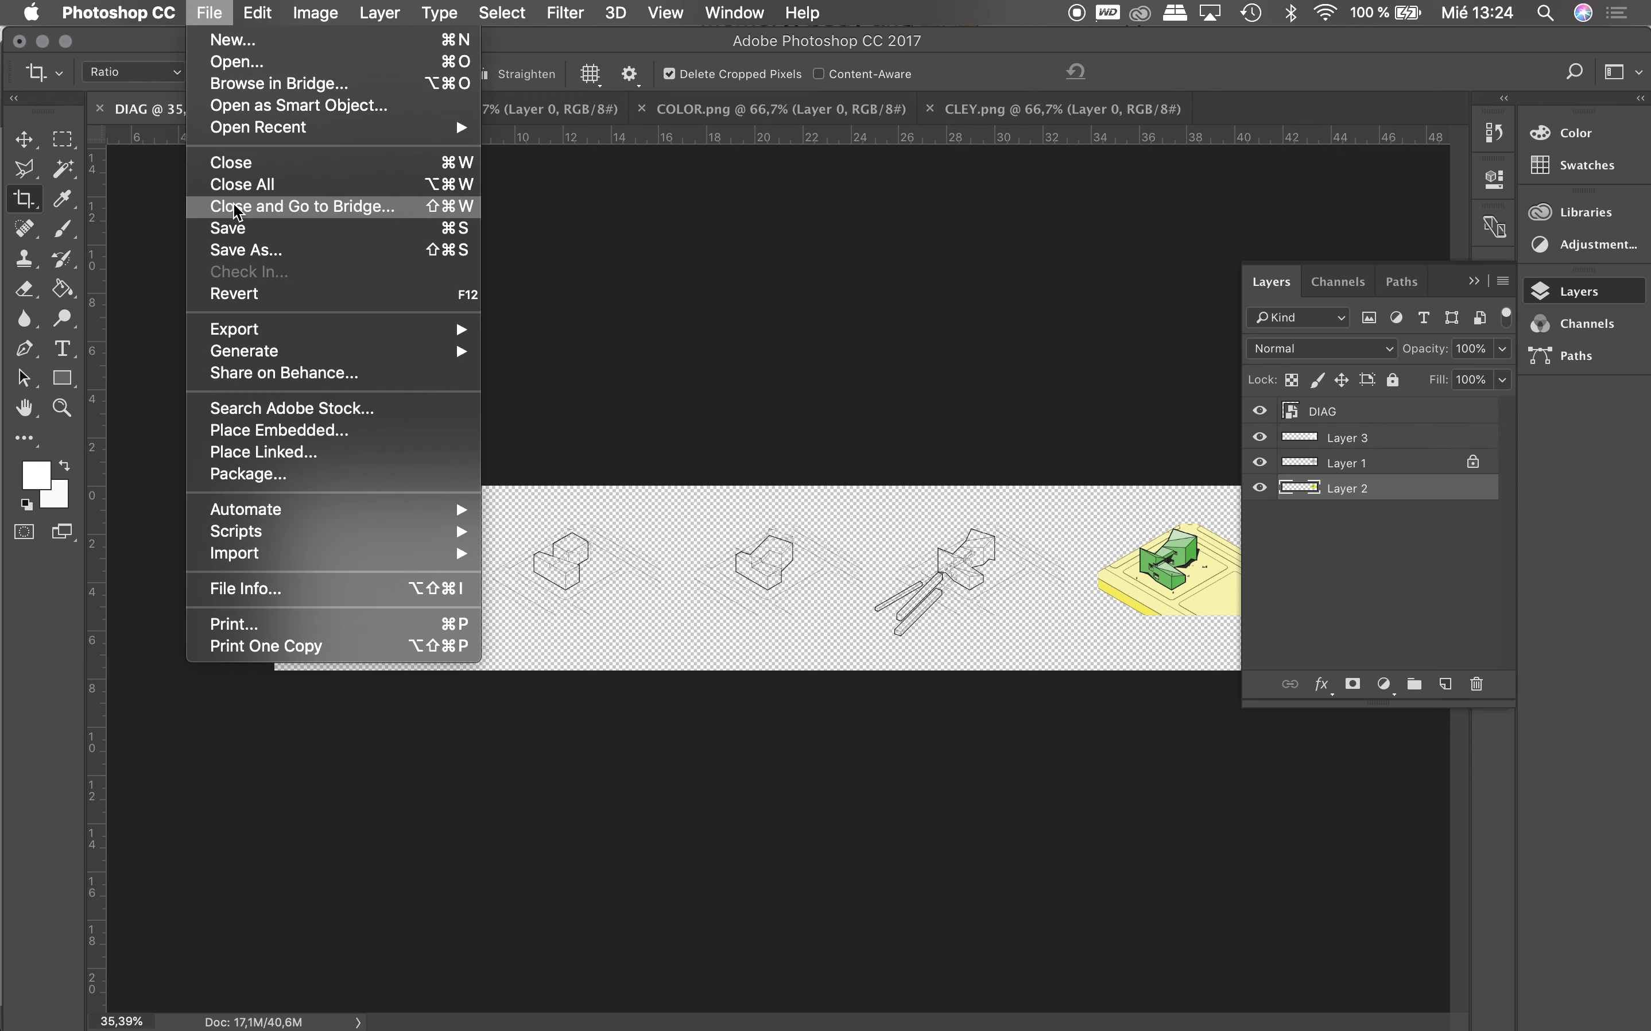
left_click(239, 232)
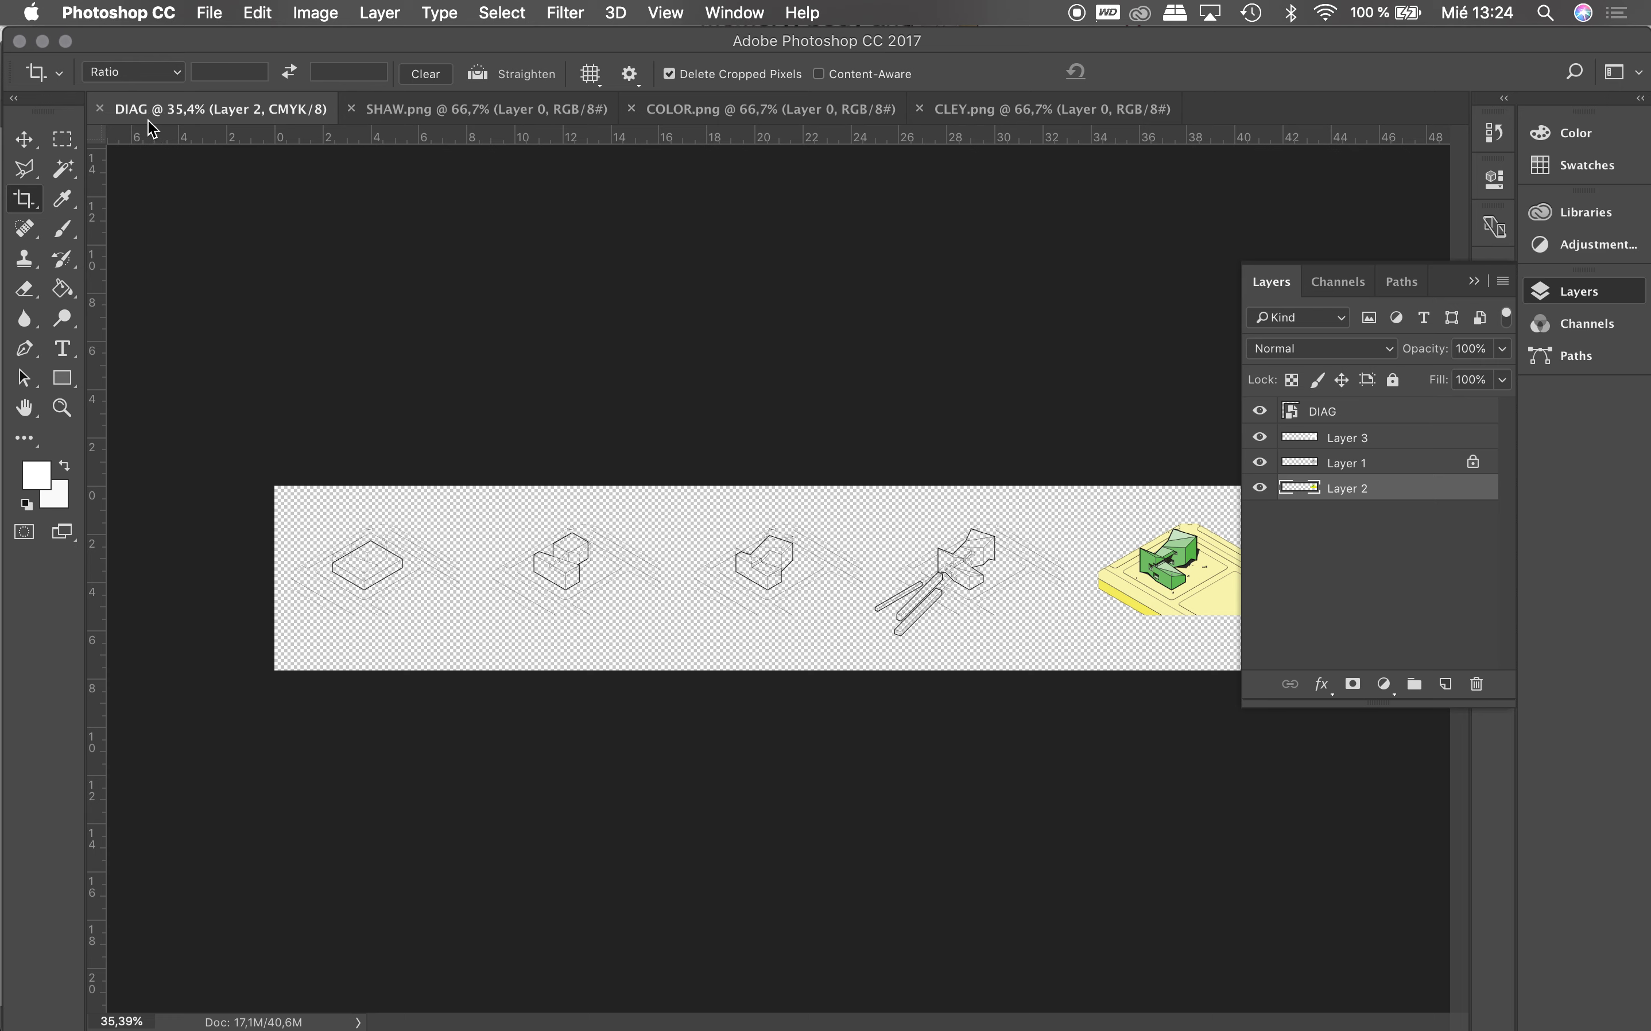
left_click(101, 108)
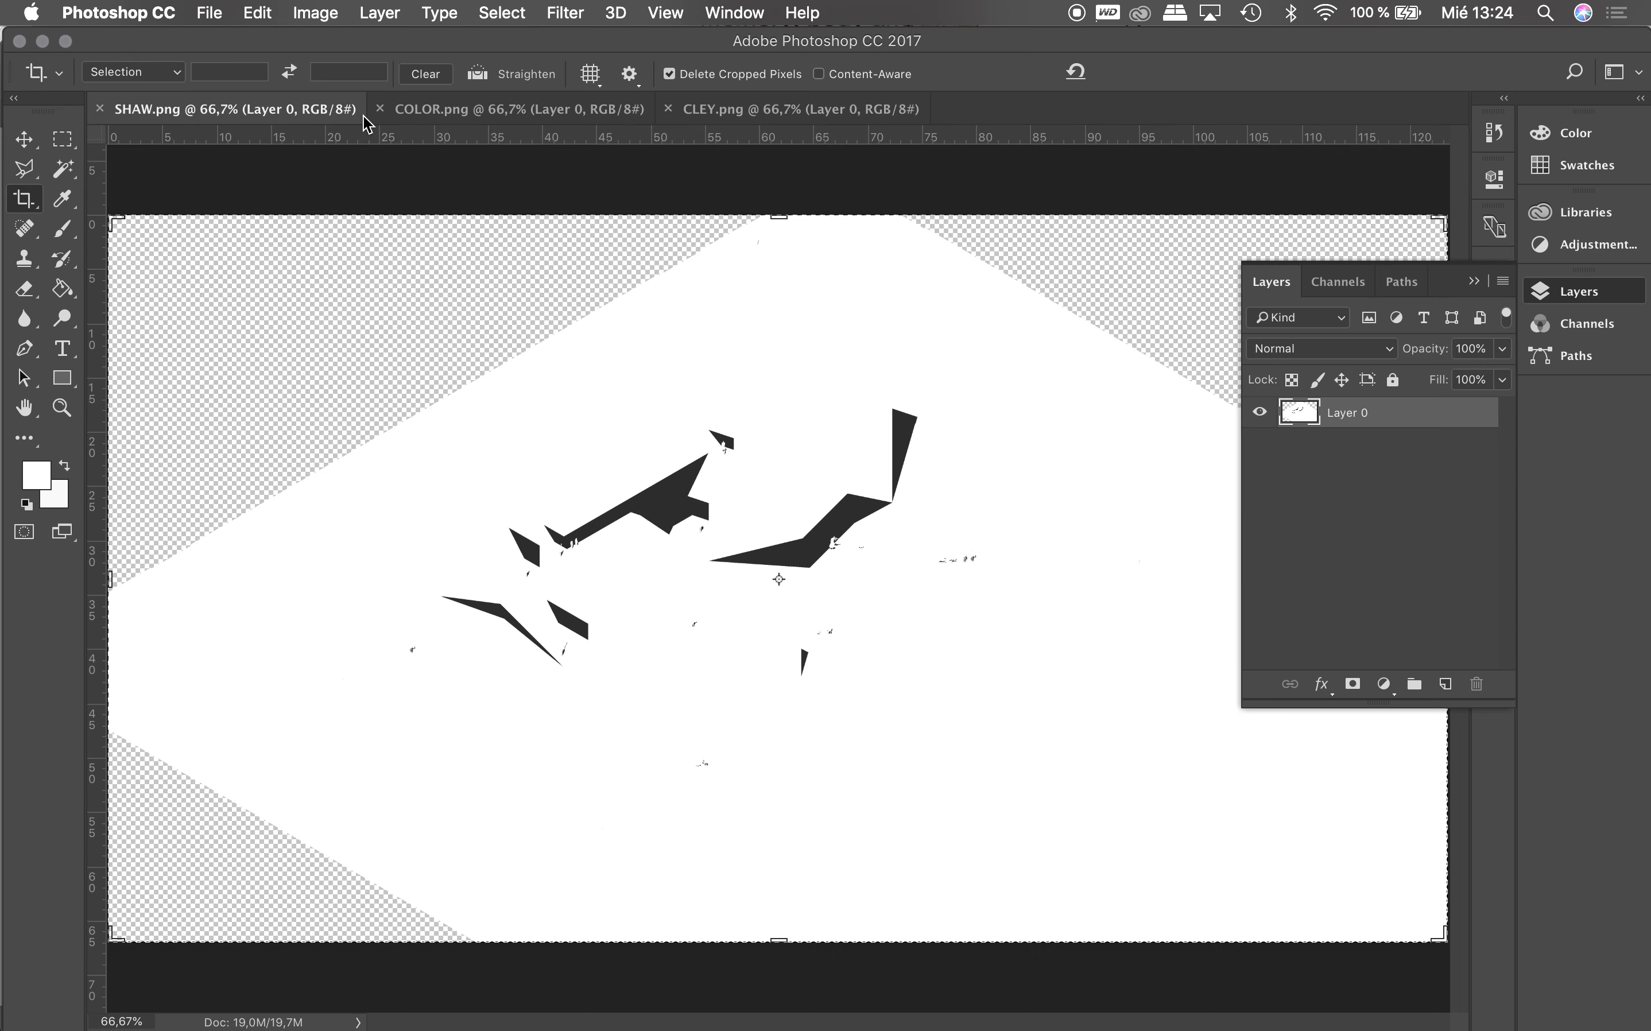
Step: Close SHAW.png, COLOR.png and CLEY.png, then show all open windows
left_click(100, 108)
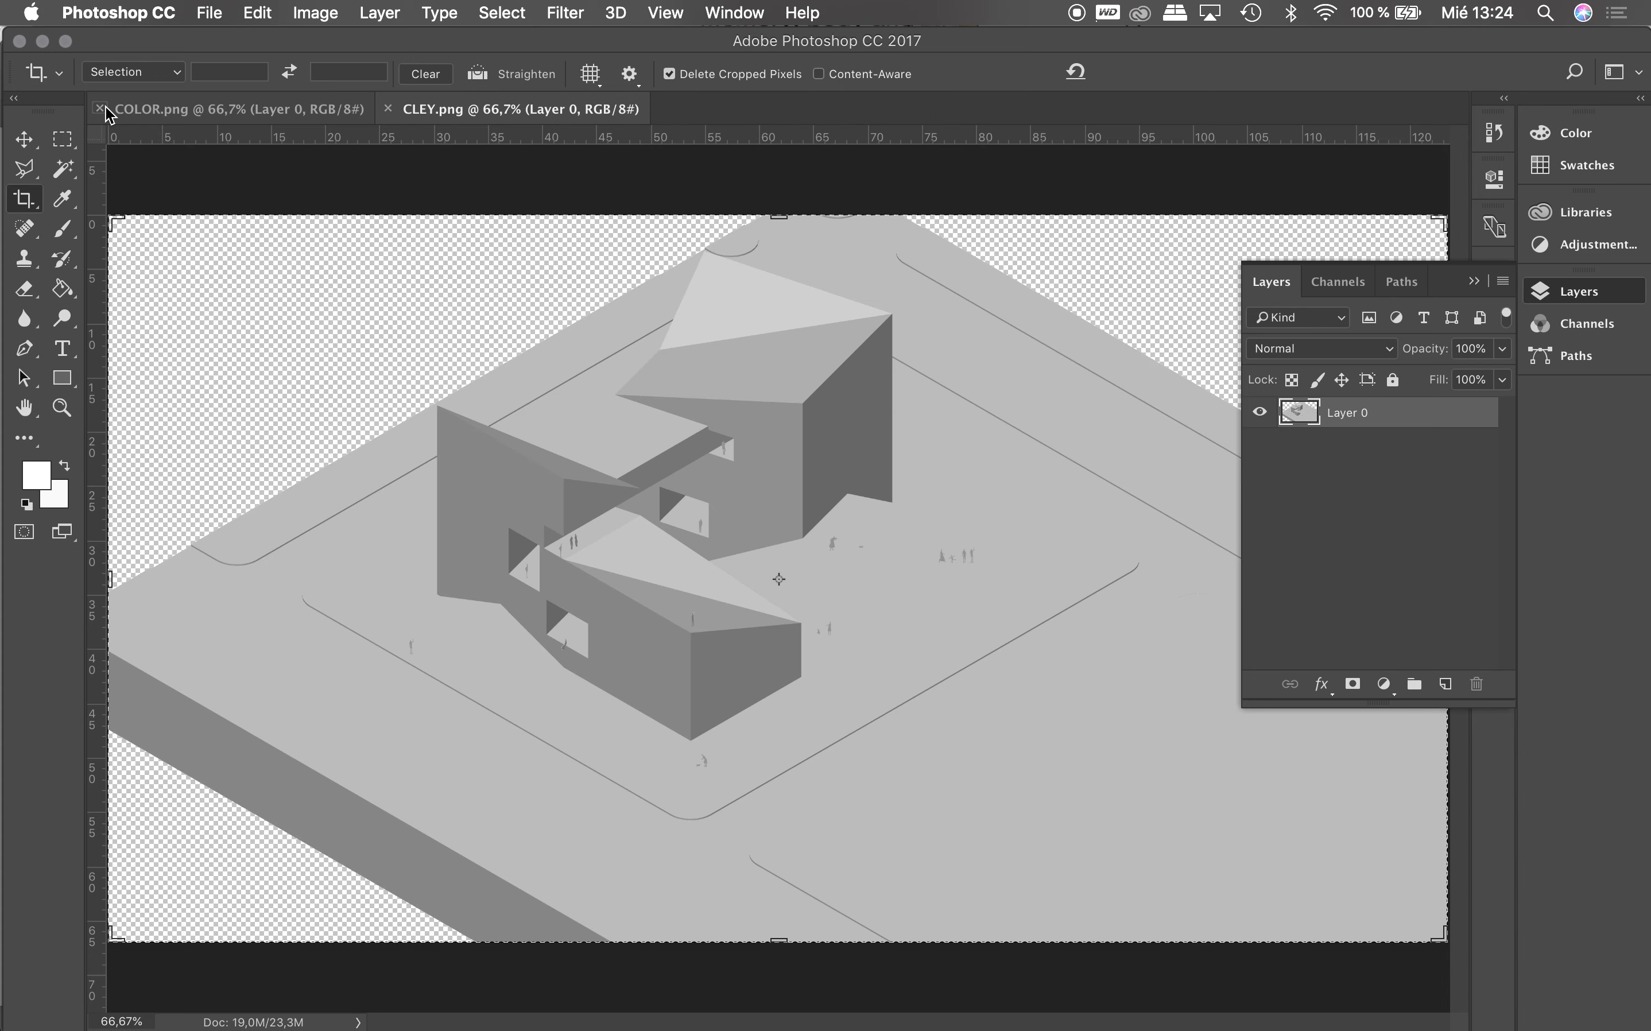
left_click(101, 109)
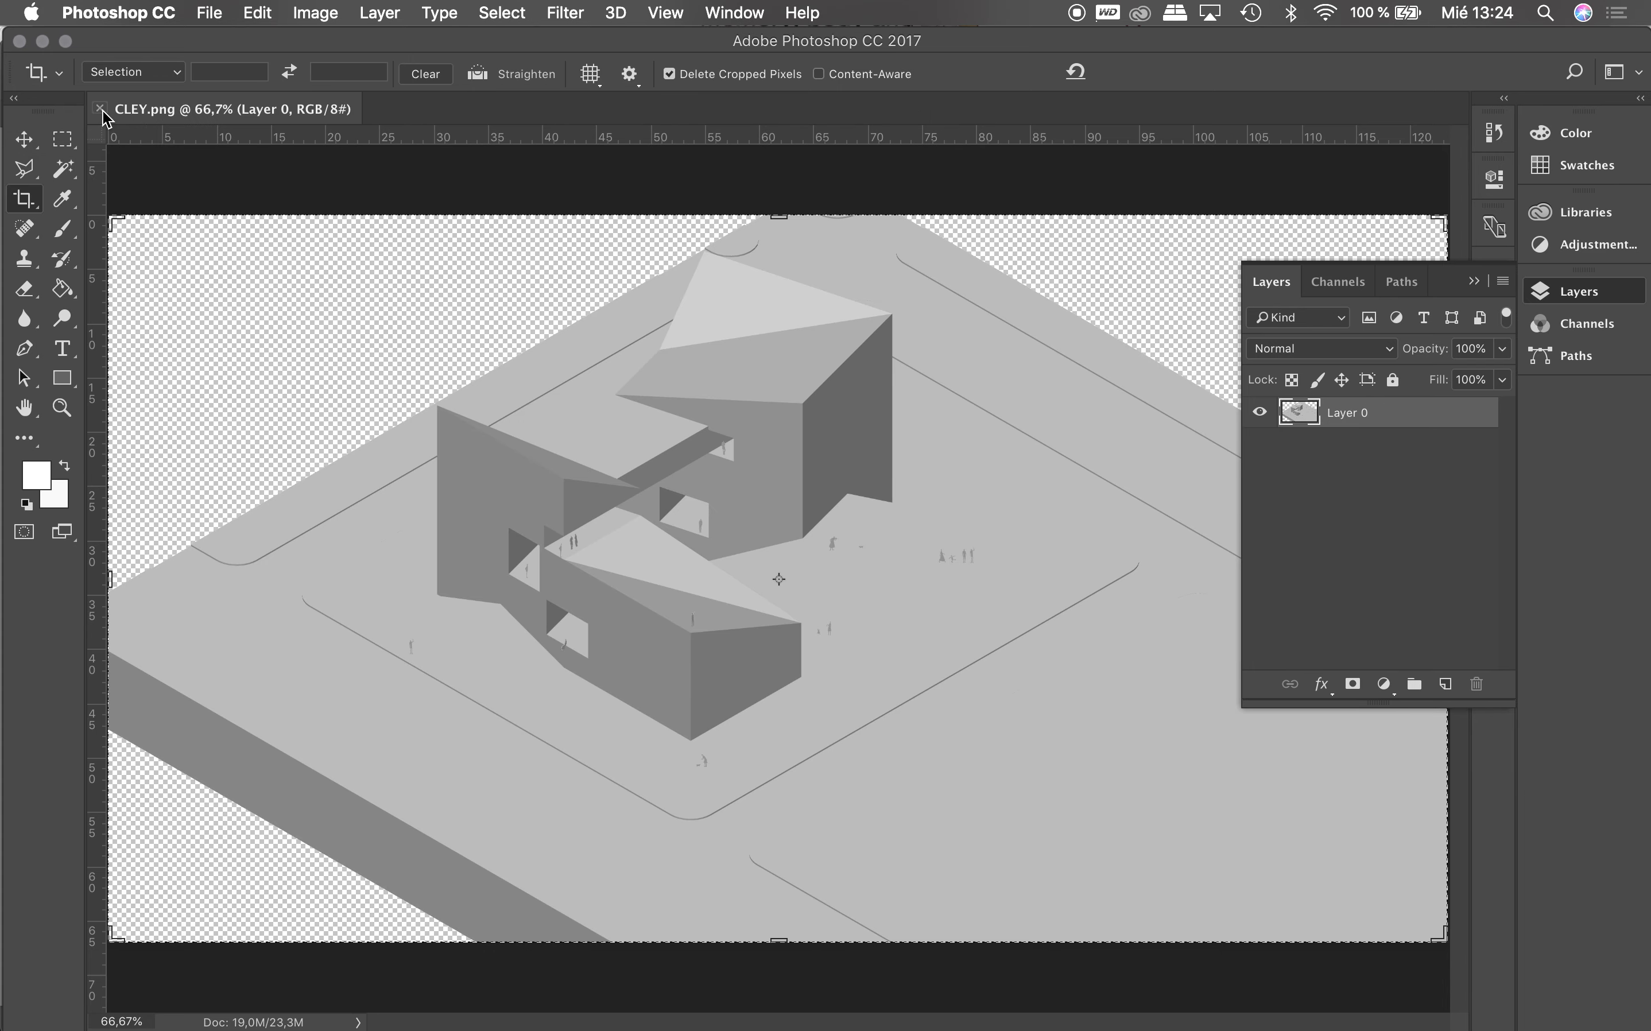
left_click(101, 108)
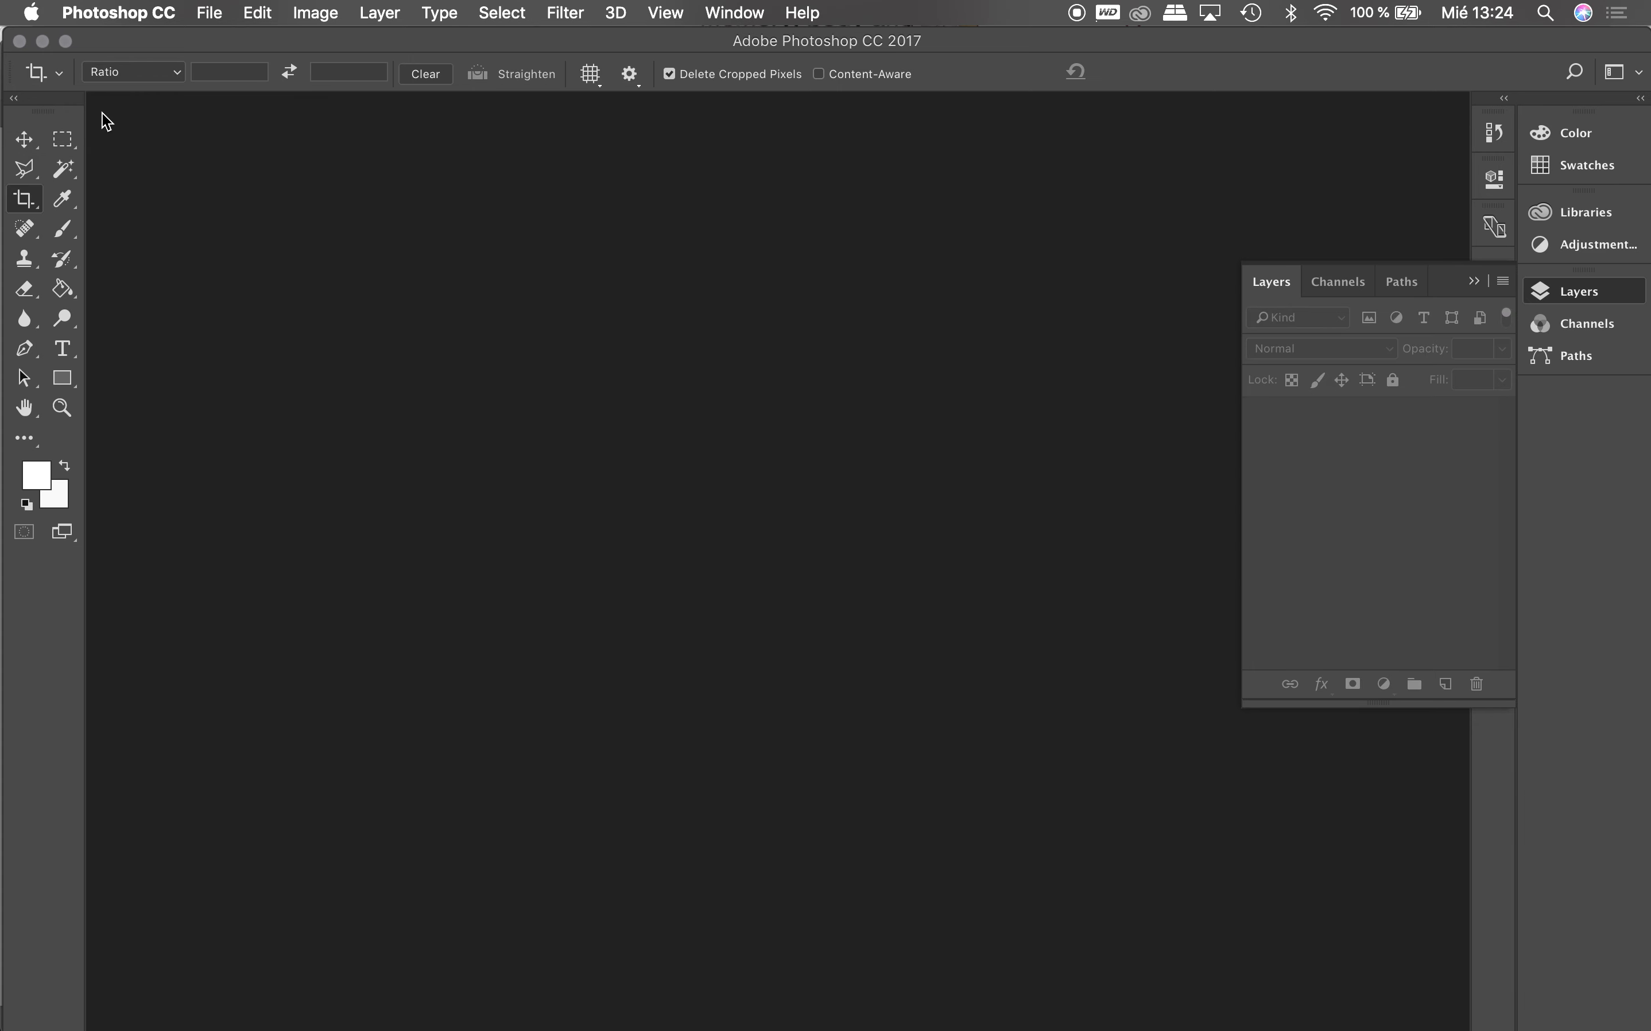
key("ctrl+Up")
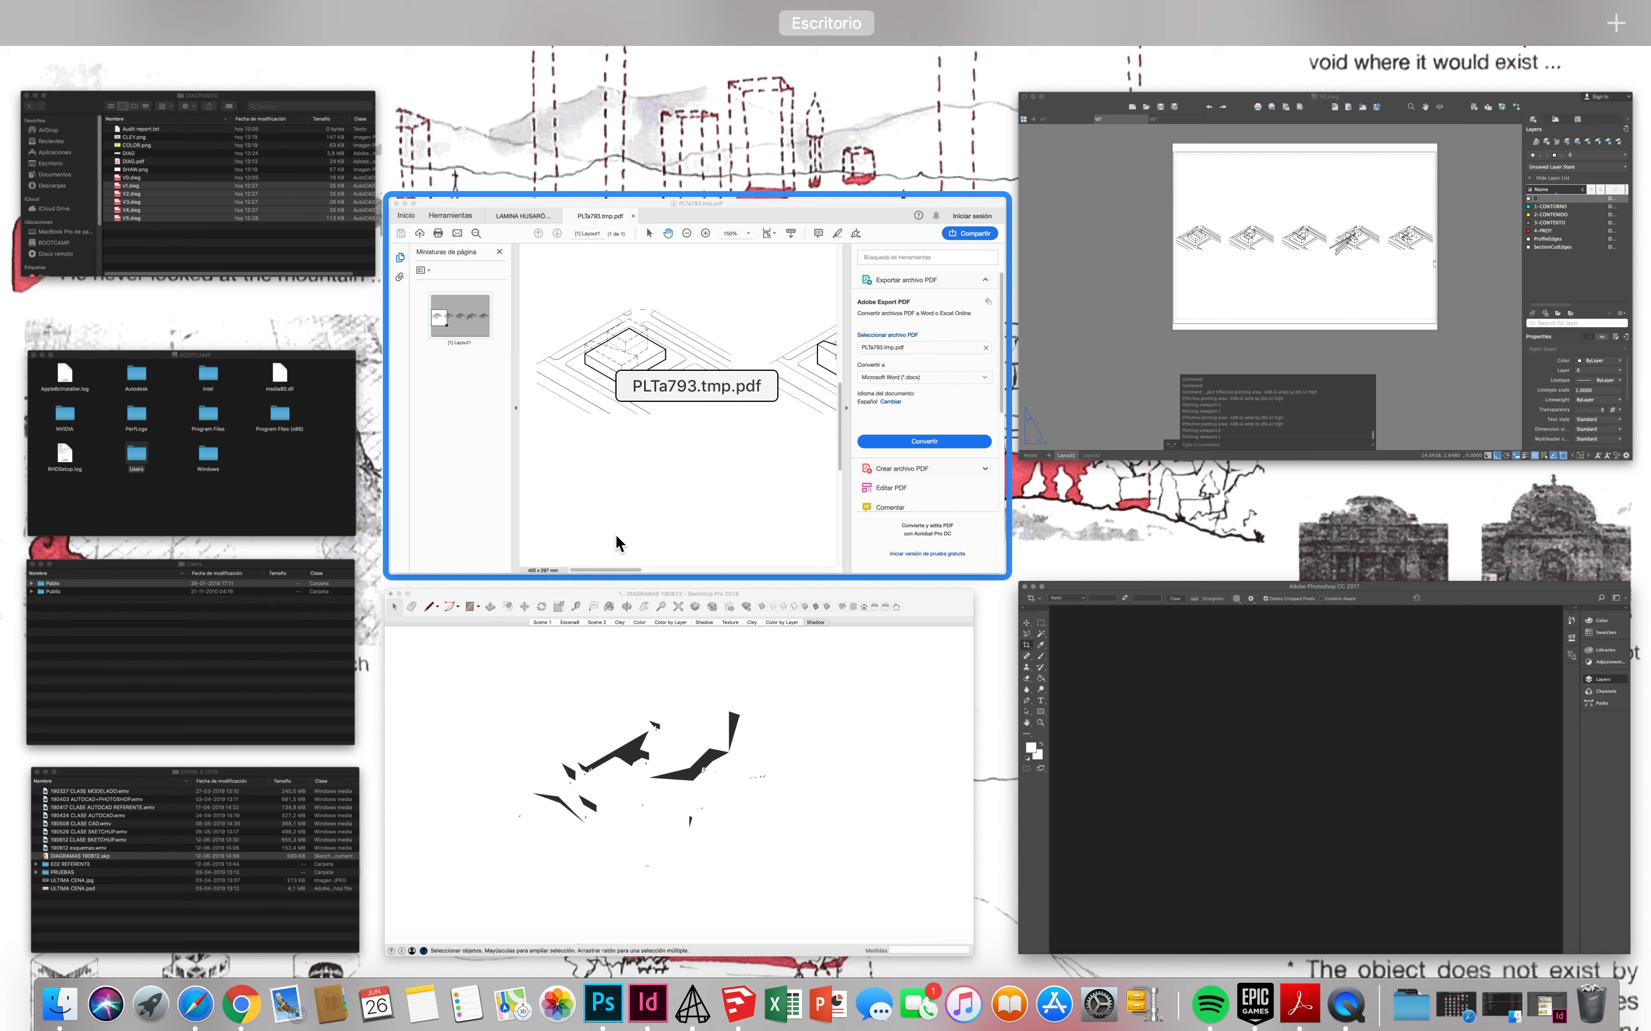
Step: Quit AutoCAD, saving changes to each open drawing including V0.dwg and v1.dwg
left_click(1157, 361)
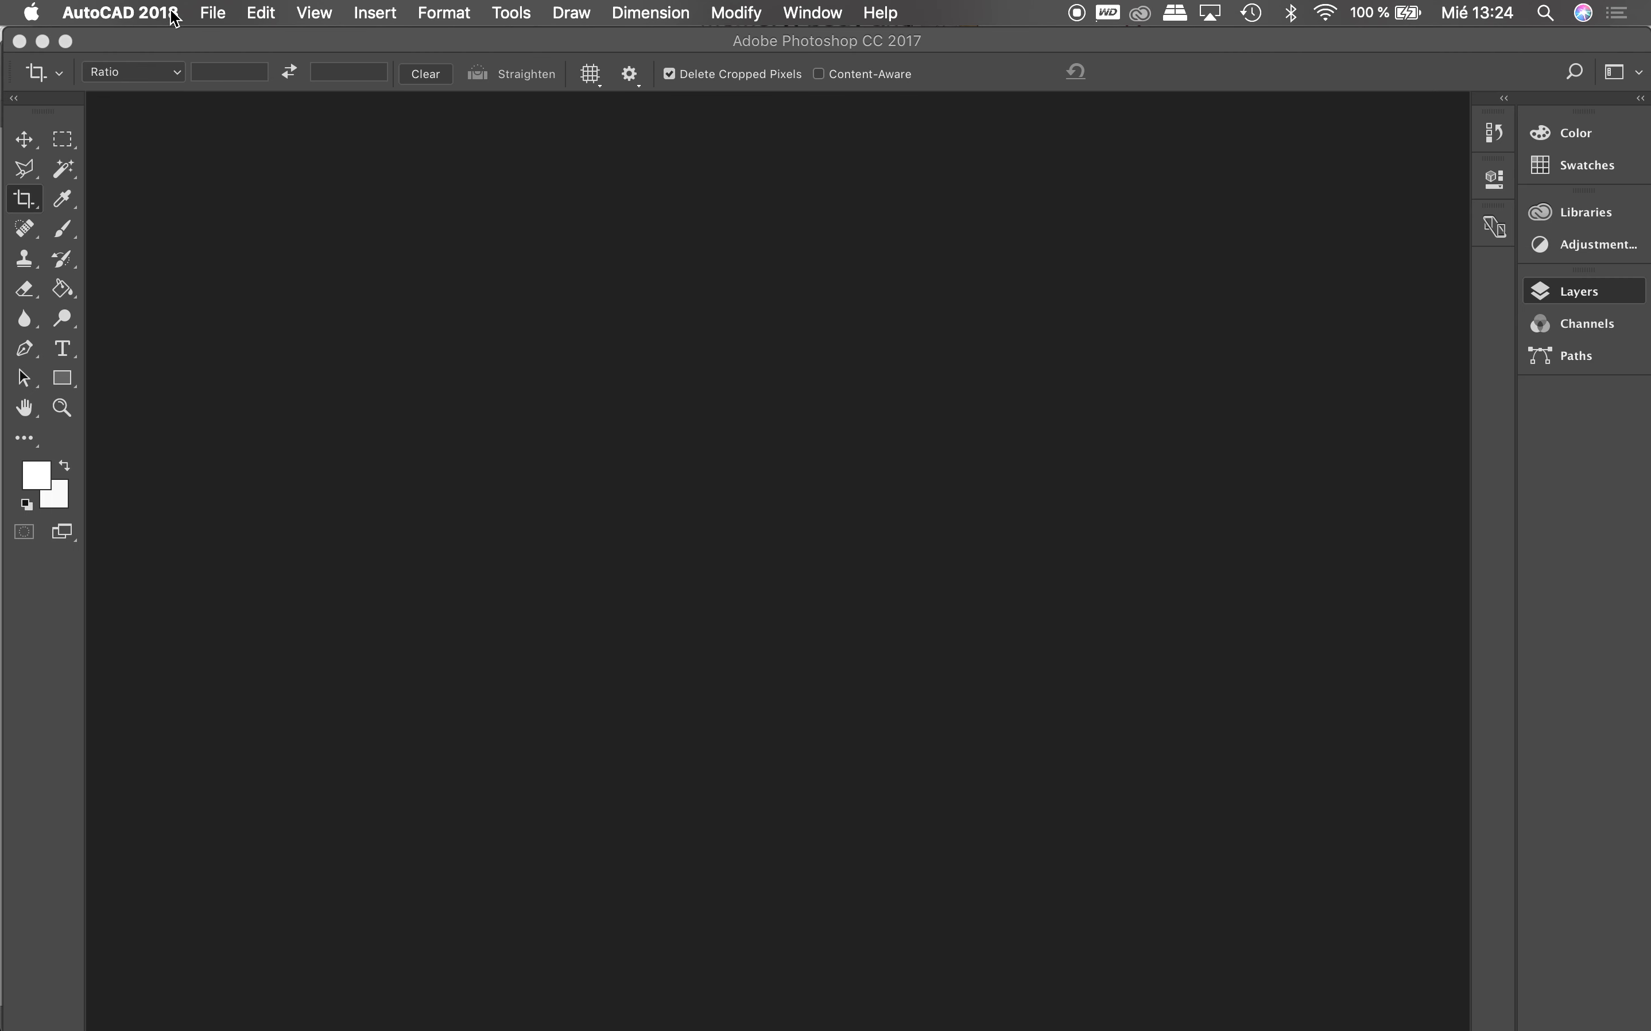
left_click(175, 15)
left_click(163, 232)
left_click(1021, 379)
left_click(1021, 380)
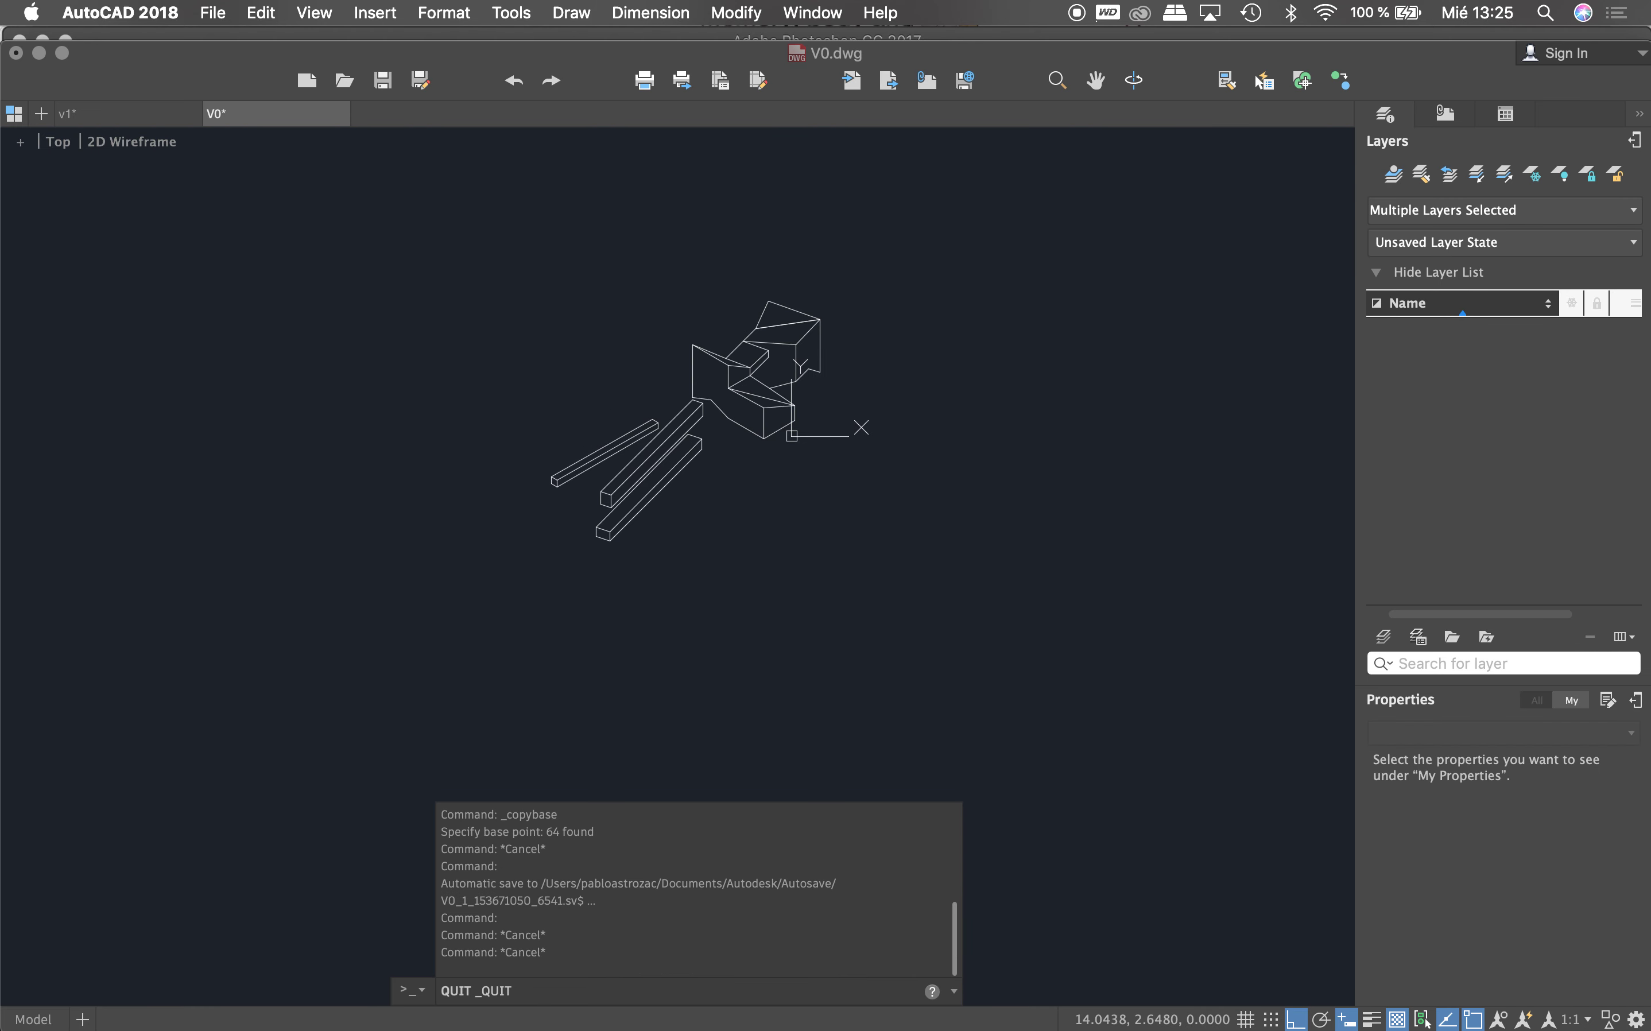
left_click(1022, 378)
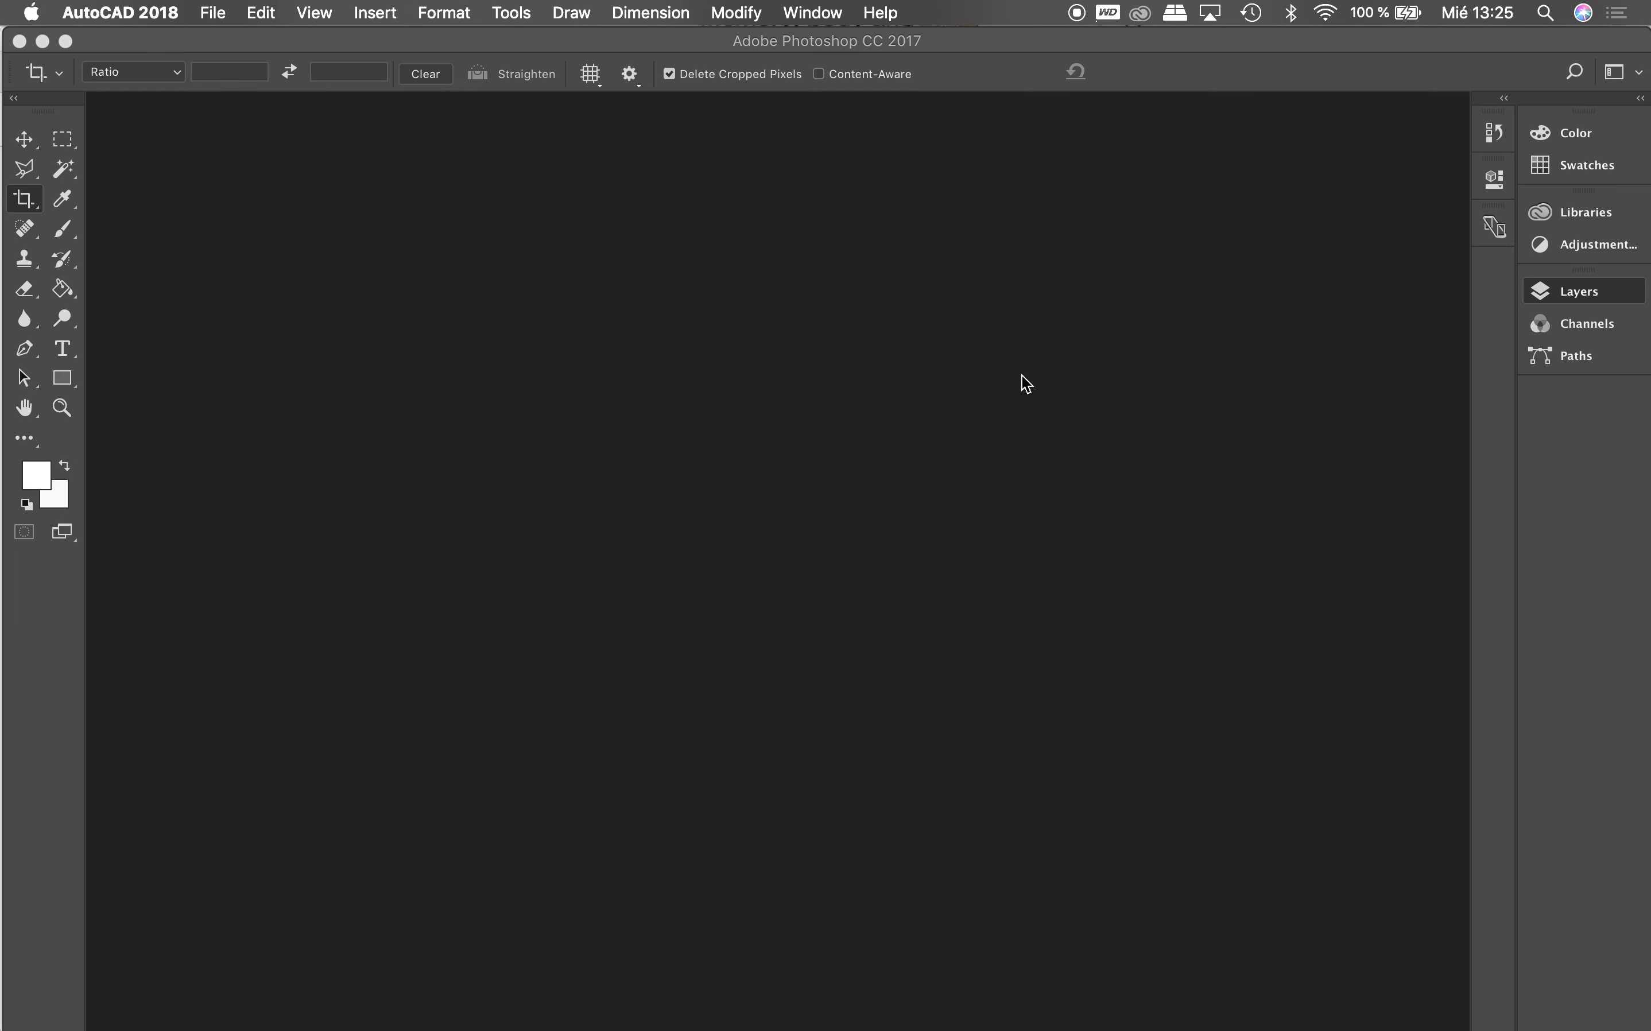
Step: Bring Photoshop to the front and quit it
left_click(125, 29)
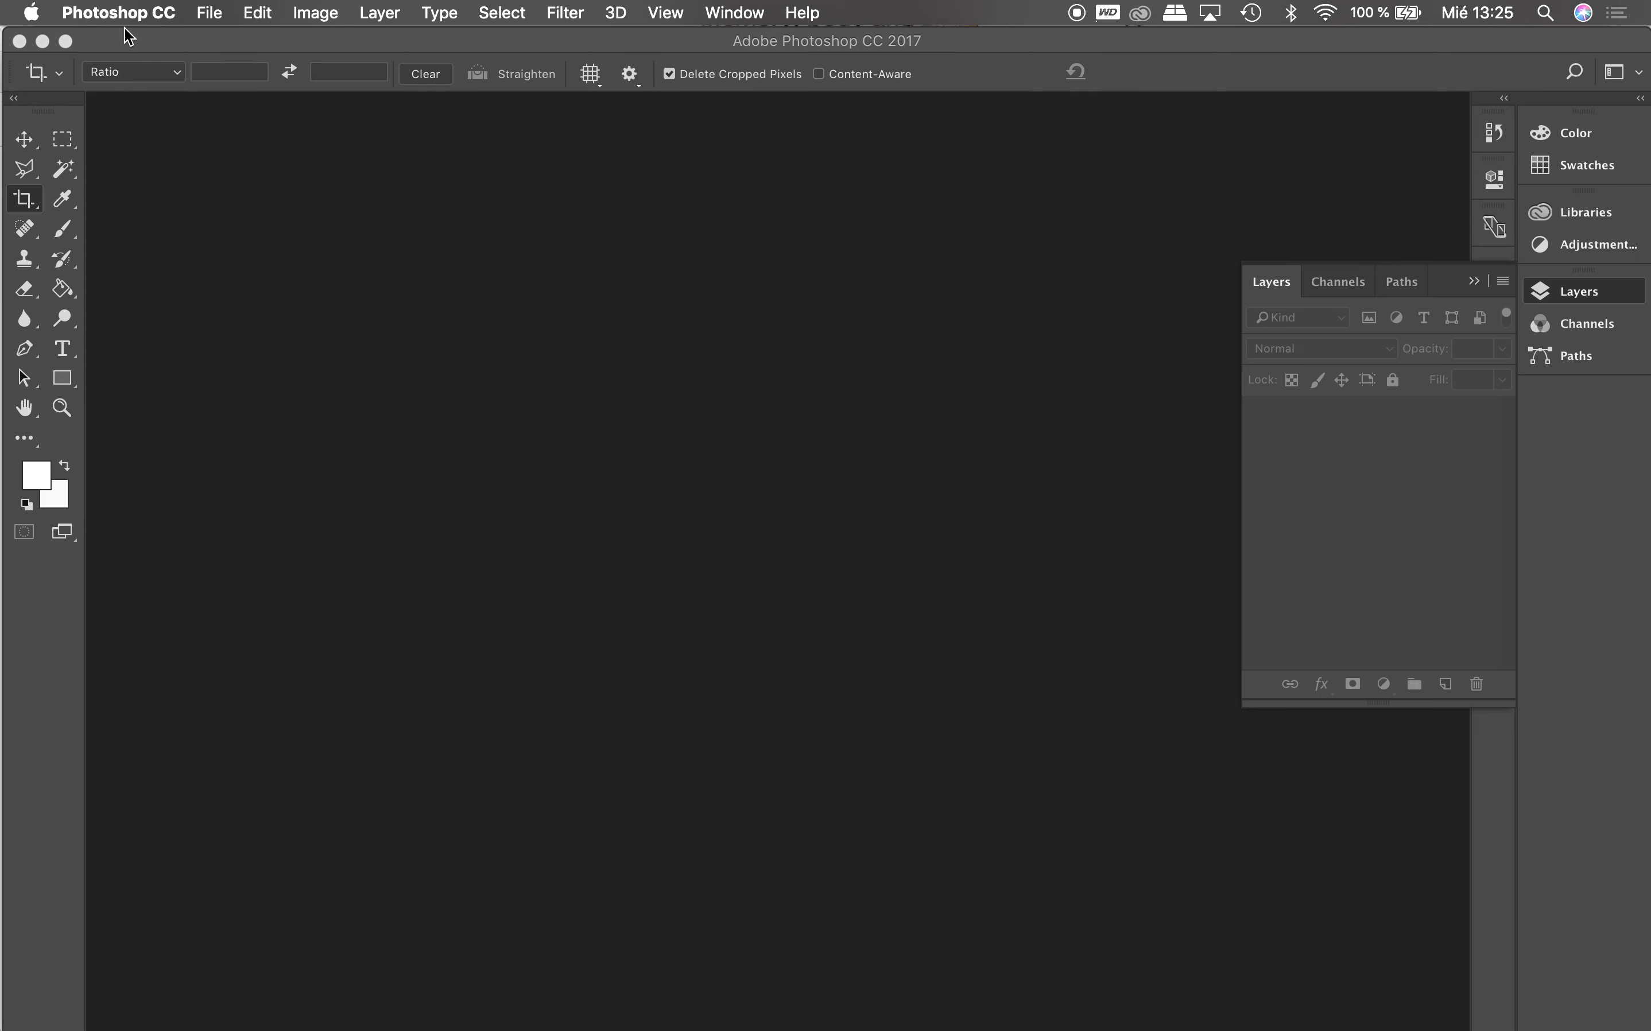
left_click(121, 13)
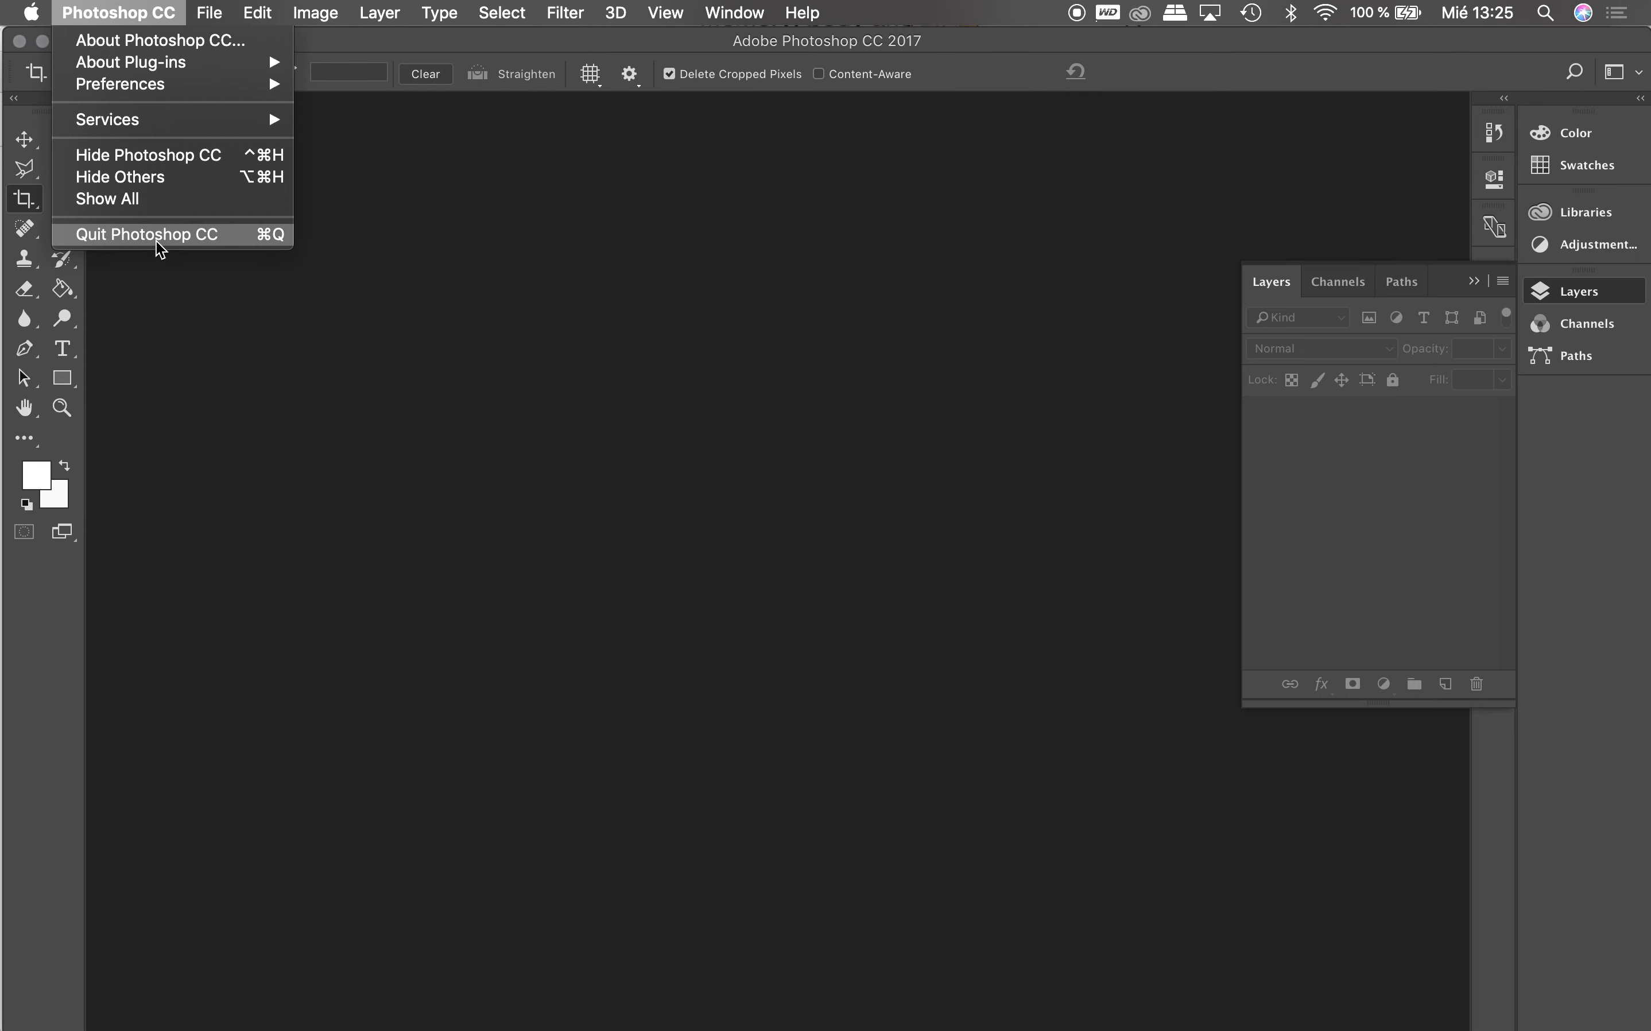
left_click(156, 238)
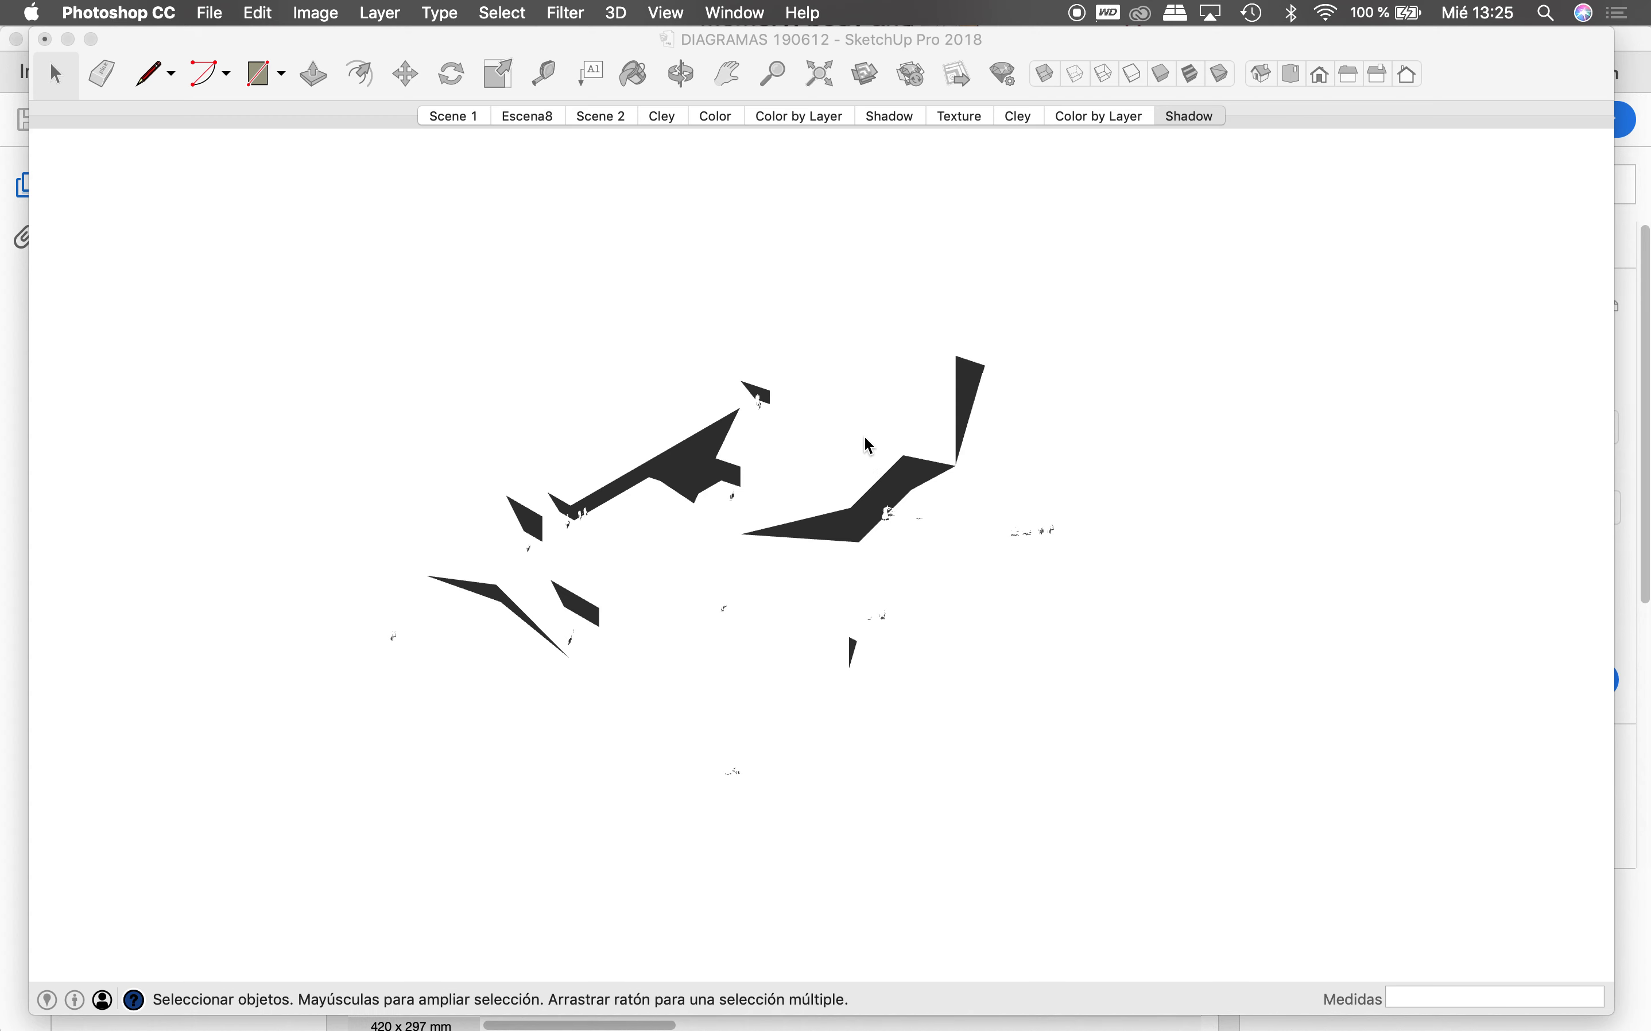
Step: Save the DIAGRAMAS 190612 model and close its window
left_click(352, 52)
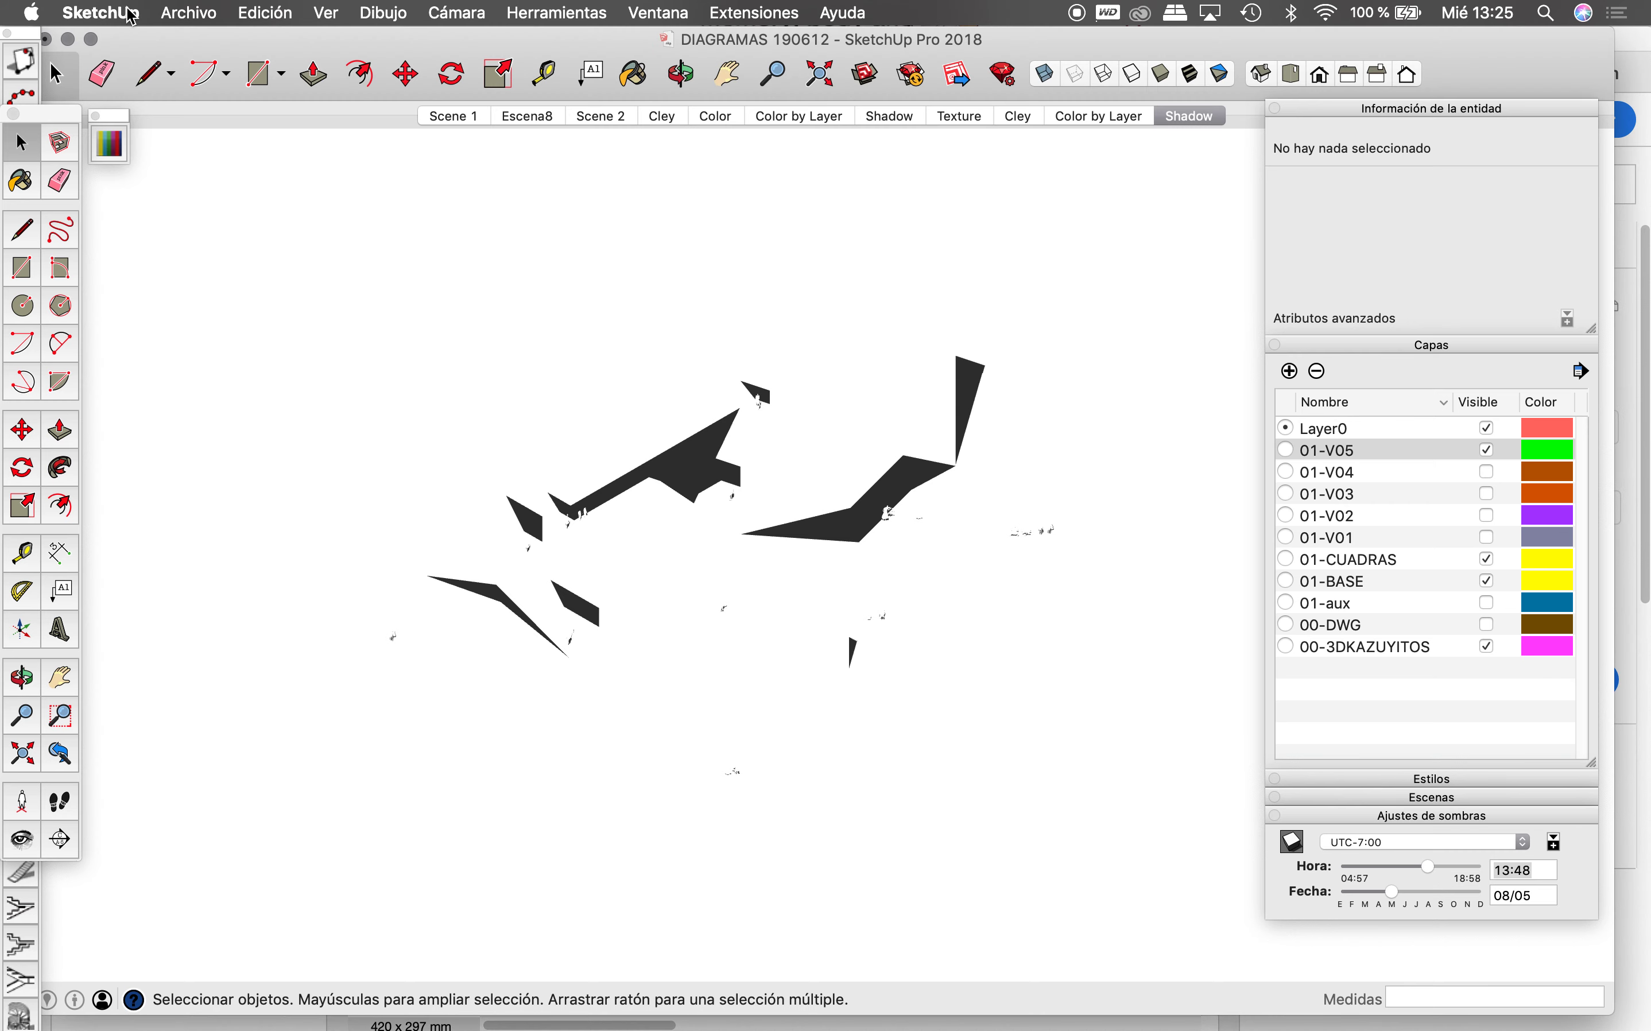
left_click(161, 15)
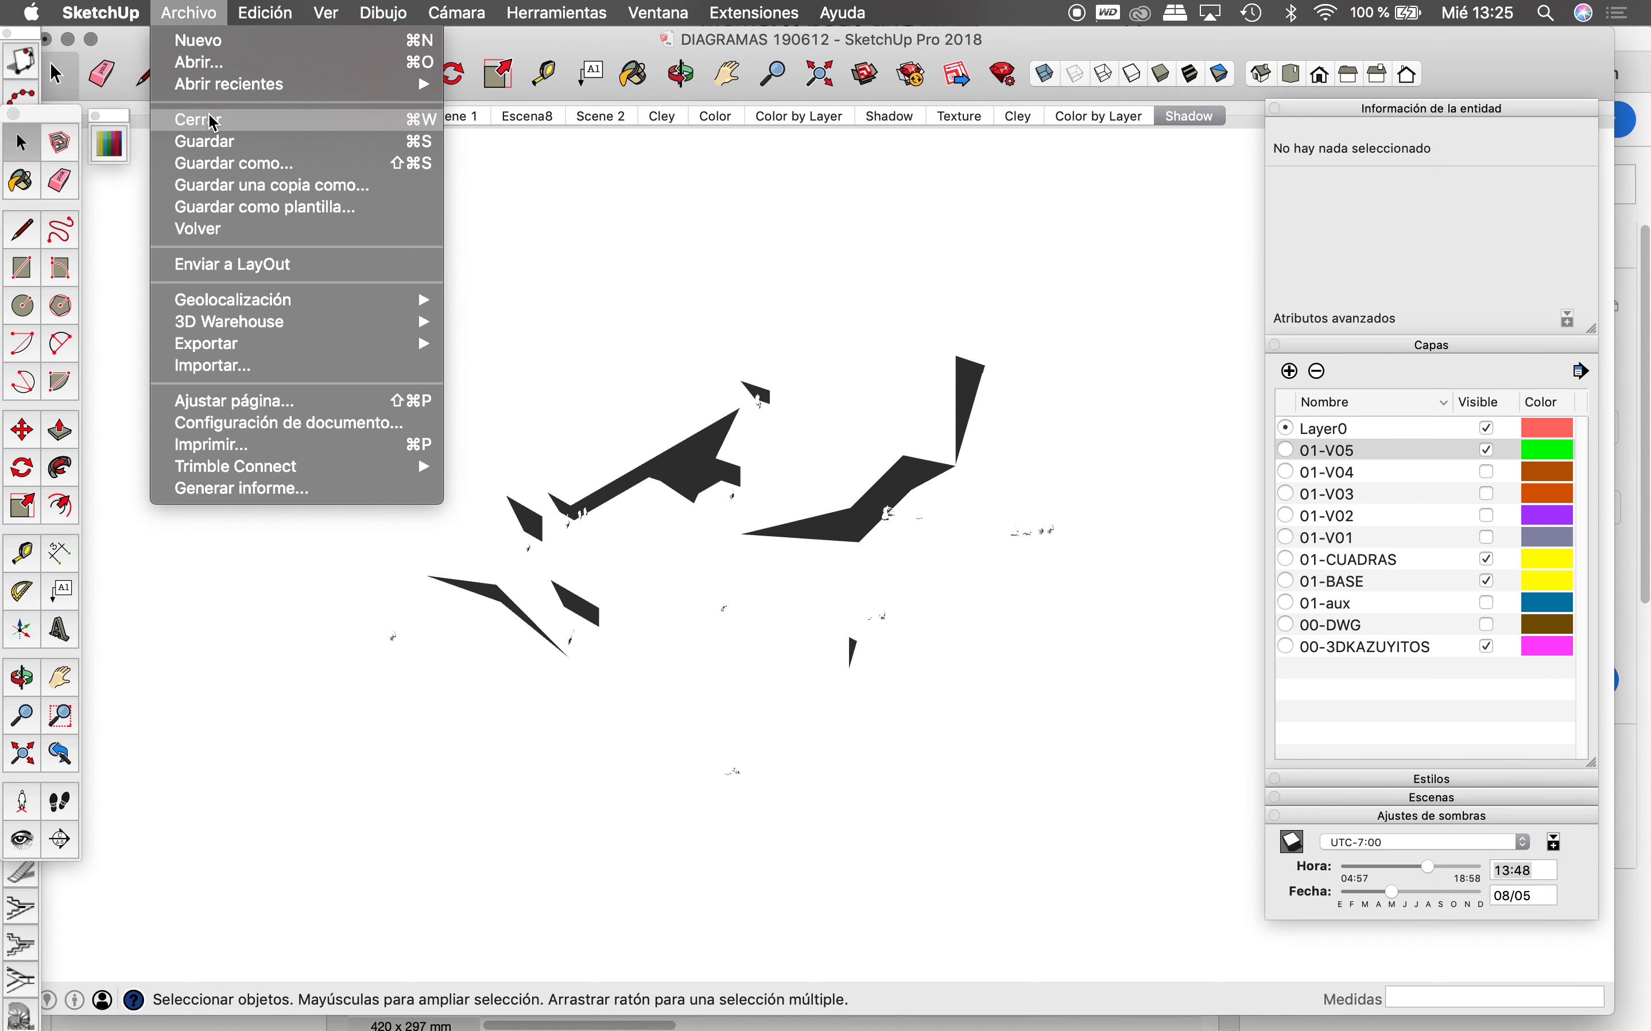
left_click(211, 143)
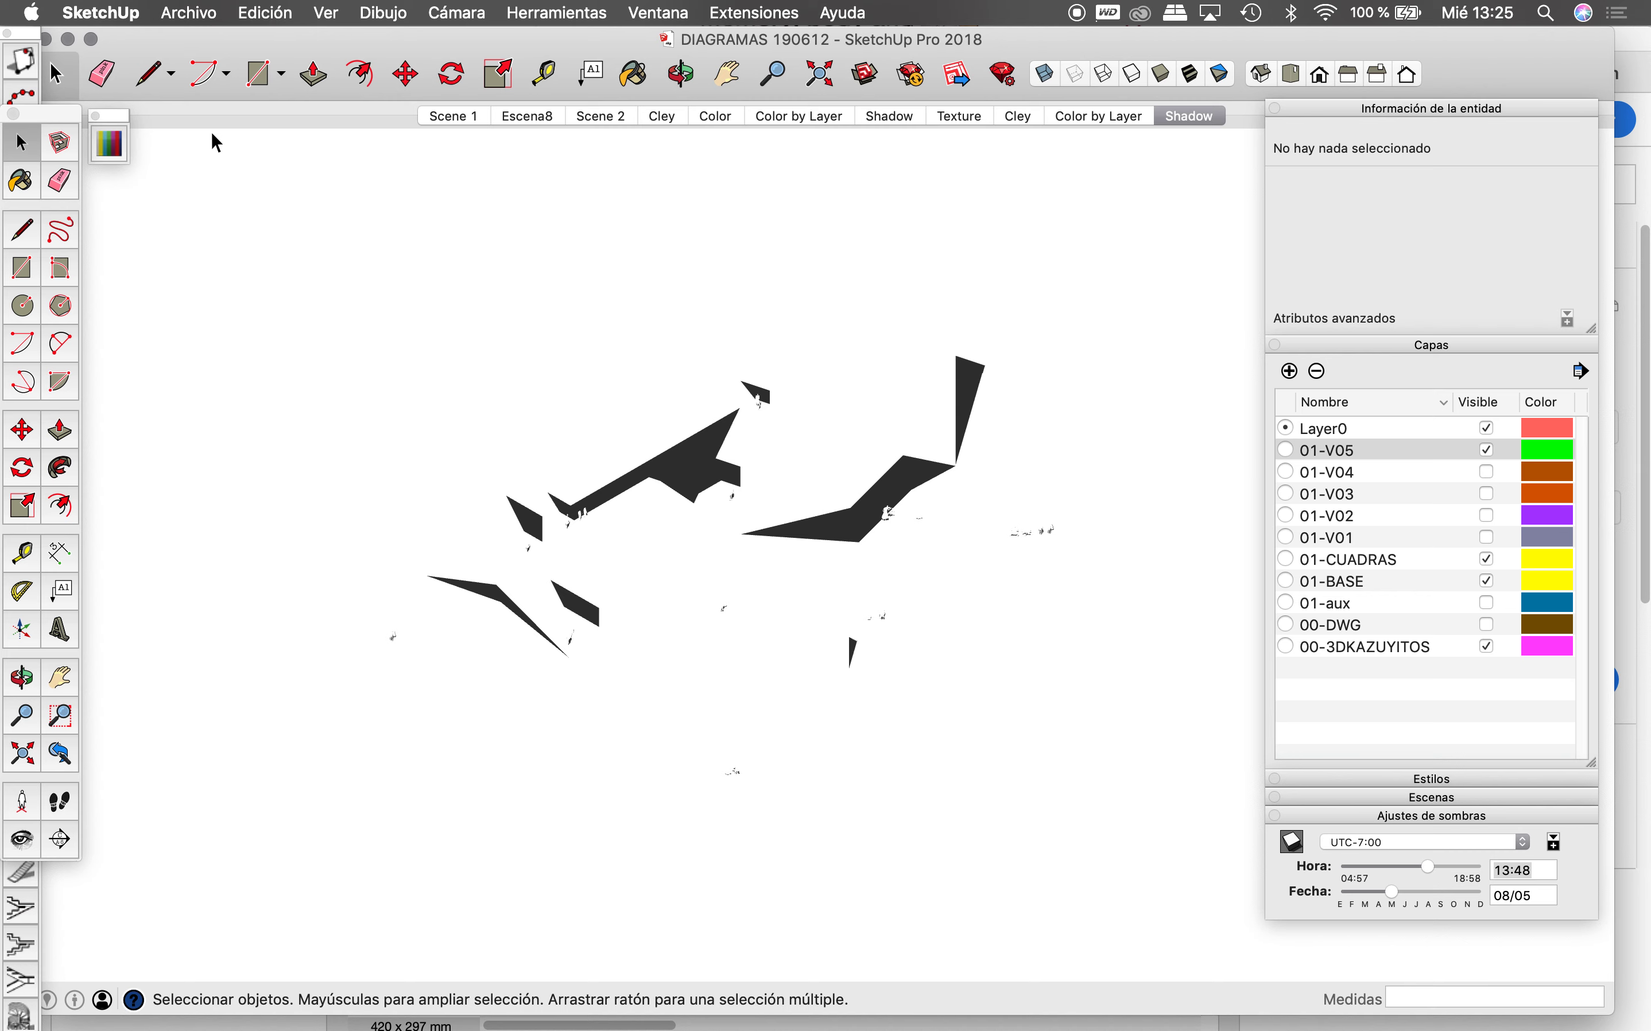
left_click(46, 39)
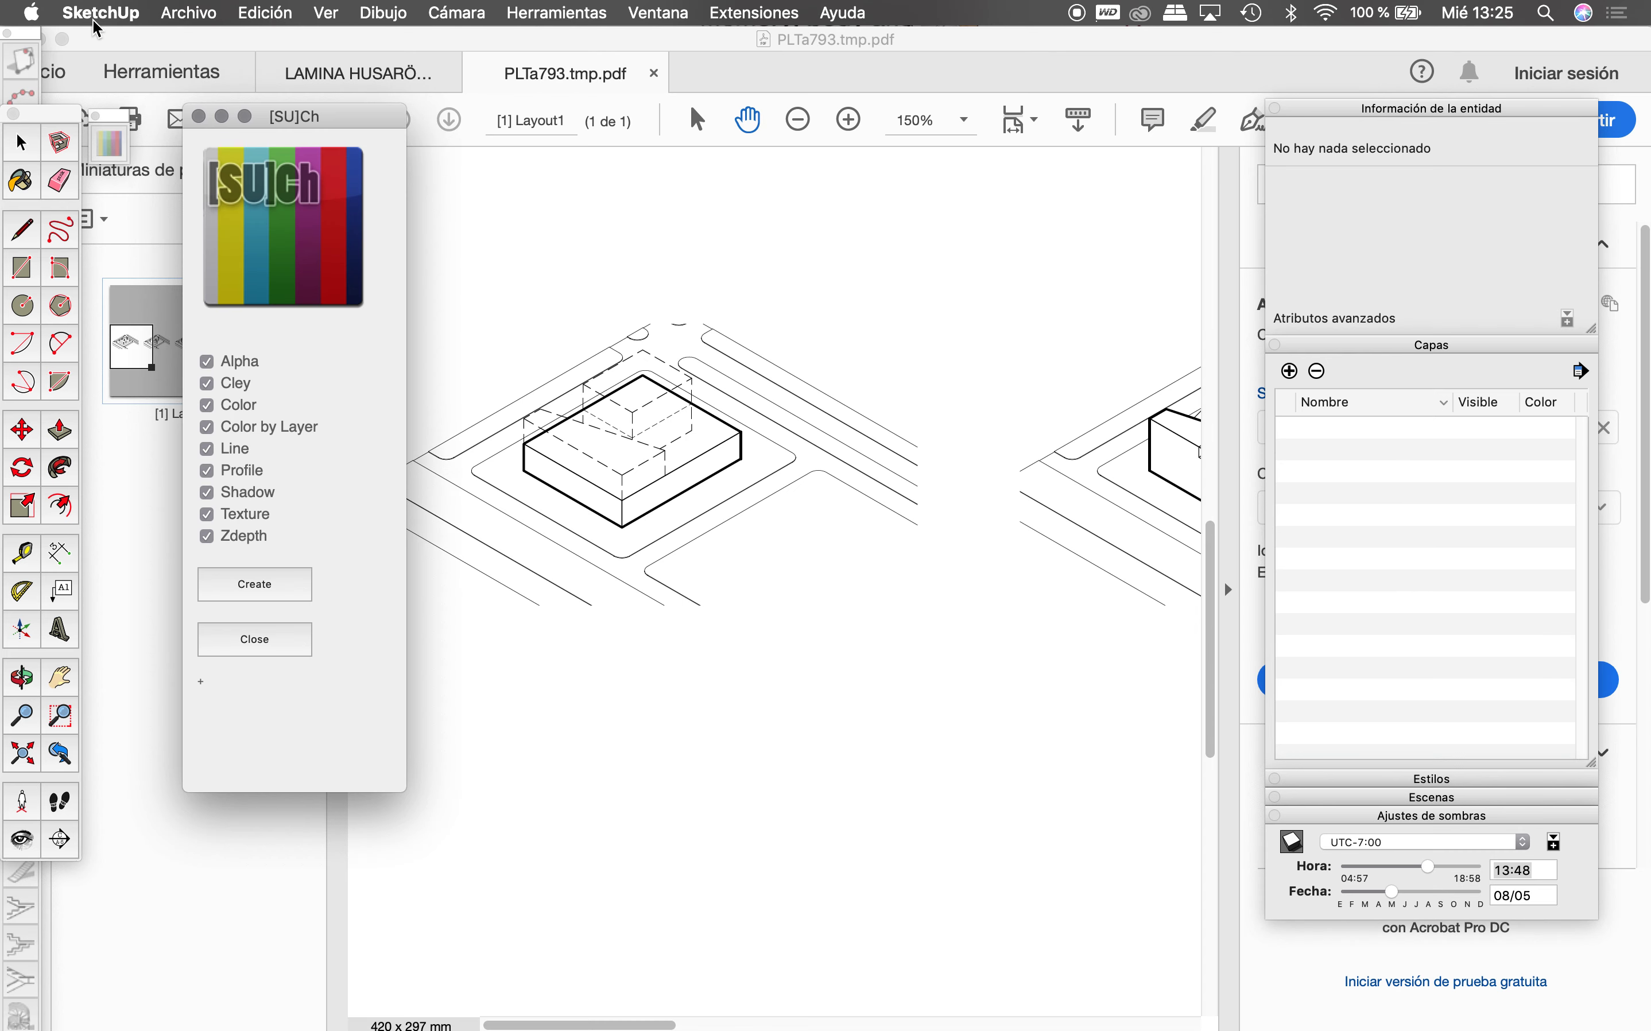
Step: Quit SketchUp, decline sending the crash report, and show all open windows
left_click(101, 12)
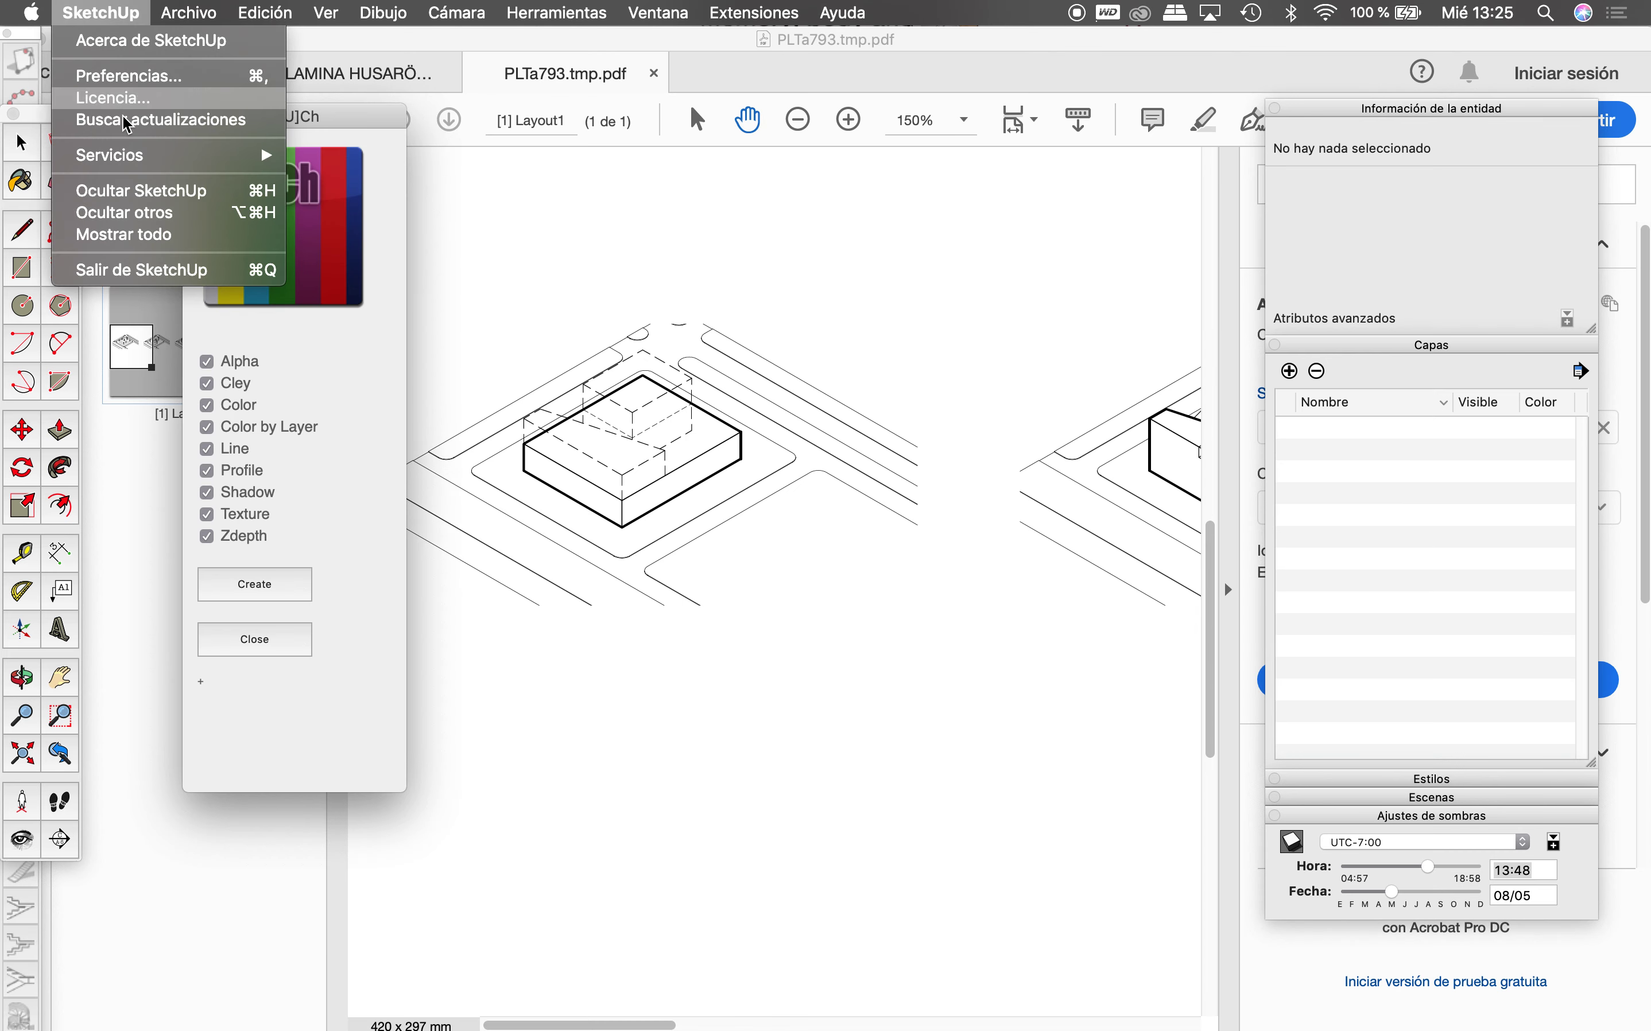
left_click(142, 272)
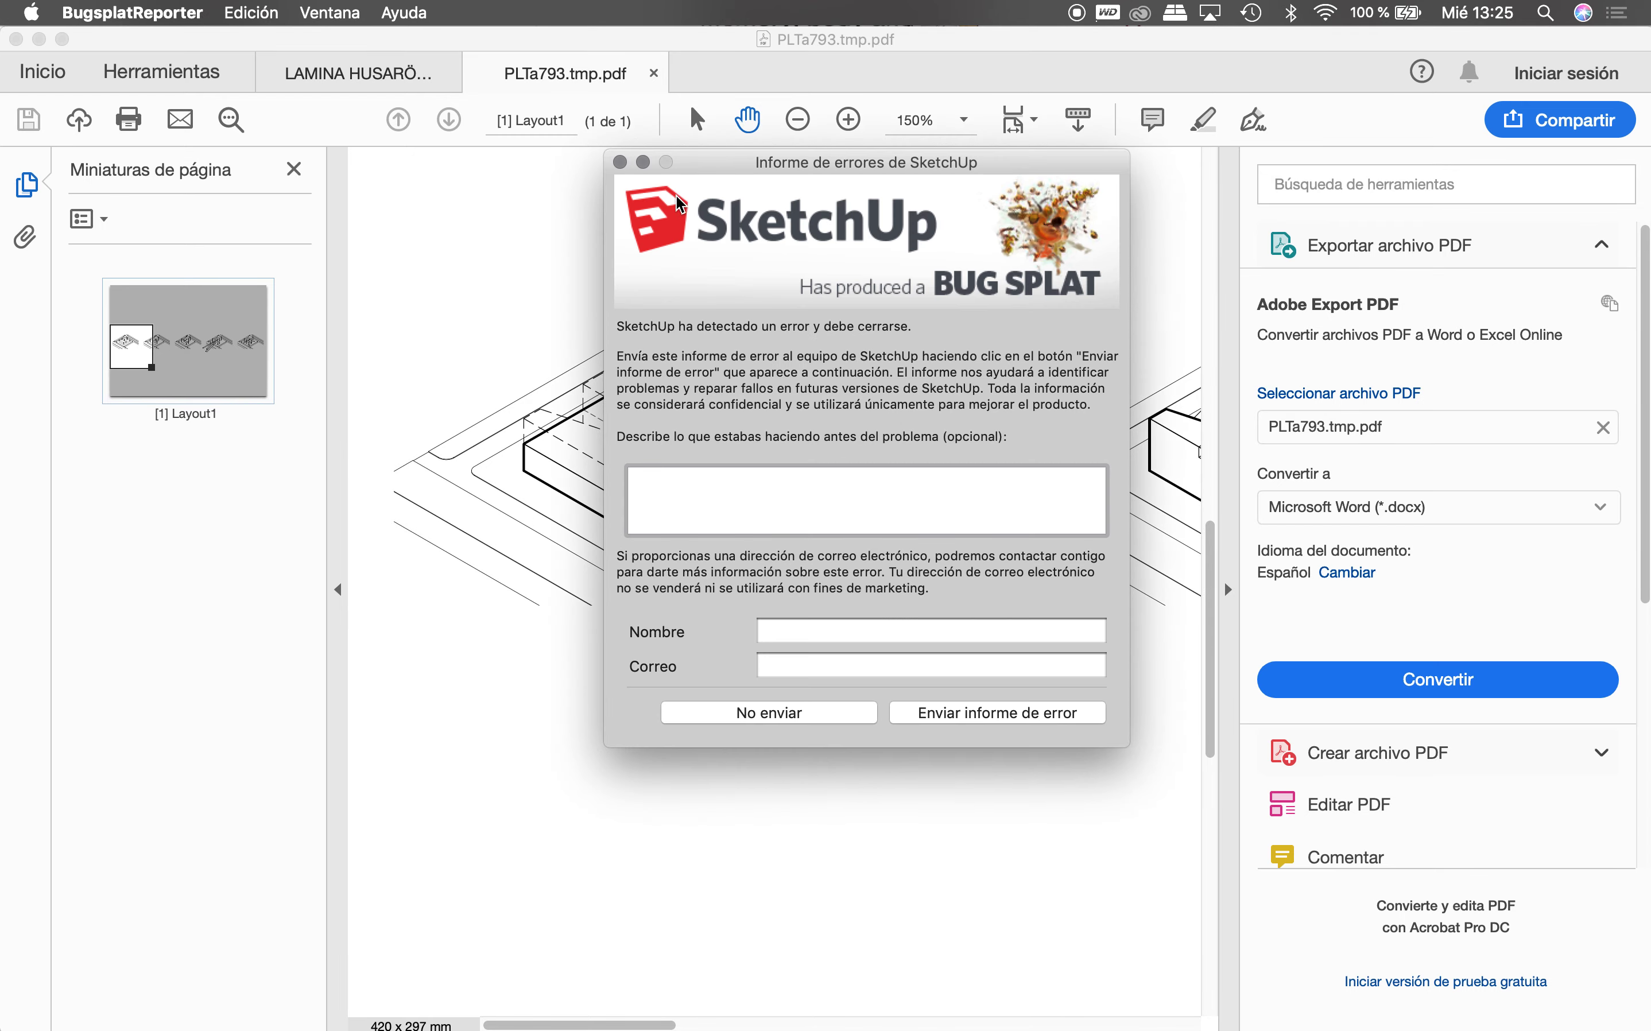
left_click(621, 163)
key("ctrl+Up")
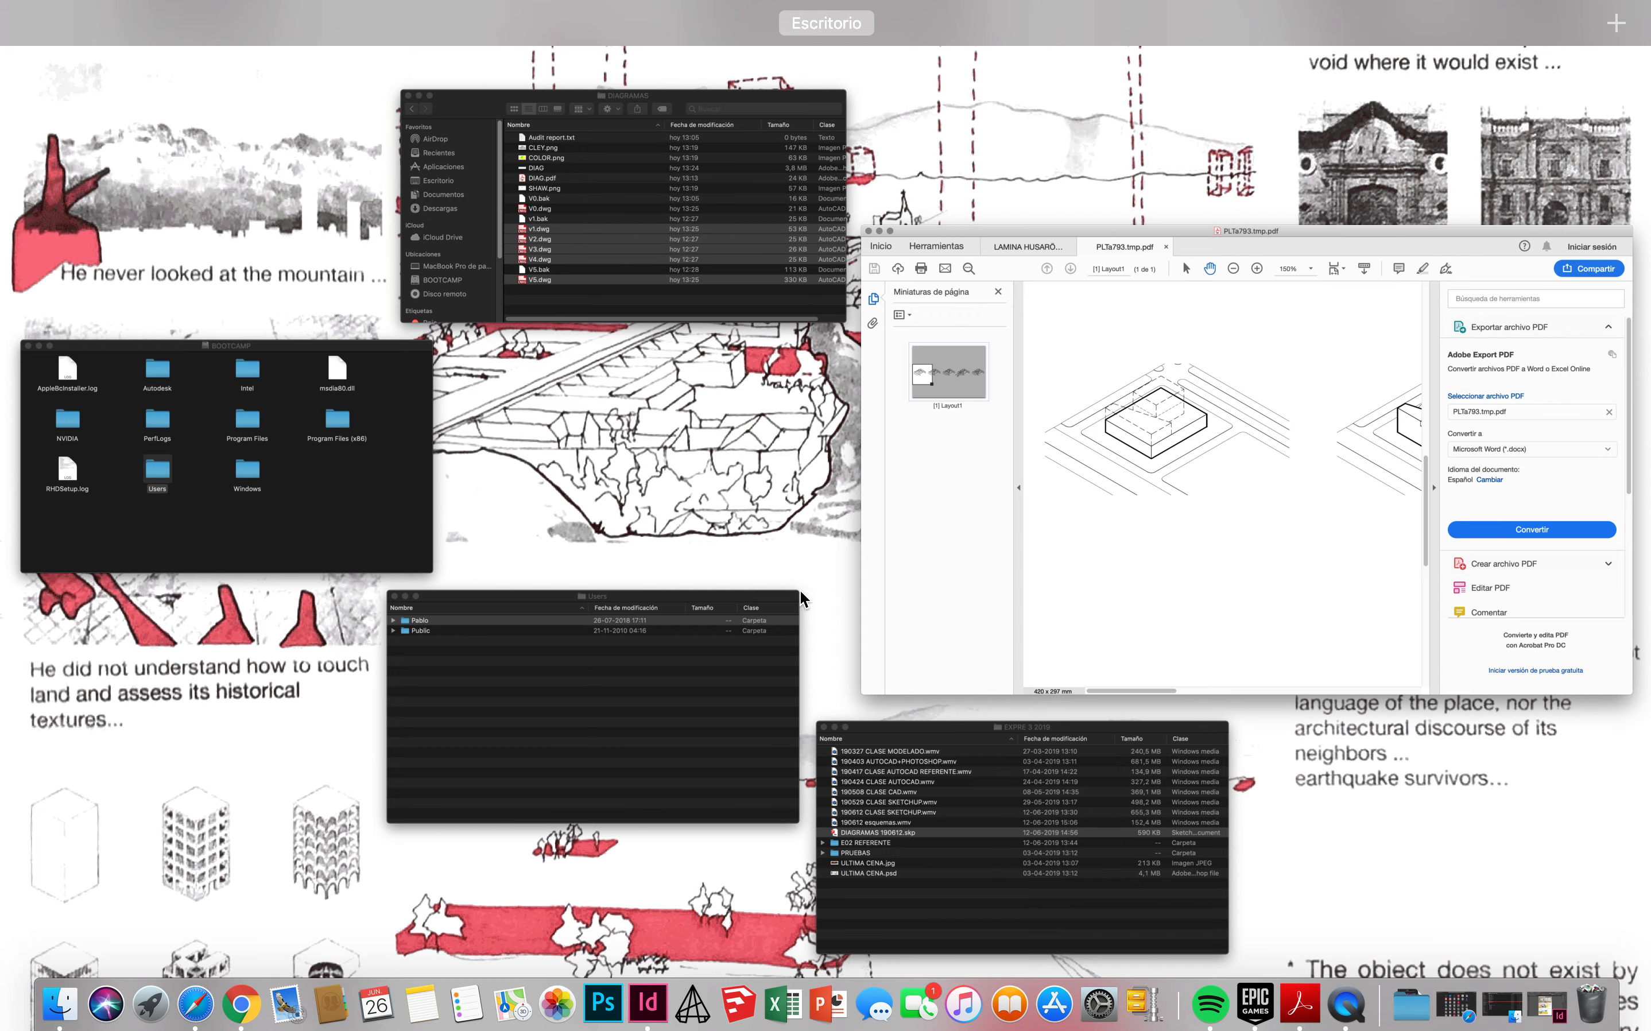
Step: Minimize Safari, restore the LAMINA HUSARÖ layout, and quit InDesign
left_click(1461, 990)
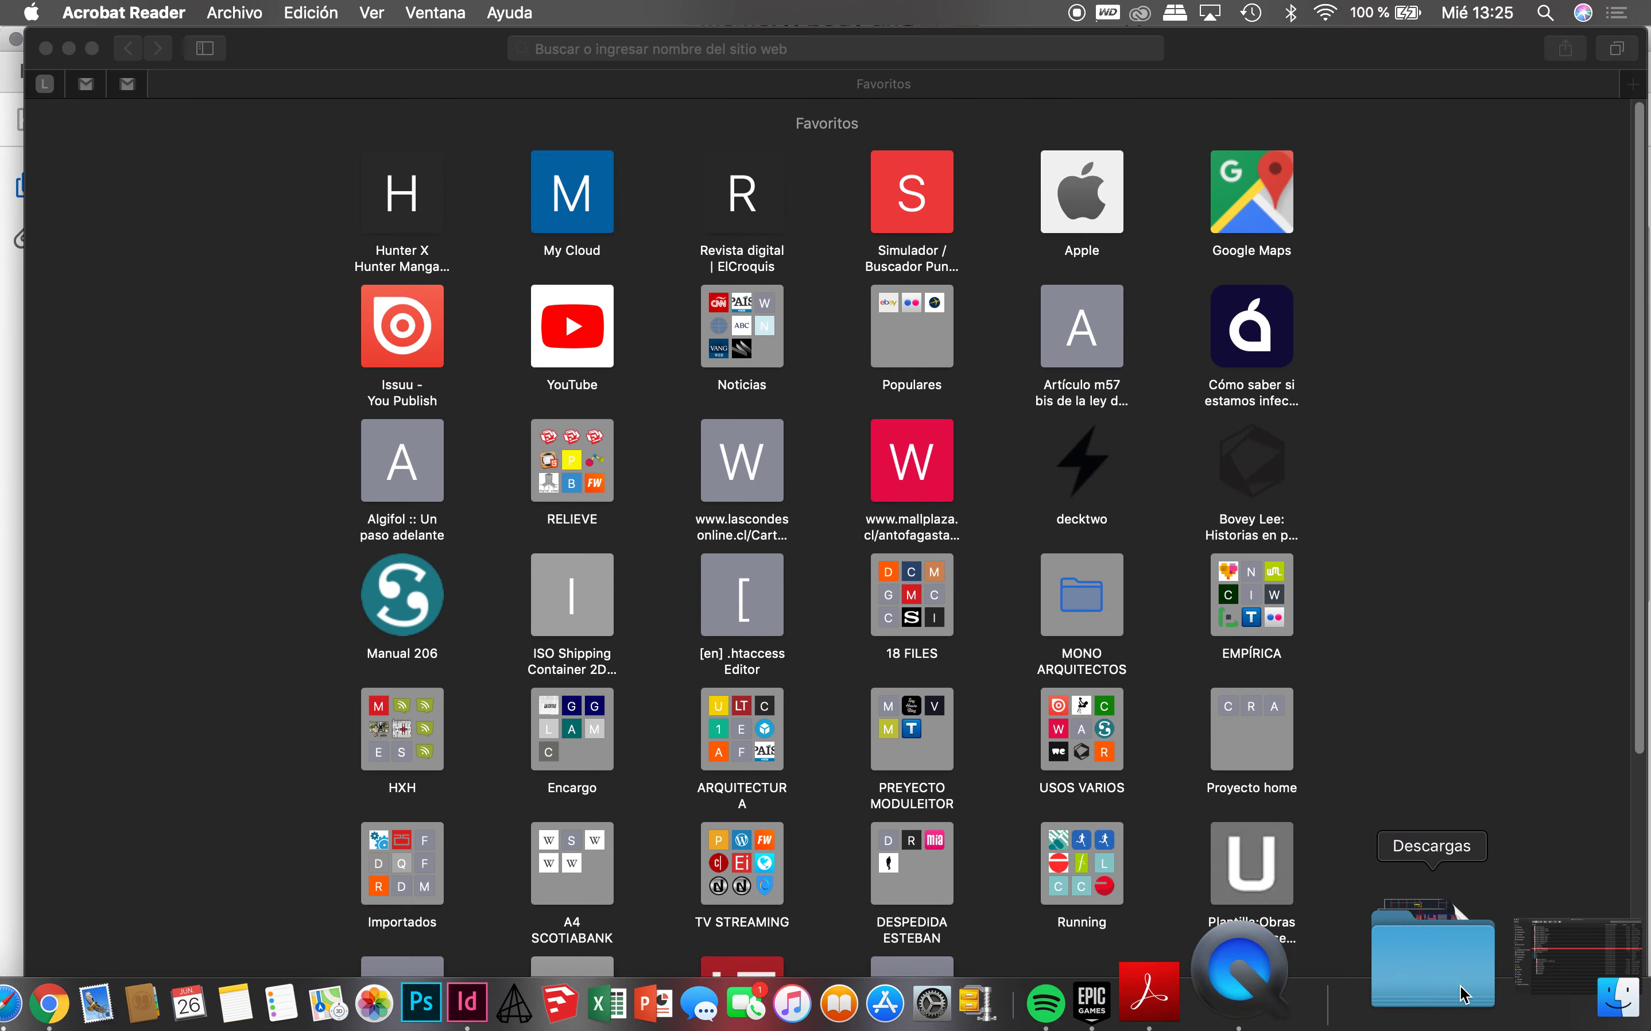
left_click(69, 50)
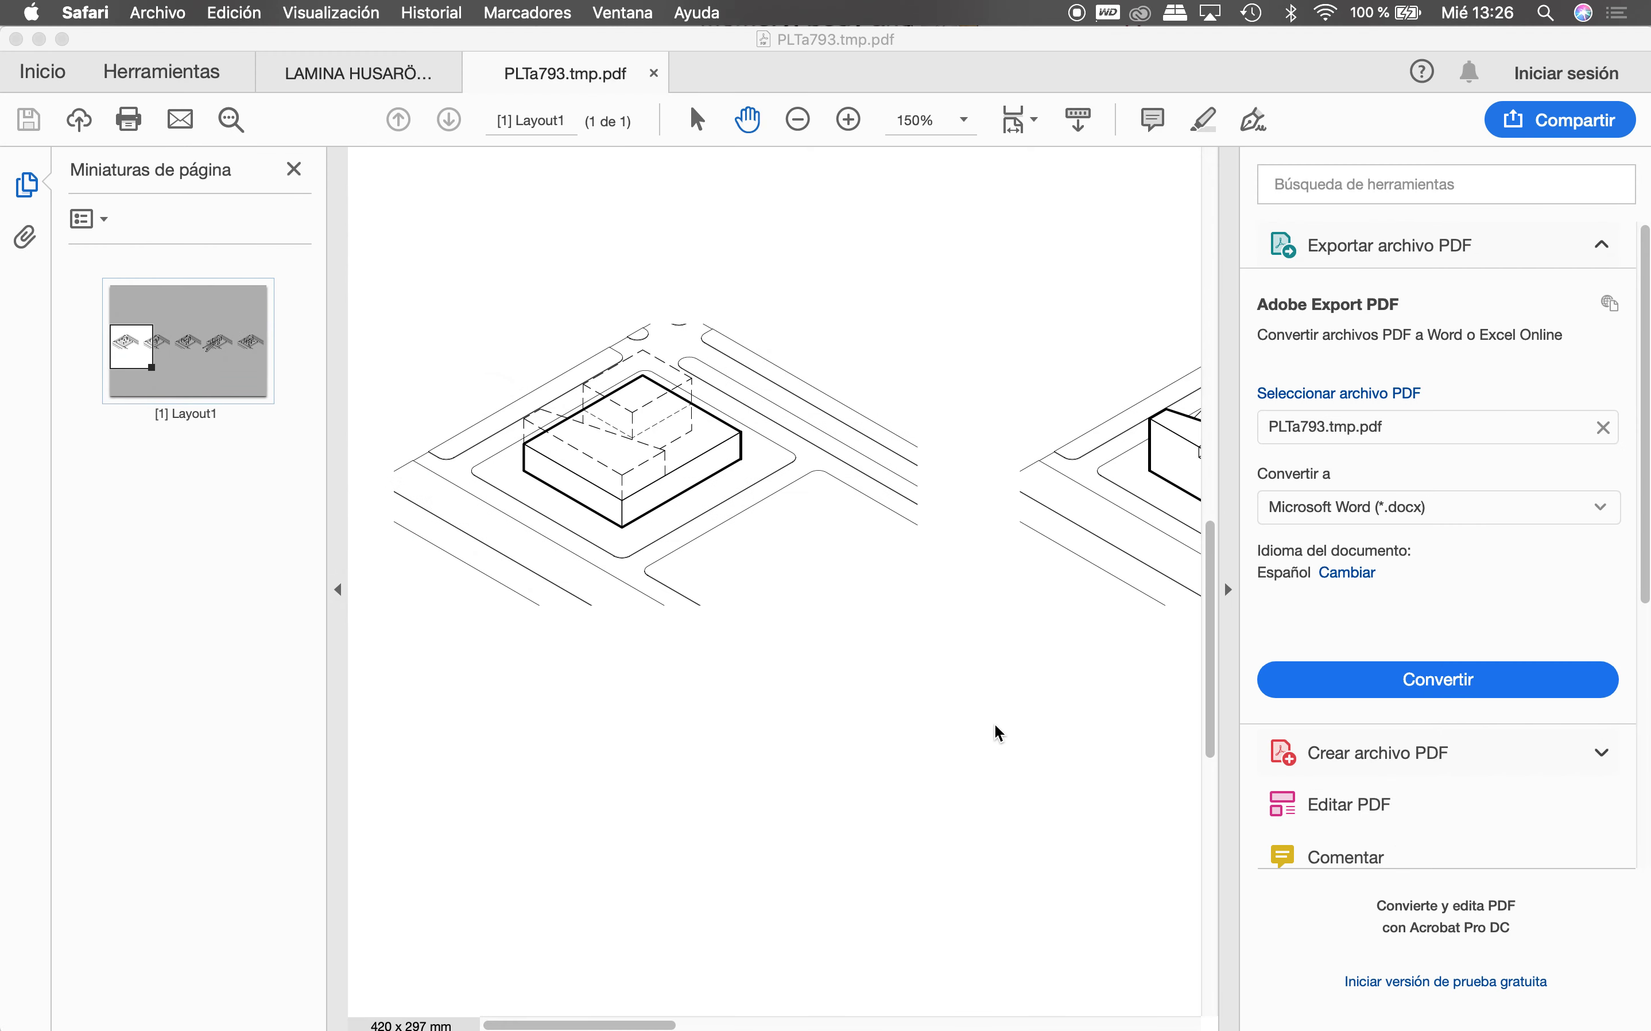
mouse_move(1480, 952)
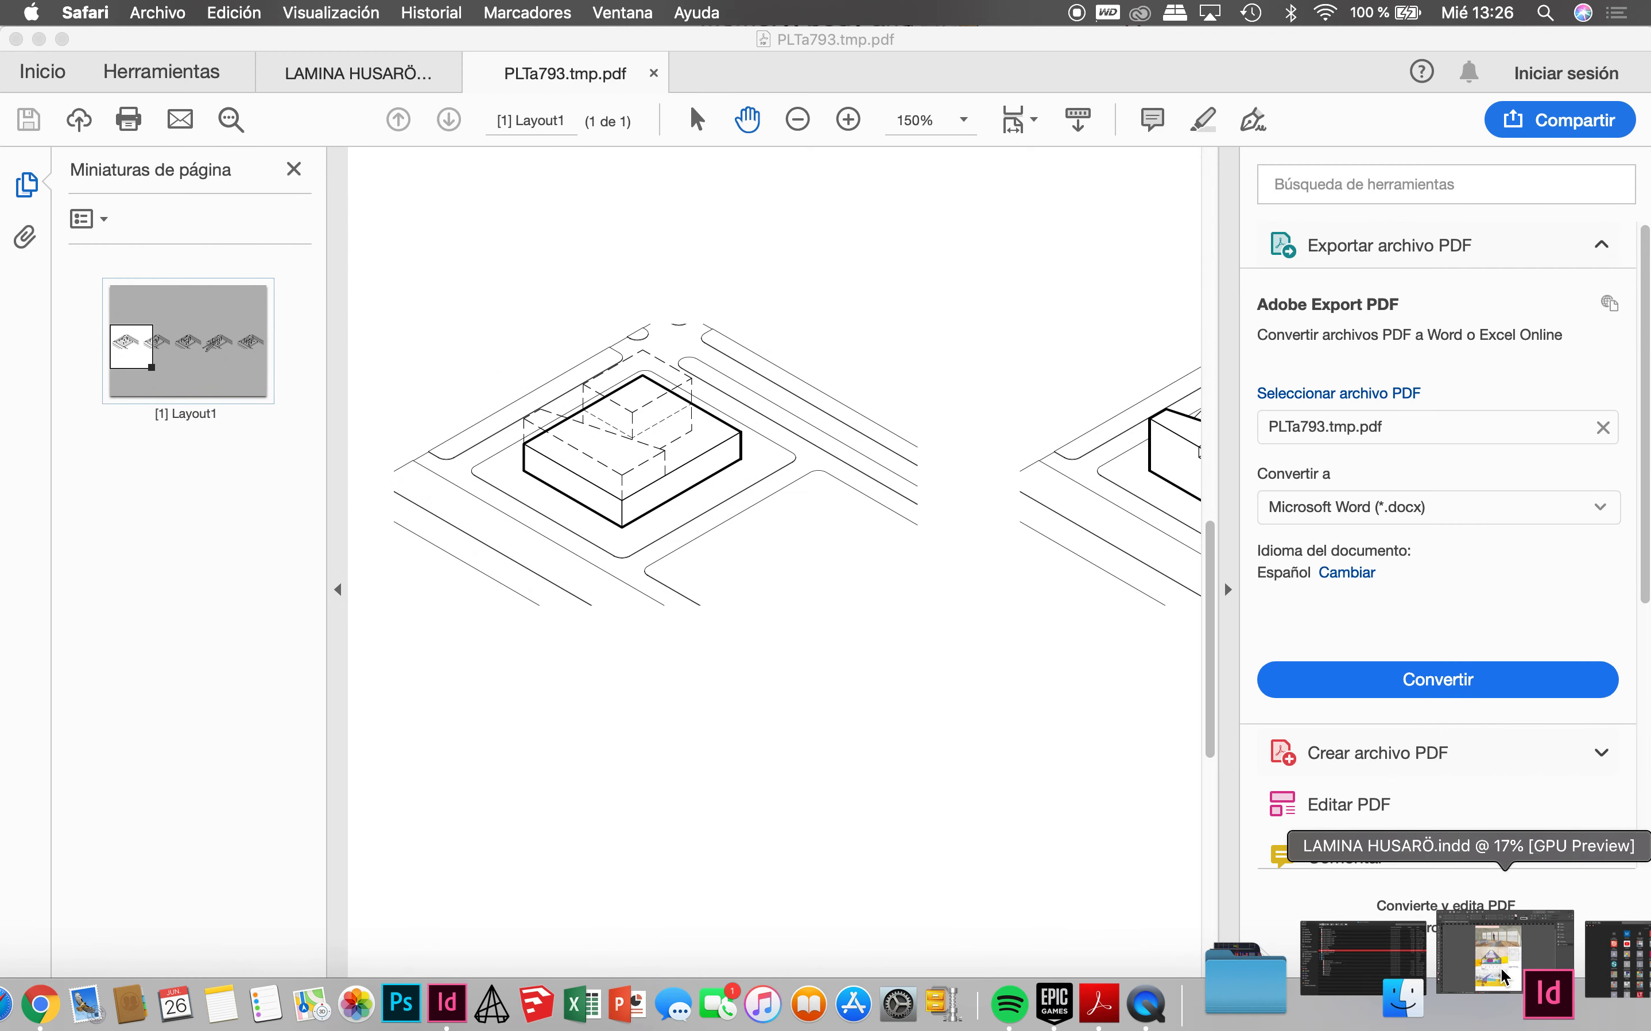
left_click(1505, 977)
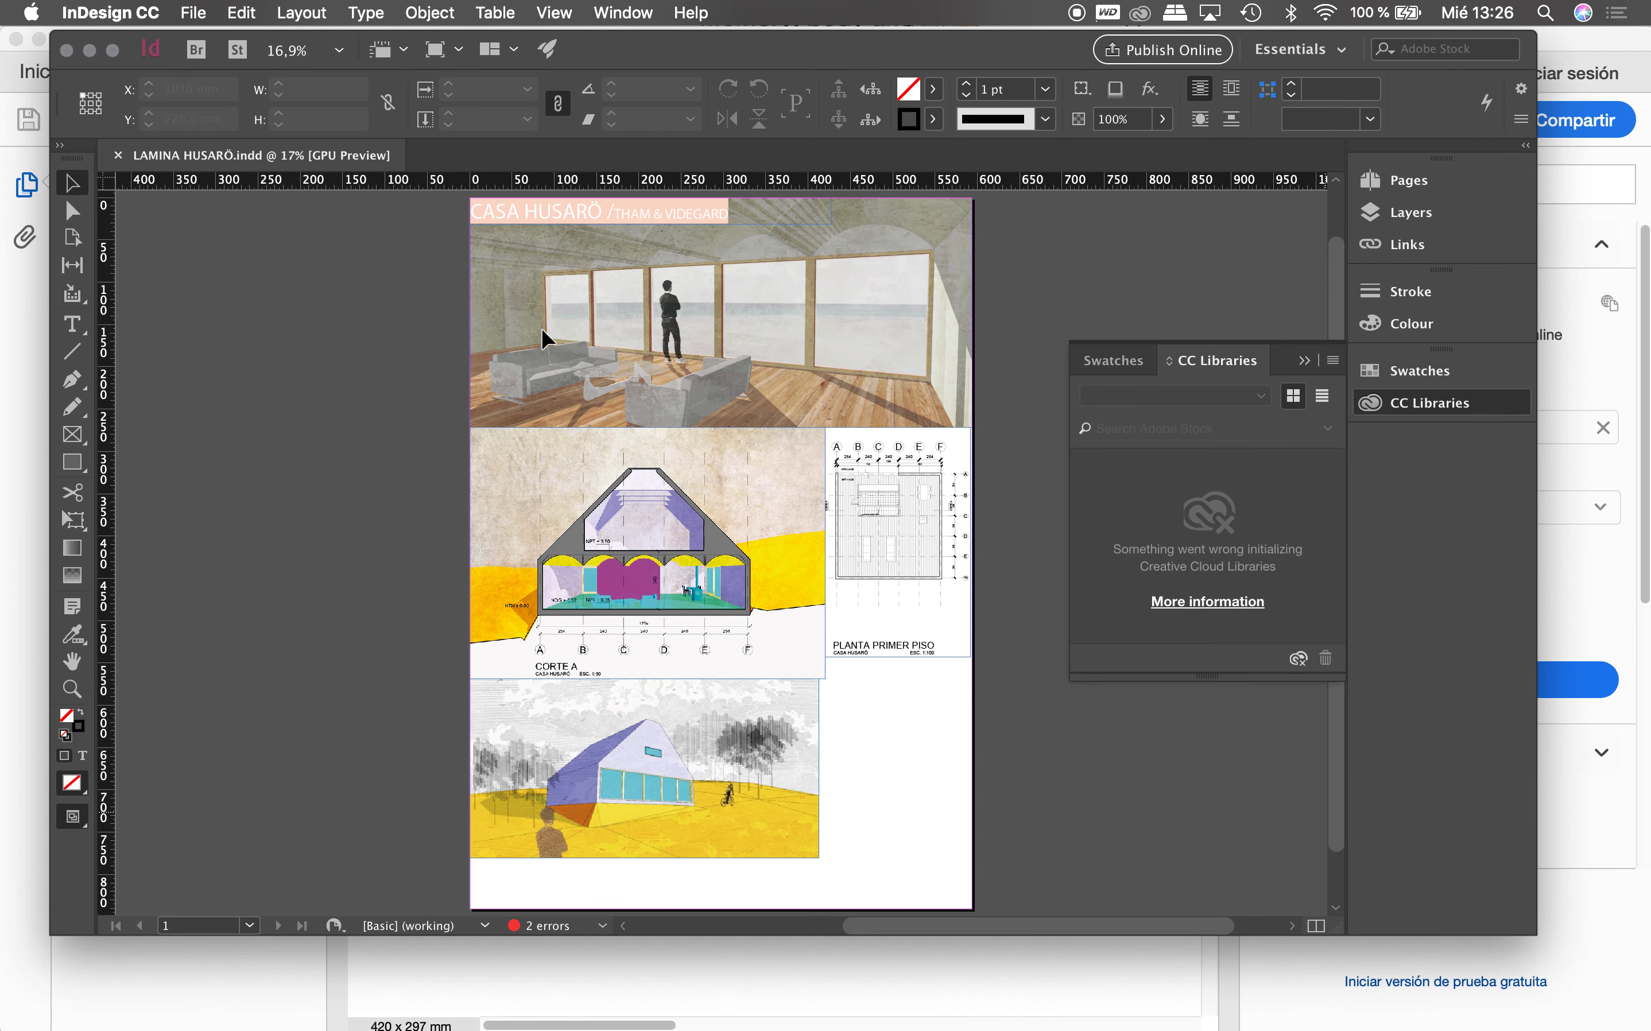
left_click(109, 12)
left_click(120, 175)
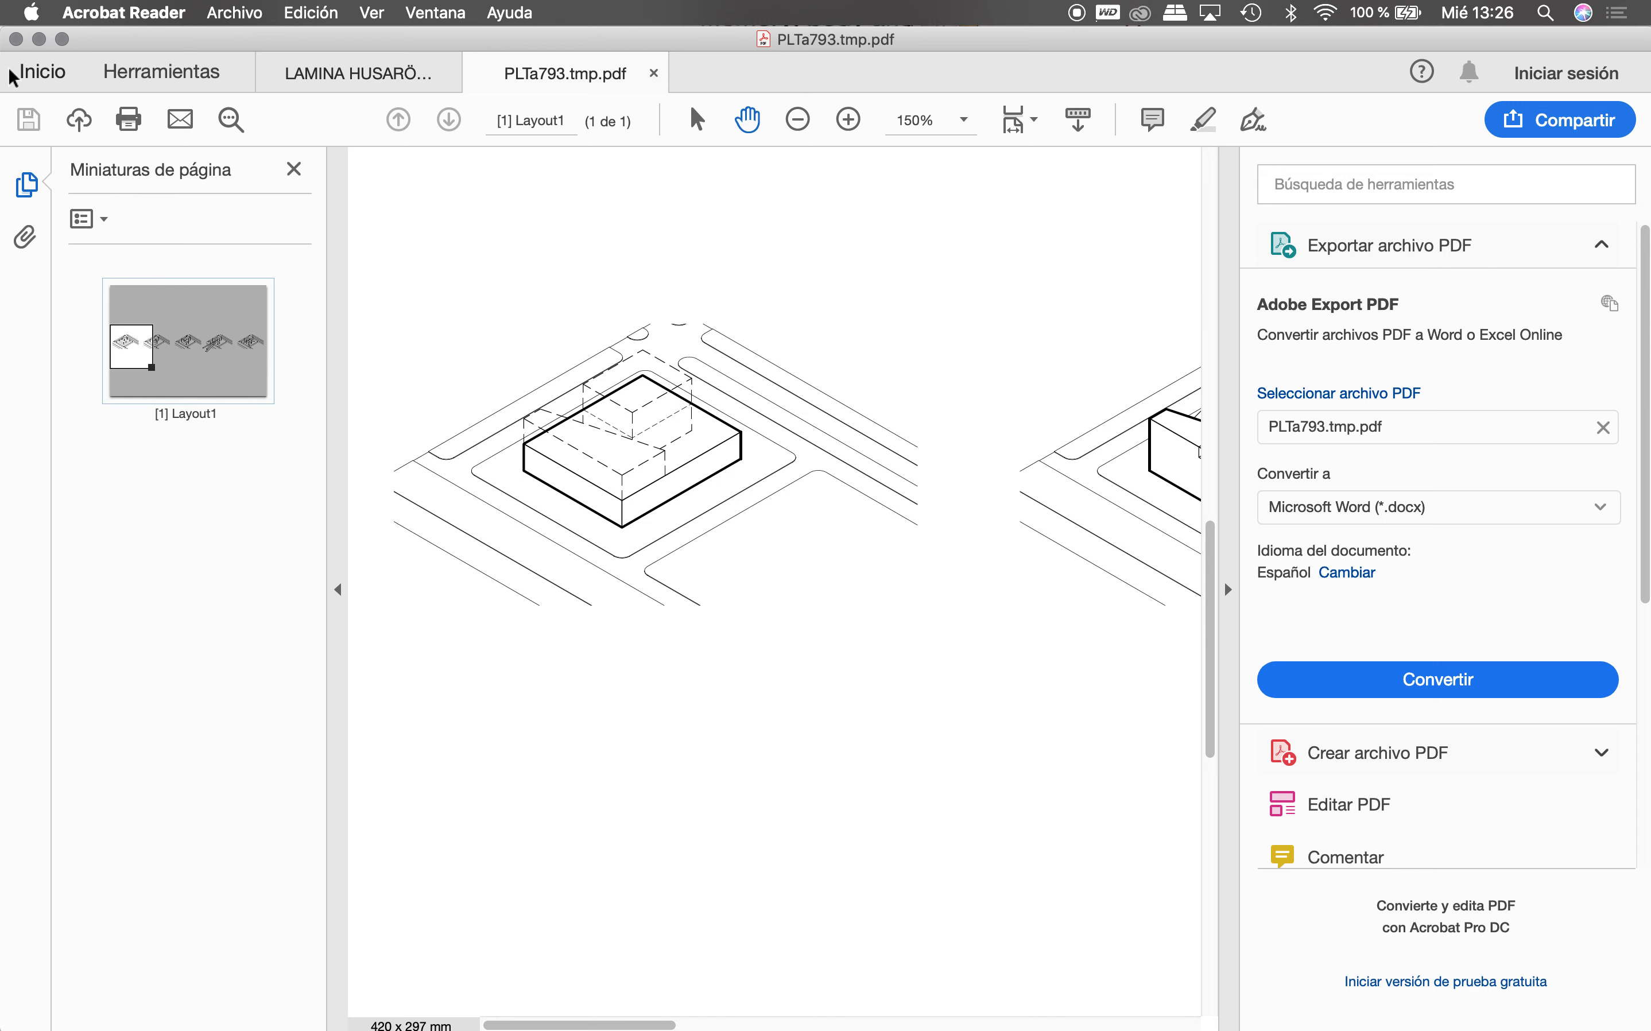
Step: Minimize Acrobat, relaunch InDesign from the Dock, and start a new document
left_click(38, 40)
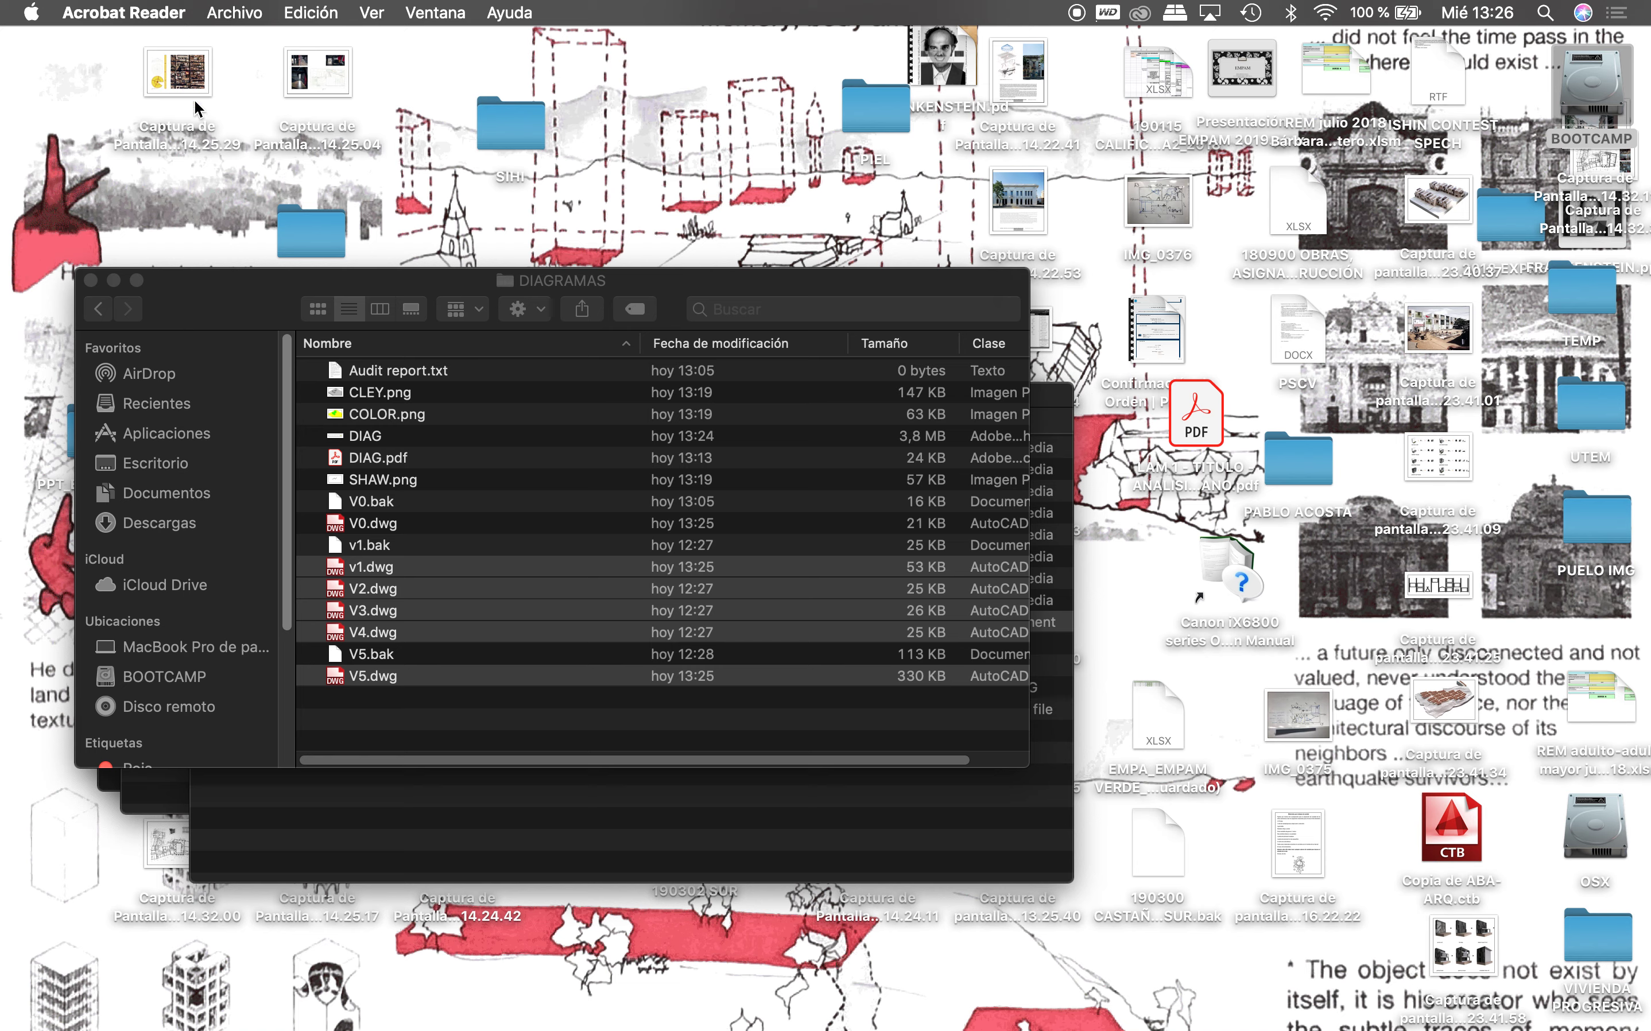
left_click(654, 292)
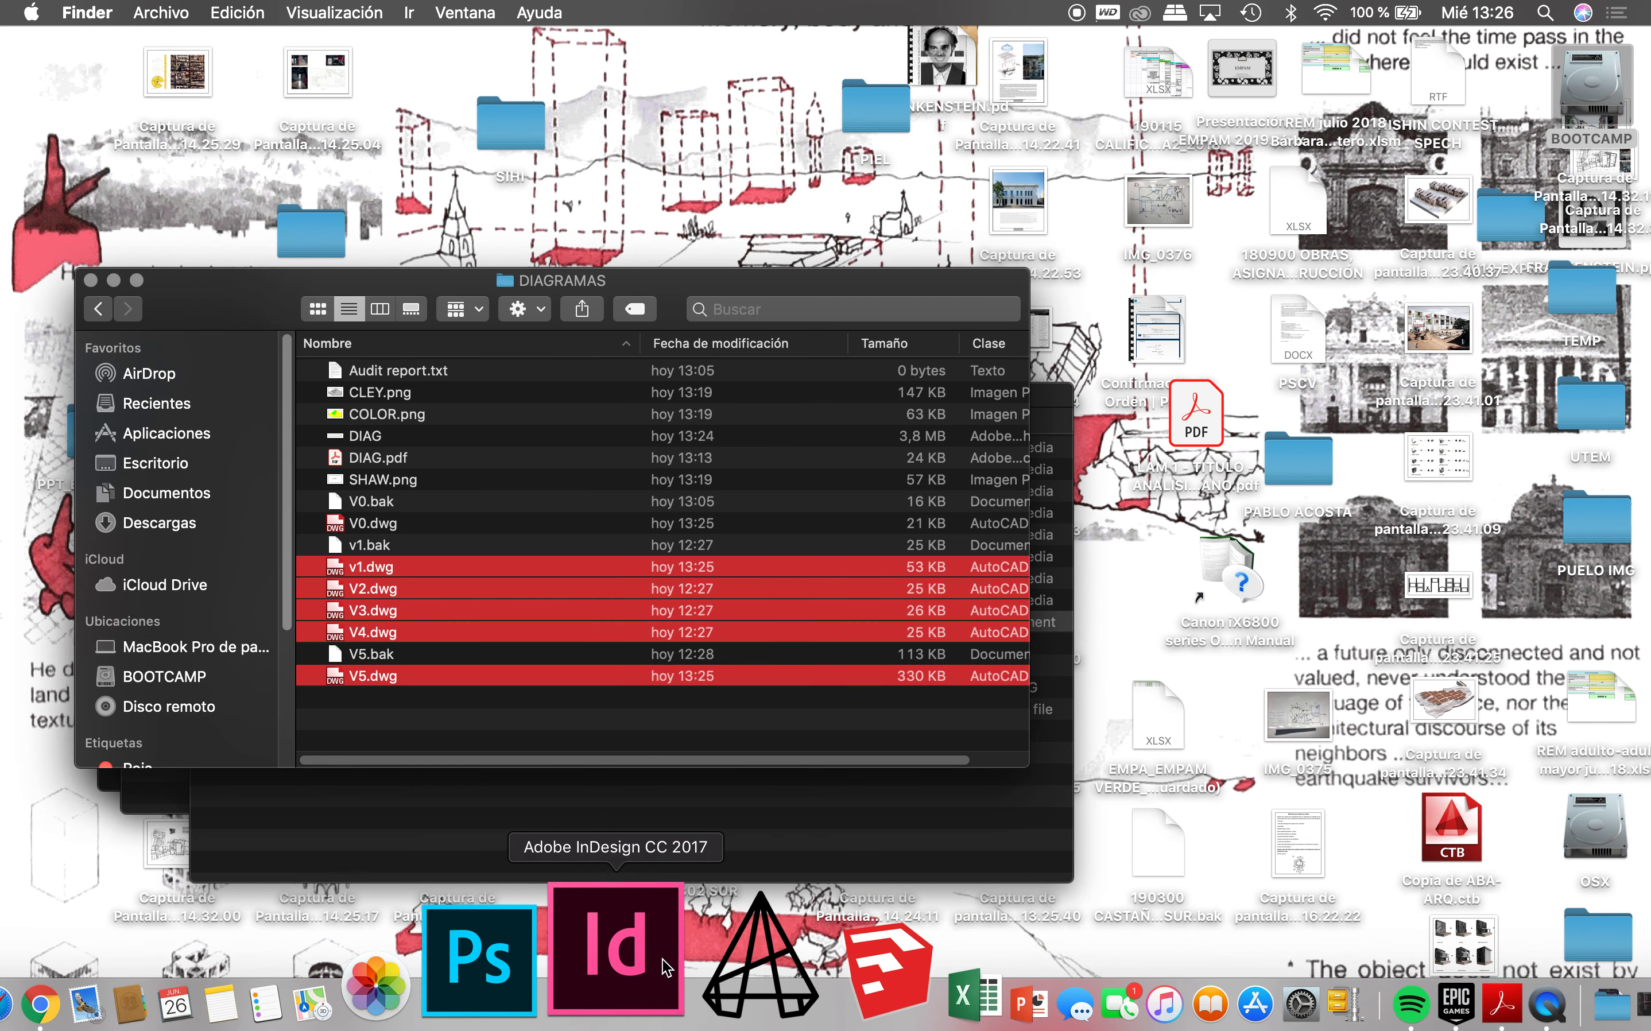
left_click(662, 959)
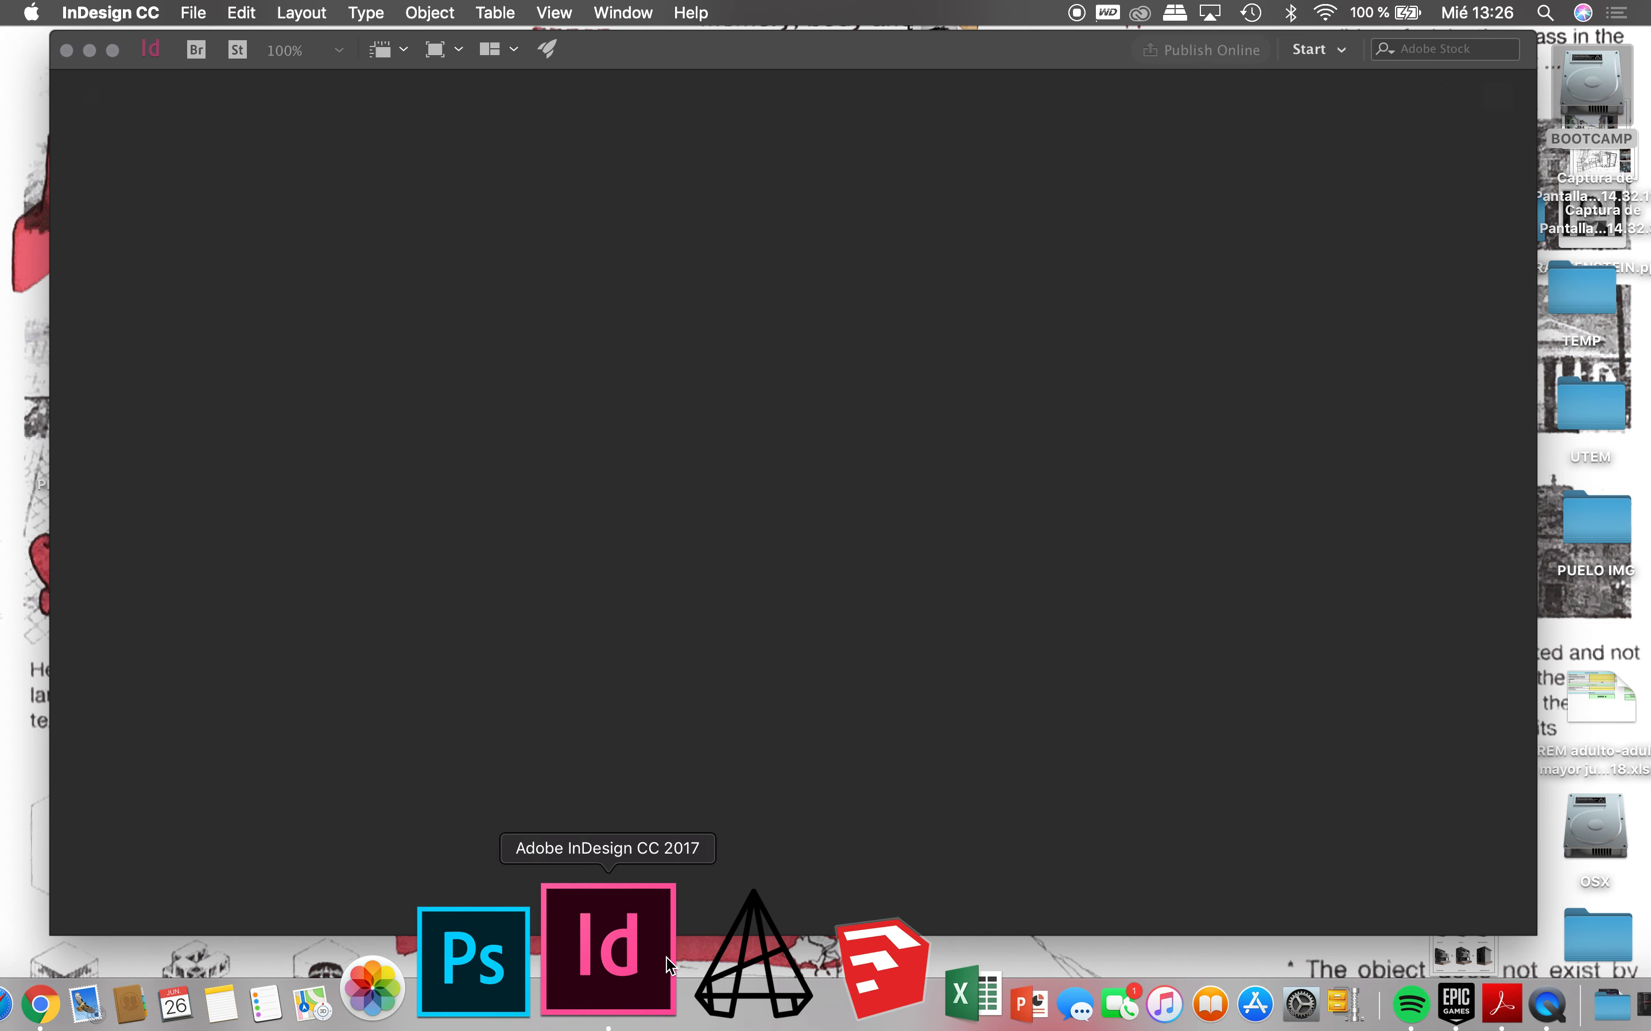
left_click(203, 302)
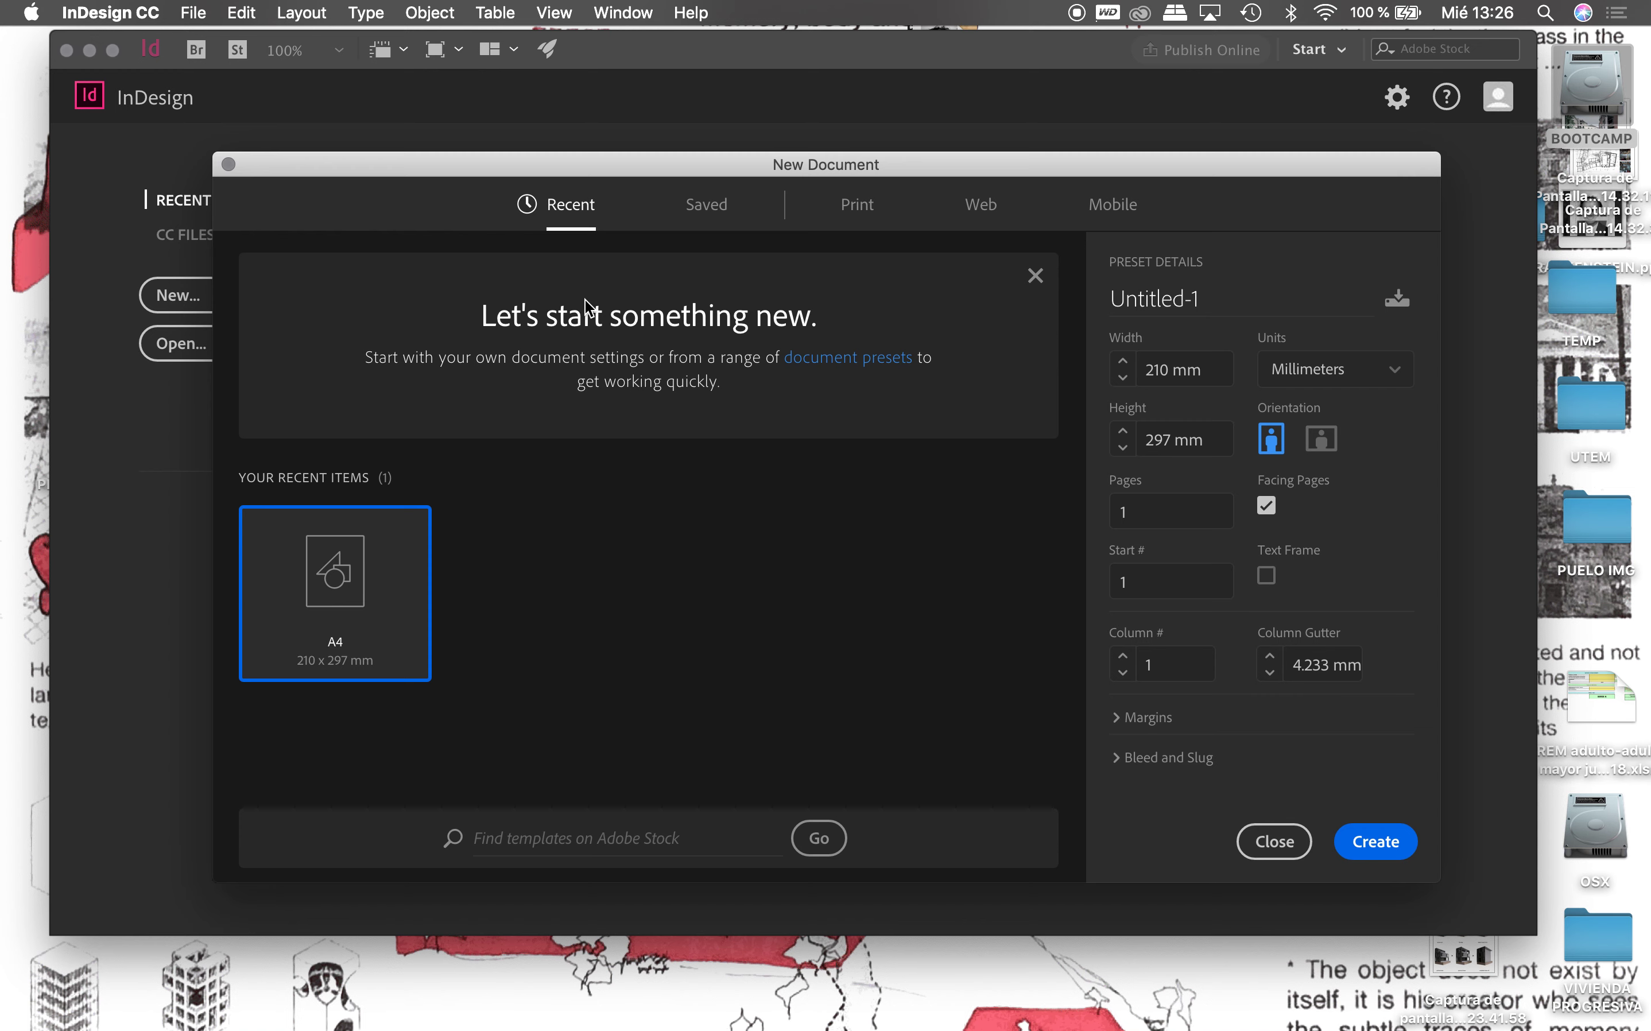
Step: Browse the Print, Web and Mobile preset categories, ending back on Print with A4 selected
left_click(861, 204)
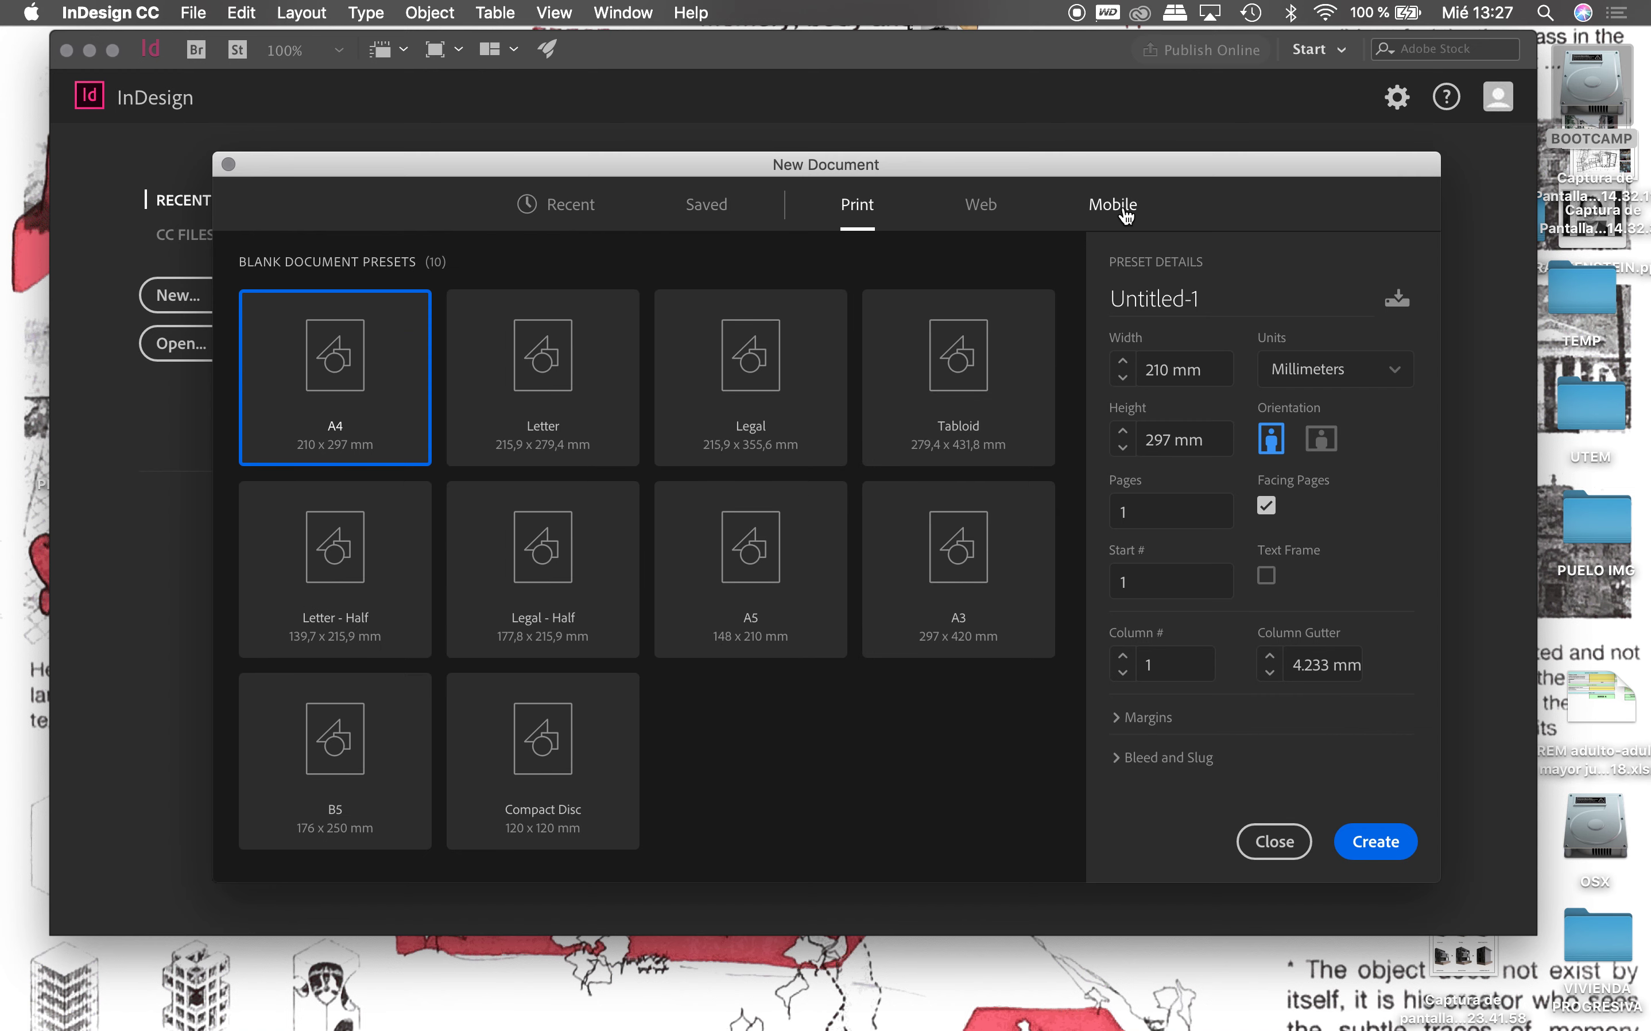
left_click(1126, 215)
left_click(978, 208)
left_click(866, 211)
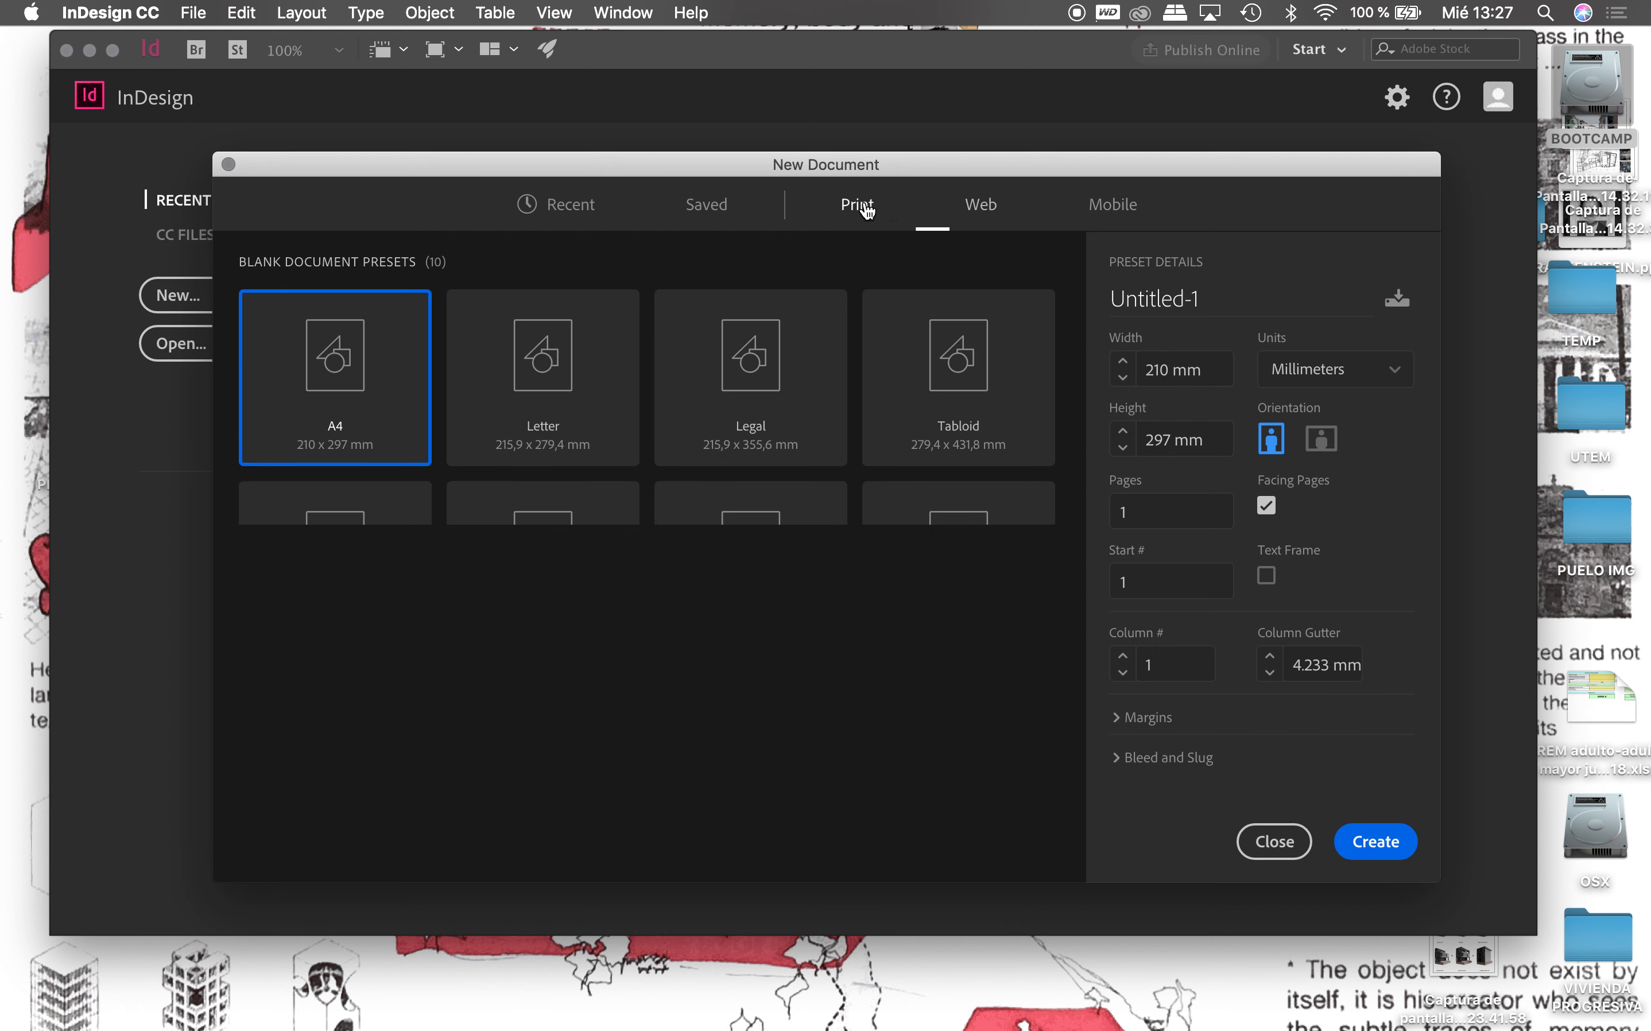
left_click(971, 213)
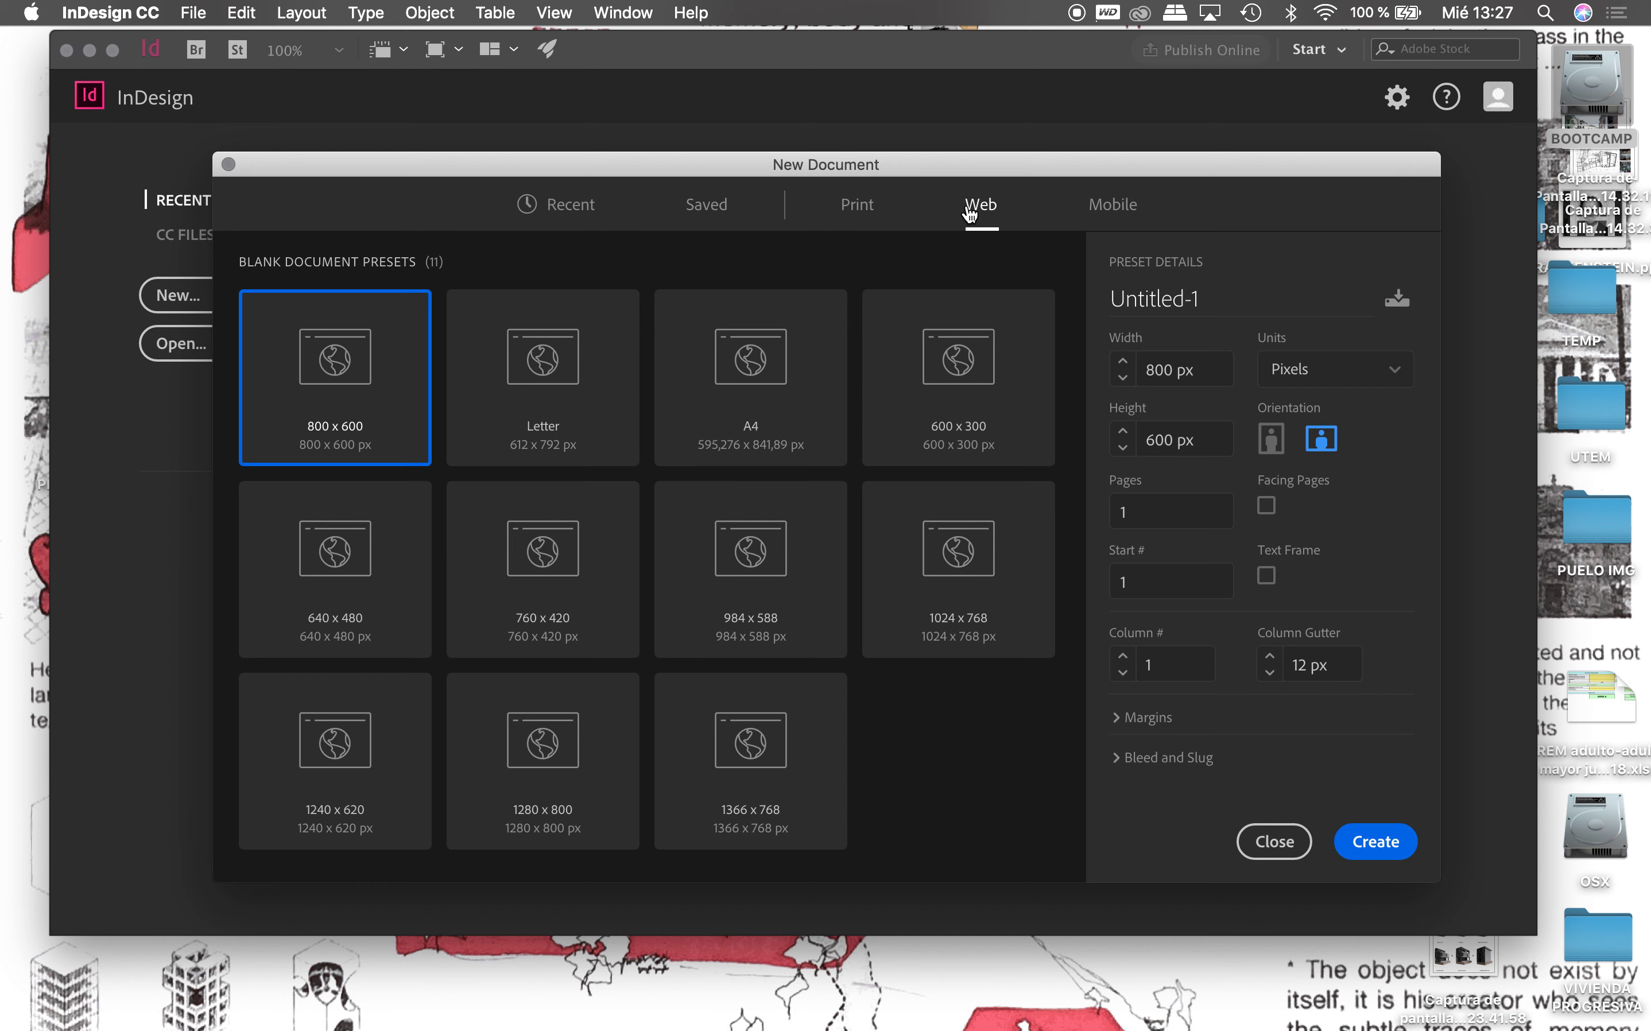
left_click(1101, 207)
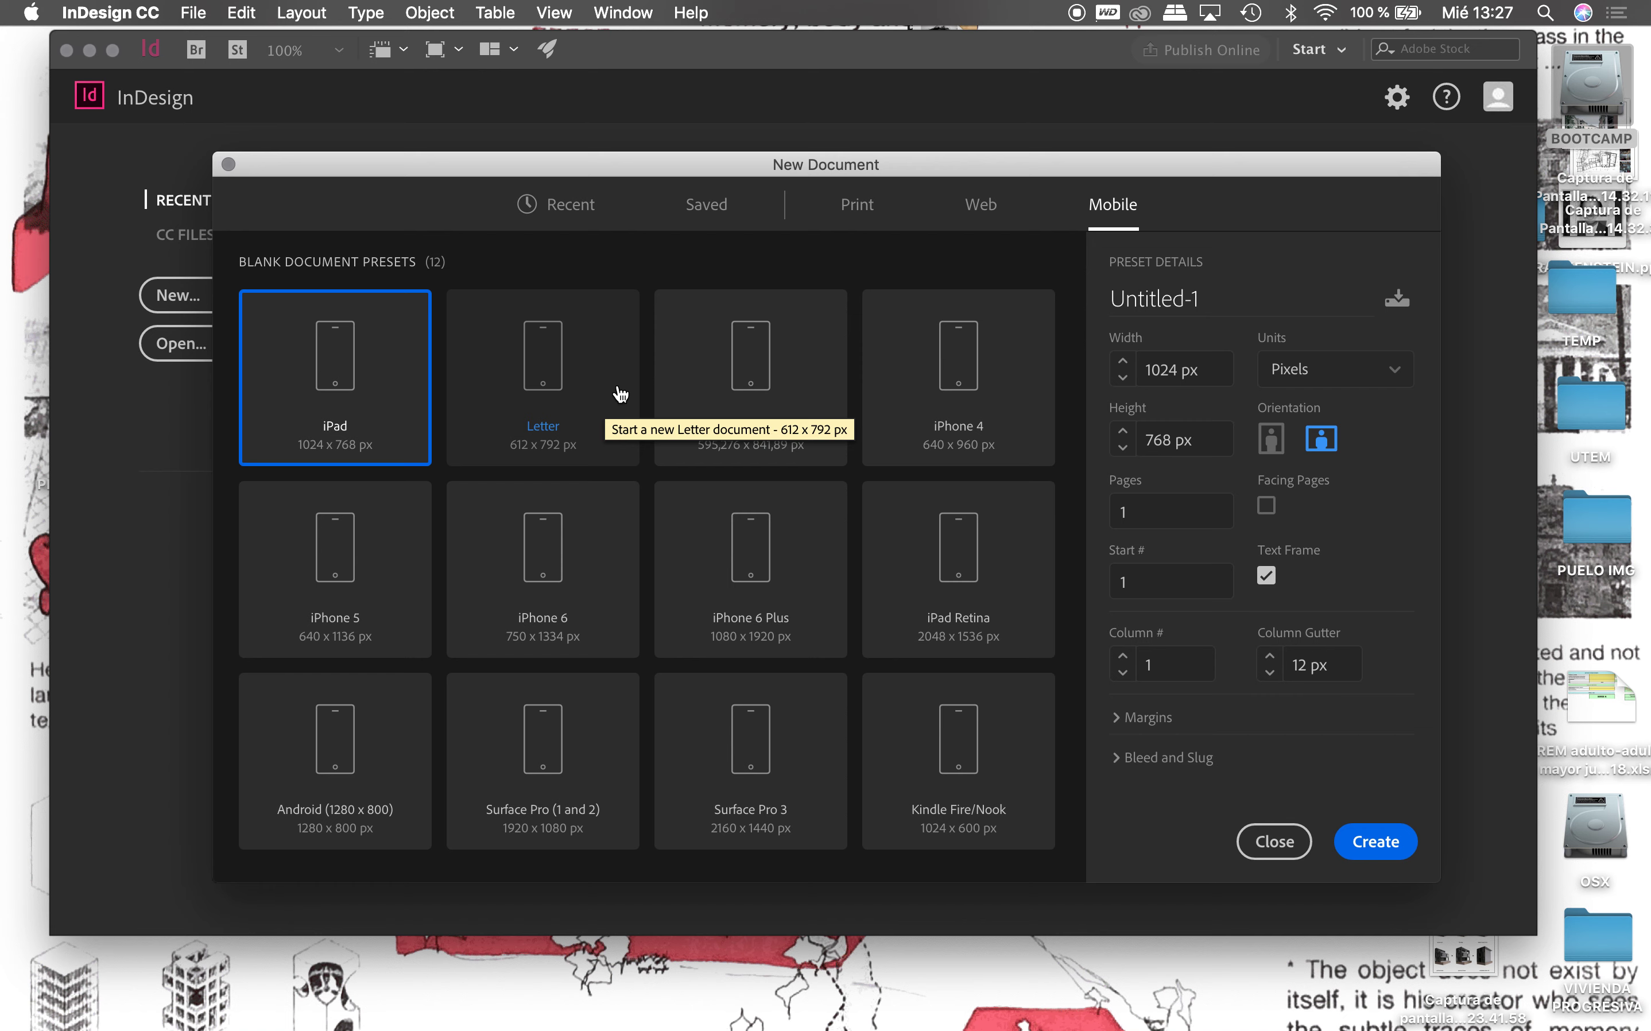
left_click(857, 204)
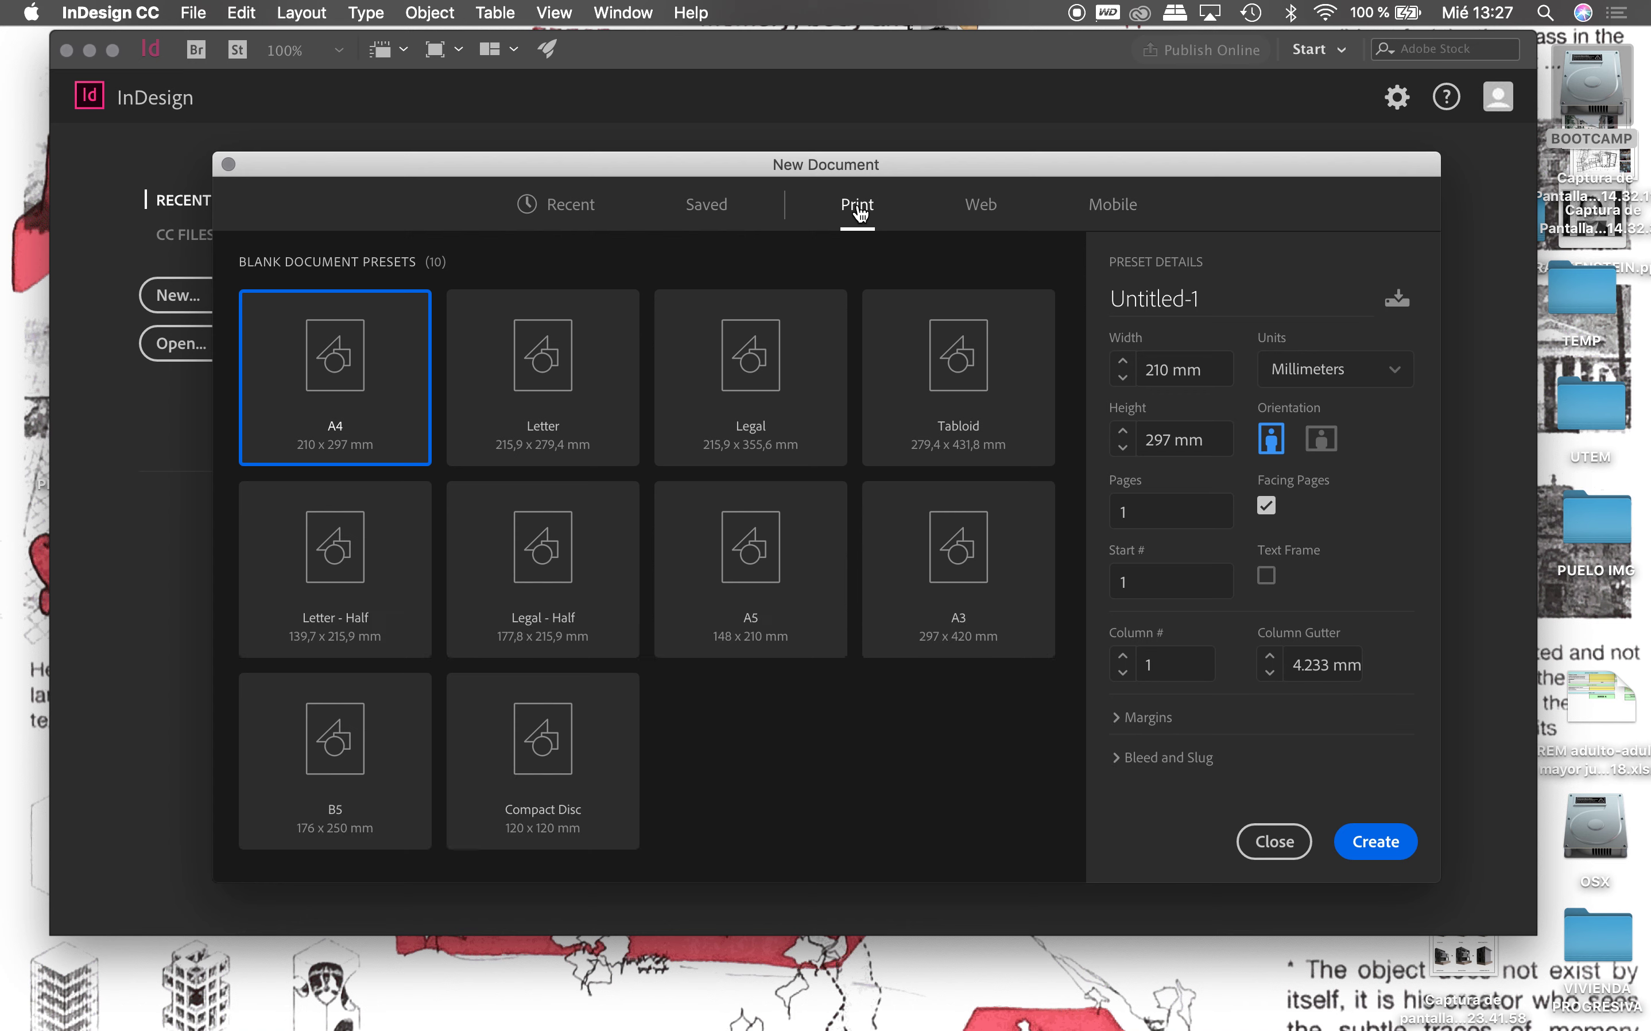
Step: Rename Untitled-1 to 'LAMINA A1 HUSARÖ' with width 594 mm, height 841 mm, portrait
left_click(1242, 305)
type("LA")
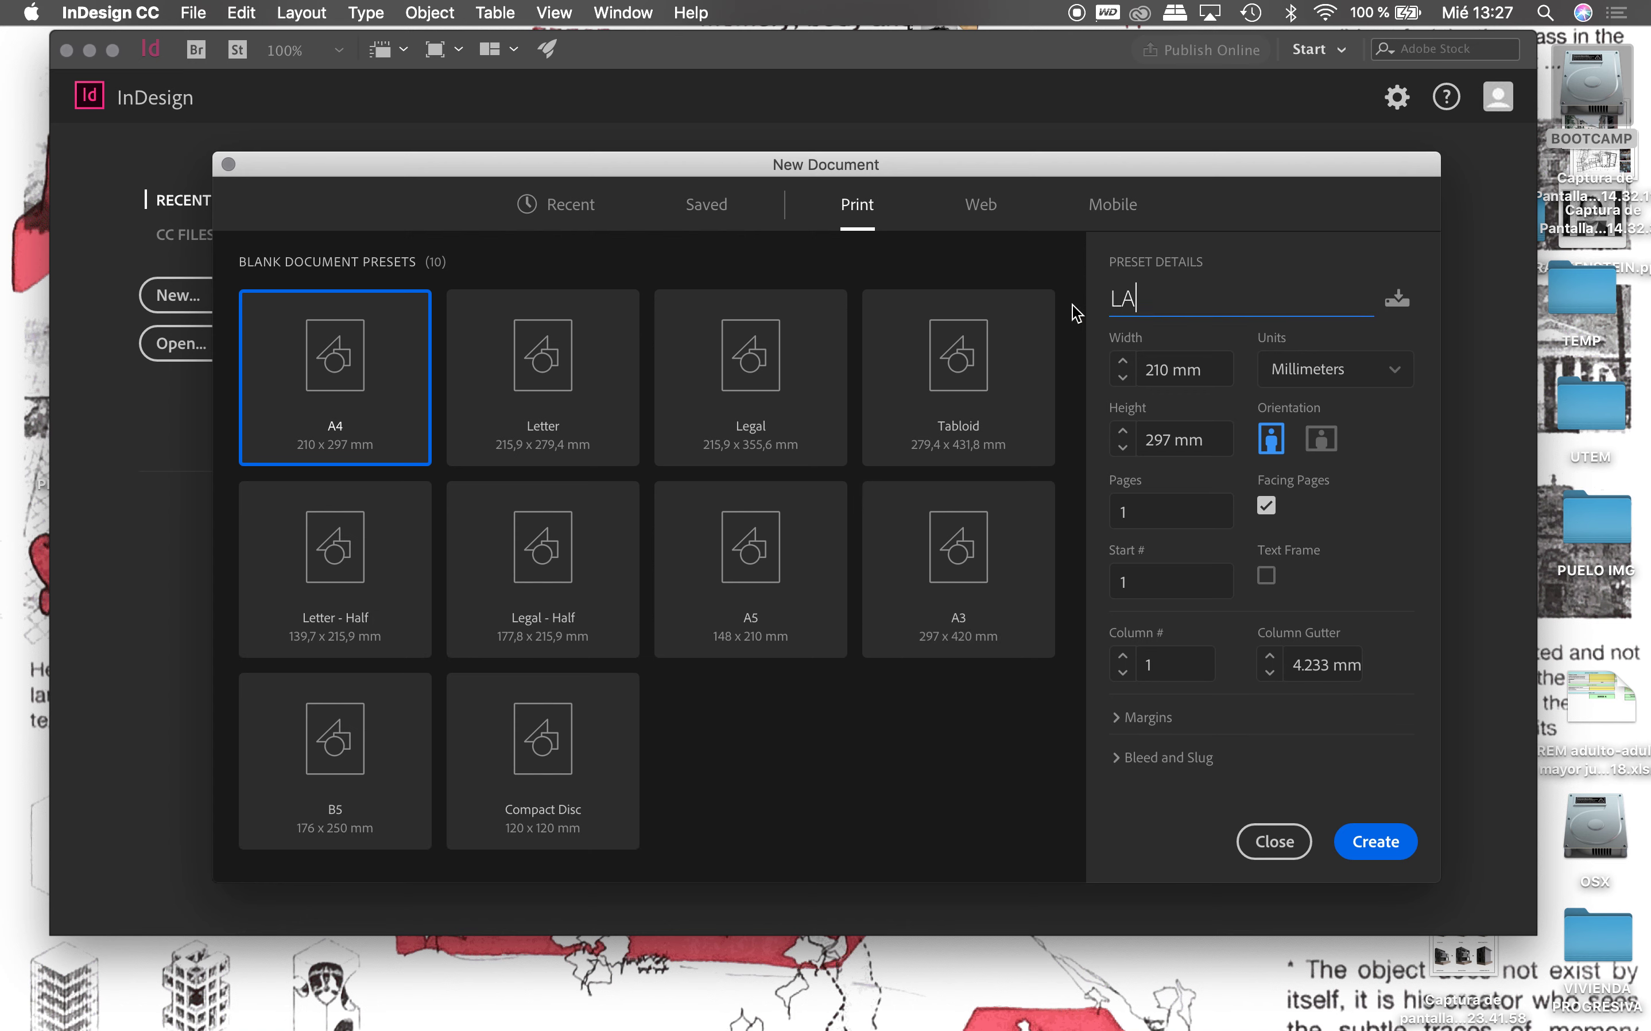
type("MINA A1 HUSAR")
type("Ö")
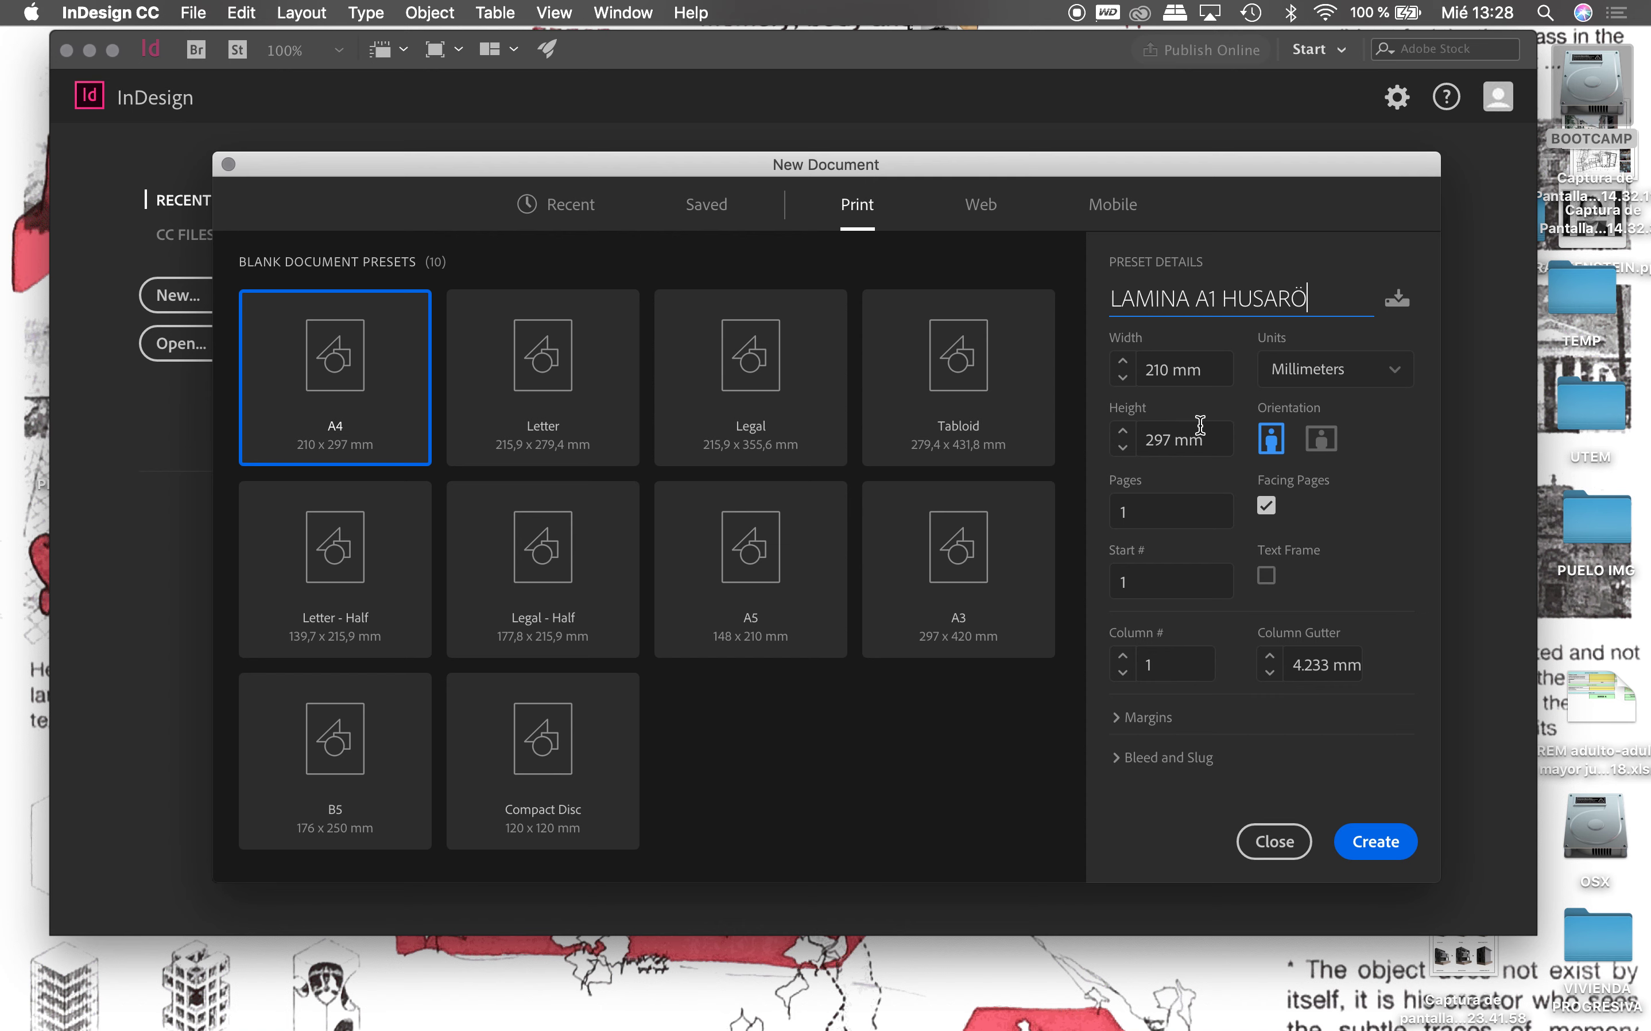
double_click(1159, 370)
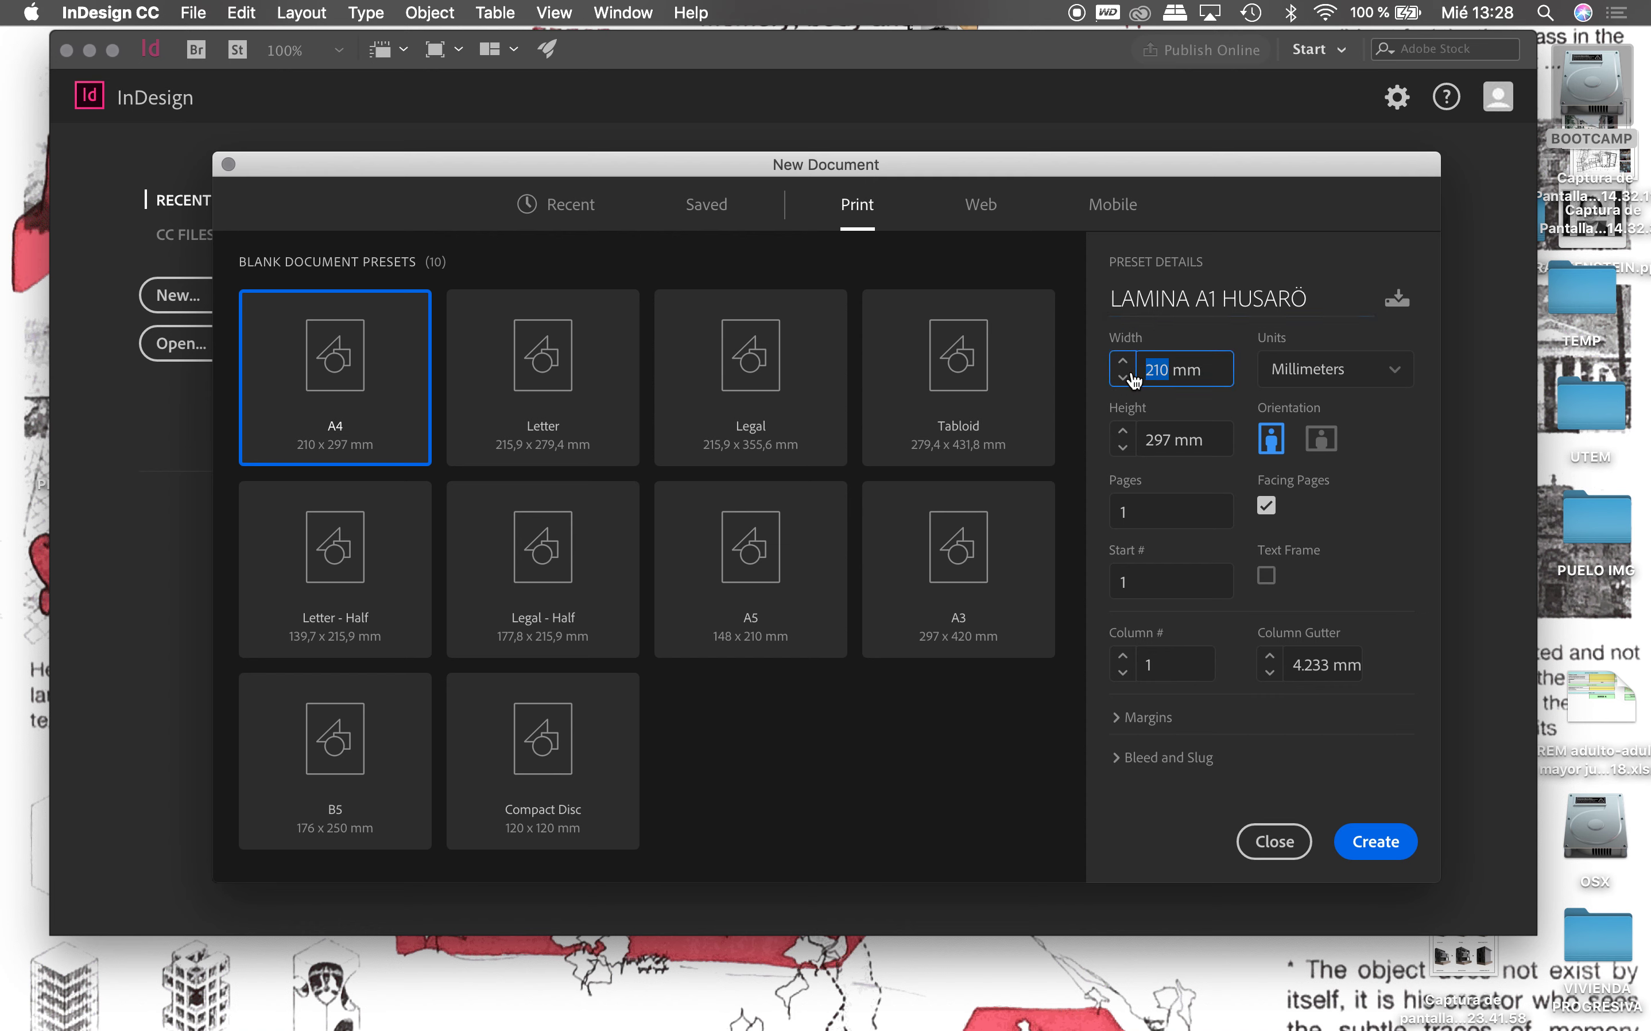
type("594")
double_click(1159, 440)
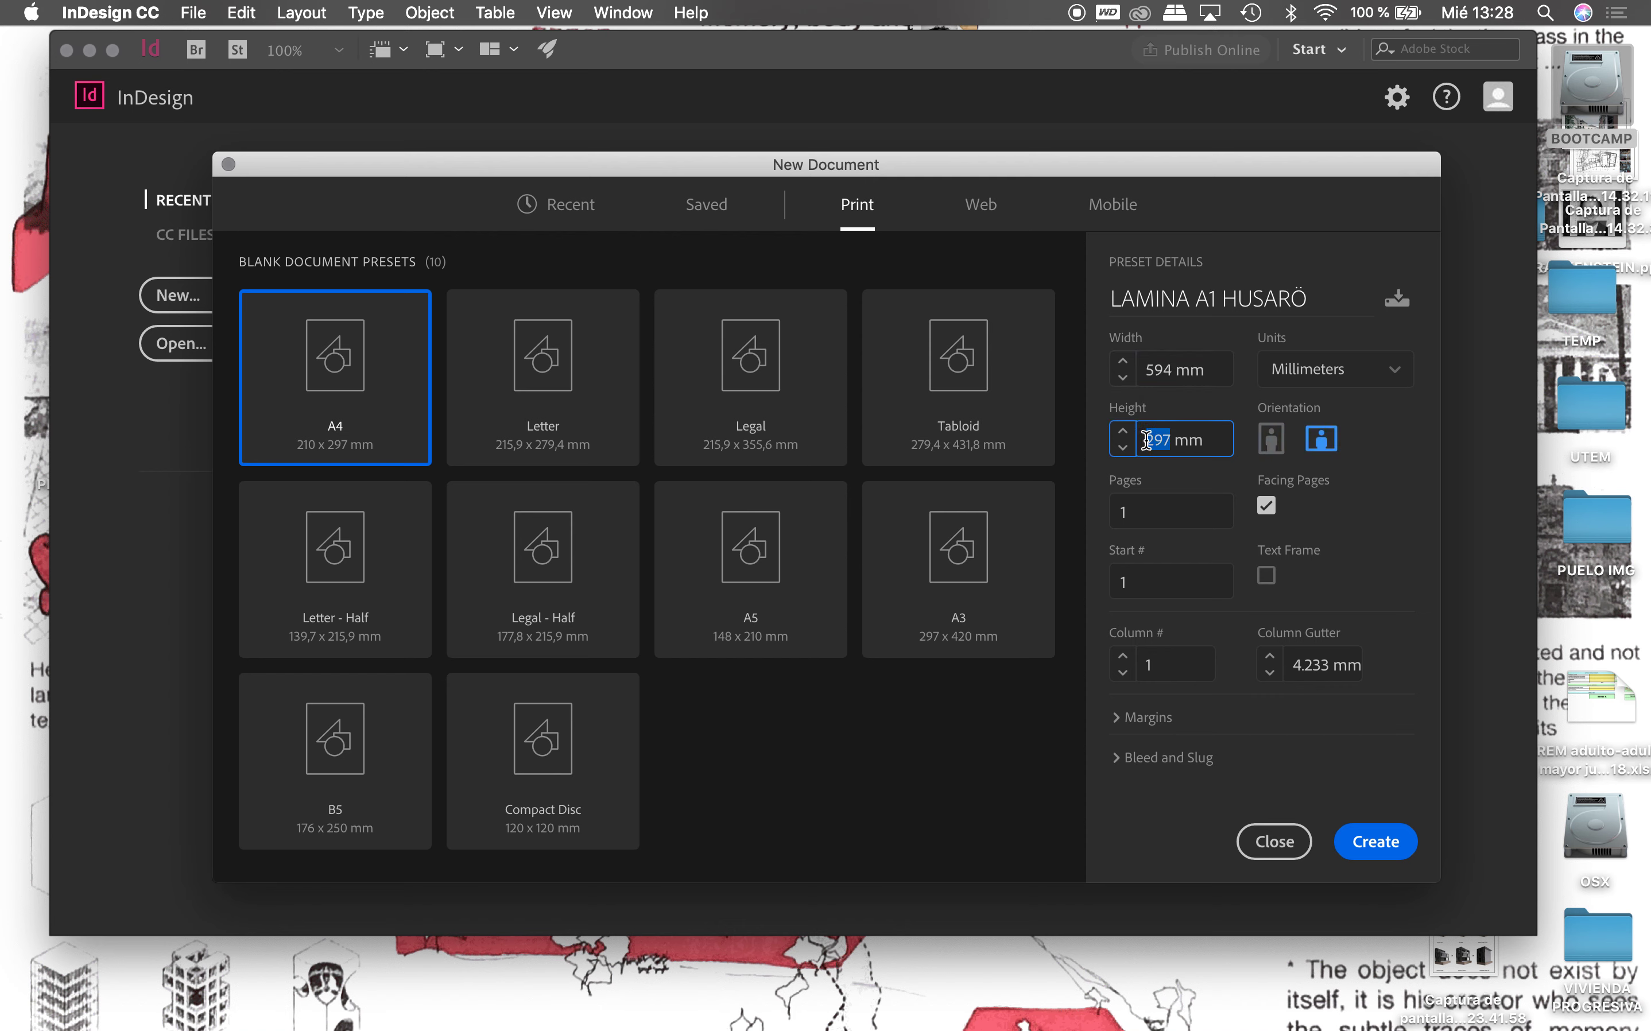
type("841")
left_click(1271, 442)
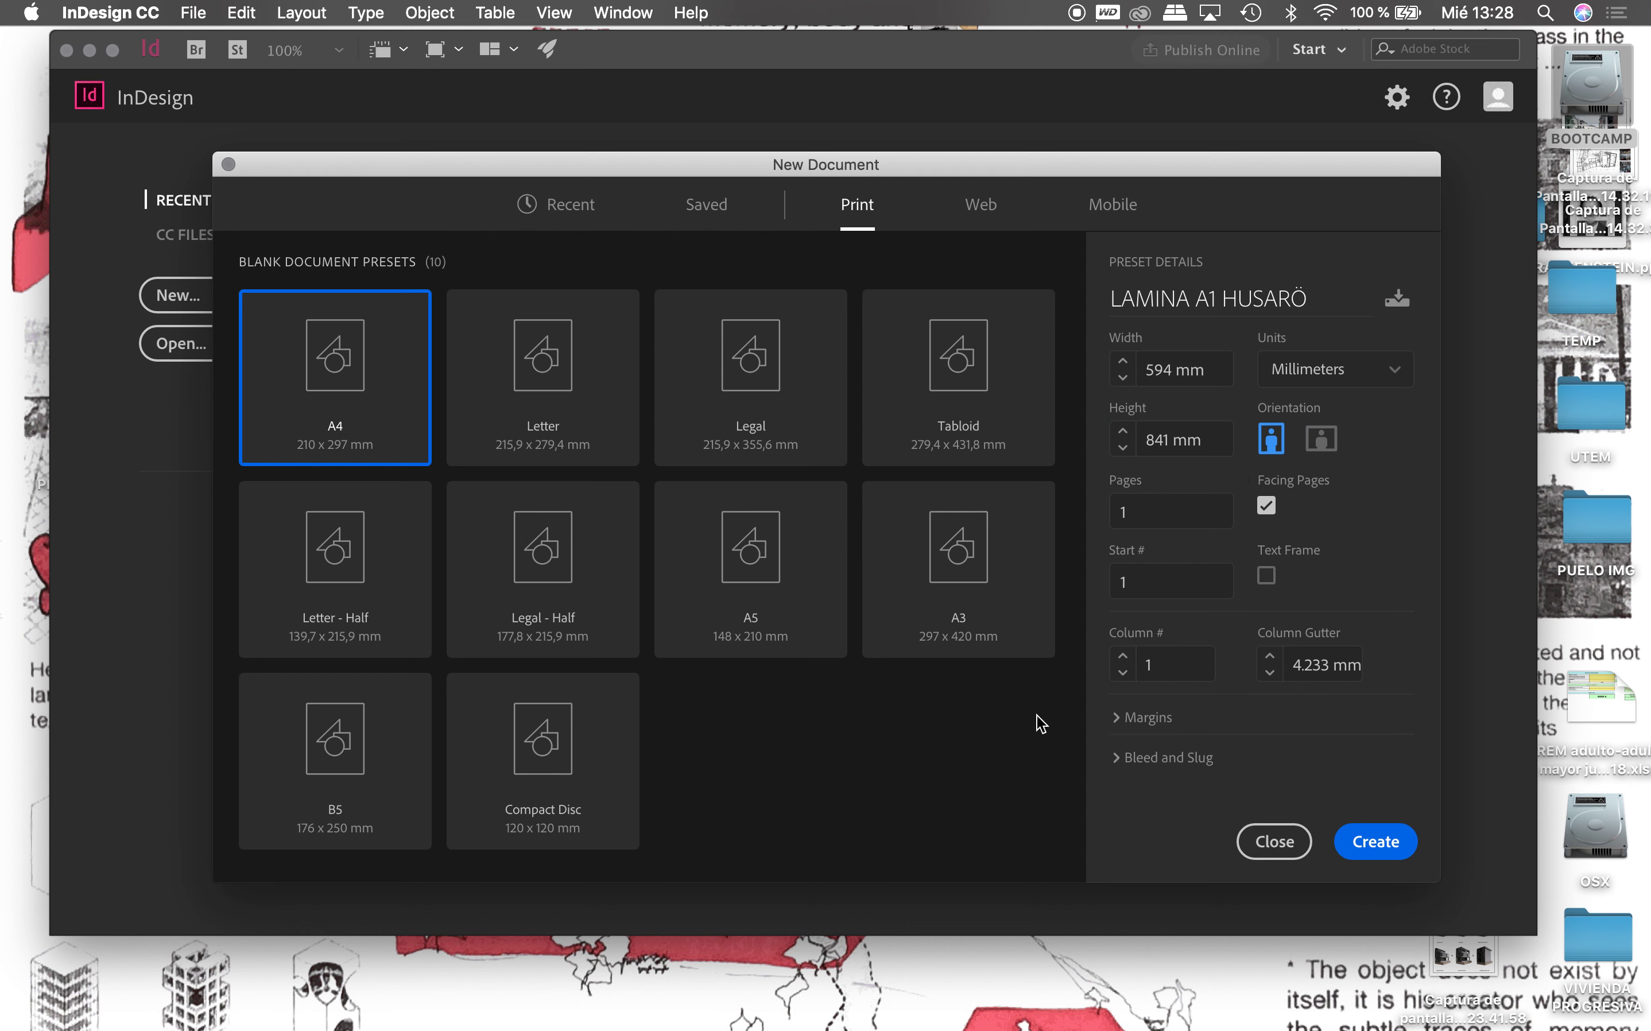
Step: Set margins to 15 mm top/bottom, 20 mm inside, 10 mm outside, and create the document
left_click(1119, 719)
double_click(1159, 676)
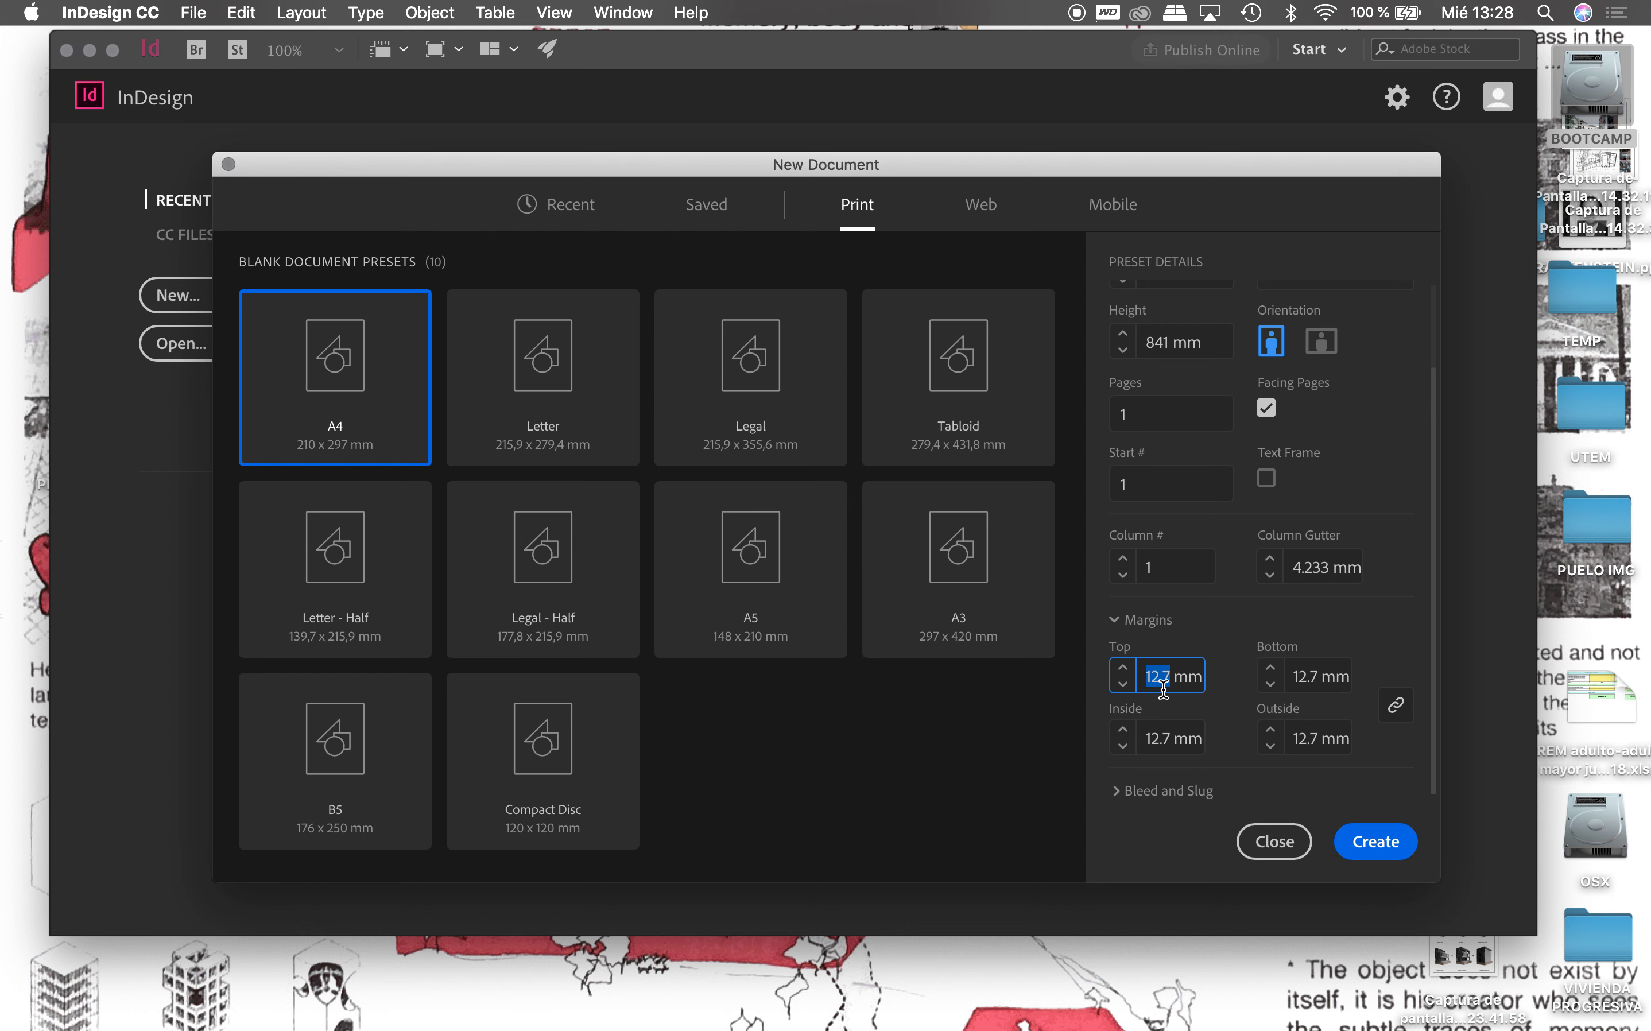
type("15")
key("Tab")
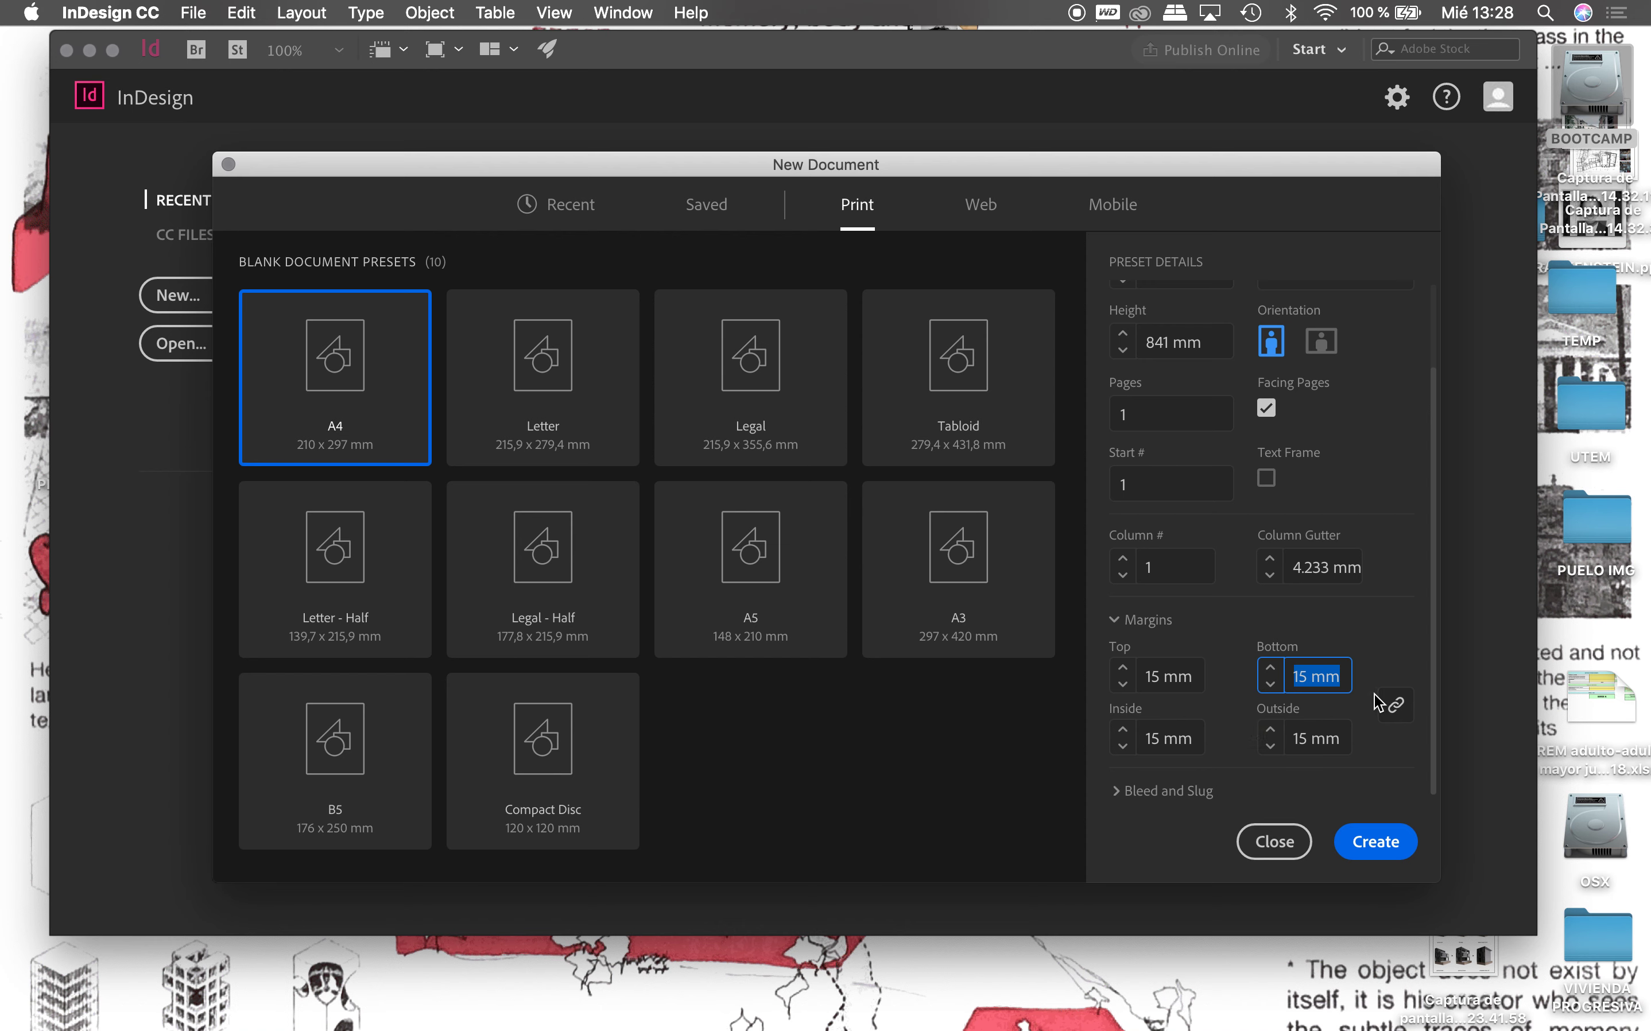
left_click(1396, 704)
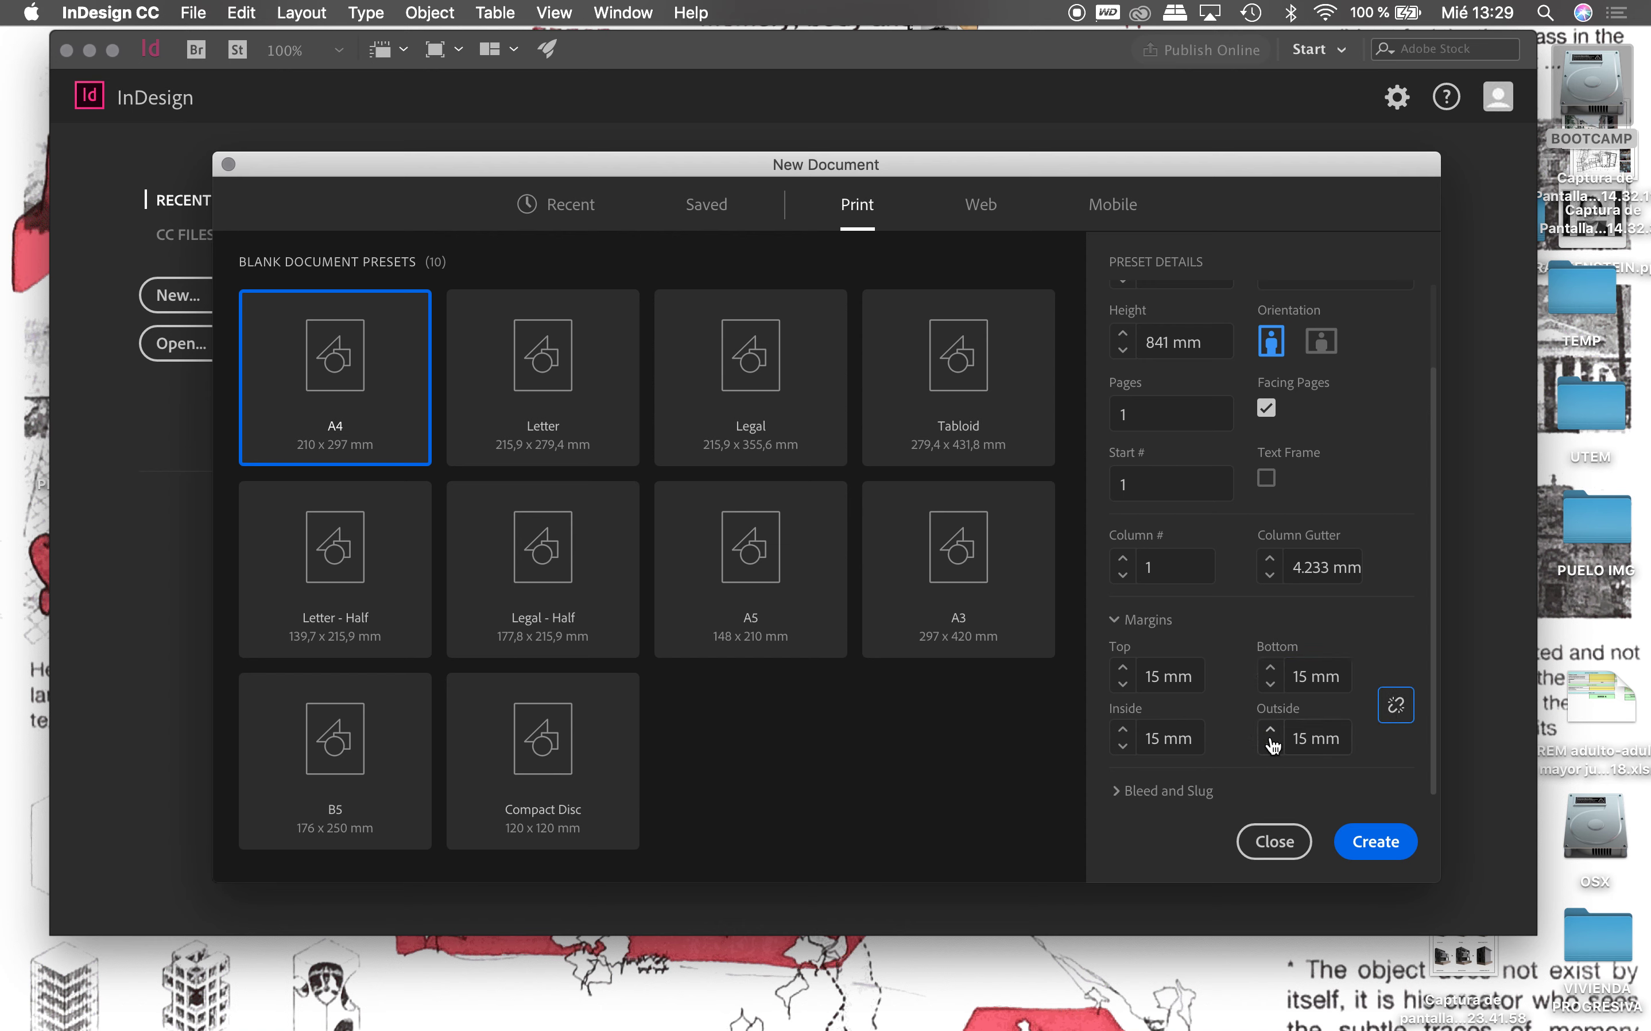
left_click(1134, 748)
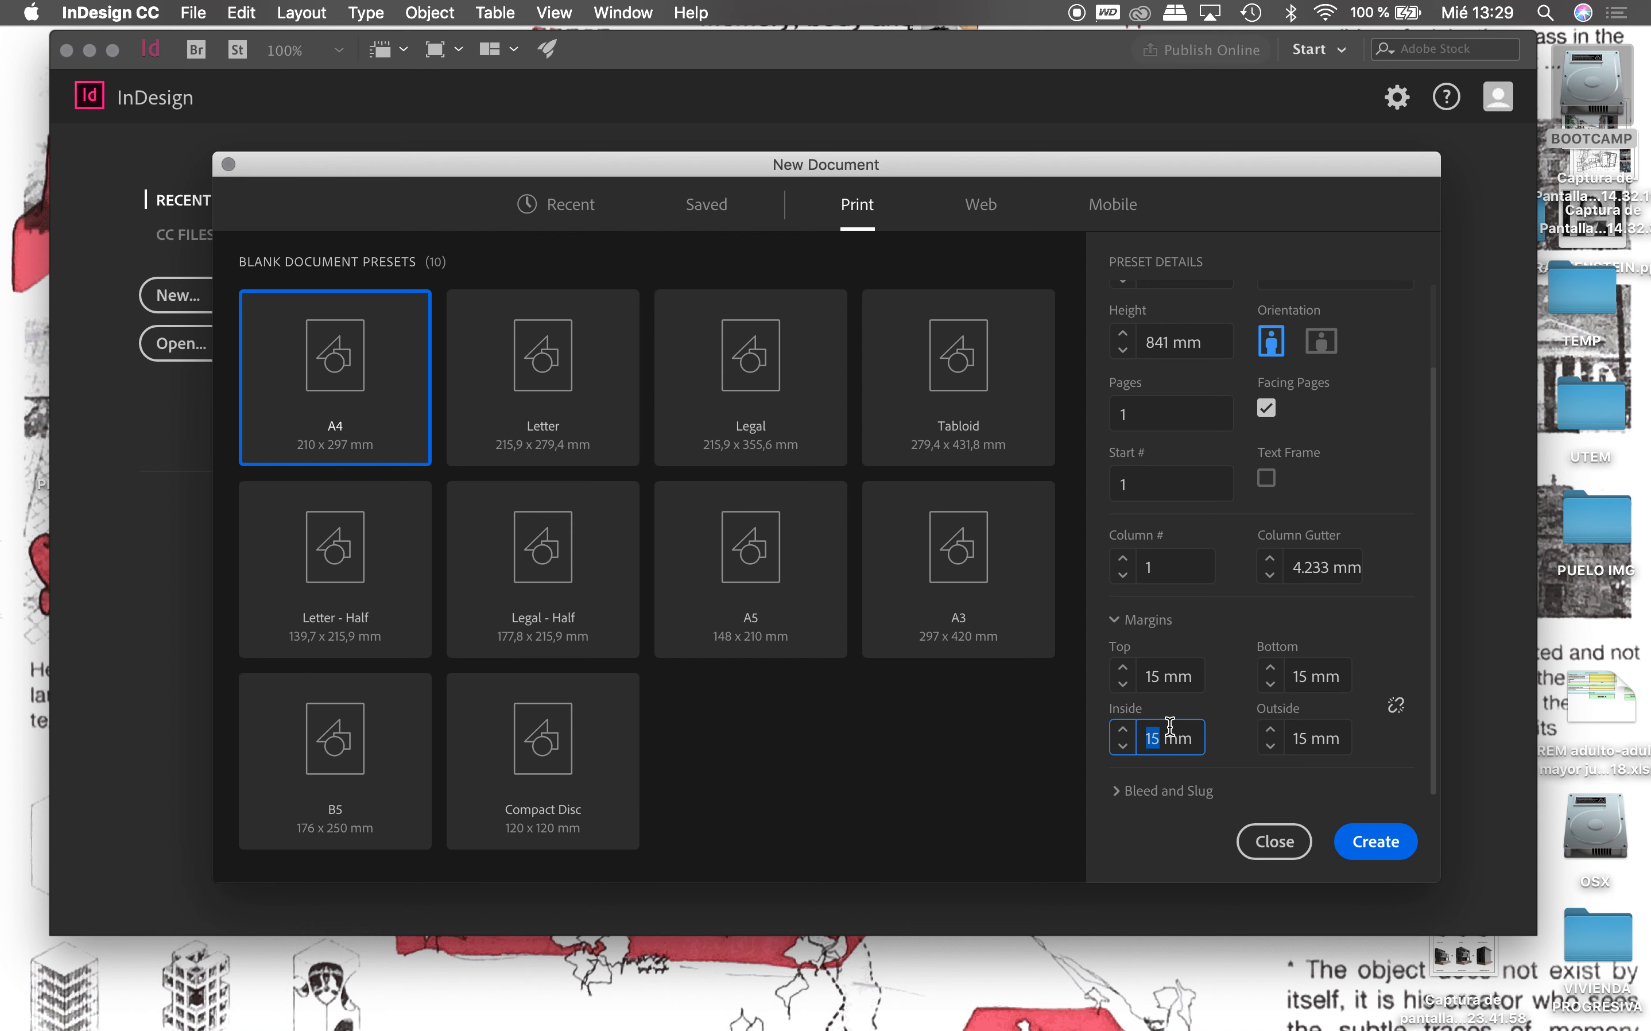
type("20")
left_click(1296, 735)
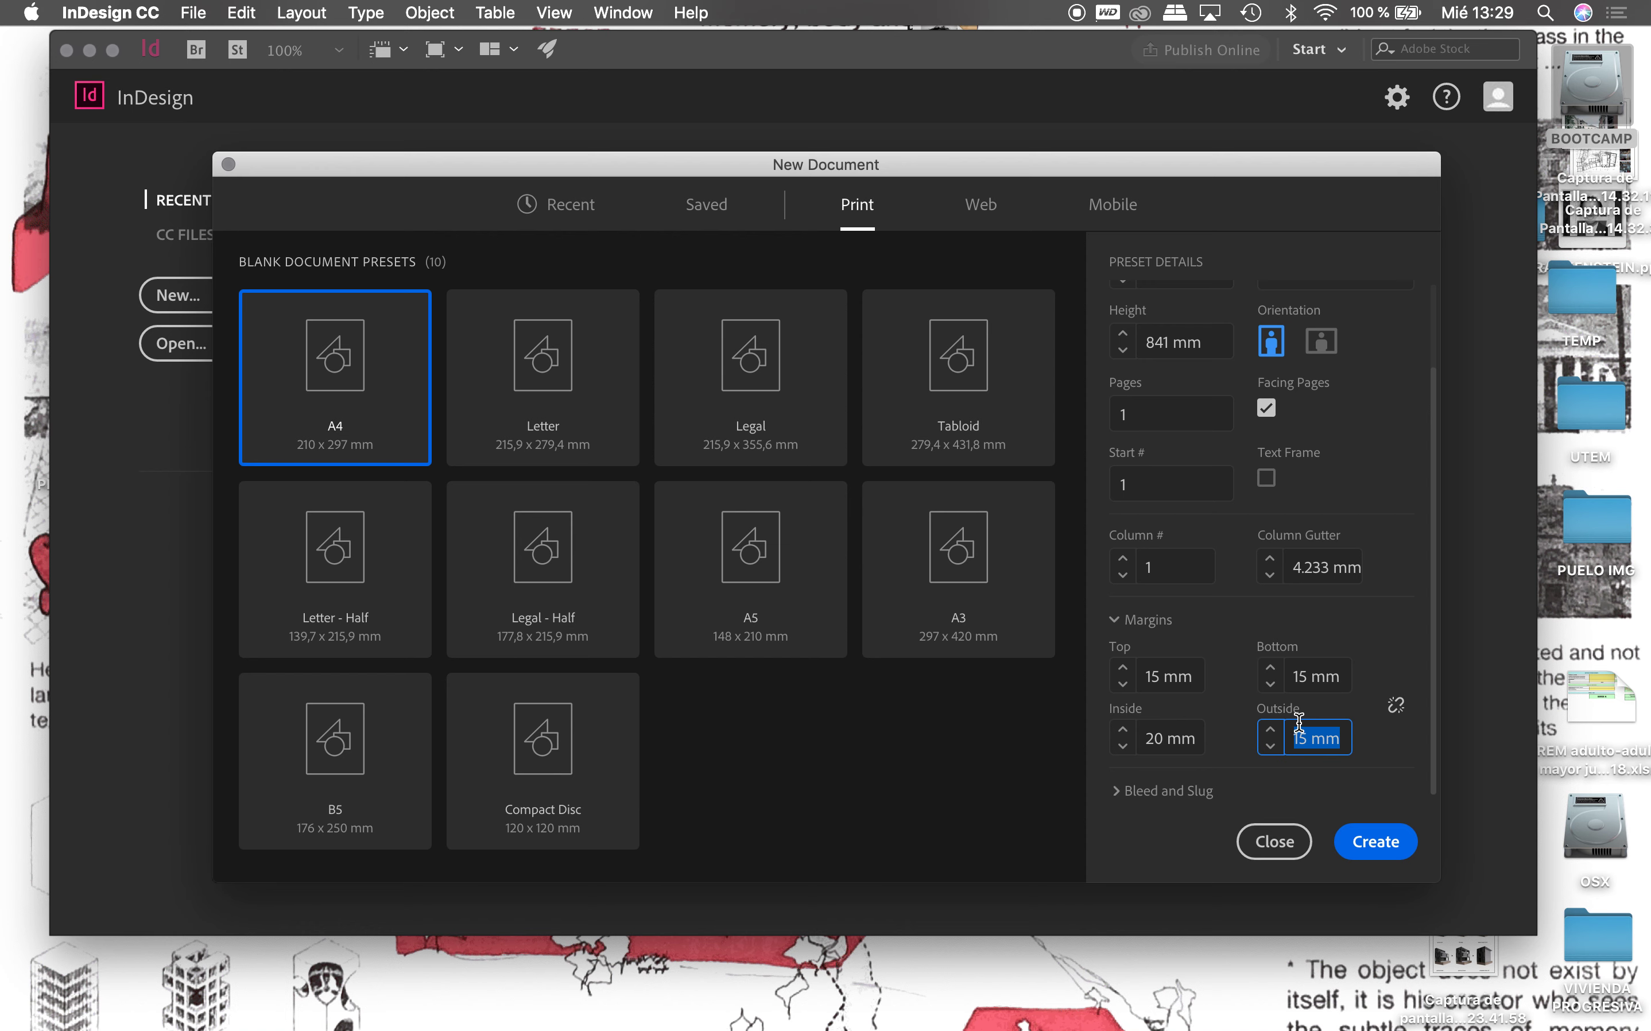
type("10")
left_click(1374, 845)
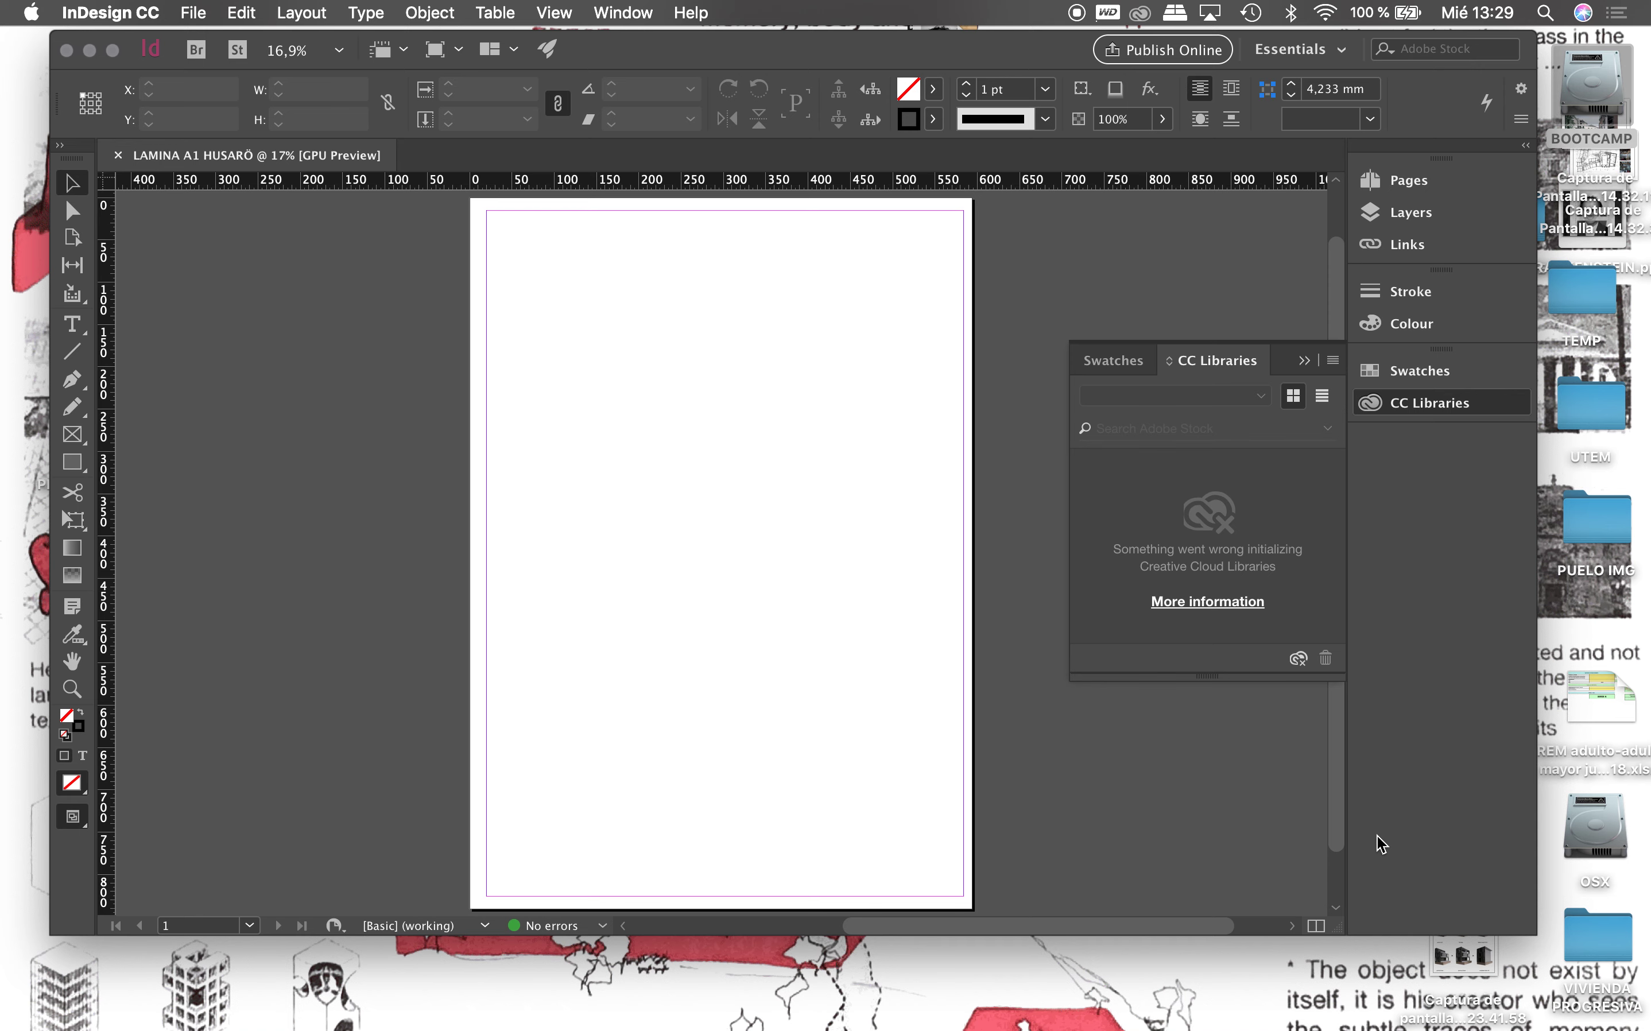
Step: Widen the InDesign window and show the Pages panel with page 1 on A-Master
left_click_drag(1572, 446, 1622, 469)
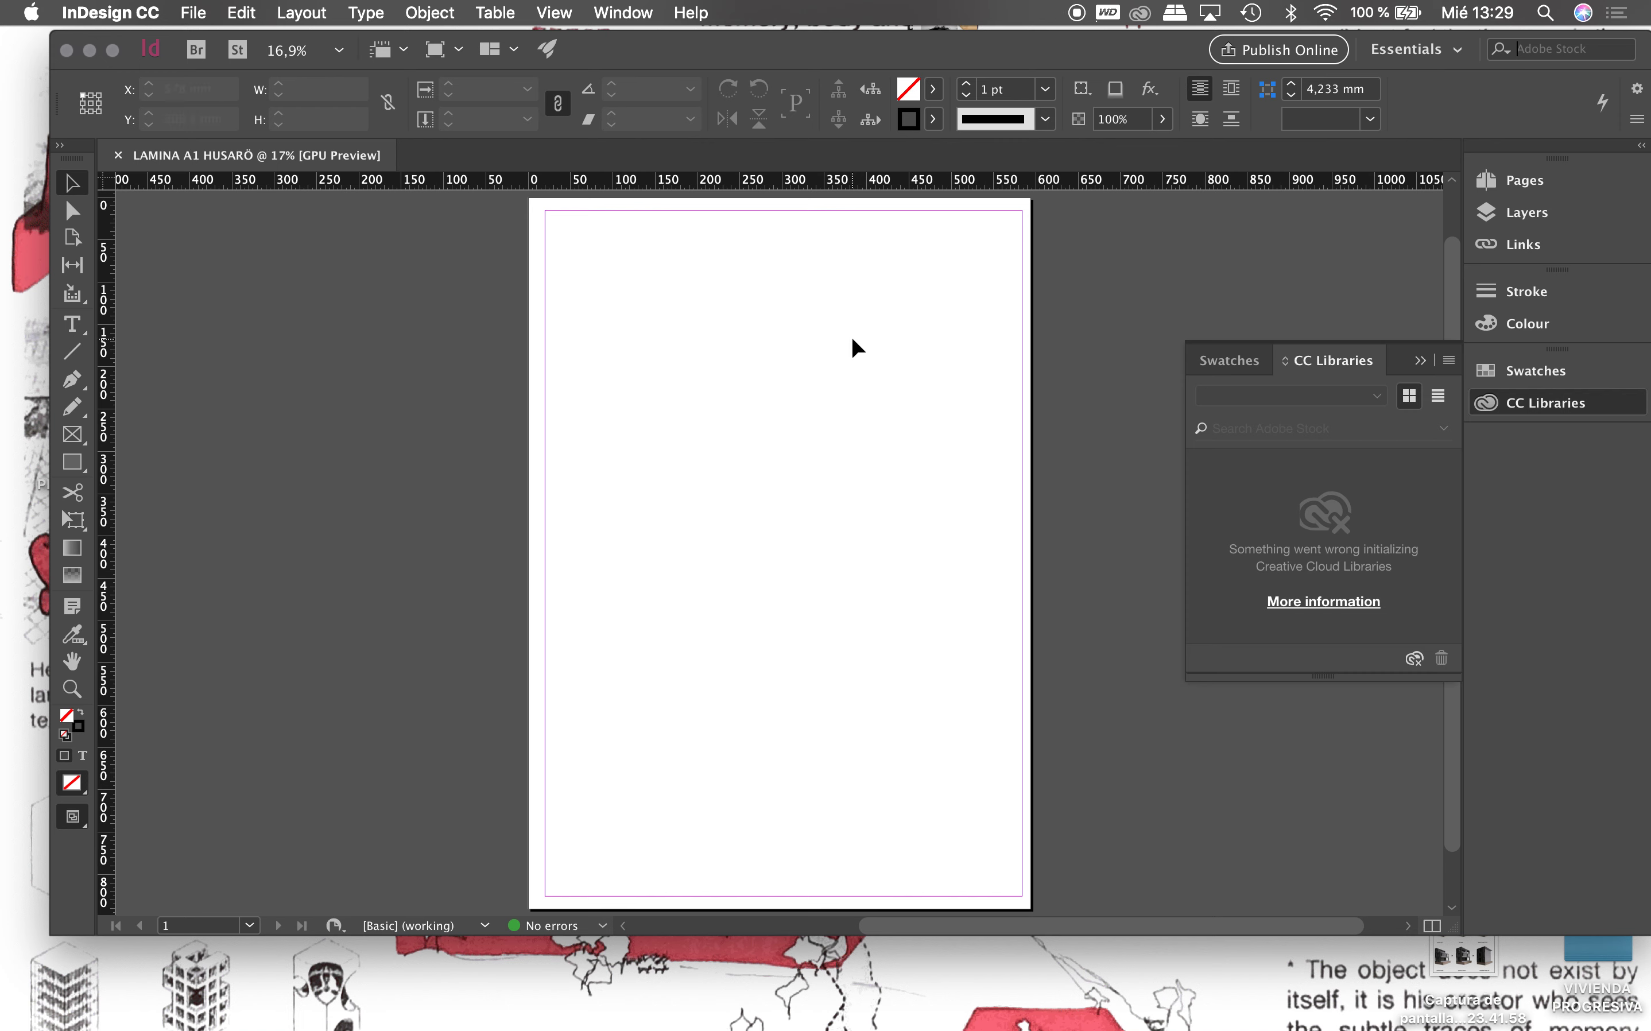
left_click(1512, 183)
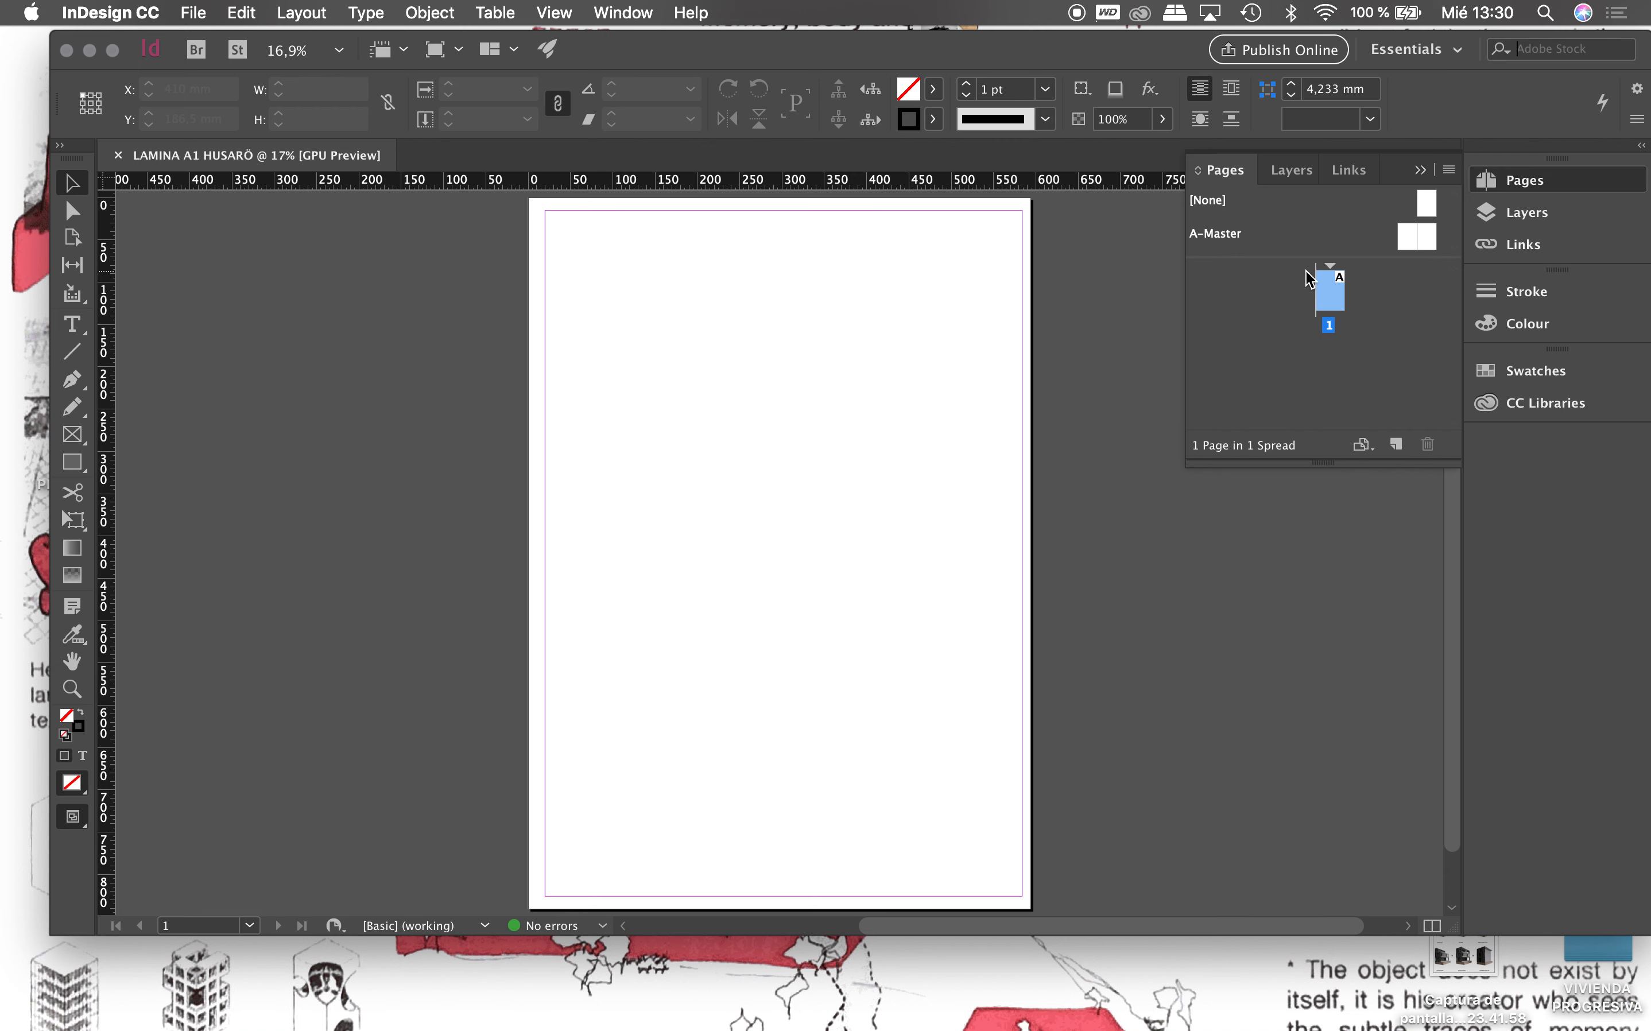
Step: Rename Layer 1 to IMAGENES in the Layers panel
left_click(1292, 170)
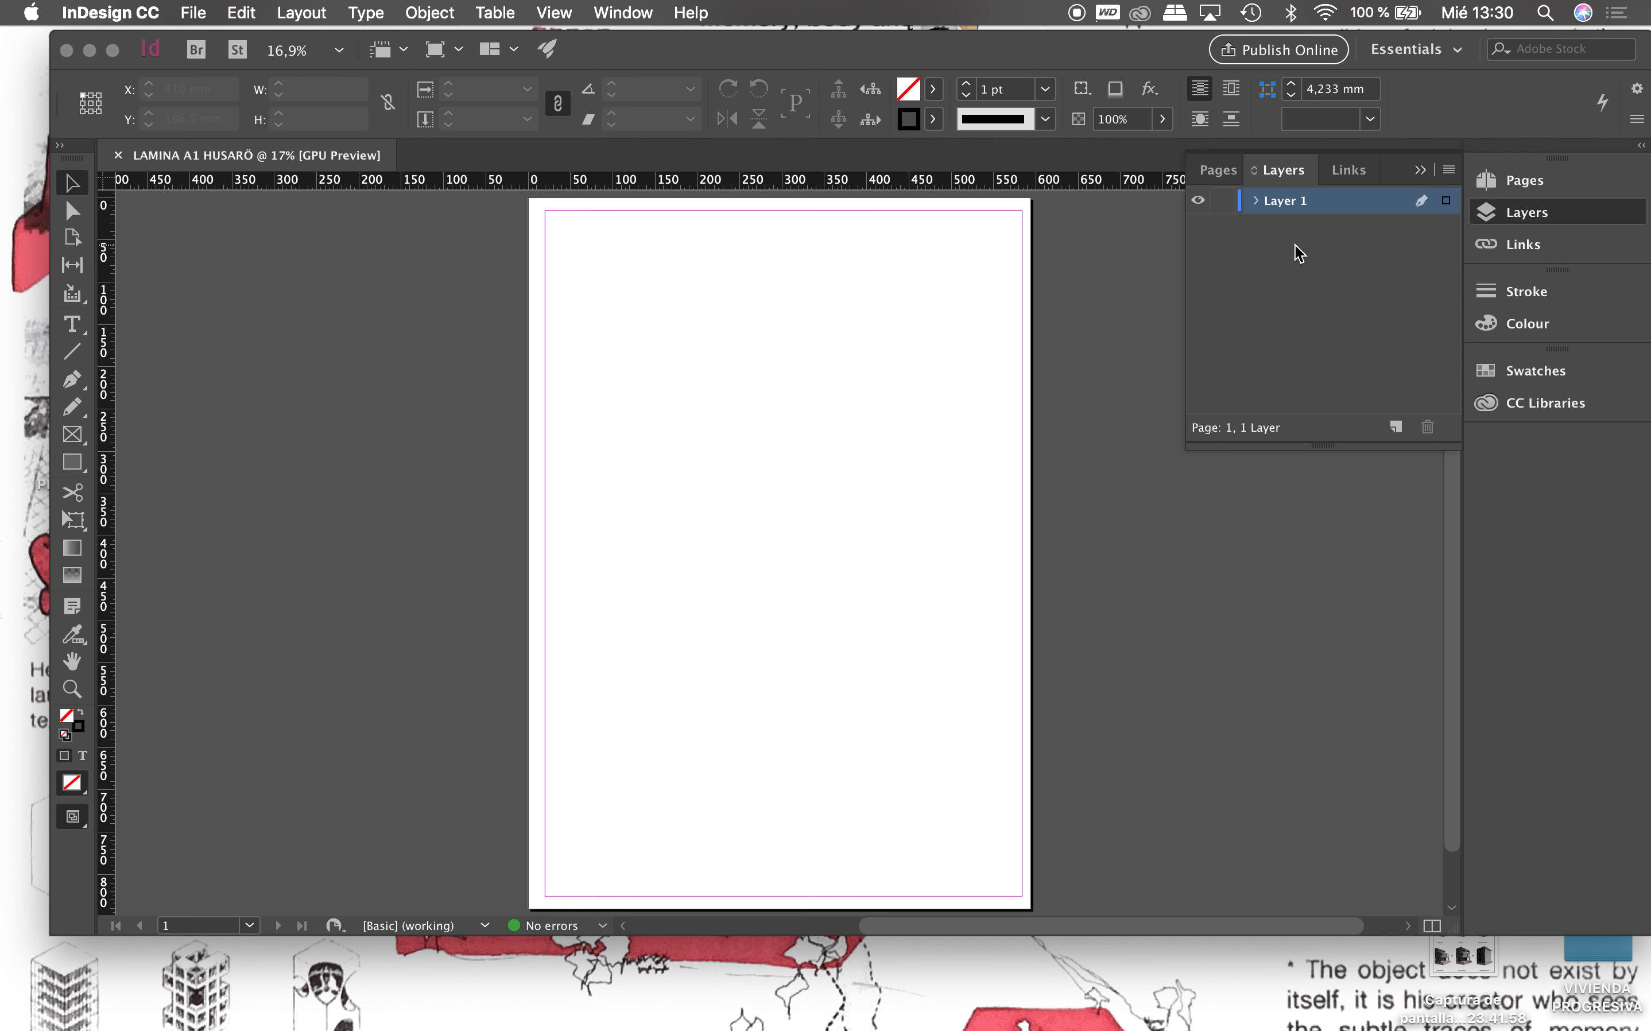
left_click(1350, 170)
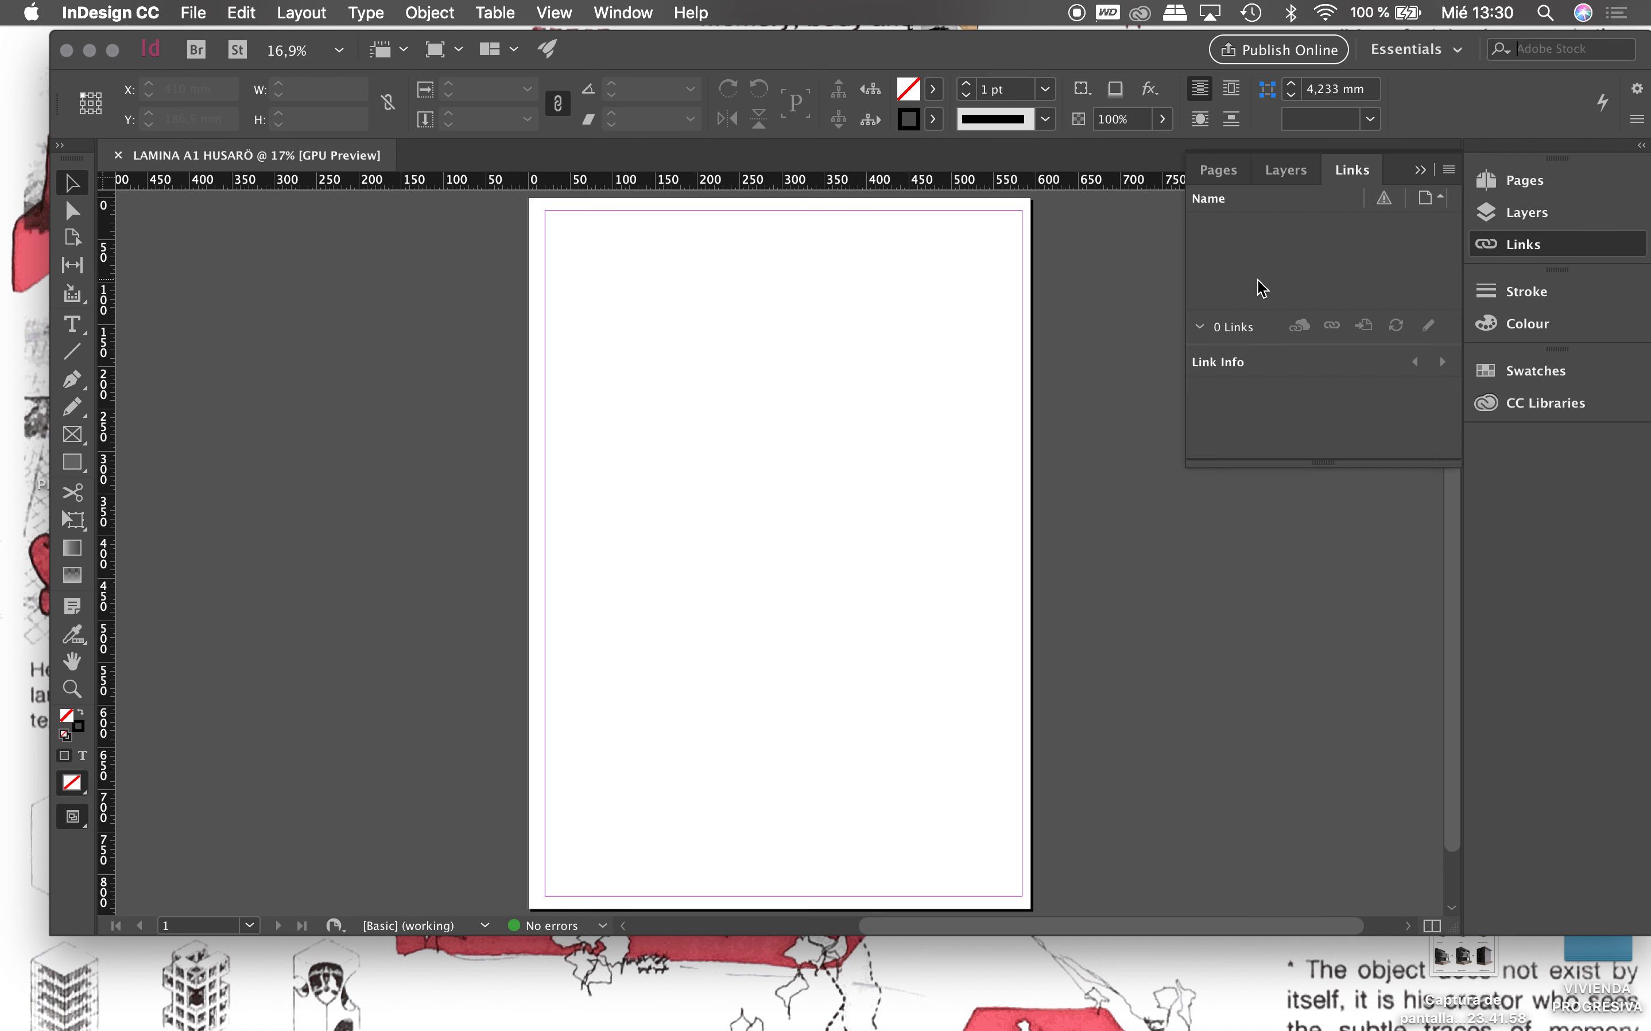
left_click(1297, 176)
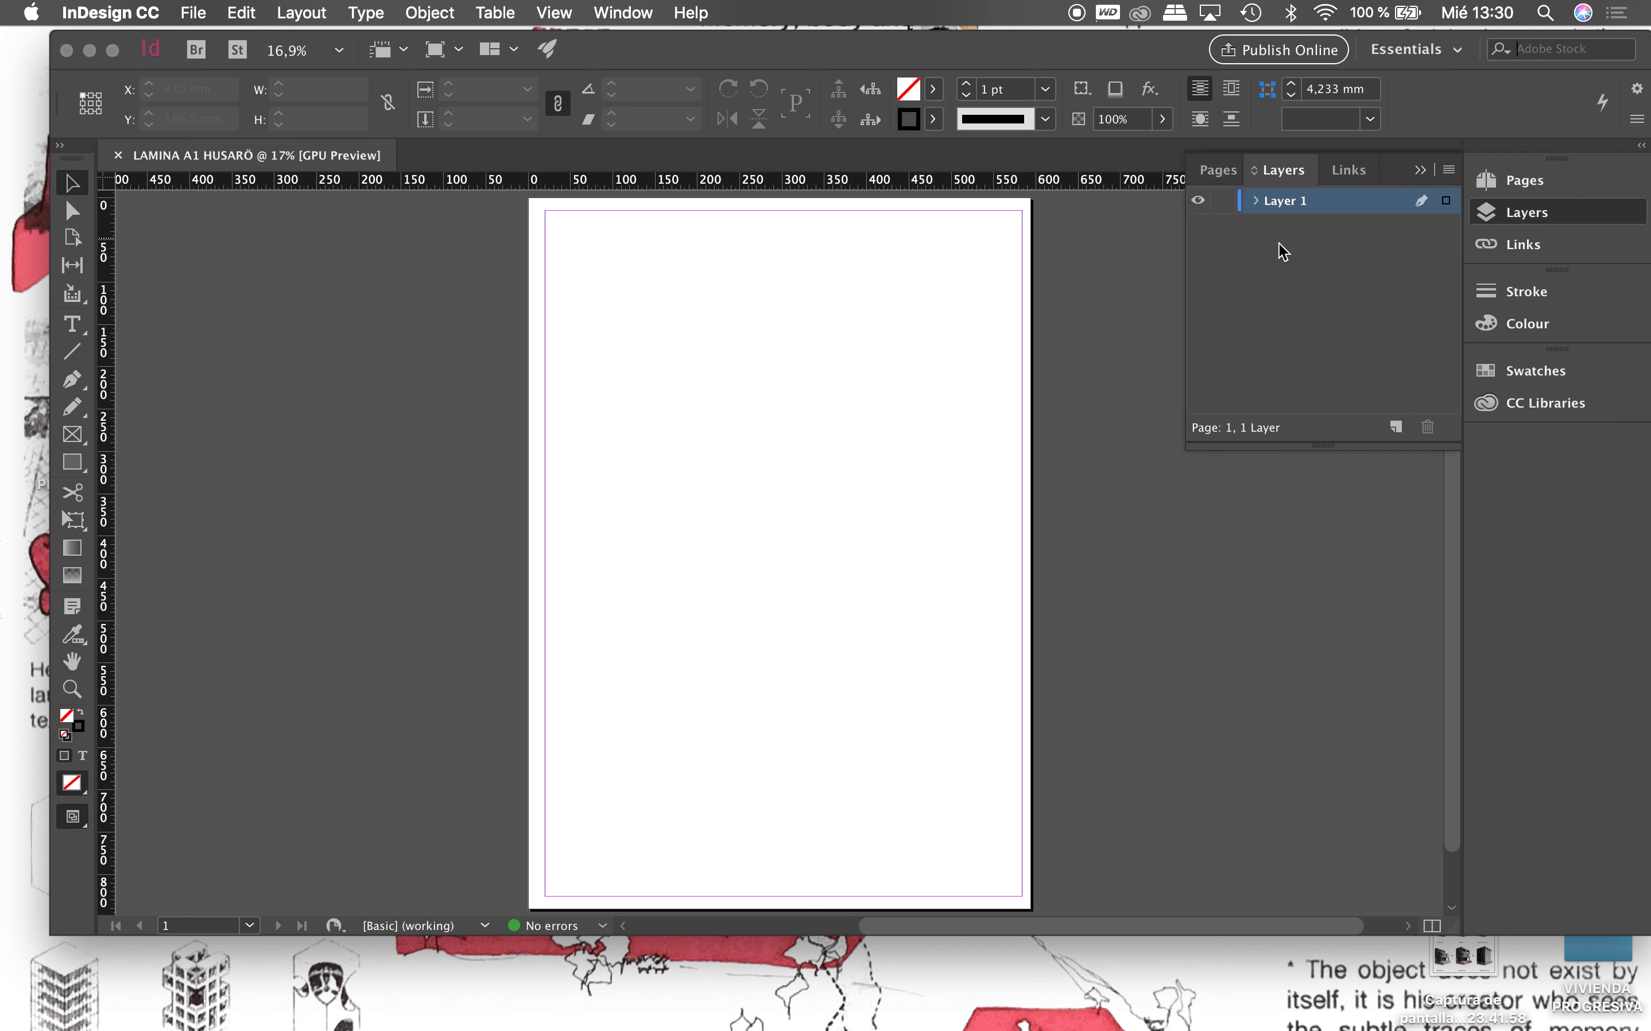
double_click(1302, 202)
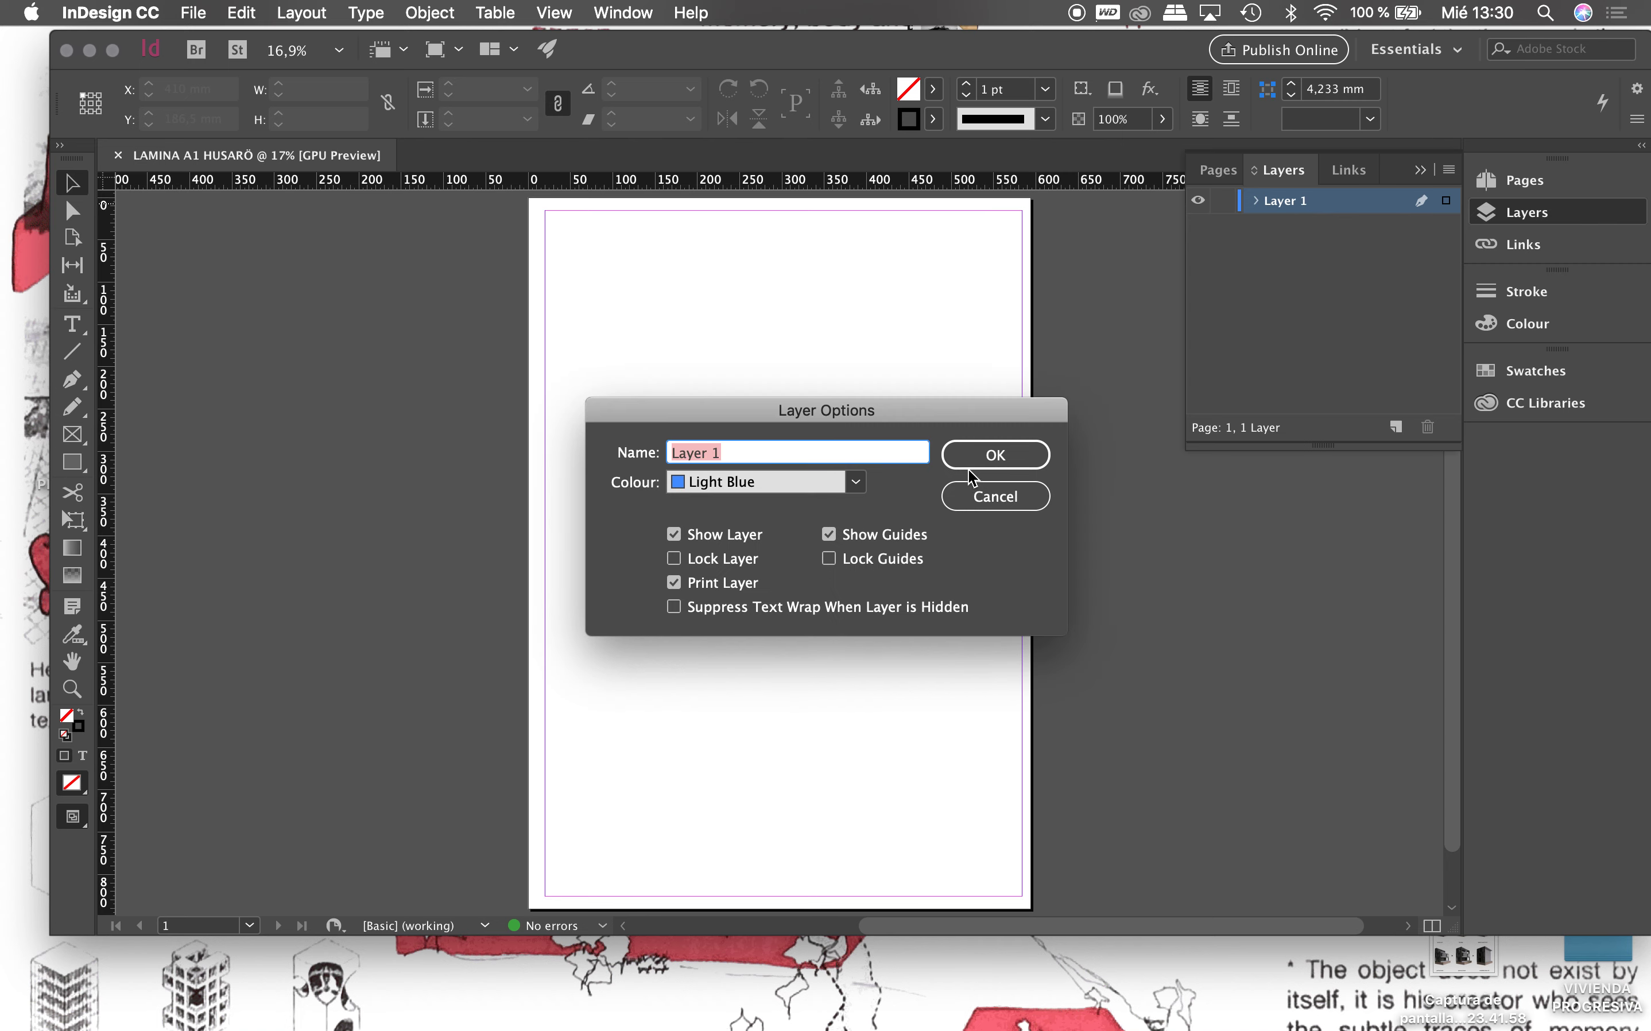
type("IMAGENES")
left_click(982, 458)
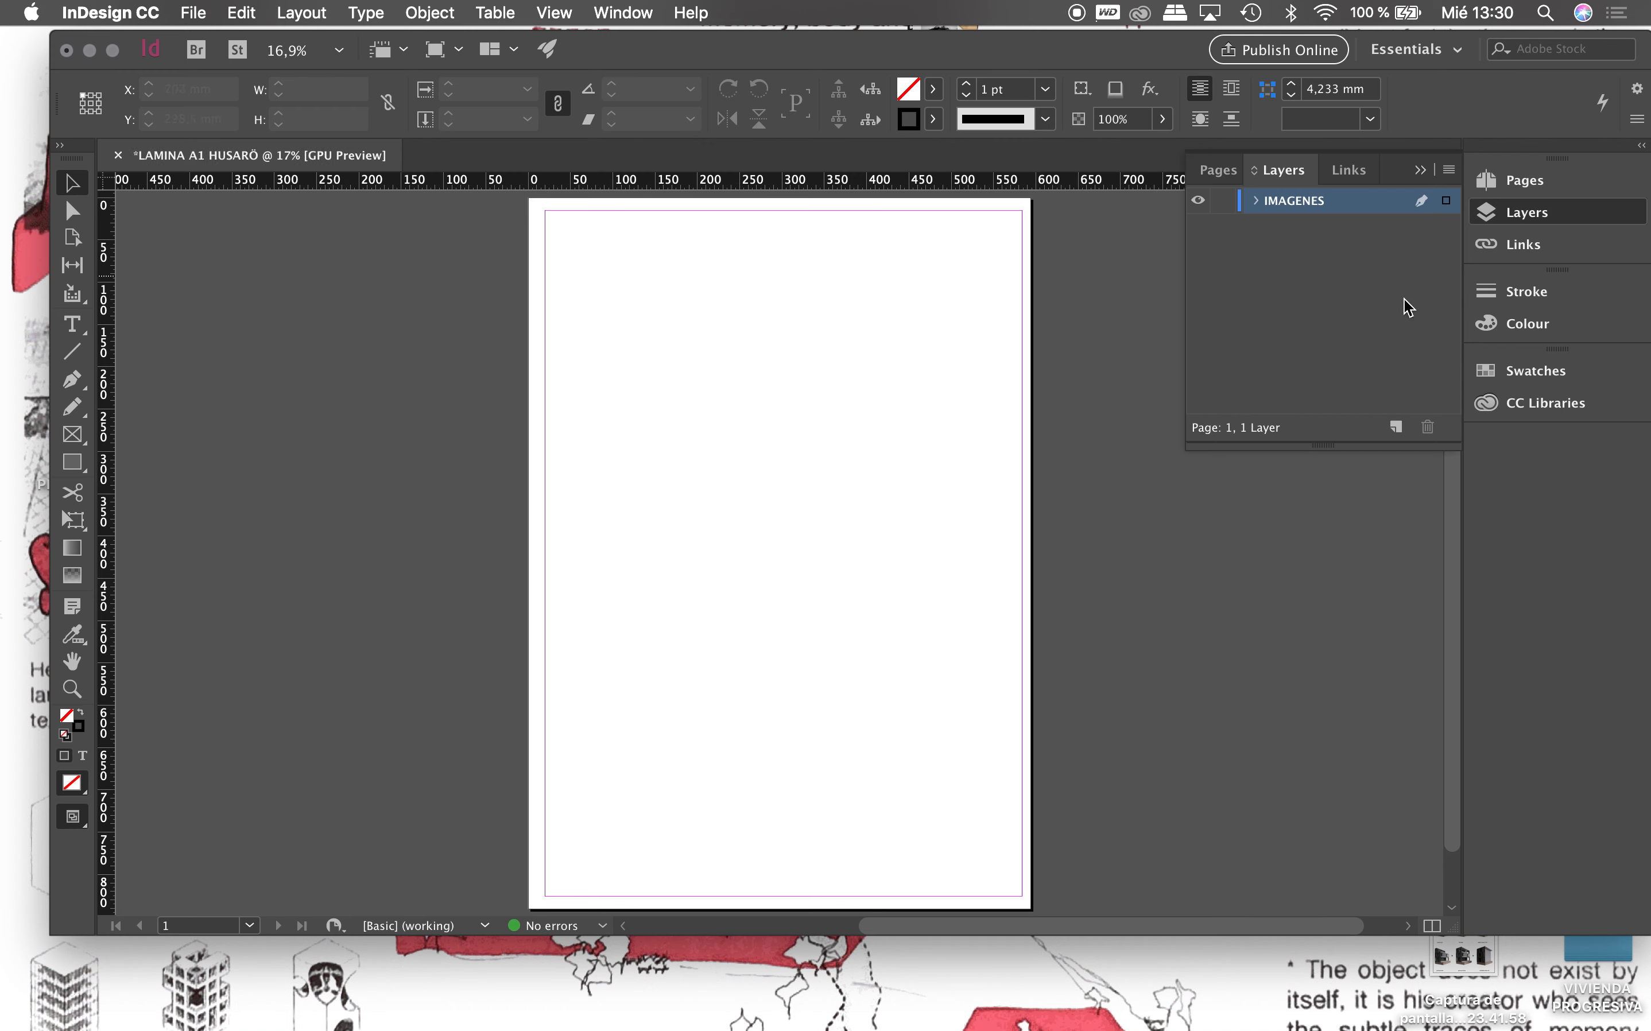
Step: Add a new layer and rename it TEXTOS
left_click(1396, 427)
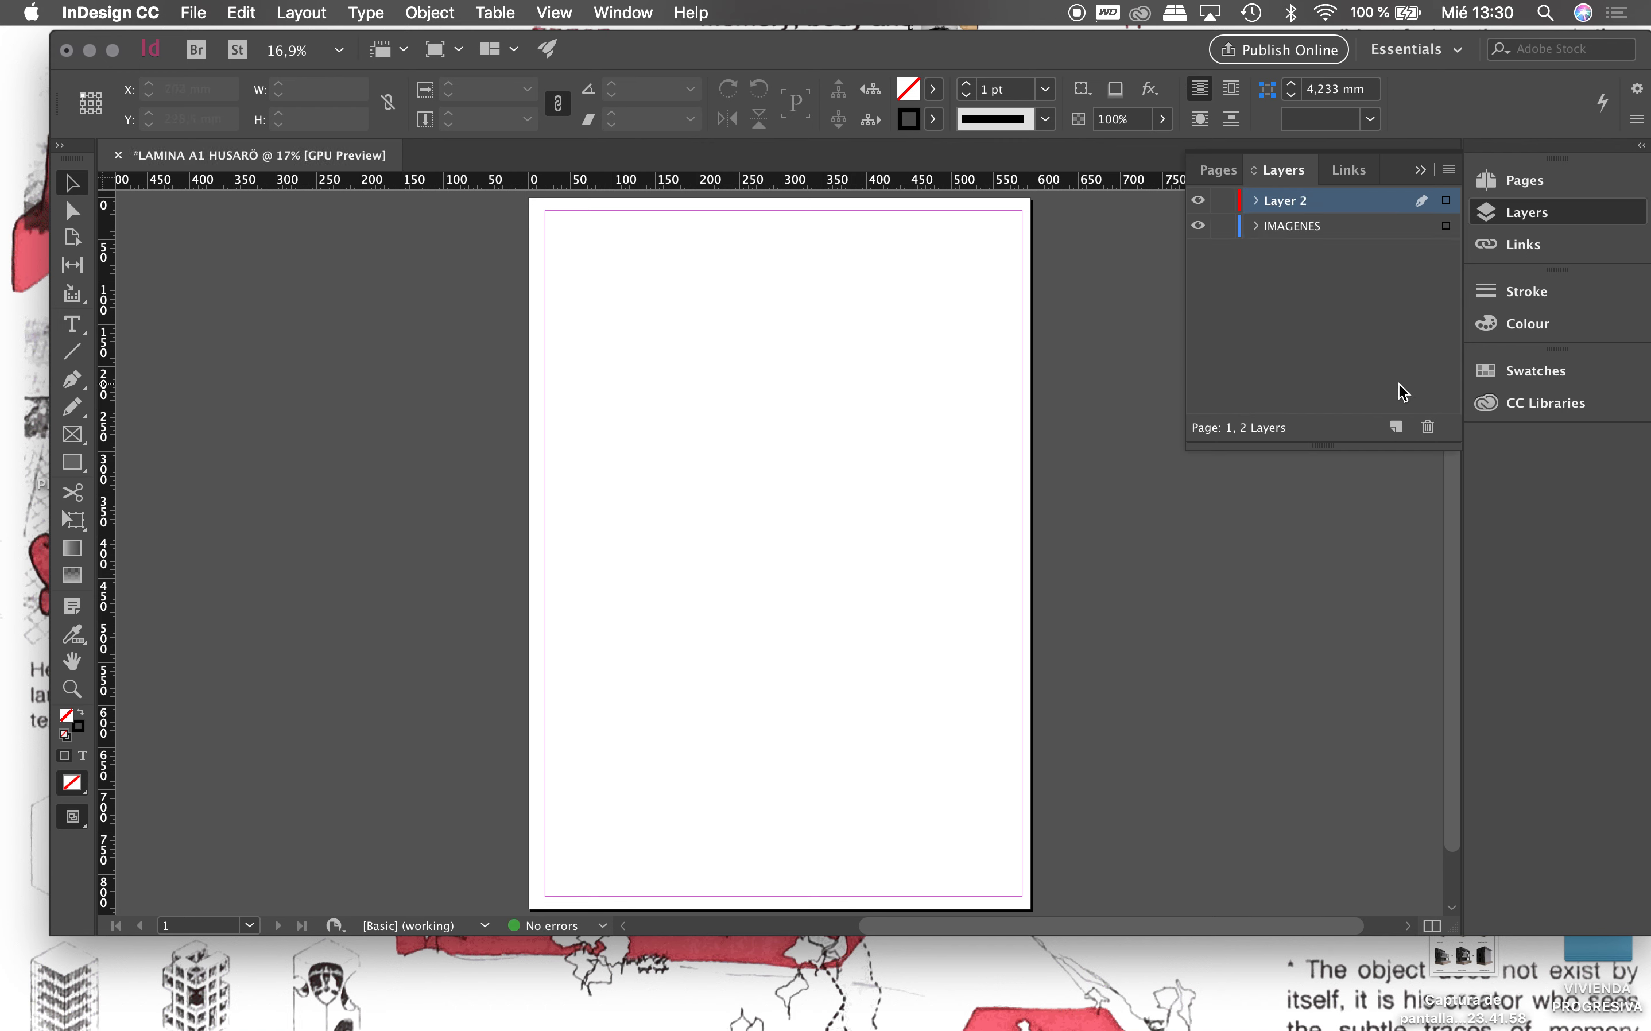
double_click(1284, 202)
type("TEXTOS")
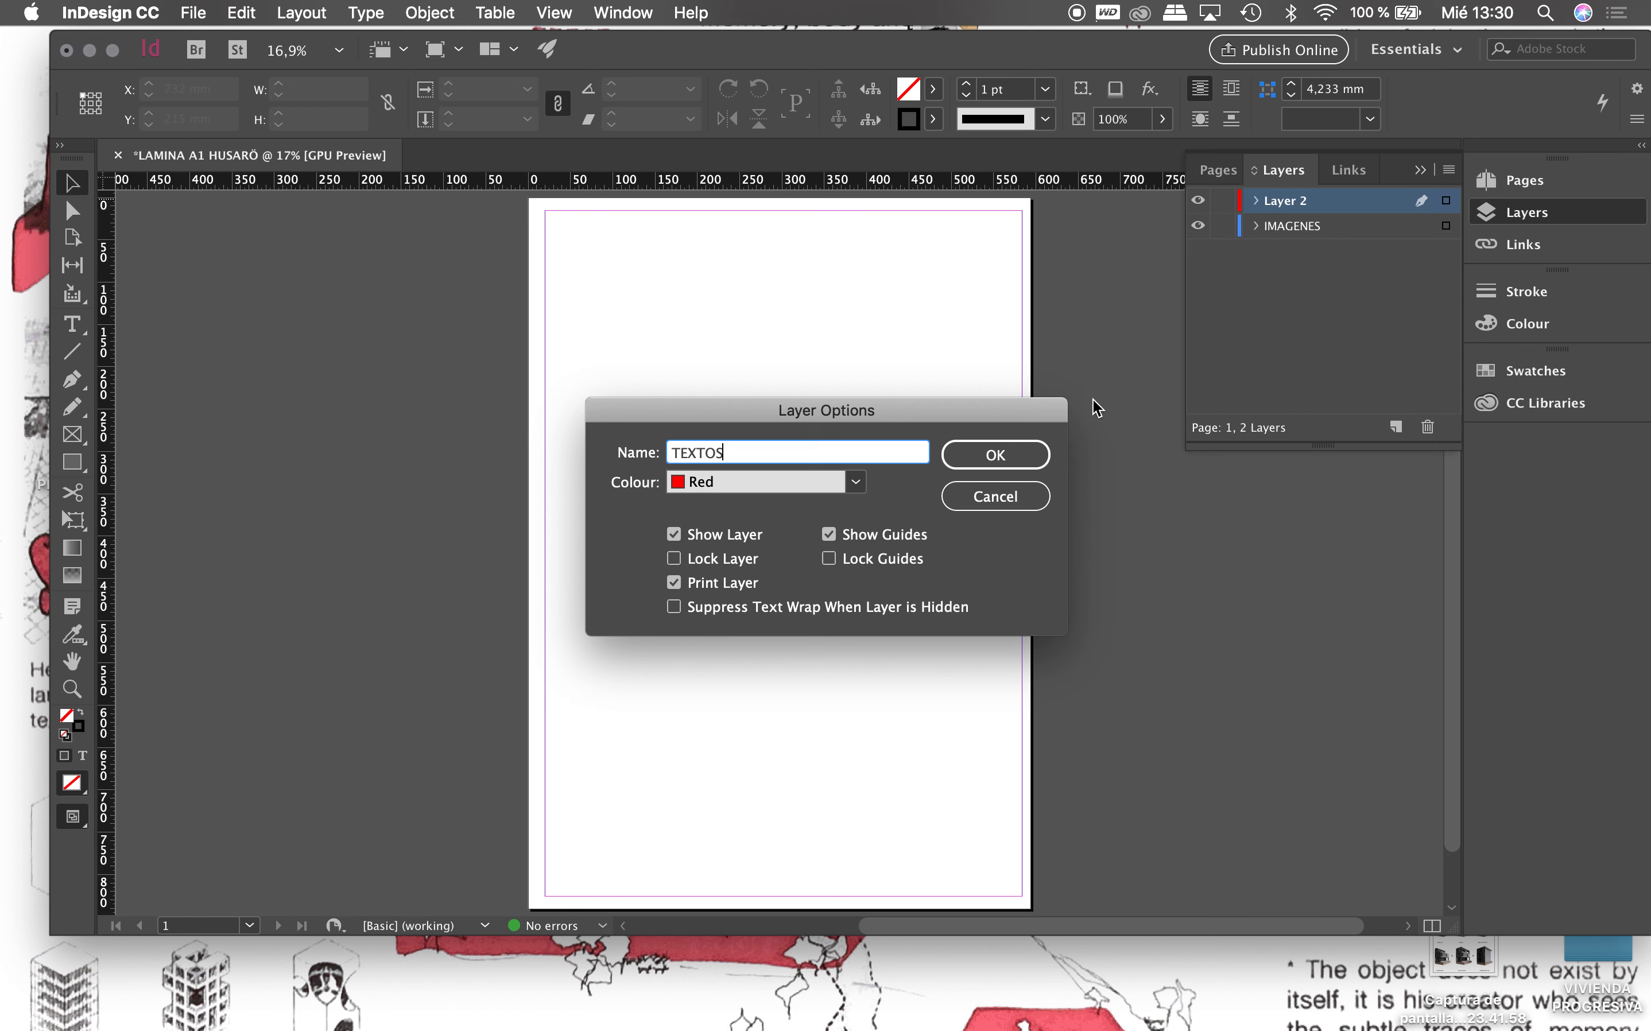
left_click(997, 454)
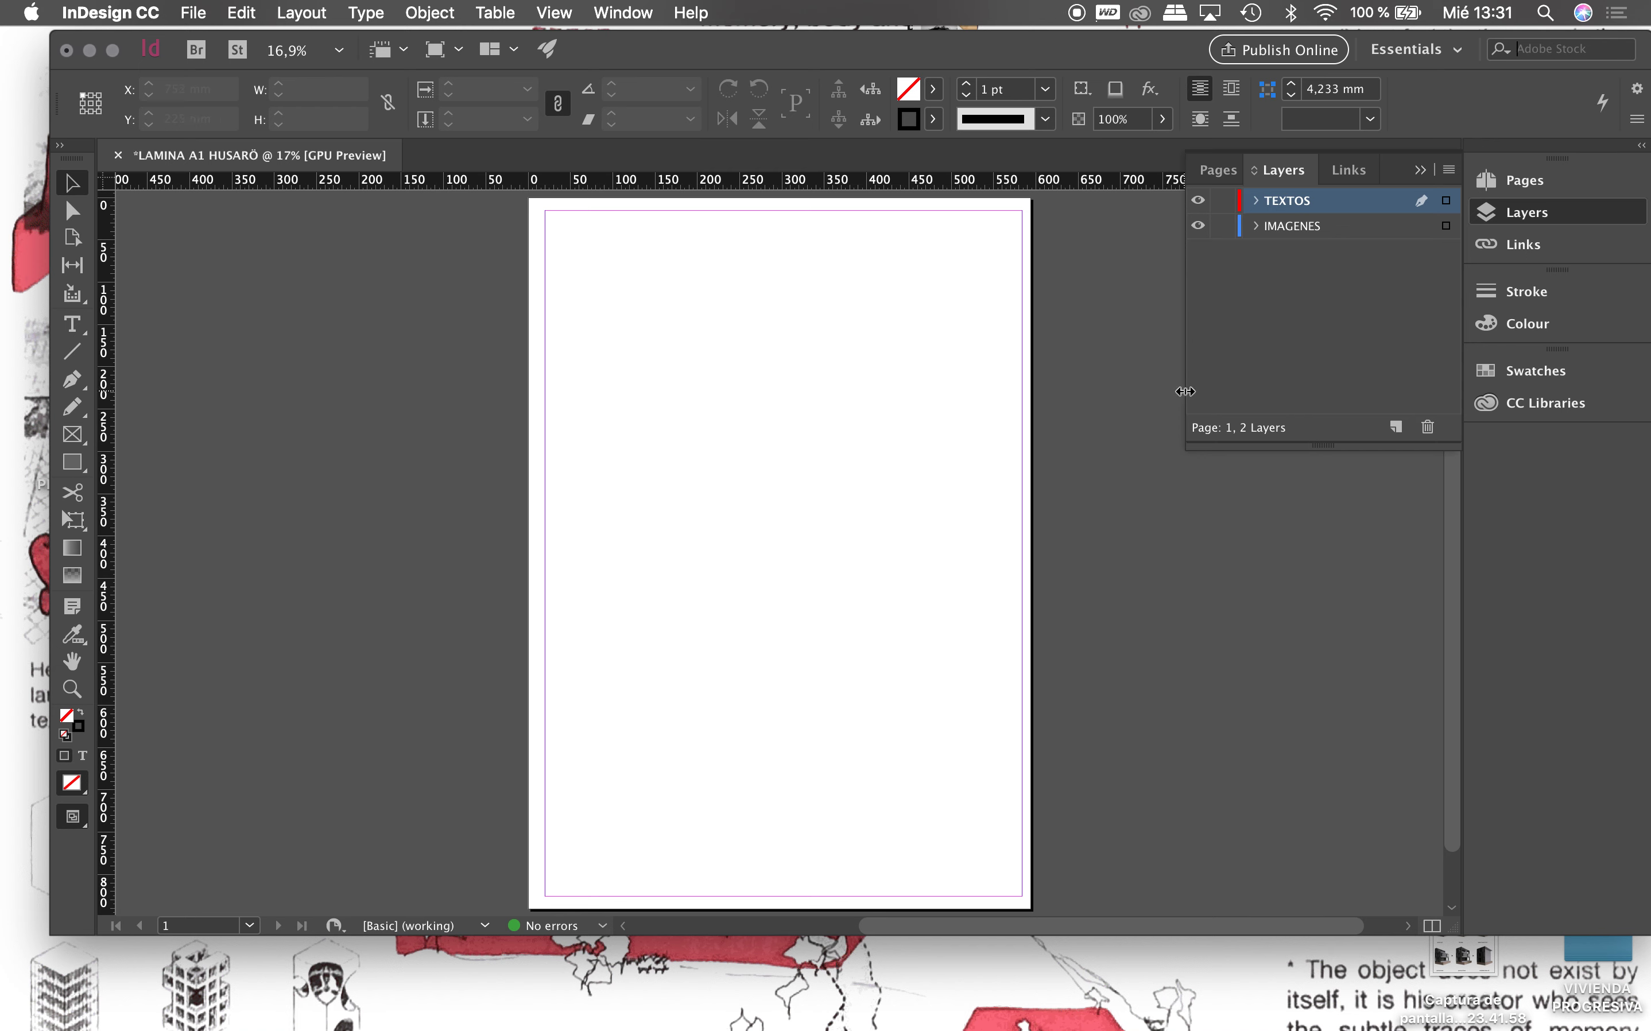
left_click(1297, 233)
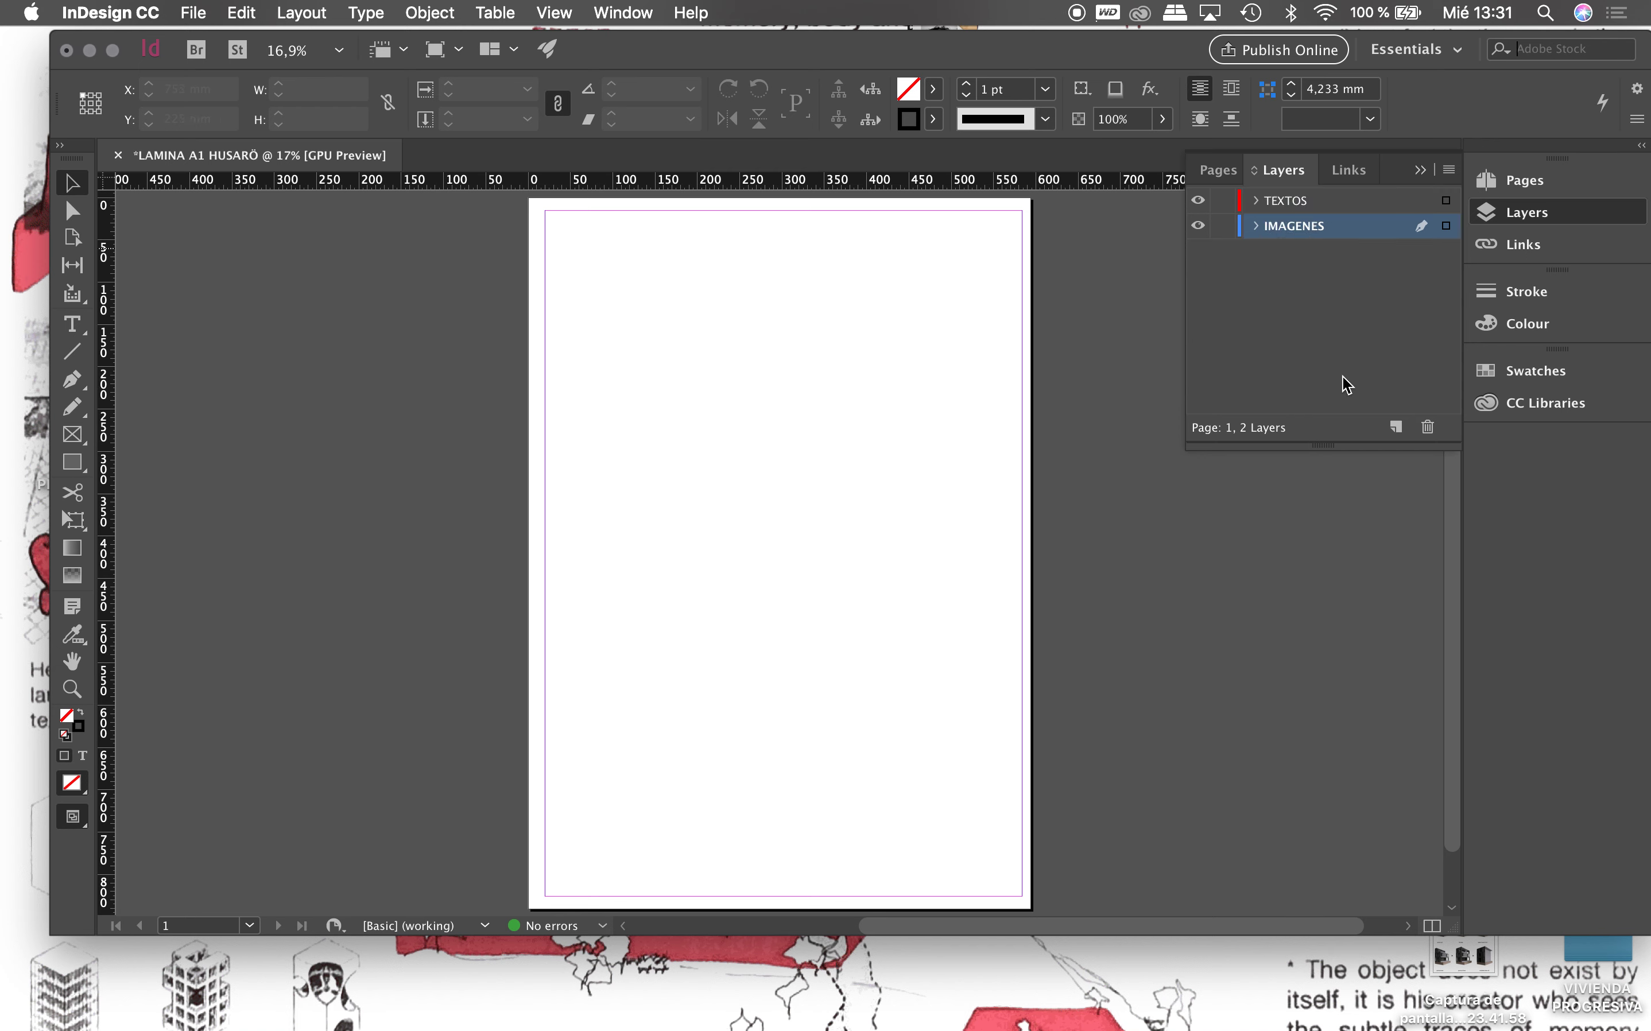
Step: Select IMAGENES as the current drawing layer, leaving its name unchanged
left_click(1335, 200)
left_click(1338, 199)
left_click(1338, 196)
left_click(1344, 228)
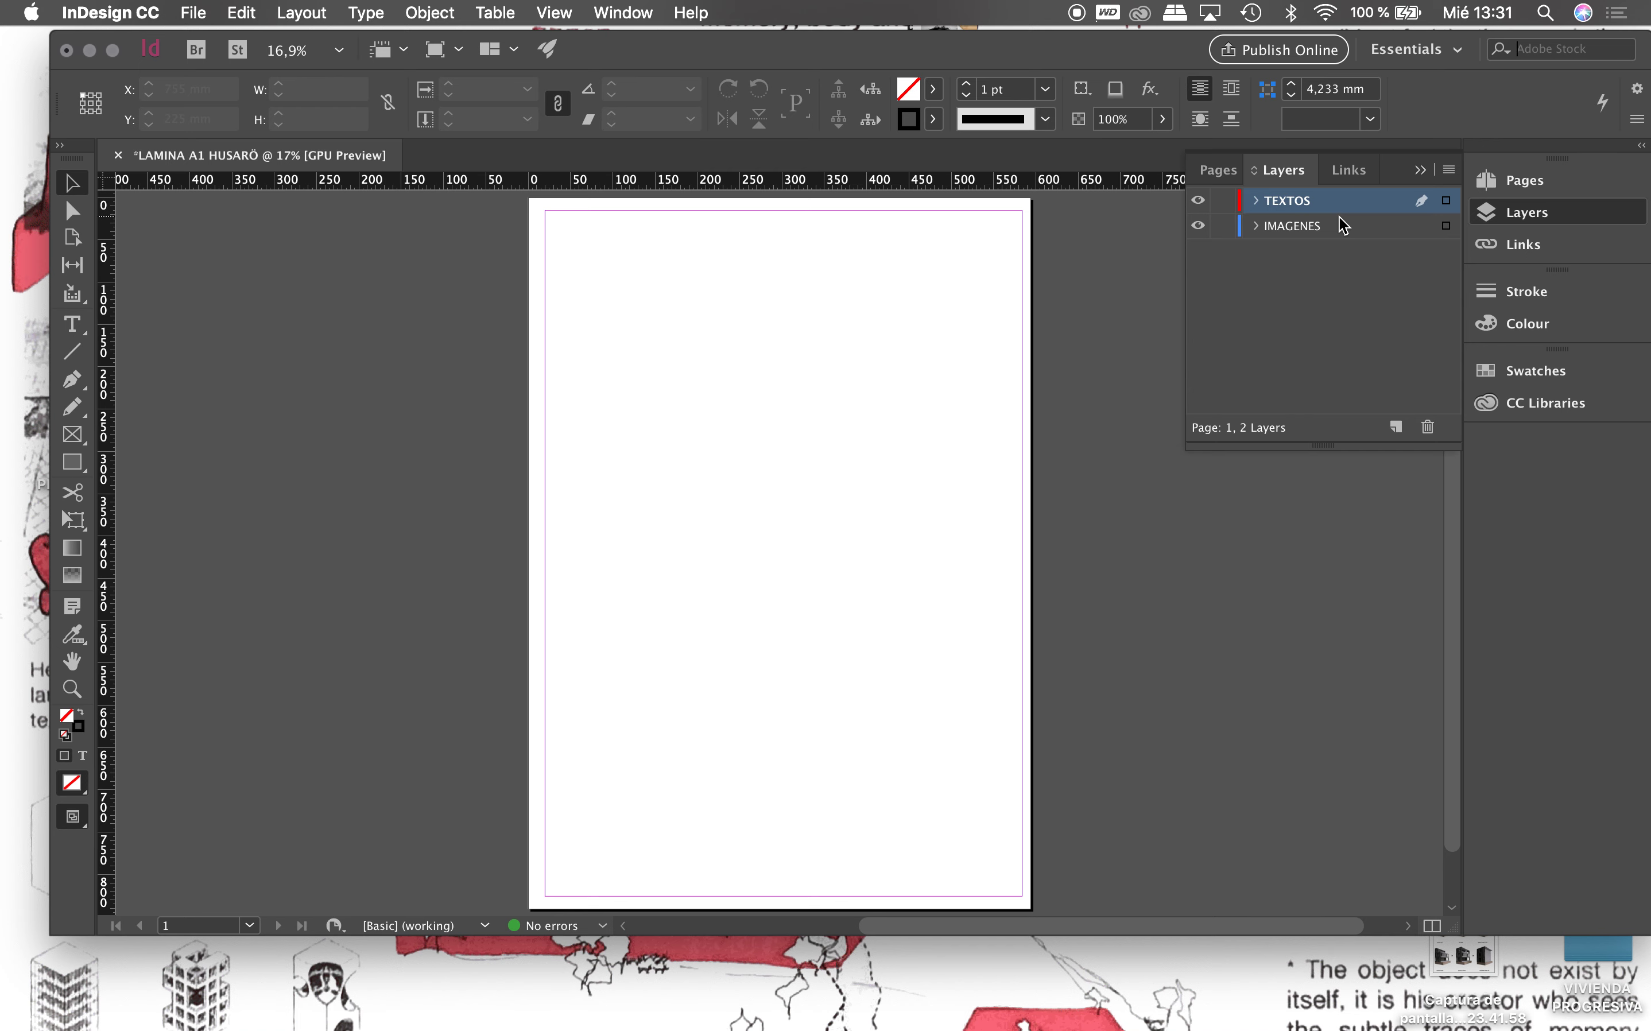
left_click(1339, 229)
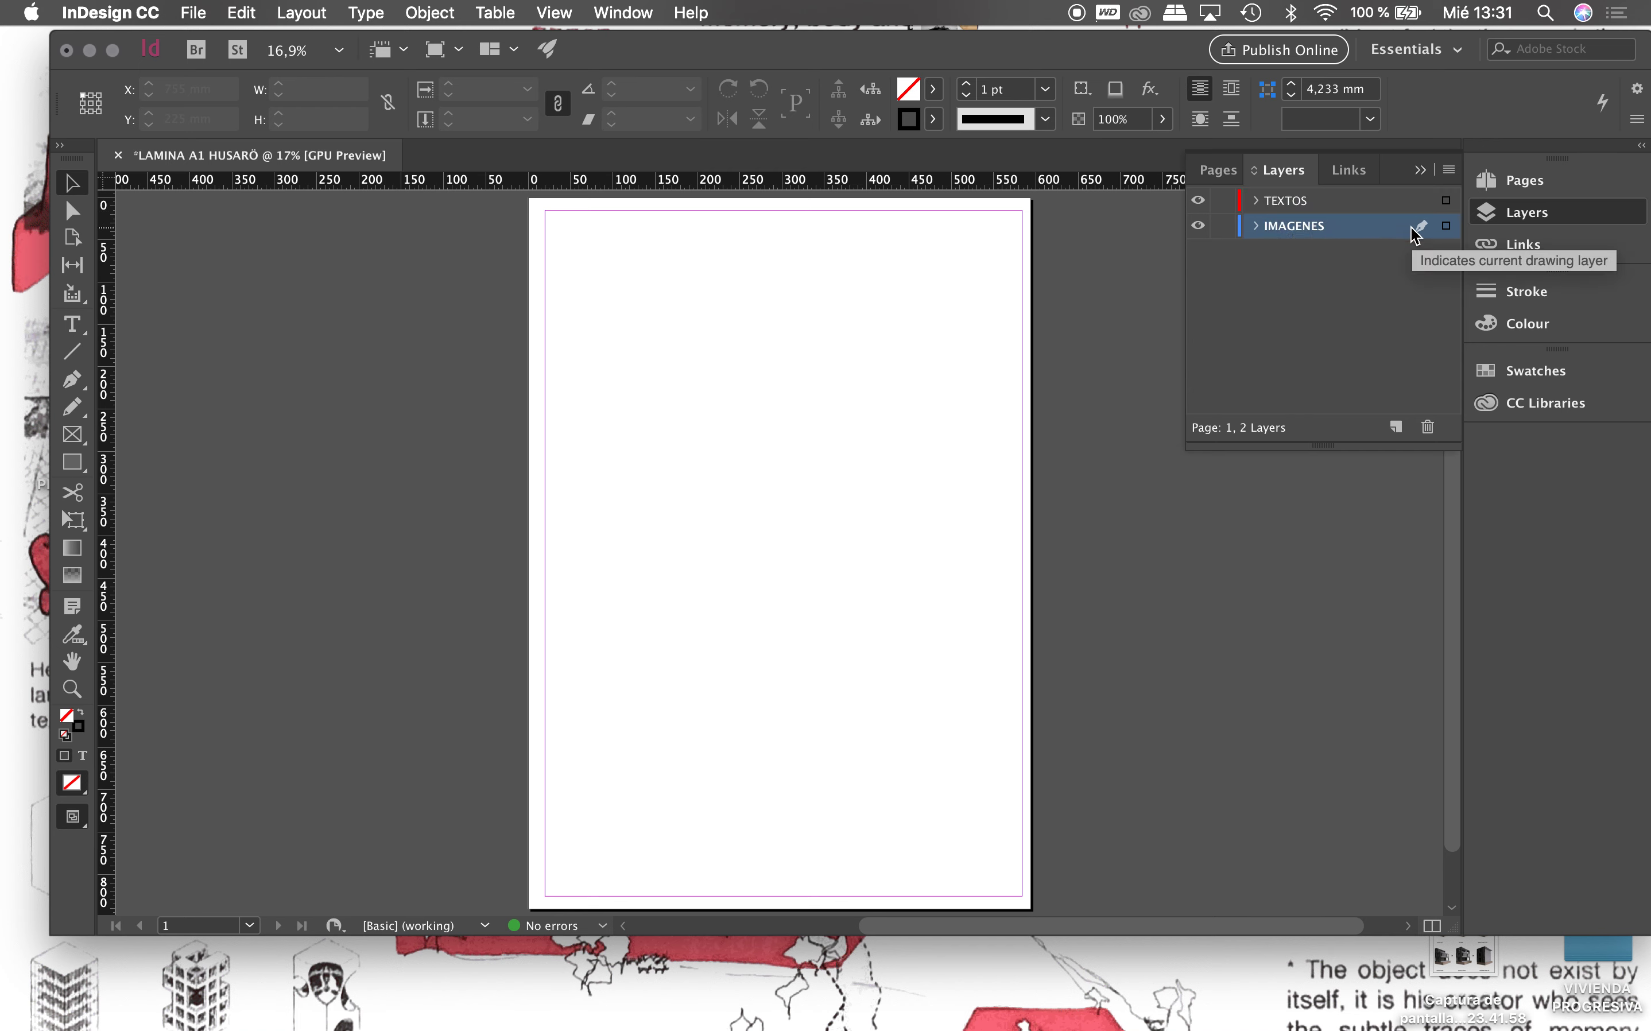
left_click(1353, 179)
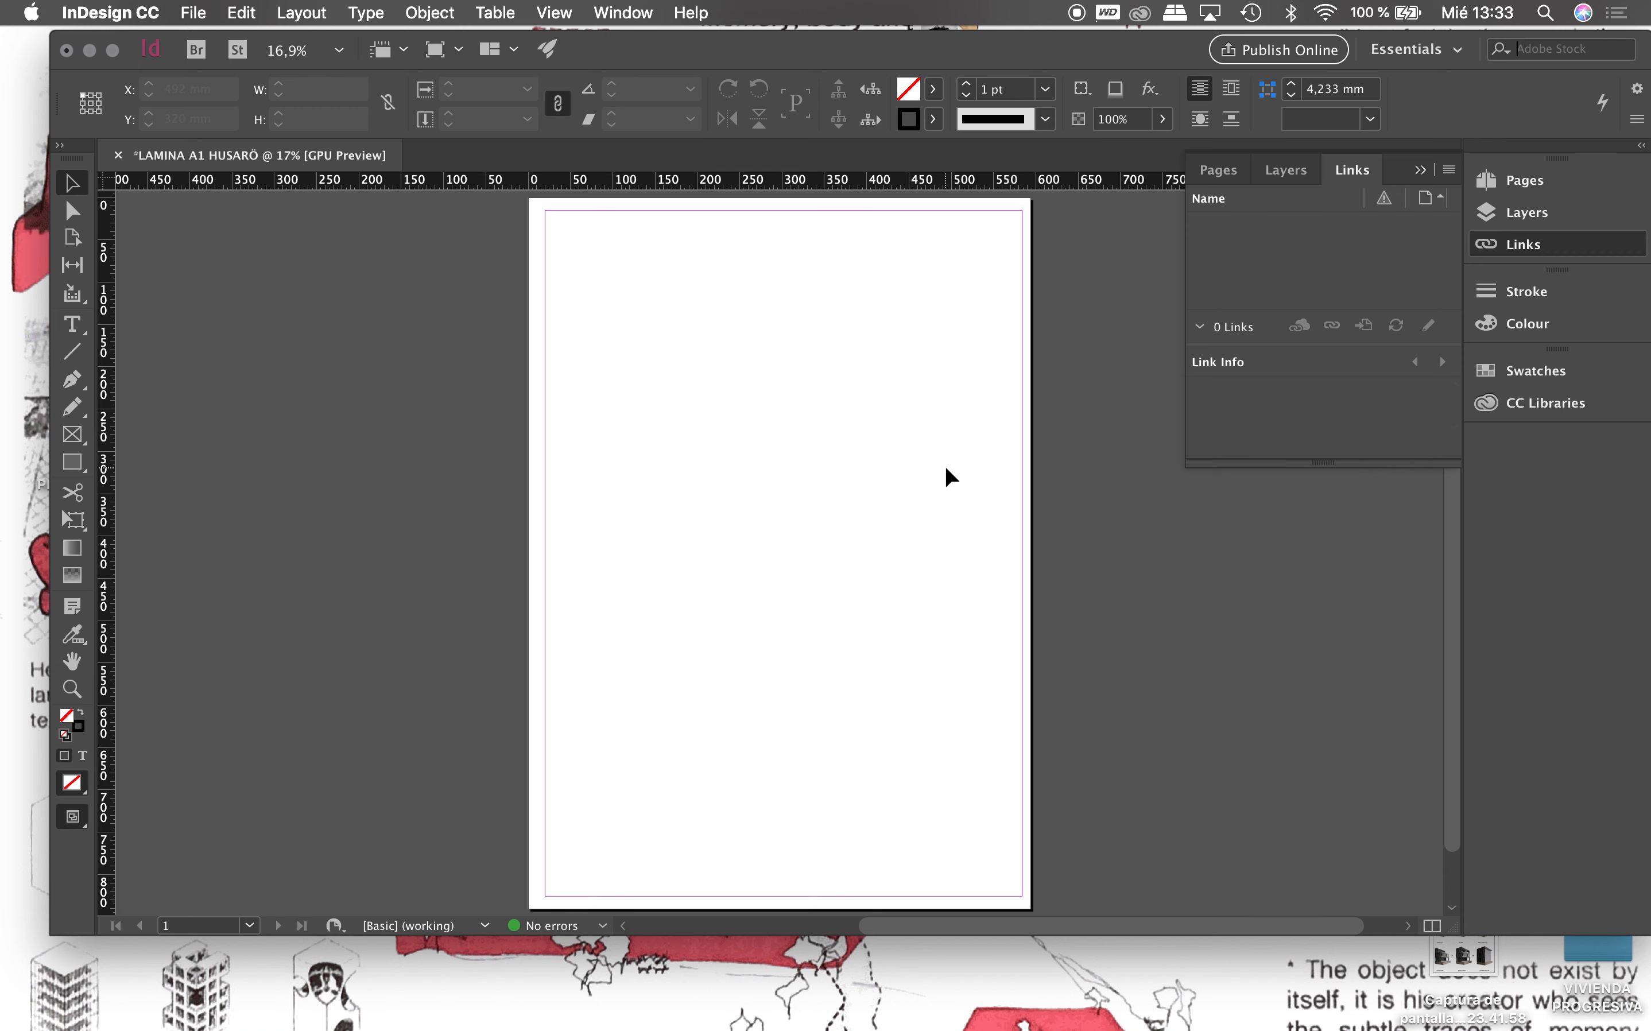
left_click(1289, 170)
left_click(1288, 229)
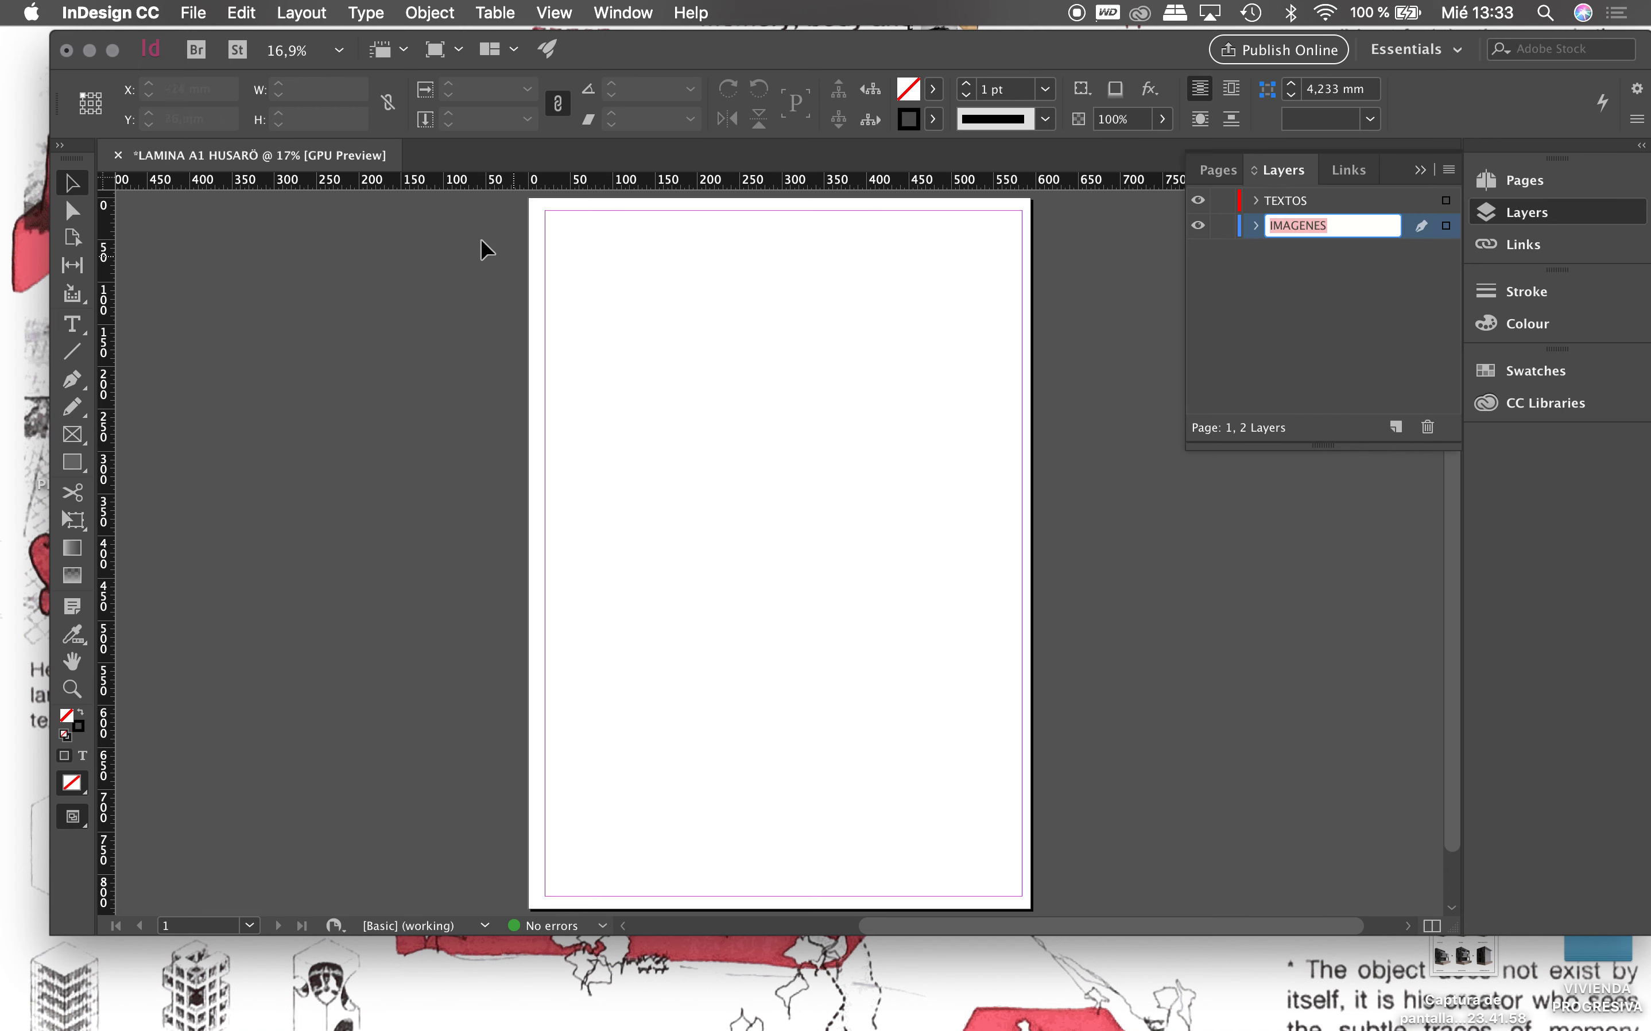
left_click(1221, 298)
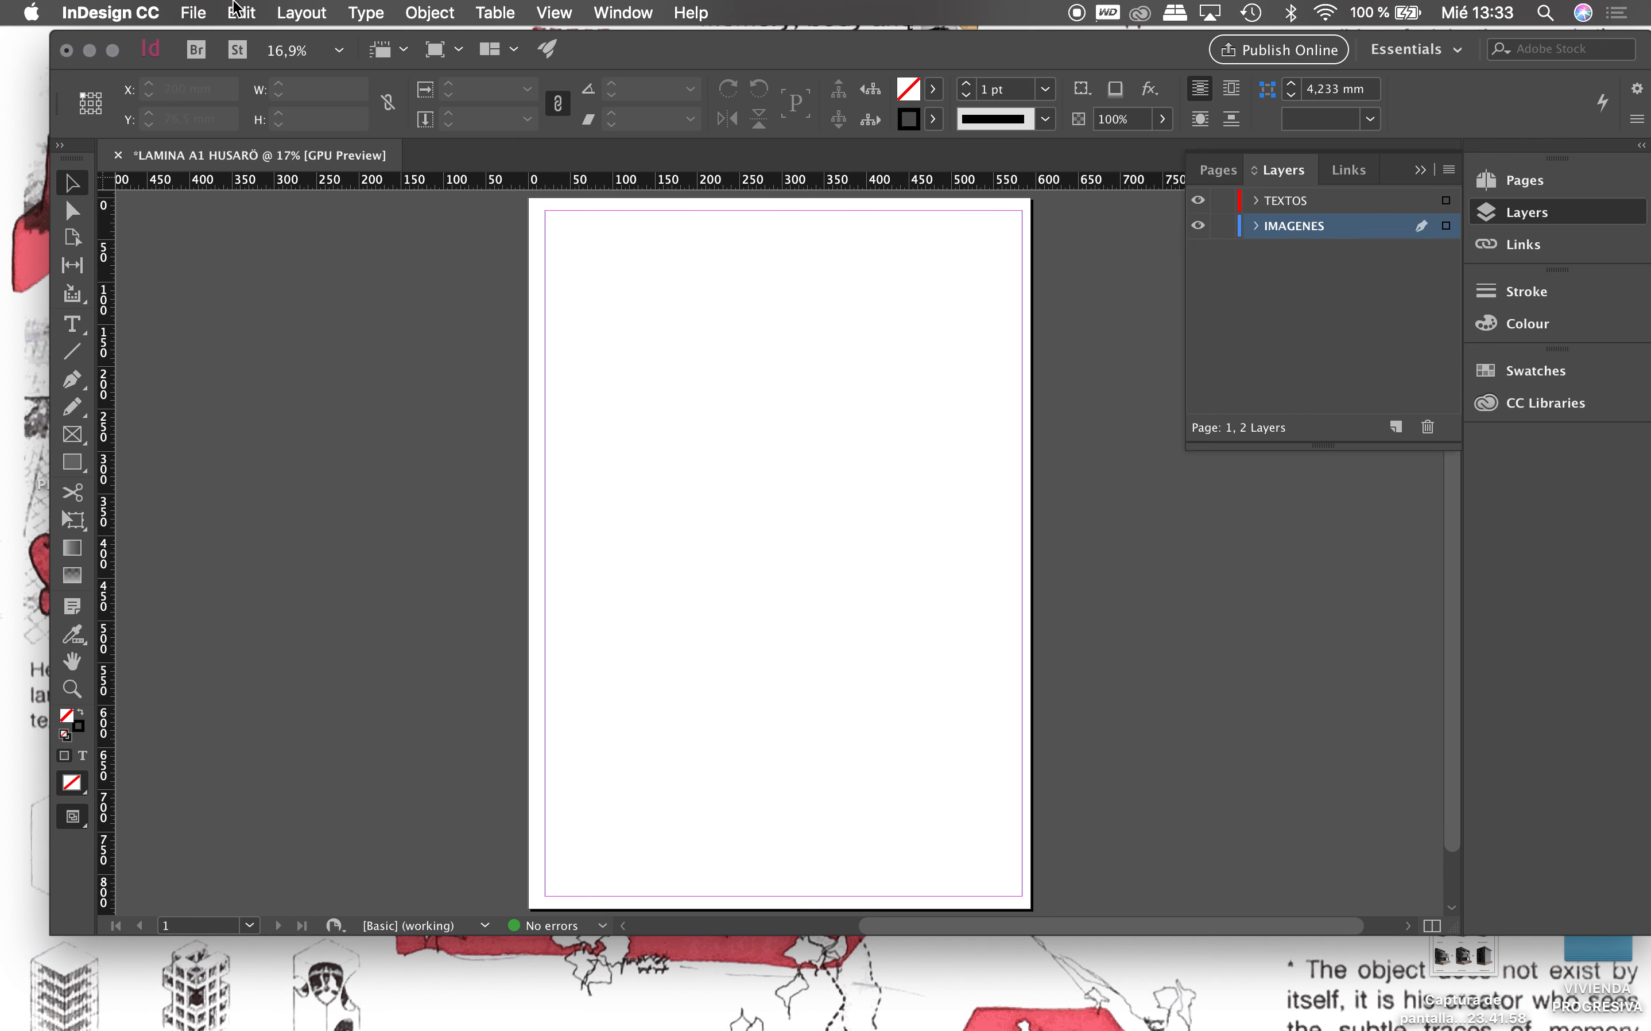
left_click(192, 12)
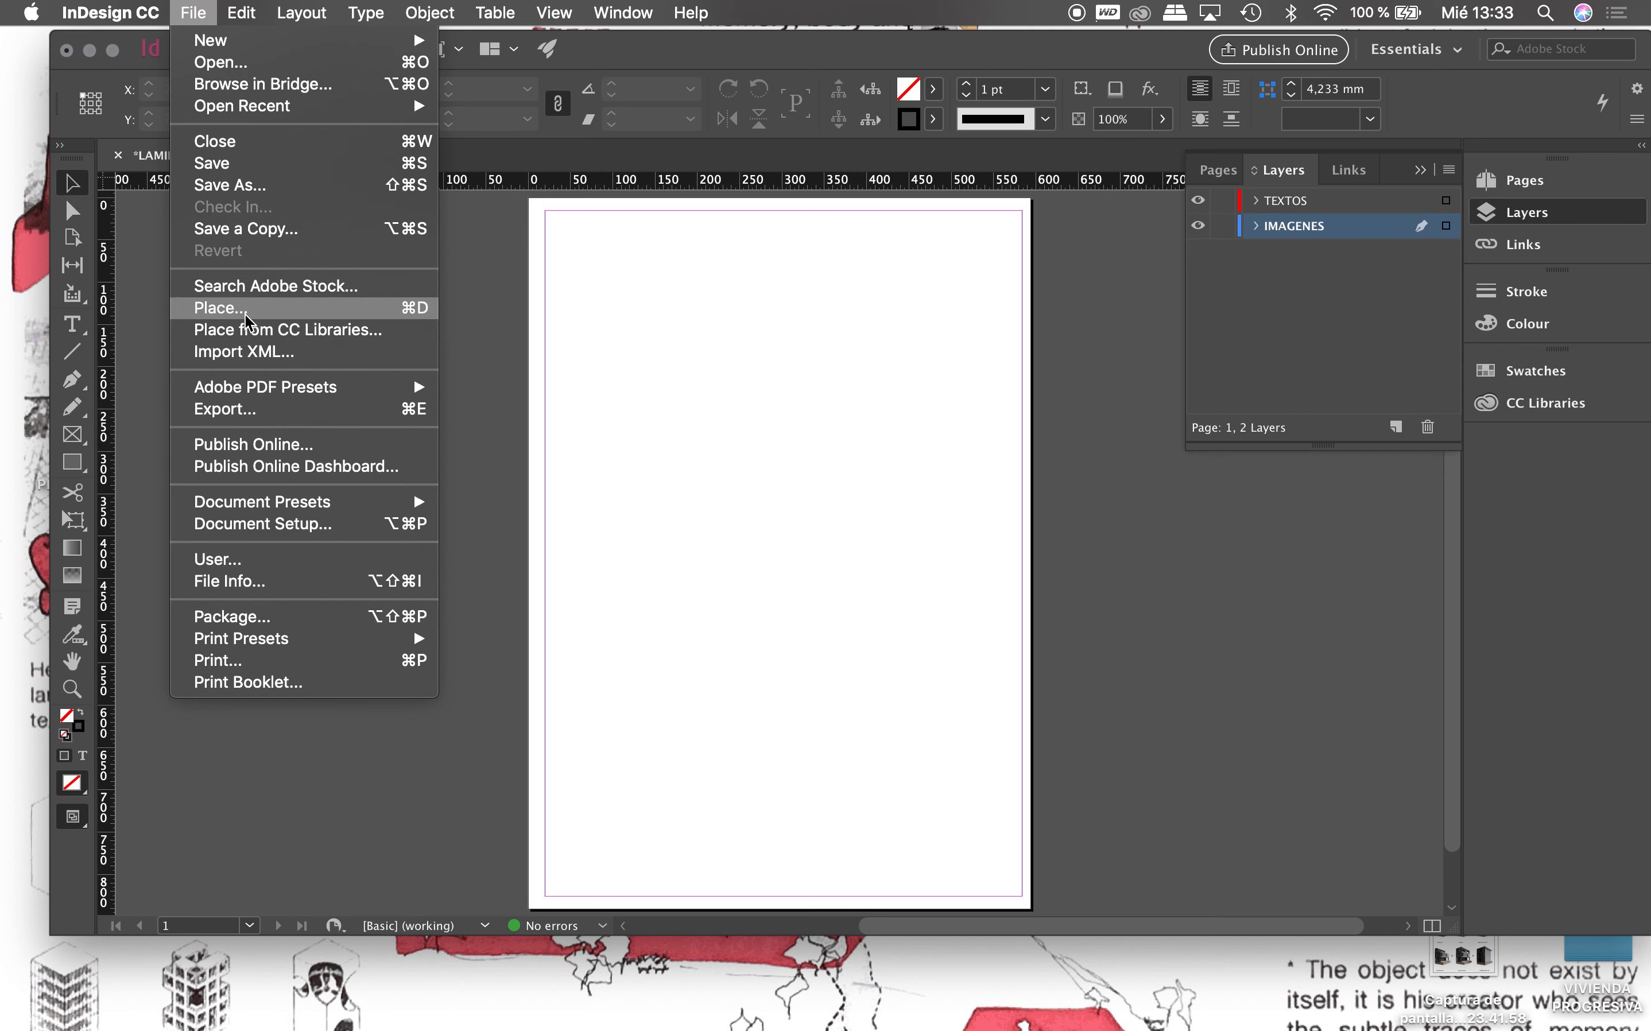
Step: Load INTERIOR.psd from the CASA HUSARO 2 V1 folder for placing
left_click(247, 320)
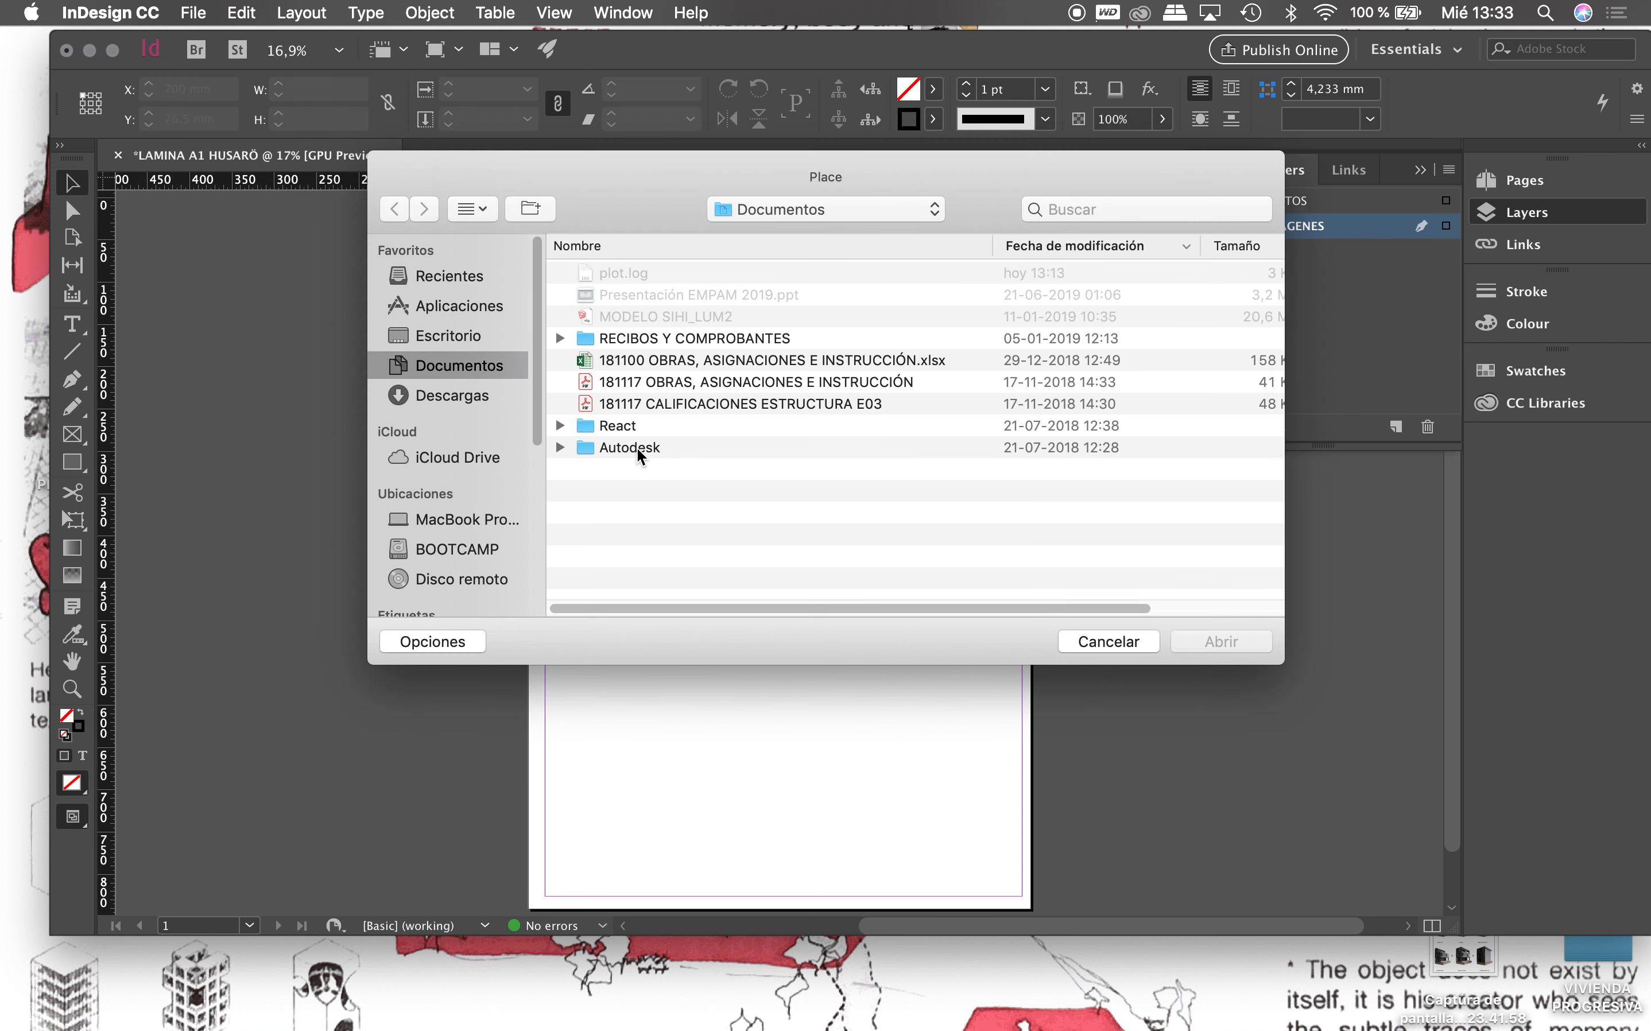
left_click(827, 210)
left_click(776, 386)
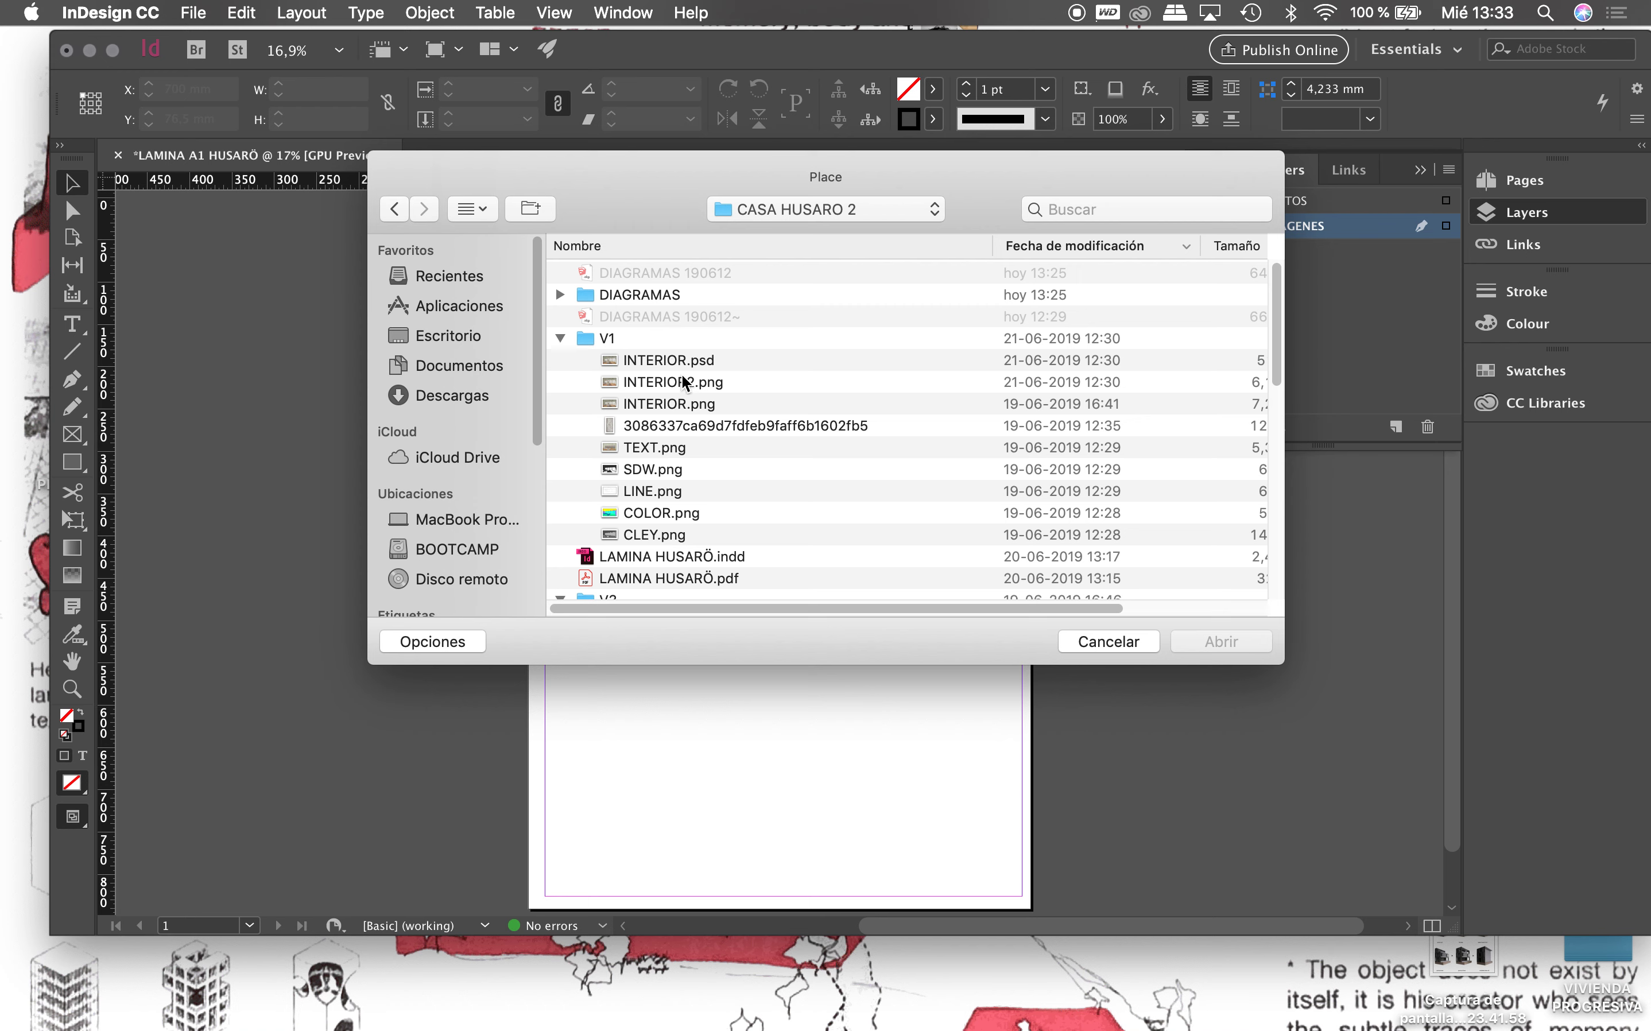
left_click(663, 366)
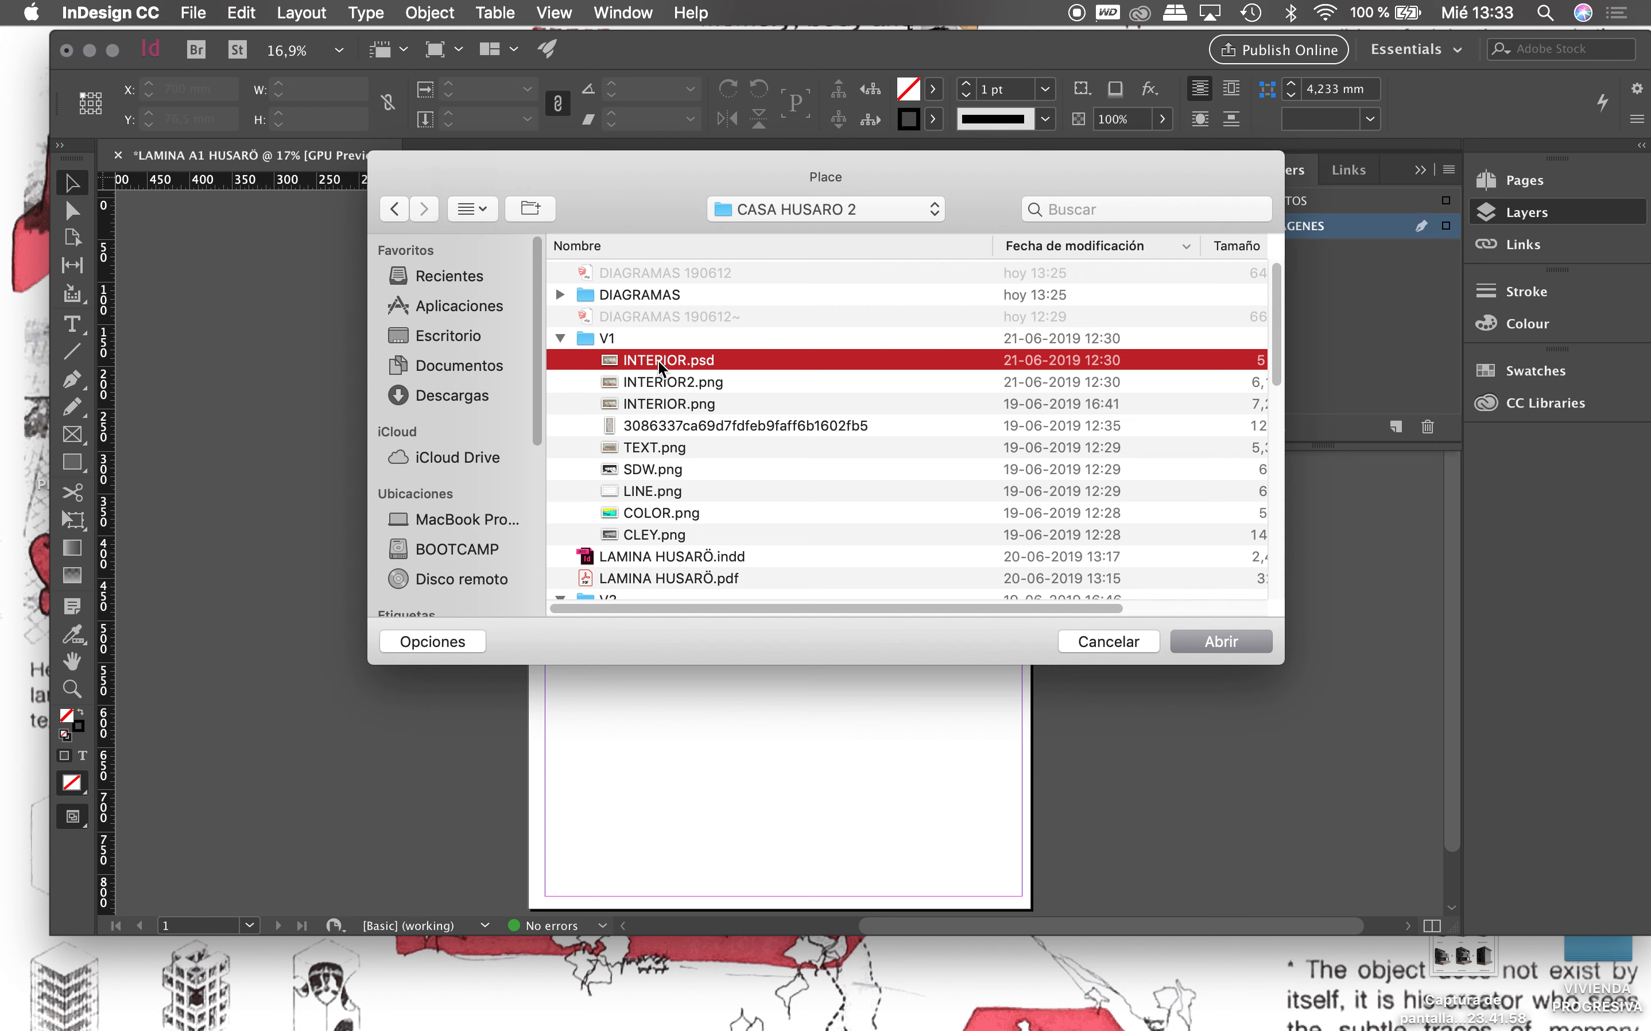
left_click(1199, 645)
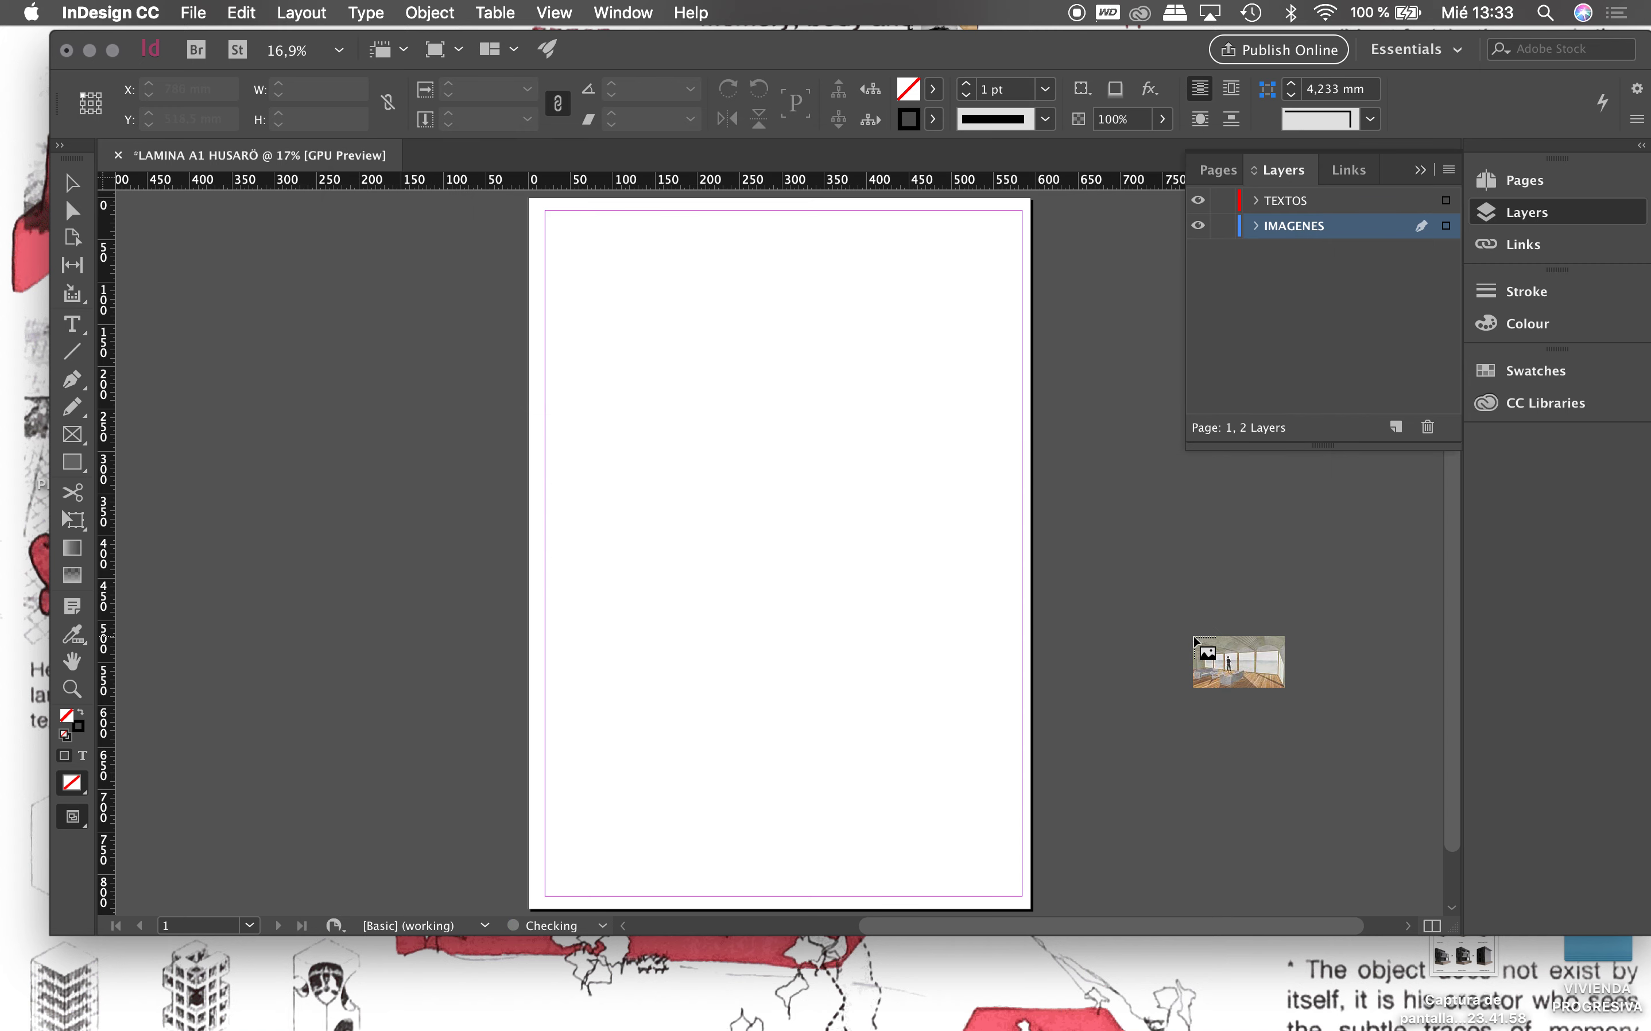
Step: Place INTERIOR.psd at 0, 0 mm in a 594 × 250 mm frame
left_click(636, 272)
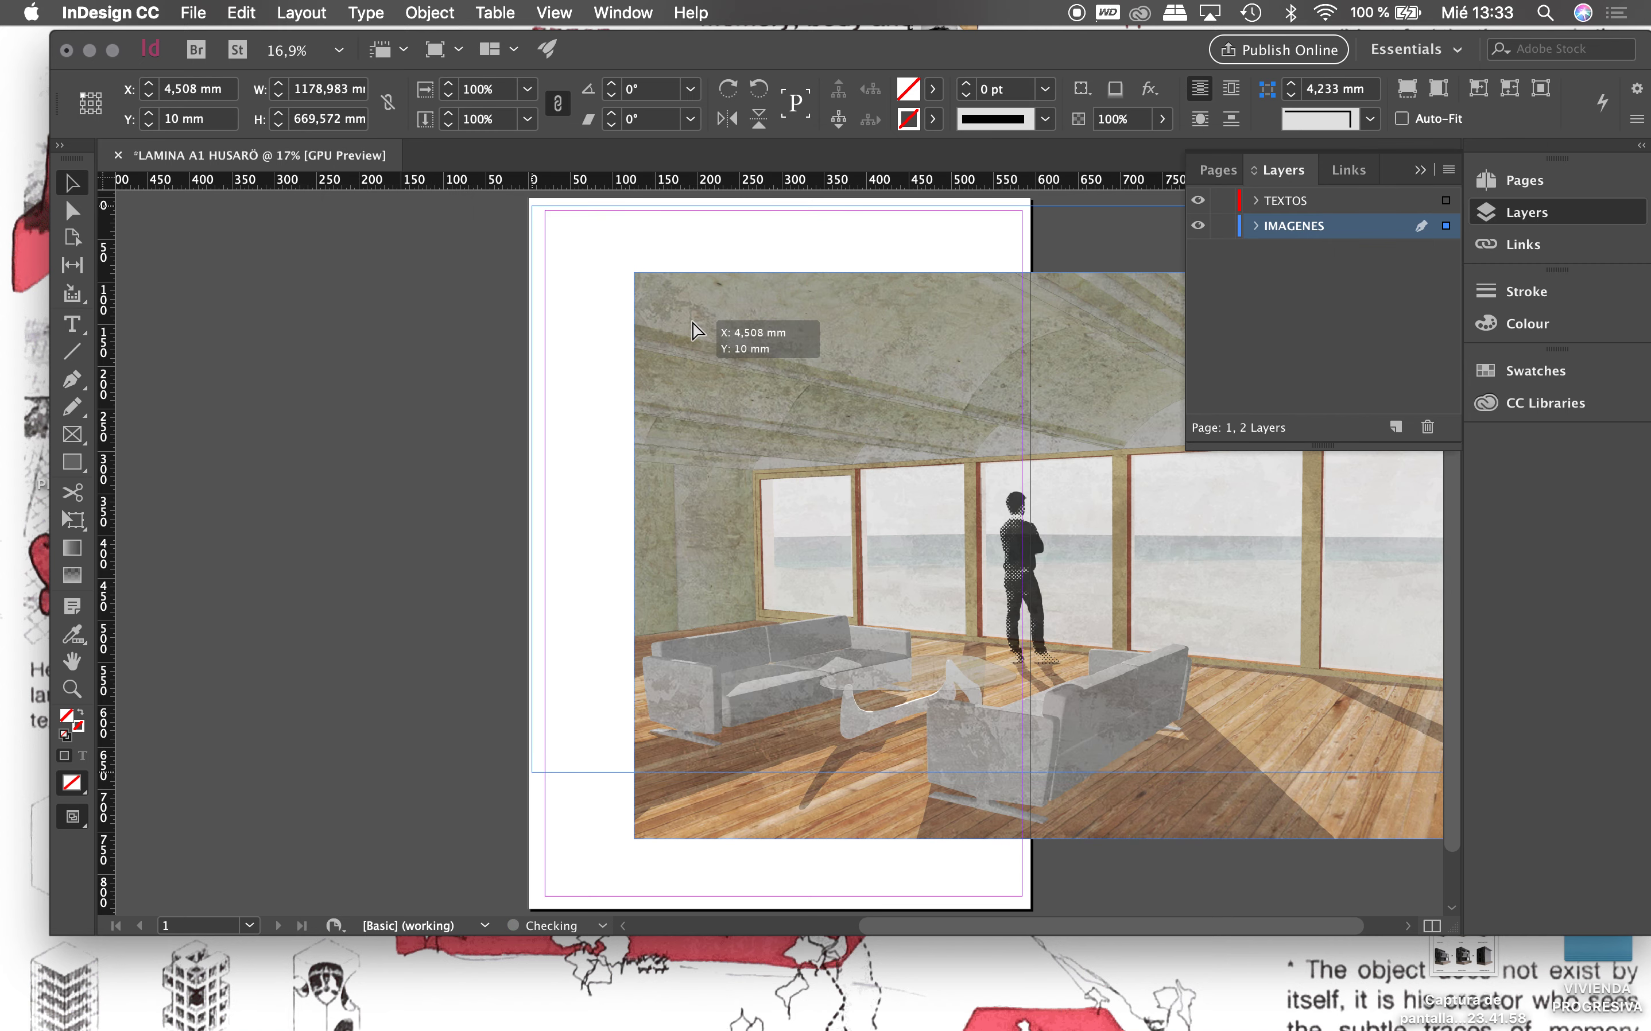
left_click_drag(763, 371, 692, 317)
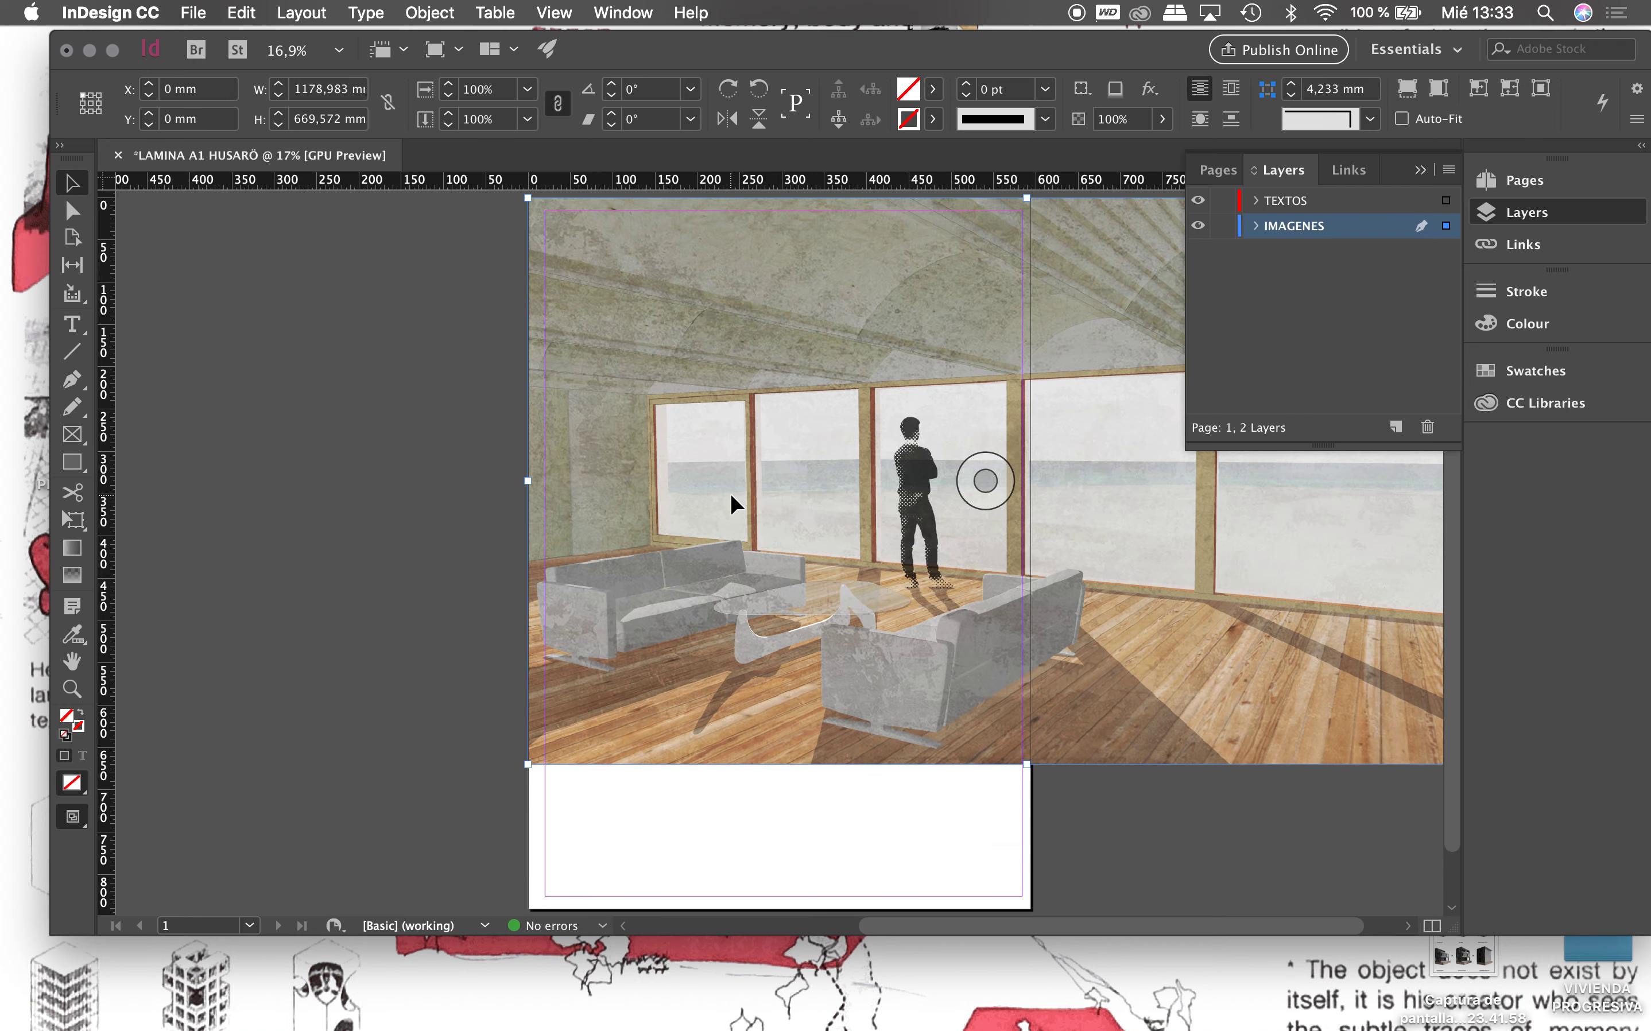
scroll(729, 493, "up", 1, "alt")
scroll(729, 492, "down", 1, "alt")
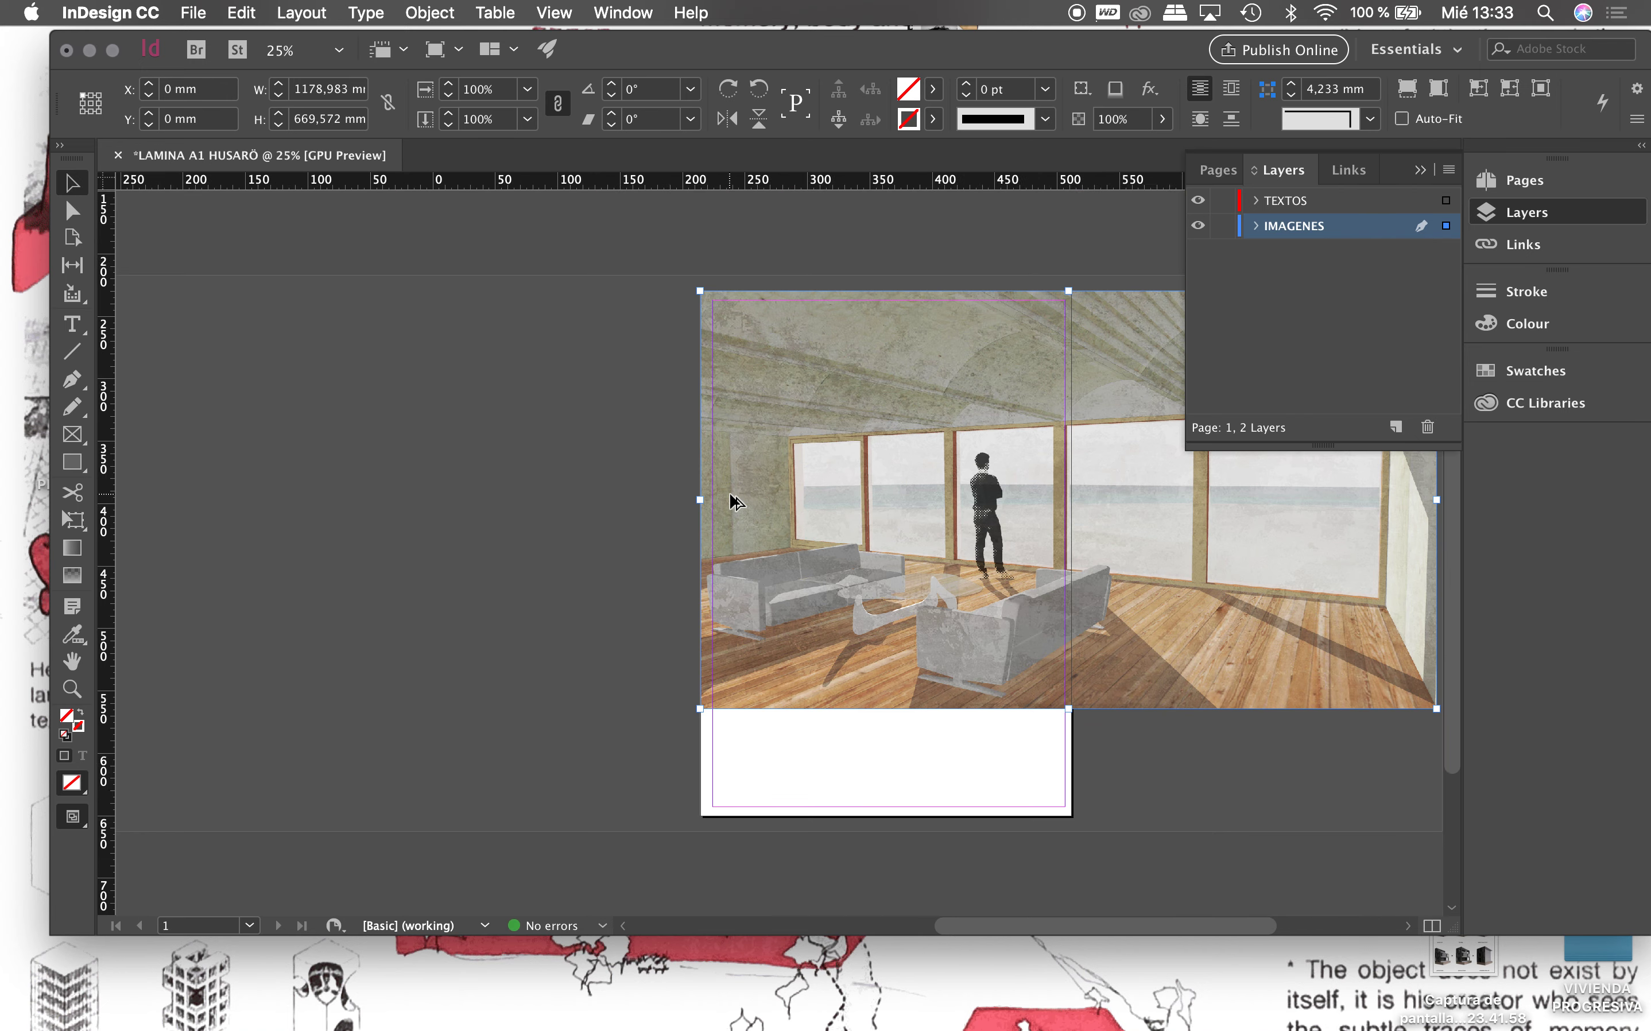
scroll(729, 491, "down", 2, "alt")
left_click_drag(1073, 614, 928, 510)
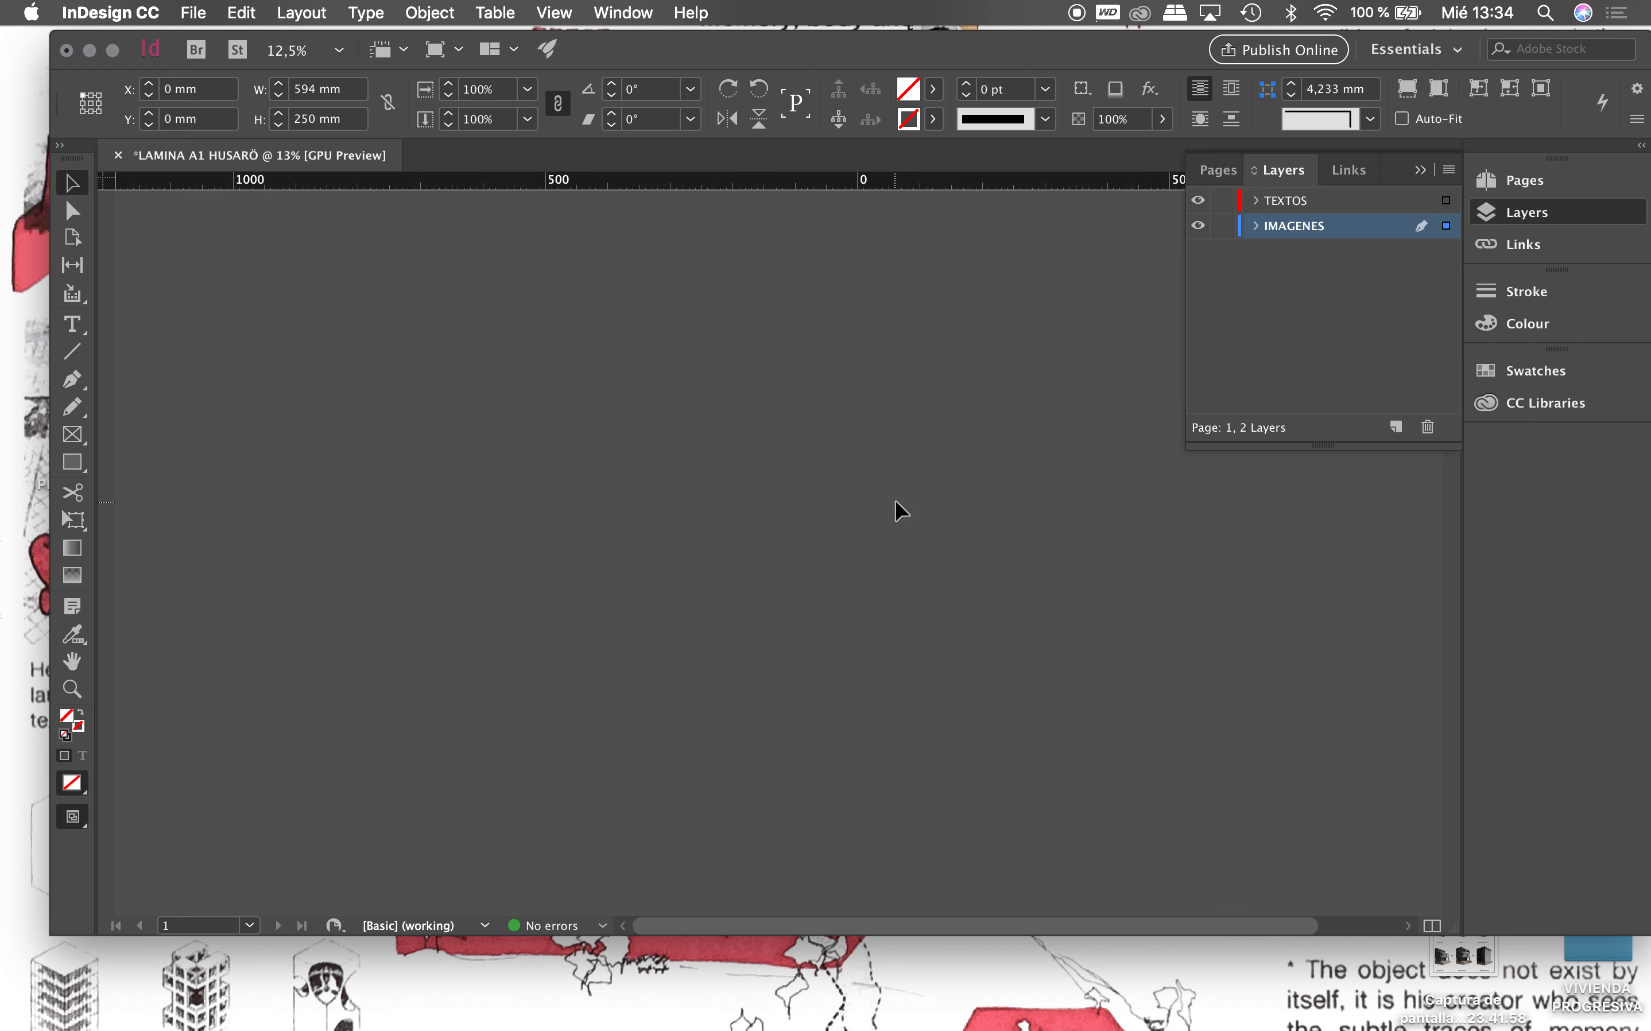
key("super+equal")
key("super+equal")
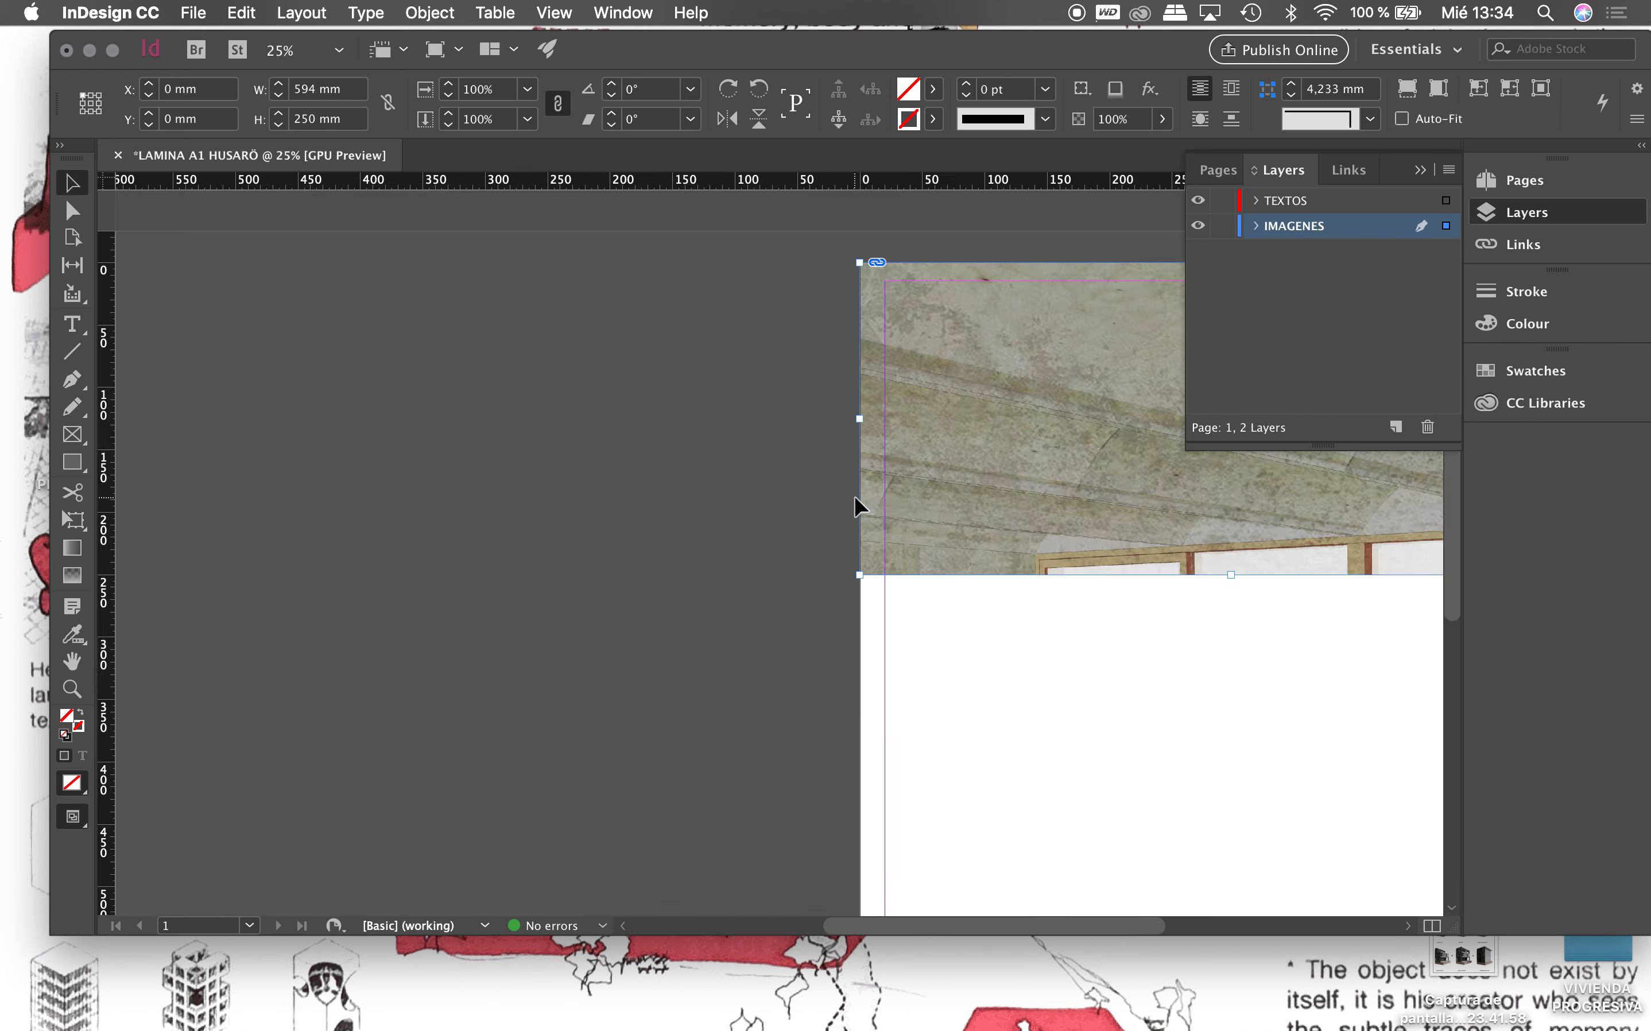
key("super+equal")
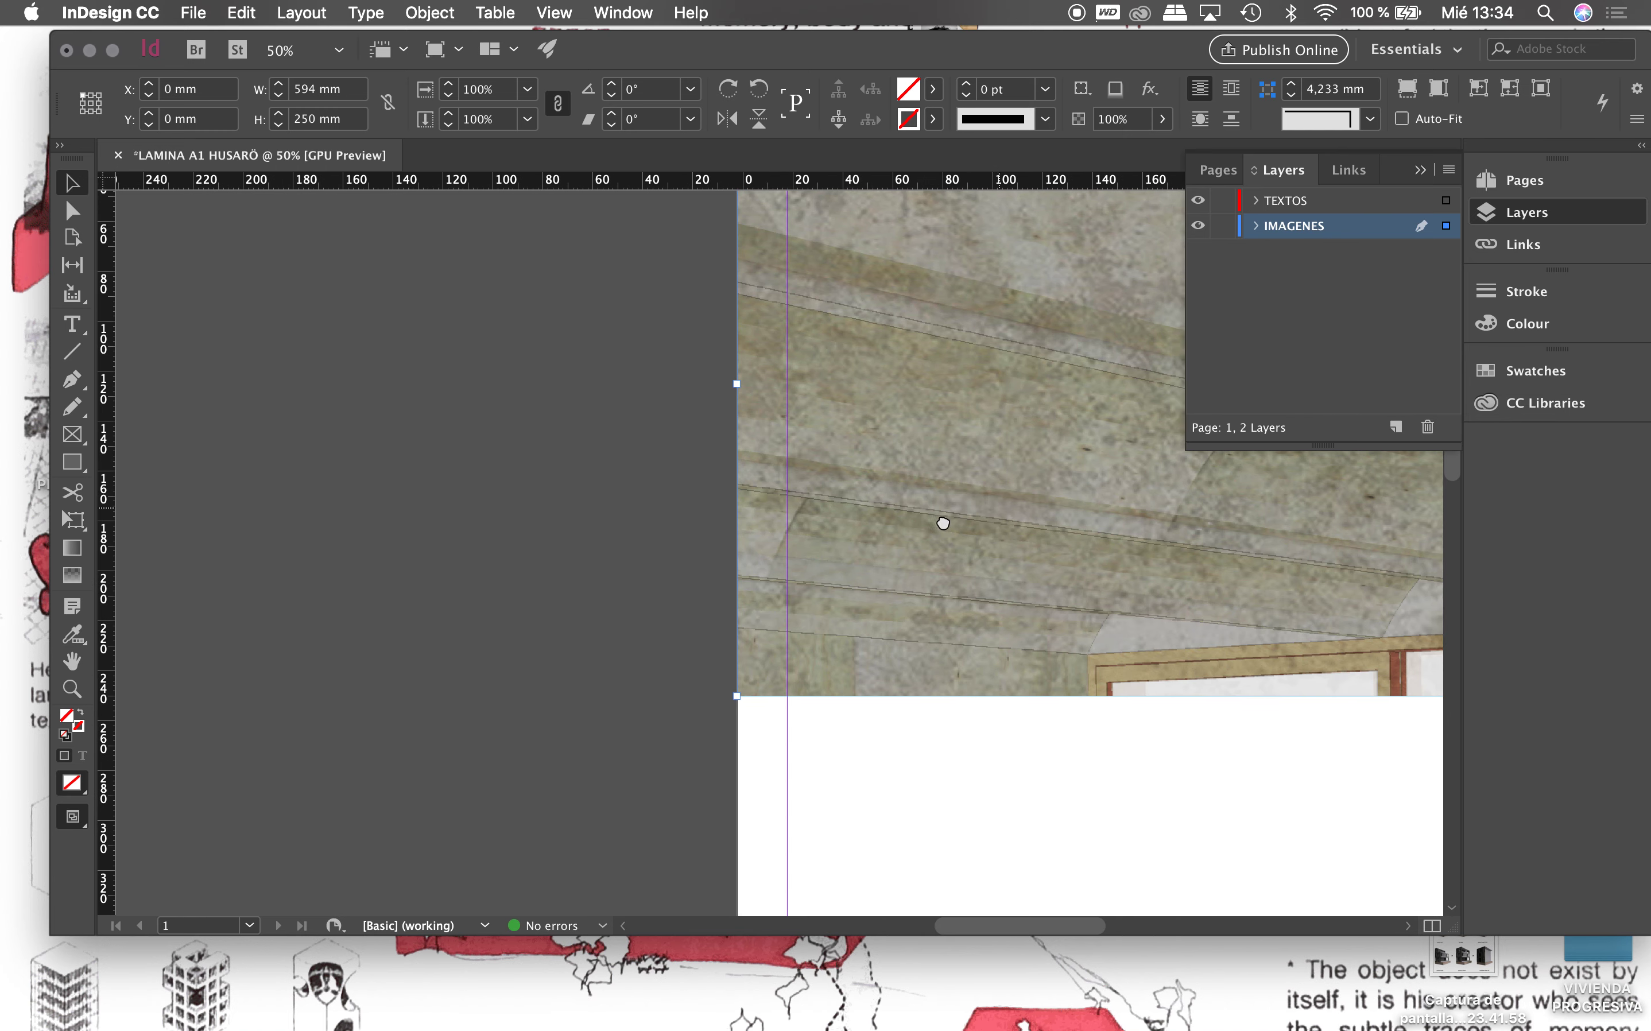
scroll(956, 520, "right", 15)
scroll(956, 520, "up", 5)
key("super+minus")
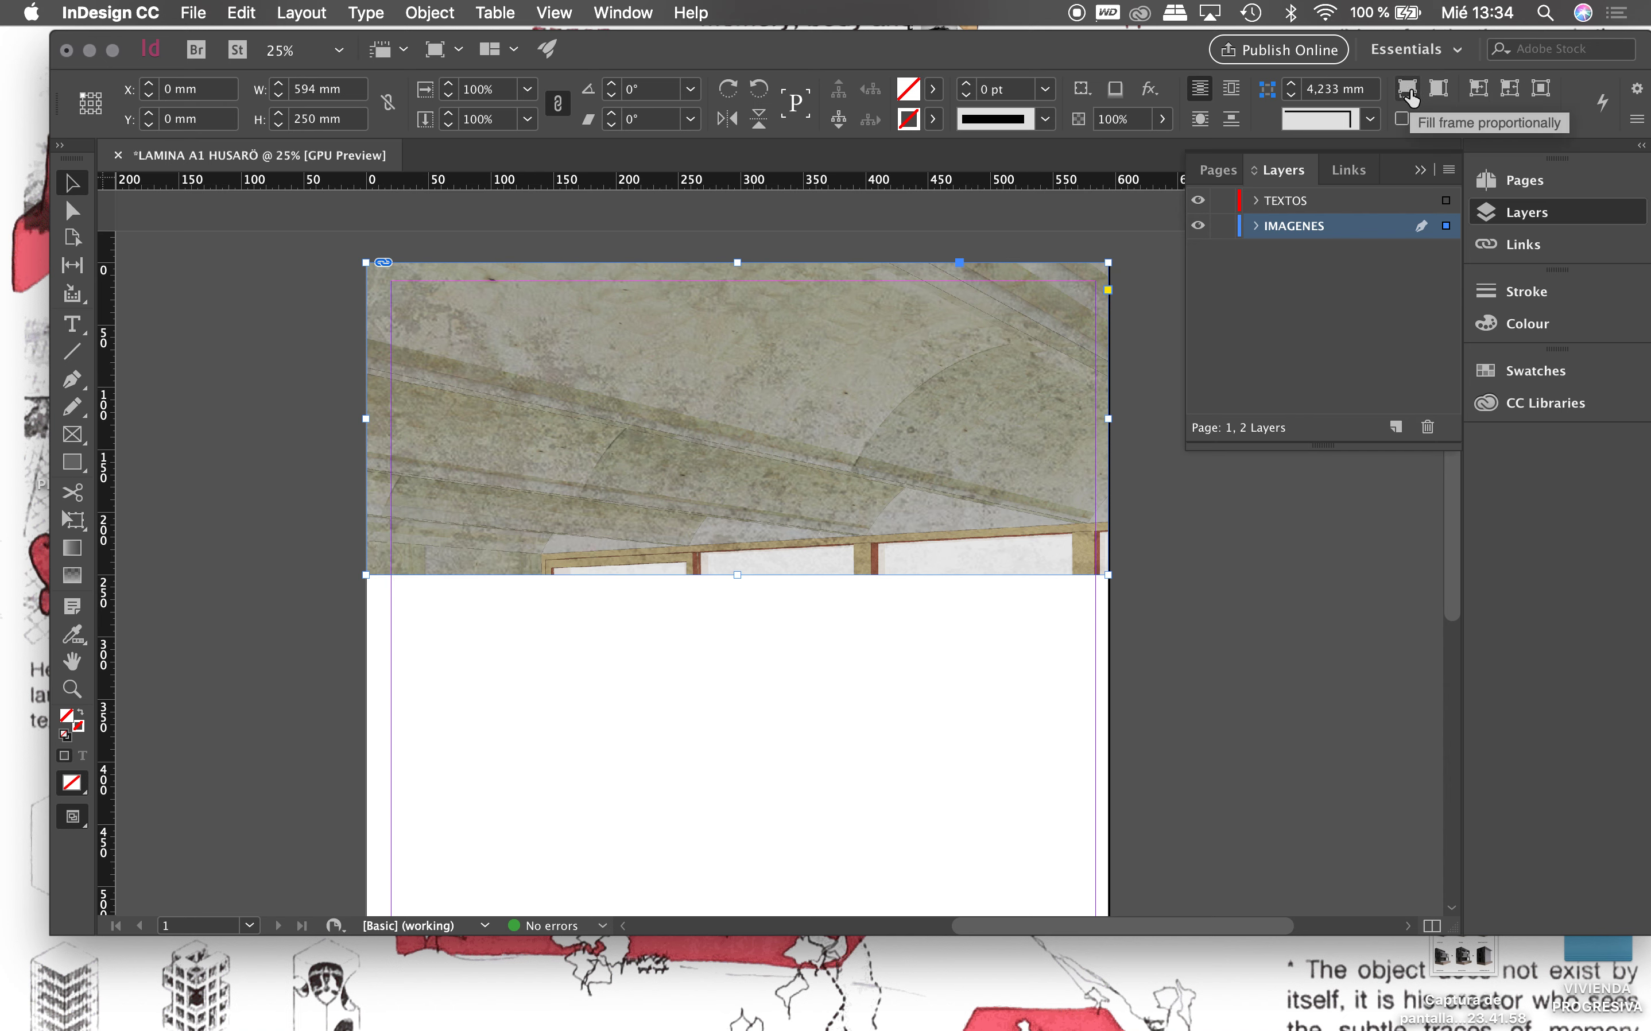
Step: Compare fit and centre options, settling on Fill Frame Proportionally for the render
left_click(1409, 93)
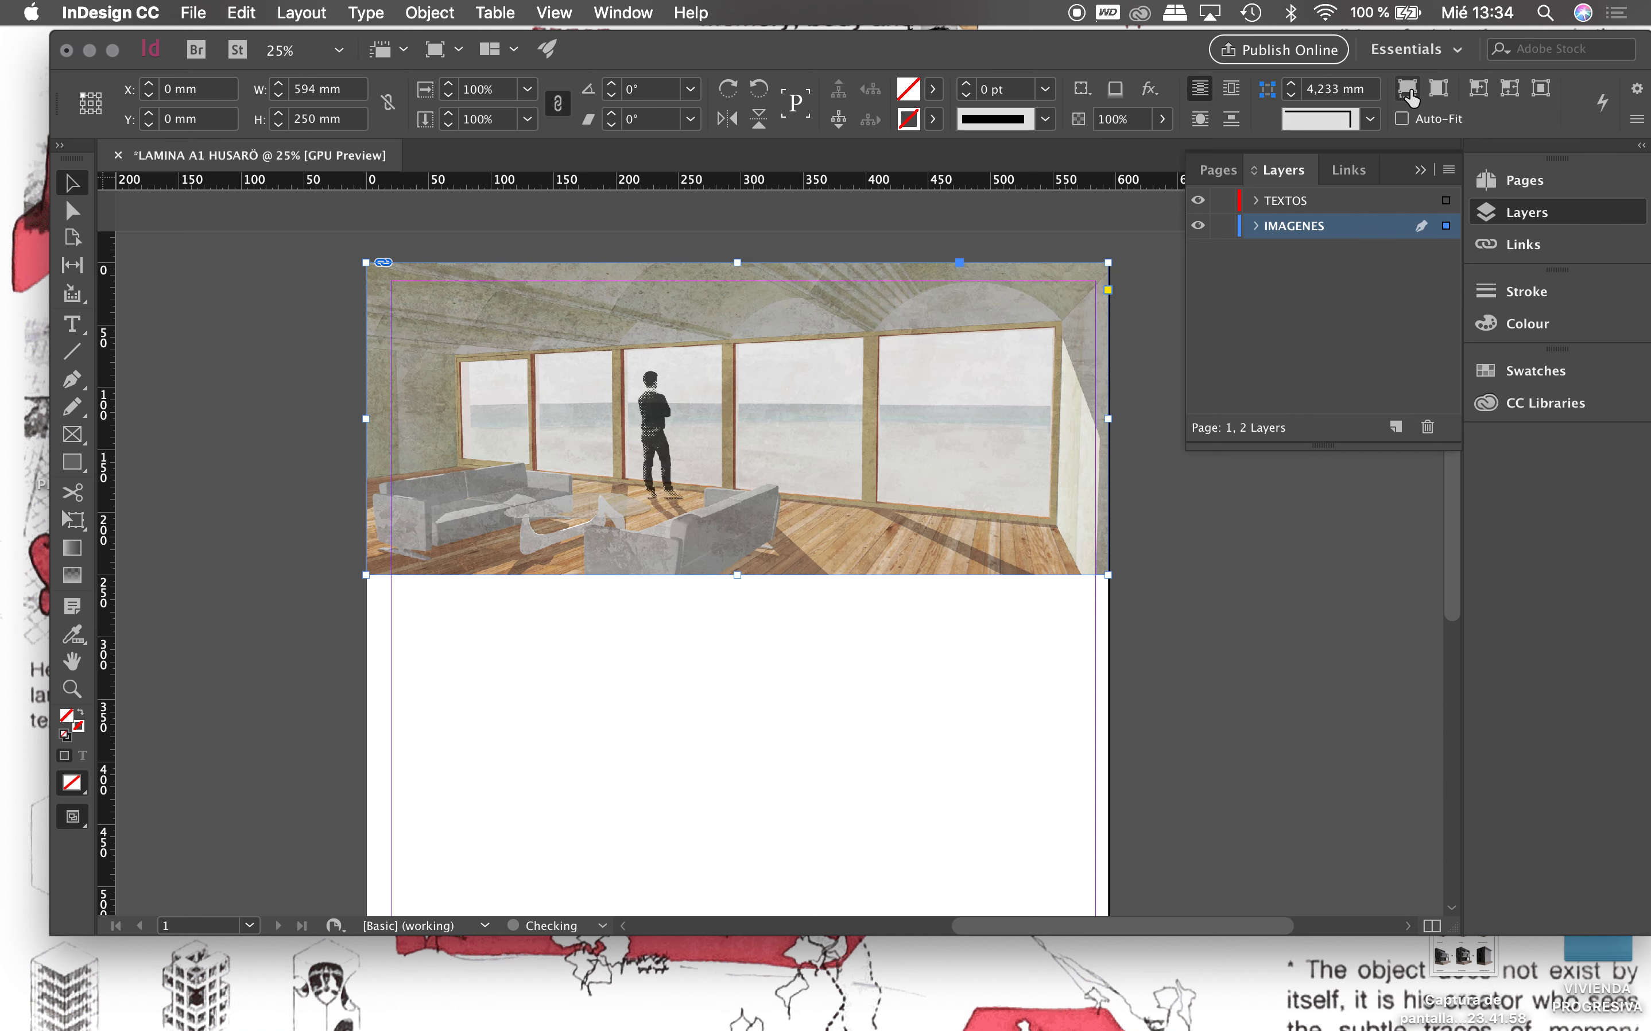
left_click(1439, 89)
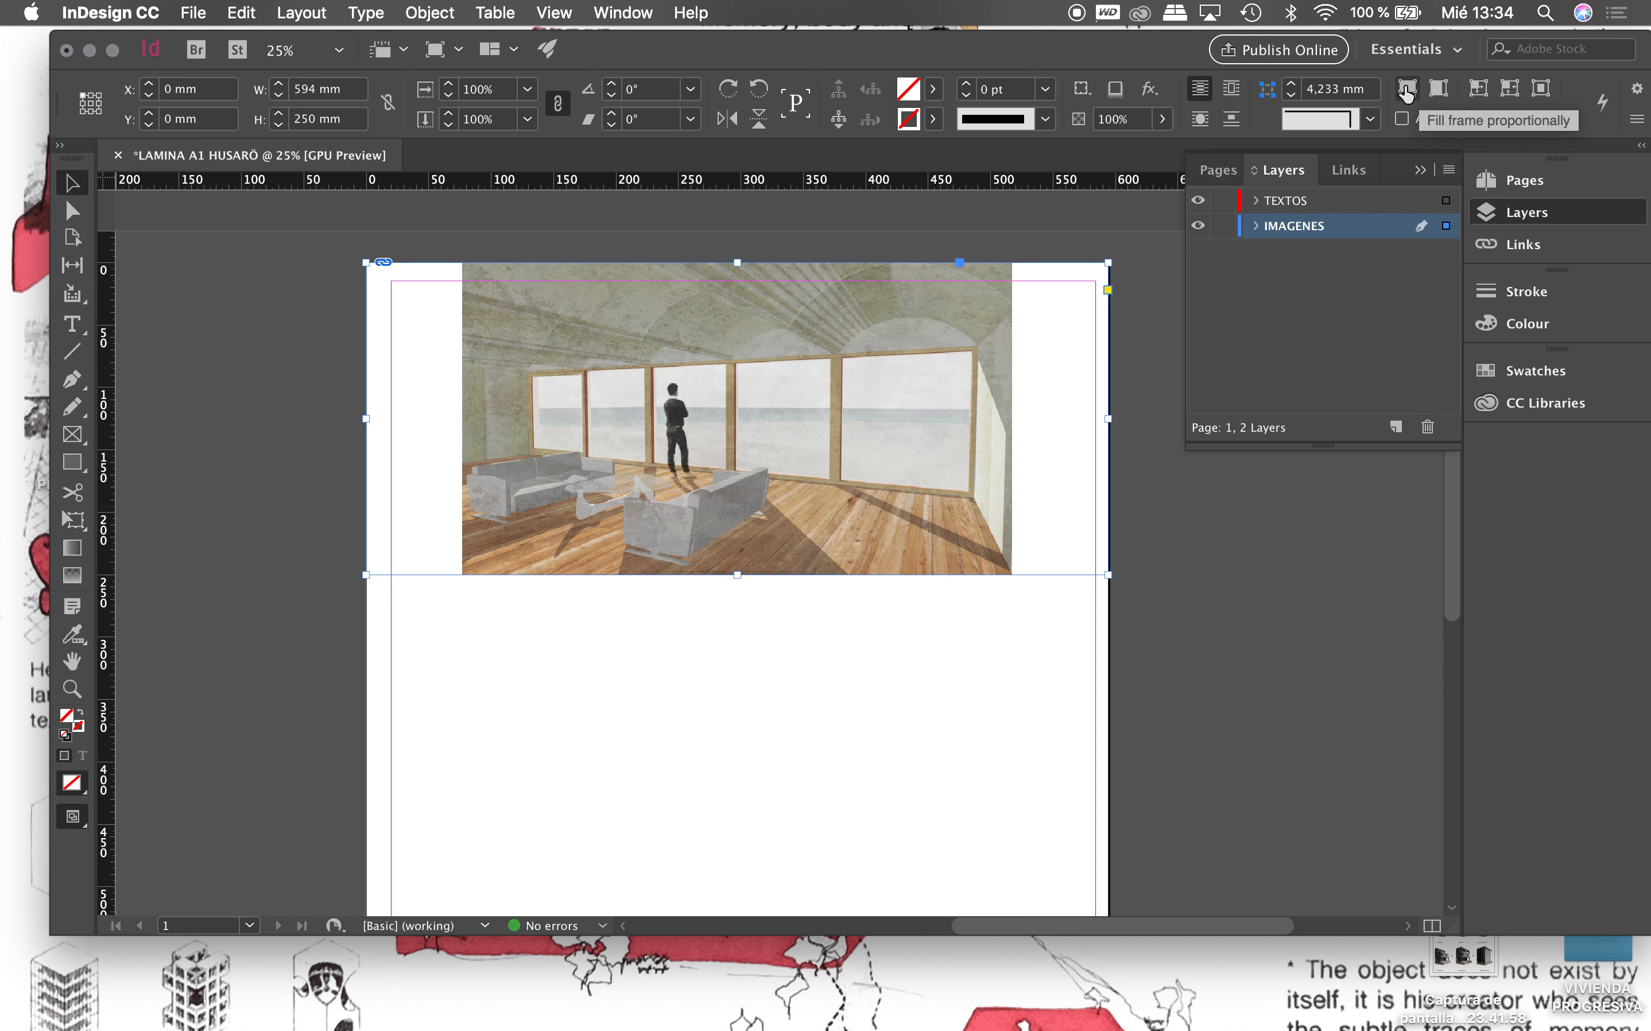
left_click(1407, 88)
left_click(1439, 90)
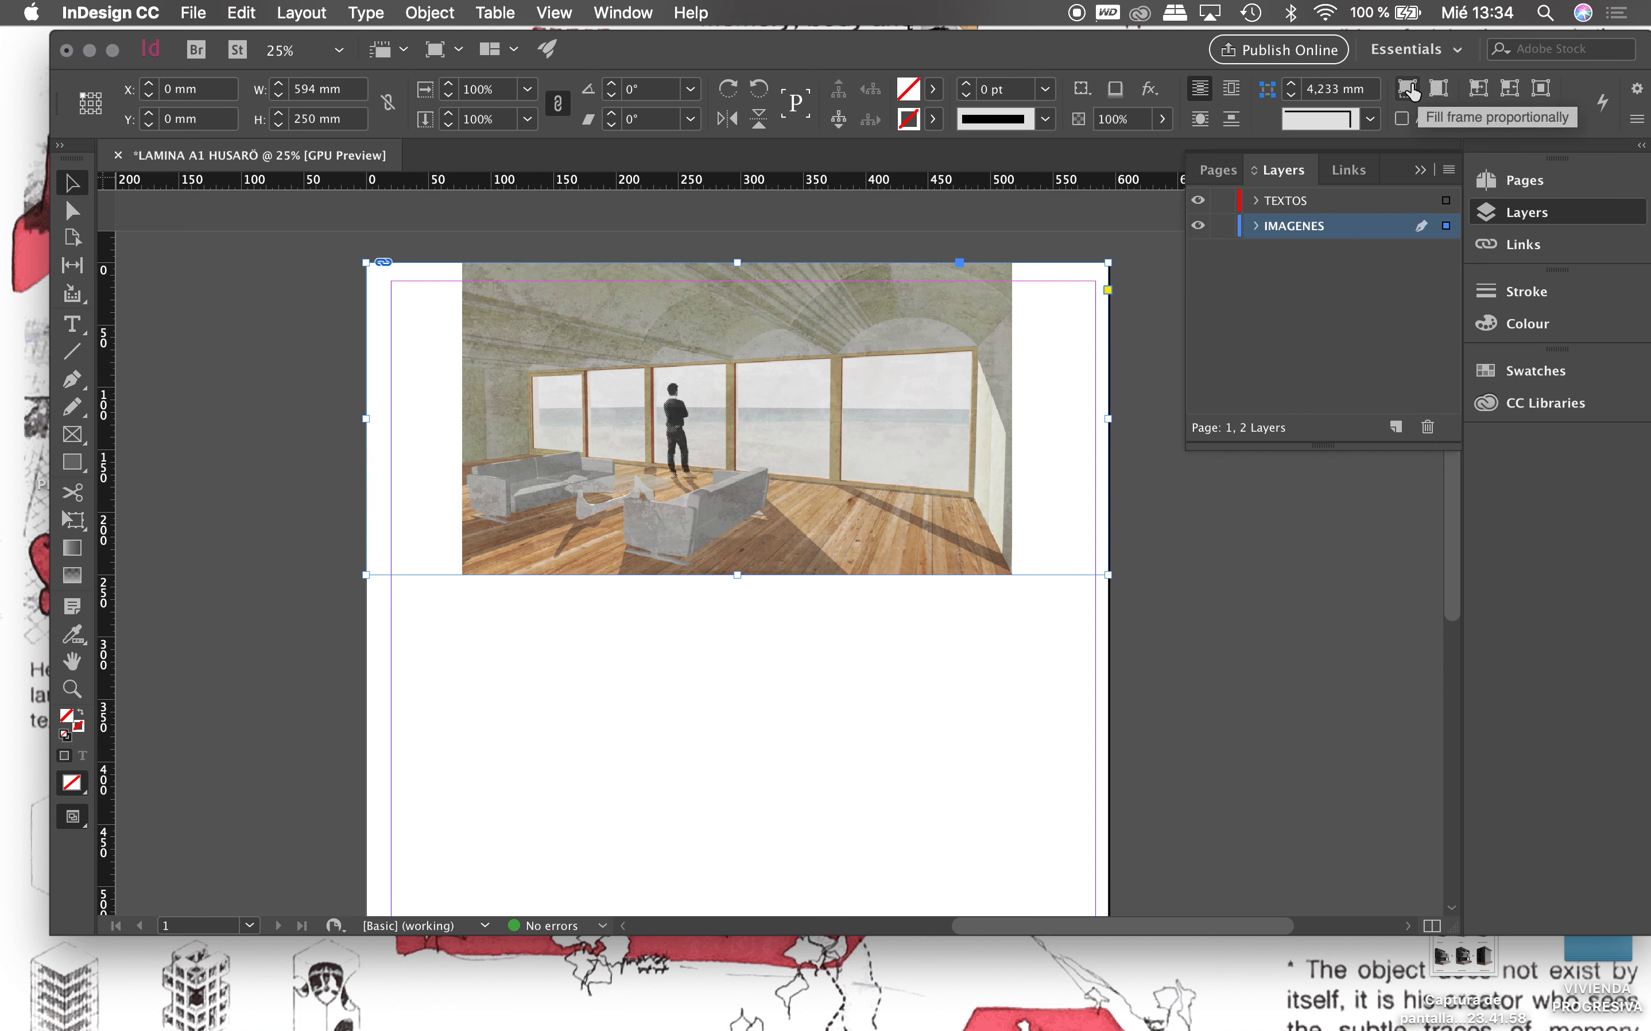
left_click(1407, 88)
left_click(1439, 90)
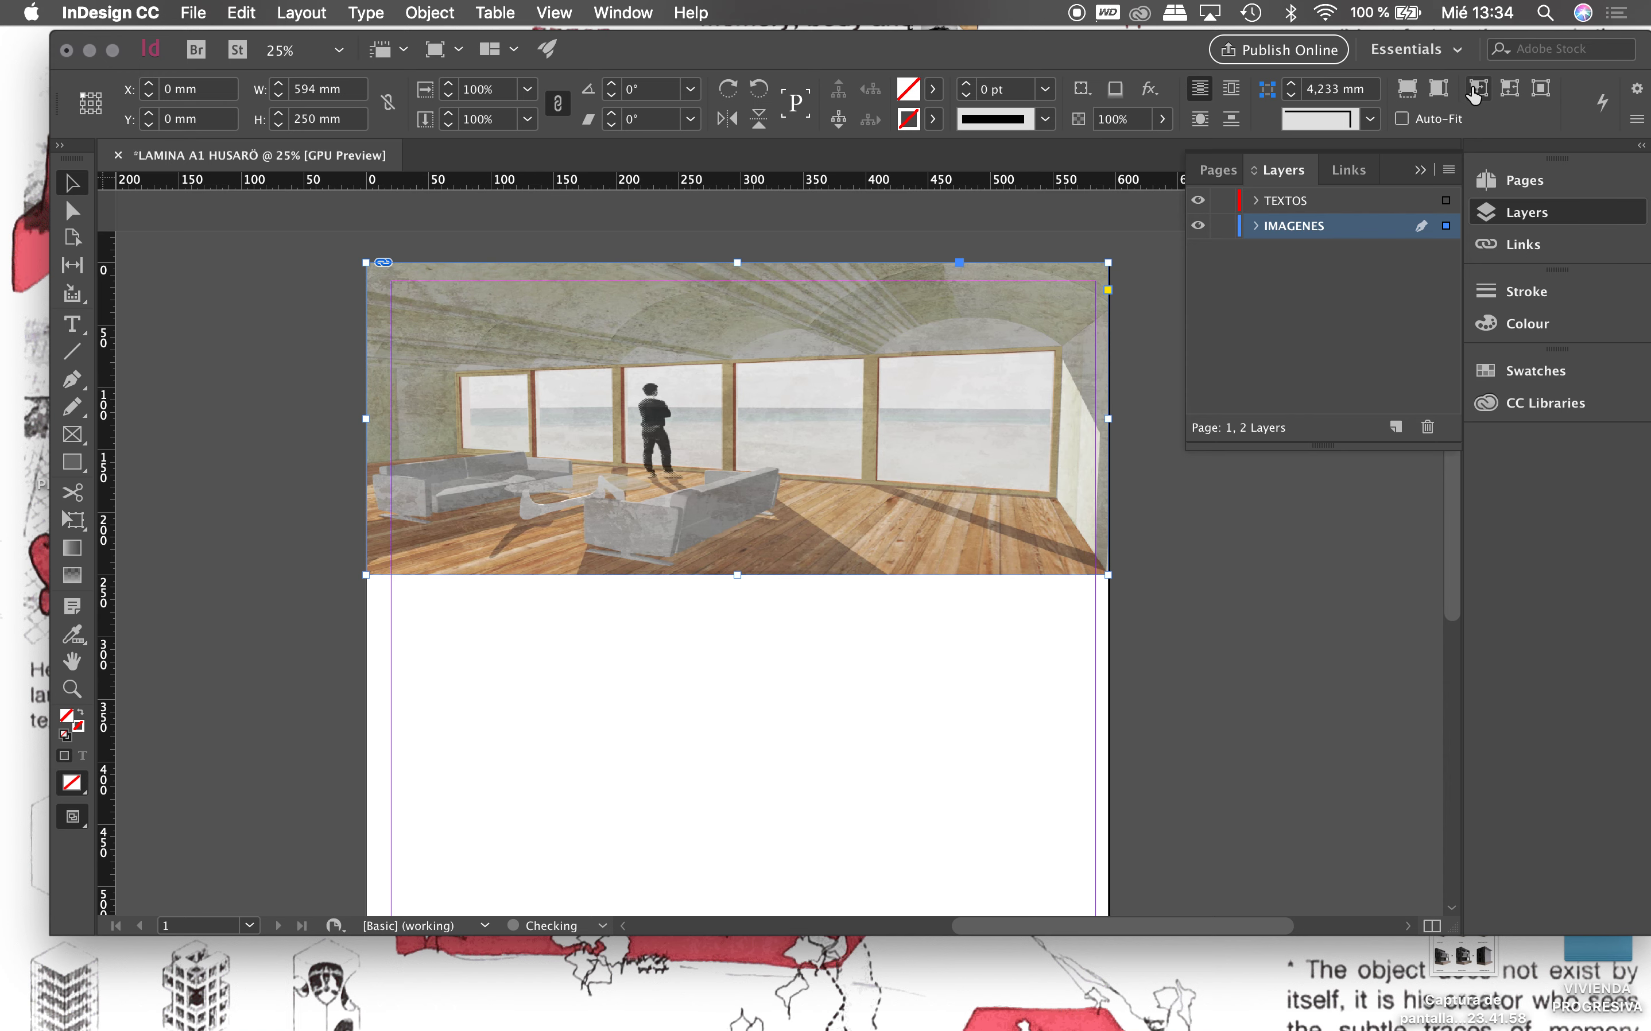
left_click(1505, 98)
left_click(1541, 89)
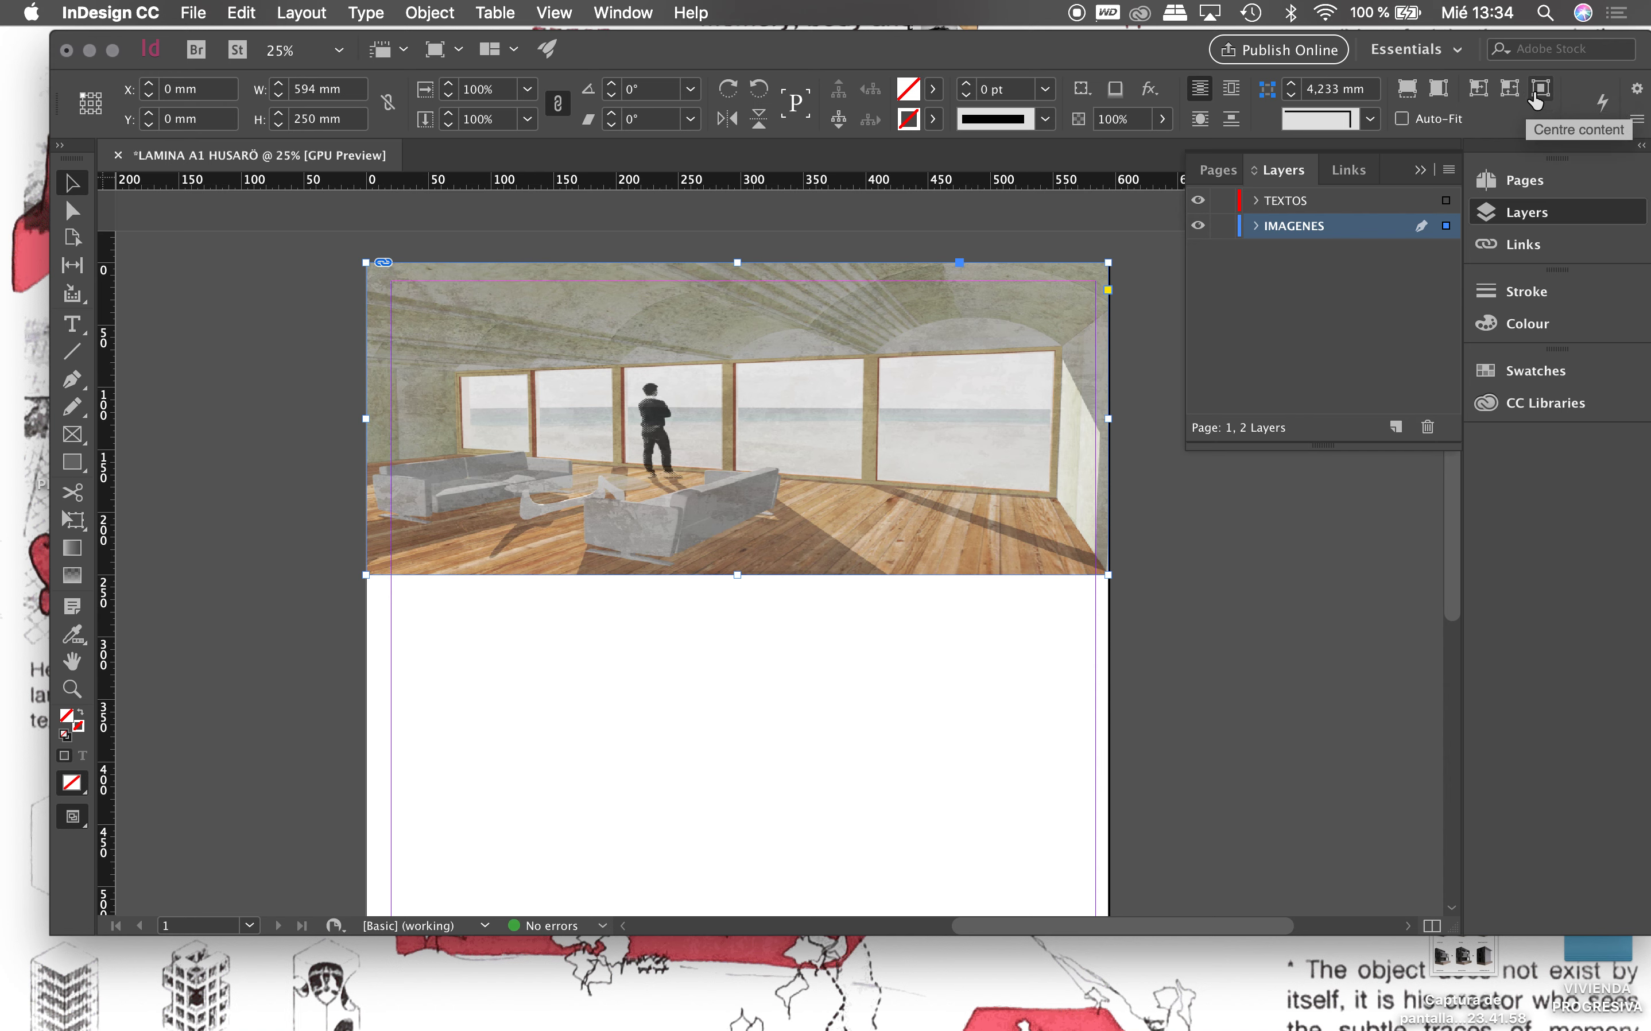
mouse_move(1407, 88)
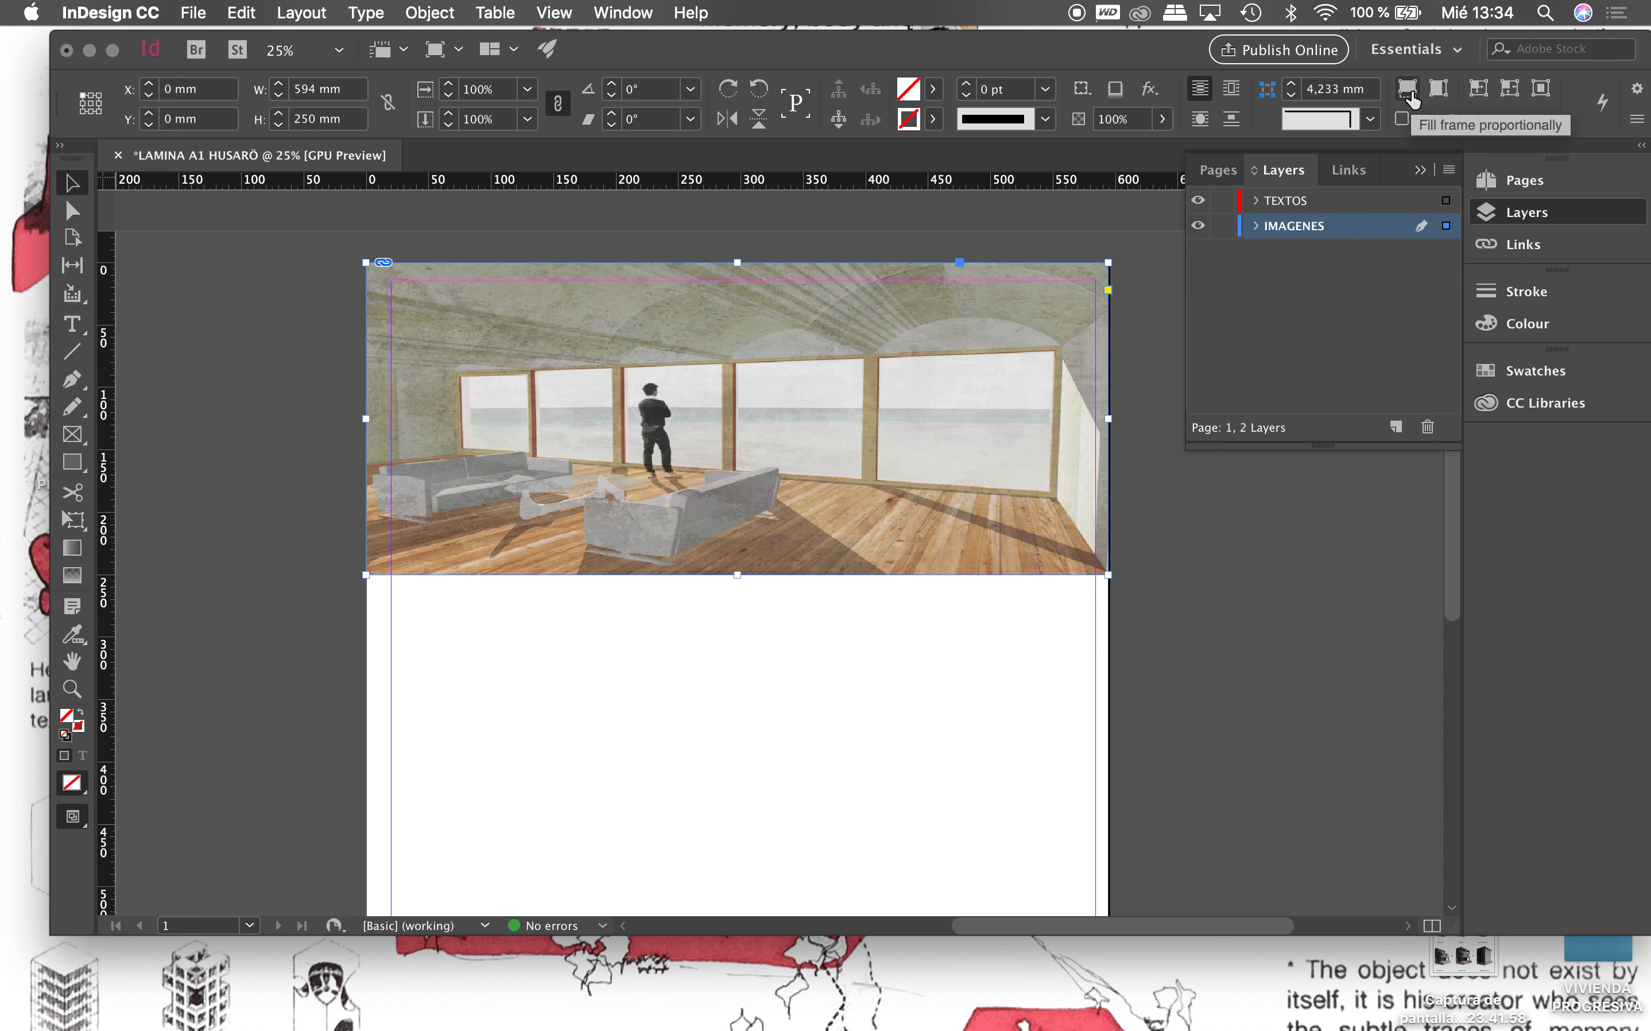
left_click(1409, 92)
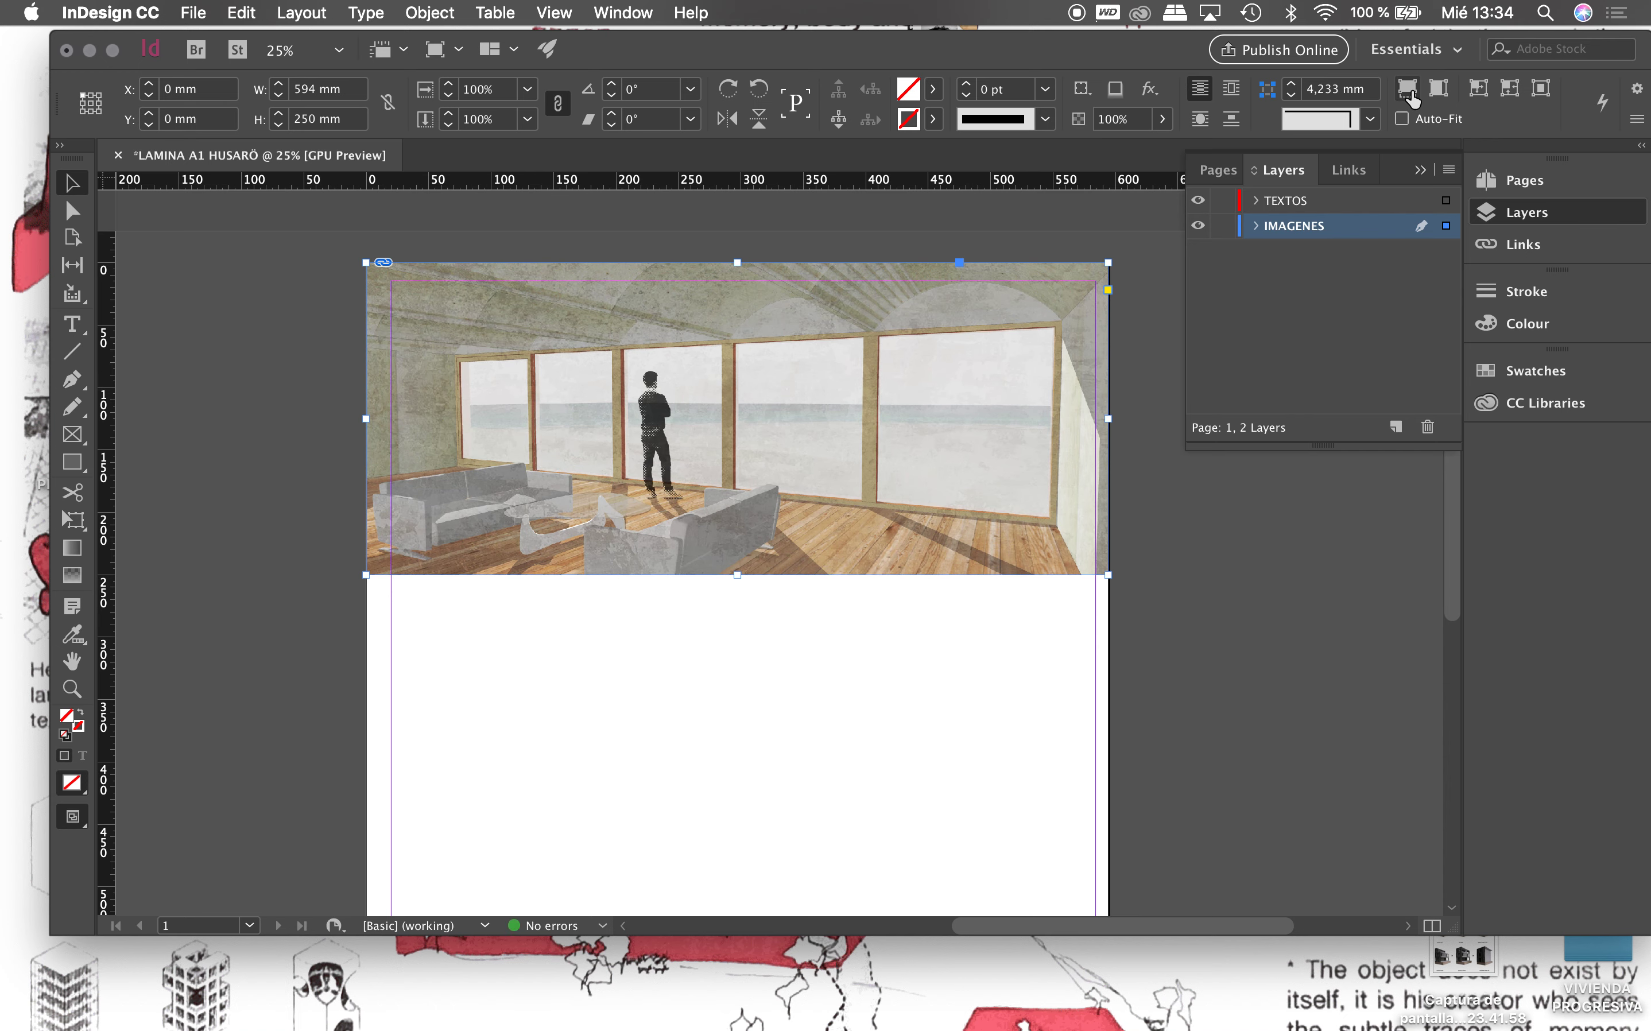
left_click(1439, 91)
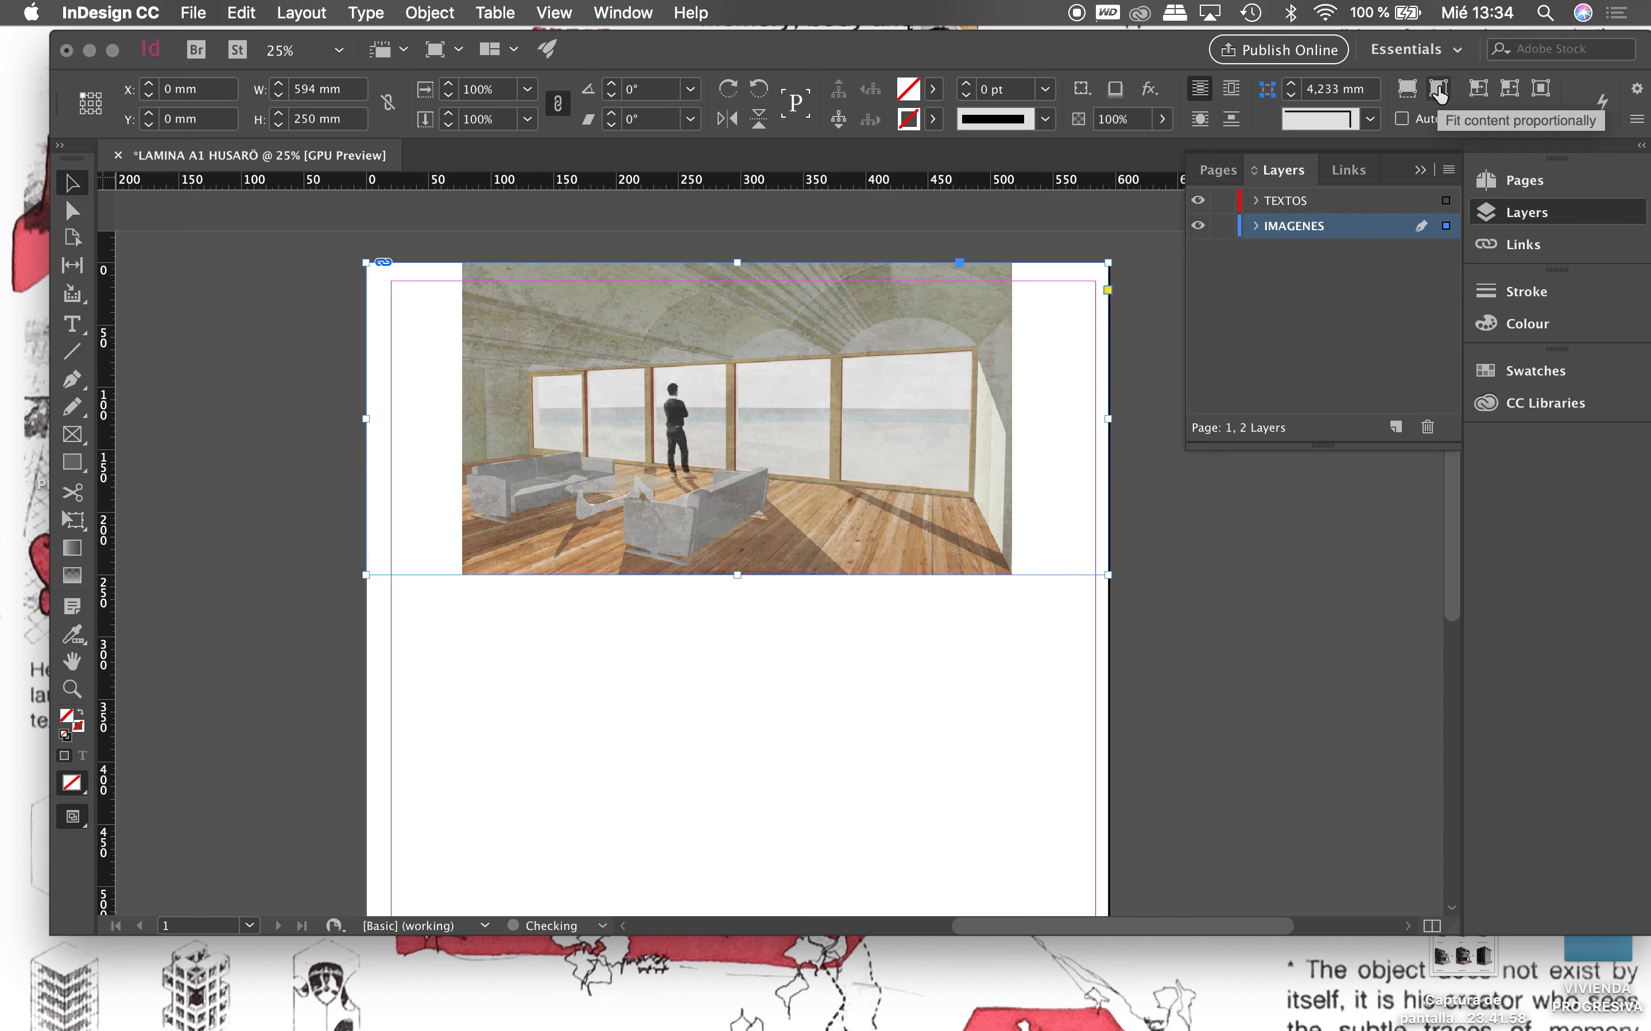
left_click(1409, 92)
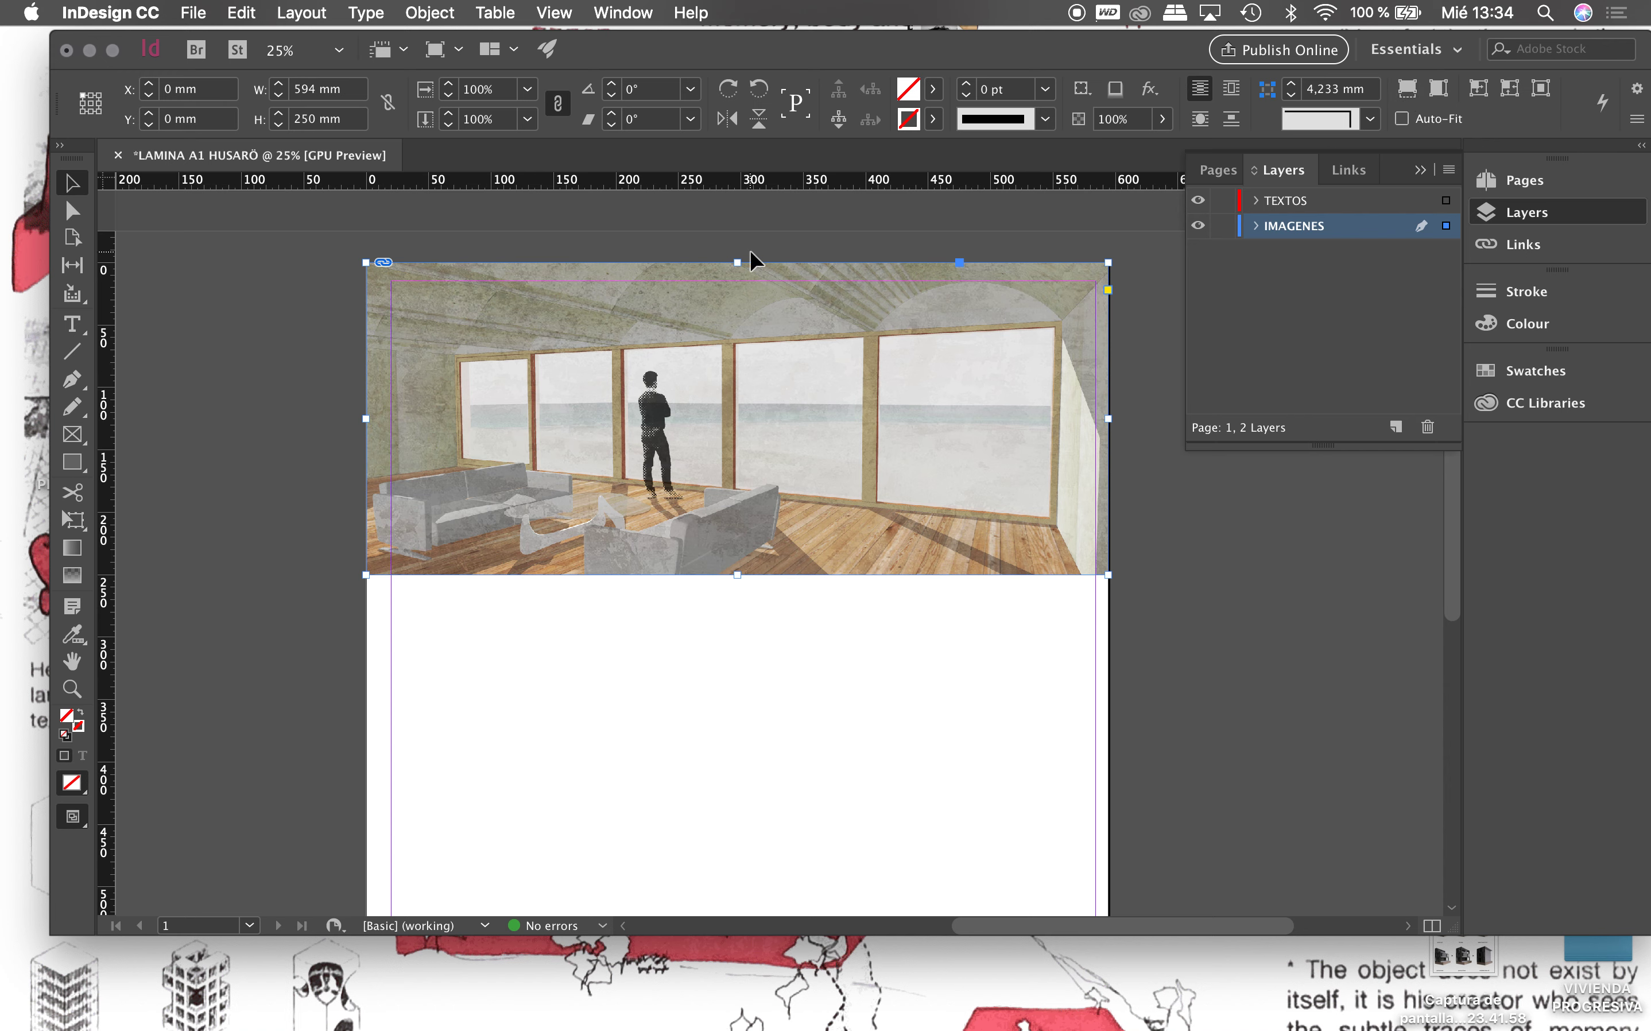
Step: Resize the render frame to 594 × 291.5 mm, keeping it at 0, 0 mm
left_click_drag(736, 263, 736, 226)
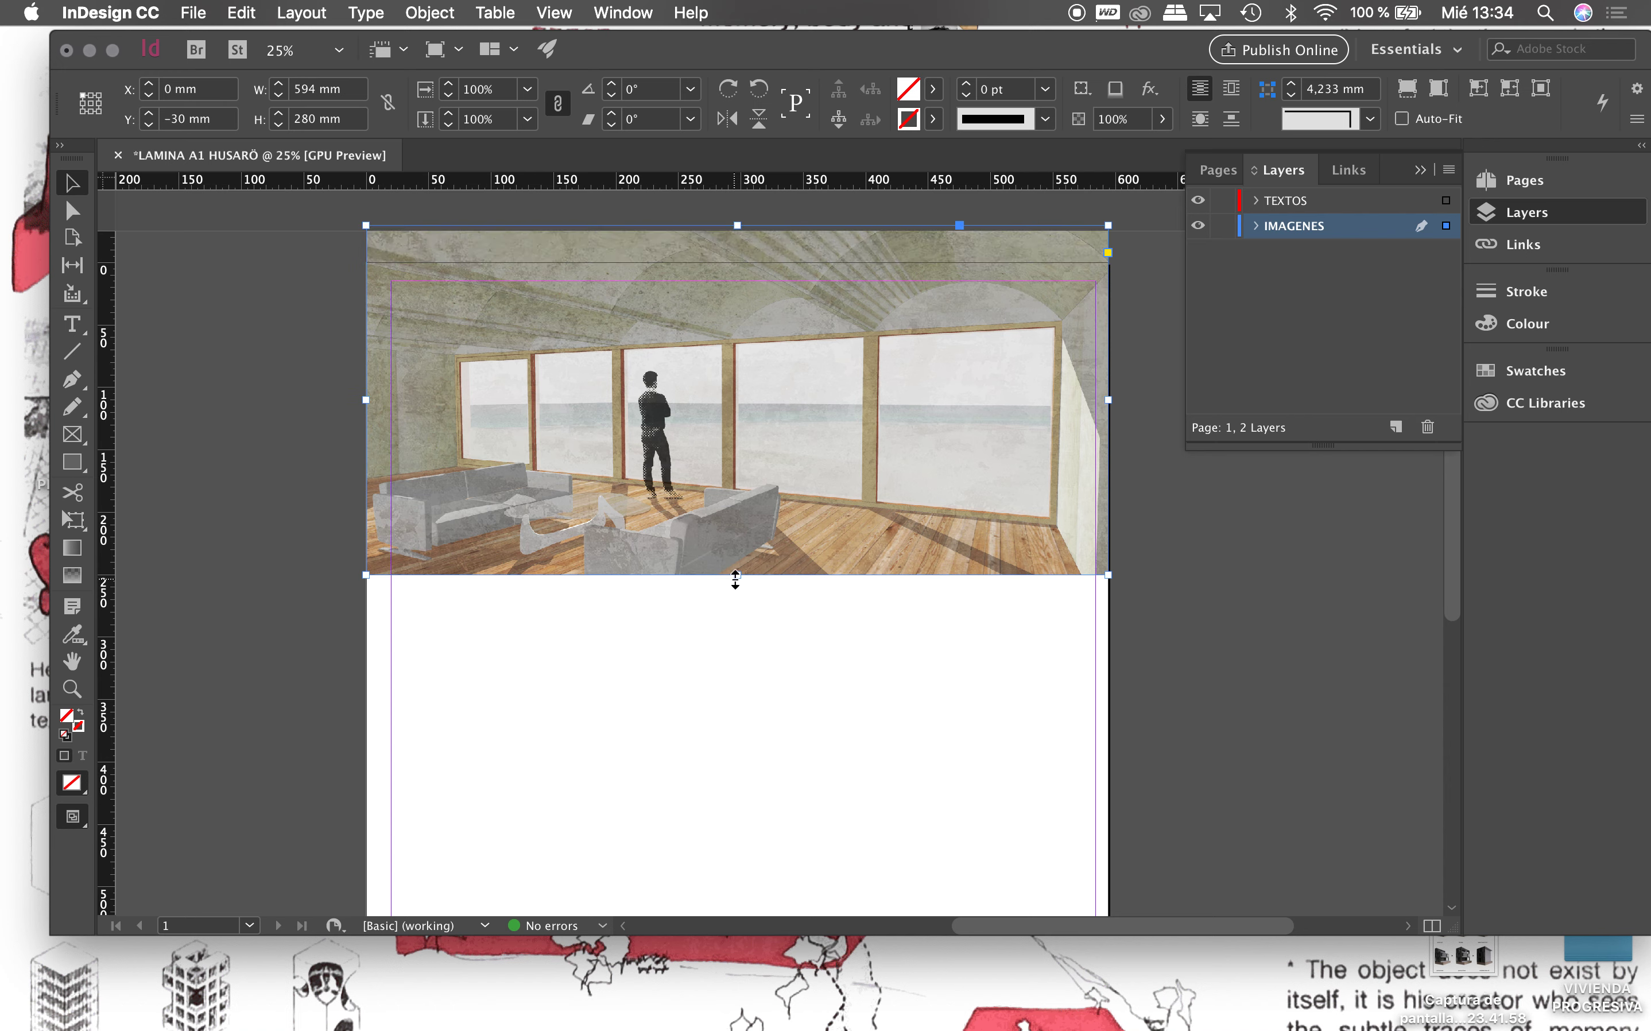
mouse_move(728, 575)
left_mouse_down()
mouse_move(724, 676)
mouse_move(735, 626)
left_mouse_up()
left_click_drag(737, 226, 741, 262)
left_click_drag(734, 324, 736, 324)
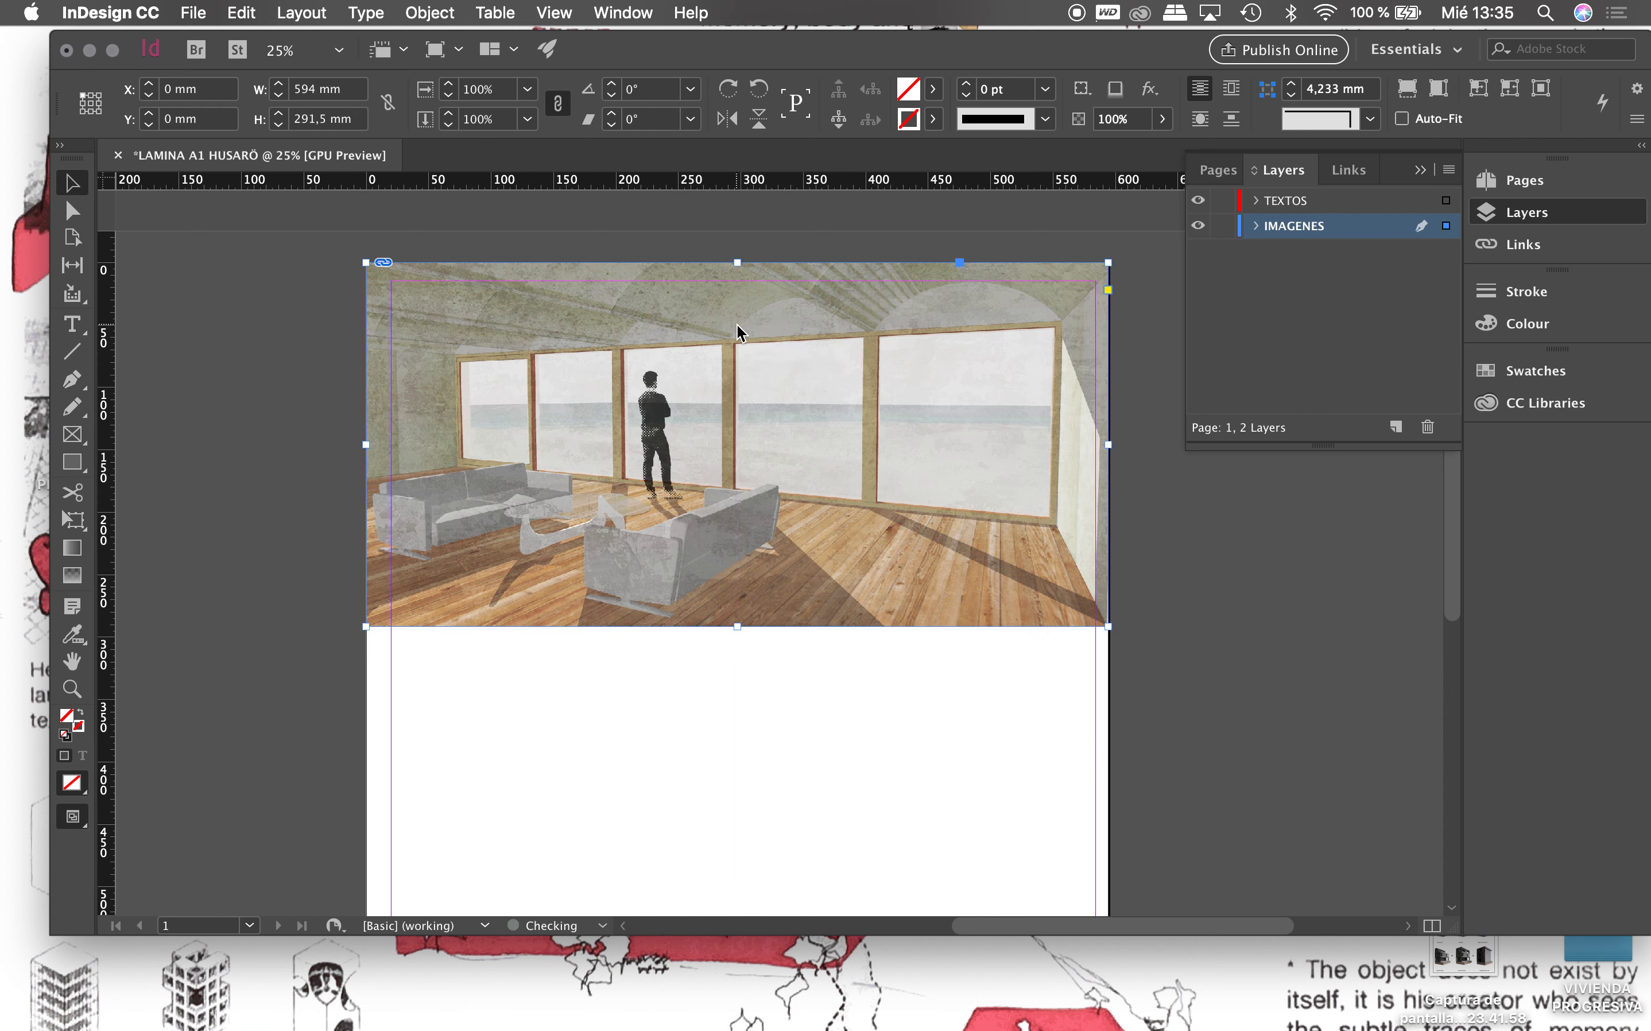
left_click(827, 680)
mouse_move(387, 310)
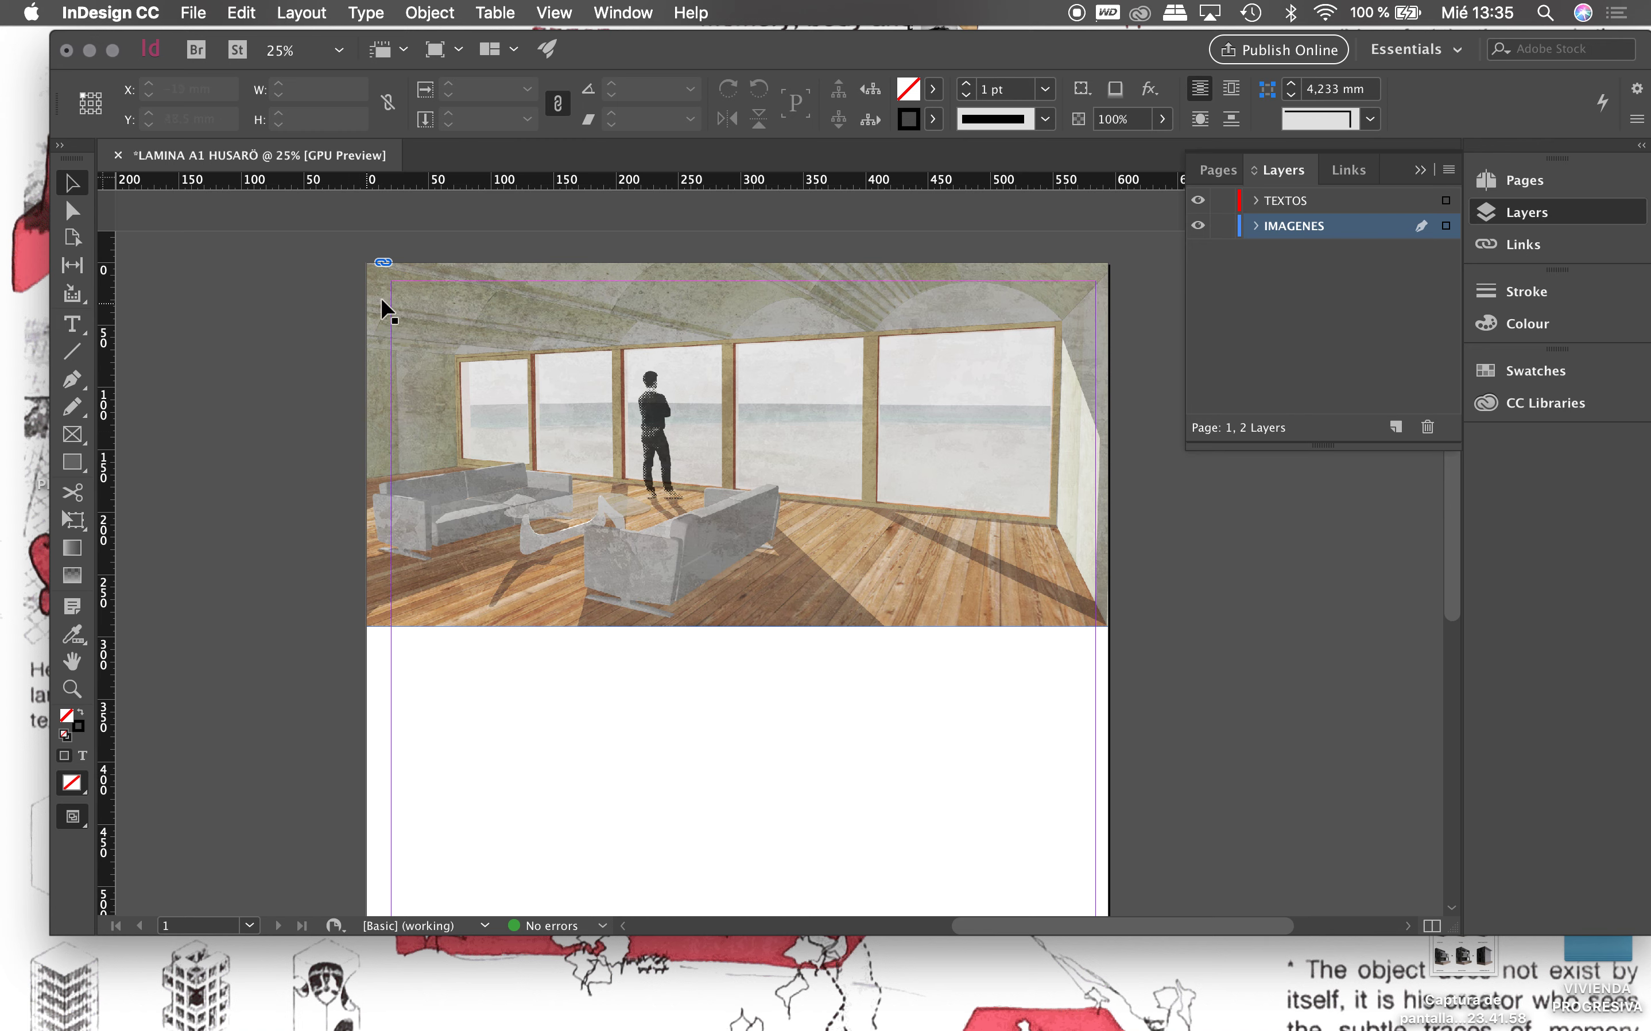
Step: Load the VISTA 01 image from the V2 folder for placing
scroll(789, 452, "down", 1)
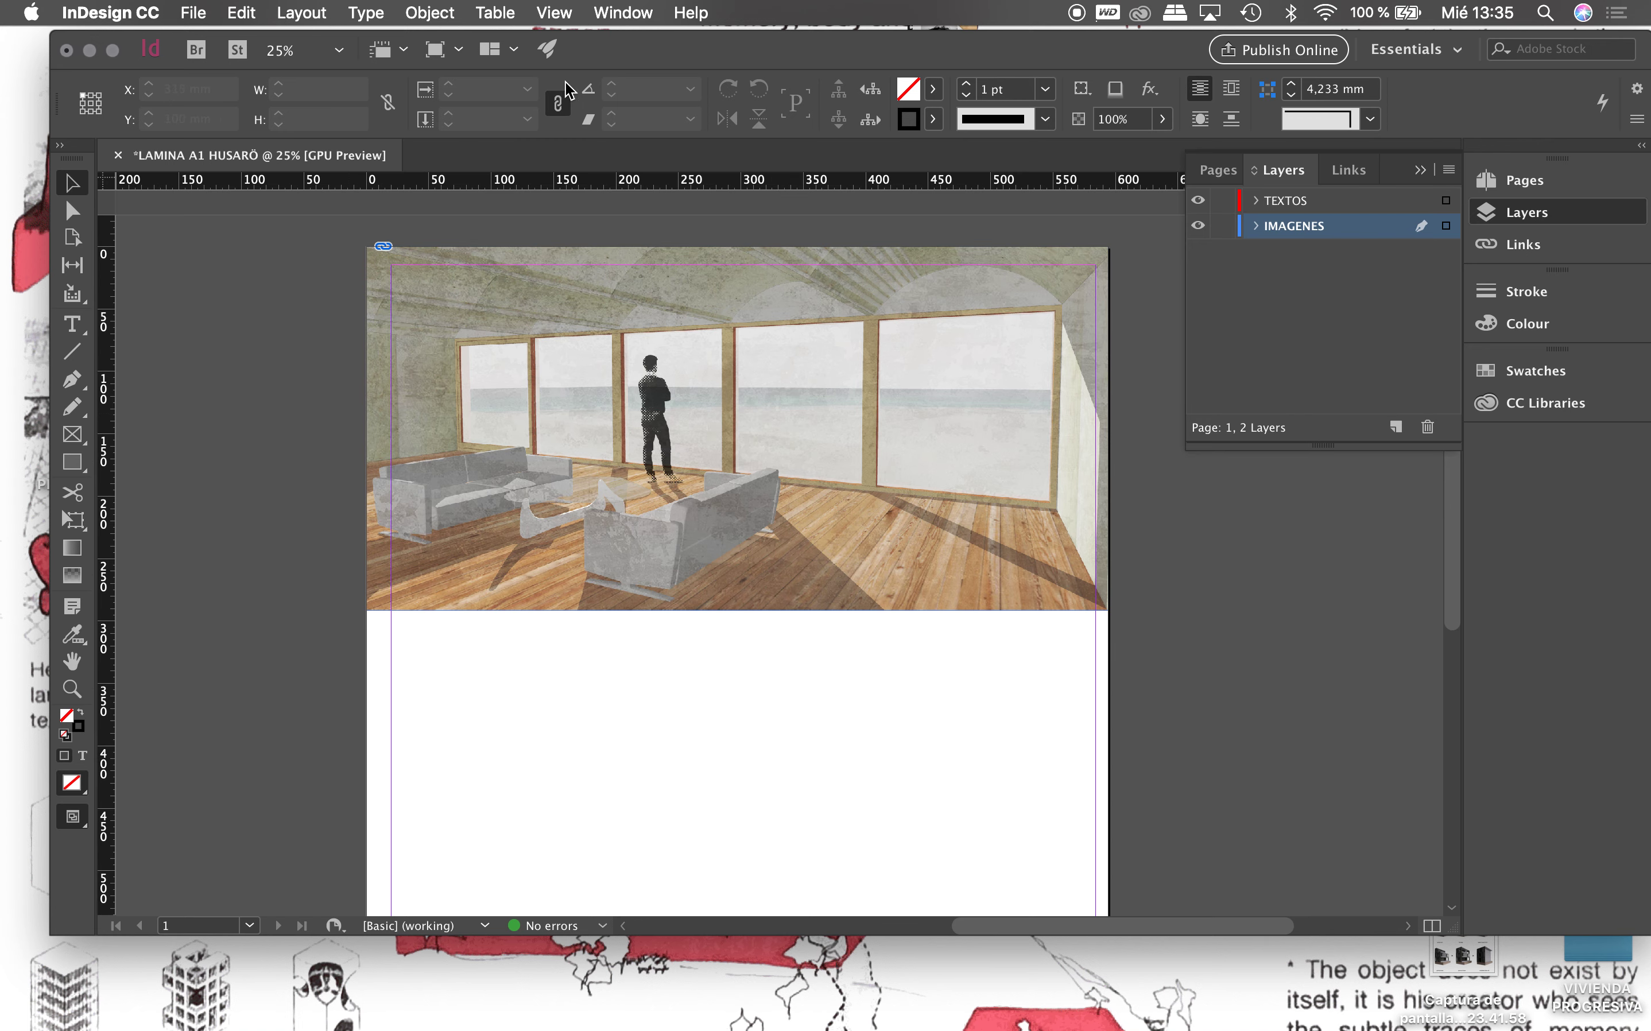
left_click(193, 13)
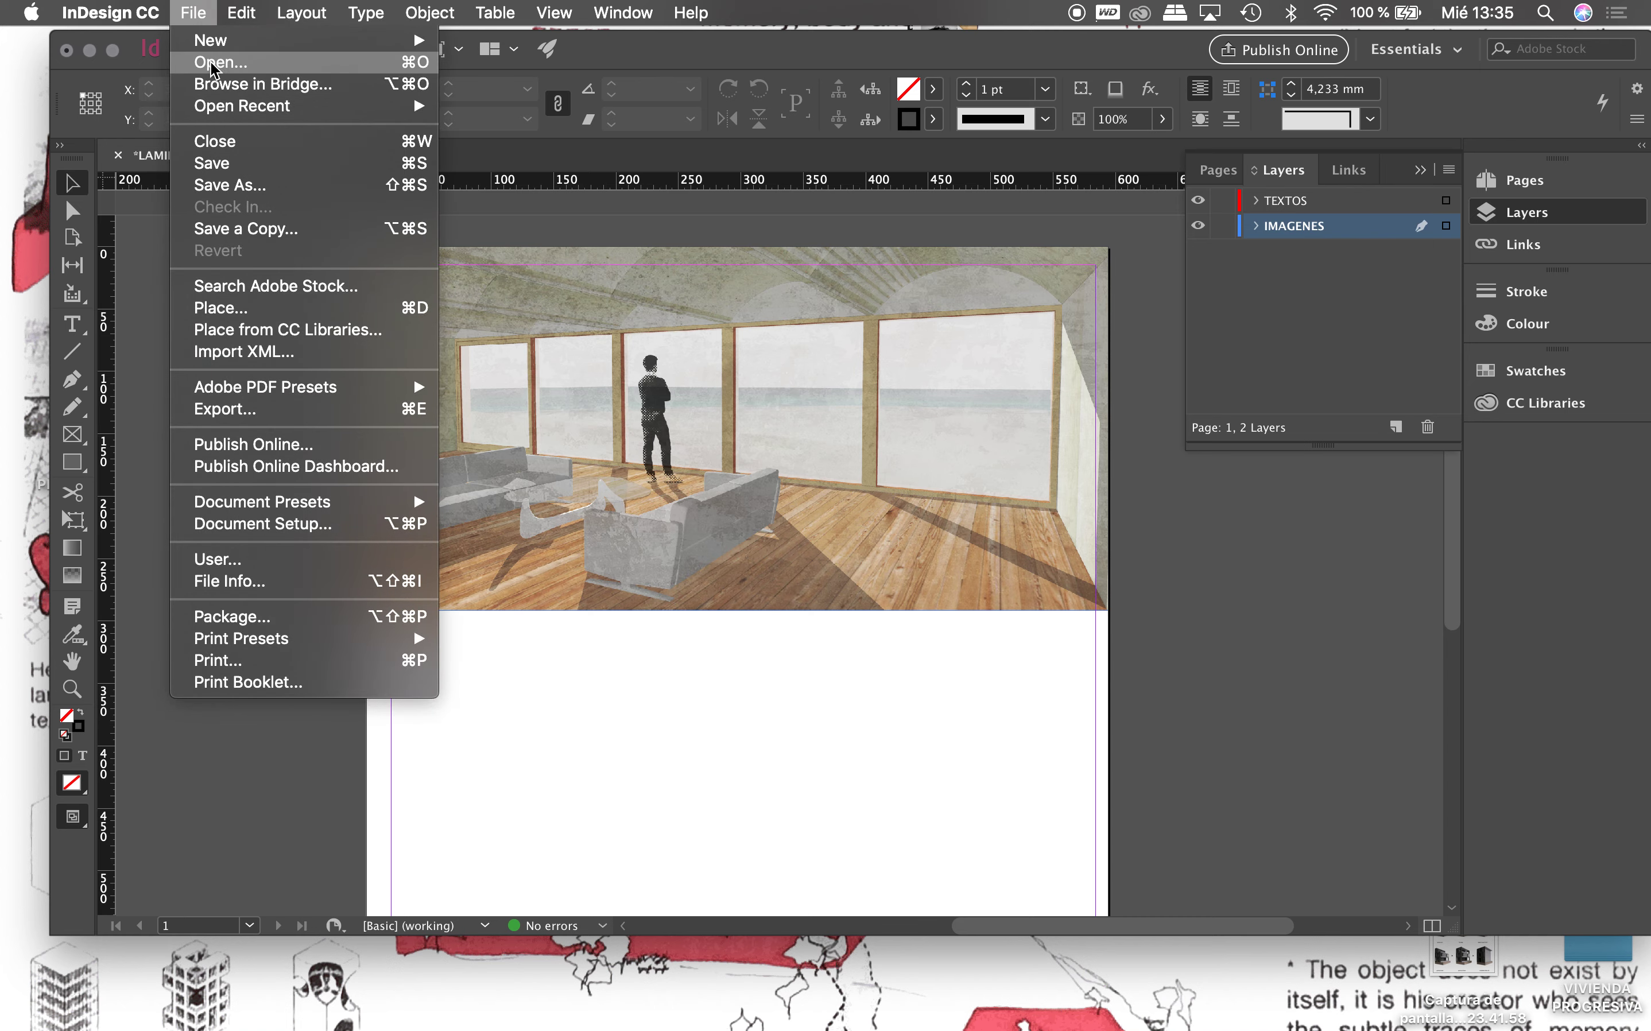
key("Return")
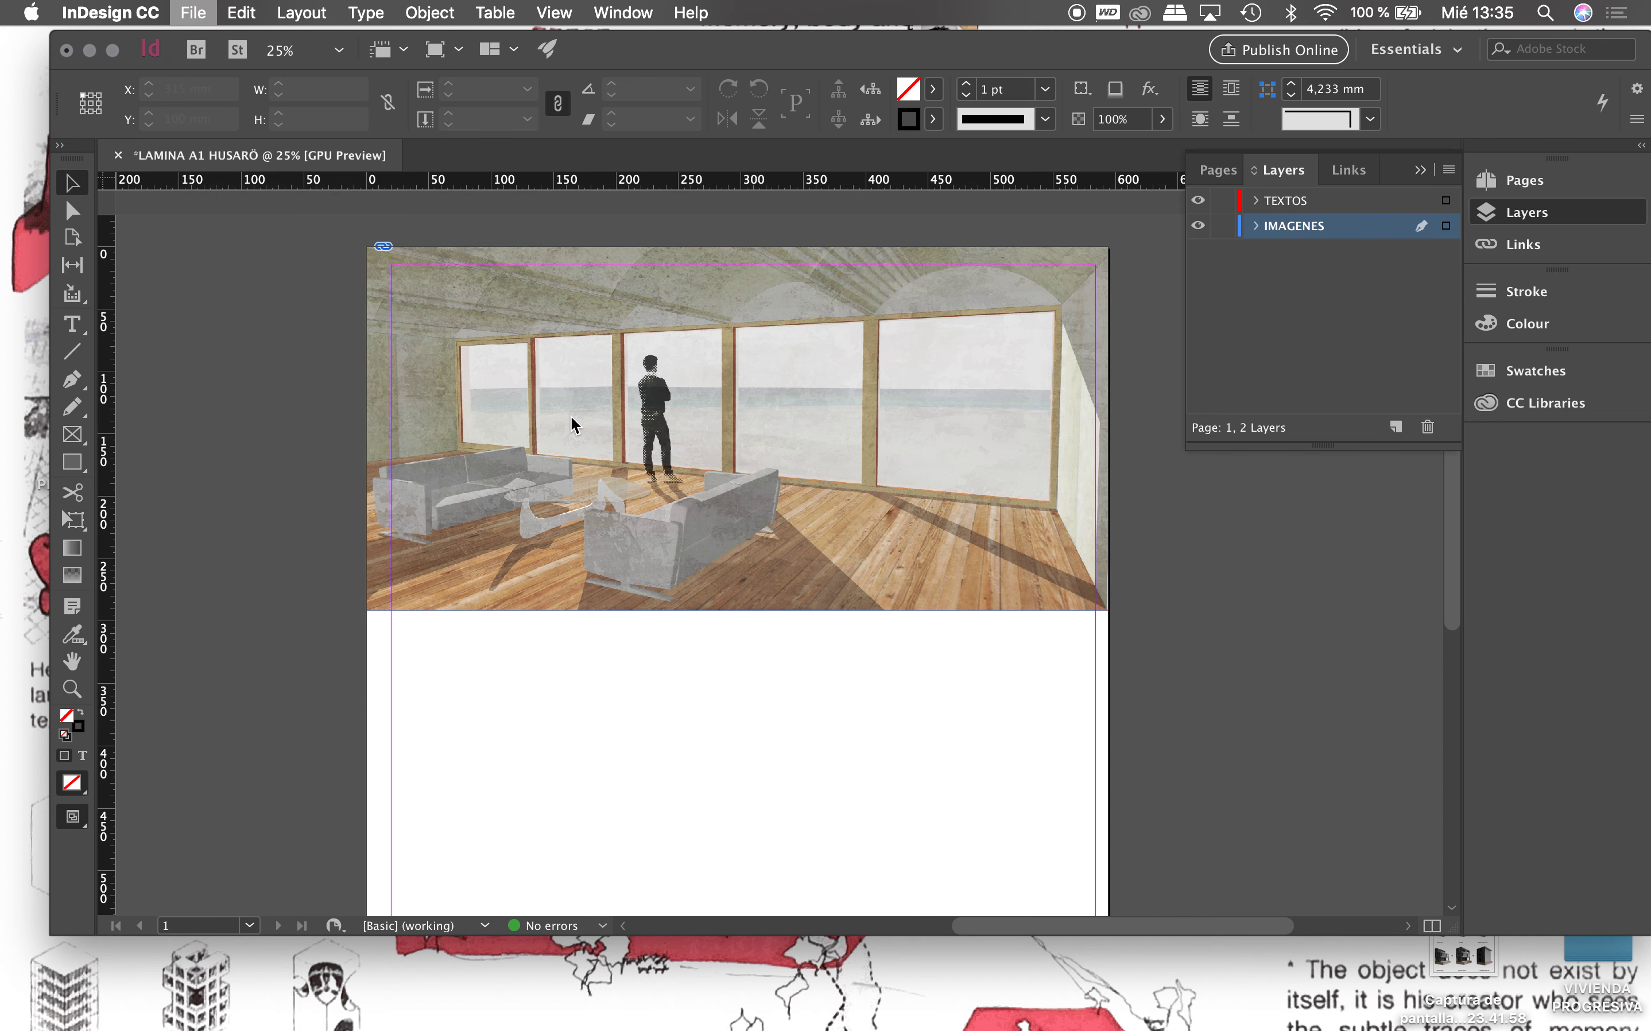
left_click(763, 212)
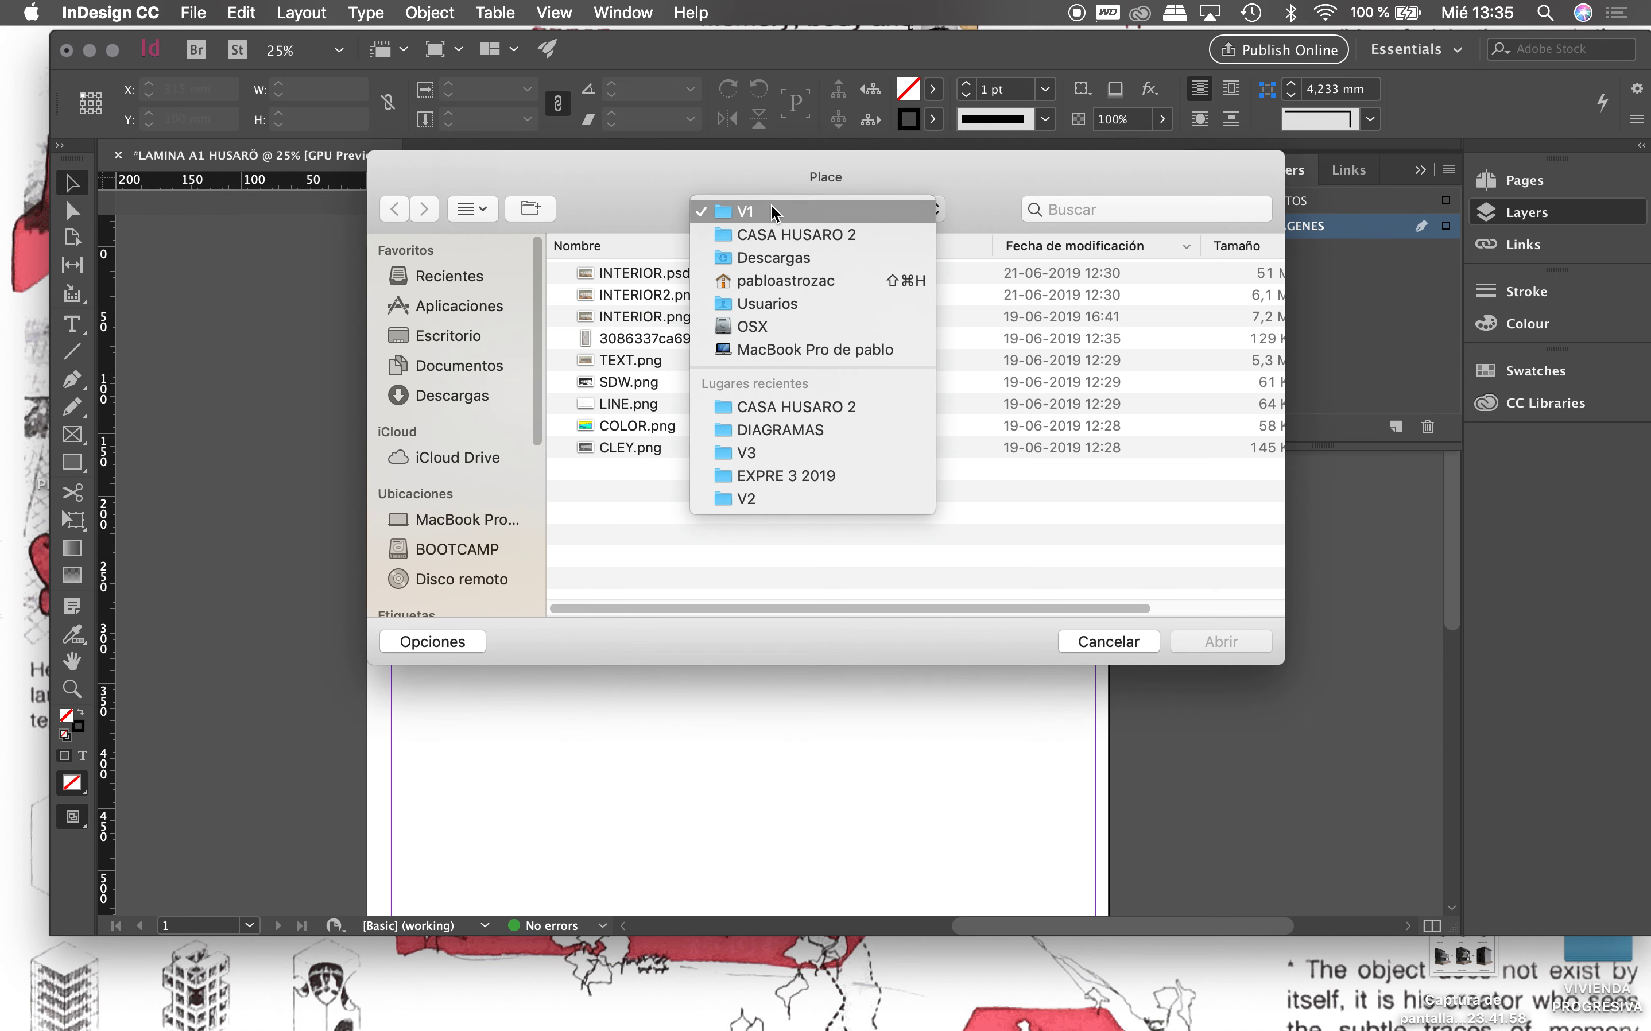
left_click(755, 503)
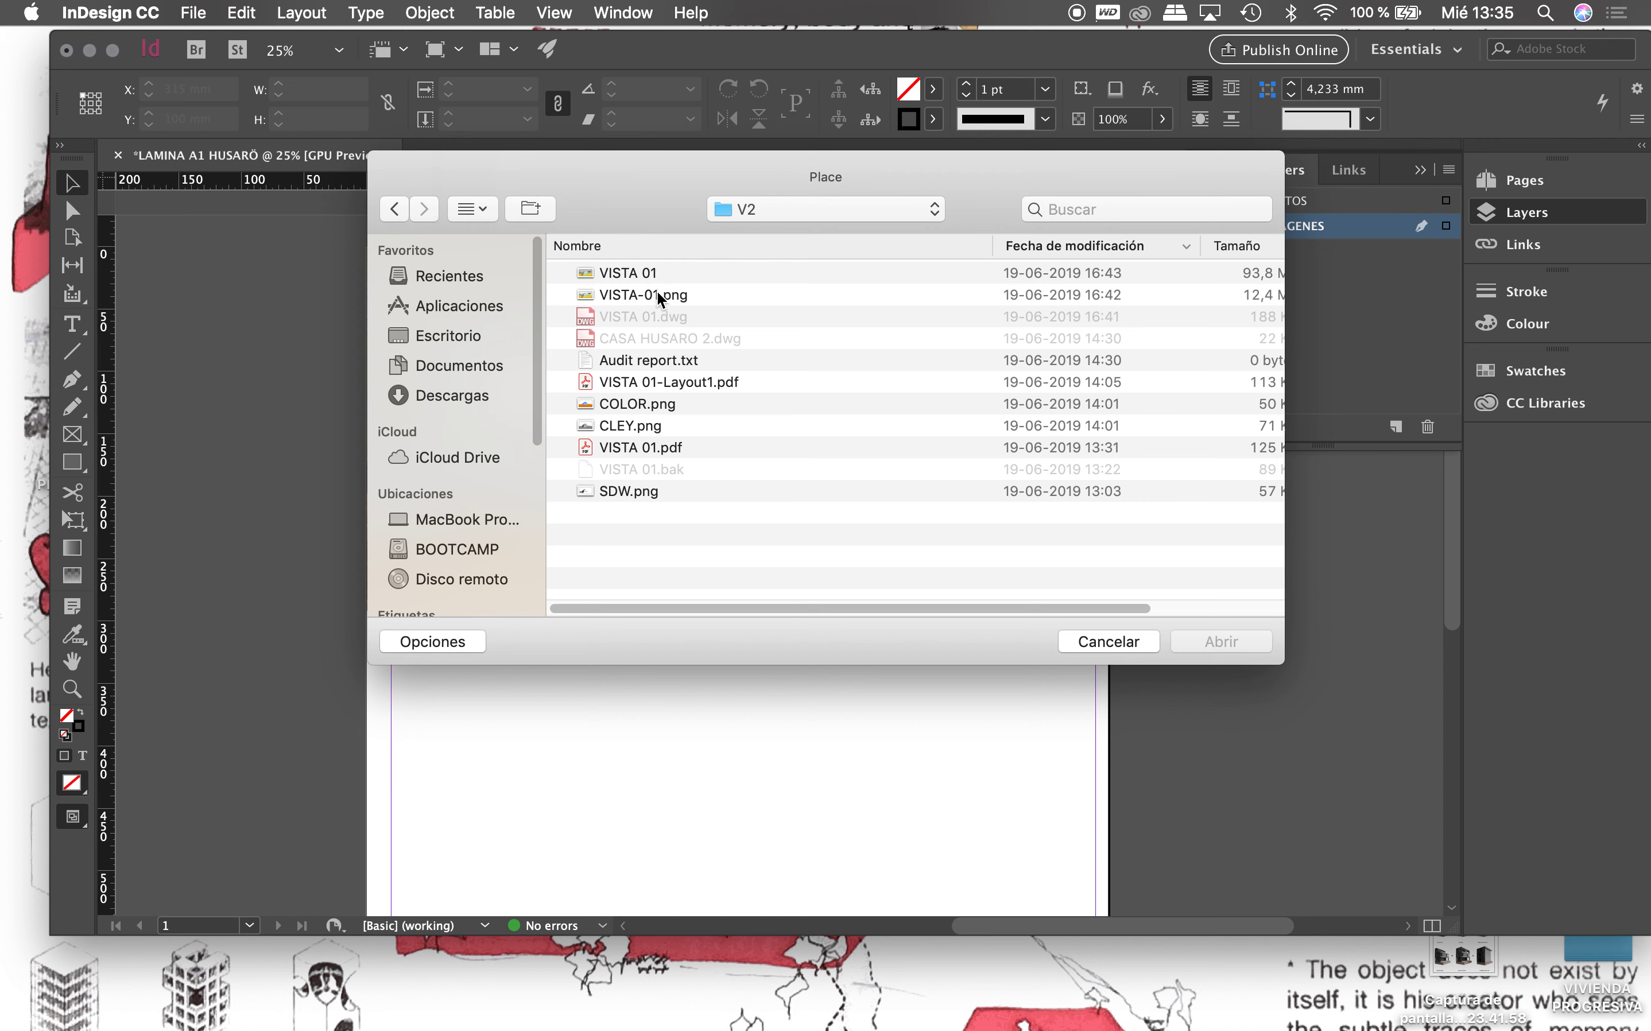
left_click(638, 273)
left_click(1203, 643)
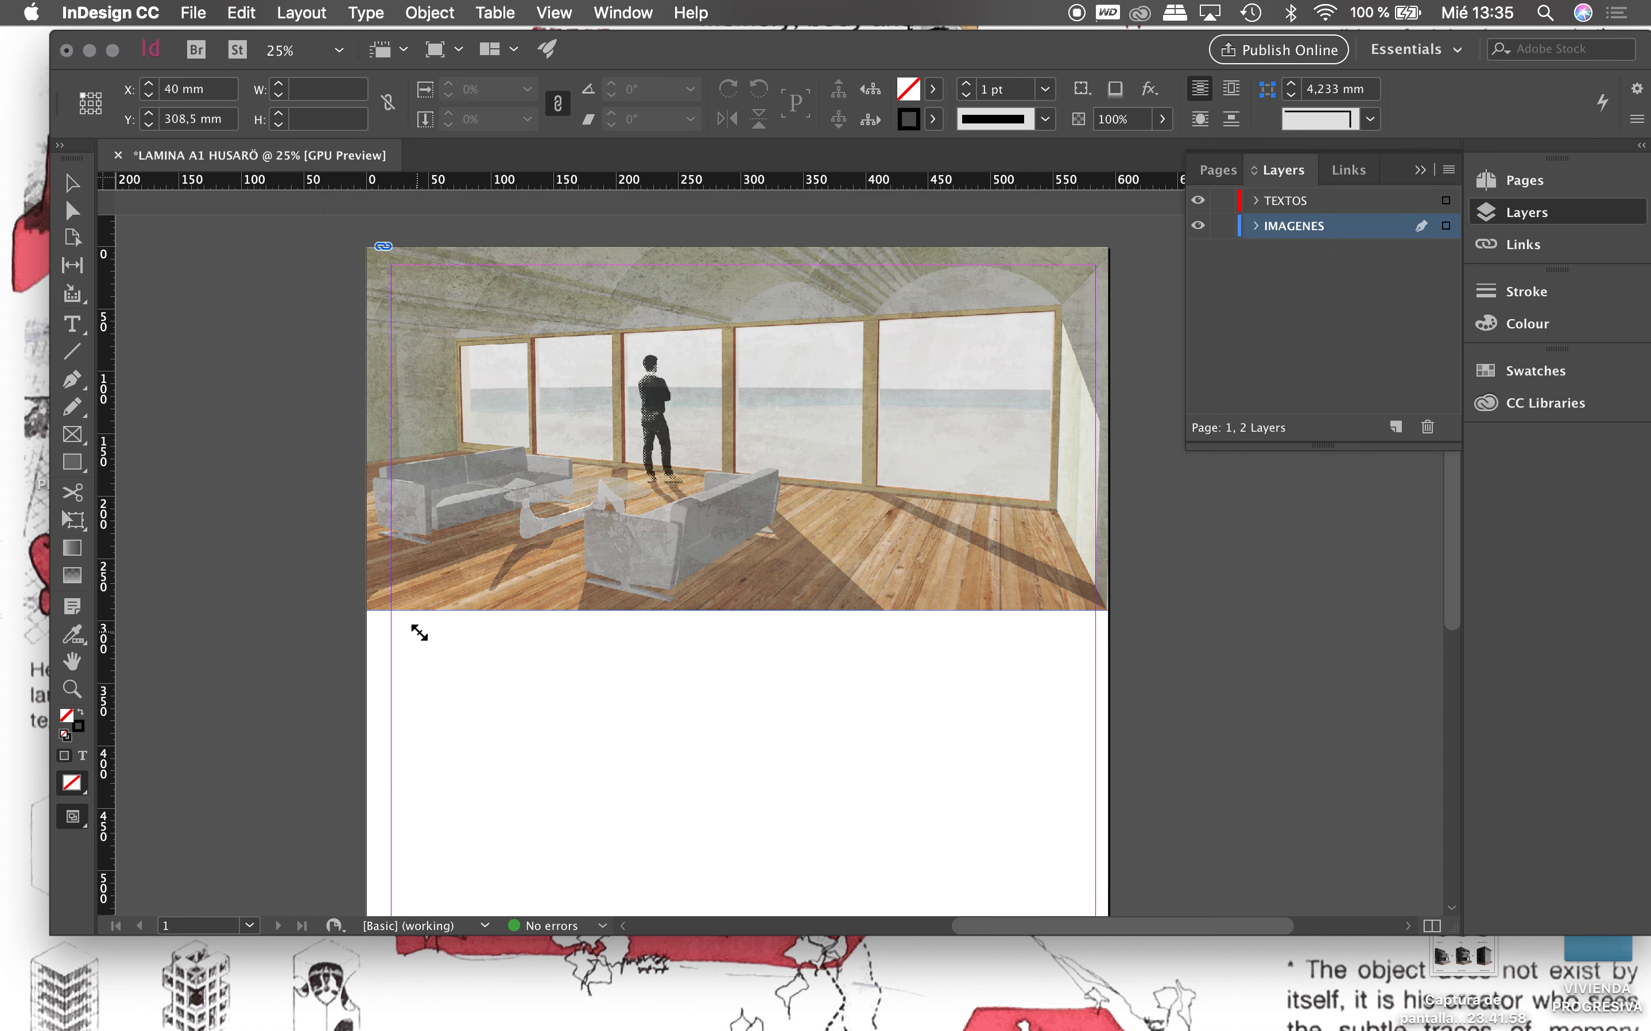
Step: Place VISTA 01 flush left beneath the interior render at 0, 291.5 mm
left_click(417, 631)
left_click_drag(668, 649, 624, 632)
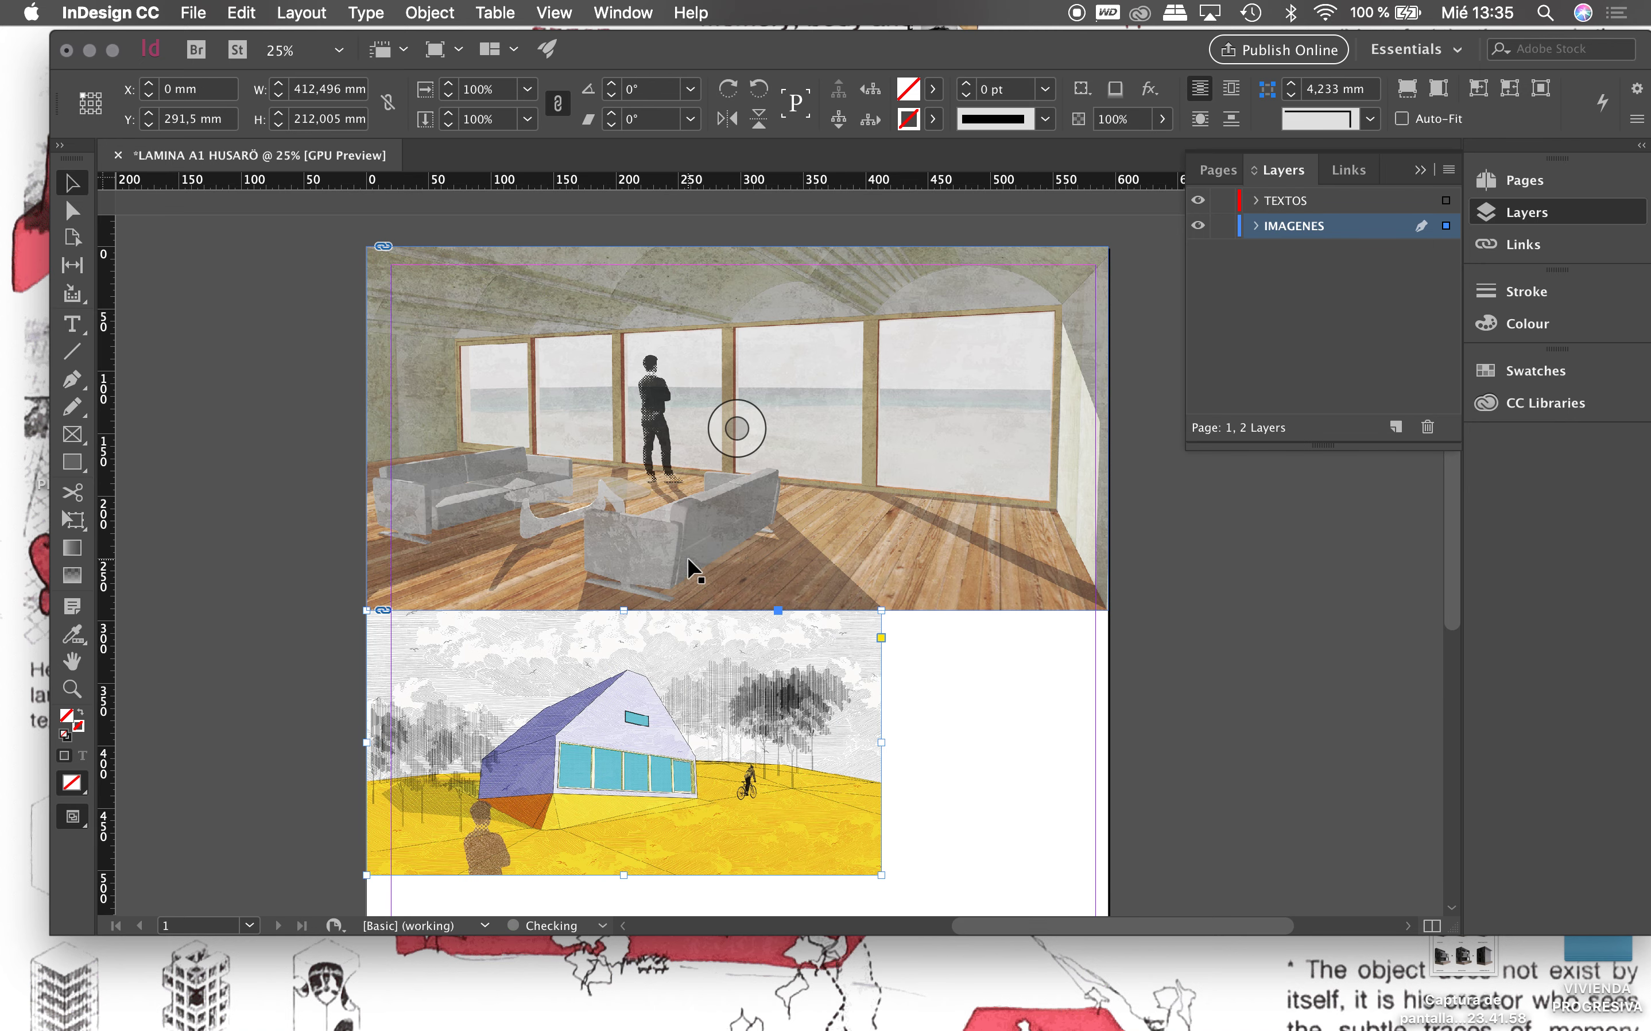
scroll(690, 566, "down", 4)
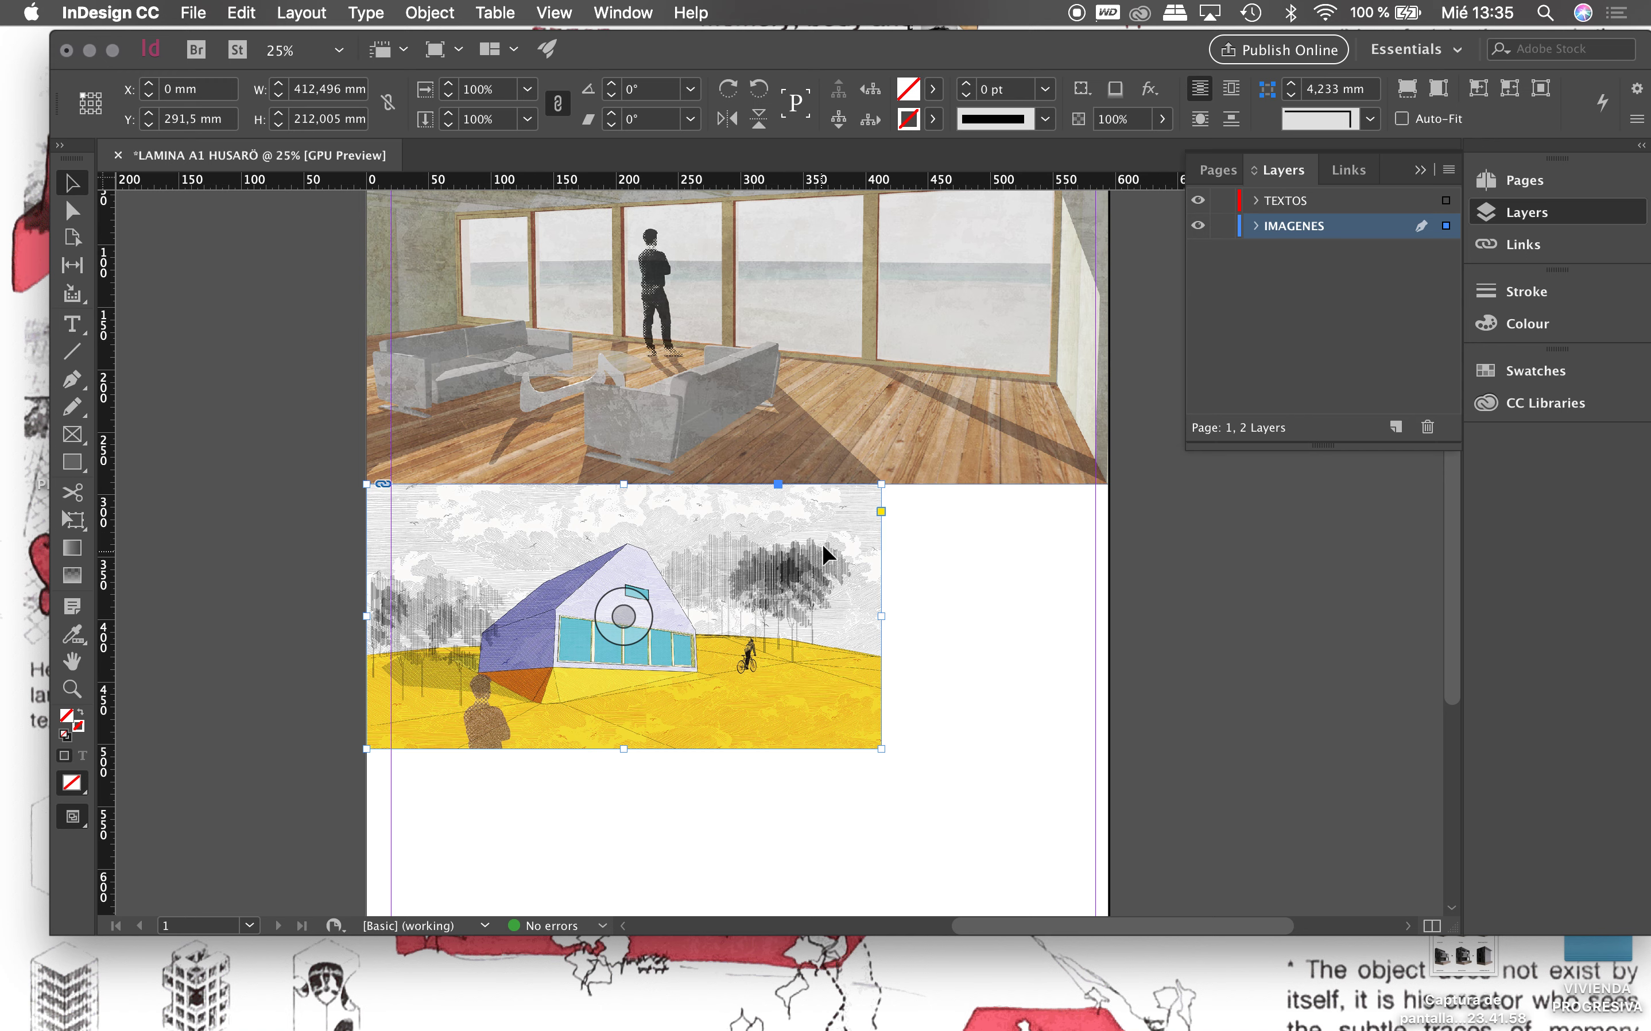
scroll(953, 576, "down", 1)
scroll(954, 576, "down", 3)
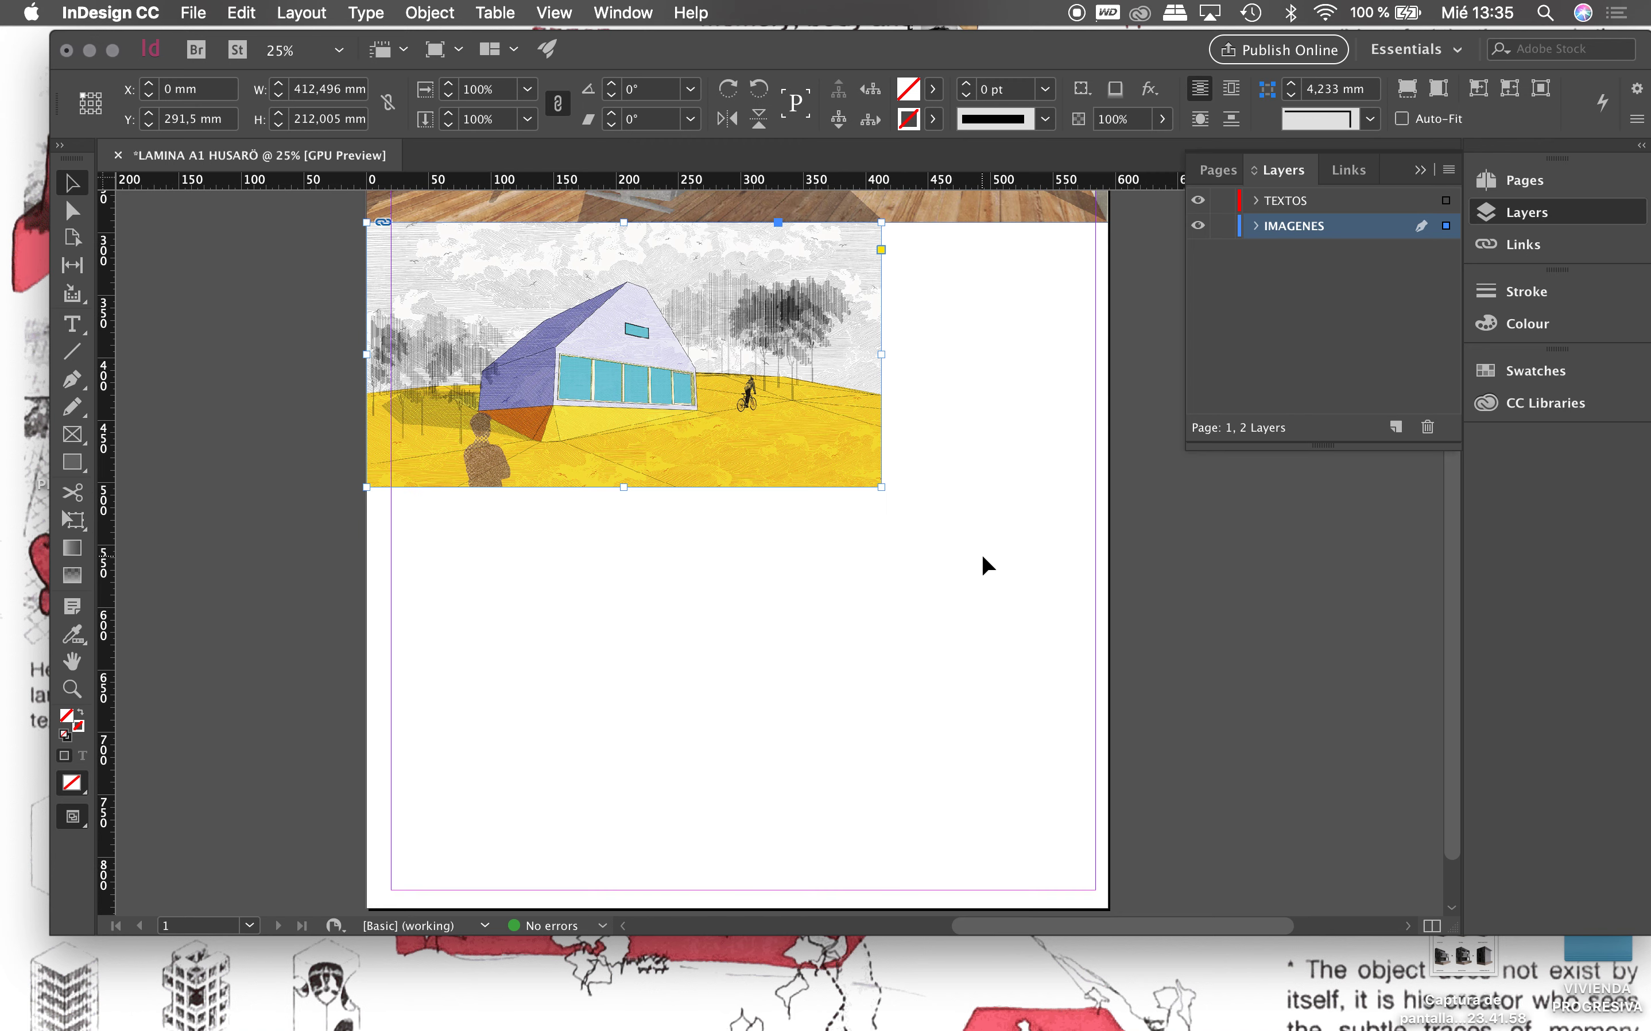
left_click(192, 12)
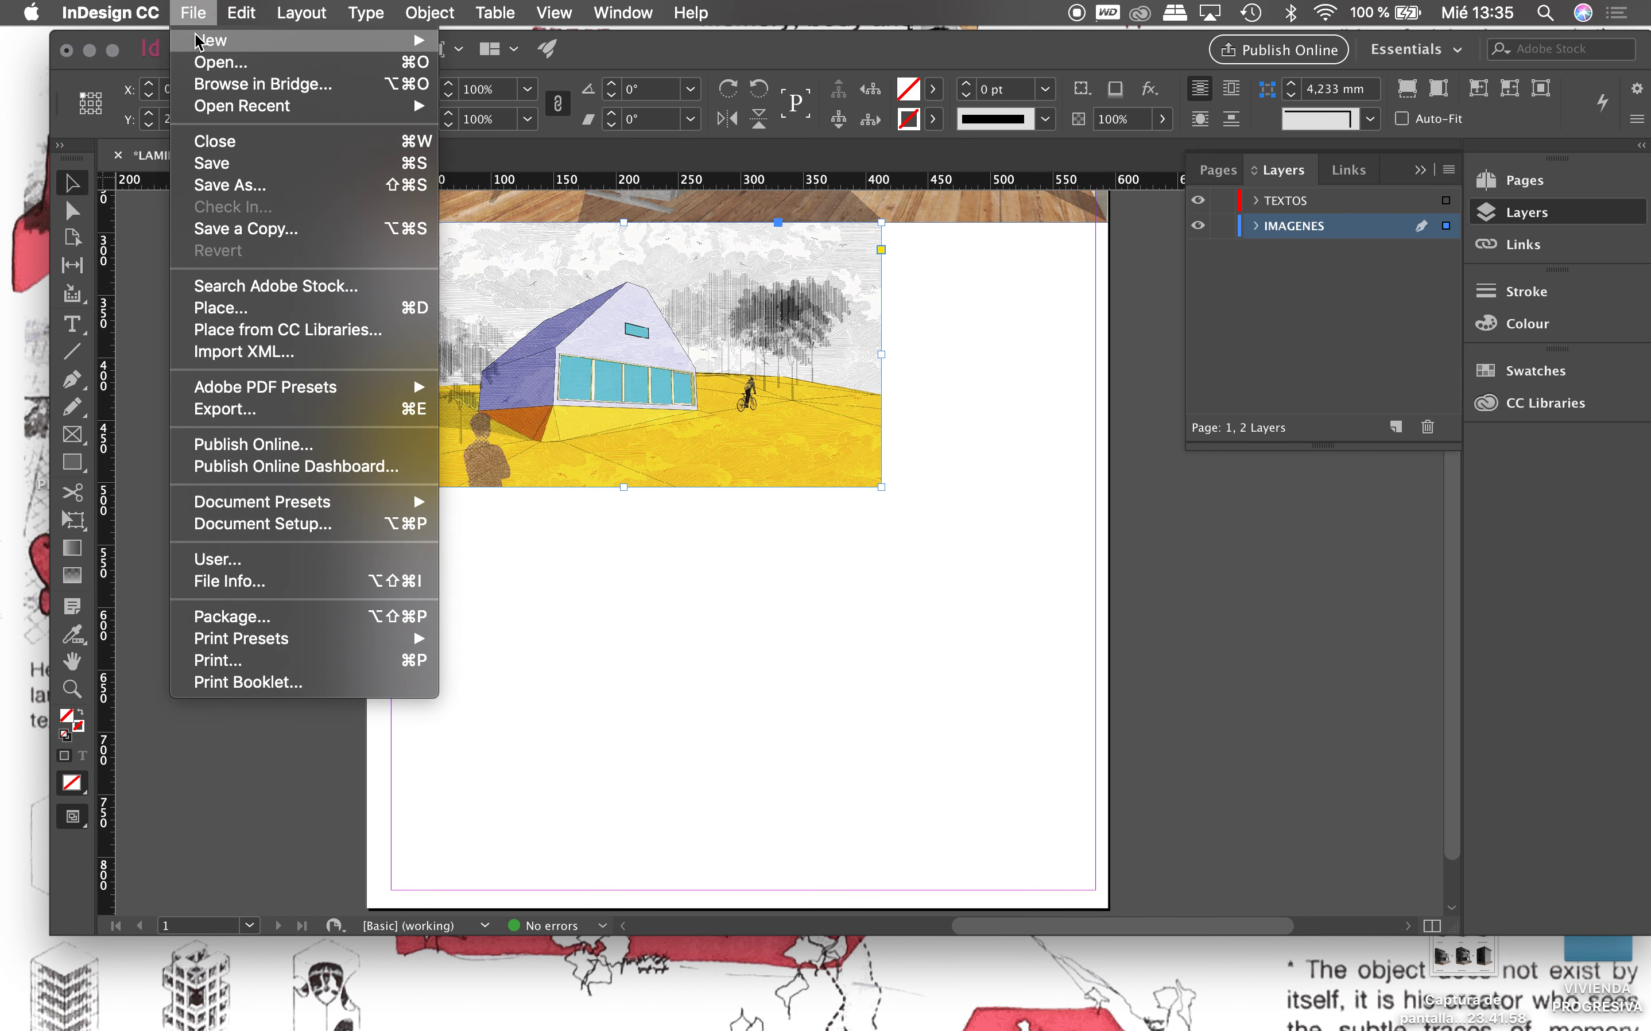
Step: Load corte.psd from the V3 folder, undoing its accidental frame replacement
left_click(234, 308)
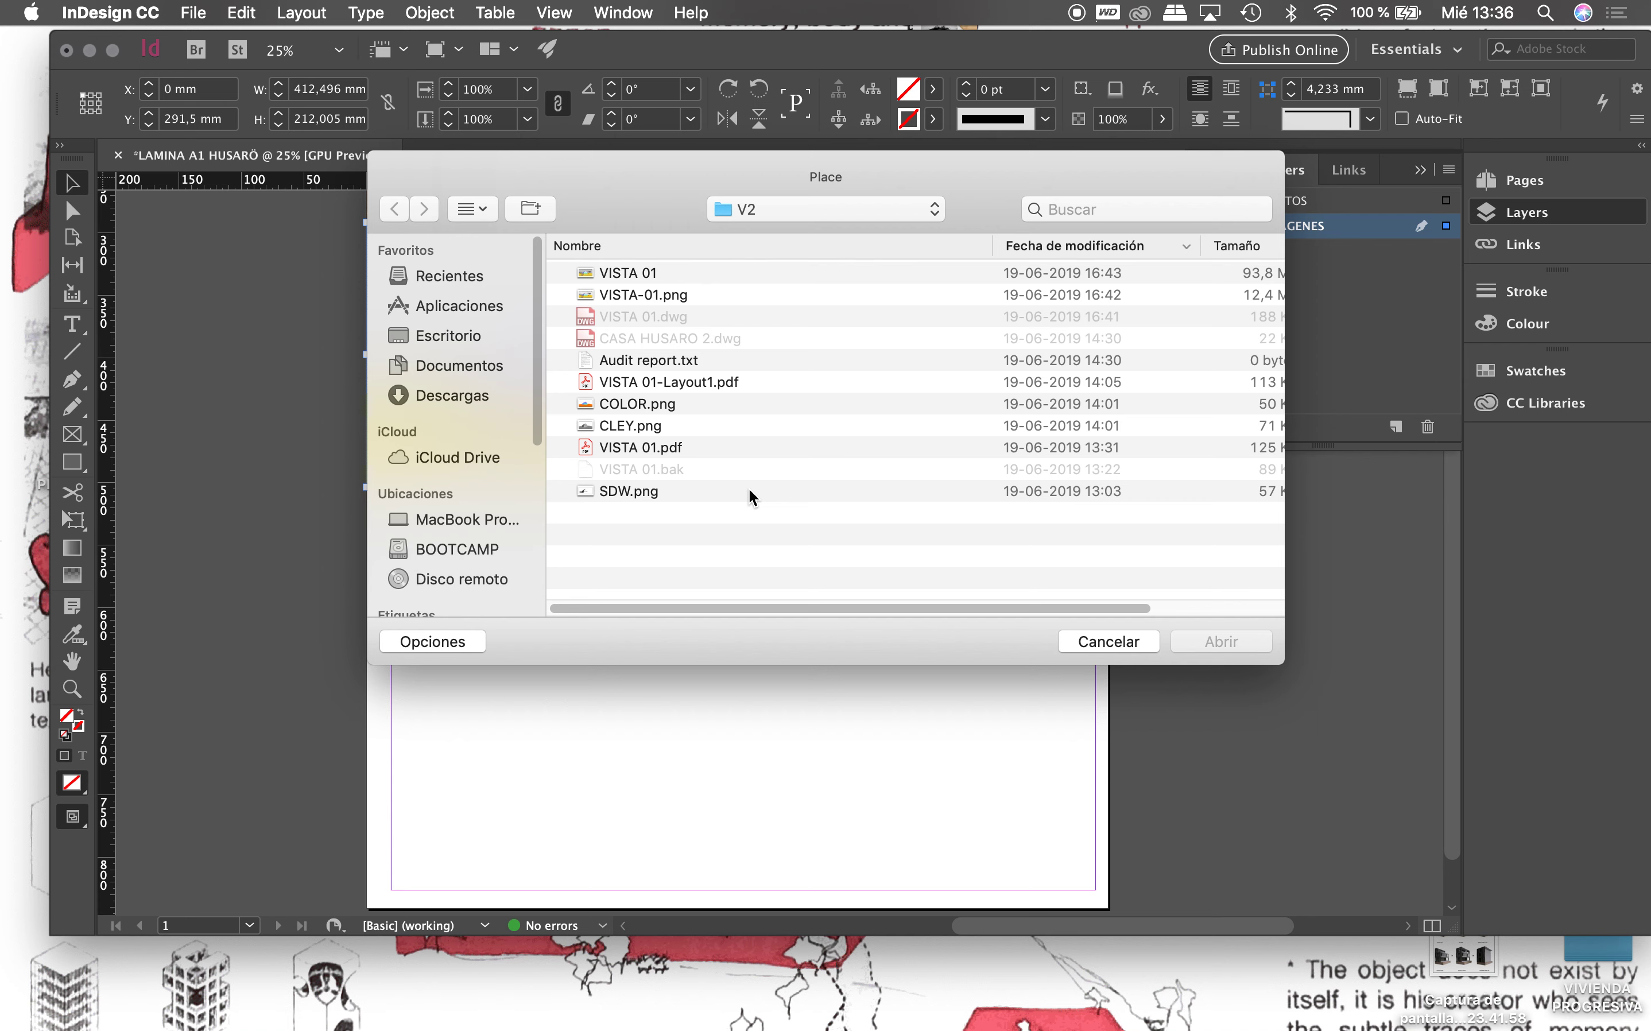
left_click(779, 208)
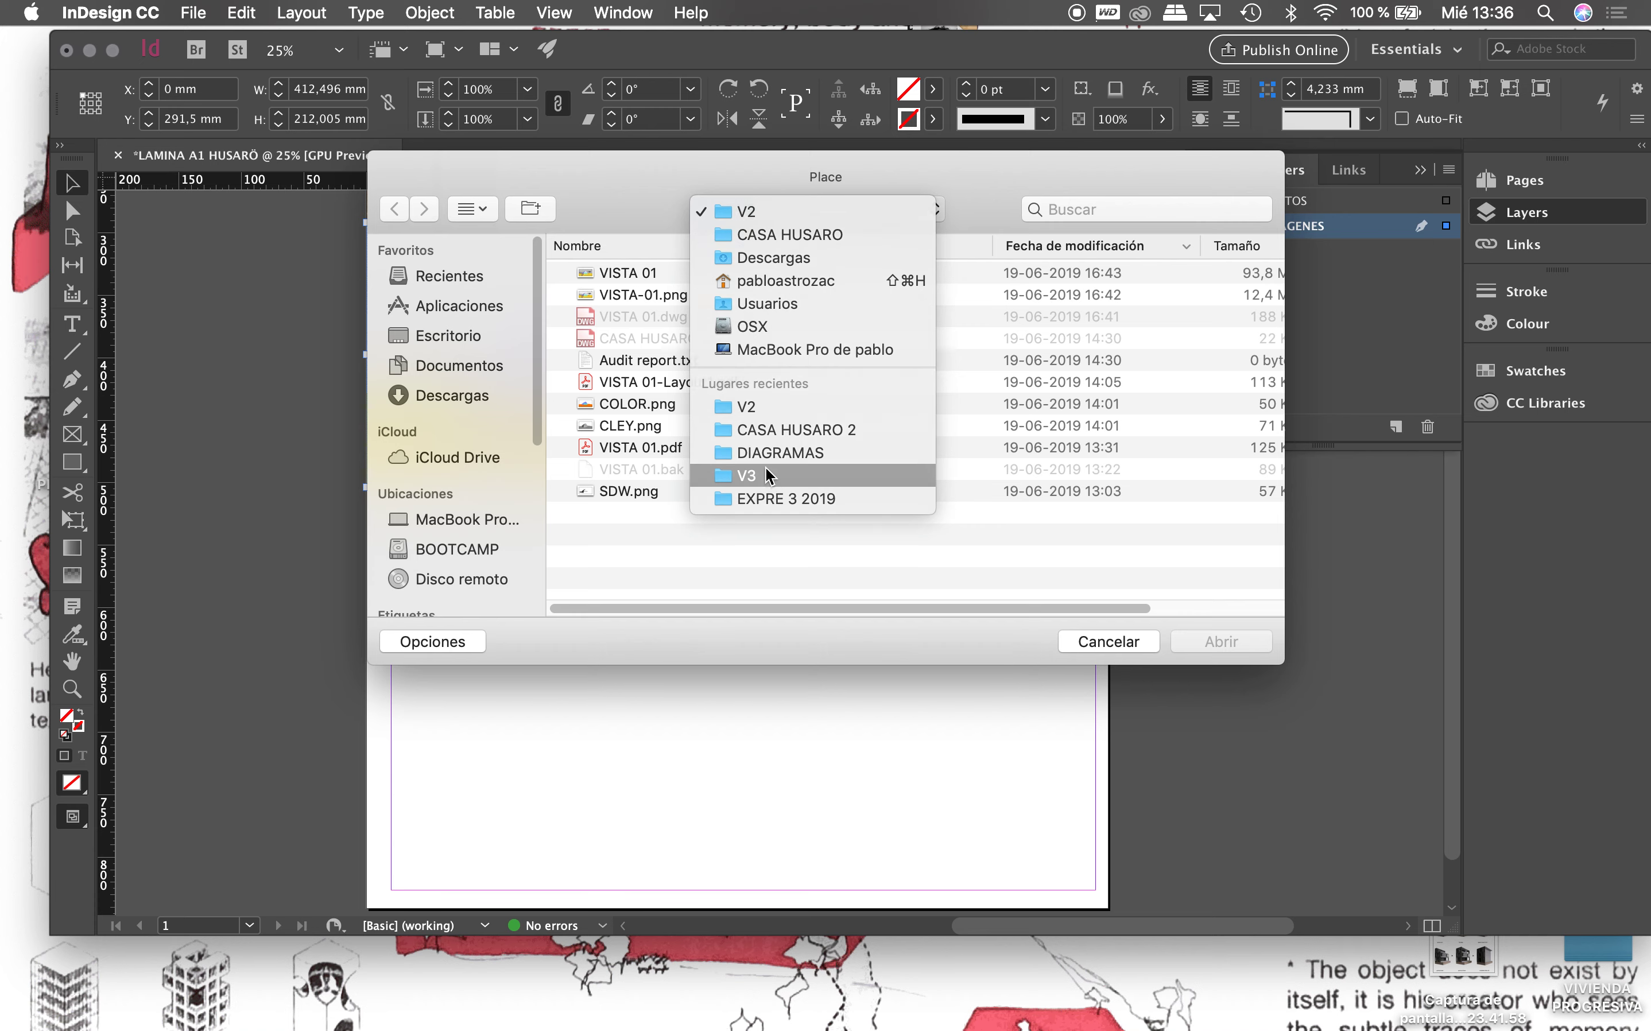
left_click(768, 472)
left_click(658, 274)
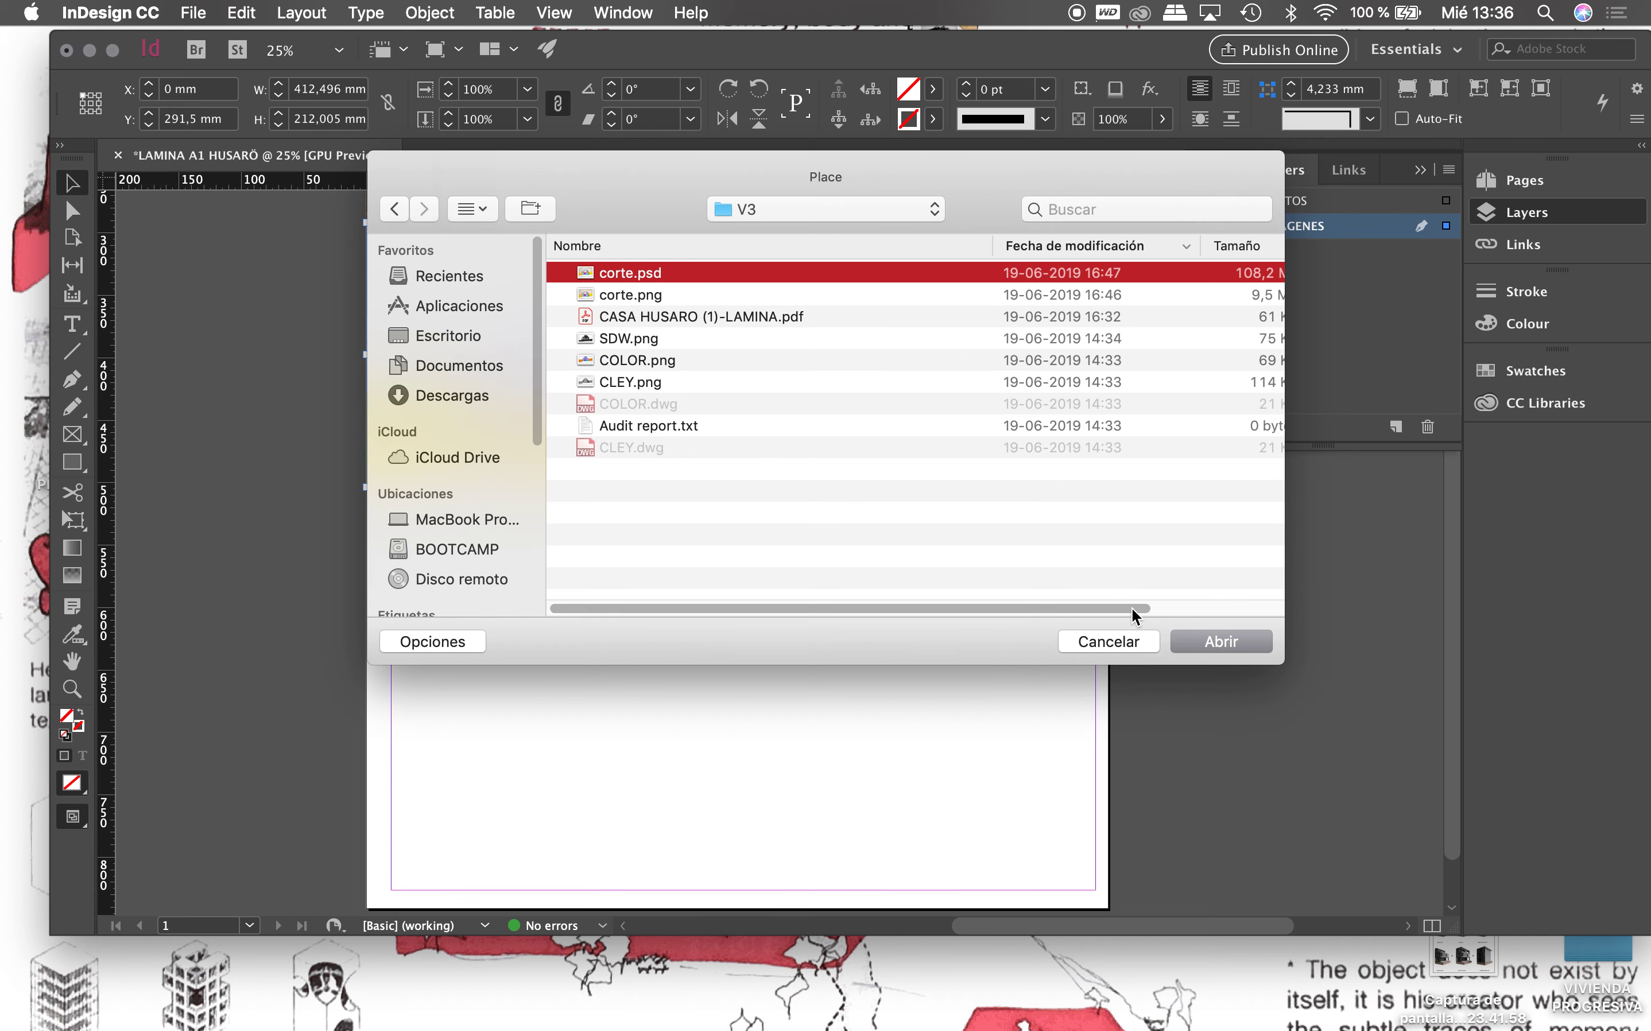
left_click(1199, 647)
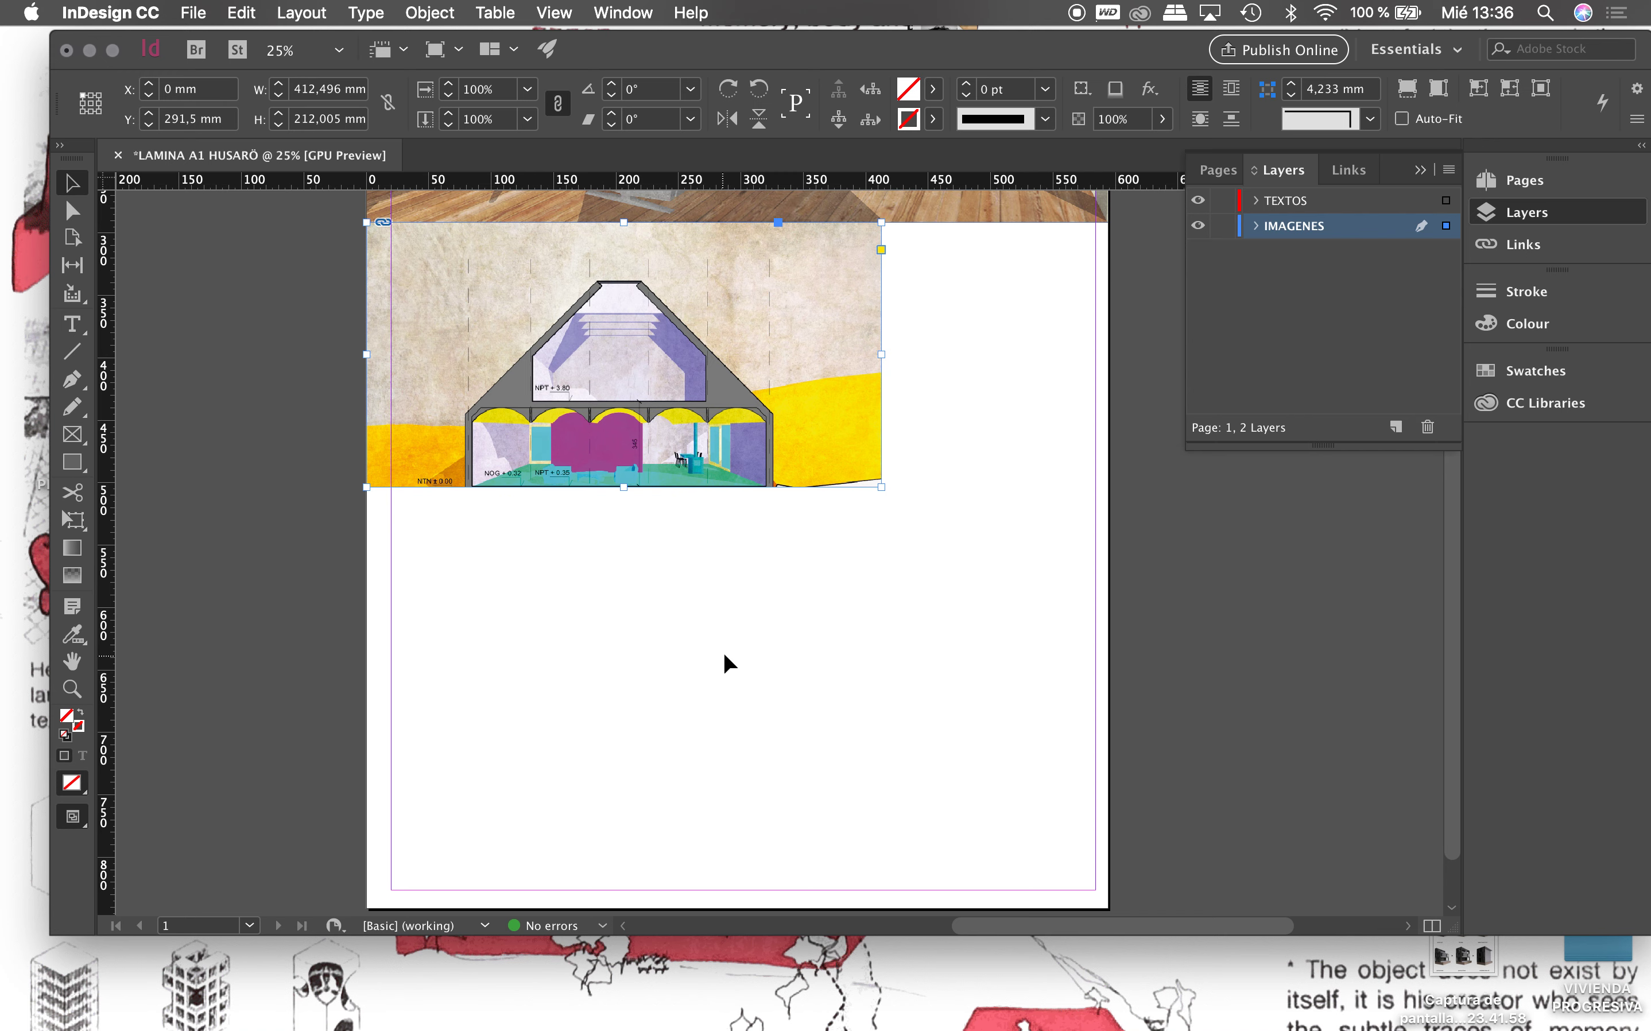
mouse_move(623, 413)
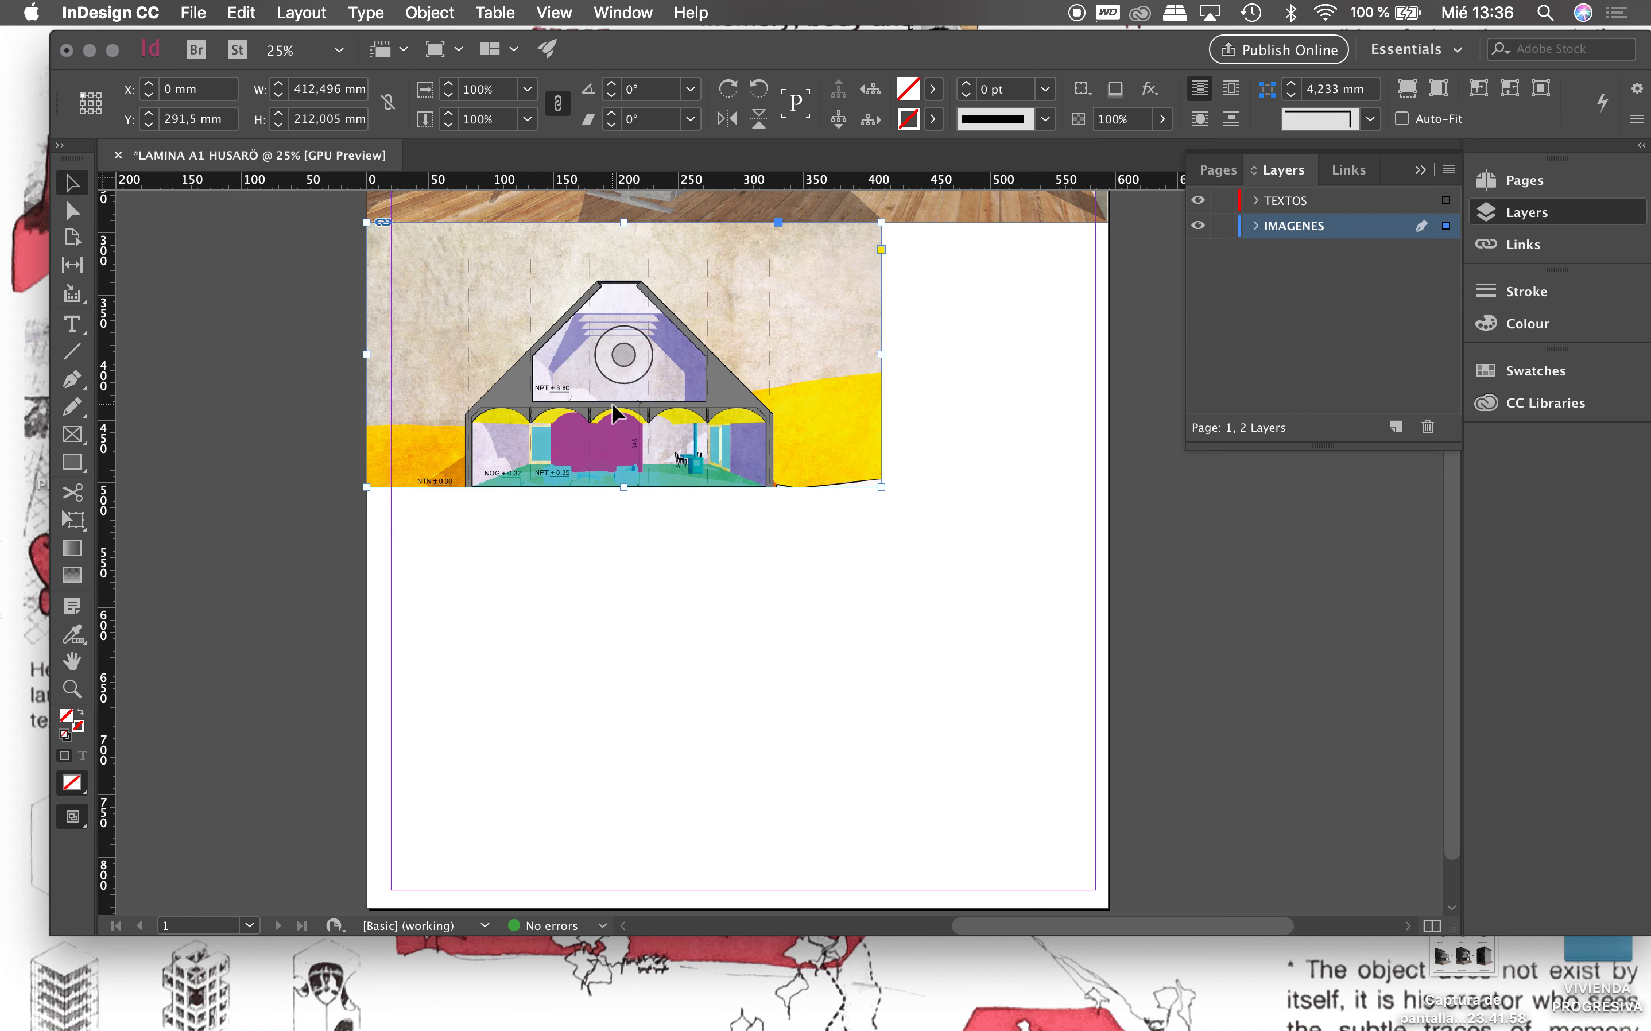
left_click(723, 600)
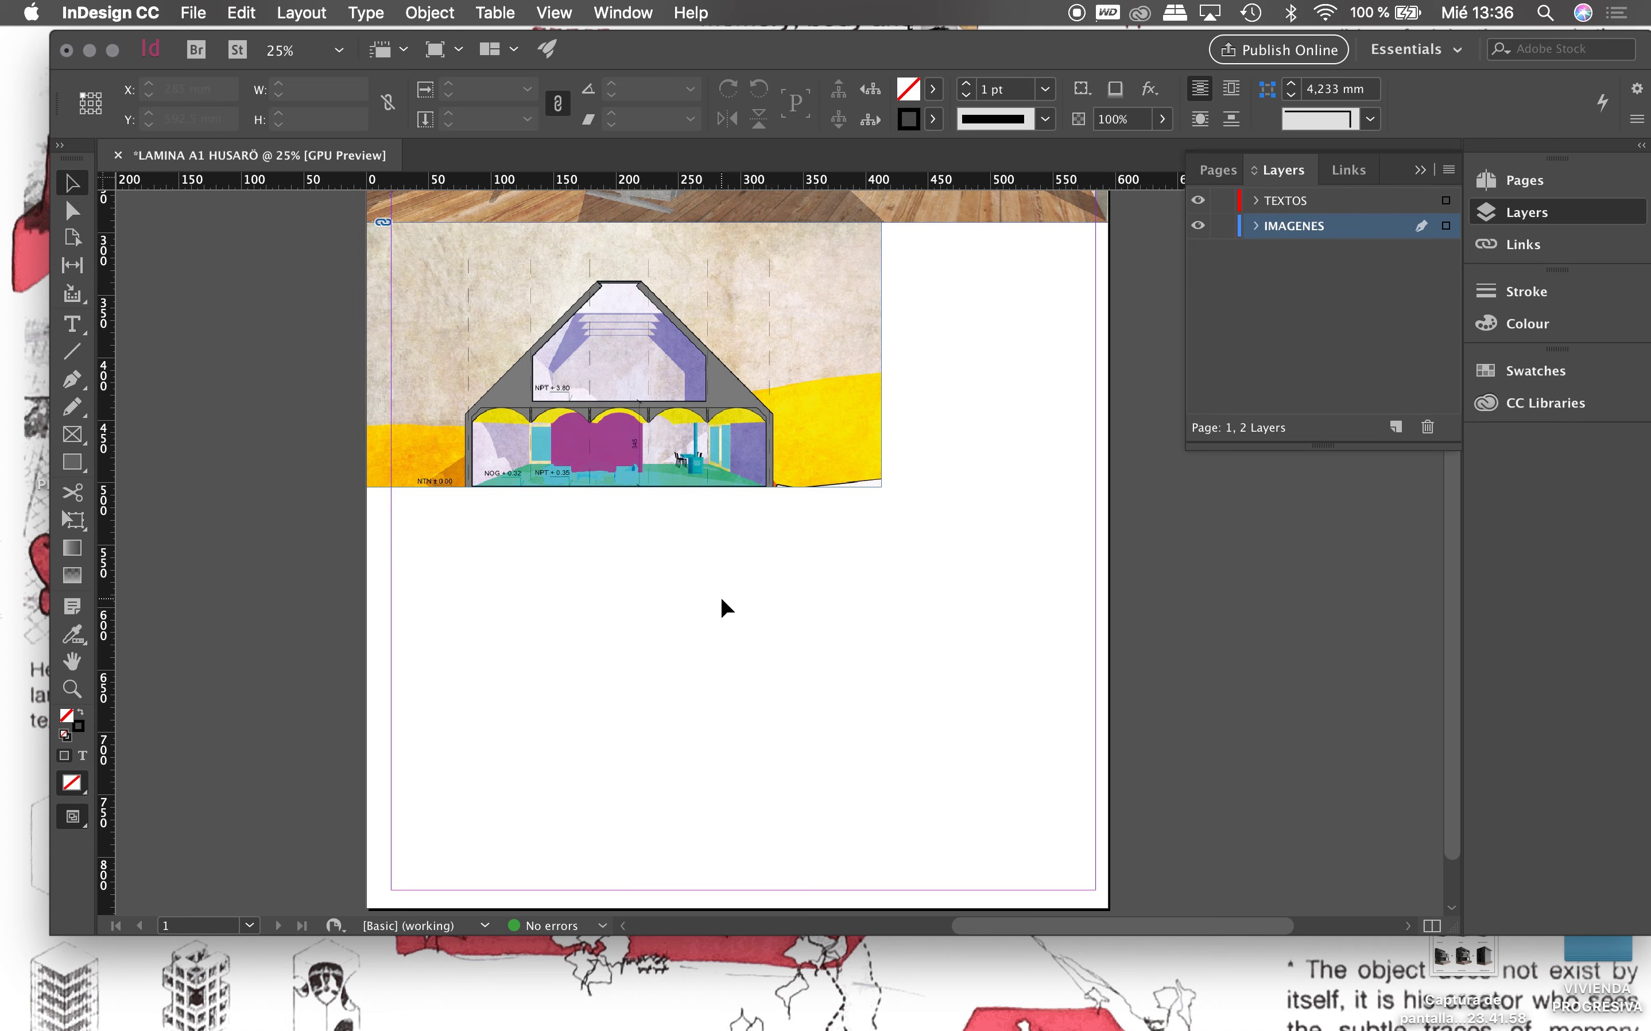
key("super+z")
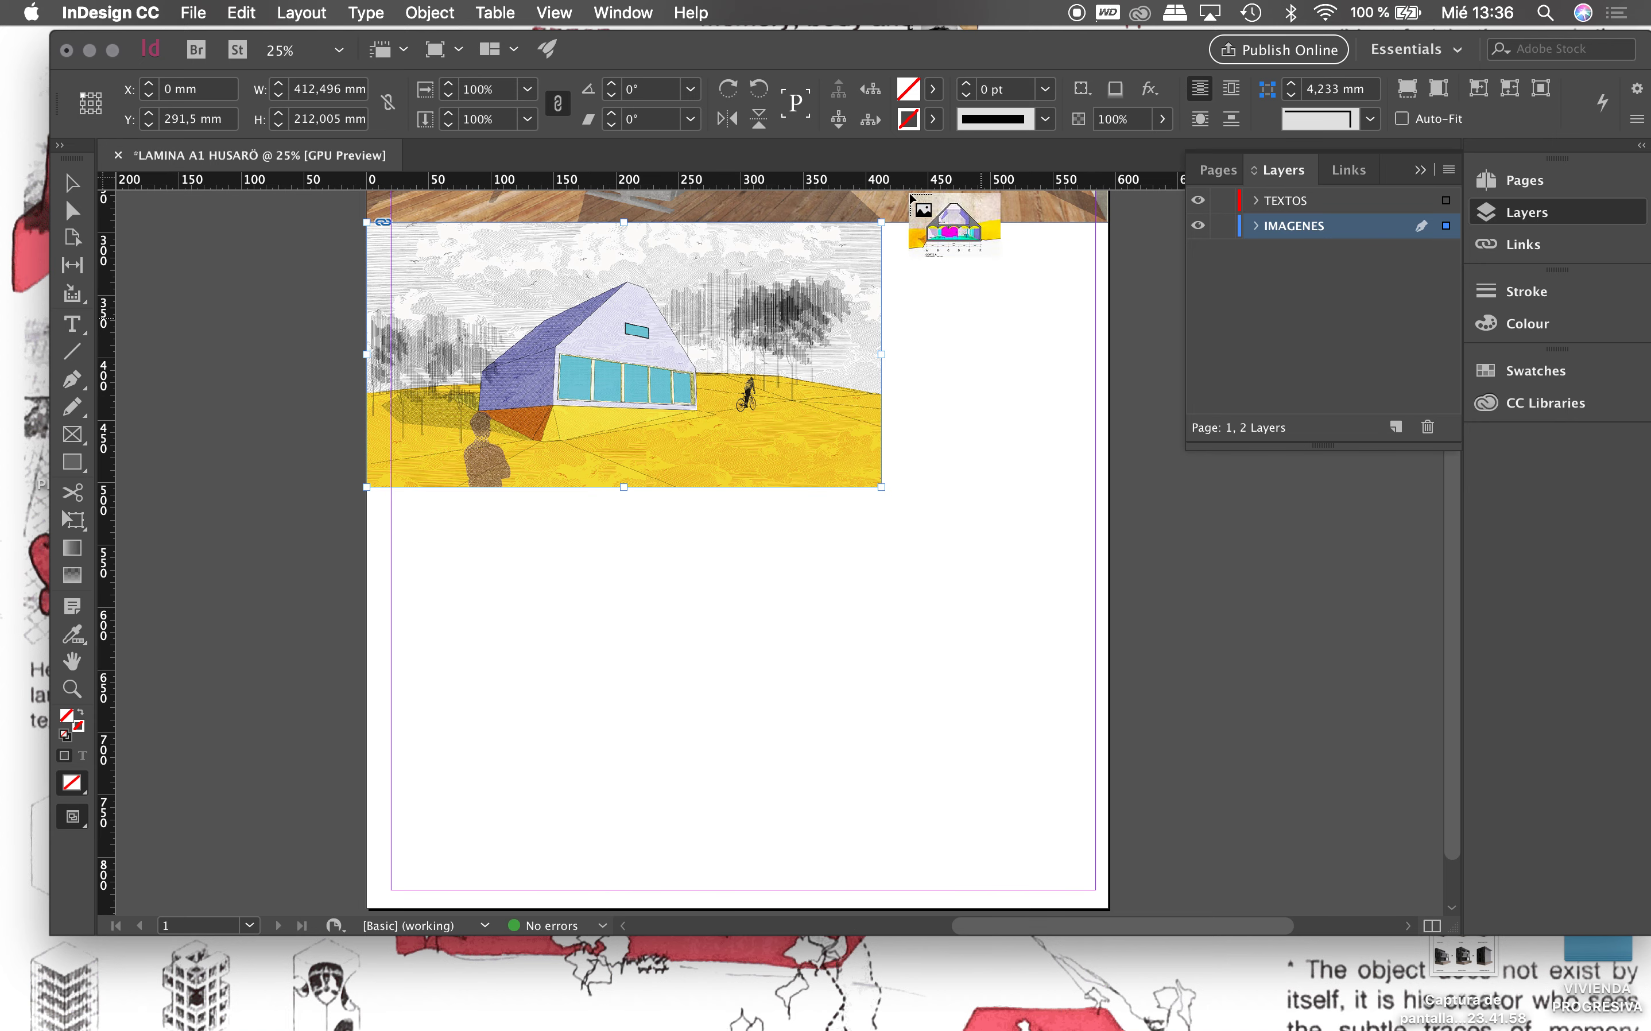
Step: Place the Section A drawing flush left beneath the exterior view at 0, 503.505 mm
left_click(580, 638)
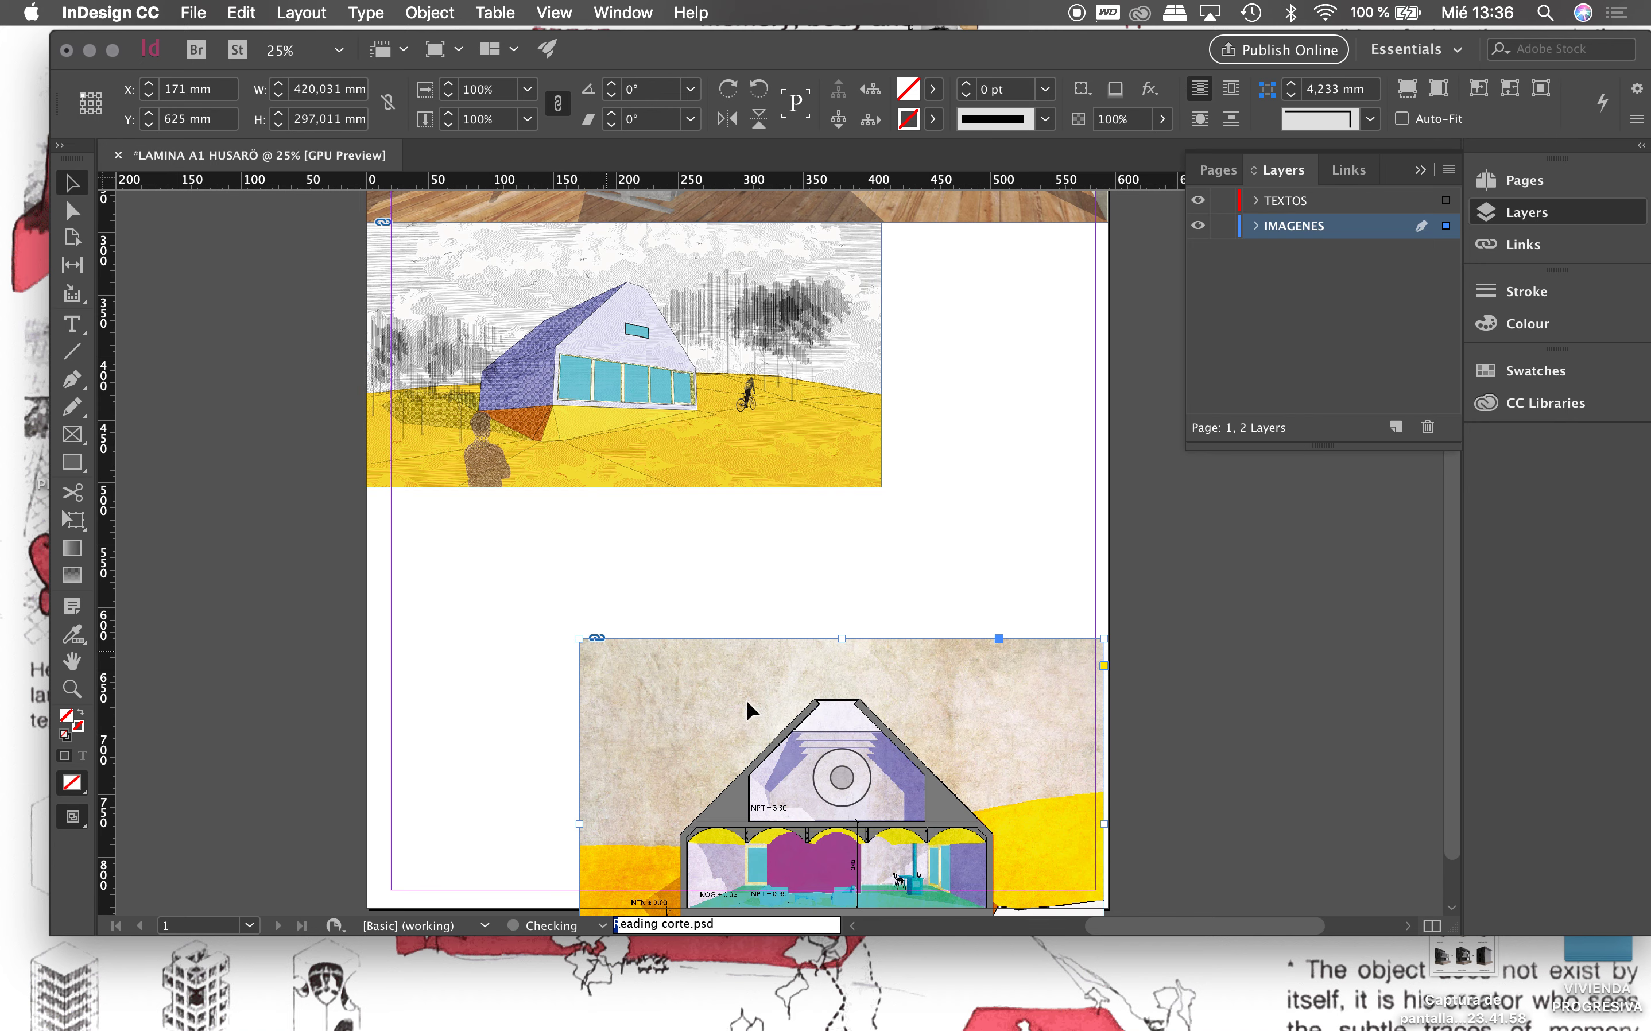
left_click_drag(760, 701, 661, 582)
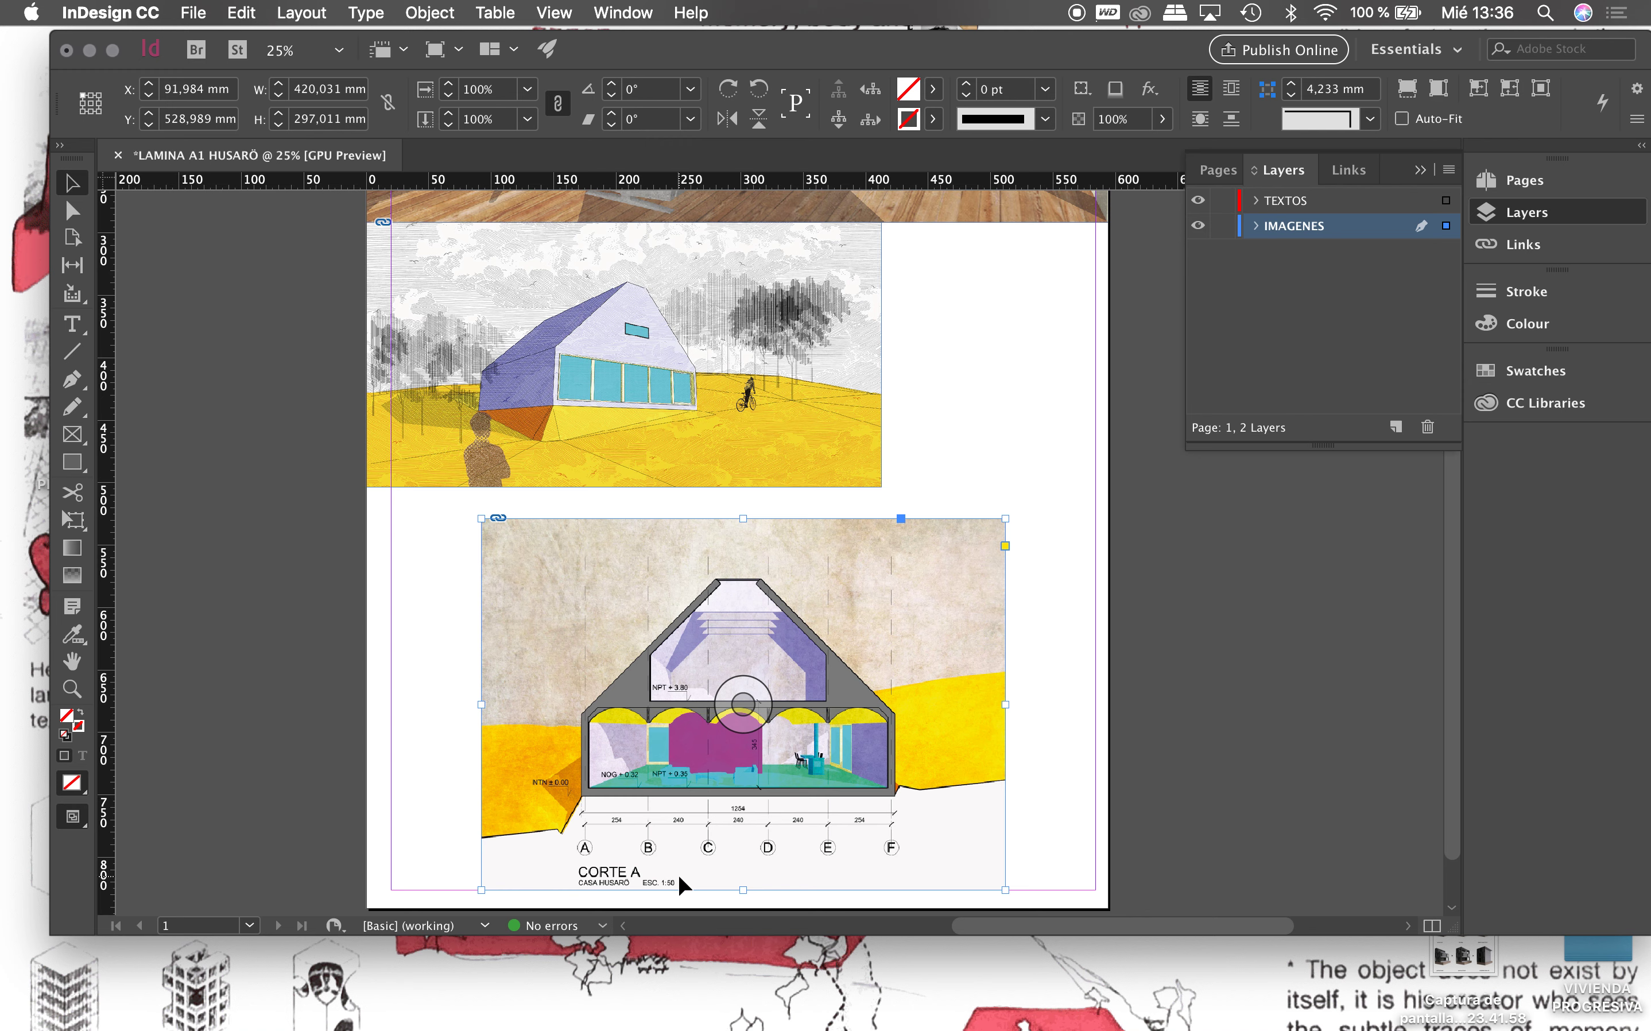
left_click_drag(763, 610, 652, 576)
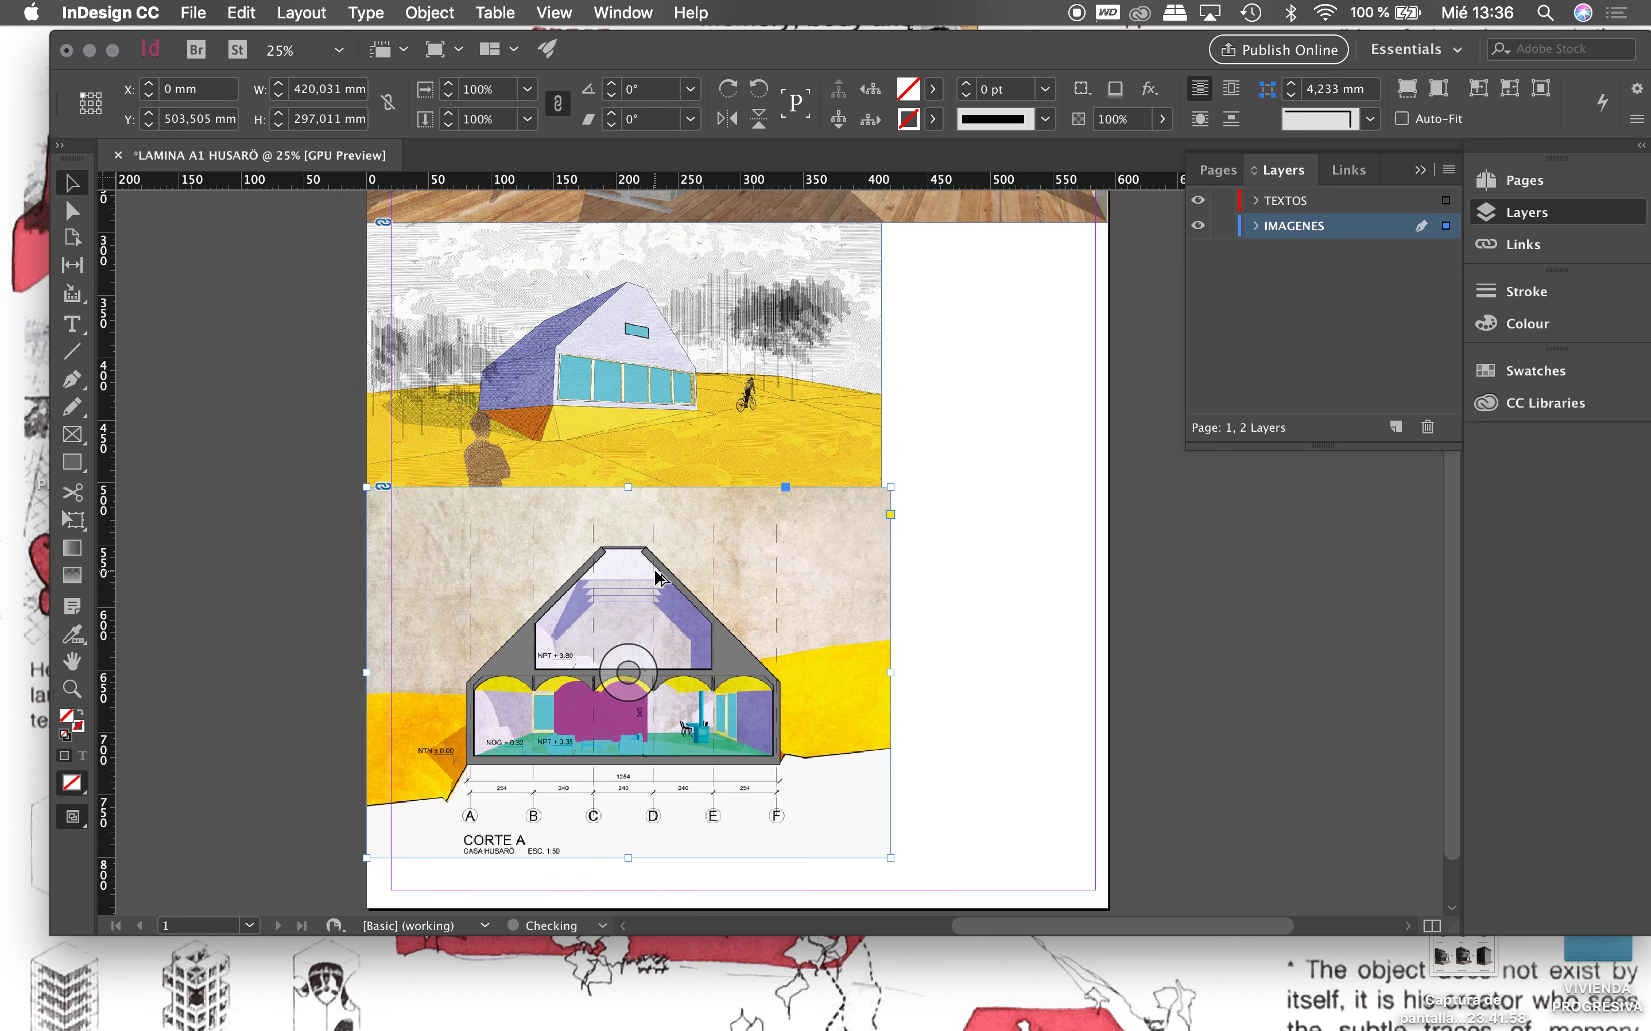
key("super+minus")
key("super+minus")
key("super+equal")
key("super+equal")
left_click(941, 652)
scroll(942, 652, "down", 5)
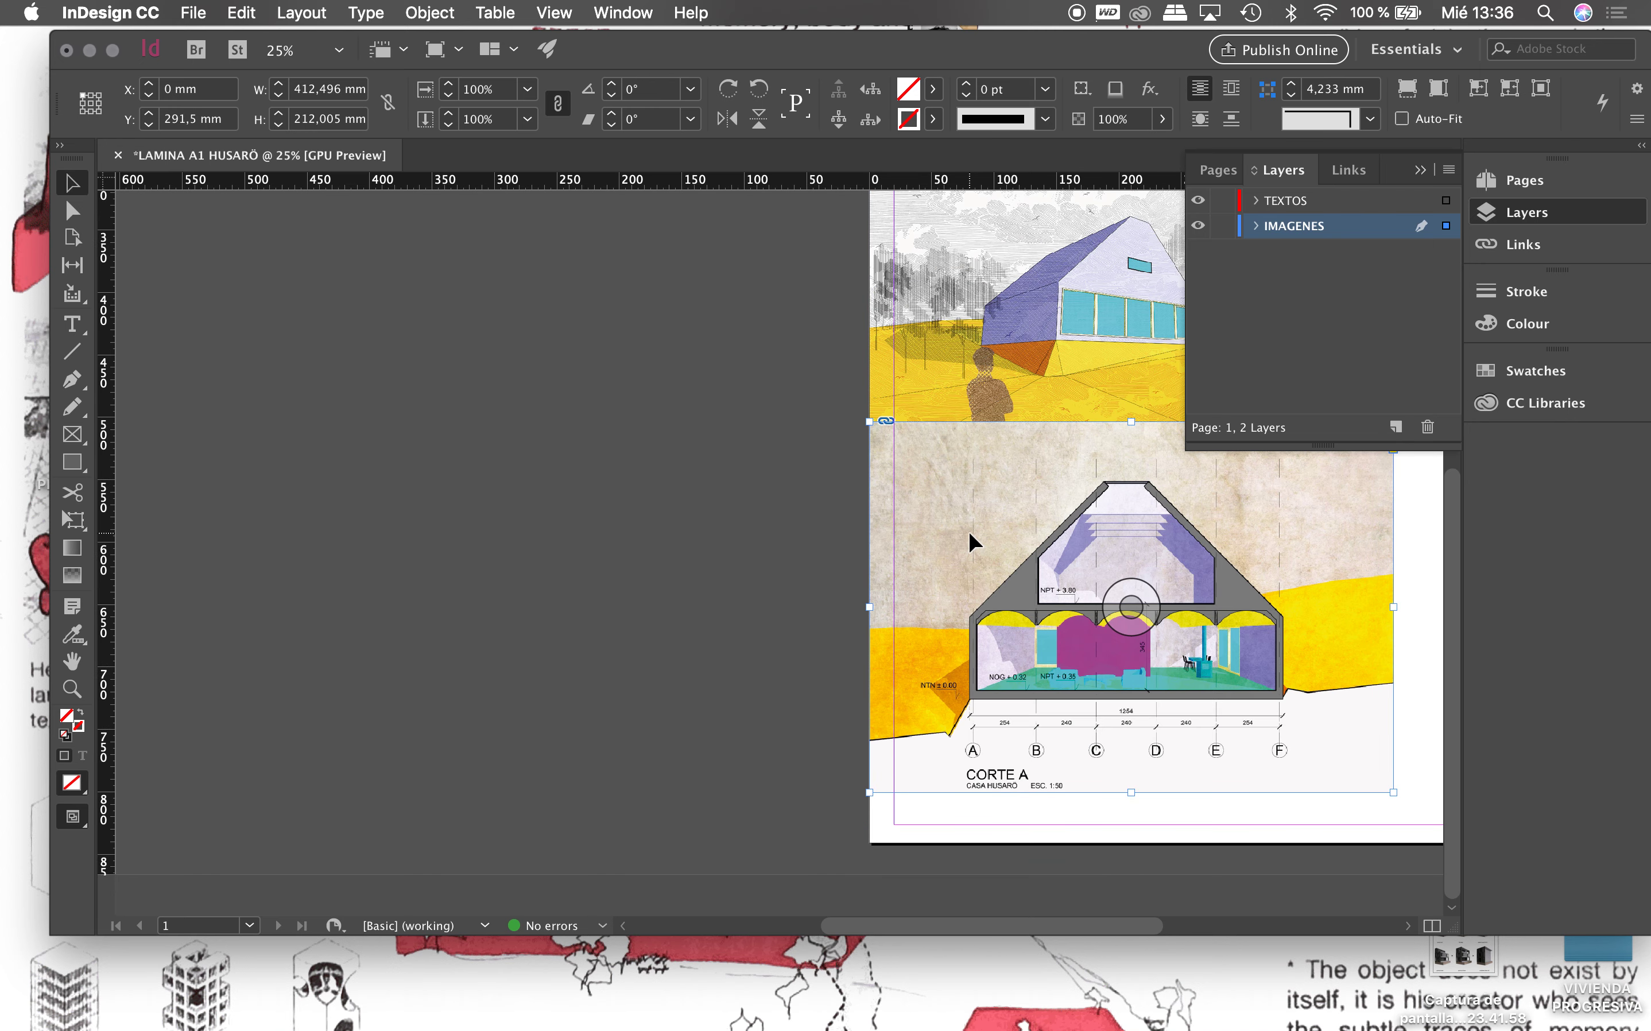
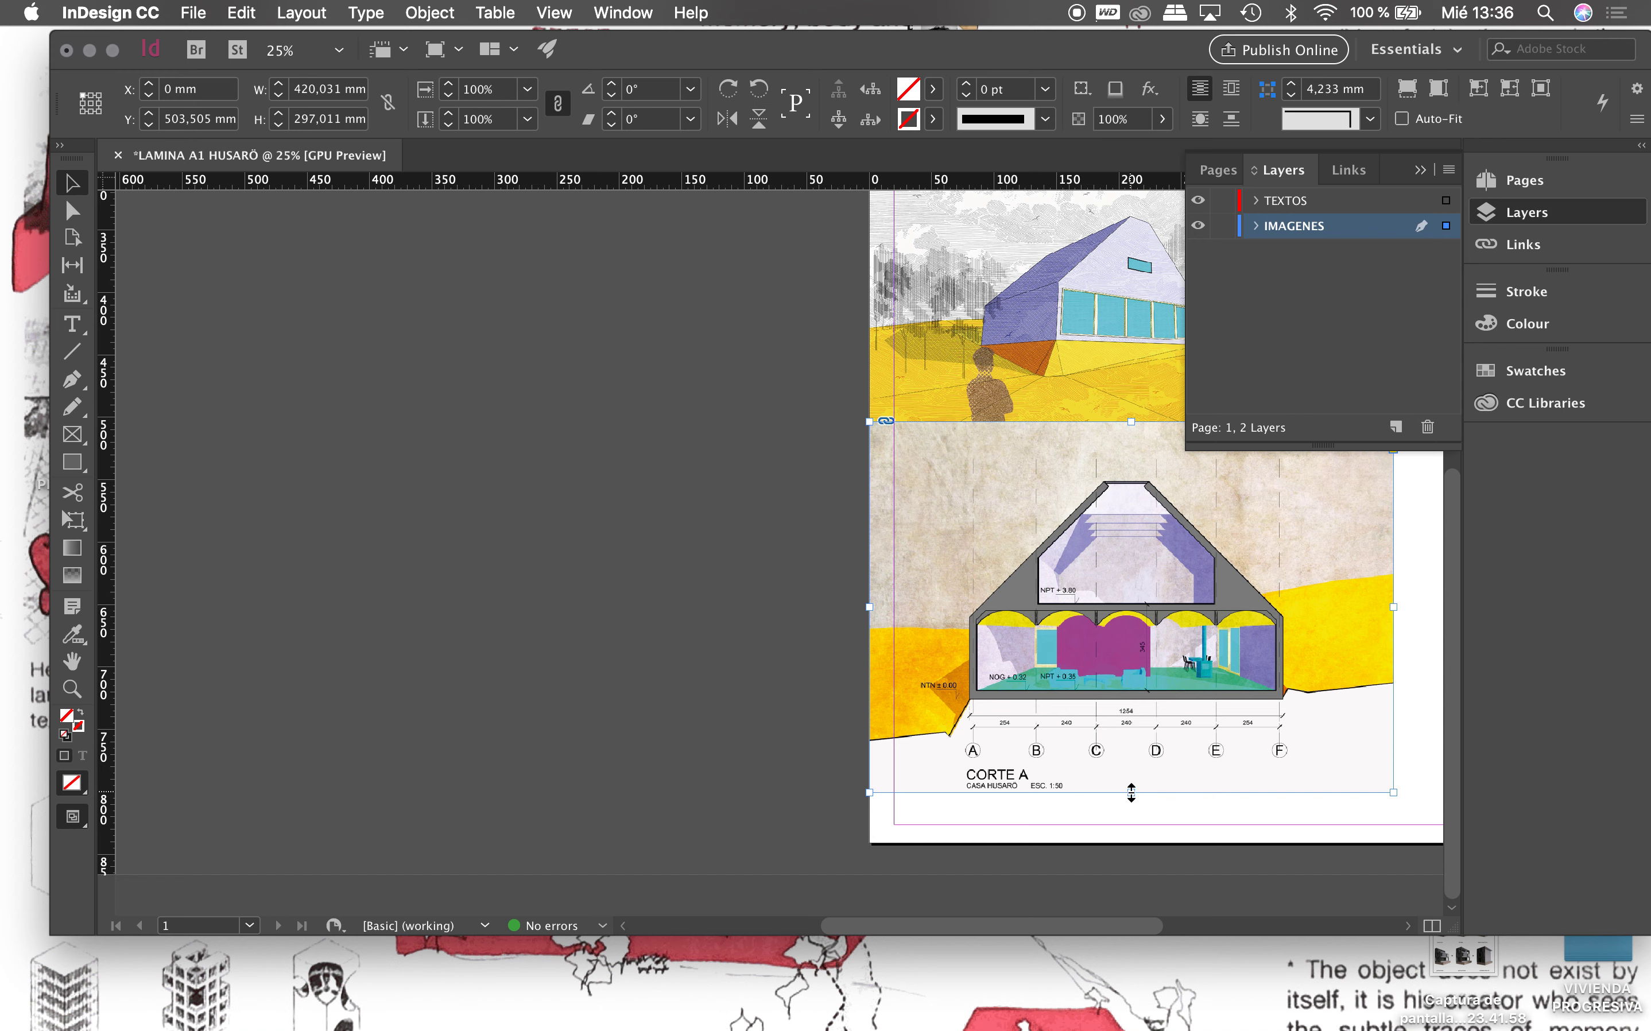
Step: Nudge the CORTE A frame's bottom edge up and back so the CASA HUSARO ESC. 1:50 caption stays visible
left_click_drag(1131, 793, 1130, 782)
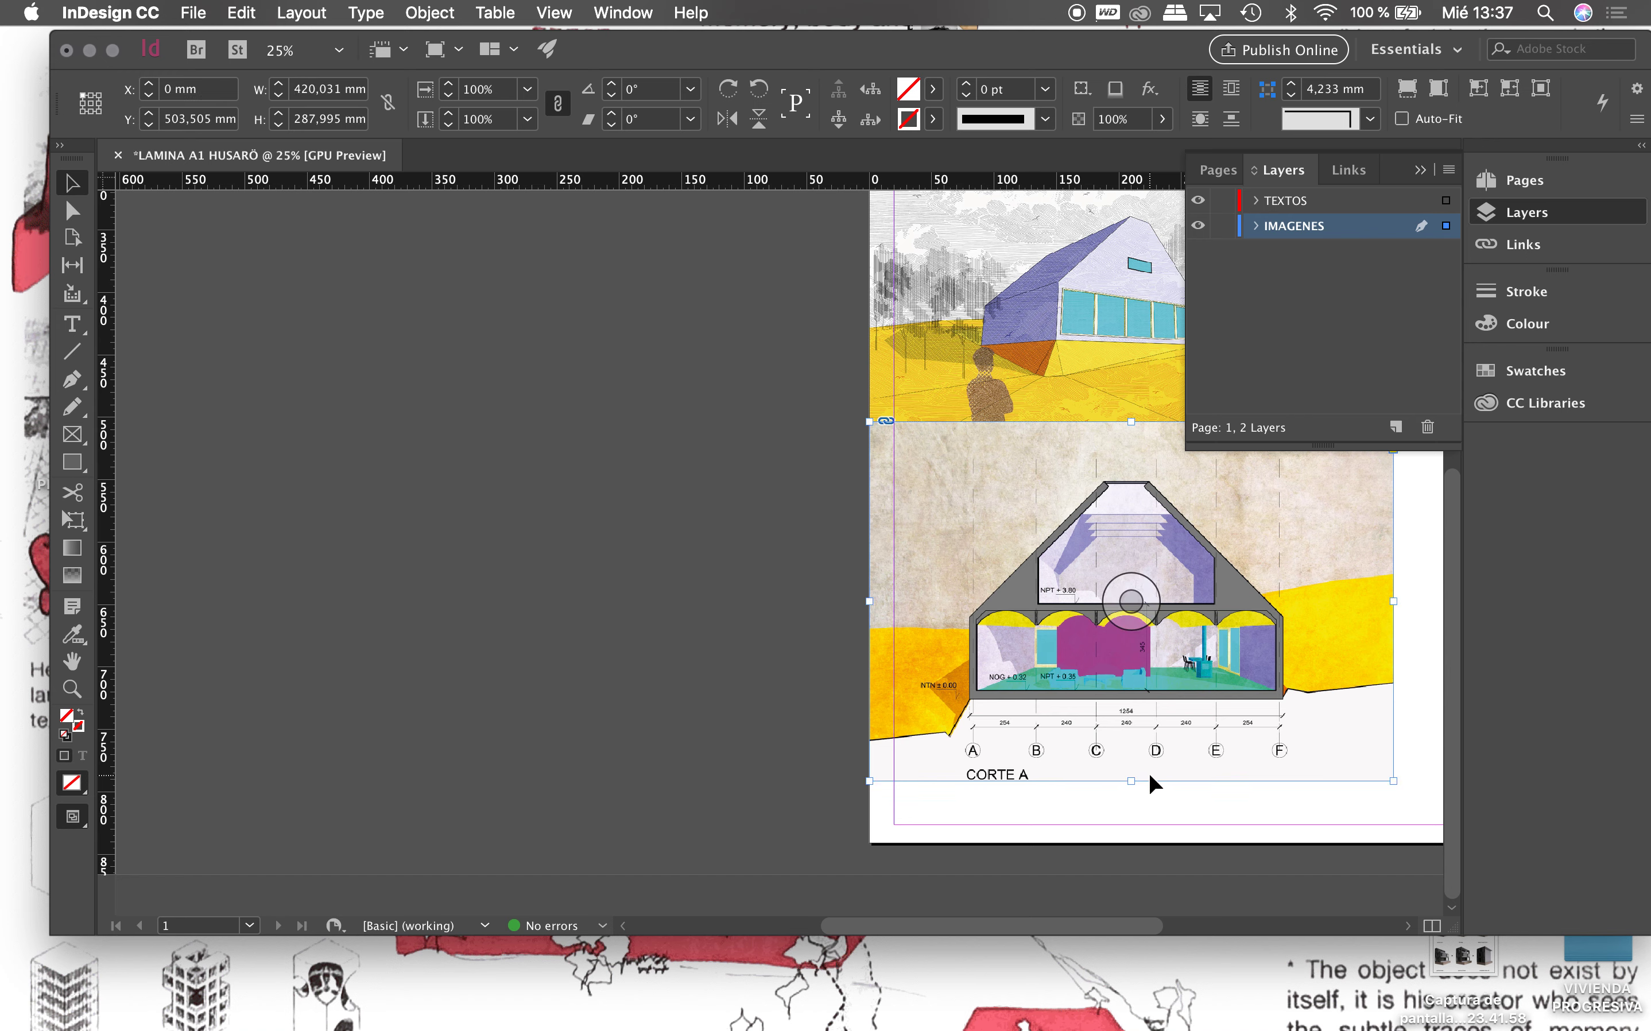
left_click_drag(1132, 781, 1131, 793)
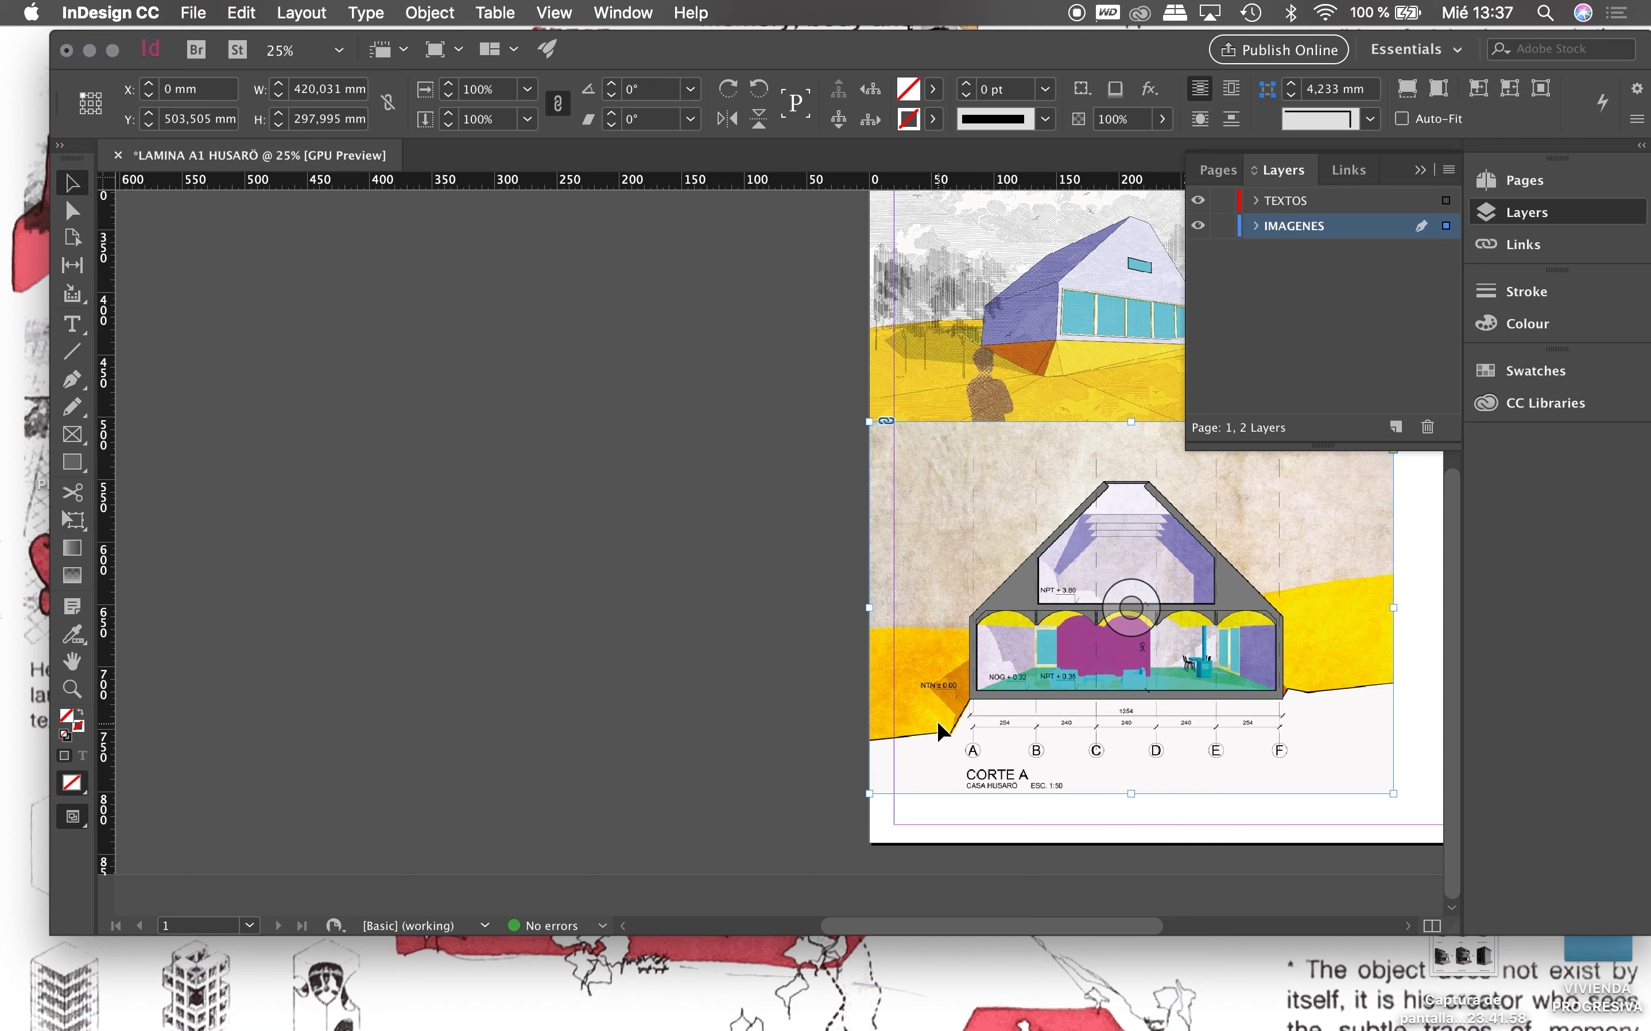
scroll(937, 722, "down", 2, "alt")
scroll(840, 677, "down", 2, "alt")
scroll(917, 744, "up", 2, "alt")
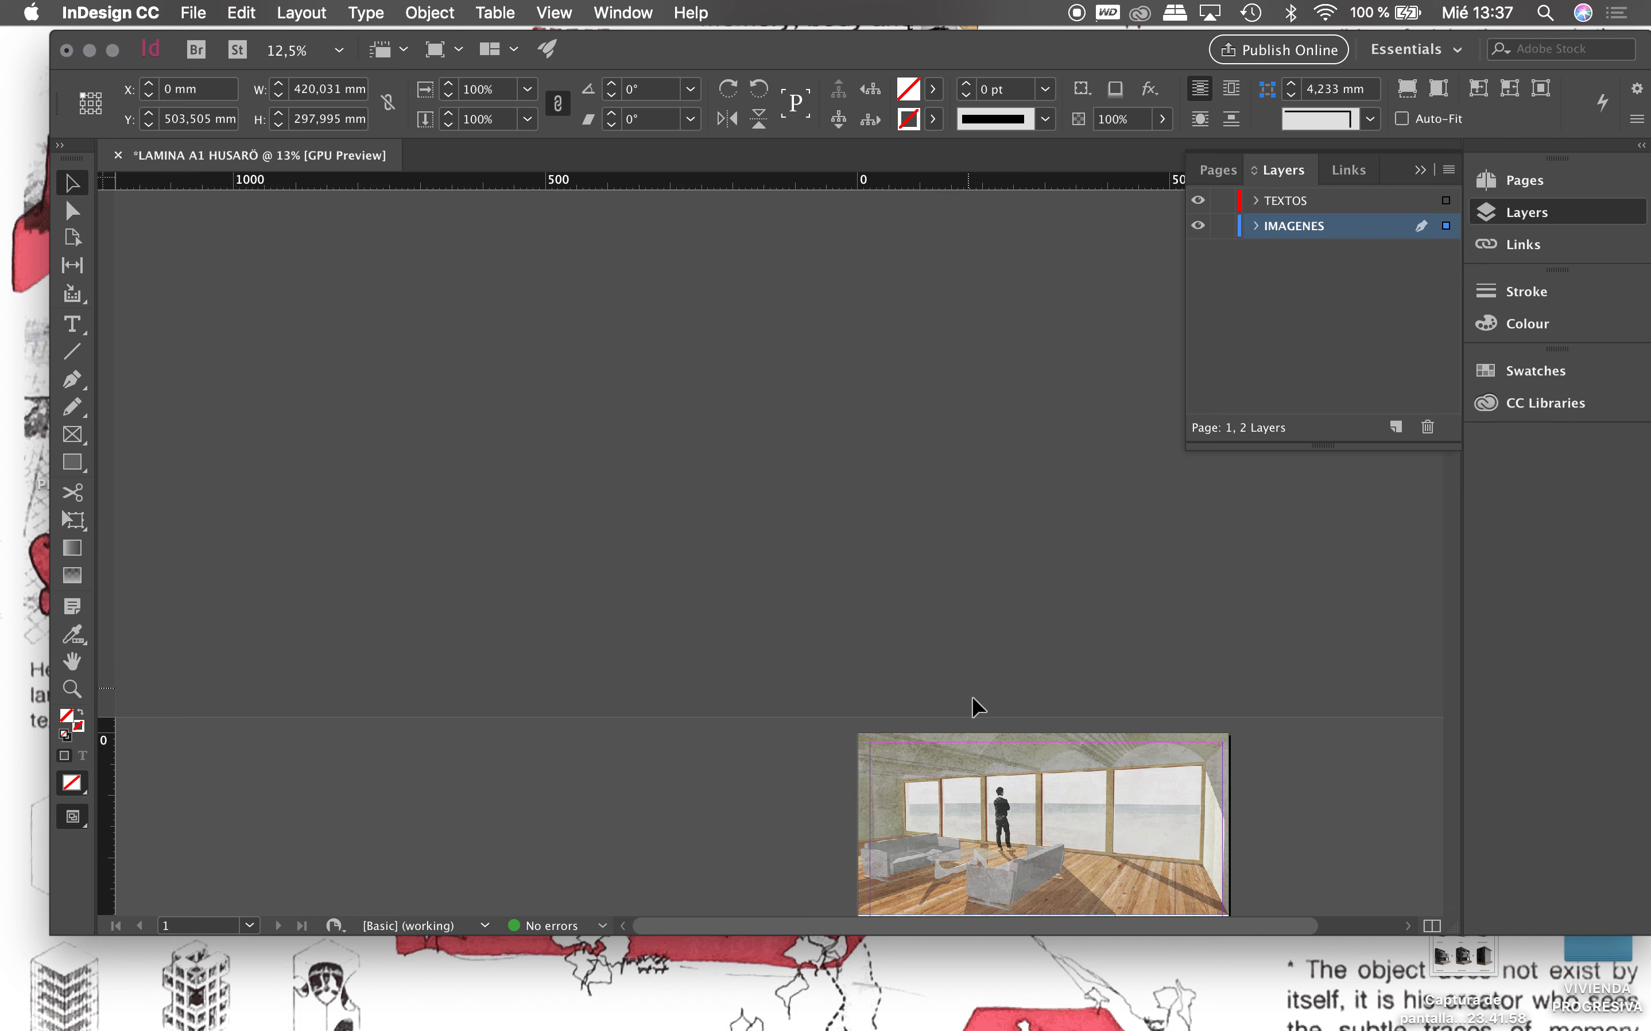
scroll(951, 682, "right", 3)
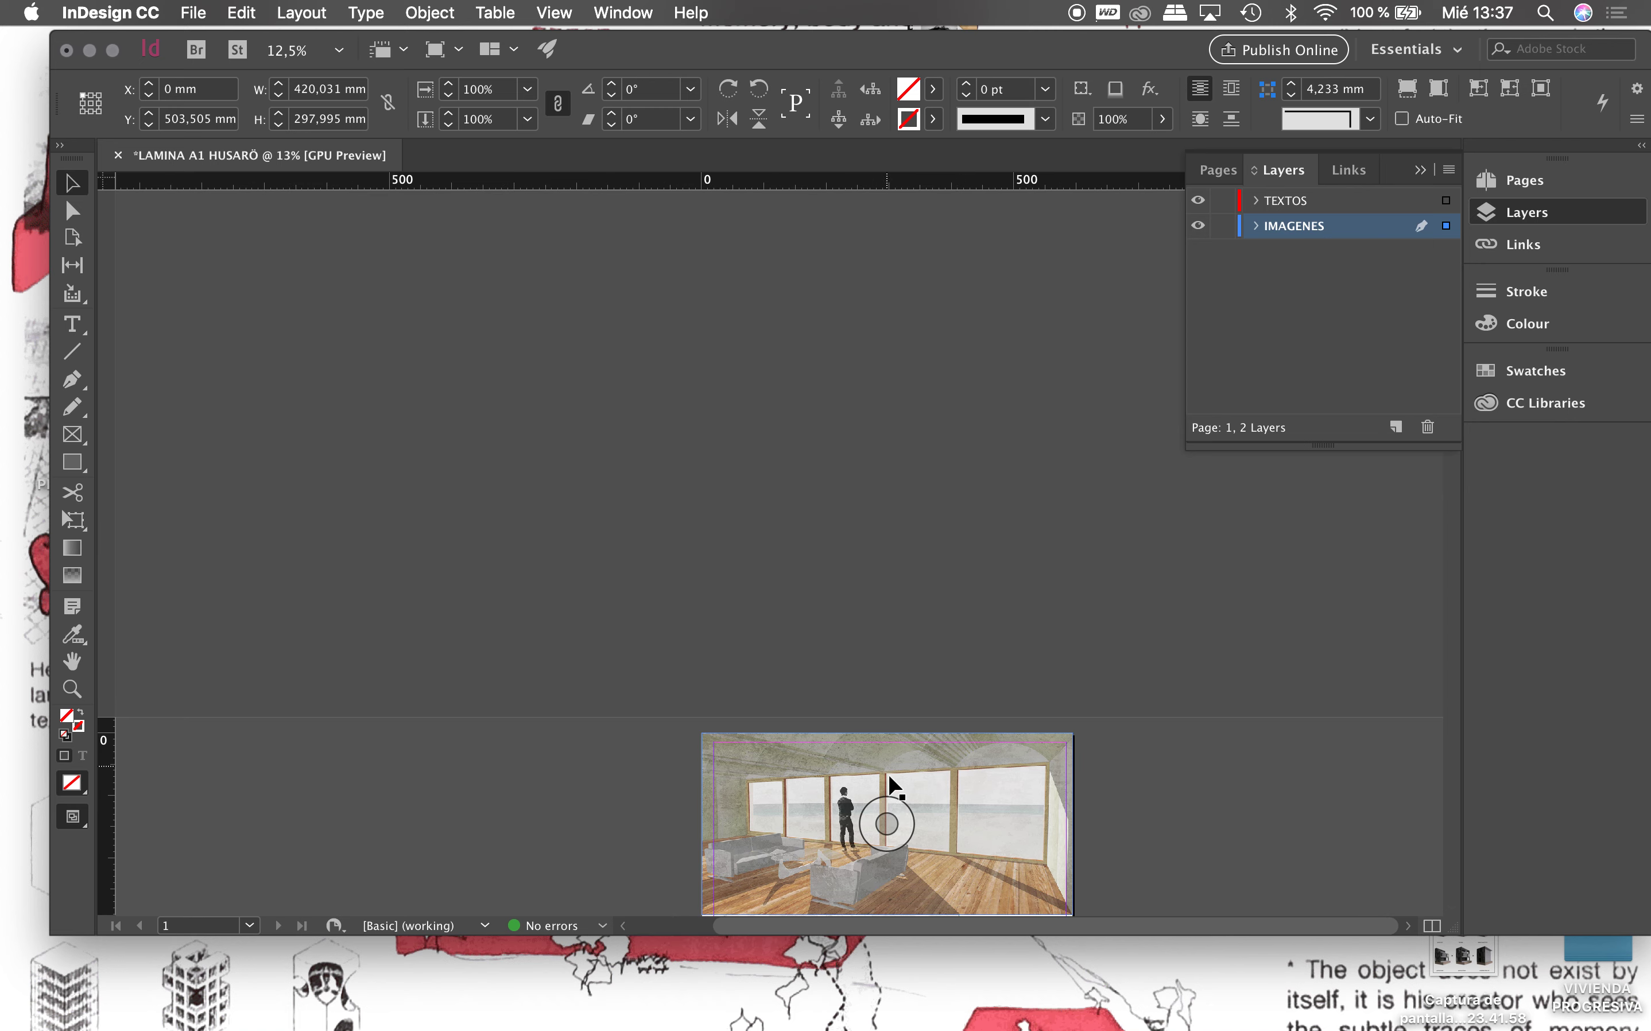
scroll(951, 854, "up", 1, "alt")
scroll(951, 855, "up", 1, "alt")
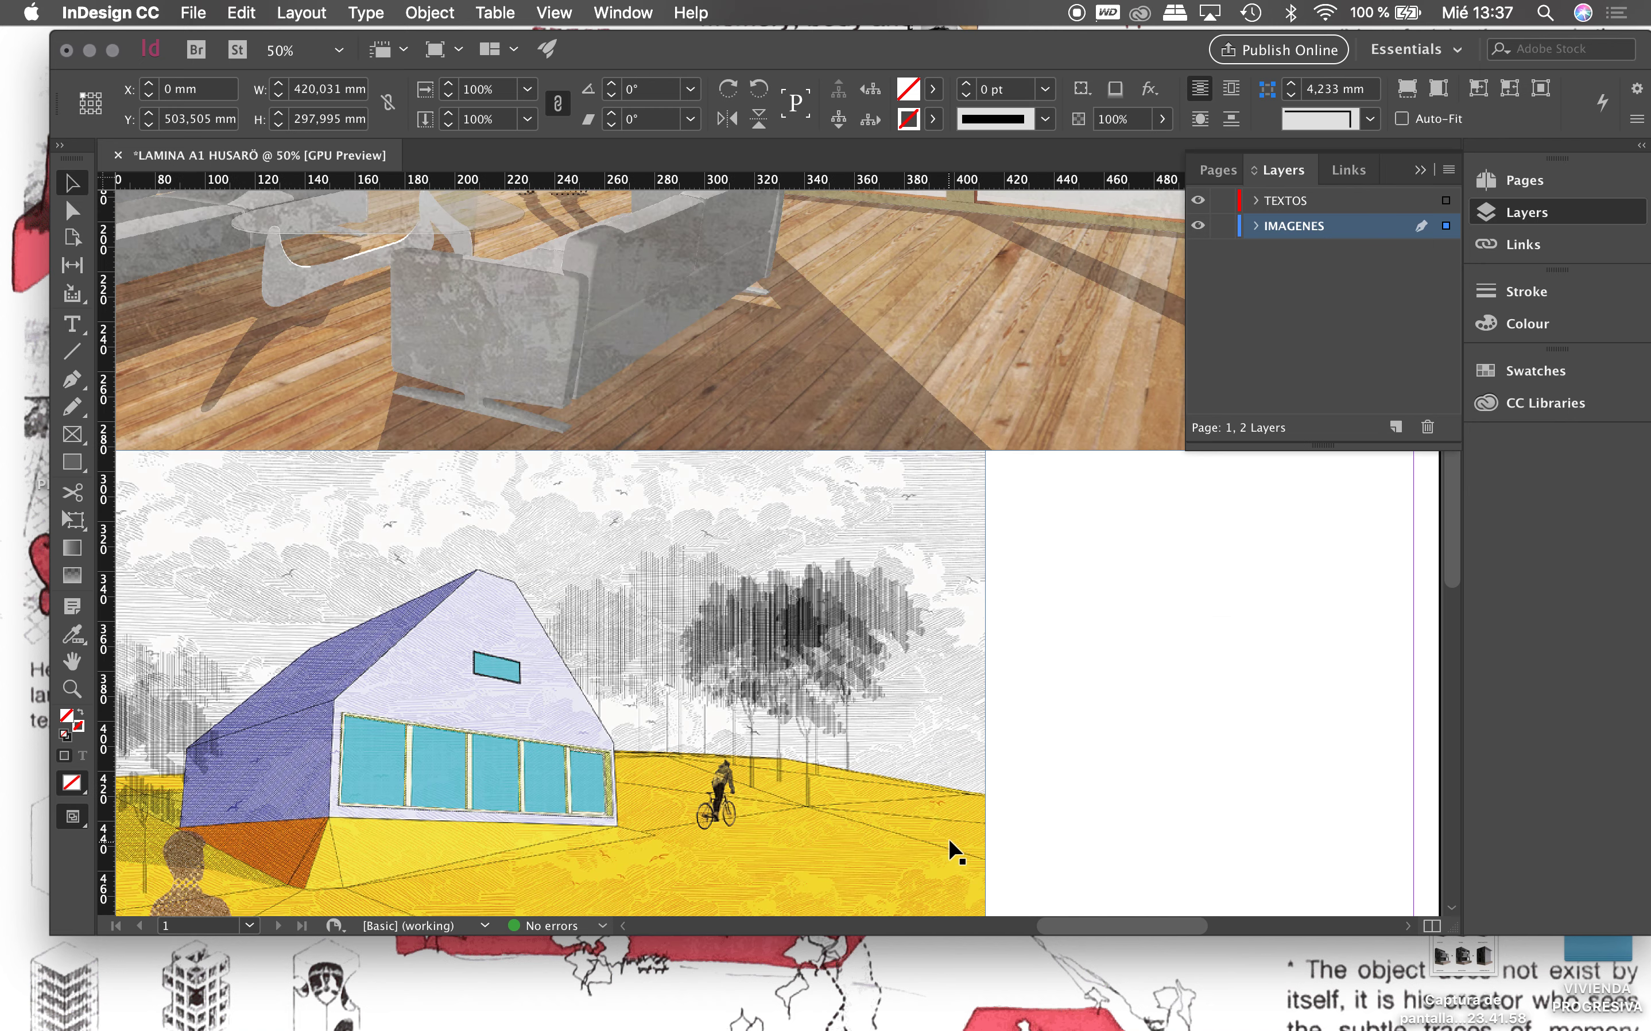
Step: Narrow the CORTE A section frame from its right side to W 412,496 mm
left_click_drag(858, 636, 838, 408)
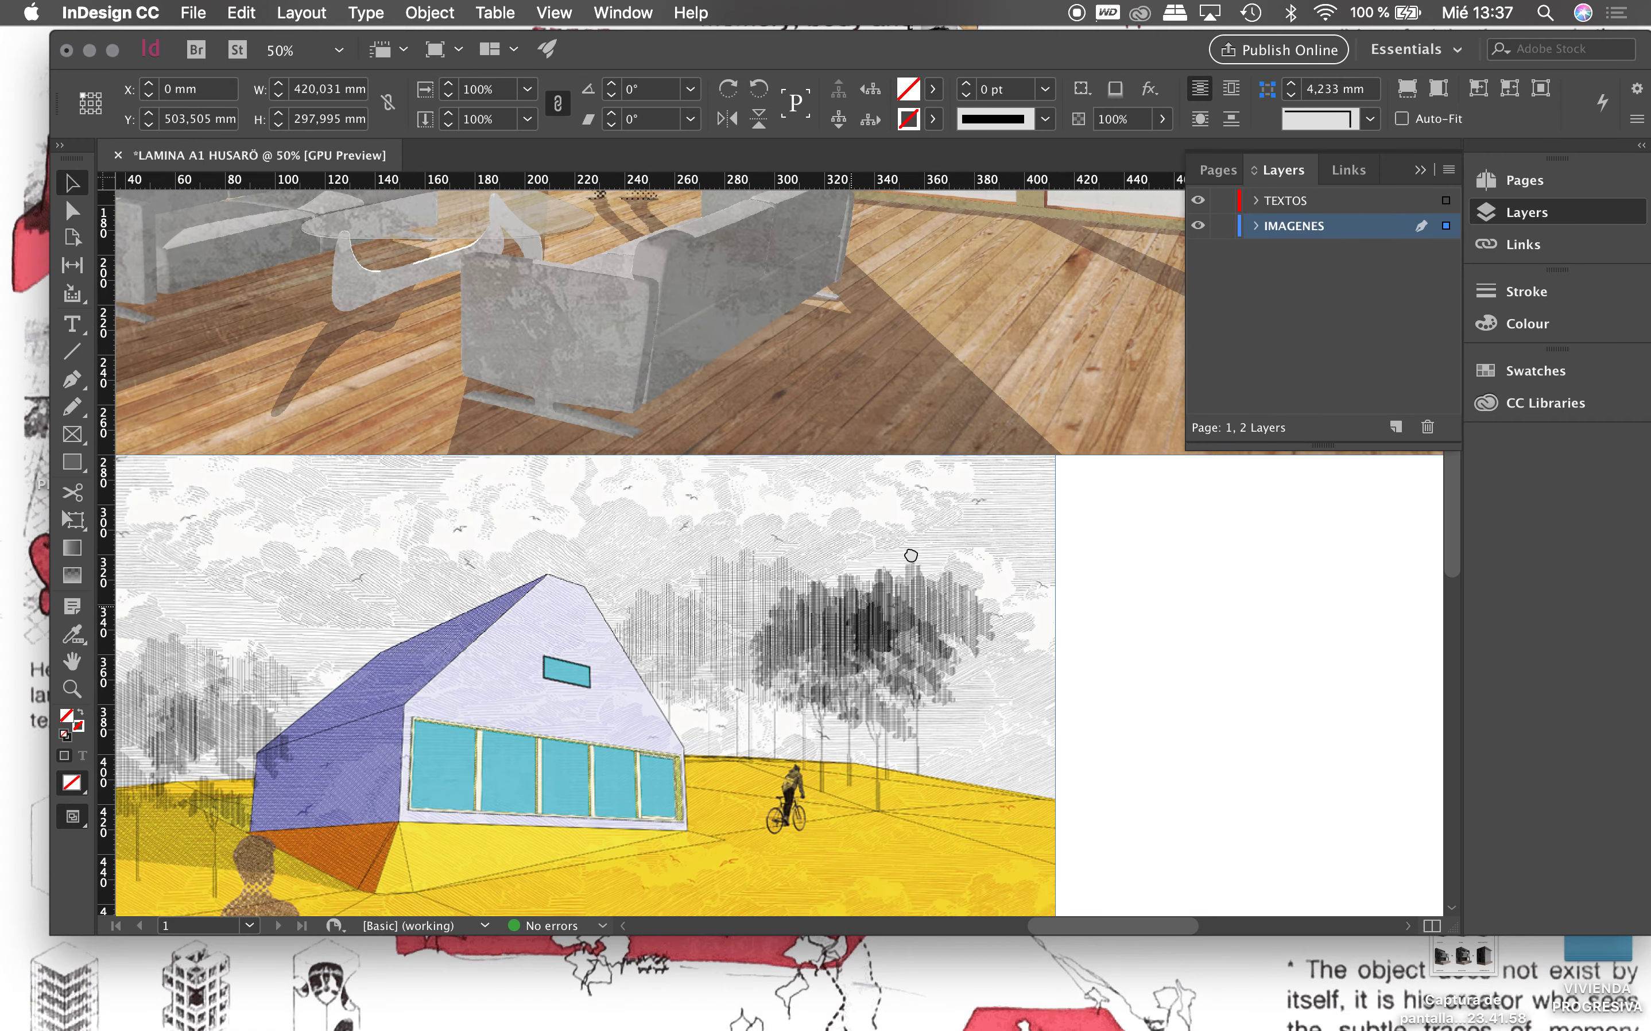
scroll(614, 381, "down", 2)
scroll(613, 381, "left", 1)
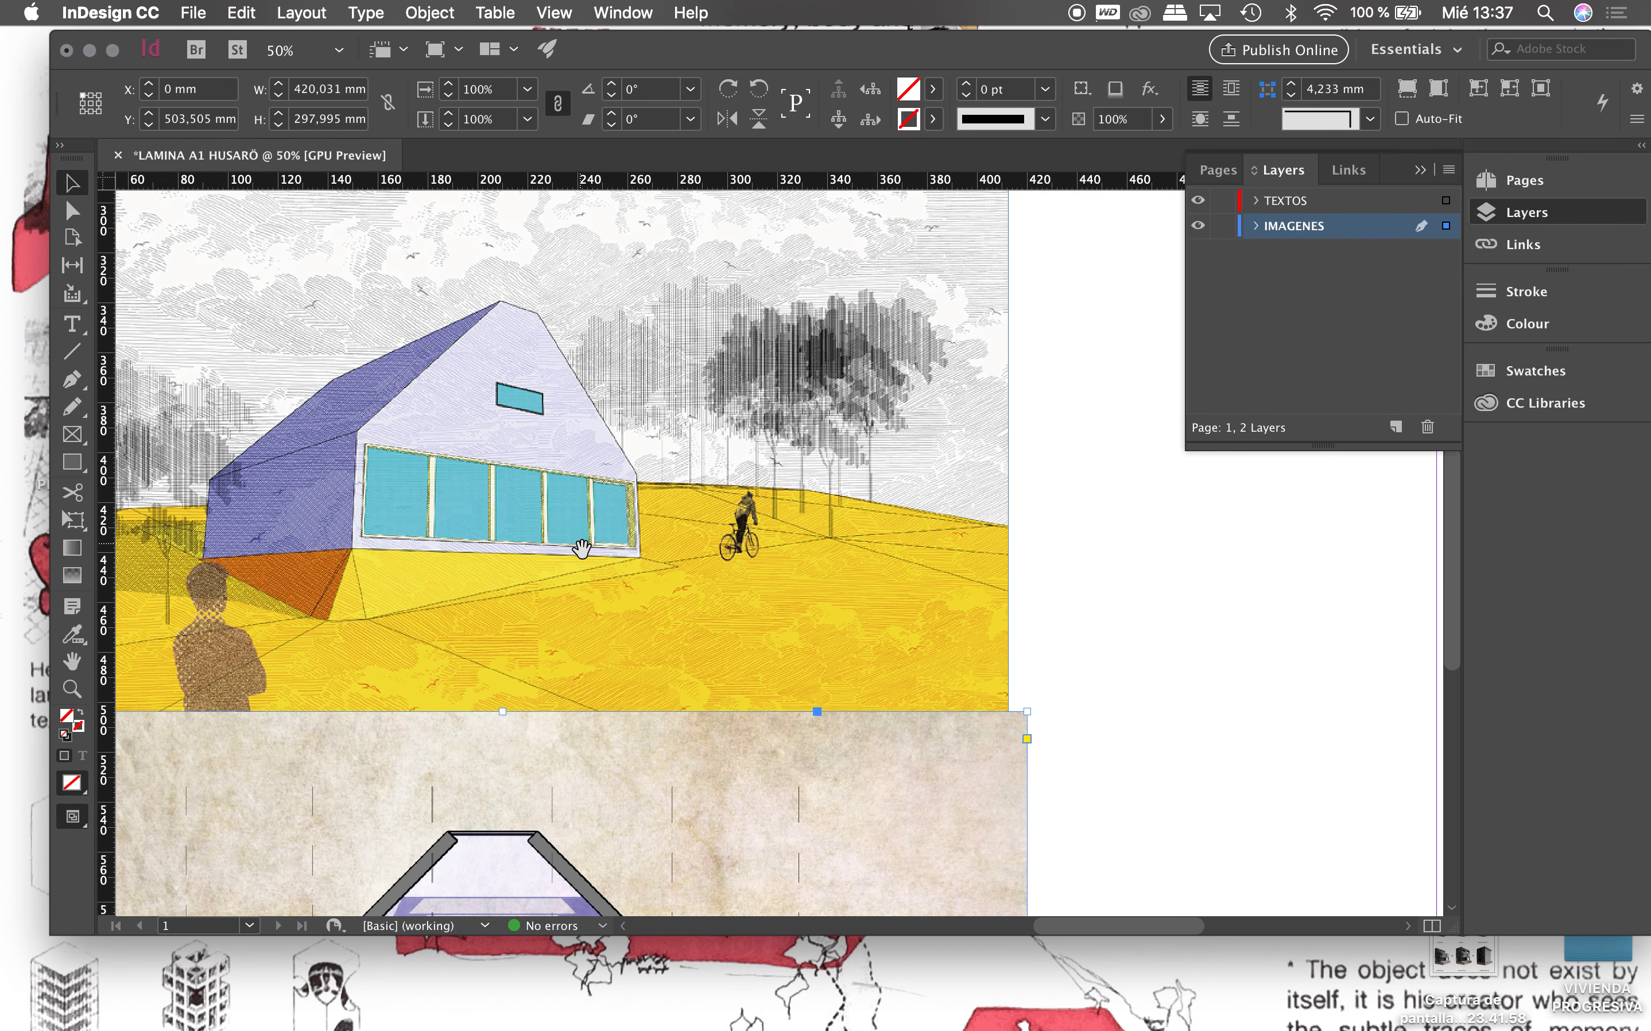
scroll(676, 476, "down", 1)
scroll(675, 476, "down", 2)
scroll(749, 355, "left", 1)
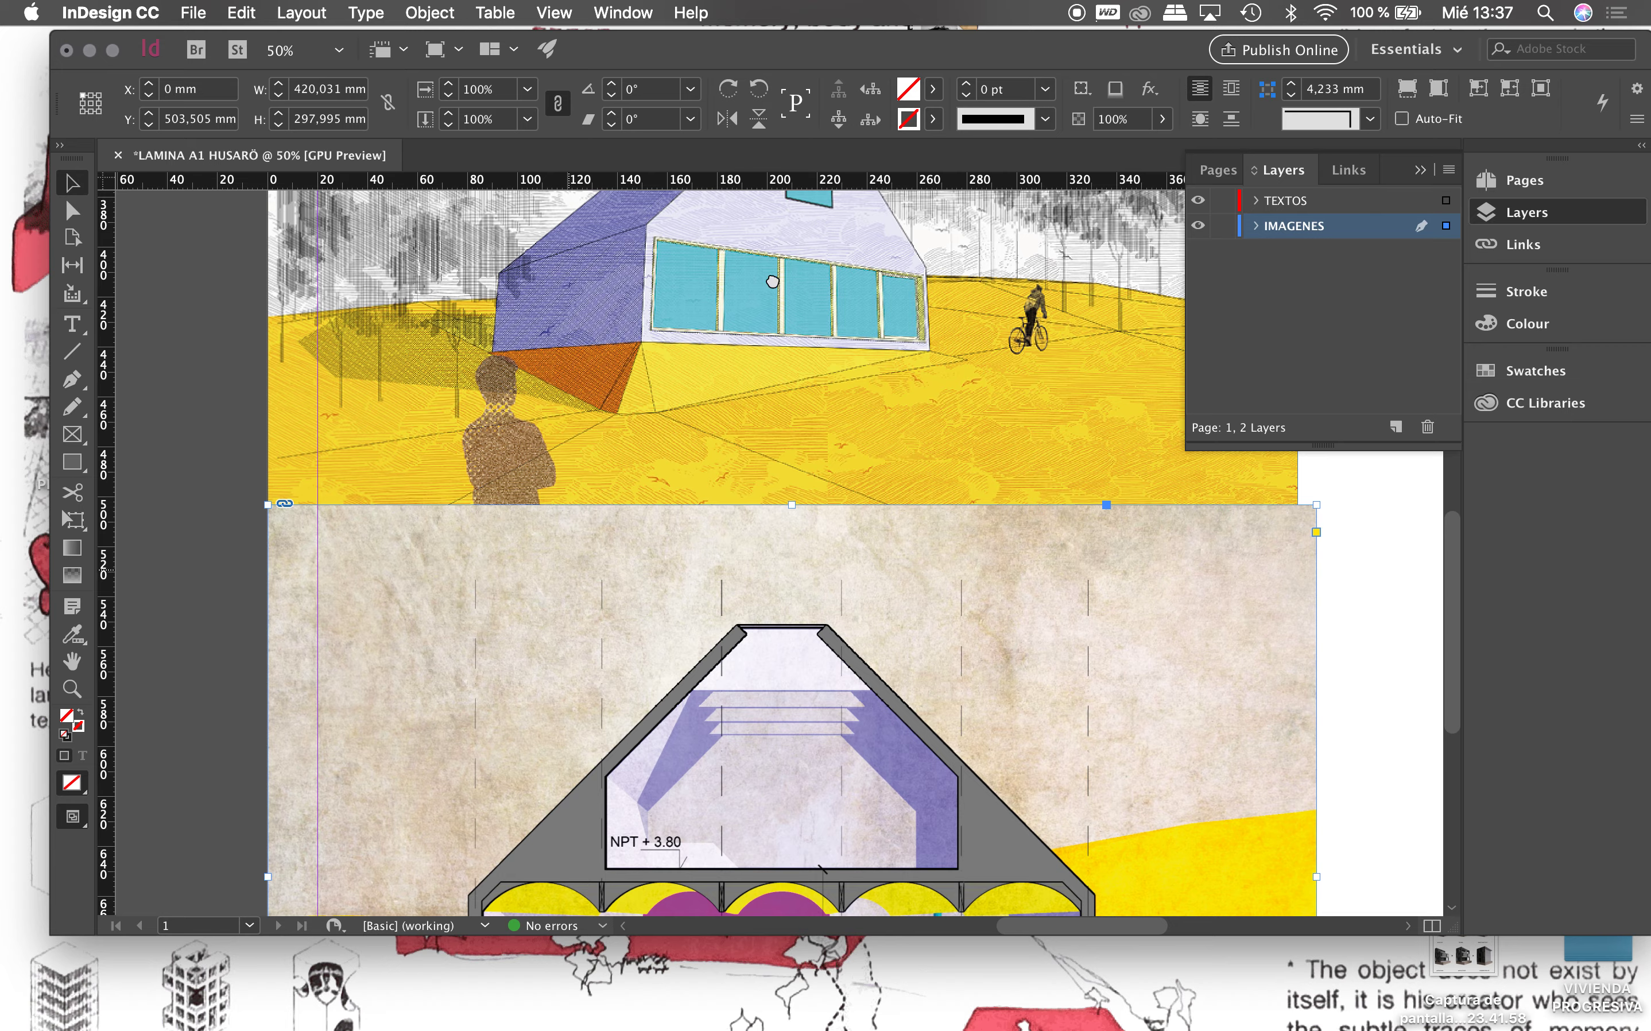
scroll(661, 589, "down", 2)
scroll(661, 589, "down", 3)
scroll(661, 590, "right", 2)
scroll(818, 682, "up", 3)
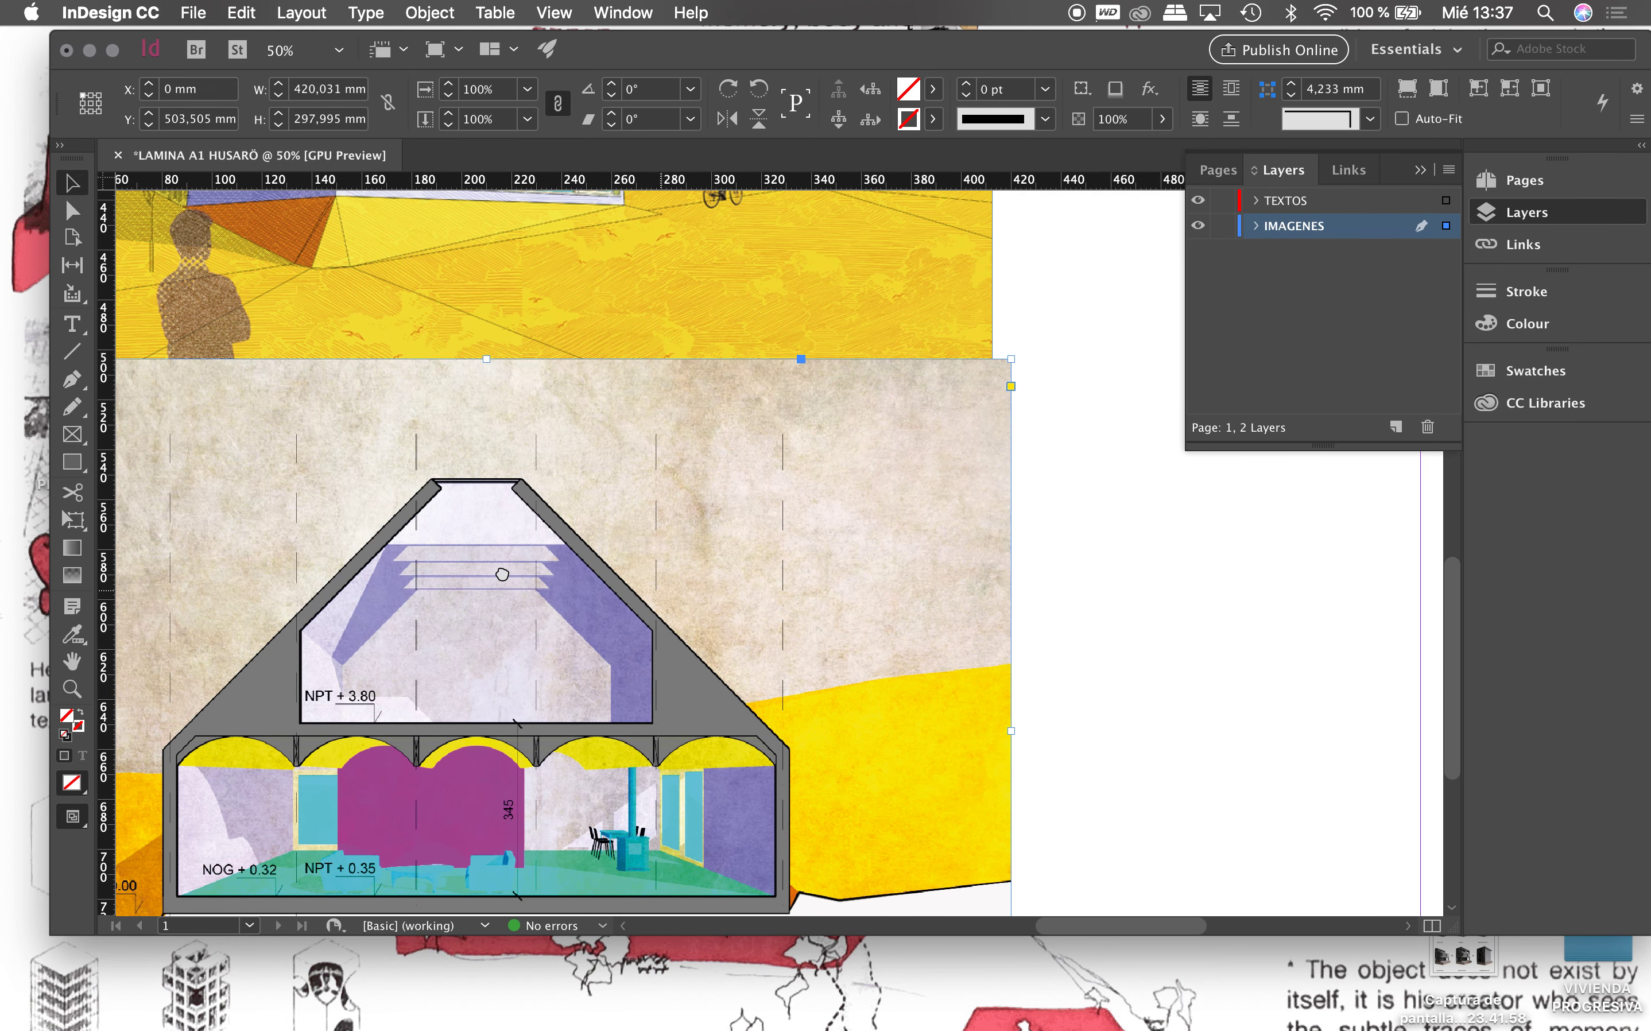
left_click_drag(1010, 733, 994, 642)
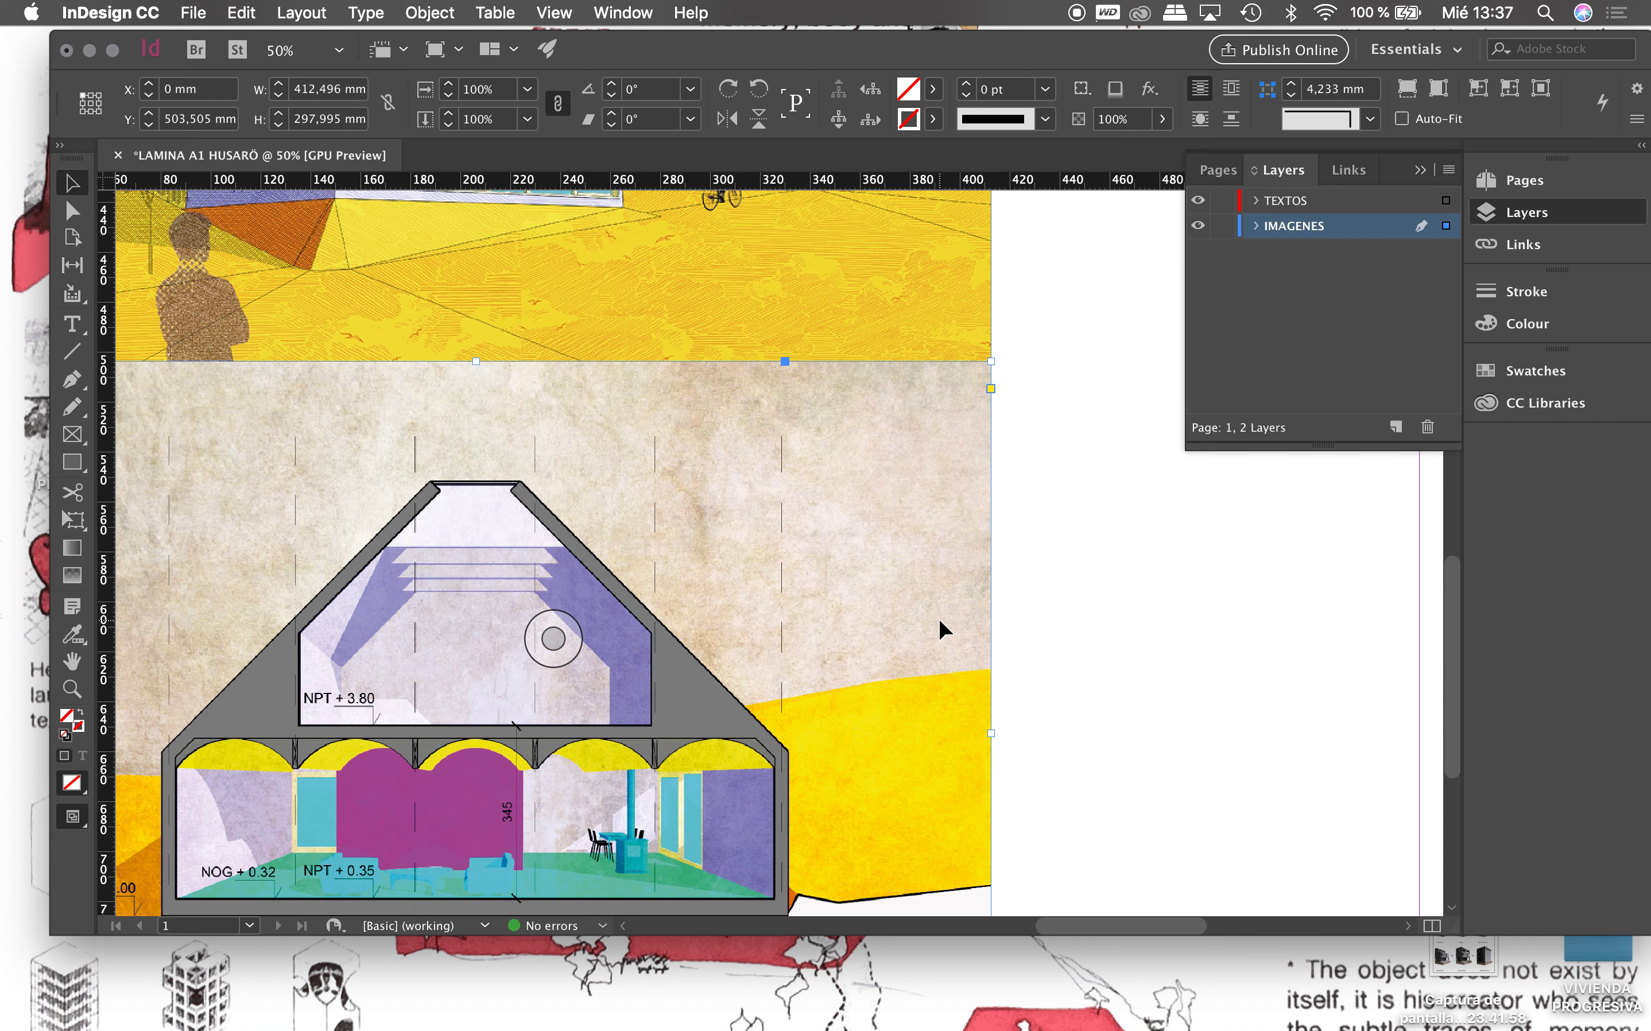
scroll(939, 621, "right", 1)
scroll(939, 618, "down", 2, "alt")
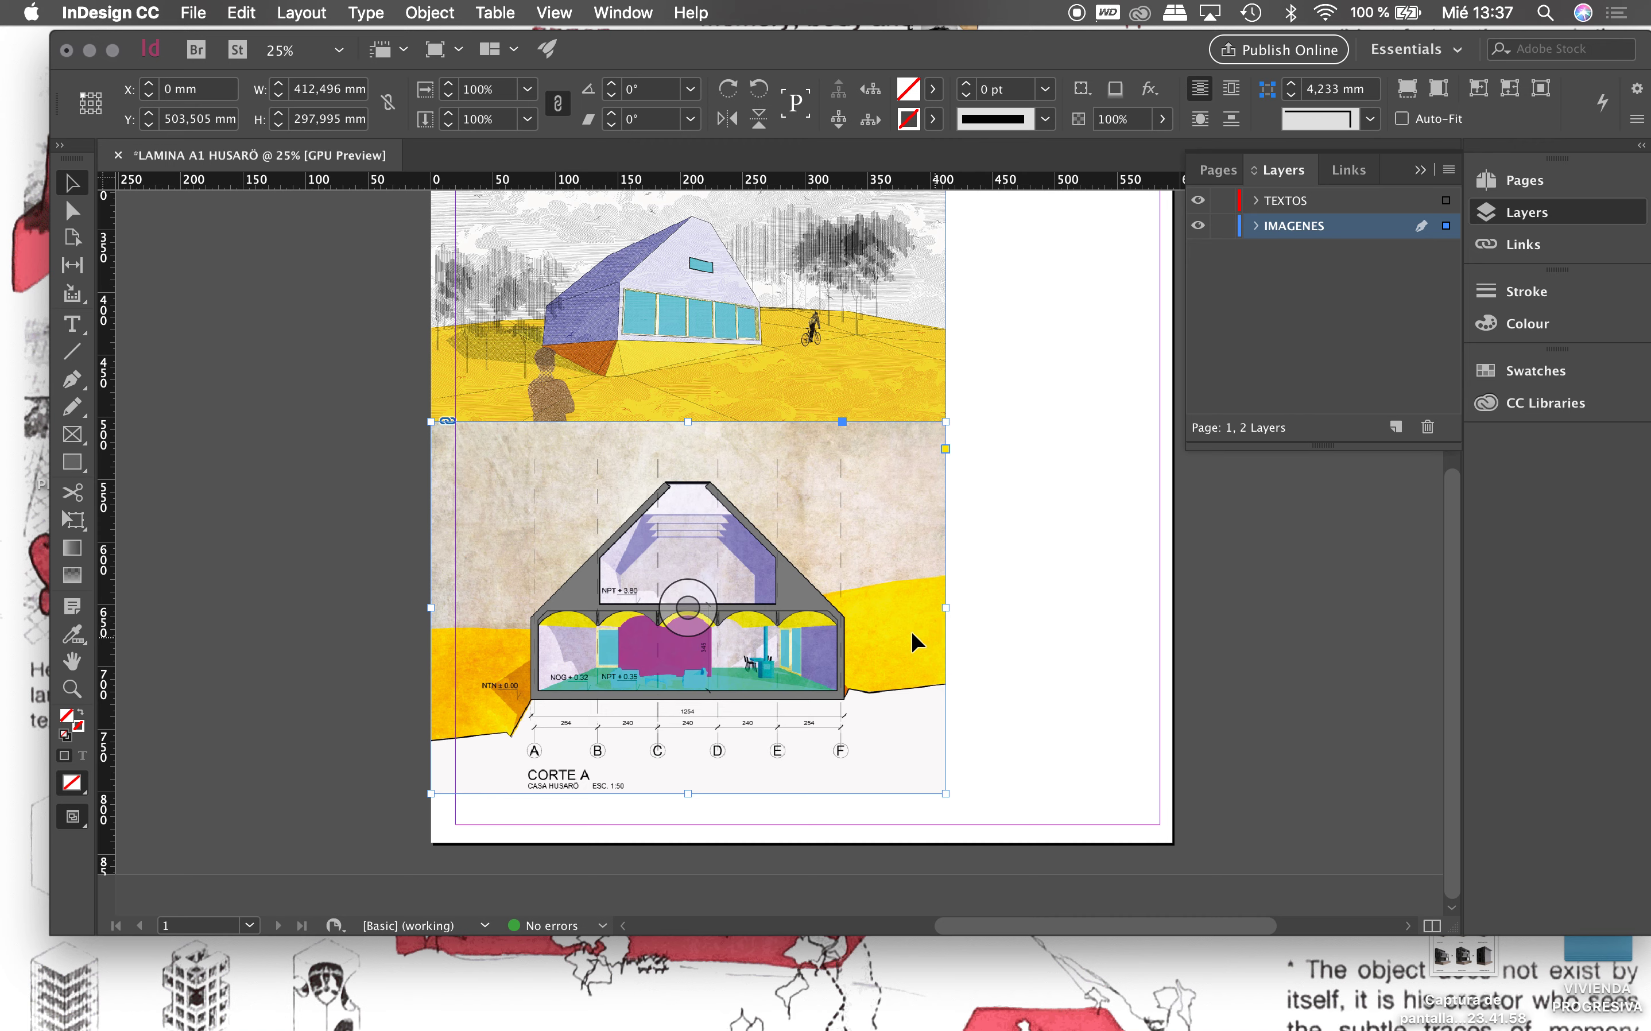
scroll(741, 563, "up", 5)
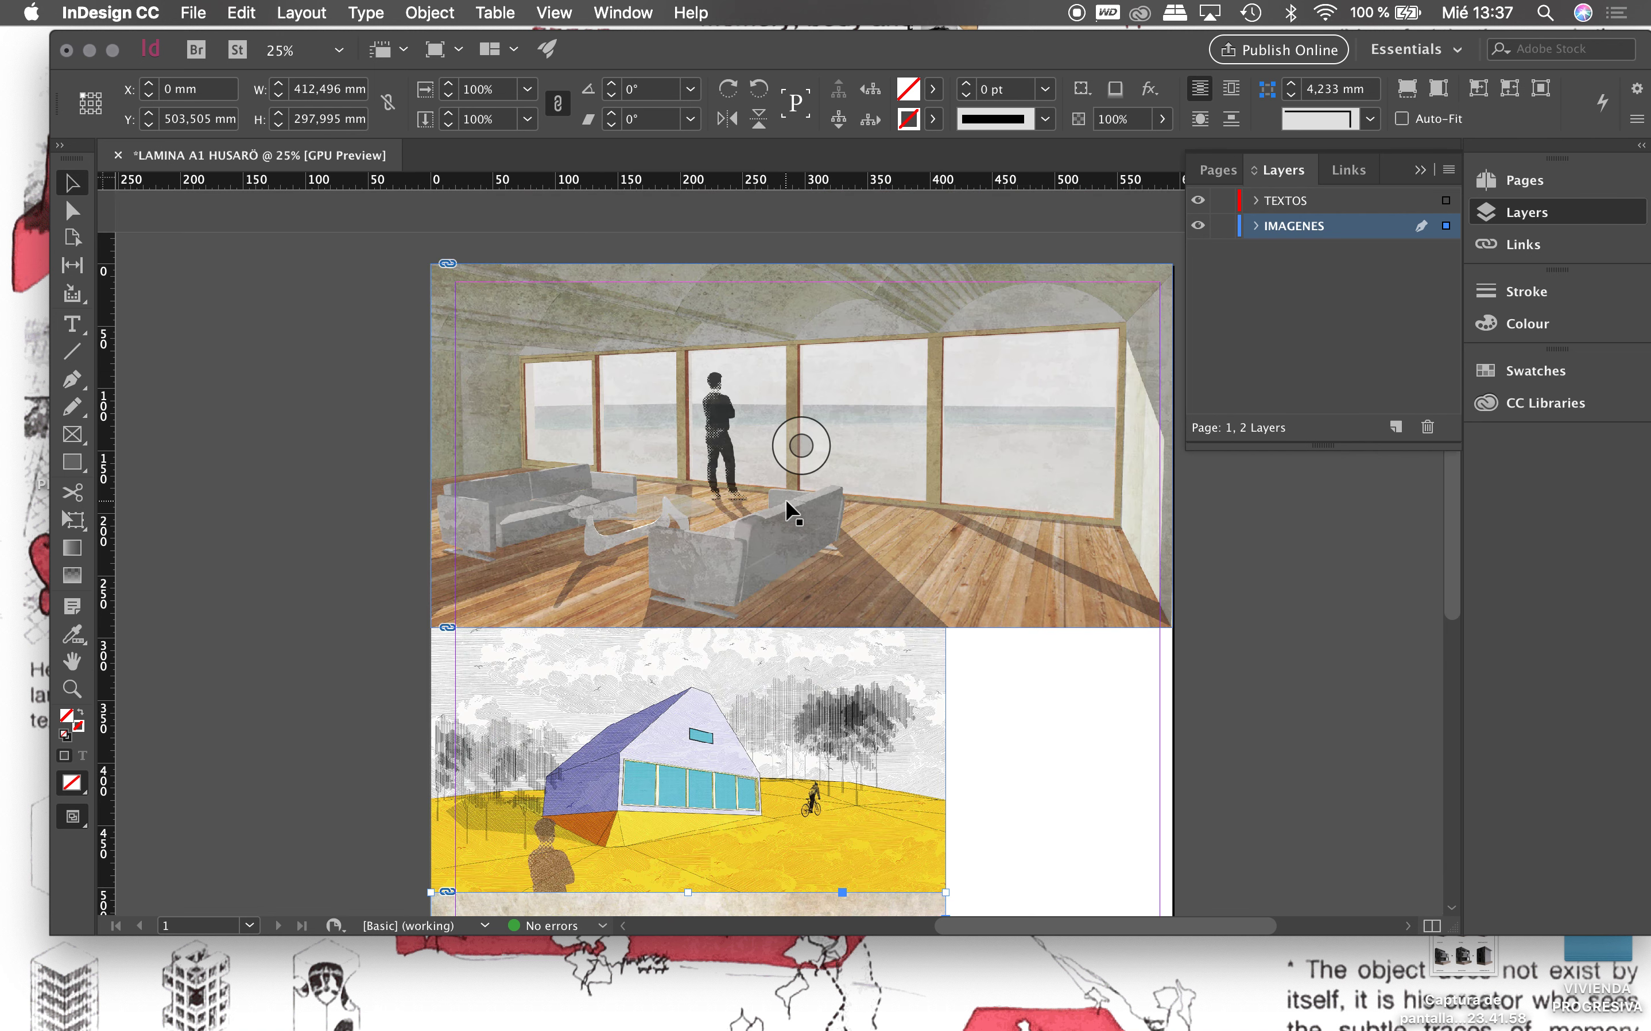
Step: Load the DIAG image from the DIAGRAMAS folder with File > Place
left_click(199, 9)
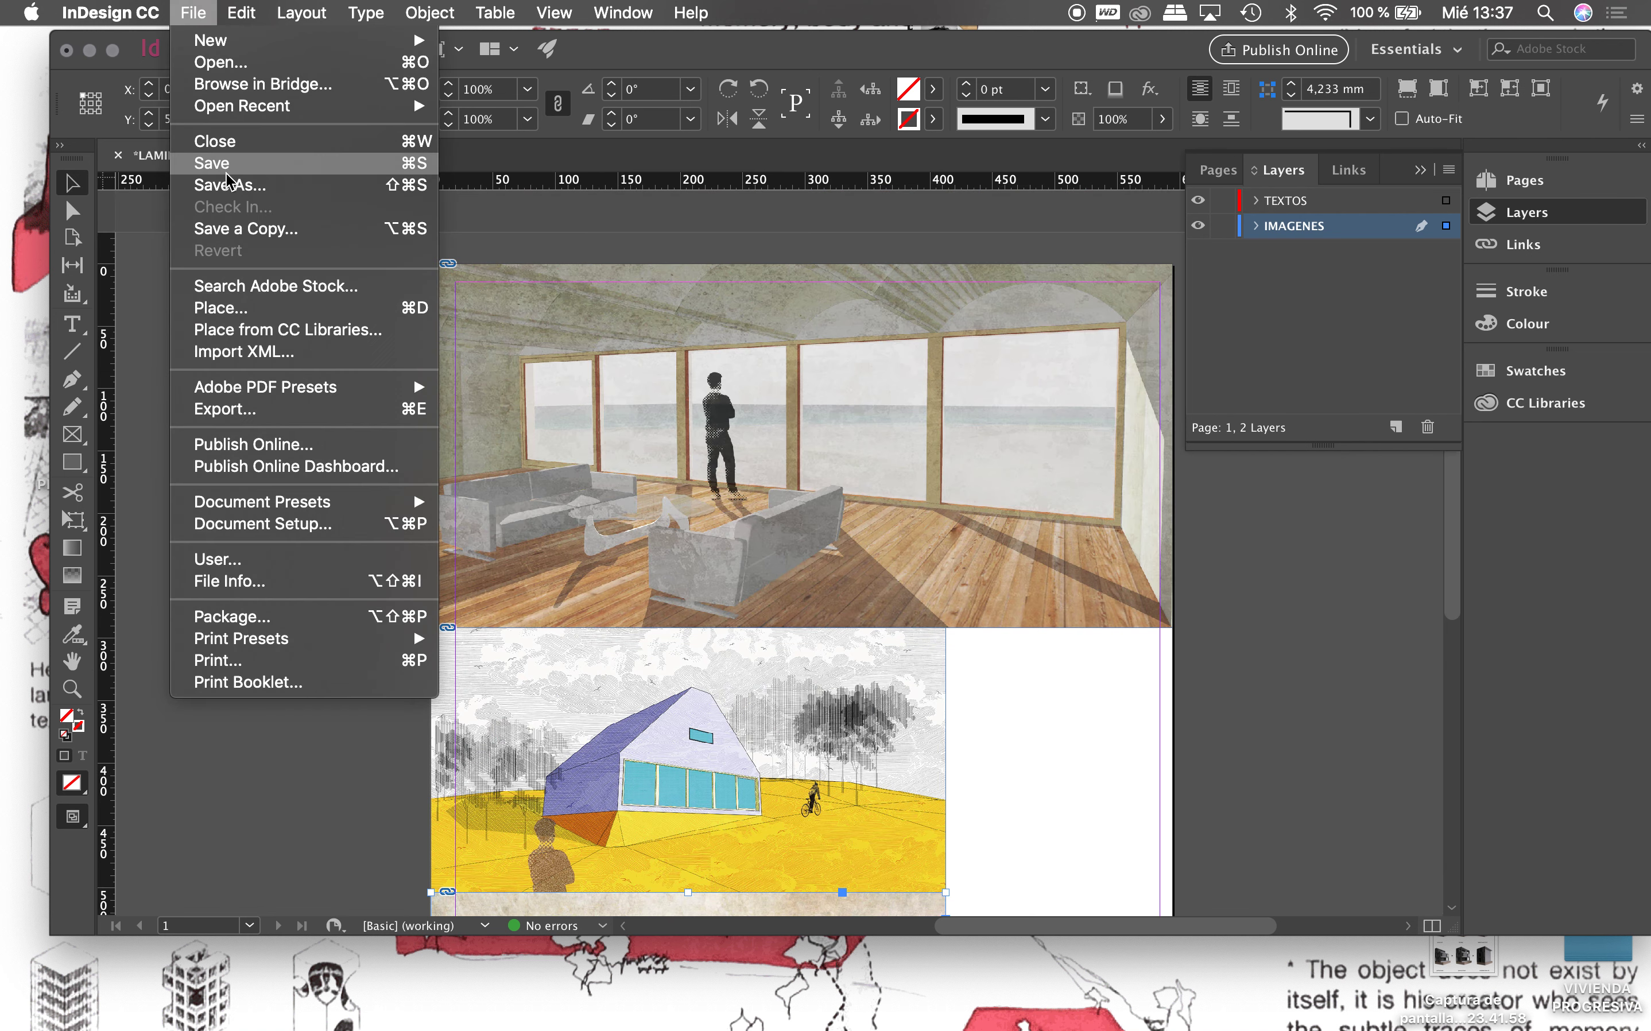
left_click(385, 230)
left_click(1109, 643)
left_click(202, 13)
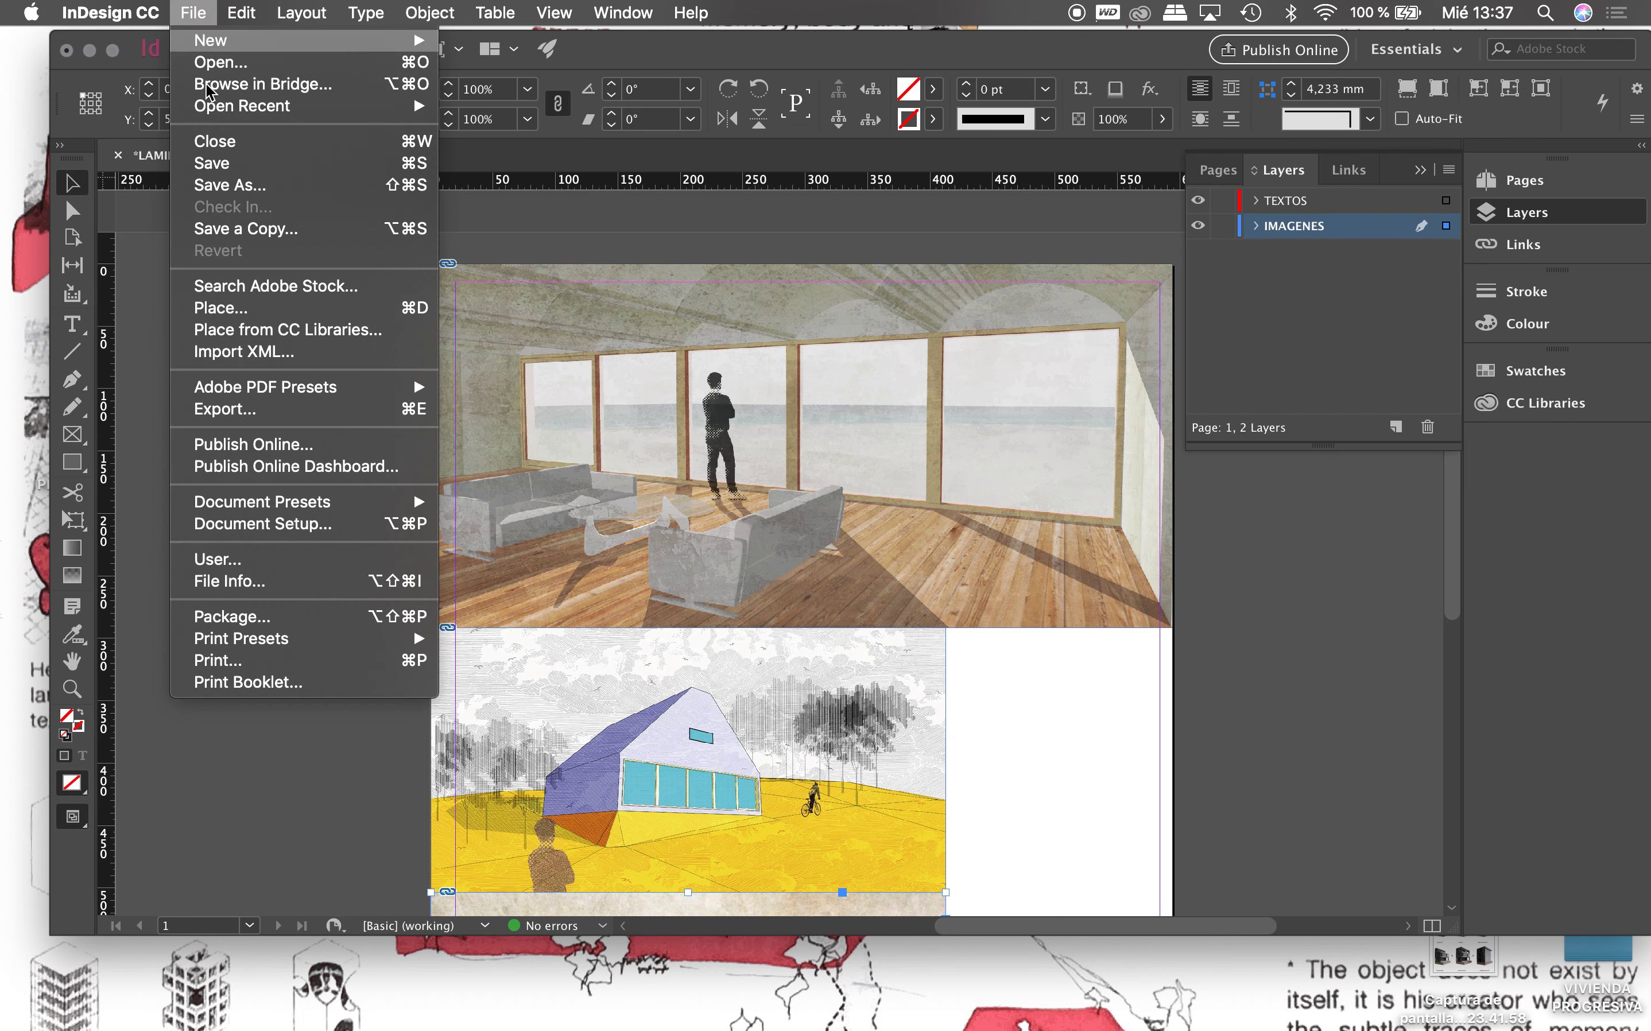
left_click(252, 313)
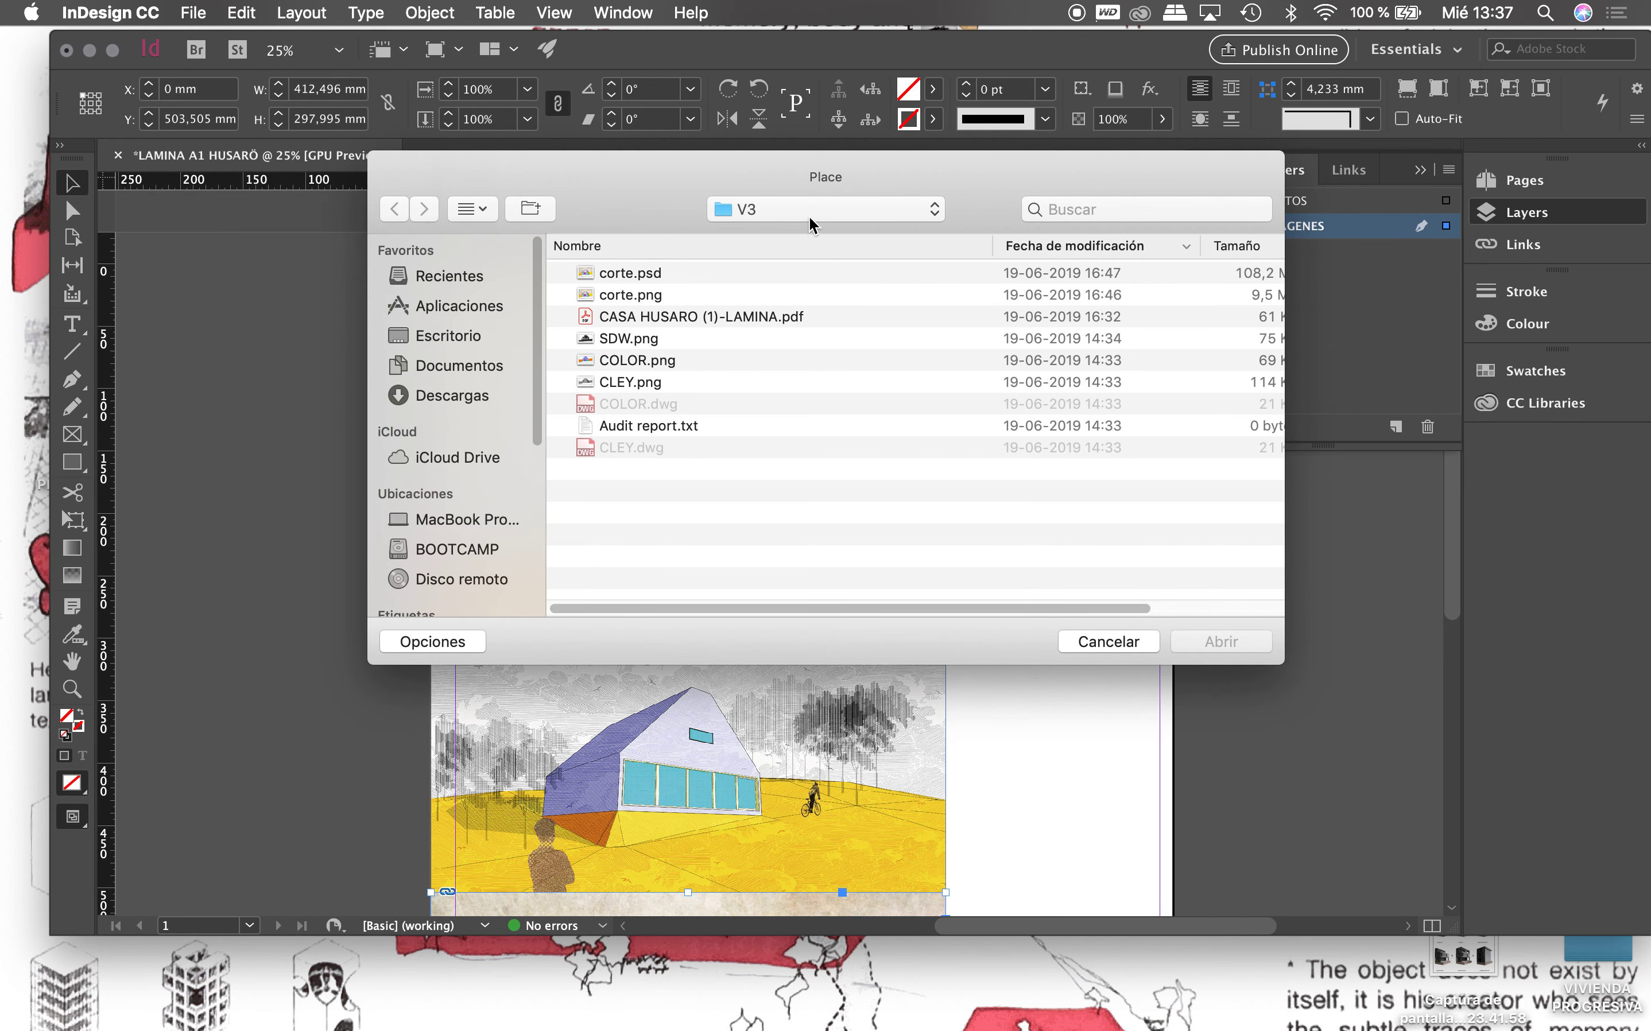
left_click(819, 209)
left_click(779, 476)
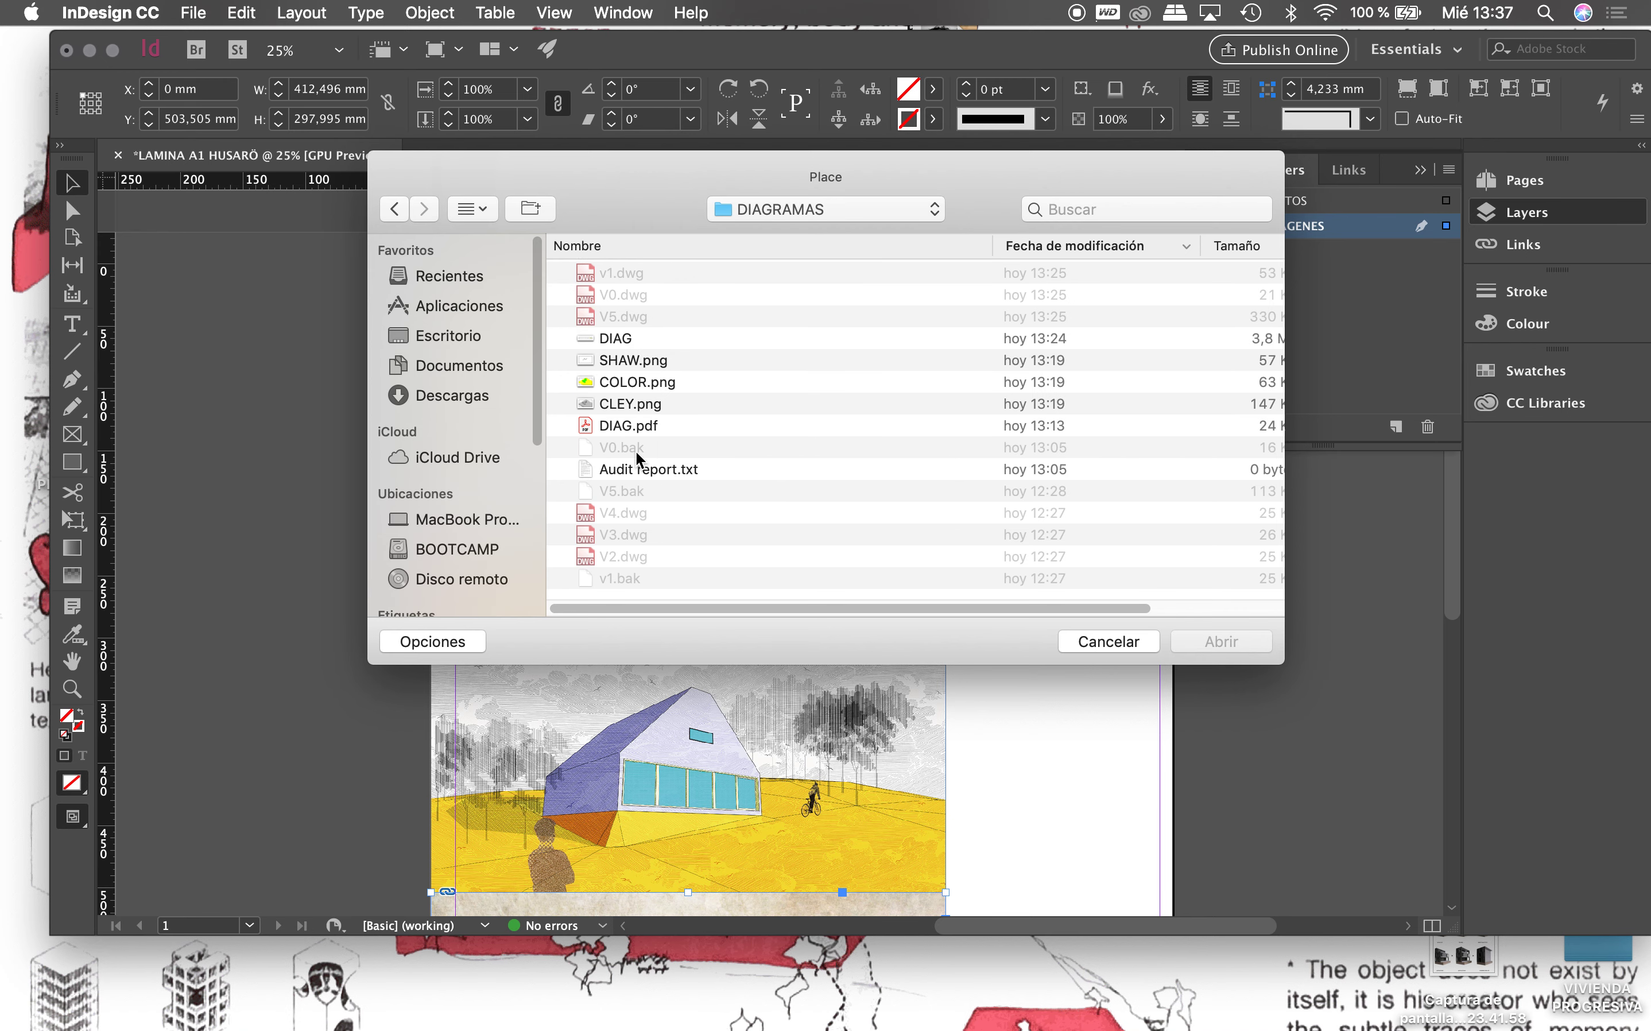
left_click(626, 340)
left_click(1187, 642)
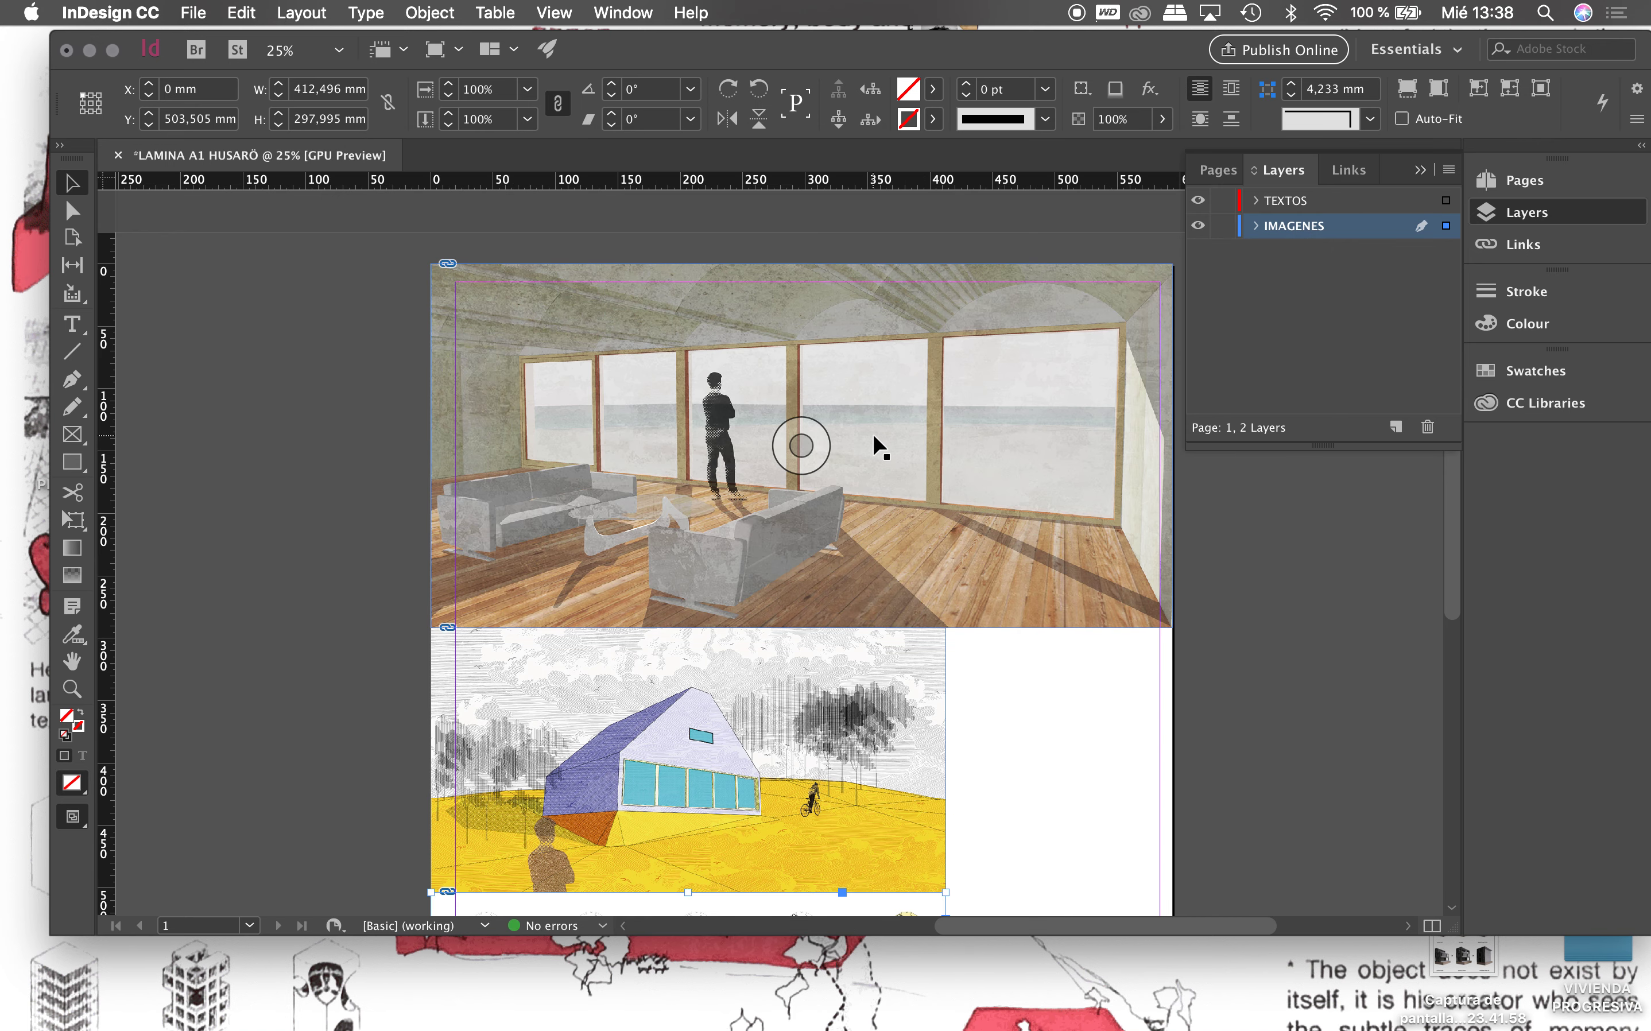
key("super+minus")
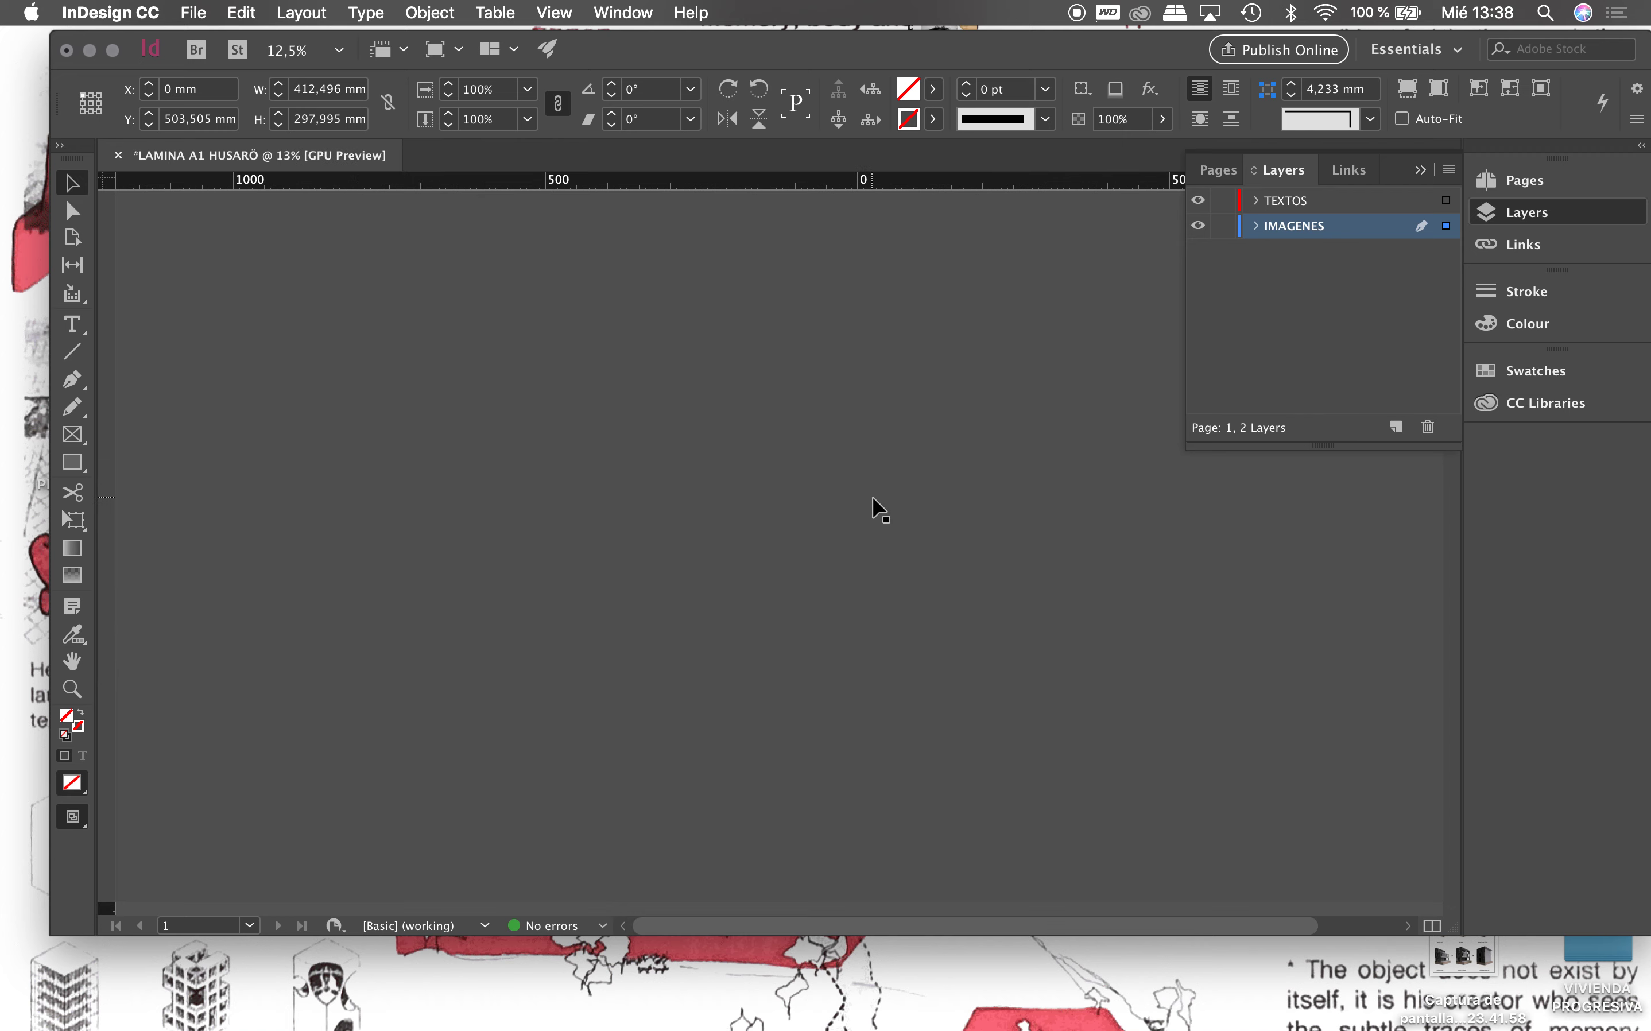
Step: Drop the loaded DIAG diagram strip onto the sheet
scroll(878, 516, "up", 1, "alt")
scroll(878, 516, "up", 1, "alt")
scroll(877, 517, "down", 1, "alt")
scroll(990, 525, "right", 10)
scroll(990, 525, "down", 5)
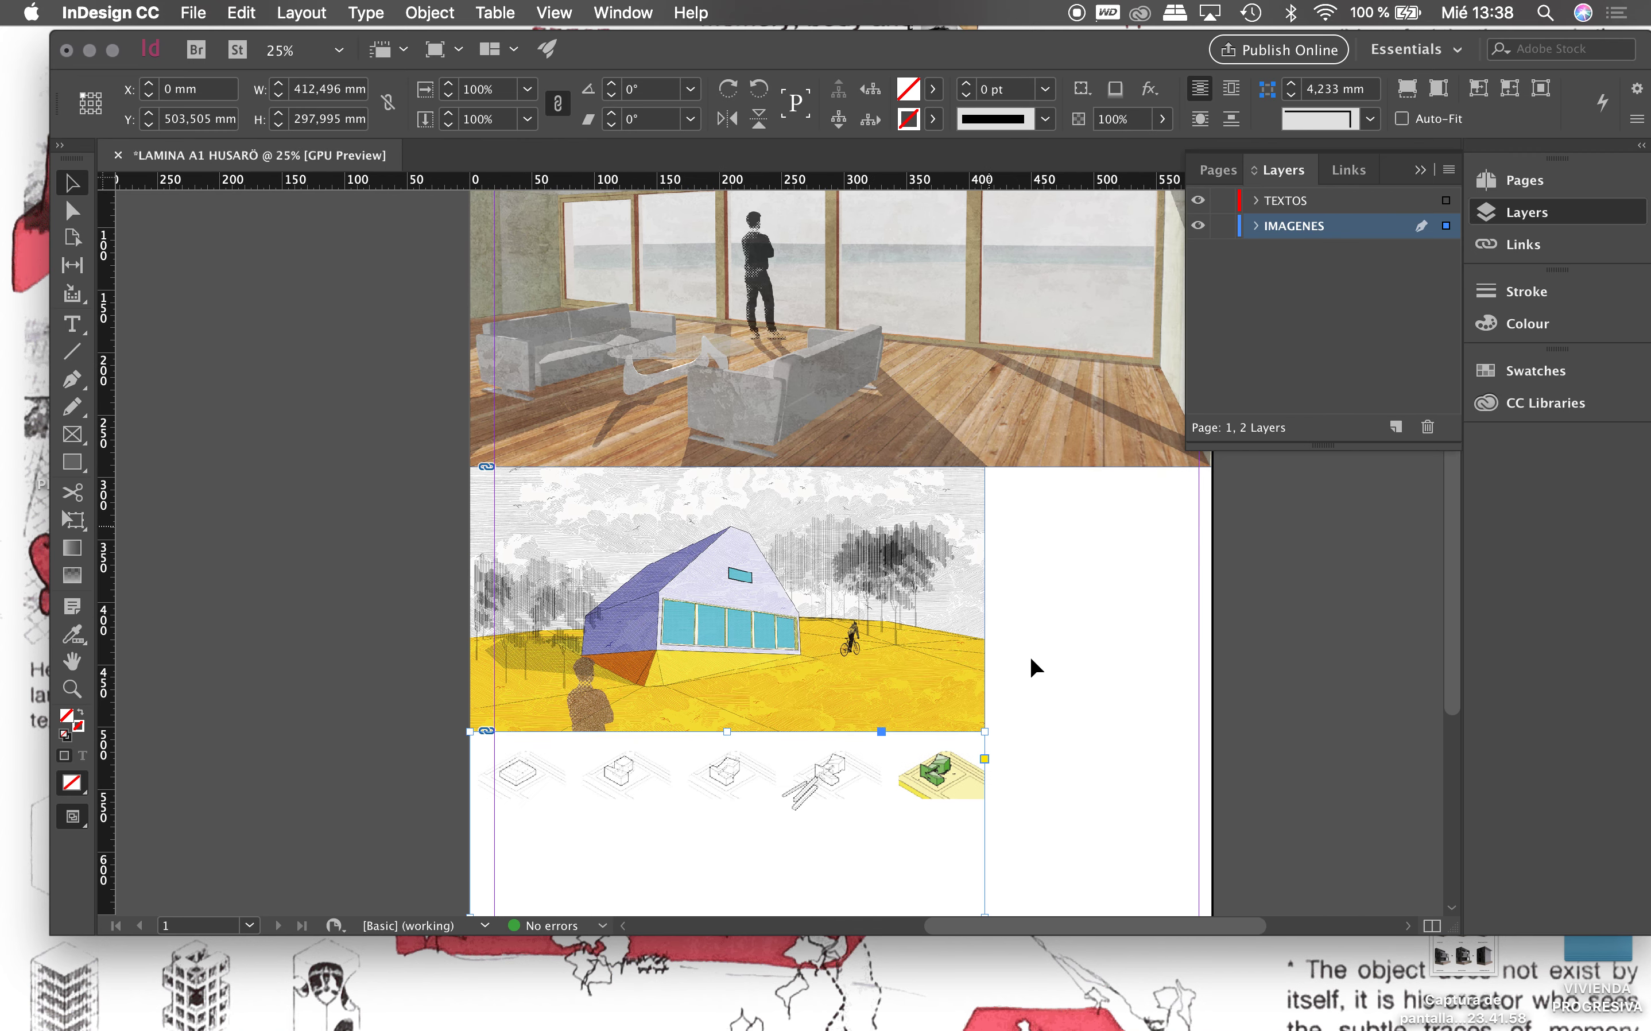
left_click(1073, 762)
key("super+z")
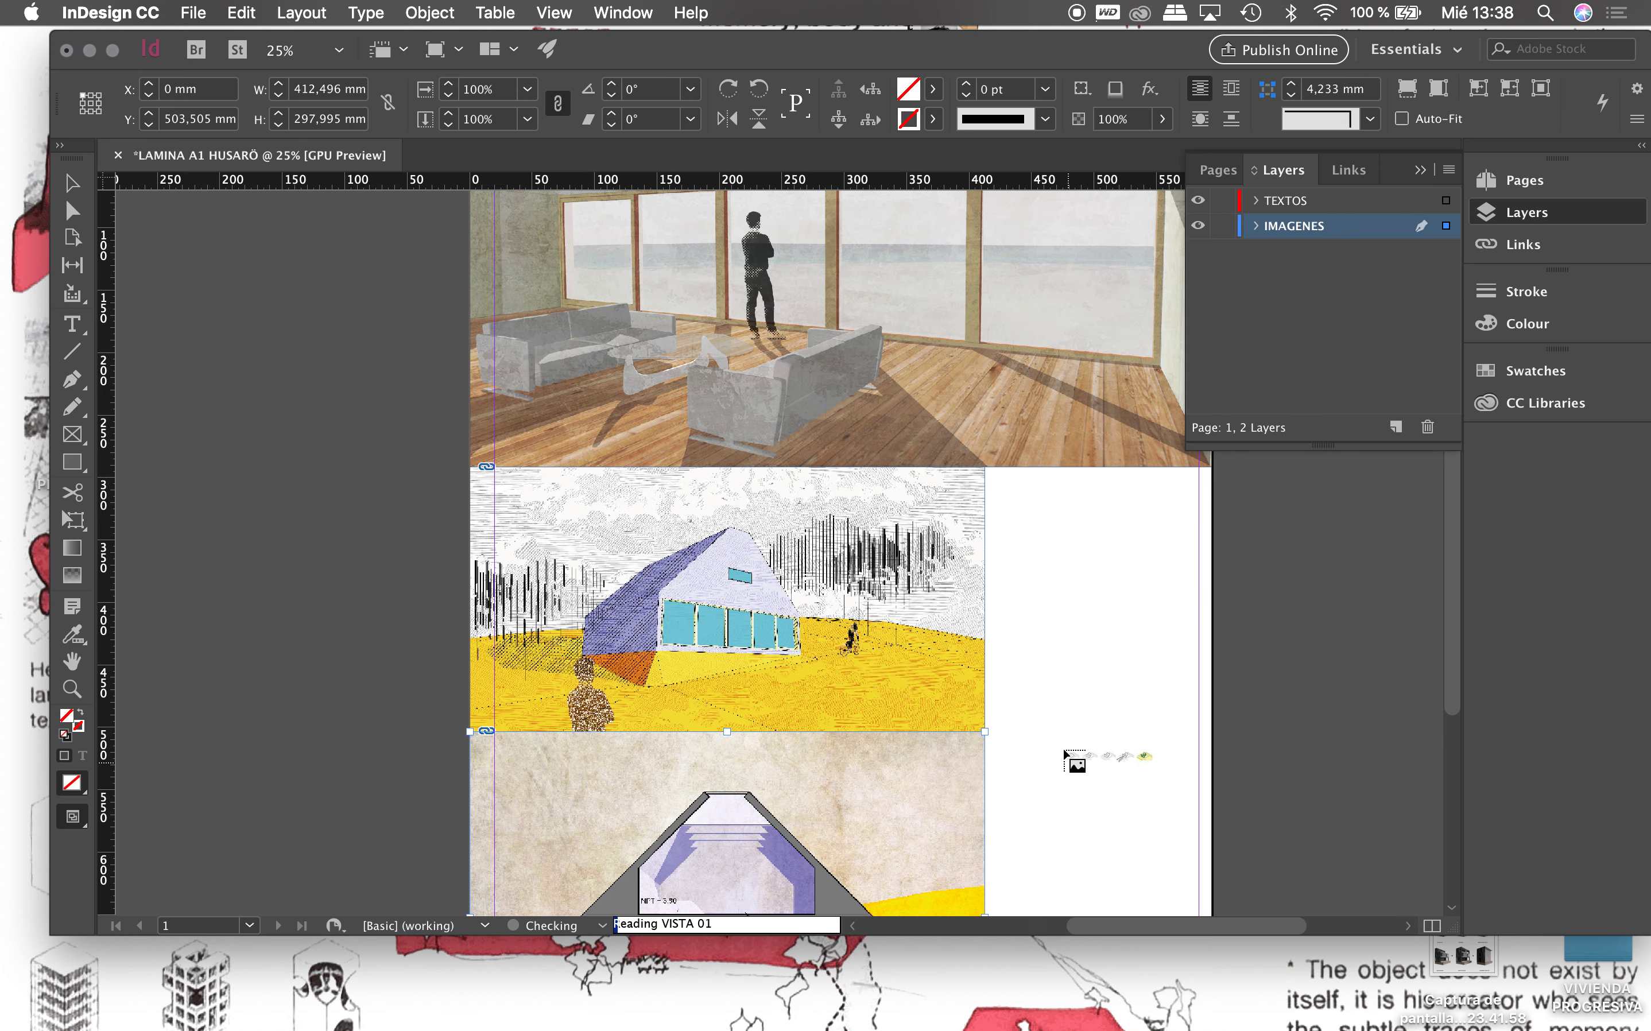
left_click(716, 307)
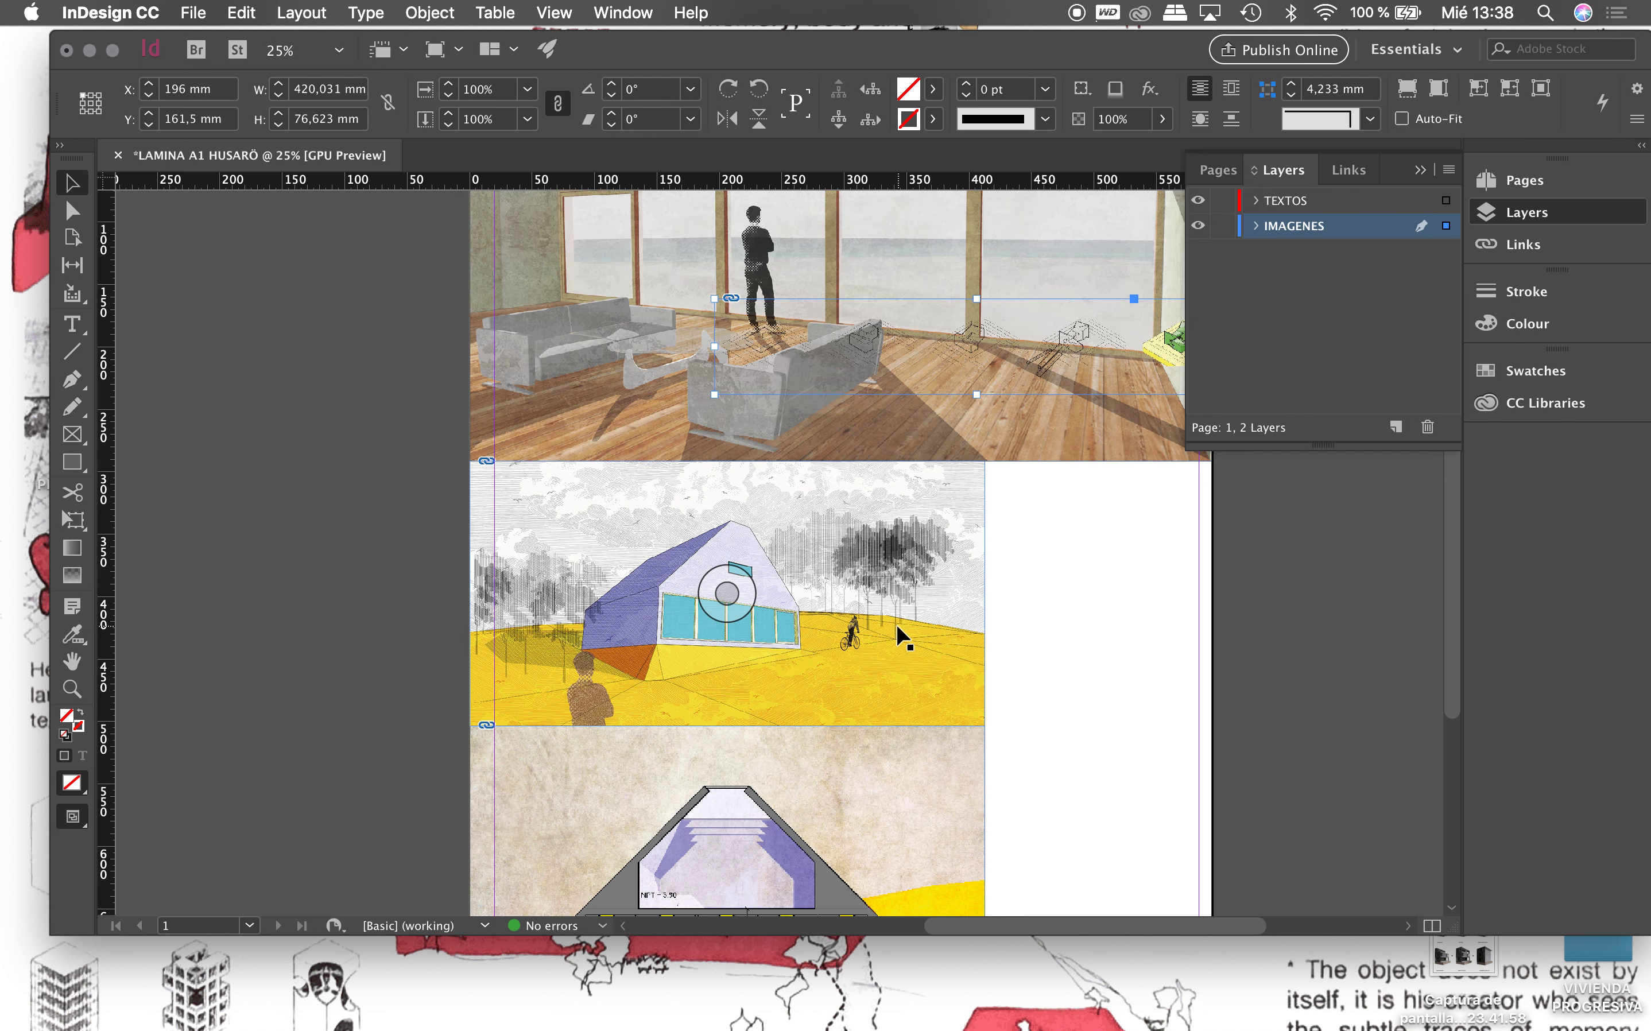
Step: Move the diagram strip frame down onto the interior render's floor, lower right
scroll(914, 634, "up", 1)
scroll(906, 650, "up", 2)
scroll(903, 642, "up", 1)
mouse_move(1061, 490)
left_mouse_down()
mouse_move(950, 296)
mouse_move(924, 547)
mouse_move(965, 566)
left_mouse_up()
key("Escape")
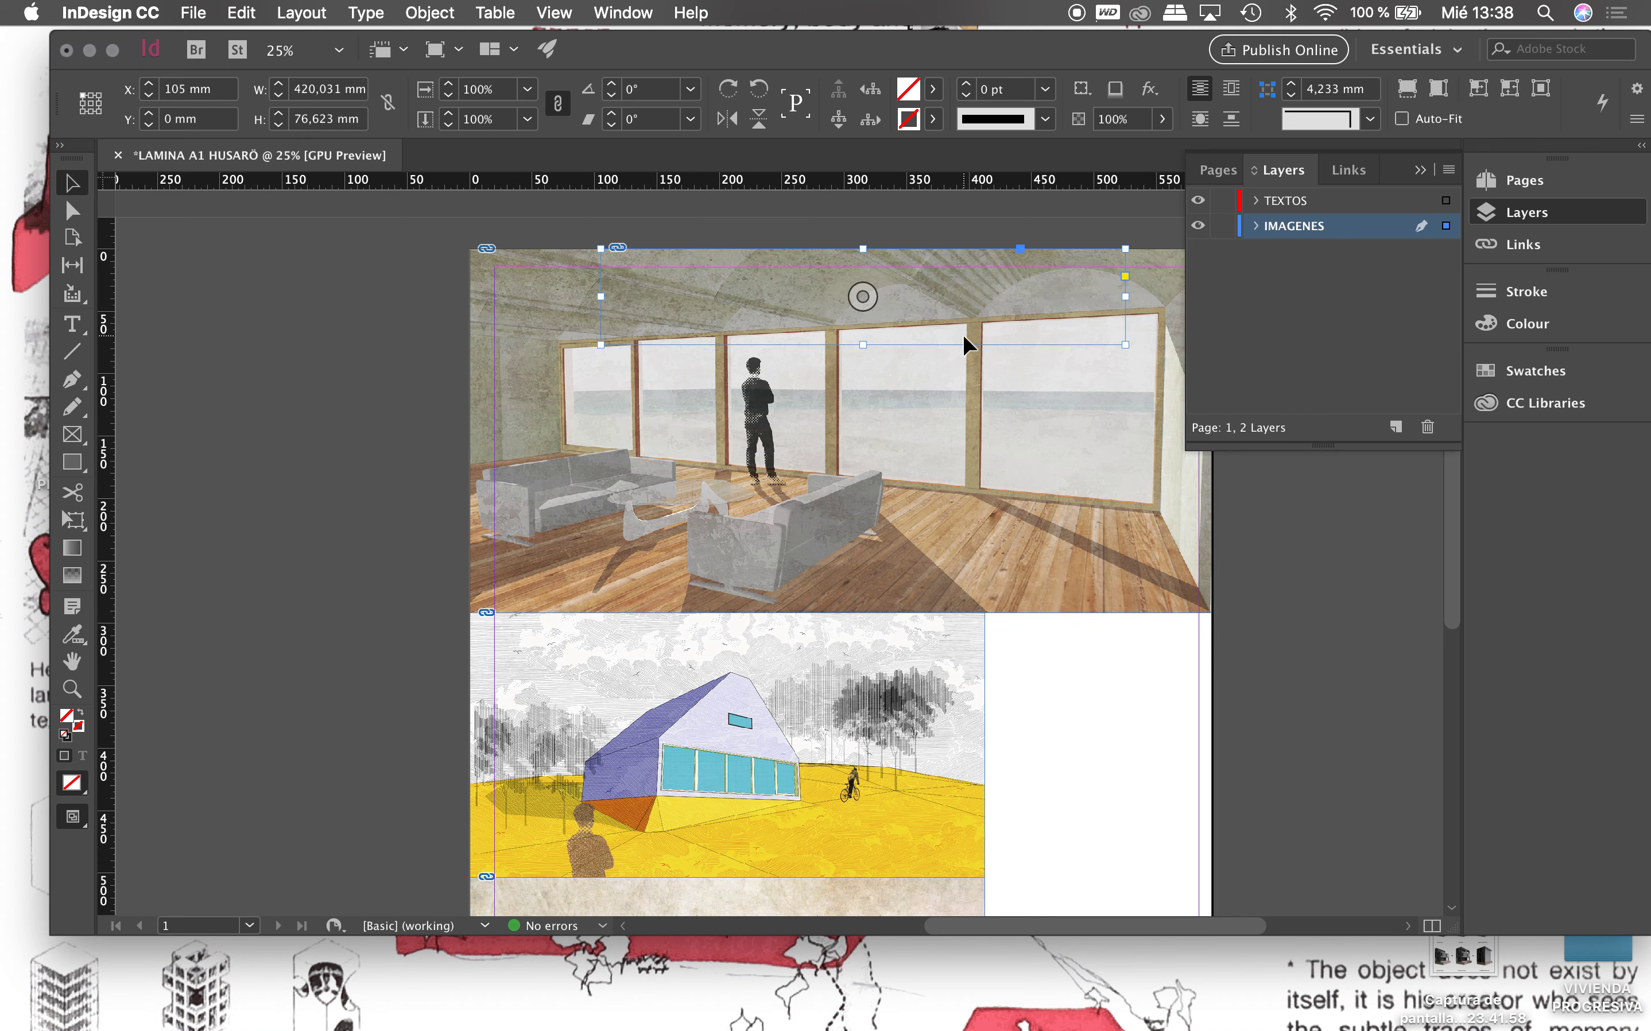
key("ctrl+z")
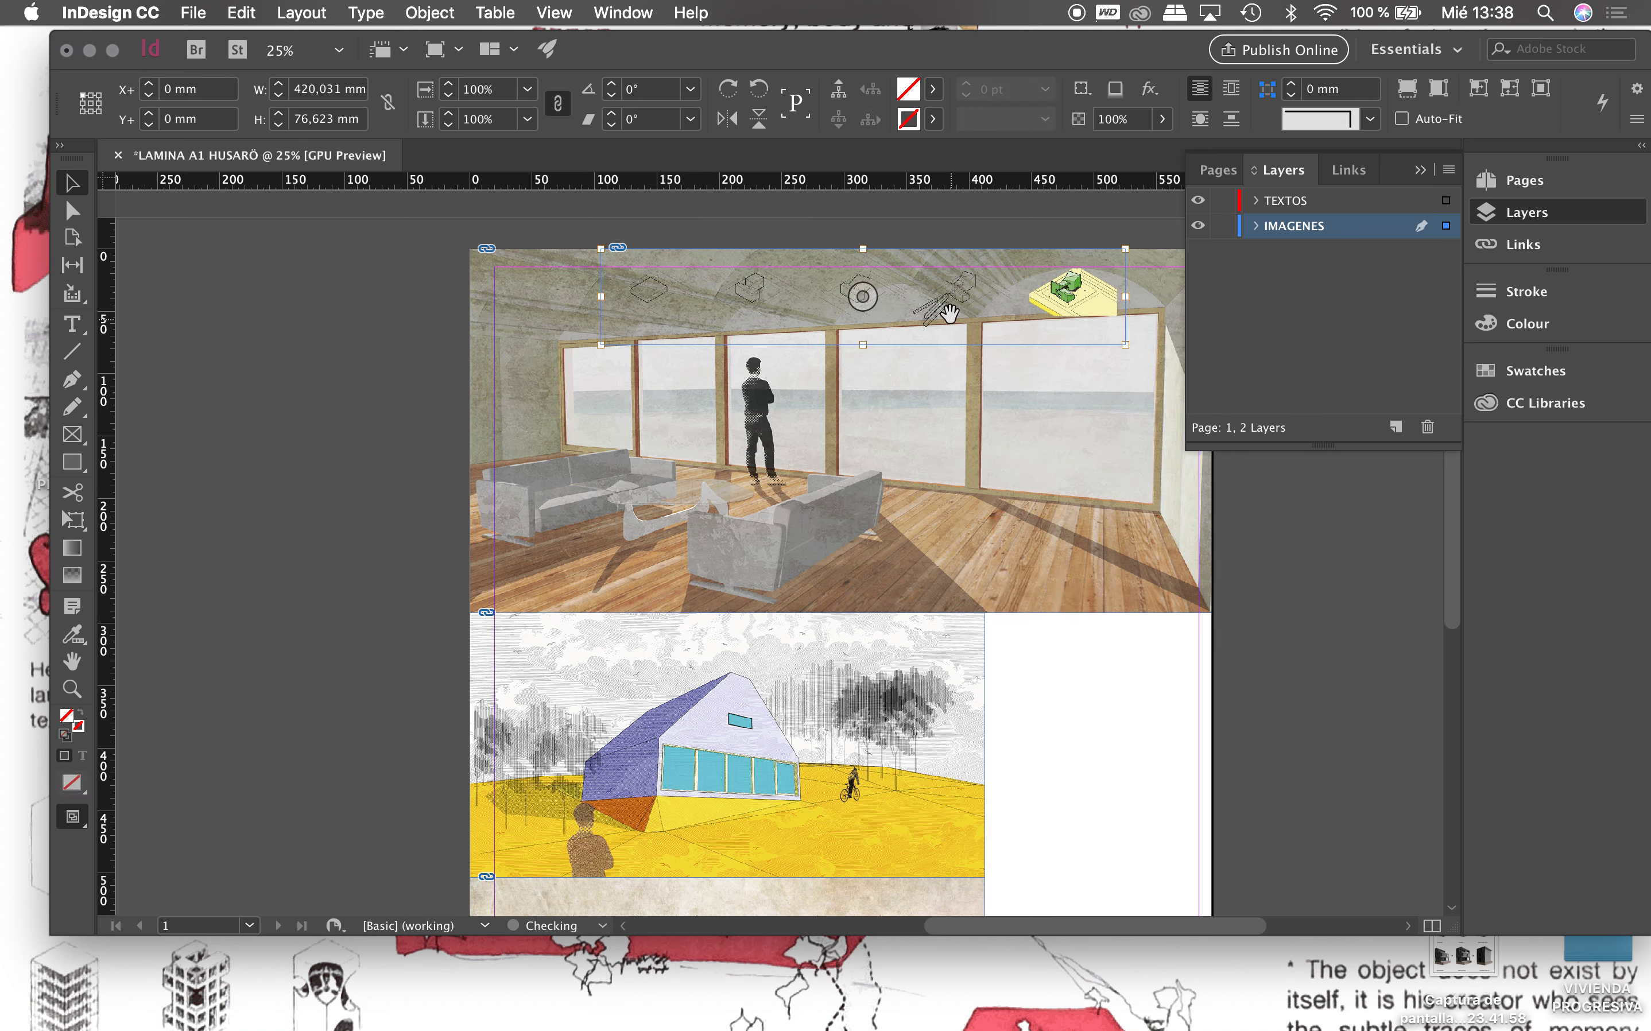
left_click_drag(964, 293, 1016, 483)
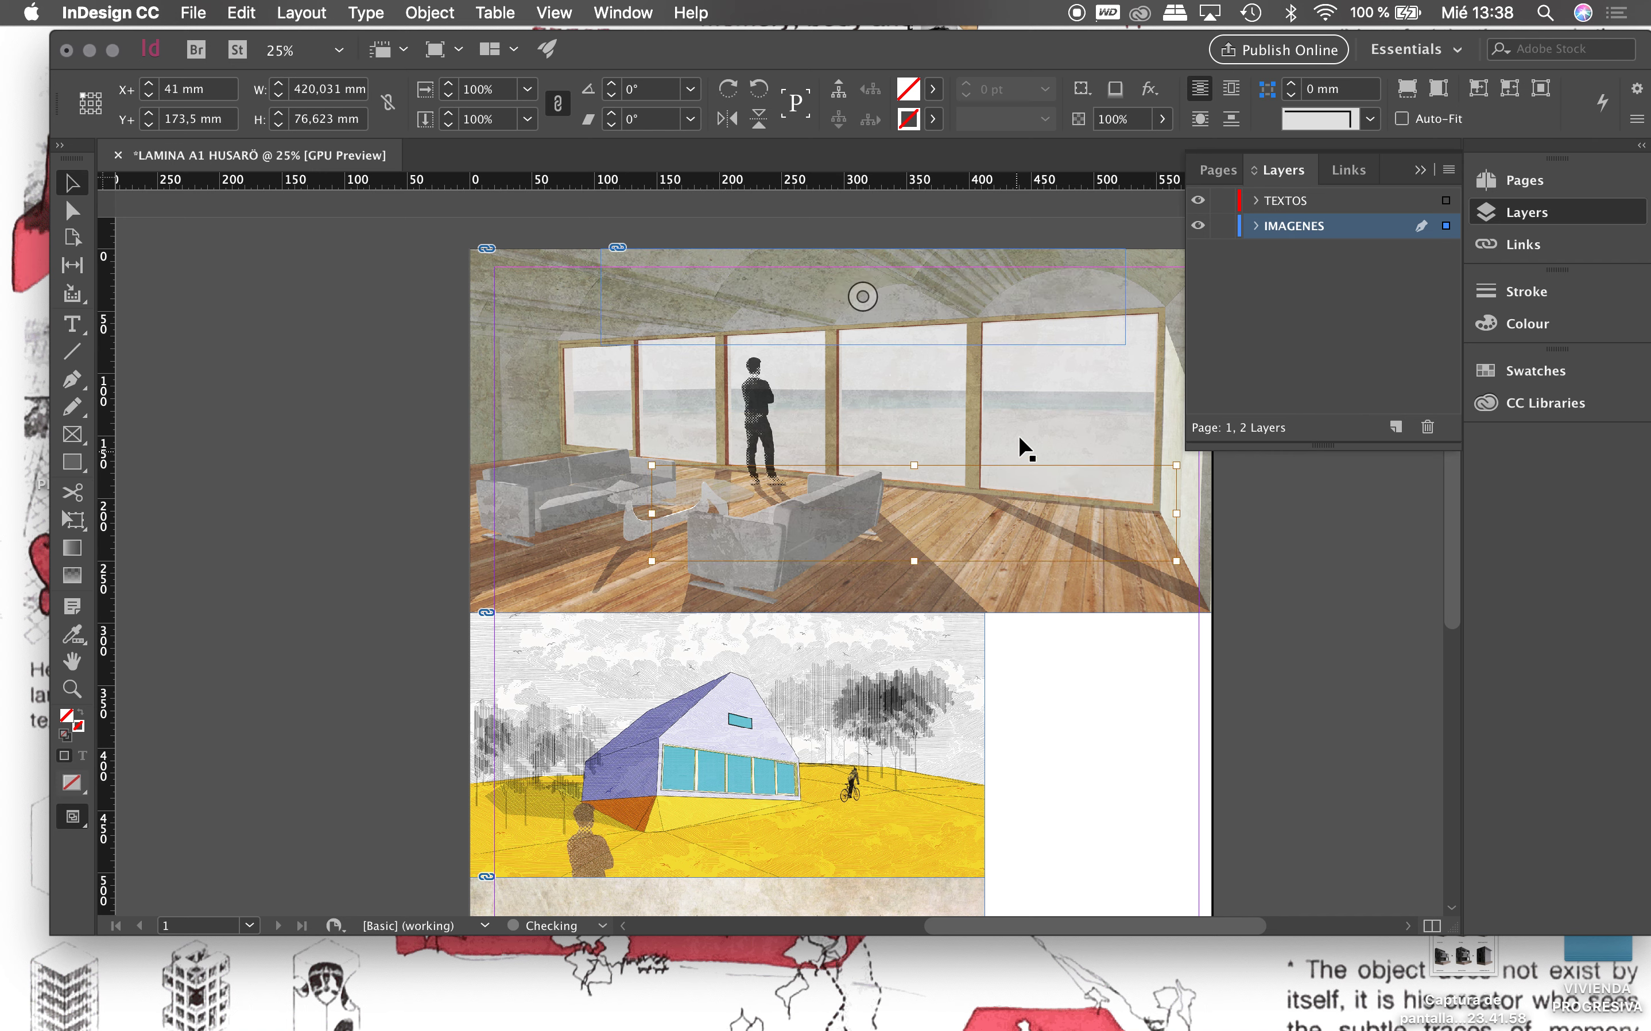
key("Escape")
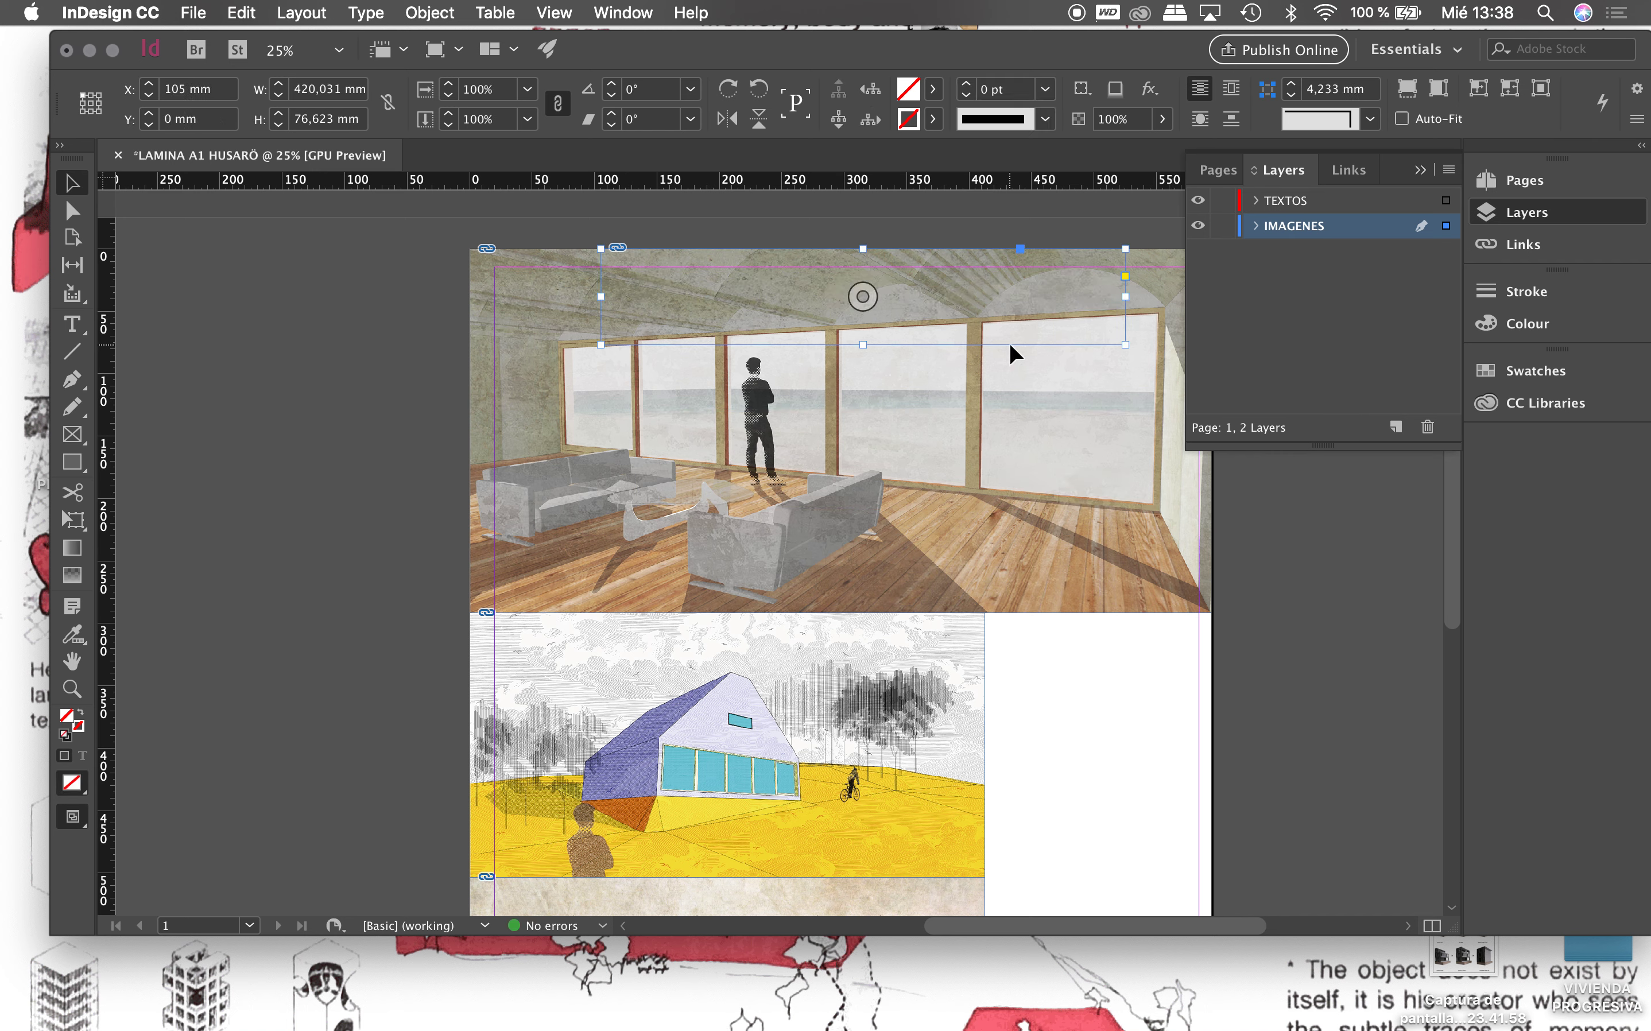
key("super+z")
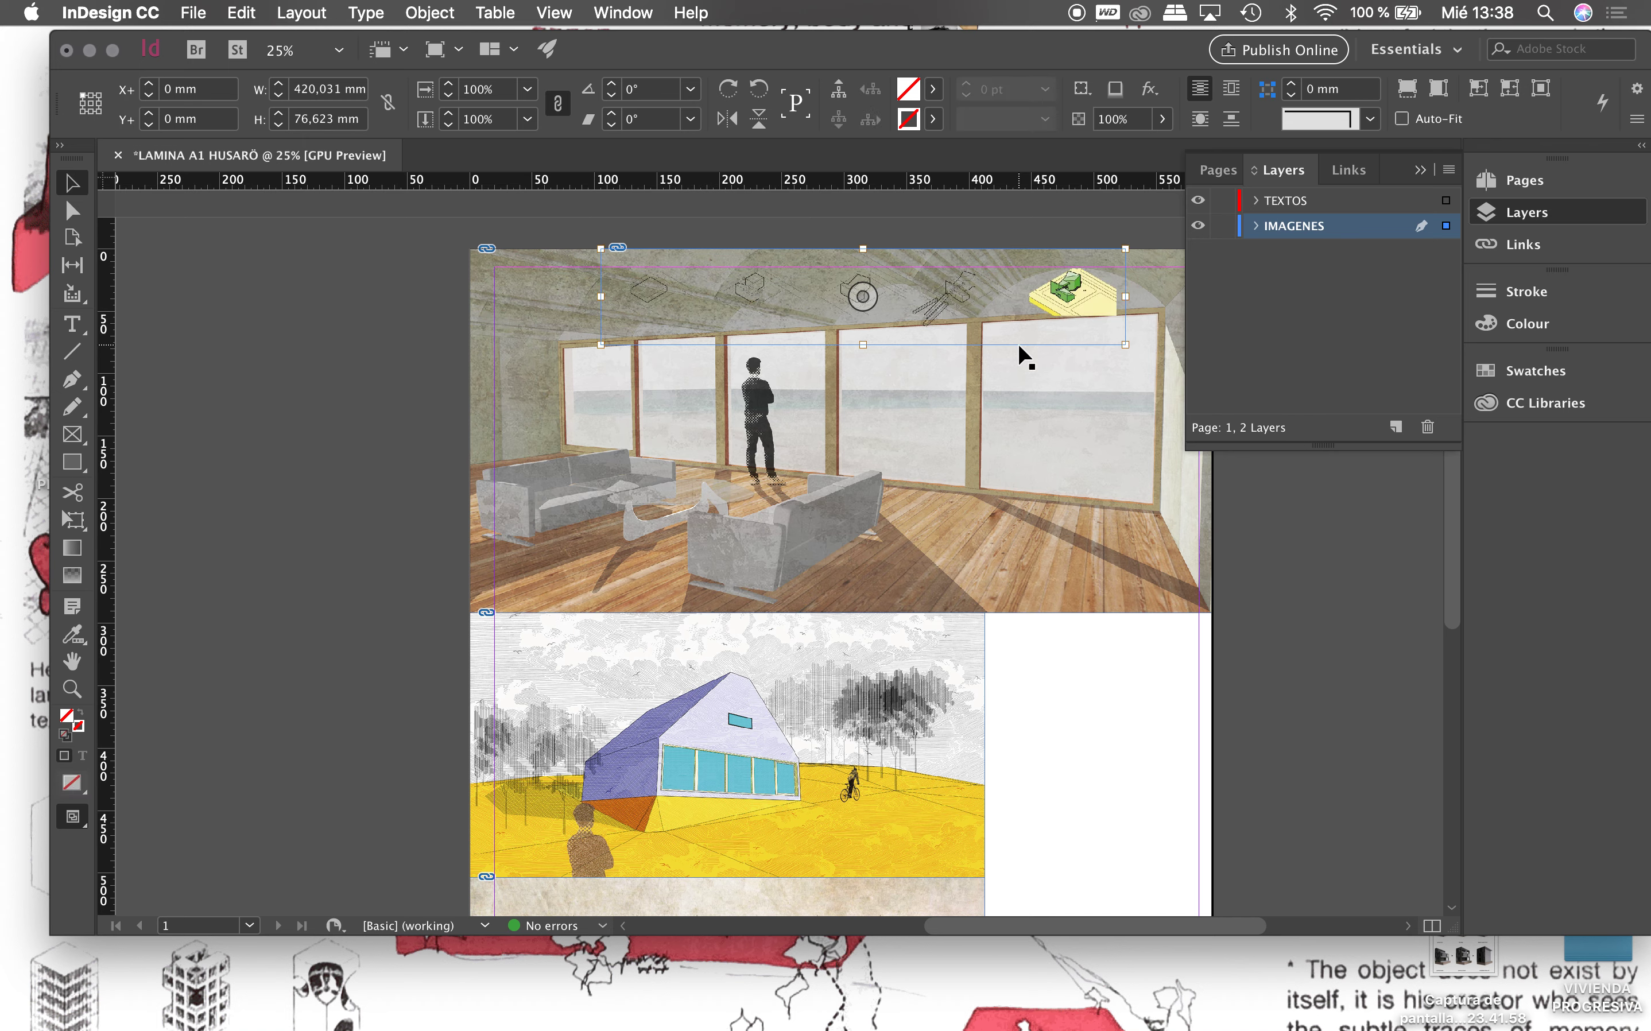
mouse_move(1054, 319)
left_mouse_down()
mouse_move(1059, 502)
mouse_move(1149, 571)
left_mouse_up()
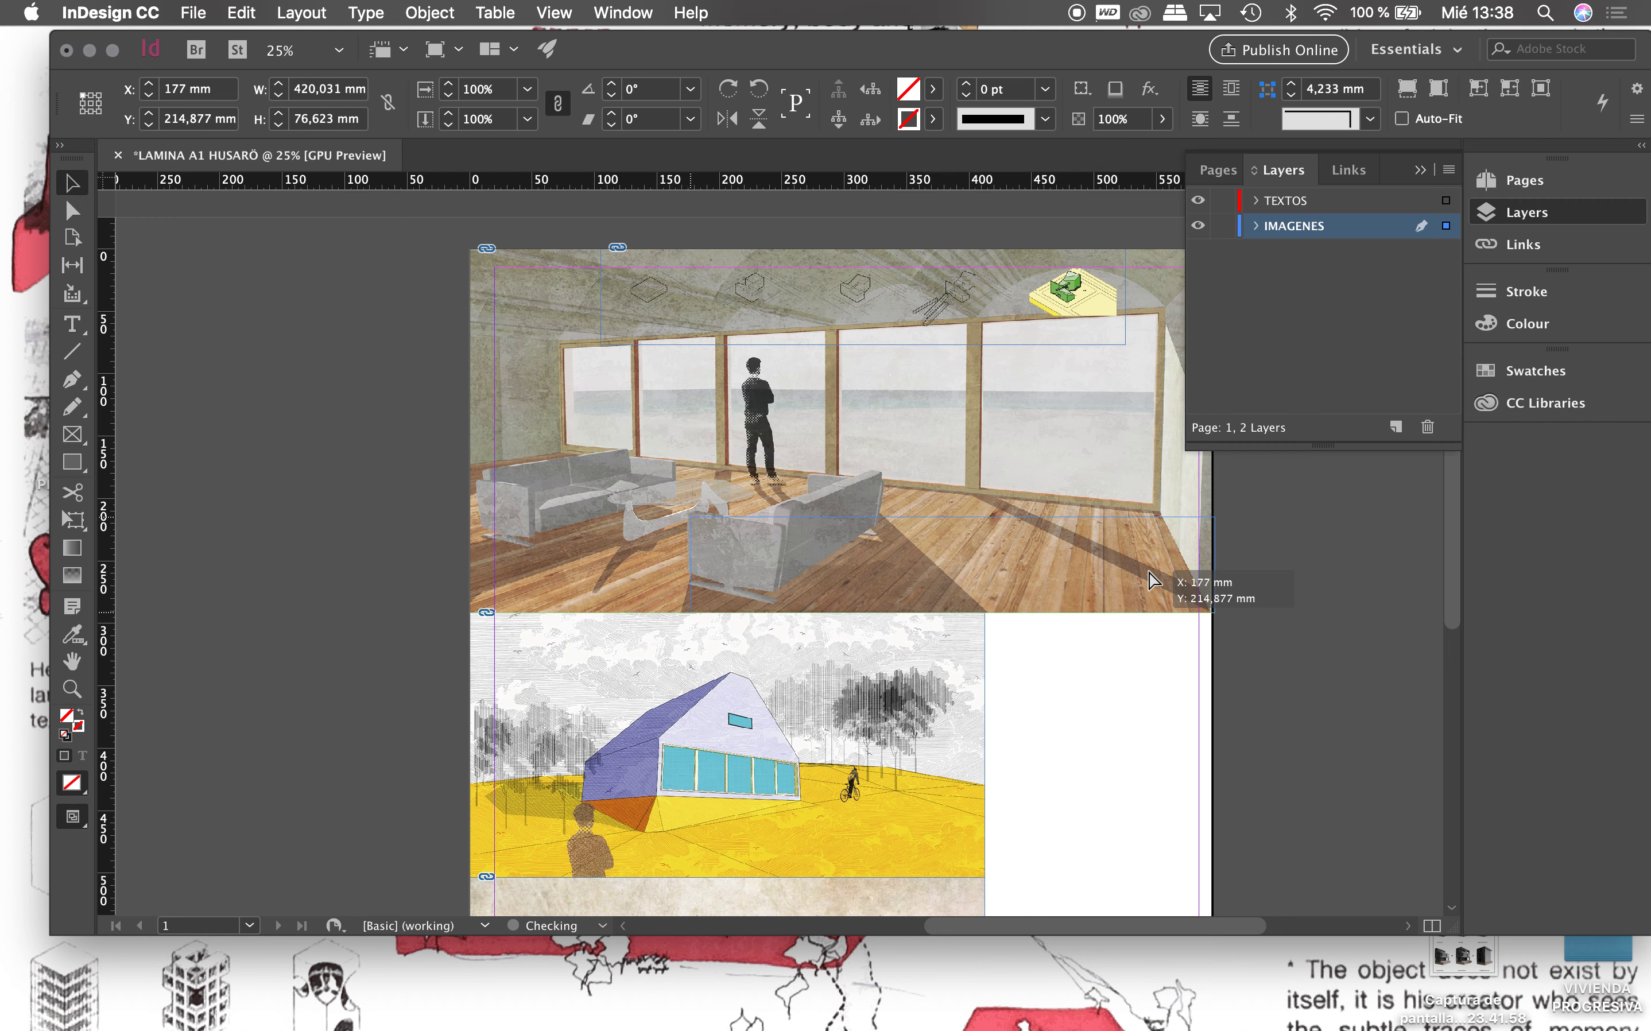
left_click_drag(1149, 573, 1146, 566)
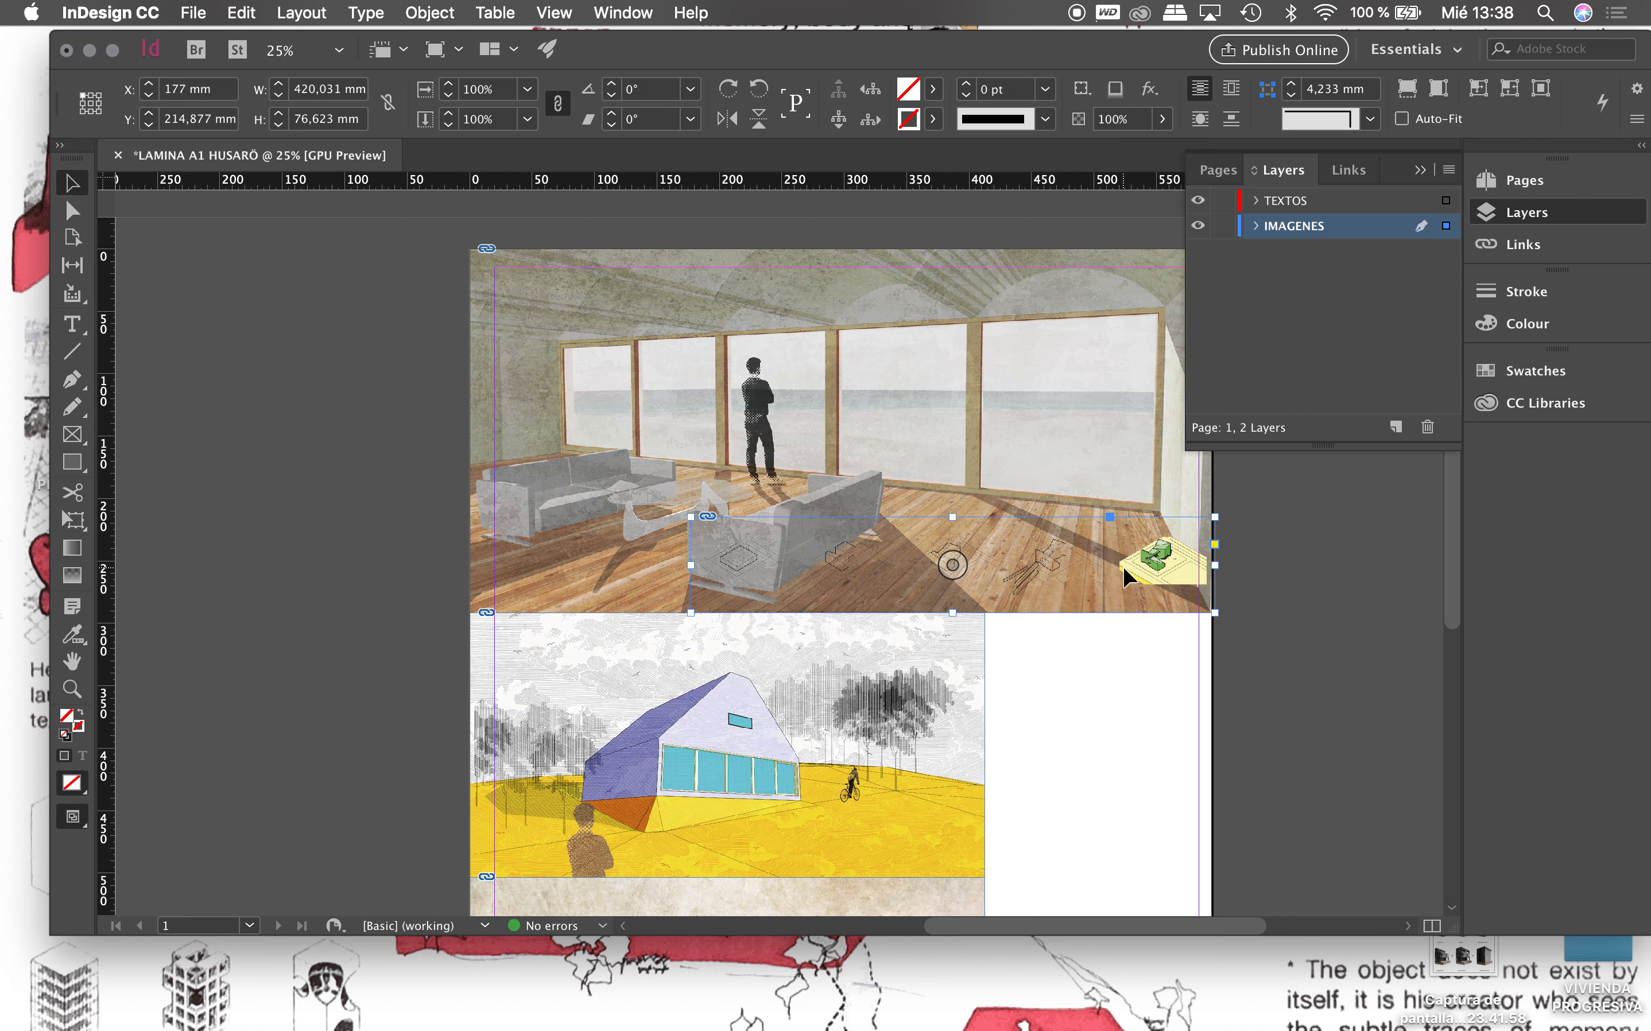
Step: Zoom in to check the placed diagrams, then add a new Layer 3
key("super+equal")
key("super+equal")
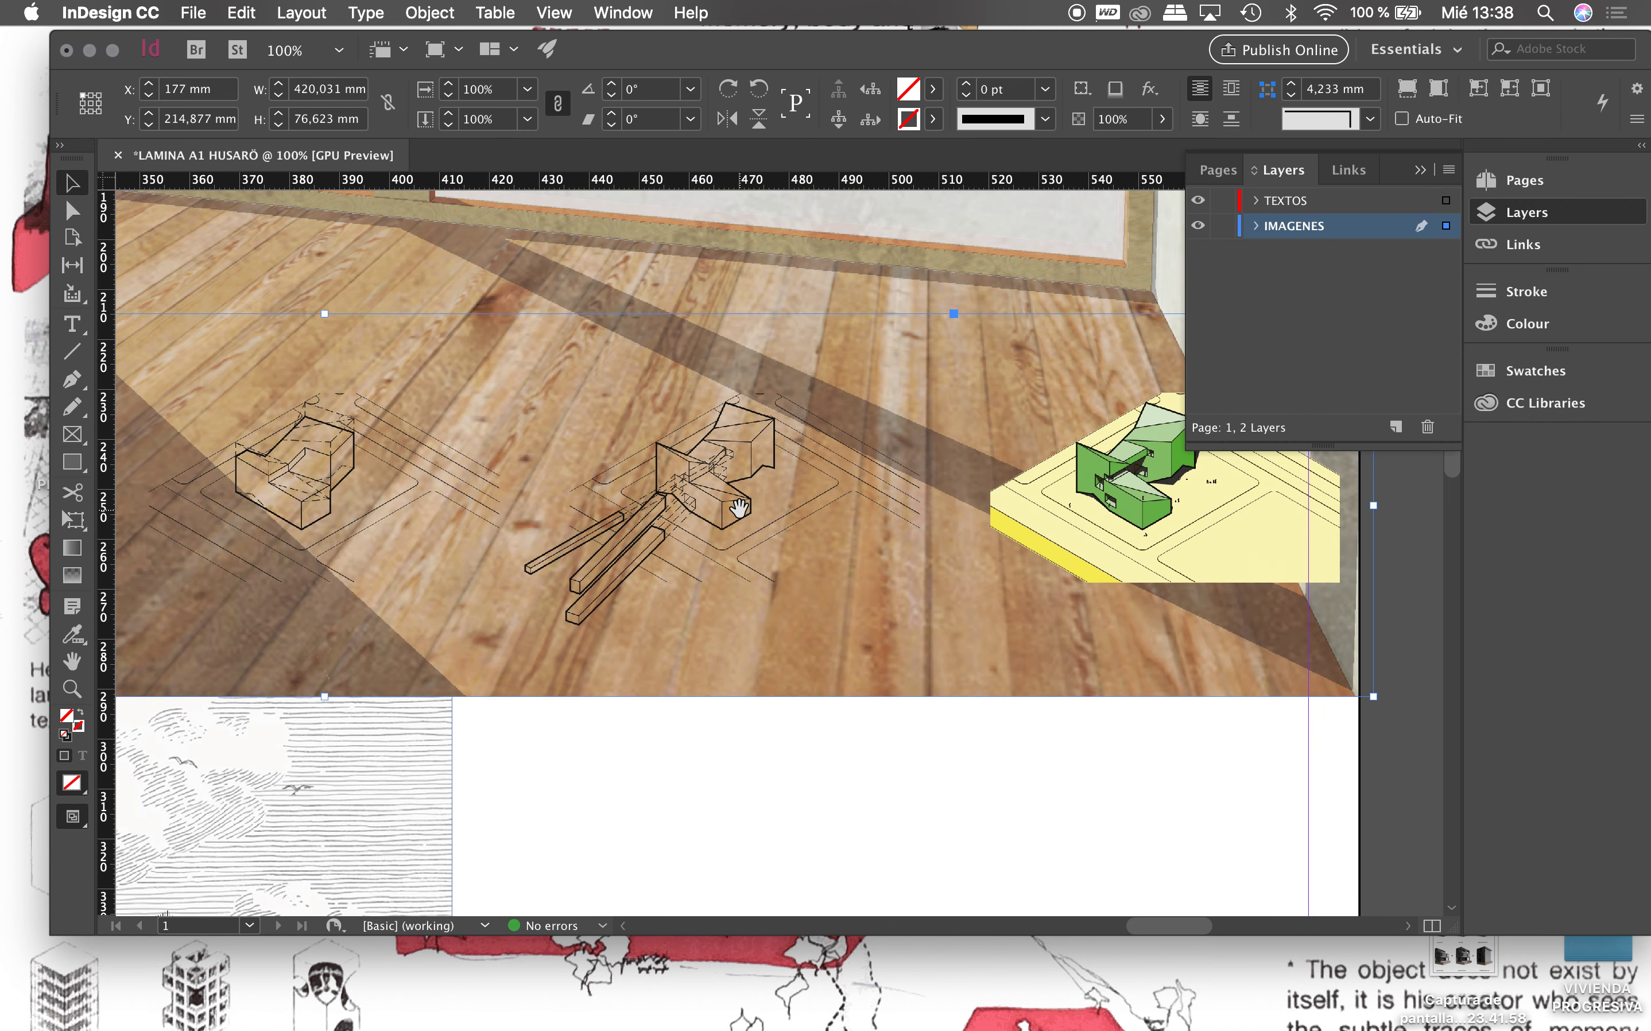
key("super+minus")
key("super+minus")
key("super+minus")
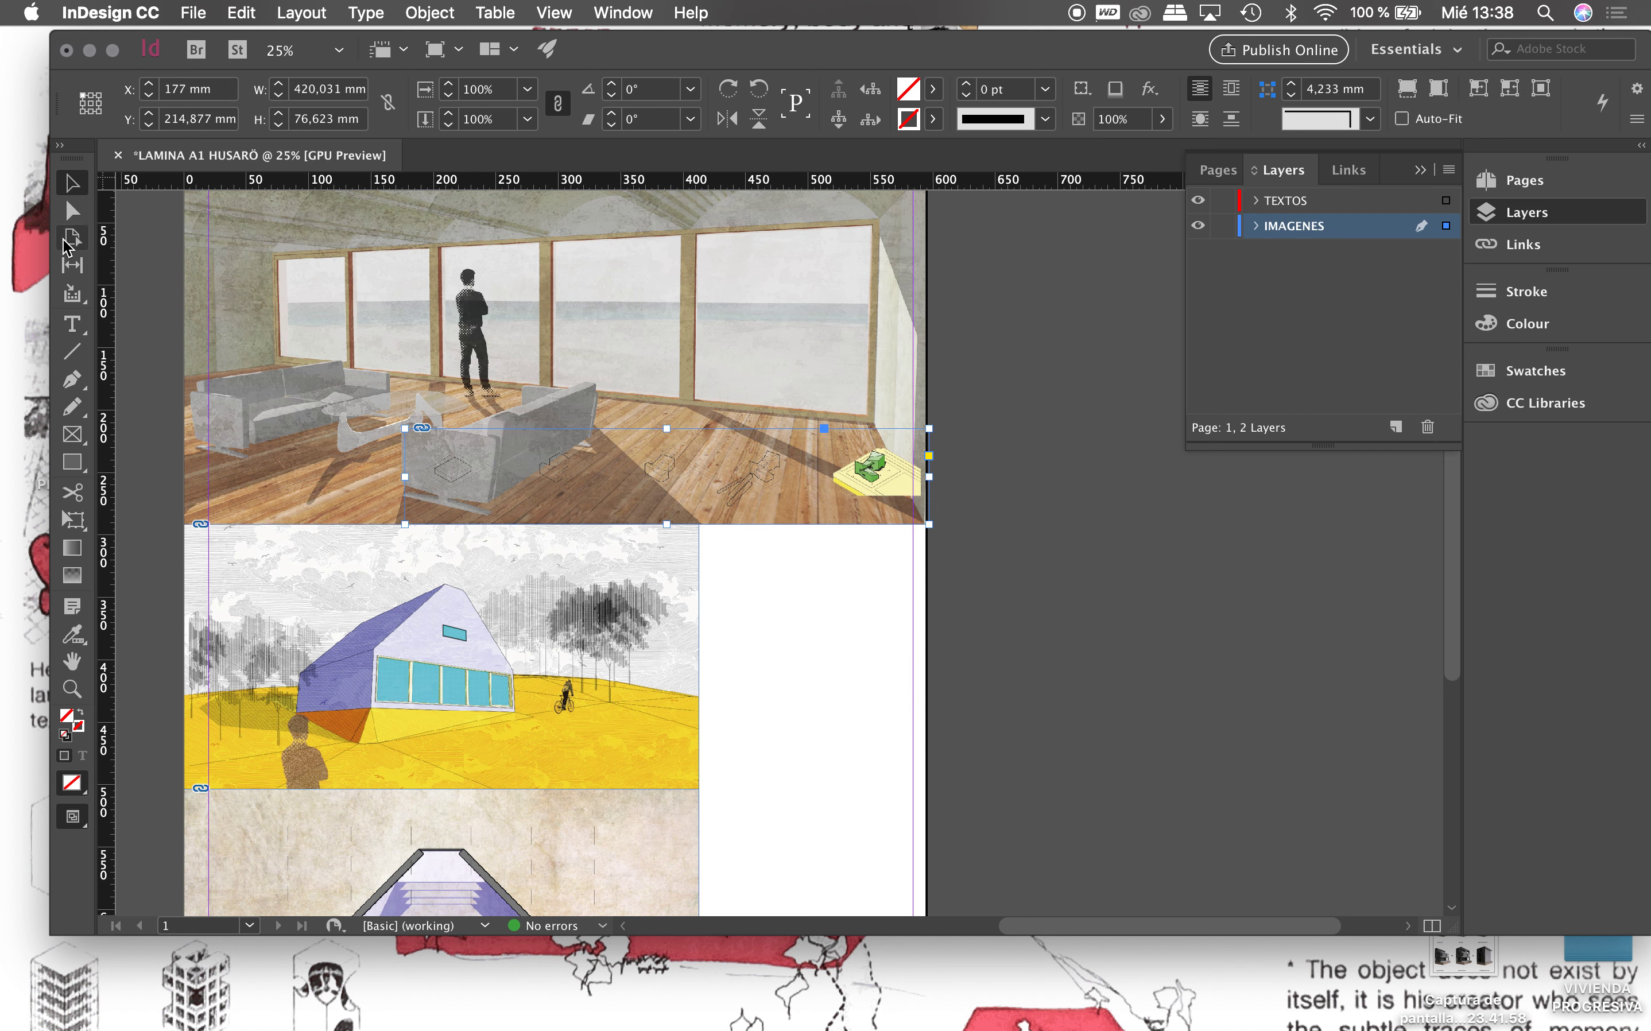
left_click(1396, 427)
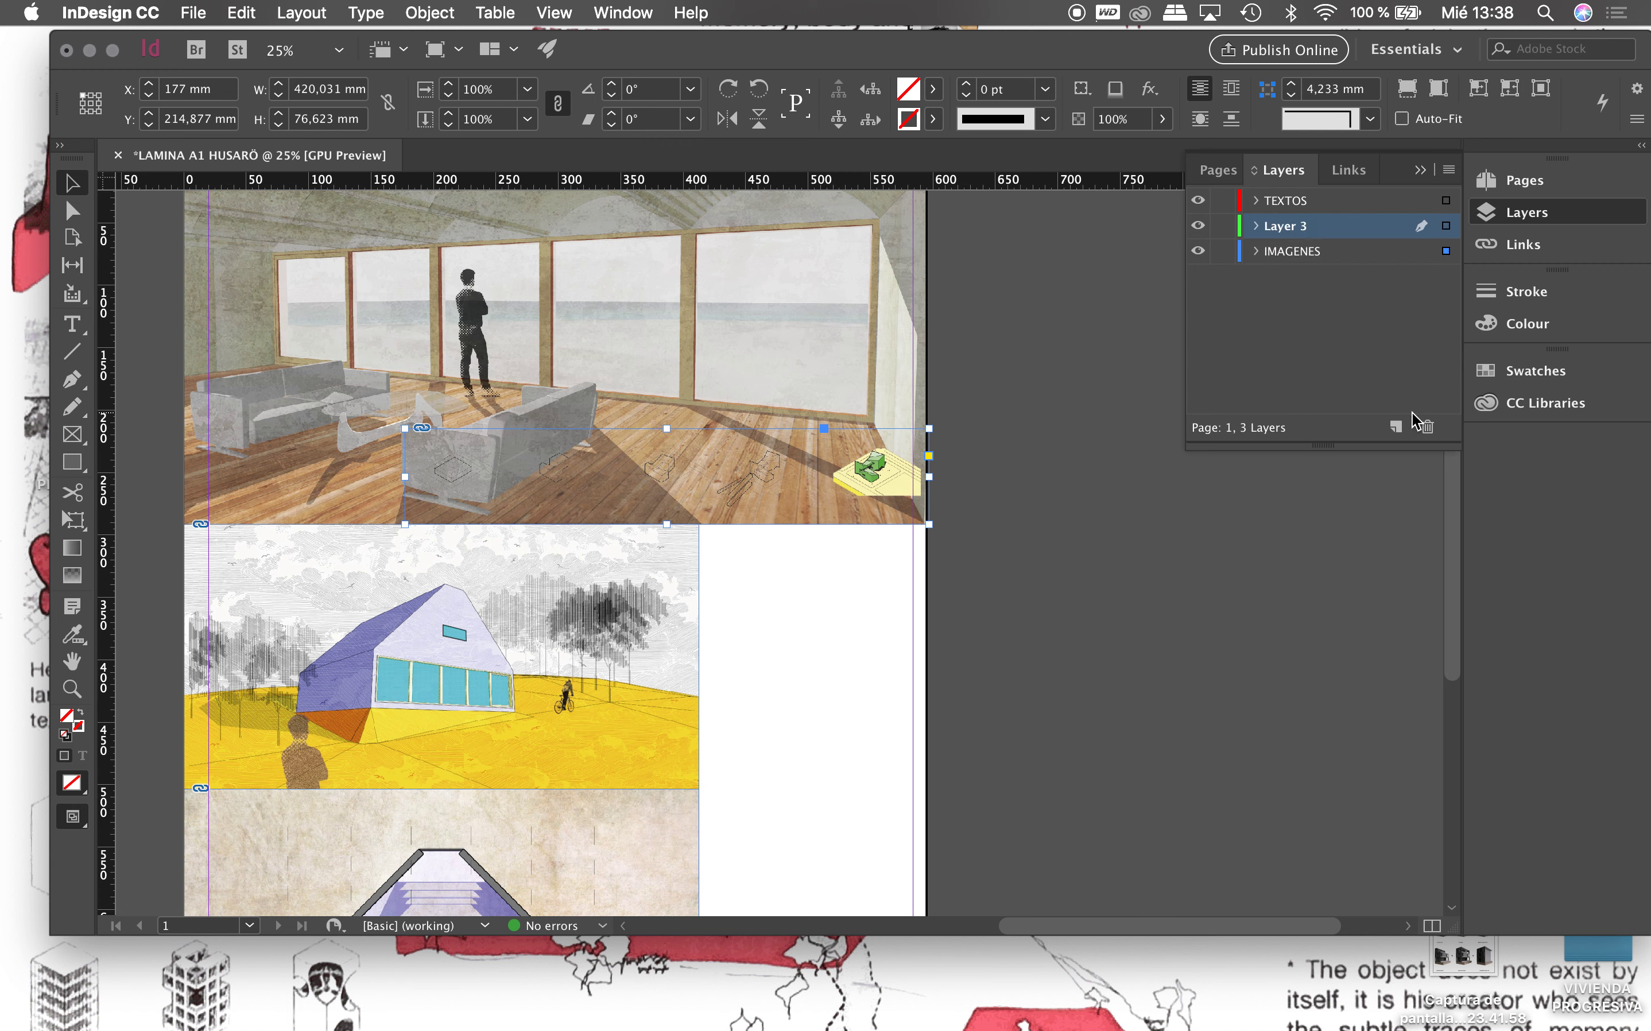
Step: Rename Layer 3 to AUX
double_click(1304, 232)
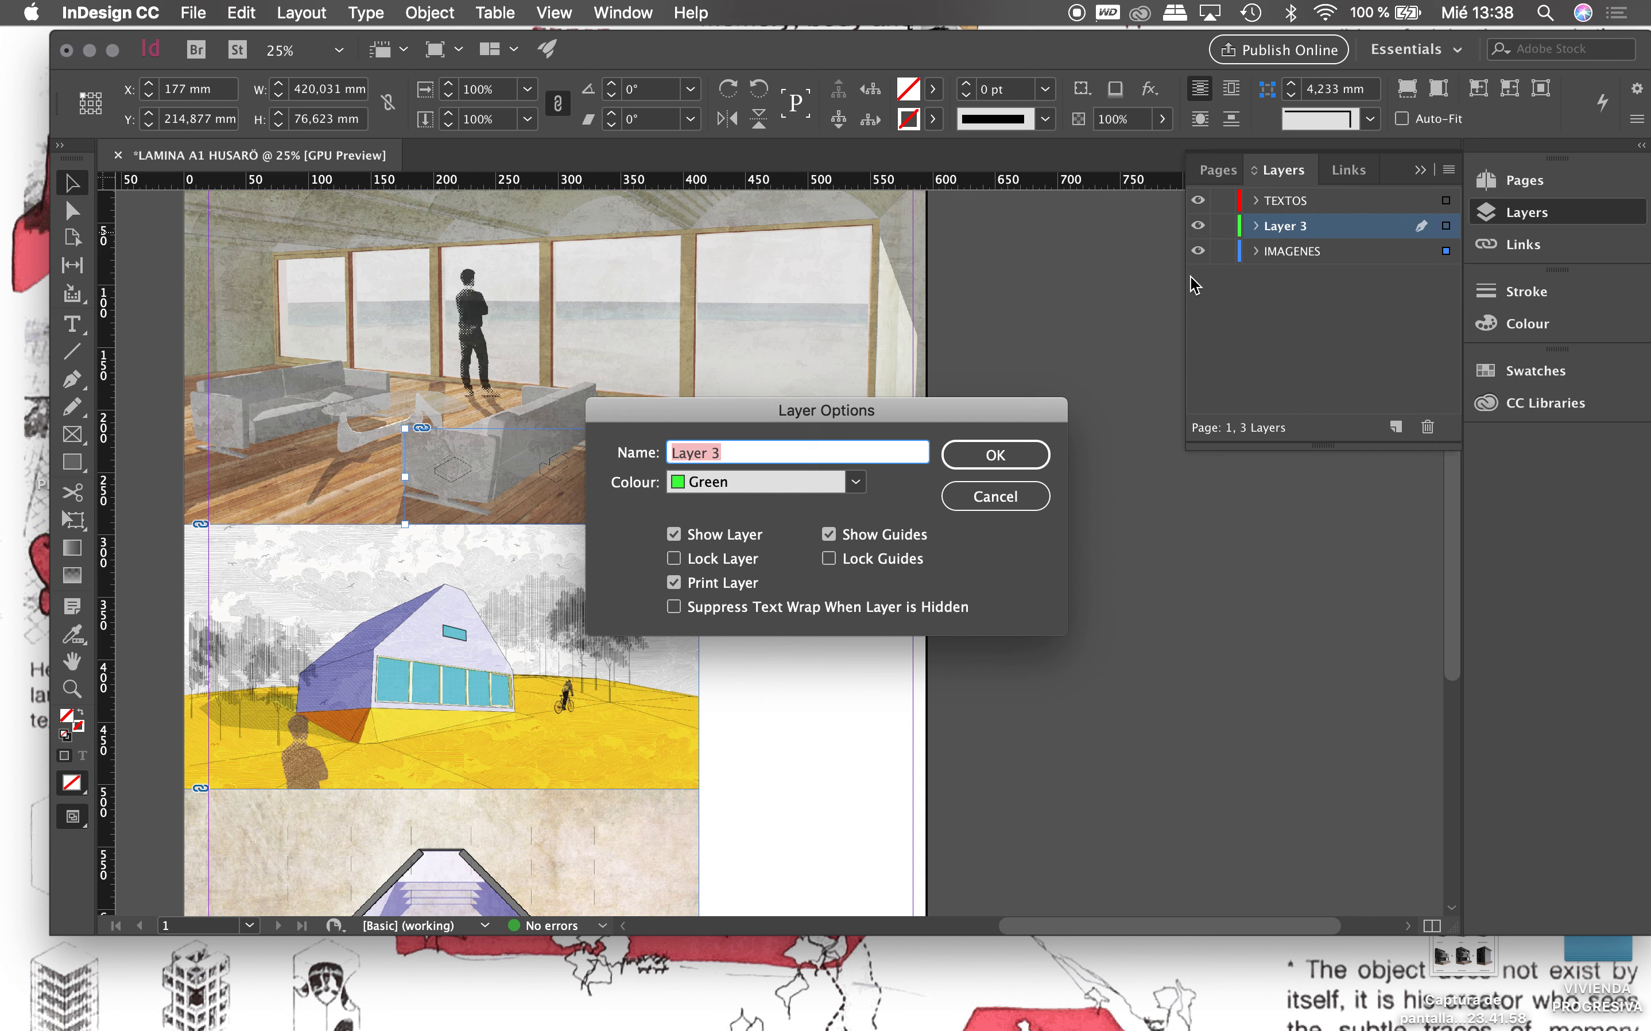
type("AUX")
left_click(994, 455)
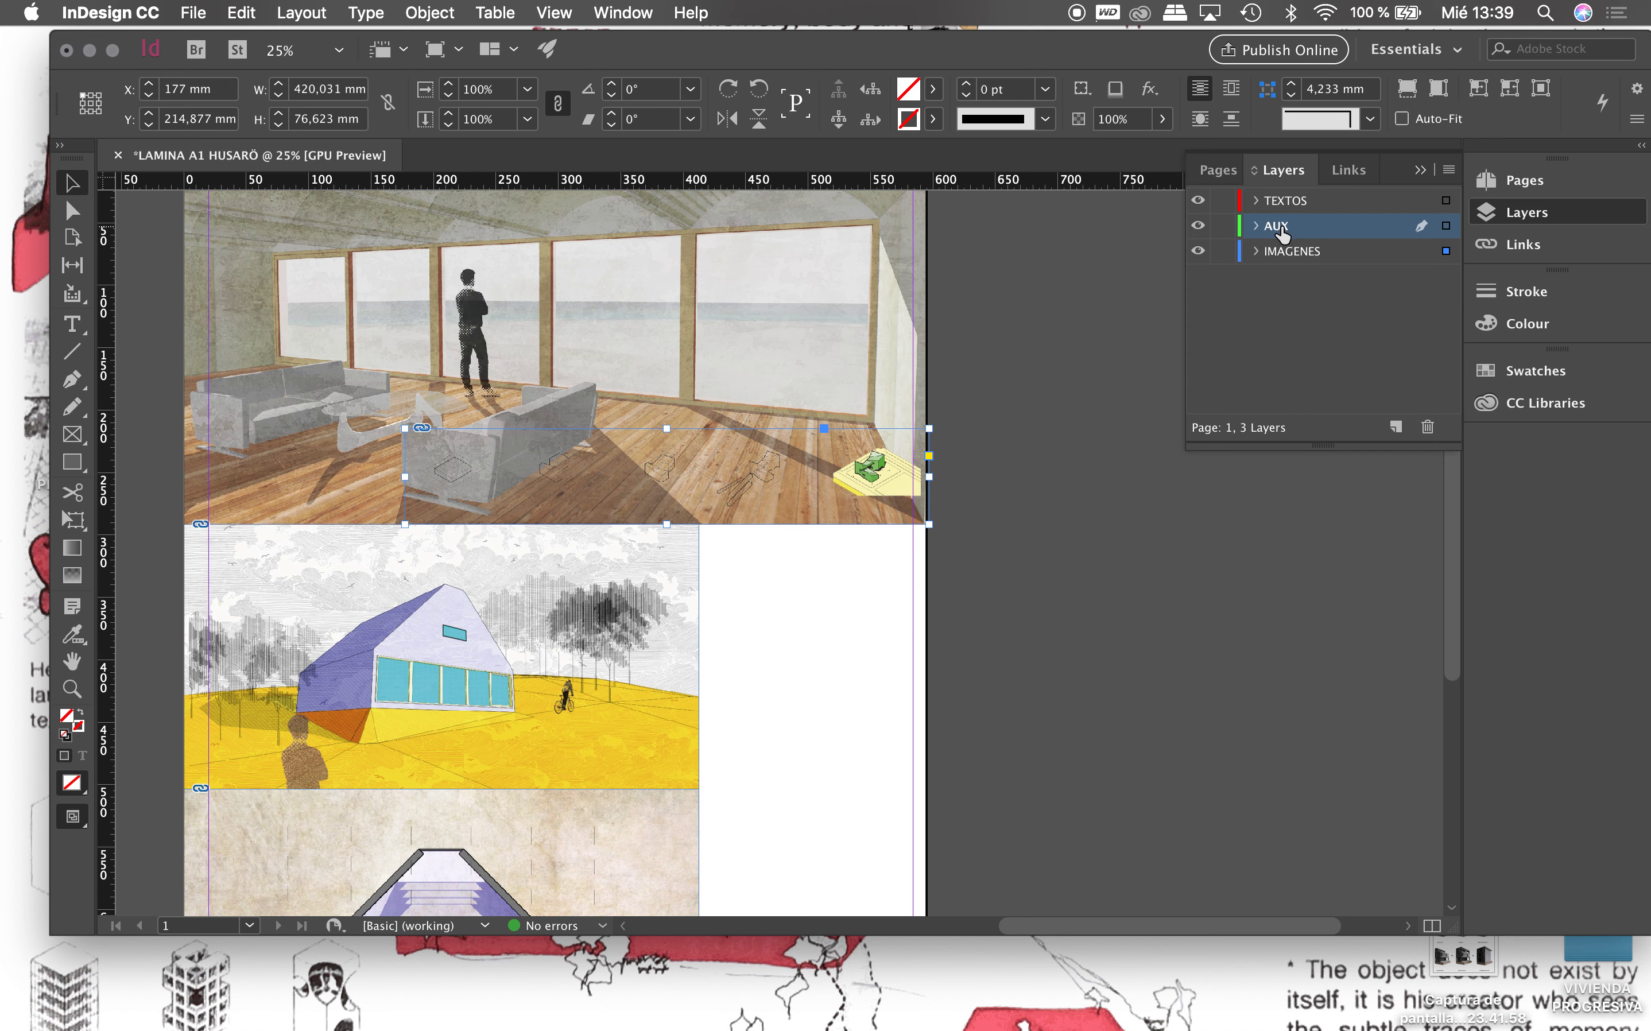
left_click(554, 356)
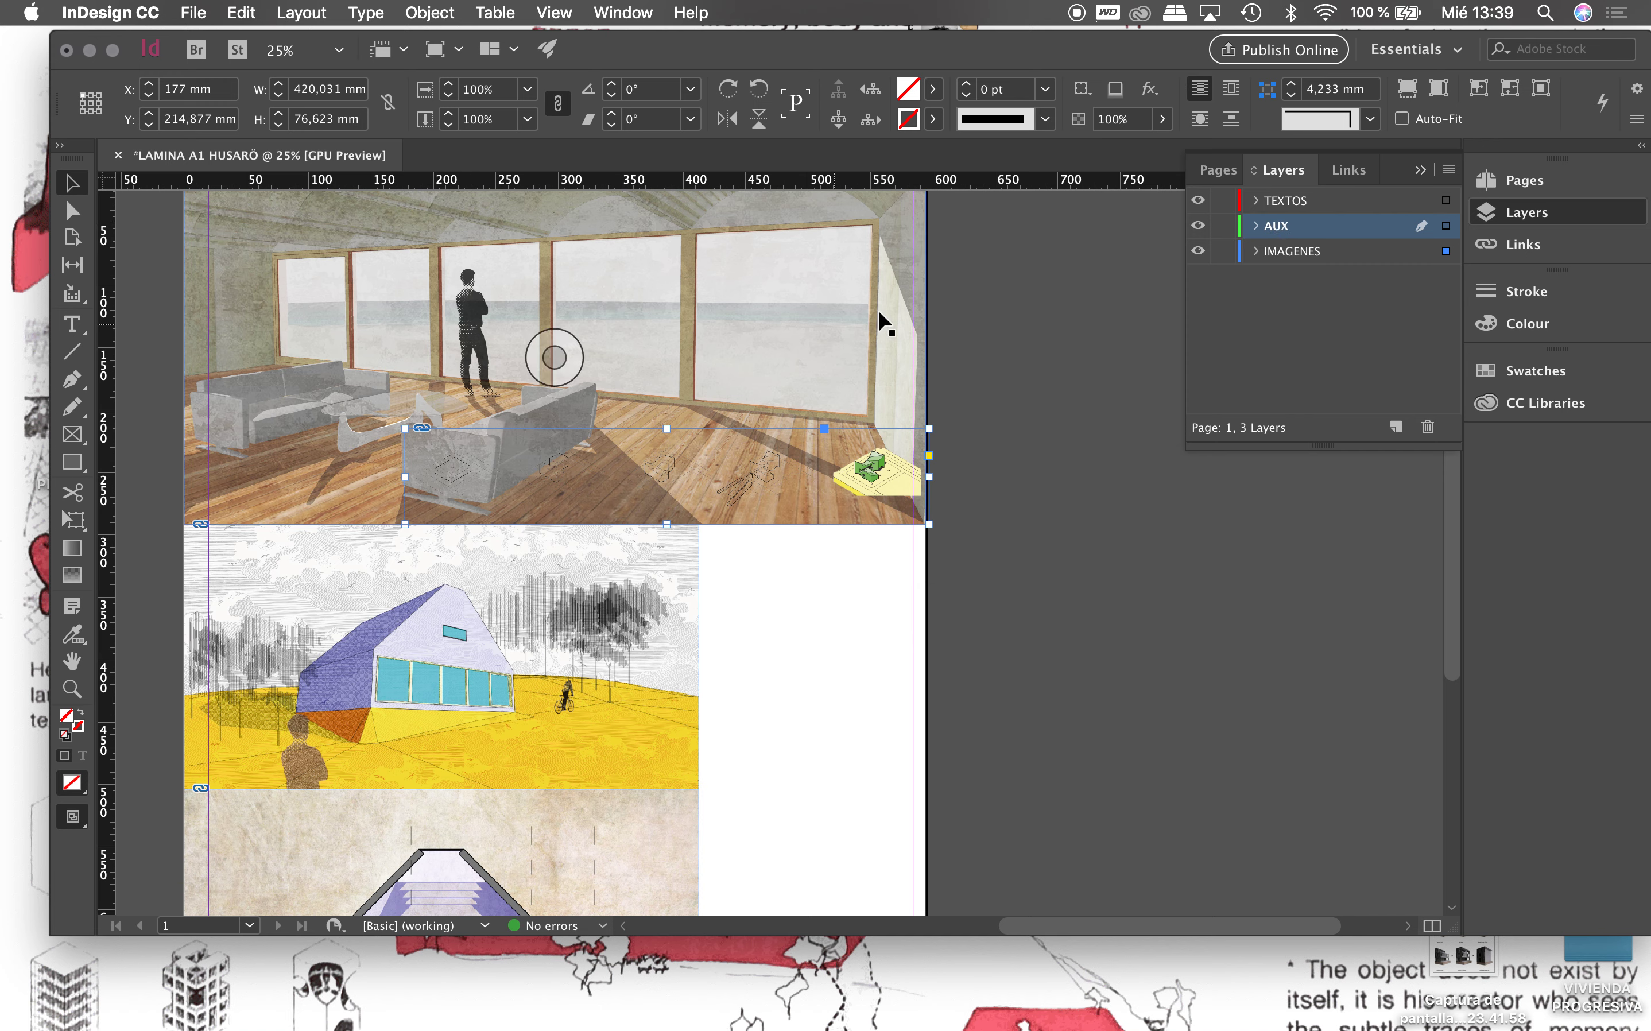
Step: Draw a [Paper]-filled rectangle over the diagram strip, then add another new layer
left_click(73, 468)
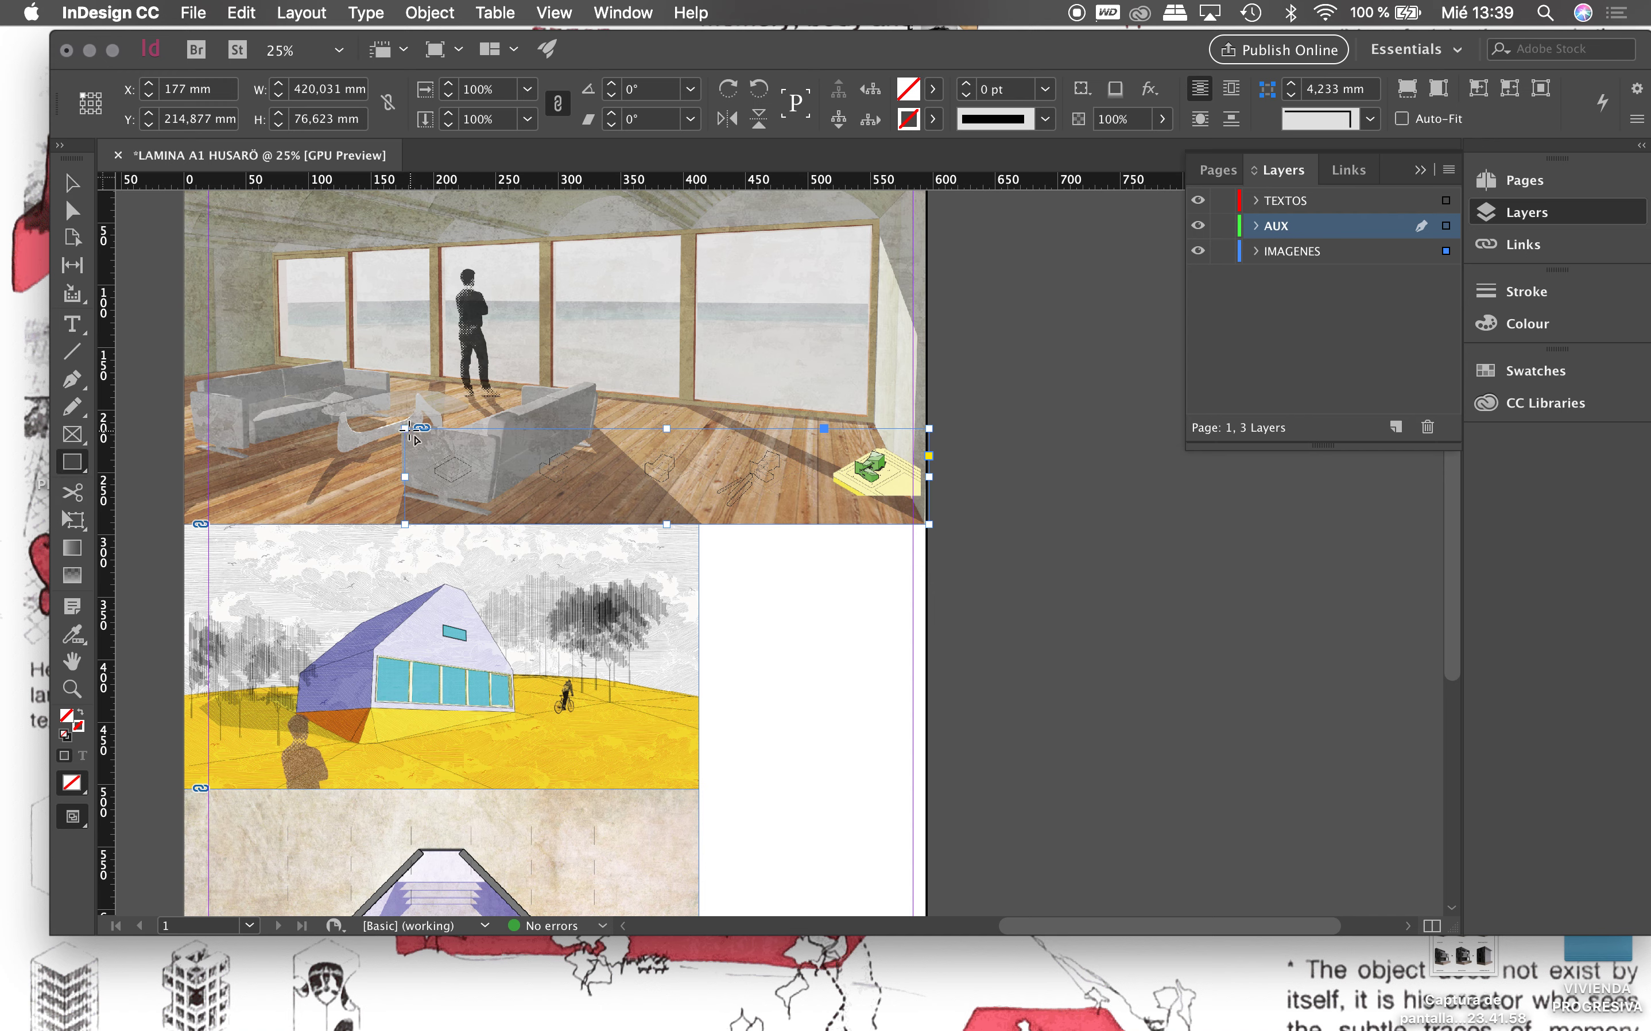
left_click_drag(404, 428, 877, 520)
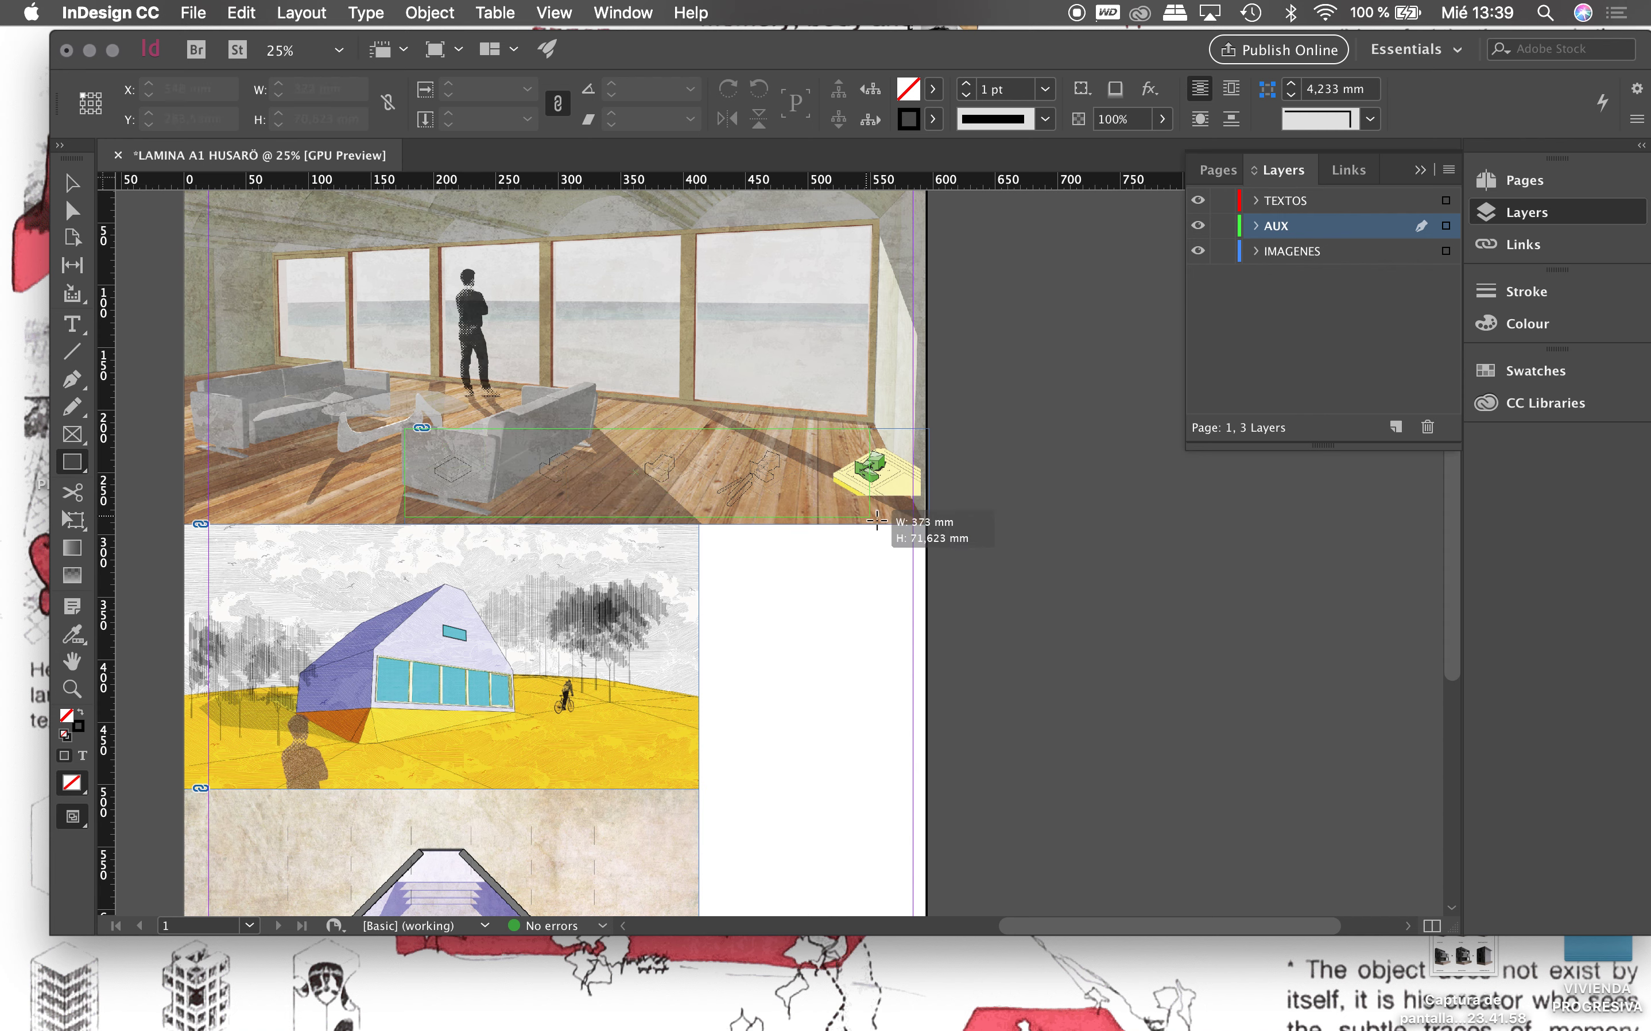
left_click_drag(876, 519, 927, 524)
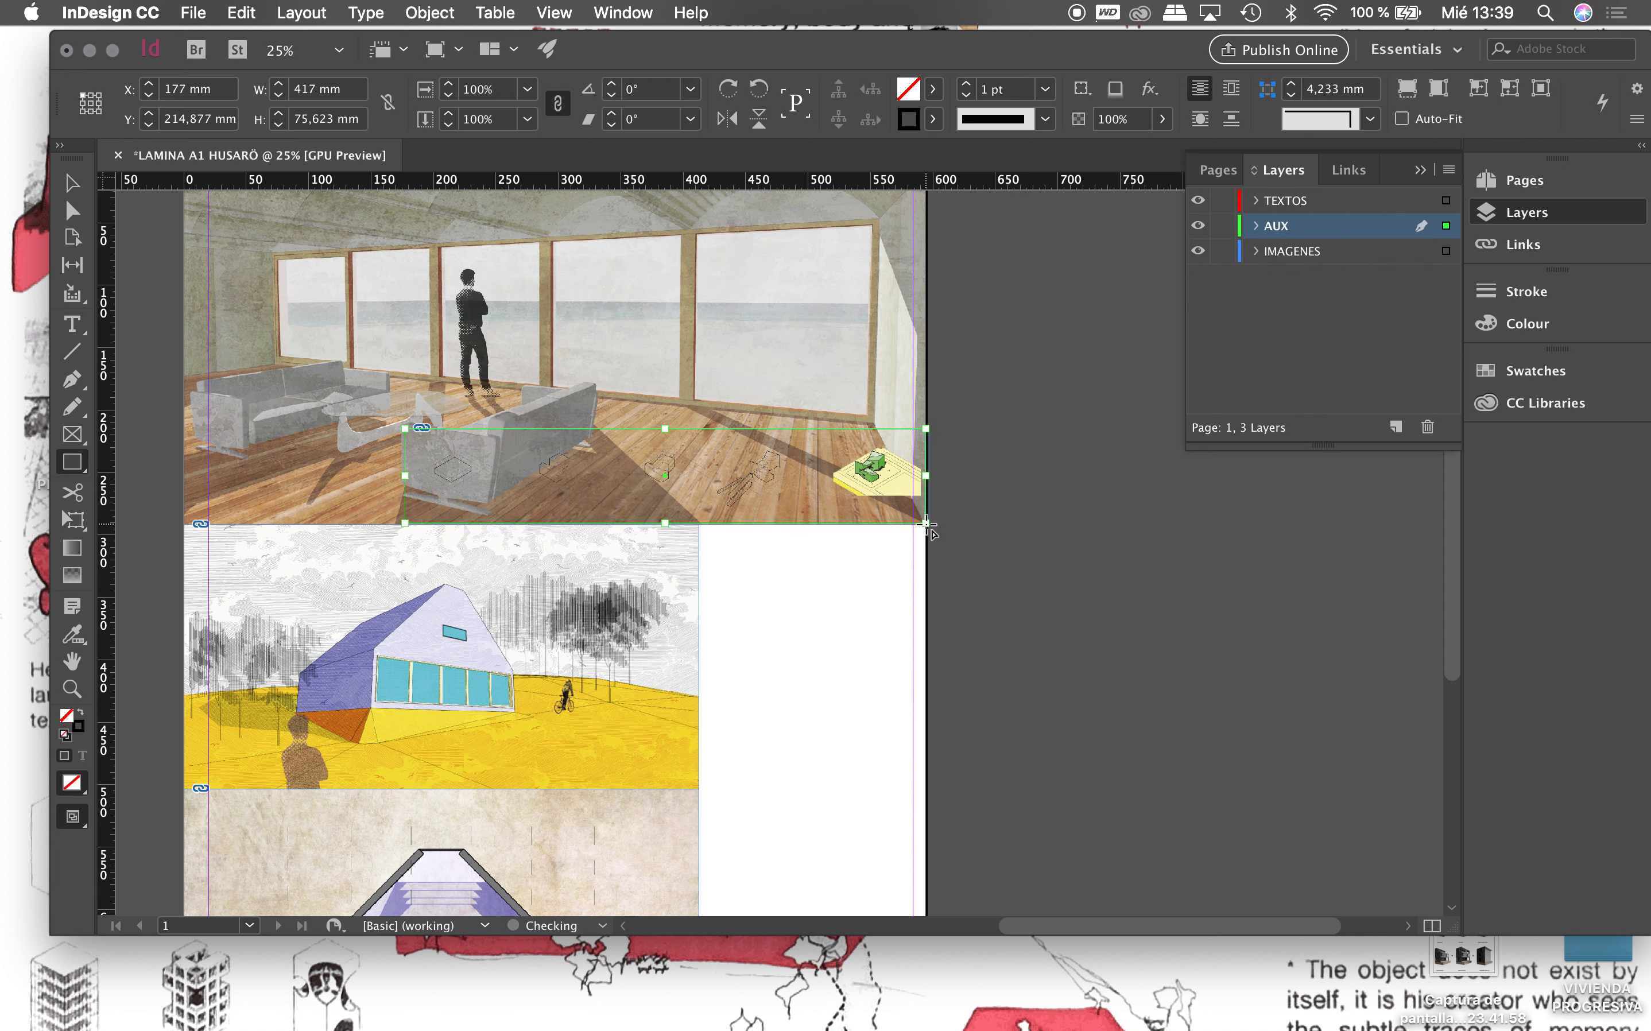
left_click(935, 91)
left_click(750, 199)
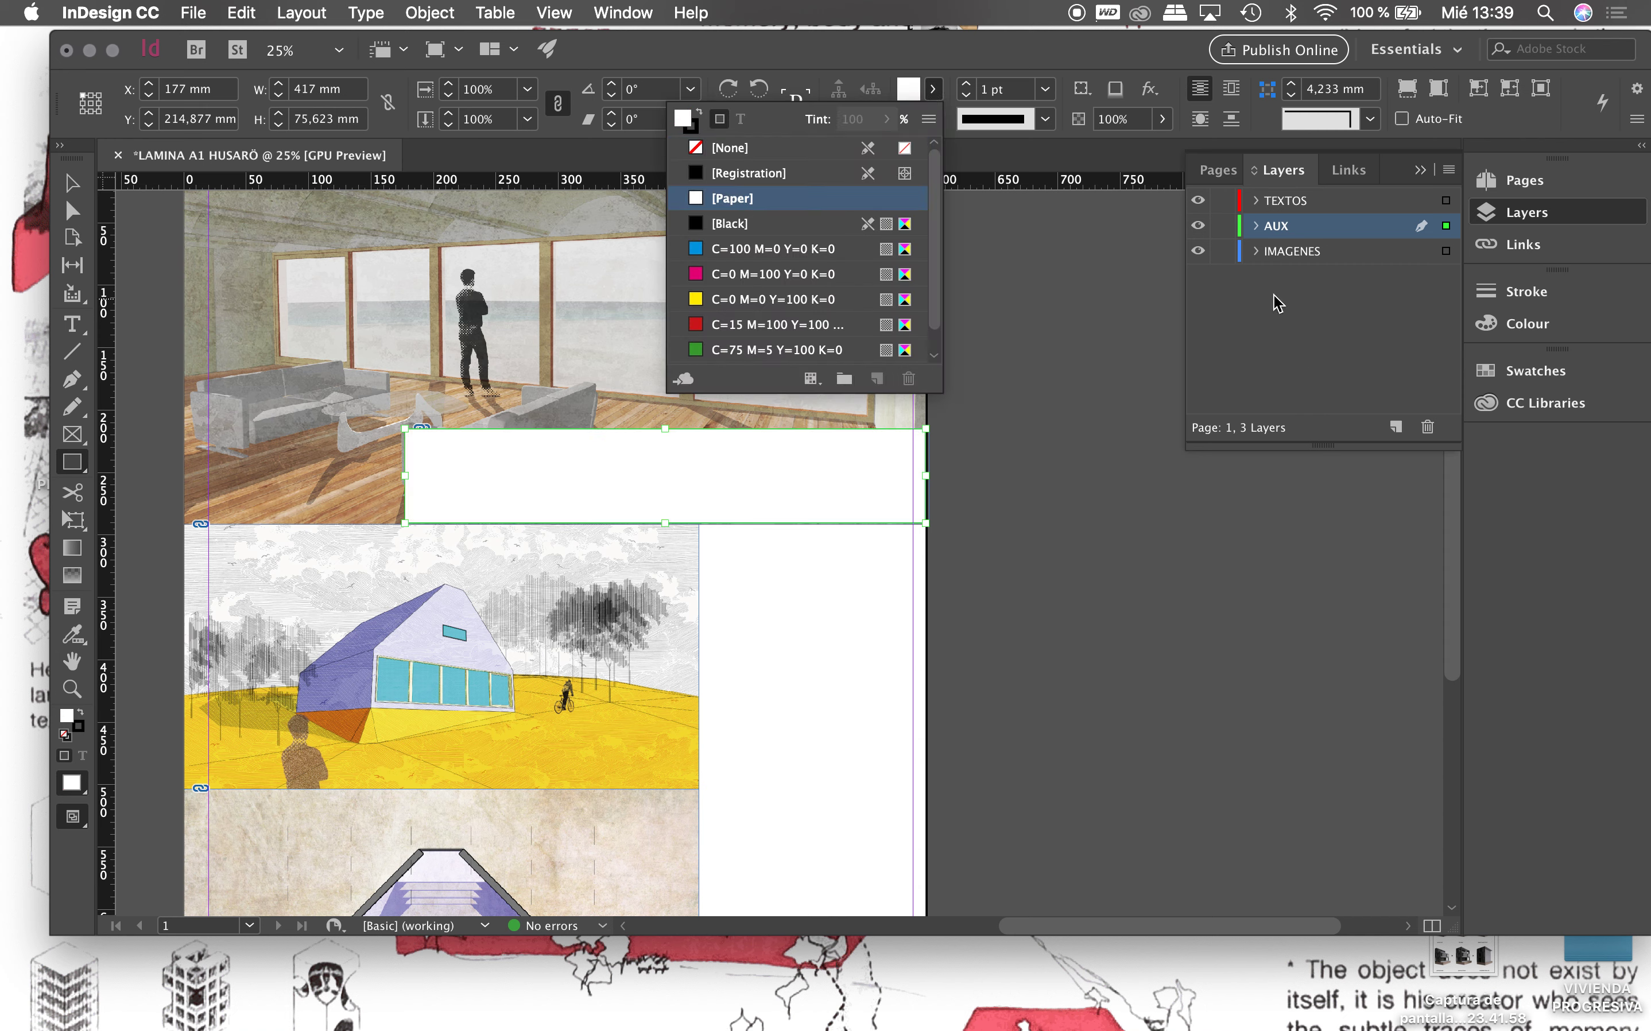
left_click(1285, 230)
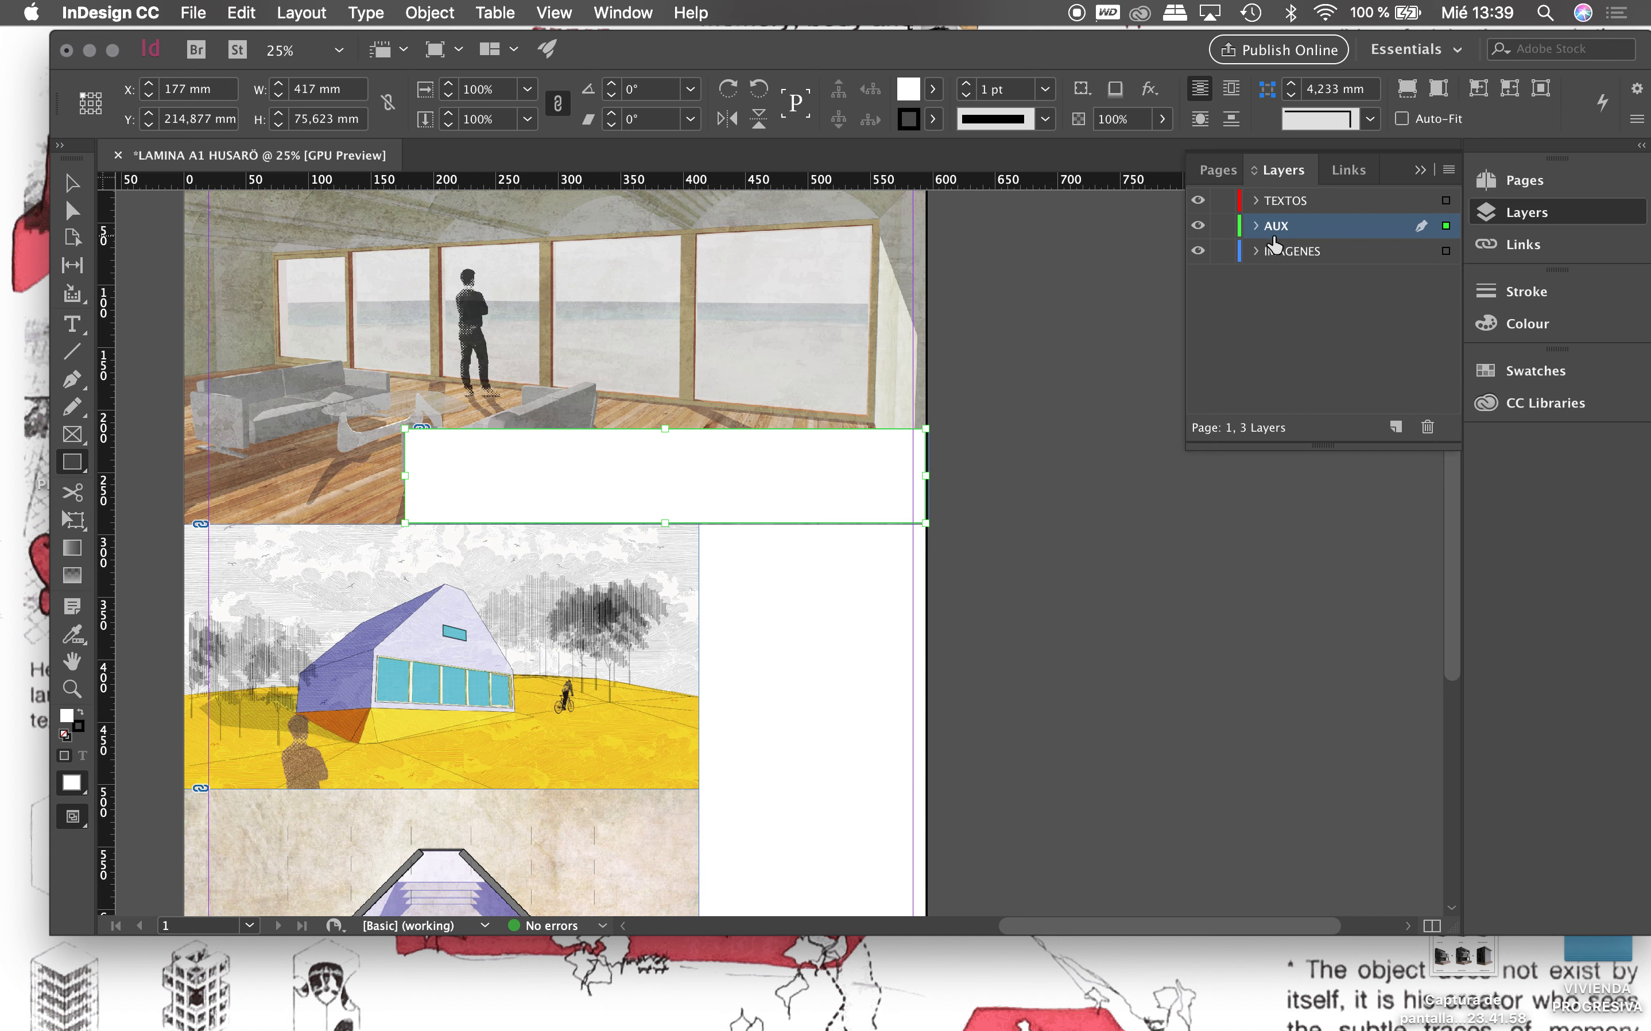
right_click(844, 461)
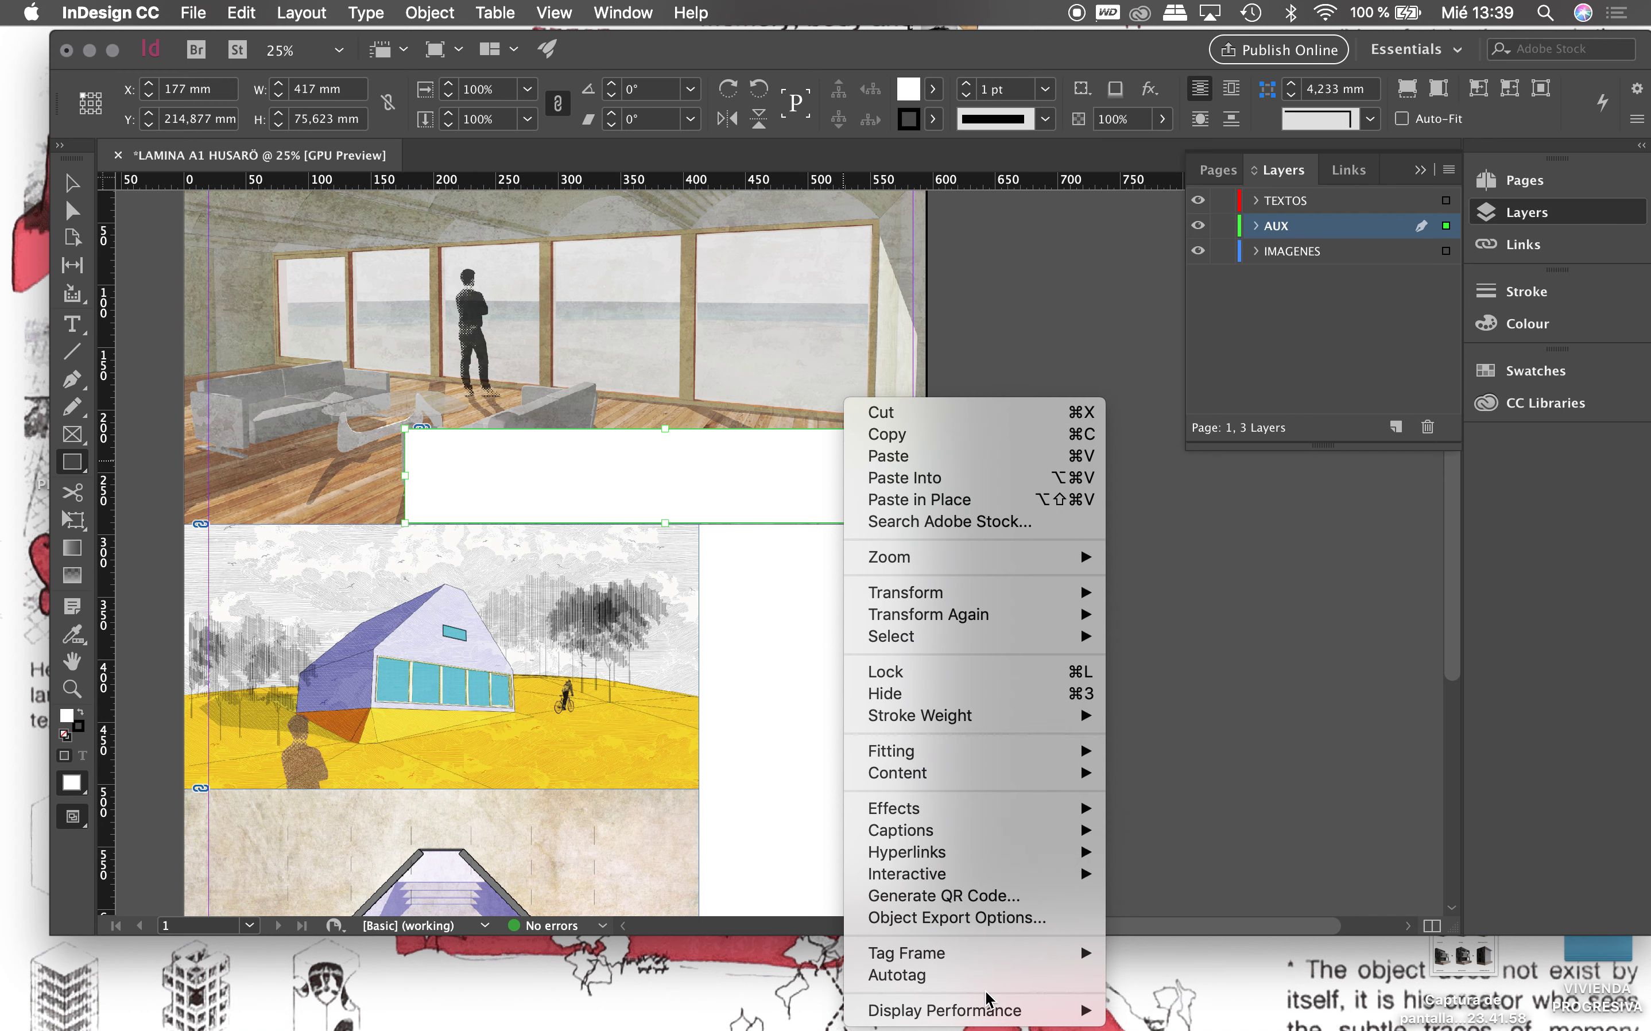
mouse_move(903, 772)
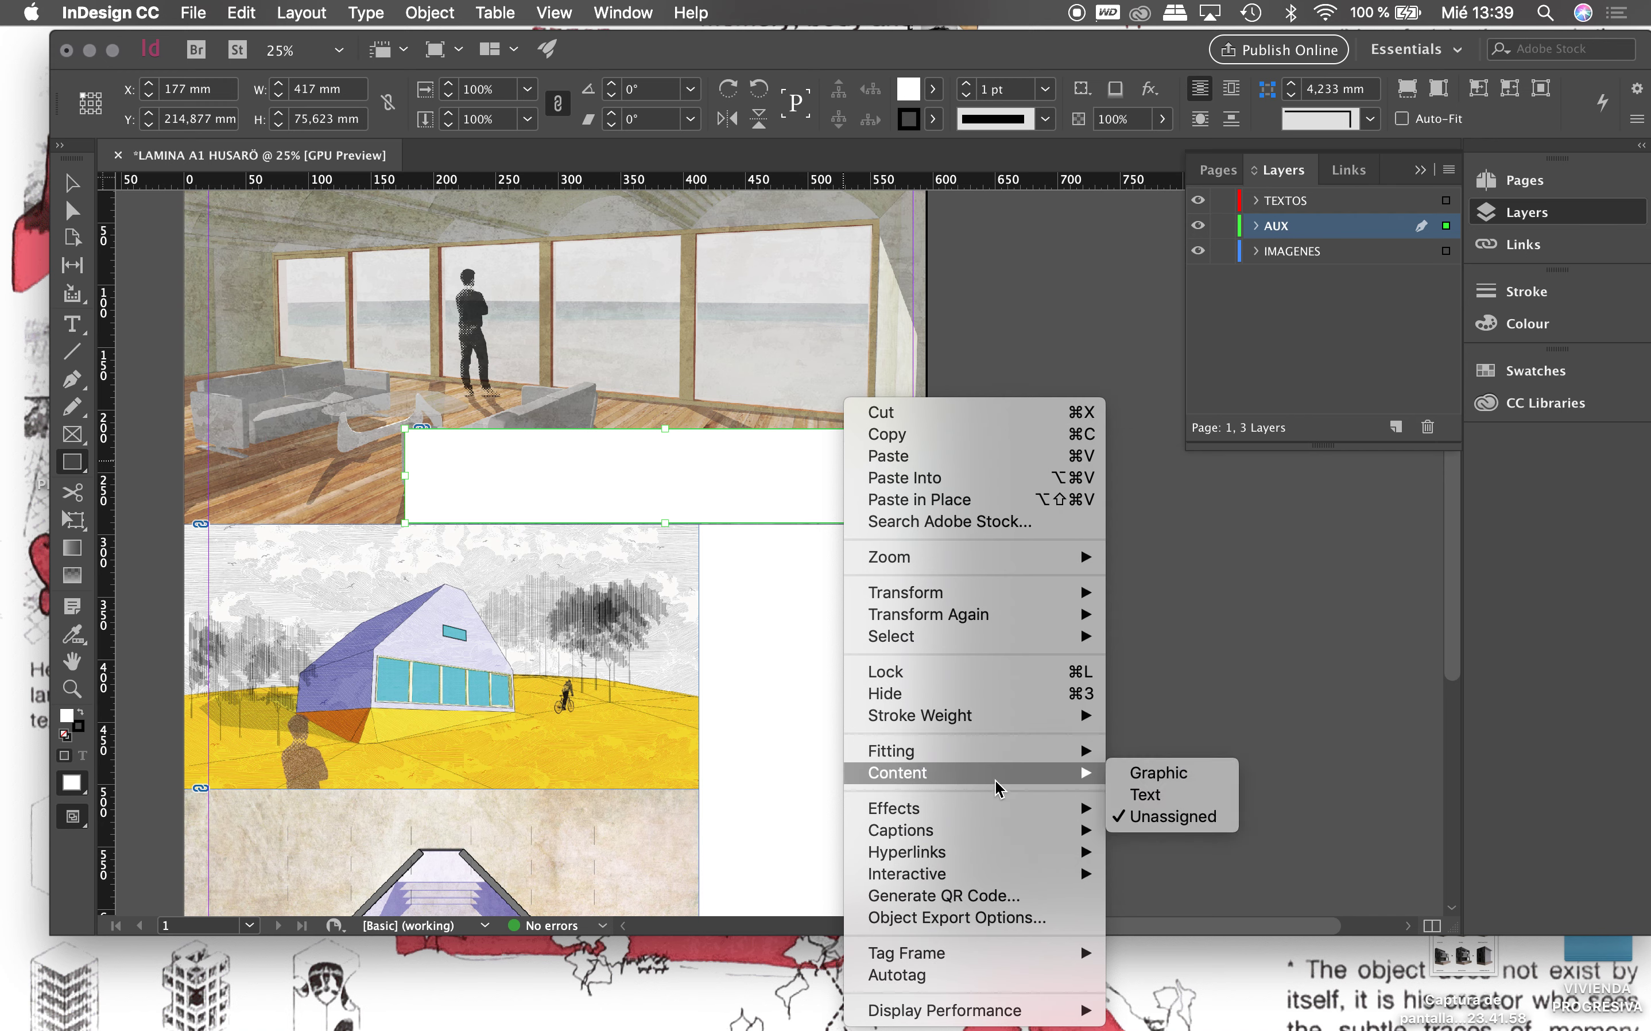
left_click(1186, 616)
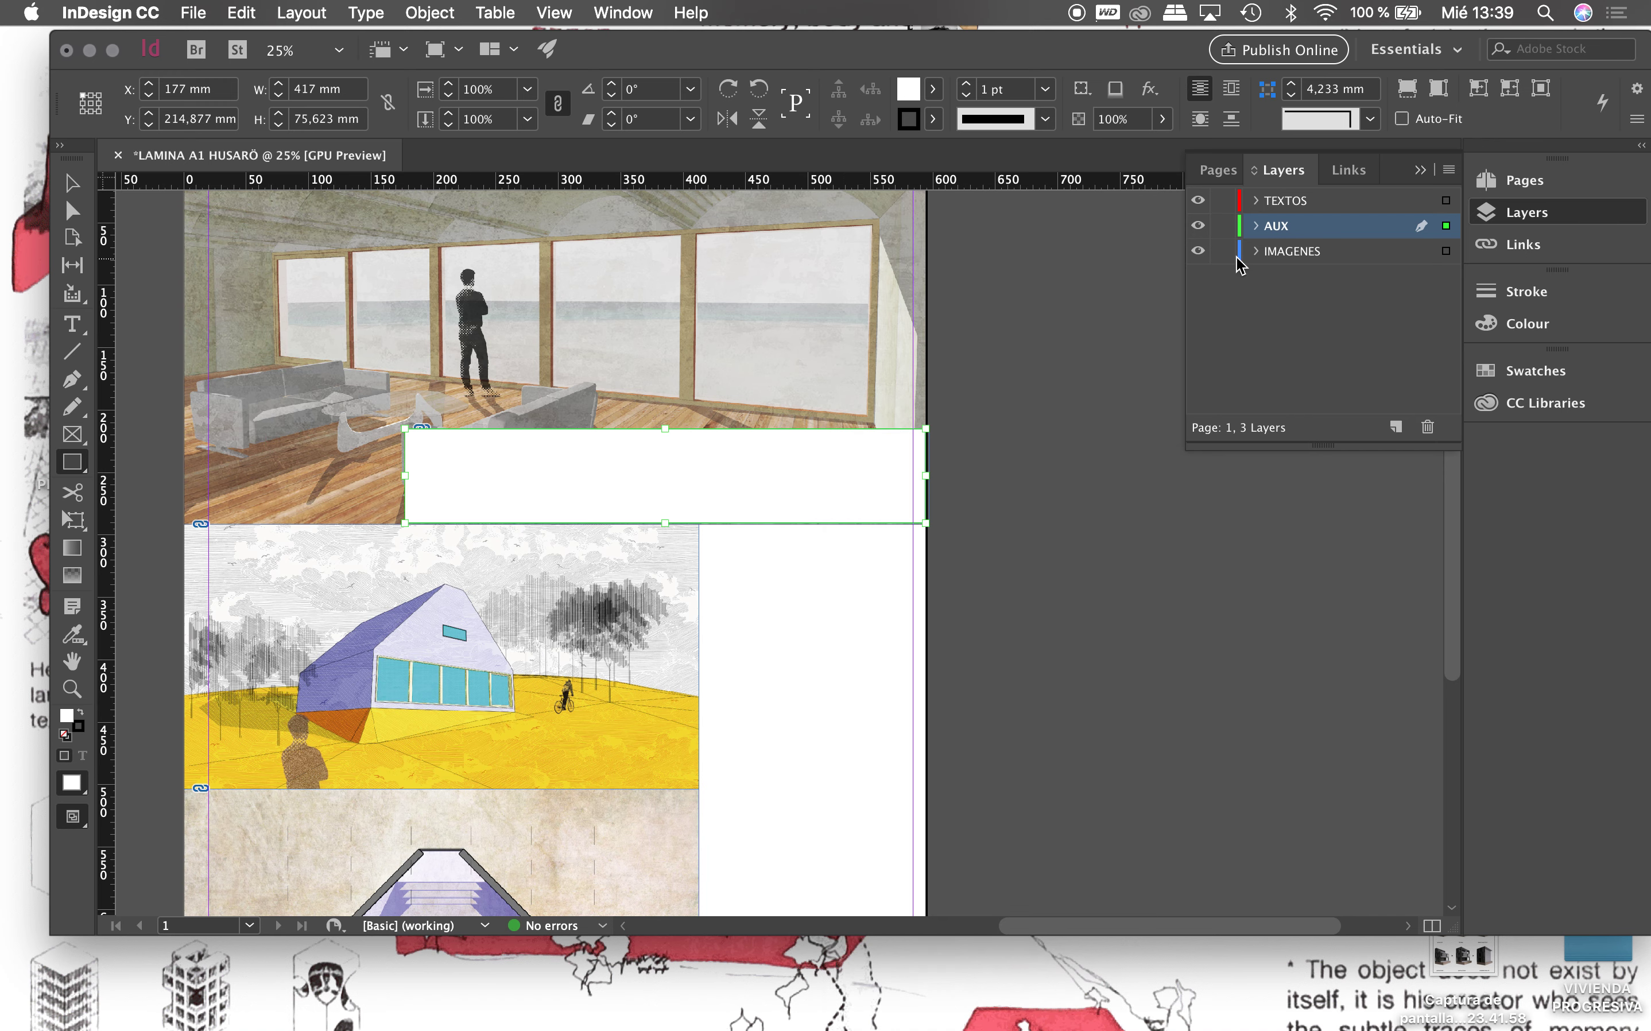
left_click(1394, 428)
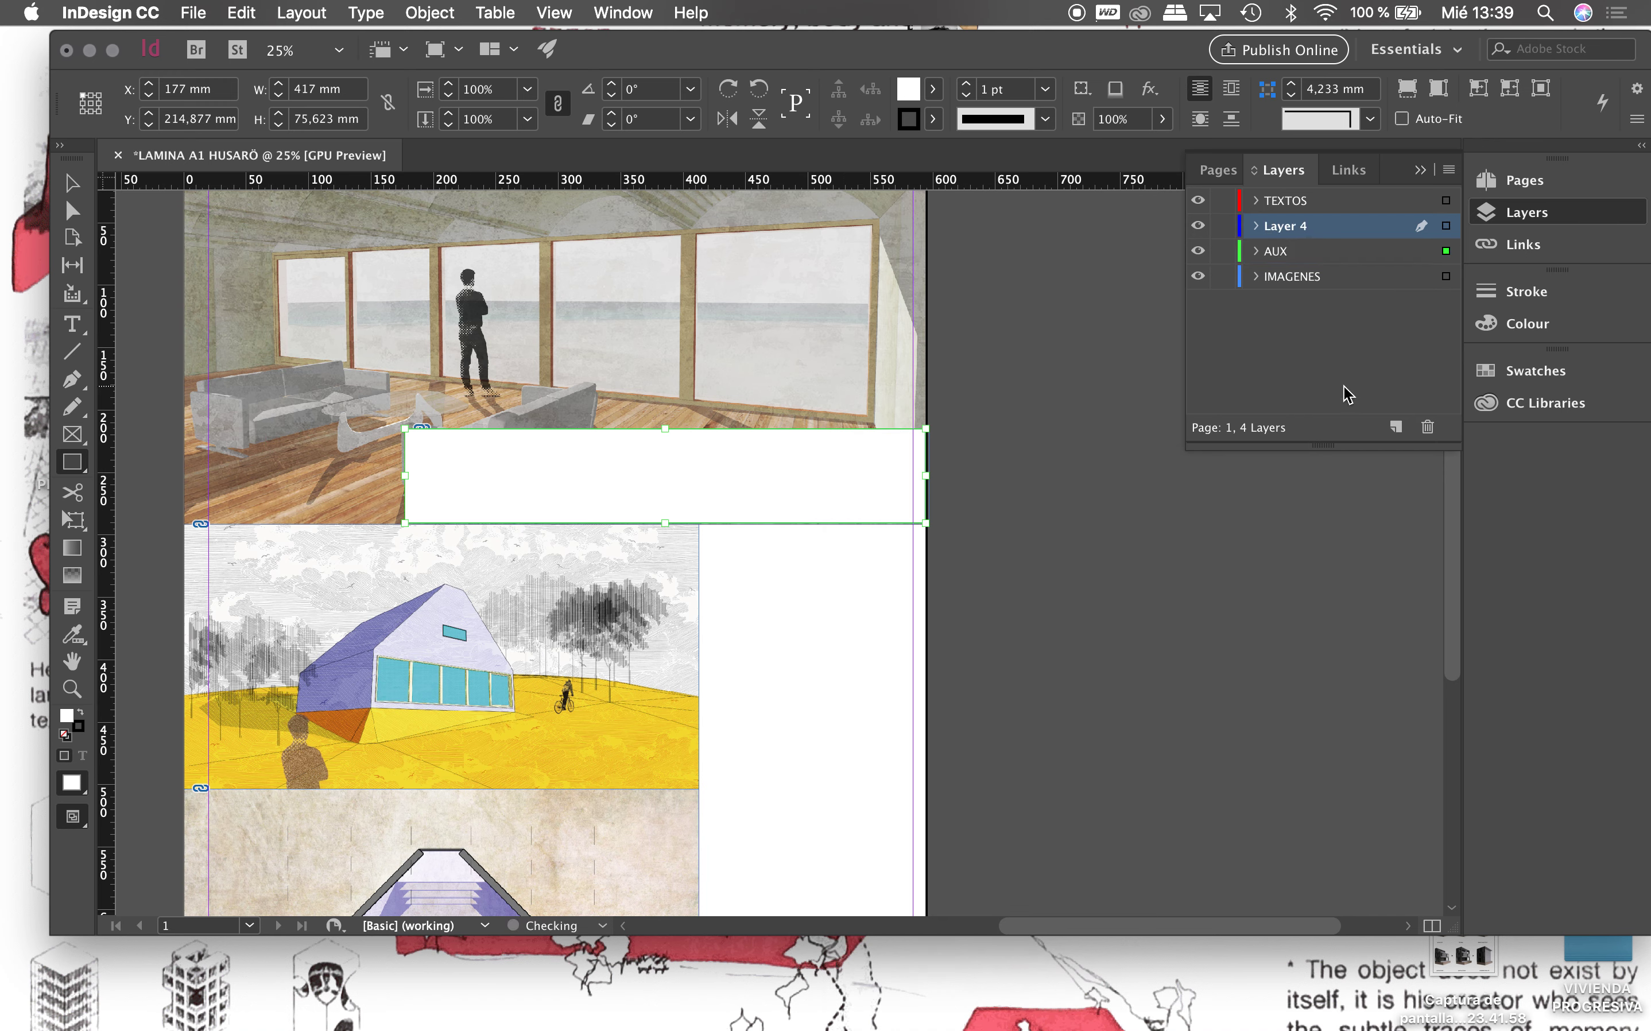
Step: Set the AUX rectangle's fill to None
key("slash")
key("a")
key("g")
key("e")
Step: Rename Layer 4 to DIAG, make AUX active and deselect everything
double_click(1283, 232)
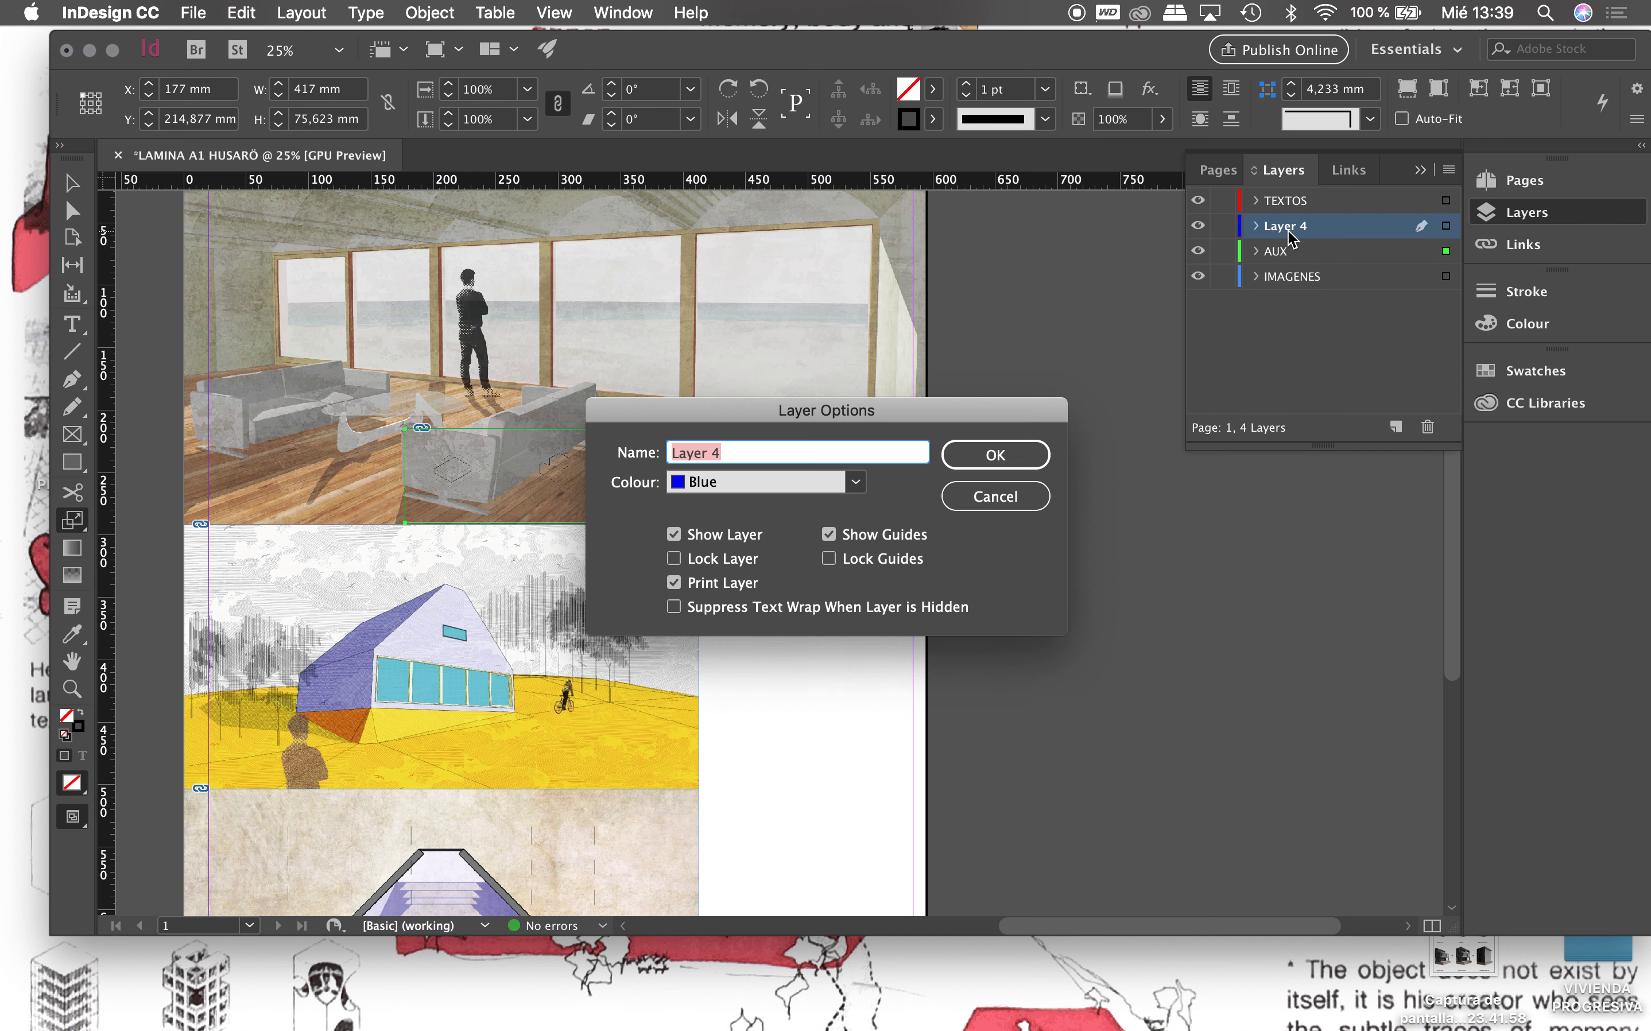
type("DIAG")
left_click(961, 451)
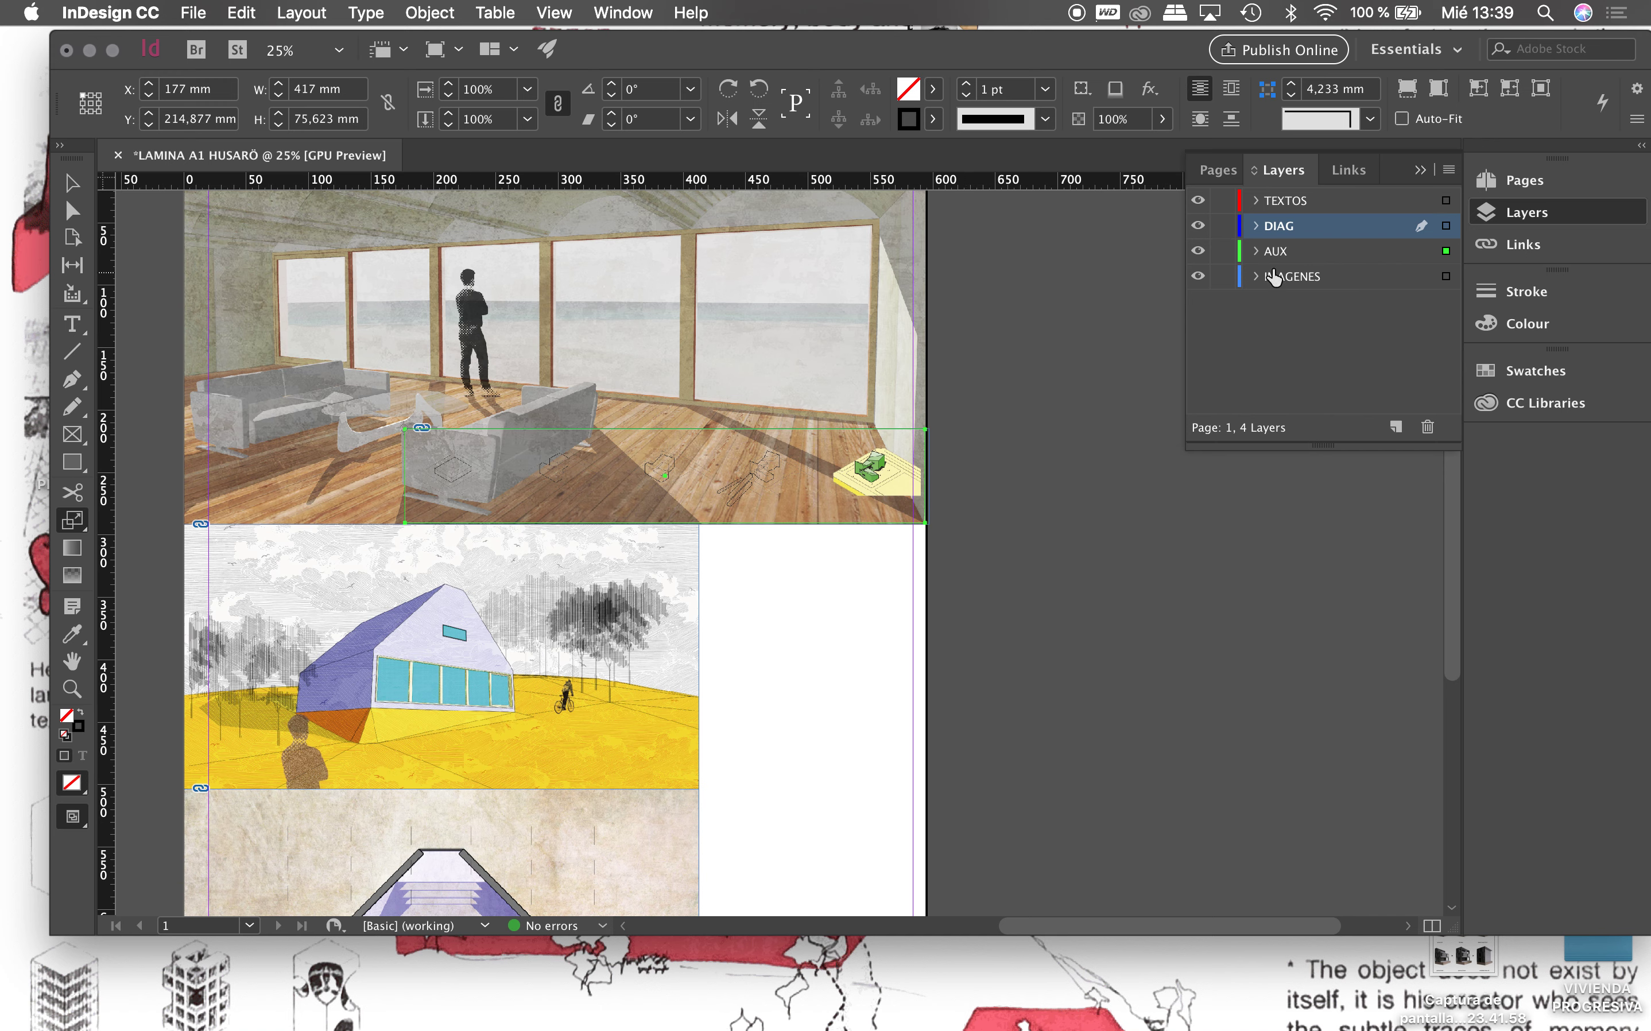
left_click(1272, 251)
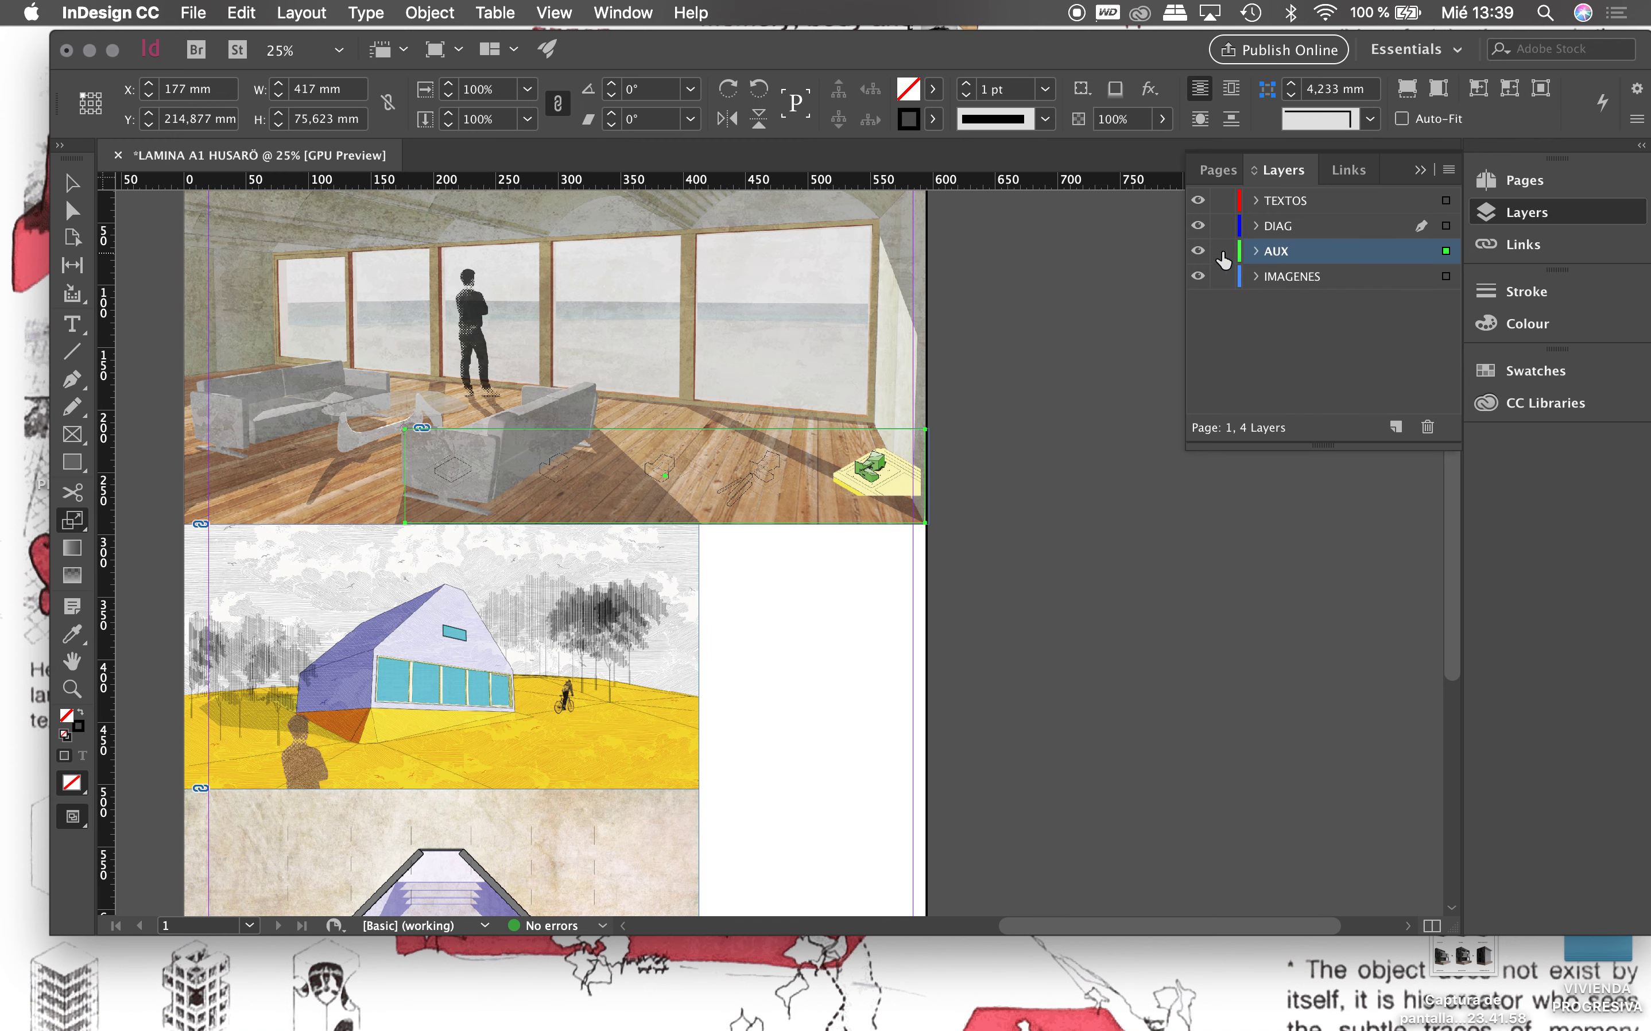
key("super+shift+a")
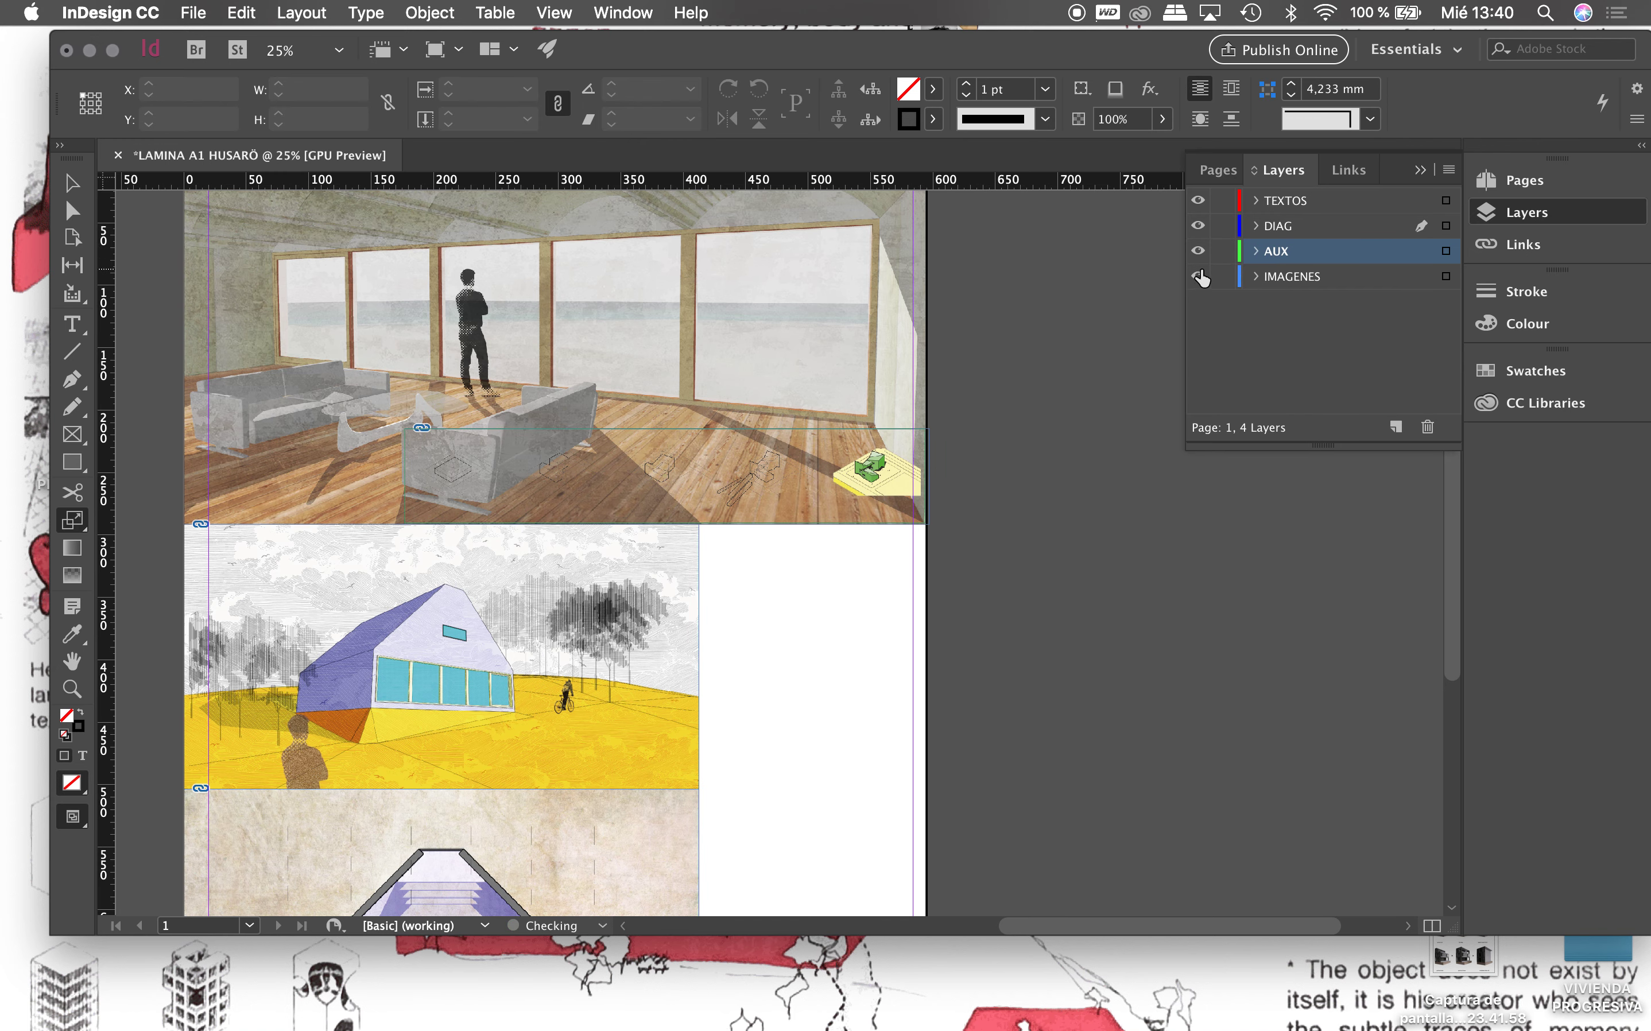
Step: Inspect the IMAGENES and AUX layer contents and make DIAG the active layer
left_click(1200, 277)
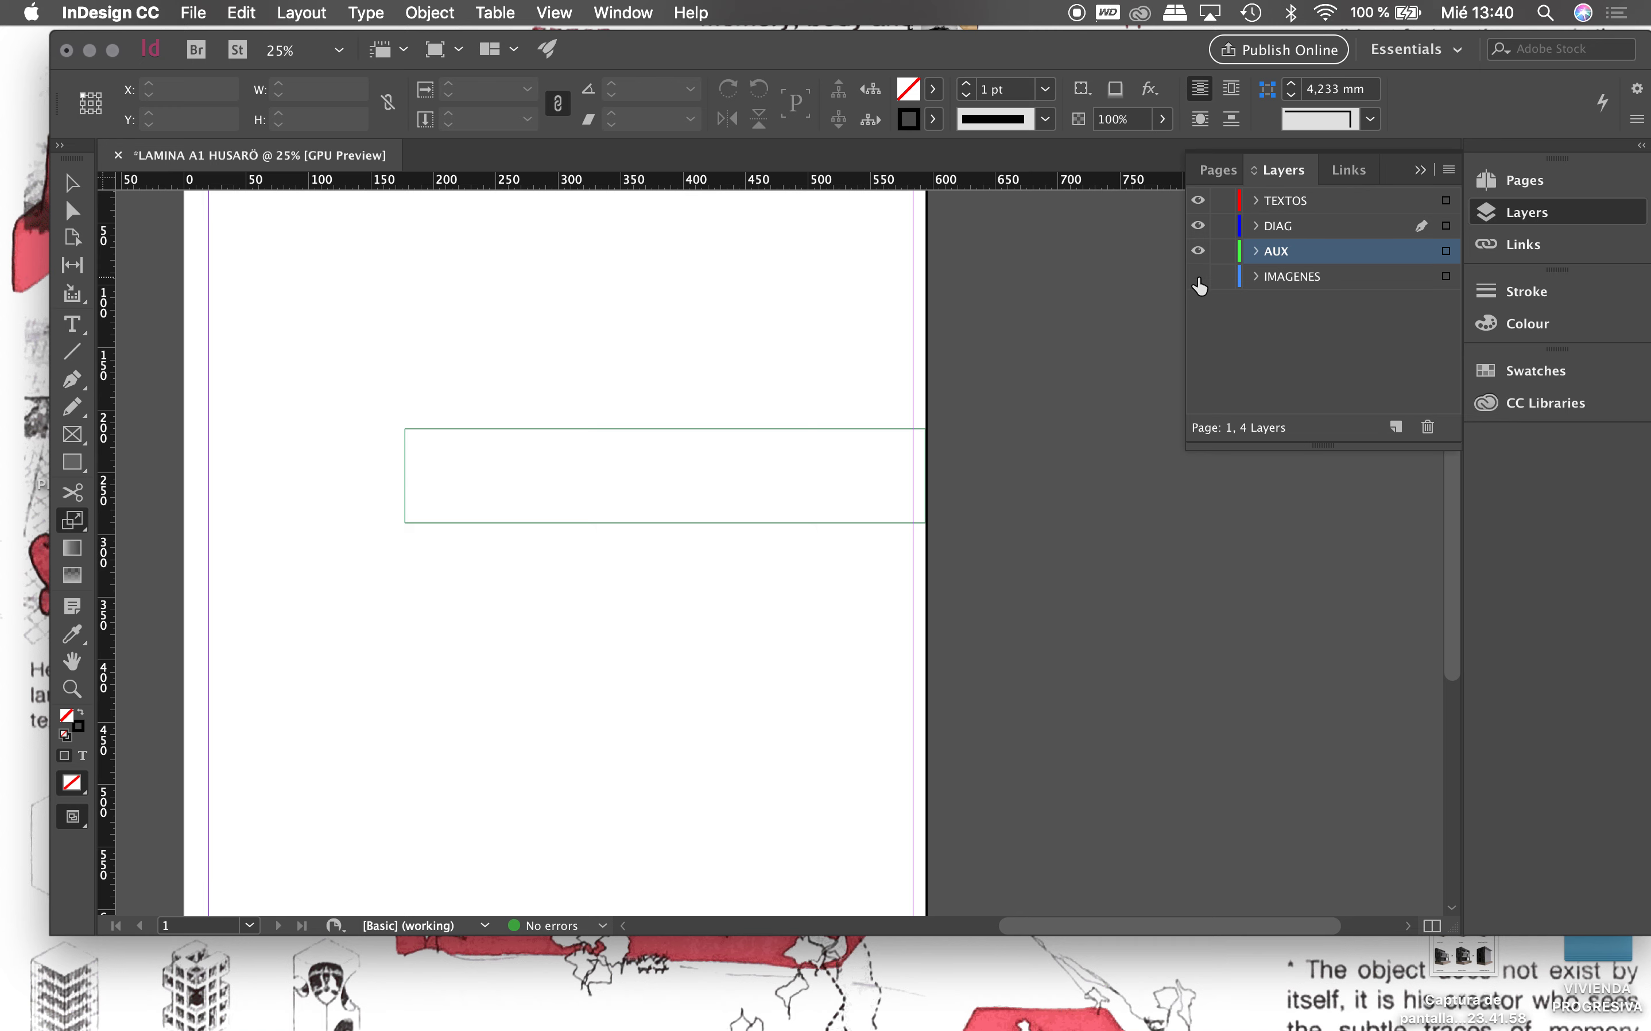
left_click(1199, 276)
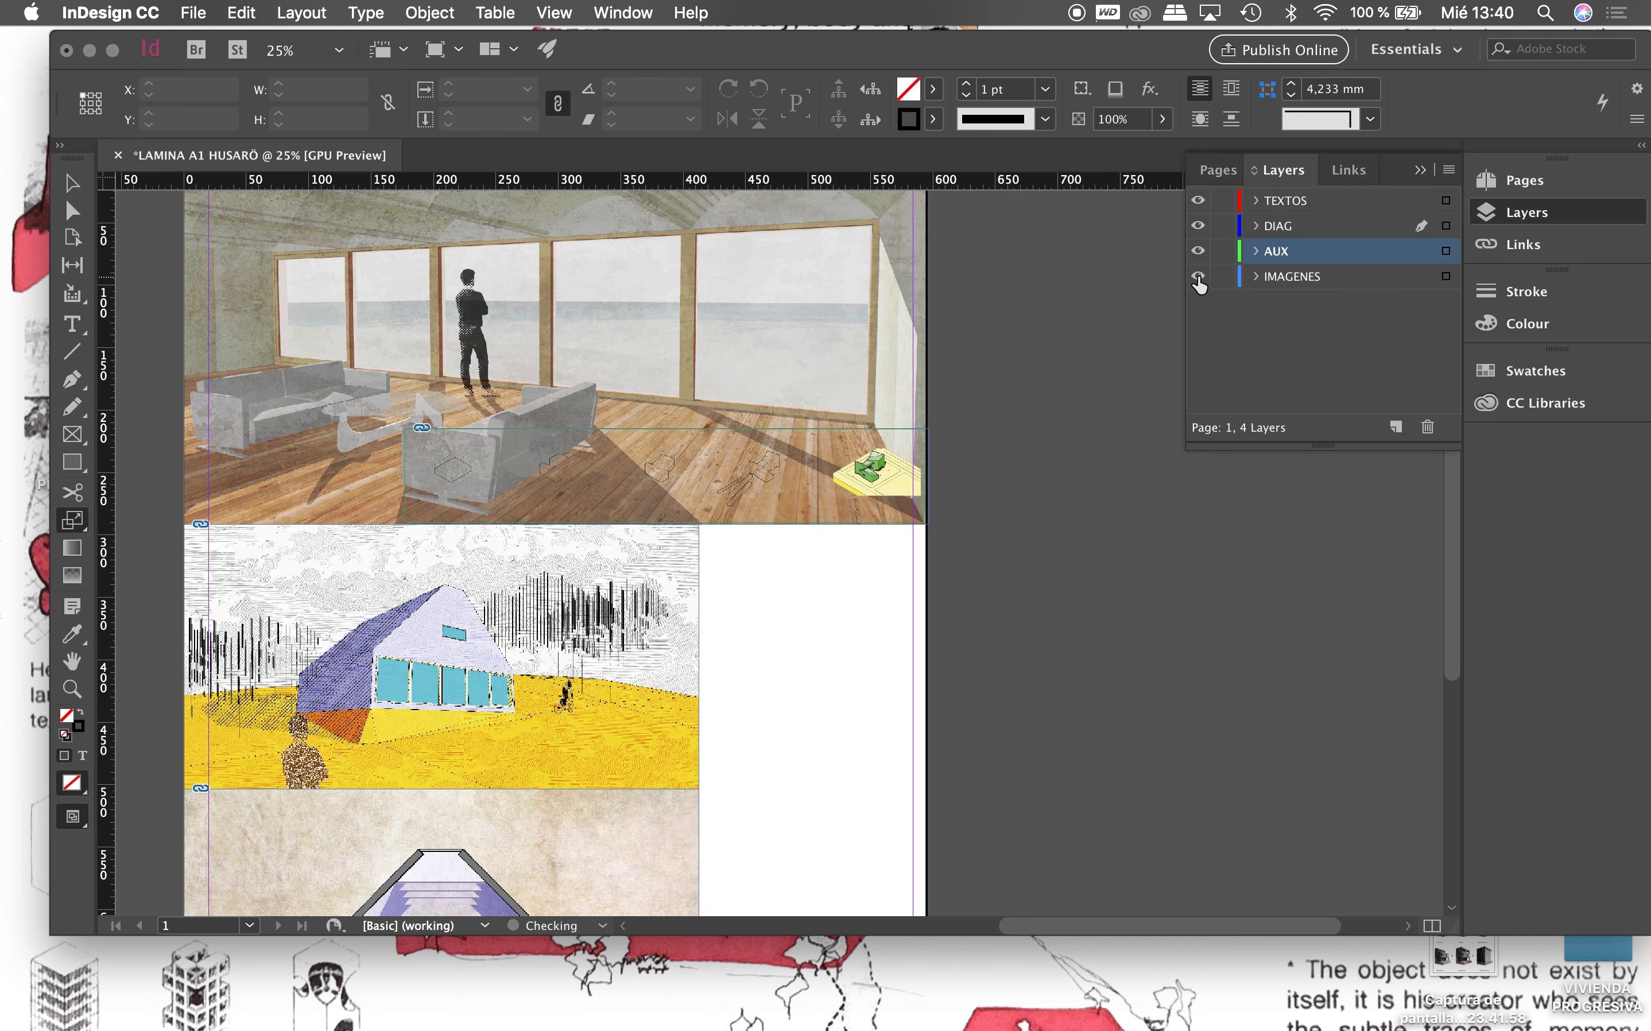
left_click(1256, 276)
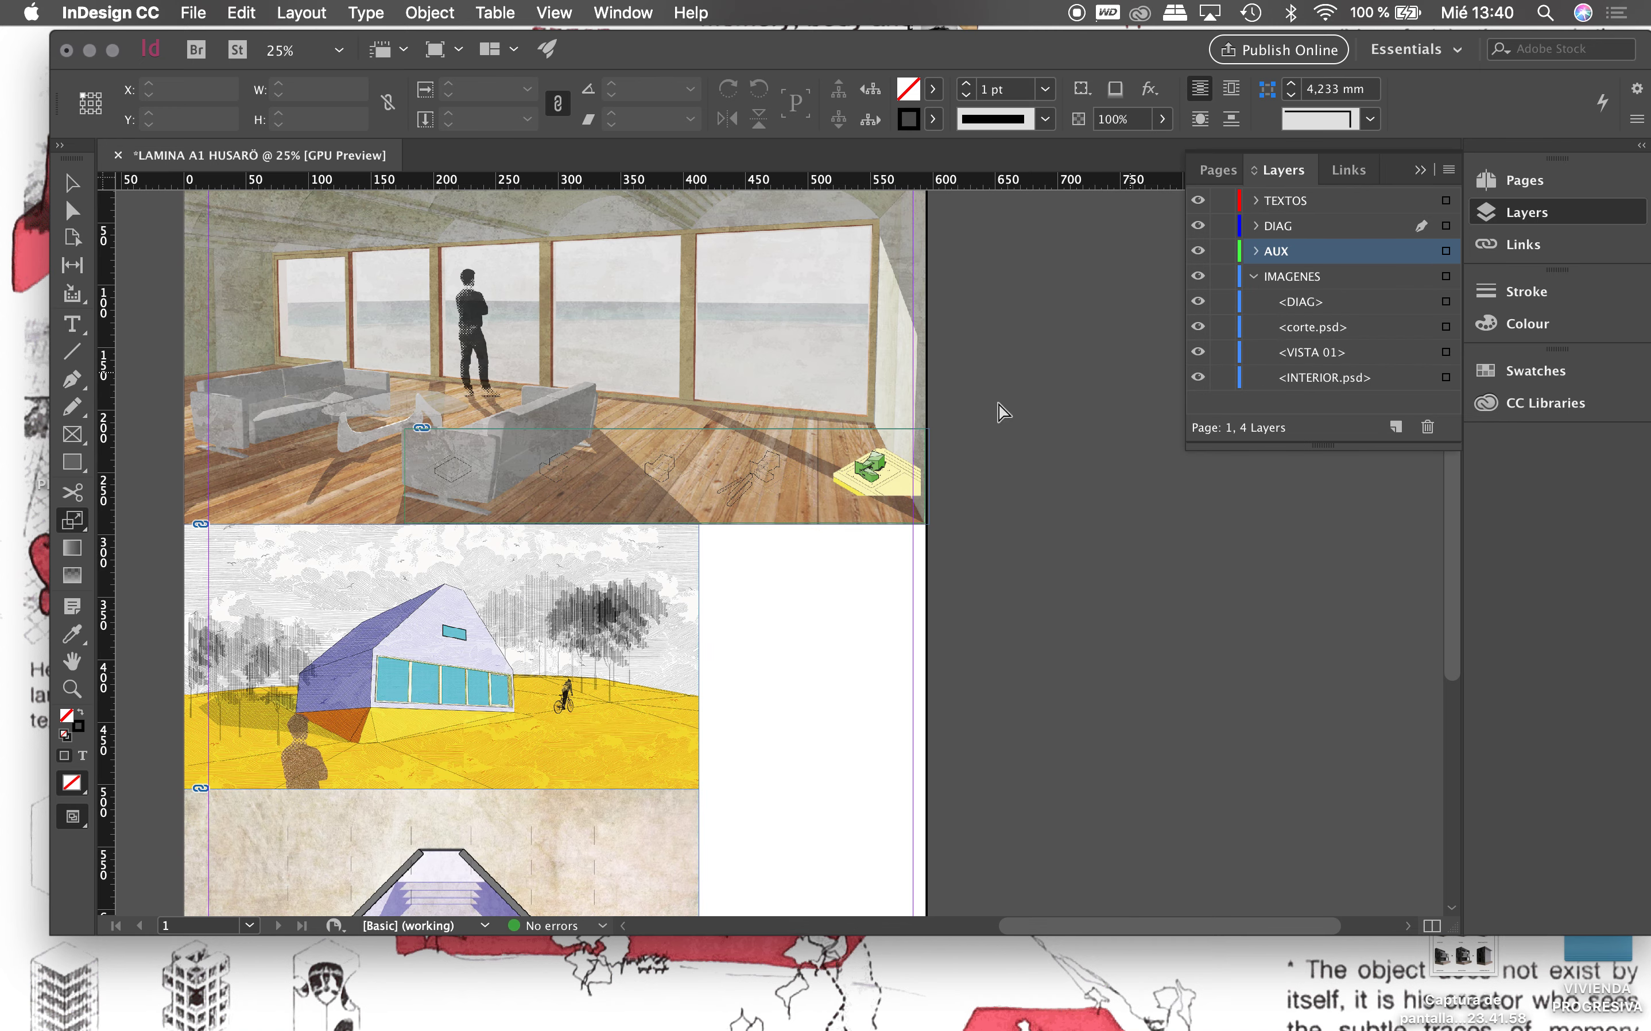
left_click(1256, 277)
left_click(1313, 289)
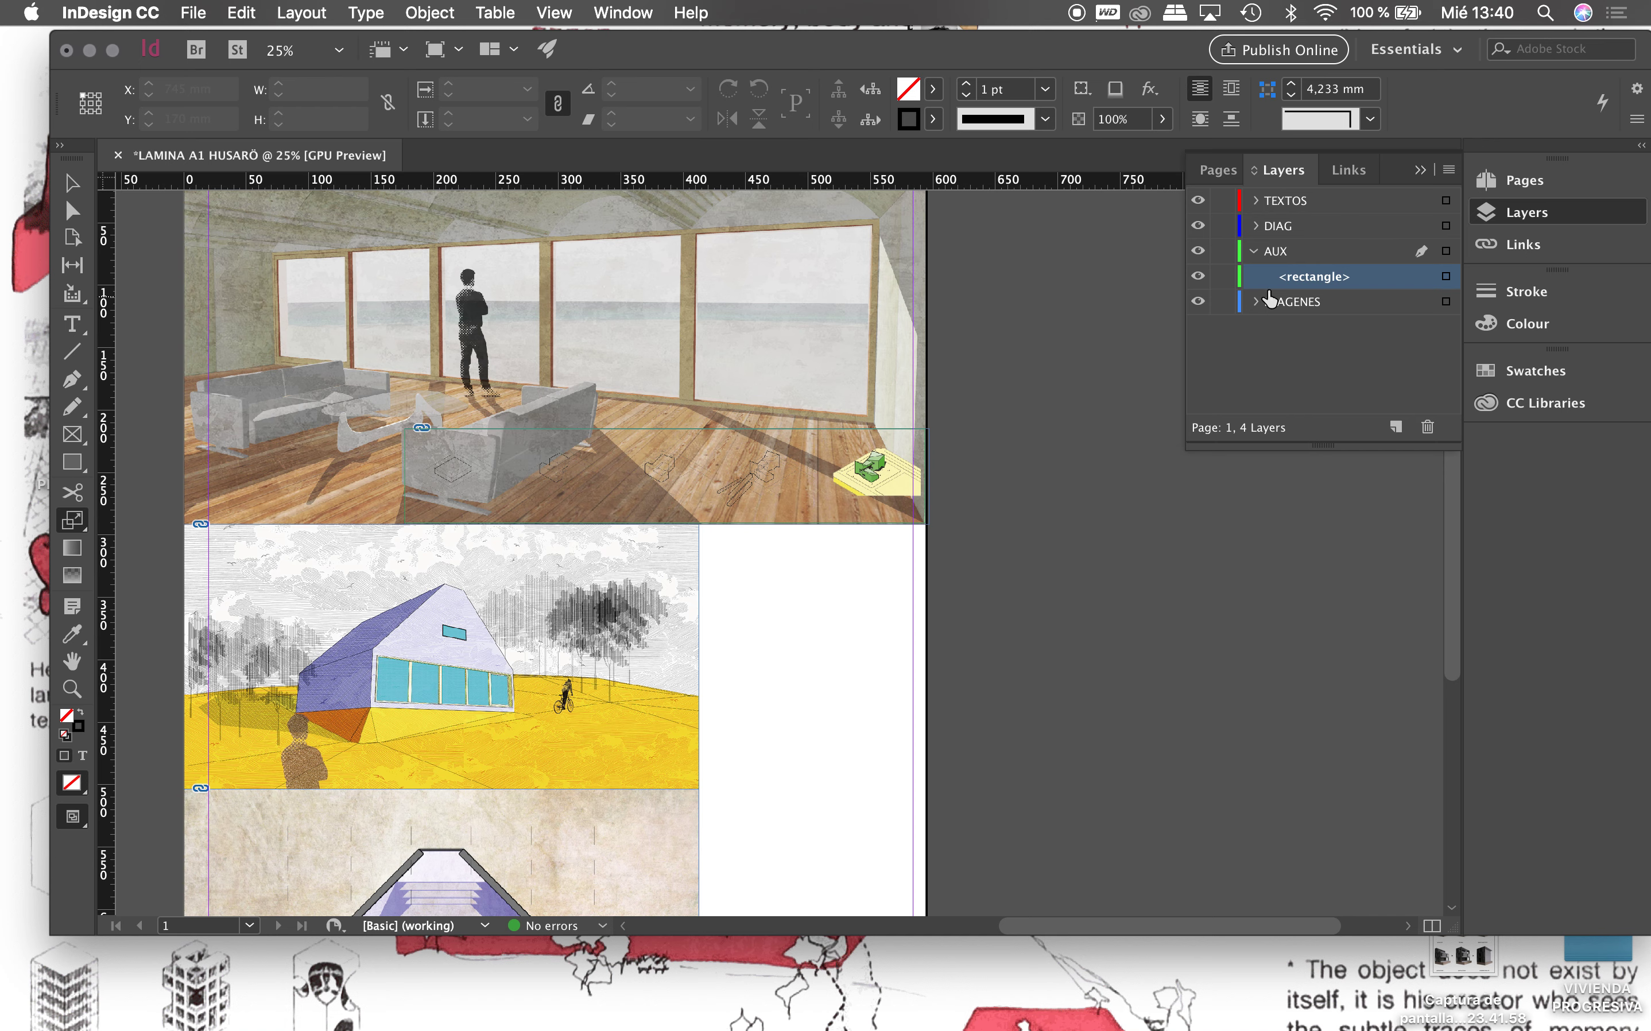
left_click(1257, 246)
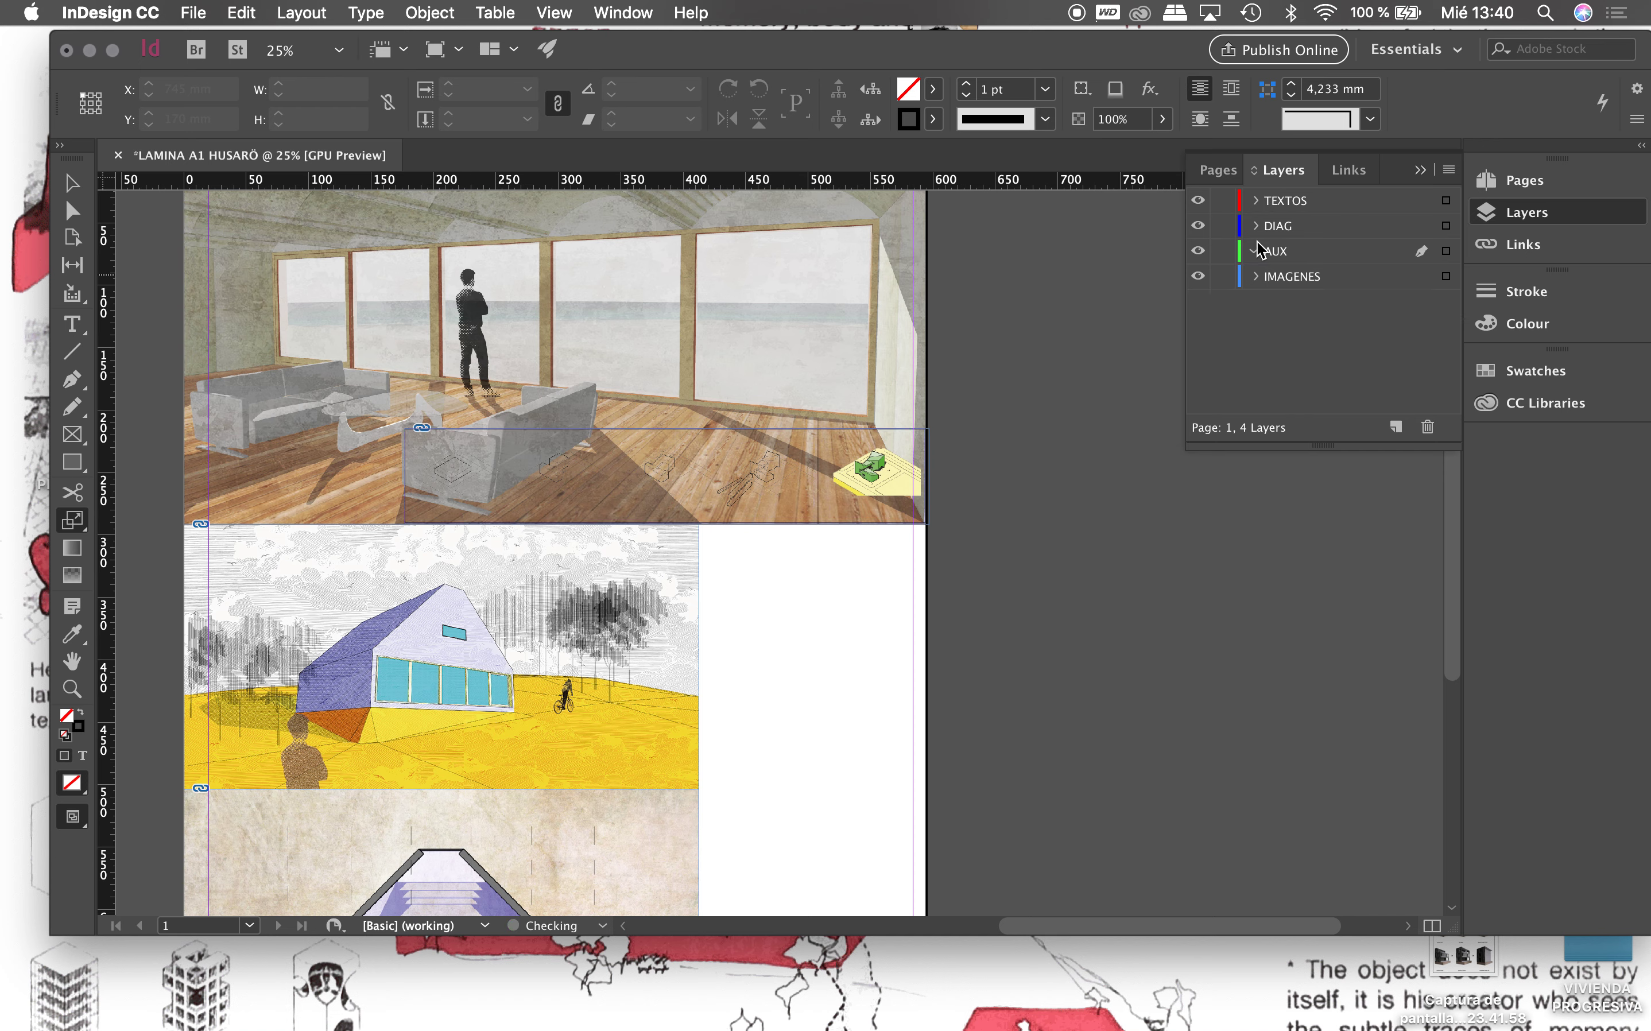
left_click(1256, 250)
left_click(1277, 232)
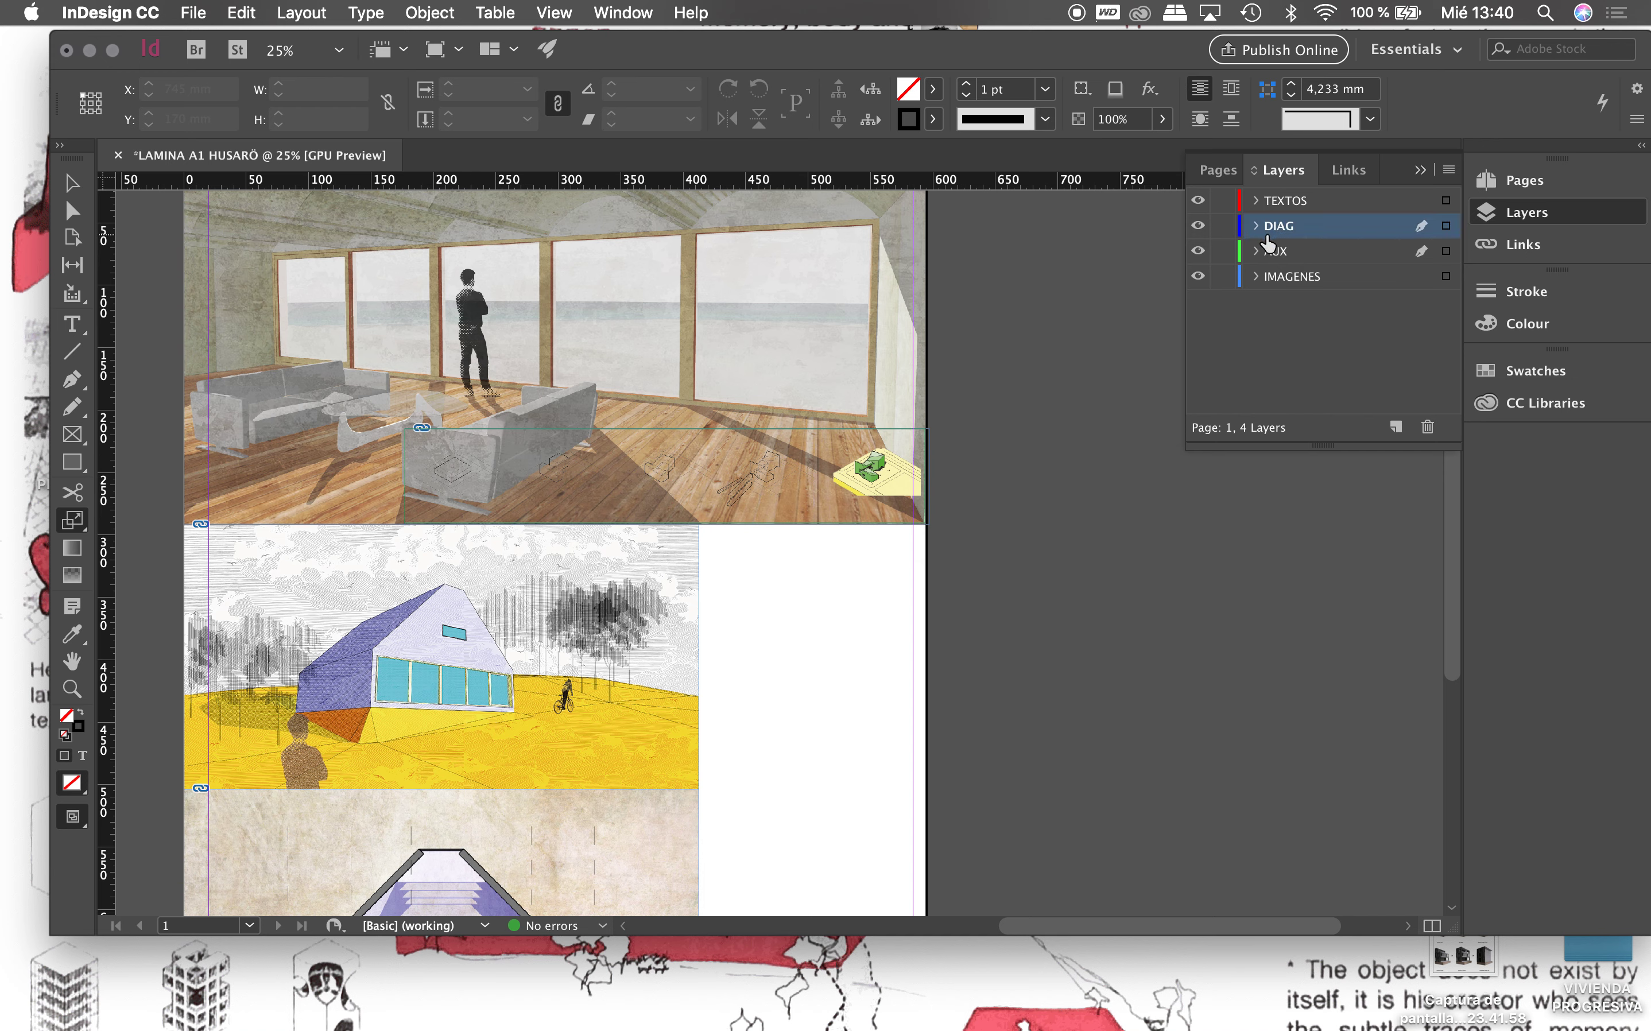
Step: Move the <DIAG> image item from IMAGENES into the DIAG layer
left_click(1255, 276)
left_click_drag(1288, 302, 1291, 225)
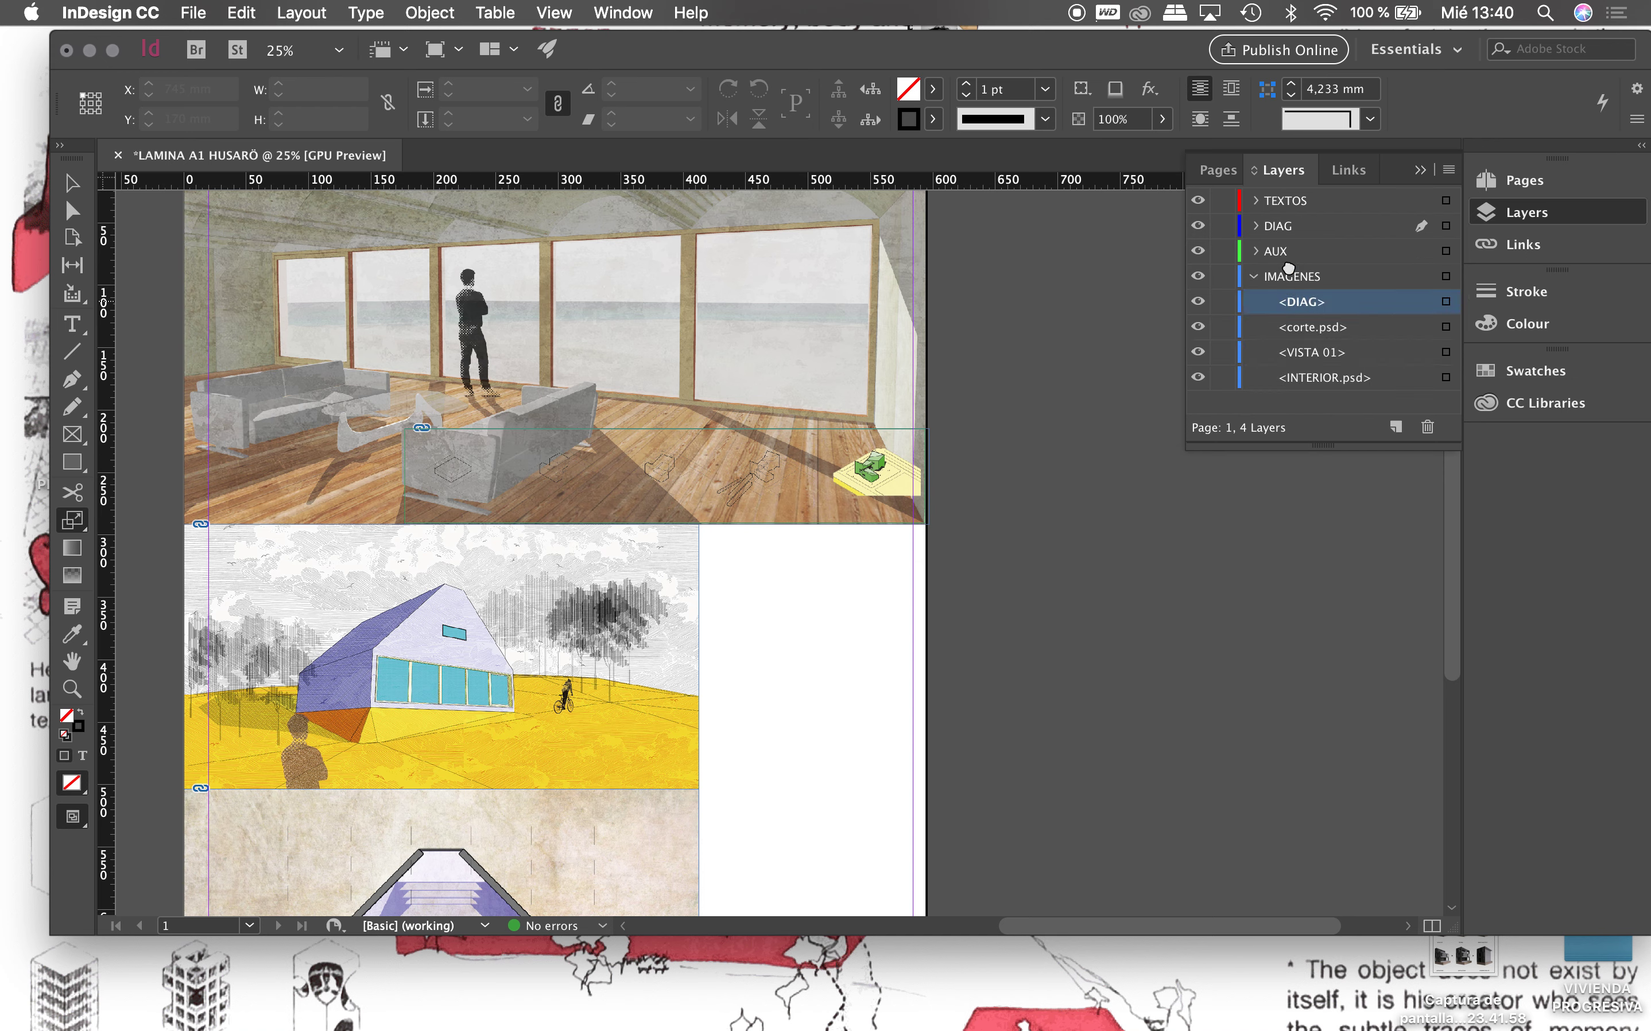
left_click_drag(1291, 227, 1269, 232)
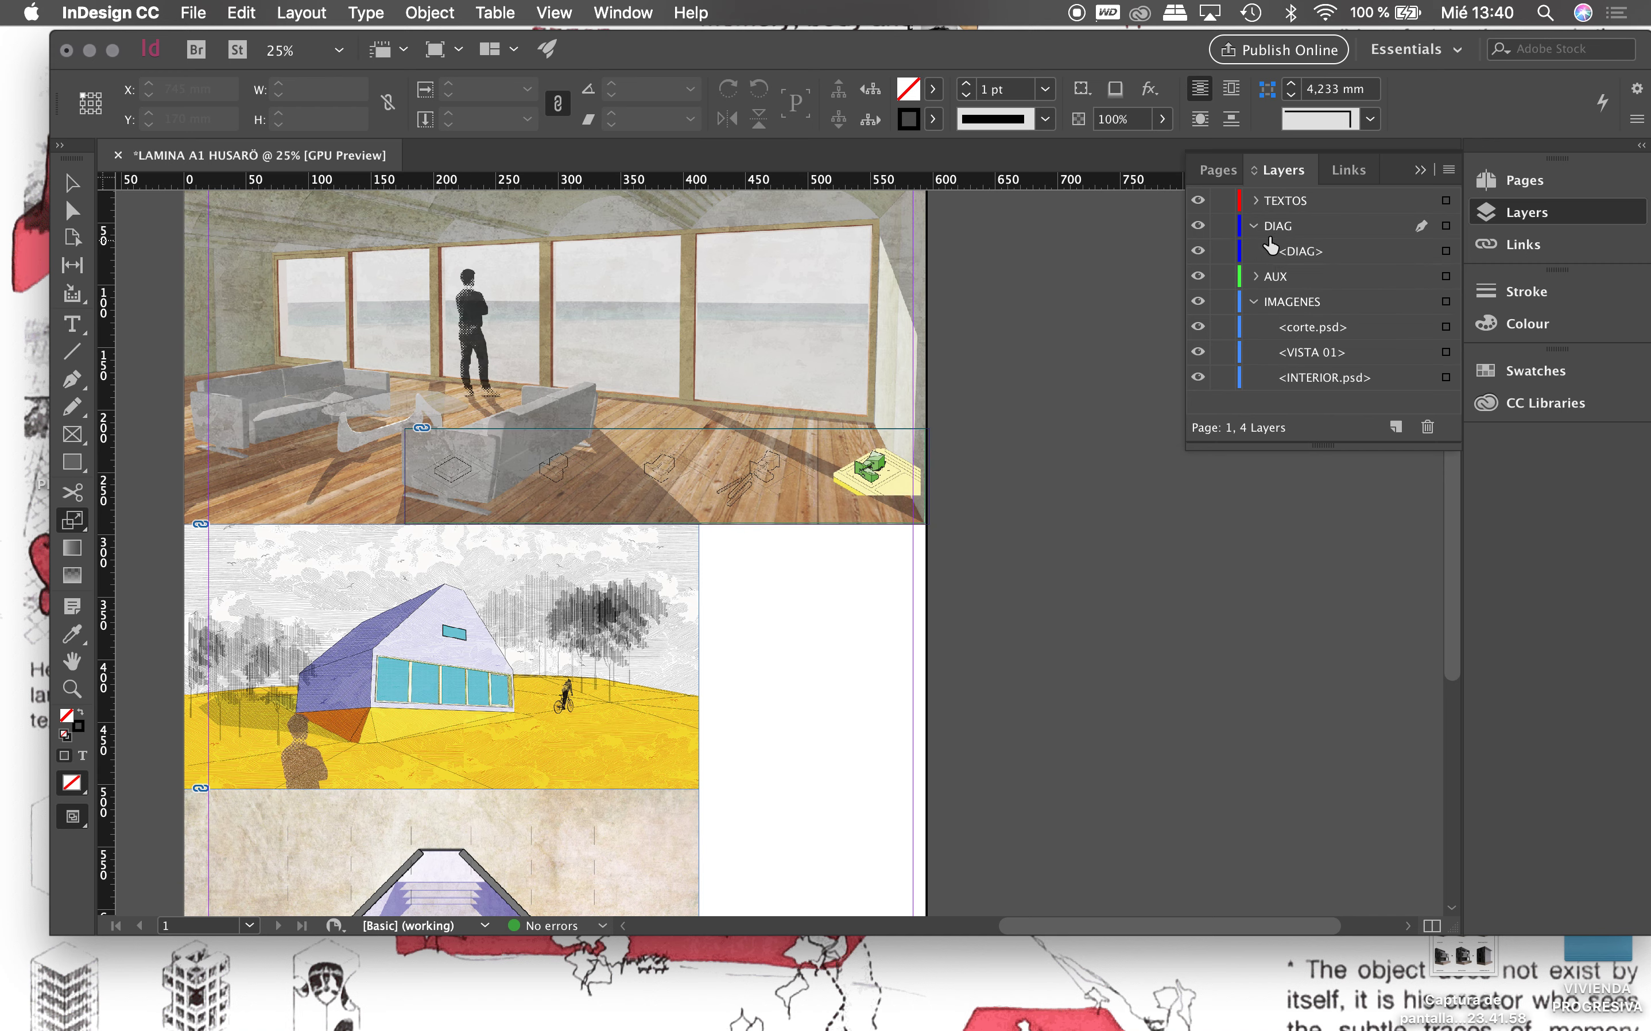
left_click(1257, 225)
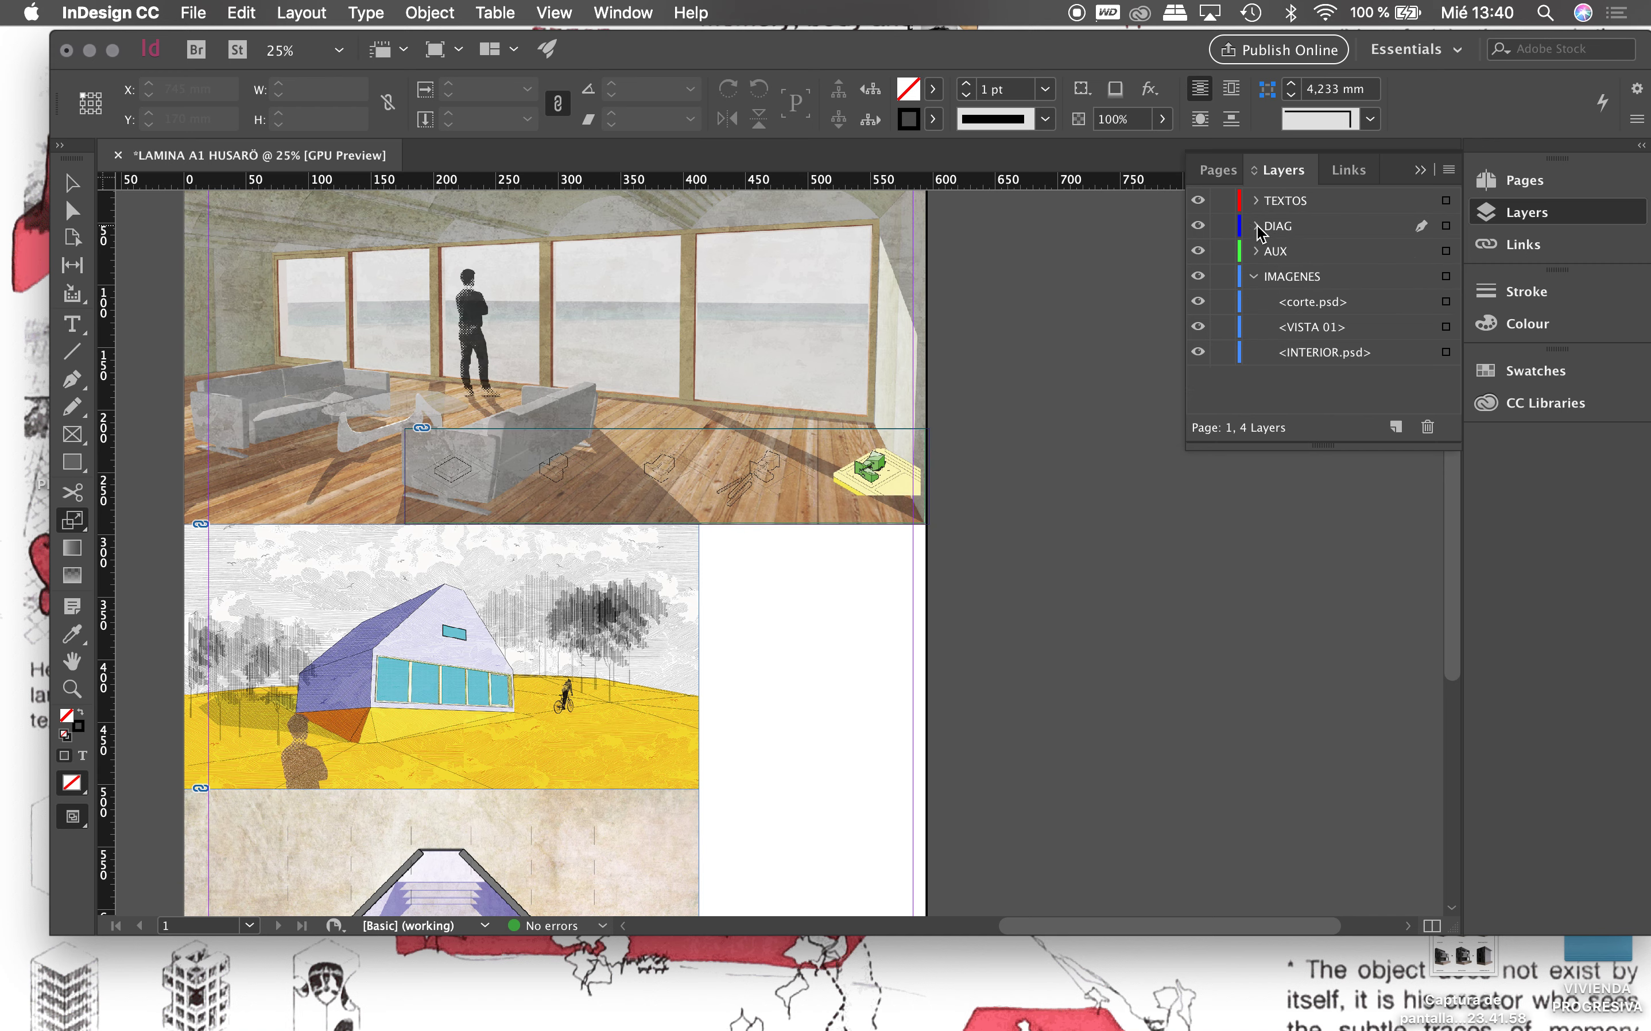
left_click(1257, 276)
Step: Keep the layer order TEXTOS, DIAG, AUX, IMAGENES and check IMAGENES' remaining contents
left_click(1277, 252)
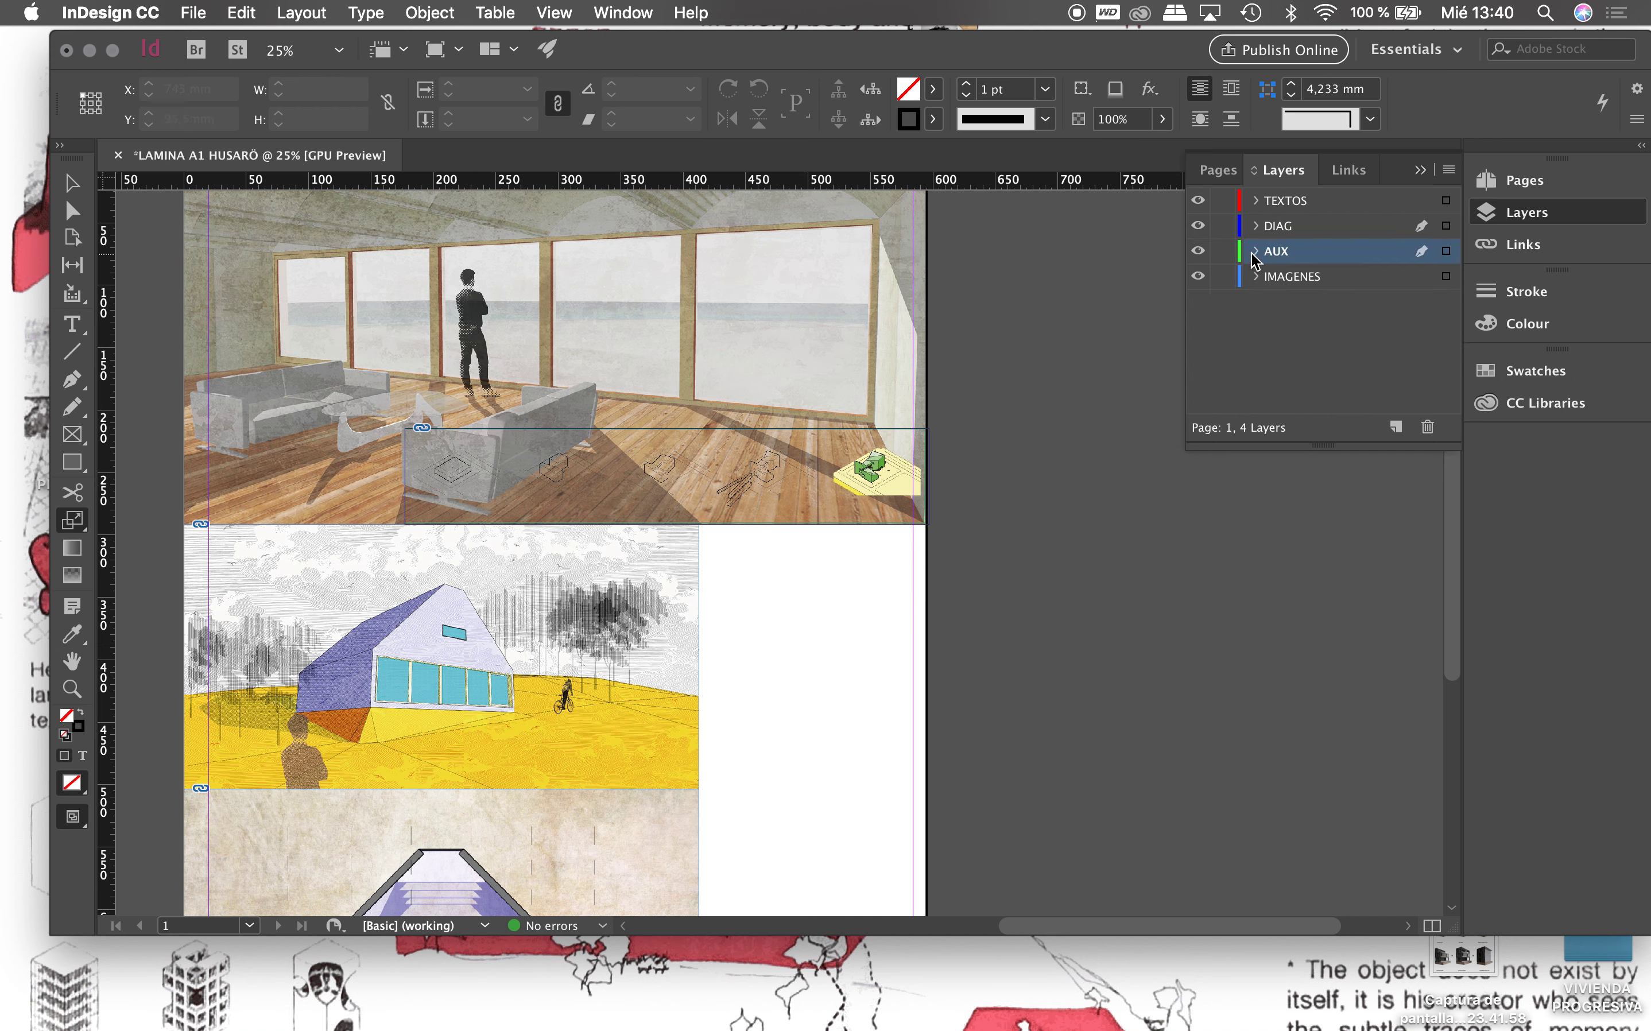
left_click_drag(1252, 254, 1290, 196)
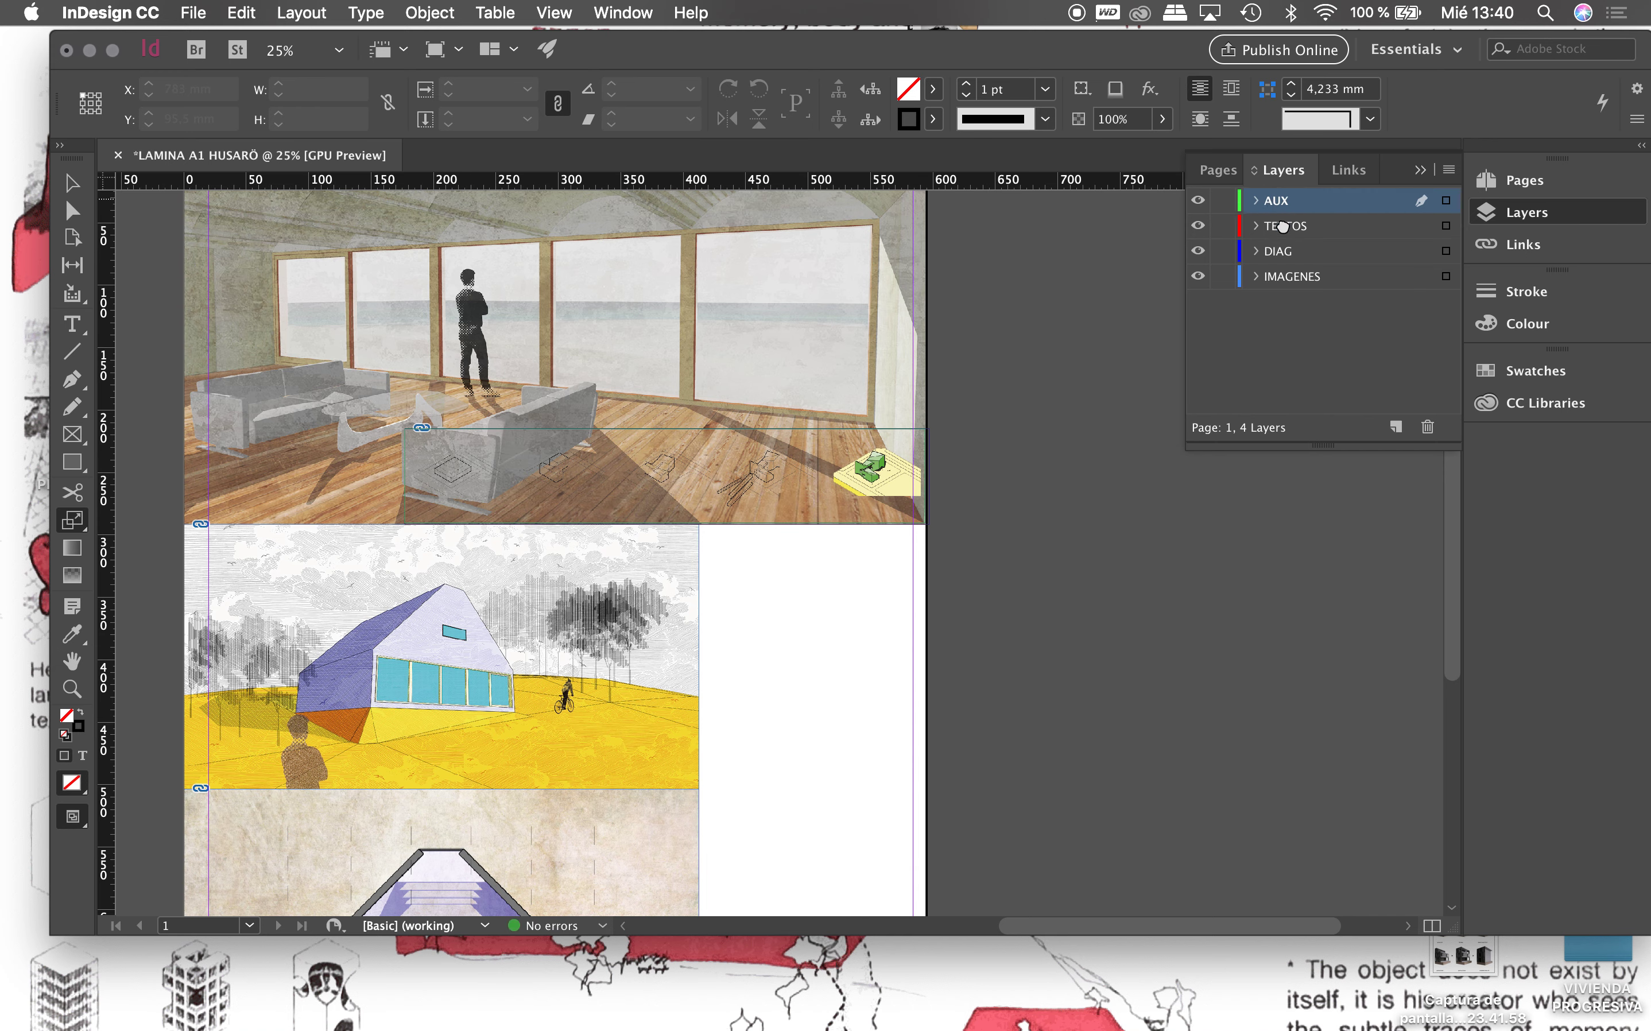
left_click_drag(1284, 201, 1285, 267)
left_click(809, 473)
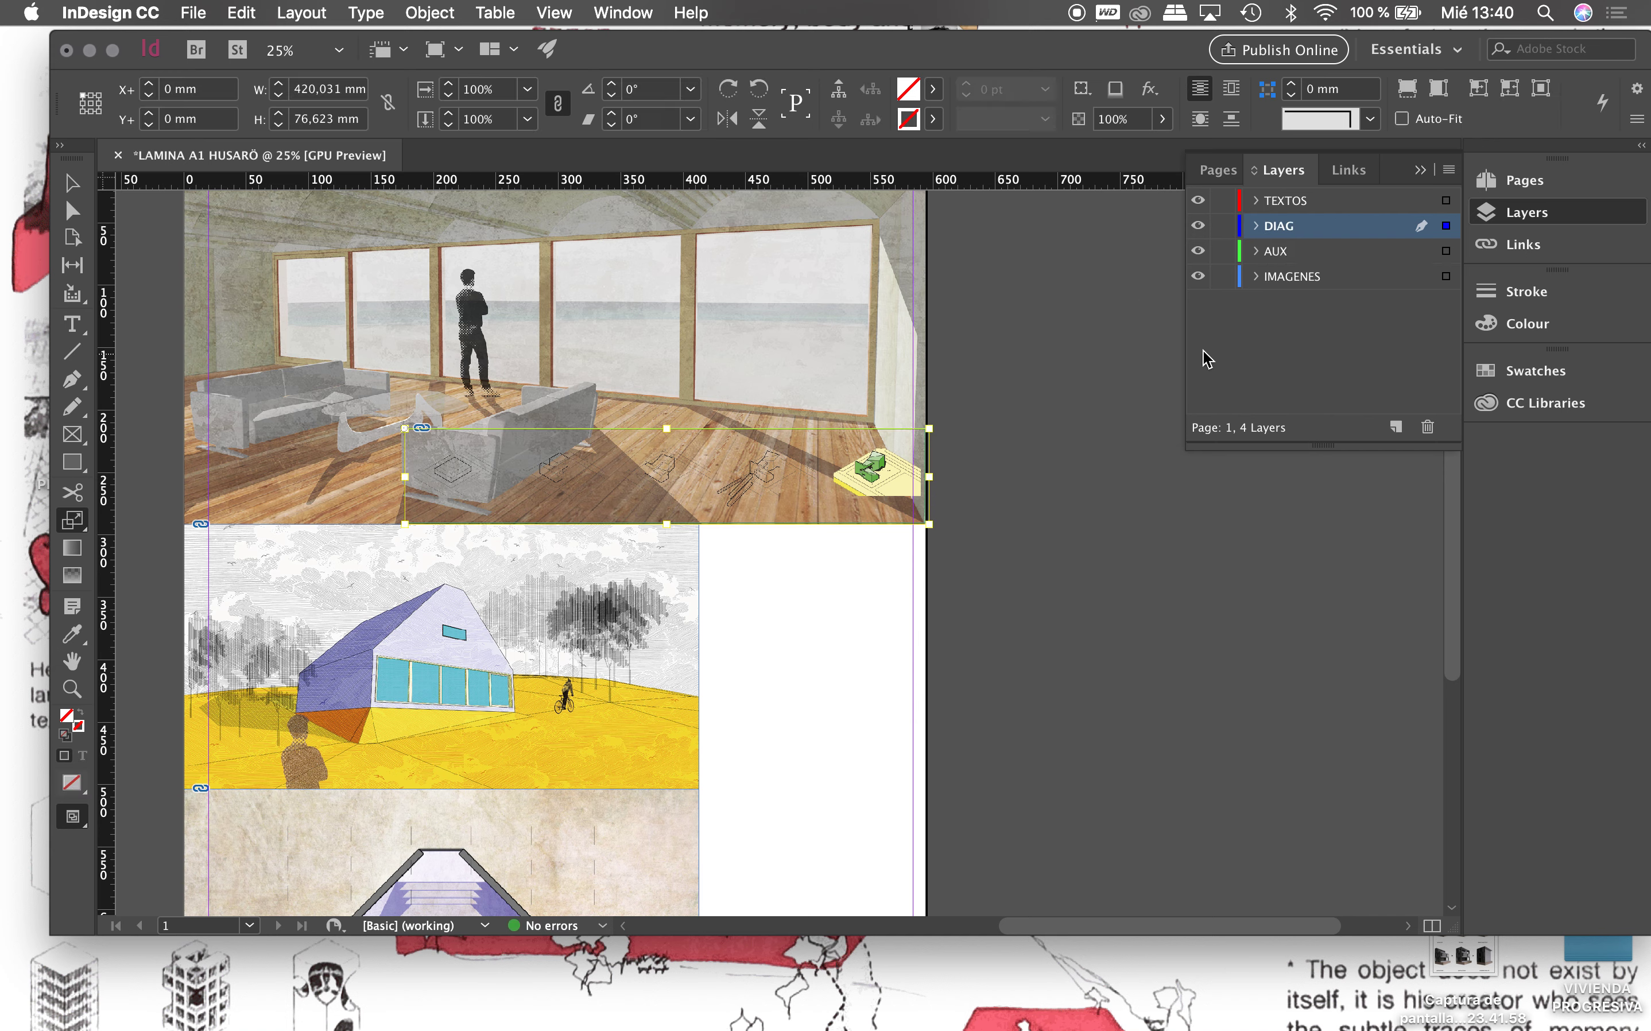
left_click(1255, 276)
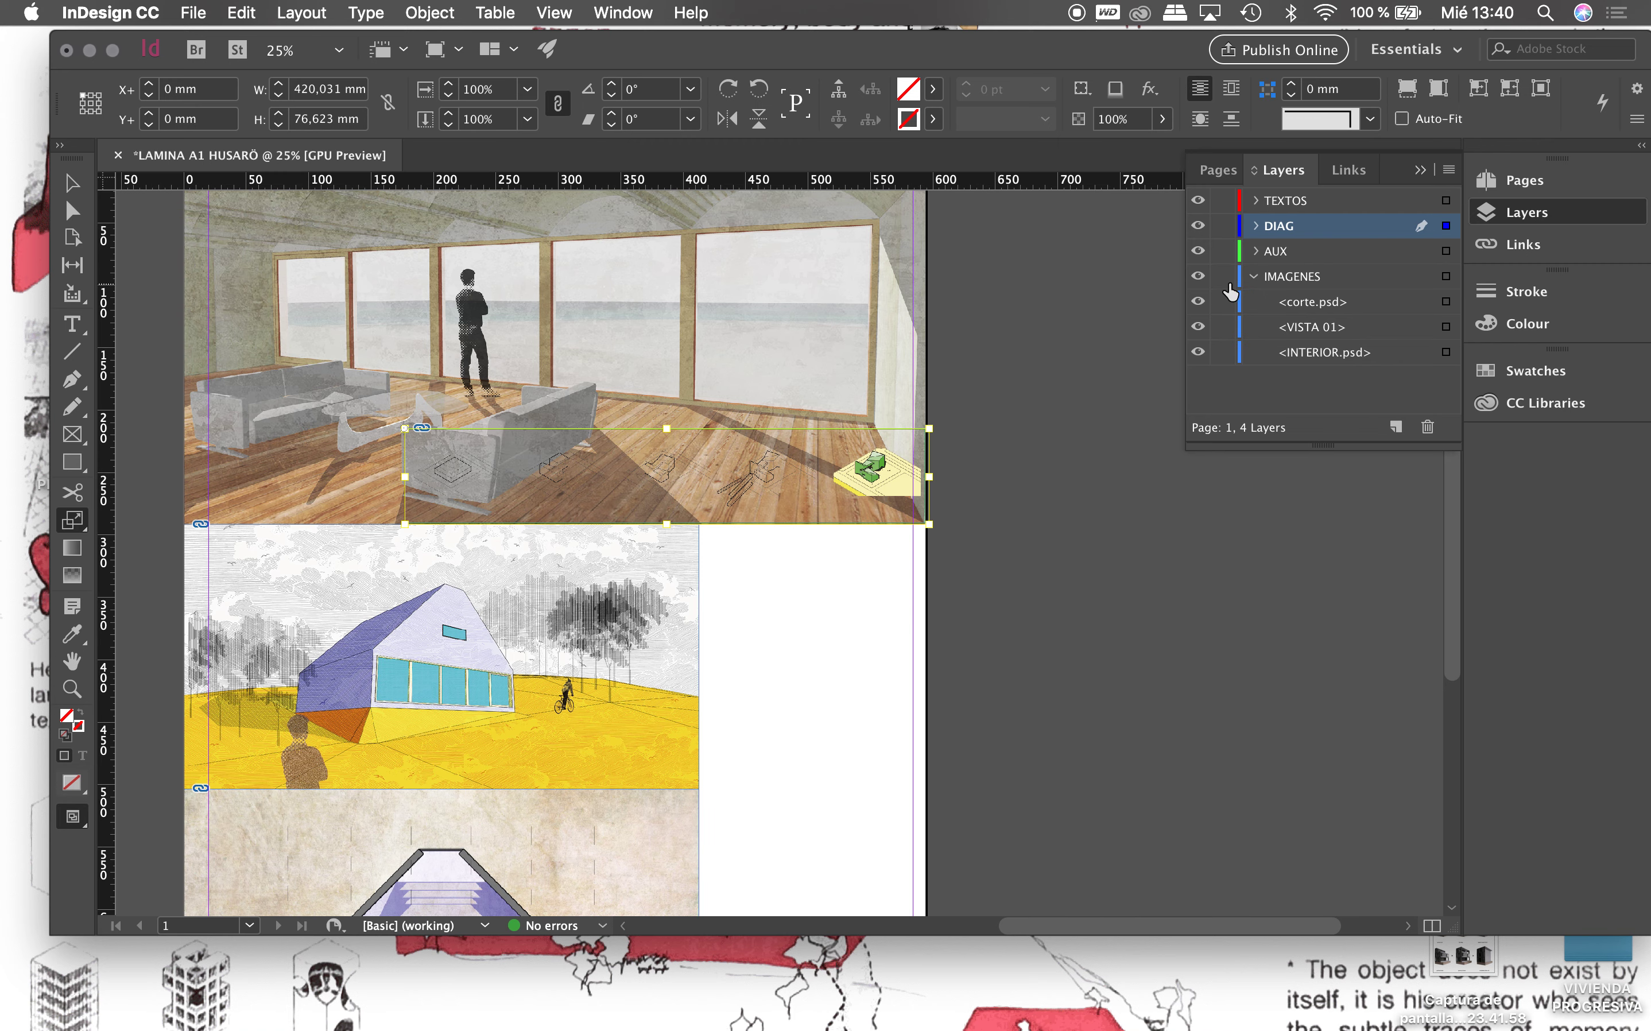
Step: Hide the other layers and fill the strip's rectangle frame with [Paper]
left_click(1255, 276)
left_click(1198, 277)
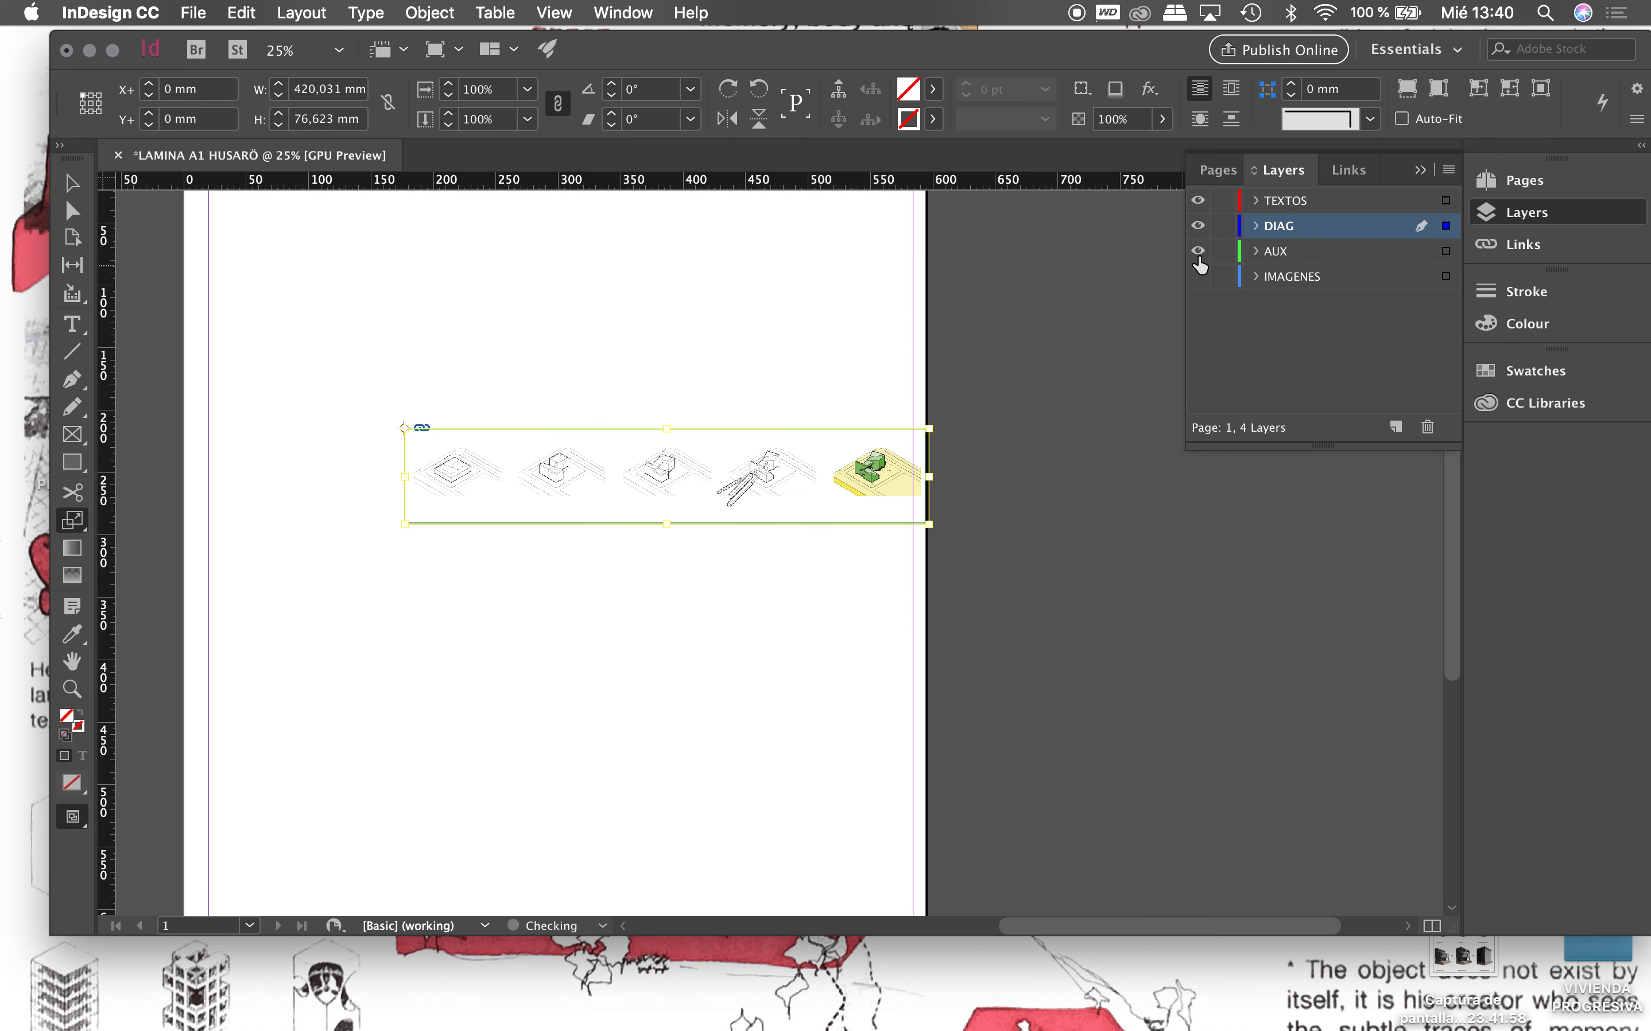
left_click(1200, 251)
left_click(1198, 199)
left_click(1198, 225)
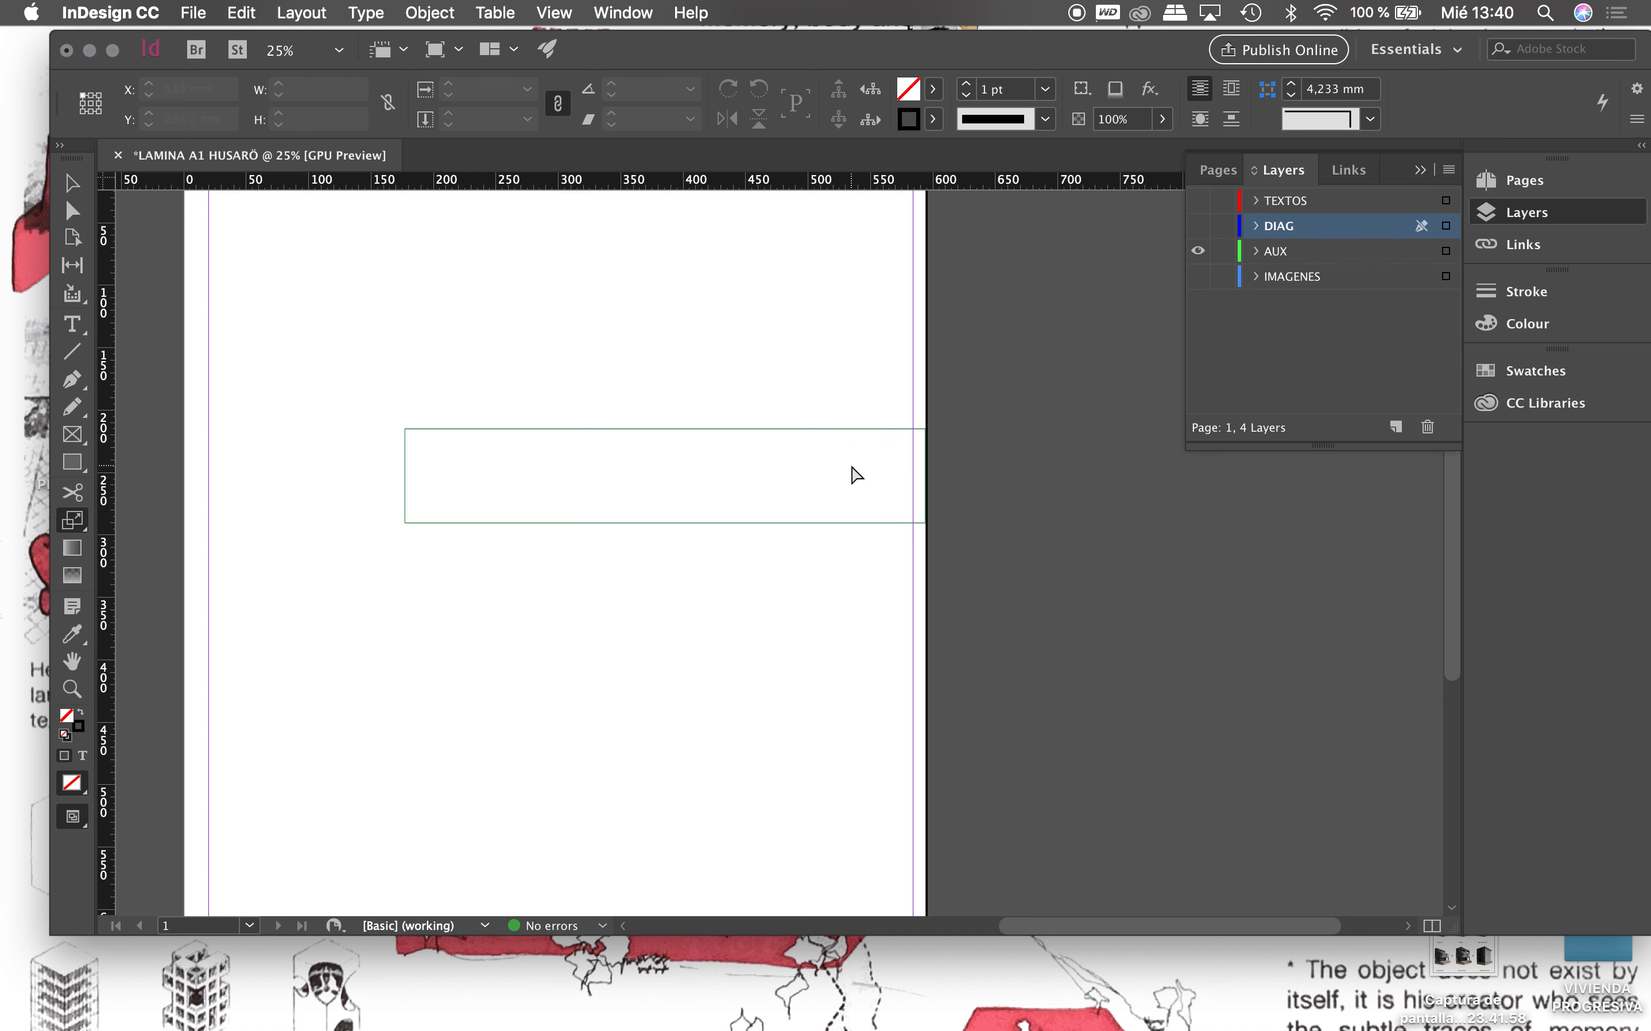
left_click(858, 429)
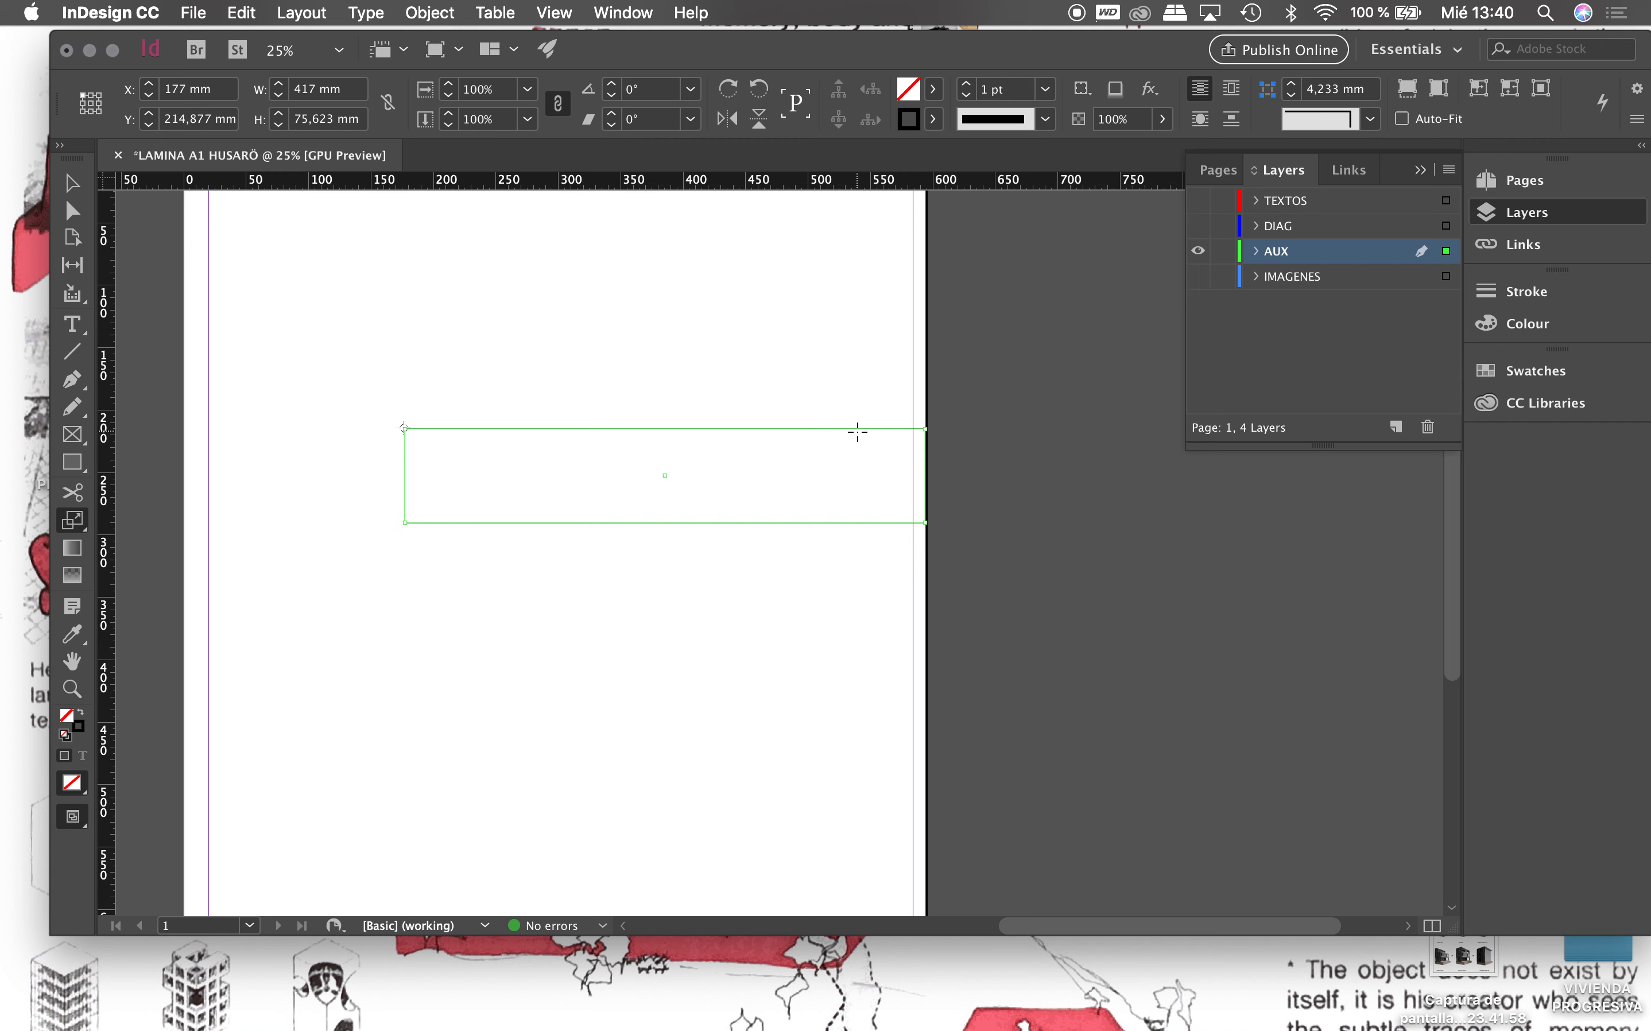
left_click(933, 89)
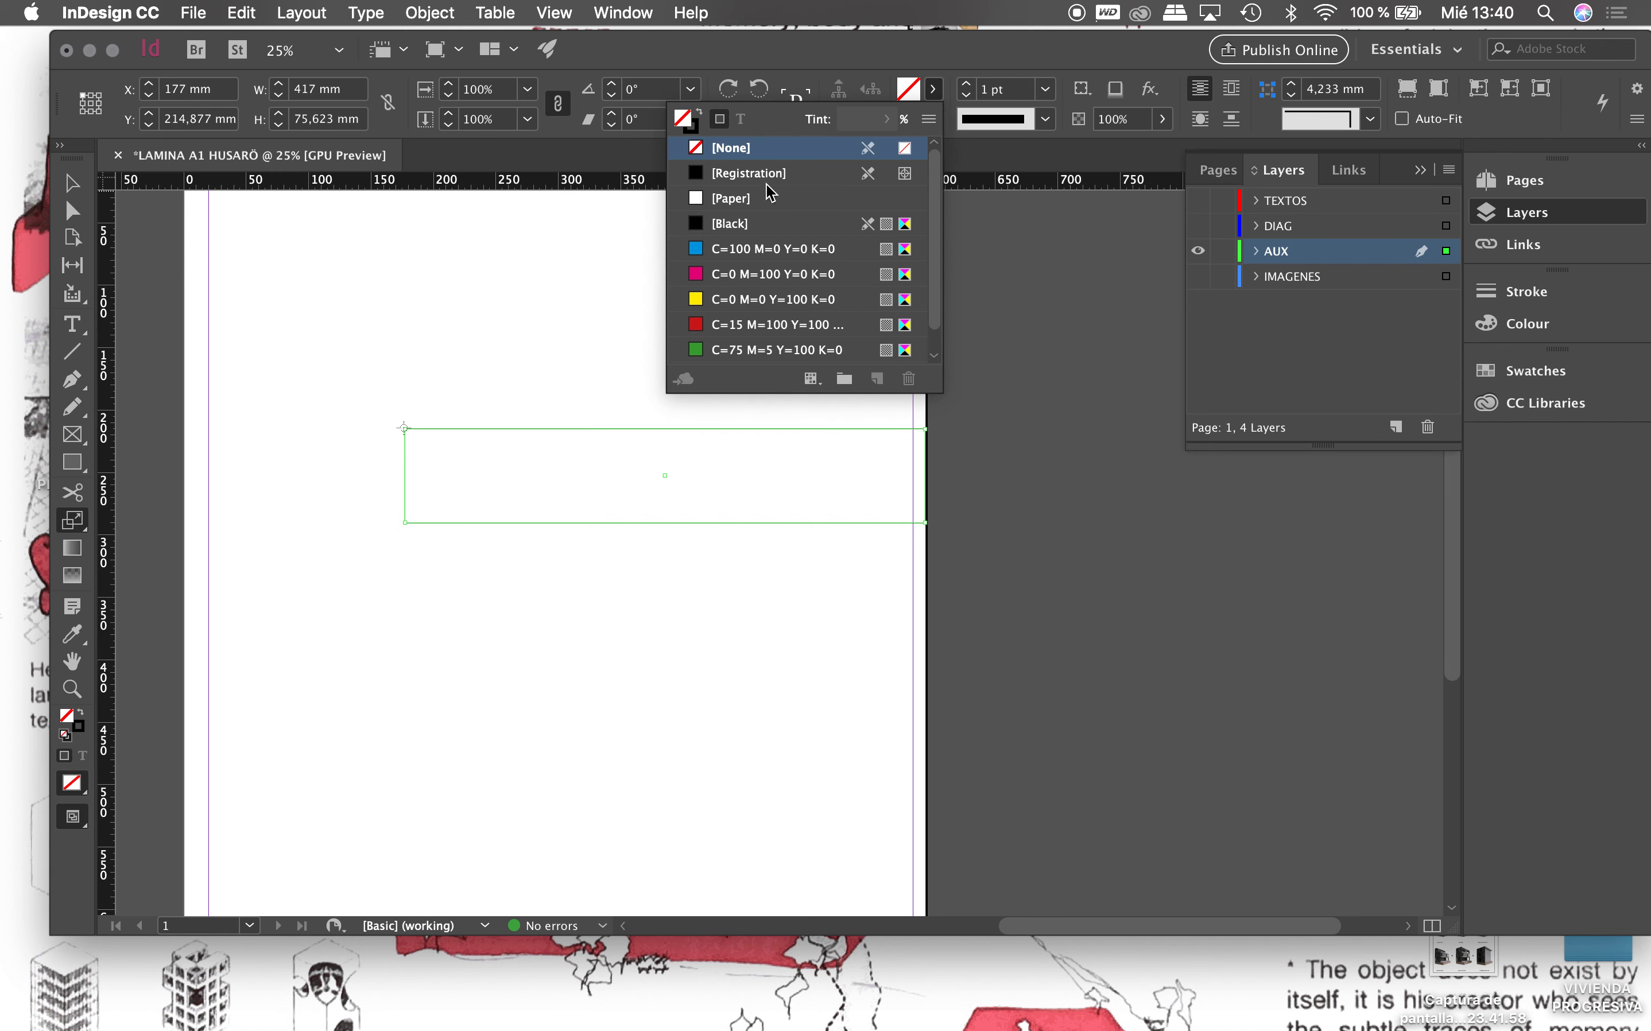
left_click(731, 199)
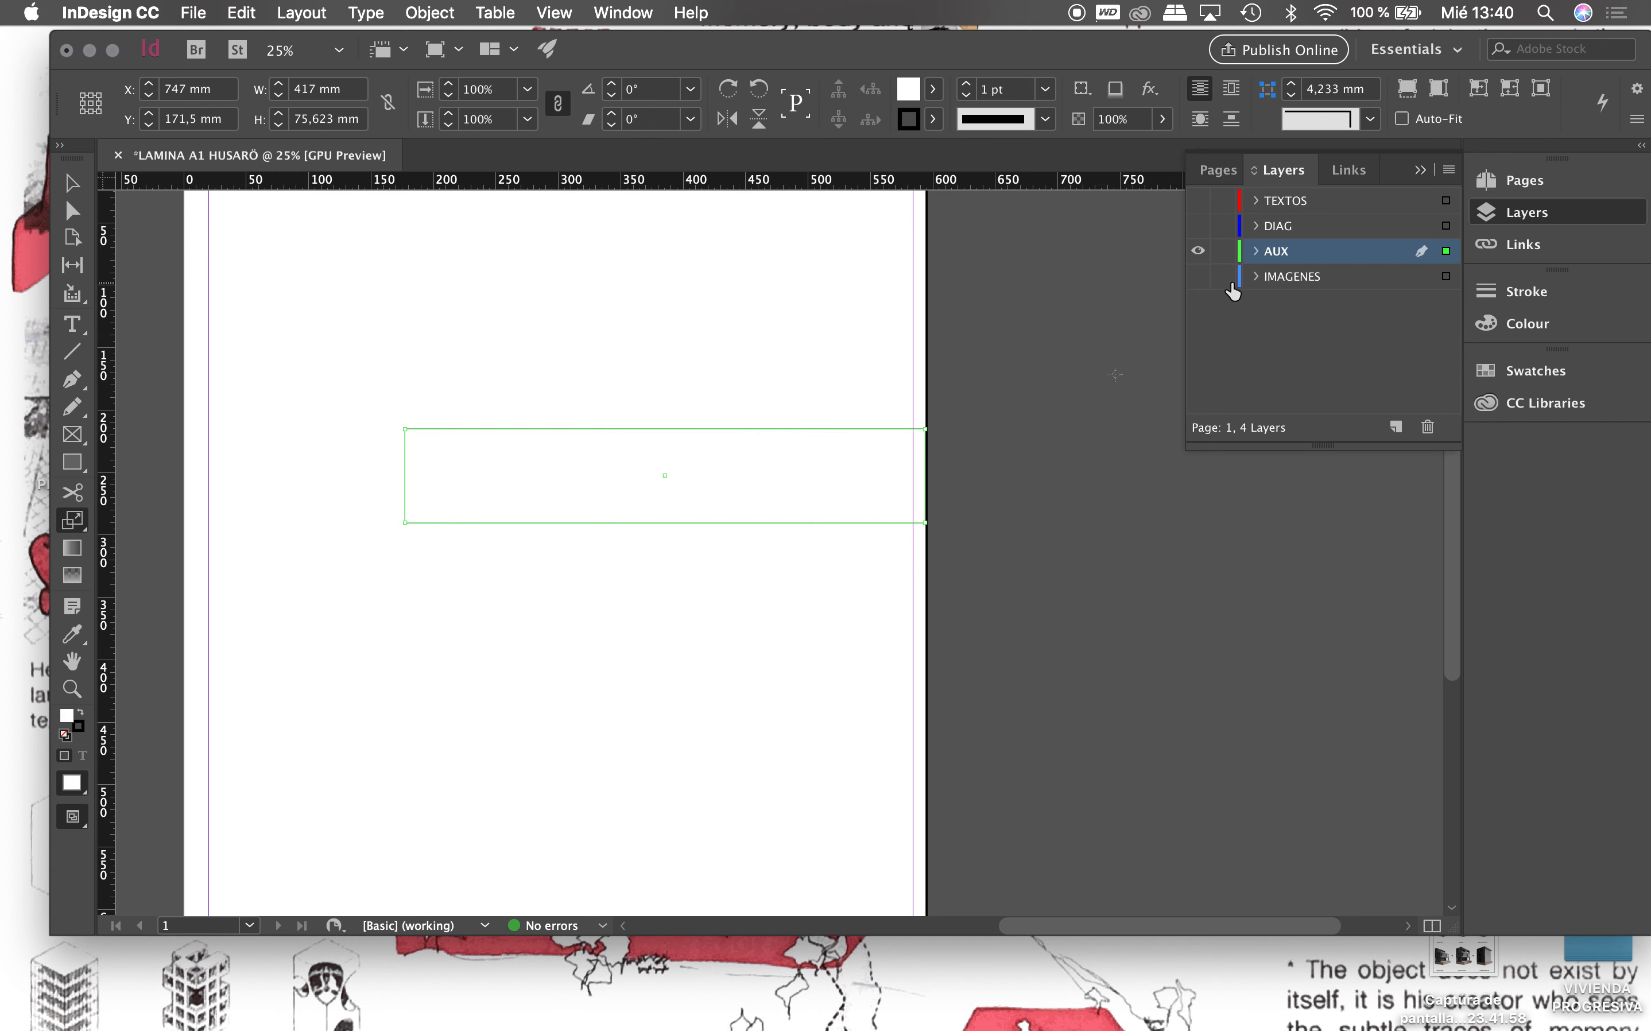
Step: Show all layers again and set the white frame's opacity to 57%
left_click(1199, 276)
left_click(1199, 226)
left_click(1199, 201)
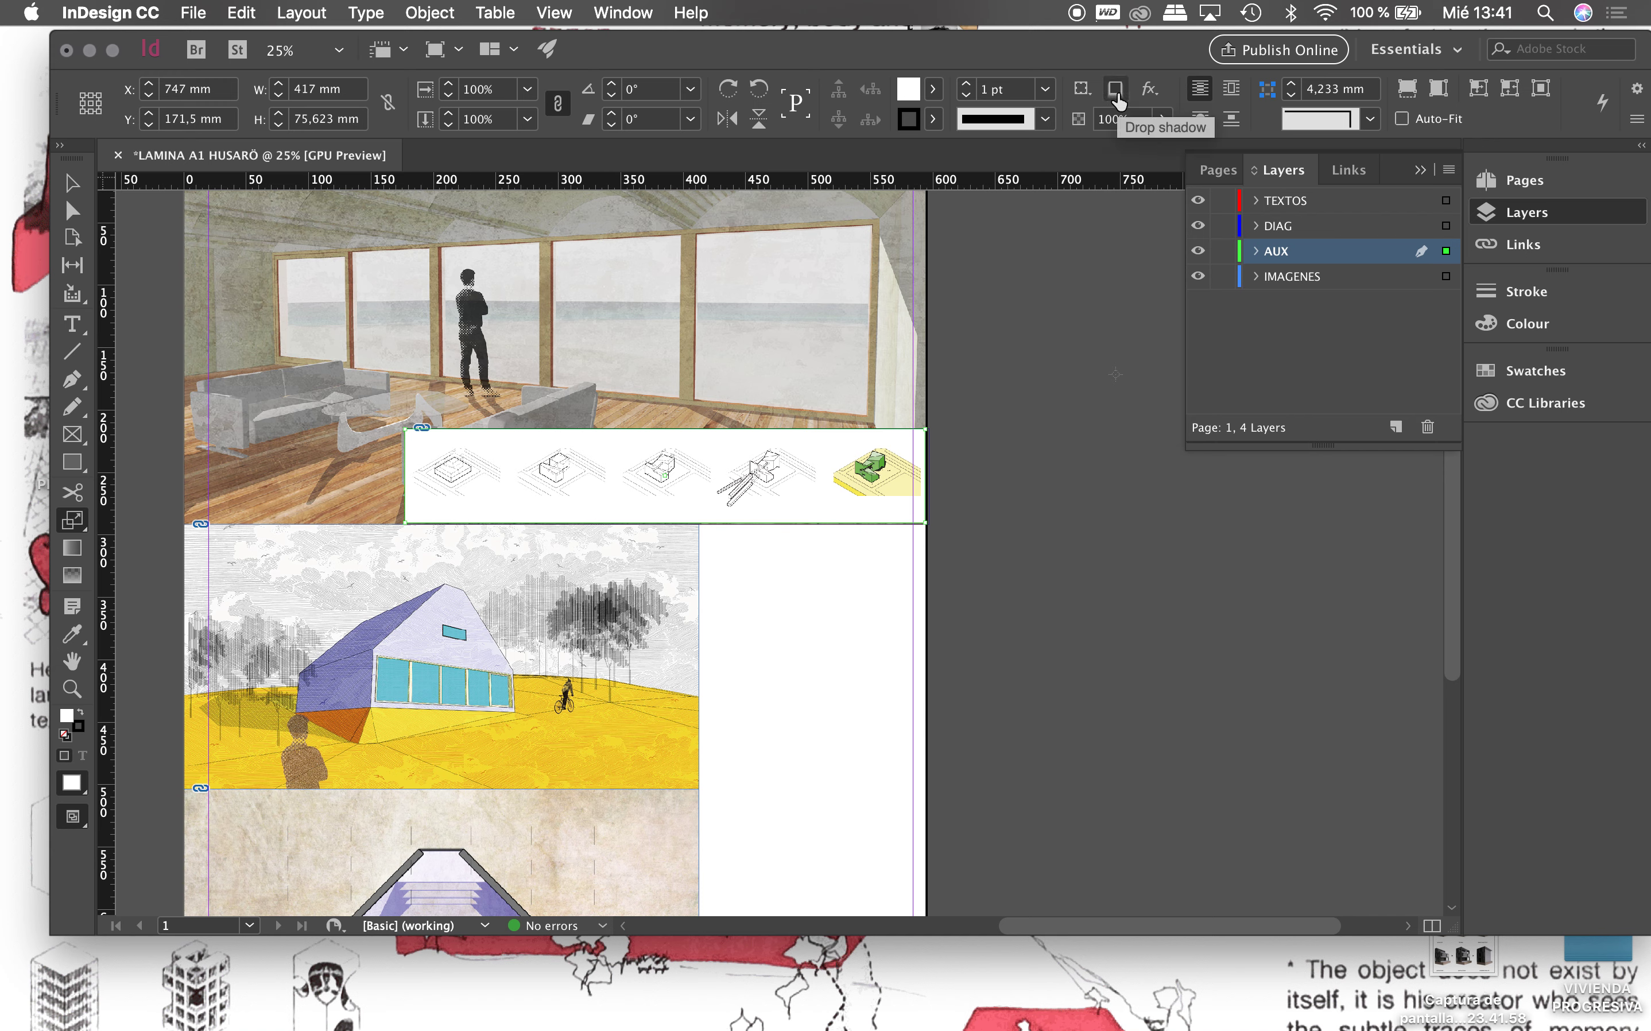
left_click(1163, 120)
left_click_drag(1167, 147, 1112, 163)
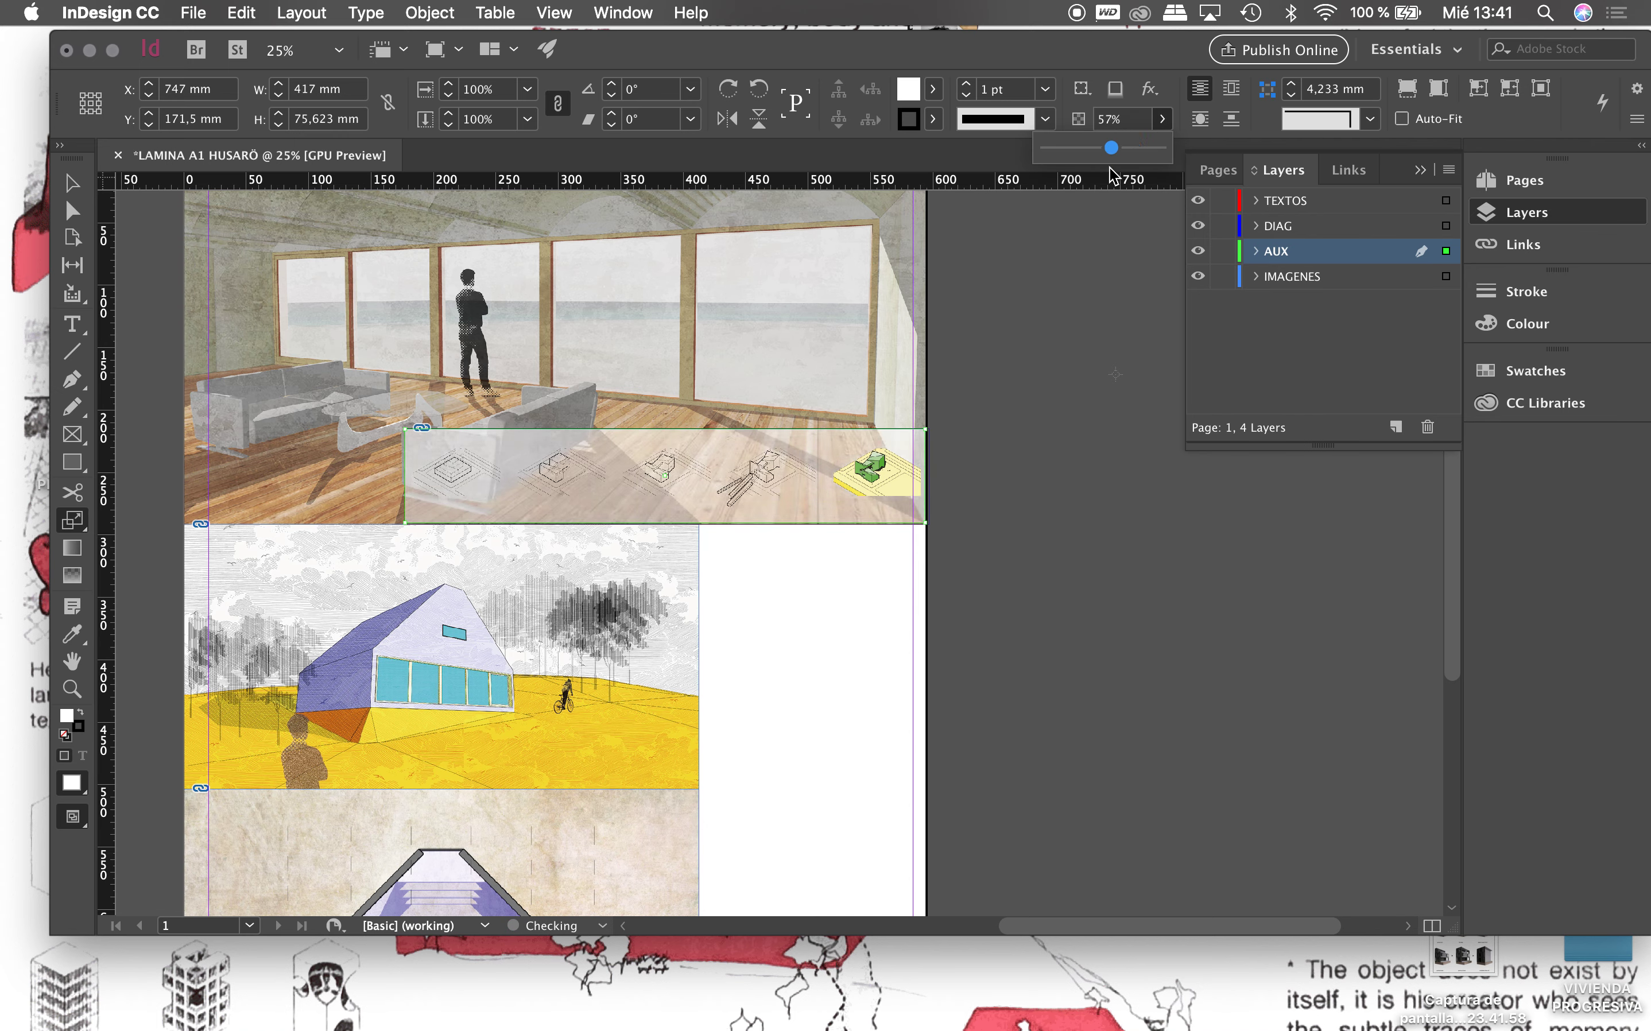
left_click(1034, 497)
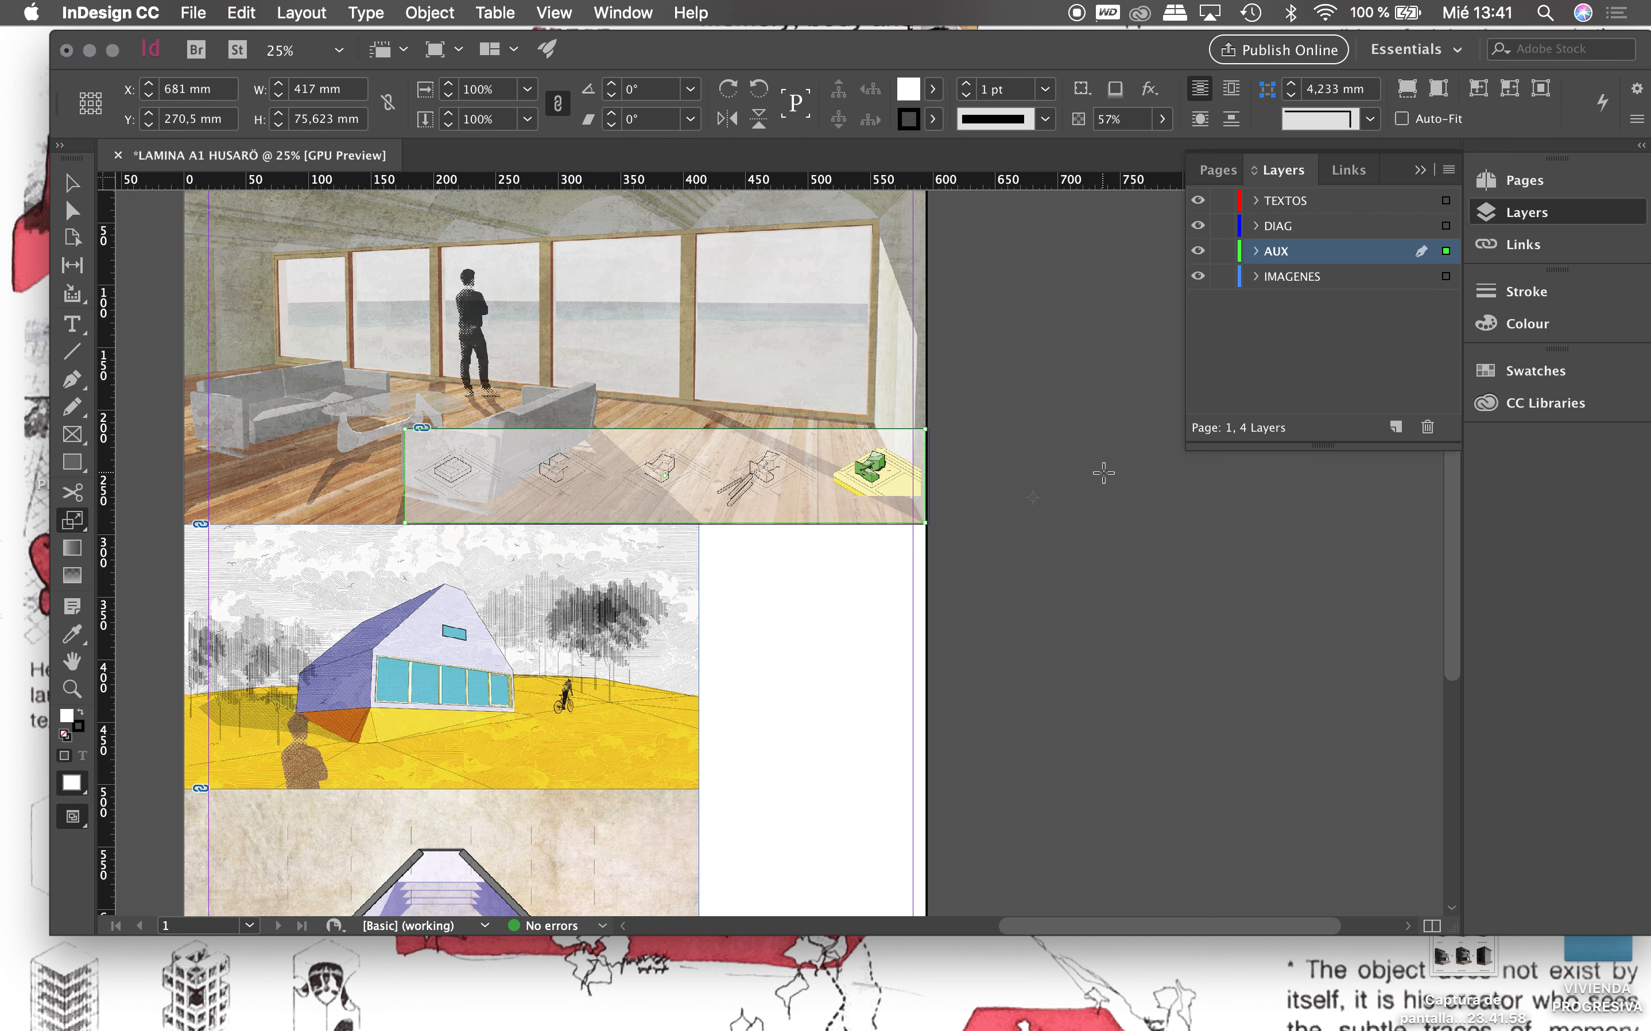
scroll(1025, 498, "down", 1)
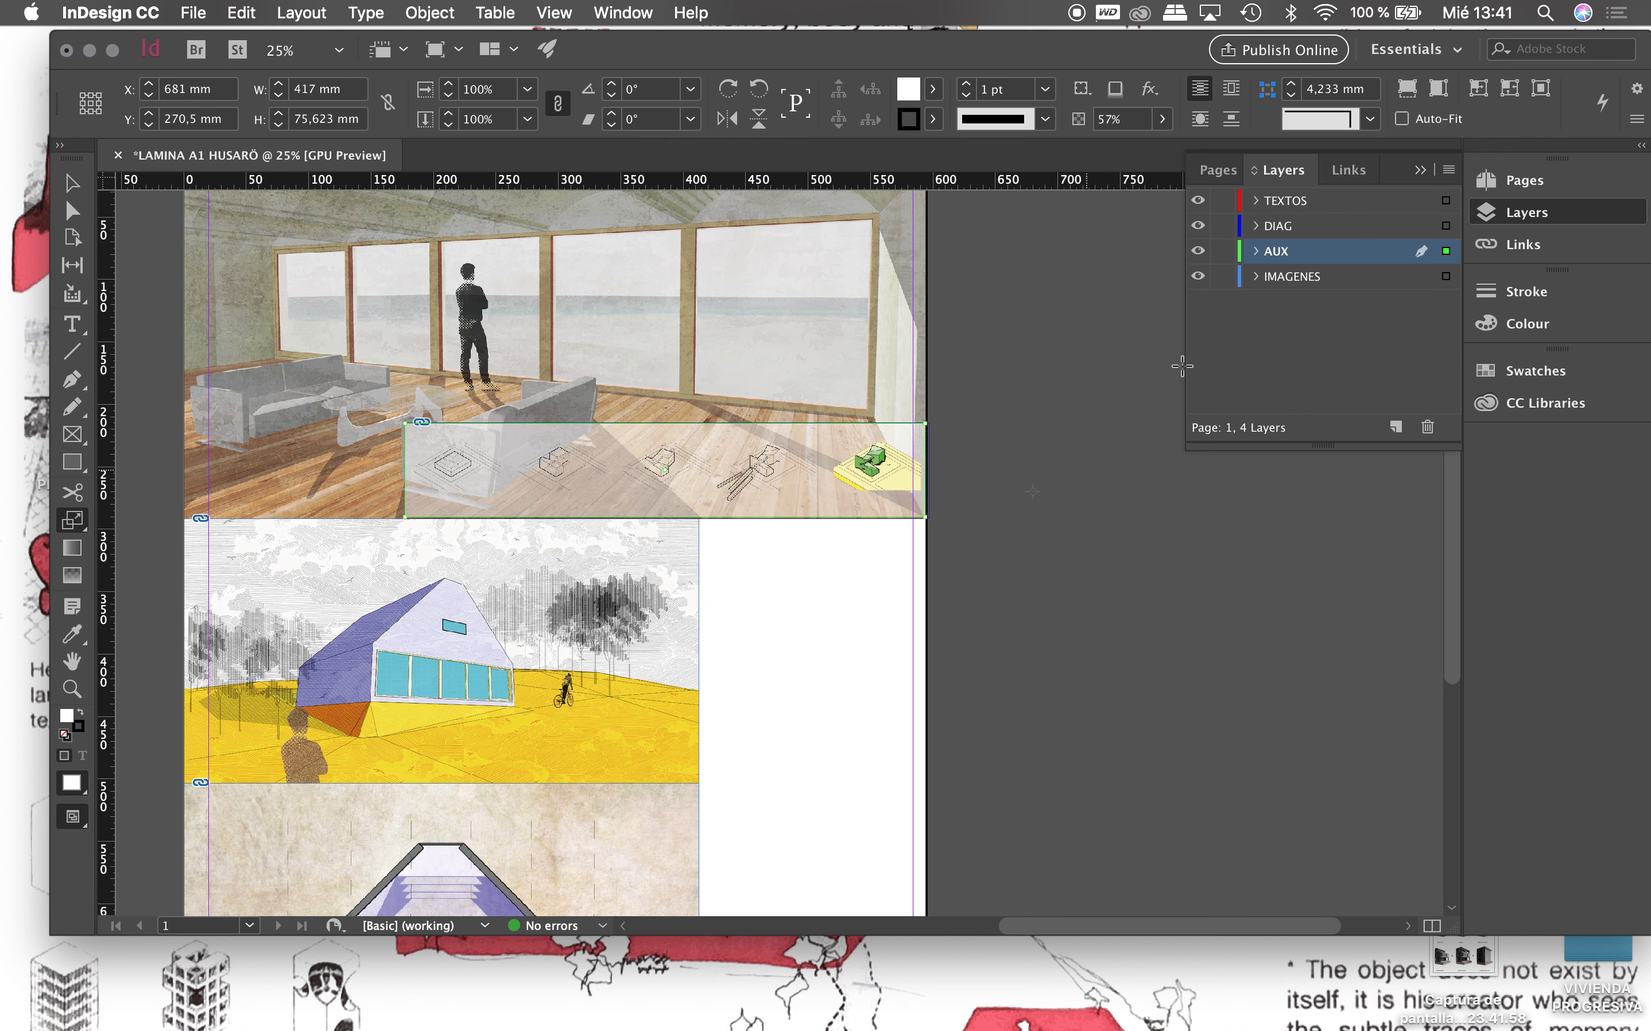
Step: Make TEXTOS the working layer and set the default text size to 48 pt
double_click(1284, 200)
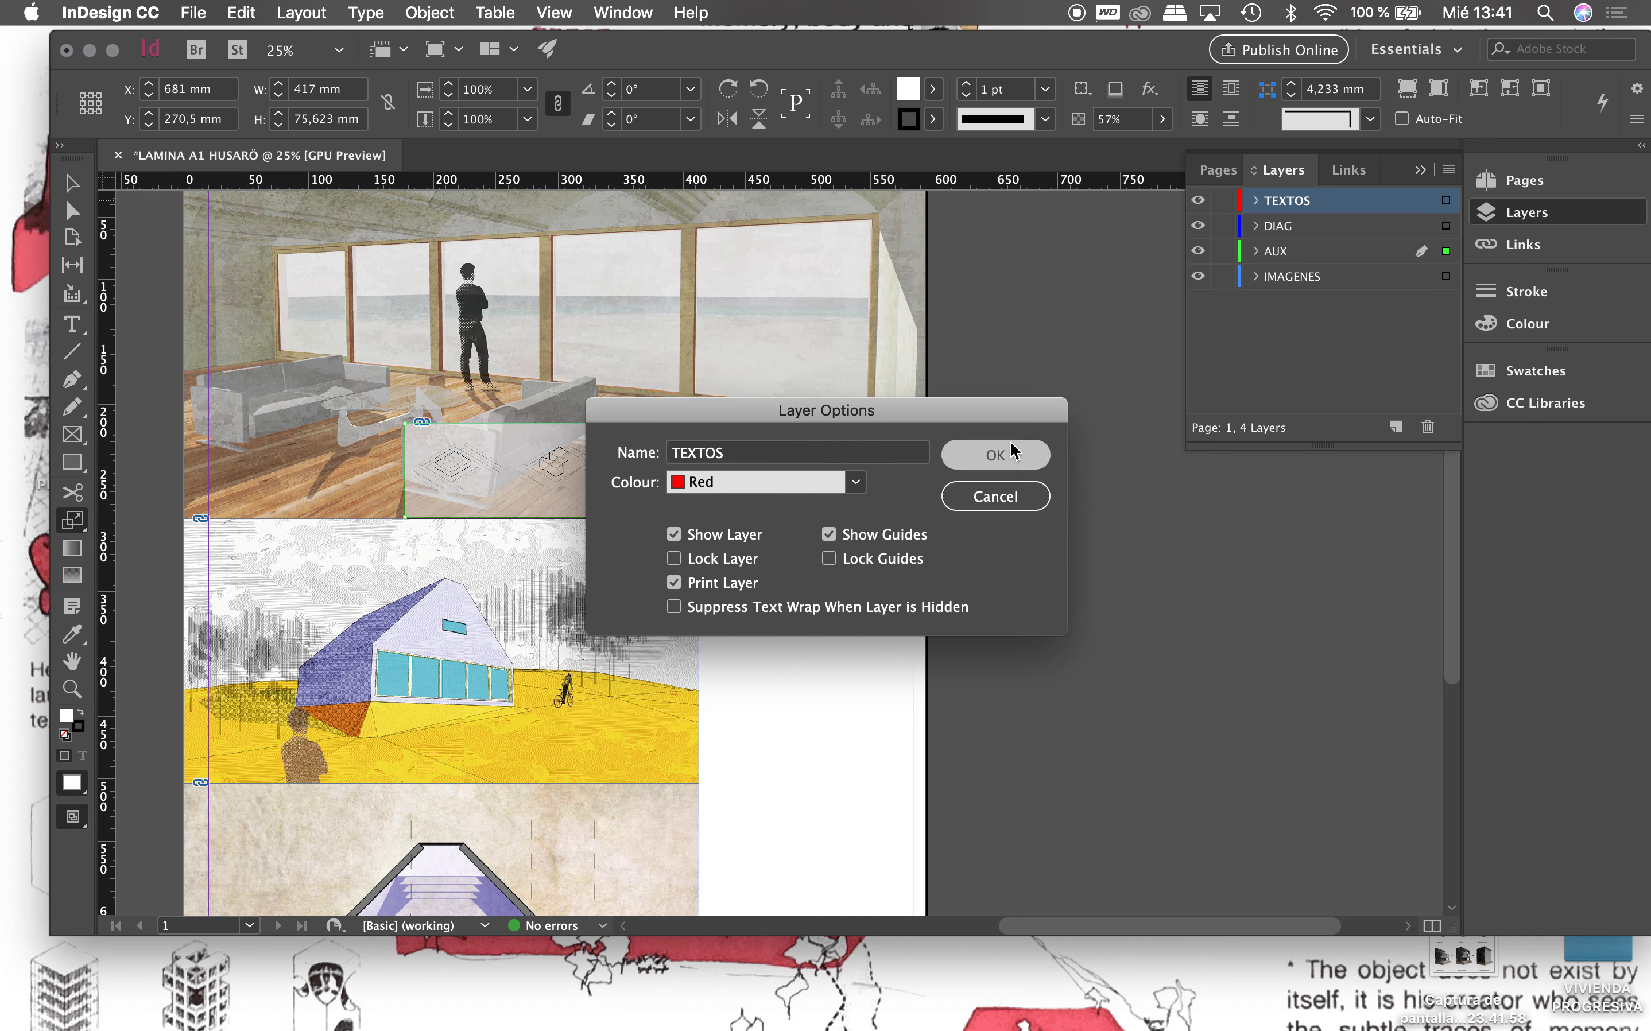
left_click(1012, 451)
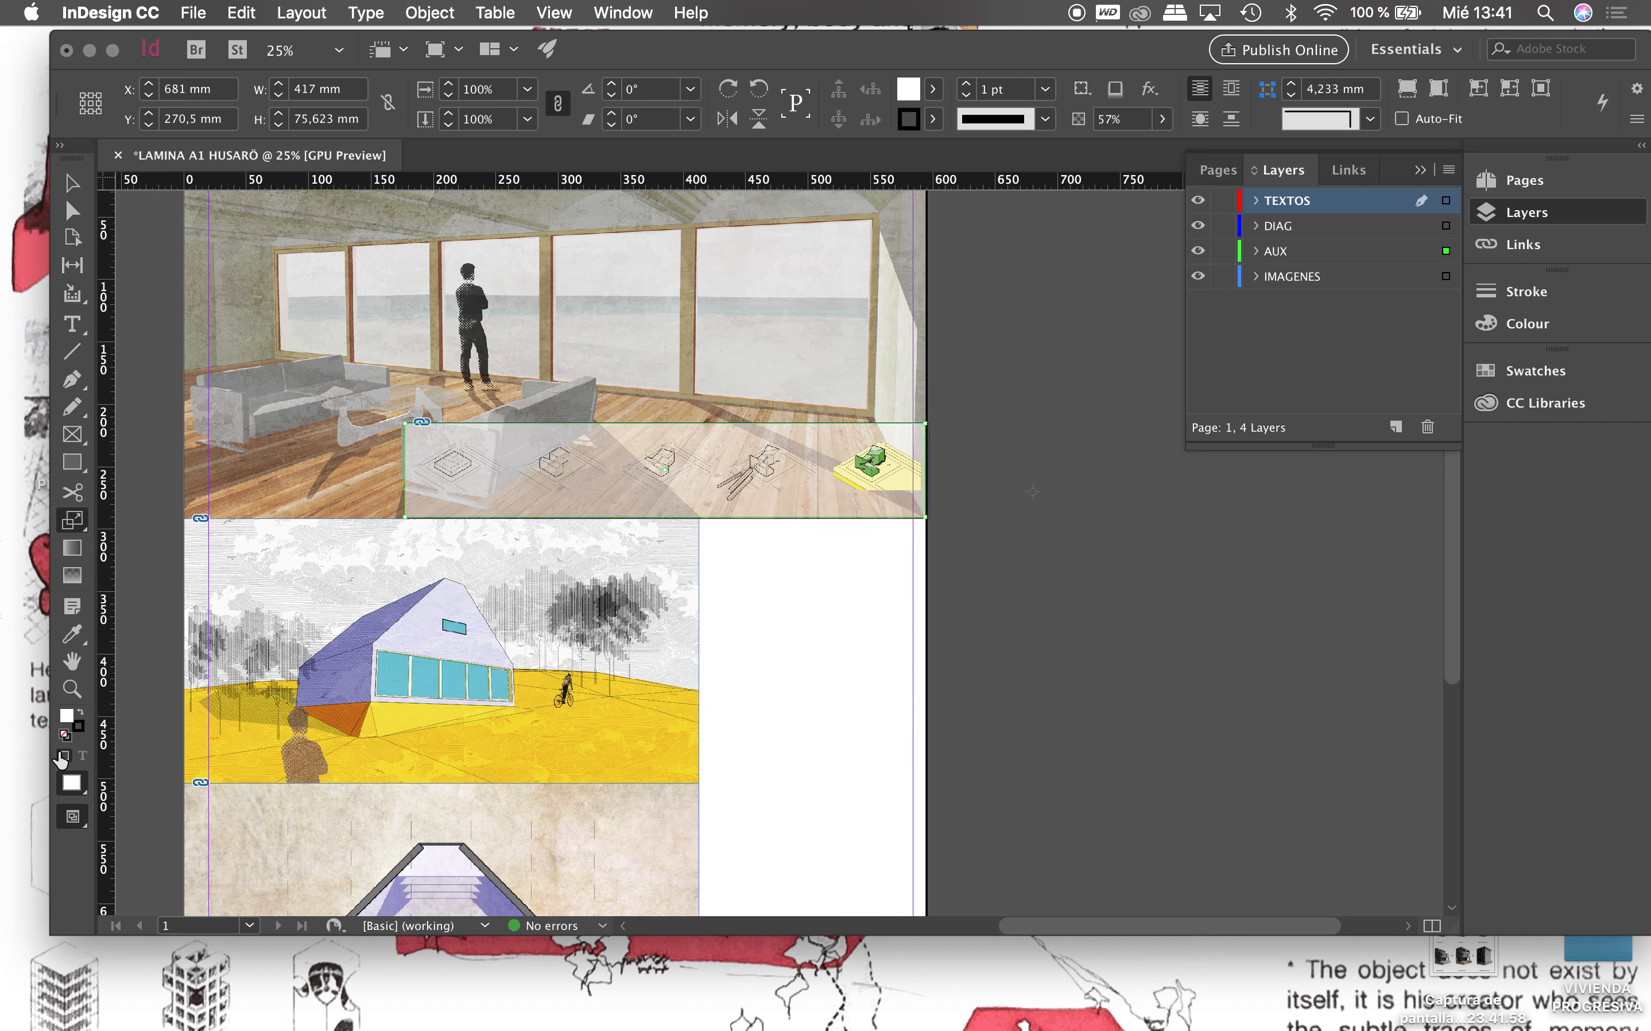
left_click(71, 324)
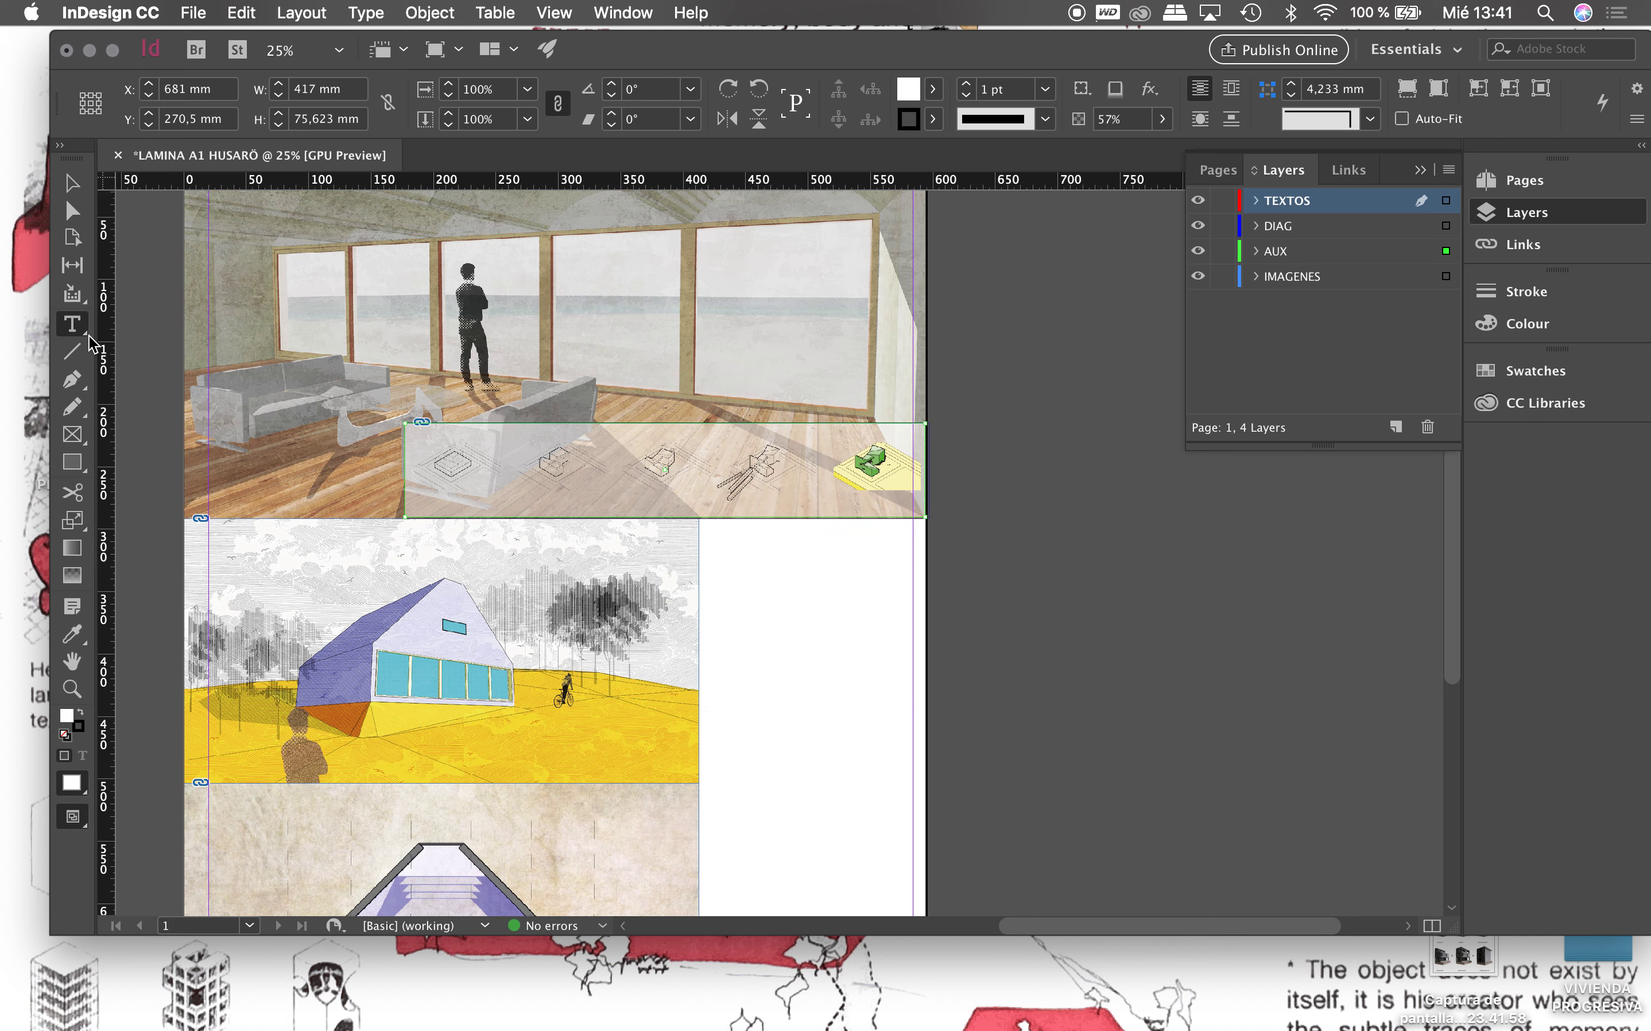
scroll(380, 517, "up", 3)
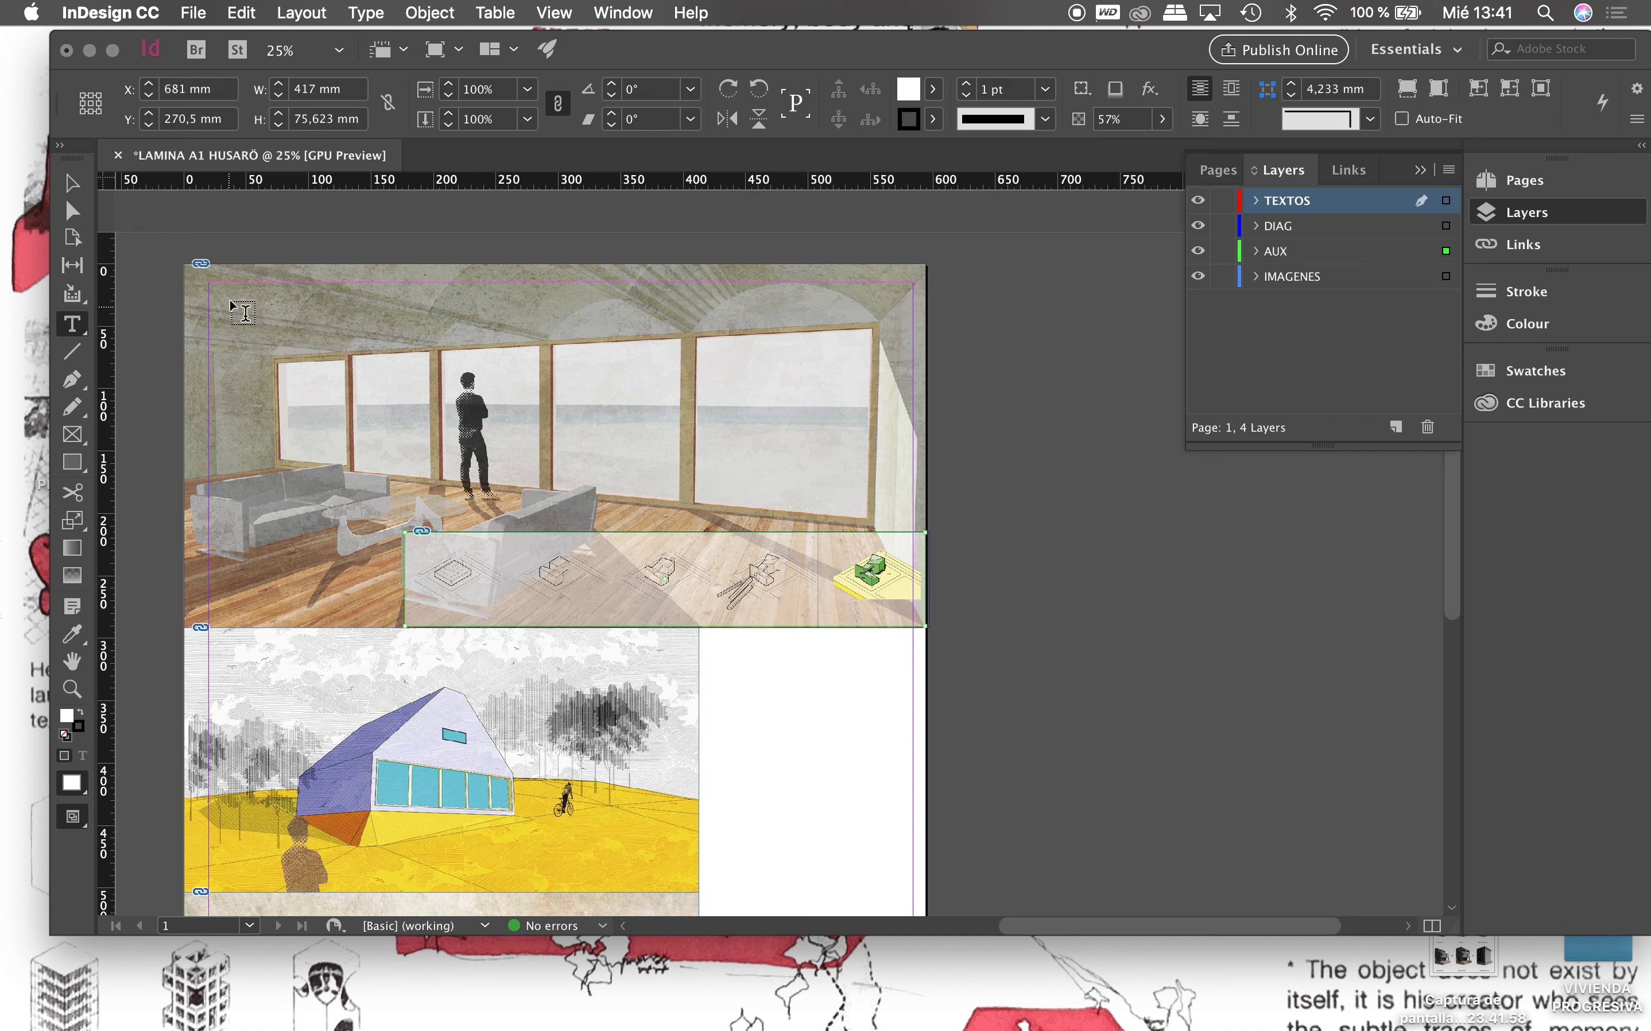
left_click(250, 314)
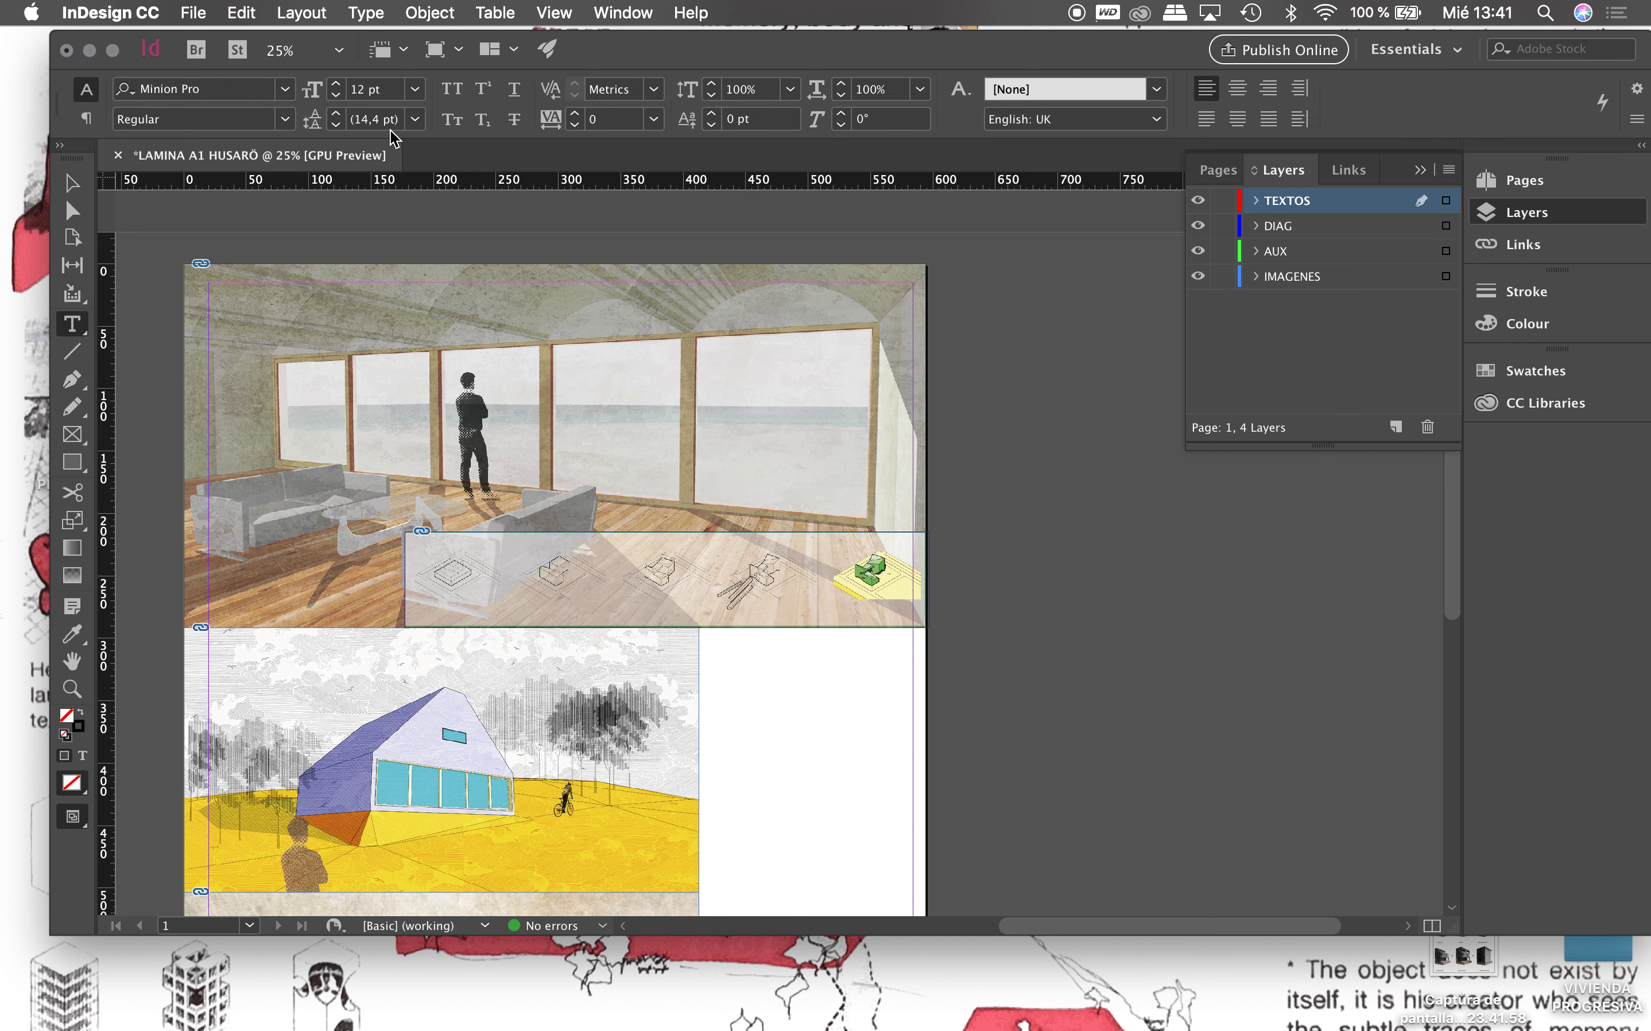
left_click(415, 90)
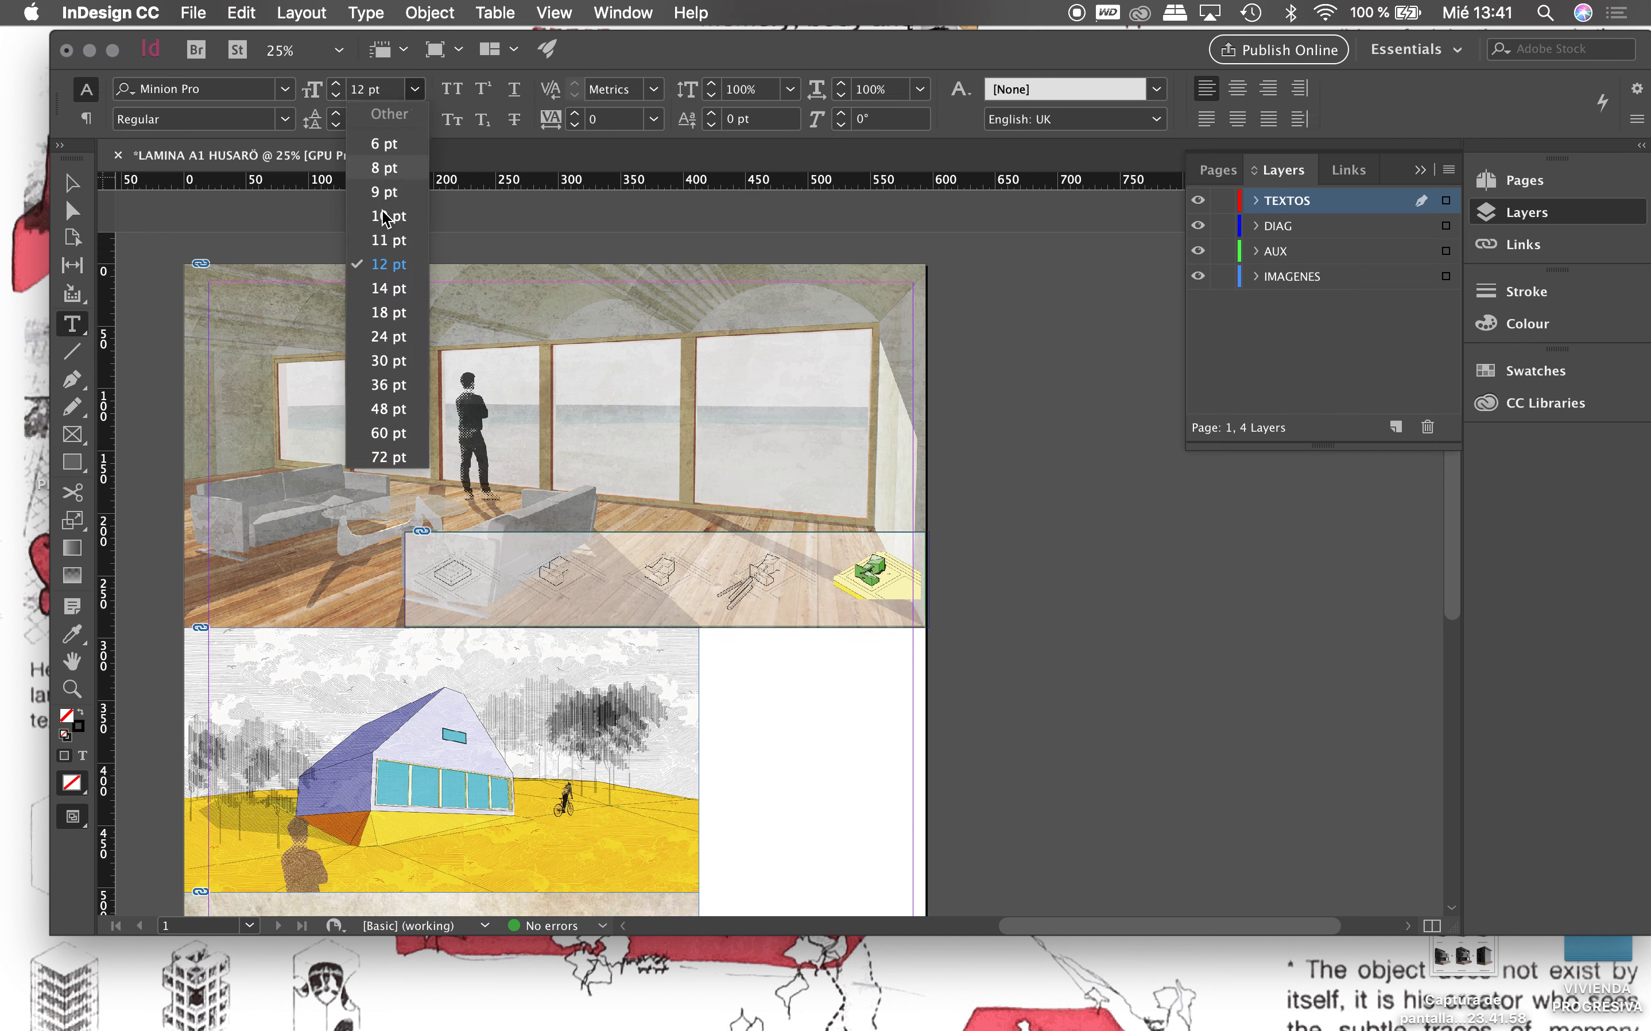
left_click(387, 409)
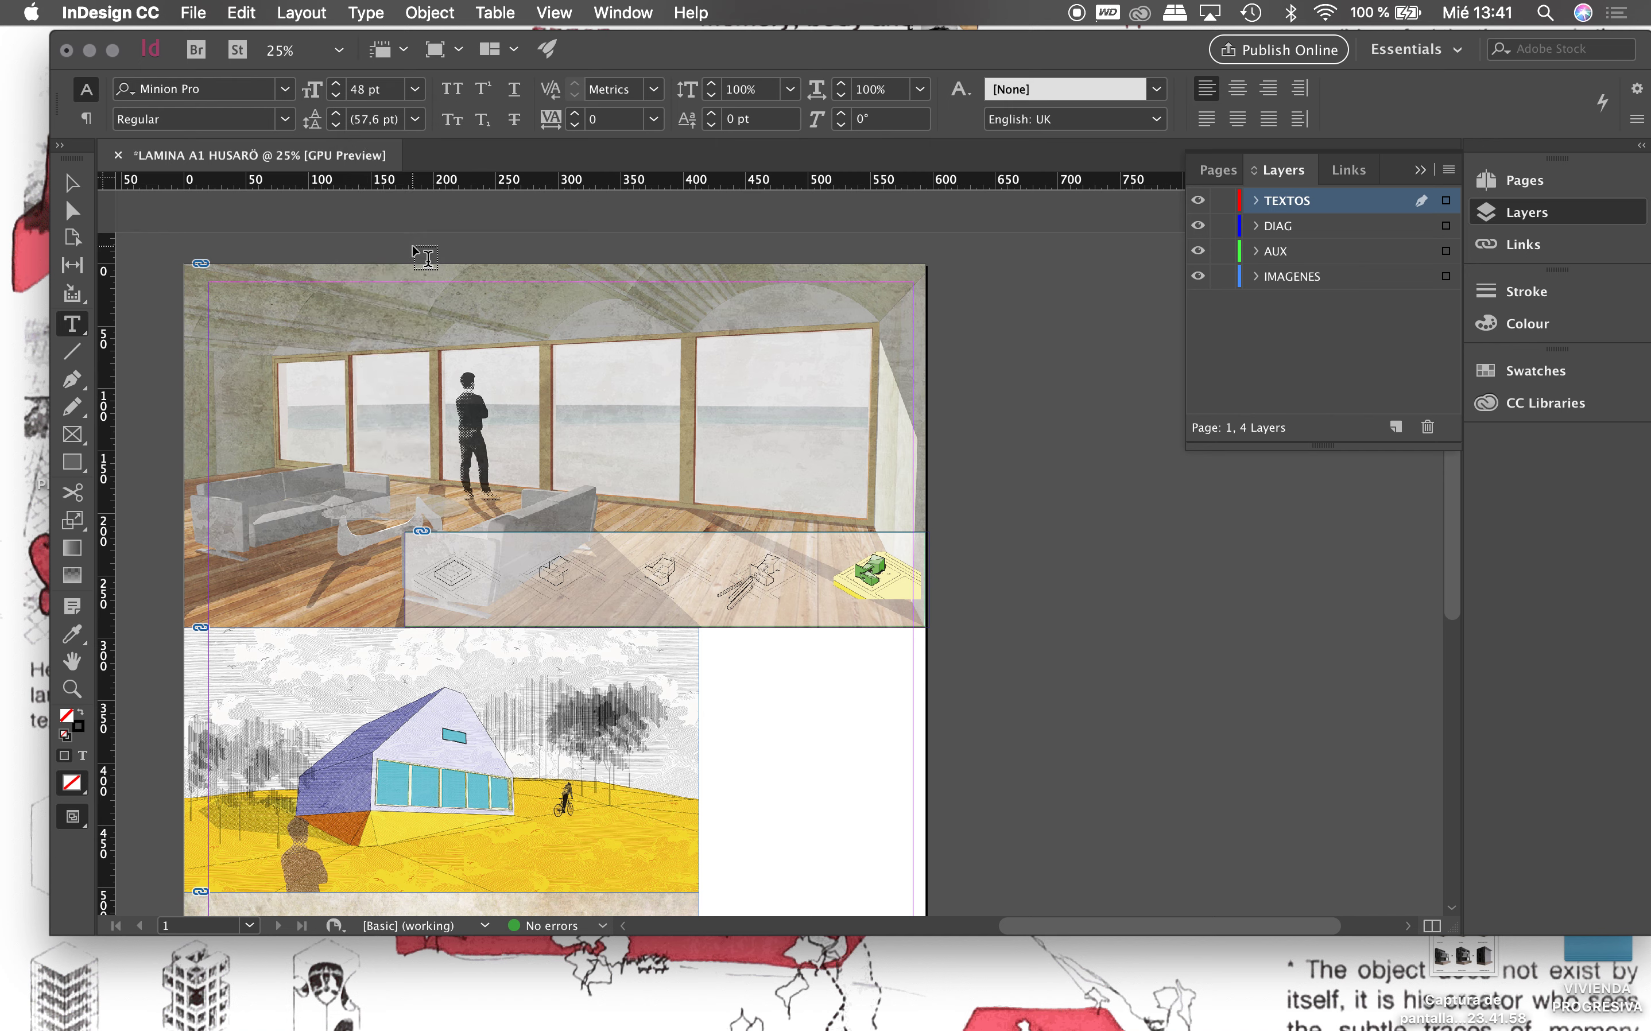
key("Escape")
Step: Select the top interior image frame and re-confirm TEXTOS as the working layer
key("h")
key("r")
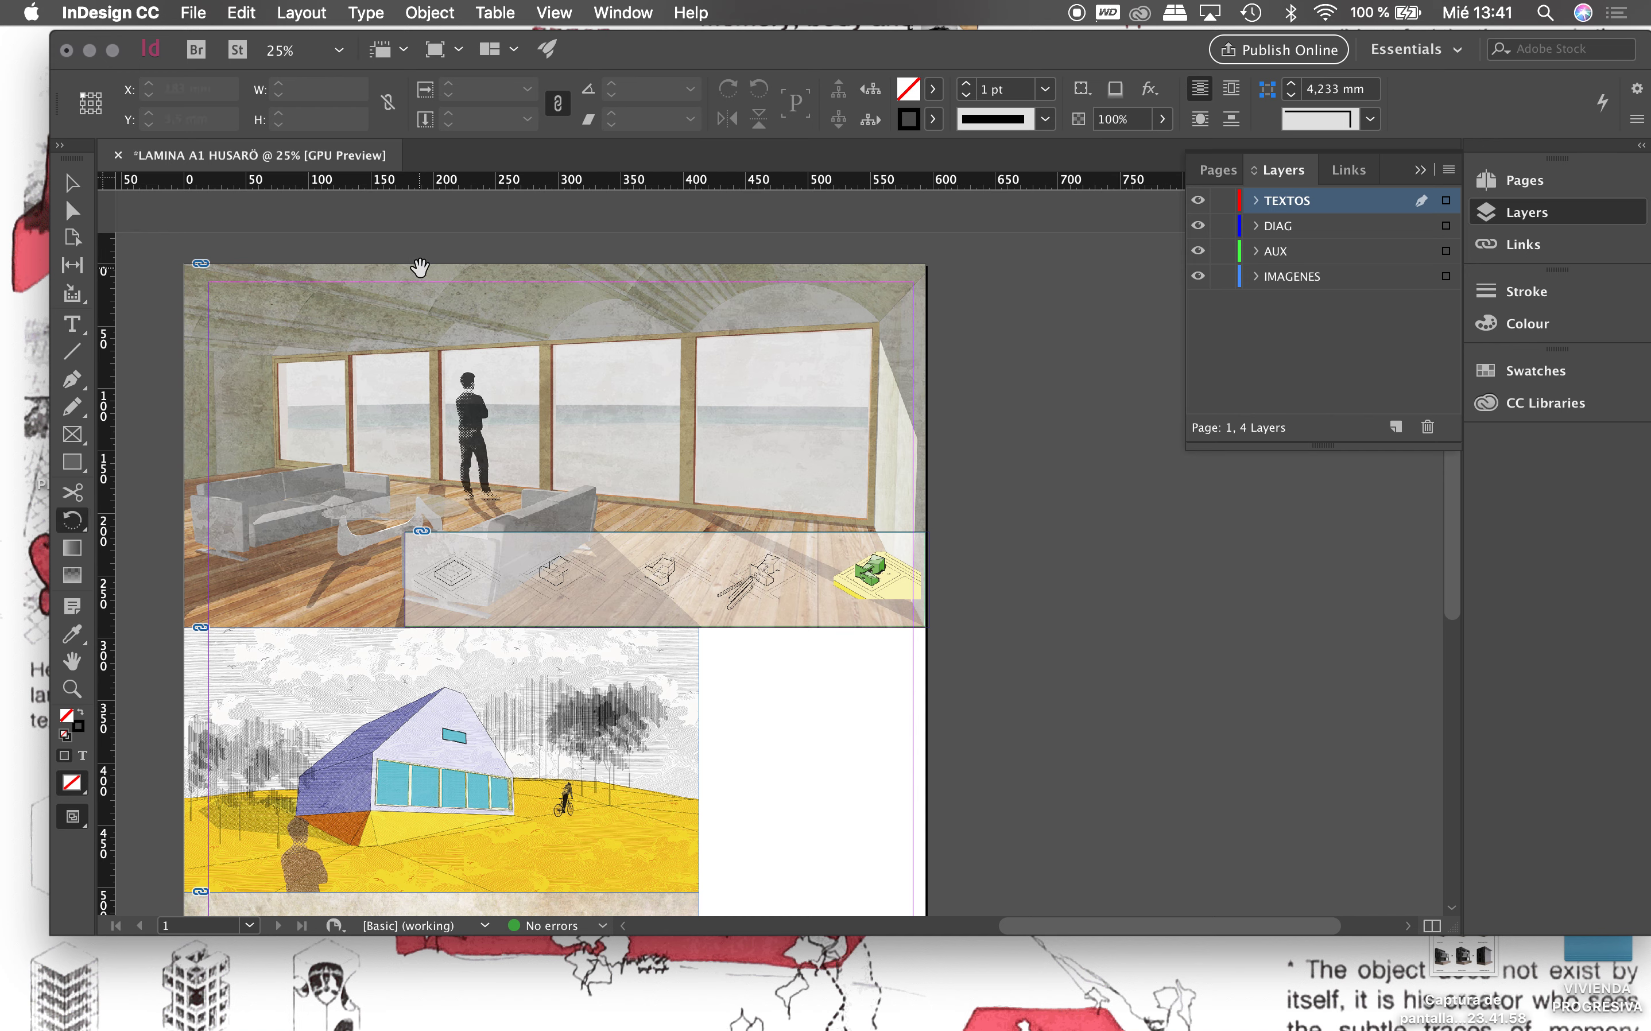
left_click(269, 315)
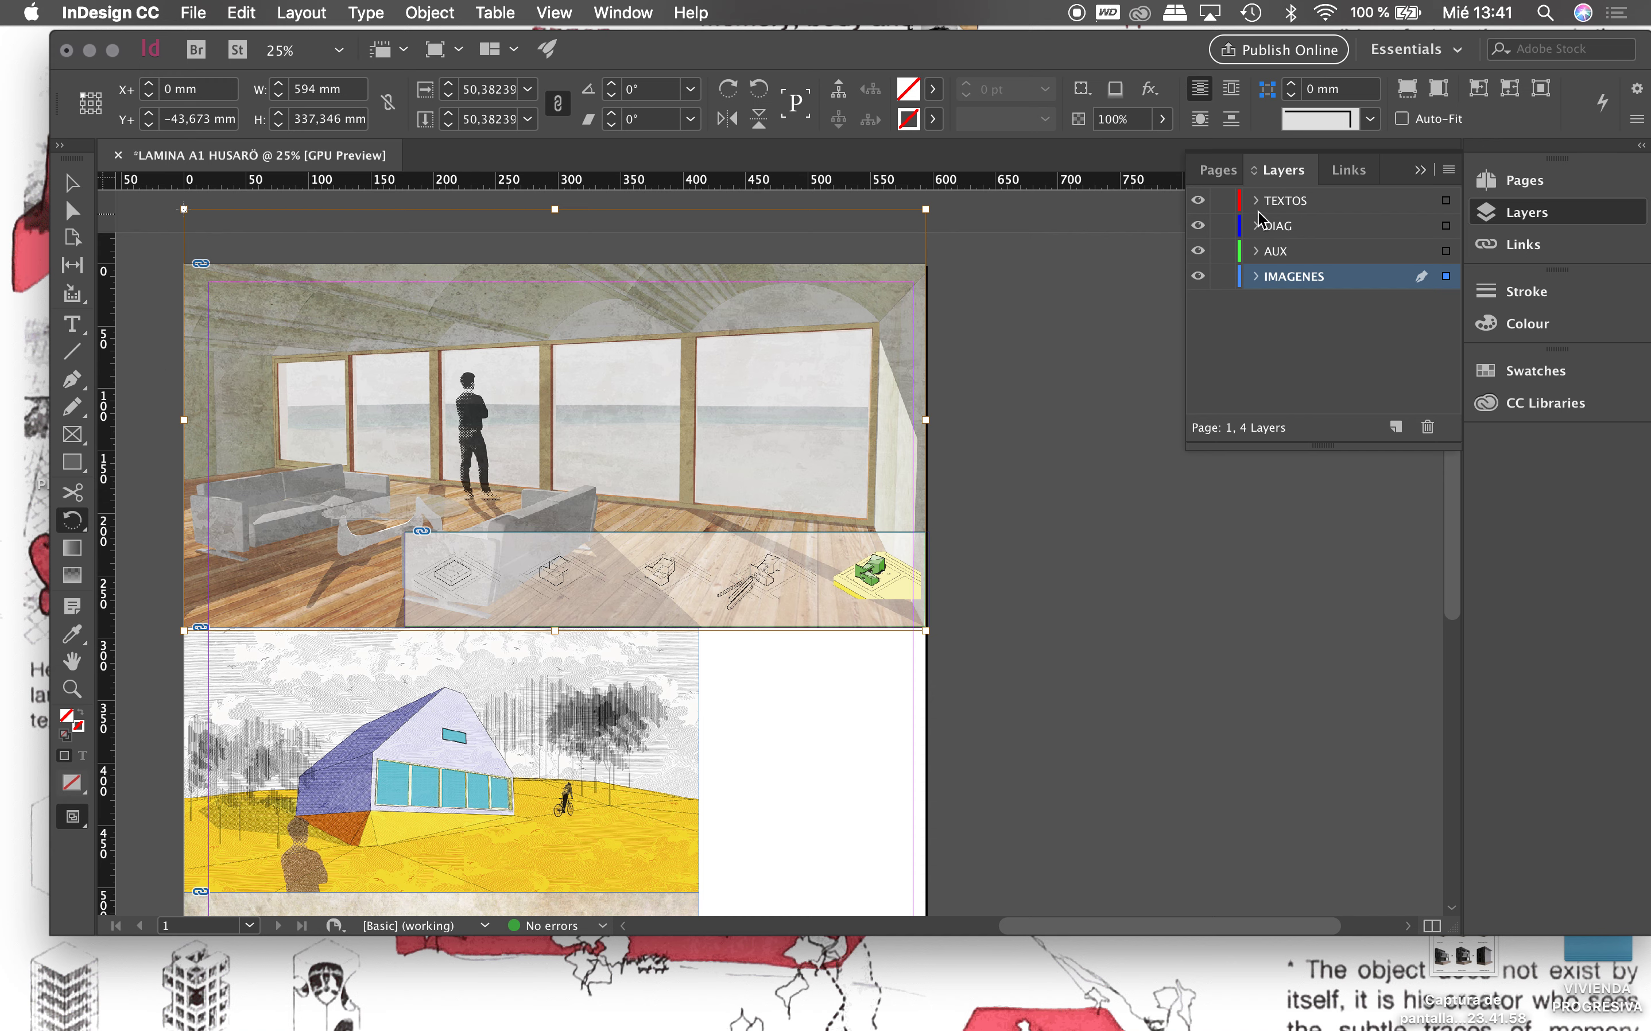
double_click(1273, 202)
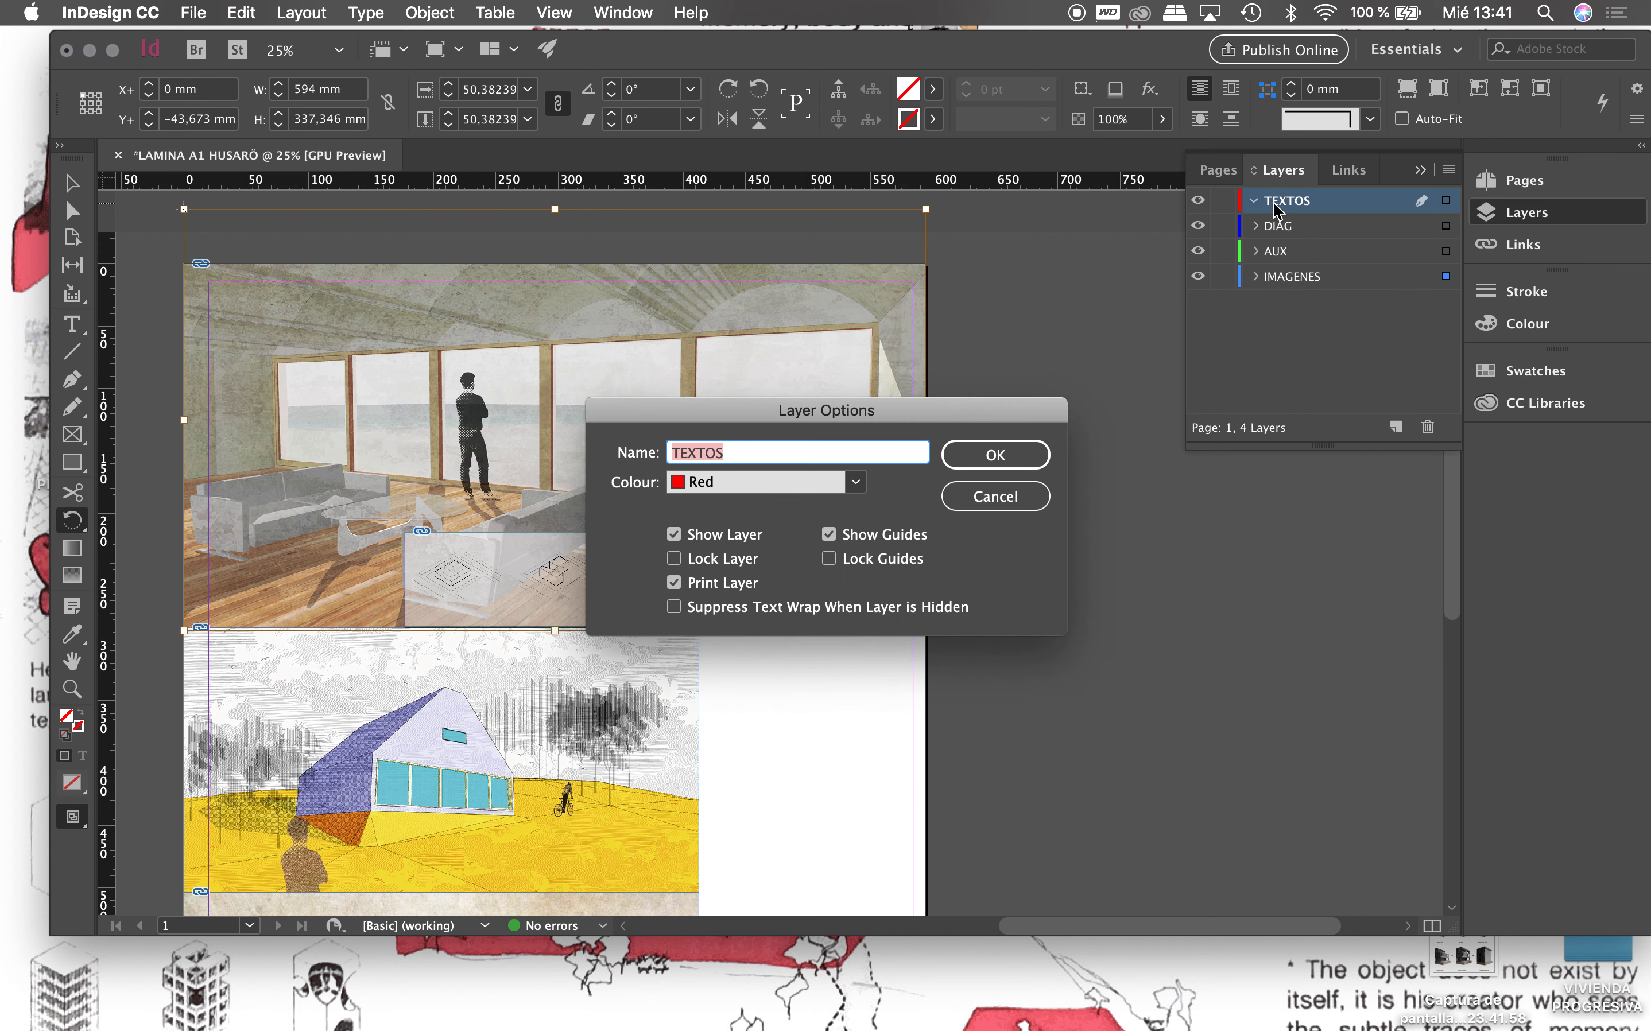
left_click(1033, 451)
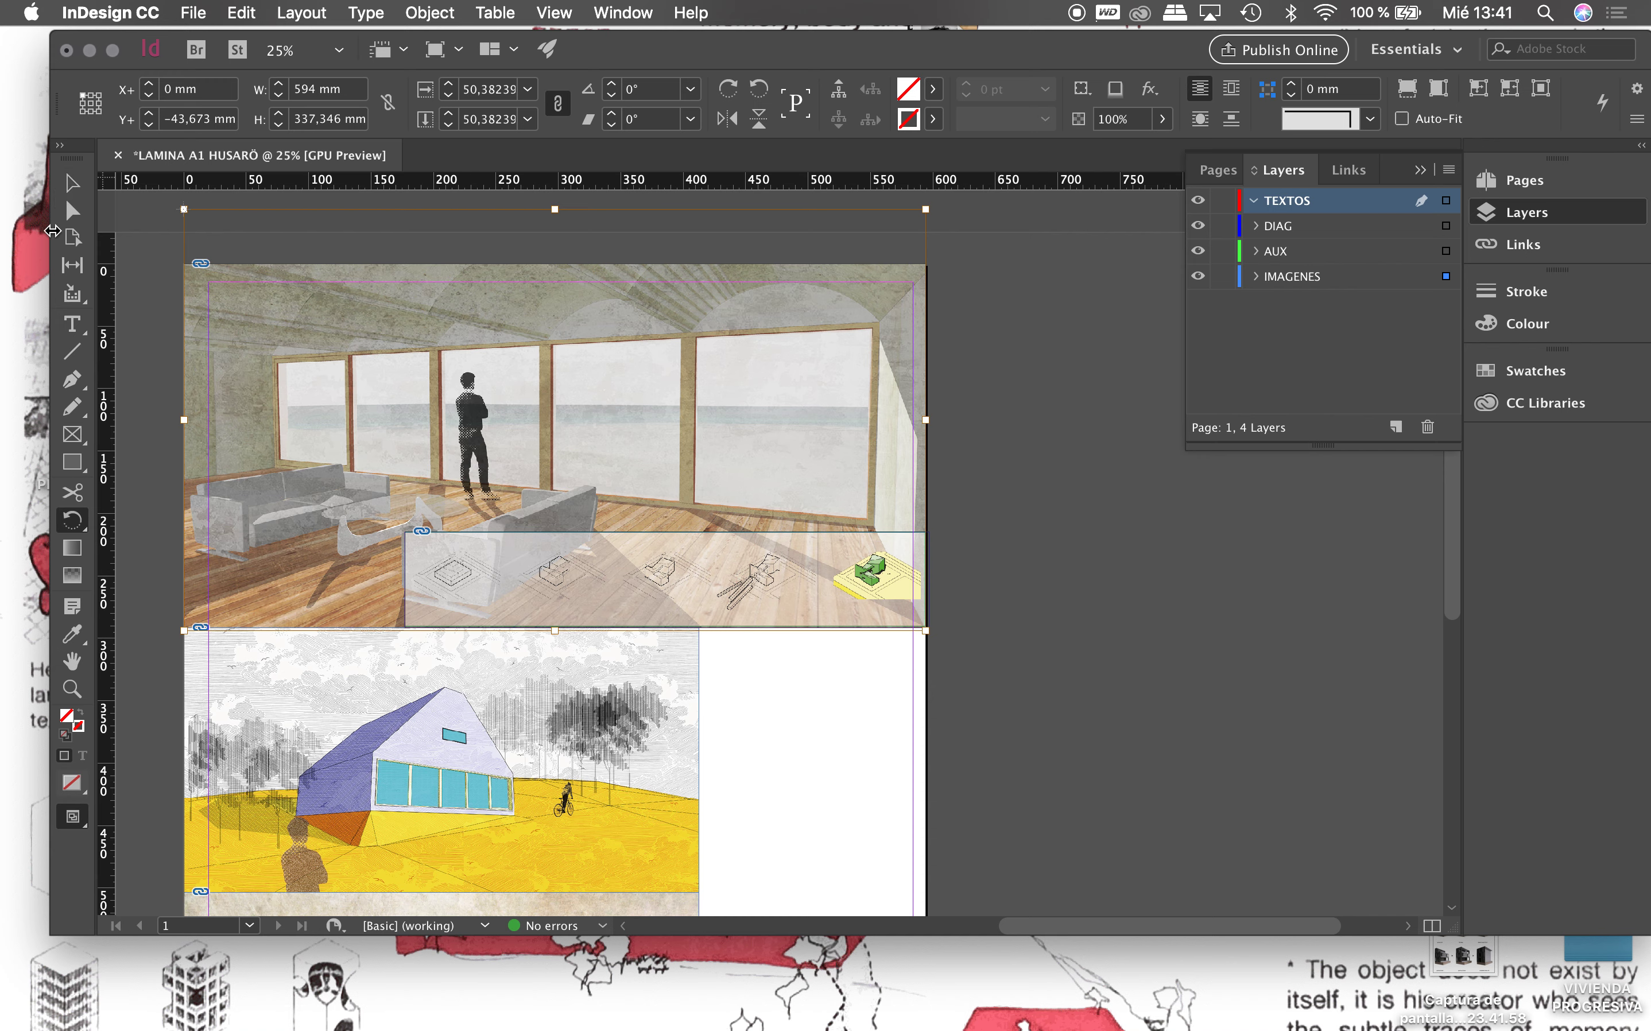
left_click(71, 325)
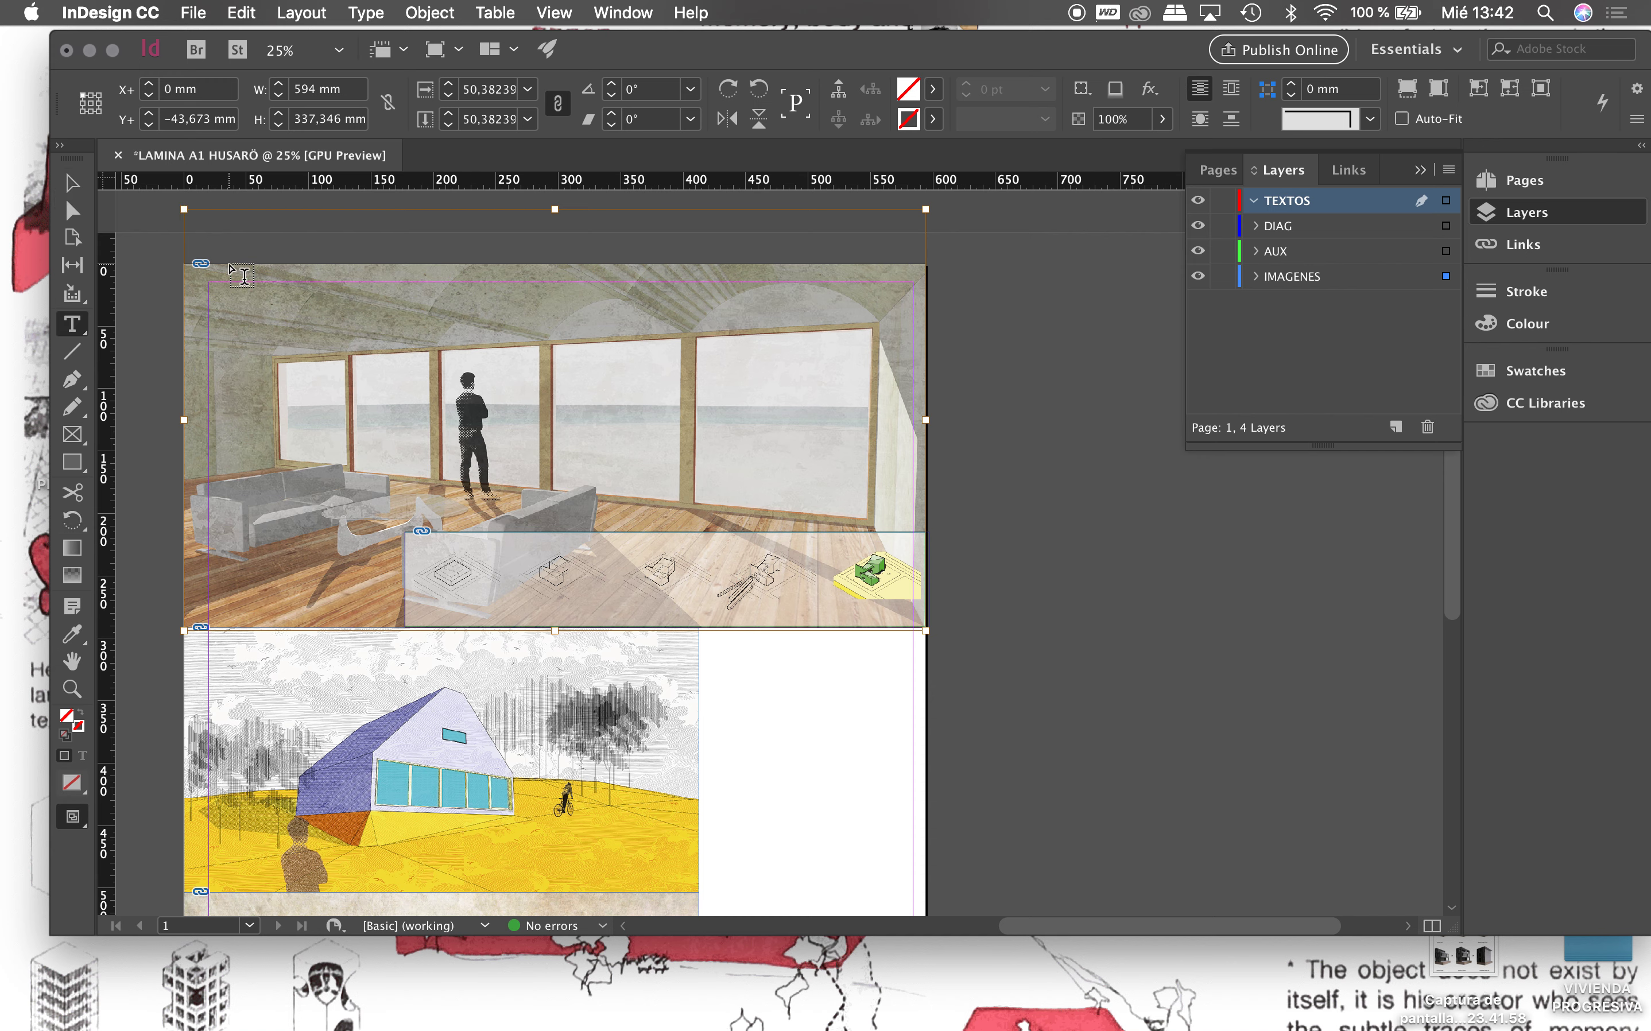
Step: Type the title CASA HUSARÖ THAM & VIDEGARD in a wide frame across the sheet's top
left_click_drag(226, 267, 692, 324)
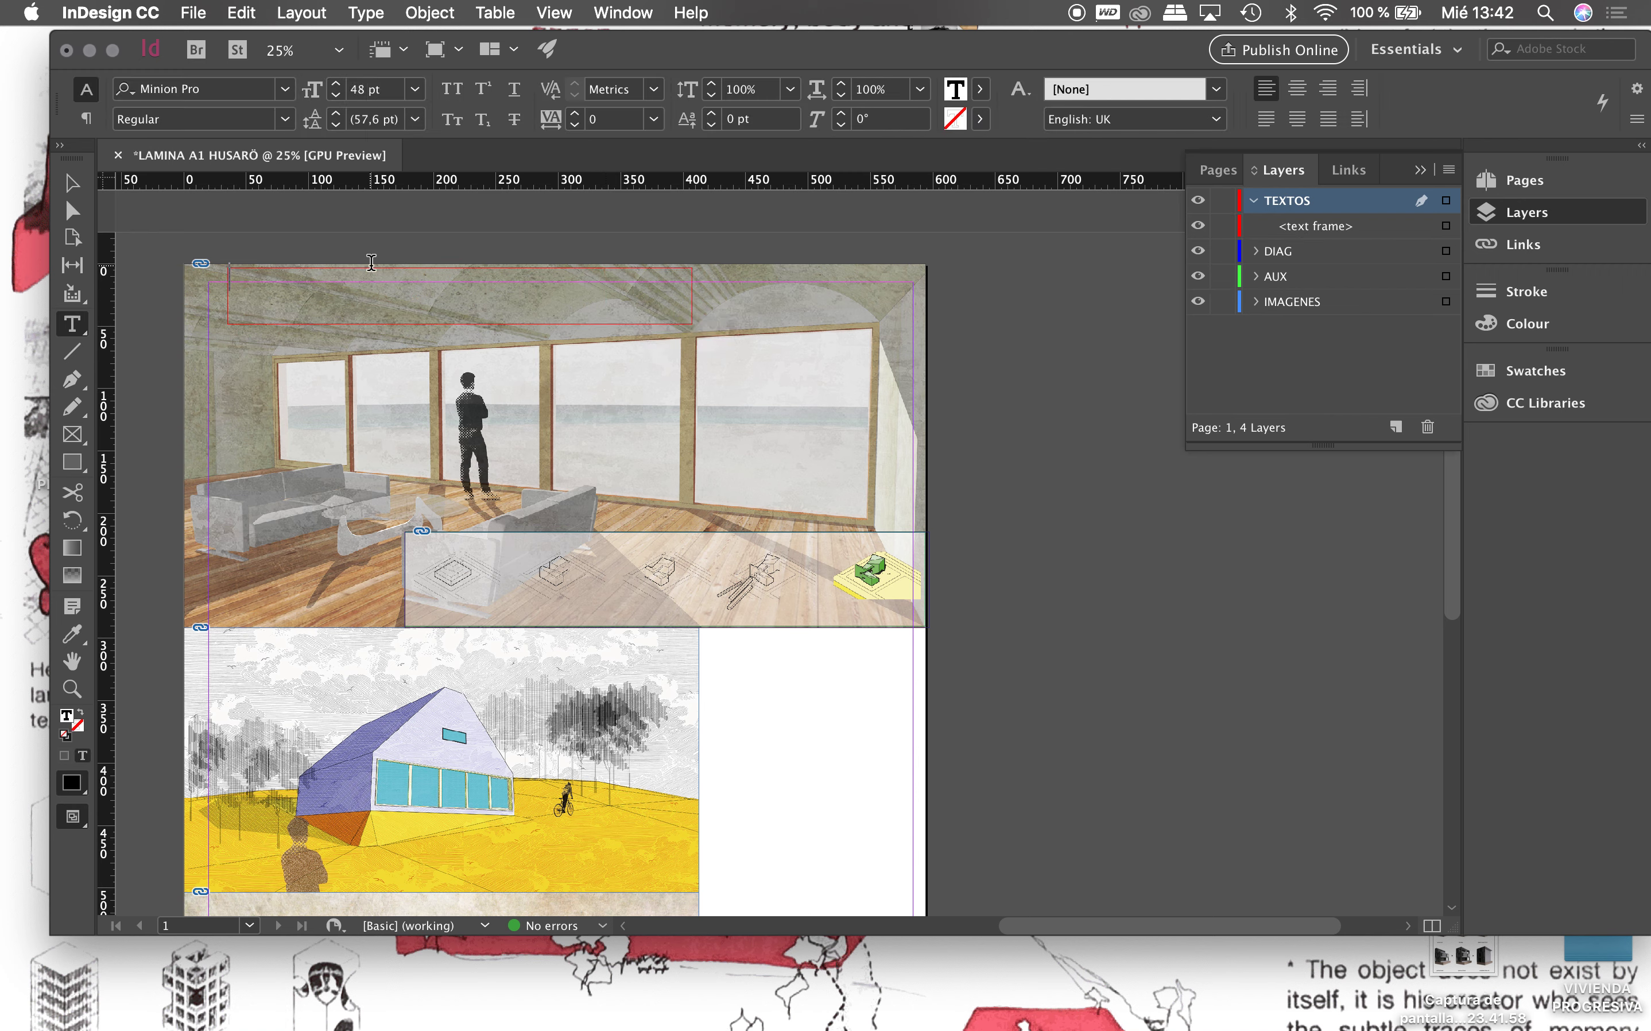
type("CASA HUSAR")
key("alt+u")
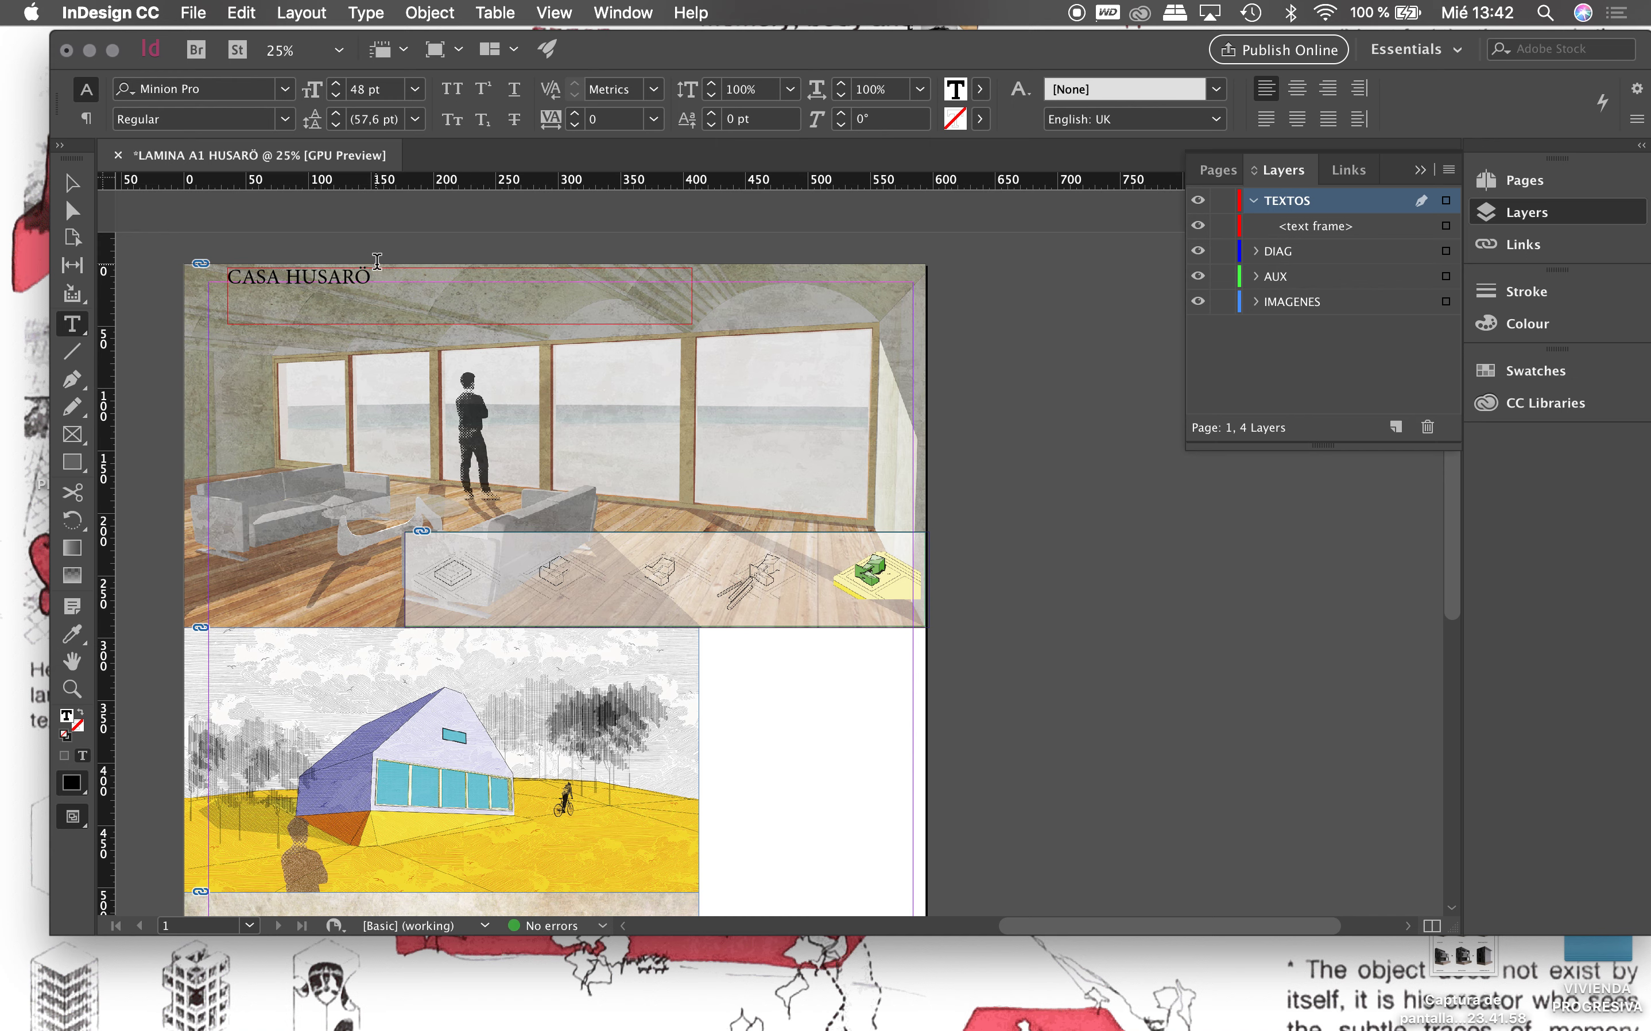
type("THAM")
type(" &")
type(" VIDEGARD")
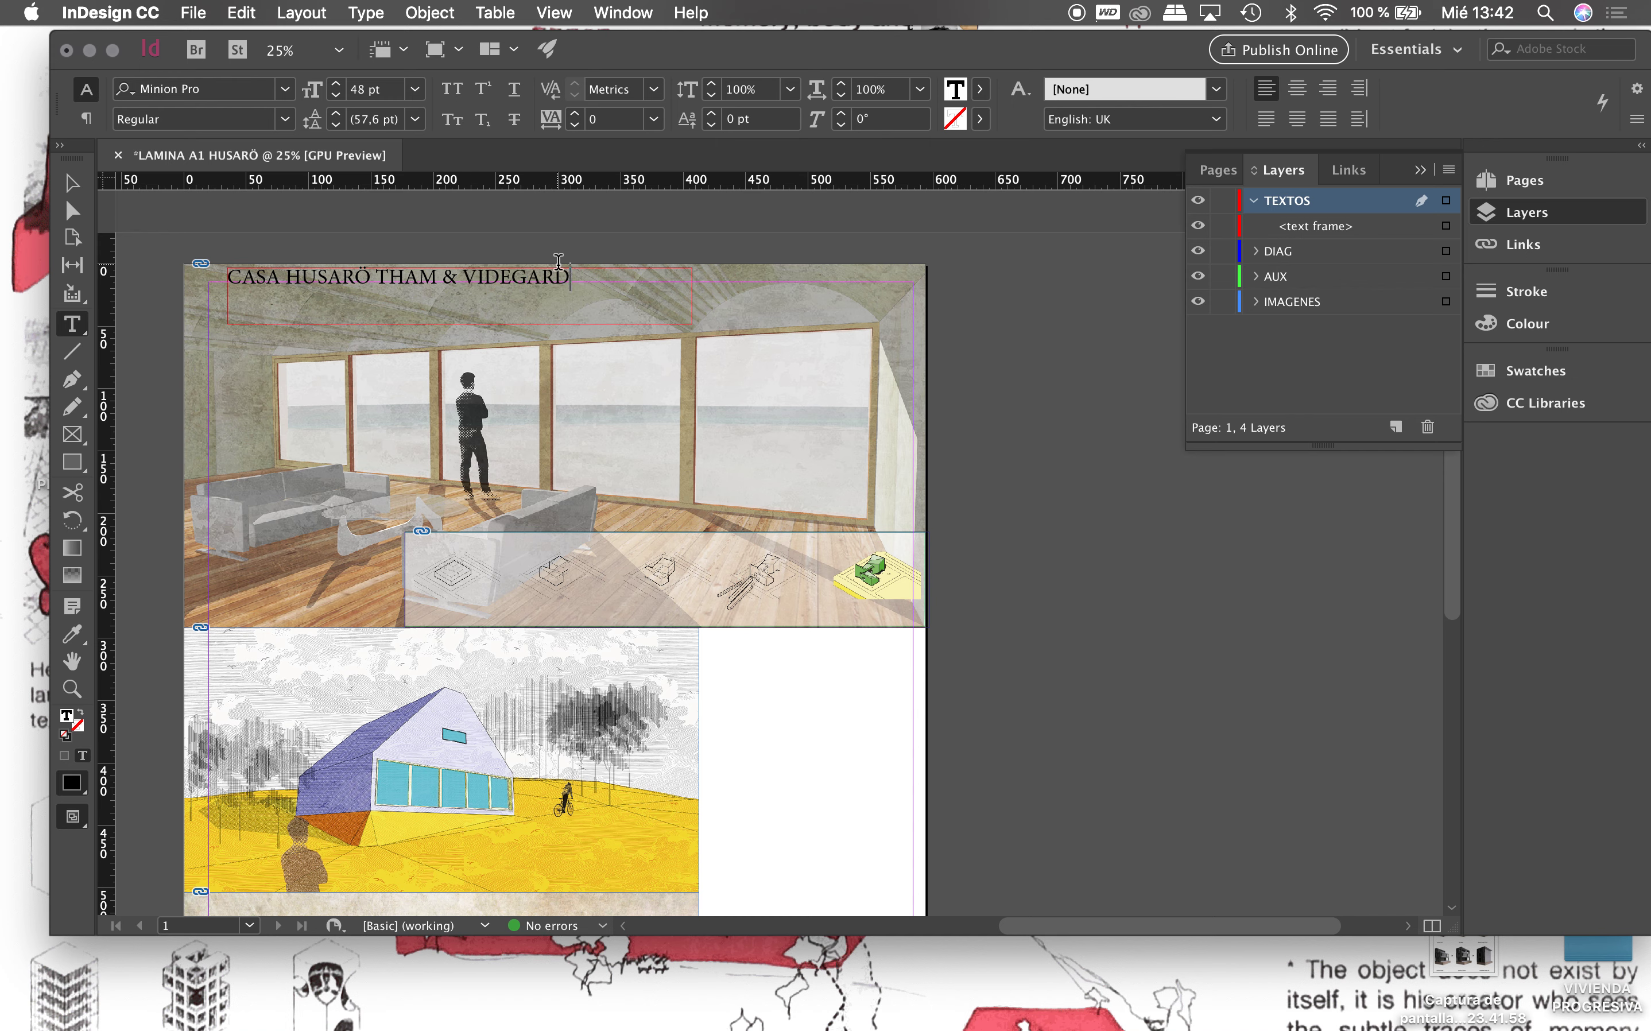
Step: Set the whole title in Helvetica Neue Condensed Black
triple_click(232, 290)
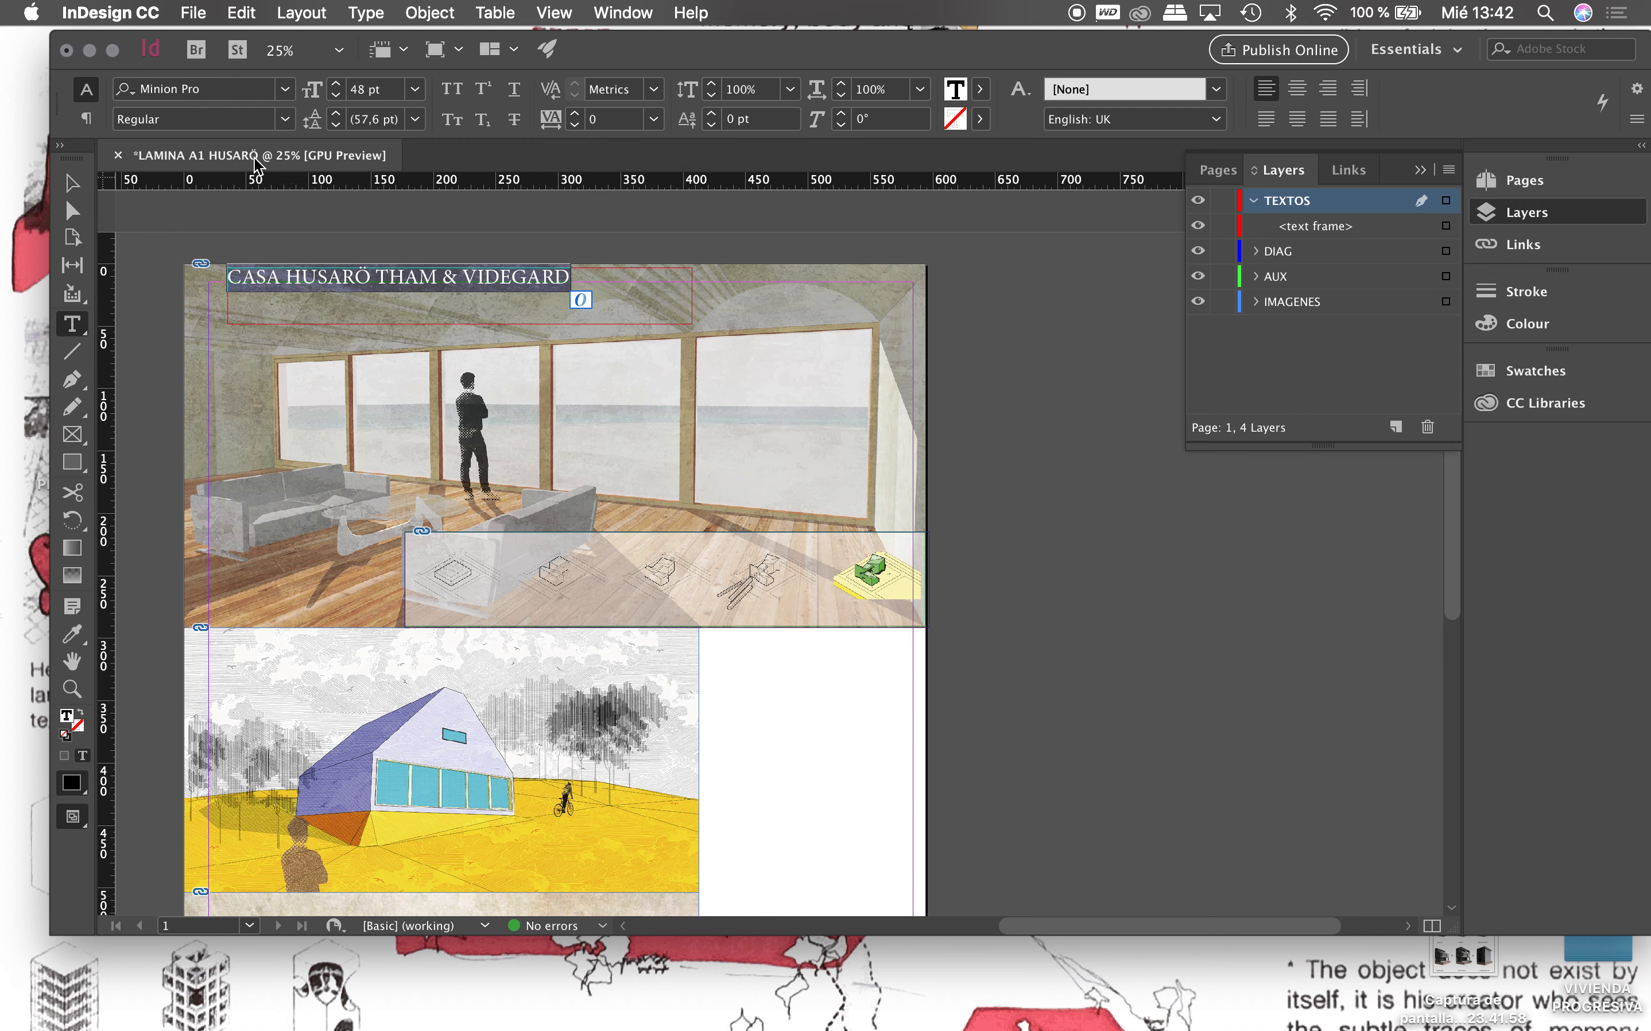
left_click(291, 93)
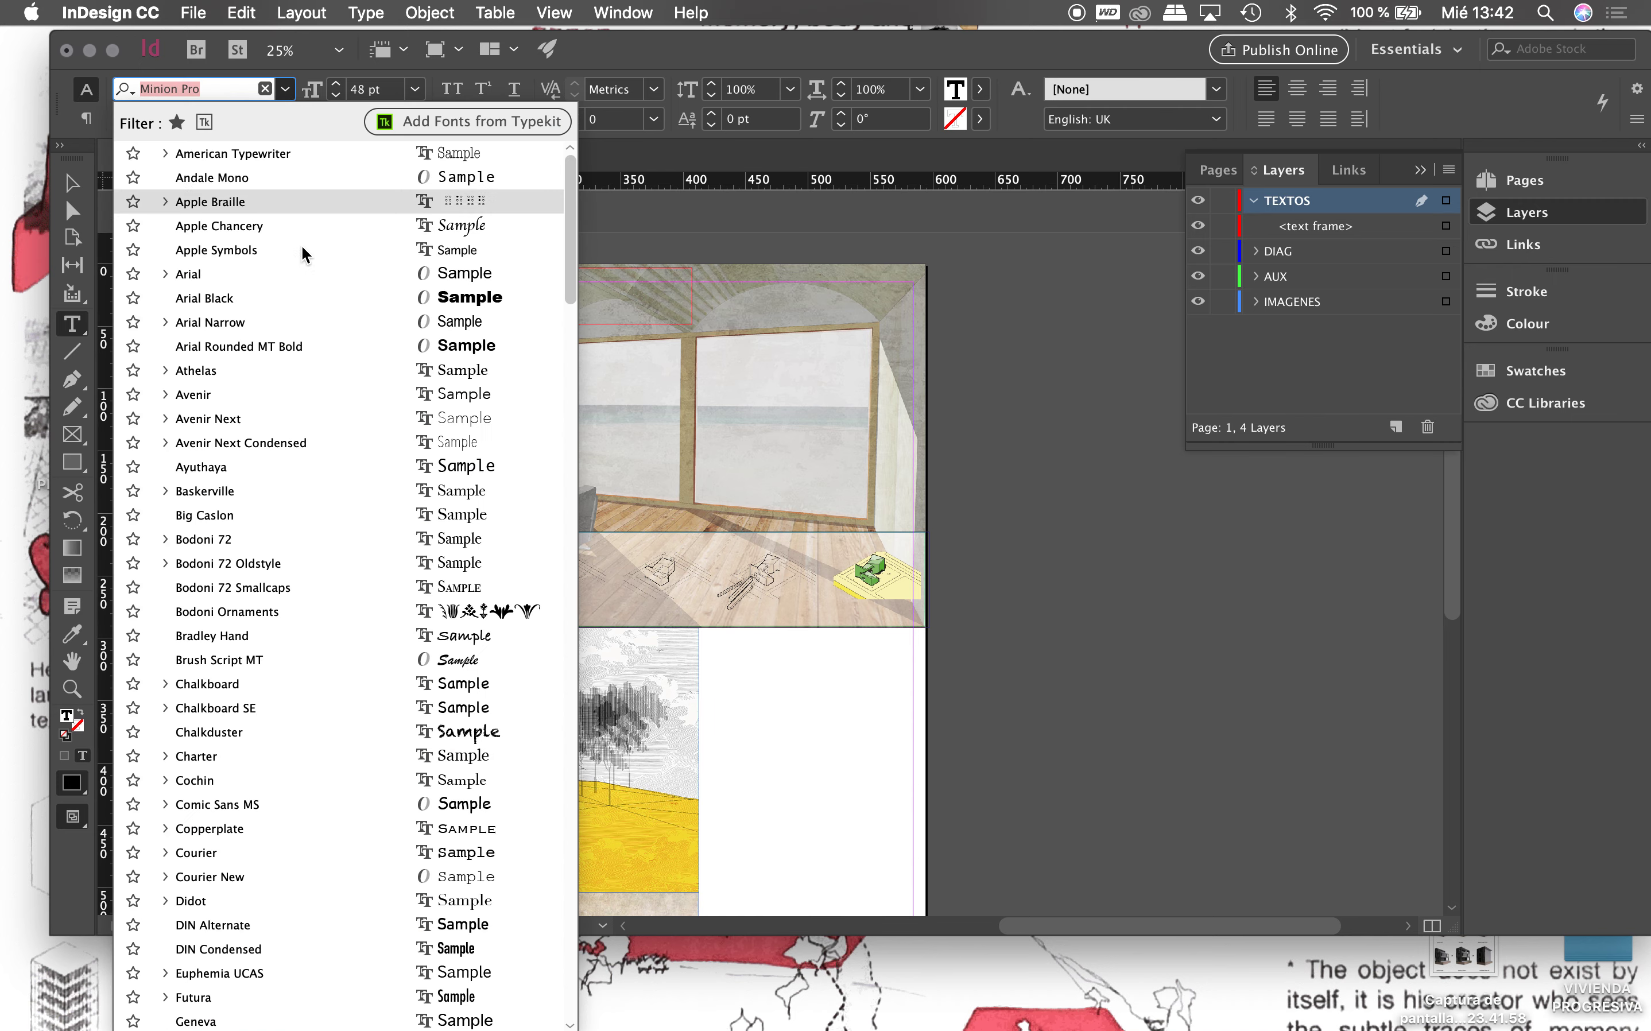
scroll(265, 675, "down", 2)
scroll(263, 673, "down", 3)
scroll(263, 669, "down", 8)
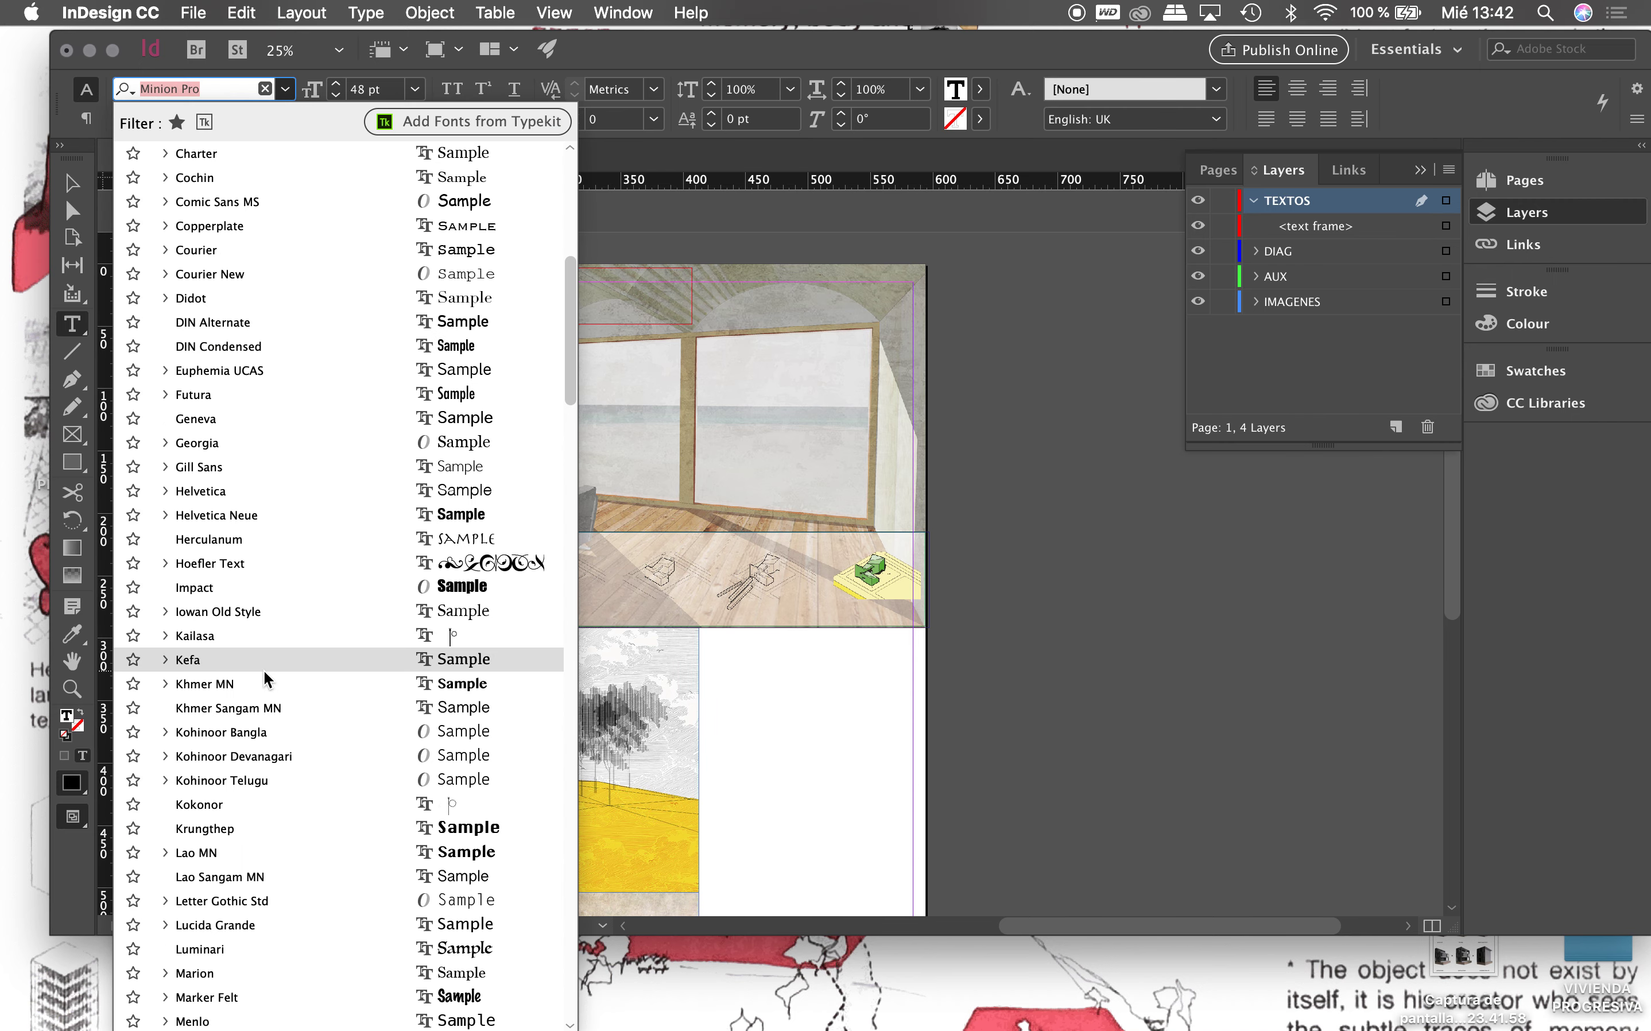
scroll(263, 668, "down", 8)
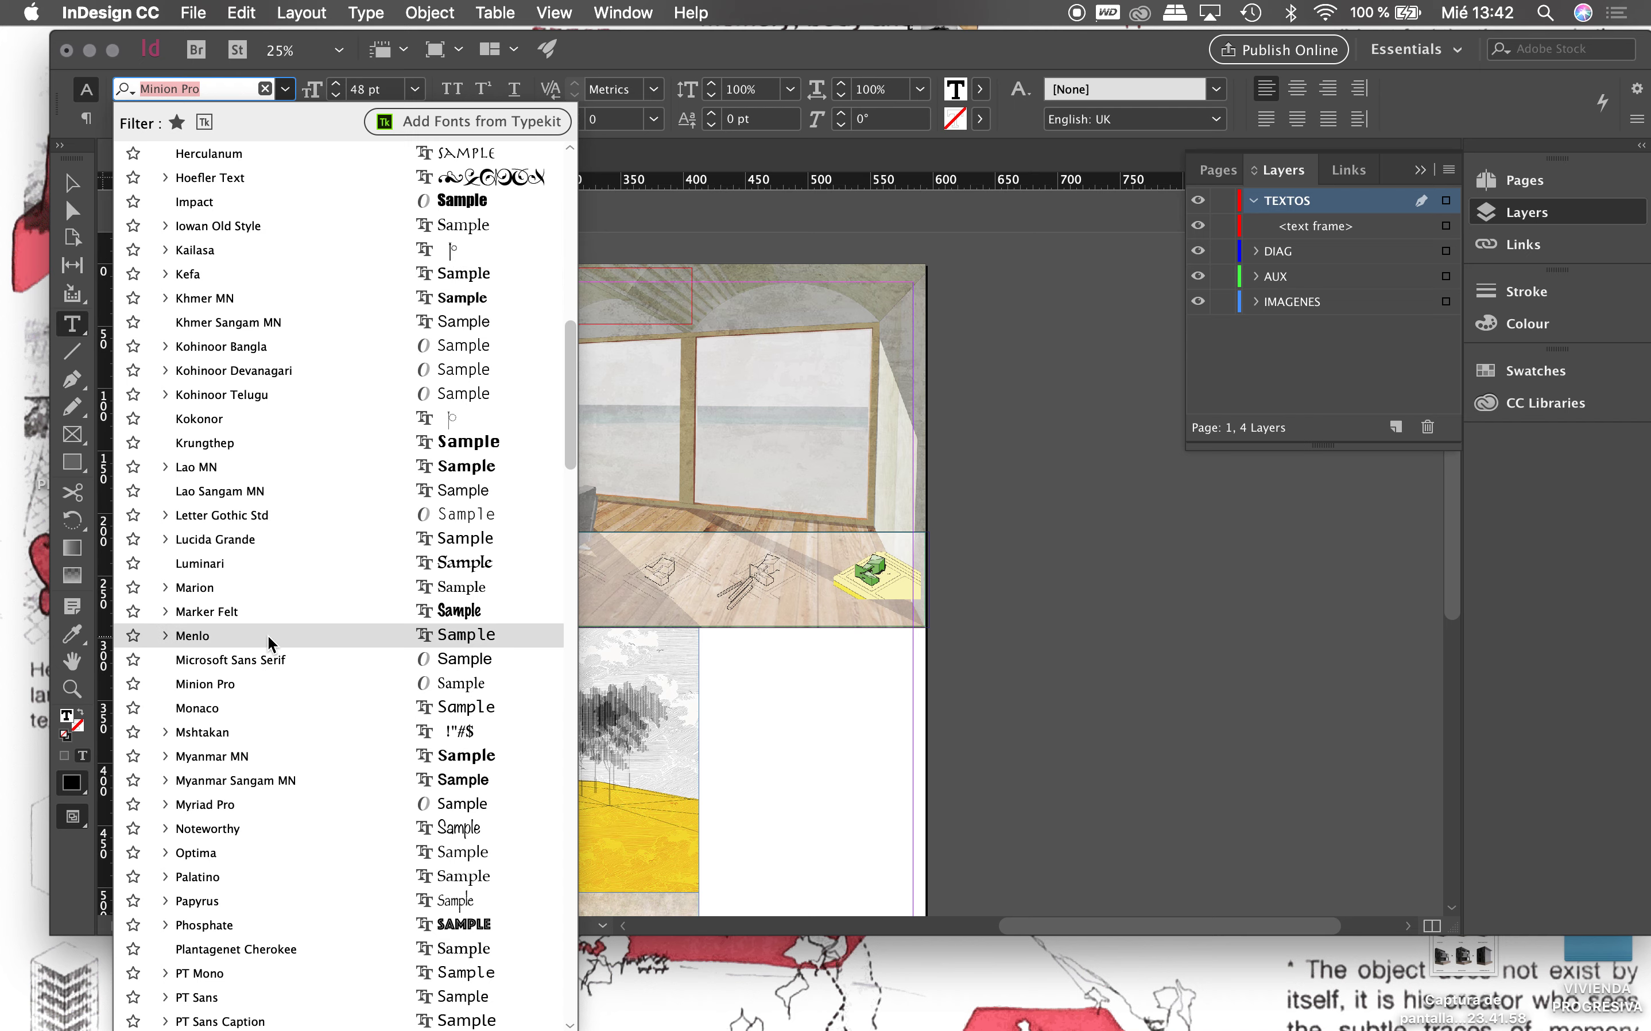
scroll(267, 637, "up", 1)
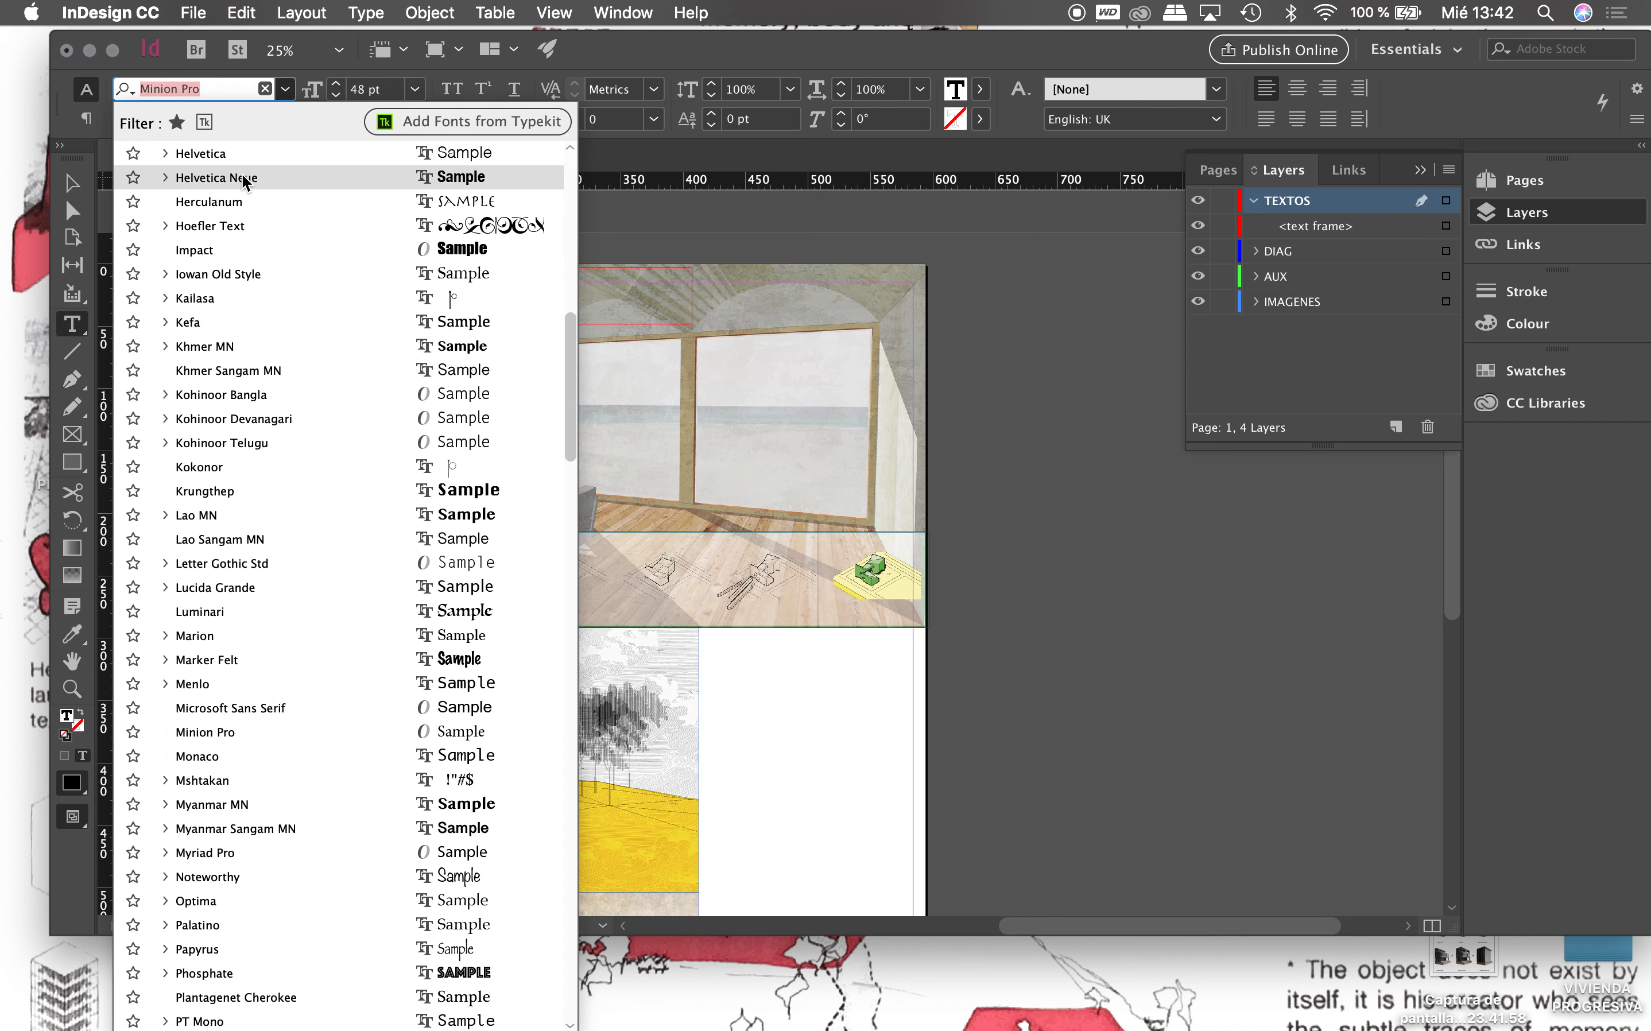
left_click(167, 177)
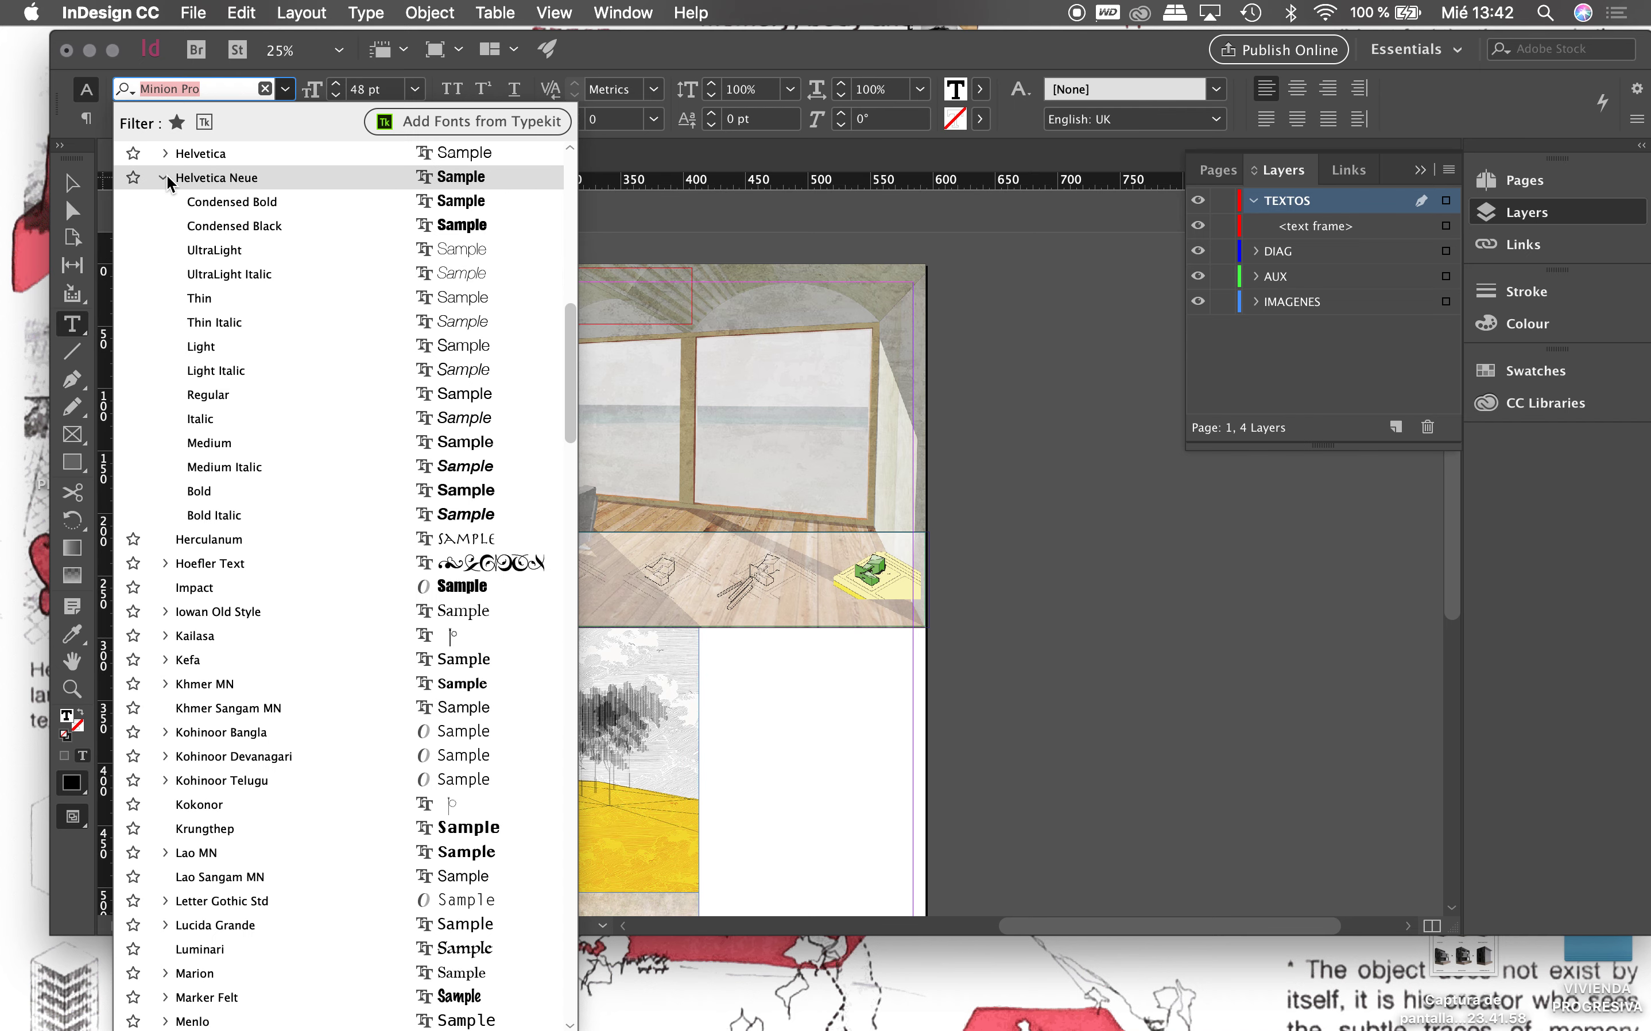
left_click(267, 226)
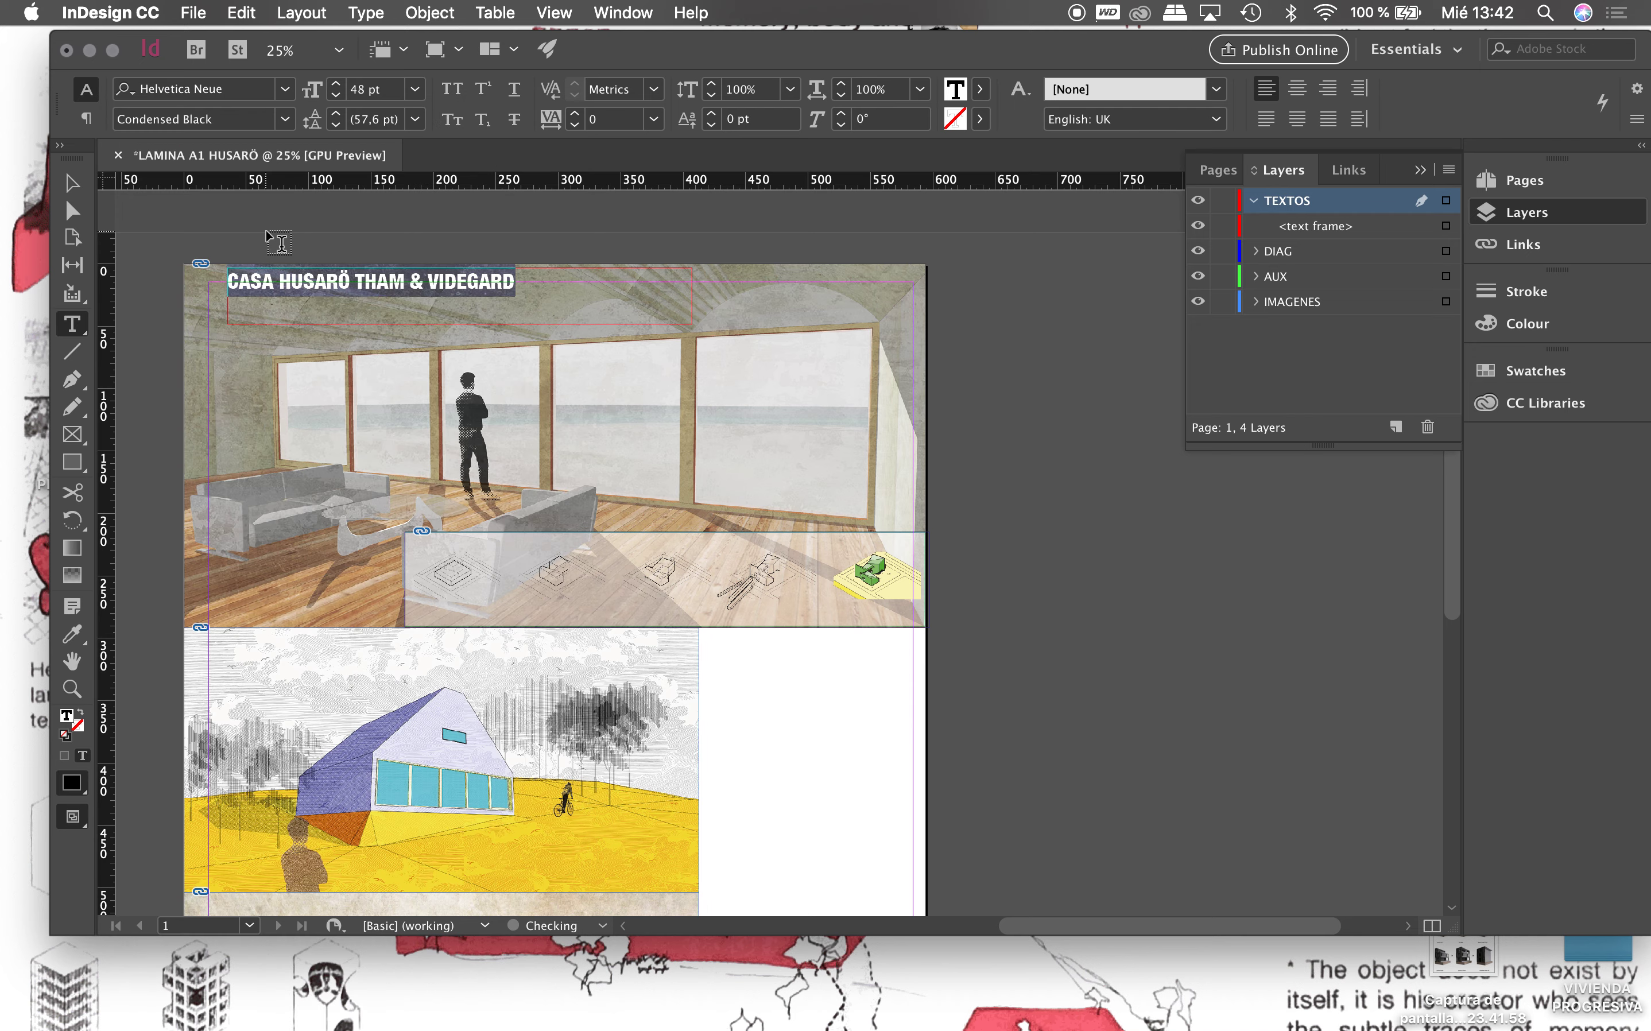
left_click(414, 89)
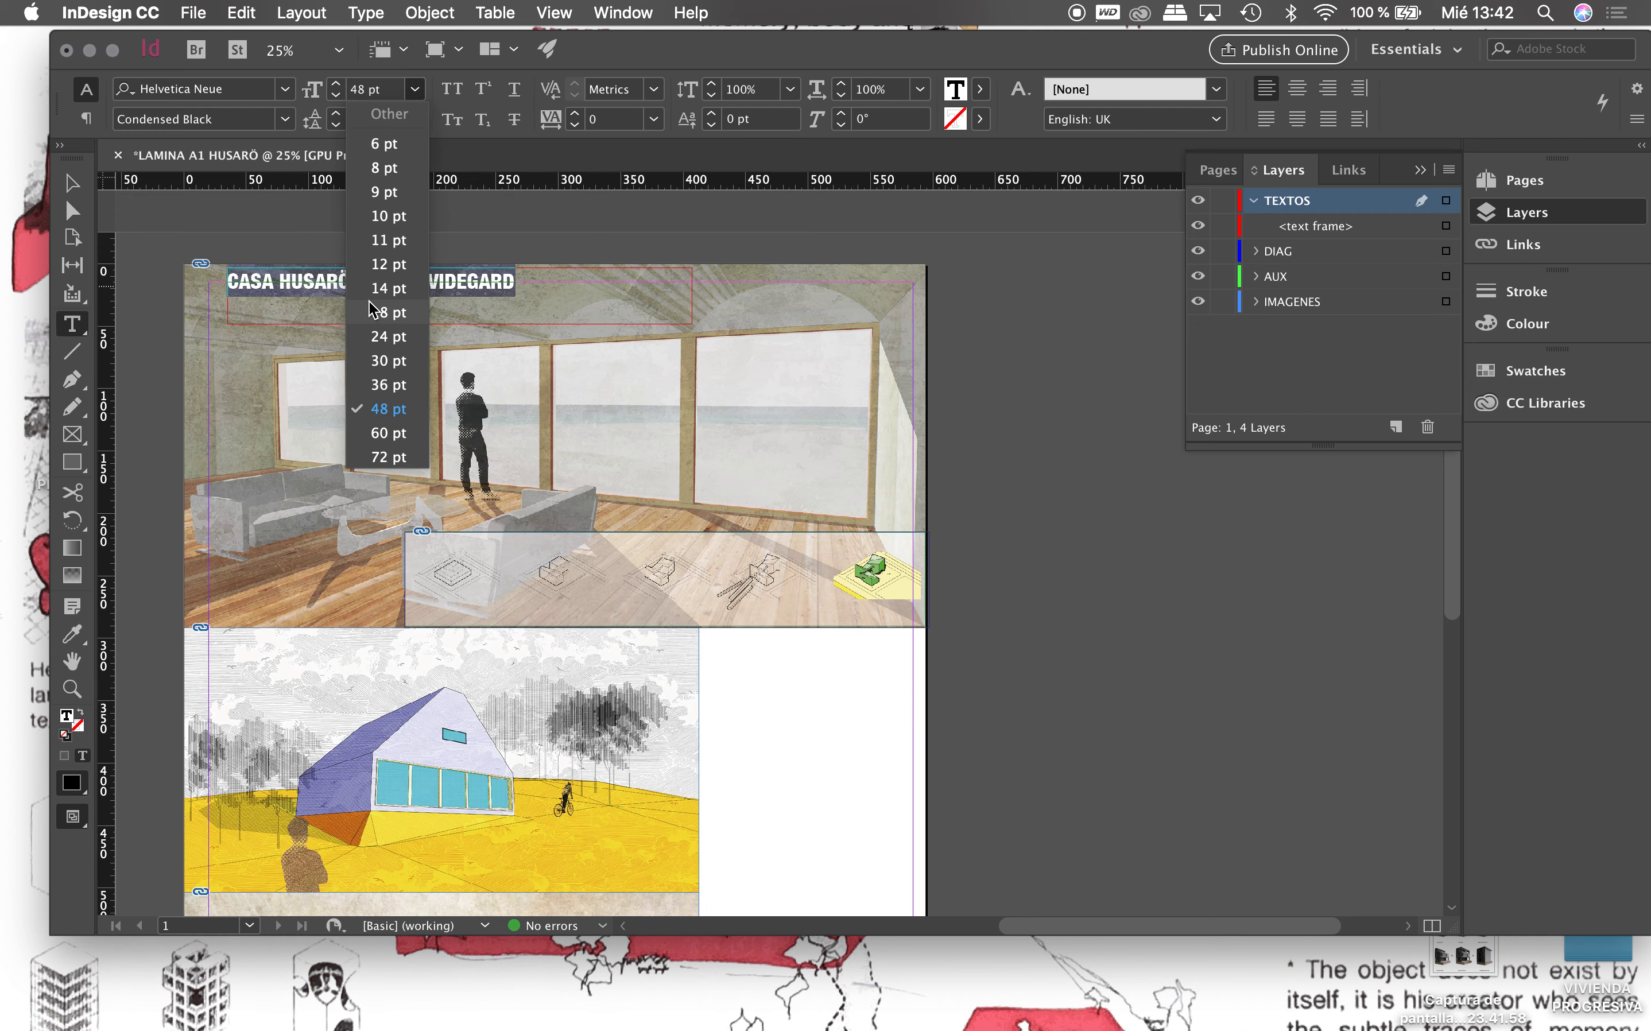
Step: Set the CASA HUSARÖ THAM & VIDEGARD title to 72 pt with [Paper] white text
left_click(380, 457)
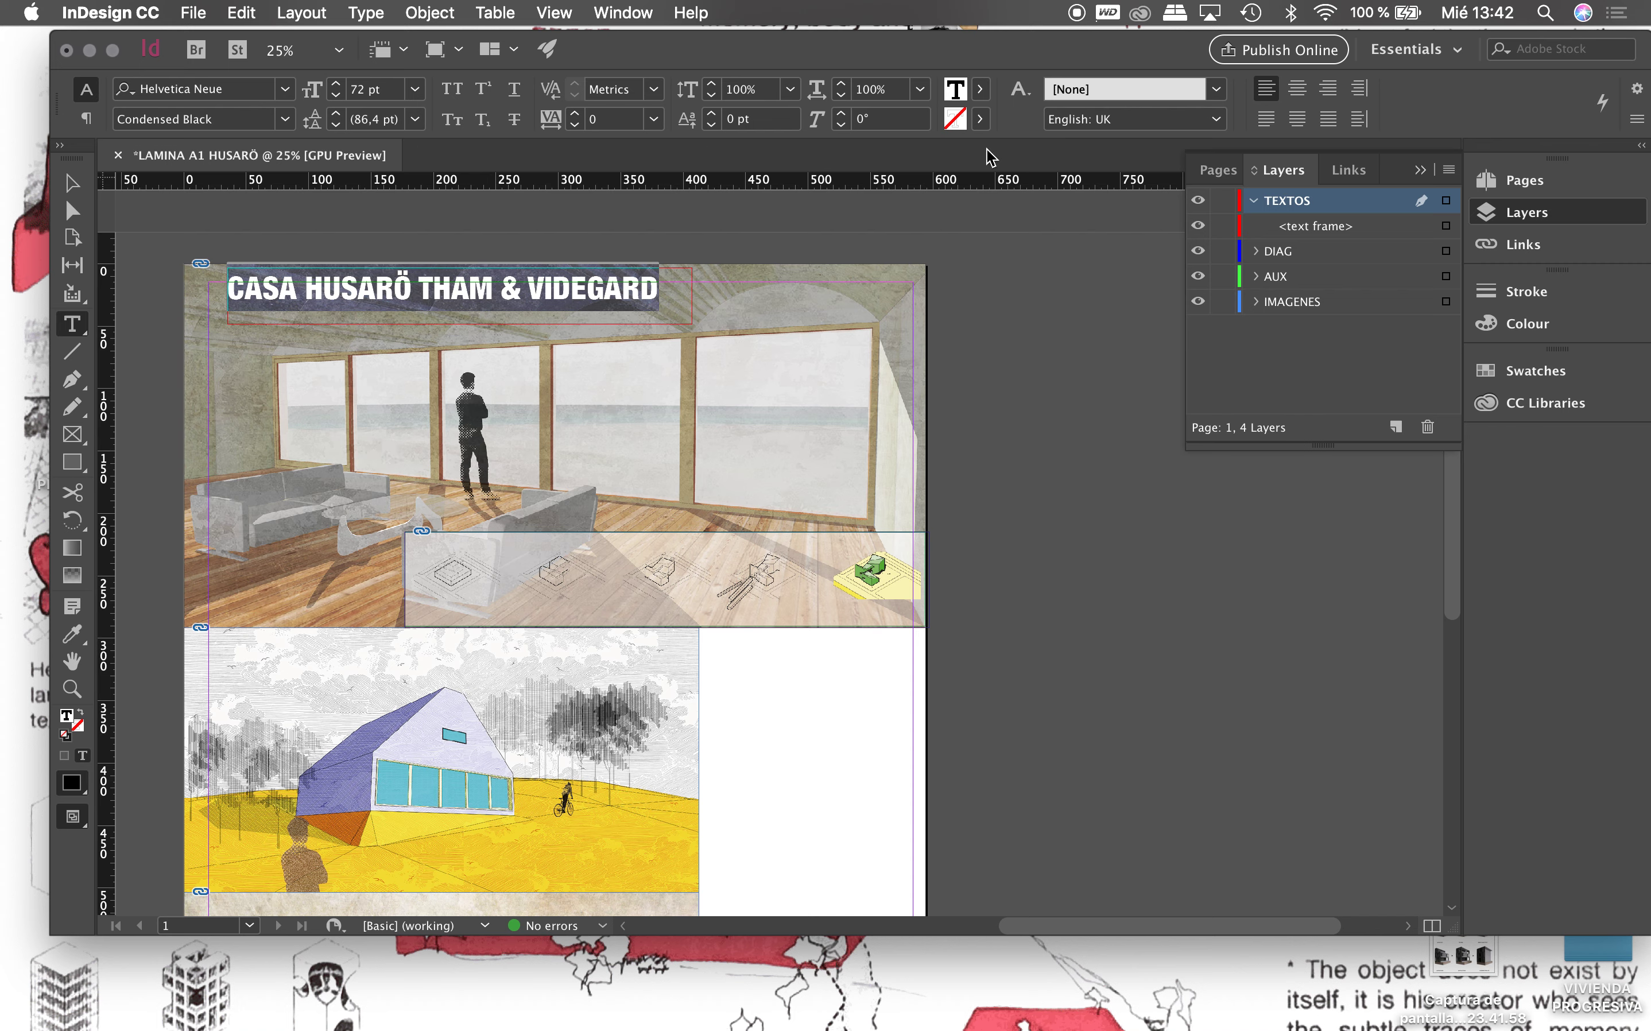
left_click(980, 89)
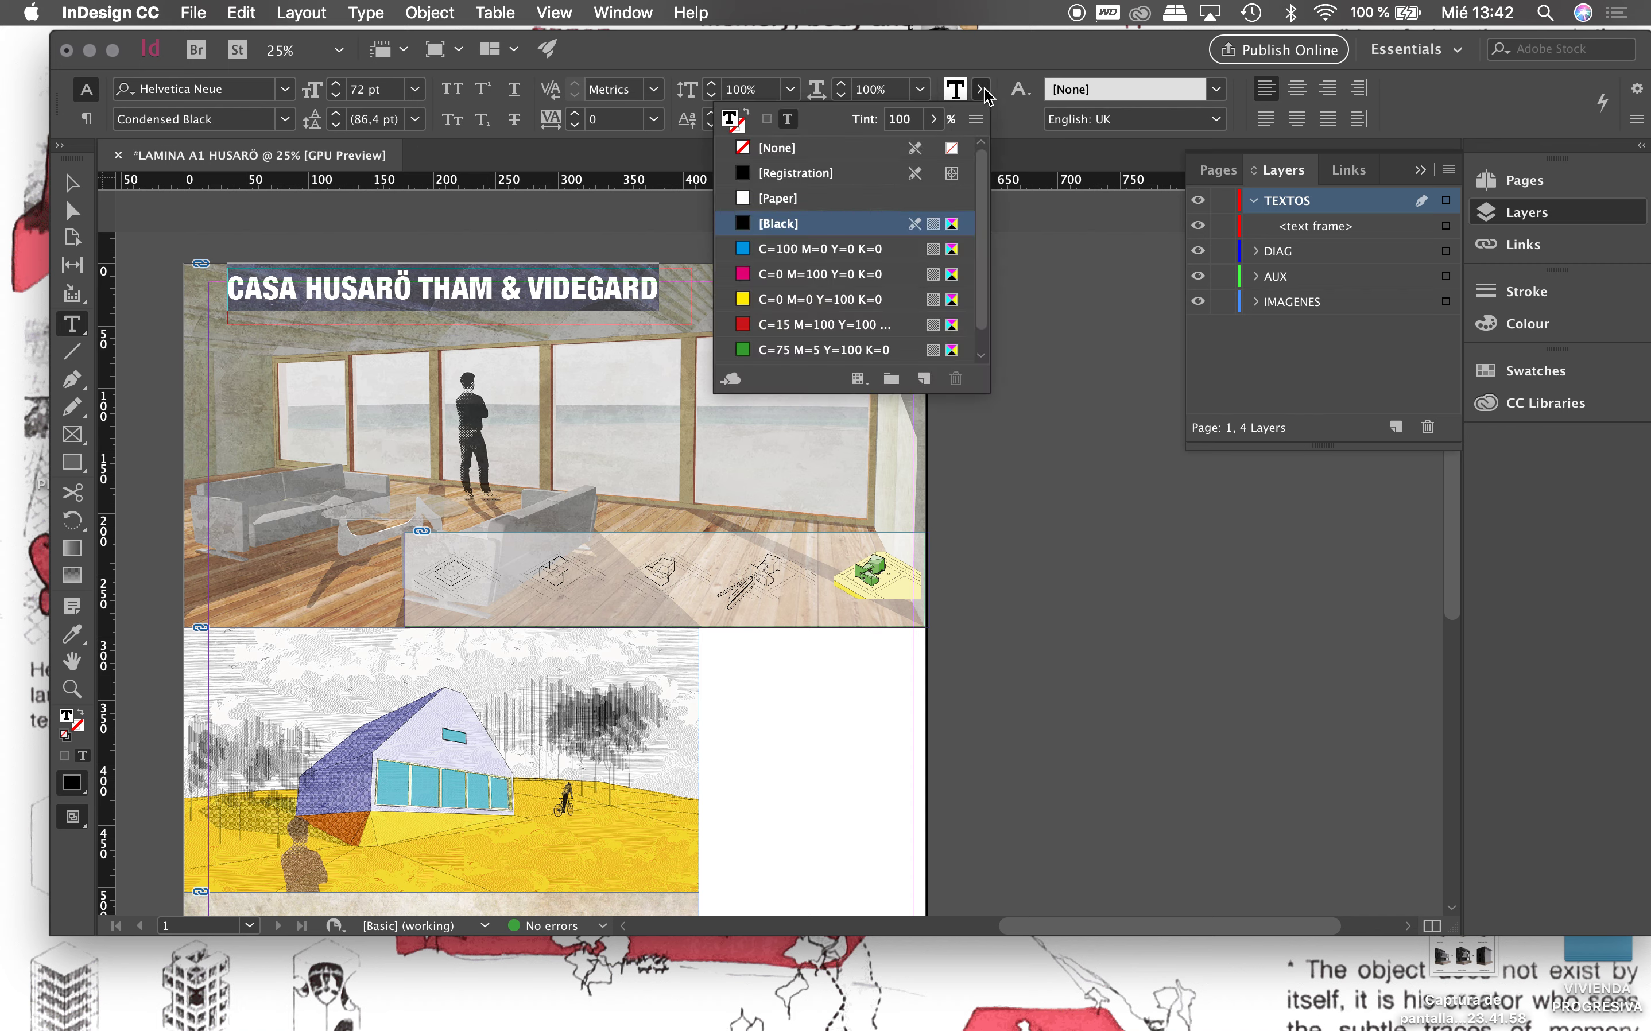
left_click(790, 201)
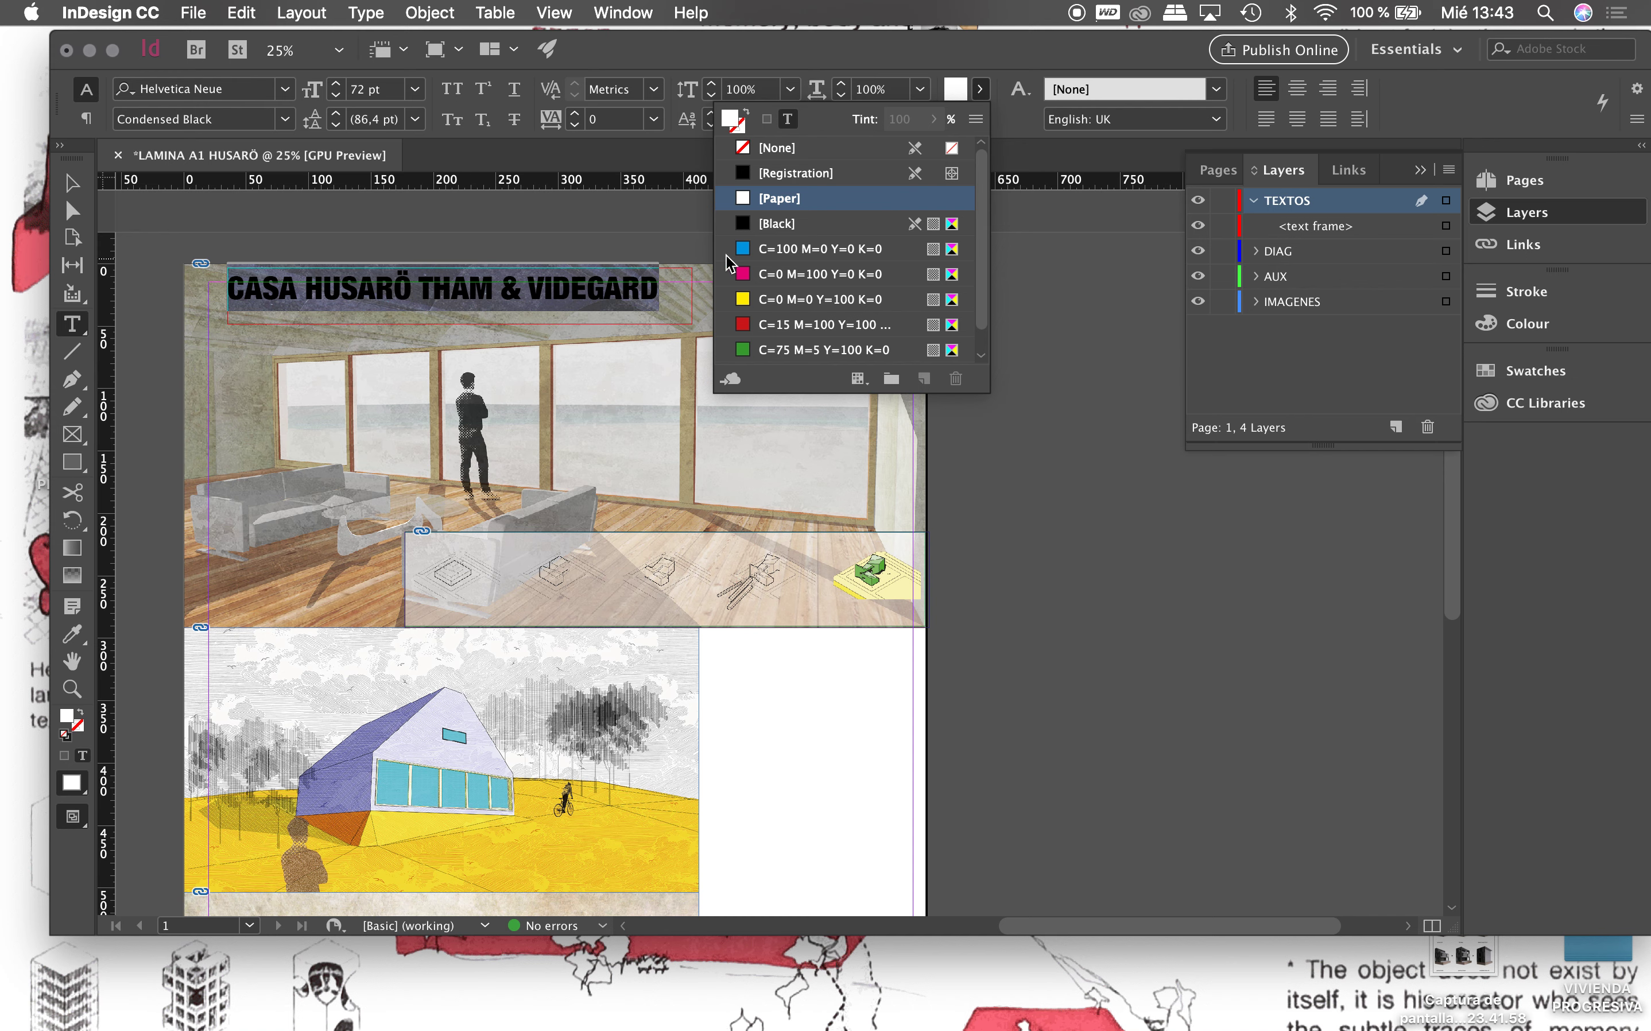
Step: Move the title frame toward the sheet's top-left and select its text
left_click(72, 183)
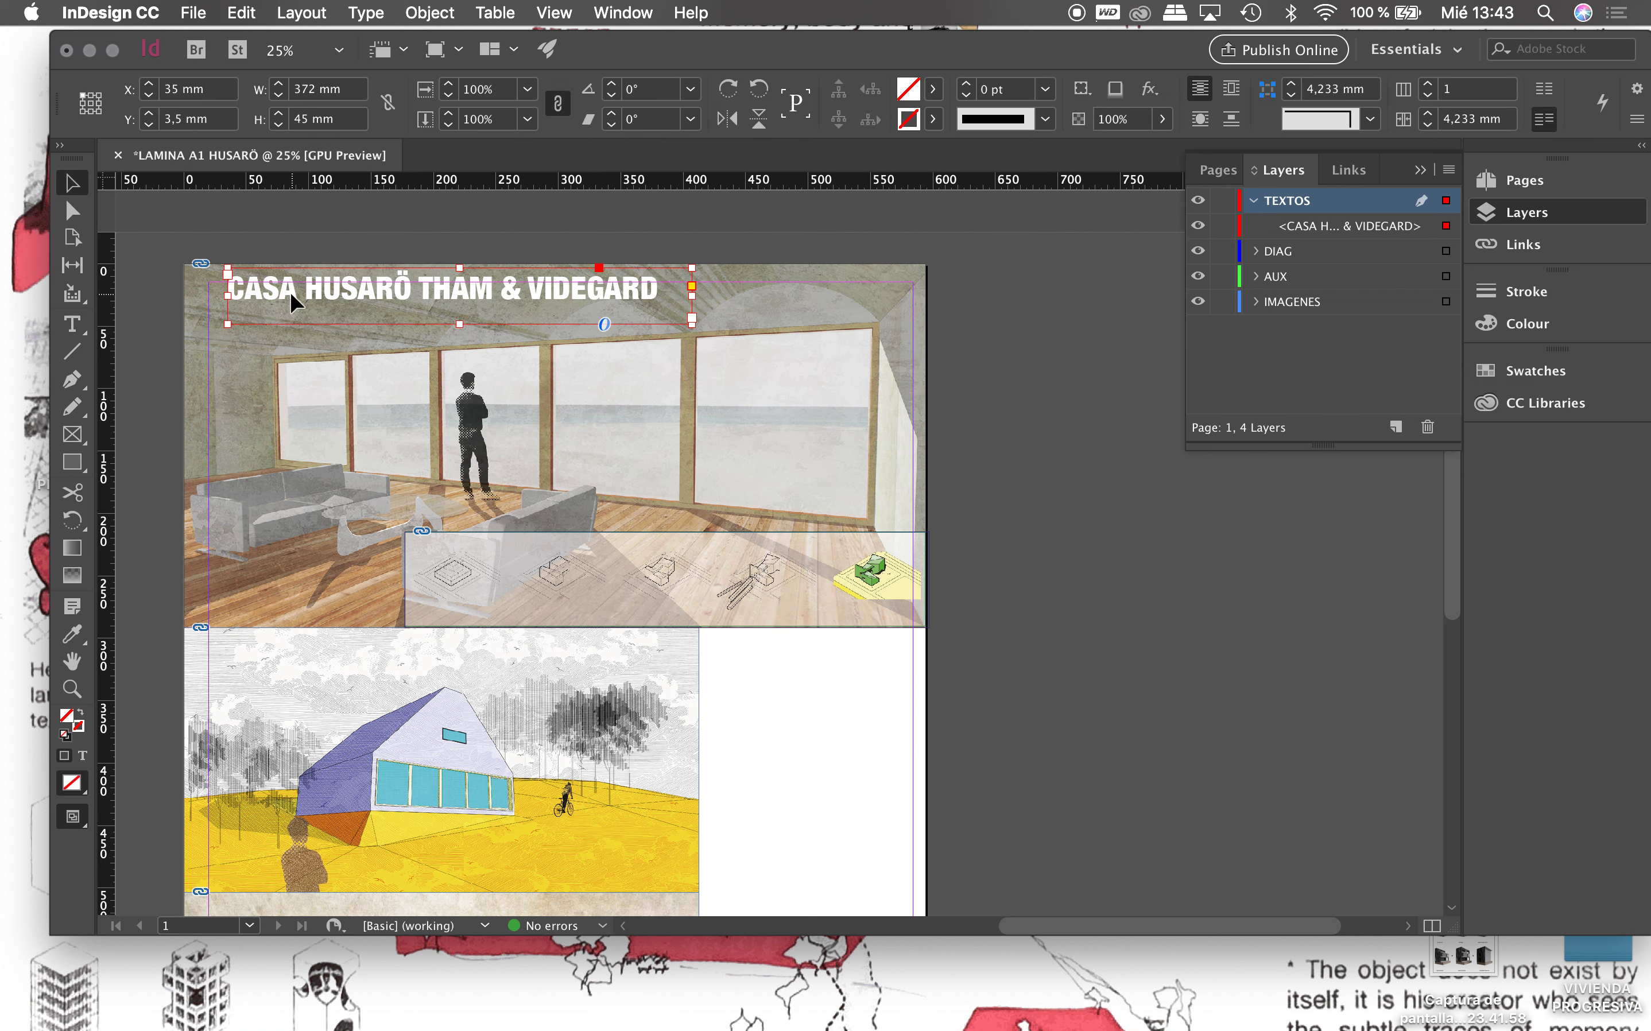
left_click_drag(298, 292, 254, 287)
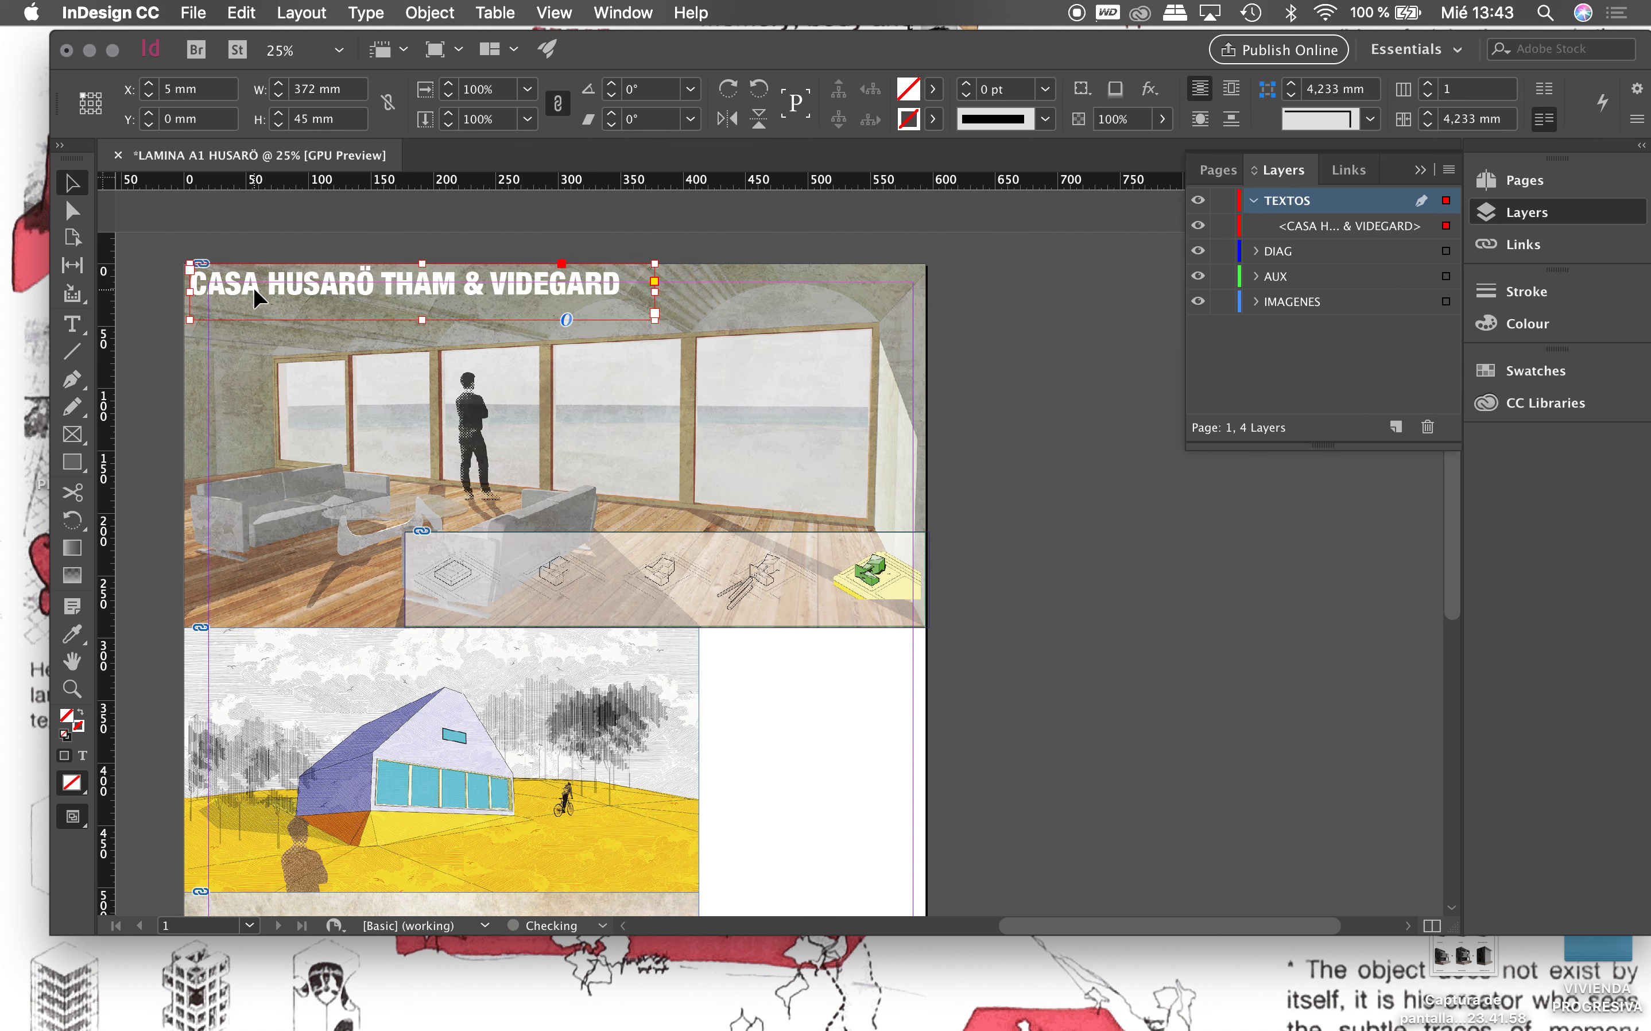
double_click(448, 280)
left_click_drag(627, 288, 102, 293)
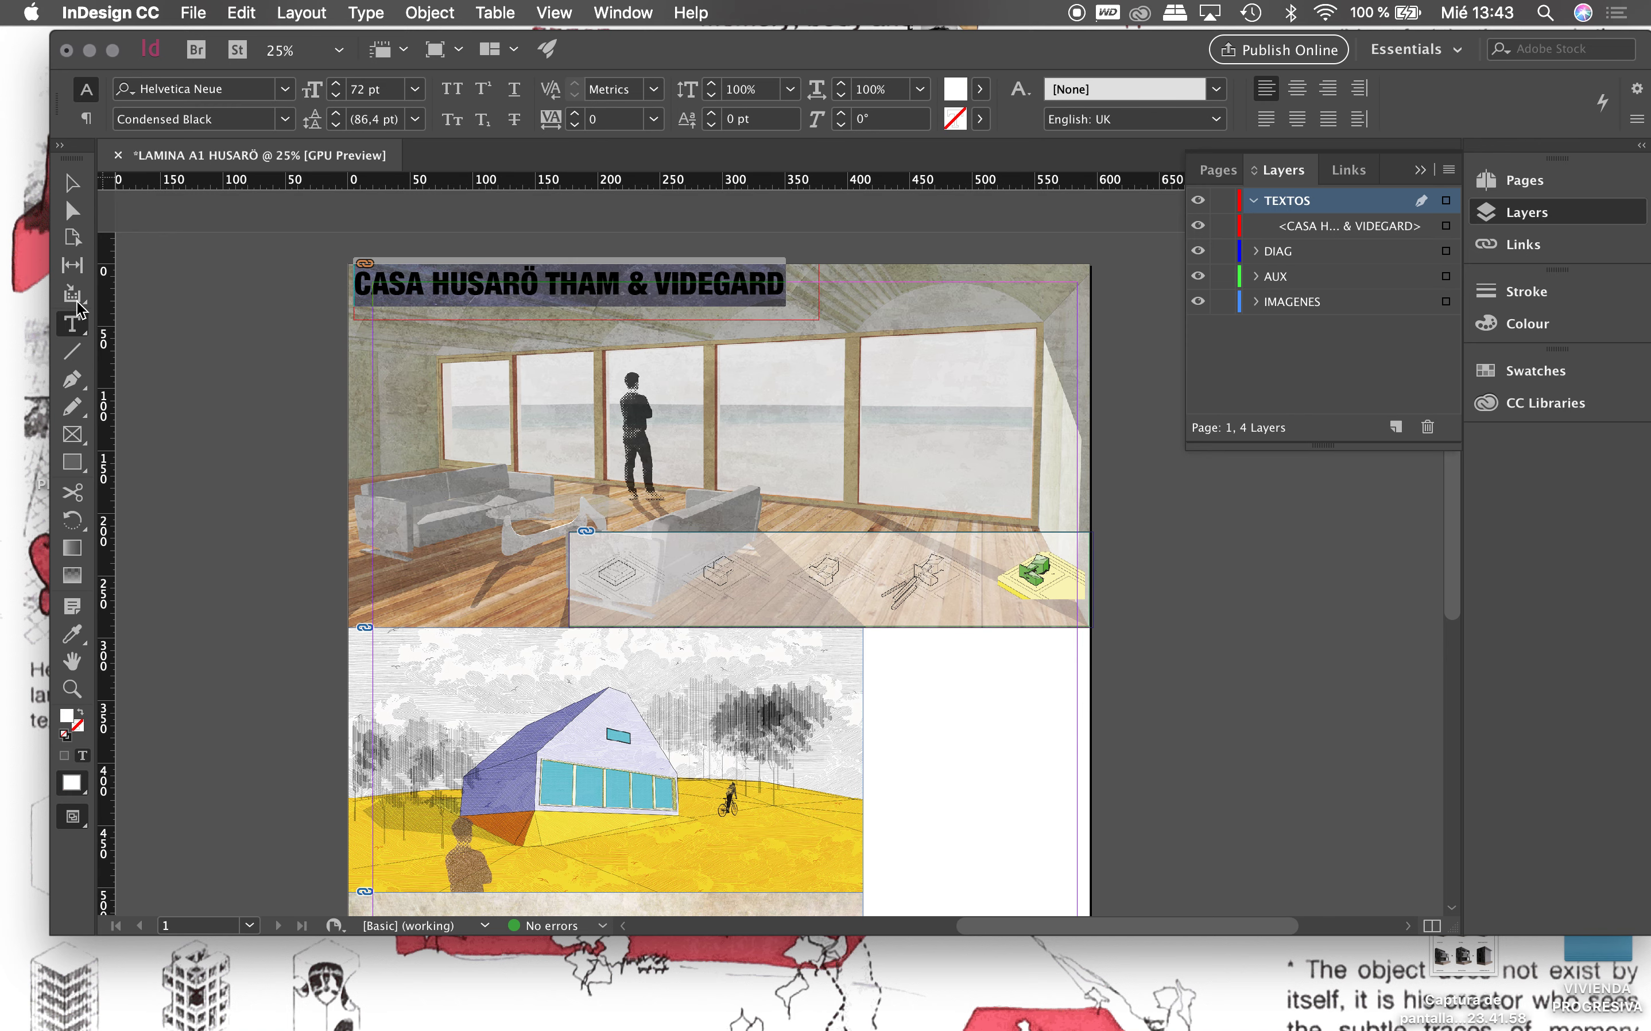
Step: Set the title CASA HUSARÖ THAM & VIDEGARD to 81 pt
left_click(383, 92)
left_click_drag(370, 89, 321, 88)
type("81")
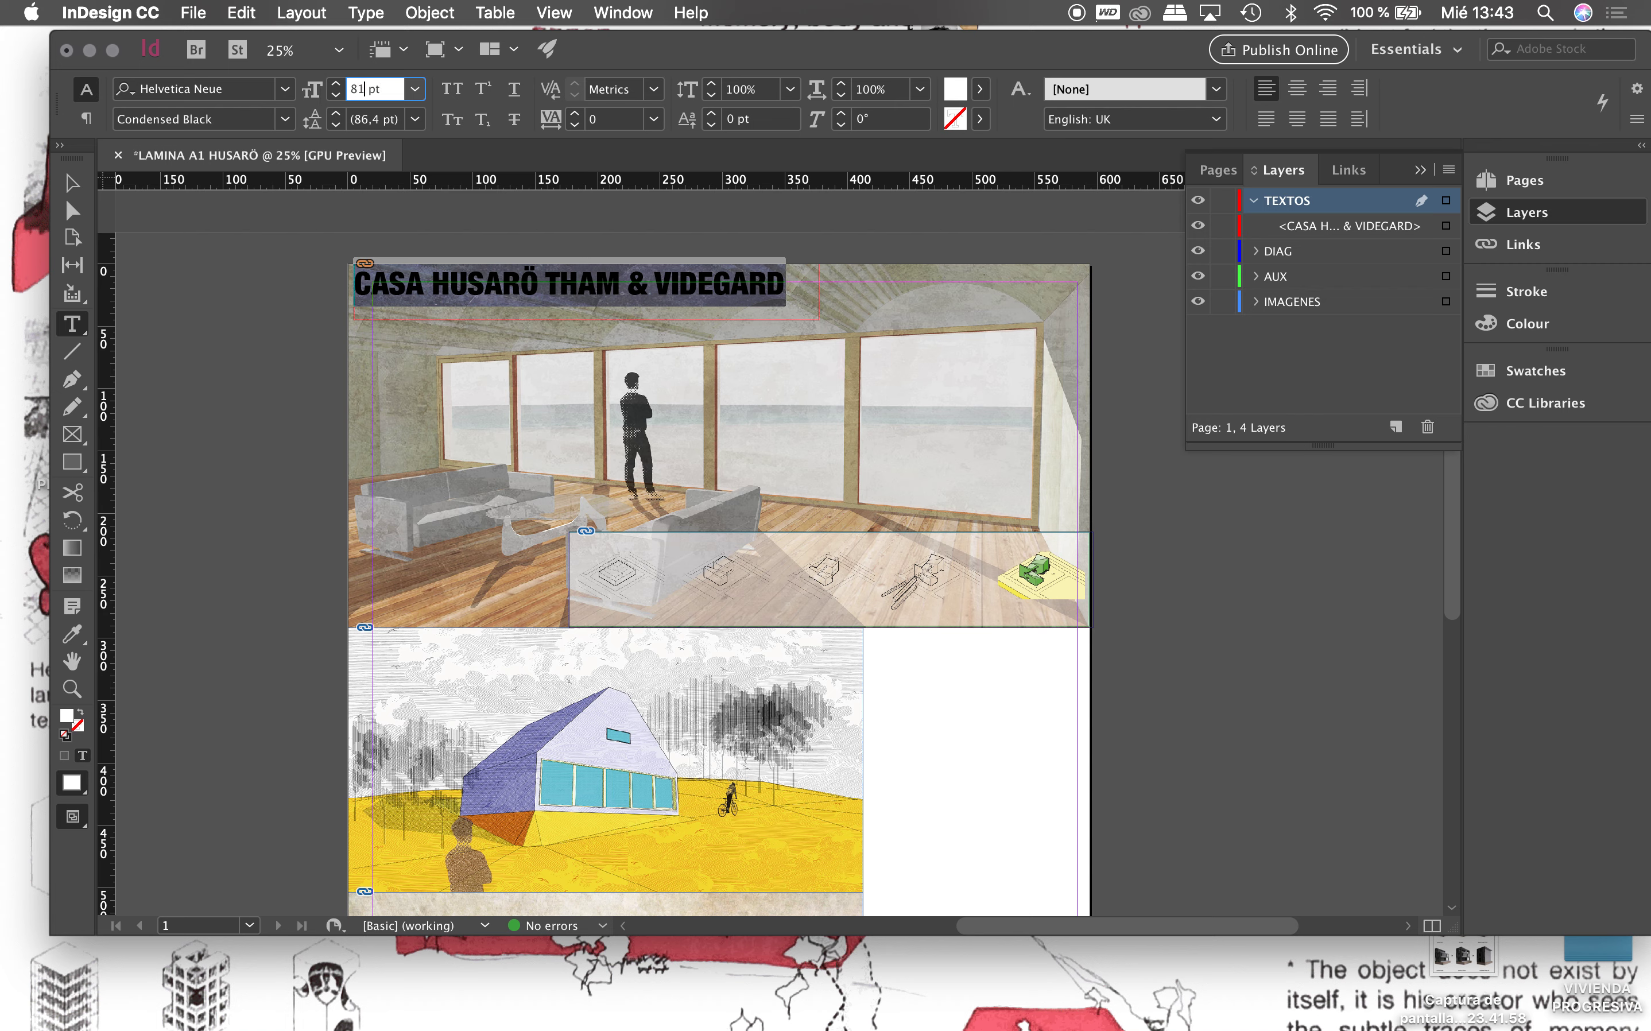
key("Return")
key("Escape")
Step: Widen the title frame to 425 mm so it fits one line, and nudge it flush to the top-left corner
left_click_drag(819, 291, 885, 294)
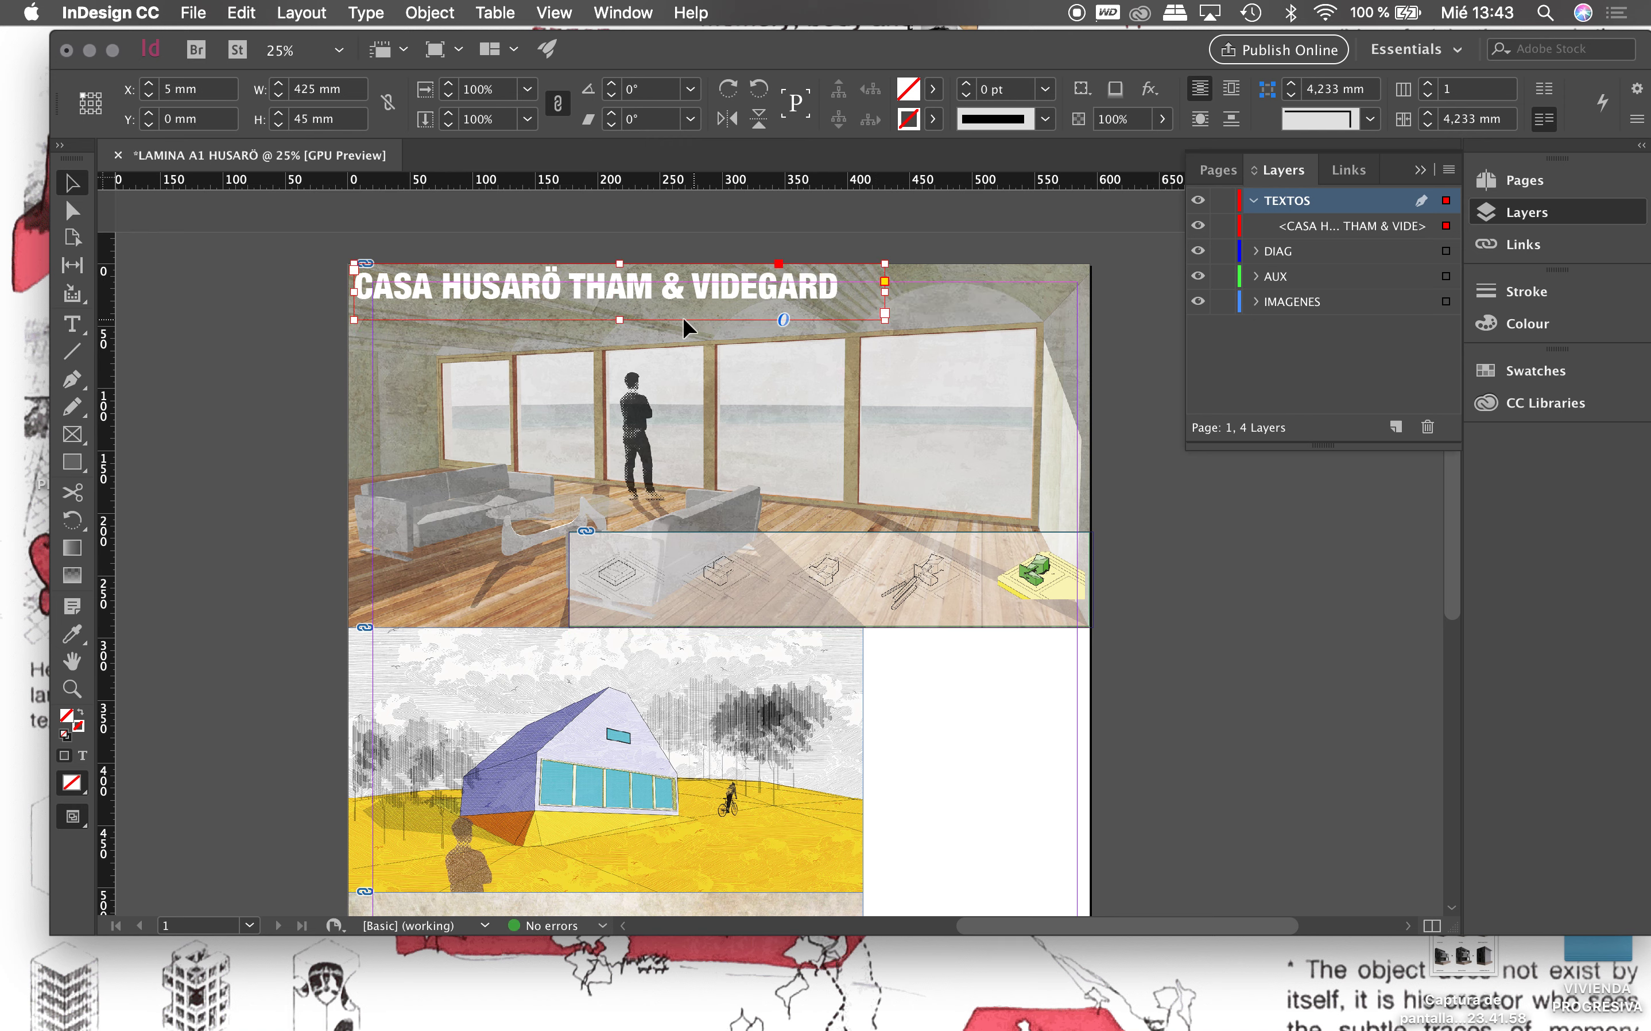
left_click_drag(456, 290, 441, 284)
key("shift+Right")
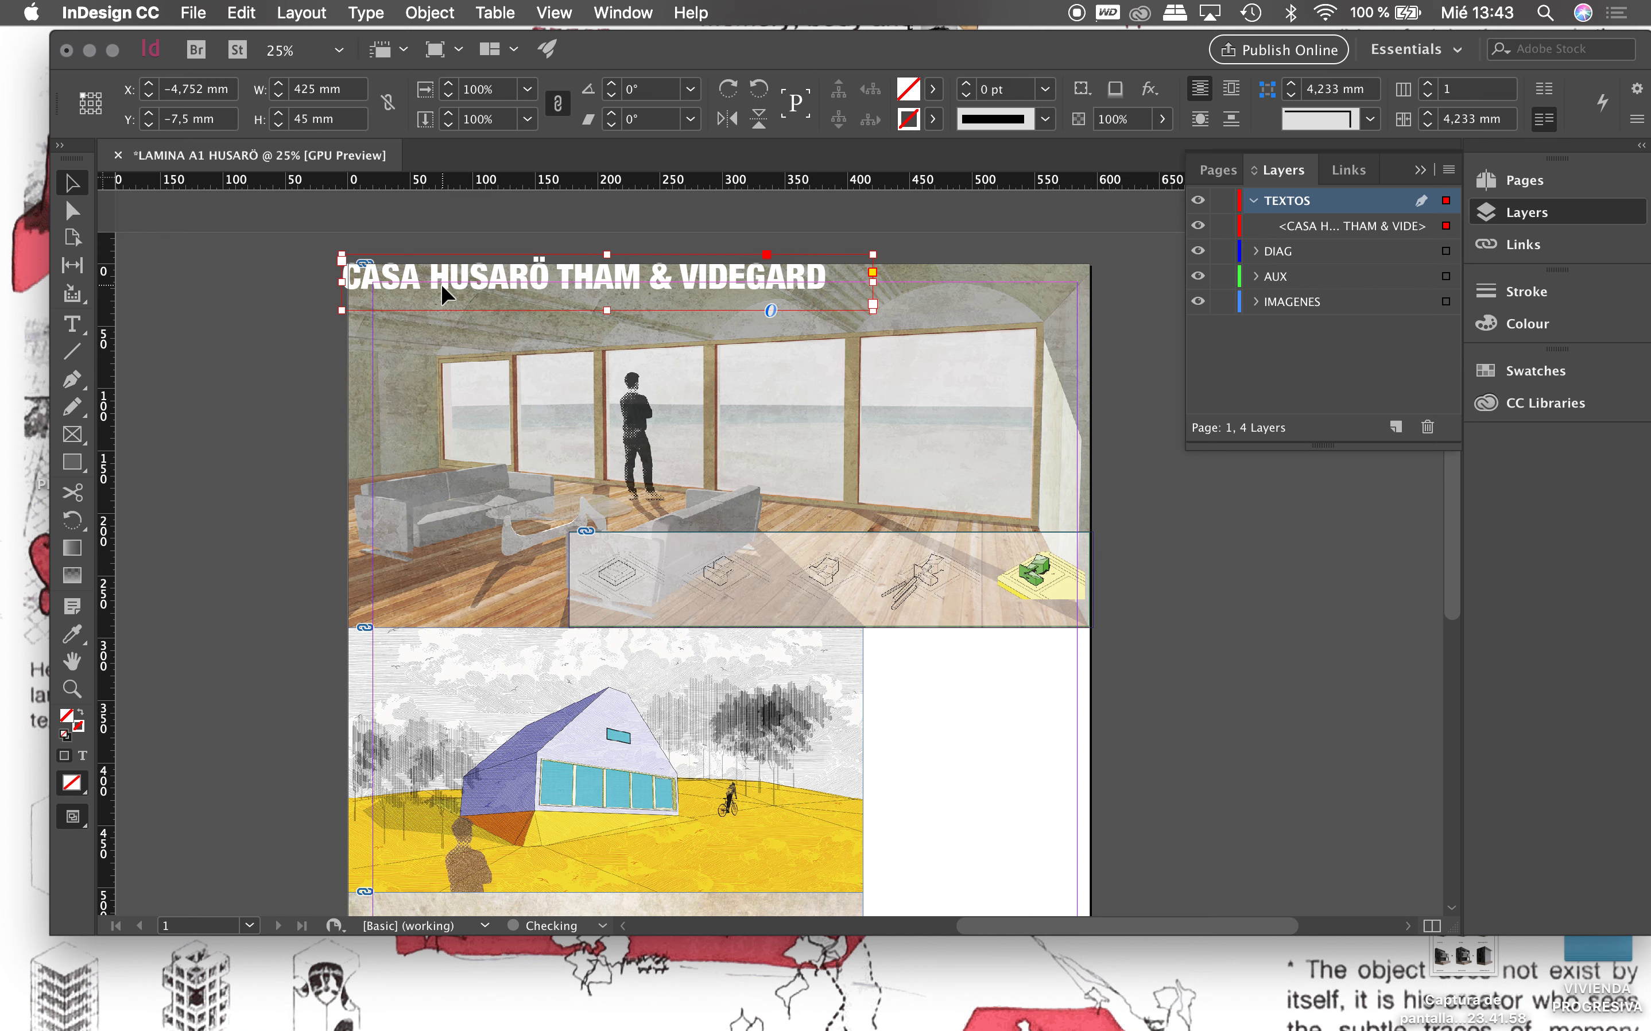
key("shift+Right")
key("Right")
key("Right")
key("Right")
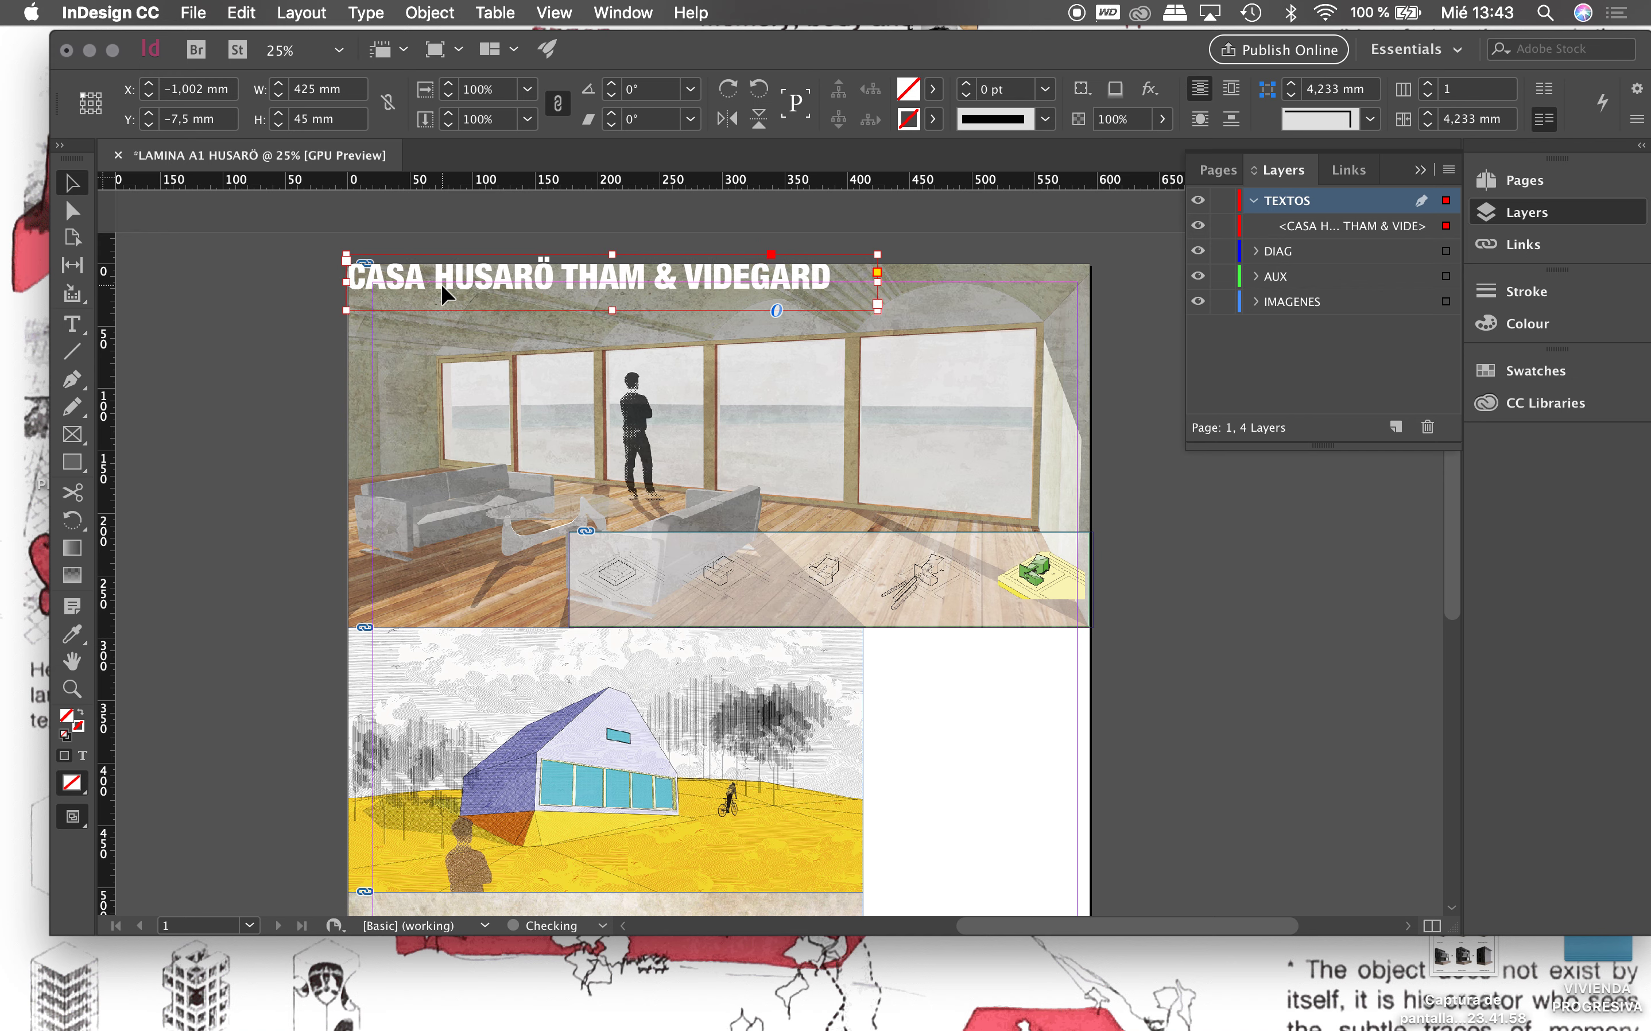
key("Right")
key("Down")
key("Down")
key("Down")
key("shift+Down")
key("Down")
key("Down")
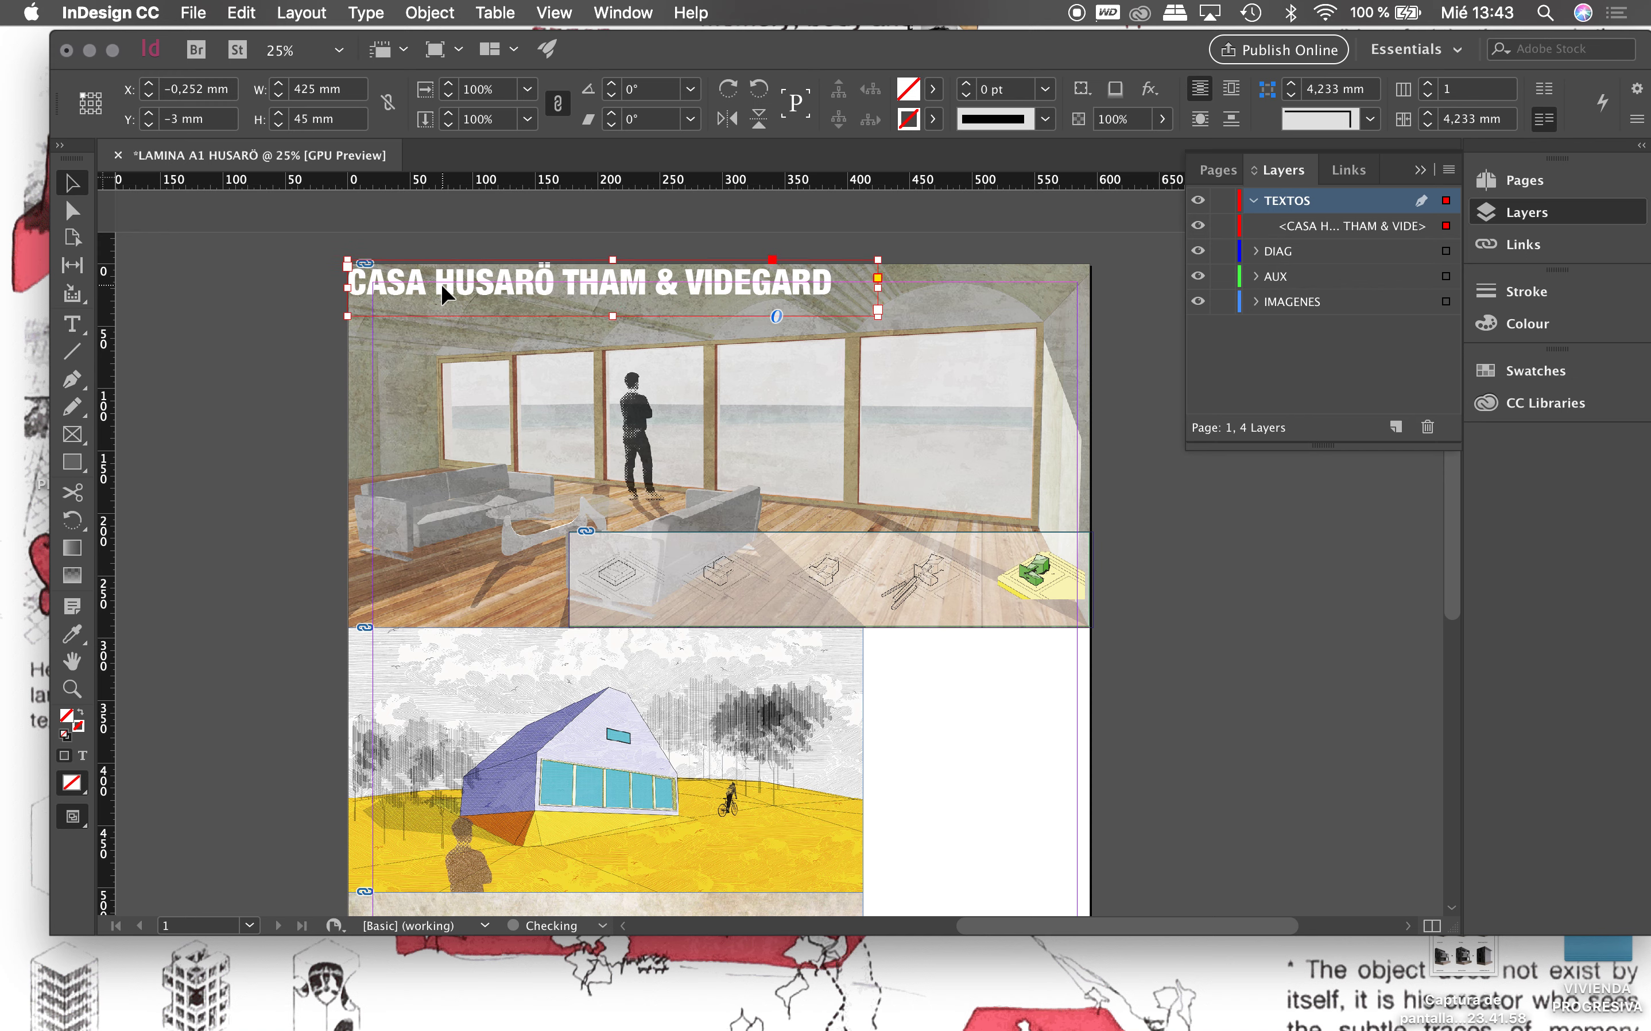
key("Down")
key("Down")
key("Down")
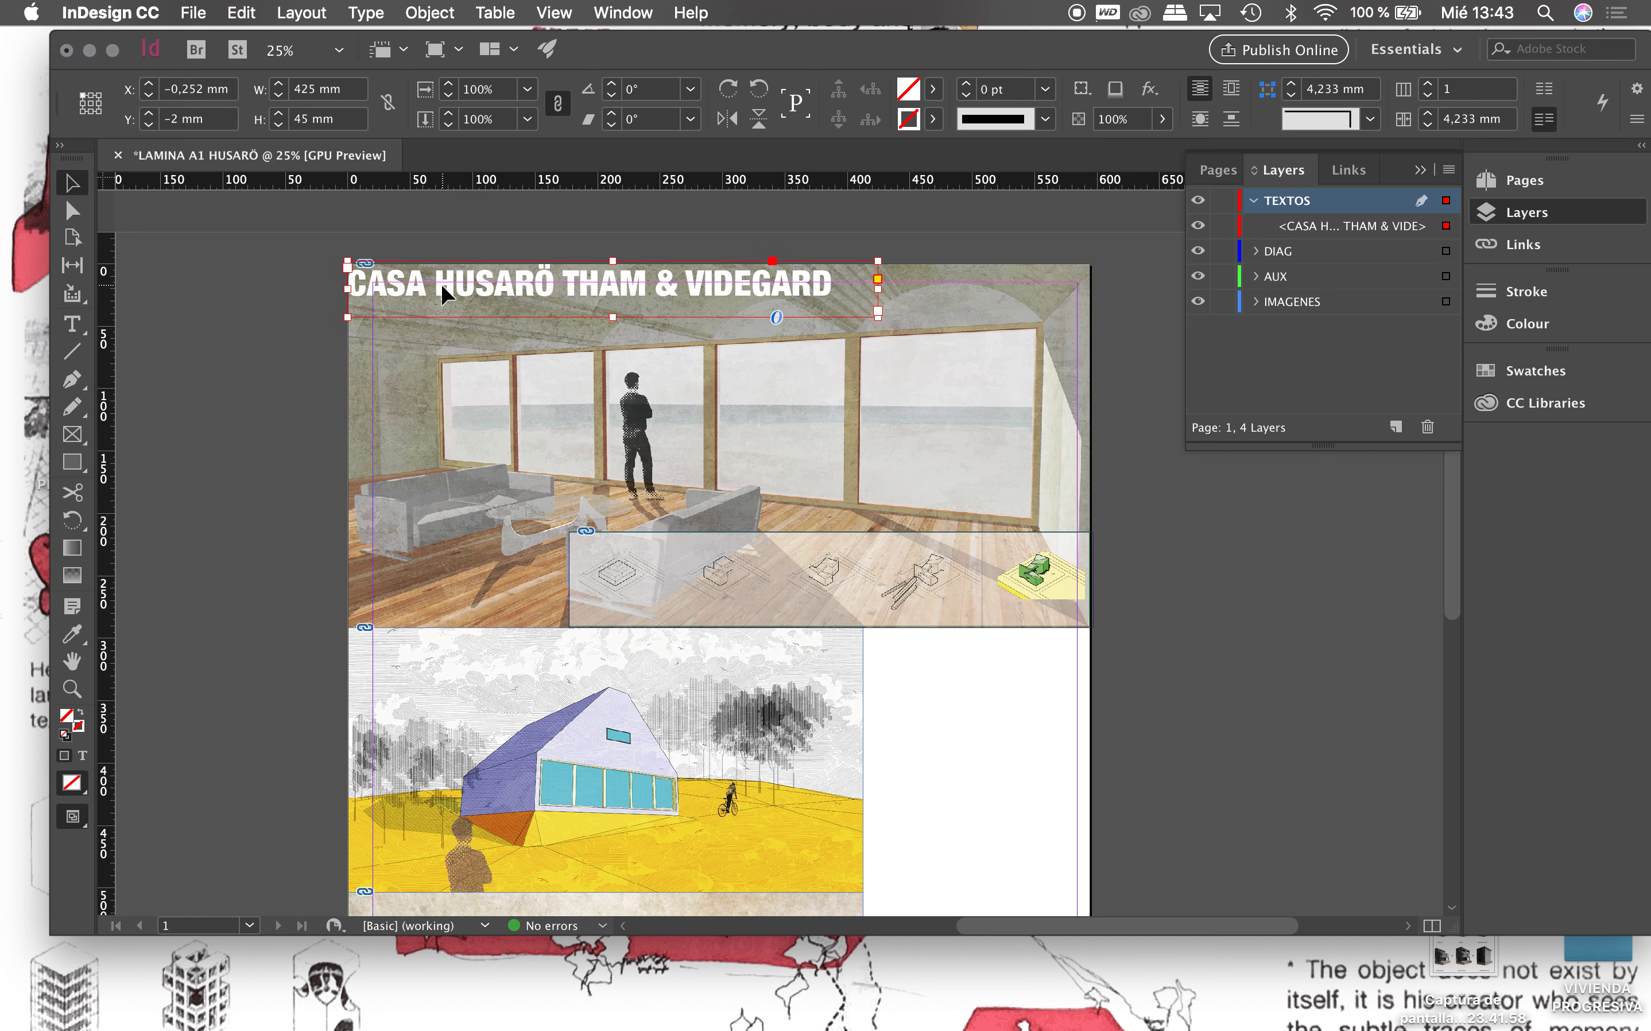
key("Left")
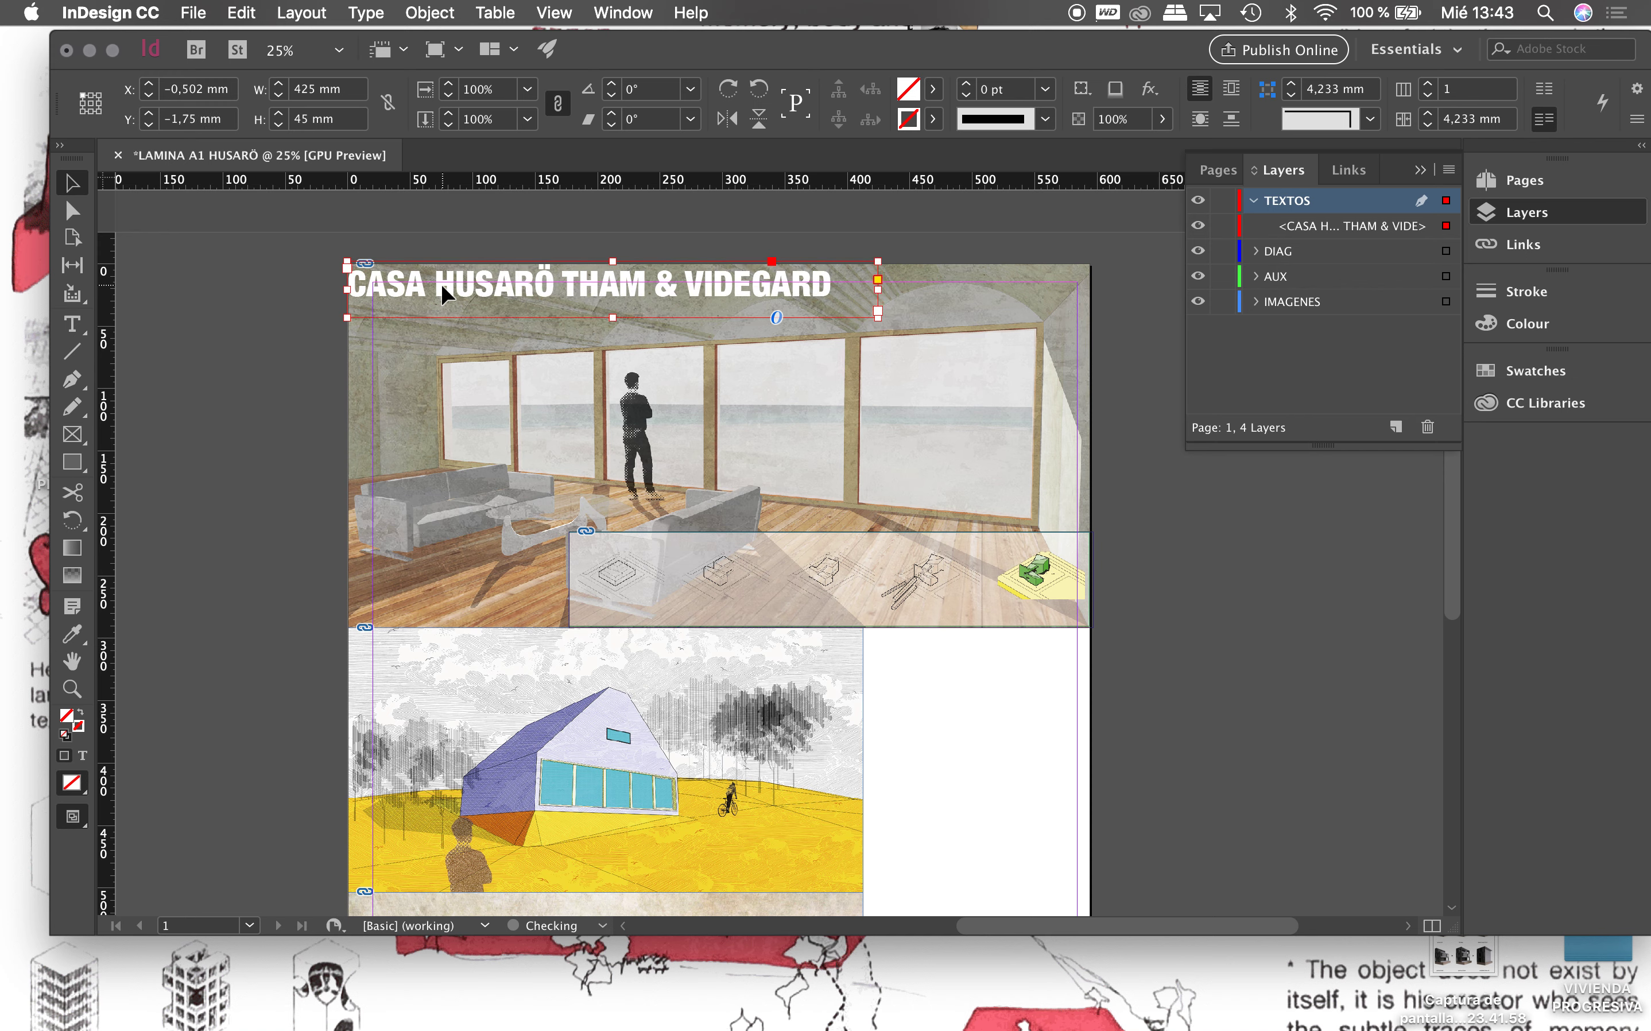
left_click(280, 326)
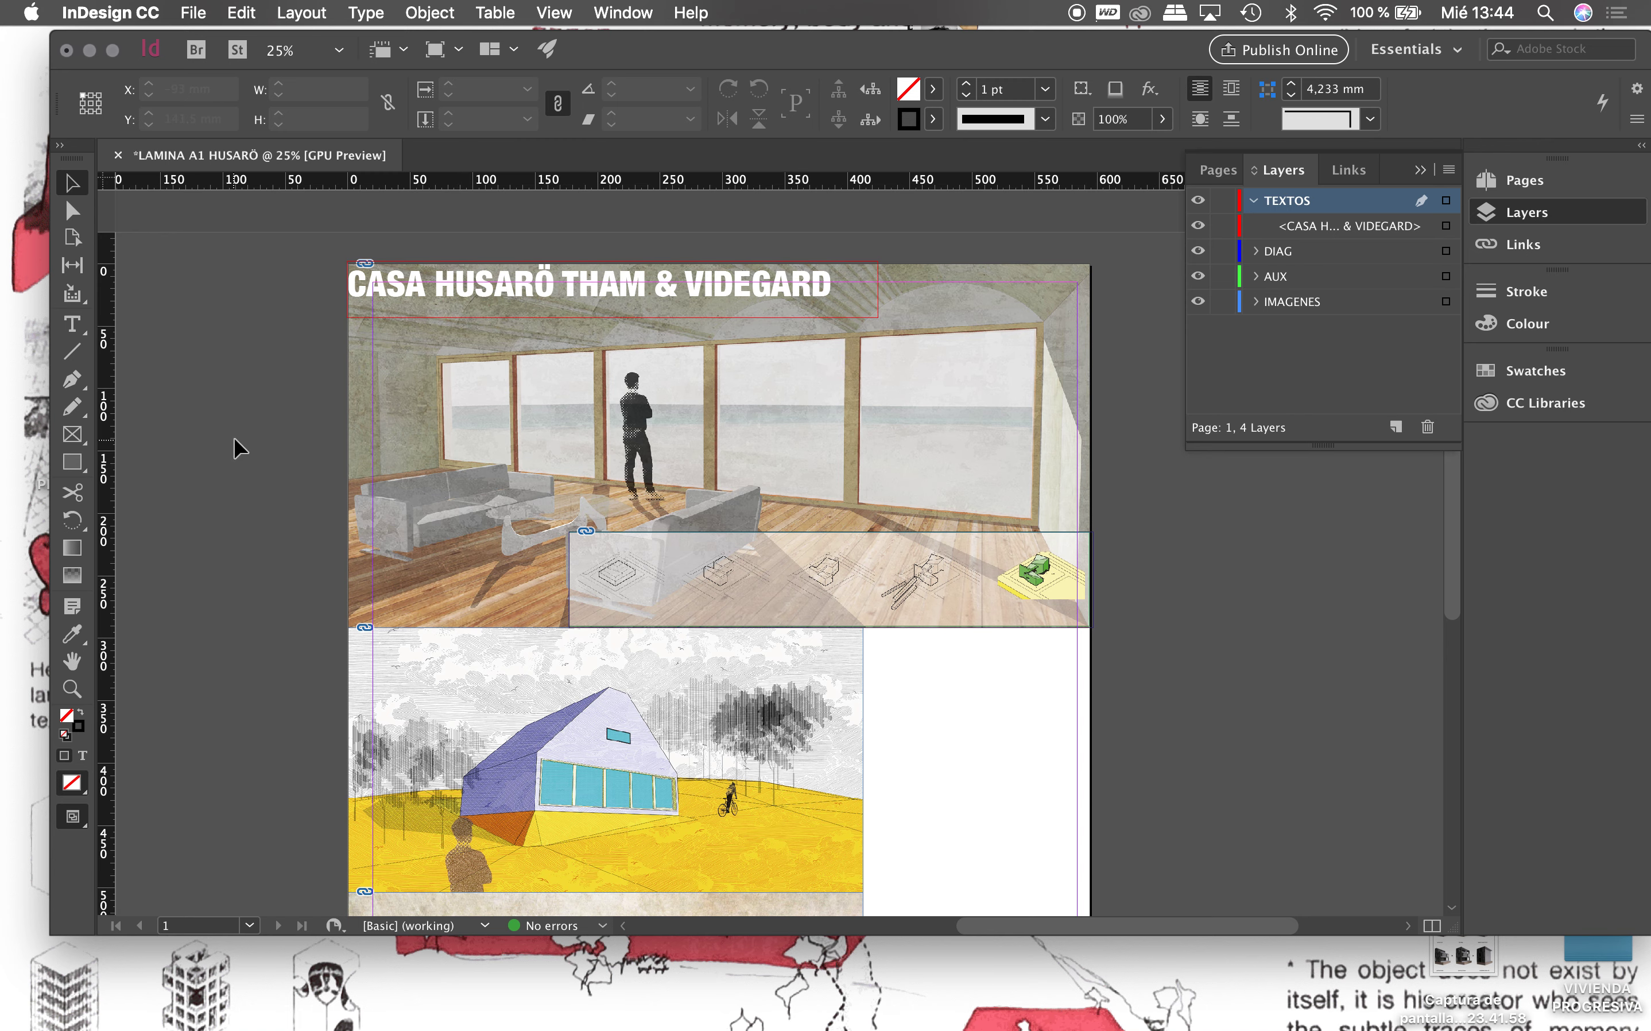
Step: Start placing a file into the layout from the File menu
scroll(234, 438, "down", 5)
scroll(233, 439, "up", 3)
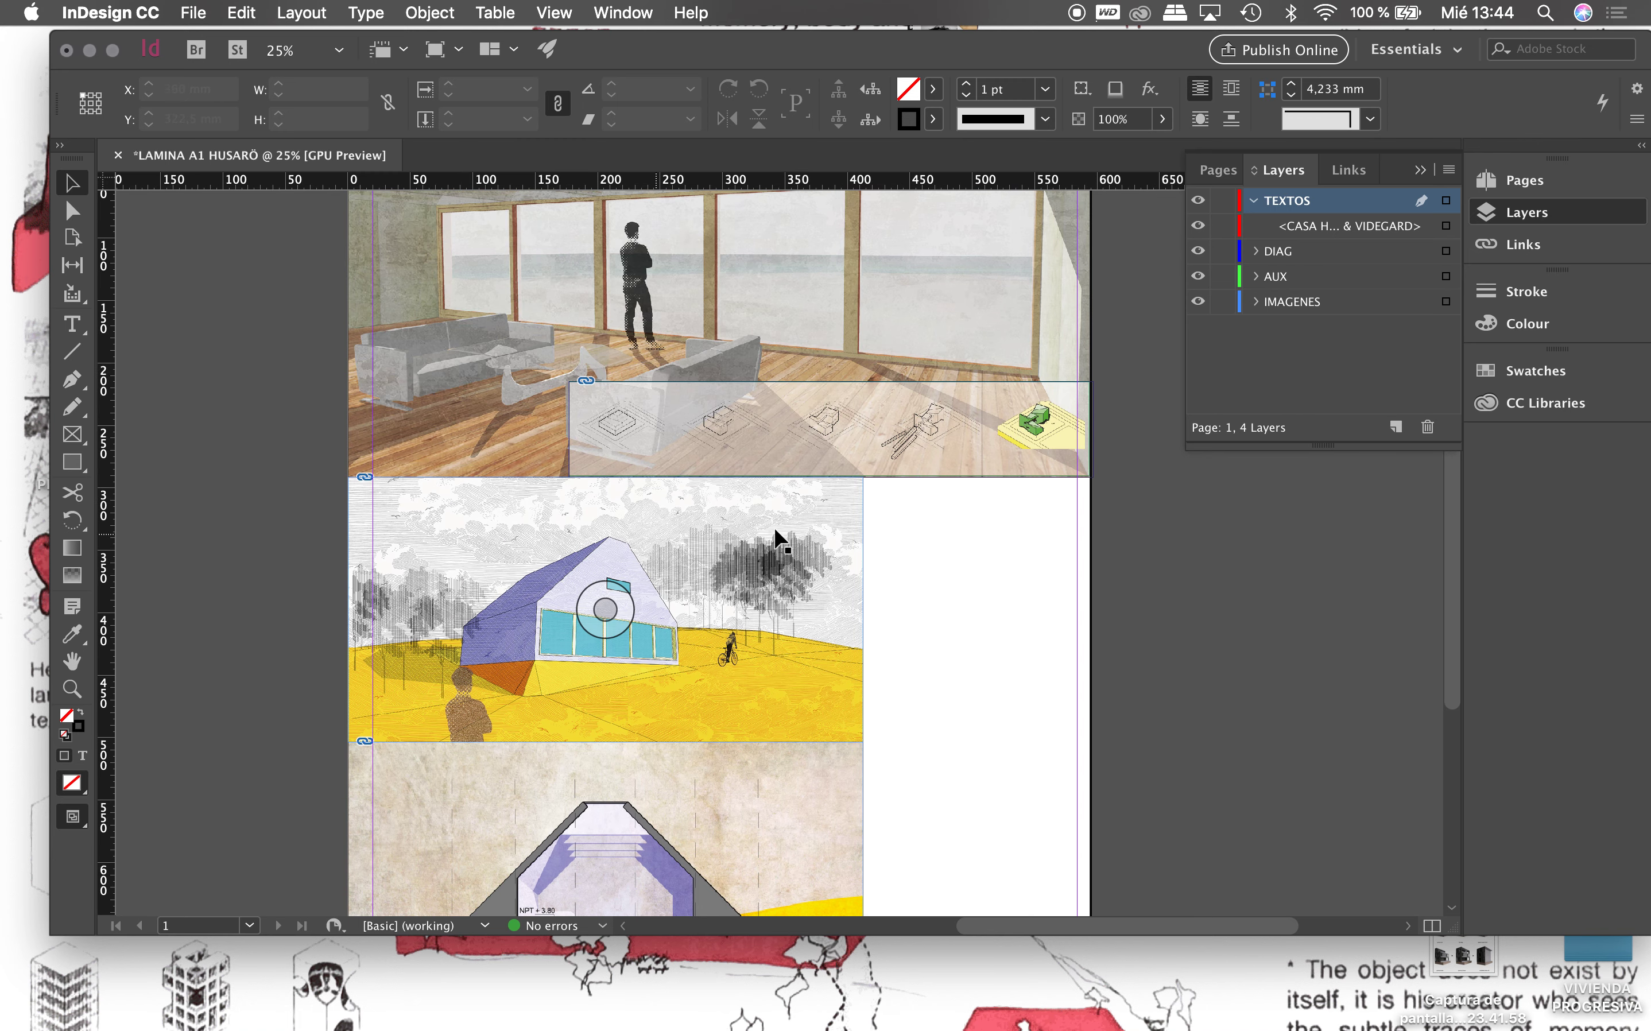
left_click(198, 14)
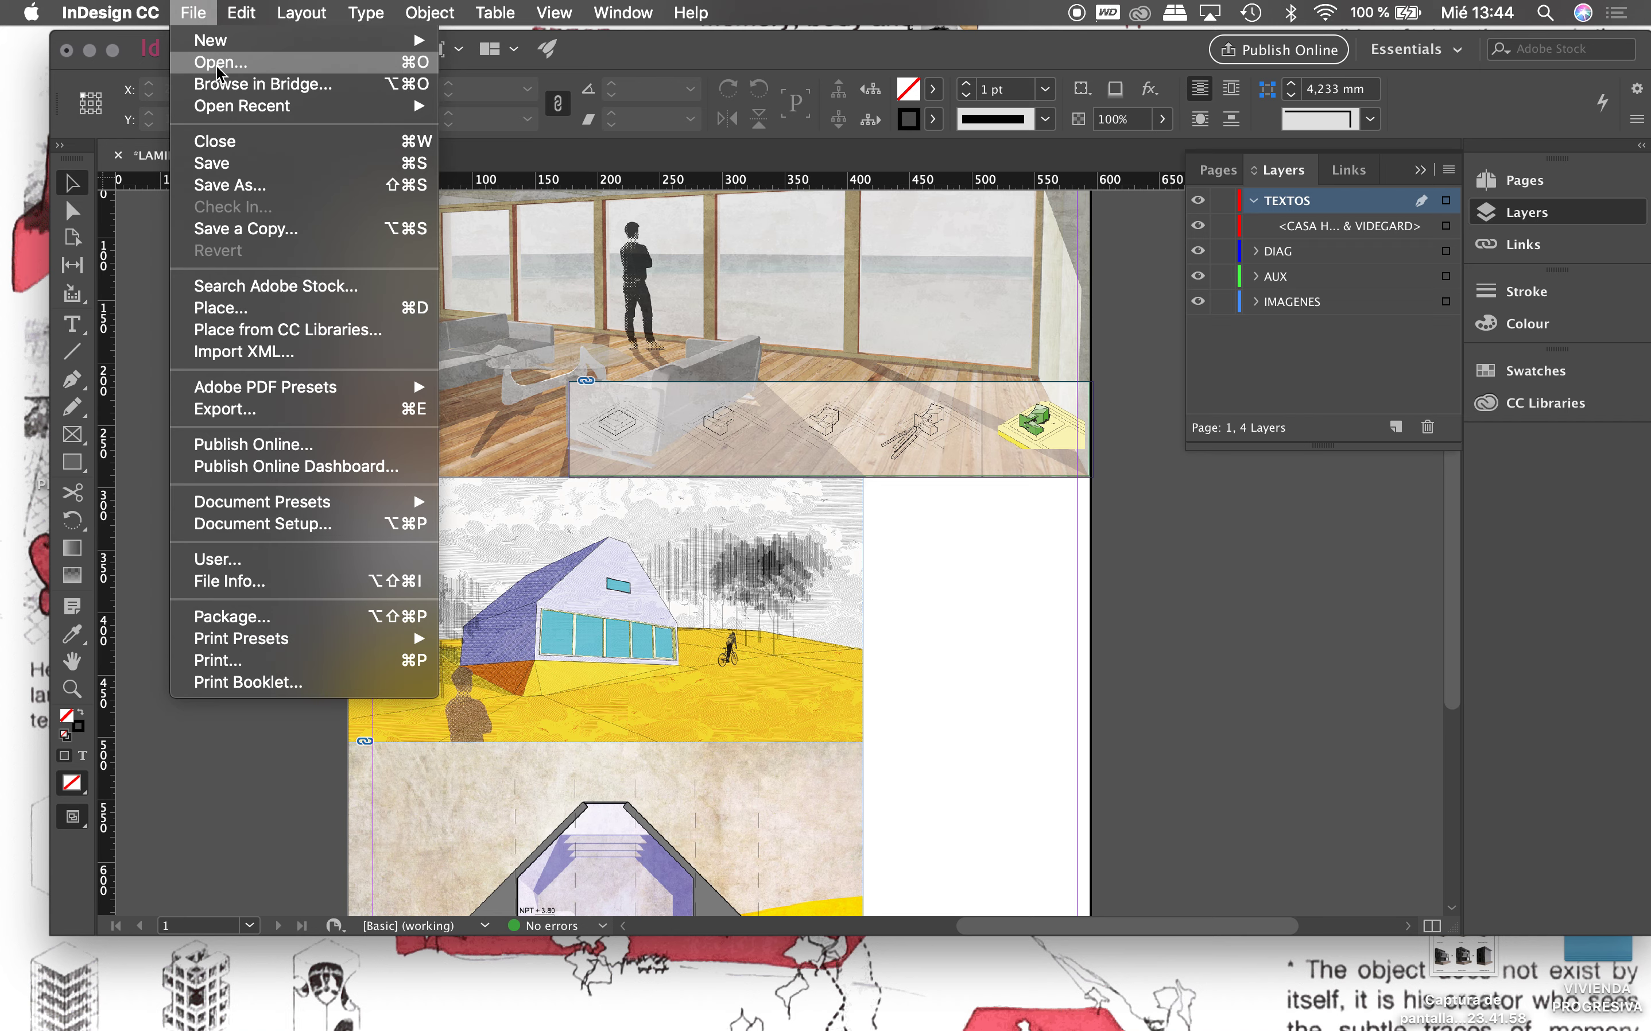
left_click(245, 310)
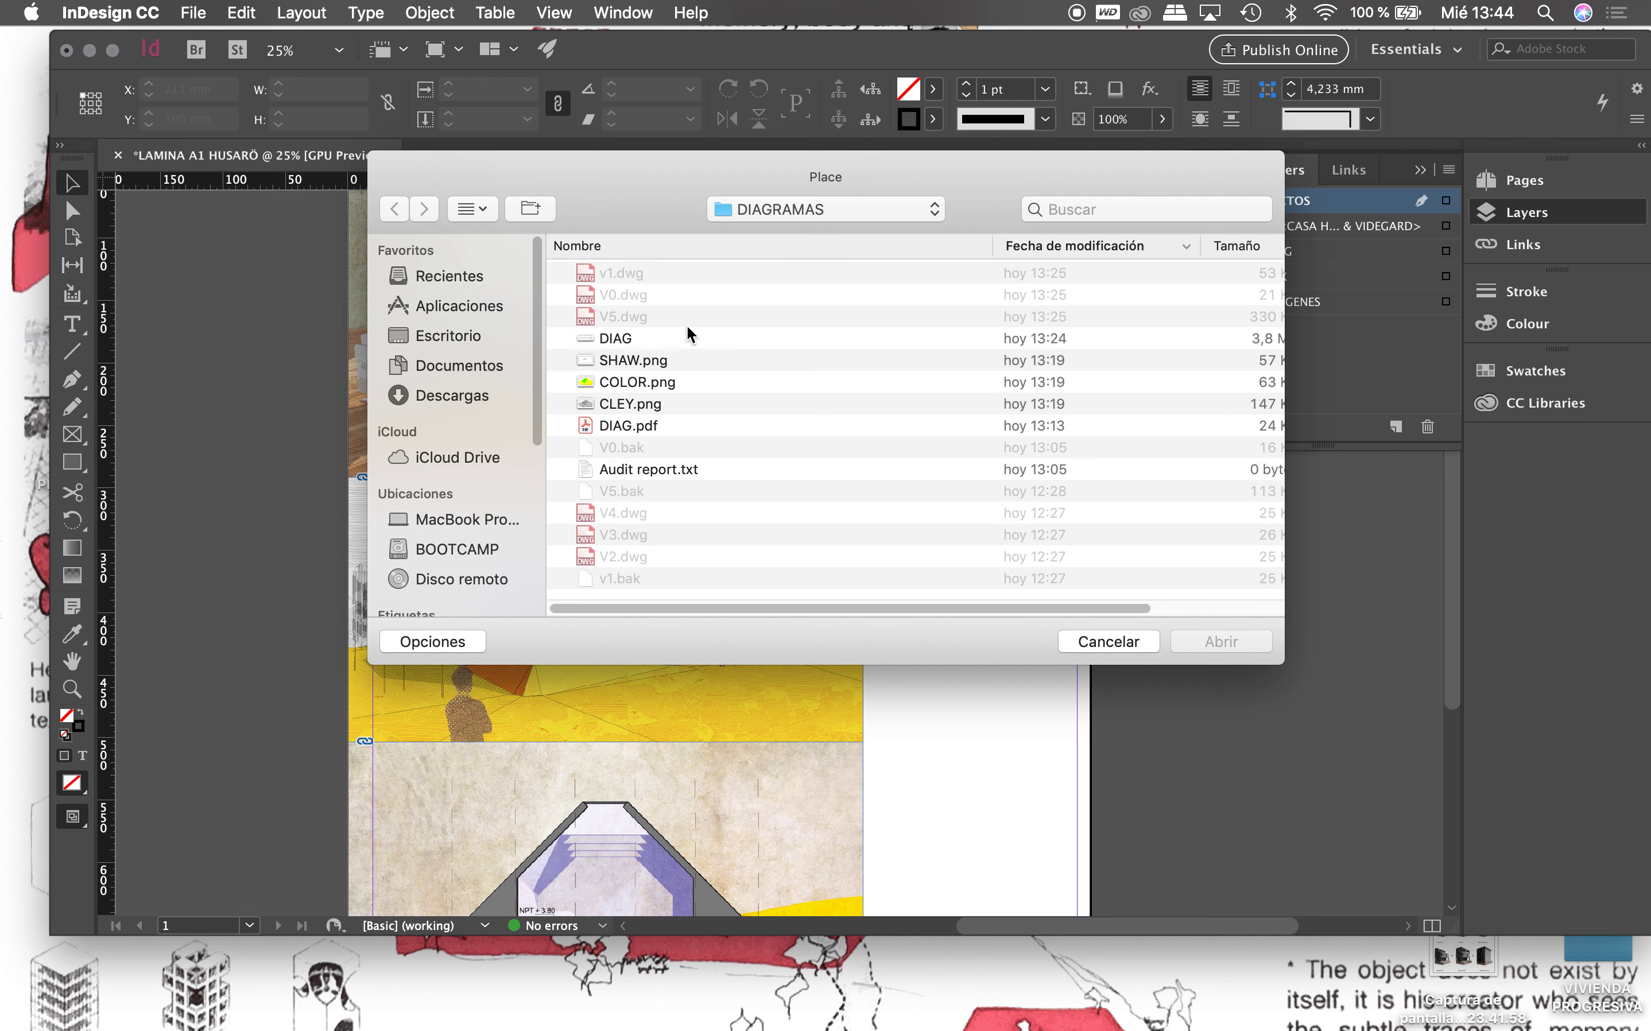
Step: Switch the Place browser to CASA HUSARO 2 and preview LAMINA HUSARÖ.pdf
left_click(815, 215)
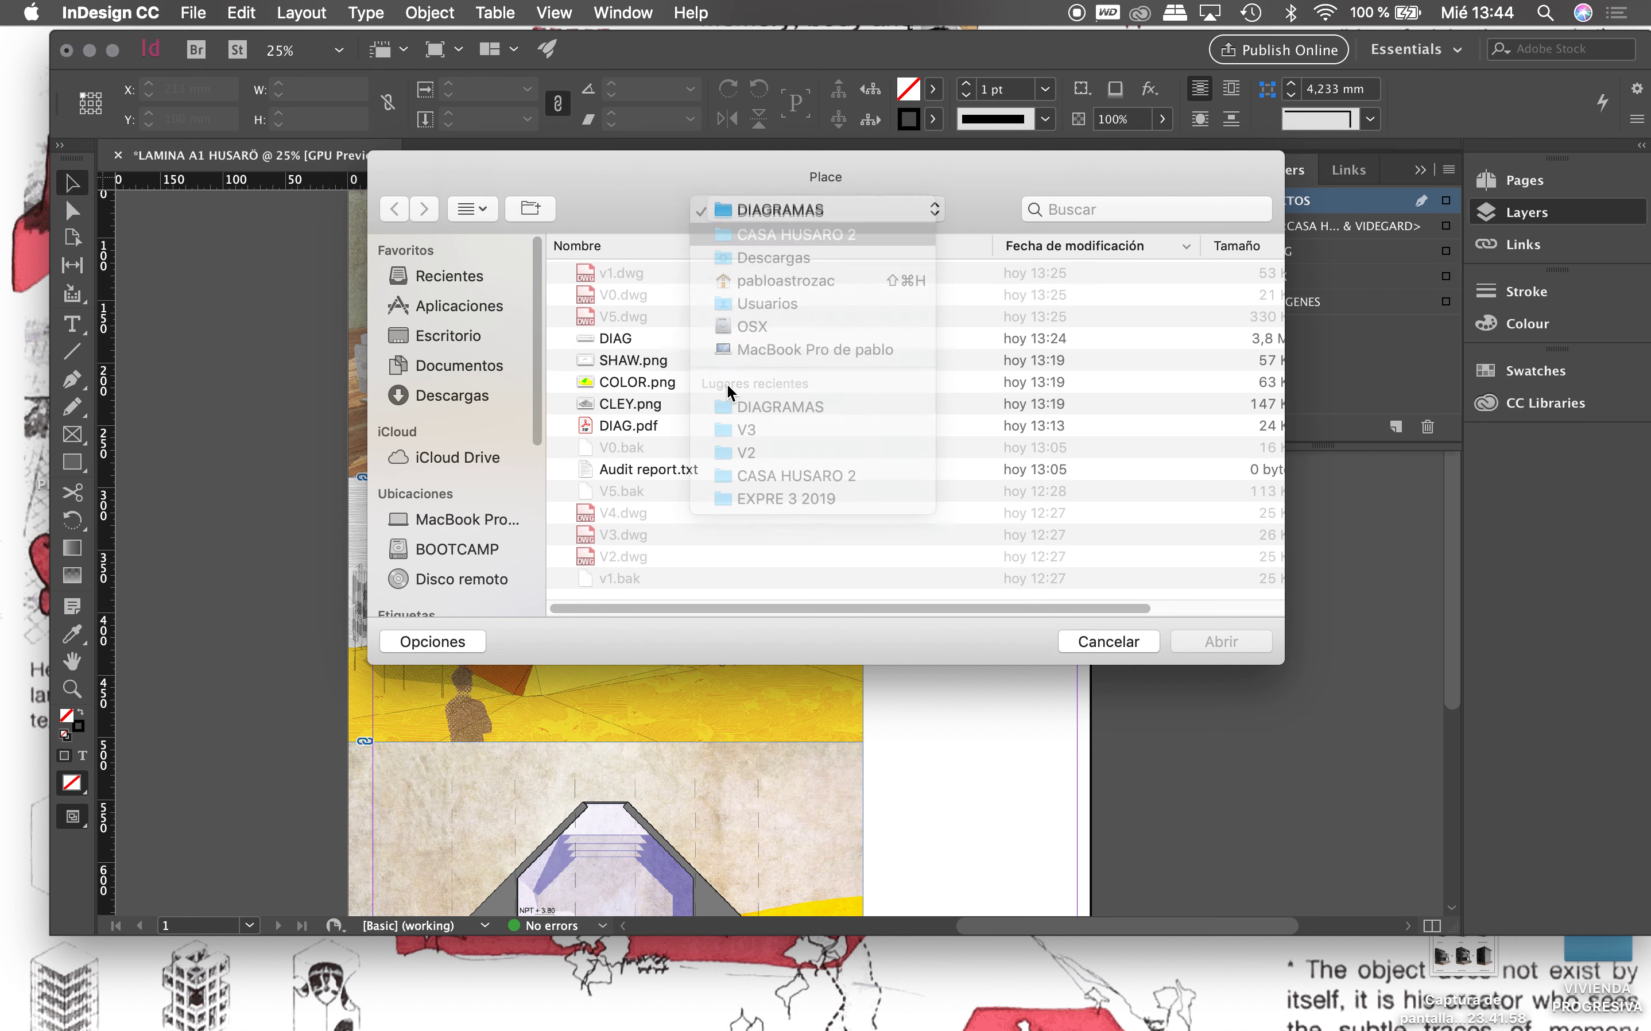
left_click(560, 337)
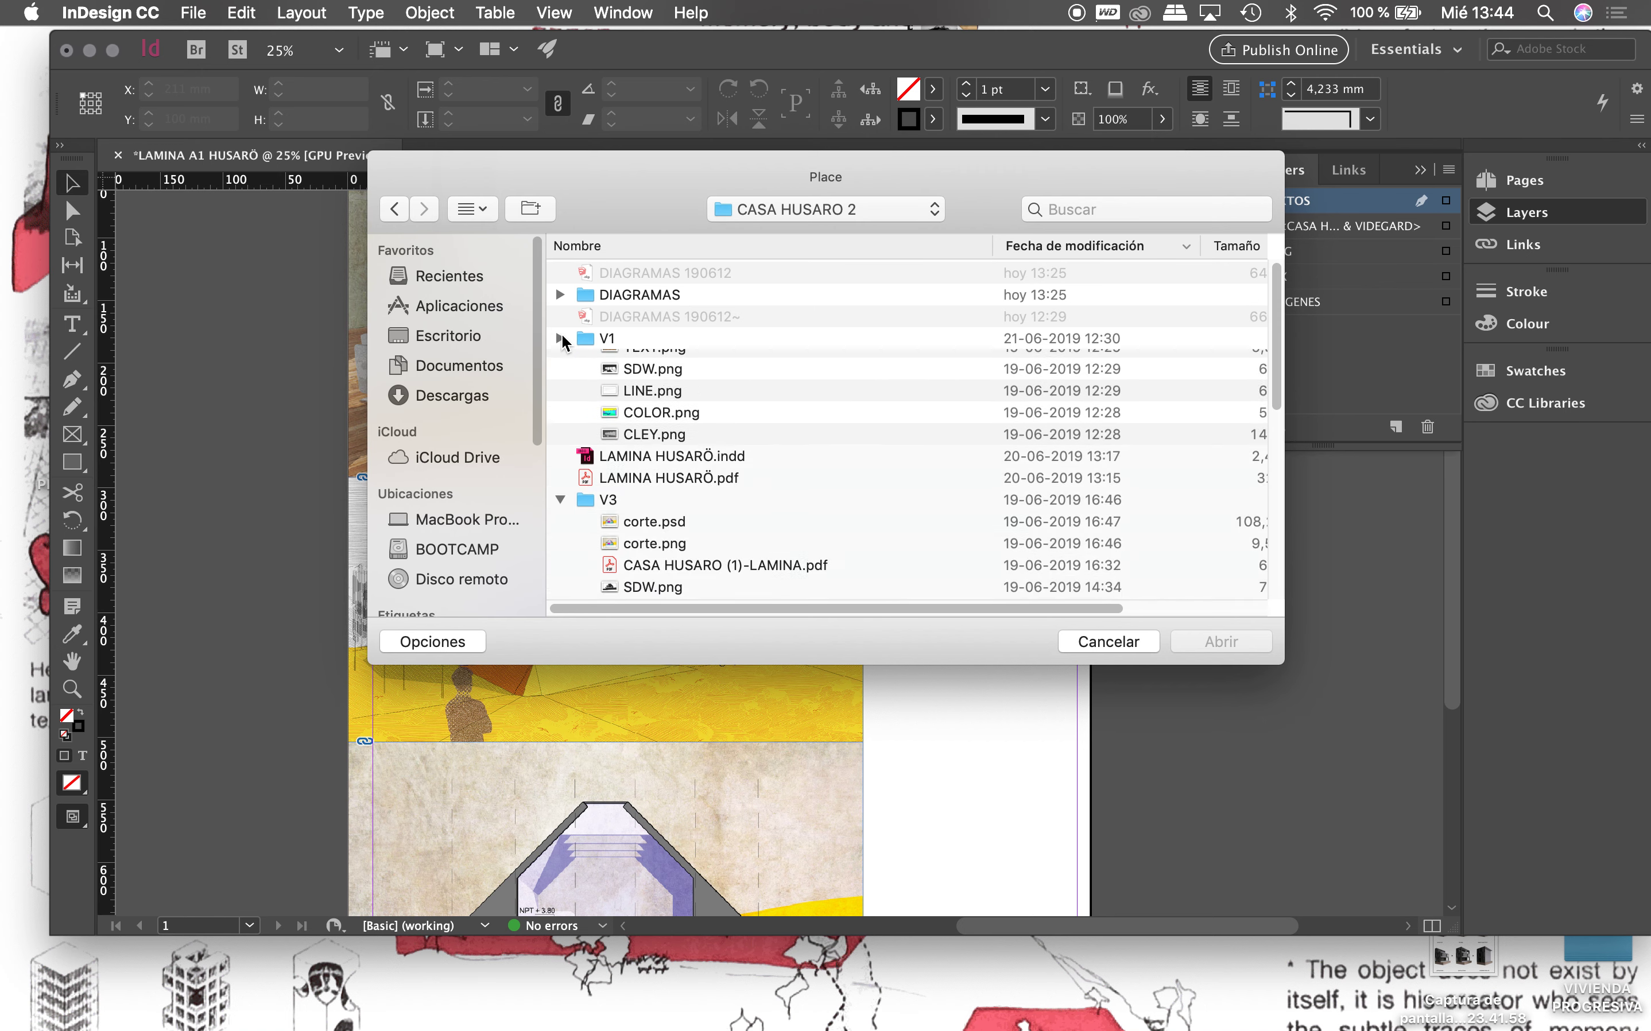
left_click(660, 381)
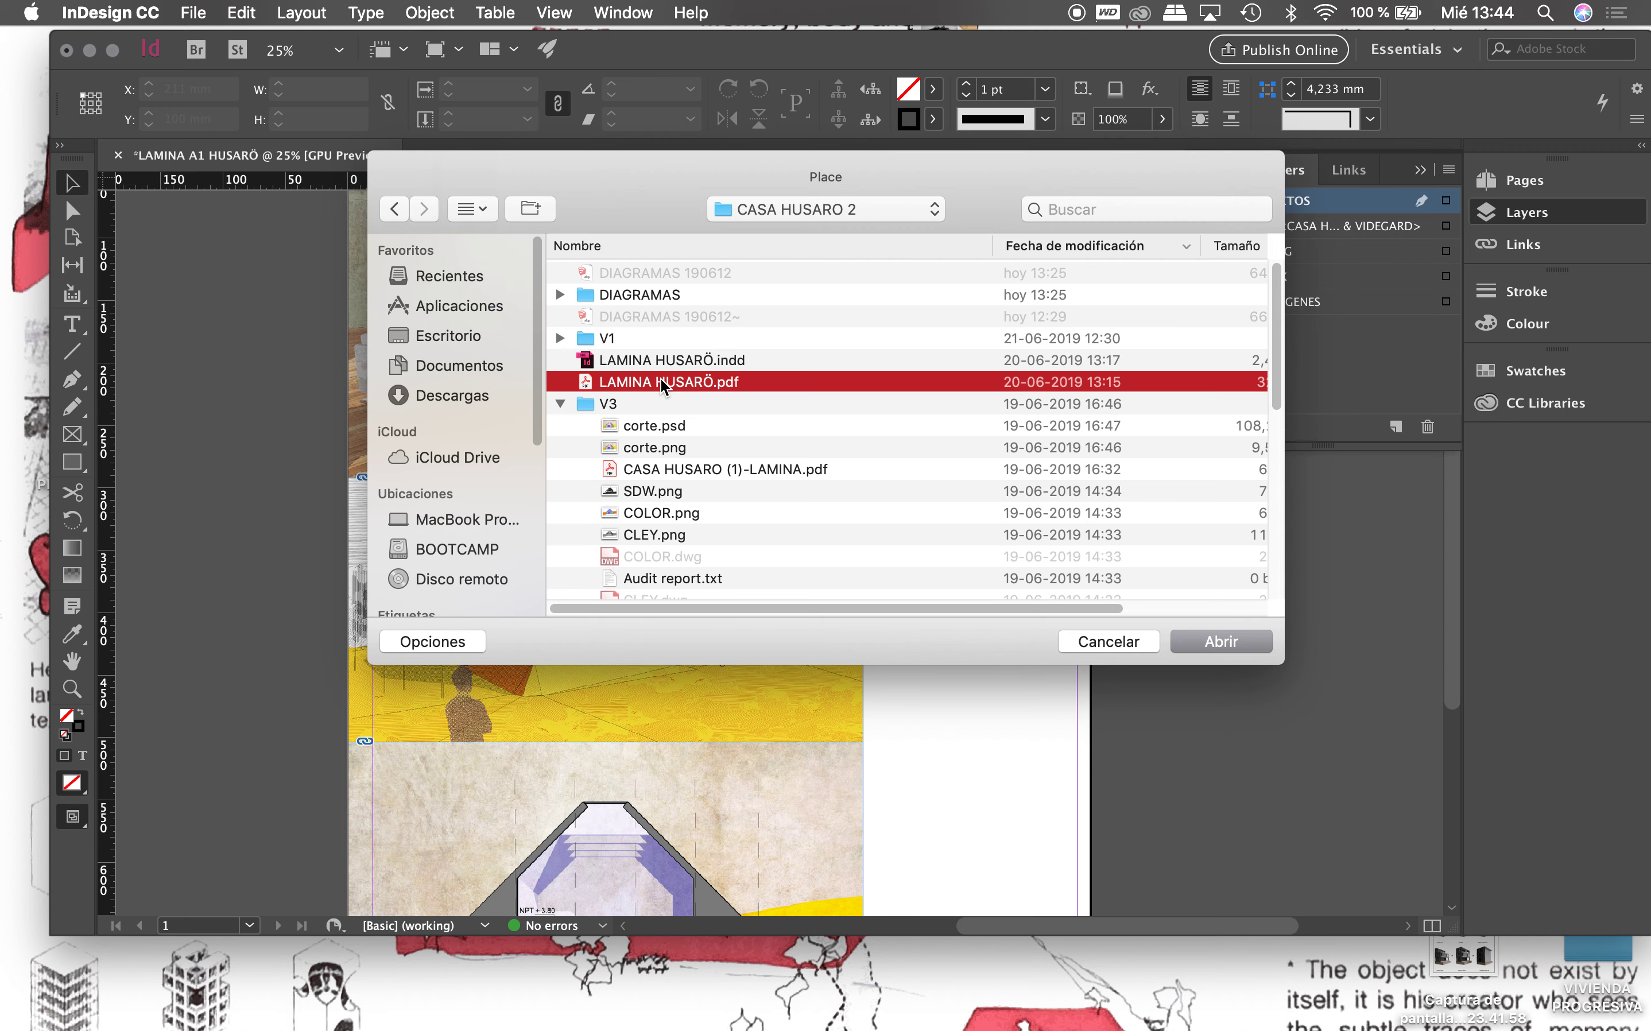
key("space")
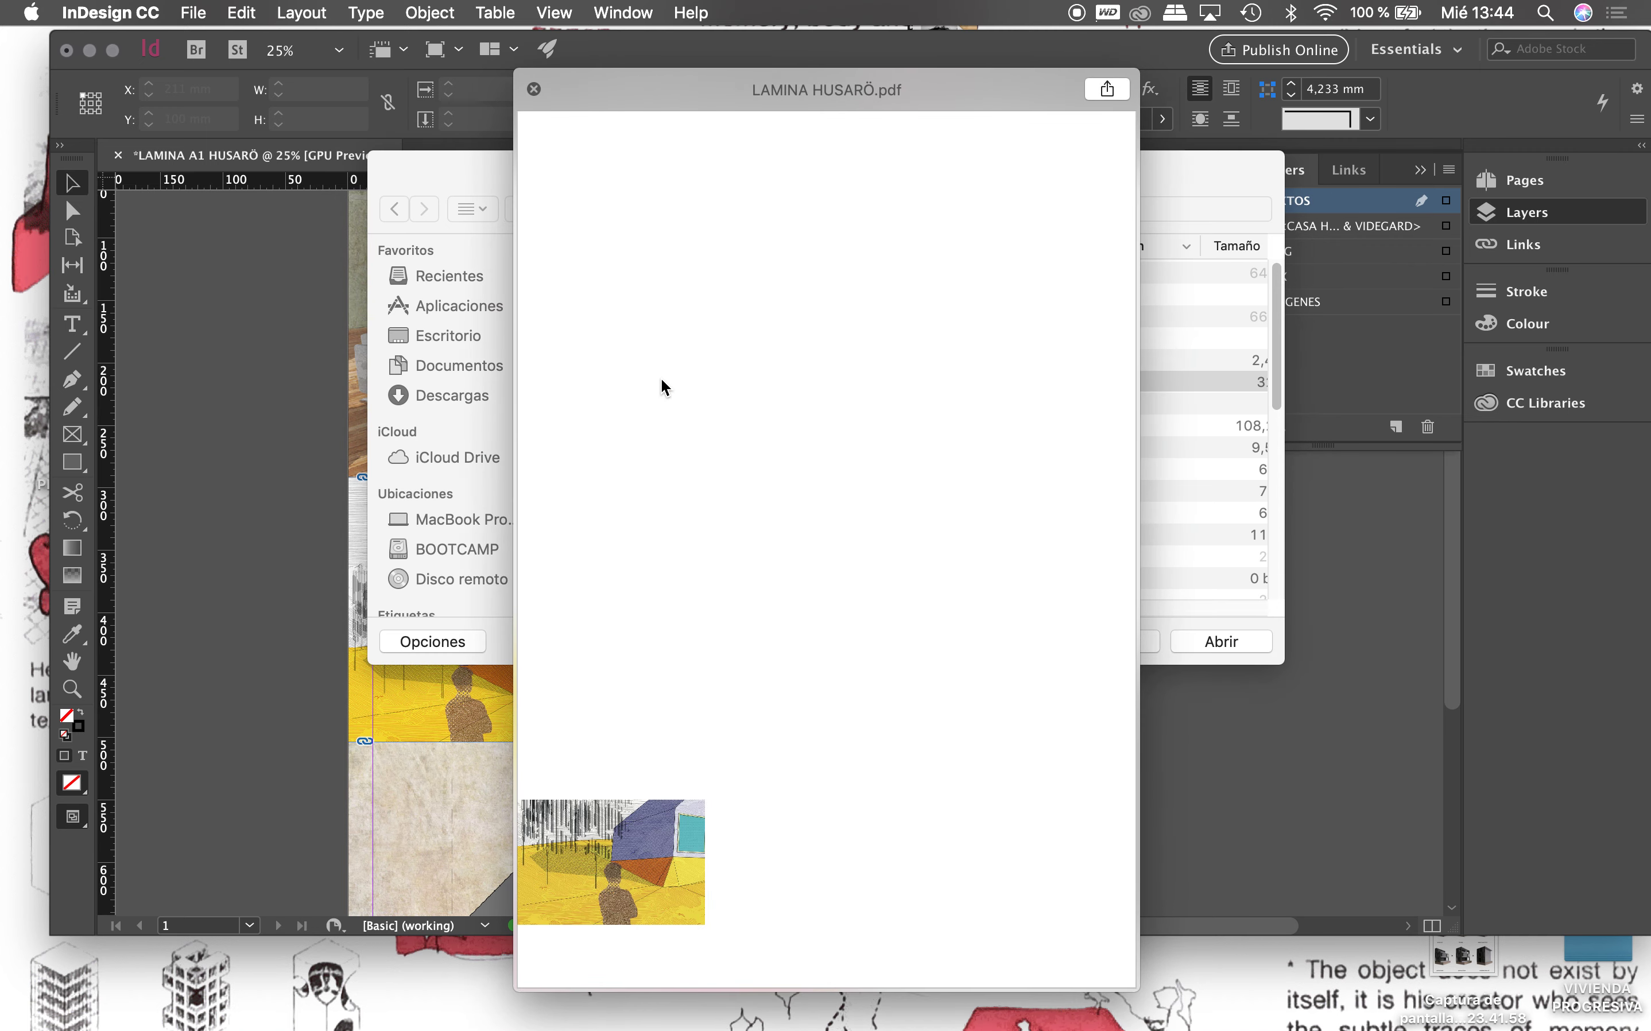
key("space")
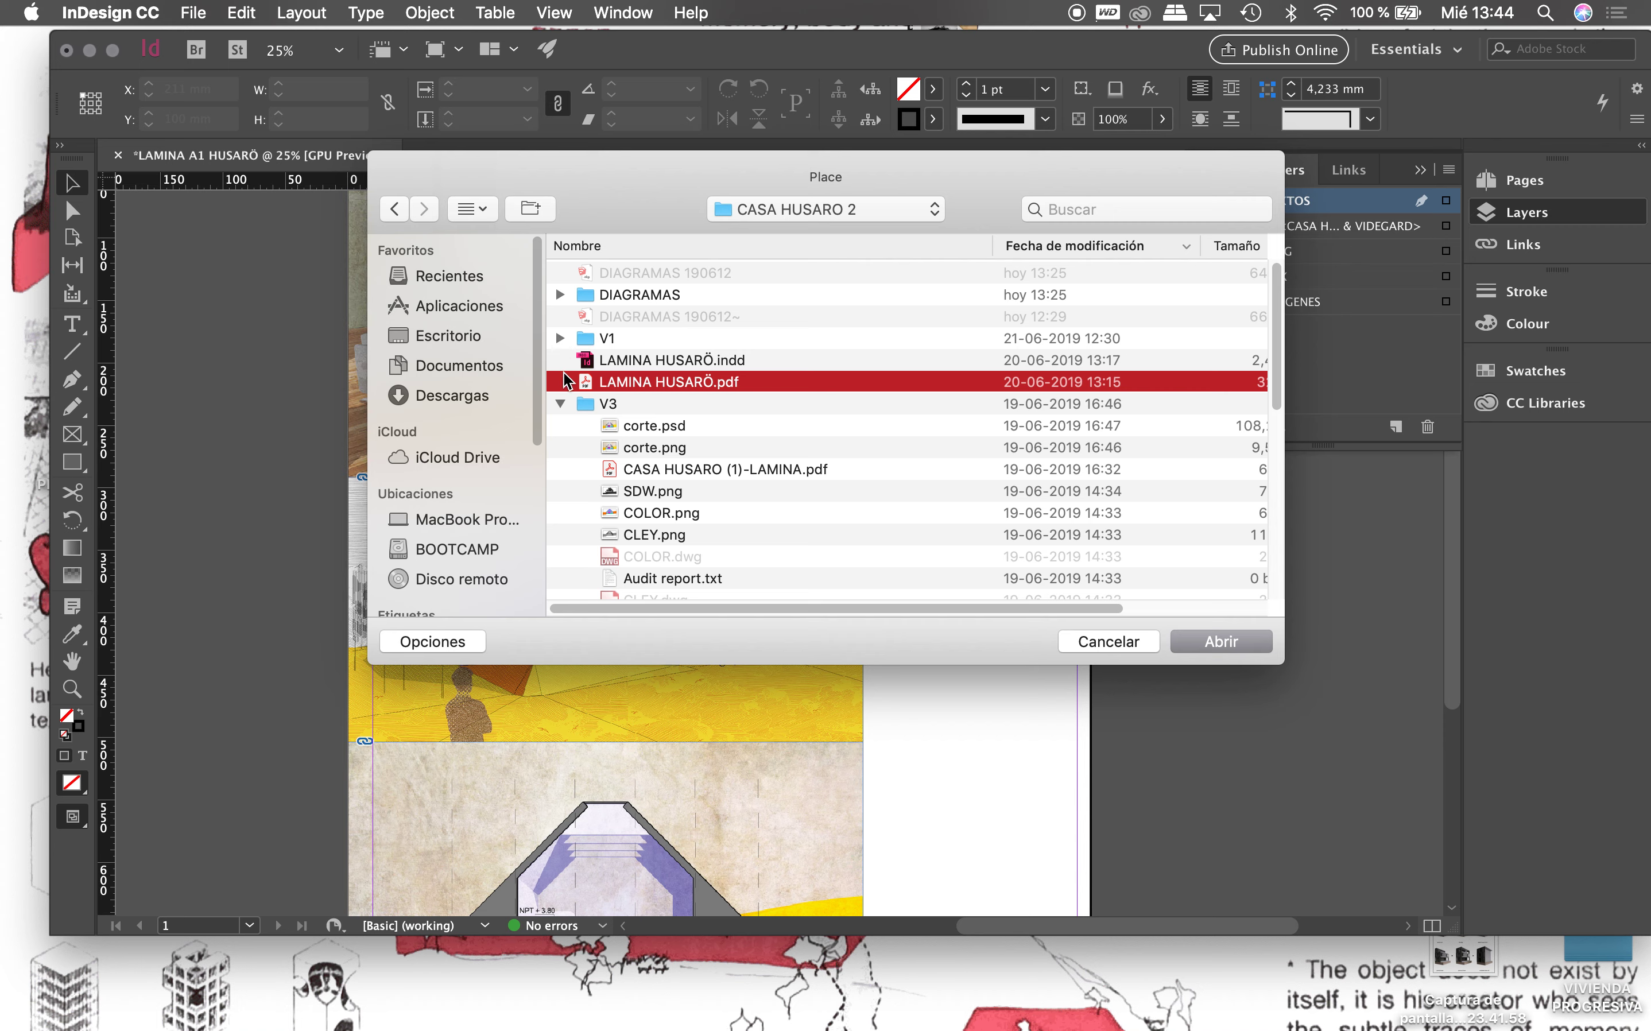
left_click(560, 403)
left_click(560, 447)
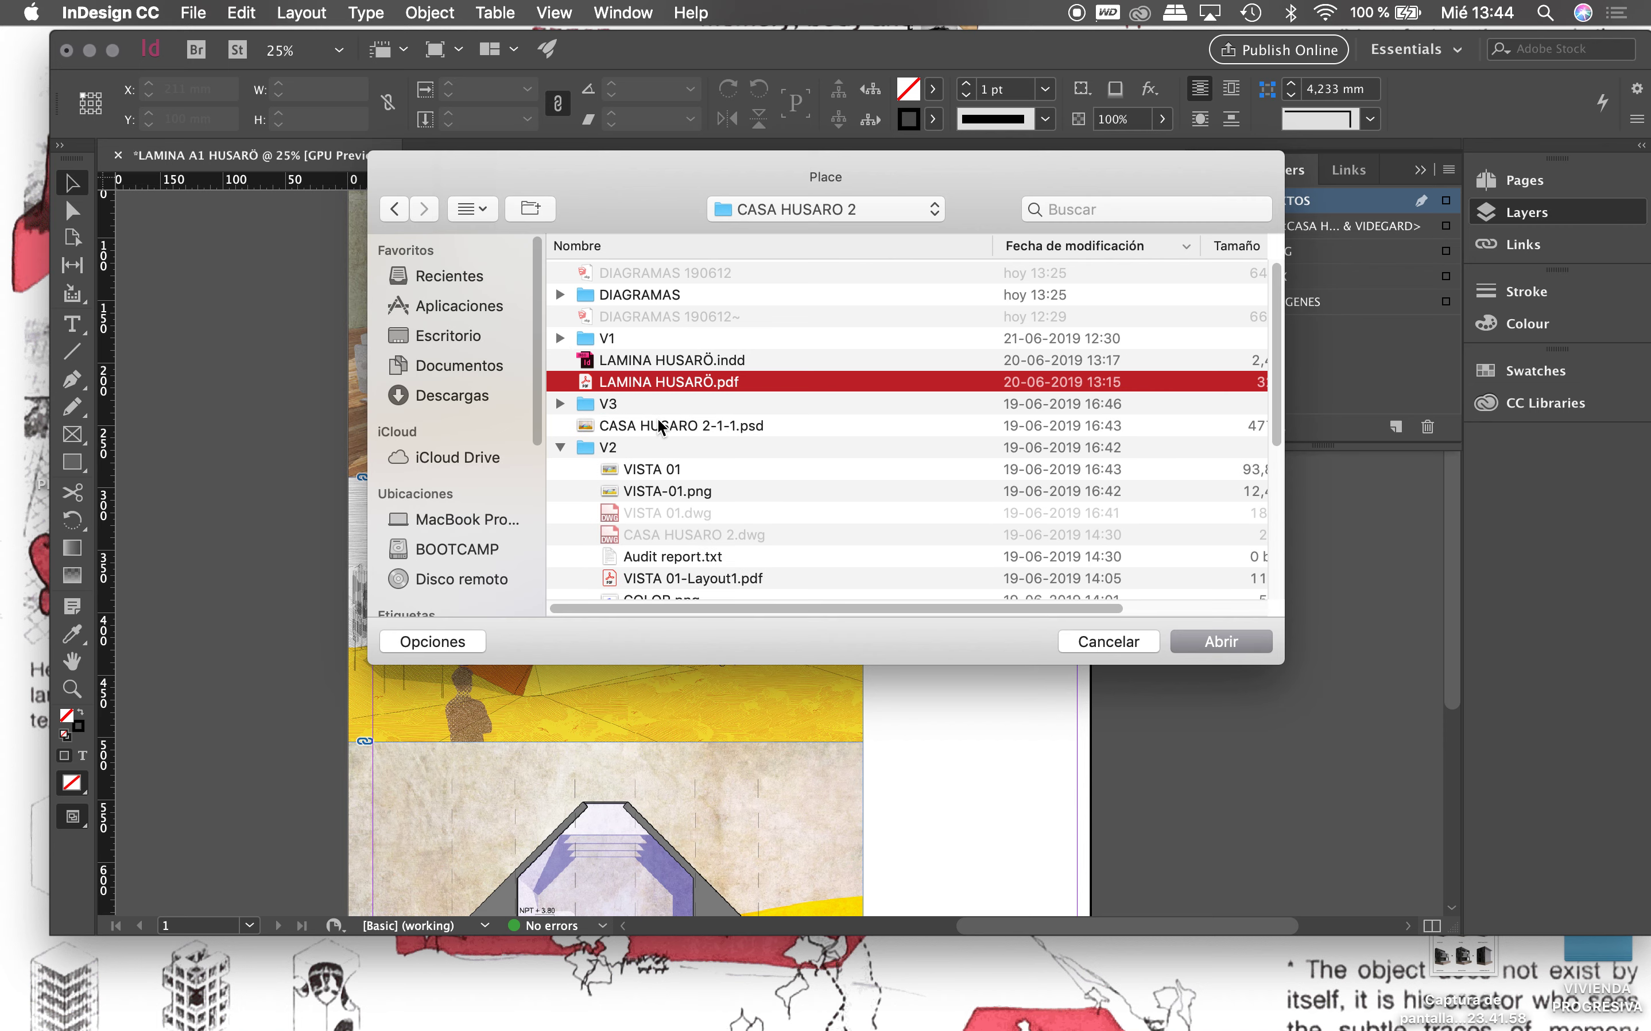
left_click(560, 447)
Step: Preview CASA HUSARO 2.pdf and browse the rest of the folder's contents
scroll(570, 510, "down", 4)
scroll(586, 502, "down", 1)
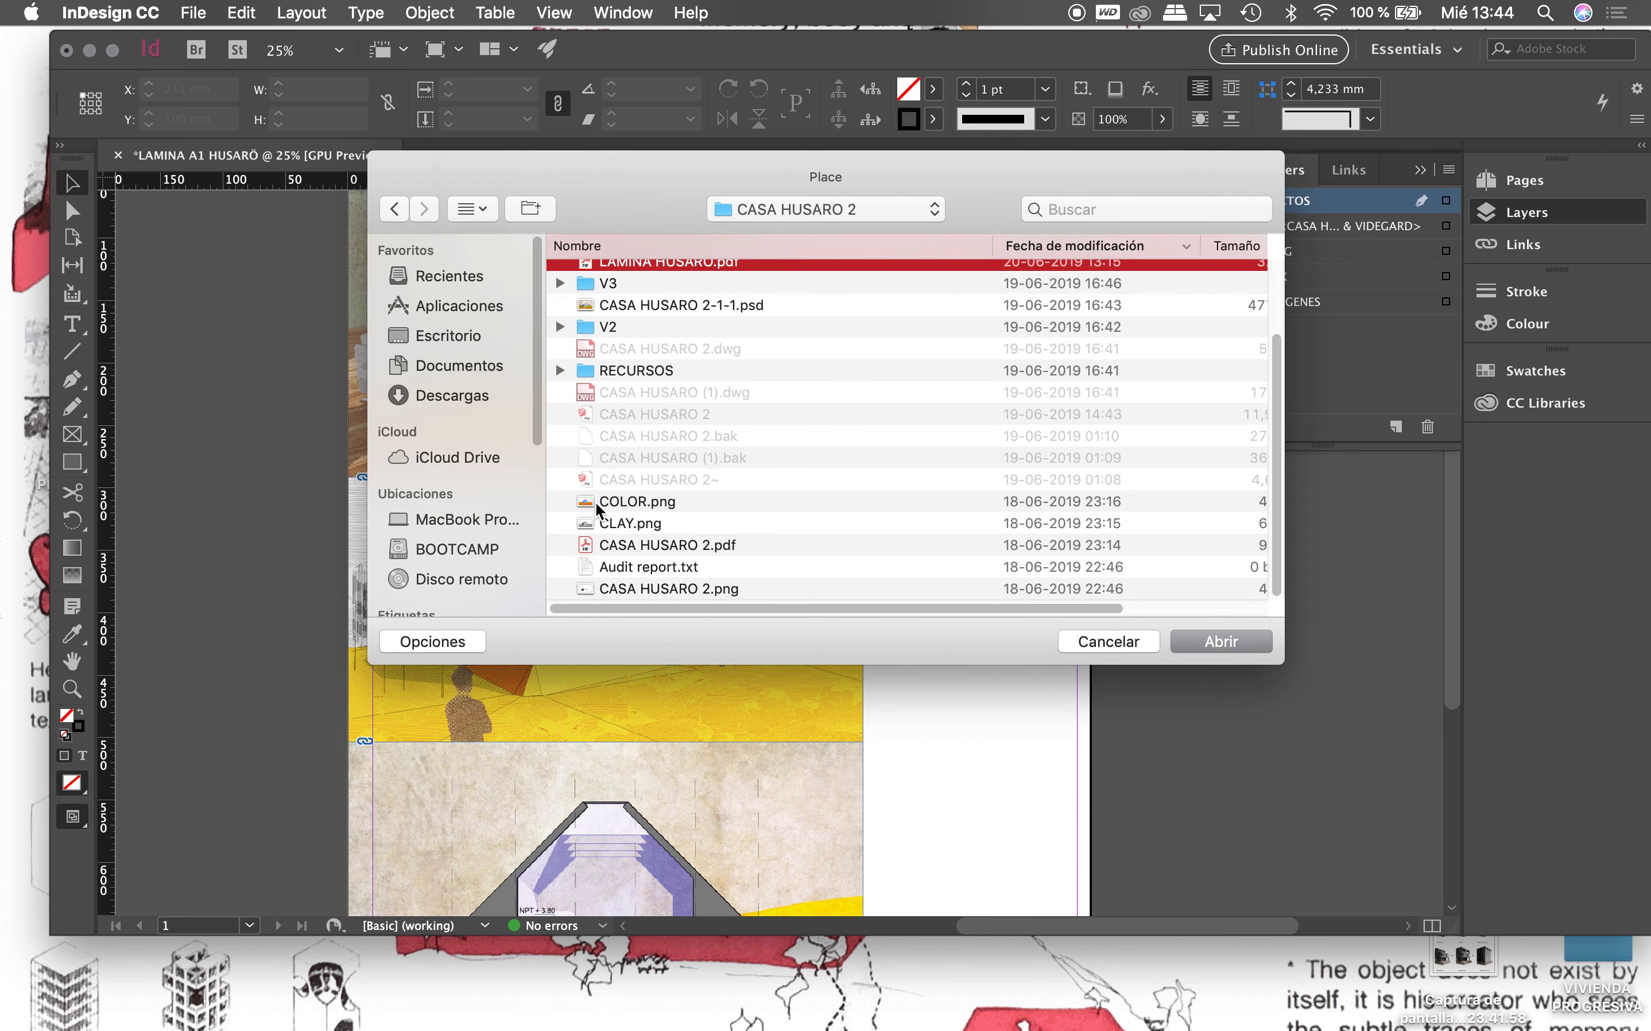
left_click(663, 542)
key("space")
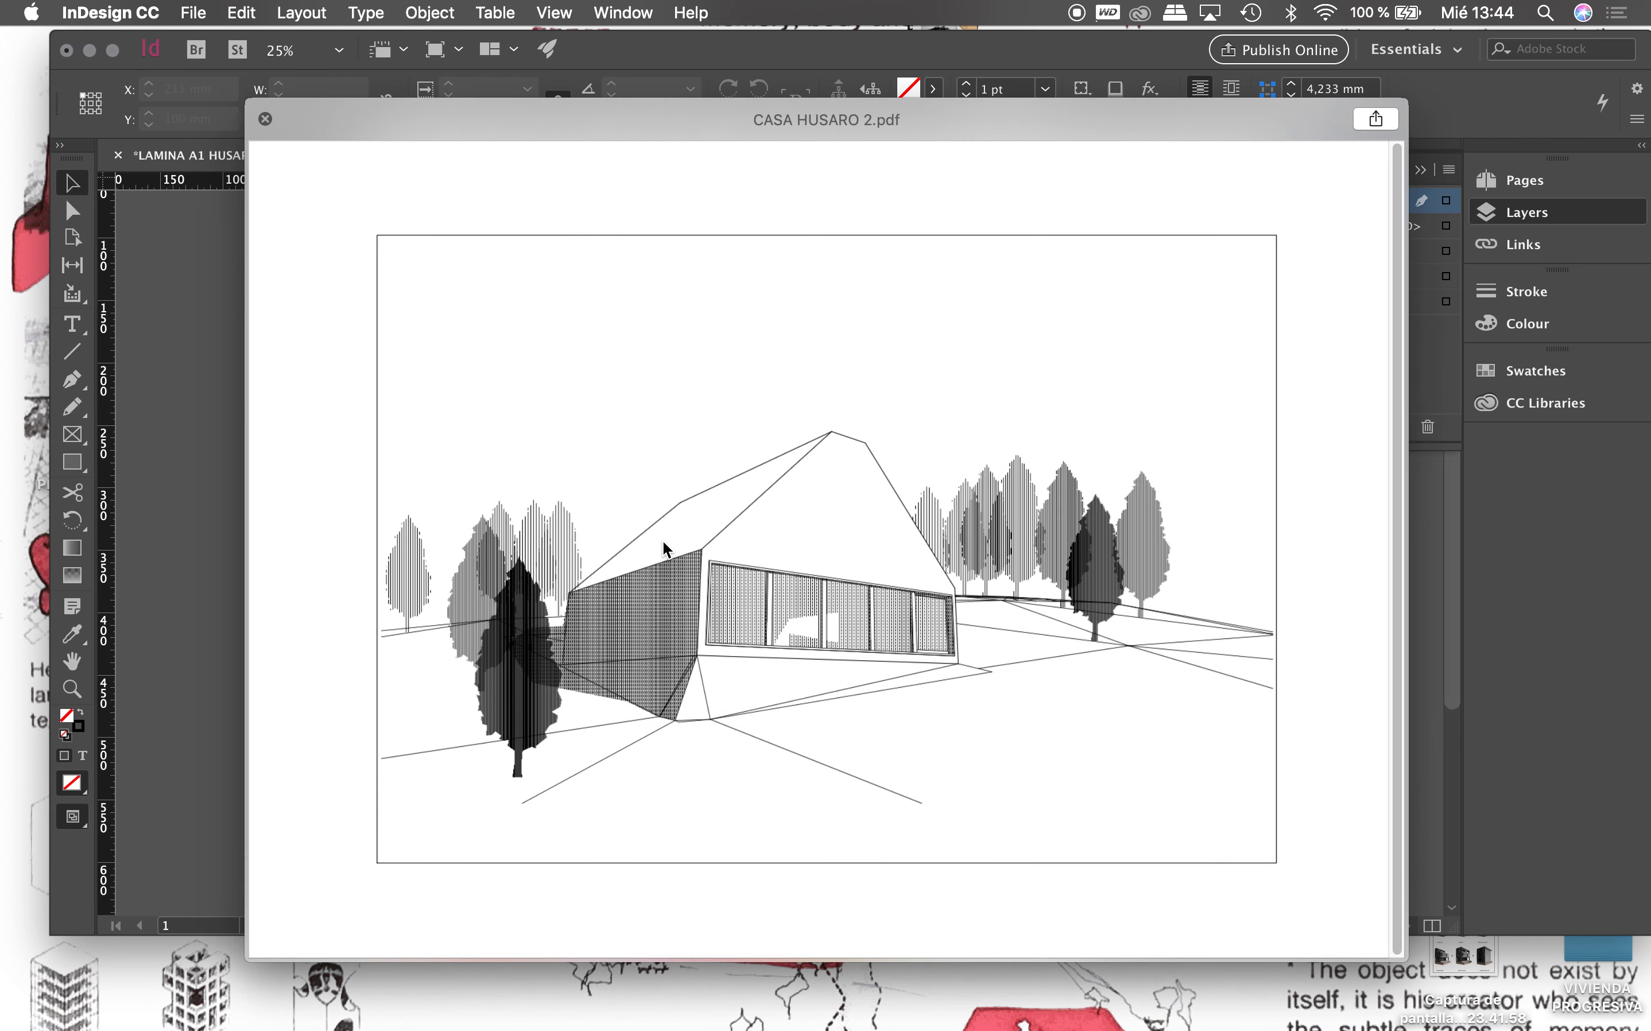
key("space")
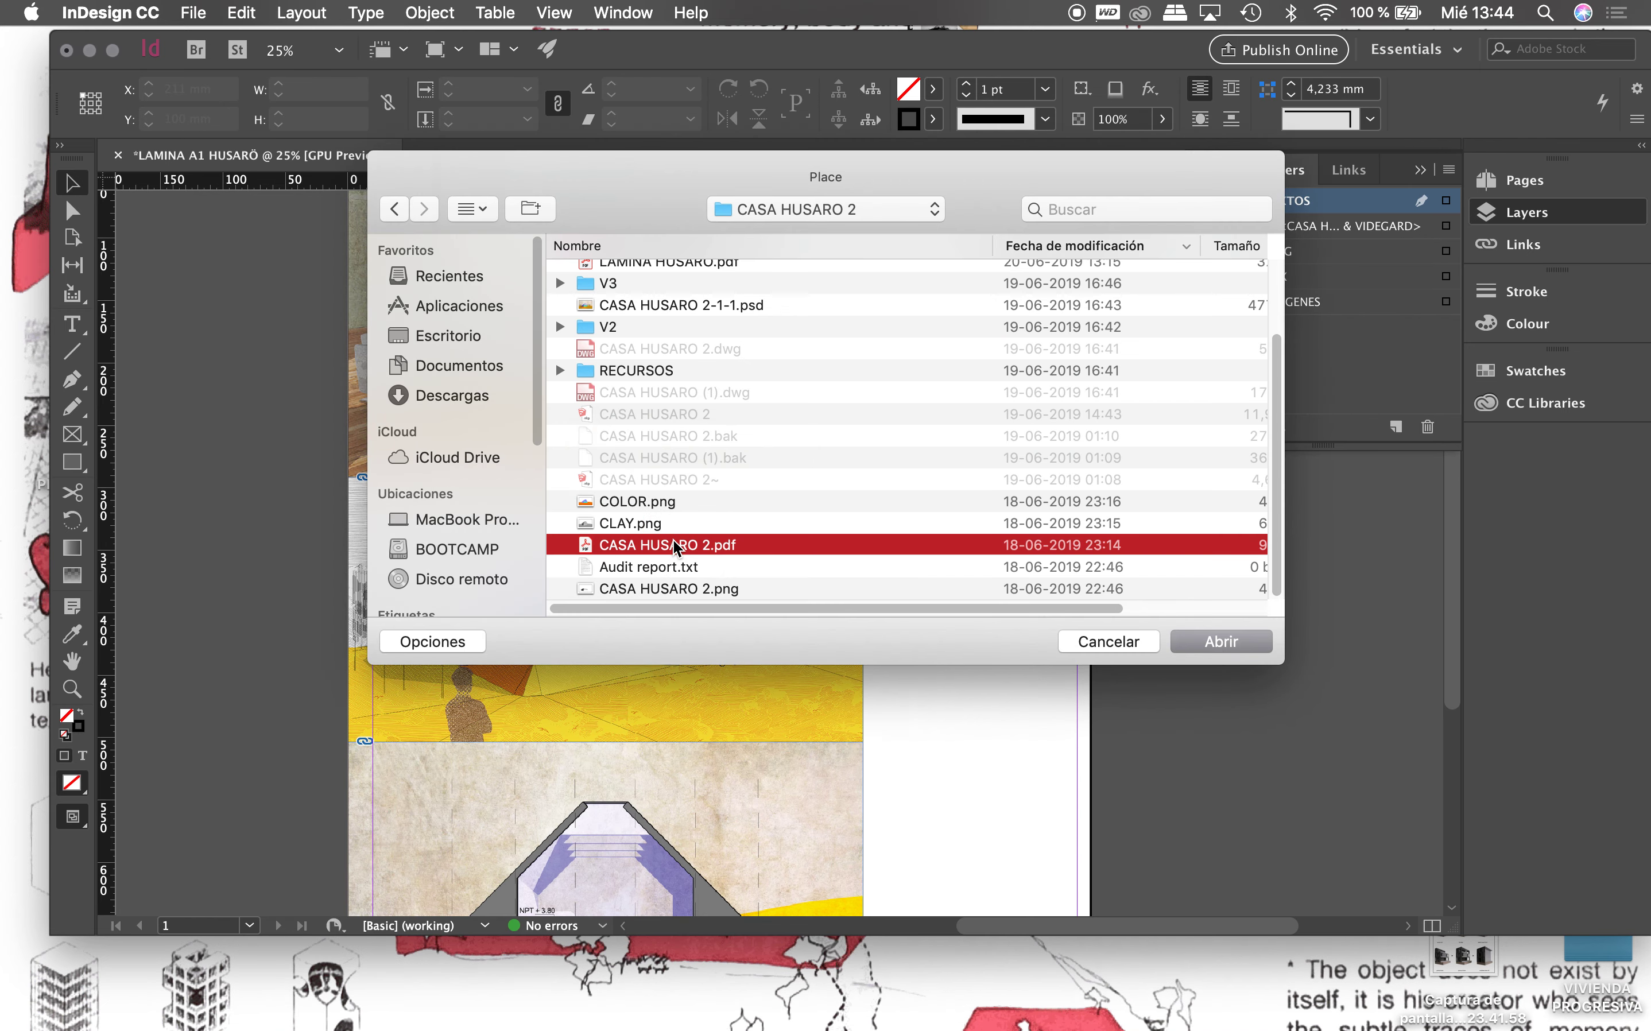
scroll(609, 477, "up", 3)
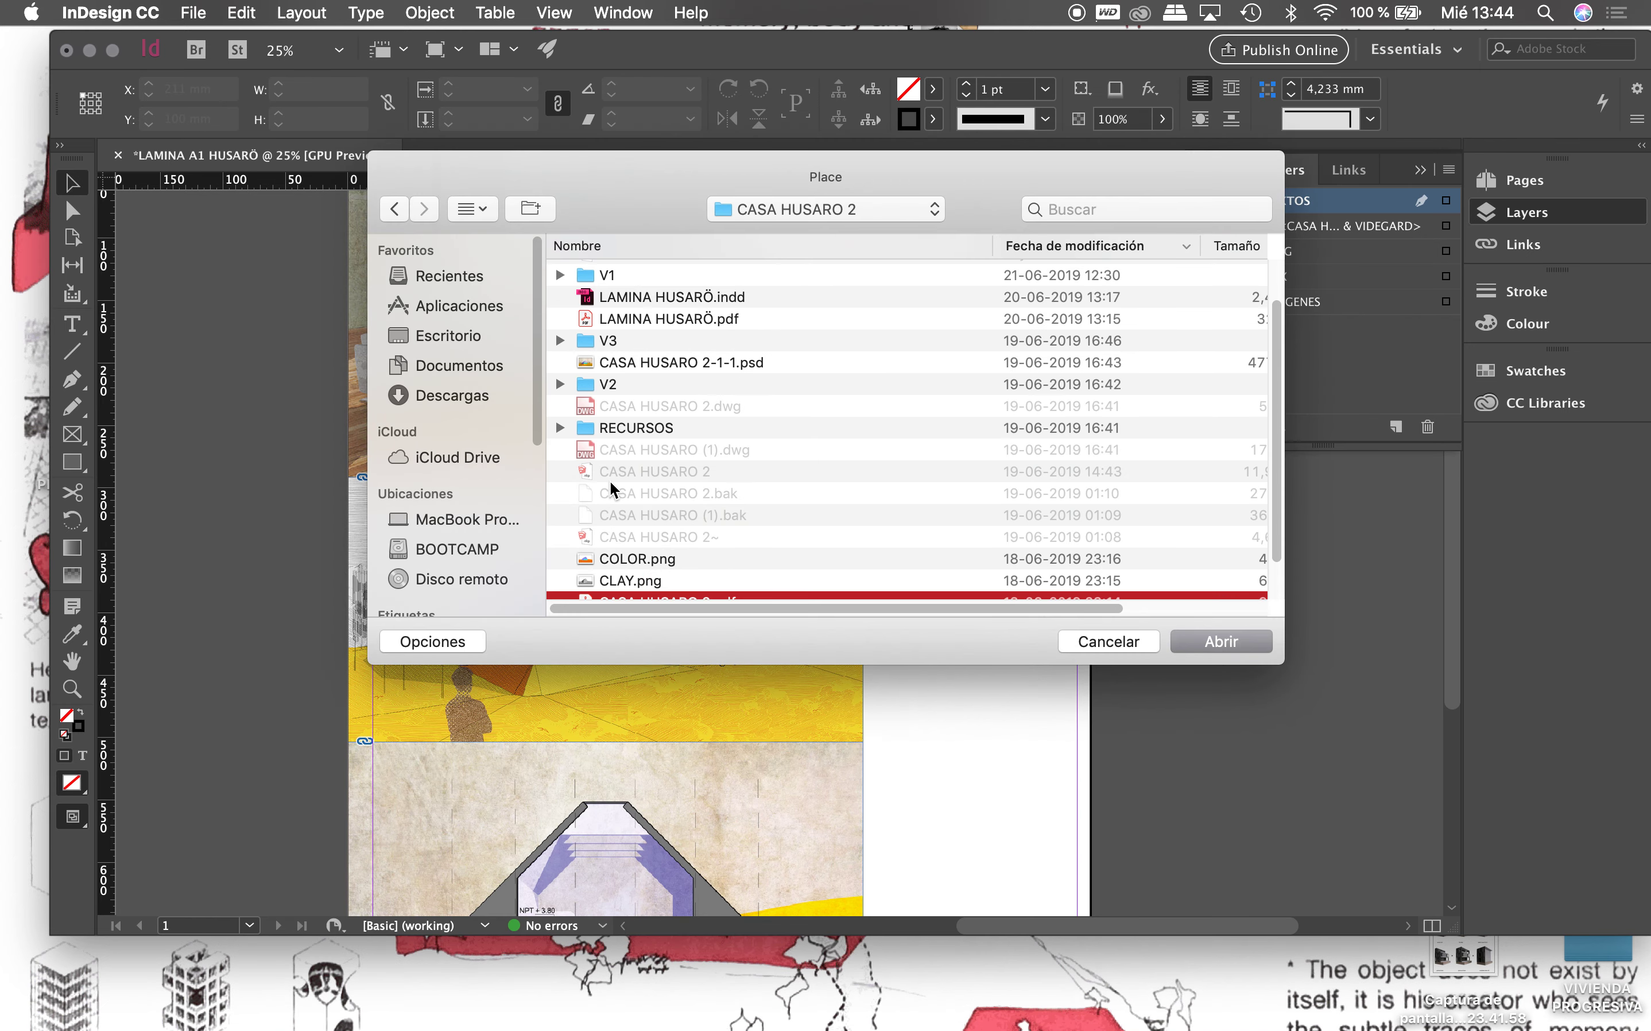
scroll(608, 480, "up", 3)
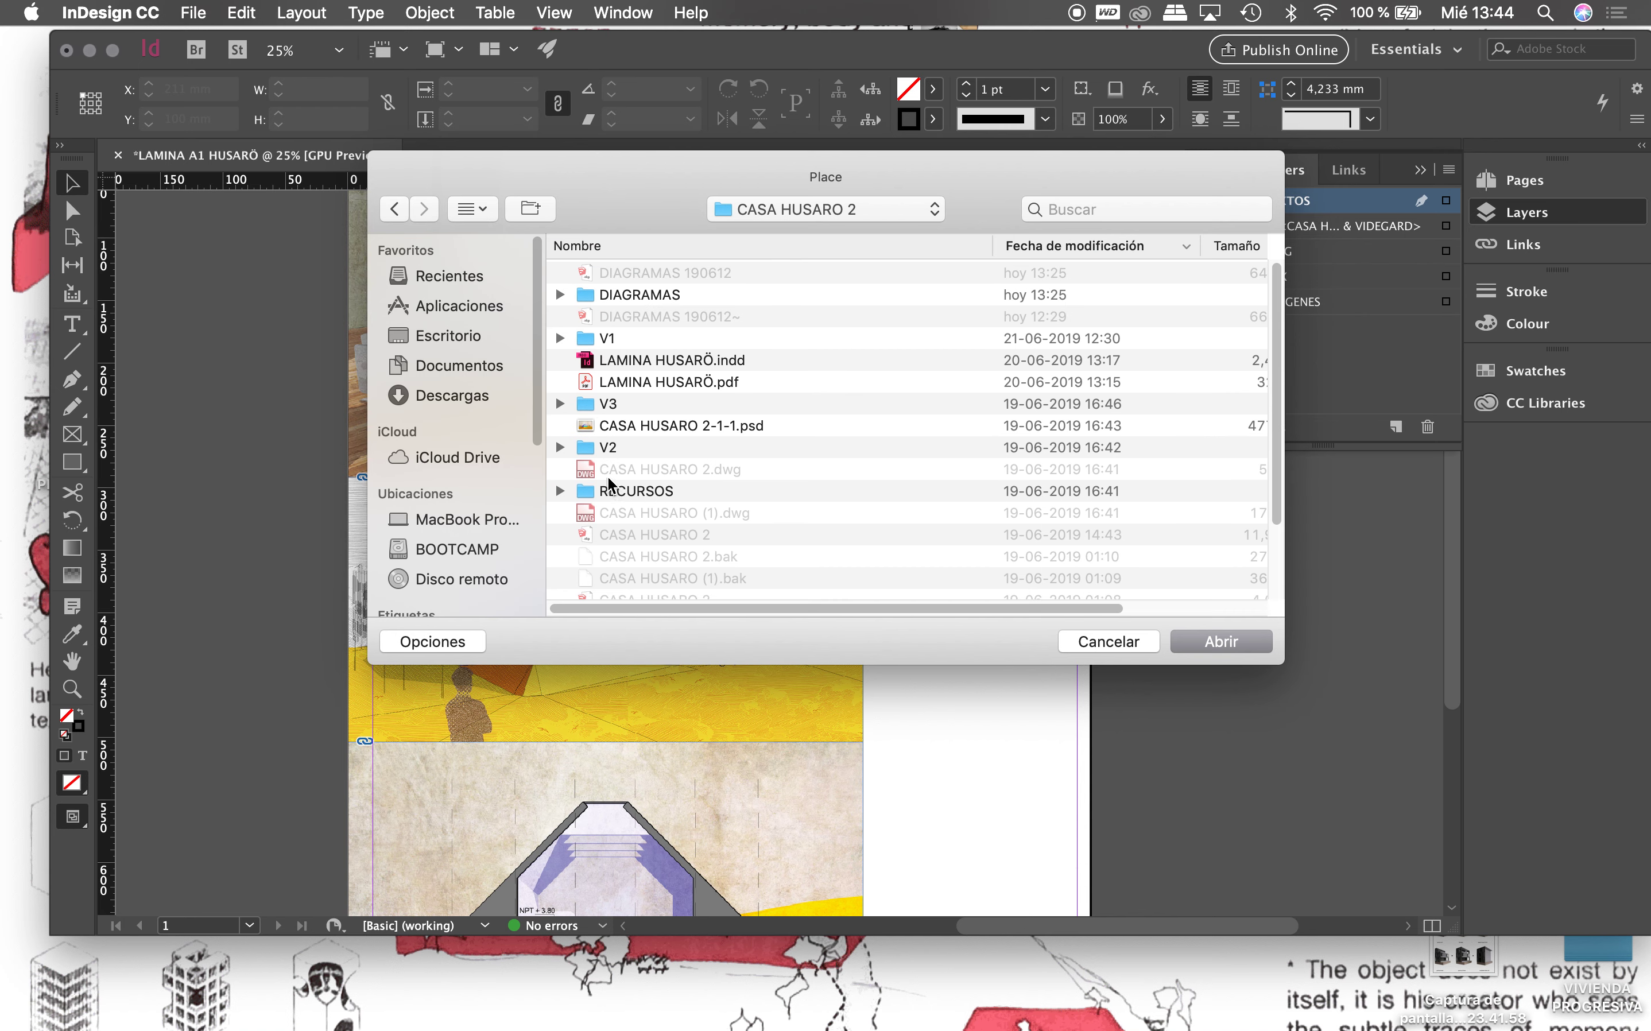
scroll(682, 522, "down", 2)
scroll(685, 523, "down", 2)
scroll(690, 527, "down", 2)
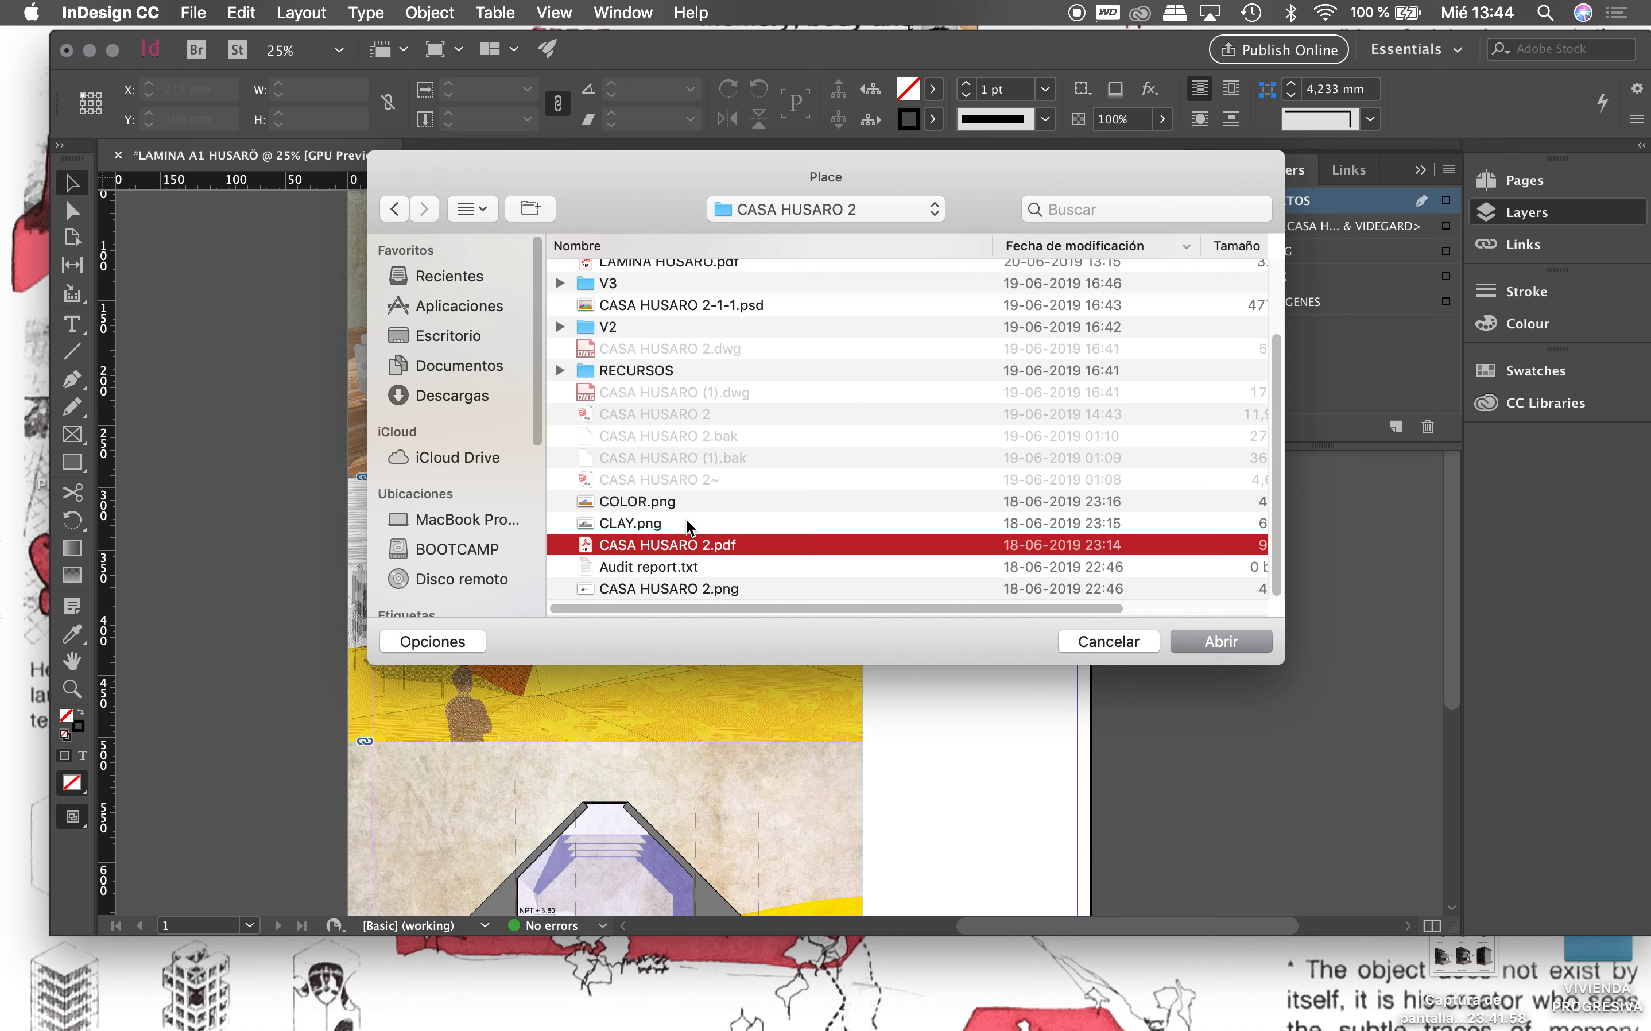
scroll(690, 527, "up", 5)
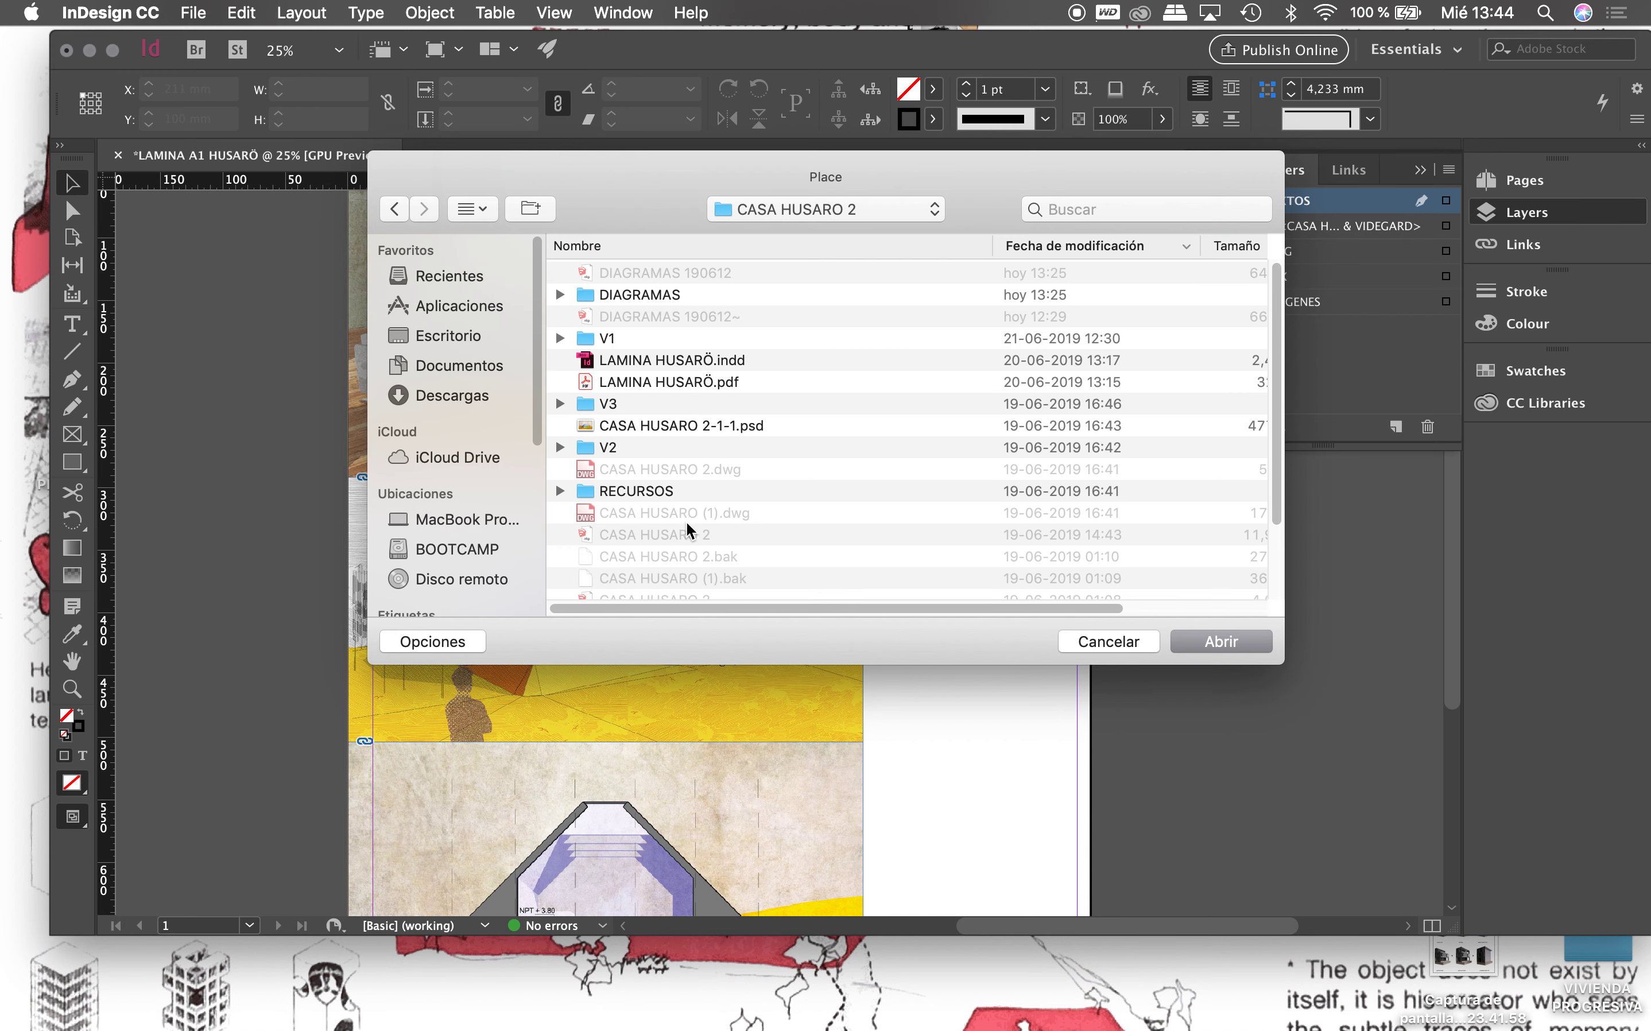
Step: Browse from BOOTCAMP through Users and Desktop into the EXPRE 3 2019 folder
left_click(457, 556)
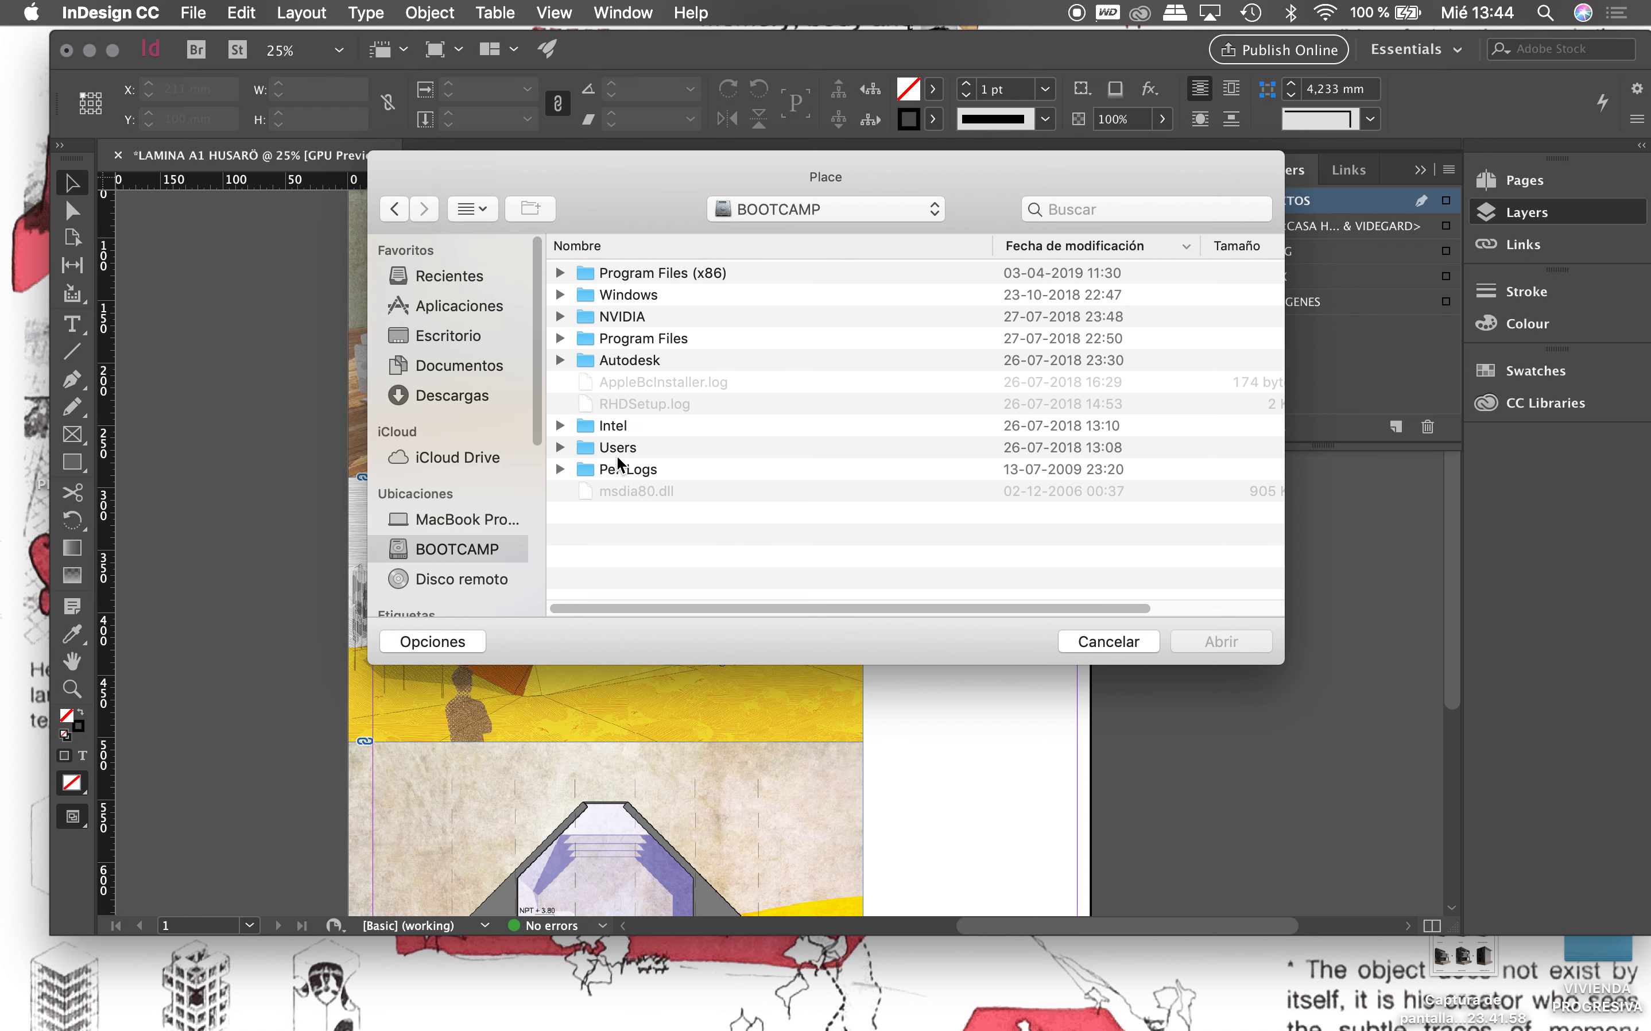
double_click(616, 448)
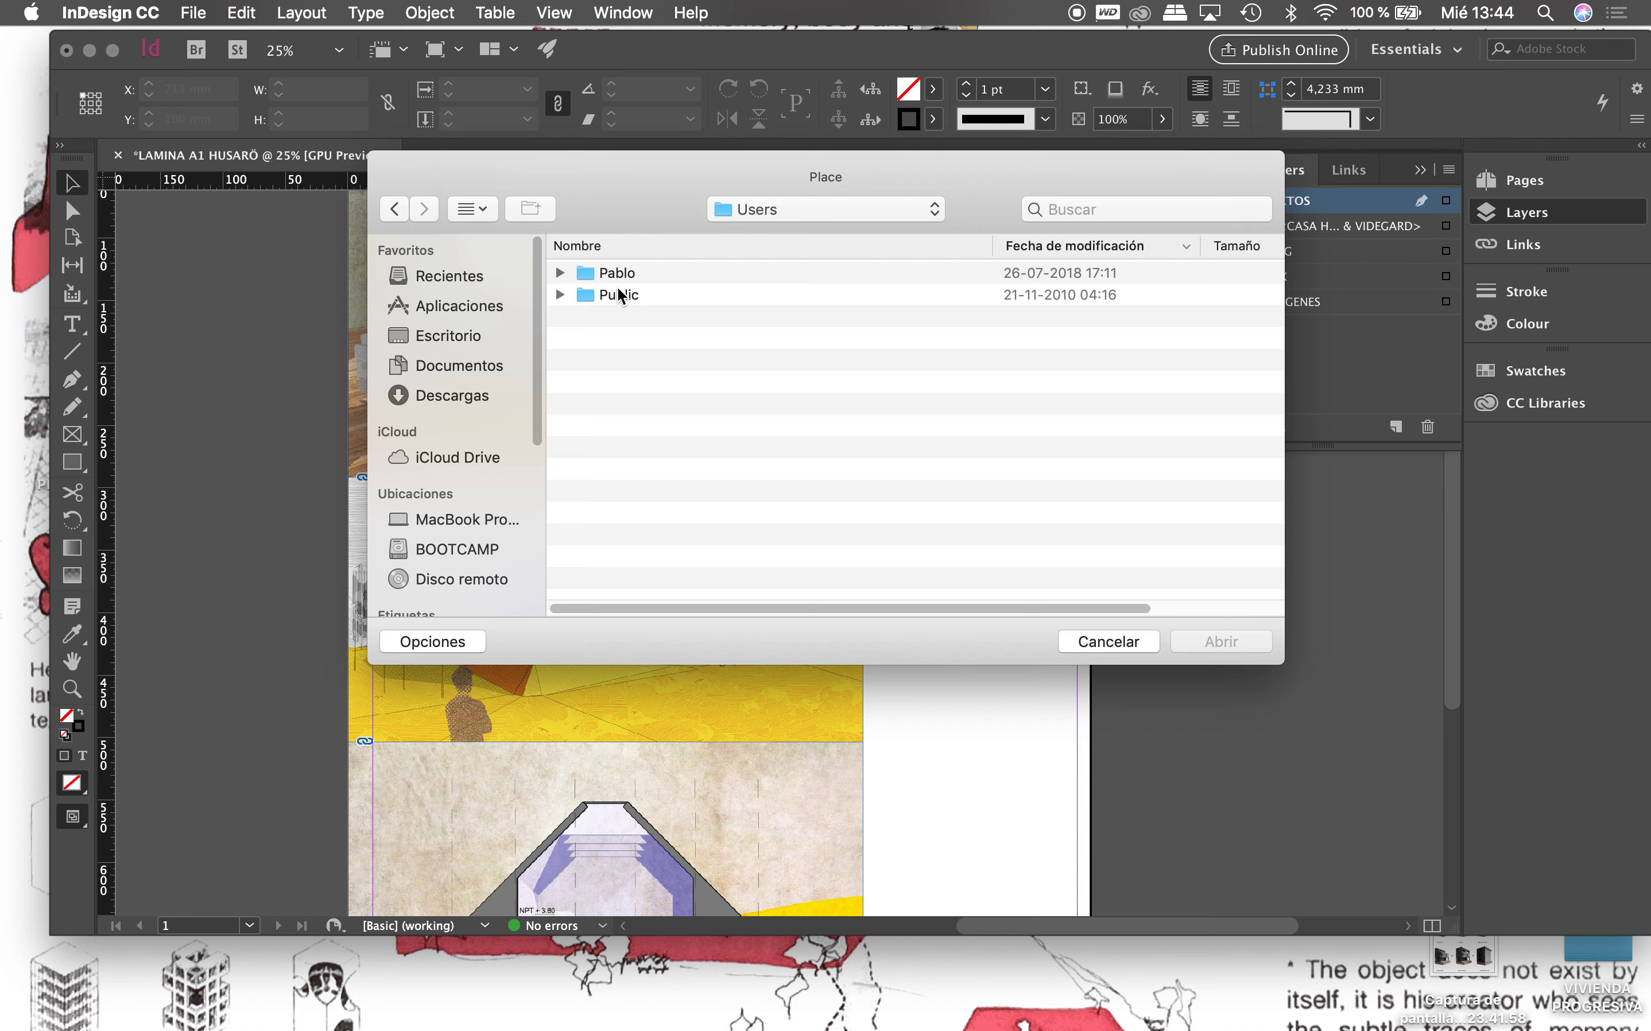
double_click(616, 272)
double_click(625, 316)
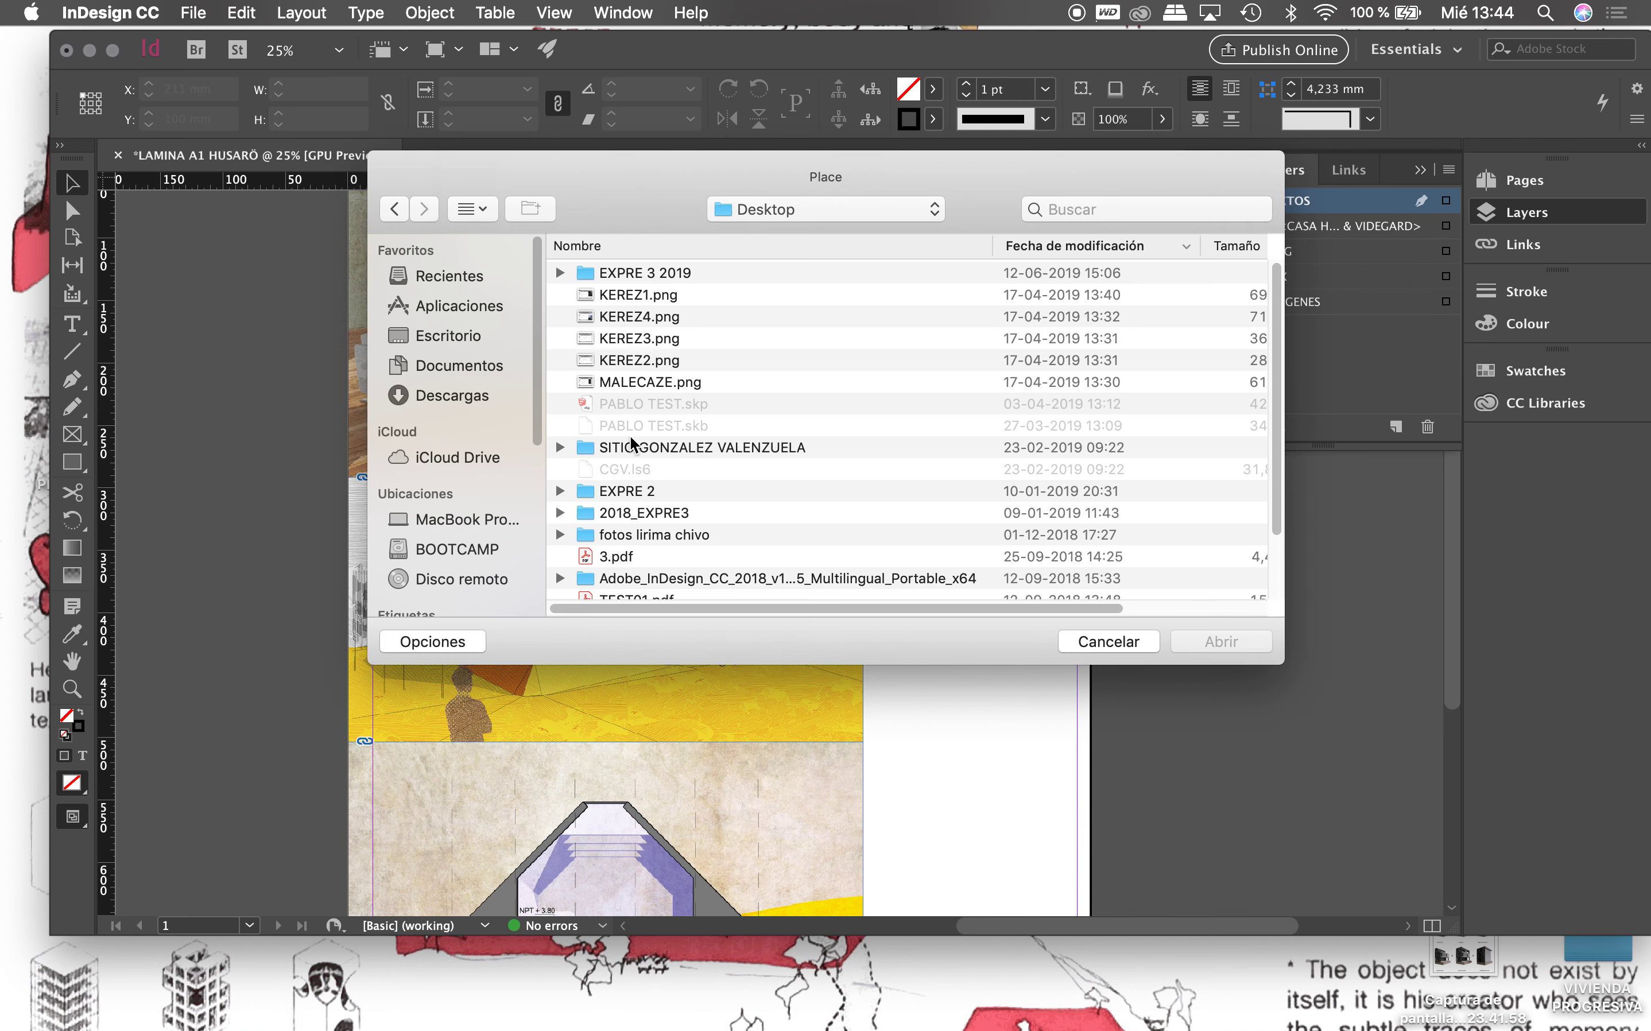
scroll(631, 512, "down", 1)
scroll(629, 508, "down", 1)
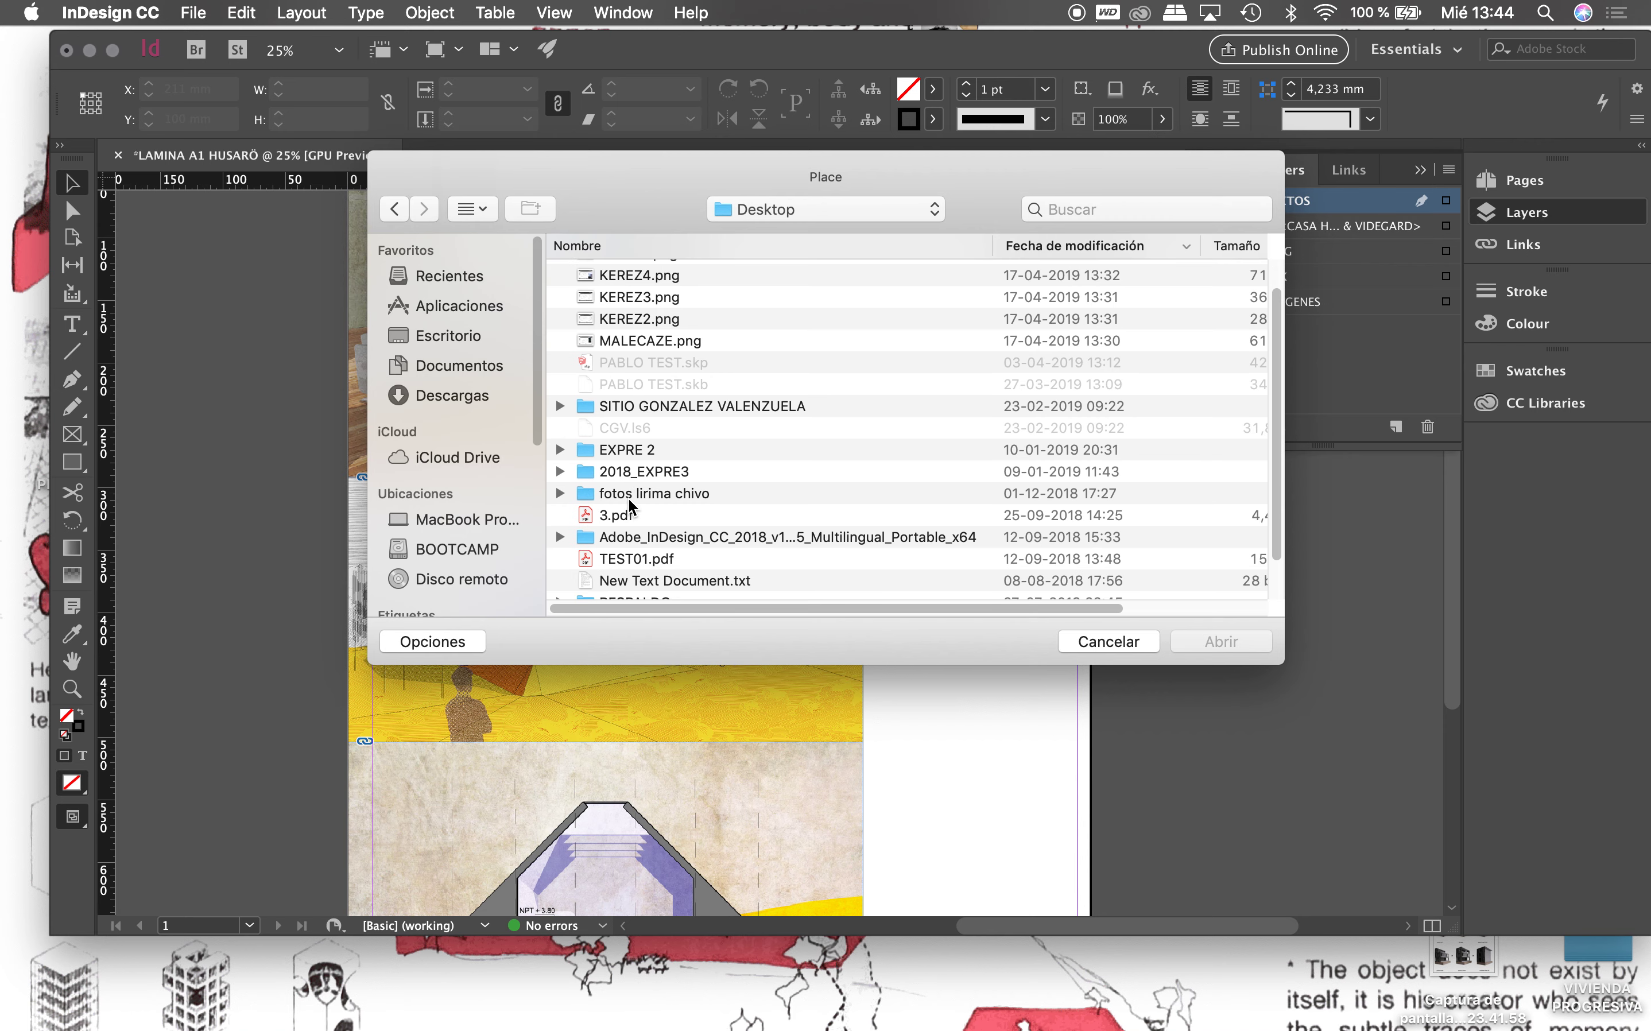
scroll(629, 504, "up", 2)
double_click(627, 273)
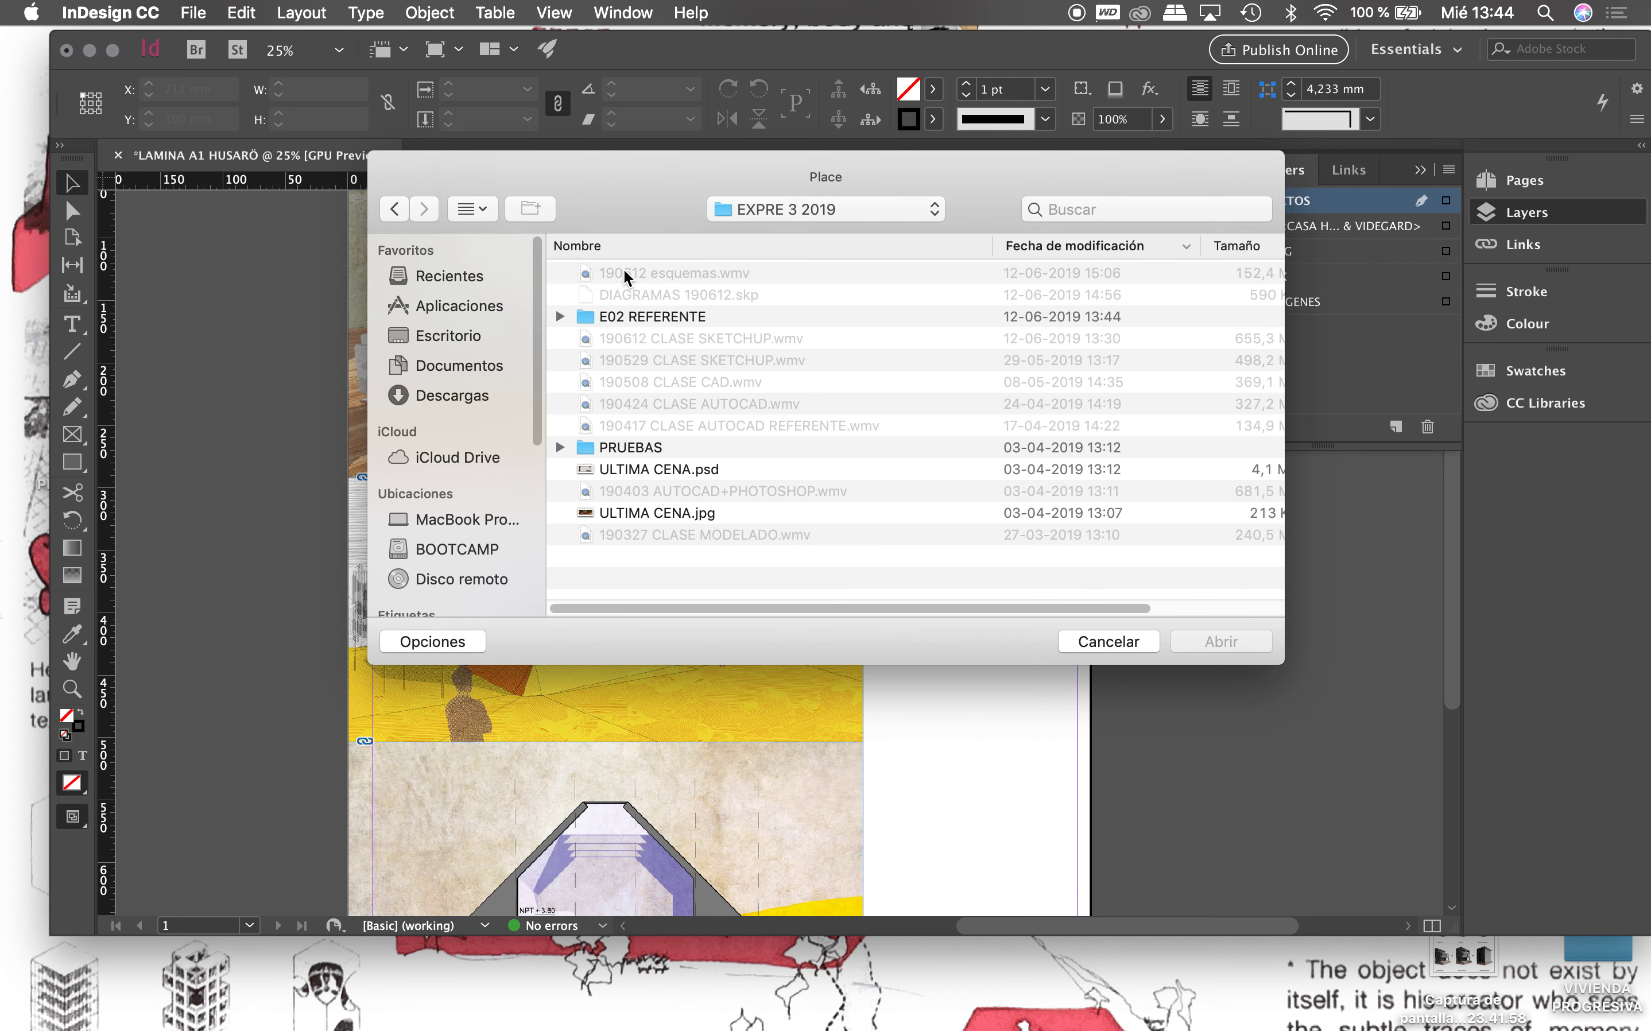
Step: Preview Drawing1-LAMINA2.pdf and Drawing1-LAMINA.pdf in the PRUEBAS folder
left_click(561, 446)
scroll(691, 468, "down", 4)
scroll(691, 468, "down", 1)
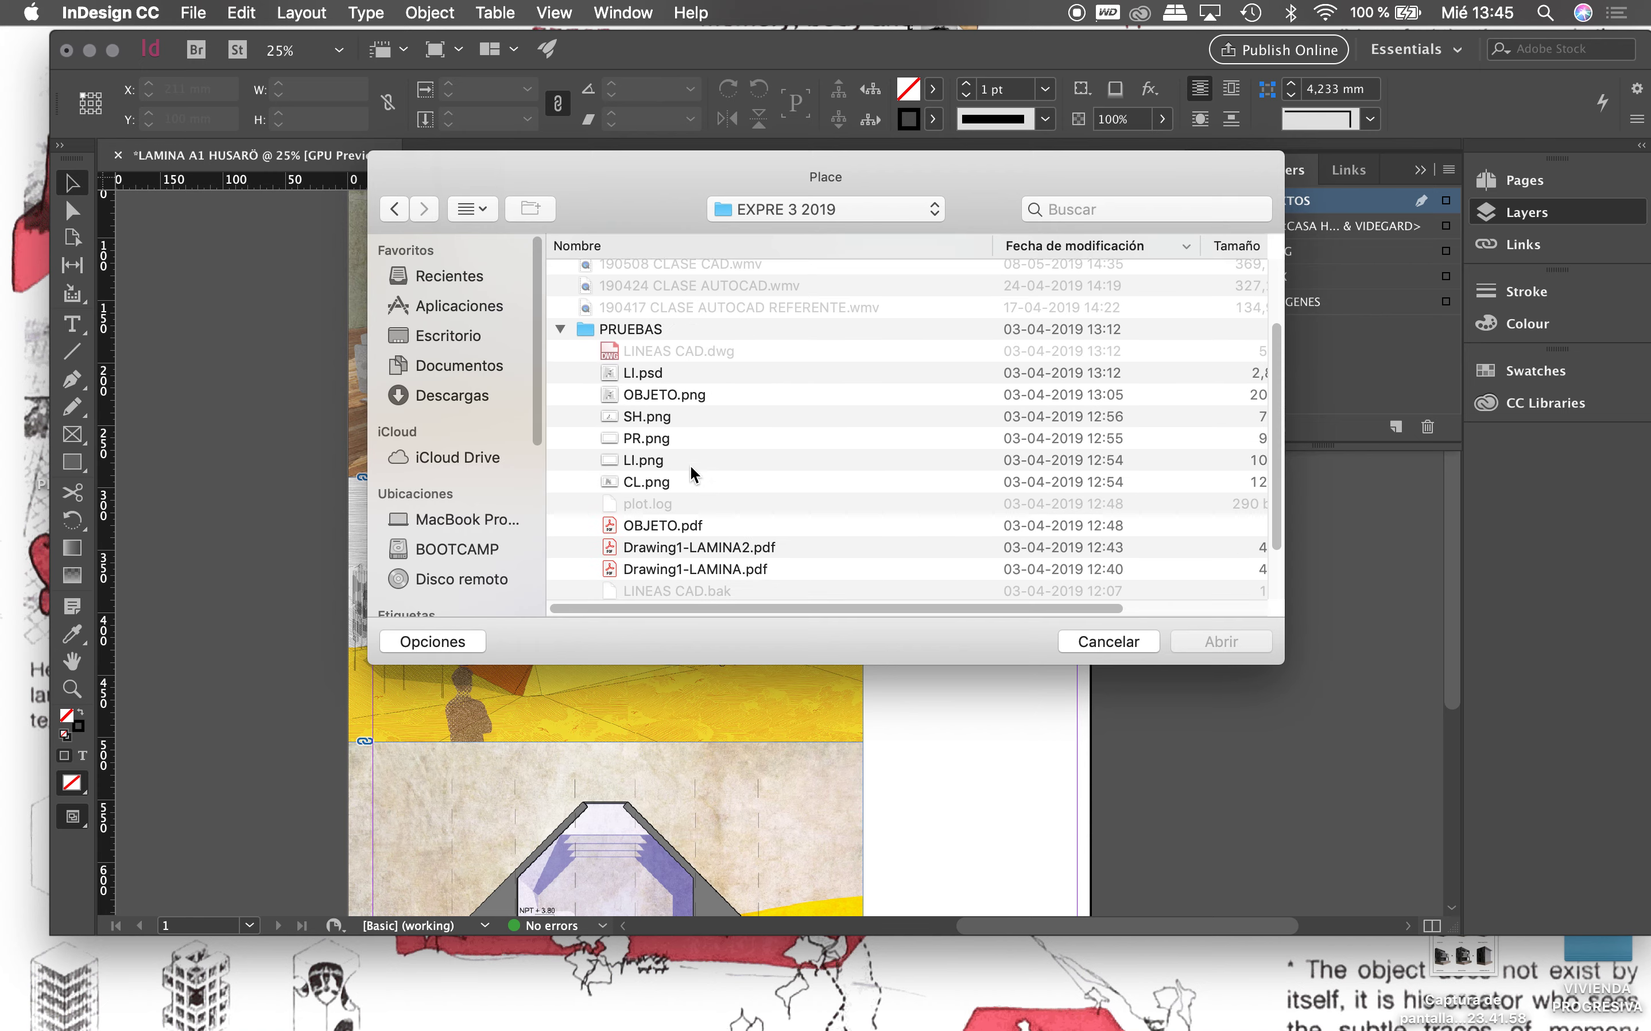
scroll(690, 469, "down", 3)
left_click(695, 482)
key("space")
key("space")
left_click(698, 512)
key("space")
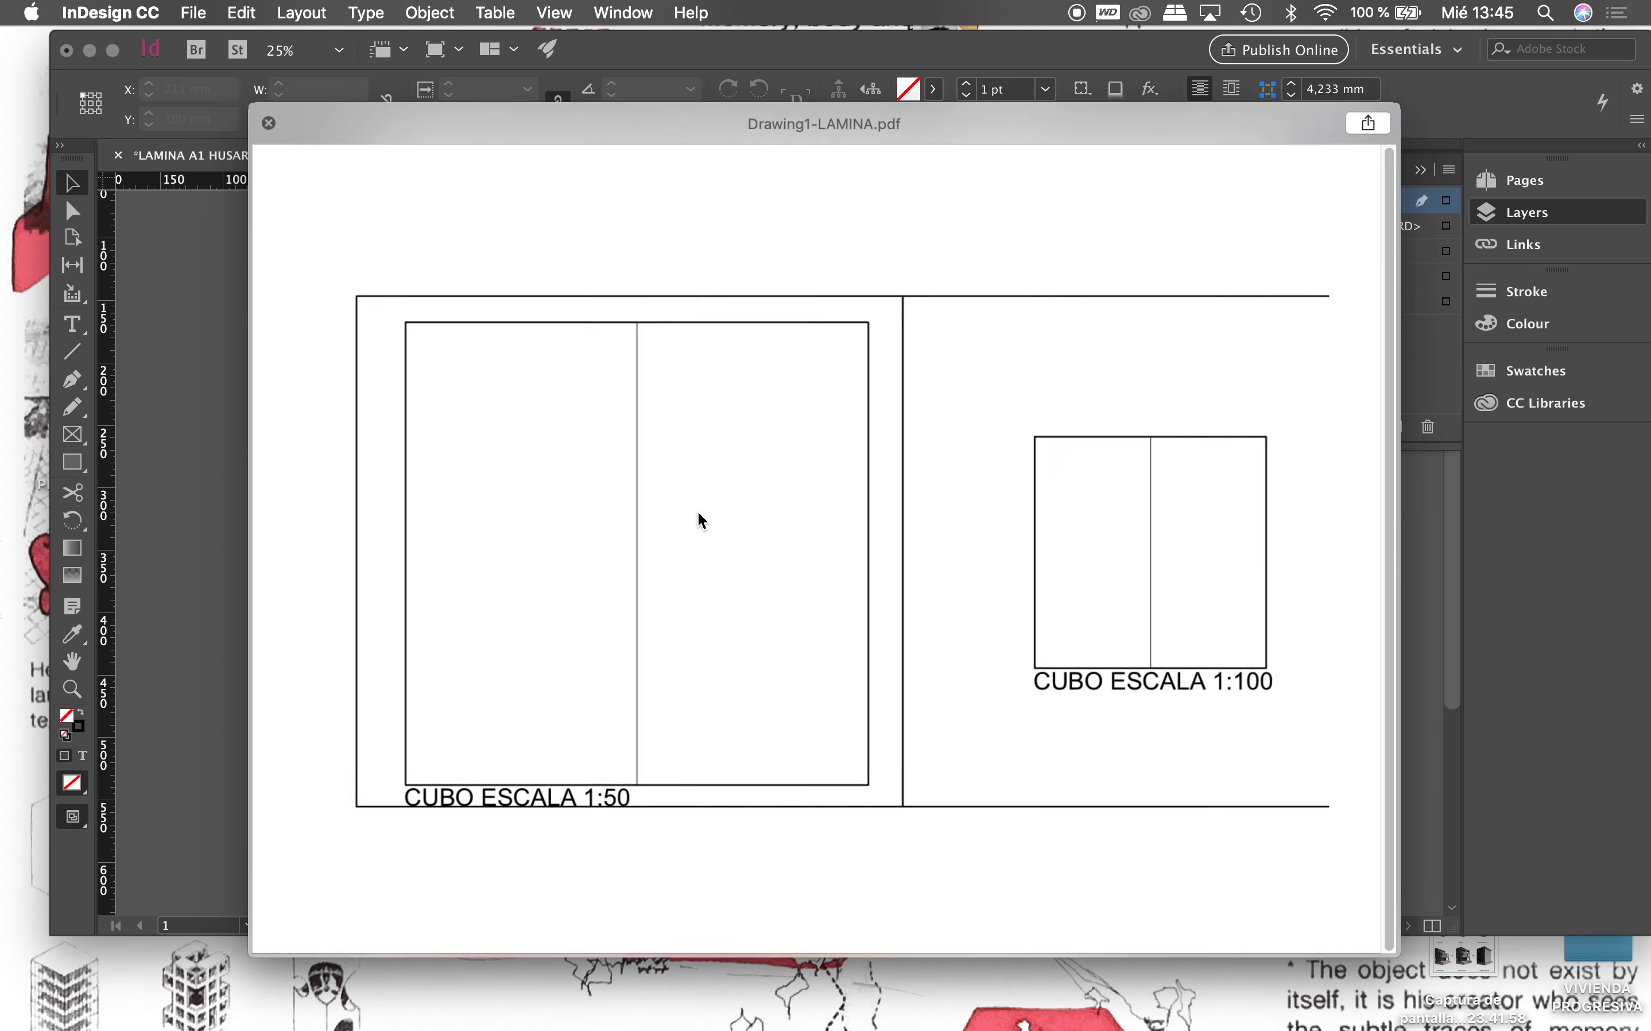
key("space")
scroll(700, 510, "down", 1)
scroll(699, 510, "up", 4)
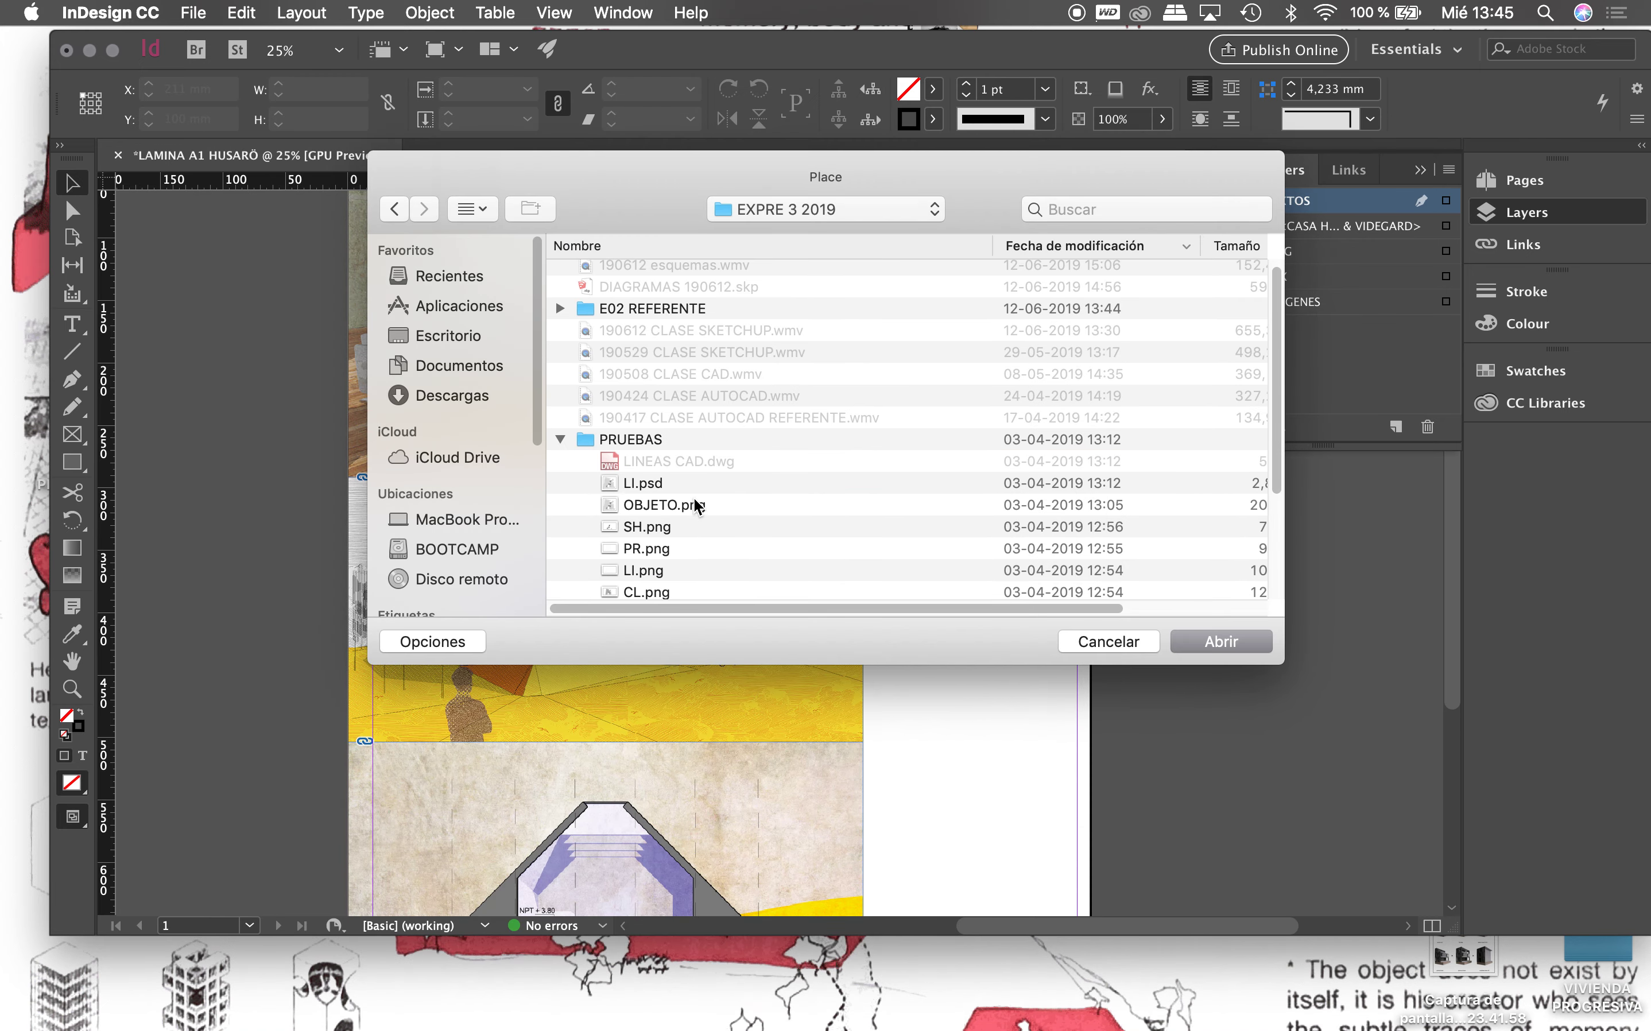
scroll(685, 504, "up", 3)
left_click(560, 448)
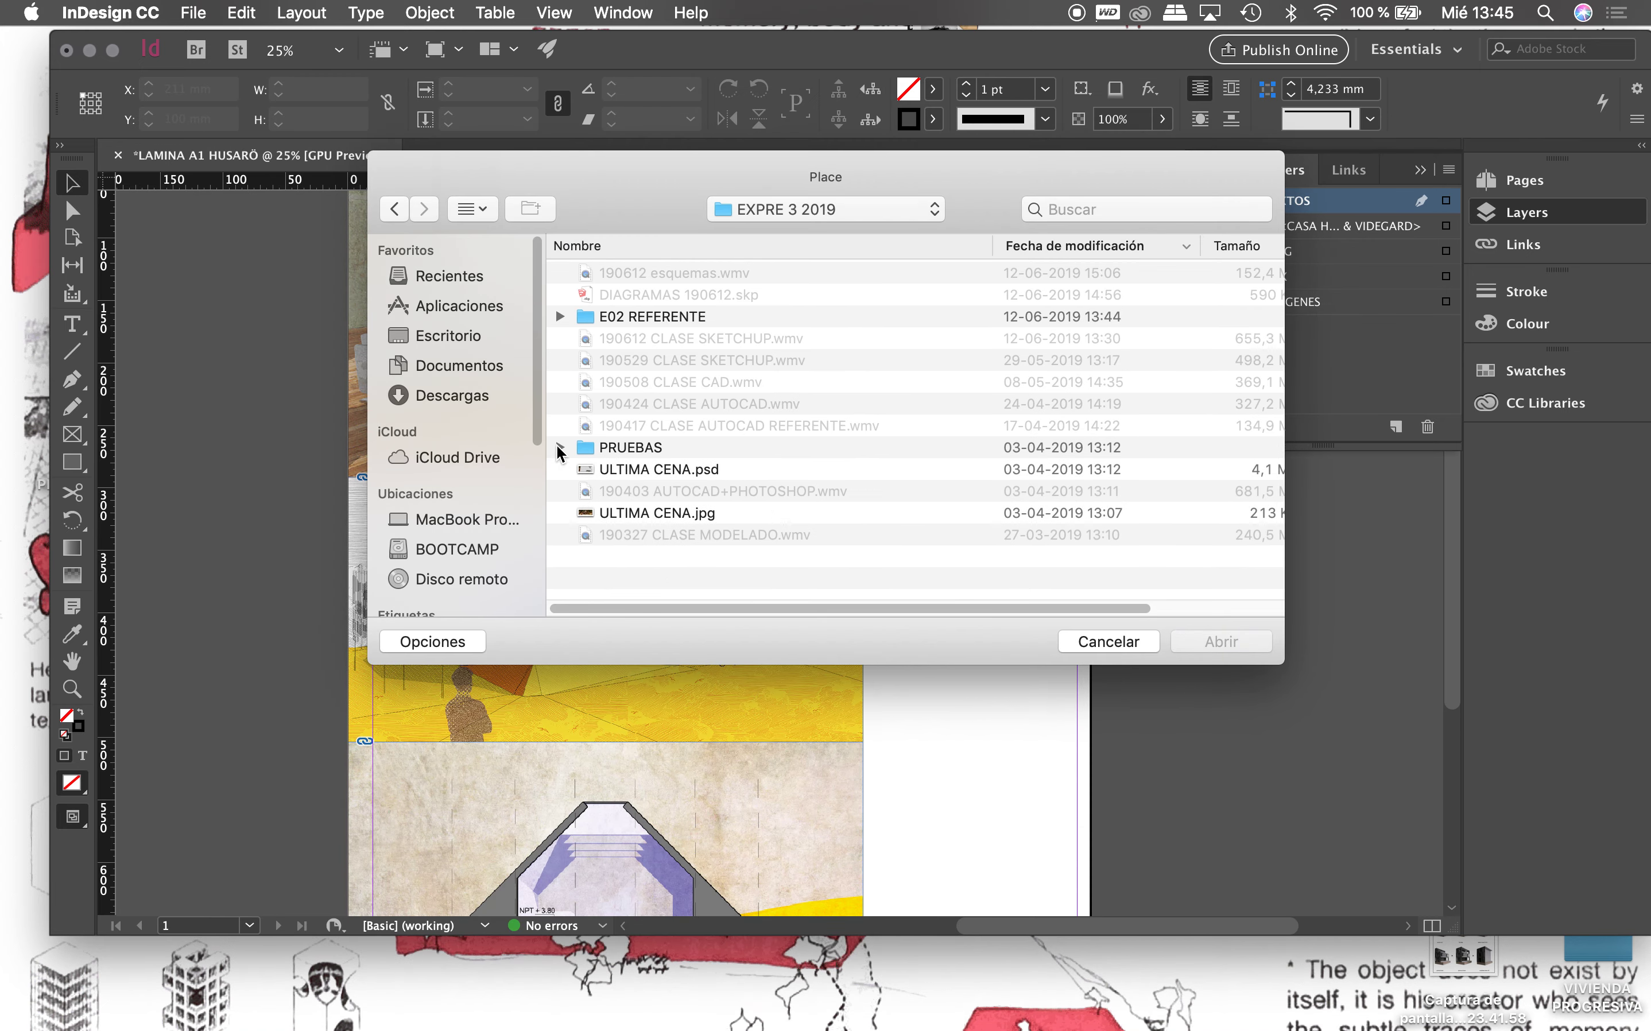
Step: Preview CASA HUSARO (1)-LAMINA4.pdf in E02 REFERENTE and load it for placing
left_click(561, 316)
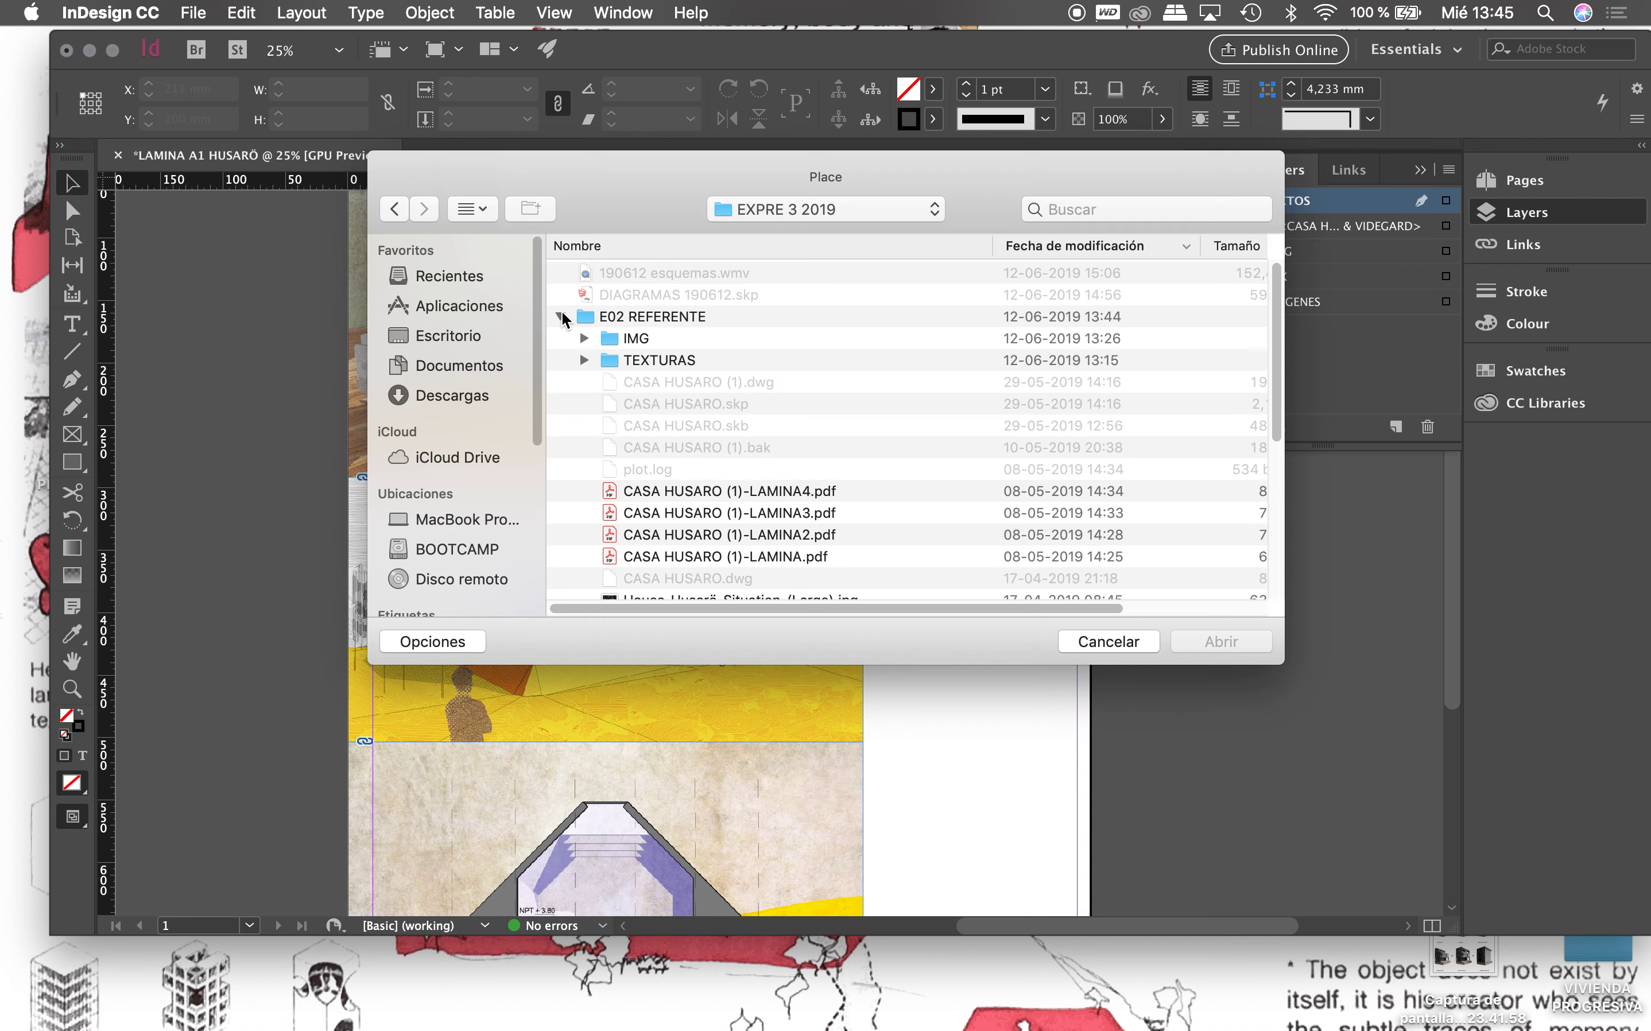
left_click(709, 493)
key("space")
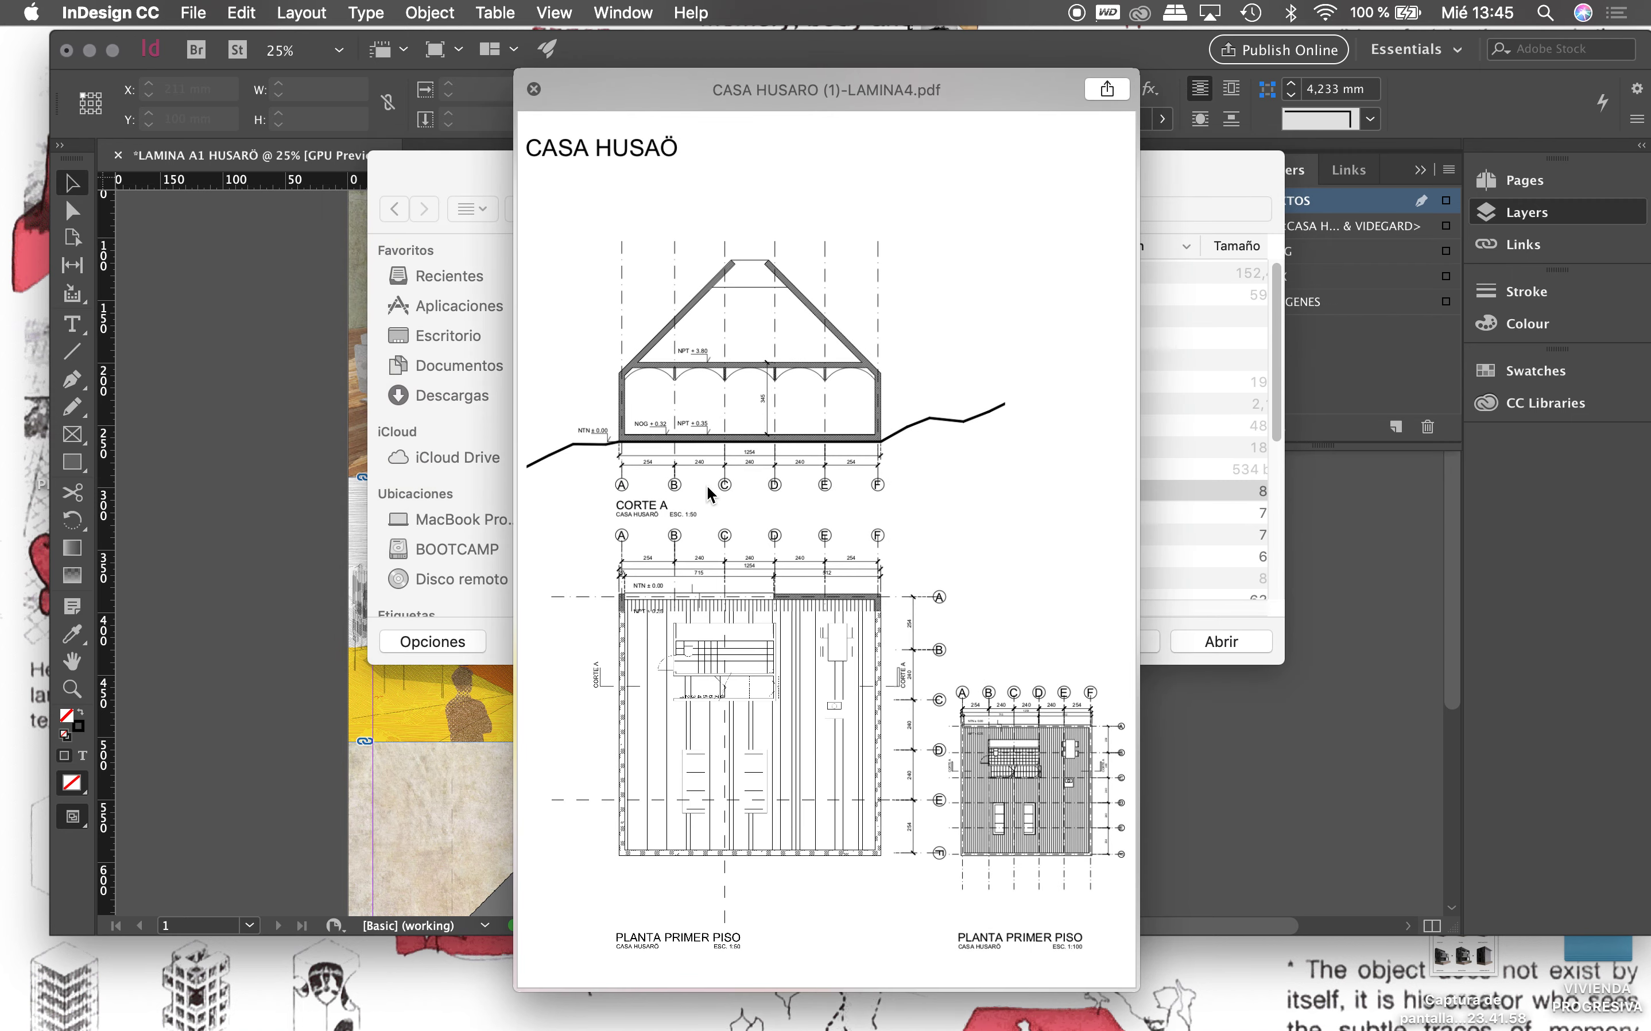
key("space")
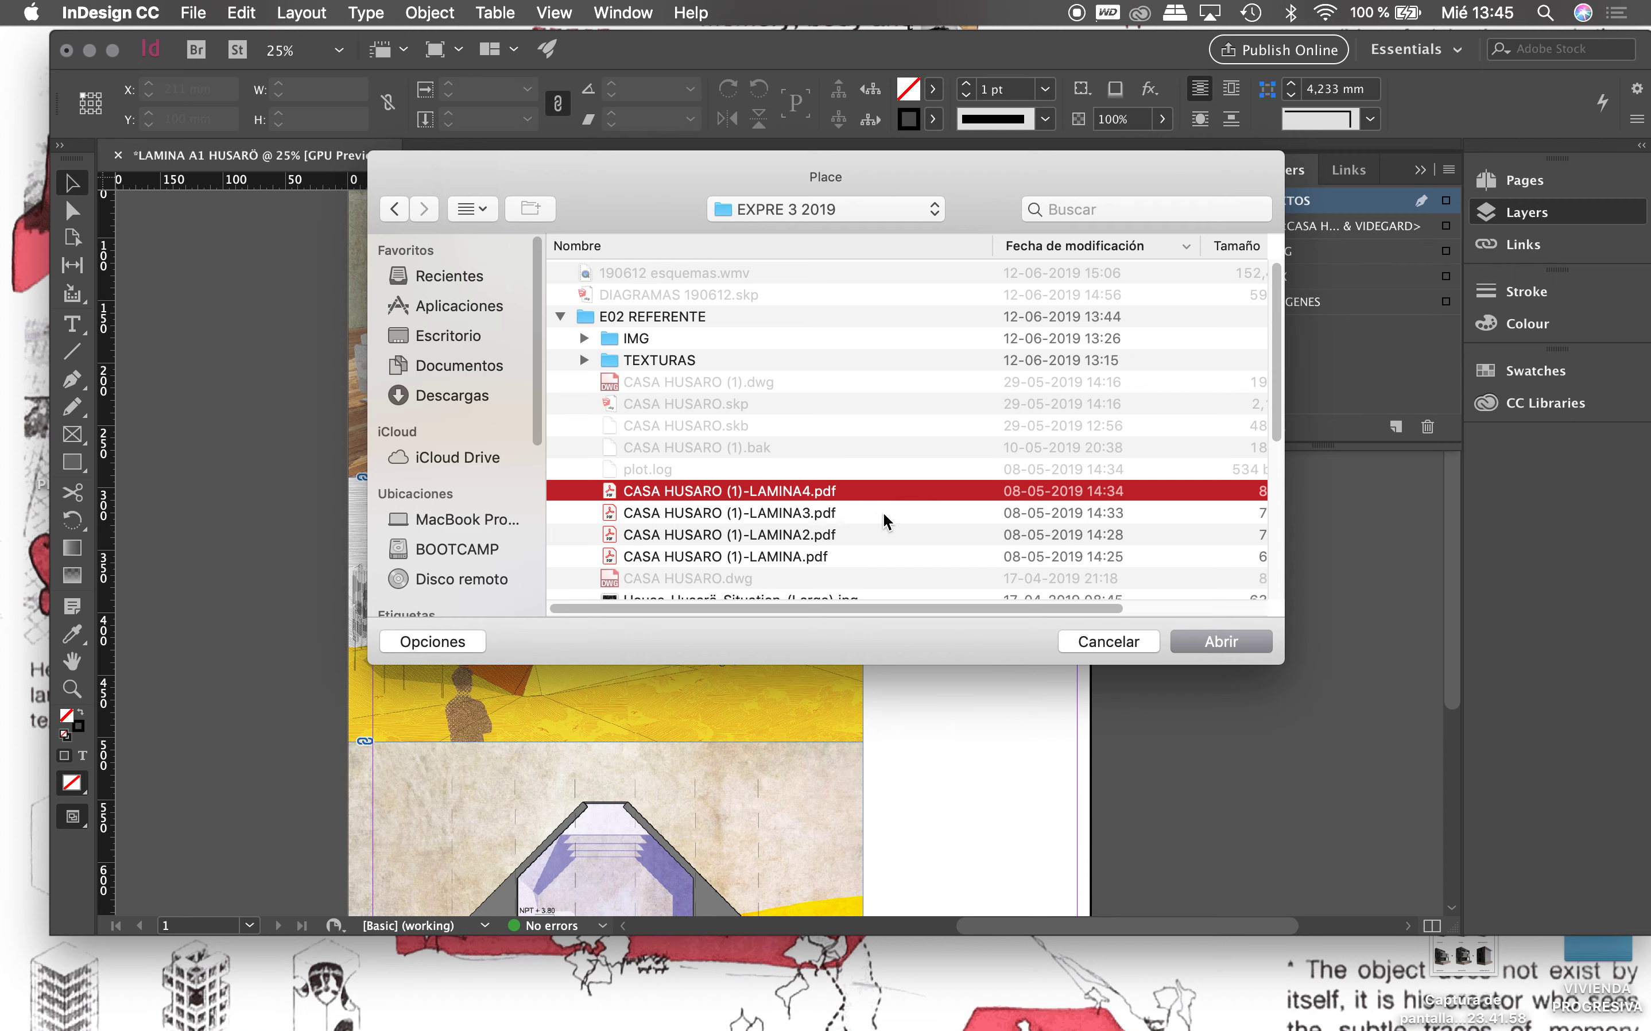
key("space")
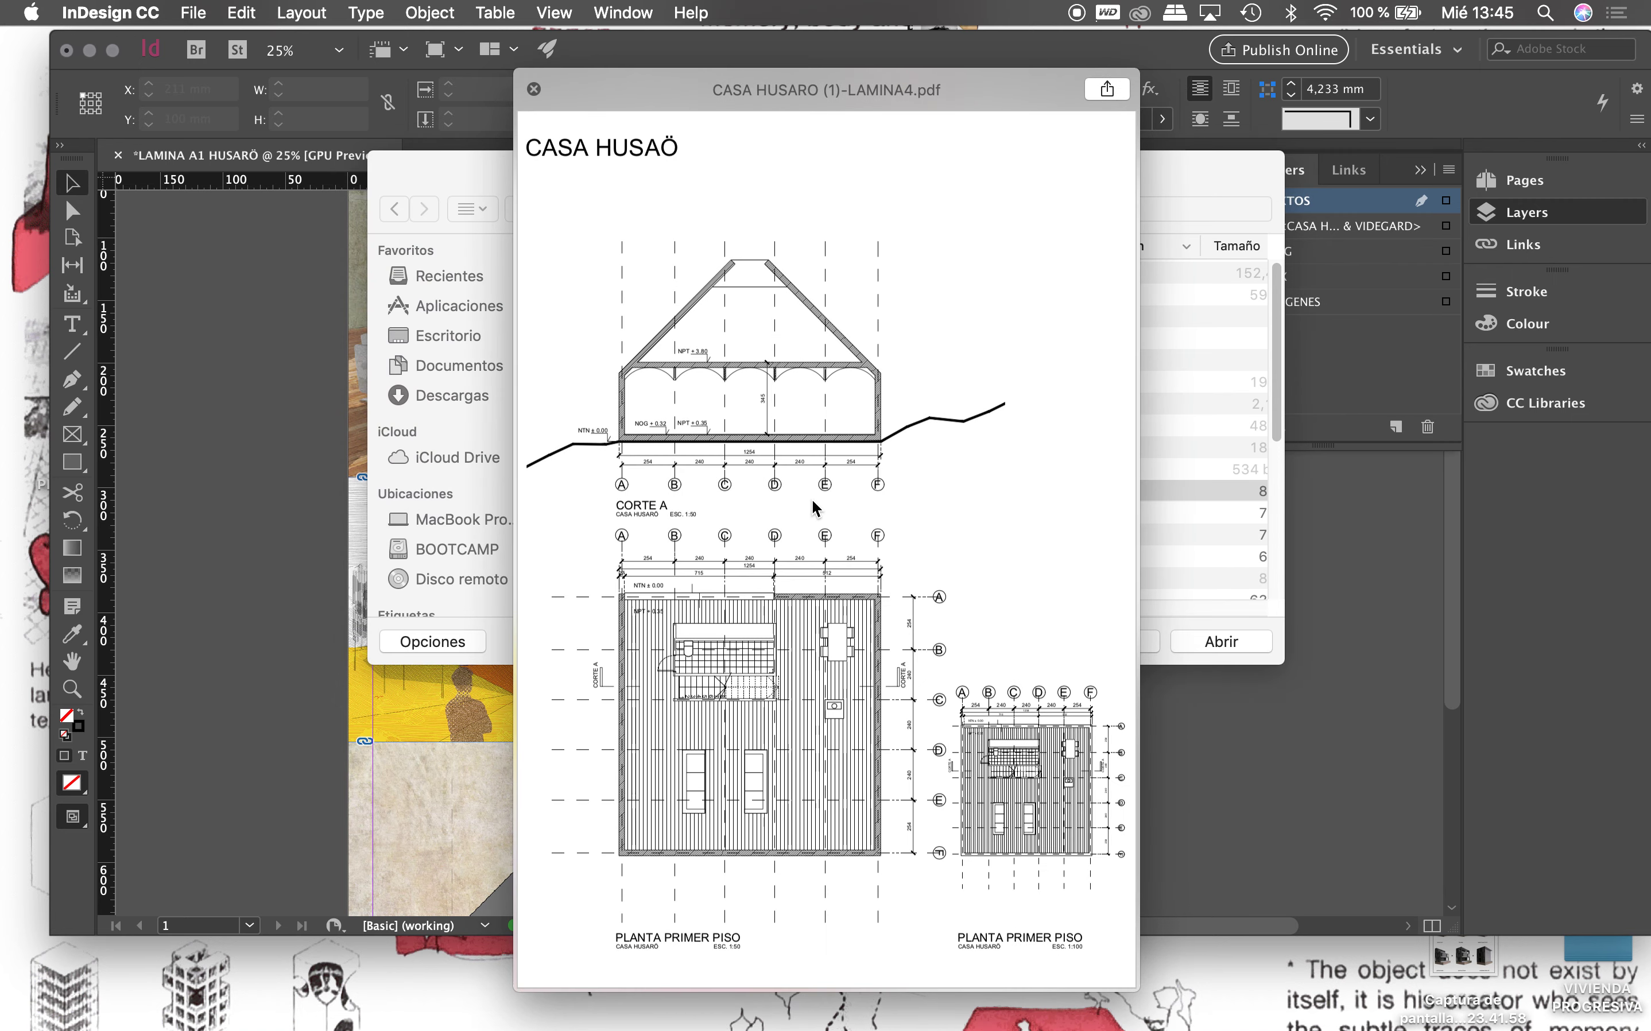
key("space")
left_click(1192, 641)
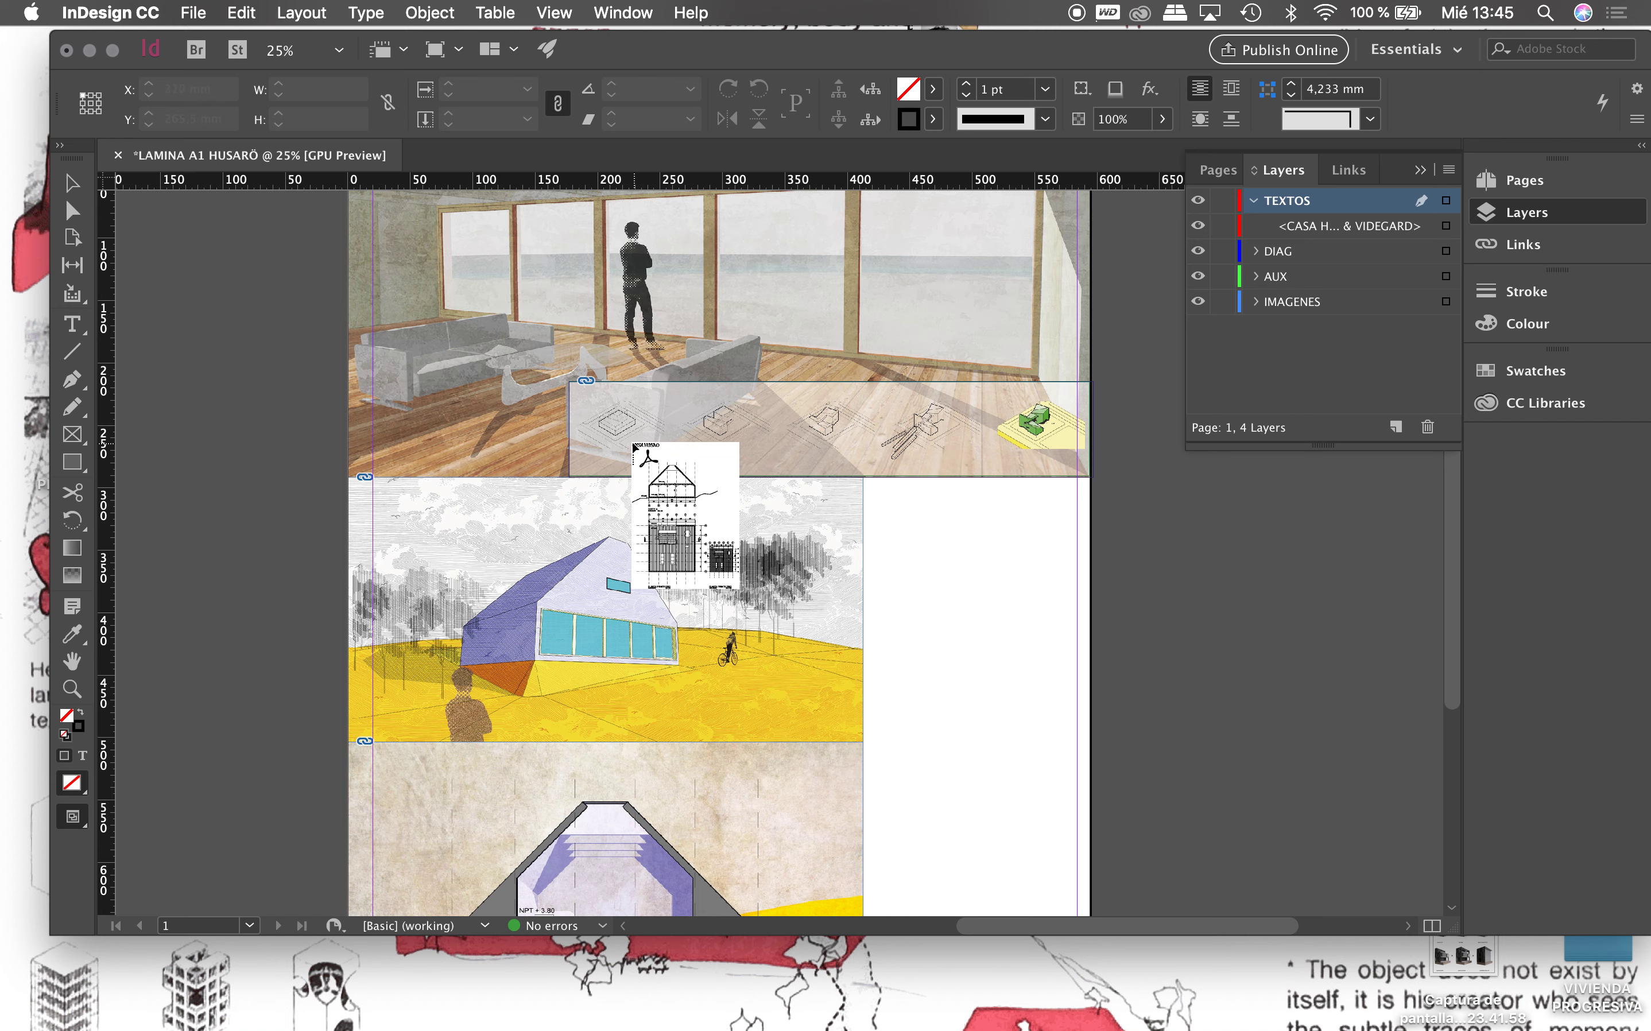
Step: Place the LAMINA4 drawing on the page and align it to the top-left
left_click(632, 444)
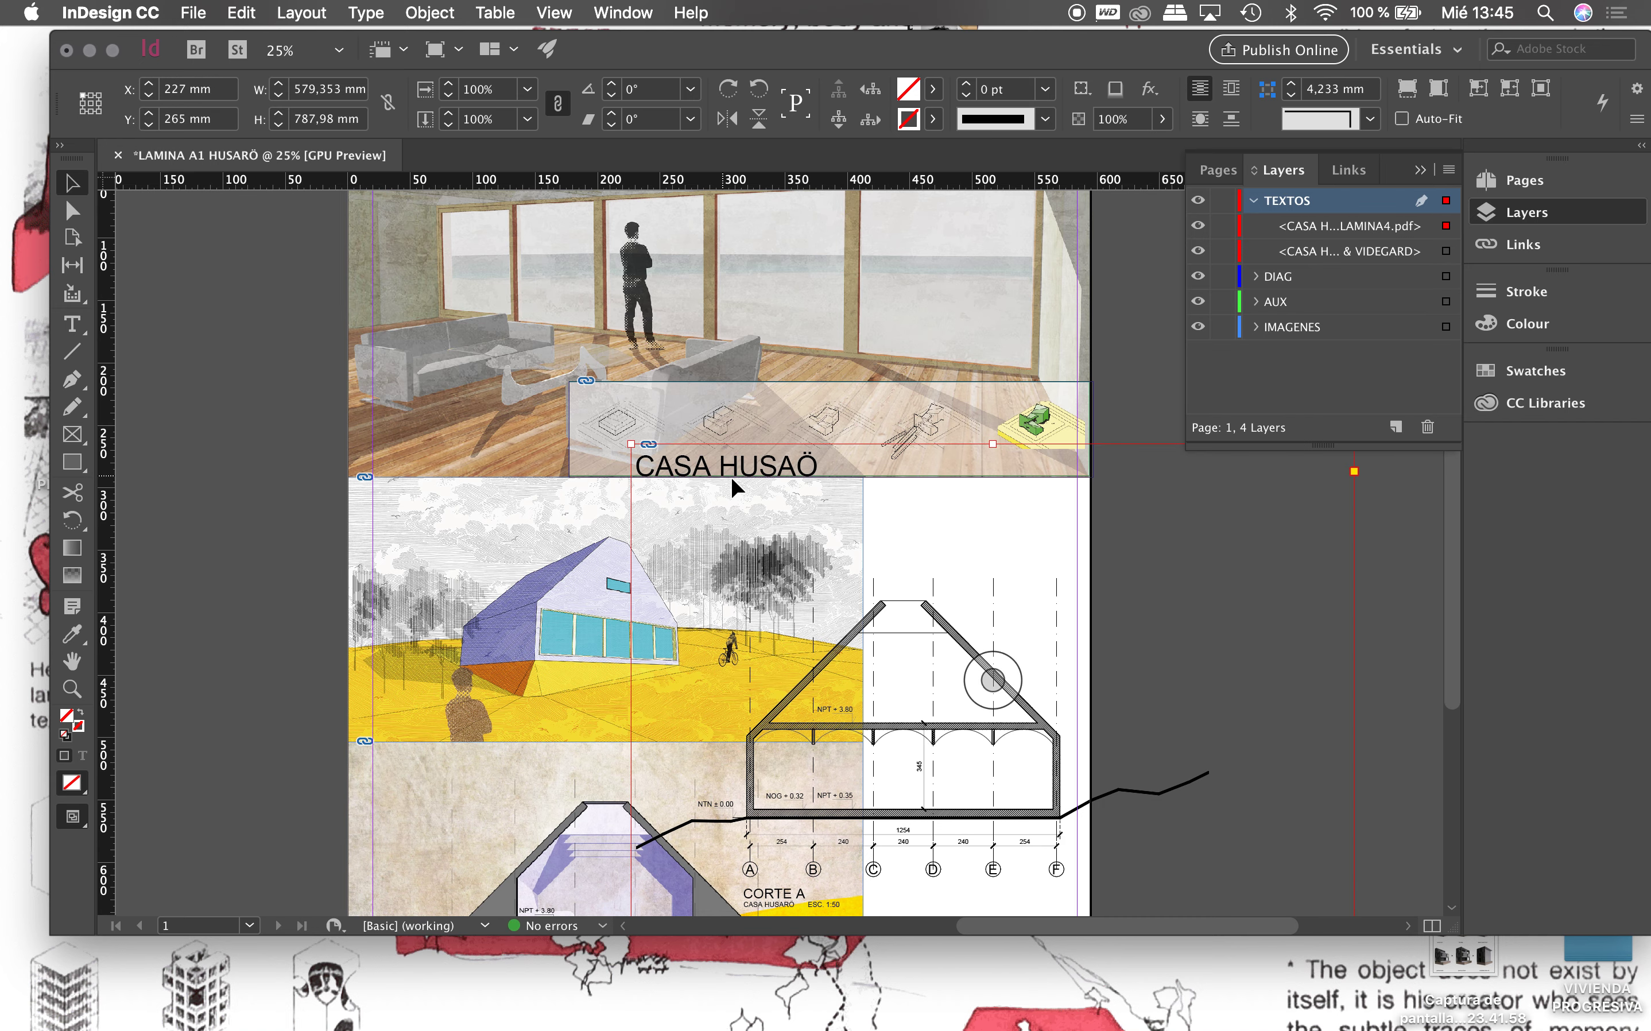
key("super+minus")
key("super+minus")
mouse_move(908, 611)
left_click_drag(962, 654, 915, 592)
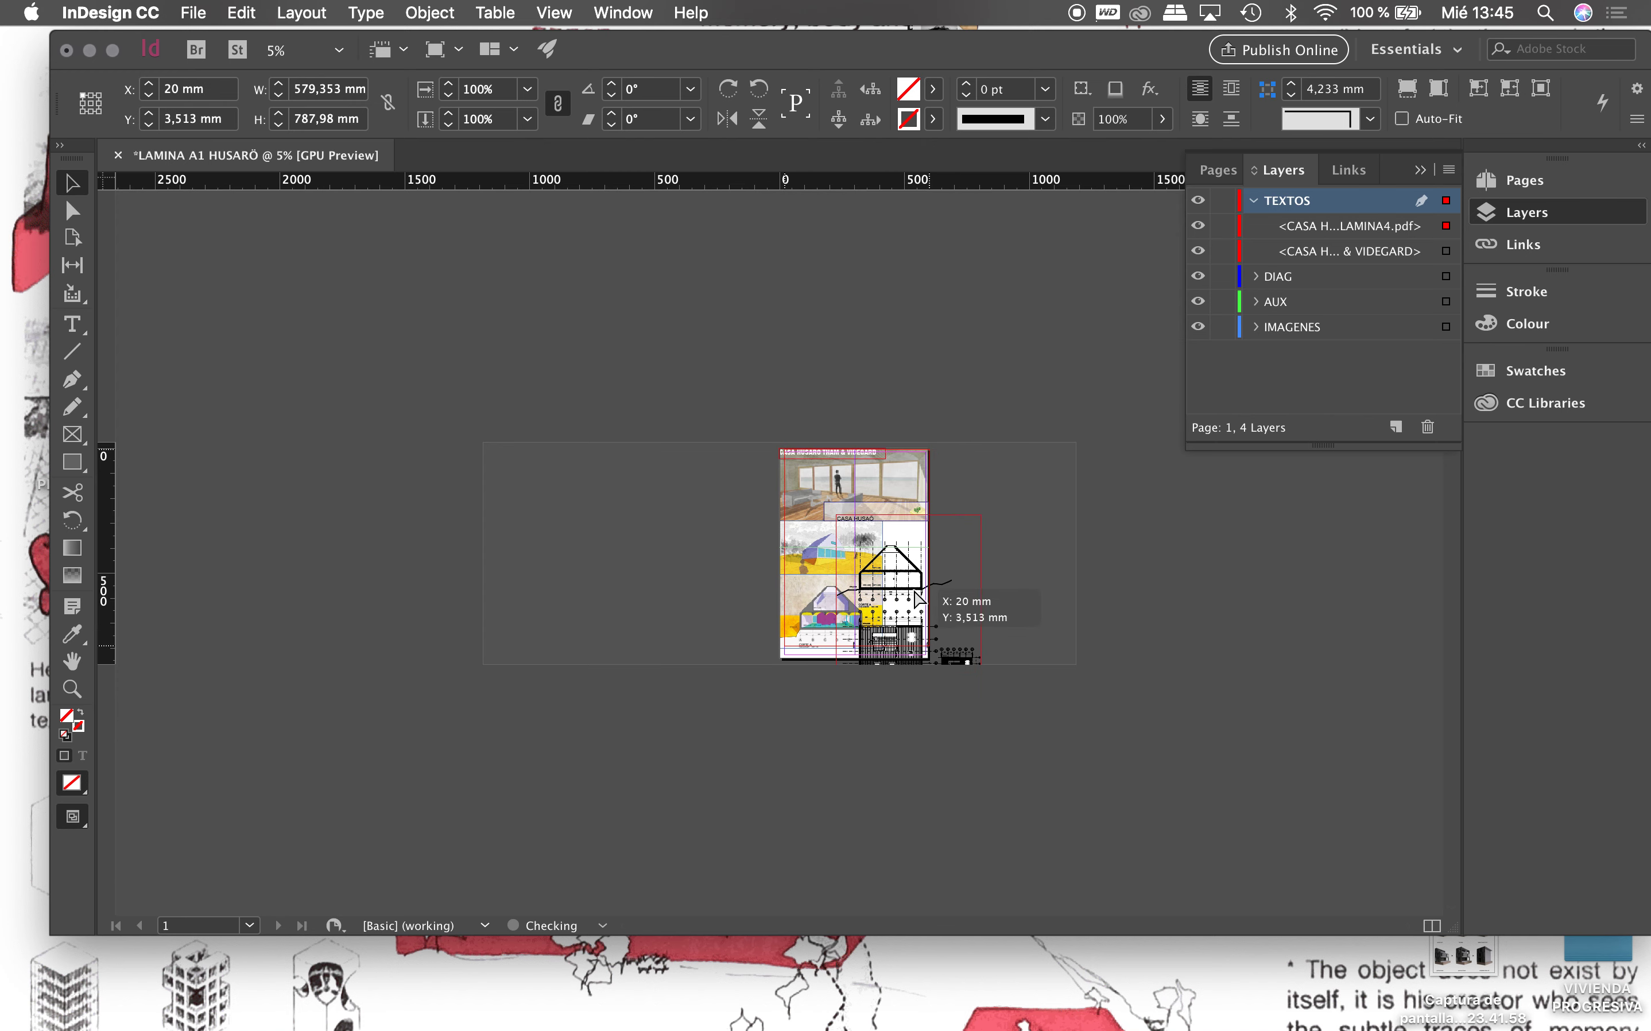
left_click_drag(915, 592, 915, 592)
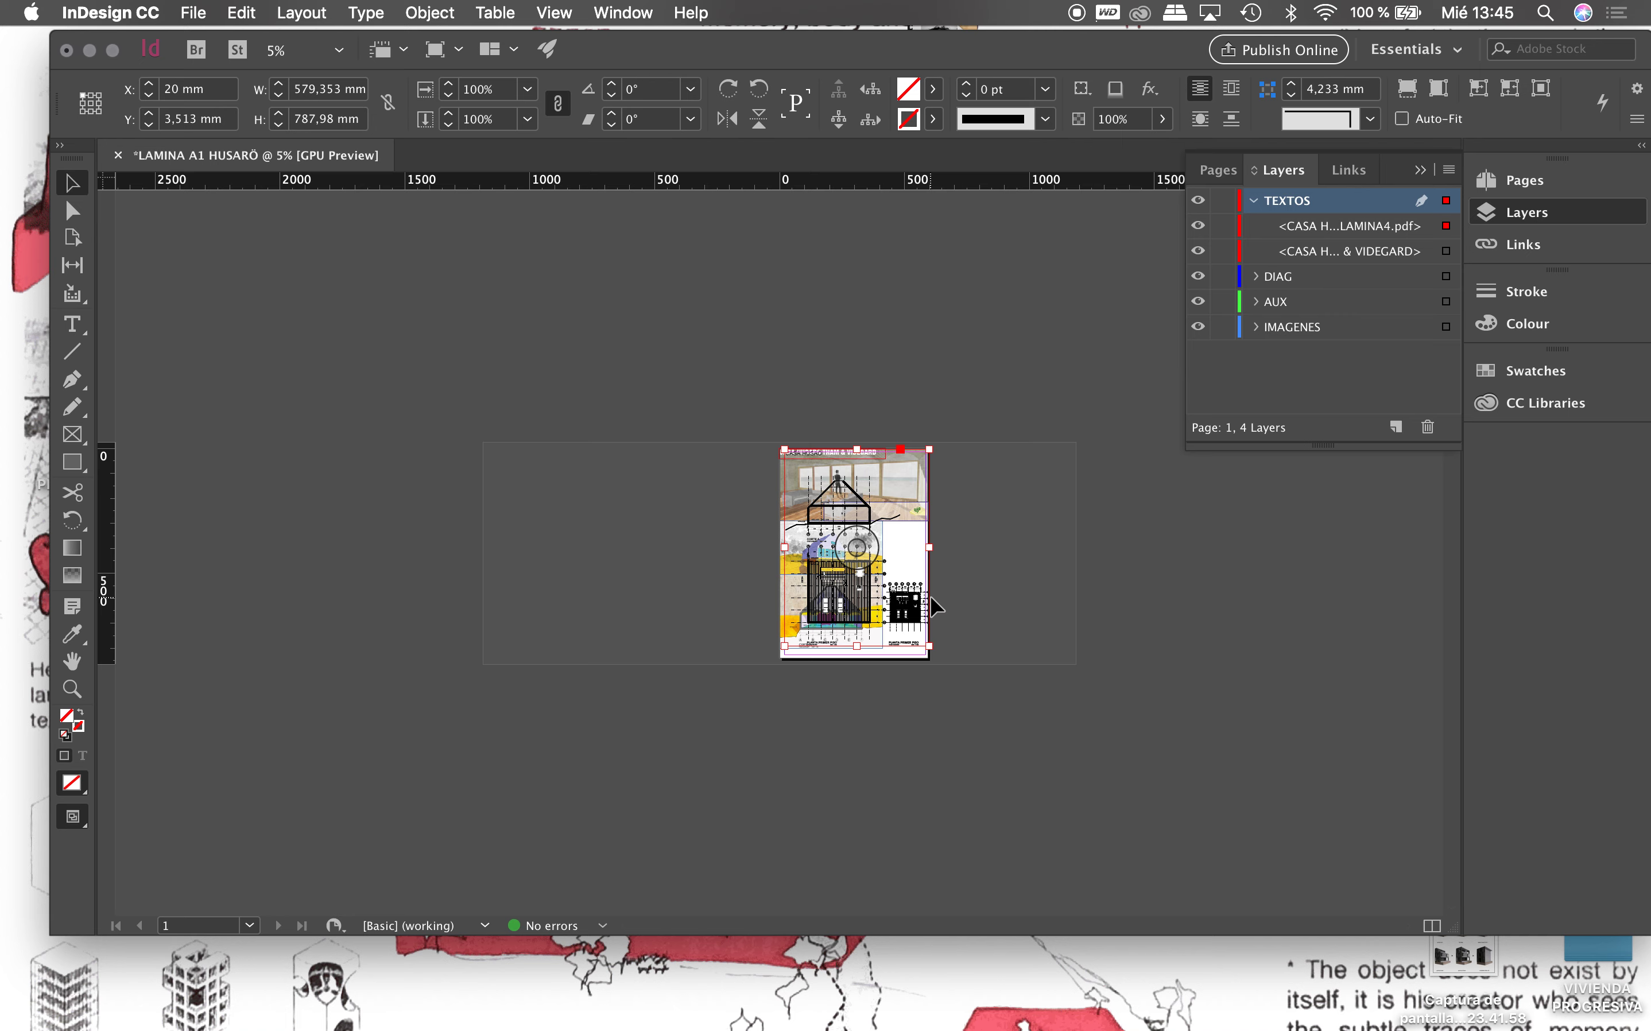
Step: Pan and zoom across the placed drawing to inspect the CORTE A section, then fit the page
scroll(873, 582, "up", 3, "alt")
scroll(873, 582, "down", 5)
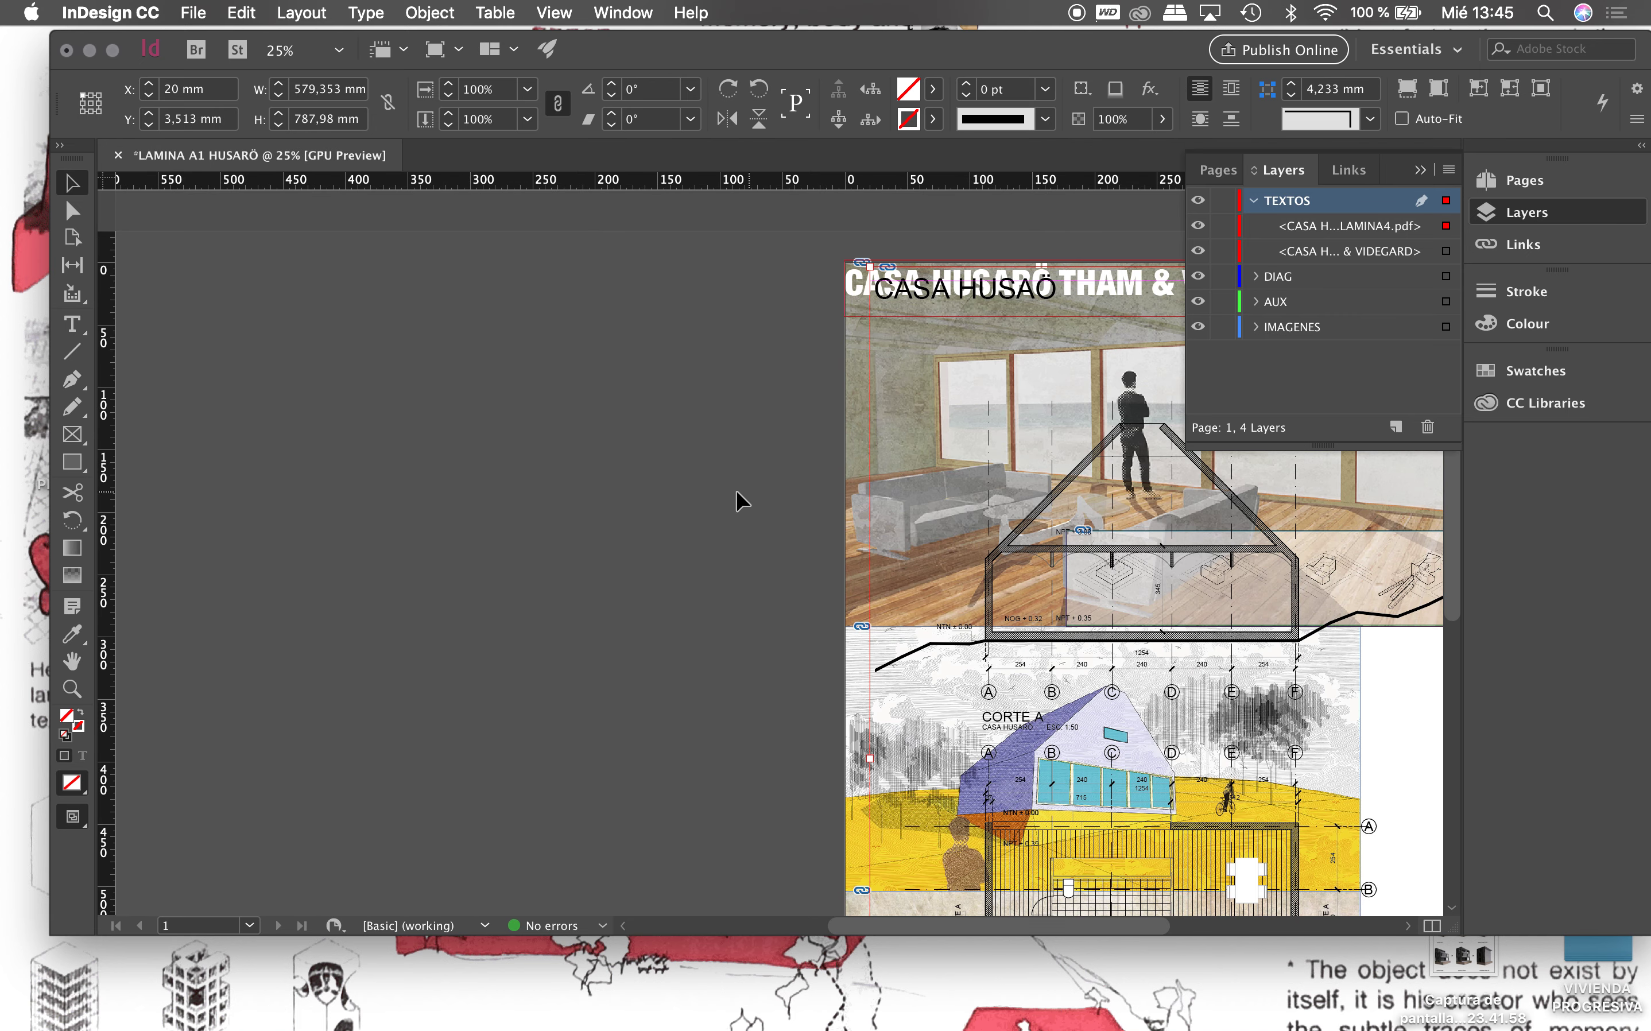
scroll(736, 499, "down", 2, "alt")
scroll(875, 490, "down", 2, "alt")
scroll(875, 490, "up", 3, "alt")
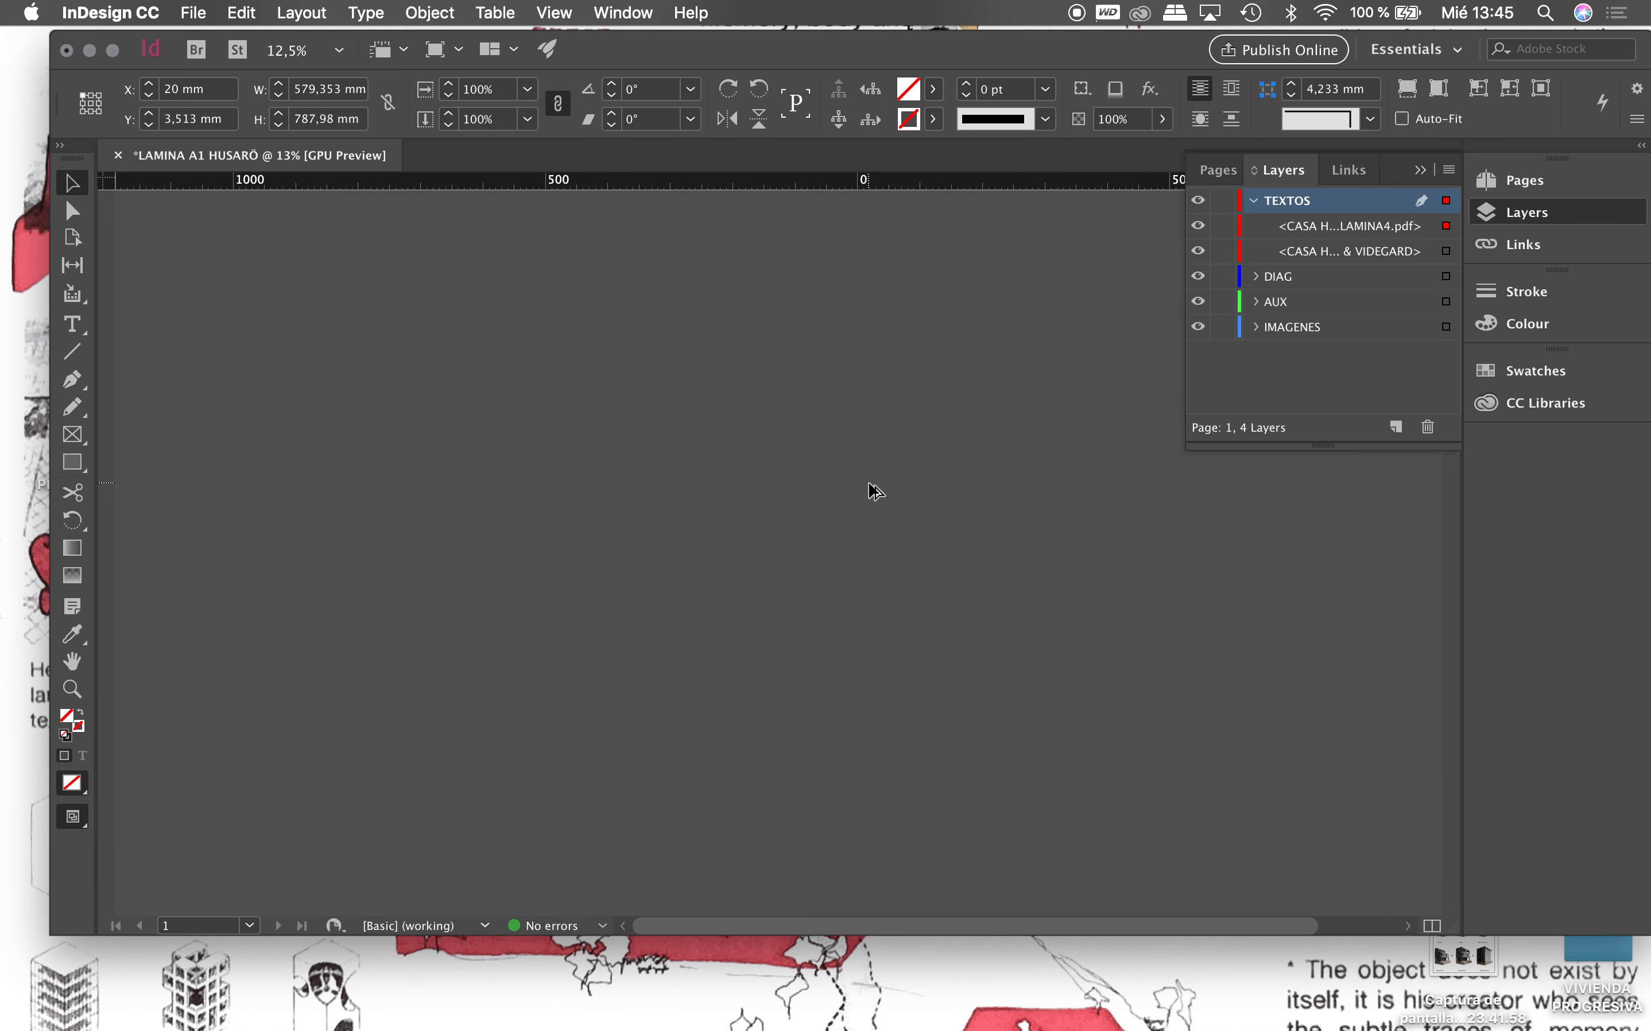
scroll(888, 593, "down", 3, "alt")
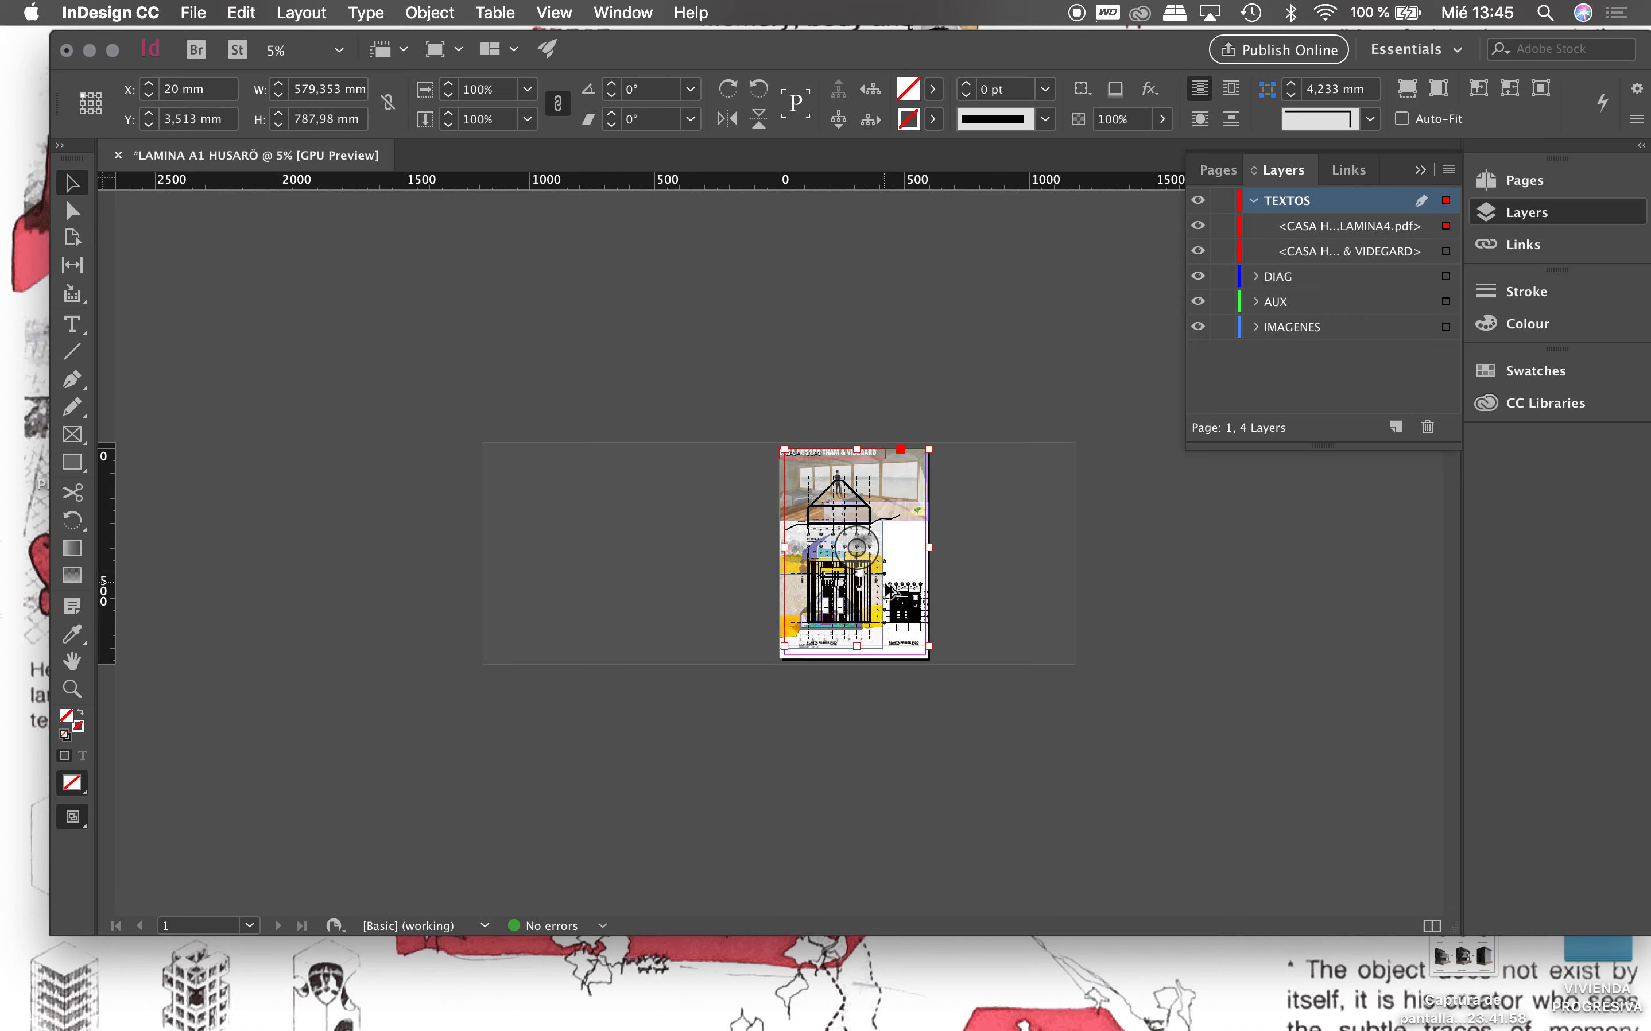
scroll(867, 563, "up", 2, "alt")
scroll(867, 563, "up", 2, "alt")
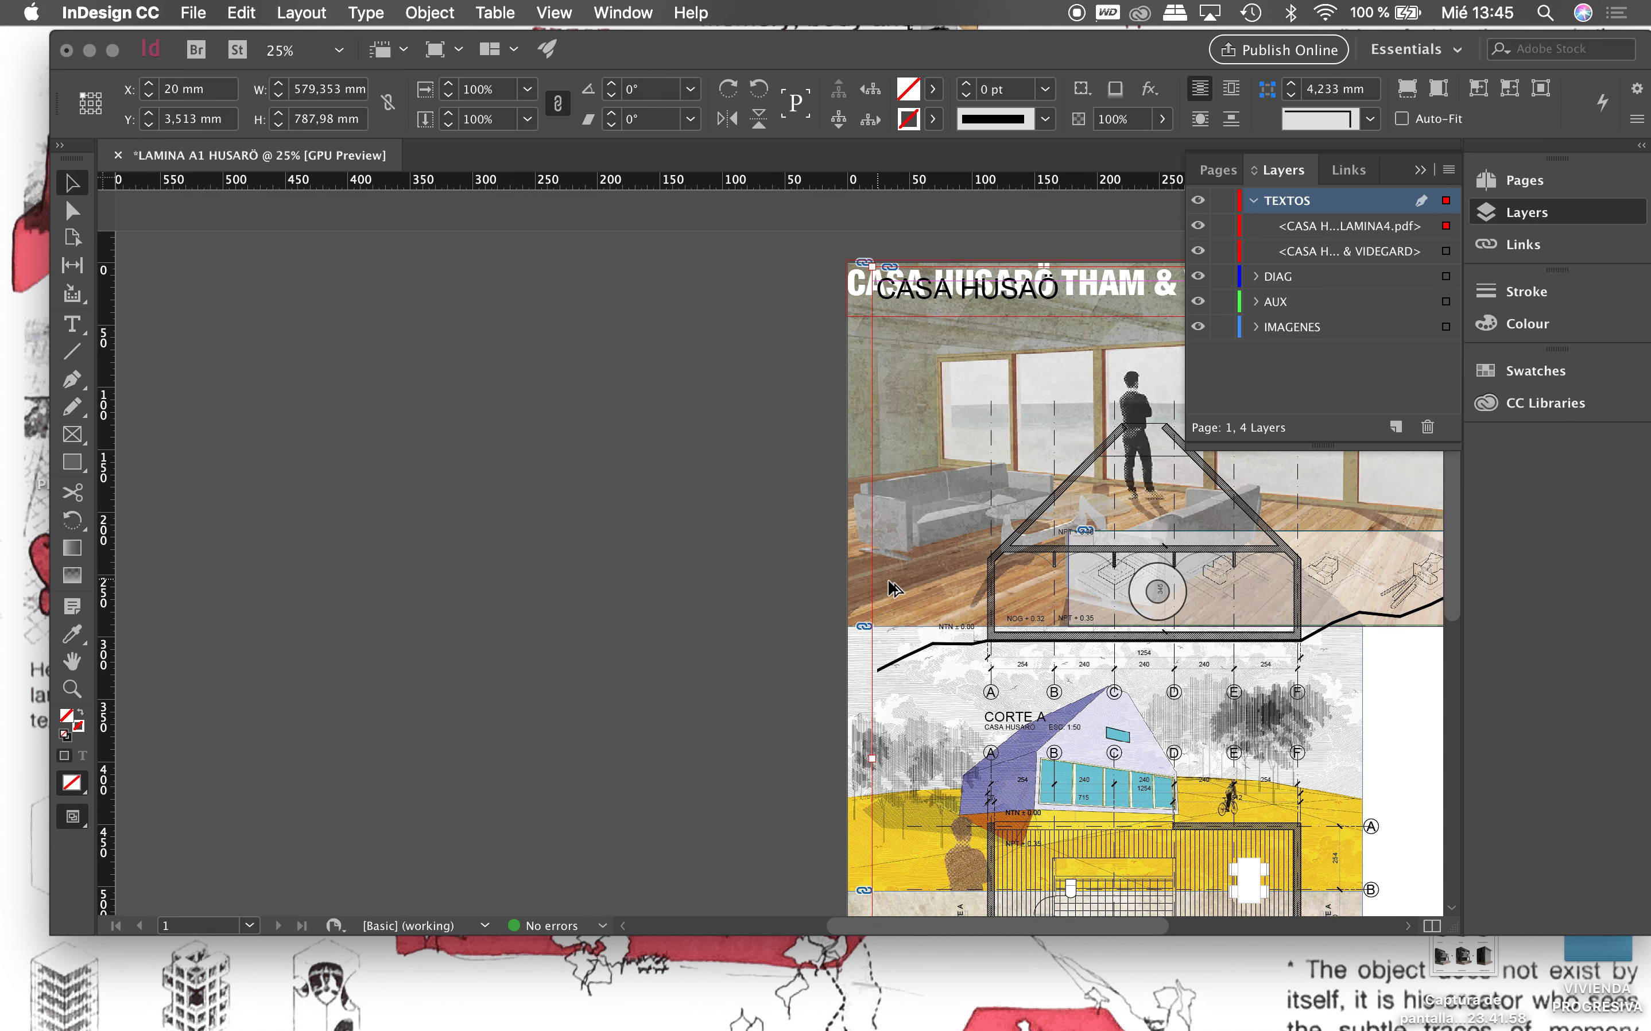
scroll(953, 569, "up", 1, "alt")
mouse_move(964, 558)
left_mouse_down()
mouse_move(921, 538)
mouse_move(543, 557)
left_mouse_up()
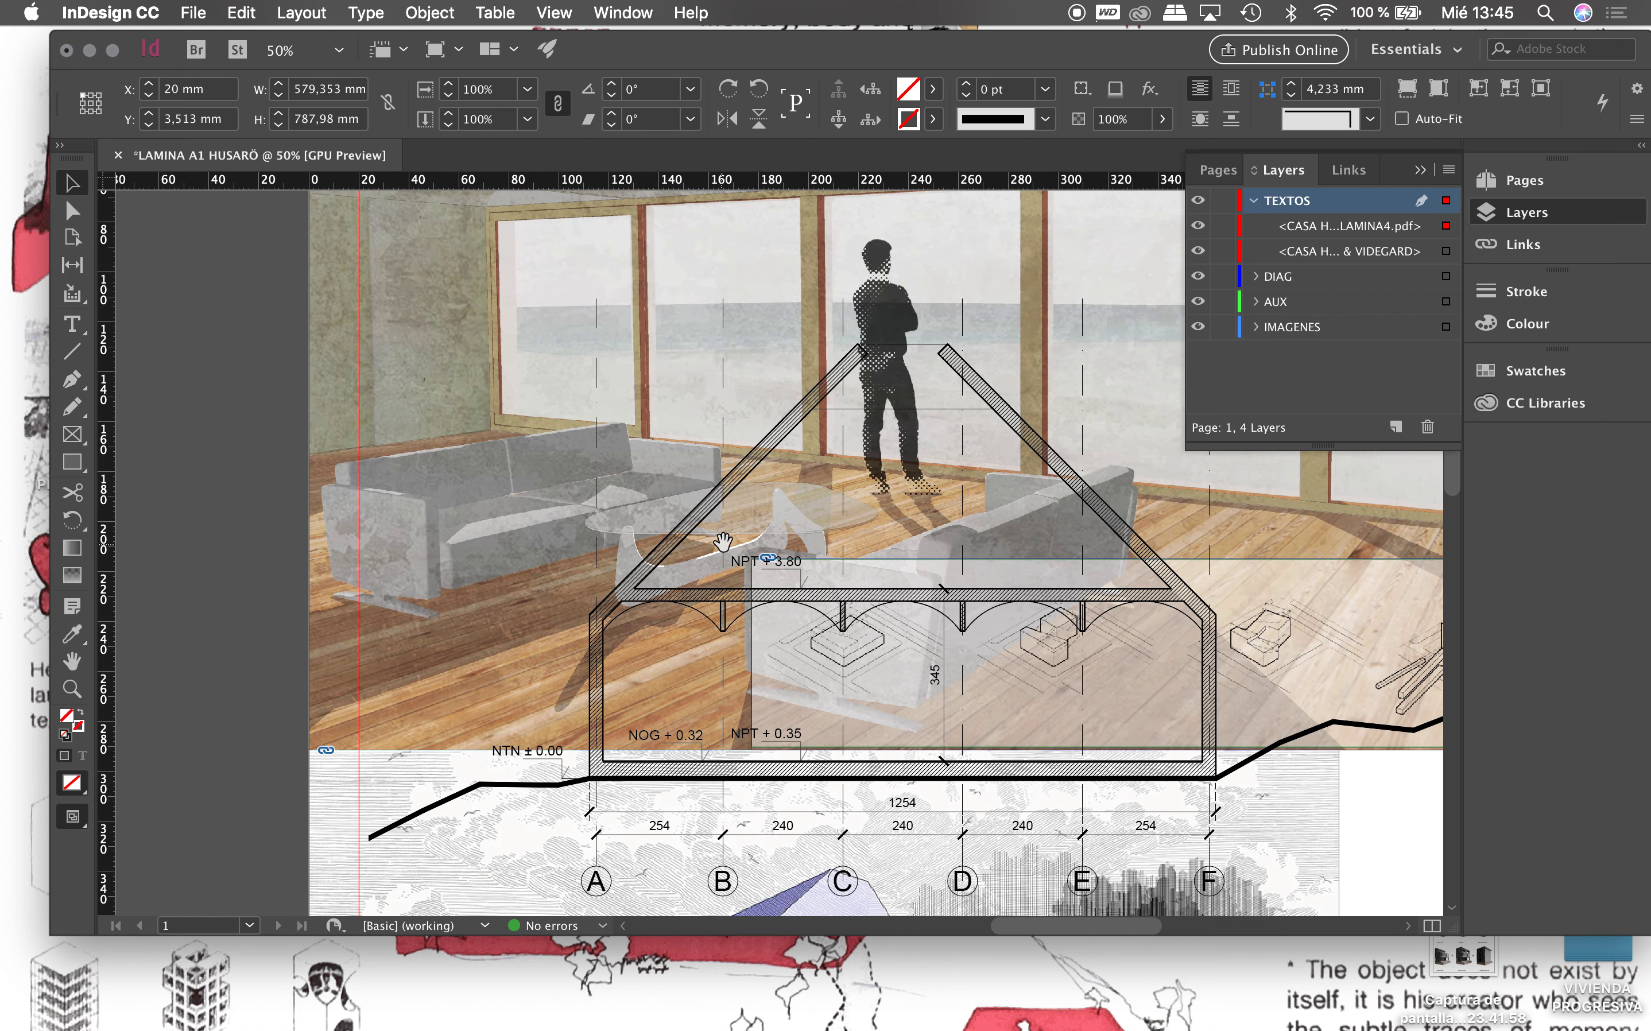
left_click_drag(843, 777, 705, 446)
scroll(704, 446, "down", 6)
scroll(767, 348, "down", 4)
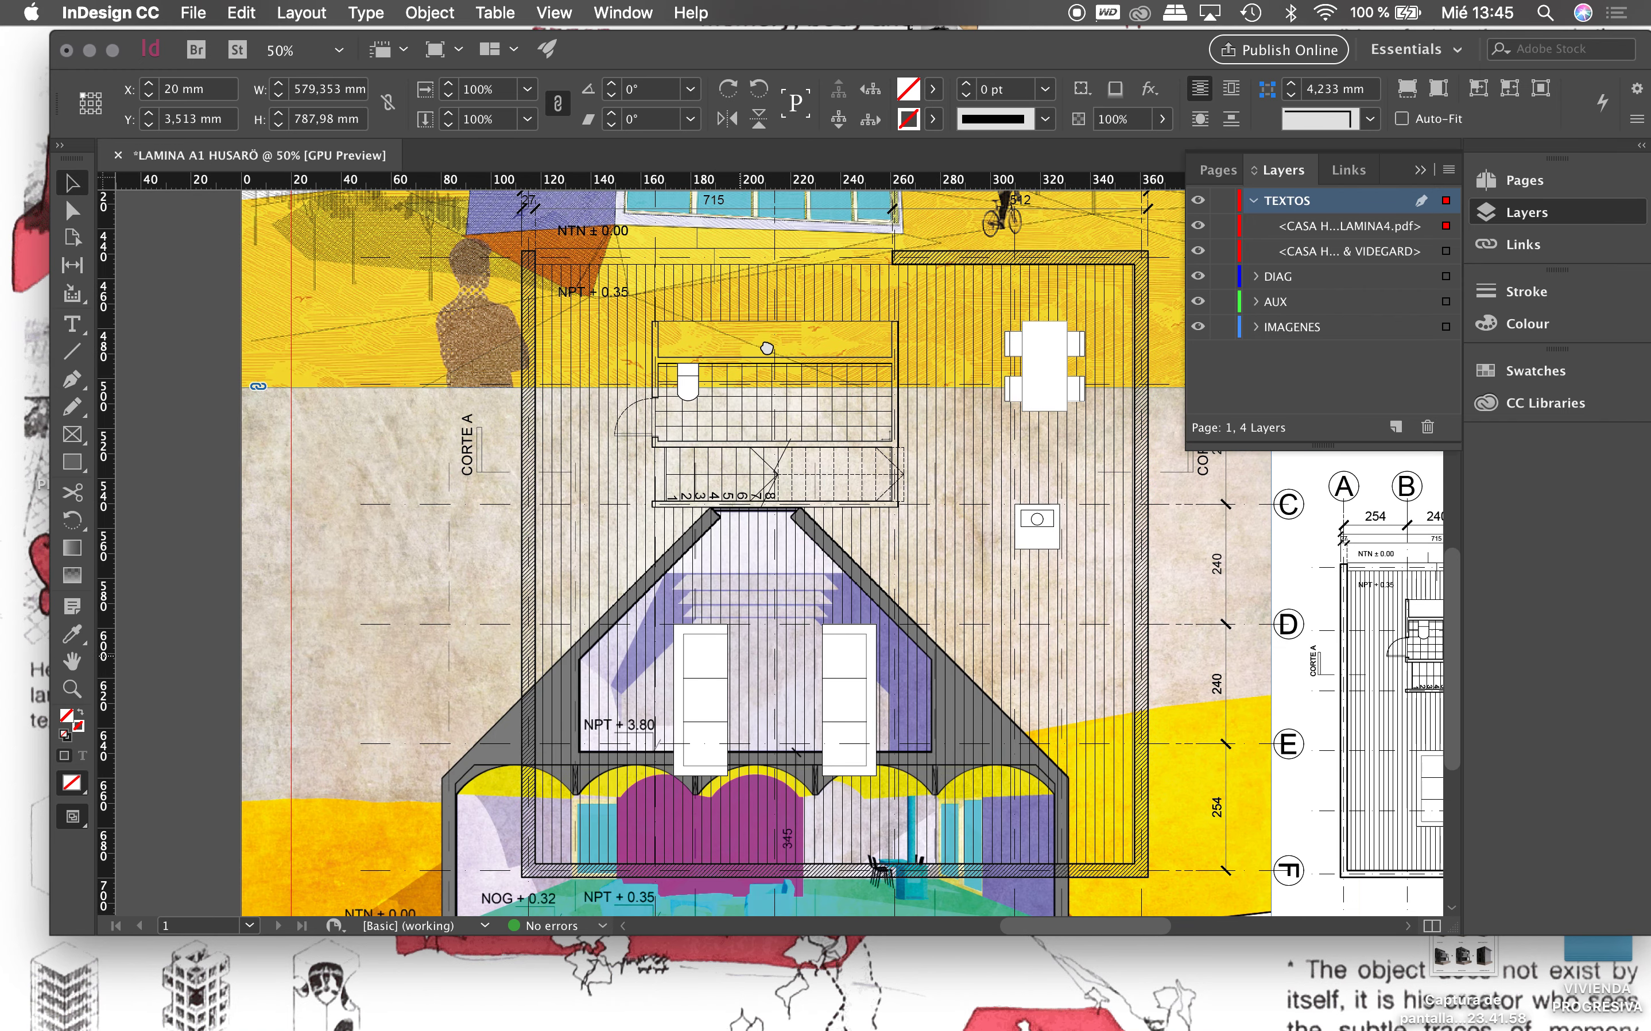
scroll(766, 344, "down", 1)
scroll(766, 344, "down", 1)
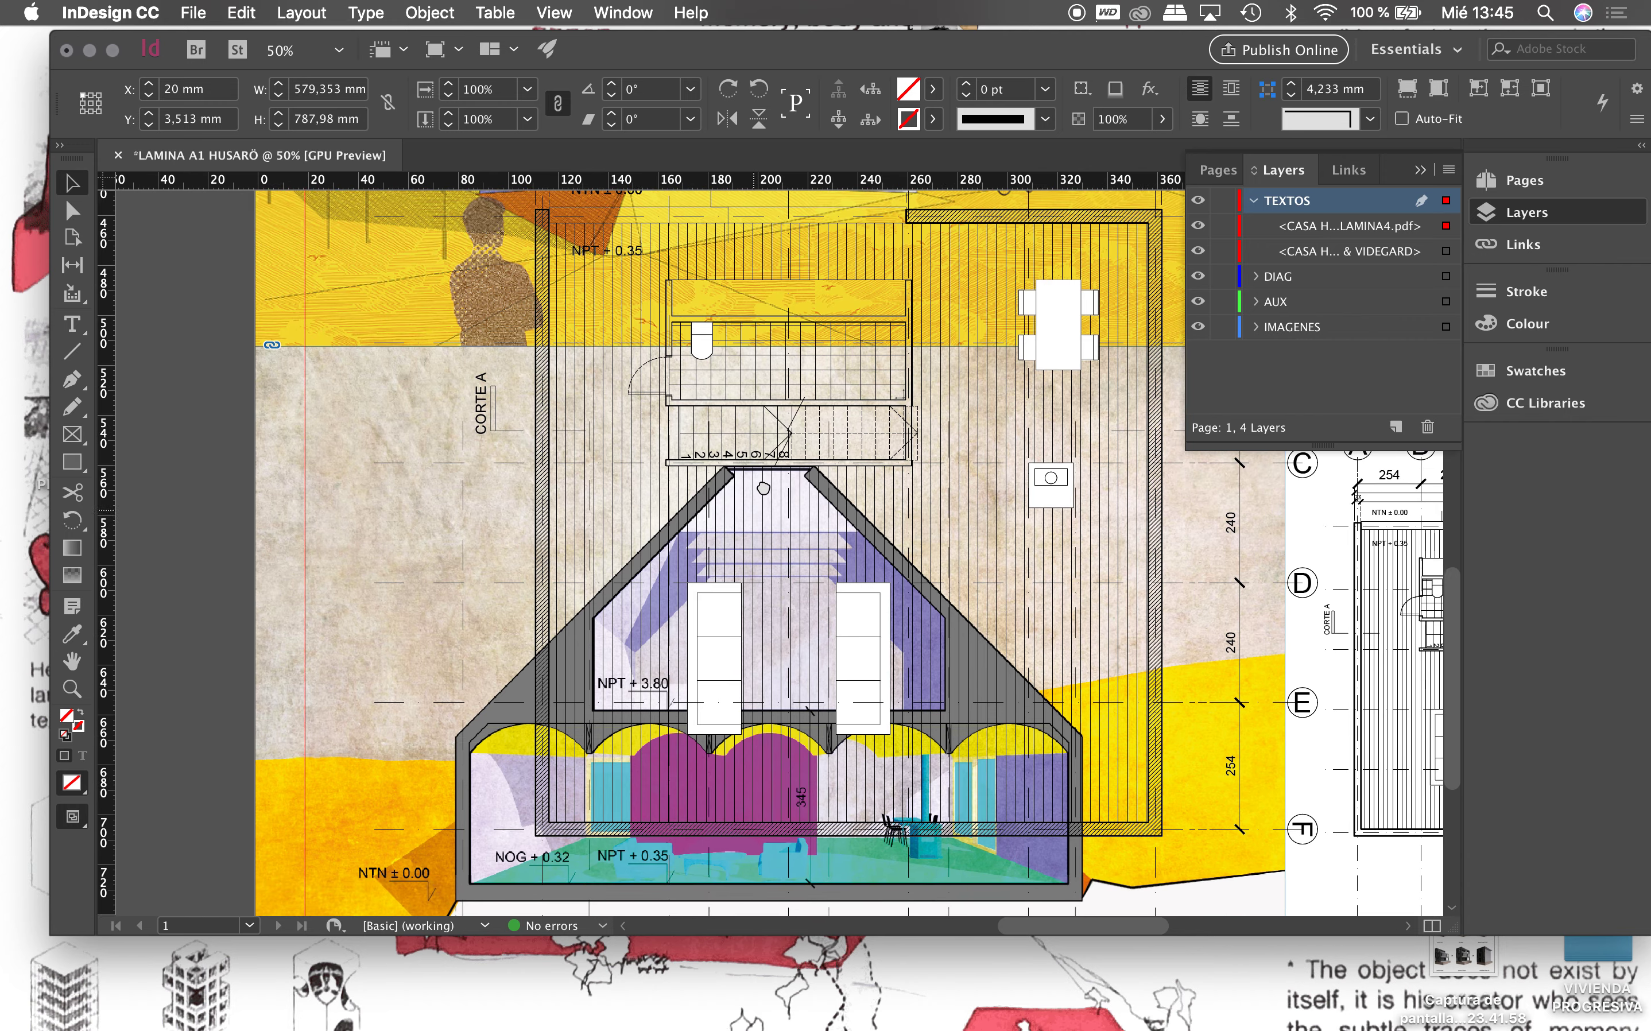
scroll(758, 599, "up", 4)
scroll(758, 599, "up", 3)
scroll(737, 580, "up", 2)
scroll(709, 559, "up", 4)
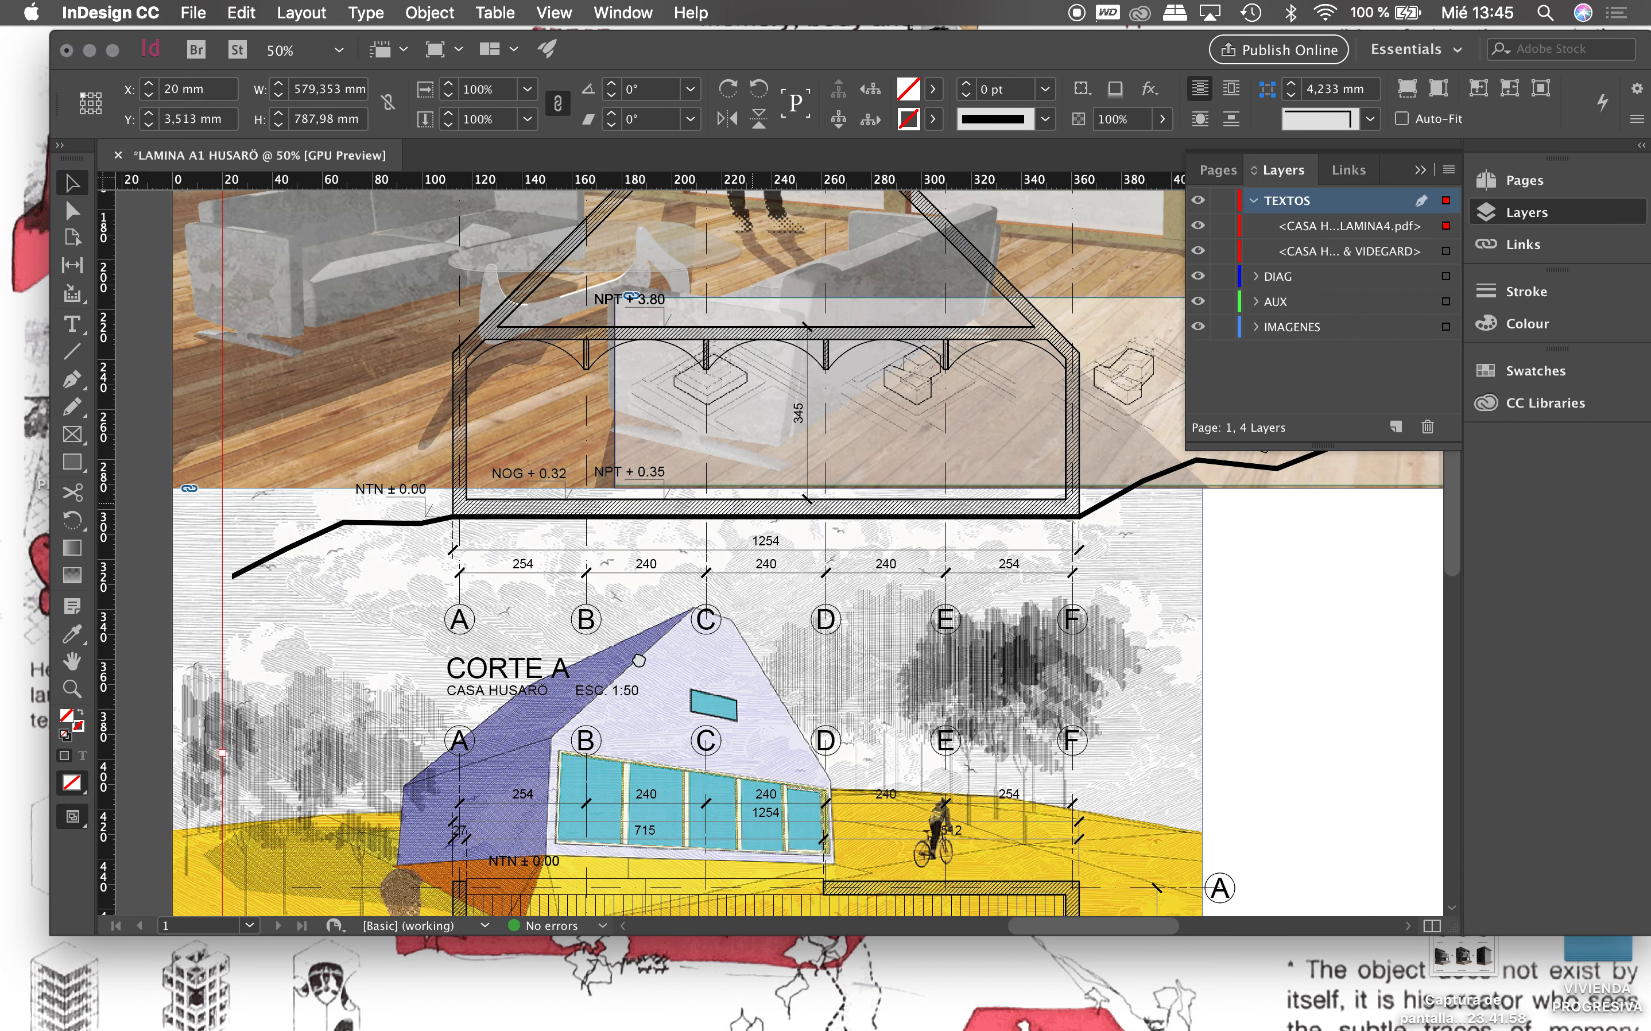
scroll(682, 543, "up", 2)
scroll(673, 537, "up", 1)
key("super+minus")
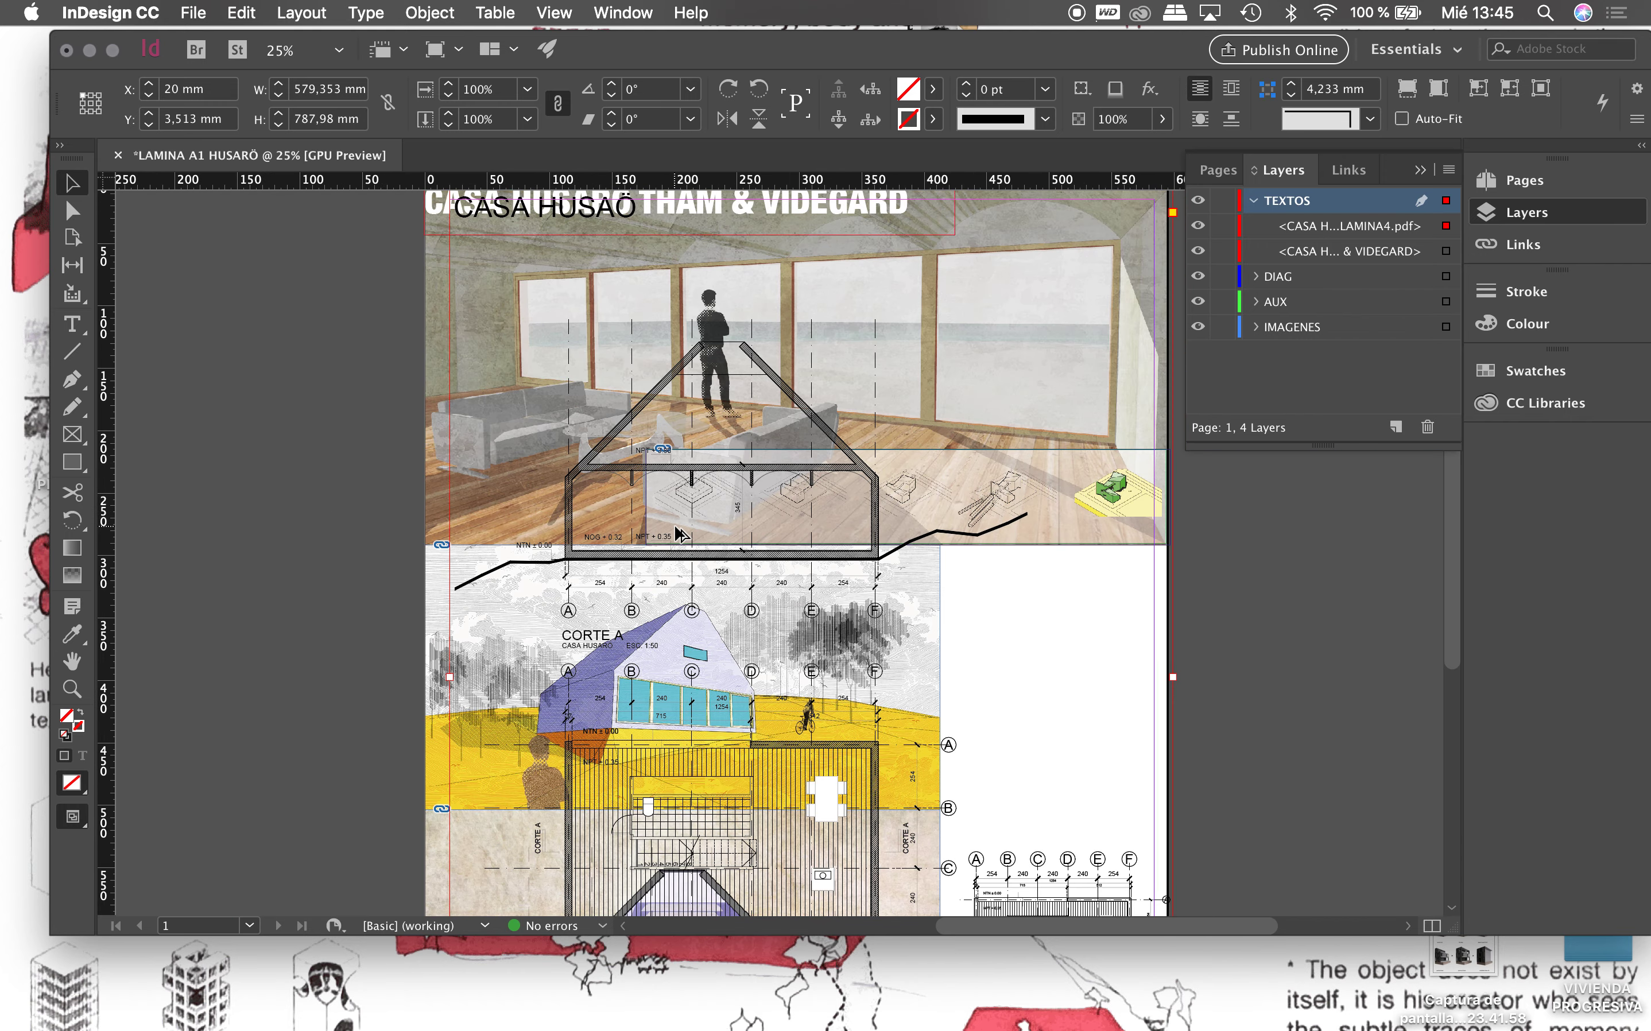
key("super+minus")
Step: Crop the LAMINA4 frame from top, bottom and left, and move the floor plan beside the house rendering
left_click_drag(891, 293, 936, 620)
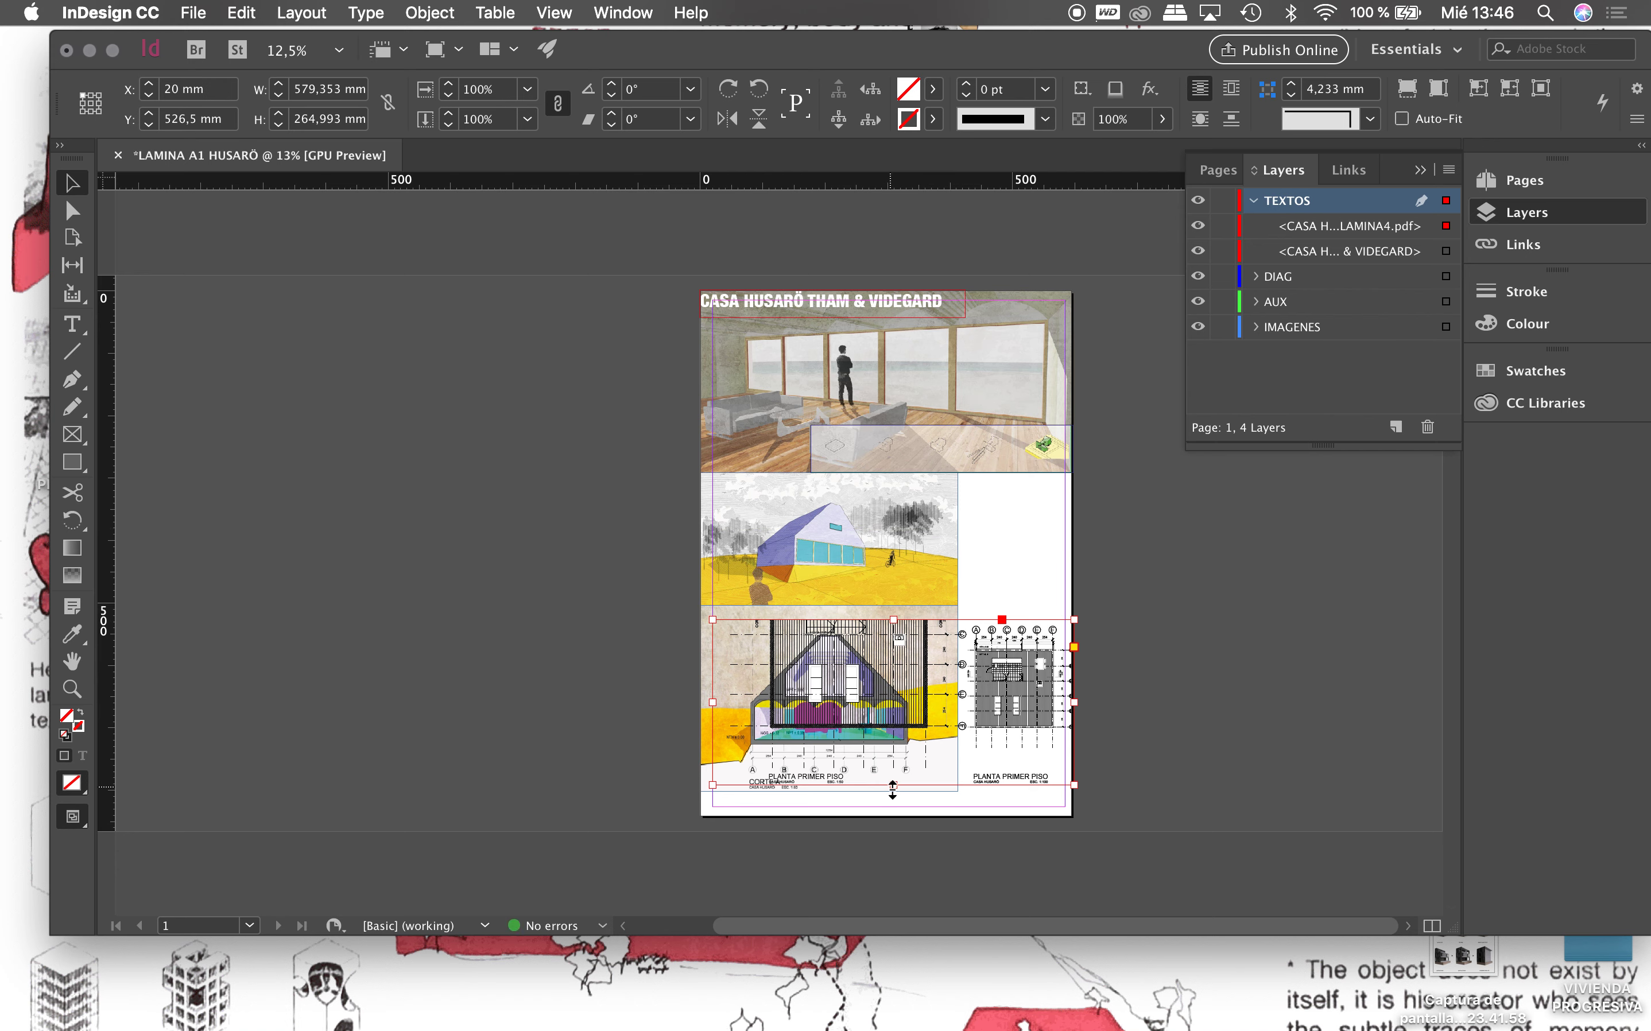
left_click_drag(893, 785, 893, 759)
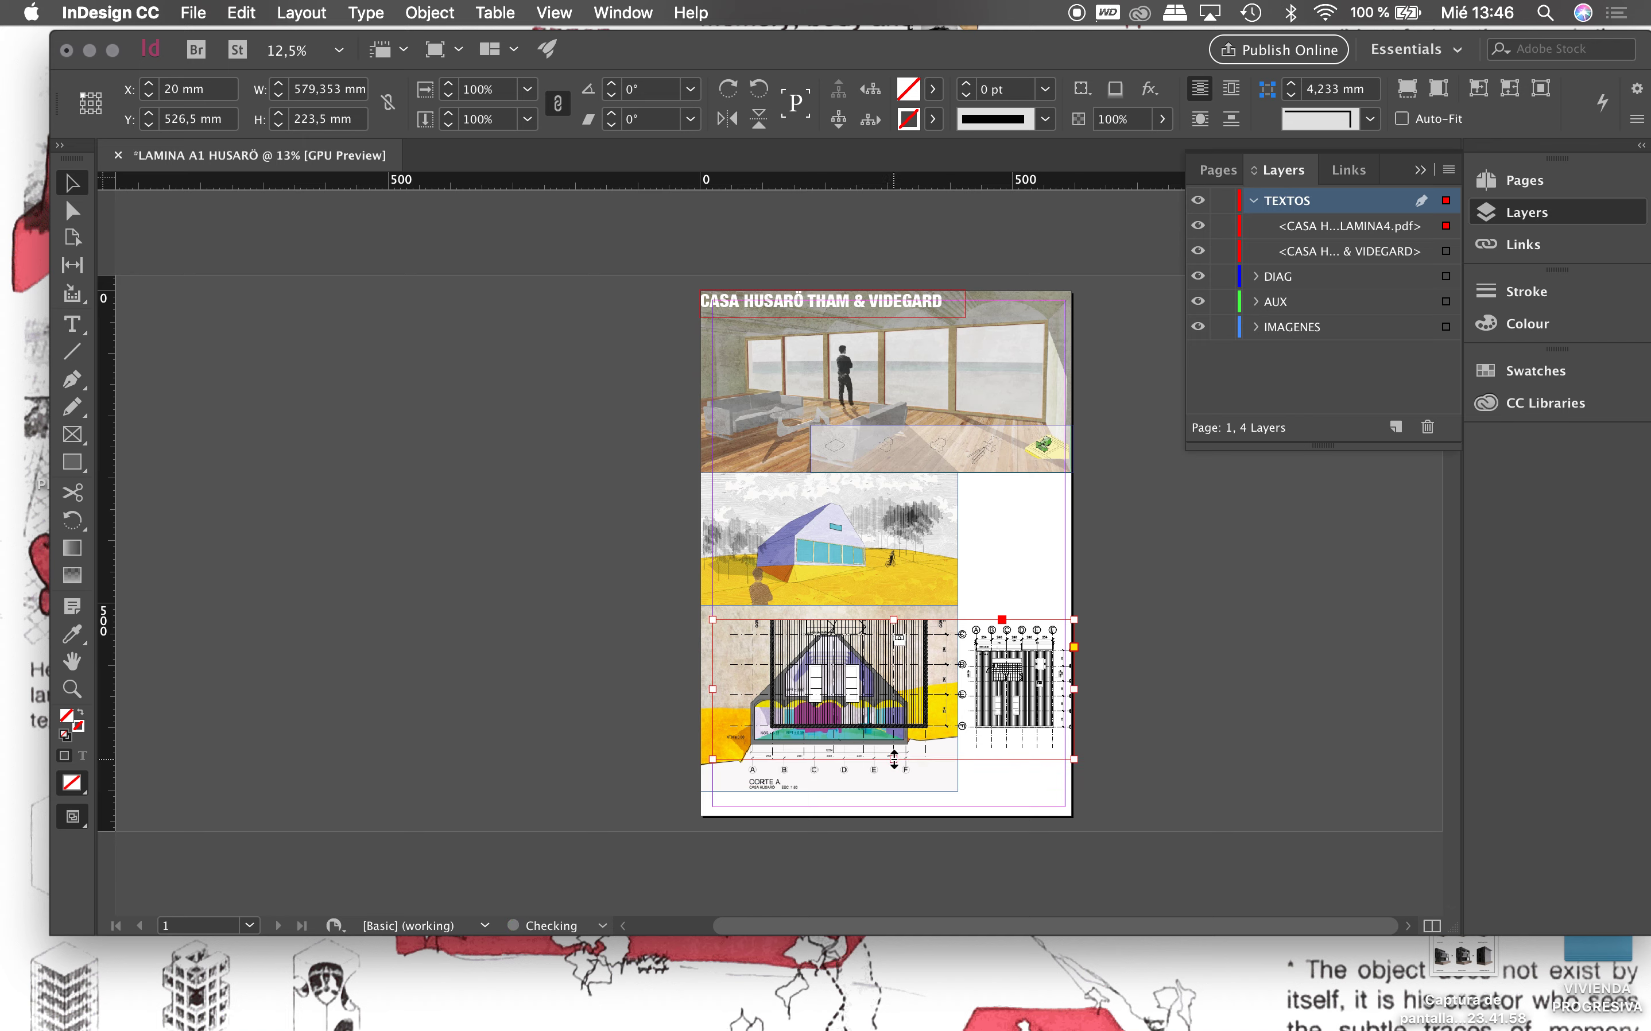
left_click_drag(719, 691, 954, 693)
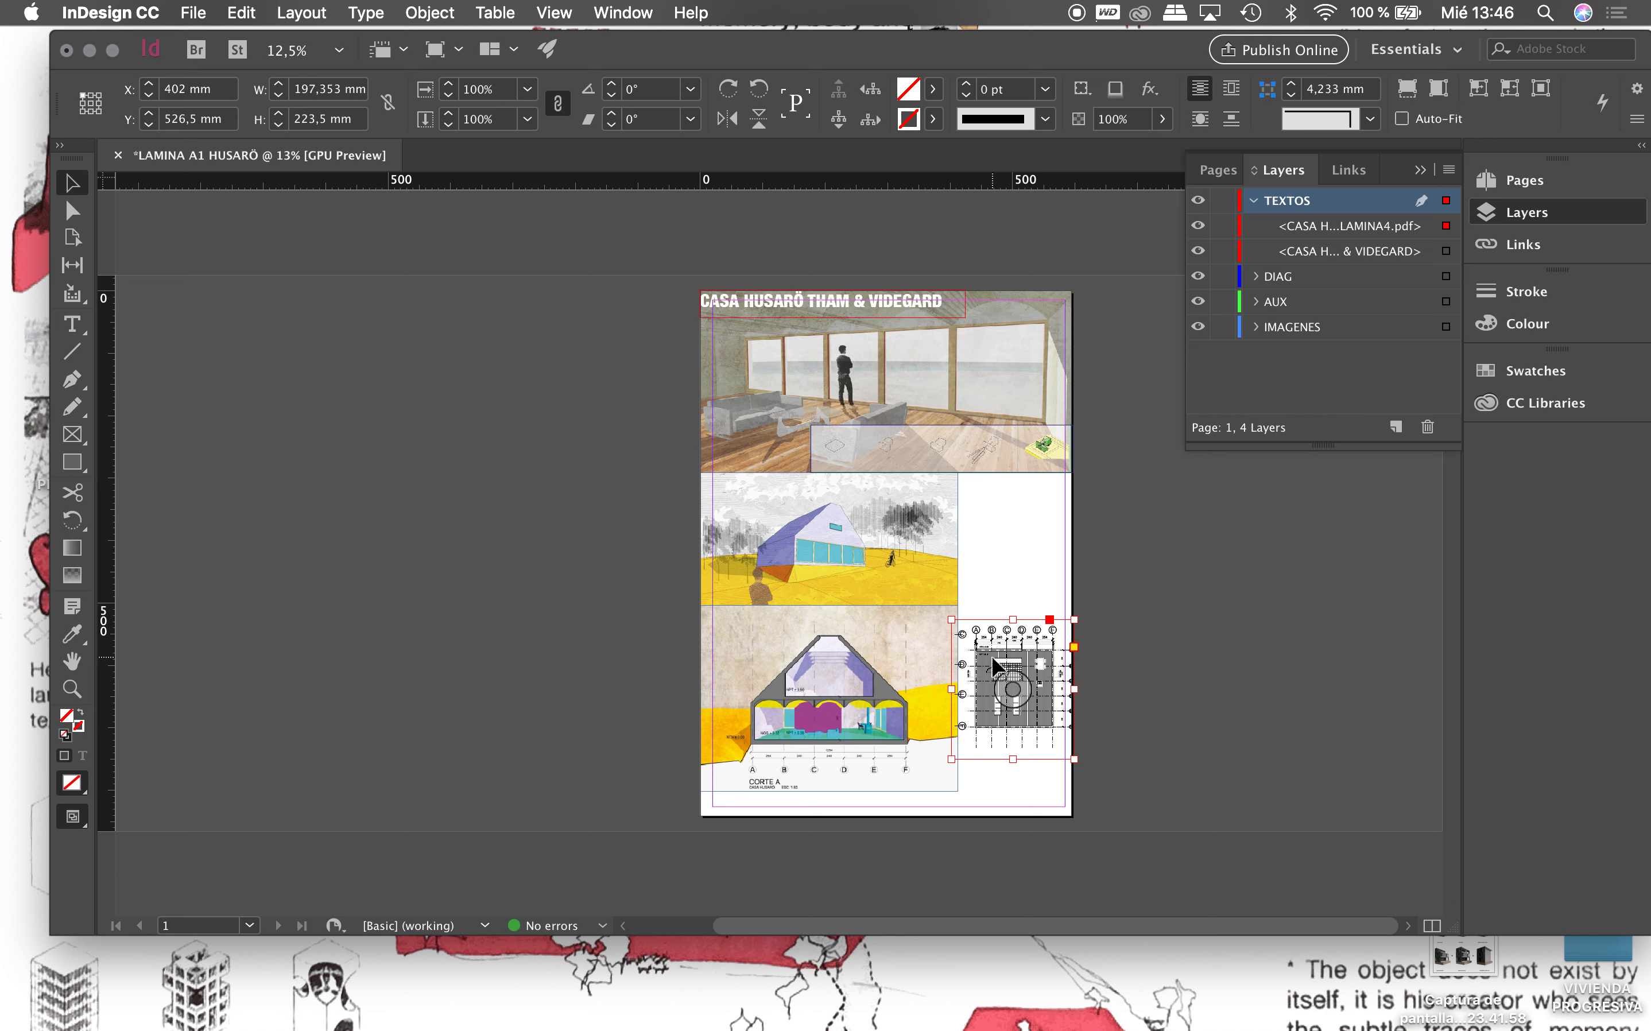
left_click_drag(999, 668, 987, 522)
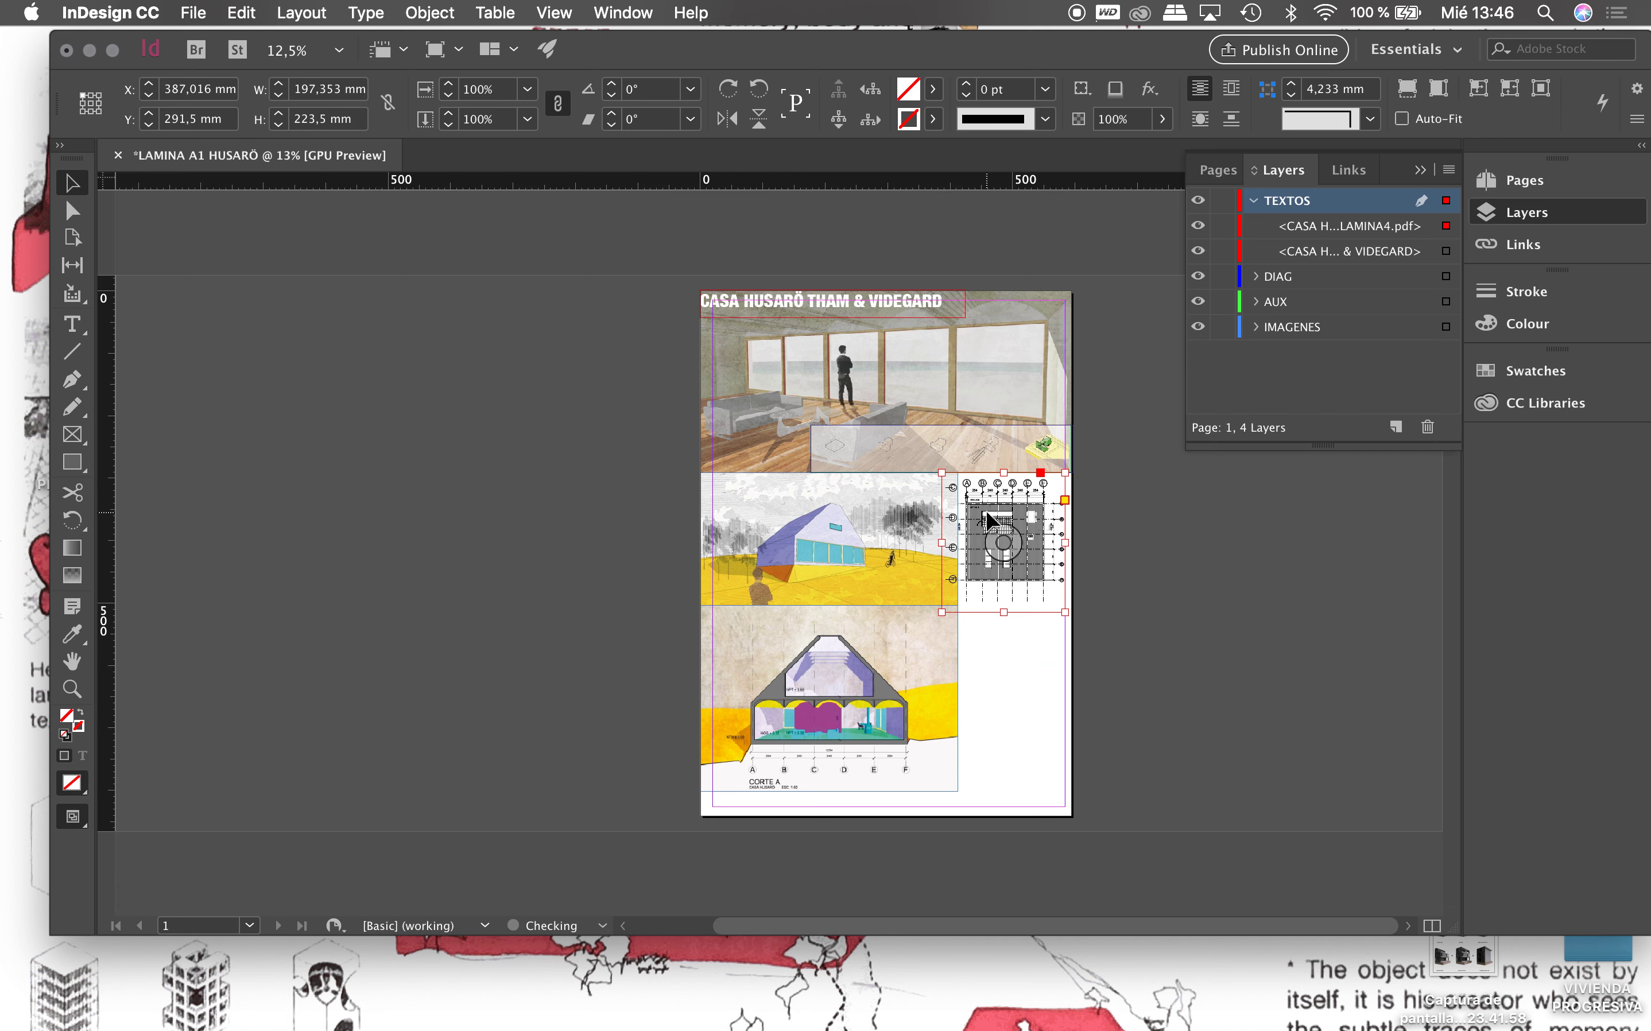
left_click(1010, 668)
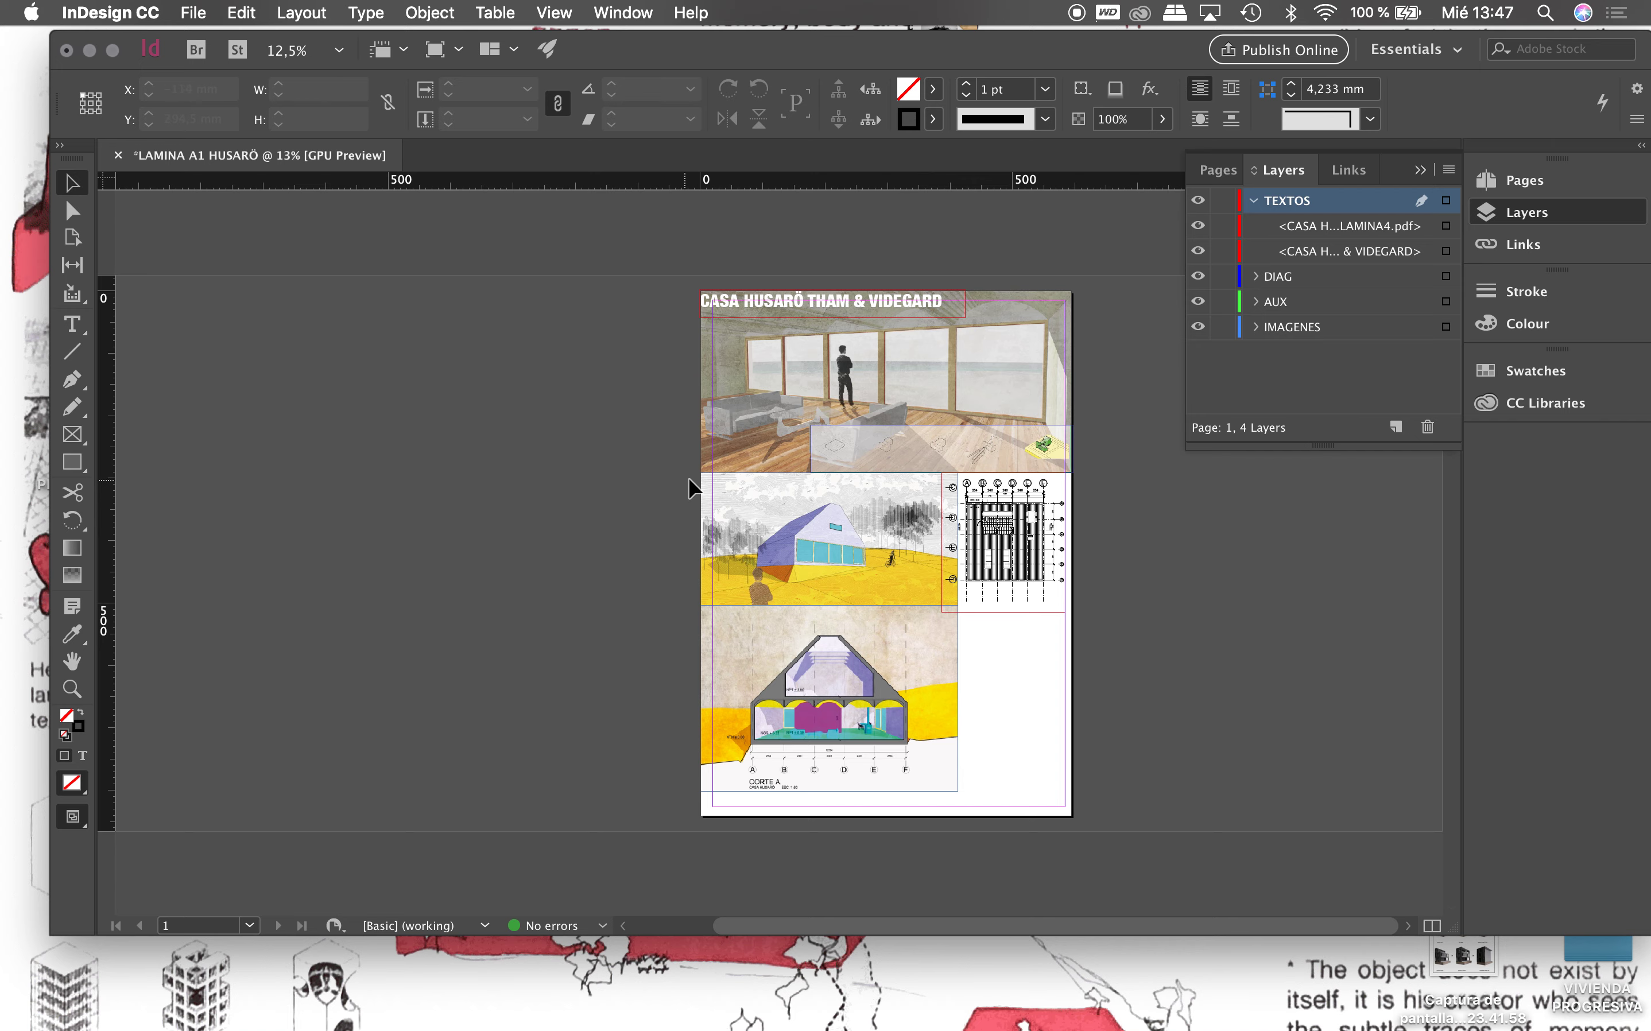
Step: With the Type tool active, choose Helvetica Neue Medium as the font
scroll(961, 494, "up", 2, "alt")
scroll(975, 519, "up", 2, "alt")
scroll(986, 593, "up", 2, "alt")
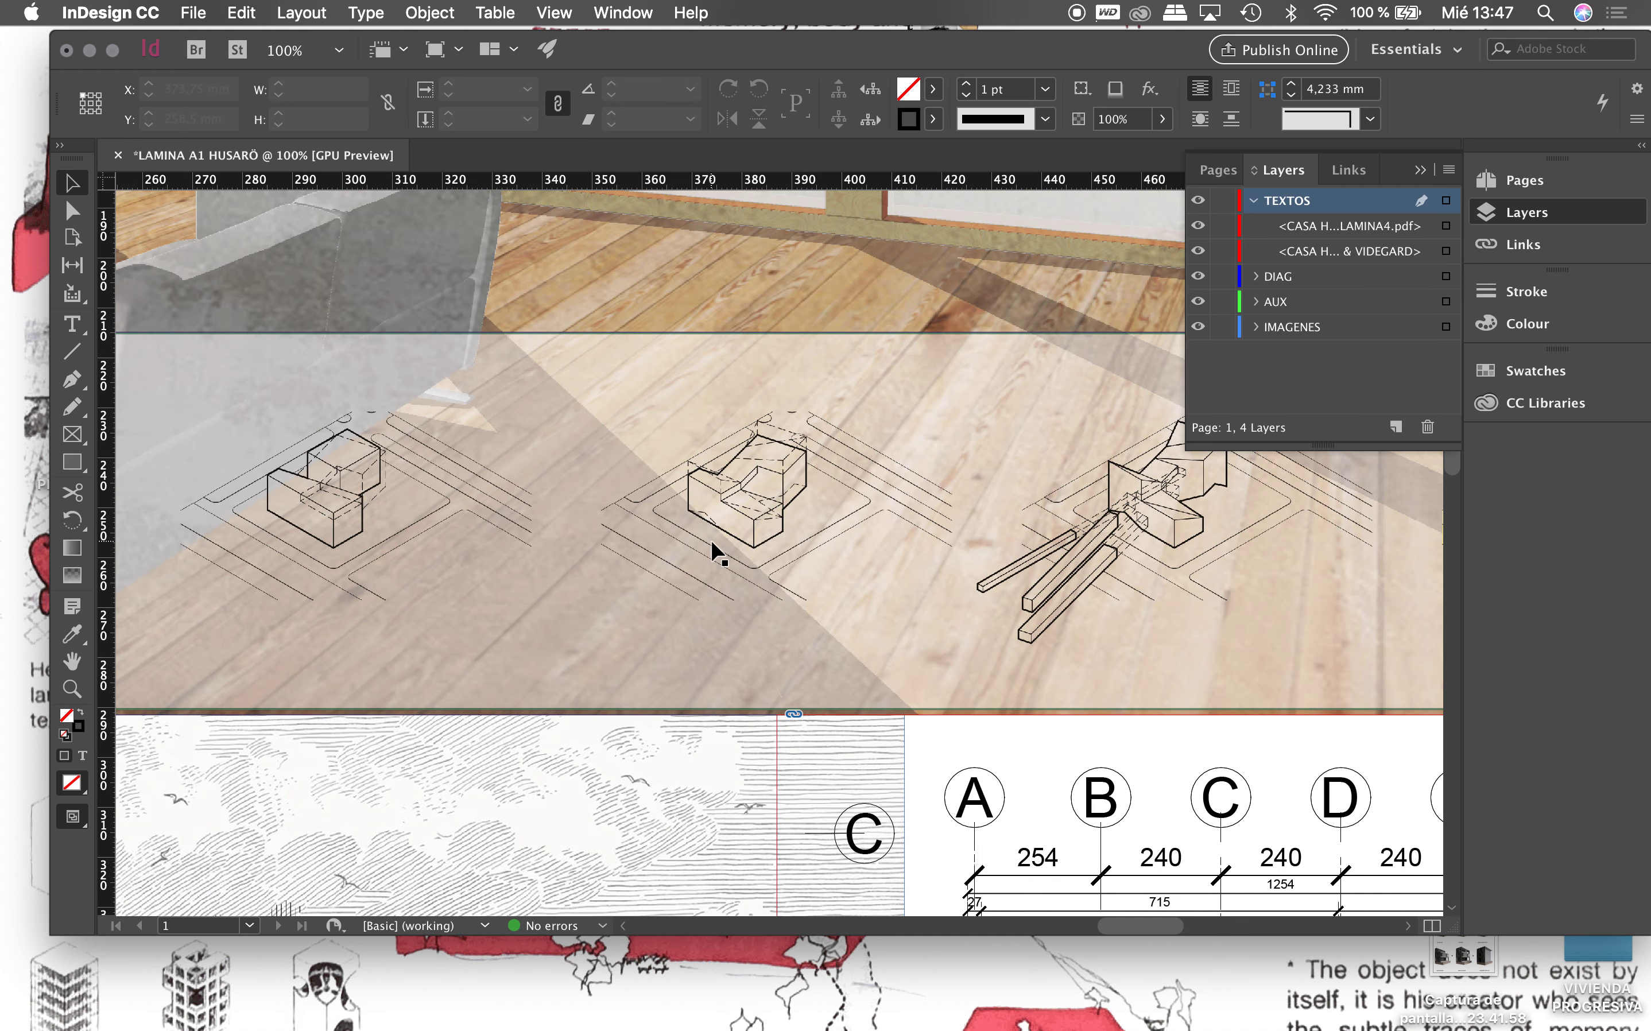
scroll(716, 553, "down", 1, "alt")
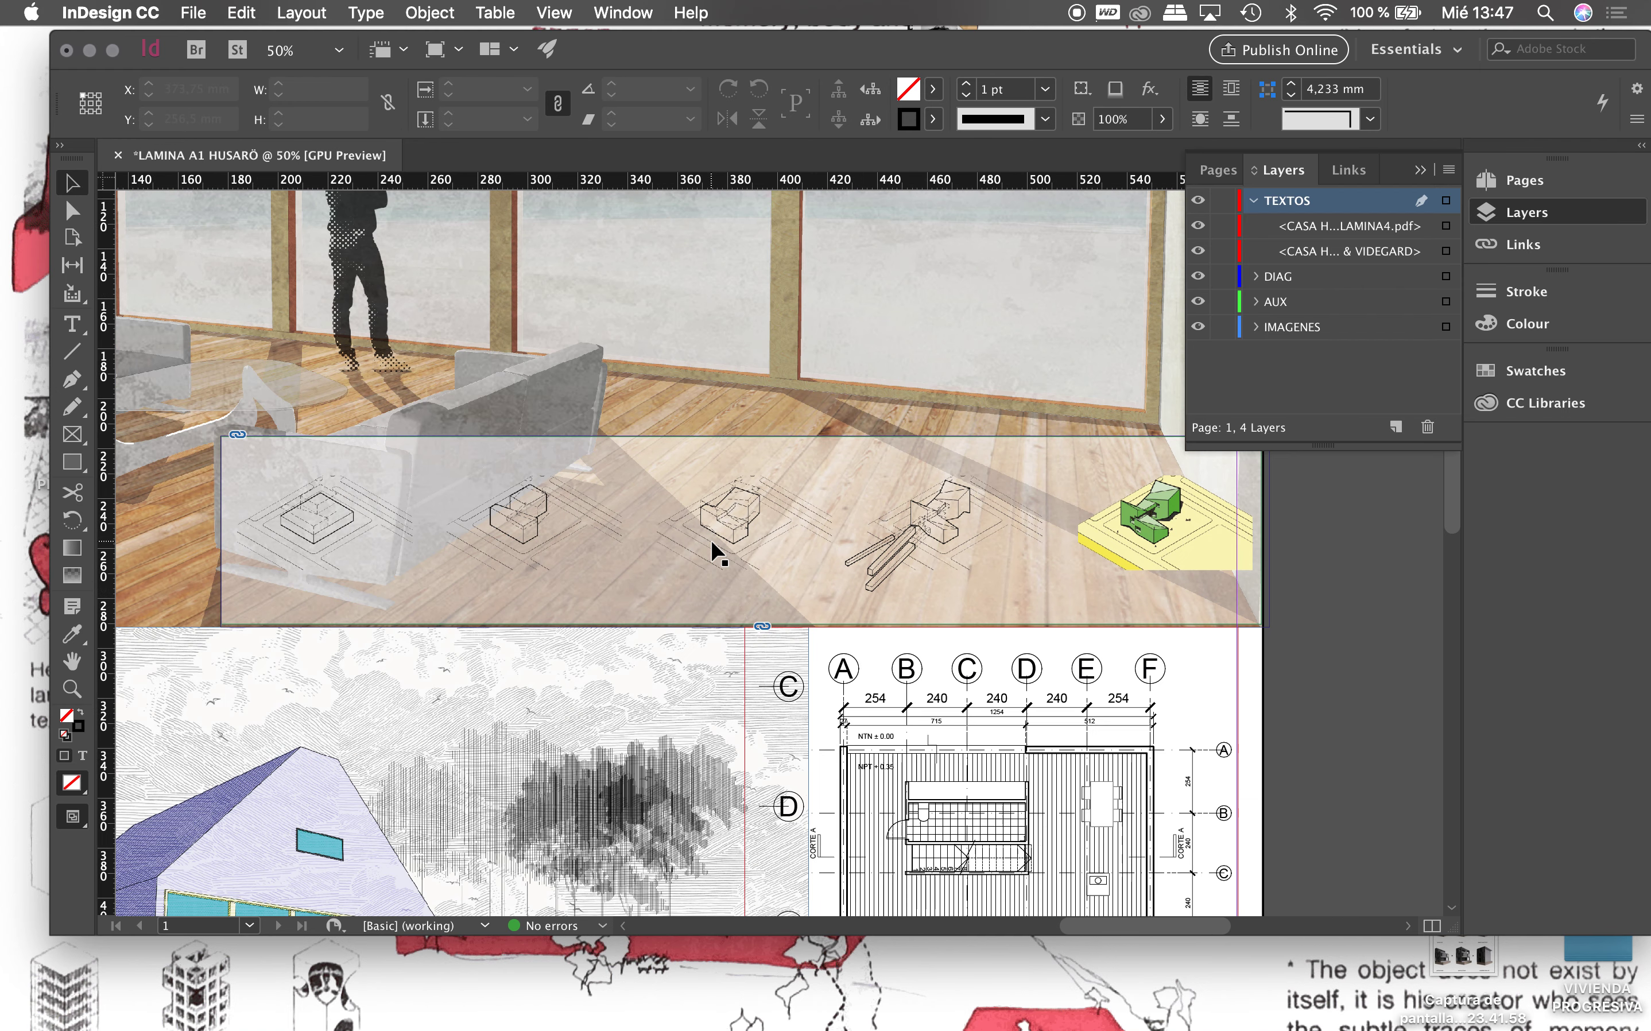
left_click(71, 326)
left_click(284, 90)
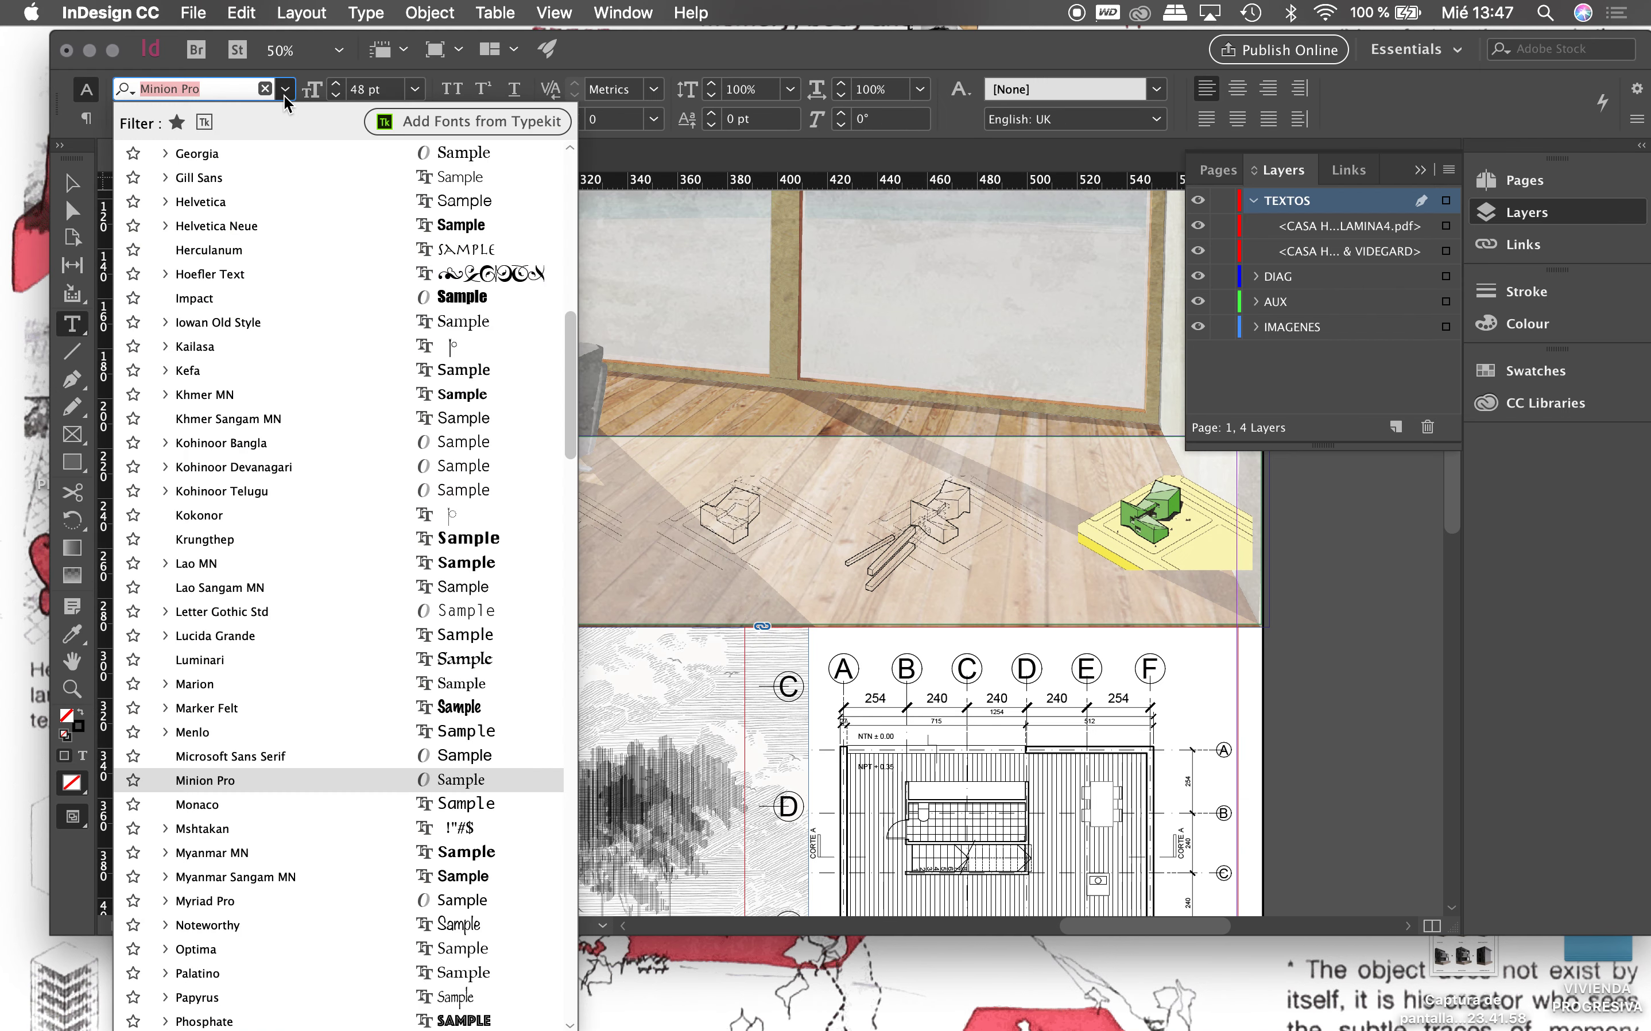
scroll(246, 289, "up", 1)
scroll(248, 334, "up", 5)
scroll(247, 379, "up", 5)
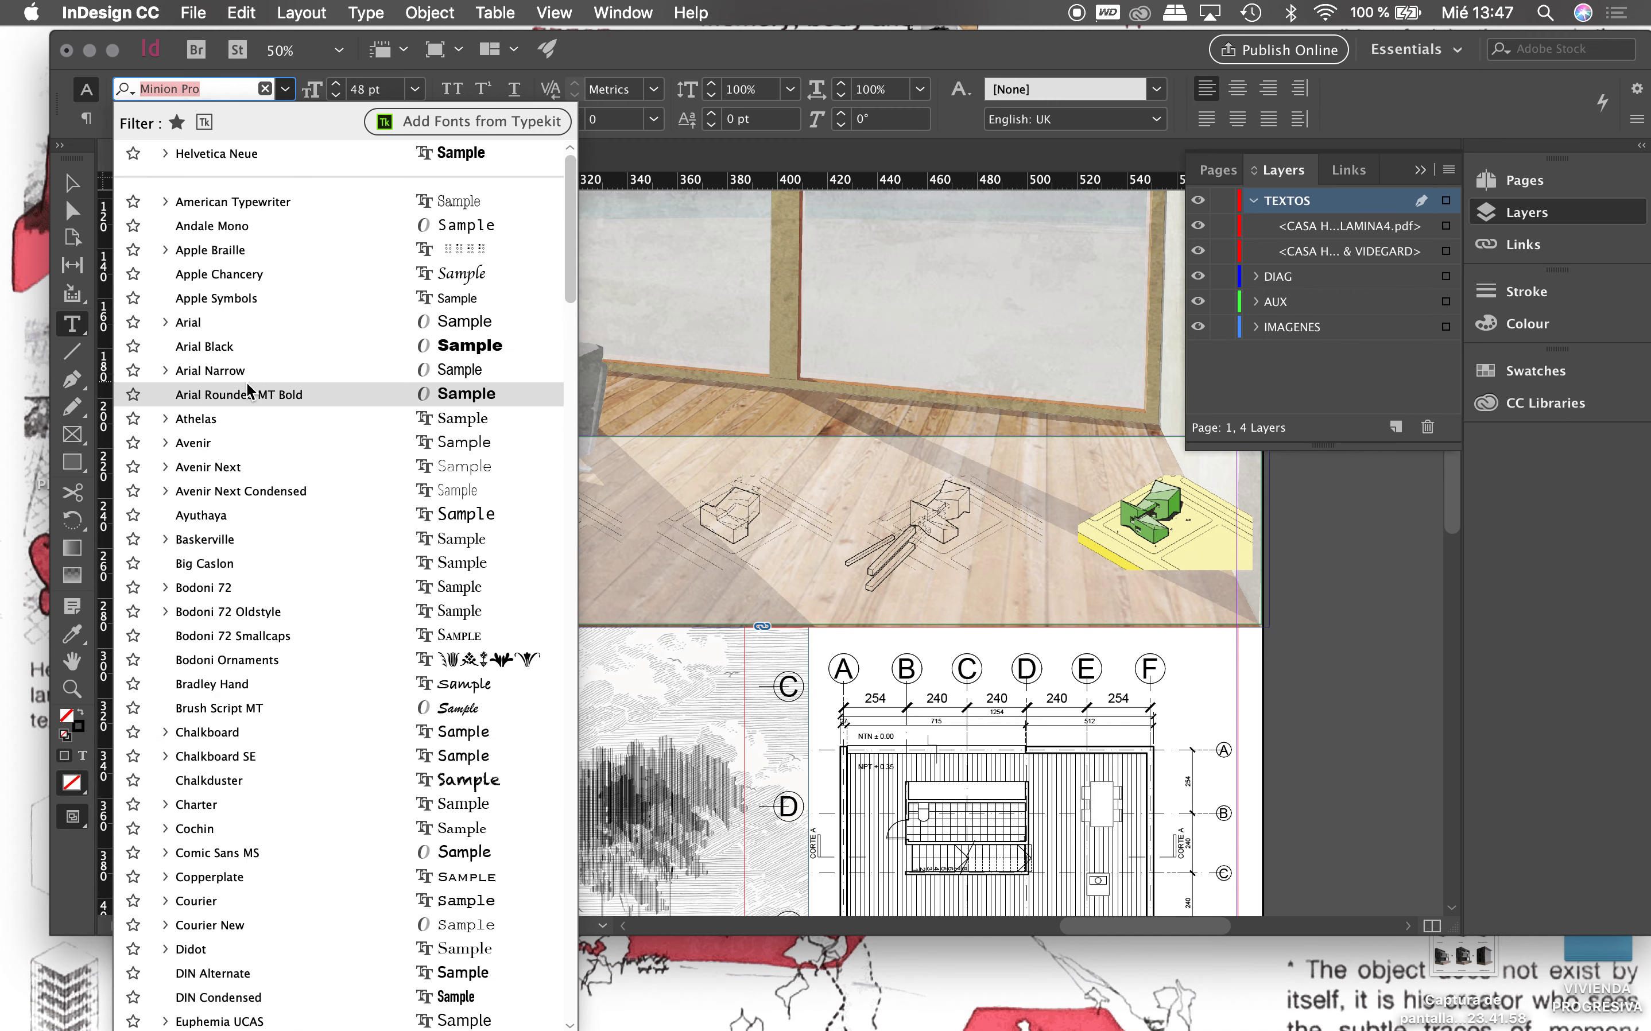
left_click(168, 152)
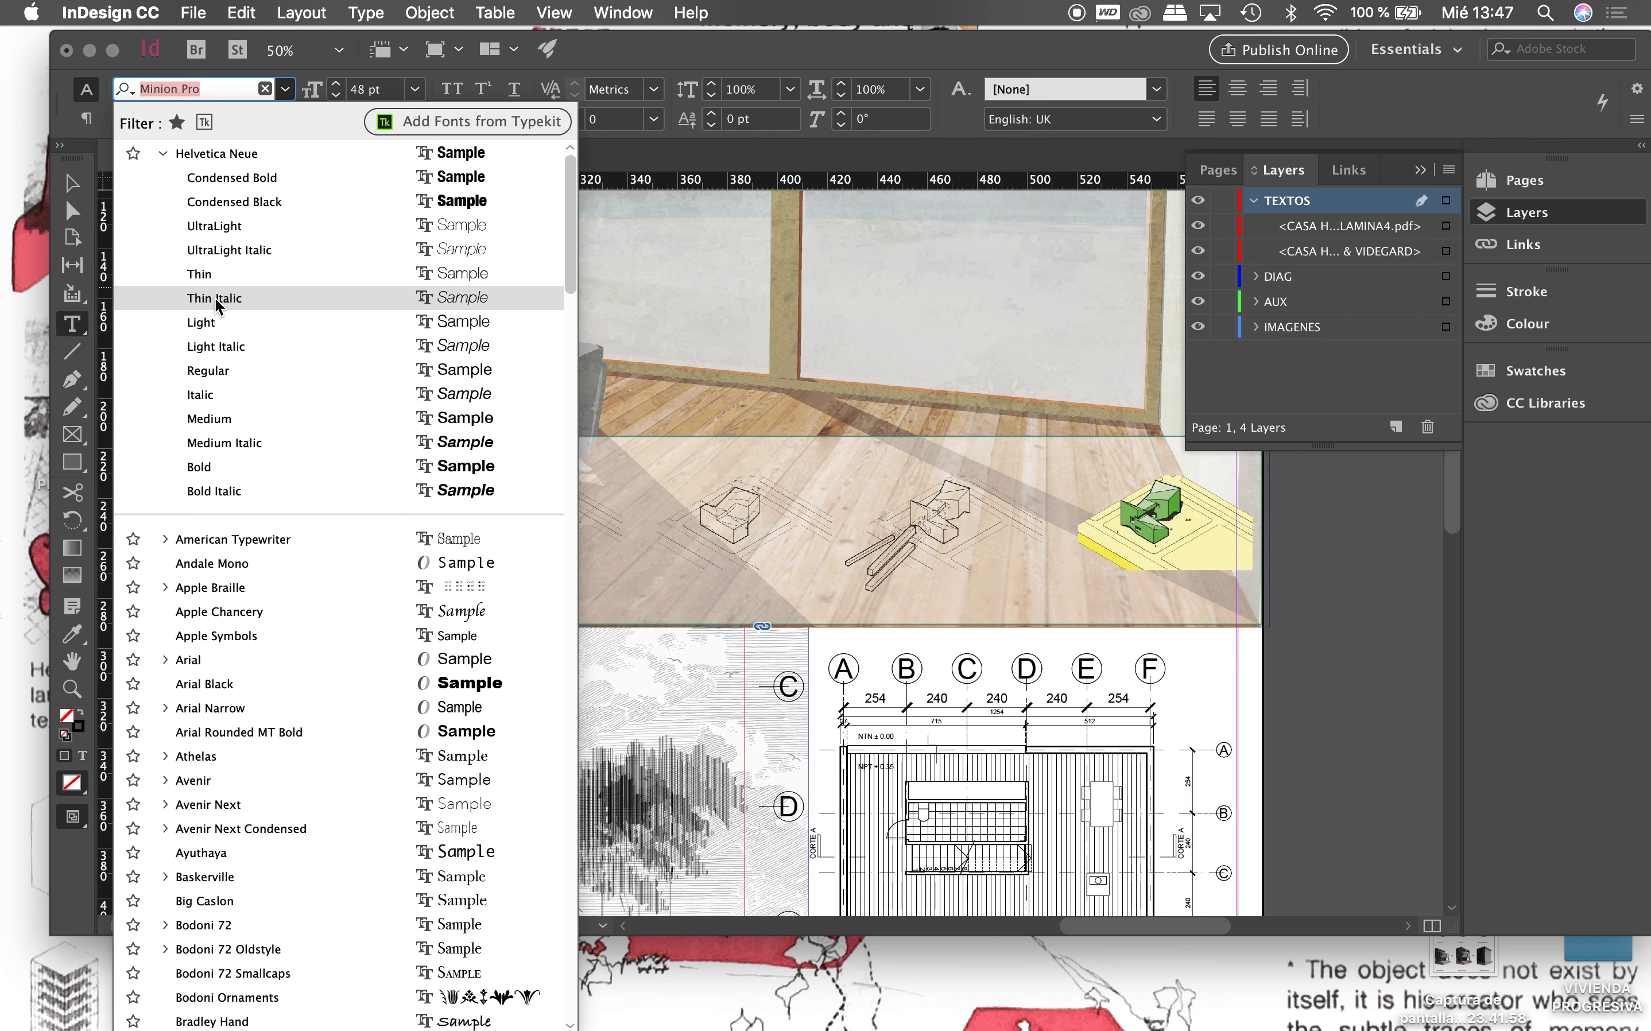
left_click(246, 421)
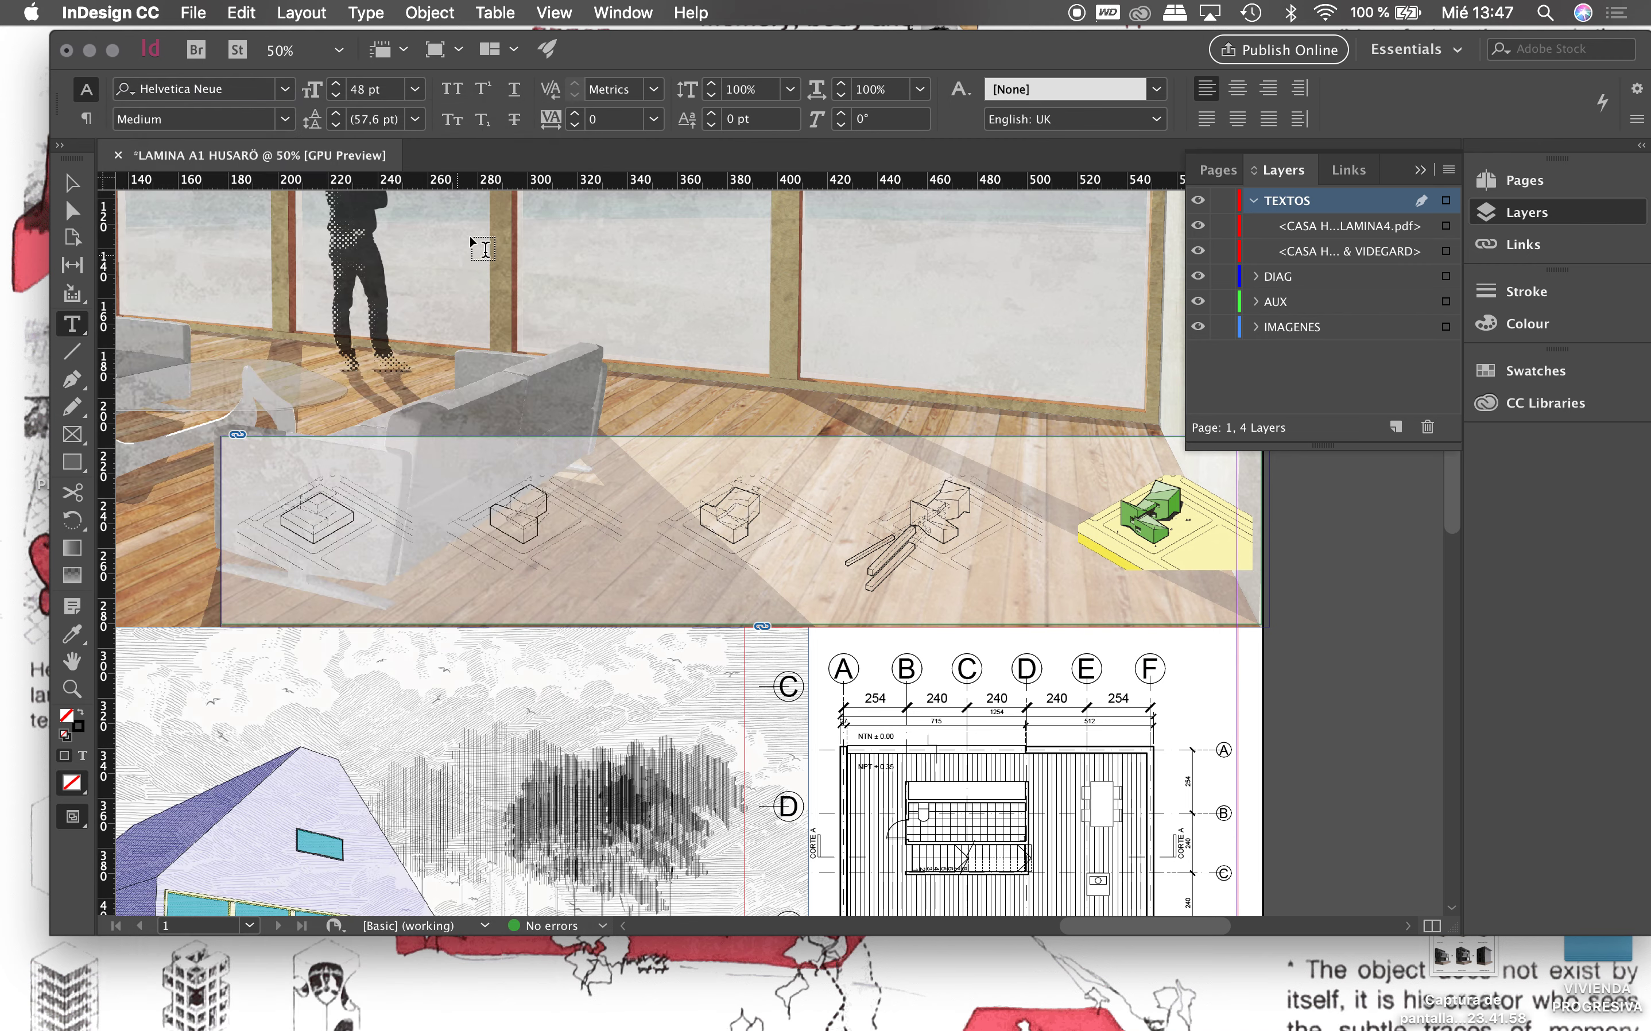
Step: Set the font size to 30 pt and the character style to [None]
left_click(415, 89)
left_click(381, 373)
left_click(415, 88)
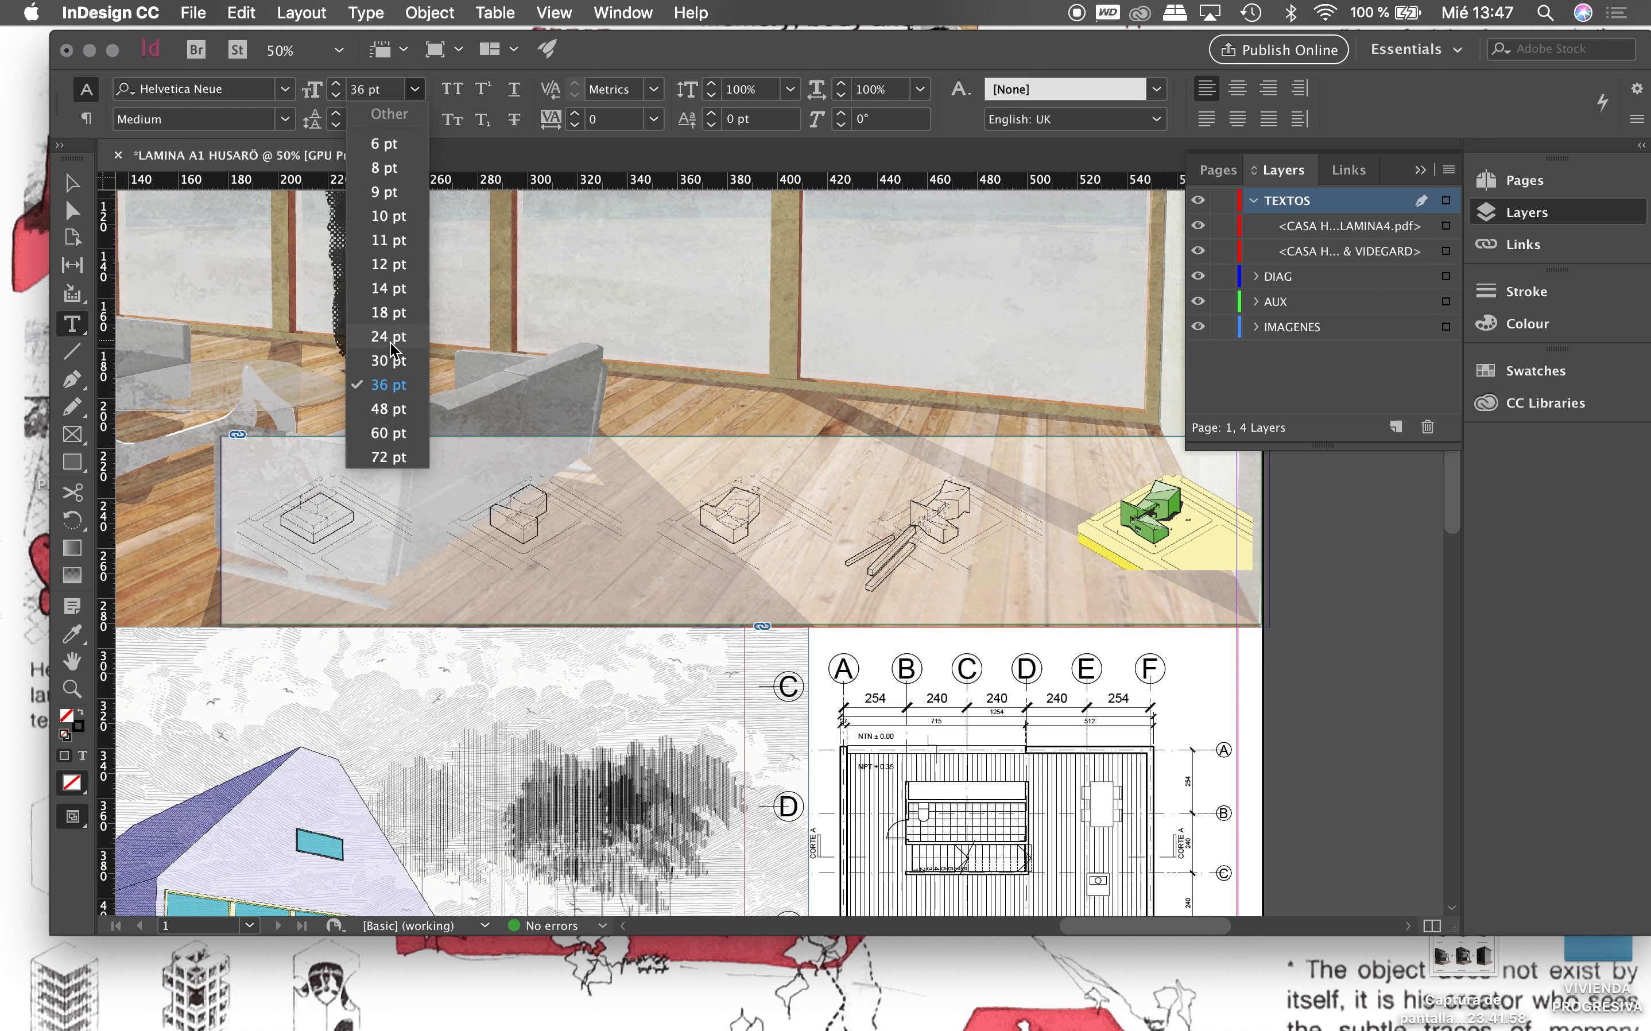
left_click(388, 360)
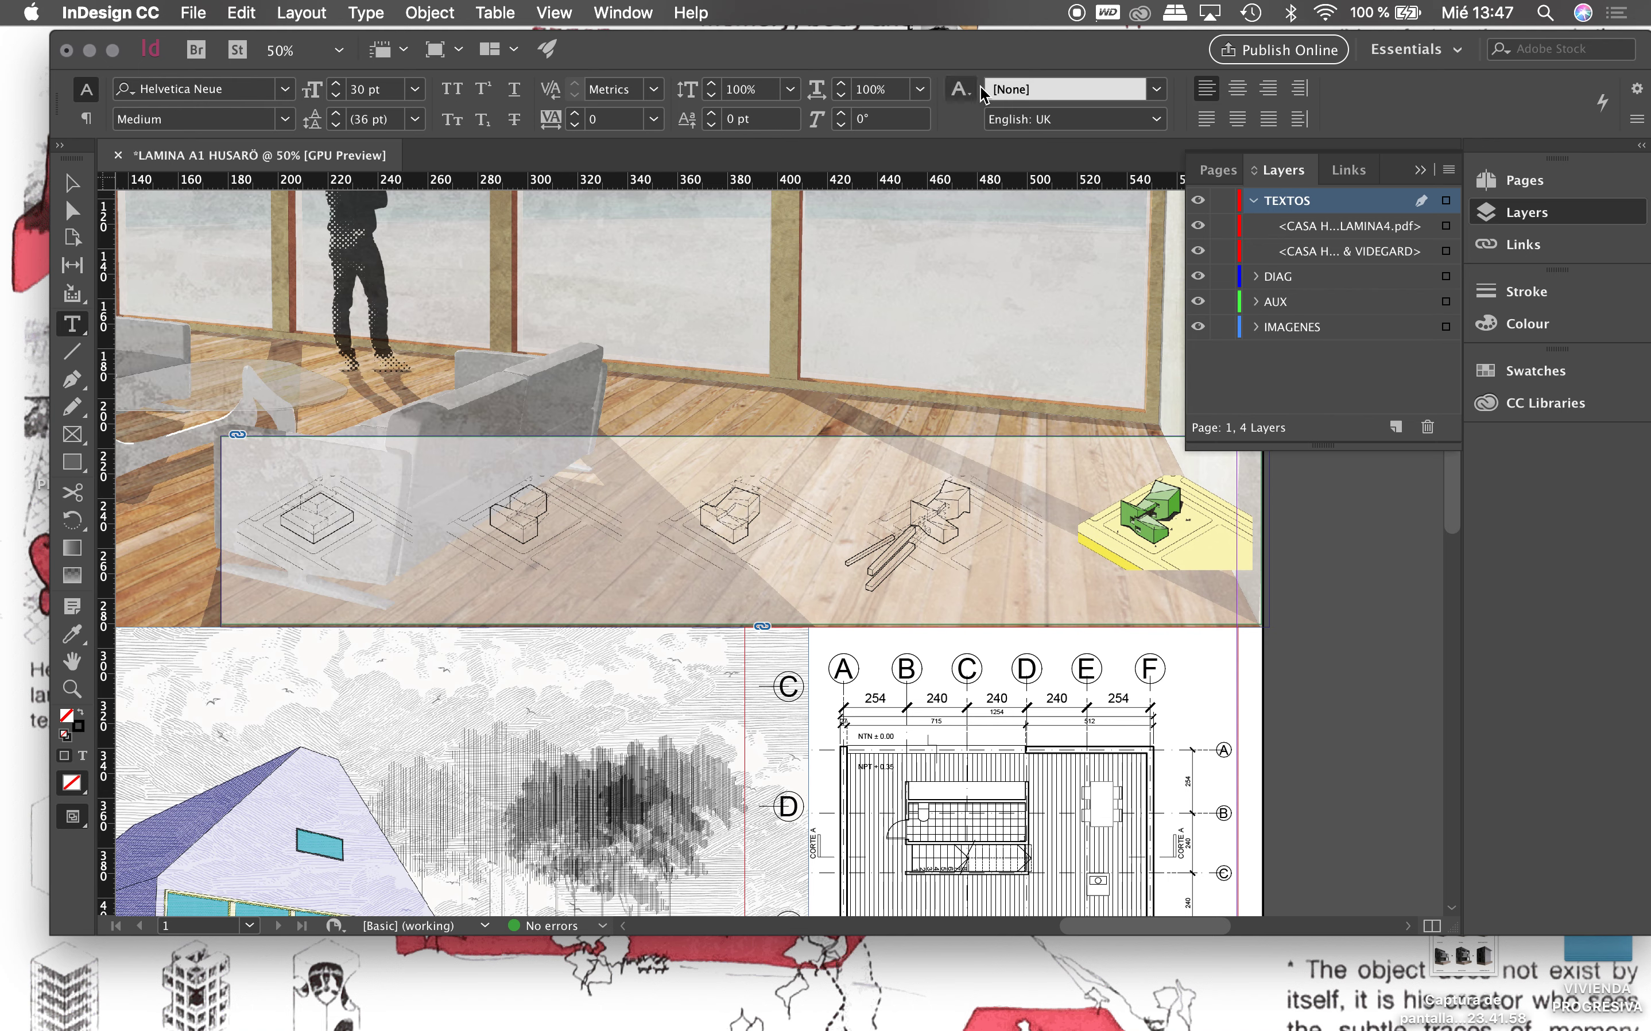
left_click(1105, 91)
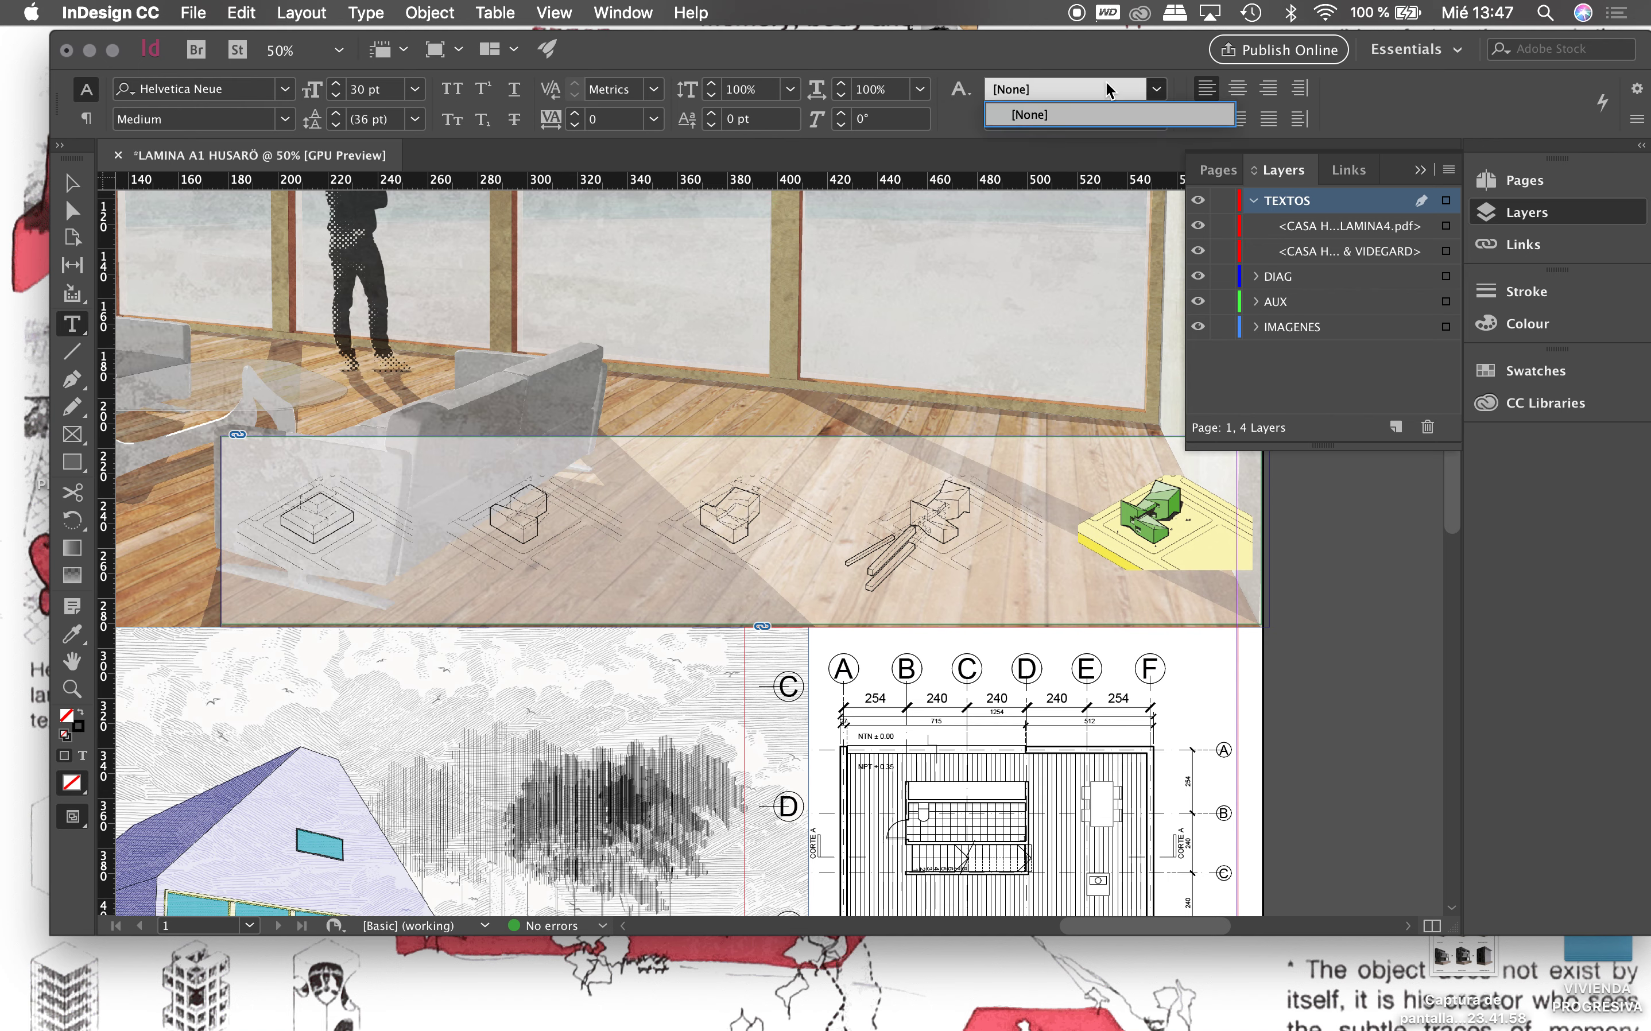
left_click(1050, 115)
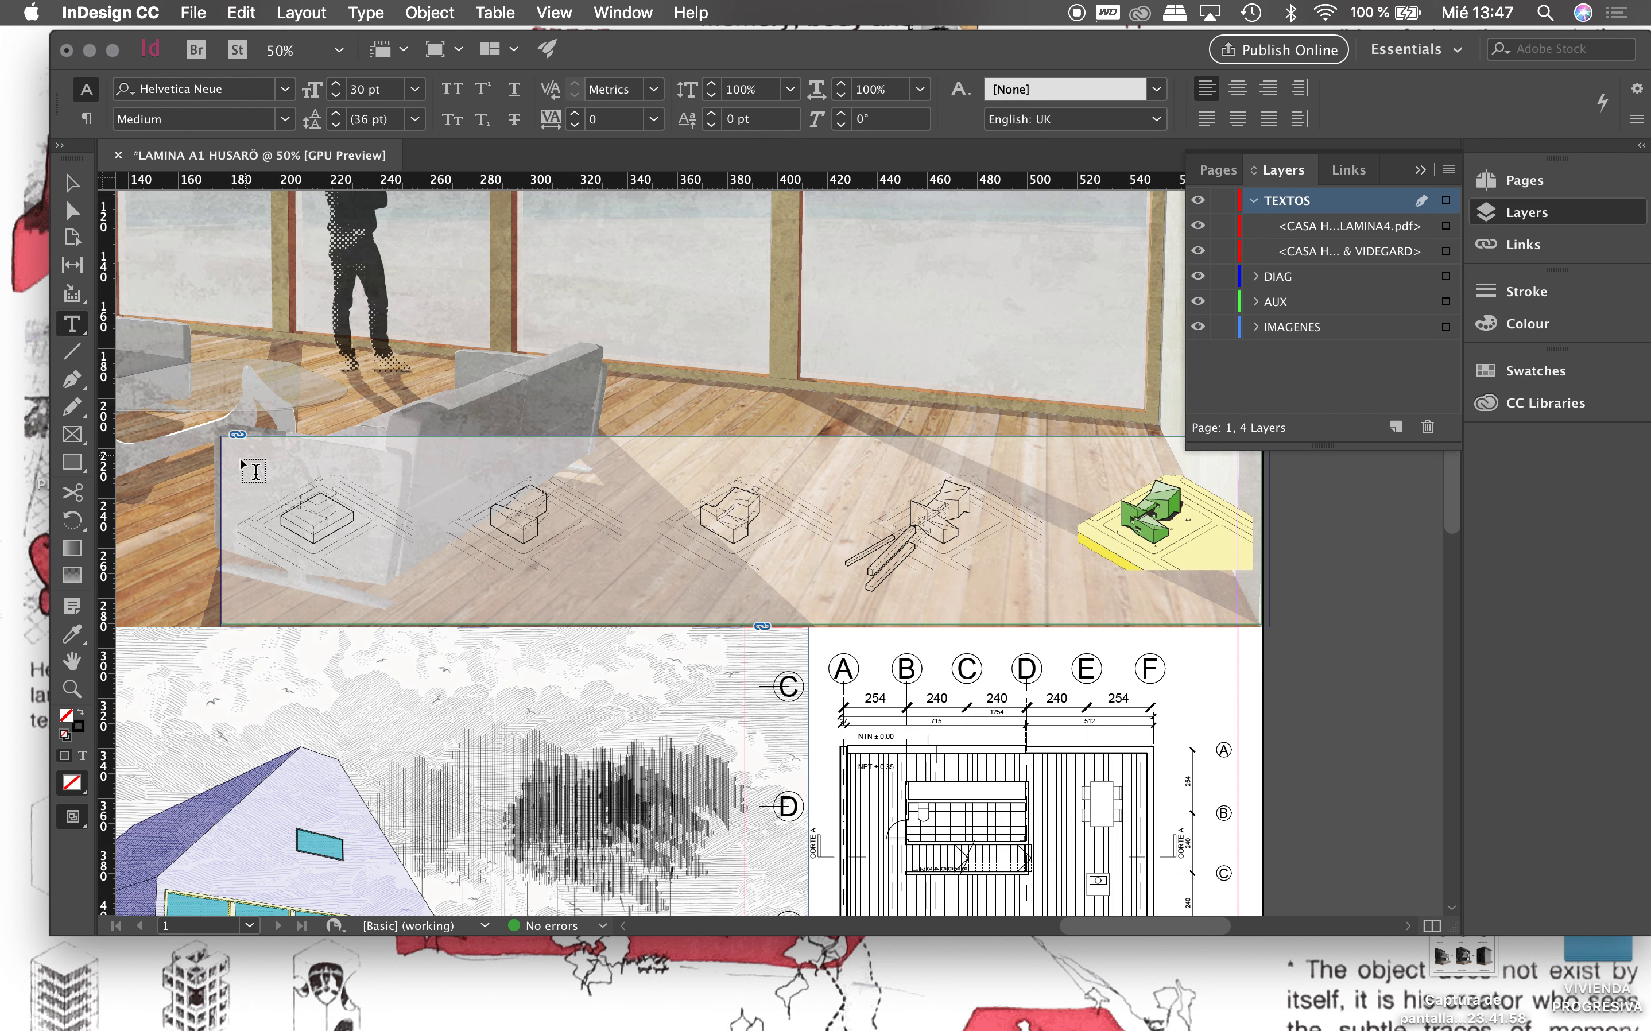
Step: Draw a text frame under the first isometric diagram and type the label 1.VOLUMEN BRUTO
left_click_drag(239, 585, 403, 610)
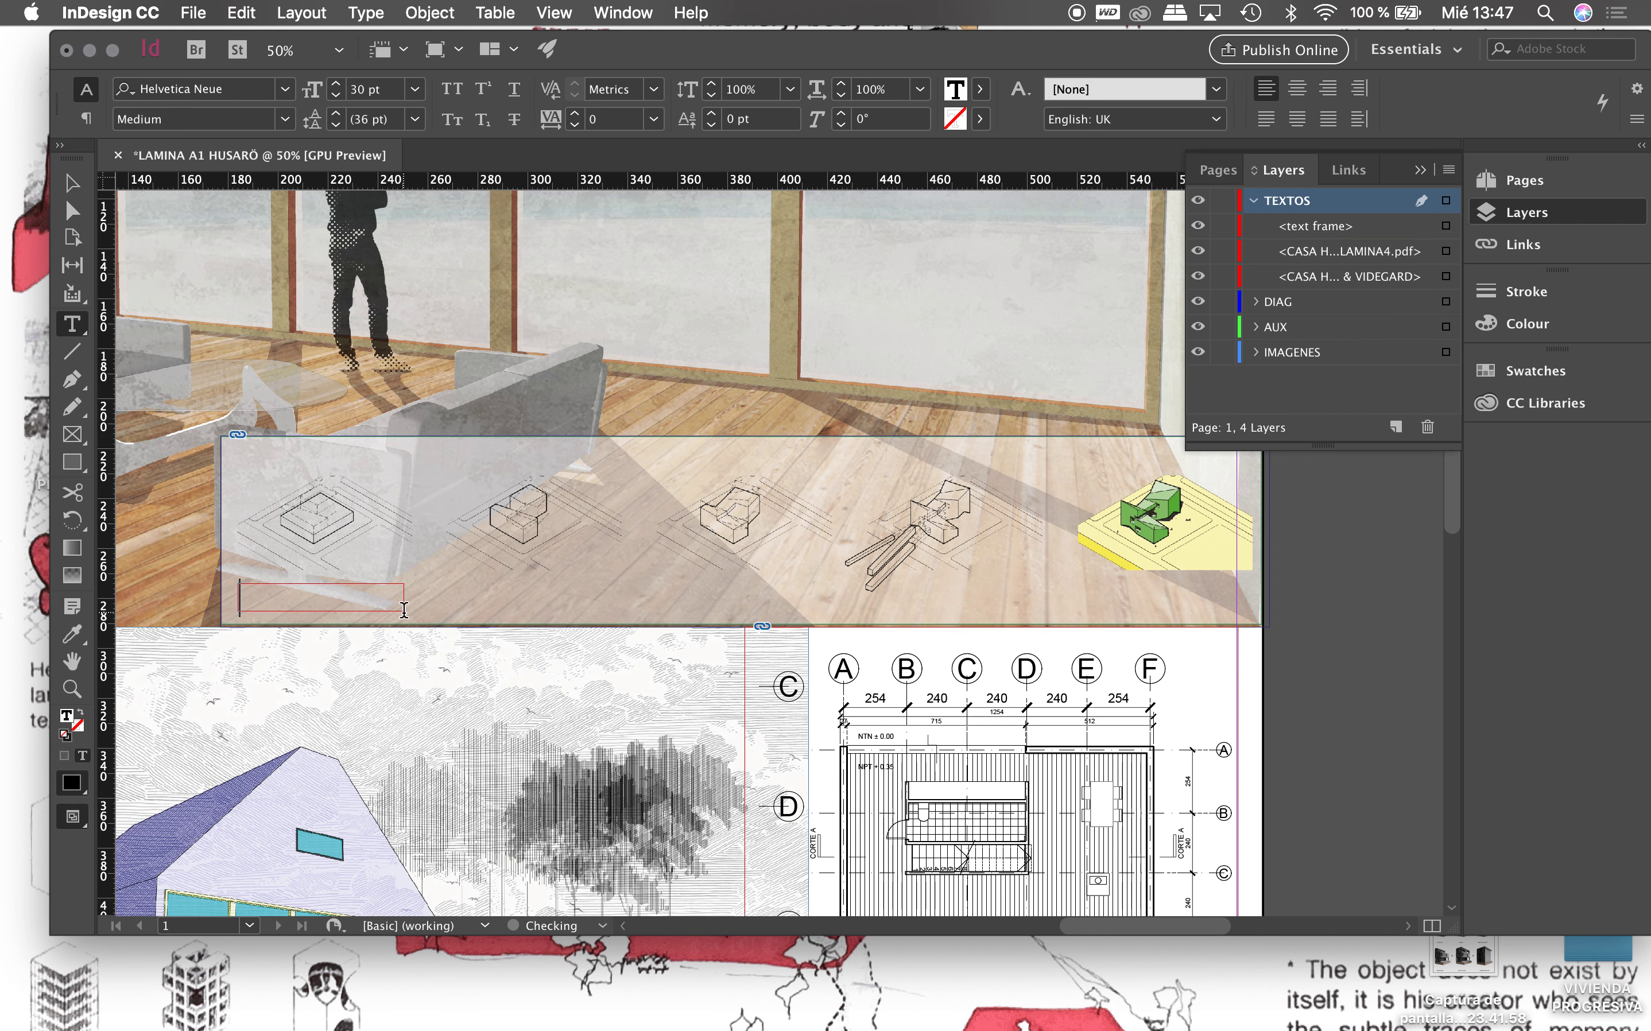
left_click(982, 88)
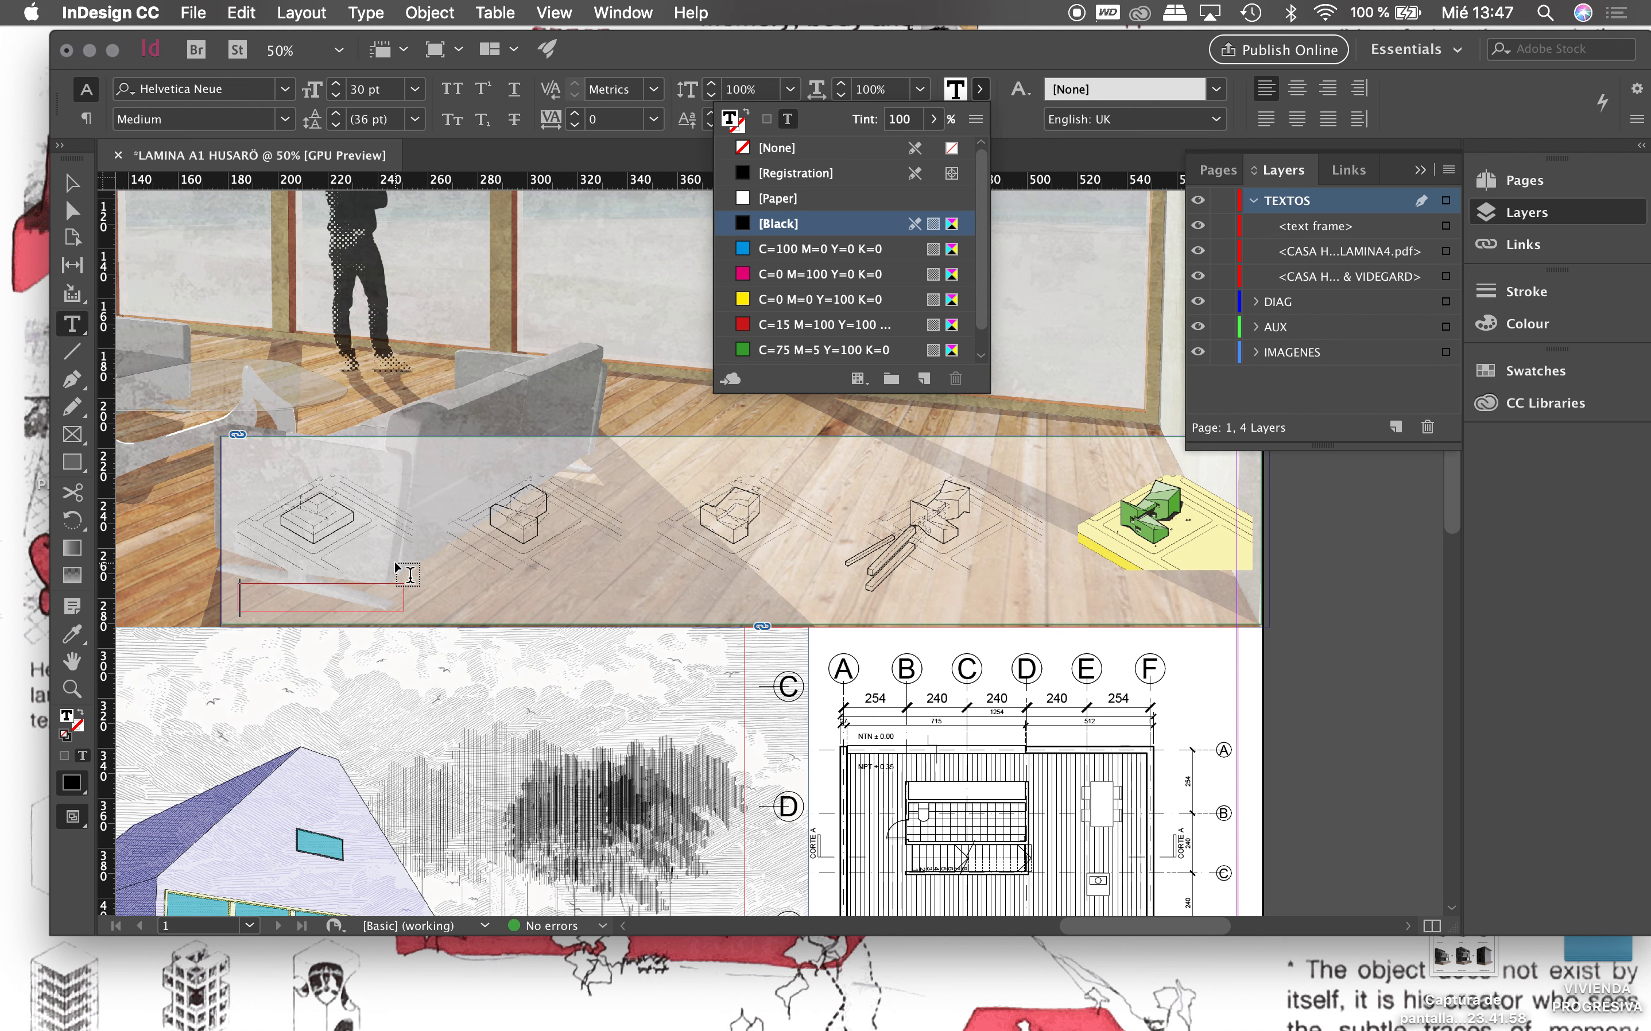
left_click(258, 603)
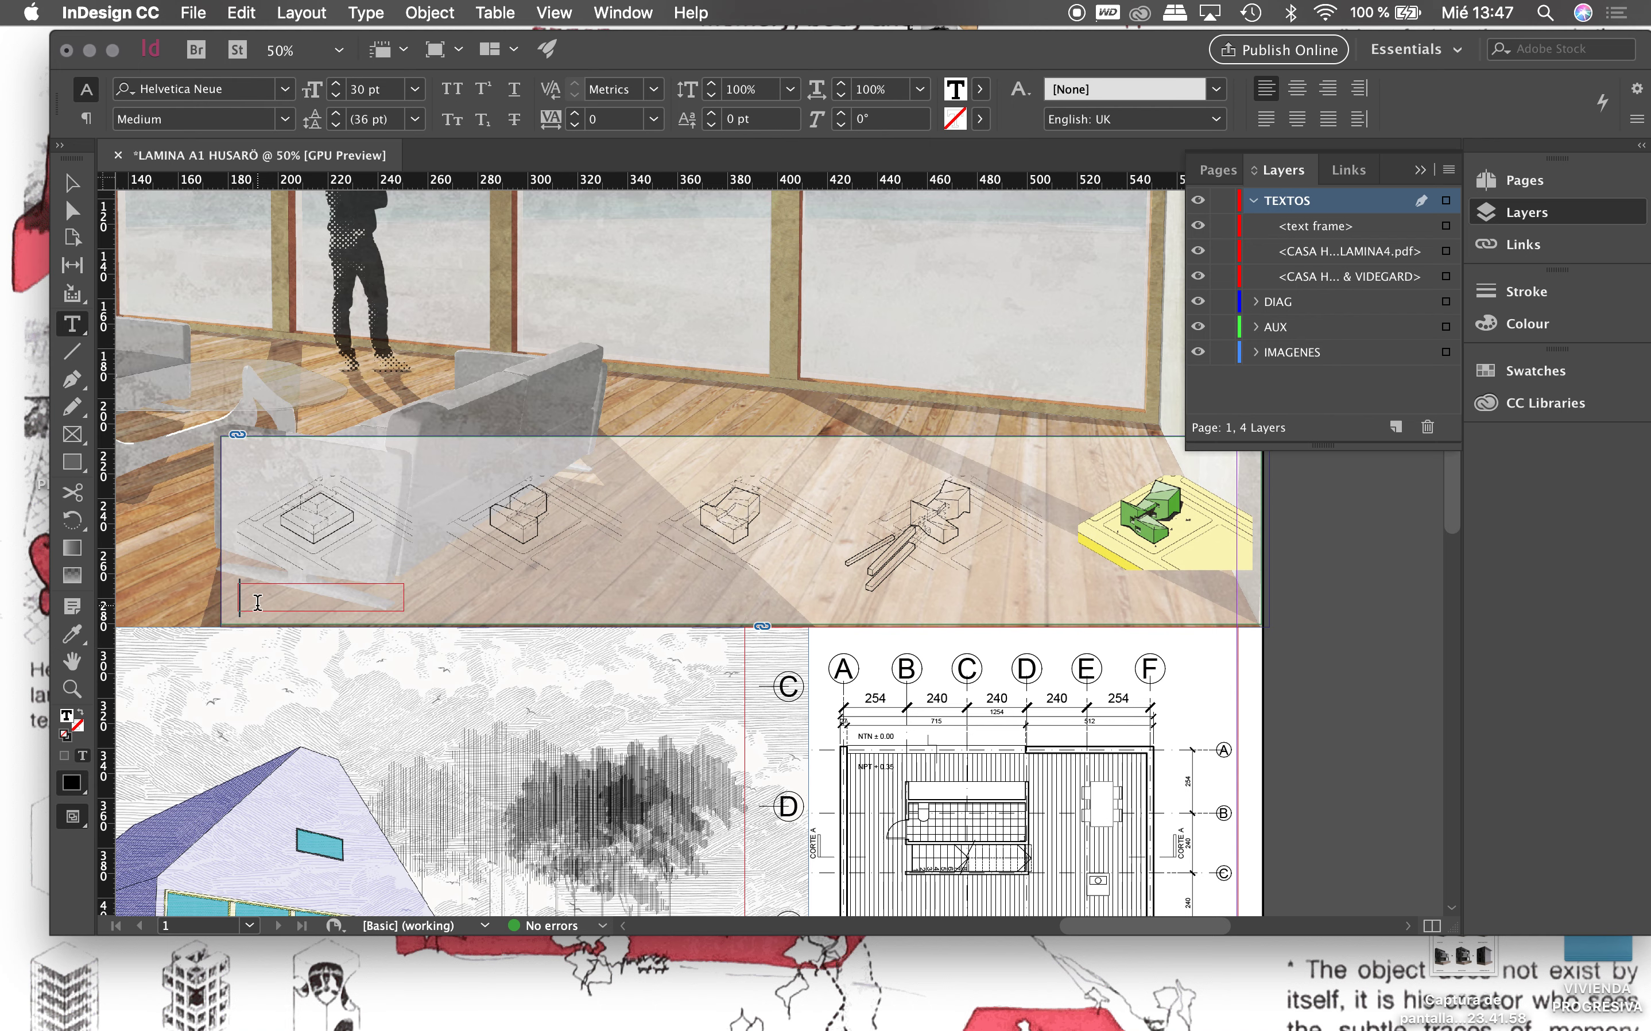
type("1.")
type("VOLUMEN")
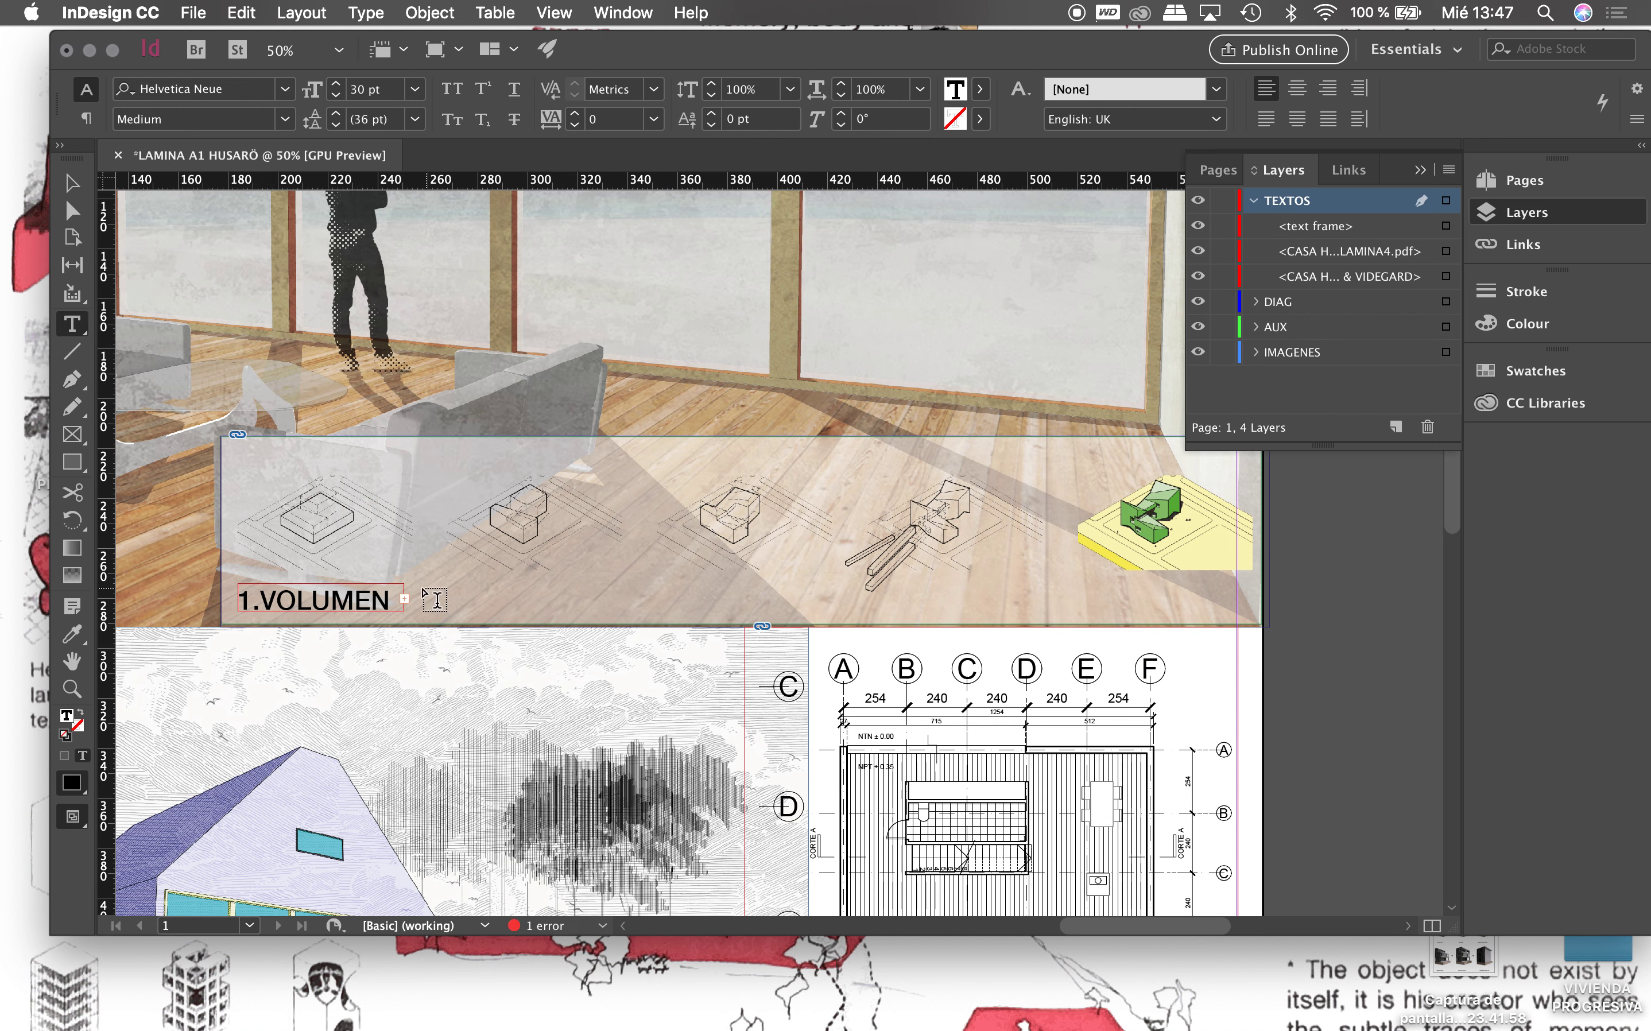
Step: Set the whole 1.VOLUMEN BRUTO label, including BRUTO, to 18 pt
left_click_drag(396, 600, 206, 591)
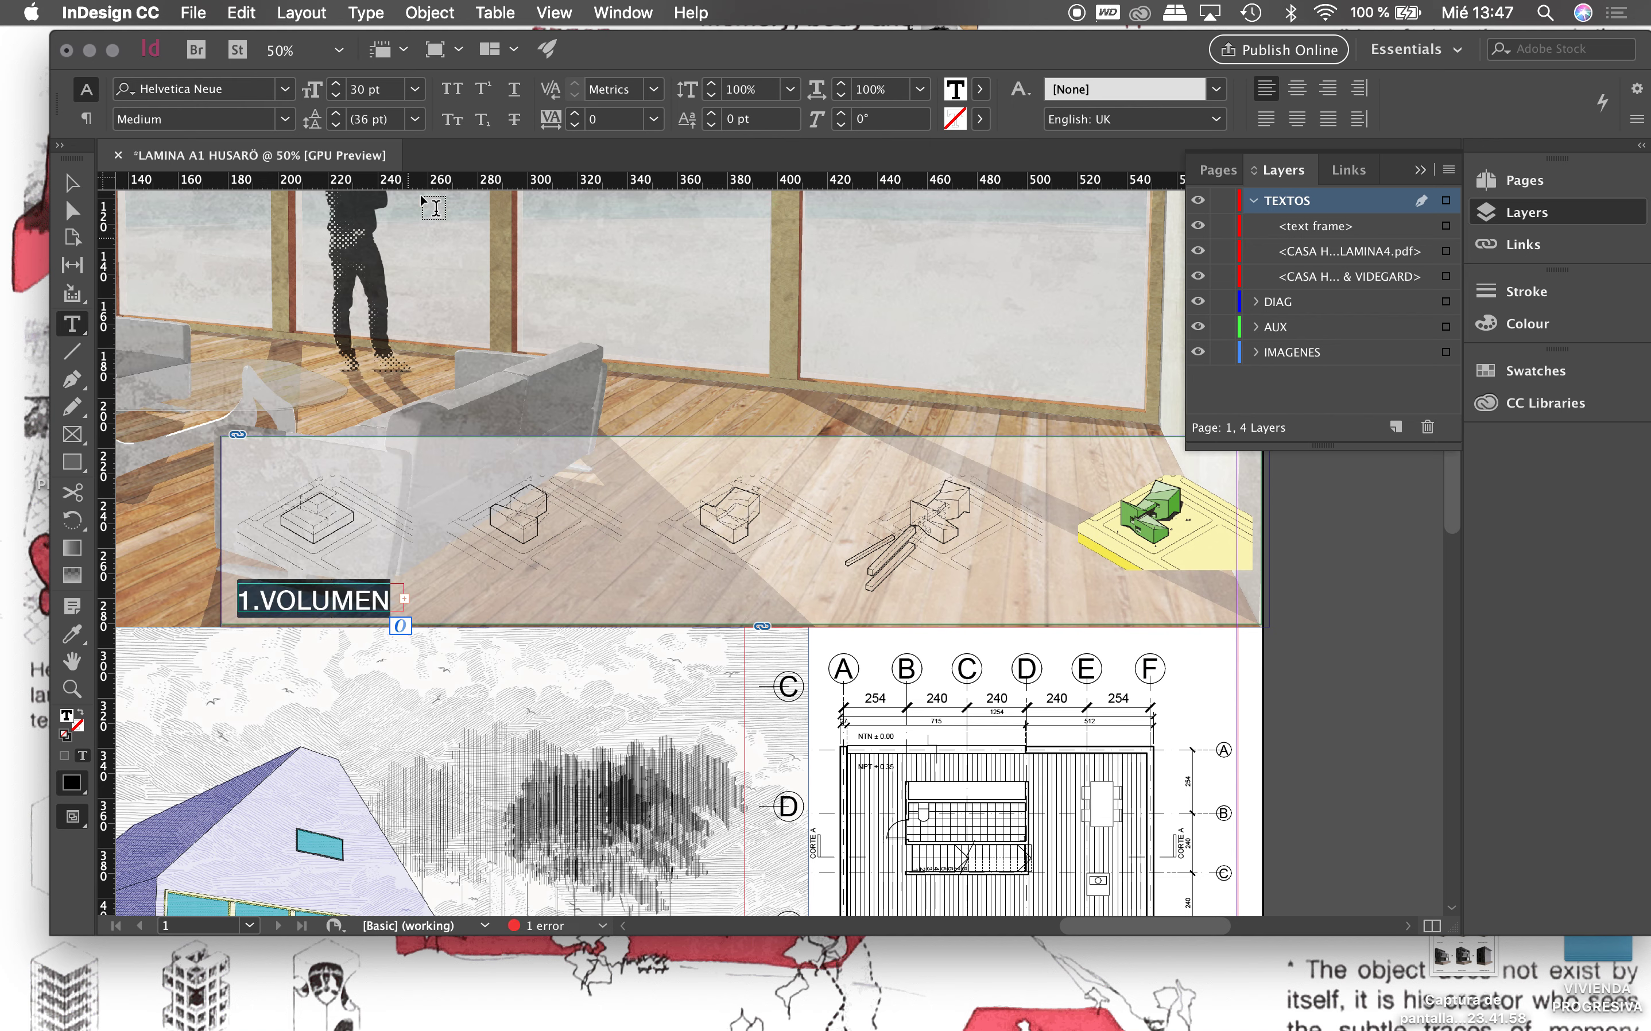
left_click(415, 88)
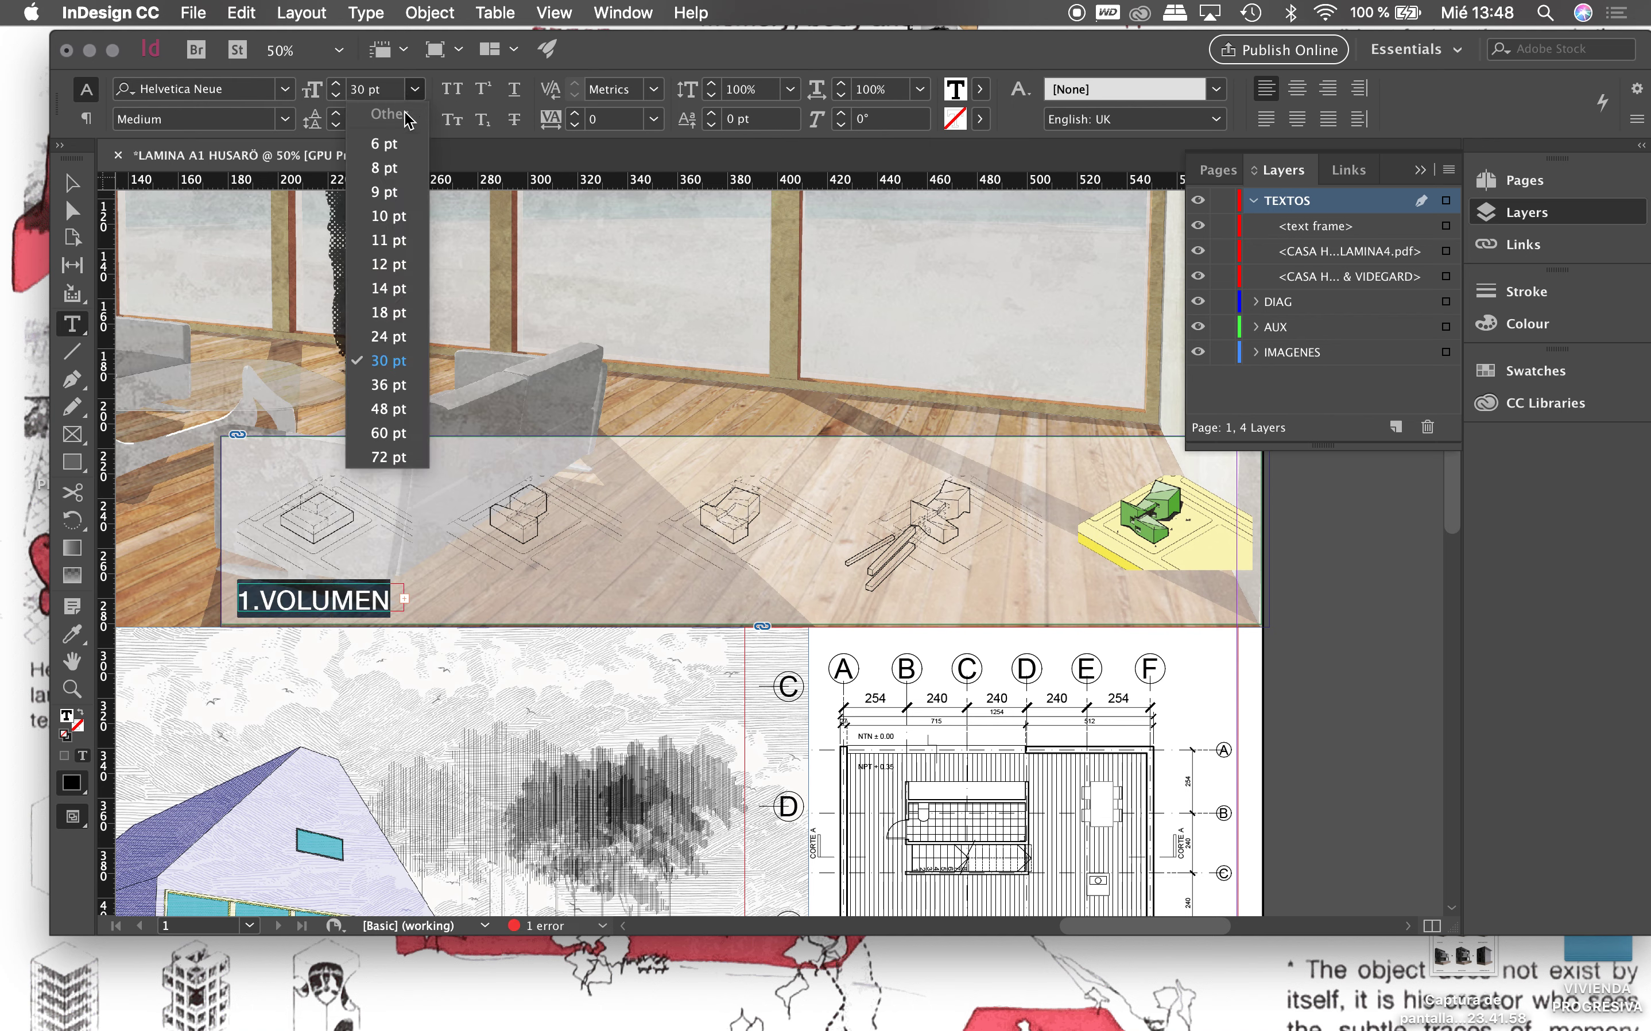
left_click(386, 313)
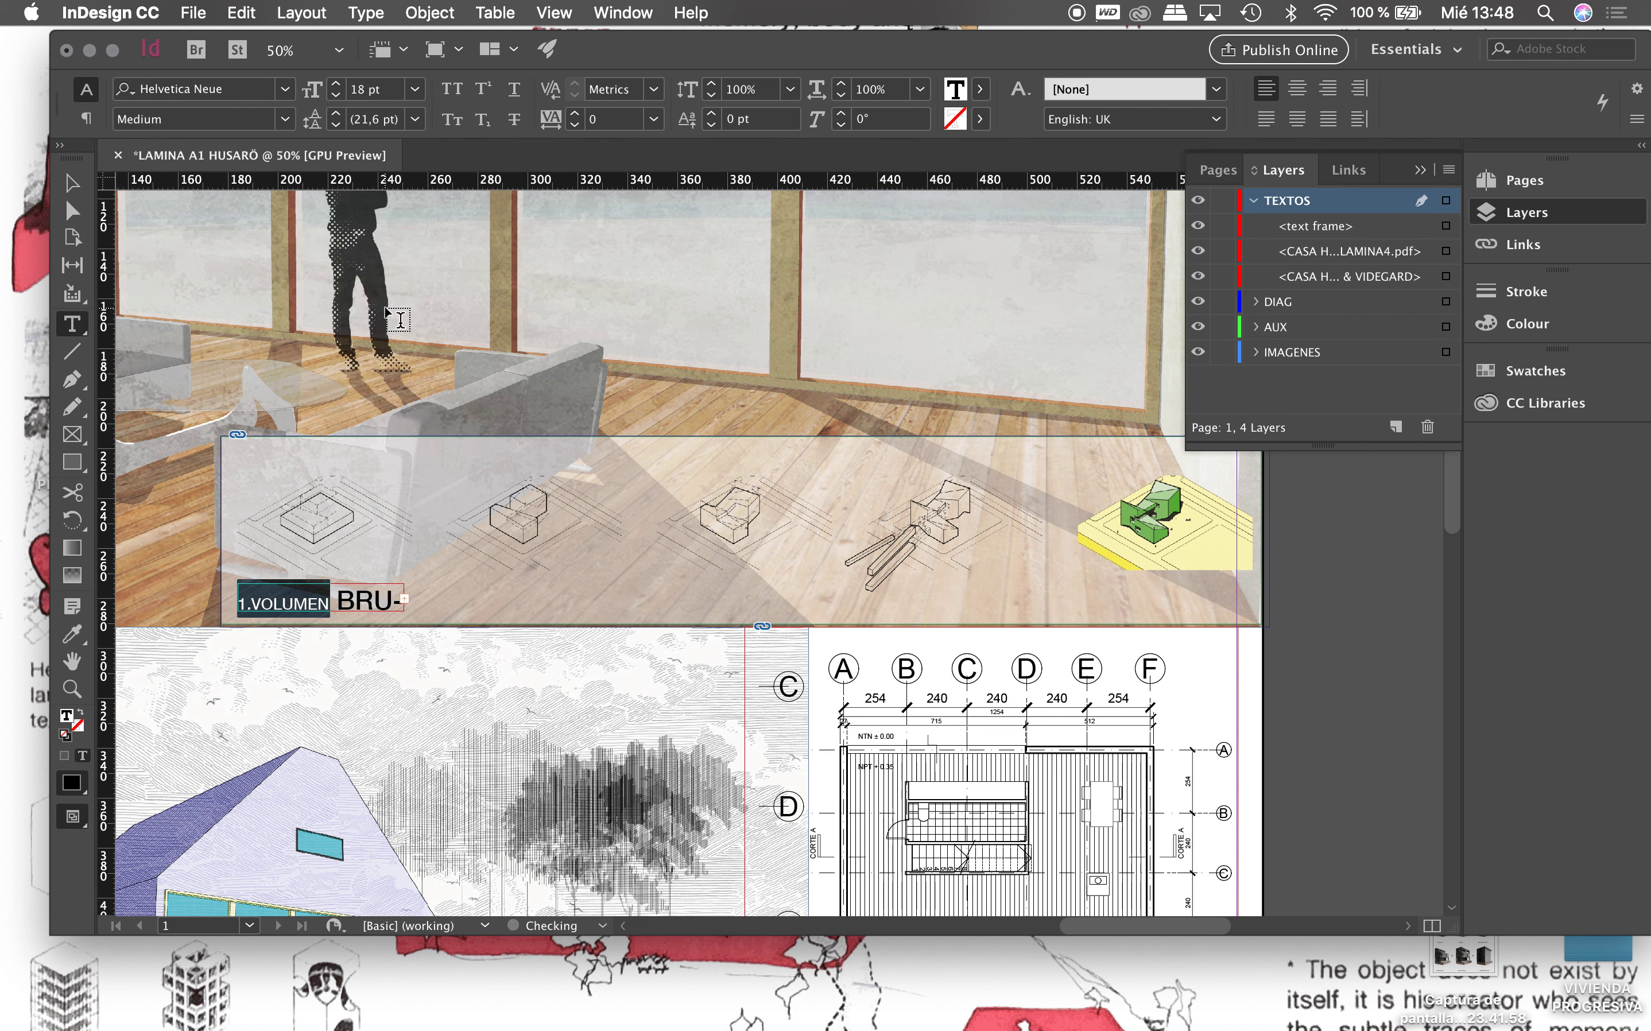
triple_click(344, 606)
left_click(414, 88)
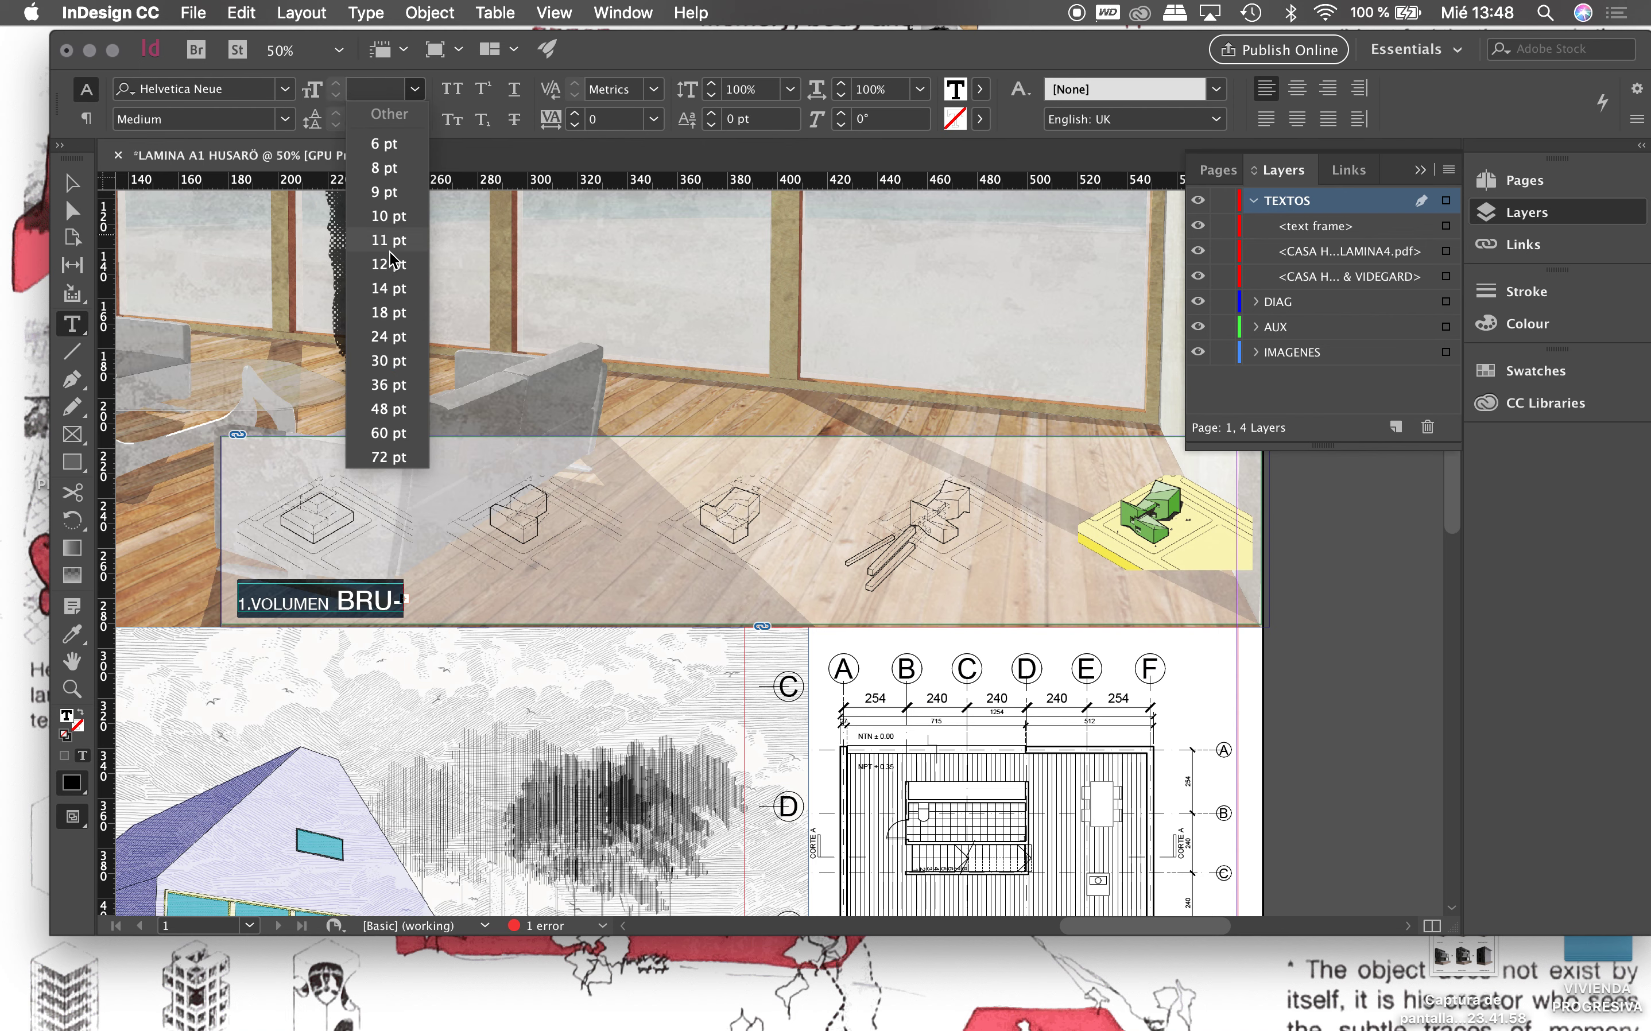
left_click(396, 321)
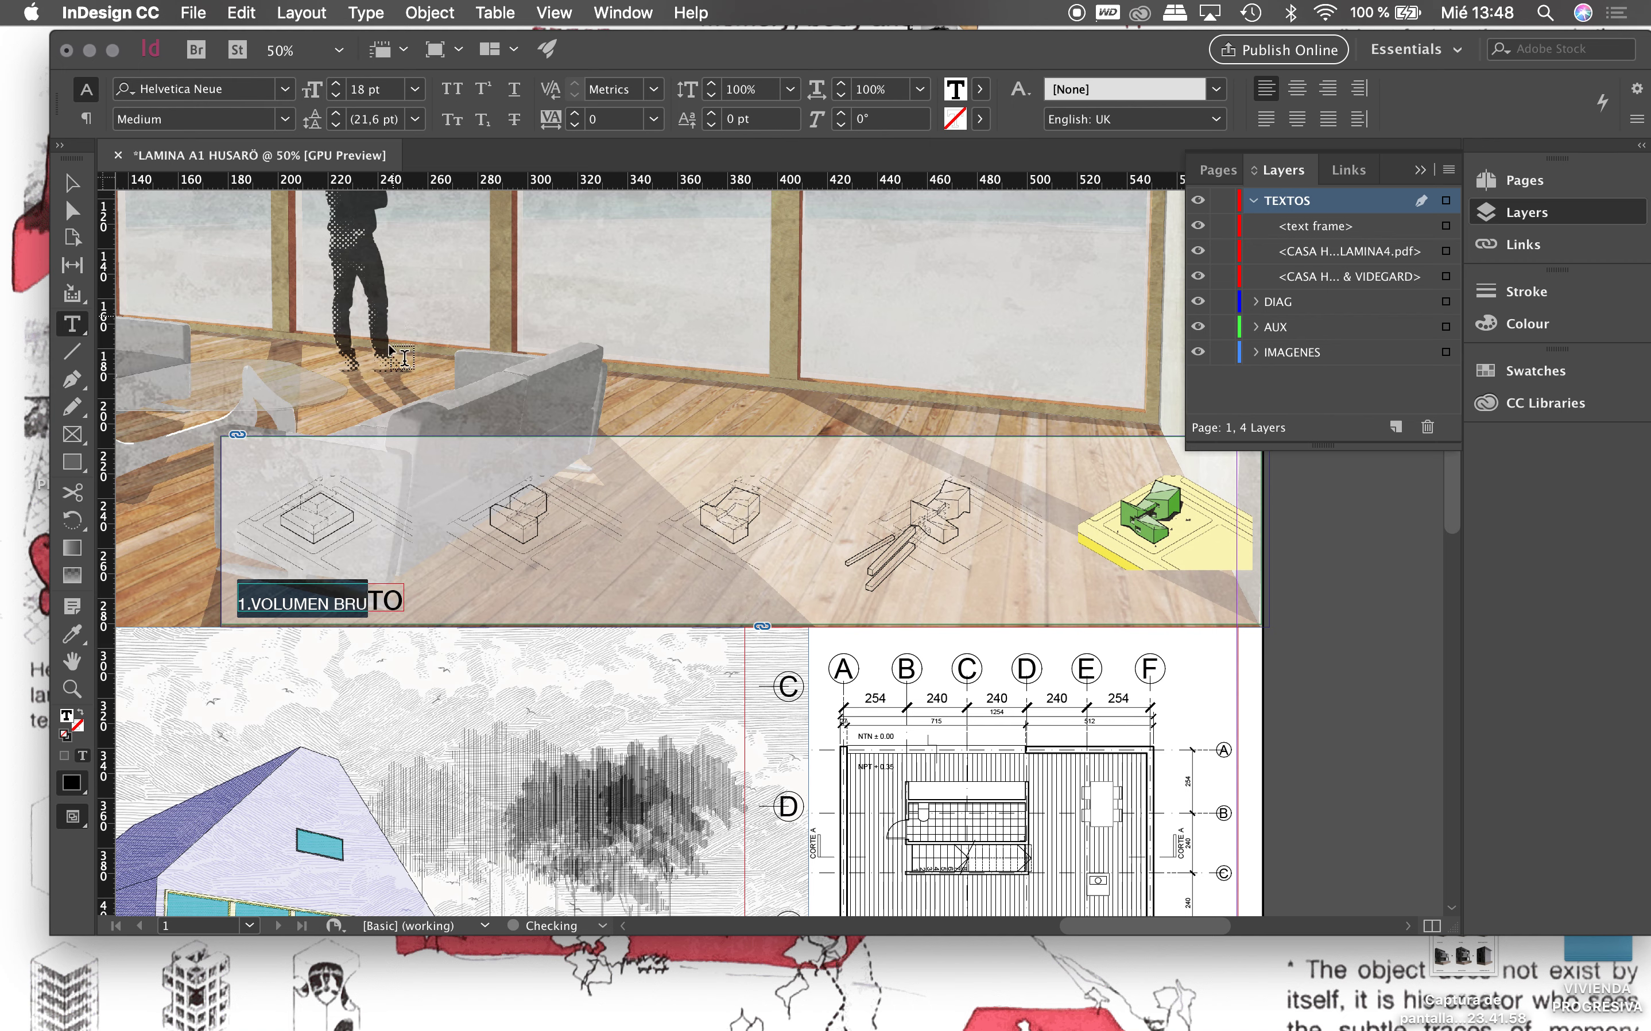
double_click(383, 587)
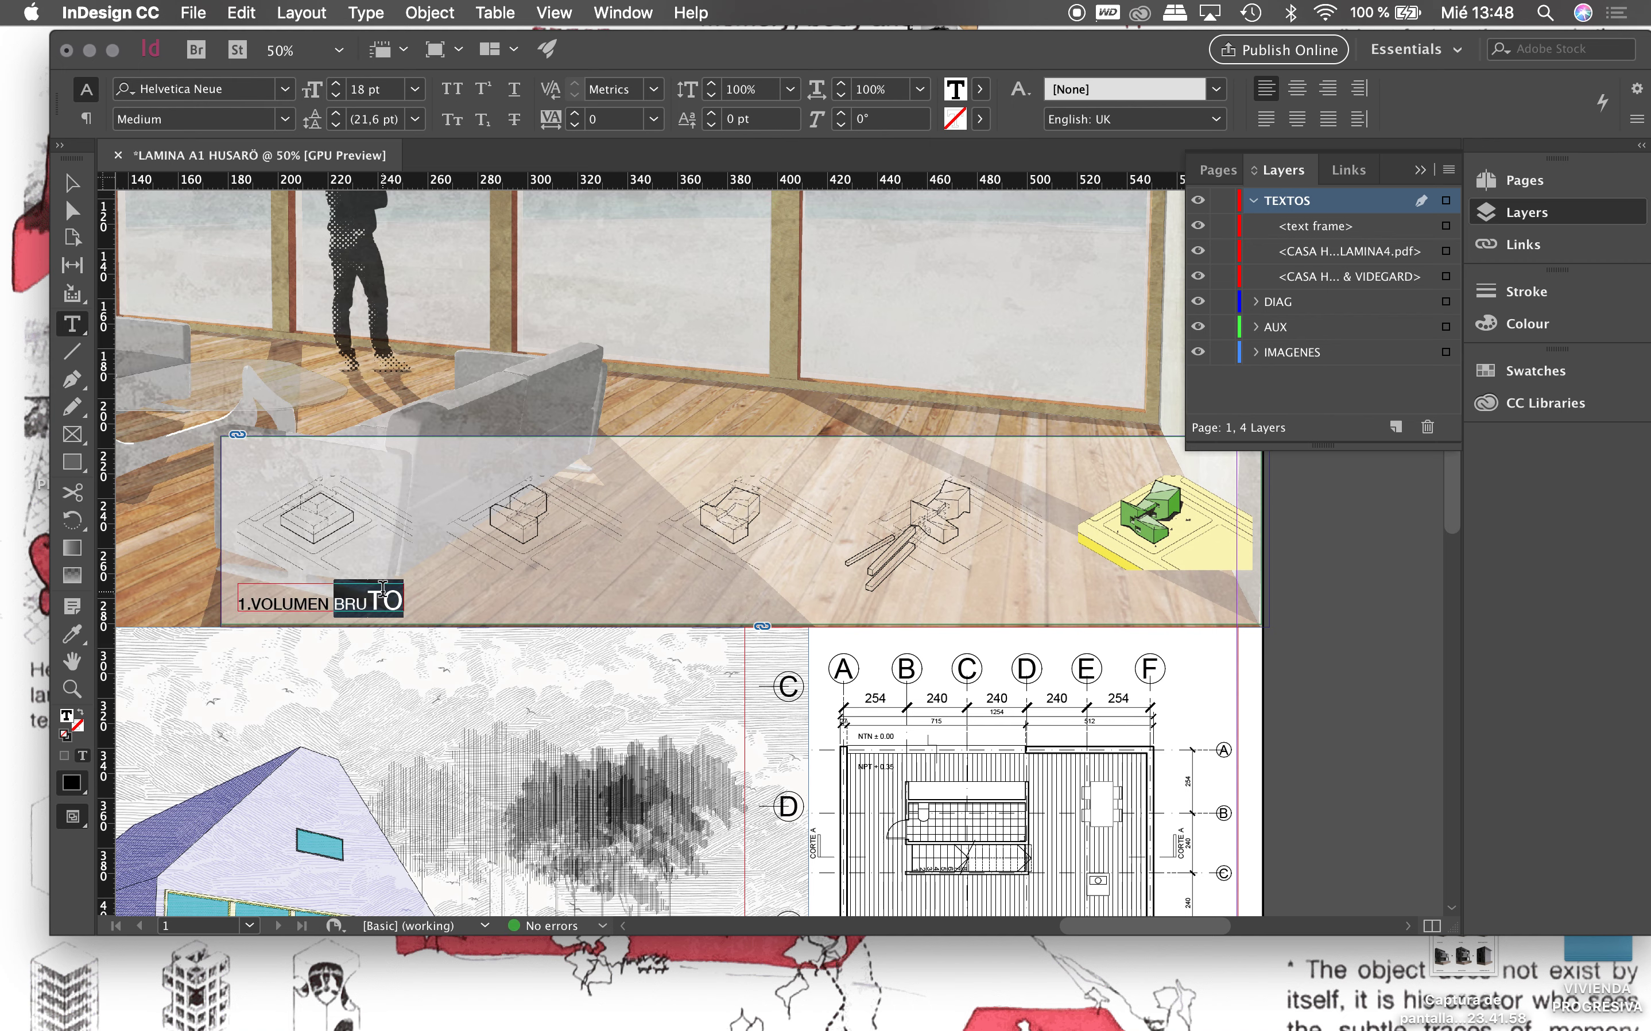
left_click(414, 88)
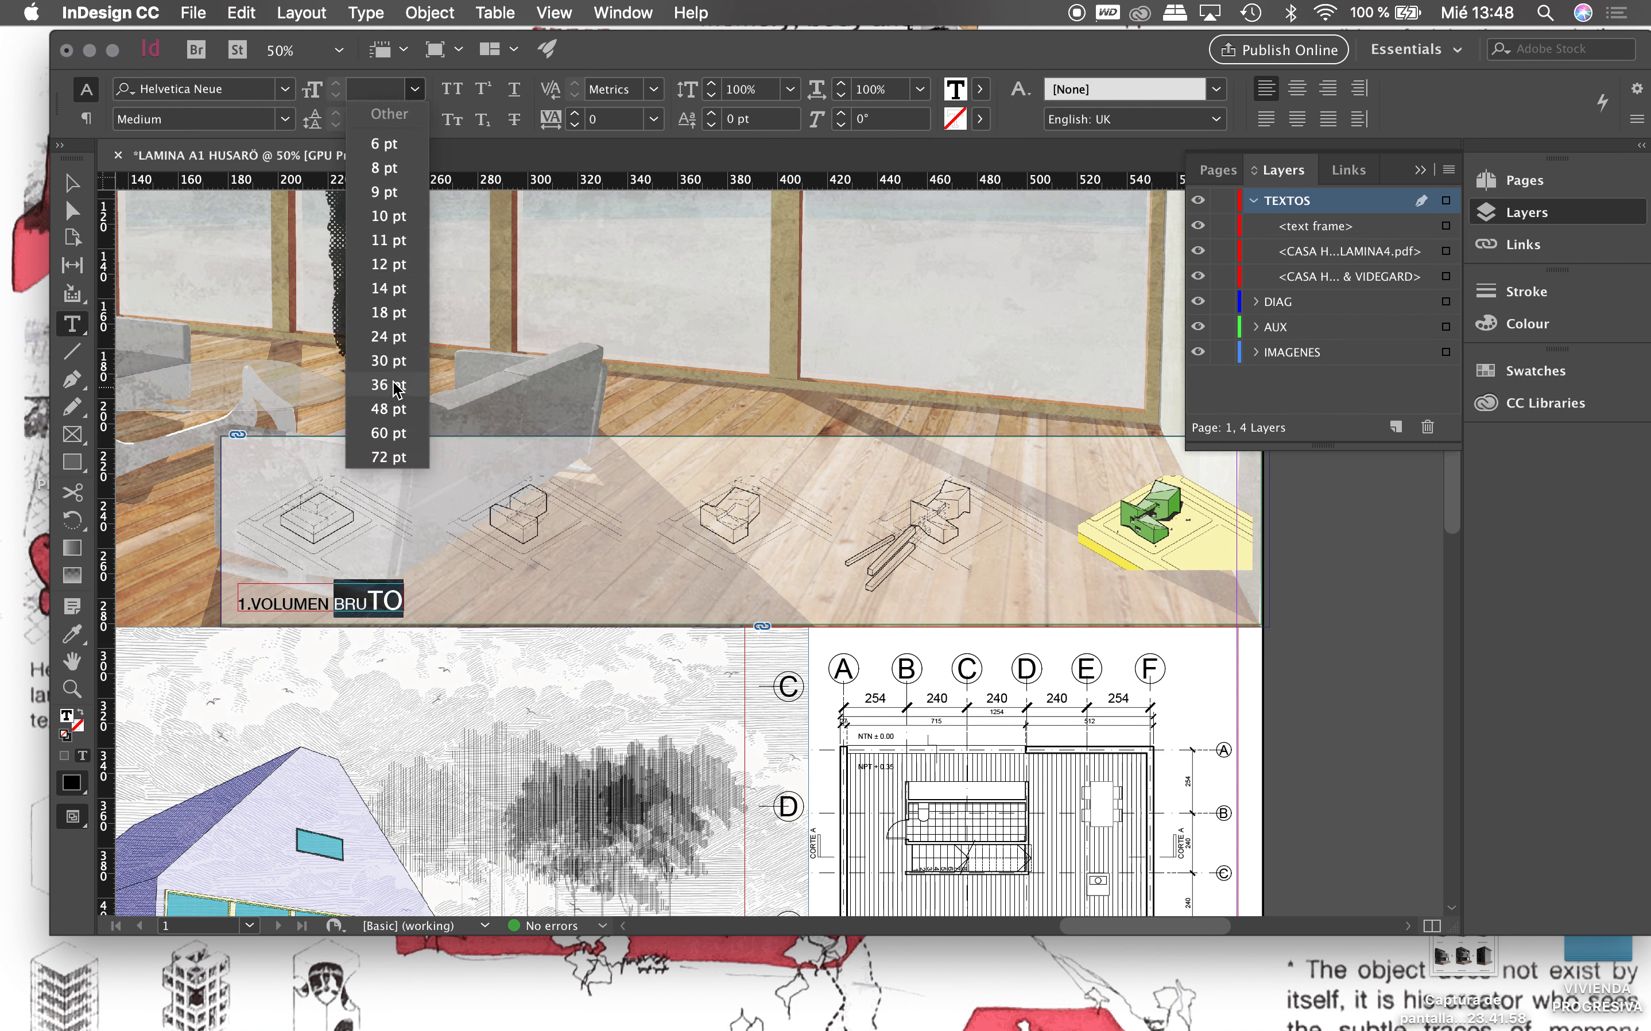
left_click(392, 313)
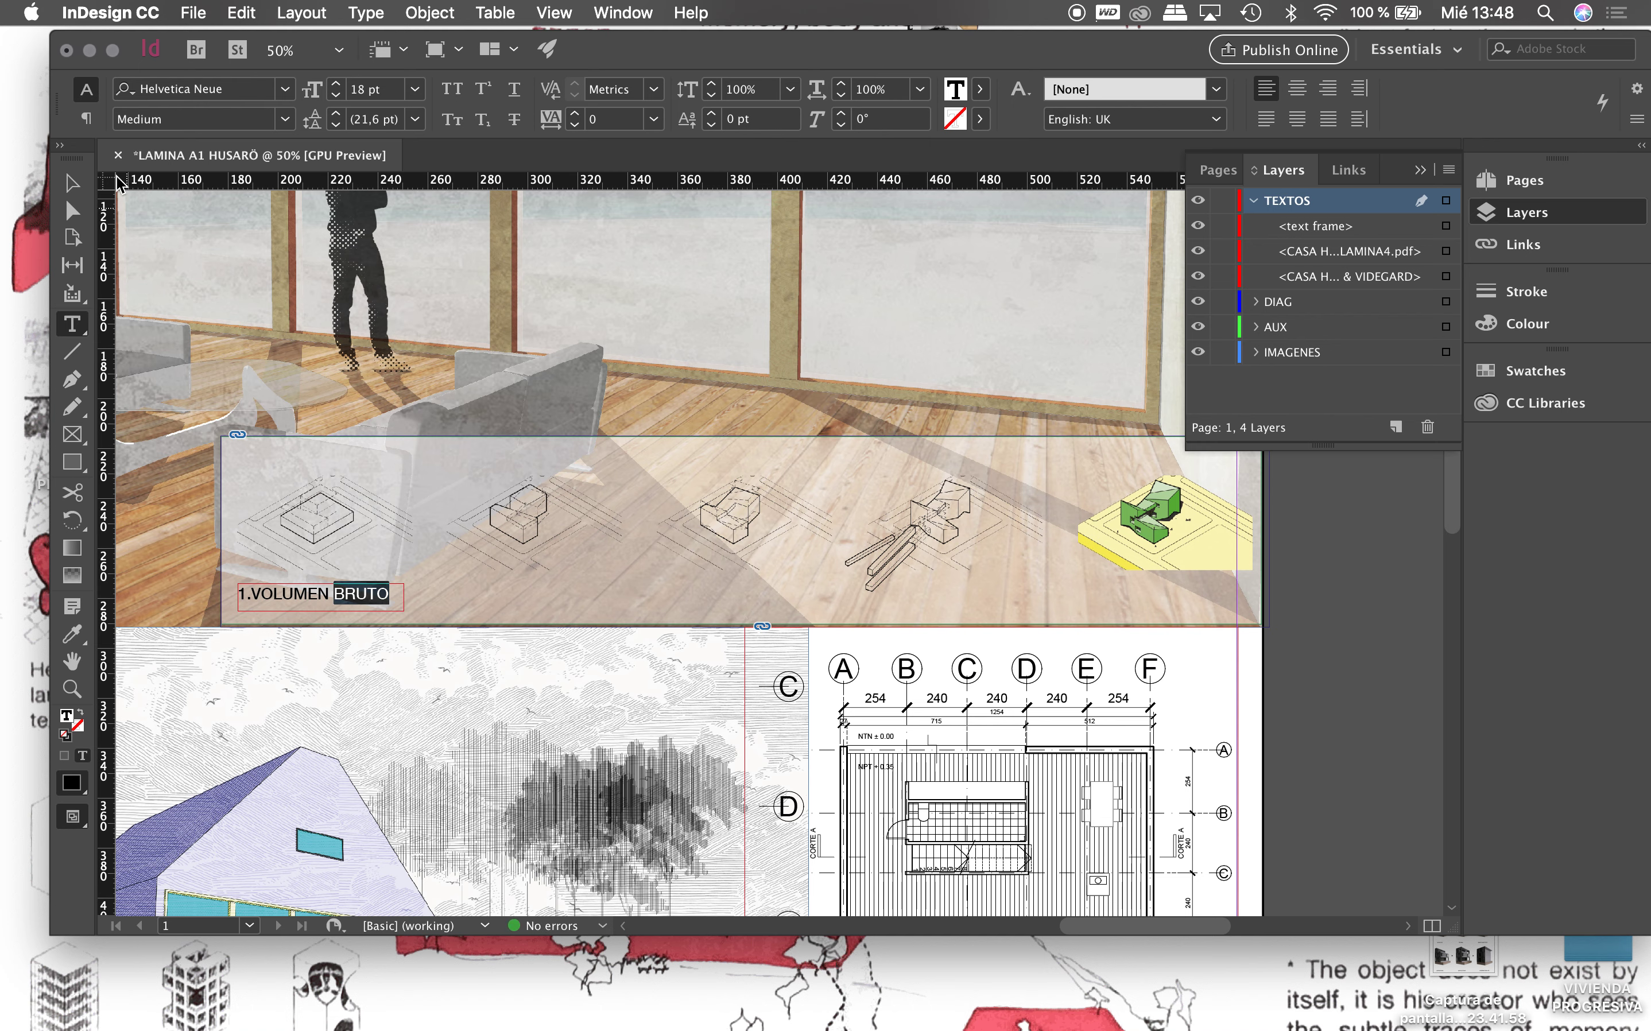
left_click(72, 183)
mouse_move(280, 594)
left_mouse_down("alt")
mouse_move(738, 551)
mouse_move(469, 618)
left_mouse_up("alt")
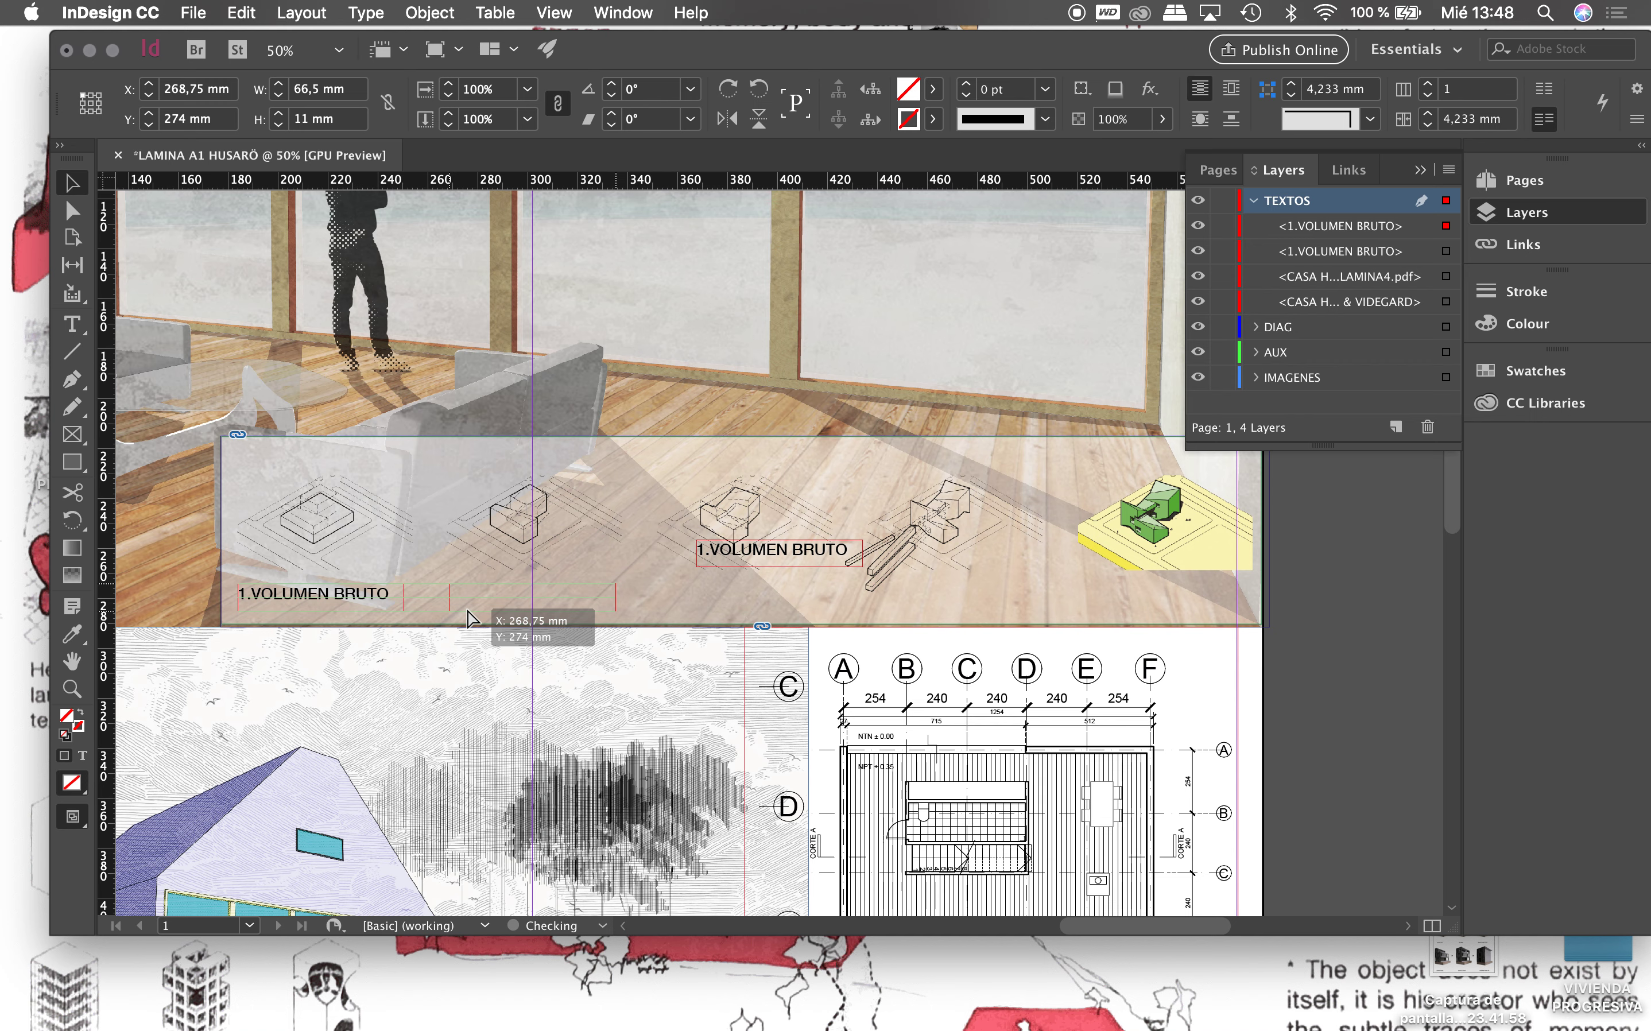
left_click_drag(469, 618, 468, 617)
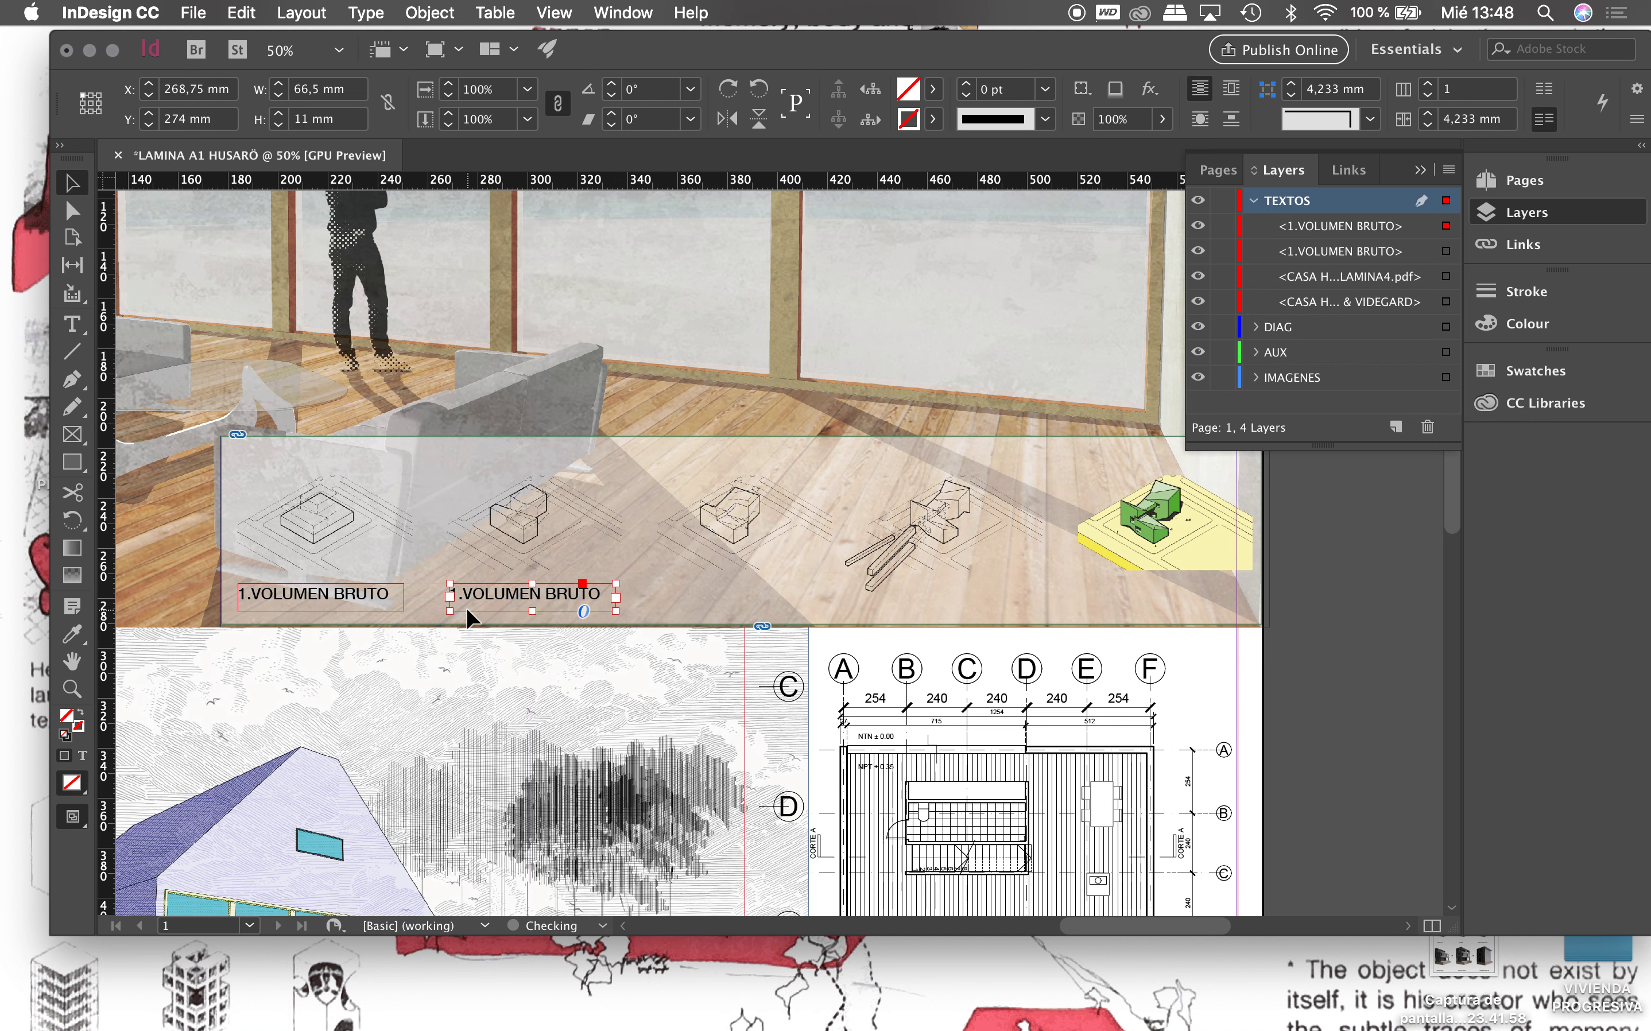
double_click(492, 591)
left_click_drag(450, 592, 596, 595)
type("2.")
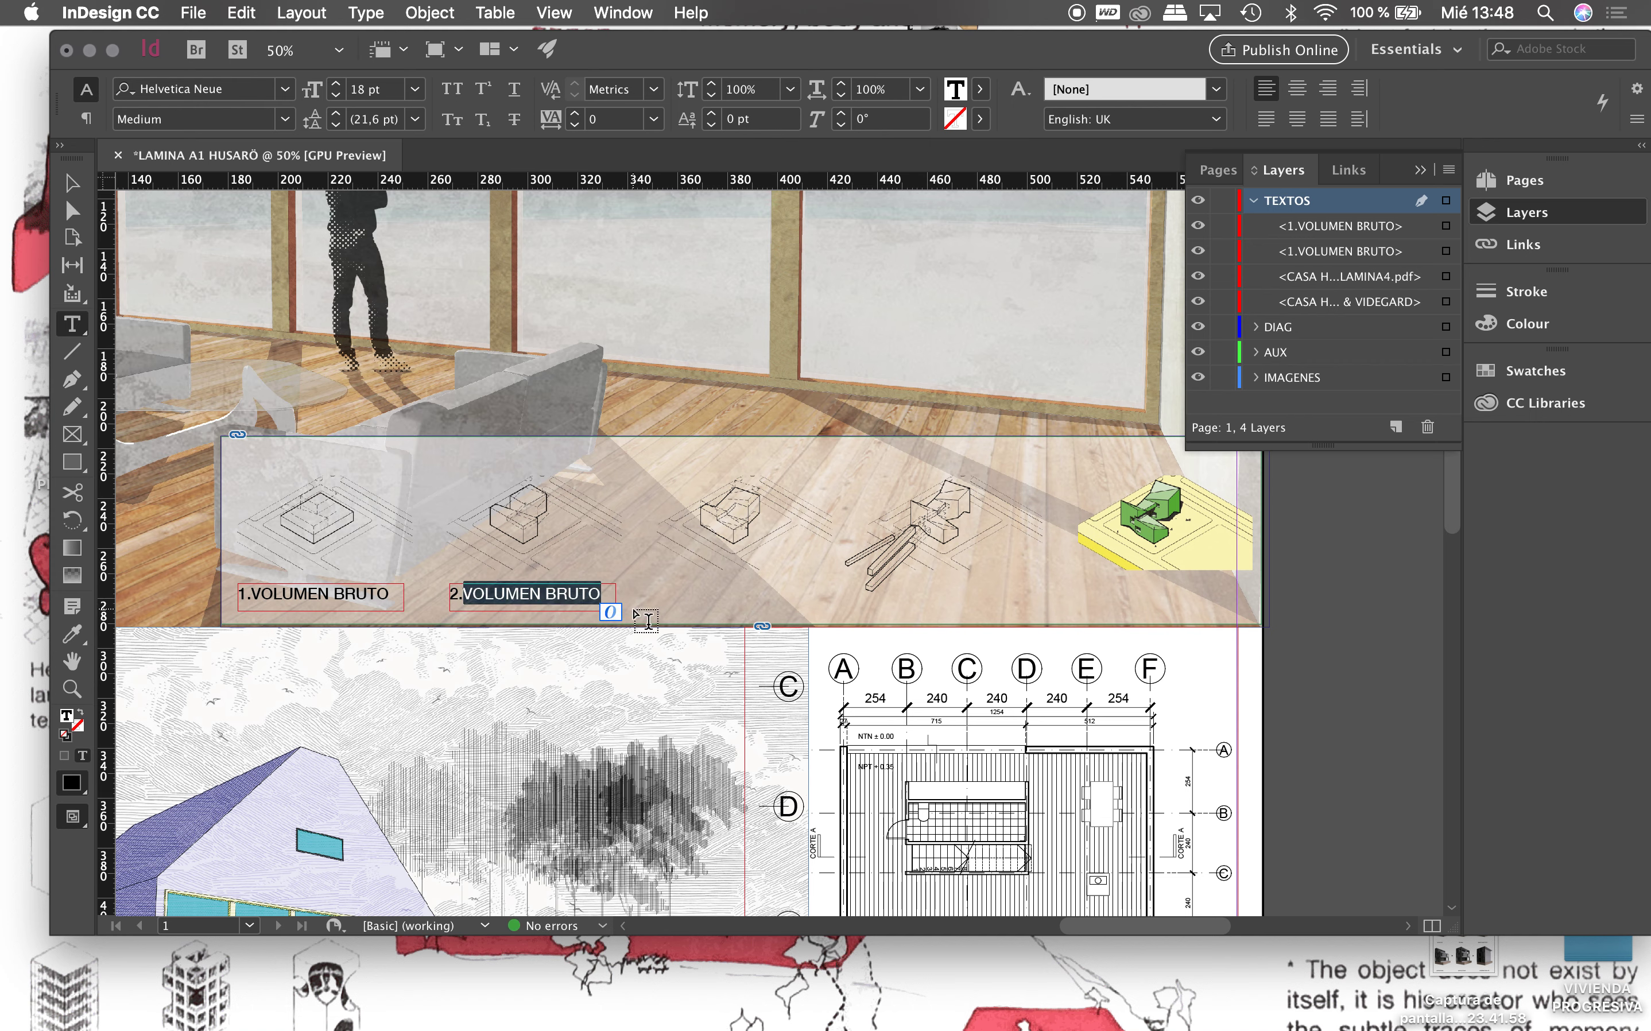
type("DIVIDIR")
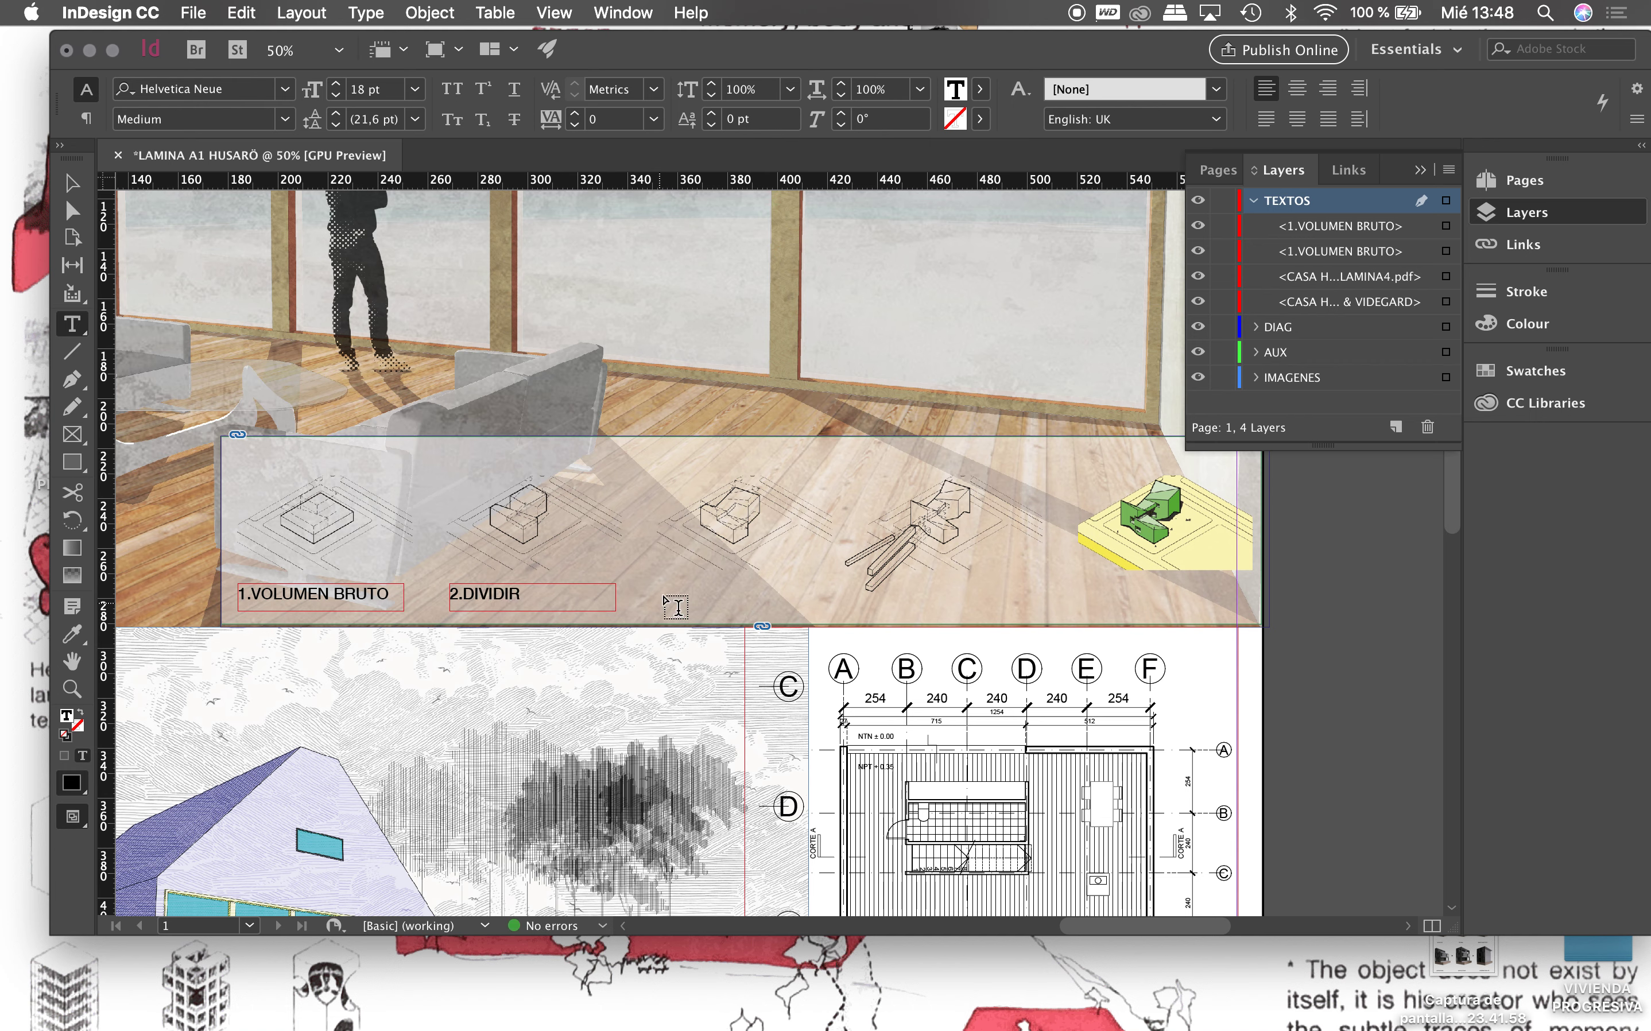
left_click(681, 577)
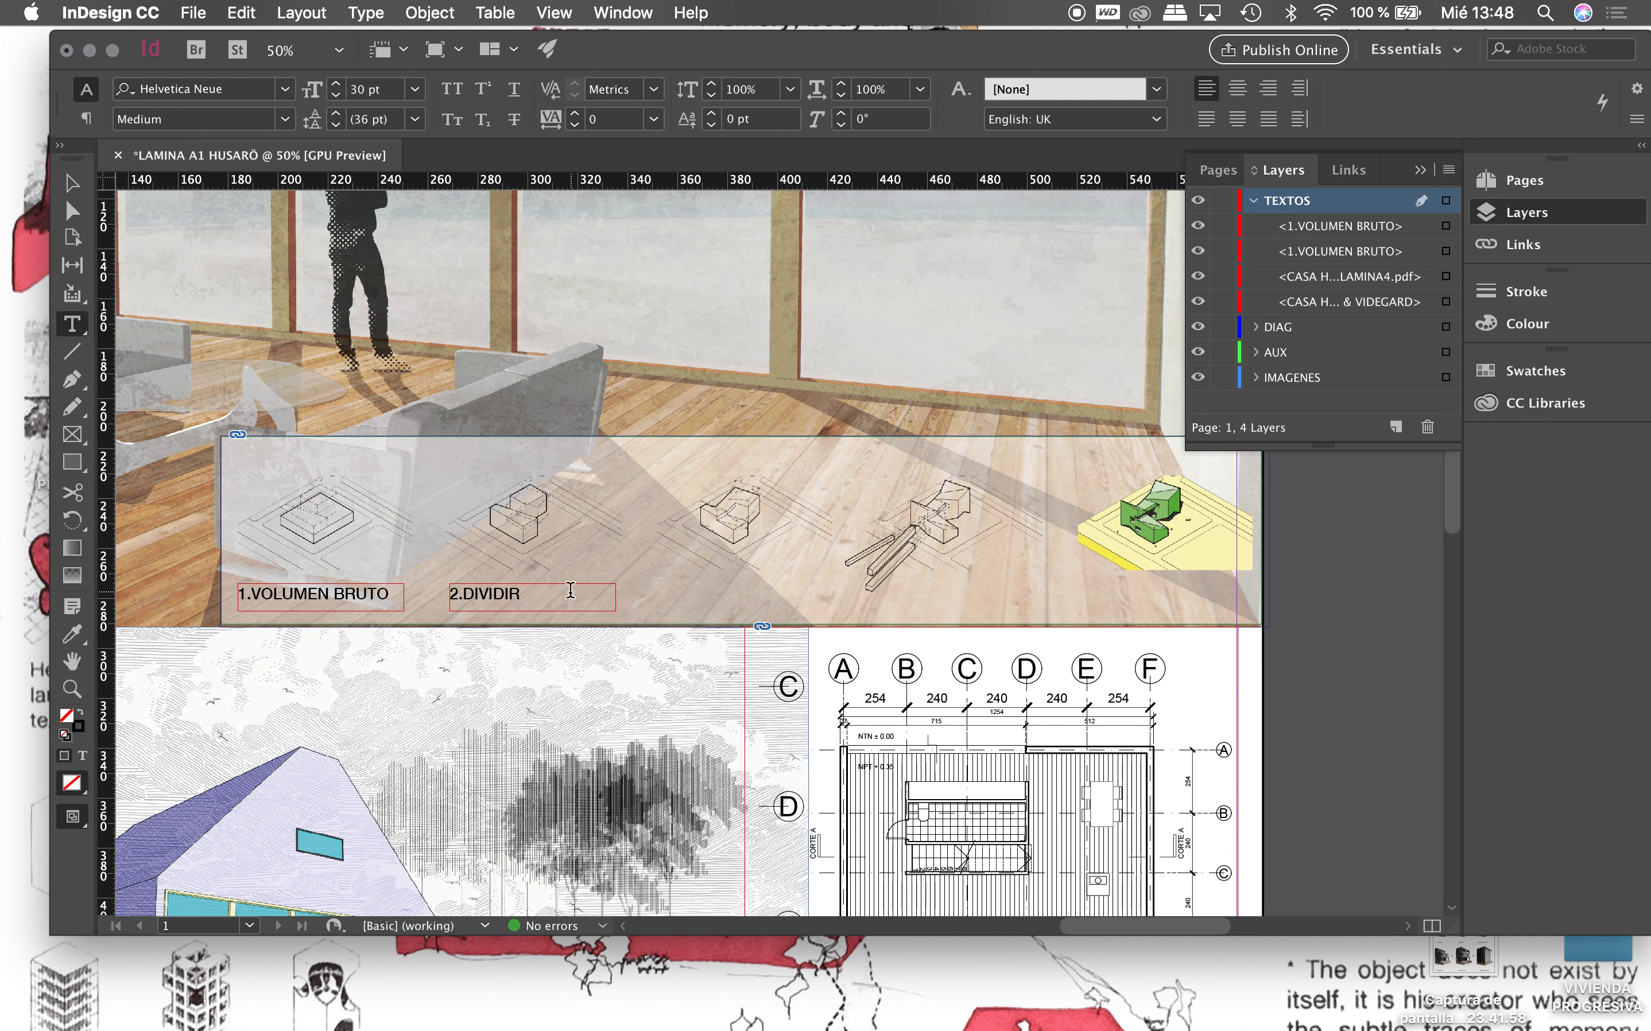
key("v")
left_click(525, 595)
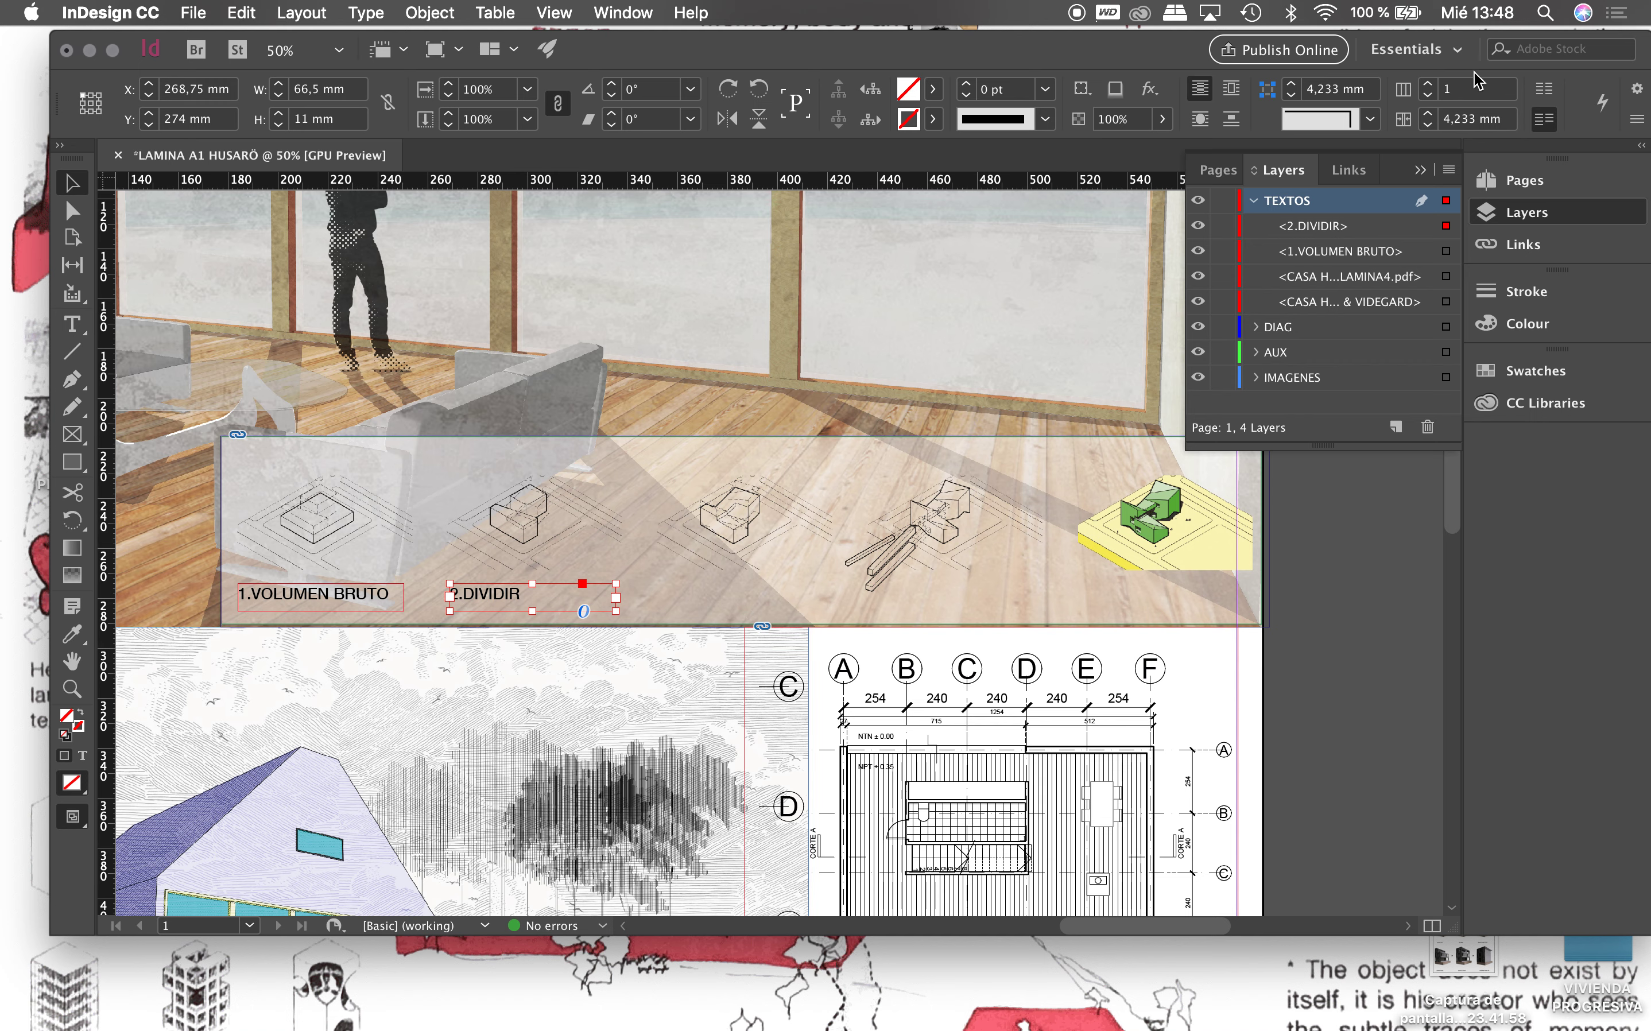
left_click(1455, 49)
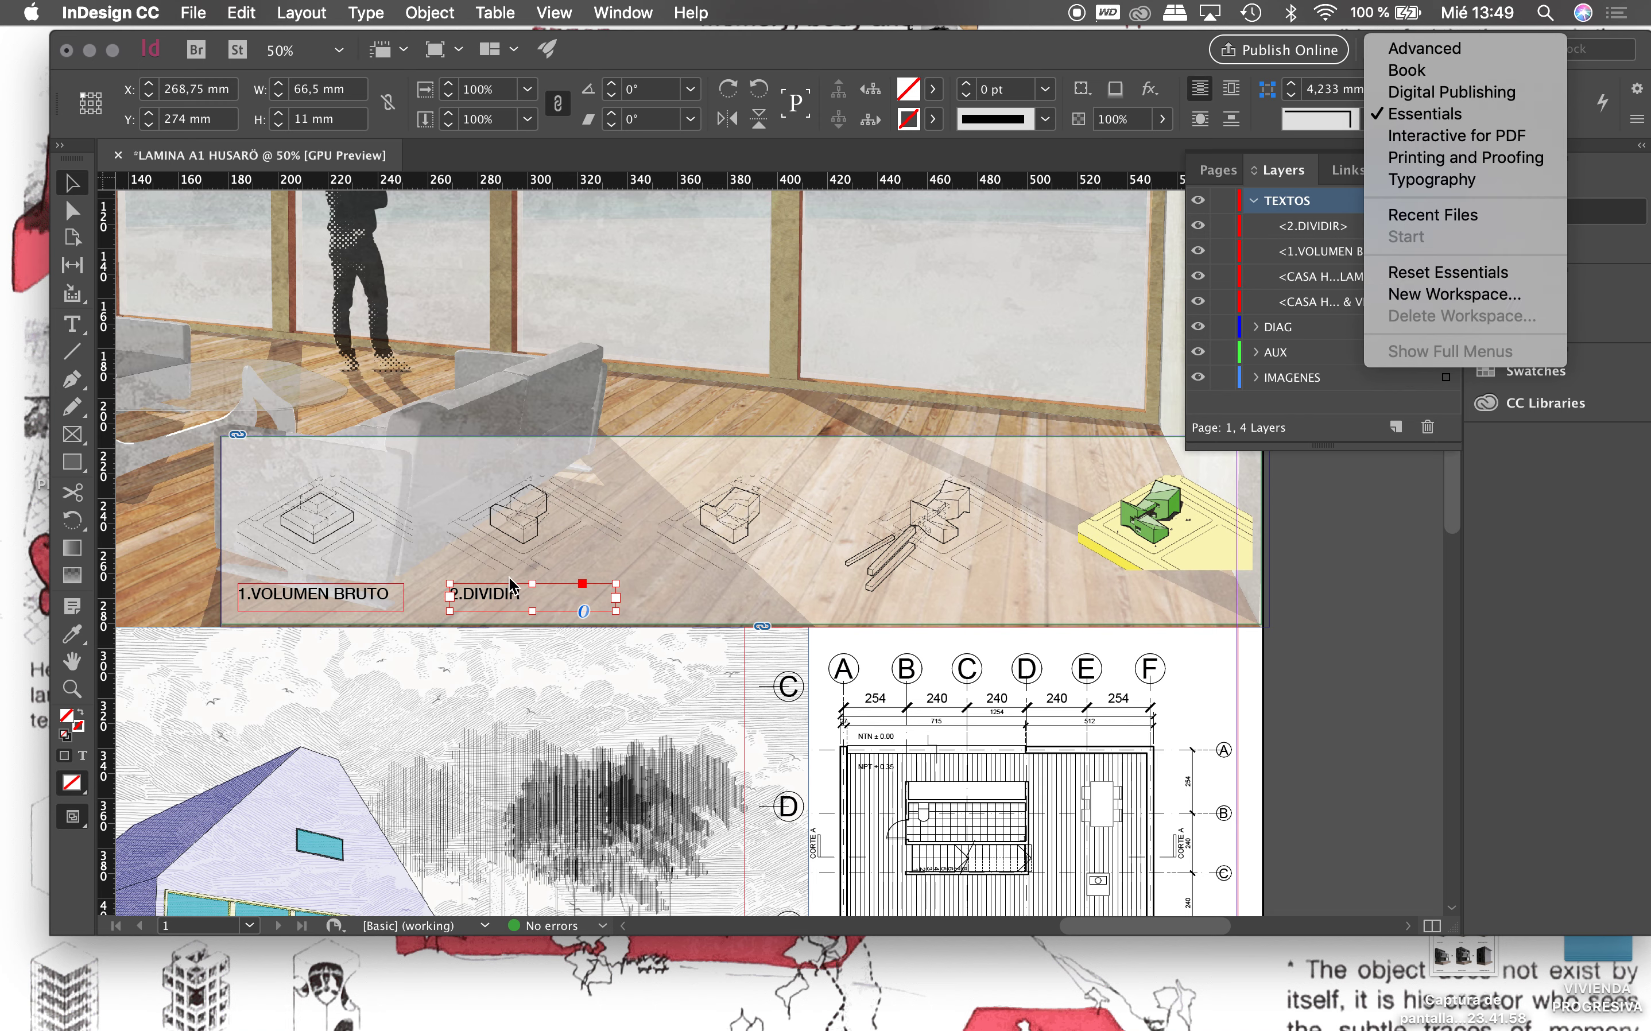
key("d")
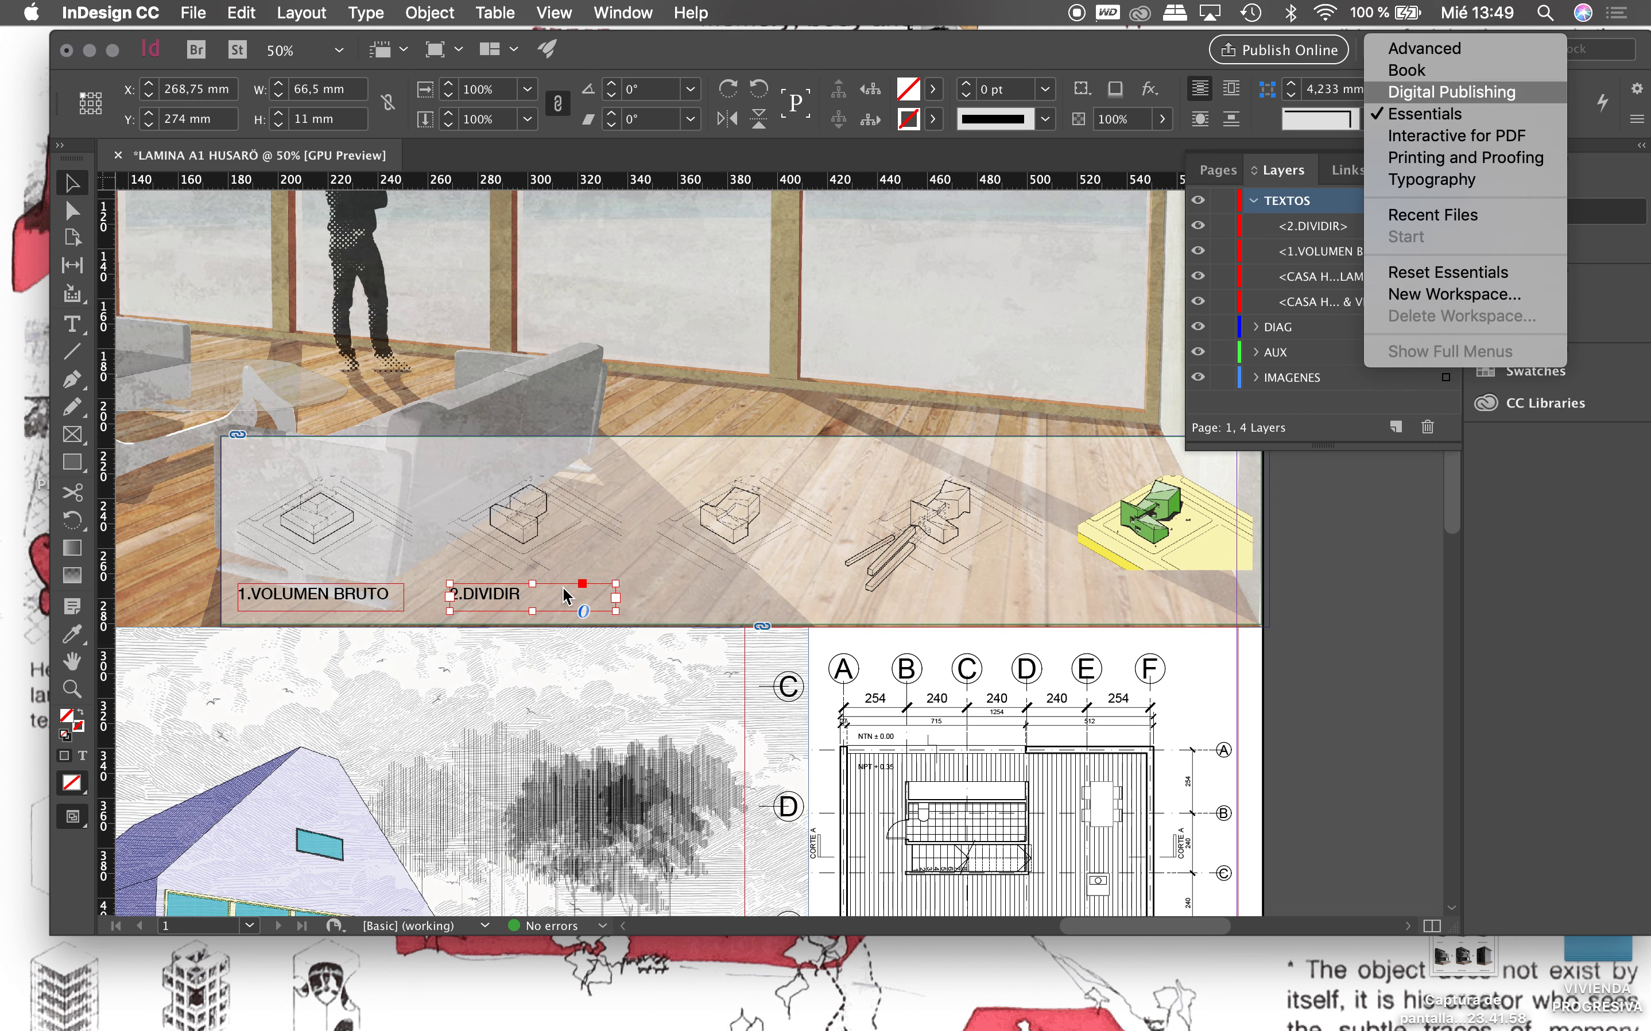
key("Escape")
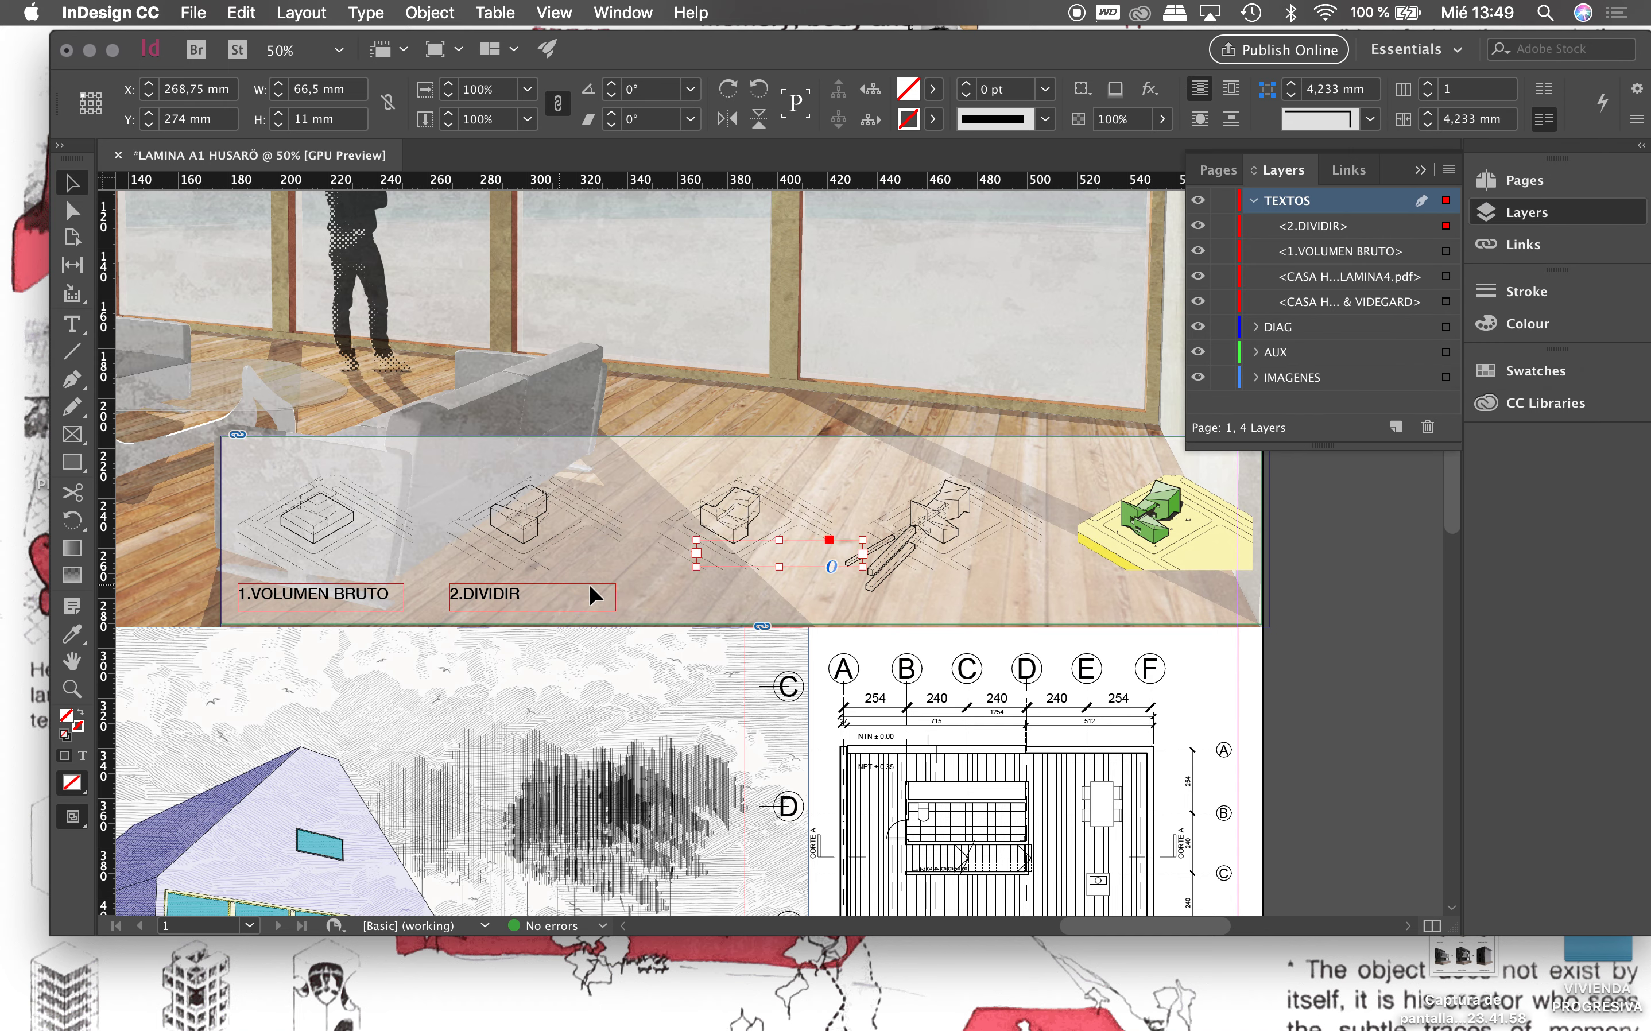
Step: Duplicate the 2.DIVIDIR label under the third diagram, retype it 3.LIBERAR ACCESO, and copy it under the fourth
left_click_drag(582, 584, 828, 540, "alt")
left_click_drag(707, 577, 684, 612)
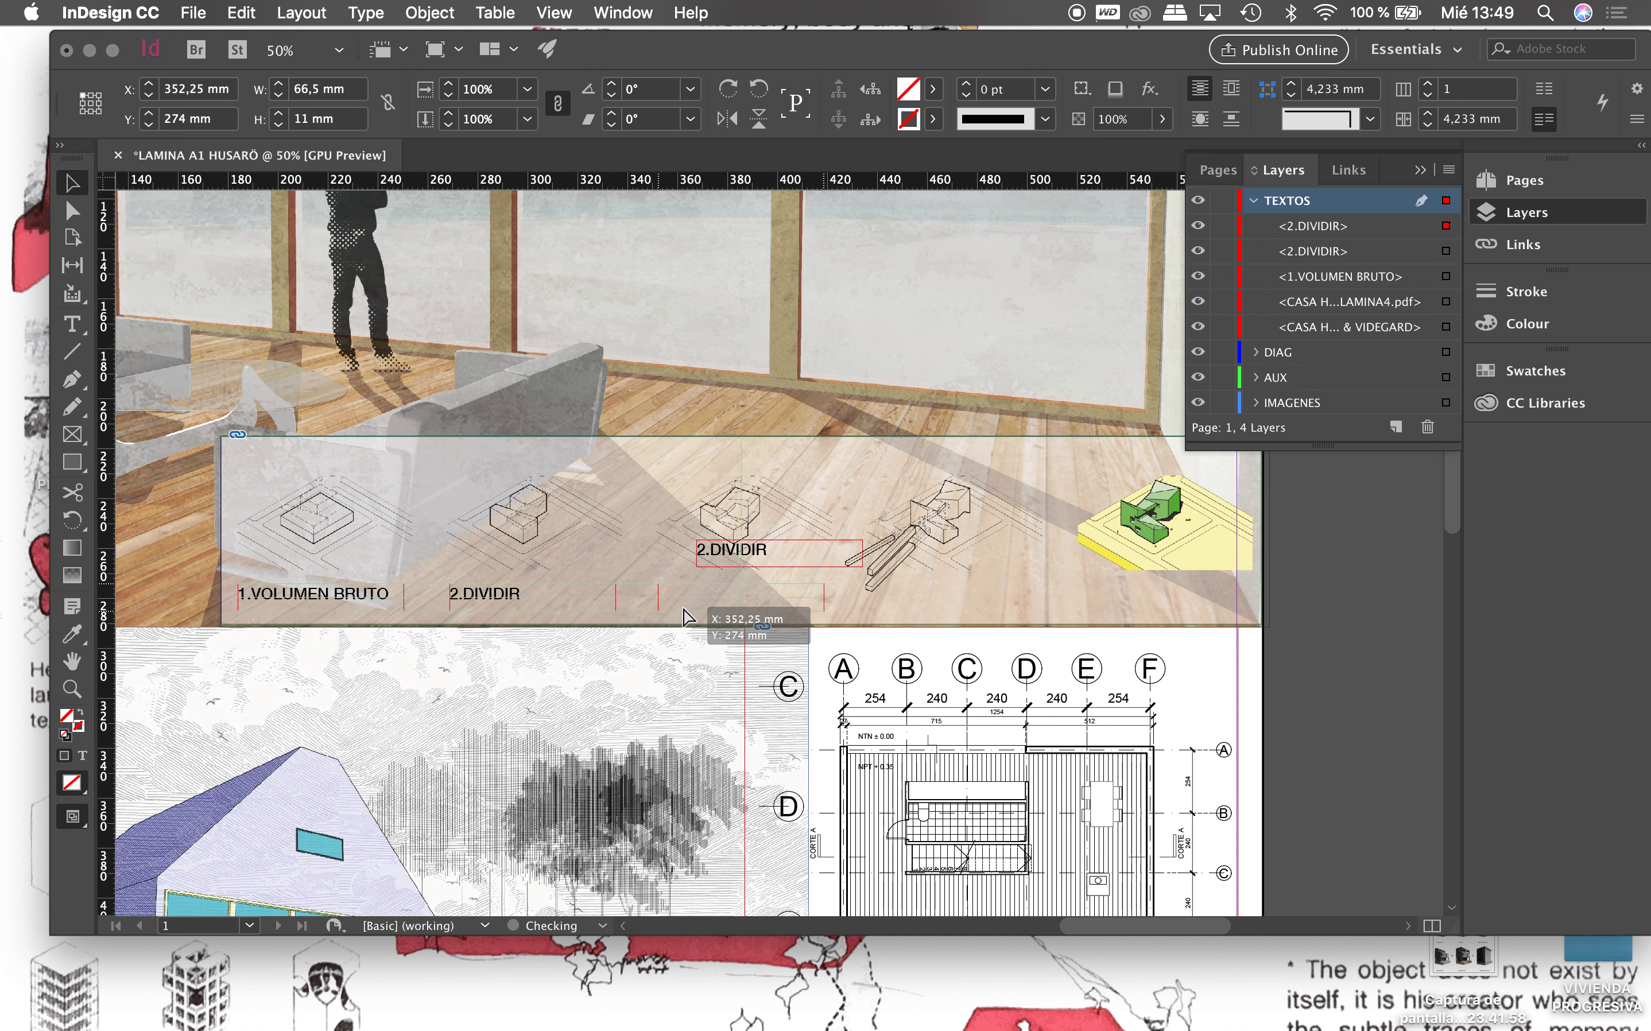
double_click(696, 591)
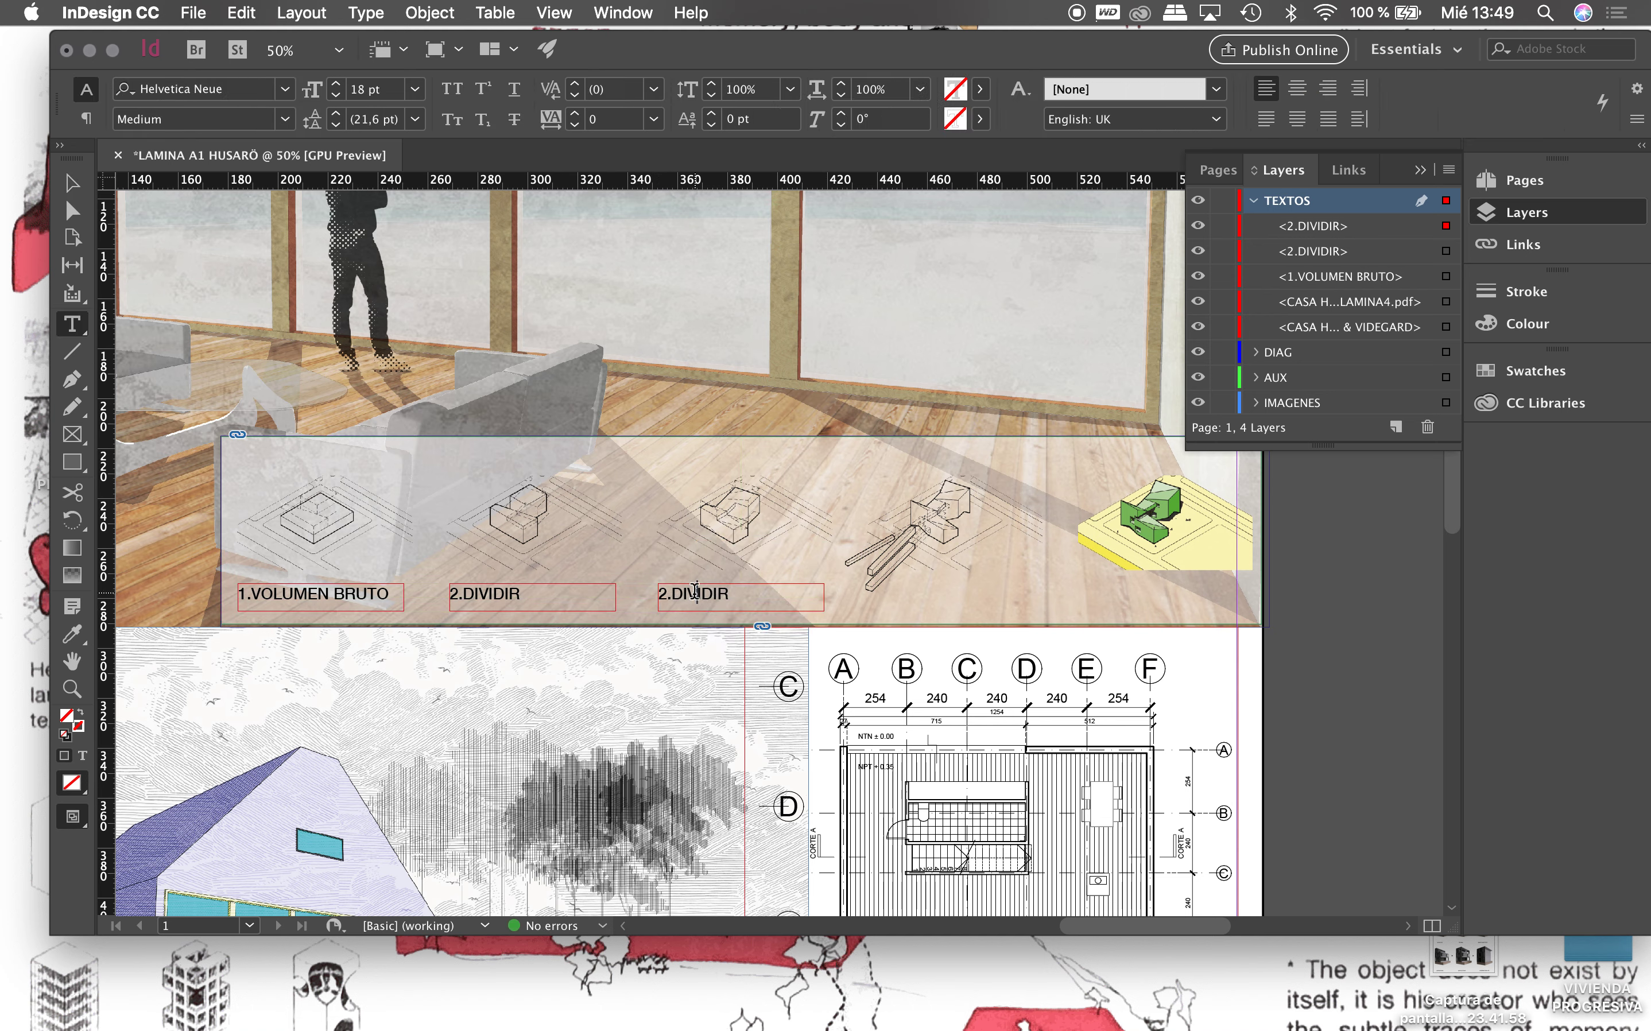
left_click_drag(659, 593, 676, 597)
type("3")
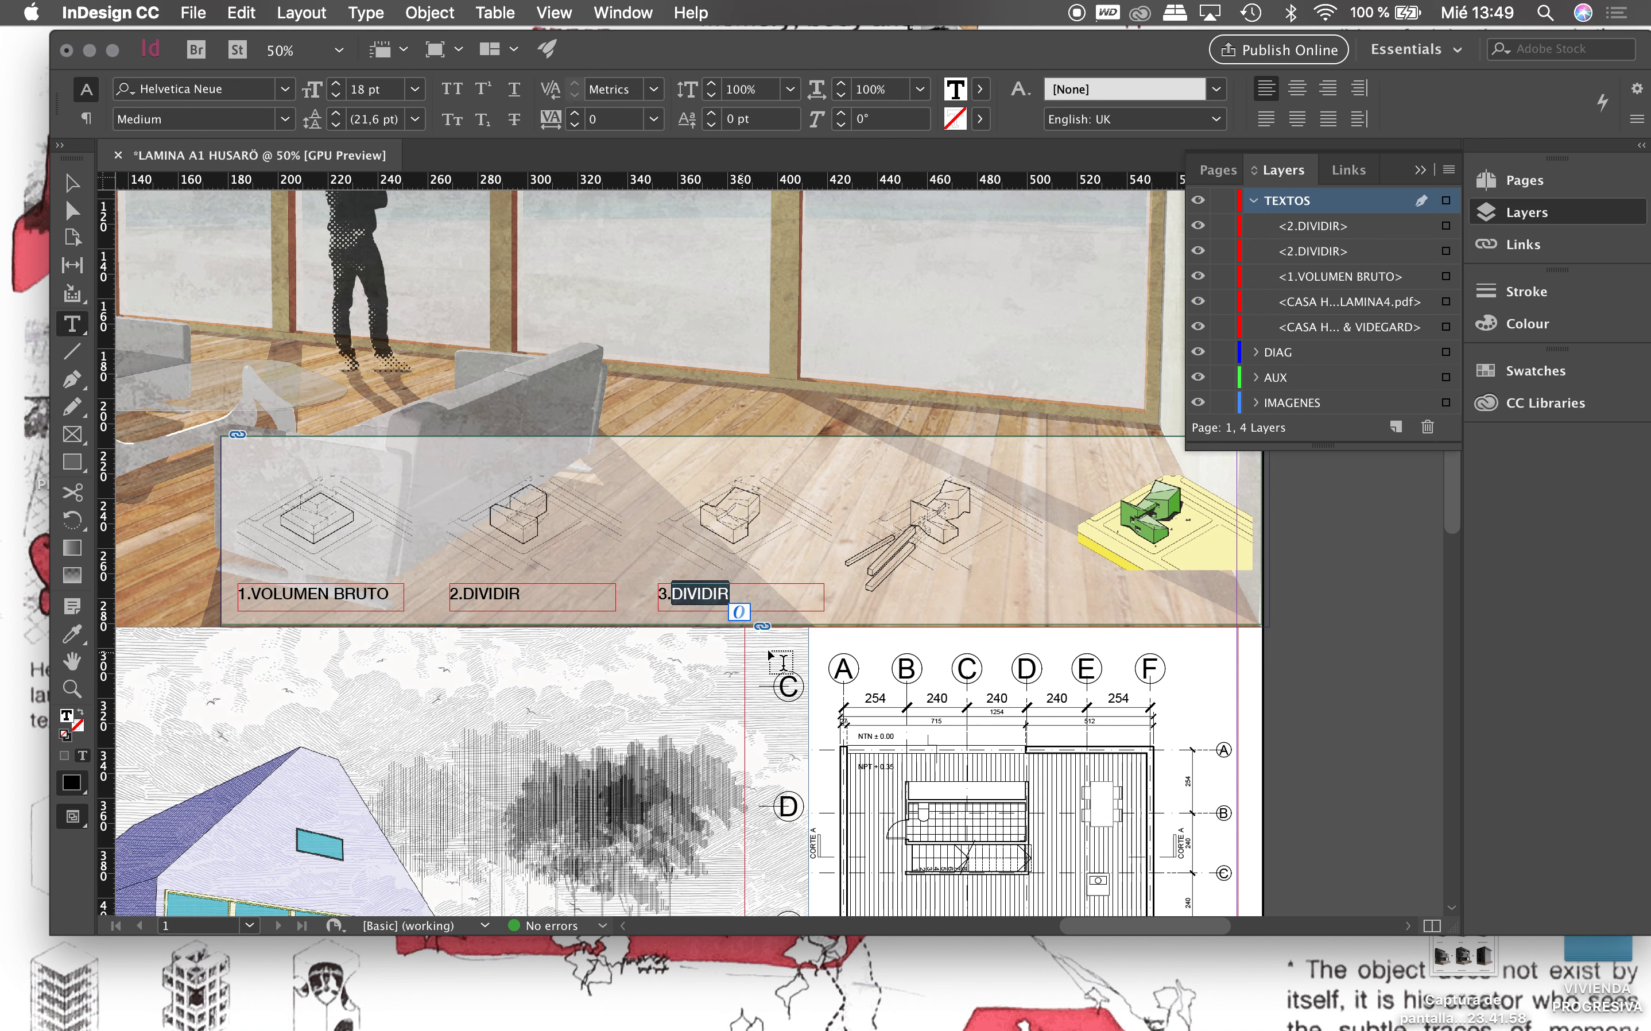
type("LIBER")
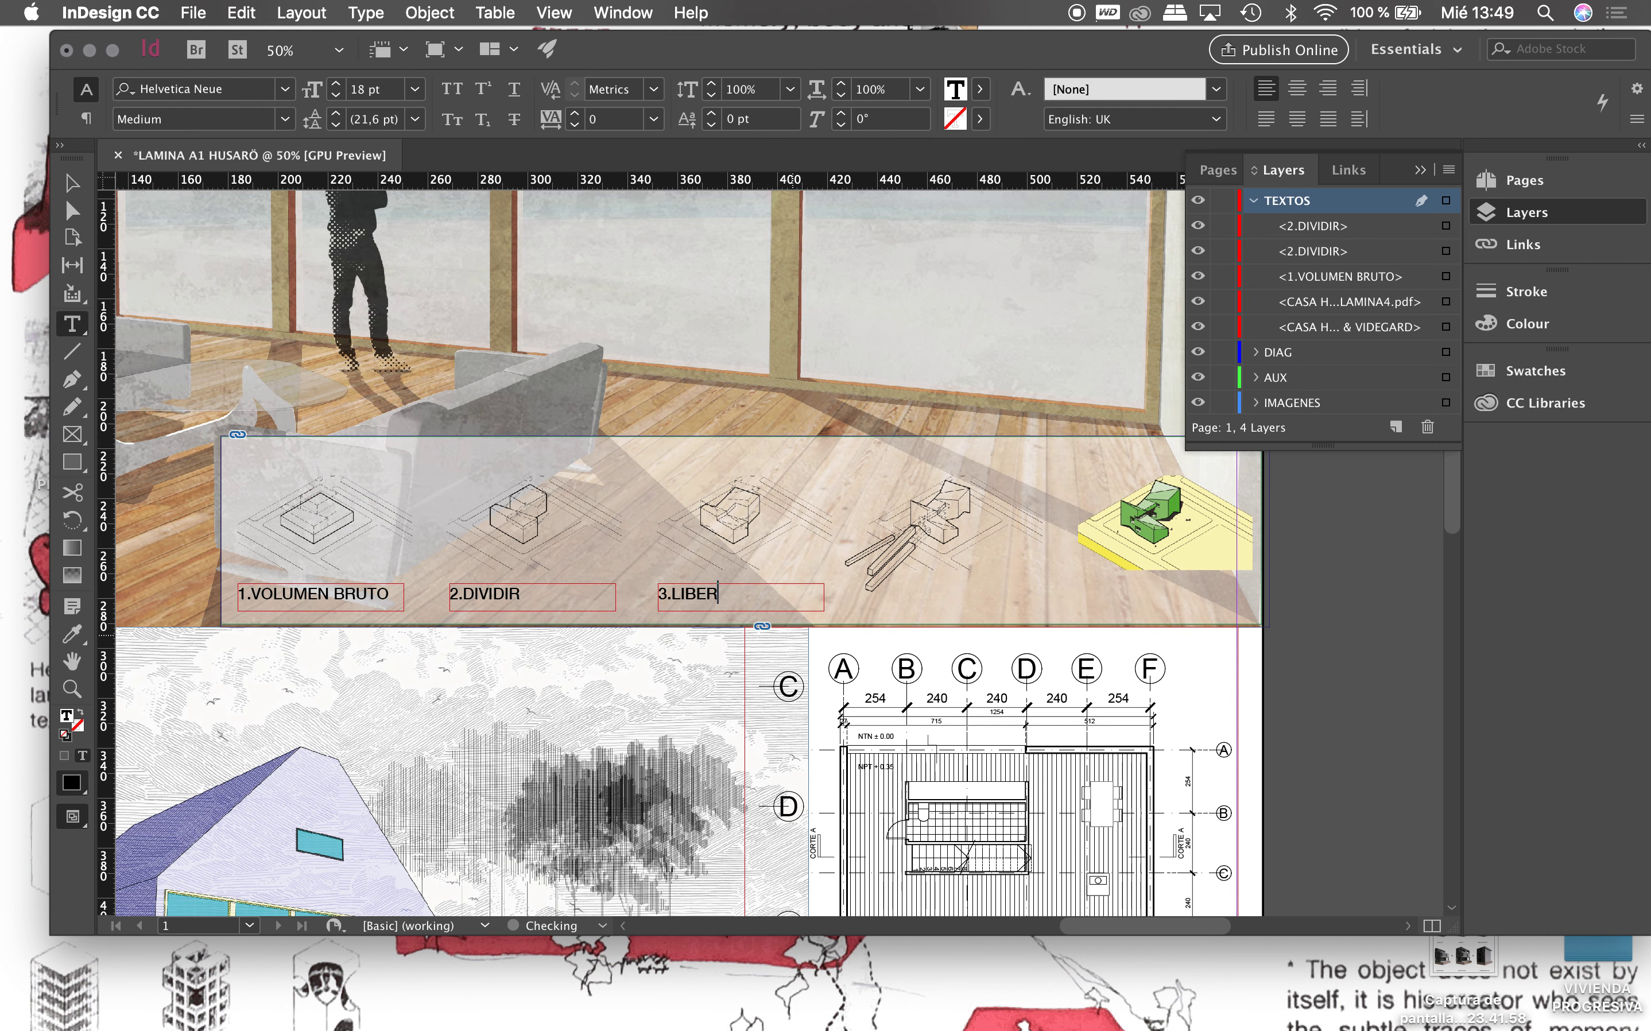
type("AR ")
type("ACCESO")
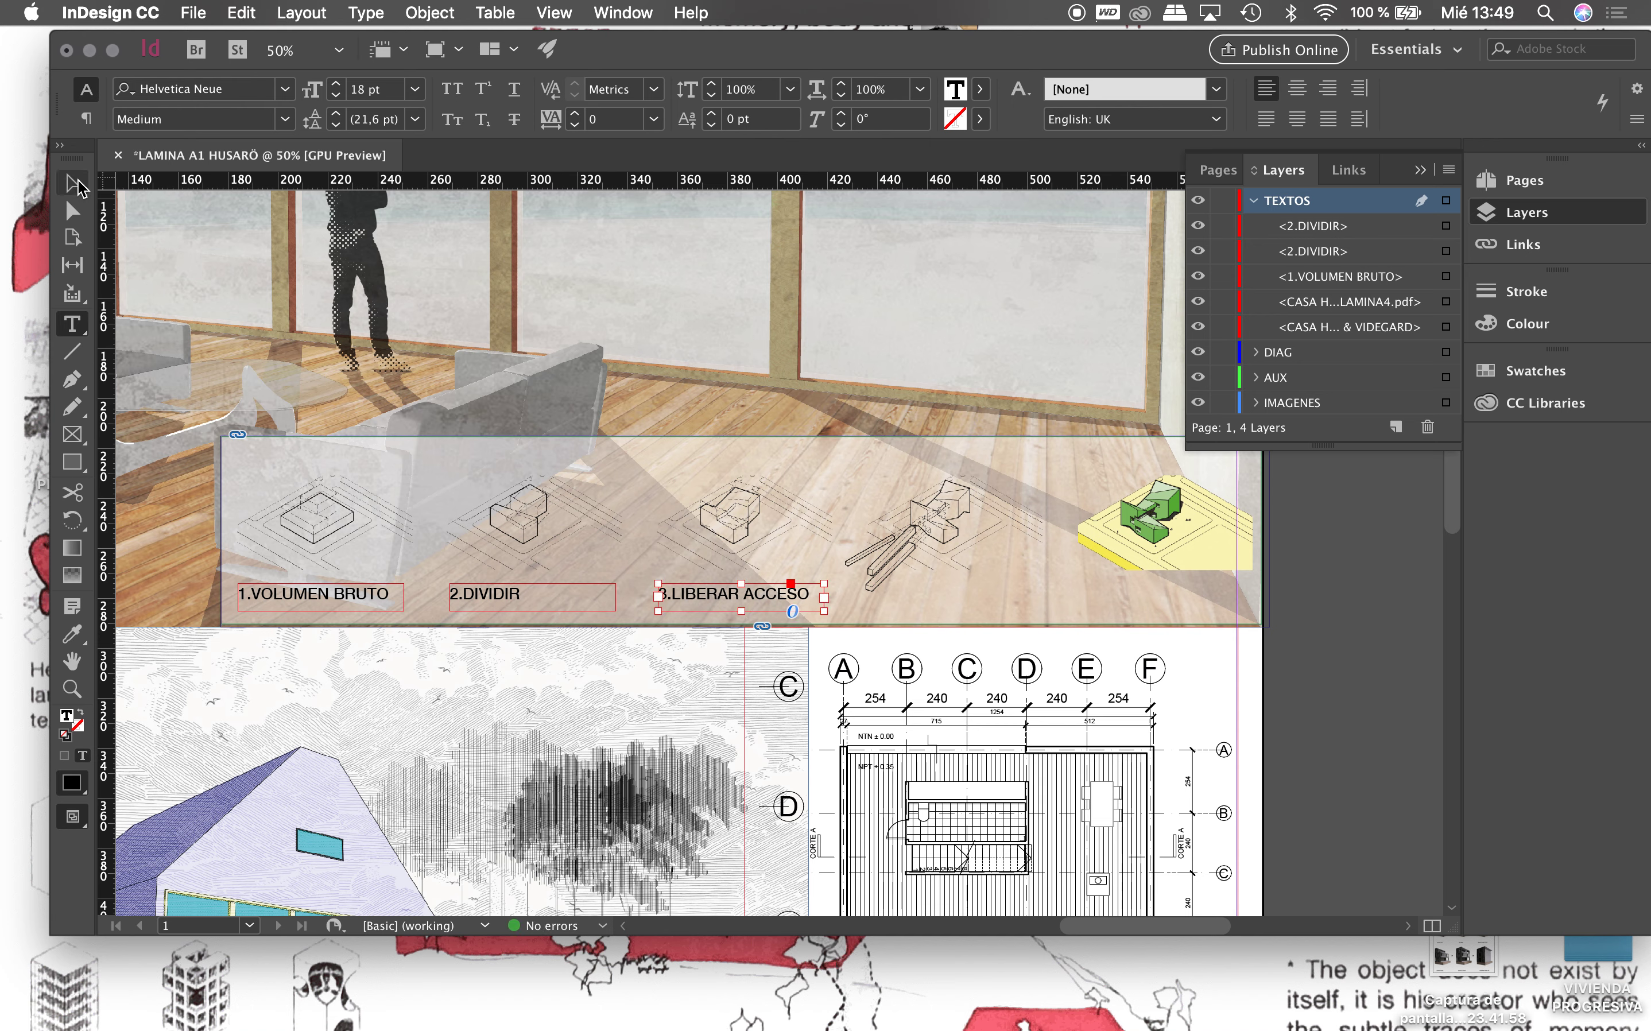
left_click(72, 183)
mouse_move(703, 595)
left_mouse_down("alt")
mouse_move(876, 570)
mouse_move(931, 589)
left_mouse_up("alt")
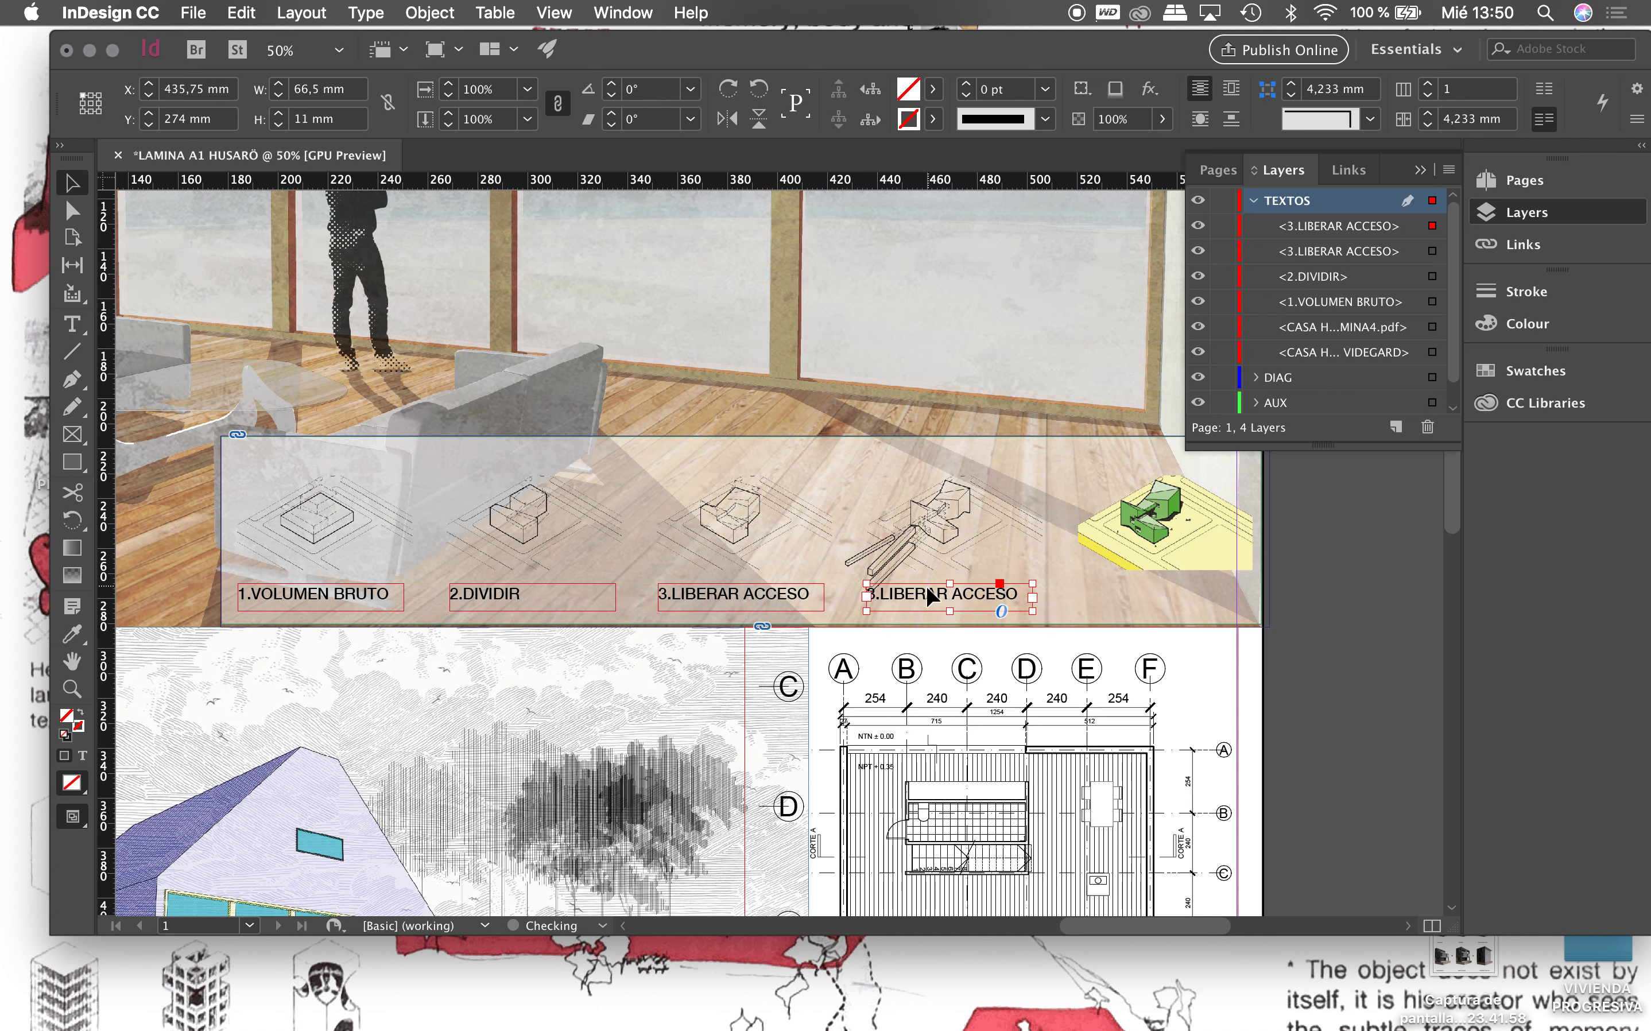
Step: Retype the fourth label as 4.POROS HABITABLES and widen its frame so the text fits
double_click(873, 595)
type("4")
left_click_drag(883, 596, 1020, 595)
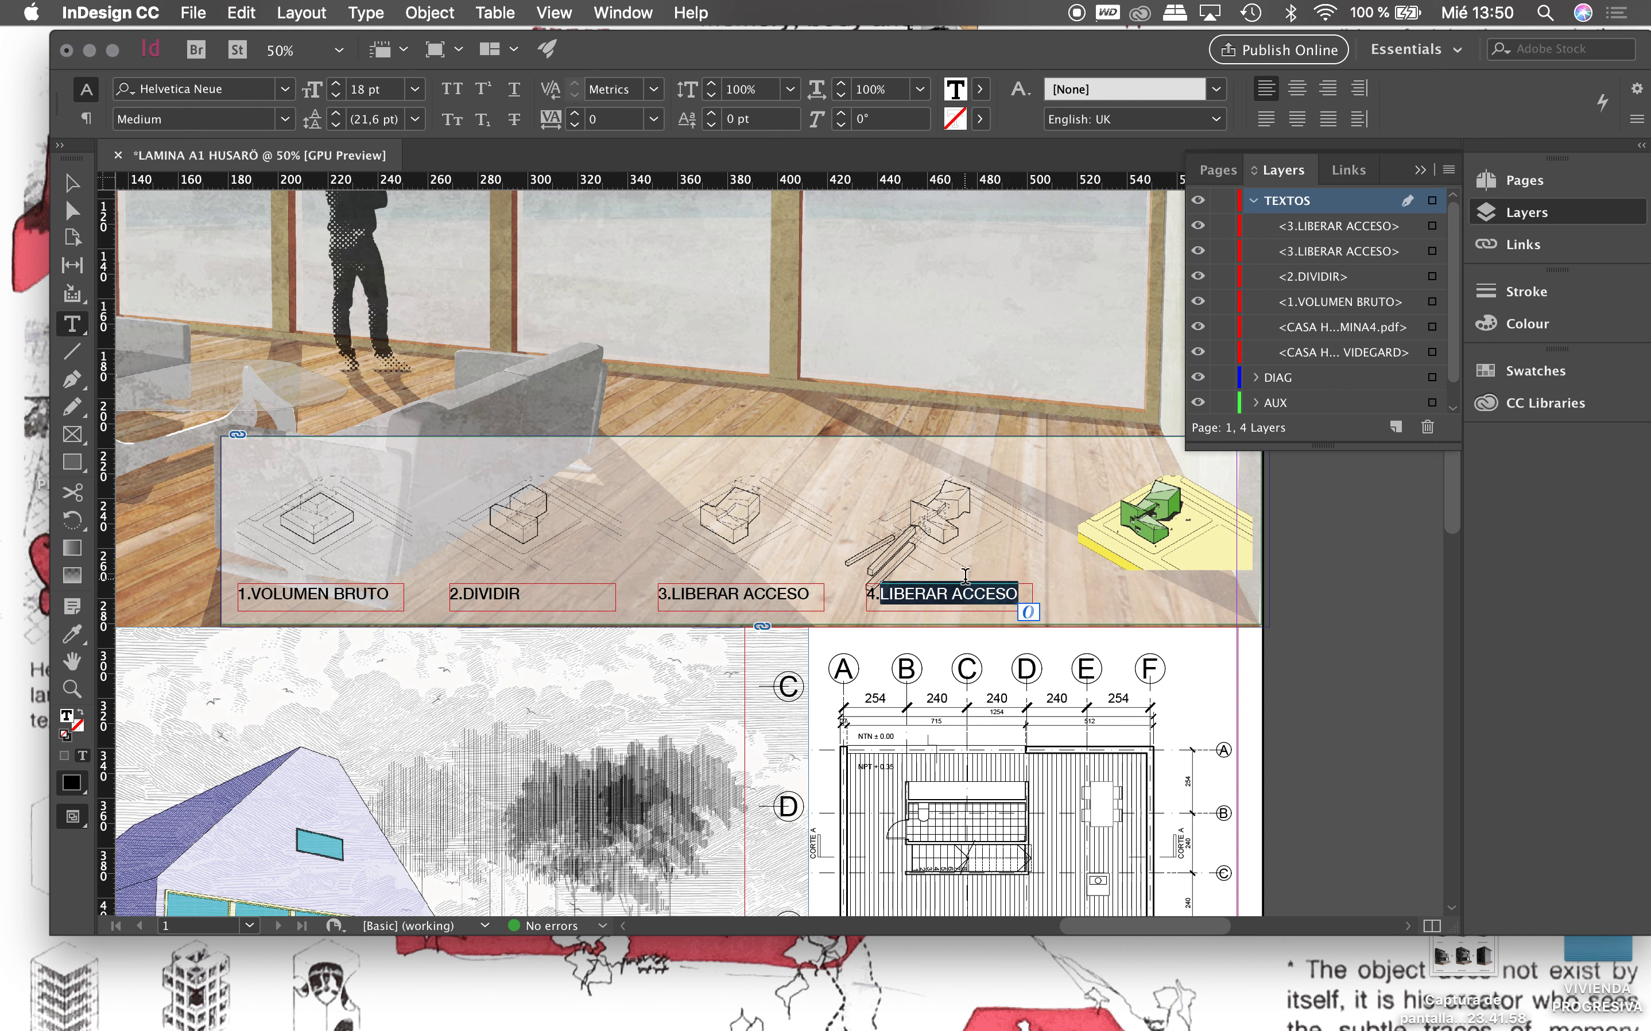
type("POROS HABITABLE")
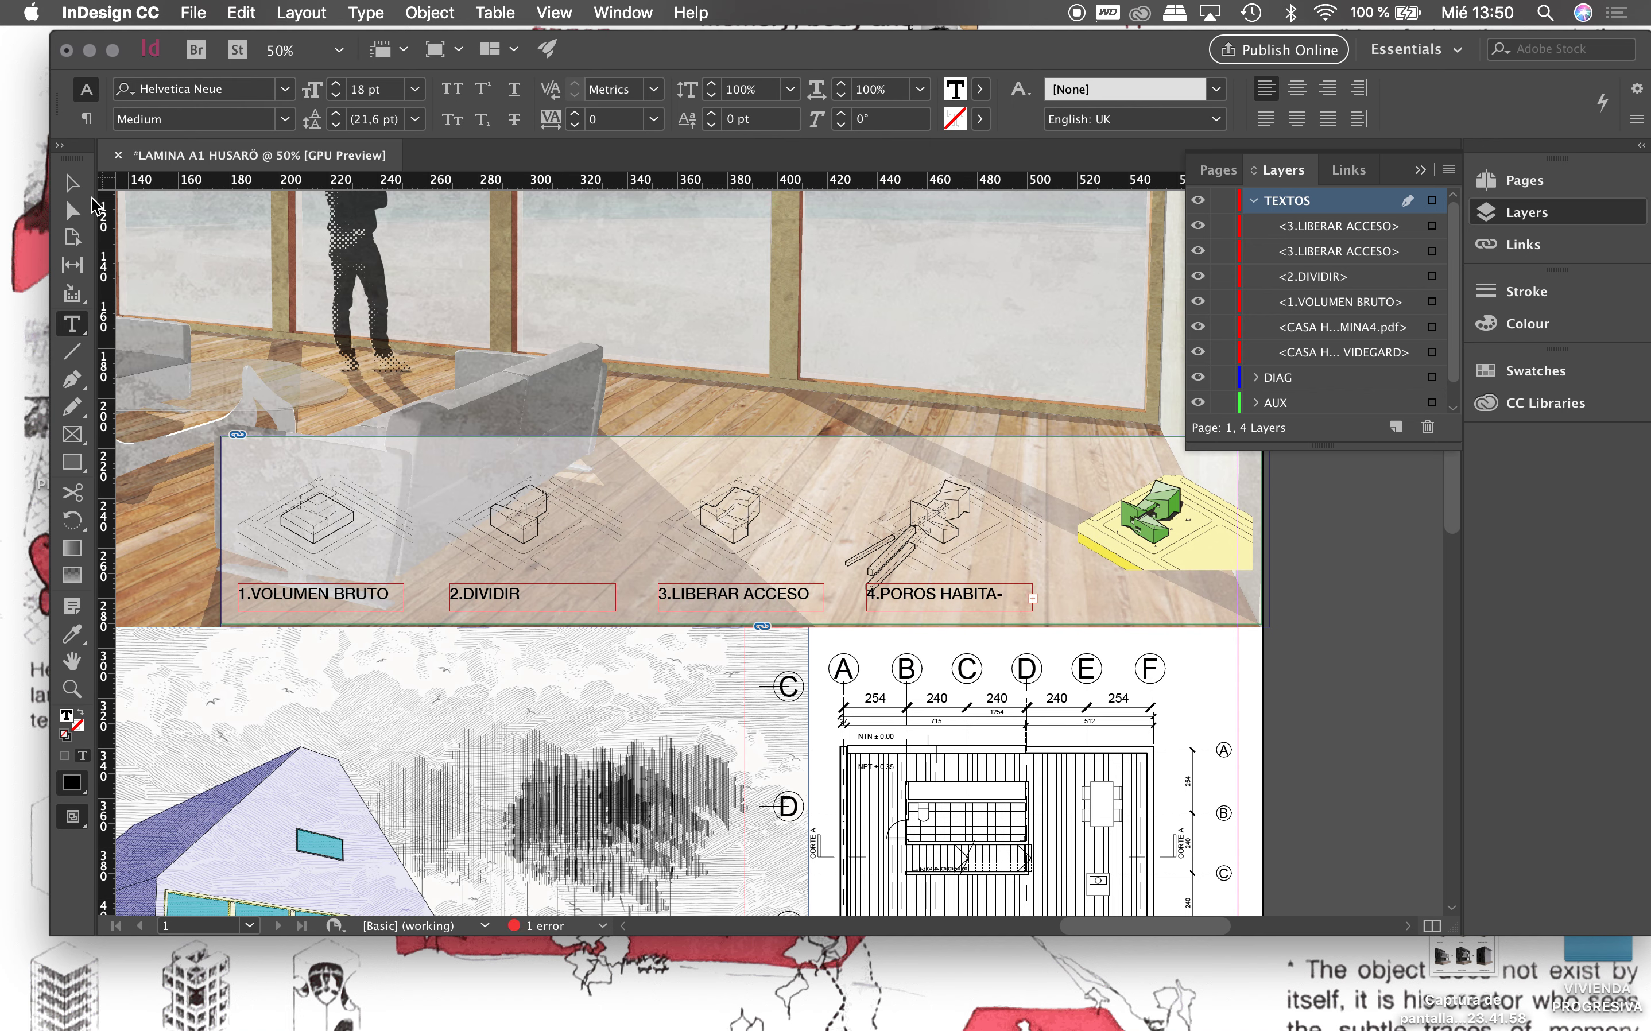
key("Escape")
left_click(1033, 599)
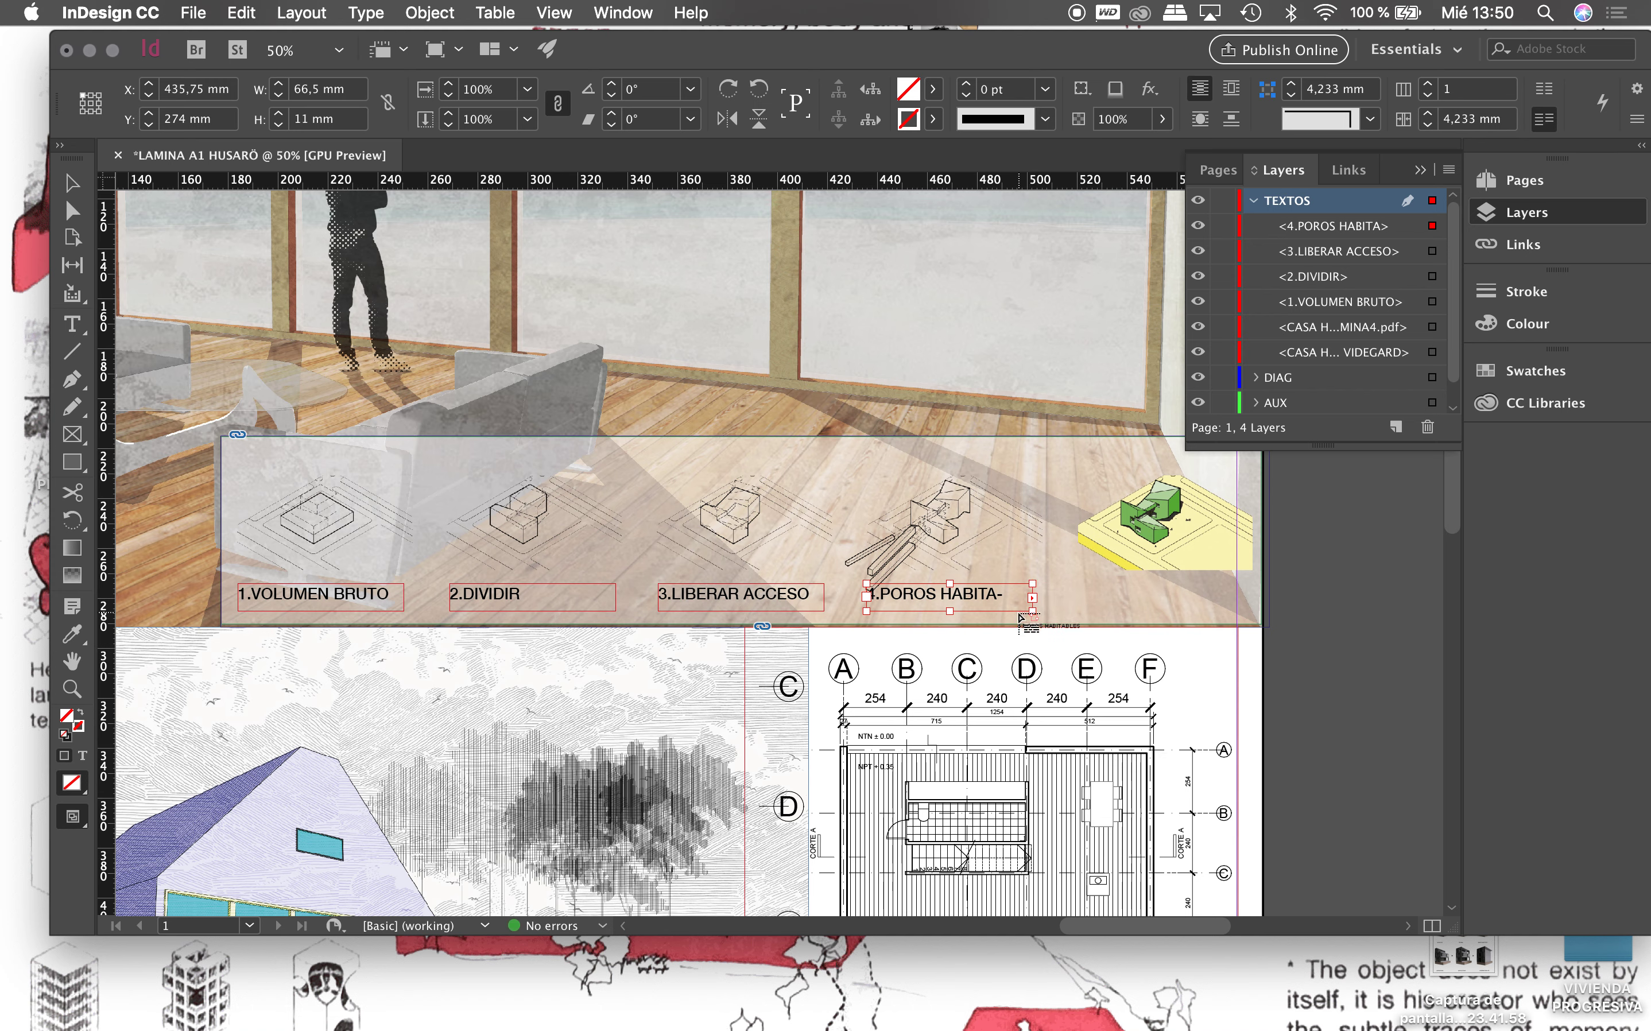
left_click(72, 182)
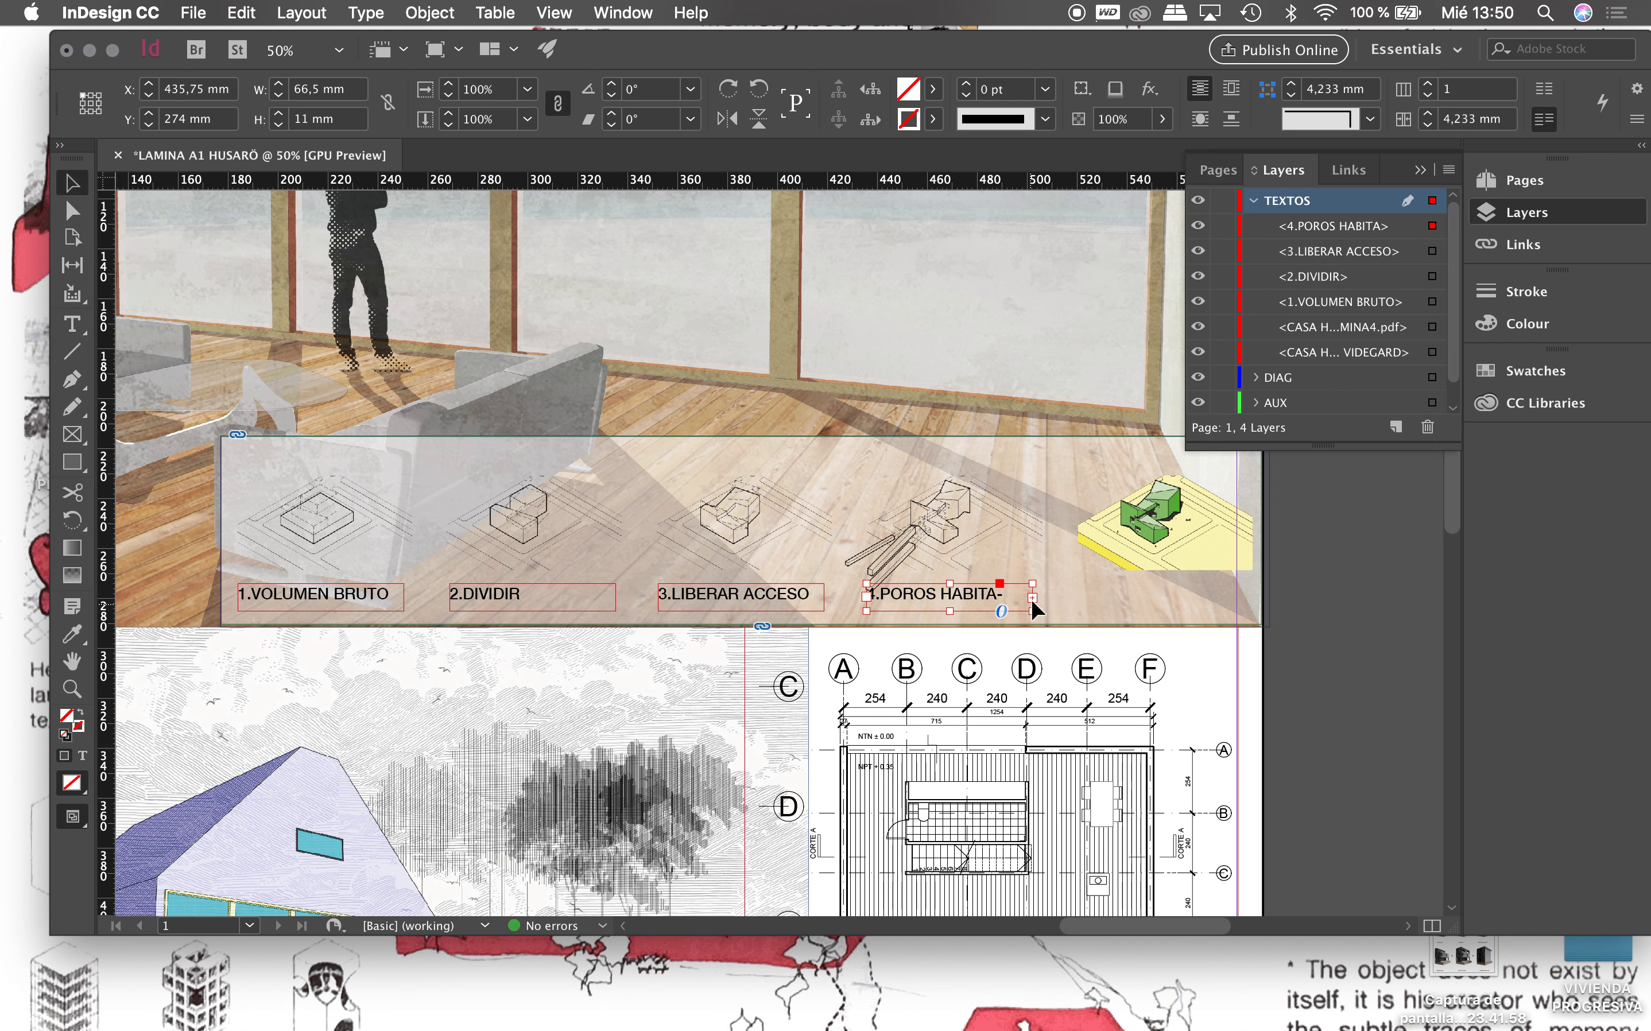
mouse_move(1033, 598)
left_mouse_down()
mouse_move(1058, 593)
mouse_move(804, 559)
mouse_move(1190, 597)
mouse_move(1088, 595)
left_mouse_up()
Step: Retype the label copy under the fifth diagram as 5.HABITAR
double_click(1160, 593)
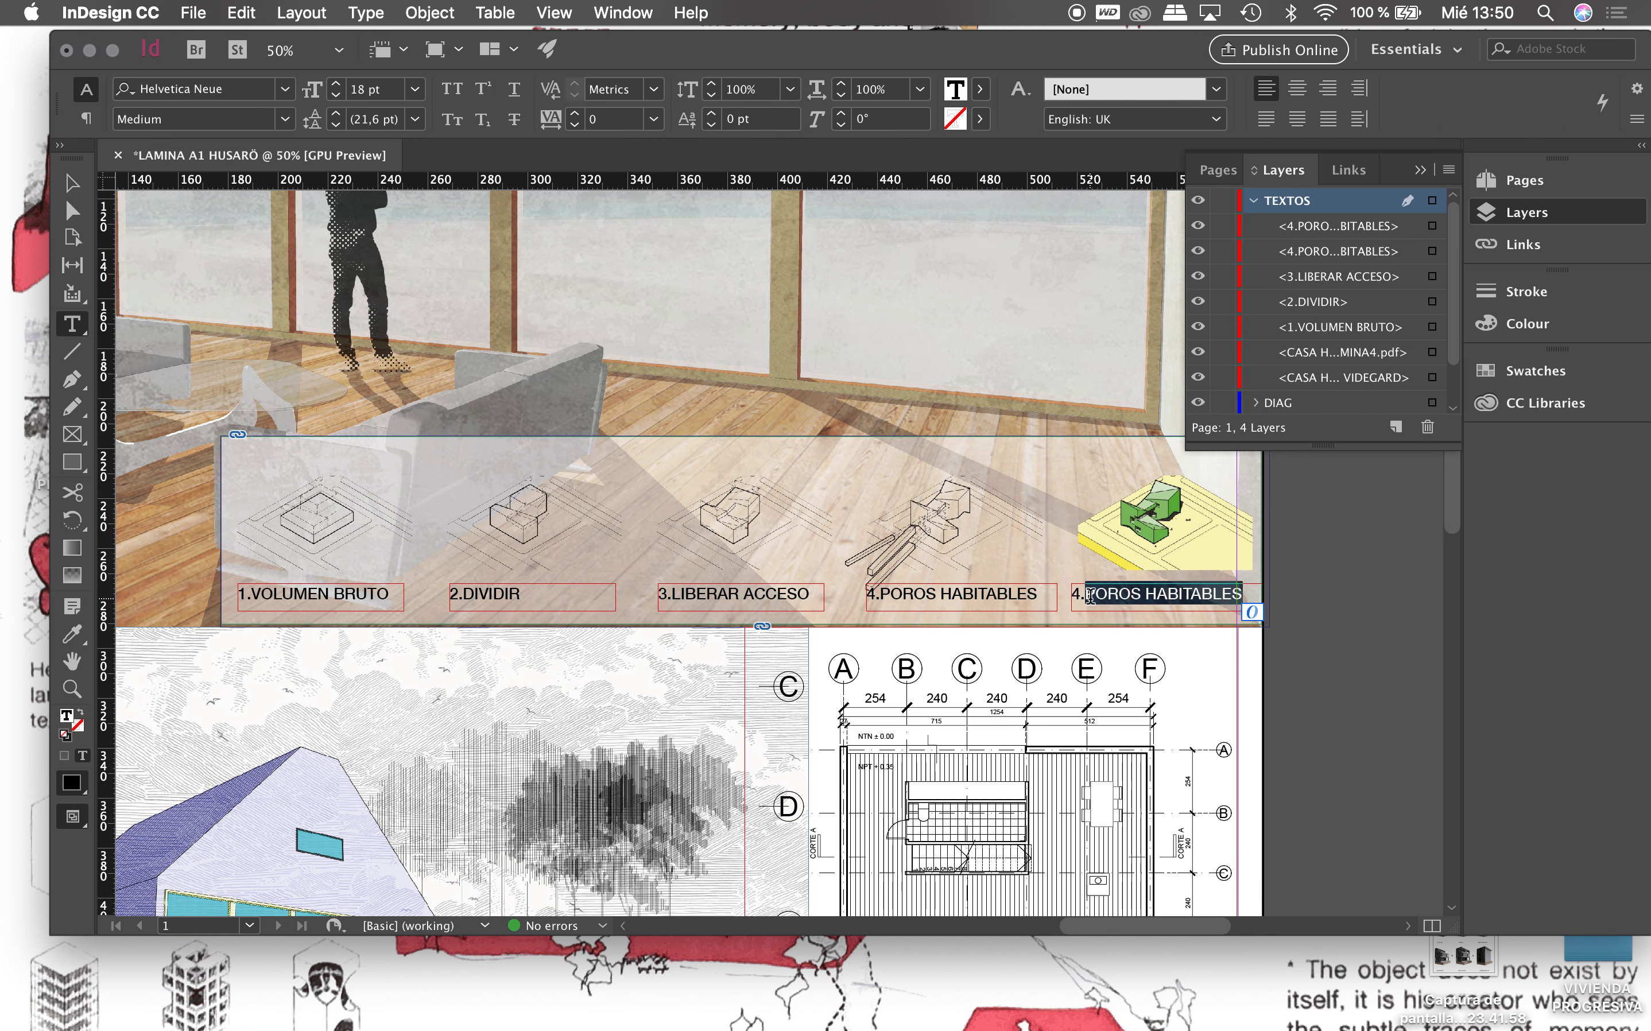
type("HABITAR")
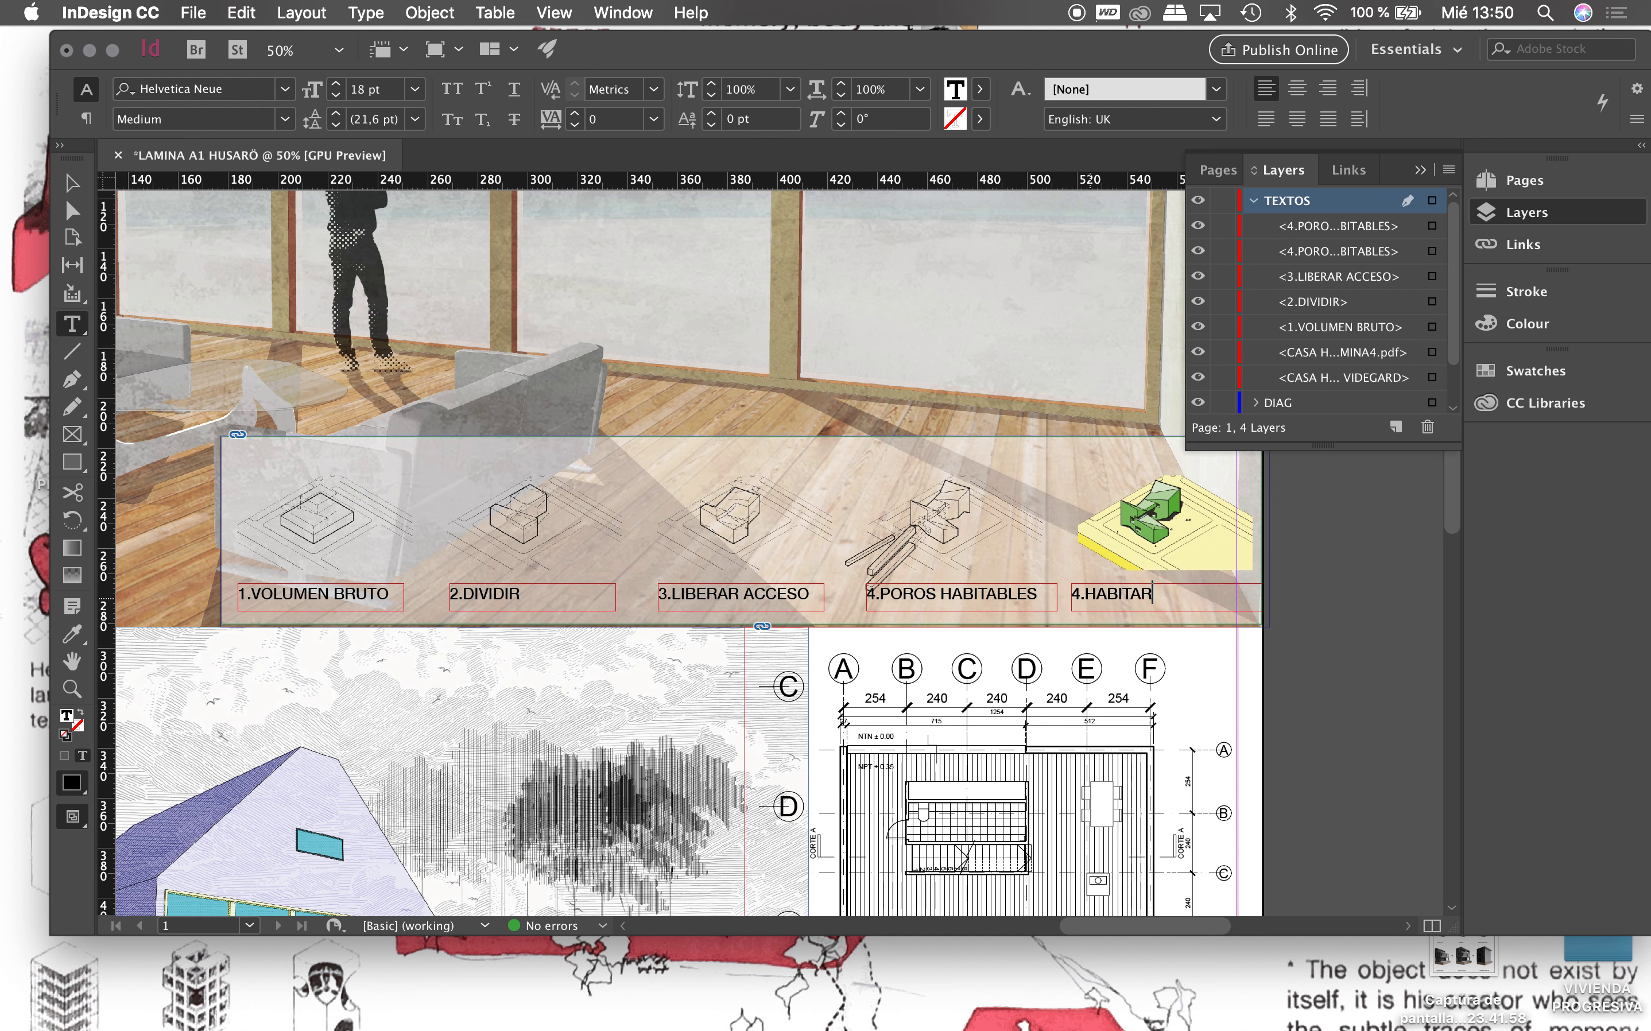
left_click(1075, 593)
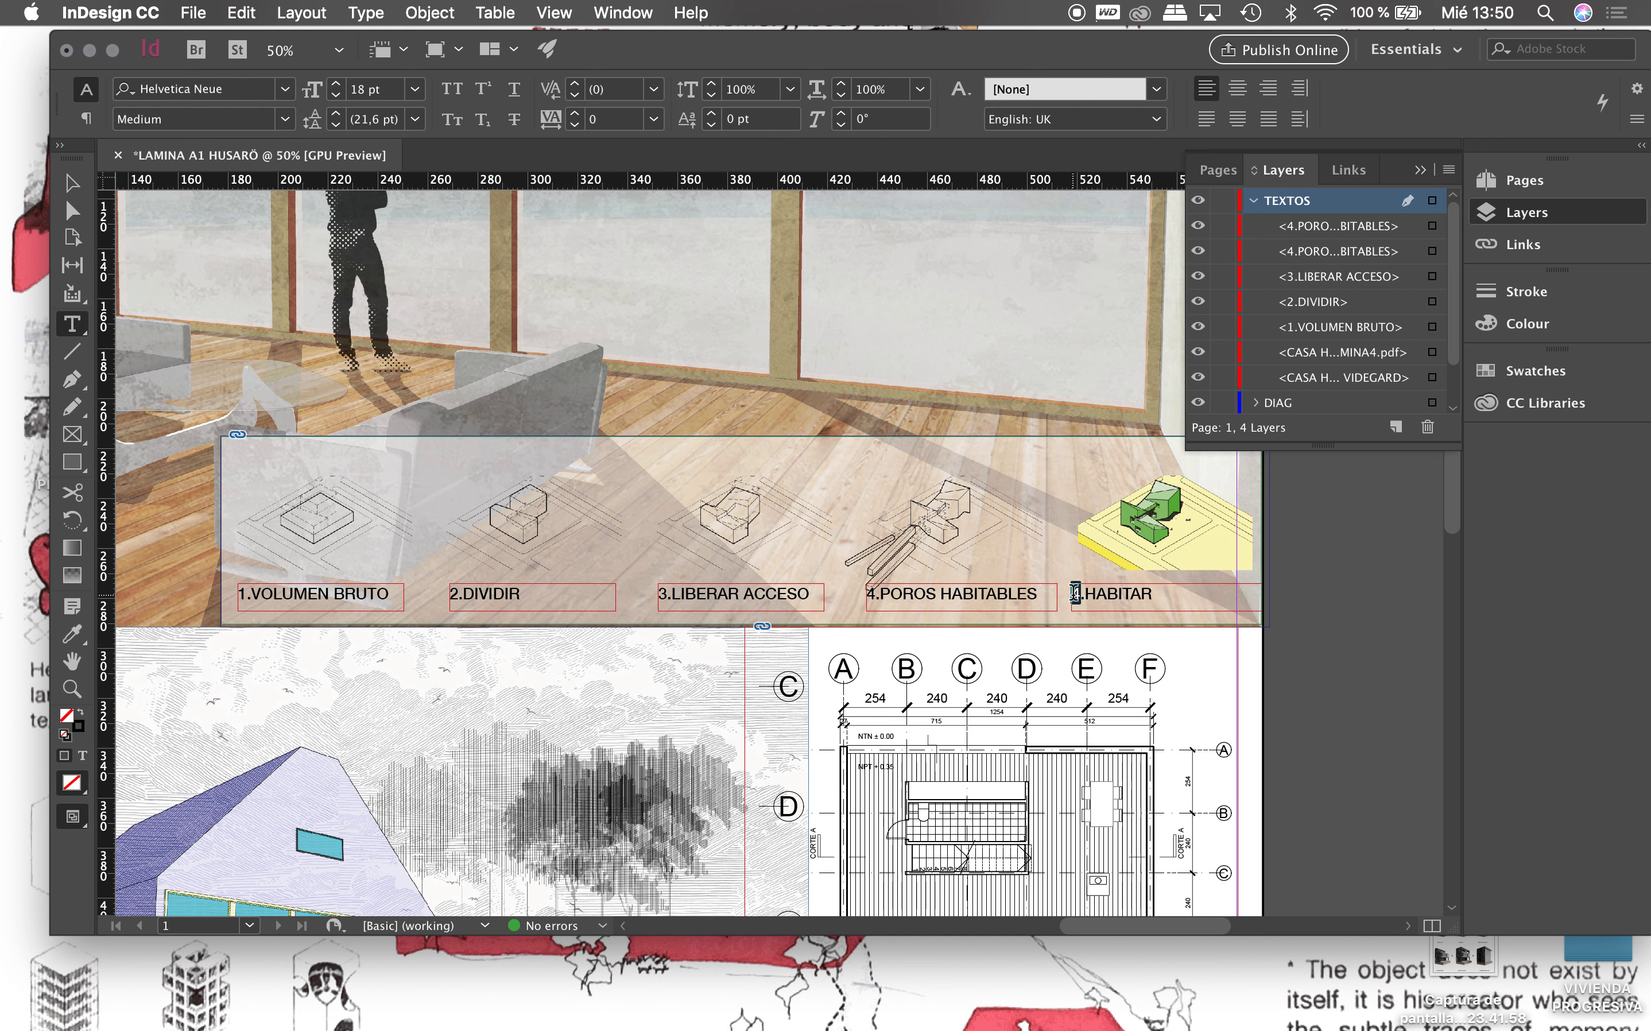
key("Delete")
type("5")
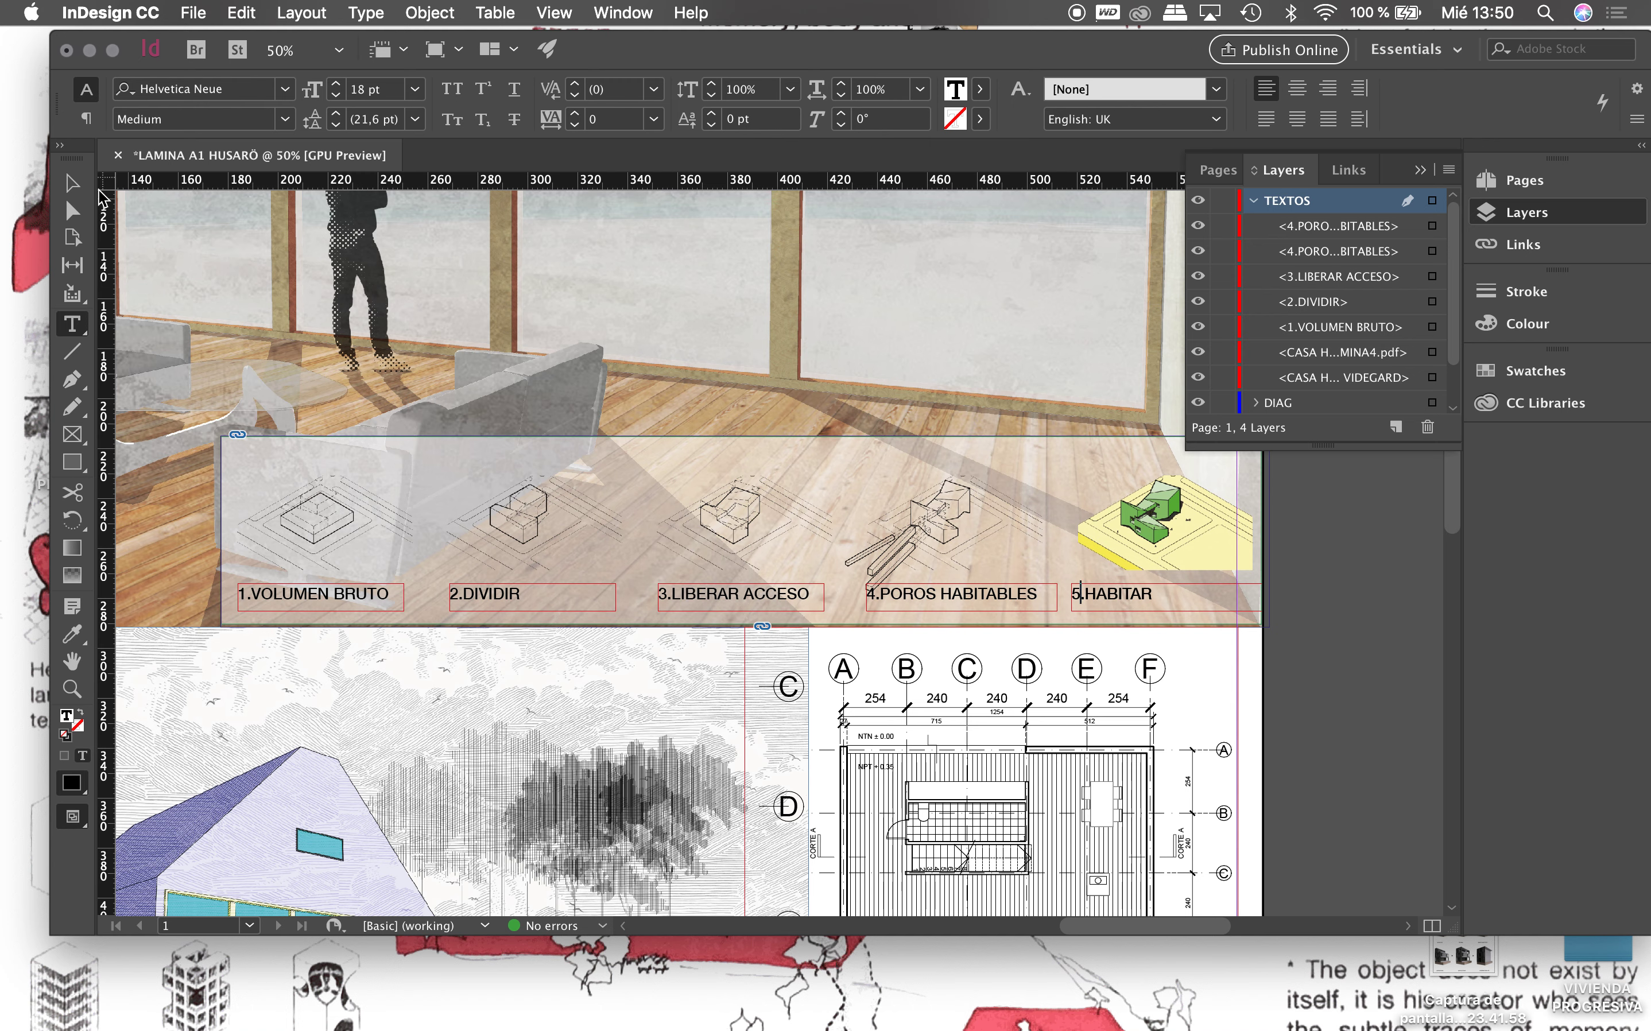
key("Escape")
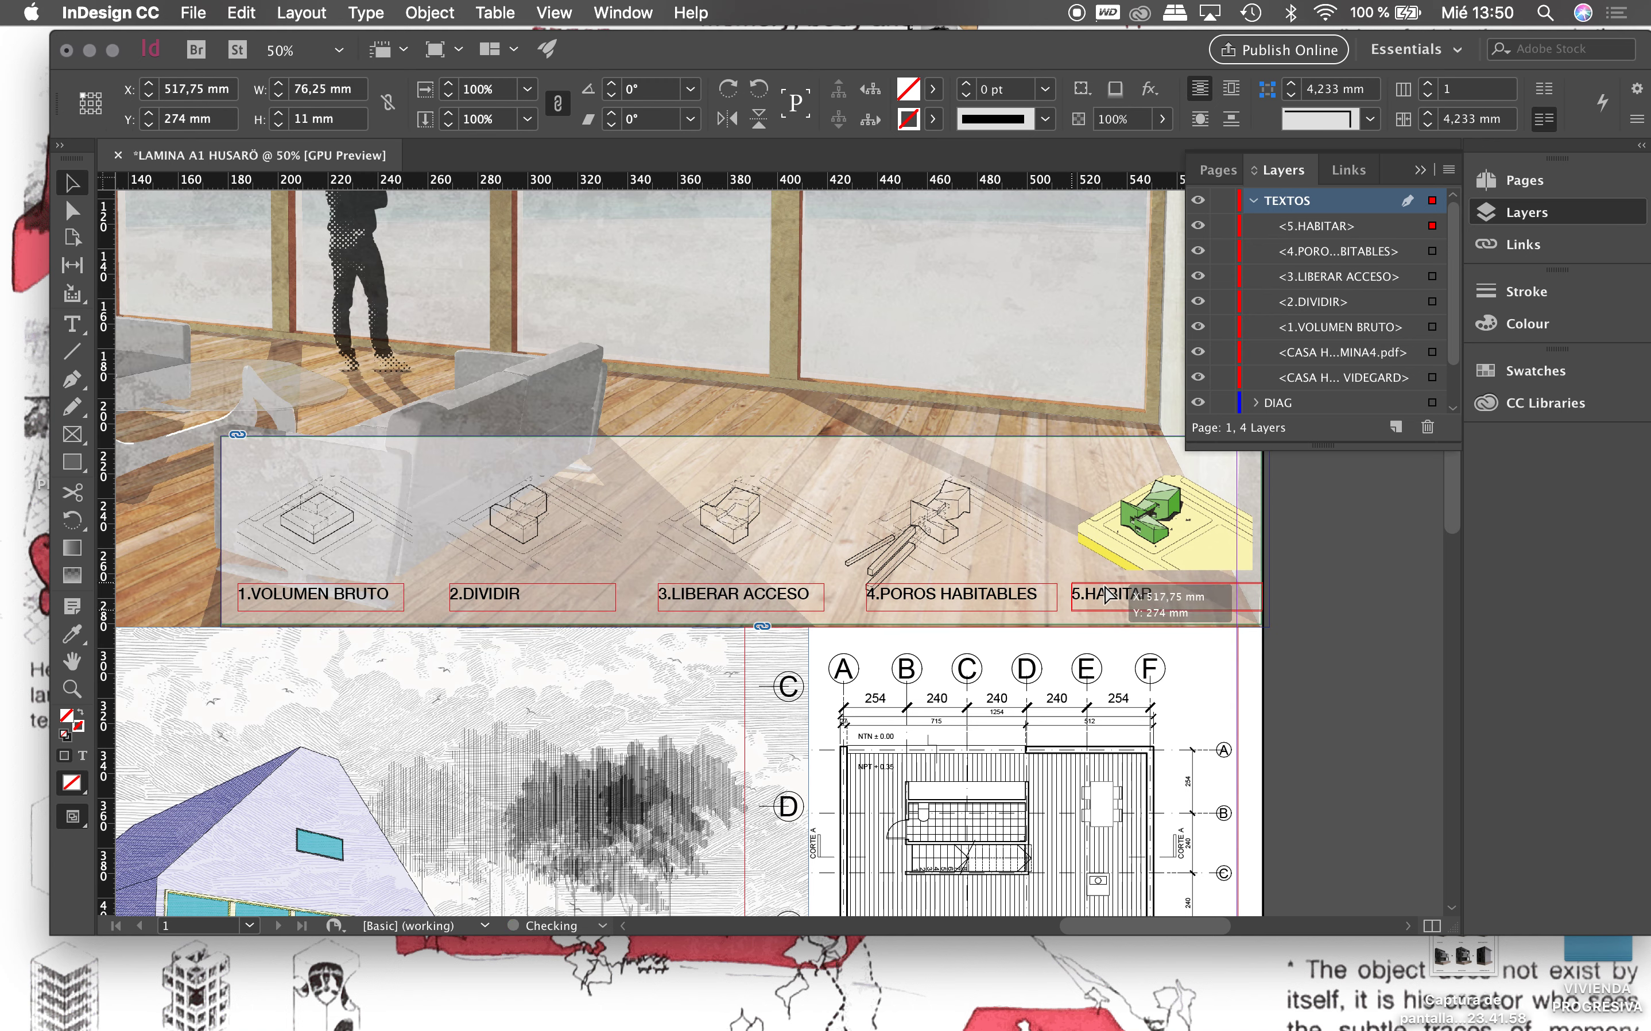
Step: Nudge the 5.HABITAR label slightly right and zoom out to review the whole page
left_click_drag(1091, 593, 1103, 595)
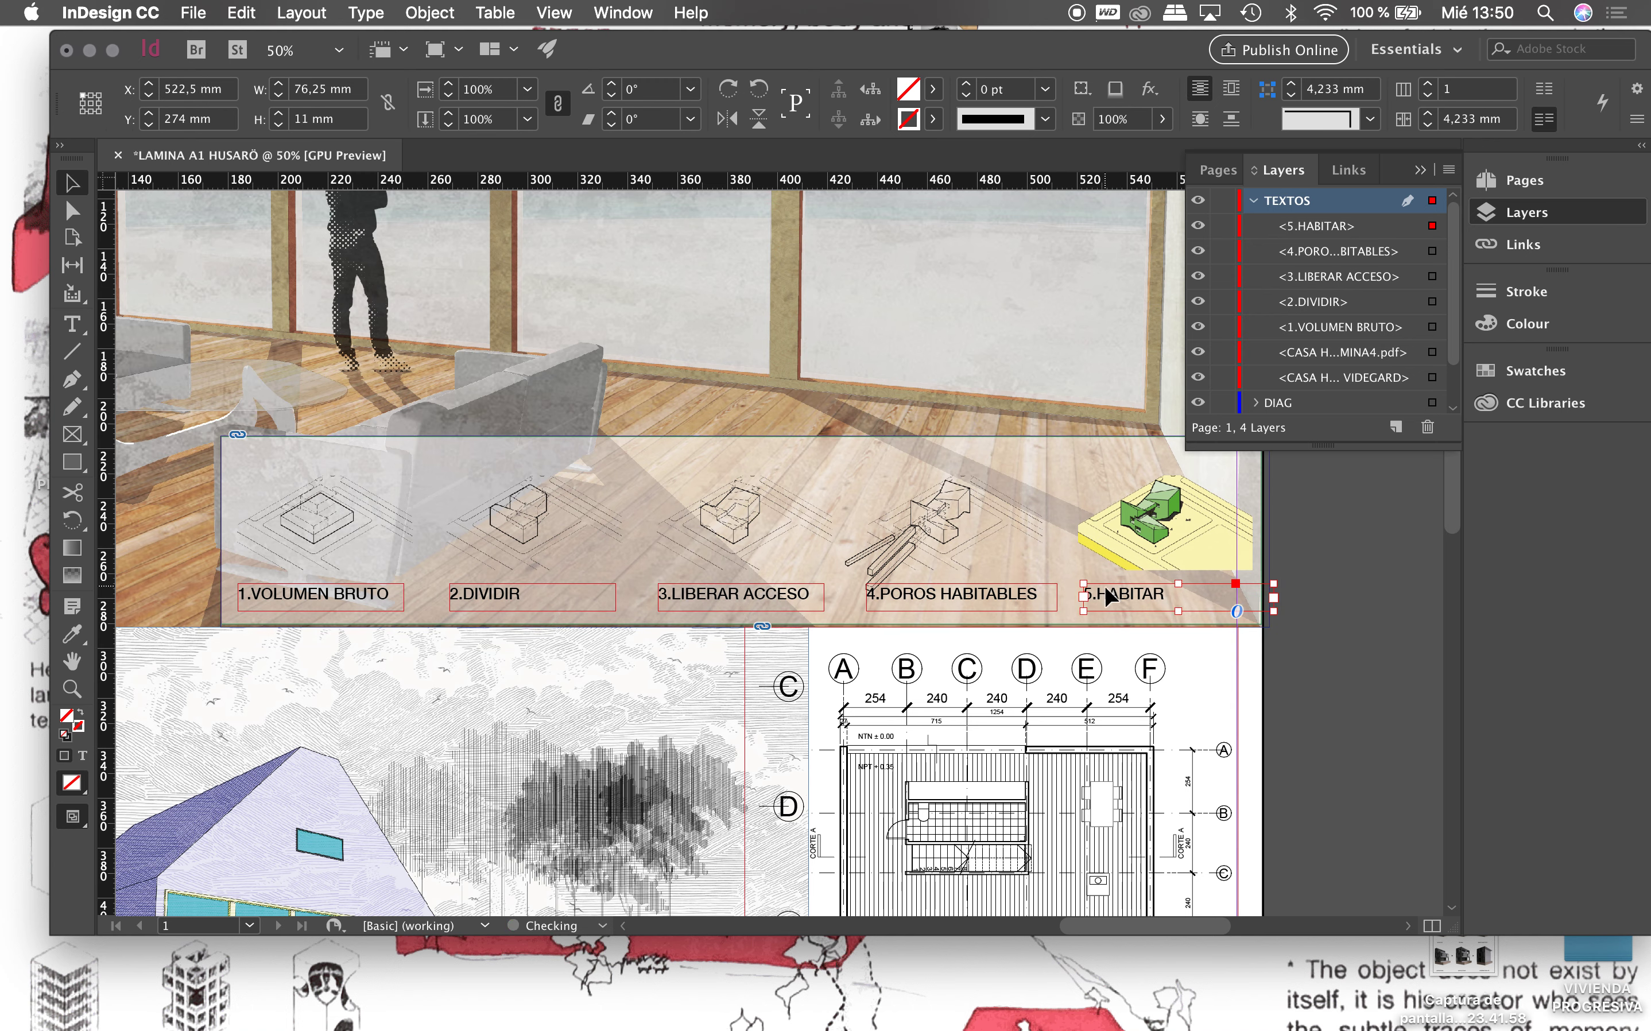
scroll(997, 578, "down", 1, "alt")
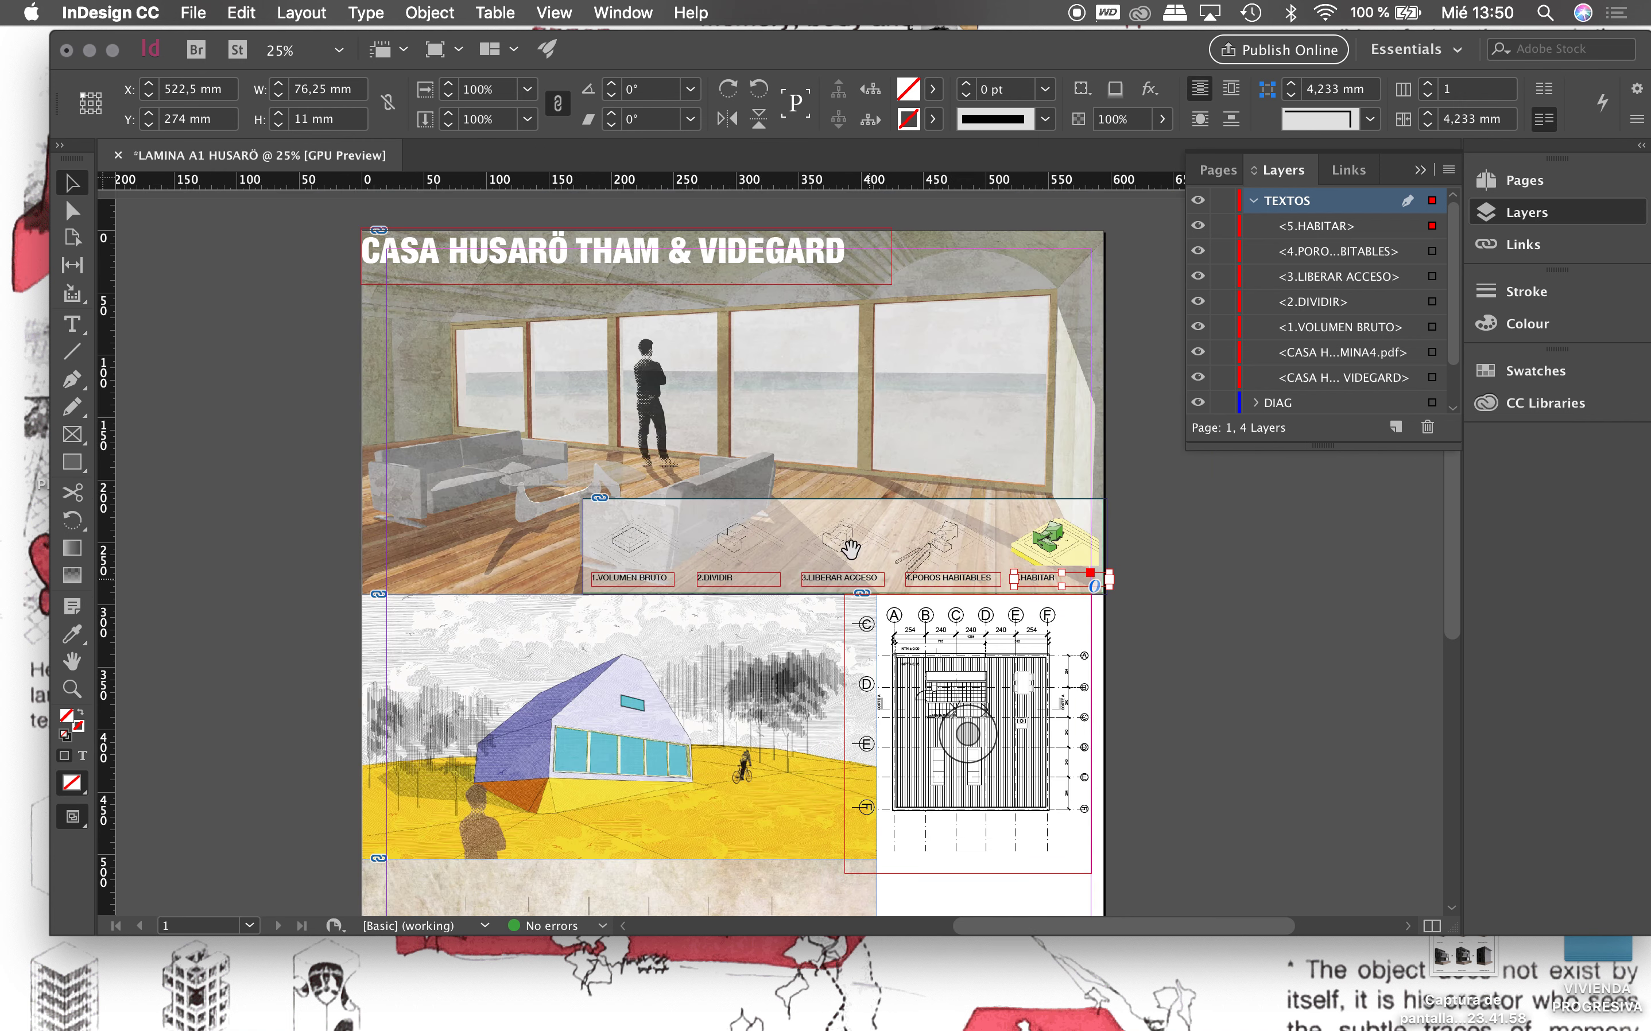
scroll(680, 465, "down", 1, "alt")
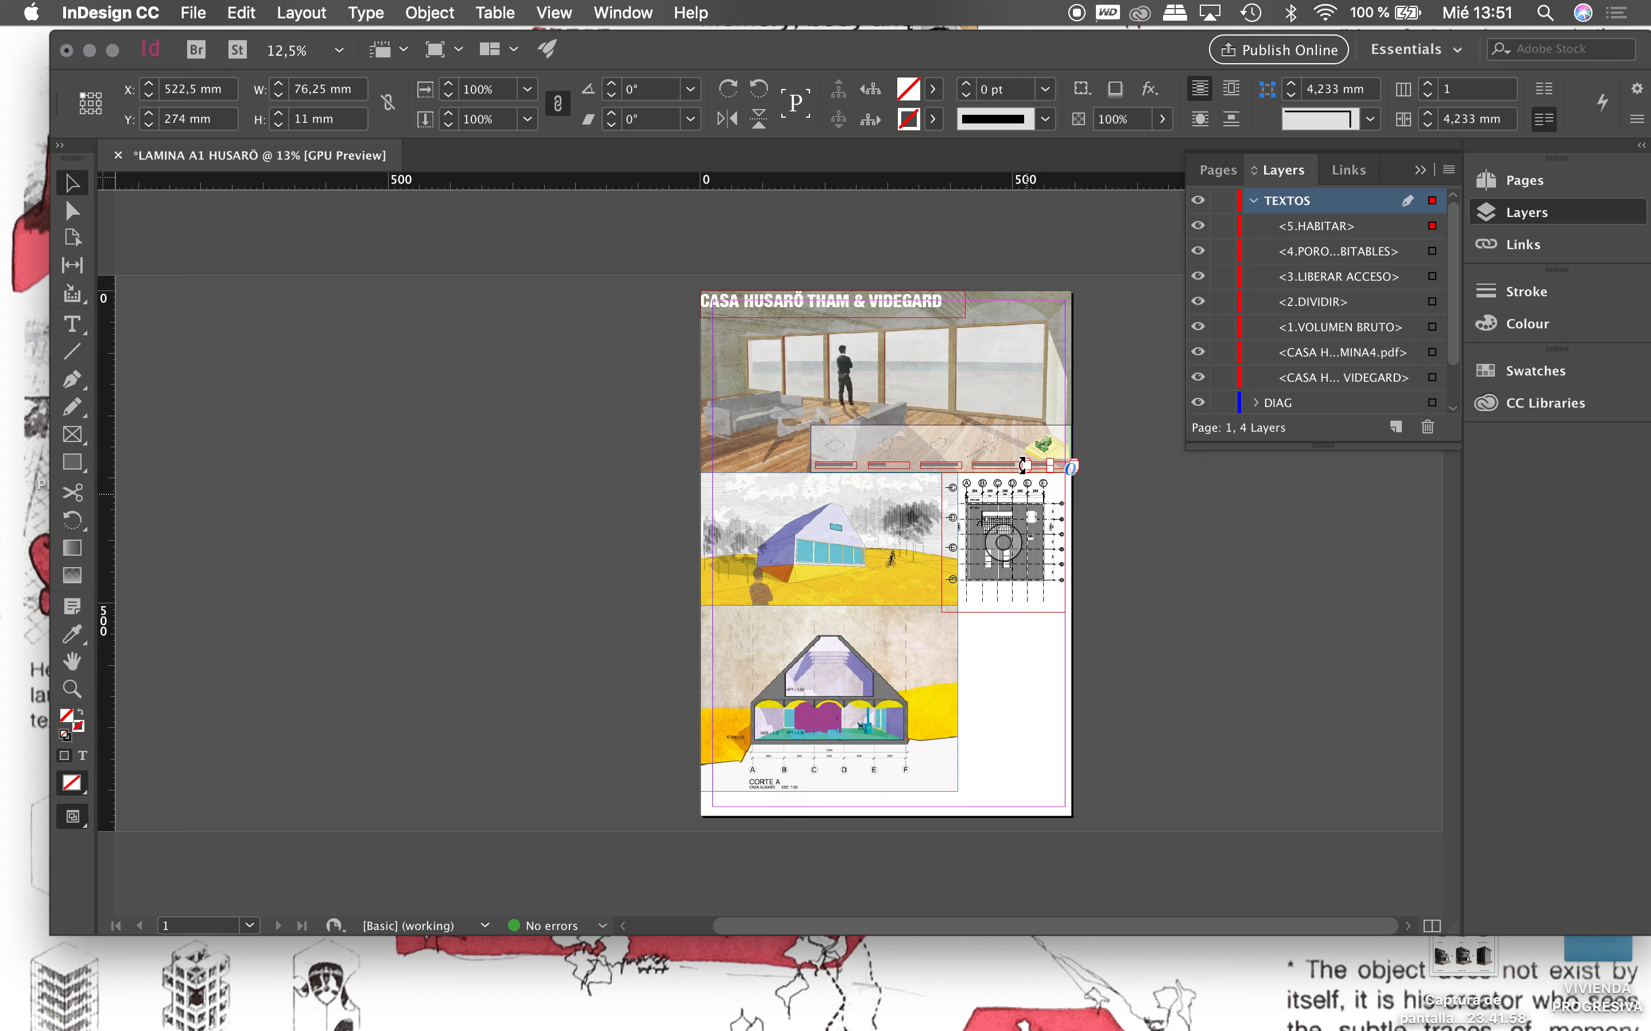
scroll(833, 474, "left", 1)
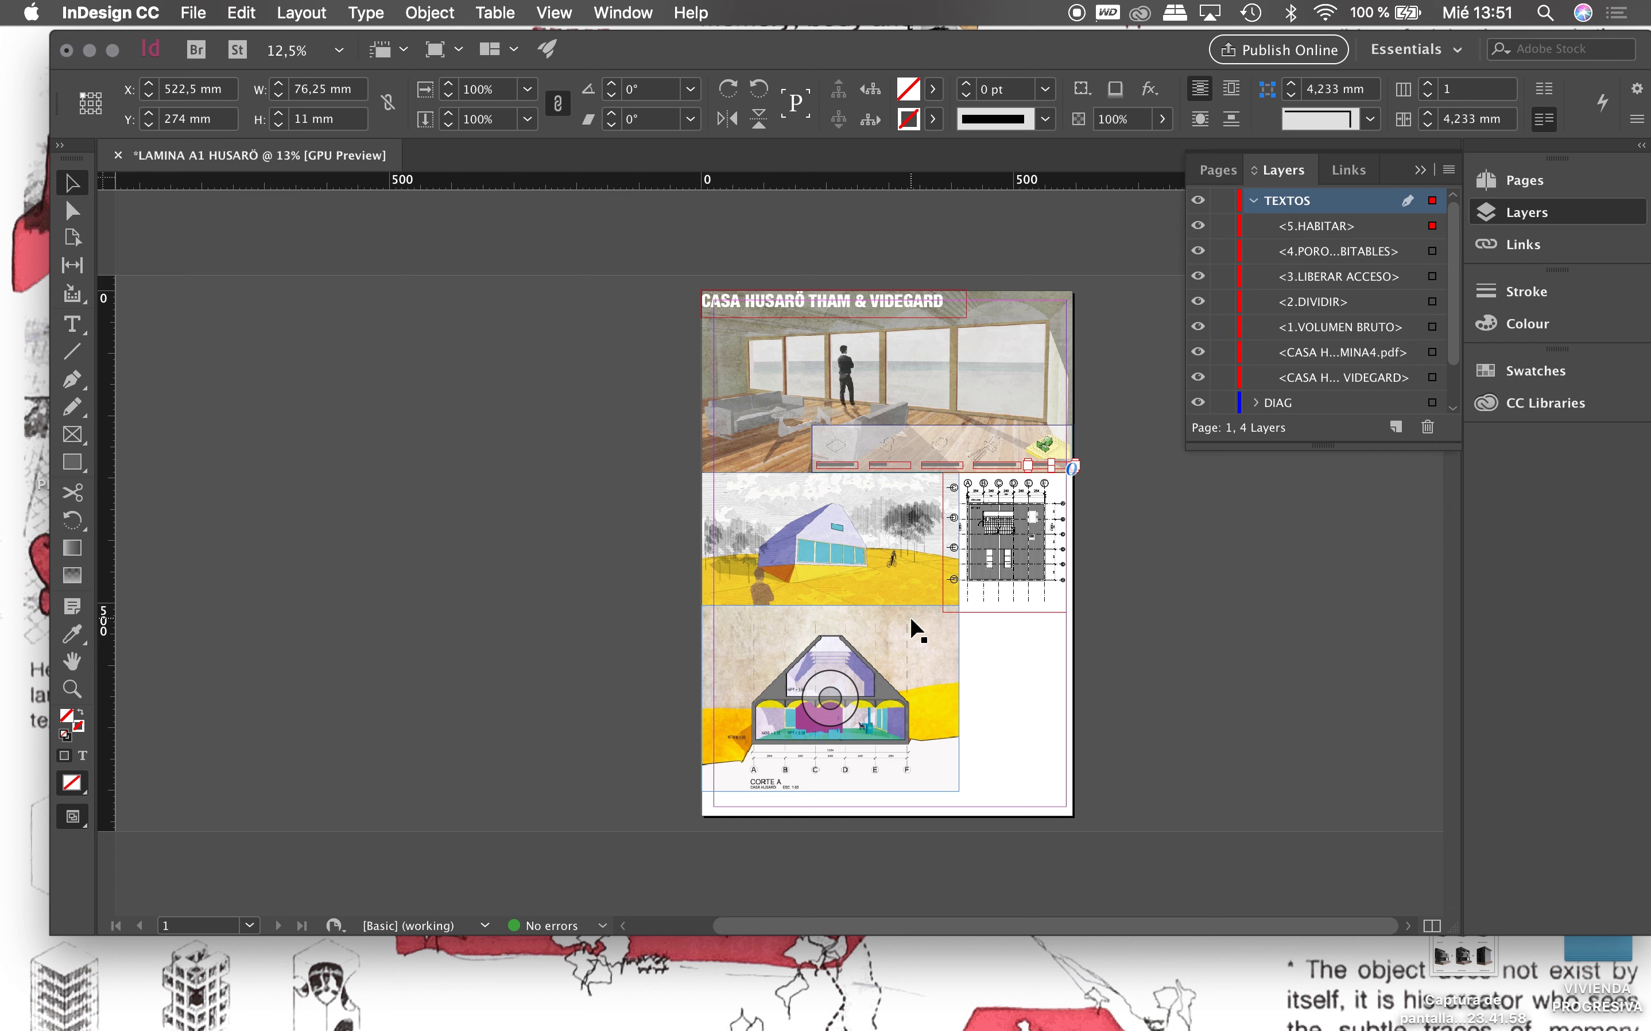
left_click(204, 12)
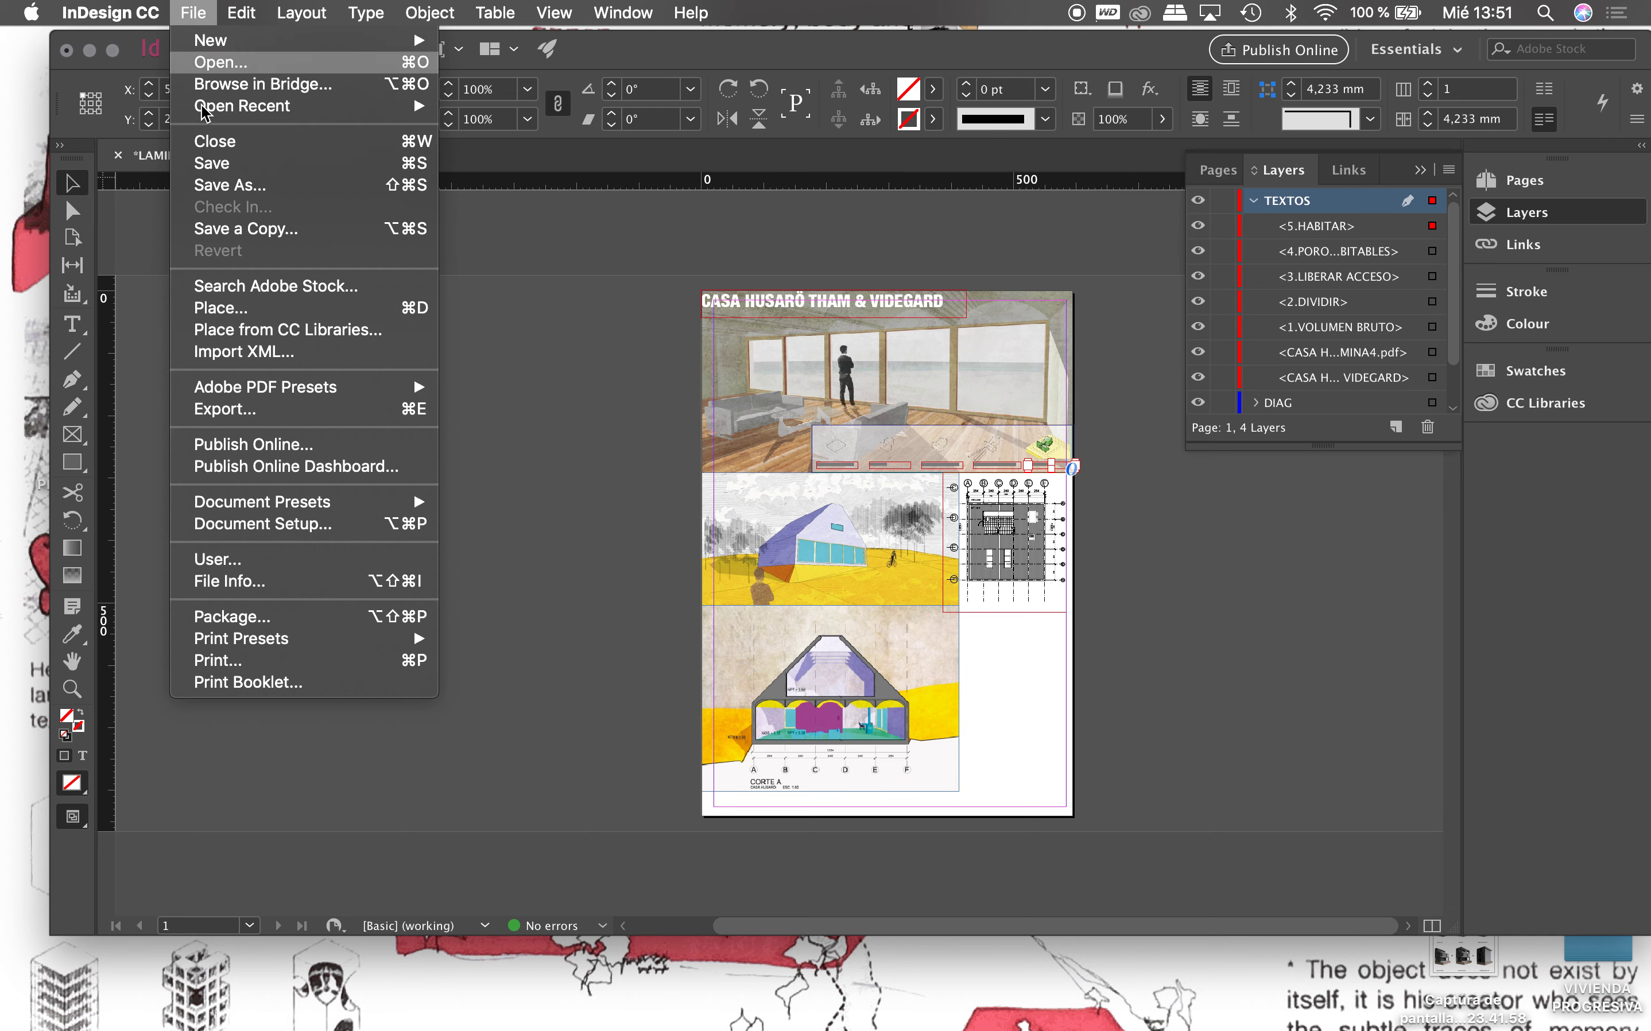
Step: Save As LAMINA A1 HUSARÖ.indd into the CASA HUSARO 2 folder
left_click(233, 185)
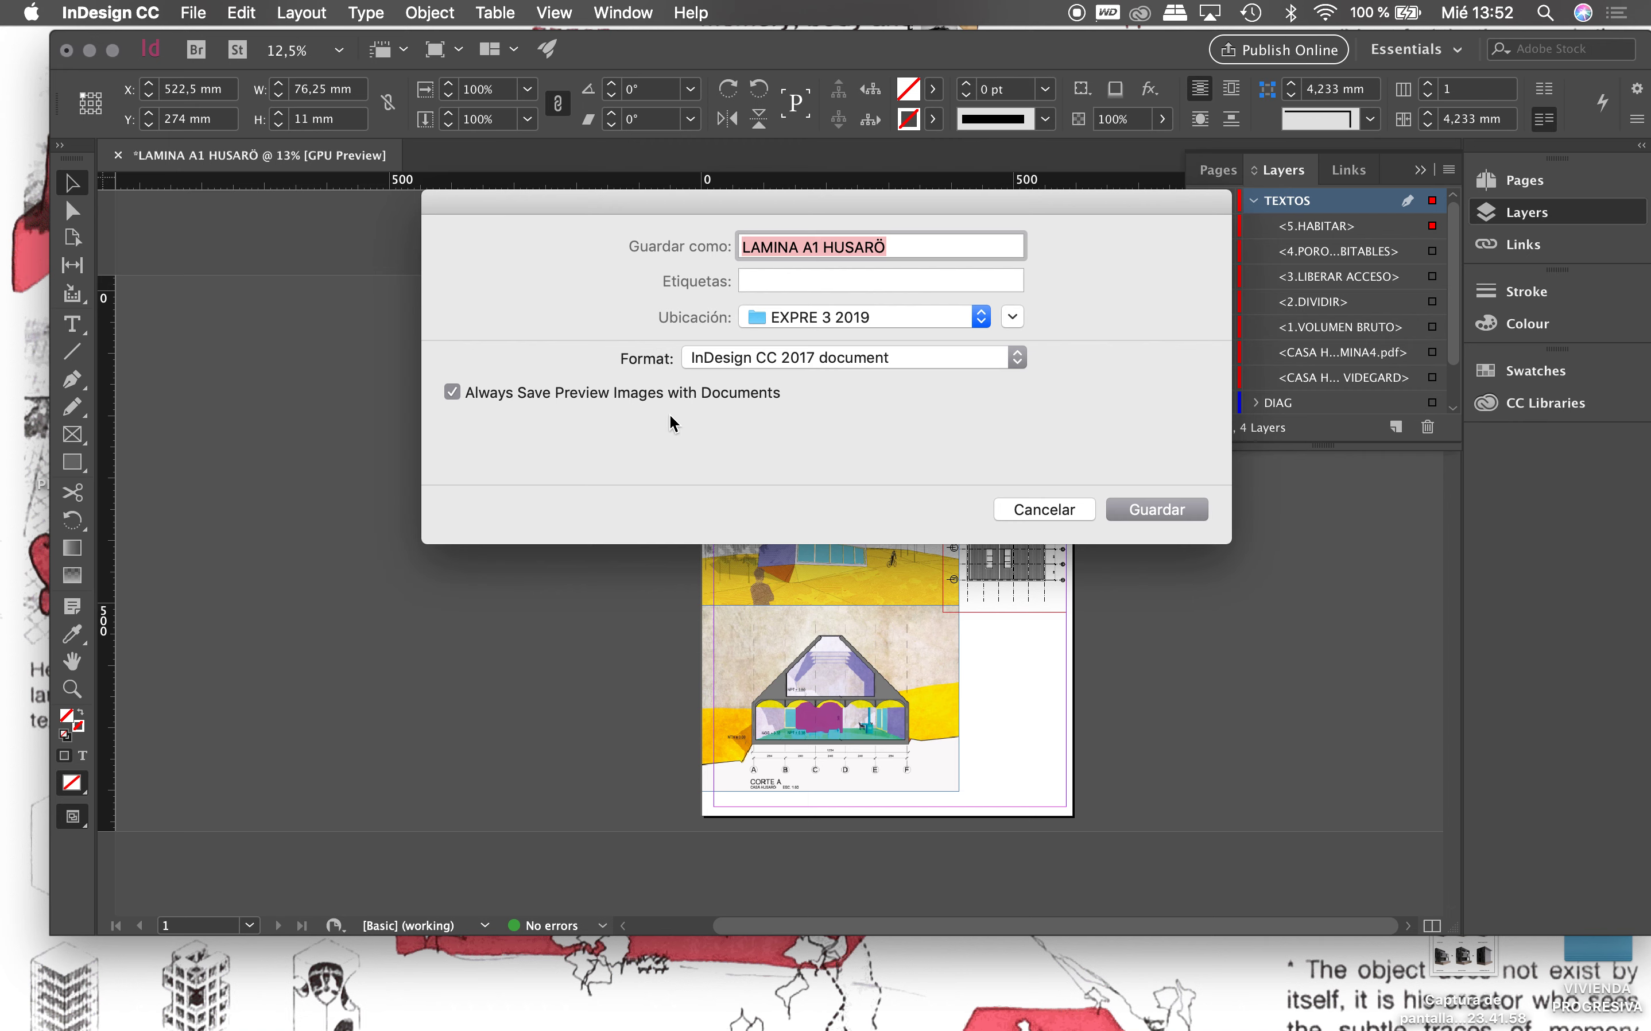
left_click(867, 319)
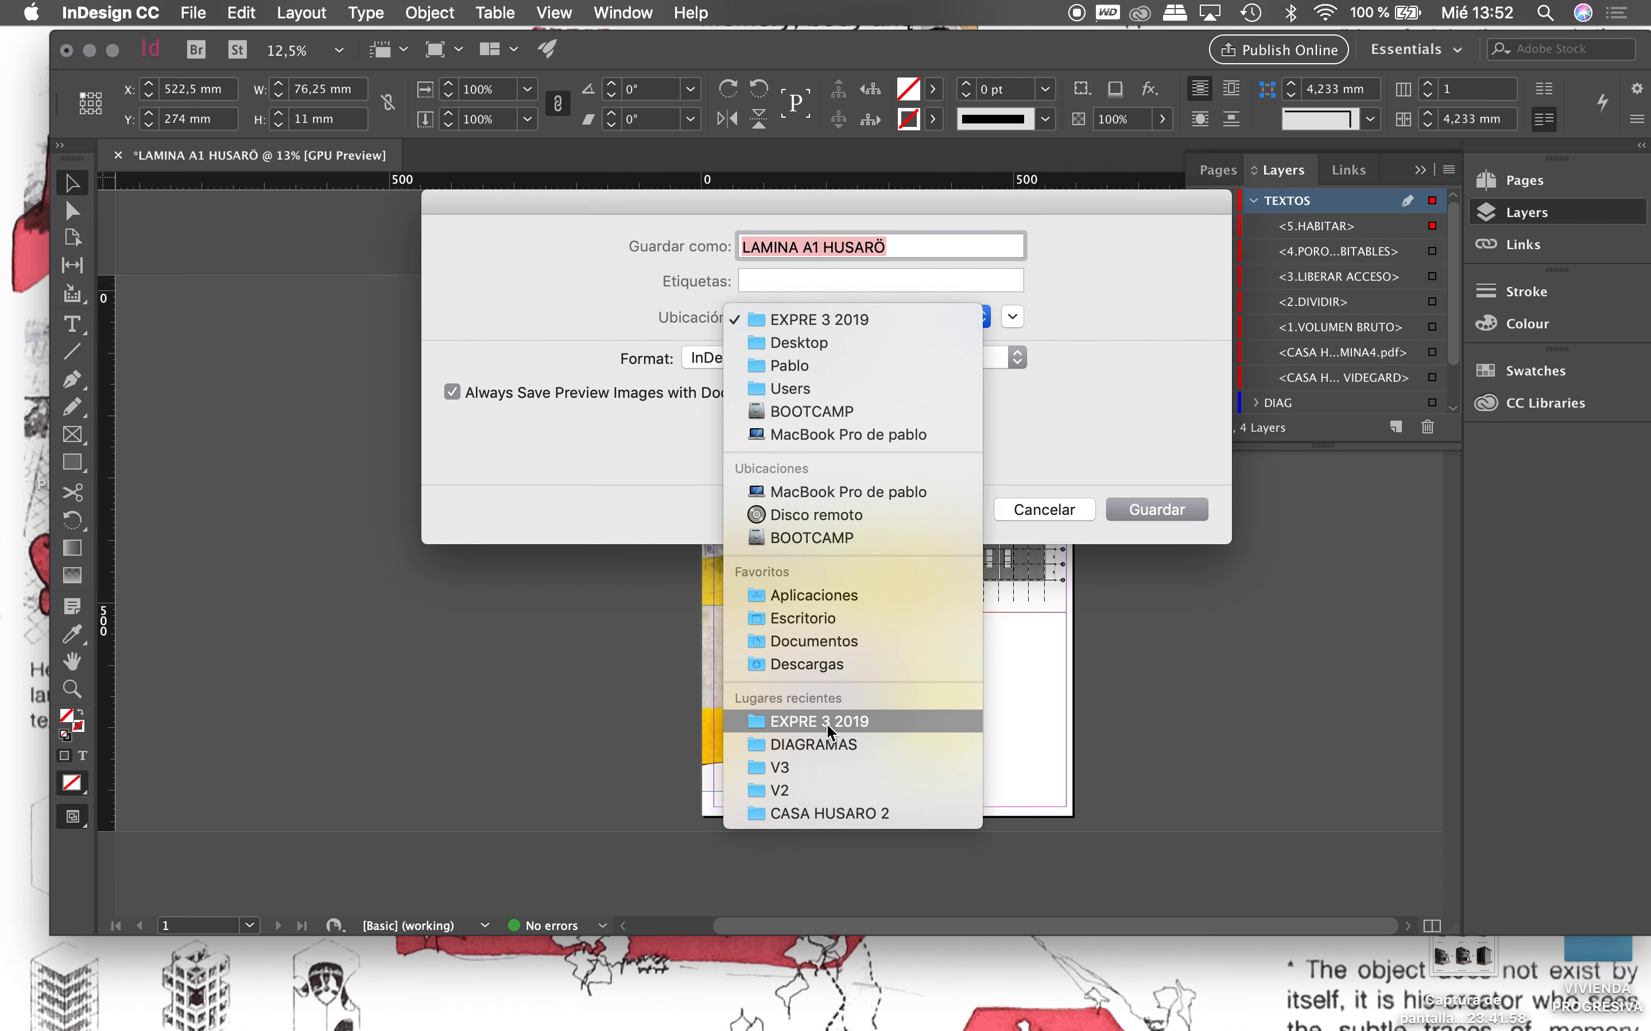
left_click(837, 812)
left_click(1157, 510)
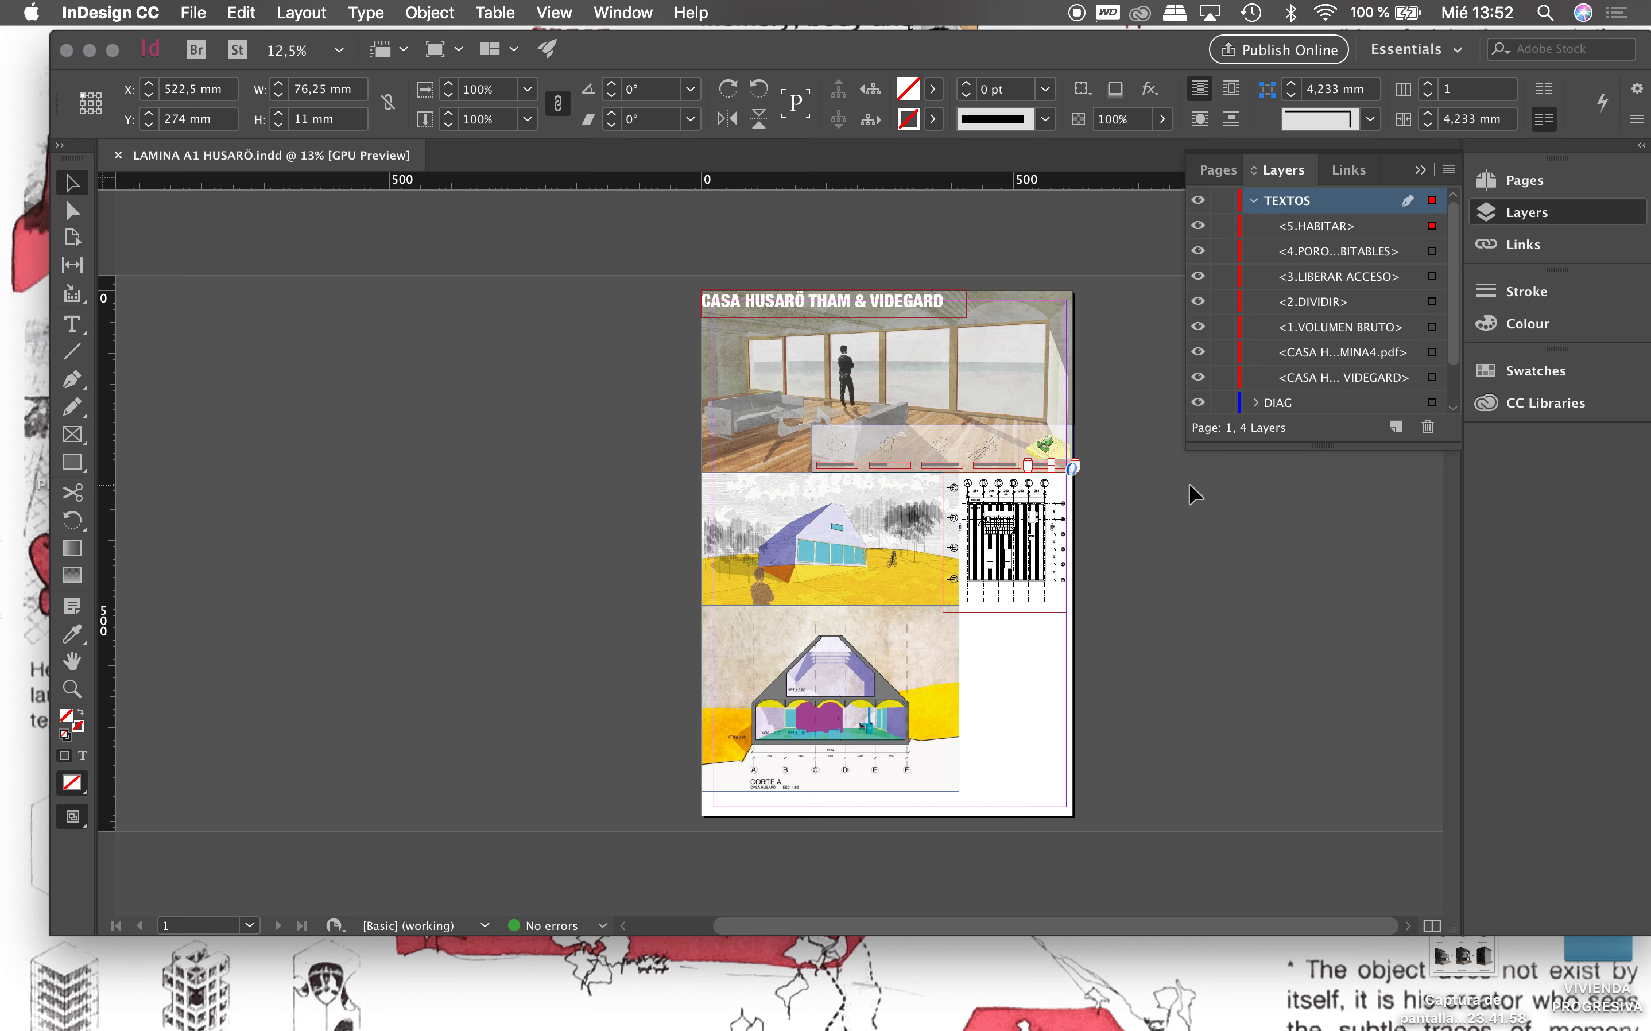
Step: Export the sheet as Adobe PDF (Print) to the CASA HUSARO 2 folder
left_click(198, 15)
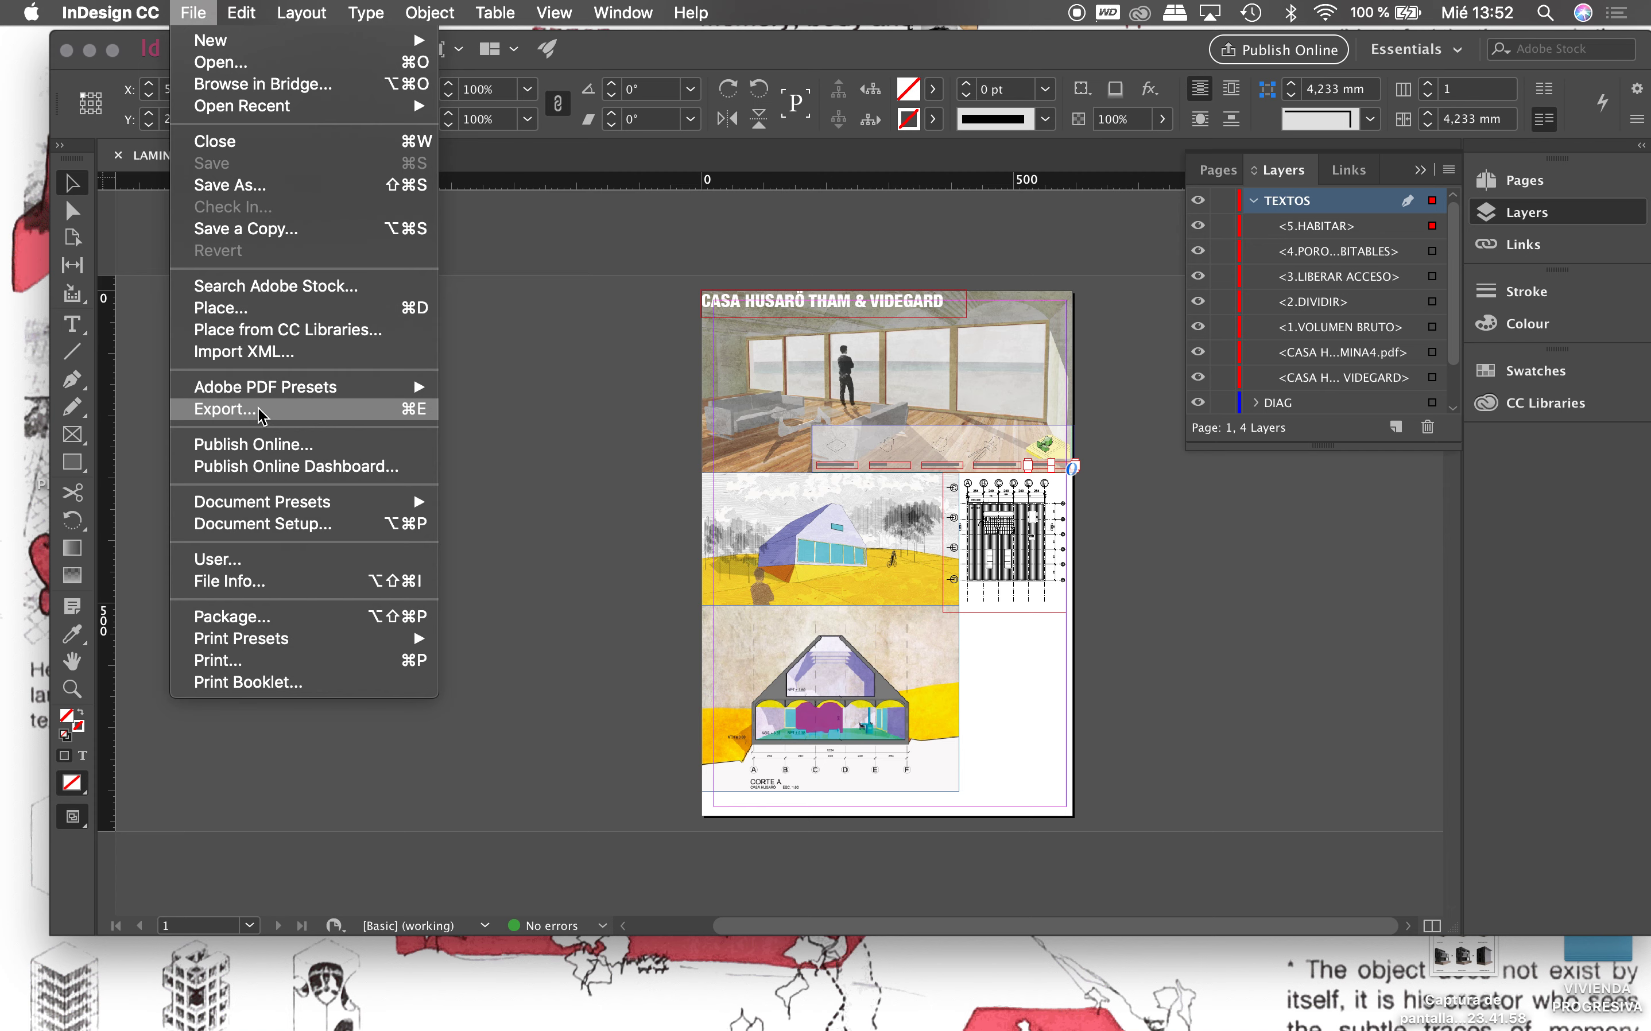
left_click(261, 412)
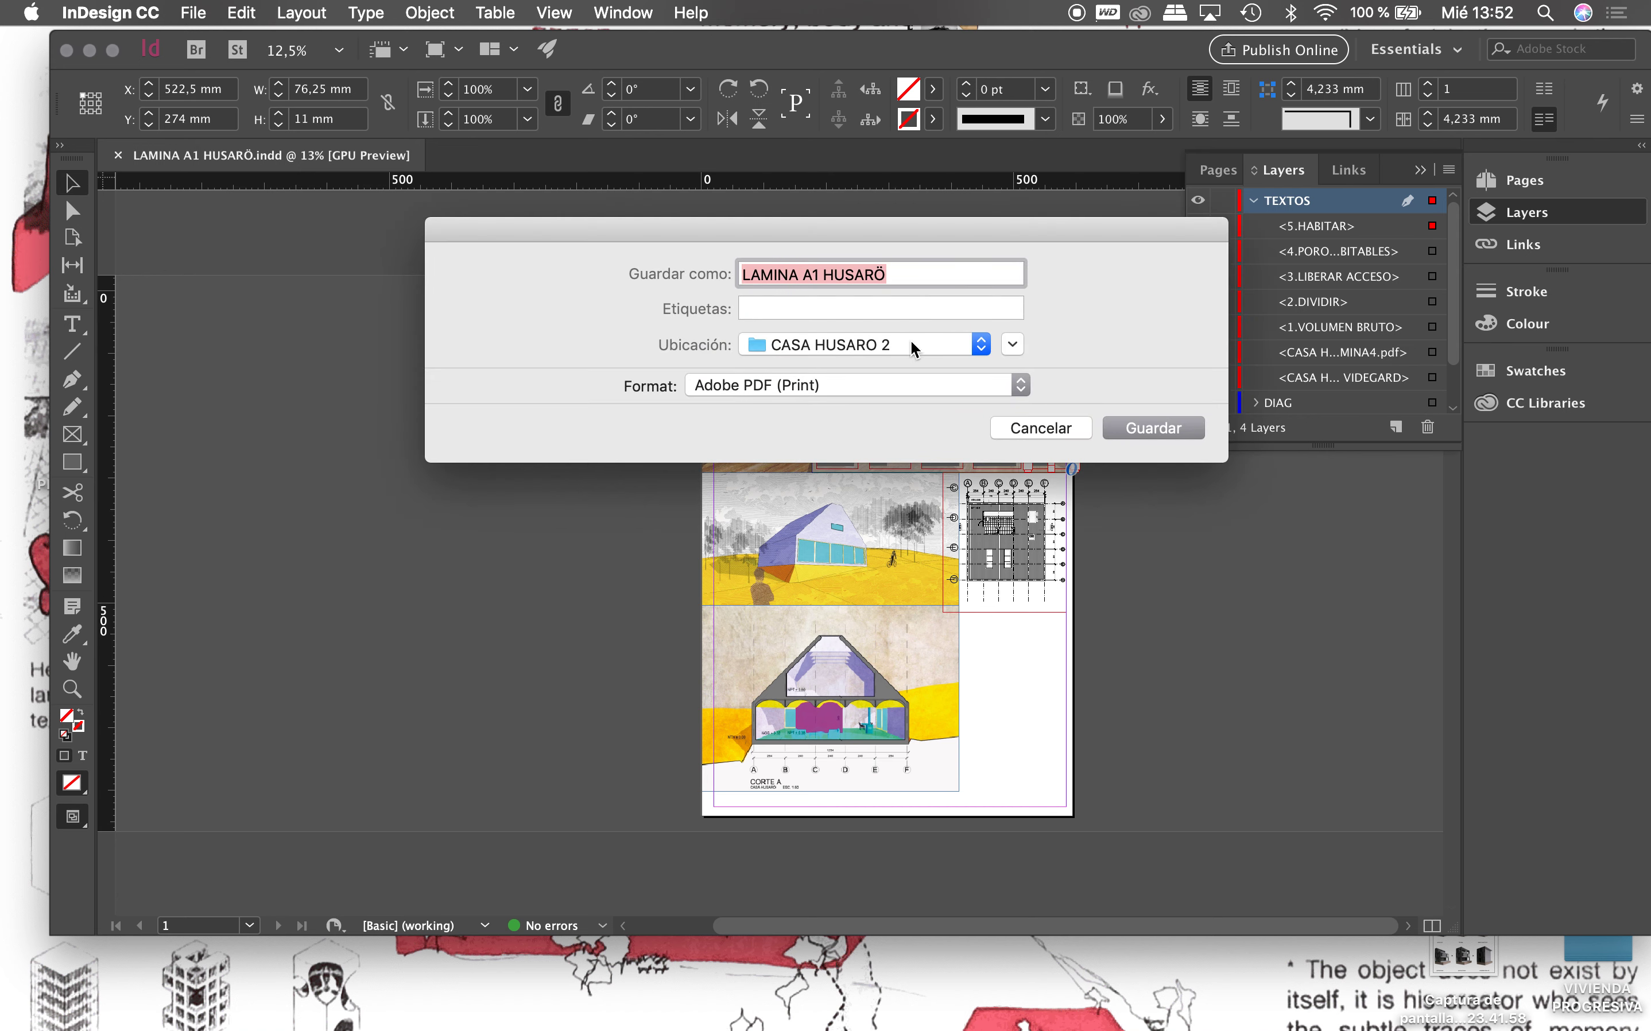
left_click(1143, 429)
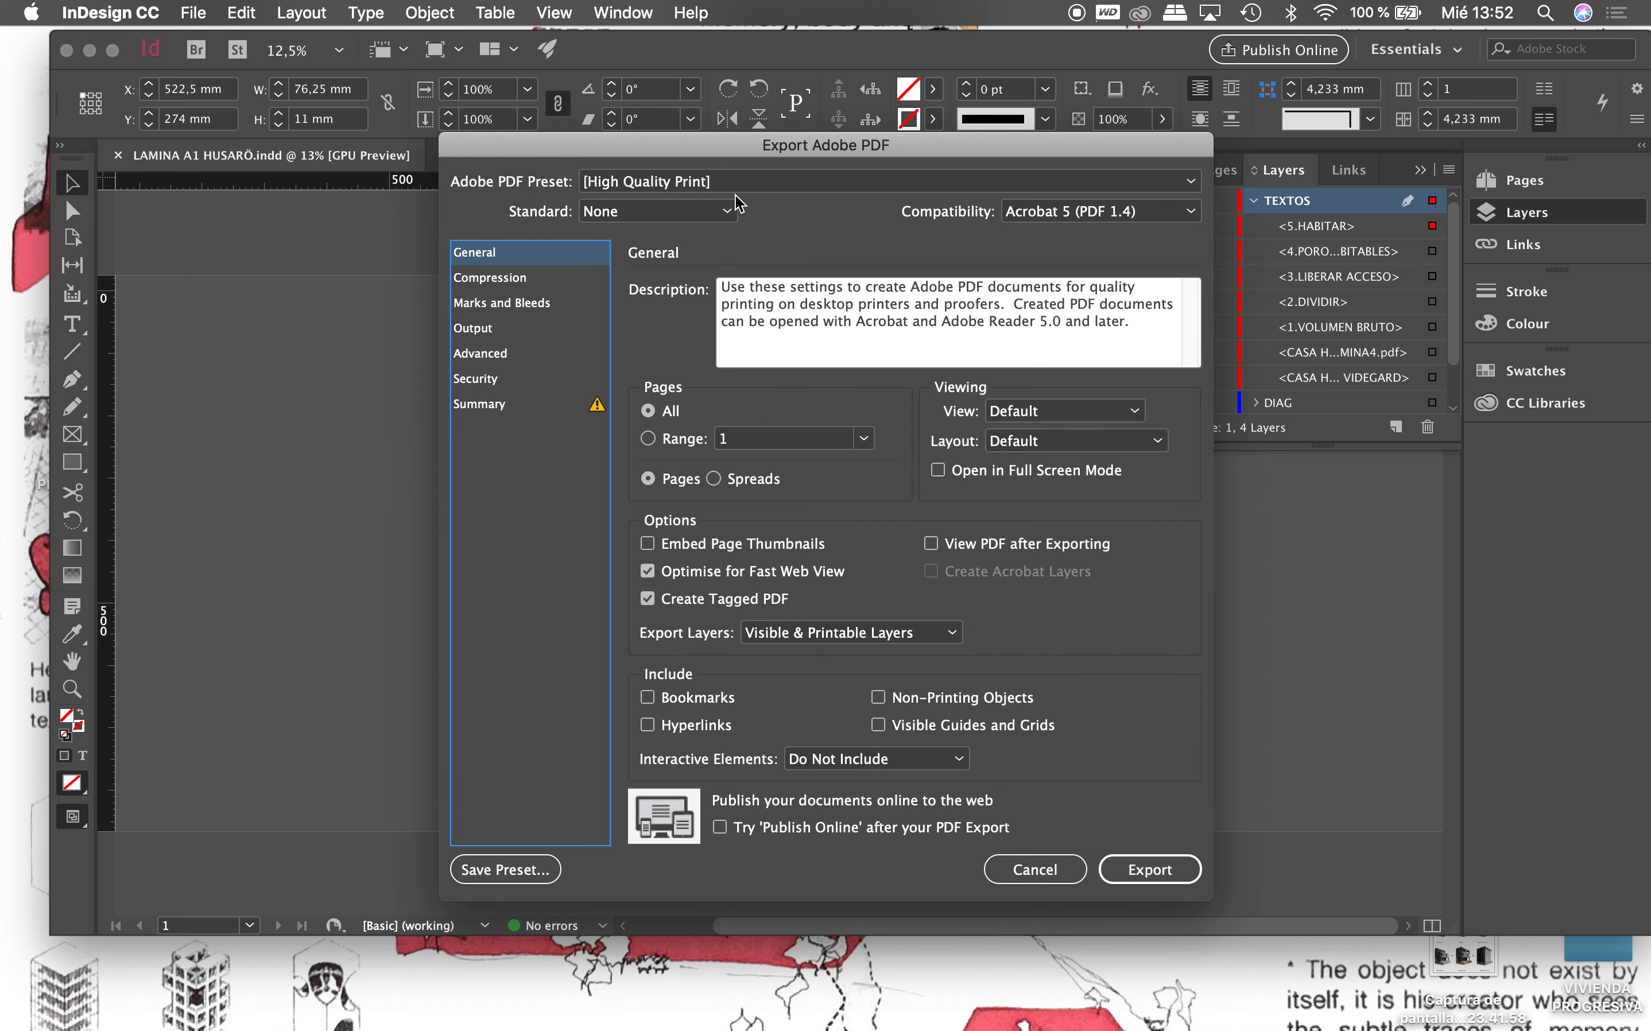
Step: Choose the [Smallest File Size] PDF preset and view its Compression settings
left_click(736, 187)
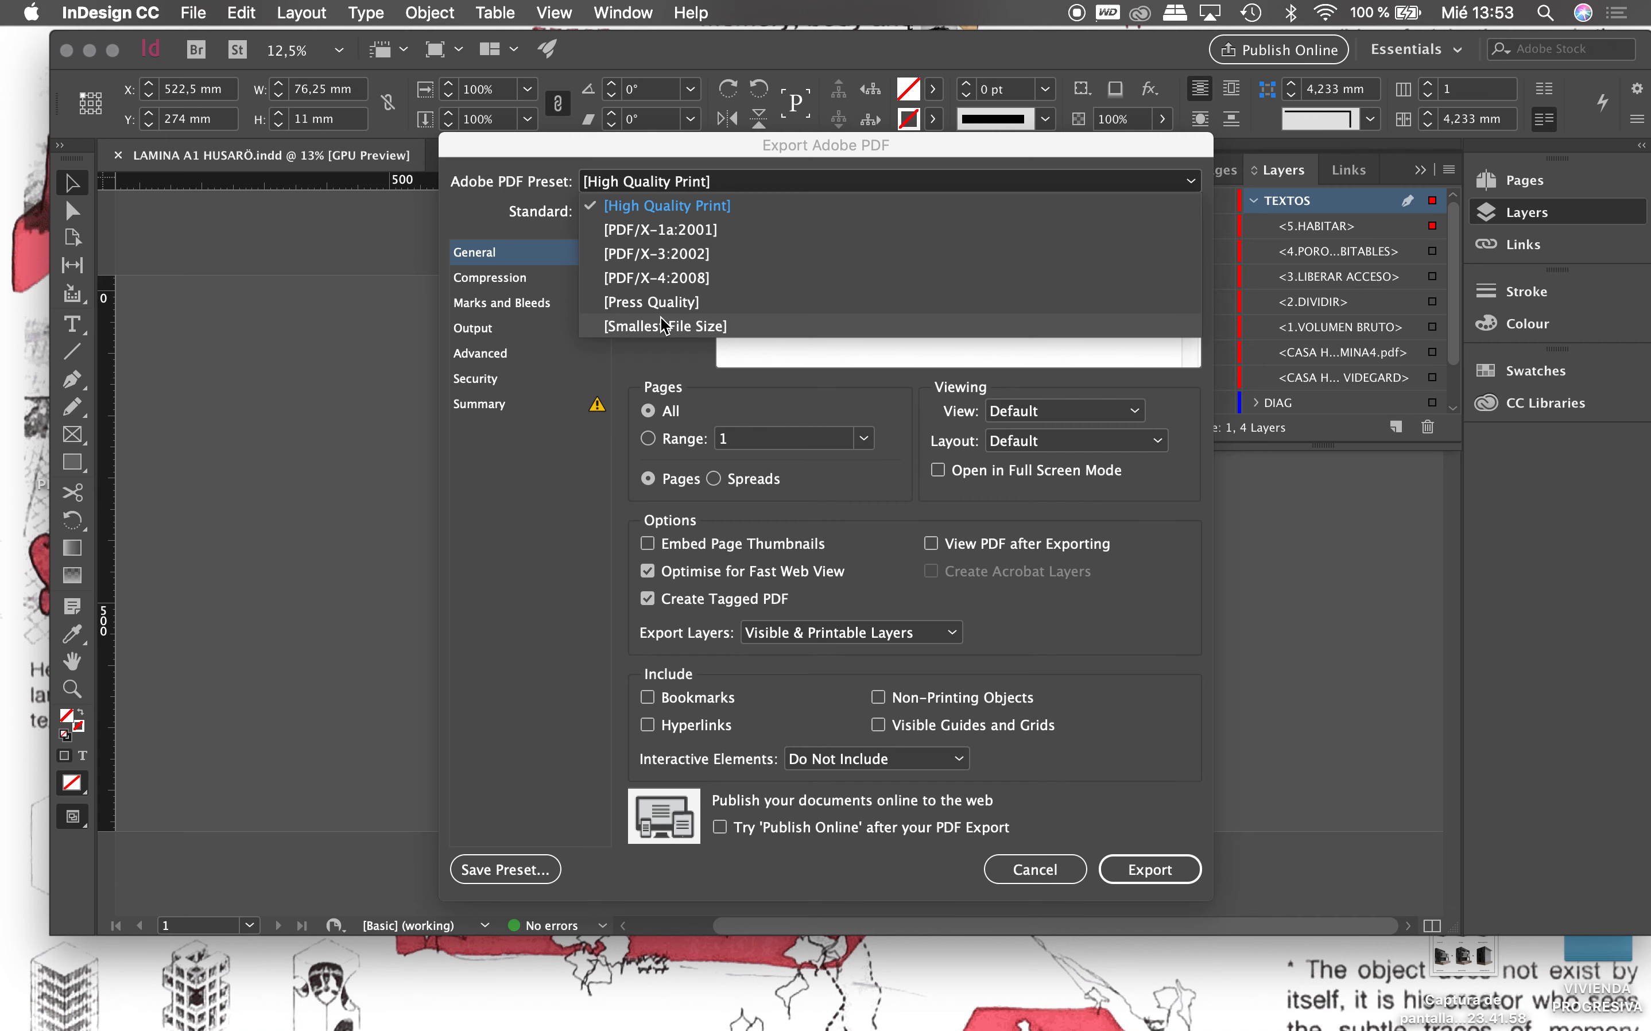
left_click(659, 326)
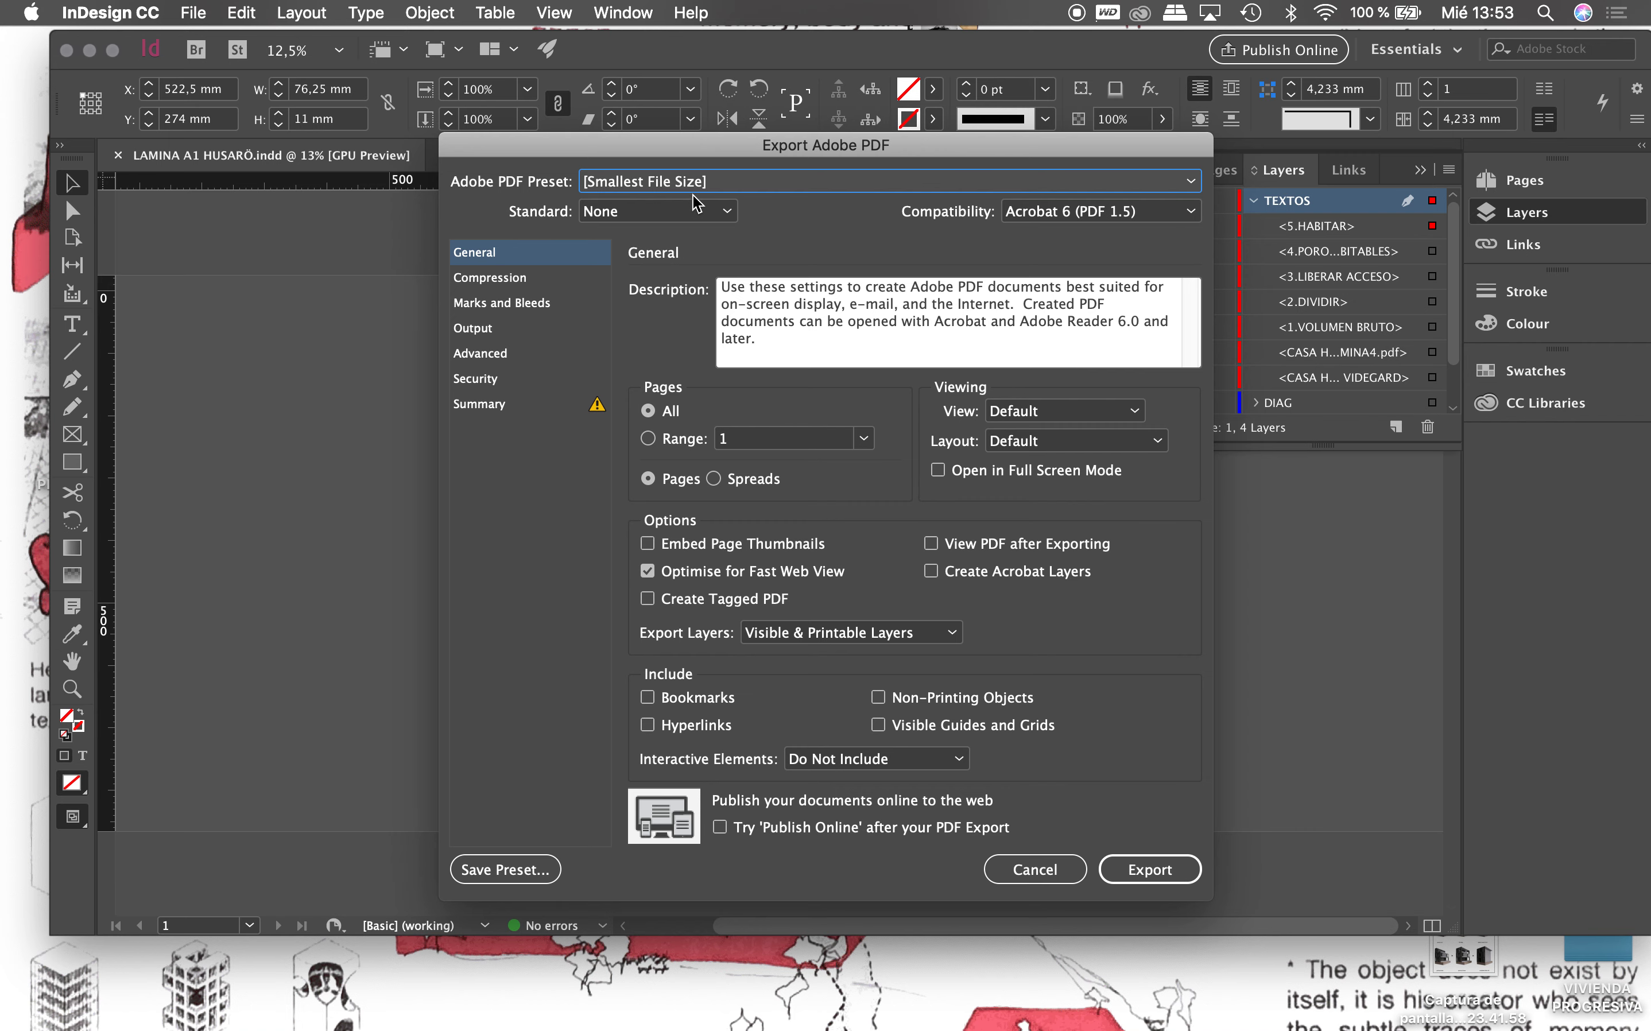
left_click(501, 280)
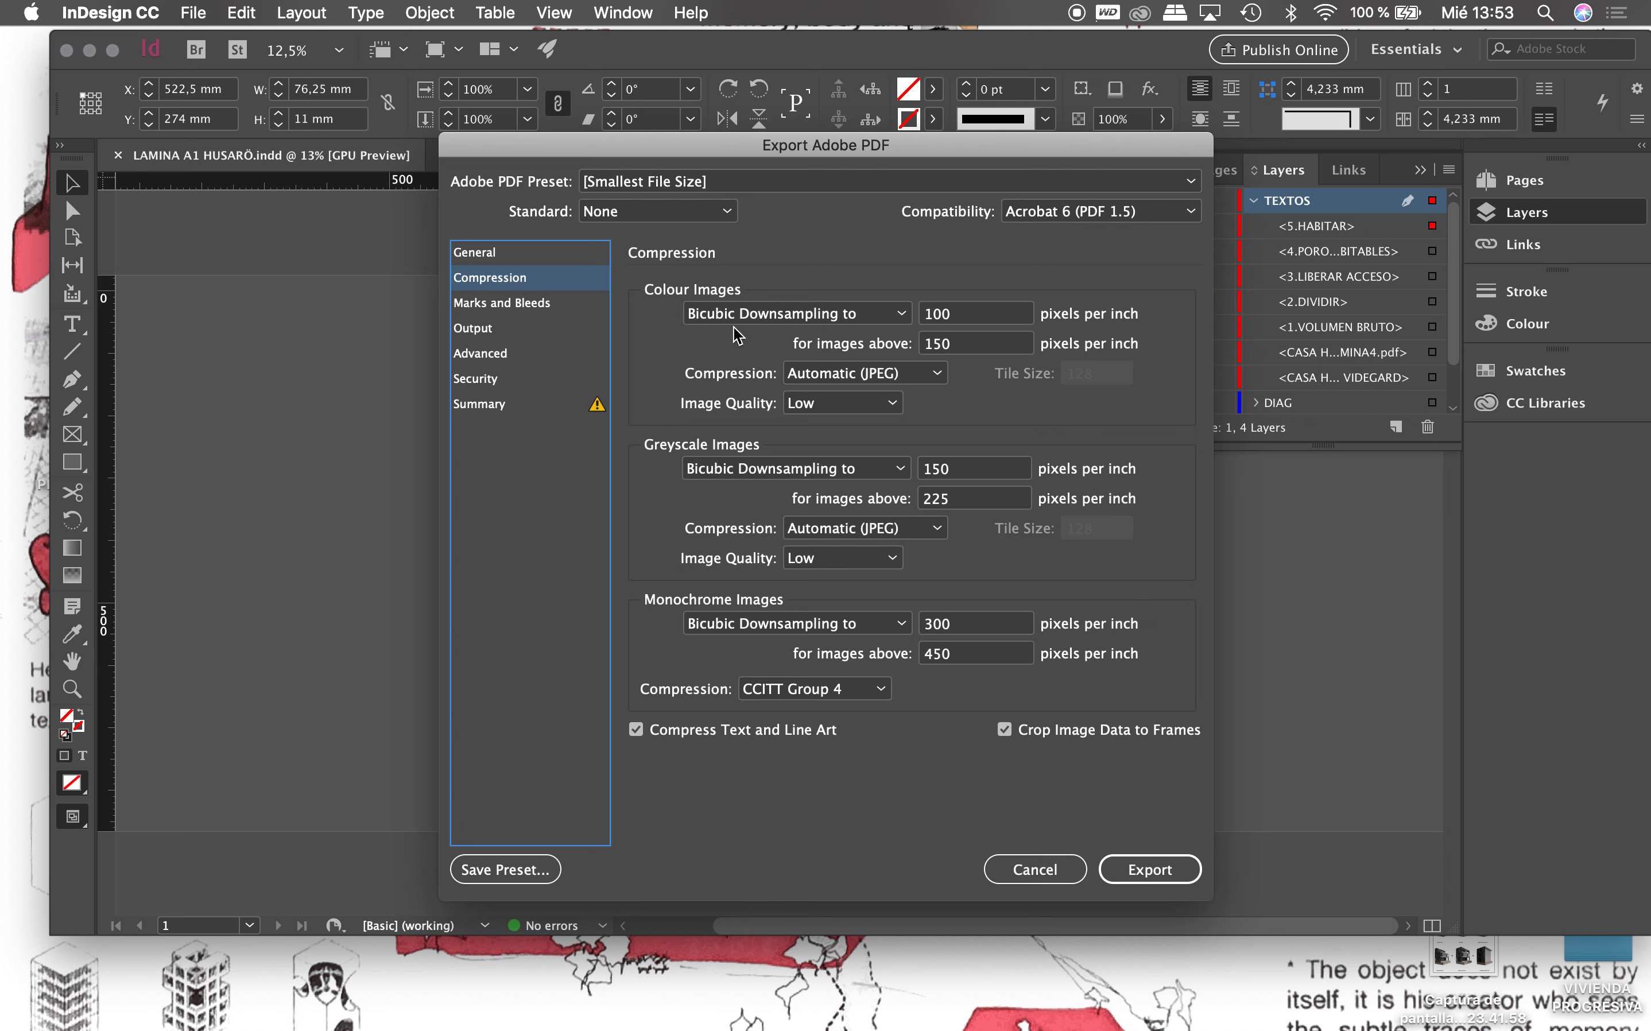
Step: Switch to the [Press Quality] preset, keeping Automatic (JPEG) compression at Maximum image quality
left_click(683, 190)
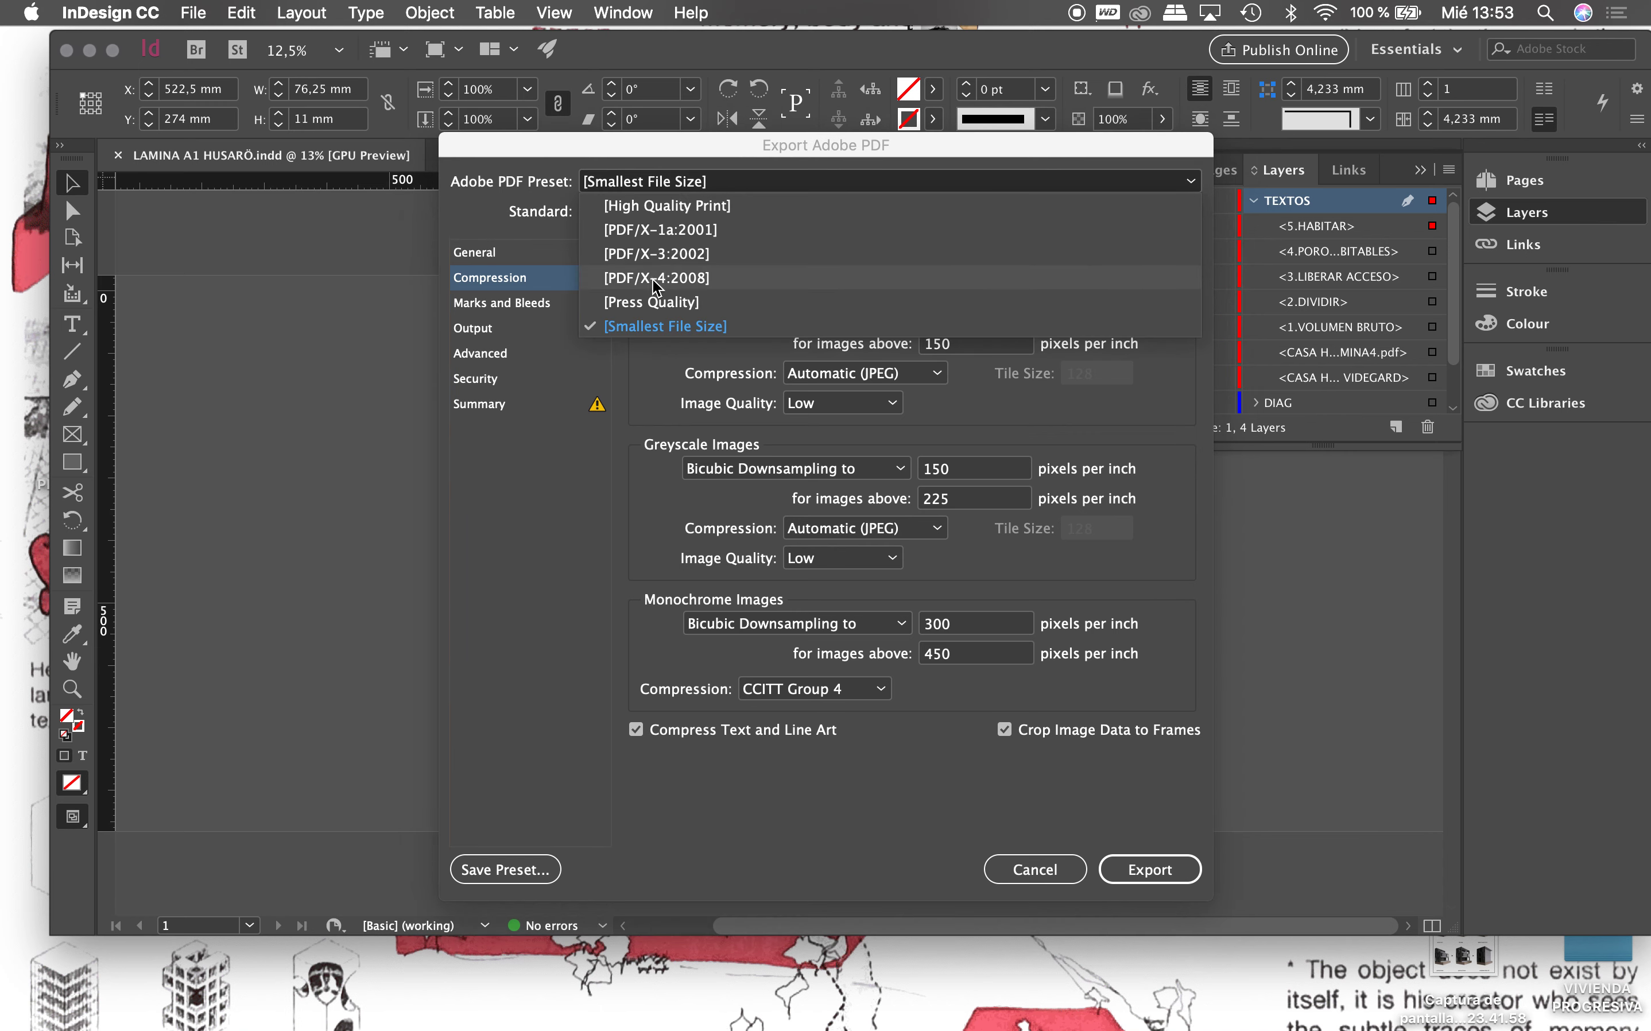
left_click(651, 300)
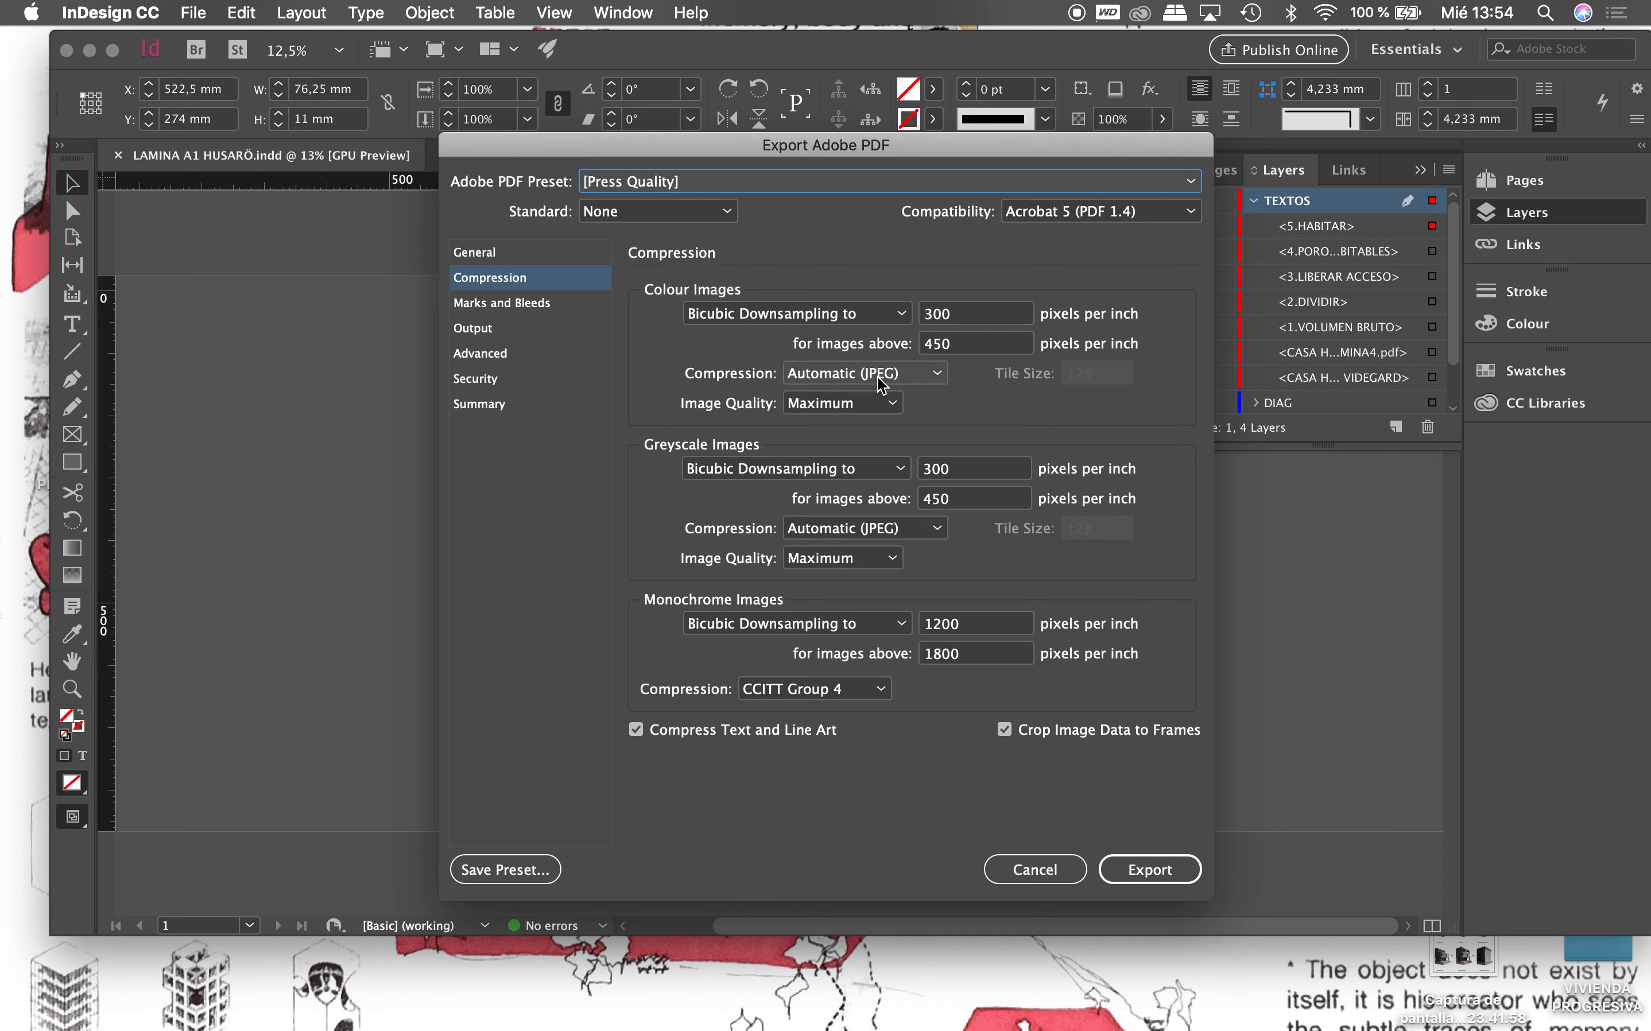
left_click(937, 375)
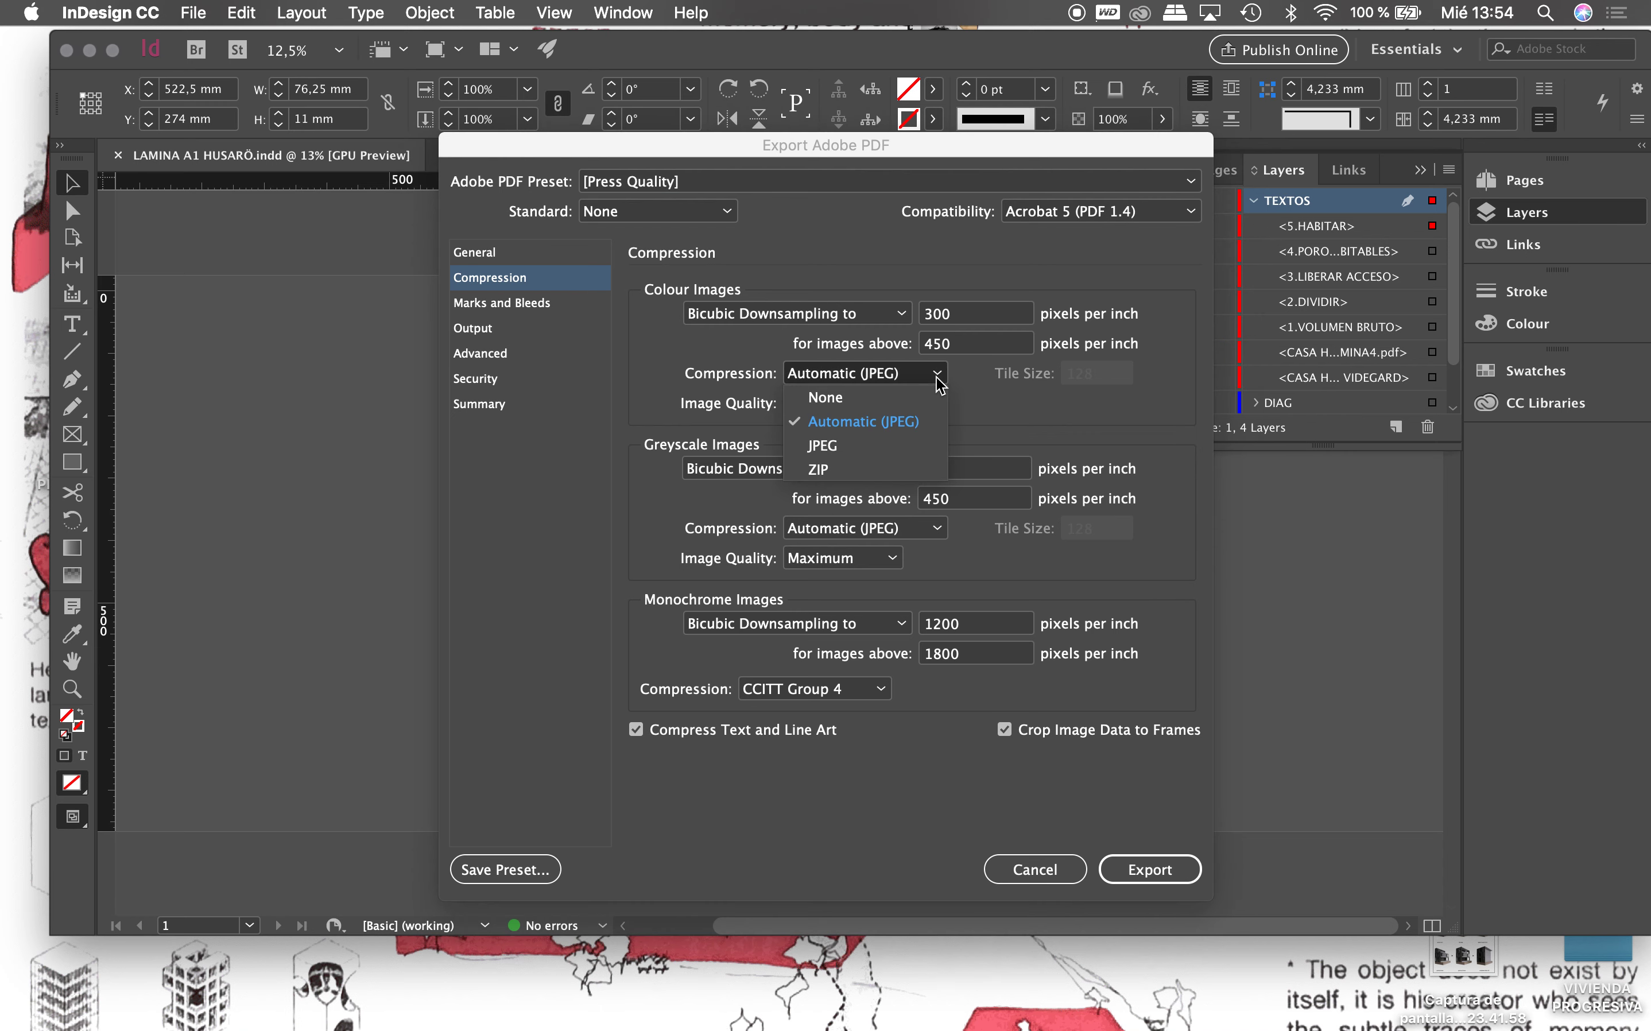
left_click(938, 379)
left_click(938, 379)
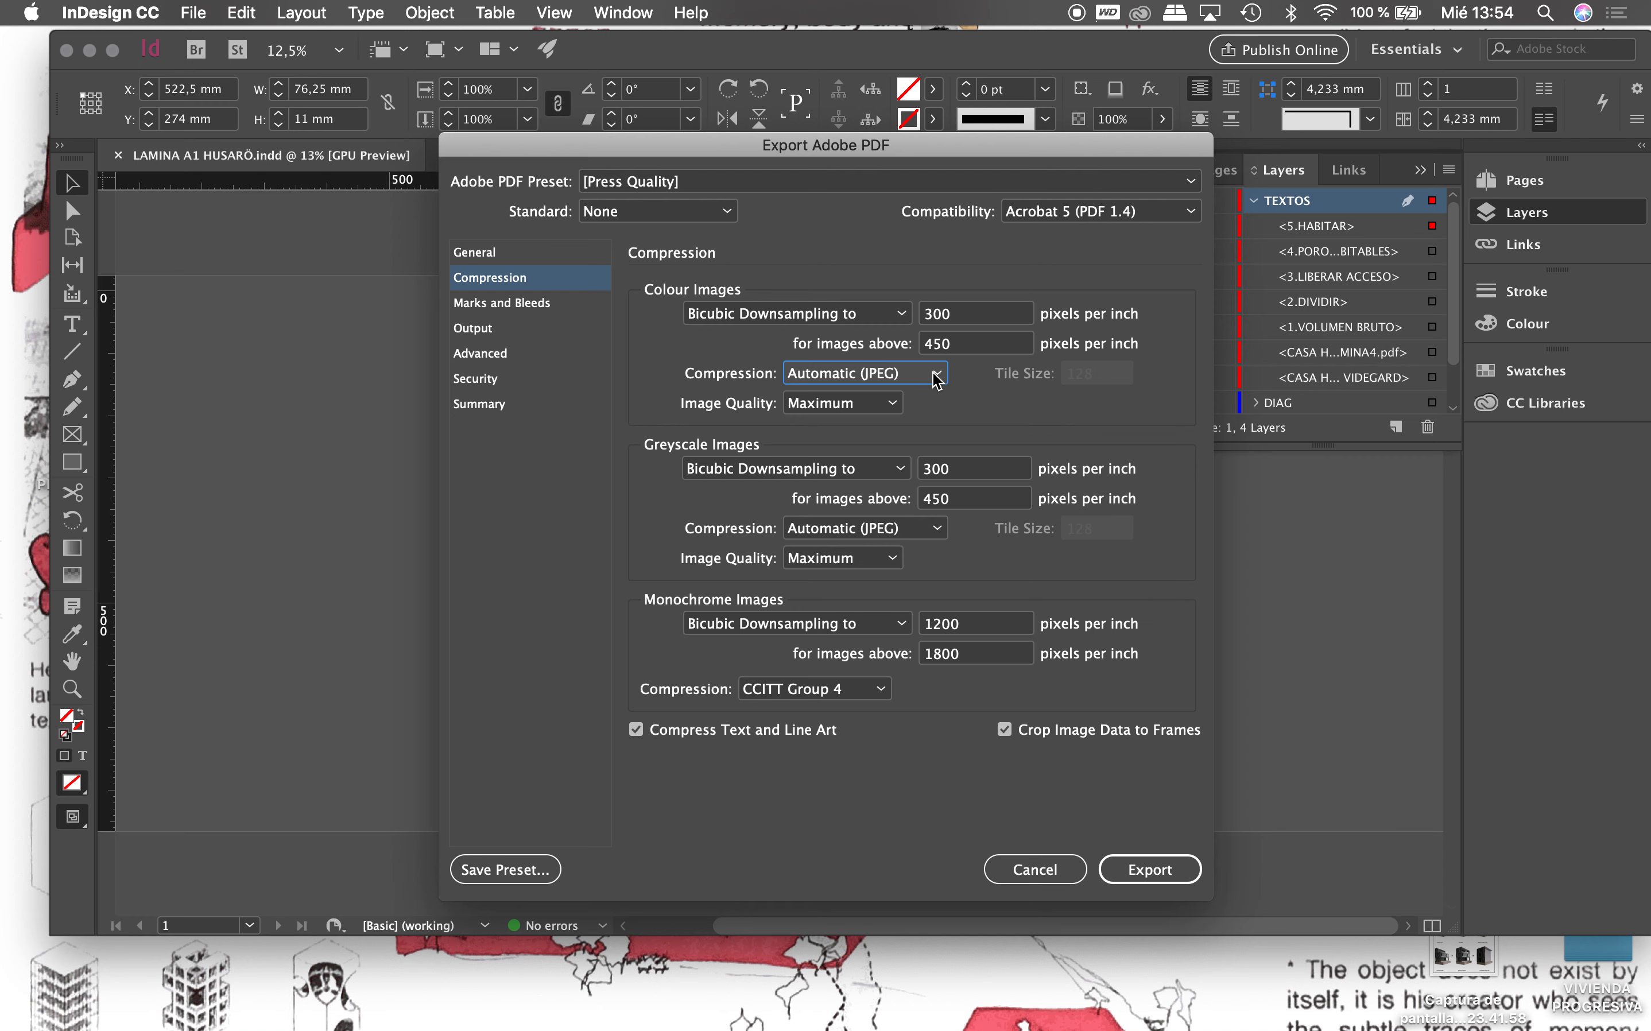
left_click(815, 409)
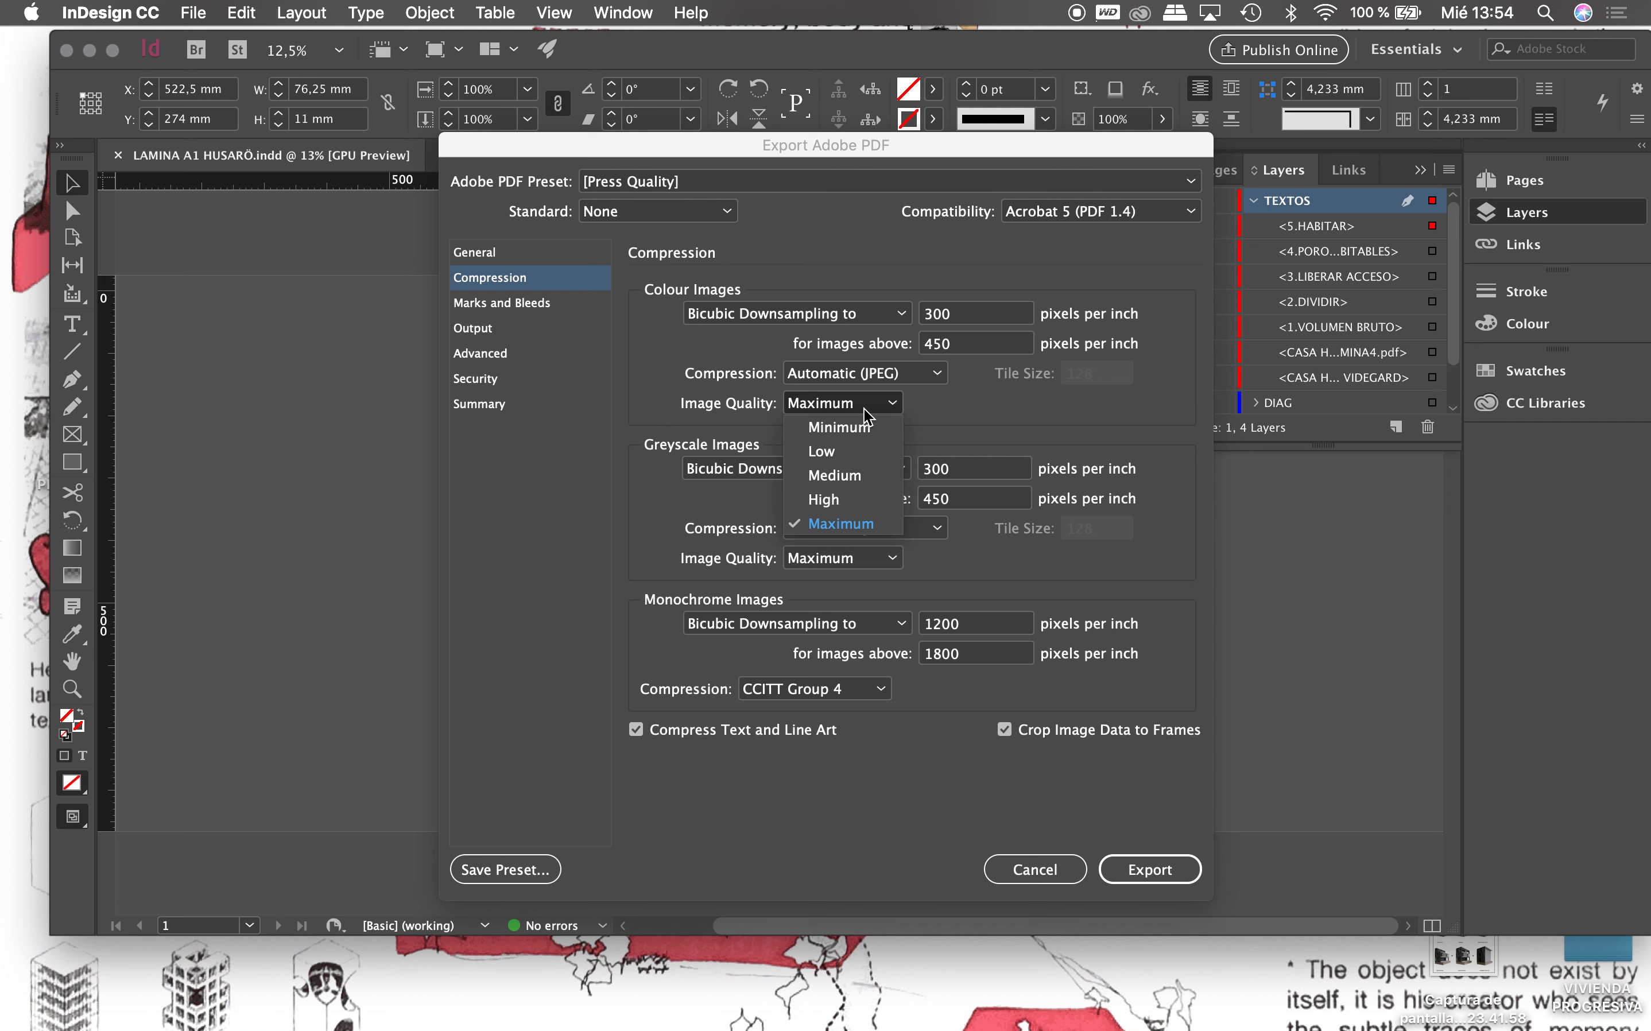
left_click(969, 418)
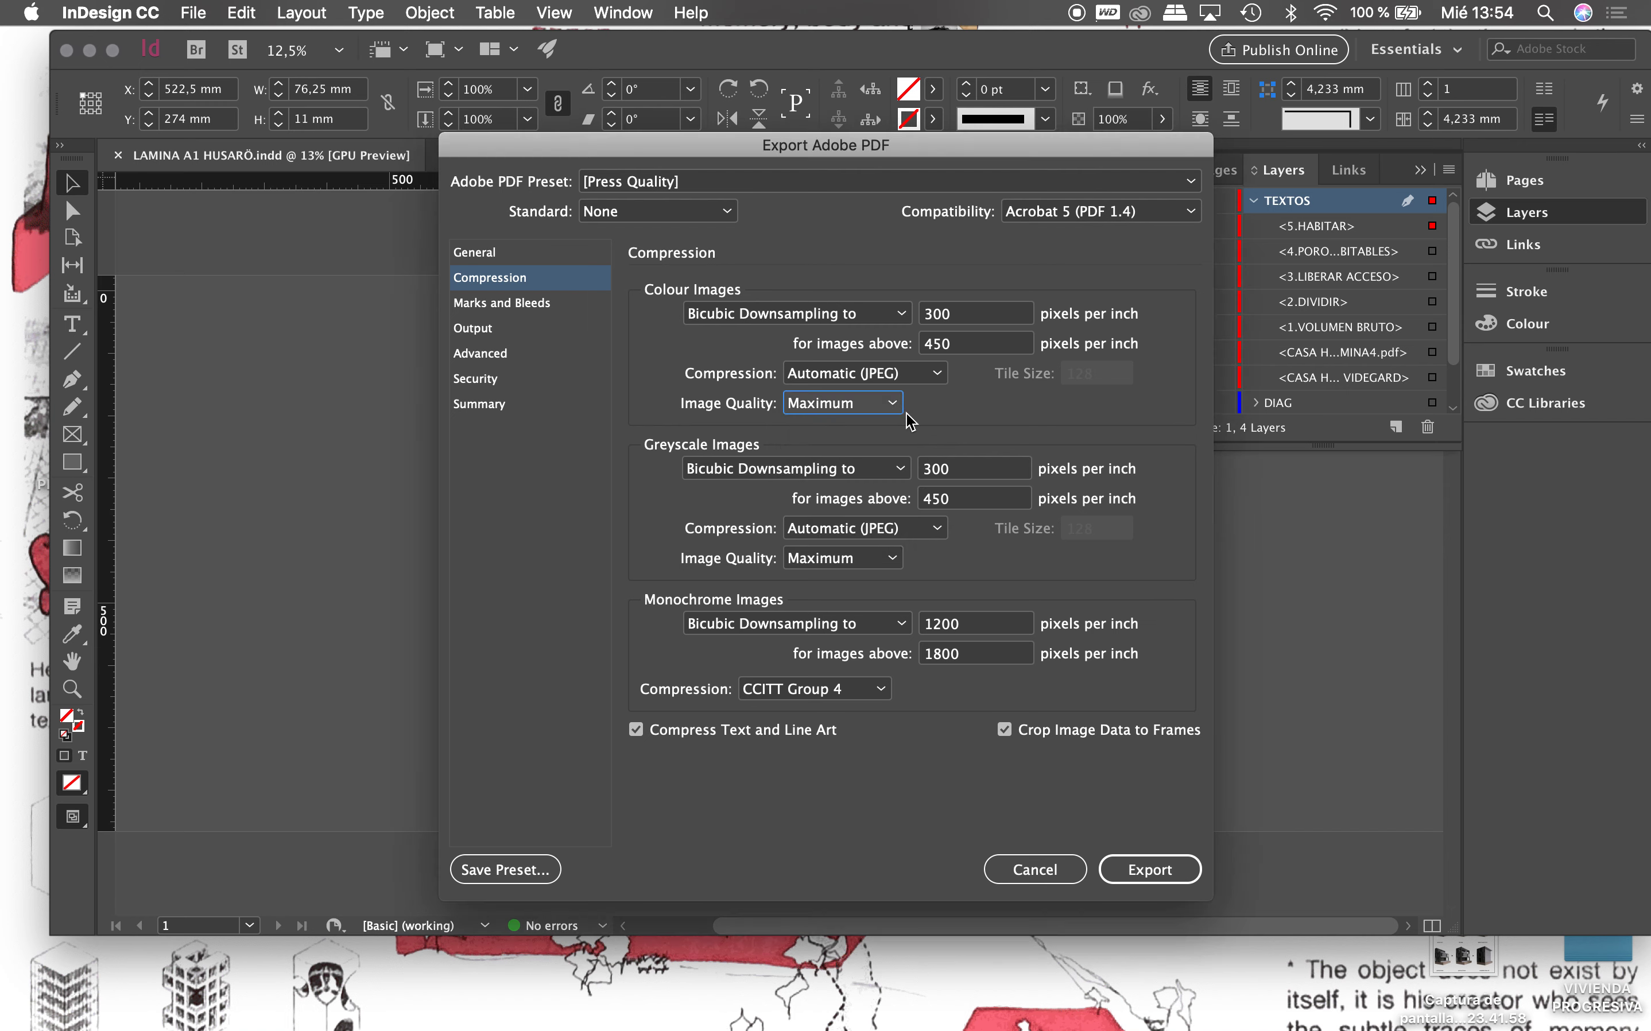
left_click(895, 406)
left_click(992, 414)
Step: Reconfirm Press Quality and review its Compression, Marks and Bleeds, and Output settings
left_click(644, 183)
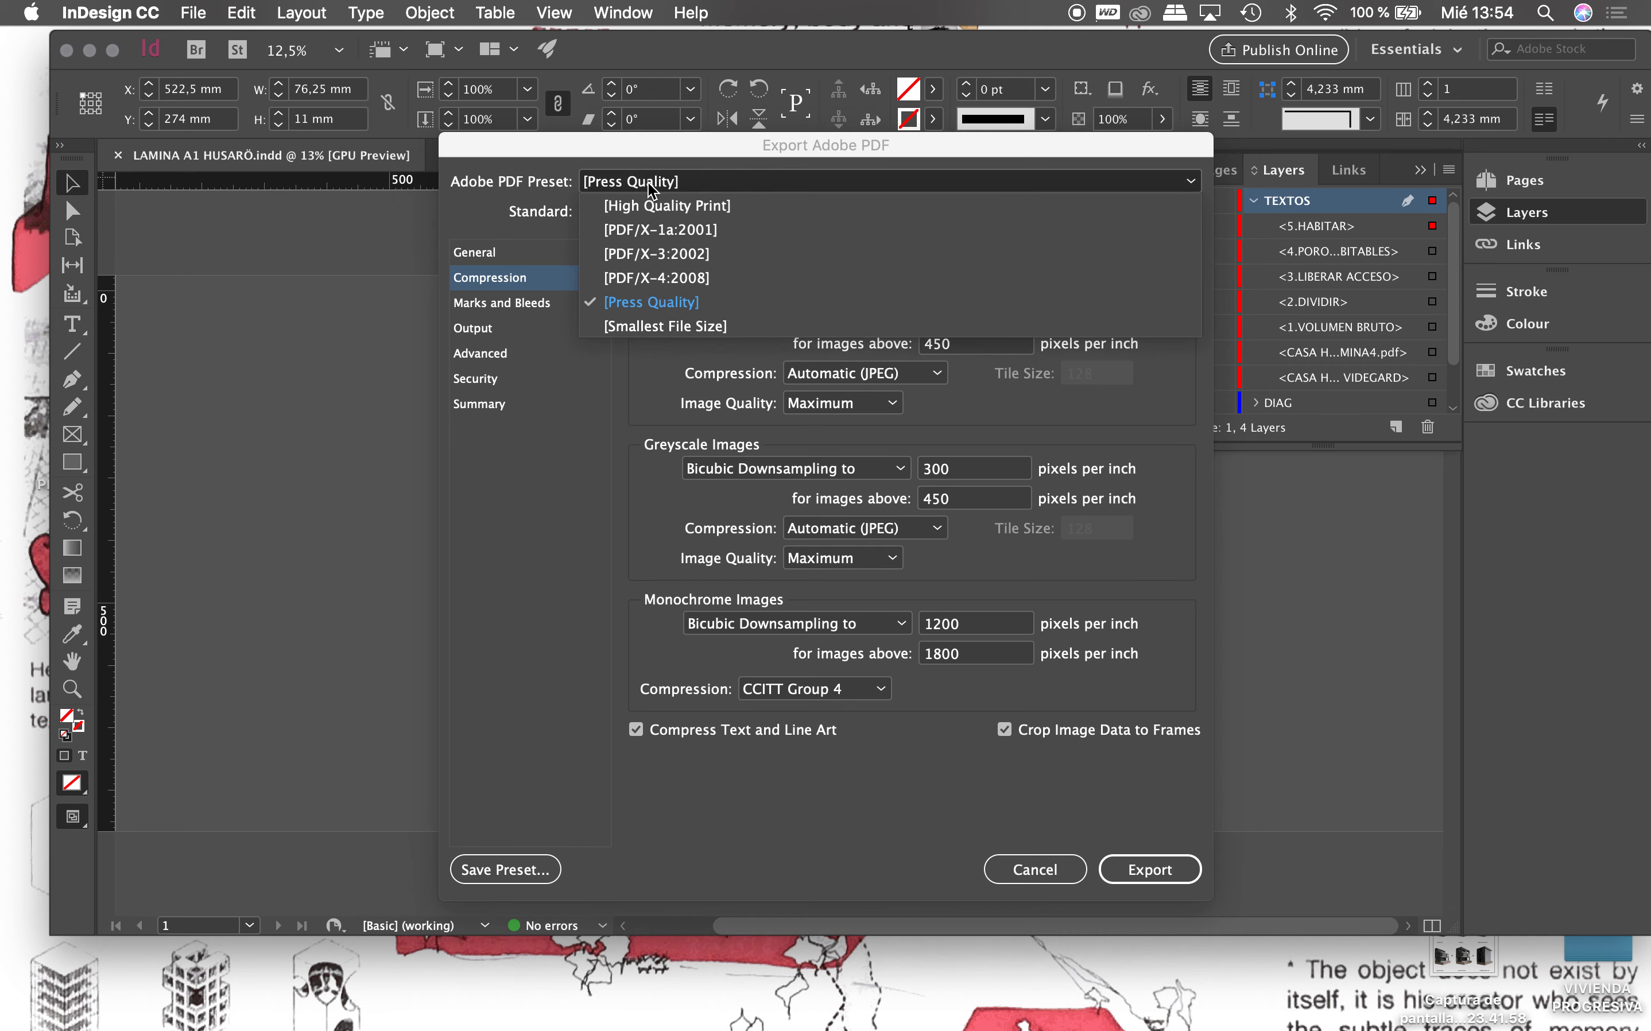
left_click(651, 302)
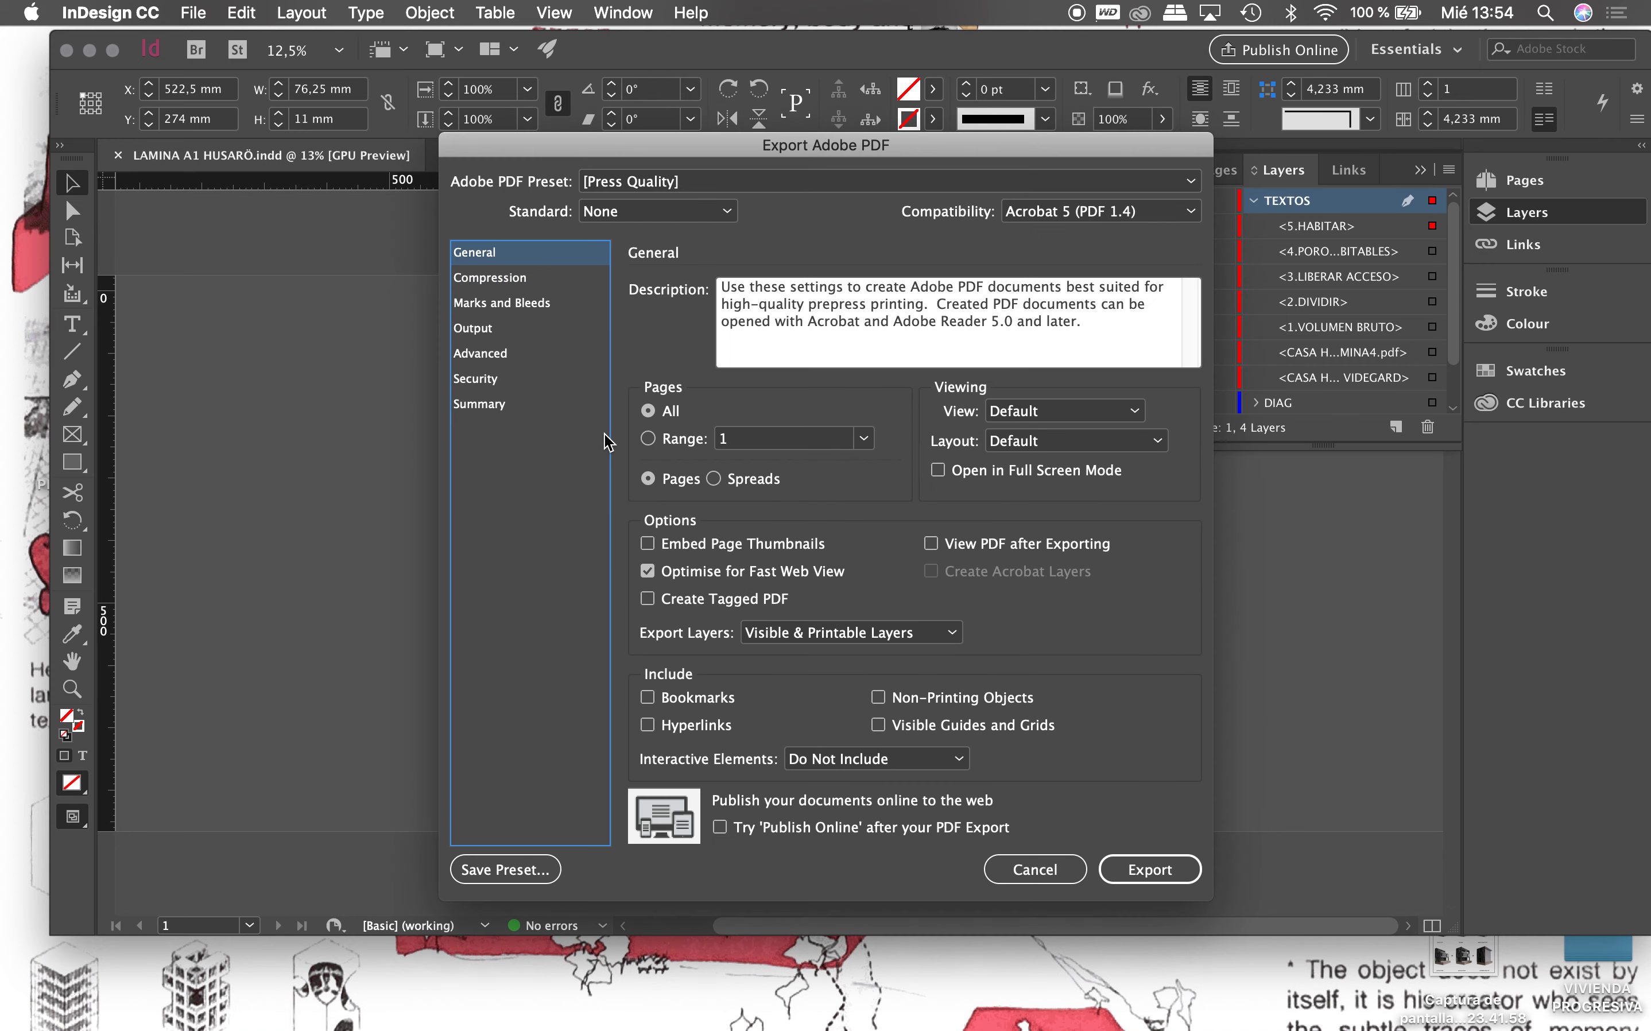
left_click(517, 279)
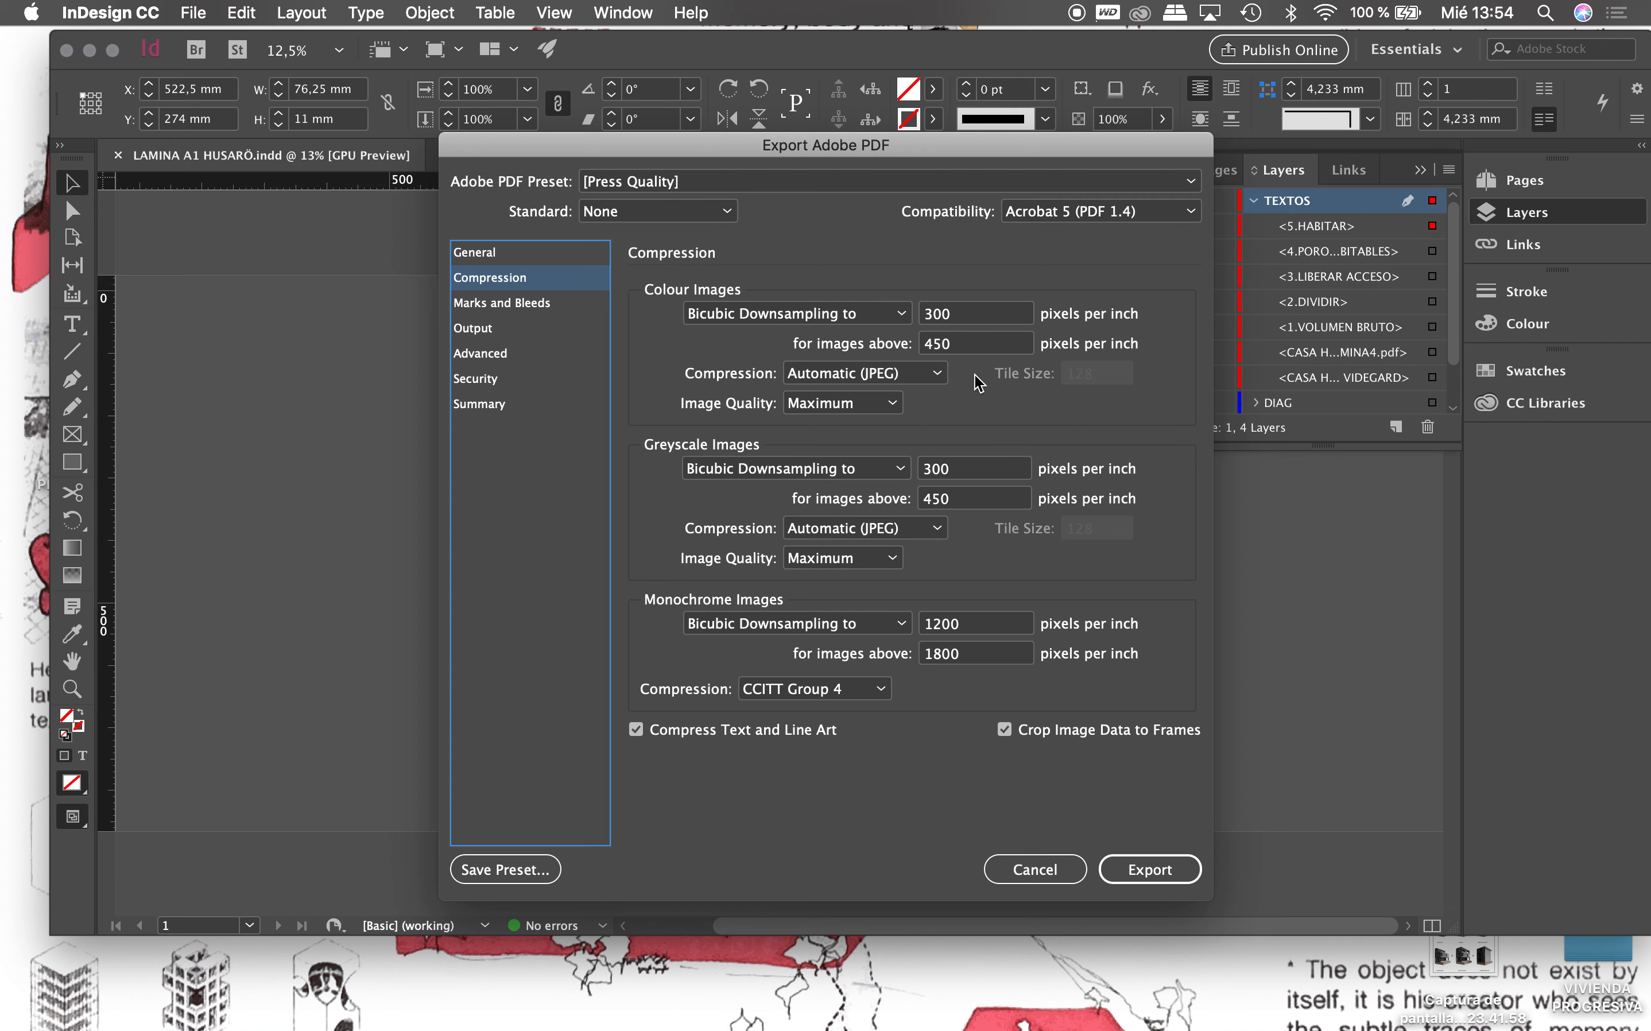
left_click(535, 310)
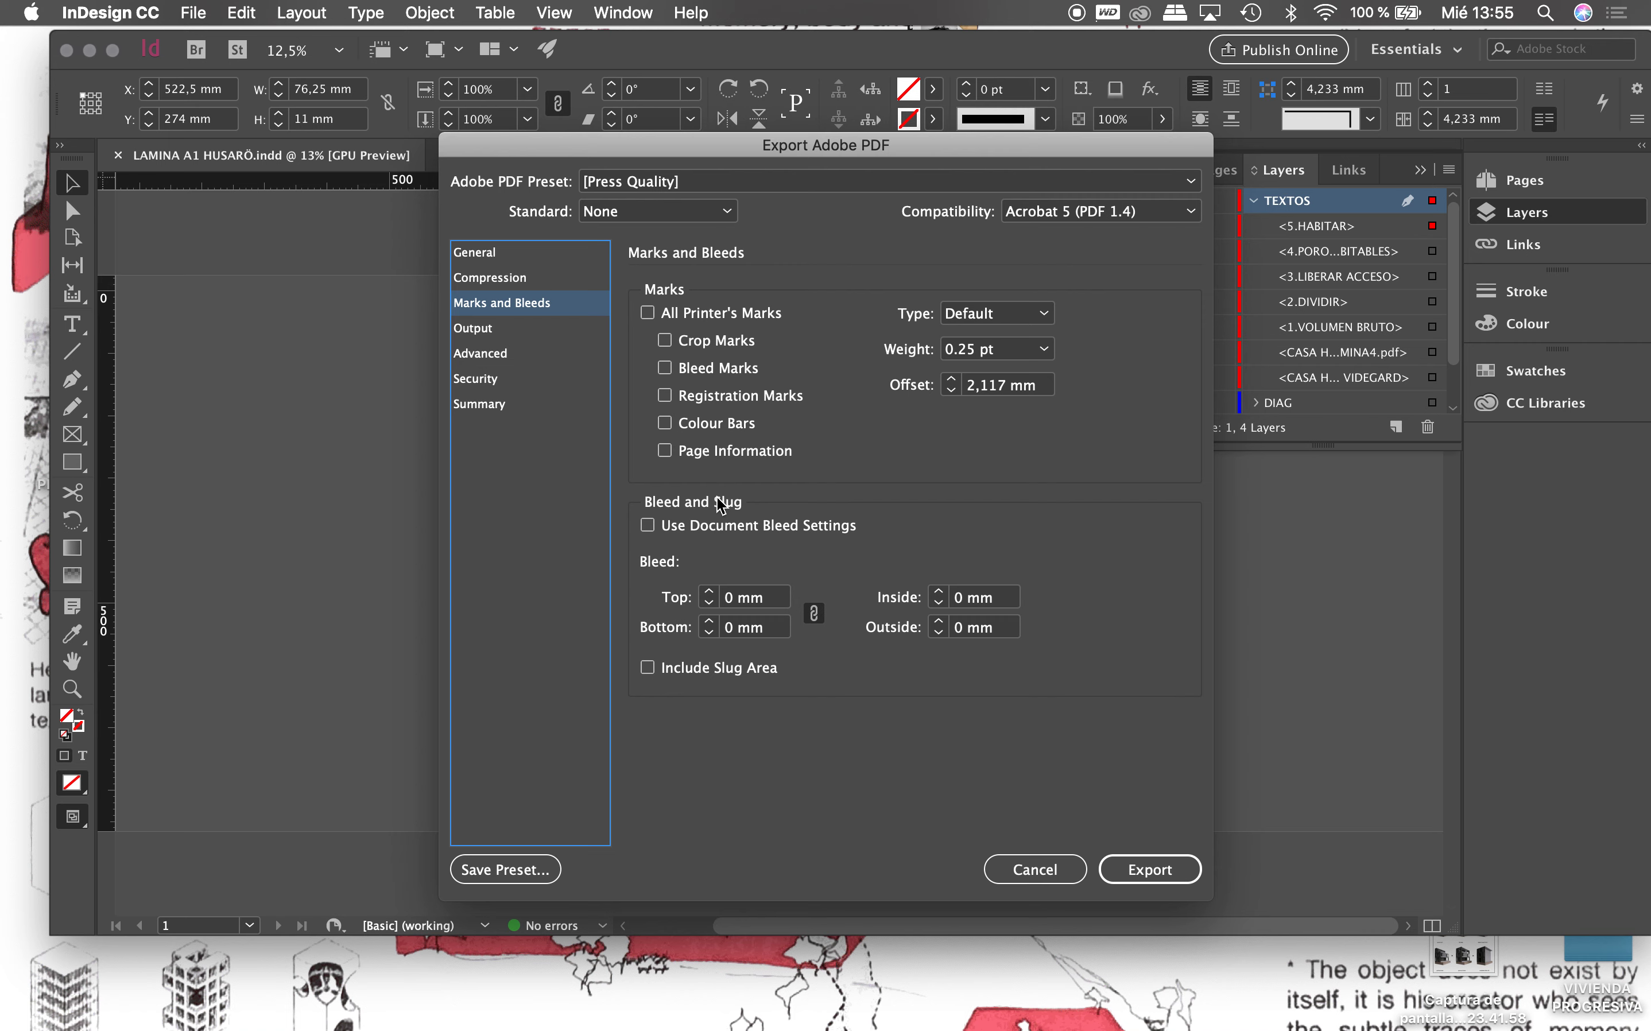
left_click(525, 334)
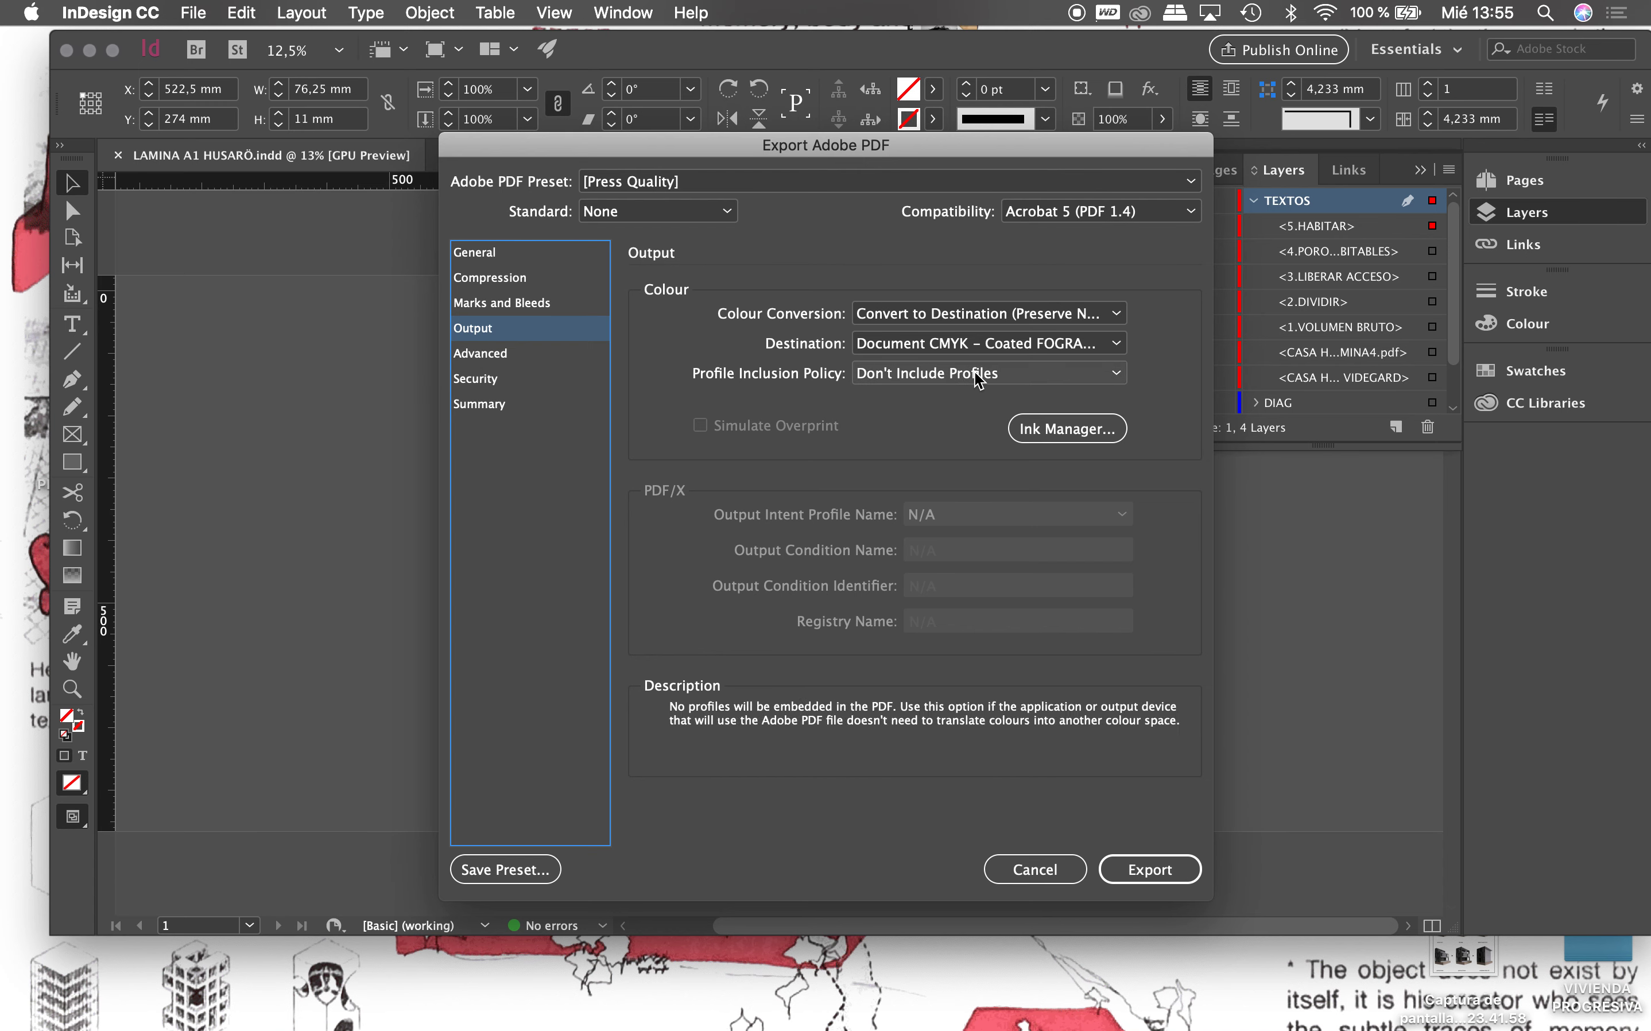
Step: Set the PDF document language to Spanish in the Advanced settings
left_click(490, 353)
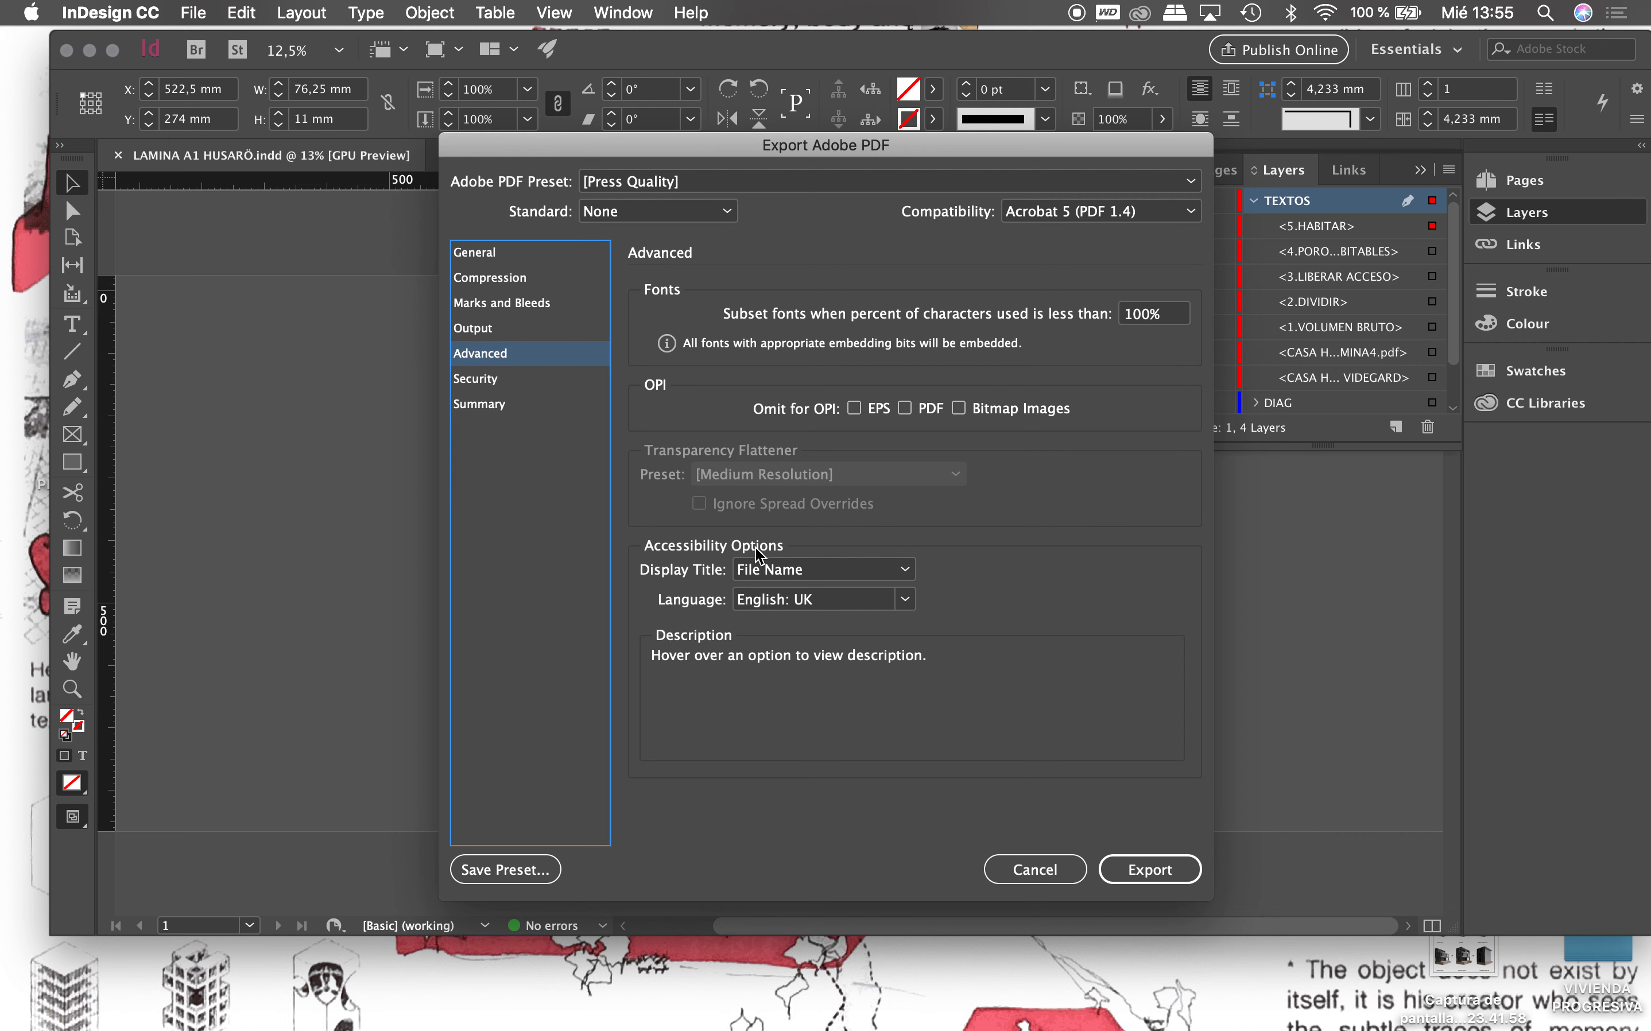
left_click(790, 600)
left_click(905, 600)
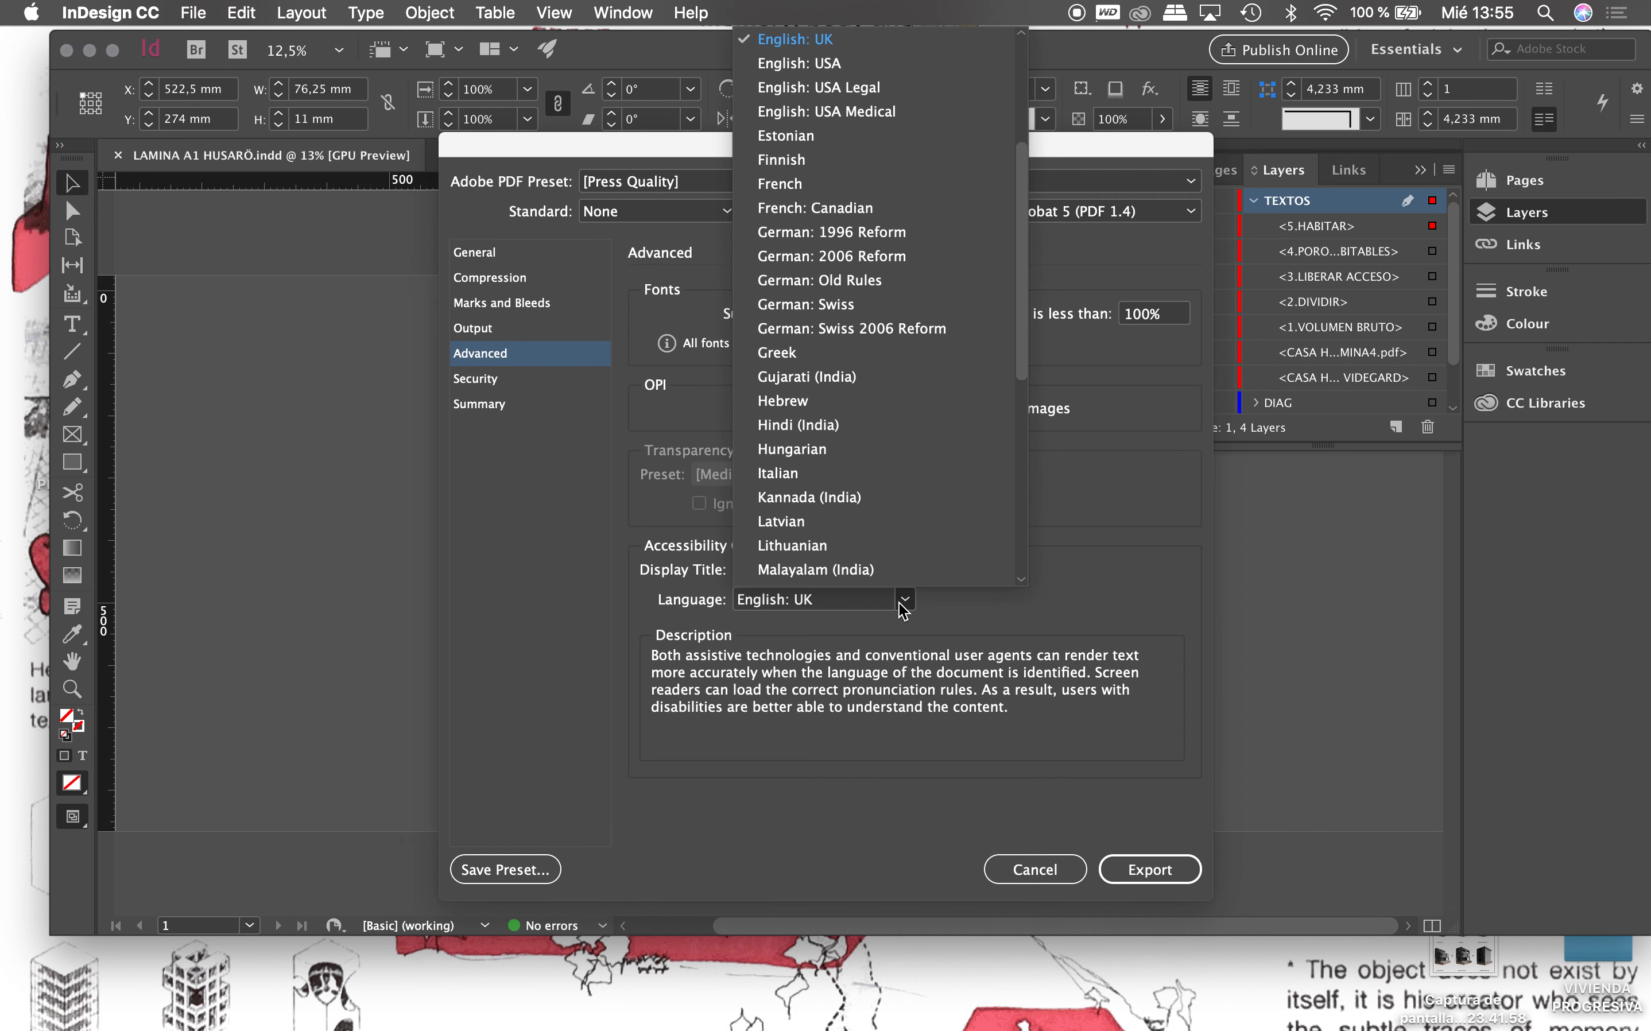
scroll(831, 210, "up", 5)
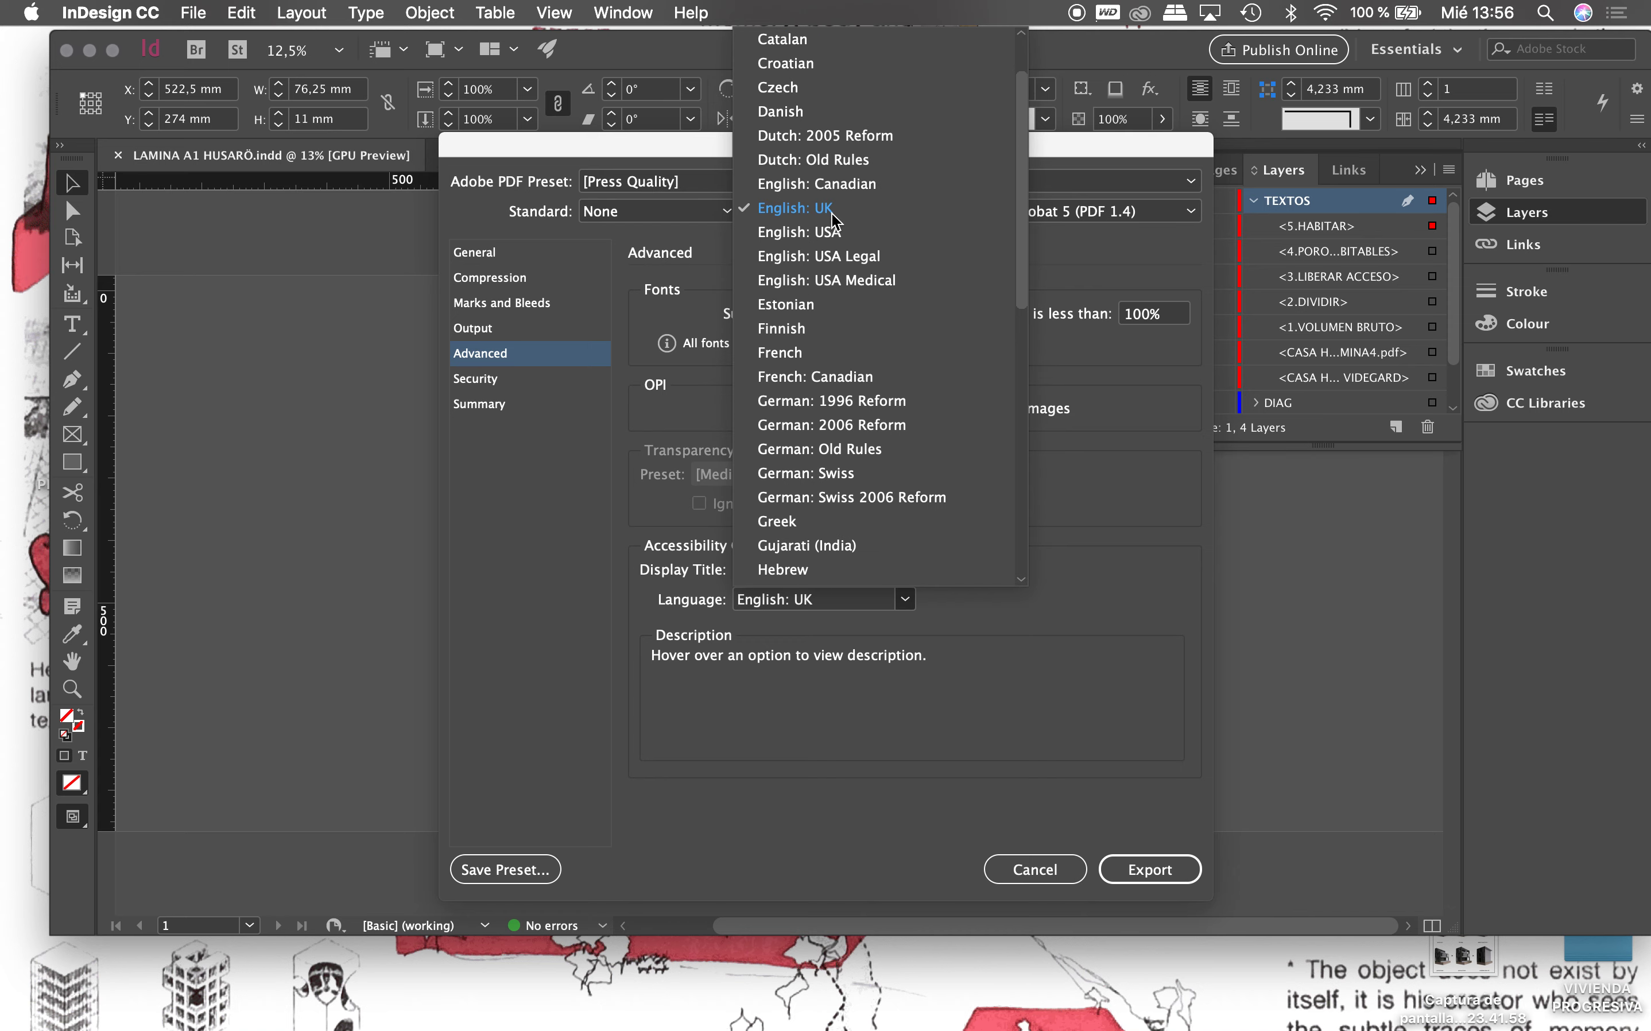
scroll(831, 214, "up", 2)
scroll(831, 220, "down", 5)
scroll(831, 219, "down", 7)
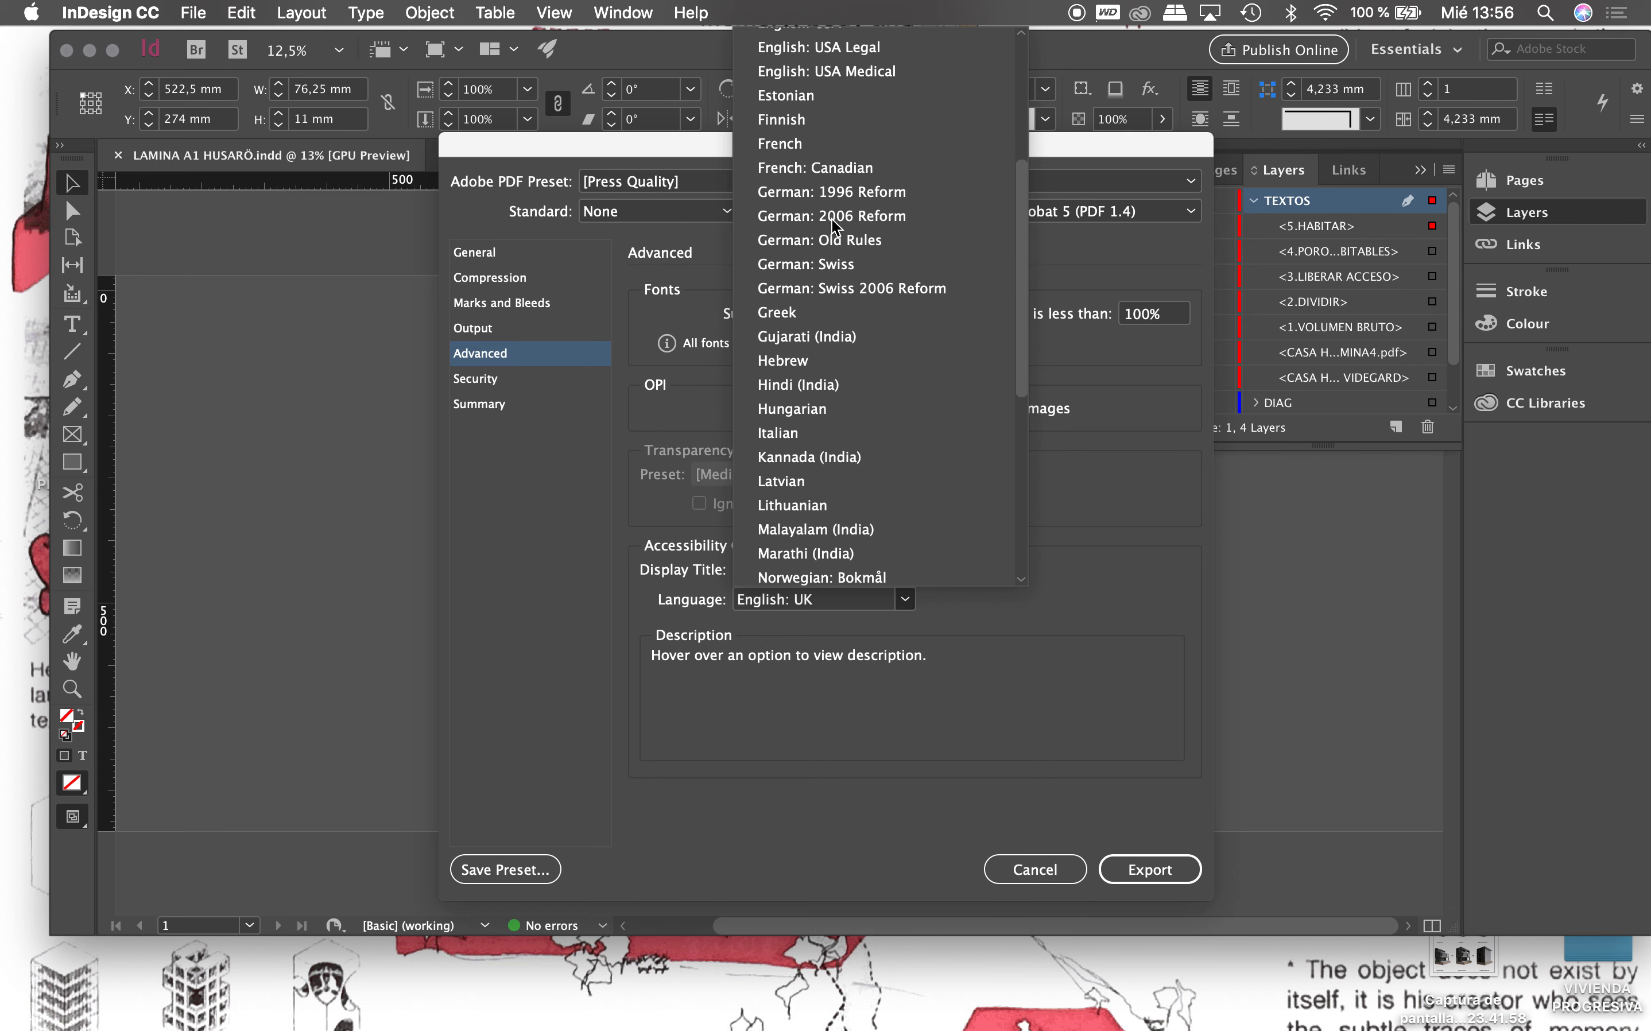
scroll(836, 371, "down", 3)
scroll(817, 477, "down", 3)
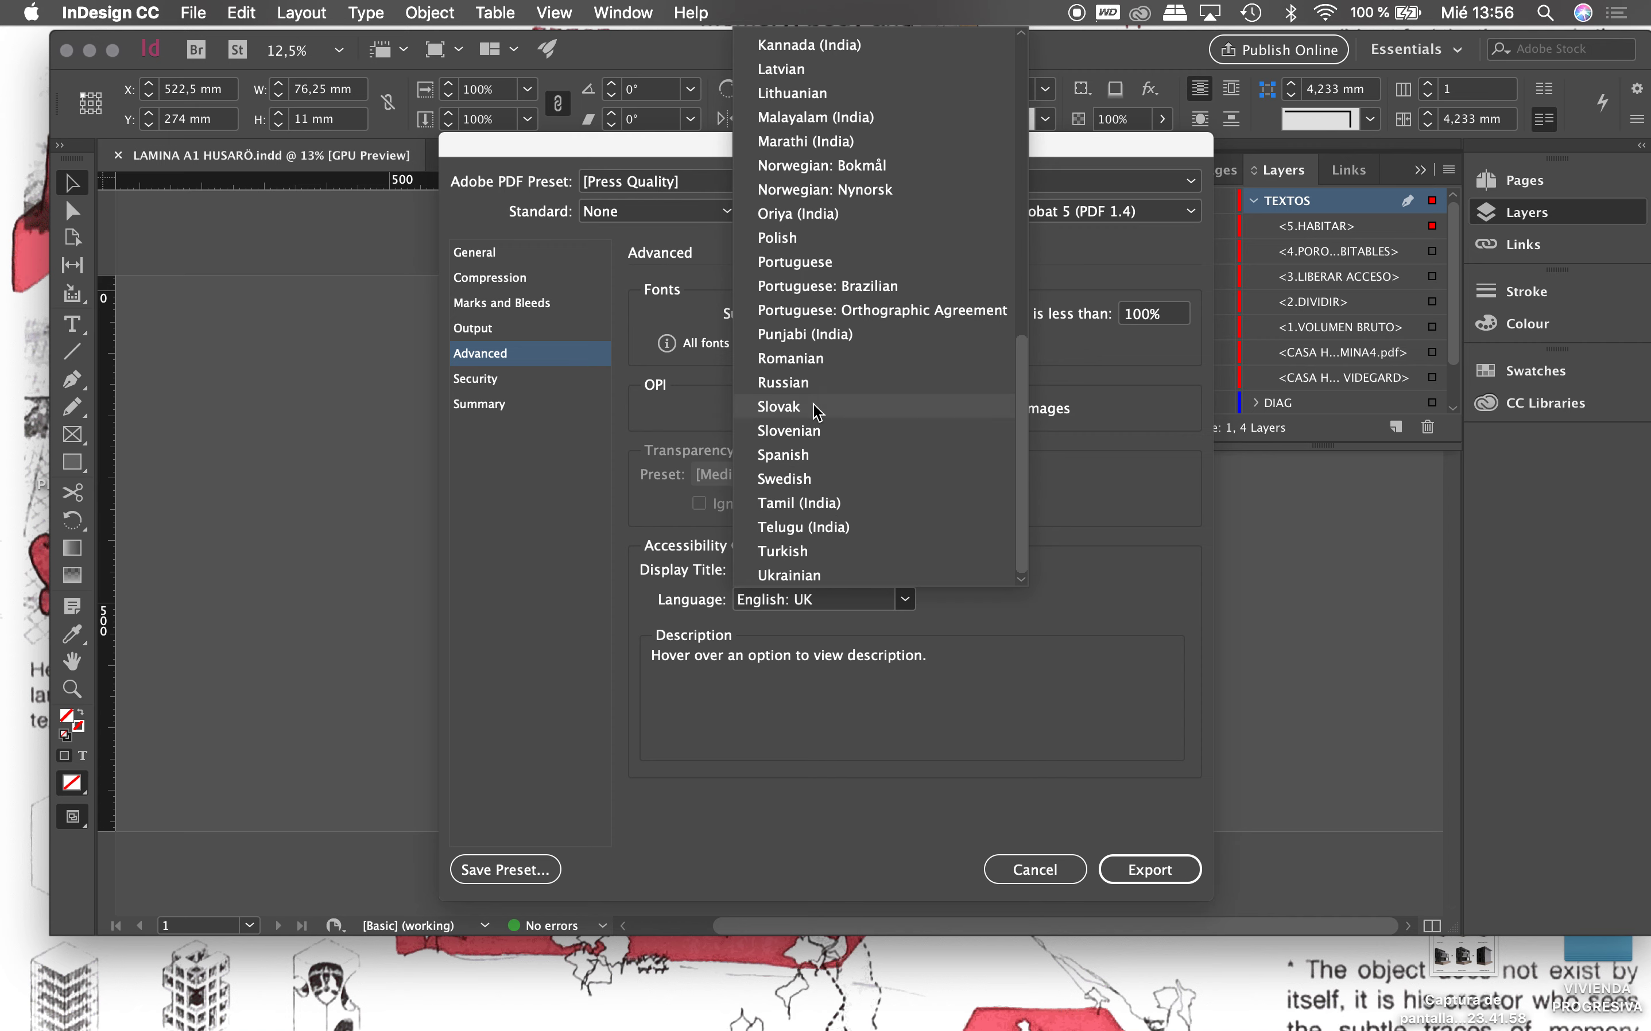
scroll(811, 402, "up", 2)
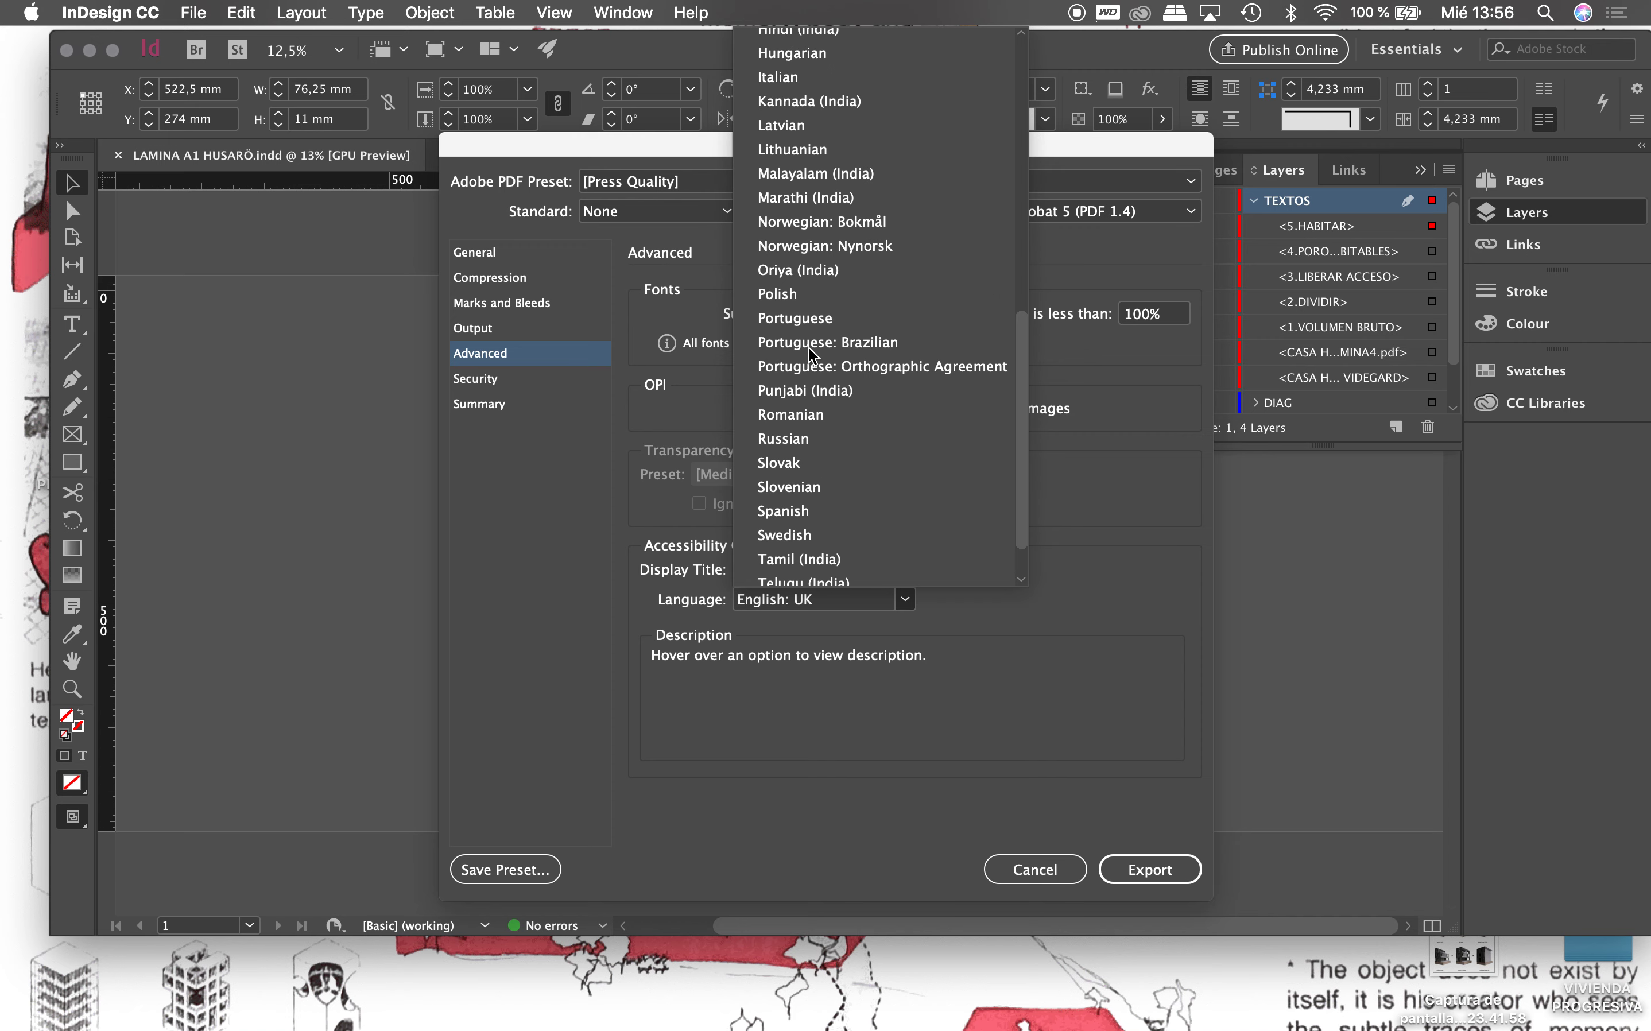
left_click(807, 509)
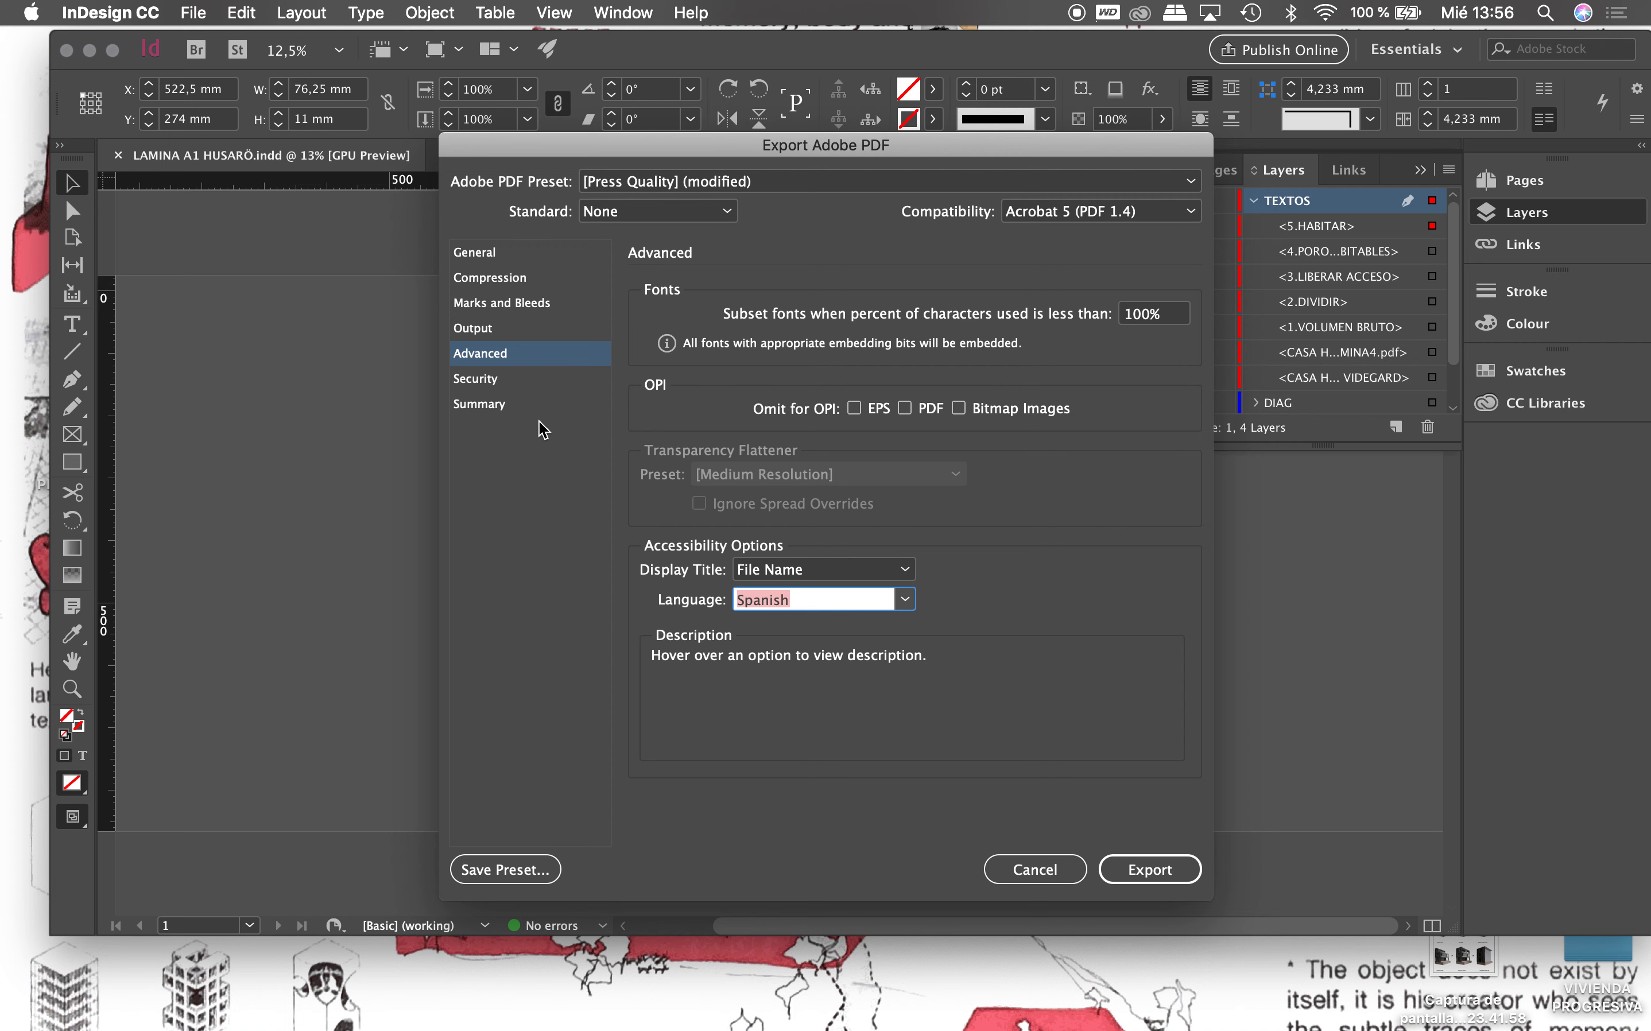
Step: Set compatibility to Acrobat 6 (PDF 1.5) and export the PDF
left_click(502, 386)
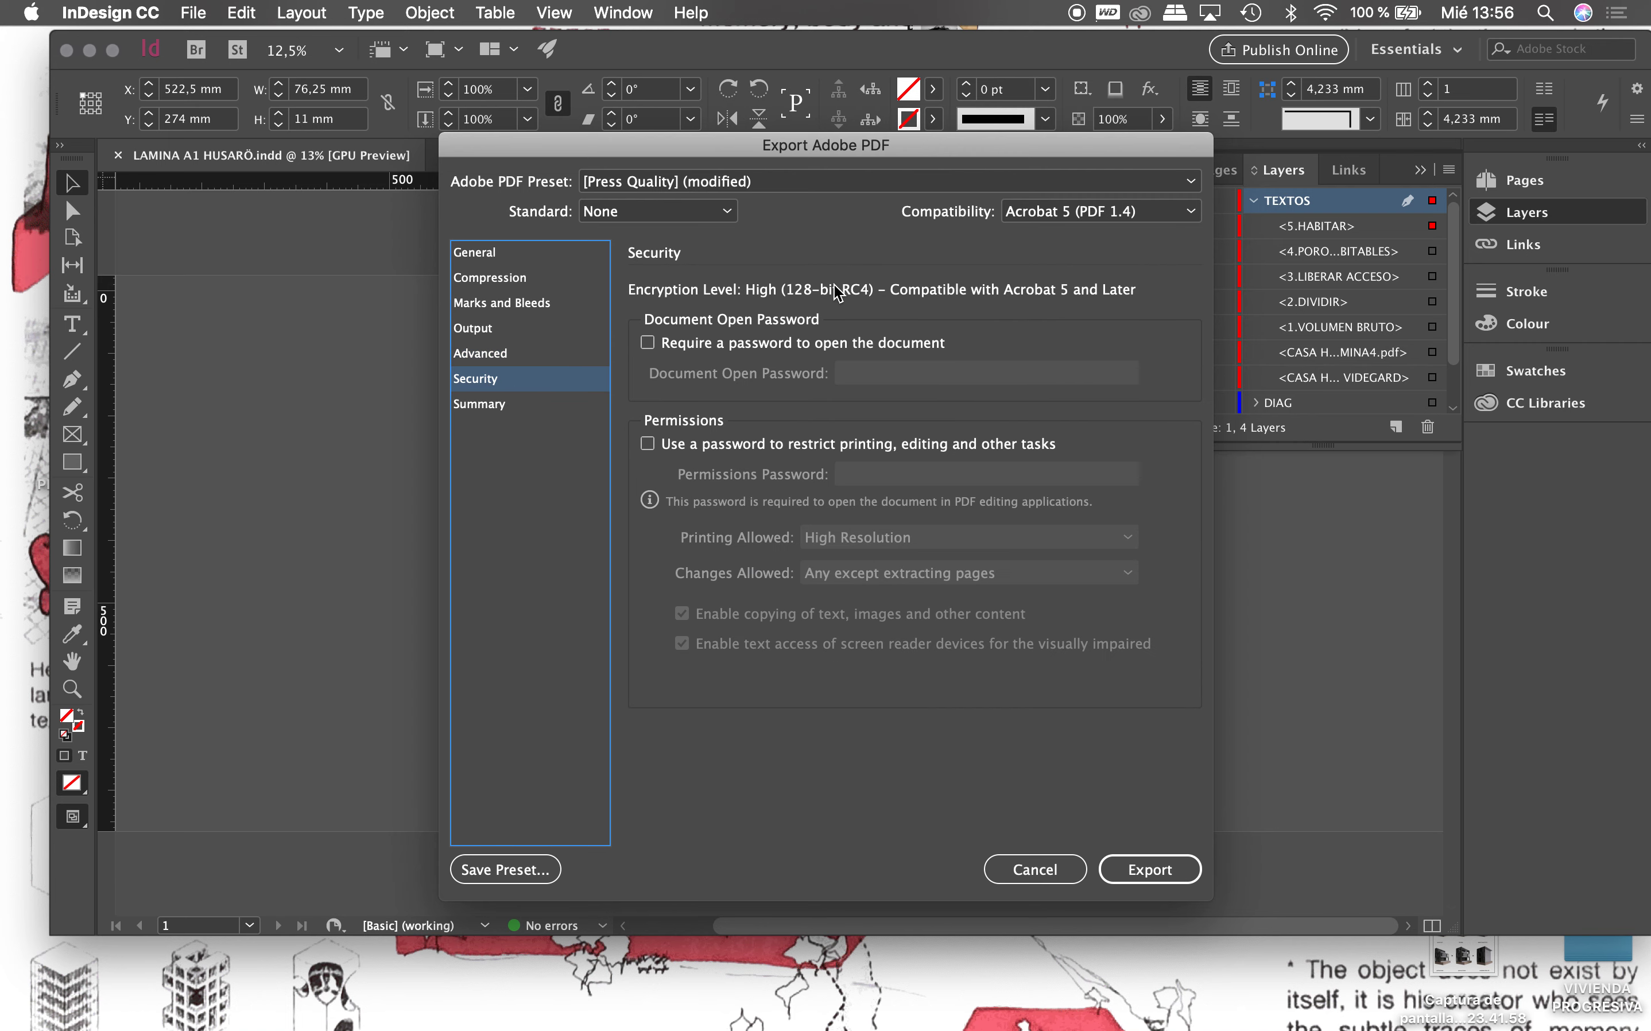
left_click(497, 407)
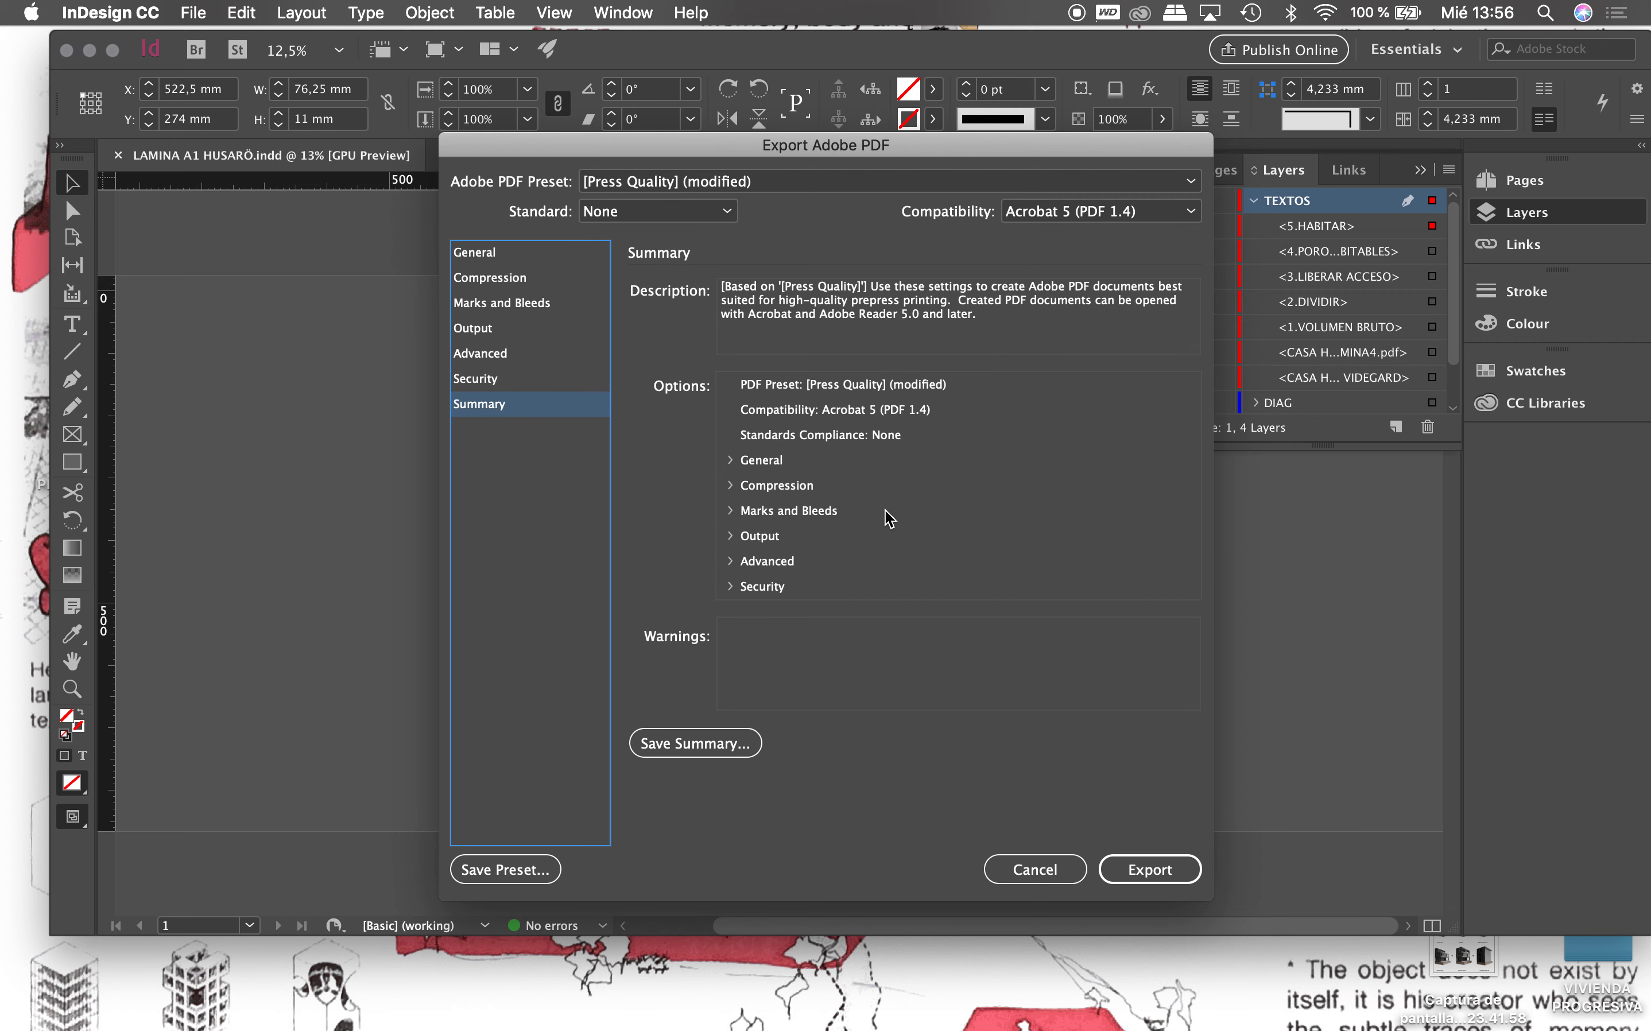
left_click(1055, 211)
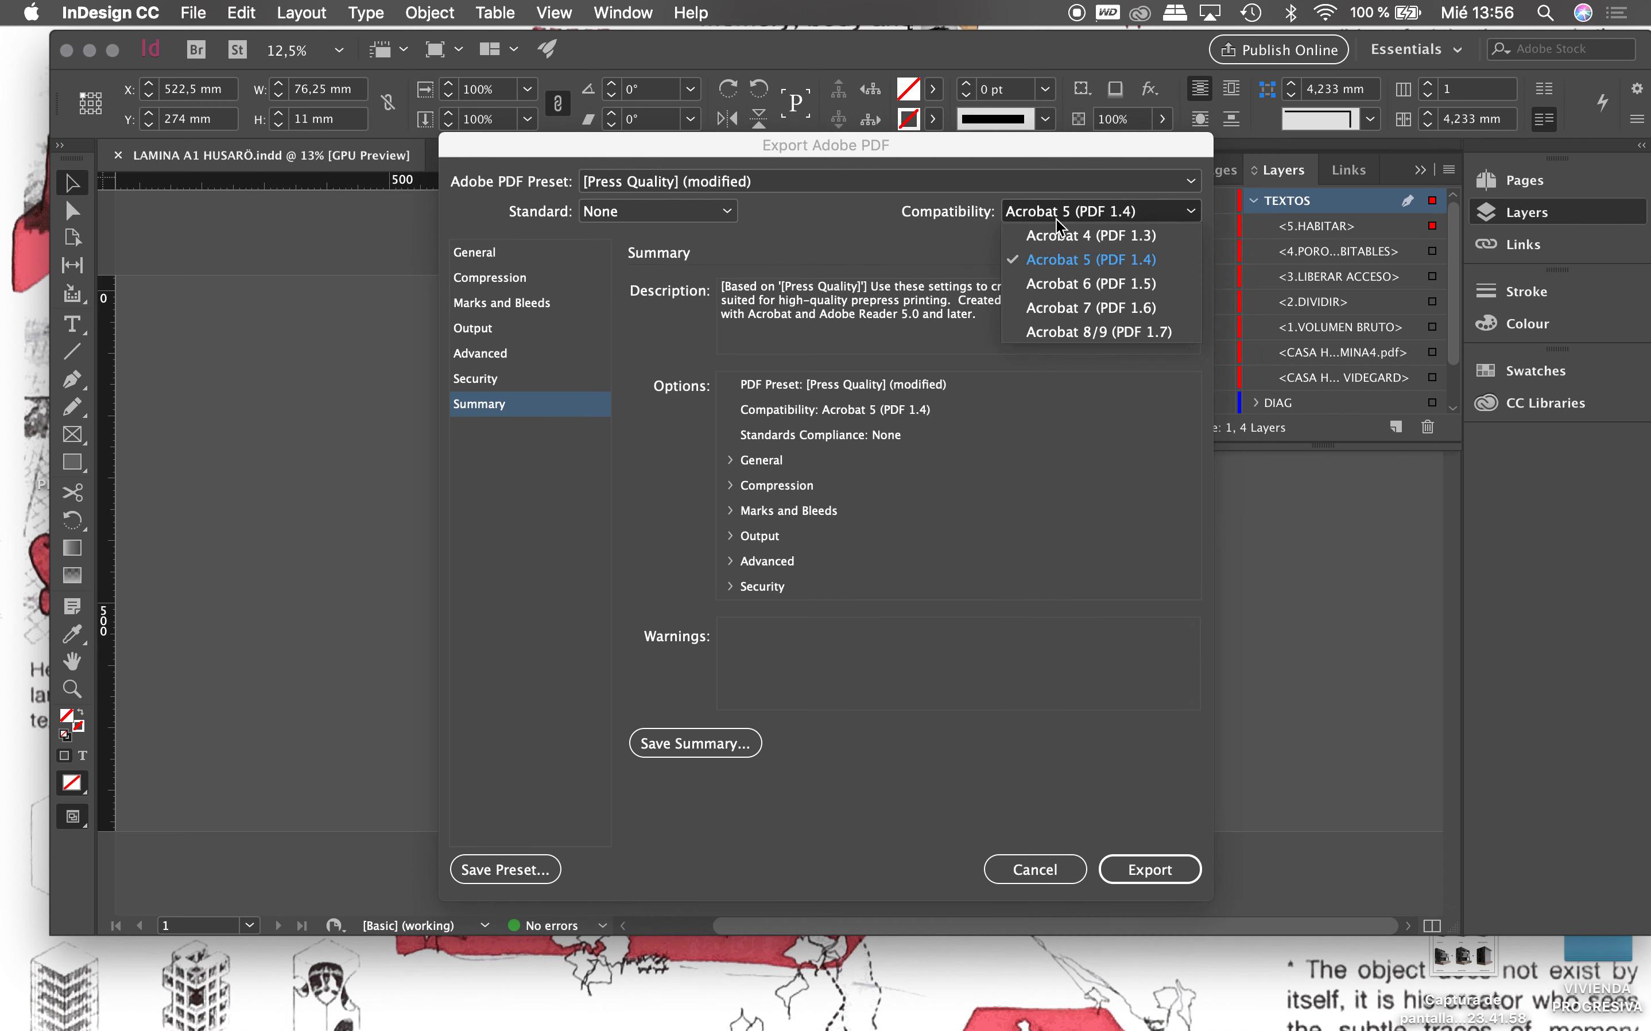
left_click(1061, 283)
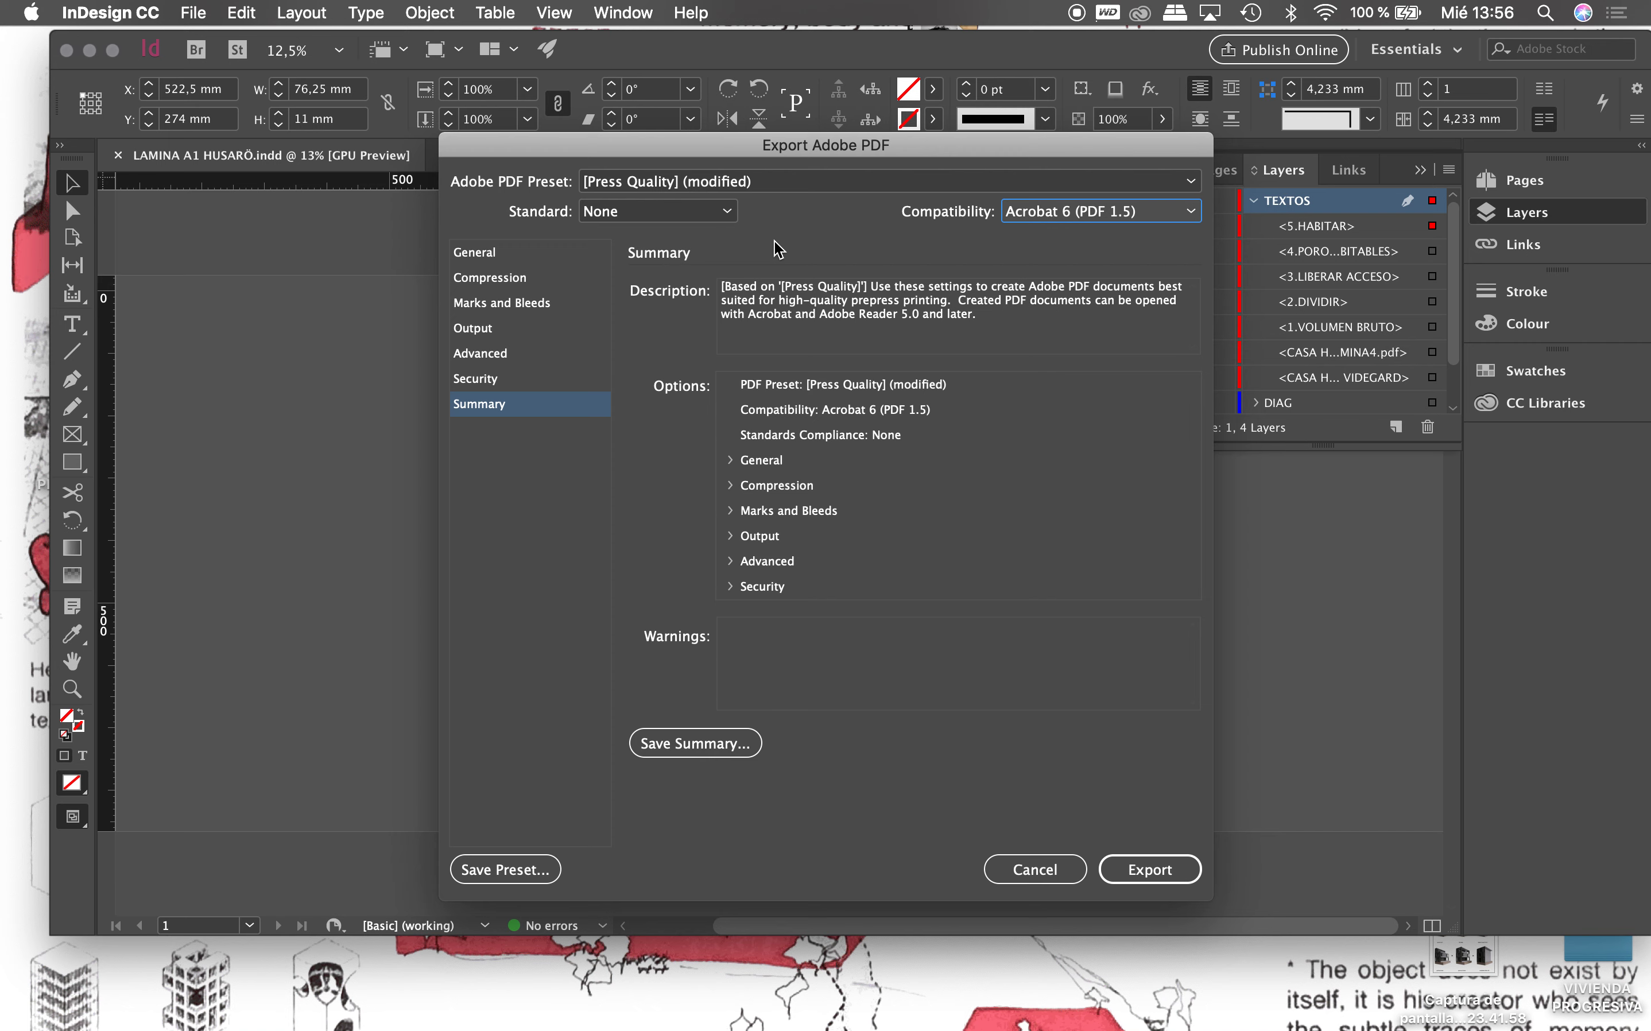
left_click(1143, 872)
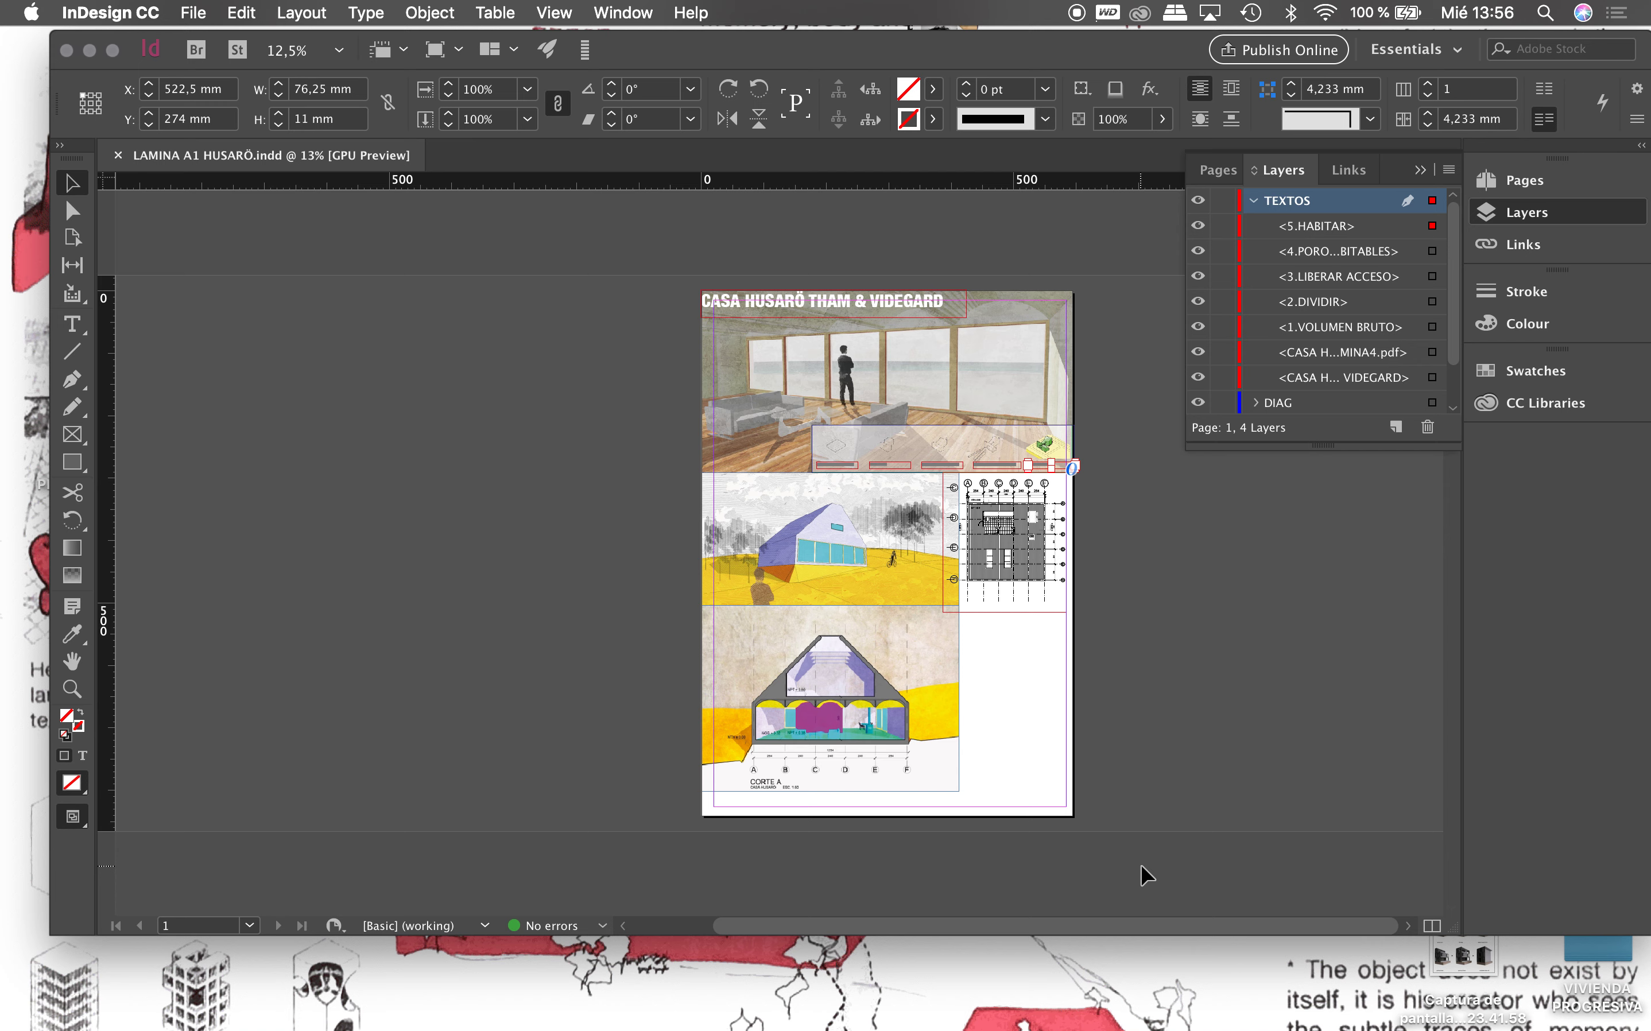
Step: Check the export in Background Tasks, close the Single Click to Publish window, and switch to Finder
left_click(585, 53)
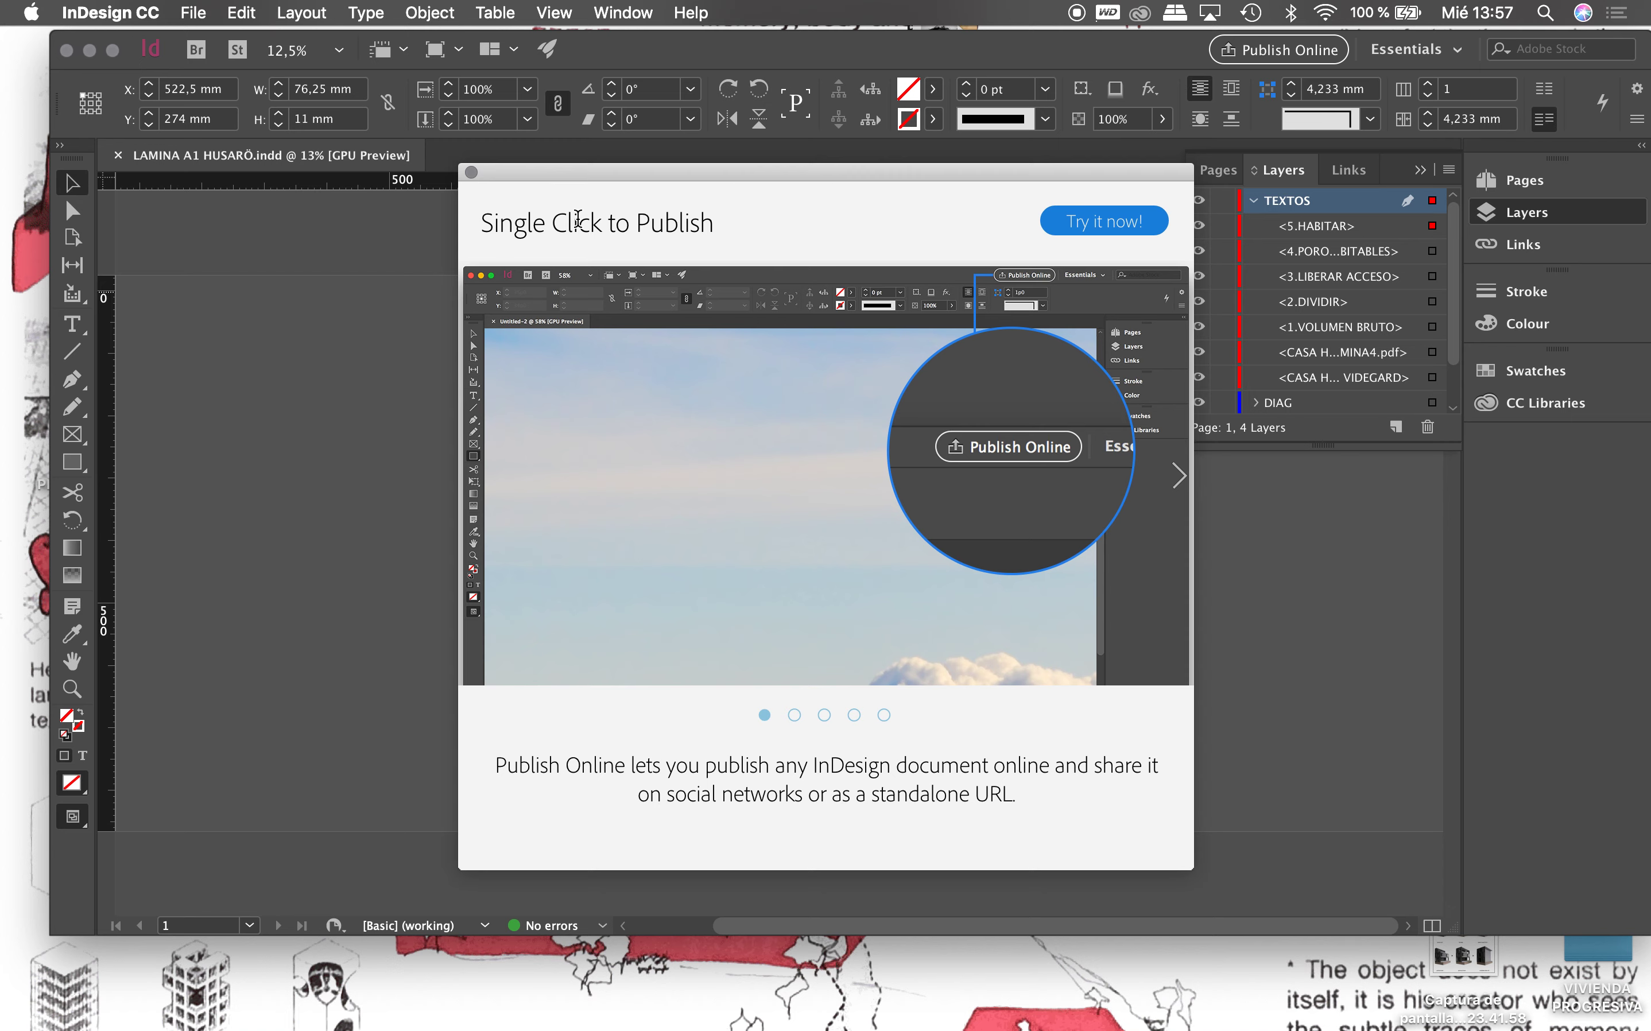
left_click(471, 173)
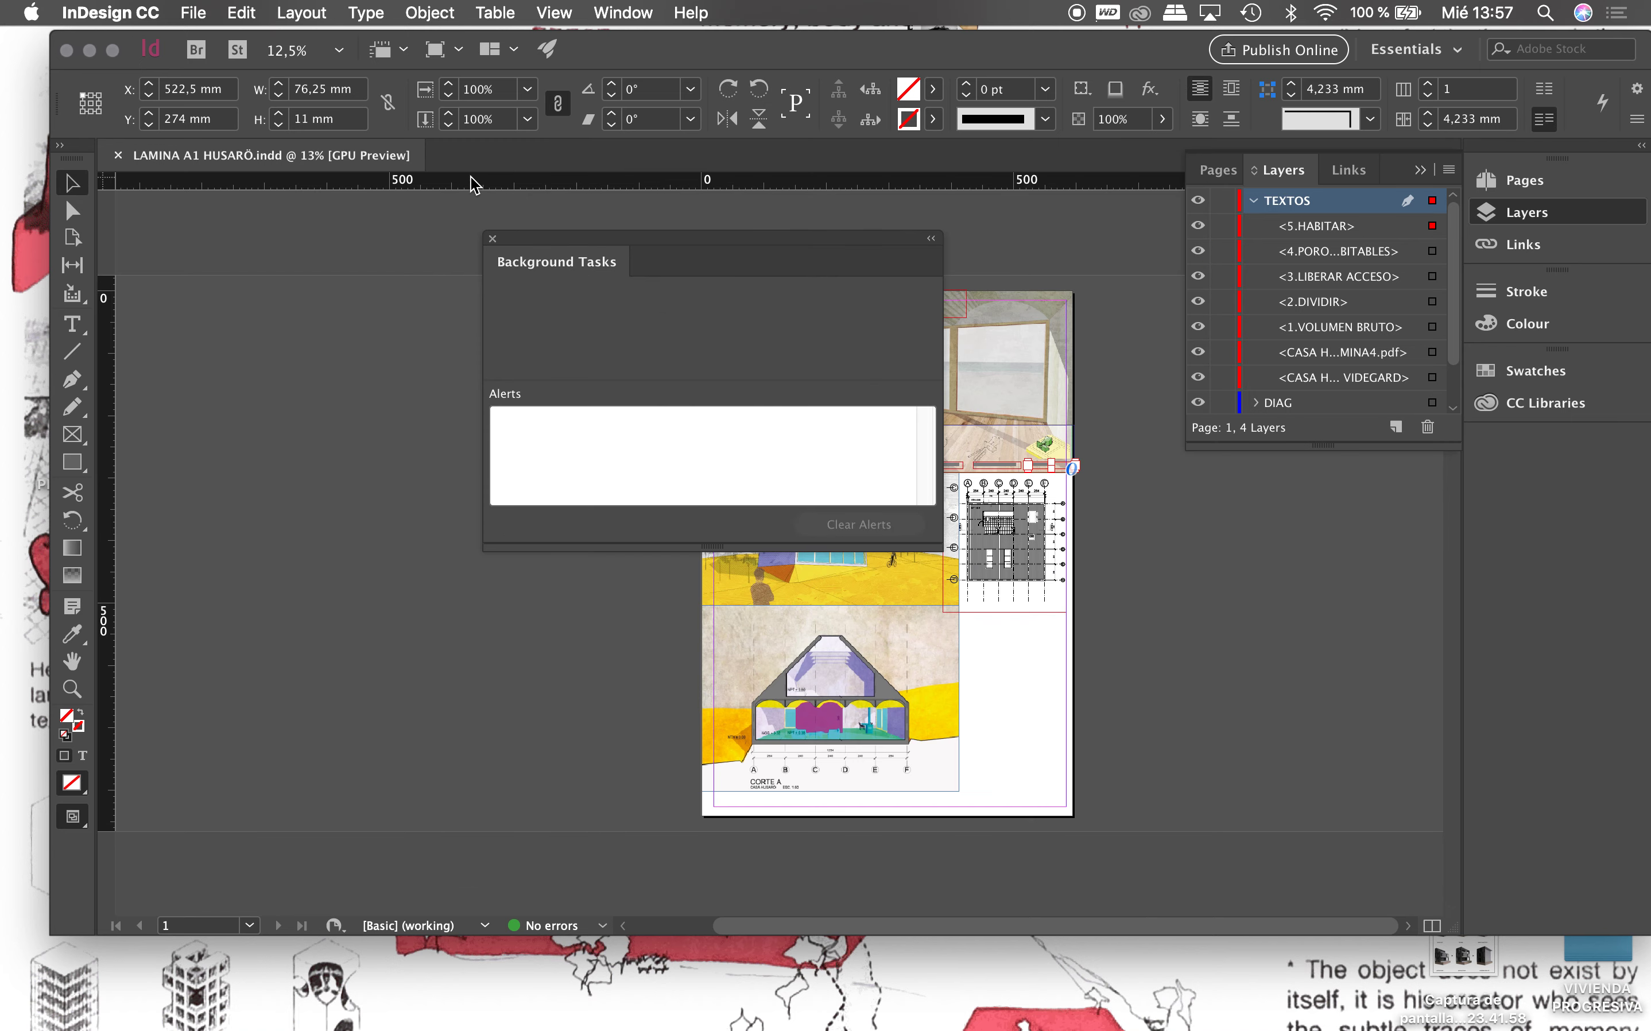
mouse_move(125, 998)
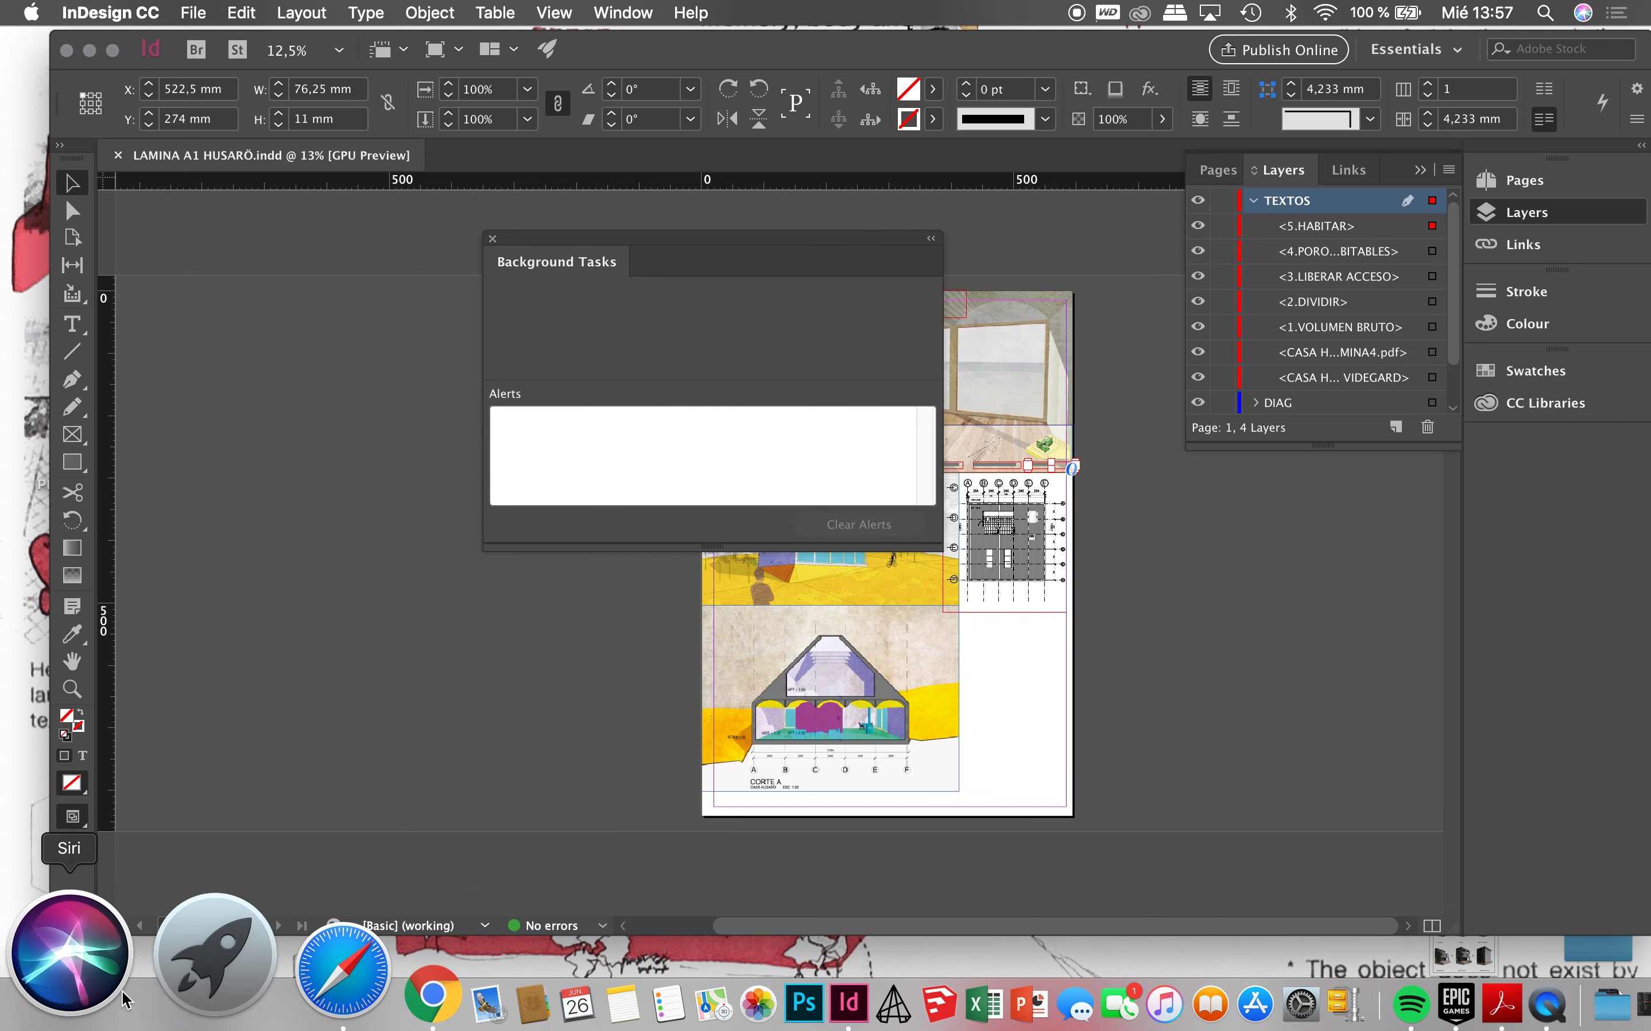
left_click(27, 1000)
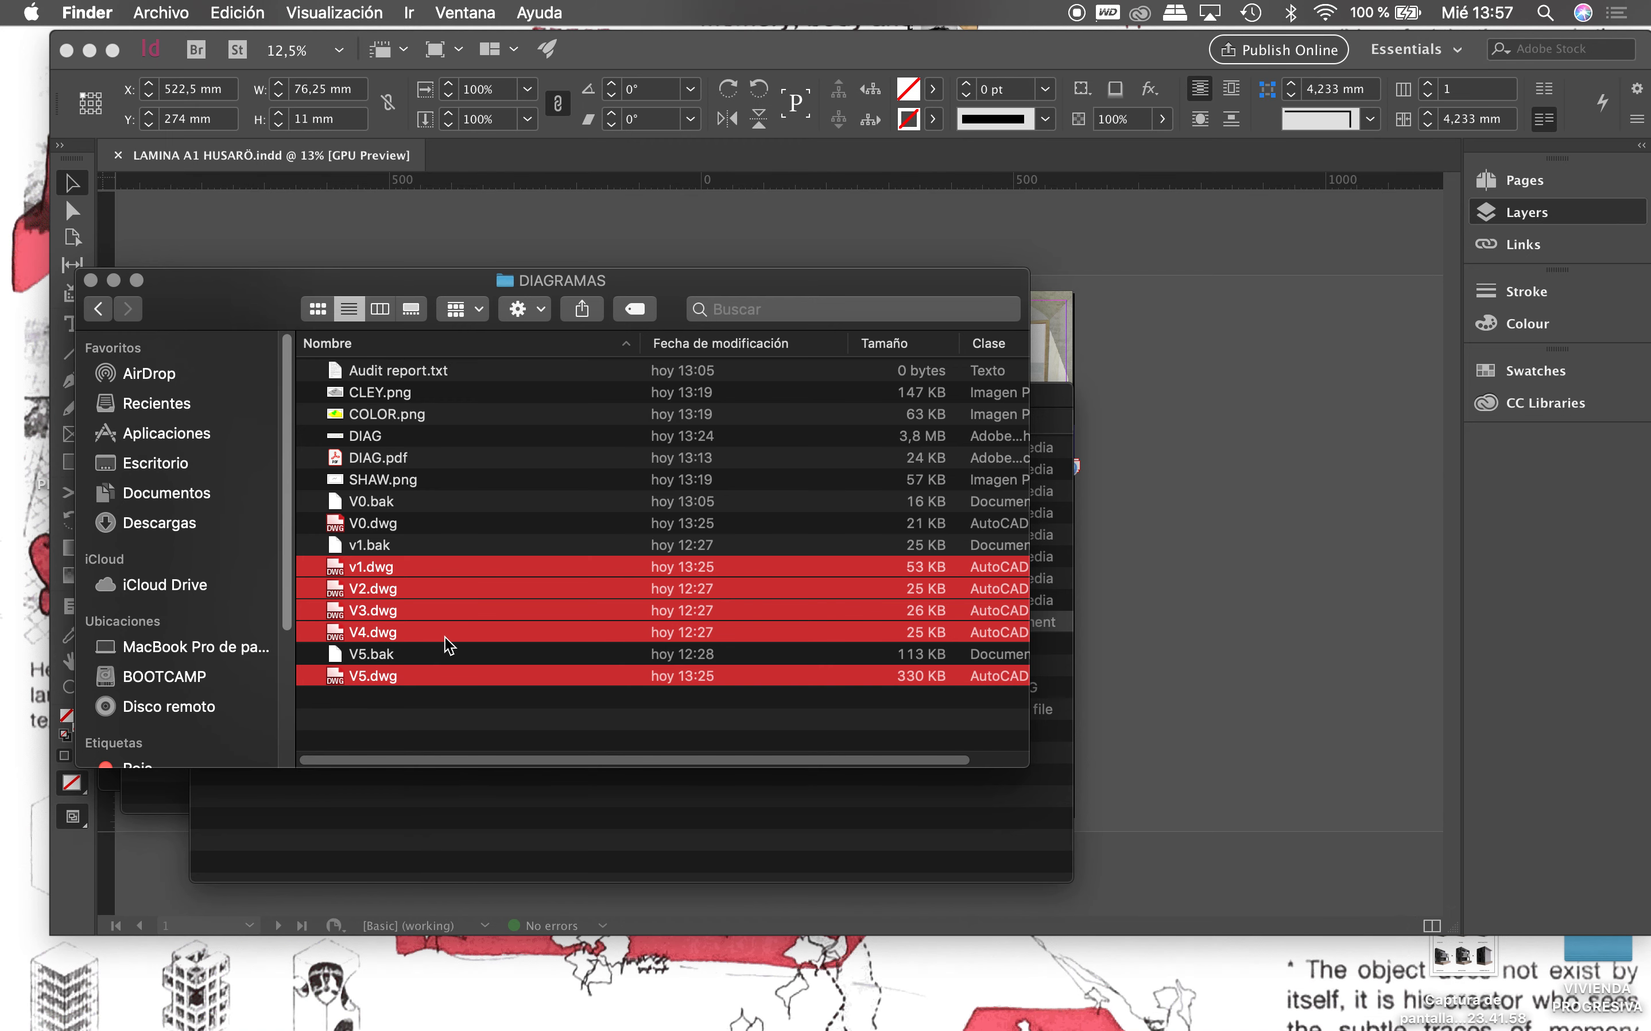
Step: Quick Look LAMINA A1 HUSARÖ.pdf in the project folder, then open it in Acrobat Reader and zoom in
left_click(455, 545)
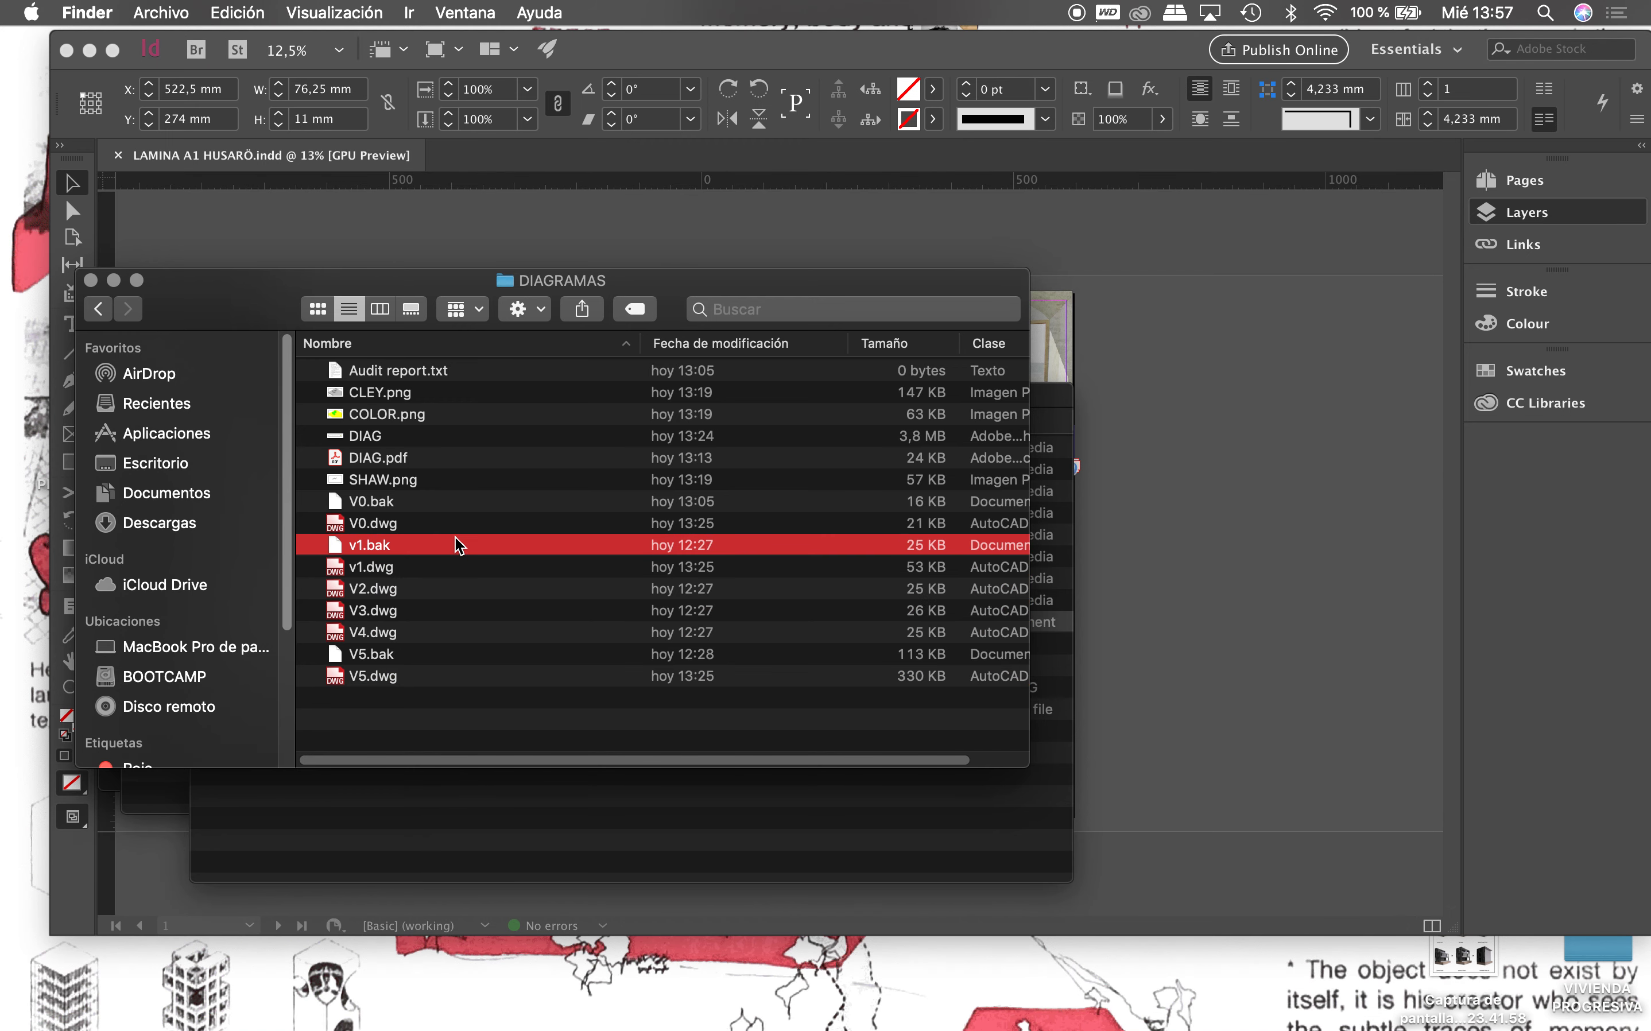
left_click(99, 309)
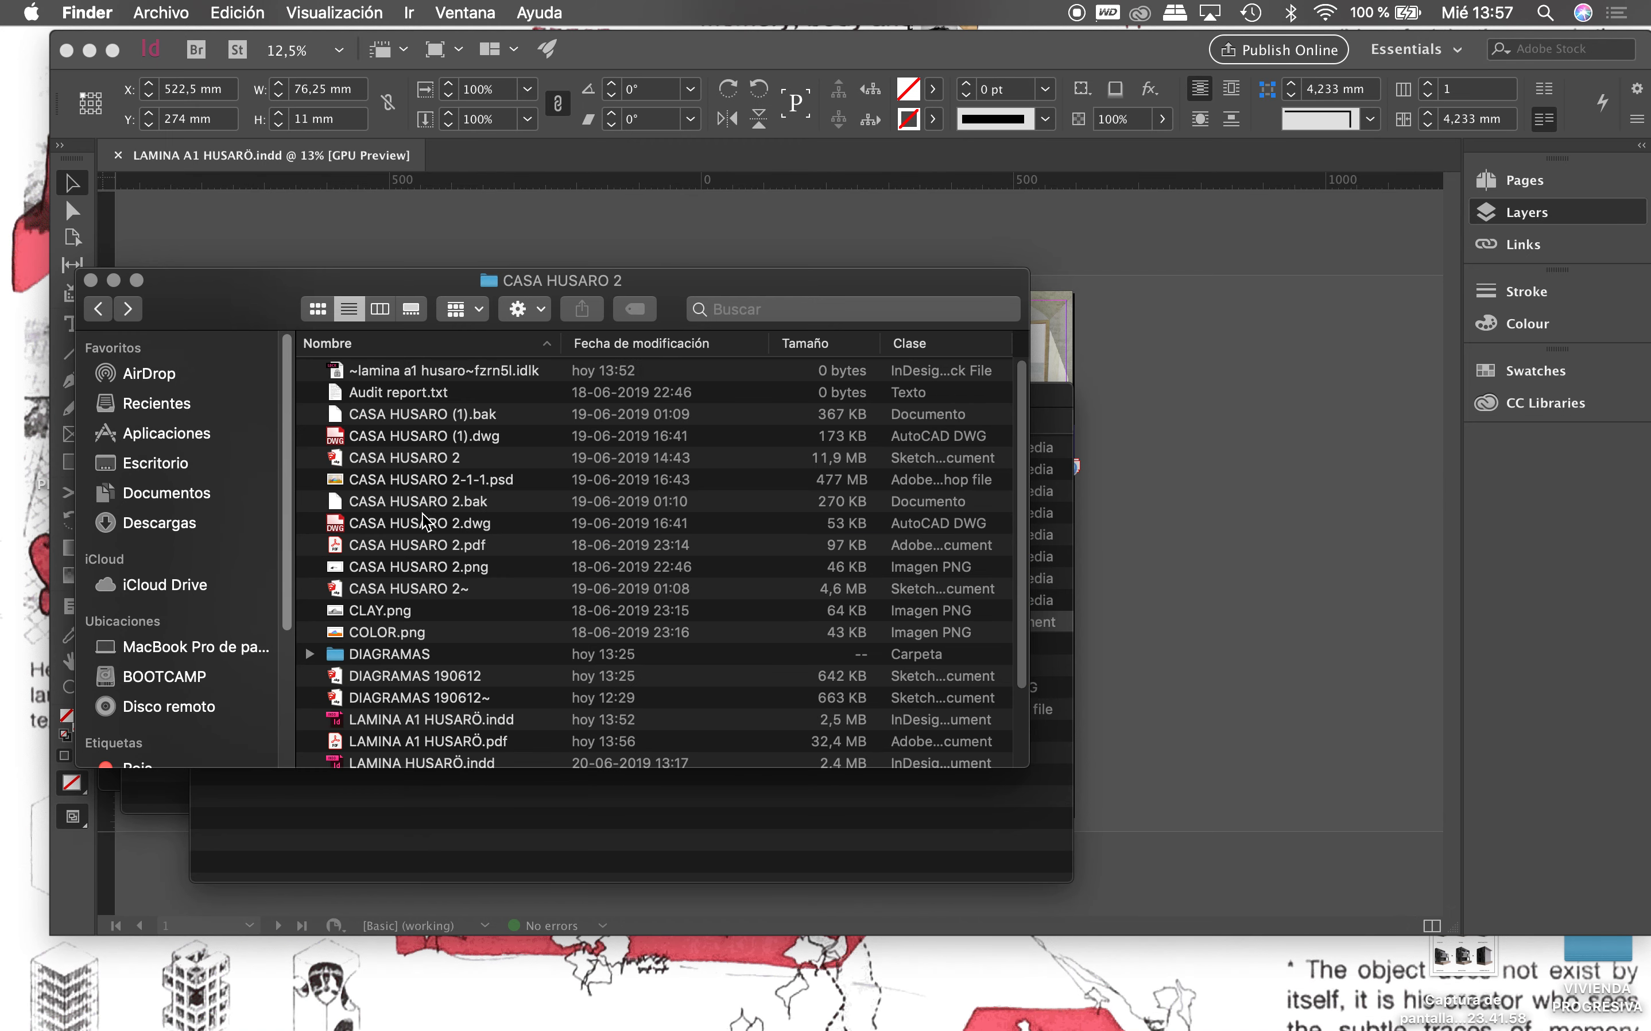
scroll(424, 522, "down", 5)
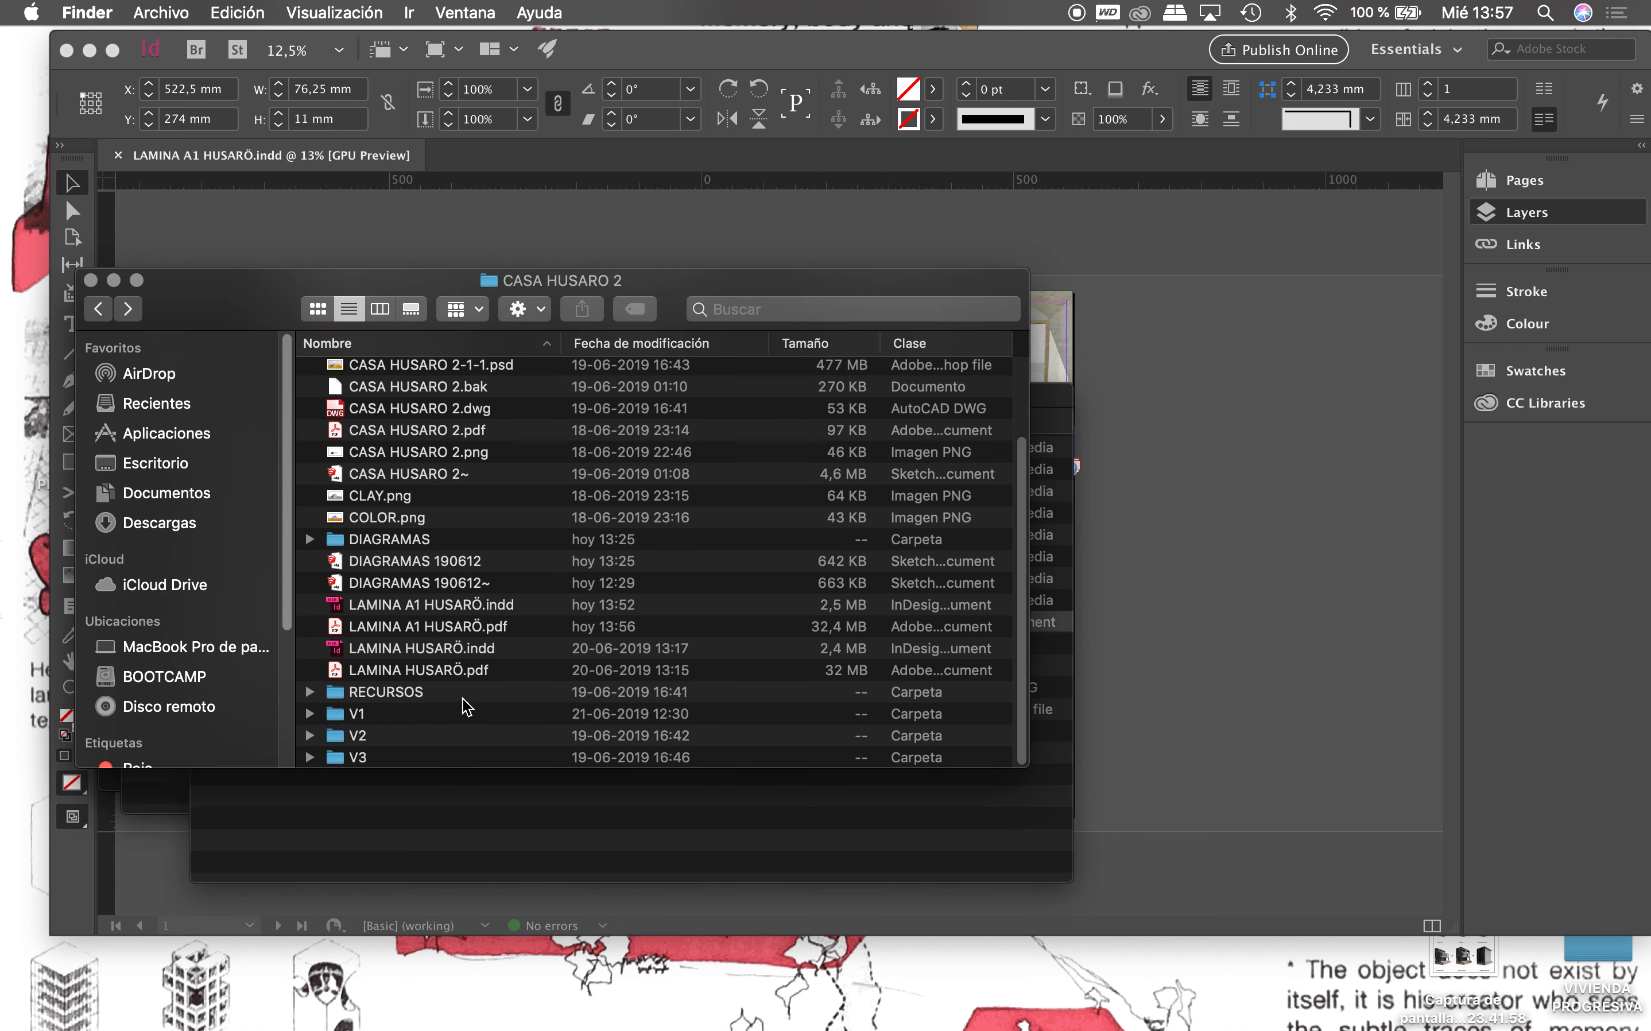
left_click(449, 630)
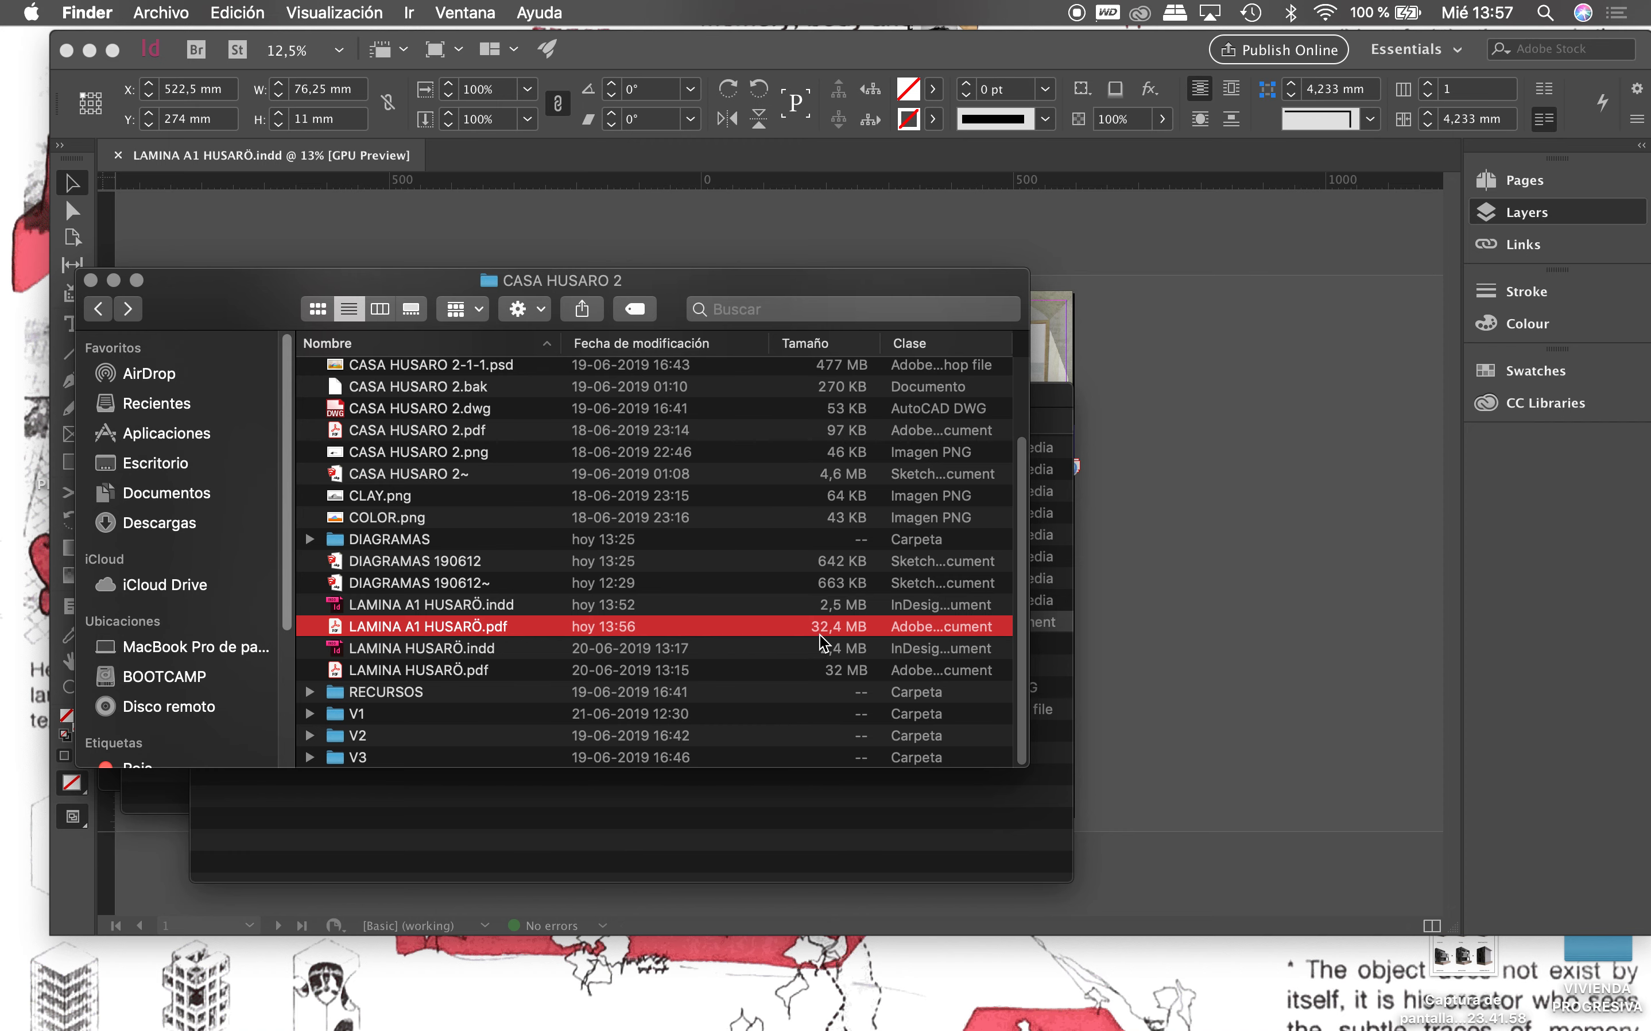
key("space")
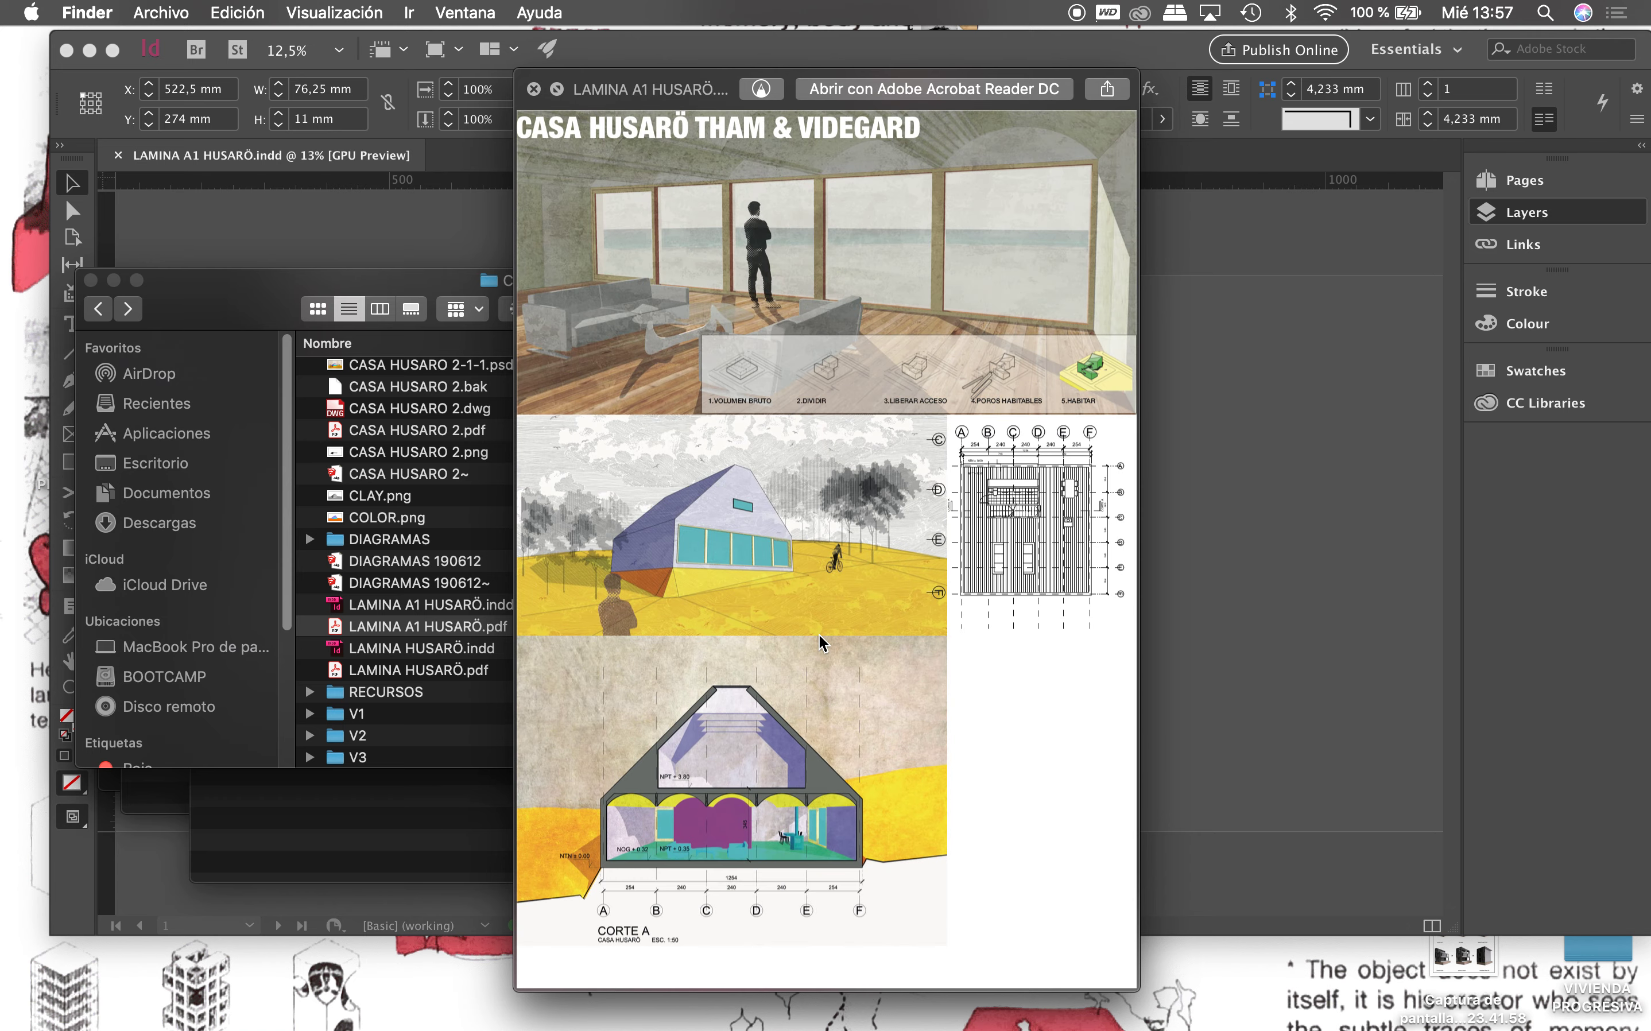
key("space")
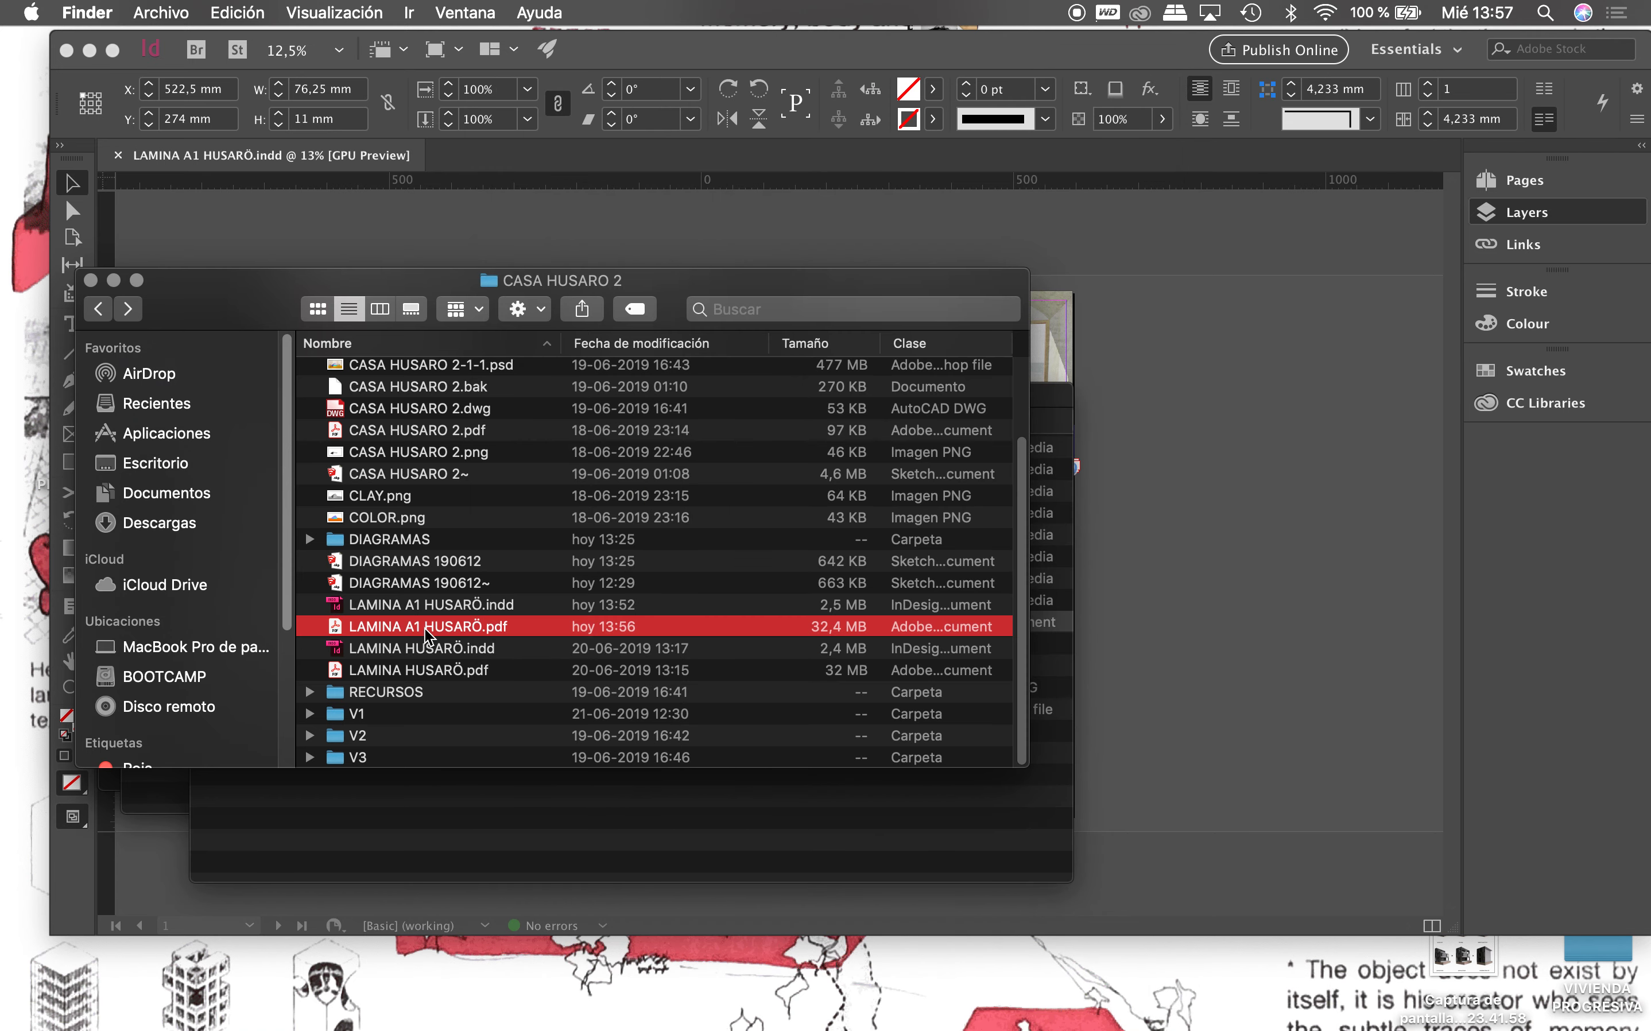
double_click(428, 634)
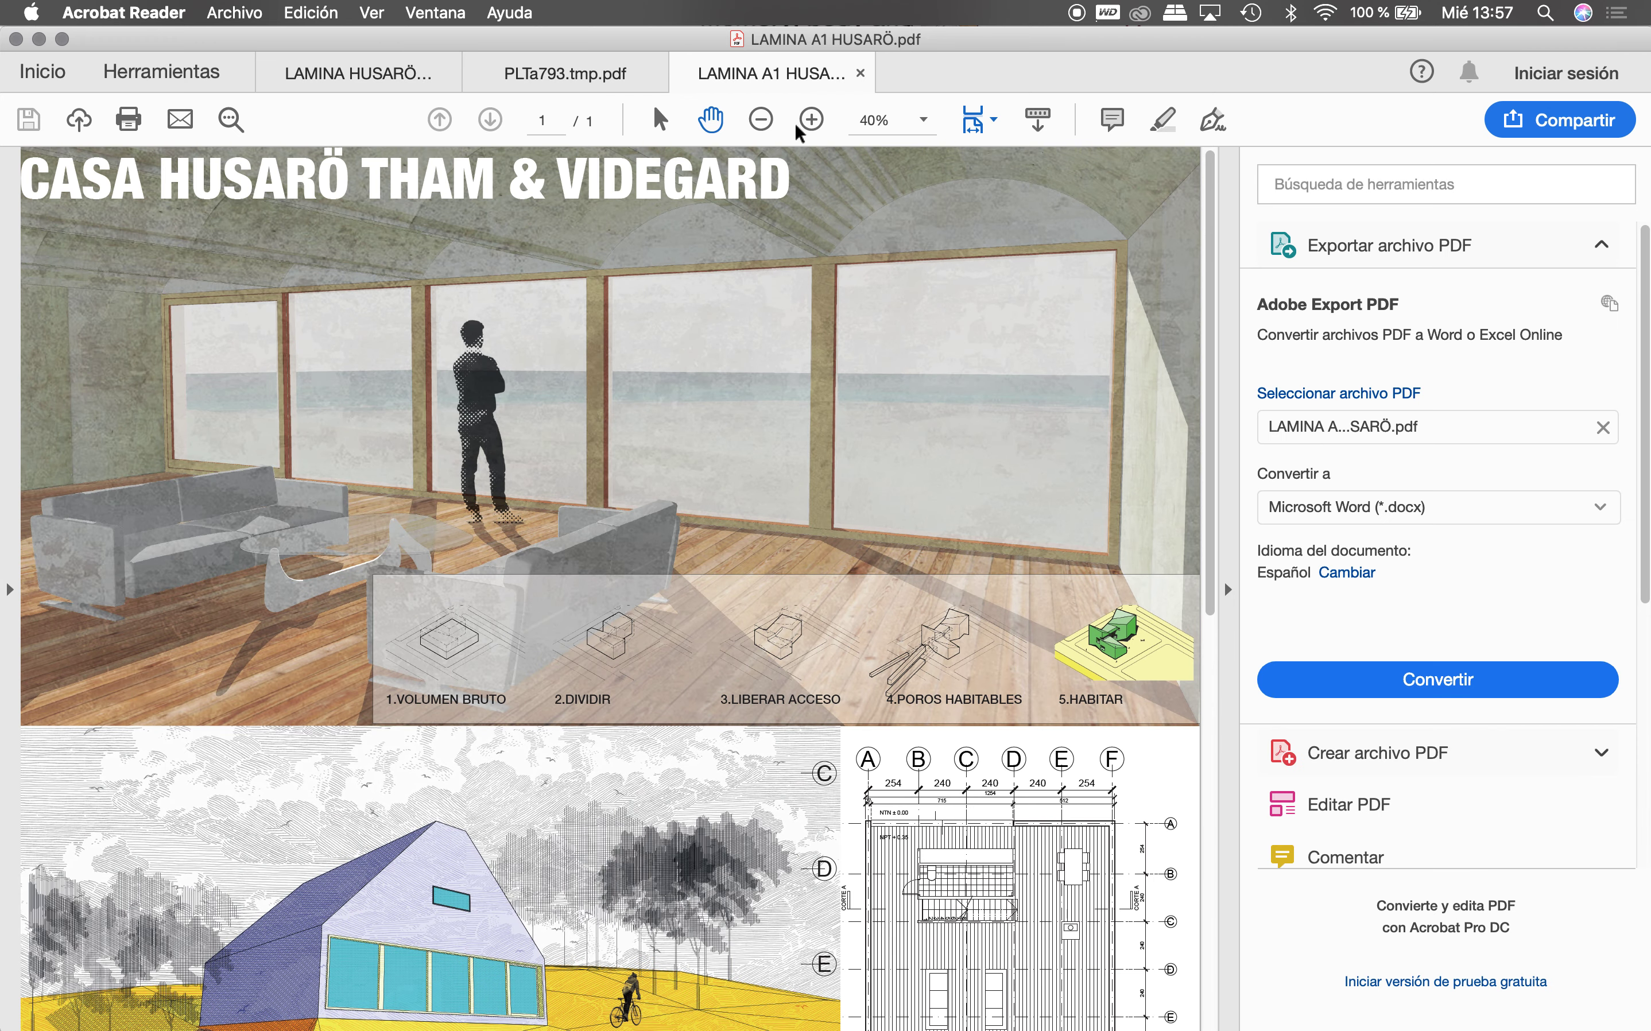
left_click(814, 127)
Step: Zoom the exported PDF sheet to actual size and scroll toward the first diagram
left_click(813, 127)
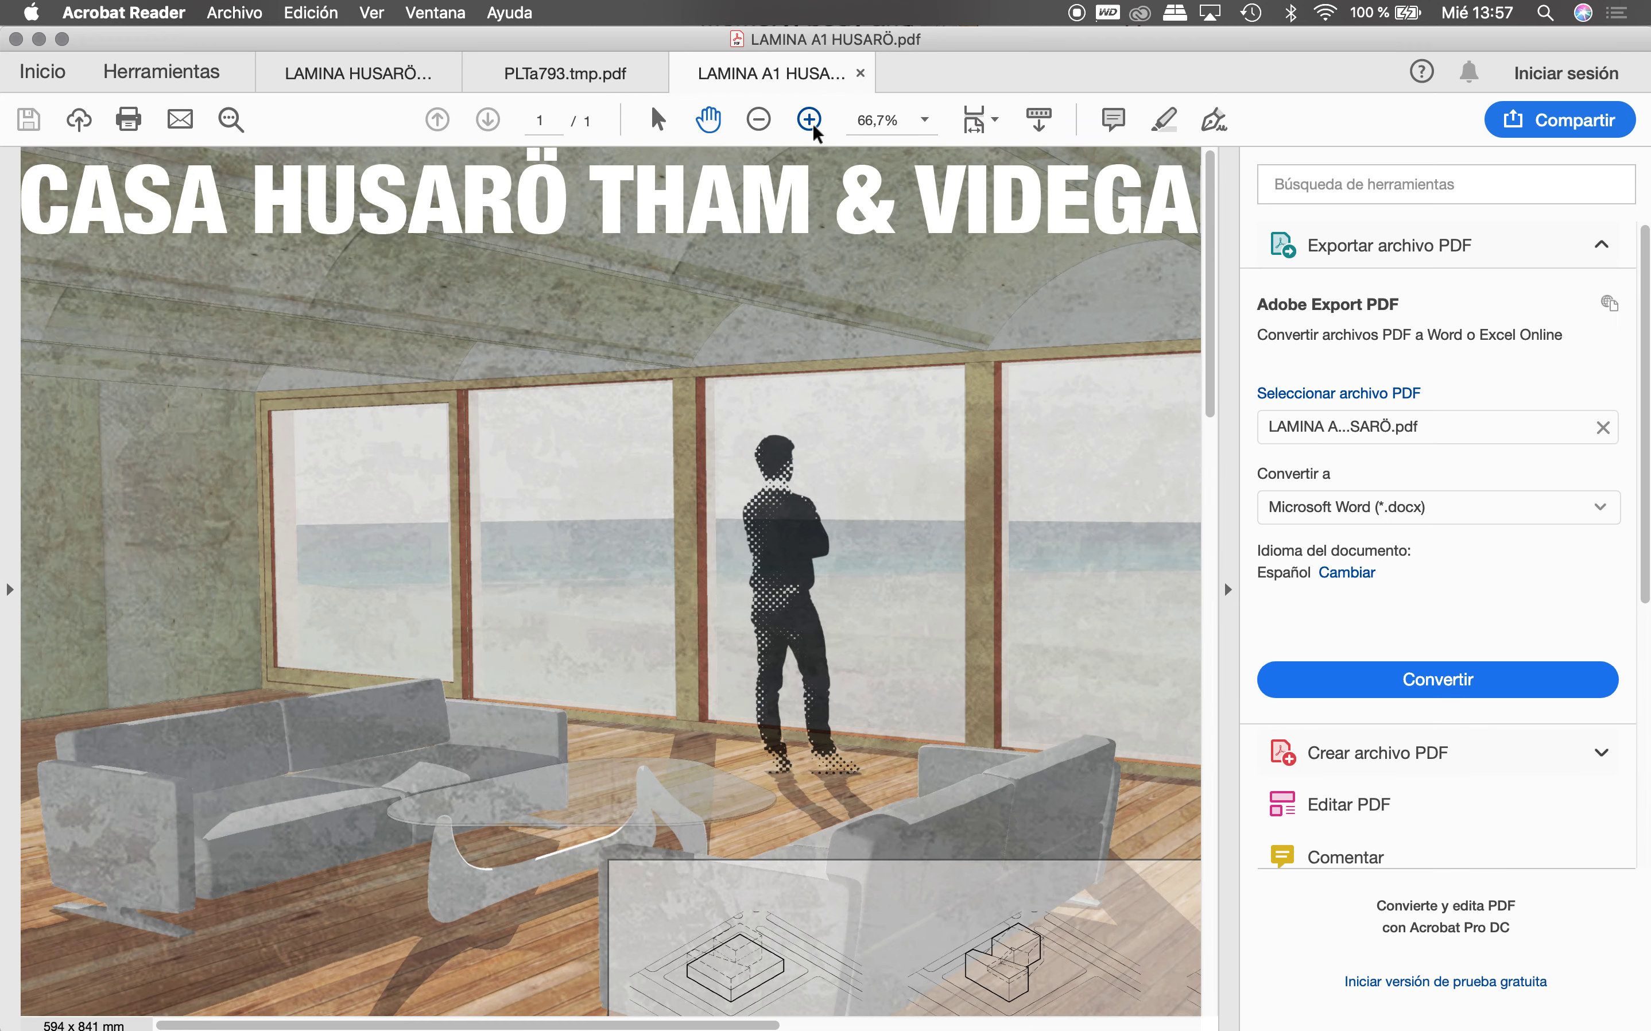
left_click(814, 127)
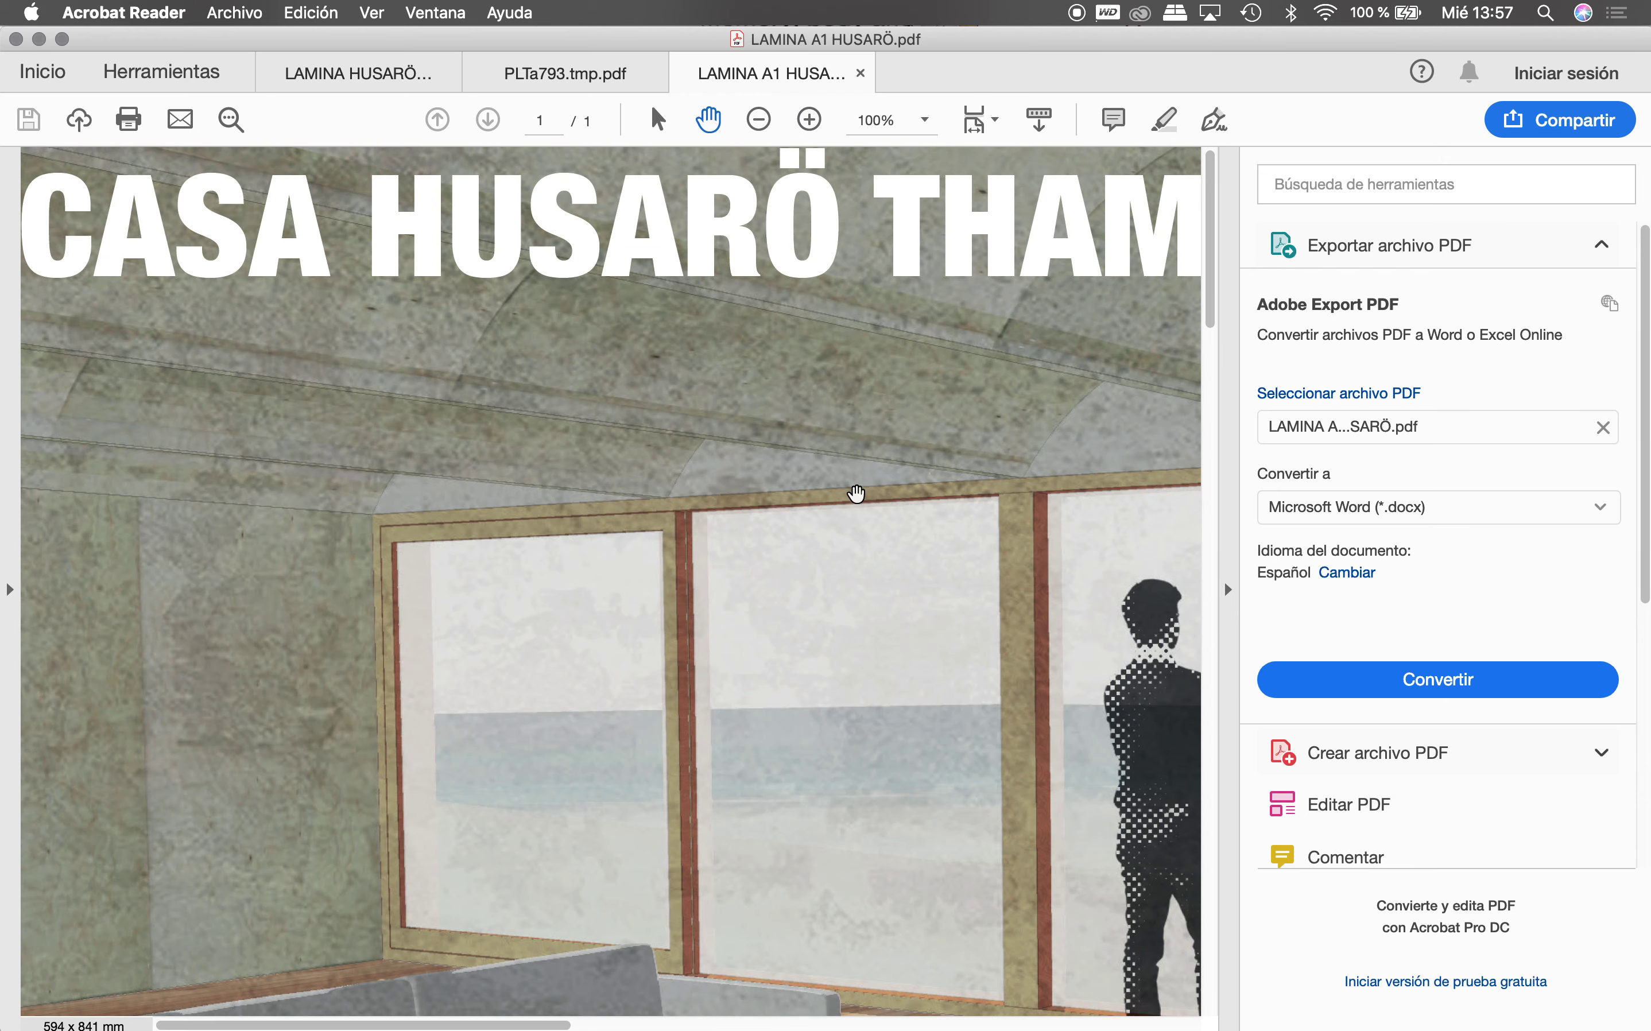
scroll(638, 286, "right", 5)
scroll(674, 347, "down", 5)
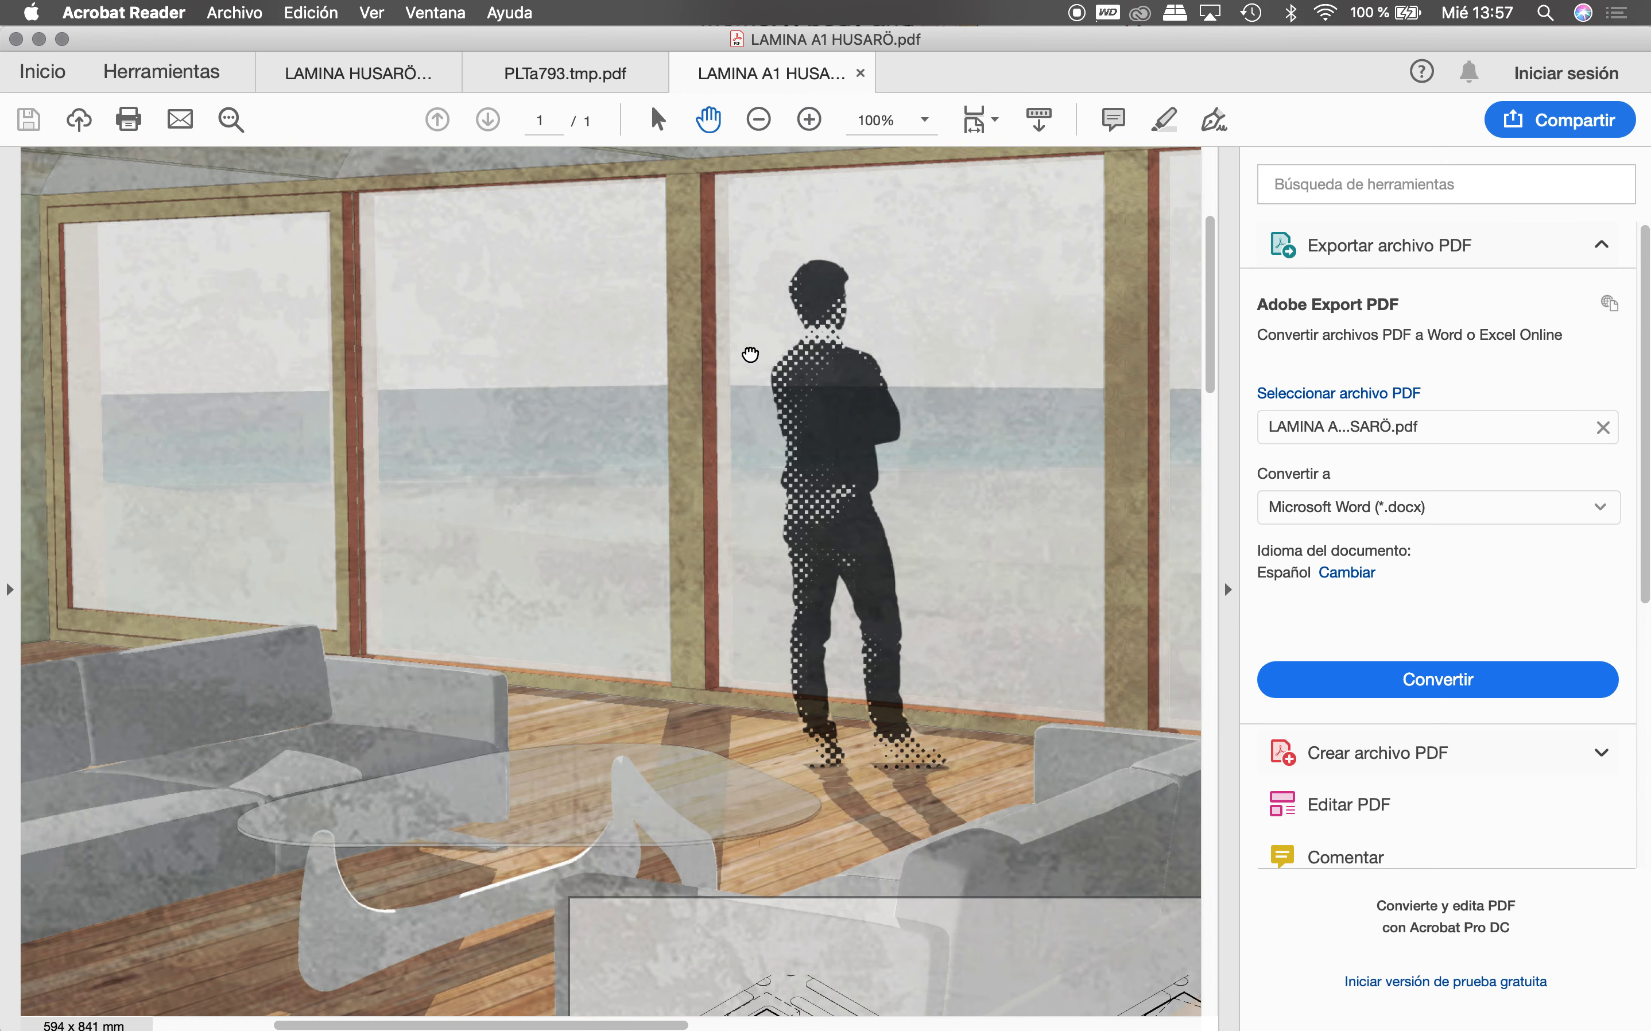
scroll(844, 546, "down", 5)
scroll(727, 412, "down", 5)
scroll(743, 429, "right", 2)
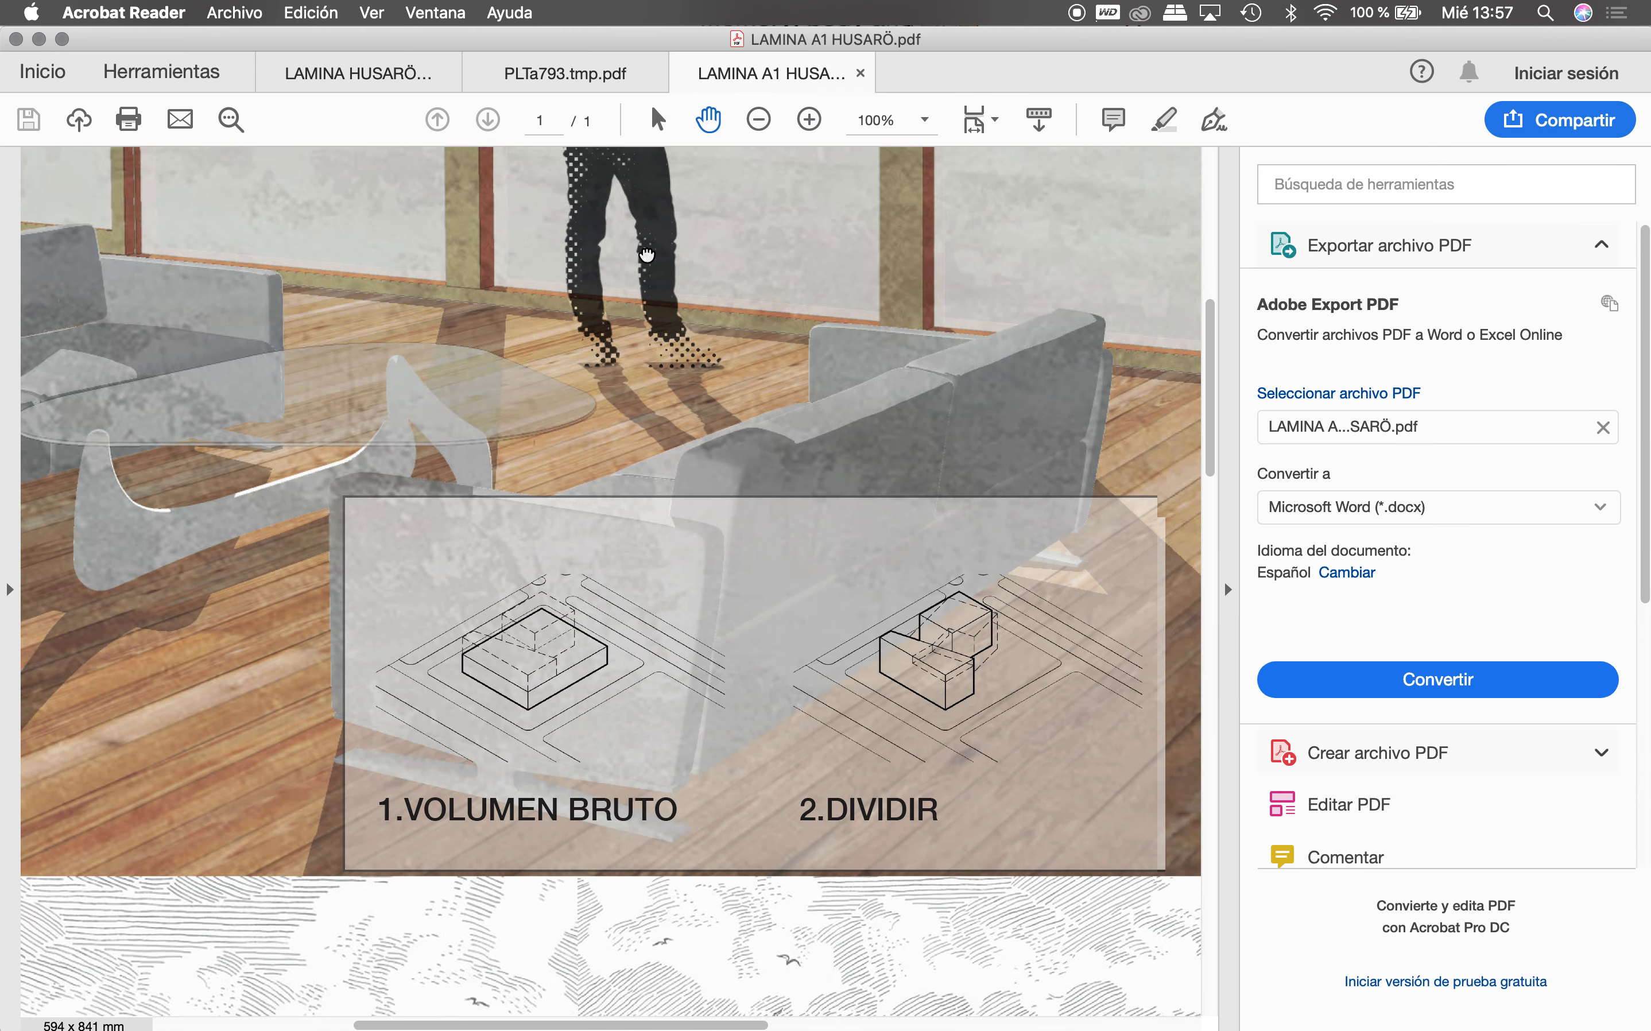
scroll(701, 159, "down", 5)
Step: Magnify up to 400% and frame the 1.VOLUMEN BRUTO isometric box diagram
left_click(810, 121)
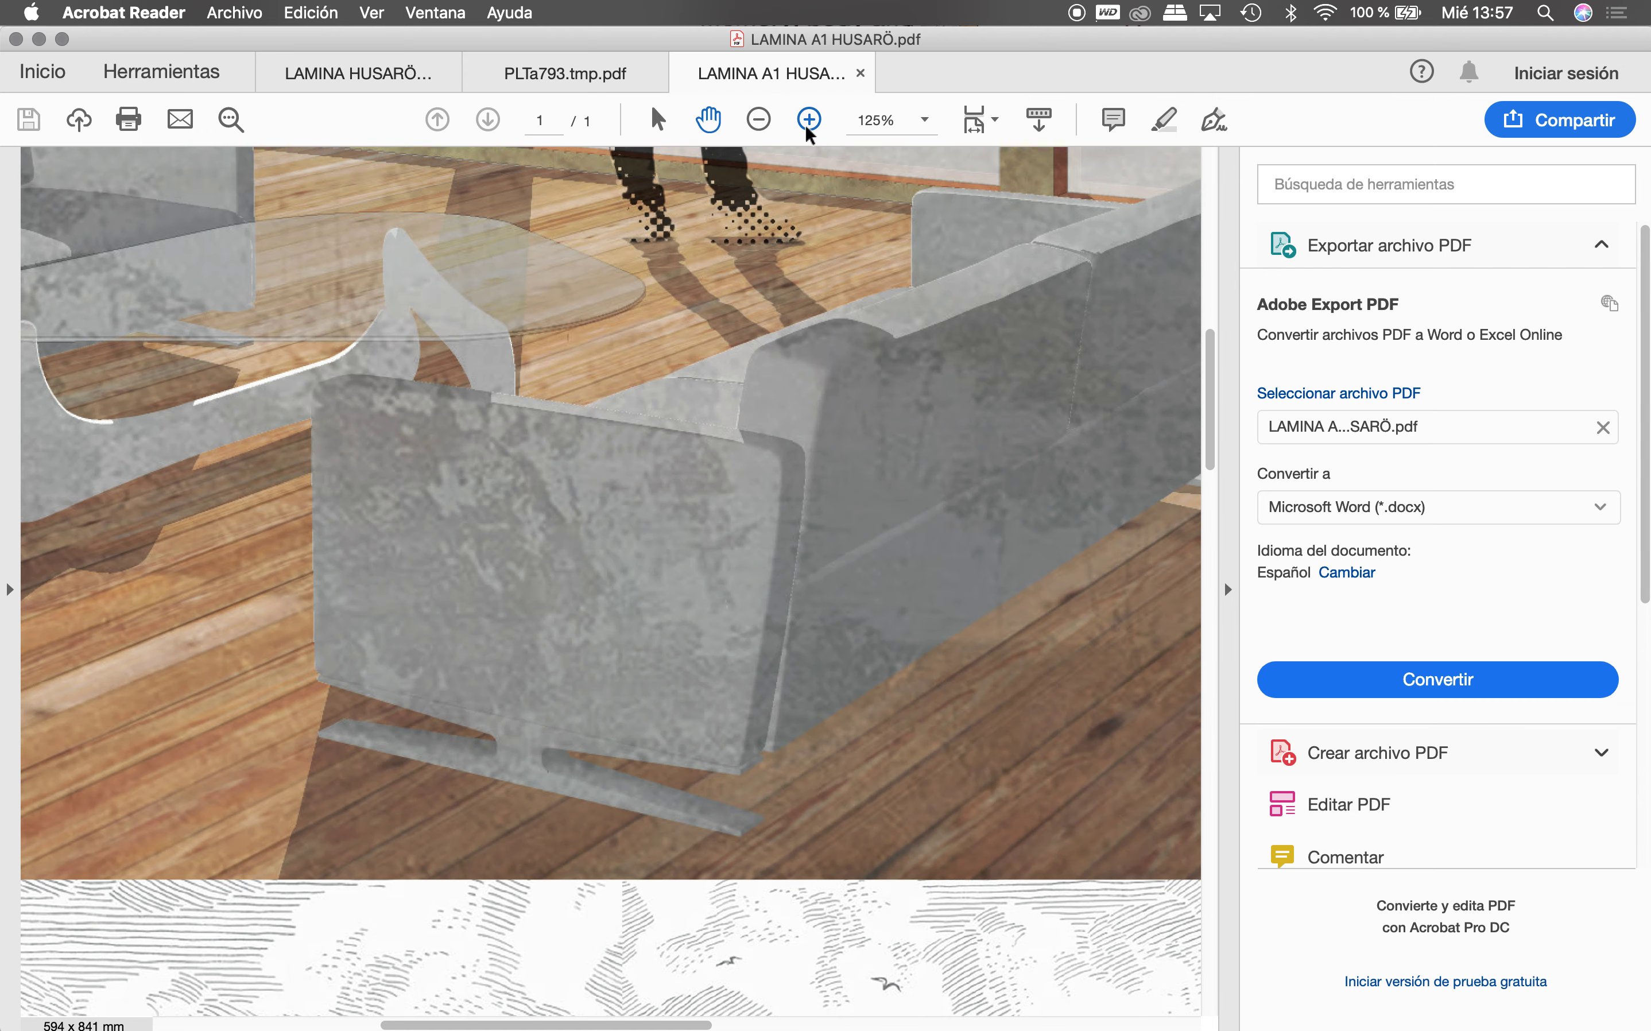
left_click(809, 121)
left_click_drag(792, 618, 552, 248)
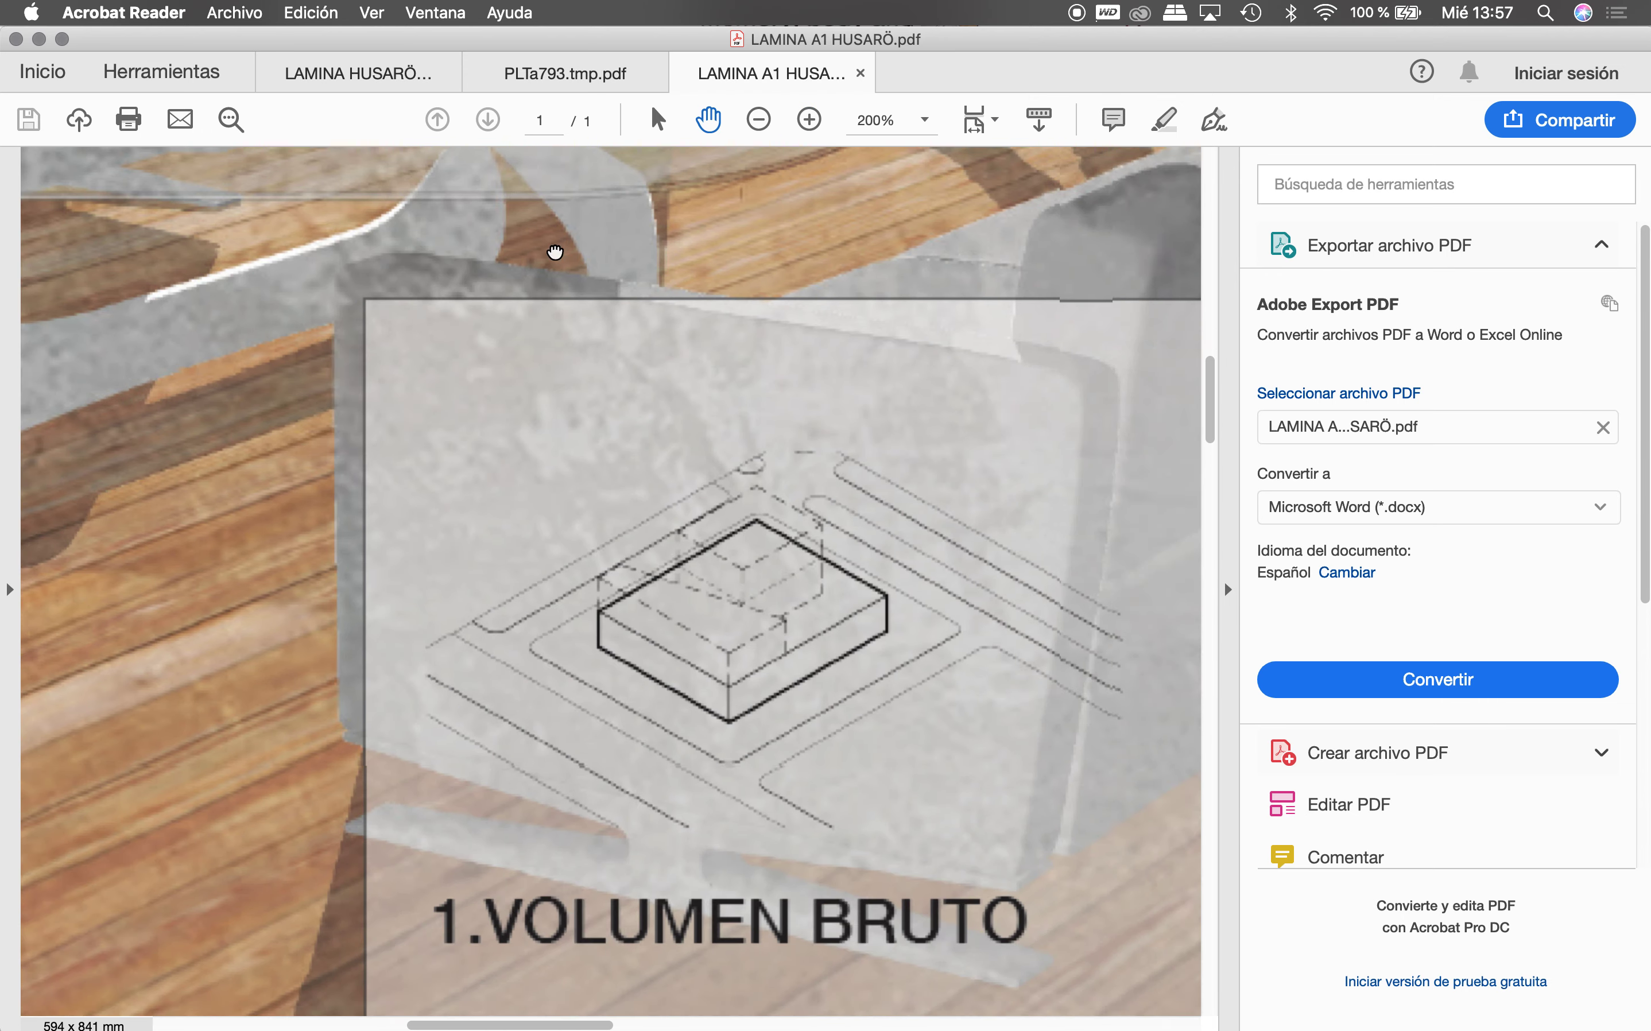
left_click_drag(801, 581, 767, 546)
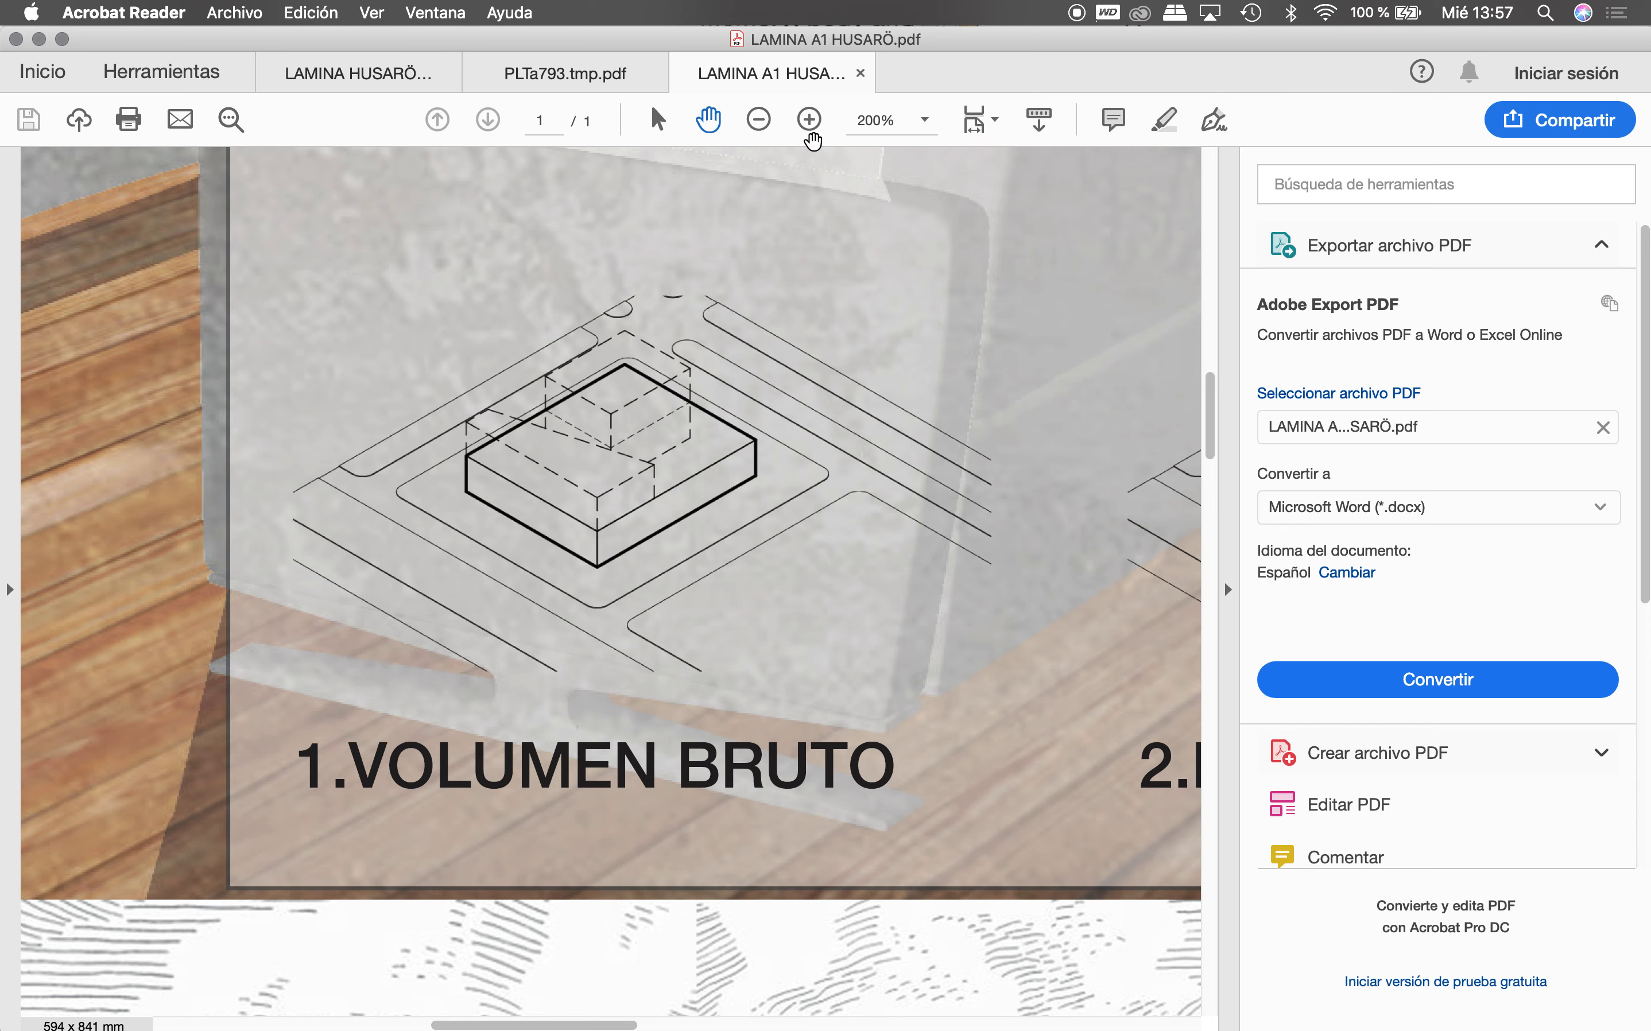
left_click(814, 123)
left_click_drag(943, 577, 509, 425)
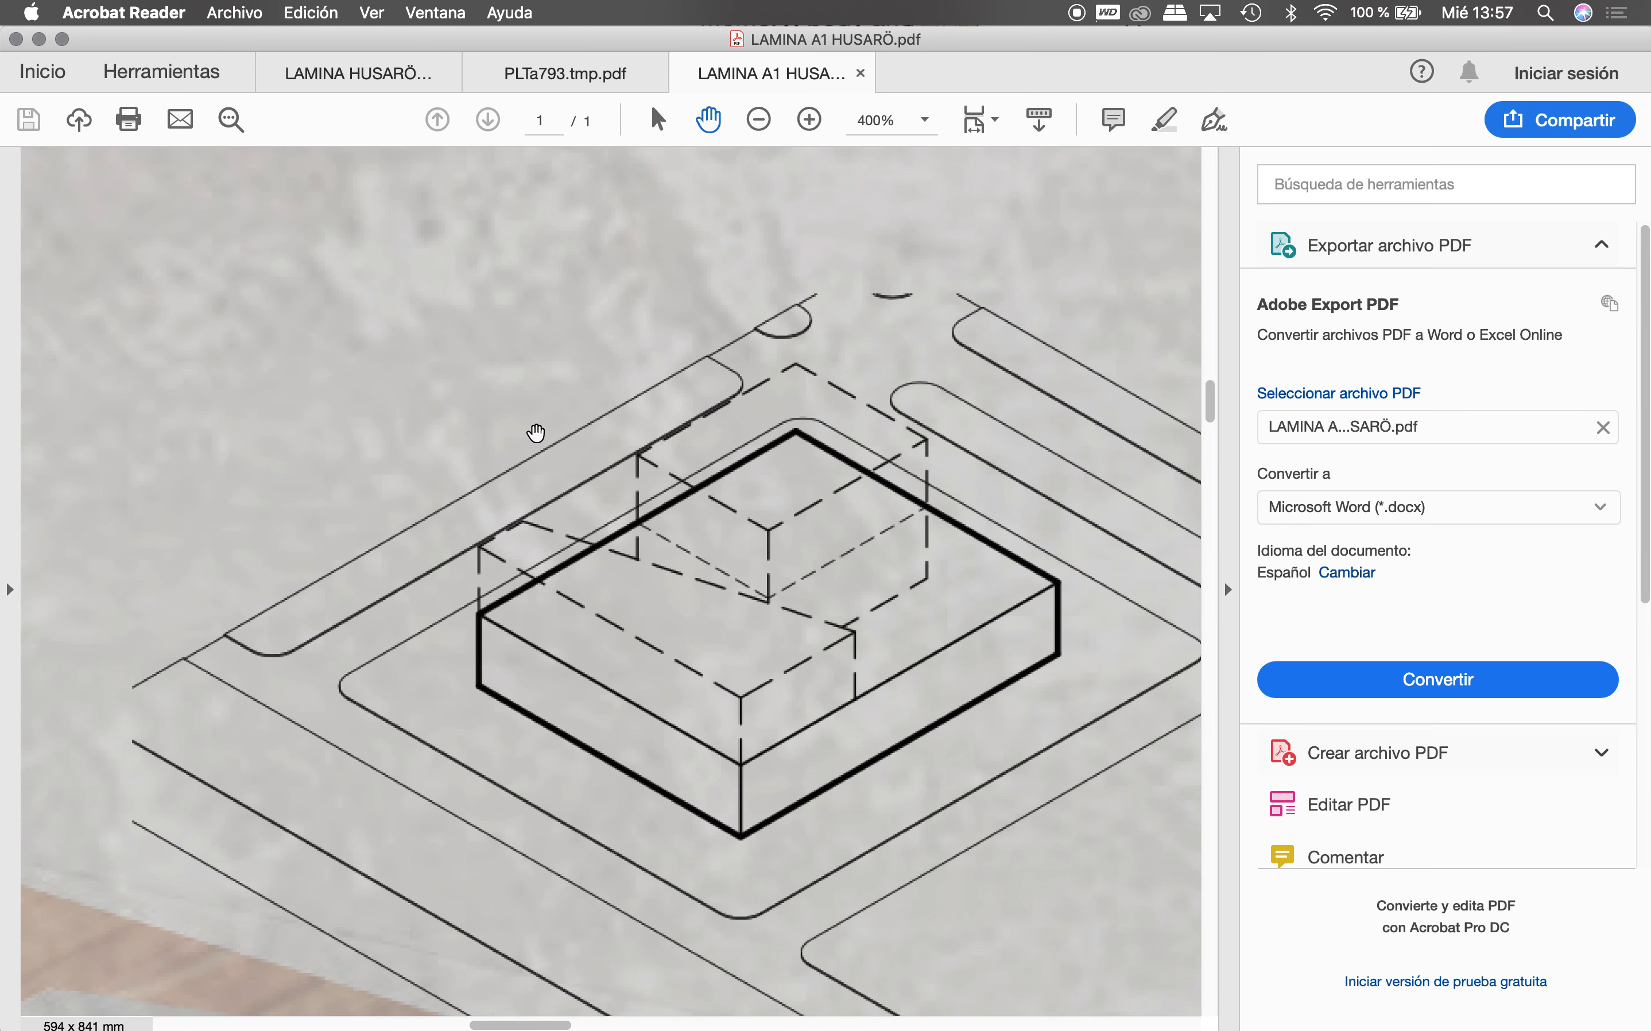
Step: Scroll over the diagram and its label, then zoom back out to see more of the sheet
scroll(654, 456, "right", 2)
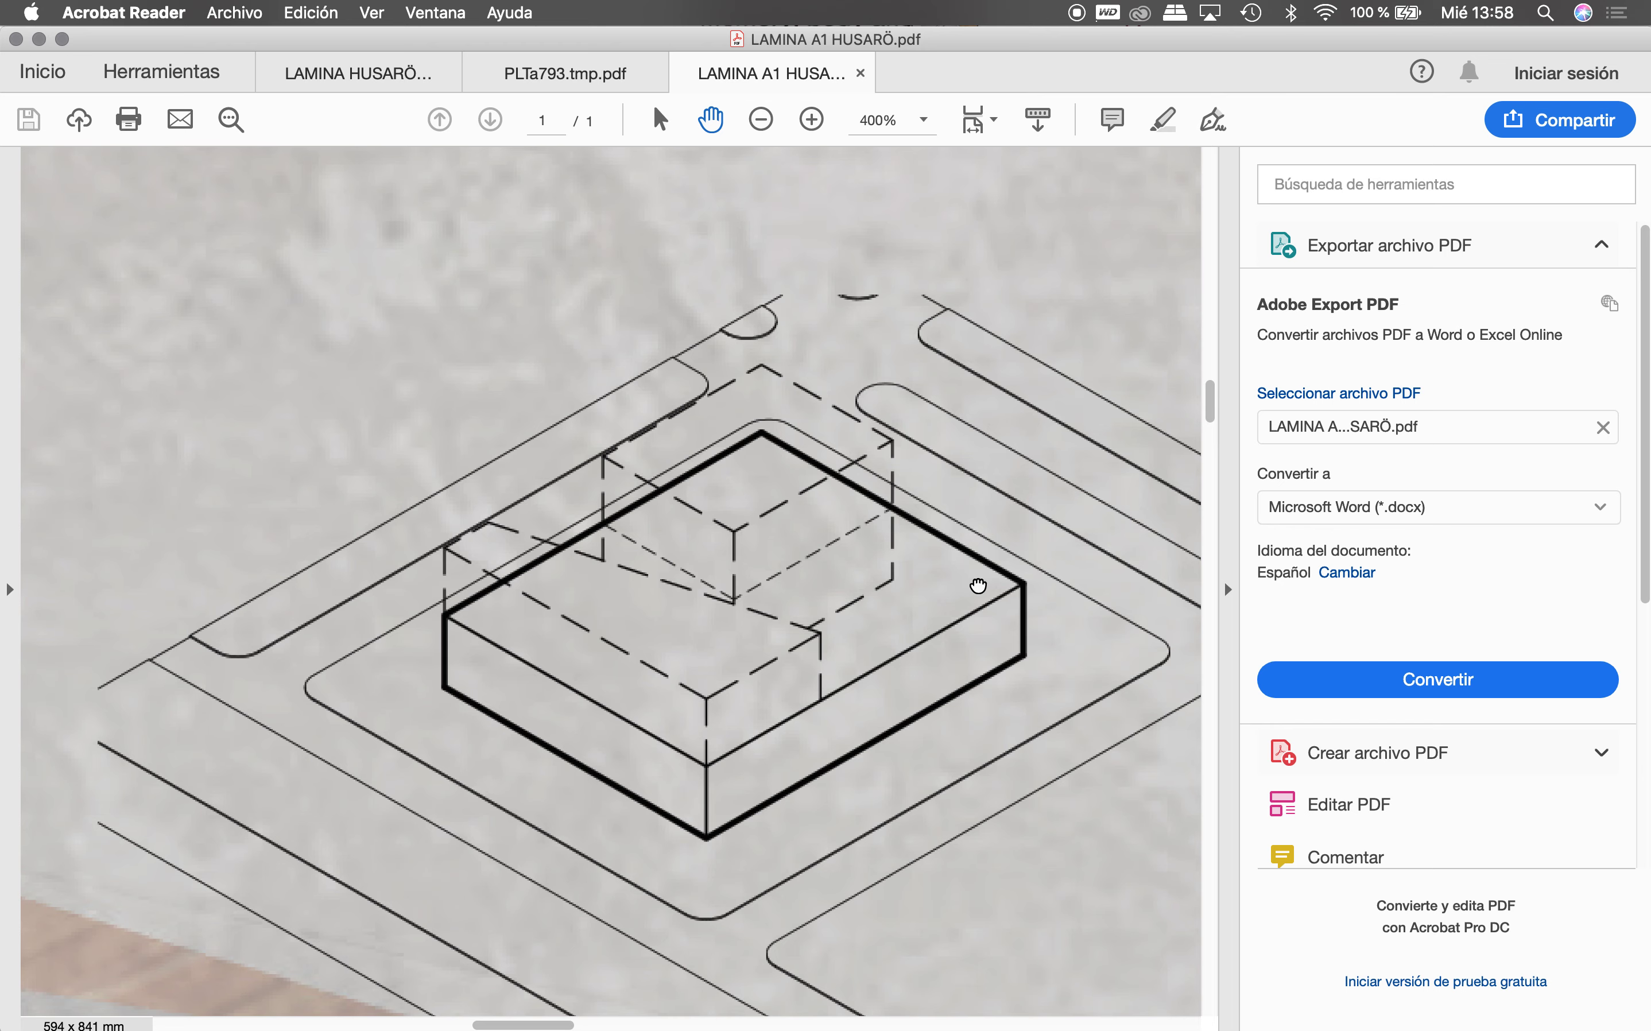
scroll(978, 587, "down", 5)
scroll(893, 264, "down", 2)
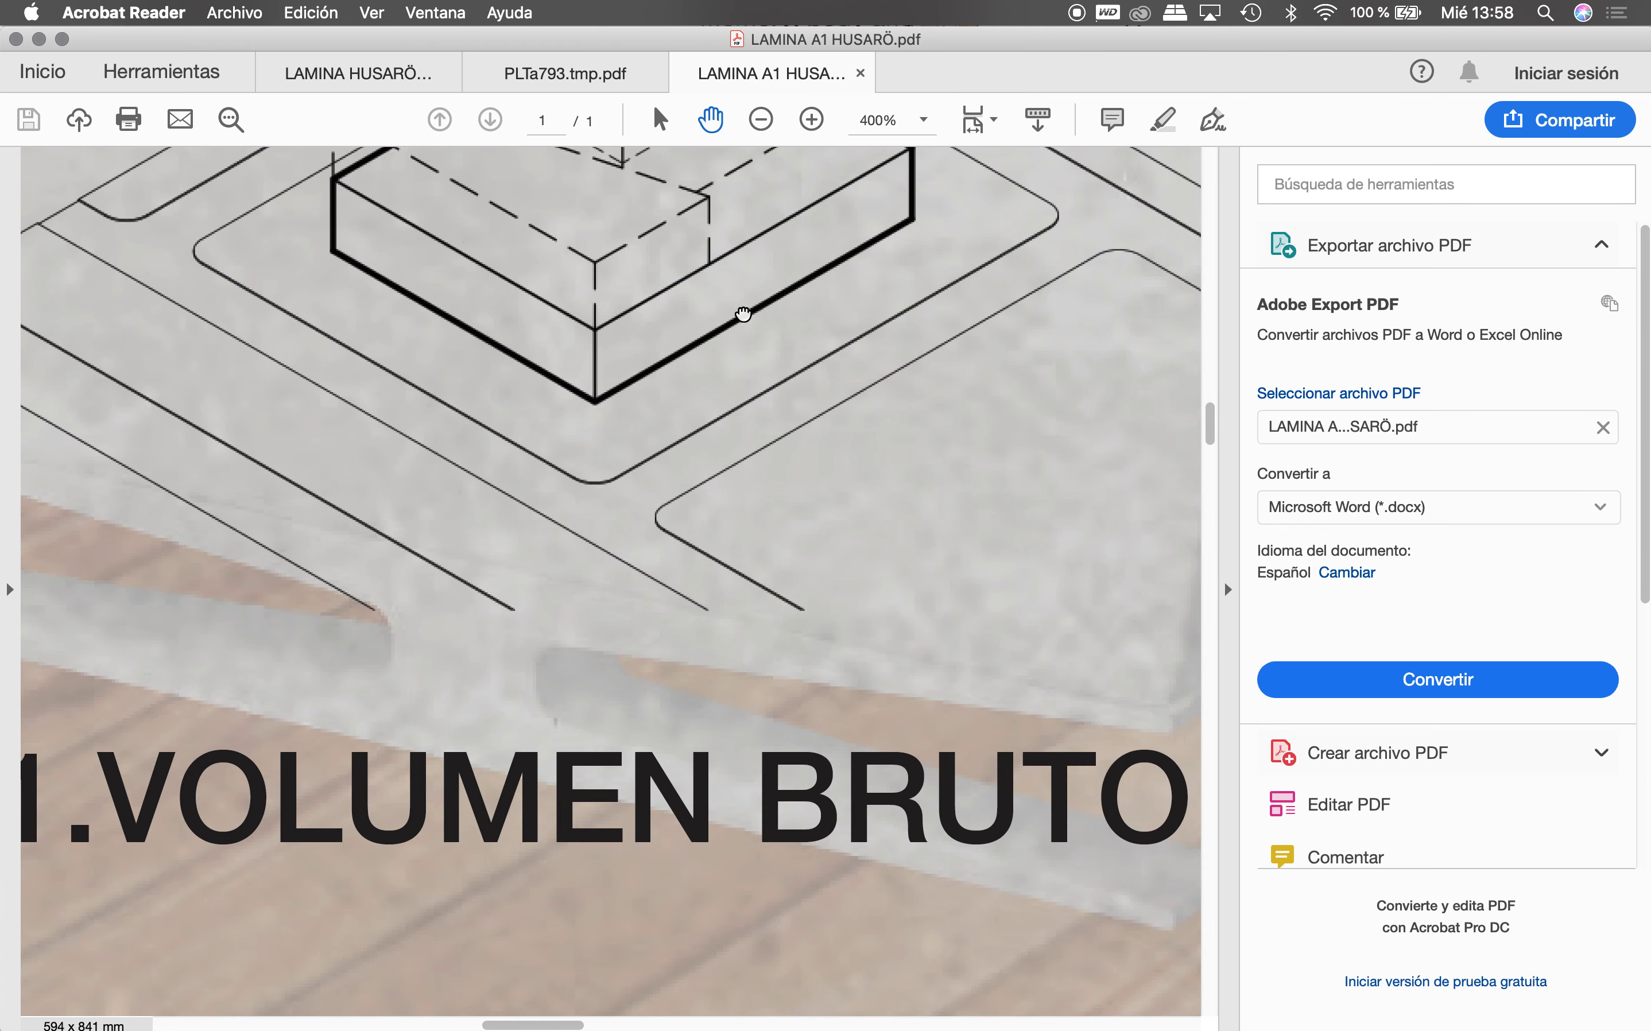
scroll(767, 328, "right", 4)
scroll(707, 383, "down", 1)
scroll(707, 384, "right", 1)
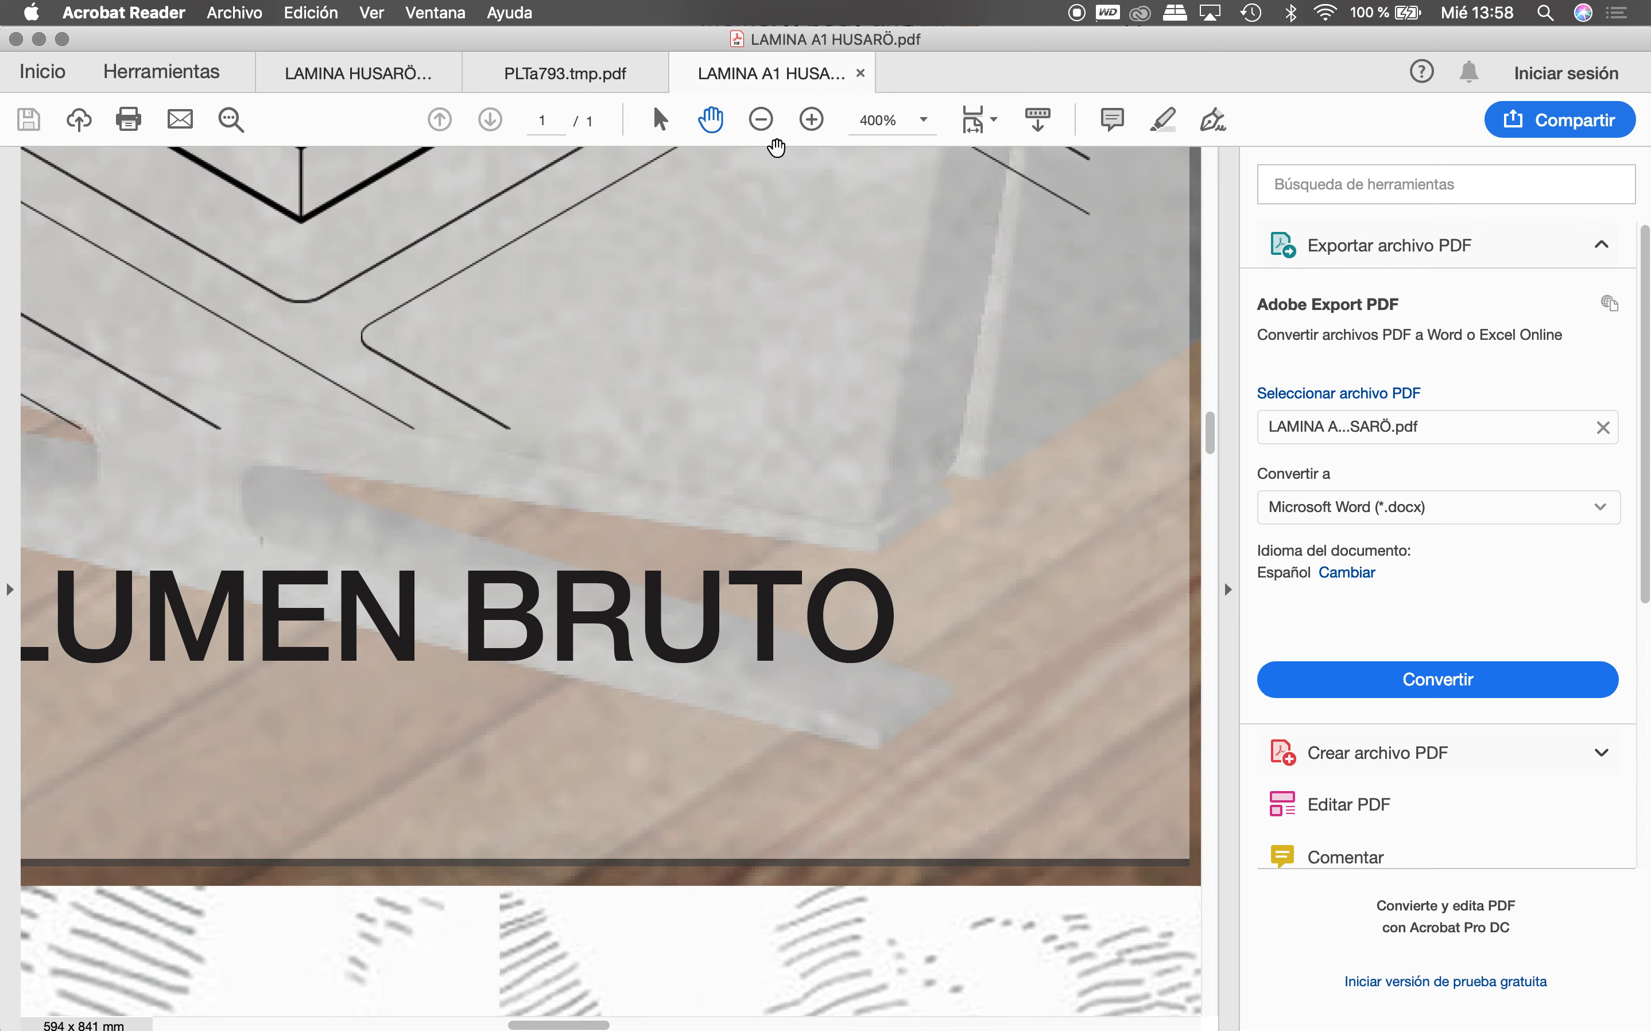
left_click(761, 121)
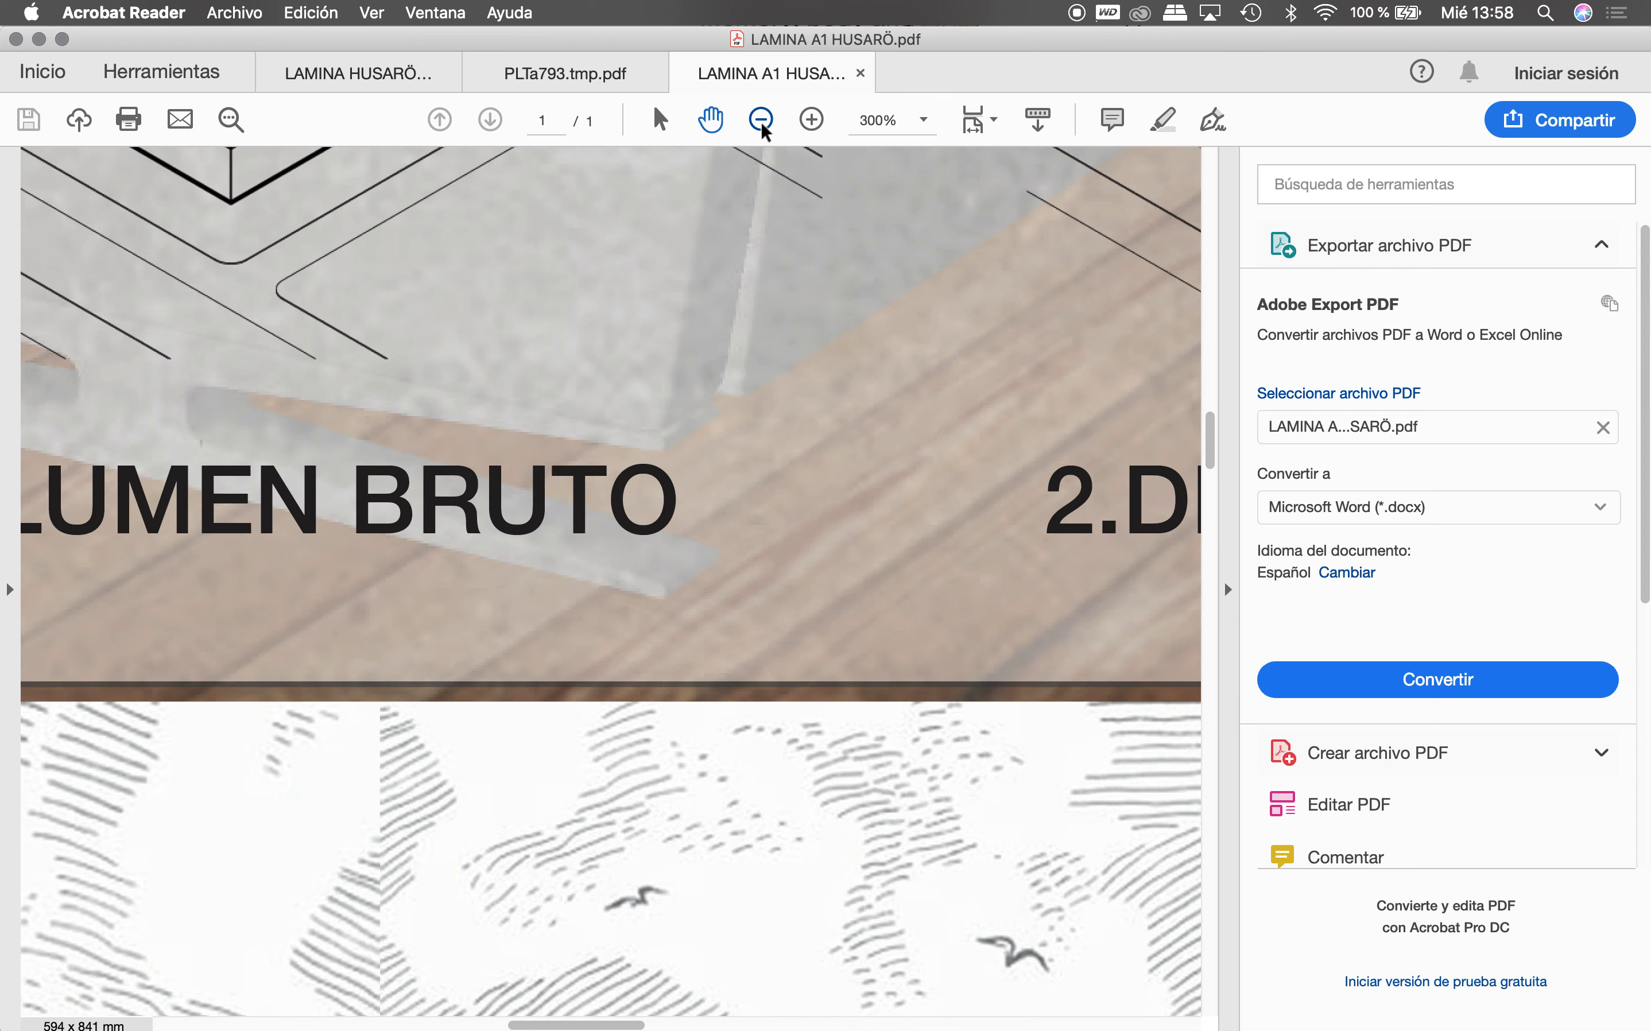
left_click(761, 120)
scroll(784, 494, "down", 5)
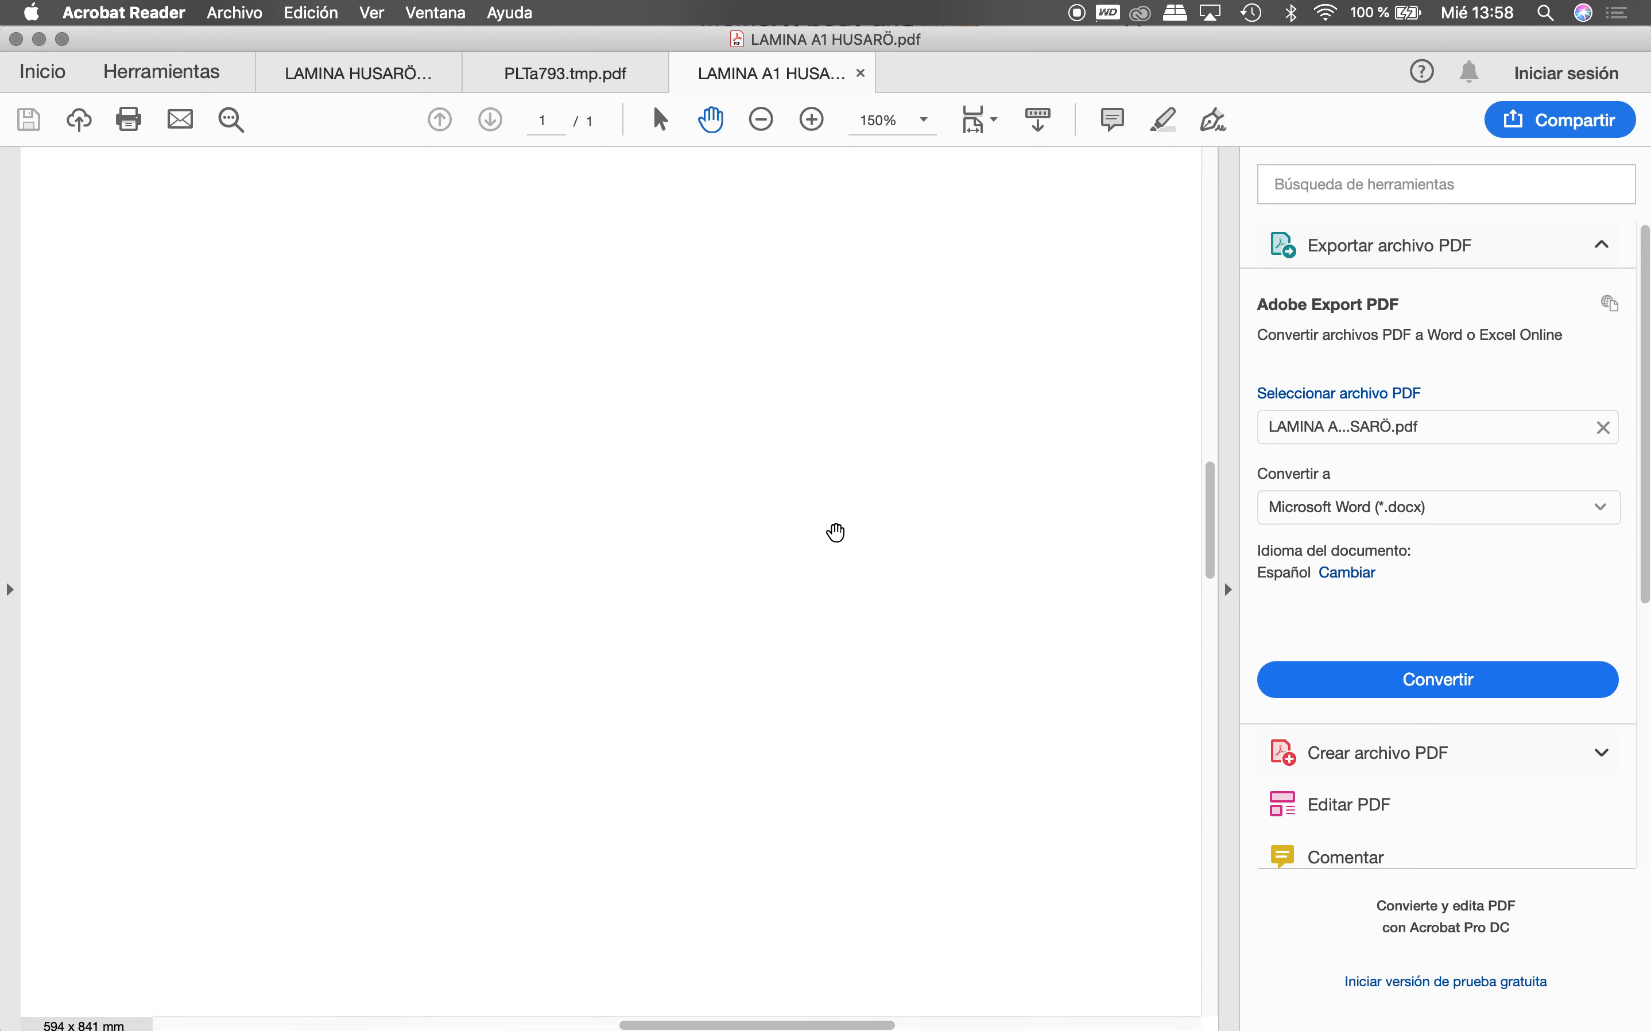
Step: Scroll right across the floor plan at 150% to inspect it
scroll(613, 440, "right", 6)
scroll(613, 440, "down", 4)
scroll(785, 581, "right", 3)
scroll(570, 512, "right", 4)
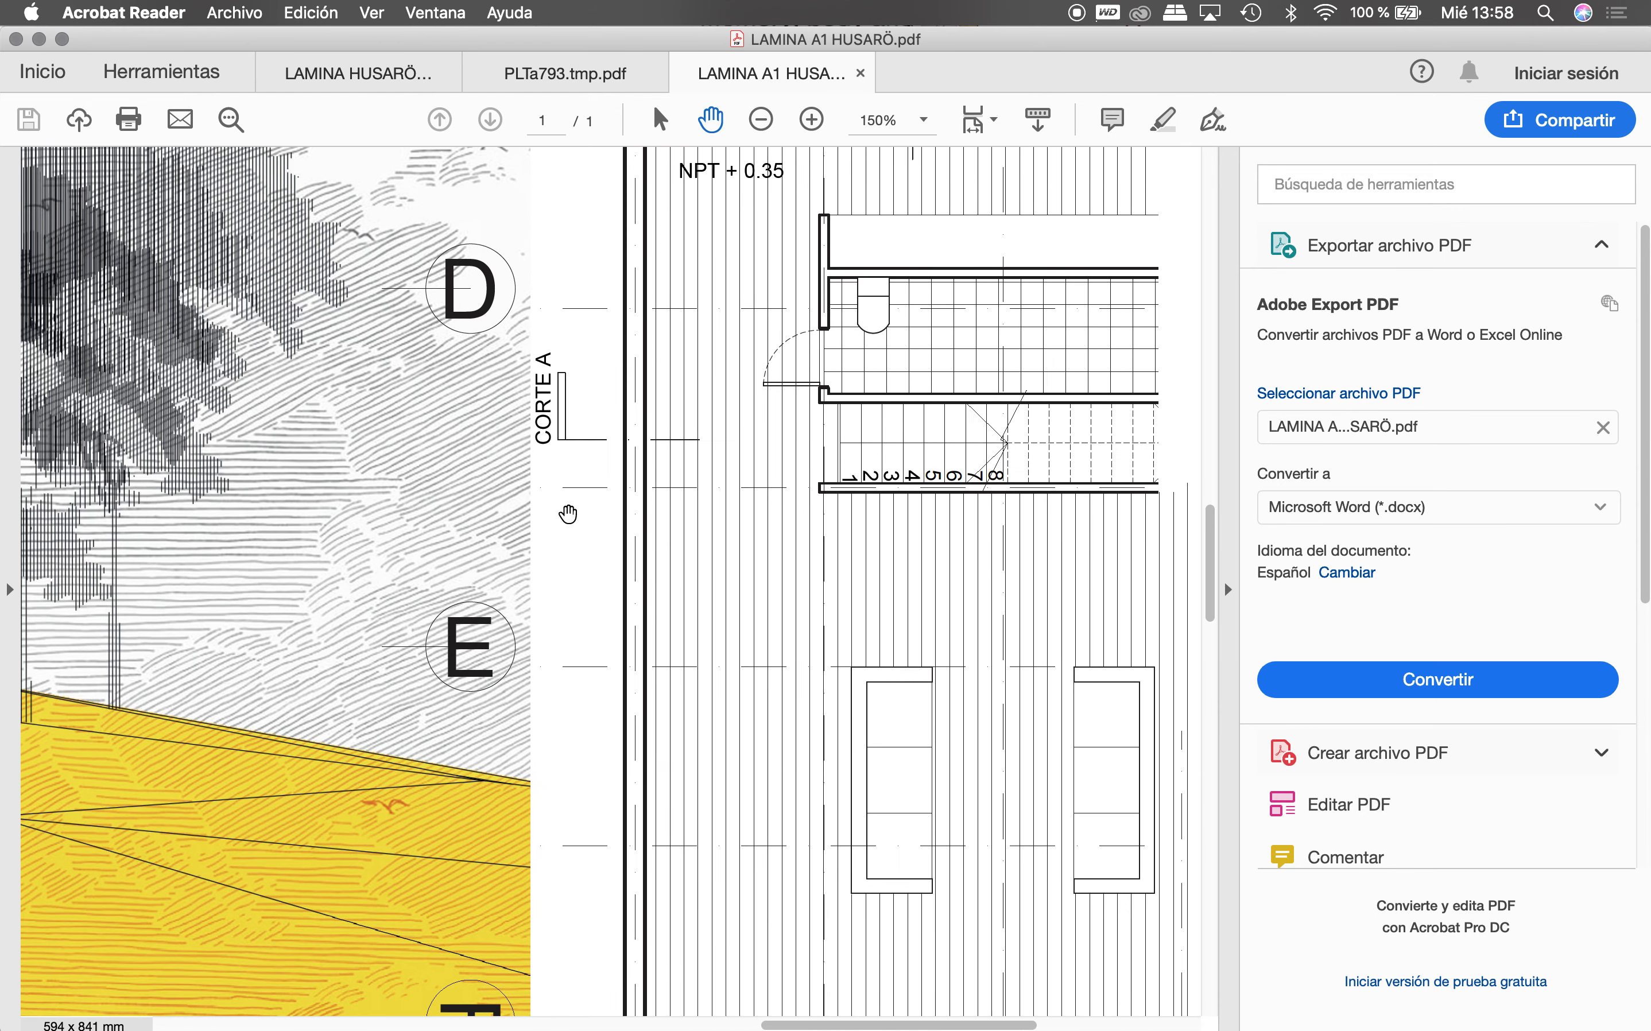
scroll(685, 527, "right", 2)
scroll(678, 530, "right", 1)
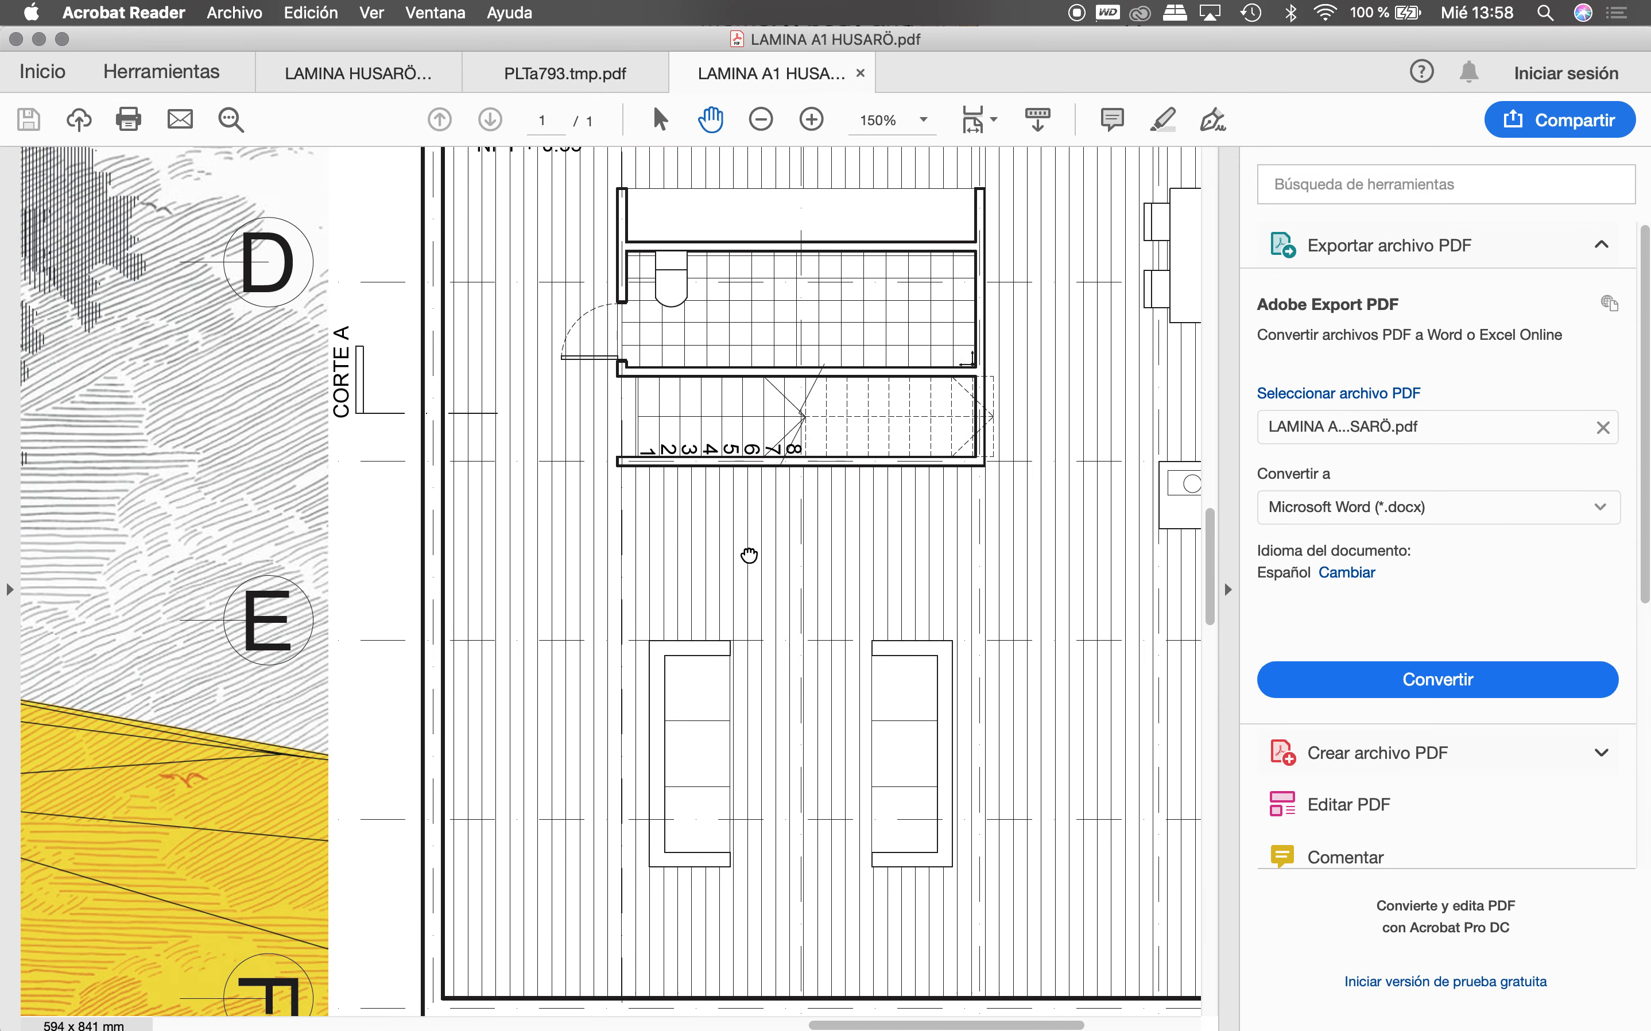
scroll(737, 559, "right", 1)
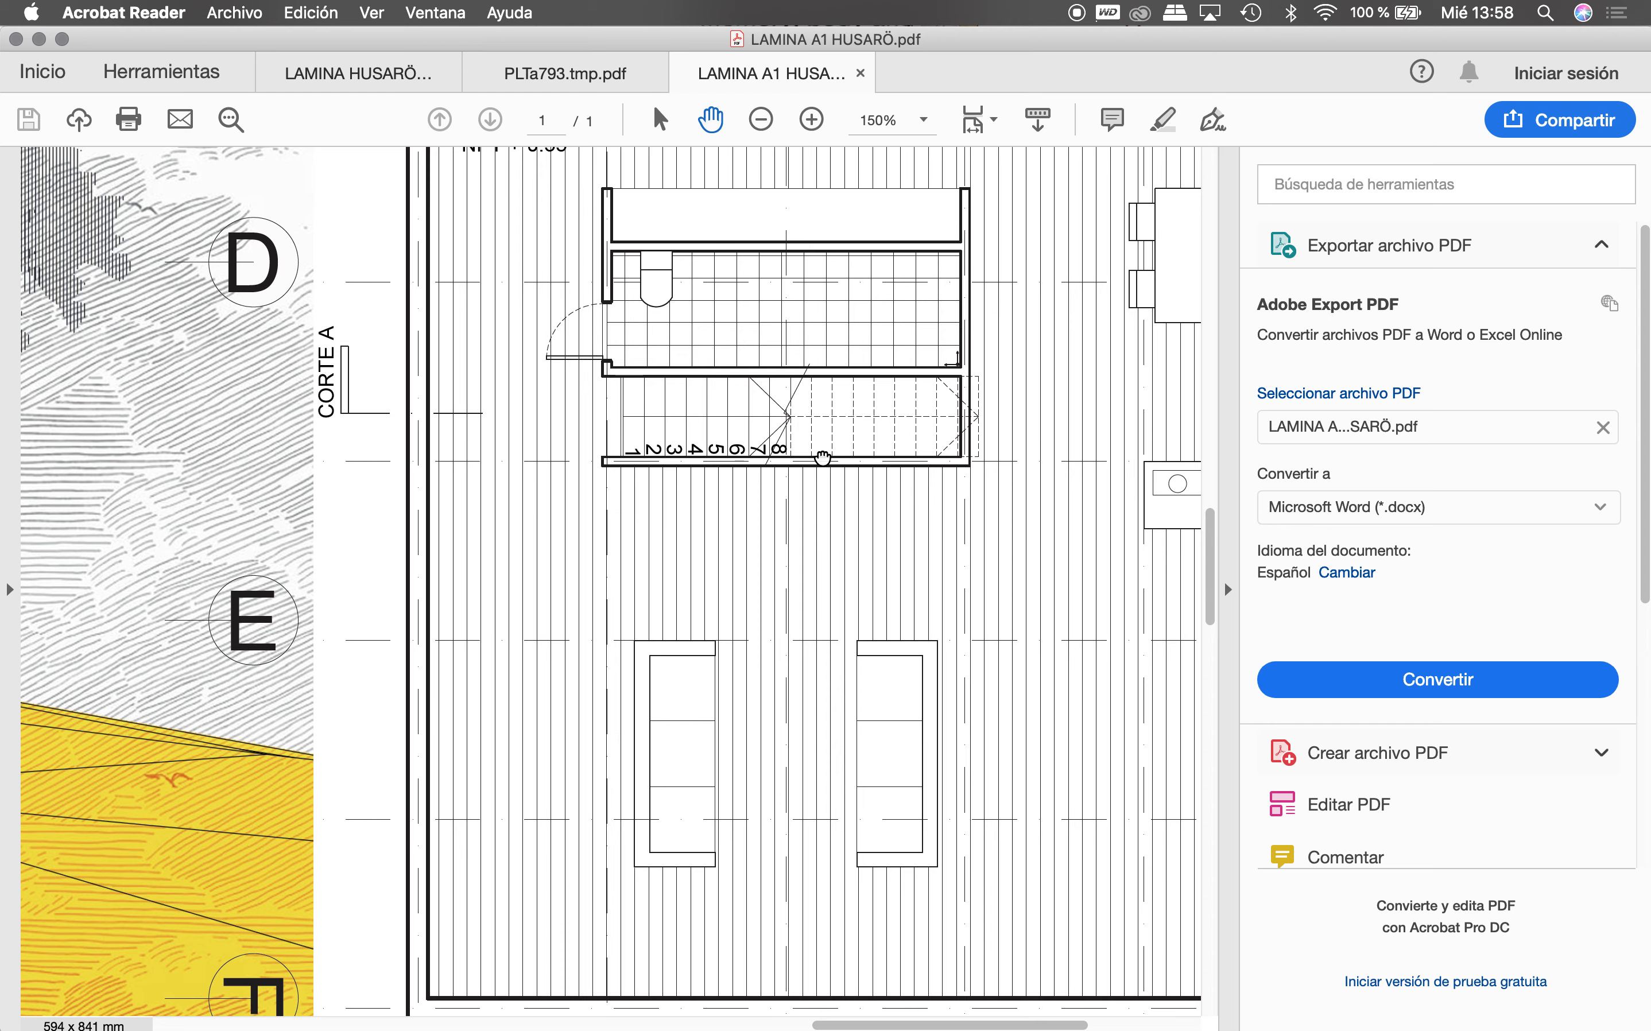
scroll(825, 459, "down", 1)
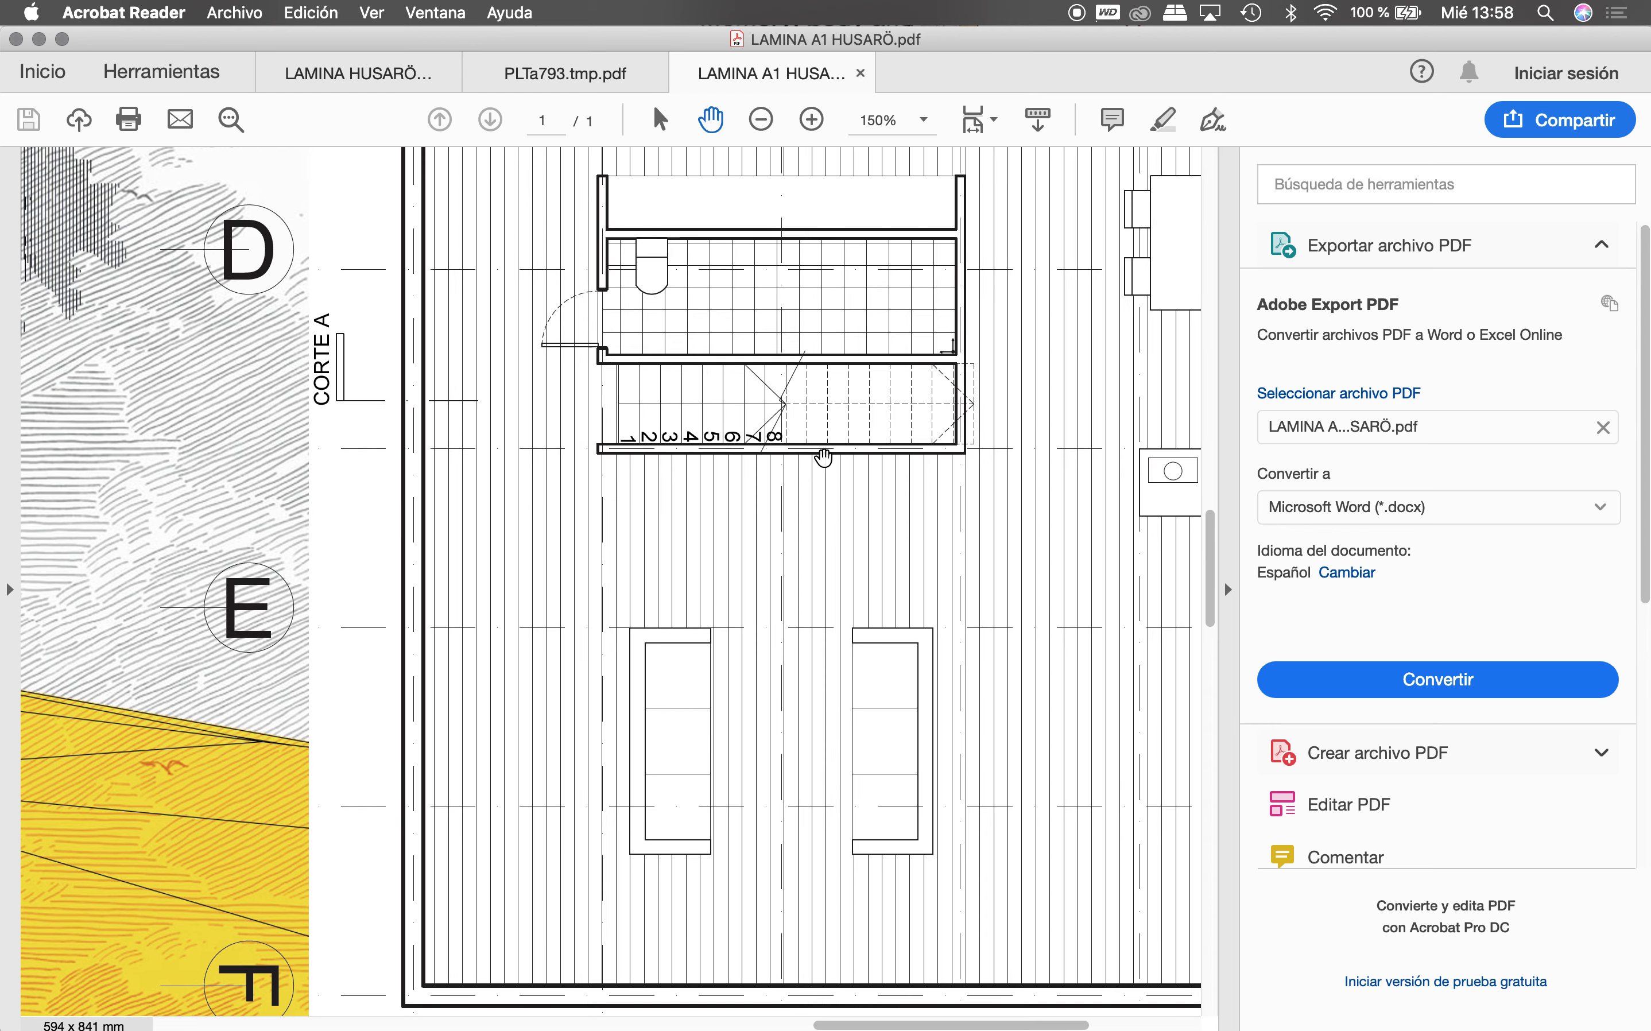
Step: Pan down and left from the floor plan to the CORTE A section
left_click_drag(855, 563, 575, 454)
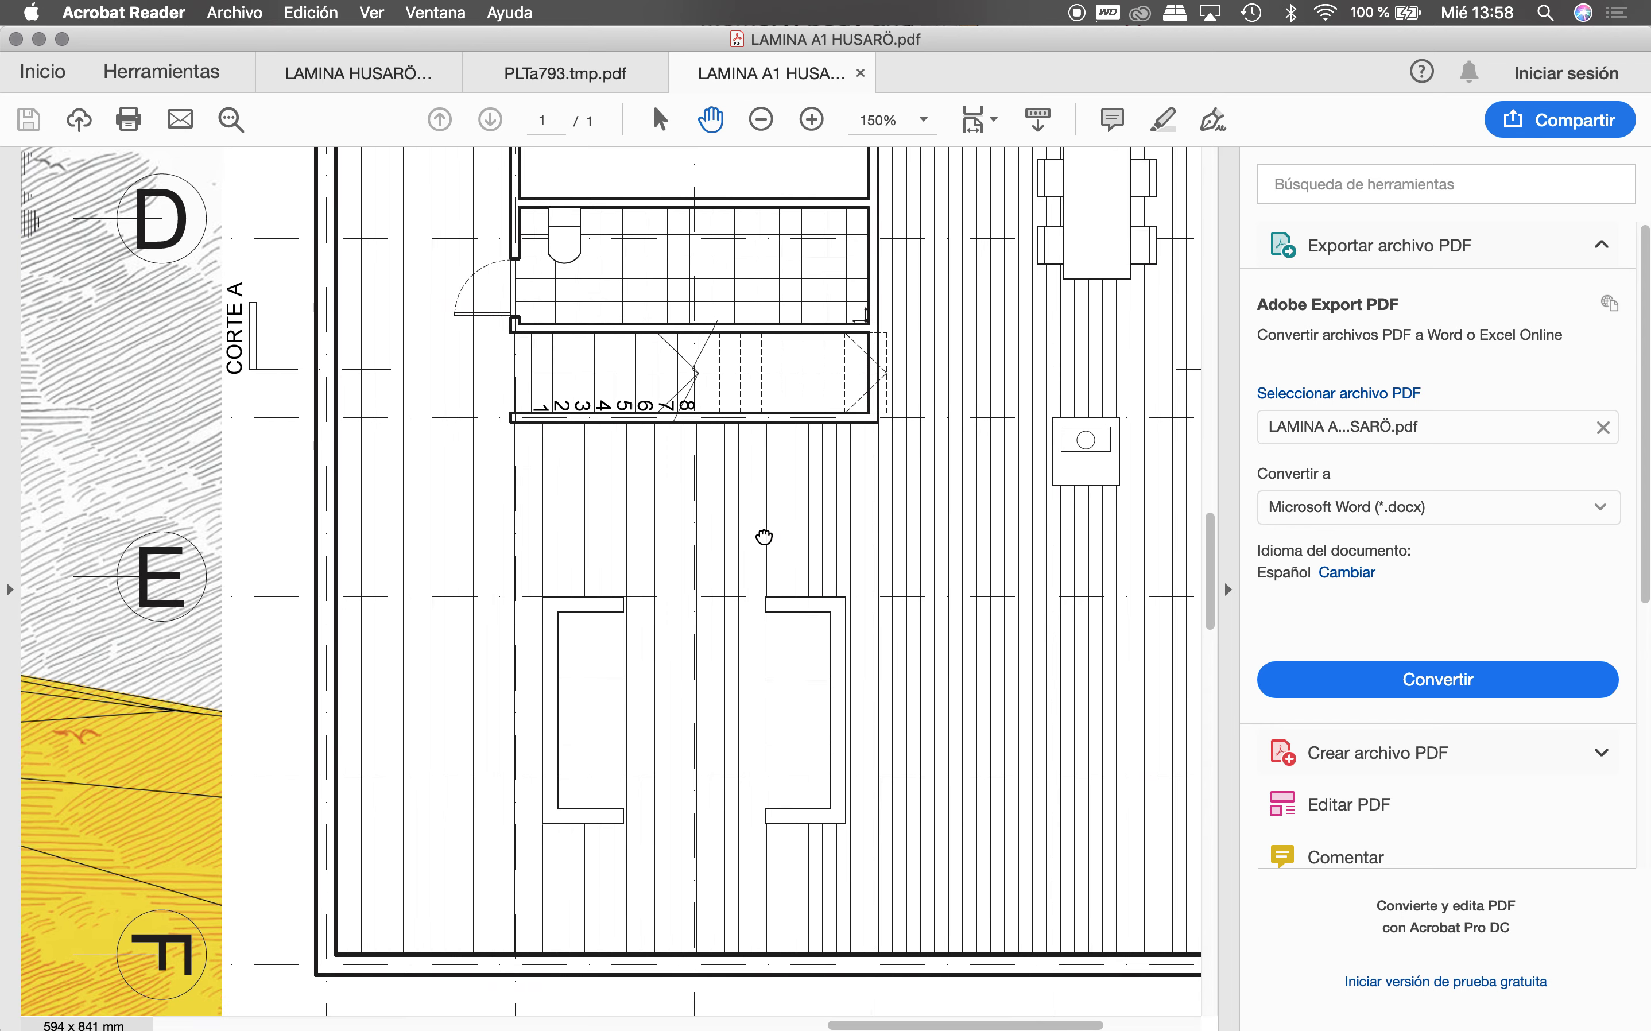
scroll(699, 369, "down", 2)
scroll(699, 370, "down", 5)
scroll(730, 479, "down", 3)
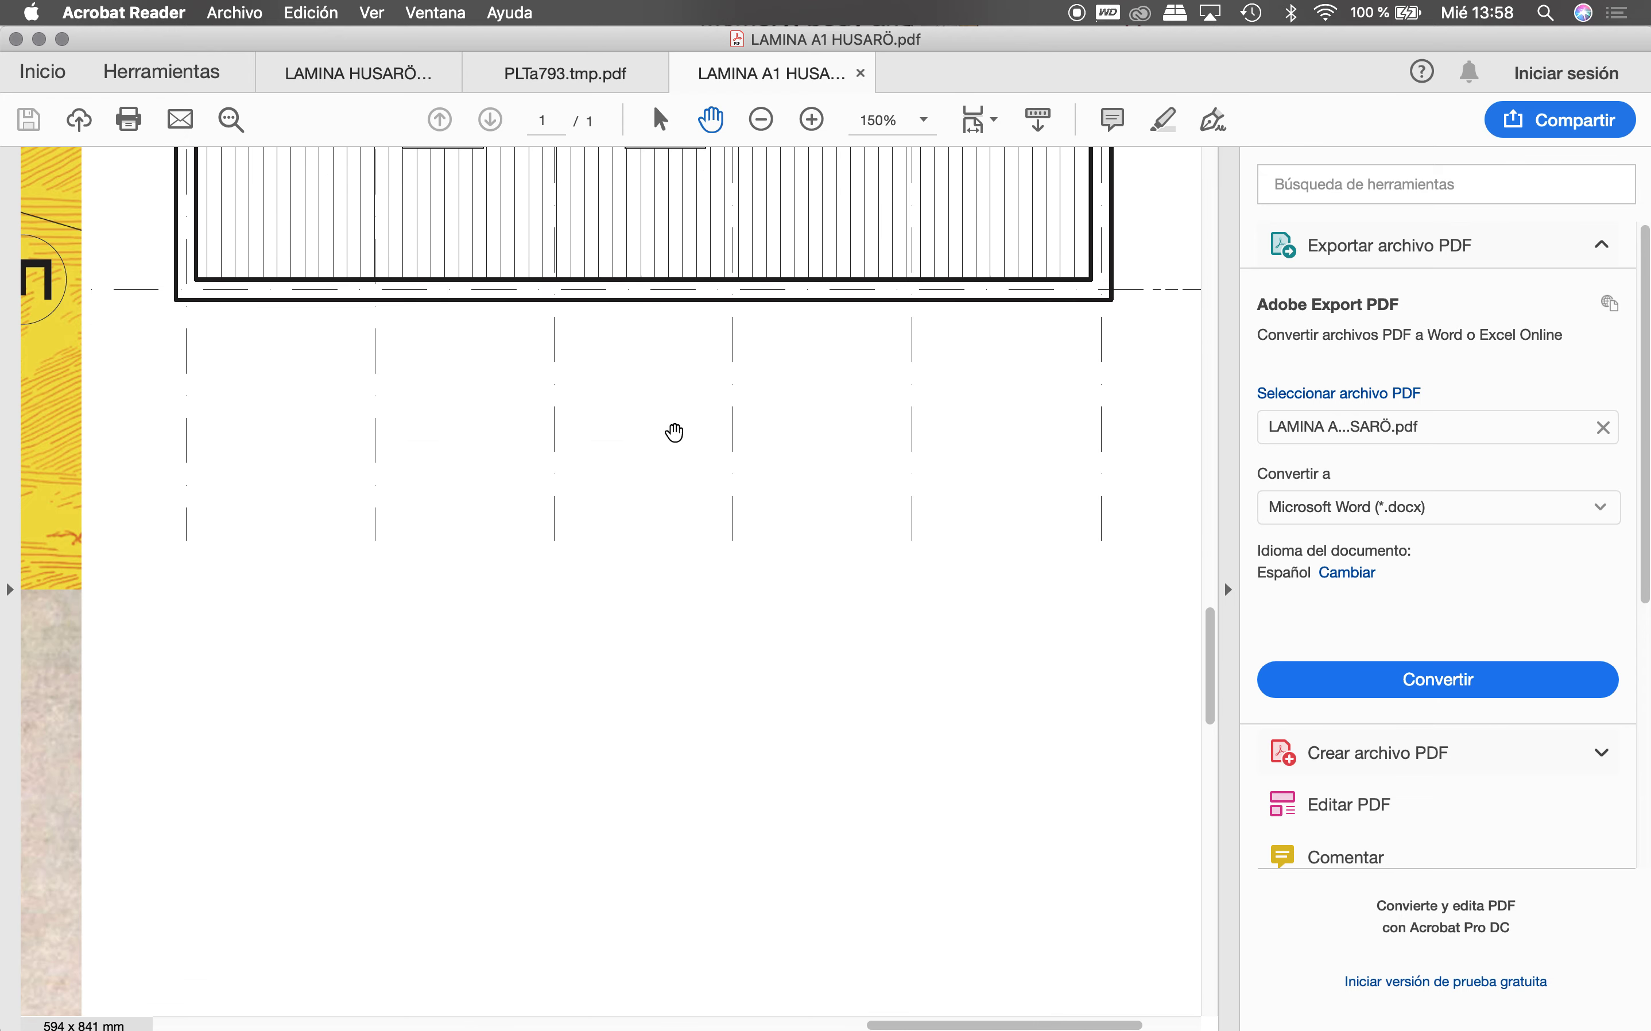
scroll(701, 398, "left", 5)
scroll(939, 225, "left", 5)
scroll(1016, 314, "down", 5)
scroll(954, 320, "left", 5)
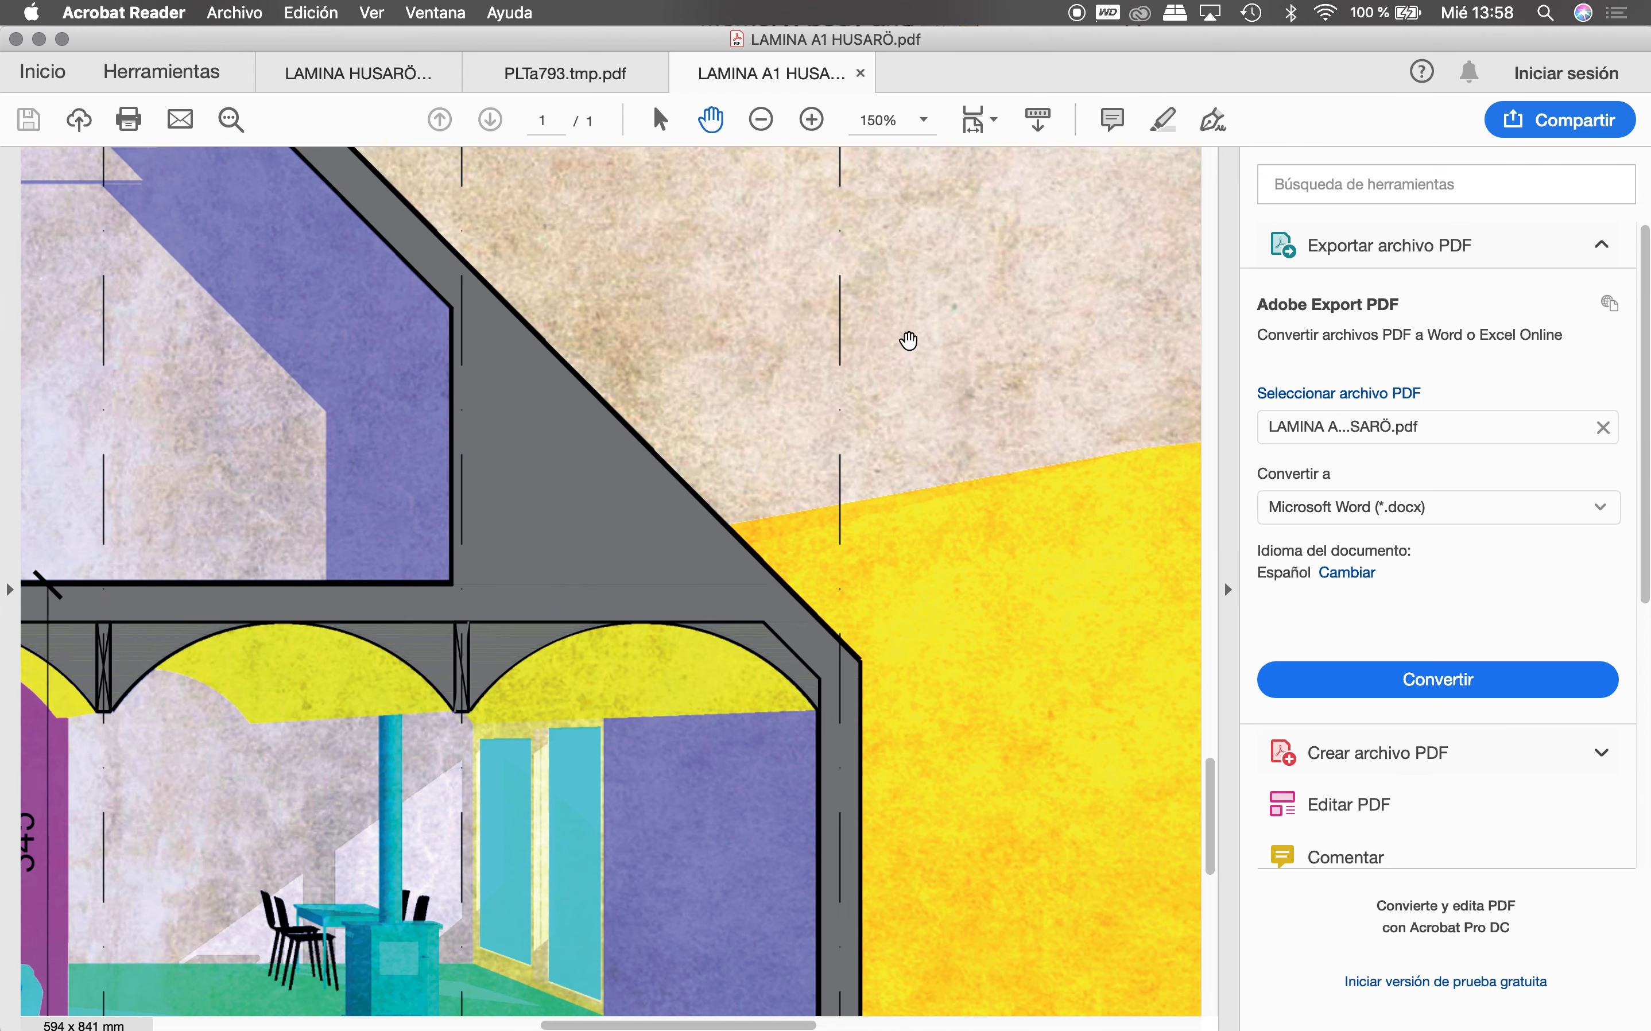
scroll(913, 368, "down", 3)
scroll(798, 444, "down", 3)
scroll(750, 471, "down", 3)
scroll(750, 471, "left", 5)
scroll(880, 396, "down", 2)
scroll(880, 395, "left", 3)
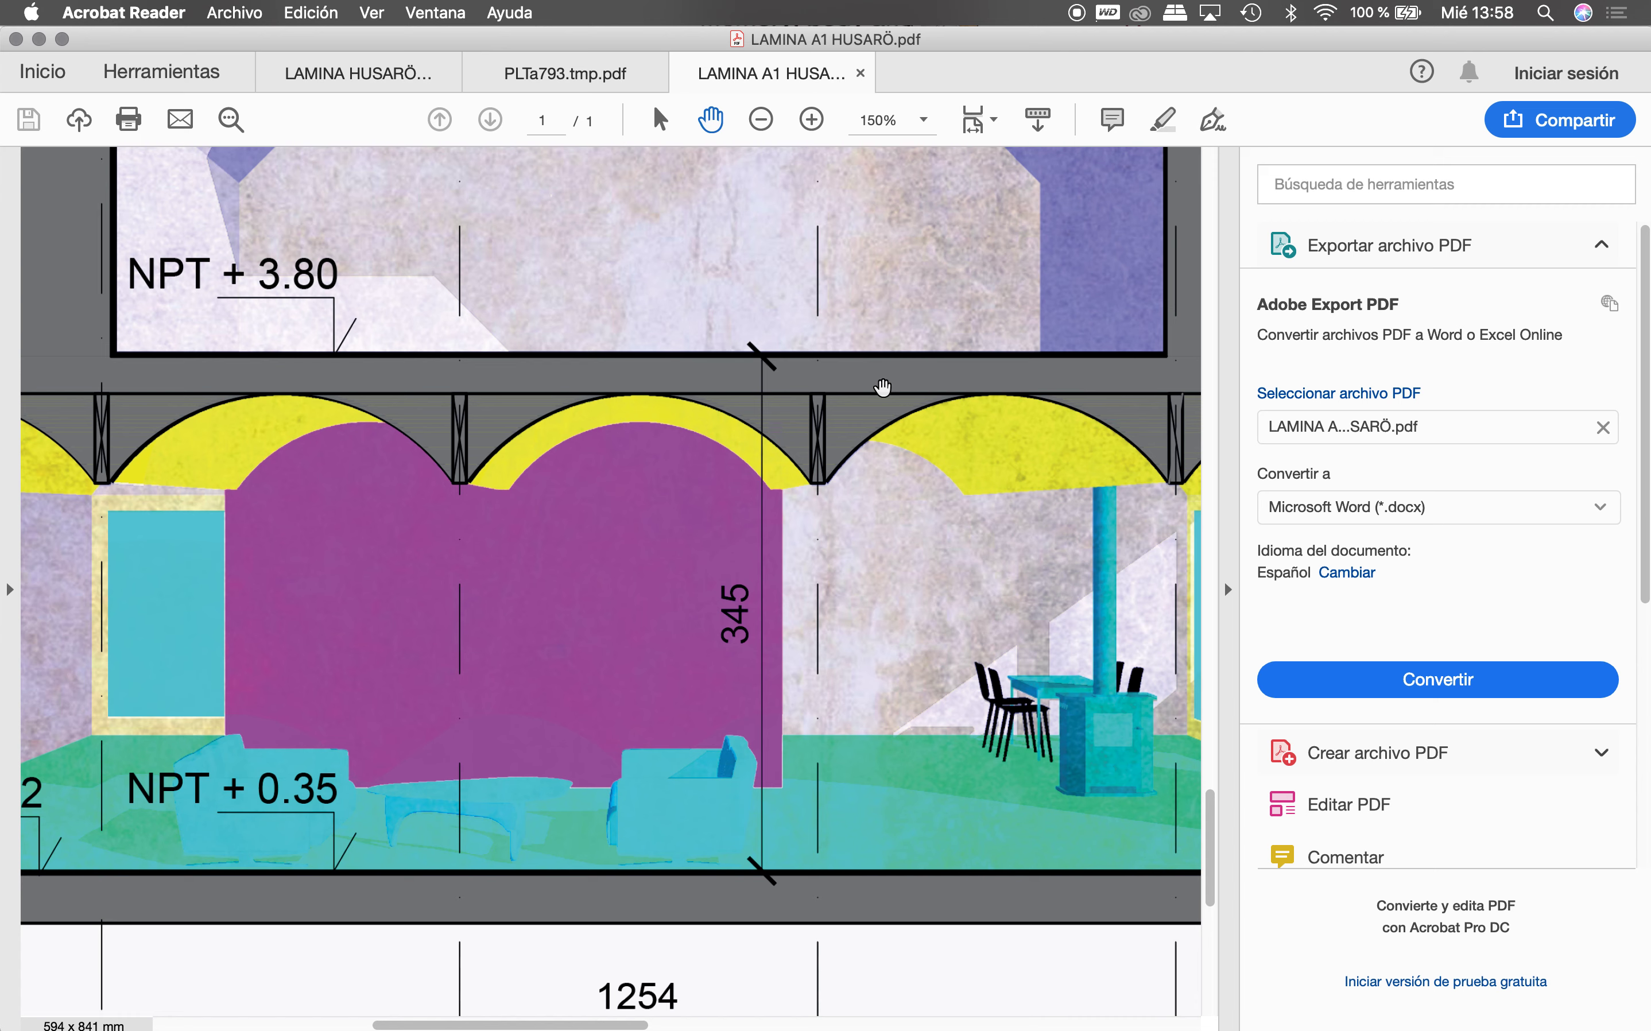
Step: Zoom out to 50% so the whole CORTE A section is visible
left_click(758, 126)
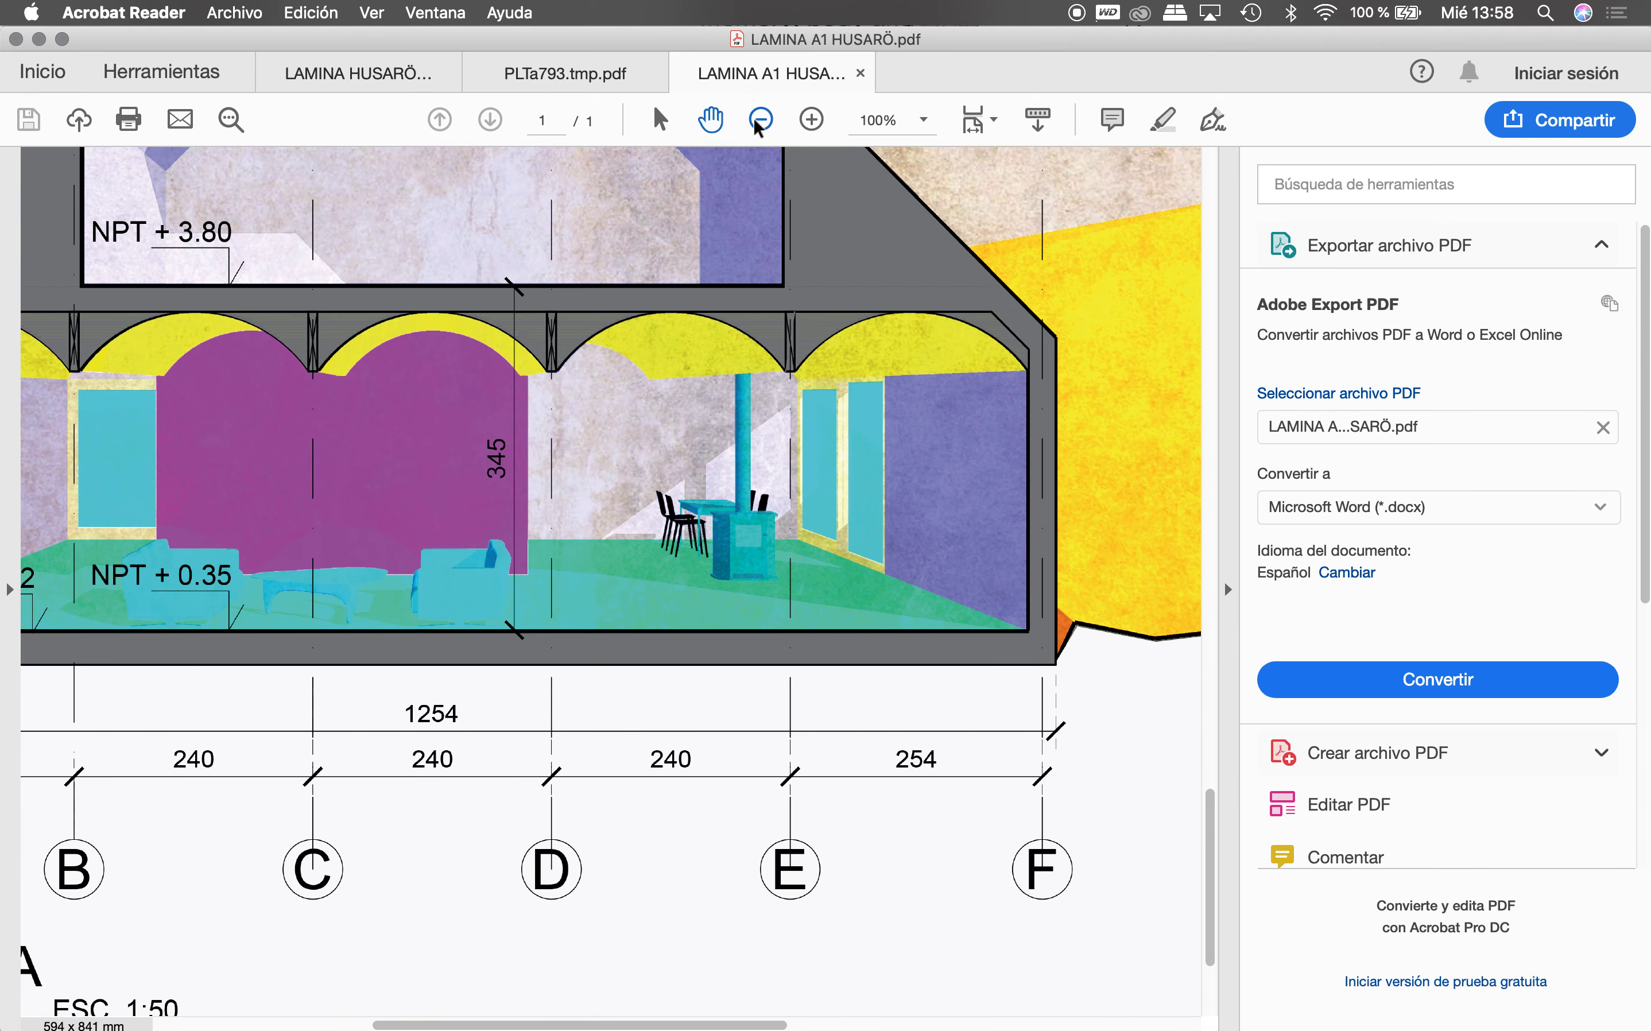
left_click(758, 125)
left_click(758, 126)
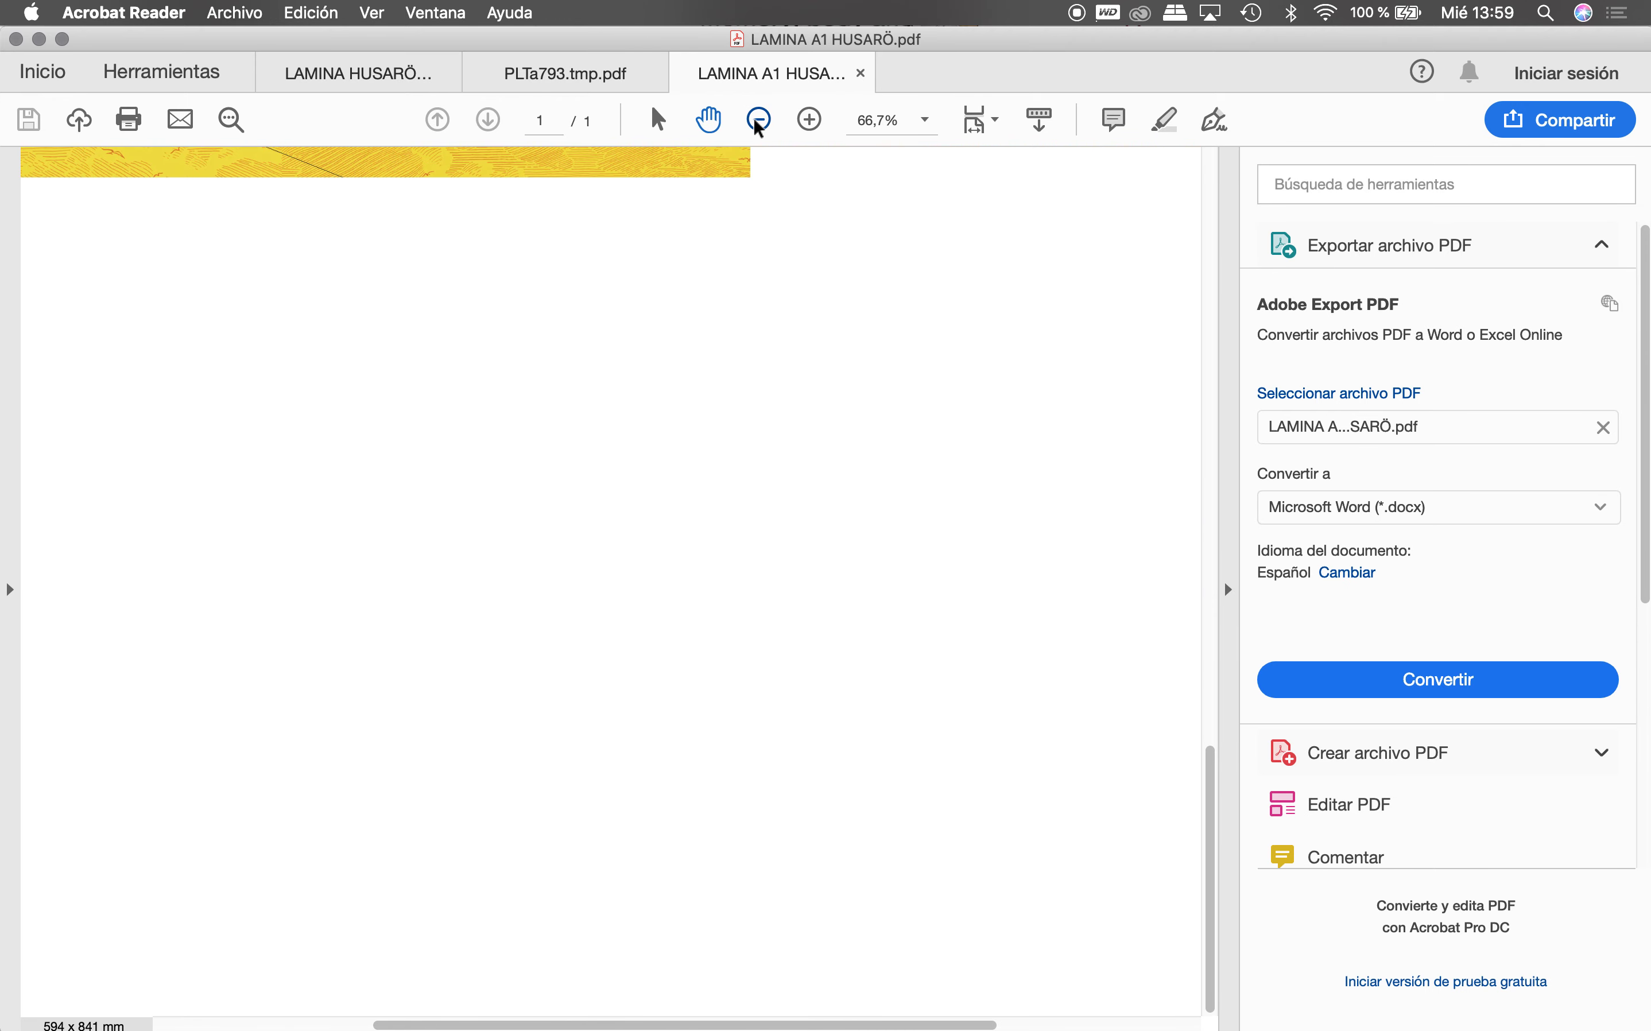
left_click(758, 125)
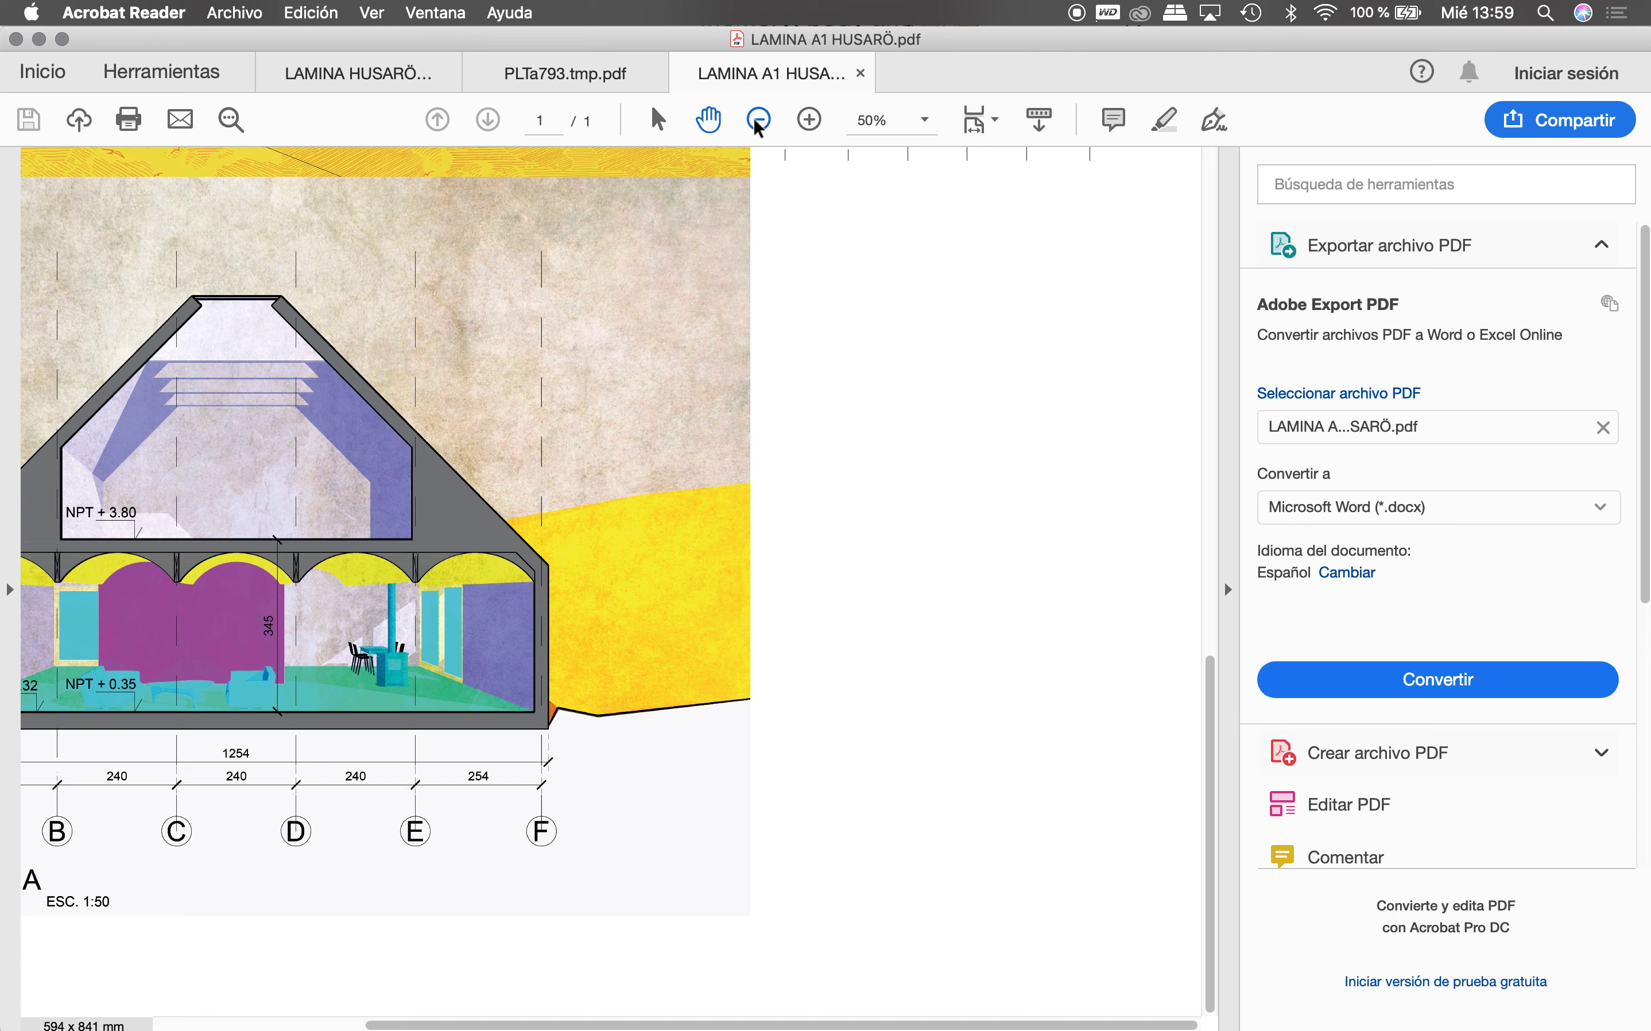